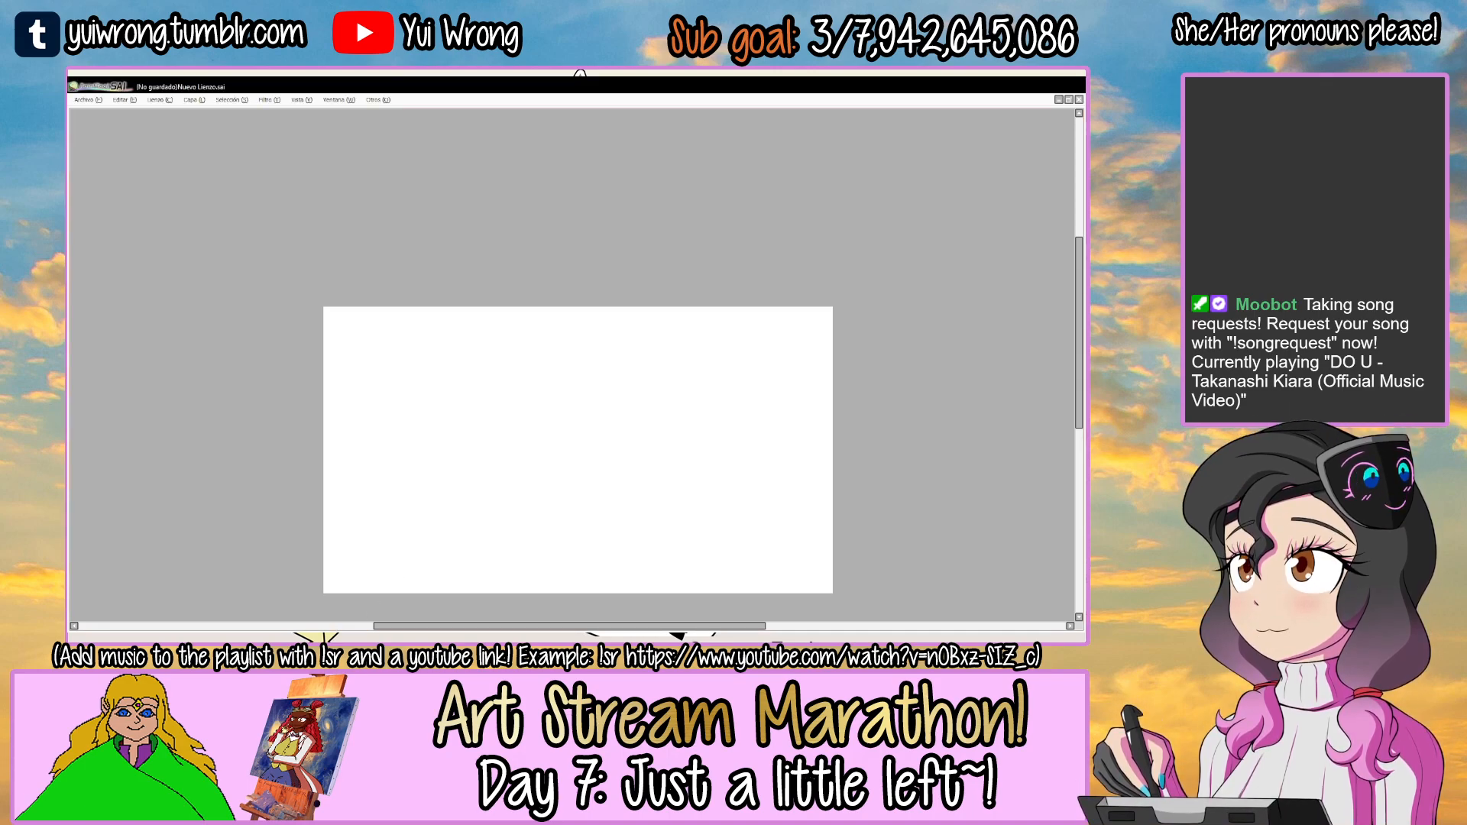
{"action": "key", "text": "alt+Tab"}
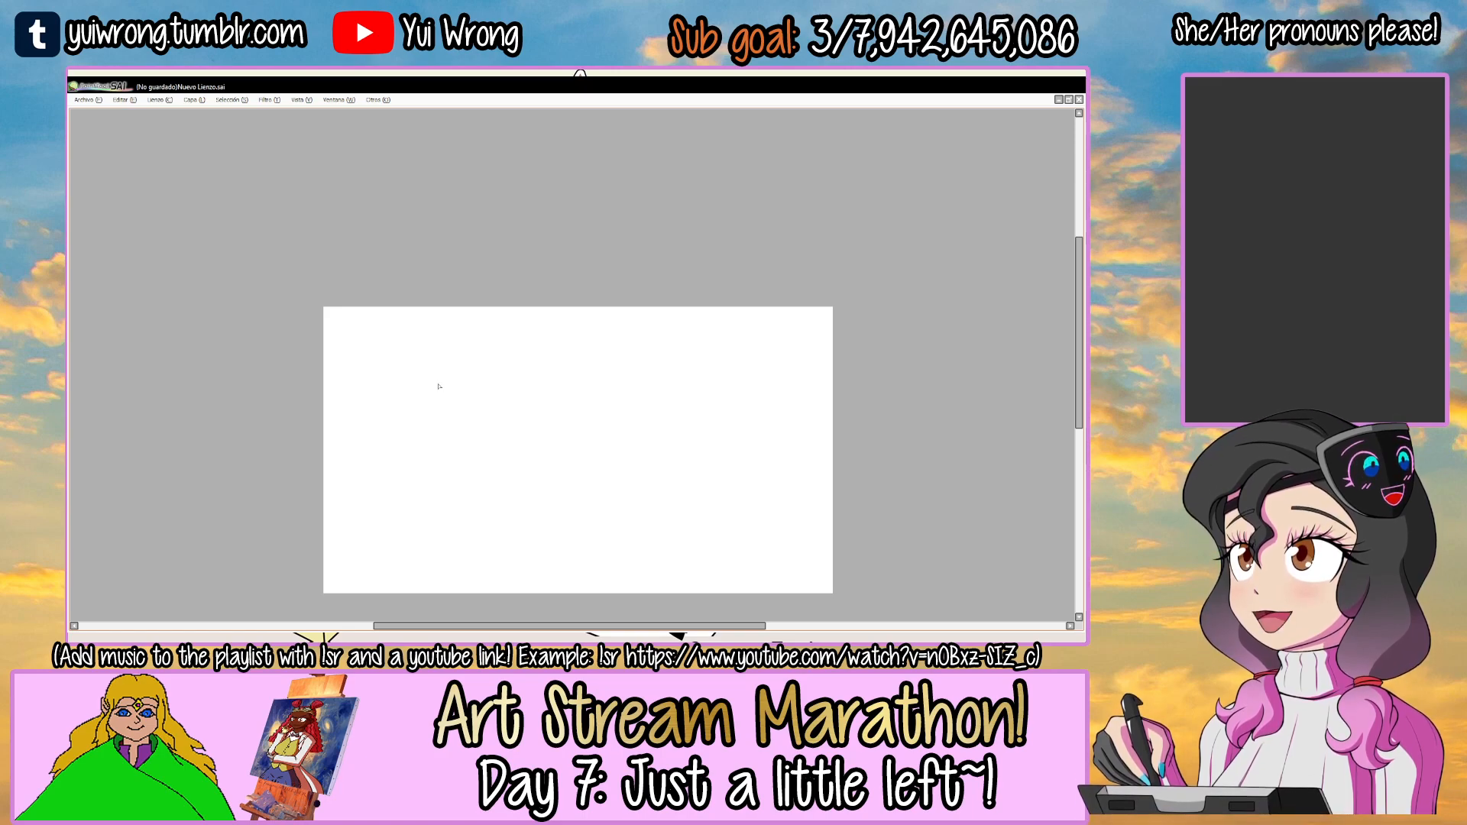
{"action": "scroll", "coordinate": [465, 442], "scroll_direction": "up", "scroll_amount": 2}
{"action": "scroll", "coordinate": [466, 445], "scroll_direction": "down", "scroll_amount": 1}
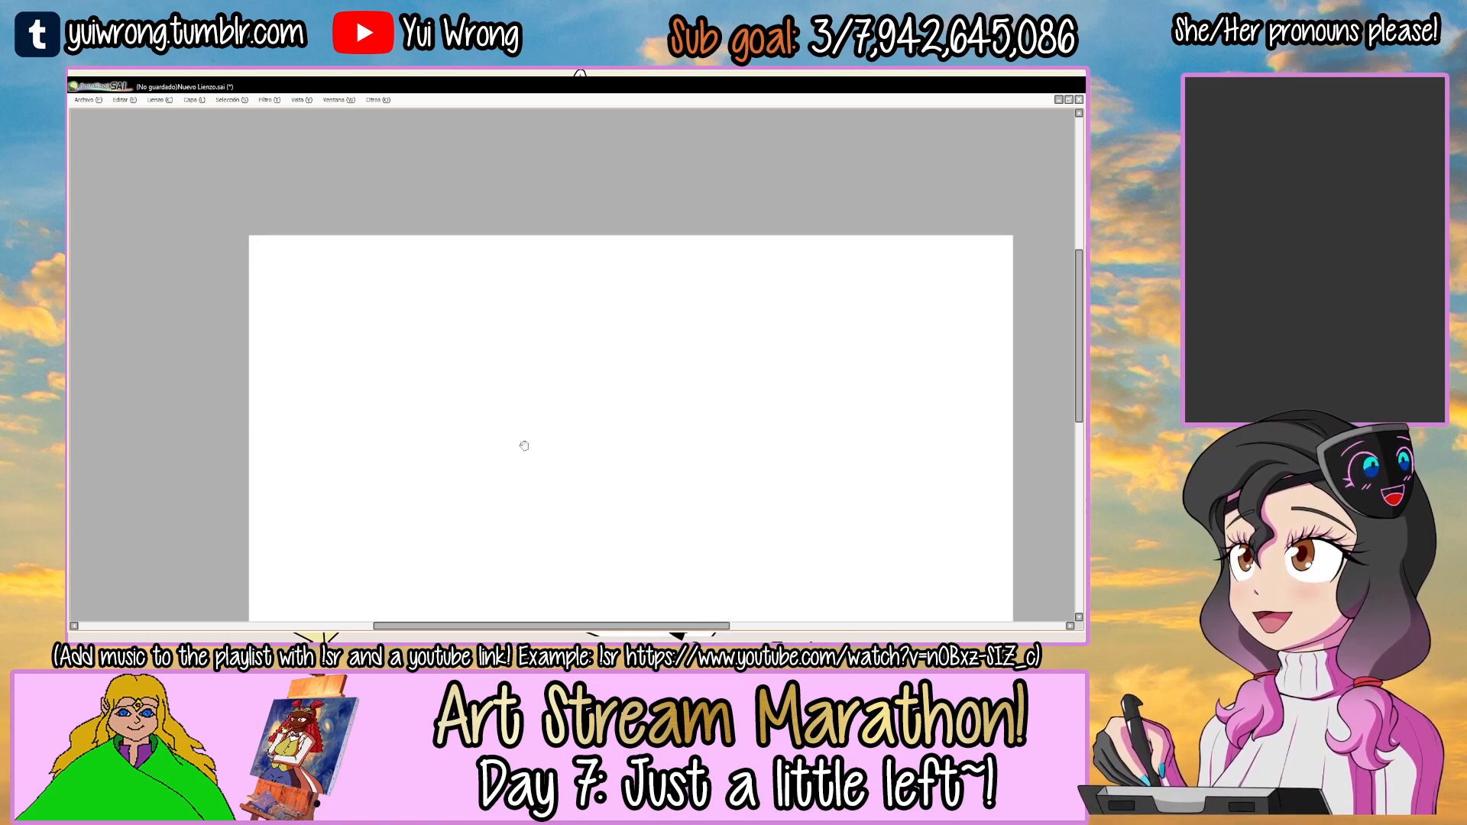
{"action": "left_click_drag", "start_coordinate": [524, 455], "coordinate": [525, 351]}
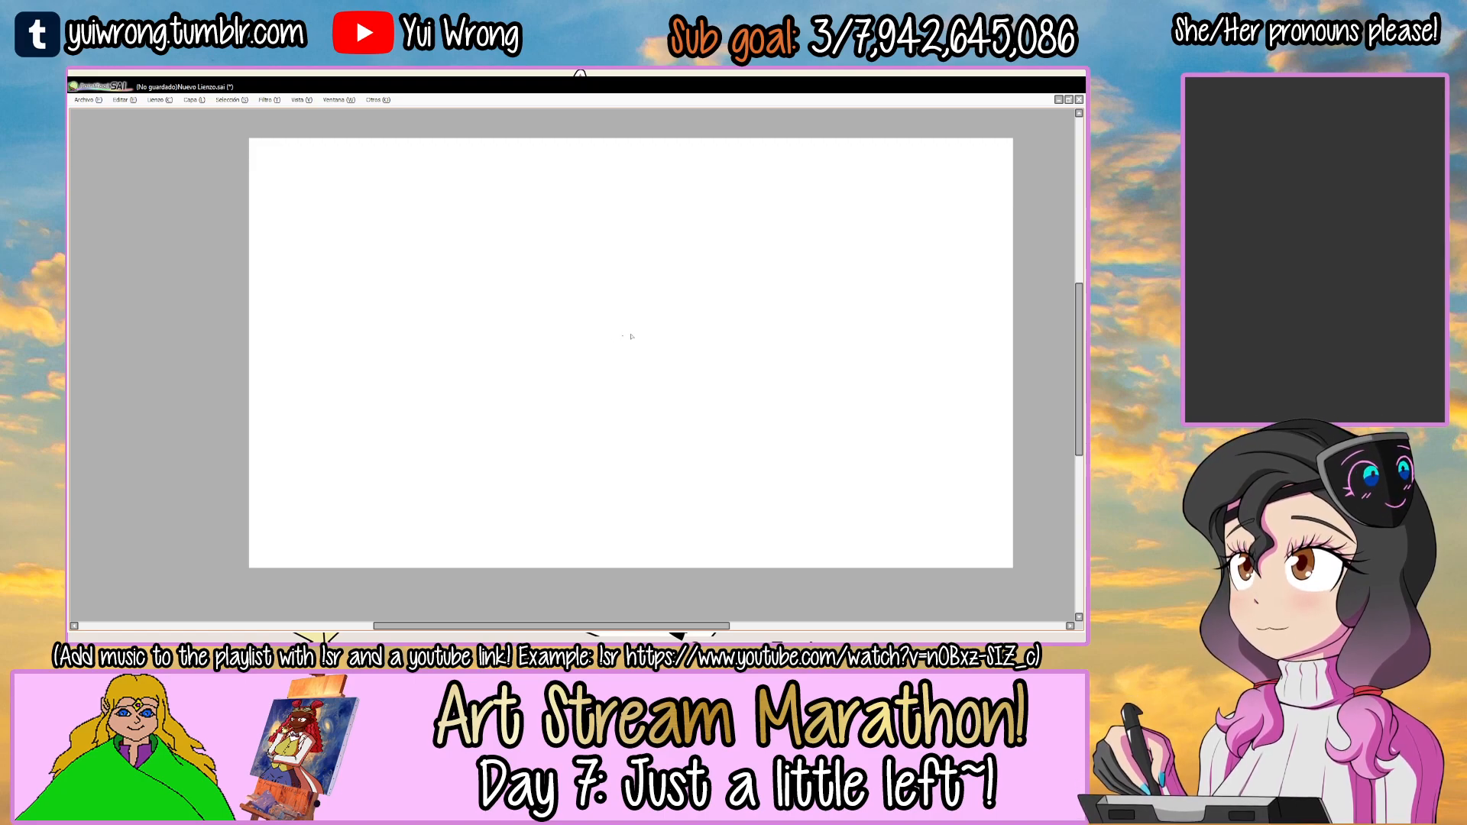
{"action": "key", "text": "Tab"}
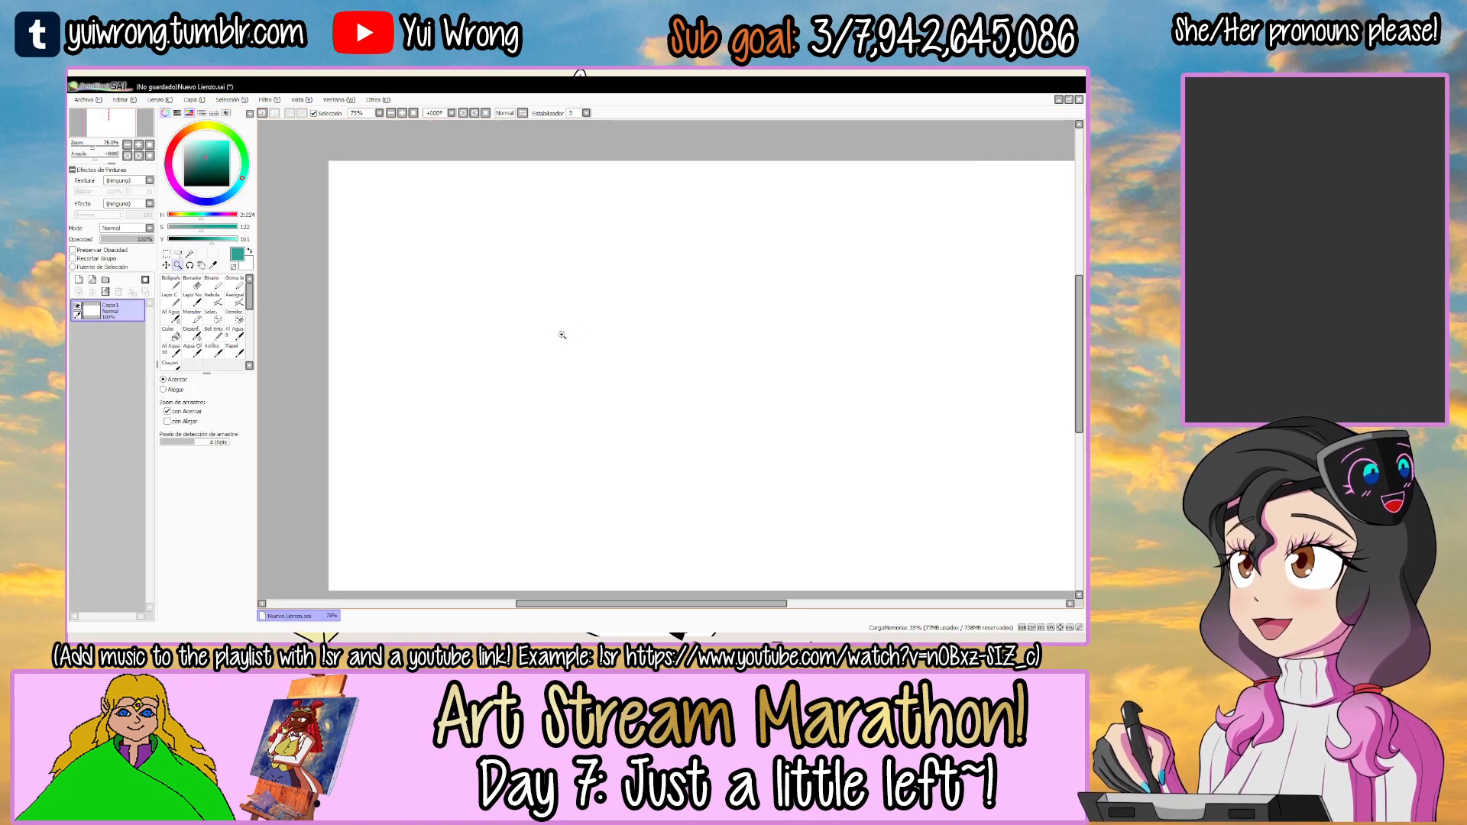
{"action": "key", "text": "Tab"}
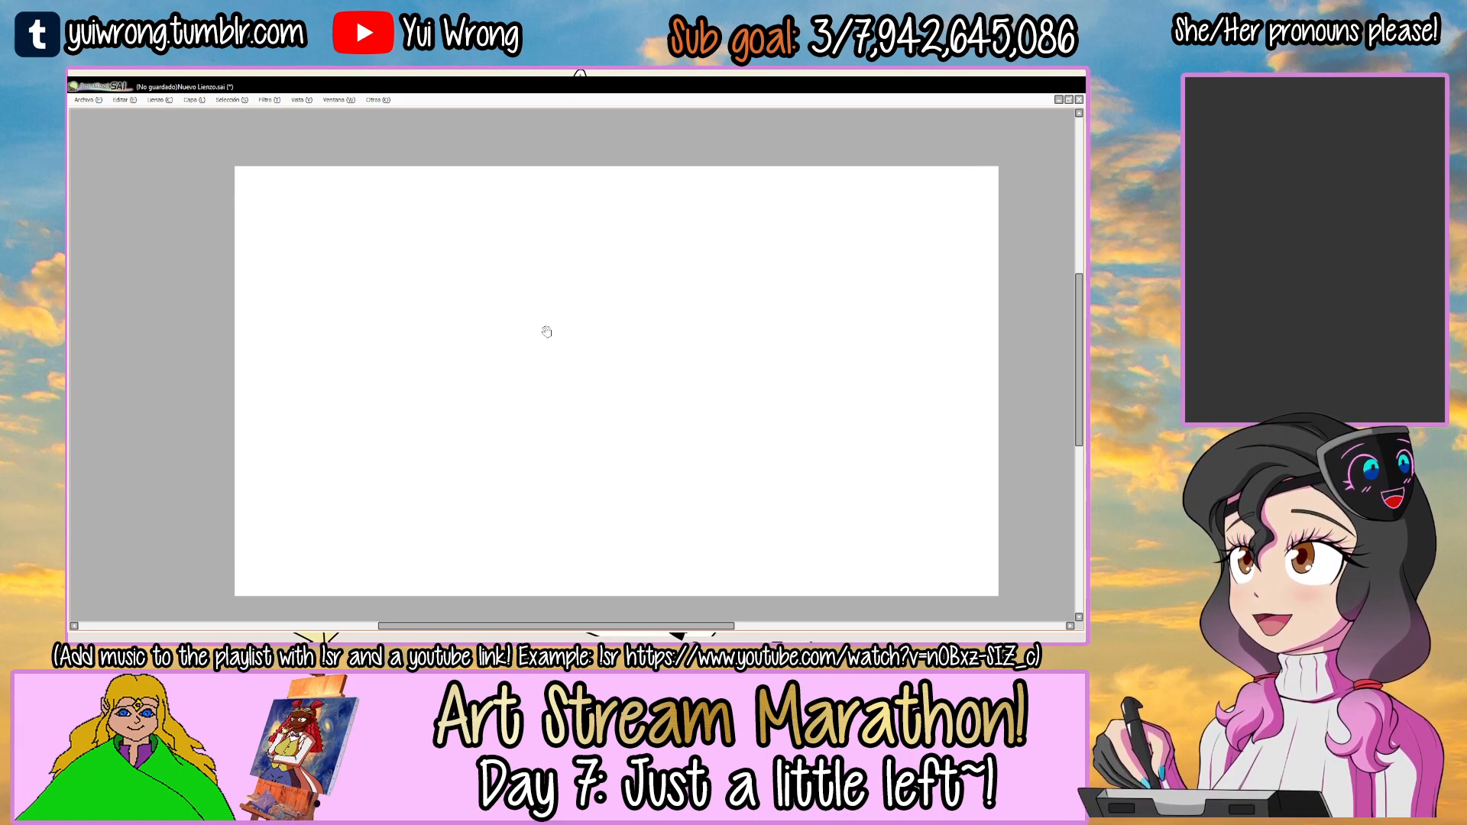
Sketch a rough teal circle for the head in the upper middle of the canvas, discarding stray strokes.
{"action": "left_click", "coordinate": [544, 321]}
{"action": "left_click", "coordinate": [567, 276]}
{"action": "mouse_move", "coordinate": [569, 321]}
{"action": "left_mouse_down"}
{"action": "mouse_move", "coordinate": [415, 295]}
{"action": "mouse_move", "coordinate": [483, 441]}
{"action": "left_mouse_up"}
{"action": "key", "text": "ctrl+z"}
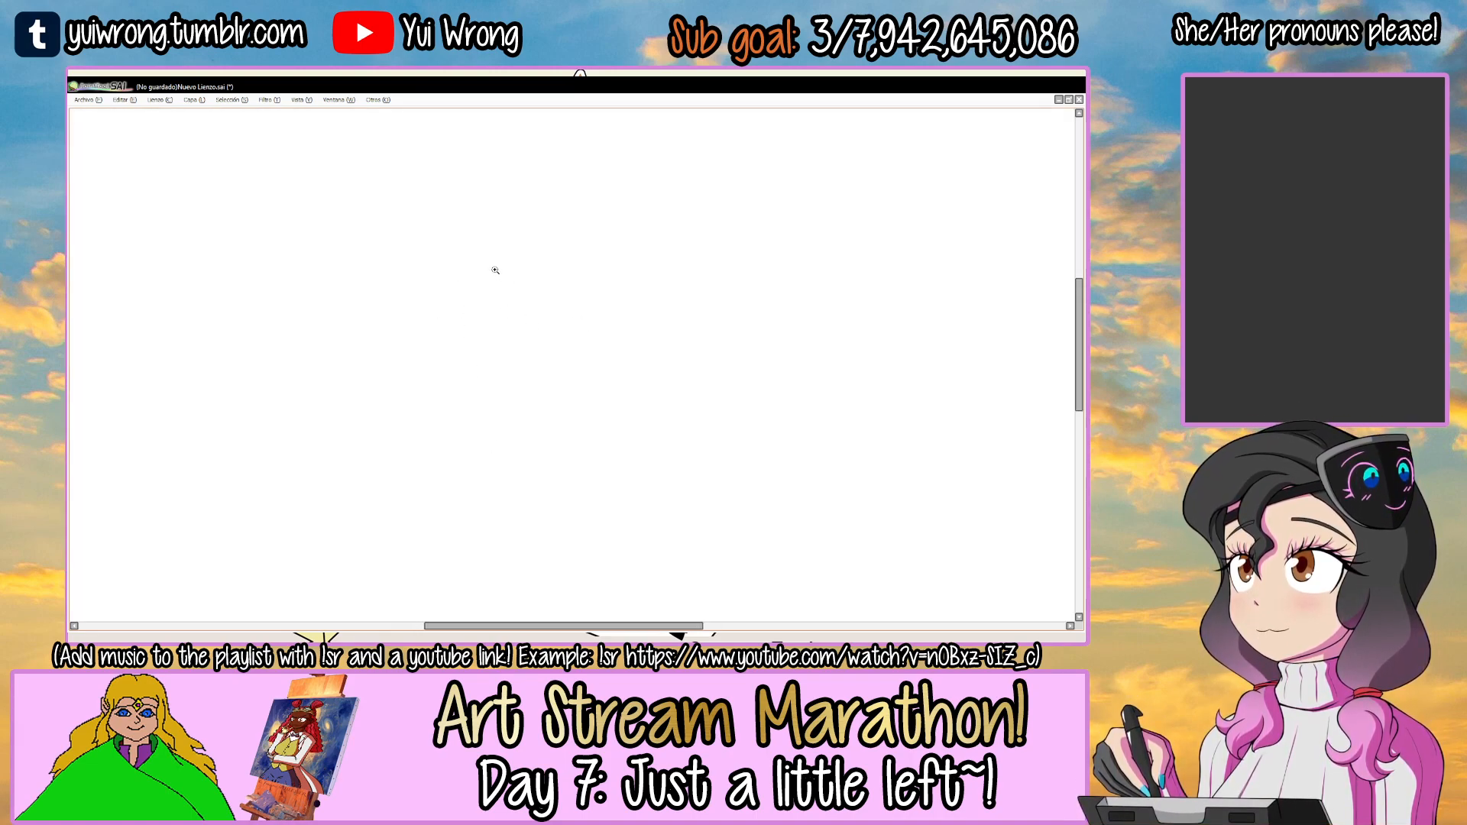
{"action": "left_click", "coordinate": [496, 271]}
{"action": "left_click", "coordinate": [493, 267]}
{"action": "mouse_move", "coordinate": [466, 229]}
{"action": "left_mouse_down"}
{"action": "mouse_move", "coordinate": [493, 434]}
{"action": "mouse_move", "coordinate": [508, 443]}
{"action": "left_mouse_up"}
{"action": "mouse_move", "coordinate": [444, 264]}
{"action": "left_mouse_down"}
{"action": "mouse_move", "coordinate": [549, 184]}
{"action": "mouse_move", "coordinate": [699, 188]}
{"action": "left_mouse_up"}
{"action": "mouse_move", "coordinate": [447, 226]}
{"action": "left_mouse_down"}
{"action": "mouse_move", "coordinate": [608, 169]}
{"action": "mouse_move", "coordinate": [735, 273]}
{"action": "left_mouse_up"}
{"action": "mouse_move", "coordinate": [668, 193]}
{"action": "left_mouse_down"}
{"action": "mouse_move", "coordinate": [731, 347]}
{"action": "mouse_move", "coordinate": [712, 380]}
{"action": "left_mouse_up"}
{"action": "left_click_drag", "start_coordinate": [707, 223], "coordinate": [691, 421]}
{"action": "mouse_move", "coordinate": [480, 430]}
{"action": "left_mouse_down"}
{"action": "mouse_move", "coordinate": [646, 452]}
{"action": "mouse_move", "coordinate": [710, 404]}
{"action": "left_mouse_up"}
{"action": "mouse_move", "coordinate": [655, 193]}
{"action": "left_mouse_down"}
{"action": "mouse_move", "coordinate": [732, 317]}
{"action": "mouse_move", "coordinate": [701, 426]}
{"action": "left_mouse_up"}
{"action": "left_click_drag", "start_coordinate": [718, 233], "coordinate": [747, 390]}
{"action": "left_click_drag", "start_coordinate": [738, 263], "coordinate": [682, 456]}
{"action": "key", "text": "ctrl+z"}
{"action": "mouse_move", "coordinate": [746, 252]}
{"action": "left_mouse_down"}
{"action": "mouse_move", "coordinate": [734, 339]}
{"action": "mouse_move", "coordinate": [677, 450]}
{"action": "left_mouse_up"}
{"action": "key", "text": "ctrl+z"}
{"action": "key", "text": "ctrl+z"}
{"action": "mouse_move", "coordinate": [460, 412]}
{"action": "left_mouse_down"}
{"action": "mouse_move", "coordinate": [676, 447]}
{"action": "mouse_move", "coordinate": [565, 473]}
{"action": "mouse_move", "coordinate": [714, 430]}
{"action": "left_mouse_up"}
{"action": "key", "text": "ctrl+z"}
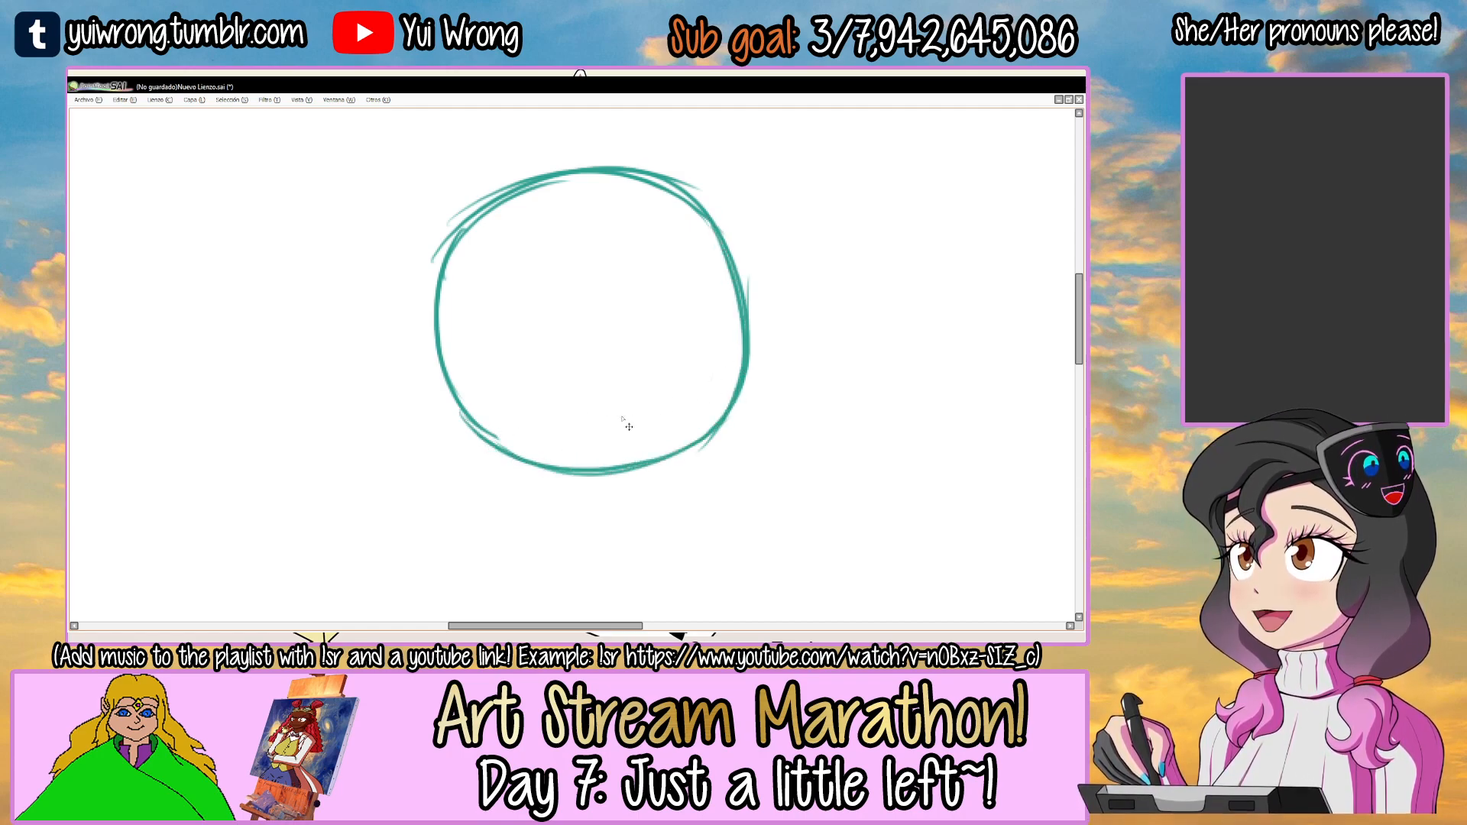
Sketch the cheek and jaw lines below the head circle, meeting in a pointed chin.
{"action": "scroll", "coordinate": [629, 426], "scroll_direction": "down", "scroll_amount": 8}
{"action": "scroll", "coordinate": [596, 397], "scroll_direction": "up", "scroll_amount": 3}
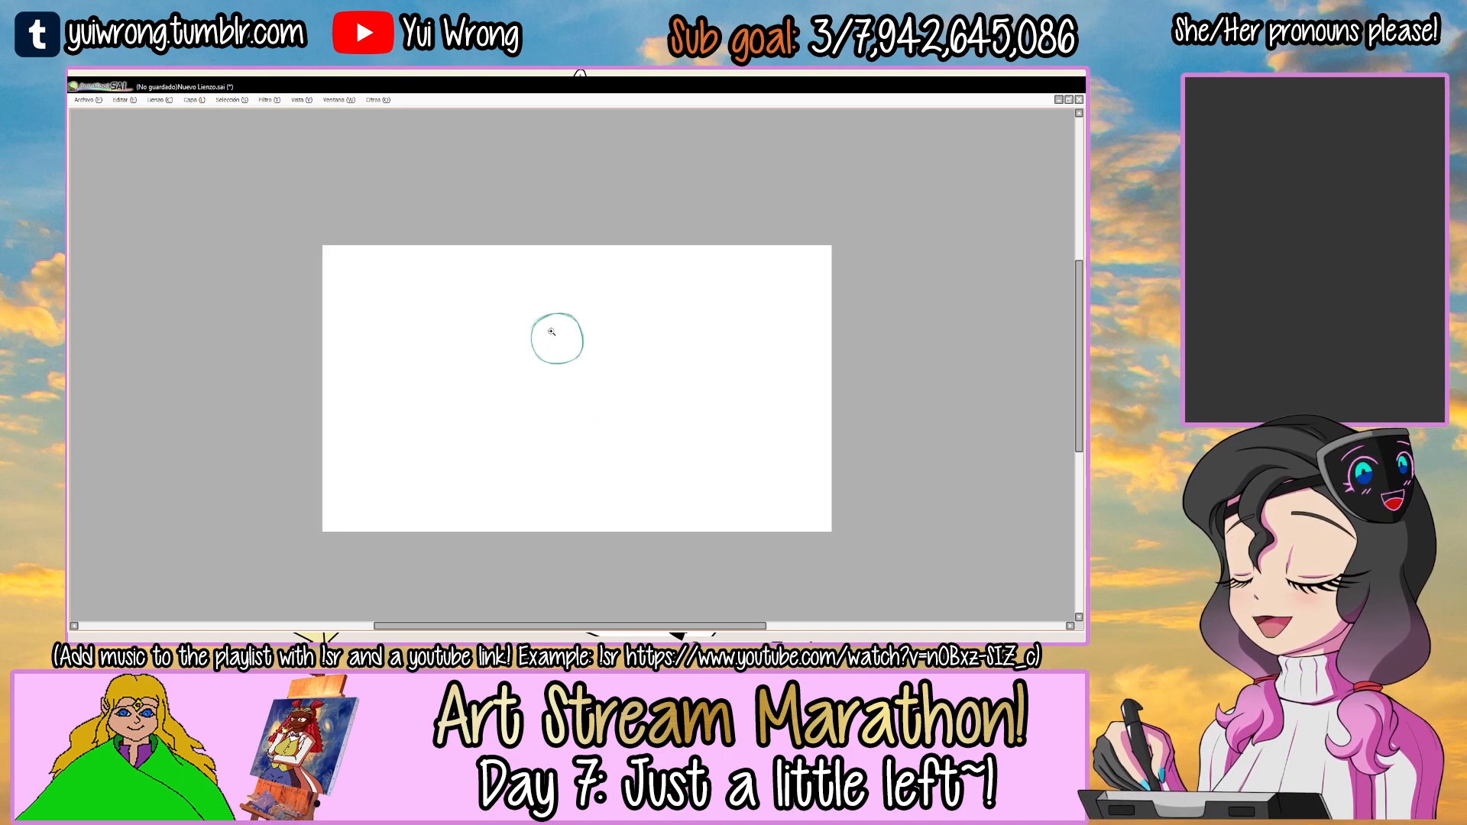
{"action": "scroll", "coordinate": [575, 354], "scroll_direction": "up", "scroll_amount": 4}
{"action": "mouse_move", "coordinate": [344, 265]}
{"action": "left_mouse_down"}
{"action": "mouse_move", "coordinate": [381, 379]}
{"action": "mouse_move", "coordinate": [509, 456]}
{"action": "left_mouse_up"}
{"action": "key", "text": "ctrl+z"}
{"action": "key", "text": "ctrl+z"}
{"action": "mouse_move", "coordinate": [380, 377]}
{"action": "left_mouse_down"}
{"action": "mouse_move", "coordinate": [504, 458]}
{"action": "mouse_move", "coordinate": [596, 407]}
{"action": "left_mouse_up"}
{"action": "left_click_drag", "start_coordinate": [638, 304], "coordinate": [597, 397]}
{"action": "left_click_drag", "start_coordinate": [622, 337], "coordinate": [589, 408]}
{"action": "left_click_drag", "start_coordinate": [364, 312], "coordinate": [399, 393]}
{"action": "left_click_drag", "start_coordinate": [374, 323], "coordinate": [415, 410]}
{"action": "scroll", "coordinate": [413, 409], "scroll_direction": "down", "scroll_amount": 5}
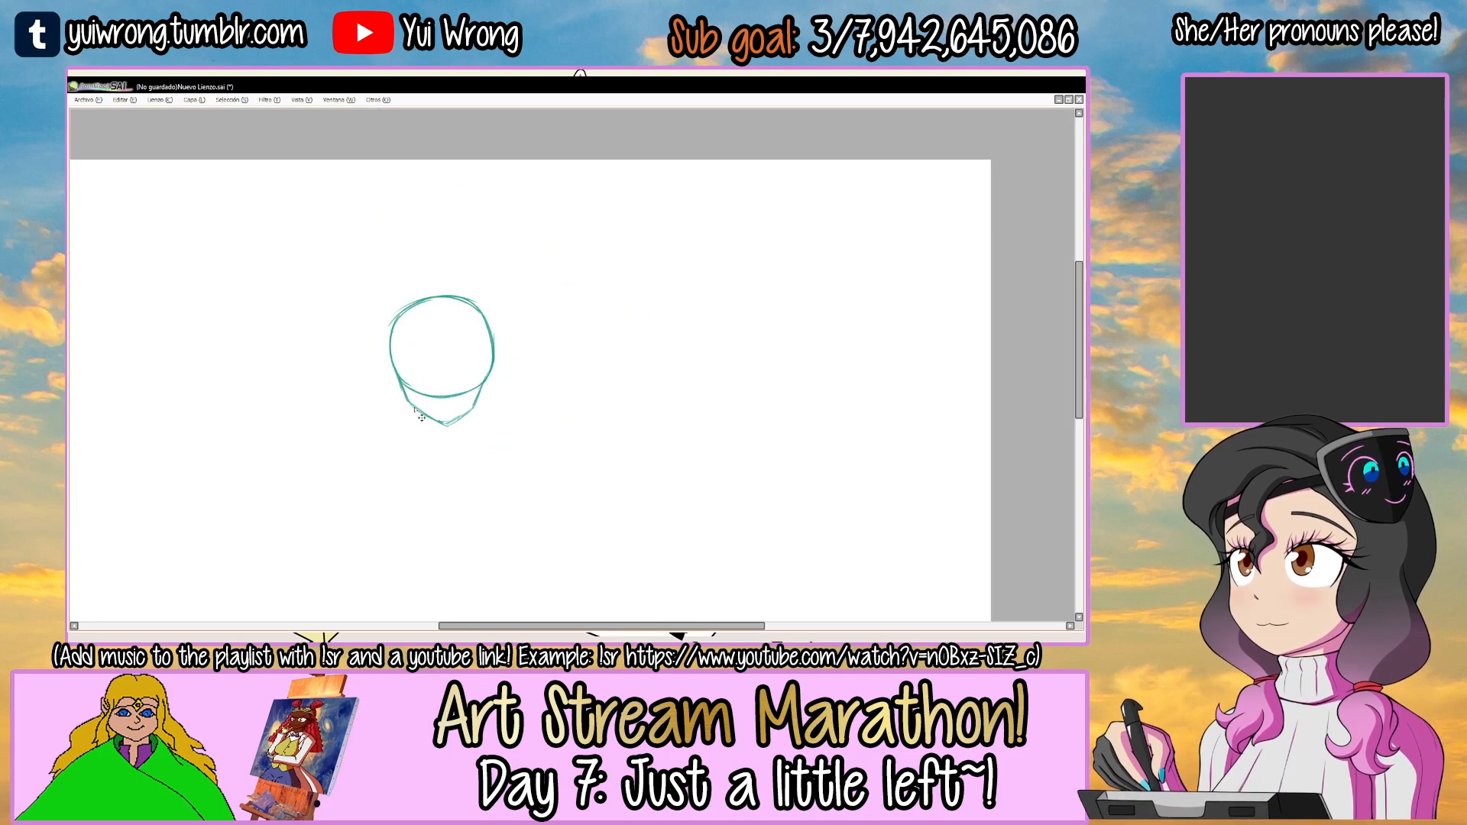
Enlarge the head sketch with free transform and position it in the upper middle of the canvas.
{"action": "left_click_drag", "start_coordinate": [563, 317], "coordinate": [670, 264]}
{"action": "key", "text": "ctrl+t"}
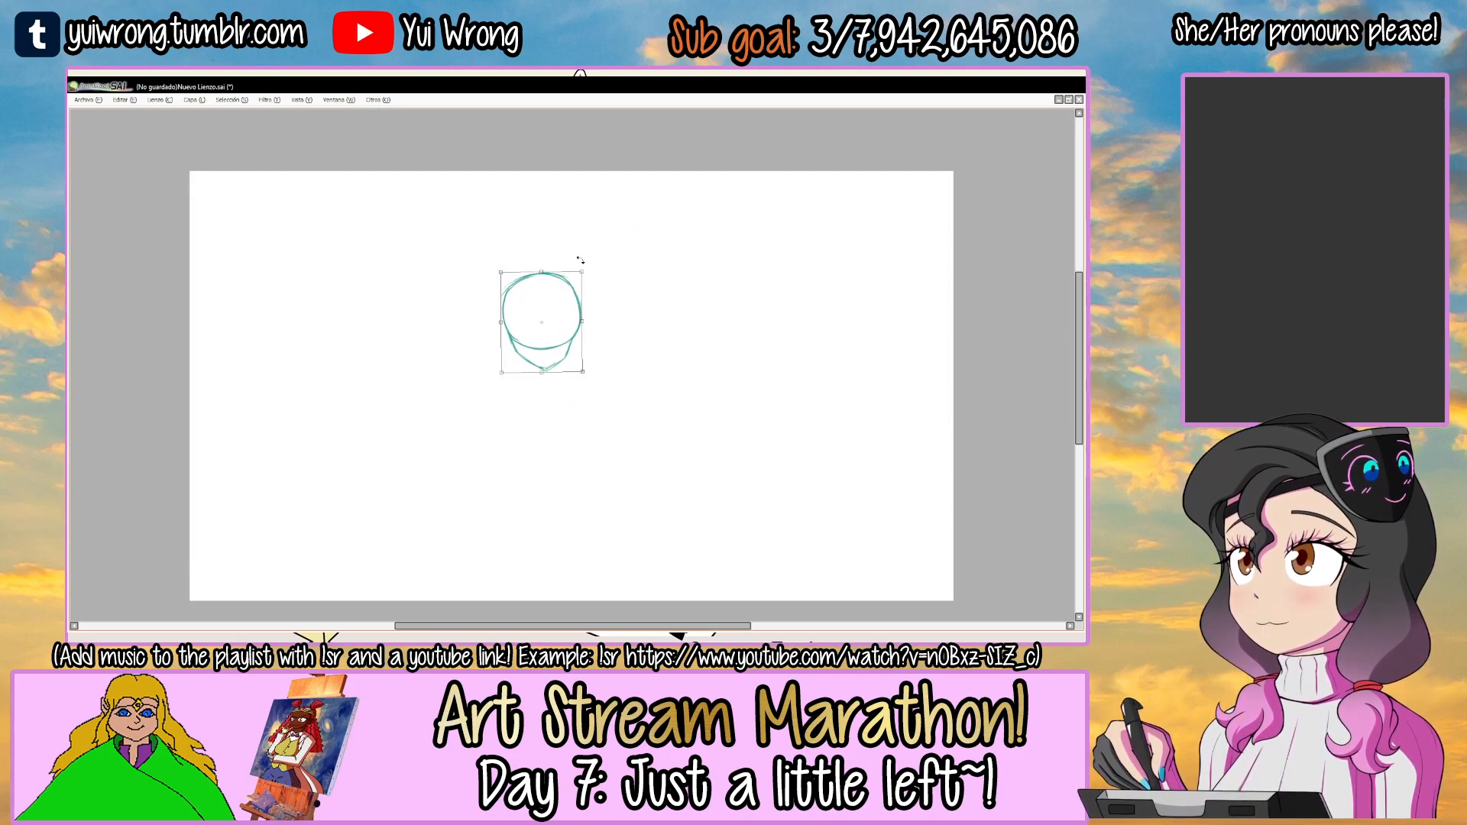
{"action": "mouse_move", "coordinate": [579, 261]}
{"action": "left_mouse_down"}
{"action": "mouse_move", "coordinate": [631, 239]}
{"action": "mouse_move", "coordinate": [618, 223]}
{"action": "left_mouse_up"}
{"action": "left_click_drag", "start_coordinate": [599, 285], "coordinate": [596, 310]}
{"action": "key", "text": "Return"}
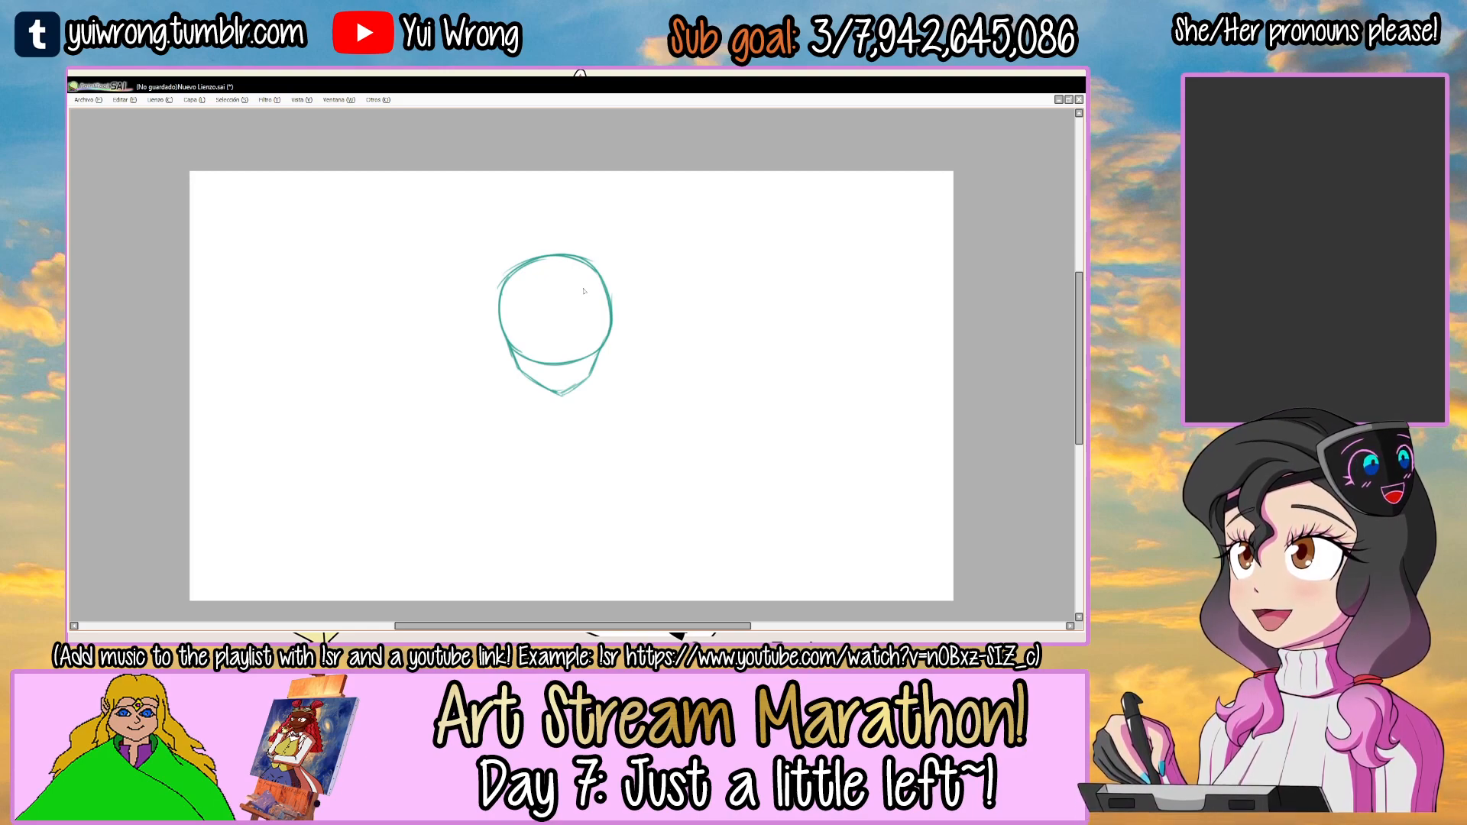
Sketch a vertical centre guideline down the face and a curved horizontal guideline across its lower part.
{"action": "left_click", "coordinate": [545, 347]}
{"action": "left_click", "coordinate": [544, 347]}
{"action": "mouse_move", "coordinate": [486, 359]}
{"action": "left_mouse_down"}
{"action": "mouse_move", "coordinate": [576, 395]}
{"action": "mouse_move", "coordinate": [656, 356]}
{"action": "mouse_move", "coordinate": [631, 385]}
{"action": "mouse_move", "coordinate": [664, 356]}
{"action": "mouse_move", "coordinate": [670, 371]}
{"action": "mouse_move", "coordinate": [661, 383]}
{"action": "mouse_move", "coordinate": [605, 346]}
{"action": "left_mouse_up"}
{"action": "scroll", "coordinate": [661, 378], "scroll_direction": "down", "scroll_amount": 2}
{"action": "scroll", "coordinate": [579, 298], "scroll_direction": "up", "scroll_amount": 2}
{"action": "mouse_move", "coordinate": [567, 233]}
{"action": "left_mouse_down"}
{"action": "mouse_move", "coordinate": [558, 354]}
{"action": "mouse_move", "coordinate": [578, 493]}
{"action": "left_mouse_up"}
{"action": "left_click_drag", "start_coordinate": [569, 232], "coordinate": [573, 495]}
{"action": "key", "text": "ctrl+z"}
{"action": "left_click_drag", "start_coordinate": [569, 273], "coordinate": [587, 504]}
{"action": "key", "text": "ctrl+z"}
{"action": "left_click_drag", "start_coordinate": [569, 302], "coordinate": [571, 495]}
{"action": "key", "text": "ctrl+z"}
{"action": "left_click_drag", "start_coordinate": [570, 313], "coordinate": [573, 500]}
{"action": "left_click_drag", "start_coordinate": [570, 328], "coordinate": [581, 492]}
{"action": "mouse_move", "coordinate": [463, 403]}
{"action": "left_mouse_down"}
{"action": "mouse_move", "coordinate": [687, 392]}
{"action": "mouse_move", "coordinate": [651, 414]}
{"action": "left_mouse_up"}
{"action": "key", "text": "ctrl+z"}
{"action": "scroll", "coordinate": [690, 386], "scroll_direction": "down", "scroll_amount": 3}
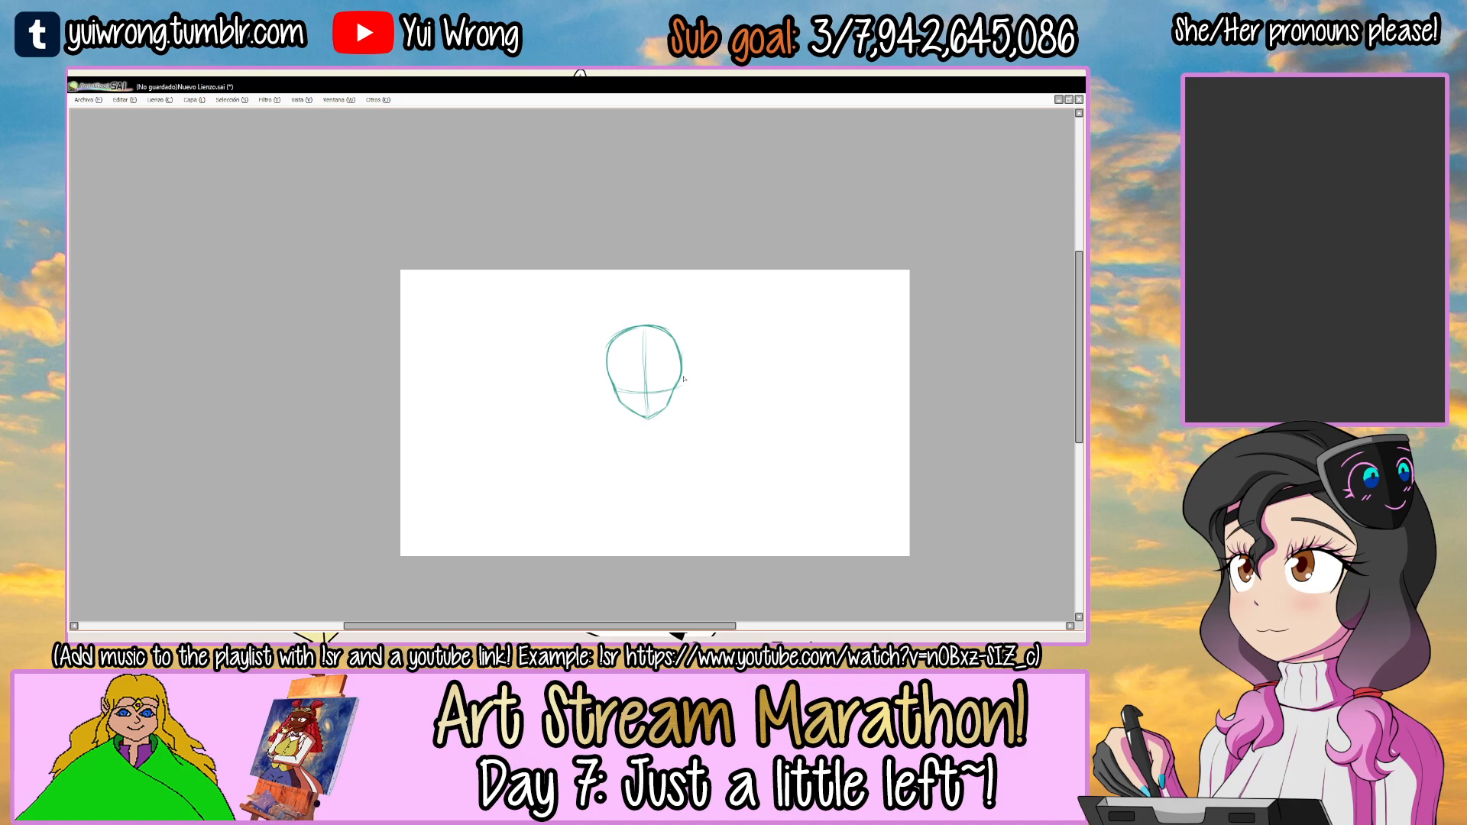
Sketch the two short neck lines down from the jaw on either side of the chin.
{"action": "scroll", "coordinate": [605, 372], "scroll_direction": "up", "scroll_amount": 1}
{"action": "left_click_drag", "start_coordinate": [605, 373], "coordinate": [590, 373]}
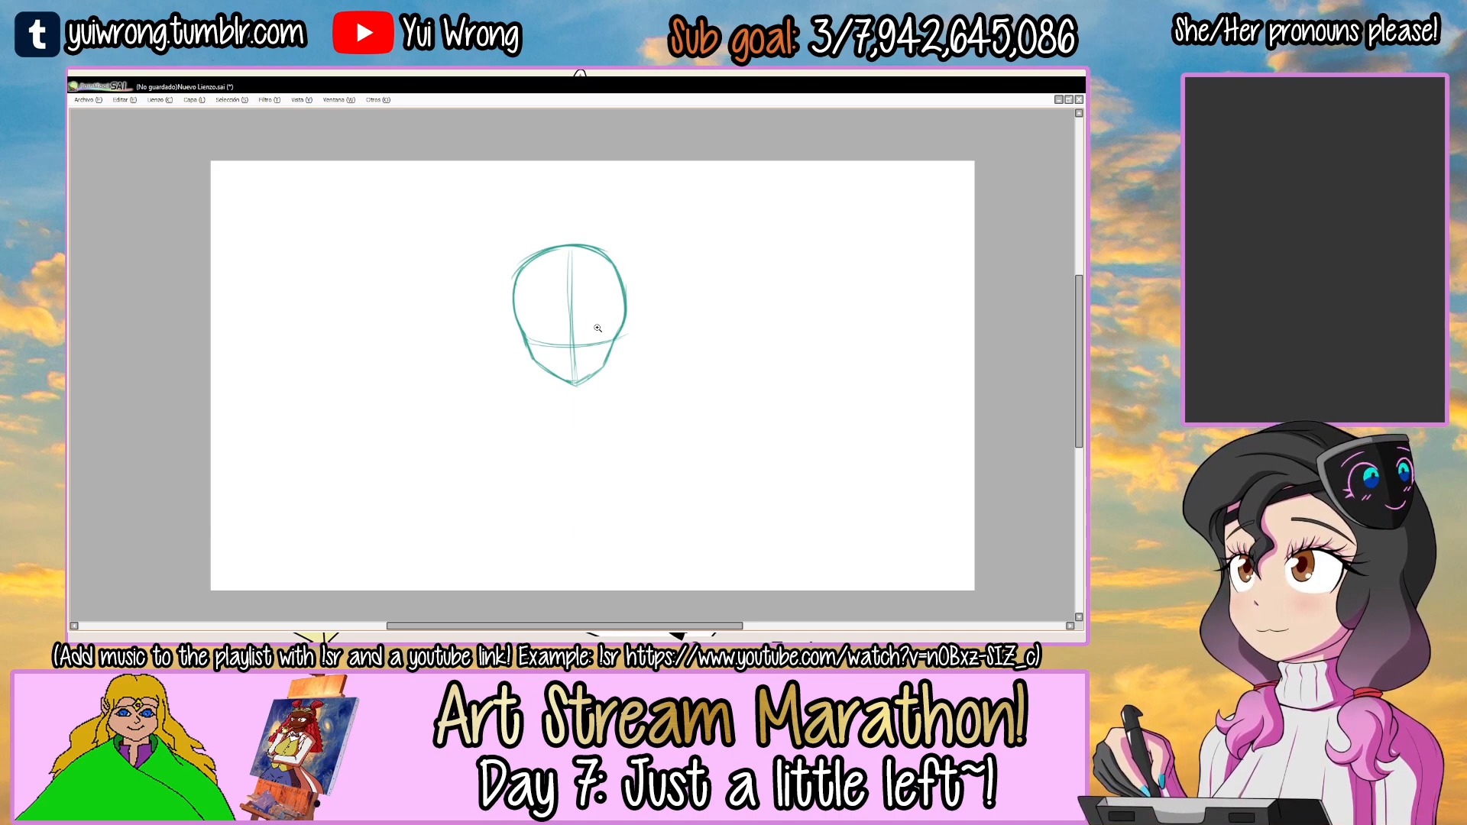
{"action": "left_click", "coordinate": [564, 358]}
{"action": "left_click_drag", "start_coordinate": [543, 326], "coordinate": [539, 379]}
{"action": "left_click_drag", "start_coordinate": [543, 326], "coordinate": [537, 381]}
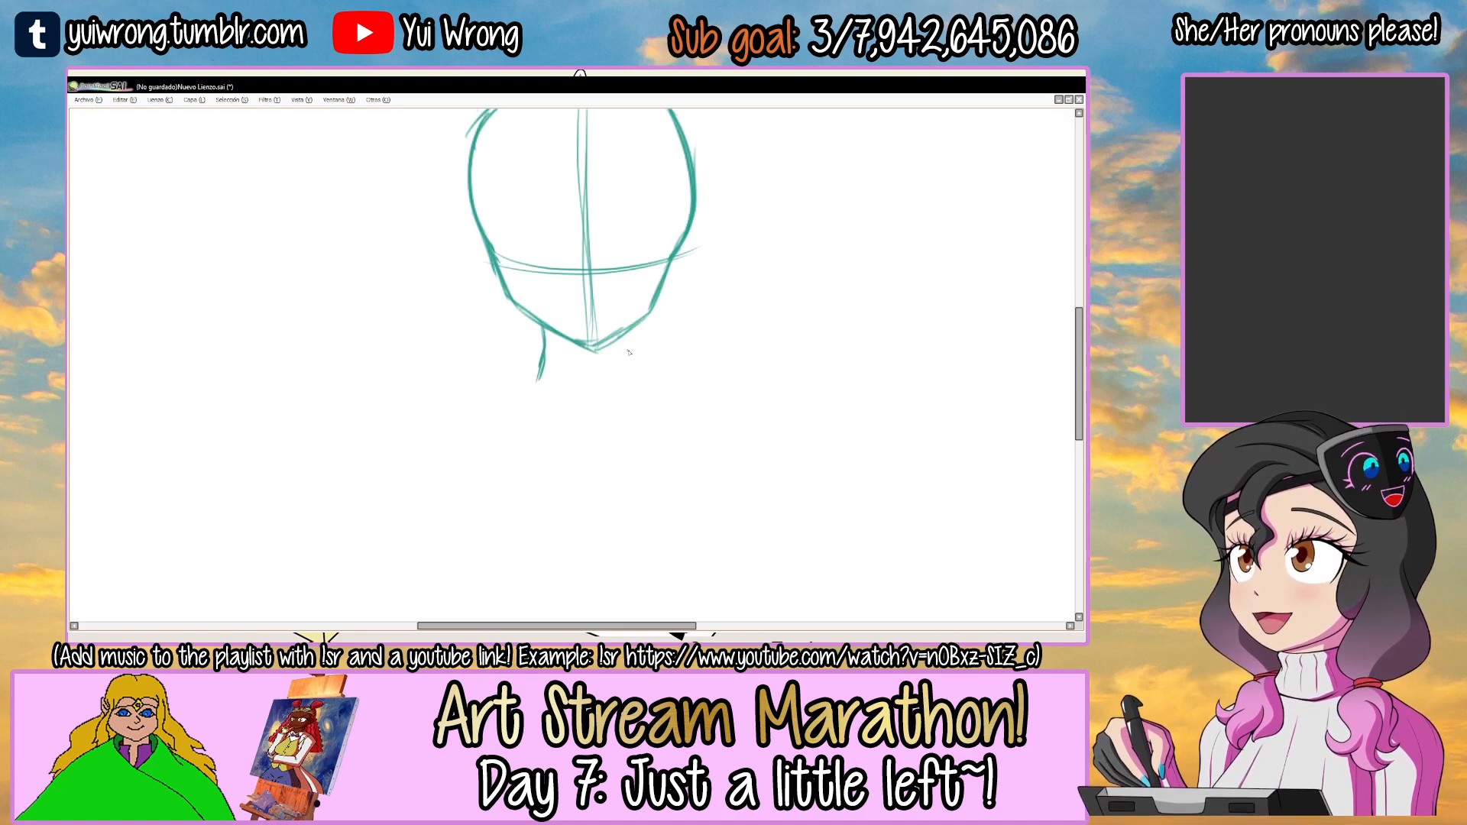
{"action": "left_click_drag", "start_coordinate": [628, 327], "coordinate": [633, 374]}
{"action": "mouse_move", "coordinate": [628, 330]}
{"action": "left_mouse_down"}
{"action": "mouse_move", "coordinate": [634, 380]}
{"action": "mouse_move", "coordinate": [682, 251]}
{"action": "left_mouse_up"}
Sketch the sloping shoulder lines outward from both sides of the neck.
{"action": "left_click_drag", "start_coordinate": [591, 265], "coordinate": [534, 323]}
{"action": "left_click_drag", "start_coordinate": [566, 300], "coordinate": [525, 323]}
{"action": "left_click_drag", "start_coordinate": [547, 301], "coordinate": [525, 306]}
{"action": "mouse_move", "coordinate": [691, 269]}
{"action": "left_mouse_down"}
{"action": "mouse_move", "coordinate": [694, 305]}
{"action": "mouse_move", "coordinate": [735, 284]}
{"action": "left_mouse_up"}
{"action": "left_click_drag", "start_coordinate": [634, 243], "coordinate": [737, 309]}
{"action": "mouse_move", "coordinate": [520, 355]}
{"action": "left_mouse_down"}
{"action": "mouse_move", "coordinate": [531, 317]}
{"action": "mouse_move", "coordinate": [514, 369]}
{"action": "left_mouse_up"}
{"action": "key", "text": "ctrl+z"}
Sketch both sides of the torso below the shoulders, curving in at the waist and out to the hips.
{"action": "mouse_move", "coordinate": [521, 277]}
{"action": "left_mouse_down"}
{"action": "mouse_move", "coordinate": [492, 391]}
{"action": "mouse_move", "coordinate": [523, 474]}
{"action": "mouse_move", "coordinate": [495, 551]}
{"action": "left_mouse_up"}
{"action": "mouse_move", "coordinate": [668, 268]}
{"action": "left_mouse_down"}
{"action": "mouse_move", "coordinate": [698, 385]}
{"action": "mouse_move", "coordinate": [676, 462]}
{"action": "left_mouse_up"}
{"action": "left_click_drag", "start_coordinate": [678, 446], "coordinate": [690, 546]}
{"action": "mouse_move", "coordinate": [701, 376]}
{"action": "left_mouse_down"}
{"action": "mouse_move", "coordinate": [666, 274]}
{"action": "mouse_move", "coordinate": [703, 389]}
{"action": "mouse_move", "coordinate": [672, 534]}
{"action": "mouse_move", "coordinate": [700, 411]}
{"action": "mouse_move", "coordinate": [684, 477]}
{"action": "mouse_move", "coordinate": [696, 567]}
{"action": "left_mouse_up"}
{"action": "scroll", "coordinate": [699, 556], "scroll_direction": "down", "scroll_amount": 2}
{"action": "mouse_move", "coordinate": [689, 471]}
{"action": "left_mouse_down"}
{"action": "mouse_move", "coordinate": [597, 411]}
{"action": "mouse_move", "coordinate": [676, 546]}
{"action": "mouse_move", "coordinate": [623, 332]}
{"action": "mouse_move", "coordinate": [590, 370]}
{"action": "left_mouse_up"}
{"action": "scroll", "coordinate": [586, 397], "scroll_direction": "up", "scroll_amount": 1}
Select the torso side lines and adjust their size and placement under the shoulders with free transform.
{"action": "mouse_move", "coordinate": [519, 333]}
{"action": "left_mouse_down"}
{"action": "mouse_move", "coordinate": [673, 558]}
{"action": "mouse_move", "coordinate": [626, 334]}
{"action": "mouse_move", "coordinate": [571, 327]}
{"action": "left_mouse_up"}
{"action": "key", "text": "ctrl+t"}
{"action": "left_click_drag", "start_coordinate": [631, 542], "coordinate": [641, 556]}
{"action": "left_click_drag", "start_coordinate": [616, 505], "coordinate": [617, 508]}
{"action": "left_click_drag", "start_coordinate": [642, 559], "coordinate": [626, 530]}
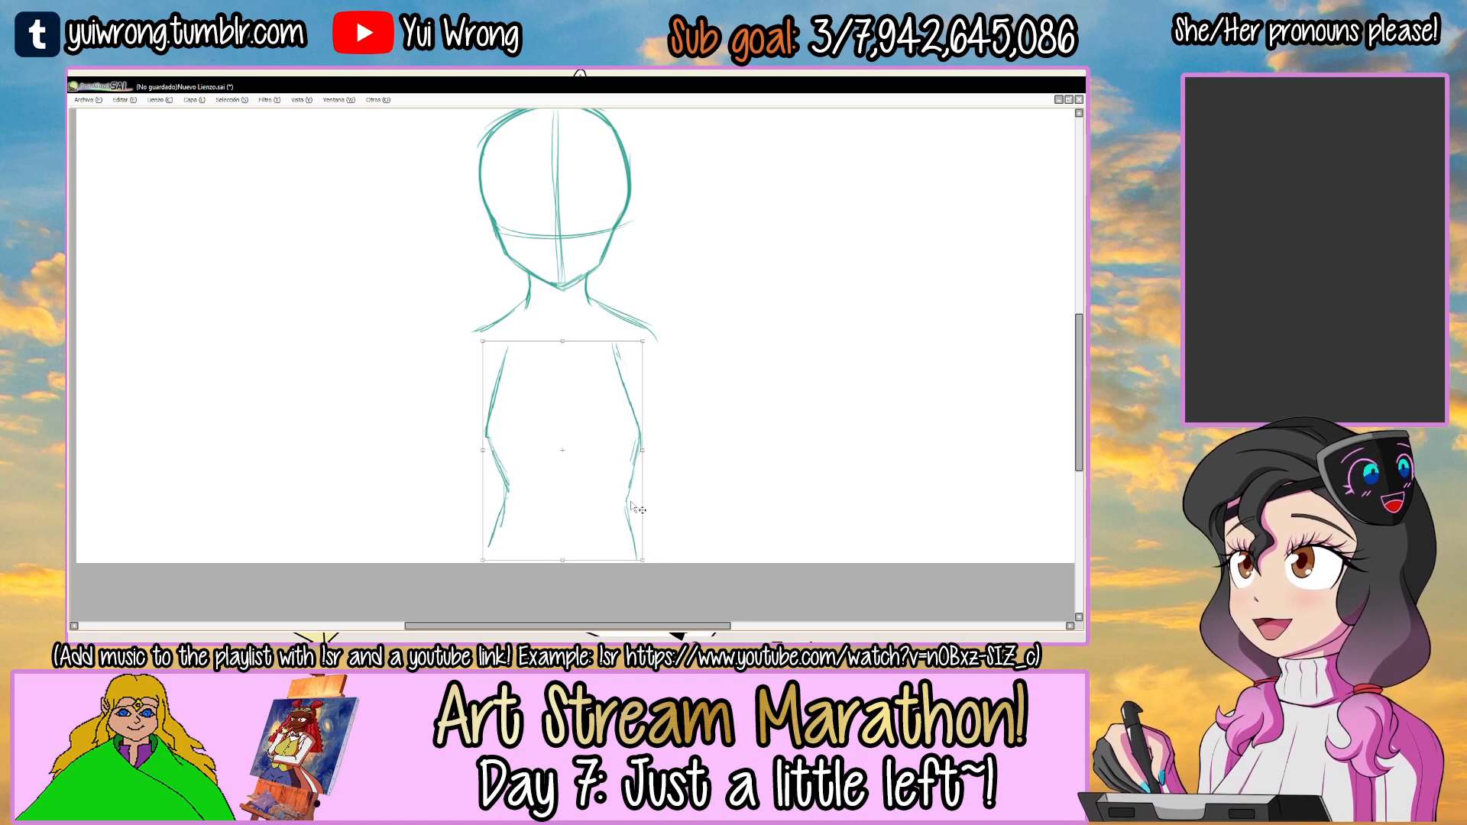
{"action": "key", "text": "Return"}
Sketch the arm on the left side of the figure from the shoulder to the canvas's lower edge.
{"action": "scroll", "coordinate": [631, 504], "scroll_direction": "down", "scroll_amount": 3}
{"action": "left_click_drag", "start_coordinate": [649, 458], "coordinate": [636, 406]}
{"action": "scroll", "coordinate": [550, 405], "scroll_direction": "up", "scroll_amount": 3}
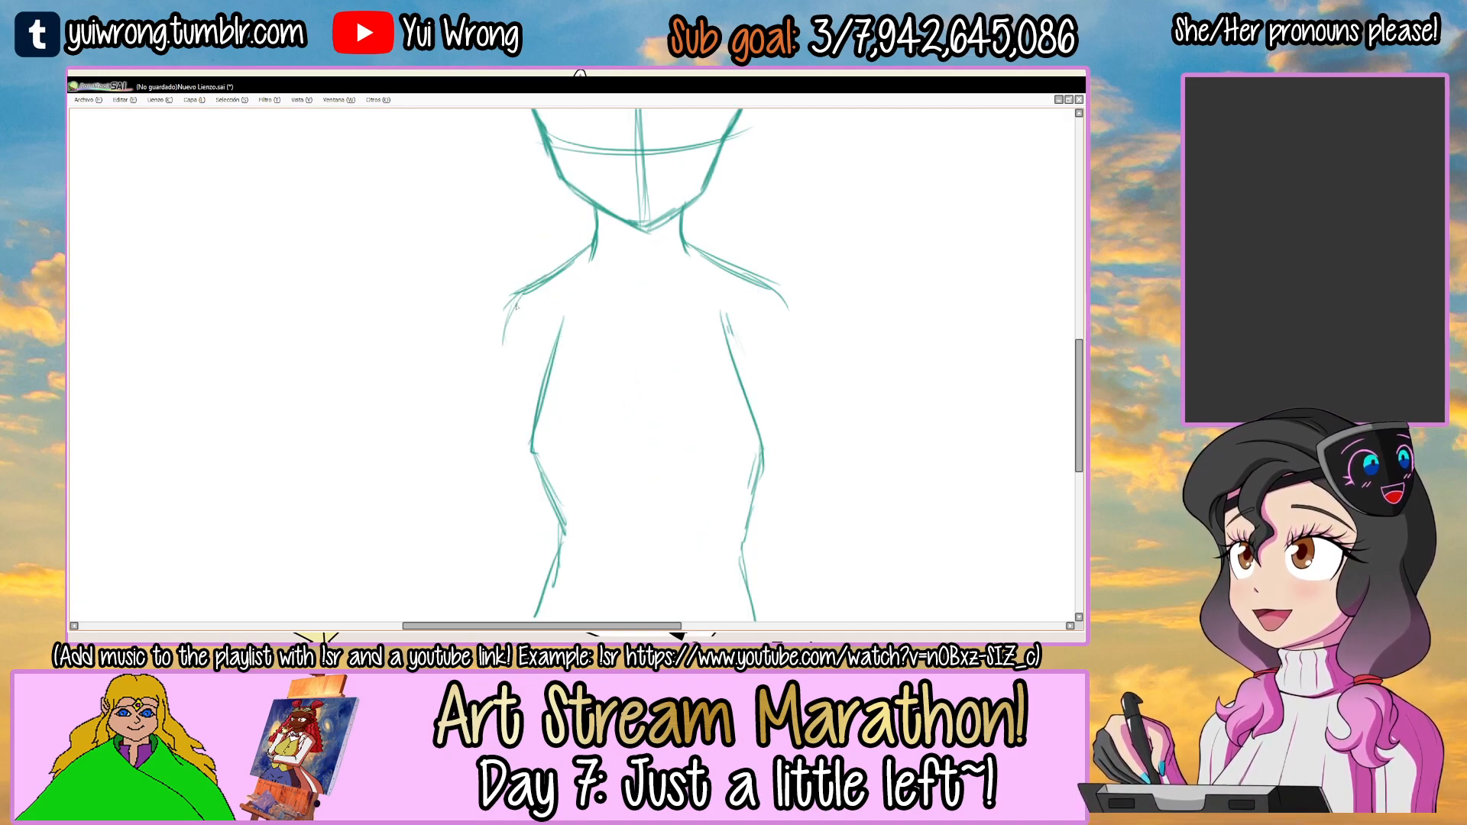
{"action": "scroll", "coordinate": [524, 332], "scroll_direction": "down", "scroll_amount": 2}
{"action": "mouse_move", "coordinate": [504, 302]}
{"action": "left_mouse_down"}
{"action": "mouse_move", "coordinate": [510, 401]}
{"action": "mouse_move", "coordinate": [466, 547]}
{"action": "left_mouse_up"}
{"action": "key", "text": "ctrl+z"}
{"action": "left_click_drag", "start_coordinate": [505, 431], "coordinate": [474, 537]}
{"action": "left_click_drag", "start_coordinate": [557, 414], "coordinate": [534, 548]}
{"action": "key", "text": "ctrl+z"}
Rework the left torso line beside the arm with the eraser and pencil, undoing unwanted strokes.
{"action": "key", "text": "e"}
{"action": "left_click_drag", "start_coordinate": [556, 278], "coordinate": [544, 368]}
{"action": "left_click_drag", "start_coordinate": [569, 228], "coordinate": [553, 346]}
{"action": "key", "text": "n"}
{"action": "left_click_drag", "start_coordinate": [567, 238], "coordinate": [548, 348]}
{"action": "key", "text": "ctrl+z"}
{"action": "key", "text": "ctrl+z"}
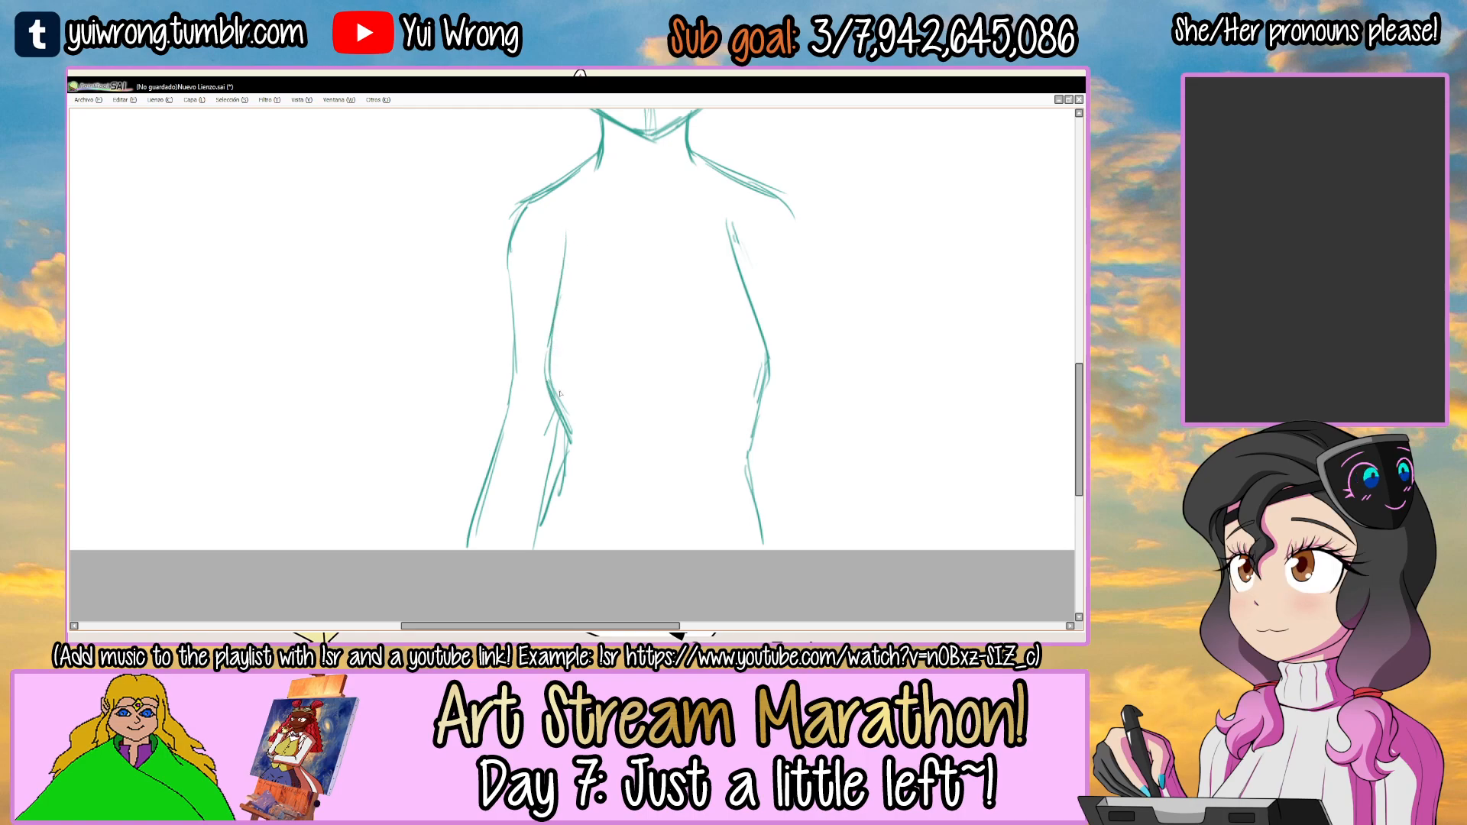
{"action": "key", "text": "alt+Tab"}
{"action": "key", "text": "alt+Tab"}
Sketch the outer and inner contours of the arm on the right side of the figure, angled away from the waist.
{"action": "scroll", "coordinate": [569, 362], "scroll_direction": "down", "scroll_amount": 1}
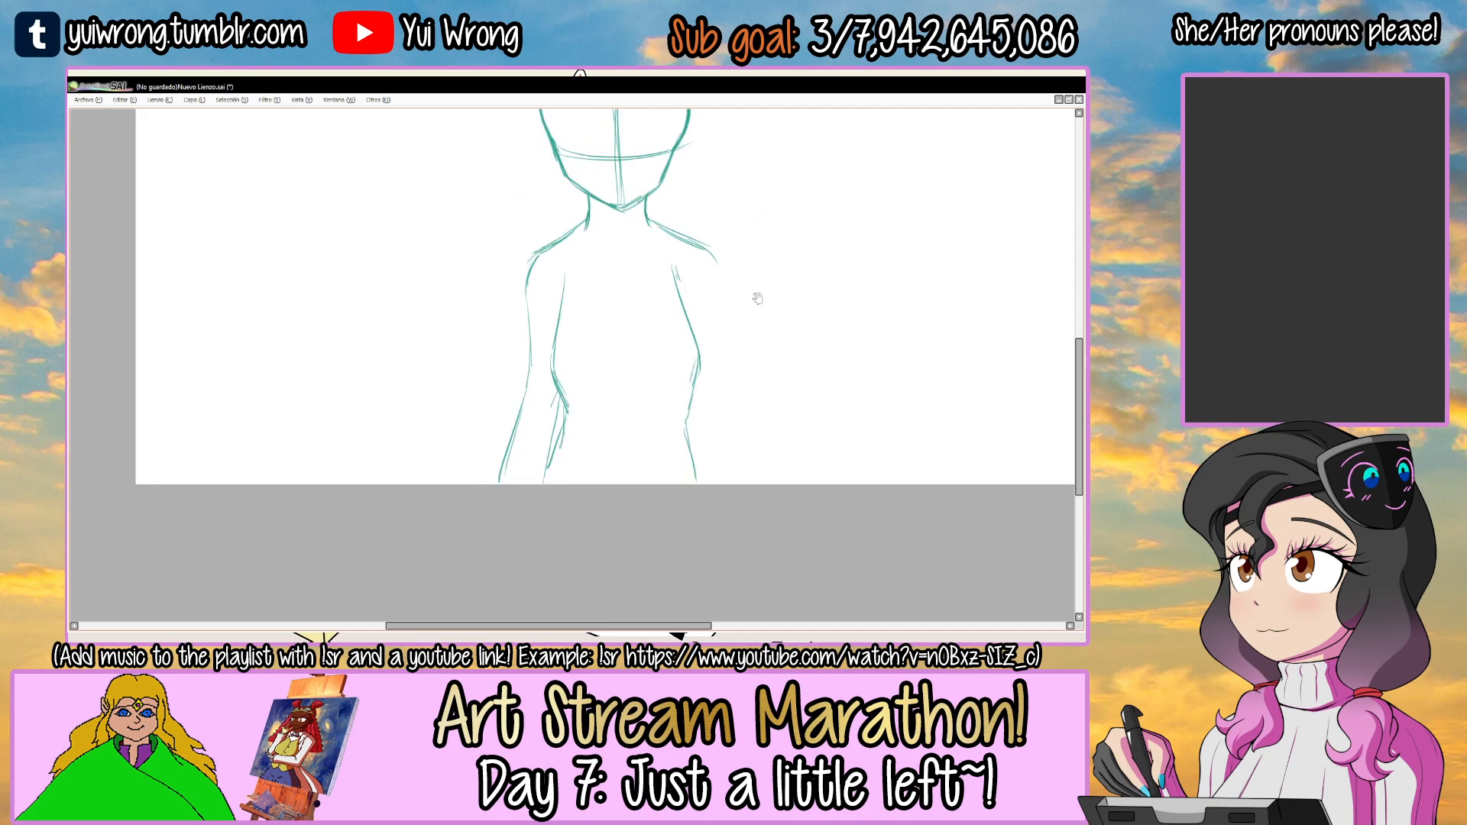
{"action": "scroll", "coordinate": [757, 298], "scroll_direction": "up", "scroll_amount": 1}
{"action": "left_click_drag", "start_coordinate": [676, 312], "coordinate": [714, 439]}
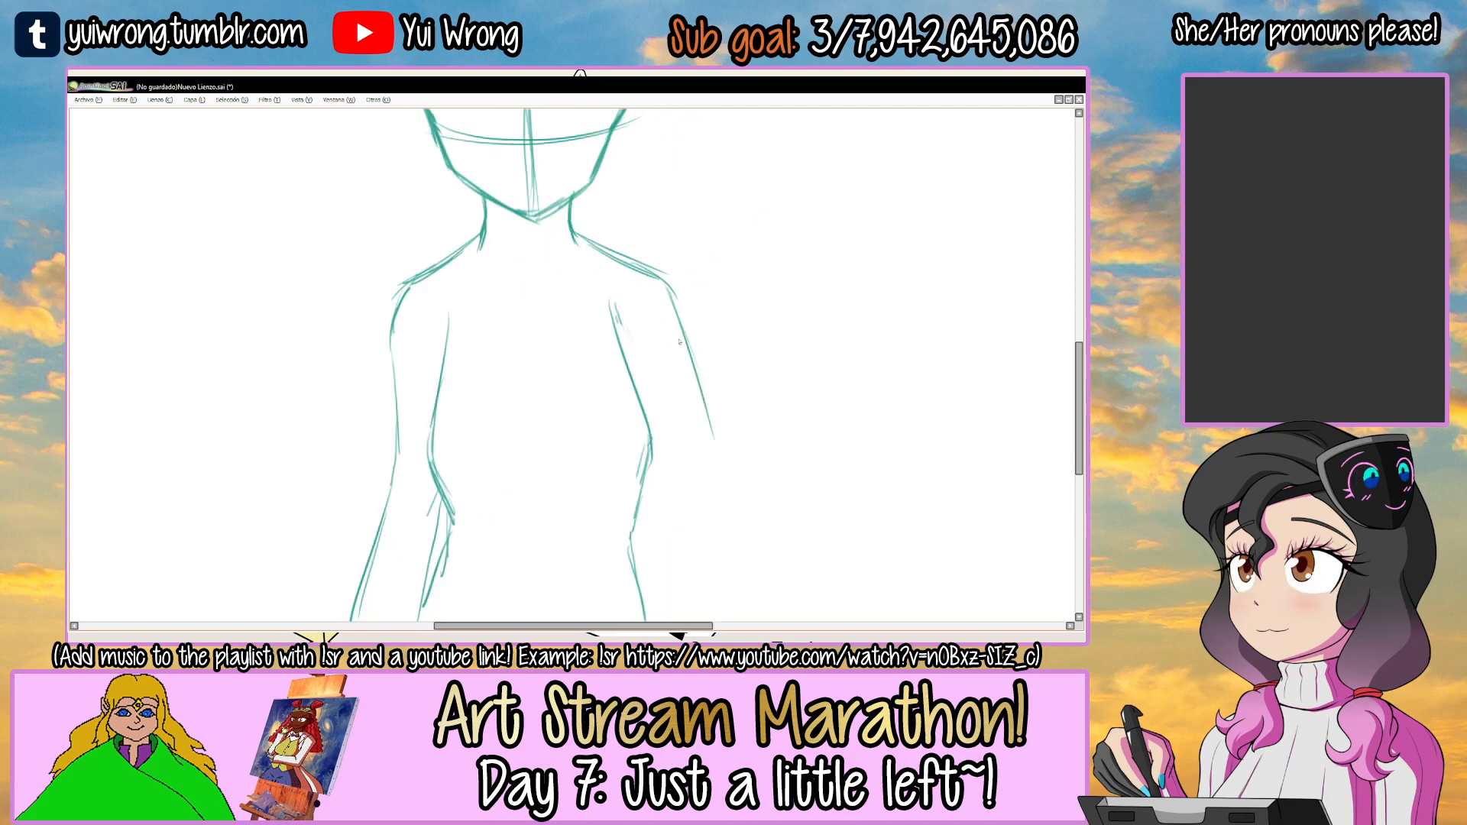
{"action": "mouse_move", "coordinate": [677, 499]}
{"action": "left_mouse_down"}
{"action": "mouse_move", "coordinate": [632, 380]}
{"action": "mouse_move", "coordinate": [666, 513]}
{"action": "left_mouse_up"}
{"action": "left_click_drag", "start_coordinate": [682, 324], "coordinate": [690, 353]}
{"action": "mouse_move", "coordinate": [657, 228]}
{"action": "left_mouse_down"}
{"action": "mouse_move", "coordinate": [701, 388]}
{"action": "mouse_move", "coordinate": [683, 355]}
{"action": "left_mouse_up"}
{"action": "left_click_drag", "start_coordinate": [660, 272], "coordinate": [758, 514]}
{"action": "key", "text": "ctrl+z"}
{"action": "left_click_drag", "start_coordinate": [686, 375], "coordinate": [746, 514]}
{"action": "left_click_drag", "start_coordinate": [710, 421], "coordinate": [735, 486]}
{"action": "scroll", "coordinate": [756, 537], "scroll_direction": "down", "scroll_amount": 4}
{"action": "scroll", "coordinate": [633, 486], "scroll_direction": "up", "scroll_amount": 2}
{"action": "scroll", "coordinate": [637, 487], "scroll_direction": "up", "scroll_amount": 1}
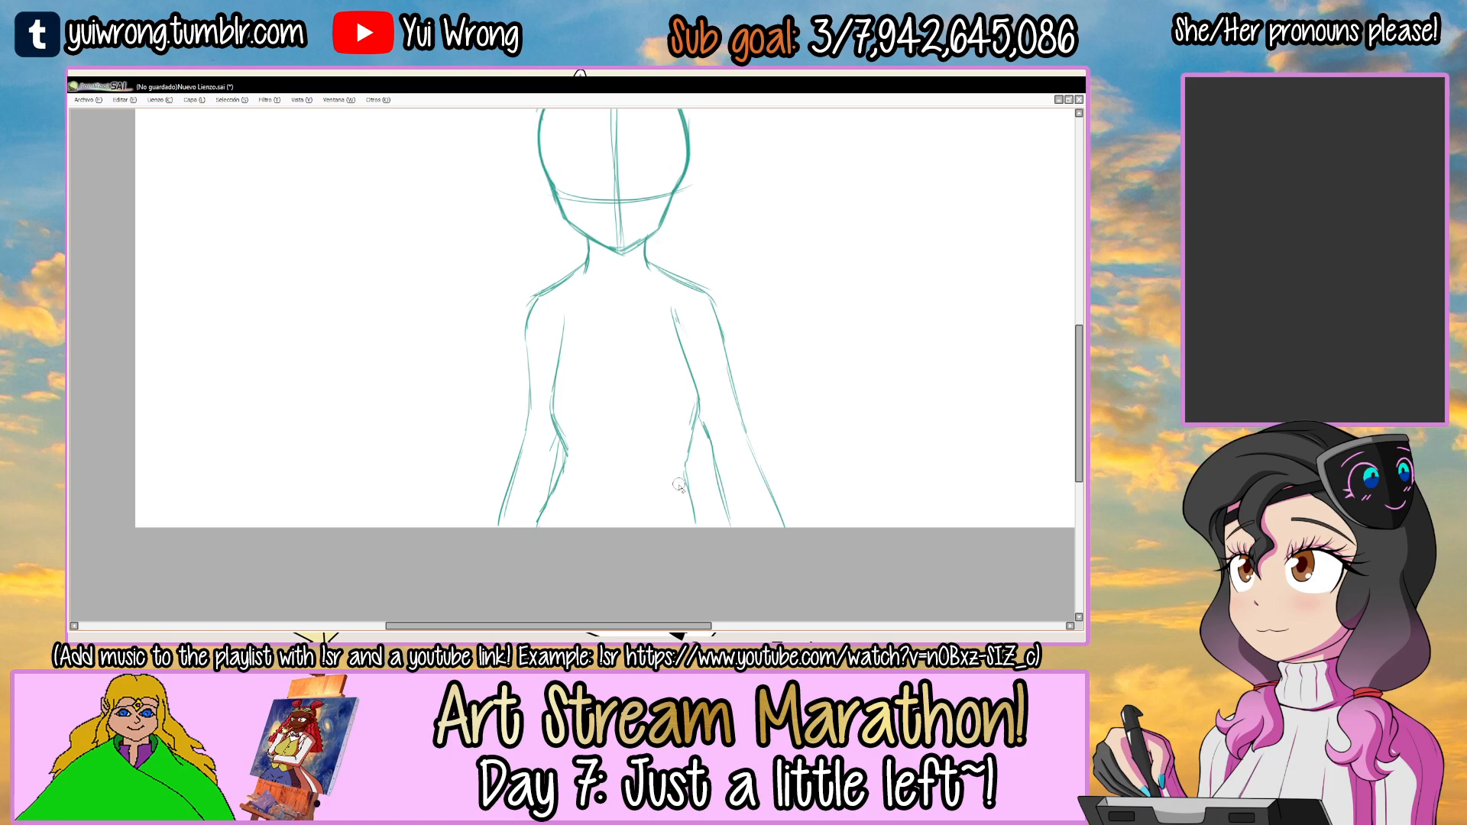
{"action": "left_click_drag", "start_coordinate": [689, 511], "coordinate": [695, 526]}
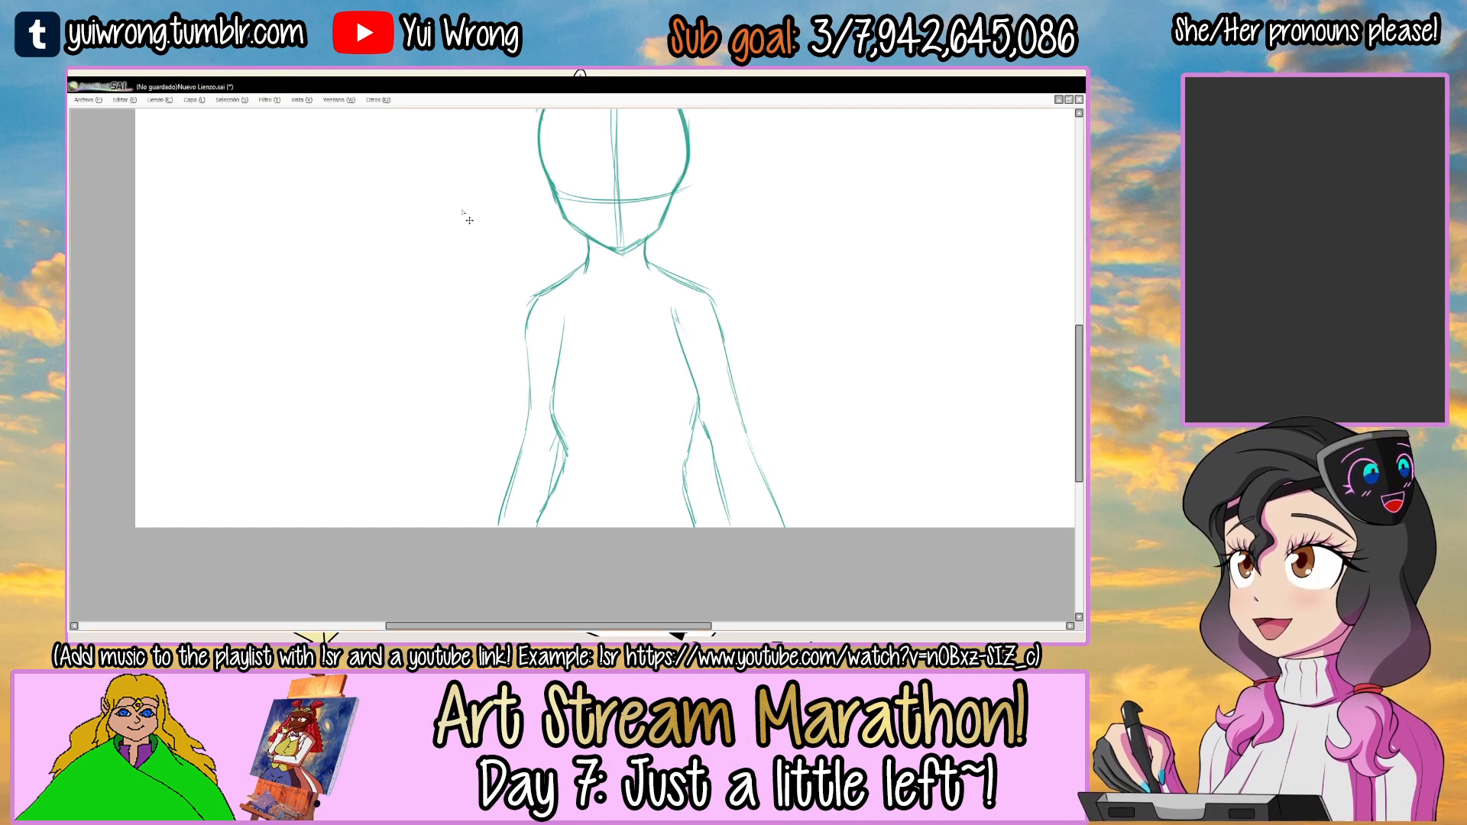
Strengthen the outer contour of the right-hand arm from a rounded shoulder down to the canvas's lower edge.
{"action": "scroll", "coordinate": [466, 217], "scroll_direction": "down", "scroll_amount": 3}
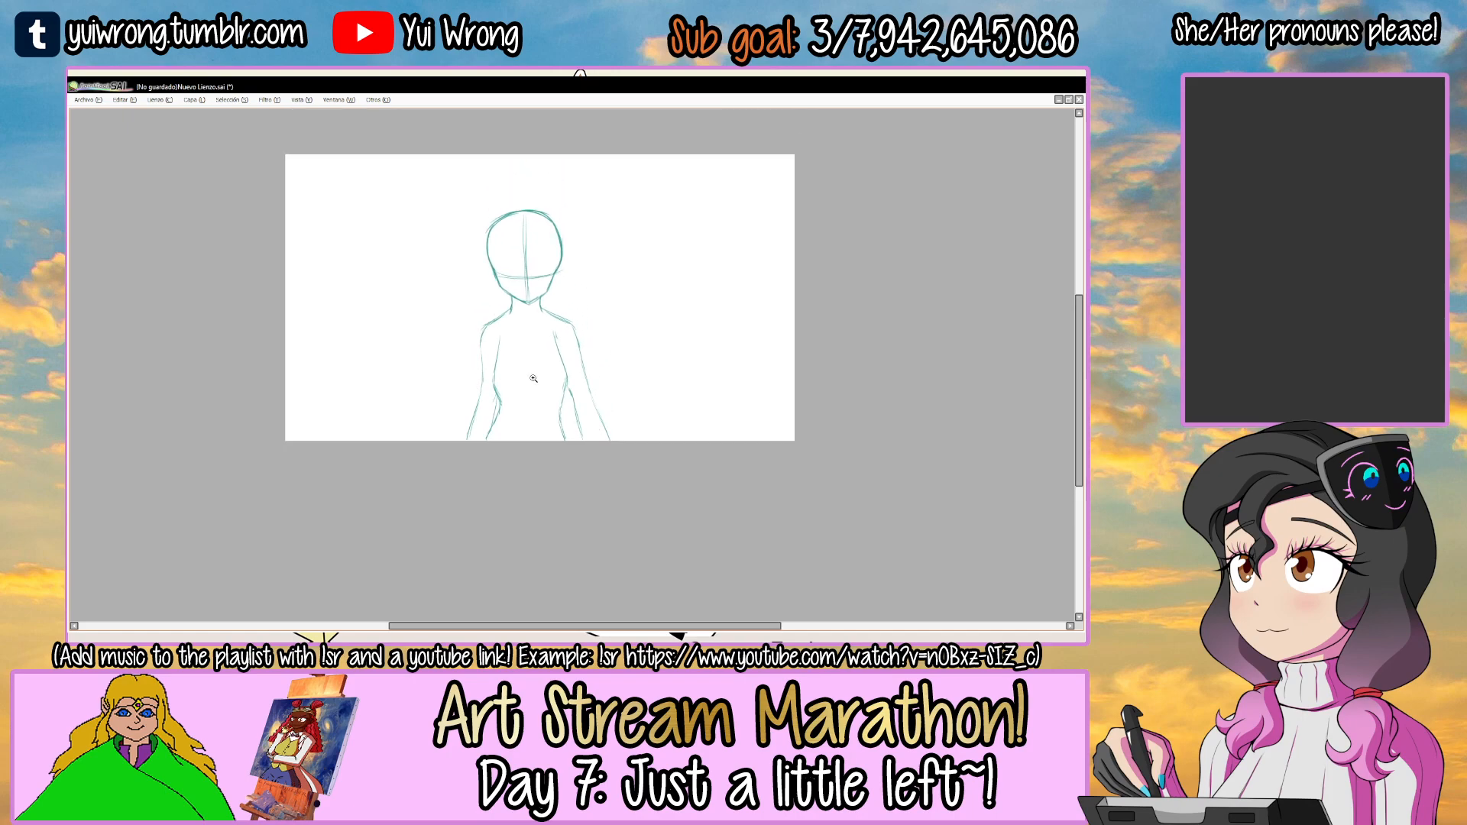
{"action": "scroll", "coordinate": [560, 399], "scroll_direction": "up", "scroll_amount": 1}
{"action": "scroll", "coordinate": [594, 419], "scroll_direction": "up", "scroll_amount": 1}
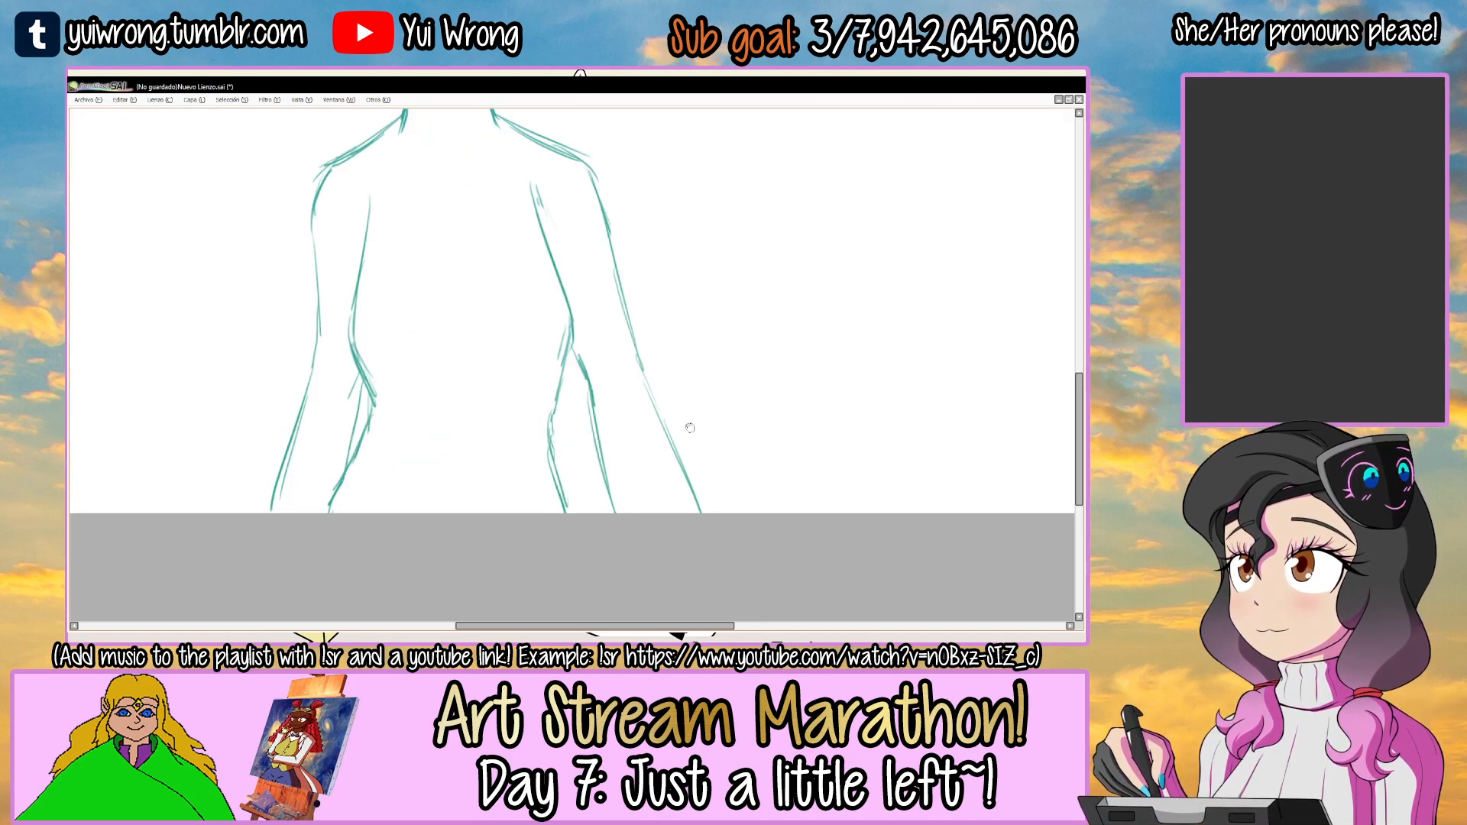
{"action": "left_click_drag", "start_coordinate": [692, 417], "coordinate": [681, 485]}
{"action": "left_click_drag", "start_coordinate": [572, 240], "coordinate": [682, 583]}
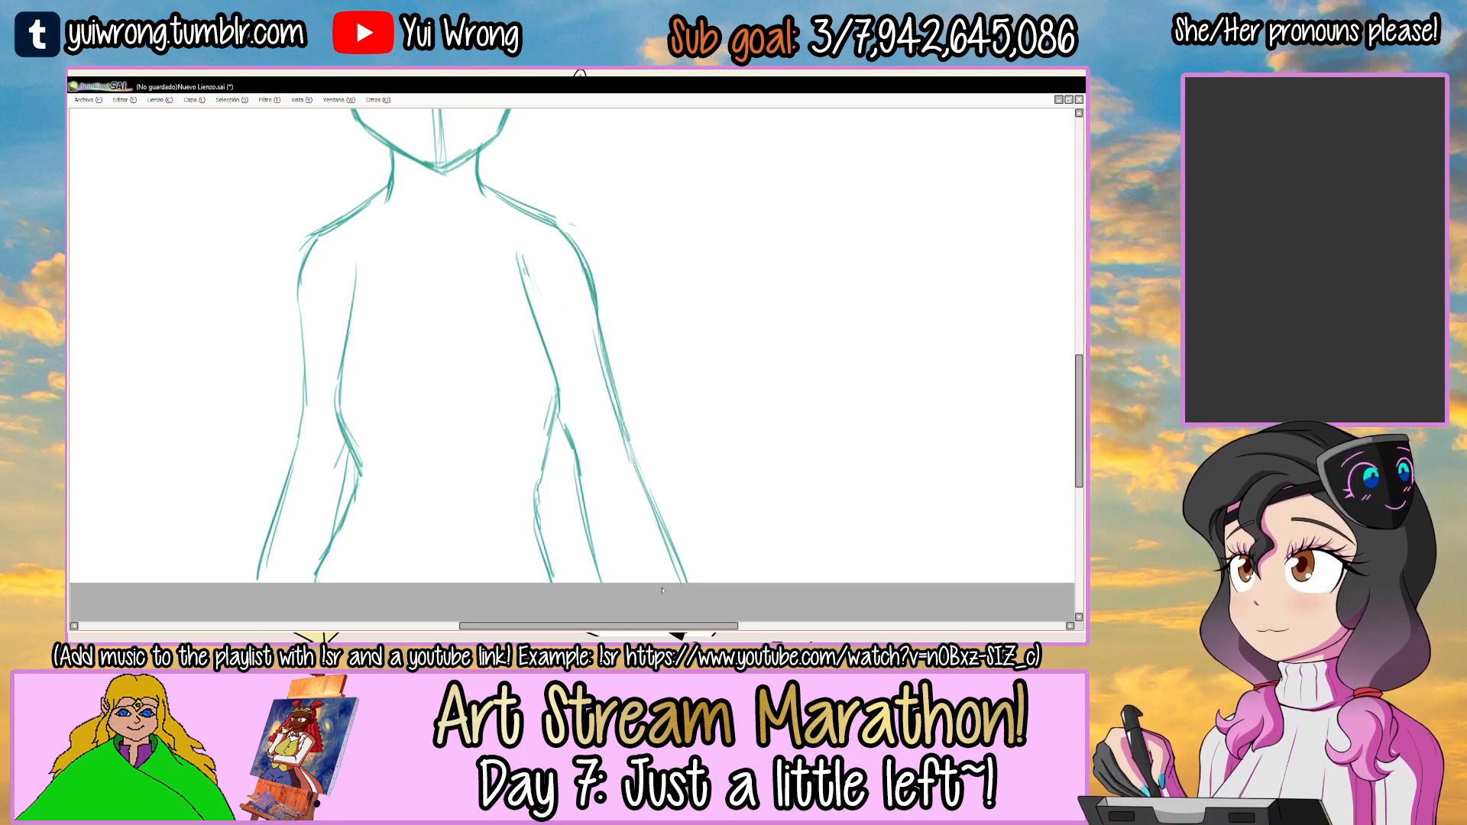
{"action": "scroll", "coordinate": [662, 589], "scroll_direction": "down", "scroll_amount": 3}
{"action": "left_click_drag", "start_coordinate": [649, 432], "coordinate": [650, 369]}
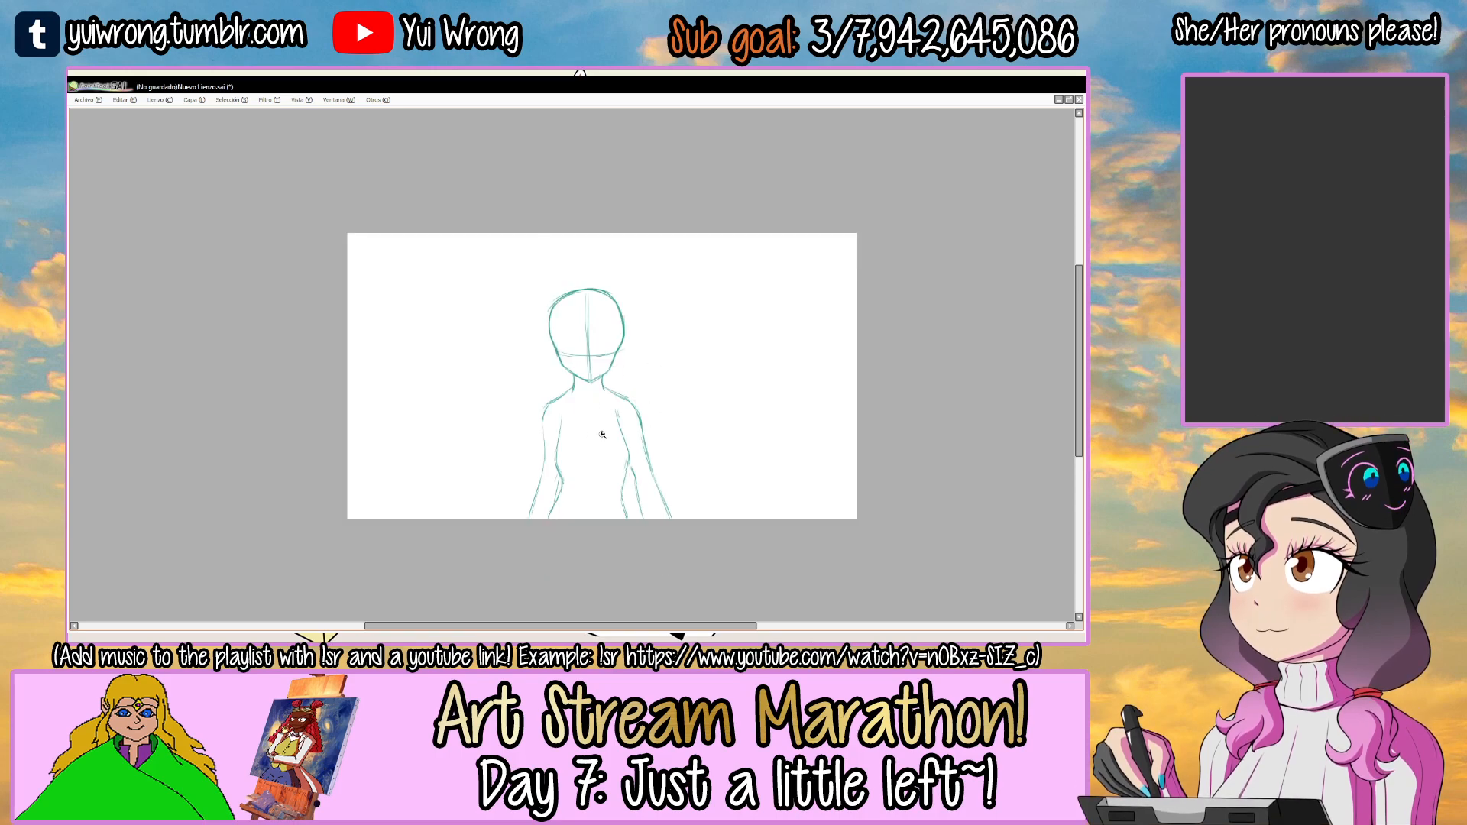
{"action": "scroll", "coordinate": [602, 436], "scroll_direction": "up", "scroll_amount": 2}
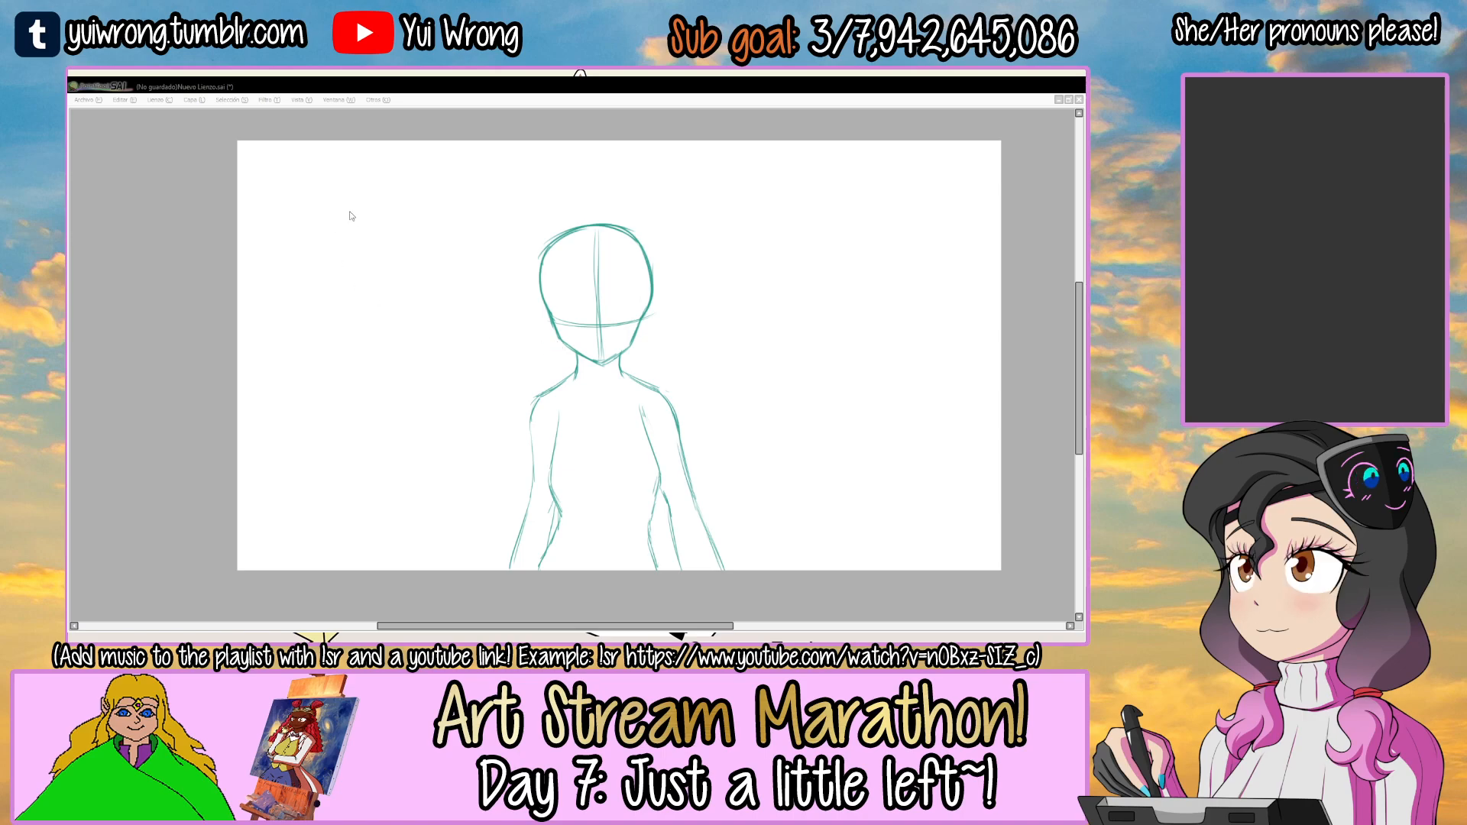
Save the drawing as cg1.sai.
{"action": "key", "text": "alt+Tab"}
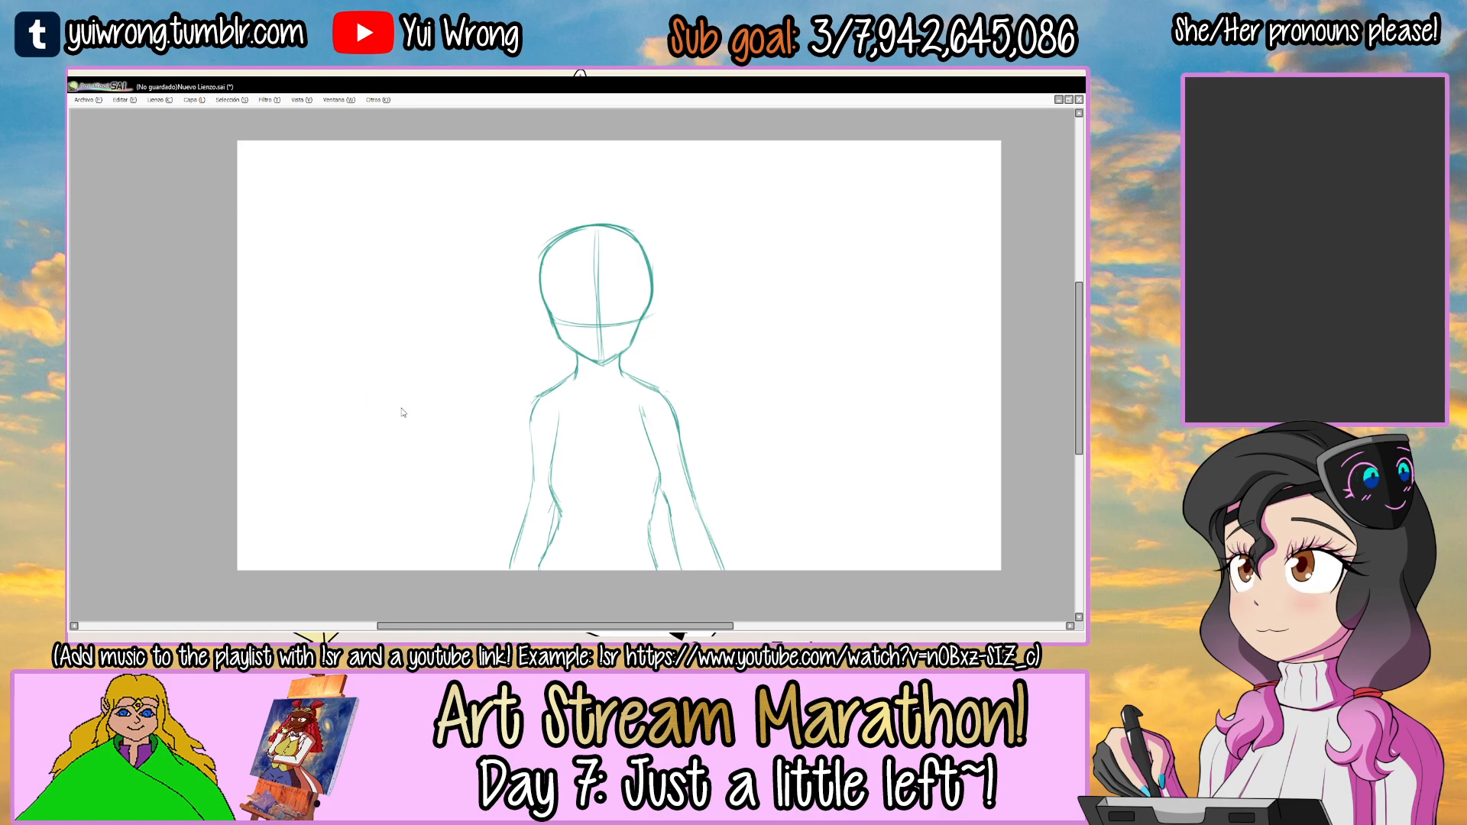
{"action": "key", "text": "Return"}
{"action": "scroll", "coordinate": [402, 409], "scroll_direction": "down", "scroll_amount": 1}
{"action": "key", "text": "Tab"}
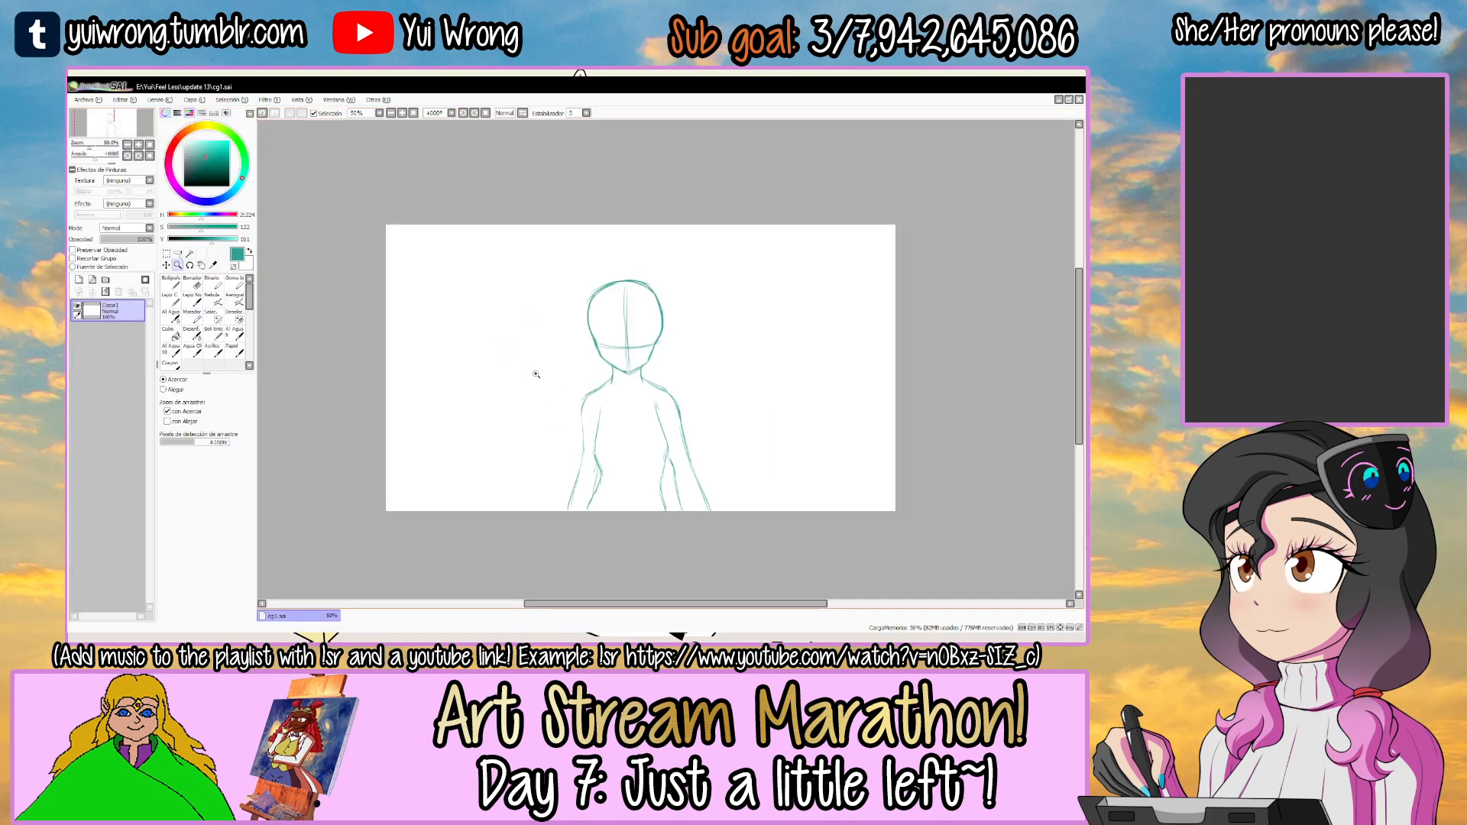
{"action": "key", "text": "Tab"}
{"action": "left_click_drag", "start_coordinate": [614, 351], "coordinate": [603, 335]}
{"action": "left_click", "coordinate": [509, 408]}
{"action": "left_click_drag", "start_coordinate": [557, 380], "coordinate": [665, 412]}
Add a new layer and change the drawing colour to dark blue.
{"action": "key", "text": "Tab"}
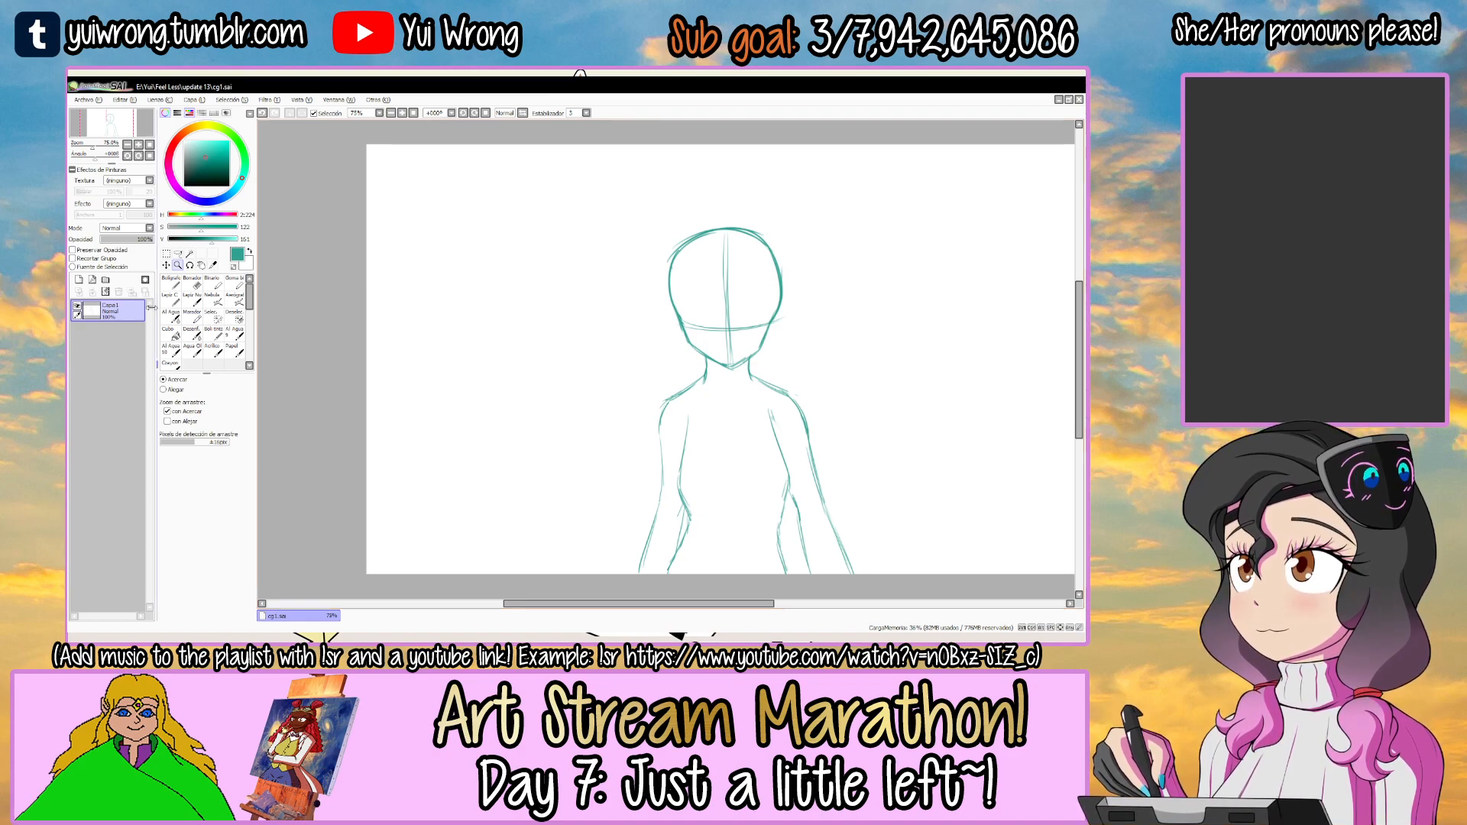
{"action": "left_click", "coordinate": [79, 279]}
{"action": "left_click", "coordinate": [203, 201]}
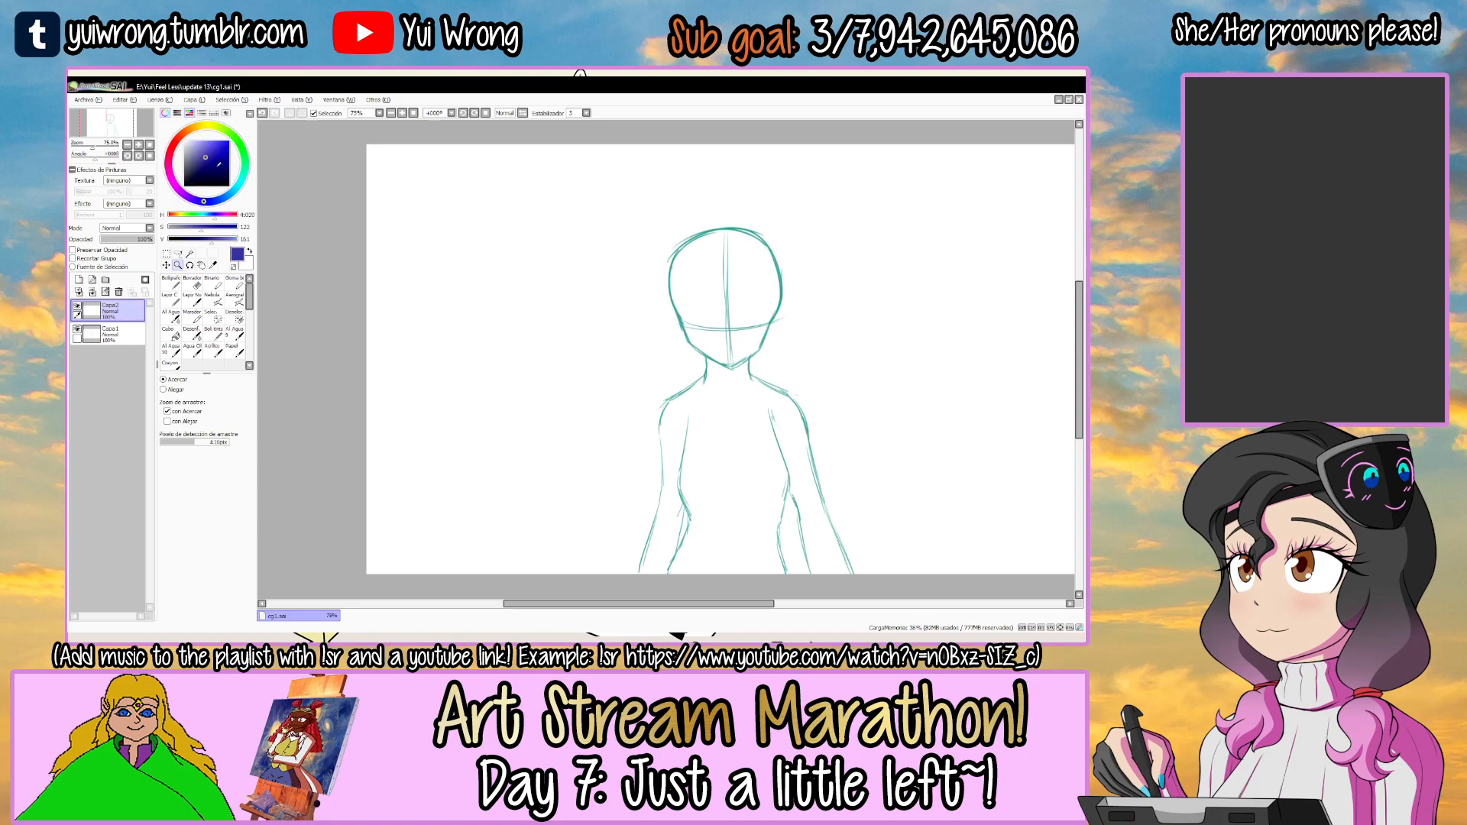
Move the teal body sketch layer above the new empty layer and rename it.
{"action": "left_click_drag", "start_coordinate": [107, 333], "coordinate": [107, 310]}
{"action": "left_click", "coordinate": [77, 306]}
{"action": "left_click", "coordinate": [78, 306]}
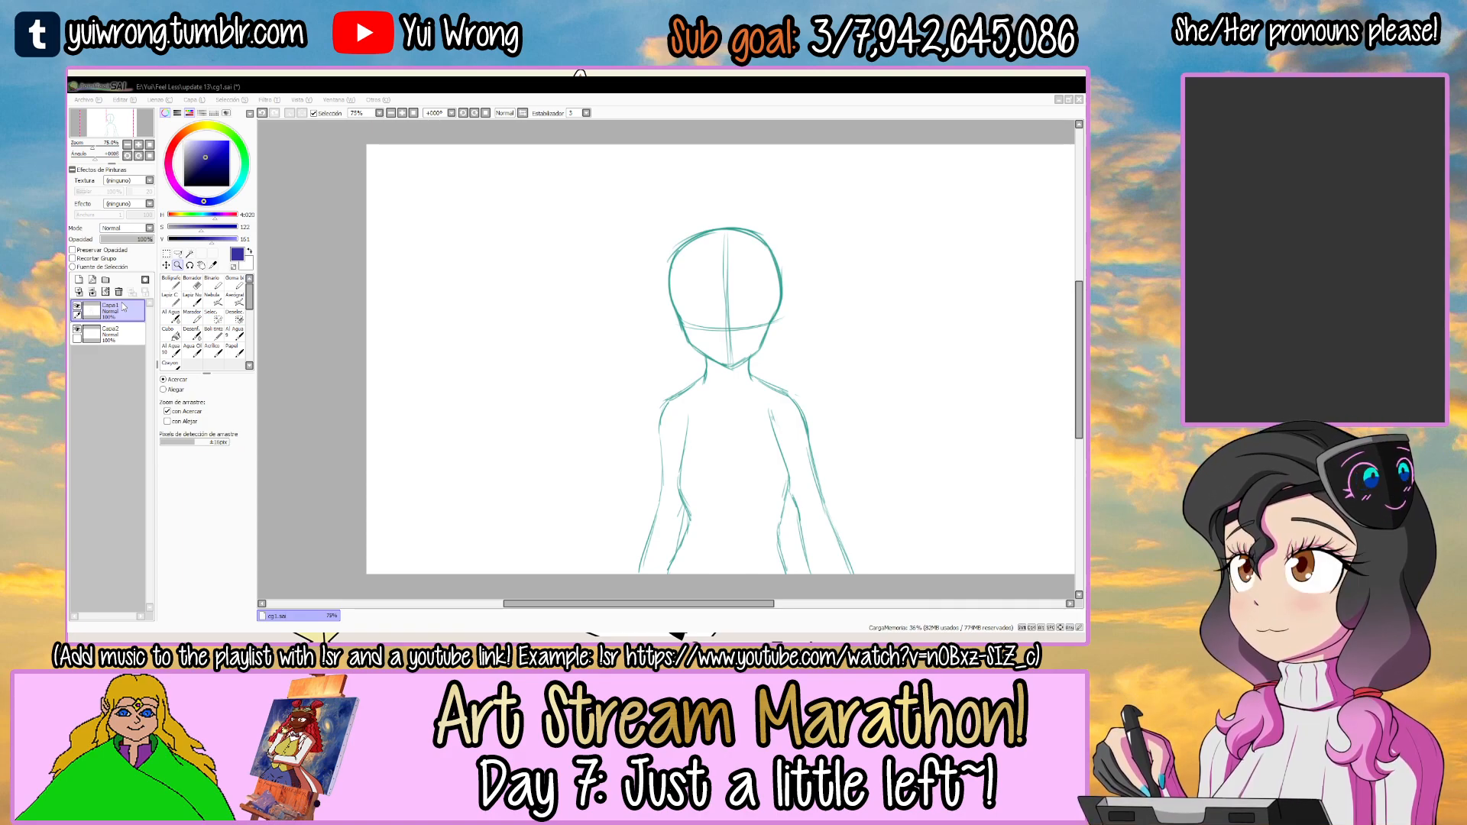
{"action": "key", "text": "Return"}
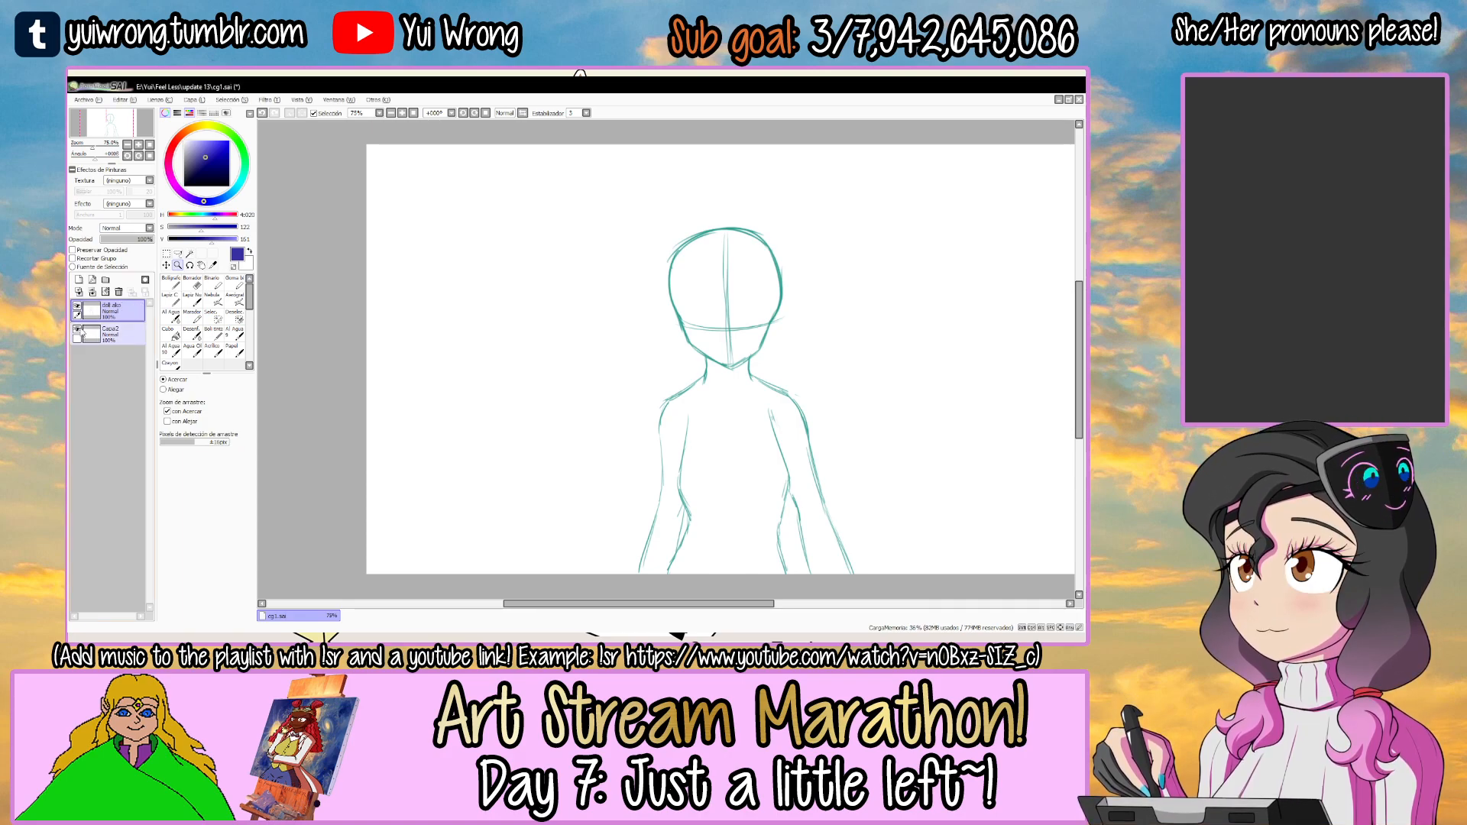
Name the empty lower layer "doll redacted" and sketch the upper curve of a dark blue head left of the teal figure.
{"action": "left_click", "coordinate": [120, 331]}
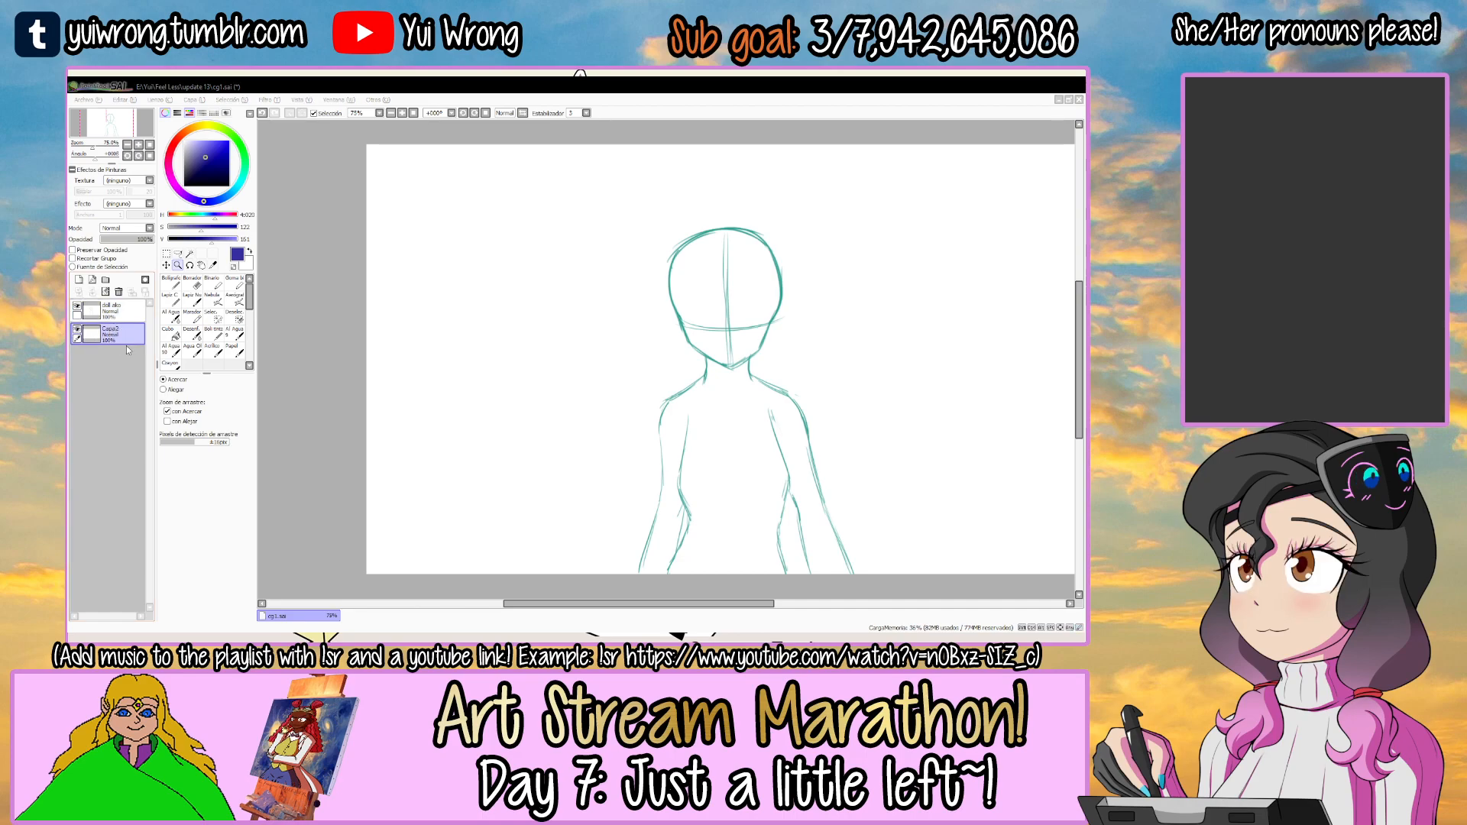
{"action": "key", "text": "Tab"}
{"action": "left_click_drag", "start_coordinate": [549, 368], "coordinate": [618, 372]}
{"action": "left_click", "coordinate": [368, 313]}
{"action": "mouse_move", "coordinate": [424, 246]}
{"action": "left_mouse_down"}
{"action": "mouse_move", "coordinate": [425, 359]}
{"action": "mouse_move", "coordinate": [407, 255]}
{"action": "mouse_move", "coordinate": [442, 207]}
{"action": "mouse_move", "coordinate": [525, 234]}
{"action": "left_mouse_up"}
{"action": "key", "text": "ctrl+z"}
{"action": "scroll", "coordinate": [415, 288], "scroll_direction": "up", "scroll_amount": 2}
{"action": "key", "text": "ctrl+z"}
{"action": "left_click_drag", "start_coordinate": [381, 269], "coordinate": [536, 230]}
Complete the blue skull circle with repeated strokes along its crown, right-hand side and underside.
{"action": "left_click_drag", "start_coordinate": [414, 211], "coordinate": [557, 240]}
{"action": "mouse_move", "coordinate": [509, 203]}
{"action": "left_mouse_down"}
{"action": "mouse_move", "coordinate": [534, 222]}
{"action": "mouse_move", "coordinate": [563, 362]}
{"action": "left_mouse_up"}
{"action": "mouse_move", "coordinate": [556, 266]}
{"action": "left_mouse_down"}
{"action": "mouse_move", "coordinate": [527, 401]}
{"action": "mouse_move", "coordinate": [555, 389]}
{"action": "mouse_move", "coordinate": [527, 402]}
{"action": "left_mouse_up"}
{"action": "key", "text": "ctrl+z"}
{"action": "left_click_drag", "start_coordinate": [382, 380], "coordinate": [551, 379]}
{"action": "key", "text": "ctrl+z"}
{"action": "left_click_drag", "start_coordinate": [422, 394], "coordinate": [567, 370]}
{"action": "left_click_drag", "start_coordinate": [564, 315], "coordinate": [556, 379]}
{"action": "left_click_drag", "start_coordinate": [564, 363], "coordinate": [552, 383]}
{"action": "key", "text": "n"}
{"action": "left_click_drag", "start_coordinate": [556, 275], "coordinate": [538, 391]}
{"action": "left_click_drag", "start_coordinate": [459, 354], "coordinate": [461, 331]}
Sketch a tapered jaw with a pointed chin below the blue skull circle.
{"action": "scroll", "coordinate": [409, 348], "scroll_direction": "up", "scroll_amount": 1}
{"action": "left_click_drag", "start_coordinate": [364, 294], "coordinate": [389, 391]}
{"action": "mouse_move", "coordinate": [380, 334]}
{"action": "left_mouse_down"}
{"action": "mouse_move", "coordinate": [411, 424]}
{"action": "mouse_move", "coordinate": [449, 456]}
{"action": "mouse_move", "coordinate": [561, 406]}
{"action": "mouse_move", "coordinate": [598, 362]}
{"action": "left_mouse_up"}
{"action": "scroll", "coordinate": [592, 390], "scroll_direction": "down", "scroll_amount": 3}
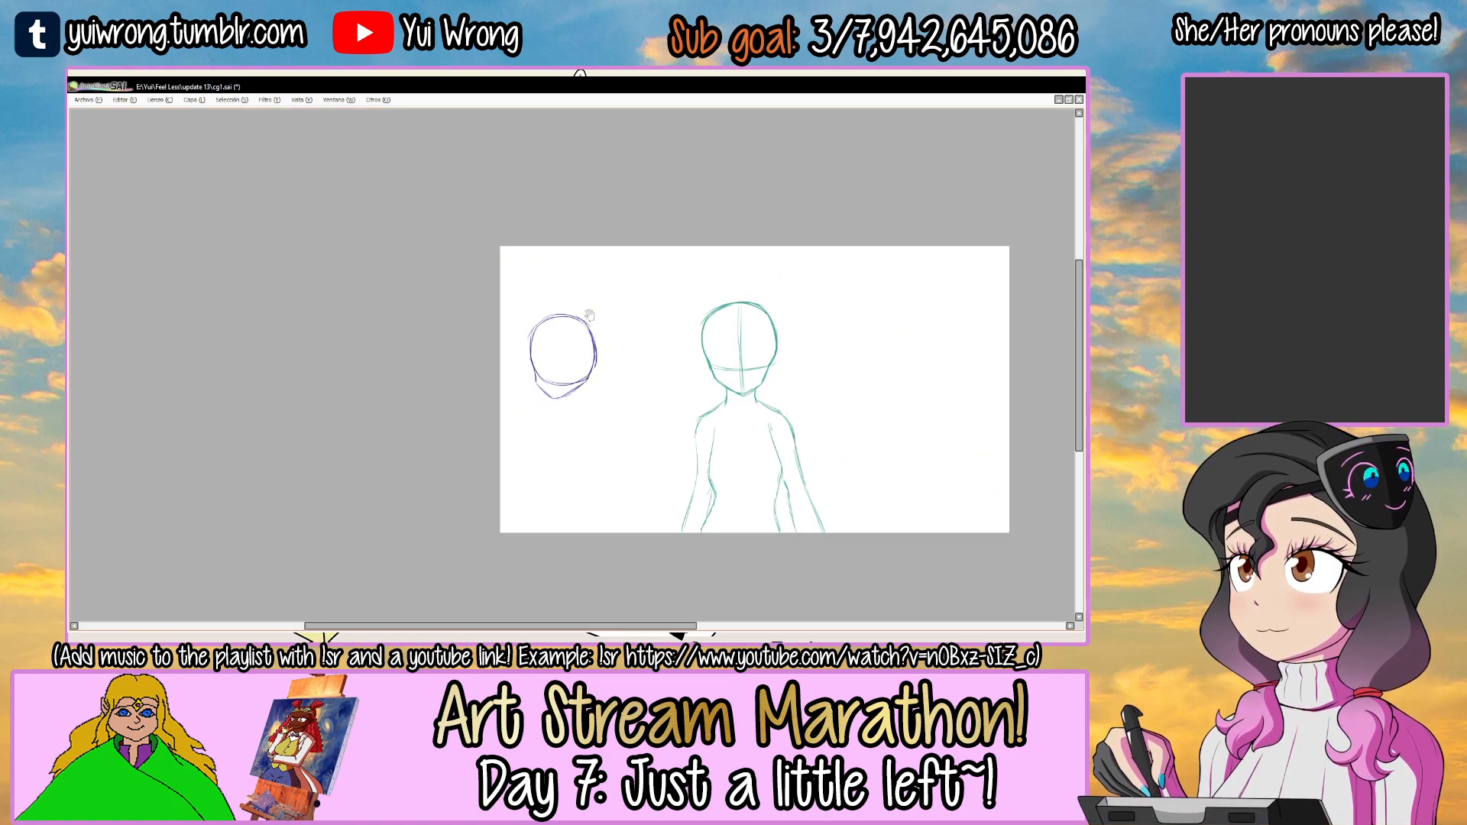
Transform the blue head to move it slightly closer to the teal figure.
{"action": "scroll", "coordinate": [547, 345], "scroll_direction": "up", "scroll_amount": 1}
{"action": "key", "text": "ctrl+t"}
{"action": "left_click_drag", "start_coordinate": [547, 346], "coordinate": [566, 341]}
{"action": "key", "text": "Return"}
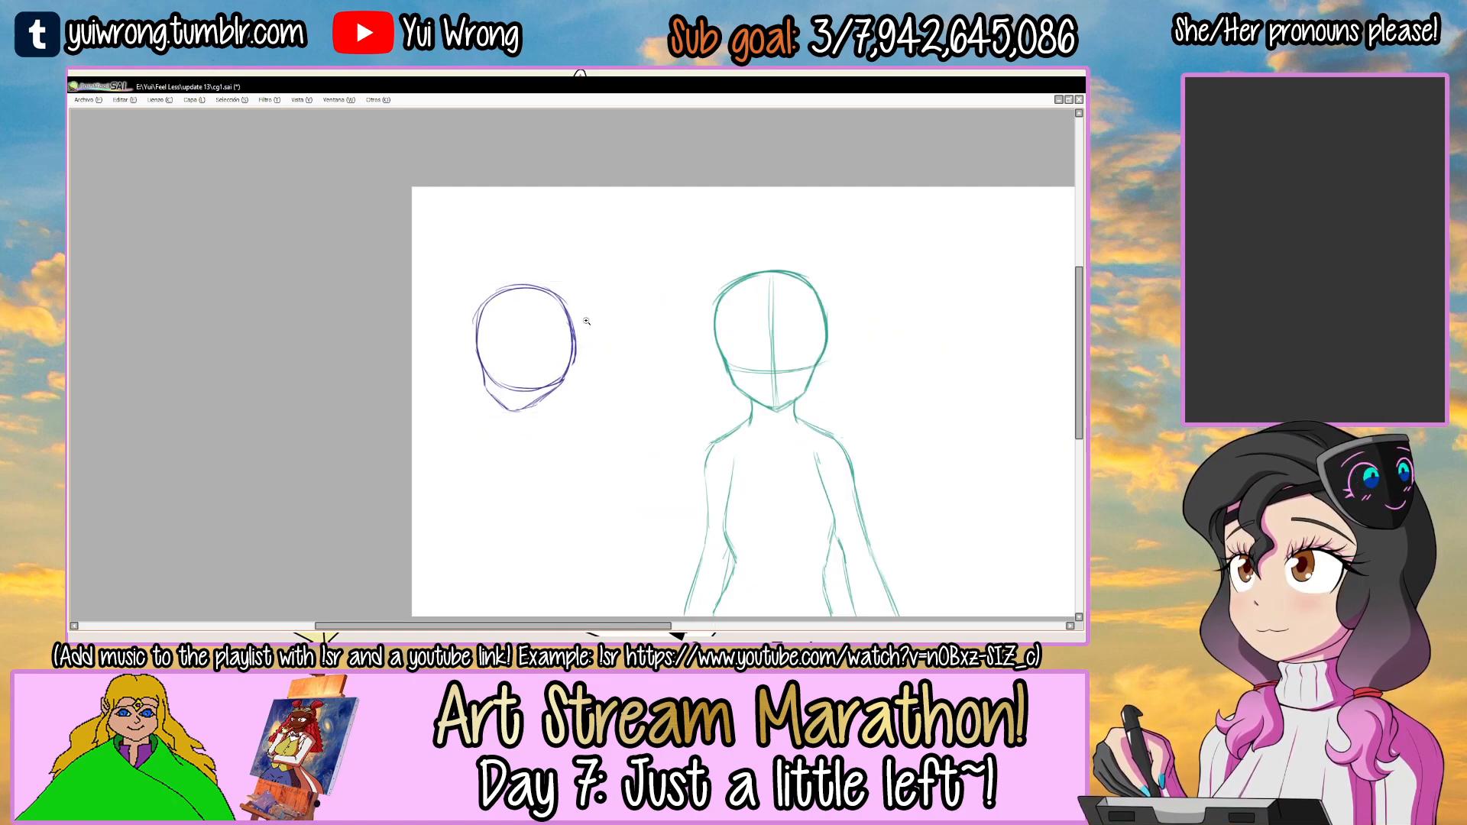
Draw a curved vertical guideline down the blue face, offset to the left for a three-quarter view.
{"action": "mouse_move", "coordinate": [491, 245]}
{"action": "left_mouse_down"}
{"action": "mouse_move", "coordinate": [596, 209]}
{"action": "mouse_move", "coordinate": [473, 262]}
{"action": "left_mouse_up"}
{"action": "key", "text": "ctrl+z"}
{"action": "key", "text": "ctrl+z"}
{"action": "scroll", "coordinate": [459, 341], "scroll_direction": "up", "scroll_amount": 3}
{"action": "mouse_move", "coordinate": [459, 341]}
{"action": "left_mouse_down"}
{"action": "mouse_move", "coordinate": [500, 349]}
{"action": "mouse_move", "coordinate": [578, 321]}
{"action": "mouse_move", "coordinate": [567, 357]}
{"action": "left_mouse_up"}
{"action": "key", "text": "ctrl+z"}
{"action": "left_click_drag", "start_coordinate": [475, 199], "coordinate": [475, 450]}
Draw a curved horizontal guideline across the lower part of the blue face.
{"action": "key", "text": "ctrl+z"}
{"action": "left_click_drag", "start_coordinate": [475, 197], "coordinate": [469, 437]}
{"action": "mouse_move", "coordinate": [412, 364]}
{"action": "left_mouse_down"}
{"action": "mouse_move", "coordinate": [585, 368]}
{"action": "mouse_move", "coordinate": [612, 340]}
{"action": "mouse_move", "coordinate": [594, 348]}
{"action": "left_mouse_up"}
{"action": "key", "text": "ctrl+z"}
{"action": "key", "text": "ctrl+z"}
{"action": "key", "text": "ctrl+z"}
{"action": "left_click_drag", "start_coordinate": [426, 367], "coordinate": [575, 355]}
Sketch the two neck lines below the blue head, with the right-hand one sloping outward towards the shoulder.
{"action": "mouse_move", "coordinate": [543, 390]}
{"action": "left_mouse_down"}
{"action": "mouse_move", "coordinate": [534, 290]}
{"action": "mouse_move", "coordinate": [559, 265]}
{"action": "mouse_move", "coordinate": [554, 315]}
{"action": "left_mouse_up"}
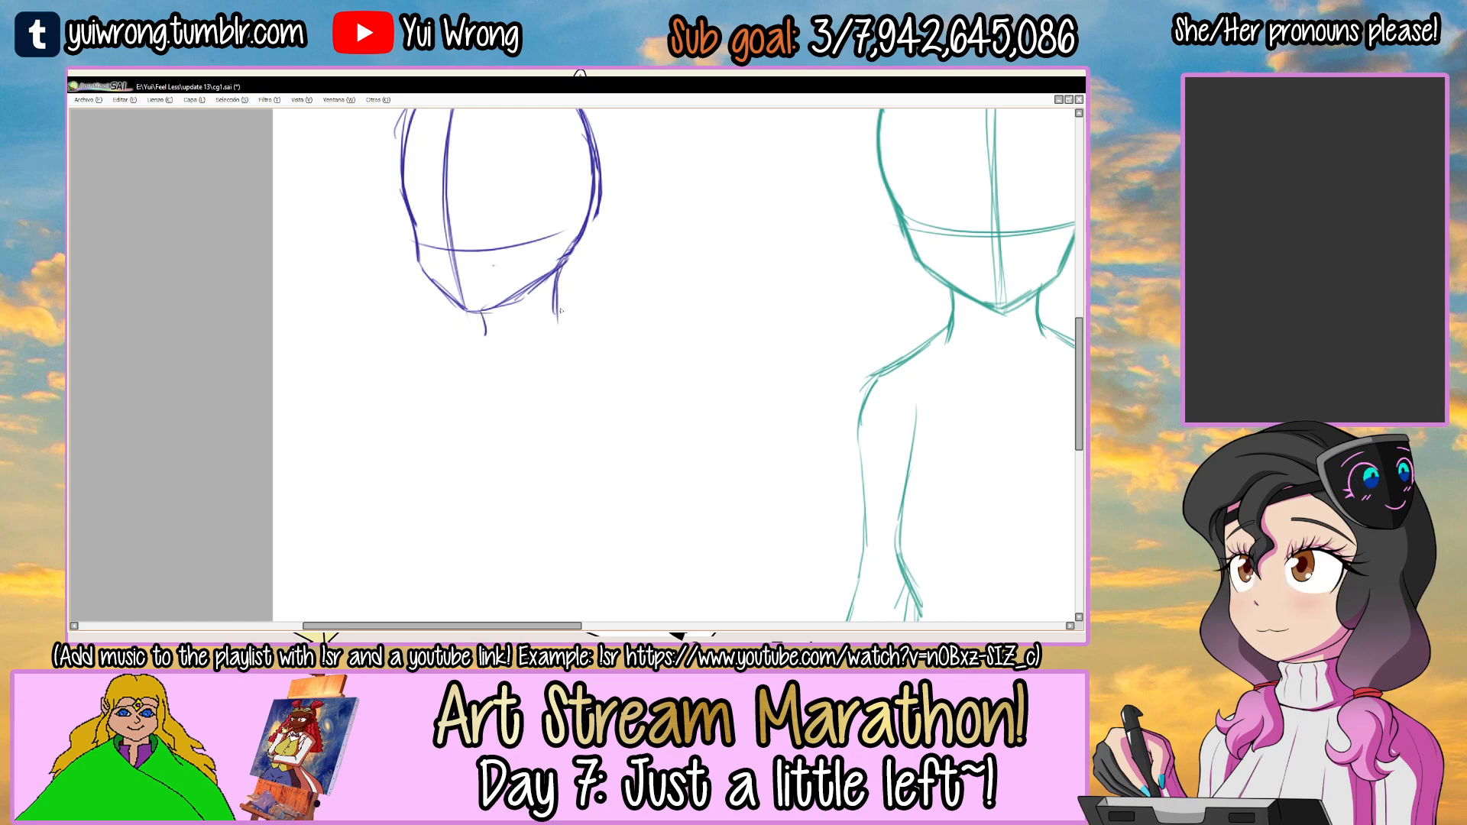
{"action": "left_click_drag", "start_coordinate": [581, 341], "coordinate": [578, 360]}
{"action": "scroll", "coordinate": [577, 361], "scroll_direction": "down", "scroll_amount": 3}
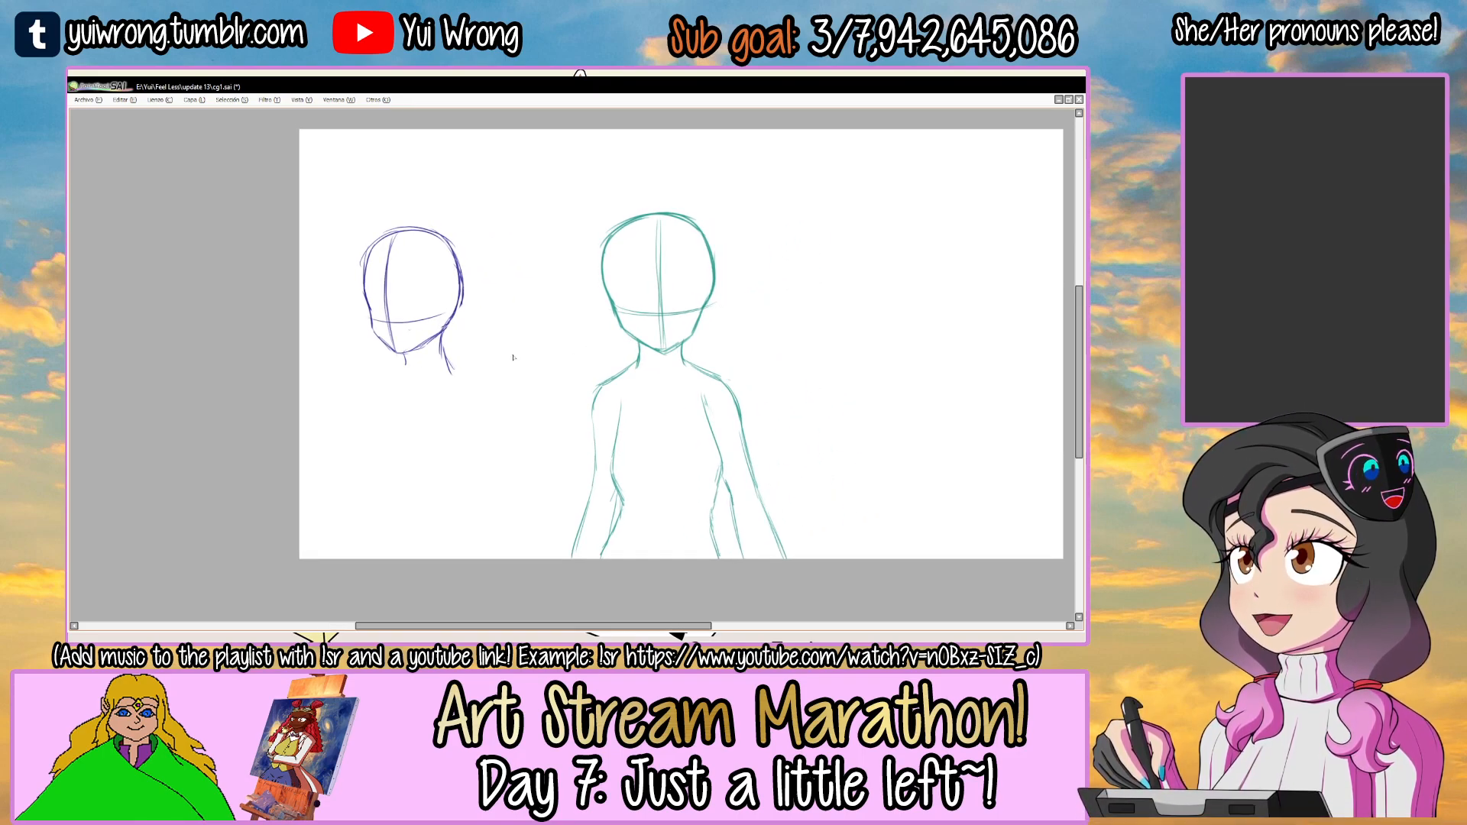
{"action": "scroll", "coordinate": [513, 357], "scroll_direction": "up", "scroll_amount": 2}
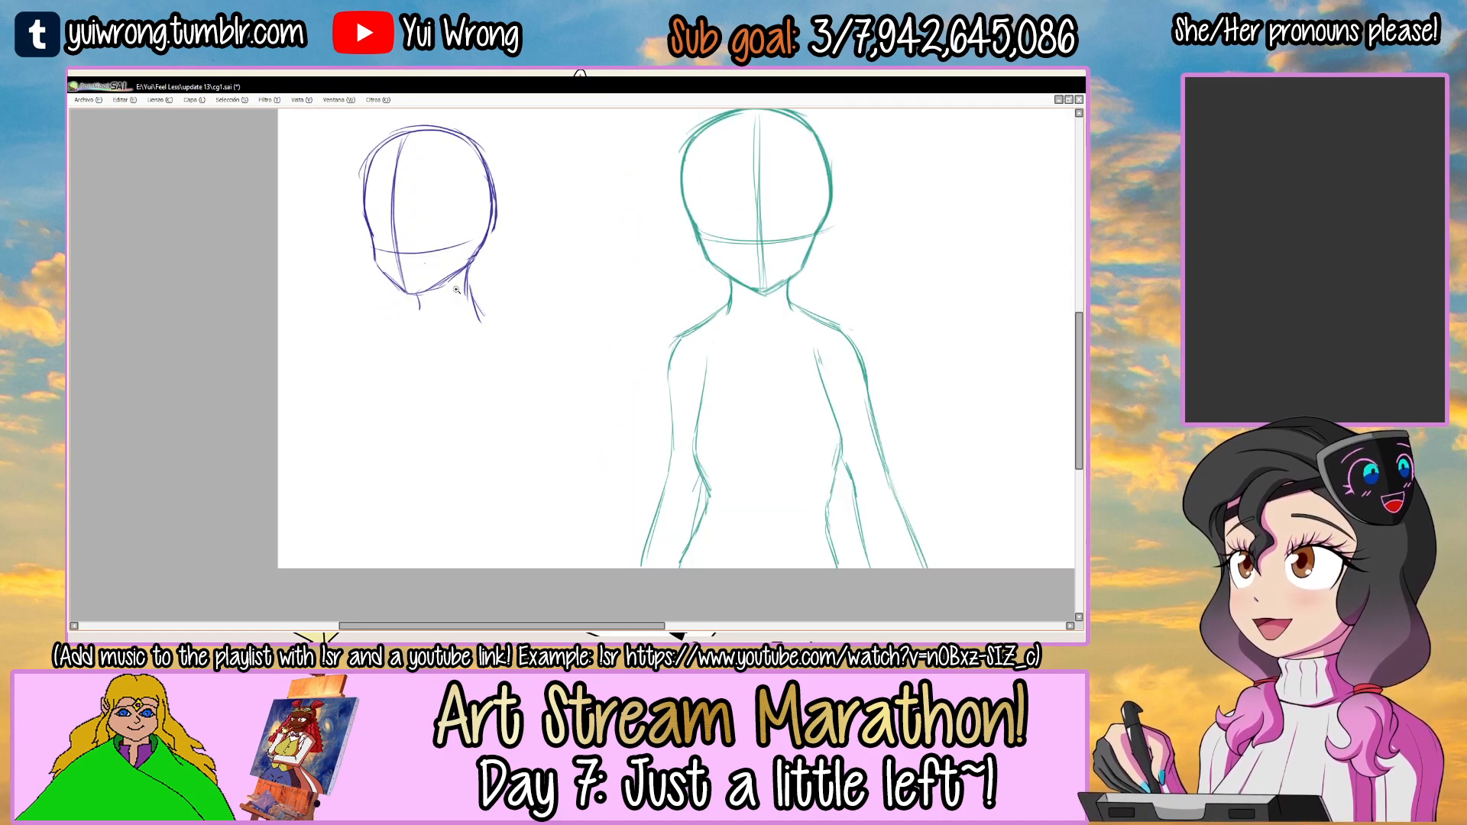
{"action": "left_click", "coordinate": [464, 292]}
{"action": "mouse_move", "coordinate": [469, 275]}
{"action": "left_mouse_down"}
{"action": "mouse_move", "coordinate": [485, 330]}
{"action": "mouse_move", "coordinate": [507, 265]}
{"action": "left_mouse_up"}
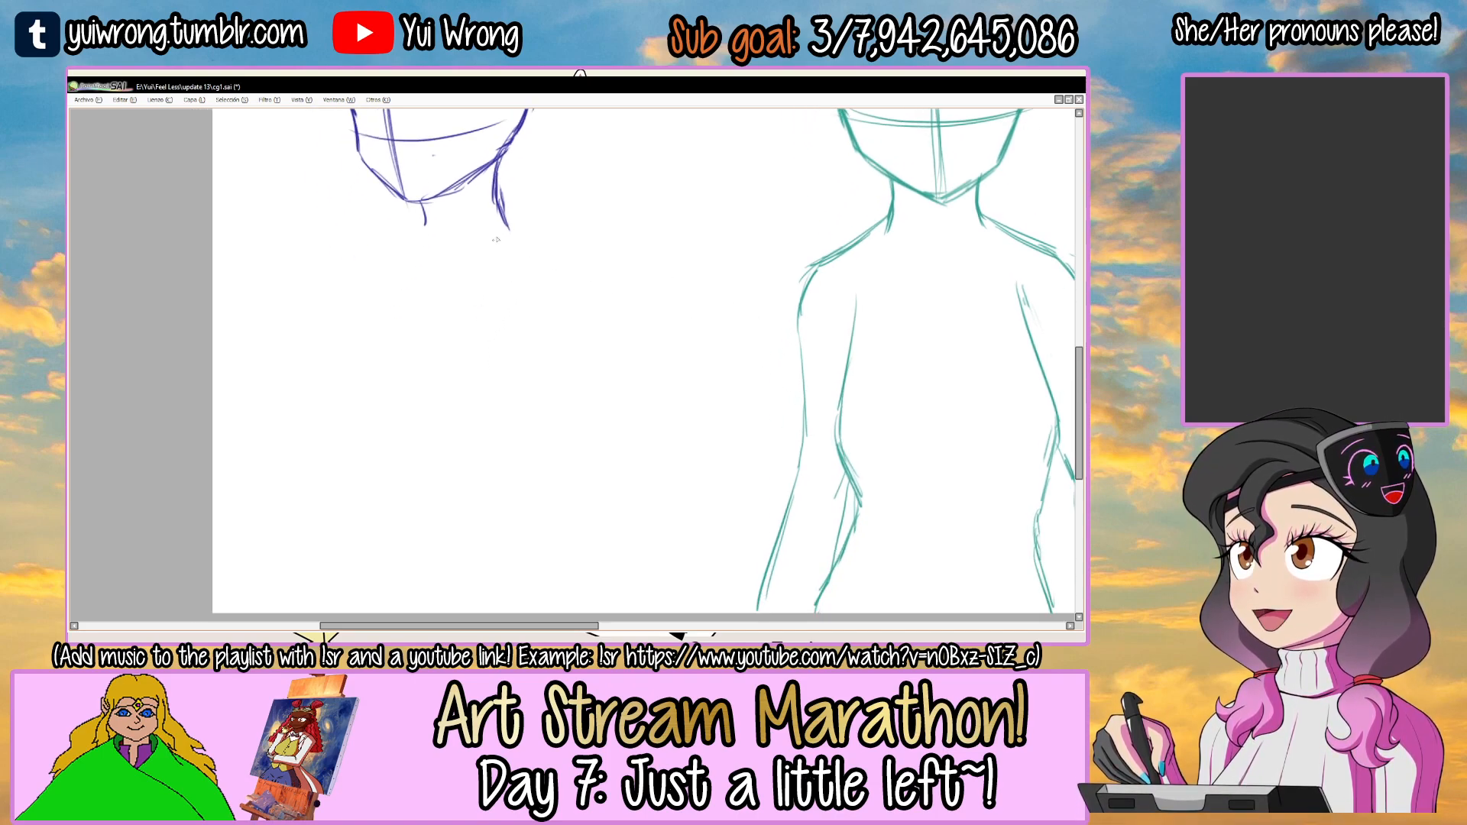
Sketch the chest contour along the front of the blue torso and the line of the back opposite it.
{"action": "mouse_move", "coordinate": [415, 267]}
{"action": "left_mouse_down"}
{"action": "mouse_move", "coordinate": [405, 352]}
{"action": "mouse_move", "coordinate": [366, 352]}
{"action": "left_mouse_up"}
{"action": "key", "text": "ctrl+z"}
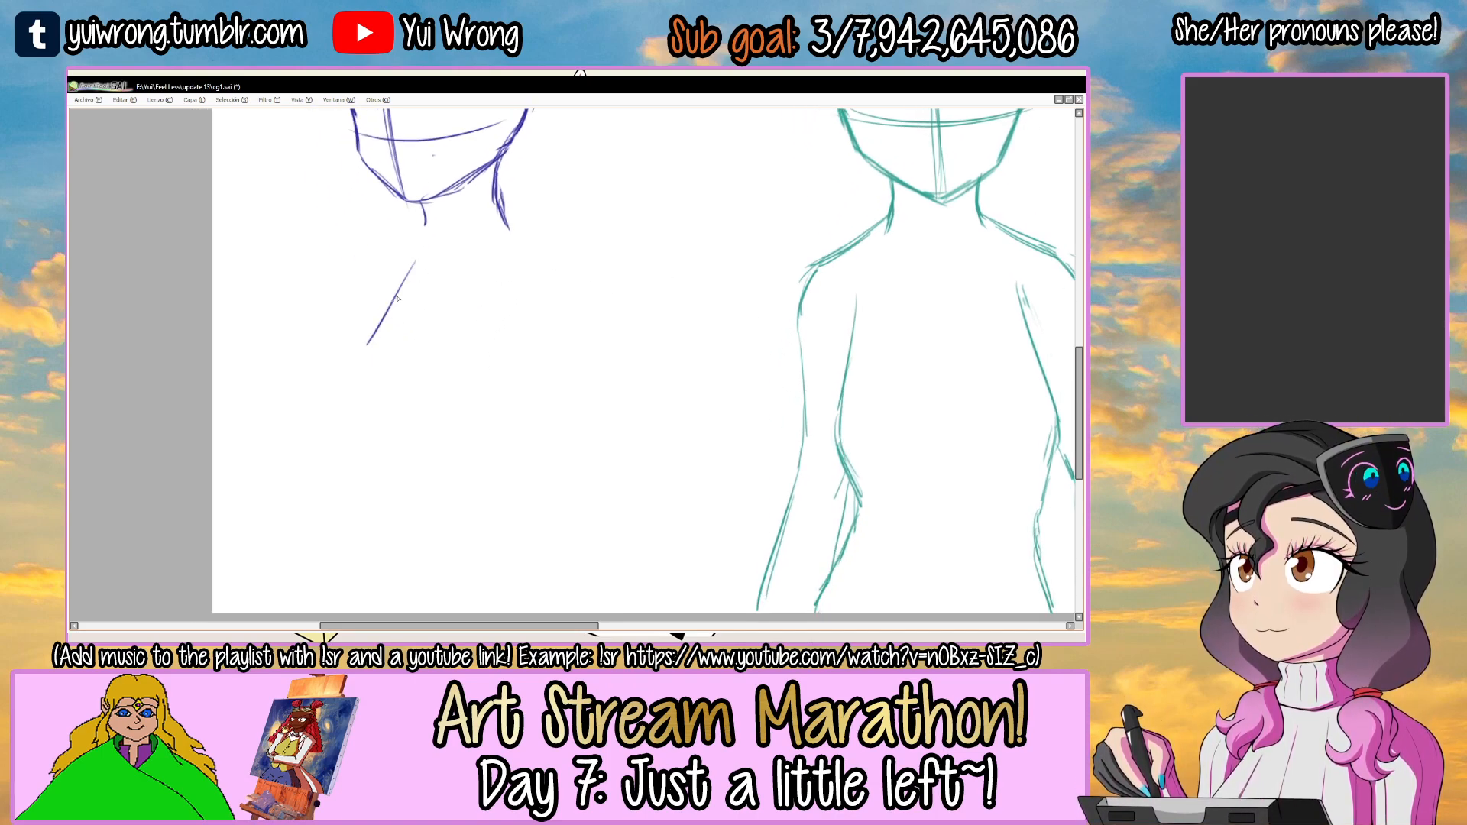
{"action": "left_click_drag", "start_coordinate": [408, 464], "coordinate": [412, 489]}
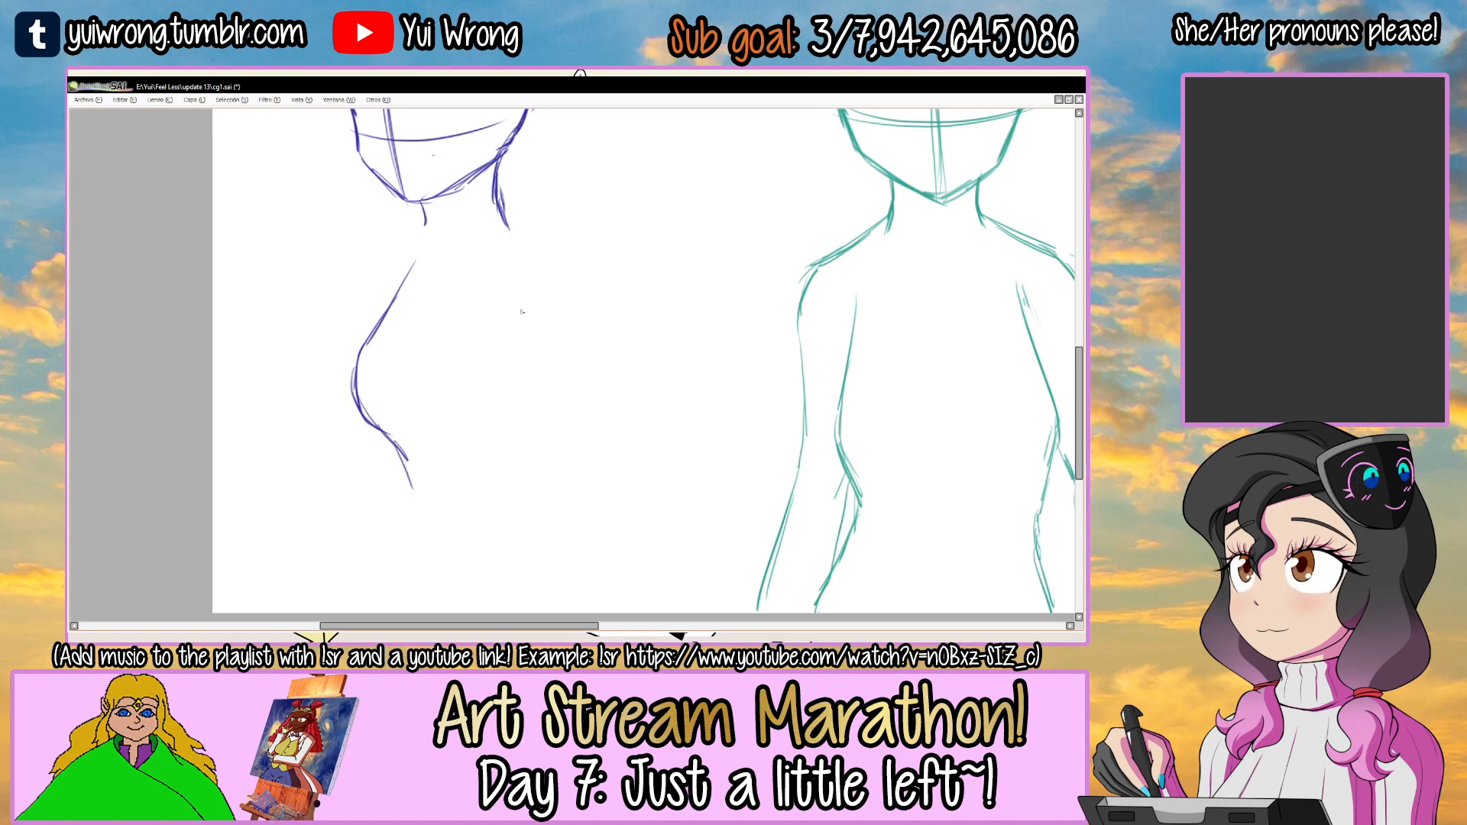
{"action": "left_click_drag", "start_coordinate": [542, 307], "coordinate": [548, 460]}
{"action": "key", "text": "ctrl+z"}
{"action": "key", "text": "ctrl+z"}
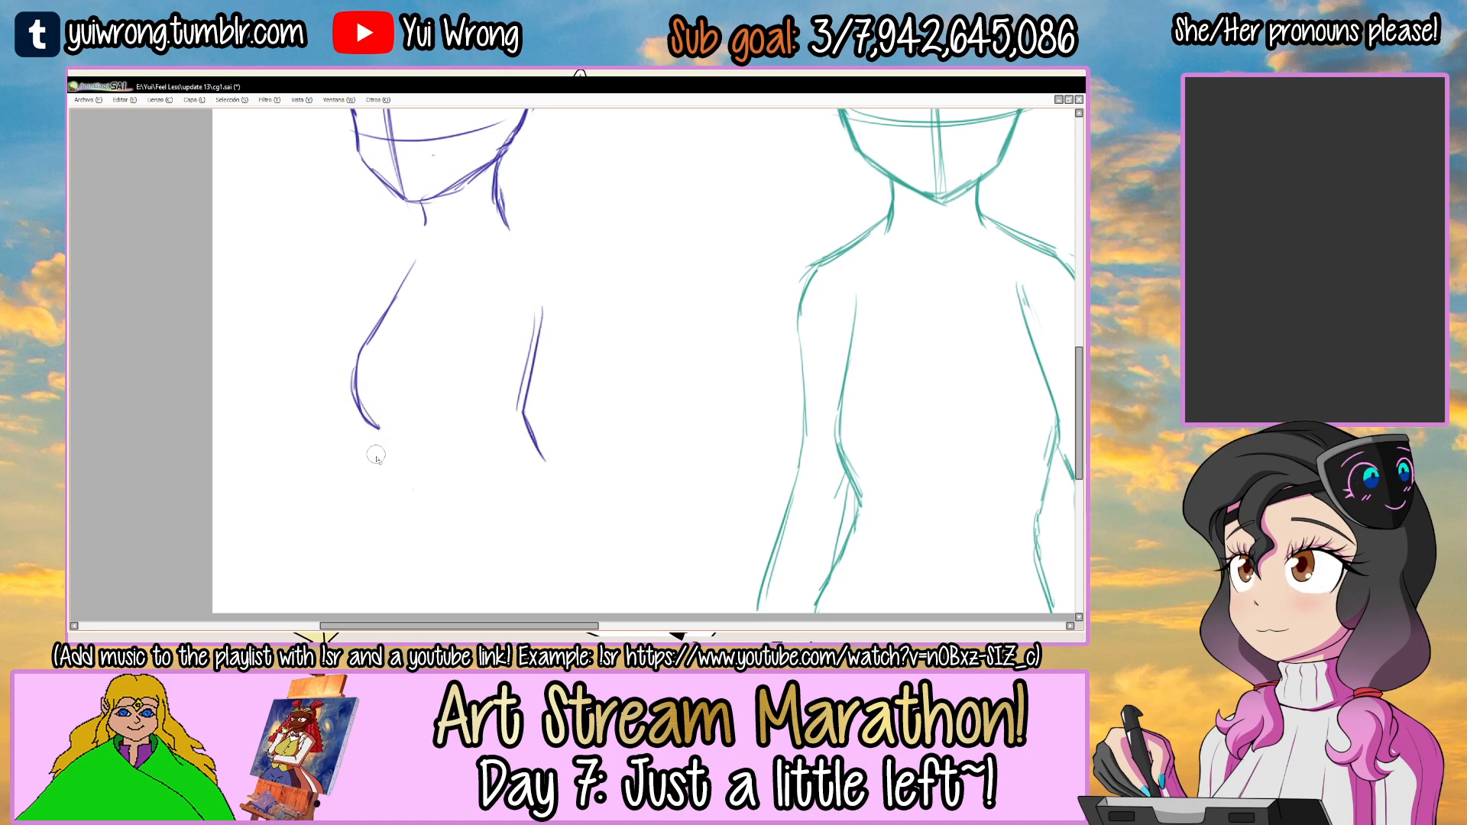
Select the blue chest contour and move it slightly down and to the left, away from the back line.
{"action": "mouse_move", "coordinate": [327, 313]}
{"action": "left_mouse_down"}
{"action": "mouse_move", "coordinate": [451, 260]}
{"action": "mouse_move", "coordinate": [398, 260]}
{"action": "left_mouse_up"}
{"action": "mouse_move", "coordinate": [379, 330]}
{"action": "left_mouse_down"}
{"action": "mouse_move", "coordinate": [349, 350]}
{"action": "mouse_move", "coordinate": [361, 343]}
{"action": "left_mouse_up"}
{"action": "key", "text": "ctrl+d"}
Strengthen the blue torso's back line and draw a rounded near shoulder continuing from the neck.
{"action": "left_click_drag", "start_coordinate": [539, 306], "coordinate": [537, 467]}
{"action": "mouse_move", "coordinate": [535, 292]}
{"action": "left_mouse_down"}
{"action": "mouse_move", "coordinate": [516, 416]}
{"action": "mouse_move", "coordinate": [531, 447]}
{"action": "left_mouse_up"}
{"action": "left_click_drag", "start_coordinate": [516, 233], "coordinate": [567, 251]}
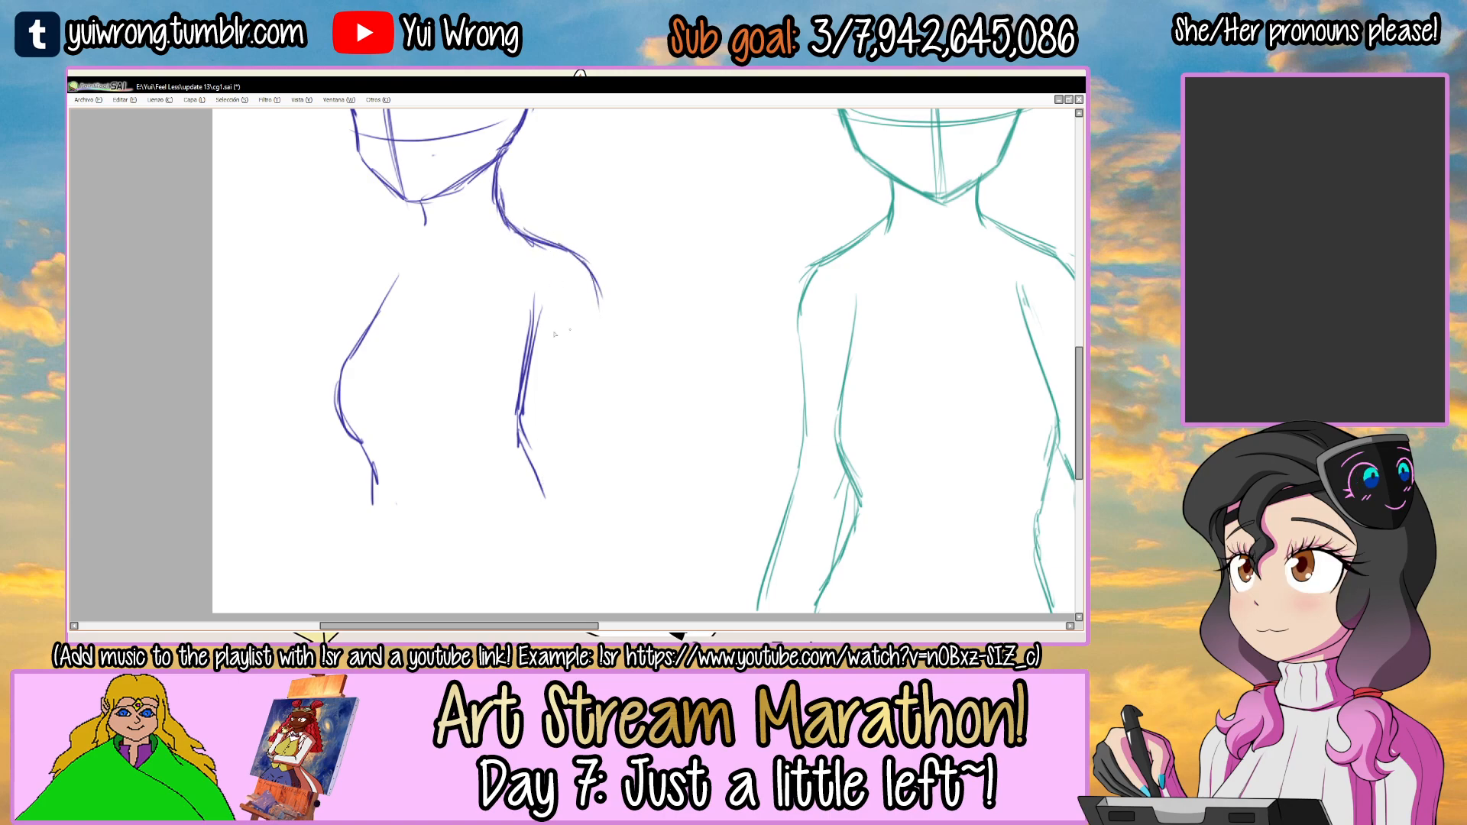
Draw the inner and outer contours of the blue figure's near arm down to the canvas's lower edge.
{"action": "left_click_drag", "start_coordinate": [535, 330], "coordinate": [602, 483]}
{"action": "left_click_drag", "start_coordinate": [603, 289], "coordinate": [635, 444]}
{"action": "left_click_drag", "start_coordinate": [622, 502], "coordinate": [591, 429]}
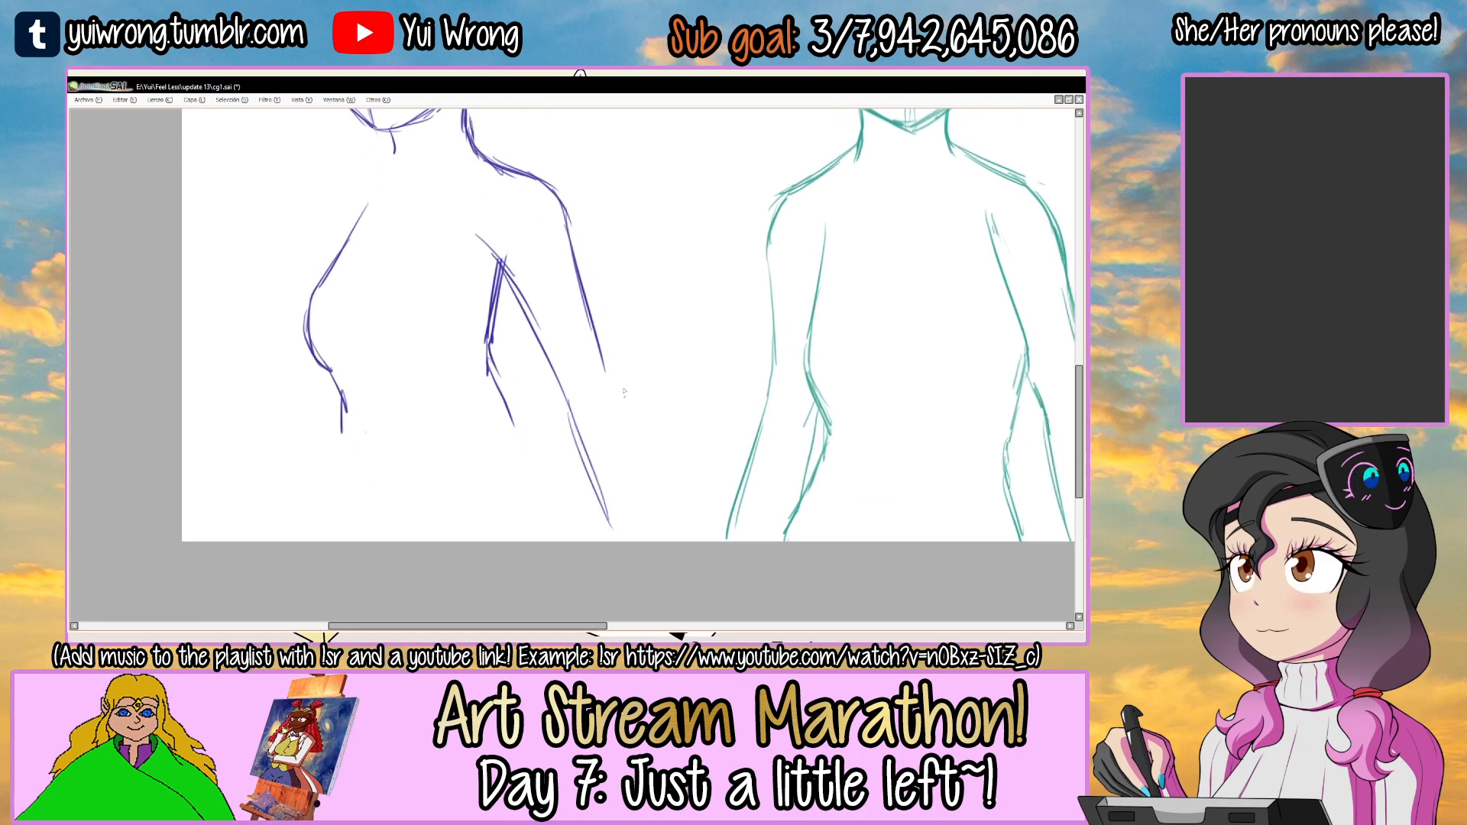
{"action": "left_click_drag", "start_coordinate": [607, 374], "coordinate": [667, 523]}
{"action": "left_click", "coordinate": [646, 477], "text": "ctrl+alt"}
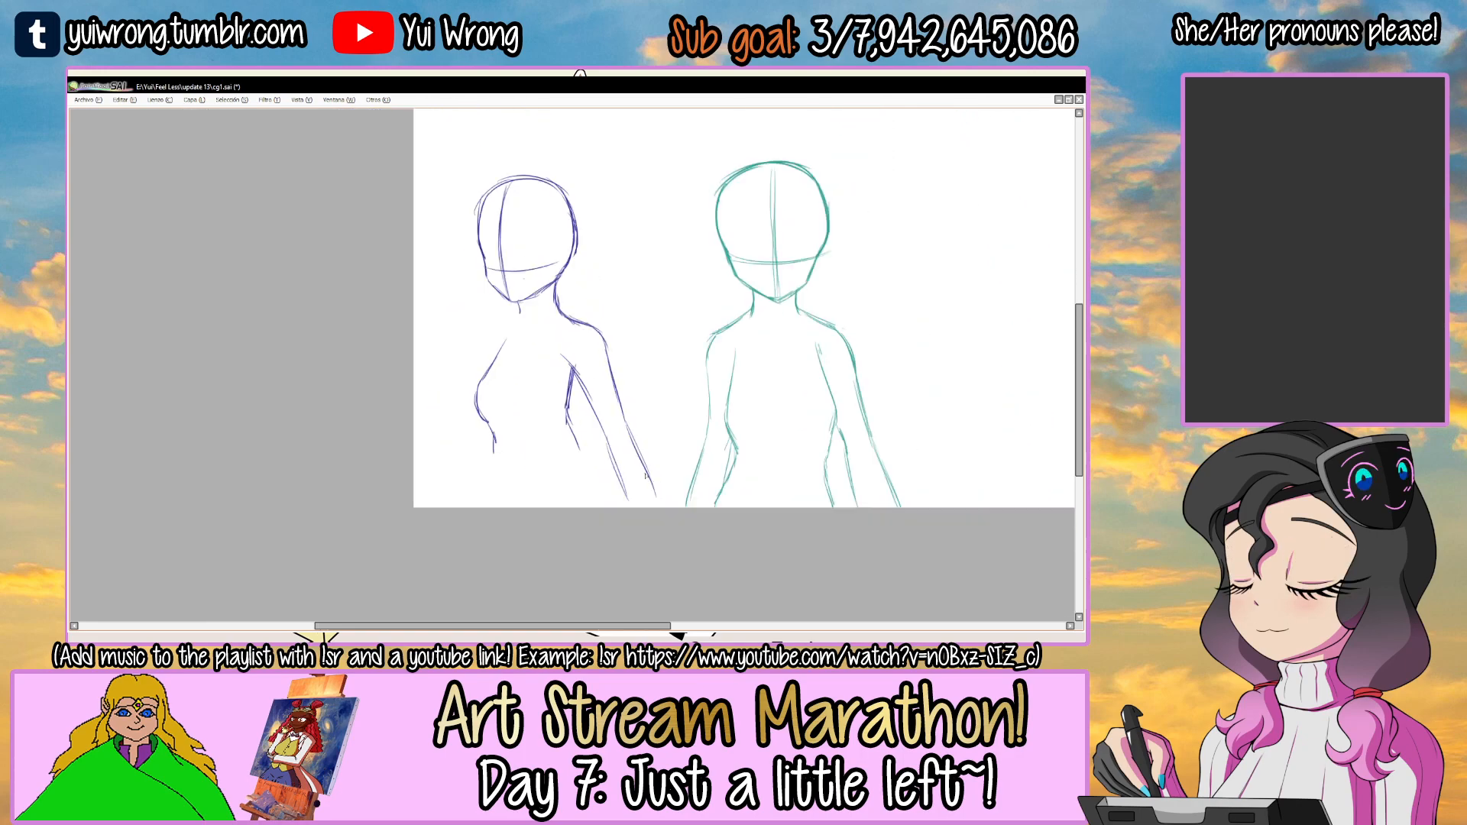
Sketch the blue figure's far shoulder, the outer contour of the far arm, and the waist and hip lines.
{"action": "left_click", "coordinate": [478, 340], "text": "ctrl"}
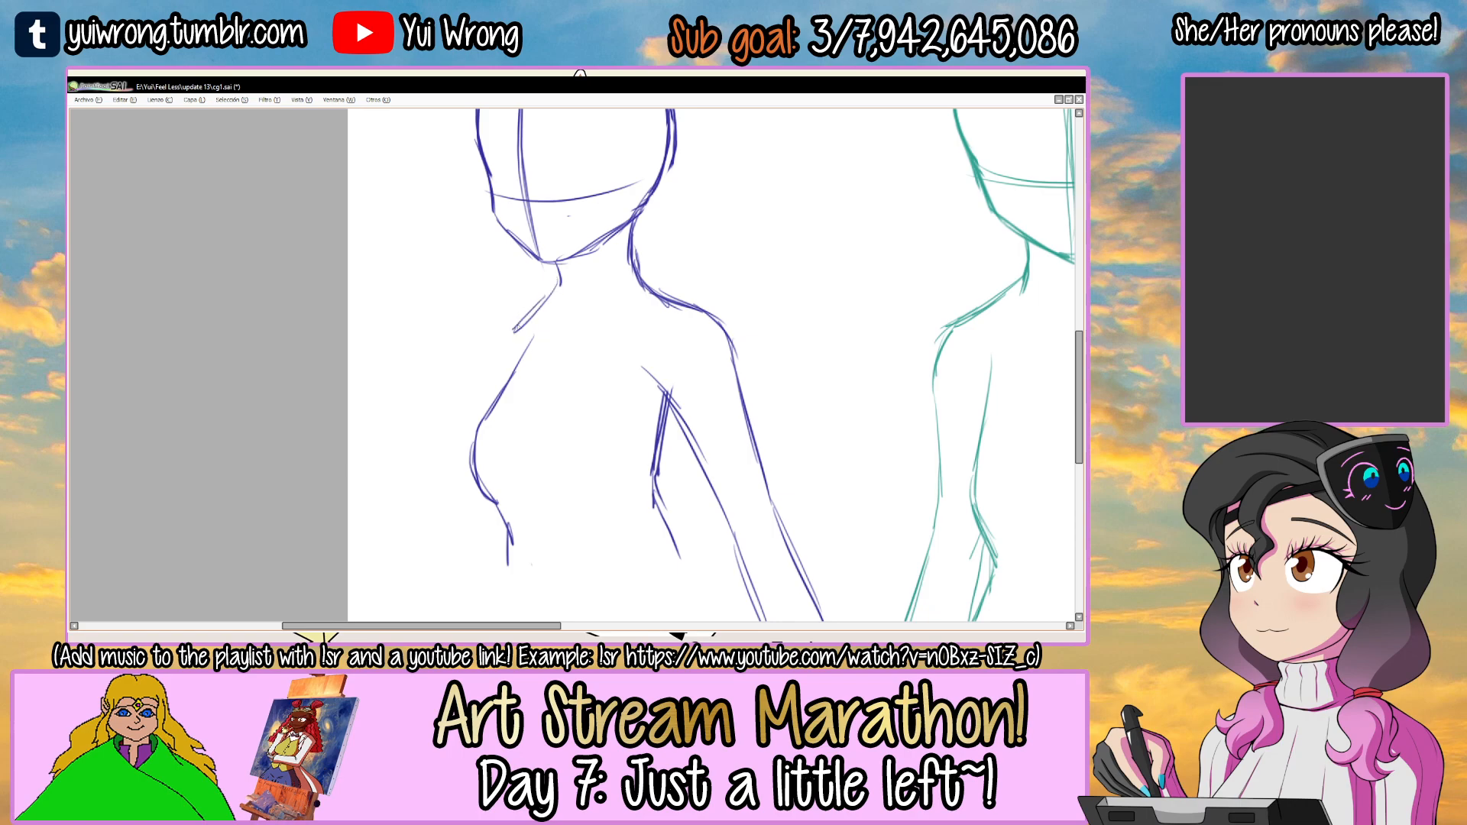
{"action": "scroll", "coordinate": [439, 495], "scroll_direction": "down", "scroll_amount": 3}
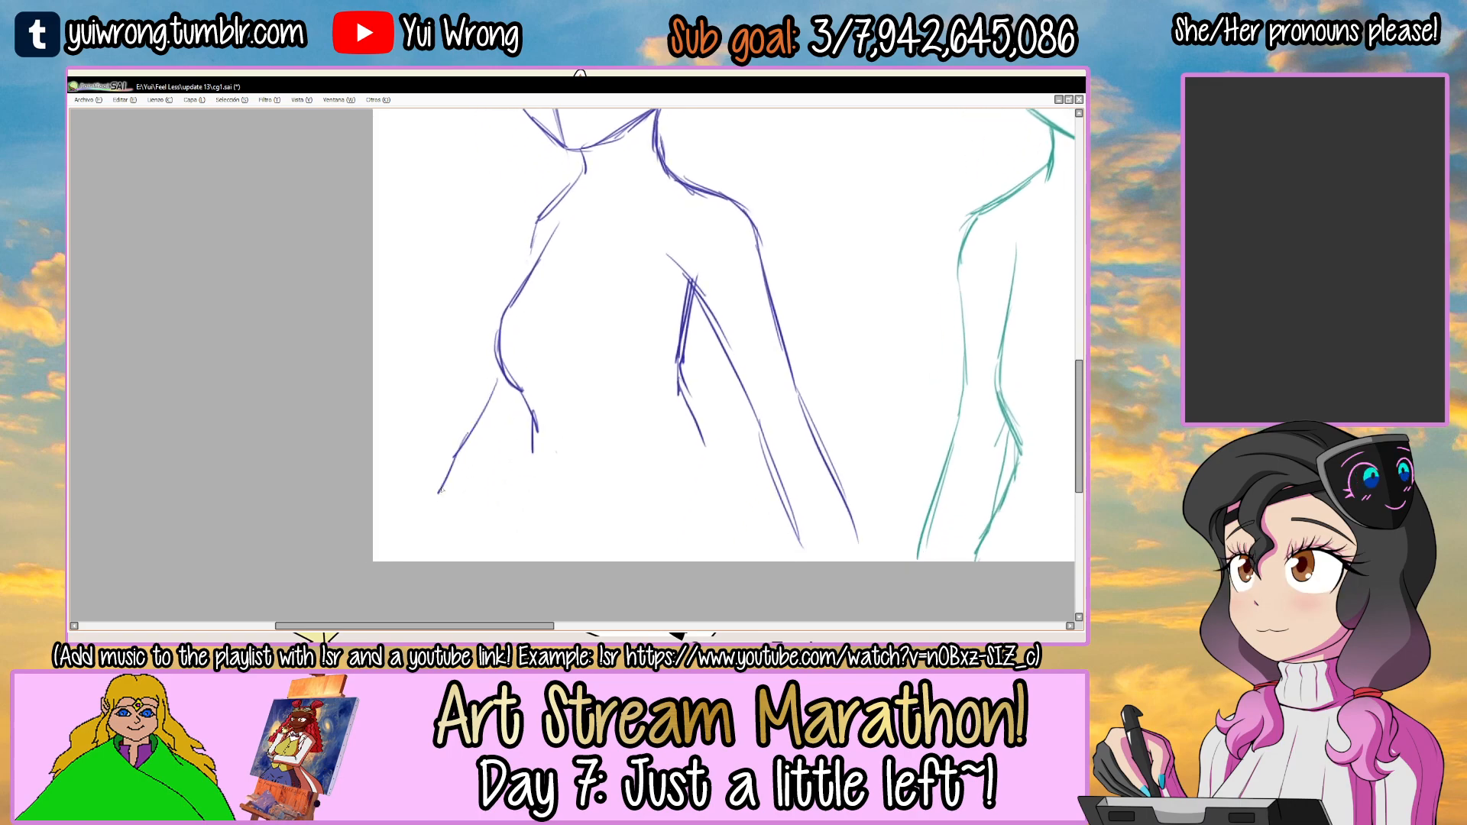
{"action": "left_click_drag", "start_coordinate": [547, 533], "coordinate": [623, 555]}
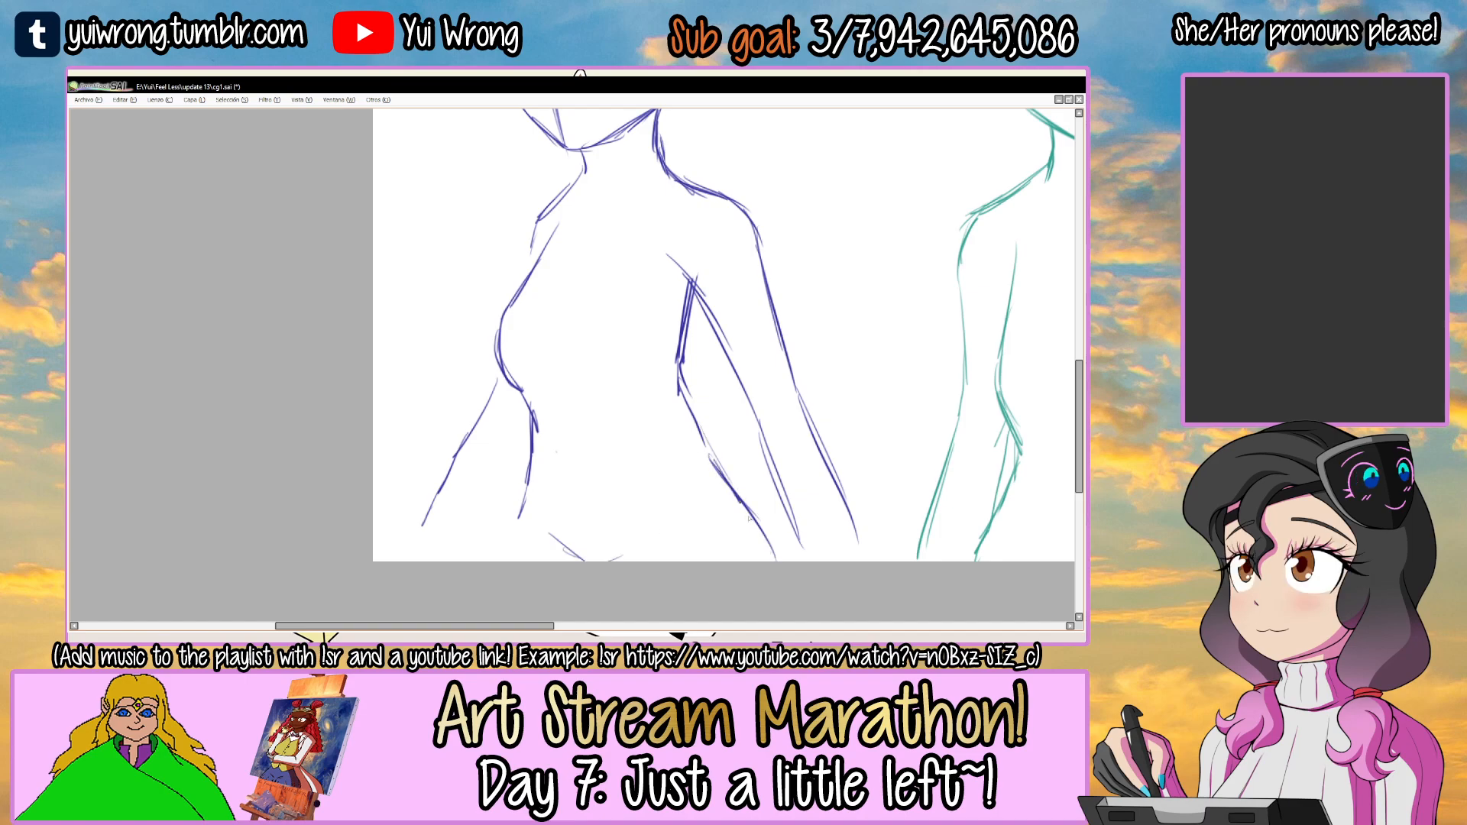
Add the inner contour of the blue figure's far arm and extend the forearm to the canvas's lower edge.
{"action": "scroll", "coordinate": [514, 567], "scroll_direction": "down", "scroll_amount": 2}
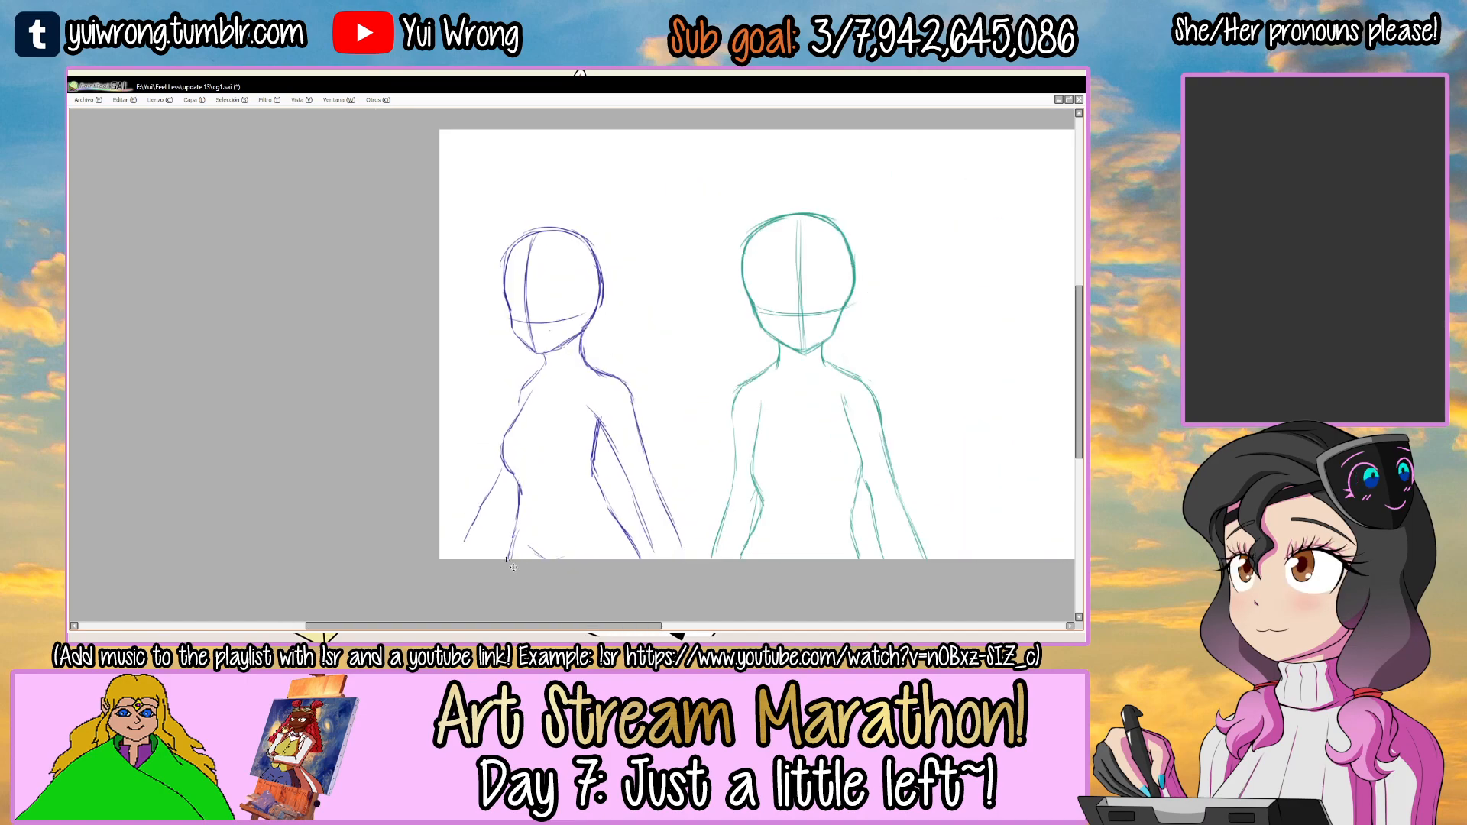
{"action": "mouse_move", "coordinate": [651, 416]}
{"action": "left_mouse_down"}
{"action": "mouse_move", "coordinate": [540, 406]}
{"action": "mouse_move", "coordinate": [493, 433]}
{"action": "left_mouse_up"}
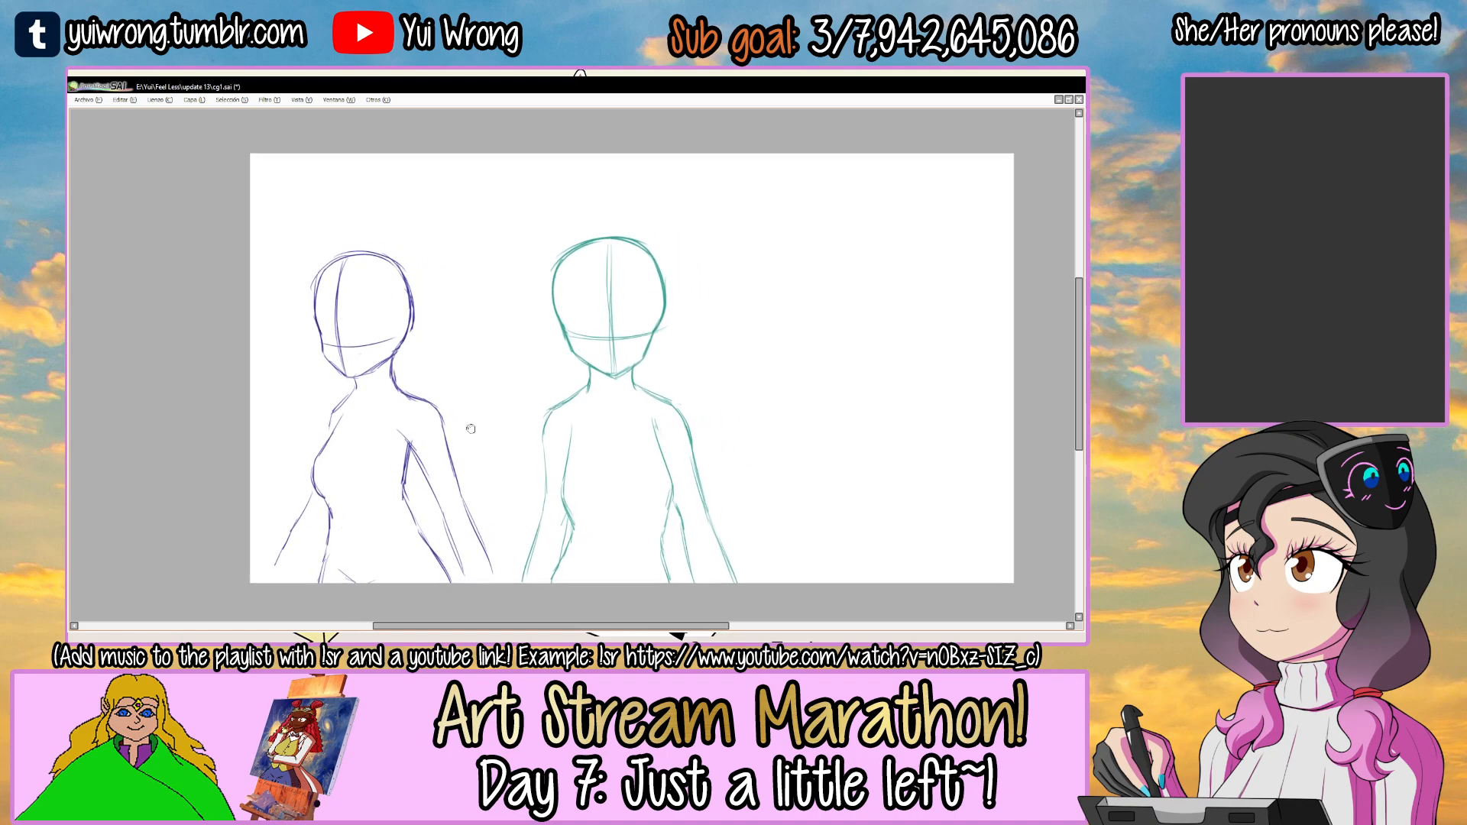
{"action": "scroll", "coordinate": [449, 417], "scroll_direction": "up", "scroll_amount": 2}
{"action": "mouse_move", "coordinate": [307, 520]}
{"action": "left_mouse_down"}
{"action": "mouse_move", "coordinate": [464, 398]}
{"action": "mouse_move", "coordinate": [409, 479]}
{"action": "left_mouse_up"}
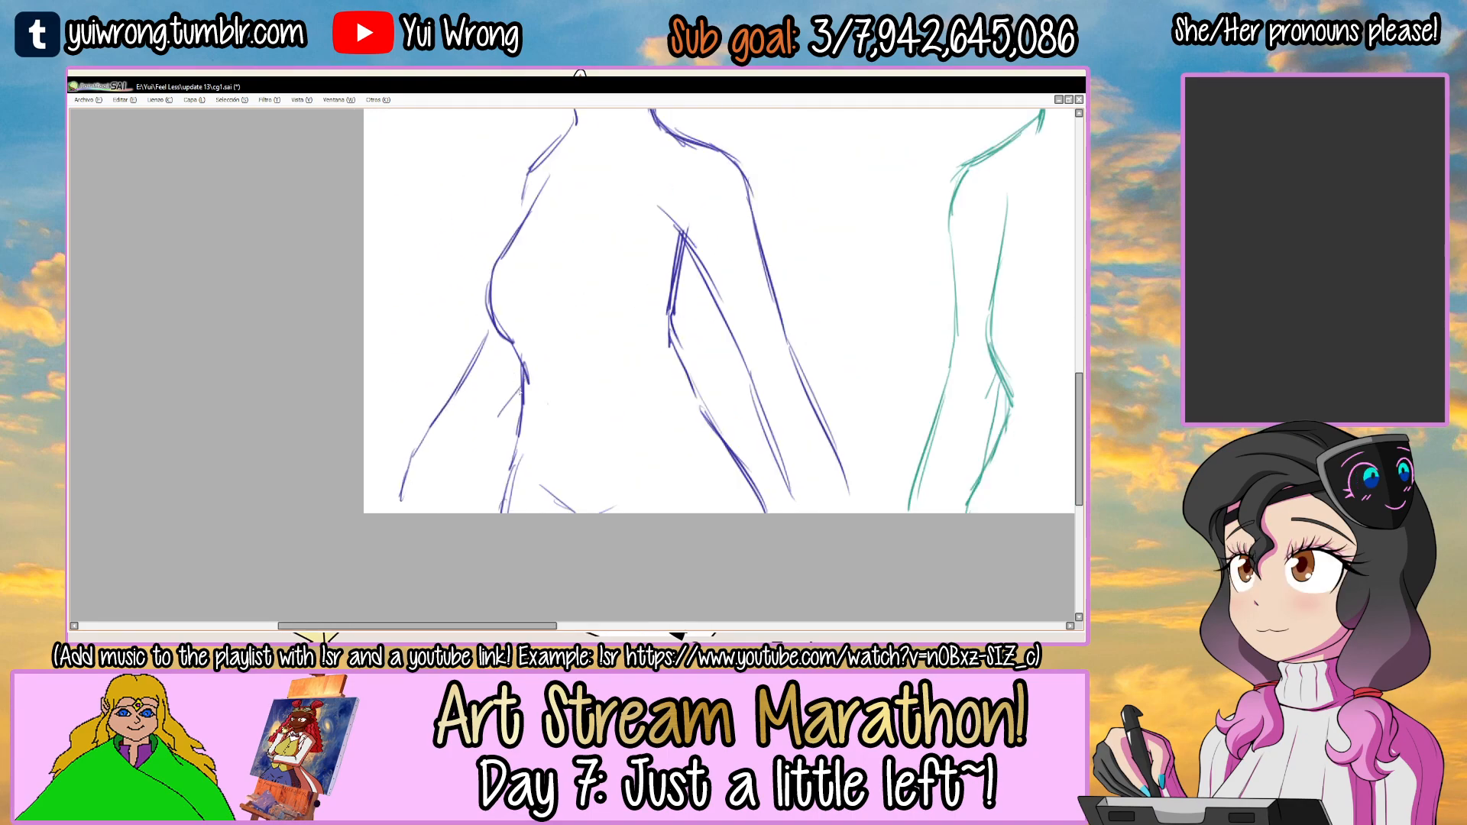
{"action": "left_click_drag", "start_coordinate": [467, 462], "coordinate": [455, 513]}
{"action": "scroll", "coordinate": [454, 547], "scroll_direction": "down", "scroll_amount": 2}
{"action": "scroll", "coordinate": [468, 390], "scroll_direction": "up", "scroll_amount": 2}
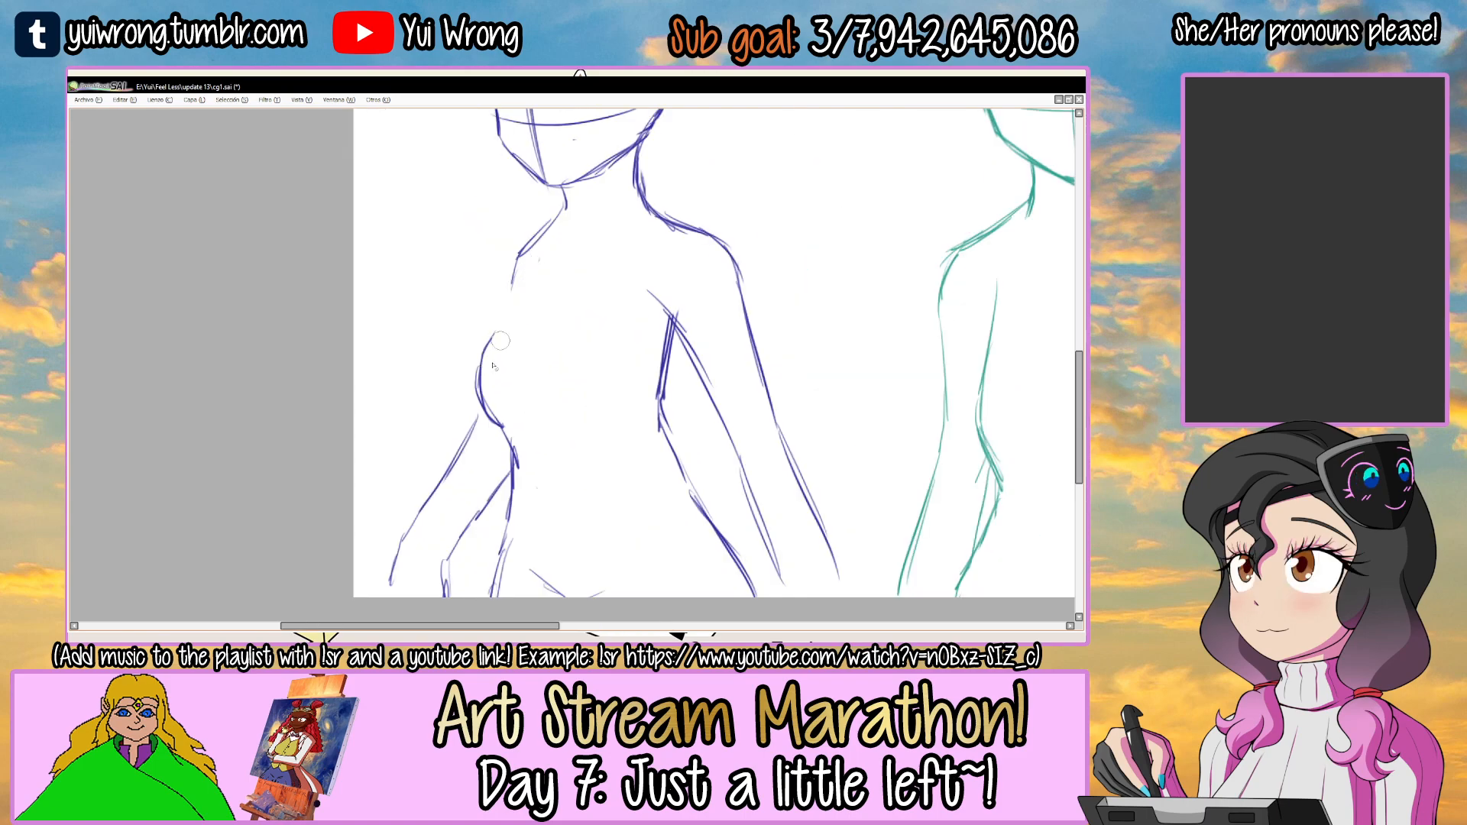
Redraw the blue figure's front chest contour with a fuller curve and add the near breast's rounded underside.
{"action": "scroll", "coordinate": [548, 247], "scroll_direction": "up", "scroll_amount": 1}
{"action": "left_click_drag", "start_coordinate": [556, 222], "coordinate": [473, 336]}
{"action": "key", "text": "ctrl+z"}
{"action": "mouse_move", "coordinate": [557, 227]}
{"action": "left_mouse_down"}
{"action": "mouse_move", "coordinate": [473, 337]}
{"action": "mouse_move", "coordinate": [458, 382]}
{"action": "mouse_move", "coordinate": [479, 445]}
{"action": "left_mouse_up"}
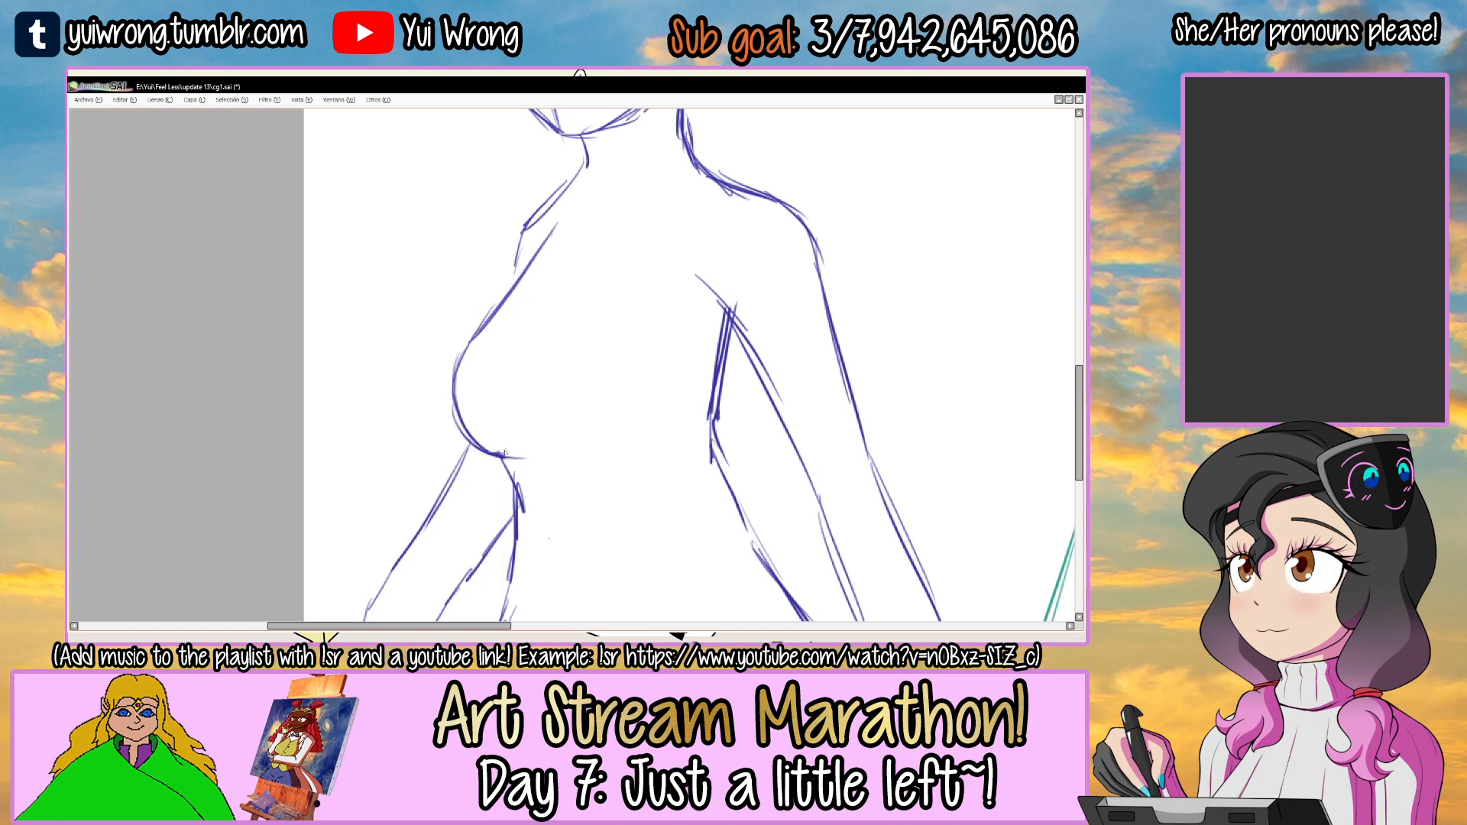
{"action": "scroll", "coordinate": [497, 463], "scroll_direction": "down", "scroll_amount": 2}
{"action": "scroll", "coordinate": [489, 453], "scroll_direction": "up", "scroll_amount": 3}
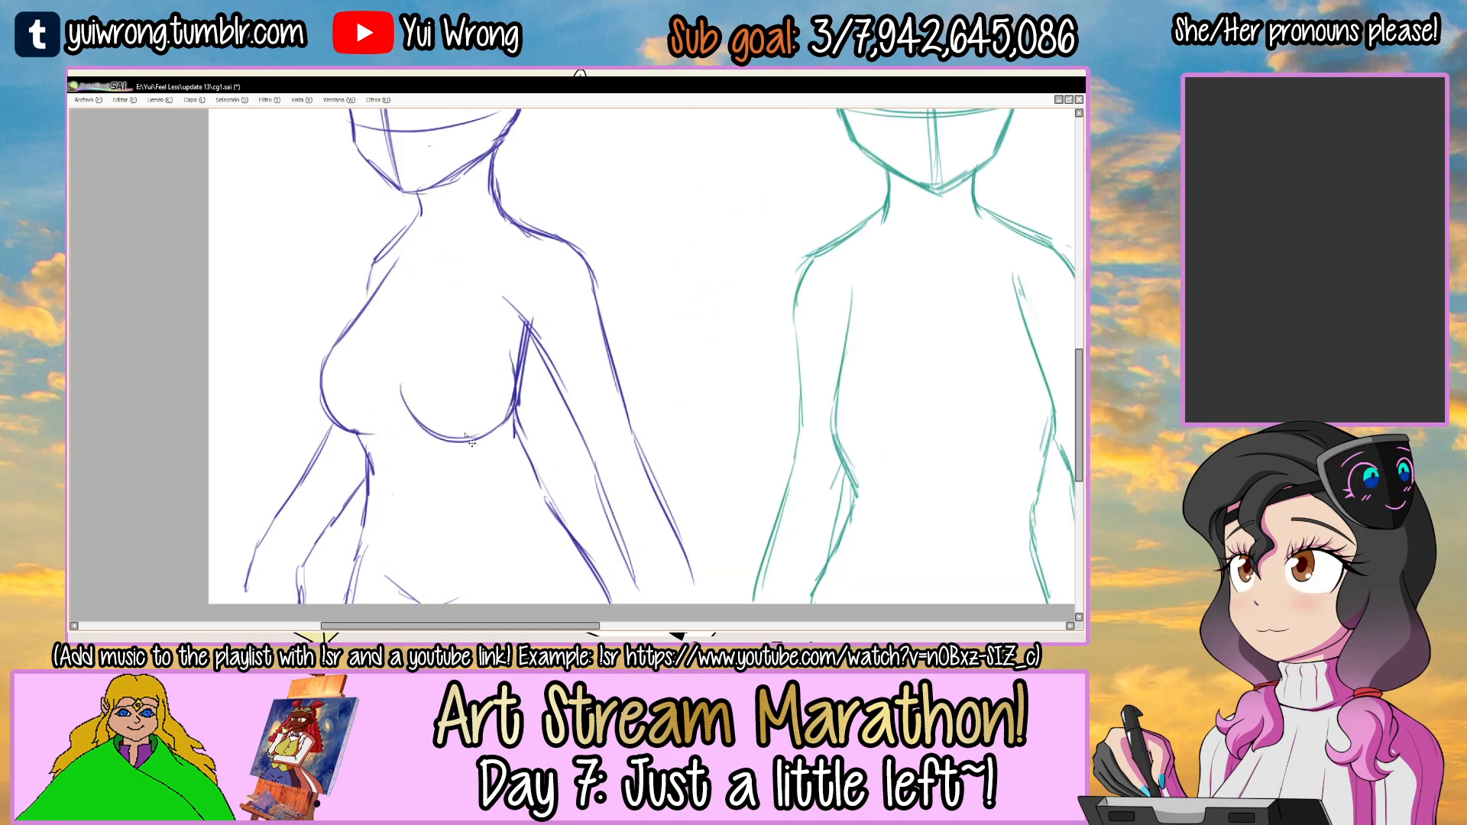
{"action": "scroll", "coordinate": [472, 443], "scroll_direction": "down", "scroll_amount": 2}
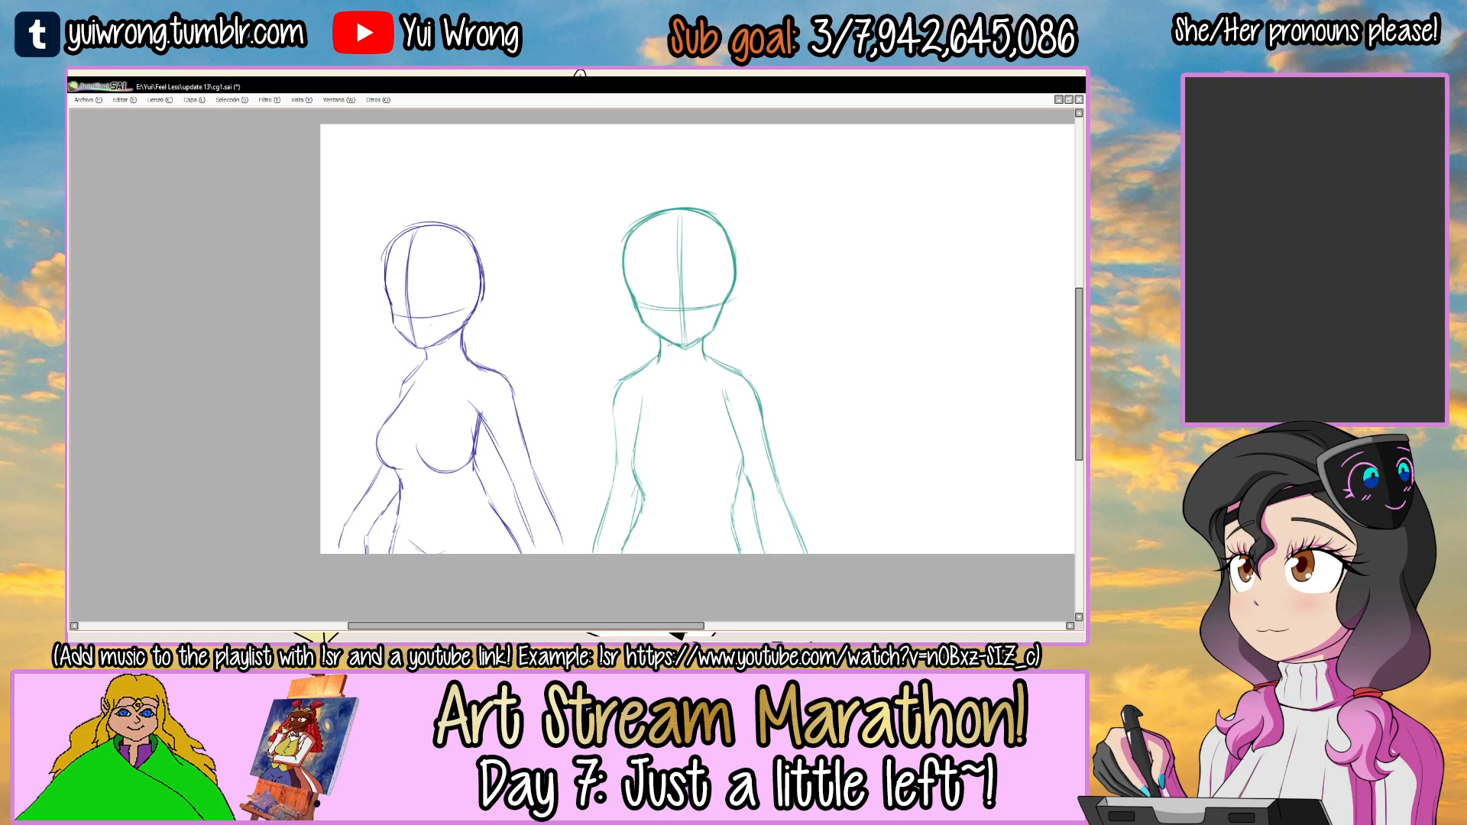
Select the blue head, scale it down slightly to fit the body, and clear the selection.
{"action": "left_click_drag", "start_coordinate": [384, 201], "coordinate": [357, 280]}
{"action": "key", "text": "ctrl+t"}
{"action": "left_click_drag", "start_coordinate": [380, 219], "coordinate": [407, 250]}
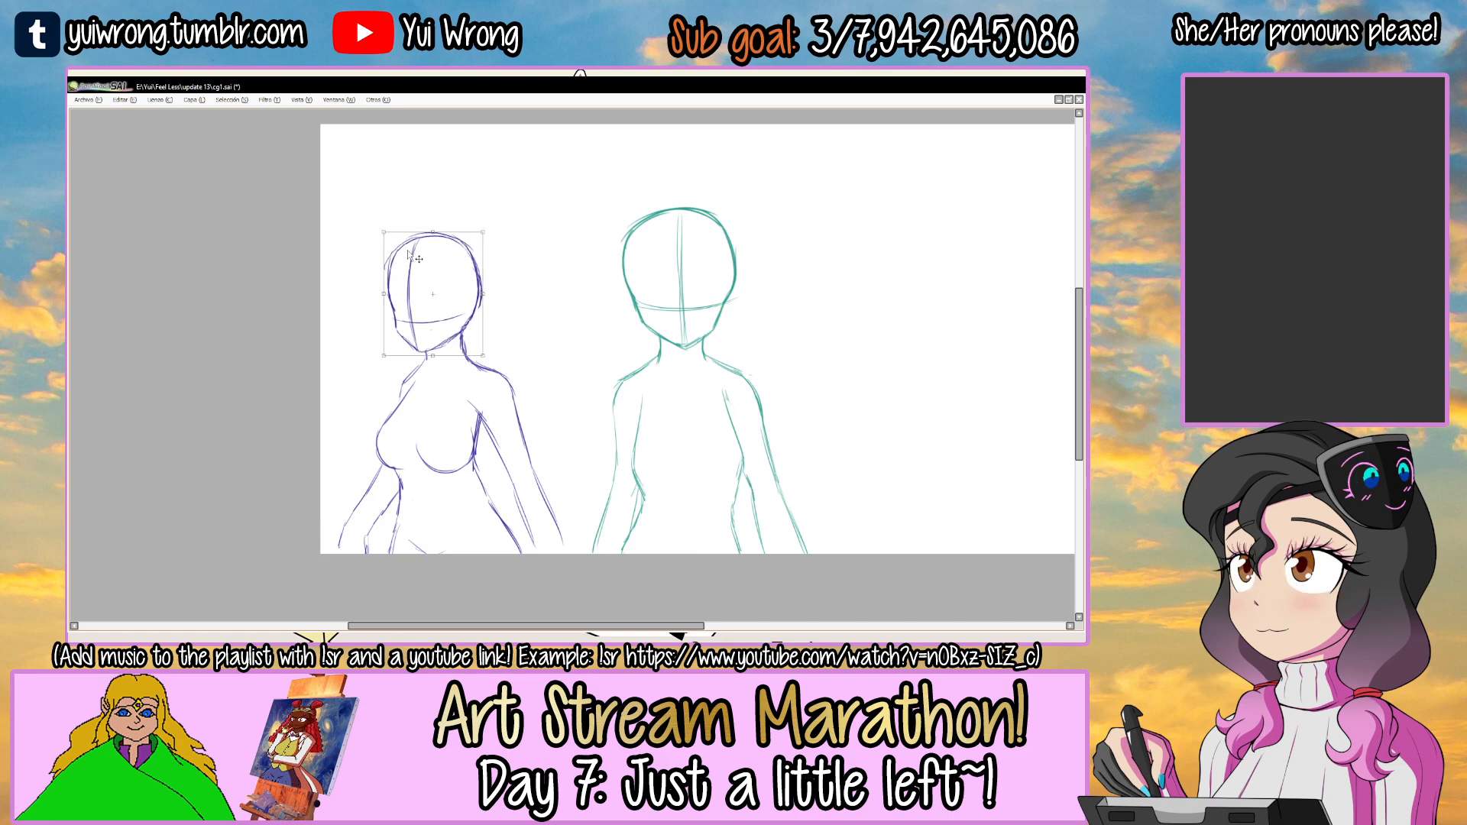
{"action": "key", "text": "Return"}
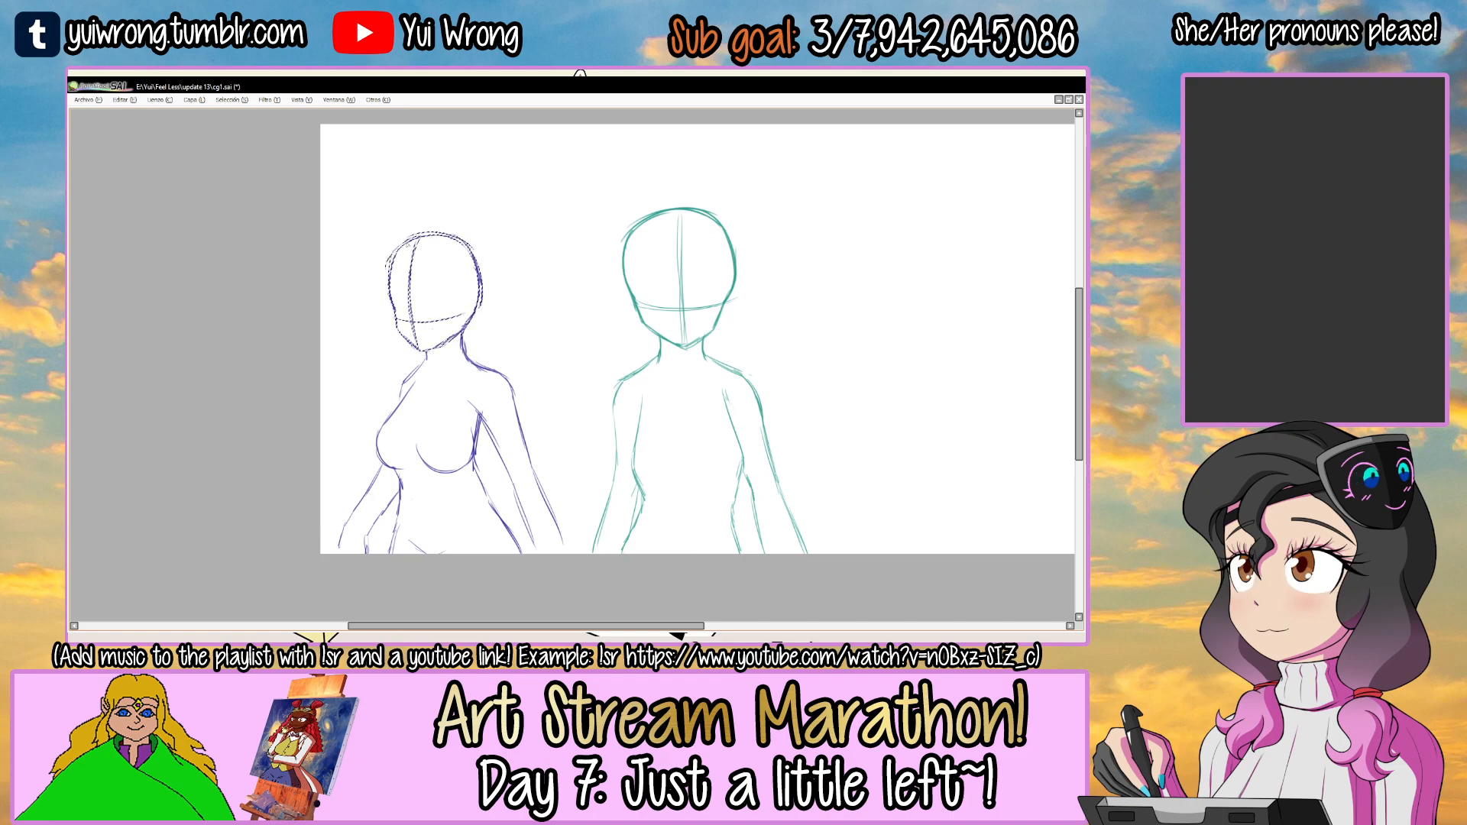
{"action": "scroll", "coordinate": [408, 252], "scroll_direction": "down", "scroll_amount": 1}
{"action": "key", "text": "ctrl+d"}
Save the drawing with the completed blue body sketch.
{"action": "left_click_drag", "start_coordinate": [650, 327], "coordinate": [632, 372]}
{"action": "key", "text": "ctrl+s"}
{"action": "key", "text": "Tab"}
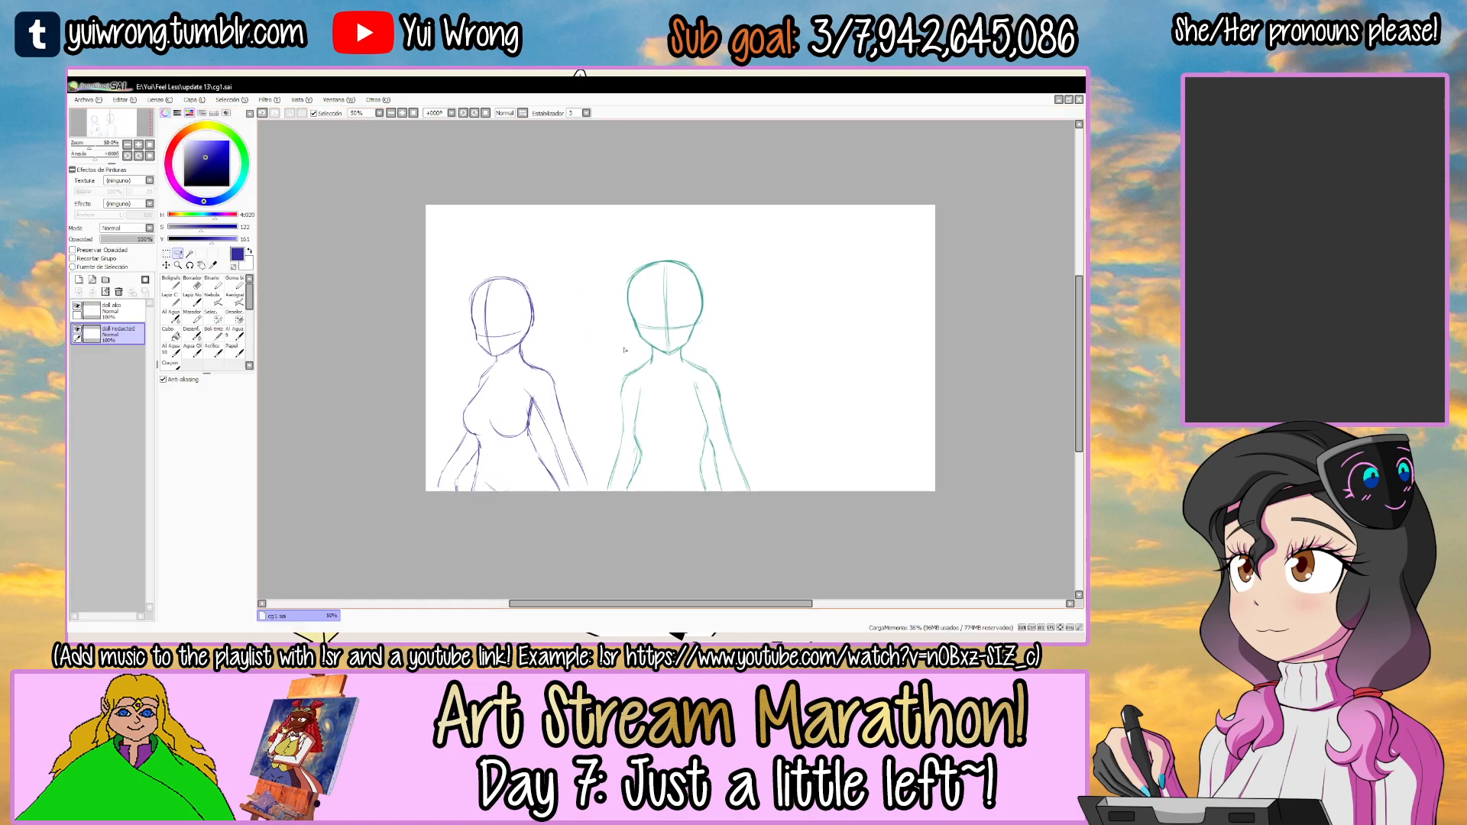
Add a new layer named "doll angie" and change the drawing colour to red.
{"action": "left_click", "coordinate": [79, 280]}
{"action": "double_click", "coordinate": [114, 330]}
{"action": "type", "text": "doll angie"}
{"action": "key", "text": "Return"}
{"action": "left_click", "coordinate": [177, 140]}
{"action": "left_click", "coordinate": [222, 143]}
{"action": "key", "text": "Tab"}
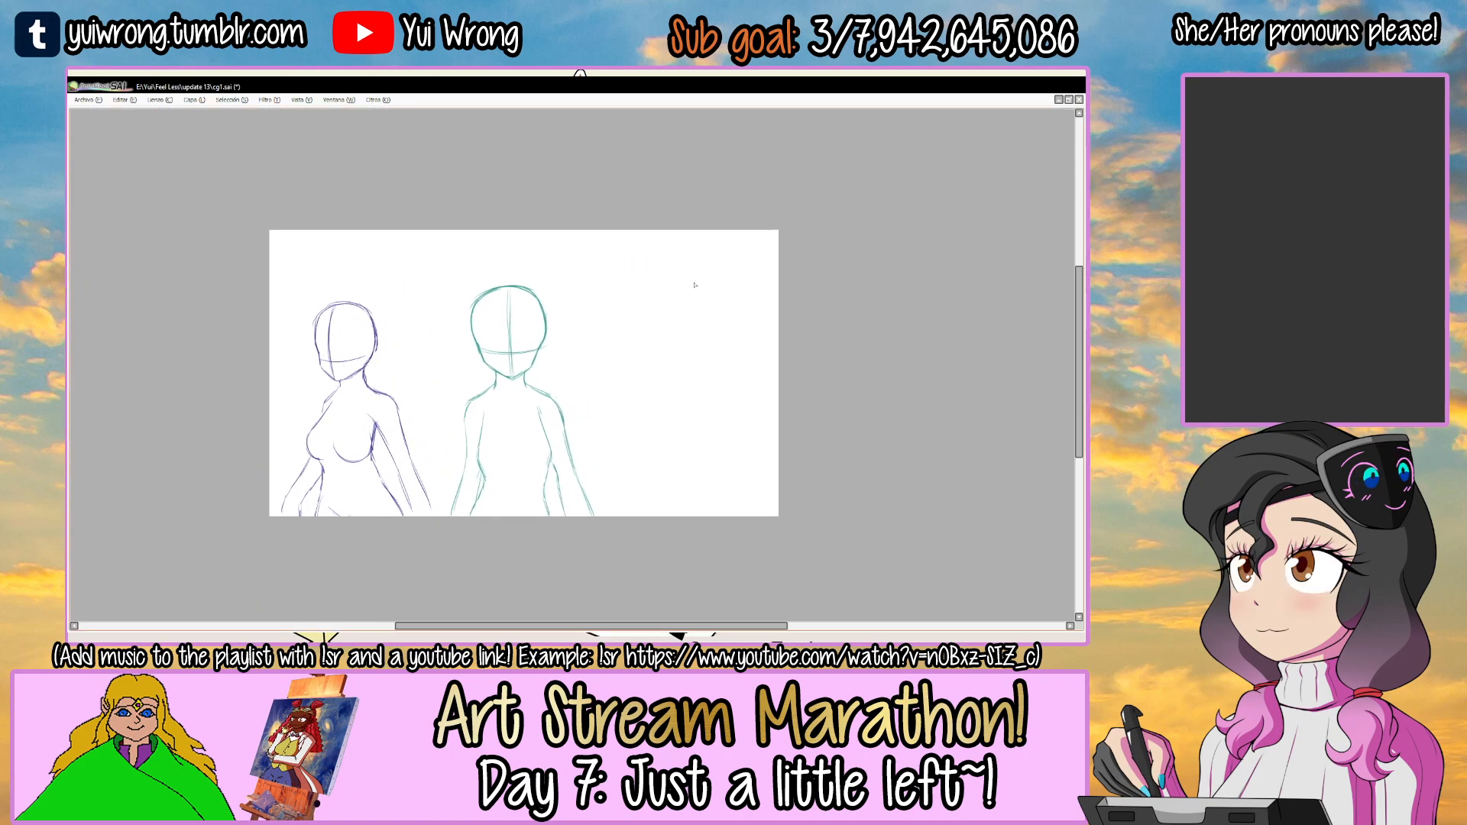
{"action": "left_click", "coordinate": [680, 267]}
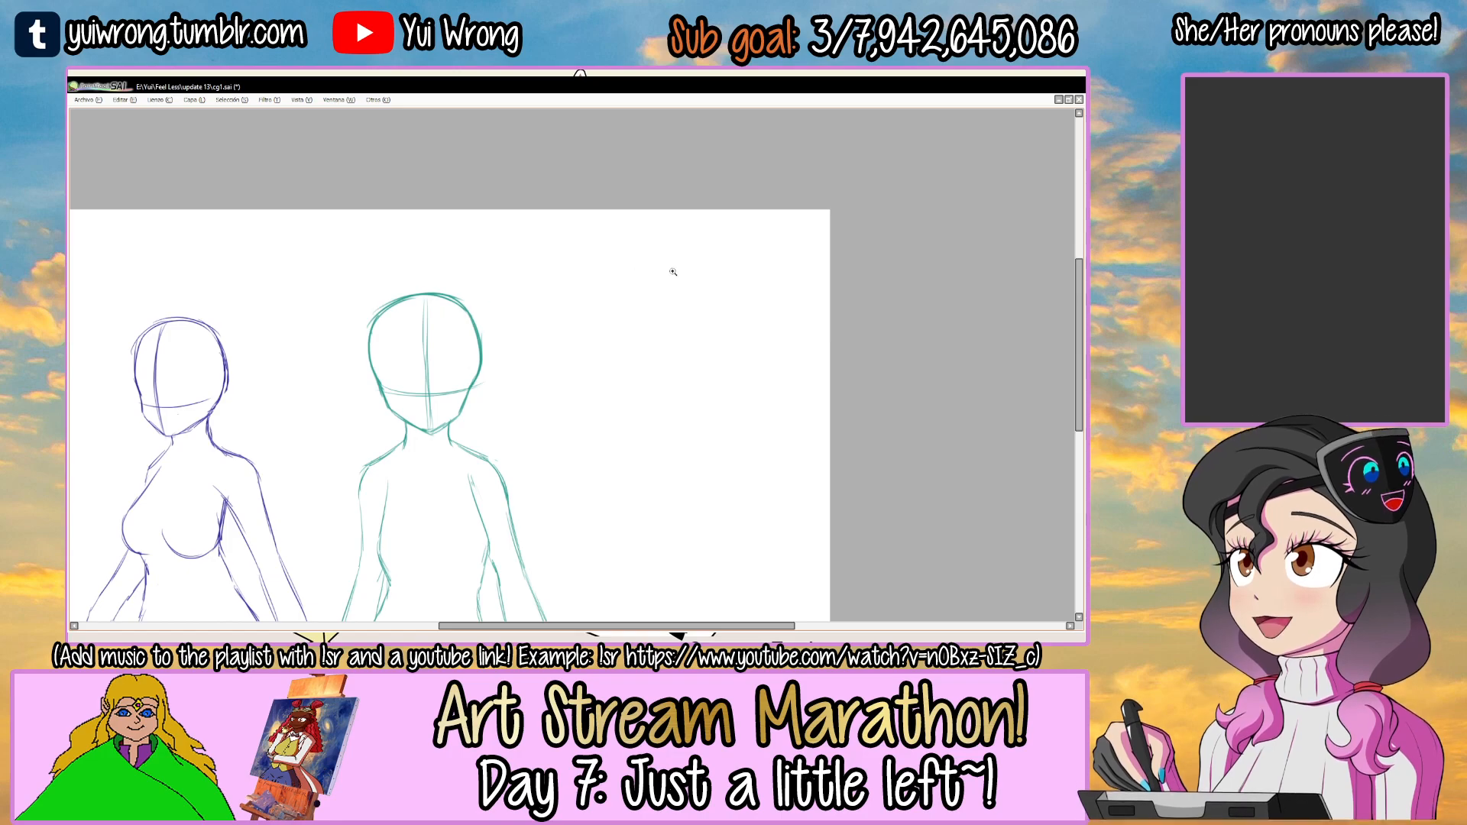
{"action": "left_click", "coordinate": [658, 288]}
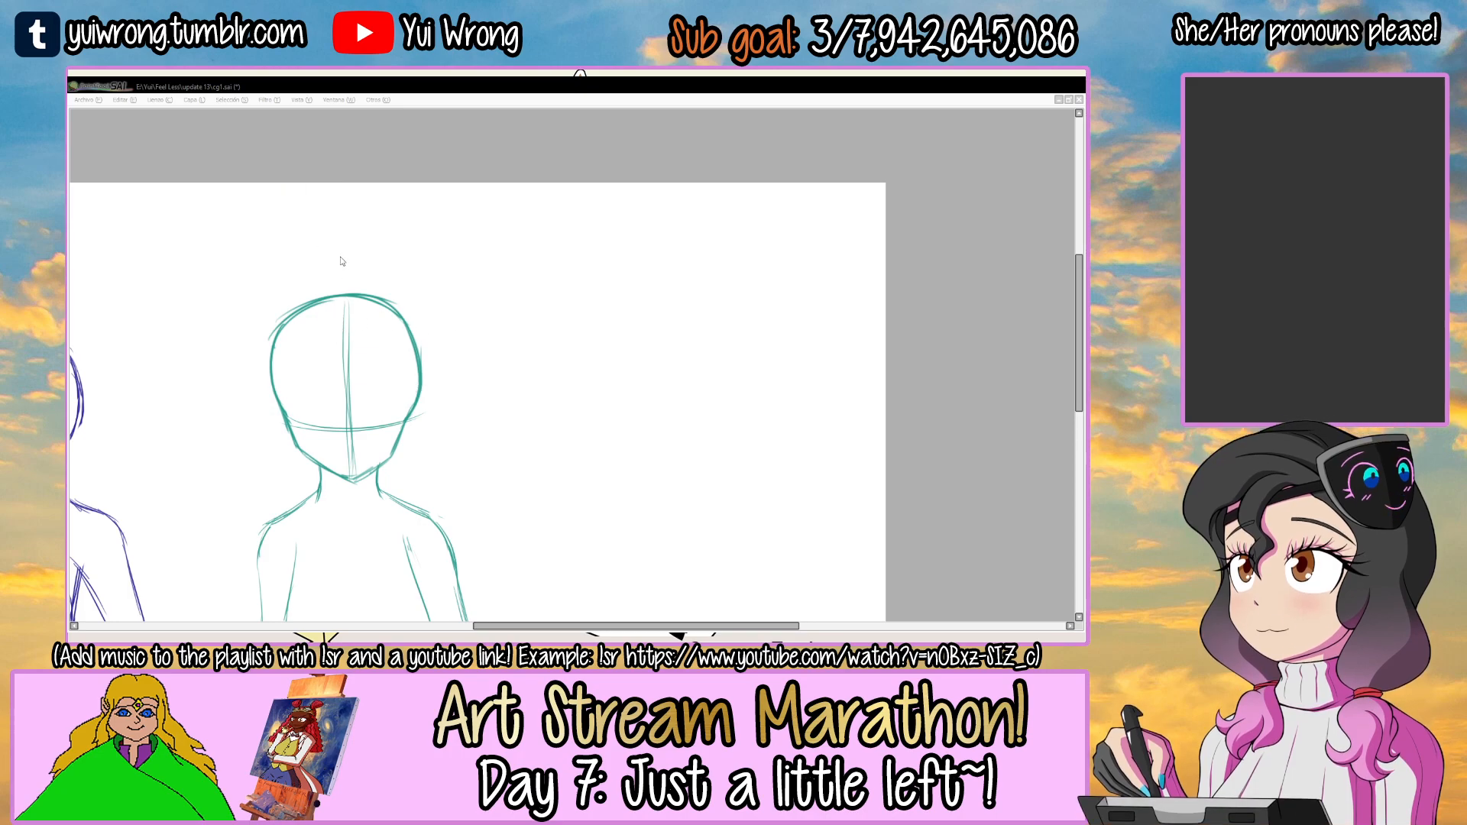
{"action": "left_click", "coordinate": [582, 431]}
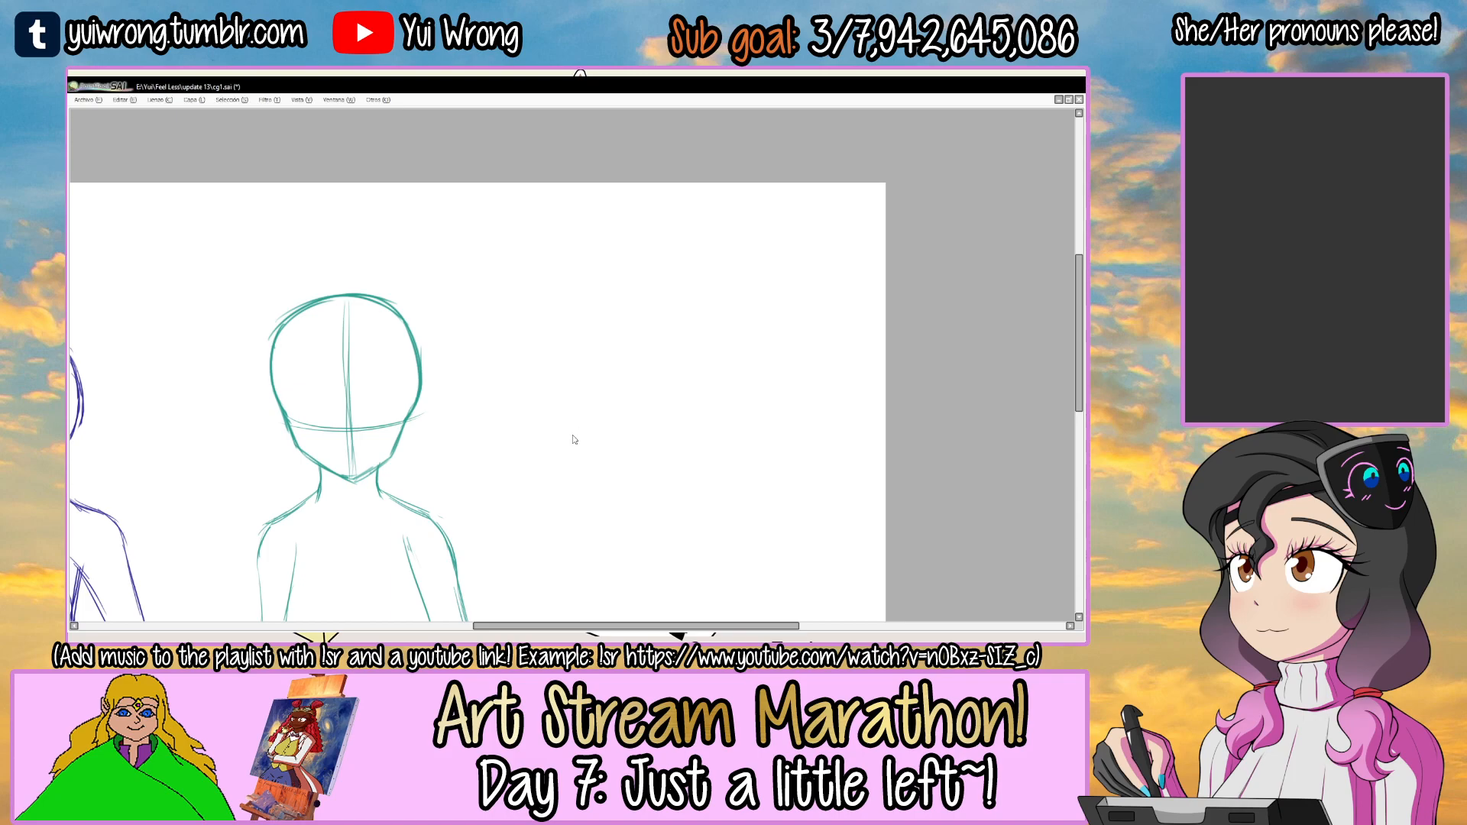
Compare the reference sprites' heights by pasting the Ako sprite onto the Angie image and placing it beside her with a transform.
{"action": "key", "text": "ctrl+Tab"}
{"action": "key", "text": "Tab"}
{"action": "left_click", "coordinate": [391, 617]}
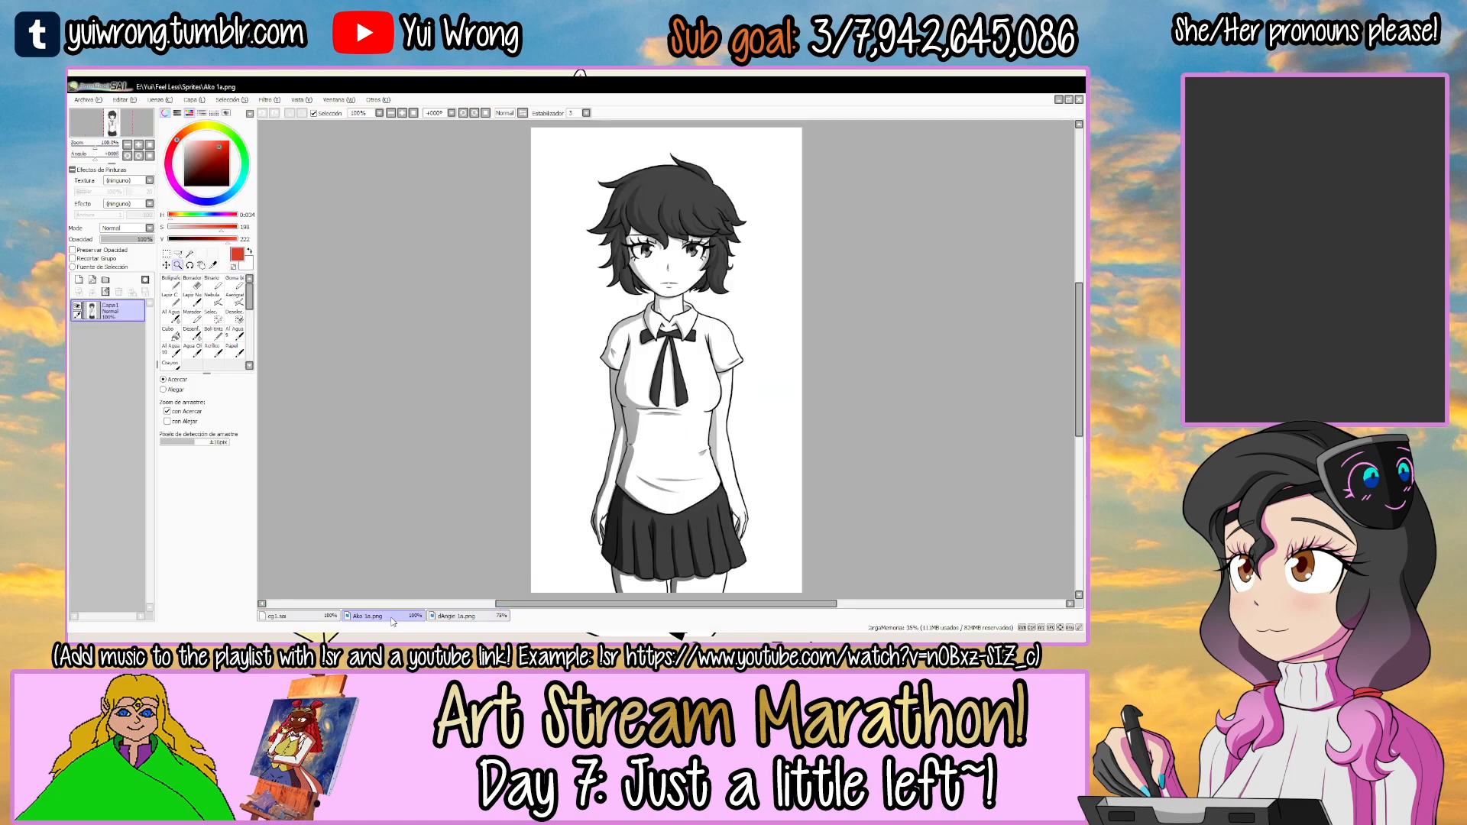
{"action": "left_click", "coordinate": [462, 617]}
{"action": "key", "text": "ctrl+v"}
{"action": "key", "text": "ctrl+t"}
{"action": "left_click_drag", "start_coordinate": [619, 379], "coordinate": [617, 445]}
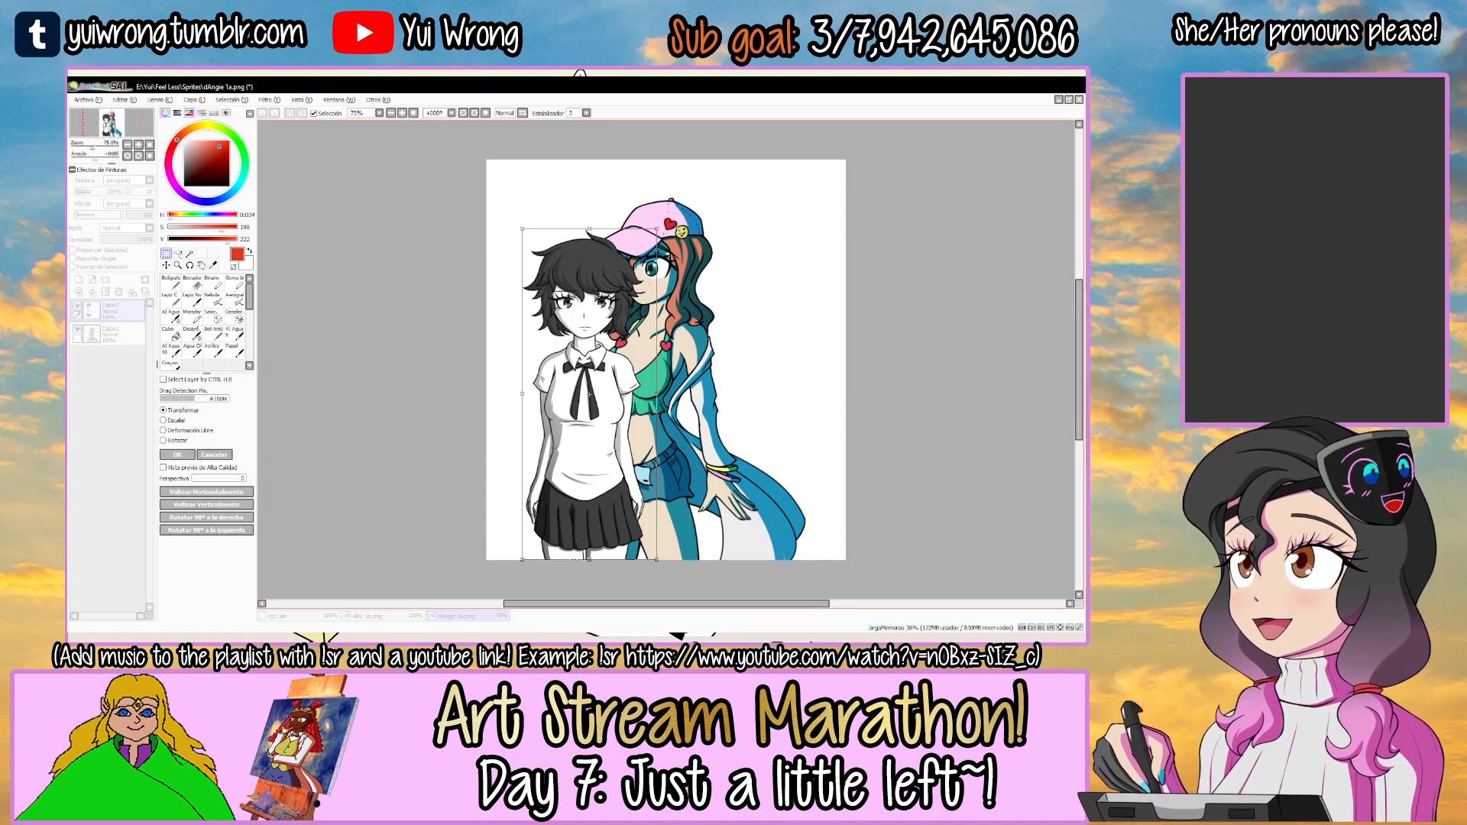
Cancel the transform, close the Angie reference image and return to the empty area right of the teal figure in cg1.sai.
{"action": "key", "text": "Escape"}
{"action": "left_click", "coordinate": [1079, 100]}
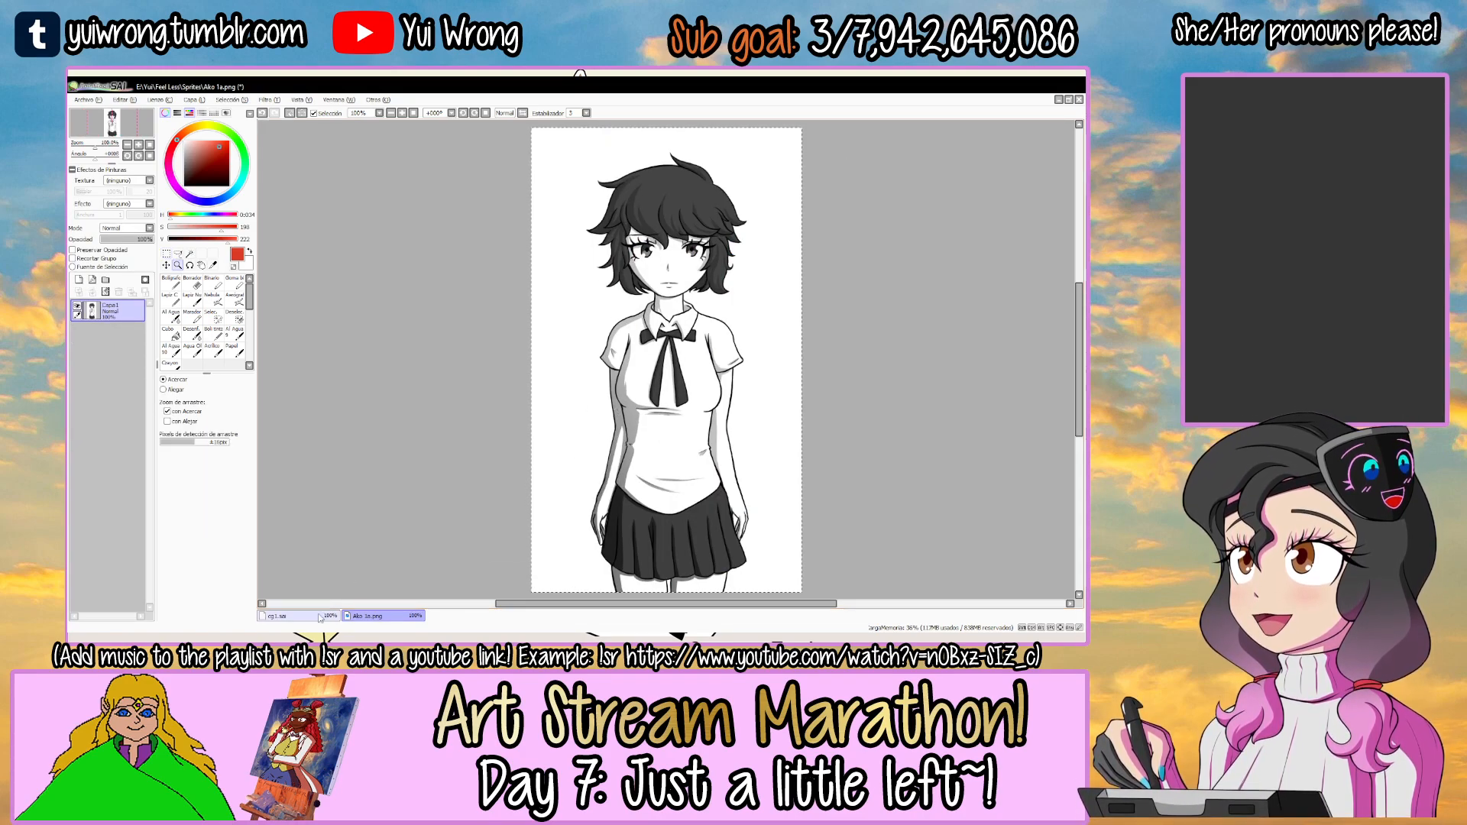
{"action": "left_click", "coordinate": [309, 616]}
{"action": "scroll", "coordinate": [472, 525], "scroll_direction": "down", "scroll_amount": 2}
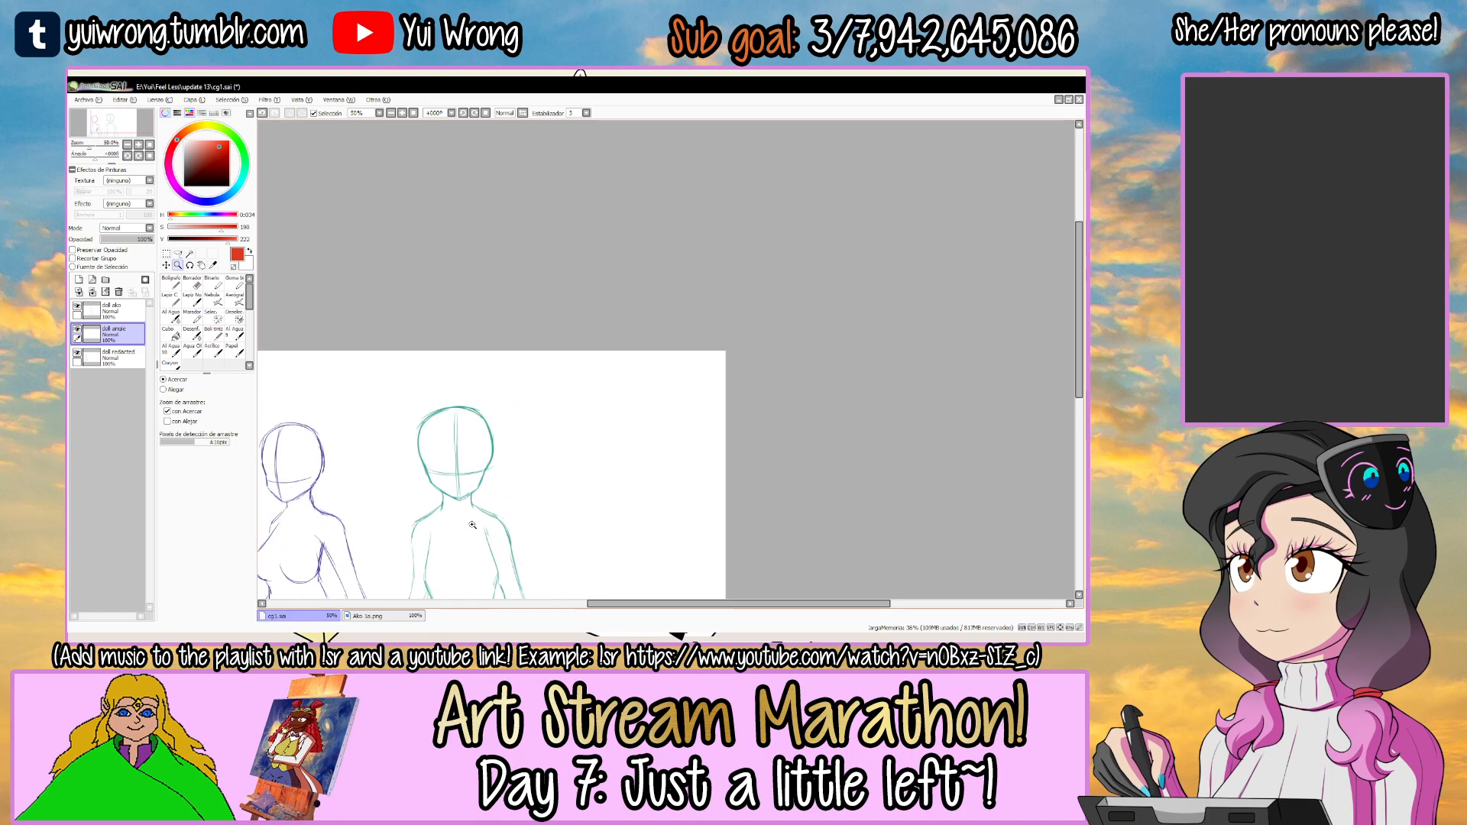
{"action": "left_click_drag", "start_coordinate": [610, 384], "coordinate": [670, 315]}
{"action": "left_click", "coordinate": [699, 345]}
{"action": "key", "text": "Tab"}
{"action": "left_click", "coordinate": [580, 351]}
{"action": "left_click", "coordinate": [581, 351]}
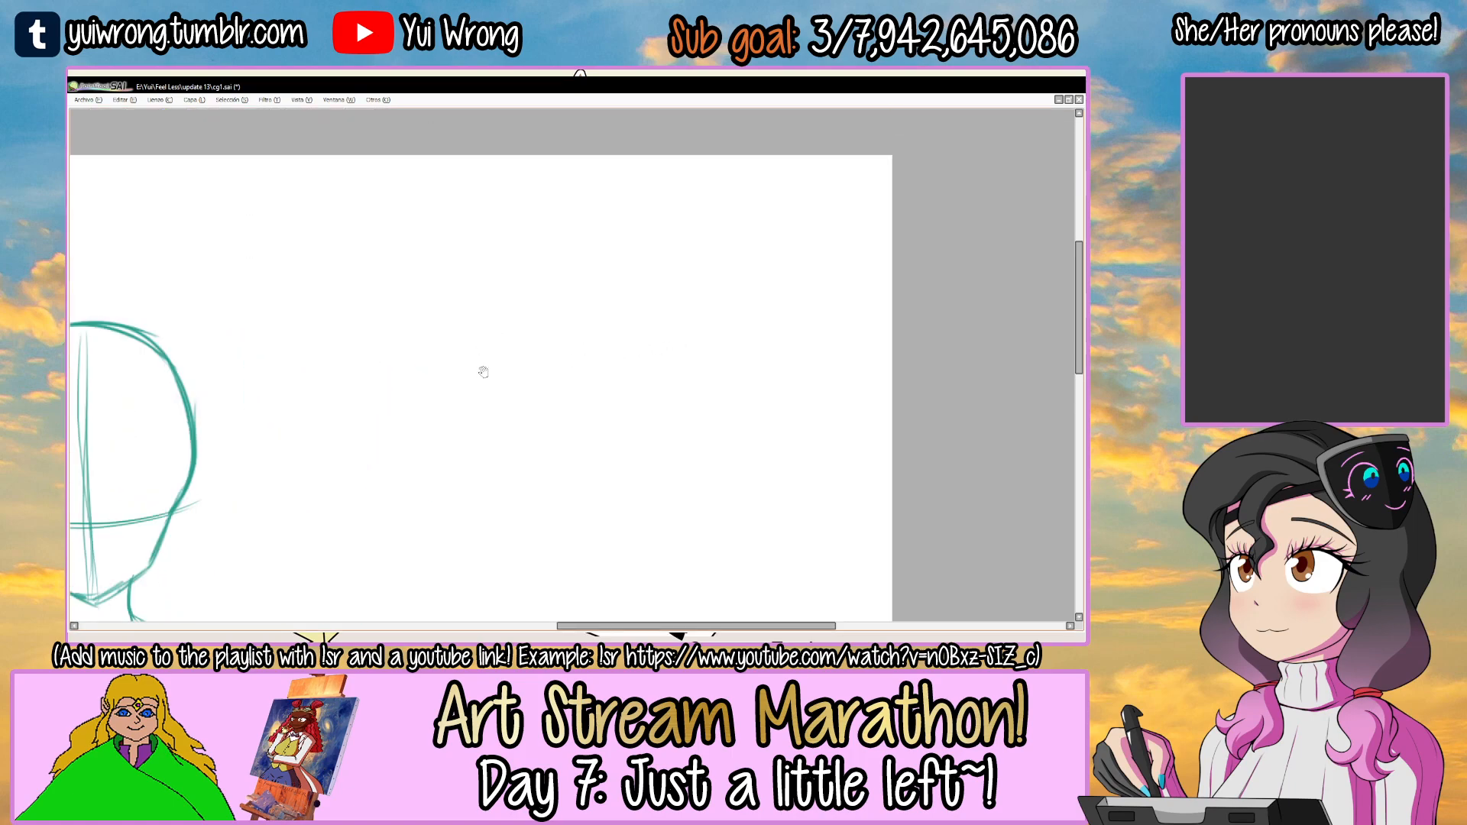
Sketch a round red cranium up and to the right of the teal head with several overlapping strokes.
{"action": "left_click_drag", "start_coordinate": [487, 369], "coordinate": [732, 352]}
{"action": "mouse_move", "coordinate": [502, 301]}
{"action": "left_mouse_down"}
{"action": "mouse_move", "coordinate": [542, 449]}
{"action": "mouse_move", "coordinate": [567, 466]}
{"action": "left_mouse_up"}
{"action": "mouse_move", "coordinate": [577, 253]}
{"action": "left_mouse_down"}
{"action": "mouse_move", "coordinate": [502, 312]}
{"action": "mouse_move", "coordinate": [607, 254]}
{"action": "mouse_move", "coordinate": [672, 281]}
{"action": "left_mouse_up"}
{"action": "mouse_move", "coordinate": [532, 268]}
{"action": "left_mouse_down"}
{"action": "mouse_move", "coordinate": [672, 307]}
{"action": "mouse_move", "coordinate": [677, 323]}
{"action": "left_mouse_up"}
{"action": "key", "text": "ctrl+z"}
{"action": "left_click_drag", "start_coordinate": [514, 299], "coordinate": [696, 310]}
{"action": "mouse_move", "coordinate": [620, 259]}
{"action": "left_mouse_down"}
{"action": "mouse_move", "coordinate": [696, 335]}
{"action": "mouse_move", "coordinate": [692, 424]}
{"action": "mouse_move", "coordinate": [696, 336]}
{"action": "mouse_move", "coordinate": [630, 464]}
{"action": "left_mouse_up"}
{"action": "mouse_move", "coordinate": [690, 359]}
{"action": "left_mouse_down"}
{"action": "mouse_move", "coordinate": [635, 436]}
{"action": "mouse_move", "coordinate": [662, 456]}
{"action": "left_mouse_up"}
{"action": "left_click_drag", "start_coordinate": [529, 449], "coordinate": [654, 457]}
{"action": "key", "text": "ctrl+z"}
{"action": "left_click_drag", "start_coordinate": [675, 396], "coordinate": [699, 324]}
{"action": "key", "text": "ctrl+t"}
{"action": "key", "text": "Return"}
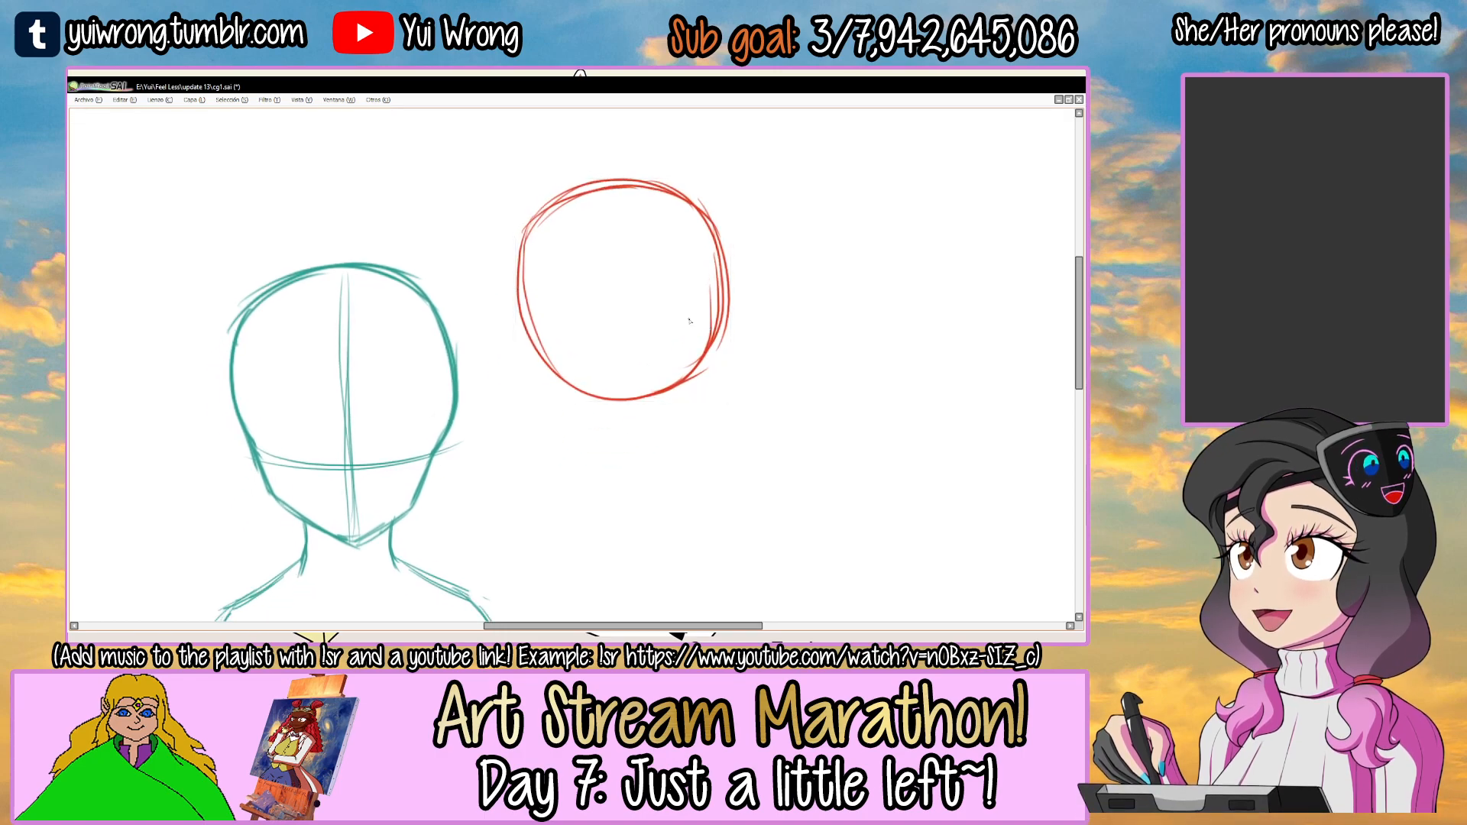
Sketch an angular red jaw with an off-centre chin below the cranium and erase the circle's lower arc.
{"action": "key", "text": "ctrl+z"}
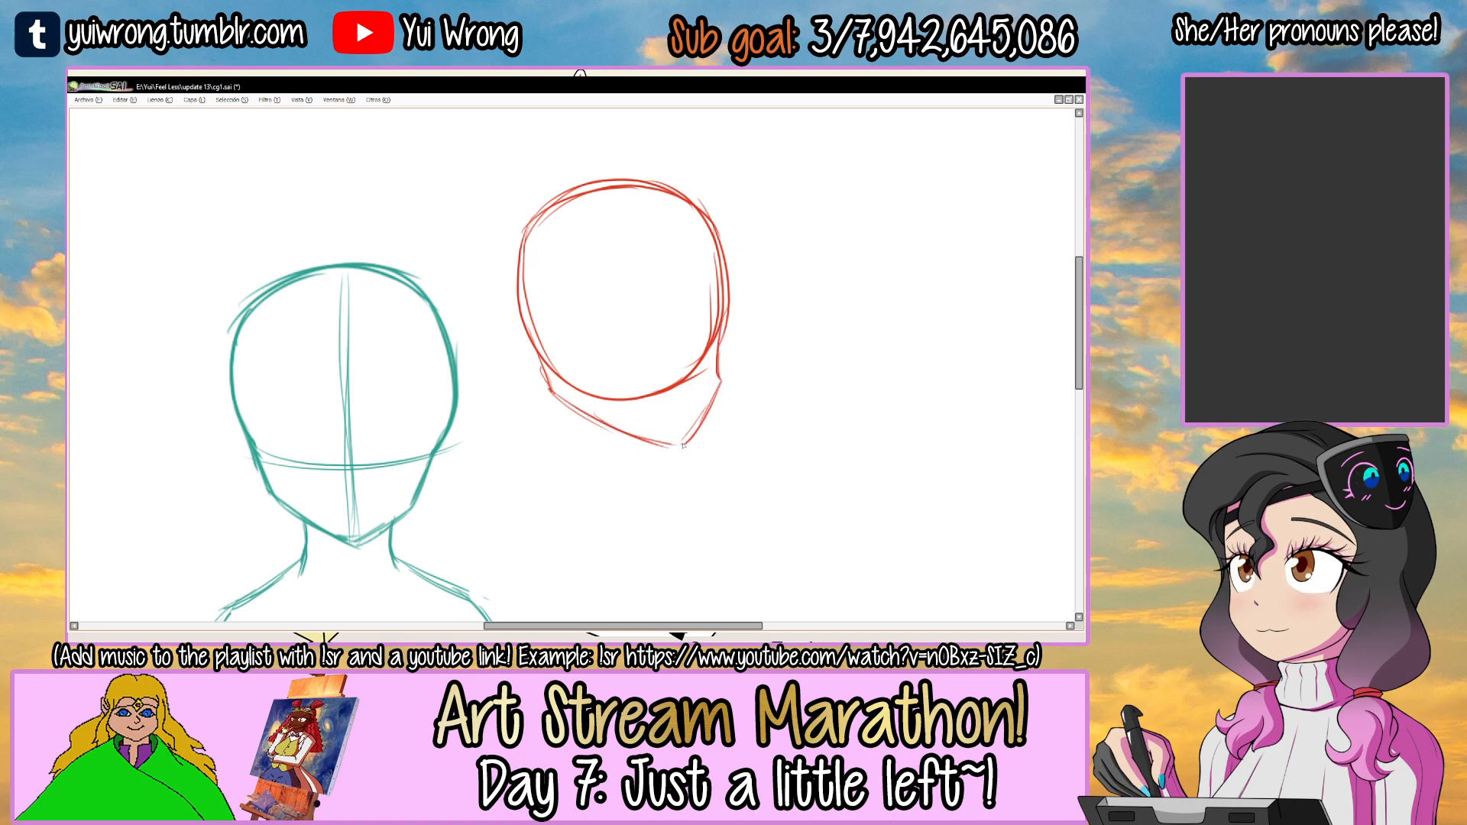
{"action": "mouse_move", "coordinate": [566, 374]}
{"action": "left_mouse_down"}
{"action": "mouse_move", "coordinate": [682, 372]}
{"action": "mouse_move", "coordinate": [706, 325]}
{"action": "mouse_move", "coordinate": [703, 267]}
{"action": "left_mouse_up"}
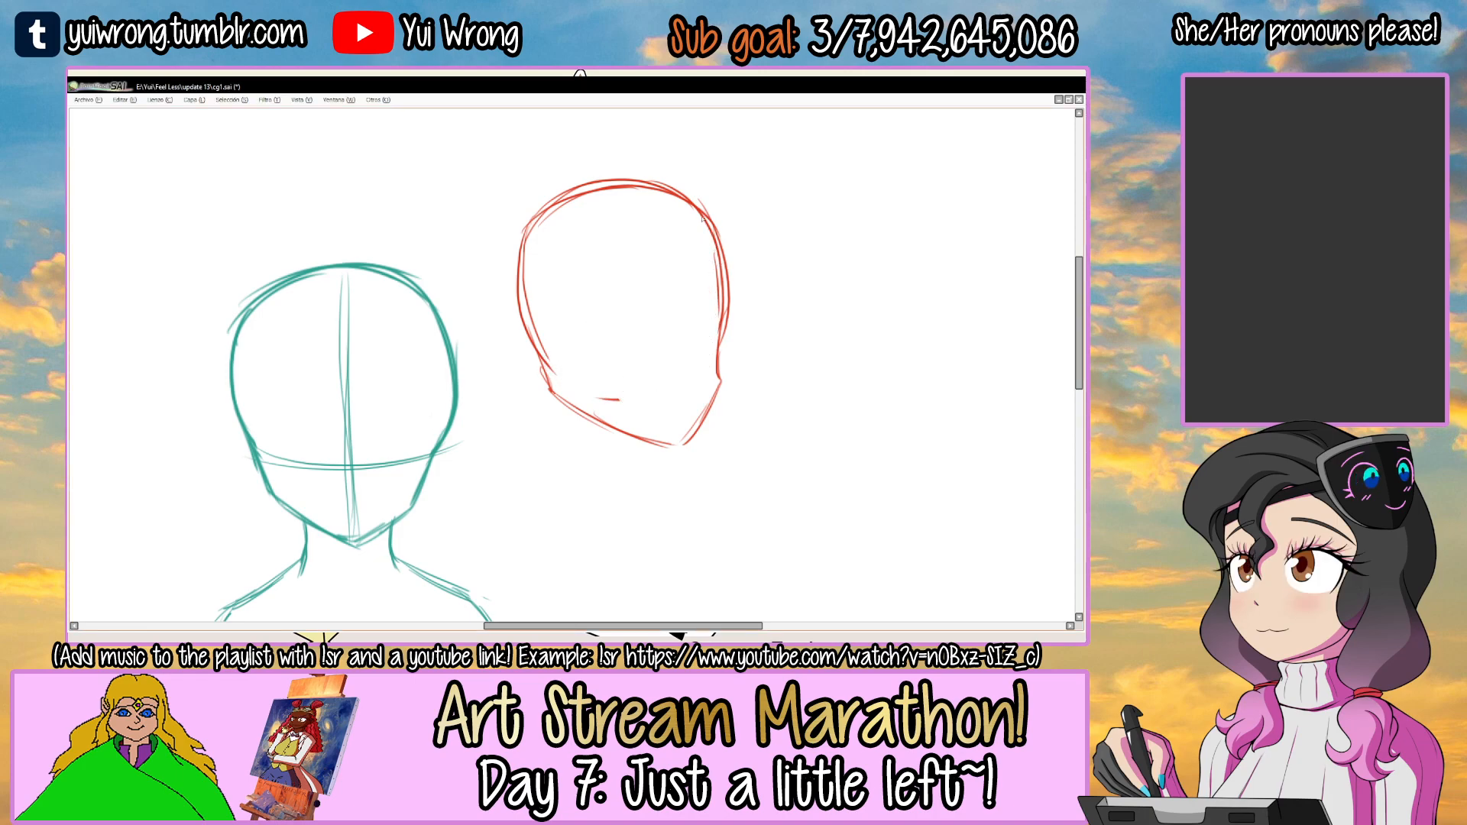
{"action": "mouse_move", "coordinate": [559, 386]}
{"action": "left_mouse_down"}
{"action": "mouse_move", "coordinate": [527, 349]}
{"action": "mouse_move", "coordinate": [547, 381]}
{"action": "left_mouse_up"}
Transform the red head outline, tilting it slightly clockwise, and apply the change.
{"action": "key", "text": "ctrl+t"}
{"action": "left_click_drag", "start_coordinate": [766, 236], "coordinate": [770, 244]}
{"action": "left_click_drag", "start_coordinate": [739, 185], "coordinate": [753, 216]}
{"action": "scroll", "coordinate": [753, 216], "scroll_direction": "down", "scroll_amount": 1}
{"action": "scroll", "coordinate": [752, 216], "scroll_direction": "down", "scroll_amount": 3}
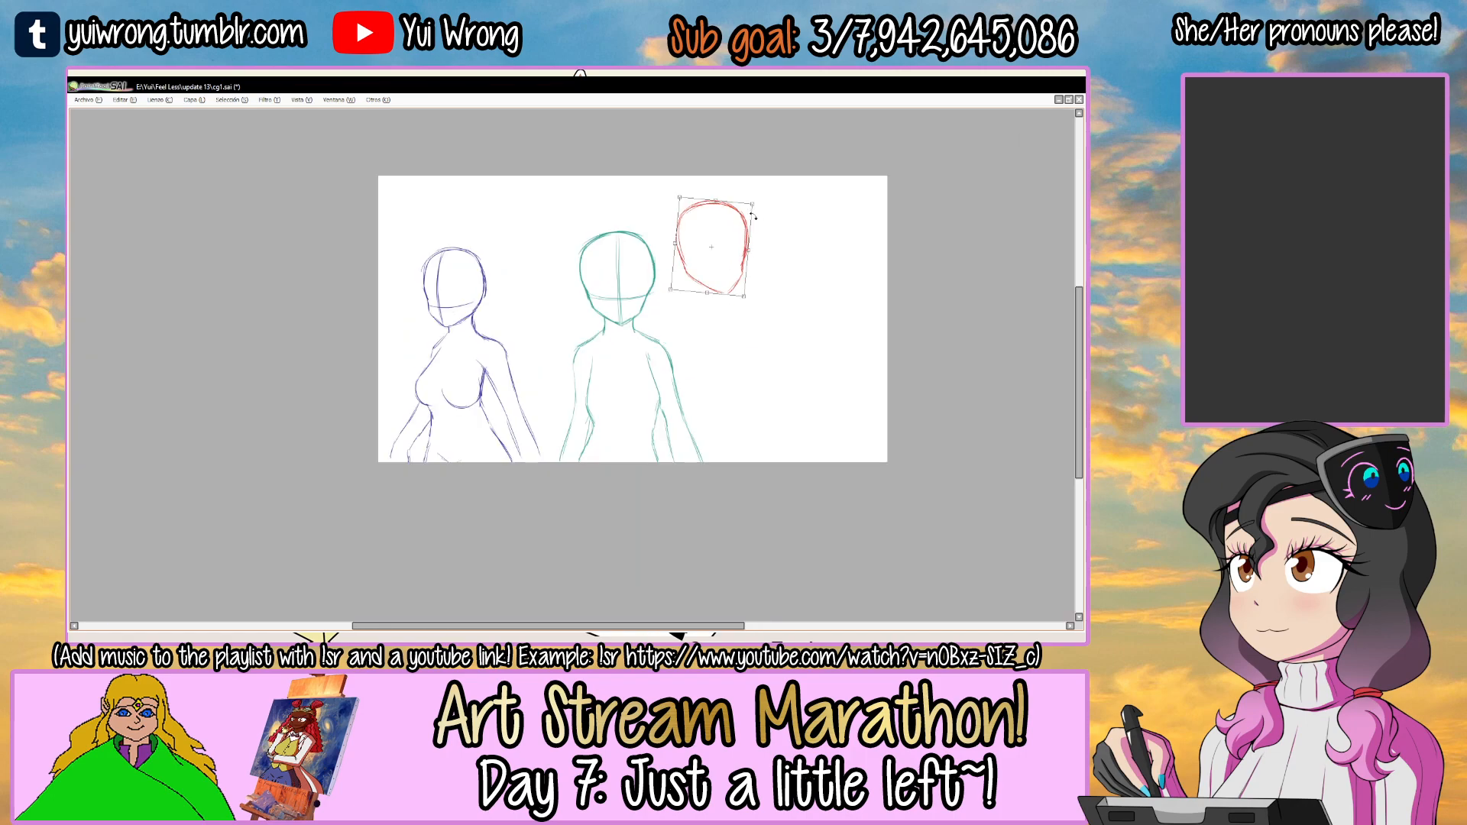
{"action": "left_click_drag", "start_coordinate": [649, 263], "coordinate": [646, 270]}
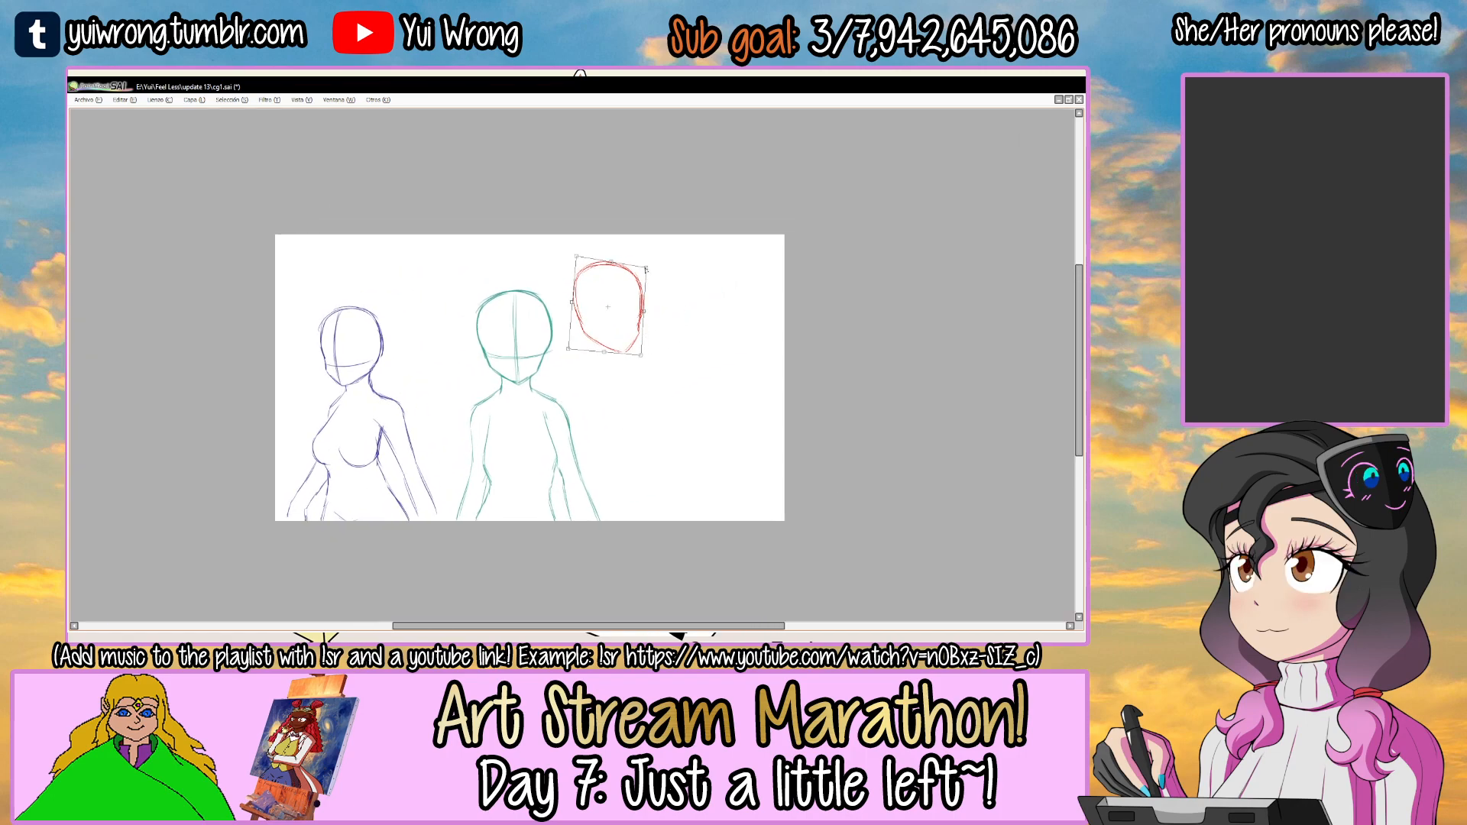
{"action": "key", "text": "Return"}
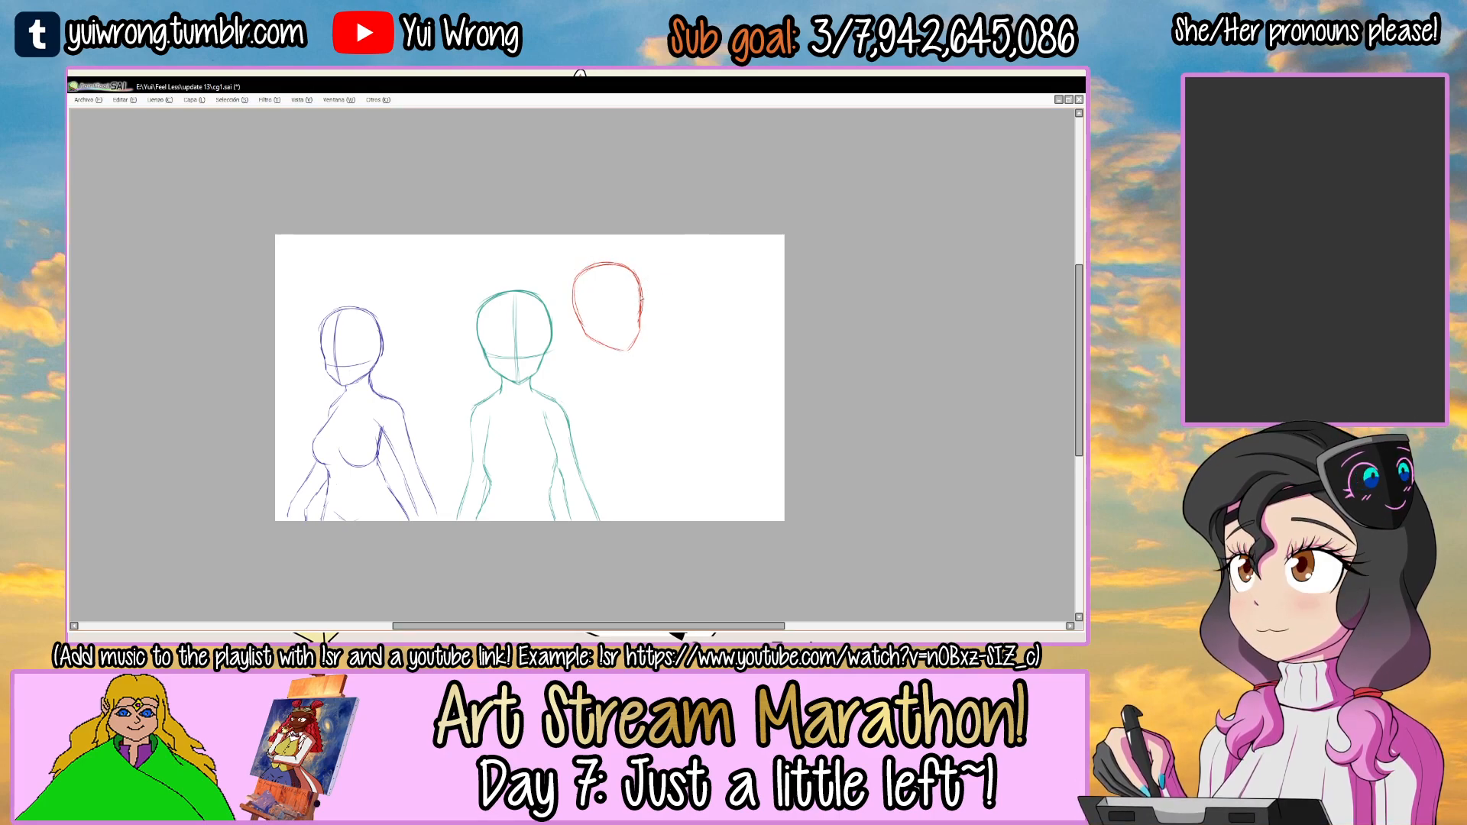
Try to adjust the red head outline's rotation with a transform.
{"action": "key", "text": "Tab"}
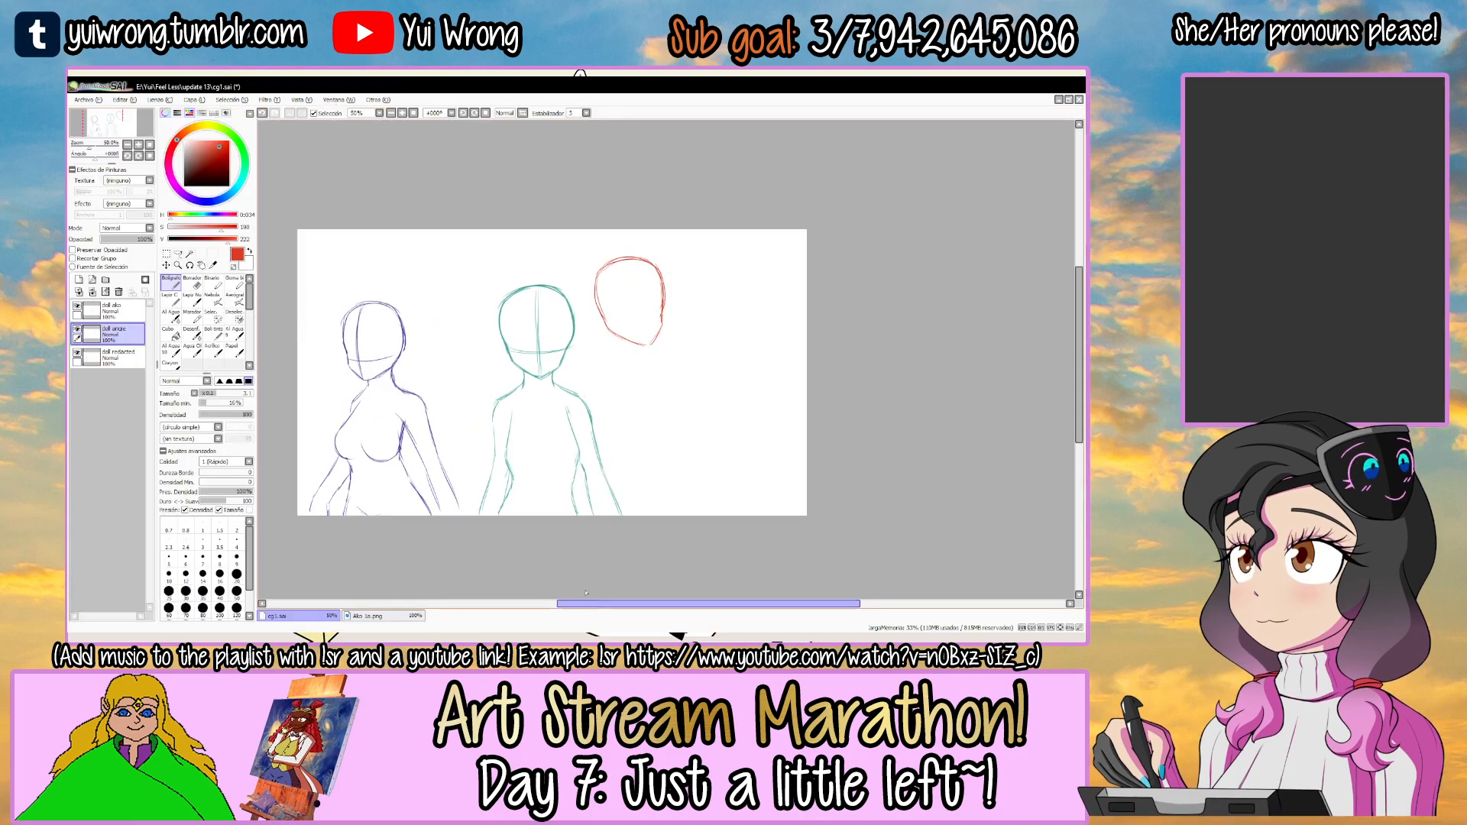
{"action": "left_click", "coordinate": [178, 266]}
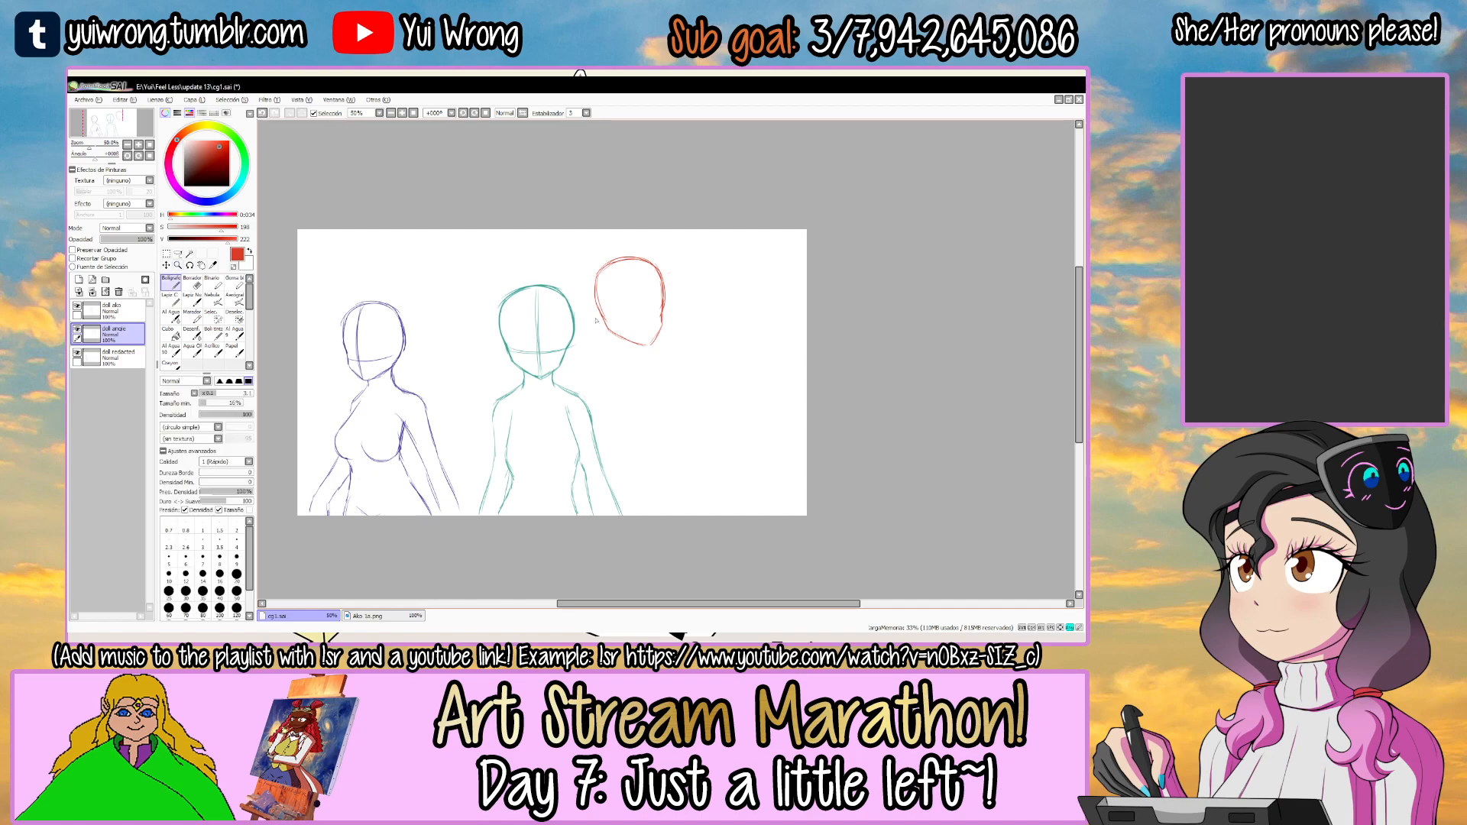
{"action": "key", "text": "Tab"}
{"action": "left_click", "coordinate": [541, 293]}
{"action": "left_click", "coordinate": [545, 284]}
{"action": "key", "text": "ctrl+t"}
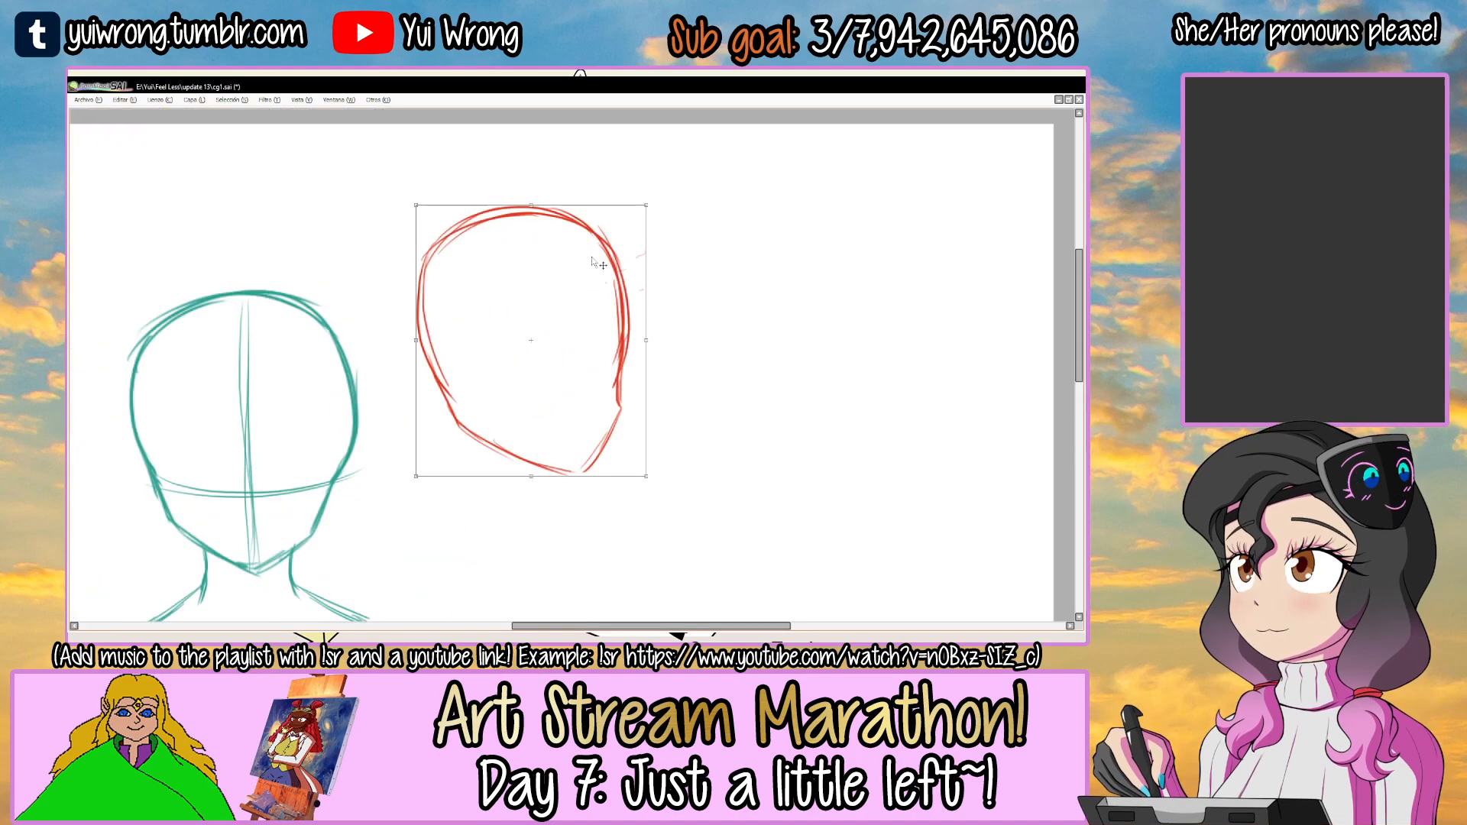
{"action": "mouse_move", "coordinate": [665, 186]}
{"action": "left_mouse_down"}
{"action": "mouse_move", "coordinate": [633, 235]}
{"action": "mouse_move", "coordinate": [625, 378]}
{"action": "mouse_move", "coordinate": [559, 223]}
{"action": "mouse_move", "coordinate": [640, 229]}
{"action": "left_mouse_up"}
{"action": "key", "text": "Return"}
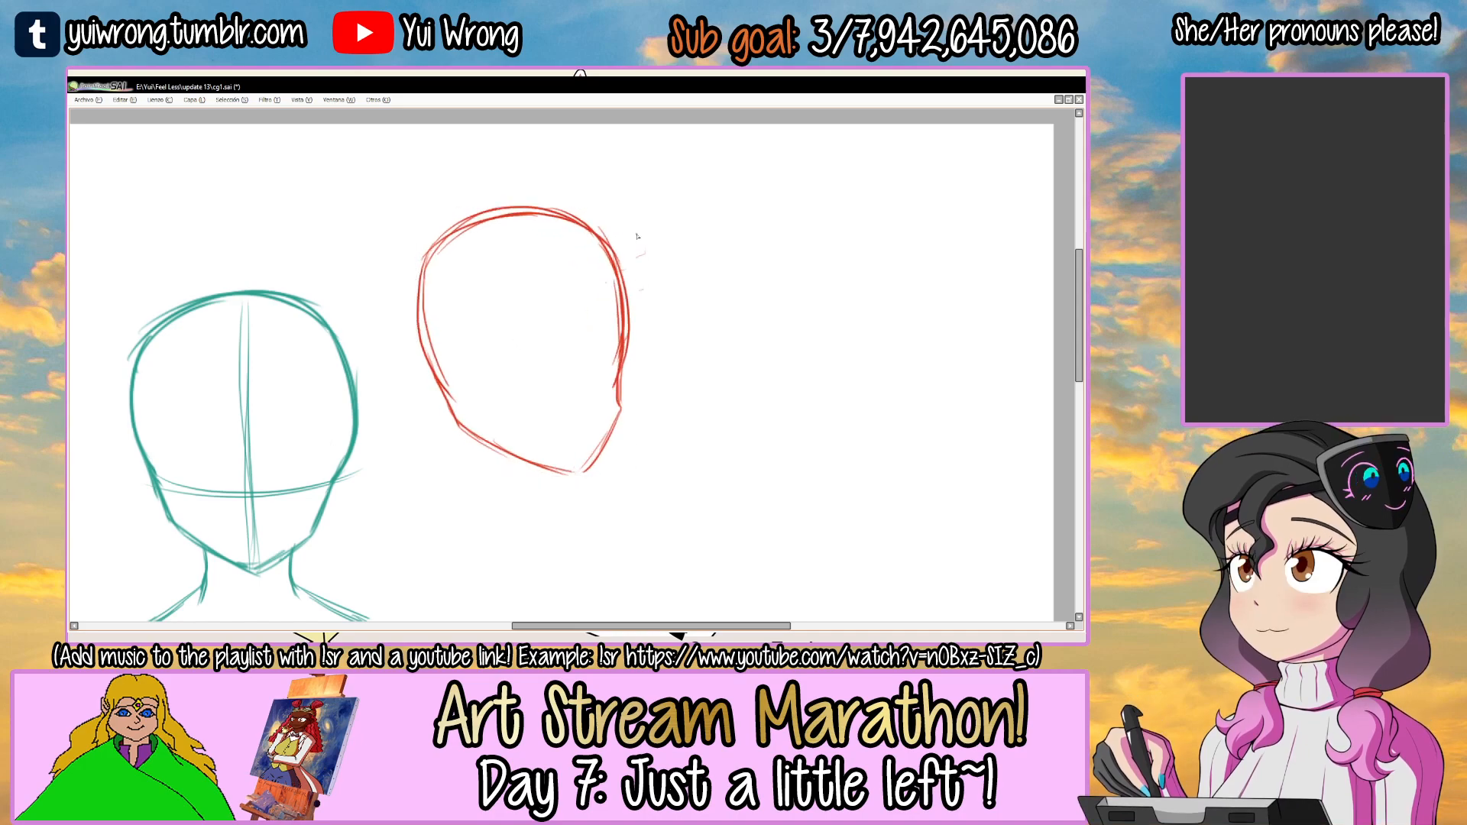
Scale the red head down, move it further right of the teal figure and rotate it slightly clockwise.
{"action": "key", "text": "ctrl+t"}
{"action": "left_click_drag", "start_coordinate": [646, 207], "coordinate": [626, 227]}
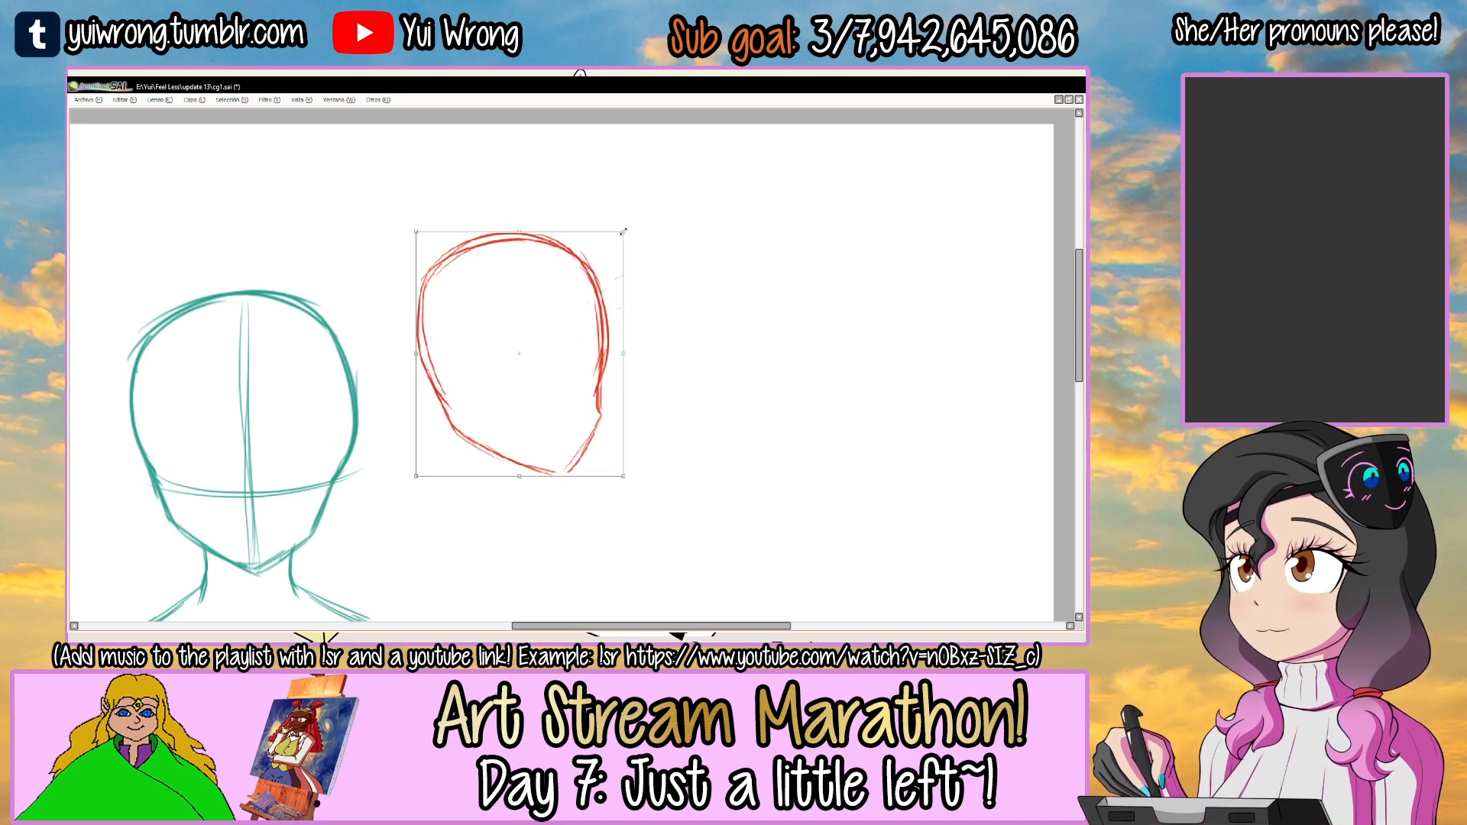
{"action": "left_click_drag", "start_coordinate": [543, 278], "coordinate": [695, 244]}
{"action": "scroll", "coordinate": [694, 246], "scroll_direction": "down", "scroll_amount": 2}
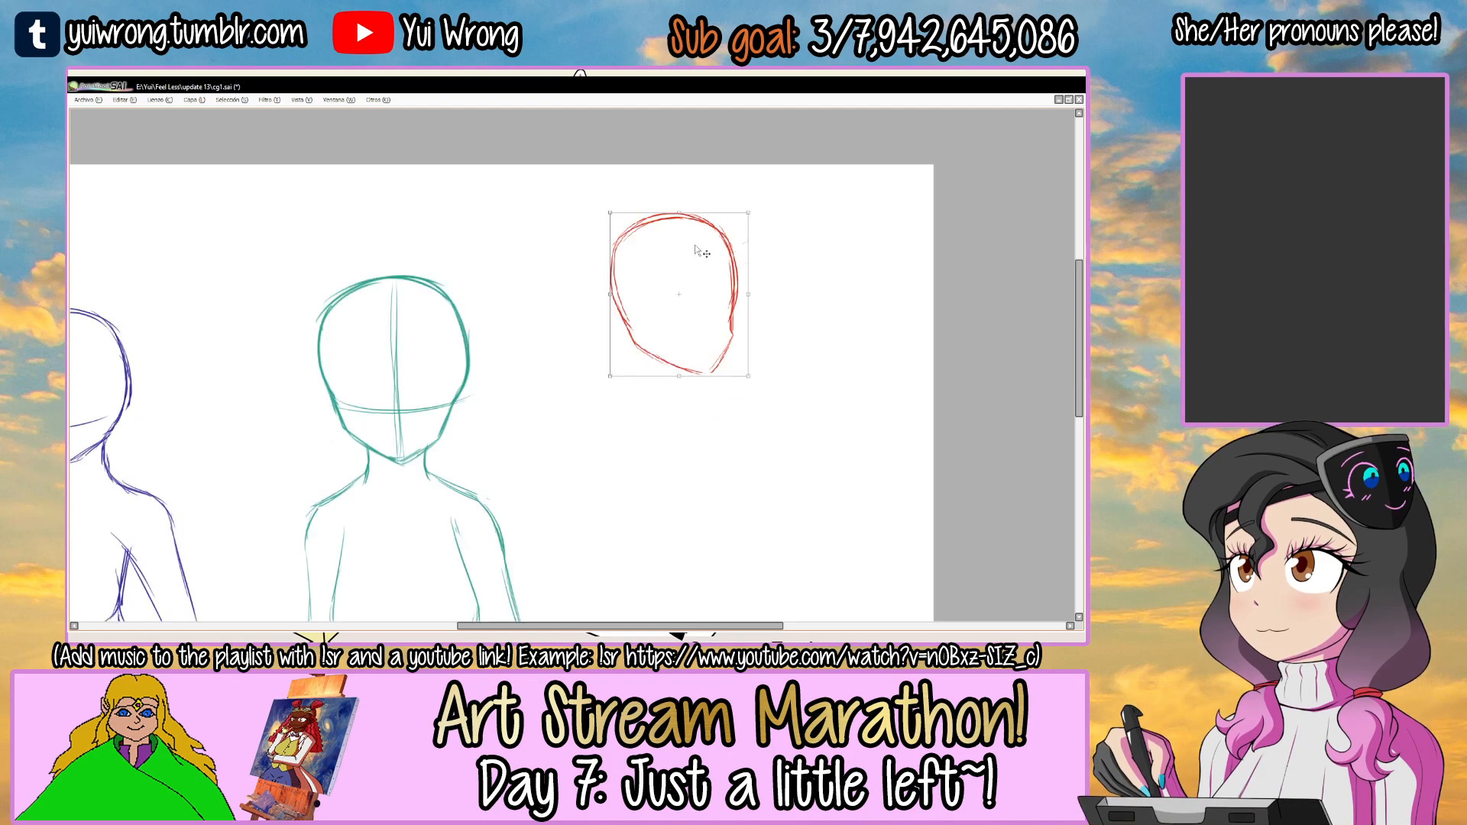
{"action": "left_click_drag", "start_coordinate": [792, 245], "coordinate": [791, 254]}
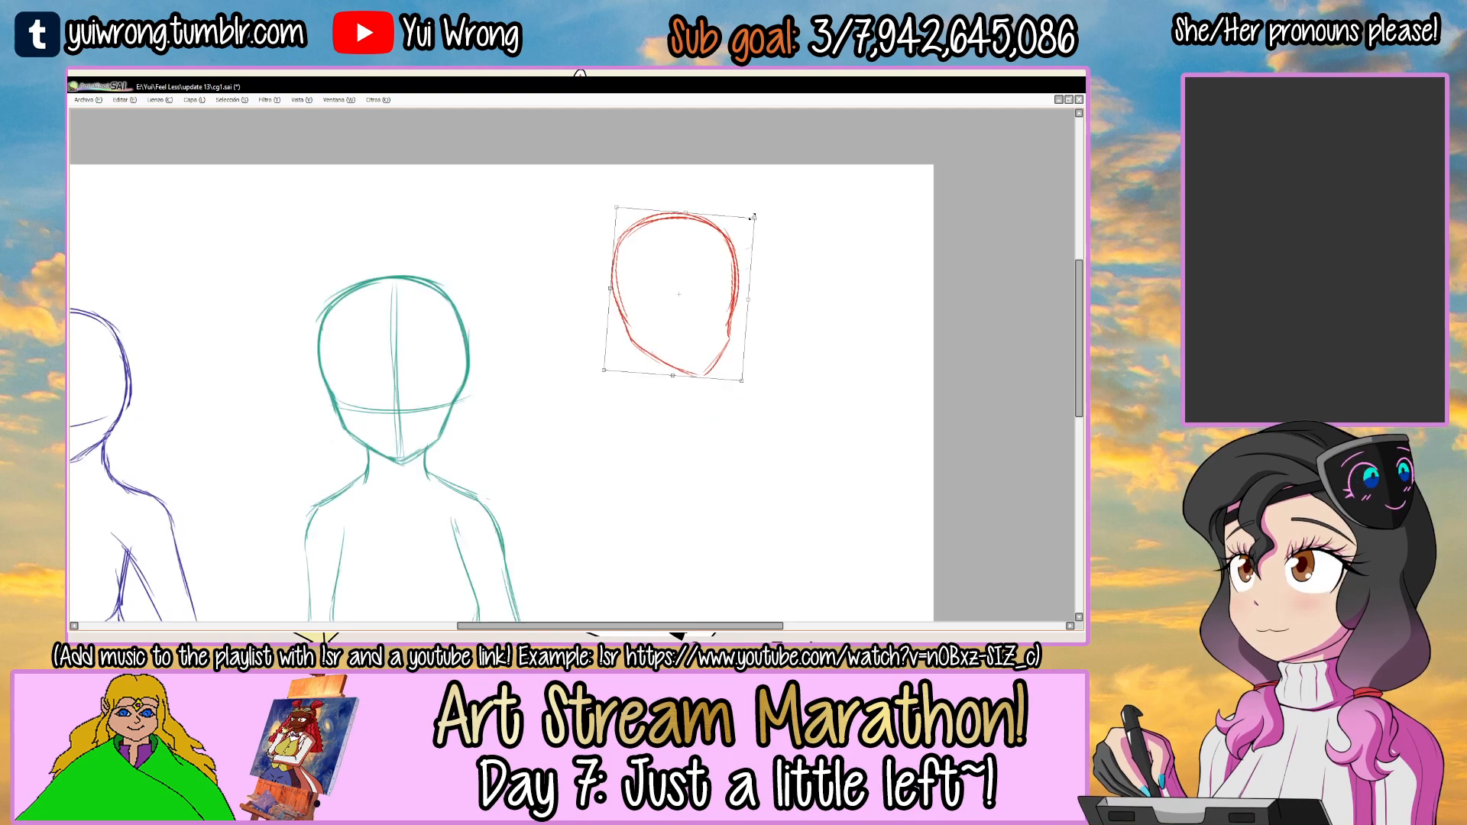
{"action": "key", "text": "Return"}
Draw the vertical centre guide right of the red face's middle and a curved eye line across it.
{"action": "scroll", "coordinate": [737, 252], "scroll_direction": "up", "scroll_amount": 2}
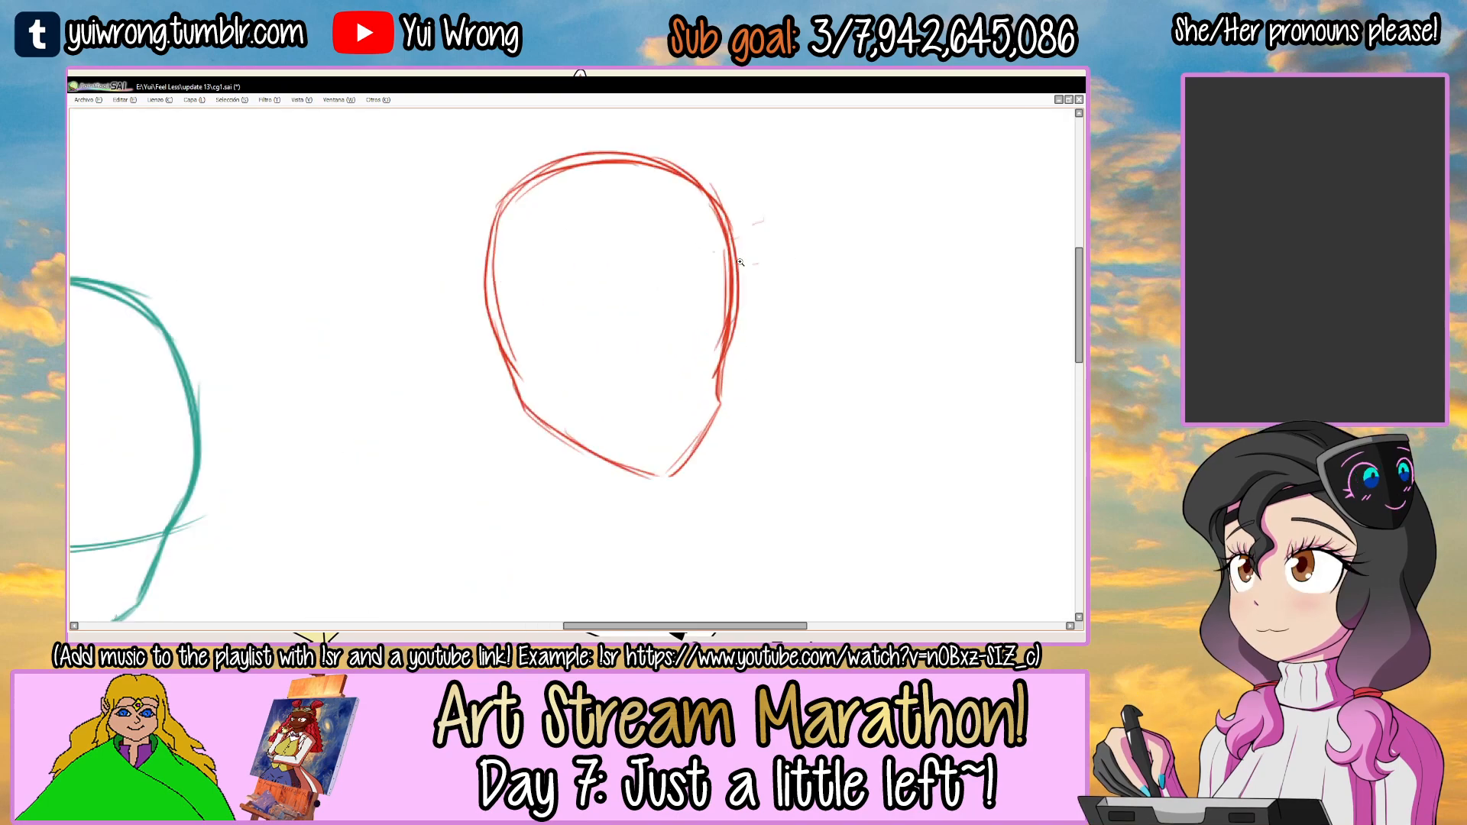
{"action": "left_click_drag", "start_coordinate": [650, 170], "coordinate": [675, 459]}
{"action": "key", "text": "ctrl+z"}
{"action": "left_click_drag", "start_coordinate": [654, 179], "coordinate": [678, 464]}
{"action": "left_click_drag", "start_coordinate": [520, 369], "coordinate": [722, 376]}
{"action": "key", "text": "ctrl+z"}
{"action": "left_click_drag", "start_coordinate": [515, 367], "coordinate": [738, 370]}
Enlarge the red head and its guides slightly and shift it closer to the canvas's right edge.
{"action": "scroll", "coordinate": [749, 361], "scroll_direction": "down", "scroll_amount": 4}
{"action": "scroll", "coordinate": [698, 327], "scroll_direction": "up", "scroll_amount": 2}
{"action": "key", "text": "ctrl+t"}
{"action": "left_click_drag", "start_coordinate": [679, 346], "coordinate": [709, 327]}
{"action": "key", "text": "Return"}
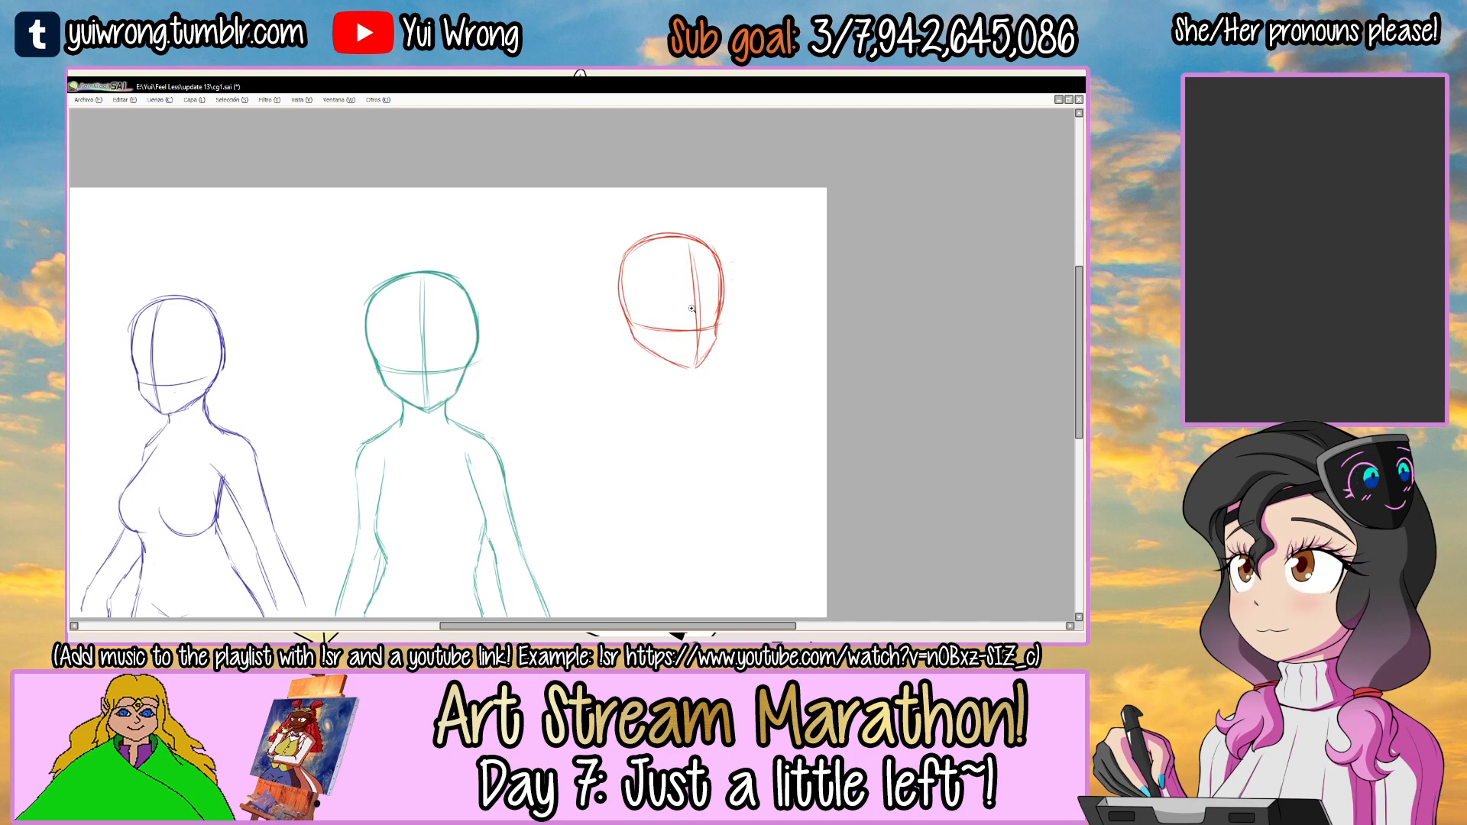
Fine-tune the red head's tilt with a slight rotation.
{"action": "left_click_drag", "start_coordinate": [649, 396], "coordinate": [695, 408]}
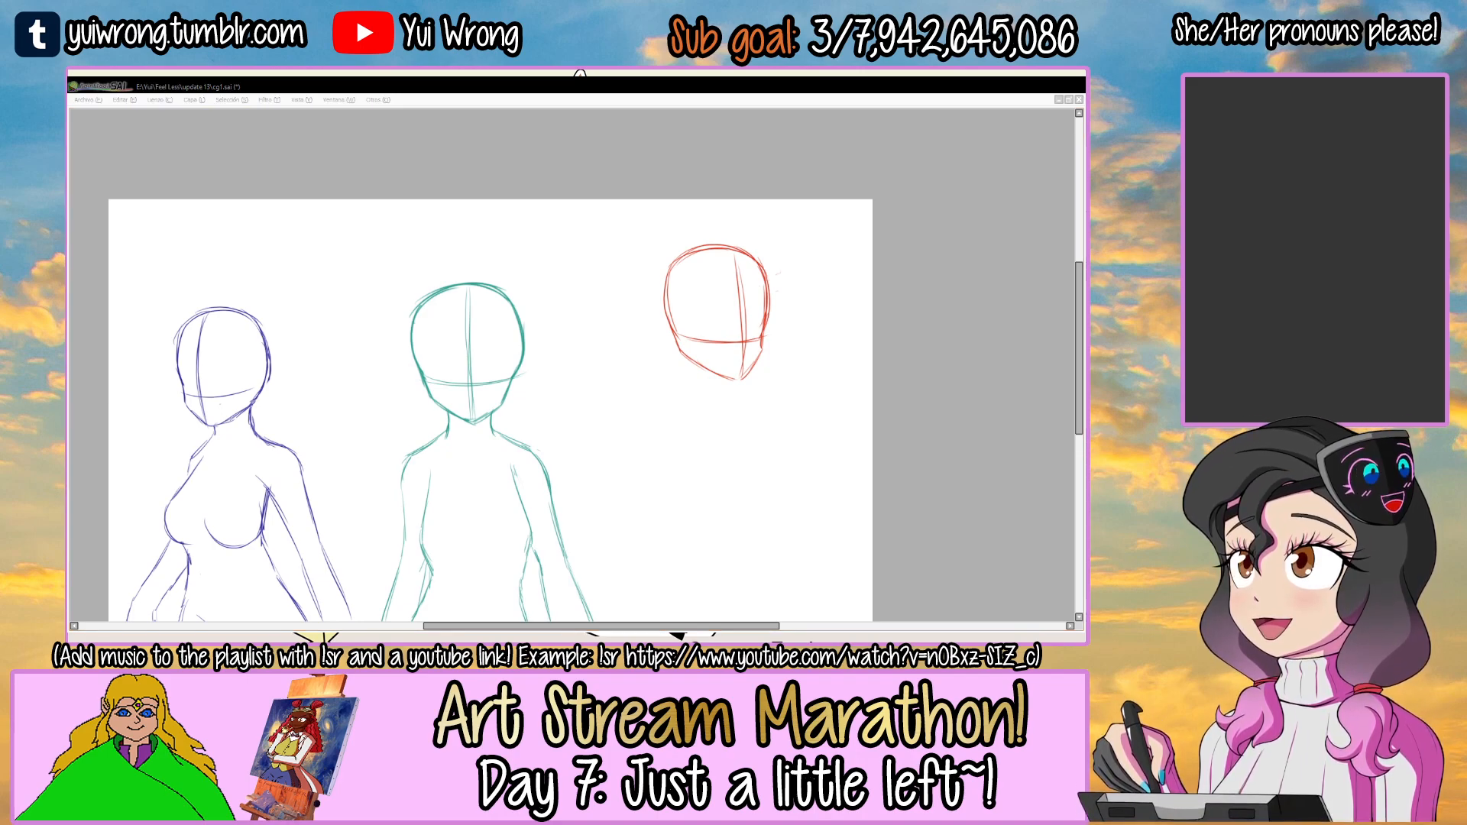
{"action": "left_click", "coordinate": [487, 503], "text": "ctrl+alt"}
{"action": "left_click_drag", "start_coordinate": [634, 412], "coordinate": [623, 334]}
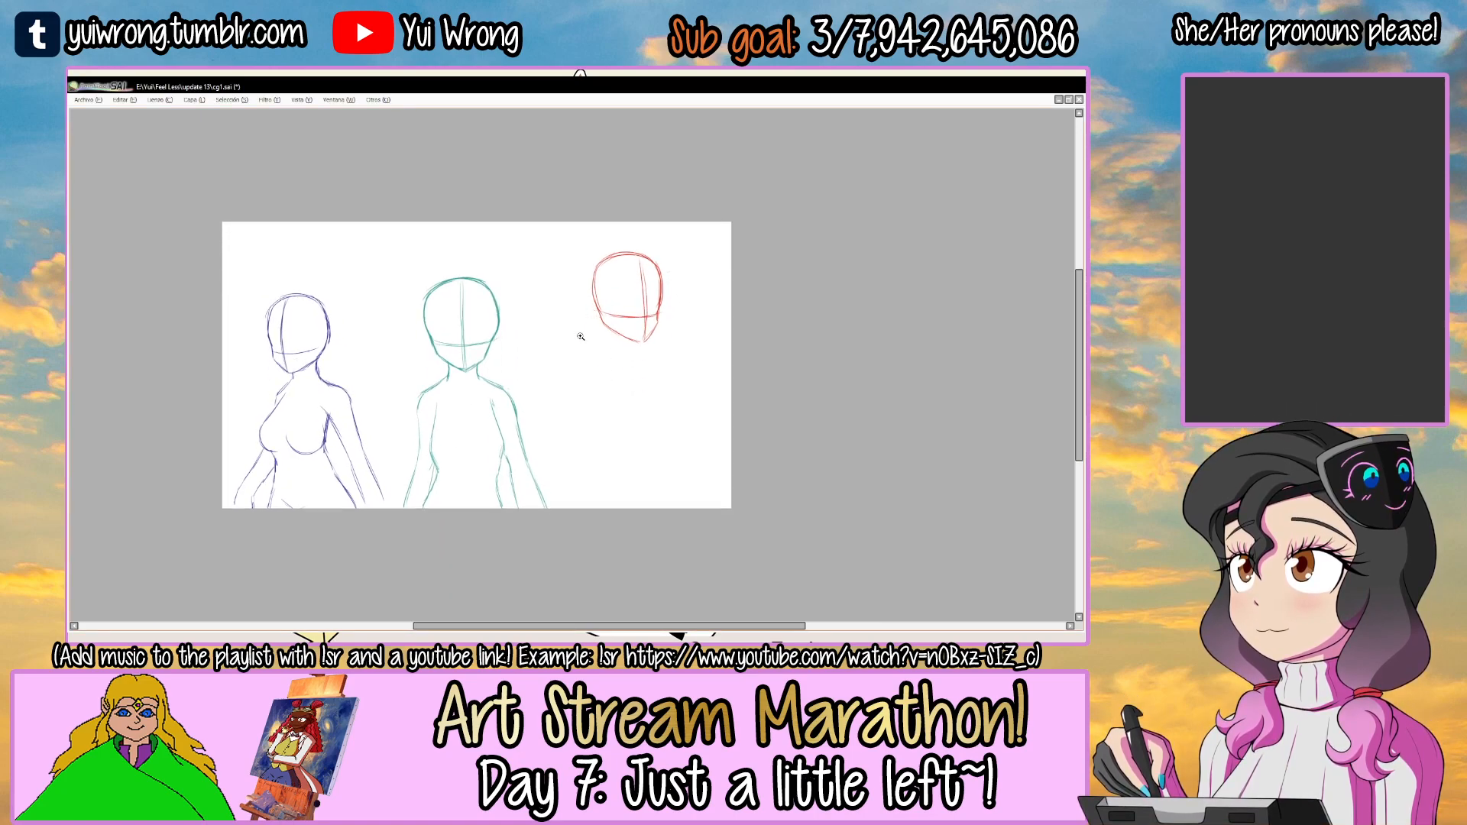
{"action": "left_click", "coordinate": [606, 330], "text": "ctrl"}
{"action": "left_click", "coordinate": [606, 330], "text": "ctrl"}
{"action": "left_click", "coordinate": [612, 320], "text": "ctrl"}
{"action": "key", "text": "ctrl+t"}
{"action": "left_click_drag", "start_coordinate": [826, 264], "coordinate": [823, 257]}
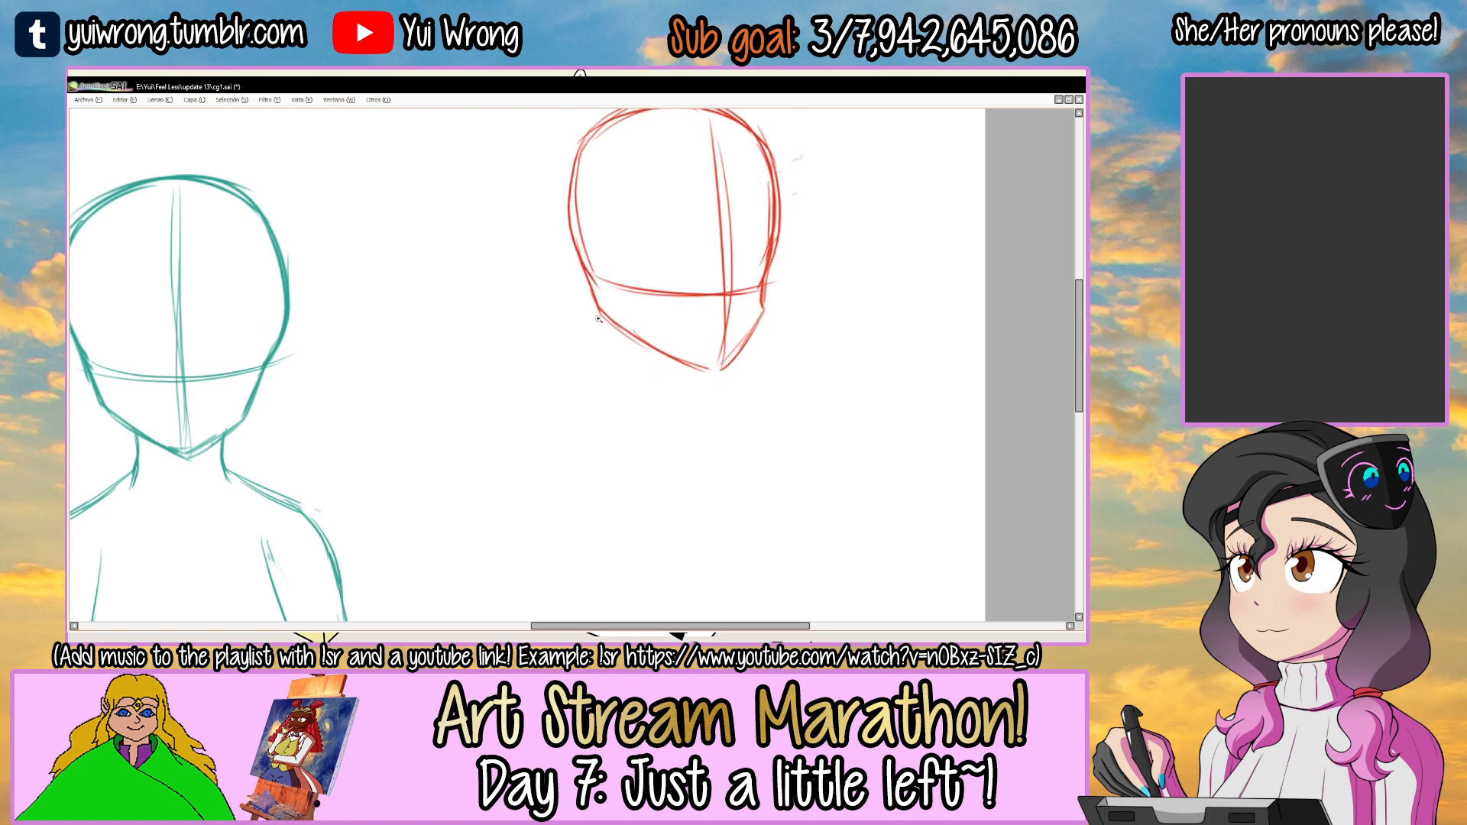
Sketch the left side of the red figure's neck and its sloping left shoulder.
{"action": "left_click_drag", "start_coordinate": [595, 300], "coordinate": [602, 371]}
{"action": "mouse_move", "coordinate": [512, 464]}
{"action": "left_mouse_down"}
{"action": "mouse_move", "coordinate": [605, 367]}
{"action": "mouse_move", "coordinate": [507, 444]}
{"action": "left_mouse_up"}
{"action": "left_click_drag", "start_coordinate": [527, 424], "coordinate": [499, 448]}
{"action": "left_click_drag", "start_coordinate": [650, 378], "coordinate": [591, 260]}
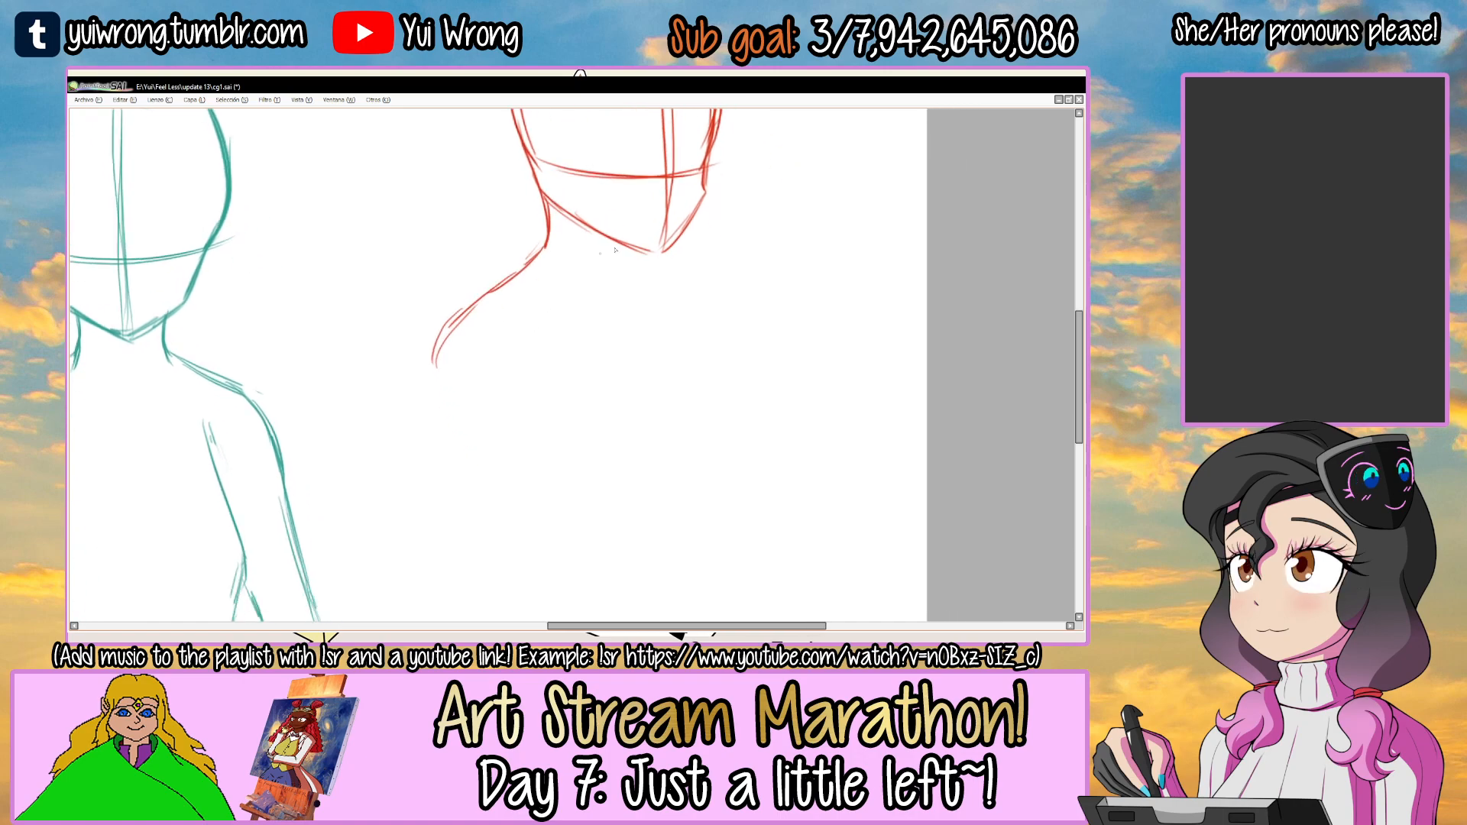
{"action": "key", "text": "ctrl+z"}
Sketch the red torso with a curved chest contour on the right and waist lines on both sides.
{"action": "left_click_drag", "start_coordinate": [732, 416], "coordinate": [715, 512]}
{"action": "mouse_move", "coordinate": [528, 422]}
{"action": "left_mouse_down"}
{"action": "mouse_move", "coordinate": [520, 365]}
{"action": "mouse_move", "coordinate": [526, 495]}
{"action": "left_mouse_up"}
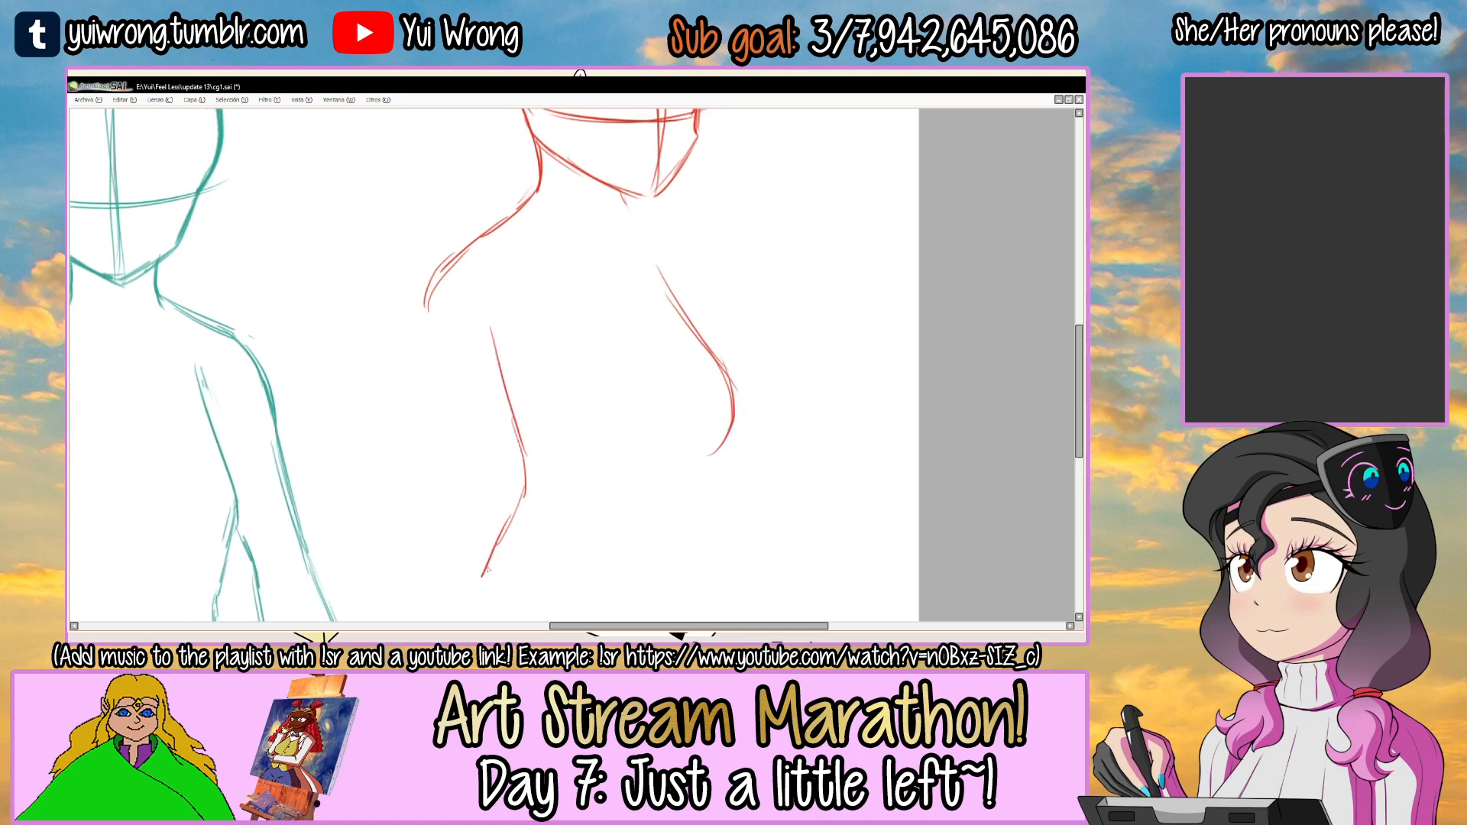
{"action": "mouse_move", "coordinate": [691, 489]}
{"action": "left_mouse_down"}
{"action": "mouse_move", "coordinate": [701, 588]}
{"action": "mouse_move", "coordinate": [635, 501]}
{"action": "left_mouse_up"}
{"action": "left_click", "coordinate": [704, 586], "text": "ctrl+alt"}
{"action": "left_click", "coordinate": [704, 586], "text": "ctrl+alt"}
{"action": "left_click", "coordinate": [704, 586], "text": "ctrl+alt"}
{"action": "left_click", "coordinate": [587, 359], "text": "ctrl"}
{"action": "left_click", "coordinate": [587, 359], "text": "ctrl"}
{"action": "left_click", "coordinate": [587, 353], "text": "ctrl"}
Redraw the red figure's left shoulder rounder and sketch both contours of the upper arm below it.
{"action": "left_click_drag", "start_coordinate": [566, 340], "coordinate": [440, 463]}
{"action": "left_click_drag", "start_coordinate": [515, 377], "coordinate": [469, 433]}
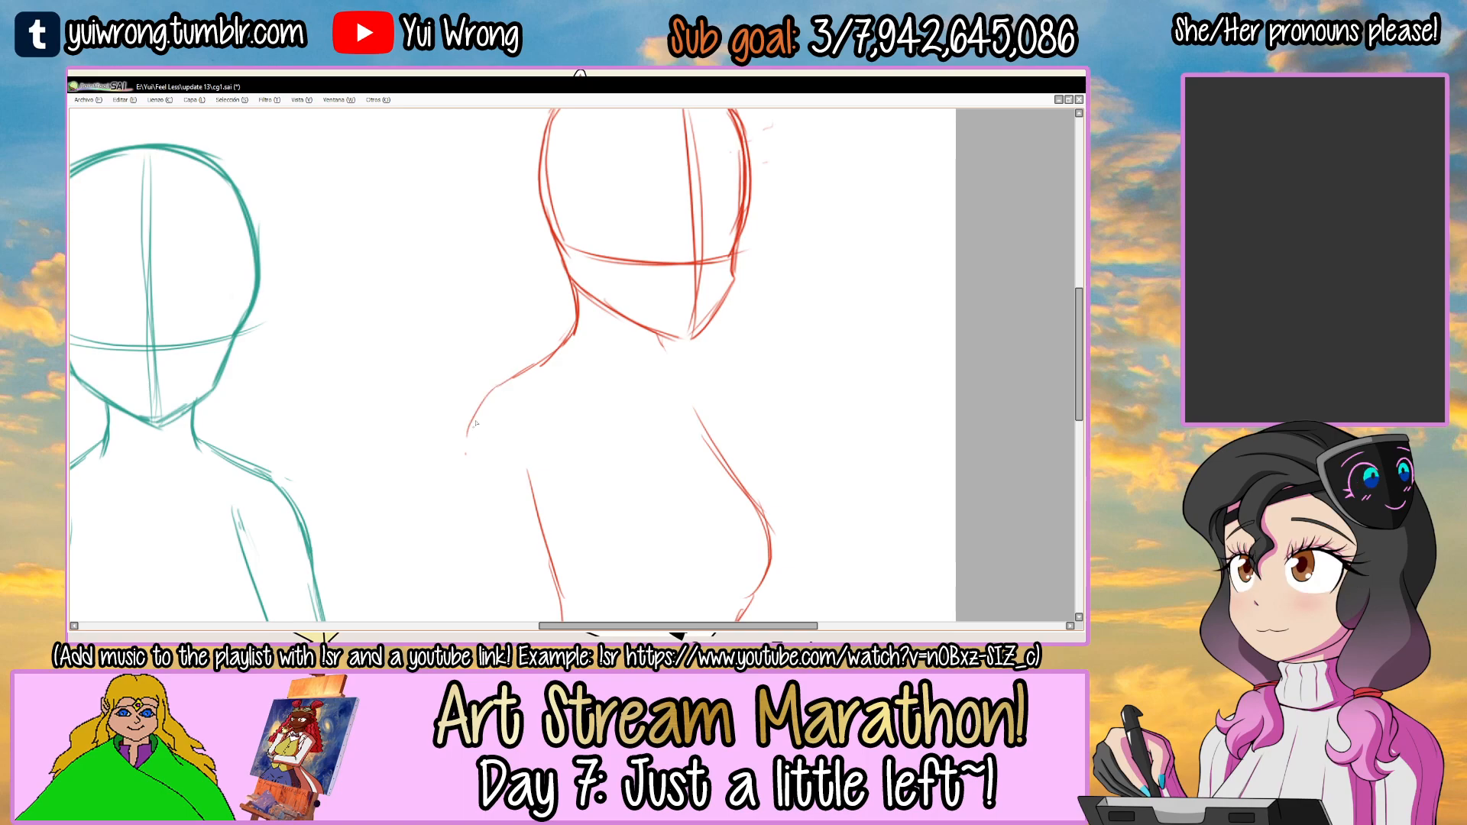
{"action": "scroll", "coordinate": [573, 376], "scroll_direction": "down", "scroll_amount": 3}
{"action": "left_click_drag", "start_coordinate": [544, 390], "coordinate": [506, 507]}
{"action": "left_click_drag", "start_coordinate": [466, 372], "coordinate": [450, 491]}
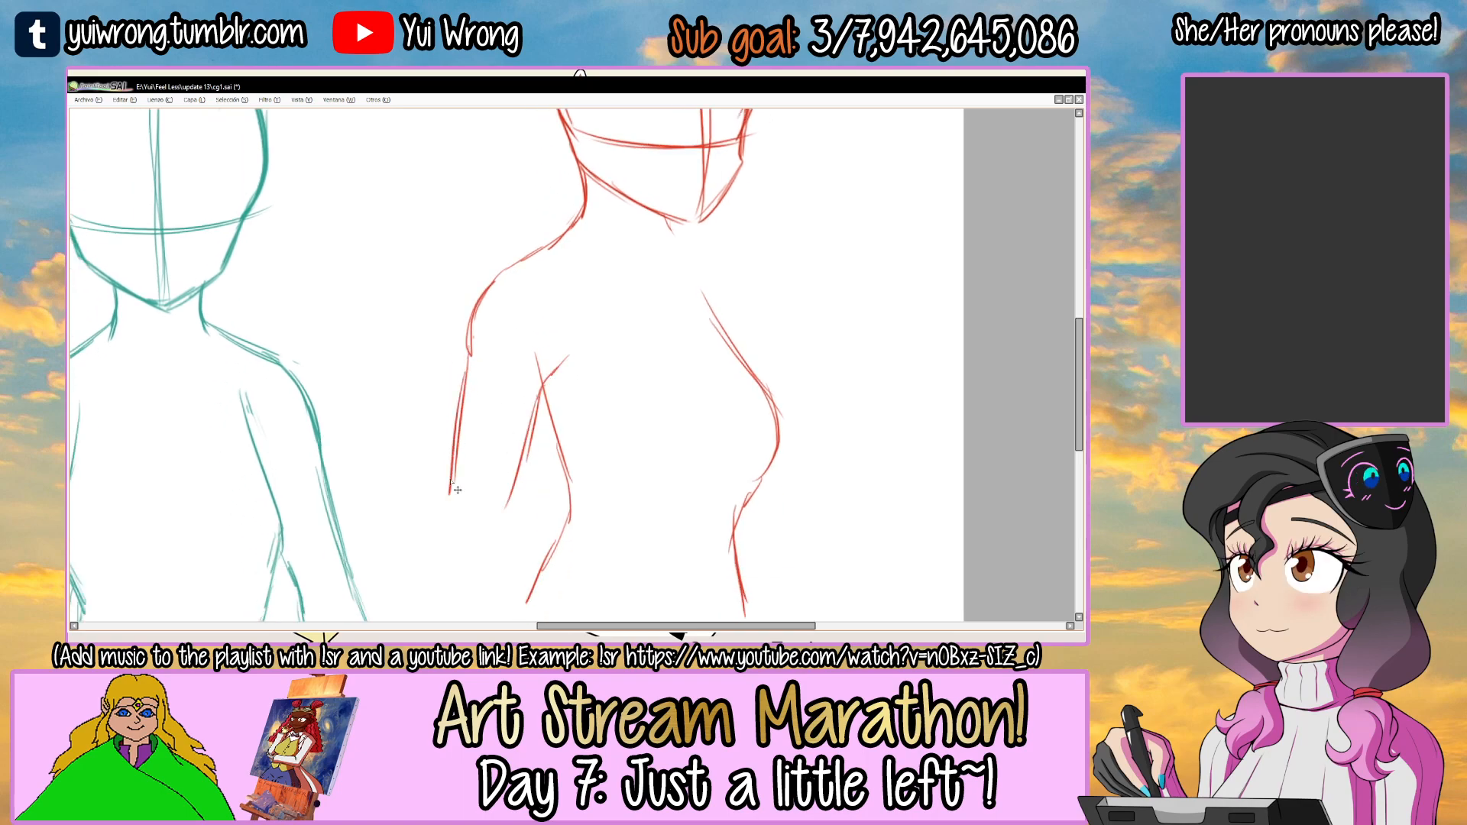
{"action": "scroll", "coordinate": [457, 488], "scroll_direction": "down", "scroll_amount": 2}
{"action": "scroll", "coordinate": [478, 426], "scroll_direction": "up", "scroll_amount": 2}
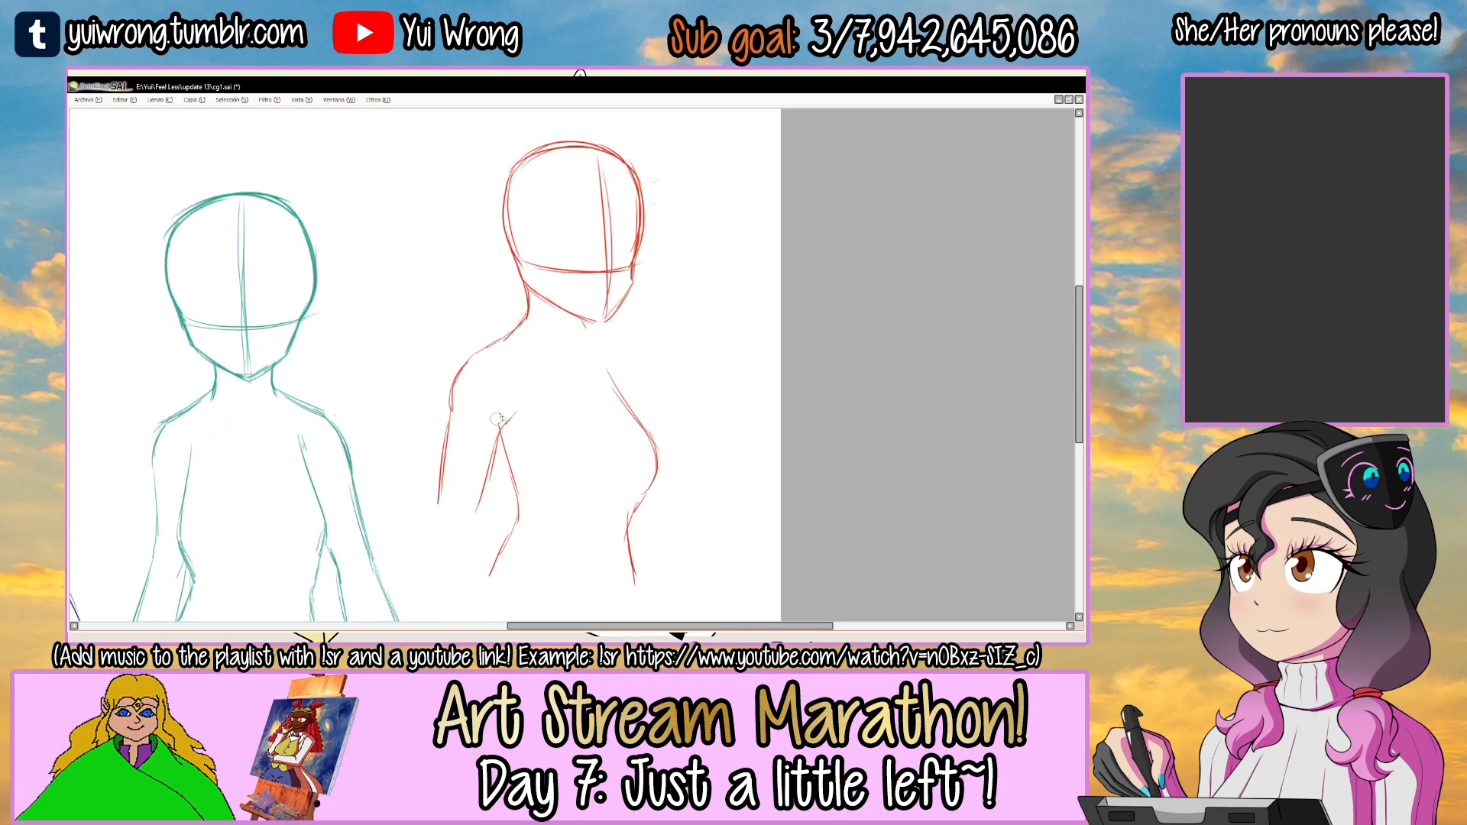
Select the red head, nudge it slightly left over the neck and clear the selection.
{"action": "left_click_drag", "start_coordinate": [493, 423], "coordinate": [473, 503]}
{"action": "mouse_move", "coordinate": [487, 205]}
{"action": "left_mouse_down"}
{"action": "mouse_move", "coordinate": [486, 354]}
{"action": "mouse_move", "coordinate": [560, 407]}
{"action": "mouse_move", "coordinate": [640, 386]}
{"action": "mouse_move", "coordinate": [544, 185]}
{"action": "left_mouse_up"}
{"action": "left_click_drag", "start_coordinate": [575, 281], "coordinate": [569, 276]}
{"action": "key", "text": "ctrl+d"}
{"action": "scroll", "coordinate": [565, 298], "scroll_direction": "down", "scroll_amount": 3}
{"action": "scroll", "coordinate": [557, 308], "scroll_direction": "down", "scroll_amount": 2}
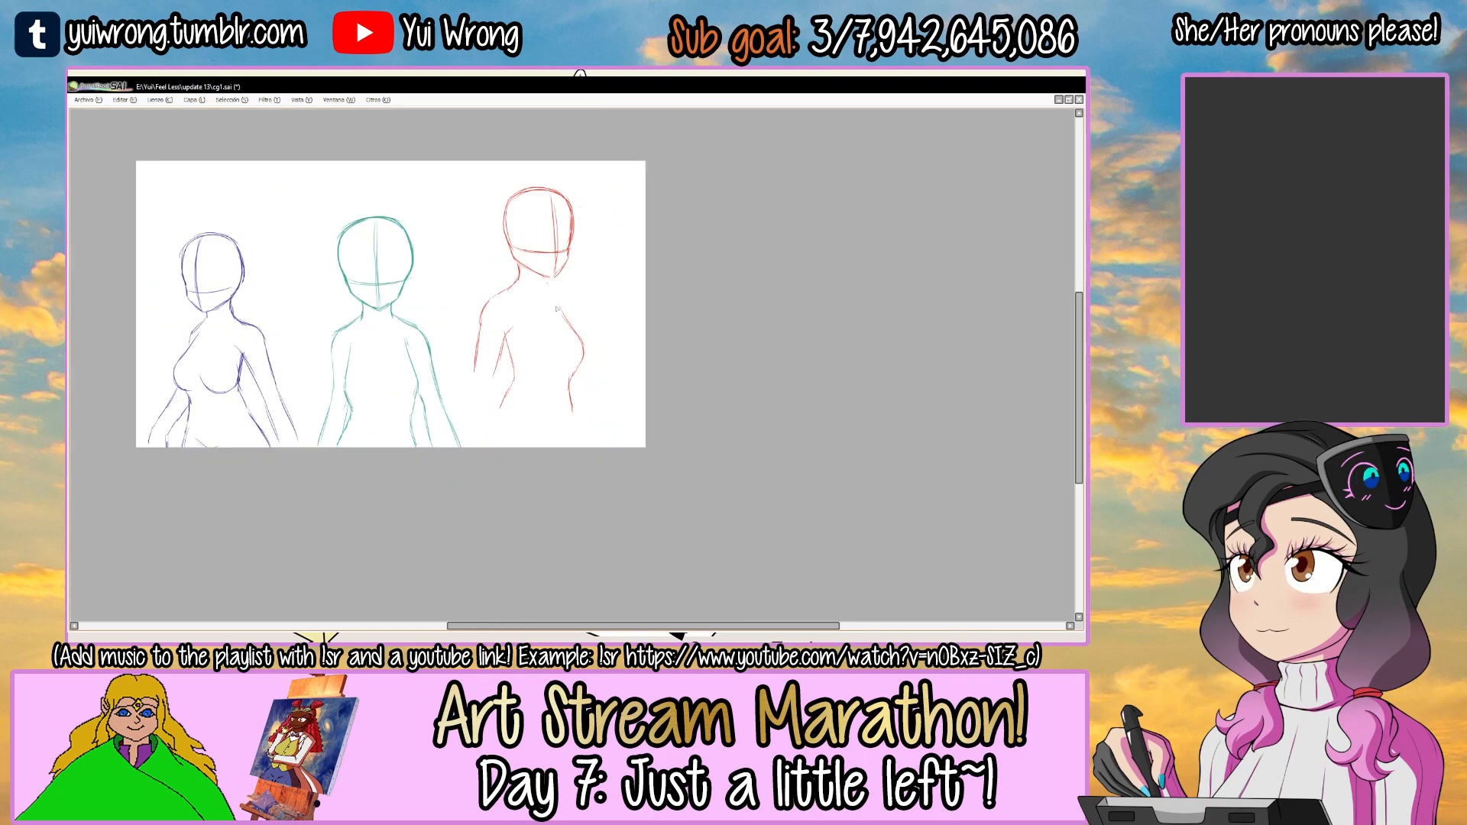
Extend the red figure's left arm downward with the inner and outer forearm contours.
{"action": "scroll", "coordinate": [549, 284], "scroll_direction": "up", "scroll_amount": 3}
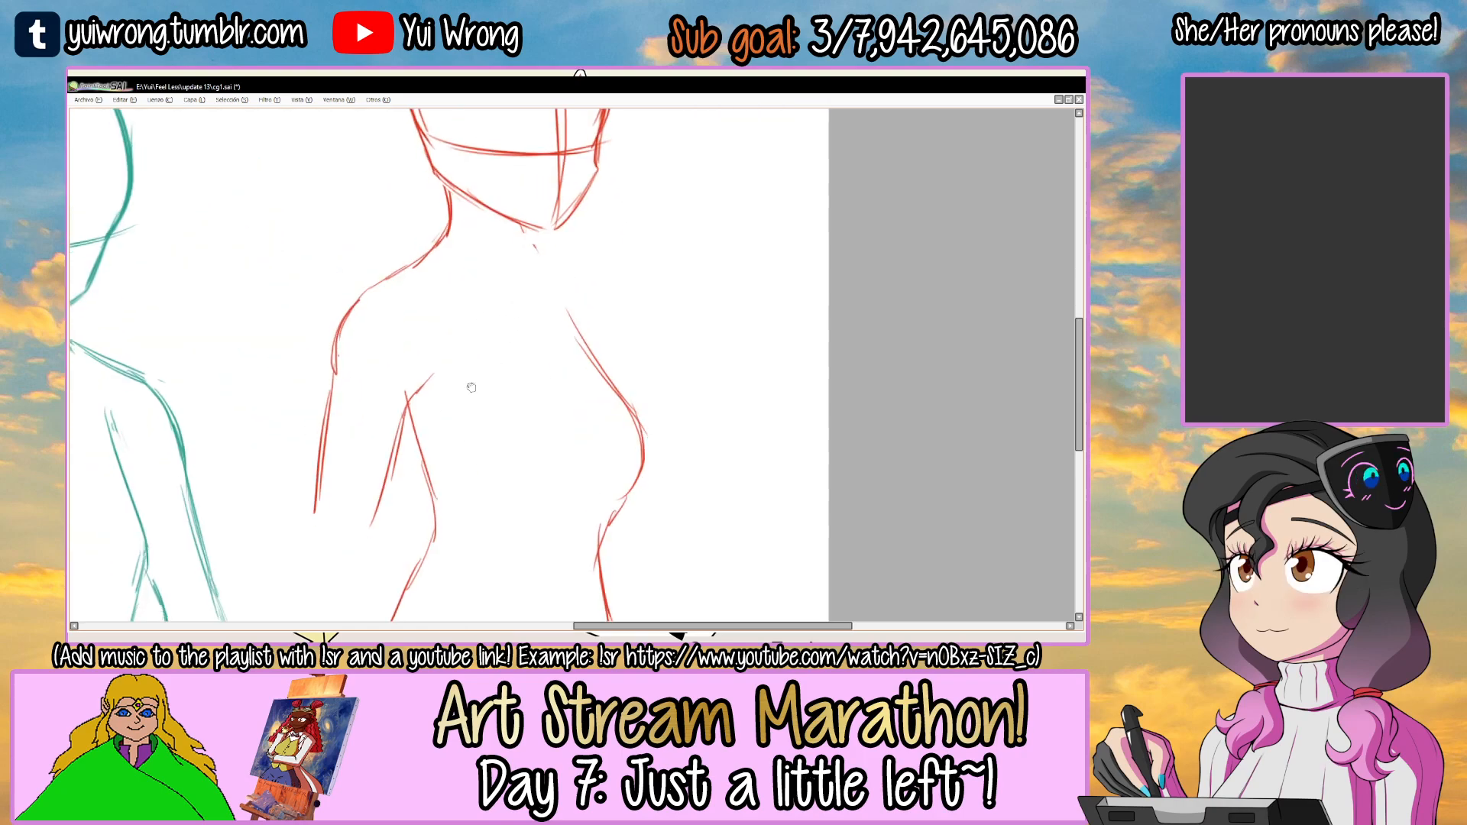
{"action": "left_click_drag", "start_coordinate": [467, 405], "coordinate": [605, 188]}
{"action": "left_click_drag", "start_coordinate": [442, 331], "coordinate": [408, 484]}
{"action": "left_click_drag", "start_coordinate": [516, 312], "coordinate": [488, 477]}
{"action": "left_click_drag", "start_coordinate": [518, 323], "coordinate": [468, 527]}
Sketch the right side of the red figure's neck, its right shoulder and the outer upper-arm line.
{"action": "left_click_drag", "start_coordinate": [581, 198], "coordinate": [526, 447]}
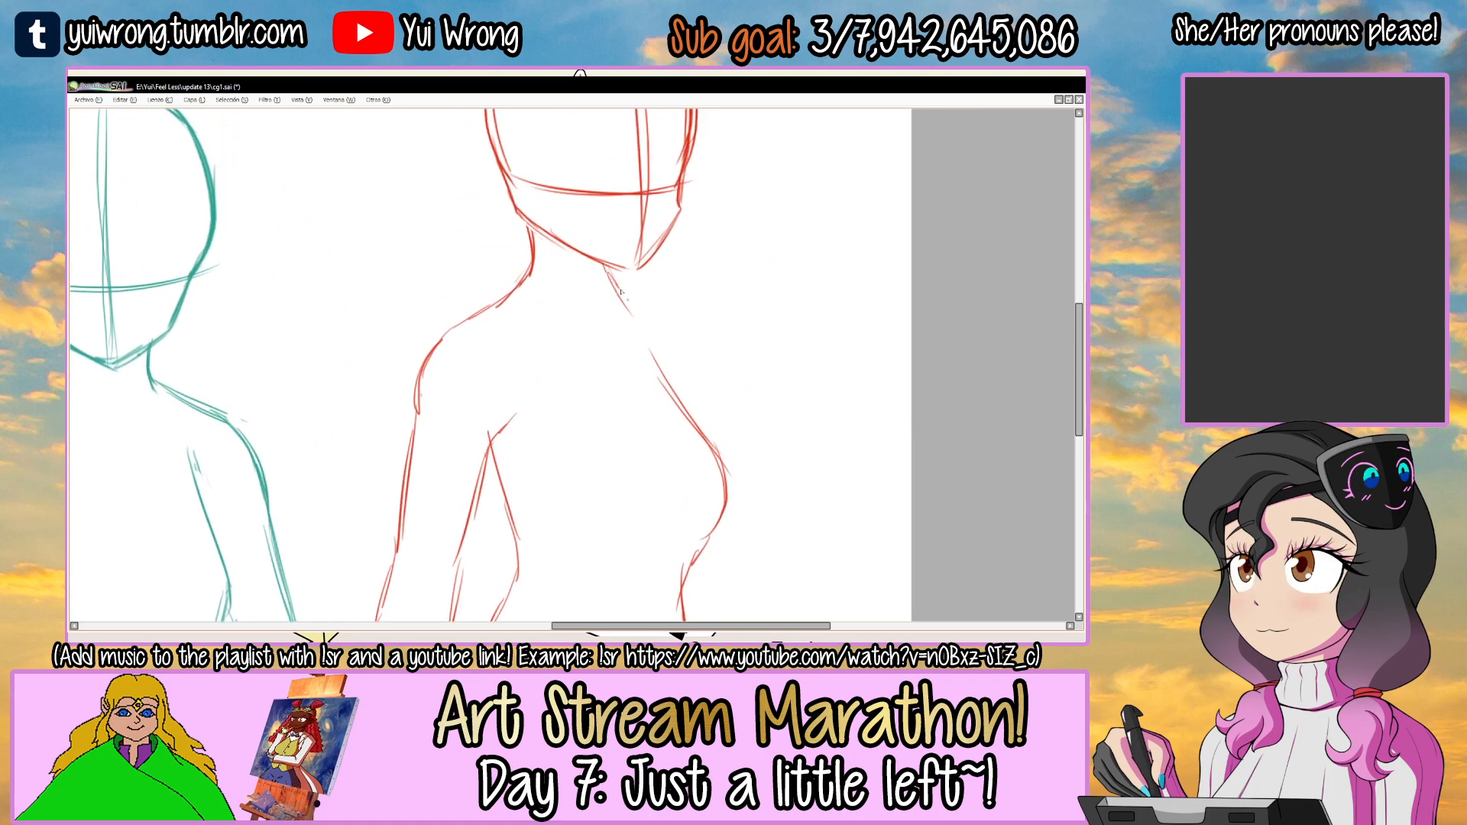
{"action": "left_click_drag", "start_coordinate": [679, 327], "coordinate": [690, 374]}
{"action": "mouse_move", "coordinate": [673, 340]}
{"action": "left_mouse_down"}
{"action": "mouse_move", "coordinate": [722, 444]}
{"action": "mouse_move", "coordinate": [663, 358]}
{"action": "left_mouse_up"}
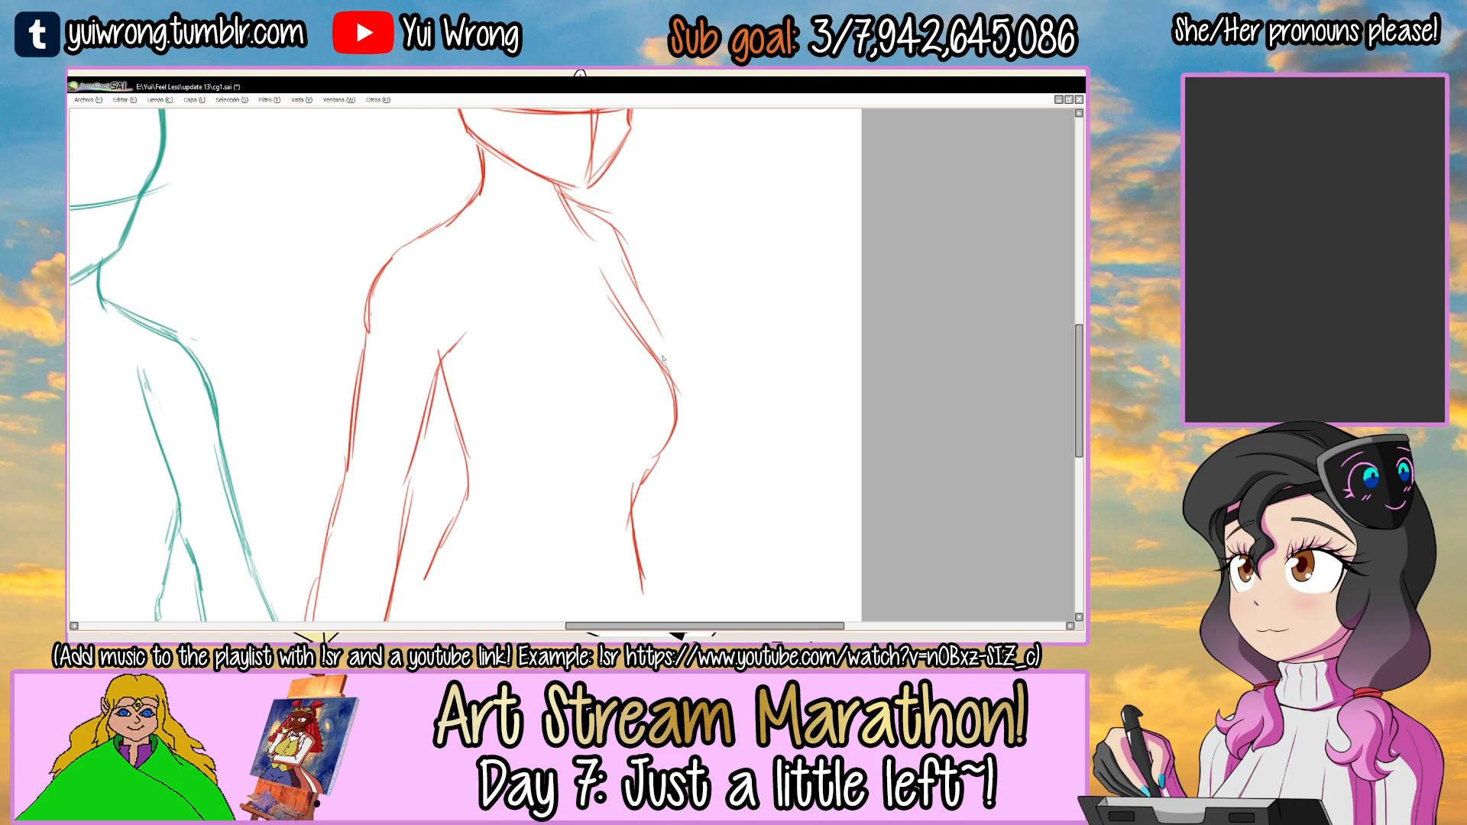
{"action": "left_click_drag", "start_coordinate": [723, 491], "coordinate": [702, 443]}
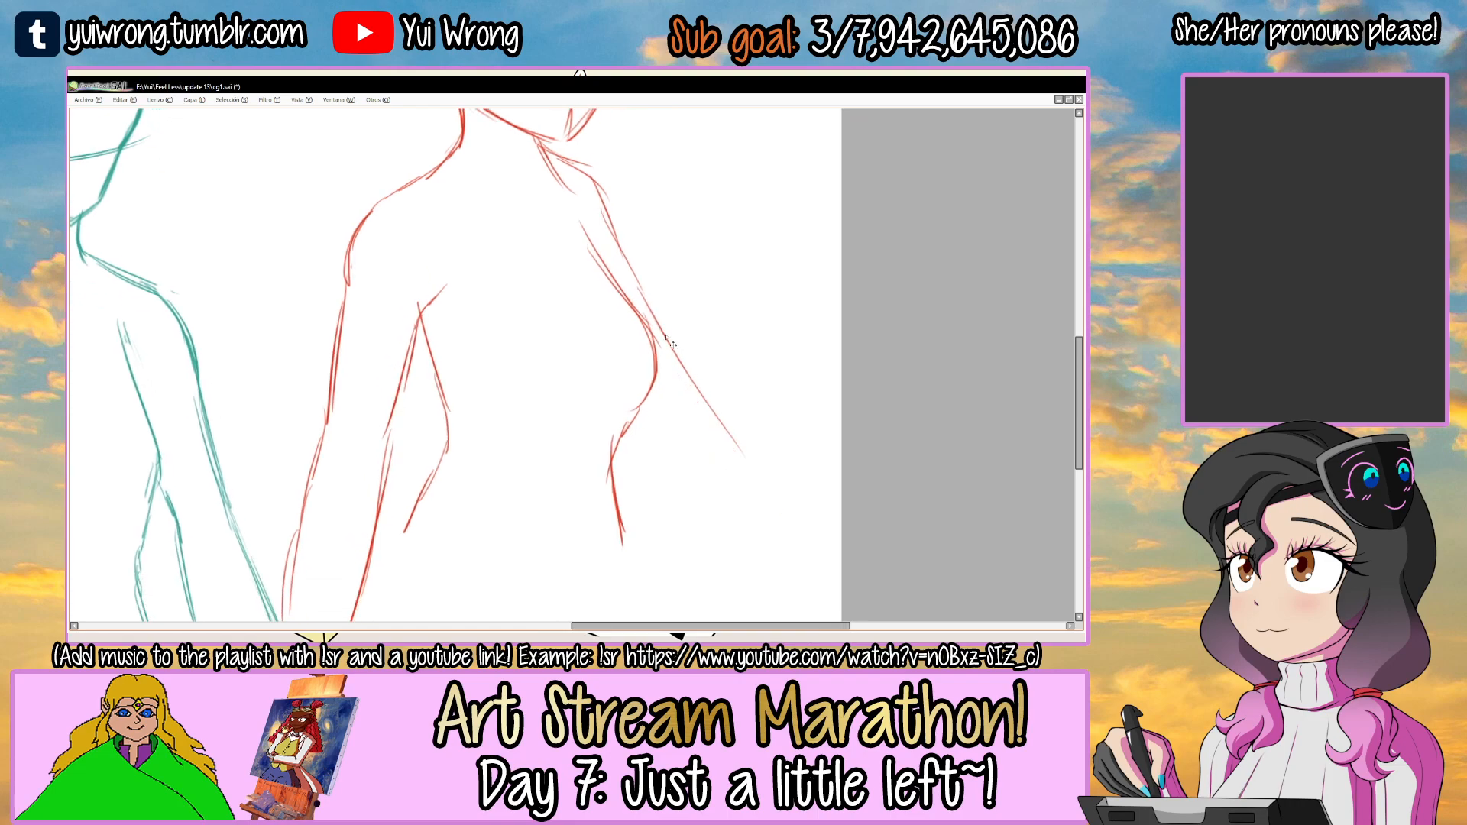
Redraw the red figure's right arm reaching diagonally outward from behind the chest to the canvas's lower right corner.
{"action": "left_click_drag", "start_coordinate": [660, 361], "coordinate": [775, 513]}
{"action": "key", "text": "ctrl+z"}
{"action": "key", "text": "ctrl+z"}
{"action": "left_click_drag", "start_coordinate": [662, 363], "coordinate": [795, 544]}
{"action": "mouse_move", "coordinate": [639, 442]}
{"action": "left_mouse_down"}
{"action": "mouse_move", "coordinate": [758, 574]}
{"action": "mouse_move", "coordinate": [687, 419]}
{"action": "mouse_move", "coordinate": [770, 433]}
{"action": "left_mouse_up"}
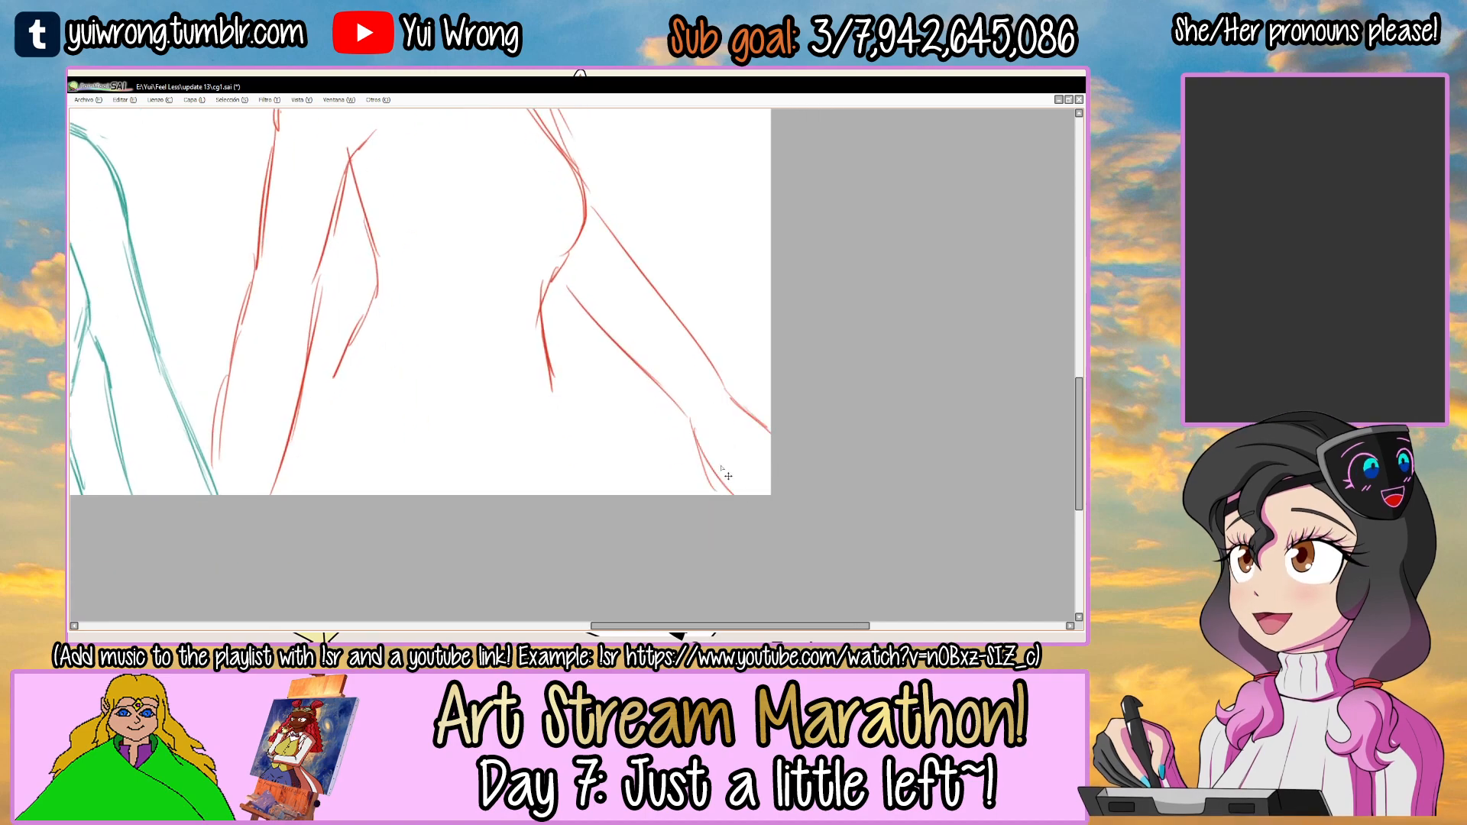
Select the red figure's lower right arm, rotate it clockwise and move it closer to the body.
{"action": "scroll", "coordinate": [736, 483], "scroll_direction": "down", "scroll_amount": 3}
{"action": "scroll", "coordinate": [731, 433], "scroll_direction": "up", "scroll_amount": 3}
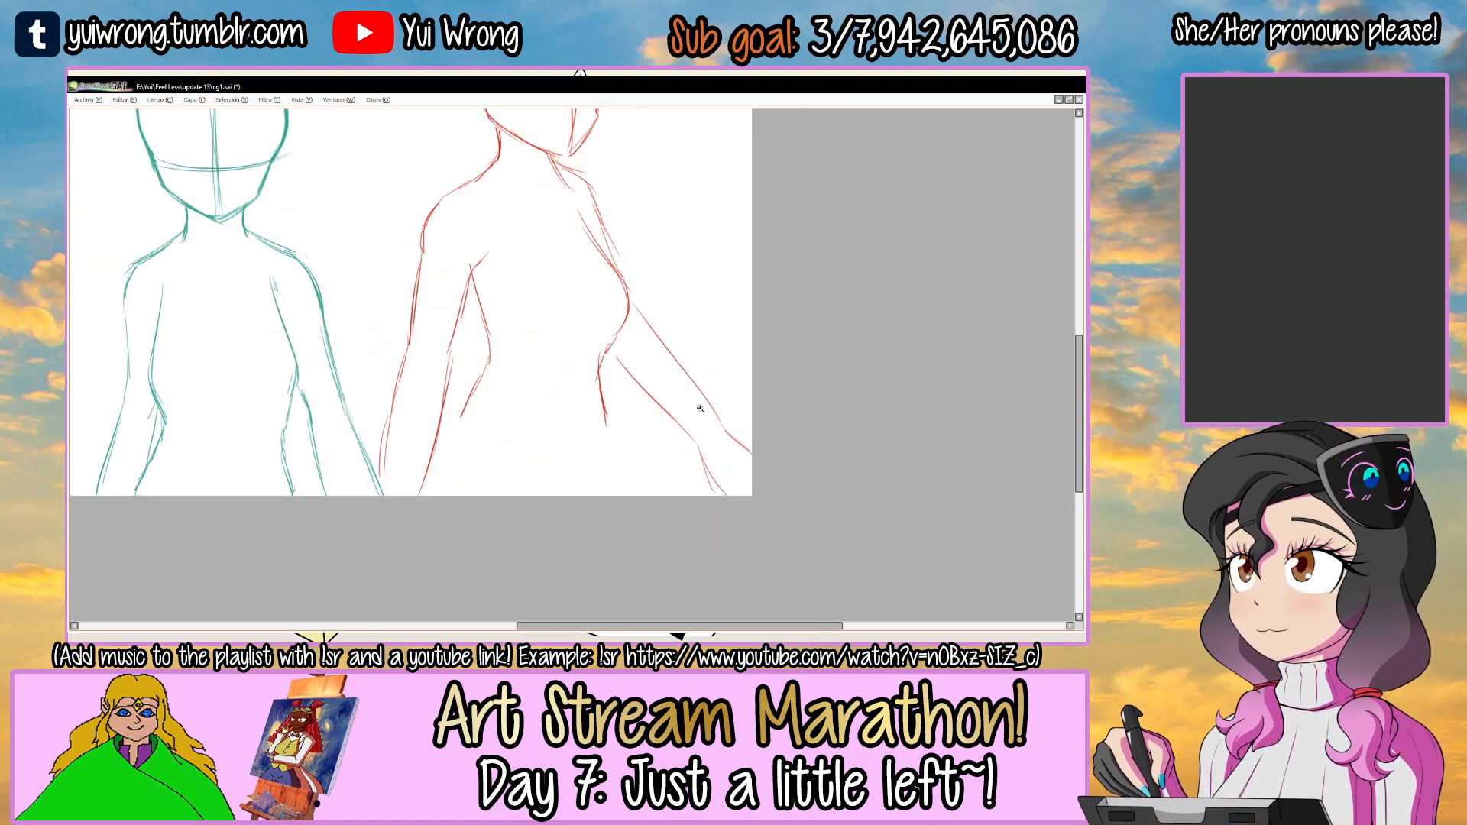
{"action": "mouse_move", "coordinate": [627, 409]}
{"action": "left_mouse_down"}
{"action": "mouse_move", "coordinate": [674, 257]}
{"action": "mouse_move", "coordinate": [640, 279]}
{"action": "left_mouse_up"}
{"action": "key", "text": "ctrl+t"}
{"action": "left_click_drag", "start_coordinate": [747, 274], "coordinate": [762, 287]}
{"action": "left_click_drag", "start_coordinate": [681, 350], "coordinate": [664, 372]}
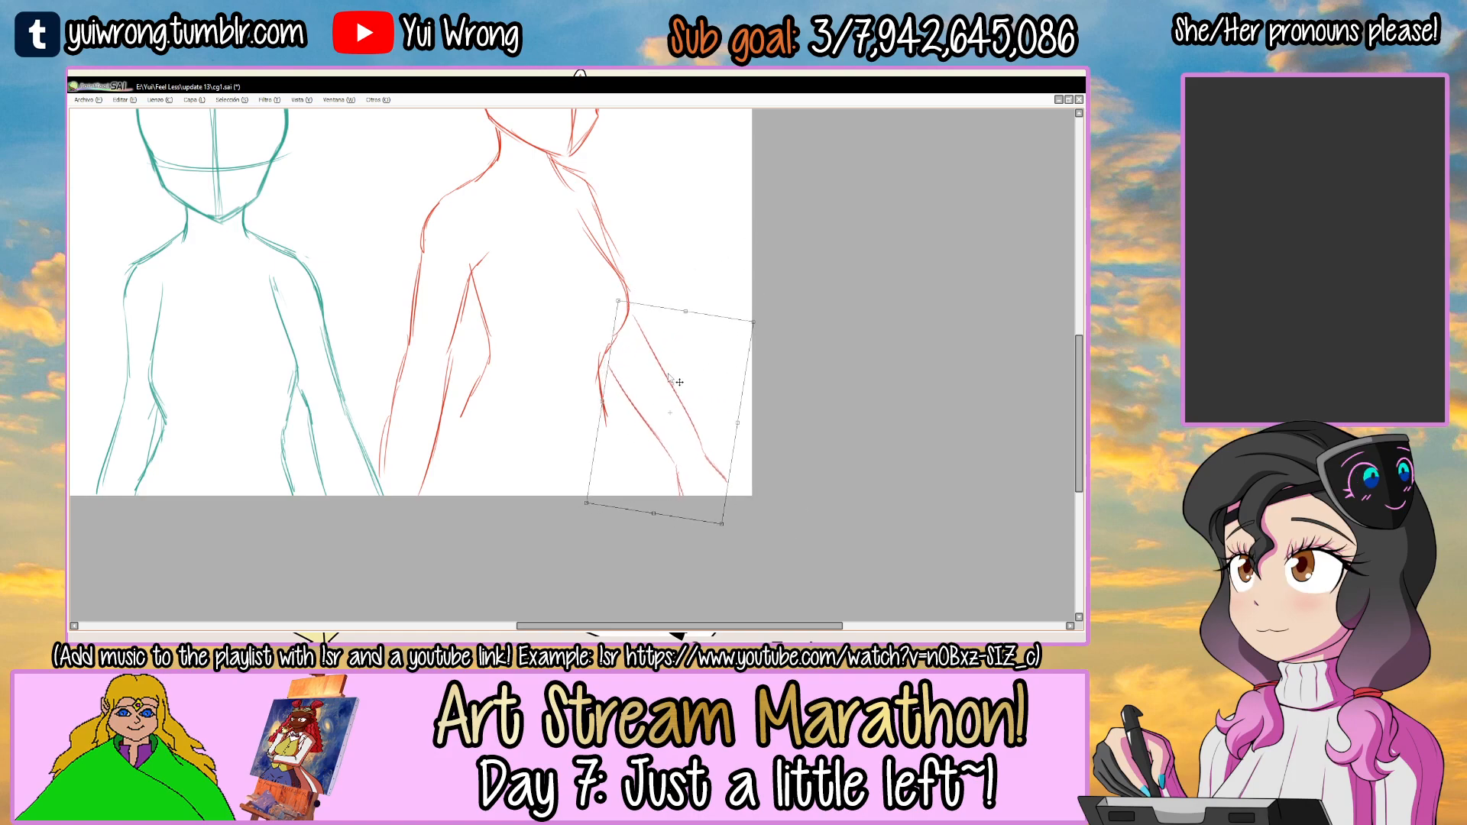
{"action": "key", "text": "Return"}
{"action": "scroll", "coordinate": [652, 369], "scroll_direction": "down", "scroll_amount": 3}
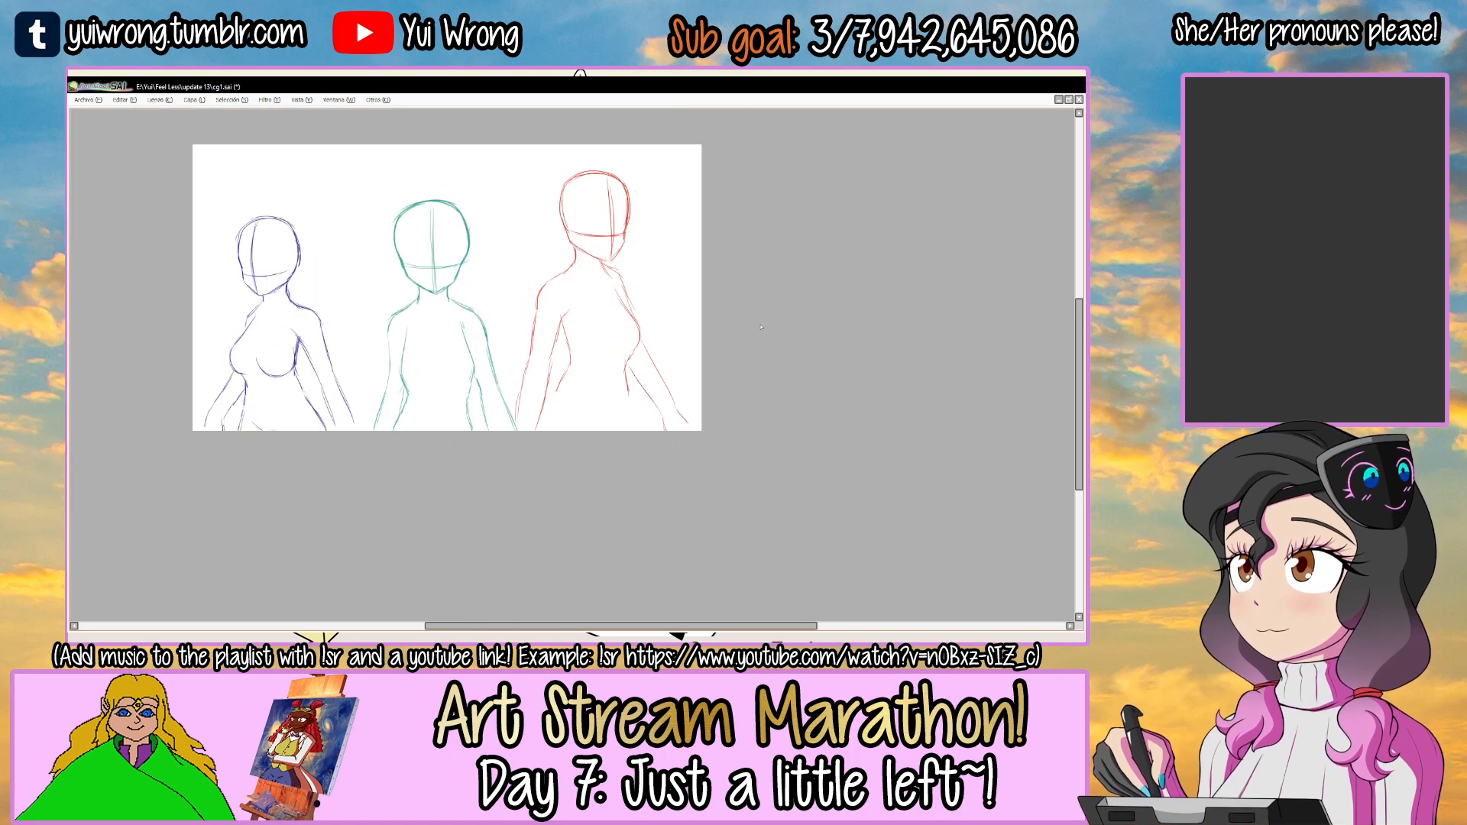
Sketch the red figure's hip contours and the V-shaped lines between them at the canvas's bottom edge.
{"action": "left_click_drag", "start_coordinate": [684, 375], "coordinate": [744, 392]}
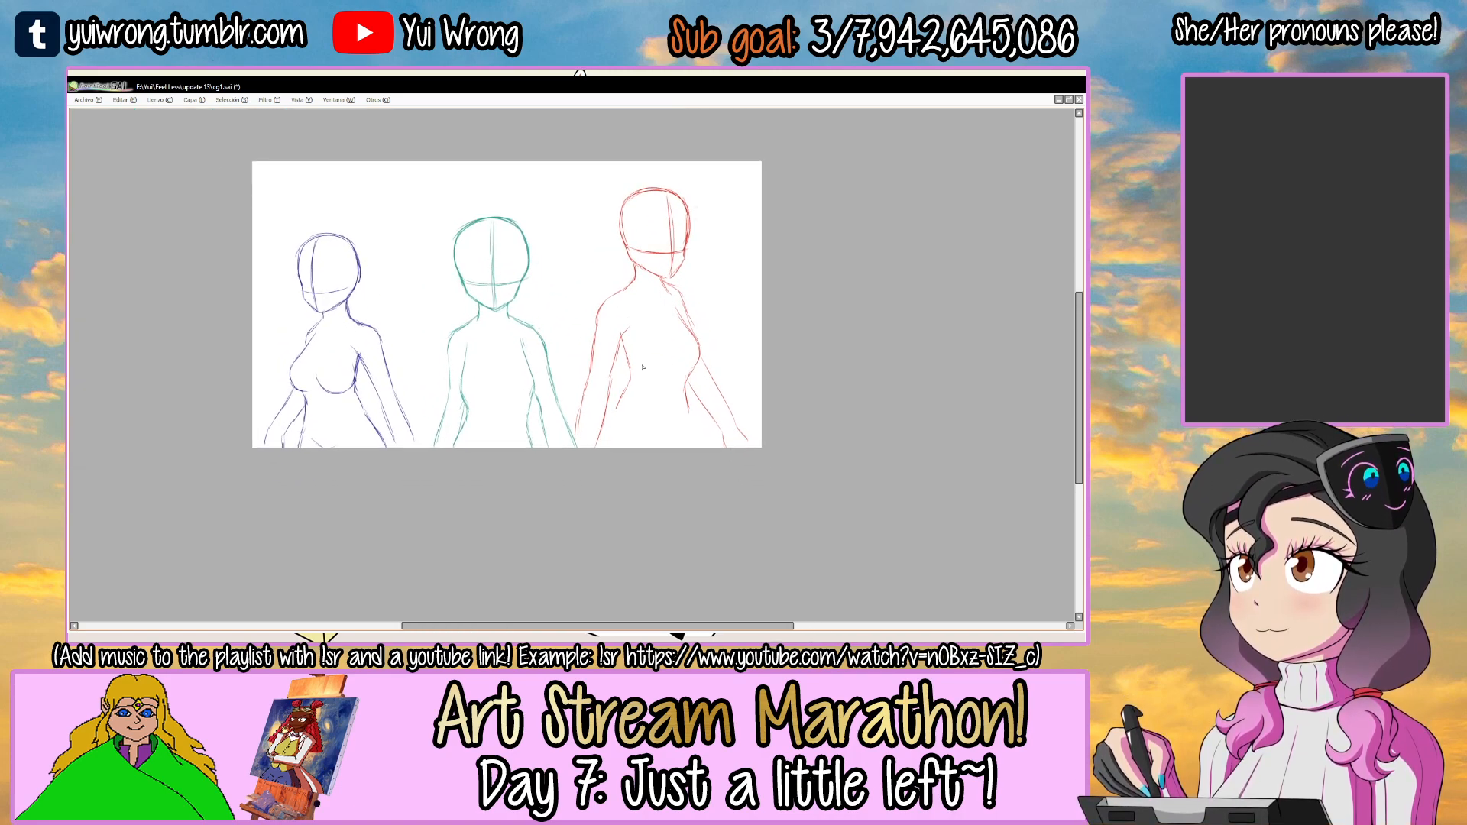
{"action": "mouse_move", "coordinate": [669, 433]}
{"action": "left_mouse_down"}
{"action": "mouse_move", "coordinate": [558, 305]}
{"action": "mouse_move", "coordinate": [498, 364]}
{"action": "left_mouse_up"}
{"action": "key", "text": "ctrl+z"}
{"action": "left_click_drag", "start_coordinate": [518, 345], "coordinate": [498, 374]}
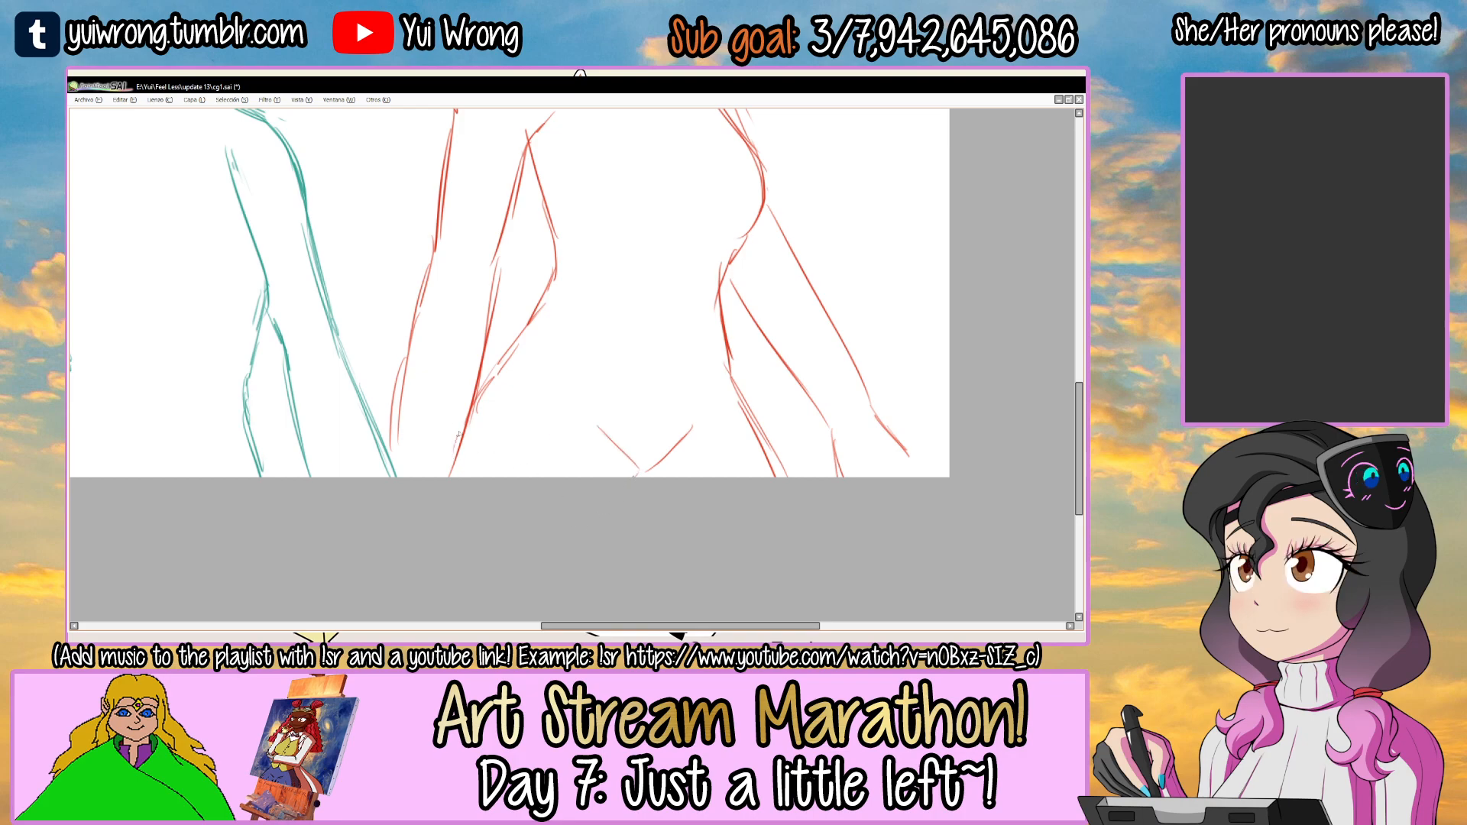
{"action": "key", "text": "ctrl+z"}
{"action": "left_click_drag", "start_coordinate": [509, 342], "coordinate": [484, 365]}
Select the red figure's right shoulder line, nudge it slightly lower and clear the selection.
{"action": "scroll", "coordinate": [504, 326], "scroll_direction": "down", "scroll_amount": 3}
{"action": "mouse_move", "coordinate": [568, 348]}
{"action": "left_mouse_down"}
{"action": "mouse_move", "coordinate": [746, 454]}
{"action": "mouse_move", "coordinate": [690, 321]}
{"action": "mouse_move", "coordinate": [672, 318]}
{"action": "mouse_move", "coordinate": [647, 352]}
{"action": "left_mouse_up"}
{"action": "scroll", "coordinate": [686, 359], "scroll_direction": "up", "scroll_amount": 2}
{"action": "left_click_drag", "start_coordinate": [675, 373], "coordinate": [679, 383]}
{"action": "key", "text": "ctrl+d"}
{"action": "left_click", "coordinate": [687, 318]}
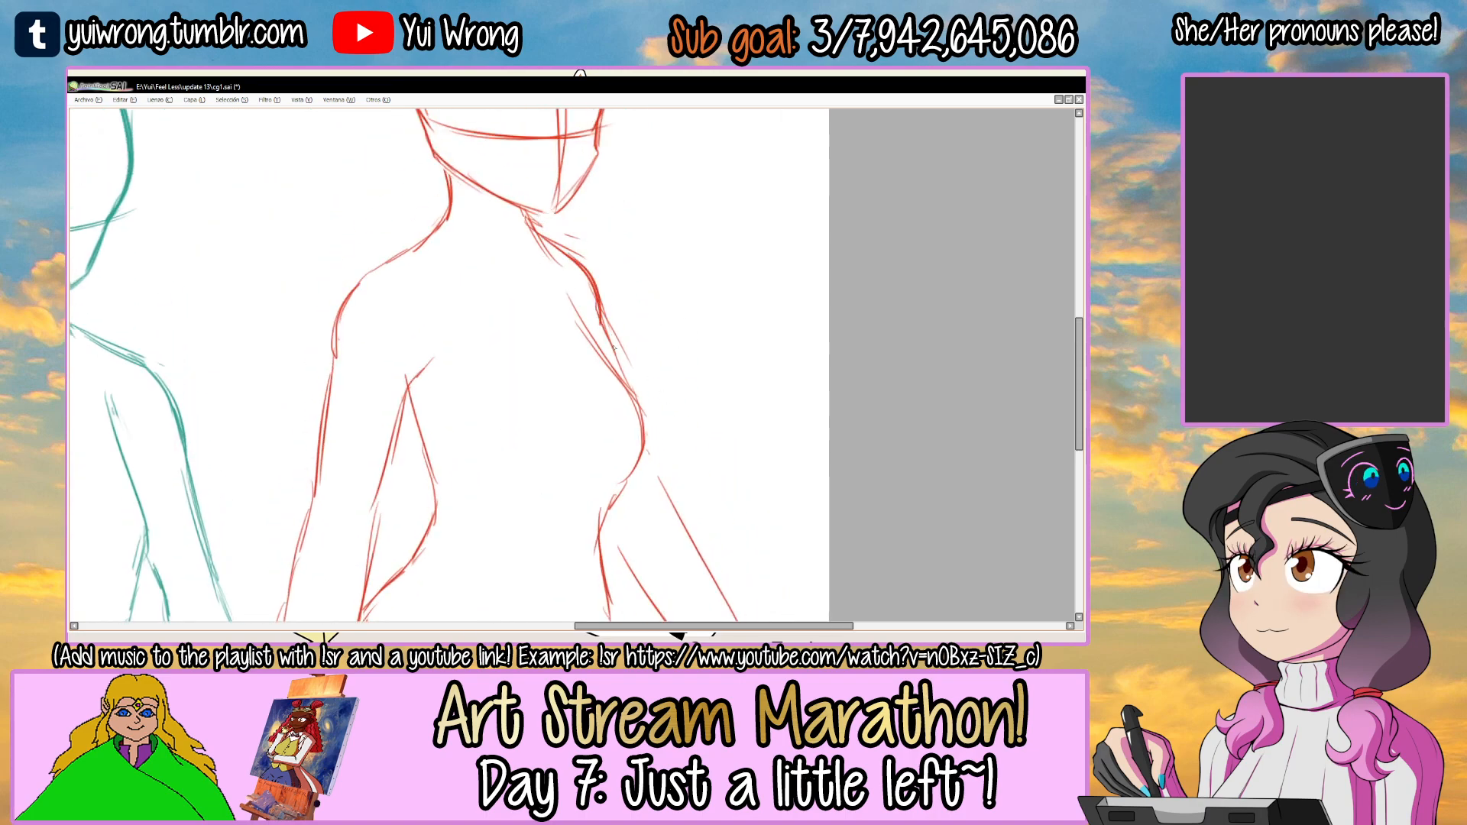
Erase the red figure's loose right arm lines and redraw the inner arm line from the waist to the canvas's bottom edge.
{"action": "mouse_move", "coordinate": [628, 400]}
{"action": "left_mouse_down"}
{"action": "mouse_move", "coordinate": [588, 305]}
{"action": "mouse_move", "coordinate": [625, 387]}
{"action": "left_mouse_up"}
{"action": "mouse_move", "coordinate": [589, 441]}
{"action": "left_mouse_down"}
{"action": "mouse_move", "coordinate": [570, 355]}
{"action": "mouse_move", "coordinate": [594, 422]}
{"action": "left_mouse_up"}
{"action": "key", "text": "e"}
{"action": "mouse_move", "coordinate": [553, 337]}
{"action": "left_mouse_down"}
{"action": "mouse_move", "coordinate": [601, 443]}
{"action": "mouse_move", "coordinate": [639, 474]}
{"action": "left_mouse_up"}
{"action": "left_click_drag", "start_coordinate": [558, 364], "coordinate": [643, 490]}
{"action": "key", "text": "ctrl+z"}
{"action": "key", "text": "ctrl+z"}
{"action": "left_click_drag", "start_coordinate": [567, 368], "coordinate": [652, 494]}
{"action": "key", "text": "e"}
{"action": "left_click_drag", "start_coordinate": [617, 321], "coordinate": [686, 465]}
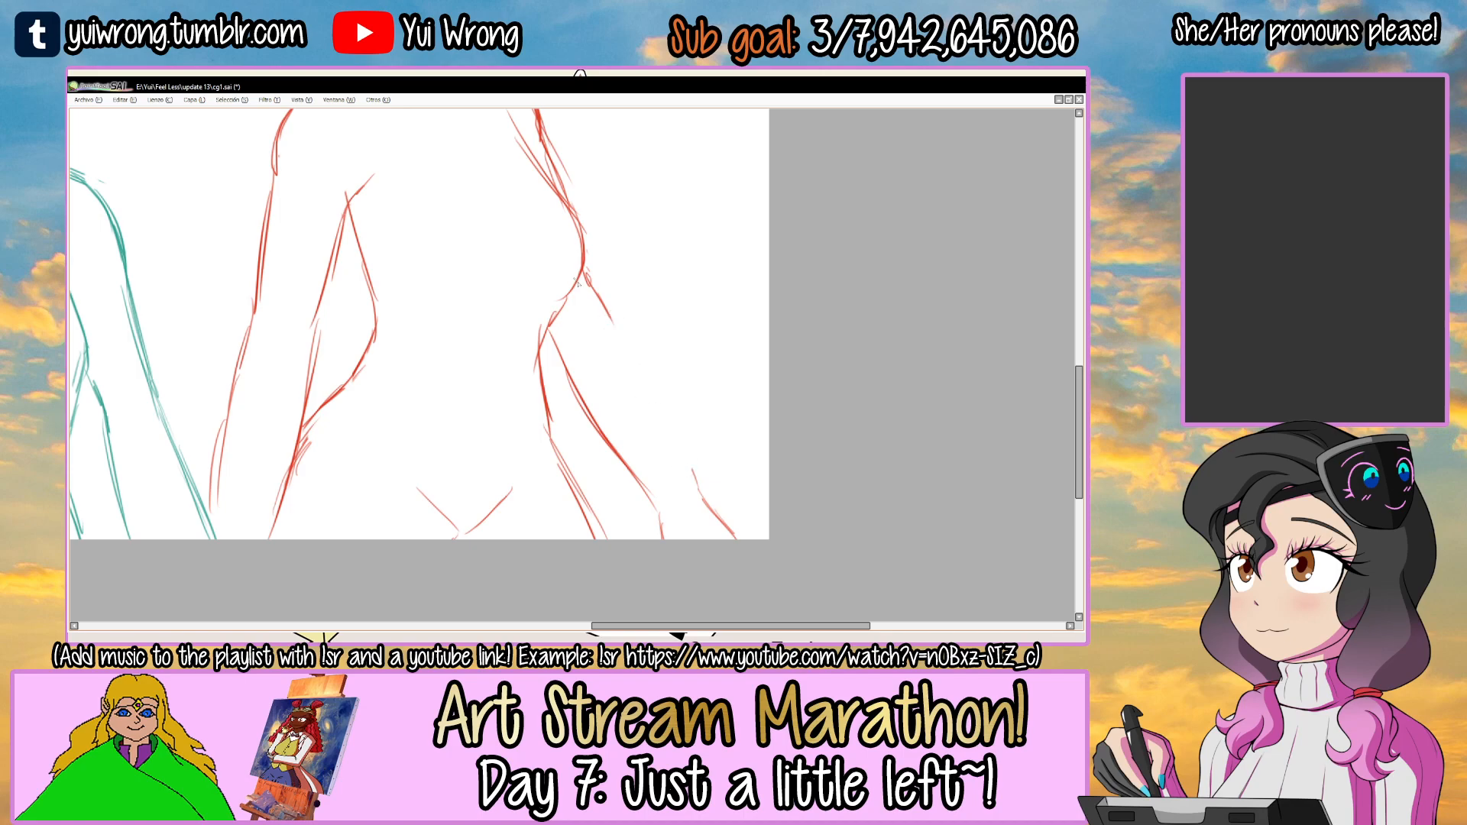
Redraw the outer line of the red figure's right arm from beside the chest down to the canvas's lower right corner.
{"action": "left_click_drag", "start_coordinate": [605, 307], "coordinate": [675, 444]}
{"action": "key", "text": "ctrl+z"}
{"action": "left_click_drag", "start_coordinate": [640, 374], "coordinate": [699, 493]}
{"action": "key", "text": "ctrl+z"}
{"action": "left_click_drag", "start_coordinate": [616, 332], "coordinate": [696, 487]}
{"action": "key", "text": "ctrl+z"}
{"action": "scroll", "coordinate": [709, 510], "scroll_direction": "down", "scroll_amount": 2}
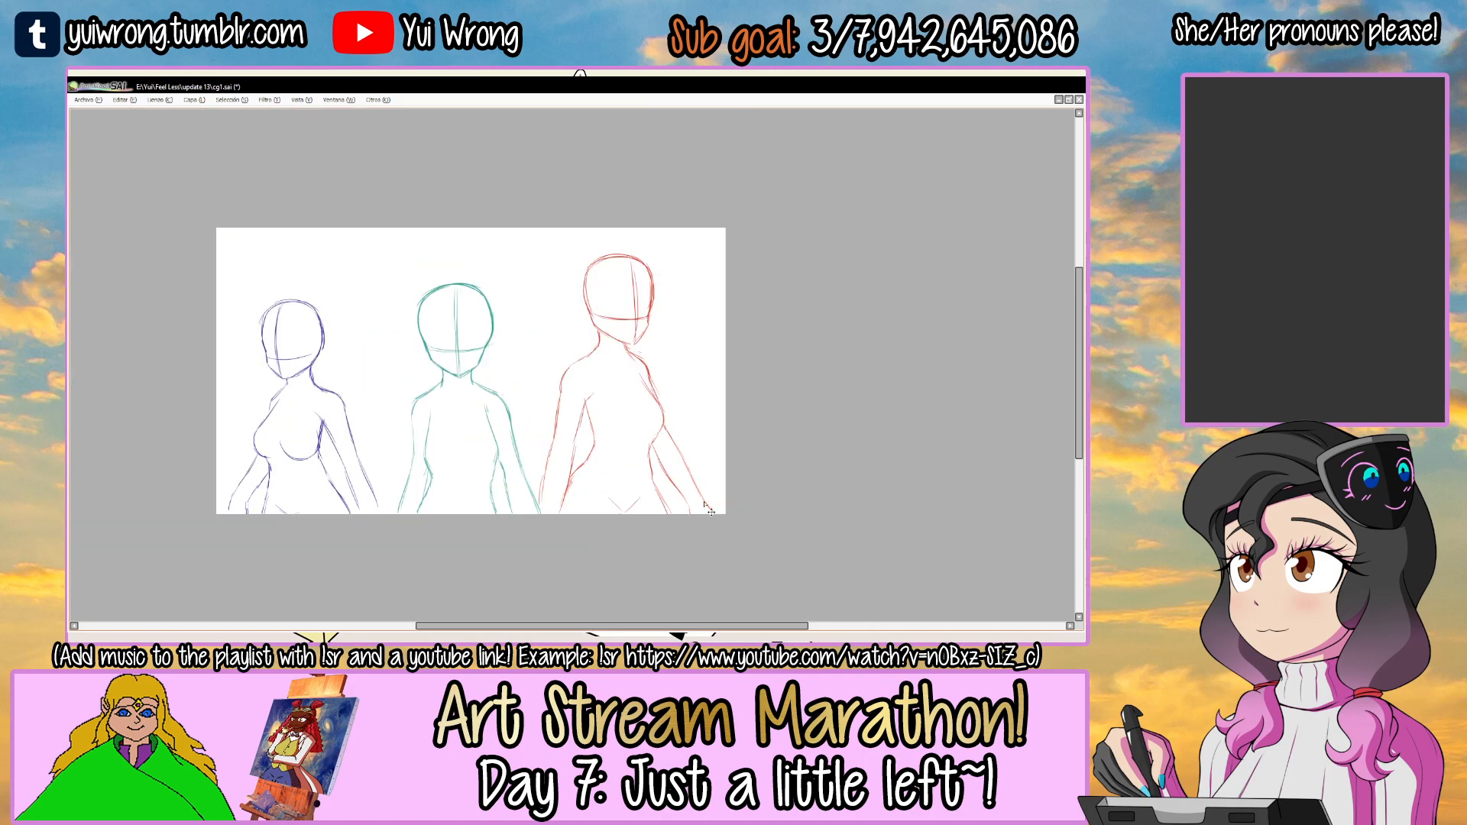
Transform the red figure's layer to shift the whole body slightly toward the canvas's right edge.
{"action": "left_click_drag", "start_coordinate": [684, 370], "coordinate": [726, 372]}
{"action": "key", "text": "ctrl+t"}
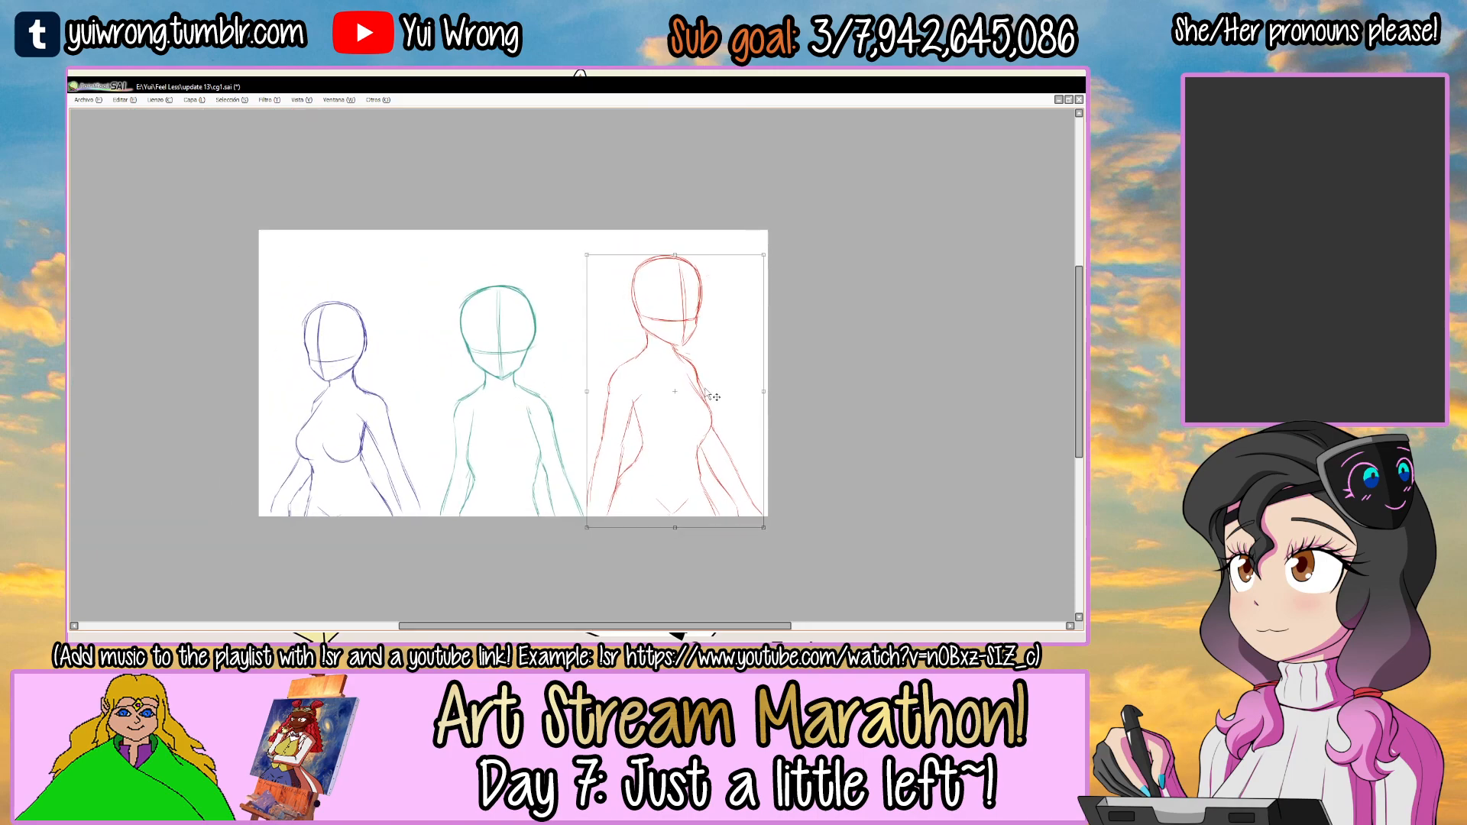
{"action": "key", "text": "Return"}
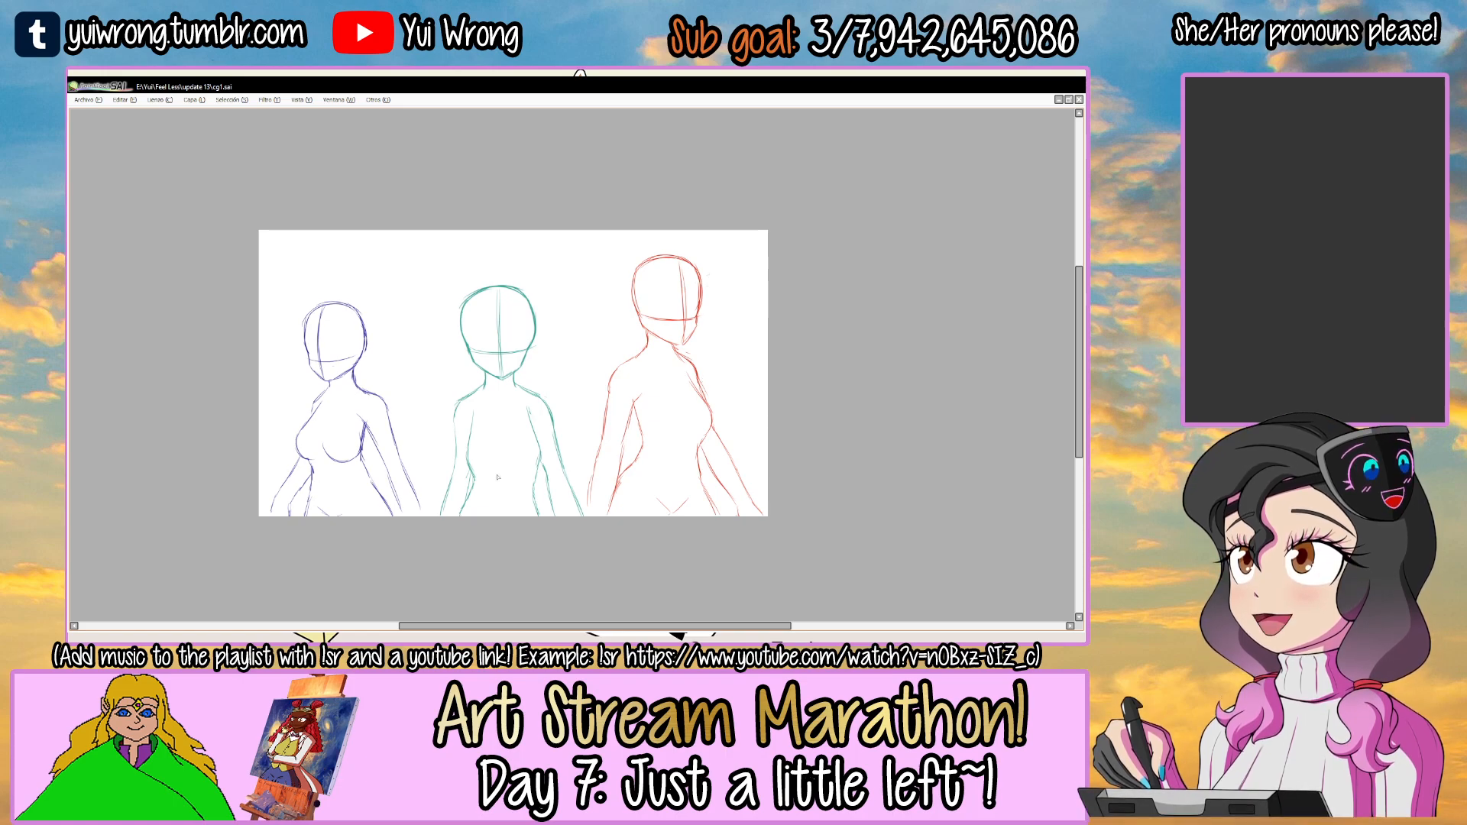
Select the blue figure's layer and move the whole body slightly right, closer to the teal figure.
{"action": "left_click", "coordinate": [405, 419]}
{"action": "key", "text": "Tab"}
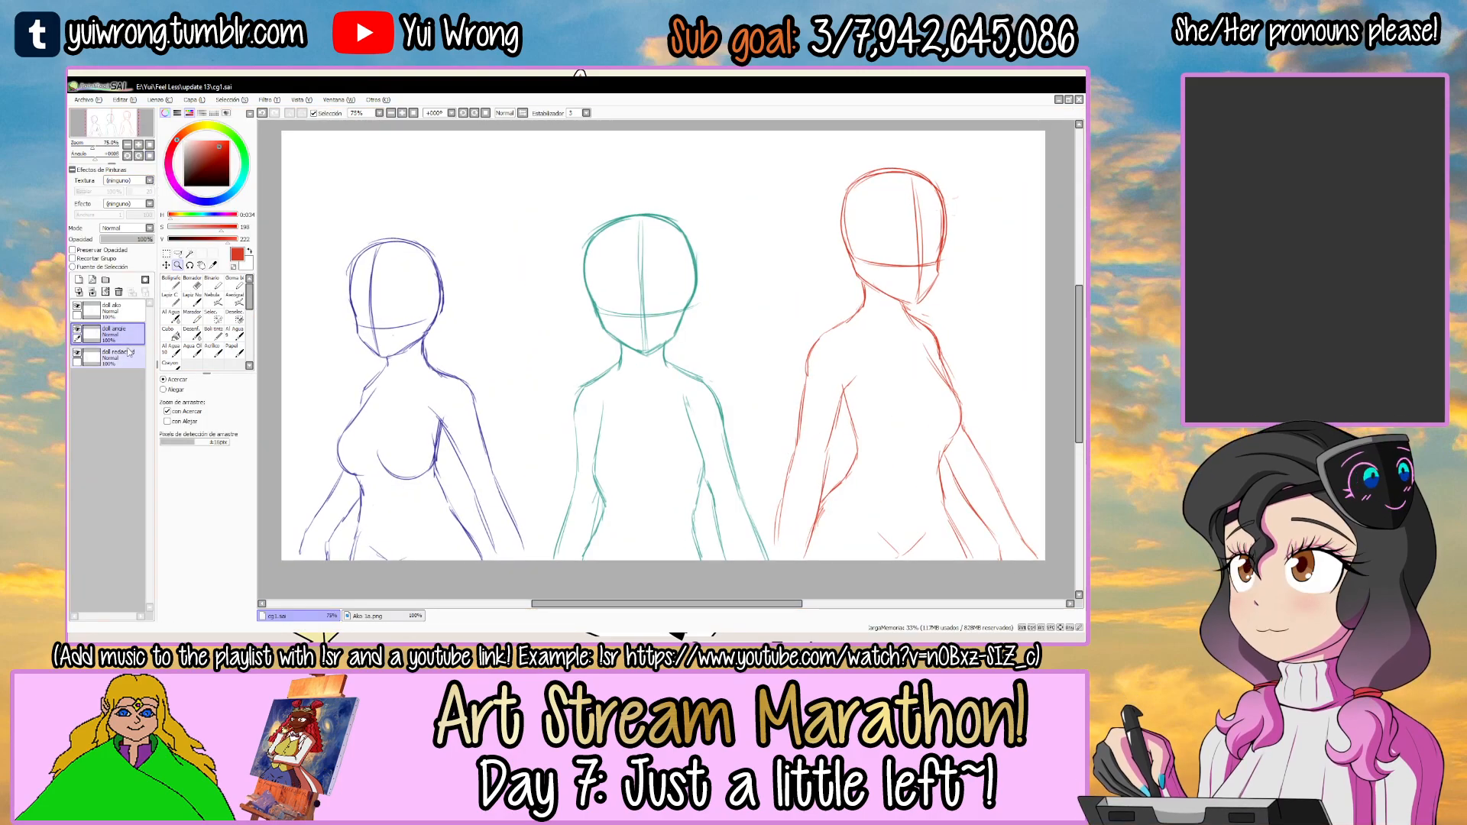
{"action": "key", "text": "Tab"}
{"action": "key", "text": "ctrl+t"}
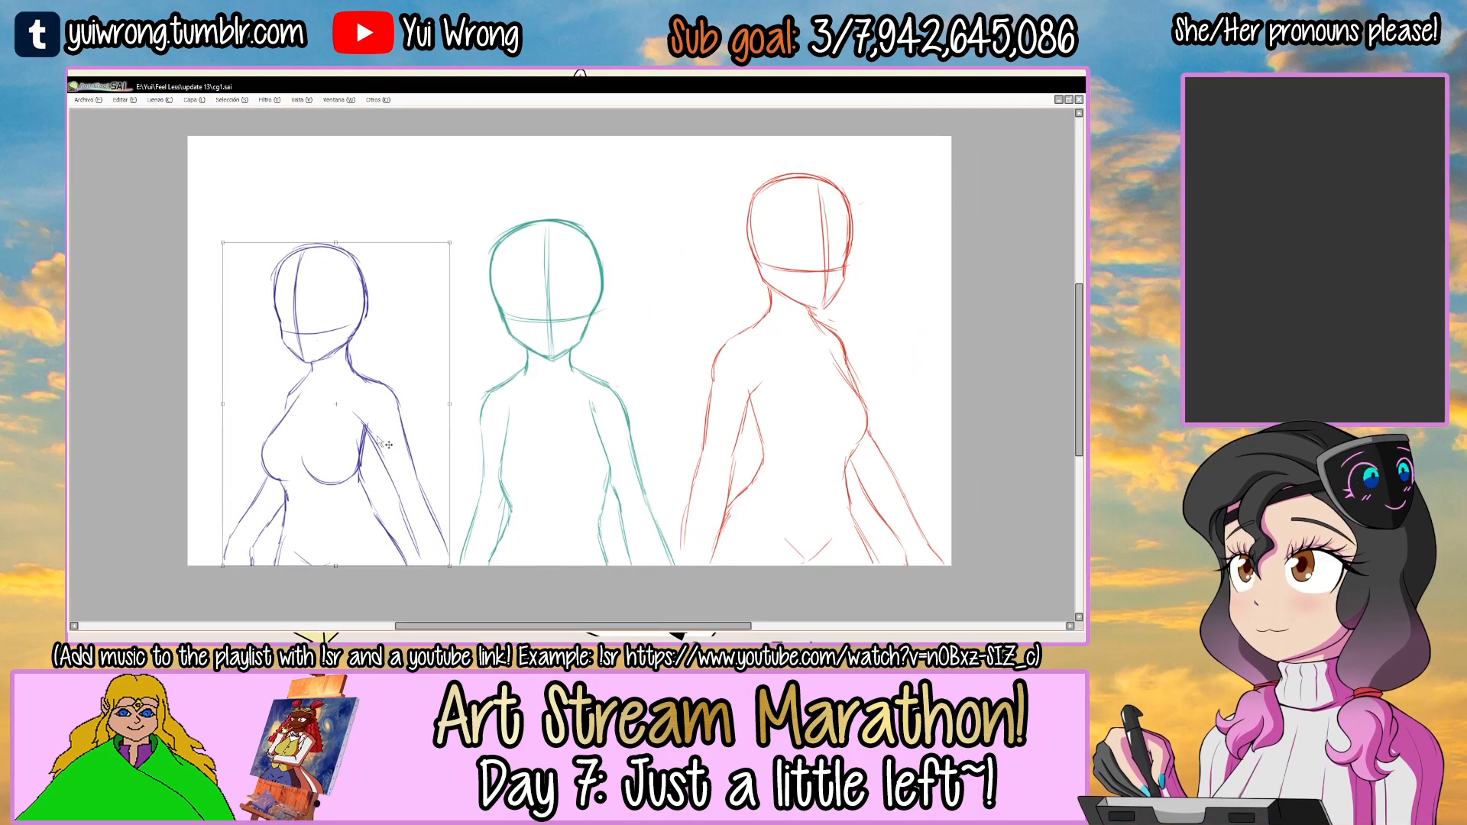
{"action": "key", "text": "Return"}
Try a curved red line above the teal and red heads, undo it and save the drawing.
{"action": "scroll", "coordinate": [376, 437], "scroll_direction": "down", "scroll_amount": 1}
{"action": "mouse_move", "coordinate": [654, 341]}
{"action": "left_mouse_down"}
{"action": "mouse_move", "coordinate": [688, 356]}
{"action": "mouse_move", "coordinate": [714, 339]}
{"action": "left_mouse_up"}
{"action": "left_click_drag", "start_coordinate": [709, 245], "coordinate": [504, 279]}
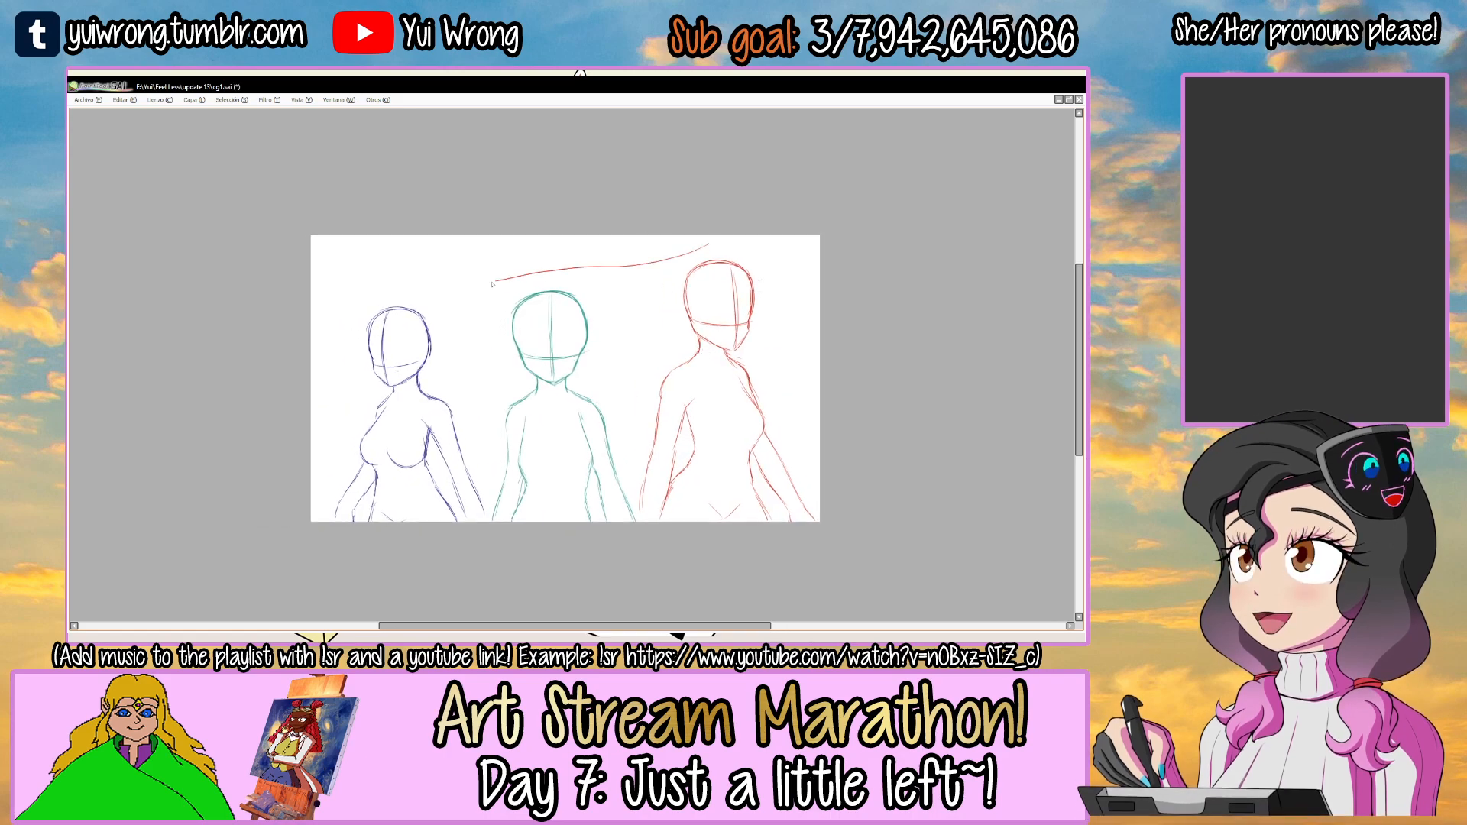
{"action": "key", "text": "ctrl+z"}
{"action": "key", "text": "ctrl+s"}
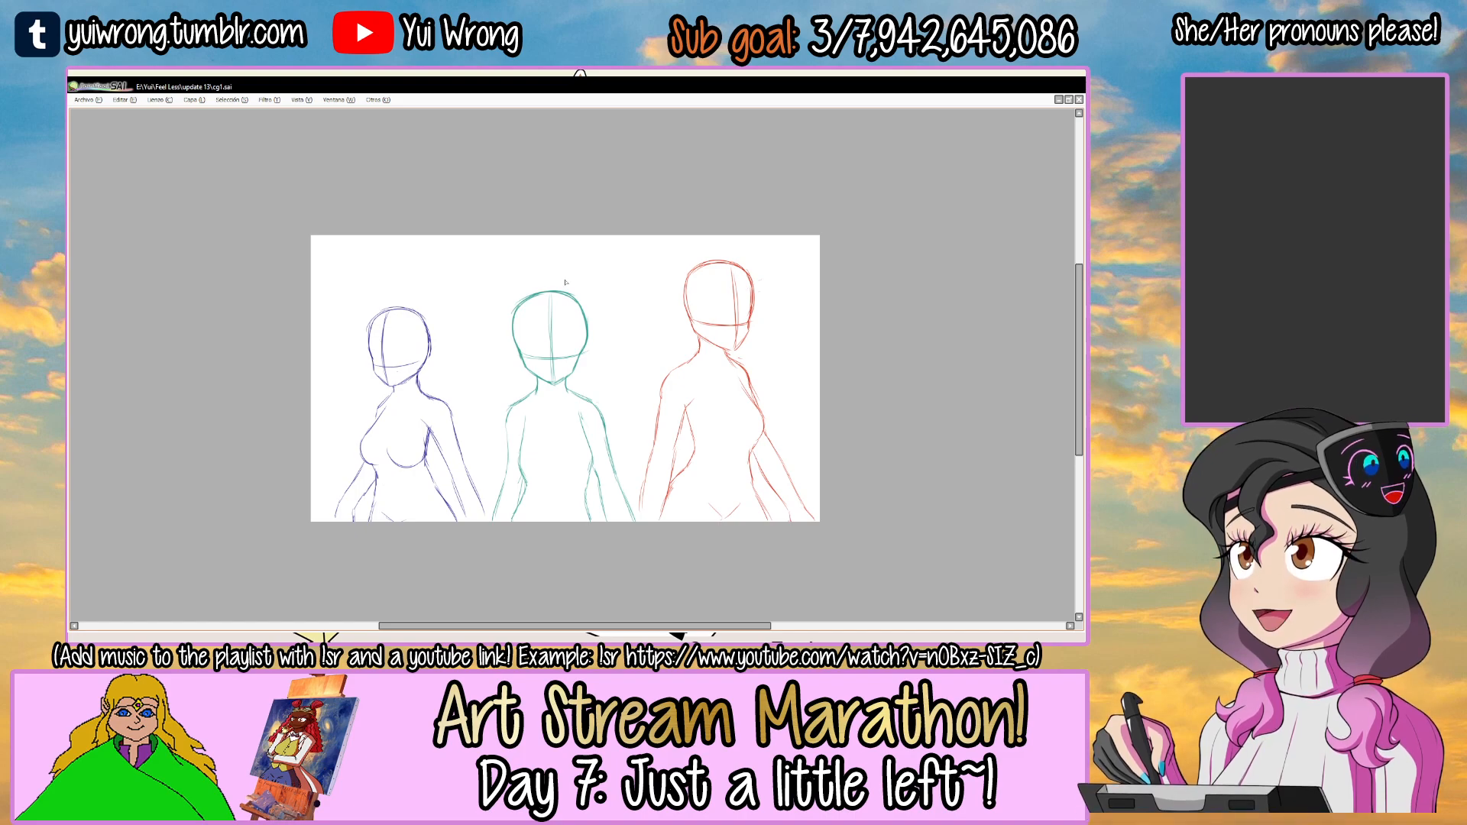
Lower the opacity of the red, blue and teal body sketch layers one by one until each is a faint guide.
{"action": "key", "text": "Tab"}
{"action": "left_click_drag", "start_coordinate": [652, 353], "coordinate": [563, 414]}
{"action": "left_click", "coordinate": [114, 333]}
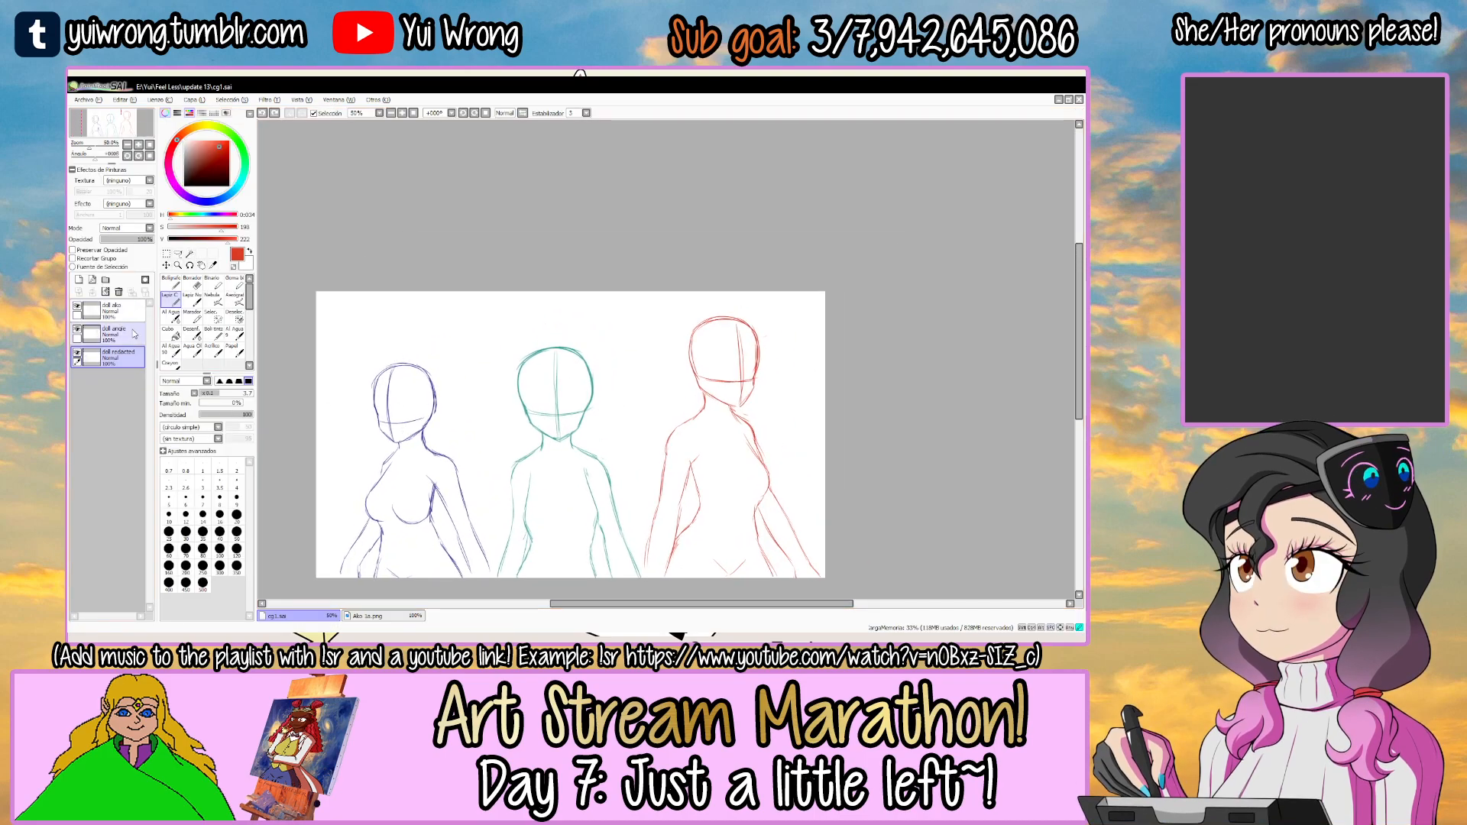
{"action": "left_click", "coordinate": [127, 239]}
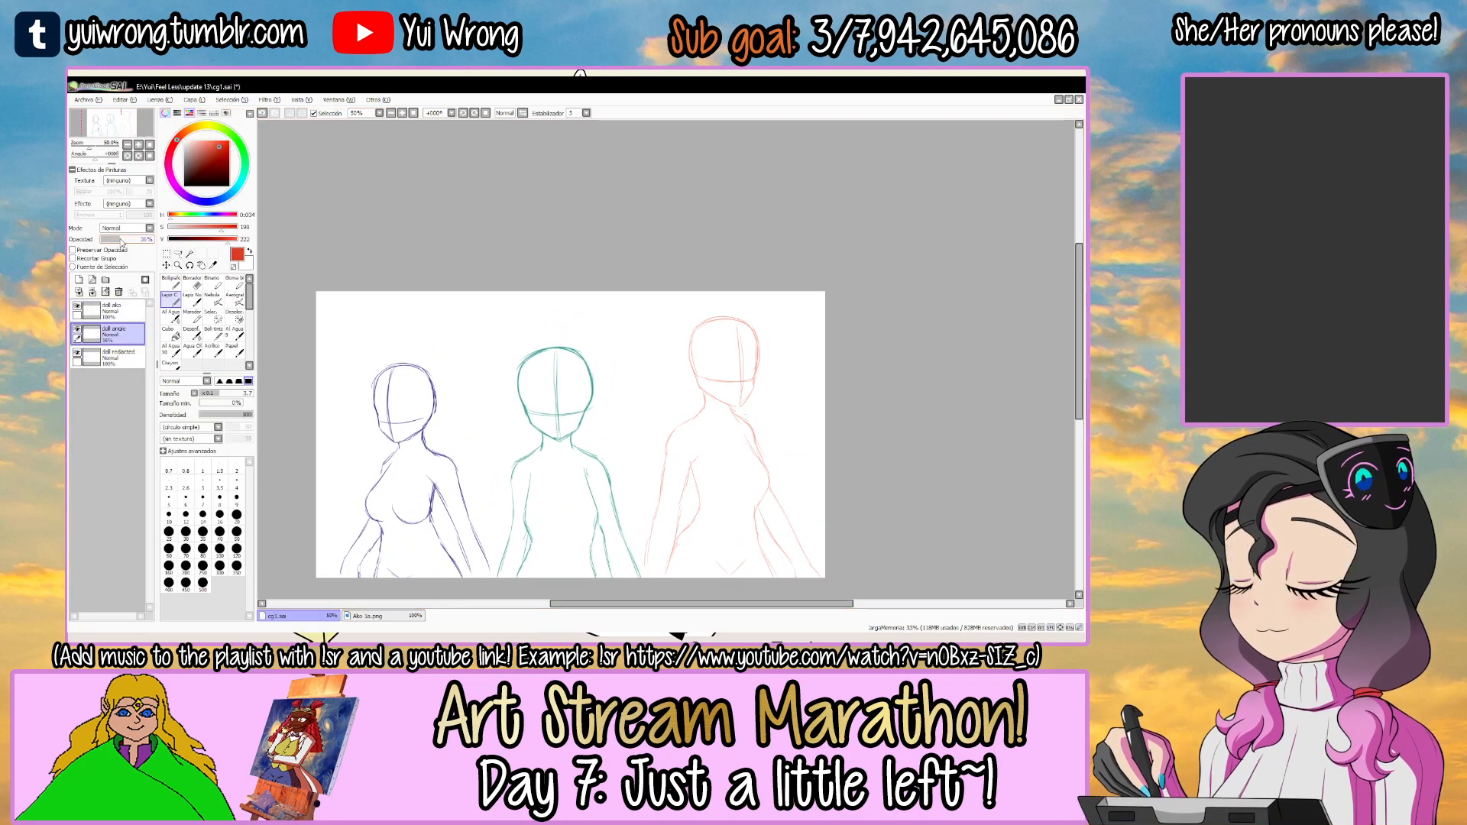
{"action": "left_click_drag", "start_coordinate": [121, 239], "coordinate": [116, 240]}
{"action": "left_click", "coordinate": [114, 355]}
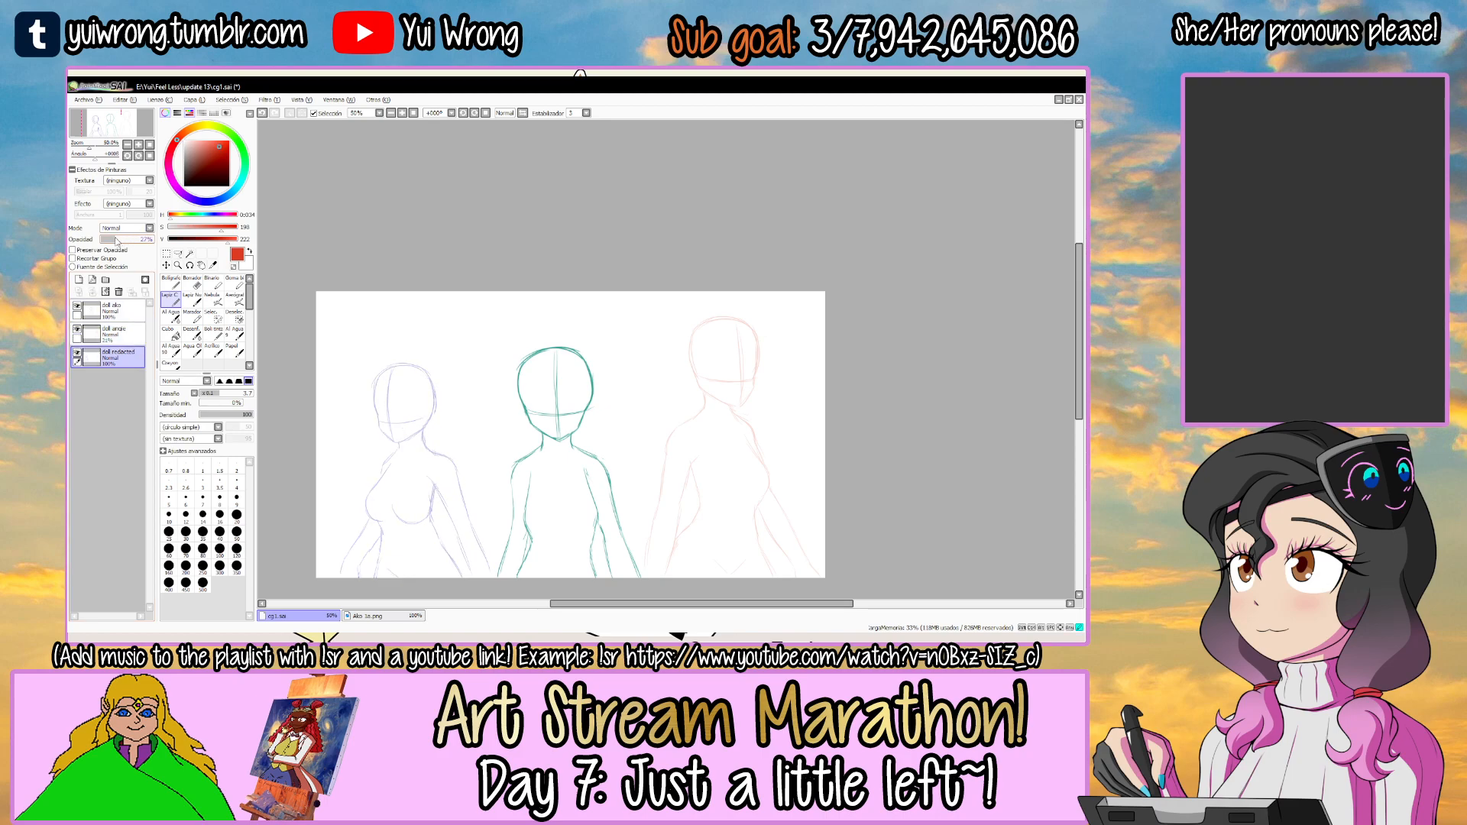
{"action": "left_click", "coordinate": [115, 309]}
{"action": "left_click", "coordinate": [115, 239]}
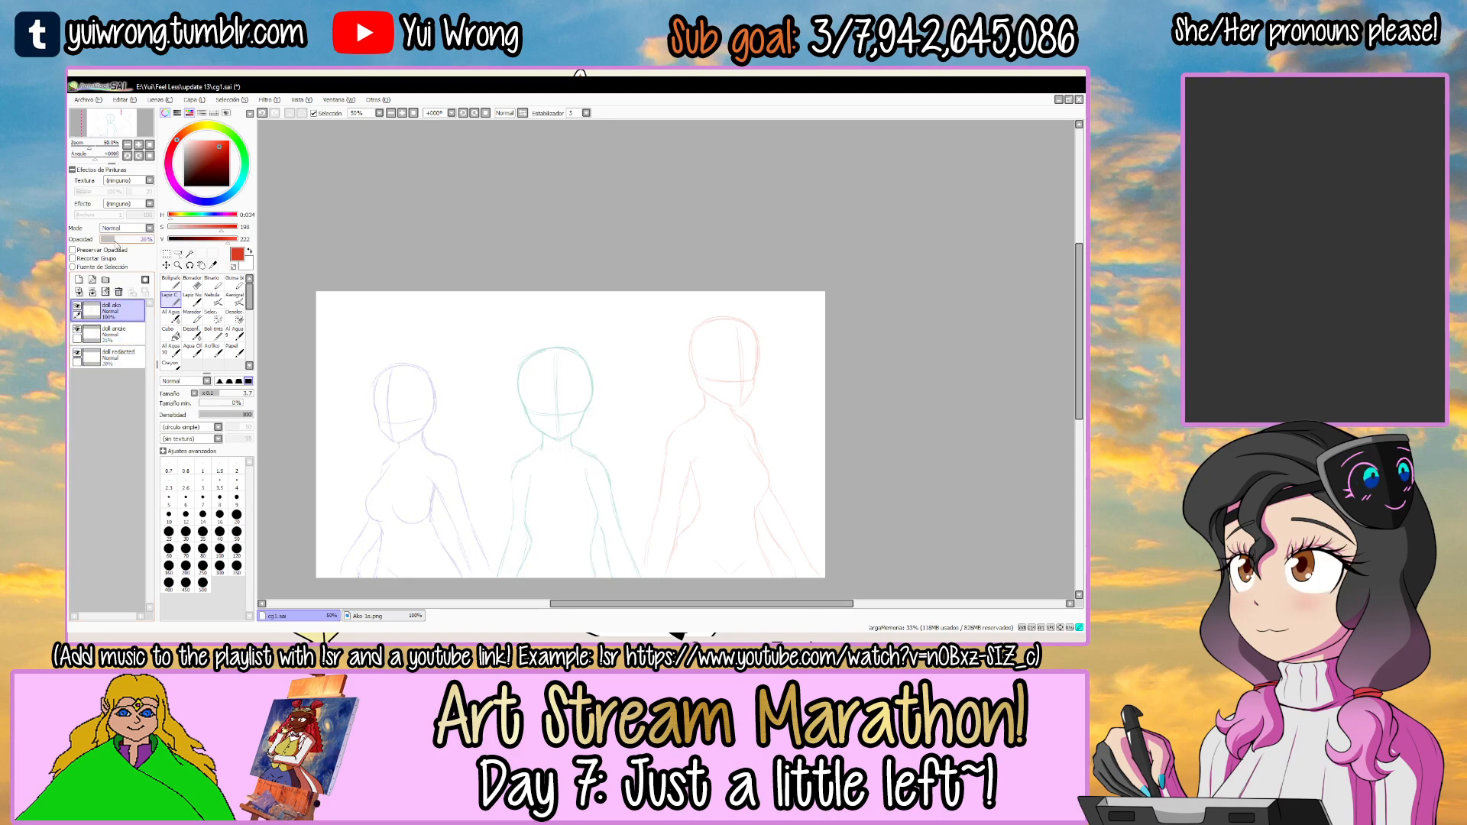
Add a new layer above the three body sketches and set the drawing colour to black.
{"action": "left_click", "coordinate": [79, 280]}
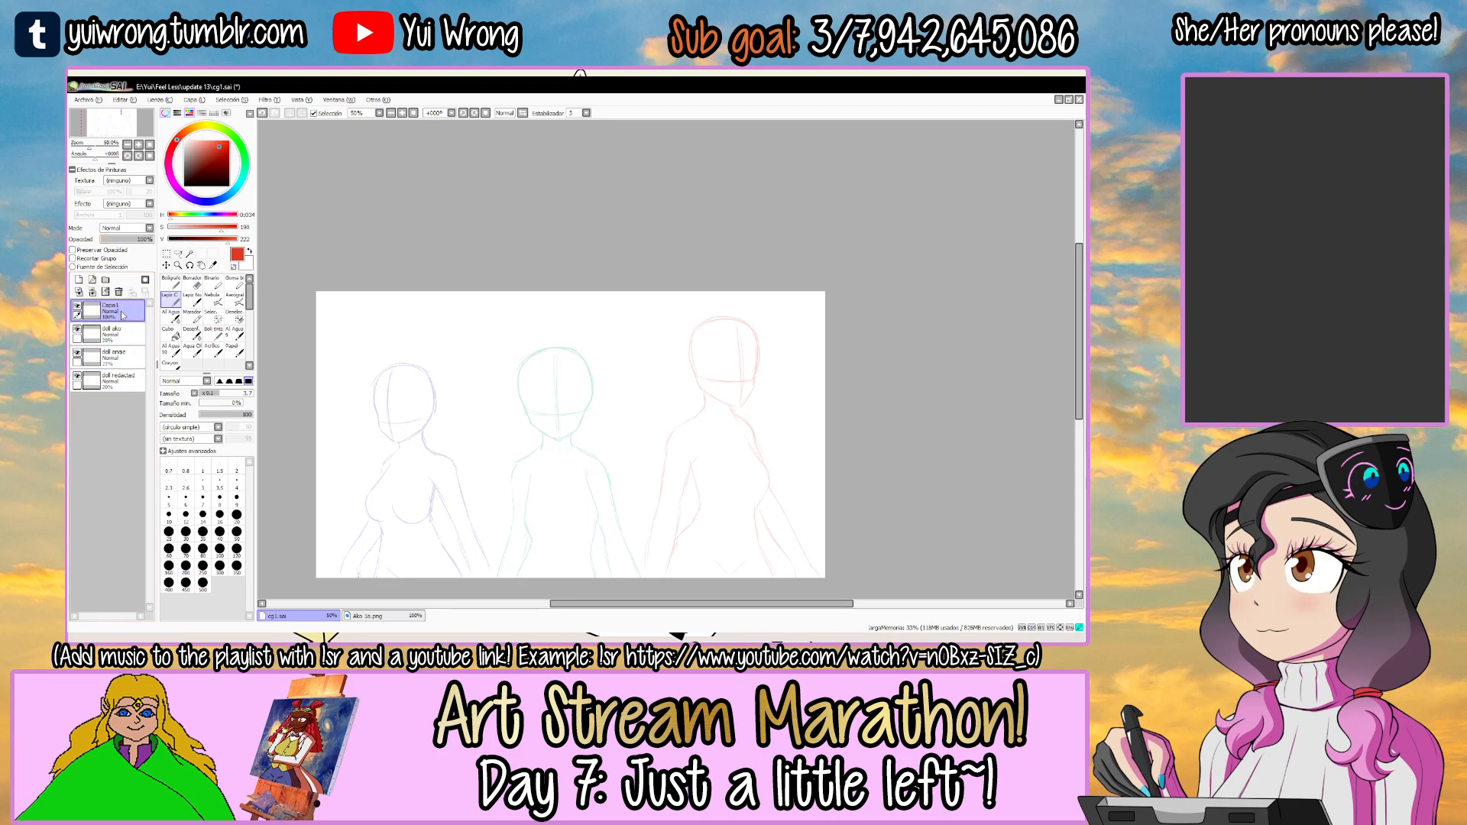
{"action": "key", "text": "Tab"}
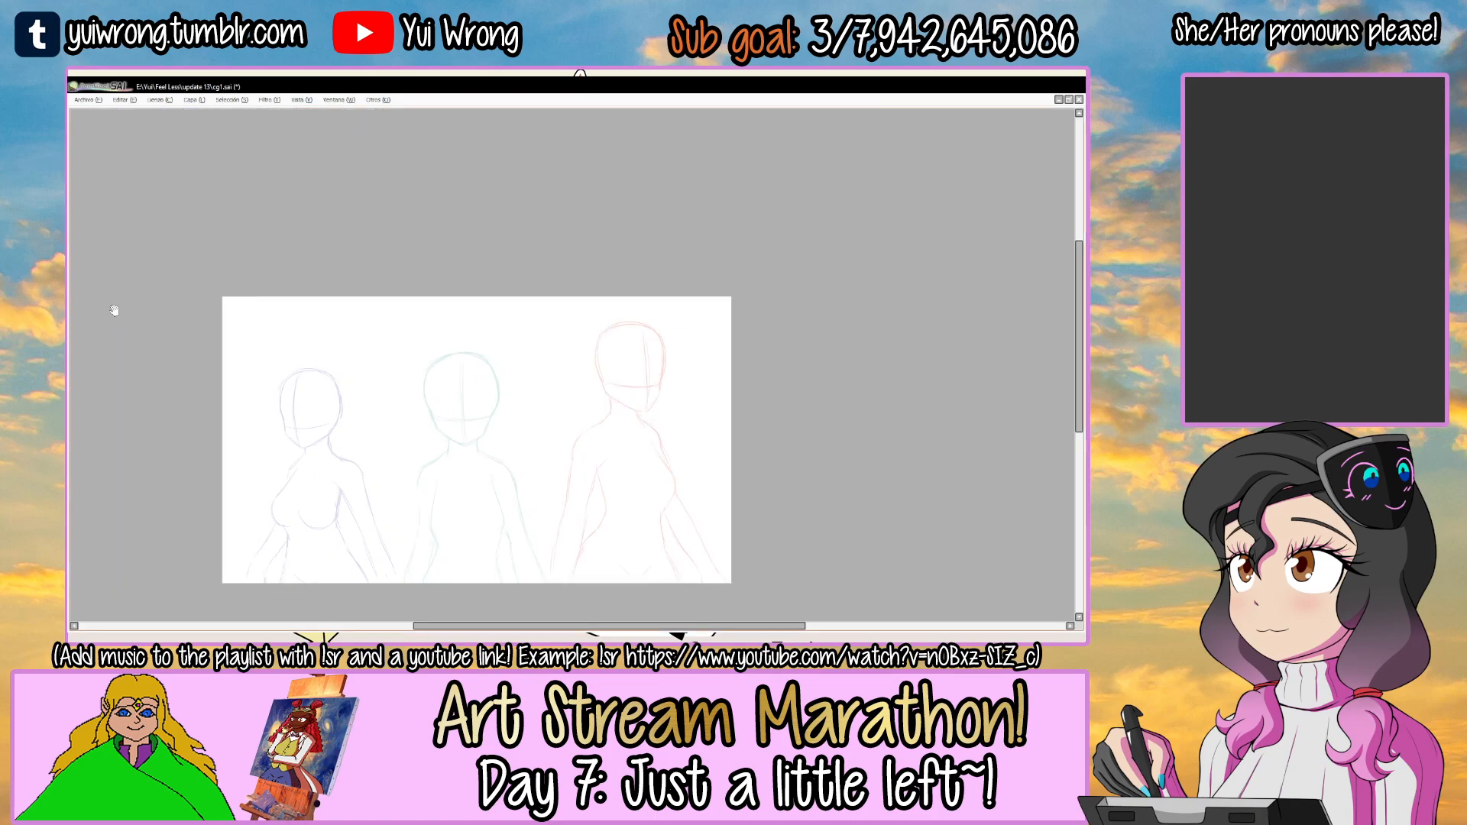
{"action": "left_click_drag", "start_coordinate": [501, 351], "coordinate": [592, 328]}
{"action": "key", "text": "Tab"}
{"action": "key", "text": "Tab"}
Sketch the arched upper lash line and short inner corner of the right-hand eye on the teal face.
{"action": "left_click_drag", "start_coordinate": [557, 399], "coordinate": [484, 371]}
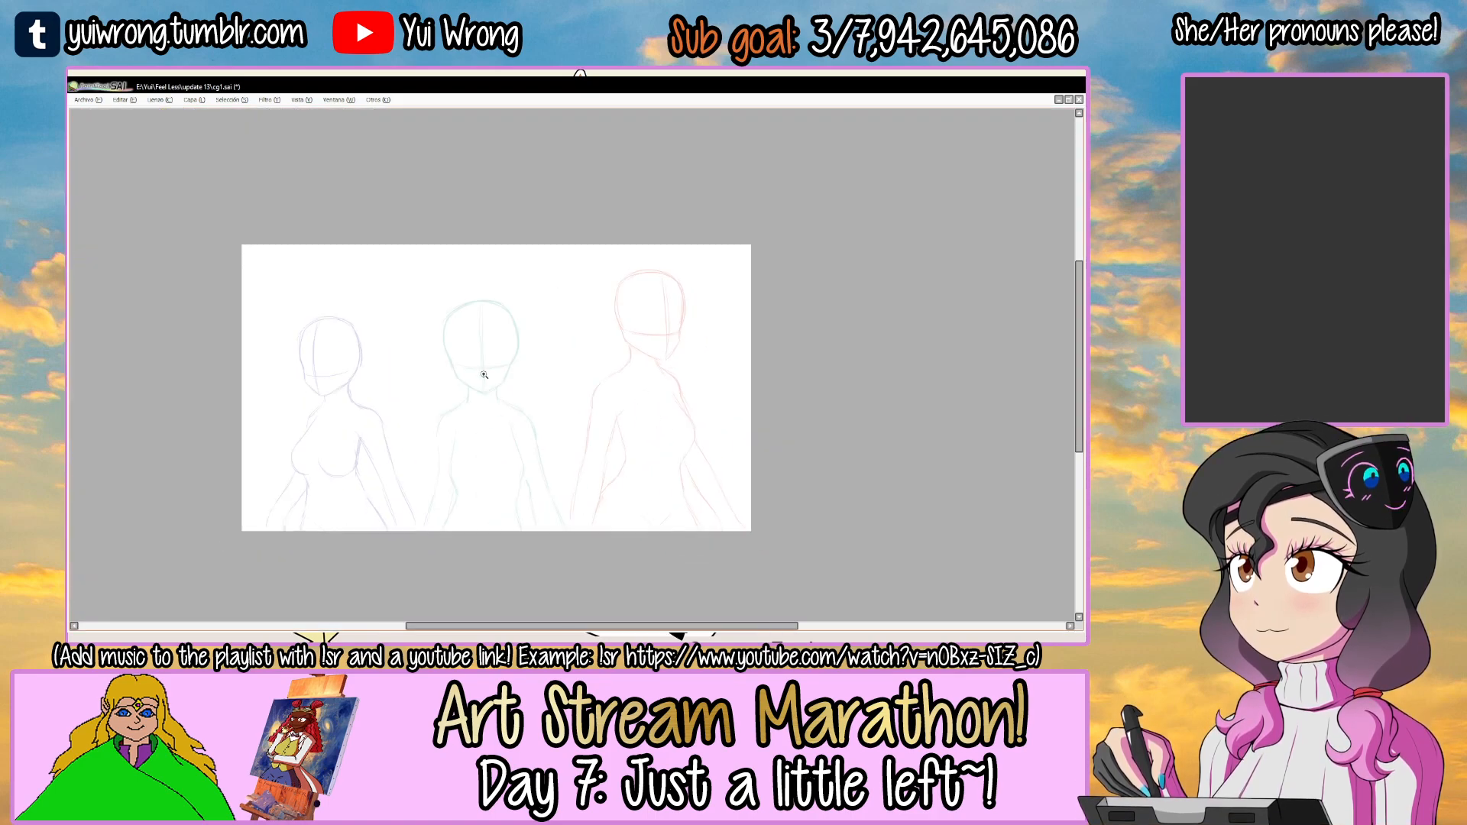
{"action": "left_click", "coordinate": [483, 370], "text": "ctrl"}
{"action": "left_click", "coordinate": [454, 371], "text": "ctrl"}
{"action": "left_click", "coordinate": [455, 350], "text": "ctrl"}
{"action": "left_click", "coordinate": [459, 338], "text": "ctrl"}
{"action": "left_click", "coordinate": [464, 329], "text": "ctrl"}
{"action": "left_click", "coordinate": [476, 319], "text": "ctrl"}
{"action": "mouse_move", "coordinate": [710, 339]}
{"action": "left_mouse_down"}
{"action": "mouse_move", "coordinate": [548, 360]}
{"action": "mouse_move", "coordinate": [645, 359]}
{"action": "left_mouse_up"}
{"action": "key", "text": "ctrl+z"}
{"action": "mouse_move", "coordinate": [539, 358]}
{"action": "left_mouse_down"}
{"action": "mouse_move", "coordinate": [654, 330]}
{"action": "mouse_move", "coordinate": [621, 340]}
{"action": "mouse_move", "coordinate": [728, 336]}
{"action": "left_mouse_up"}
{"action": "key", "text": "ctrl+z"}
{"action": "key", "text": "ctrl+z"}
{"action": "left_click_drag", "start_coordinate": [558, 367], "coordinate": [734, 350]}
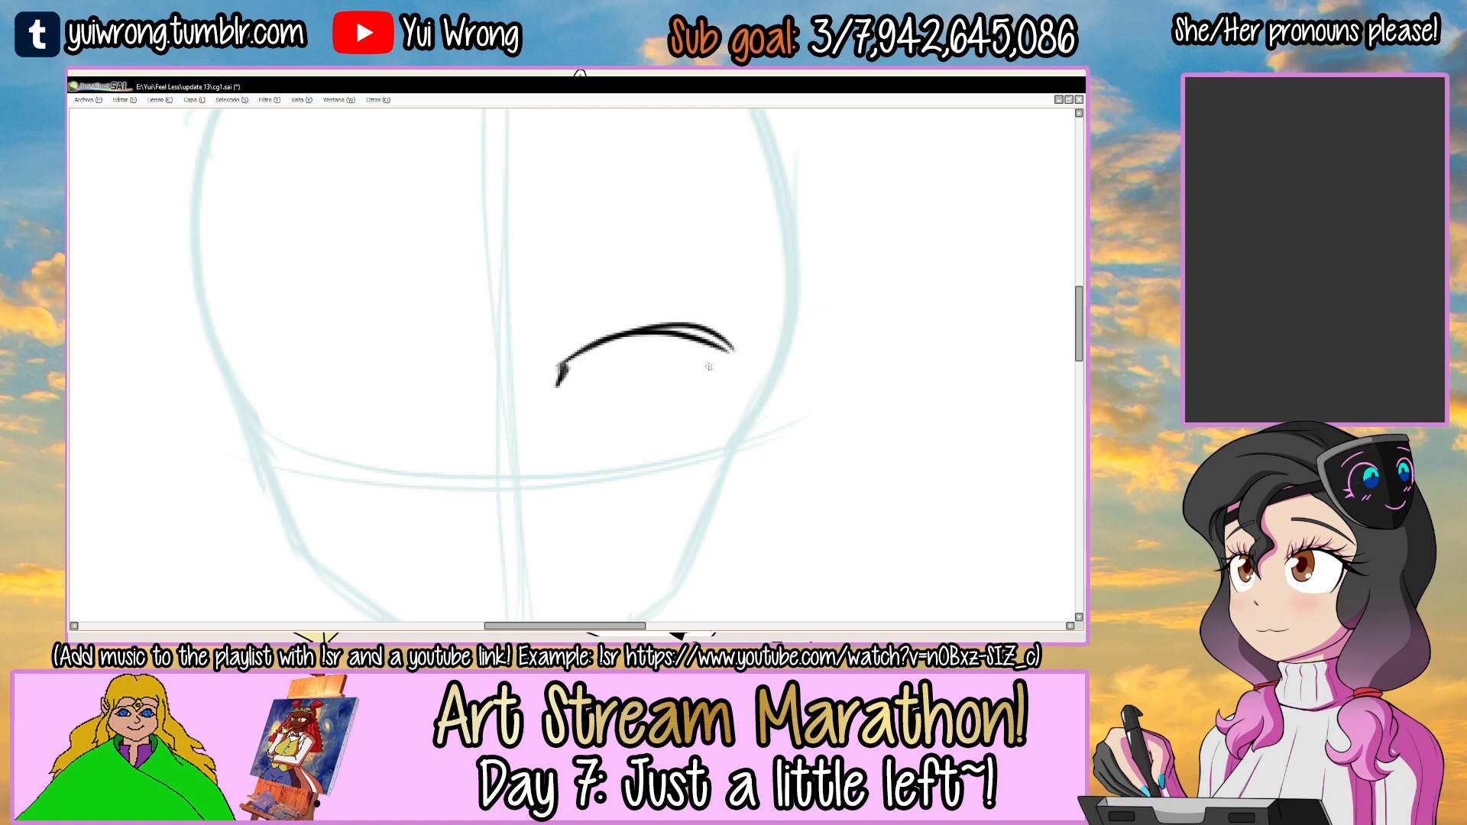
Thicken the right-hand eye's lash line and draw its outer edge curving down to the teal face's guideline.
{"action": "mouse_move", "coordinate": [544, 376]}
{"action": "left_mouse_down"}
{"action": "mouse_move", "coordinate": [638, 327]}
{"action": "mouse_move", "coordinate": [688, 462]}
{"action": "left_mouse_up"}
{"action": "key", "text": "ctrl+z"}
{"action": "mouse_move", "coordinate": [714, 345]}
{"action": "left_mouse_down"}
{"action": "mouse_move", "coordinate": [689, 459]}
{"action": "mouse_move", "coordinate": [688, 421]}
{"action": "left_mouse_up"}
{"action": "key", "text": "ctrl+z"}
{"action": "left_click_drag", "start_coordinate": [632, 427], "coordinate": [718, 430]}
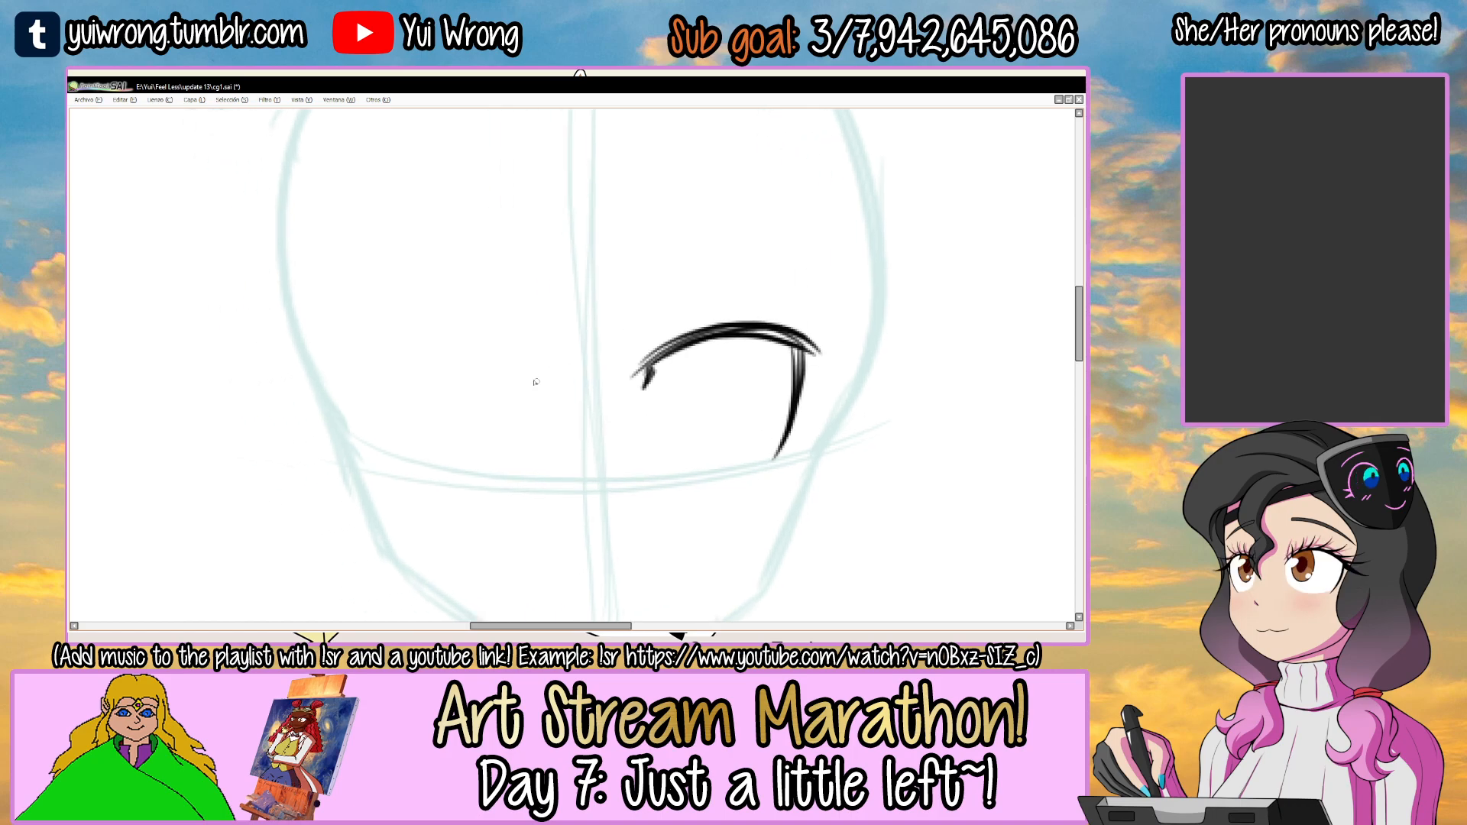
Sketch the left-hand eye's upper lash line, inner corner and outer edge on the teal face.
{"action": "left_click_drag", "start_coordinate": [378, 353], "coordinate": [535, 381]}
{"action": "left_click_drag", "start_coordinate": [508, 368], "coordinate": [535, 389]}
{"action": "key", "text": "ctrl+z"}
{"action": "left_click_drag", "start_coordinate": [367, 353], "coordinate": [541, 382]}
{"action": "key", "text": "ctrl+z"}
{"action": "mouse_move", "coordinate": [356, 353]}
{"action": "left_mouse_down"}
{"action": "mouse_move", "coordinate": [538, 386]}
{"action": "mouse_move", "coordinate": [506, 386]}
{"action": "left_mouse_up"}
{"action": "key", "text": "ctrl+z"}
{"action": "left_click_drag", "start_coordinate": [376, 369], "coordinate": [434, 465]}
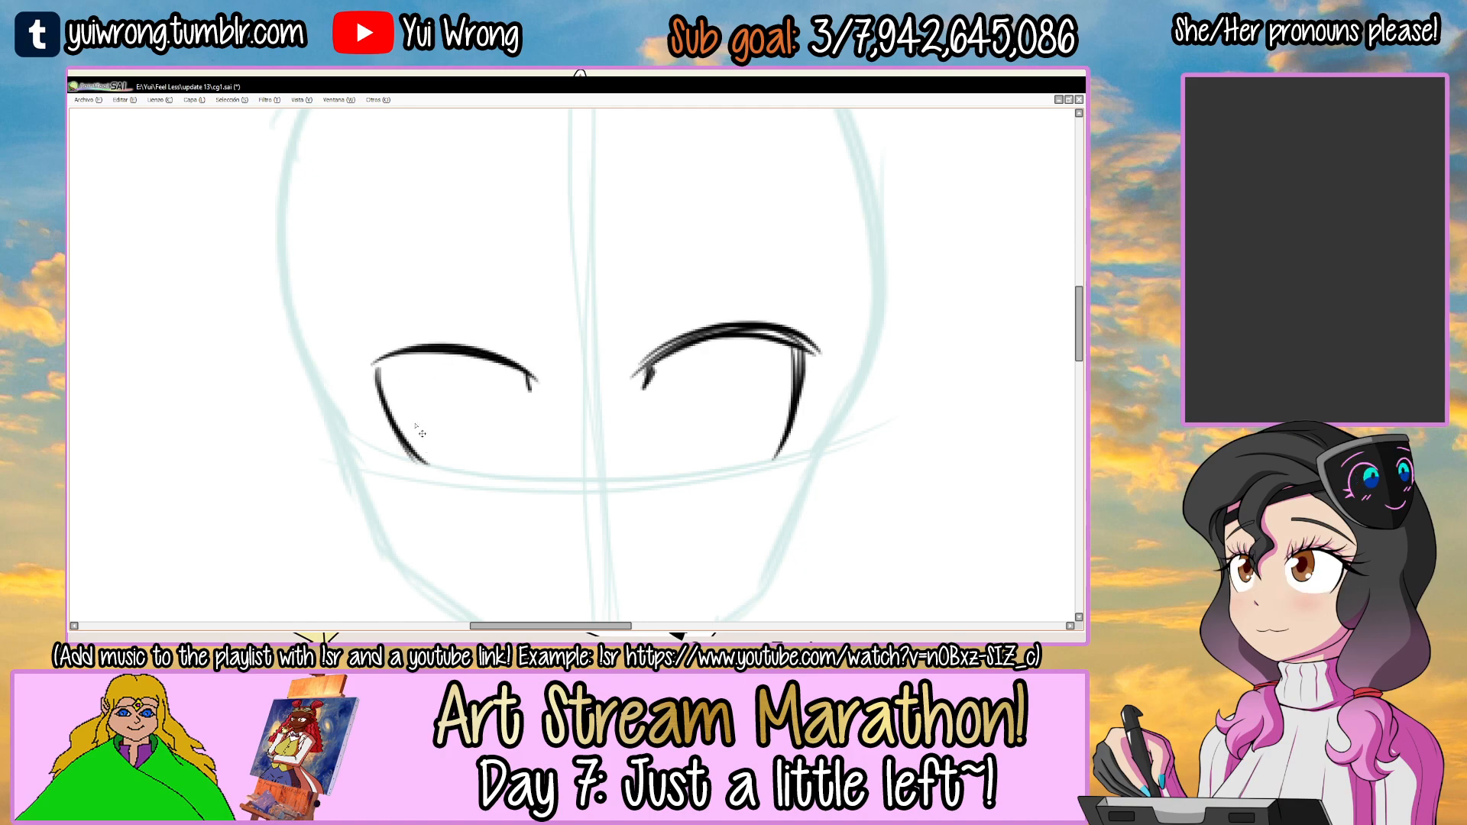
Erase the left-hand eye's upper lash line and redraw it with a higher, rounder arch.
{"action": "scroll", "coordinate": [422, 433], "scroll_direction": "down", "scroll_amount": 2}
{"action": "scroll", "coordinate": [495, 397], "scroll_direction": "up", "scroll_amount": 1}
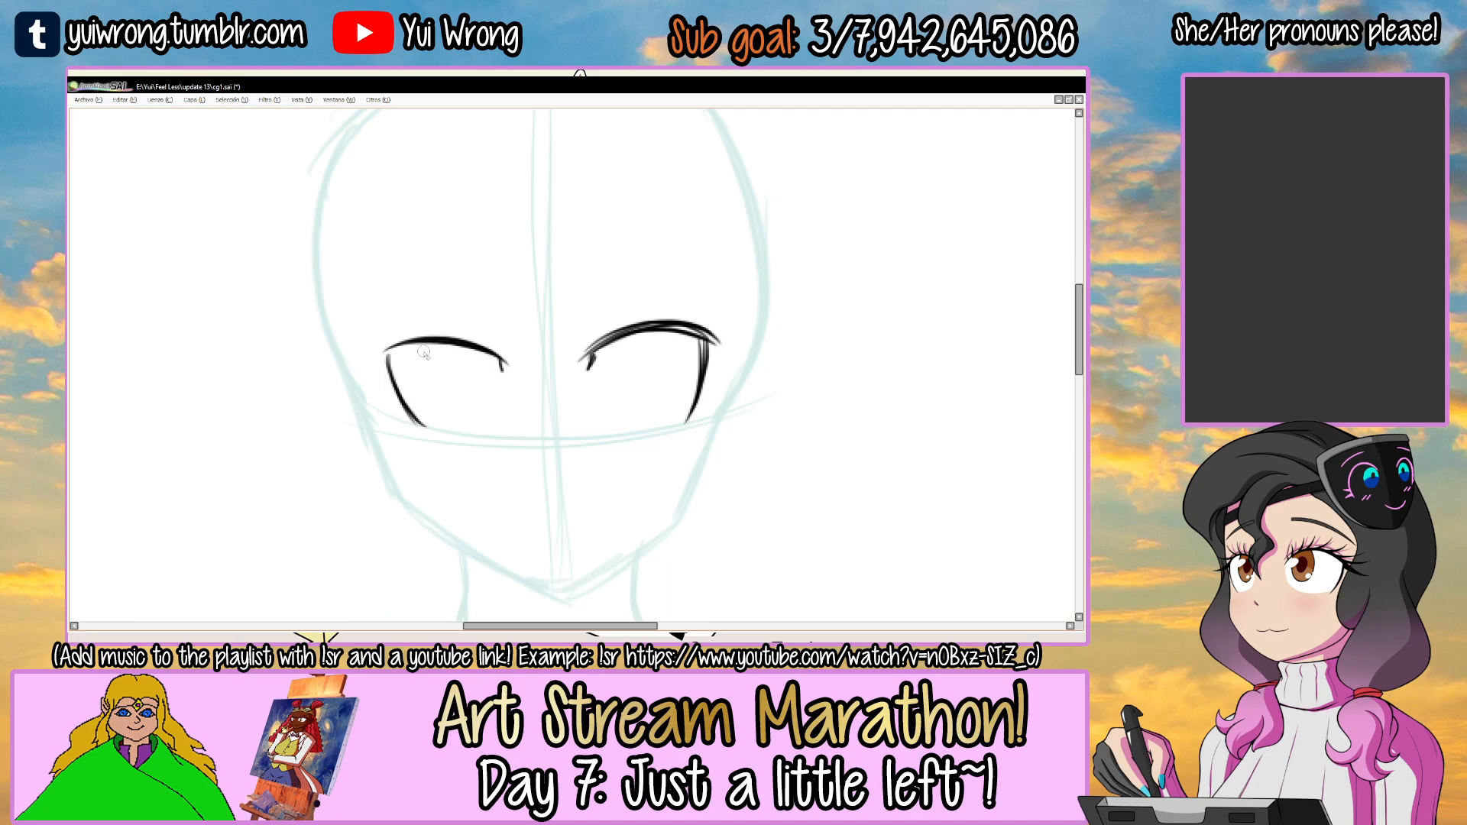
{"action": "scroll", "coordinate": [425, 351], "scroll_direction": "up", "scroll_amount": 1}
{"action": "left_click_drag", "start_coordinate": [389, 346], "coordinate": [471, 341]}
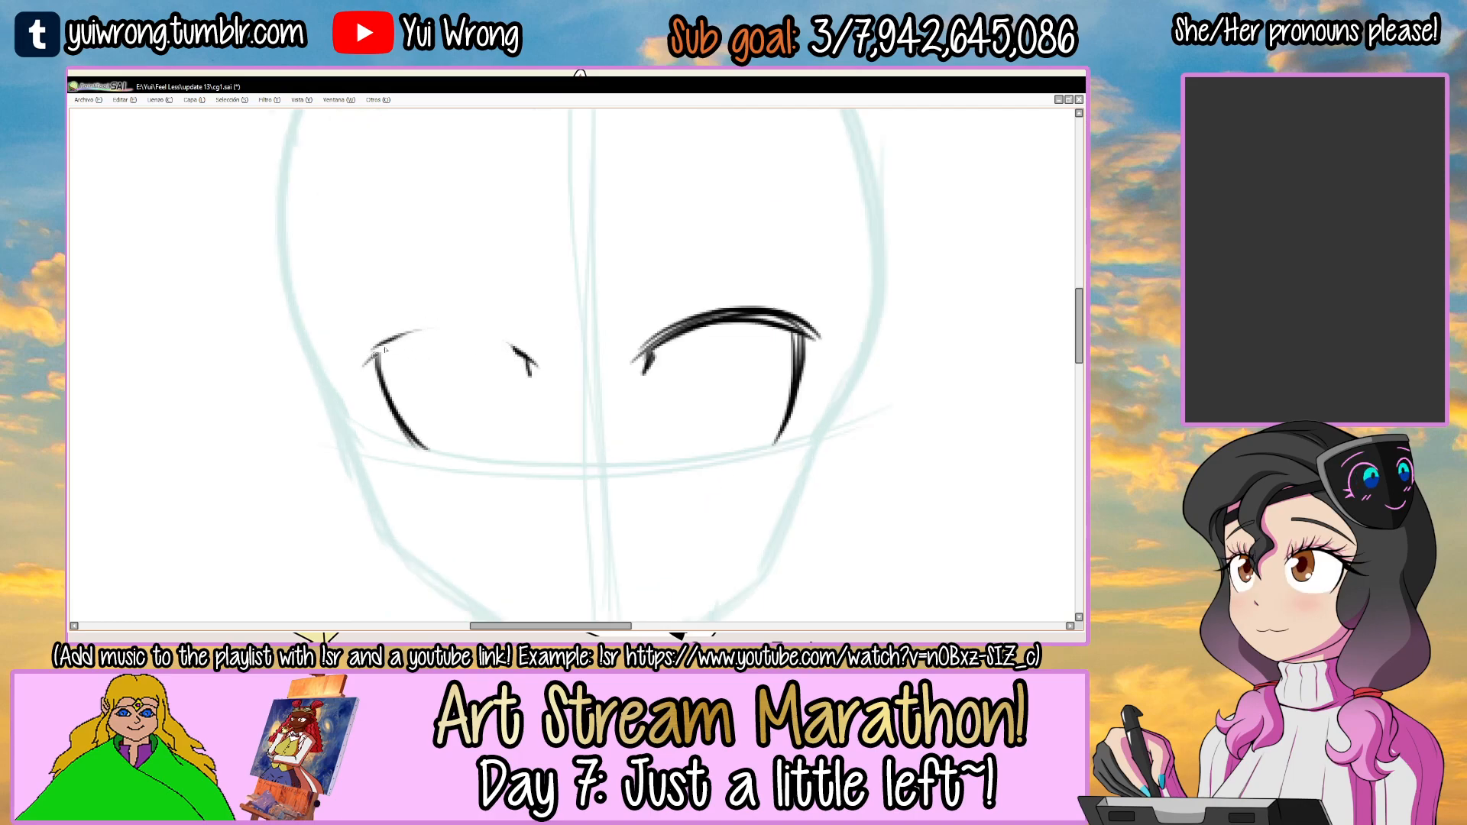
{"action": "left_click_drag", "start_coordinate": [364, 364], "coordinate": [546, 361]}
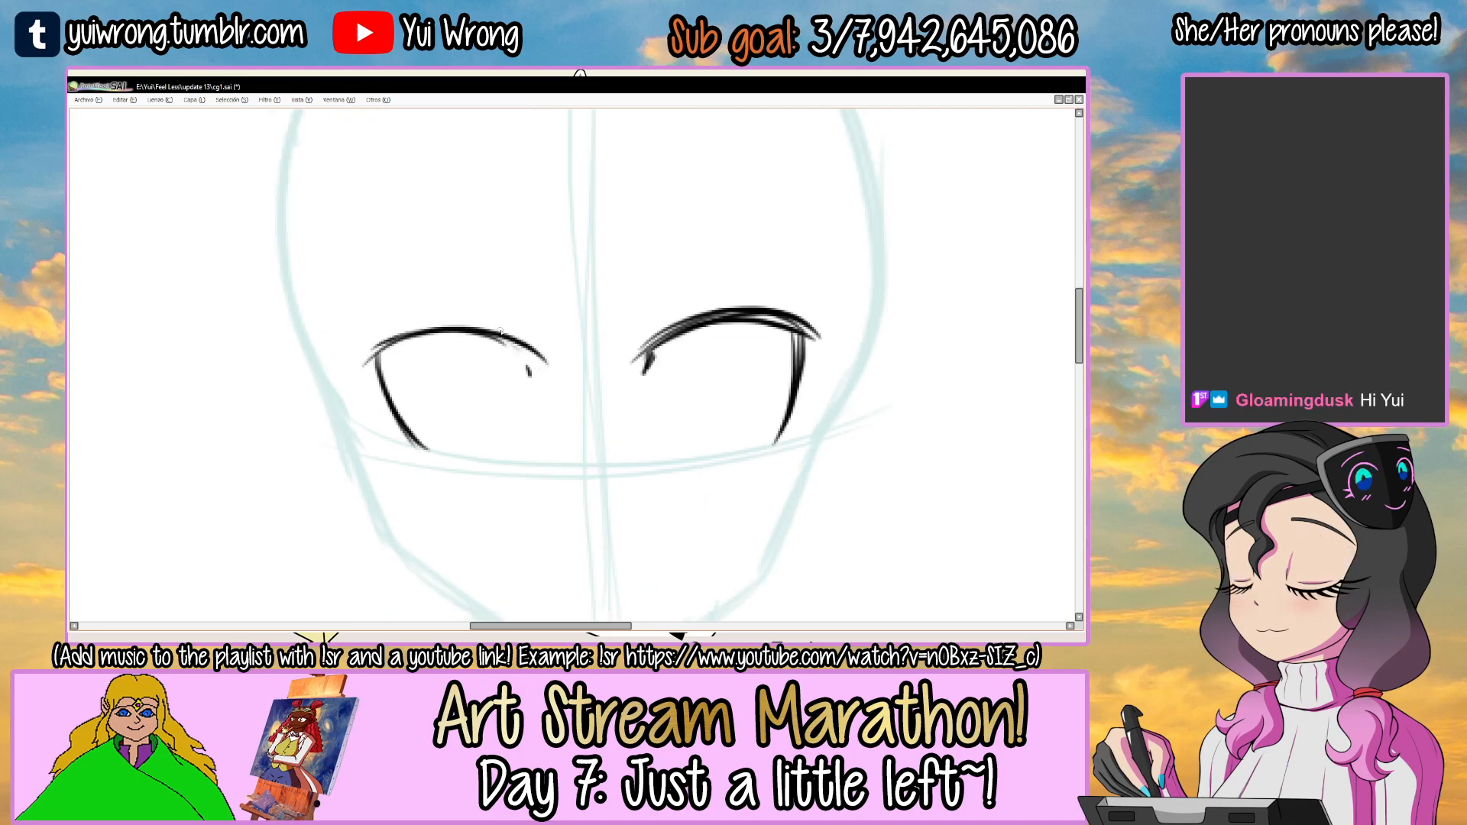
{"action": "mouse_move", "coordinate": [374, 351]}
{"action": "left_mouse_down"}
{"action": "mouse_move", "coordinate": [541, 362]}
{"action": "mouse_move", "coordinate": [555, 377]}
{"action": "left_mouse_up"}
{"action": "key", "text": "ctrl+z"}
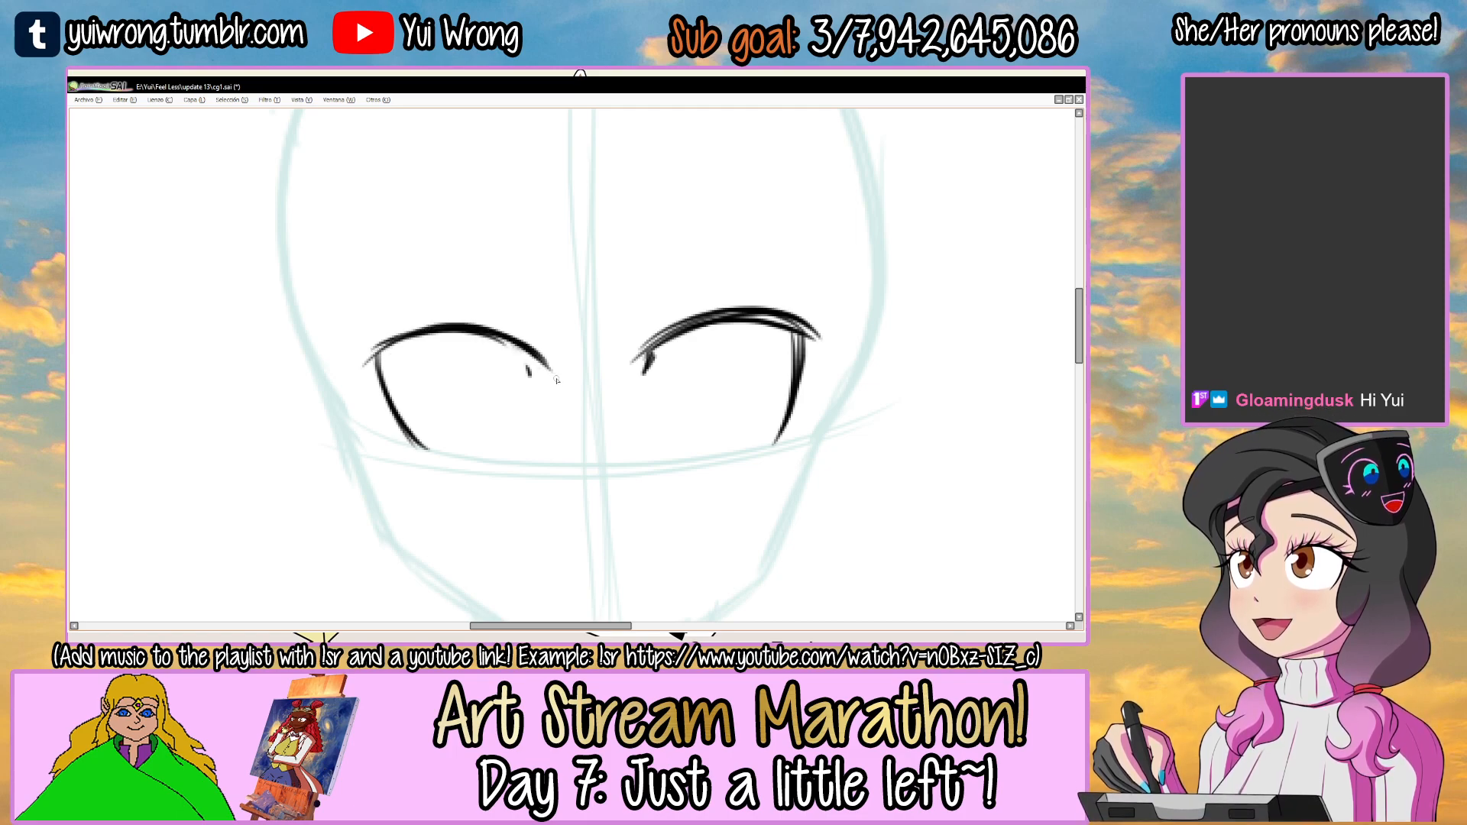
{"action": "key", "text": "ctrl+z"}
{"action": "left_click_drag", "start_coordinate": [380, 346], "coordinate": [548, 369]}
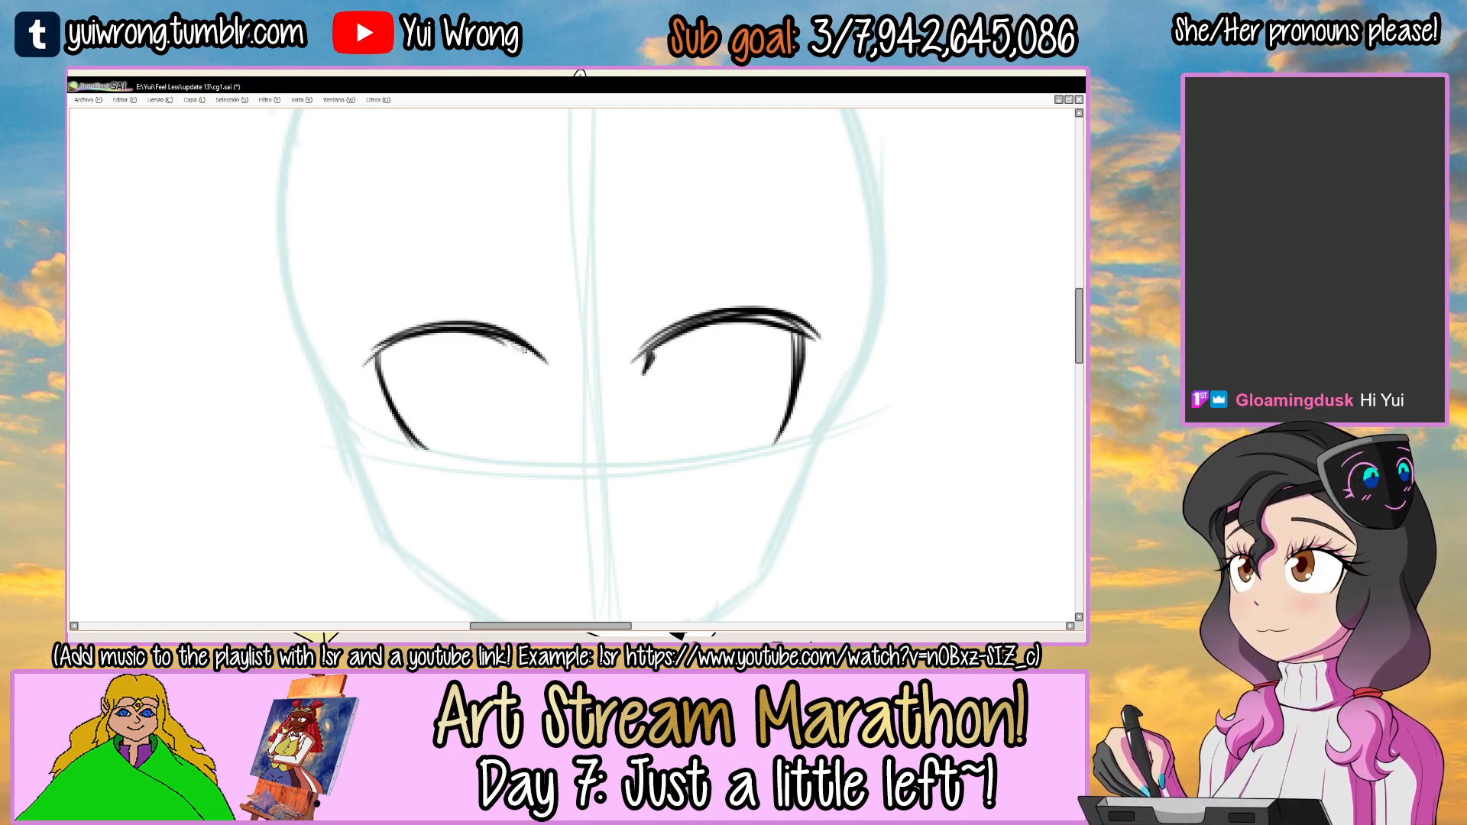
Select the left-hand eye, shift it slightly outward, clear the selection and redraw its outer edge and inner corner.
{"action": "left_click_drag", "start_coordinate": [348, 374], "coordinate": [405, 287]}
{"action": "left_click_drag", "start_coordinate": [513, 375], "coordinate": [498, 365]}
{"action": "key", "text": "ctrl+d"}
{"action": "key", "text": "ctrl+z"}
{"action": "left_click_drag", "start_coordinate": [391, 439], "coordinate": [370, 349]}
Redraw the right-hand eye's upper lash line and outer edge, ending the lash line in a pointed outer tip.
{"action": "left_click_drag", "start_coordinate": [634, 360], "coordinate": [733, 318]}
{"action": "mouse_move", "coordinate": [665, 330]}
{"action": "left_mouse_down"}
{"action": "mouse_move", "coordinate": [815, 317]}
{"action": "mouse_move", "coordinate": [779, 315]}
{"action": "left_mouse_up"}
{"action": "mouse_move", "coordinate": [694, 317]}
{"action": "left_mouse_down"}
{"action": "mouse_move", "coordinate": [663, 331]}
{"action": "mouse_move", "coordinate": [814, 341]}
{"action": "left_mouse_up"}
{"action": "key", "text": "ctrl+z"}
{"action": "mouse_move", "coordinate": [625, 366]}
{"action": "left_mouse_down"}
{"action": "mouse_move", "coordinate": [833, 343]}
{"action": "mouse_move", "coordinate": [772, 447]}
{"action": "left_mouse_up"}
{"action": "key", "text": "ctrl+z"}
{"action": "key", "text": "ctrl+z"}
{"action": "left_click_drag", "start_coordinate": [799, 346], "coordinate": [777, 437]}
{"action": "mouse_move", "coordinate": [659, 340]}
{"action": "left_mouse_down"}
{"action": "mouse_move", "coordinate": [645, 354]}
{"action": "mouse_move", "coordinate": [692, 324]}
{"action": "left_mouse_up"}
{"action": "left_click_drag", "start_coordinate": [635, 367], "coordinate": [805, 338]}
{"action": "key", "text": "ctrl+z"}
{"action": "key", "text": "ctrl+z"}
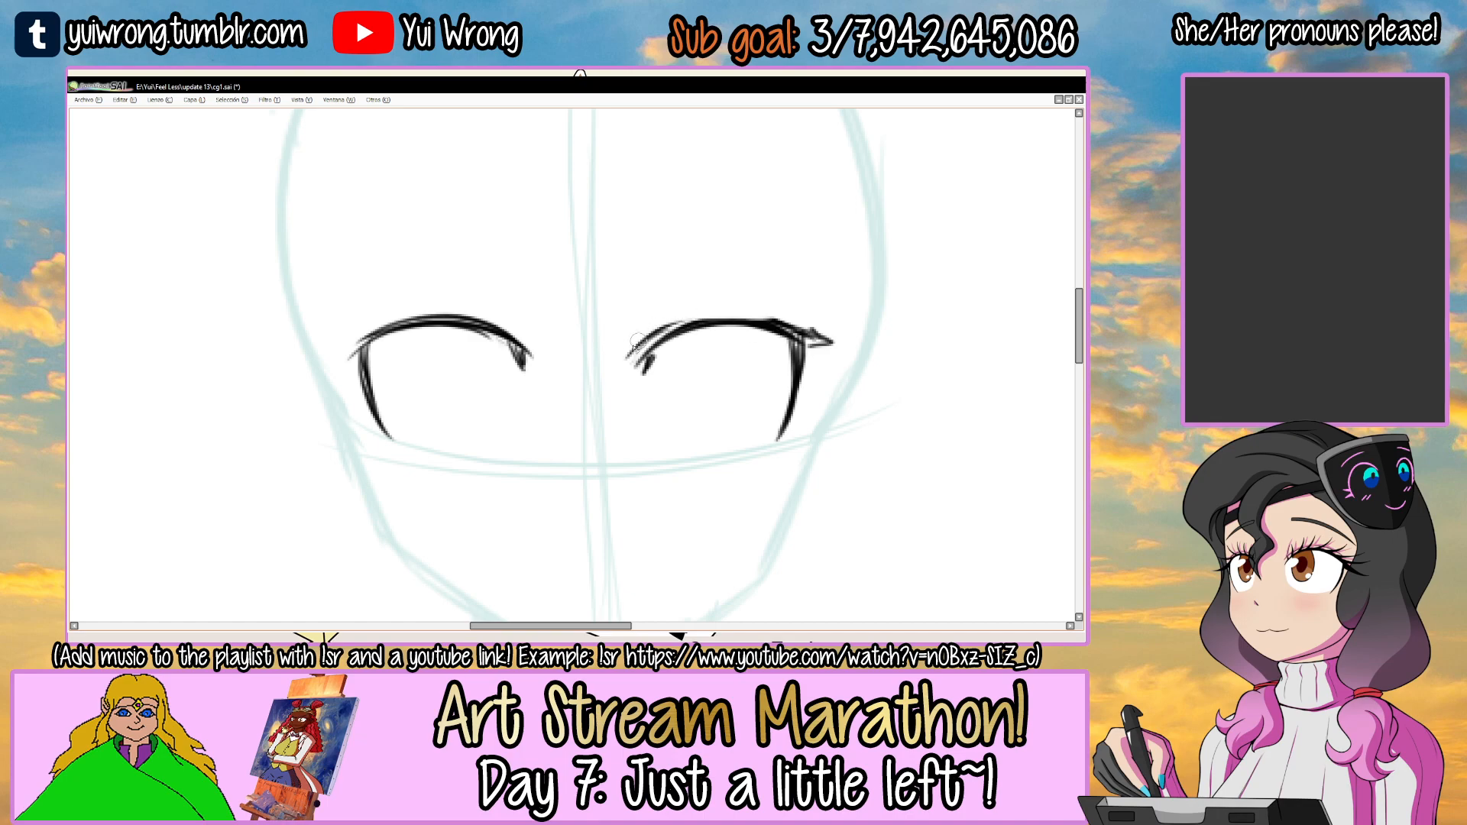
Select the right-hand eye and widen it slightly toward the side of the face.
{"action": "mouse_move", "coordinate": [622, 368]}
{"action": "left_mouse_down"}
{"action": "mouse_move", "coordinate": [730, 313]}
{"action": "mouse_move", "coordinate": [794, 325]}
{"action": "mouse_move", "coordinate": [815, 349]}
{"action": "mouse_move", "coordinate": [655, 365]}
{"action": "mouse_move", "coordinate": [689, 497]}
{"action": "mouse_move", "coordinate": [666, 302]}
{"action": "left_mouse_up"}
{"action": "scroll", "coordinate": [802, 349], "scroll_direction": "down", "scroll_amount": 2}
{"action": "scroll", "coordinate": [655, 365], "scroll_direction": "up", "scroll_amount": 1}
{"action": "left_click_drag", "start_coordinate": [702, 362], "coordinate": [695, 361], "text": "ctrl"}
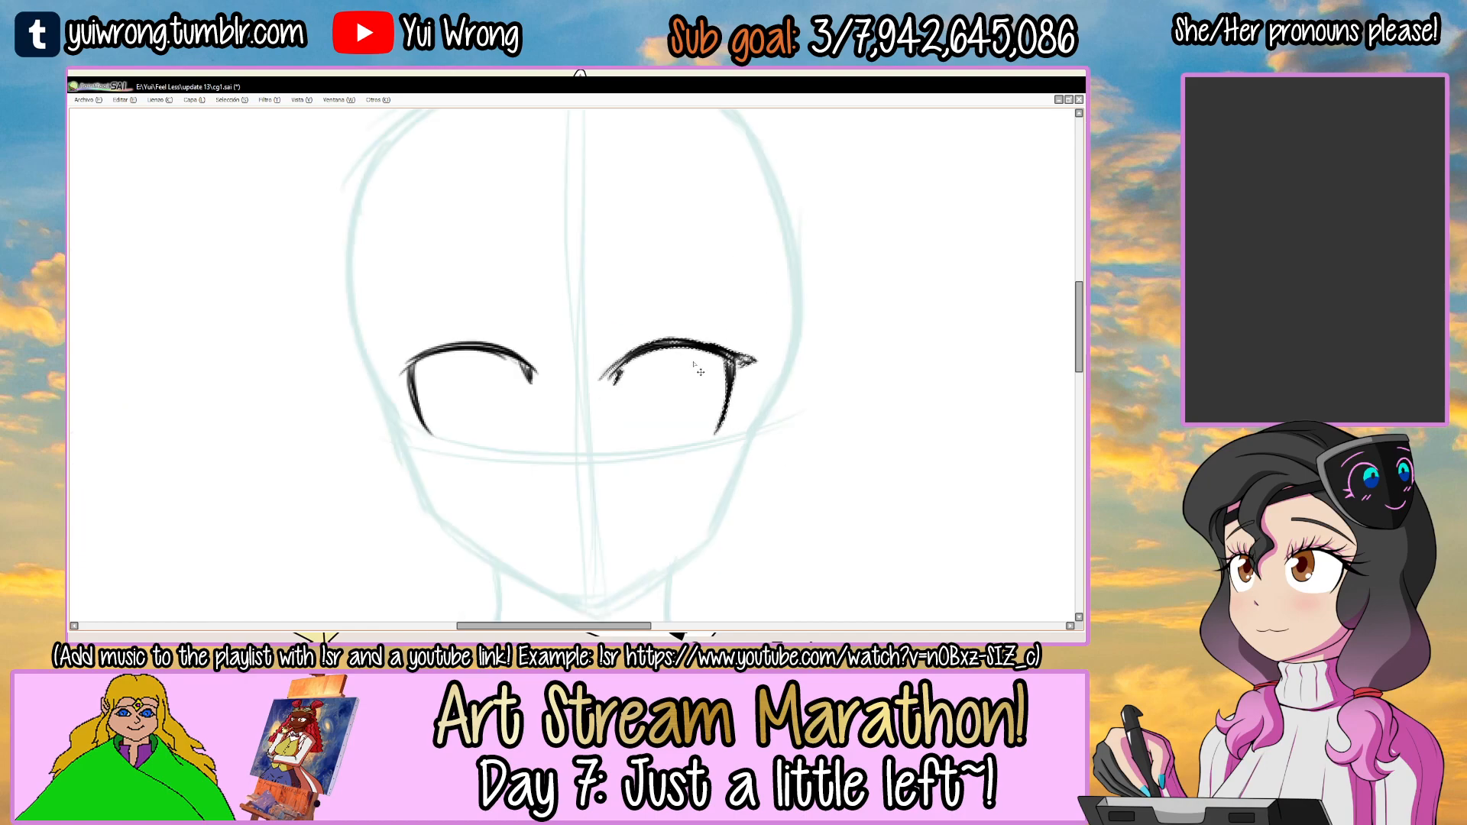
{"action": "key", "text": "ctrl+t"}
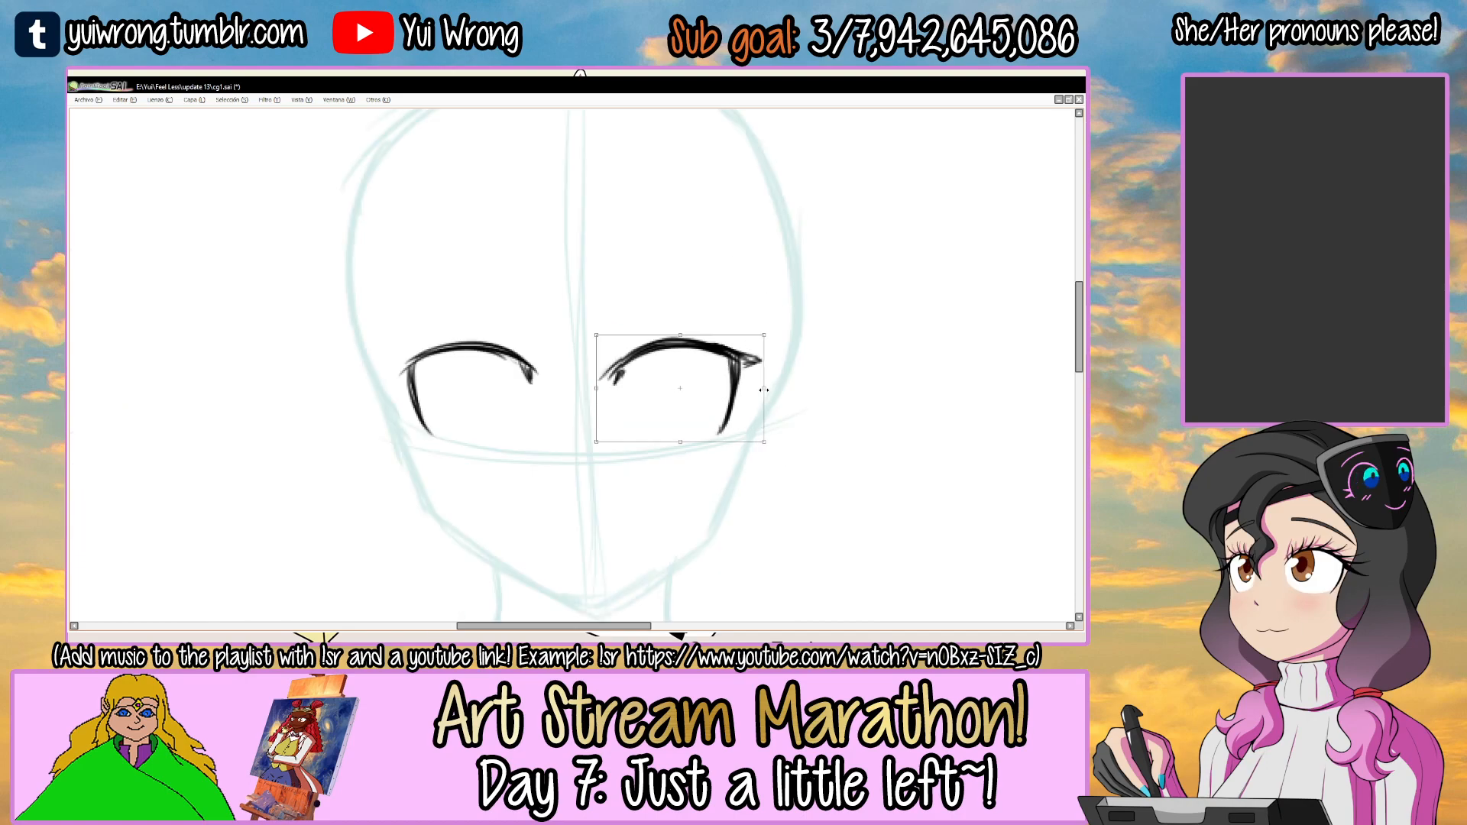
{"action": "key", "text": "Return"}
Draw two straight, angry eyebrows above the teal face's eyes, slanting down toward the face's centre line.
{"action": "scroll", "coordinate": [761, 384], "scroll_direction": "down", "scroll_amount": 1}
{"action": "mouse_move", "coordinate": [613, 345]}
{"action": "left_mouse_down"}
{"action": "mouse_move", "coordinate": [530, 359]}
{"action": "mouse_move", "coordinate": [555, 380]}
{"action": "left_mouse_up"}
{"action": "scroll", "coordinate": [530, 359], "scroll_direction": "up", "scroll_amount": 1}
{"action": "key", "text": "ctrl+z"}
{"action": "left_click_drag", "start_coordinate": [379, 302], "coordinate": [535, 375]}
{"action": "key", "text": "ctrl+z"}
{"action": "left_click_drag", "start_coordinate": [585, 381], "coordinate": [776, 294]}
{"action": "key", "text": "ctrl+z"}
{"action": "key", "text": "ctrl+z"}
{"action": "left_click_drag", "start_coordinate": [586, 381], "coordinate": [731, 306]}
{"action": "key", "text": "ctrl+z"}
{"action": "mouse_move", "coordinate": [586, 382]}
{"action": "left_mouse_down"}
{"action": "mouse_move", "coordinate": [749, 305]}
{"action": "mouse_move", "coordinate": [656, 300]}
{"action": "left_mouse_up"}
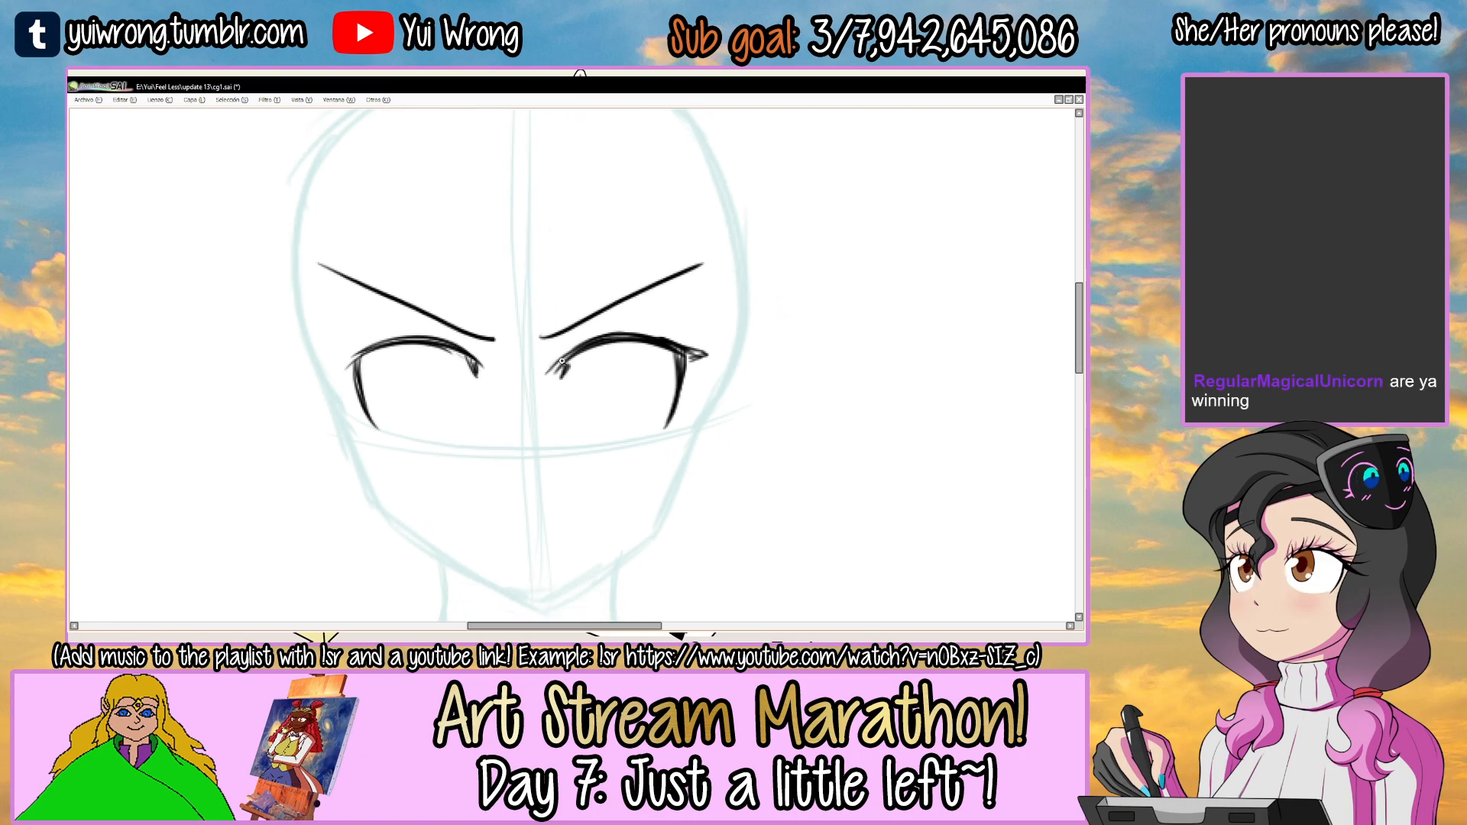
Add a crease line, spiky upper lashes and two short lower lashes to the right-hand eye.
{"action": "scroll", "coordinate": [573, 342], "scroll_direction": "up", "scroll_amount": 3}
{"action": "left_click_drag", "start_coordinate": [544, 385], "coordinate": [644, 320]}
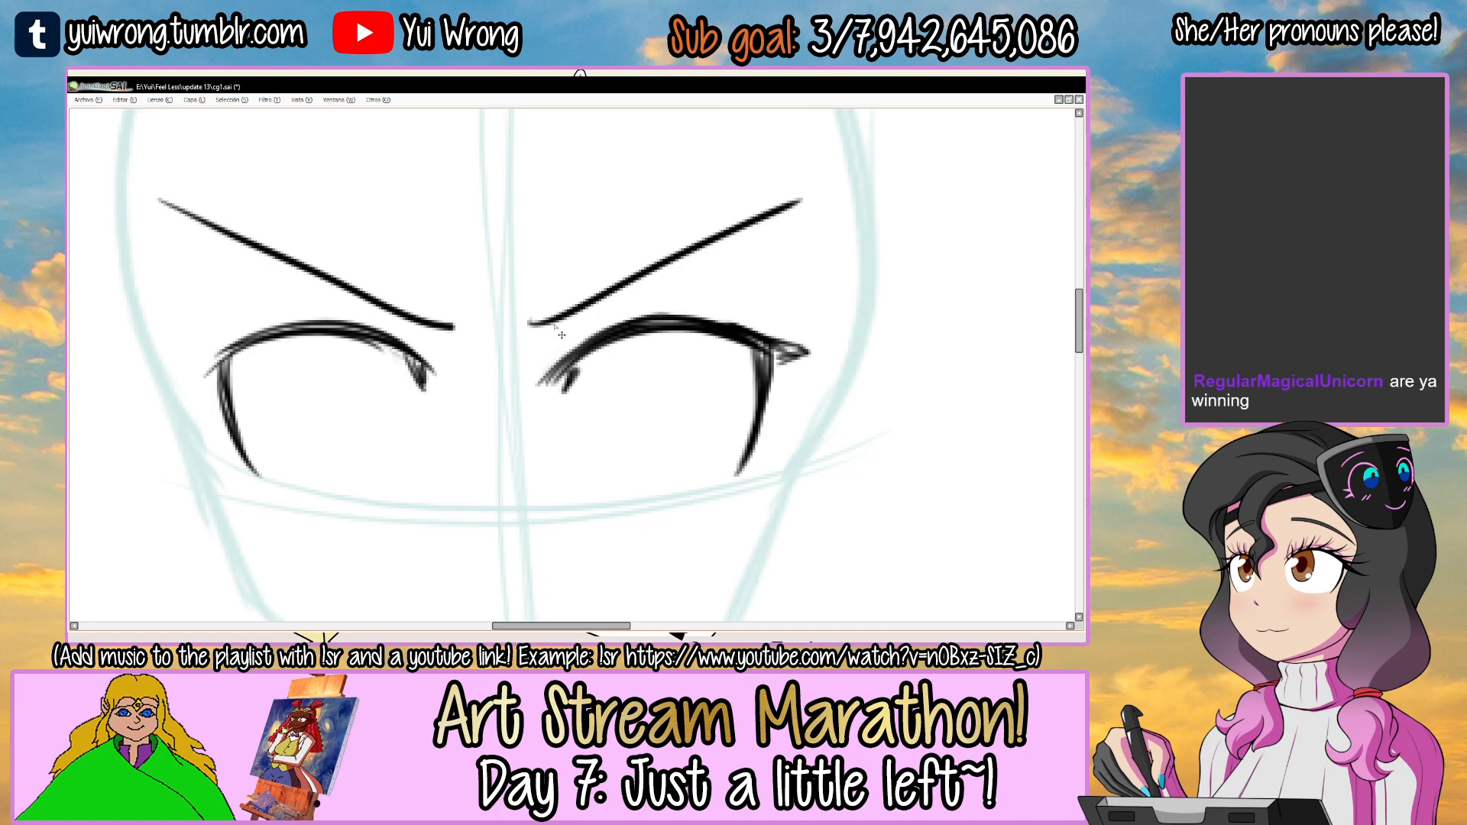
{"action": "mouse_move", "coordinate": [552, 330]}
{"action": "left_mouse_down"}
{"action": "mouse_move", "coordinate": [553, 349]}
{"action": "mouse_move", "coordinate": [676, 304]}
{"action": "mouse_move", "coordinate": [743, 313]}
{"action": "mouse_move", "coordinate": [587, 355]}
{"action": "left_mouse_up"}
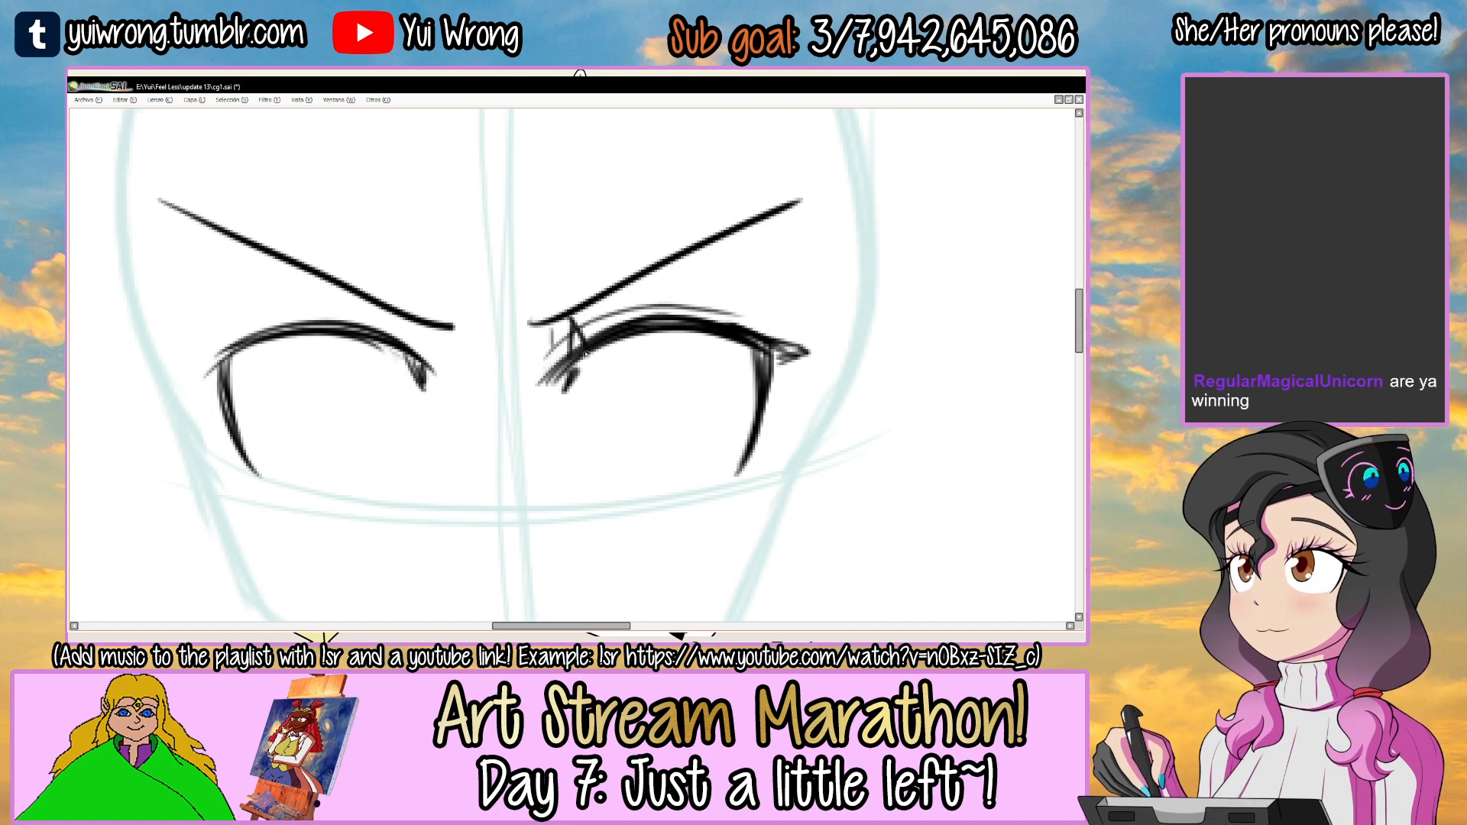
{"action": "left_click_drag", "start_coordinate": [679, 312], "coordinate": [721, 277]}
{"action": "key", "text": "ctrl+z"}
{"action": "mouse_move", "coordinate": [721, 278]}
{"action": "left_mouse_down"}
{"action": "mouse_move", "coordinate": [695, 314]}
{"action": "mouse_move", "coordinate": [796, 303]}
{"action": "mouse_move", "coordinate": [772, 333]}
{"action": "mouse_move", "coordinate": [821, 348]}
{"action": "mouse_move", "coordinate": [772, 373]}
{"action": "left_mouse_up"}
{"action": "mouse_move", "coordinate": [770, 454]}
{"action": "left_mouse_down"}
{"action": "mouse_move", "coordinate": [736, 370]}
{"action": "mouse_move", "coordinate": [729, 397]}
{"action": "left_mouse_up"}
{"action": "left_click_drag", "start_coordinate": [595, 356], "coordinate": [770, 461]}
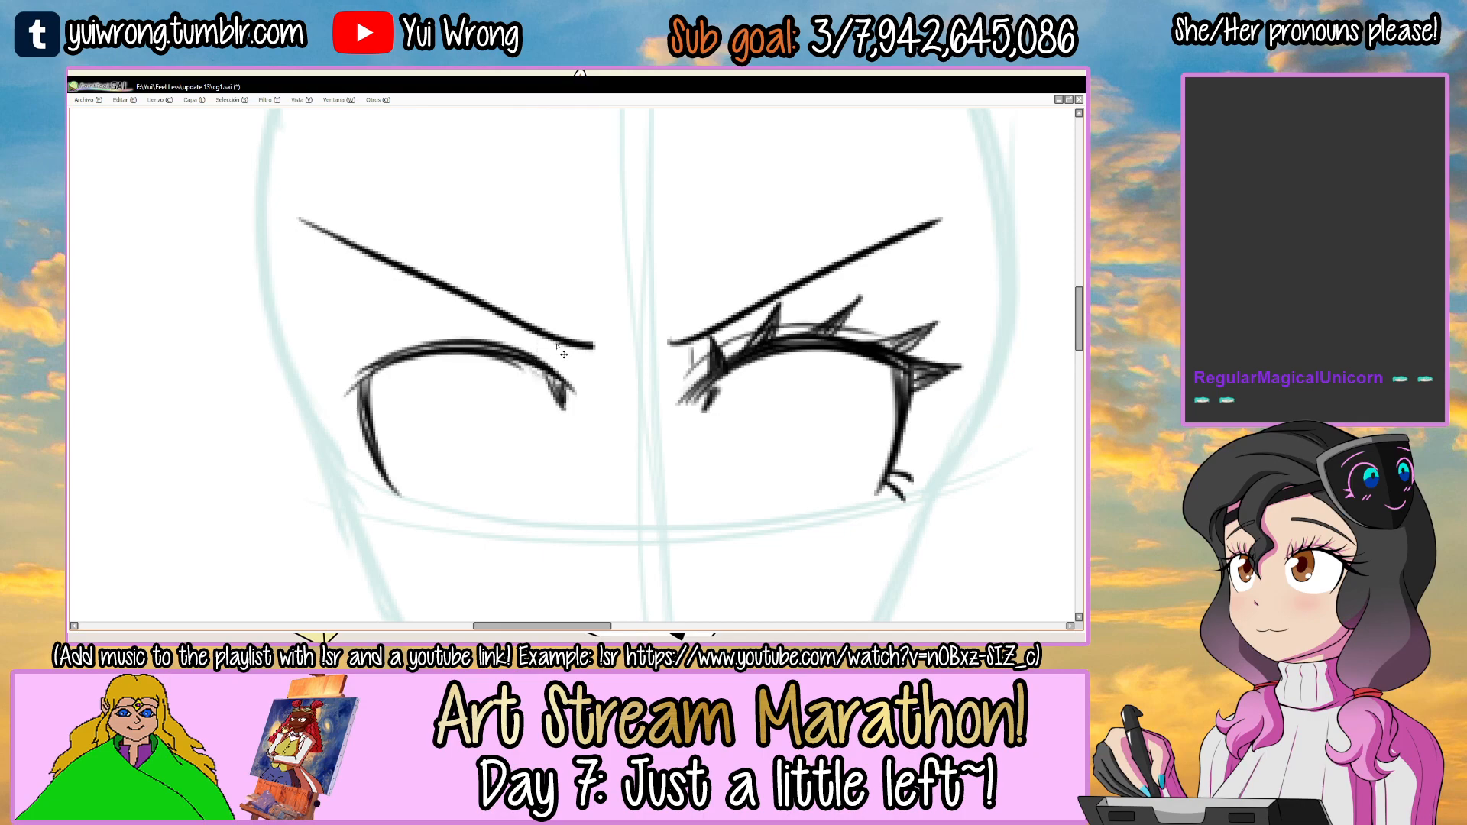
Add a matching crease line, spiky upper lashes and two short lower lashes to the left-hand eye.
{"action": "mouse_move", "coordinate": [628, 293]}
{"action": "left_mouse_down"}
{"action": "mouse_move", "coordinate": [708, 236]}
{"action": "mouse_move", "coordinate": [642, 192]}
{"action": "left_mouse_up"}
{"action": "mouse_move", "coordinate": [428, 357]}
{"action": "left_mouse_down"}
{"action": "mouse_move", "coordinate": [454, 324]}
{"action": "mouse_move", "coordinate": [626, 282]}
{"action": "mouse_move", "coordinate": [658, 317]}
{"action": "mouse_move", "coordinate": [613, 311]}
{"action": "mouse_move", "coordinate": [625, 344]}
{"action": "mouse_move", "coordinate": [603, 335]}
{"action": "left_mouse_up"}
{"action": "key", "text": "Home"}
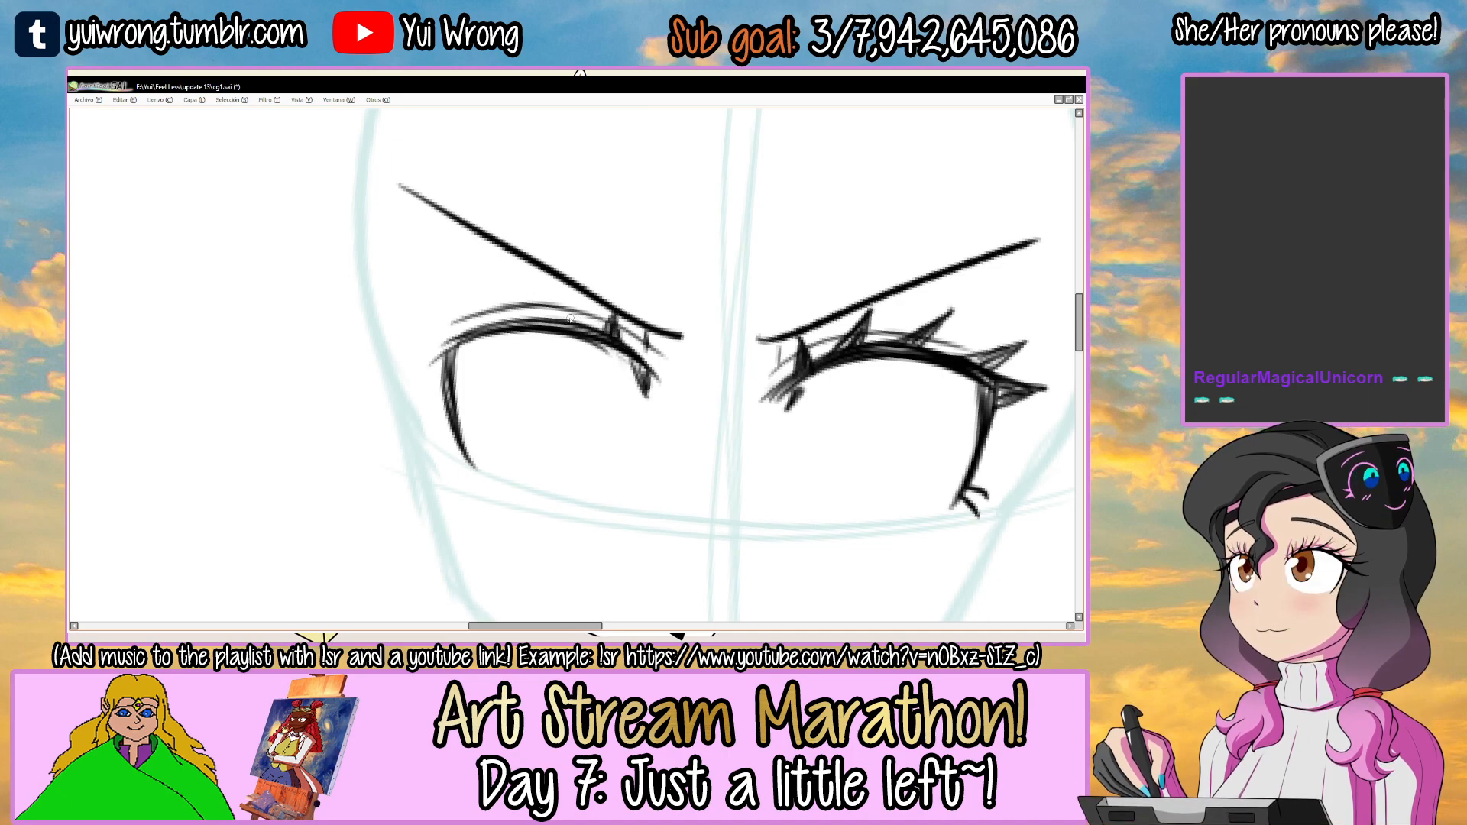
{"action": "mouse_move", "coordinate": [506, 304]}
{"action": "left_mouse_down"}
{"action": "mouse_move", "coordinate": [515, 322]}
{"action": "mouse_move", "coordinate": [428, 335]}
{"action": "mouse_move", "coordinate": [451, 368]}
{"action": "left_mouse_up"}
{"action": "key", "text": "Delete"}
{"action": "key", "text": "ctrl+z"}
{"action": "mouse_move", "coordinate": [452, 369]}
{"action": "left_mouse_down"}
{"action": "mouse_move", "coordinate": [496, 377]}
{"action": "mouse_move", "coordinate": [497, 361]}
{"action": "left_mouse_up"}
{"action": "mouse_move", "coordinate": [466, 366]}
{"action": "left_mouse_down"}
{"action": "mouse_move", "coordinate": [495, 348]}
{"action": "mouse_move", "coordinate": [473, 366]}
{"action": "mouse_move", "coordinate": [501, 376]}
{"action": "mouse_move", "coordinate": [473, 326]}
{"action": "mouse_move", "coordinate": [470, 365]}
{"action": "left_mouse_up"}
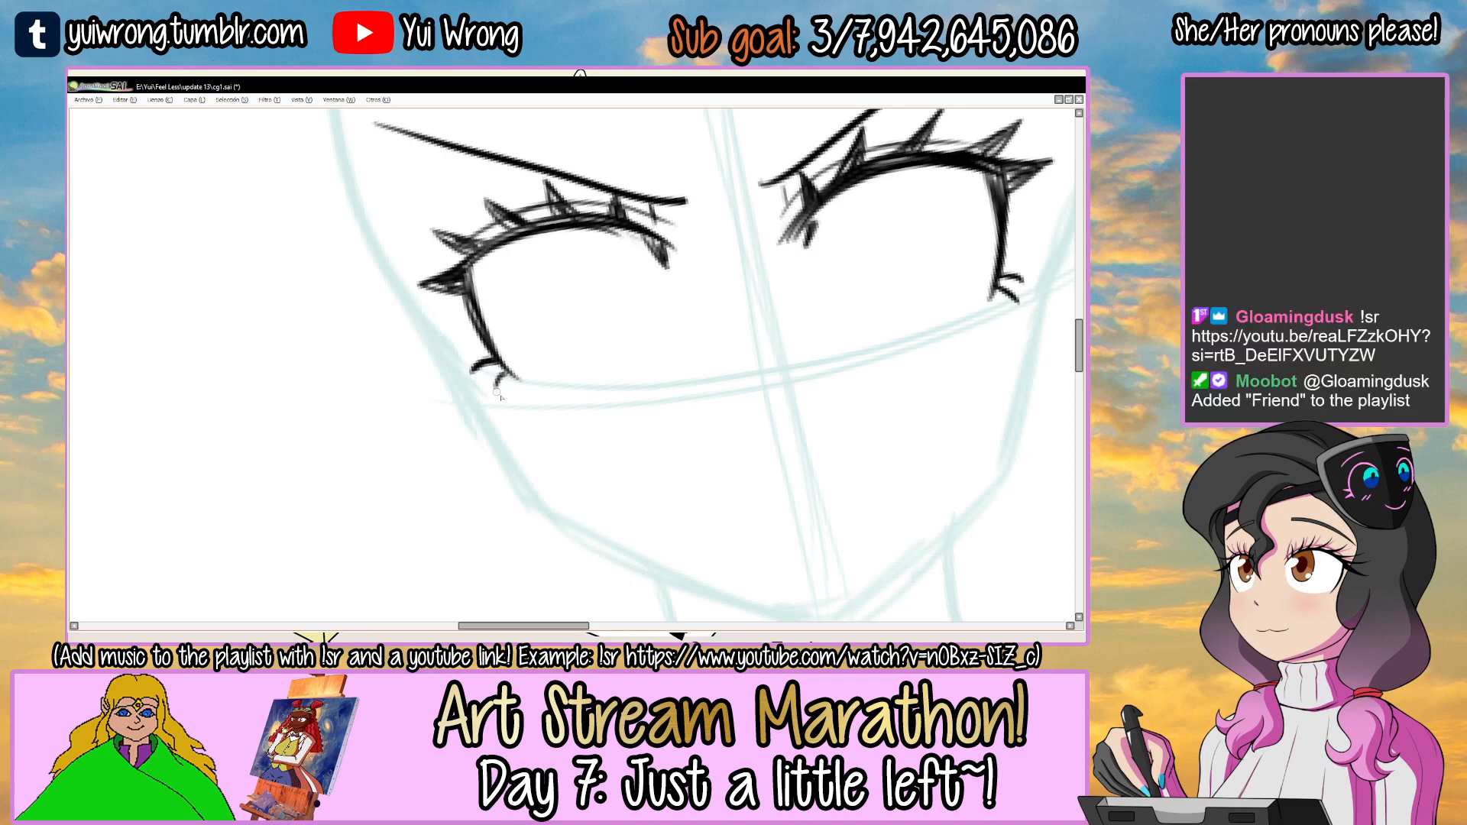
{"action": "scroll", "coordinate": [513, 400], "scroll_direction": "down", "scroll_amount": 4}
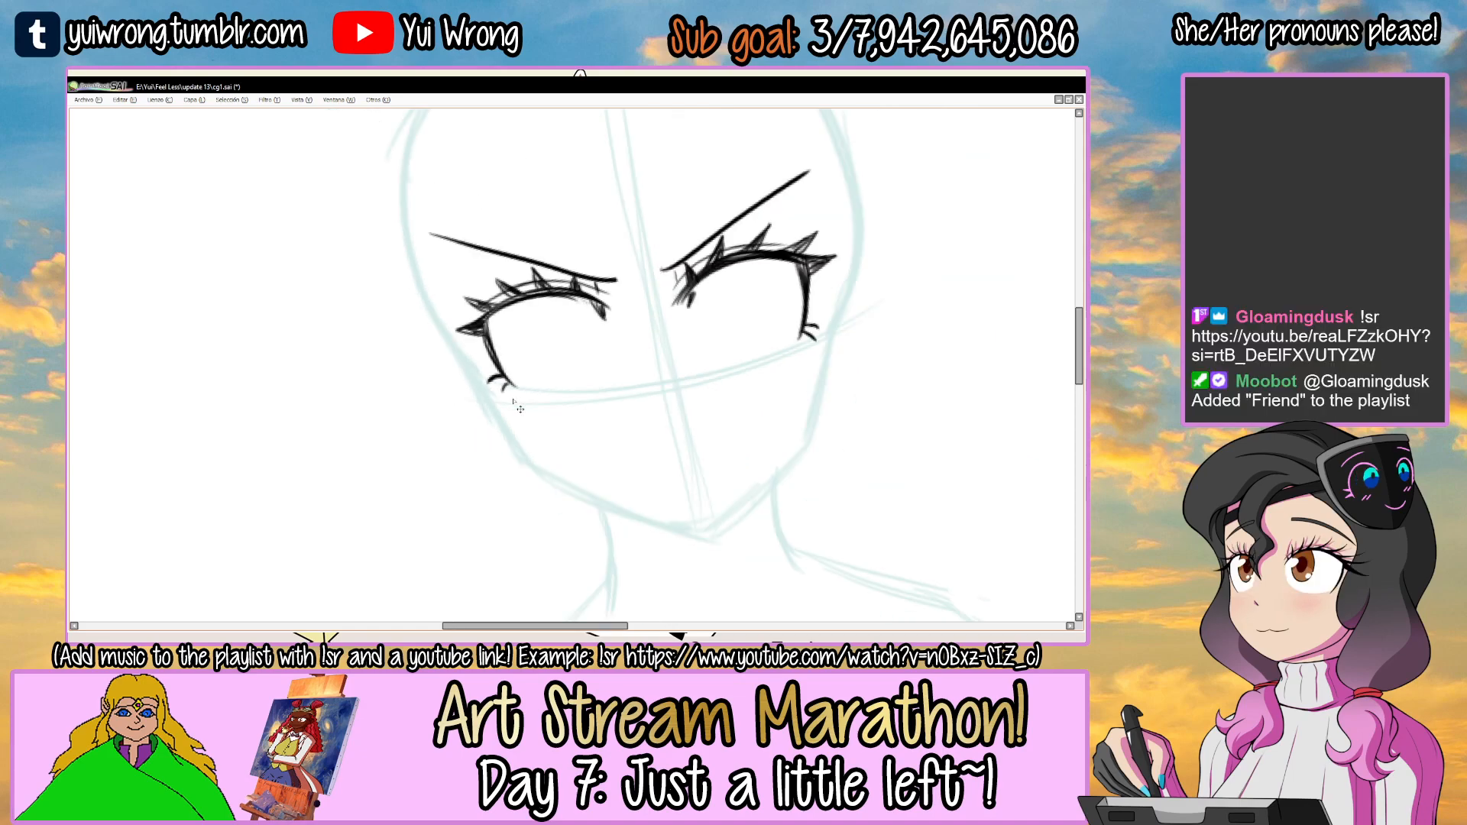
Try narrow oval irises inside both of the teal face's eyes.
{"action": "scroll", "coordinate": [655, 365], "scroll_direction": "up", "scroll_amount": 3}
{"action": "left_click_drag", "start_coordinate": [632, 307], "coordinate": [653, 371]}
{"action": "key", "text": "ctrl+z"}
{"action": "mouse_move", "coordinate": [663, 306]}
{"action": "left_mouse_down"}
{"action": "mouse_move", "coordinate": [677, 303]}
{"action": "mouse_move", "coordinate": [662, 395]}
{"action": "mouse_move", "coordinate": [658, 308]}
{"action": "mouse_move", "coordinate": [685, 380]}
{"action": "left_mouse_up"}
{"action": "key", "text": "ctrl+z"}
{"action": "key", "text": "ctrl+z"}
{"action": "key", "text": "ctrl+z"}
{"action": "key", "text": "ctrl+z"}
{"action": "mouse_move", "coordinate": [419, 333]}
{"action": "left_mouse_down"}
{"action": "mouse_move", "coordinate": [428, 359]}
{"action": "mouse_move", "coordinate": [458, 305]}
{"action": "mouse_move", "coordinate": [458, 366]}
{"action": "left_mouse_up"}
{"action": "key", "text": "ctrl+z"}
{"action": "key", "text": "ctrl+z"}
{"action": "left_click_drag", "start_coordinate": [450, 300], "coordinate": [461, 359]}
Replace the irises in both of the teal face's eyes with narrow ovals left open beneath the upper lids.
{"action": "key", "text": "ctrl+z"}
{"action": "left_click_drag", "start_coordinate": [452, 306], "coordinate": [460, 361]}
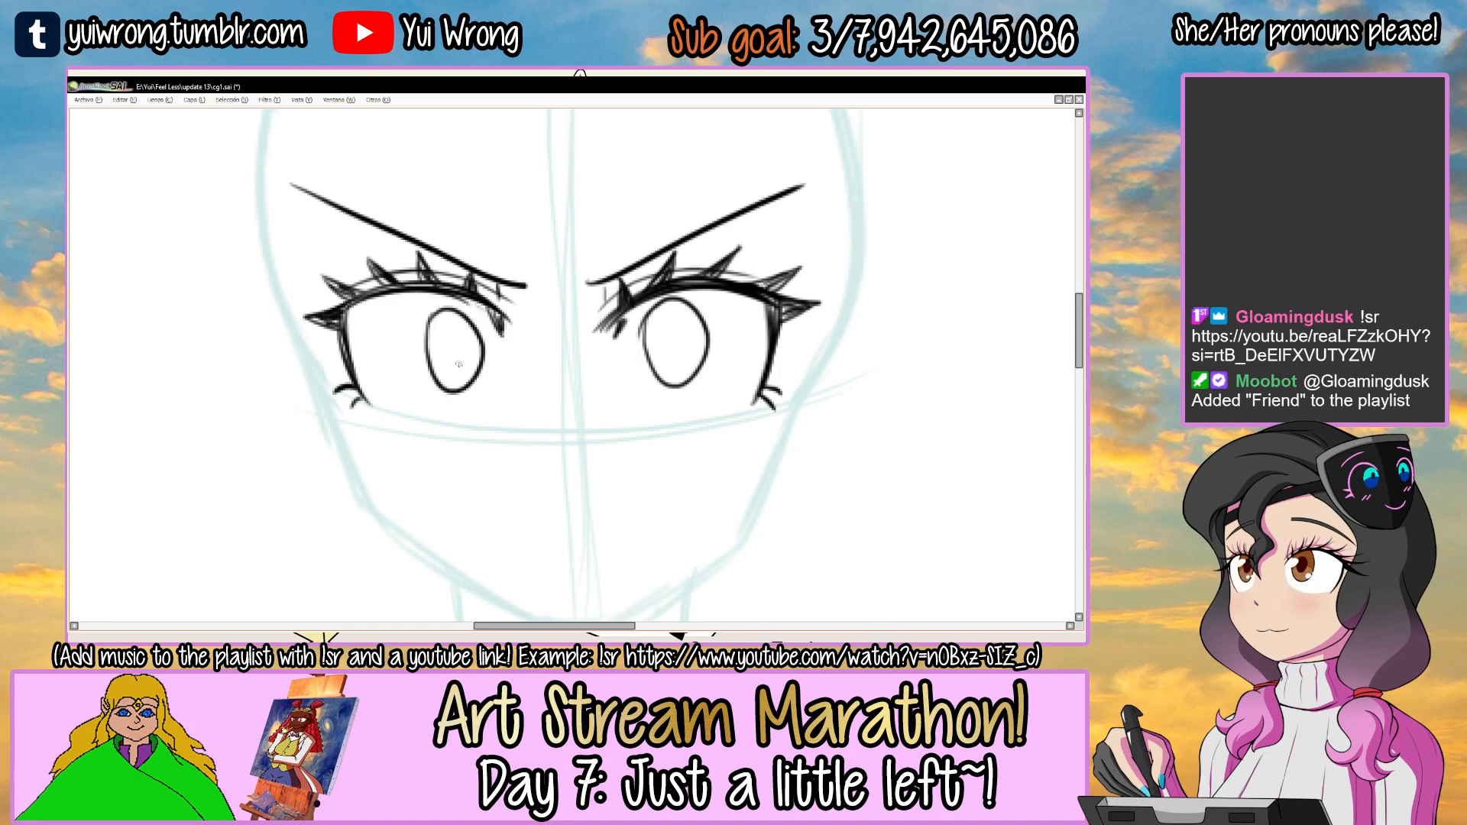
{"action": "key", "text": "ctrl+z"}
{"action": "key", "text": "ctrl+z"}
{"action": "left_click_drag", "start_coordinate": [691, 295], "coordinate": [640, 313]}
{"action": "key", "text": "ctrl+z"}
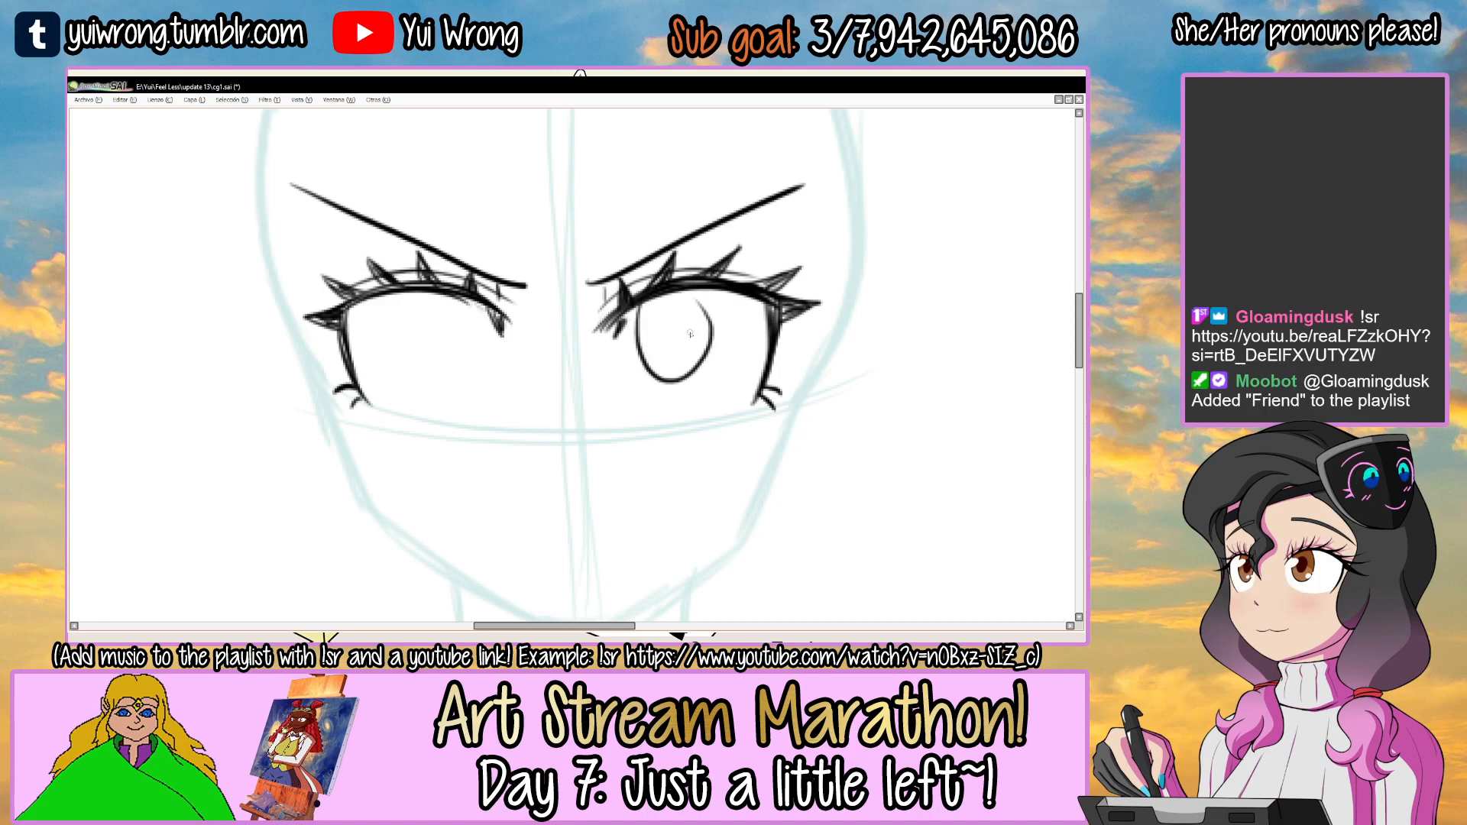
{"action": "left_click_drag", "start_coordinate": [456, 299], "coordinate": [461, 359]}
{"action": "key", "text": "ctrl+z"}
{"action": "left_click_drag", "start_coordinate": [455, 298], "coordinate": [463, 357]}
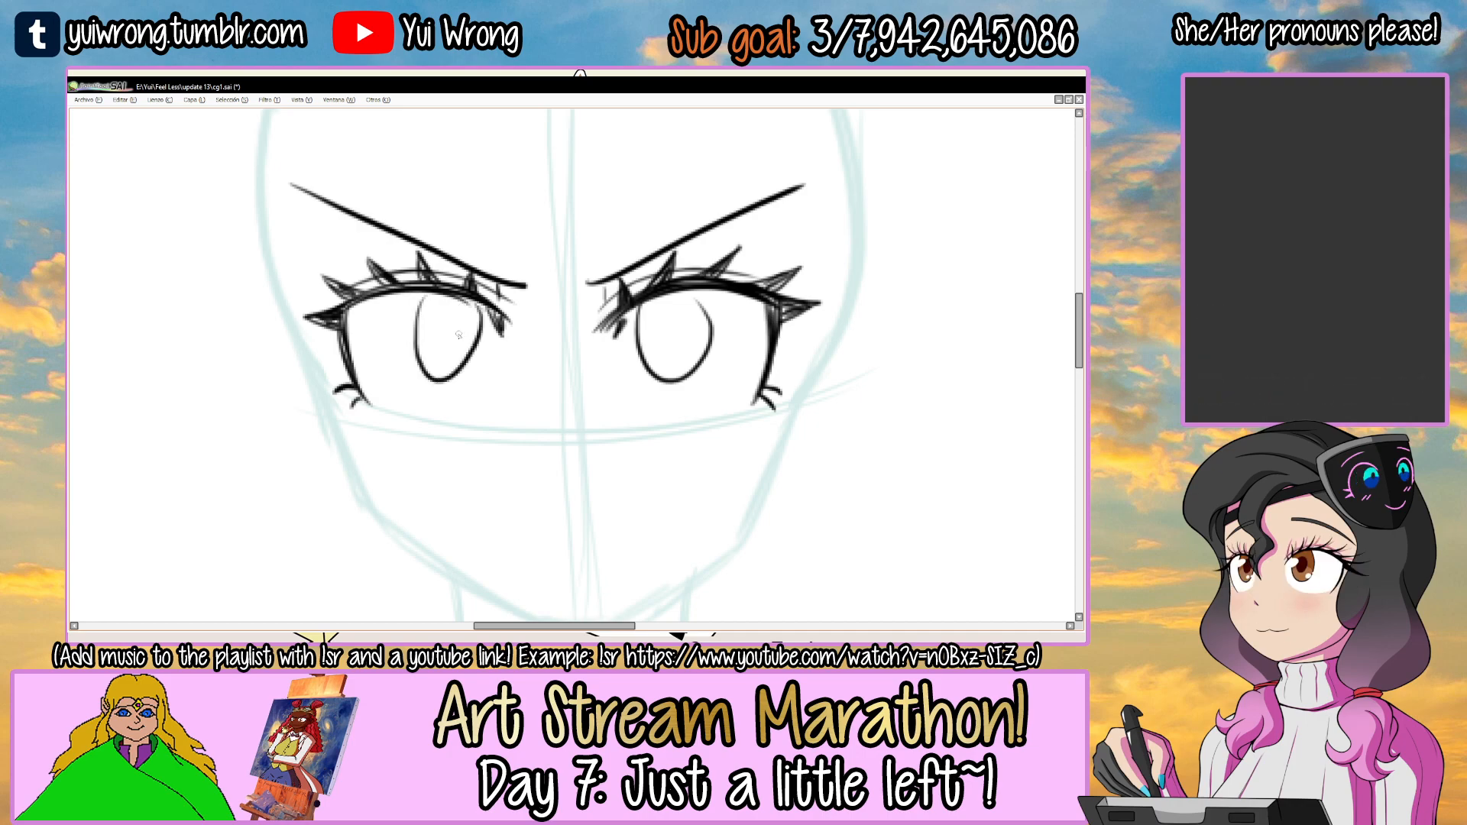
Thicken the right-hand eyebrow by adding a second line above it that tapers toward the outer tip.
{"action": "scroll", "coordinate": [466, 345], "scroll_direction": "down", "scroll_amount": 4}
{"action": "scroll", "coordinate": [517, 345], "scroll_direction": "up", "scroll_amount": 2}
{"action": "scroll", "coordinate": [548, 325], "scroll_direction": "up", "scroll_amount": 2}
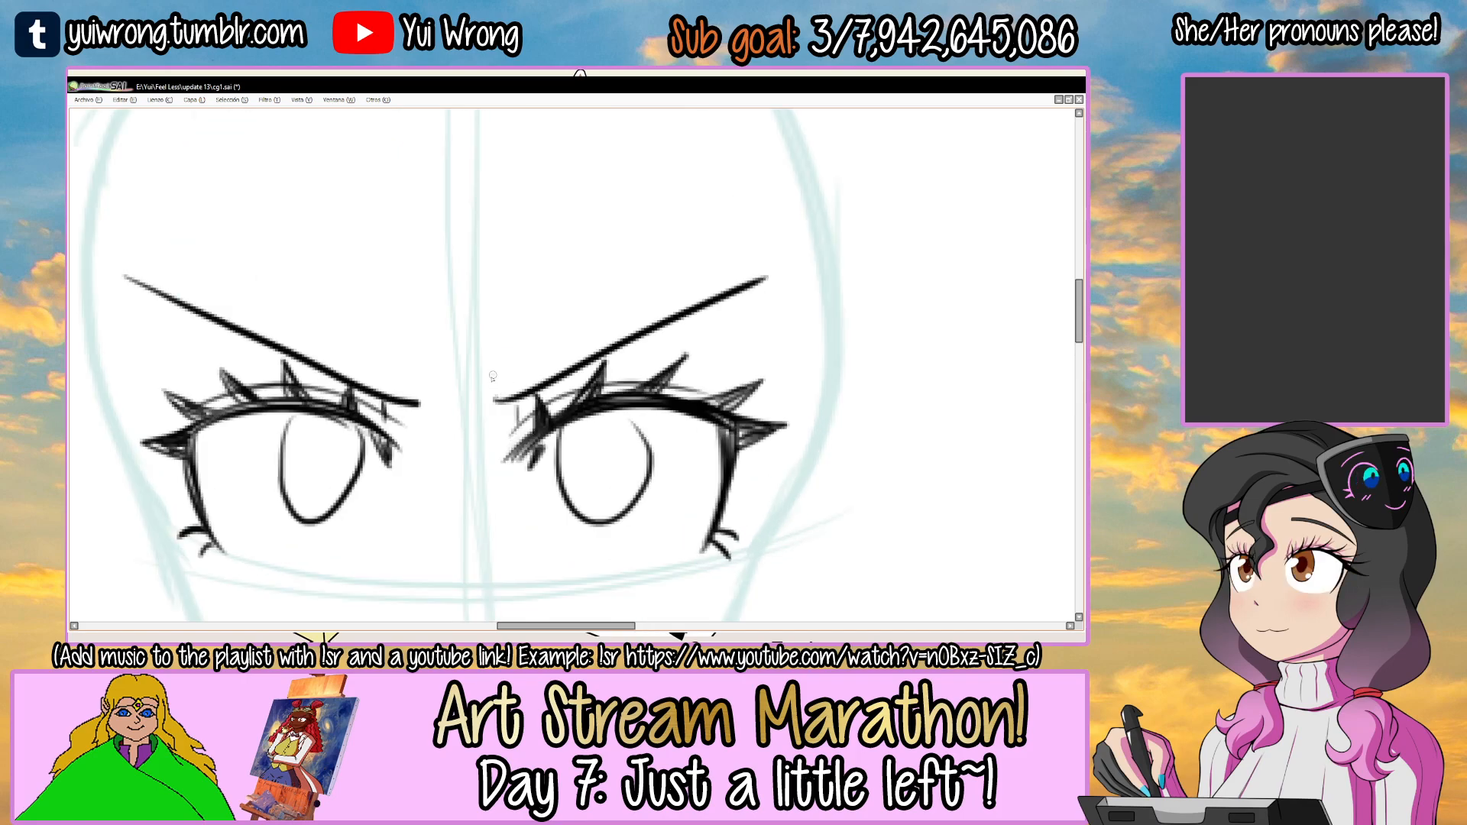
{"action": "left_click_drag", "start_coordinate": [509, 386], "coordinate": [604, 338]}
{"action": "left_click_drag", "start_coordinate": [521, 377], "coordinate": [757, 279]}
{"action": "left_click_drag", "start_coordinate": [578, 377], "coordinate": [743, 297]}
{"action": "key", "text": "Delete"}
{"action": "key", "text": "Delete"}
{"action": "left_click_drag", "start_coordinate": [480, 292], "coordinate": [672, 203]}
{"action": "key", "text": "Delete"}
{"action": "key", "text": "Delete"}
Add a matching second line above the left-hand eyebrow and close both brows' inner ends with short ticks.
{"action": "left_click_drag", "start_coordinate": [406, 349], "coordinate": [595, 209]}
{"action": "key", "text": "ctrl+z"}
{"action": "left_click_drag", "start_coordinate": [510, 263], "coordinate": [647, 170]}
{"action": "key", "text": "ctrl+z"}
{"action": "key", "text": "ctrl+z"}
{"action": "left_click_drag", "start_coordinate": [416, 340], "coordinate": [586, 208]}
{"action": "left_click_drag", "start_coordinate": [526, 248], "coordinate": [627, 176]}
{"action": "key", "text": "ctrl+z"}
{"action": "key", "text": "ctrl+z"}
{"action": "left_click_drag", "start_coordinate": [433, 326], "coordinate": [599, 197]}
{"action": "left_click_drag", "start_coordinate": [531, 242], "coordinate": [638, 165]}
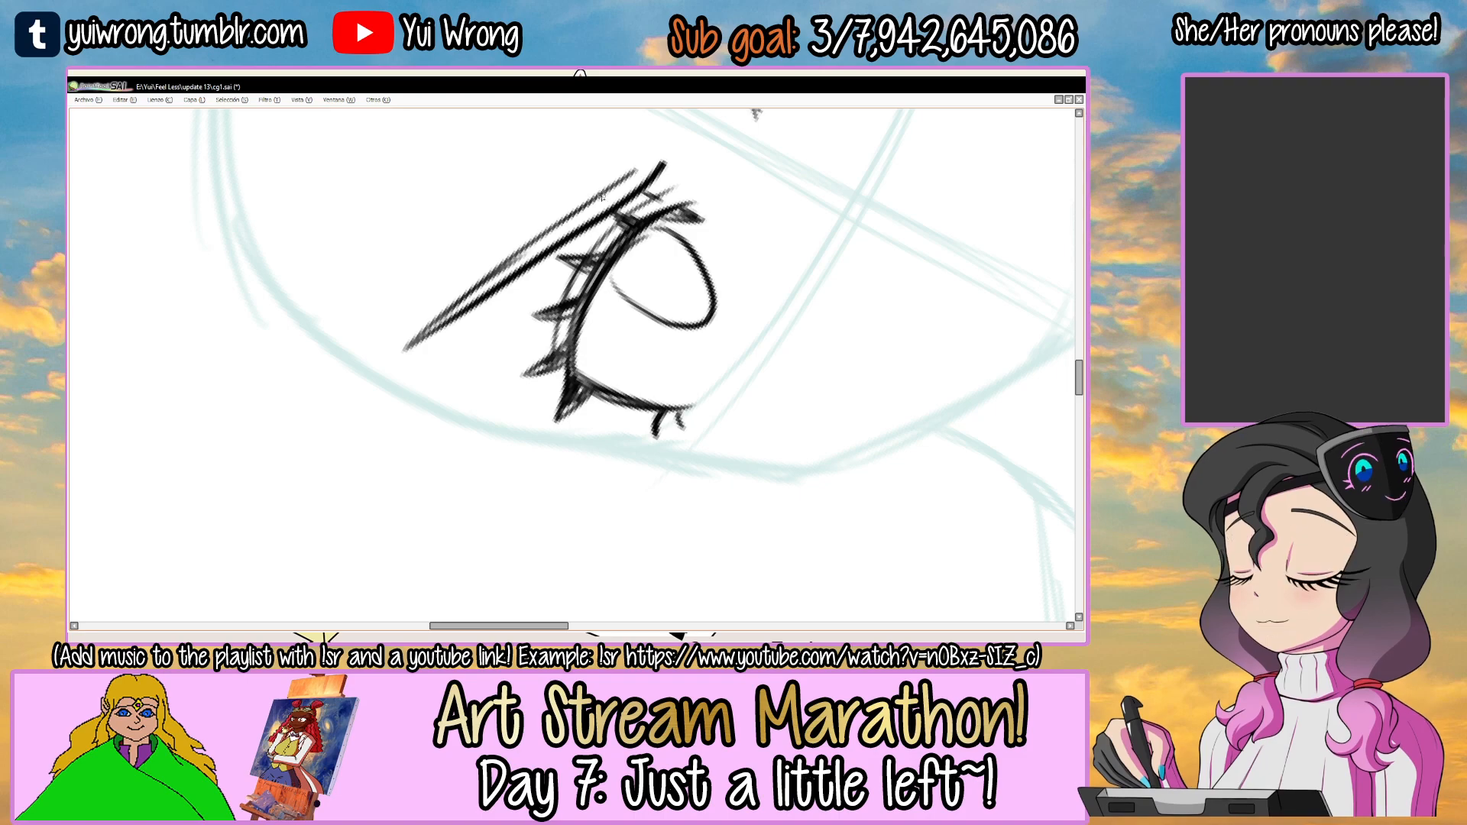
{"action": "key", "text": "End"}
{"action": "key", "text": "End"}
{"action": "key", "text": "End"}
{"action": "key", "text": "End"}
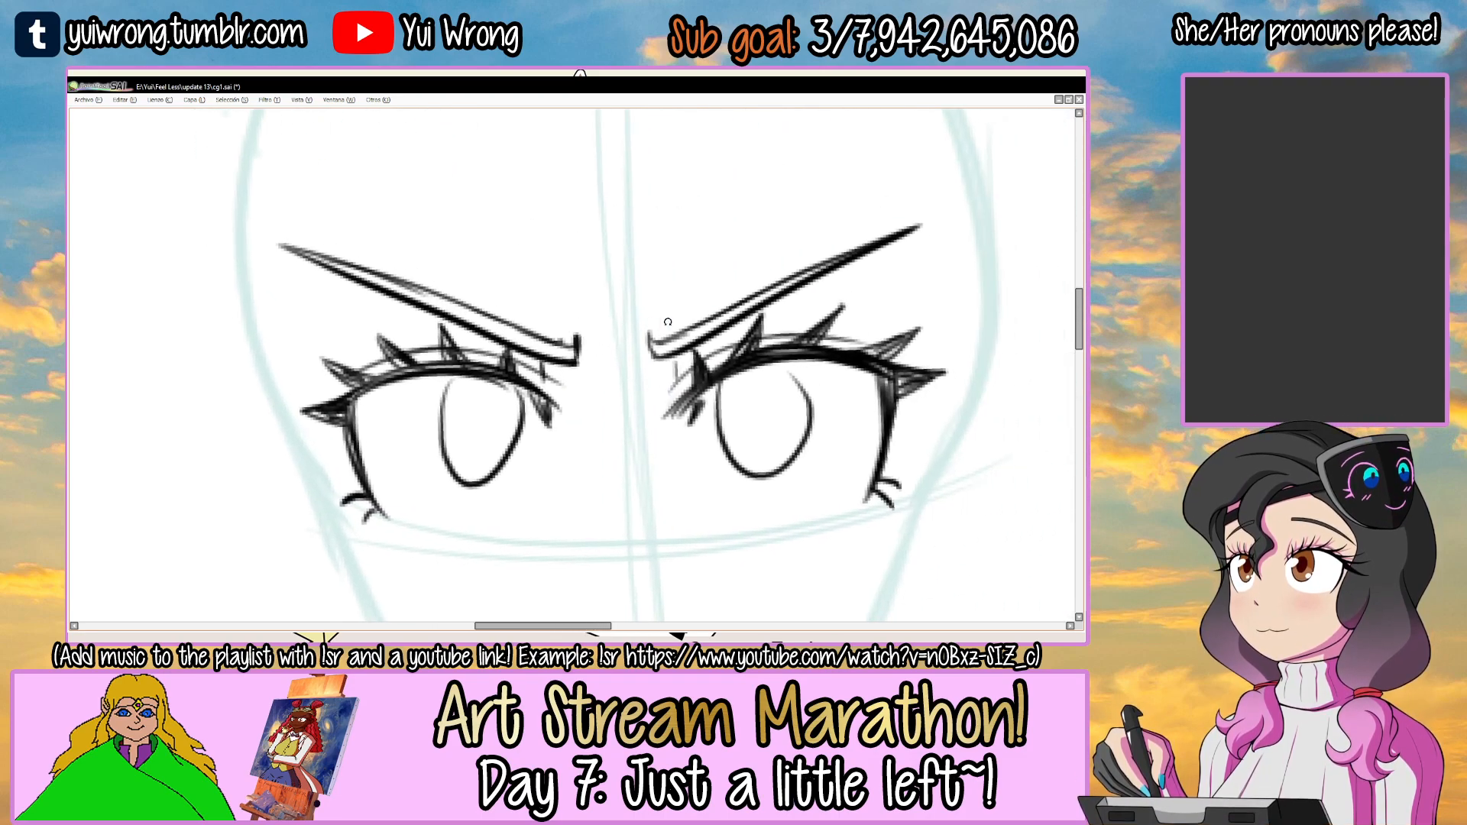
{"action": "scroll", "coordinate": [737, 306], "scroll_direction": "down", "scroll_amount": 2}
{"action": "left_click_drag", "start_coordinate": [754, 326], "coordinate": [640, 338]}
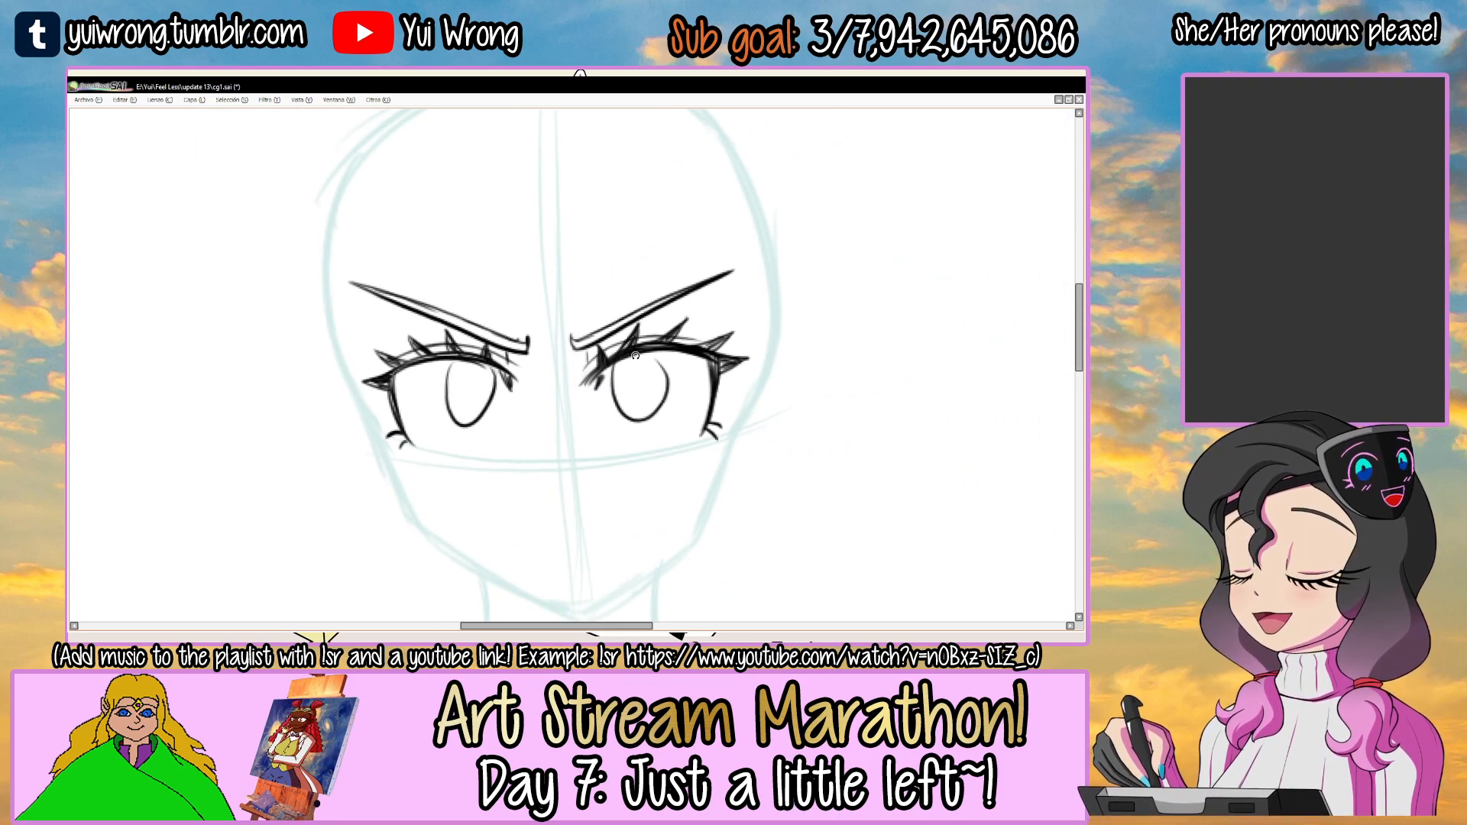
Examine the finished face in Ako 1a.png as a reference for the brows and irises, and return to cg1.sai.
{"action": "key", "text": "Tab"}
{"action": "left_click", "coordinate": [401, 616]}
{"action": "scroll", "coordinate": [1003, 273], "scroll_direction": "up", "scroll_amount": 4}
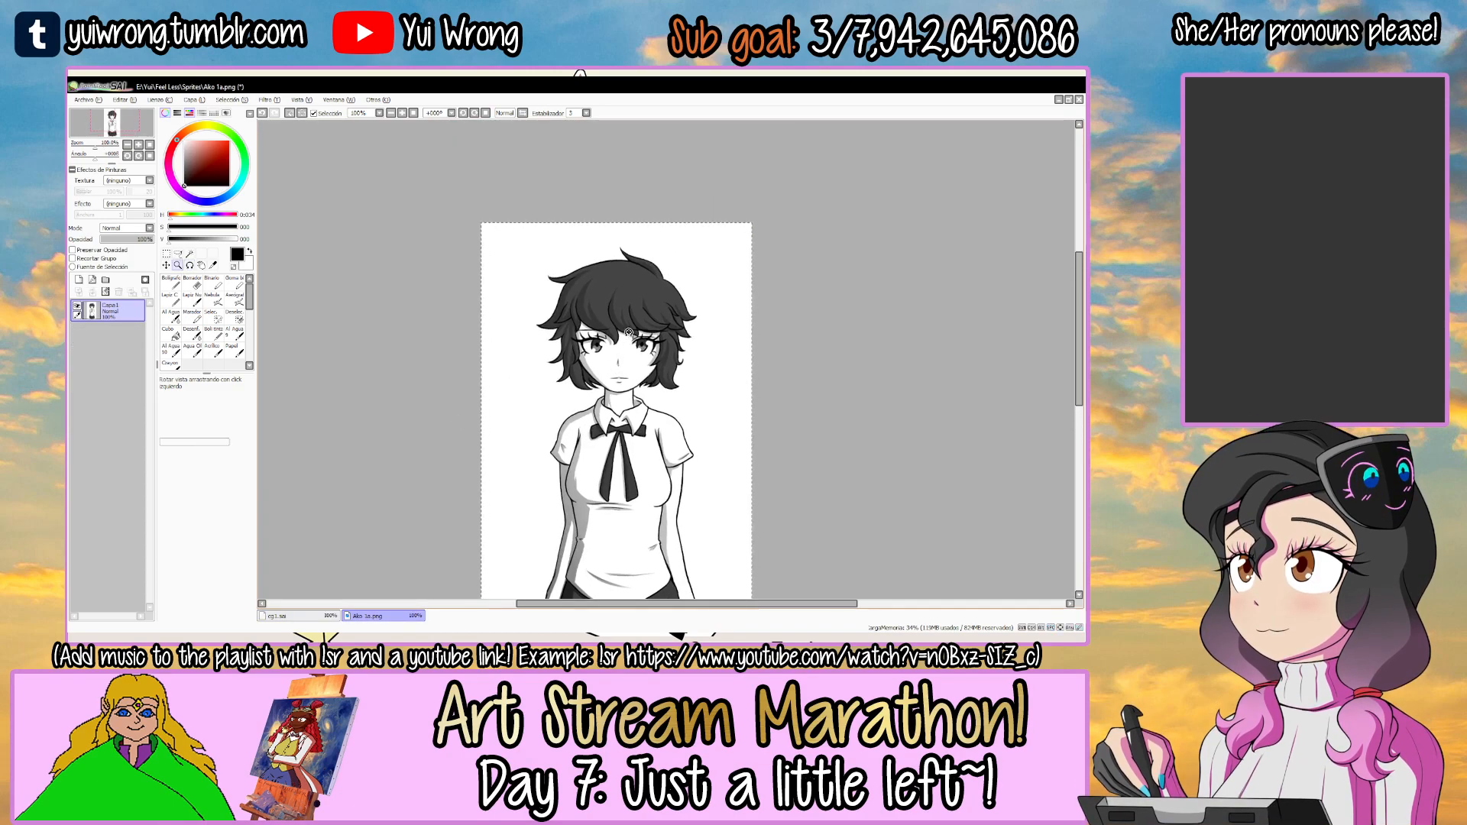
{"action": "key", "text": "ctrl+d"}
{"action": "key", "text": "n"}
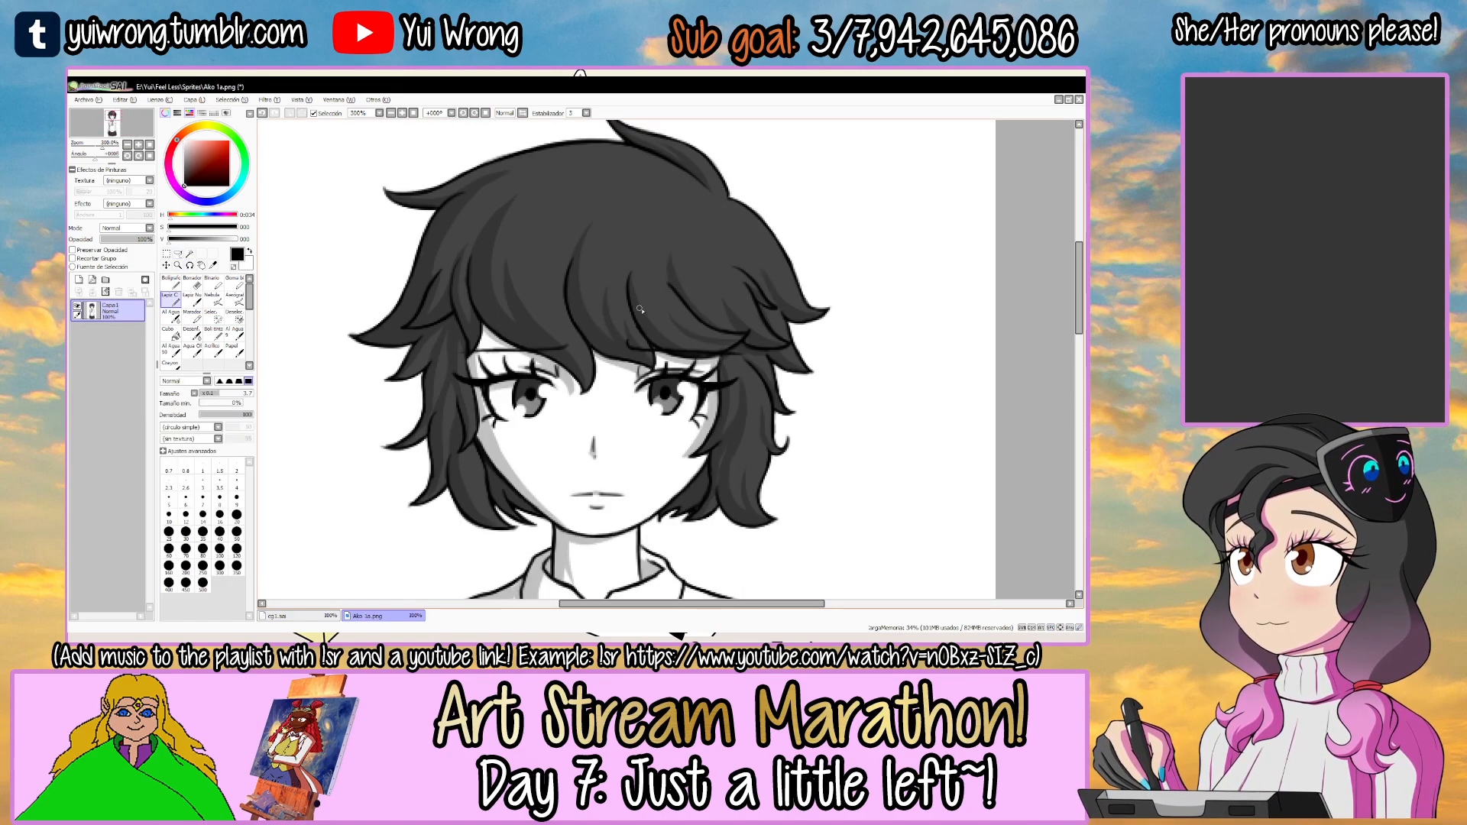
{"action": "key", "text": "x"}
{"action": "left_click_drag", "start_coordinate": [634, 310], "coordinate": [734, 330]}
{"action": "key", "text": "ctrl+z"}
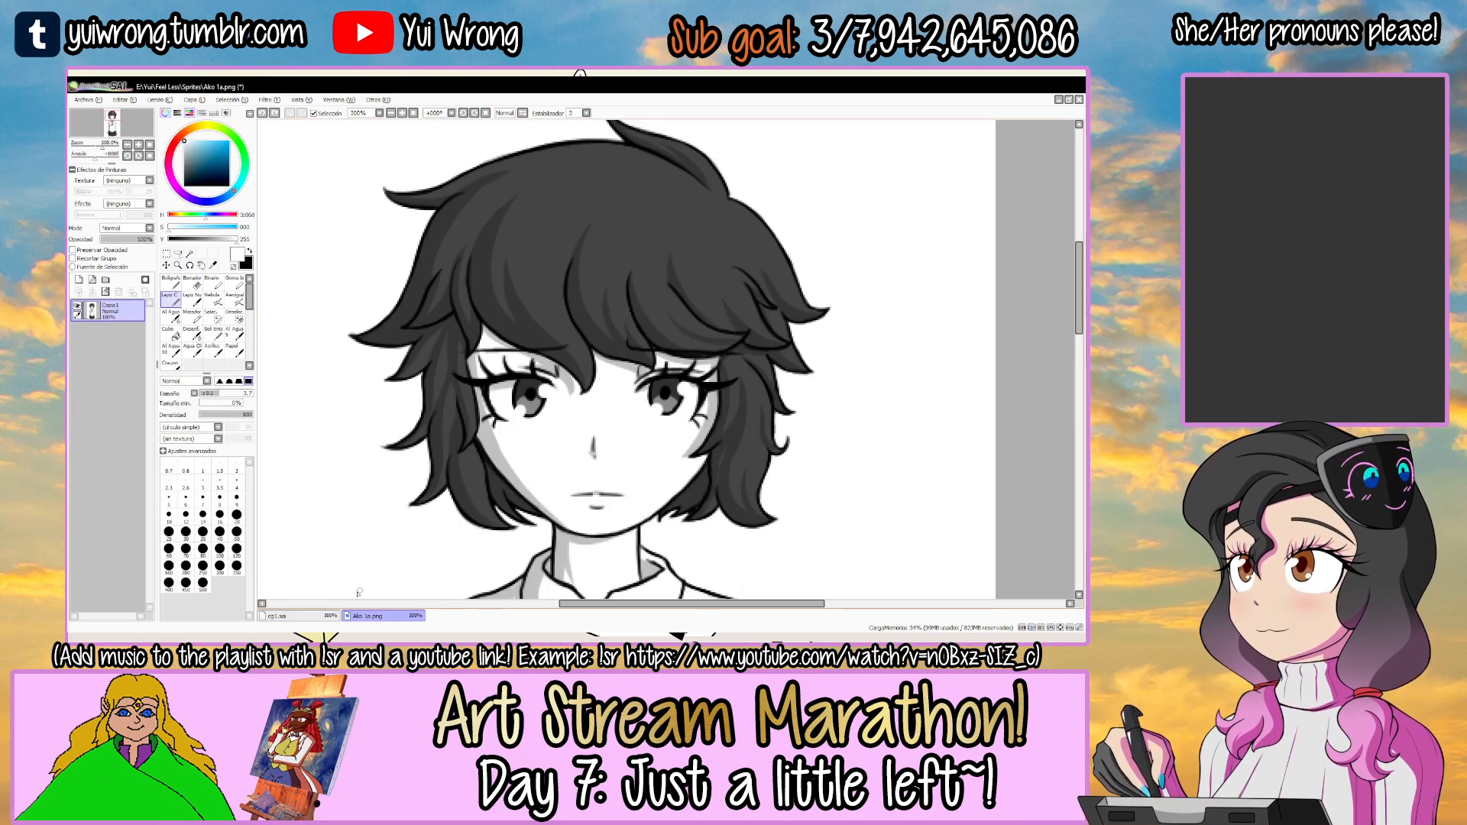
{"action": "left_click", "coordinate": [323, 615]}
{"action": "key", "text": "Tab"}
{"action": "scroll", "coordinate": [497, 394], "scroll_direction": "down", "scroll_amount": 2}
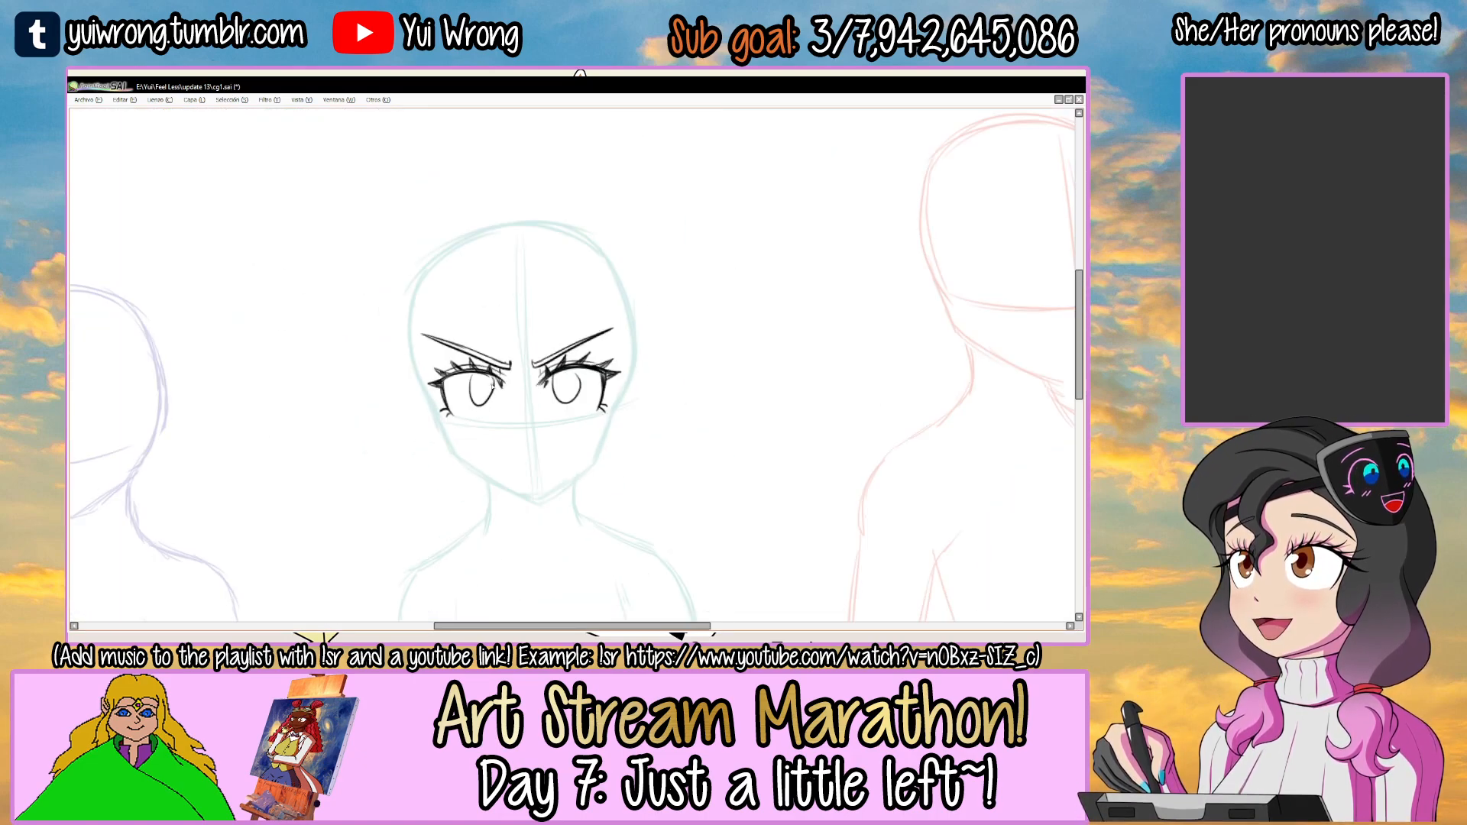
Draw a curved pupil and round highlights inside the irises of both eyes.
{"action": "mouse_move", "coordinate": [566, 362]}
{"action": "left_mouse_down"}
{"action": "mouse_move", "coordinate": [586, 333]}
{"action": "mouse_move", "coordinate": [622, 336]}
{"action": "mouse_move", "coordinate": [609, 372]}
{"action": "mouse_move", "coordinate": [627, 313]}
{"action": "mouse_move", "coordinate": [583, 370]}
{"action": "left_mouse_up"}
{"action": "key", "text": "Tab"}
{"action": "key", "text": "Tab"}
{"action": "scroll", "coordinate": [575, 361], "scroll_direction": "up", "scroll_amount": 4}
{"action": "key", "text": "ctrl+z"}
{"action": "left_click_drag", "start_coordinate": [564, 423], "coordinate": [751, 395]}
{"action": "left_click_drag", "start_coordinate": [505, 288], "coordinate": [537, 311]}
{"action": "left_click_drag", "start_coordinate": [480, 349], "coordinate": [483, 345]}
{"action": "key", "text": "ctrl+z"}
{"action": "key", "text": "ctrl+z"}
{"action": "key", "text": "ctrl+z"}
{"action": "mouse_move", "coordinate": [500, 288]}
{"action": "left_mouse_down"}
{"action": "mouse_move", "coordinate": [536, 320]}
{"action": "mouse_move", "coordinate": [550, 297]}
{"action": "left_mouse_up"}
{"action": "key", "text": "ctrl+z"}
{"action": "left_click_drag", "start_coordinate": [483, 353], "coordinate": [486, 350]}
{"action": "scroll", "coordinate": [493, 359], "scroll_direction": "down", "scroll_amount": 4}
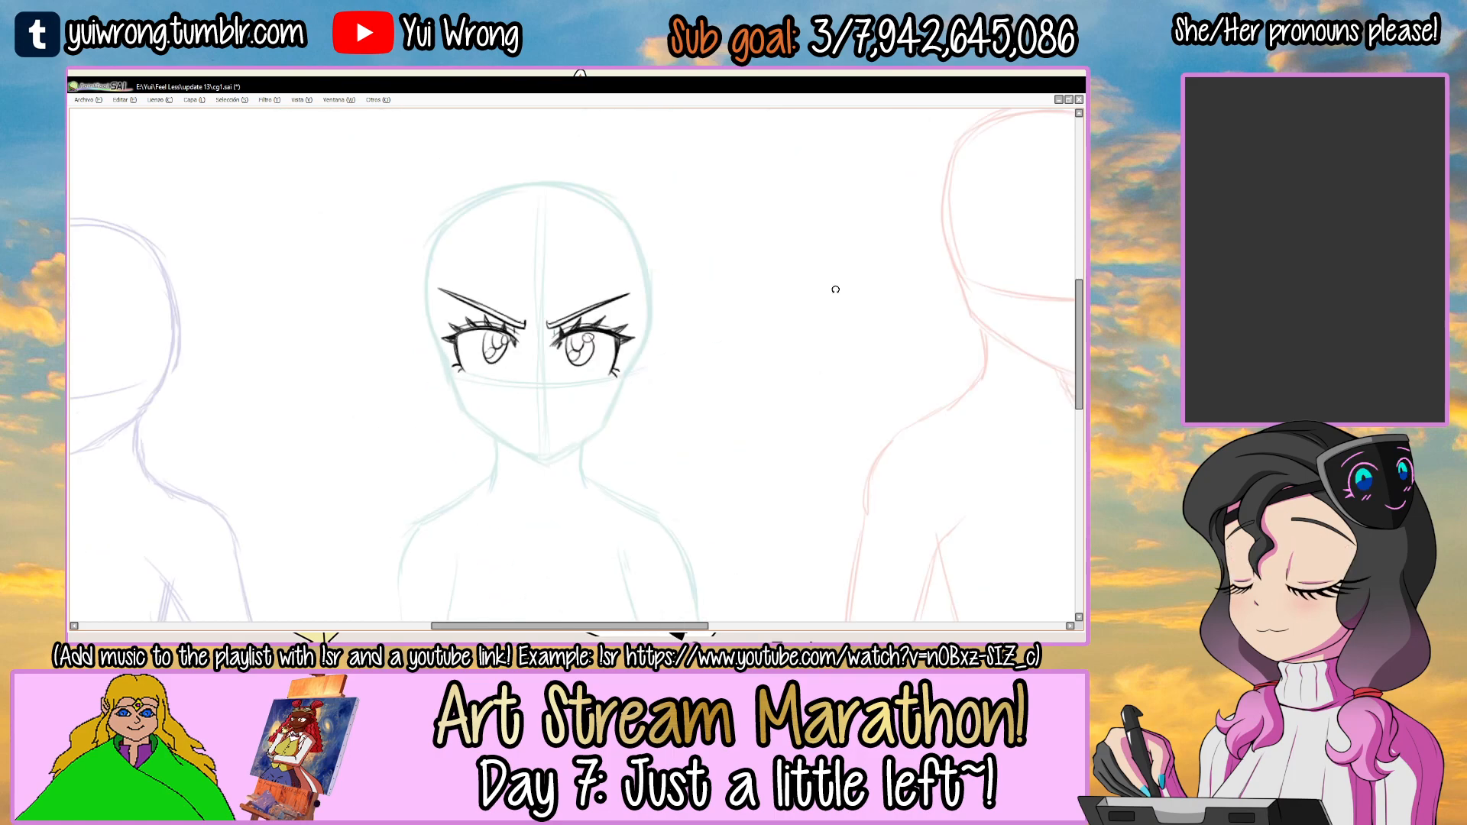
Draw the nose as one short vertical line beside the centre guide, just below the eyes.
{"action": "scroll", "coordinate": [548, 371], "scroll_direction": "up", "scroll_amount": 3}
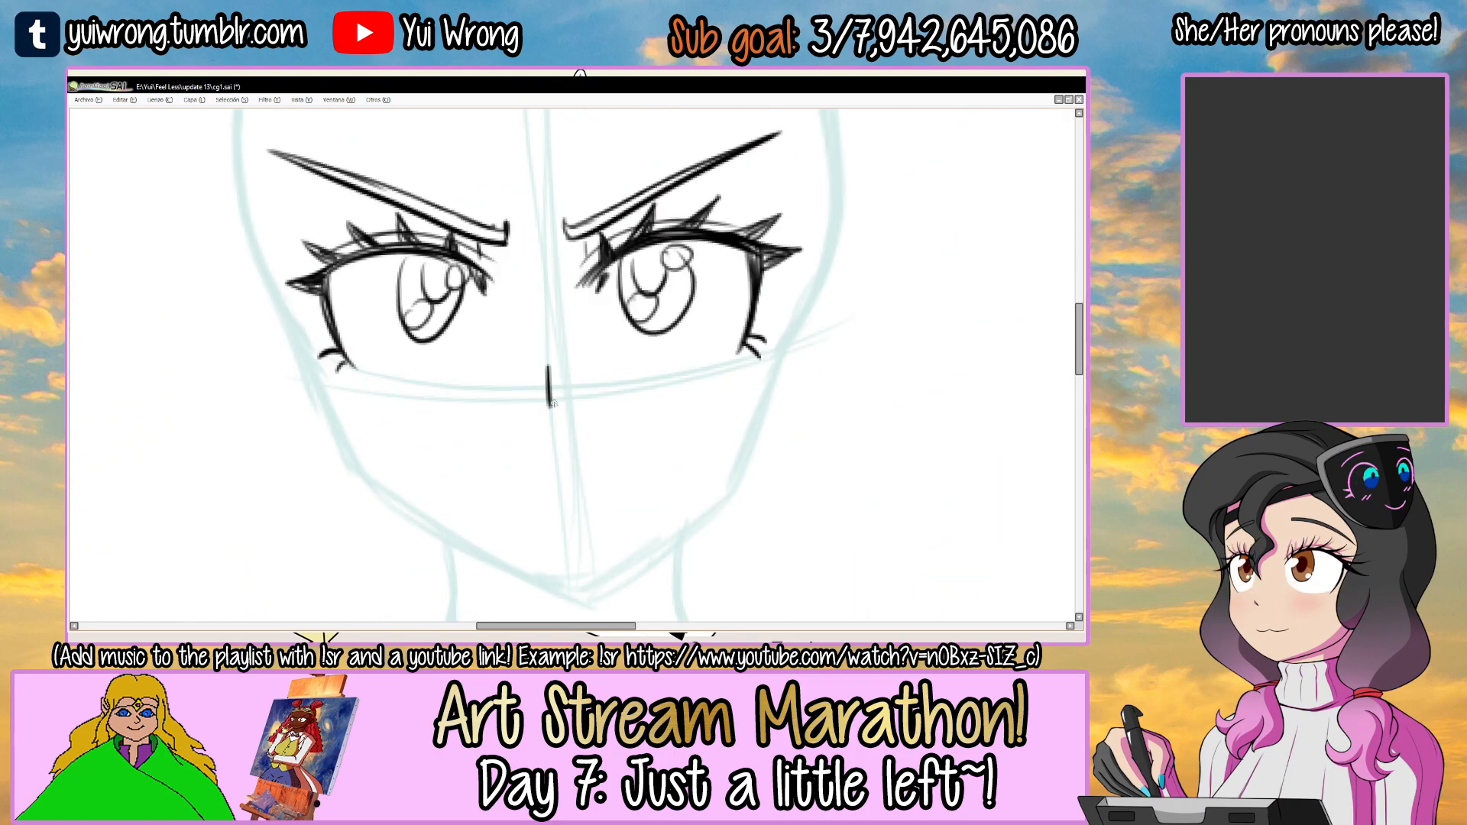
{"action": "key", "text": "ctrl+z"}
{"action": "left_click_drag", "start_coordinate": [550, 367], "coordinate": [550, 465]}
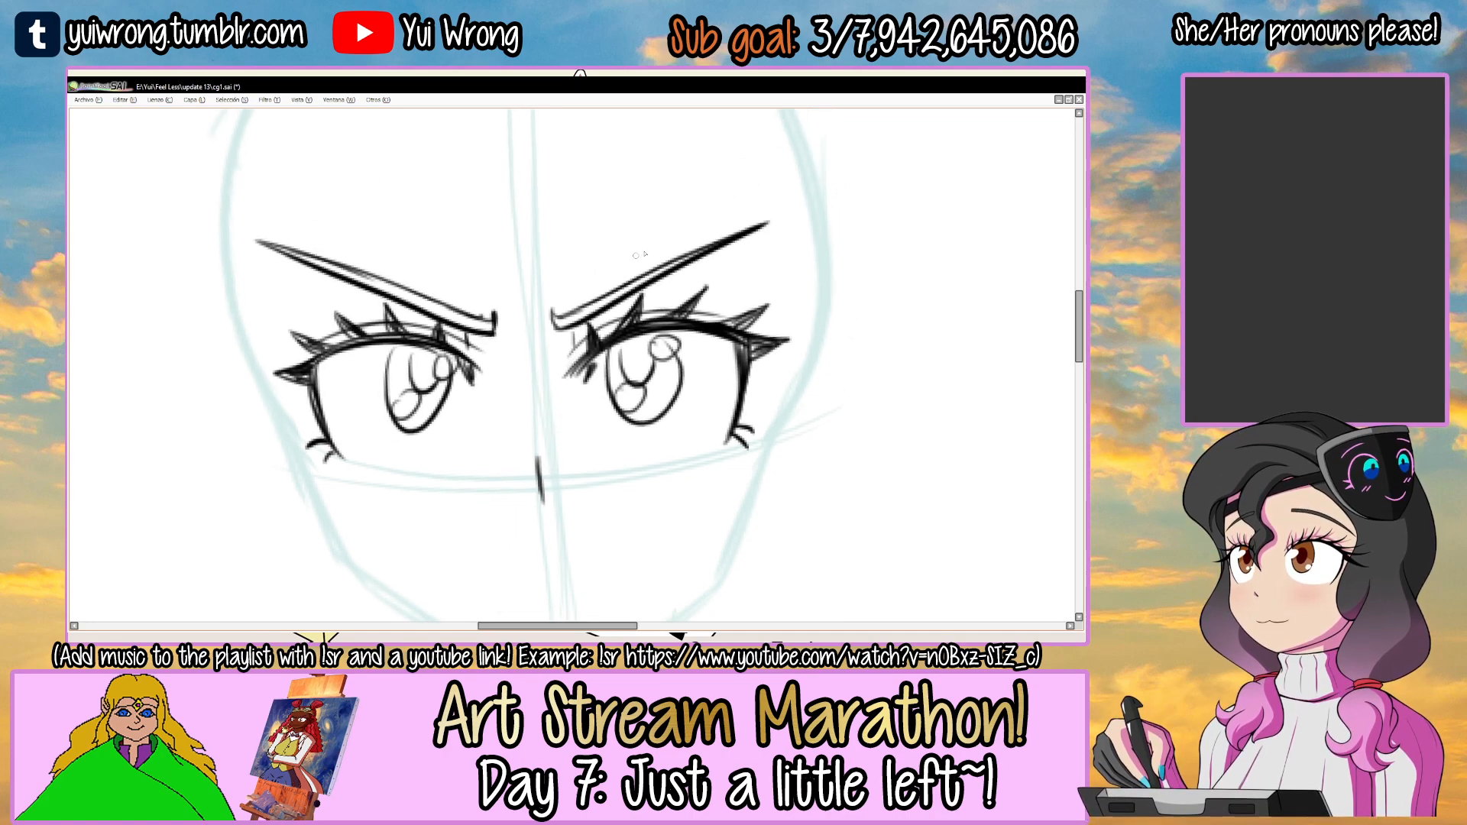
Erase the upper line of both eyebrows, leaving the lower lines and the ticks at the inner ends.
{"action": "left_click_drag", "start_coordinate": [636, 280], "coordinate": [558, 315]}
{"action": "mouse_move", "coordinate": [637, 279]}
{"action": "left_mouse_down"}
{"action": "mouse_move", "coordinate": [770, 219]}
{"action": "mouse_move", "coordinate": [562, 313]}
{"action": "left_mouse_up"}
{"action": "key", "text": "ctrl+z"}
{"action": "key", "text": "ctrl+z"}
{"action": "mouse_move", "coordinate": [527, 246]}
{"action": "left_mouse_down"}
{"action": "mouse_move", "coordinate": [645, 199]}
{"action": "mouse_move", "coordinate": [687, 262]}
{"action": "mouse_move", "coordinate": [621, 219]}
{"action": "left_mouse_up"}
{"action": "left_click_drag", "start_coordinate": [387, 350], "coordinate": [600, 304]}
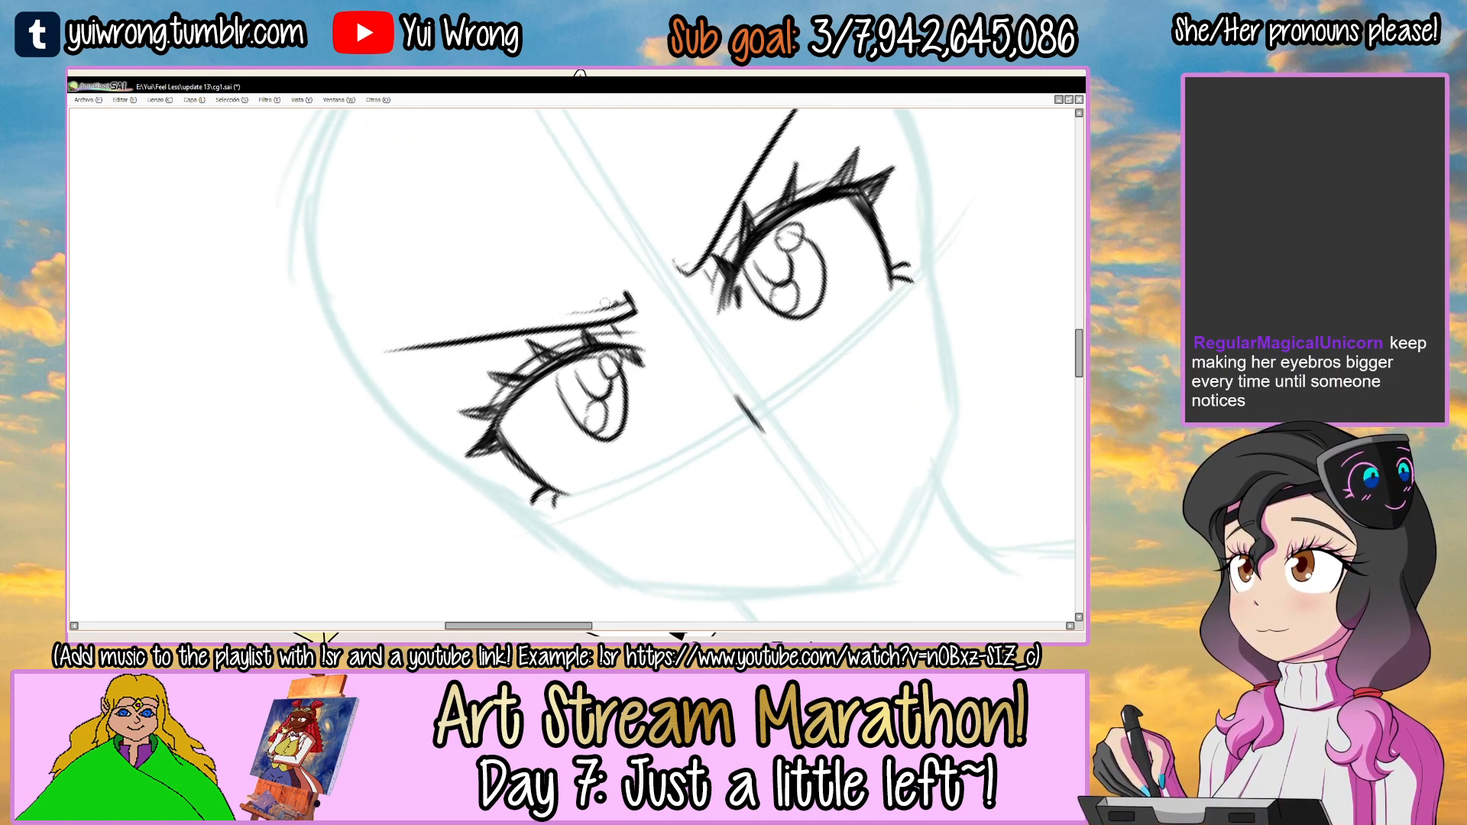
{"action": "scroll", "coordinate": [621, 307], "scroll_direction": "down", "scroll_amount": 2}
{"action": "left_click_drag", "start_coordinate": [818, 243], "coordinate": [832, 397]}
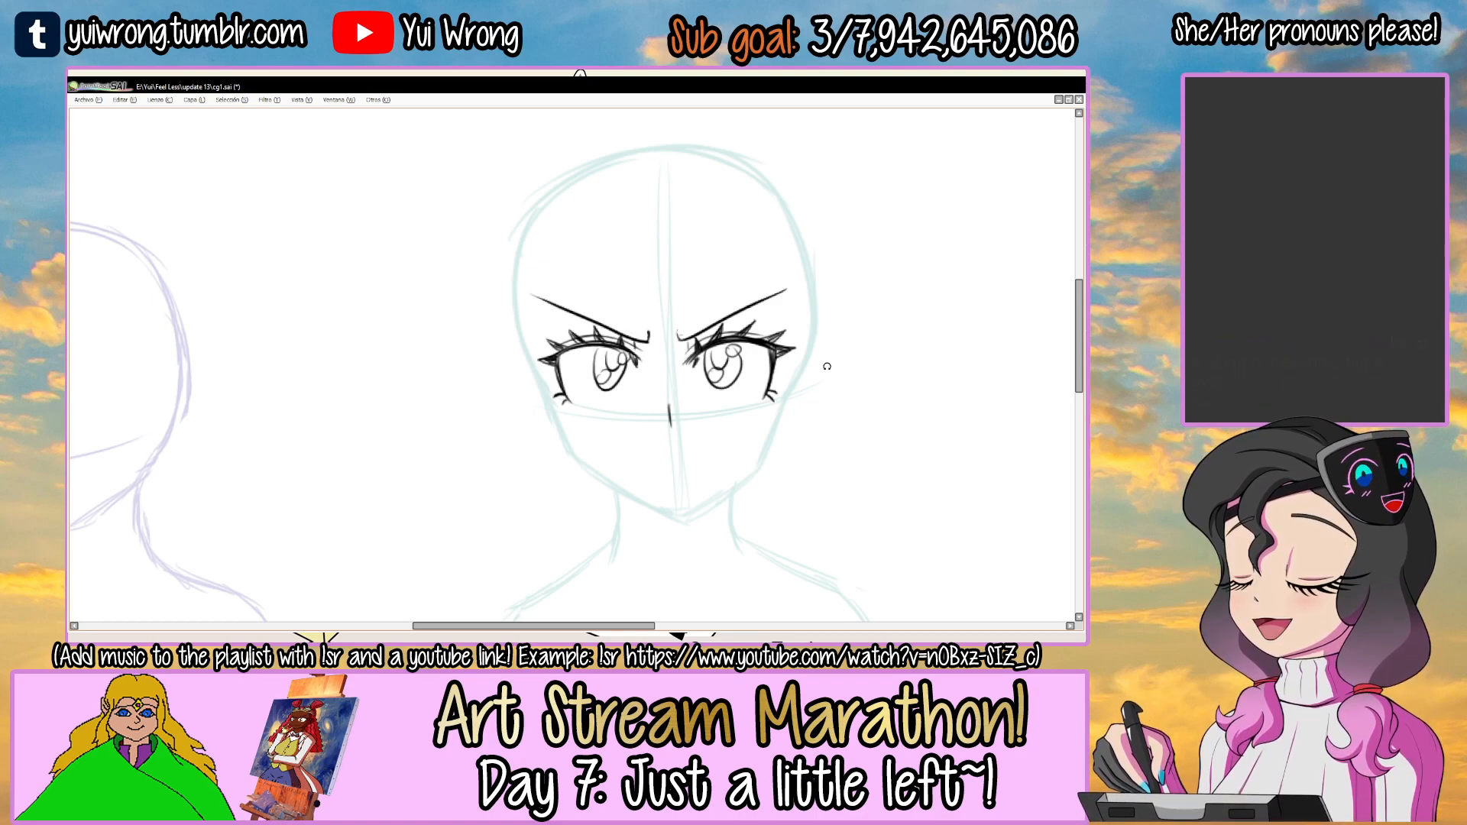
Redraw the upper lines of both eyebrows close to the lower ones for thinner, tapered brows.
{"action": "left_click_drag", "start_coordinate": [657, 491], "coordinate": [563, 497]}
{"action": "left_click", "coordinate": [563, 497], "text": "ctrl"}
{"action": "left_click", "coordinate": [562, 495], "text": "ctrl"}
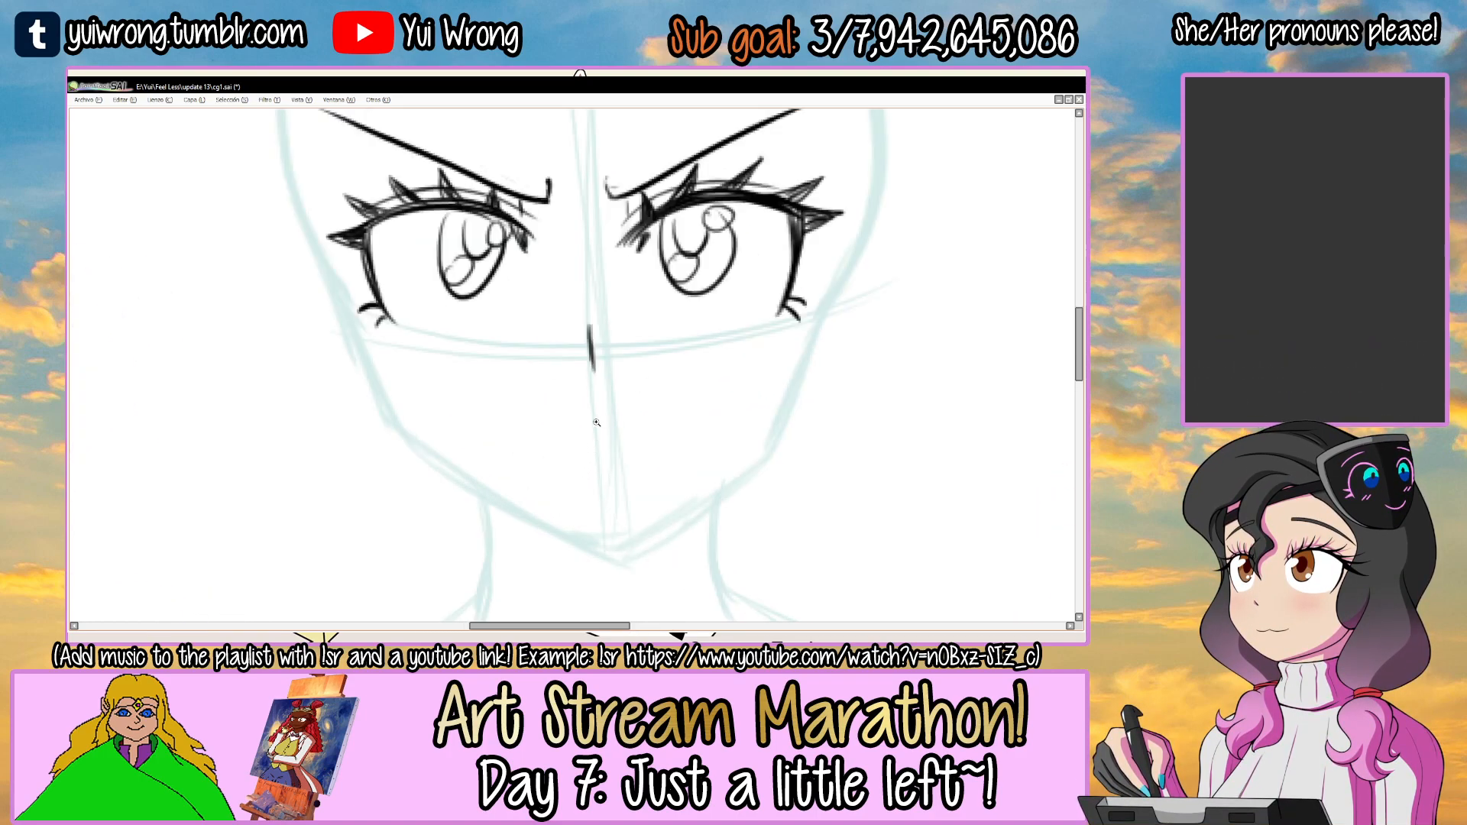
{"action": "left_click_drag", "start_coordinate": [648, 353], "coordinate": [625, 446]}
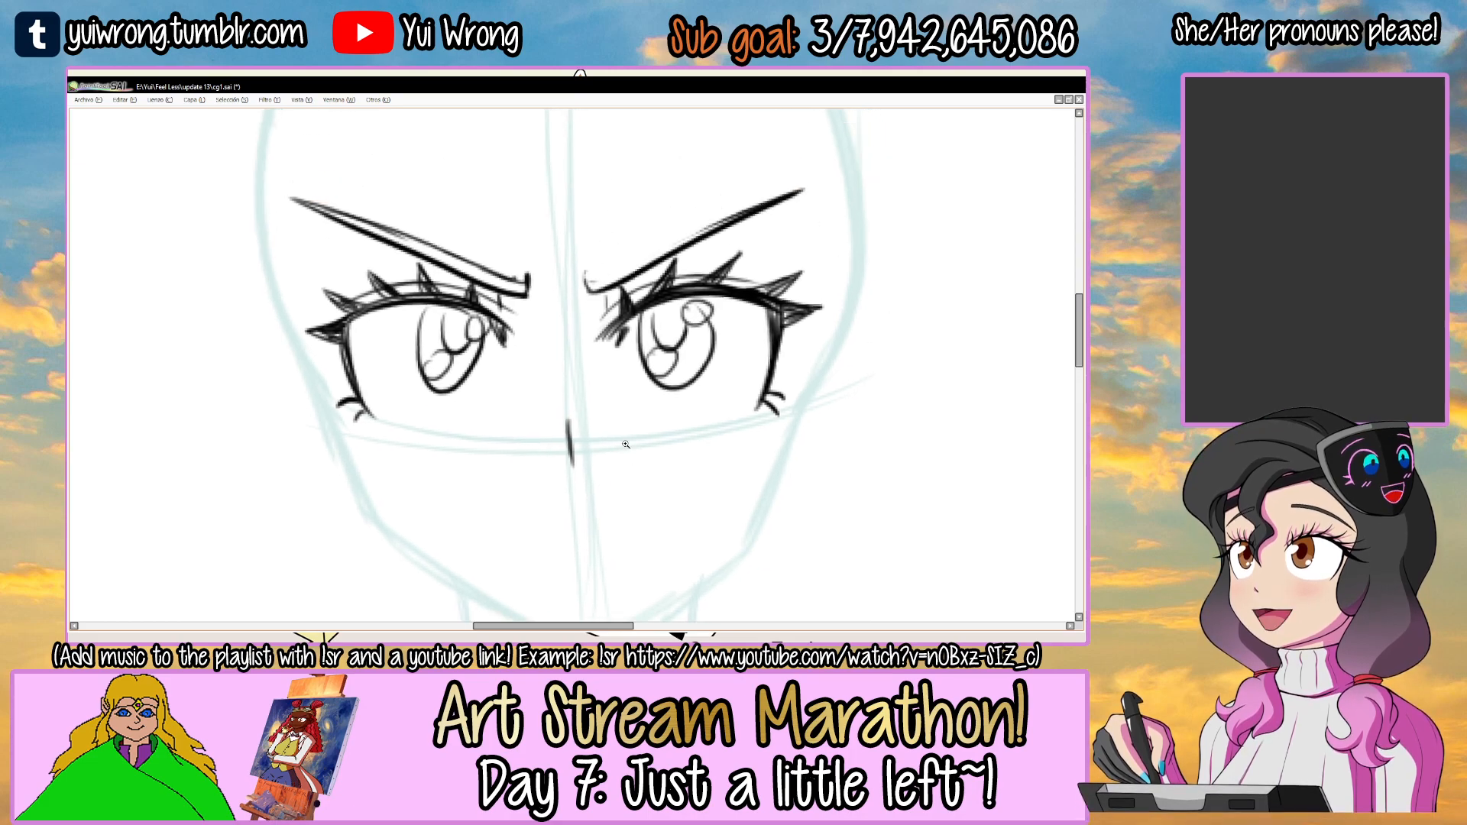
{"action": "left_click", "coordinate": [624, 432], "text": "ctrl+alt"}
{"action": "left_click", "coordinate": [619, 425], "text": "ctrl+alt"}
{"action": "left_click", "coordinate": [617, 421], "text": "ctrl+alt"}
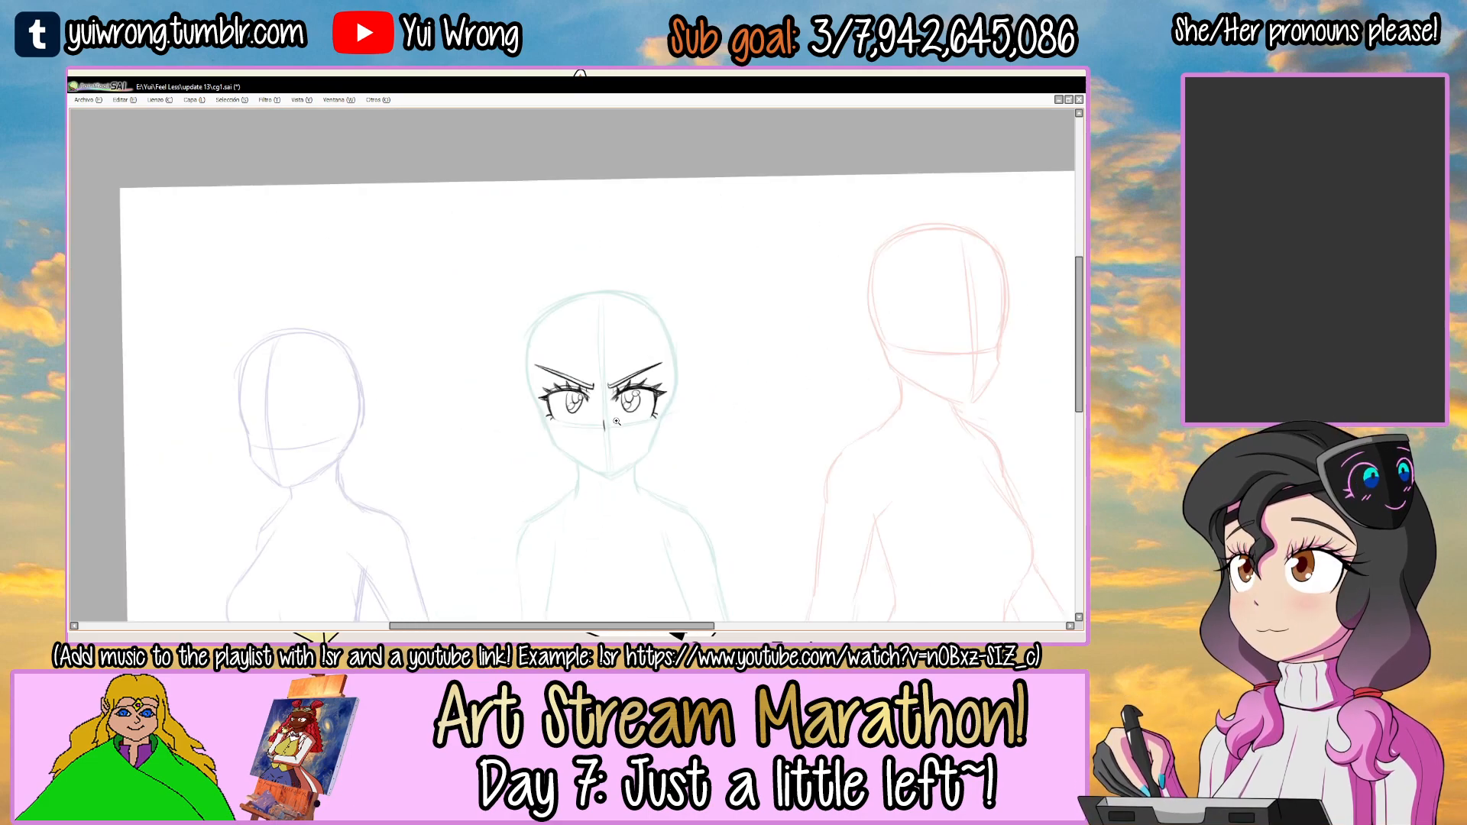
Draw the mouth as two short lines with a gap between them and a shorter lower-lip line underneath.
{"action": "left_click_drag", "start_coordinate": [690, 416], "coordinate": [682, 333]}
{"action": "left_click_drag", "start_coordinate": [682, 306], "coordinate": [639, 246]}
{"action": "left_click", "coordinate": [586, 353], "text": "ctrl"}
{"action": "left_click", "coordinate": [589, 357], "text": "ctrl"}
{"action": "left_click", "coordinate": [592, 375], "text": "ctrl"}
{"action": "left_click", "coordinate": [590, 376], "text": "ctrl"}
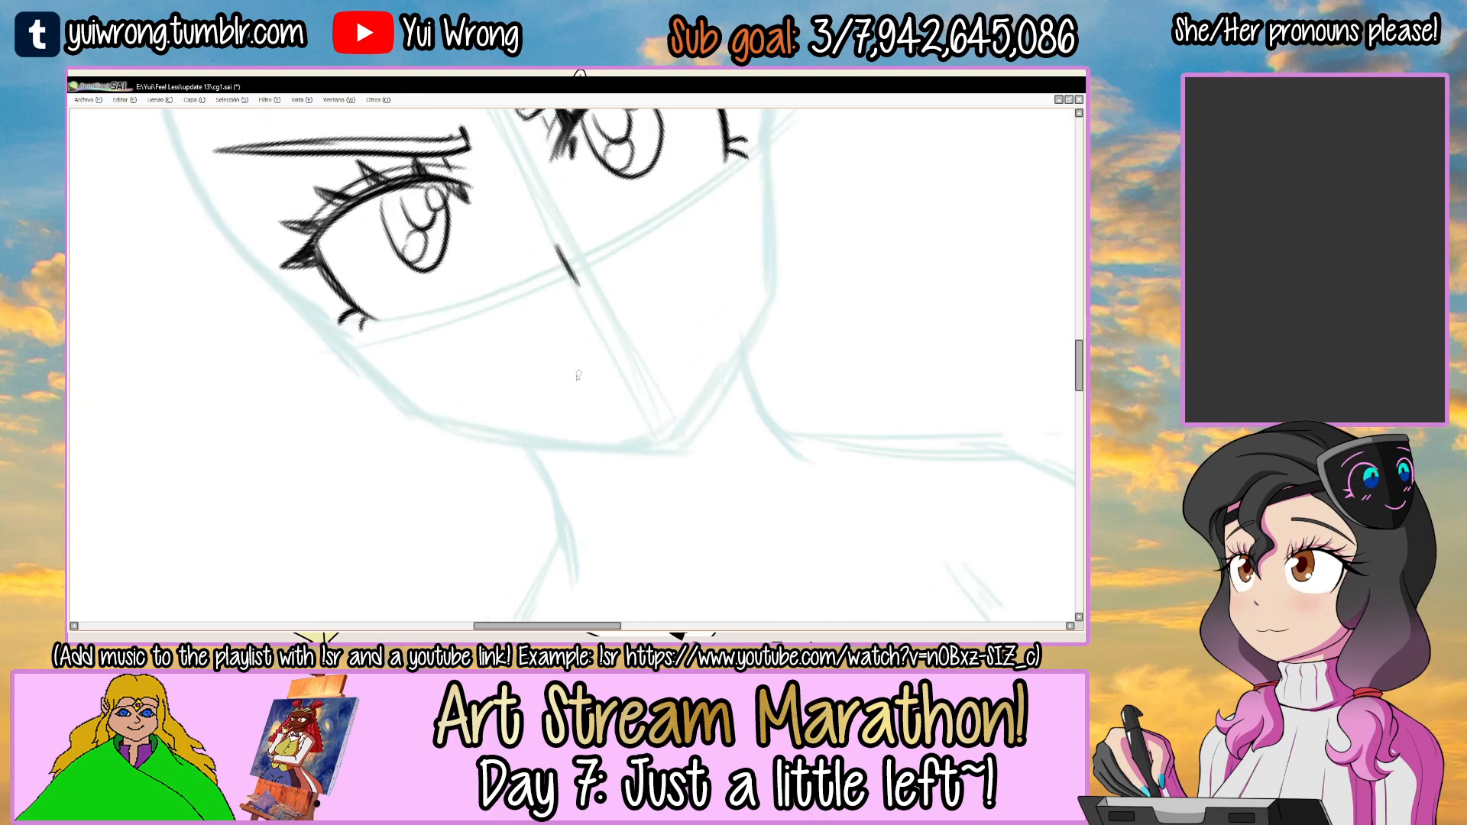
{"action": "key", "text": "ctrl+z"}
{"action": "mouse_move", "coordinate": [579, 378]}
{"action": "left_mouse_down"}
{"action": "mouse_move", "coordinate": [661, 333]}
{"action": "mouse_move", "coordinate": [625, 356]}
{"action": "mouse_move", "coordinate": [653, 352]}
{"action": "left_mouse_up"}
{"action": "left_click", "coordinate": [629, 365], "text": "ctrl"}
{"action": "left_click", "coordinate": [629, 365], "text": "ctrl"}
{"action": "key", "text": "ctrl+z"}
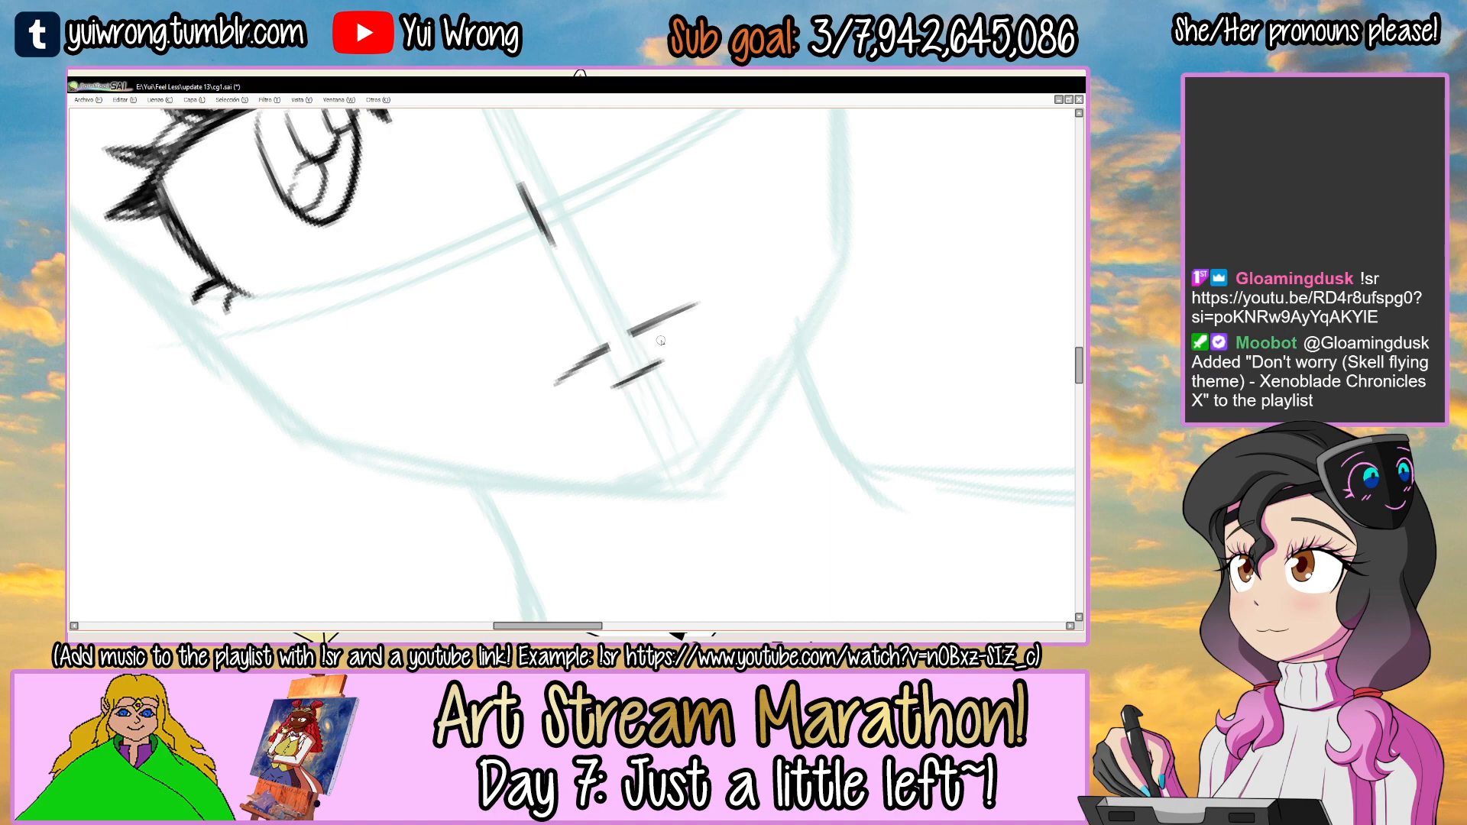
Select the mouth, move it slightly down and to the left on the face, and save the drawing.
{"action": "scroll", "coordinate": [663, 348], "scroll_direction": "down", "scroll_amount": 6}
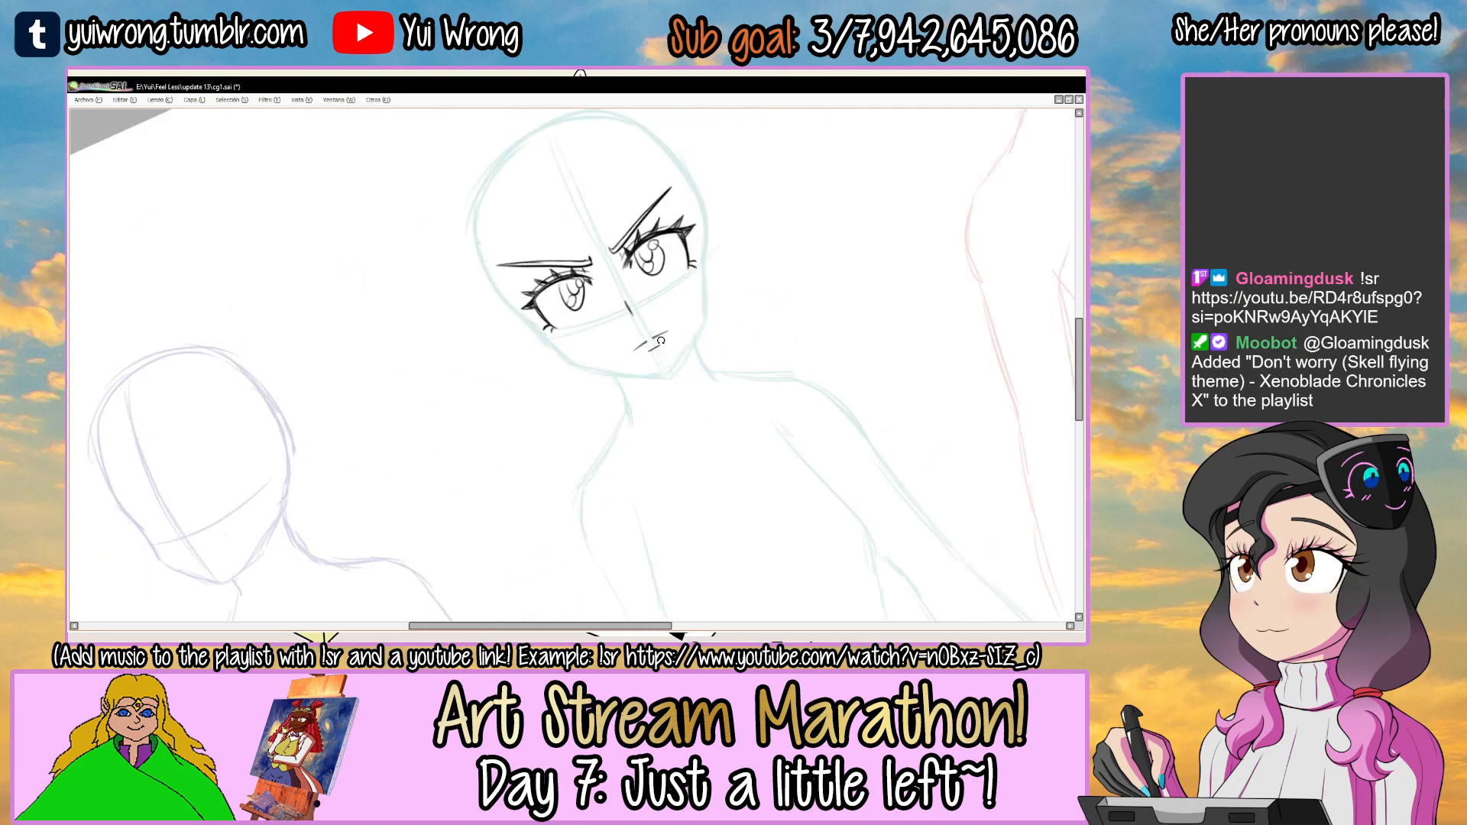
{"action": "scroll", "coordinate": [789, 339], "scroll_direction": "up", "scroll_amount": 3}
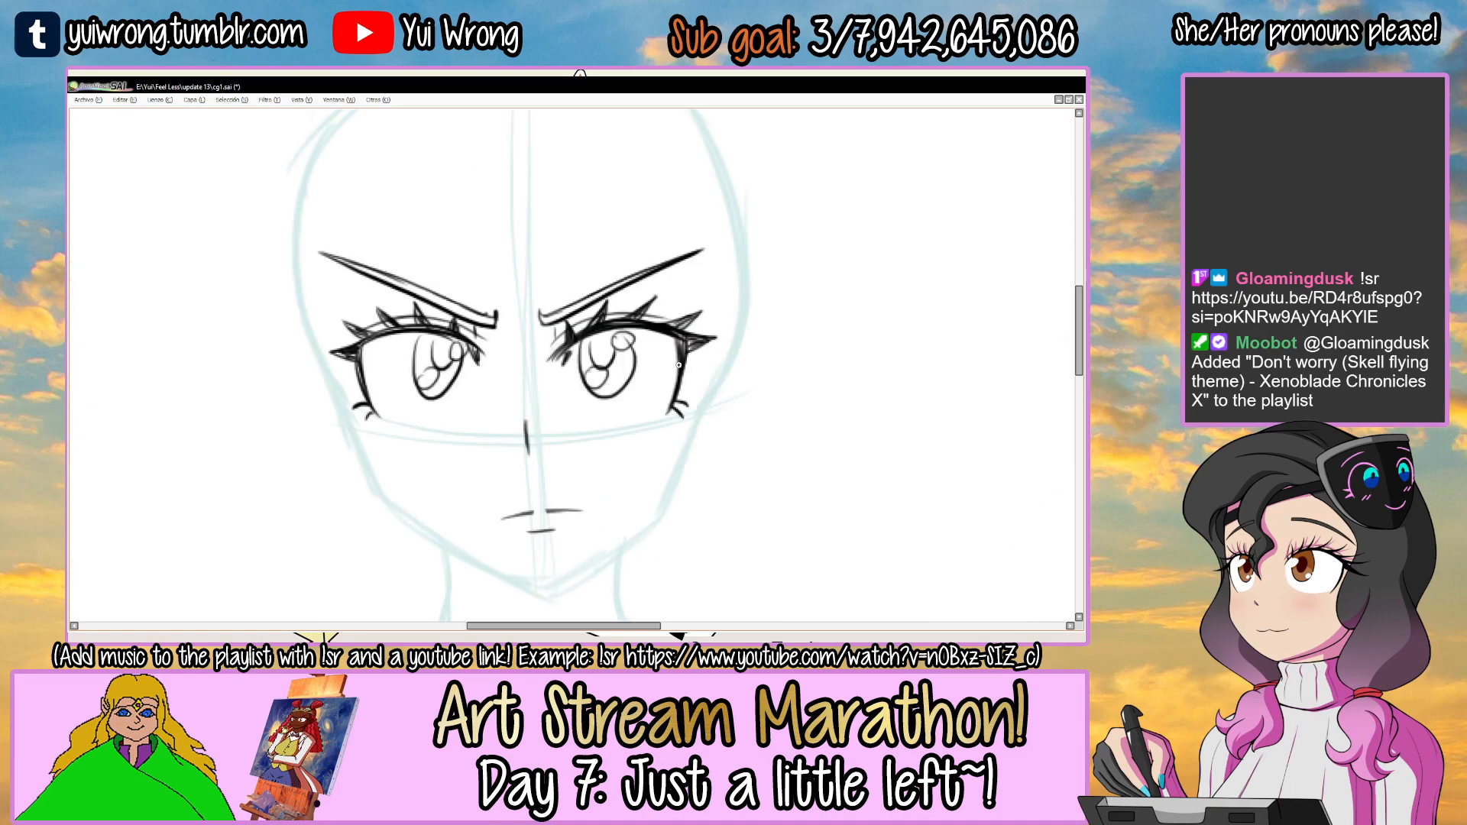
{"action": "scroll", "coordinate": [544, 487], "scroll_direction": "down", "scroll_amount": 5}
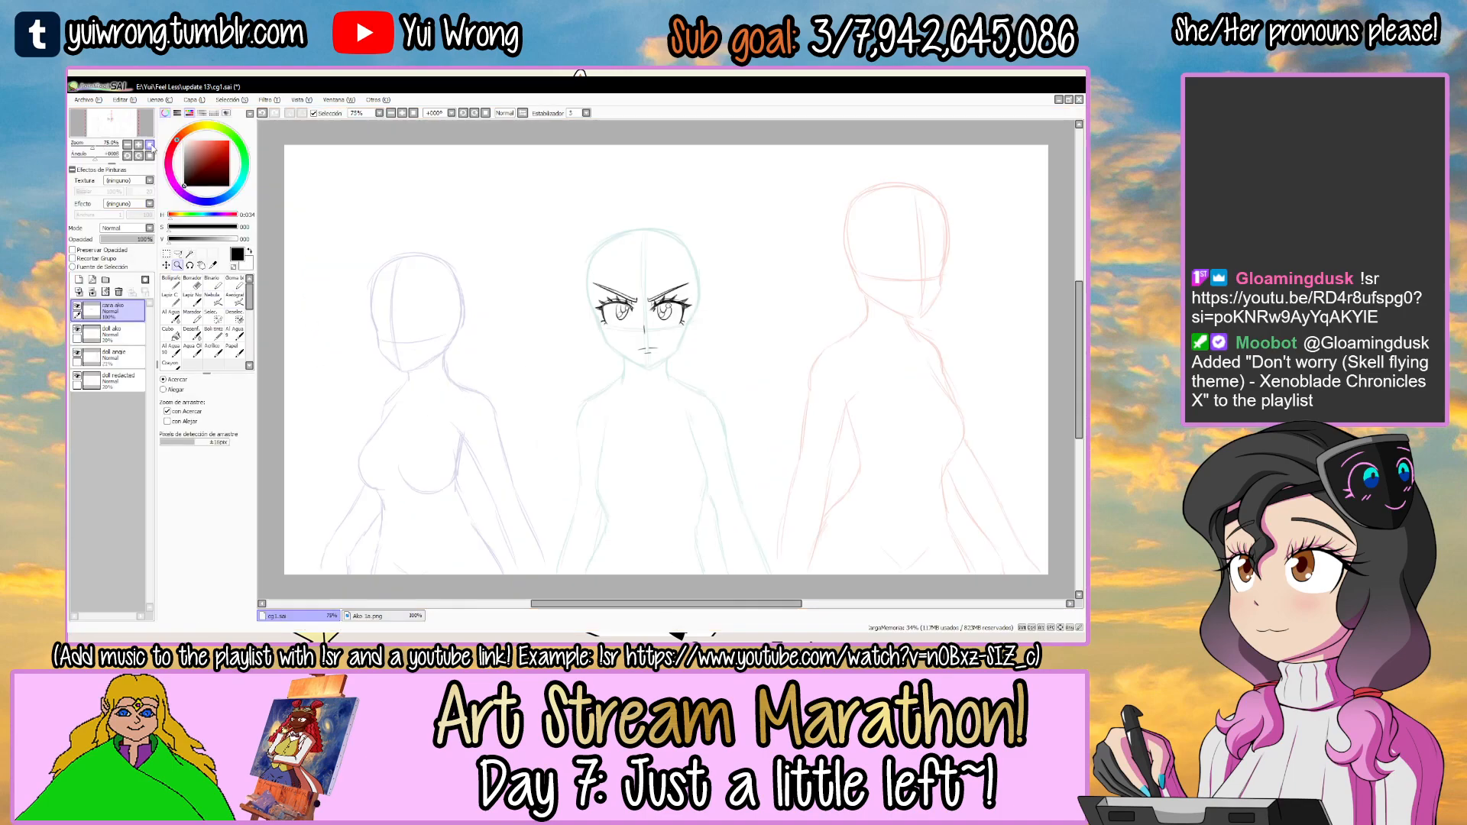
{"action": "scroll", "coordinate": [541, 327], "scroll_direction": "up", "scroll_amount": 5}
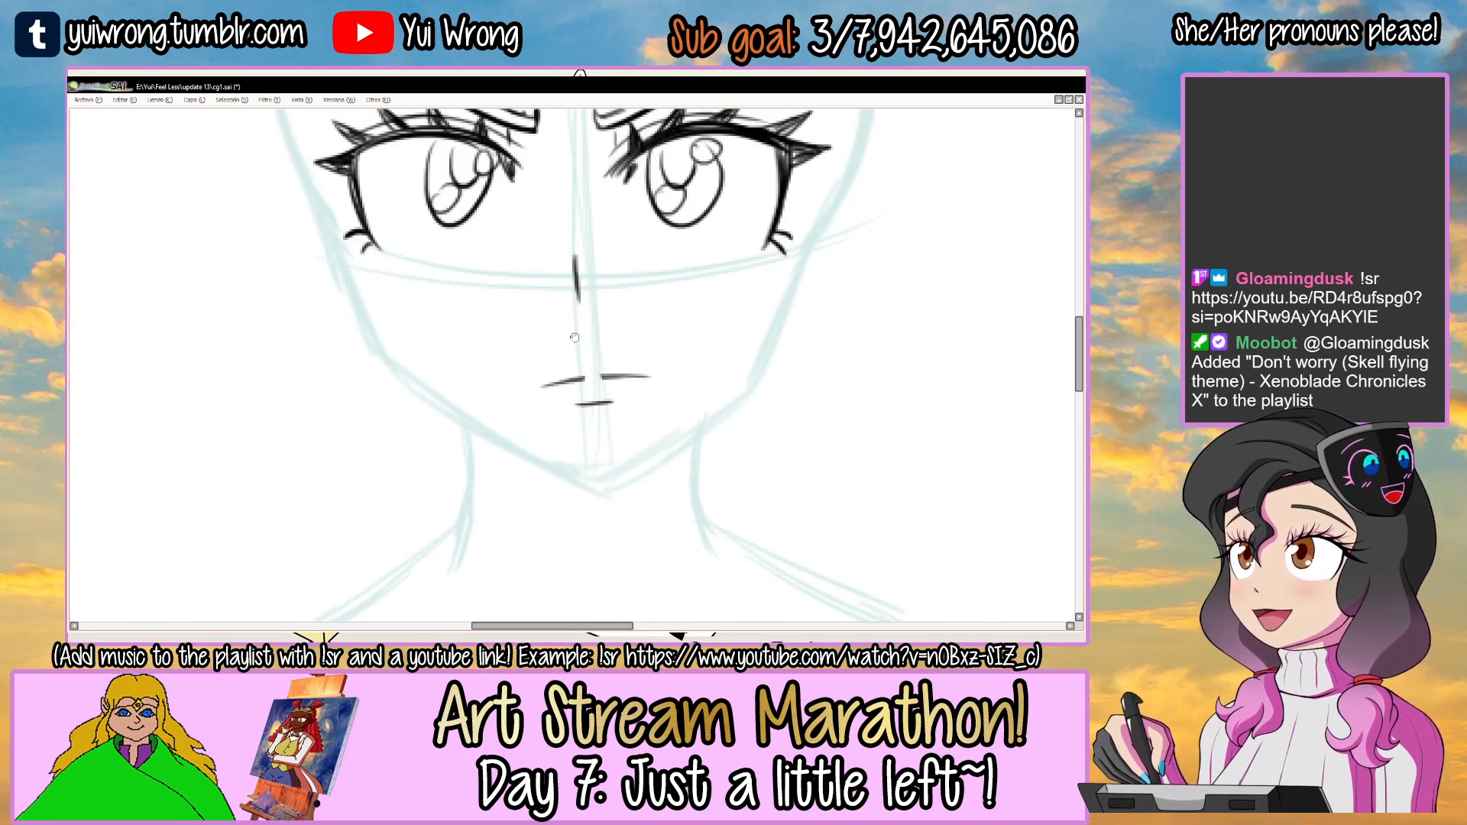
{"action": "scroll", "coordinate": [522, 411], "scroll_direction": "down", "scroll_amount": 1}
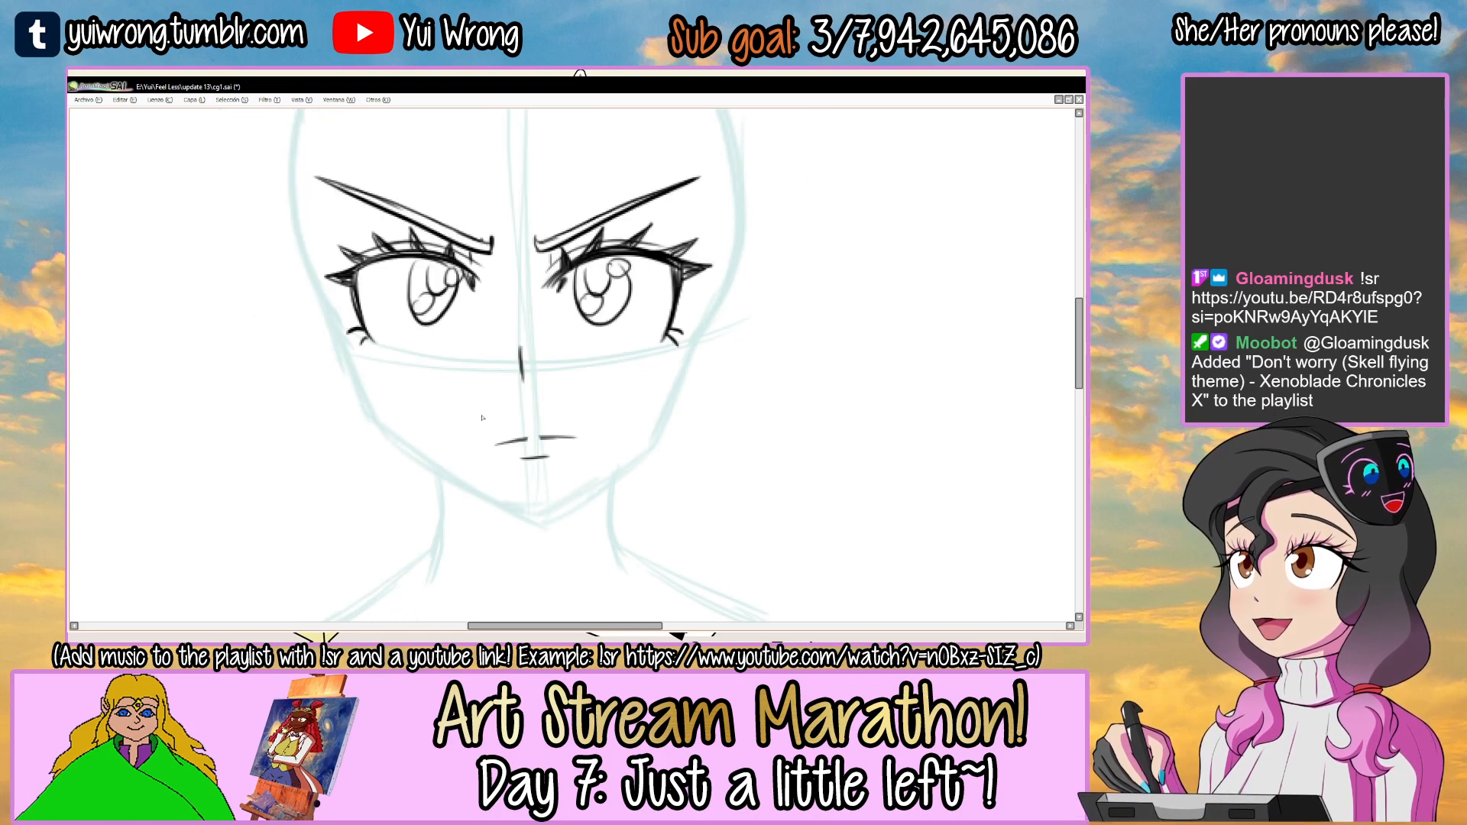
{"action": "key", "text": "ctrl+t"}
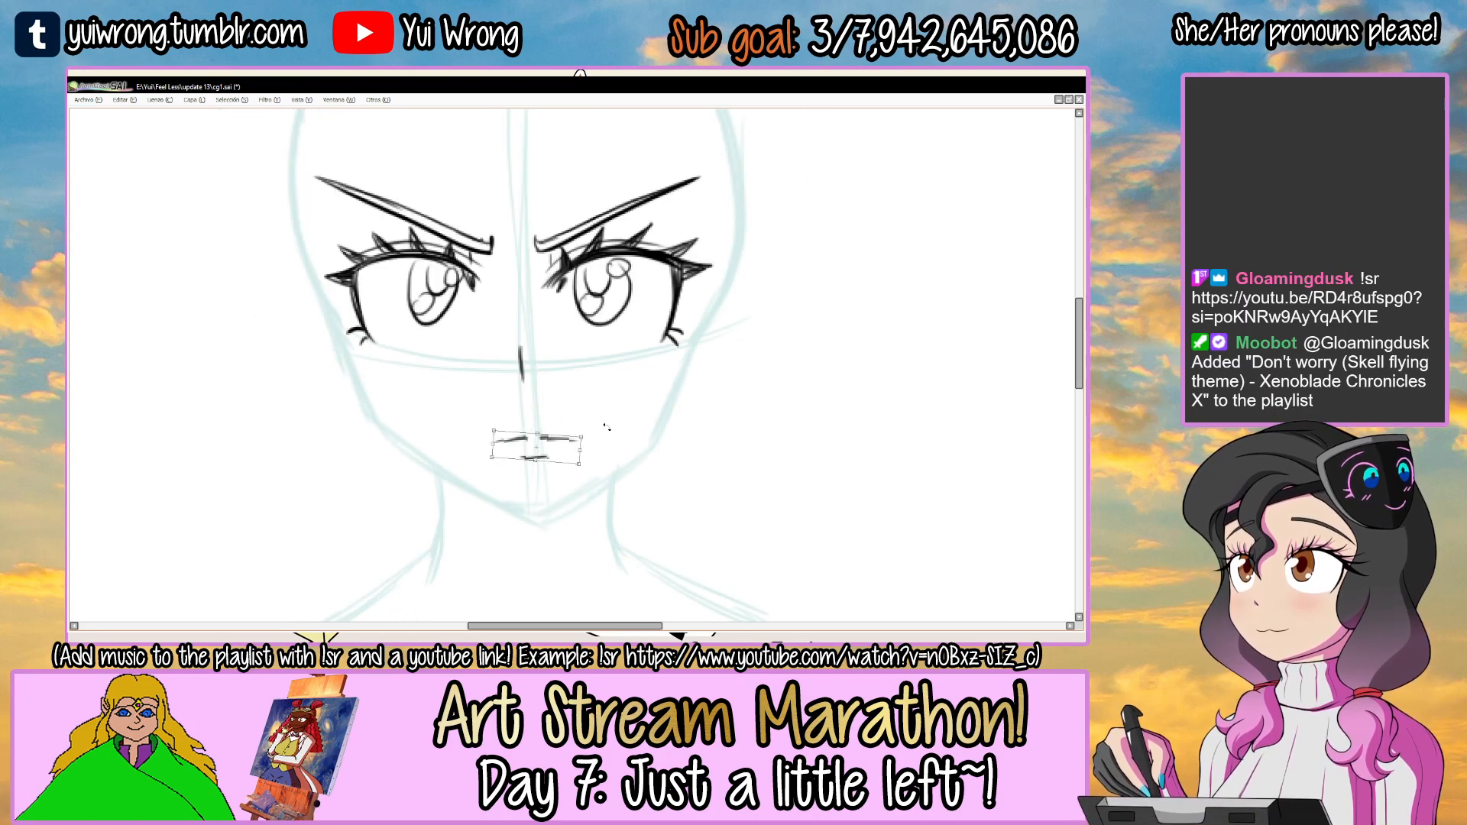
{"action": "left_click_drag", "start_coordinate": [555, 456], "coordinate": [551, 458]}
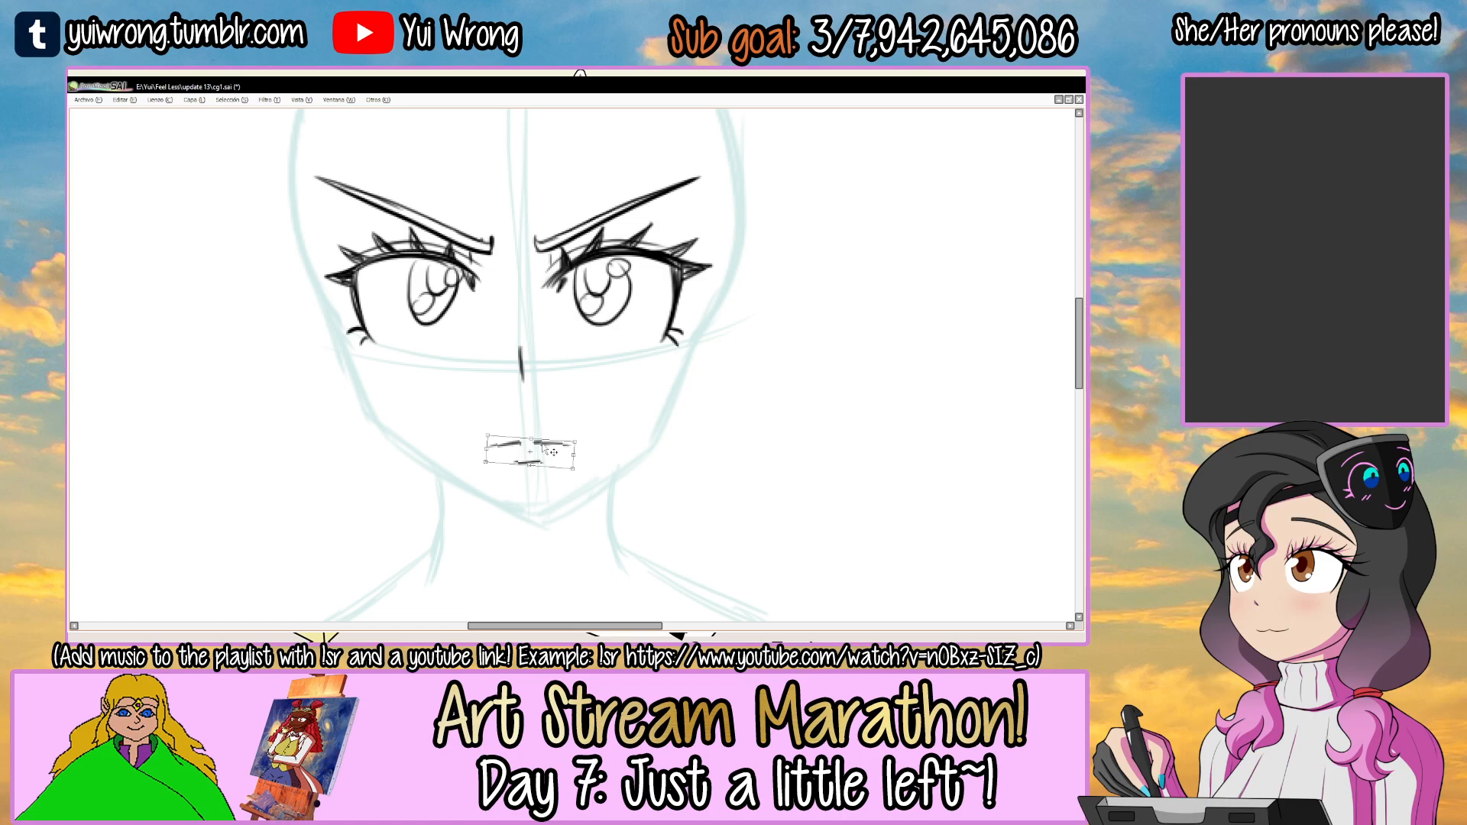
{"action": "key", "text": "Return"}
{"action": "scroll", "coordinate": [551, 452], "scroll_direction": "down", "scroll_amount": 1}
{"action": "key", "text": "ctrl+s"}
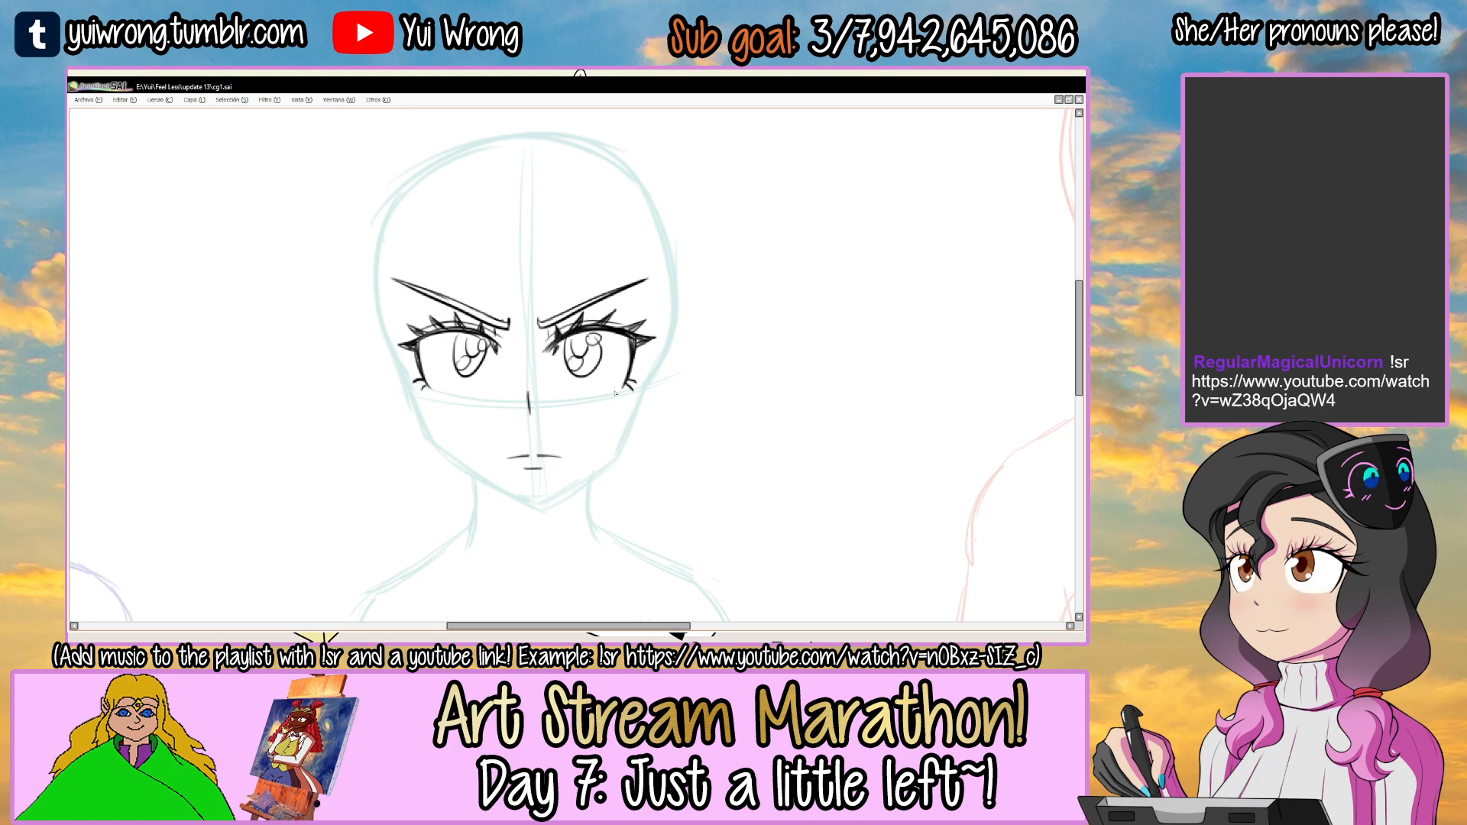
Add a new layer above the cara ako face layer.
{"action": "scroll", "coordinate": [615, 393], "scroll_direction": "up", "scroll_amount": 1}
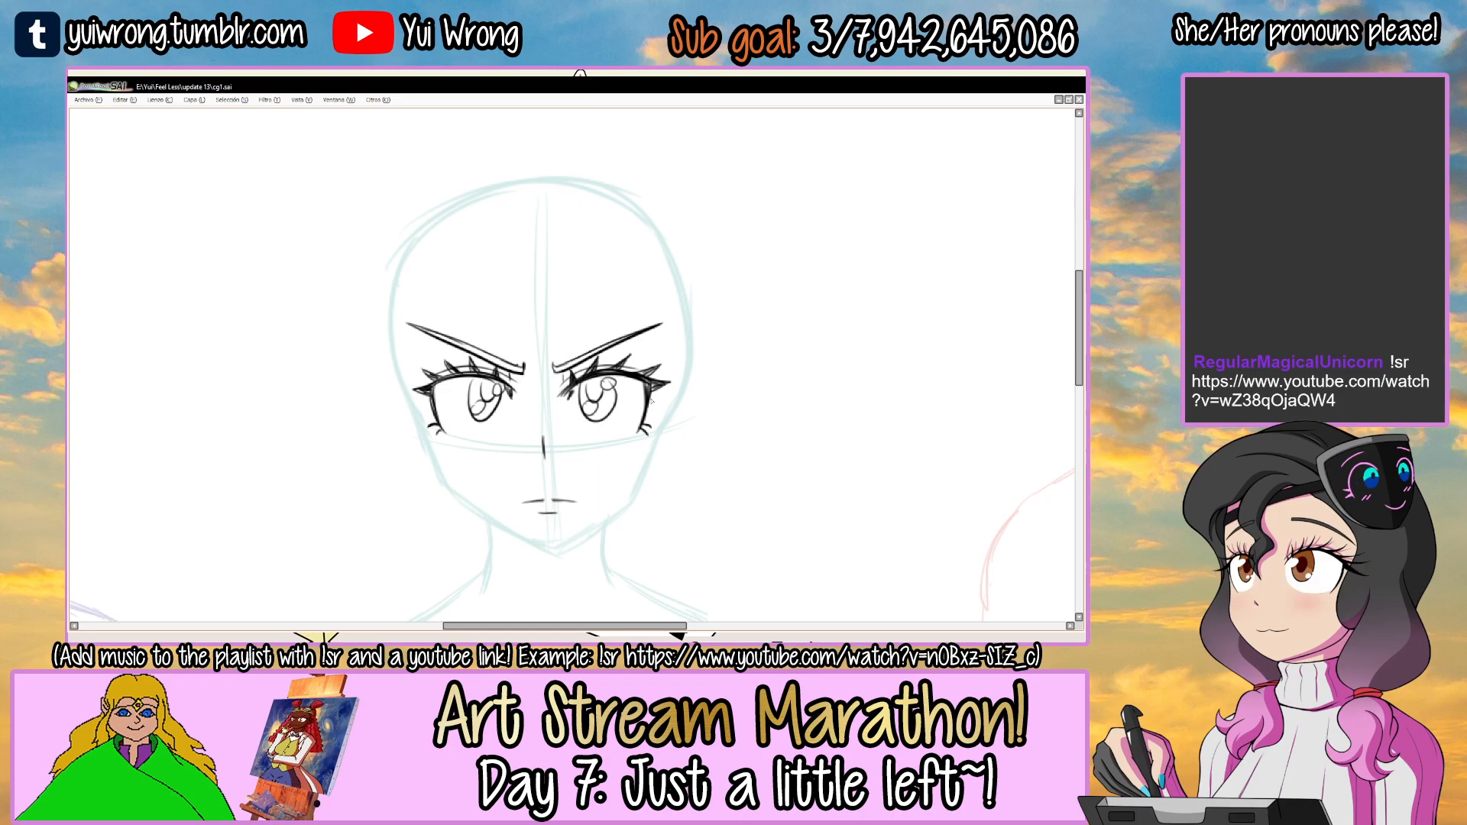
{"action": "scroll", "coordinate": [652, 400], "scroll_direction": "down", "scroll_amount": 1}
{"action": "left_click_drag", "start_coordinate": [712, 401], "coordinate": [696, 420]}
{"action": "key", "text": "Tab"}
{"action": "key", "text": "Tab"}
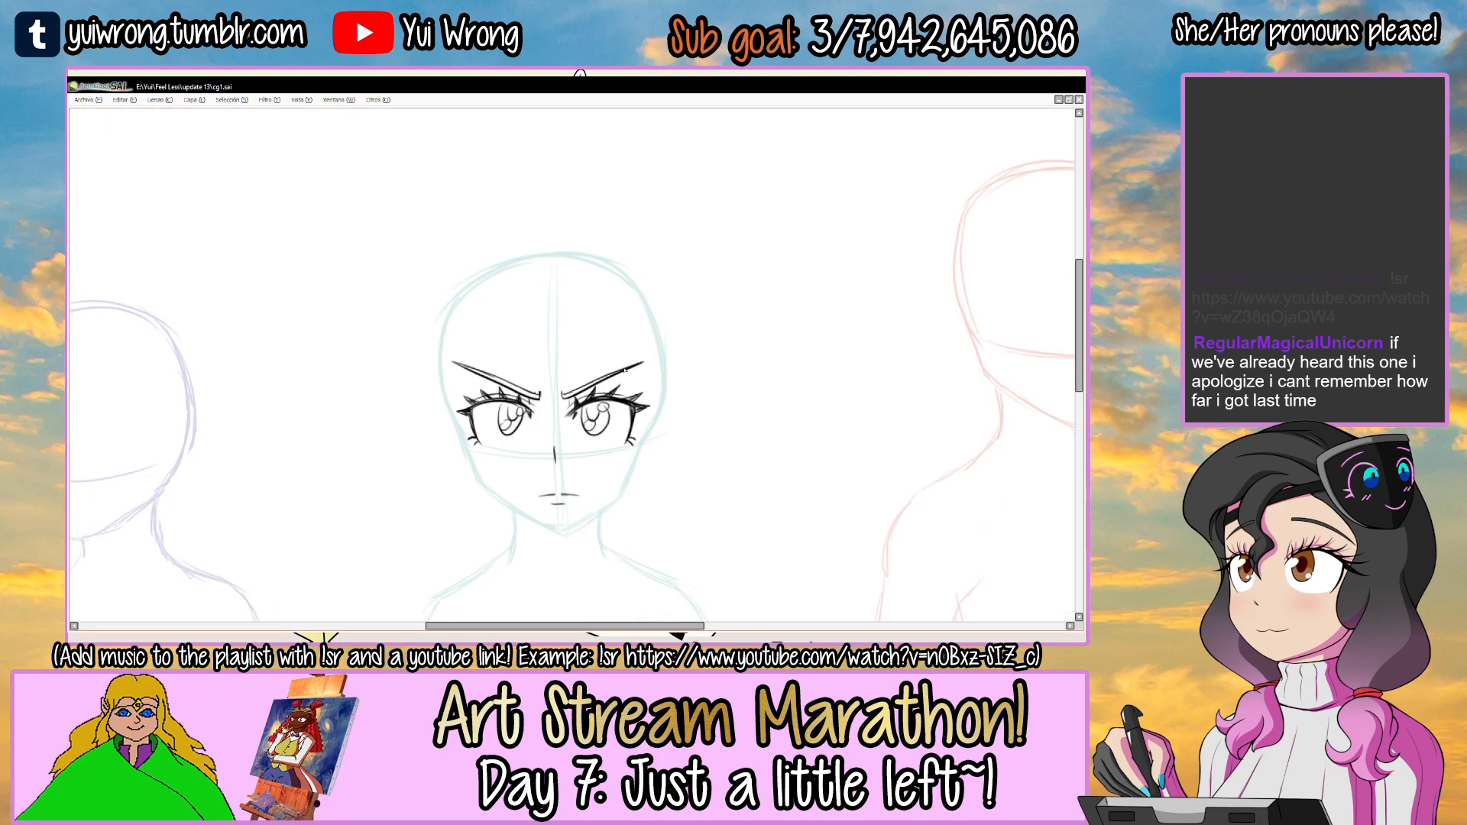
{"action": "key", "text": "Tab"}
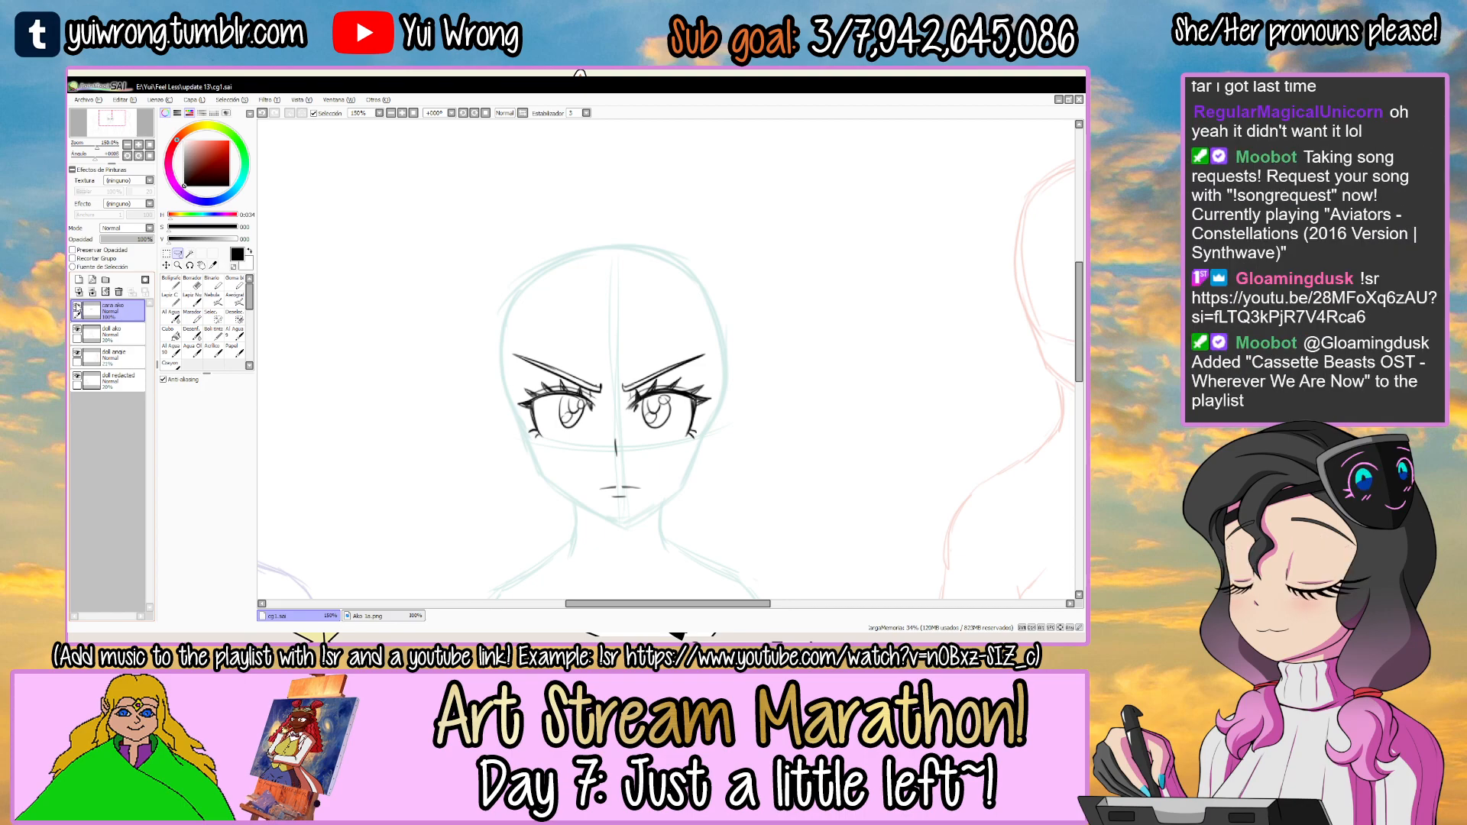
{"action": "left_click", "coordinate": [76, 305]}
{"action": "left_click", "coordinate": [76, 305]}
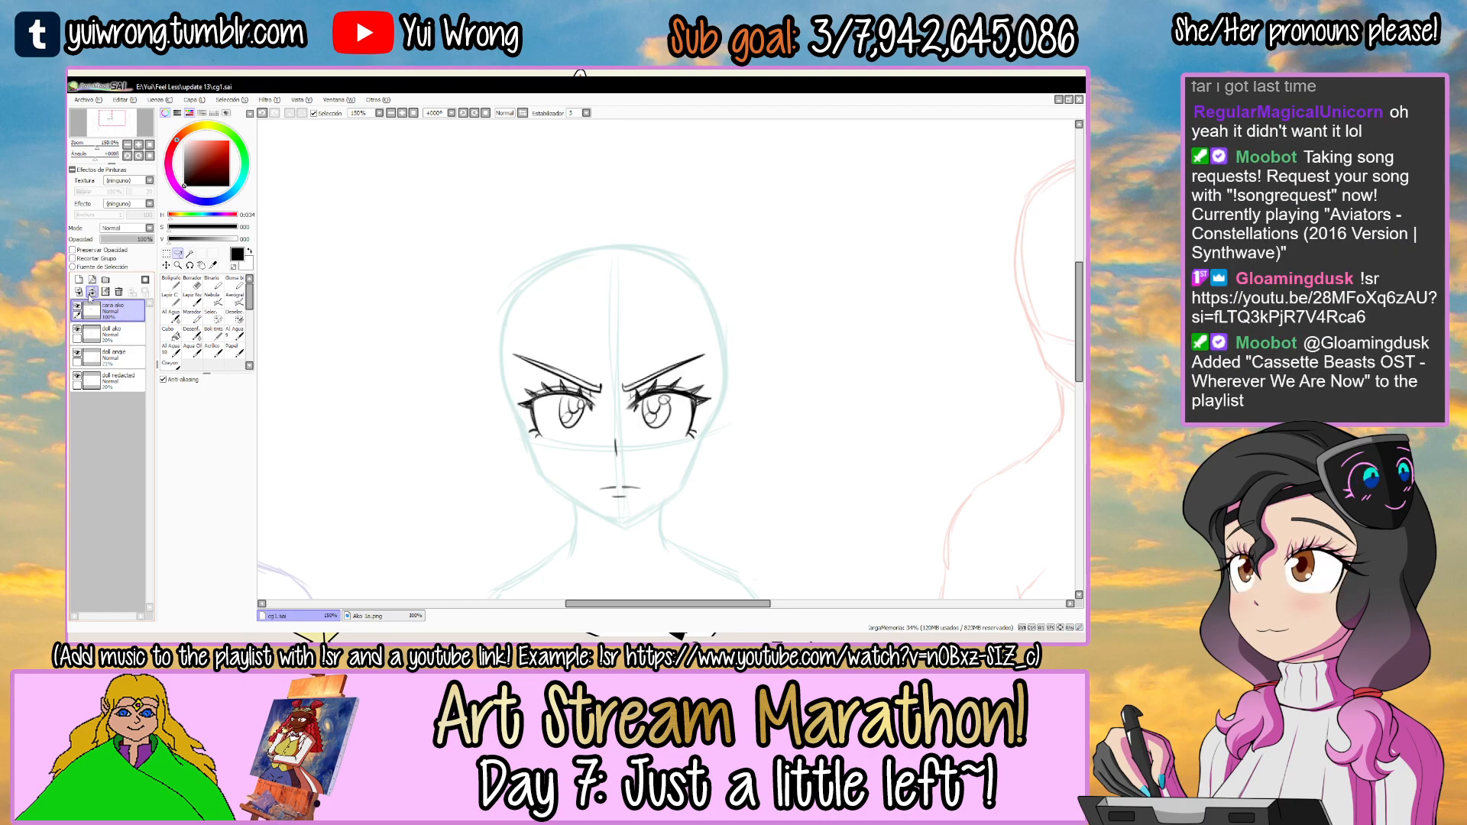
{"action": "left_click", "coordinate": [79, 280]}
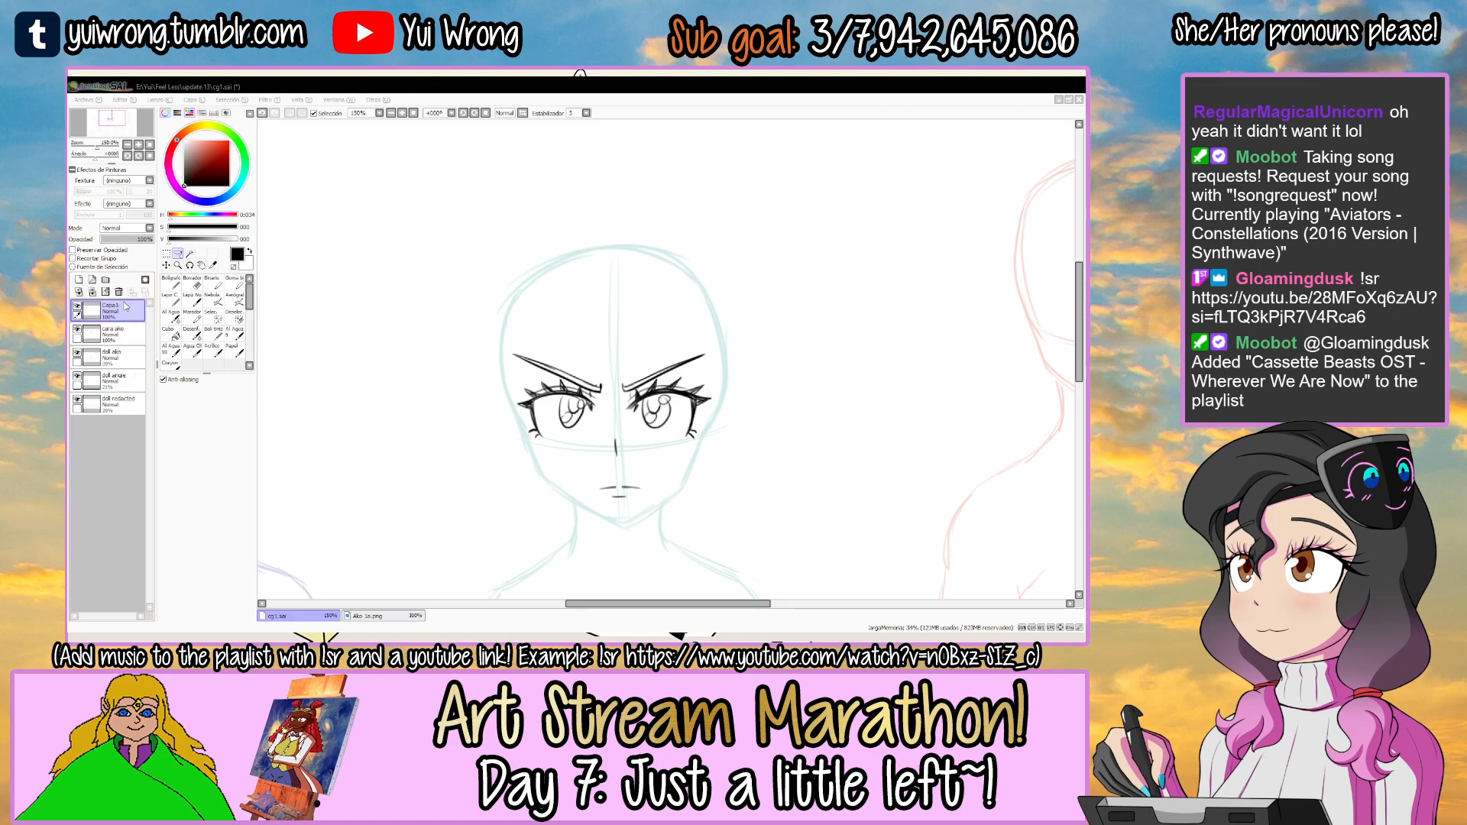
Draw the central bangs as curved strands falling from the forehead to a point between the eyes.
{"action": "key", "text": "Tab"}
{"action": "scroll", "coordinate": [500, 330], "scroll_direction": "up", "scroll_amount": 1}
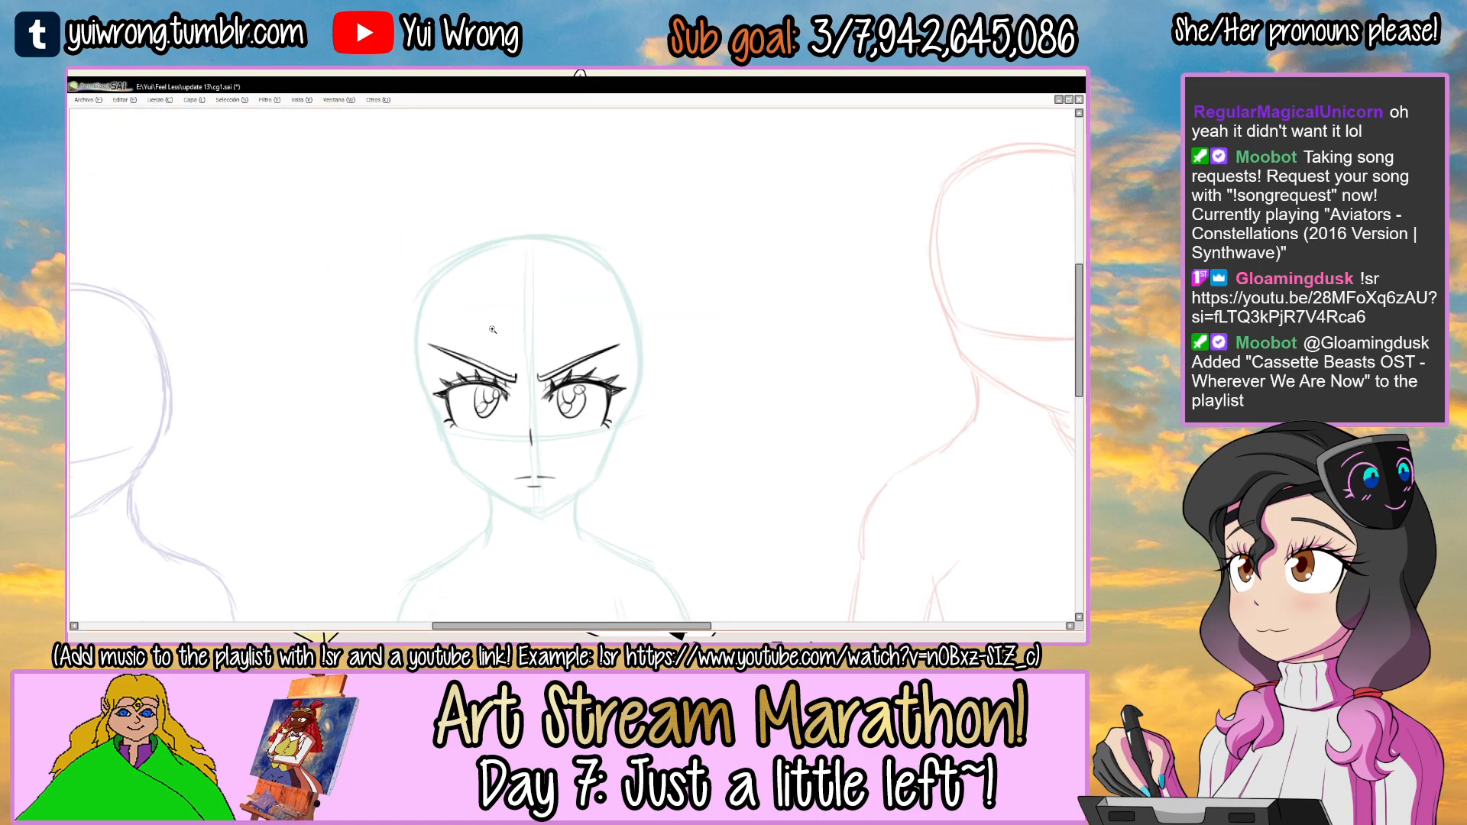
{"action": "scroll", "coordinate": [500, 330], "scroll_direction": "up", "scroll_amount": 1}
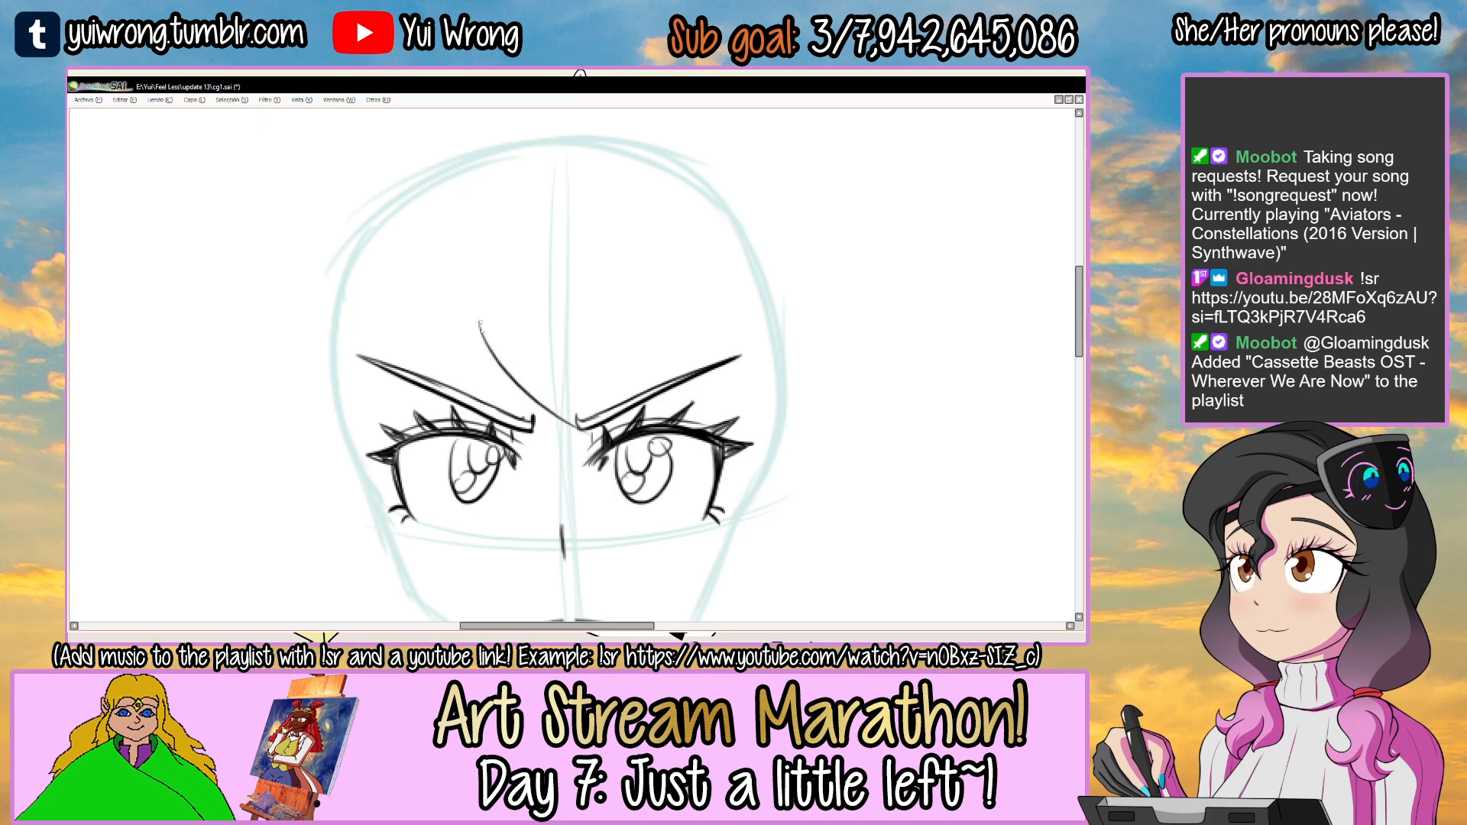
{"action": "left_click_drag", "start_coordinate": [460, 338], "coordinate": [596, 481]}
{"action": "left_click_drag", "start_coordinate": [590, 359], "coordinate": [582, 467]}
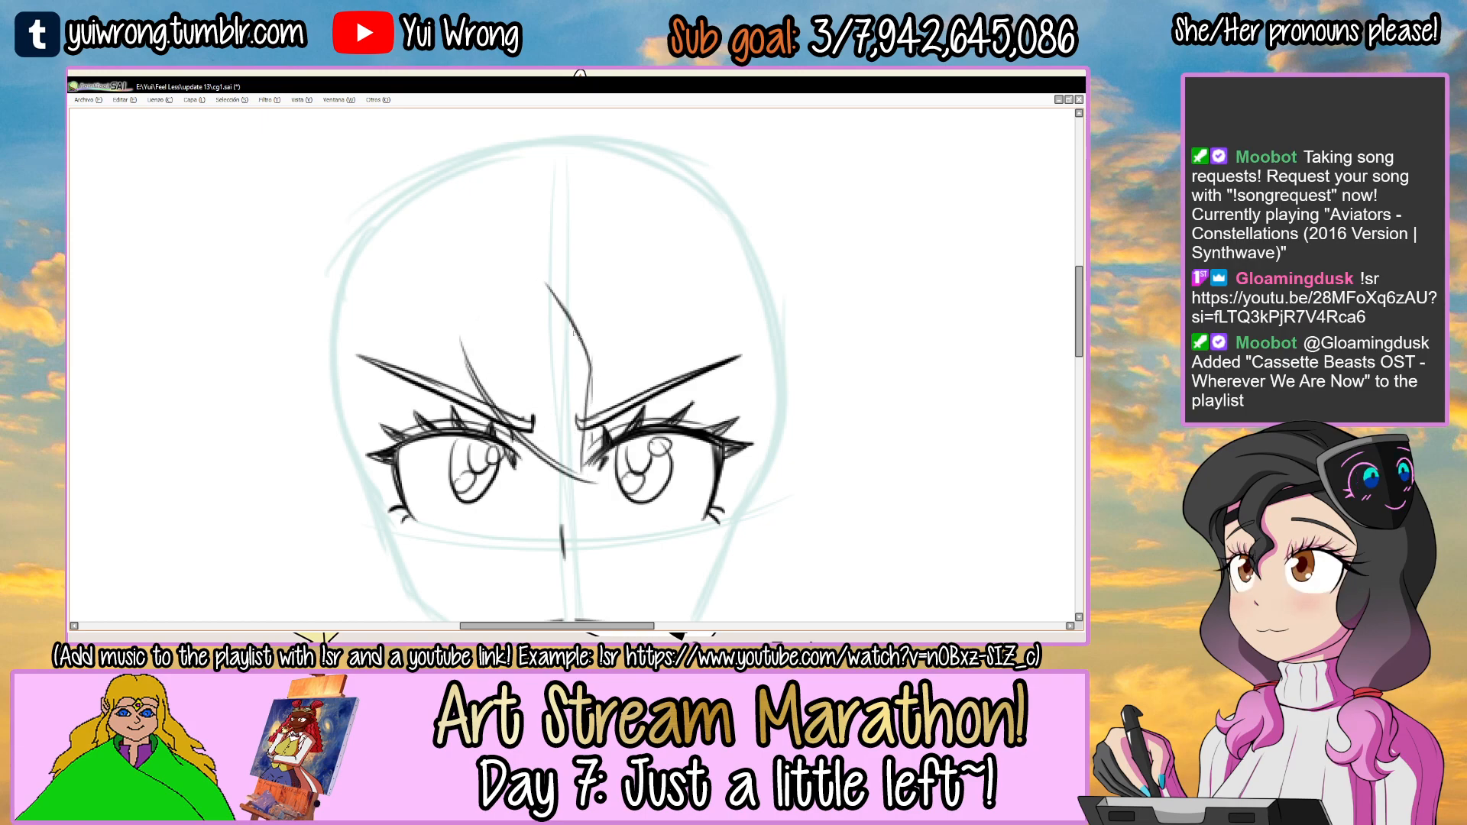
{"action": "left_click_drag", "start_coordinate": [546, 283], "coordinate": [589, 424]}
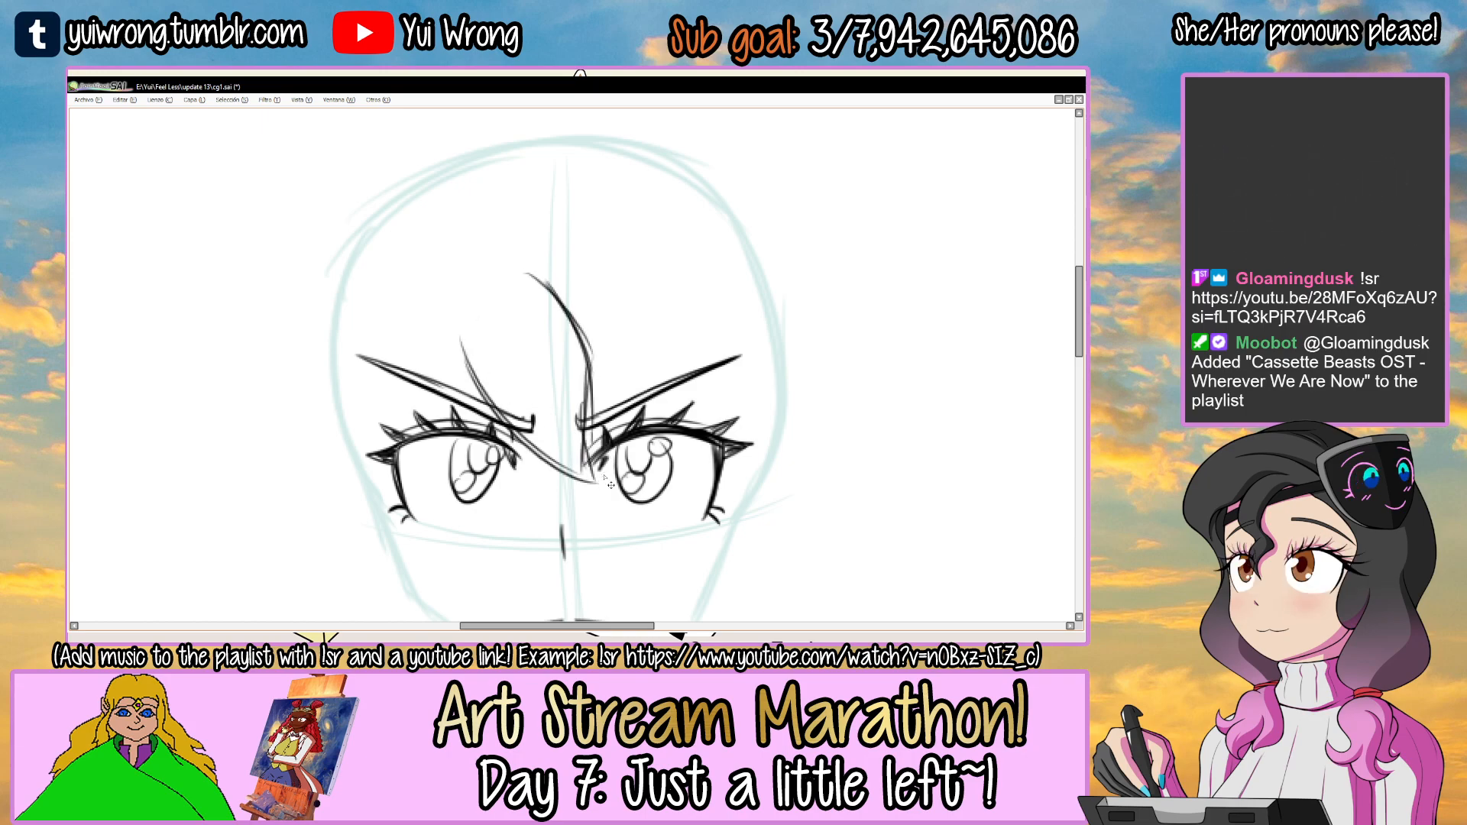
{"action": "scroll", "coordinate": [603, 475], "scroll_direction": "down", "scroll_amount": 2}
{"action": "scroll", "coordinate": [604, 475], "scroll_direction": "up", "scroll_amount": 2}
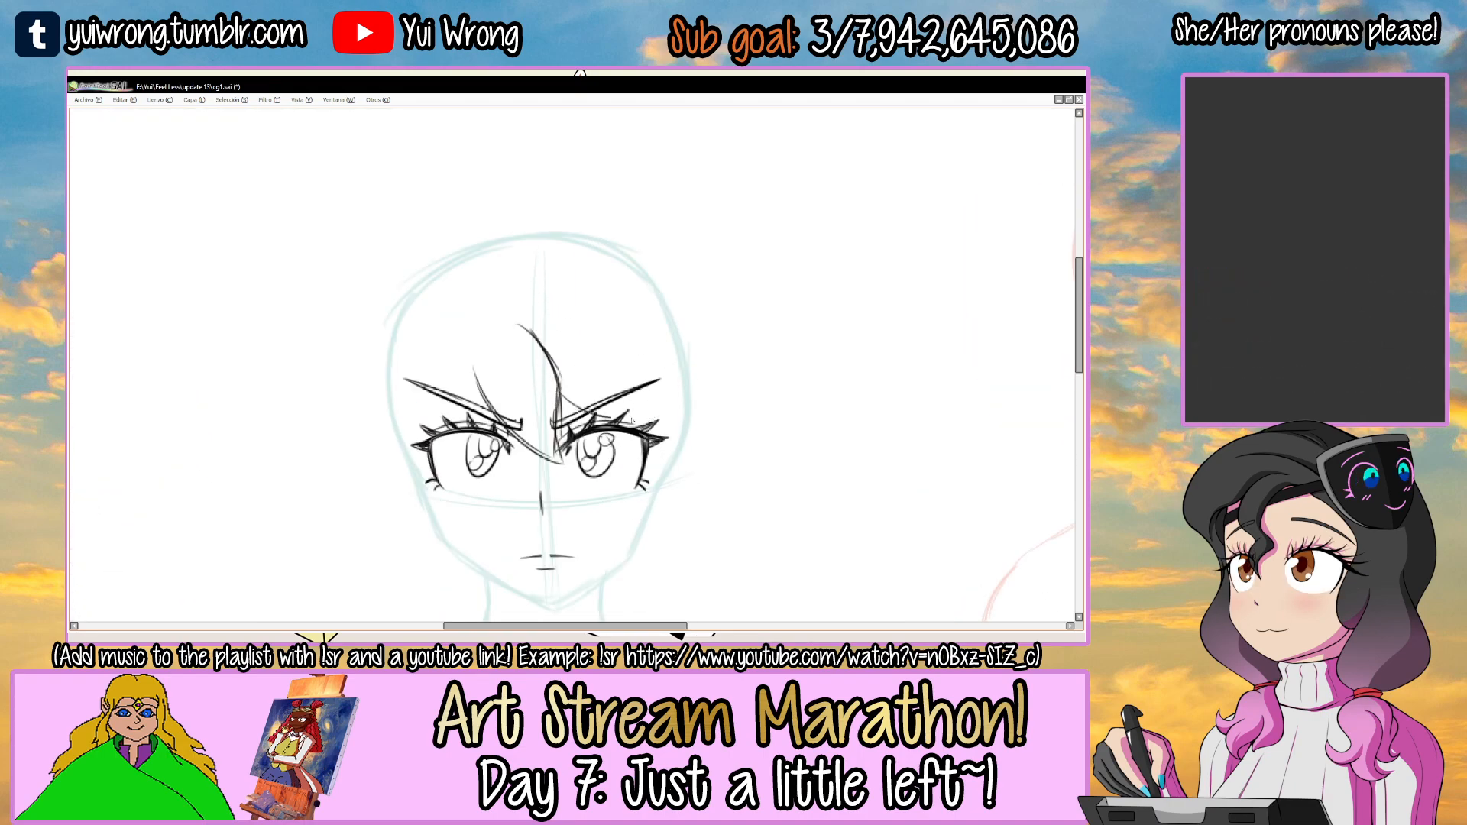
Draw a bang sweeping from the forehead across the right eyebrow and ending in an outward-pointing tip.
{"action": "key", "text": "ctrl+z"}
{"action": "left_click_drag", "start_coordinate": [566, 310], "coordinate": [669, 376]}
{"action": "key", "text": "ctrl+z"}
{"action": "mouse_move", "coordinate": [560, 315]}
{"action": "left_mouse_down"}
{"action": "mouse_move", "coordinate": [658, 380]}
{"action": "mouse_move", "coordinate": [685, 428]}
{"action": "left_mouse_up"}
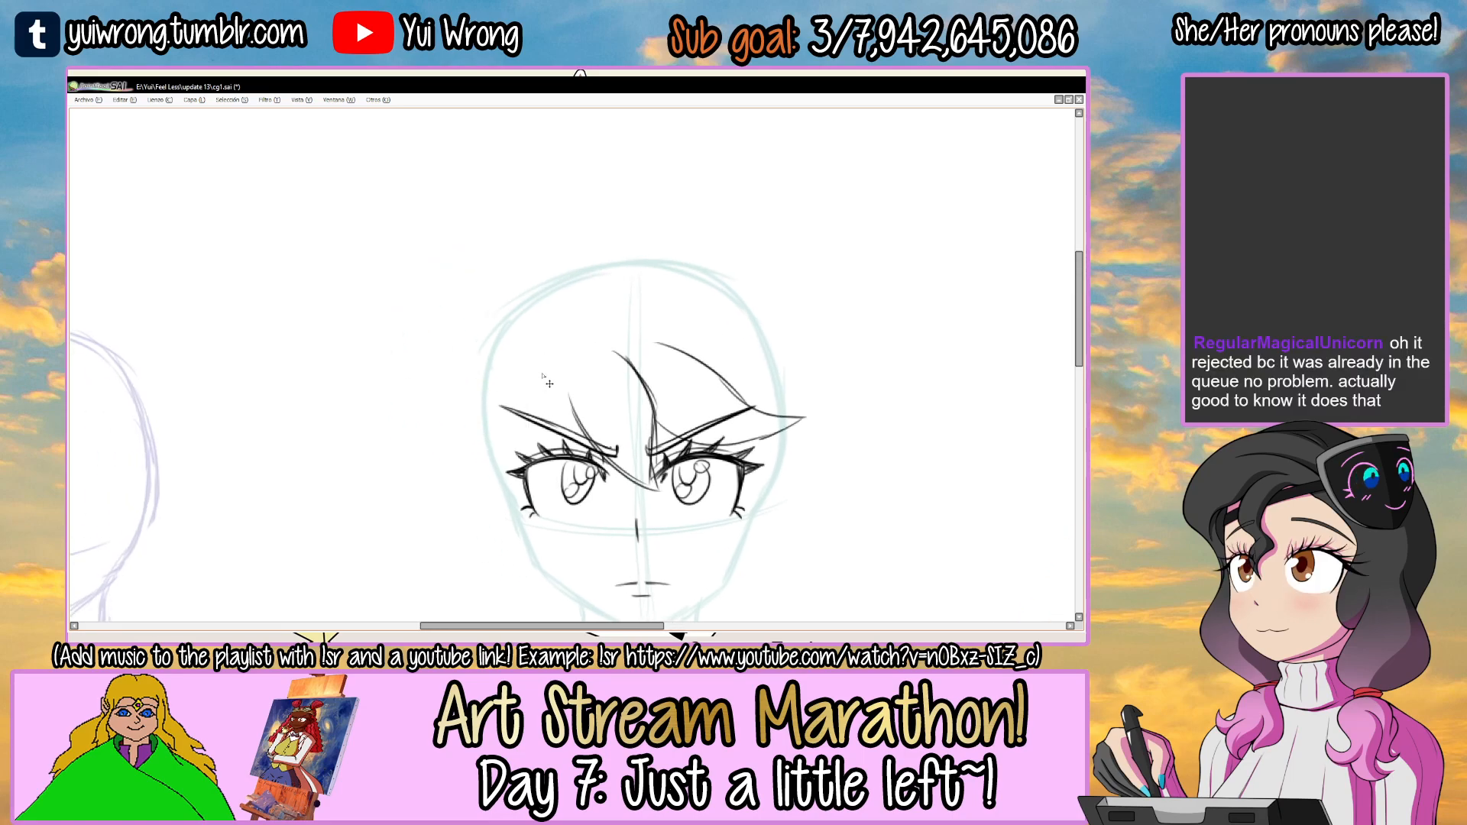
{"action": "key", "text": "ctrl+z"}
Draw the left bangs with a flicked tip at the temple, and add a second pointed flick above the right bang.
{"action": "mouse_move", "coordinate": [577, 405]}
{"action": "left_mouse_down"}
{"action": "mouse_move", "coordinate": [589, 411]}
{"action": "mouse_move", "coordinate": [493, 351]}
{"action": "left_mouse_up"}
{"action": "mouse_move", "coordinate": [456, 334]}
{"action": "left_mouse_down"}
{"action": "mouse_move", "coordinate": [430, 407]}
{"action": "mouse_move", "coordinate": [480, 412]}
{"action": "left_mouse_up"}
{"action": "key", "text": "ctrl+z"}
{"action": "key", "text": "ctrl+z"}
{"action": "left_click_drag", "start_coordinate": [462, 328], "coordinate": [419, 441]}
{"action": "left_click_drag", "start_coordinate": [419, 441], "coordinate": [469, 425]}
{"action": "key", "text": "ctrl+z"}
{"action": "mouse_move", "coordinate": [693, 325]}
{"action": "left_mouse_down"}
{"action": "mouse_move", "coordinate": [756, 373]}
{"action": "mouse_move", "coordinate": [721, 400]}
{"action": "left_mouse_up"}
{"action": "mouse_move", "coordinate": [718, 451]}
{"action": "left_mouse_down"}
{"action": "mouse_move", "coordinate": [631, 264]}
{"action": "mouse_move", "coordinate": [657, 362]}
{"action": "left_mouse_up"}
{"action": "key", "text": "ctrl+z"}
{"action": "left_click_drag", "start_coordinate": [646, 297], "coordinate": [659, 388]}
{"action": "left_click_drag", "start_coordinate": [658, 332], "coordinate": [659, 388]}
{"action": "left_click_drag", "start_coordinate": [673, 312], "coordinate": [663, 348]}
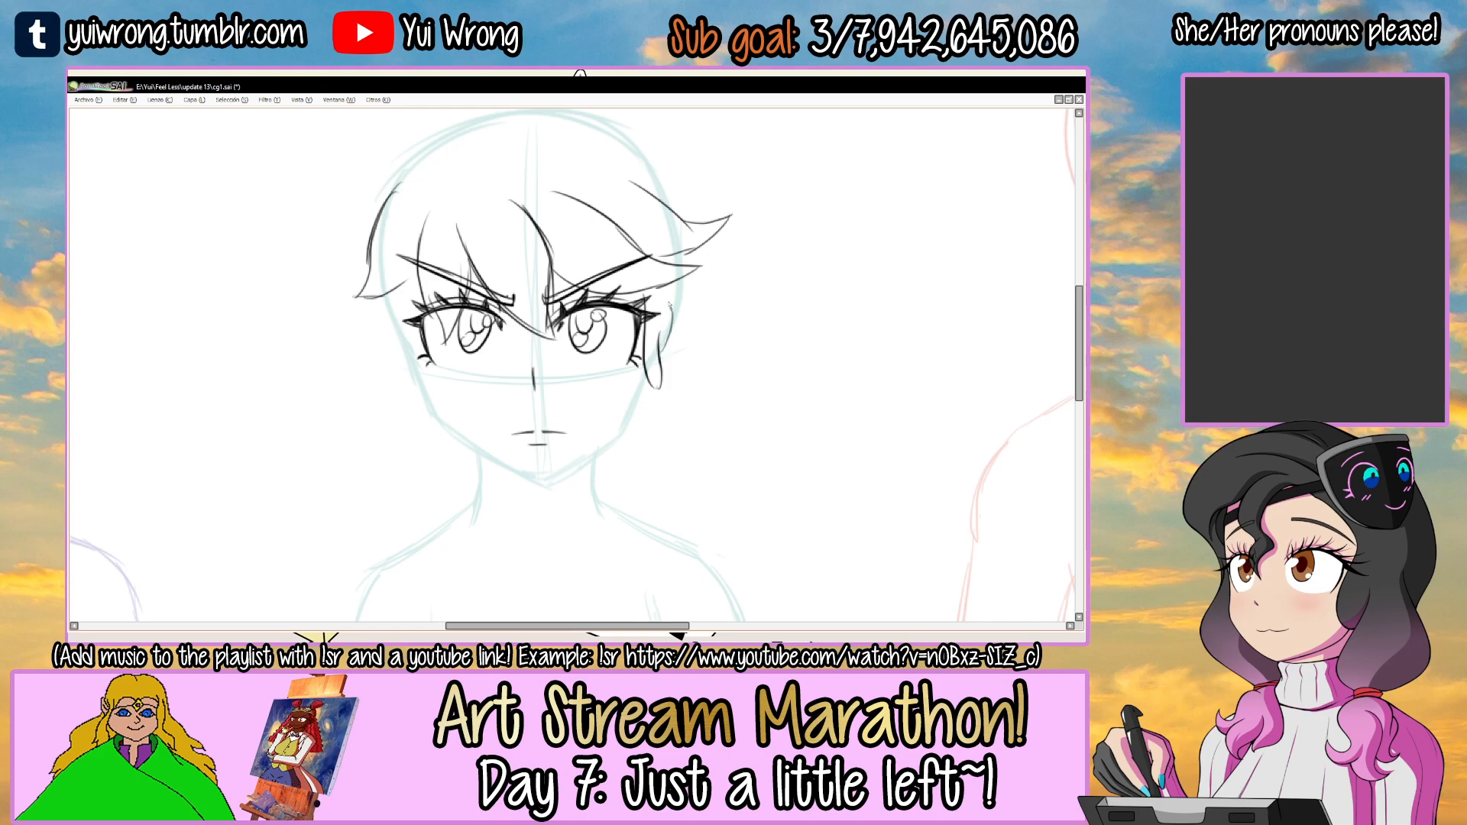
{"action": "key", "text": "ctrl+z"}
{"action": "key", "text": "ctrl+z"}
{"action": "key", "text": "ctrl+z"}
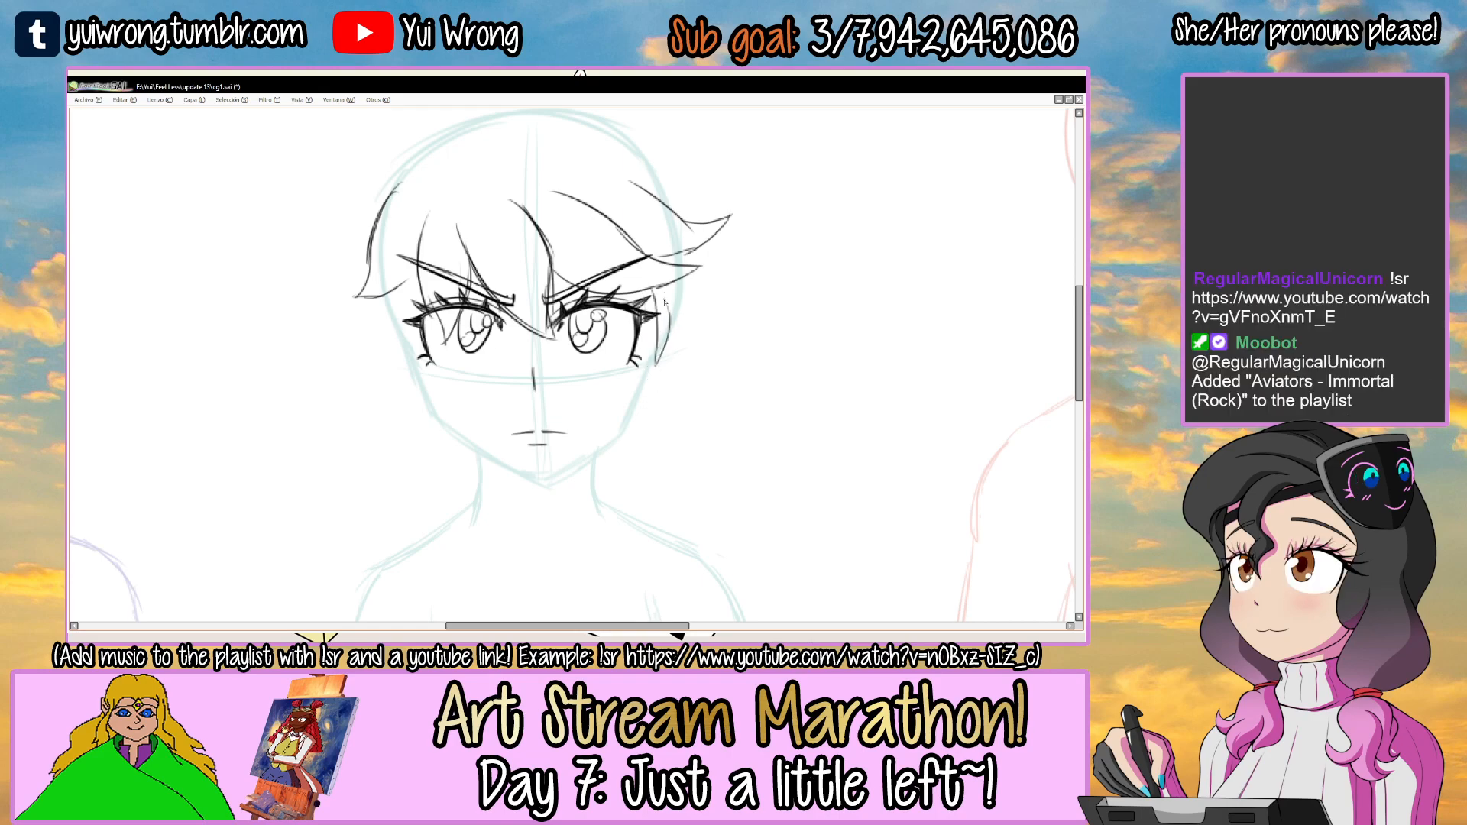
Draw the ear on the right side of the head beside the eye, with a short inner fold line.
{"action": "key", "text": "ctrl+z"}
{"action": "scroll", "coordinate": [662, 326], "scroll_direction": "up", "scroll_amount": 2}
{"action": "mouse_move", "coordinate": [655, 283]}
{"action": "left_mouse_down"}
{"action": "mouse_move", "coordinate": [644, 380]}
{"action": "mouse_move", "coordinate": [703, 339]}
{"action": "mouse_move", "coordinate": [707, 357]}
{"action": "mouse_move", "coordinate": [640, 428]}
{"action": "left_mouse_up"}
{"action": "key", "text": "ctrl+z"}
{"action": "key", "text": "ctrl+z"}
{"action": "key", "text": "ctrl+z"}
{"action": "mouse_move", "coordinate": [648, 368]}
{"action": "left_mouse_down"}
{"action": "mouse_move", "coordinate": [704, 341]}
{"action": "mouse_move", "coordinate": [650, 419]}
{"action": "left_mouse_up"}
{"action": "mouse_move", "coordinate": [692, 352]}
{"action": "left_mouse_down"}
{"action": "mouse_move", "coordinate": [650, 395]}
{"action": "mouse_move", "coordinate": [659, 387]}
{"action": "left_mouse_up"}
{"action": "key", "text": "ctrl+z"}
Draw the matching ear on the left side of the head, with its inner fold line.
{"action": "key", "text": "ctrl+z"}
{"action": "scroll", "coordinate": [682, 393], "scroll_direction": "down", "scroll_amount": 2}
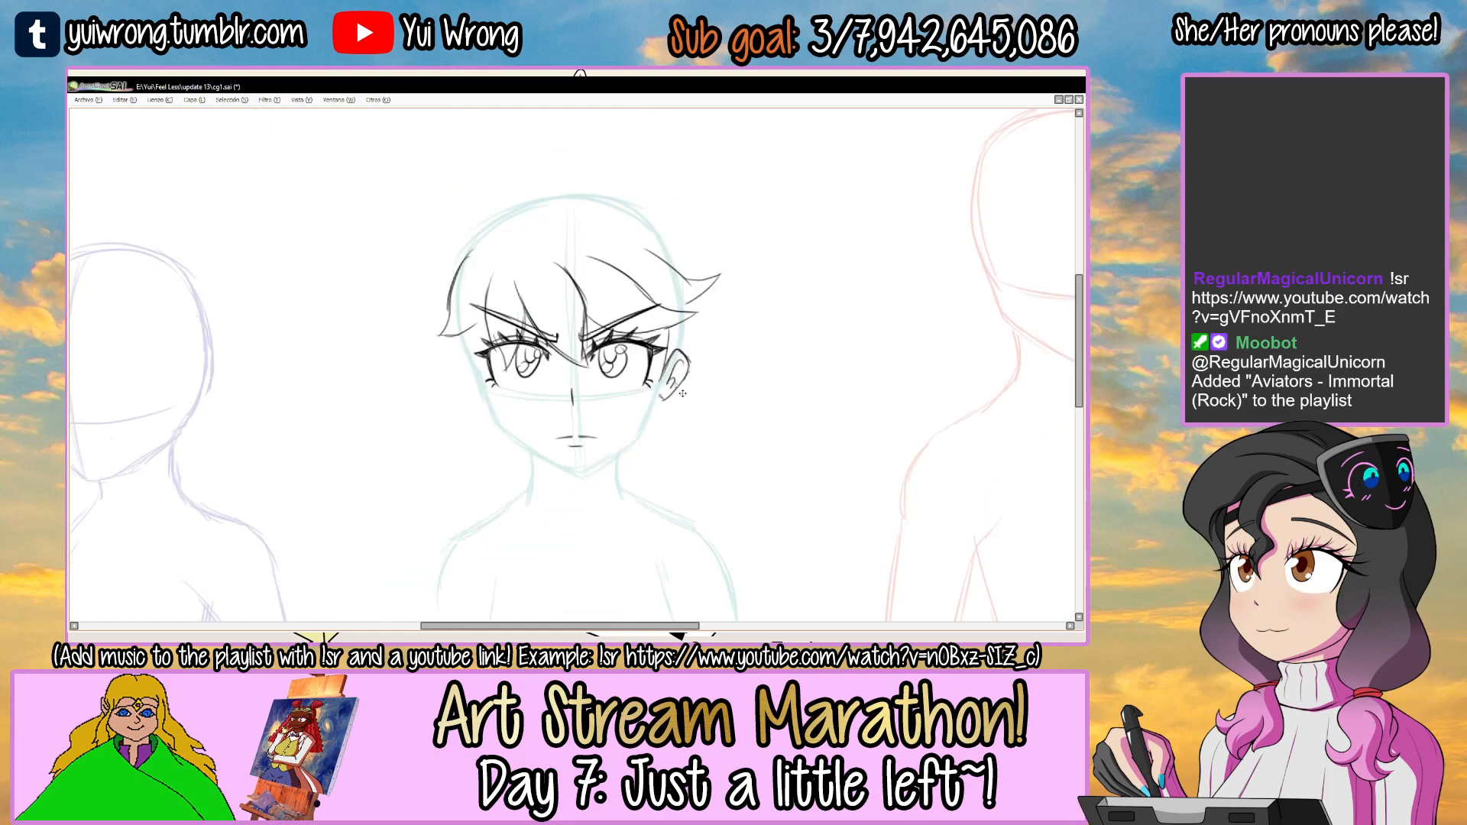
{"action": "scroll", "coordinate": [524, 372], "scroll_direction": "up", "scroll_amount": 2}
{"action": "mouse_move", "coordinate": [425, 298]}
{"action": "left_mouse_down"}
{"action": "mouse_move", "coordinate": [451, 404]}
{"action": "mouse_move", "coordinate": [421, 348]}
{"action": "mouse_move", "coordinate": [400, 393]}
{"action": "left_mouse_up"}
{"action": "key", "text": "ctrl+z"}
{"action": "left_click_drag", "start_coordinate": [402, 384], "coordinate": [457, 437]}
{"action": "left_click_drag", "start_coordinate": [414, 359], "coordinate": [431, 386]}
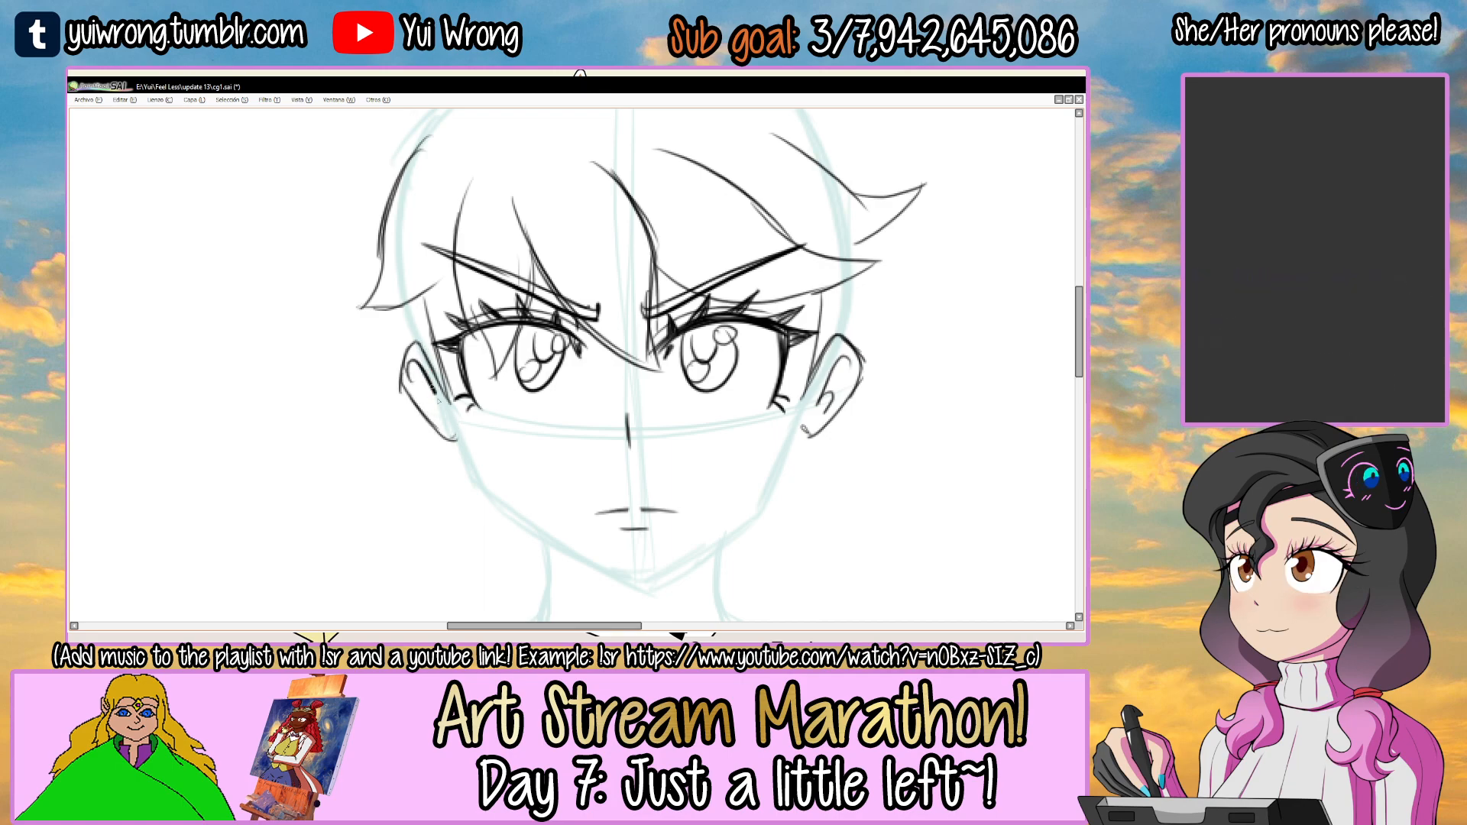
{"action": "scroll", "coordinate": [477, 407], "scroll_direction": "down", "scroll_amount": 2}
{"action": "left_click_drag", "start_coordinate": [556, 323], "coordinate": [580, 441]}
{"action": "mouse_move", "coordinate": [595, 295]}
{"action": "left_mouse_down"}
{"action": "mouse_move", "coordinate": [637, 337]}
{"action": "mouse_move", "coordinate": [570, 272]}
{"action": "left_mouse_up"}
{"action": "key", "text": "ctrl+z"}
{"action": "key", "text": "ctrl+z"}
{"action": "left_click_drag", "start_coordinate": [640, 340], "coordinate": [573, 249]}
{"action": "key", "text": "ctrl+z"}
{"action": "left_click_drag", "start_coordinate": [639, 345], "coordinate": [578, 322]}
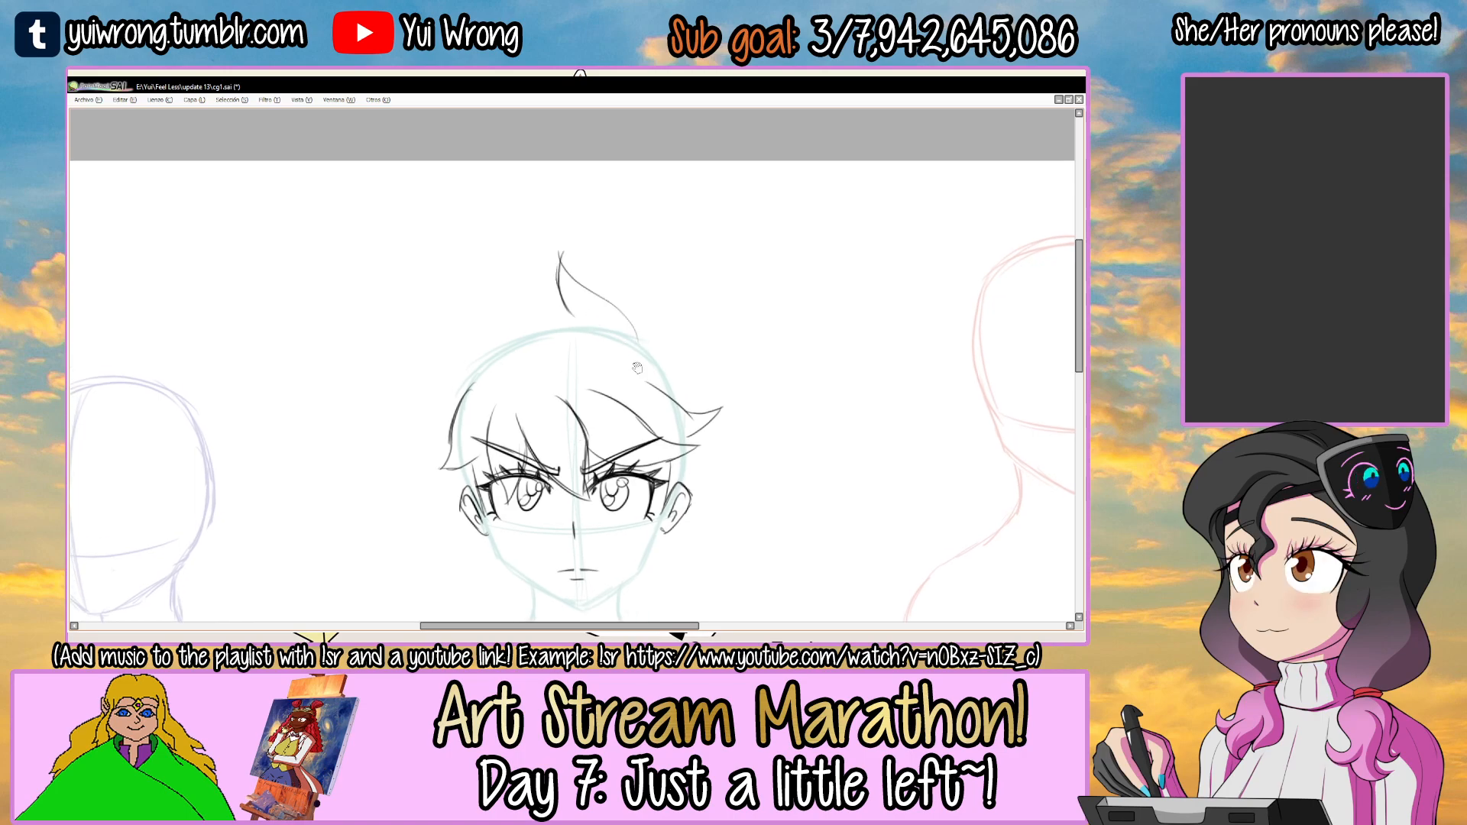
{"action": "left_click_drag", "start_coordinate": [636, 361], "coordinate": [620, 278]}
{"action": "left_click_drag", "start_coordinate": [695, 336], "coordinate": [608, 279]}
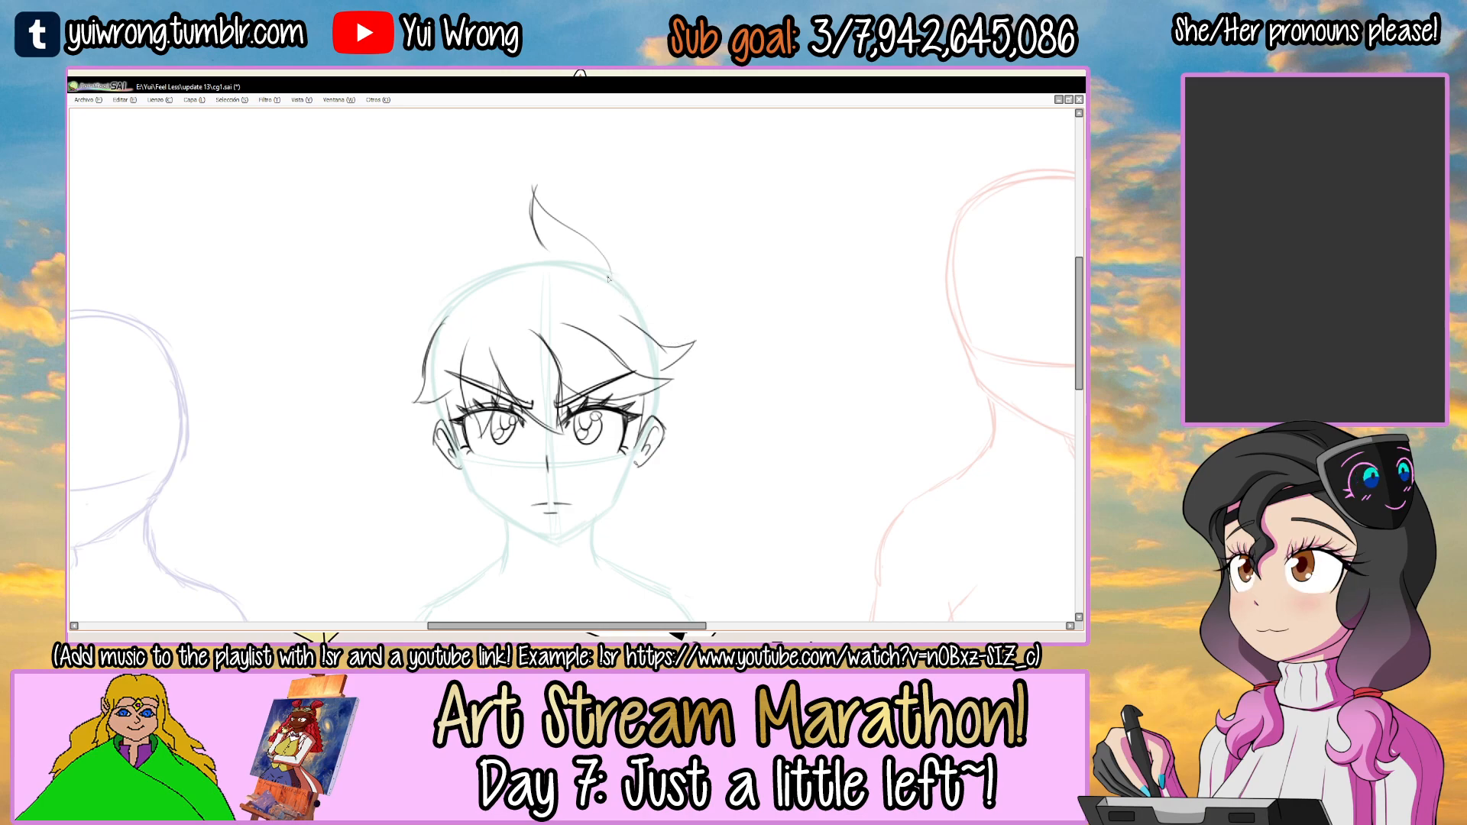
{"action": "left_click_drag", "start_coordinate": [698, 335], "coordinate": [697, 368]}
{"action": "left_click_drag", "start_coordinate": [632, 273], "coordinate": [630, 289]}
{"action": "mouse_move", "coordinate": [527, 230]}
{"action": "left_mouse_down"}
{"action": "mouse_move", "coordinate": [580, 279]}
{"action": "mouse_move", "coordinate": [698, 335]}
{"action": "left_mouse_up"}
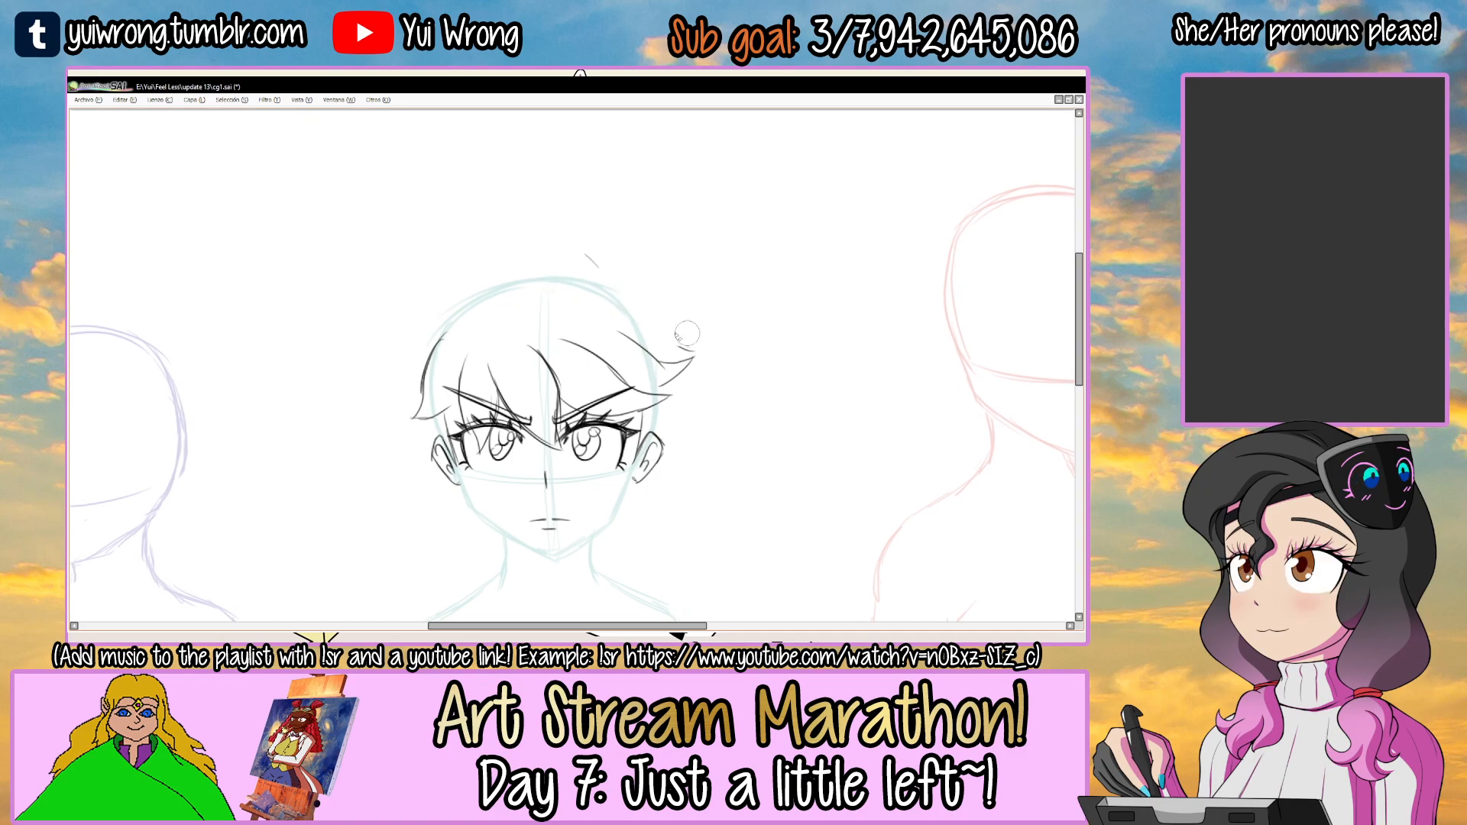
{"action": "scroll", "coordinate": [593, 278], "scroll_direction": "up", "scroll_amount": 2}
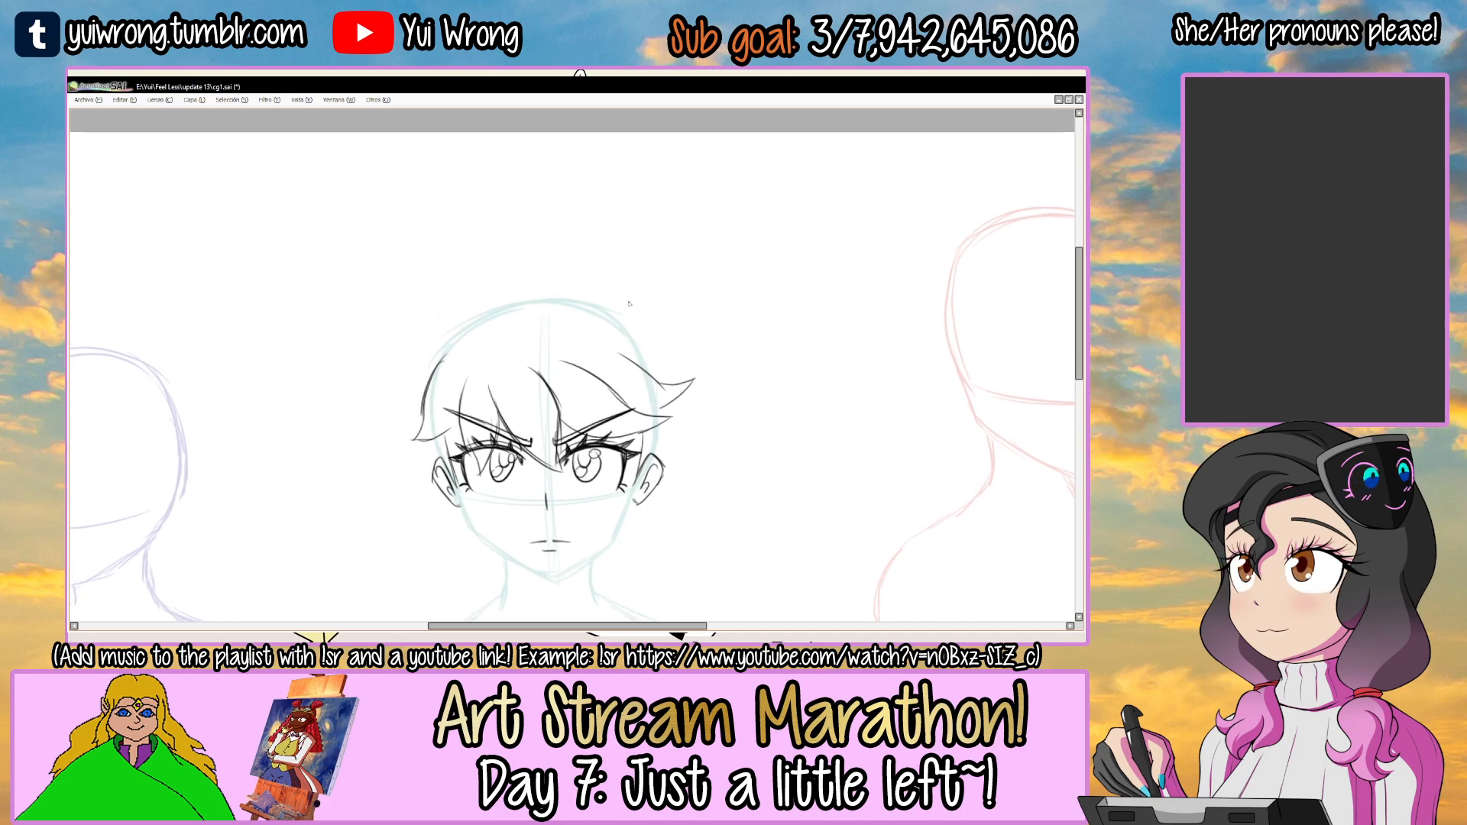
Draw the outer hair outline with a crown tuft, flicked spiky locks down both sides and pointed ends around the neck.
{"action": "mouse_move", "coordinate": [557, 223]}
{"action": "left_mouse_down"}
{"action": "mouse_move", "coordinate": [445, 272]}
{"action": "mouse_move", "coordinate": [530, 269]}
{"action": "mouse_move", "coordinate": [482, 283]}
{"action": "mouse_move", "coordinate": [397, 268]}
{"action": "left_mouse_up"}
{"action": "mouse_move", "coordinate": [400, 270]}
{"action": "left_mouse_down"}
{"action": "mouse_move", "coordinate": [439, 311]}
{"action": "mouse_move", "coordinate": [446, 285]}
{"action": "mouse_move", "coordinate": [416, 324]}
{"action": "left_mouse_up"}
{"action": "mouse_move", "coordinate": [430, 307]}
{"action": "left_mouse_down"}
{"action": "mouse_move", "coordinate": [375, 369]}
{"action": "mouse_move", "coordinate": [426, 374]}
{"action": "left_mouse_up"}
{"action": "left_click_drag", "start_coordinate": [420, 426], "coordinate": [434, 359]}
{"action": "mouse_move", "coordinate": [439, 312]}
{"action": "left_mouse_down"}
{"action": "mouse_move", "coordinate": [388, 380]}
{"action": "mouse_move", "coordinate": [420, 329]}
{"action": "mouse_move", "coordinate": [442, 403]}
{"action": "left_mouse_up"}
{"action": "key", "text": "ctrl+z"}
{"action": "mouse_move", "coordinate": [443, 308]}
{"action": "left_mouse_down"}
{"action": "mouse_move", "coordinate": [391, 386]}
{"action": "mouse_move", "coordinate": [440, 397]}
{"action": "left_mouse_up"}
{"action": "mouse_move", "coordinate": [668, 229]}
{"action": "left_mouse_down"}
{"action": "mouse_move", "coordinate": [623, 261]}
{"action": "mouse_move", "coordinate": [726, 274]}
{"action": "mouse_move", "coordinate": [678, 322]}
{"action": "mouse_move", "coordinate": [727, 374]}
{"action": "mouse_move", "coordinate": [669, 407]}
{"action": "mouse_move", "coordinate": [713, 448]}
{"action": "left_mouse_up"}
{"action": "mouse_move", "coordinate": [710, 446]}
{"action": "left_mouse_down"}
{"action": "mouse_move", "coordinate": [654, 475]}
{"action": "mouse_move", "coordinate": [660, 522]}
{"action": "mouse_move", "coordinate": [626, 489]}
{"action": "mouse_move", "coordinate": [646, 507]}
{"action": "mouse_move", "coordinate": [586, 505]}
{"action": "left_mouse_up"}
{"action": "scroll", "coordinate": [589, 515], "scroll_direction": "down", "scroll_amount": 1}
{"action": "scroll", "coordinate": [595, 522], "scroll_direction": "down", "scroll_amount": 2}
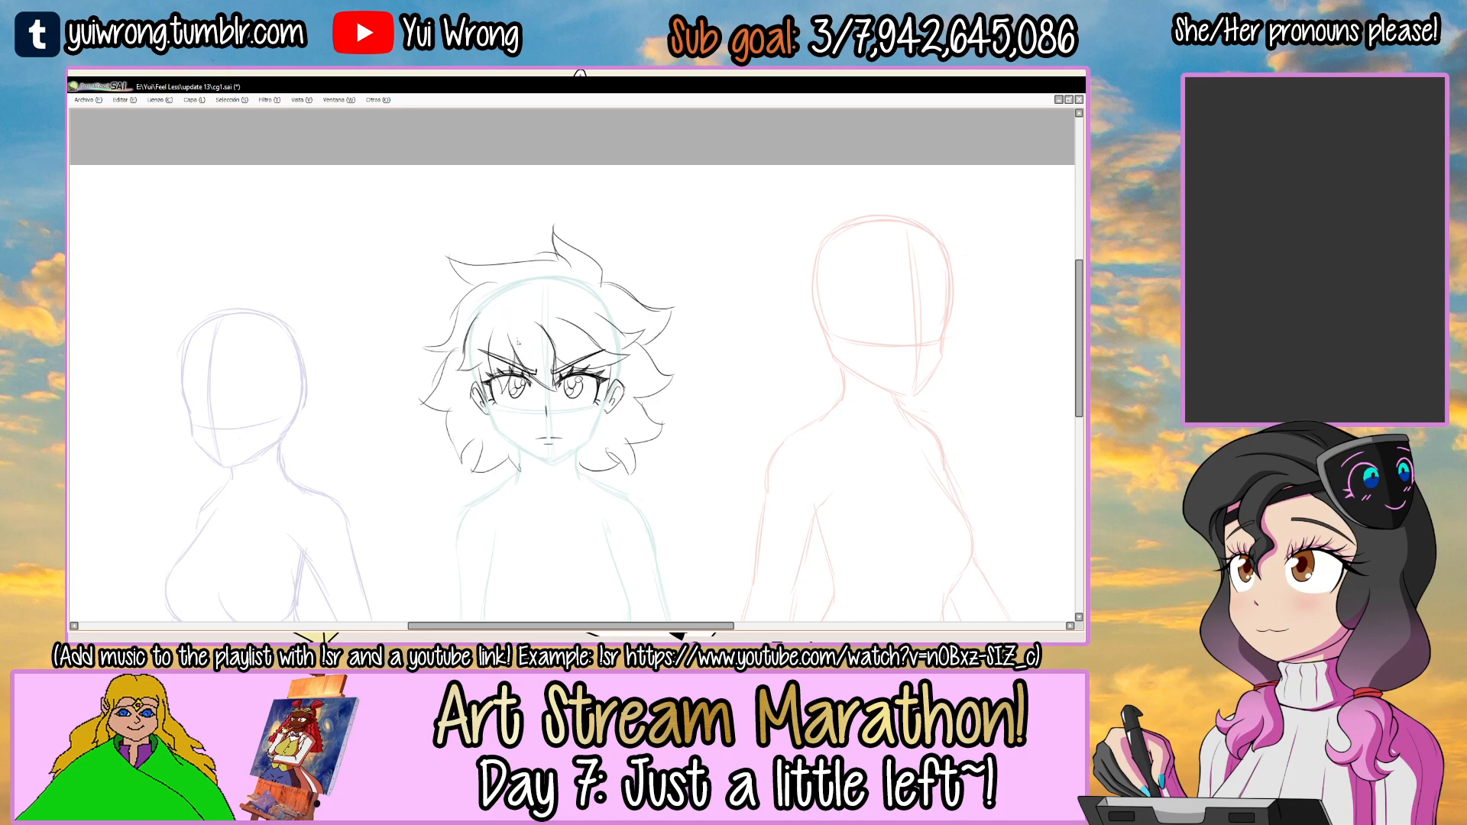
Rework the outer hair strand that sweeps from the crown to the upper flick on the left side.
{"action": "scroll", "coordinate": [518, 339], "scroll_direction": "up", "scroll_amount": 2}
{"action": "left_click_drag", "start_coordinate": [547, 205], "coordinate": [470, 287]}
{"action": "key", "text": "ctrl+z"}
{"action": "key", "text": "ctrl+z"}
{"action": "mouse_move", "coordinate": [551, 206]}
{"action": "left_mouse_down"}
{"action": "mouse_move", "coordinate": [455, 319]}
{"action": "mouse_move", "coordinate": [419, 330]}
{"action": "mouse_move", "coordinate": [475, 281]}
{"action": "mouse_move", "coordinate": [416, 327]}
{"action": "mouse_move", "coordinate": [479, 345]}
{"action": "left_mouse_up"}
{"action": "key", "text": "ctrl+z"}
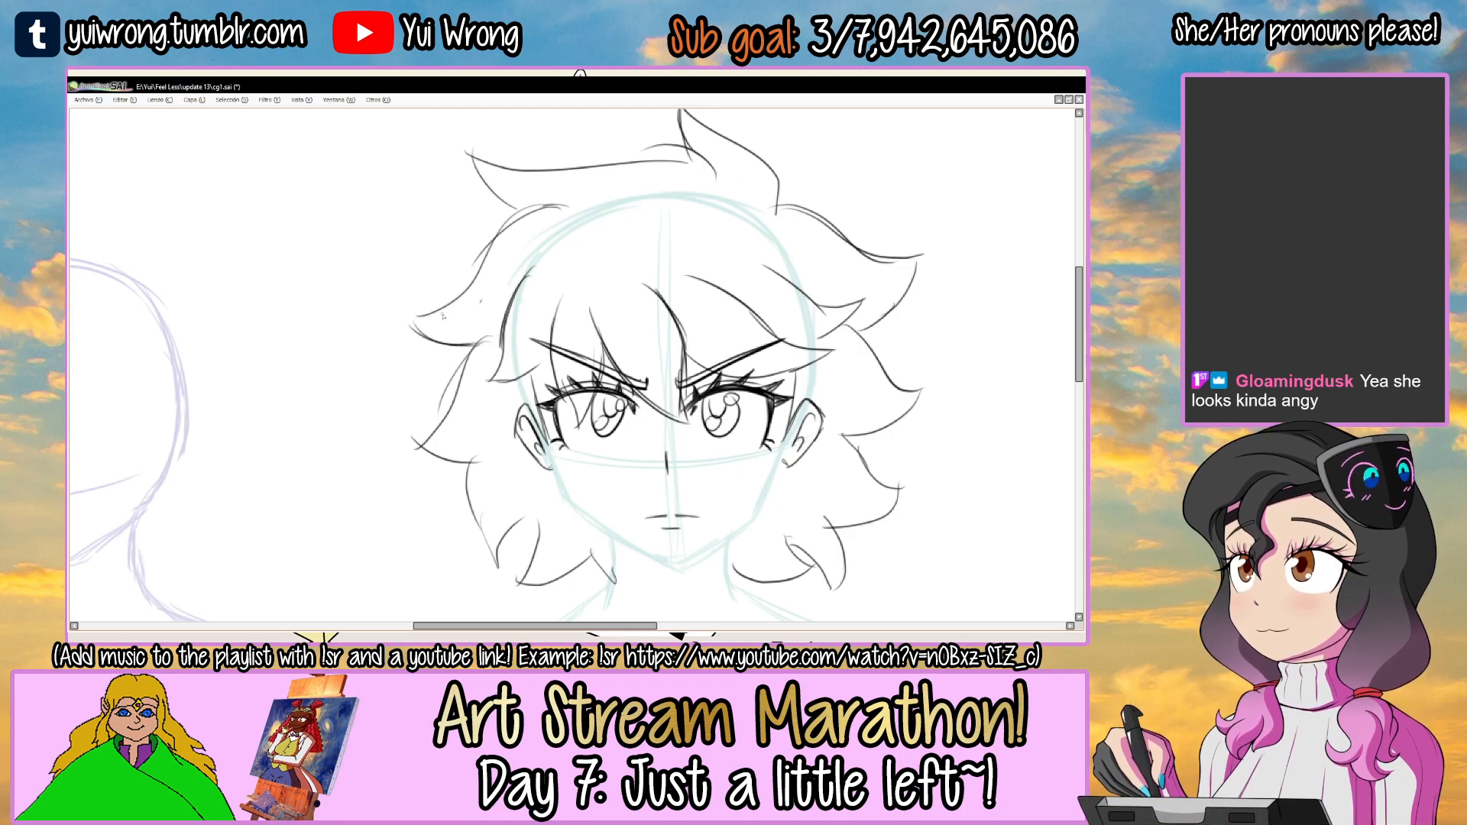
{"action": "scroll", "coordinate": [442, 316], "scroll_direction": "down", "scroll_amount": 3}
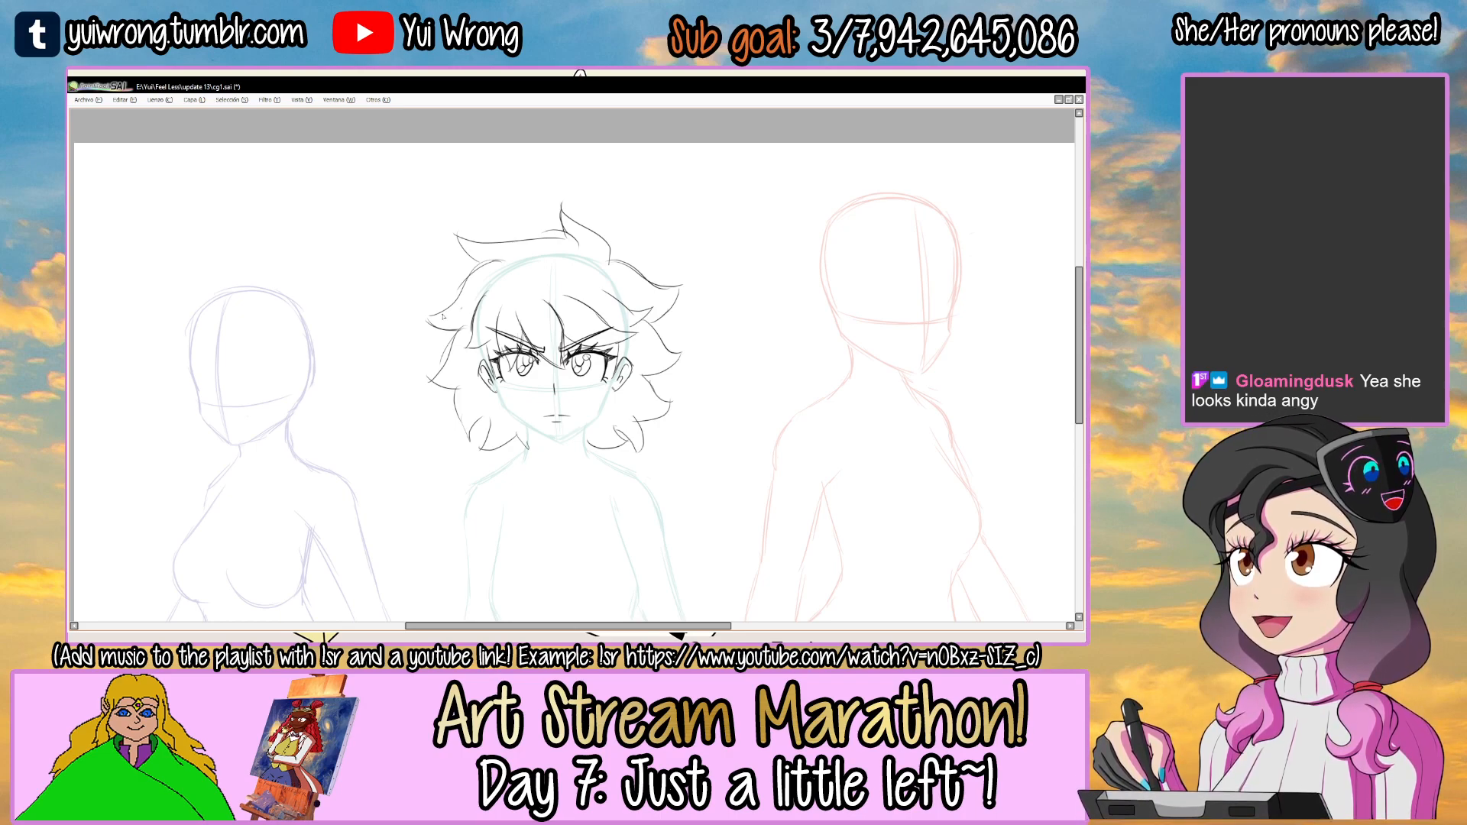
{"action": "scroll", "coordinate": [573, 367], "scroll_direction": "down", "scroll_amount": 1}
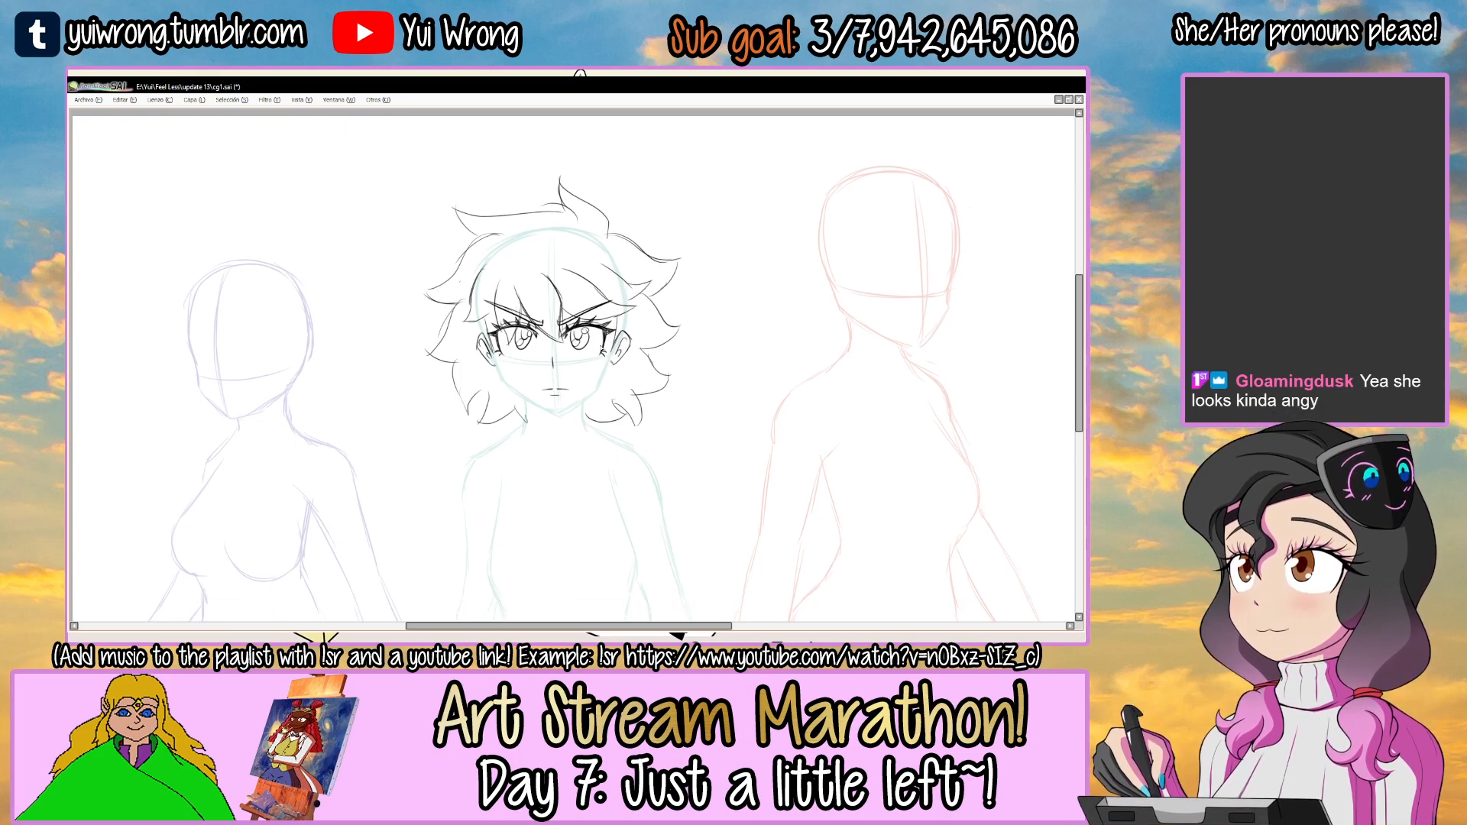
{"action": "left_click", "coordinate": [562, 359]}
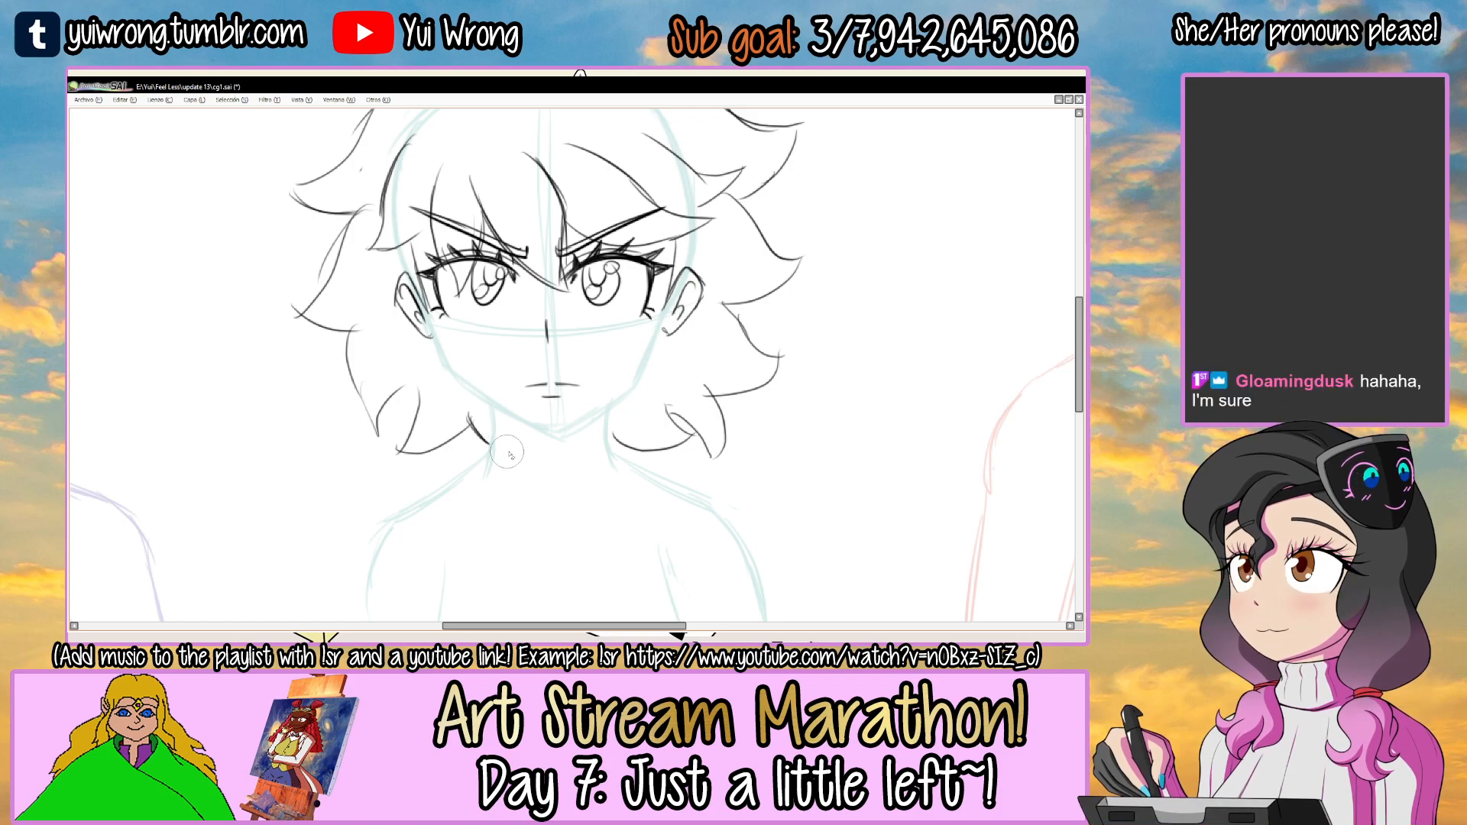
{"action": "scroll", "coordinate": [504, 459], "scroll_direction": "up", "scroll_amount": 3}
Open the angry Ako sprite PNG to check the hair reference, and close it again.
{"action": "key", "text": "alt+Tab"}
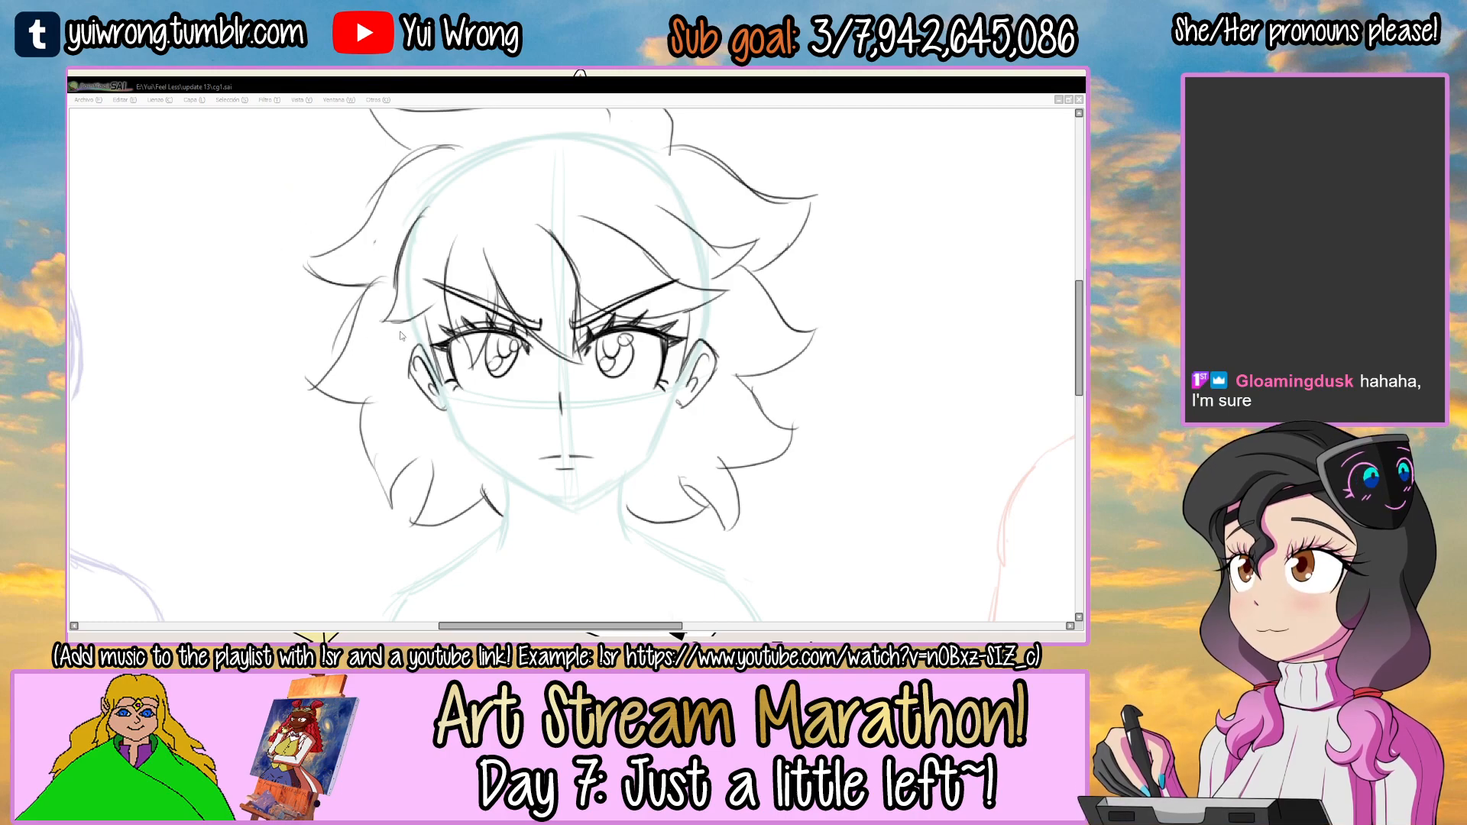
{"action": "double_click", "coordinate": [371, 366]}
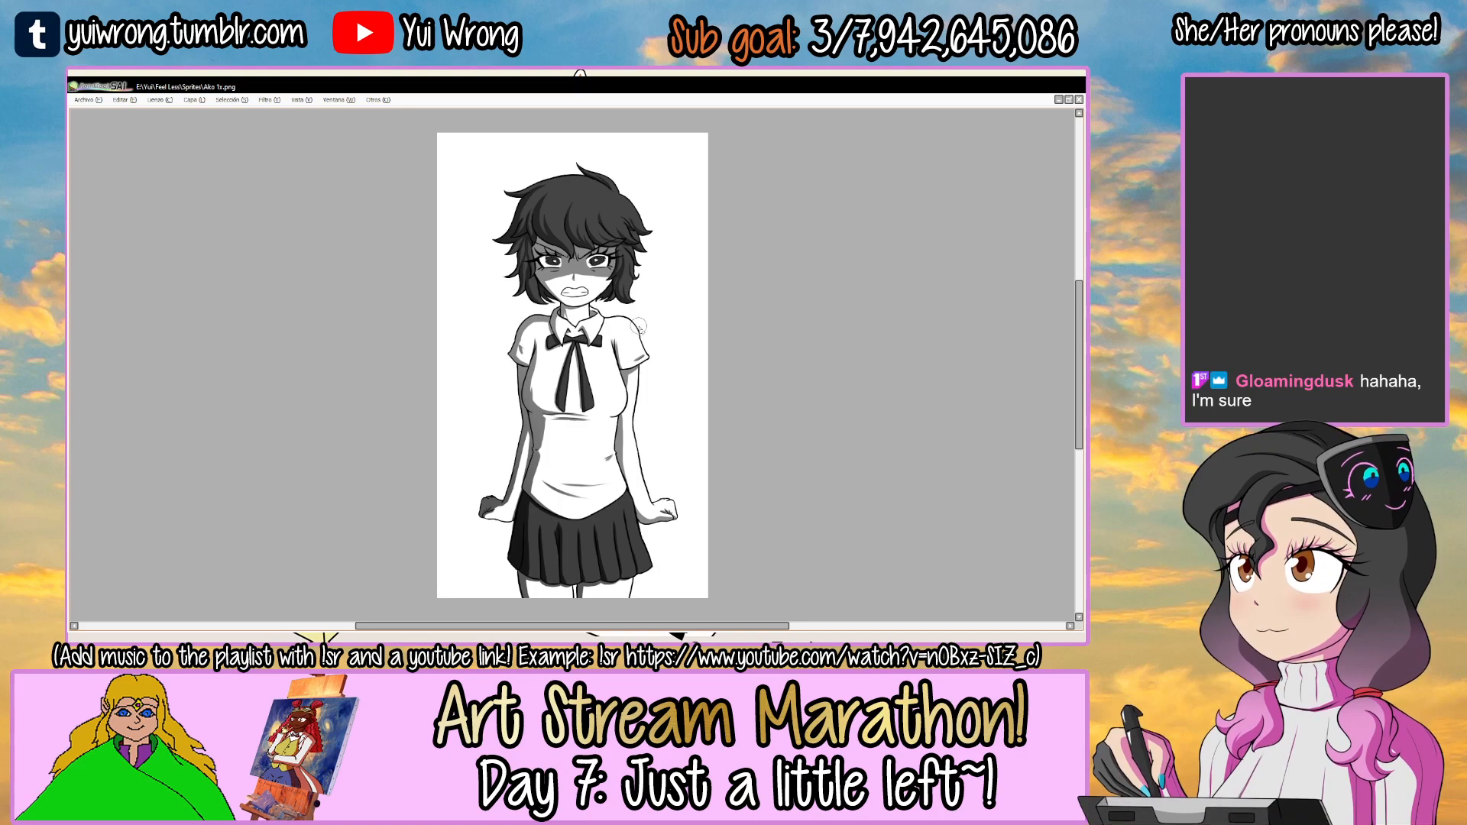
{"action": "key", "text": "Tab"}
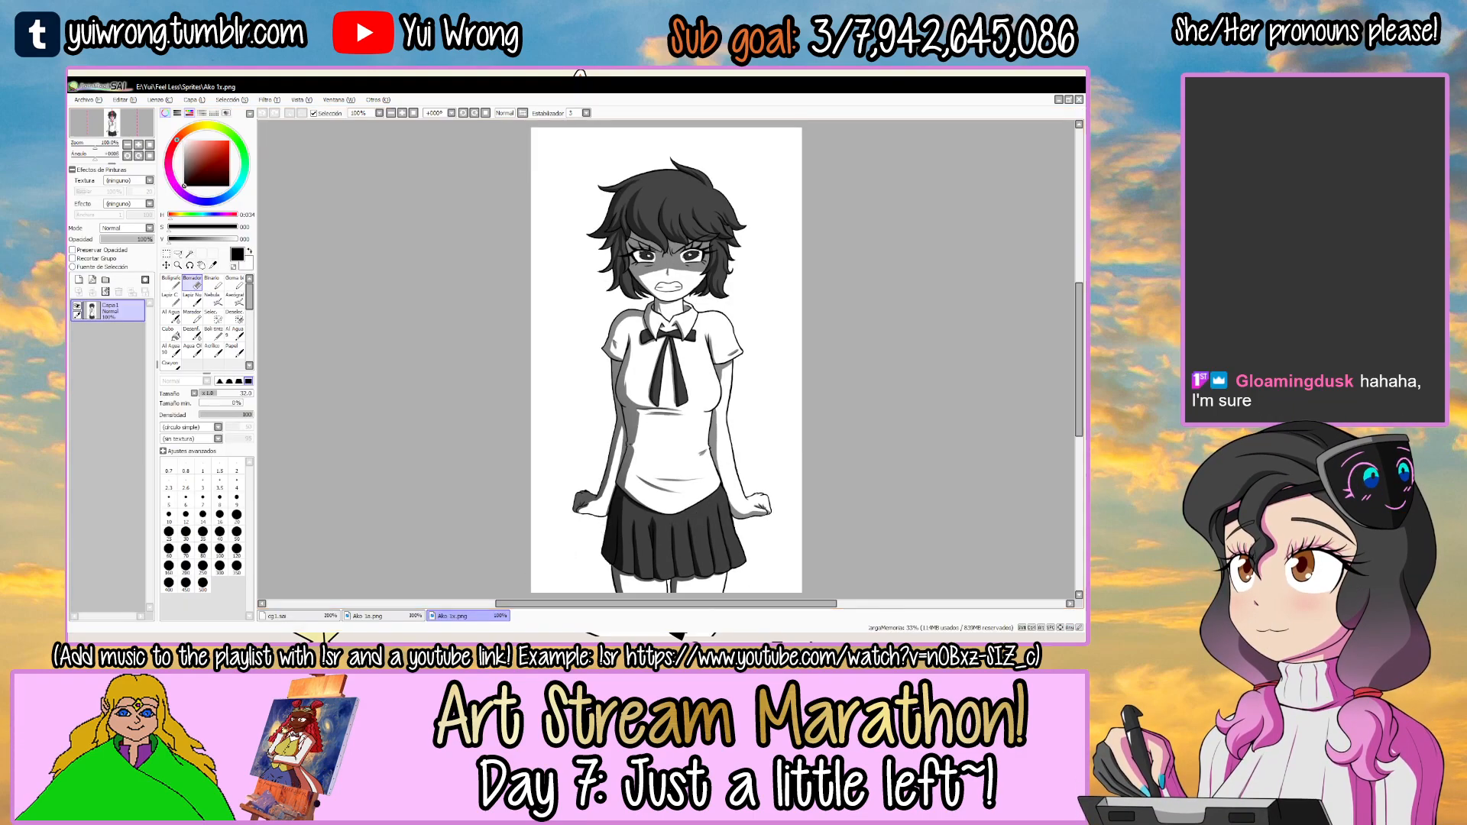
{"action": "left_click", "coordinate": [310, 616]}
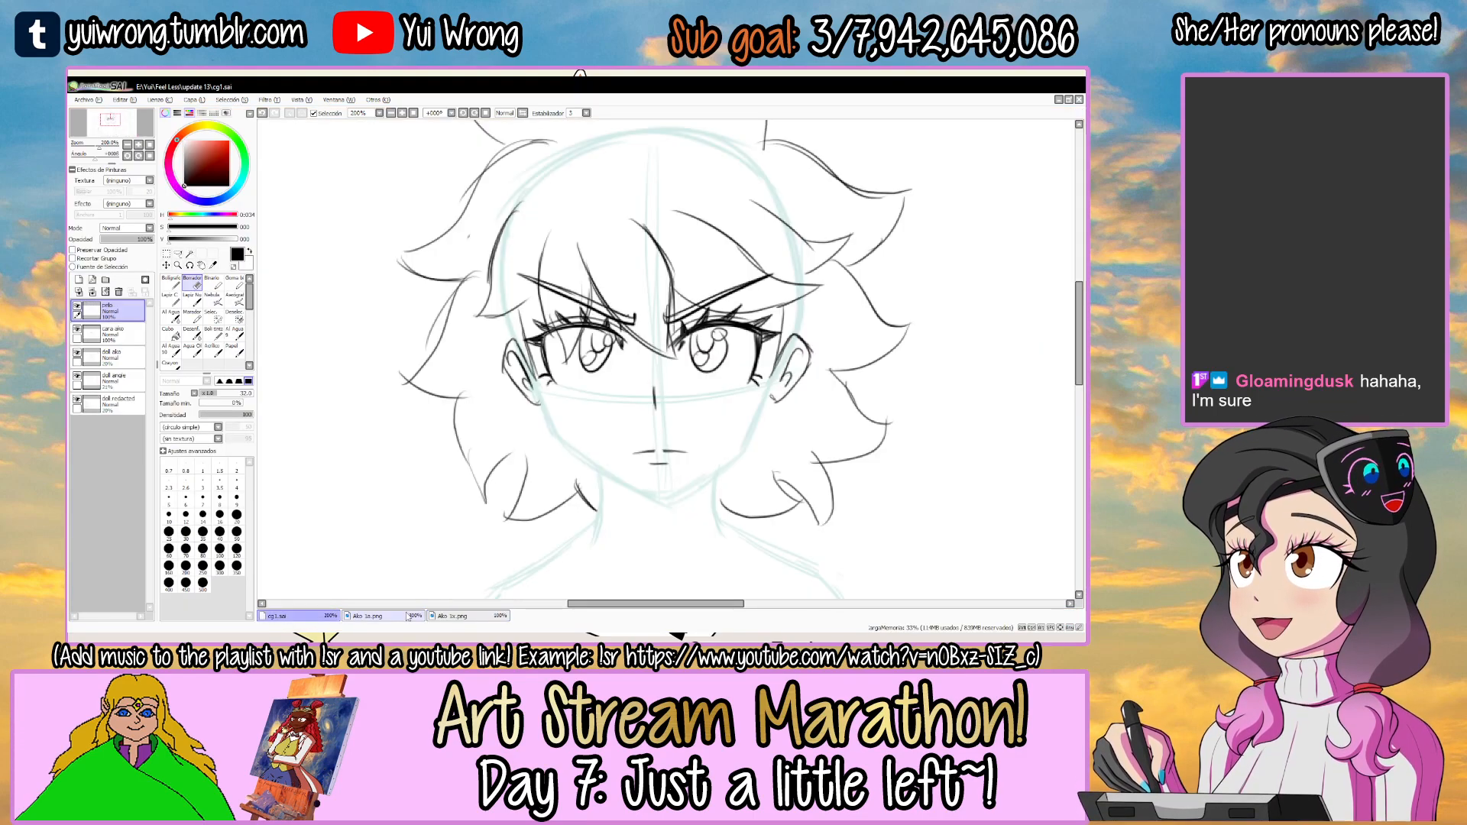
{"action": "left_click", "coordinate": [486, 616]}
{"action": "key", "text": "ctrl+w"}
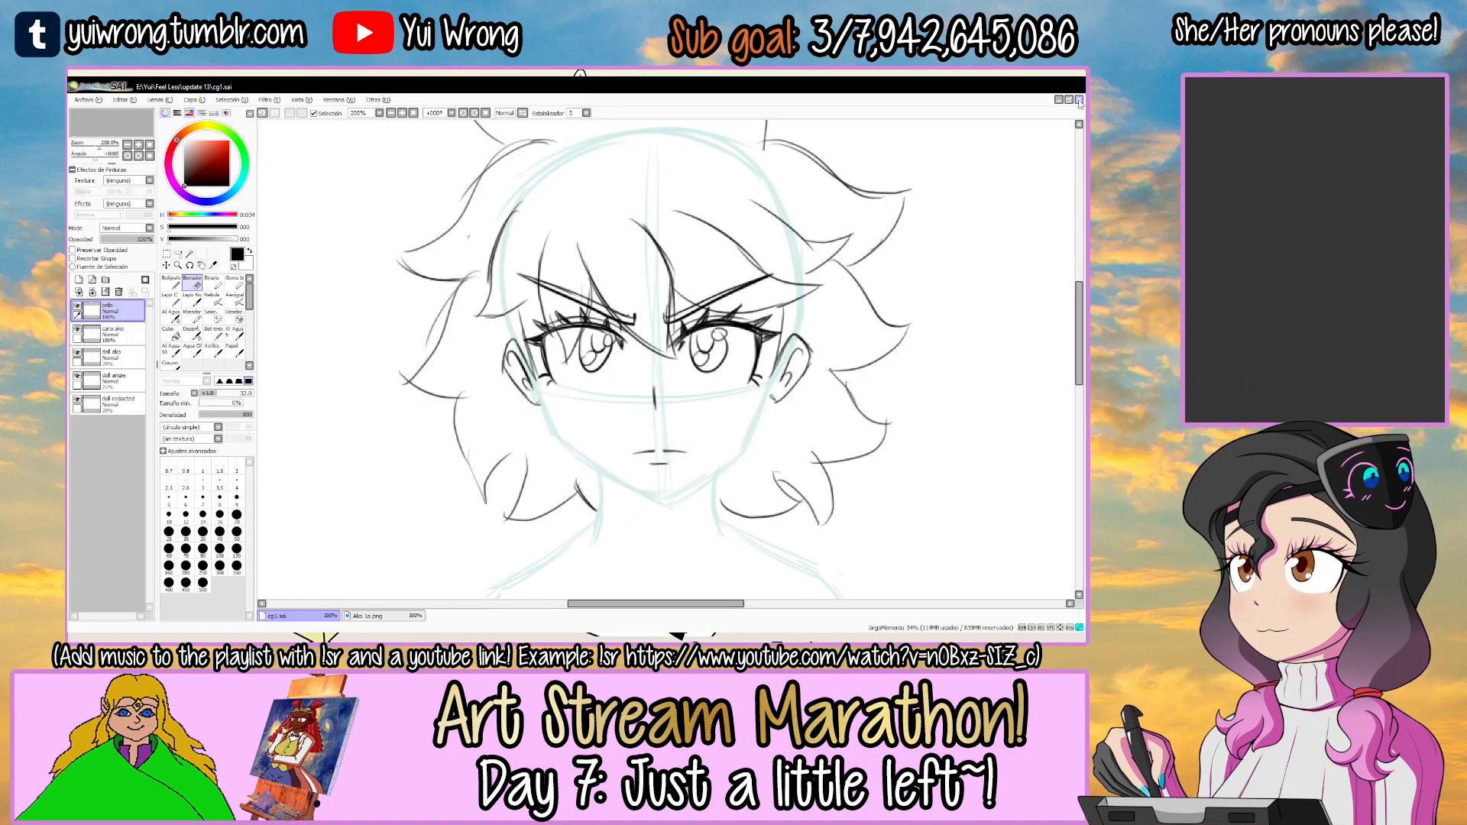
Add a new layer between the cara ako face layer and the teal body guide layer, and open its properties.
{"action": "scroll", "coordinate": [622, 462], "scroll_direction": "down", "scroll_amount": 2}
{"action": "left_click_drag", "start_coordinate": [622, 462], "coordinate": [526, 435]}
{"action": "key", "text": "Tab"}
{"action": "key", "text": "Tab"}
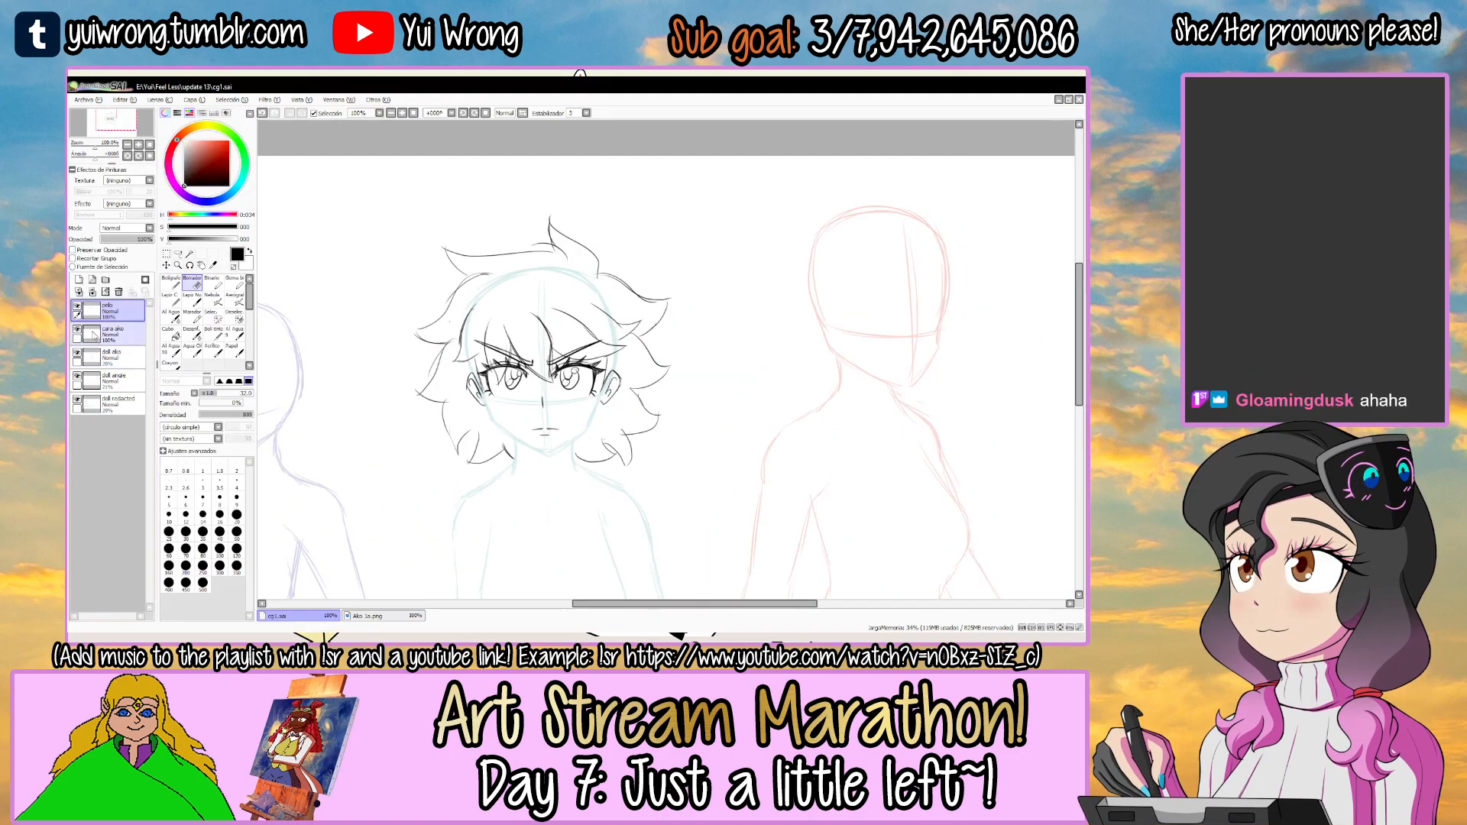
{"action": "left_click", "coordinate": [123, 355]}
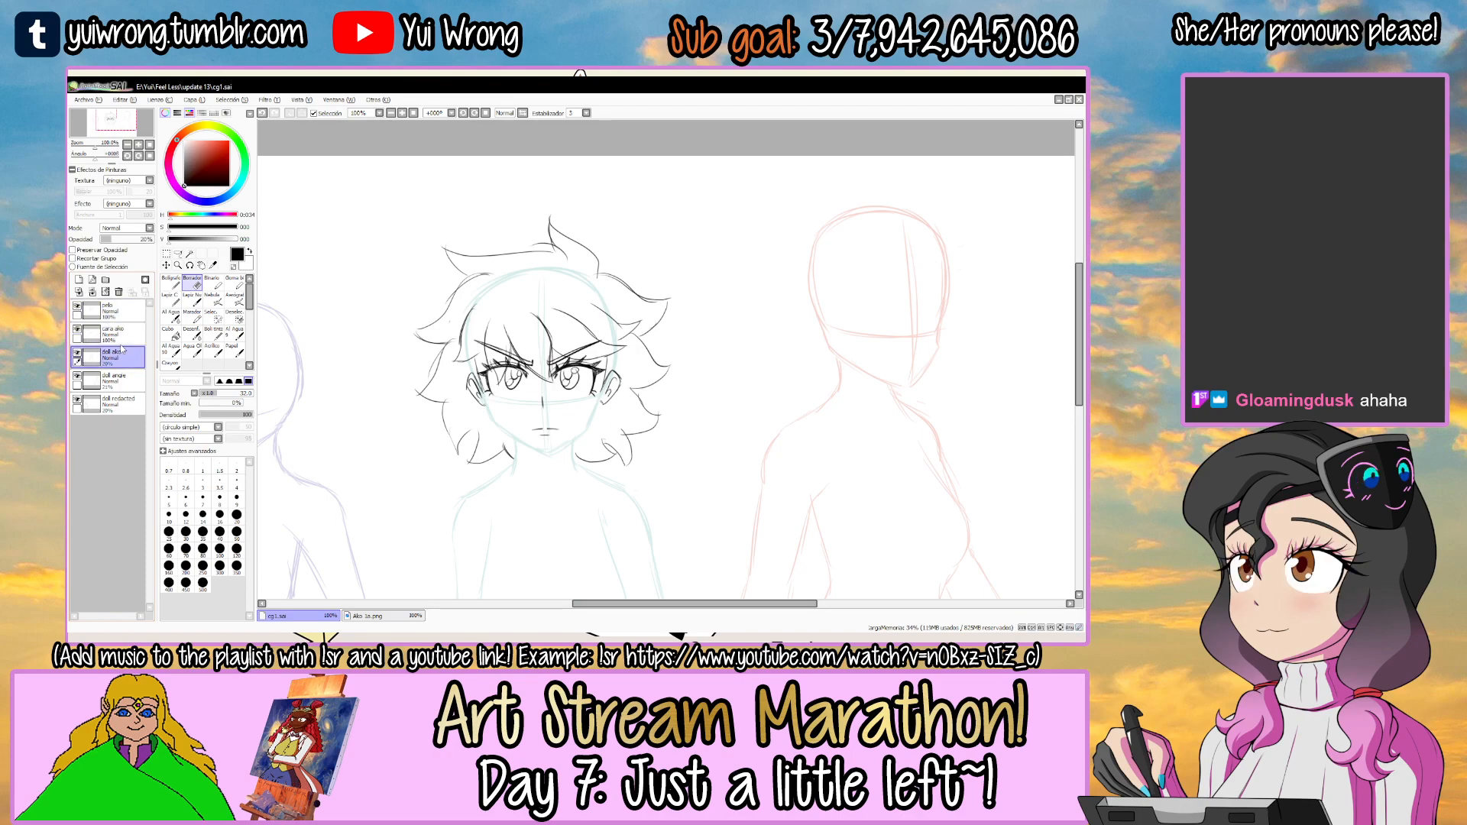
{"action": "left_click", "coordinate": [79, 280]}
{"action": "double_click", "coordinate": [113, 349]}
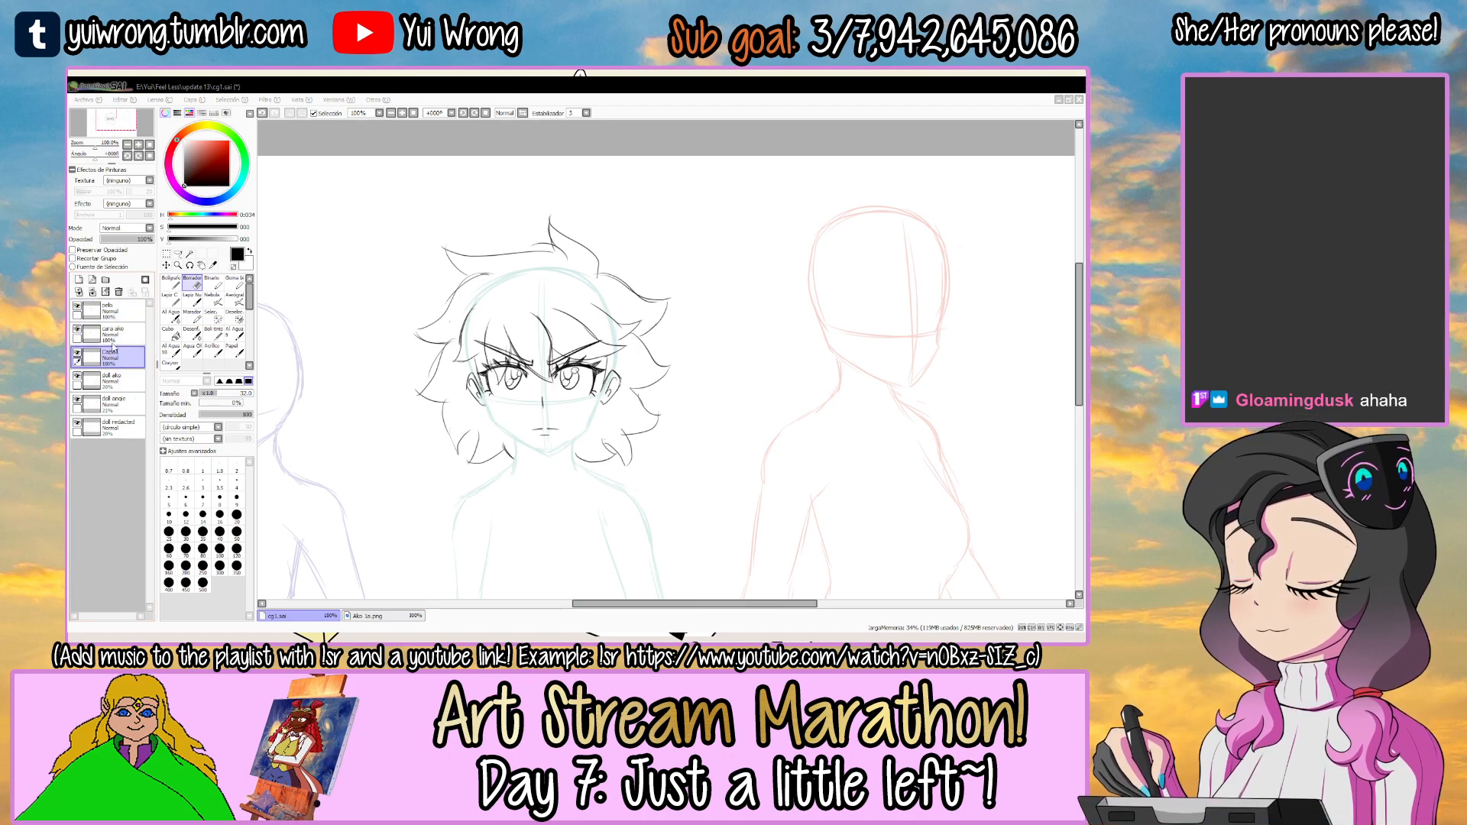
{"action": "key", "text": "Tab"}
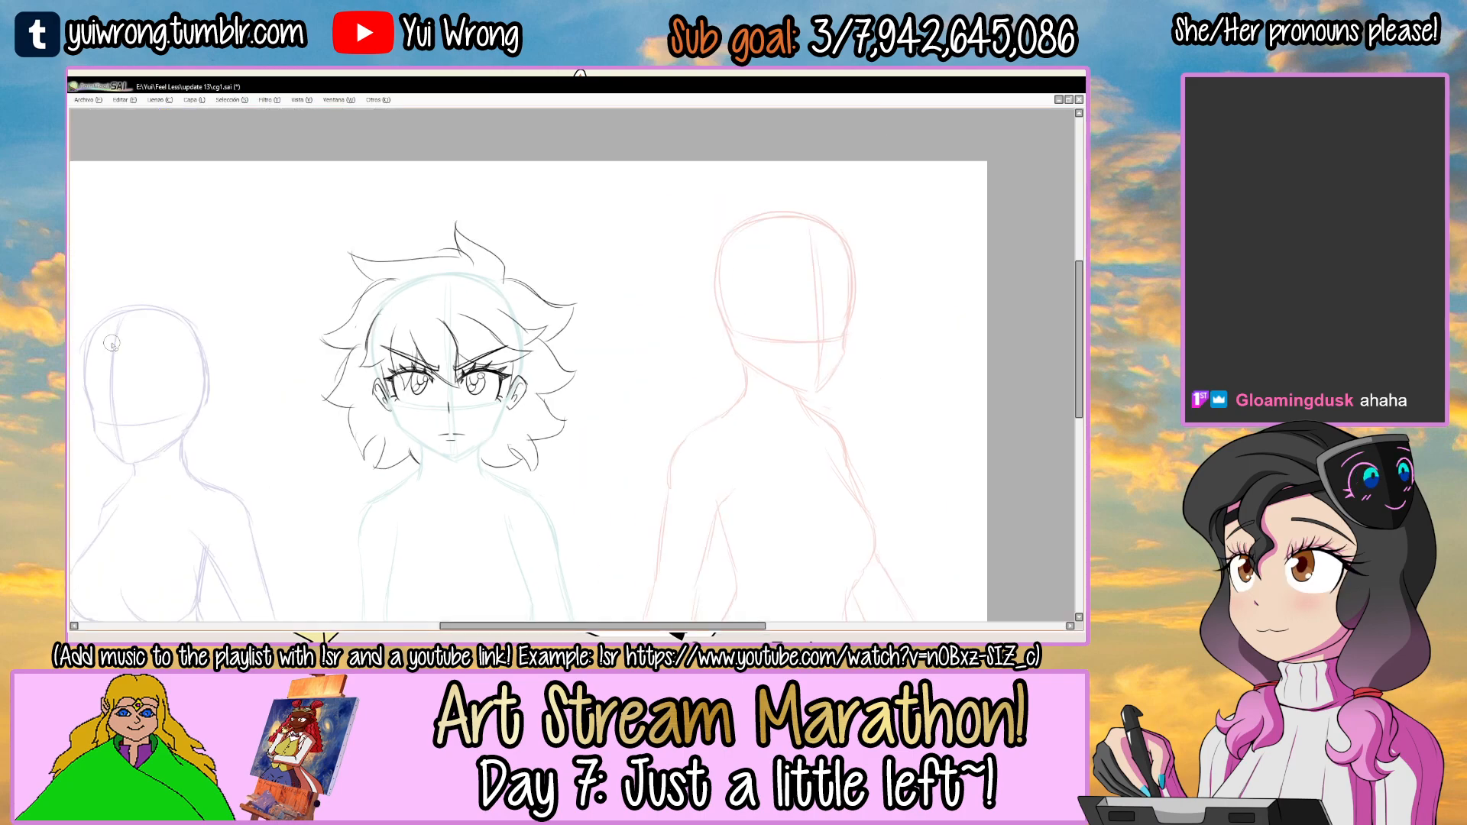
Draw the left side of the face contour over the teal guide, from below the ear to the chin.
{"action": "left_click_drag", "start_coordinate": [614, 397], "coordinate": [642, 377]}
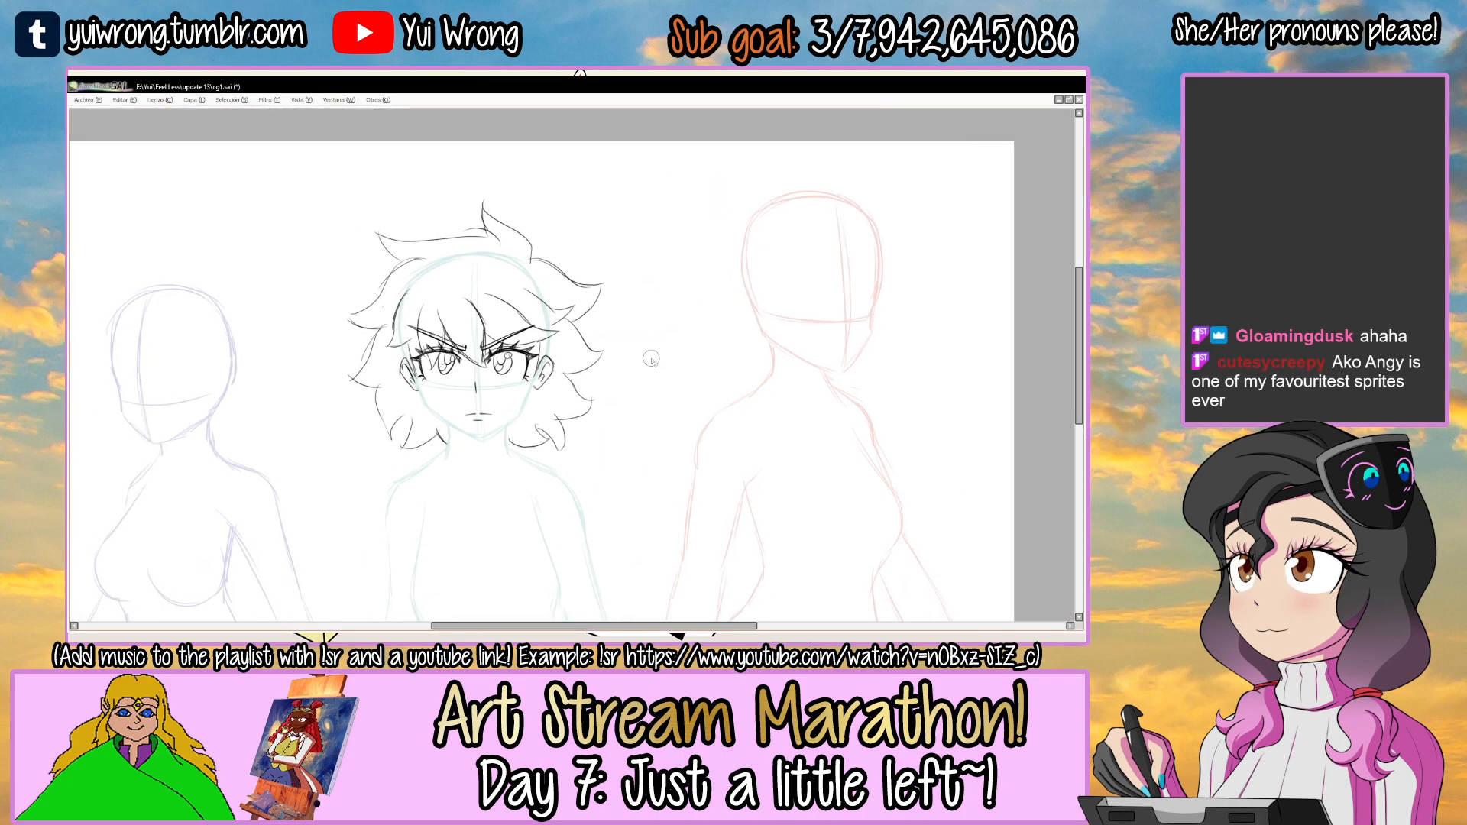
{"action": "left_click_drag", "start_coordinate": [515, 338], "coordinate": [534, 293]}
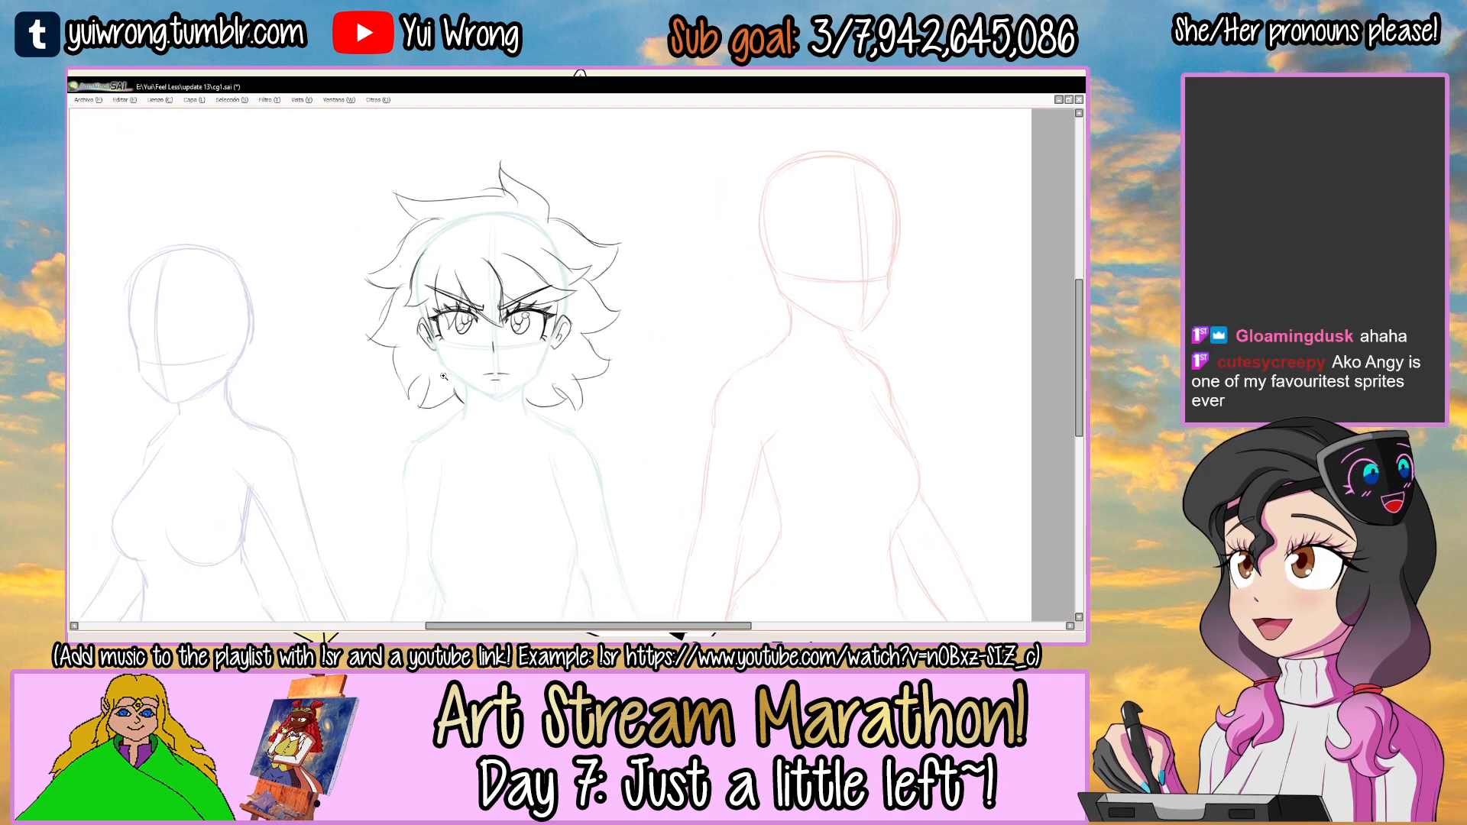
{"action": "left_click", "coordinate": [457, 353], "text": "ctrl"}
{"action": "left_click", "coordinate": [456, 353], "text": "ctrl"}
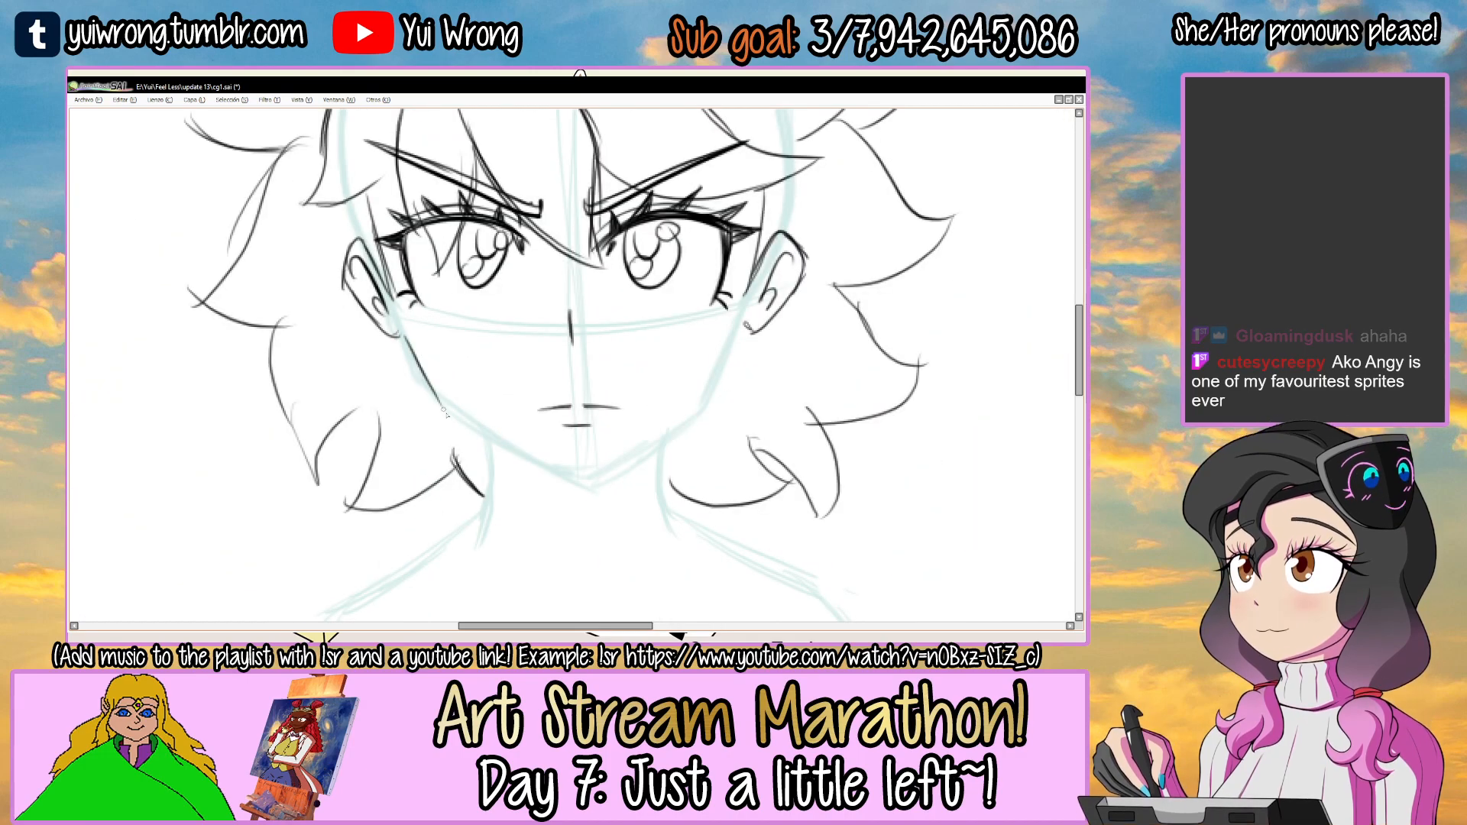
{"action": "left_click_drag", "start_coordinate": [468, 429], "coordinate": [475, 434]}
{"action": "left_click_drag", "start_coordinate": [424, 388], "coordinate": [537, 464]}
{"action": "key", "text": "ctrl+z"}
{"action": "left_click_drag", "start_coordinate": [405, 342], "coordinate": [460, 417]}
{"action": "left_click_drag", "start_coordinate": [424, 388], "coordinate": [536, 465]}
{"action": "left_click_drag", "start_coordinate": [434, 405], "coordinate": [572, 482]}
{"action": "key", "text": "ctrl+z"}
{"action": "left_click_drag", "start_coordinate": [434, 404], "coordinate": [577, 482]}
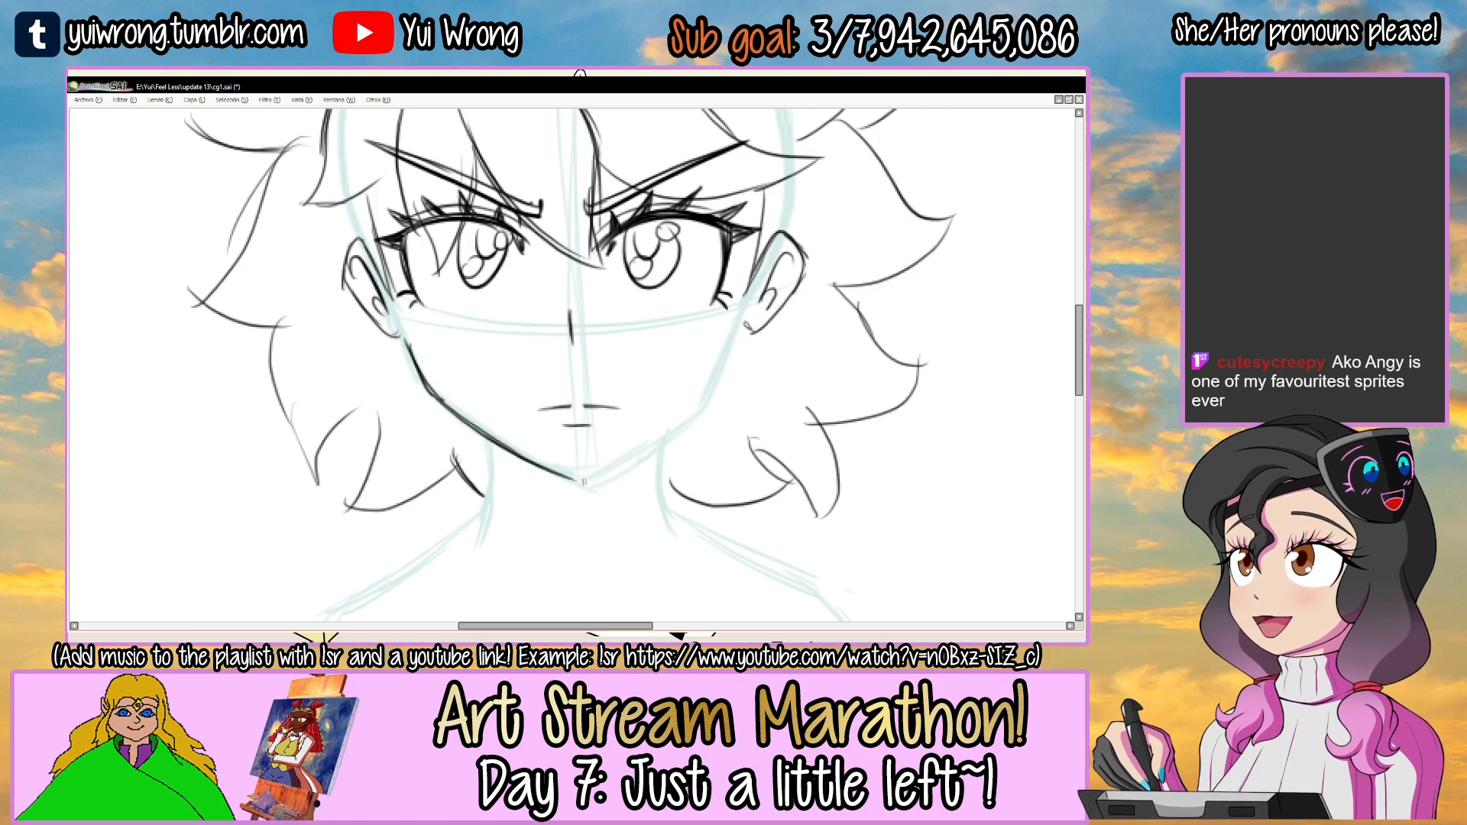
Tilt the canvas and draw the right side of the jaw from the chin up to the ear.
{"action": "left_click_drag", "start_coordinate": [704, 403], "coordinate": [635, 381]}
{"action": "left_click_drag", "start_coordinate": [635, 380], "coordinate": [631, 392]}
{"action": "left_click", "coordinate": [603, 399], "text": "ctrl"}
{"action": "left_click_drag", "start_coordinate": [434, 448], "coordinate": [520, 462]}
{"action": "key", "text": "ctrl+z"}
{"action": "mouse_move", "coordinate": [432, 456]}
{"action": "left_mouse_down"}
{"action": "mouse_move", "coordinate": [527, 447]}
{"action": "mouse_move", "coordinate": [608, 413]}
{"action": "mouse_move", "coordinate": [678, 321]}
{"action": "left_mouse_up"}
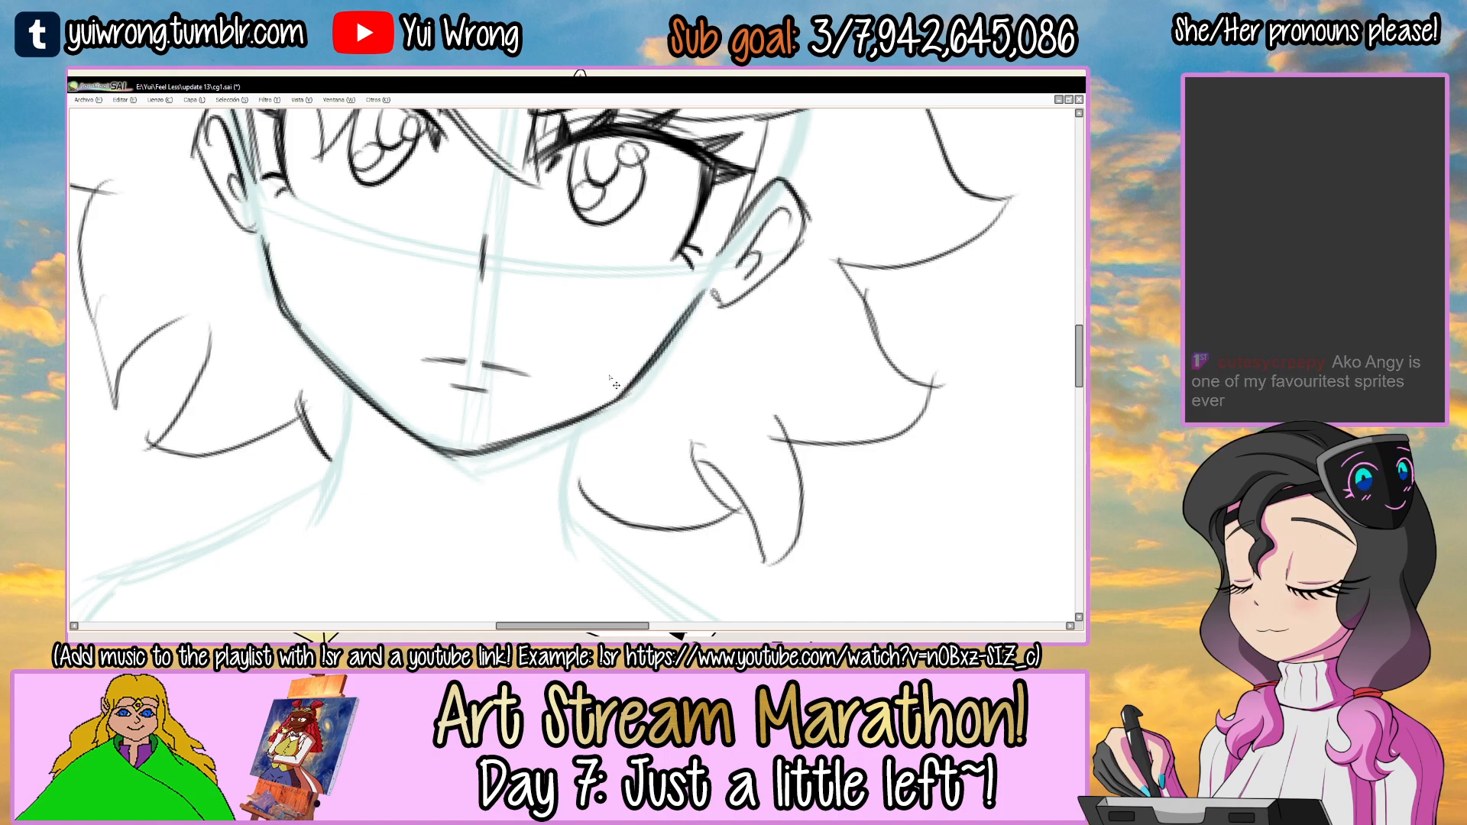
Draw both sides of the teal figure's neck from the jaw down to the shoulders.
{"action": "scroll", "coordinate": [609, 374], "scroll_direction": "down", "scroll_amount": 4}
{"action": "left_click_drag", "start_coordinate": [609, 374], "coordinate": [749, 304]}
{"action": "scroll", "coordinate": [646, 374], "scroll_direction": "up", "scroll_amount": 3}
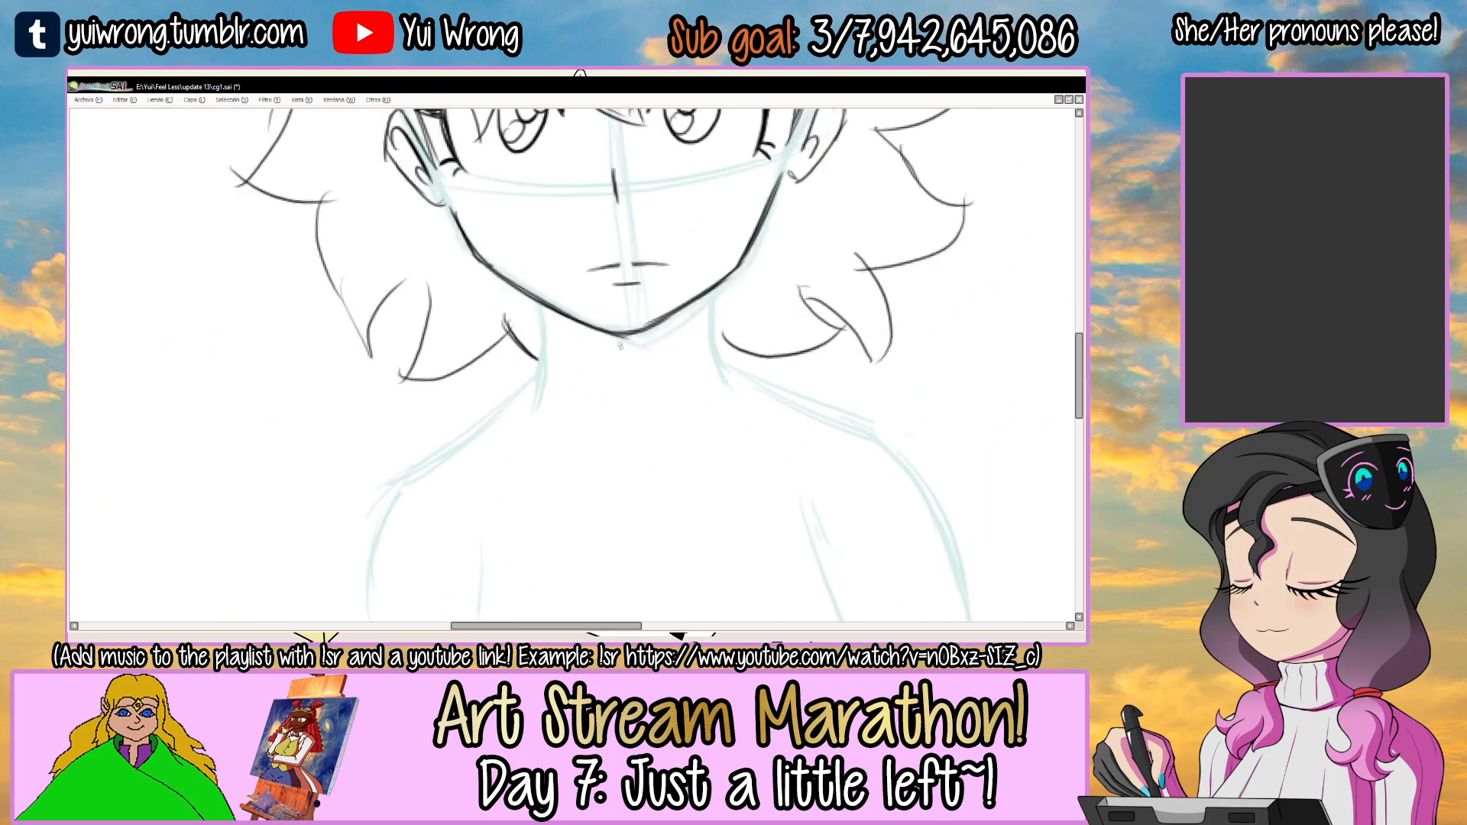
{"action": "scroll", "coordinate": [631, 329], "scroll_direction": "up", "scroll_amount": 1}
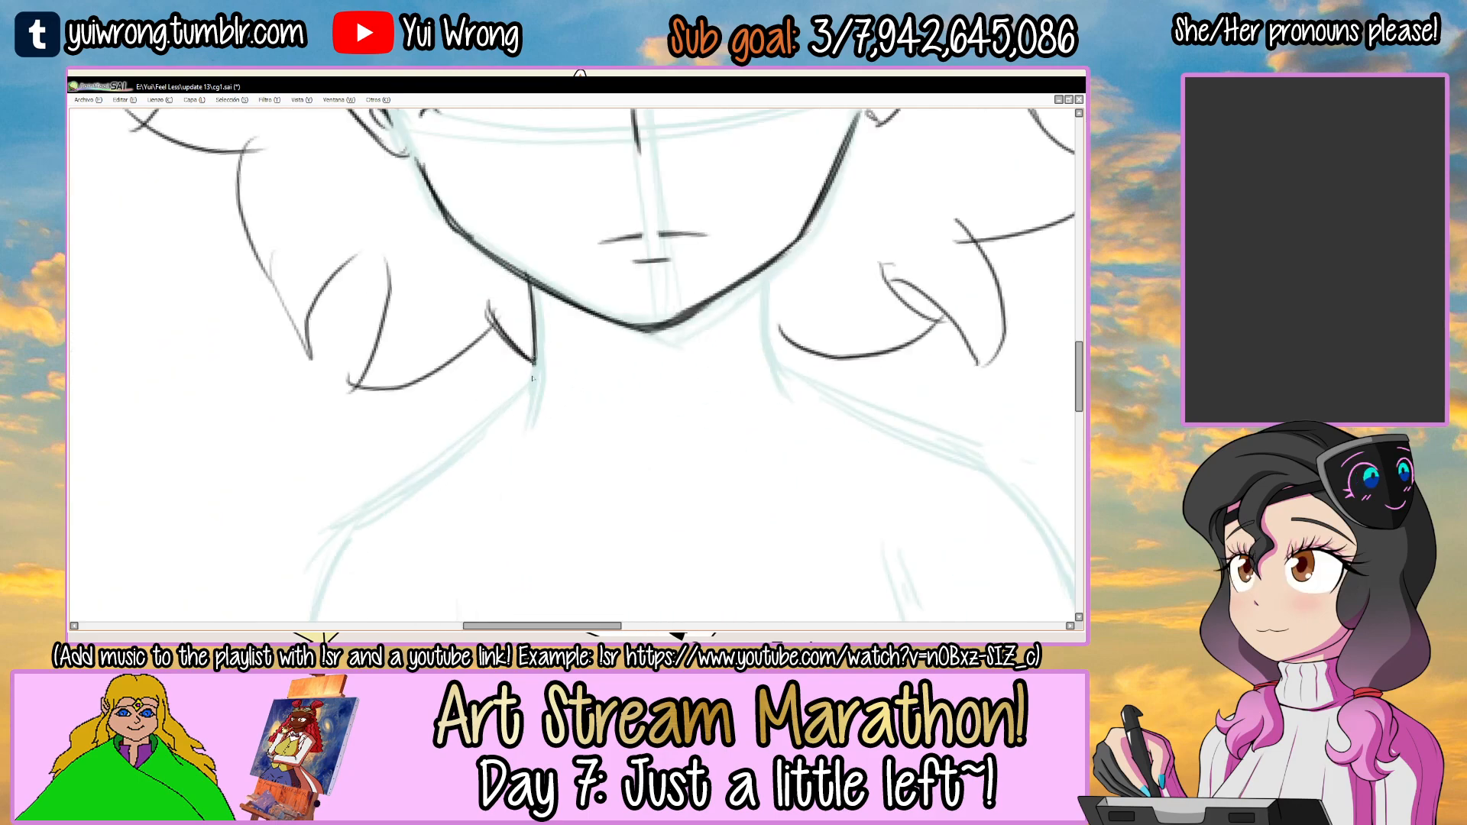
{"action": "left_click_drag", "start_coordinate": [765, 267], "coordinate": [784, 373]}
Sketch the right side of the shirt collar with a folded flap below the neck.
{"action": "mouse_move", "coordinate": [838, 316]}
{"action": "left_mouse_down"}
{"action": "mouse_move", "coordinate": [744, 295]}
{"action": "mouse_move", "coordinate": [583, 422]}
{"action": "mouse_move", "coordinate": [598, 375]}
{"action": "mouse_move", "coordinate": [632, 466]}
{"action": "left_mouse_up"}
{"action": "left_click_drag", "start_coordinate": [684, 349], "coordinate": [599, 375]}
{"action": "left_click_drag", "start_coordinate": [631, 463], "coordinate": [709, 401]}
{"action": "left_click_drag", "start_coordinate": [682, 324], "coordinate": [711, 378]}
{"action": "left_click_drag", "start_coordinate": [648, 437], "coordinate": [683, 430]}
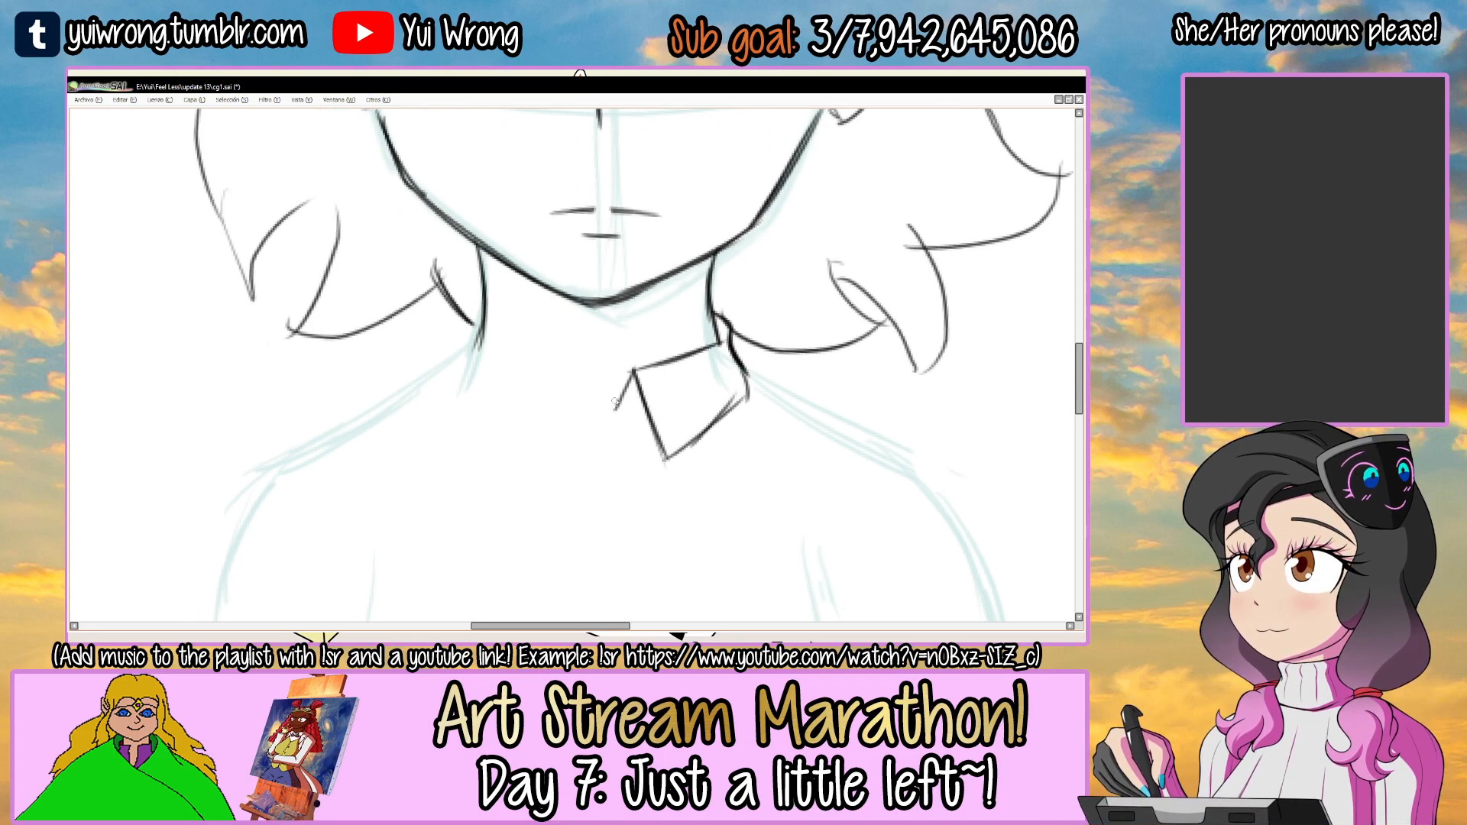
Sketch the left side of the collar with its pointed flap and the V notch at the centre.
{"action": "left_click_drag", "start_coordinate": [466, 330], "coordinate": [565, 372]}
{"action": "mouse_move", "coordinate": [485, 305]}
{"action": "left_mouse_down"}
{"action": "mouse_move", "coordinate": [442, 360]}
{"action": "mouse_move", "coordinate": [483, 474]}
{"action": "mouse_move", "coordinate": [527, 397]}
{"action": "mouse_move", "coordinate": [564, 393]}
{"action": "mouse_move", "coordinate": [643, 386]}
{"action": "mouse_move", "coordinate": [666, 457]}
{"action": "left_mouse_up"}
{"action": "left_click_drag", "start_coordinate": [633, 397], "coordinate": [671, 485]}
{"action": "mouse_move", "coordinate": [658, 365]}
{"action": "left_mouse_down"}
{"action": "mouse_move", "coordinate": [714, 345]}
{"action": "mouse_move", "coordinate": [666, 462]}
{"action": "left_mouse_up"}
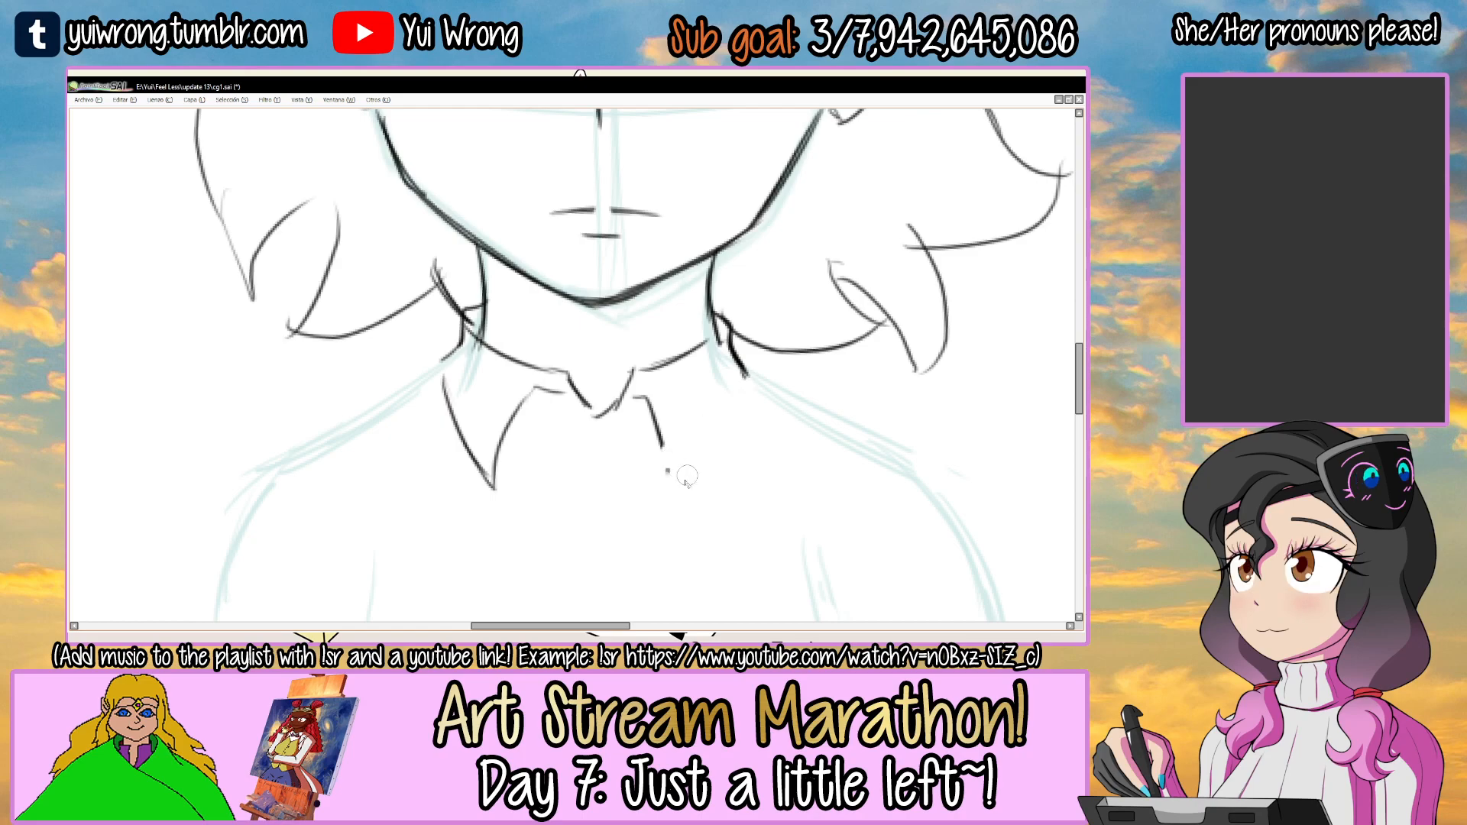
Redraw the right collar flap as a pointed shape mirroring the left one.
{"action": "left_click_drag", "start_coordinate": [647, 400], "coordinate": [676, 483]}
{"action": "left_click_drag", "start_coordinate": [675, 483], "coordinate": [760, 391]}
{"action": "mouse_move", "coordinate": [731, 328]}
{"action": "left_mouse_down"}
{"action": "mouse_move", "coordinate": [747, 377]}
{"action": "mouse_move", "coordinate": [728, 350]}
{"action": "left_mouse_up"}
{"action": "mouse_move", "coordinate": [728, 350]}
{"action": "left_mouse_down"}
{"action": "mouse_move", "coordinate": [759, 392]}
{"action": "mouse_move", "coordinate": [652, 287]}
{"action": "left_mouse_up"}
{"action": "scroll", "coordinate": [769, 420], "scroll_direction": "down", "scroll_amount": 4}
{"action": "mouse_move", "coordinate": [755, 290]}
{"action": "left_mouse_down"}
{"action": "mouse_move", "coordinate": [743, 262]}
{"action": "mouse_move", "coordinate": [750, 285]}
{"action": "left_mouse_up"}
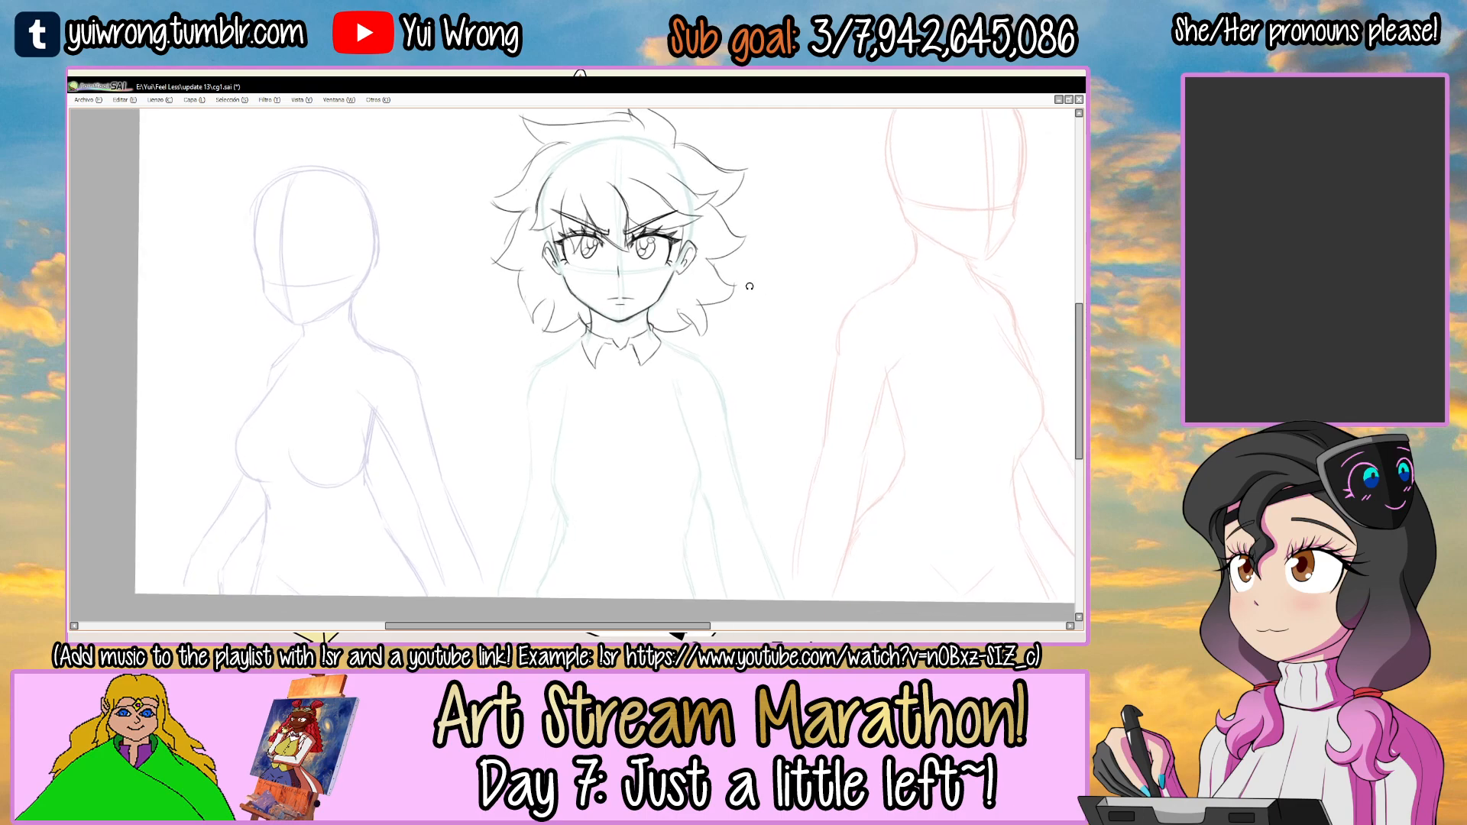
Draw the two rounded loops of a bow tie under the collar, right loop first.
{"action": "scroll", "coordinate": [621, 391], "scroll_direction": "up", "scroll_amount": 5}
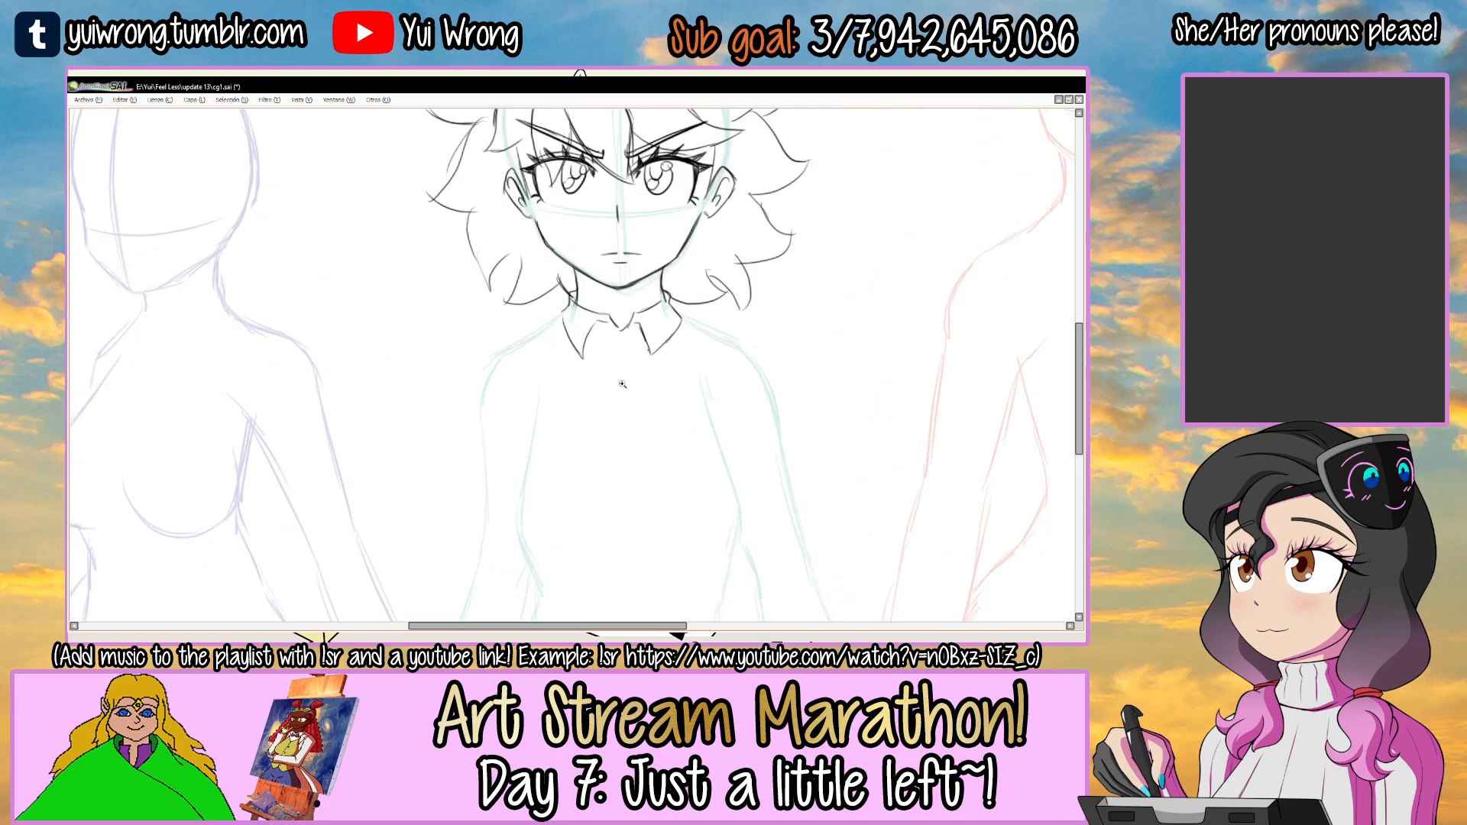
{"action": "left_click_drag", "start_coordinate": [637, 358], "coordinate": [767, 366]}
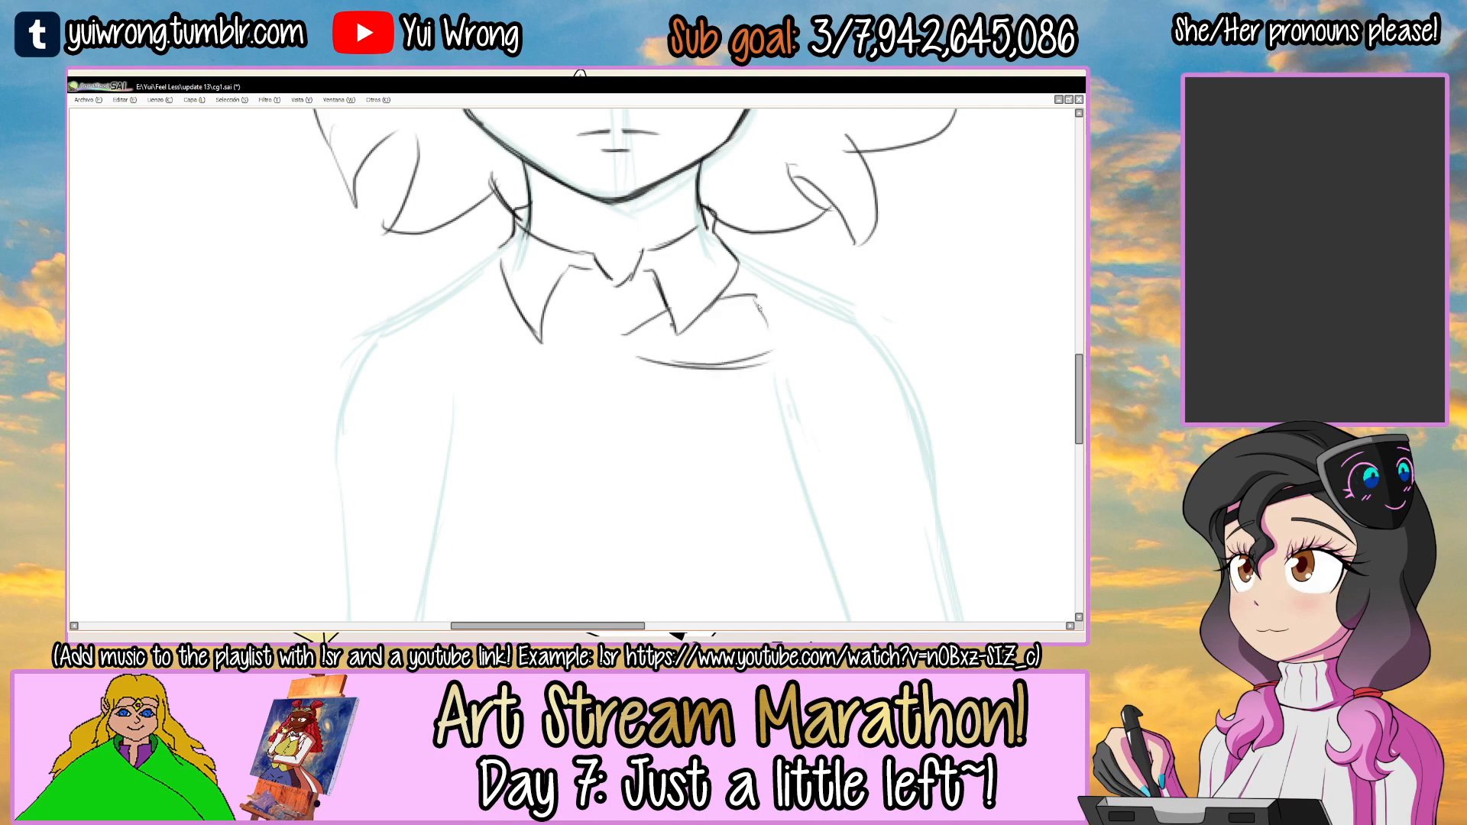
{"action": "mouse_move", "coordinate": [480, 346]}
{"action": "left_mouse_down"}
{"action": "mouse_move", "coordinate": [481, 378]}
{"action": "mouse_move", "coordinate": [614, 367]}
{"action": "left_mouse_up"}
{"action": "scroll", "coordinate": [612, 366], "scroll_direction": "down", "scroll_amount": 4}
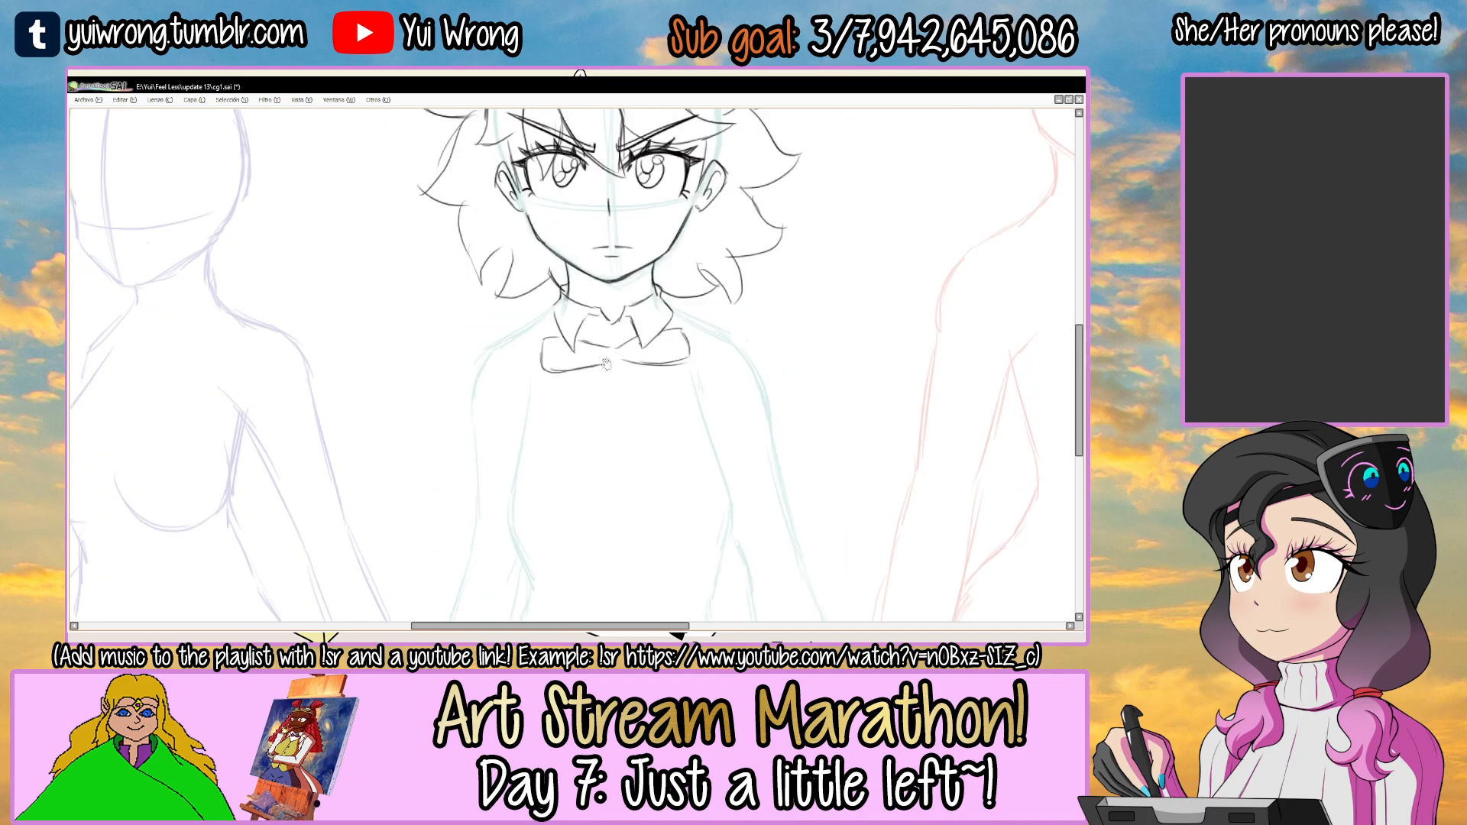
Draw the two long ribbon tails of the bow, spreading down over the chest.
{"action": "scroll", "coordinate": [605, 364], "scroll_direction": "down", "scroll_amount": 2}
{"action": "left_click_drag", "start_coordinate": [621, 311], "coordinate": [703, 494]}
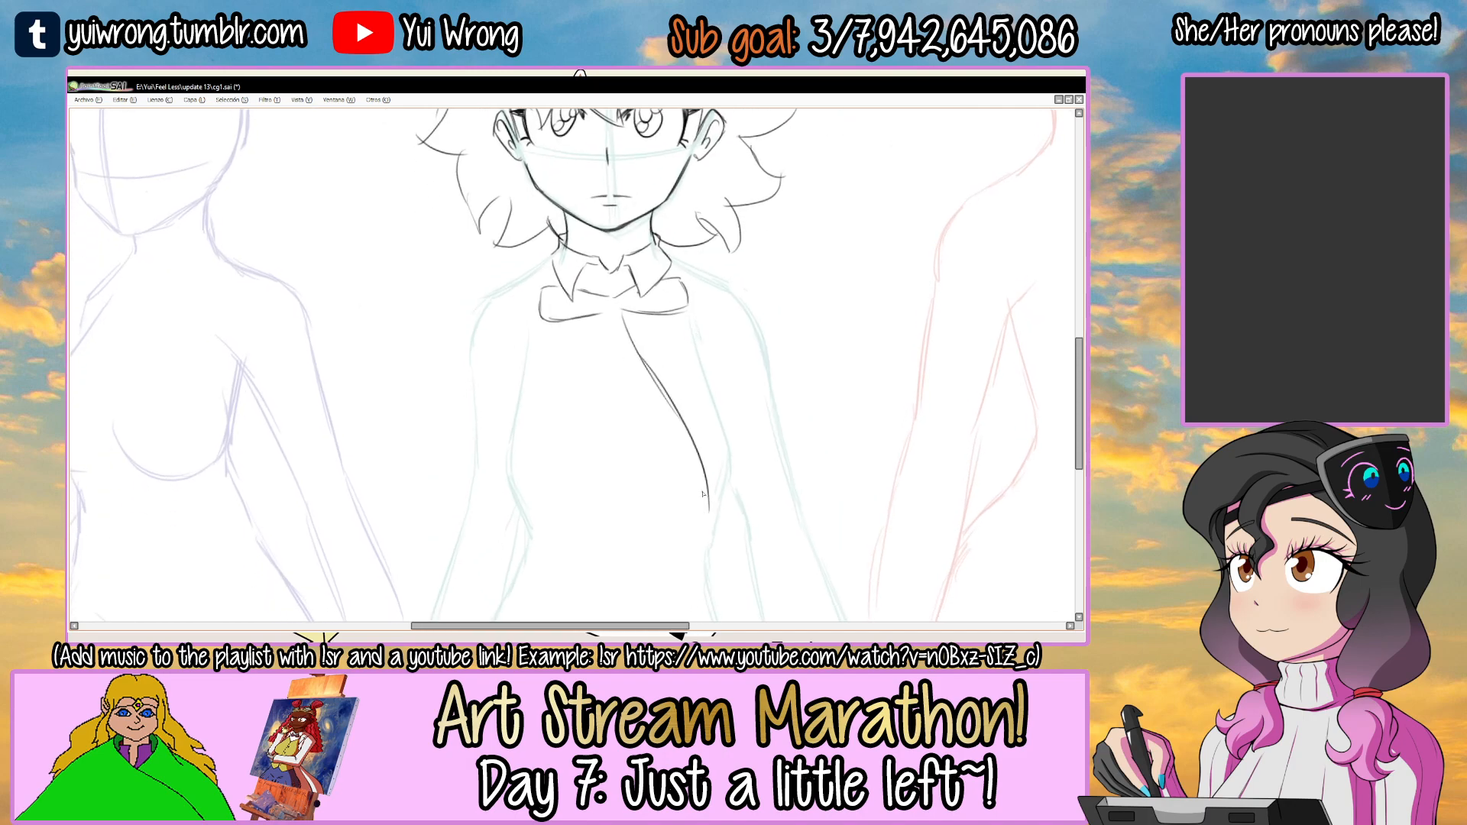
{"action": "left_click_drag", "start_coordinate": [620, 313], "coordinate": [666, 488]}
{"action": "key", "text": "ctrl+z"}
{"action": "mouse_move", "coordinate": [598, 316]}
{"action": "left_mouse_down"}
{"action": "mouse_move", "coordinate": [540, 495]}
{"action": "mouse_move", "coordinate": [554, 462]}
{"action": "mouse_move", "coordinate": [585, 501]}
{"action": "left_mouse_up"}
{"action": "key", "text": "ctrl+z"}
{"action": "left_click_drag", "start_coordinate": [608, 325], "coordinate": [585, 487]}
{"action": "scroll", "coordinate": [585, 488], "scroll_direction": "down", "scroll_amount": 2}
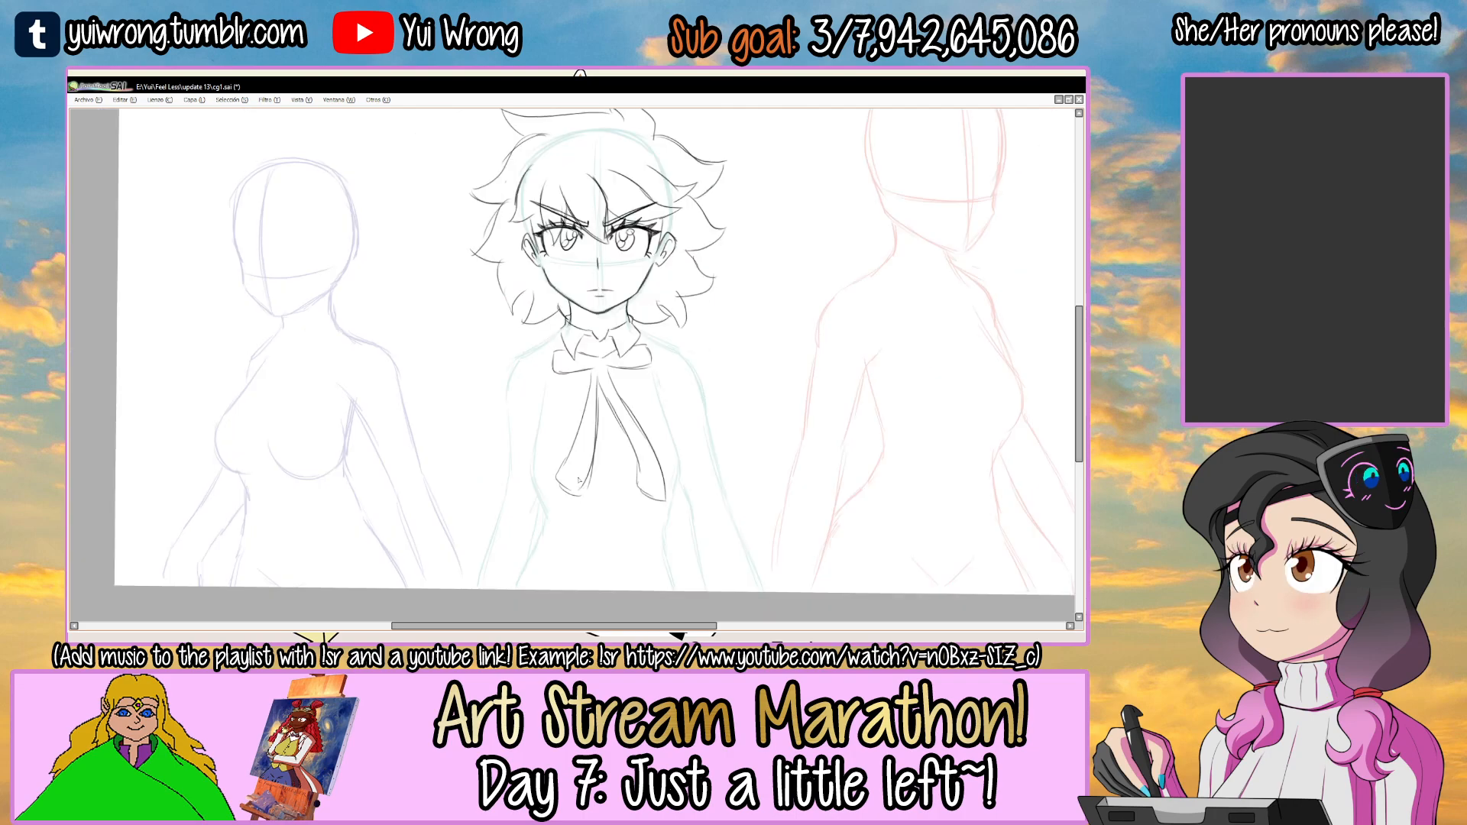
Check the bow tie on the Ako 1a.png sprite and return to cg1.sai.
{"action": "key", "text": "Tab"}
{"action": "left_click", "coordinate": [384, 616]}
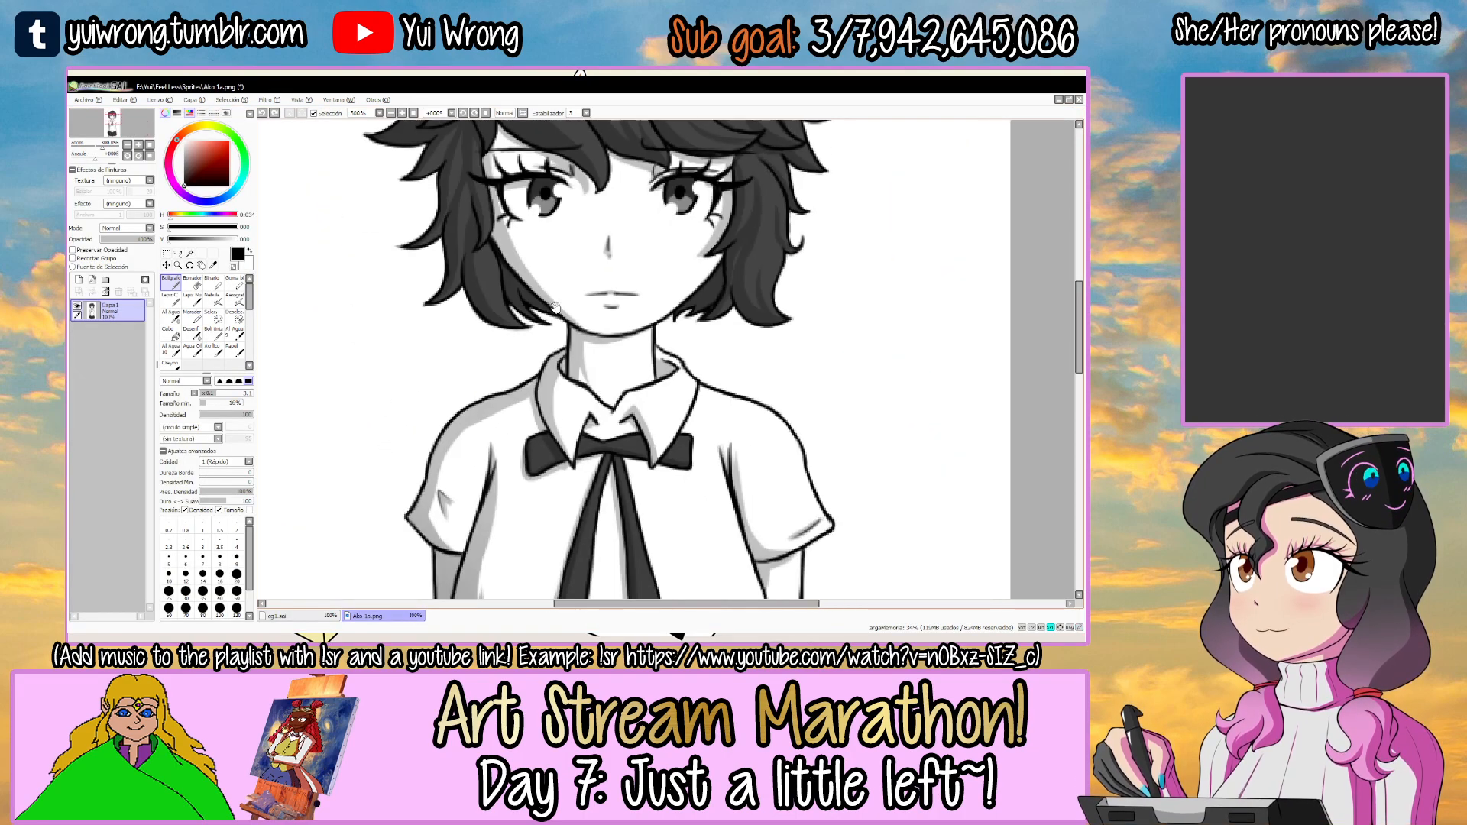
{"action": "left_click", "coordinate": [297, 616]}
{"action": "key", "text": "Tab"}
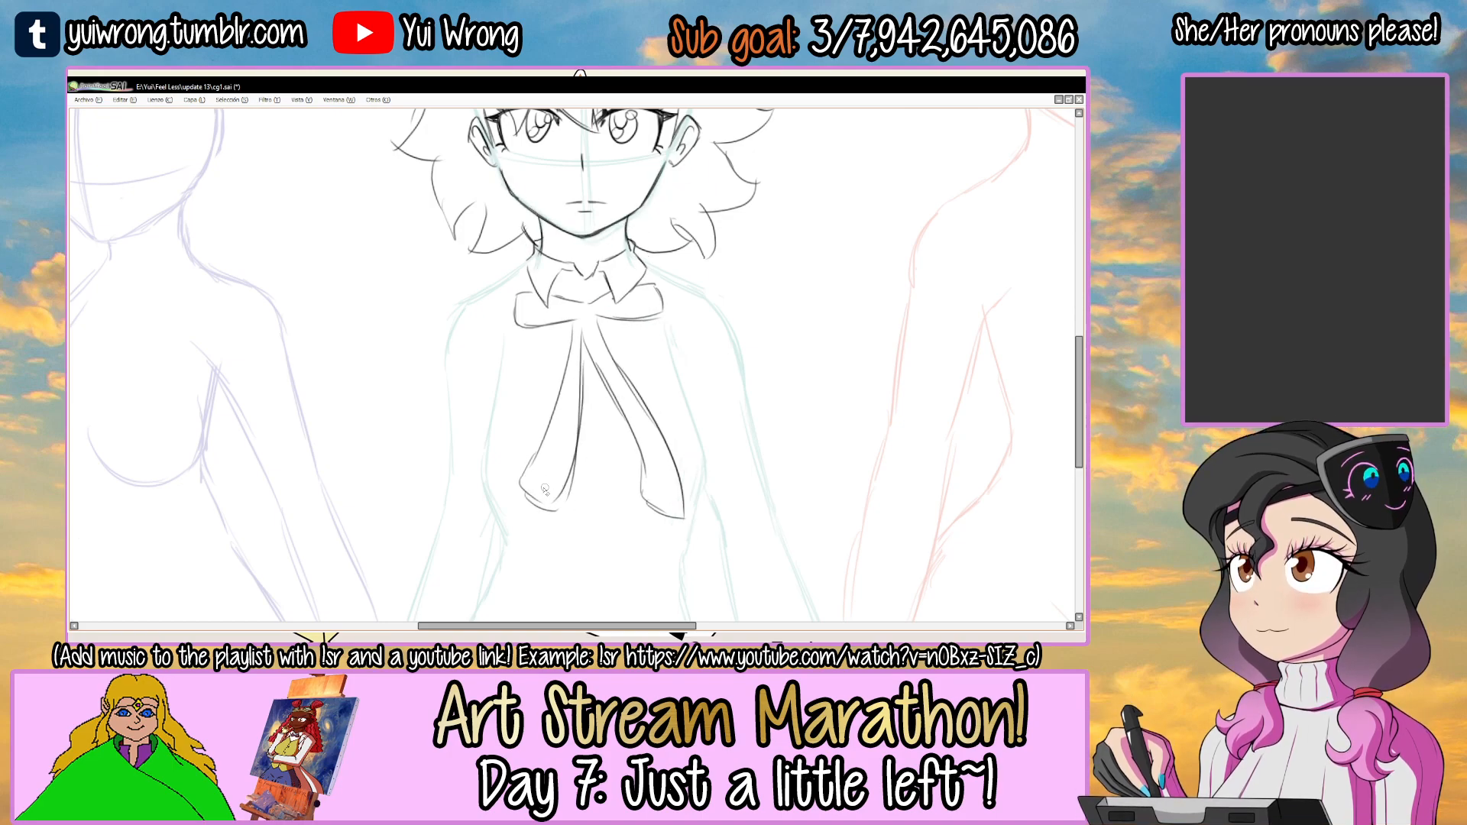
Redraw the lower ends of both bow ribbons and refine the right ribbon's outer edge.
{"action": "left_click_drag", "start_coordinate": [525, 474], "coordinate": [581, 508]}
{"action": "scroll", "coordinate": [538, 474], "scroll_direction": "up", "scroll_amount": 1}
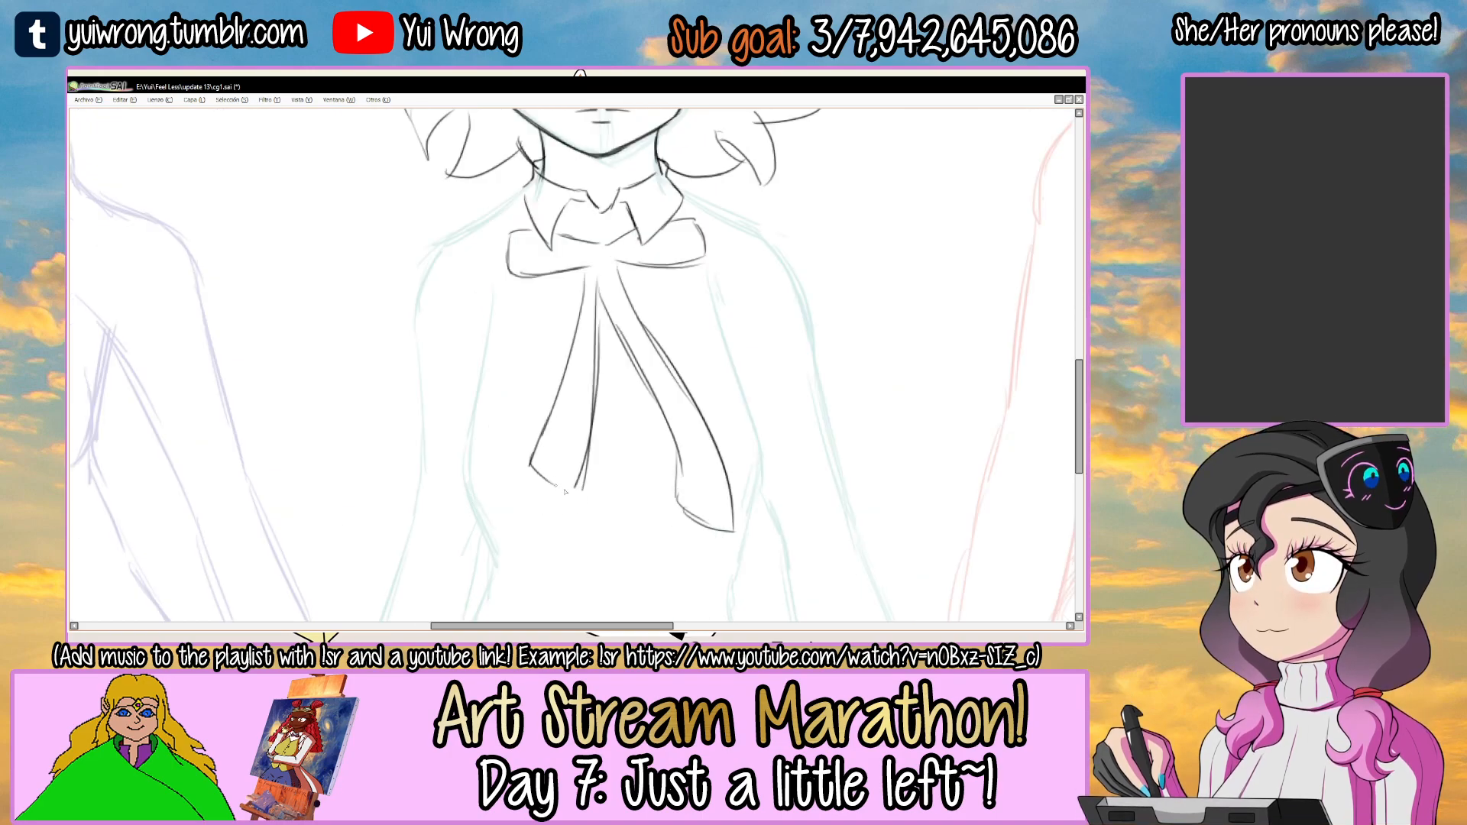
{"action": "left_click_drag", "start_coordinate": [680, 489], "coordinate": [702, 501]}
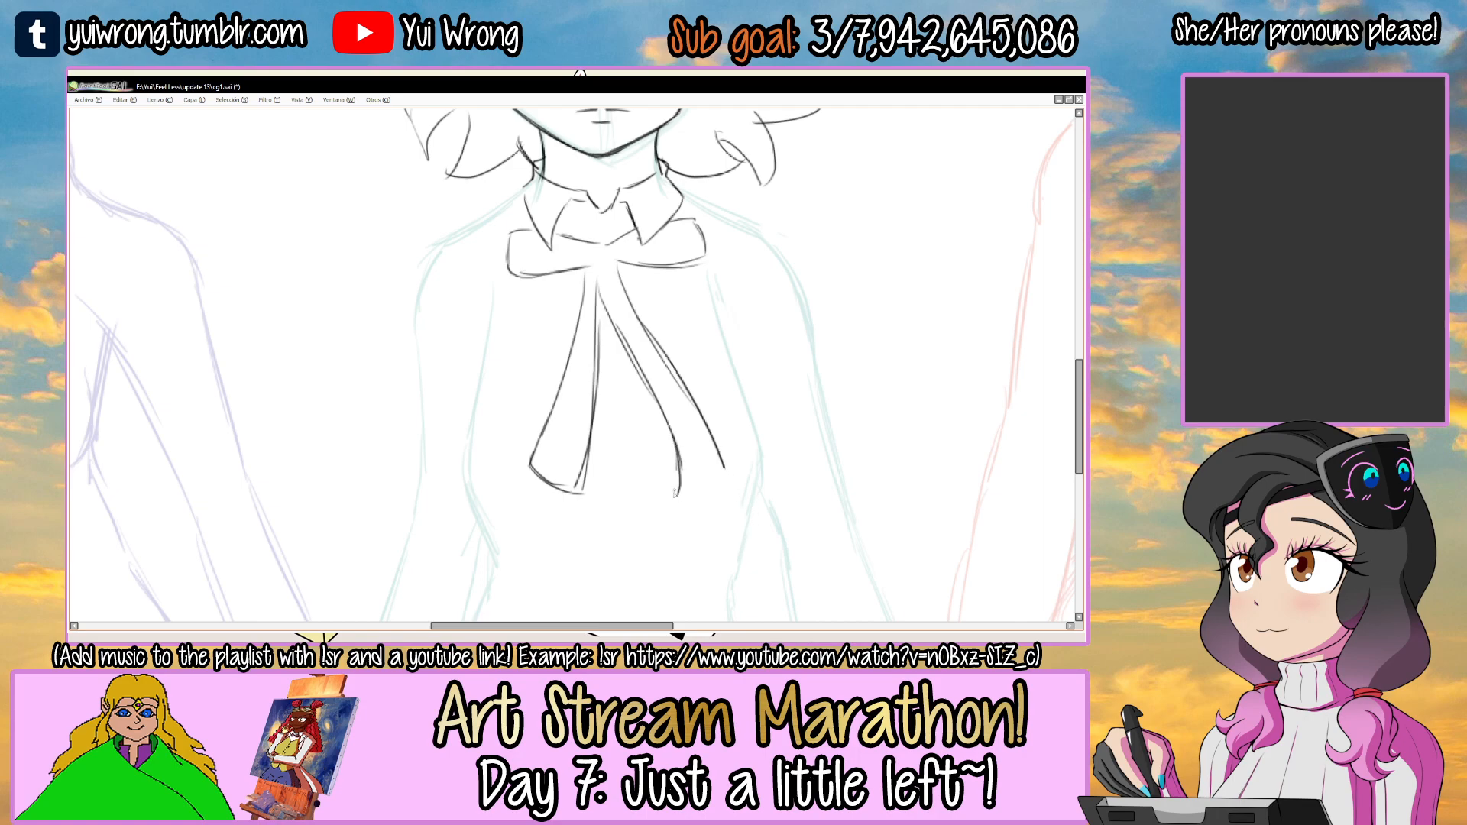
{"action": "scroll", "coordinate": [734, 497], "scroll_direction": "down", "scroll_amount": 1}
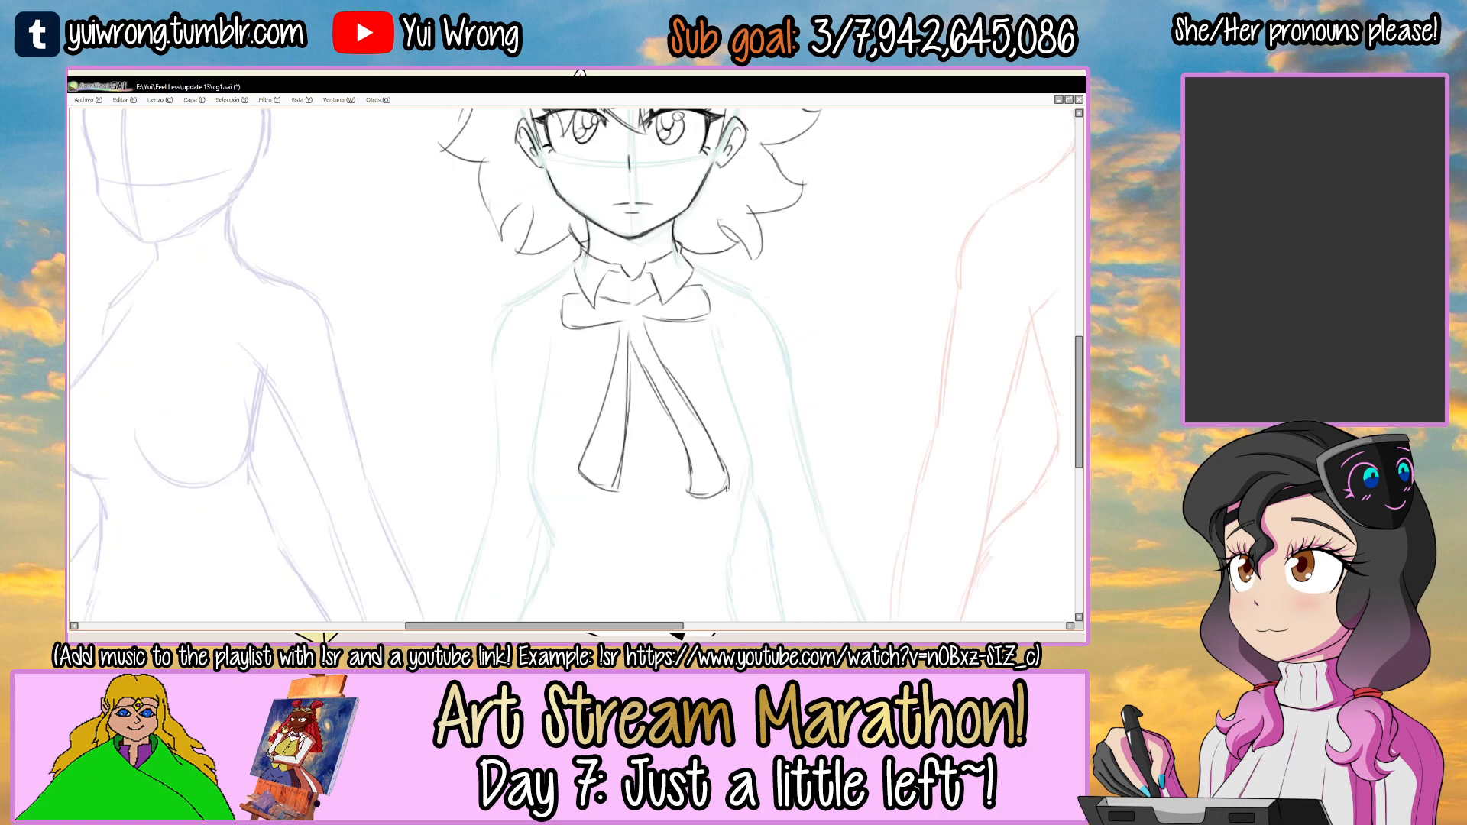
{"action": "scroll", "coordinate": [688, 403], "scroll_direction": "down", "scroll_amount": 1}
Draw the left shoulder and short sleeve over the teal guide, including the armhole fold and the hem.
{"action": "scroll", "coordinate": [523, 325], "scroll_direction": "up", "scroll_amount": 2}
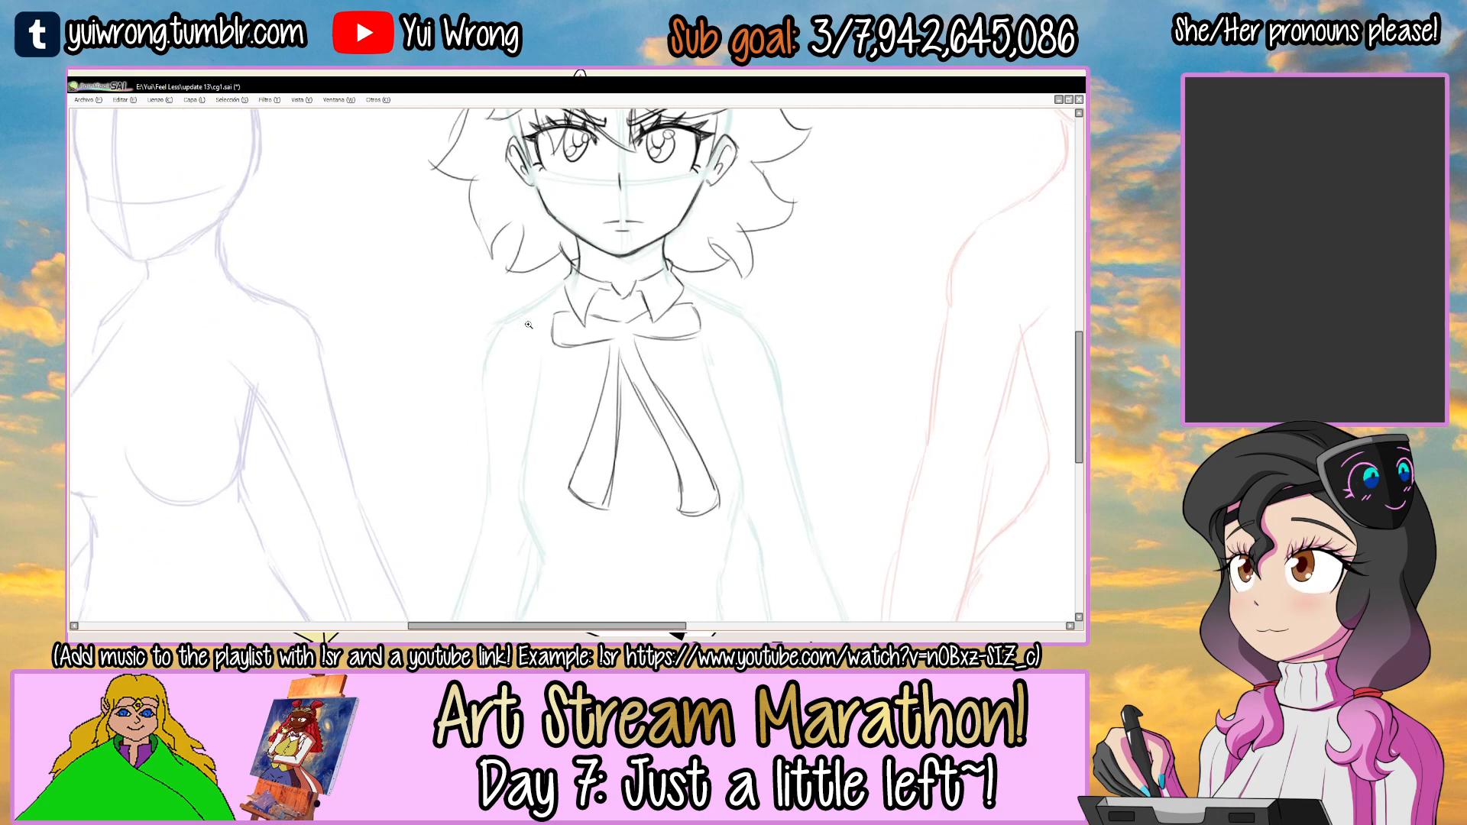
{"action": "left_click_drag", "start_coordinate": [522, 326], "coordinate": [560, 380]}
{"action": "mouse_move", "coordinate": [596, 236]}
{"action": "left_mouse_down"}
{"action": "mouse_move", "coordinate": [506, 306]}
{"action": "mouse_move", "coordinate": [423, 416]}
{"action": "mouse_move", "coordinate": [475, 514]}
{"action": "mouse_move", "coordinate": [521, 525]}
{"action": "left_mouse_up"}
{"action": "scroll", "coordinate": [694, 321], "scroll_direction": "right", "scroll_amount": 3}
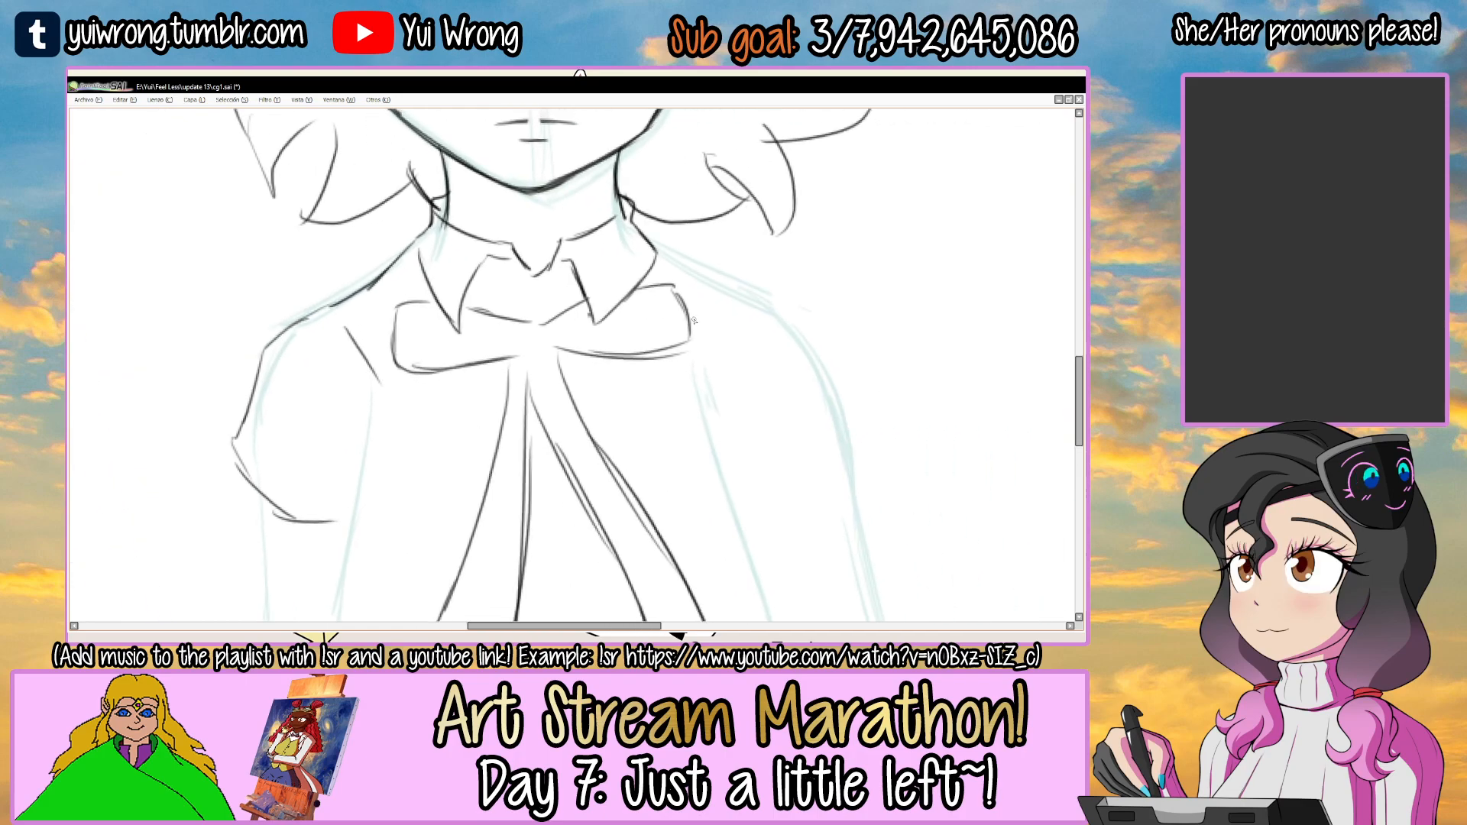
Draw the right shoulder, armhole and short sleeve with its hem, and save the file.
{"action": "mouse_move", "coordinate": [651, 257]}
{"action": "left_mouse_down"}
{"action": "mouse_move", "coordinate": [687, 287]}
{"action": "mouse_move", "coordinate": [773, 308]}
{"action": "mouse_move", "coordinate": [875, 457]}
{"action": "left_mouse_up"}
{"action": "scroll", "coordinate": [679, 318], "scroll_direction": "down", "scroll_amount": 3}
{"action": "mouse_move", "coordinate": [673, 297]}
{"action": "left_mouse_down"}
{"action": "mouse_move", "coordinate": [720, 437]}
{"action": "mouse_move", "coordinate": [806, 445]}
{"action": "left_mouse_up"}
{"action": "key", "text": "ctrl+z"}
{"action": "left_click_drag", "start_coordinate": [718, 444], "coordinate": [799, 437]}
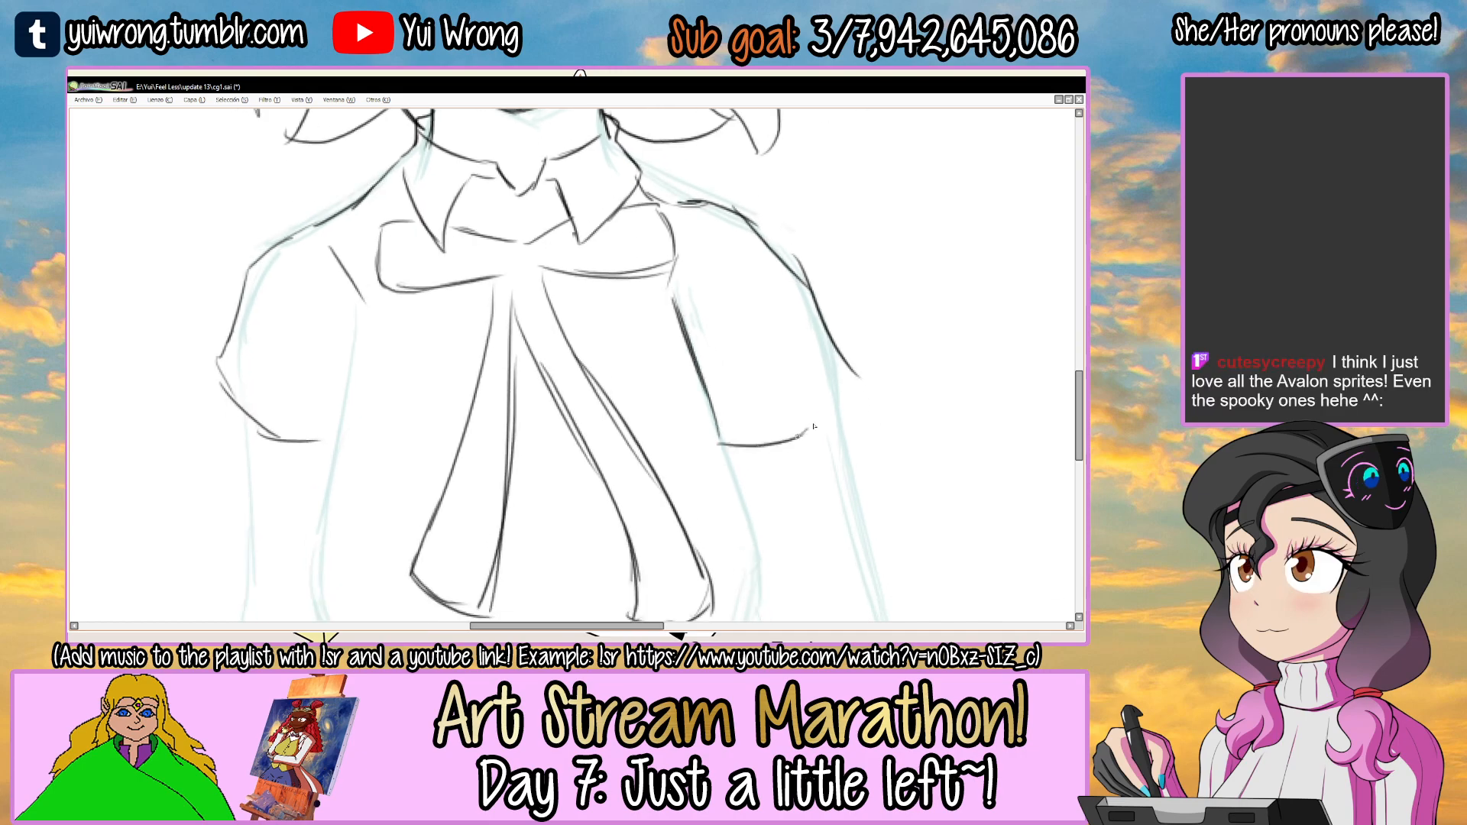
{"action": "scroll", "coordinate": [846, 369], "scroll_direction": "down", "scroll_amount": 3}
{"action": "left_click_drag", "start_coordinate": [845, 367], "coordinate": [680, 413]}
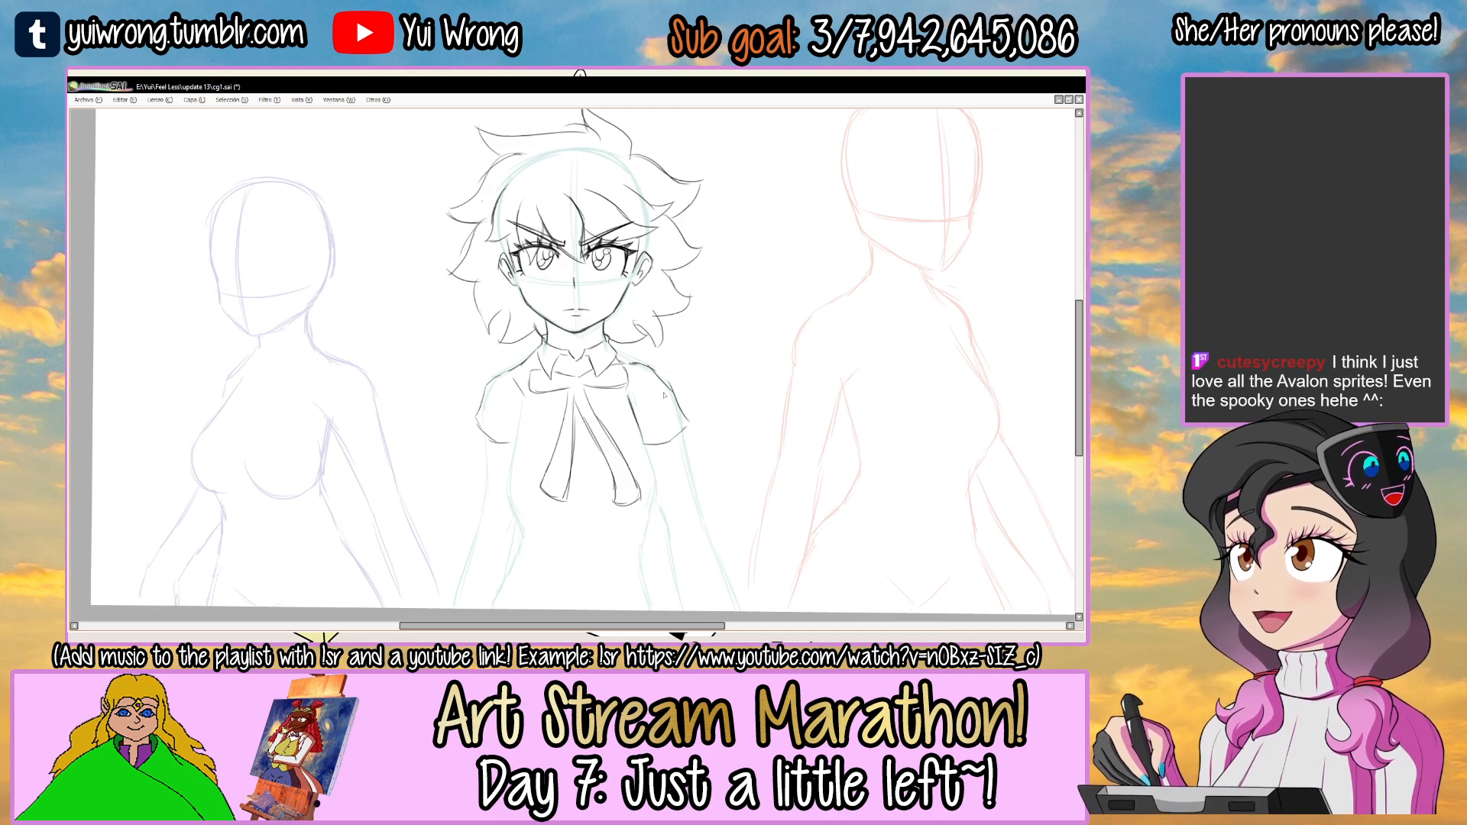
{"action": "key", "text": "ctrl+s"}
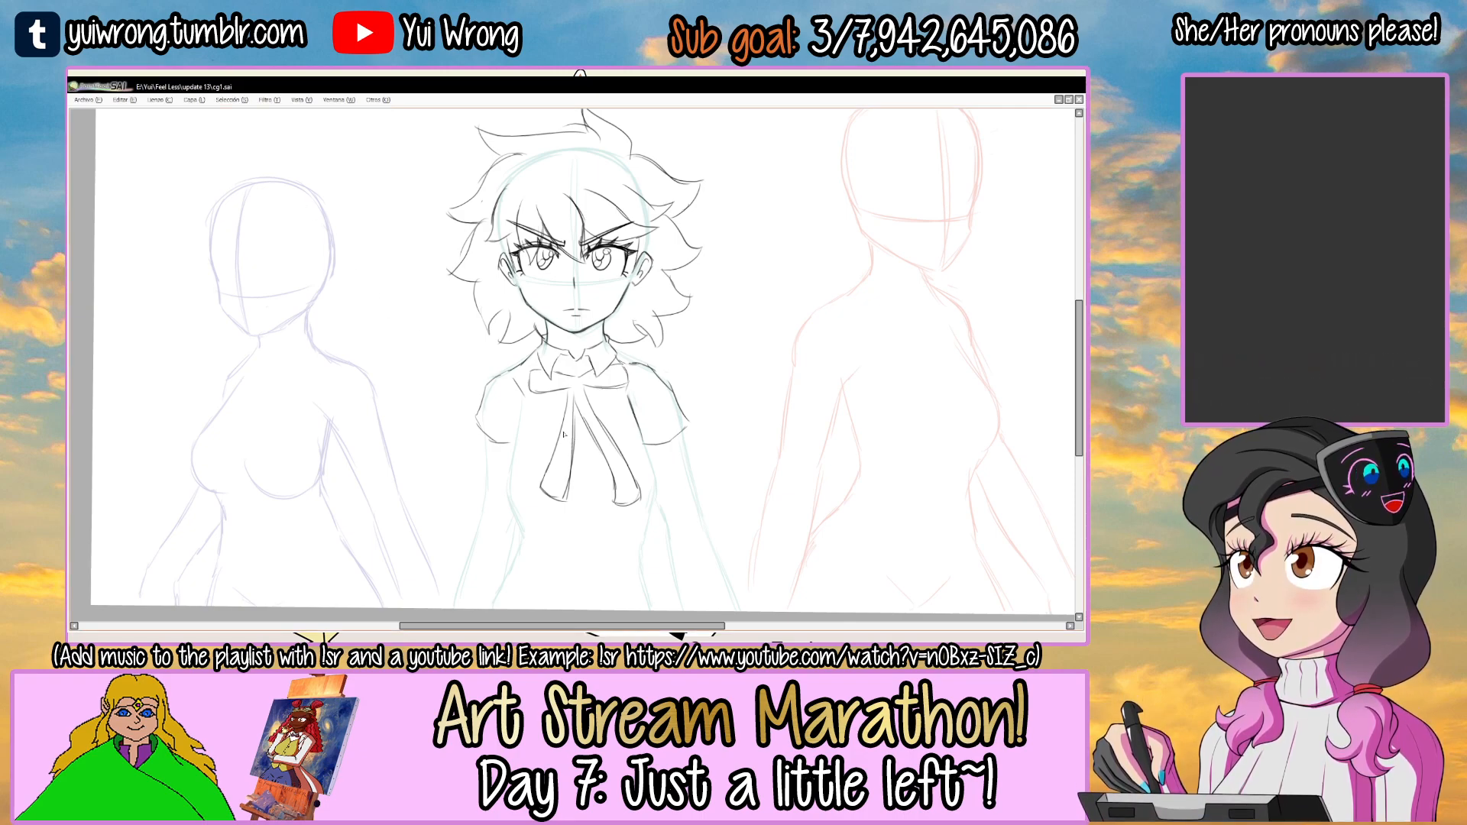
Refine the right shoulder line and close the outer corner of the right sleeve.
{"action": "left_click_drag", "start_coordinate": [656, 363], "coordinate": [668, 310]}
{"action": "left_click", "coordinate": [668, 309]}
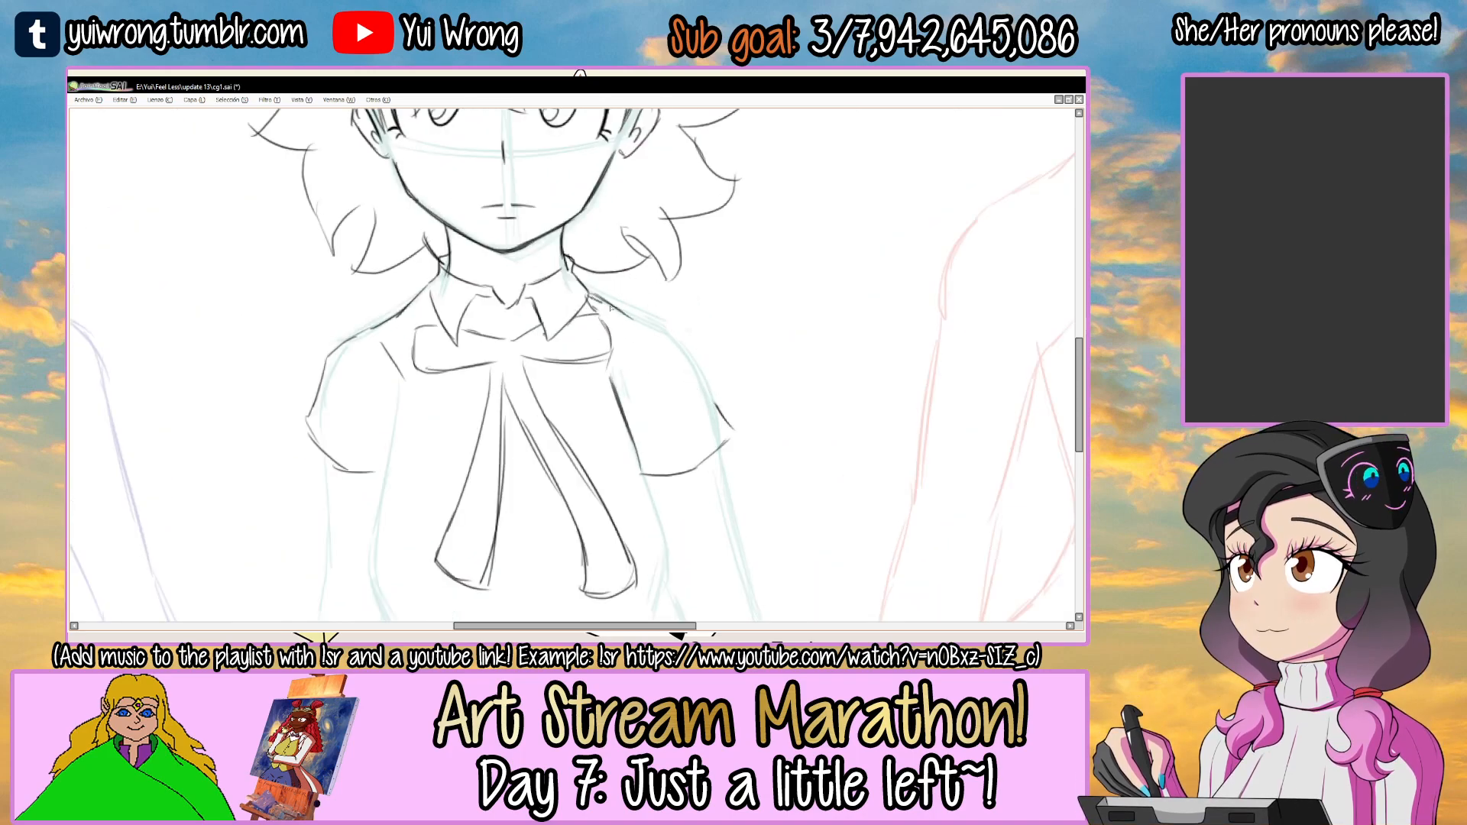
{"action": "mouse_move", "coordinate": [690, 363]}
{"action": "left_mouse_down"}
{"action": "mouse_move", "coordinate": [741, 436]}
{"action": "mouse_move", "coordinate": [736, 460]}
{"action": "mouse_move", "coordinate": [581, 327]}
{"action": "left_mouse_up"}
{"action": "left_click", "coordinate": [728, 420]}
{"action": "left_click", "coordinate": [691, 487]}
{"action": "left_click", "coordinate": [692, 488], "text": "ctrl+alt"}
Draw the left side of the torso from the armpit down to the waist, redoing the stroke near the waist.
{"action": "left_click", "coordinate": [430, 427]}
{"action": "left_click_drag", "start_coordinate": [467, 294], "coordinate": [447, 390]}
{"action": "mouse_move", "coordinate": [461, 321]}
{"action": "left_mouse_down"}
{"action": "mouse_move", "coordinate": [450, 443]}
{"action": "mouse_move", "coordinate": [460, 478]}
{"action": "left_mouse_up"}
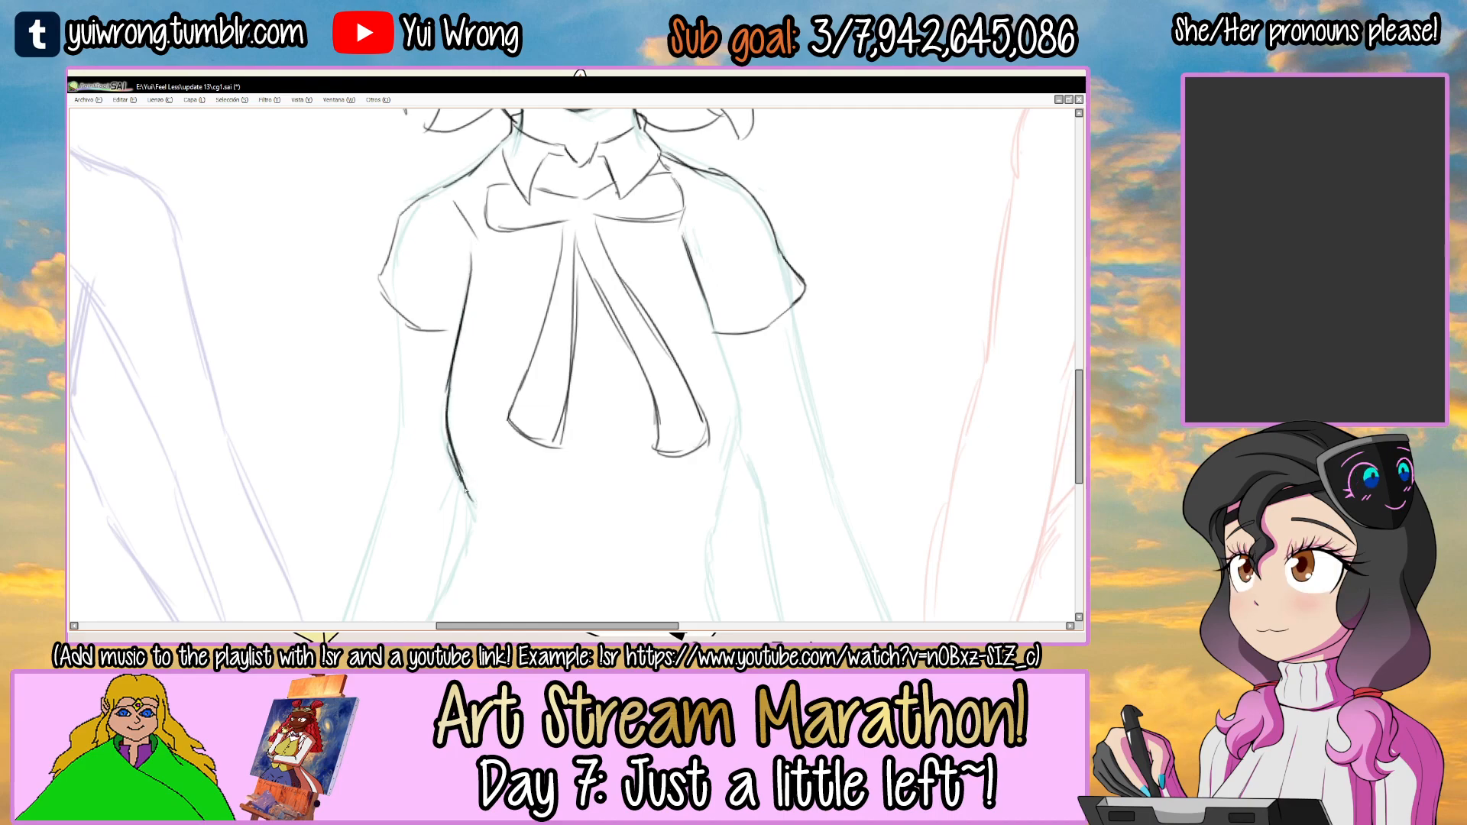
{"action": "key", "text": "ctrl+z"}
{"action": "key", "text": "ctrl+z"}
{"action": "key", "text": "ctrl+z"}
{"action": "mouse_move", "coordinate": [451, 367]}
{"action": "left_mouse_down"}
{"action": "mouse_move", "coordinate": [450, 452]}
{"action": "mouse_move", "coordinate": [476, 513]}
{"action": "left_mouse_up"}
Draw the right side of the torso from the armpit down to the waist.
{"action": "left_click_drag", "start_coordinate": [616, 429], "coordinate": [597, 410]}
{"action": "mouse_move", "coordinate": [686, 269]}
{"action": "left_mouse_down"}
{"action": "mouse_move", "coordinate": [722, 412]}
{"action": "mouse_move", "coordinate": [700, 459]}
{"action": "left_mouse_up"}
{"action": "scroll", "coordinate": [694, 501], "scroll_direction": "down", "scroll_amount": 2}
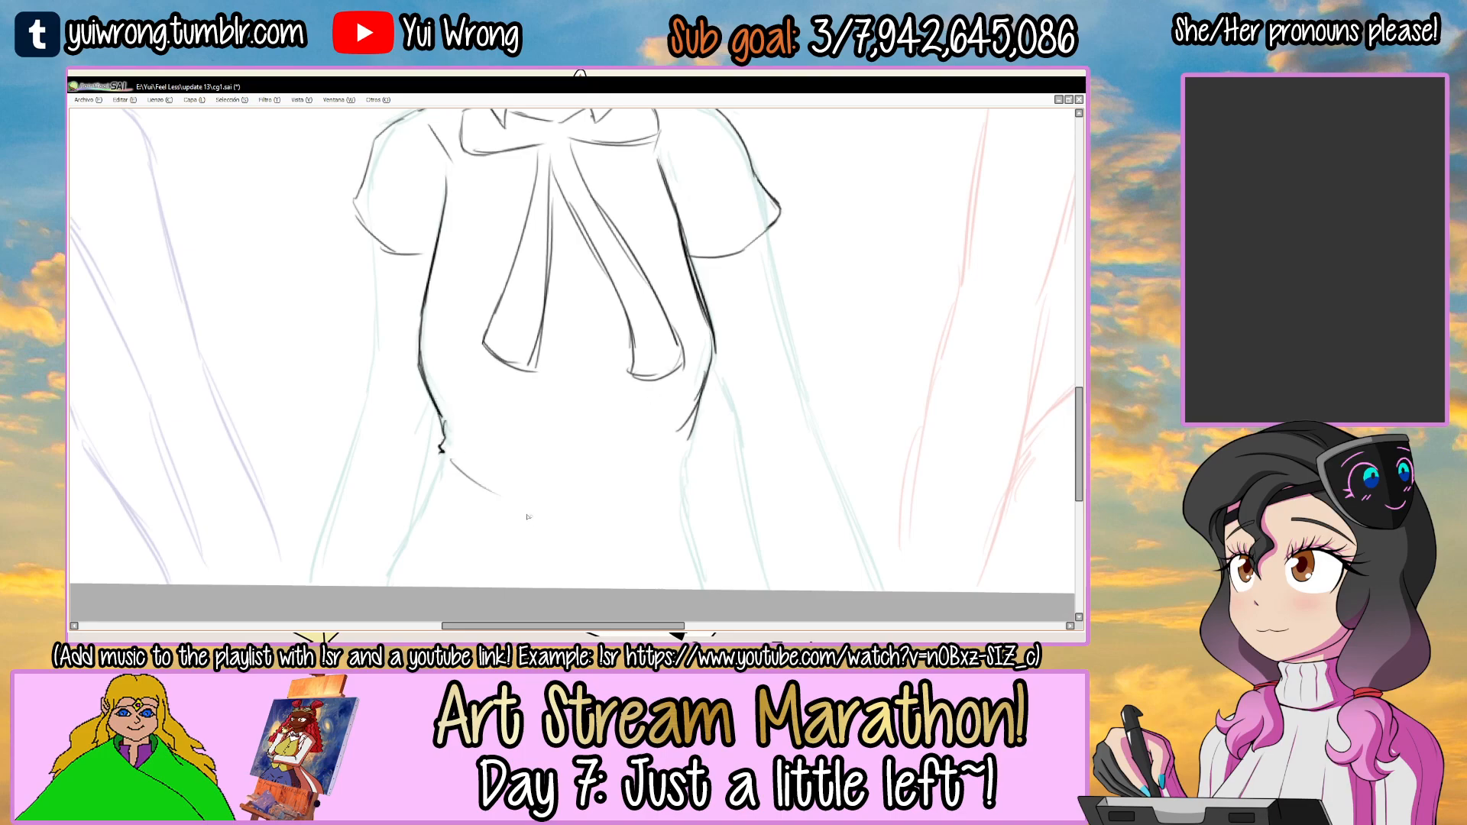
Add the waist creases and draw both hip lines down to the canvas's lower edge.
{"action": "left_click_drag", "start_coordinate": [665, 495], "coordinate": [651, 502]}
{"action": "left_click_drag", "start_coordinate": [438, 482], "coordinate": [379, 588]}
{"action": "left_click_drag", "start_coordinate": [680, 523], "coordinate": [706, 588]}
{"action": "scroll", "coordinate": [706, 607], "scroll_direction": "down", "scroll_amount": 3}
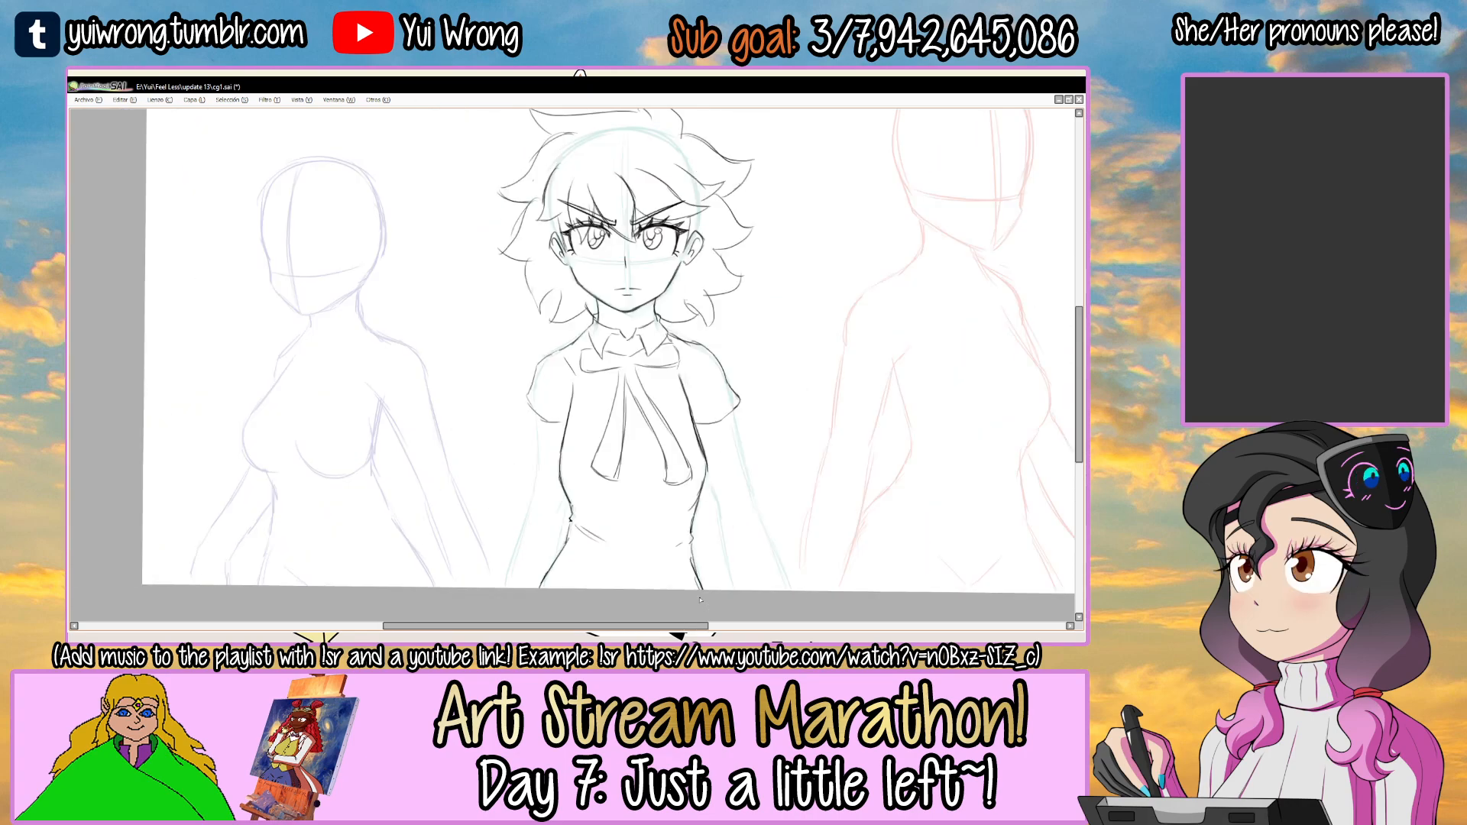
Erase the left sleeve and redraw it with a shape matching the right sleeve.
{"action": "left_click_drag", "start_coordinate": [776, 338], "coordinate": [718, 357]}
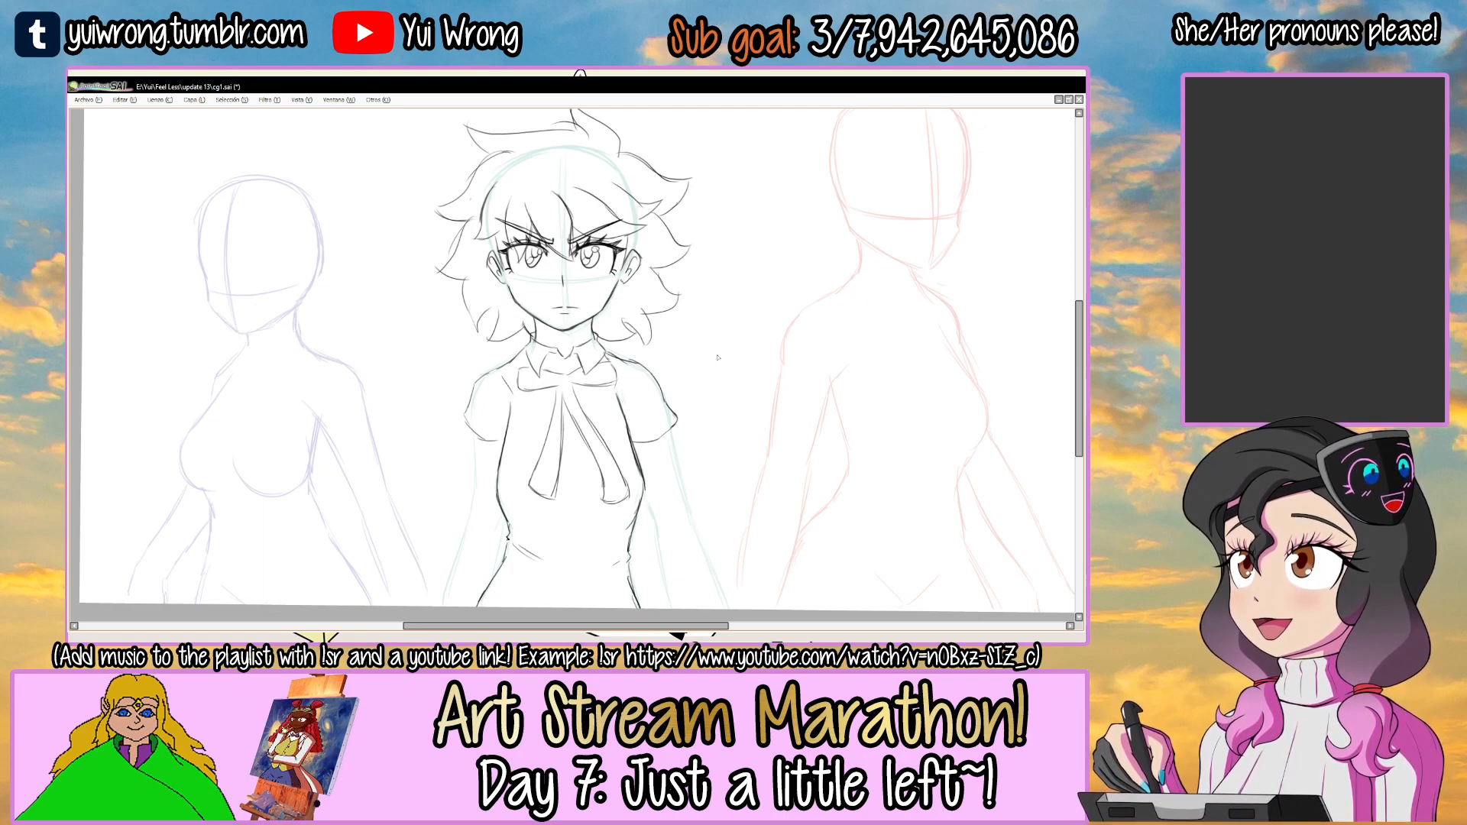
{"action": "mouse_move", "coordinate": [718, 356]}
{"action": "left_mouse_down"}
{"action": "mouse_move", "coordinate": [716, 389]}
{"action": "mouse_move", "coordinate": [708, 379]}
{"action": "left_mouse_up"}
{"action": "left_click_drag", "start_coordinate": [455, 442], "coordinate": [489, 371]}
{"action": "scroll", "coordinate": [489, 372], "scroll_direction": "up", "scroll_amount": 2}
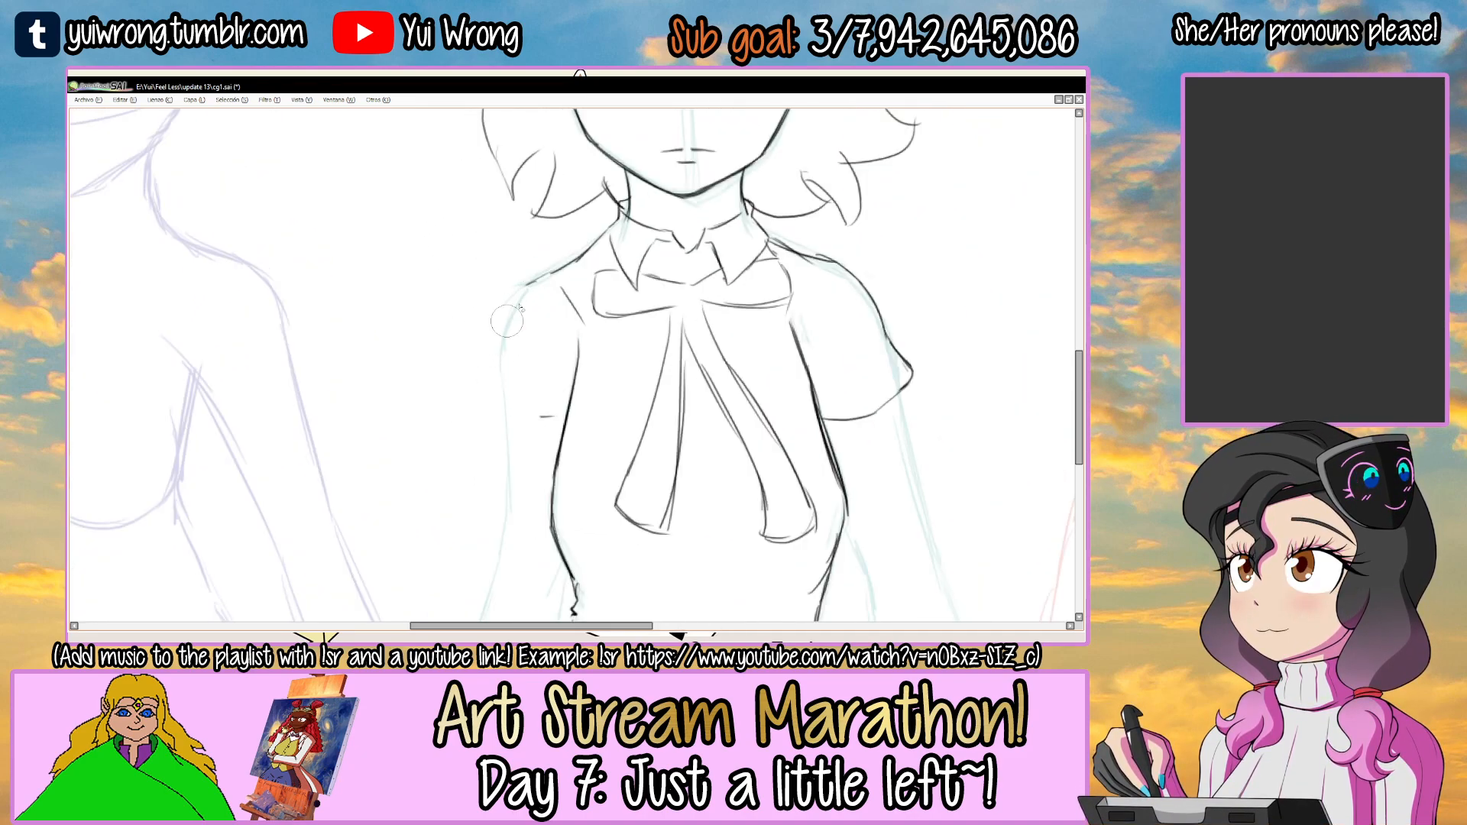
{"action": "left_click_drag", "start_coordinate": [545, 272], "coordinate": [493, 333]}
{"action": "scroll", "coordinate": [556, 422], "scroll_direction": "down", "scroll_amount": 3}
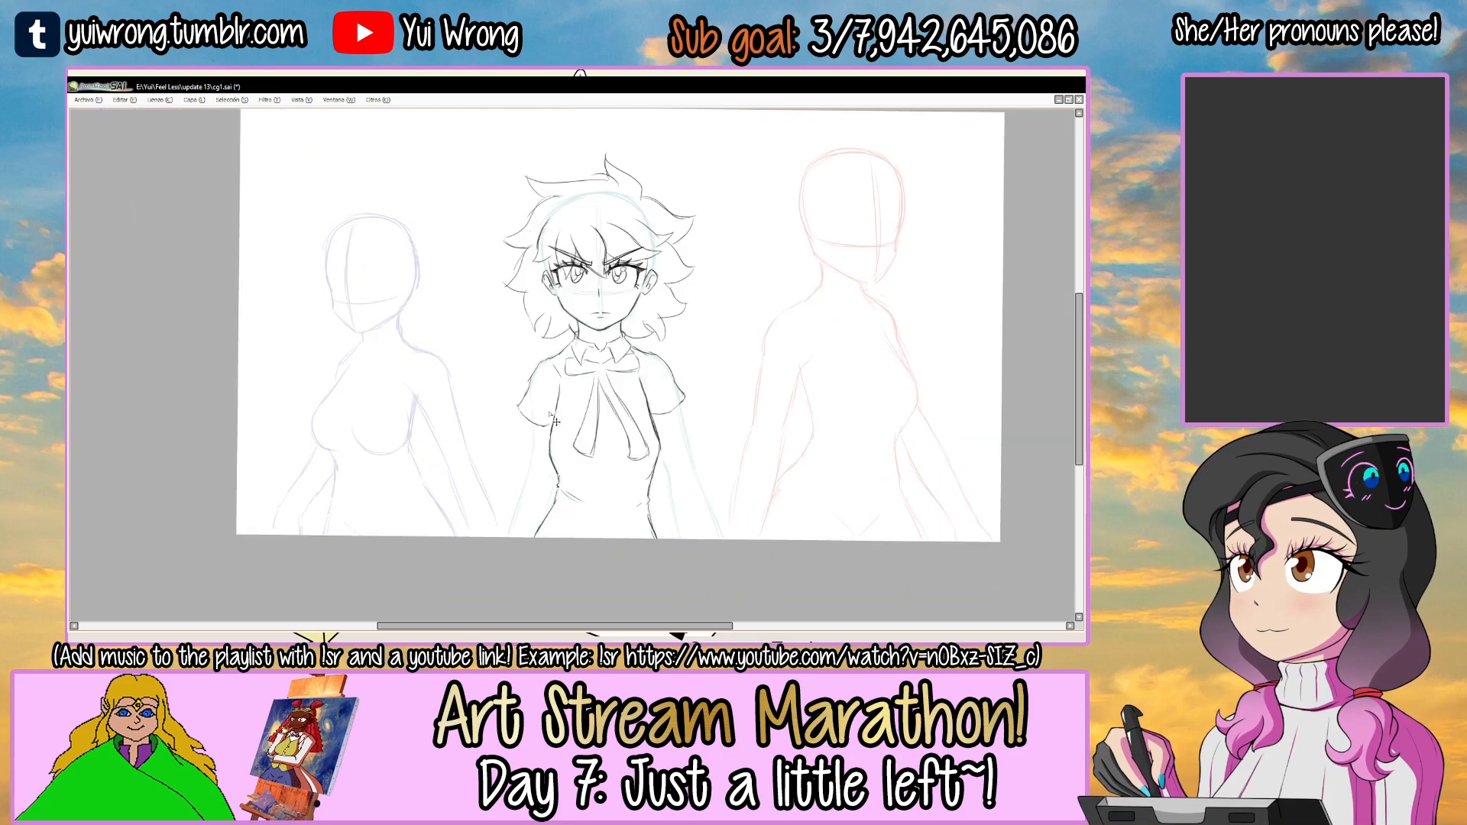
Compare the sketched torso with the Ako 1a.png sprite, and return to cg1.sai with the canvas rotation reset.
{"action": "left_click_drag", "start_coordinate": [789, 325], "coordinate": [779, 355]}
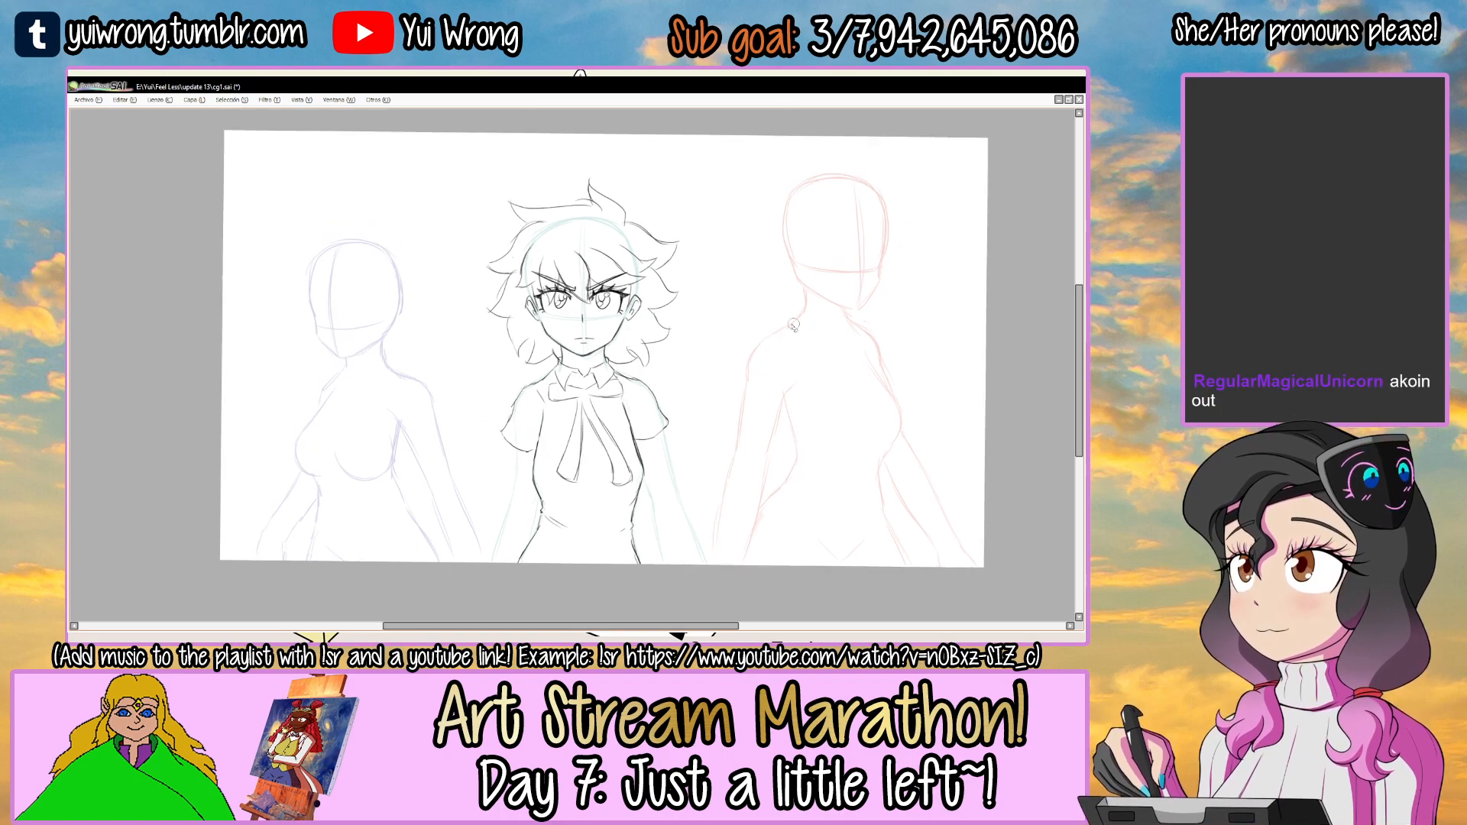
{"action": "left_click_drag", "start_coordinate": [645, 370], "coordinate": [640, 322]}
{"action": "mouse_move", "coordinate": [726, 288]}
{"action": "left_mouse_down"}
{"action": "mouse_move", "coordinate": [530, 260]}
{"action": "mouse_move", "coordinate": [730, 251]}
{"action": "mouse_move", "coordinate": [726, 283]}
{"action": "left_mouse_up"}
{"action": "key", "text": "Tab"}
{"action": "left_click", "coordinate": [410, 616]}
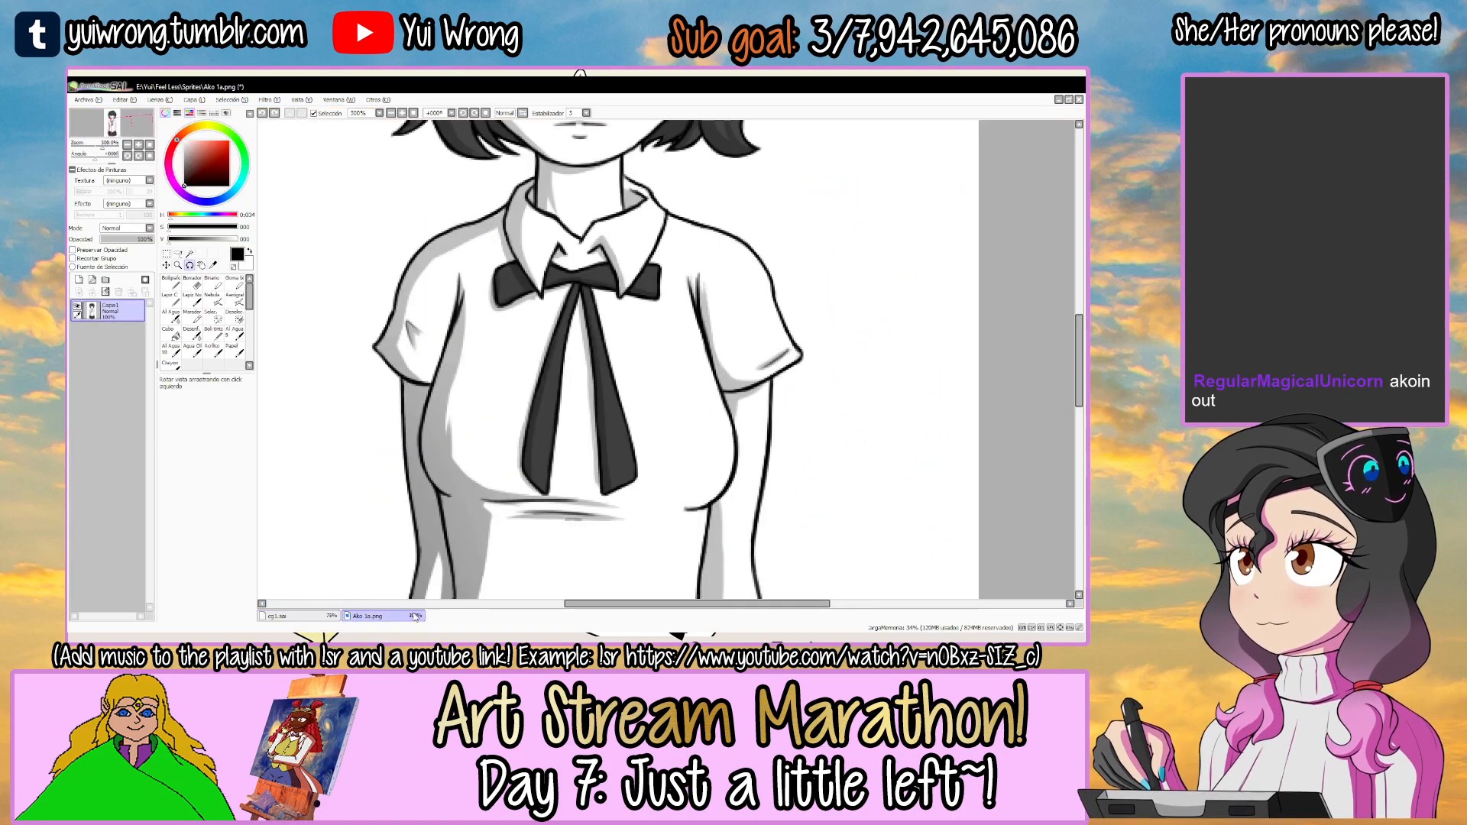
{"action": "left_click_drag", "start_coordinate": [612, 518], "coordinate": [528, 586]}
{"action": "left_click", "coordinate": [336, 616]}
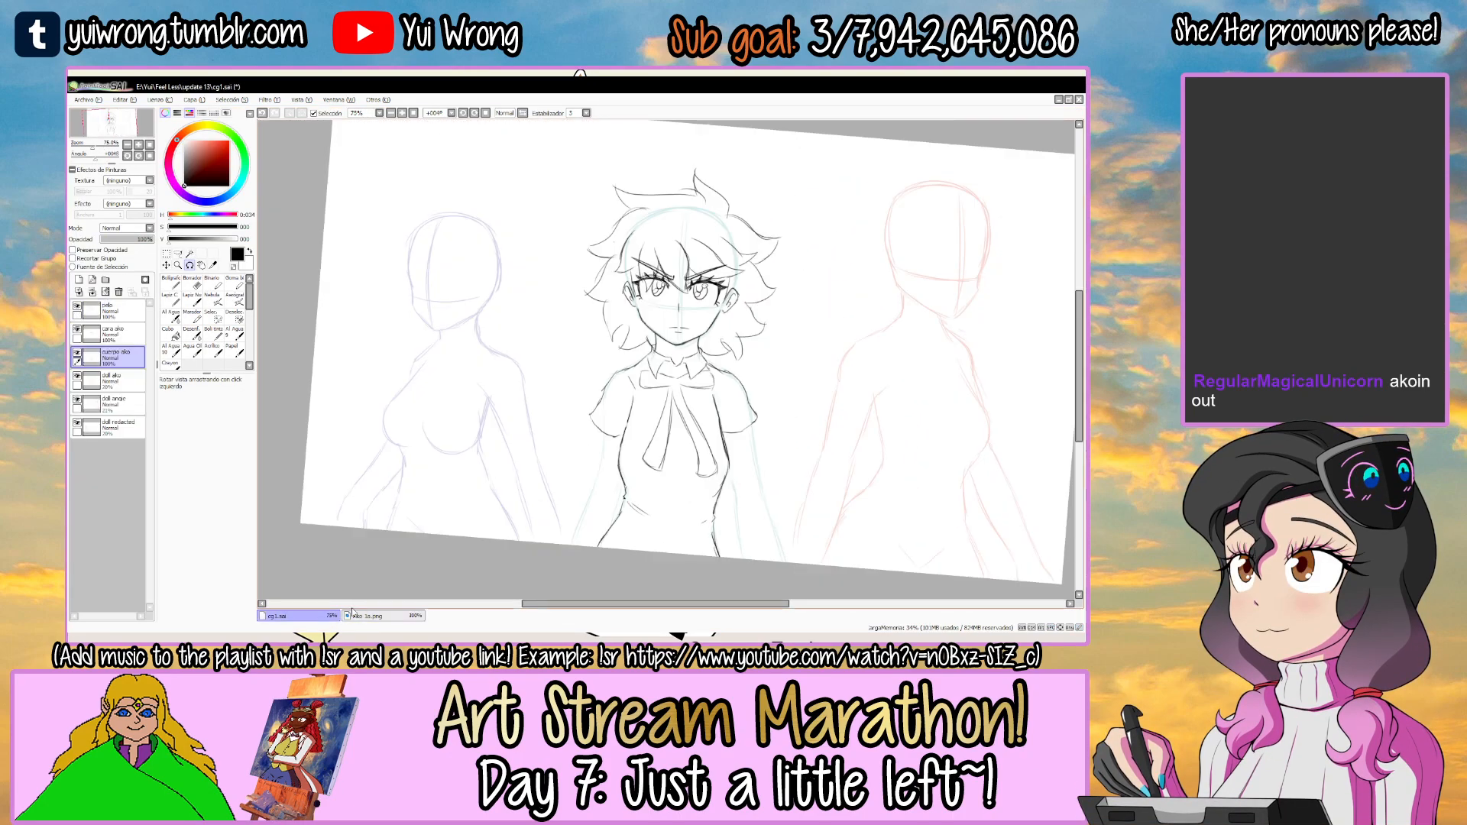
{"action": "key", "text": "Home"}
{"action": "scroll", "coordinate": [832, 291], "scroll_direction": "up", "scroll_amount": 2}
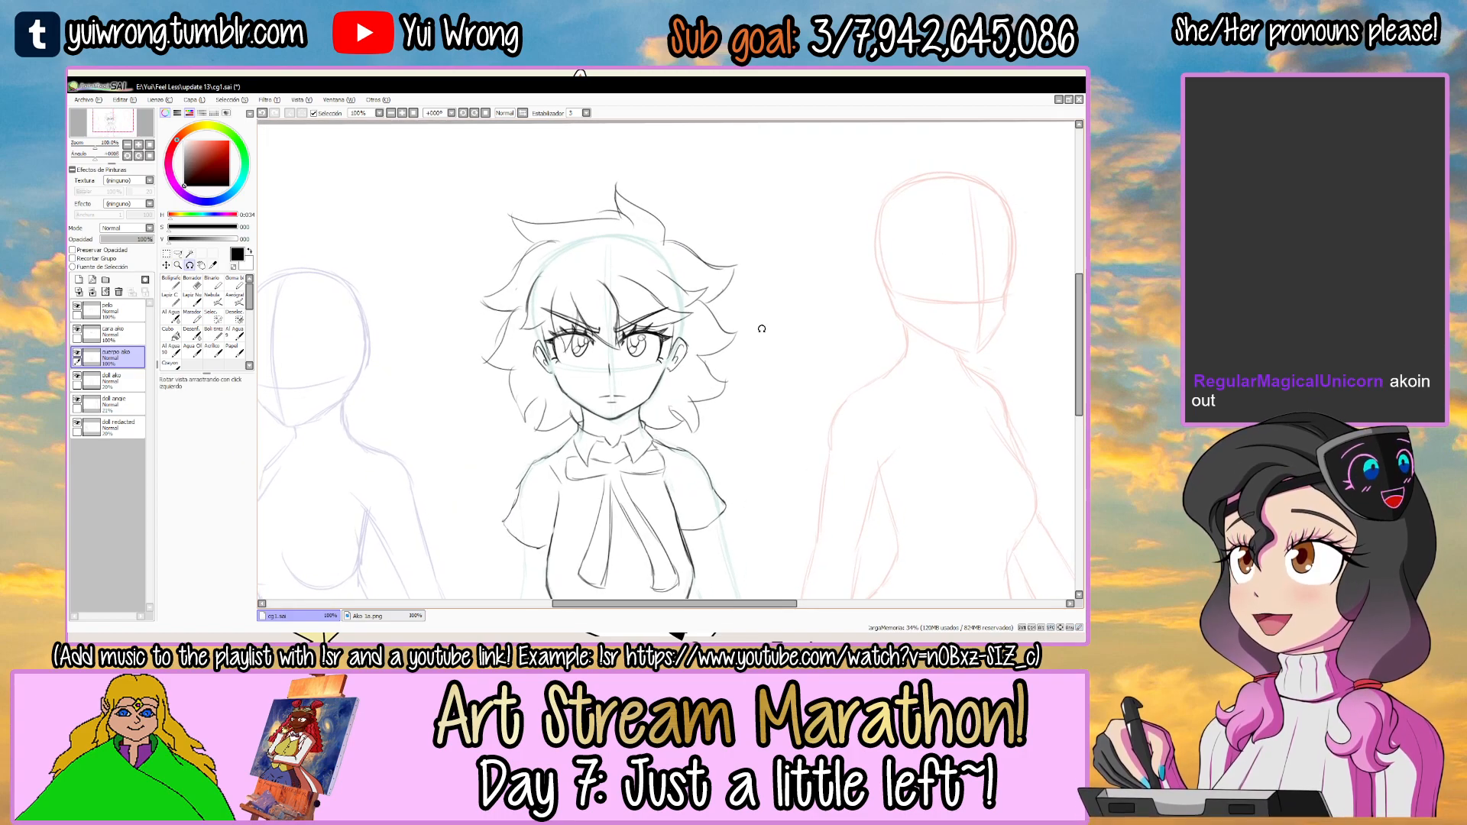
Try out red fringe strands over the hair of the Ako 1a.png sprite, and return to cg1.sai.
{"action": "left_click", "coordinate": [375, 616]}
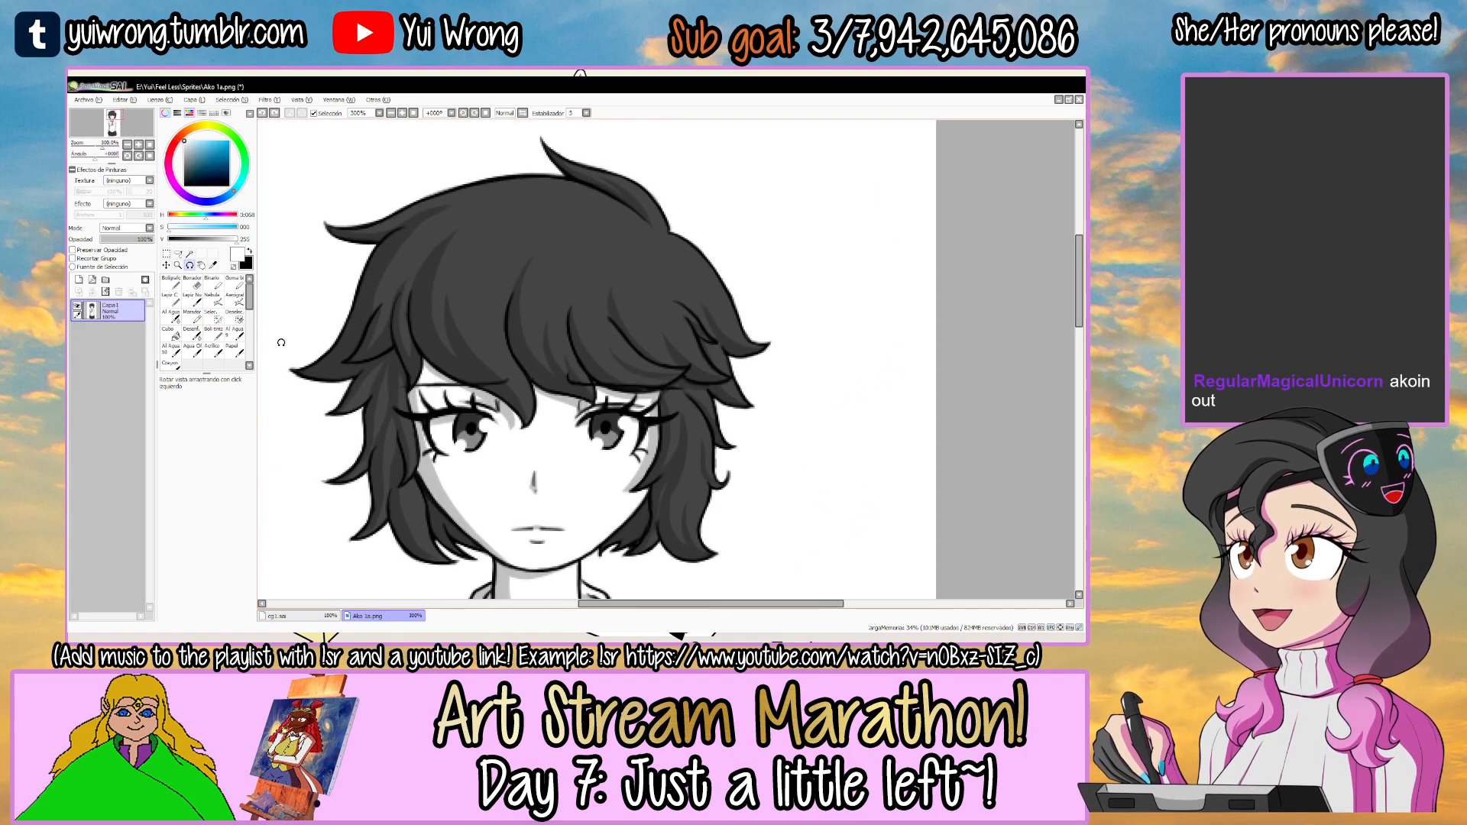
{"action": "key", "text": "Tab"}
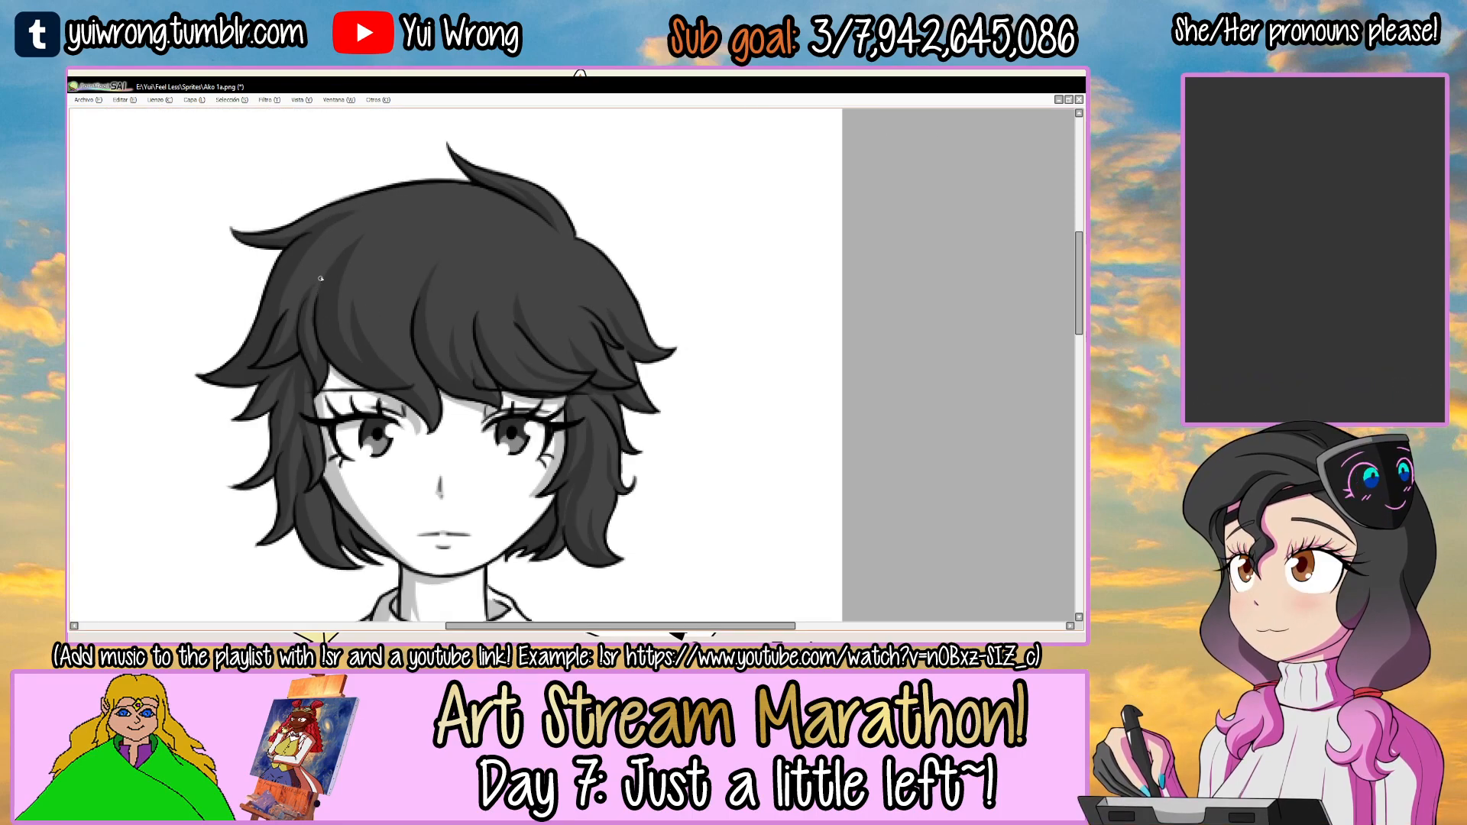
{"action": "left_click_drag", "start_coordinate": [310, 319], "coordinate": [417, 308]}
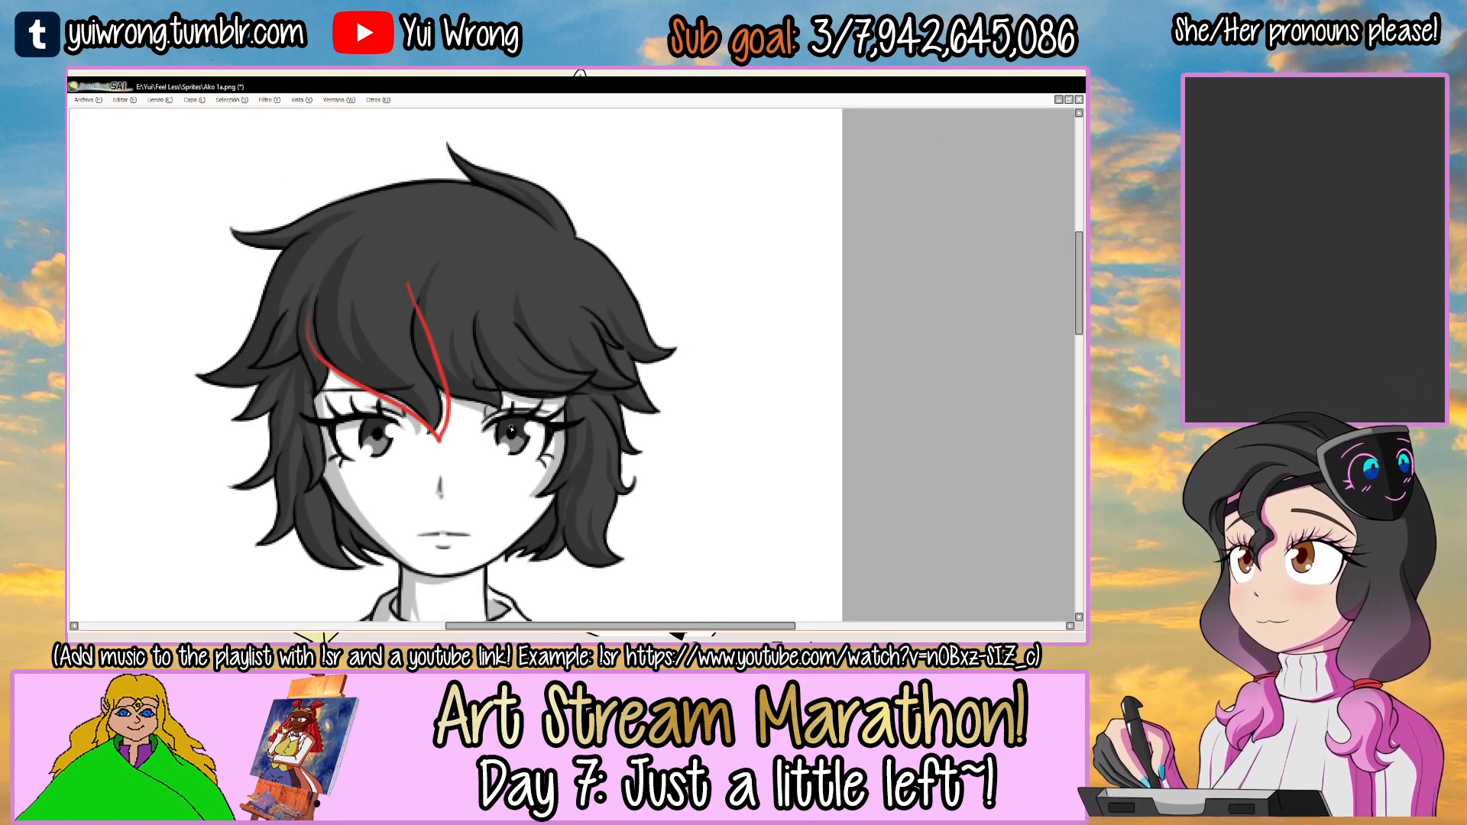
{"action": "left_click_drag", "start_coordinate": [341, 413], "coordinate": [523, 405]}
{"action": "key", "text": "ctrl+z"}
{"action": "key", "text": "ctrl+z"}
{"action": "left_click_drag", "start_coordinate": [323, 414], "coordinate": [568, 403]}
{"action": "left_click_drag", "start_coordinate": [406, 416], "coordinate": [568, 408]}
{"action": "key", "text": "ctrl+z"}
{"action": "key", "text": "ctrl+z"}
{"action": "mouse_move", "coordinate": [398, 404]}
{"action": "left_mouse_down"}
{"action": "mouse_move", "coordinate": [430, 447]}
{"action": "mouse_move", "coordinate": [446, 399]}
{"action": "left_mouse_up"}
{"action": "key", "text": "ctrl+z"}
{"action": "key", "text": "Tab"}
{"action": "left_click", "coordinate": [321, 616]}
{"action": "key", "text": "Tab"}
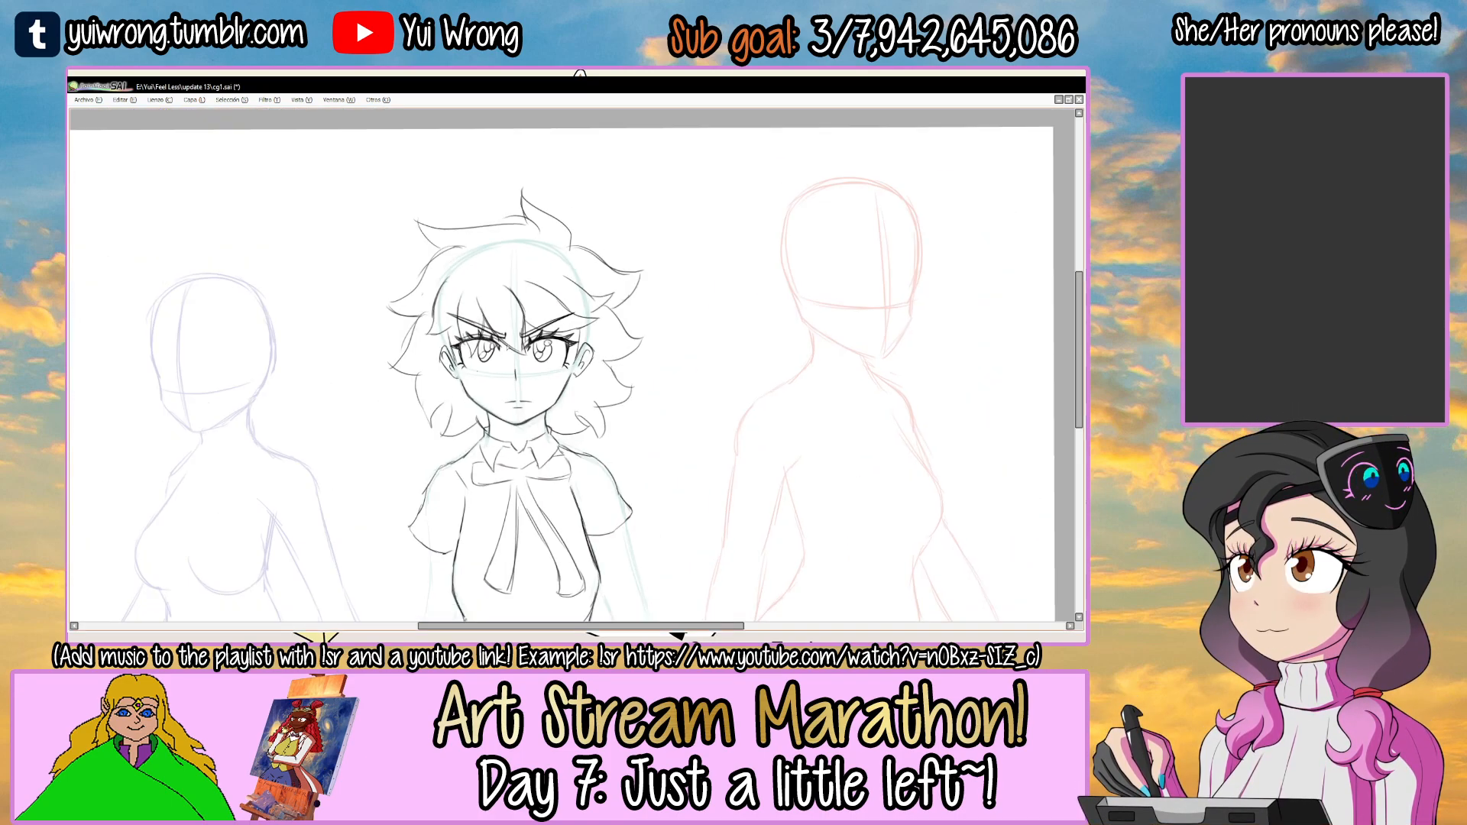
Try out red fringe strands across the teal figure's forehead in cg1.sai, and undo them.
{"action": "left_click", "coordinate": [509, 310], "text": "ctrl"}
{"action": "left_click", "coordinate": [509, 311], "text": "ctrl"}
{"action": "mouse_move", "coordinate": [447, 285]}
{"action": "left_mouse_down"}
{"action": "mouse_move", "coordinate": [550, 396]}
{"action": "mouse_move", "coordinate": [511, 256]}
{"action": "left_mouse_up"}
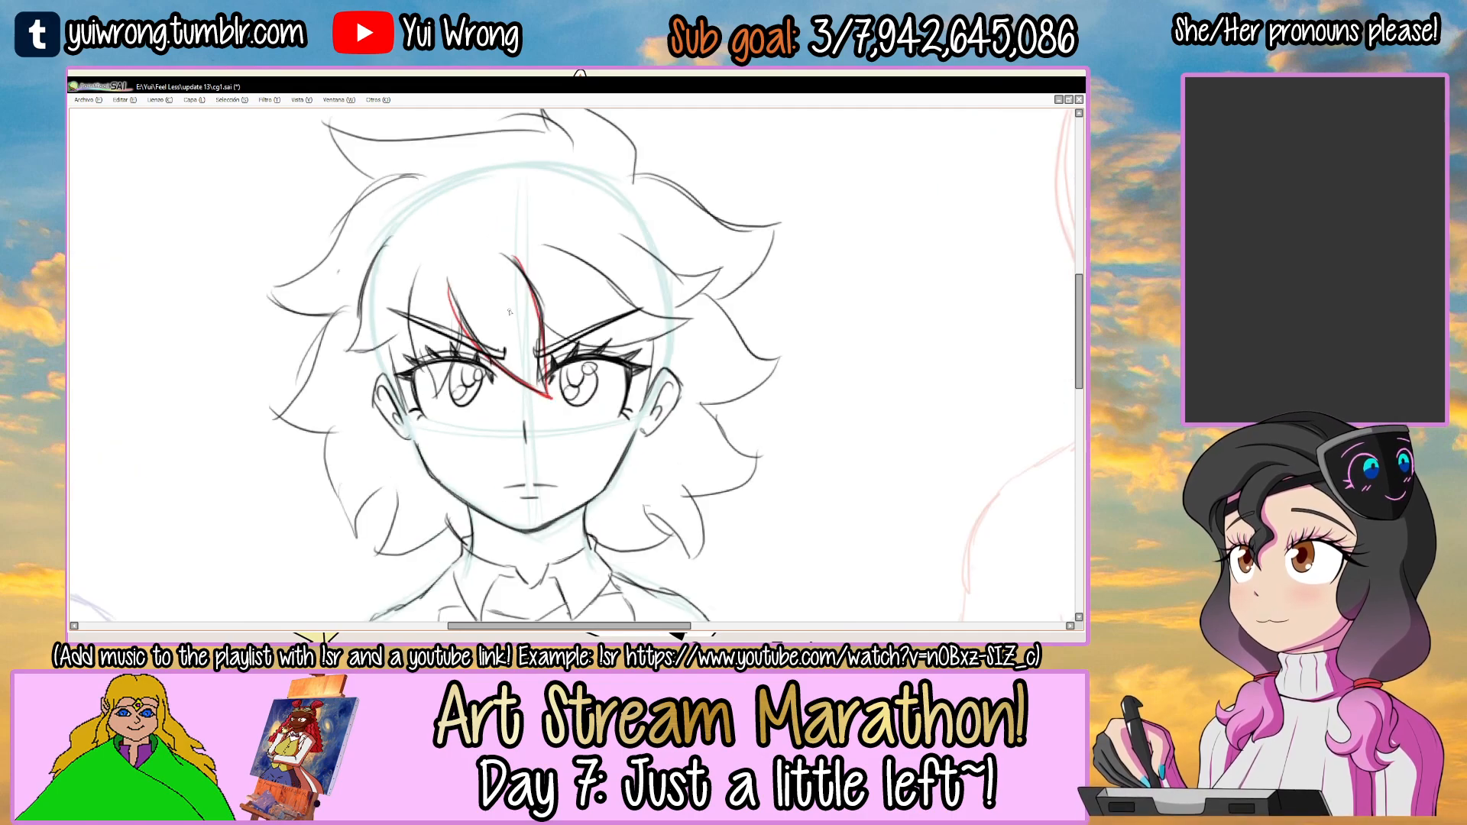
{"action": "key", "text": "ctrl+z"}
{"action": "scroll", "coordinate": [509, 312], "scroll_direction": "down", "scroll_amount": 4}
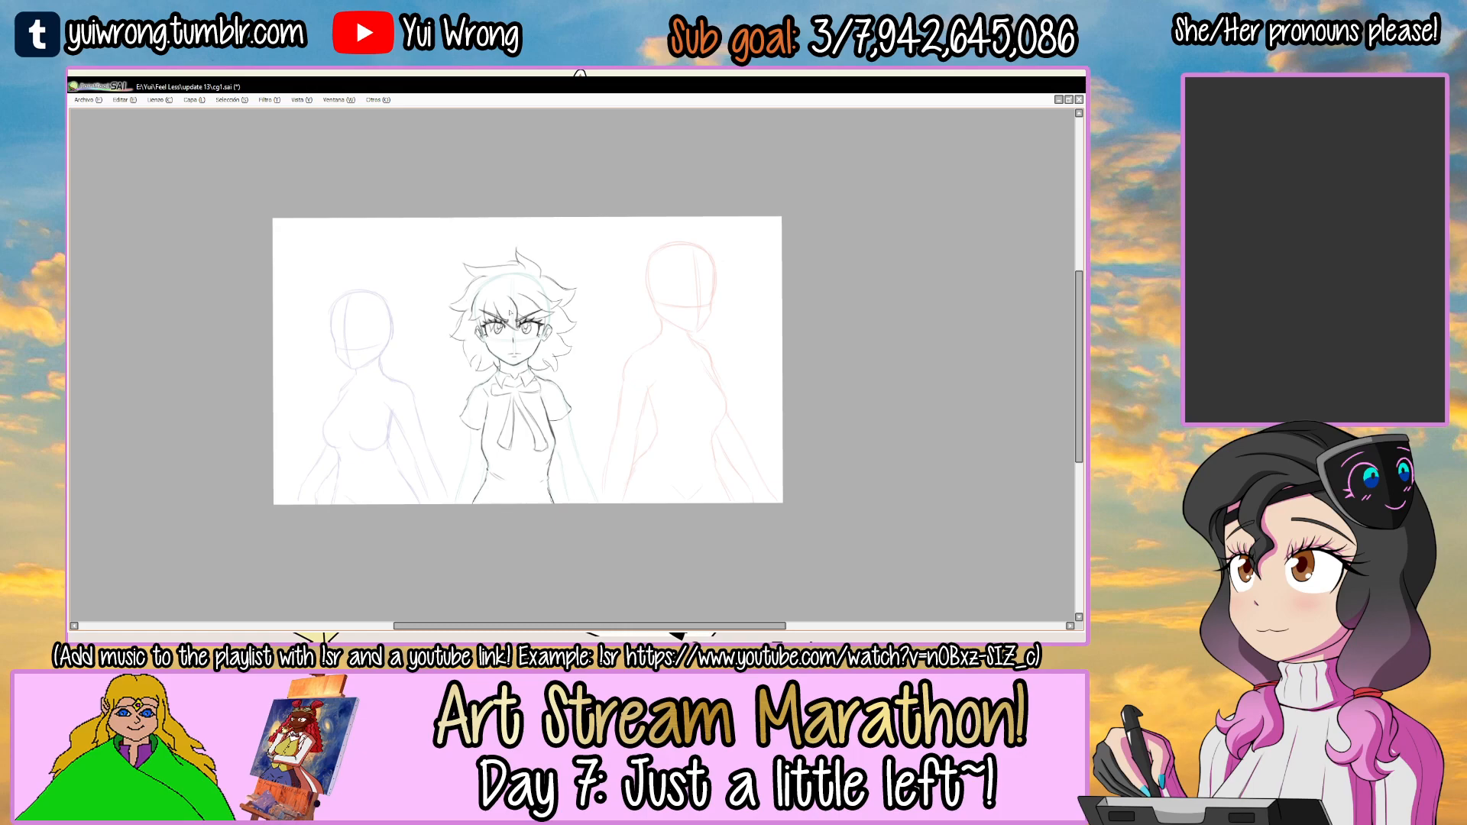
{"action": "key", "text": "Tab"}
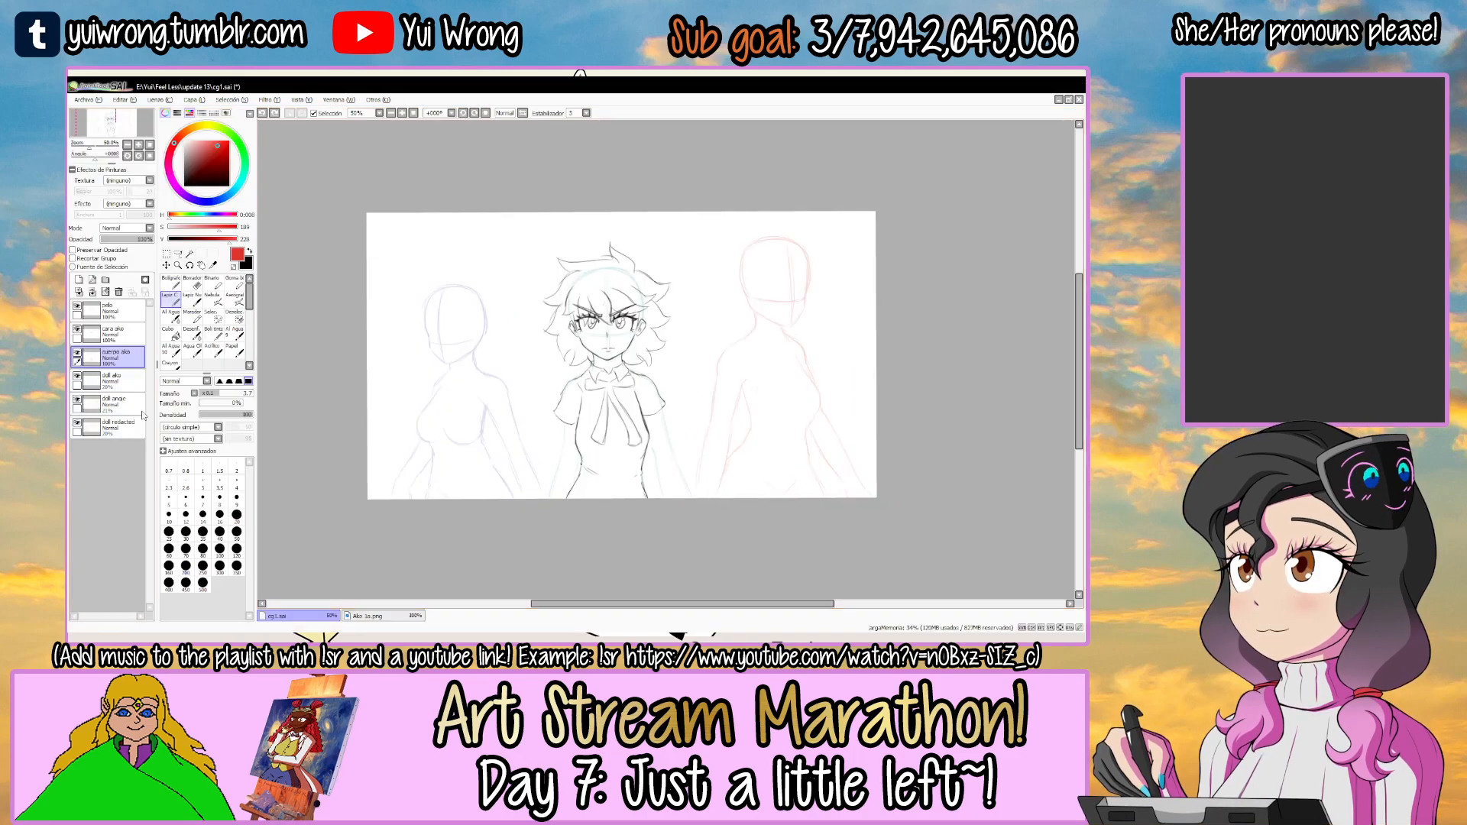
{"action": "key", "text": "Tab"}
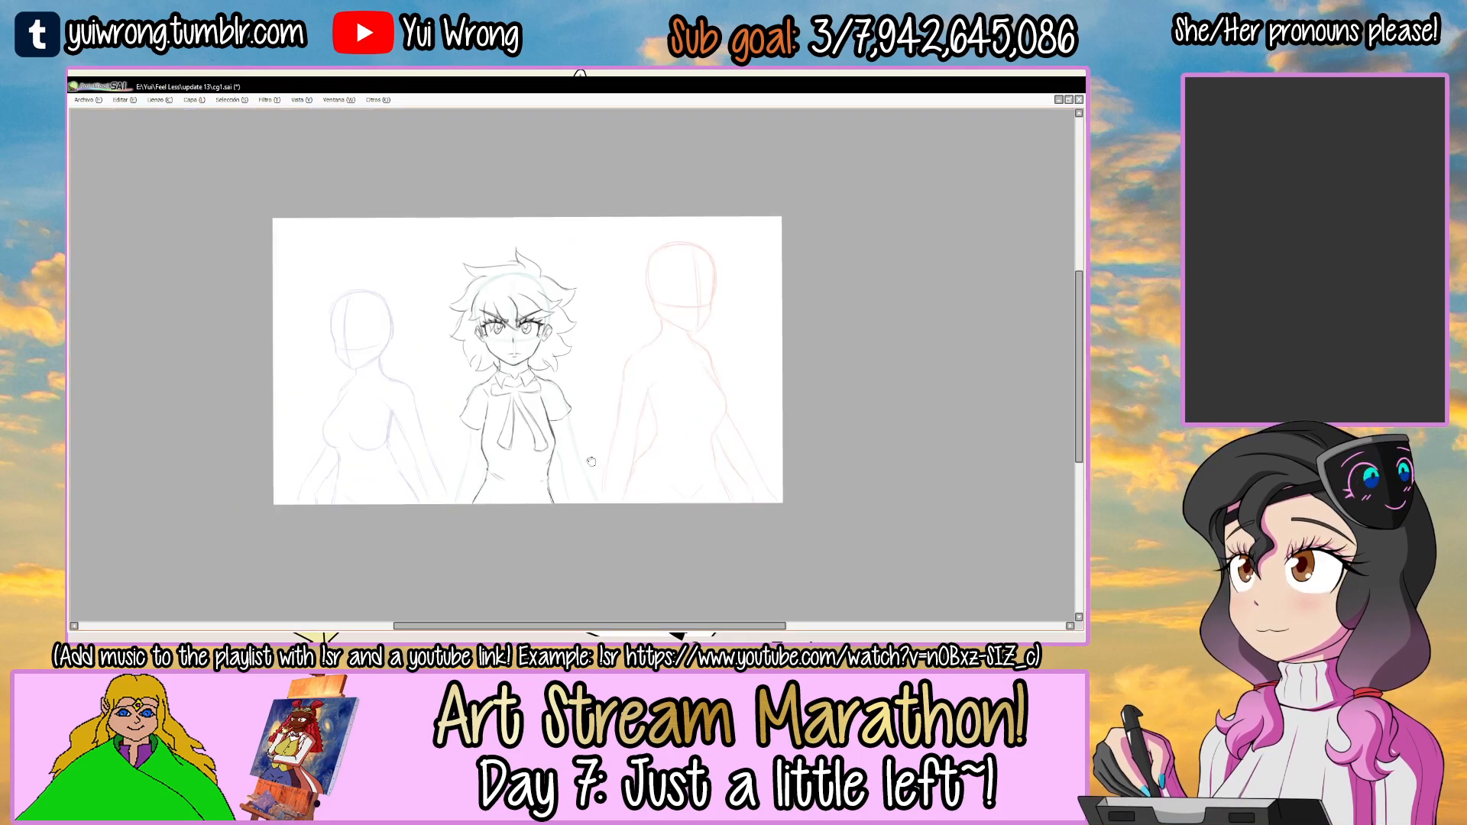
Draw the inner line of the teal figure's right-hand arm from the torso down to the canvas's lower edge.
{"action": "scroll", "coordinate": [594, 465], "scroll_direction": "up", "scroll_amount": 3}
{"action": "left_click_drag", "start_coordinate": [558, 417], "coordinate": [590, 533]}
{"action": "key", "text": "ctrl+z"}
{"action": "left_click_drag", "start_coordinate": [557, 413], "coordinate": [590, 534]}
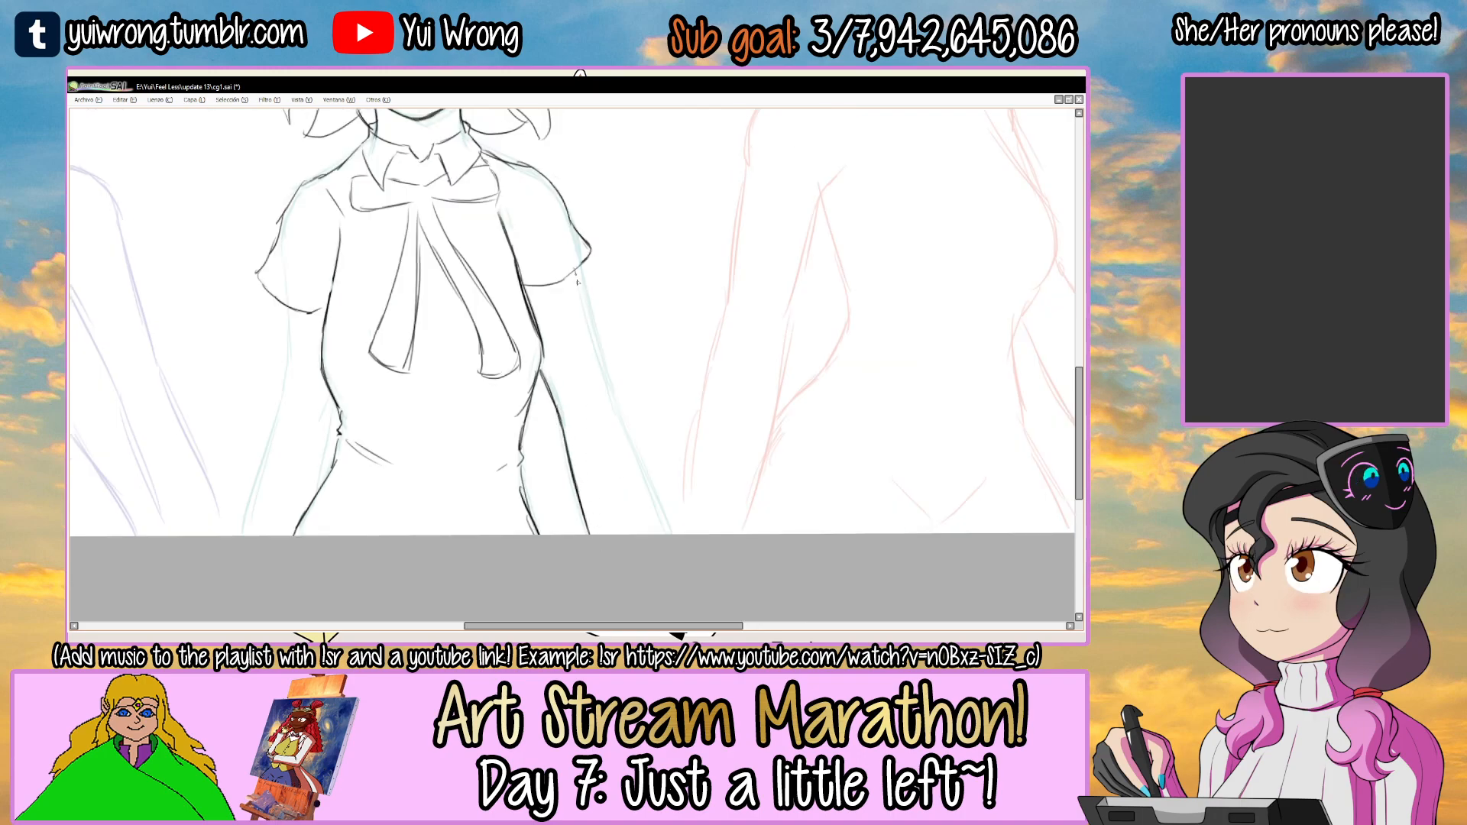
Draw the outer line of the right-hand arm from the sleeve to the canvas's lower edge and add the elbow creases.
{"action": "left_click_drag", "start_coordinate": [577, 274], "coordinate": [664, 532]}
{"action": "mouse_move", "coordinate": [605, 394]}
{"action": "left_mouse_down"}
{"action": "mouse_move", "coordinate": [663, 534]}
{"action": "mouse_move", "coordinate": [712, 517]}
{"action": "left_mouse_up"}
{"action": "key", "text": "ctrl+z"}
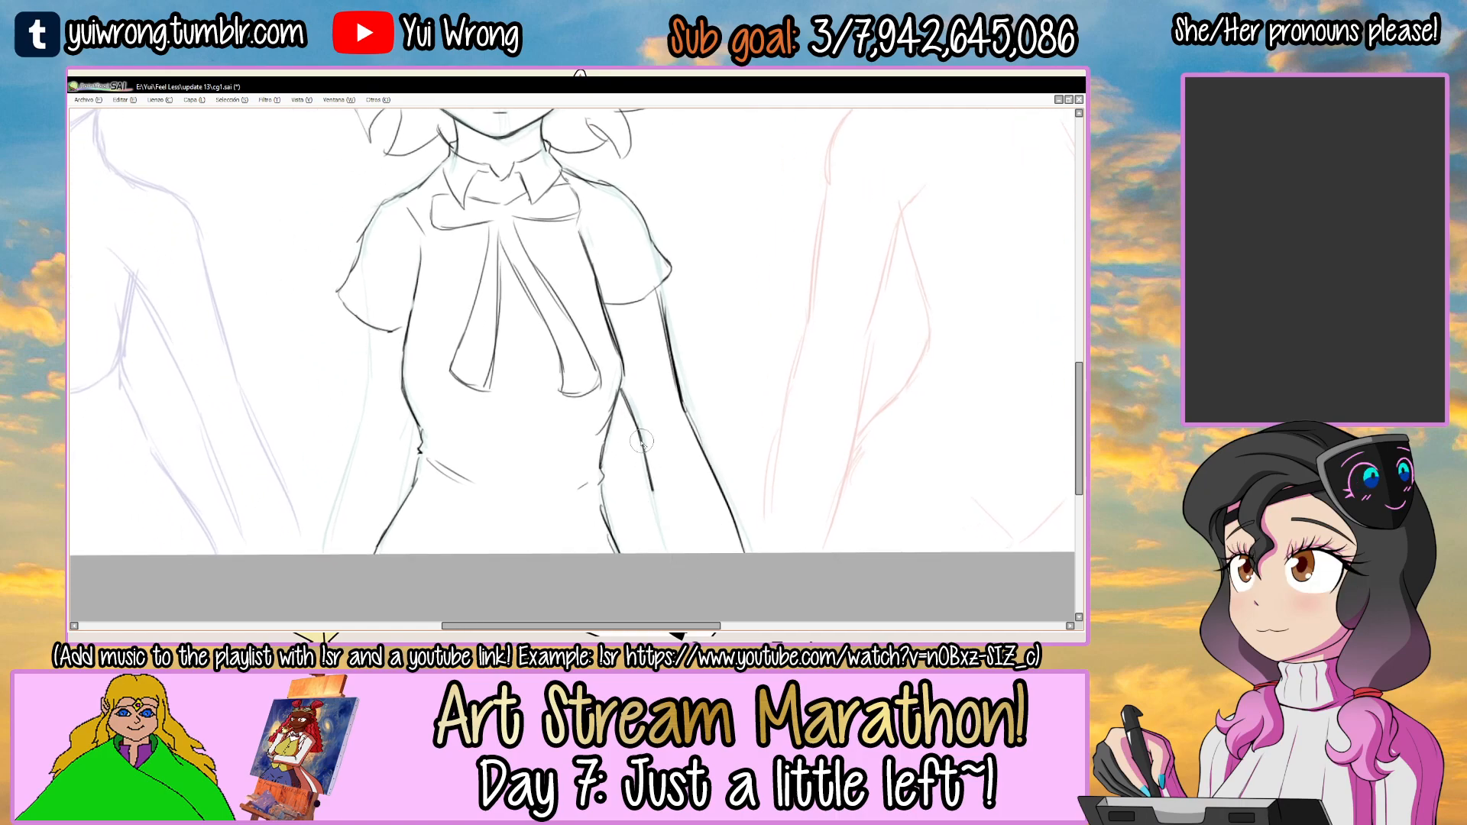
{"action": "key", "text": "ctrl+z"}
{"action": "left_click_drag", "start_coordinate": [719, 480], "coordinate": [742, 552]}
{"action": "left_click", "coordinate": [657, 417], "text": "ctrl"}
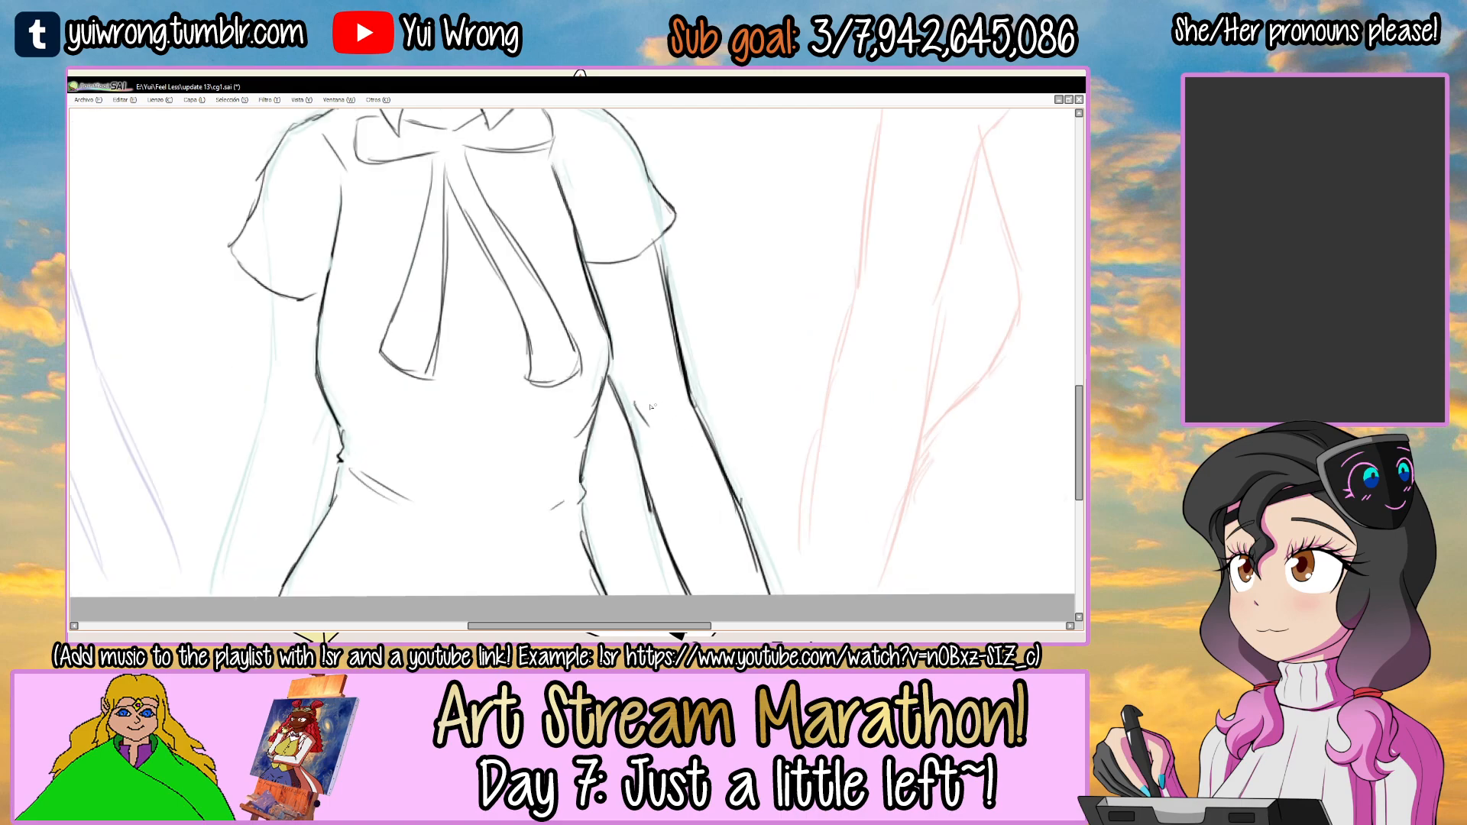
{"action": "left_click_drag", "start_coordinate": [595, 434], "coordinate": [810, 414]}
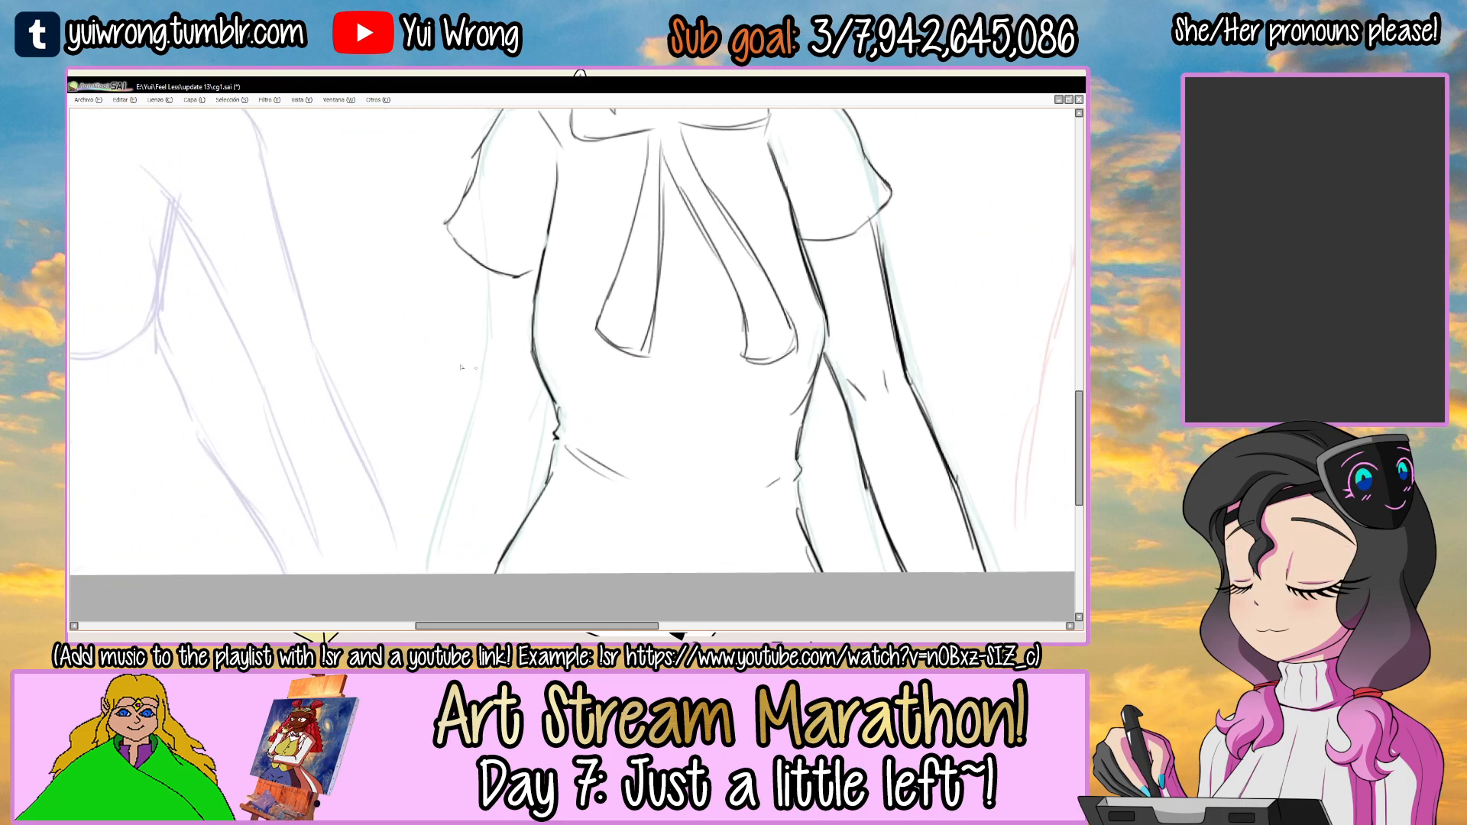
Draw the outer line of the left-hand arm from the sleeve to the canvas's lower edge, redoing the forearm until it fits the guide.
{"action": "left_click_drag", "start_coordinate": [490, 273], "coordinate": [487, 337]}
{"action": "left_click_drag", "start_coordinate": [486, 389], "coordinate": [450, 573]}
{"action": "left_click_drag", "start_coordinate": [467, 460], "coordinate": [443, 573]}
{"action": "key", "text": "ctrl+z"}
{"action": "key", "text": "ctrl+z"}
{"action": "key", "text": "ctrl+z"}
{"action": "left_click_drag", "start_coordinate": [487, 364], "coordinate": [436, 545]}
{"action": "left_click_drag", "start_coordinate": [465, 426], "coordinate": [426, 572]}
{"action": "key", "text": "ctrl+z"}
{"action": "key", "text": "ctrl+z"}
{"action": "mouse_move", "coordinate": [488, 364]}
{"action": "left_mouse_down"}
{"action": "mouse_move", "coordinate": [466, 422]}
{"action": "mouse_move", "coordinate": [491, 368]}
{"action": "mouse_move", "coordinate": [430, 565]}
{"action": "left_mouse_up"}
{"action": "key", "text": "ctrl+z"}
{"action": "left_click_drag", "start_coordinate": [464, 422], "coordinate": [428, 557]}
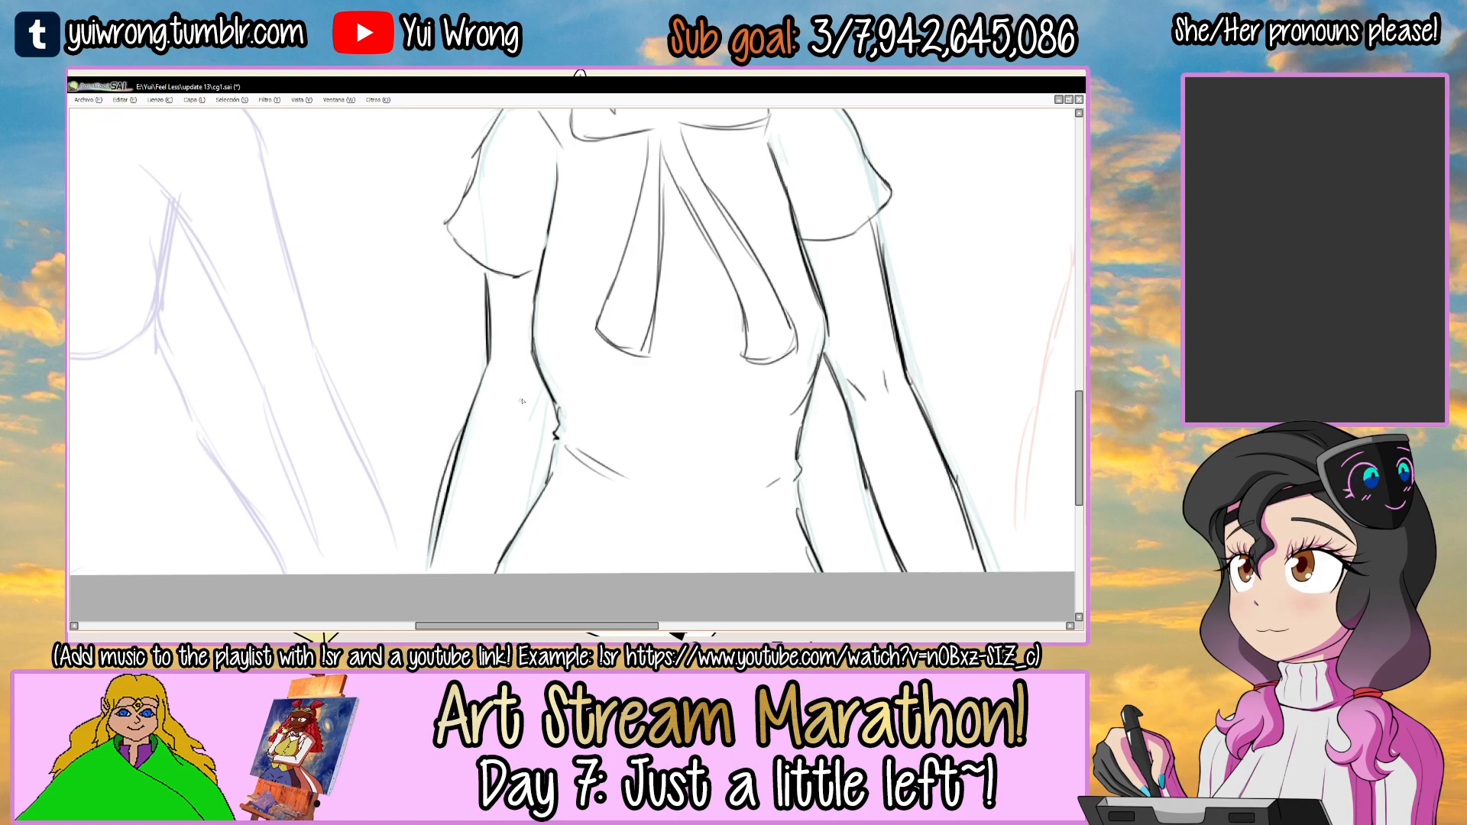
Add the inner forearm line and elbow creases to the left-hand arm.
{"action": "left_click_drag", "start_coordinate": [538, 401], "coordinate": [524, 507]}
{"action": "scroll", "coordinate": [526, 389], "scroll_direction": "down", "scroll_amount": 3}
{"action": "left_click_drag", "start_coordinate": [647, 336], "coordinate": [615, 430]}
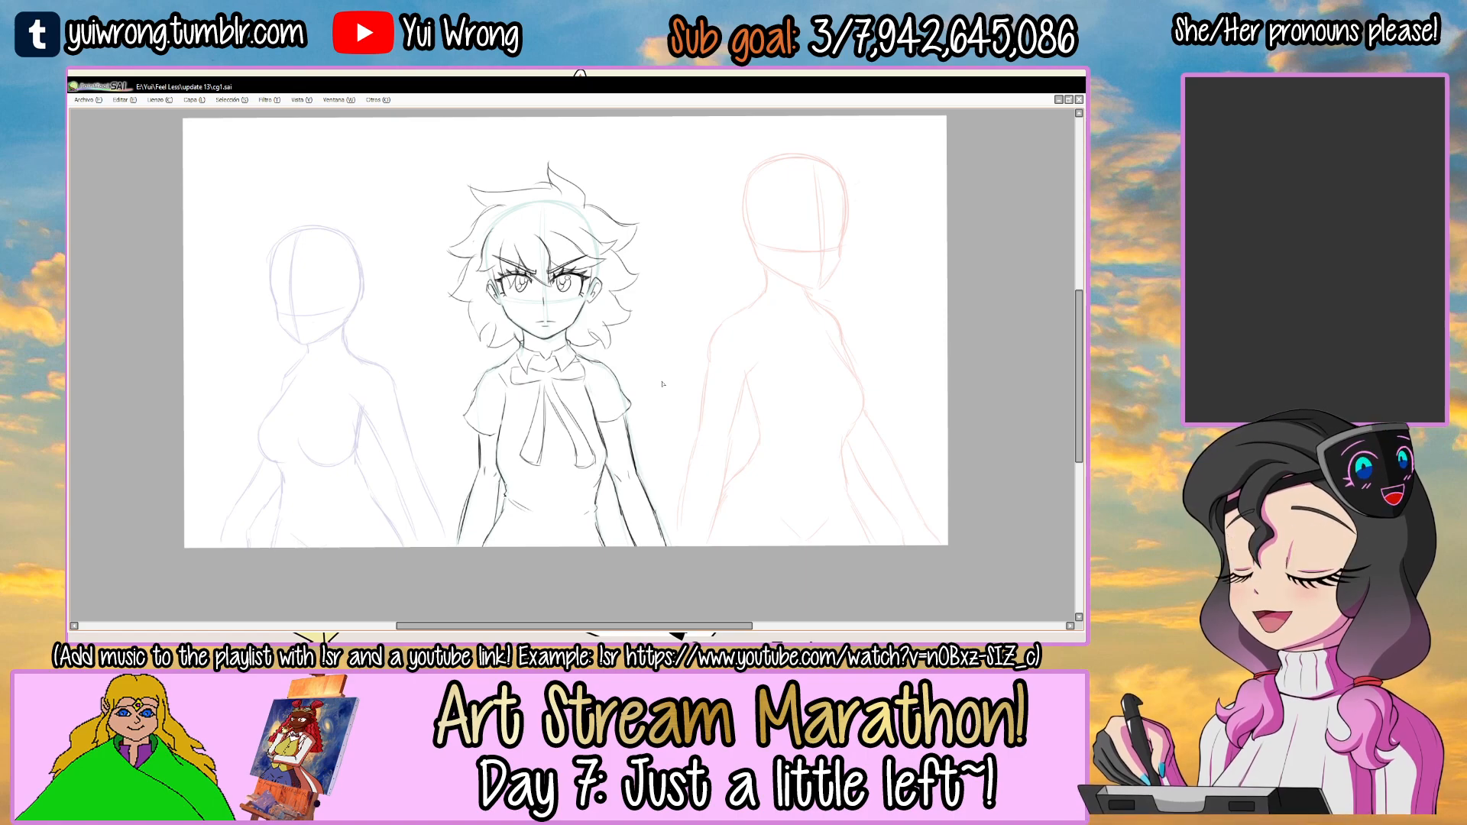
Try out a red curve over the left-hand forearm and new outer contours on both arms, and undo them.
{"action": "scroll", "coordinate": [623, 437], "scroll_direction": "up", "scroll_amount": 3}
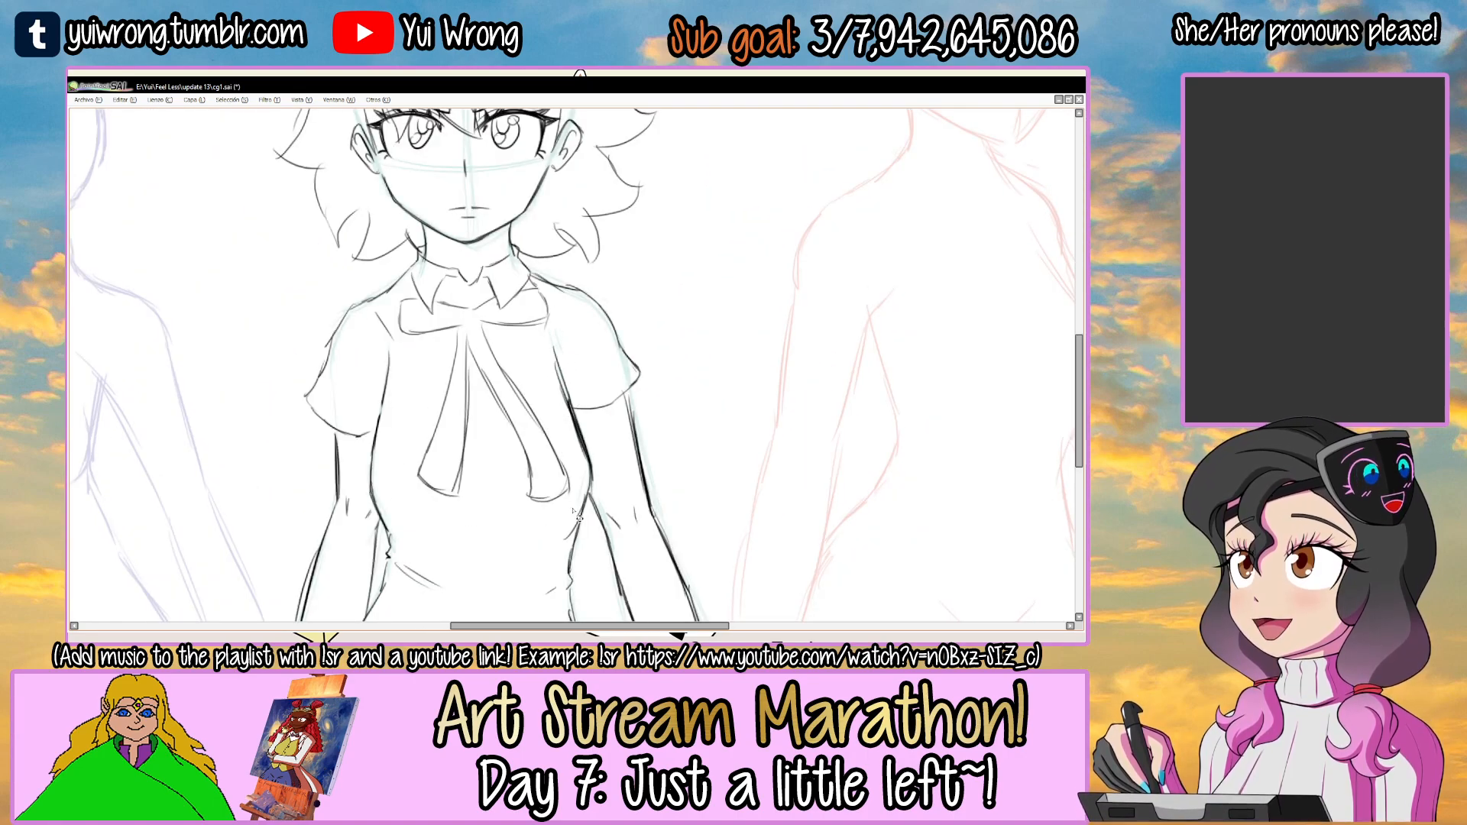
{"action": "scroll", "coordinate": [577, 517], "scroll_direction": "down", "scroll_amount": 1}
{"action": "scroll", "coordinate": [619, 410], "scroll_direction": "down", "scroll_amount": 2}
{"action": "left_click_drag", "start_coordinate": [426, 445], "coordinate": [372, 534]}
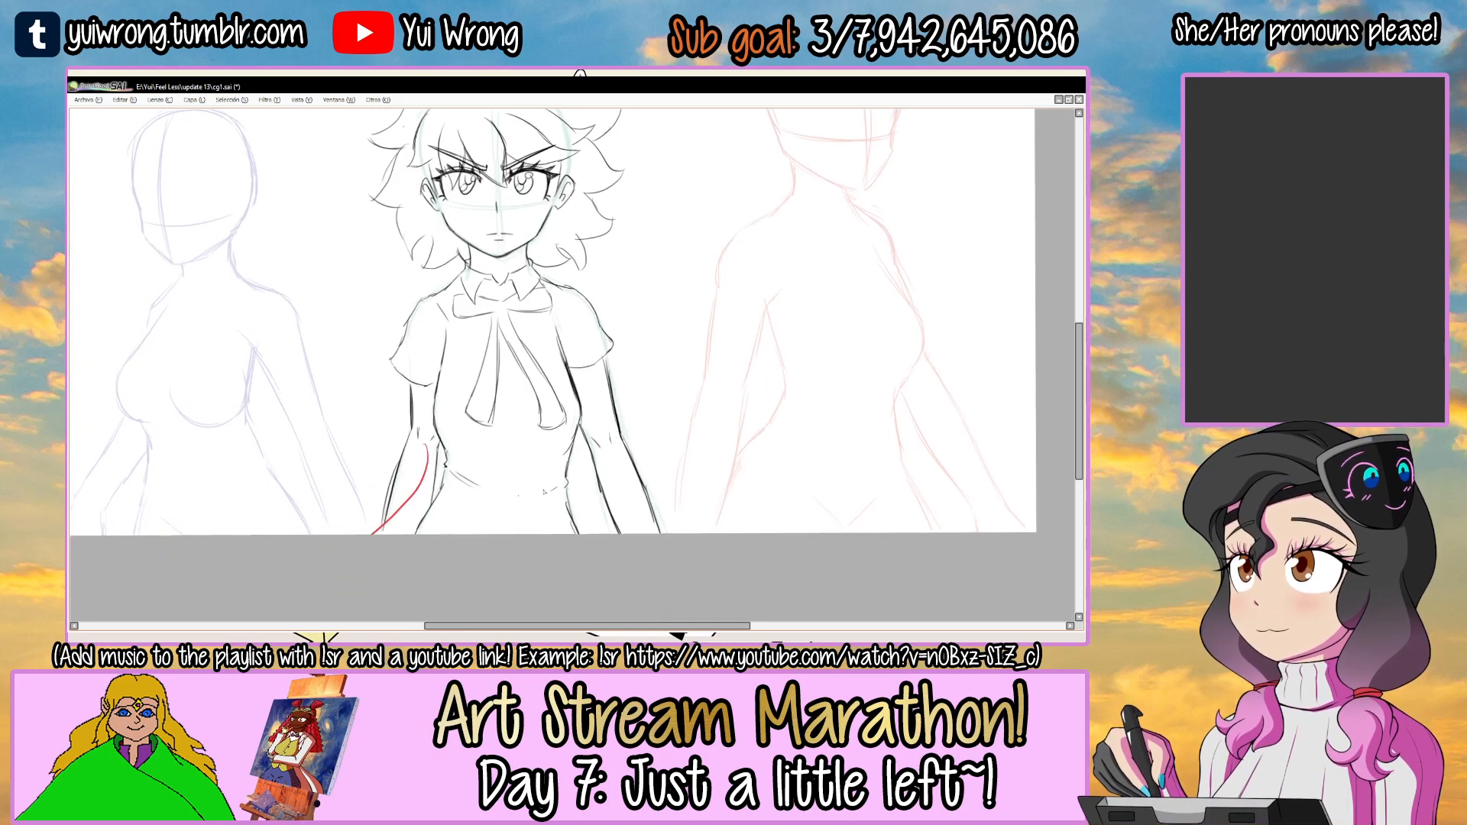
{"action": "key", "text": "ctrl+z"}
{"action": "key", "text": "ctrl+z"}
{"action": "left_click_drag", "start_coordinate": [407, 398], "coordinate": [378, 528]}
{"action": "left_click_drag", "start_coordinate": [628, 395], "coordinate": [672, 527]}
{"action": "key", "text": "ctrl+z"}
{"action": "key", "text": "ctrl+z"}
{"action": "scroll", "coordinate": [671, 523], "scroll_direction": "down", "scroll_amount": 1}
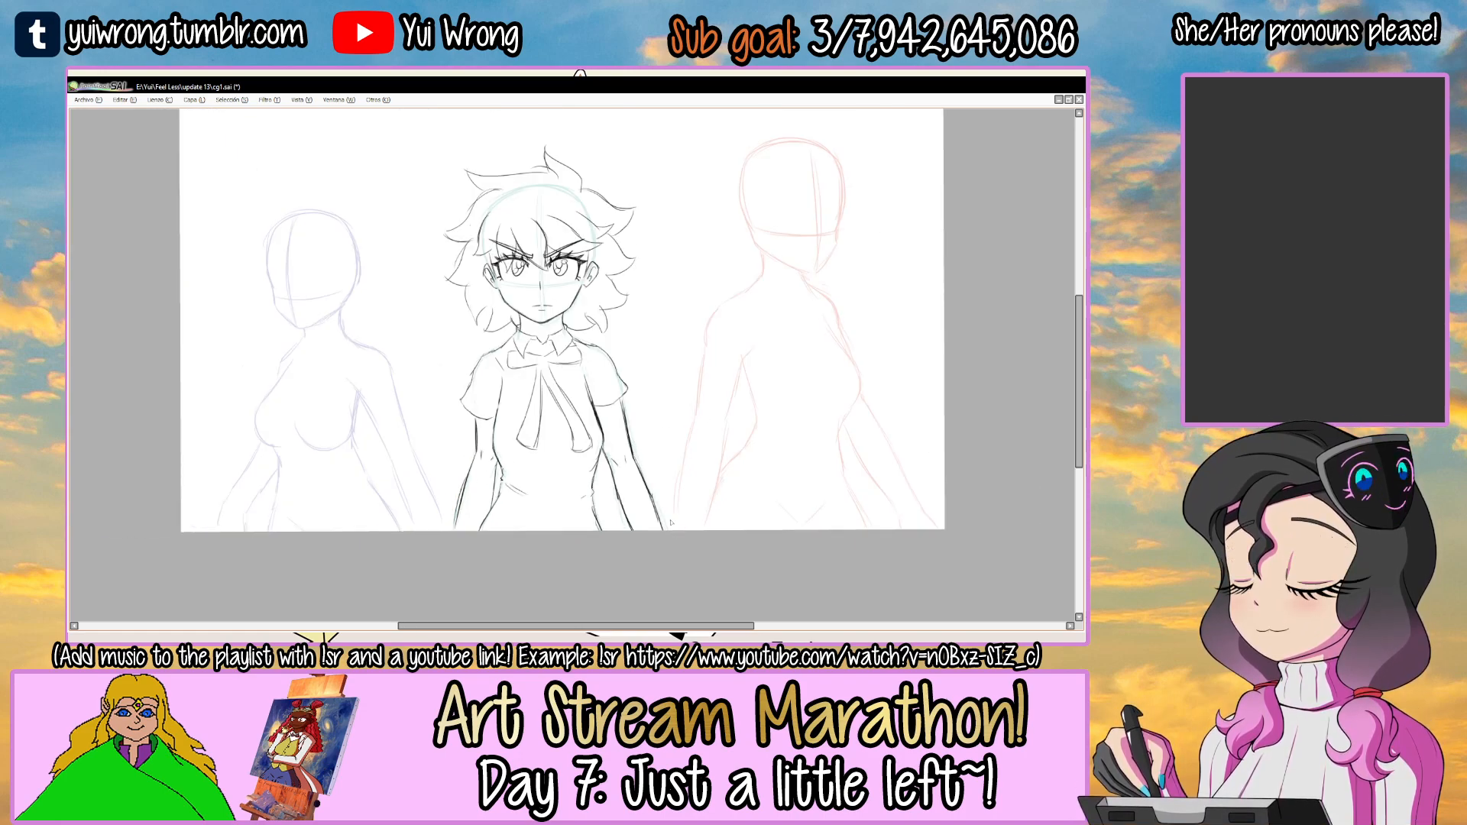
Save the drawing and make the cara ako layer active.
{"action": "key", "text": "ctrl+s"}
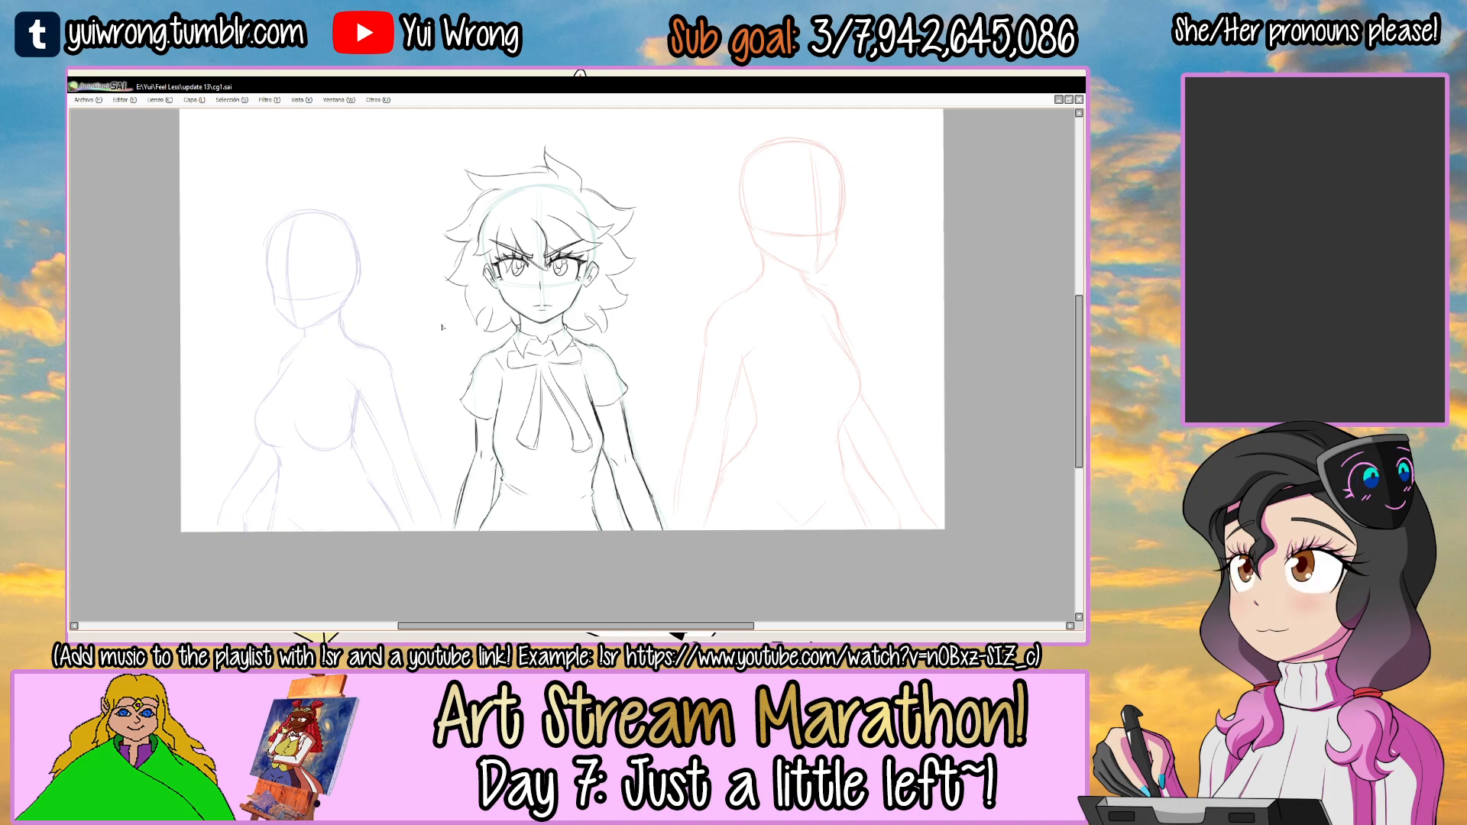
{"action": "left_click_drag", "start_coordinate": [596, 352], "coordinate": [613, 378]}
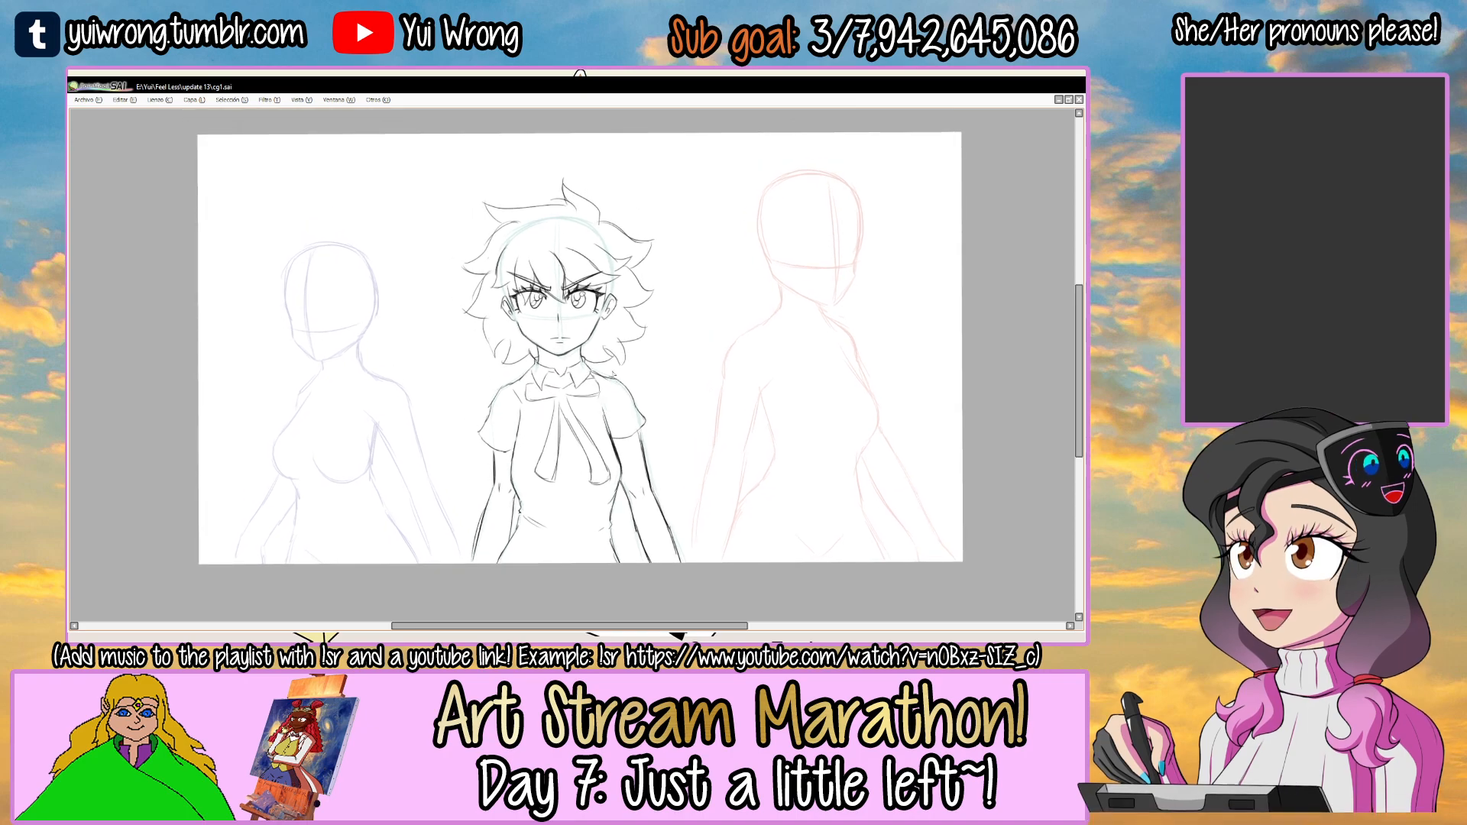
{"action": "key", "text": "Tab"}
{"action": "left_click", "coordinate": [135, 330]}
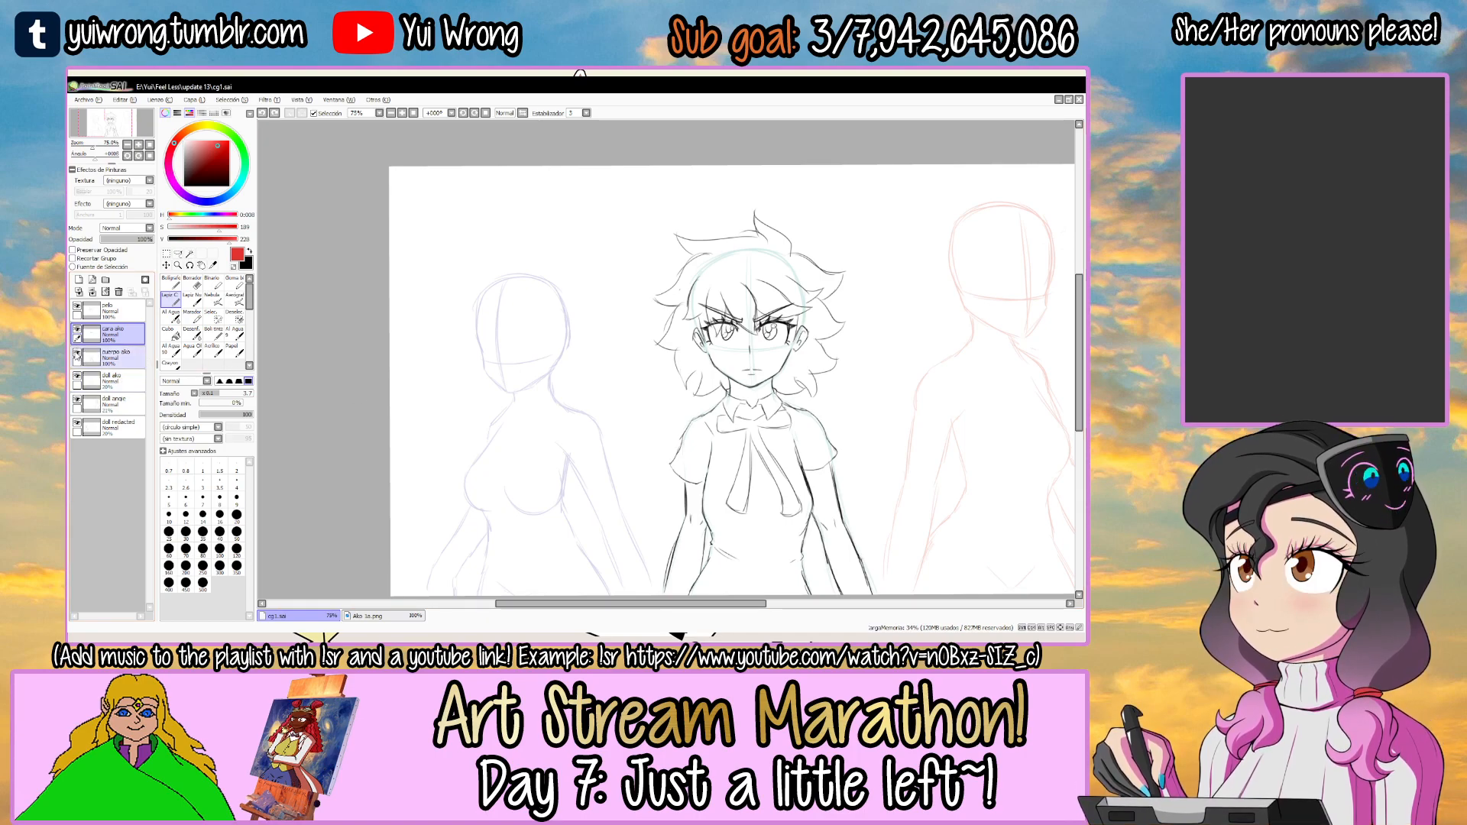
On the cara ako layer, draw the curved upper lid, inner corner and outer edge of the right-hand eye on the purple-guide head.
{"action": "left_click", "coordinate": [134, 356]}
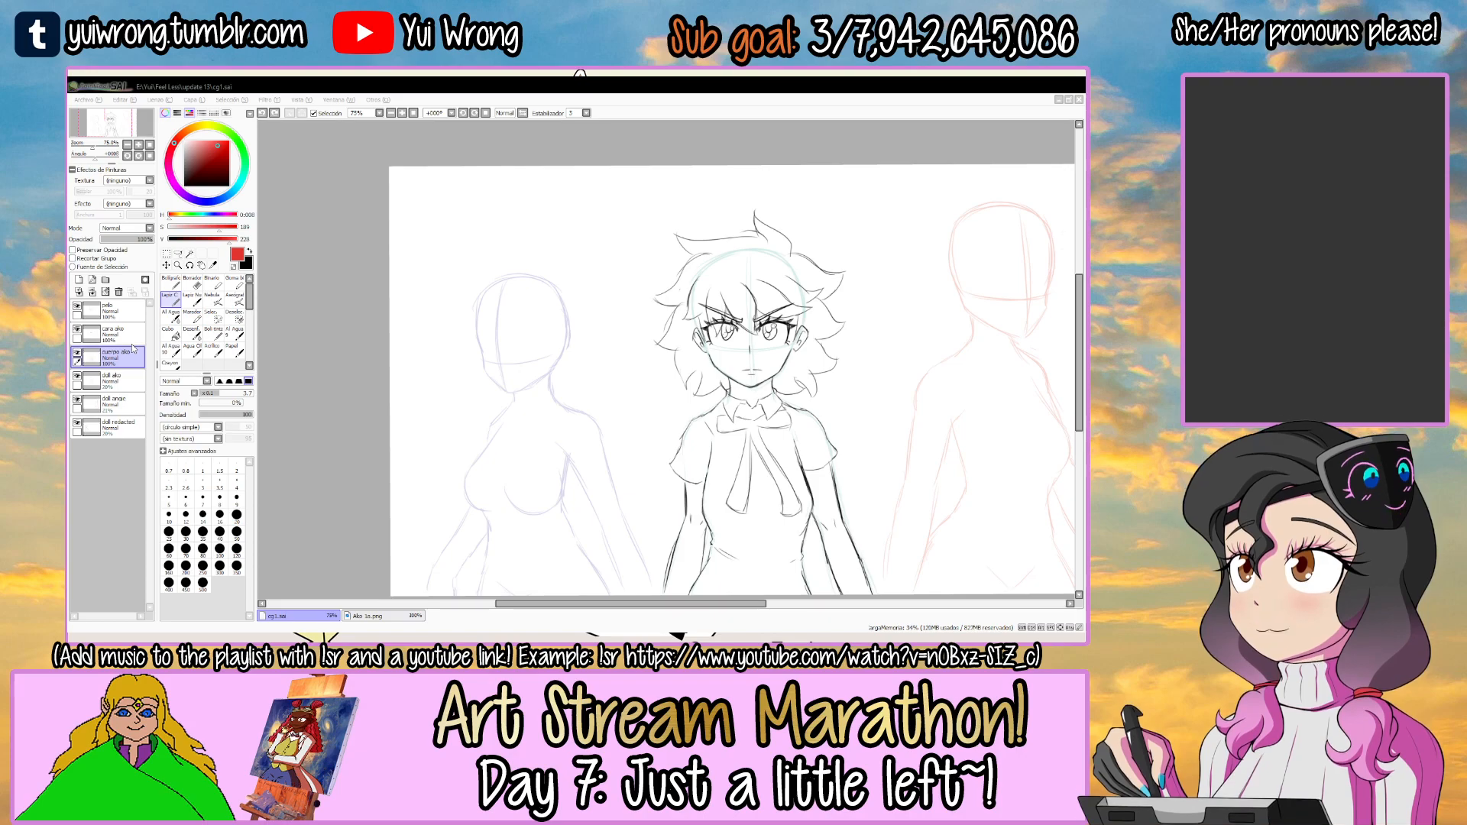
{"action": "key", "text": "ctrl+z"}
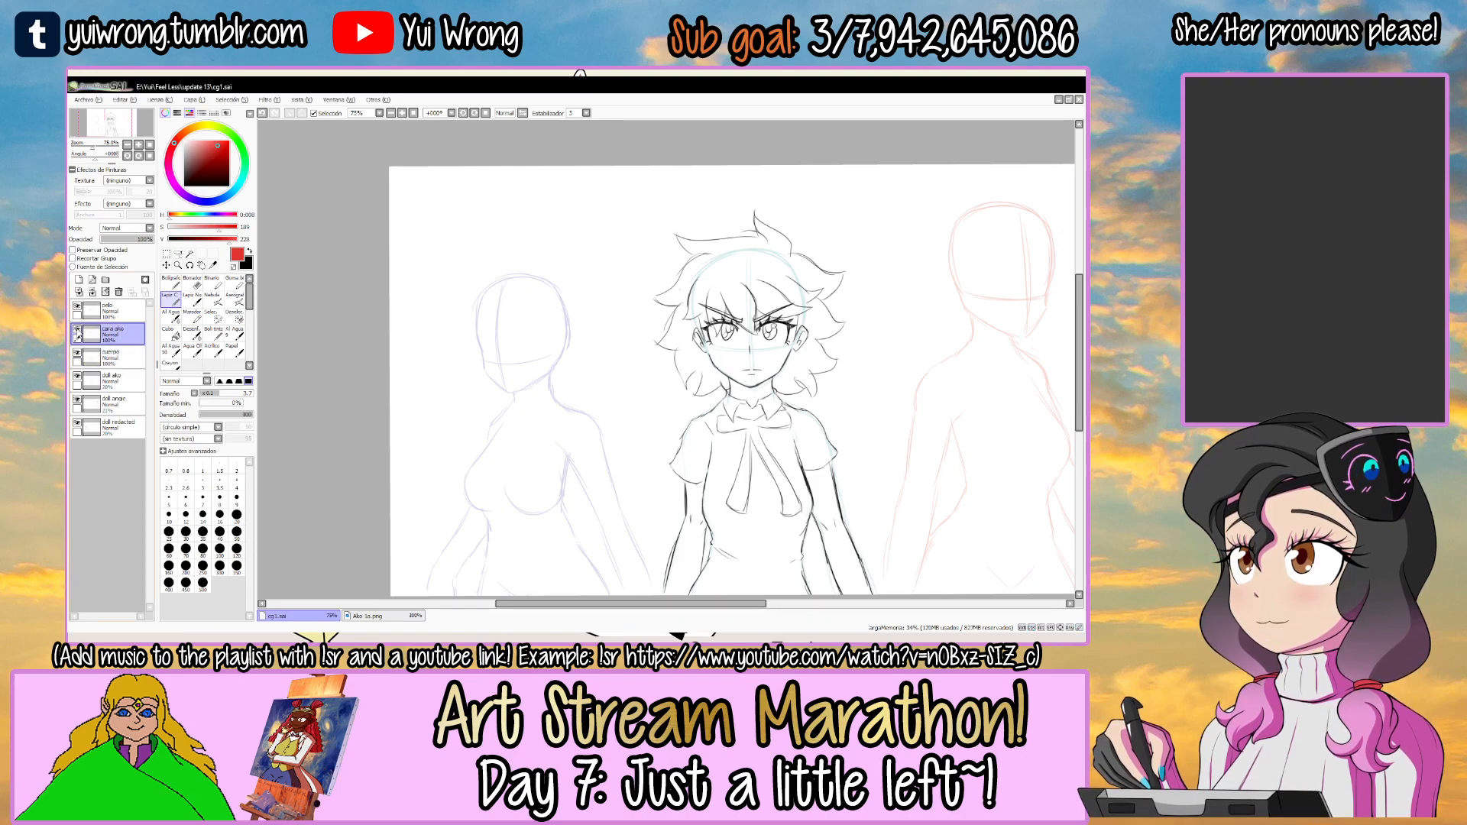
{"action": "key", "text": "Tab"}
{"action": "left_click", "coordinate": [428, 327], "text": "ctrl"}
{"action": "left_click", "coordinate": [427, 333], "text": "ctrl"}
{"action": "left_click", "coordinate": [411, 372], "text": "ctrl"}
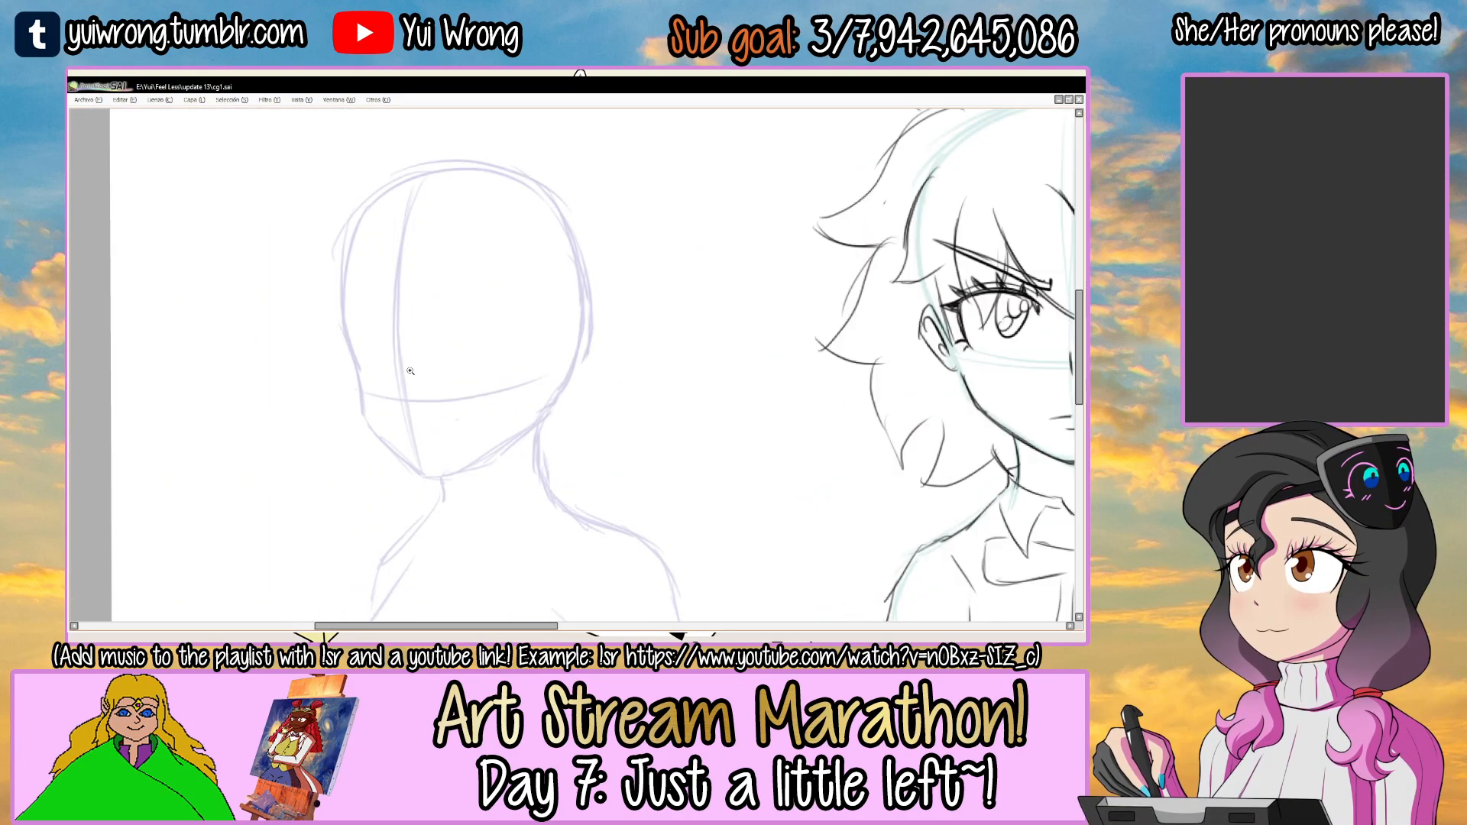
{"action": "left_click", "coordinate": [417, 366], "text": "ctrl"}
{"action": "left_click", "coordinate": [418, 364], "text": "ctrl"}
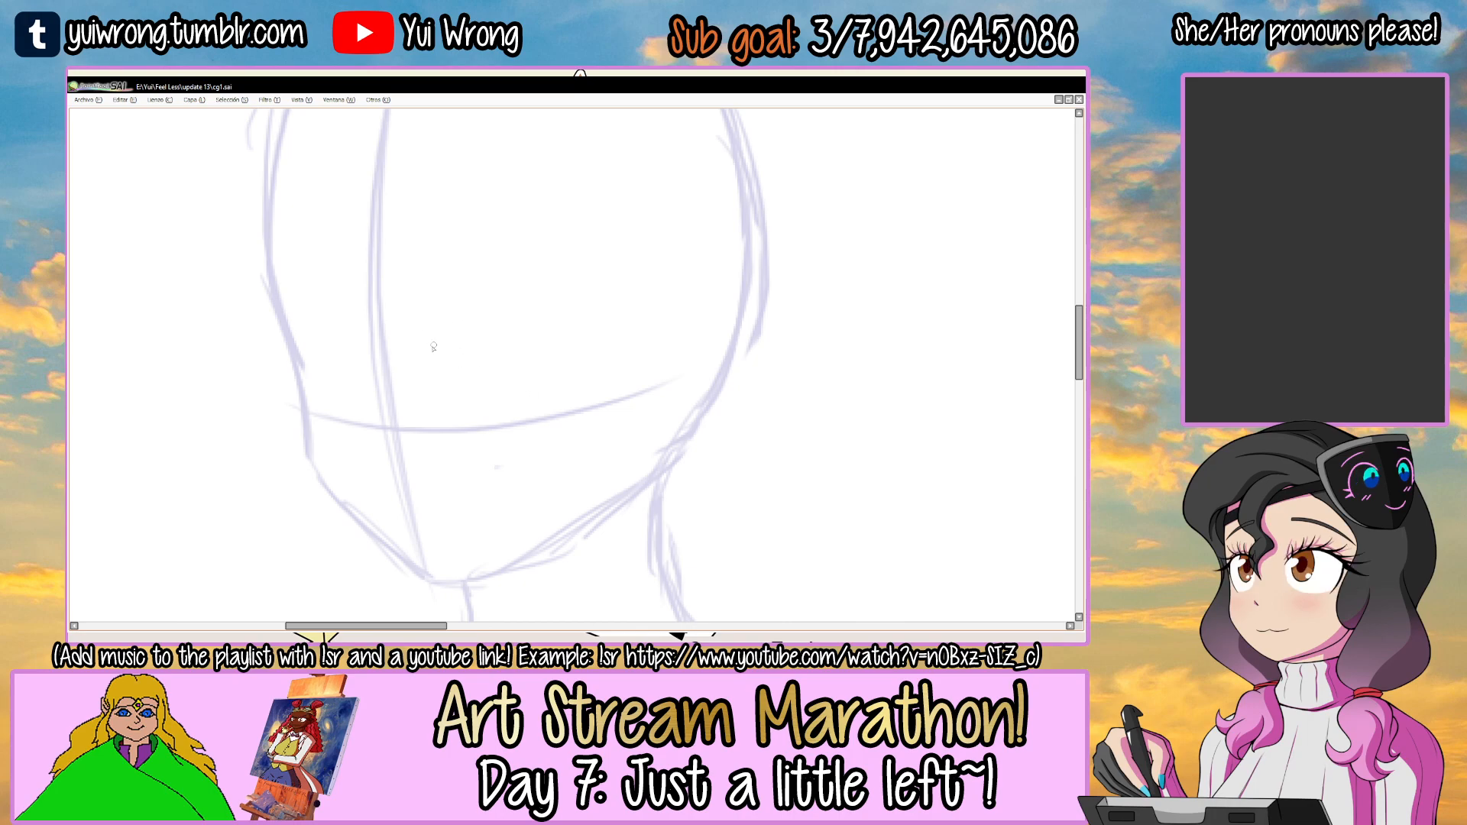
{"action": "key", "text": "ctrl+z"}
{"action": "key", "text": "Tab"}
{"action": "key", "text": "Tab"}
{"action": "left_click_drag", "start_coordinate": [439, 317], "coordinate": [582, 314]}
{"action": "key", "text": "ctrl+z"}
{"action": "mouse_move", "coordinate": [428, 350]}
{"action": "left_mouse_down"}
{"action": "mouse_move", "coordinate": [472, 299]}
{"action": "mouse_move", "coordinate": [605, 315]}
{"action": "mouse_move", "coordinate": [611, 329]}
{"action": "left_mouse_up"}
{"action": "left_click_drag", "start_coordinate": [438, 317], "coordinate": [637, 306]}
{"action": "key", "text": "ctrl+z"}
{"action": "left_click_drag", "start_coordinate": [432, 319], "coordinate": [643, 310]}
{"action": "key", "text": "ctrl+z"}
{"action": "mouse_move", "coordinate": [433, 320]}
{"action": "left_mouse_down"}
{"action": "mouse_move", "coordinate": [611, 315]}
{"action": "mouse_move", "coordinate": [682, 349]}
{"action": "mouse_move", "coordinate": [697, 359]}
{"action": "mouse_move", "coordinate": [649, 436]}
{"action": "left_mouse_up"}
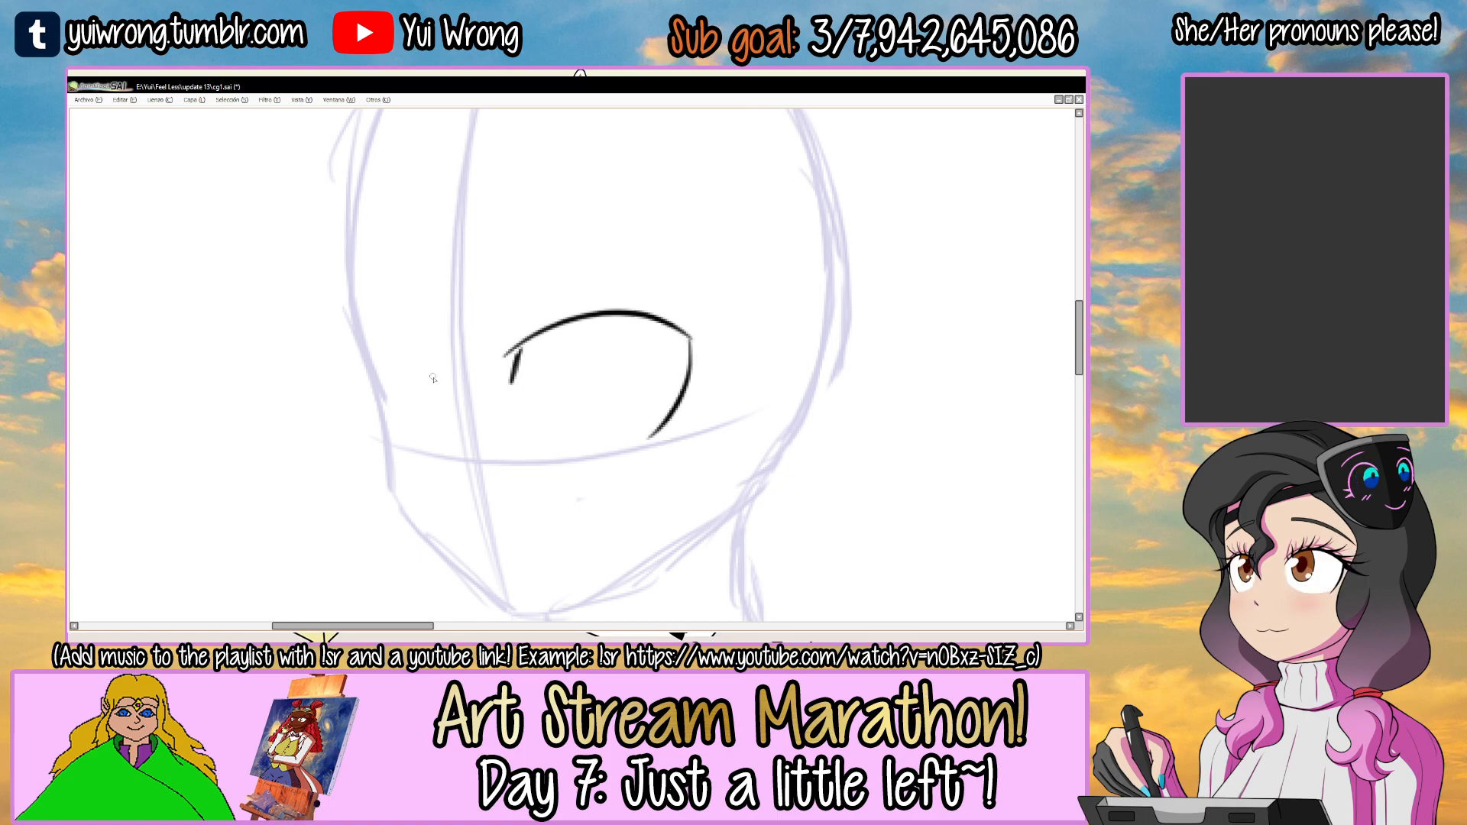
Draw the left-hand eye's curved upper lid, inner corner and outer edge, and add a short diagonal nose mark.
{"action": "key", "text": "ctrl+z"}
{"action": "mouse_move", "coordinate": [368, 350]}
{"action": "left_mouse_down"}
{"action": "mouse_move", "coordinate": [435, 362]}
{"action": "mouse_move", "coordinate": [405, 431]}
{"action": "left_mouse_up"}
{"action": "left_click_drag", "start_coordinate": [465, 497], "coordinate": [442, 459]}
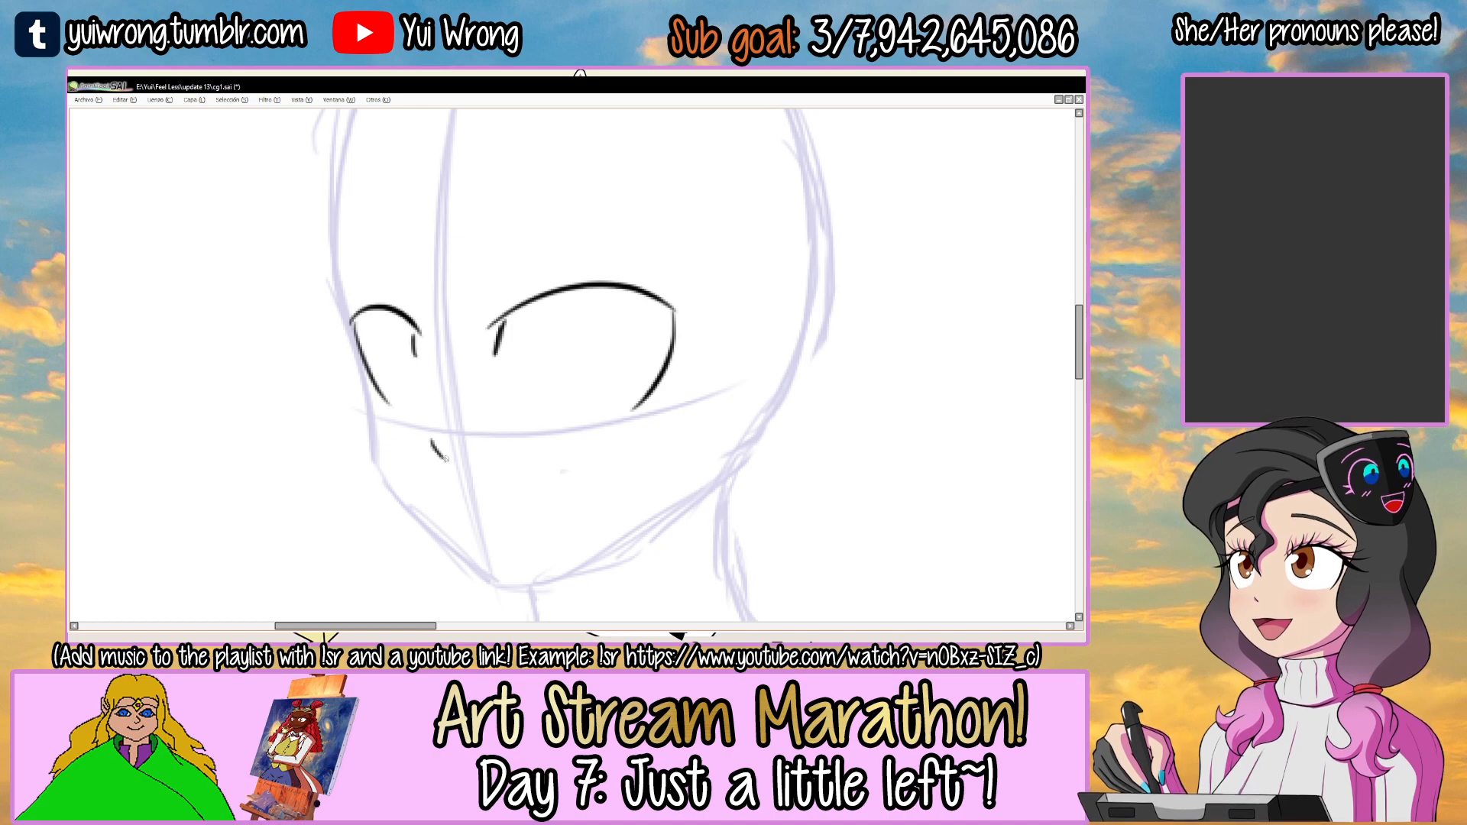
{"action": "scroll", "coordinate": [462, 449], "scroll_direction": "down", "scroll_amount": 4}
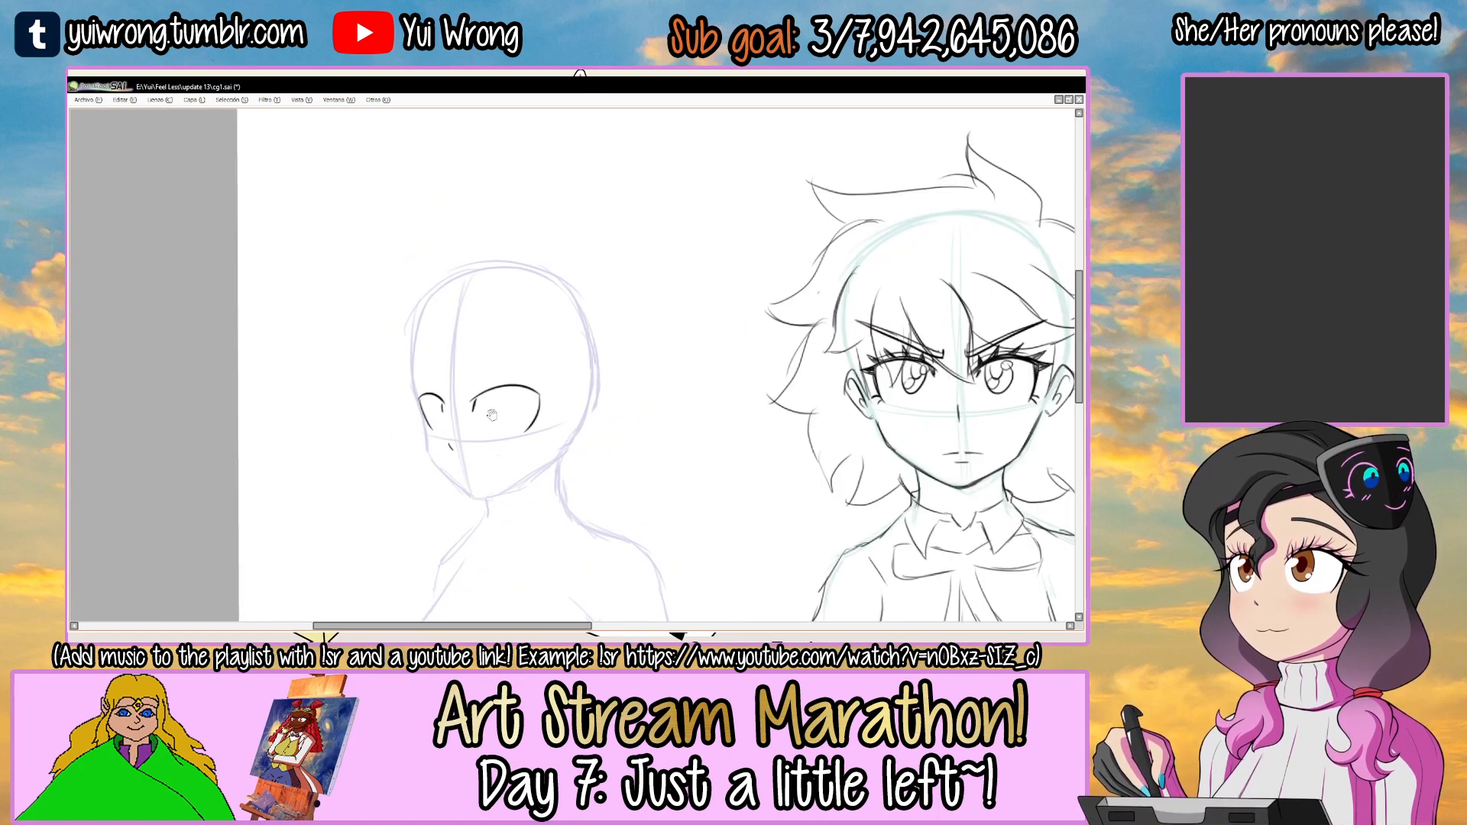
{"action": "scroll", "coordinate": [492, 449], "scroll_direction": "up", "scroll_amount": 4}
{"action": "key", "text": "ctrl+z"}
{"action": "mouse_move", "coordinate": [623, 311]}
{"action": "left_mouse_down"}
{"action": "mouse_move", "coordinate": [619, 374]}
{"action": "mouse_move", "coordinate": [571, 425]}
{"action": "left_mouse_up"}
{"action": "key", "text": "ctrl+z"}
{"action": "left_click_drag", "start_coordinate": [428, 457], "coordinate": [429, 446]}
{"action": "key", "text": "e"}
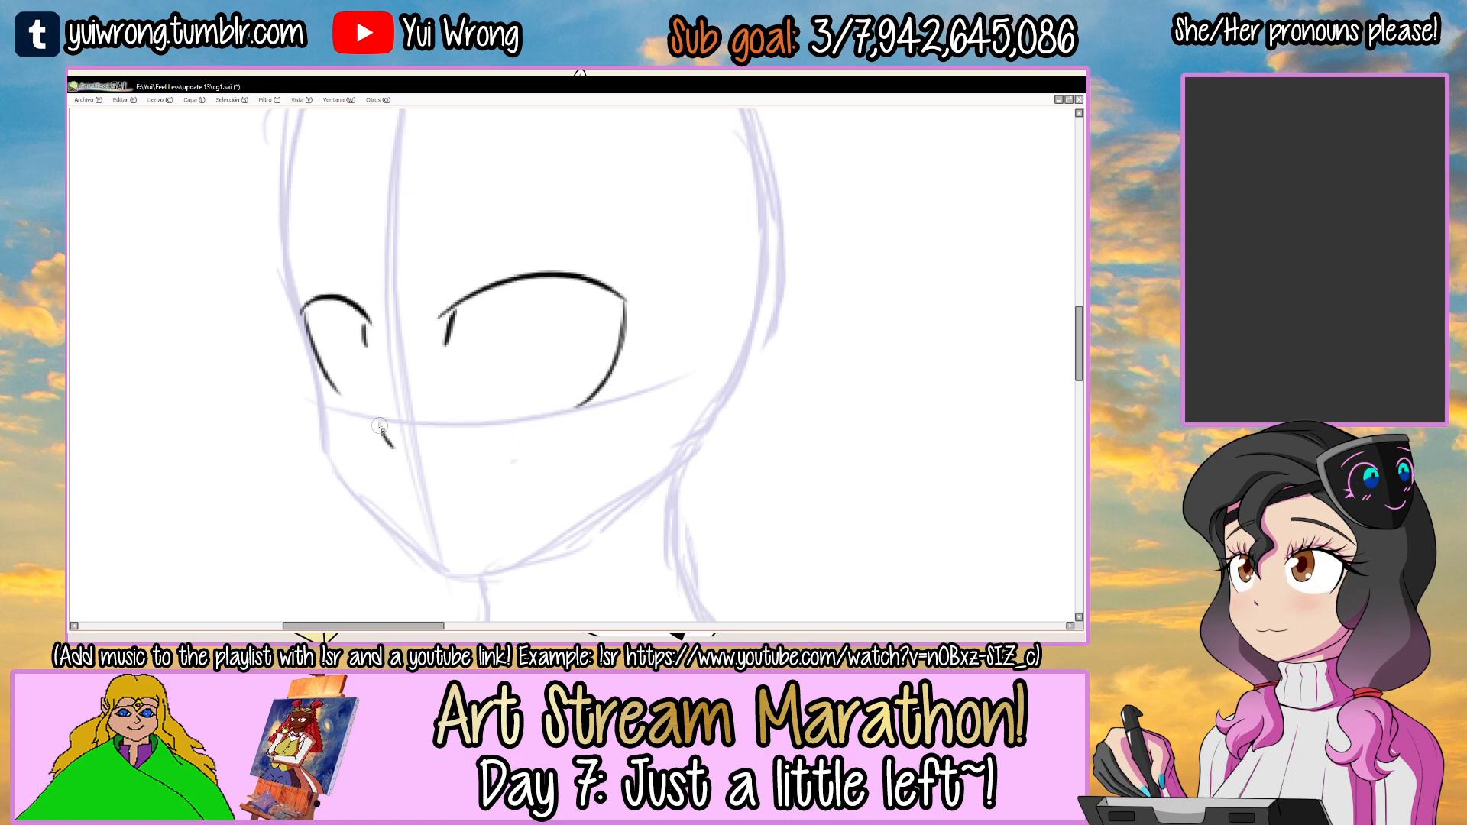
Add a second short stroke at the inner corner of the right-hand eye.
{"action": "left_click", "coordinate": [440, 439], "text": "ctrl"}
{"action": "left_click_drag", "start_coordinate": [510, 406], "coordinate": [603, 404]}
{"action": "key", "text": "ctrl+z"}
{"action": "left_click_drag", "start_coordinate": [474, 307], "coordinate": [451, 440]}
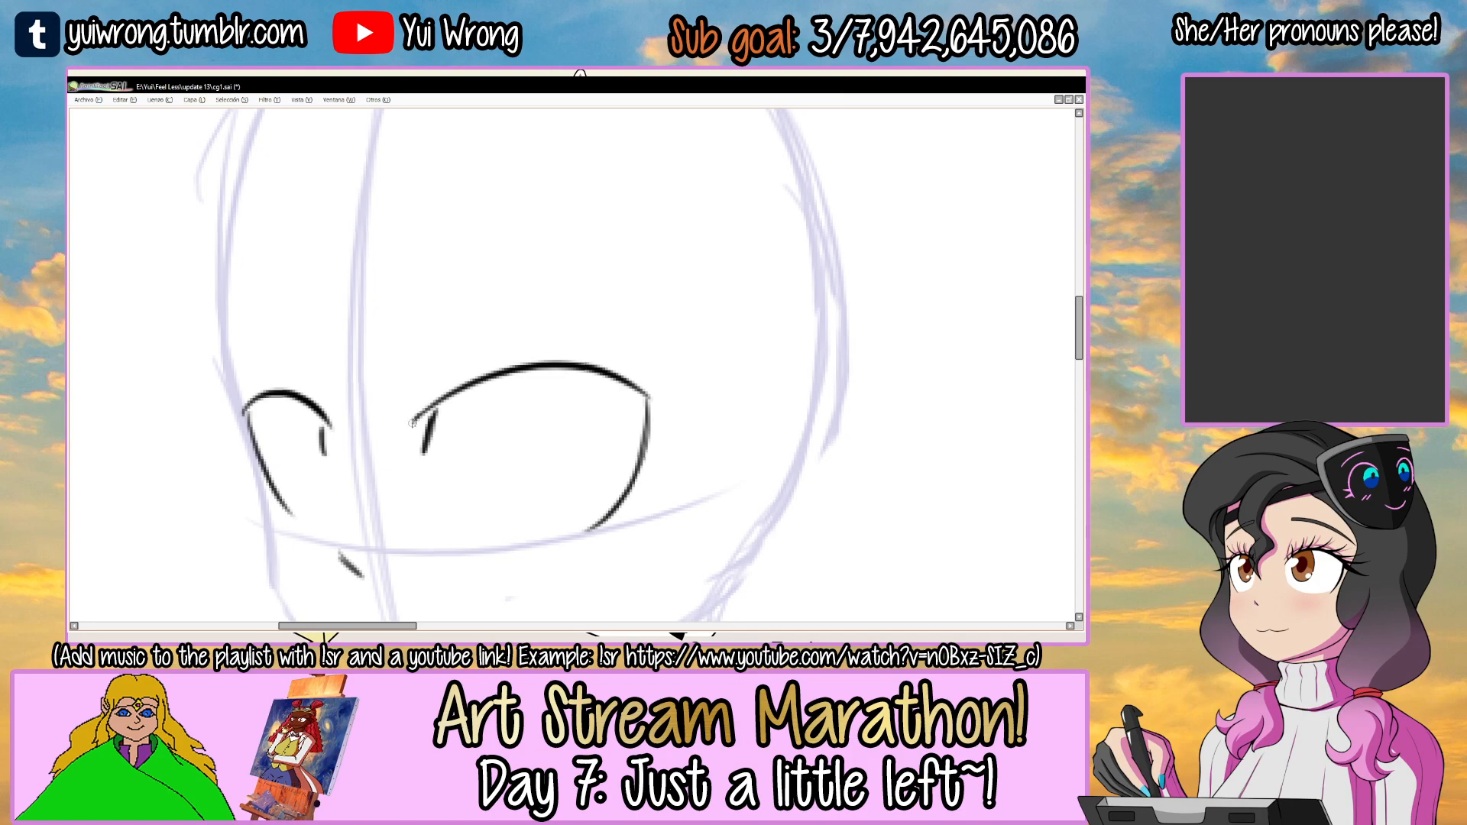
{"action": "key", "text": "ctrl+z"}
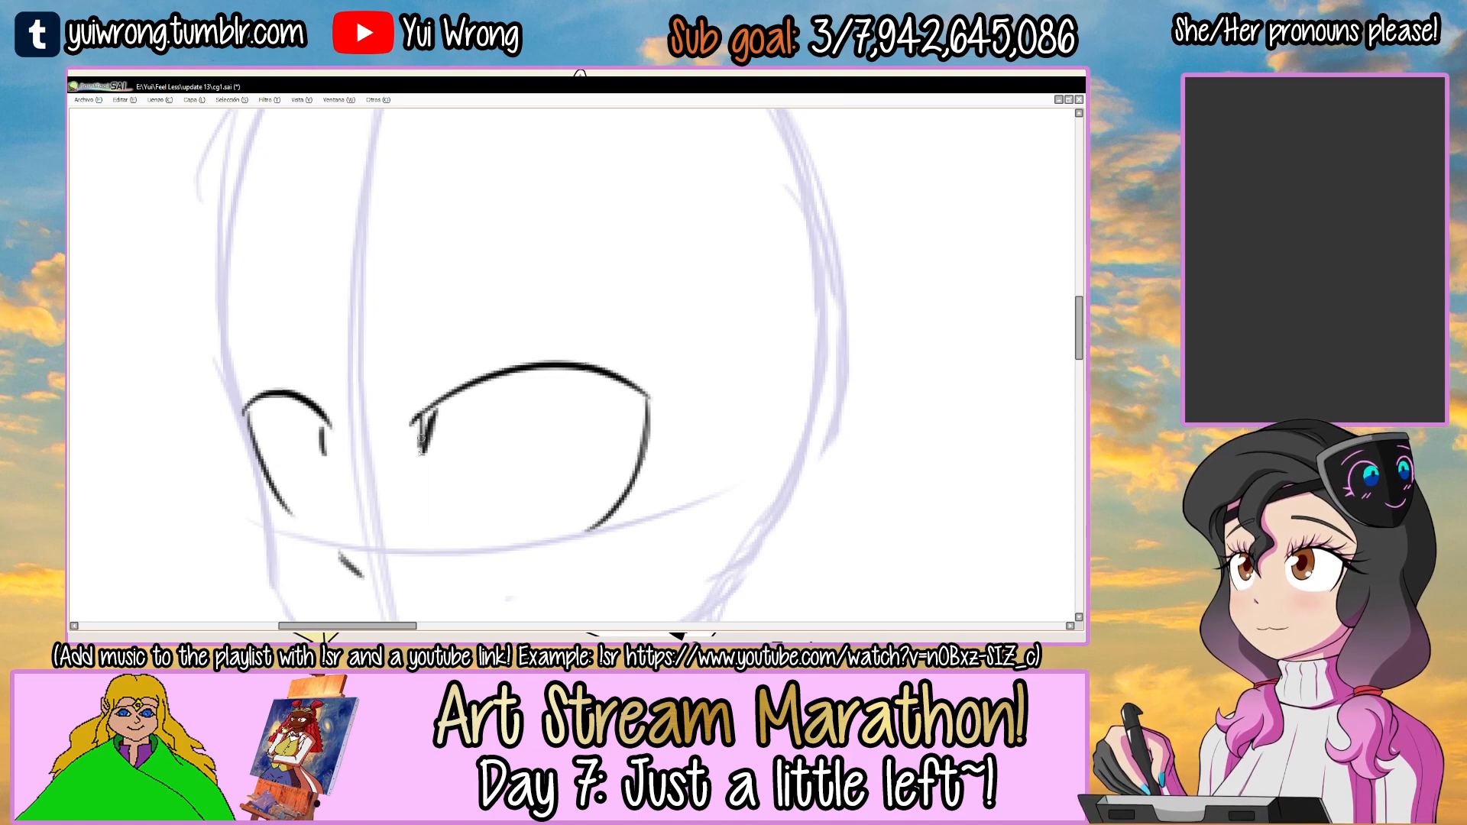
{"action": "left_click_drag", "start_coordinate": [400, 425], "coordinate": [424, 365]}
{"action": "key", "text": "ctrl+z"}
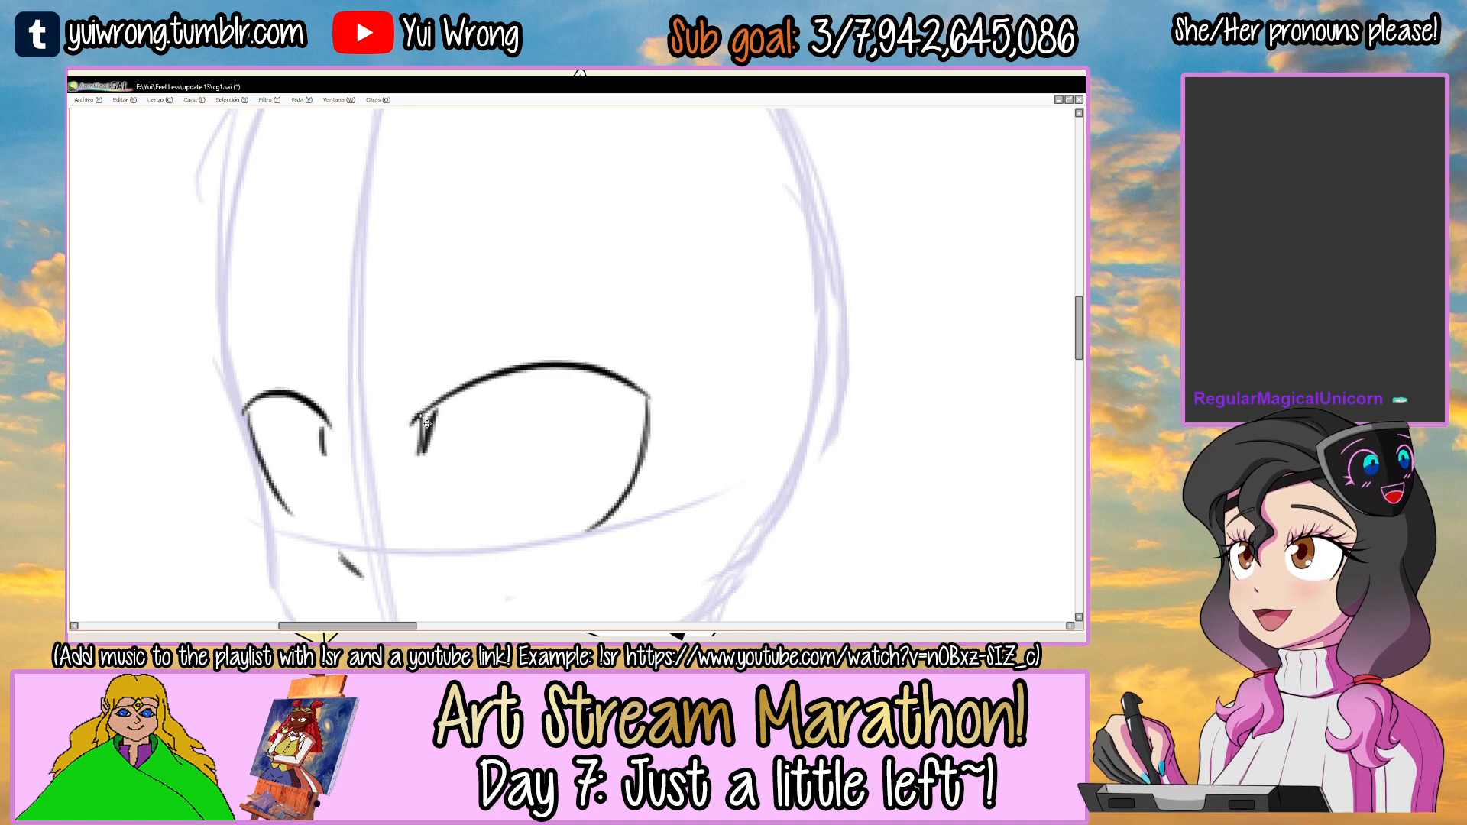
Draw pointed lashes along the right-hand eye's upper lid and a sideways wing at its outer corner.
{"action": "left_click_drag", "start_coordinate": [404, 422], "coordinate": [425, 355]}
{"action": "mouse_move", "coordinate": [424, 355]}
{"action": "left_mouse_down"}
{"action": "mouse_move", "coordinate": [440, 390]}
{"action": "mouse_move", "coordinate": [467, 337]}
{"action": "left_mouse_up"}
{"action": "key", "text": "ctrl+z"}
{"action": "mouse_move", "coordinate": [491, 374]}
{"action": "left_mouse_down"}
{"action": "mouse_move", "coordinate": [541, 318]}
{"action": "mouse_move", "coordinate": [620, 317]}
{"action": "left_mouse_up"}
{"action": "mouse_move", "coordinate": [619, 317]}
{"action": "left_mouse_down"}
{"action": "mouse_move", "coordinate": [611, 372]}
{"action": "mouse_move", "coordinate": [703, 341]}
{"action": "left_mouse_up"}
{"action": "mouse_move", "coordinate": [703, 341]}
{"action": "left_mouse_down"}
{"action": "mouse_move", "coordinate": [645, 390]}
{"action": "mouse_move", "coordinate": [749, 403]}
{"action": "mouse_move", "coordinate": [647, 436]}
{"action": "left_mouse_up"}
Open redacted a 1.png as a reference image and return to the cg1.sai drawing.
{"action": "key", "text": "alt+Tab"}
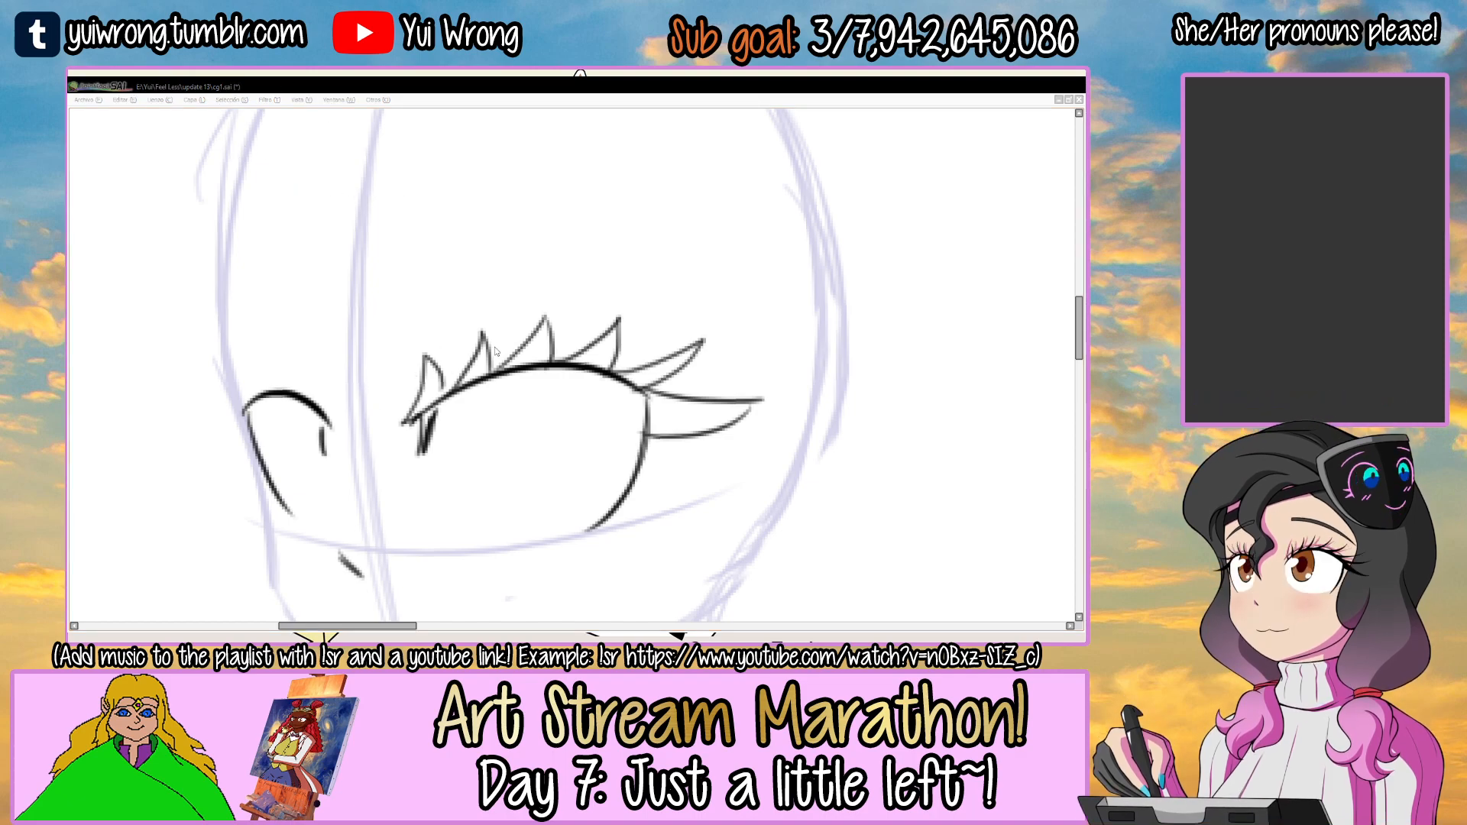
{"action": "left_click", "coordinate": [454, 235]}
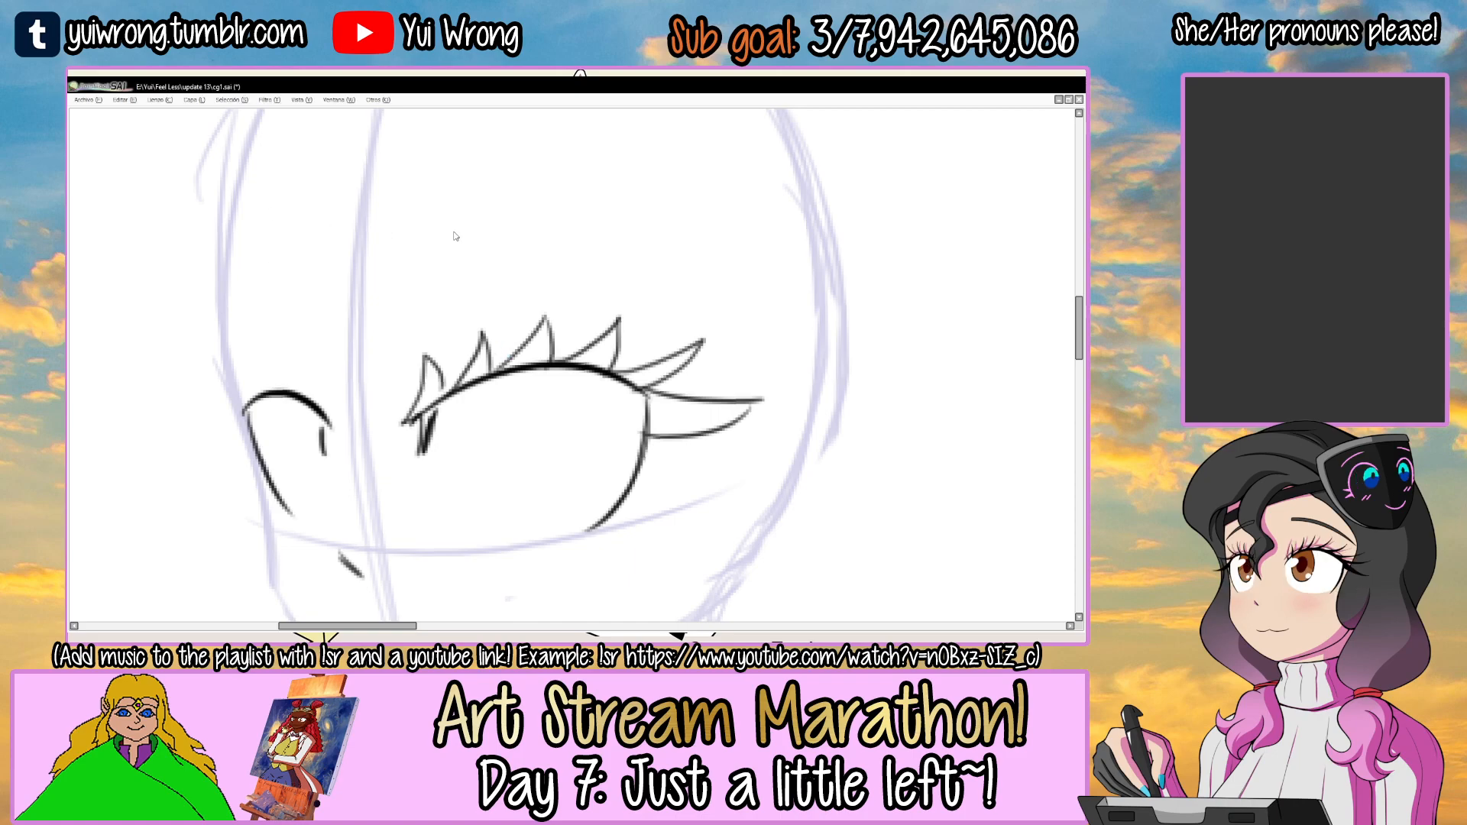
{"action": "key", "text": "ctrl+Tab"}
{"action": "scroll", "coordinate": [505, 272], "scroll_direction": "up", "scroll_amount": 4}
{"action": "key", "text": "ctrl+minus"}
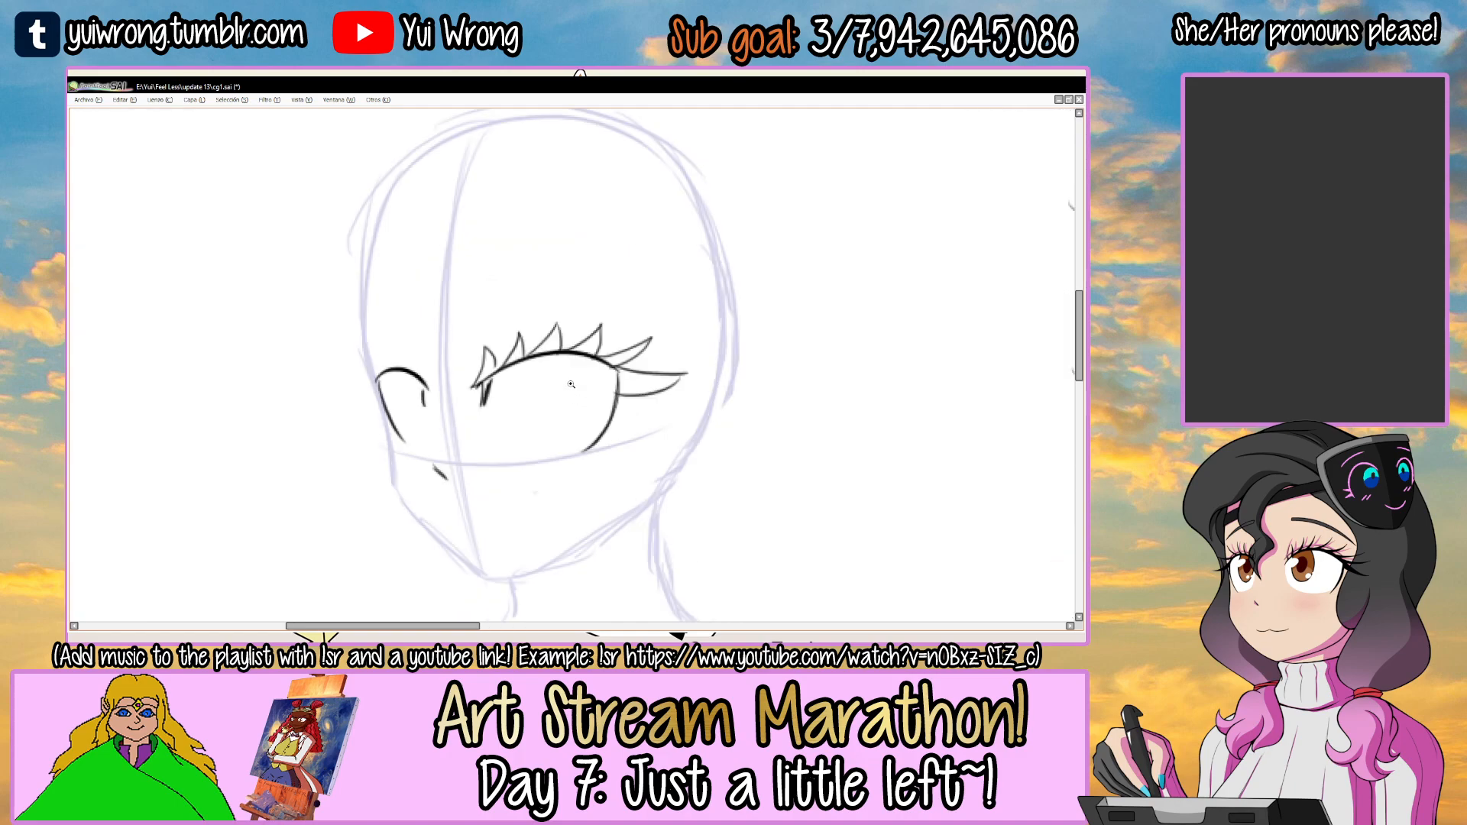
Erase the right-hand eye's lash just above the outer corner wing.
{"action": "left_click", "coordinate": [570, 384], "text": "ctrl"}
{"action": "left_click_drag", "start_coordinate": [606, 330], "coordinate": [620, 294]}
{"action": "left_click_drag", "start_coordinate": [663, 353], "coordinate": [722, 315]}
{"action": "mouse_move", "coordinate": [553, 334]}
{"action": "left_mouse_down"}
{"action": "mouse_move", "coordinate": [615, 294]}
{"action": "mouse_move", "coordinate": [605, 337]}
{"action": "left_mouse_up"}
{"action": "key", "text": "ctrl+z"}
Examine the character's eyes in redacted a 1.png and return to the cg1.sai drawing.
{"action": "key", "text": "Tab"}
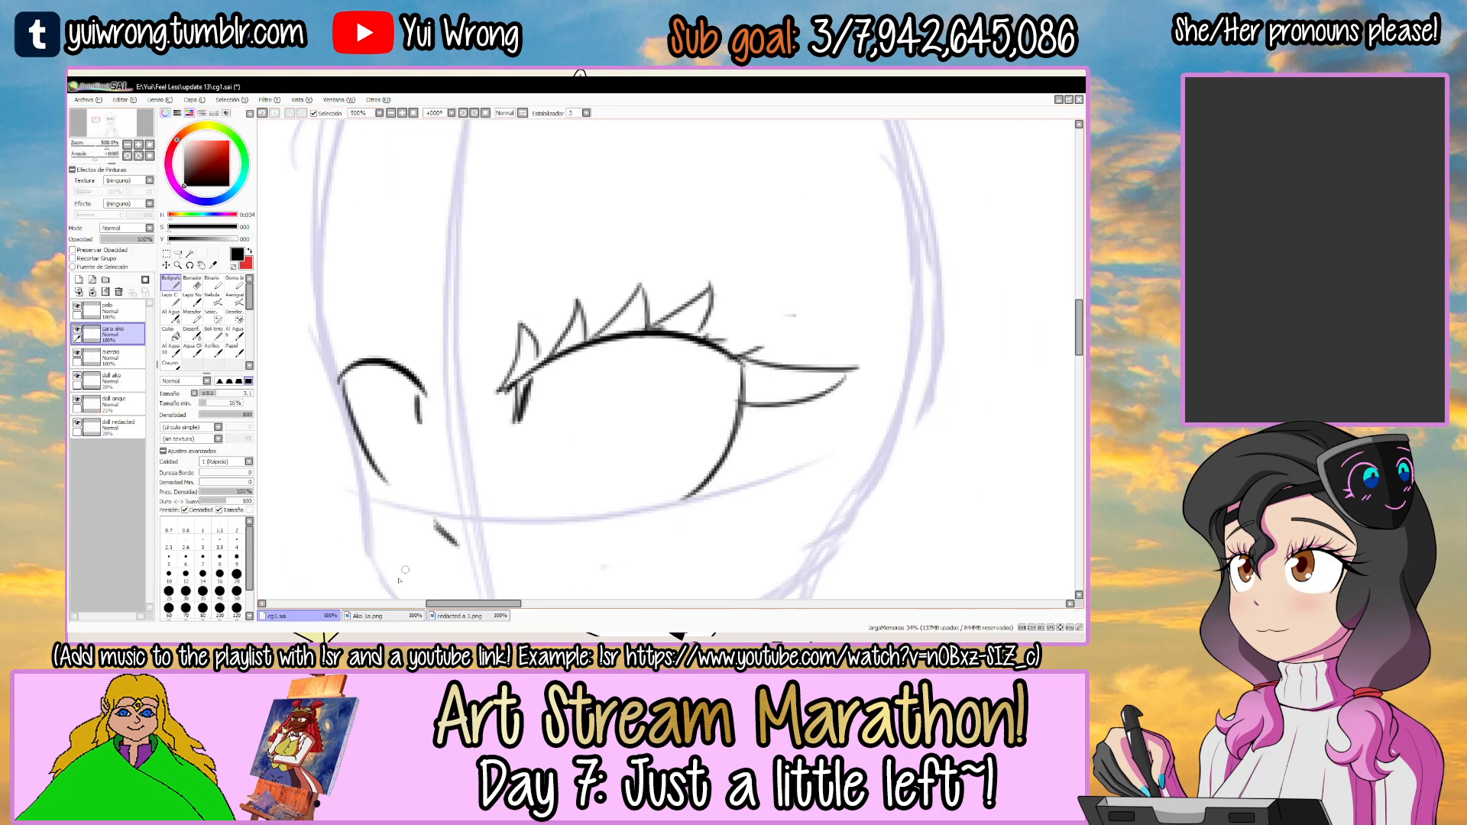
{"action": "left_click", "coordinate": [461, 616]}
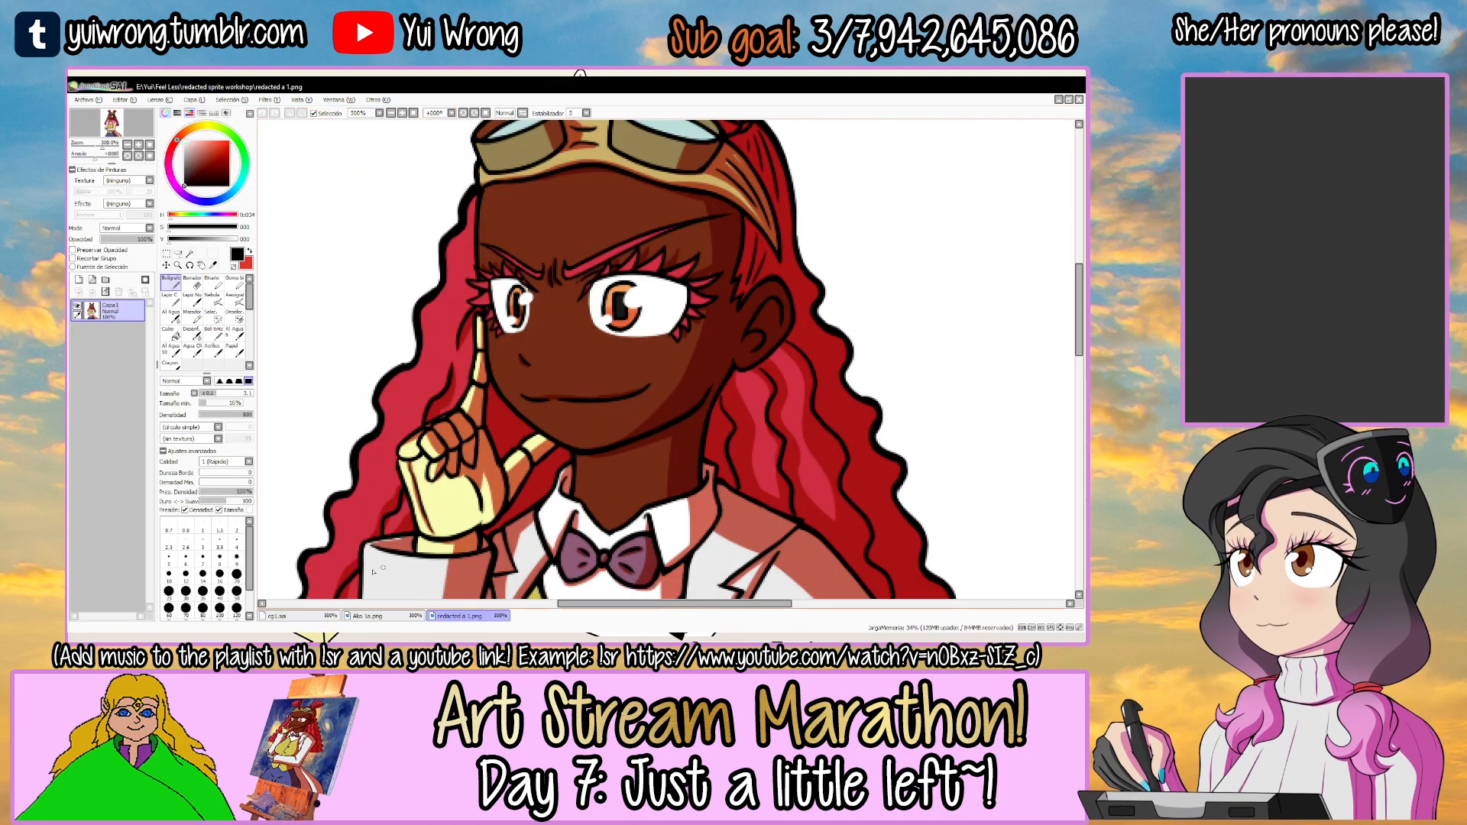
{"action": "left_click", "coordinate": [279, 616]}
{"action": "key", "text": "Tab"}
Erase the right-hand eye's upper lashes and outer wing, and redraw four curved lashes along the upper lid.
{"action": "mouse_move", "coordinate": [545, 302]}
{"action": "left_mouse_down"}
{"action": "mouse_move", "coordinate": [443, 374]}
{"action": "mouse_move", "coordinate": [451, 341]}
{"action": "mouse_move", "coordinate": [399, 379]}
{"action": "left_mouse_up"}
{"action": "mouse_move", "coordinate": [562, 325]}
{"action": "left_mouse_down"}
{"action": "mouse_move", "coordinate": [607, 310]}
{"action": "mouse_move", "coordinate": [593, 292]}
{"action": "left_mouse_up"}
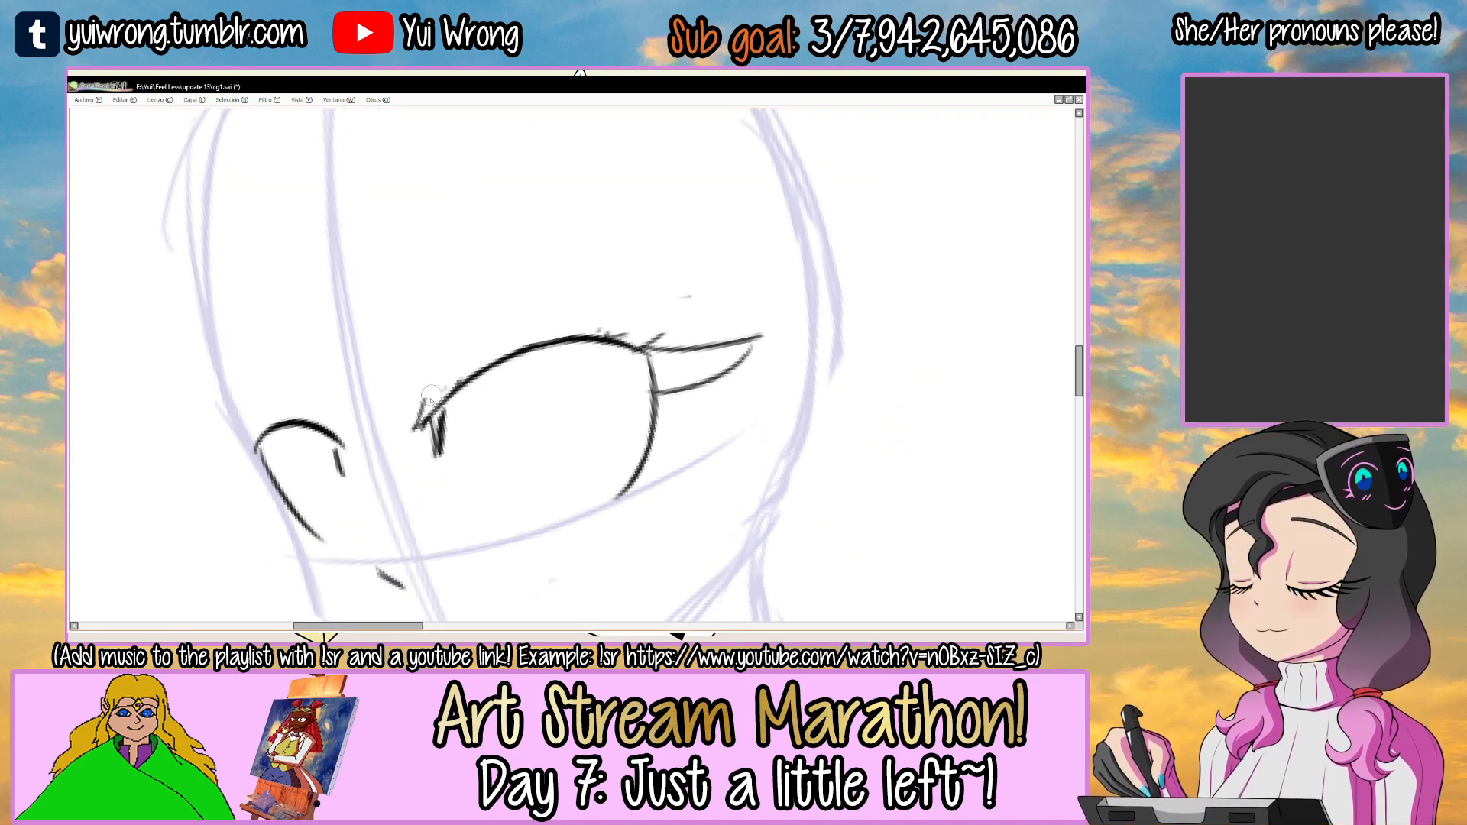
{"action": "key", "text": "ctrl+z"}
{"action": "left_click_drag", "start_coordinate": [415, 427], "coordinate": [435, 348]}
{"action": "mouse_move", "coordinate": [434, 349]}
{"action": "left_mouse_down"}
{"action": "mouse_move", "coordinate": [450, 386]}
{"action": "mouse_move", "coordinate": [470, 319]}
{"action": "mouse_move", "coordinate": [498, 356]}
{"action": "mouse_move", "coordinate": [540, 289]}
{"action": "mouse_move", "coordinate": [667, 262]}
{"action": "mouse_move", "coordinate": [624, 345]}
{"action": "mouse_move", "coordinate": [627, 288]}
{"action": "left_mouse_up"}
{"action": "key", "text": "ctrl+z"}
{"action": "key", "text": "ctrl+z"}
{"action": "left_click_drag", "start_coordinate": [631, 272], "coordinate": [625, 336]}
{"action": "mouse_move", "coordinate": [651, 344]}
{"action": "left_mouse_down"}
{"action": "mouse_move", "coordinate": [684, 401]}
{"action": "mouse_move", "coordinate": [674, 364]}
{"action": "mouse_move", "coordinate": [750, 332]}
{"action": "mouse_move", "coordinate": [691, 383]}
{"action": "left_mouse_up"}
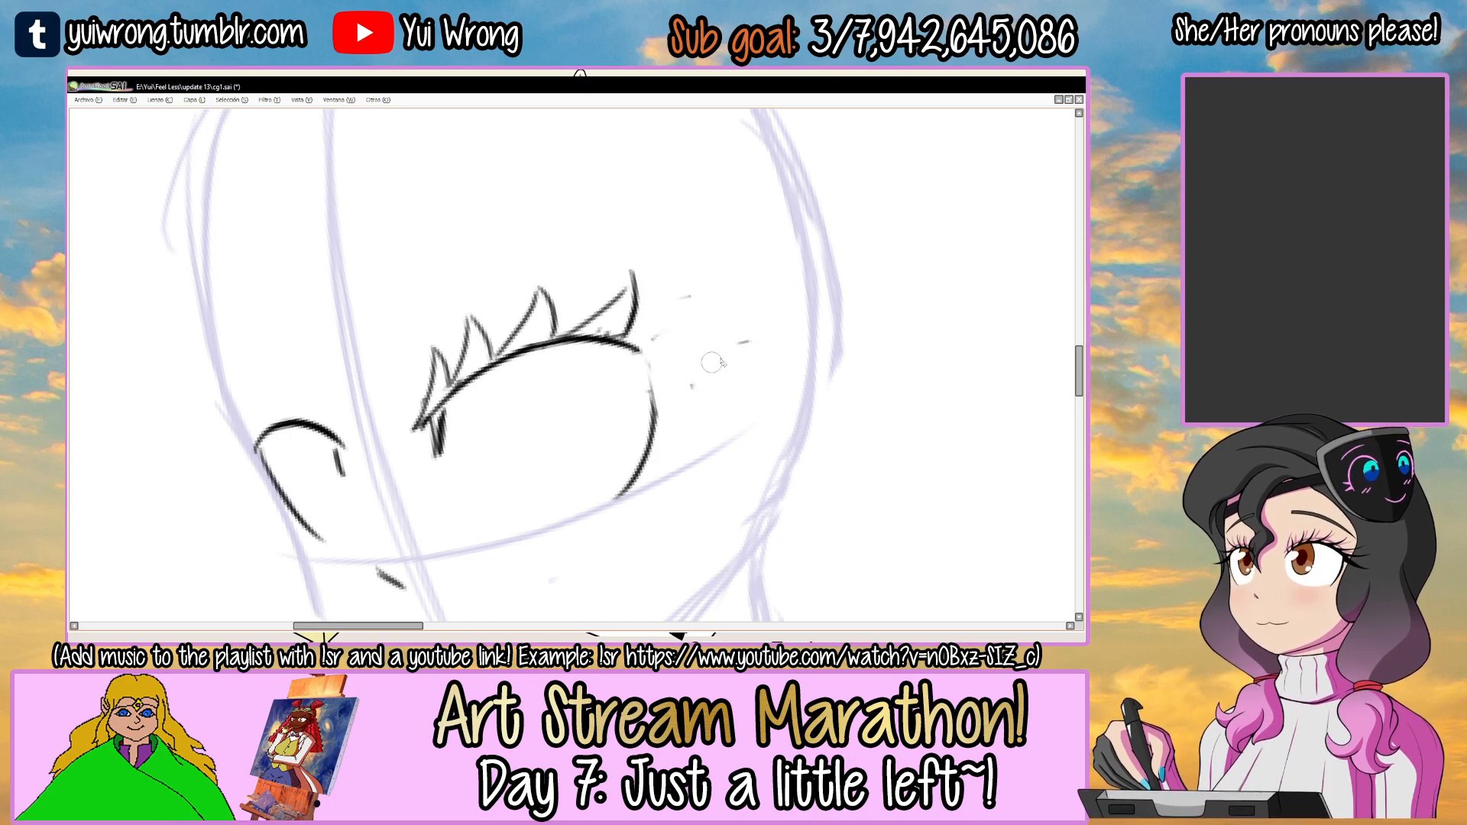
Draw a large upswept lash at the right-hand eye's outer corner and smaller lashes down its outer edge.
{"action": "mouse_move", "coordinate": [626, 338]}
{"action": "left_mouse_down"}
{"action": "mouse_move", "coordinate": [730, 288]}
{"action": "mouse_move", "coordinate": [660, 388]}
{"action": "left_mouse_up"}
{"action": "key", "text": "ctrl+z"}
{"action": "key", "text": "ctrl+z"}
{"action": "key", "text": "ctrl+z"}
{"action": "left_click_drag", "start_coordinate": [627, 338], "coordinate": [732, 291]}
{"action": "key", "text": "ctrl+z"}
{"action": "left_click_drag", "start_coordinate": [732, 292], "coordinate": [665, 379]}
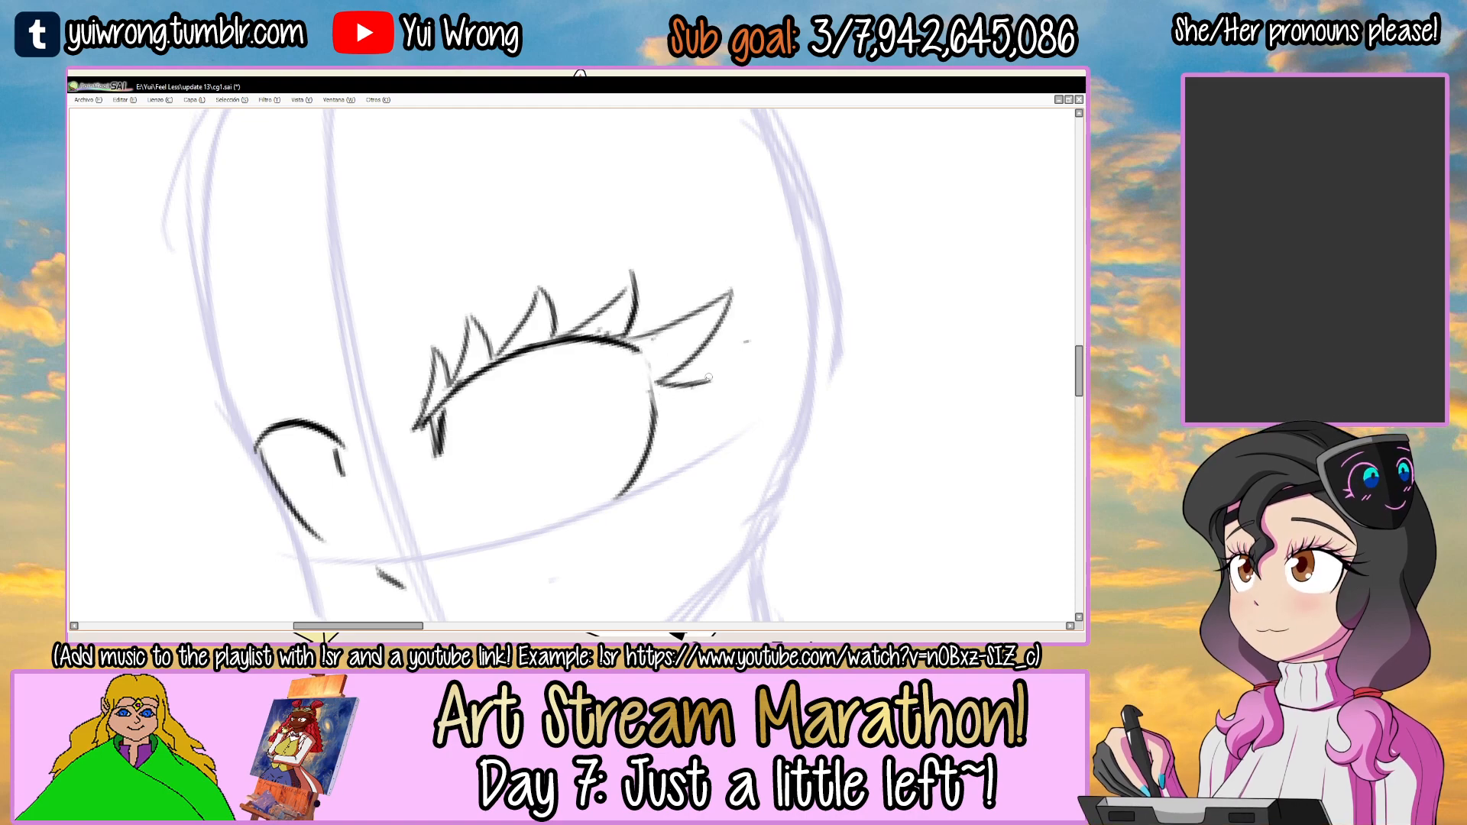
{"action": "key", "text": "Tab"}
{"action": "key", "text": "Tab"}
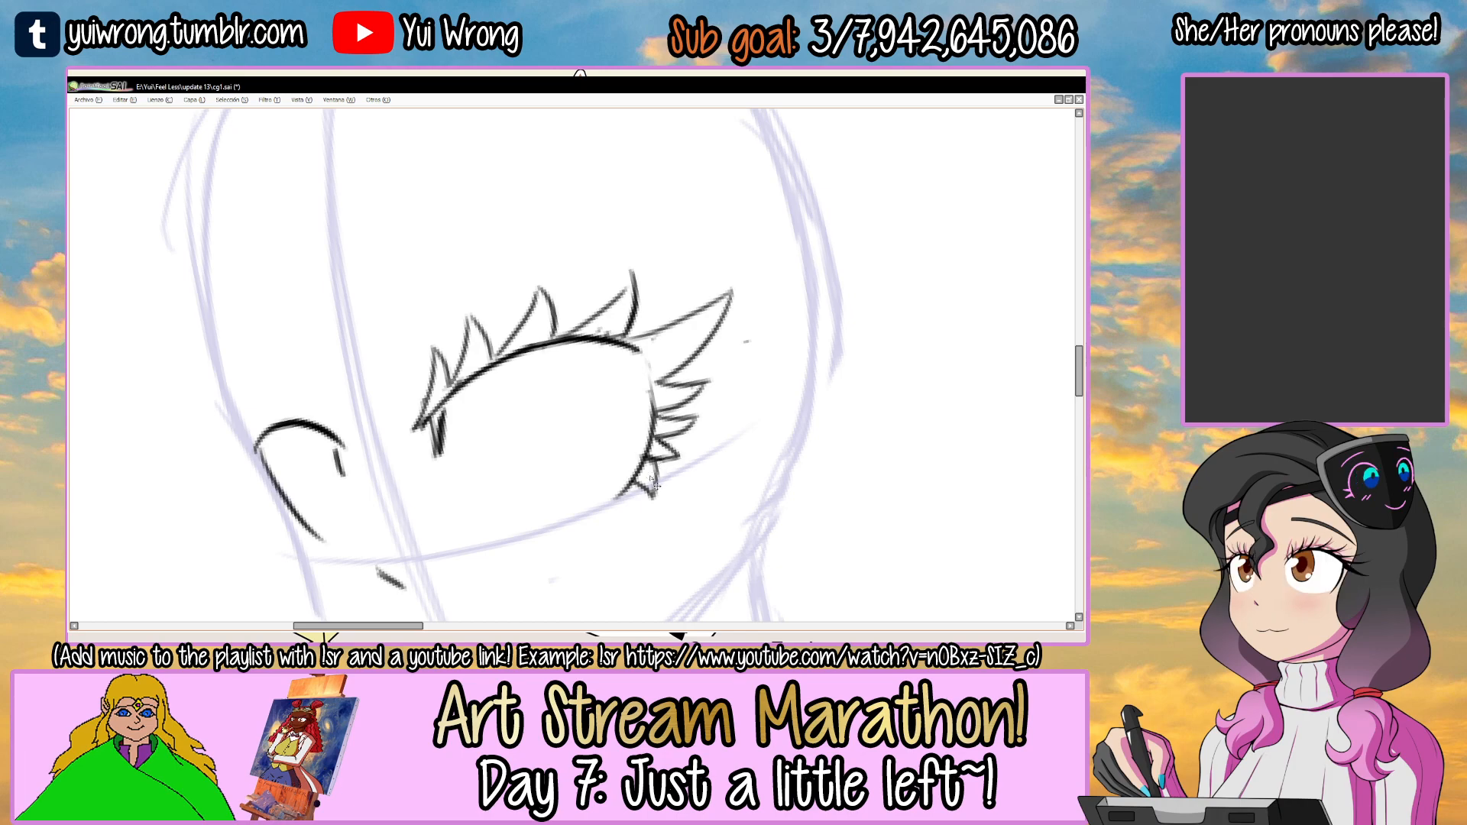
Draw pointed lashes along the upper lid and down the outer edge of the left-hand eye.
{"action": "scroll", "coordinate": [655, 486], "scroll_direction": "down", "scroll_amount": 5}
{"action": "left_click_drag", "start_coordinate": [695, 332], "coordinate": [728, 345]}
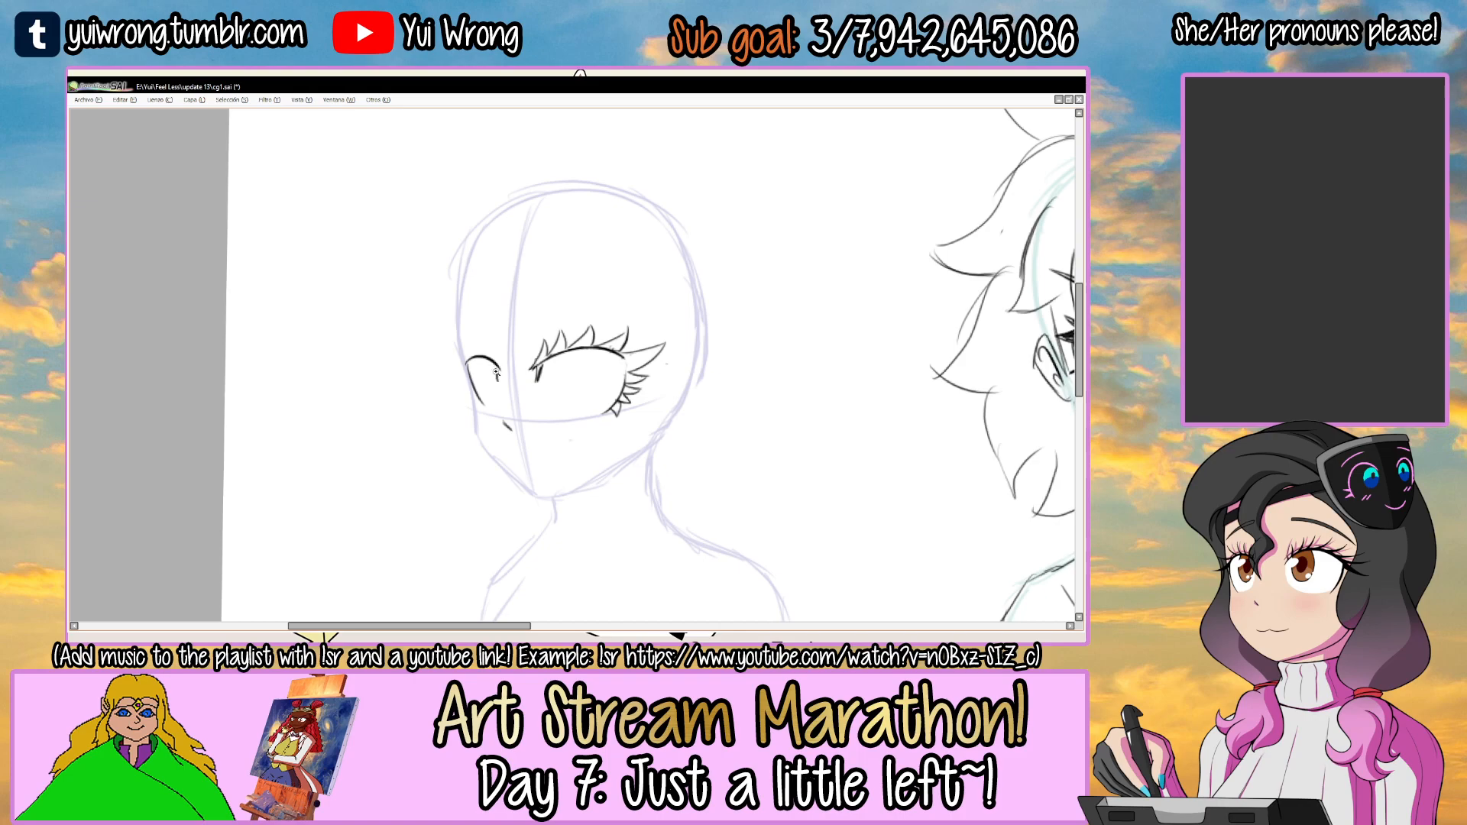
{"action": "scroll", "coordinate": [495, 372], "scroll_direction": "up", "scroll_amount": 3}
{"action": "scroll", "coordinate": [498, 364], "scroll_direction": "up", "scroll_amount": 1}
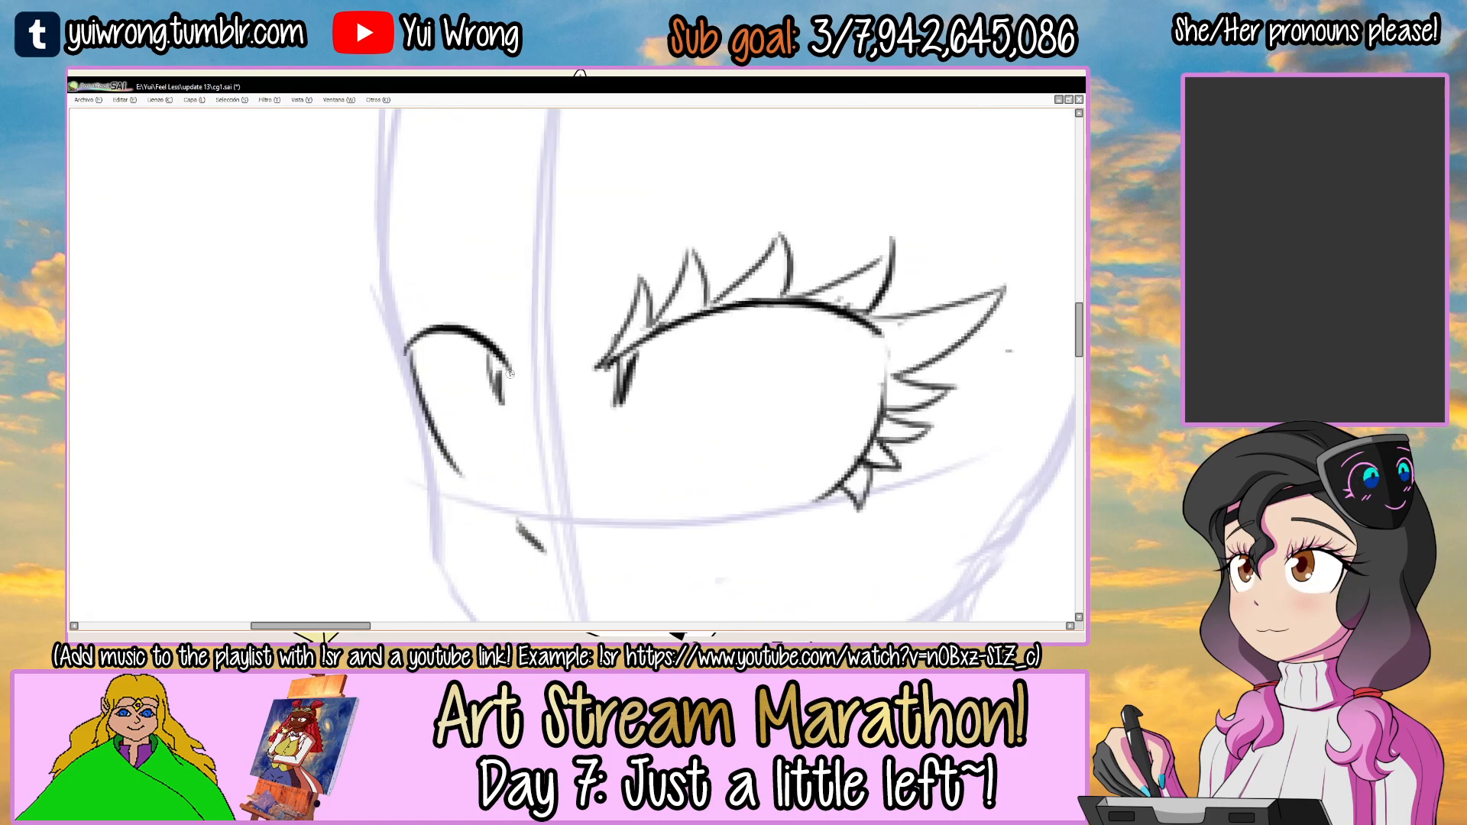
{"action": "left_click_drag", "start_coordinate": [510, 368], "coordinate": [489, 287]}
{"action": "key", "text": "ctrl+z"}
{"action": "mouse_move", "coordinate": [491, 287]}
{"action": "left_mouse_down"}
{"action": "mouse_move", "coordinate": [485, 347]}
{"action": "mouse_move", "coordinate": [434, 281]}
{"action": "mouse_move", "coordinate": [453, 321]}
{"action": "mouse_move", "coordinate": [405, 277]}
{"action": "left_mouse_up"}
{"action": "mouse_move", "coordinate": [412, 330]}
{"action": "left_mouse_down"}
{"action": "mouse_move", "coordinate": [364, 314]}
{"action": "mouse_move", "coordinate": [333, 345]}
{"action": "mouse_move", "coordinate": [416, 382]}
{"action": "mouse_move", "coordinate": [388, 389]}
{"action": "left_mouse_up"}
{"action": "scroll", "coordinate": [430, 428], "scroll_direction": "down", "scroll_amount": 1}
{"action": "left_click_drag", "start_coordinate": [430, 382], "coordinate": [422, 417]}
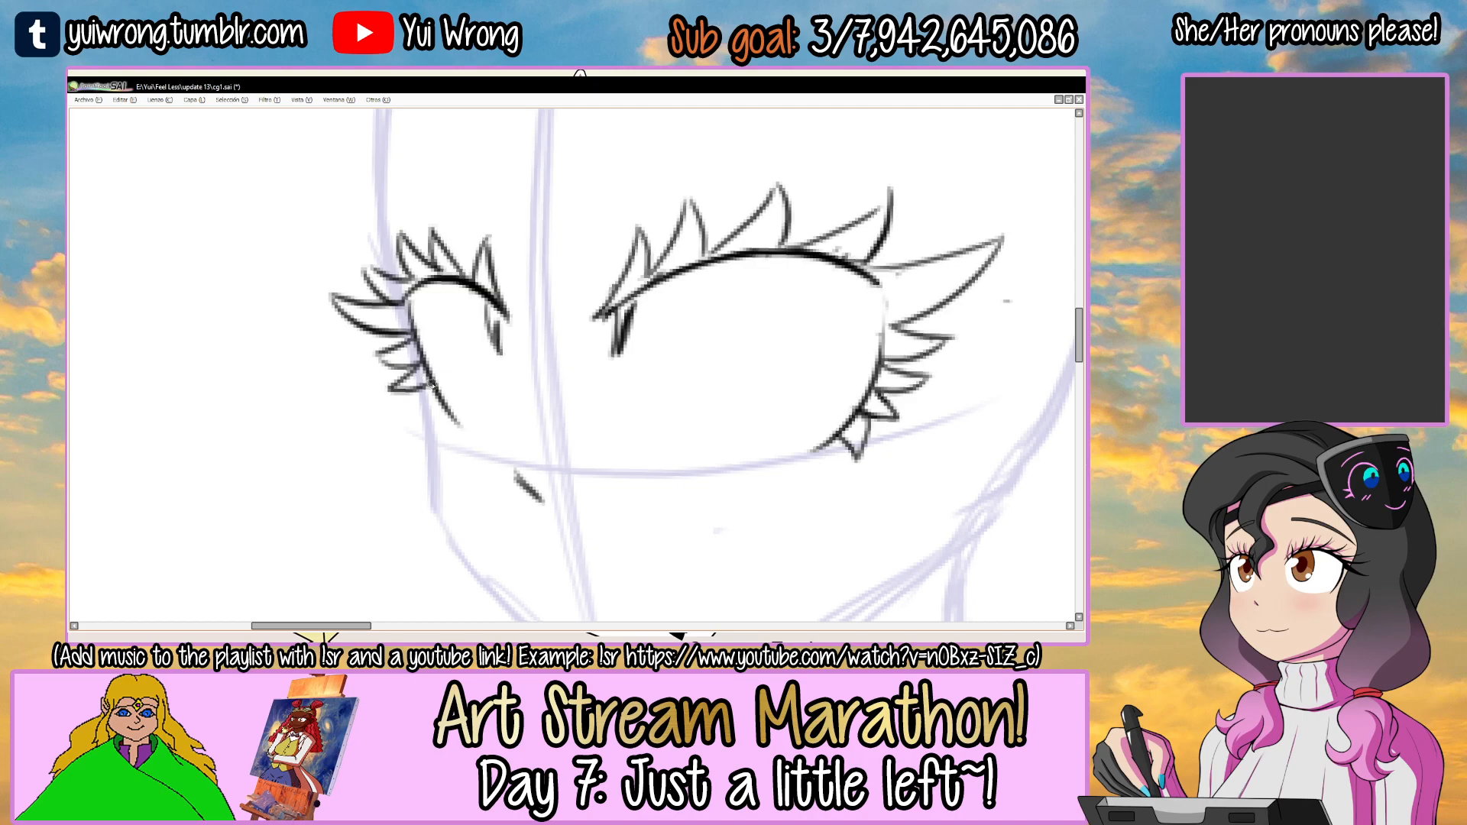
Draw a tall oval iris in each eye, making the left-hand one narrower.
{"action": "scroll", "coordinate": [472, 440], "scroll_direction": "down", "scroll_amount": 2}
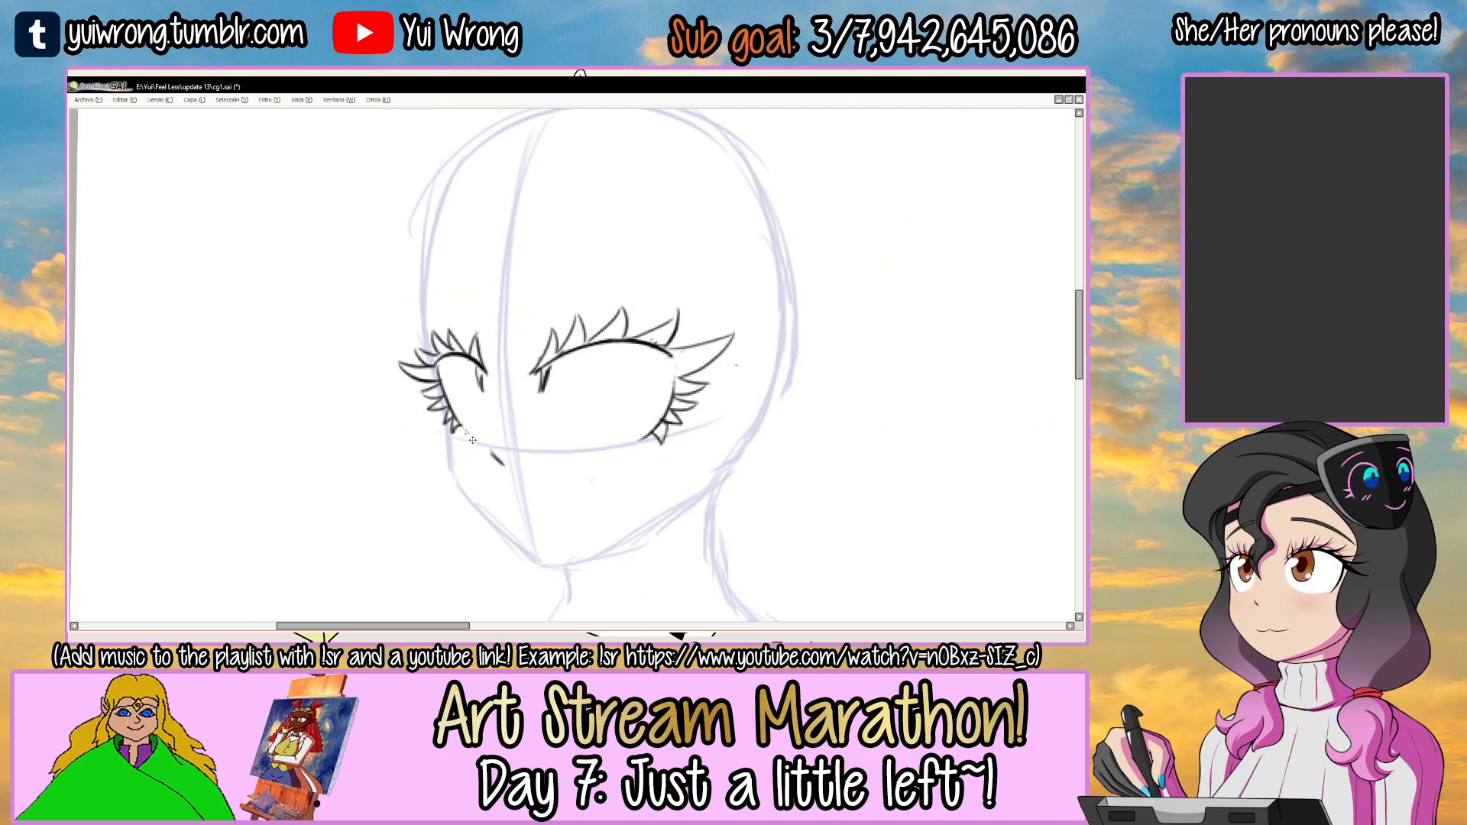
{"action": "scroll", "coordinate": [596, 364], "scroll_direction": "up", "scroll_amount": 2}
{"action": "mouse_move", "coordinate": [549, 351]}
{"action": "left_mouse_down"}
{"action": "mouse_move", "coordinate": [585, 337]}
{"action": "mouse_move", "coordinate": [568, 321]}
{"action": "mouse_move", "coordinate": [544, 369]}
{"action": "mouse_move", "coordinate": [554, 329]}
{"action": "left_mouse_up"}
{"action": "key", "text": "ctrl+z"}
{"action": "key", "text": "ctrl+z"}
Draw a short, nearly flat lower lid line under each eye.
{"action": "key", "text": "ctrl+z"}
{"action": "mouse_move", "coordinate": [380, 369]}
{"action": "left_mouse_down"}
{"action": "mouse_move", "coordinate": [393, 329]}
{"action": "mouse_move", "coordinate": [408, 375]}
{"action": "left_mouse_up"}
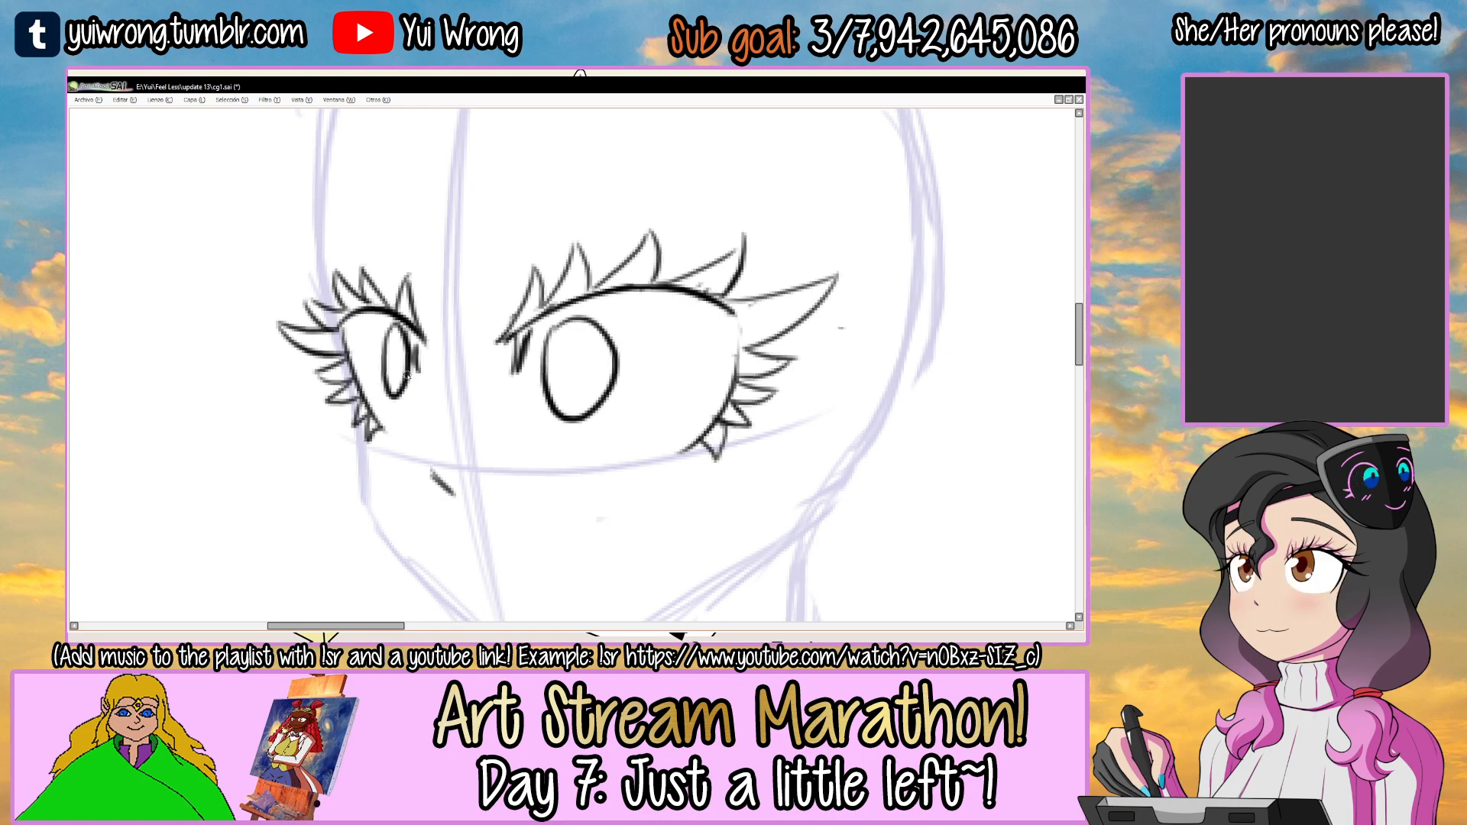
{"action": "left_click_drag", "start_coordinate": [556, 459], "coordinate": [667, 453]}
{"action": "key", "text": "ctrl+z"}
{"action": "key", "text": "ctrl+z"}
{"action": "left_click_drag", "start_coordinate": [567, 440], "coordinate": [673, 442]}
{"action": "left_click", "coordinate": [546, 354], "text": "ctrl"}
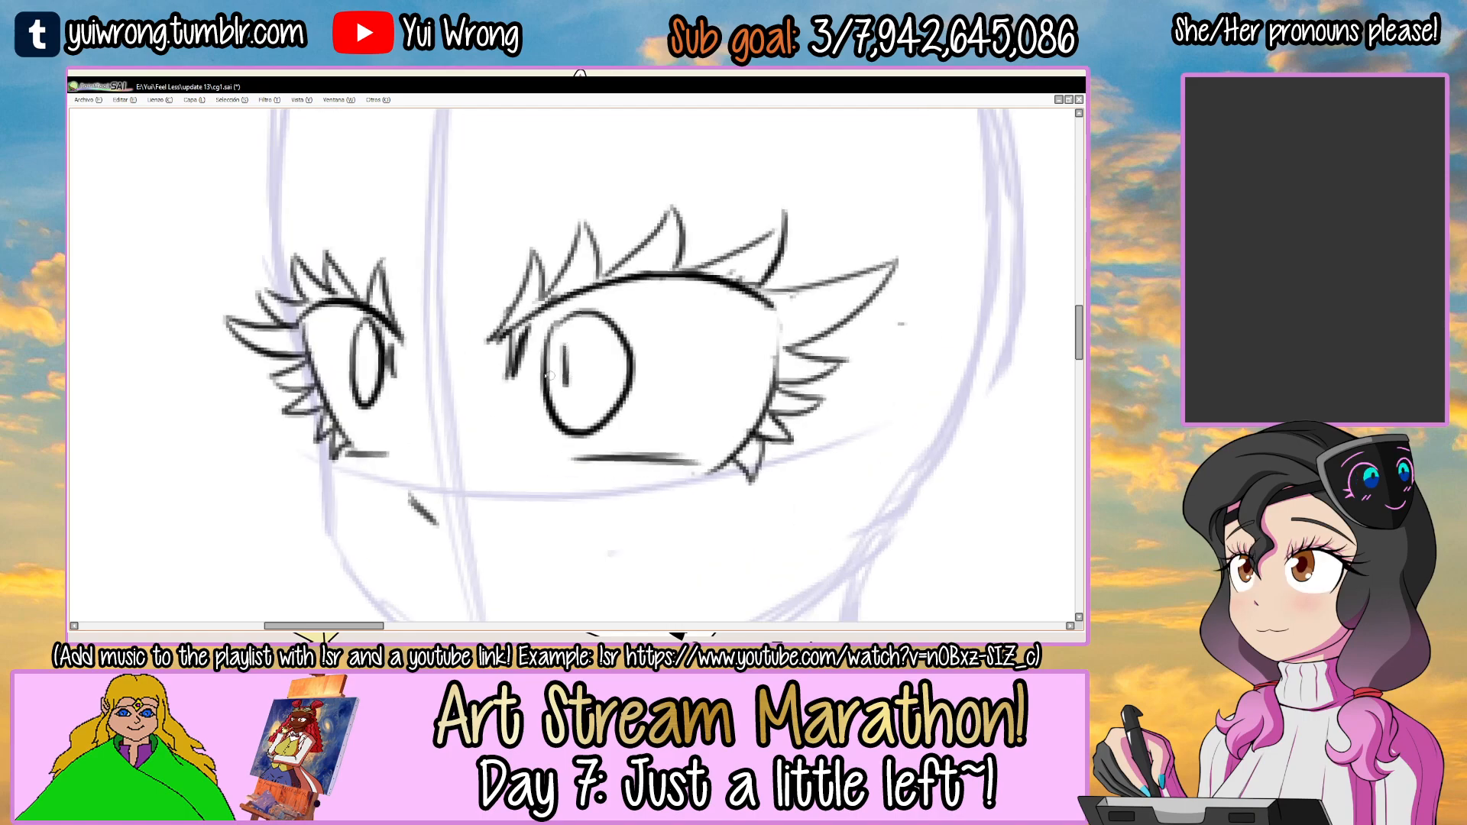
Try a short pupil stroke in the right-hand iris, undo it, and redraw the left-hand iris as a longer narrow oval.
{"action": "left_click_drag", "start_coordinate": [566, 344], "coordinate": [567, 387]}
{"action": "mouse_move", "coordinate": [339, 336]}
{"action": "left_mouse_down"}
{"action": "mouse_move", "coordinate": [371, 405]}
{"action": "mouse_move", "coordinate": [363, 328]}
{"action": "mouse_move", "coordinate": [382, 347]}
{"action": "mouse_move", "coordinate": [354, 381]}
{"action": "mouse_move", "coordinate": [382, 346]}
{"action": "mouse_move", "coordinate": [369, 424]}
{"action": "left_mouse_up"}
{"action": "key", "text": "ctrl+z"}
{"action": "key", "text": "ctrl+z"}
{"action": "key", "text": "ctrl+z"}
{"action": "key", "text": "ctrl+z"}
{"action": "left_click_drag", "start_coordinate": [385, 321], "coordinate": [370, 427]}
{"action": "key", "text": "ctrl+z"}
{"action": "key", "text": "ctrl+z"}
{"action": "left_click_drag", "start_coordinate": [384, 336], "coordinate": [374, 421]}
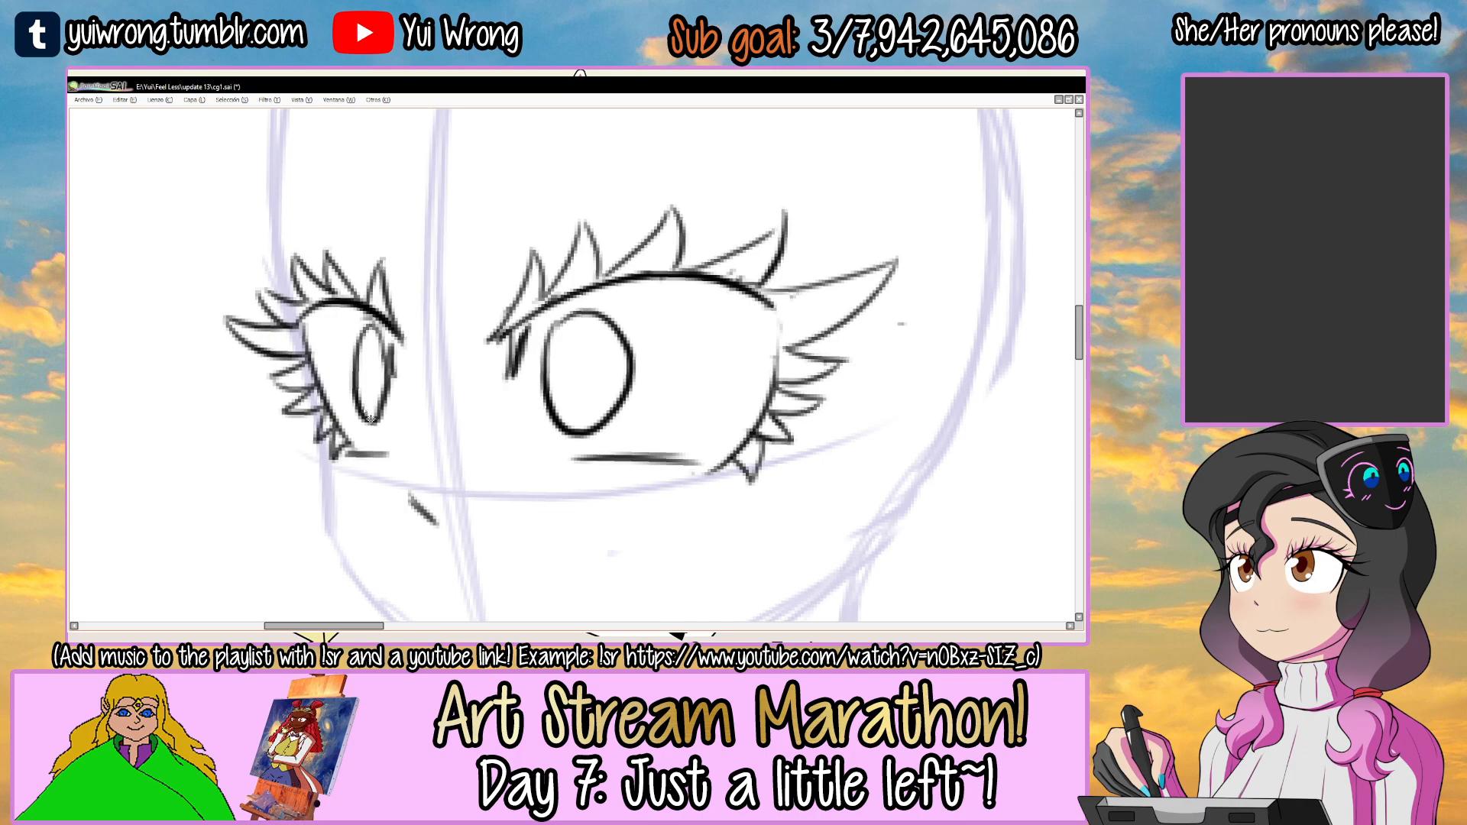
Try out several curved and slanted eyebrow lines above the right-hand eye and undo them.
{"action": "scroll", "coordinate": [370, 418], "scroll_direction": "down", "scroll_amount": 3}
{"action": "left_click_drag", "start_coordinate": [462, 373], "coordinate": [565, 333]}
{"action": "scroll", "coordinate": [563, 324], "scroll_direction": "up", "scroll_amount": 2}
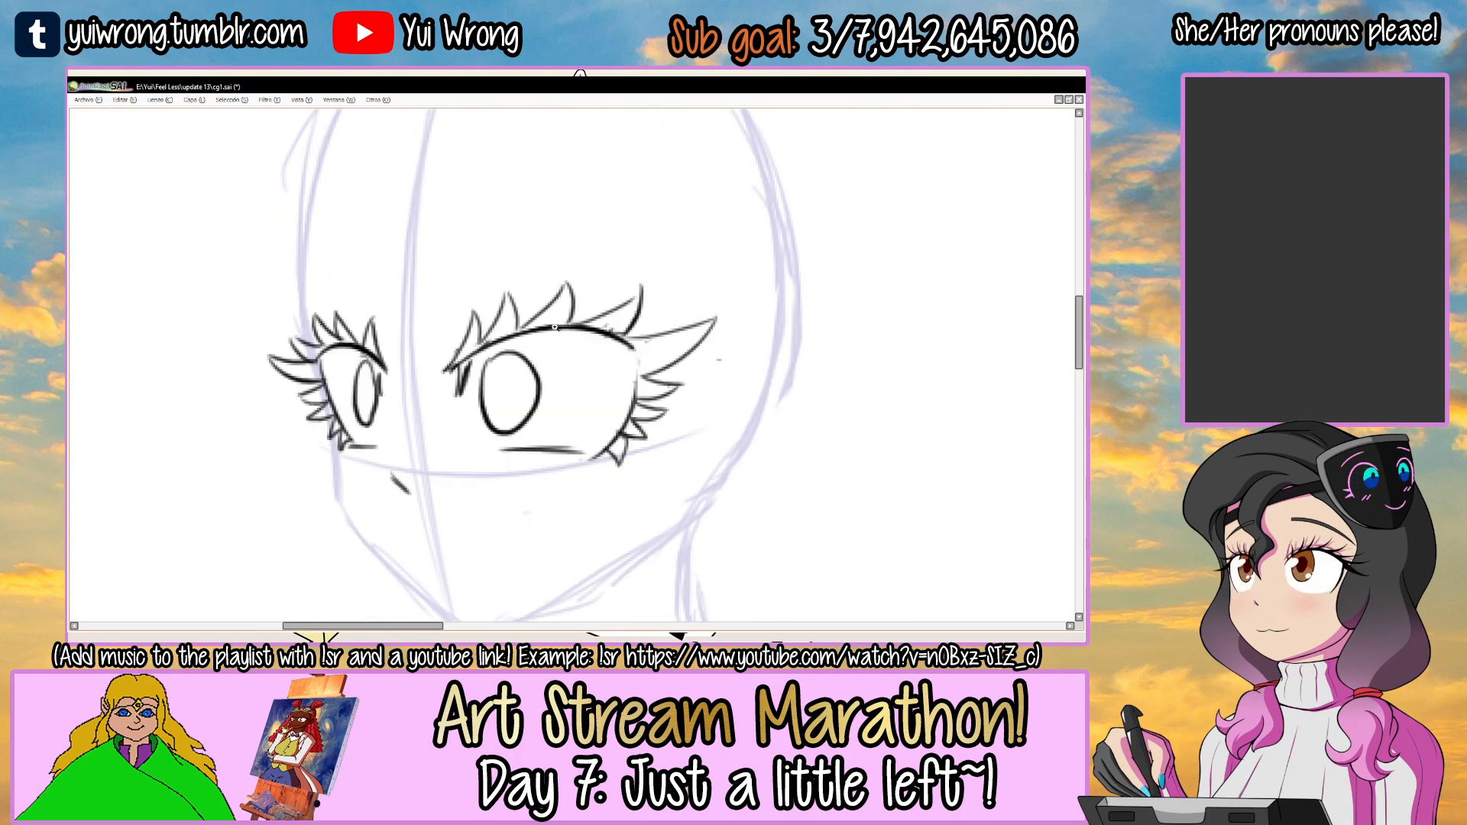
{"action": "mouse_move", "coordinate": [454, 461]}
{"action": "left_mouse_down"}
{"action": "mouse_move", "coordinate": [573, 230]}
{"action": "mouse_move", "coordinate": [434, 326]}
{"action": "left_mouse_up"}
{"action": "mouse_move", "coordinate": [574, 274]}
{"action": "left_mouse_down"}
{"action": "mouse_move", "coordinate": [578, 321]}
{"action": "mouse_move", "coordinate": [599, 271]}
{"action": "left_mouse_up"}
{"action": "left_click_drag", "start_coordinate": [479, 220], "coordinate": [703, 318]}
{"action": "key", "text": "ctrl+z"}
{"action": "left_click_drag", "start_coordinate": [487, 249], "coordinate": [735, 324]}
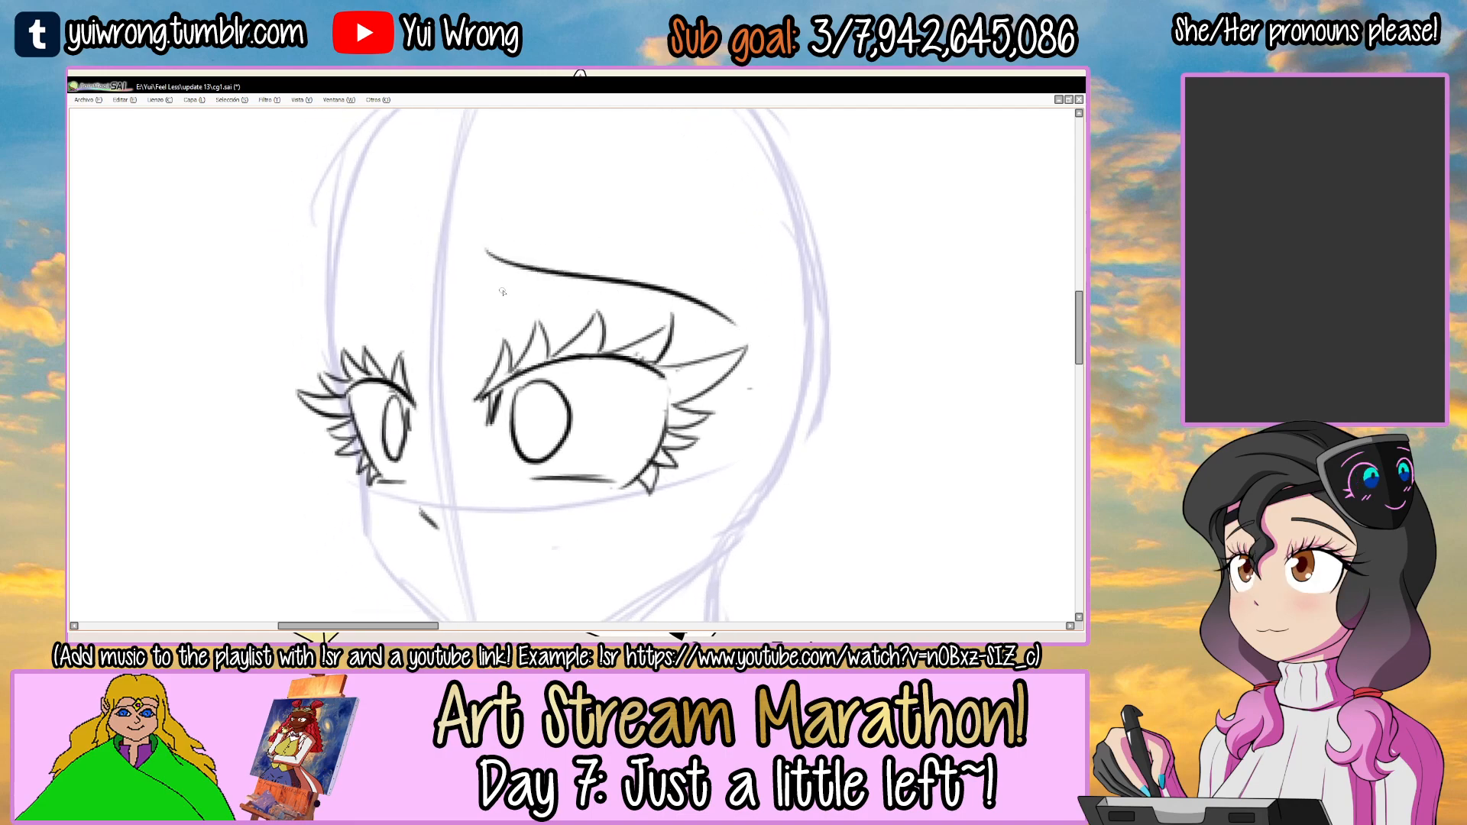
{"action": "key", "text": "ctrl+z"}
{"action": "left_click_drag", "start_coordinate": [474, 263], "coordinate": [739, 318]}
{"action": "key", "text": "ctrl+z"}
{"action": "left_click_drag", "start_coordinate": [466, 299], "coordinate": [727, 335]}
{"action": "key", "text": "ctrl+z"}
{"action": "left_click_drag", "start_coordinate": [493, 234], "coordinate": [703, 323]}
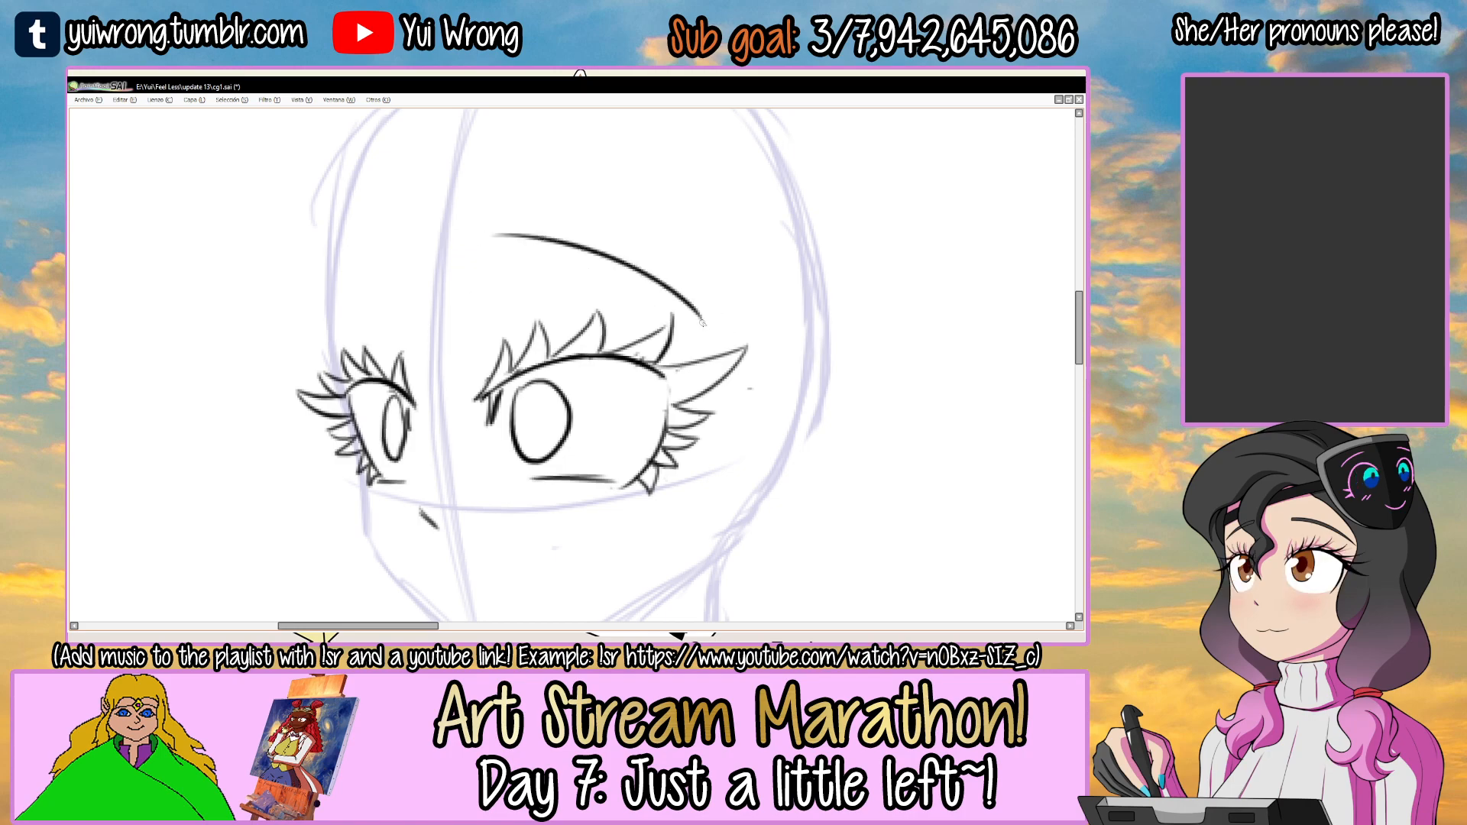
{"action": "key", "text": "ctrl+z"}
{"action": "left_click_drag", "start_coordinate": [495, 226], "coordinate": [694, 311]}
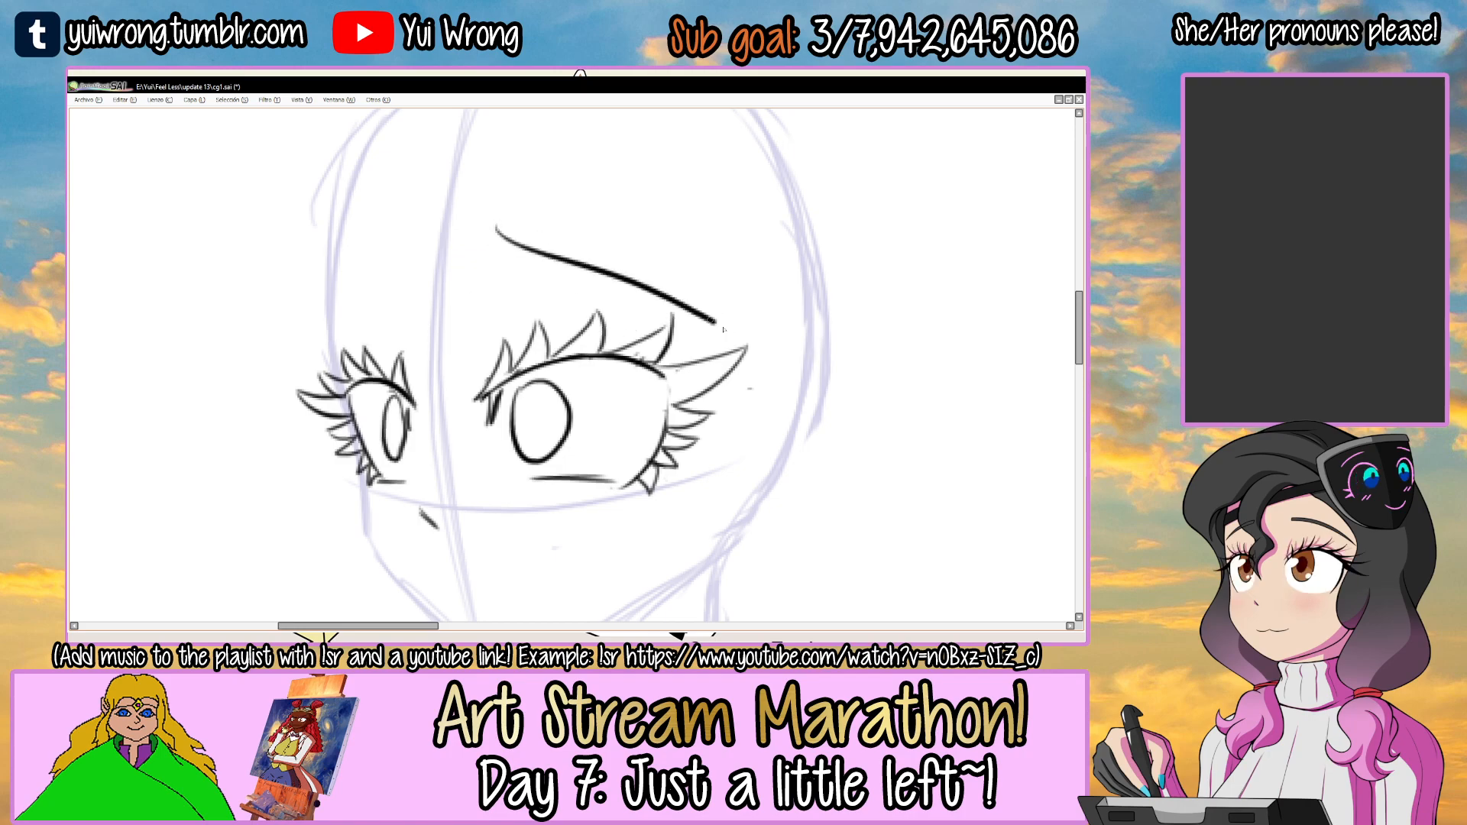
{"action": "key", "text": "ctrl+z"}
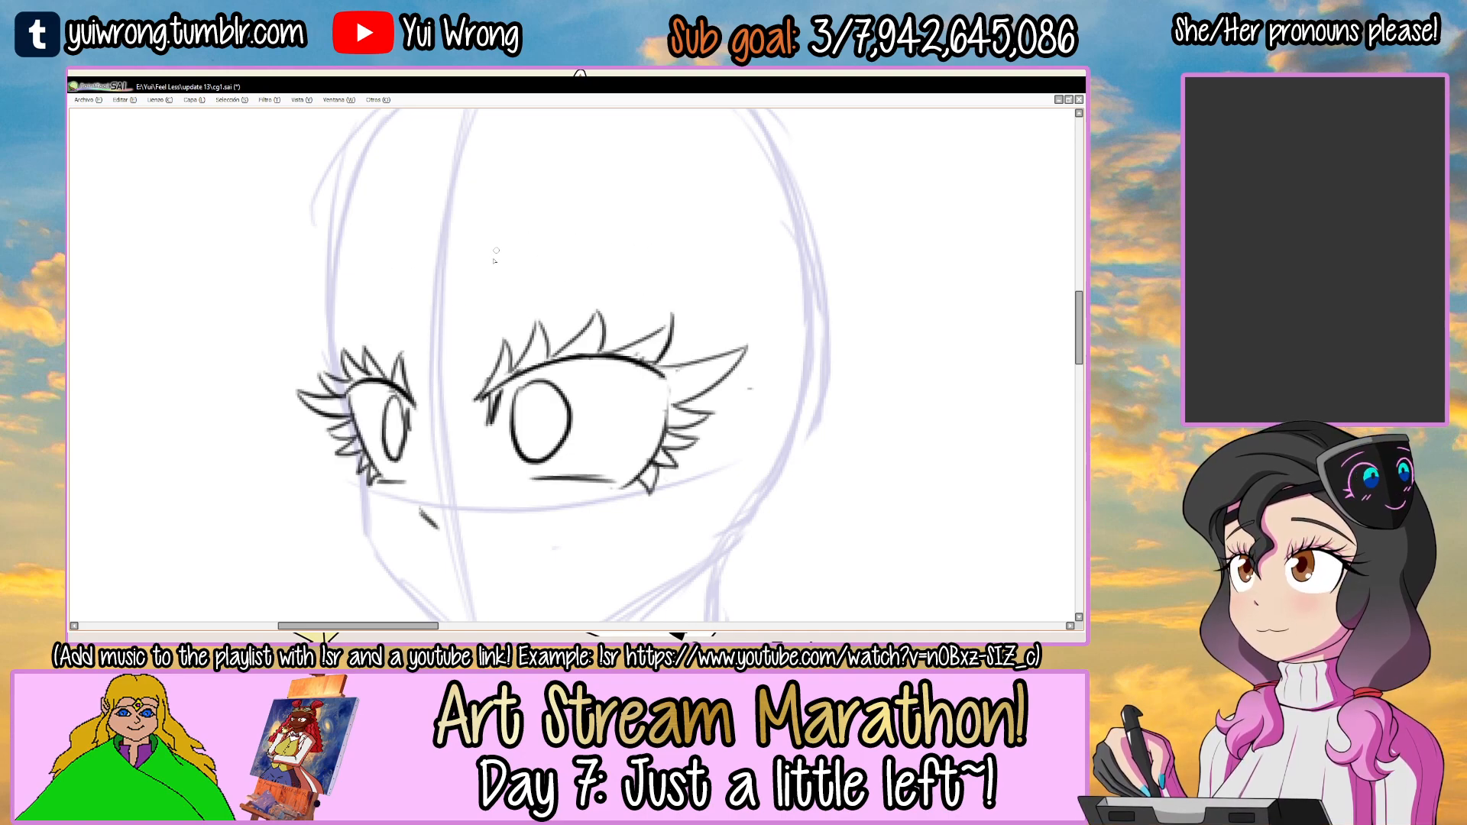
Erase the curved upper lids and upper lashes of both eyes and redraw the lids as flatter lines cutting across the irises.
{"action": "left_click_drag", "start_coordinate": [501, 243], "coordinate": [508, 206]}
{"action": "key", "text": "Delete"}
{"action": "key", "text": "e"}
{"action": "mouse_move", "coordinate": [611, 302]}
{"action": "left_mouse_down"}
{"action": "mouse_move", "coordinate": [487, 359]}
{"action": "mouse_move", "coordinate": [684, 302]}
{"action": "mouse_move", "coordinate": [719, 266]}
{"action": "left_mouse_up"}
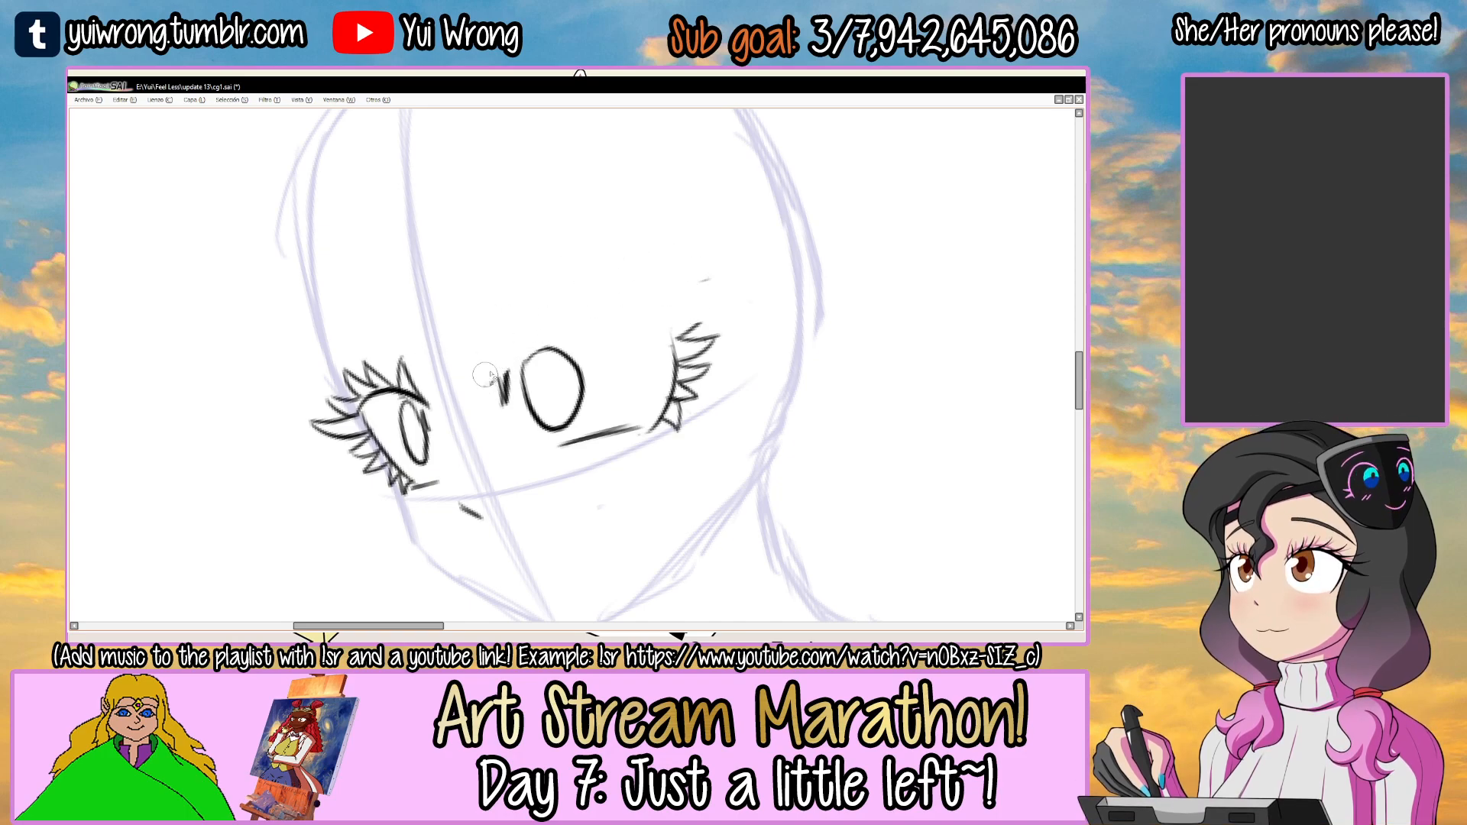
{"action": "left_click_drag", "start_coordinate": [487, 382], "coordinate": [671, 334]}
{"action": "mouse_move", "coordinate": [547, 353]}
{"action": "left_mouse_down"}
{"action": "mouse_move", "coordinate": [687, 321]}
{"action": "mouse_move", "coordinate": [692, 284]}
{"action": "left_mouse_up"}
{"action": "key", "text": "e"}
{"action": "mouse_move", "coordinate": [344, 406]}
{"action": "left_mouse_down"}
{"action": "mouse_move", "coordinate": [361, 376]}
{"action": "mouse_move", "coordinate": [329, 372]}
{"action": "mouse_move", "coordinate": [410, 370]}
{"action": "left_mouse_up"}
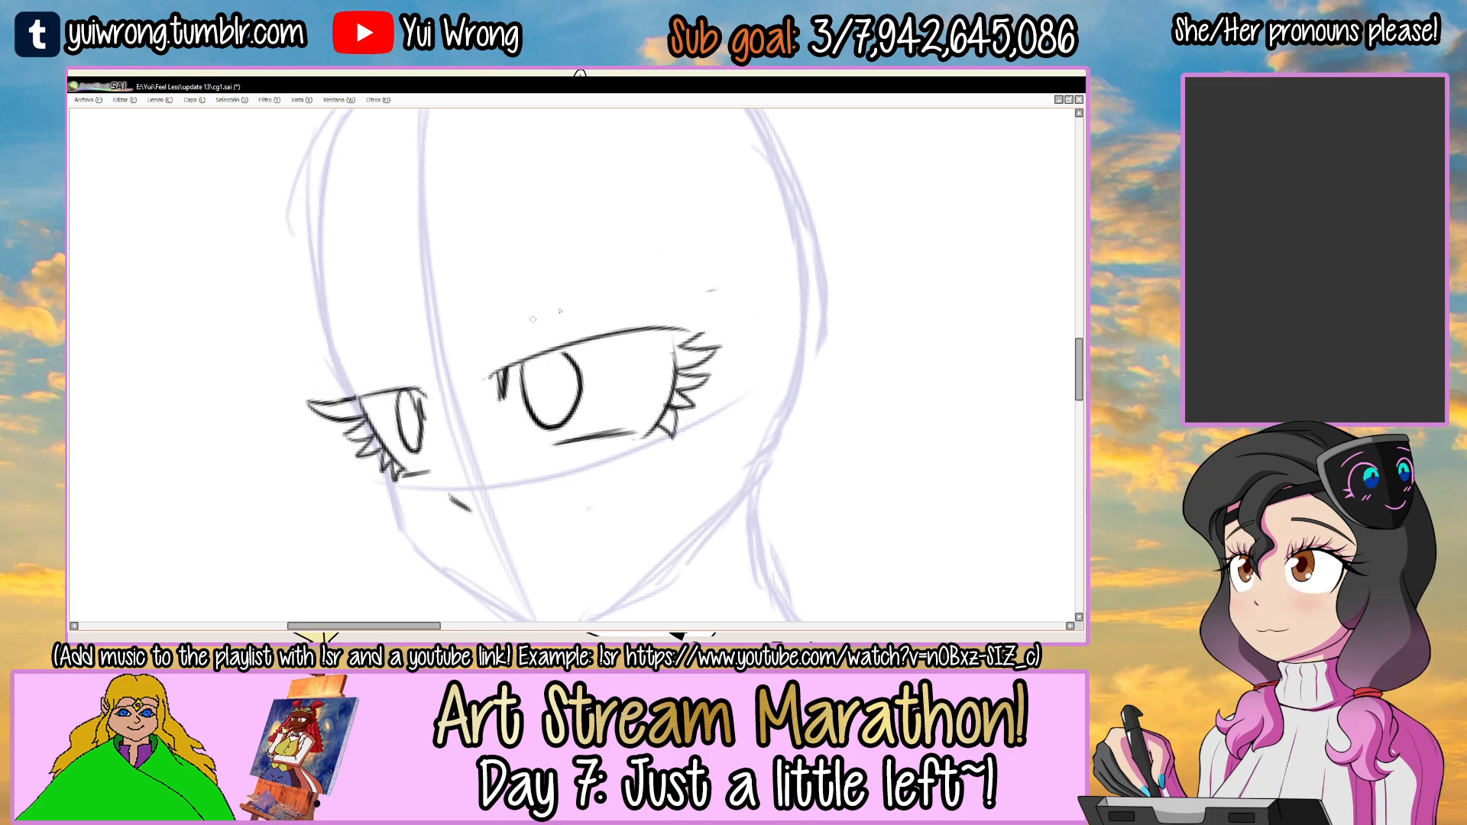
Draw new pointed lashes above the flattened lids of both eyes, with a large upswept lash at the right-hand eye's outer corner.
{"action": "scroll", "coordinate": [526, 325], "scroll_direction": "up", "scroll_amount": 2}
{"action": "mouse_move", "coordinate": [456, 375]}
{"action": "left_mouse_down"}
{"action": "mouse_move", "coordinate": [569, 336]}
{"action": "mouse_move", "coordinate": [630, 291]}
{"action": "mouse_move", "coordinate": [715, 319]}
{"action": "mouse_move", "coordinate": [835, 258]}
{"action": "mouse_move", "coordinate": [758, 359]}
{"action": "left_mouse_up"}
{"action": "left_click_drag", "start_coordinate": [500, 346], "coordinate": [606, 321]}
{"action": "key", "text": "End"}
{"action": "mouse_move", "coordinate": [481, 344]}
{"action": "left_mouse_down"}
{"action": "mouse_move", "coordinate": [458, 300]}
{"action": "mouse_move", "coordinate": [422, 278]}
{"action": "mouse_move", "coordinate": [387, 284]}
{"action": "mouse_move", "coordinate": [379, 336]}
{"action": "left_mouse_up"}
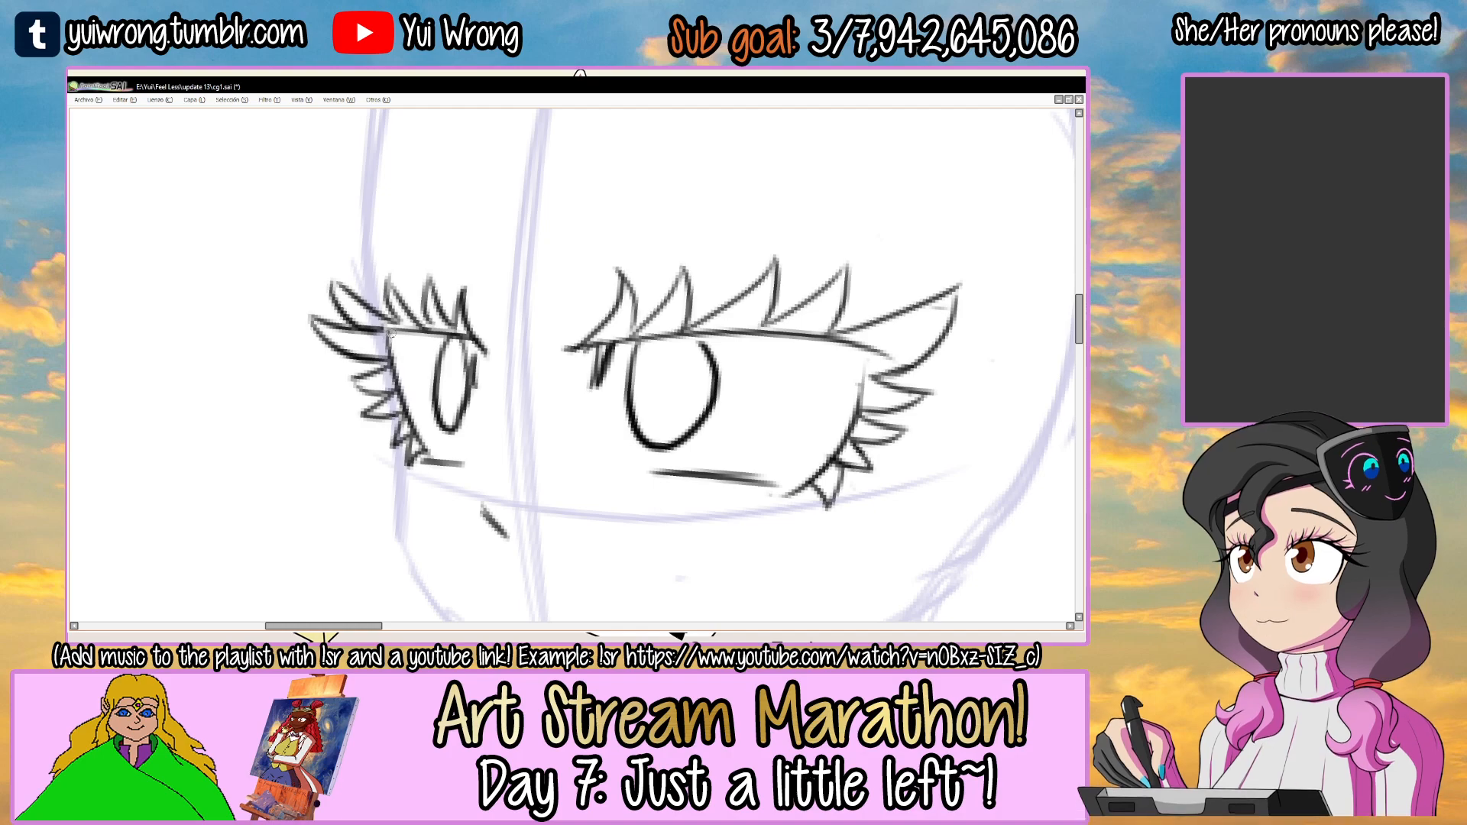
Draw a long sloping eyebrow line above the right-hand eye and a short slanted one above the left-hand eye.
{"action": "scroll", "coordinate": [391, 359], "scroll_direction": "down", "scroll_amount": 3}
{"action": "scroll", "coordinate": [391, 359], "scroll_direction": "up", "scroll_amount": 3}
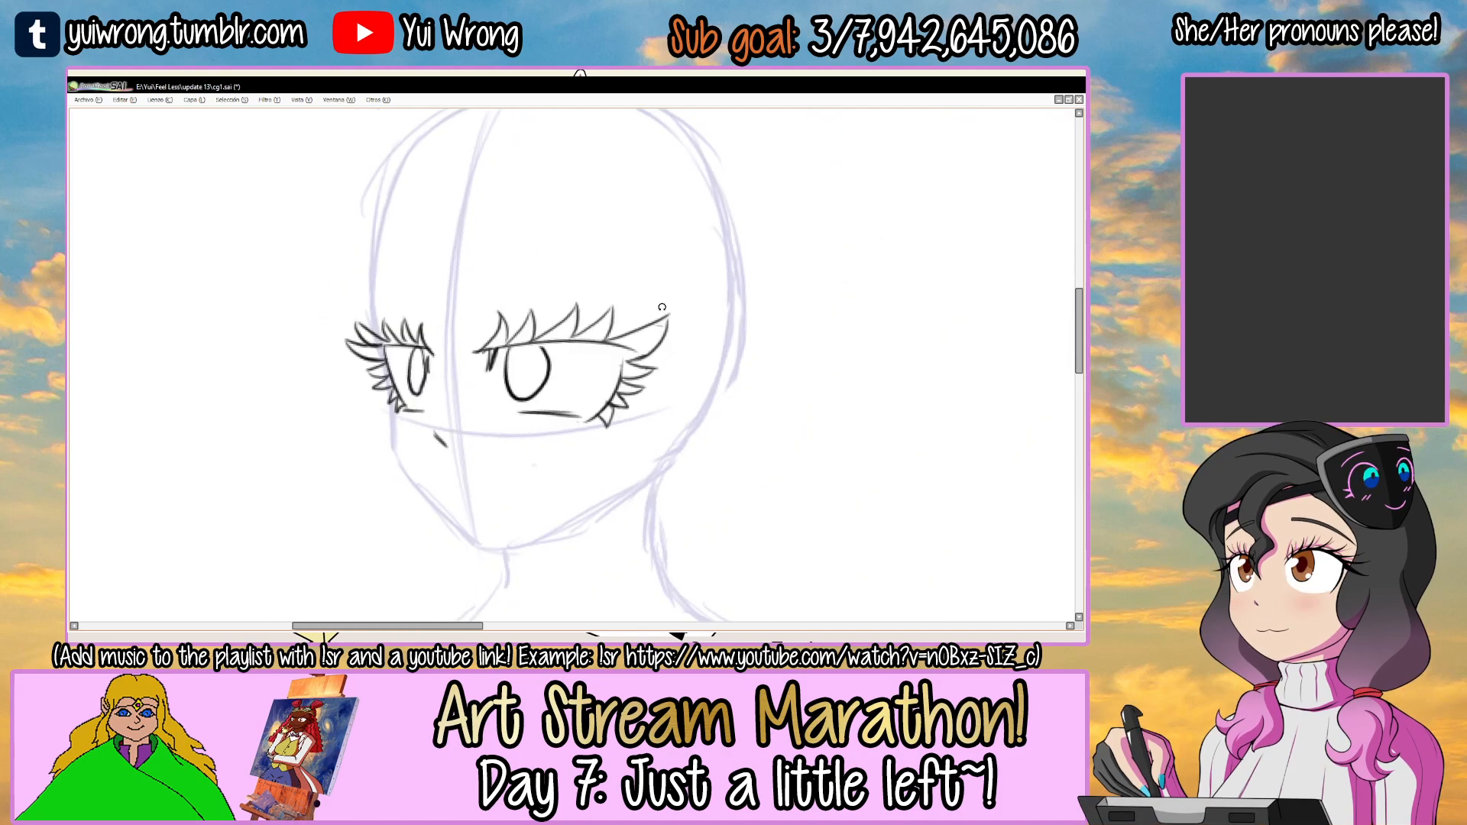
{"action": "left_click_drag", "start_coordinate": [498, 262], "coordinate": [736, 335]}
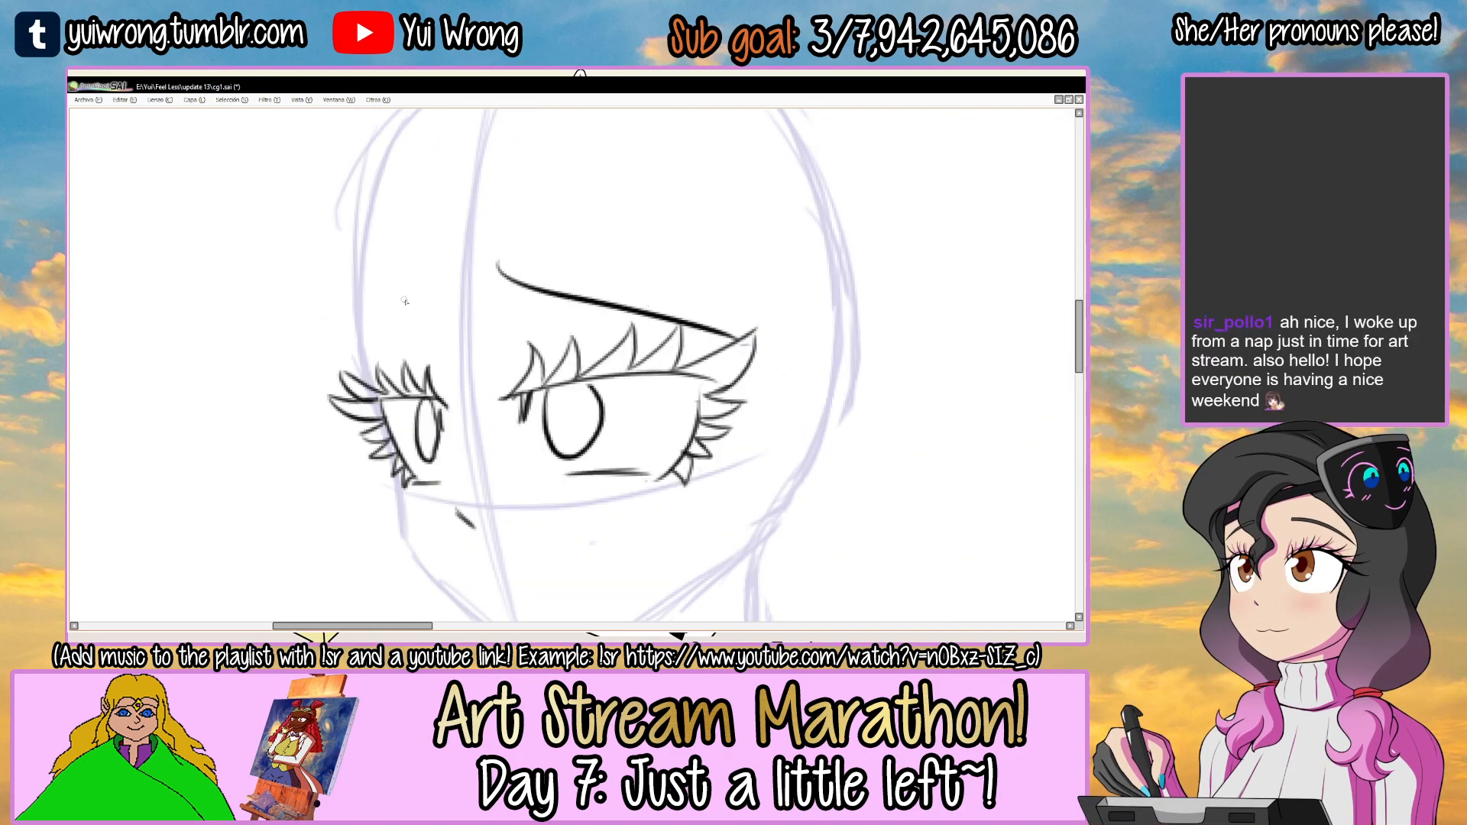
{"action": "left_click_drag", "start_coordinate": [431, 267], "coordinate": [349, 350]}
{"action": "key", "text": "ctrl+z"}
{"action": "left_click_drag", "start_coordinate": [439, 267], "coordinate": [370, 336]}
{"action": "key", "text": "ctrl+plus"}
{"action": "key", "text": "ctrl+plus"}
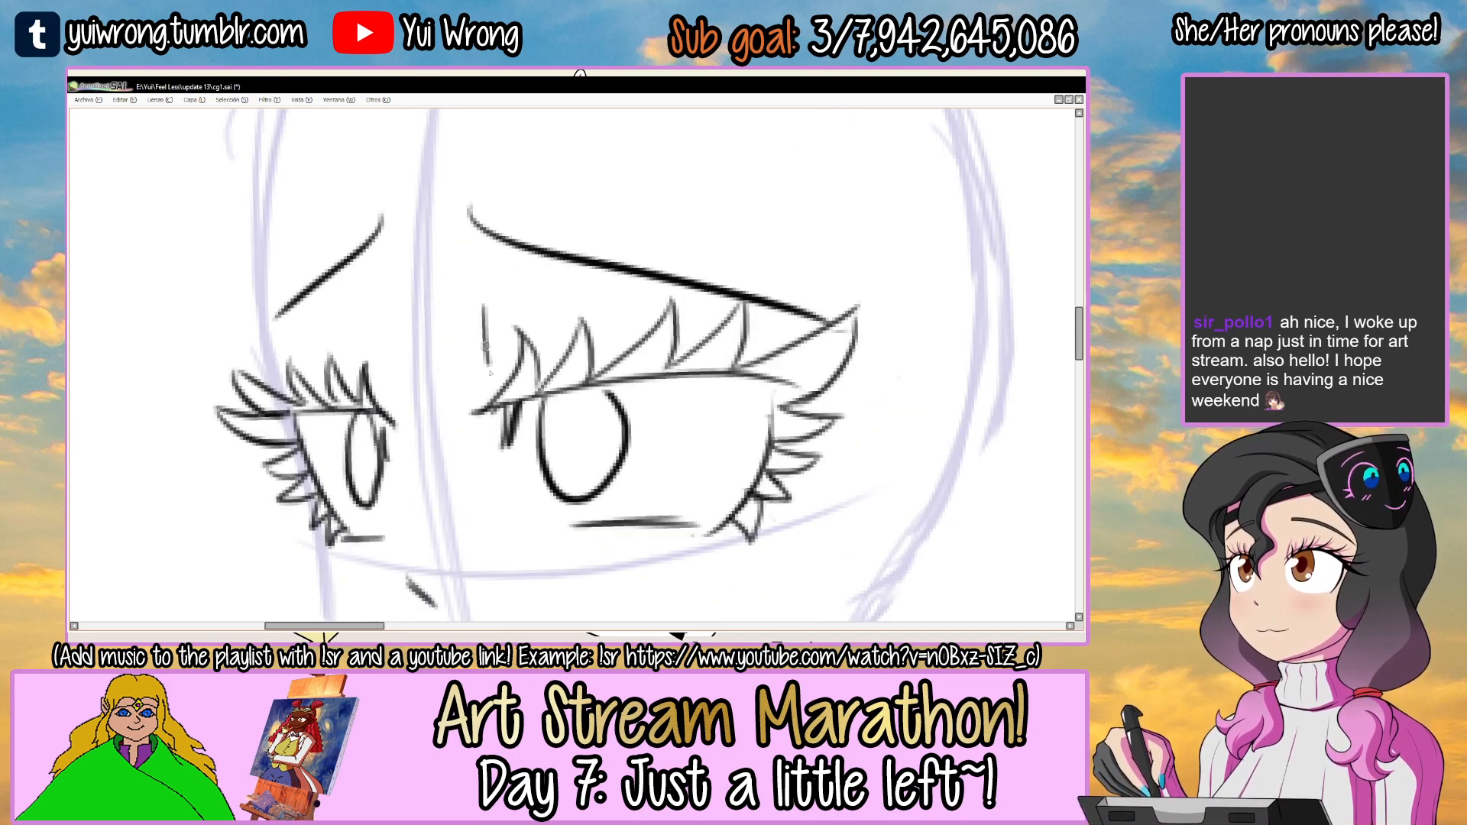
Add a short vertical crease line above the inner corner of each eye.
{"action": "left_click_drag", "start_coordinate": [485, 380], "coordinate": [484, 299]}
{"action": "left_click_drag", "start_coordinate": [679, 353], "coordinate": [697, 351]}
{"action": "left_click_drag", "start_coordinate": [384, 368], "coordinate": [496, 325]}
{"action": "left_click_drag", "start_coordinate": [491, 274], "coordinate": [512, 415]}
{"action": "key", "text": "ctrl+z"}
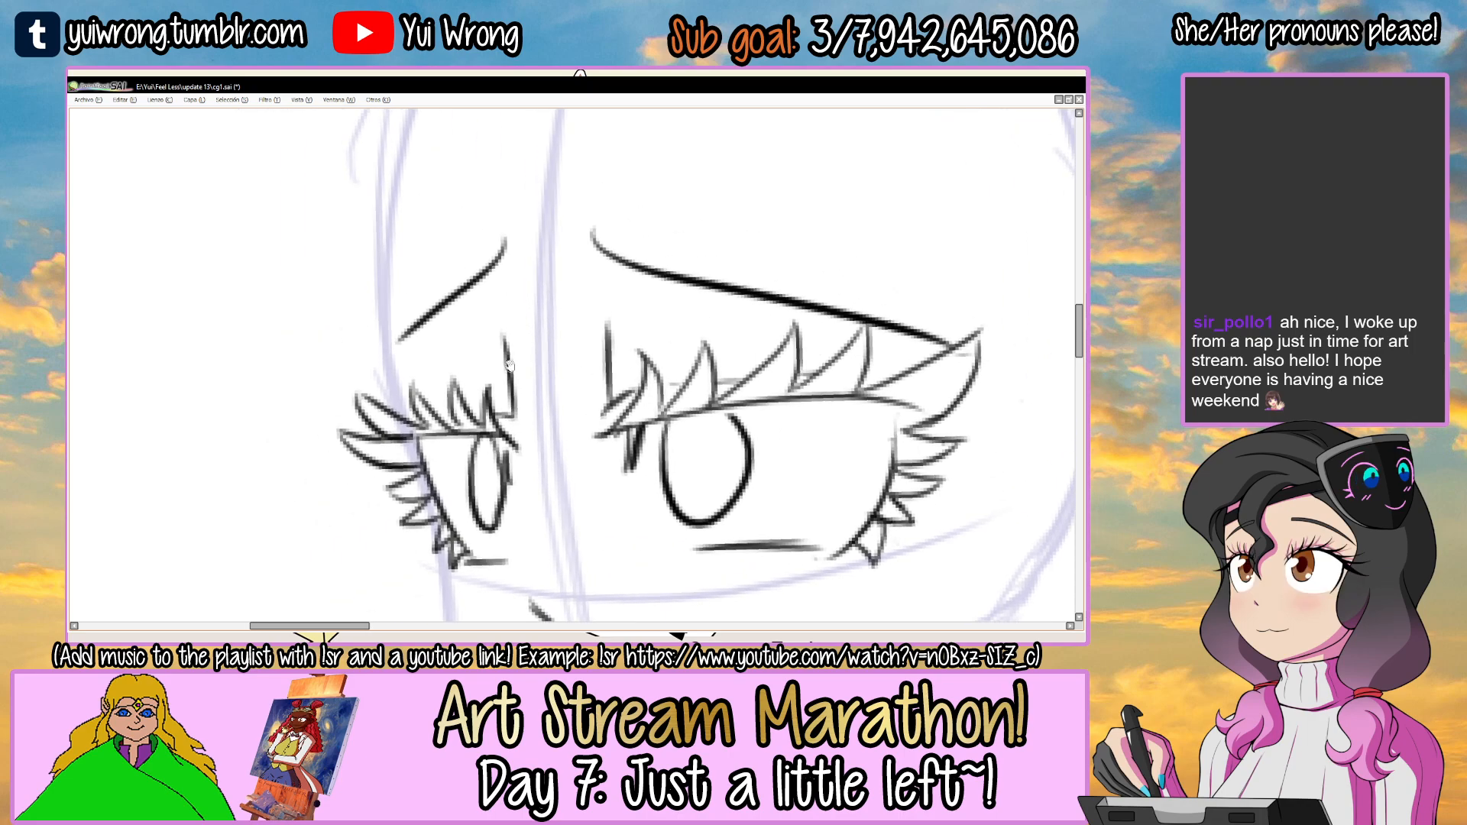
Build both single eyebrow lines into narrow tapered shapes by adding second outlines and closing their inner ends.
{"action": "left_click_drag", "start_coordinate": [395, 353], "coordinate": [467, 302]}
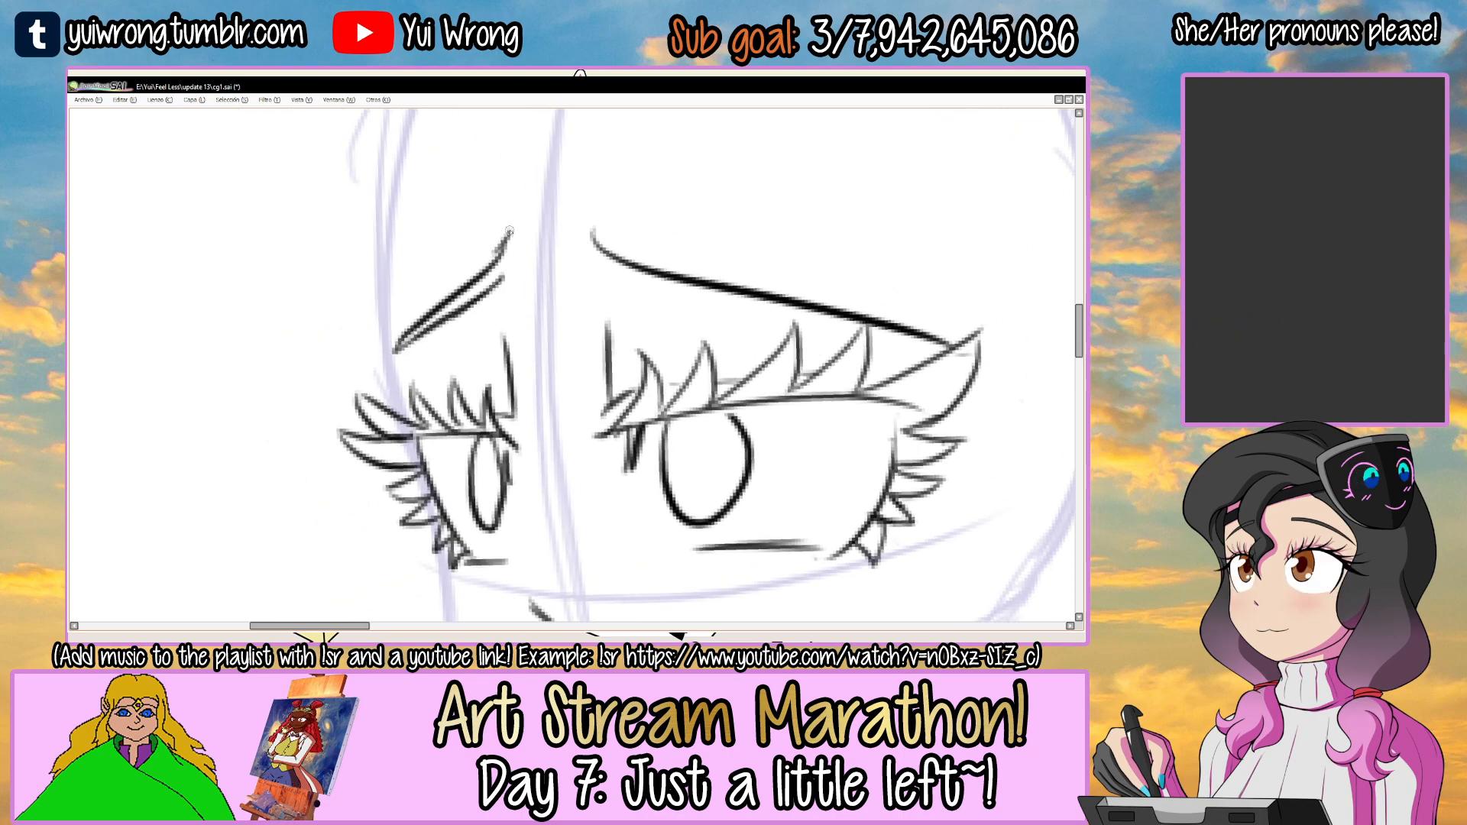
{"action": "mouse_move", "coordinate": [527, 282]}
{"action": "left_mouse_down"}
{"action": "mouse_move", "coordinate": [673, 284]}
{"action": "mouse_move", "coordinate": [869, 259]}
{"action": "left_mouse_up"}
{"action": "left_click_drag", "start_coordinate": [517, 272], "coordinate": [878, 249]}
{"action": "key", "text": "ctrl+z"}
{"action": "left_click_drag", "start_coordinate": [523, 276], "coordinate": [880, 248]}
{"action": "key", "text": "ctrl+z"}
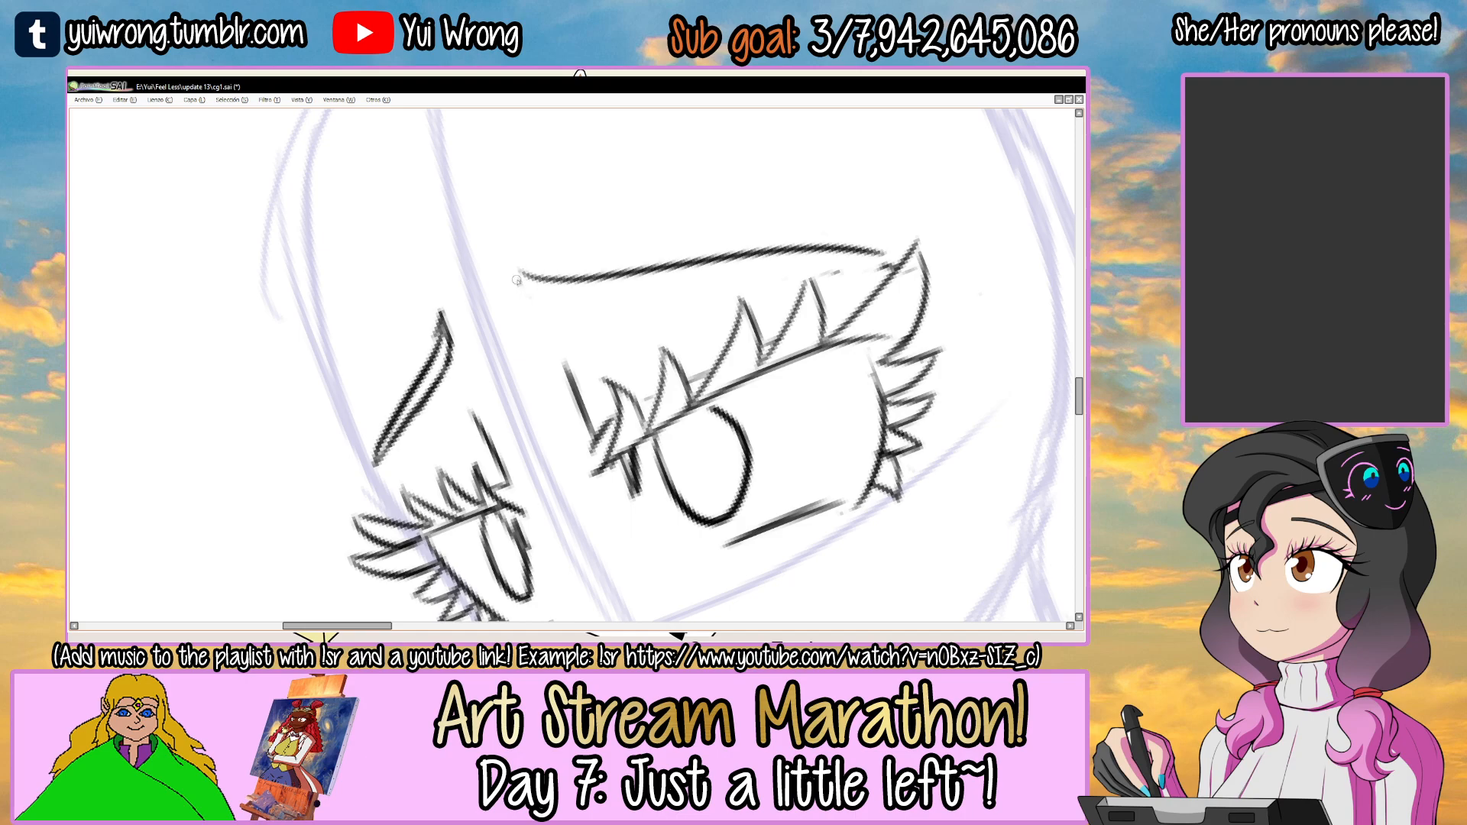
{"action": "left_click_drag", "start_coordinate": [544, 301], "coordinate": [681, 271]}
{"action": "left_click_drag", "start_coordinate": [560, 305], "coordinate": [796, 253]}
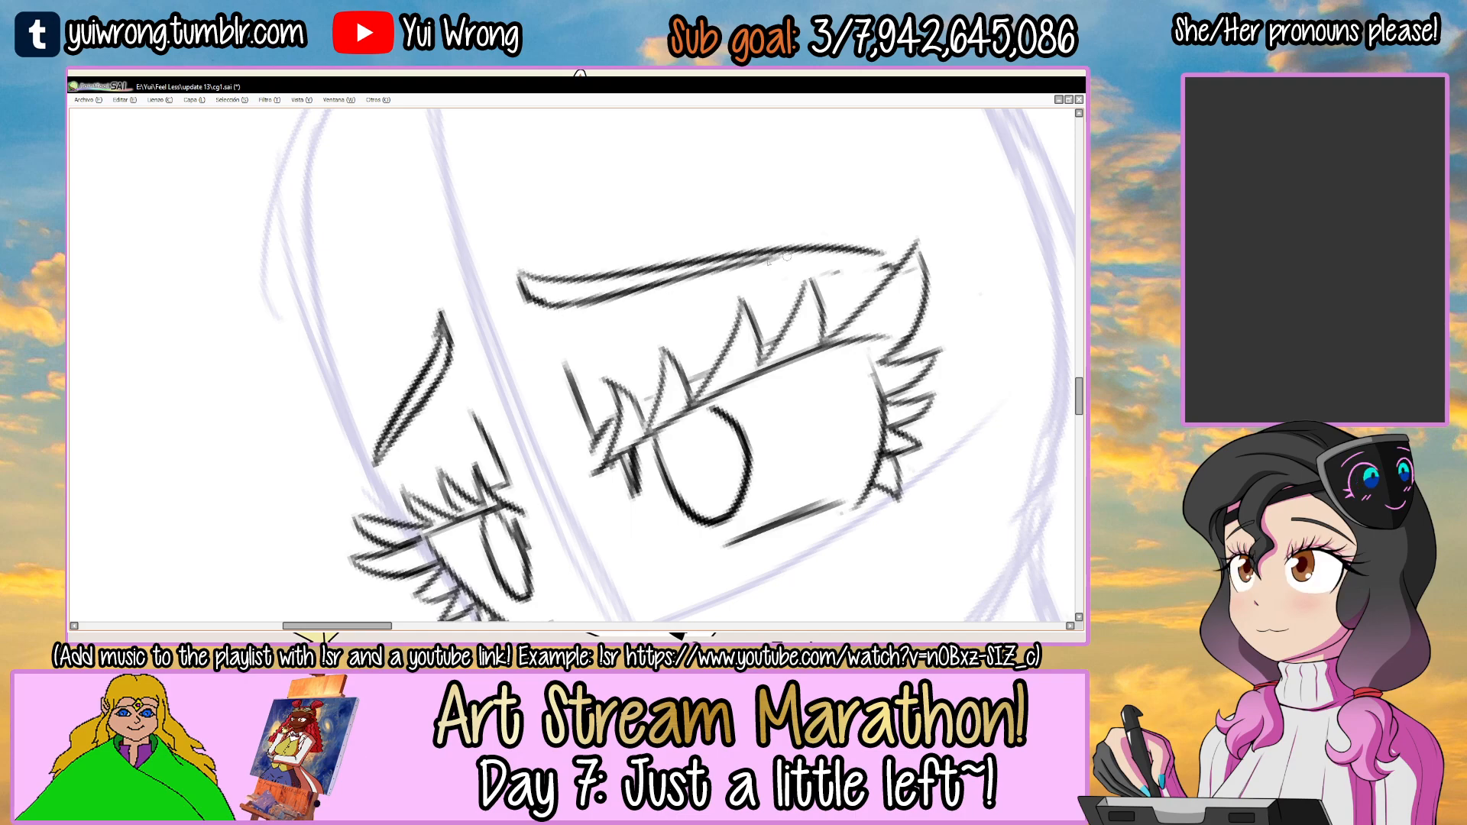
{"action": "key", "text": "ctrl+z"}
{"action": "left_click_drag", "start_coordinate": [614, 297], "coordinate": [825, 255]}
{"action": "mouse_move", "coordinate": [680, 272]}
{"action": "left_mouse_down"}
{"action": "mouse_move", "coordinate": [882, 252]}
{"action": "mouse_move", "coordinate": [819, 329]}
{"action": "mouse_move", "coordinate": [675, 368]}
{"action": "left_mouse_up"}
{"action": "scroll", "coordinate": [820, 329], "scroll_direction": "down", "scroll_amount": 3}
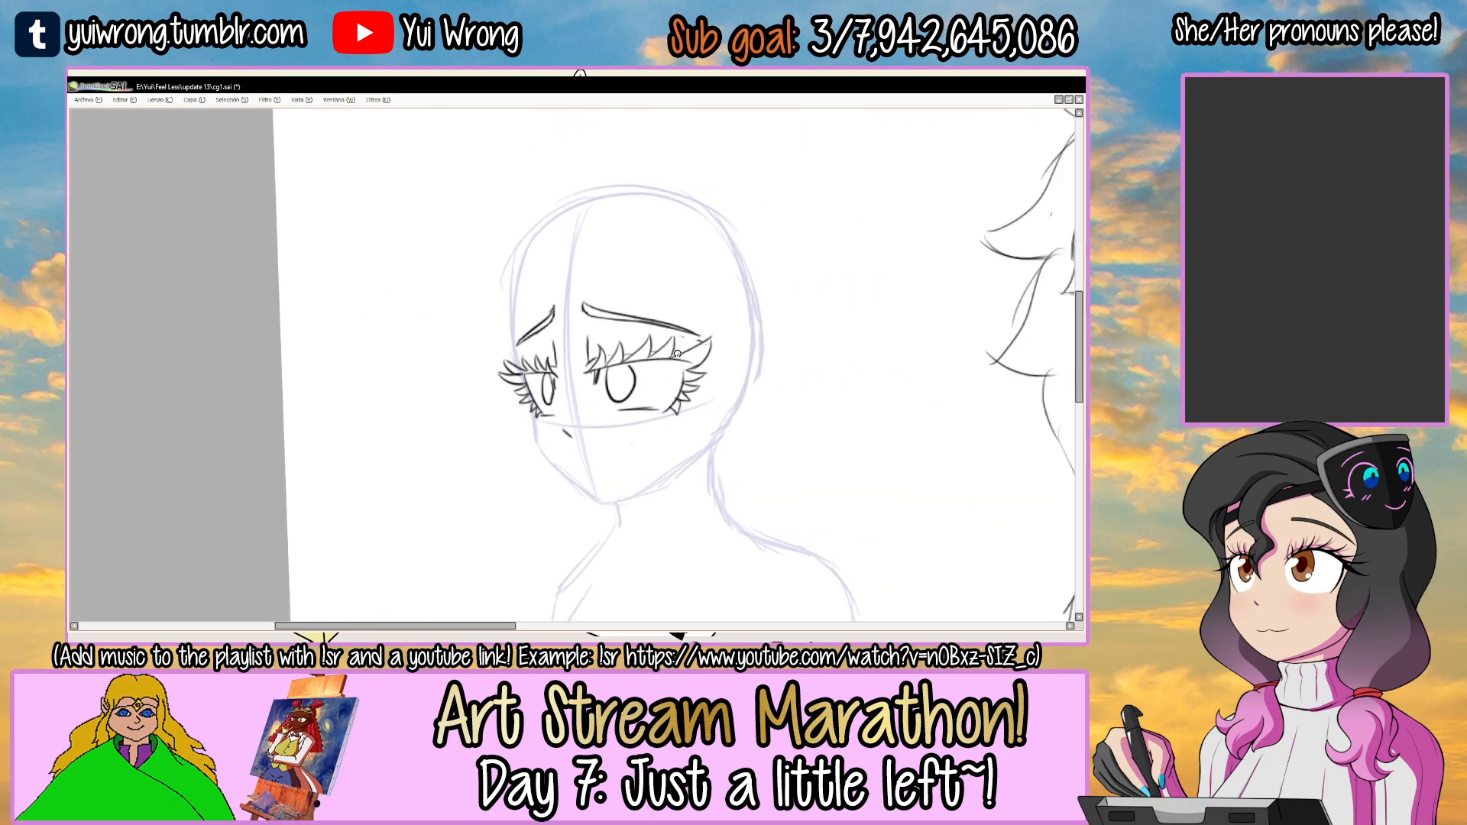
Draw the upper mouth line as a wide upturned smile curving below the nose, redrawing its right half until it fits.
{"action": "scroll", "coordinate": [680, 419], "scroll_direction": "up", "scroll_amount": 4}
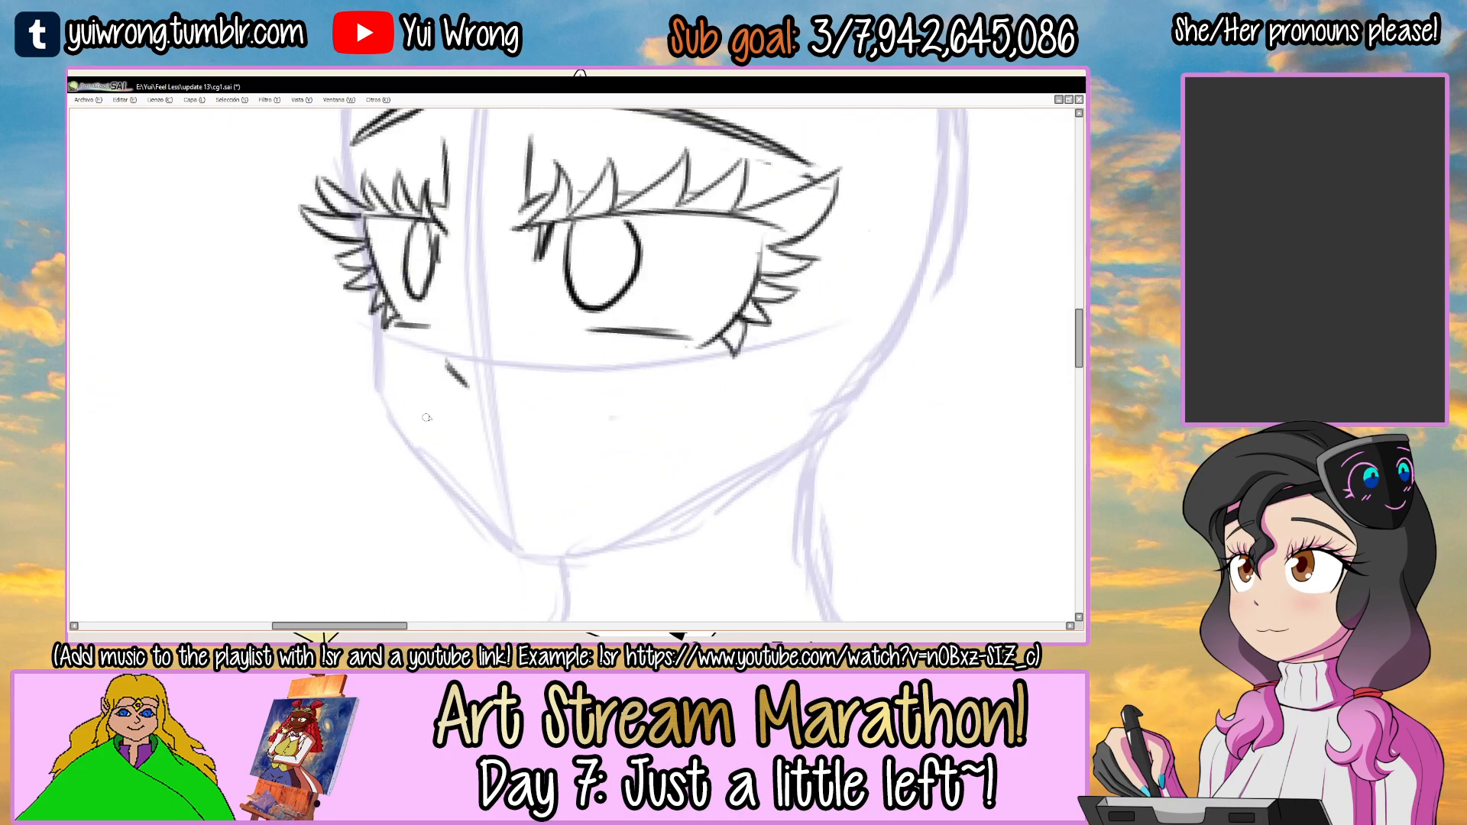
{"action": "left_click_drag", "start_coordinate": [408, 357], "coordinate": [466, 423]}
{"action": "key", "text": "ctrl+z"}
{"action": "key", "text": "ctrl+z"}
{"action": "left_click_drag", "start_coordinate": [493, 427], "coordinate": [589, 390]}
{"action": "key", "text": "ctrl+z"}
{"action": "left_click_drag", "start_coordinate": [491, 426], "coordinate": [615, 376]}
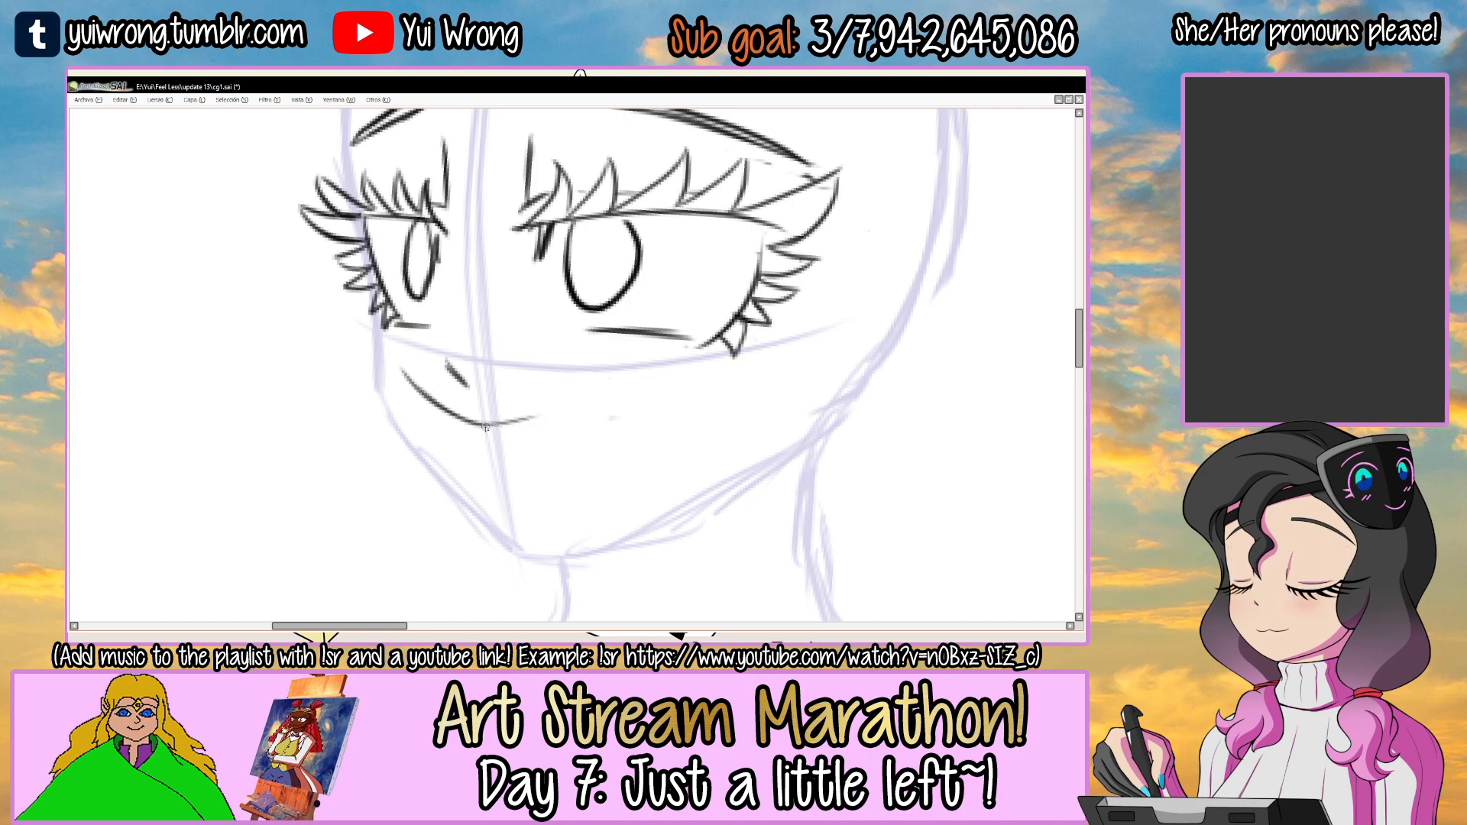
{"action": "key", "text": "ctrl+z"}
{"action": "left_click_drag", "start_coordinate": [493, 425], "coordinate": [604, 381]}
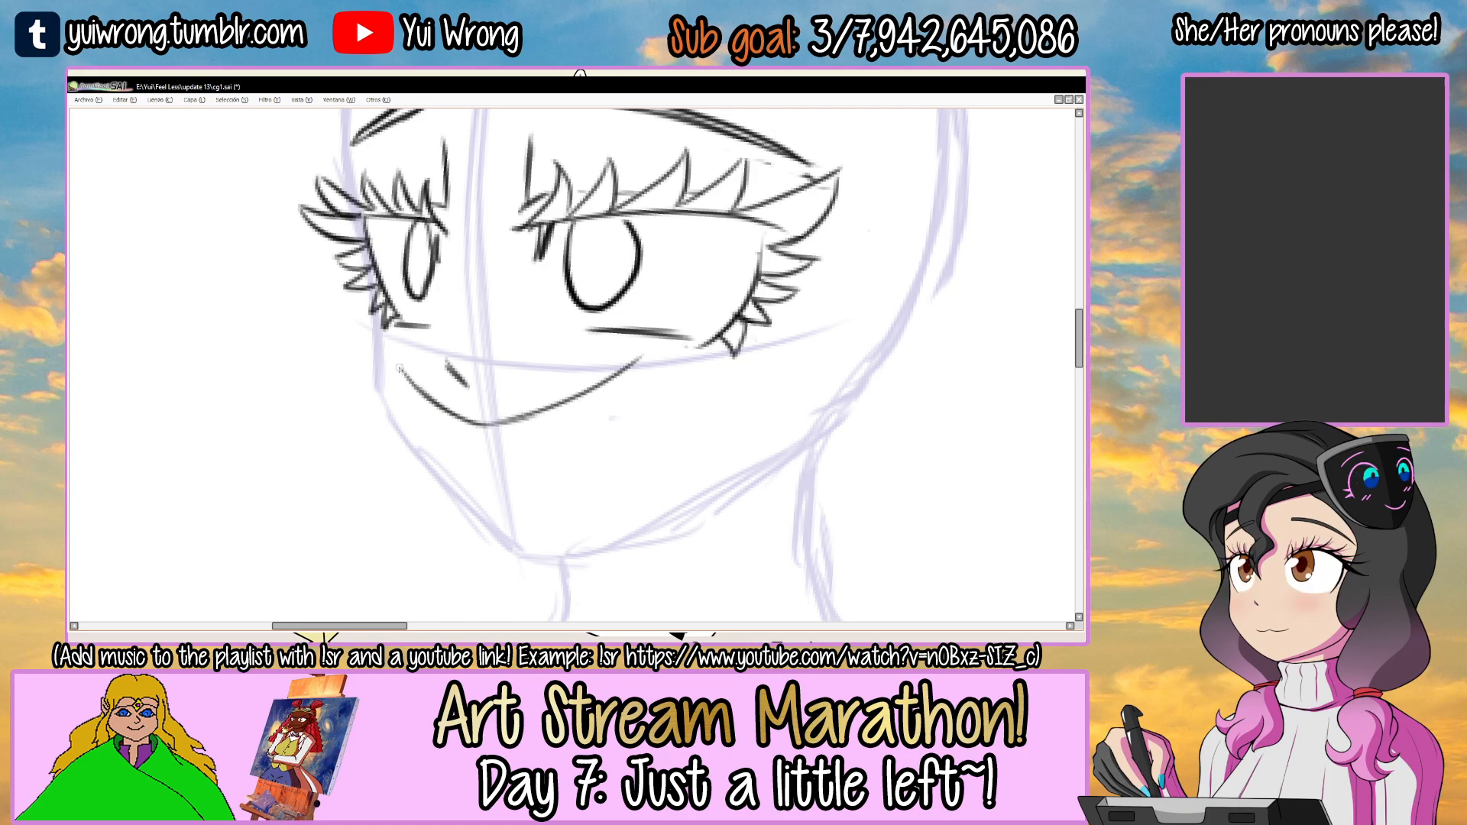
Draw the lower mouth outline converging near the chin to form a wide open grin, and refine the upper lip's right half.
{"action": "left_click_drag", "start_coordinate": [401, 372], "coordinate": [514, 510]}
{"action": "key", "text": "ctrl+z"}
{"action": "left_click_drag", "start_coordinate": [642, 350], "coordinate": [535, 510]}
{"action": "key", "text": "Delete"}
{"action": "left_click_drag", "start_coordinate": [584, 395], "coordinate": [654, 358]}
{"action": "left_click_drag", "start_coordinate": [497, 424], "coordinate": [640, 357]}
{"action": "left_click_drag", "start_coordinate": [551, 406], "coordinate": [672, 349]}
{"action": "left_click_drag", "start_coordinate": [649, 362], "coordinate": [635, 374]}
{"action": "left_click_drag", "start_coordinate": [492, 429], "coordinate": [642, 367]}
{"action": "key", "text": "ctrl+z"}
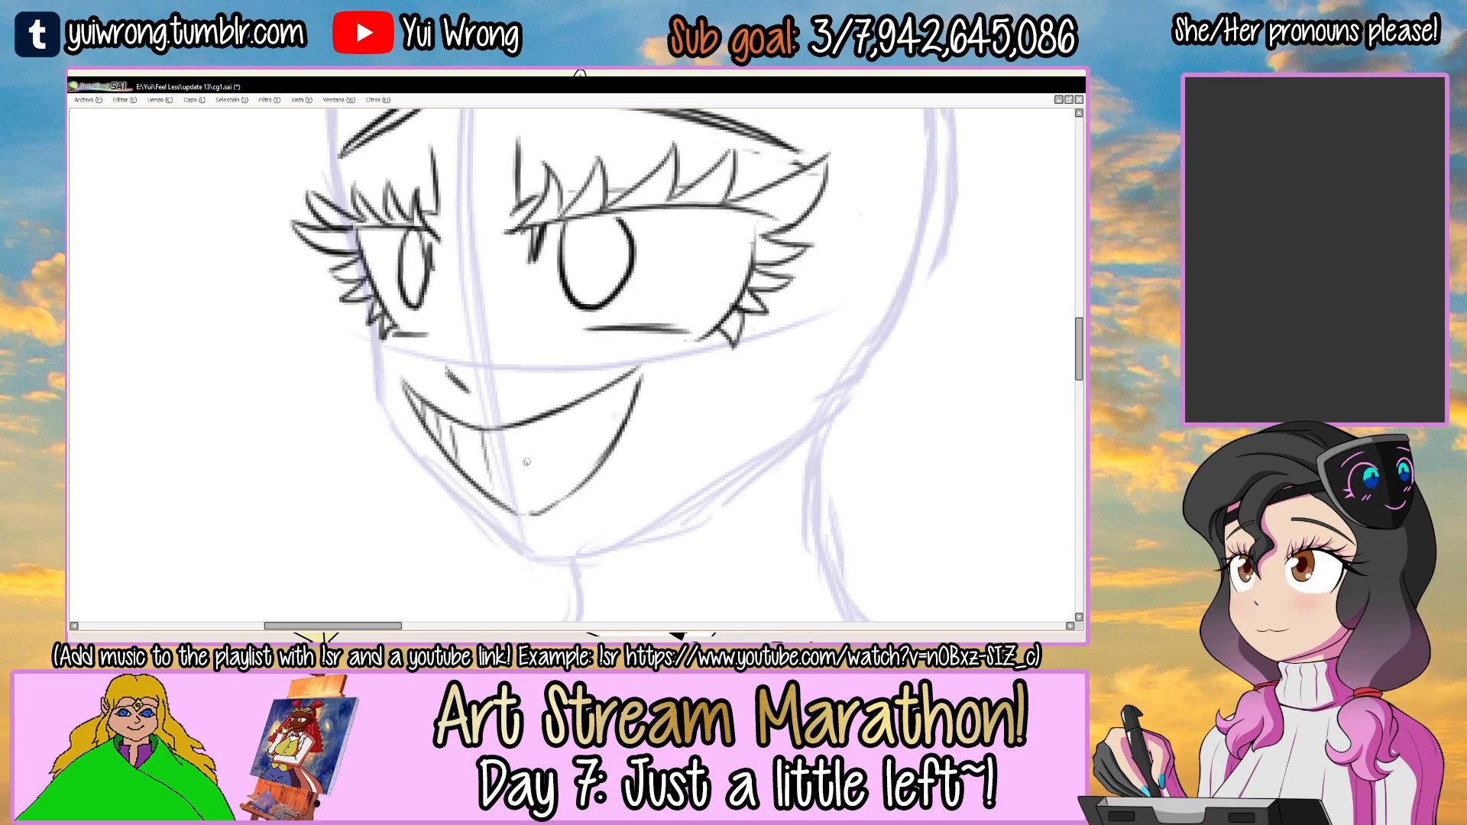
Fill the grin with thin vertical tooth lines across its whole width.
{"action": "left_click_drag", "start_coordinate": [467, 426], "coordinate": [480, 486]}
{"action": "left_click_drag", "start_coordinate": [494, 430], "coordinate": [501, 486]}
{"action": "left_click_drag", "start_coordinate": [505, 430], "coordinate": [512, 508]}
{"action": "left_click_drag", "start_coordinate": [521, 427], "coordinate": [527, 518]}
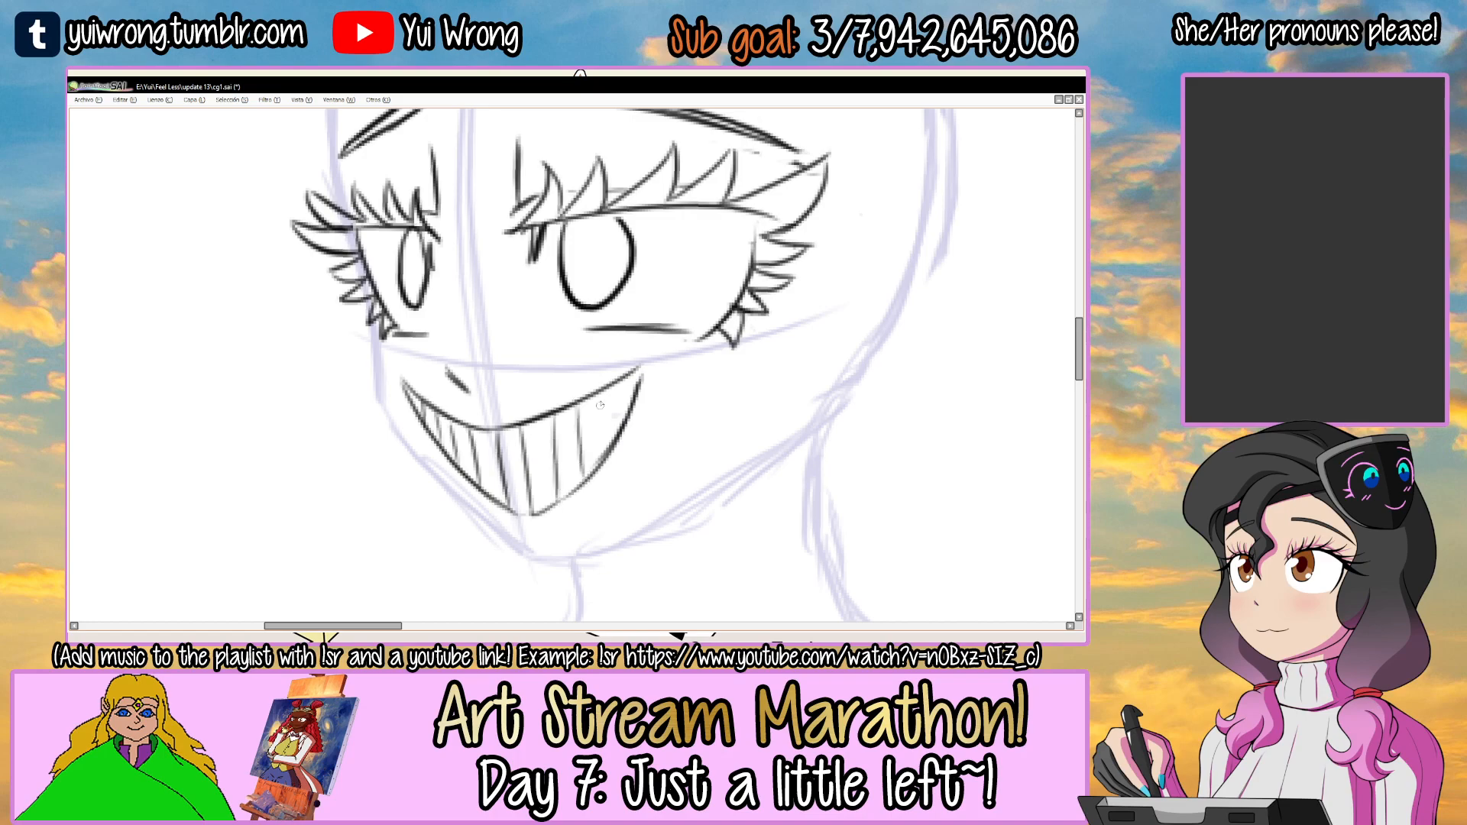
{"action": "scroll", "coordinate": [633, 388], "scroll_direction": "down", "scroll_amount": 4}
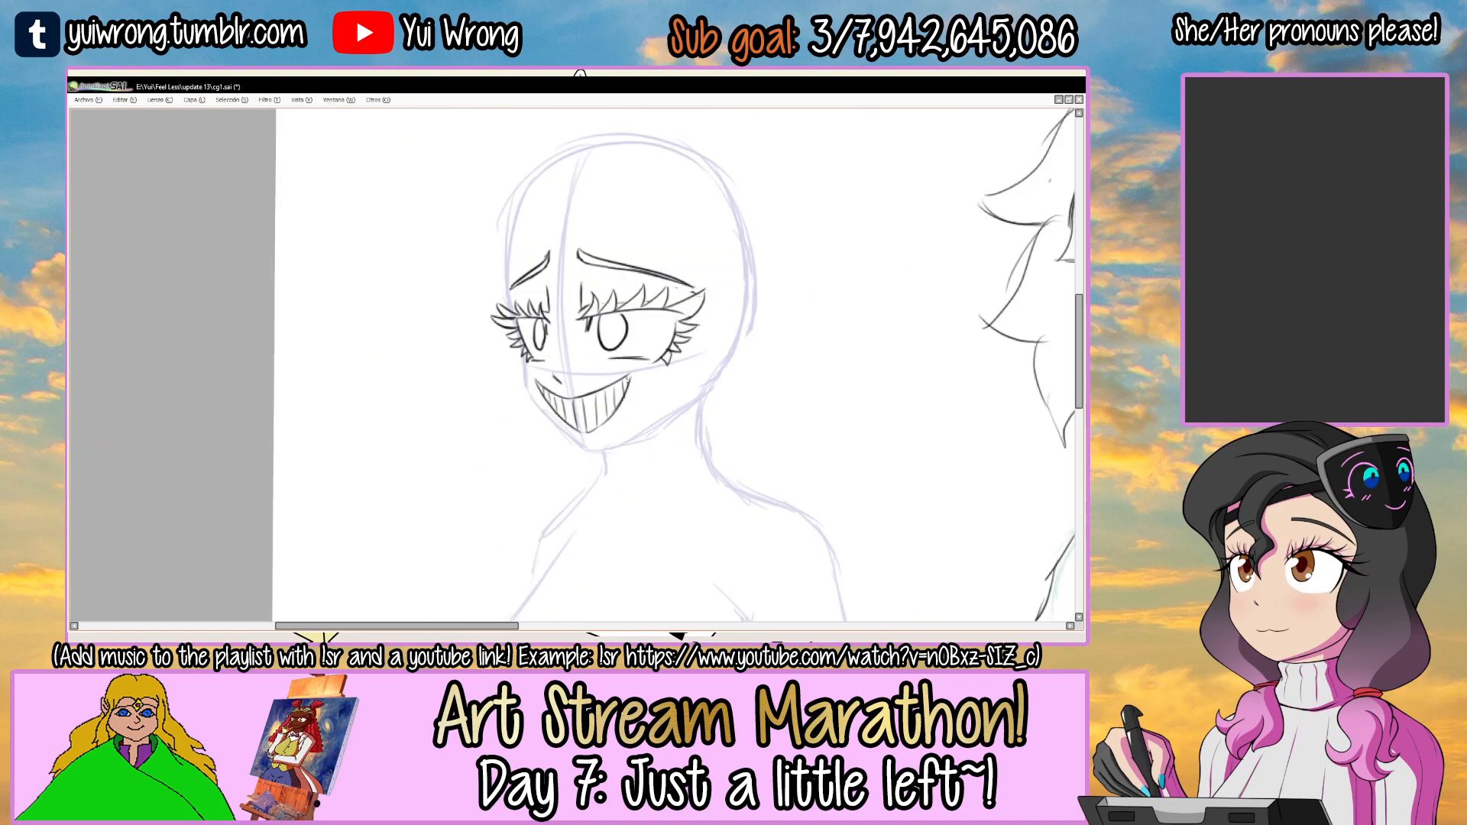
Try removing both eyebrows from the face and undo it.
{"action": "left_click_drag", "start_coordinate": [682, 287], "coordinate": [570, 298]}
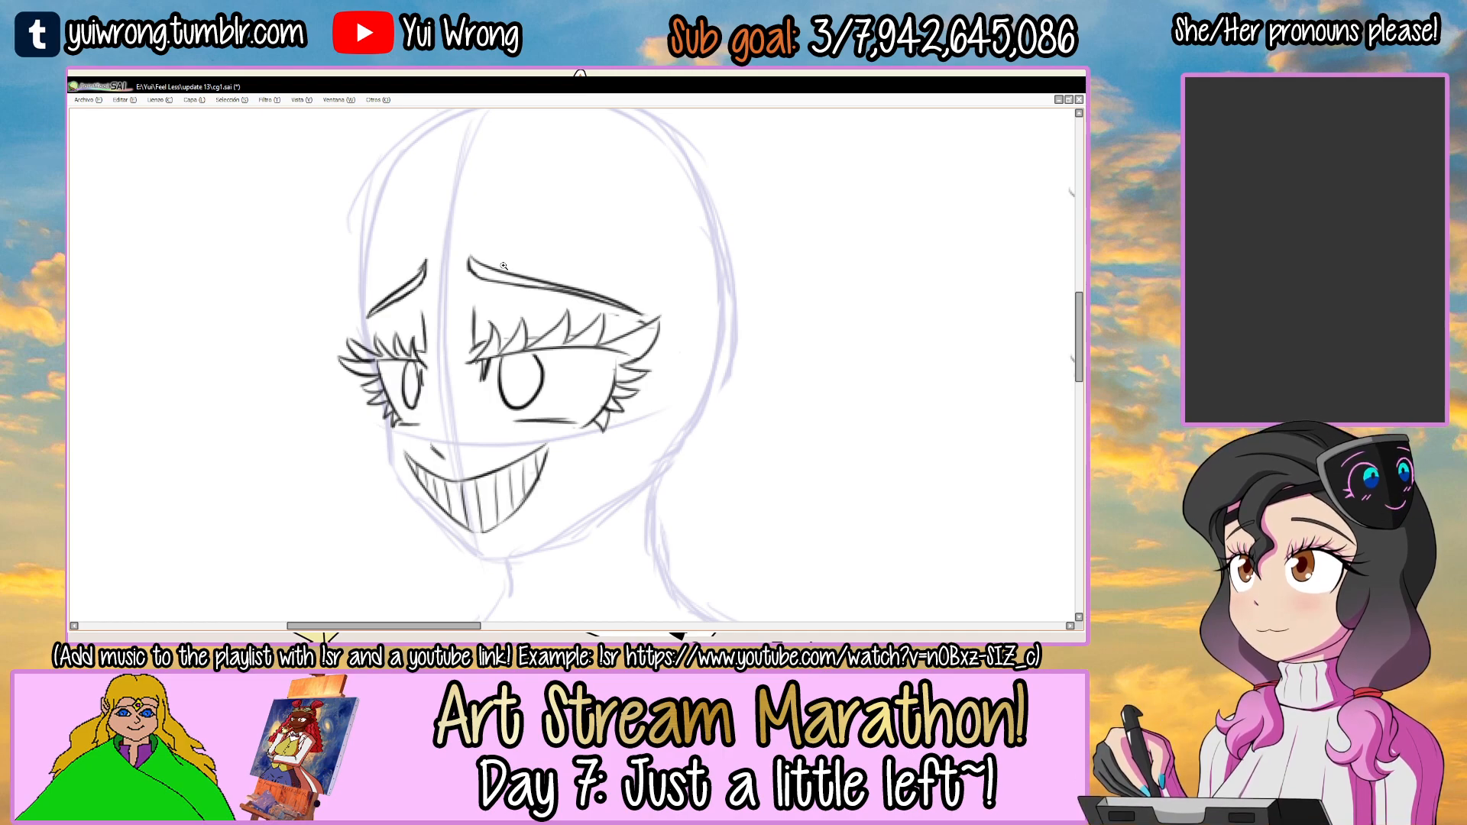
{"action": "left_click_drag", "start_coordinate": [370, 314], "coordinate": [429, 260]}
{"action": "mouse_move", "coordinate": [531, 276]}
{"action": "left_mouse_down"}
{"action": "mouse_move", "coordinate": [443, 262]}
{"action": "mouse_move", "coordinate": [468, 251]}
{"action": "mouse_move", "coordinate": [637, 305]}
{"action": "mouse_move", "coordinate": [554, 283]}
{"action": "left_mouse_up"}
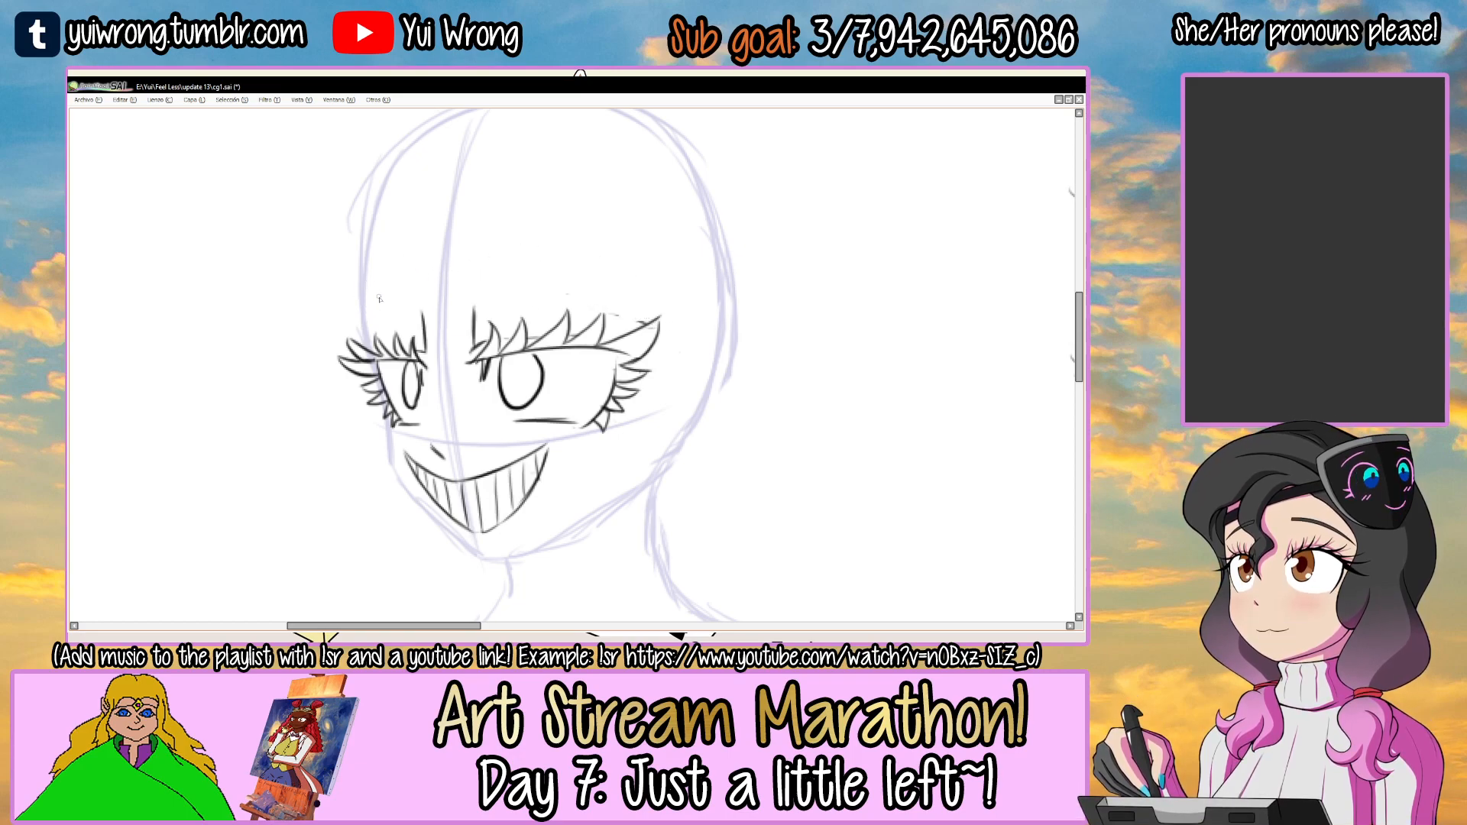
{"action": "key", "text": "ctrl+z"}
{"action": "key", "text": "ctrl+z"}
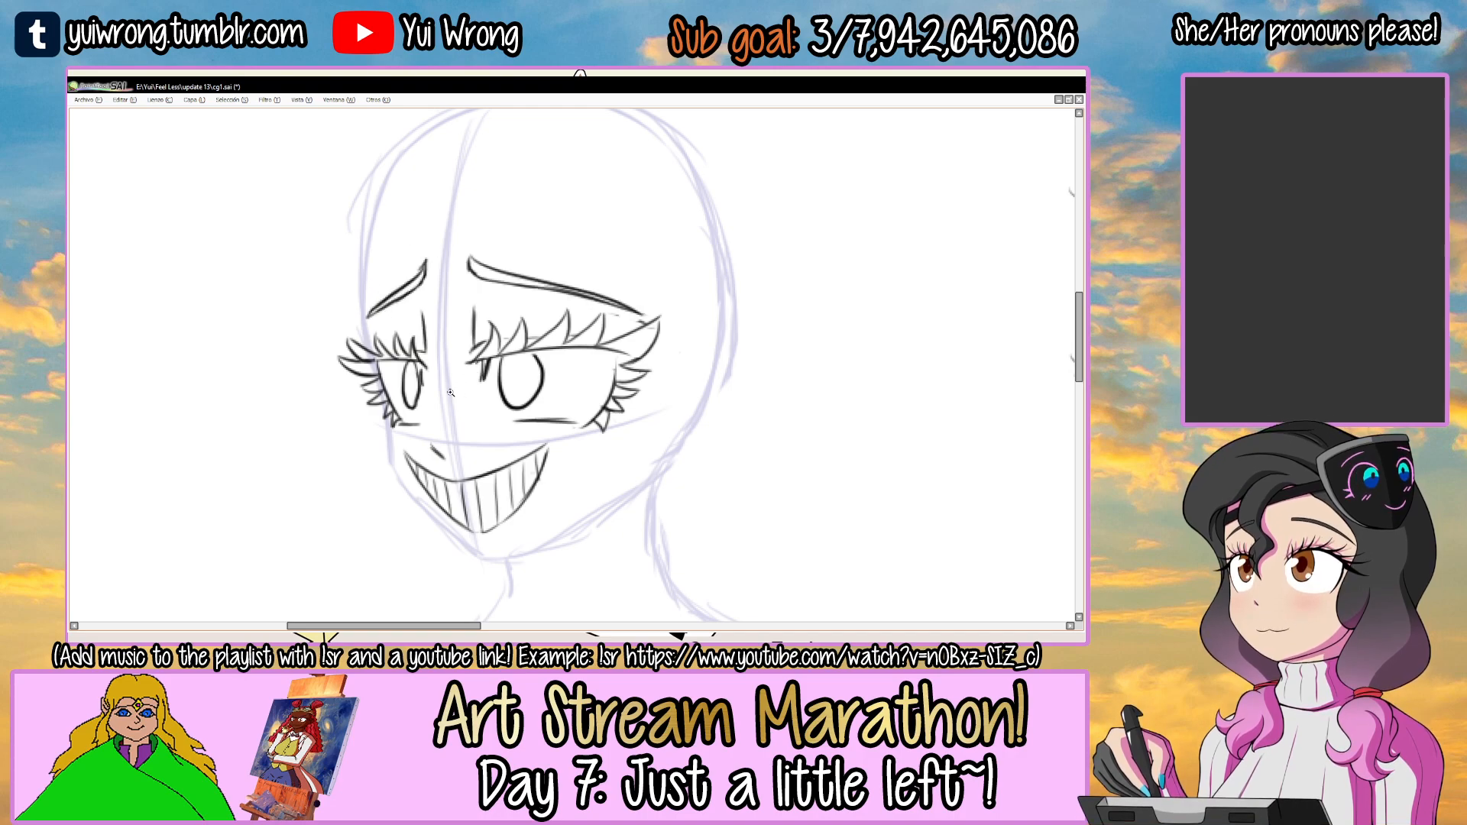
Select the right-hand eyebrow and rotate it to a flatter angle with a free transform.
{"action": "left_click", "coordinate": [519, 377], "text": "ctrl"}
{"action": "mouse_move", "coordinate": [466, 193]}
{"action": "left_mouse_down"}
{"action": "mouse_move", "coordinate": [580, 281]}
{"action": "mouse_move", "coordinate": [649, 228]}
{"action": "mouse_move", "coordinate": [476, 191]}
{"action": "left_mouse_up"}
{"action": "key", "text": "ctrl+t"}
{"action": "left_click_drag", "start_coordinate": [658, 188], "coordinate": [644, 173]}
{"action": "mouse_move", "coordinate": [622, 246]}
{"action": "left_mouse_down"}
{"action": "mouse_move", "coordinate": [700, 238]}
{"action": "mouse_move", "coordinate": [703, 189]}
{"action": "mouse_move", "coordinate": [681, 233]}
{"action": "left_mouse_up"}
{"action": "key", "text": "Return"}
{"action": "key", "text": "ctrl+d"}
Select the left-hand eyebrow, rotate it to a flatter angle to match, and clear the selection.
{"action": "mouse_move", "coordinate": [383, 230]}
{"action": "left_mouse_down"}
{"action": "mouse_move", "coordinate": [364, 239]}
{"action": "mouse_move", "coordinate": [443, 256]}
{"action": "mouse_move", "coordinate": [389, 220]}
{"action": "left_mouse_up"}
{"action": "key", "text": "ctrl+t"}
{"action": "mouse_move", "coordinate": [482, 157]}
{"action": "left_mouse_down"}
{"action": "mouse_move", "coordinate": [492, 197]}
{"action": "mouse_move", "coordinate": [406, 241]}
{"action": "left_mouse_up"}
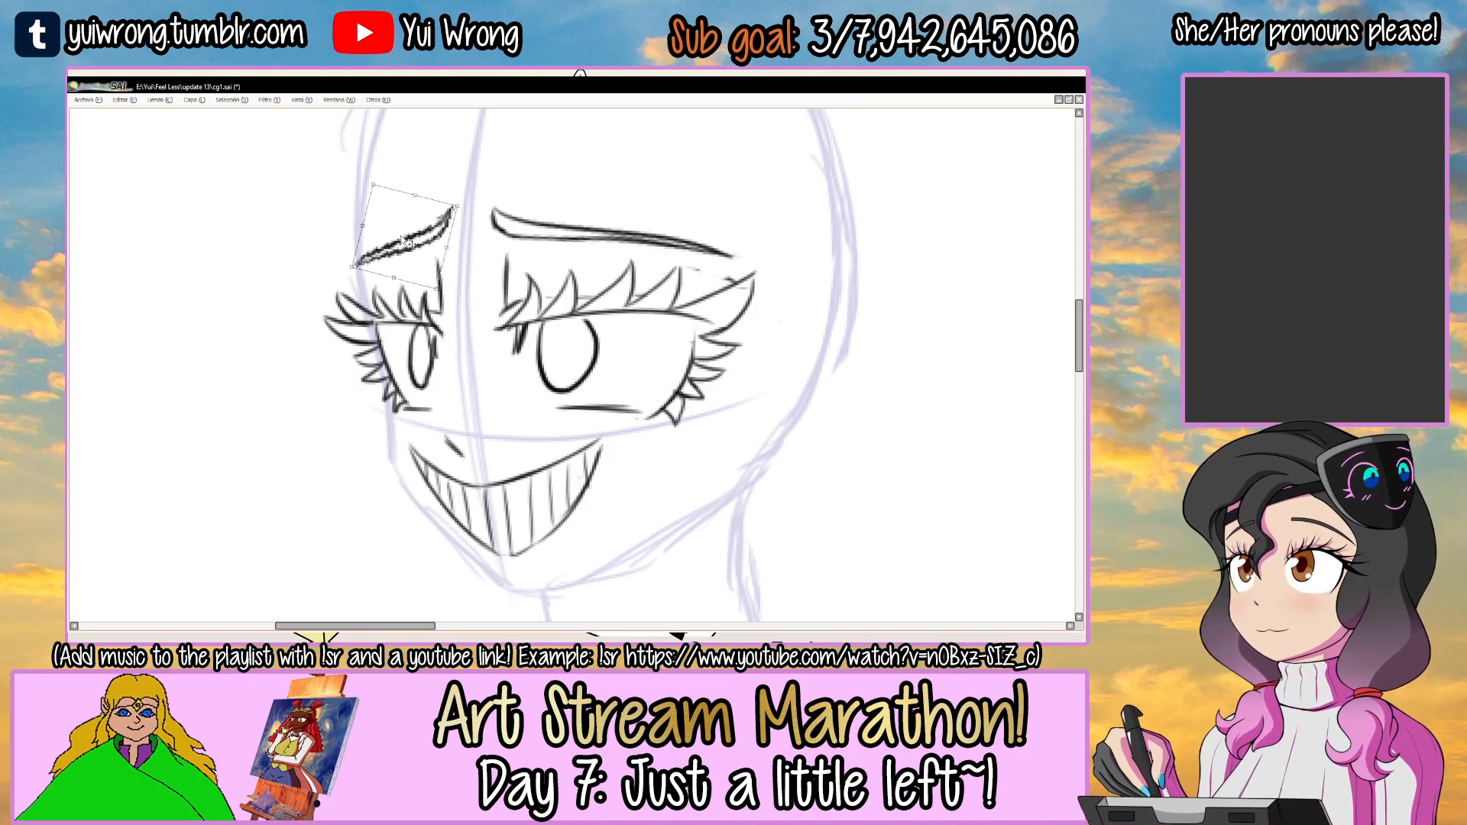
{"action": "key", "text": "Return"}
{"action": "scroll", "coordinate": [404, 240], "scroll_direction": "down", "scroll_amount": 1}
{"action": "key", "text": "ctrl+d"}
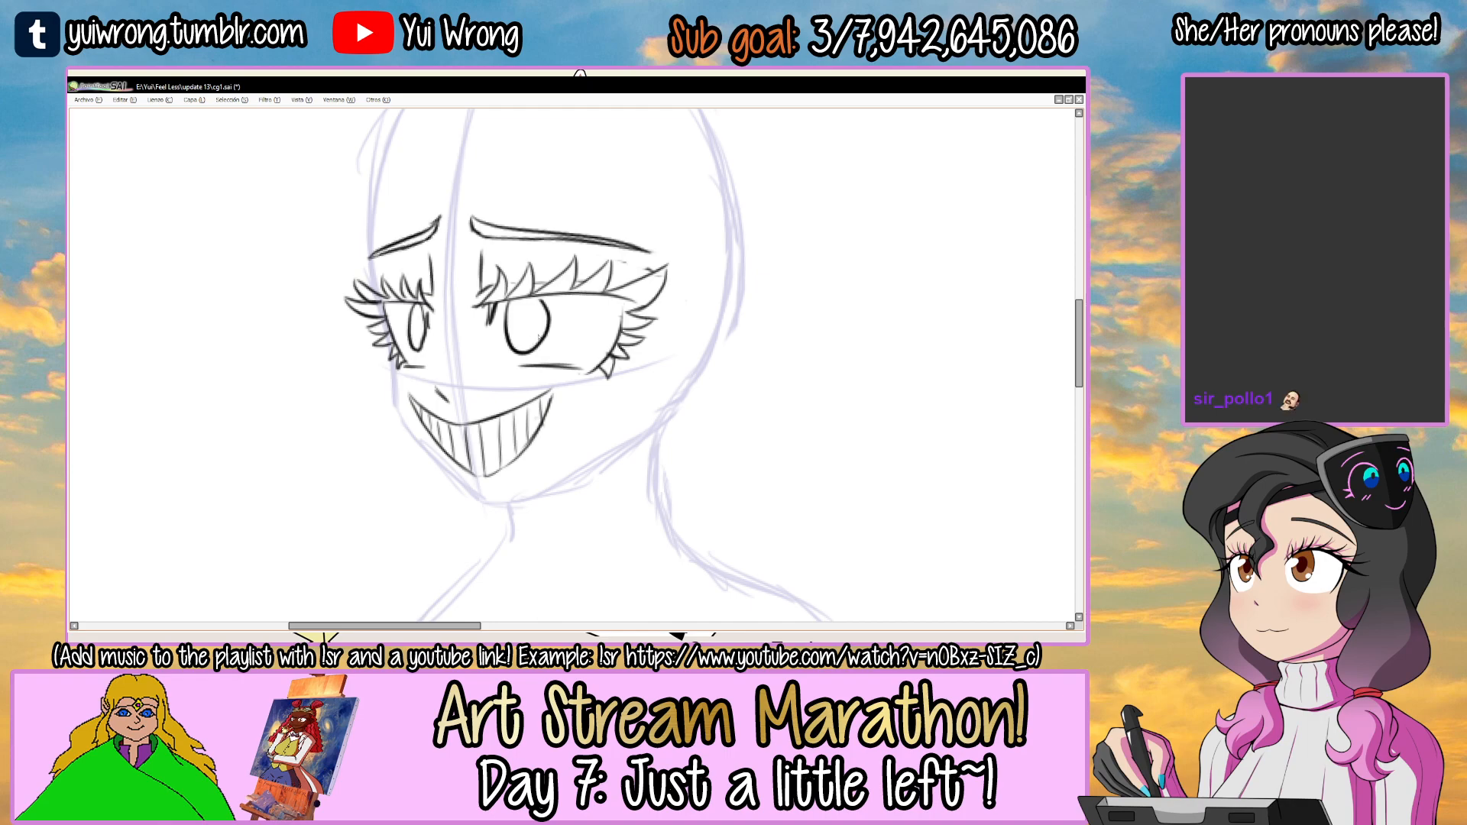
Erase the flattened eyebrows and try angry brow lines slanting down toward the nose.
{"action": "left_click_drag", "start_coordinate": [527, 308], "coordinate": [528, 351]}
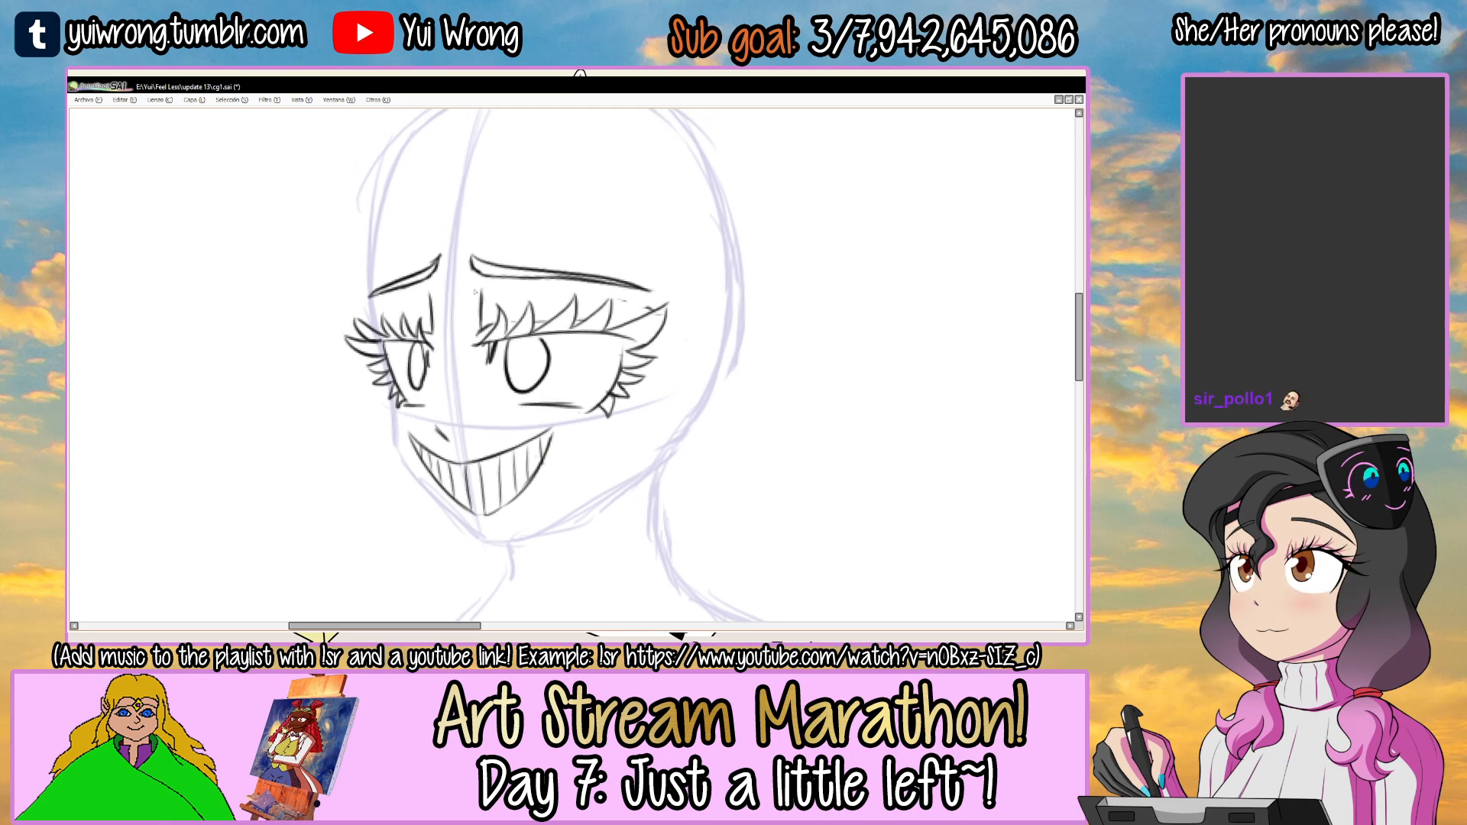
{"action": "left_click_drag", "start_coordinate": [463, 256], "coordinate": [640, 289]}
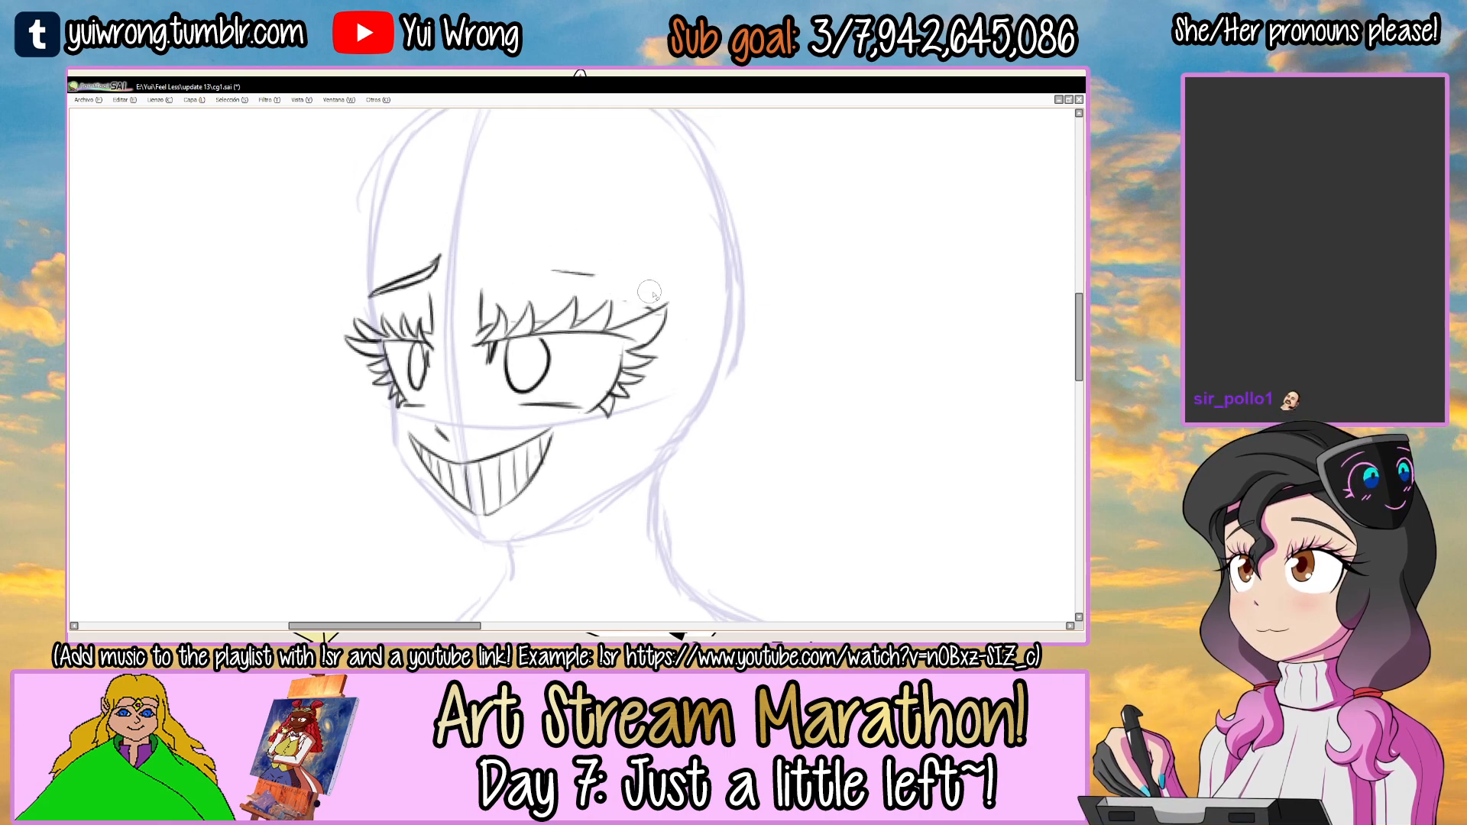
{"action": "mouse_move", "coordinate": [448, 269]}
{"action": "left_mouse_down"}
{"action": "mouse_move", "coordinate": [430, 276]}
{"action": "mouse_move", "coordinate": [674, 240]}
{"action": "left_mouse_up"}
{"action": "key", "text": "n"}
{"action": "key", "text": "ctrl+z"}
{"action": "left_click_drag", "start_coordinate": [456, 281], "coordinate": [656, 234]}
{"action": "key", "text": "ctrl+z"}
{"action": "mouse_move", "coordinate": [381, 240]}
{"action": "left_mouse_down"}
{"action": "mouse_move", "coordinate": [434, 285]}
{"action": "mouse_move", "coordinate": [408, 280]}
{"action": "mouse_move", "coordinate": [402, 304]}
{"action": "mouse_move", "coordinate": [434, 308]}
{"action": "left_mouse_up"}
{"action": "key", "text": "ctrl+z"}
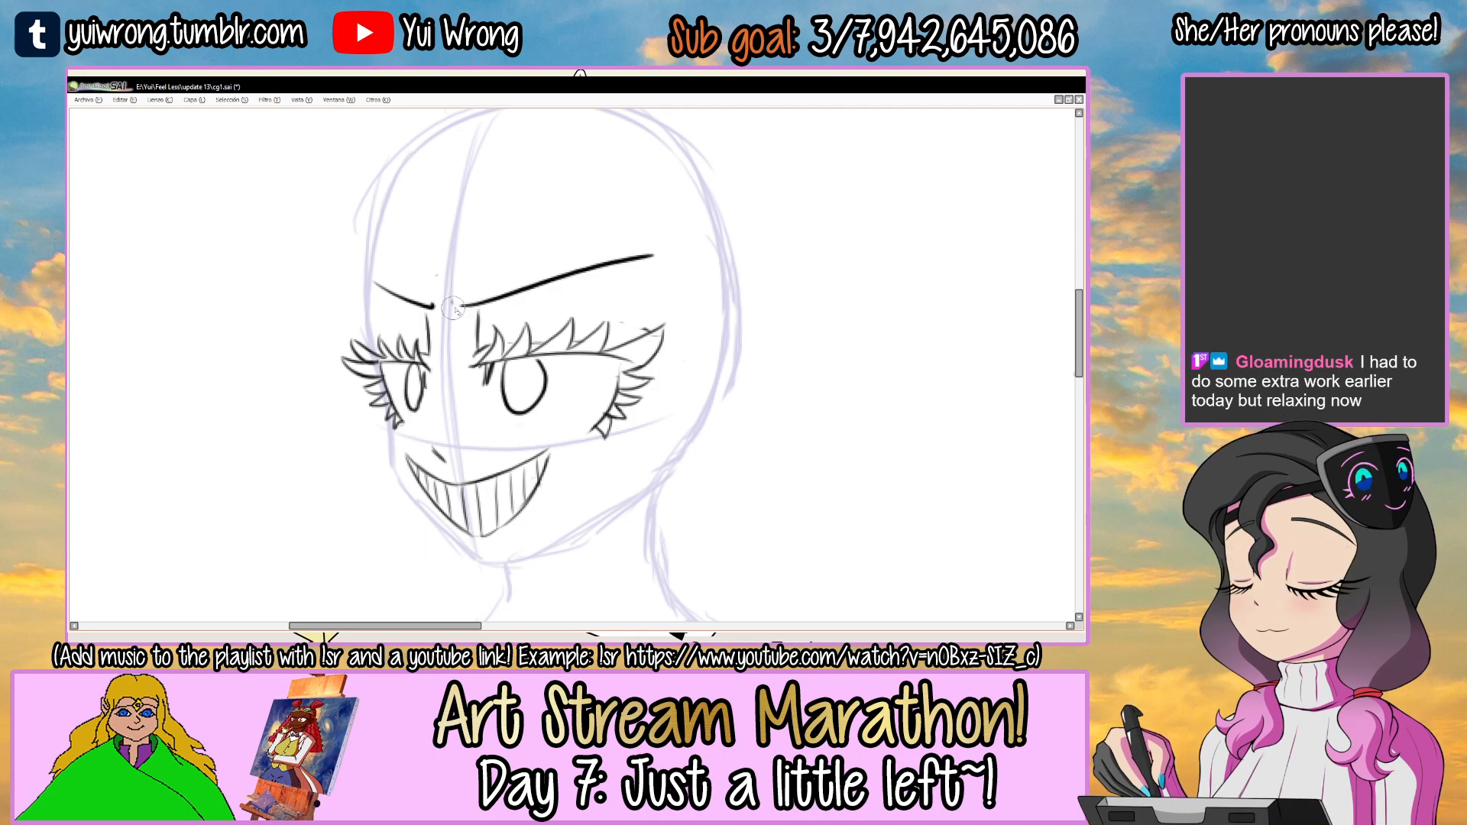
Try softer eyebrow lines, with a raised short left-hand brow and a nearly level or outward-sloping right-hand brow.
{"action": "key", "text": "ctrl+z"}
{"action": "key", "text": "ctrl+z"}
{"action": "mouse_move", "coordinate": [367, 303]}
{"action": "left_mouse_down"}
{"action": "mouse_move", "coordinate": [454, 261]}
{"action": "mouse_move", "coordinate": [433, 280]}
{"action": "mouse_move", "coordinate": [660, 324]}
{"action": "left_mouse_up"}
{"action": "key", "text": "ctrl+z"}
{"action": "key", "text": "ctrl+z"}
{"action": "left_click_drag", "start_coordinate": [461, 297], "coordinate": [675, 274]}
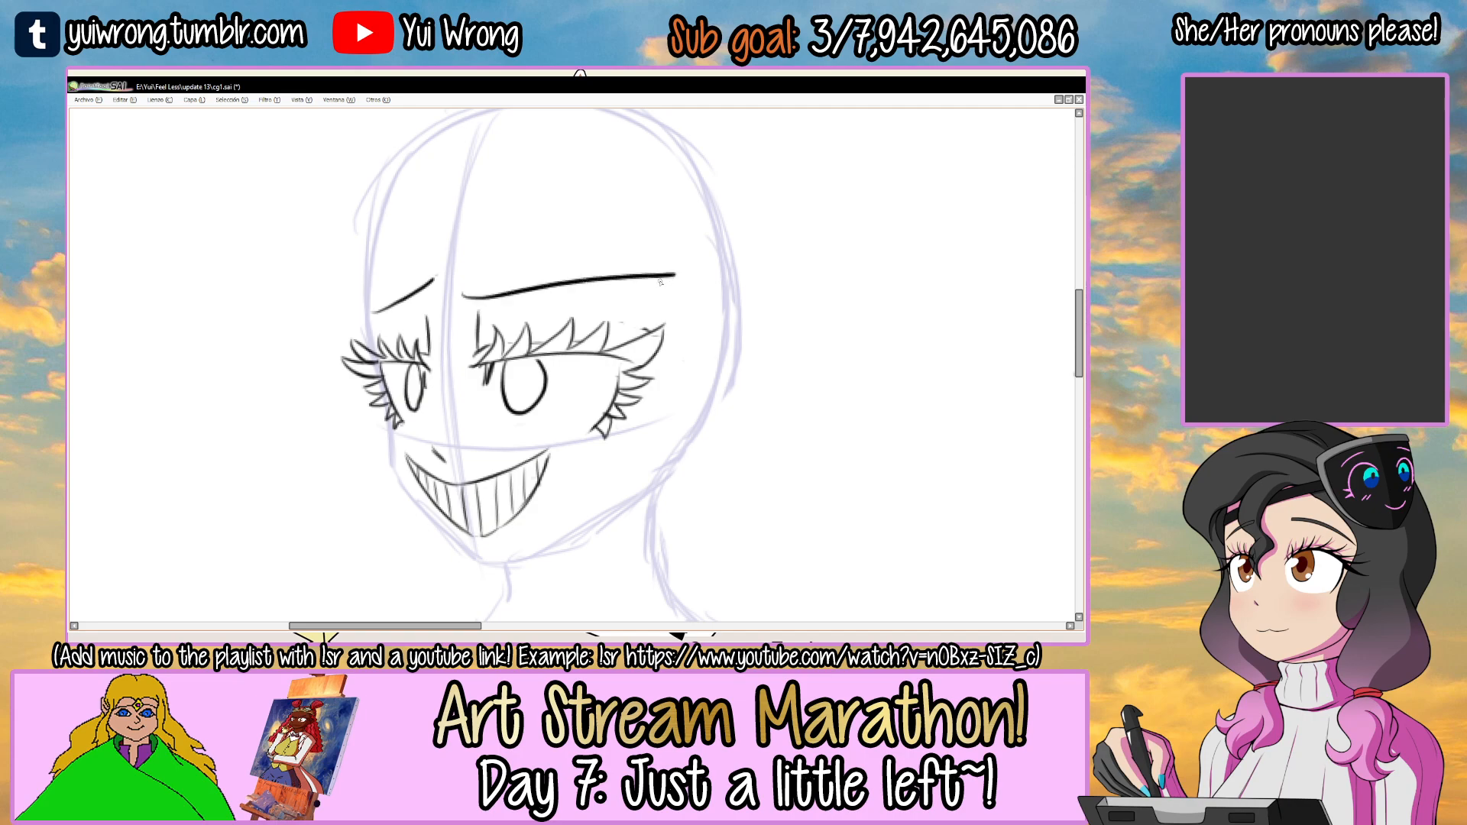
{"action": "key", "text": "ctrl+z"}
{"action": "left_click_drag", "start_coordinate": [461, 271], "coordinate": [664, 324]}
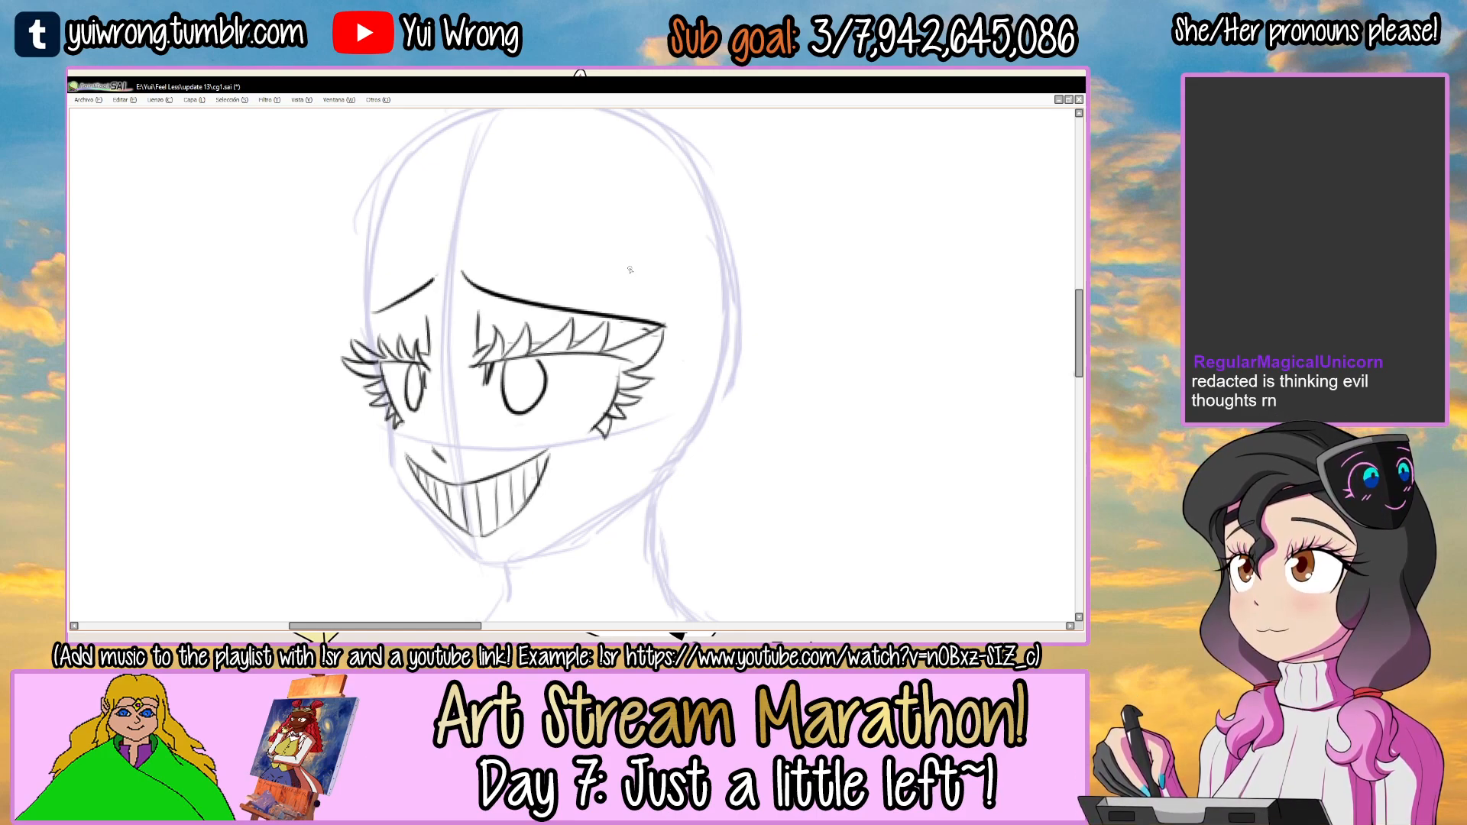
Step through the drawing history to compare the eyebrow versions and restore the original steep, worried eyebrows.
{"action": "key", "text": "ctrl+z"}
{"action": "key", "text": "ctrl+z"}
{"action": "key", "text": "ctrl+z"}
{"action": "key", "text": "ctrl+z"}
{"action": "key", "text": "ctrl+z"}
{"action": "key", "text": "ctrl+z"}
{"action": "key", "text": "ctrl+z"}
{"action": "key", "text": "ctrl+z"}
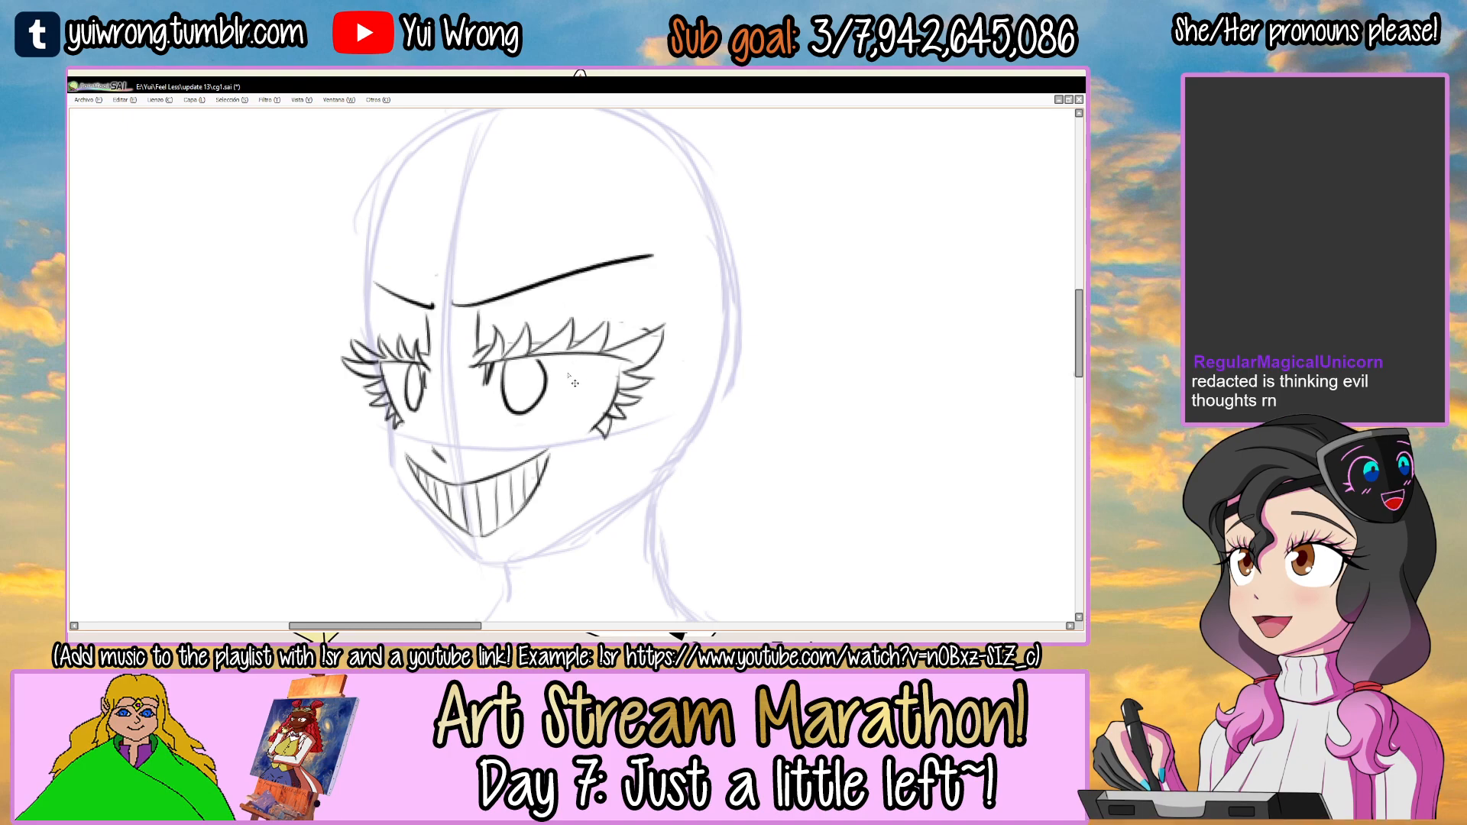
{"action": "key", "text": "ctrl+y"}
{"action": "key", "text": "ctrl+y"}
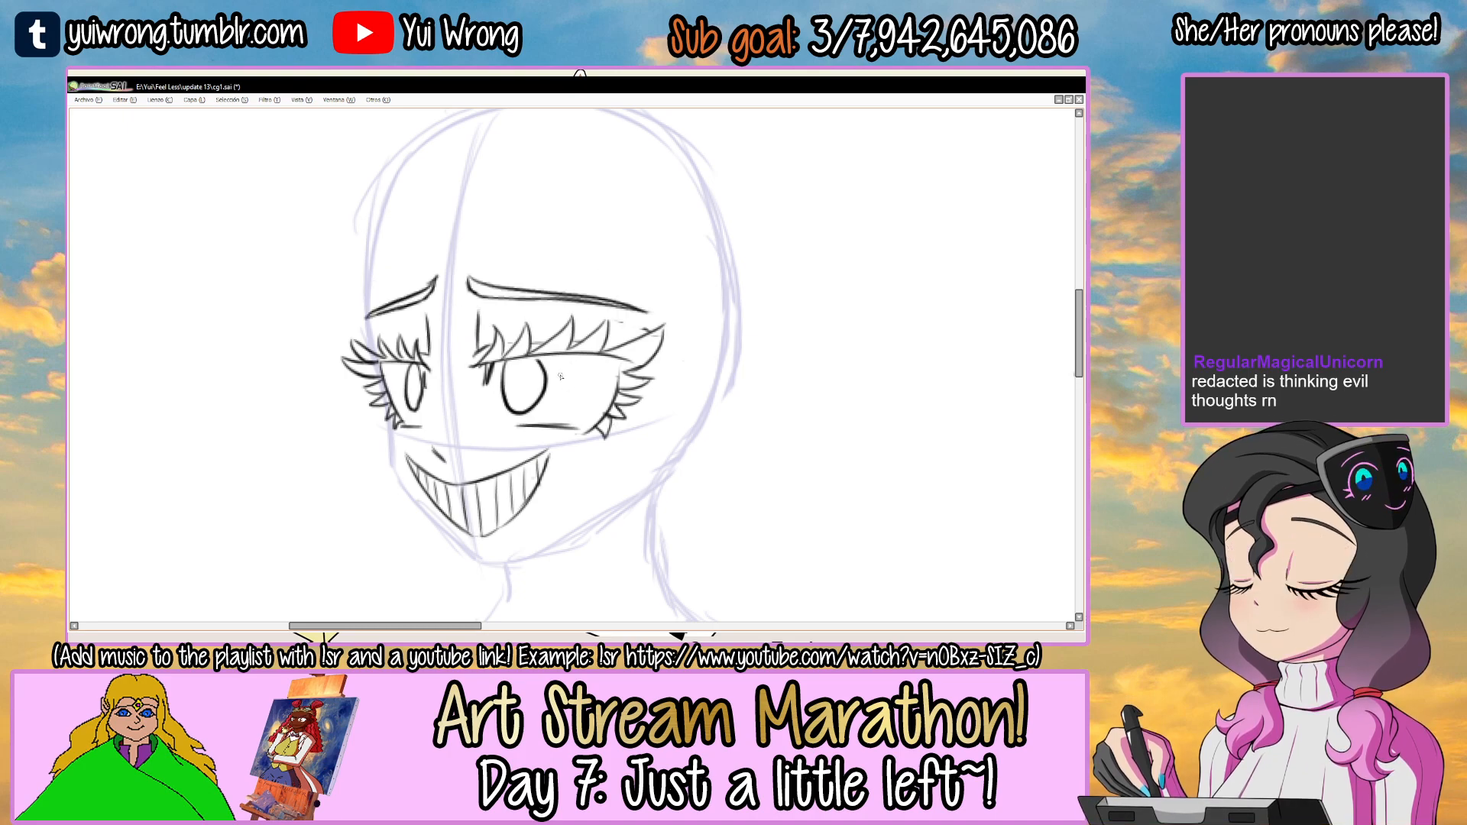
{"action": "key", "text": "ctrl+y"}
{"action": "key", "text": "ctrl+y"}
{"action": "key", "text": "ctrl+y"}
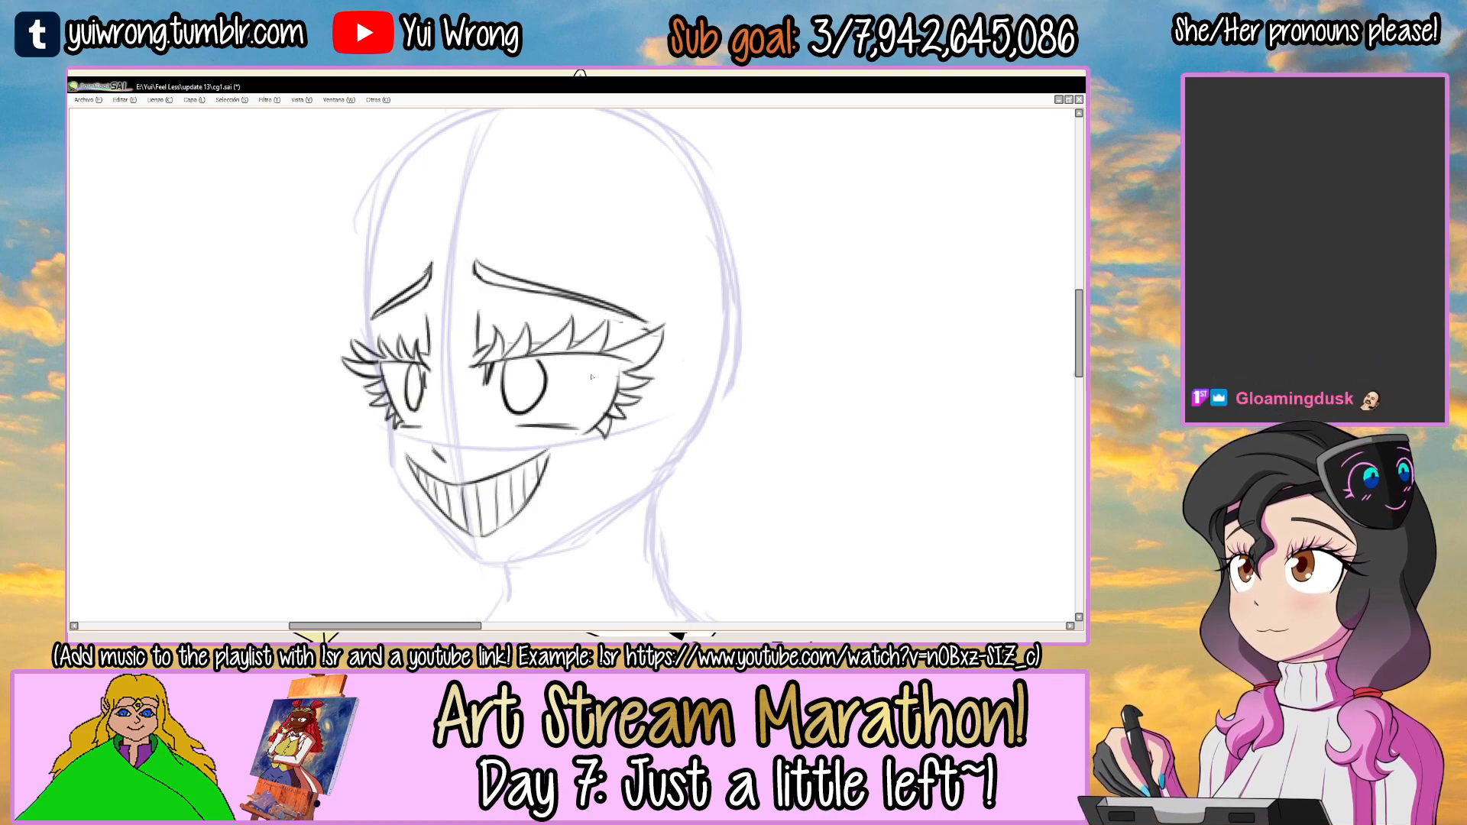
Draw small rectangular pupils and rounded highlights inside both irises.
{"action": "scroll", "coordinate": [591, 376], "scroll_direction": "down", "scroll_amount": 1}
{"action": "left_click_drag", "start_coordinate": [592, 421], "coordinate": [513, 415]}
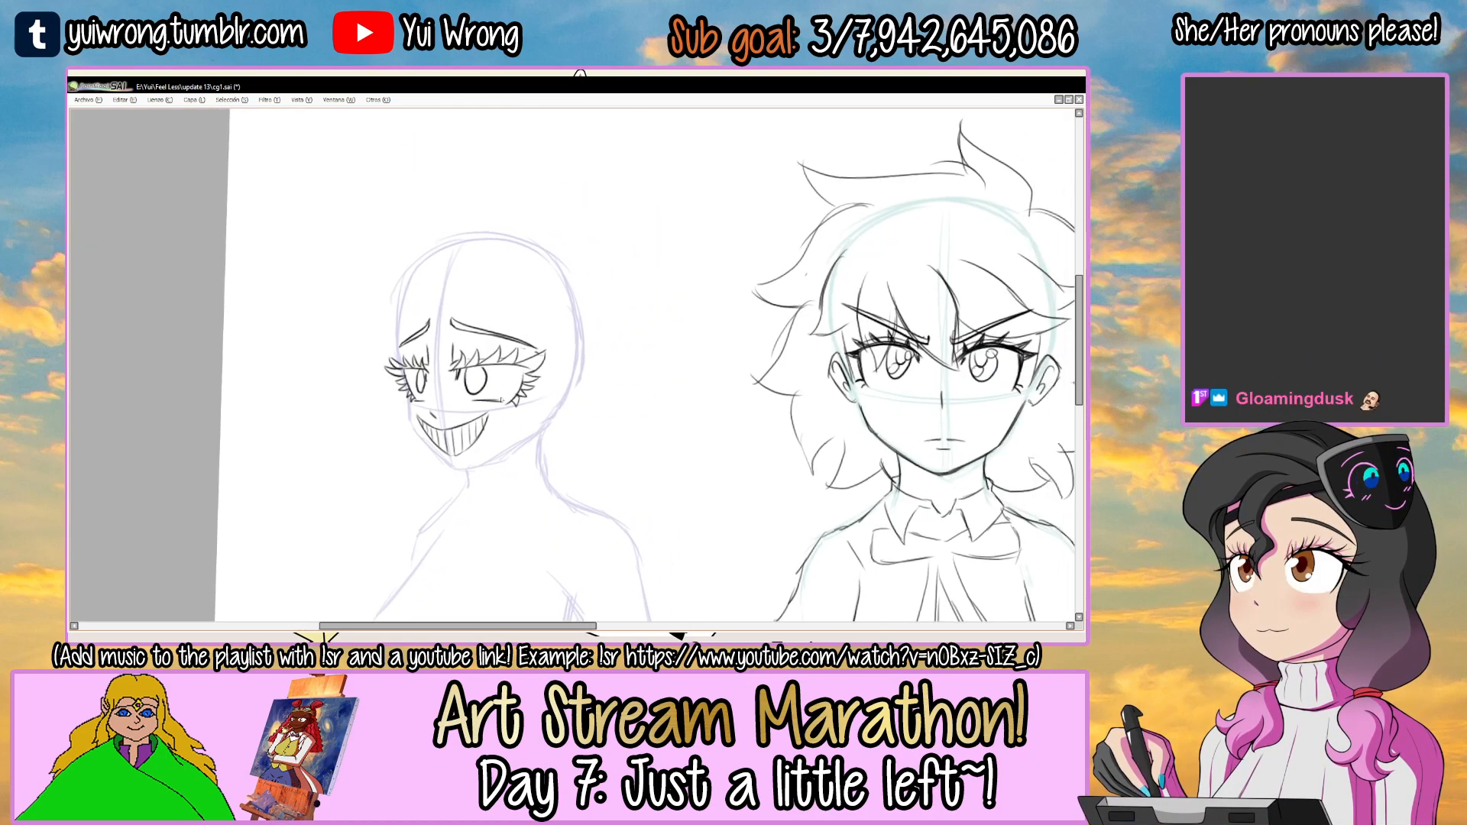
{"action": "left_click", "coordinate": [460, 373], "text": "ctrl"}
{"action": "left_click", "coordinate": [460, 373], "text": "ctrl"}
{"action": "left_click", "coordinate": [460, 374], "text": "ctrl"}
{"action": "left_click", "coordinate": [460, 373], "text": "ctrl"}
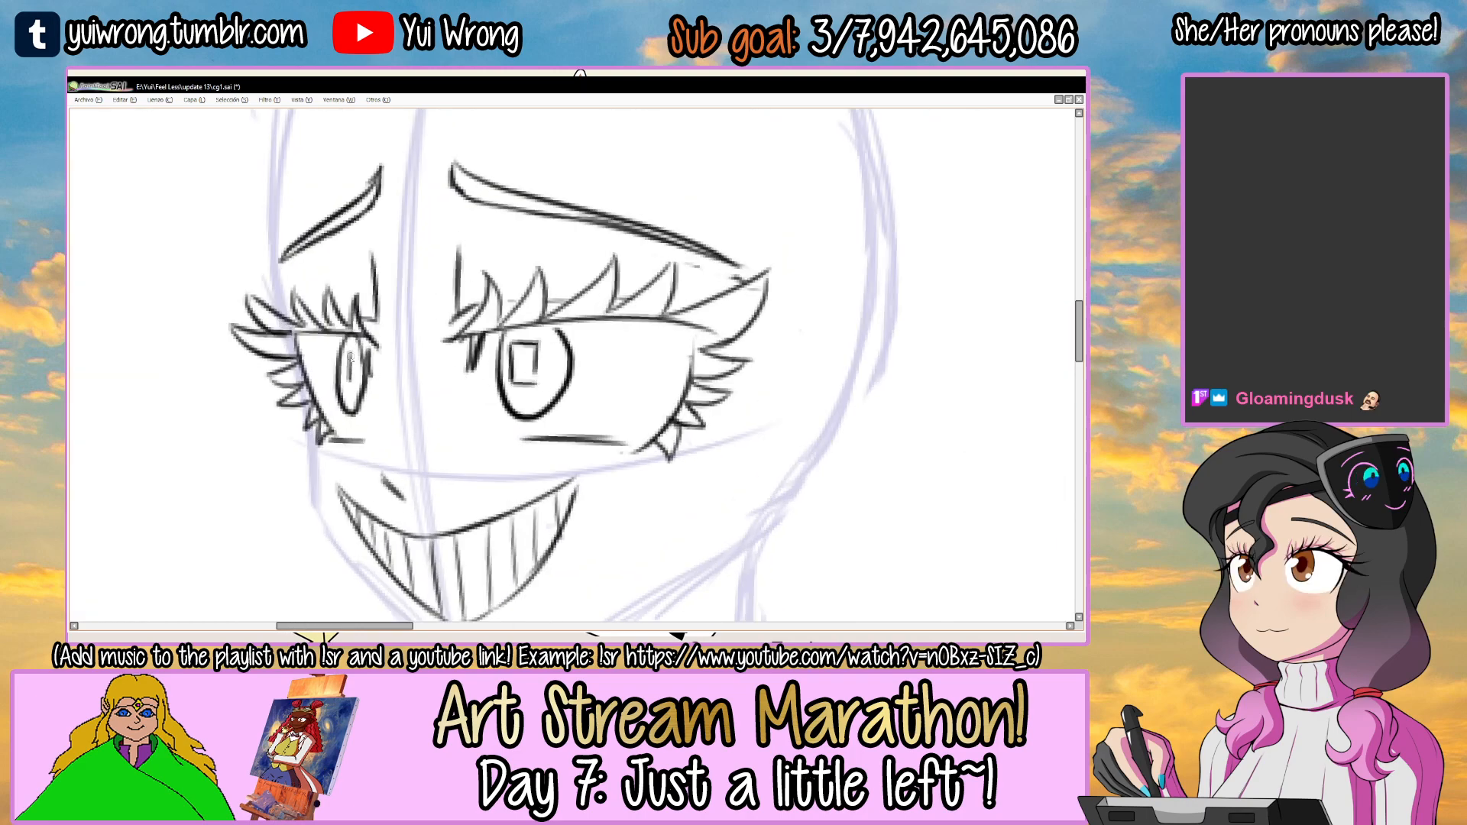
{"action": "key", "text": "alt+Tab"}
{"action": "mouse_move", "coordinate": [558, 334]}
{"action": "left_mouse_down"}
{"action": "mouse_move", "coordinate": [565, 352]}
{"action": "mouse_move", "coordinate": [540, 349]}
{"action": "mouse_move", "coordinate": [586, 333]}
{"action": "left_mouse_up"}
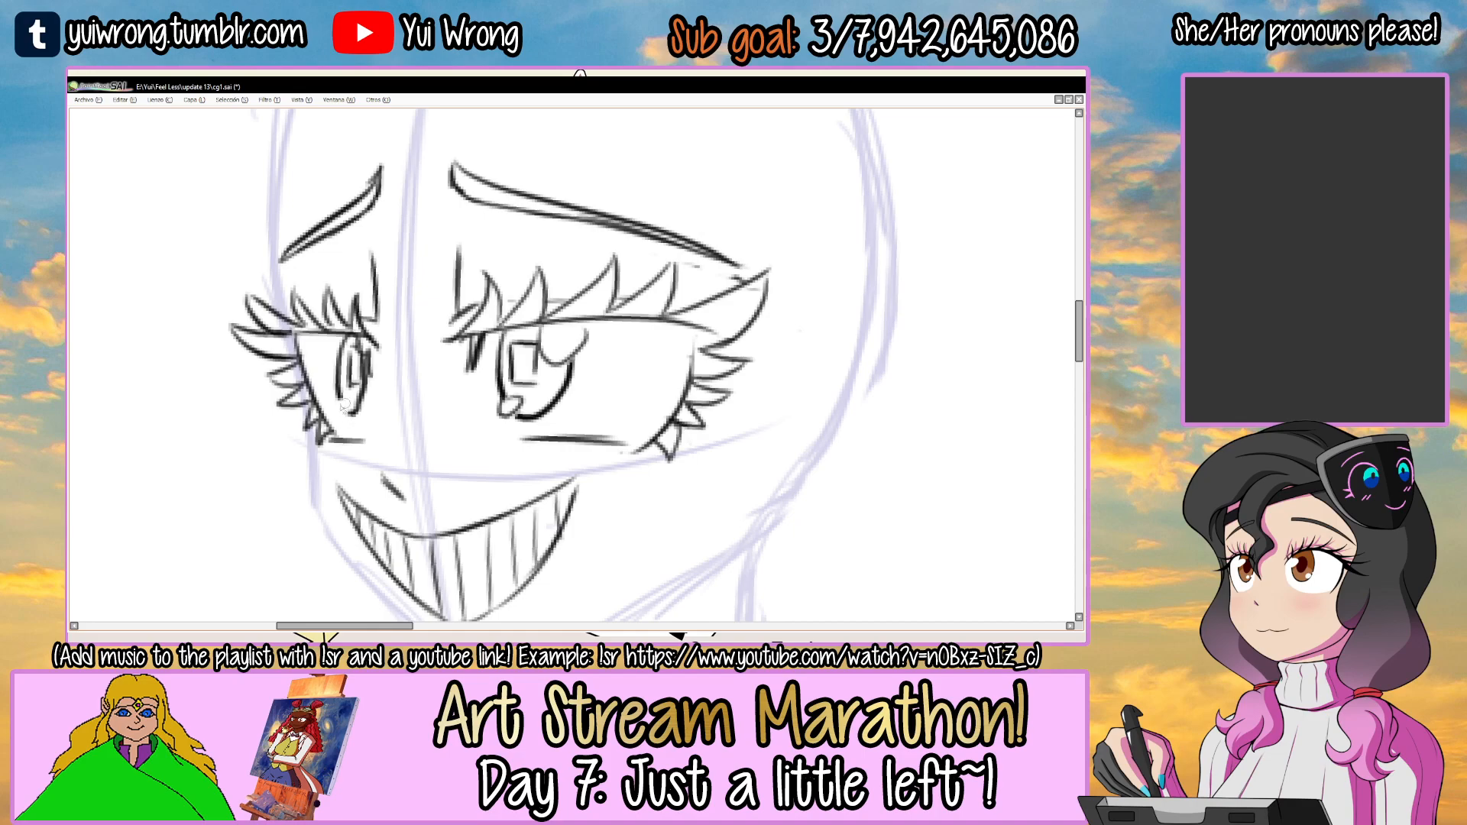
{"action": "scroll", "coordinate": [358, 429], "scroll_direction": "down", "scroll_amount": 4}
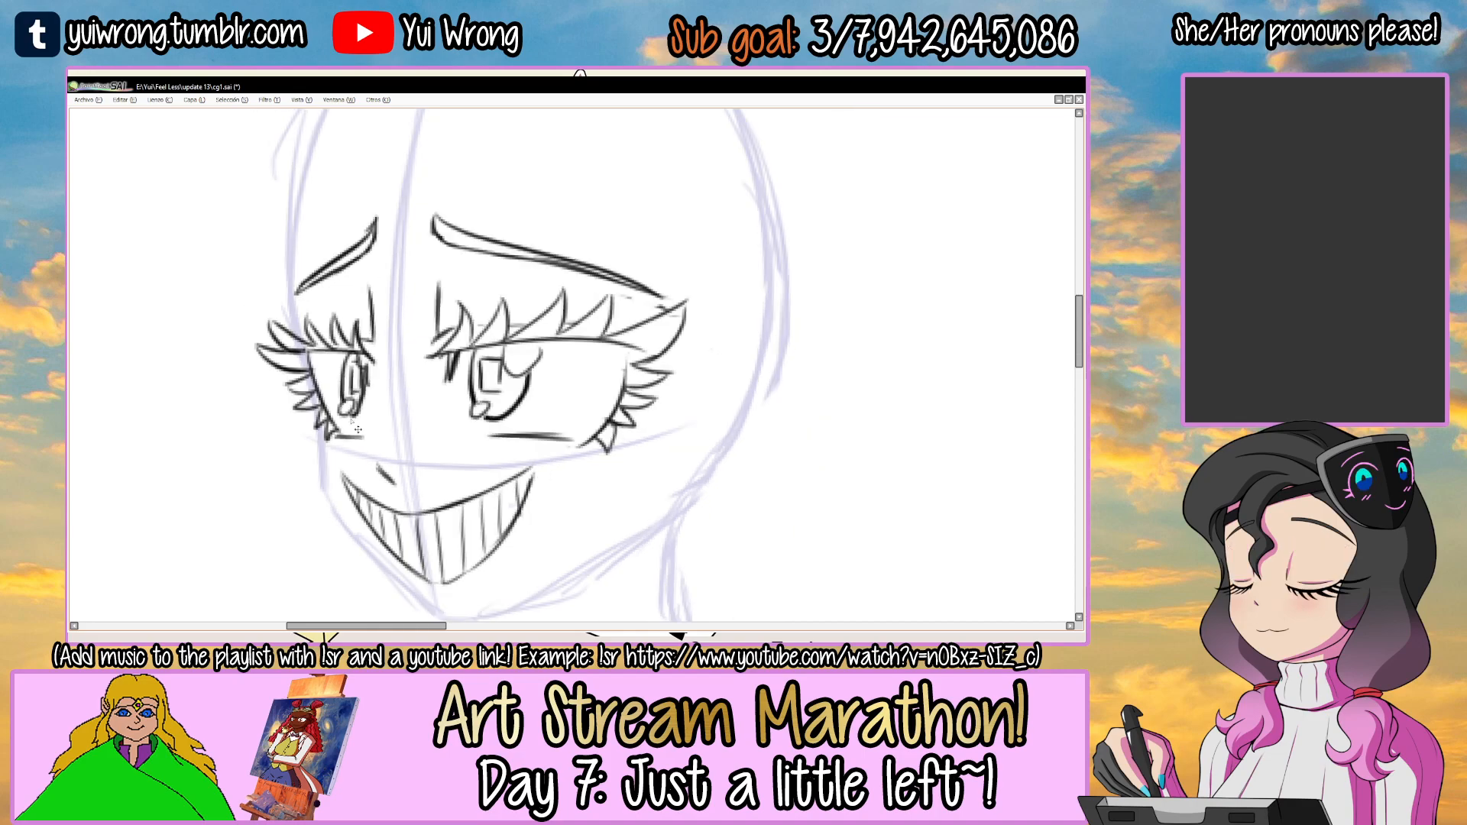
Make the topmost layer active and save the file.
{"action": "key", "text": "Tab"}
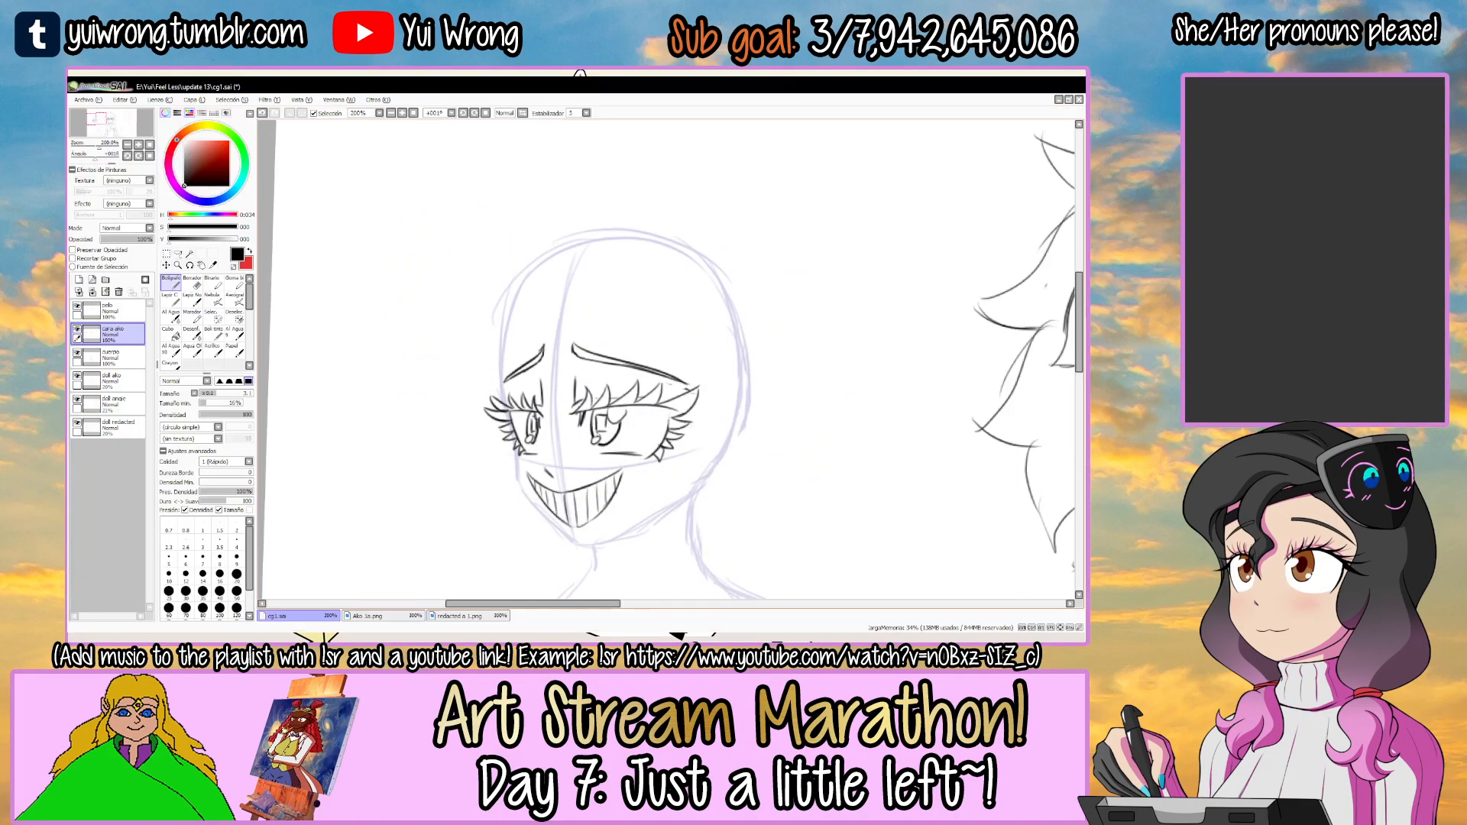
{"action": "left_click", "coordinate": [130, 305]}
{"action": "key", "text": "Tab"}
{"action": "key", "text": "Delete"}
{"action": "key", "text": "Delete"}
{"action": "key", "text": "Delete"}
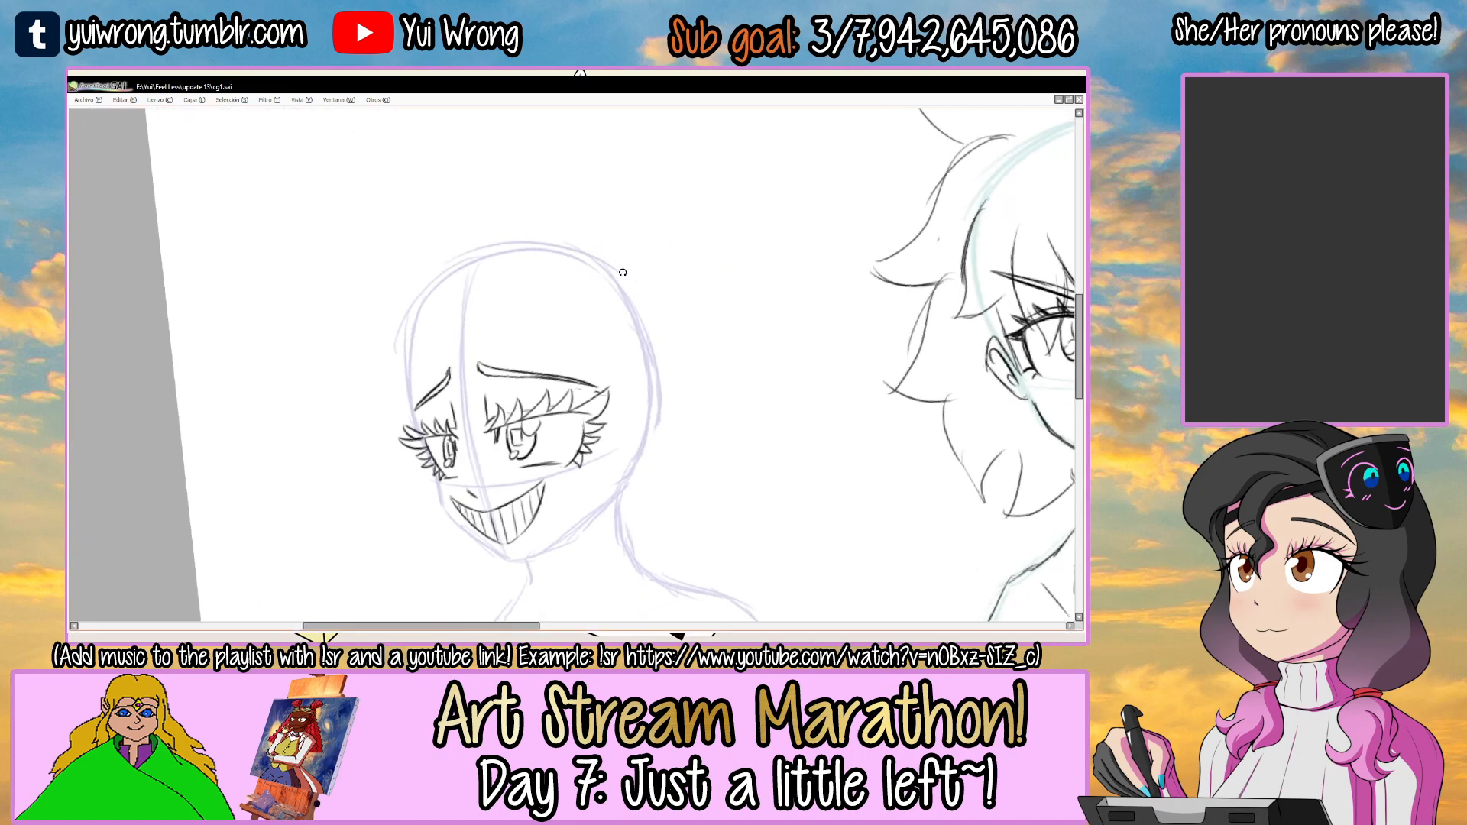
Draw a short cylinder with an elliptical top on the upper forehead above the right-hand eye.
{"action": "scroll", "coordinate": [527, 284], "scroll_direction": "up", "scroll_amount": 2}
{"action": "mouse_move", "coordinate": [497, 281]}
{"action": "left_mouse_down"}
{"action": "mouse_move", "coordinate": [532, 302]}
{"action": "mouse_move", "coordinate": [508, 274]}
{"action": "mouse_move", "coordinate": [527, 248]}
{"action": "mouse_move", "coordinate": [473, 281]}
{"action": "mouse_move", "coordinate": [479, 333]}
{"action": "left_mouse_up"}
{"action": "key", "text": "ctrl+z"}
Draw a matching tilted short cylinder with an elliptical top on the upper forehead above the left-hand eye.
{"action": "key", "text": "ctrl+z"}
{"action": "key", "text": "ctrl+z"}
{"action": "left_click_drag", "start_coordinate": [466, 283], "coordinate": [476, 326]}
{"action": "left_click_drag", "start_coordinate": [473, 331], "coordinate": [601, 317]}
{"action": "mouse_move", "coordinate": [421, 334]}
{"action": "left_mouse_down"}
{"action": "mouse_move", "coordinate": [500, 280]}
{"action": "mouse_move", "coordinate": [430, 261]}
{"action": "mouse_move", "coordinate": [465, 285]}
{"action": "mouse_move", "coordinate": [464, 257]}
{"action": "left_mouse_up"}
{"action": "key", "text": "End"}
{"action": "key", "text": "ctrl+z"}
{"action": "key", "text": "ctrl+z"}
{"action": "key", "text": "ctrl+z"}
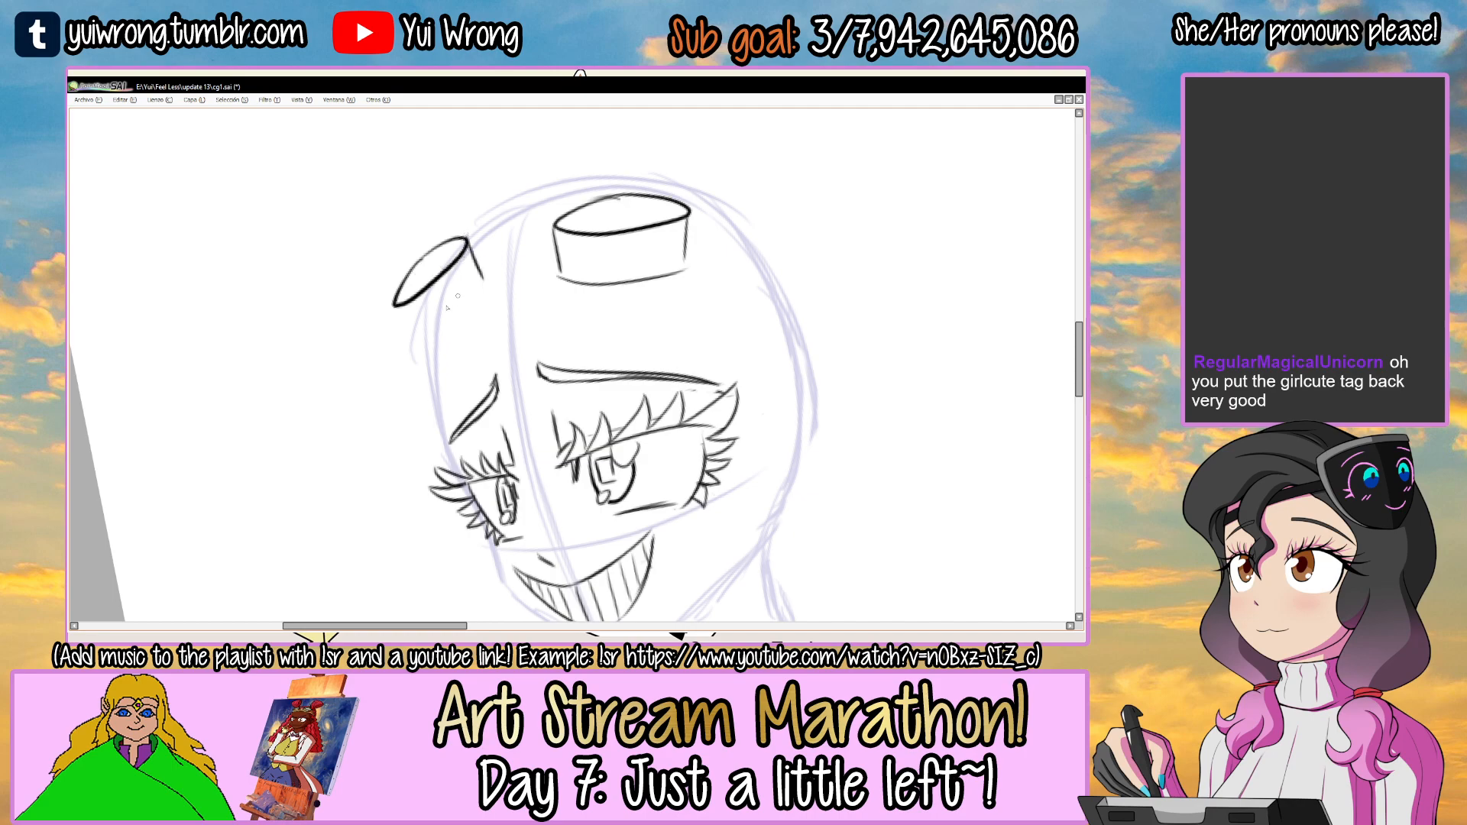
{"action": "left_click_drag", "start_coordinate": [418, 344], "coordinate": [483, 285]}
{"action": "left_click_drag", "start_coordinate": [568, 241], "coordinate": [475, 285]}
{"action": "key", "text": "ctrl+d"}
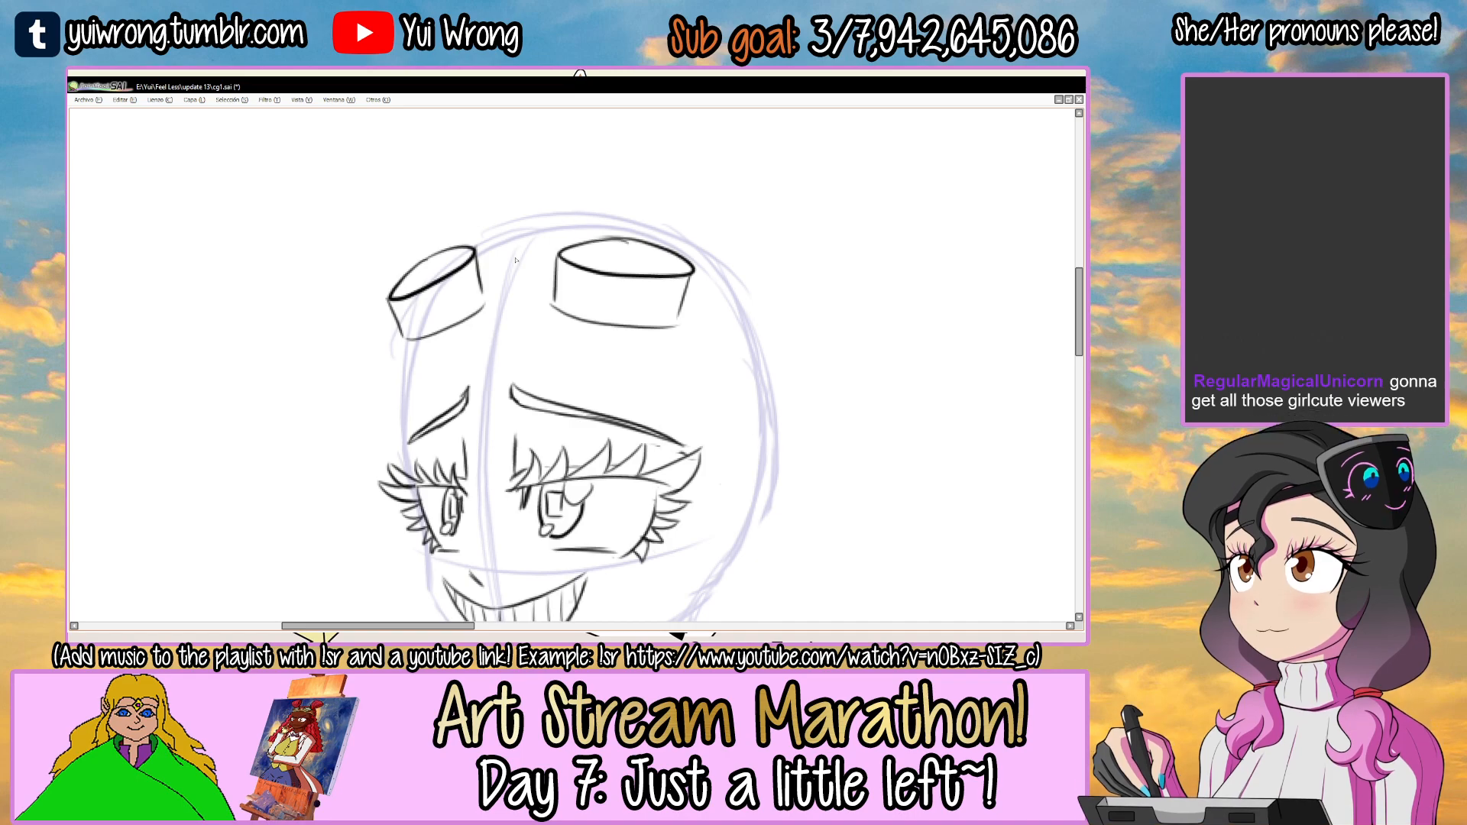
Add inner rim arcs inside the elliptical tops of both goggle lens cylinders on the forehead.
{"action": "mouse_move", "coordinate": [631, 240]}
{"action": "left_mouse_down"}
{"action": "mouse_move", "coordinate": [624, 271]}
{"action": "mouse_move", "coordinate": [576, 258]}
{"action": "left_mouse_up"}
{"action": "key", "text": "ctrl+z"}
{"action": "left_click_drag", "start_coordinate": [533, 306], "coordinate": [648, 266]}
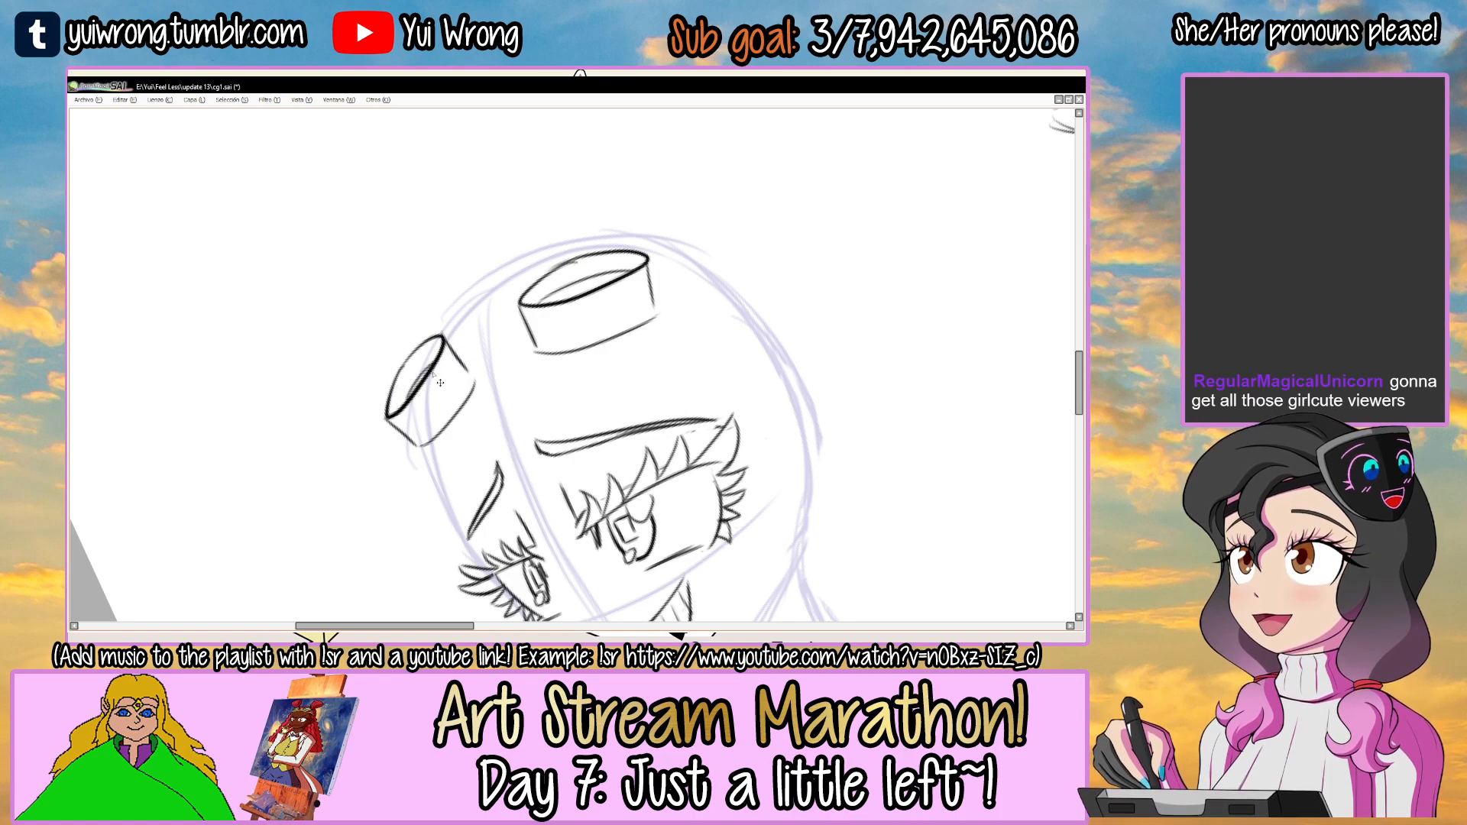
{"action": "scroll", "coordinate": [440, 382], "scroll_direction": "down", "scroll_amount": 2}
{"action": "left_click_drag", "start_coordinate": [688, 236], "coordinate": [679, 315]}
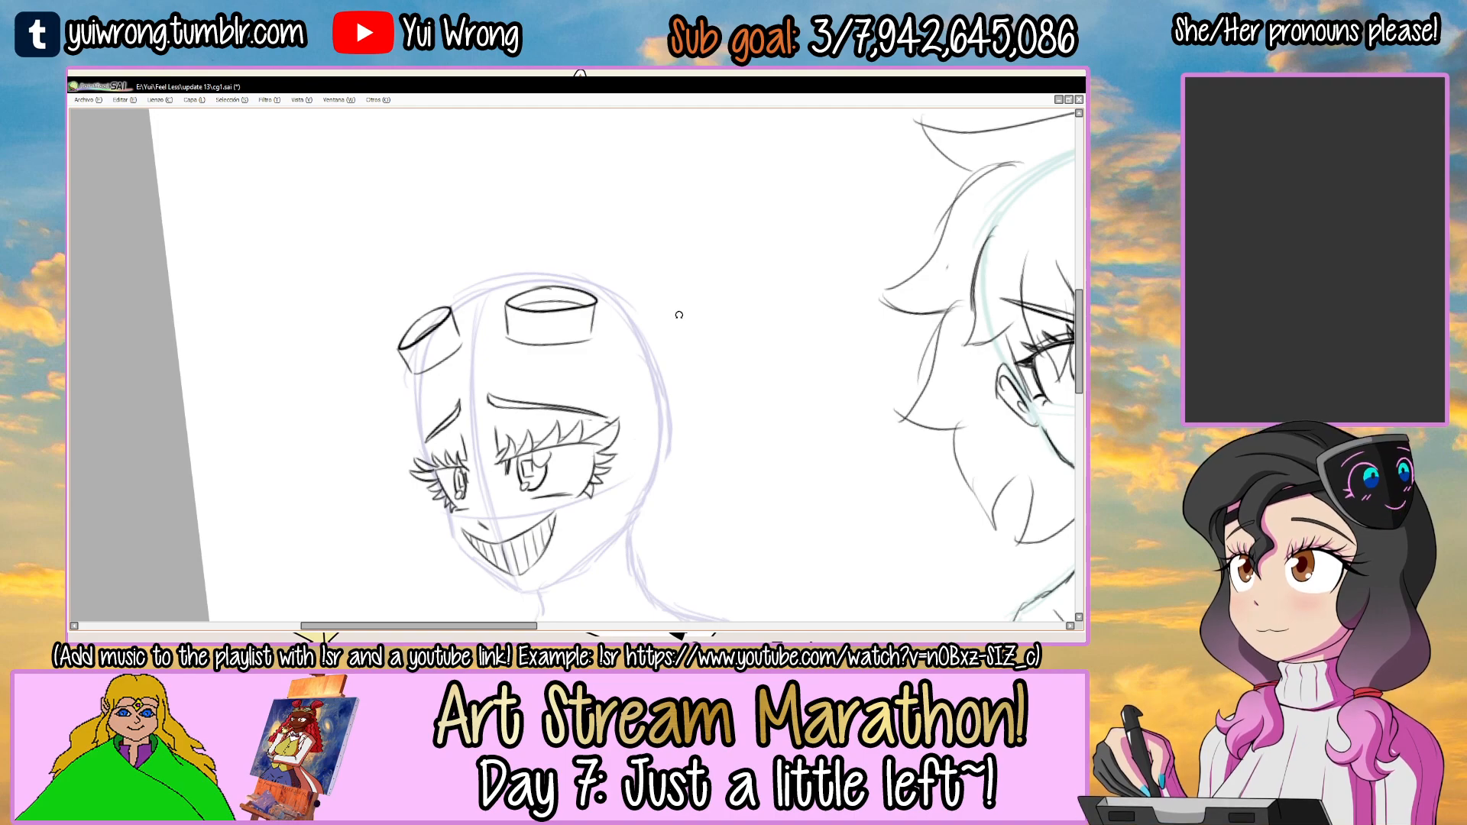
{"action": "scroll", "coordinate": [630, 288], "scroll_direction": "up", "scroll_amount": 3}
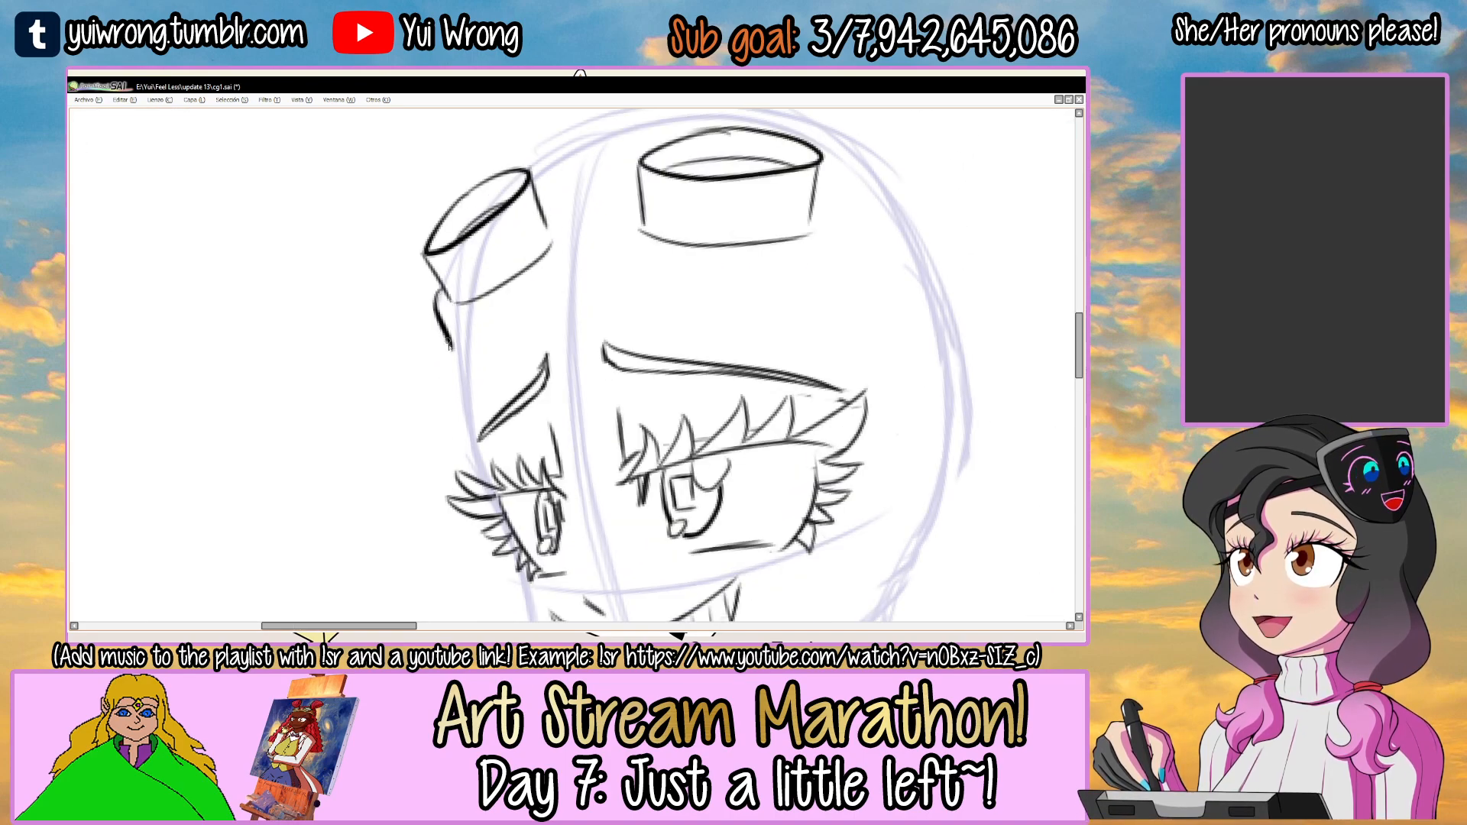
Draw the goggles' frame from the tilted lens cylinder, with a wavy lower edge running across the forehead above both eyebrows.
{"action": "mouse_move", "coordinate": [450, 343]}
{"action": "left_mouse_down"}
{"action": "mouse_move", "coordinate": [453, 369]}
{"action": "mouse_move", "coordinate": [553, 314]}
{"action": "left_mouse_up"}
{"action": "left_click_drag", "start_coordinate": [482, 363], "coordinate": [561, 306]}
{"action": "key", "text": "ctrl+z"}
{"action": "mouse_move", "coordinate": [457, 375]}
{"action": "left_mouse_down"}
{"action": "mouse_move", "coordinate": [580, 290]}
{"action": "mouse_move", "coordinate": [841, 339]}
{"action": "mouse_move", "coordinate": [663, 320]}
{"action": "mouse_move", "coordinate": [905, 350]}
{"action": "left_mouse_up"}
{"action": "key", "text": "ctrl+z"}
{"action": "key", "text": "ctrl+z"}
{"action": "mouse_move", "coordinate": [569, 295]}
{"action": "left_mouse_down"}
{"action": "mouse_move", "coordinate": [630, 285]}
{"action": "mouse_move", "coordinate": [803, 331]}
{"action": "left_mouse_up"}
{"action": "left_click_drag", "start_coordinate": [717, 312], "coordinate": [941, 328]}
{"action": "left_click_drag", "start_coordinate": [824, 268], "coordinate": [808, 314]}
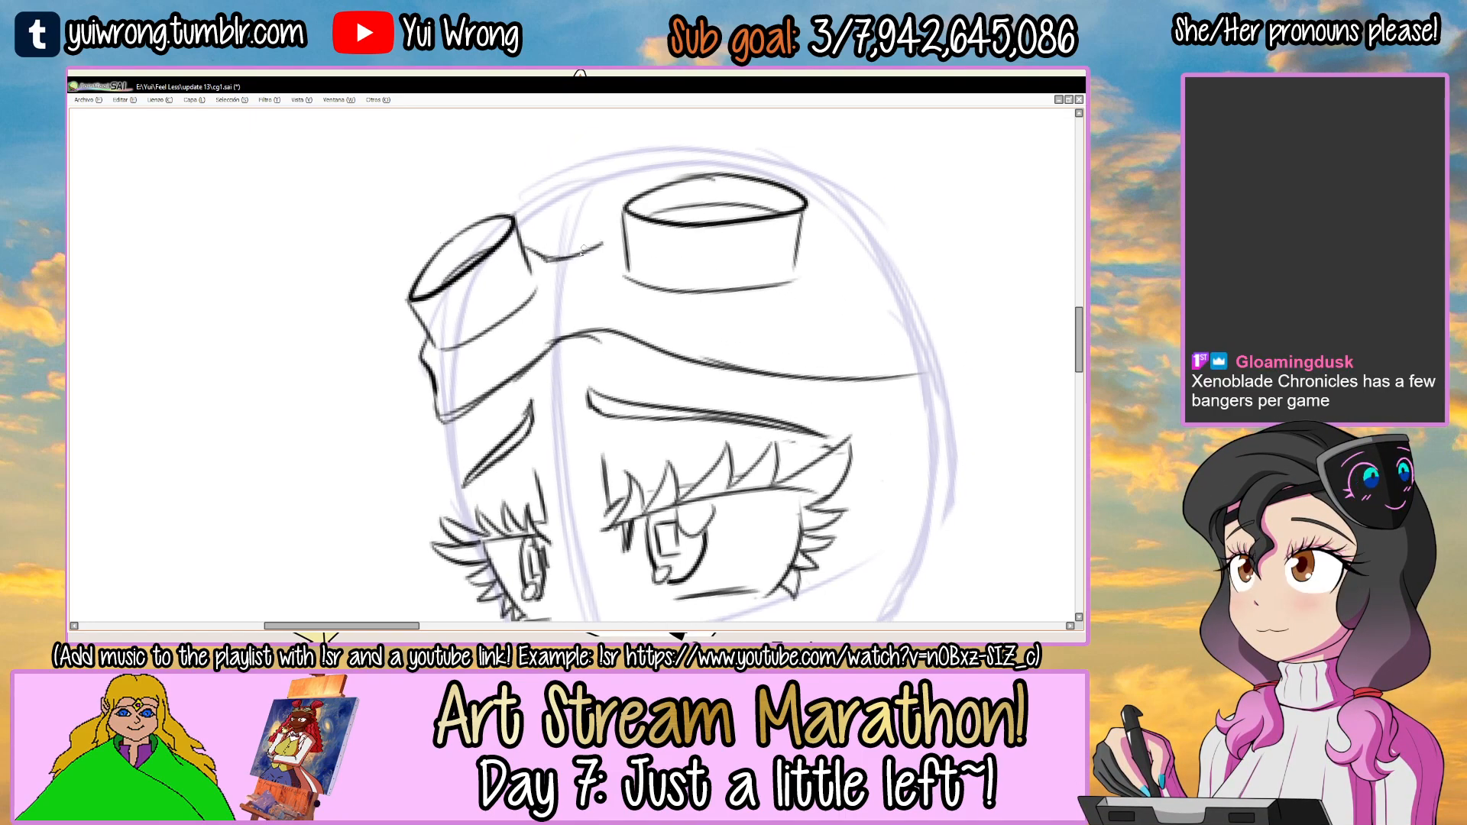
Connect the two goggle lens cylinders with a short curved bridge line.
{"action": "left_click_drag", "start_coordinate": [685, 239], "coordinate": [731, 308]}
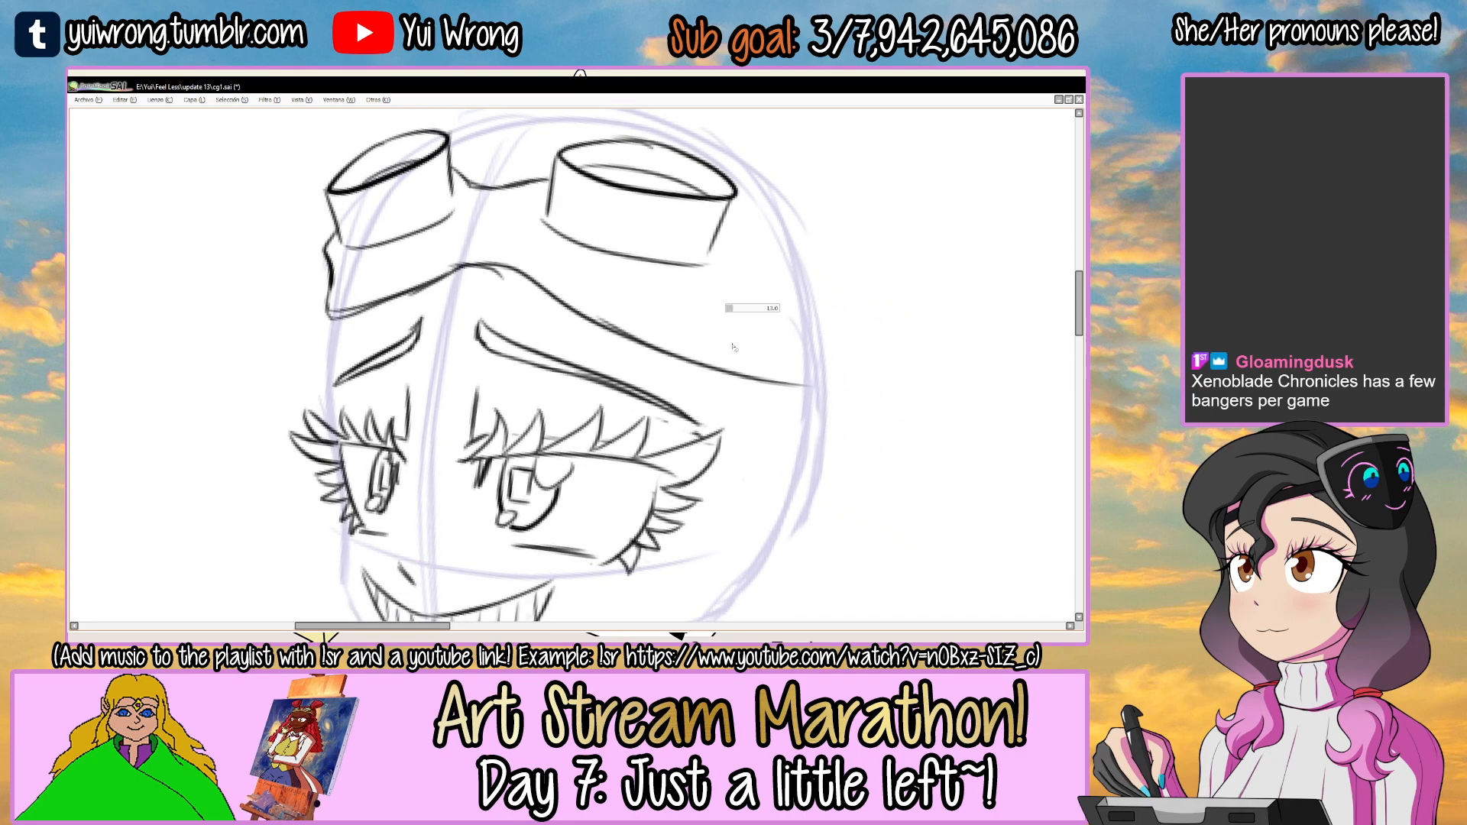
{"action": "key", "text": "ctrl+z"}
{"action": "mouse_move", "coordinate": [752, 247]}
{"action": "left_mouse_down"}
{"action": "mouse_move", "coordinate": [786, 336]}
{"action": "mouse_move", "coordinate": [599, 196]}
{"action": "left_mouse_up"}
{"action": "mouse_move", "coordinate": [722, 183]}
{"action": "left_mouse_down"}
{"action": "mouse_move", "coordinate": [560, 357]}
{"action": "mouse_move", "coordinate": [667, 243]}
{"action": "mouse_move", "coordinate": [651, 481]}
{"action": "mouse_move", "coordinate": [659, 290]}
{"action": "left_mouse_up"}
{"action": "key", "text": "ctrl+z"}
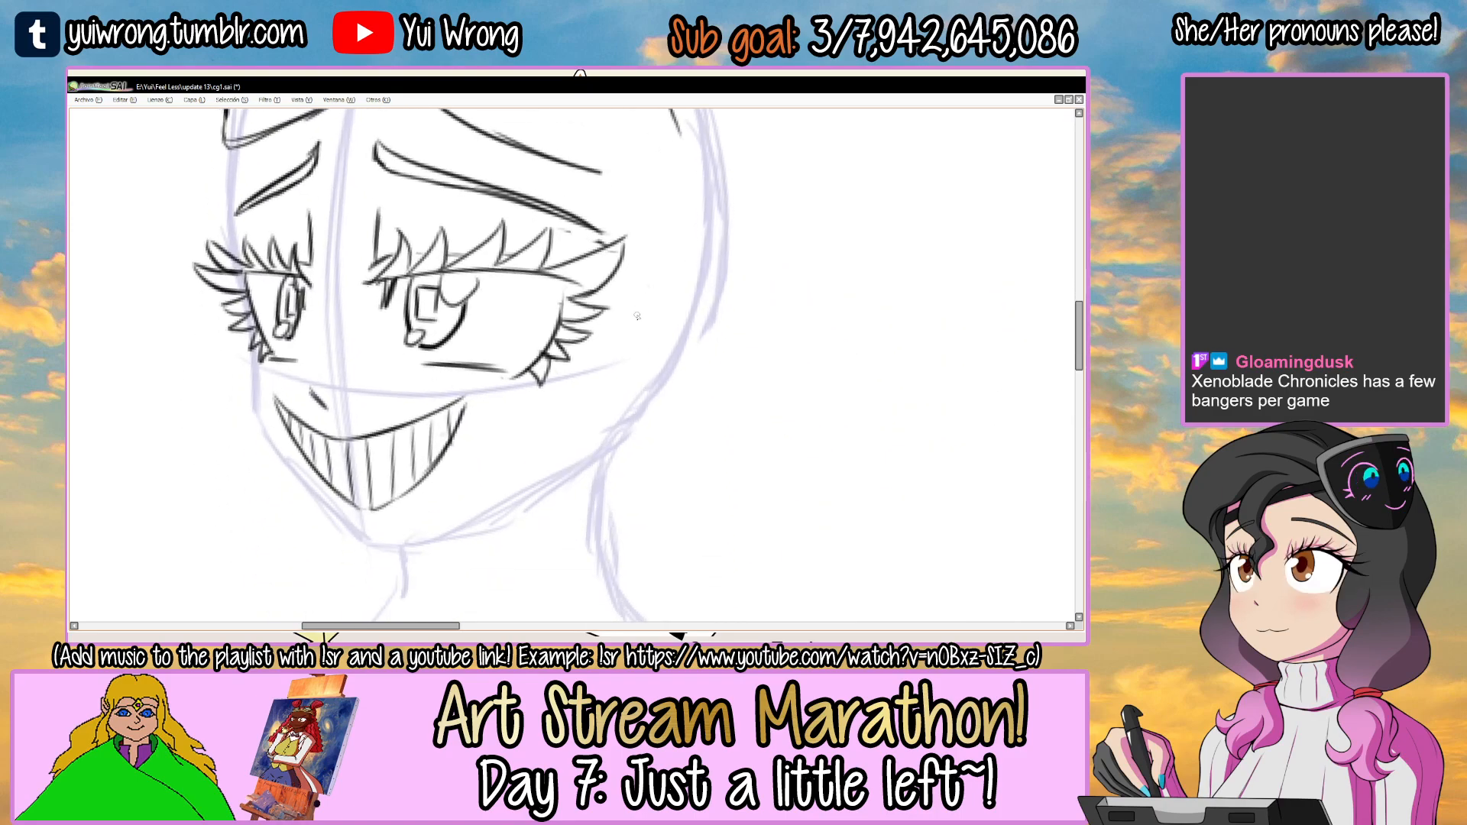
Draw the ear with an inner fold line on the head guide, level with the right-hand eye.
{"action": "key", "text": "Tab"}
{"action": "key", "text": "Tab"}
{"action": "mouse_move", "coordinate": [631, 327]}
{"action": "left_mouse_down"}
{"action": "mouse_move", "coordinate": [691, 251]}
{"action": "mouse_move", "coordinate": [674, 273]}
{"action": "left_mouse_up"}
{"action": "key", "text": "ctrl+z"}
{"action": "mouse_move", "coordinate": [634, 411]}
{"action": "left_mouse_down"}
{"action": "mouse_move", "coordinate": [673, 313]}
{"action": "mouse_move", "coordinate": [654, 384]}
{"action": "left_mouse_up"}
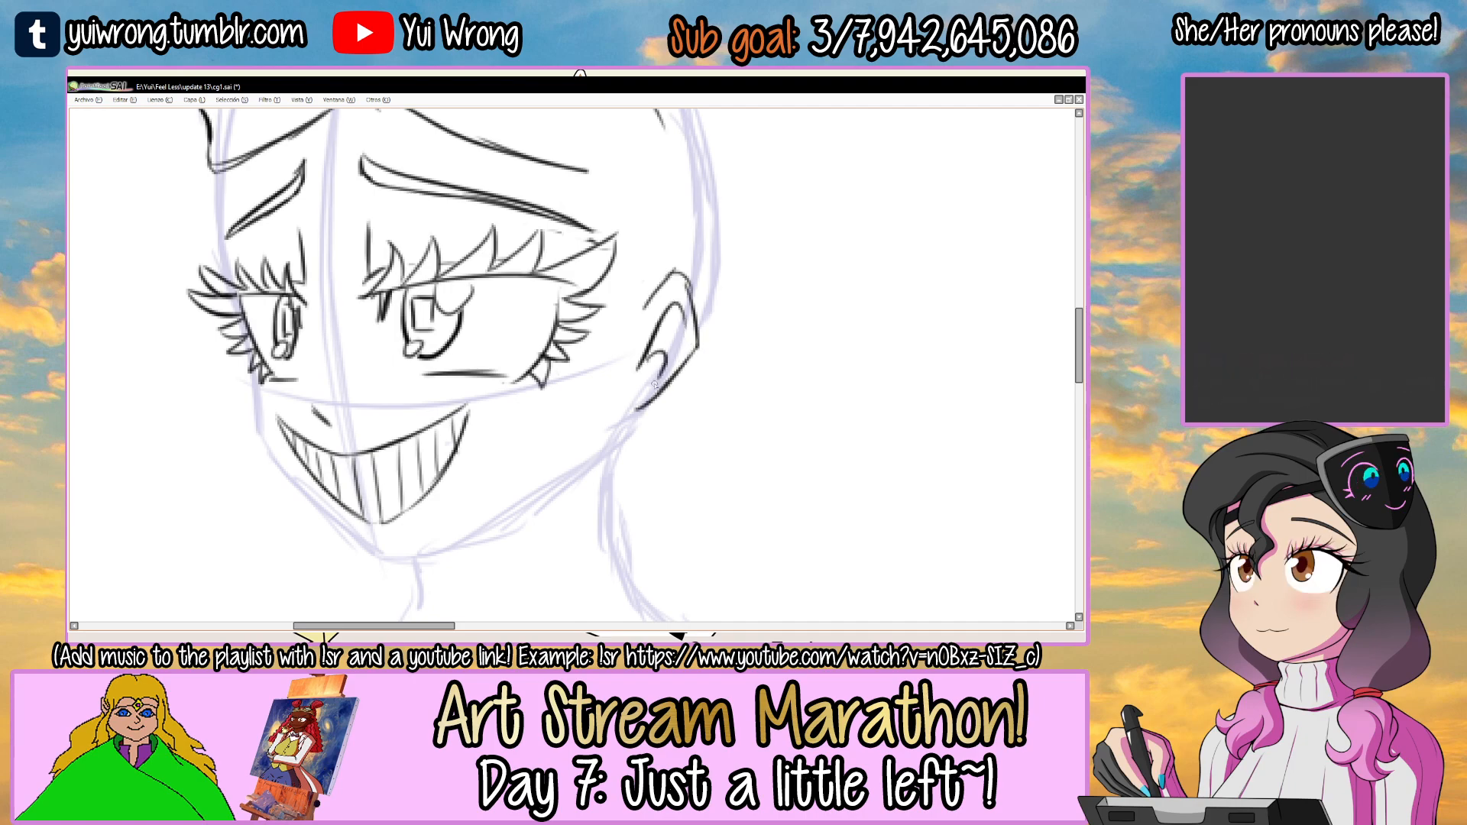
Draw the goggle strap narrowing from the right-hand lens back to the ear, and add short creases on the bridge.
{"action": "scroll", "coordinate": [655, 385], "scroll_direction": "down", "scroll_amount": 2}
{"action": "scroll", "coordinate": [564, 303], "scroll_direction": "up", "scroll_amount": 2}
{"action": "mouse_move", "coordinate": [628, 285]}
{"action": "left_mouse_down"}
{"action": "mouse_move", "coordinate": [564, 302]}
{"action": "mouse_move", "coordinate": [590, 333]}
{"action": "left_mouse_up"}
{"action": "mouse_move", "coordinate": [625, 246]}
{"action": "left_mouse_down"}
{"action": "mouse_move", "coordinate": [658, 434]}
{"action": "mouse_move", "coordinate": [680, 376]}
{"action": "left_mouse_up"}
{"action": "mouse_move", "coordinate": [538, 316]}
{"action": "left_mouse_down"}
{"action": "mouse_move", "coordinate": [684, 405]}
{"action": "mouse_move", "coordinate": [679, 381]}
{"action": "left_mouse_up"}
{"action": "key", "text": "ctrl+z"}
{"action": "left_click_drag", "start_coordinate": [530, 270], "coordinate": [669, 378]}
{"action": "mouse_move", "coordinate": [459, 355]}
{"action": "left_mouse_down"}
{"action": "mouse_move", "coordinate": [544, 280]}
{"action": "mouse_move", "coordinate": [596, 276]}
{"action": "left_mouse_up"}
{"action": "left_click_drag", "start_coordinate": [446, 218], "coordinate": [479, 209]}
{"action": "left_click_drag", "start_coordinate": [435, 234], "coordinate": [442, 225]}
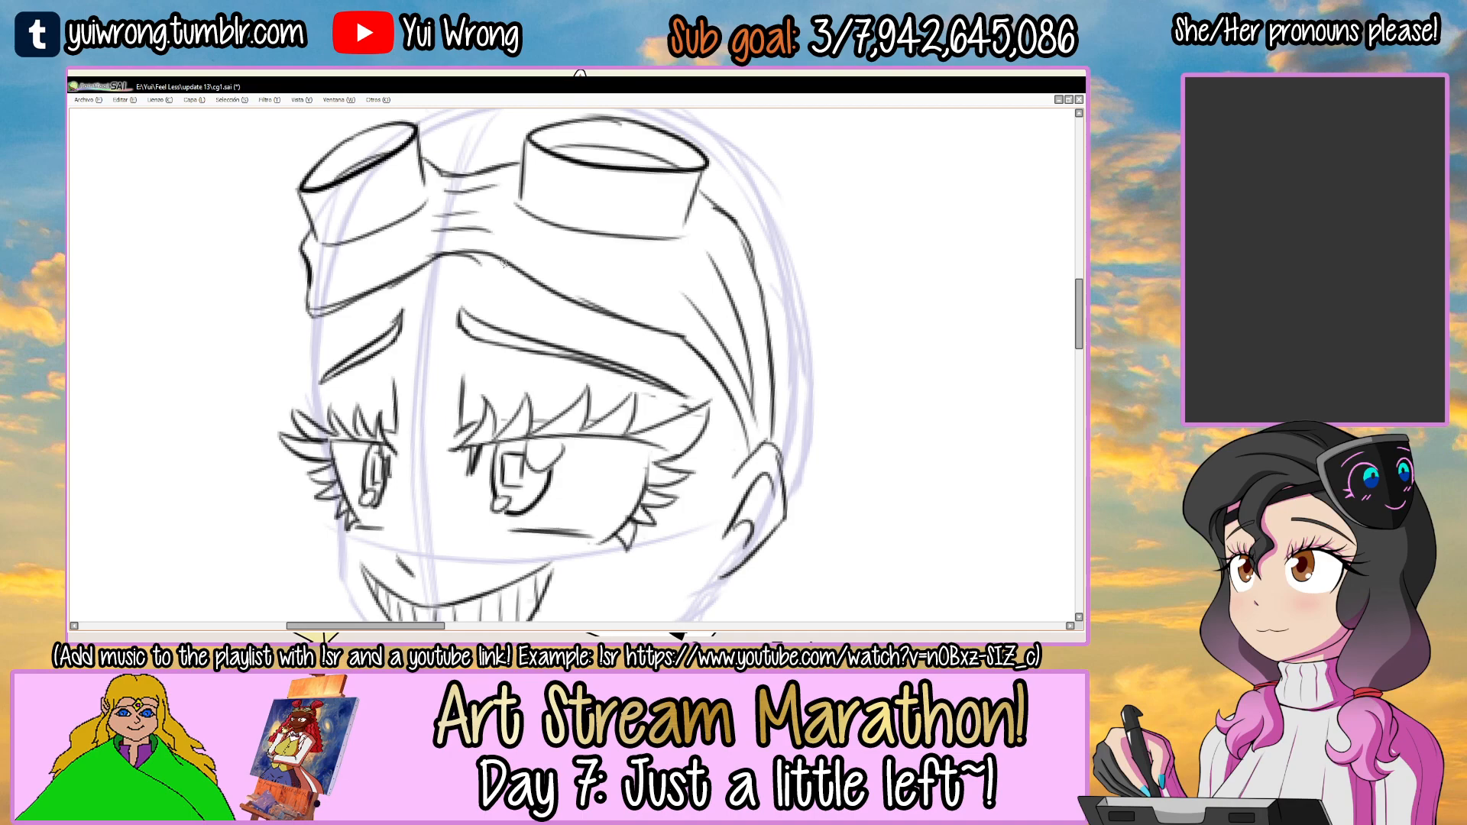
Draw a rounded hair bun with an inner loop fold above the right-hand lens, at the edge of the head.
{"action": "scroll", "coordinate": [504, 263], "scroll_direction": "down", "scroll_amount": 5}
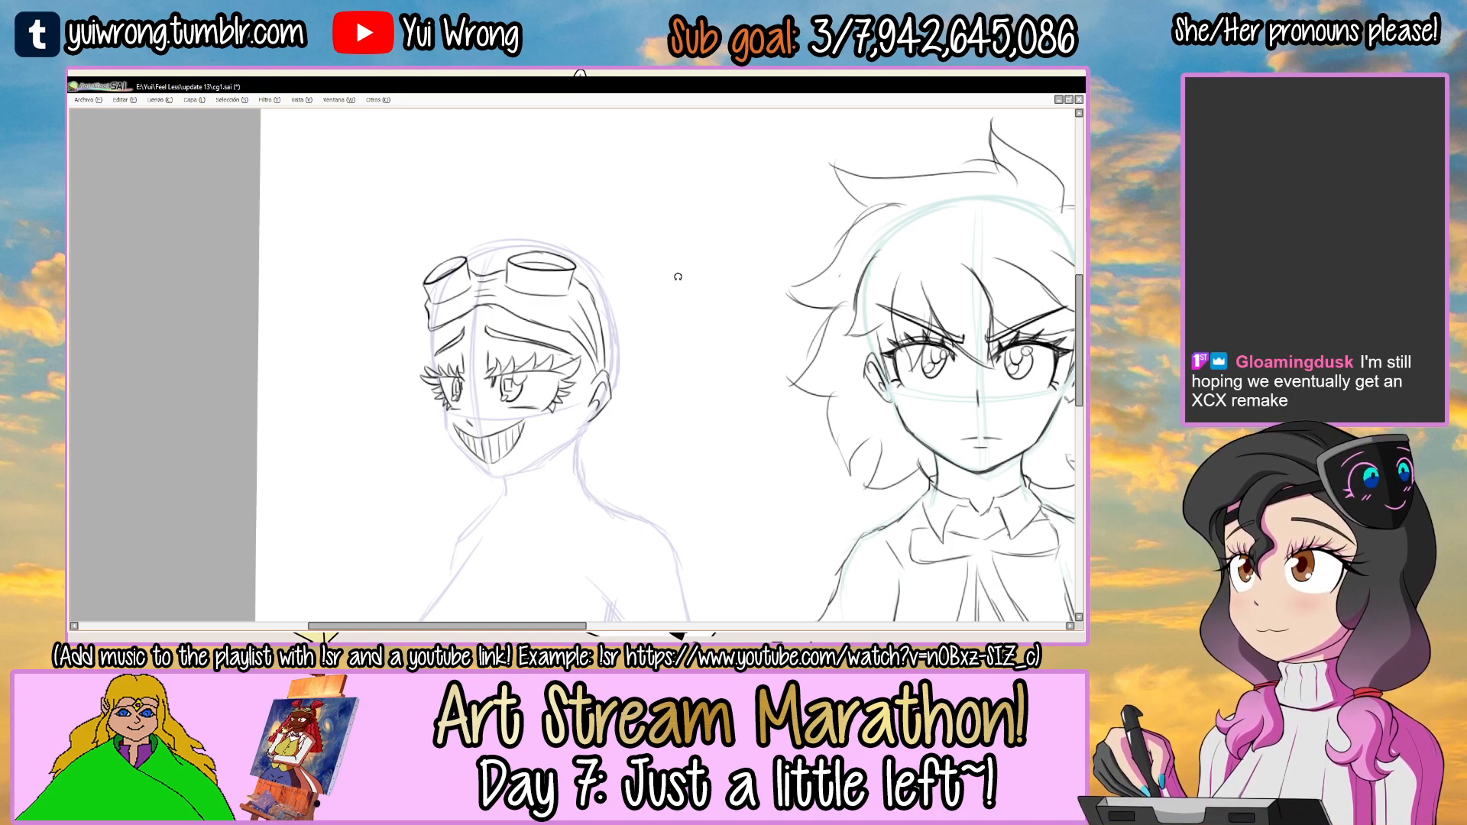
{"action": "key", "text": "Tab"}
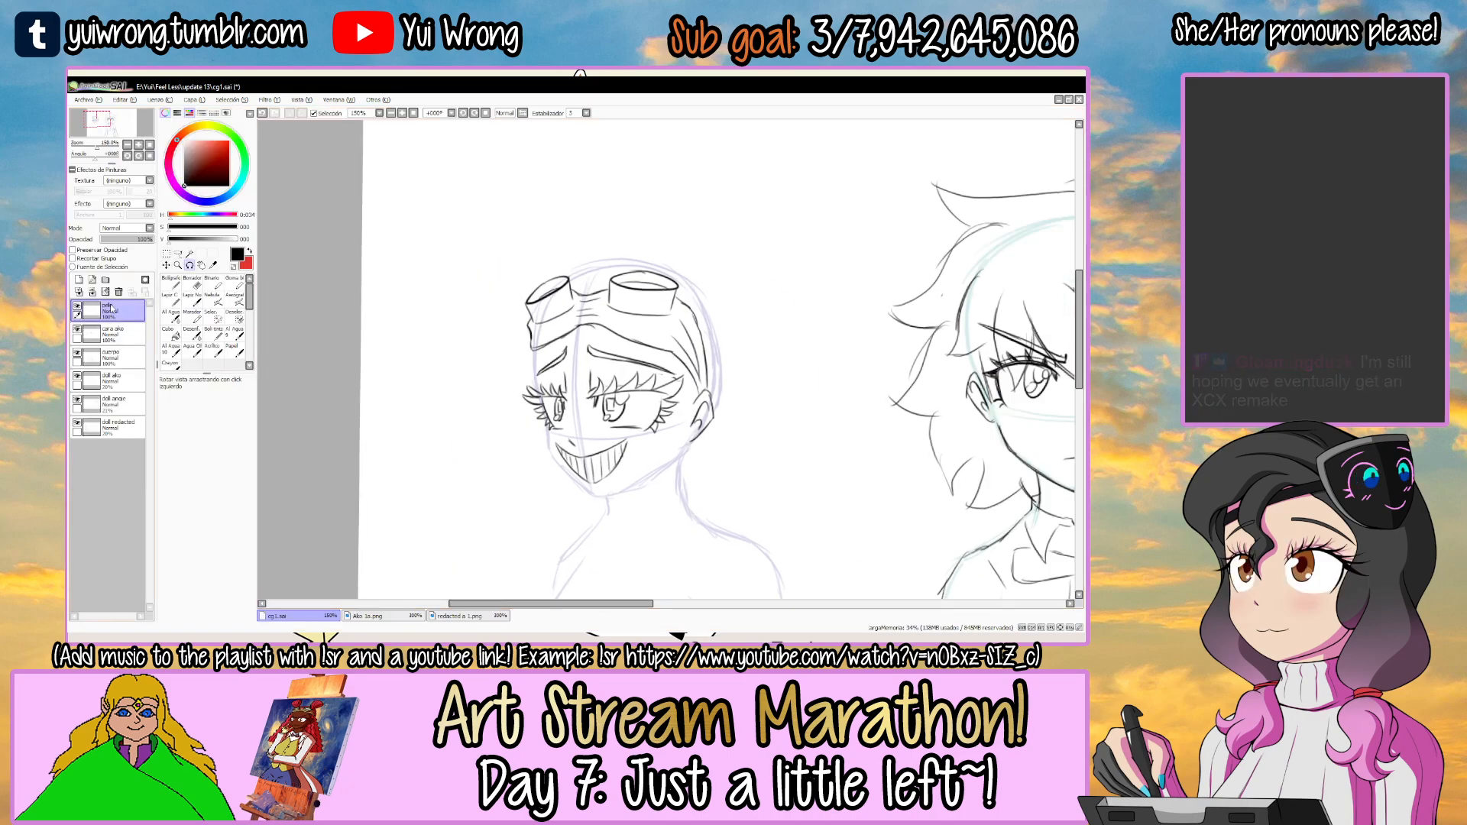
{"action": "key", "text": "Tab"}
{"action": "scroll", "coordinate": [601, 308], "scroll_direction": "up", "scroll_amount": 3}
{"action": "left_click_drag", "start_coordinate": [577, 186], "coordinate": [533, 307]}
{"action": "key", "text": "ctrl+z"}
{"action": "mouse_move", "coordinate": [600, 181]}
{"action": "left_mouse_down"}
{"action": "mouse_move", "coordinate": [712, 279]}
{"action": "mouse_move", "coordinate": [605, 339]}
{"action": "left_mouse_up"}
{"action": "key", "text": "ctrl+z"}
{"action": "left_click_drag", "start_coordinate": [596, 321], "coordinate": [697, 284]}
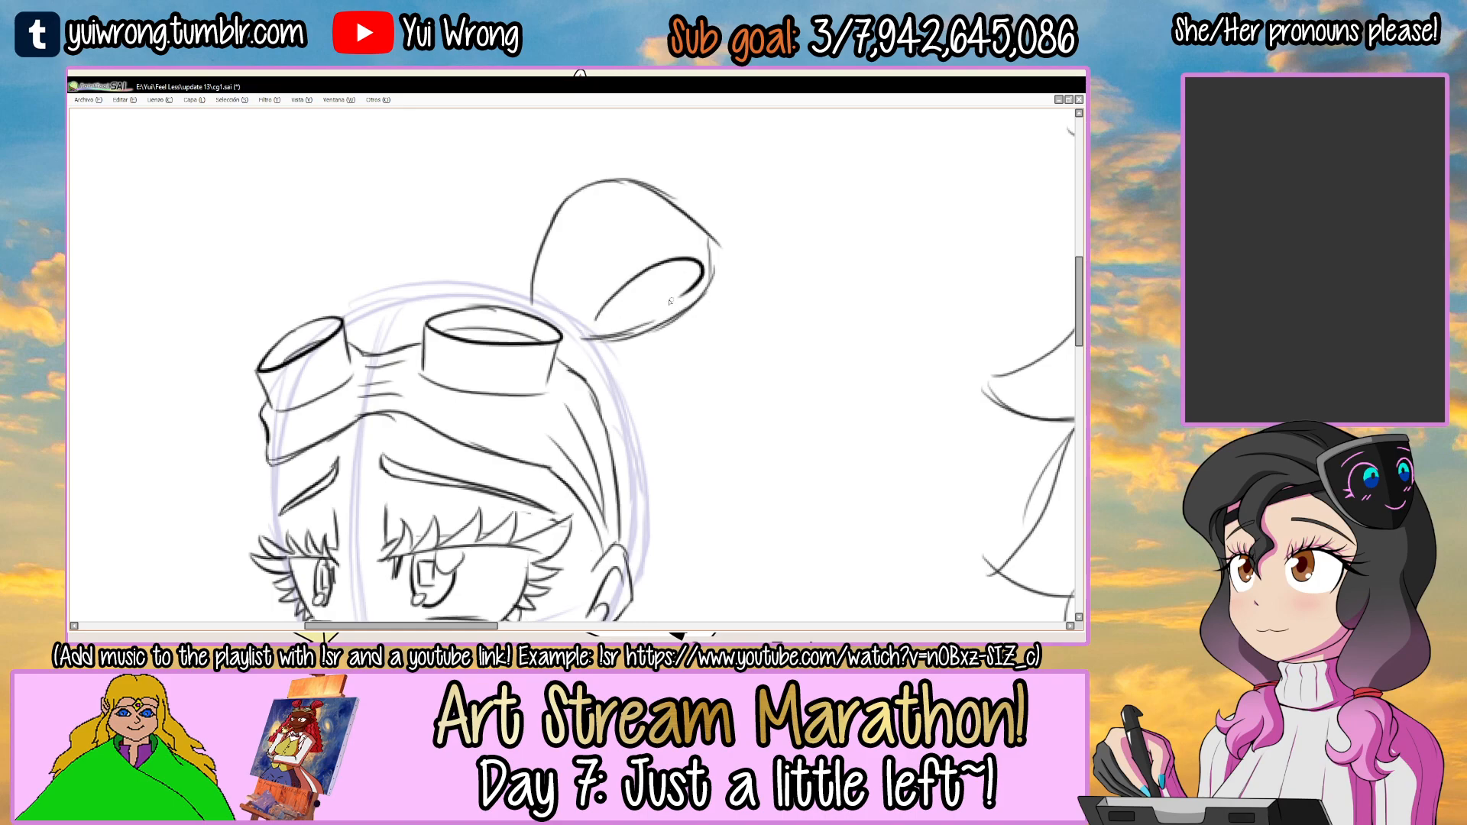
Add curved fold lines inside the right-hand bun and a small hair tie at its base.
{"action": "left_click_drag", "start_coordinate": [544, 305], "coordinate": [630, 198]}
{"action": "key", "text": "ctrl+z"}
{"action": "mouse_move", "coordinate": [549, 310]}
{"action": "left_mouse_down"}
{"action": "mouse_move", "coordinate": [615, 203]}
{"action": "mouse_move", "coordinate": [665, 226]}
{"action": "left_mouse_up"}
{"action": "scroll", "coordinate": [567, 329], "scroll_direction": "up", "scroll_amount": 2}
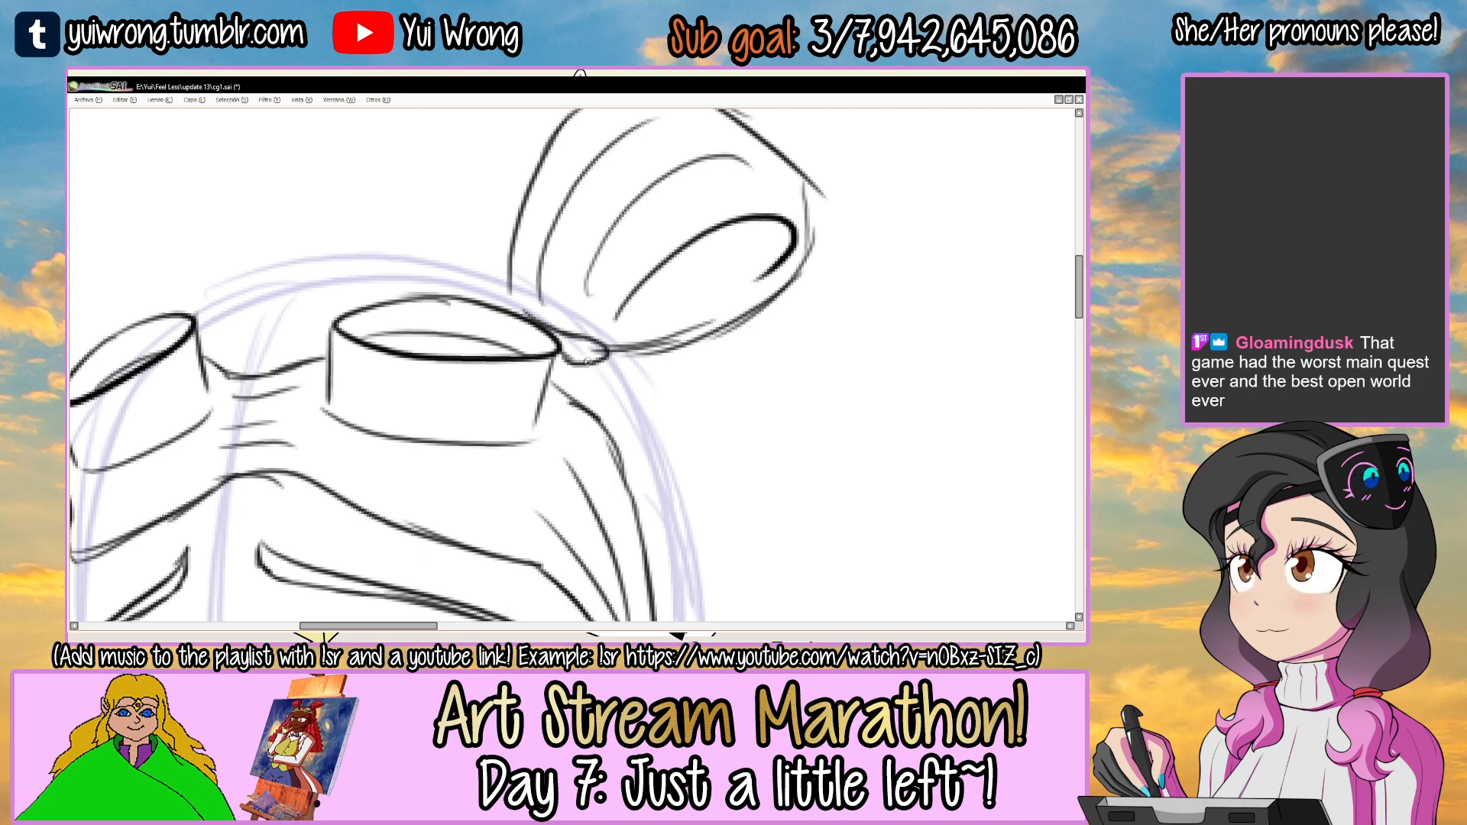
{"action": "scroll", "coordinate": [572, 357], "scroll_direction": "down", "scroll_amount": 3}
{"action": "left_click_drag", "start_coordinate": [569, 353], "coordinate": [686, 352]}
{"action": "scroll", "coordinate": [488, 310], "scroll_direction": "up", "scroll_amount": 3}
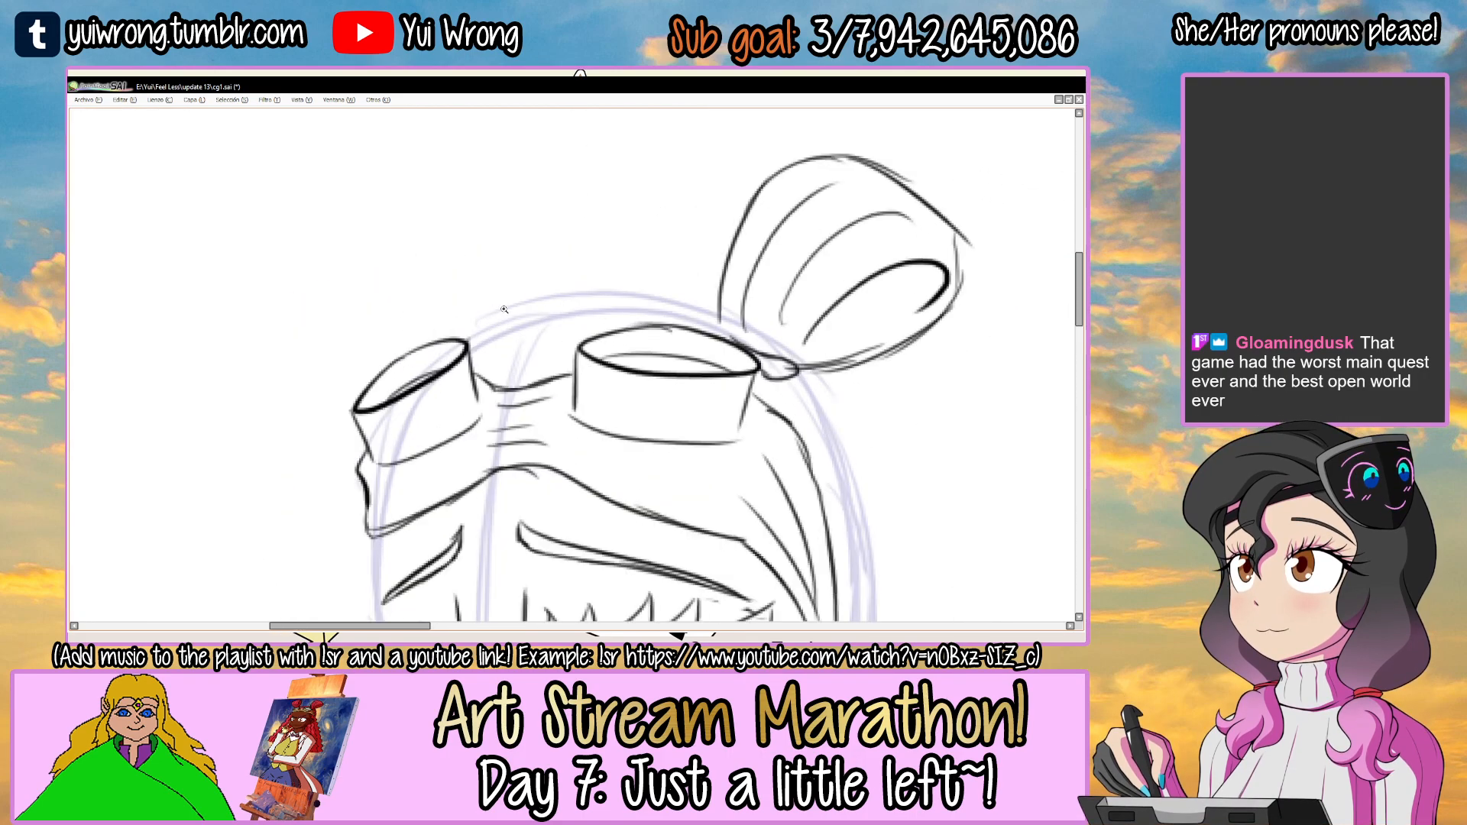
Draw a matching upright hair bun above the tilted left-hand lens, with an inner loop and curved fold lines.
{"action": "left_click_drag", "start_coordinate": [422, 281], "coordinate": [451, 351]}
{"action": "mouse_move", "coordinate": [434, 406]}
{"action": "left_mouse_down"}
{"action": "mouse_move", "coordinate": [391, 336]}
{"action": "mouse_move", "coordinate": [398, 235]}
{"action": "left_mouse_up"}
{"action": "key", "text": "ctrl+z"}
{"action": "mouse_move", "coordinate": [396, 244]}
{"action": "left_mouse_down"}
{"action": "mouse_move", "coordinate": [462, 207]}
{"action": "mouse_move", "coordinate": [551, 189]}
{"action": "mouse_move", "coordinate": [565, 270]}
{"action": "mouse_move", "coordinate": [521, 382]}
{"action": "left_mouse_up"}
{"action": "left_click_drag", "start_coordinate": [543, 314], "coordinate": [520, 379]}
{"action": "key", "text": "ctrl+z"}
{"action": "key", "text": "ctrl+z"}
{"action": "mouse_move", "coordinate": [568, 245]}
{"action": "left_mouse_down"}
{"action": "mouse_move", "coordinate": [526, 392]}
{"action": "mouse_move", "coordinate": [498, 380]}
{"action": "left_mouse_up"}
{"action": "key", "text": "ctrl+z"}
{"action": "left_click_drag", "start_coordinate": [556, 268], "coordinate": [513, 371]}
{"action": "left_click_drag", "start_coordinate": [513, 229], "coordinate": [494, 370]}
{"action": "left_click_drag", "start_coordinate": [464, 235], "coordinate": [476, 384]}
{"action": "left_click_drag", "start_coordinate": [417, 246], "coordinate": [435, 377]}
Draw the hair's top contour across the crown between the buns, with short strands behind the goggles' bridge.
{"action": "mouse_move", "coordinate": [527, 413]}
{"action": "left_mouse_down"}
{"action": "mouse_move", "coordinate": [485, 318]}
{"action": "mouse_move", "coordinate": [645, 315]}
{"action": "left_mouse_up"}
{"action": "key", "text": "ctrl+z"}
{"action": "left_click_drag", "start_coordinate": [523, 315], "coordinate": [714, 304]}
{"action": "mouse_move", "coordinate": [524, 334]}
{"action": "left_mouse_down"}
{"action": "mouse_move", "coordinate": [650, 311]}
{"action": "mouse_move", "coordinate": [599, 322]}
{"action": "left_mouse_up"}
{"action": "key", "text": "ctrl+z"}
{"action": "left_click_drag", "start_coordinate": [527, 350], "coordinate": [564, 351]}
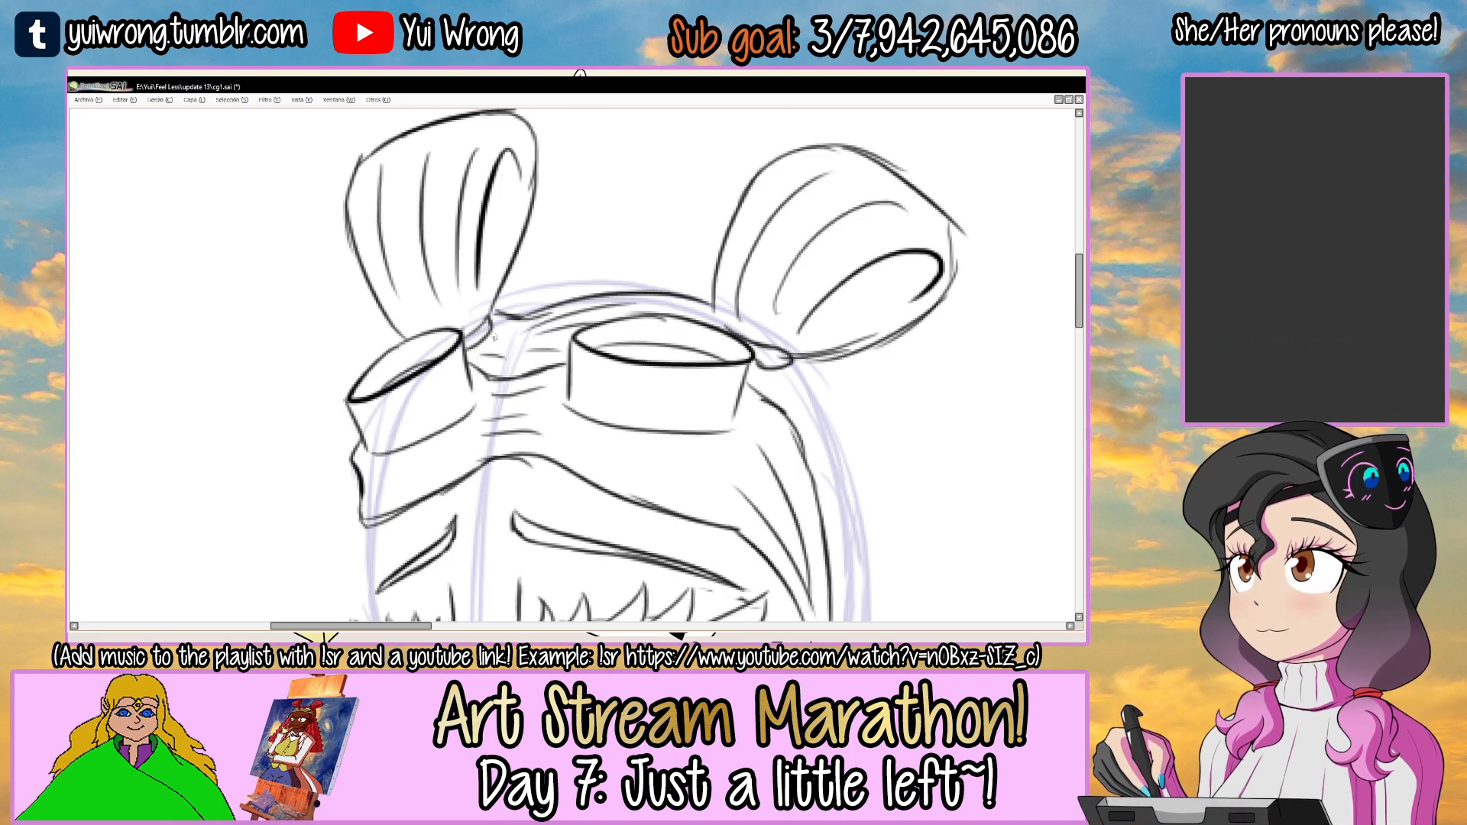
Draw a long wavy outer lock flowing from the right-hand bun past the shoulder and ending in a curled tip.
{"action": "scroll", "coordinate": [524, 358], "scroll_direction": "down", "scroll_amount": 5}
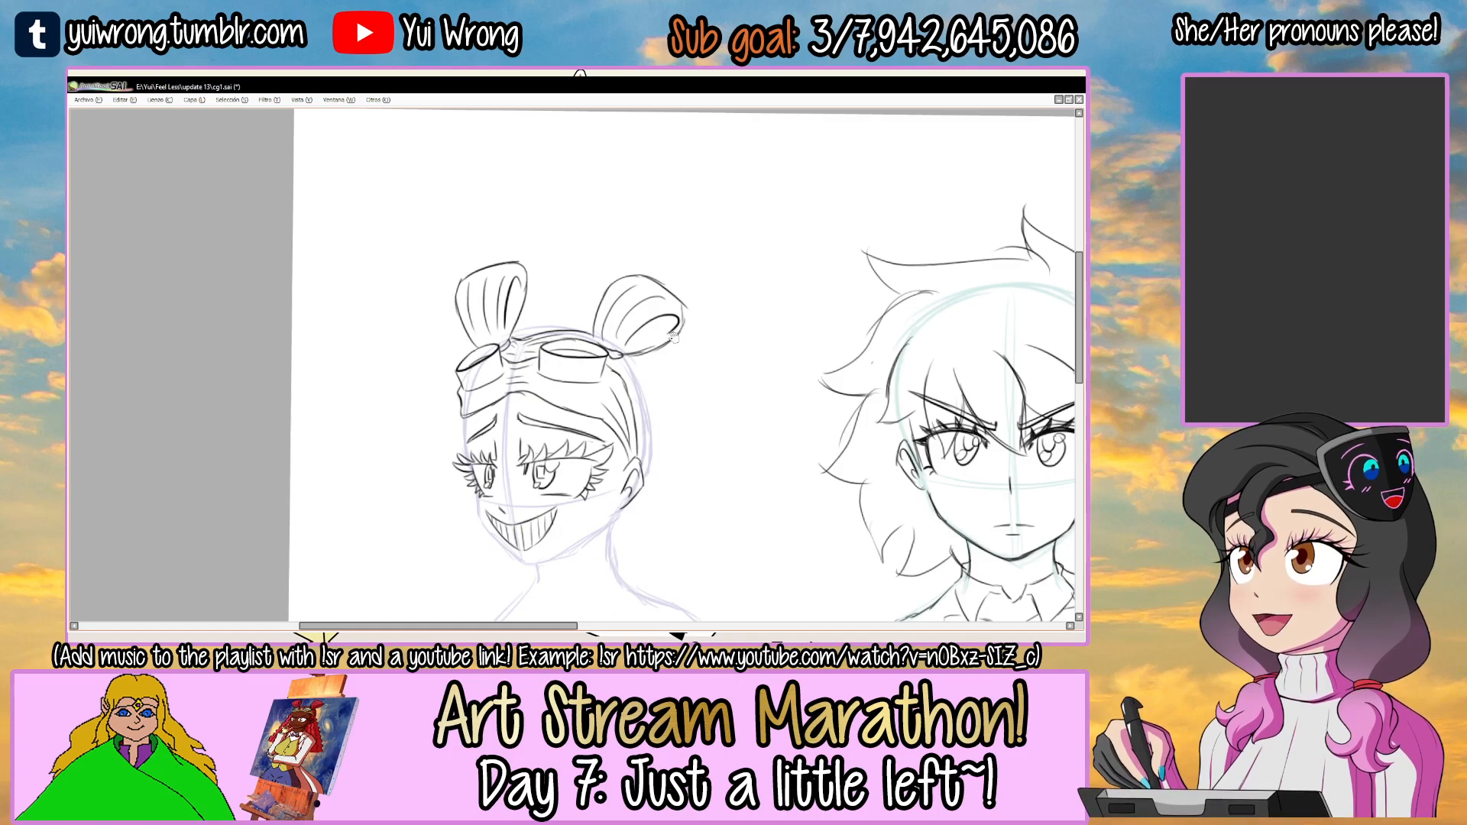
{"action": "scroll", "coordinate": [528, 359], "scroll_direction": "up", "scroll_amount": 3}
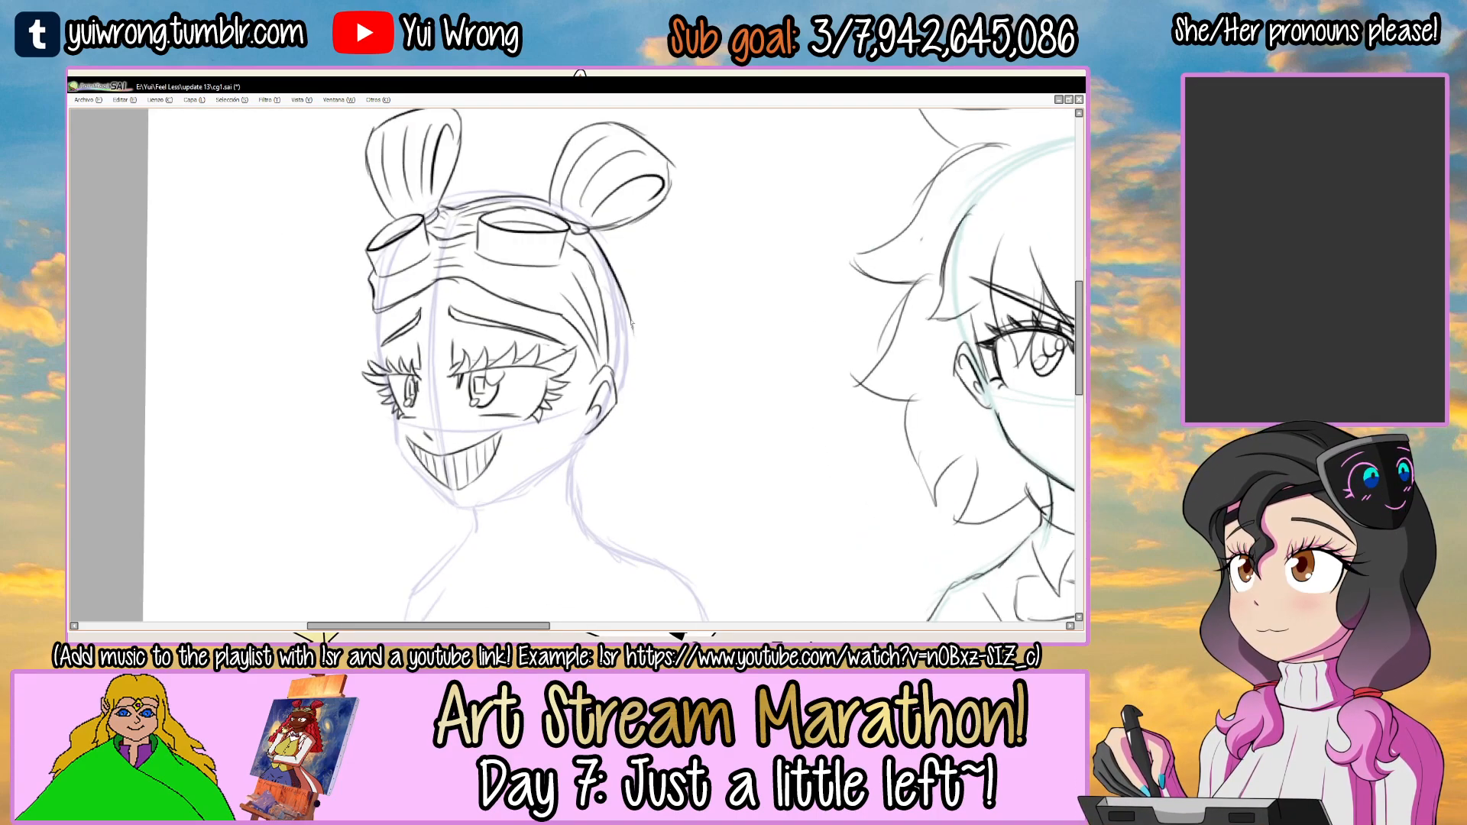
{"action": "left_click_drag", "start_coordinate": [593, 231], "coordinate": [637, 285]}
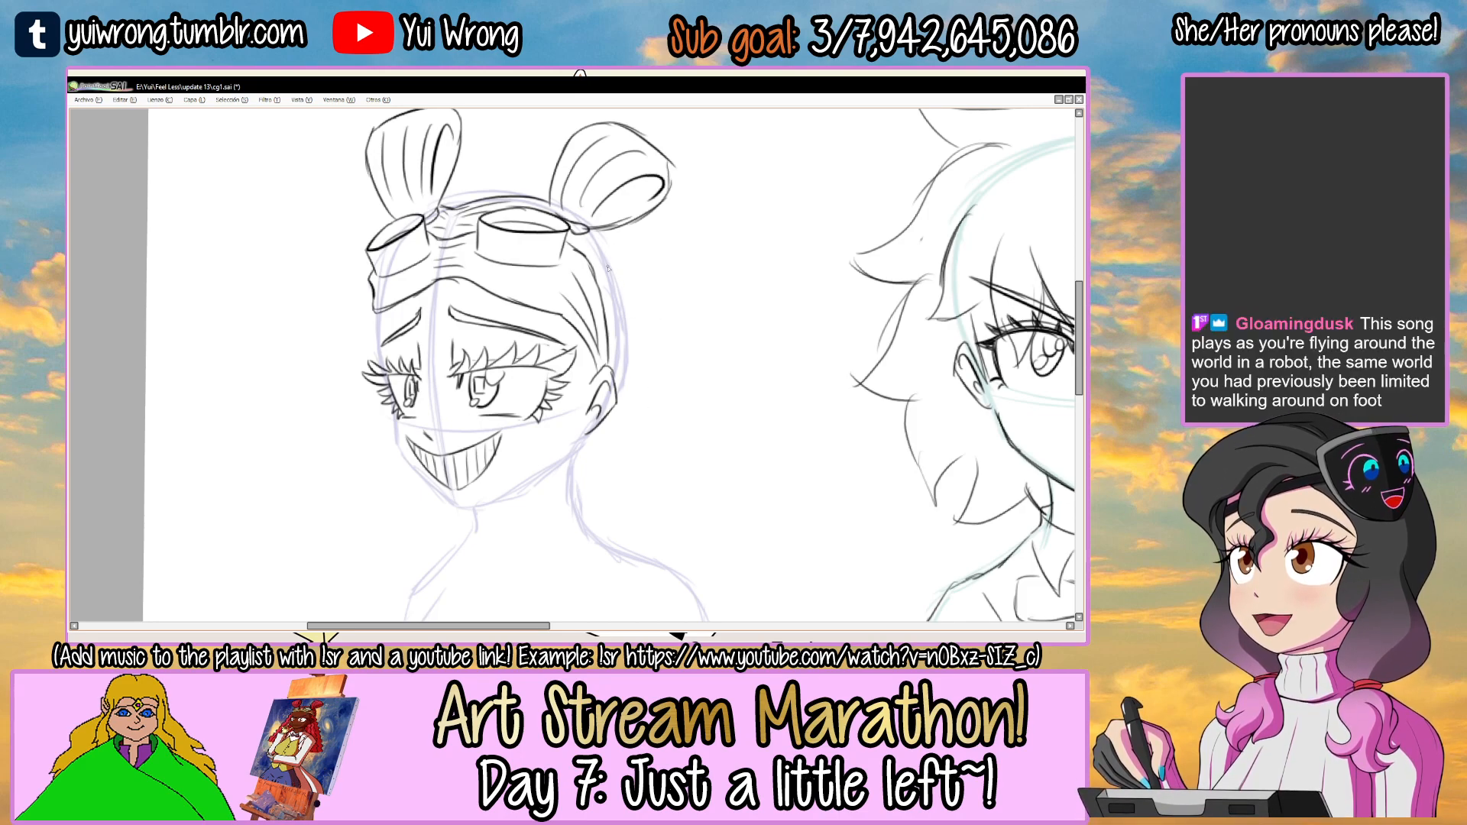
{"action": "scroll", "coordinate": [588, 253], "scroll_direction": "down", "scroll_amount": 1}
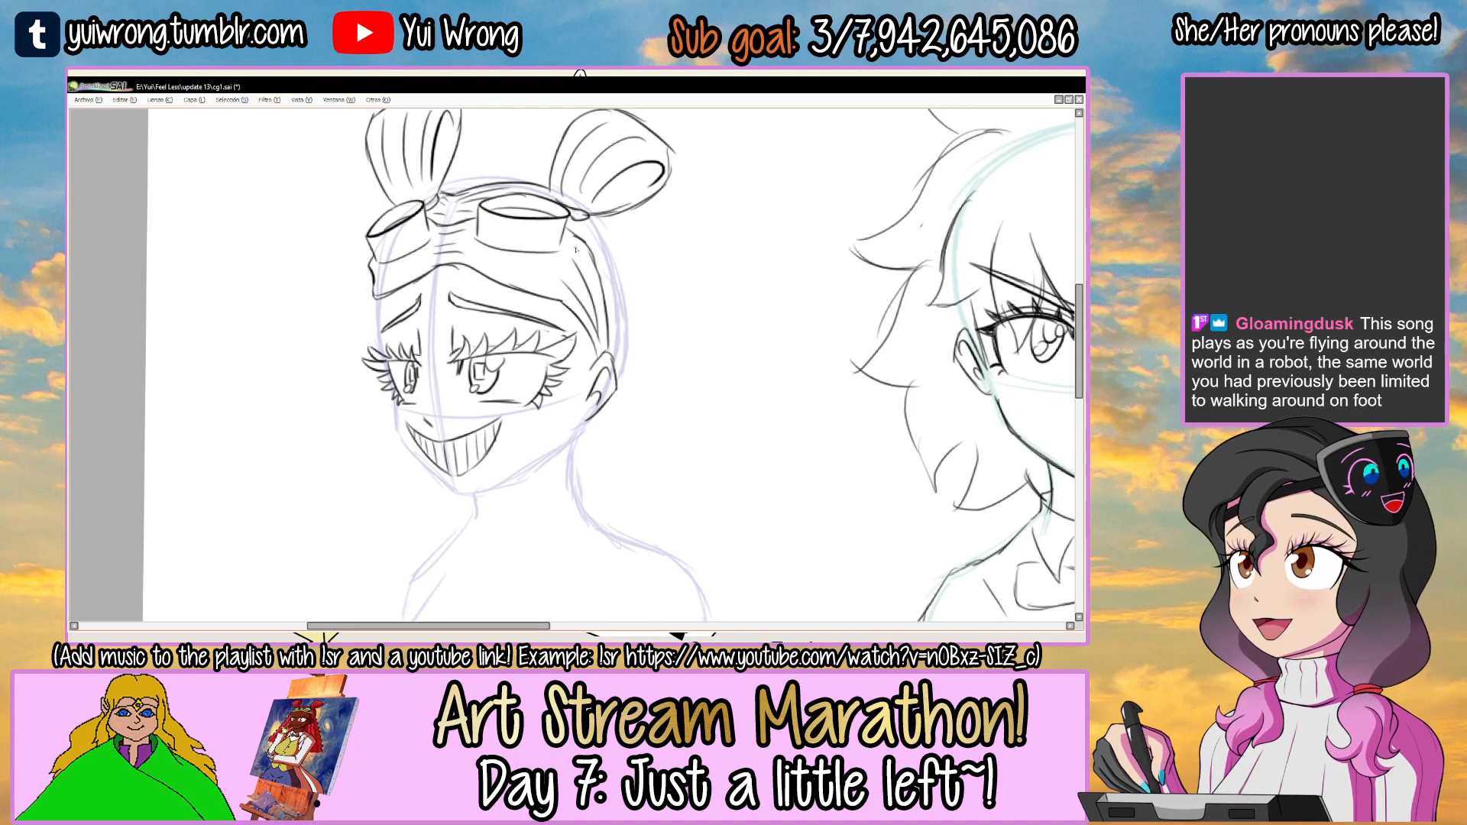
{"action": "mouse_move", "coordinate": [590, 216]}
{"action": "left_mouse_down"}
{"action": "mouse_move", "coordinate": [663, 314]}
{"action": "mouse_move", "coordinate": [636, 398]}
{"action": "mouse_move", "coordinate": [667, 417]}
{"action": "left_mouse_up"}
{"action": "left_click_drag", "start_coordinate": [650, 403], "coordinate": [750, 473]}
{"action": "key", "text": "ctrl+z"}
{"action": "key", "text": "ctrl+z"}
{"action": "key", "text": "ctrl+z"}
{"action": "key", "text": "ctrl+z"}
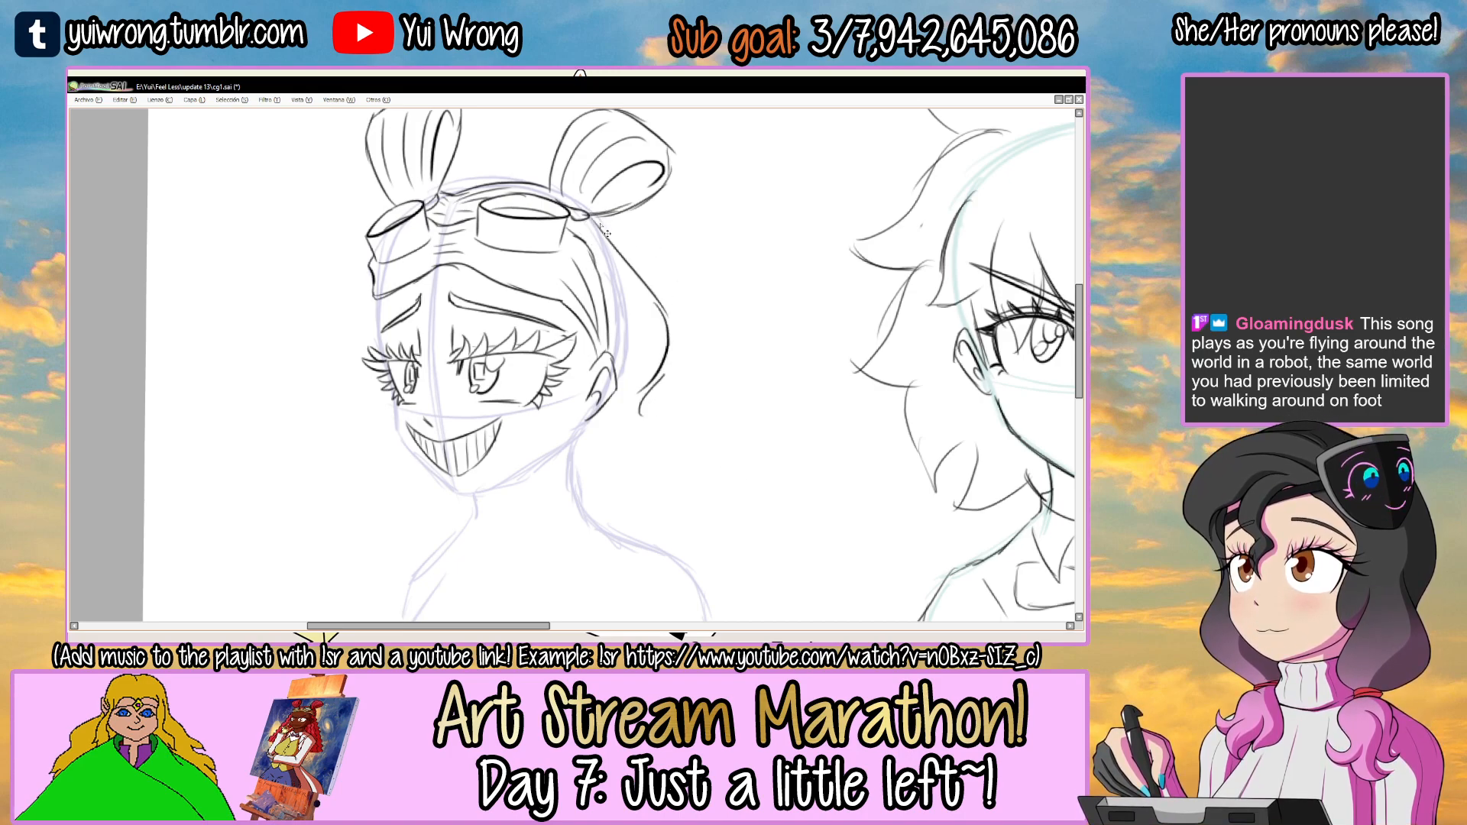
{"action": "mouse_move", "coordinate": [590, 218]}
{"action": "left_mouse_down"}
{"action": "mouse_move", "coordinate": [626, 249]}
{"action": "mouse_move", "coordinate": [649, 333]}
{"action": "mouse_move", "coordinate": [689, 380]}
{"action": "mouse_move", "coordinate": [669, 429]}
{"action": "mouse_move", "coordinate": [706, 318]}
{"action": "mouse_move", "coordinate": [754, 434]}
{"action": "mouse_move", "coordinate": [798, 423]}
{"action": "mouse_move", "coordinate": [781, 448]}
{"action": "mouse_move", "coordinate": [827, 387]}
{"action": "left_mouse_up"}
{"action": "left_click_drag", "start_coordinate": [828, 399], "coordinate": [845, 440]}
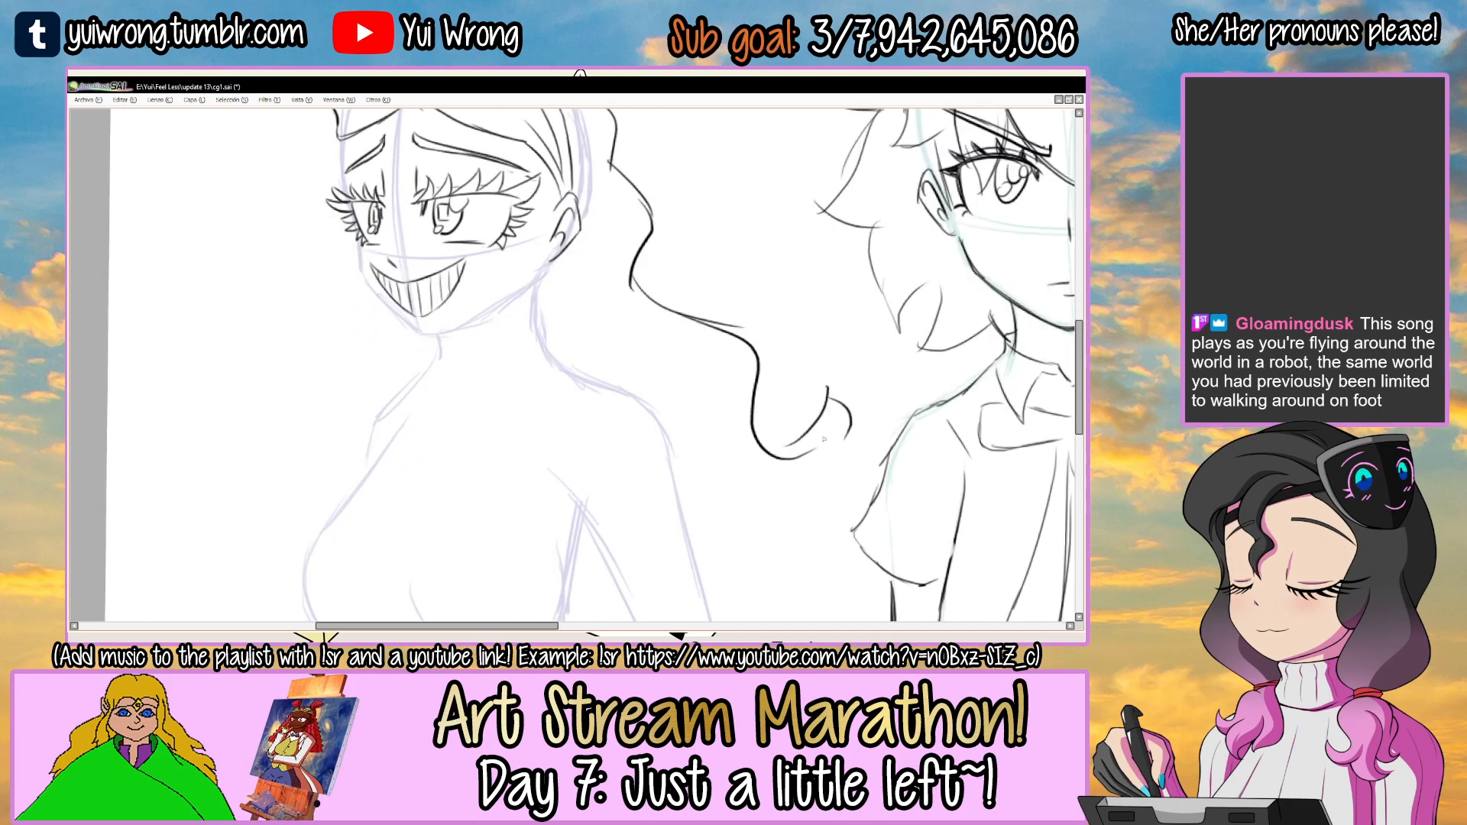
{"action": "left_click_drag", "start_coordinate": [620, 287], "coordinate": [697, 386]}
Draw a wavy outer lock from the goggles' left-hand end down beside the face to below the chin.
{"action": "mouse_move", "coordinate": [413, 239]}
{"action": "left_mouse_down"}
{"action": "mouse_move", "coordinate": [392, 277]}
{"action": "mouse_move", "coordinate": [416, 369]}
{"action": "left_mouse_up"}
{"action": "key", "text": "ctrl+z"}
{"action": "key", "text": "ctrl+z"}
{"action": "left_click_drag", "start_coordinate": [414, 240], "coordinate": [421, 338]}
{"action": "key", "text": "ctrl+z"}
{"action": "mouse_move", "coordinate": [397, 239]}
{"action": "left_mouse_down"}
{"action": "mouse_move", "coordinate": [391, 275]}
{"action": "mouse_move", "coordinate": [414, 377]}
{"action": "mouse_move", "coordinate": [402, 432]}
{"action": "mouse_move", "coordinate": [435, 503]}
{"action": "left_mouse_up"}
{"action": "left_click", "coordinate": [448, 509], "text": "ctrl+alt"}
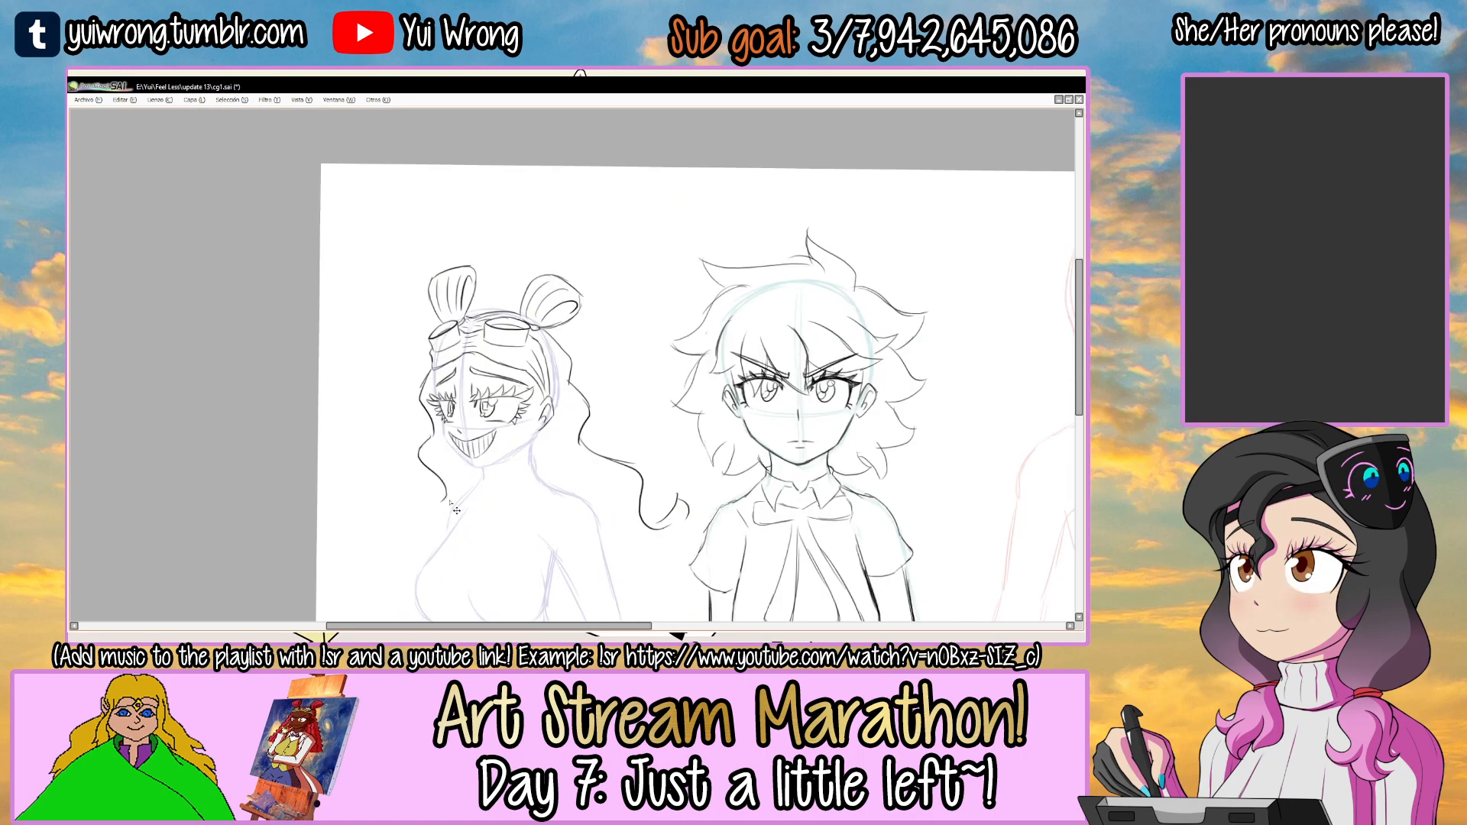
Draw the wavy inner edges of the right-hand hair from behind the ear down over the shoulder to the lock's tip.
{"action": "left_click_drag", "start_coordinate": [558, 466], "coordinate": [599, 330]}
{"action": "left_click", "coordinate": [600, 329], "text": "ctrl"}
{"action": "mouse_move", "coordinate": [603, 167]}
{"action": "left_mouse_down"}
{"action": "mouse_move", "coordinate": [594, 271]}
{"action": "mouse_move", "coordinate": [690, 369]}
{"action": "left_mouse_up"}
{"action": "mouse_move", "coordinate": [690, 370]}
{"action": "left_mouse_down"}
{"action": "mouse_move", "coordinate": [710, 419]}
{"action": "mouse_move", "coordinate": [786, 460]}
{"action": "left_mouse_up"}
{"action": "left_click_drag", "start_coordinate": [784, 461], "coordinate": [810, 493]}
{"action": "mouse_move", "coordinate": [573, 267]}
{"action": "left_mouse_down"}
{"action": "mouse_move", "coordinate": [579, 318]}
{"action": "mouse_move", "coordinate": [630, 395]}
{"action": "left_mouse_up"}
Add wavy inner strands to the left-hand lock beside the jaw and neck.
{"action": "left_click_drag", "start_coordinate": [369, 282], "coordinate": [346, 313]}
{"action": "left_click_drag", "start_coordinate": [352, 303], "coordinate": [394, 381]}
{"action": "key", "text": "ctrl+z"}
{"action": "left_click_drag", "start_coordinate": [368, 282], "coordinate": [390, 383]}
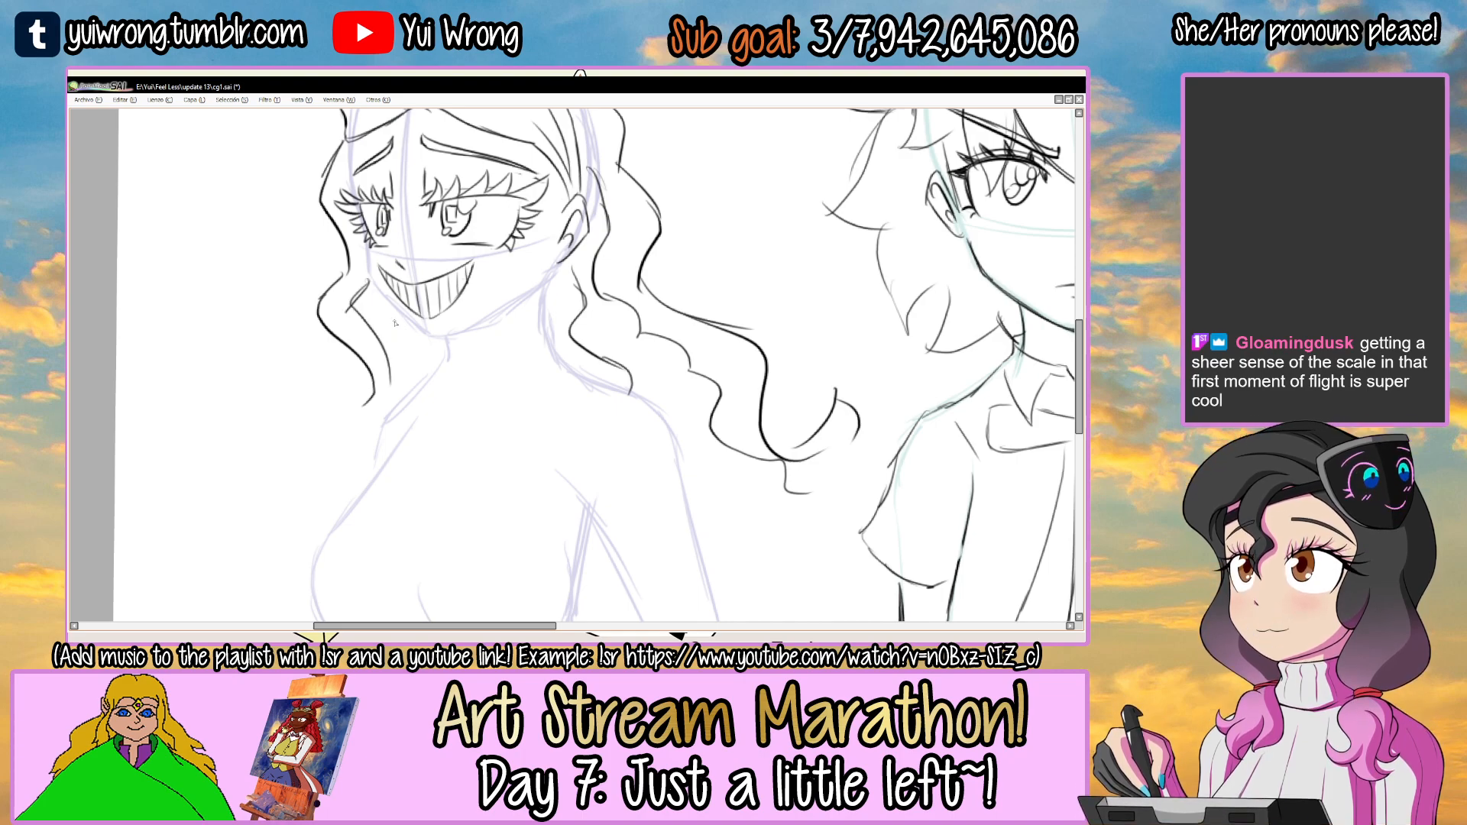
{"action": "left_click_drag", "start_coordinate": [390, 315], "coordinate": [407, 380]}
Add a short wavy strand tip below the right-hand hair over the shoulder and save the file.
{"action": "scroll", "coordinate": [430, 362], "scroll_direction": "down", "scroll_amount": 3}
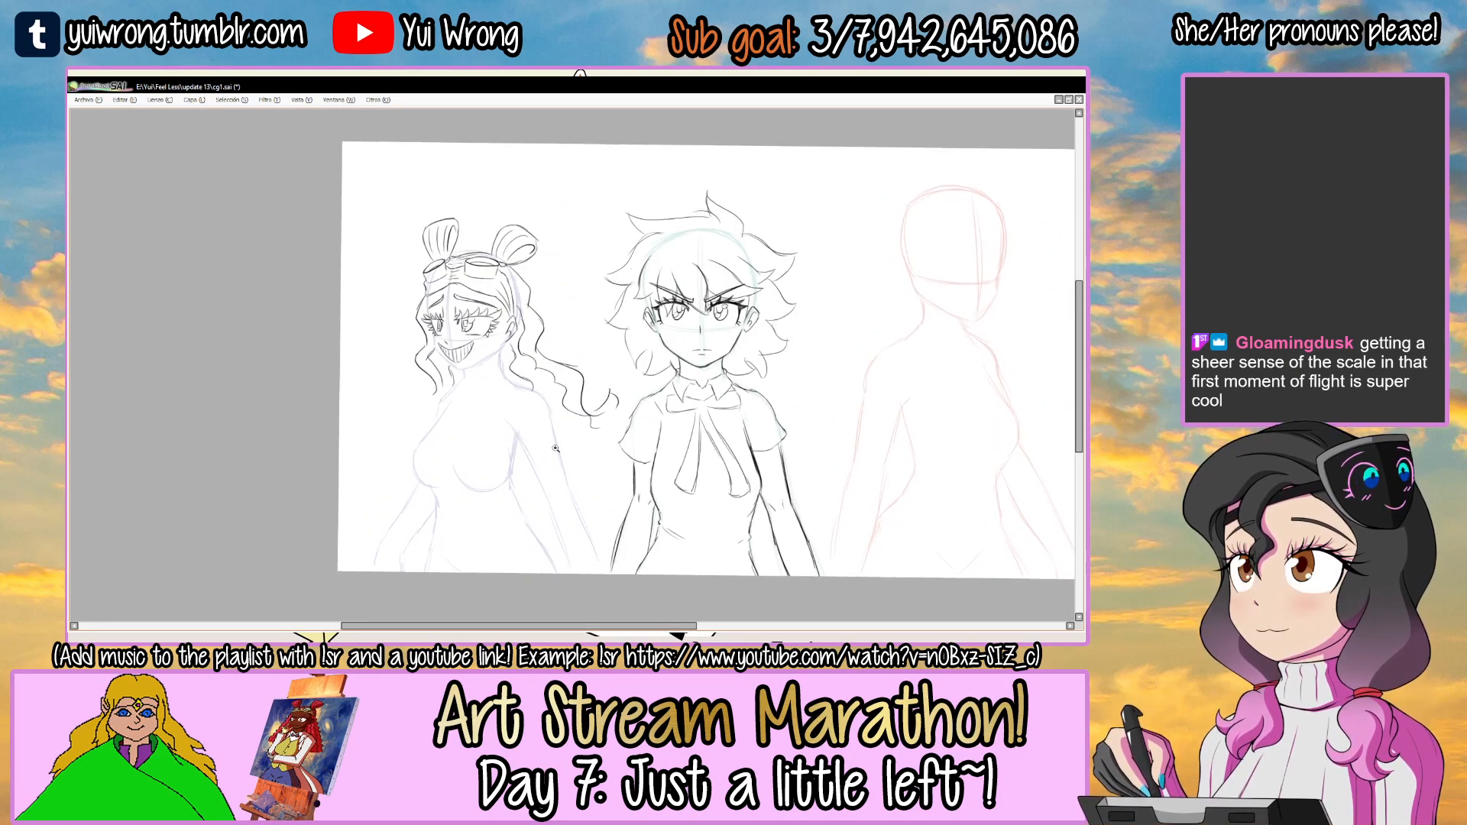
{"action": "scroll", "coordinate": [606, 502], "scroll_direction": "up", "scroll_amount": 3}
{"action": "left_click_drag", "start_coordinate": [606, 502], "coordinate": [676, 538]}
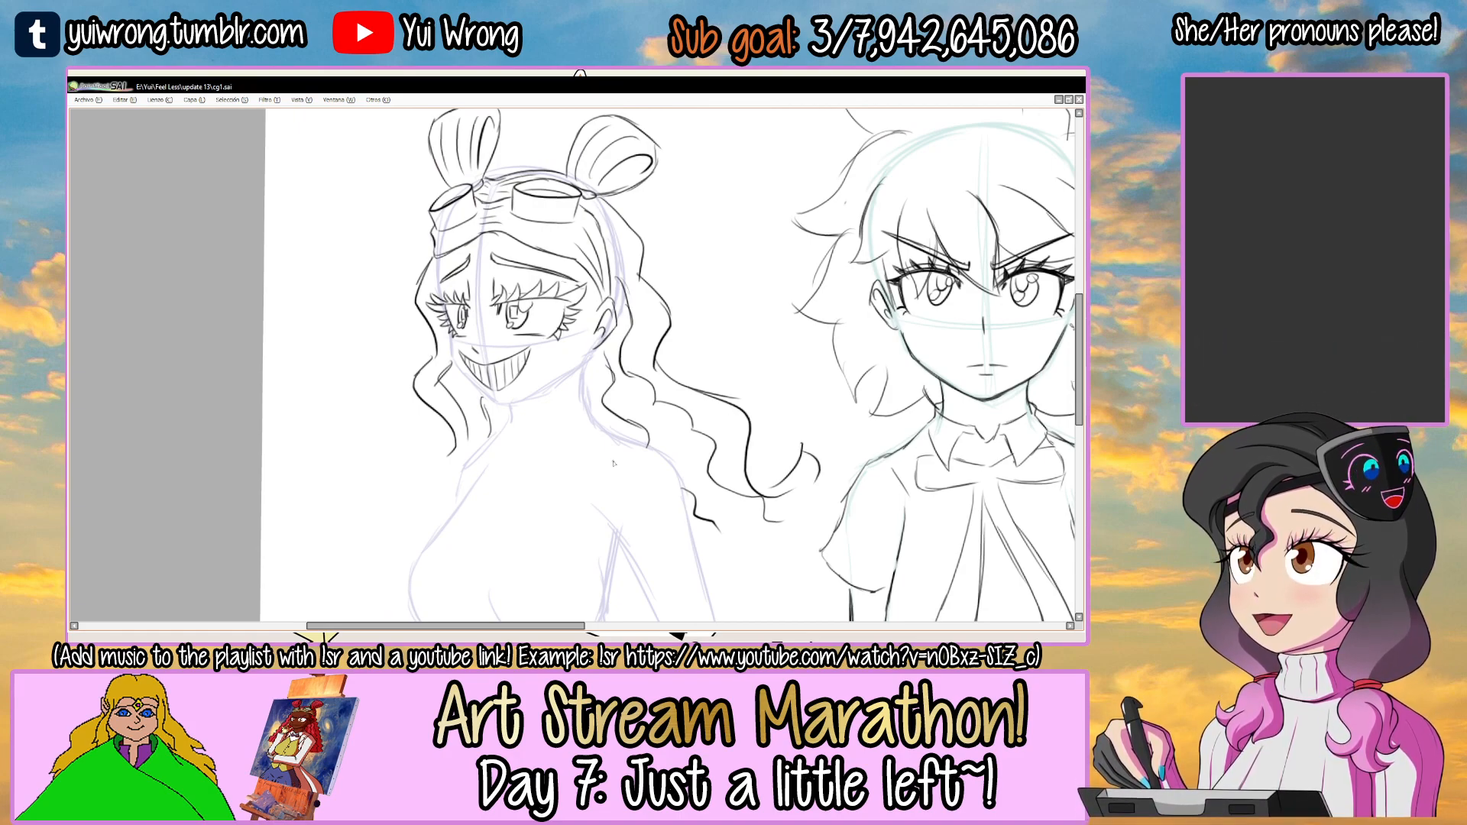
Hide the topmost hair layer to examine the bare face and head guide, and show the layer again.
{"action": "left_click_drag", "start_coordinate": [613, 463], "coordinate": [574, 513]}
{"action": "key", "text": "Tab"}
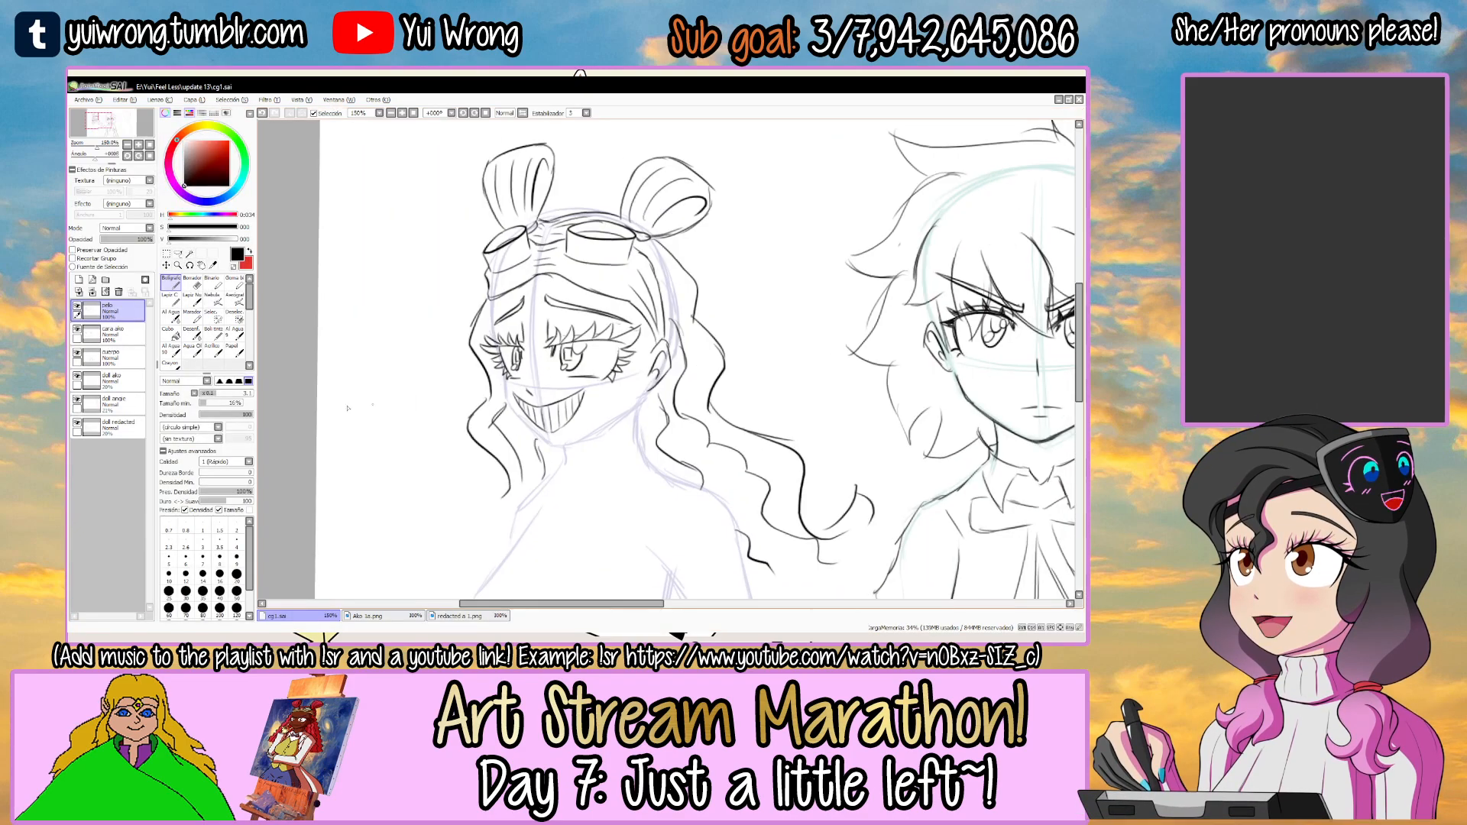
{"action": "left_click", "coordinate": [78, 308]}
{"action": "key", "text": "Tab"}
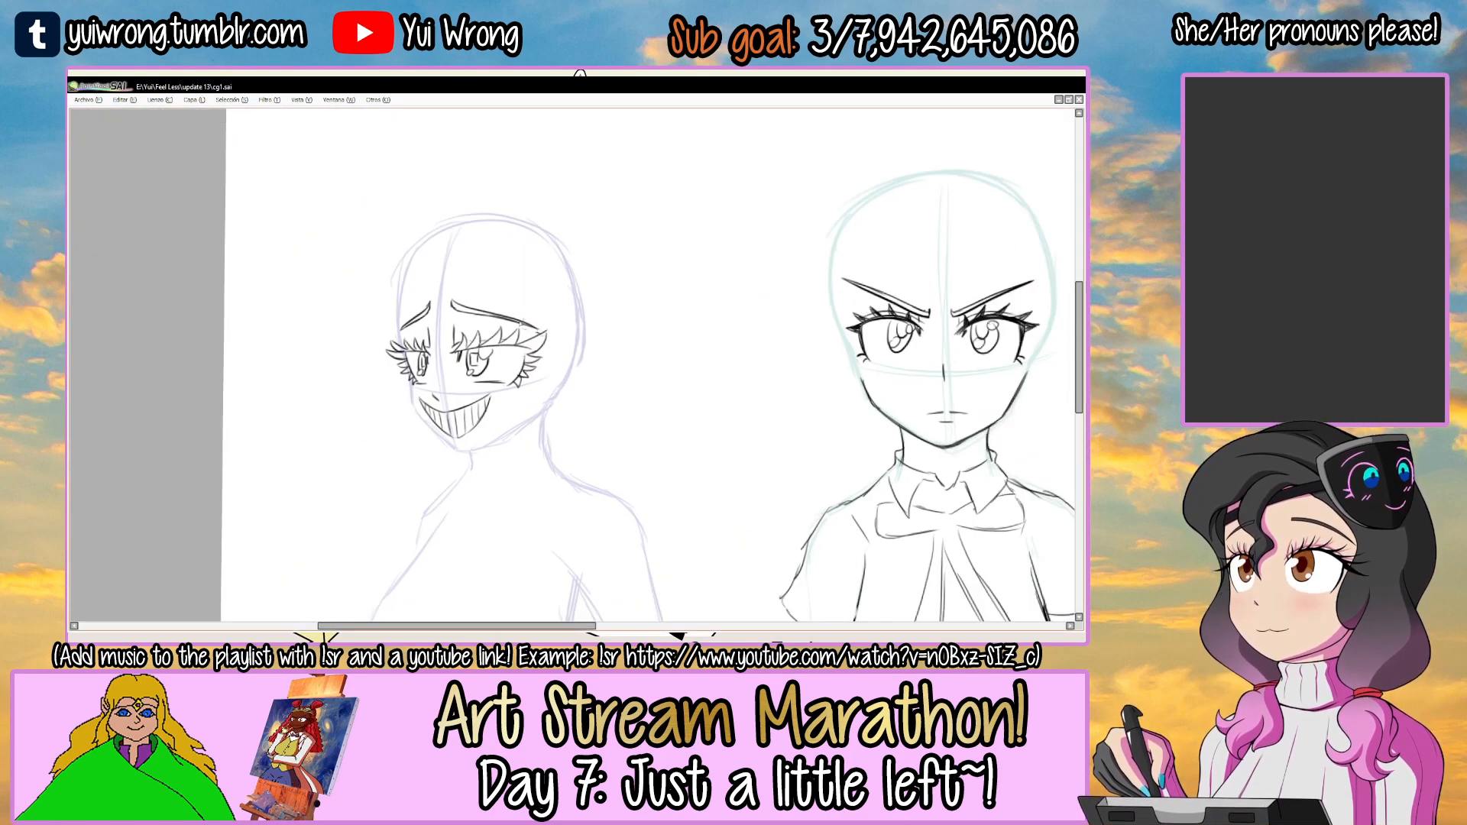
{"action": "left_click_drag", "start_coordinate": [814, 335], "coordinate": [869, 330]}
{"action": "left_click_drag", "start_coordinate": [681, 328], "coordinate": [758, 325]}
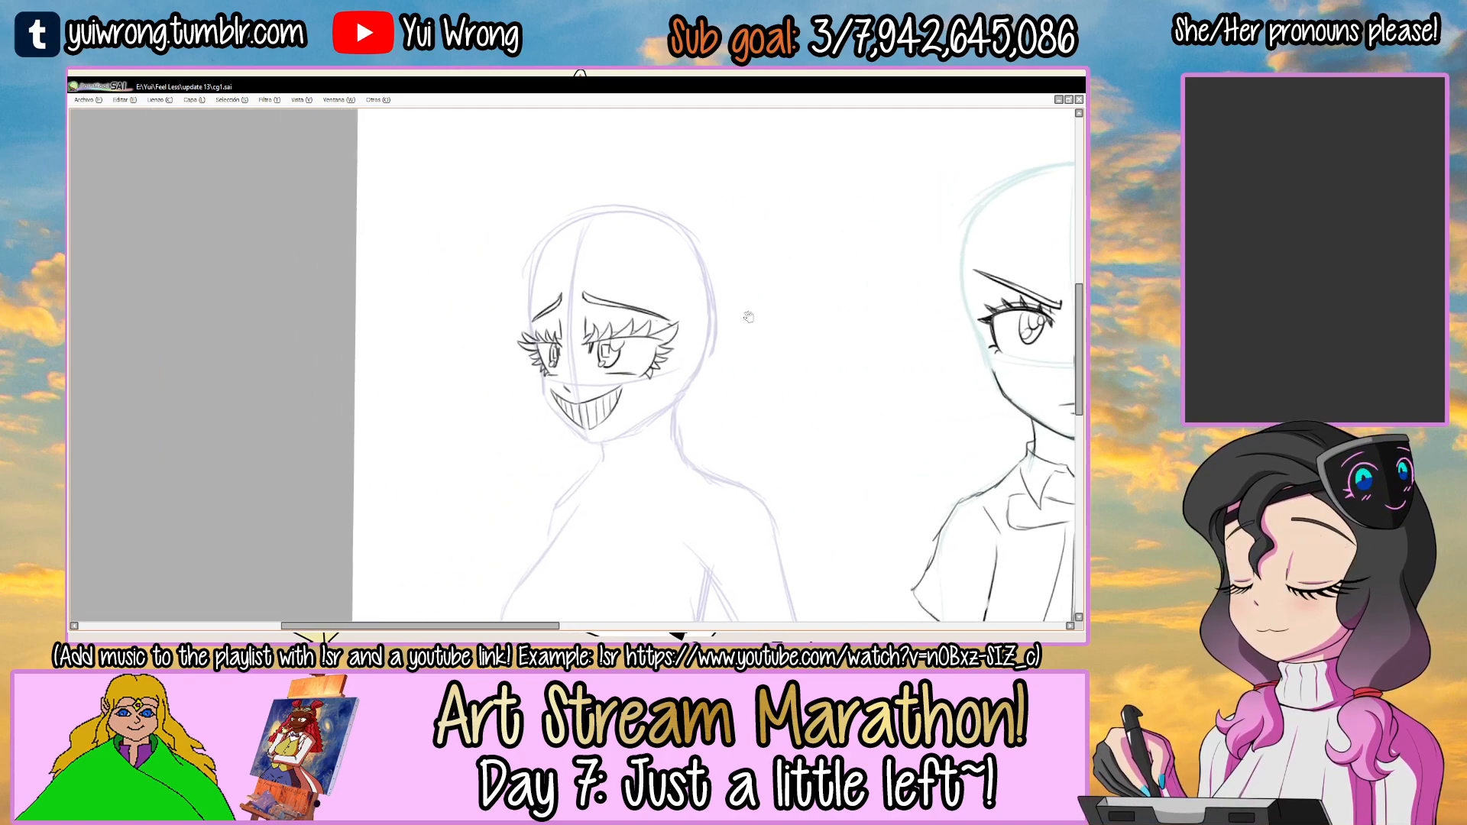
{"action": "left_click", "coordinate": [635, 357], "text": "ctrl"}
{"action": "left_click_drag", "start_coordinate": [636, 345], "coordinate": [635, 326]}
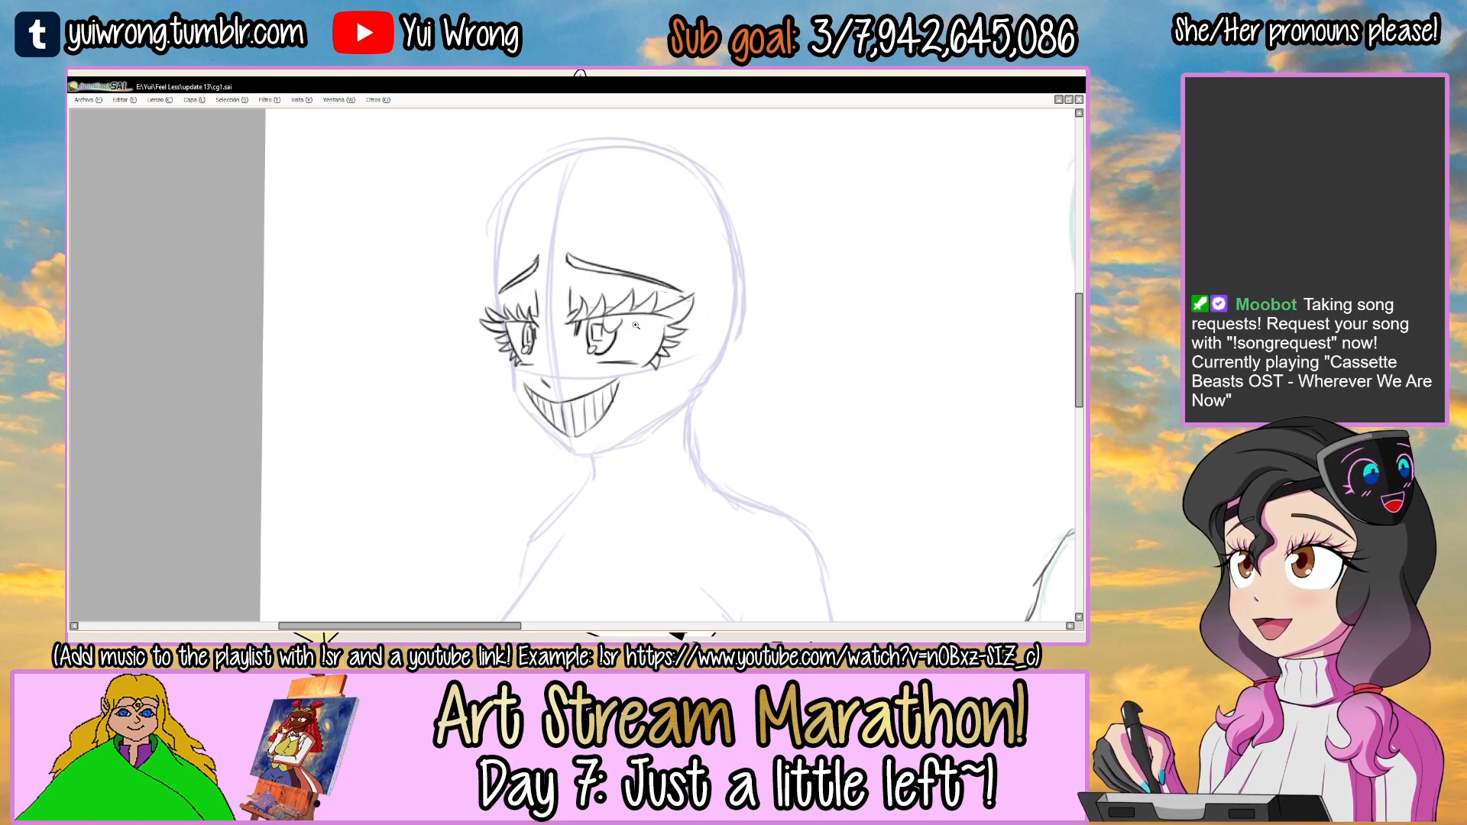
{"action": "key", "text": "Tab"}
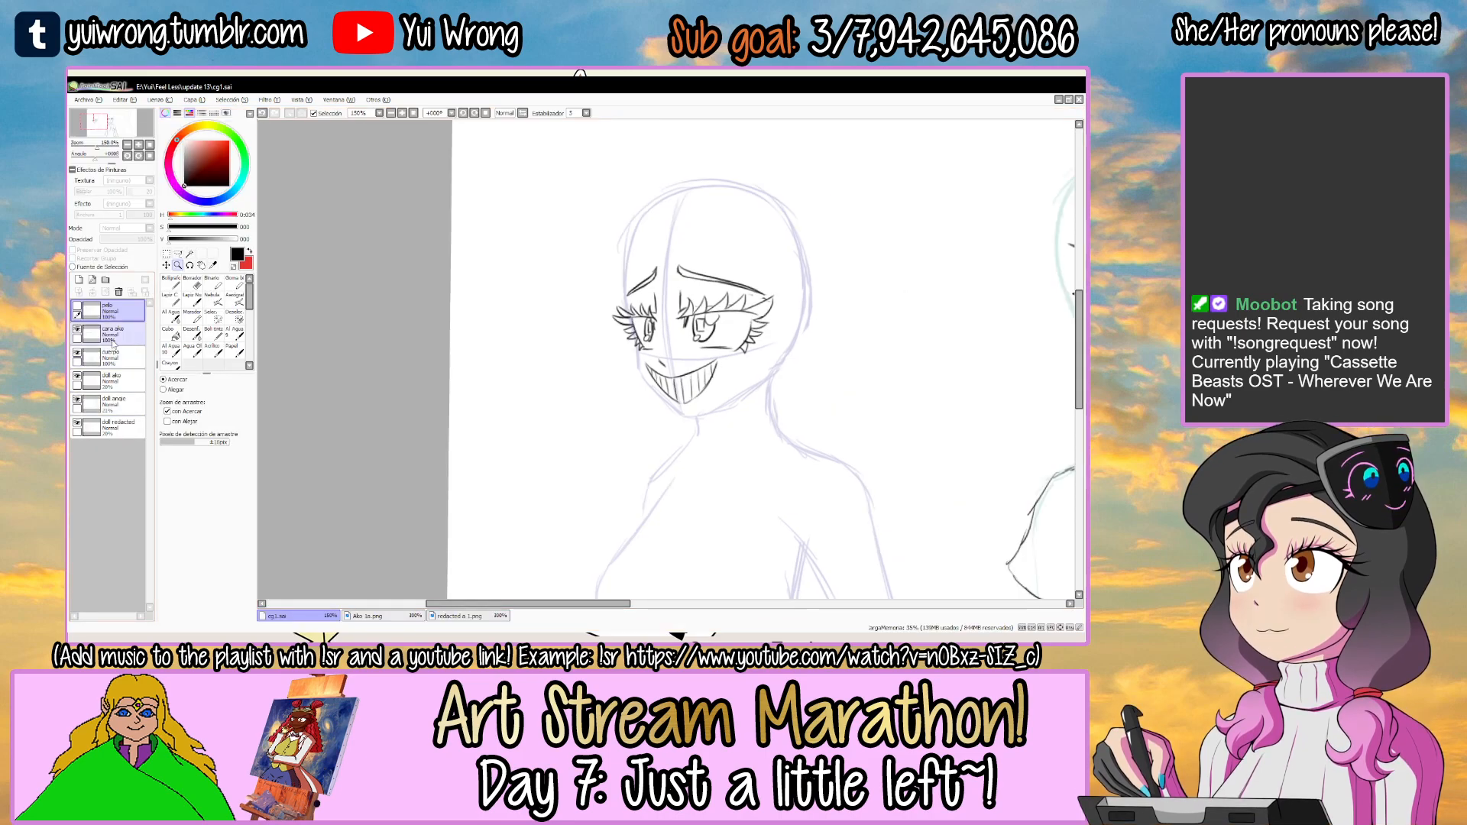
{"action": "key", "text": "Tab"}
{"action": "left_click_drag", "start_coordinate": [764, 302], "coordinate": [696, 322]}
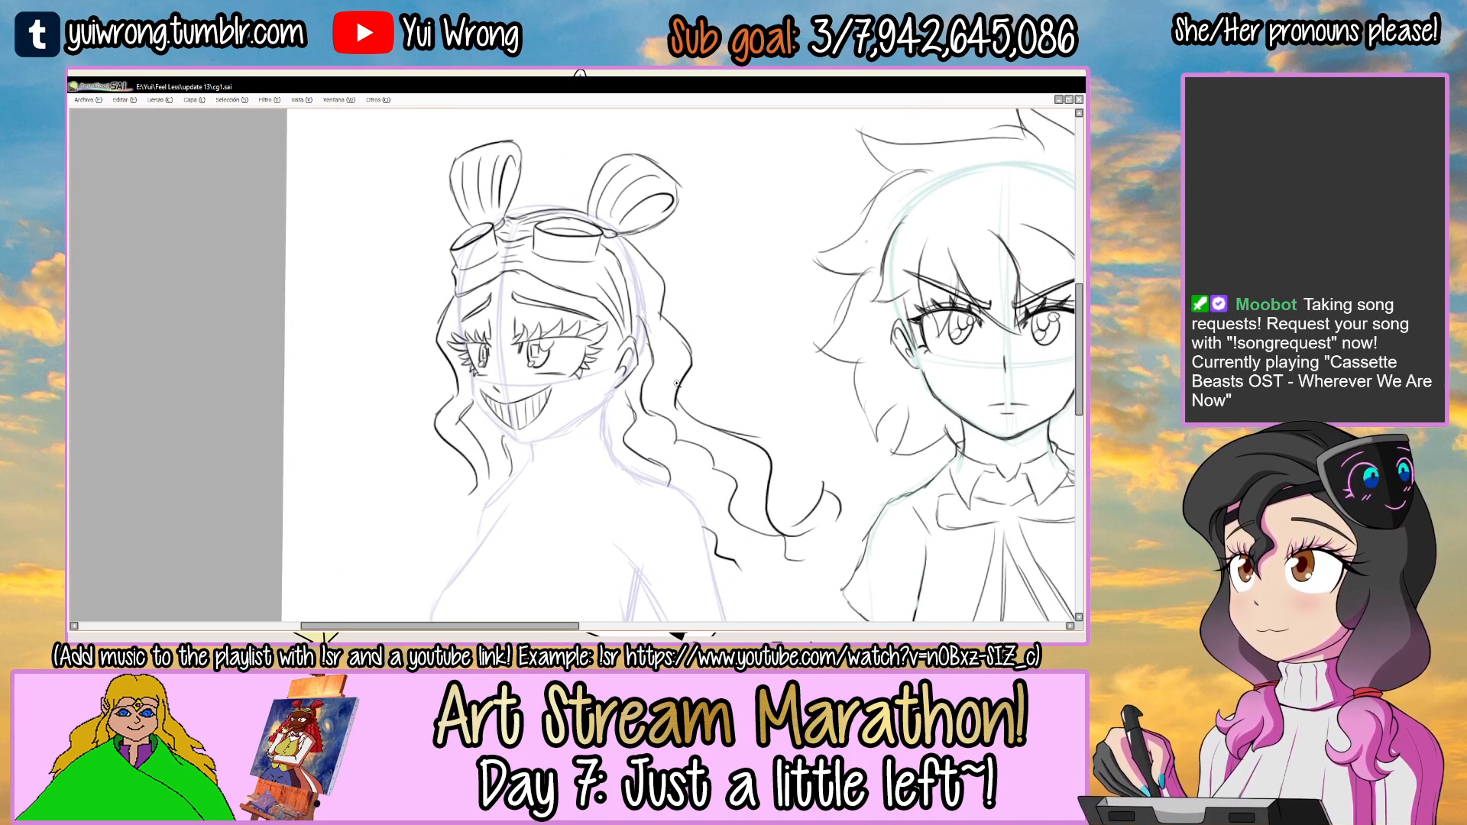
{"action": "left_click_drag", "start_coordinate": [635, 256], "coordinate": [600, 217]}
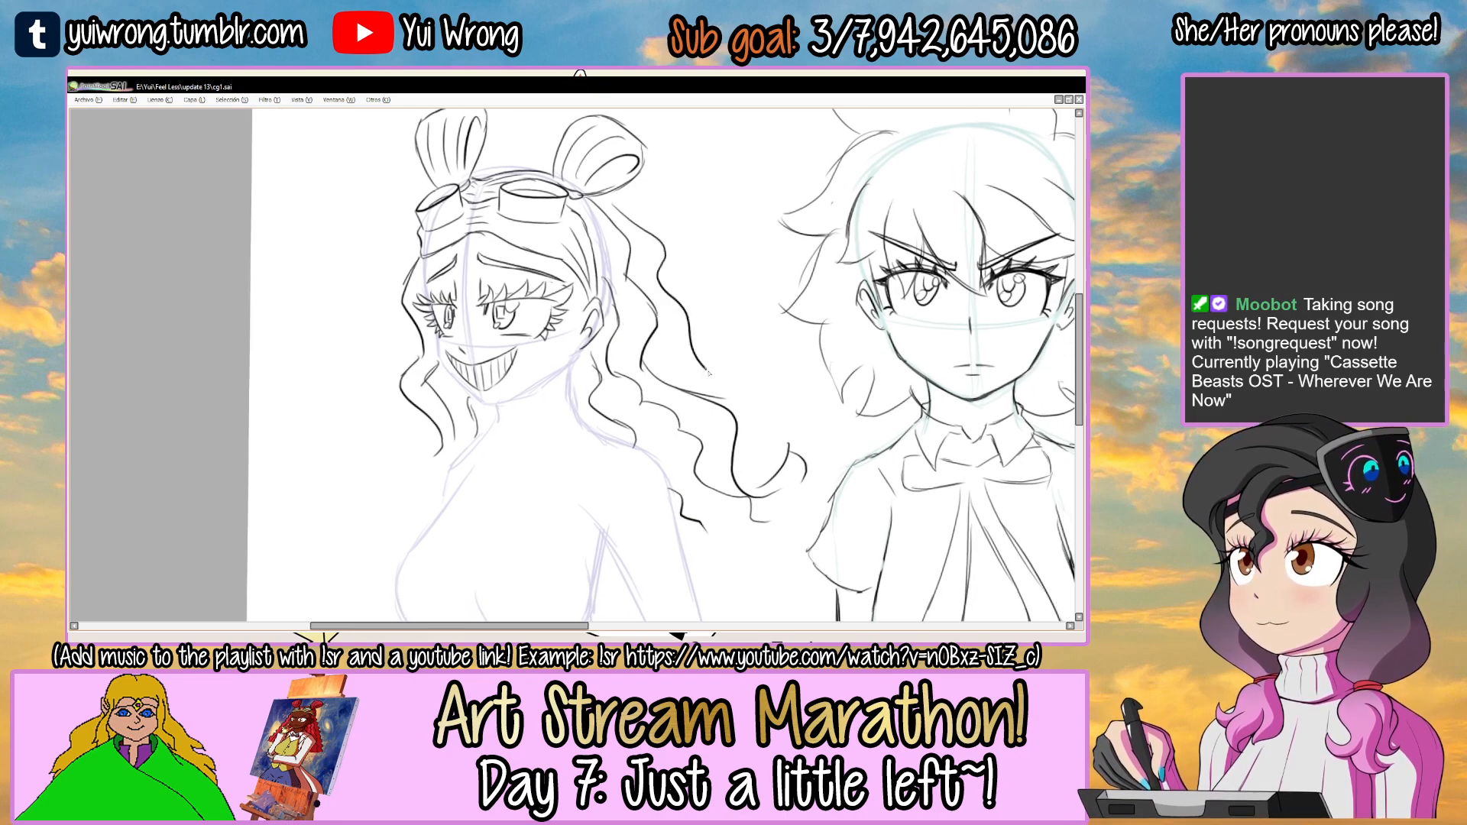
{"action": "left_click_drag", "start_coordinate": [702, 386], "coordinate": [691, 350]}
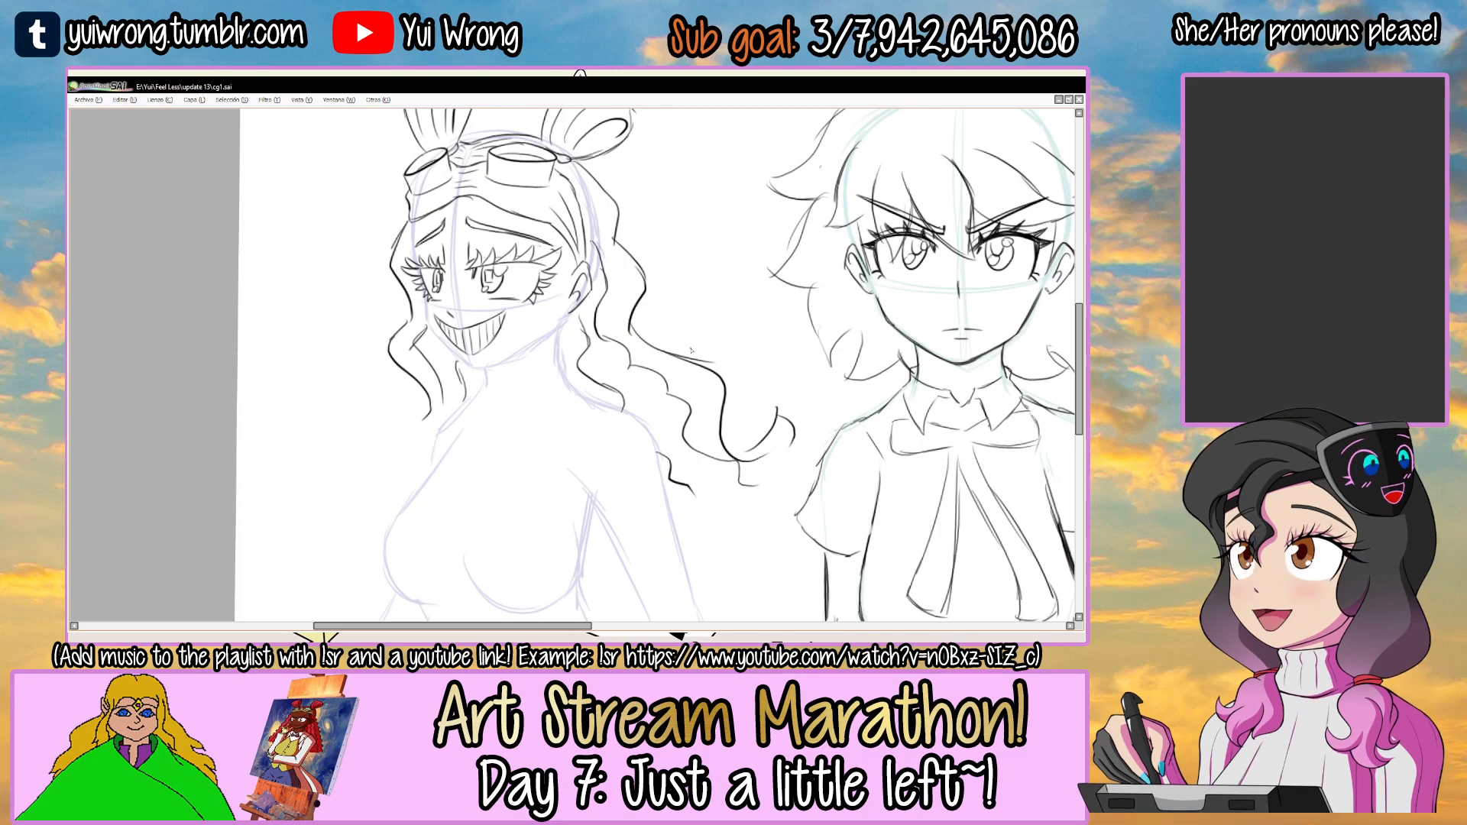
Draw a pointed sideburn strand in front of the ear, below the goggle strap.
{"action": "scroll", "coordinate": [553, 250], "scroll_direction": "up", "scroll_amount": 3}
{"action": "mouse_move", "coordinate": [575, 222]}
{"action": "left_mouse_down"}
{"action": "mouse_move", "coordinate": [566, 329]}
{"action": "mouse_move", "coordinate": [582, 269]}
{"action": "mouse_move", "coordinate": [578, 329]}
{"action": "left_mouse_up"}
{"action": "key", "text": "ctrl+z"}
{"action": "left_click_drag", "start_coordinate": [578, 328], "coordinate": [599, 300]}
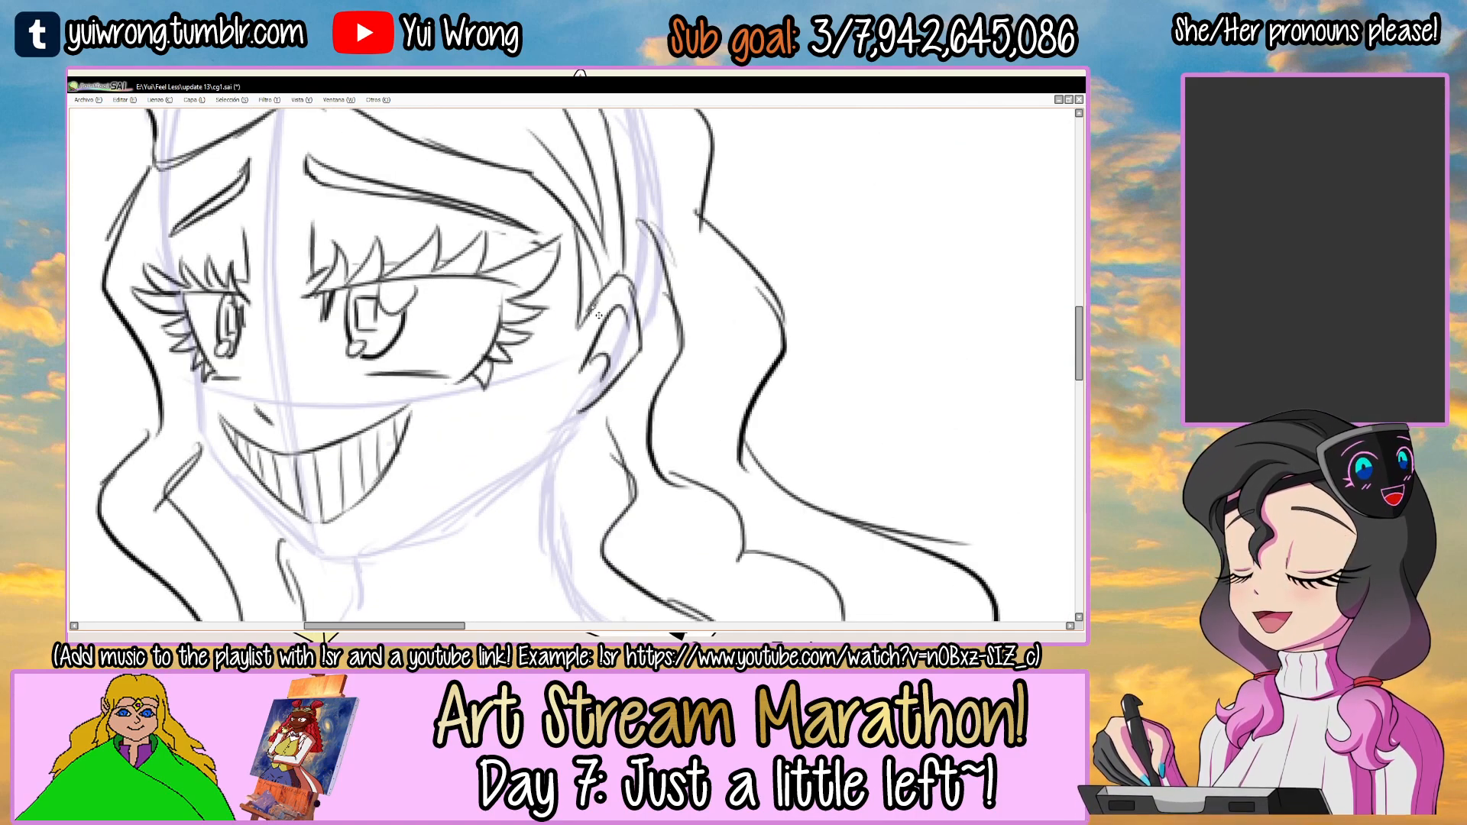
{"action": "scroll", "coordinate": [599, 314], "scroll_direction": "down", "scroll_amount": 4}
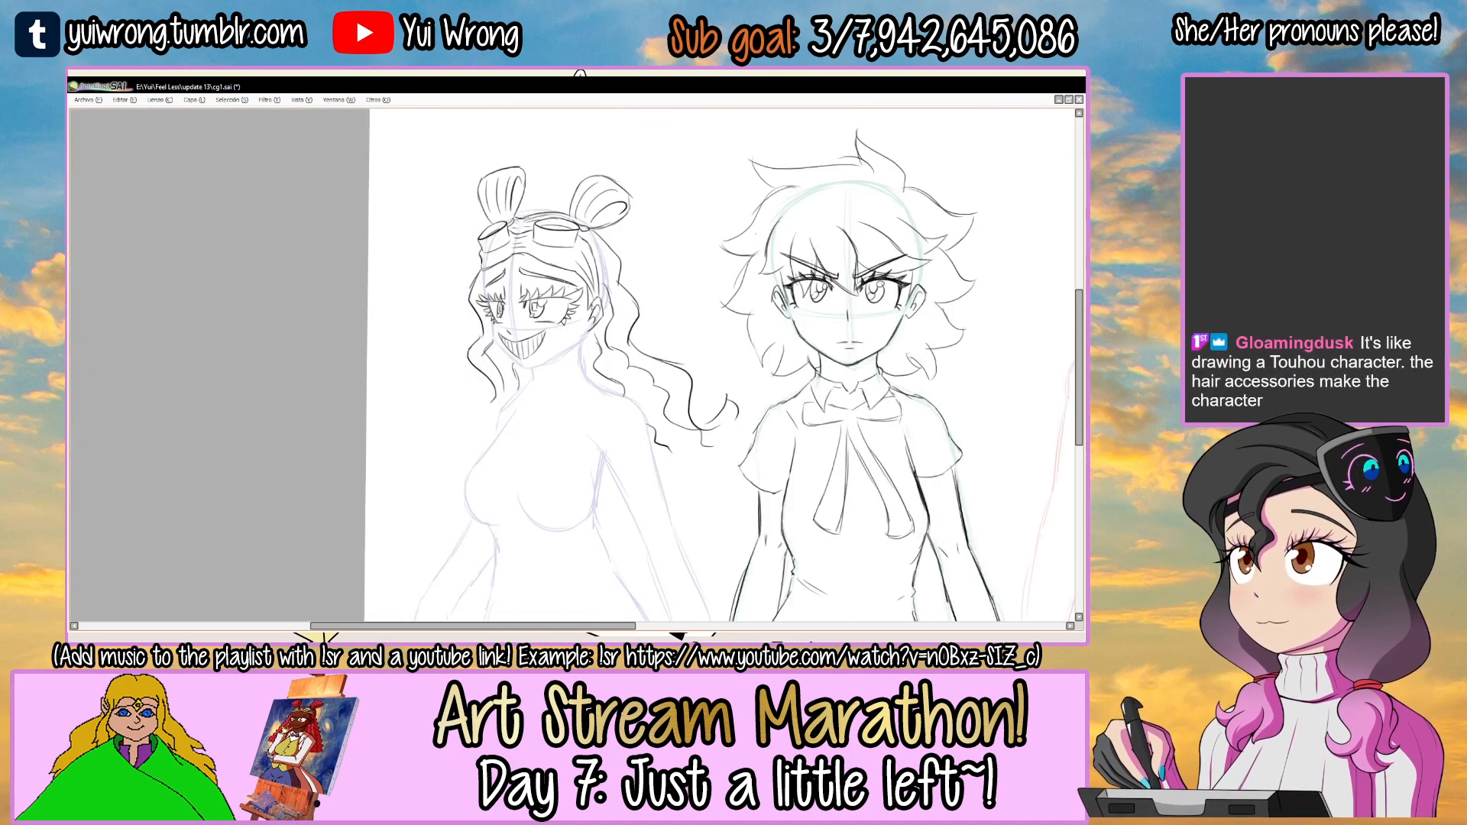
{"action": "scroll", "coordinate": [565, 253], "scroll_direction": "up", "scroll_amount": 2}
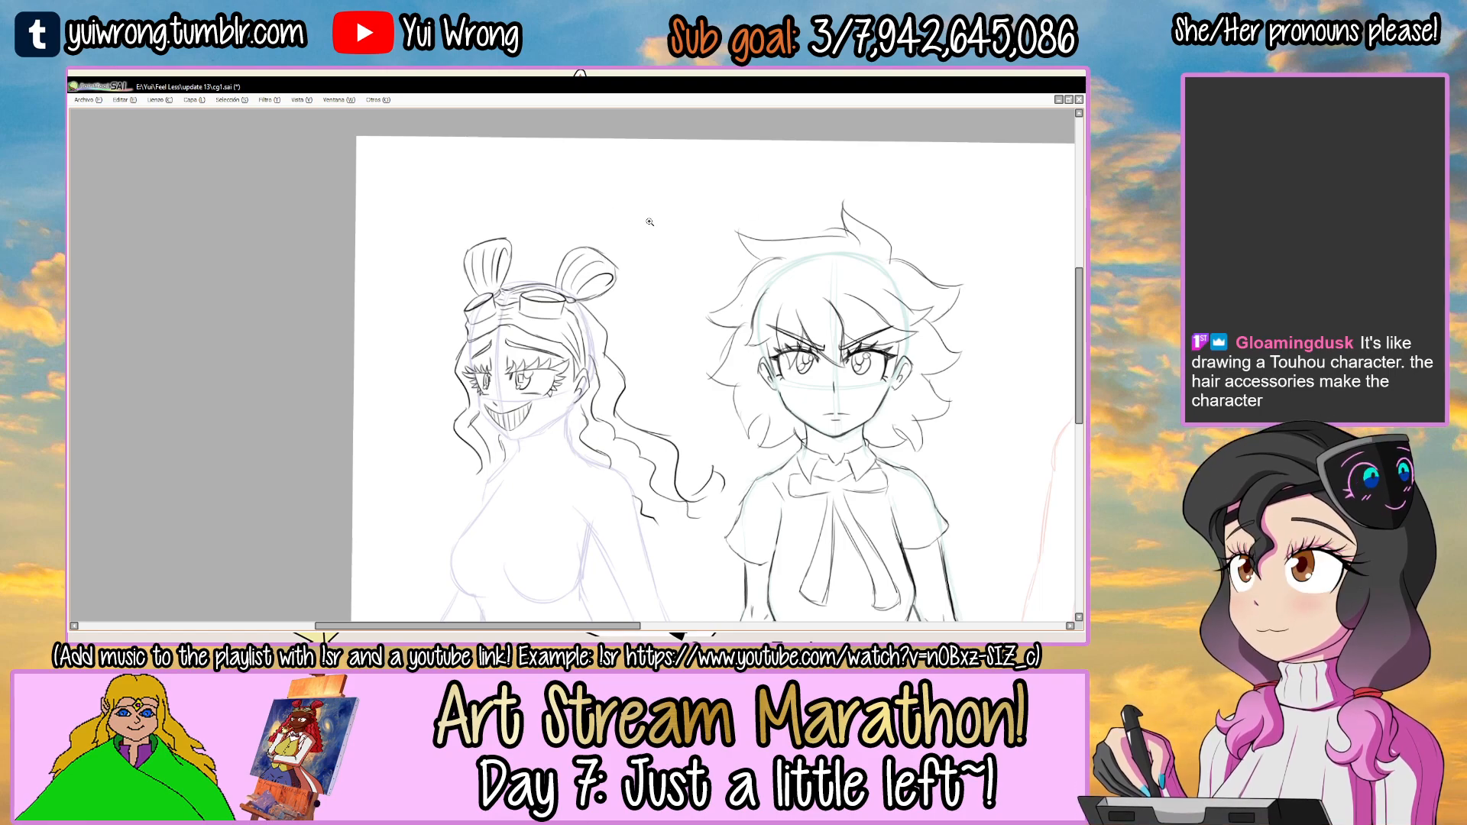
Select the purple figure's right-hand hair bun, adjust it slightly with a free transform, and save the file.
{"action": "scroll", "coordinate": [645, 233], "scroll_direction": "up", "scroll_amount": 2}
{"action": "mouse_move", "coordinate": [479, 267]}
{"action": "left_mouse_down"}
{"action": "mouse_move", "coordinate": [463, 317]}
{"action": "mouse_move", "coordinate": [535, 365]}
{"action": "mouse_move", "coordinate": [622, 302]}
{"action": "mouse_move", "coordinate": [506, 248]}
{"action": "left_mouse_up"}
{"action": "key", "text": "ctrl+t"}
{"action": "left_click_drag", "start_coordinate": [598, 254], "coordinate": [606, 242]}
{"action": "key", "text": "Return"}
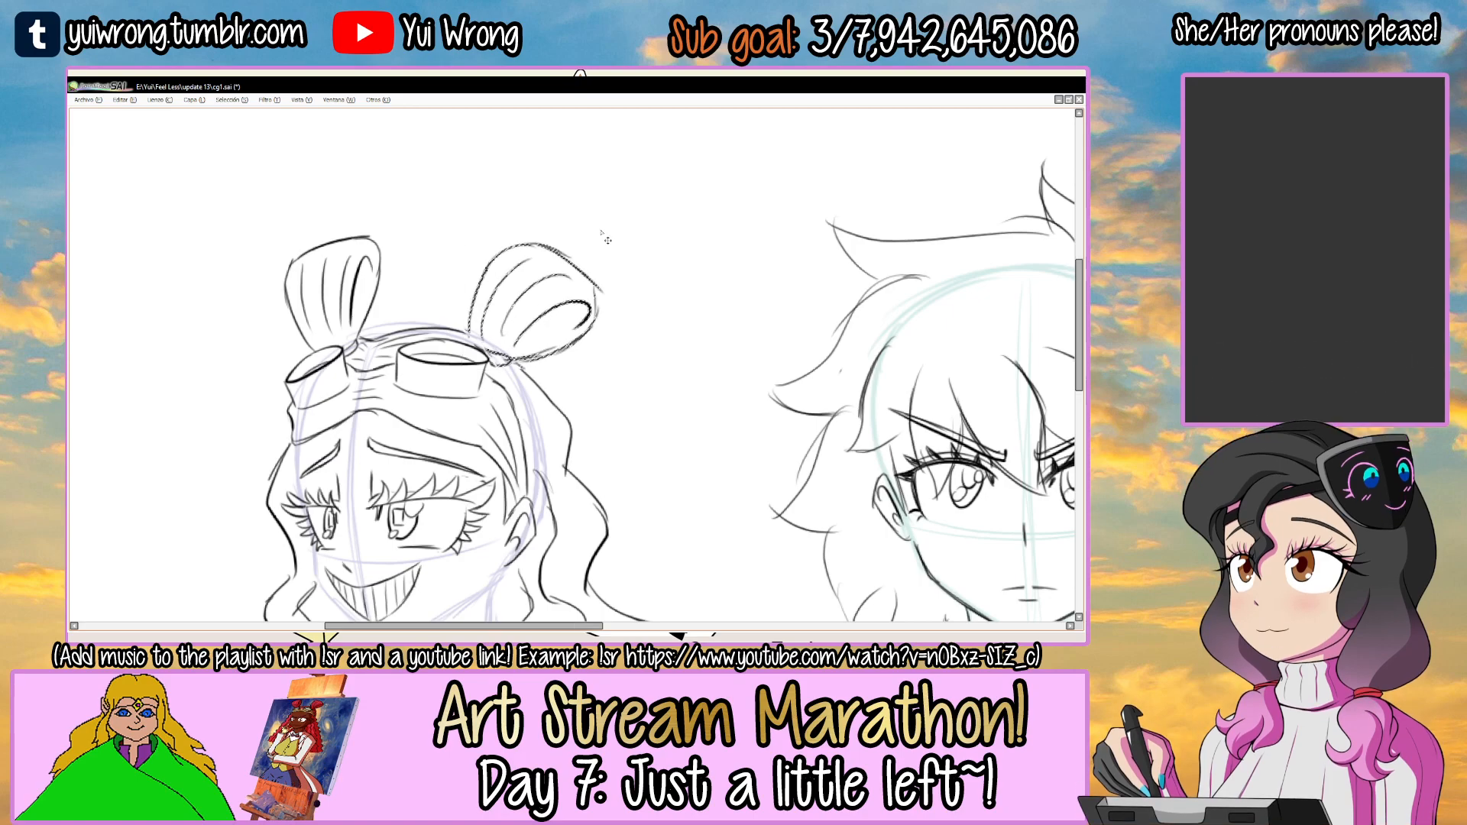
{"action": "scroll", "coordinate": [608, 240], "scroll_direction": "down", "scroll_amount": 3}
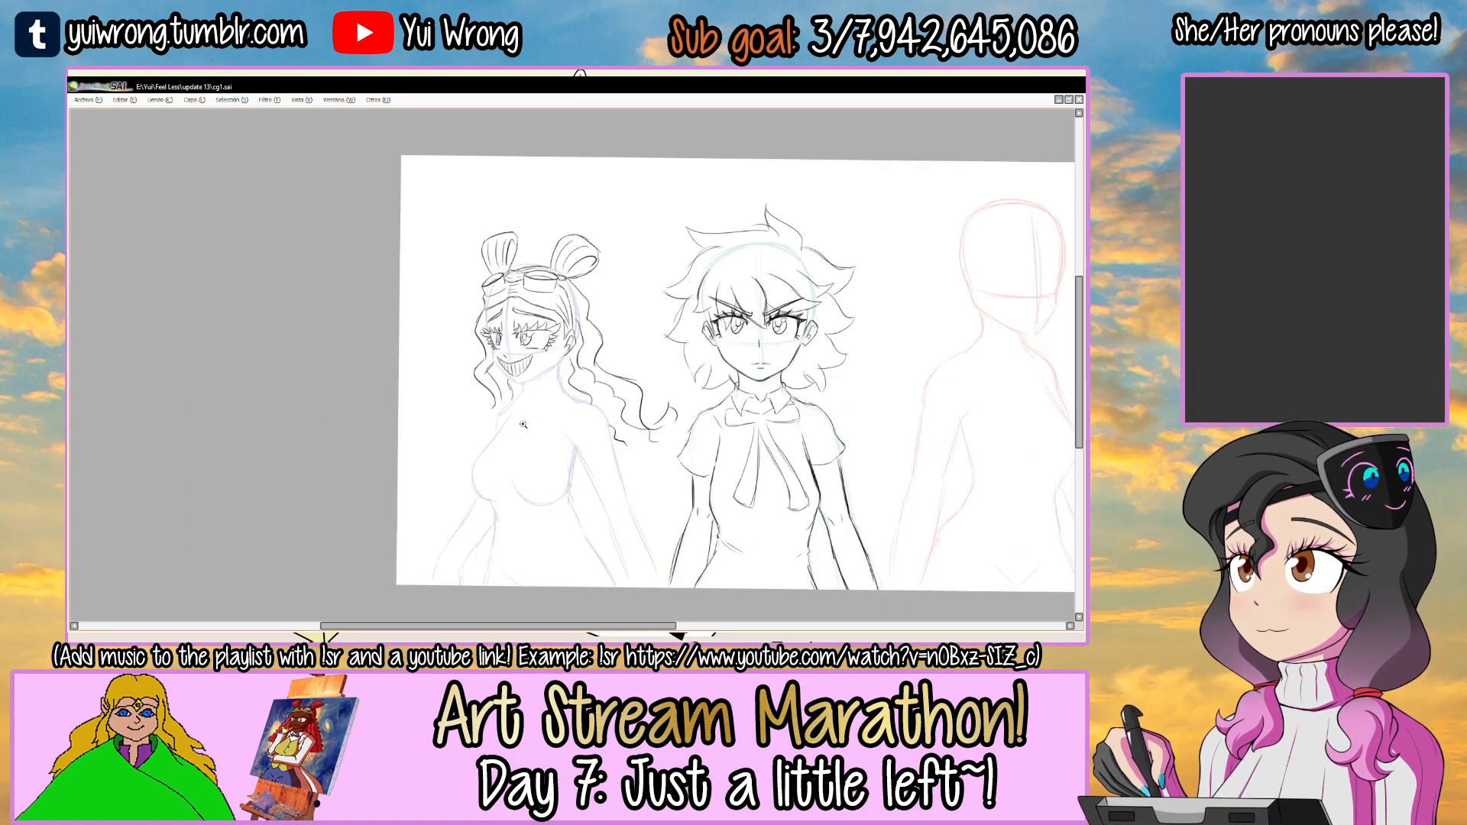
Draw the purple figure's left-hand face contour from the temple down past the cheek to the chin, following the guide.
{"action": "scroll", "coordinate": [523, 424], "scroll_direction": "up", "scroll_amount": 2}
{"action": "key", "text": "Tab"}
{"action": "key", "text": "Tab"}
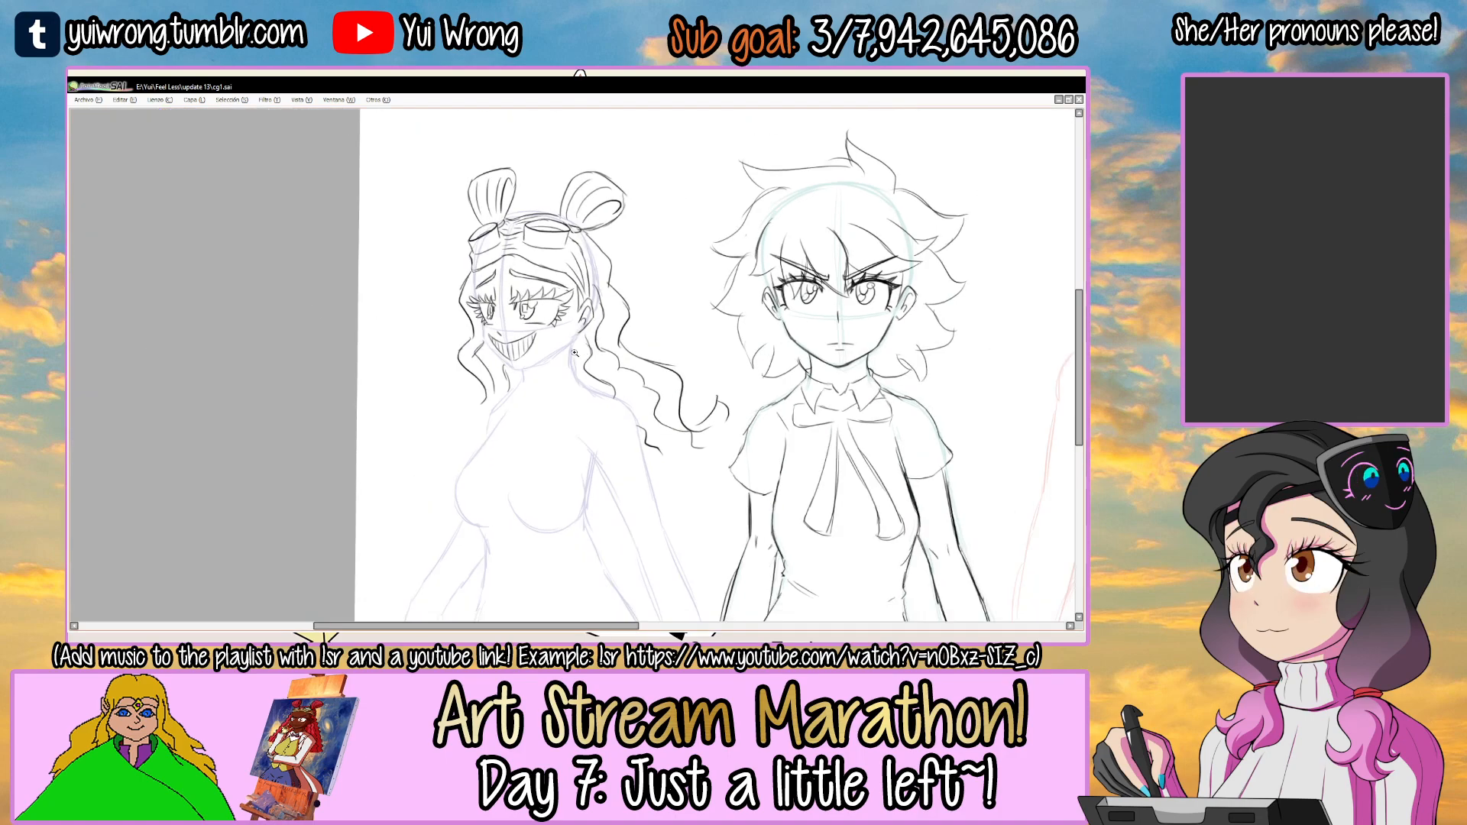
{"action": "scroll", "coordinate": [525, 307], "scroll_direction": "up", "scroll_amount": 3}
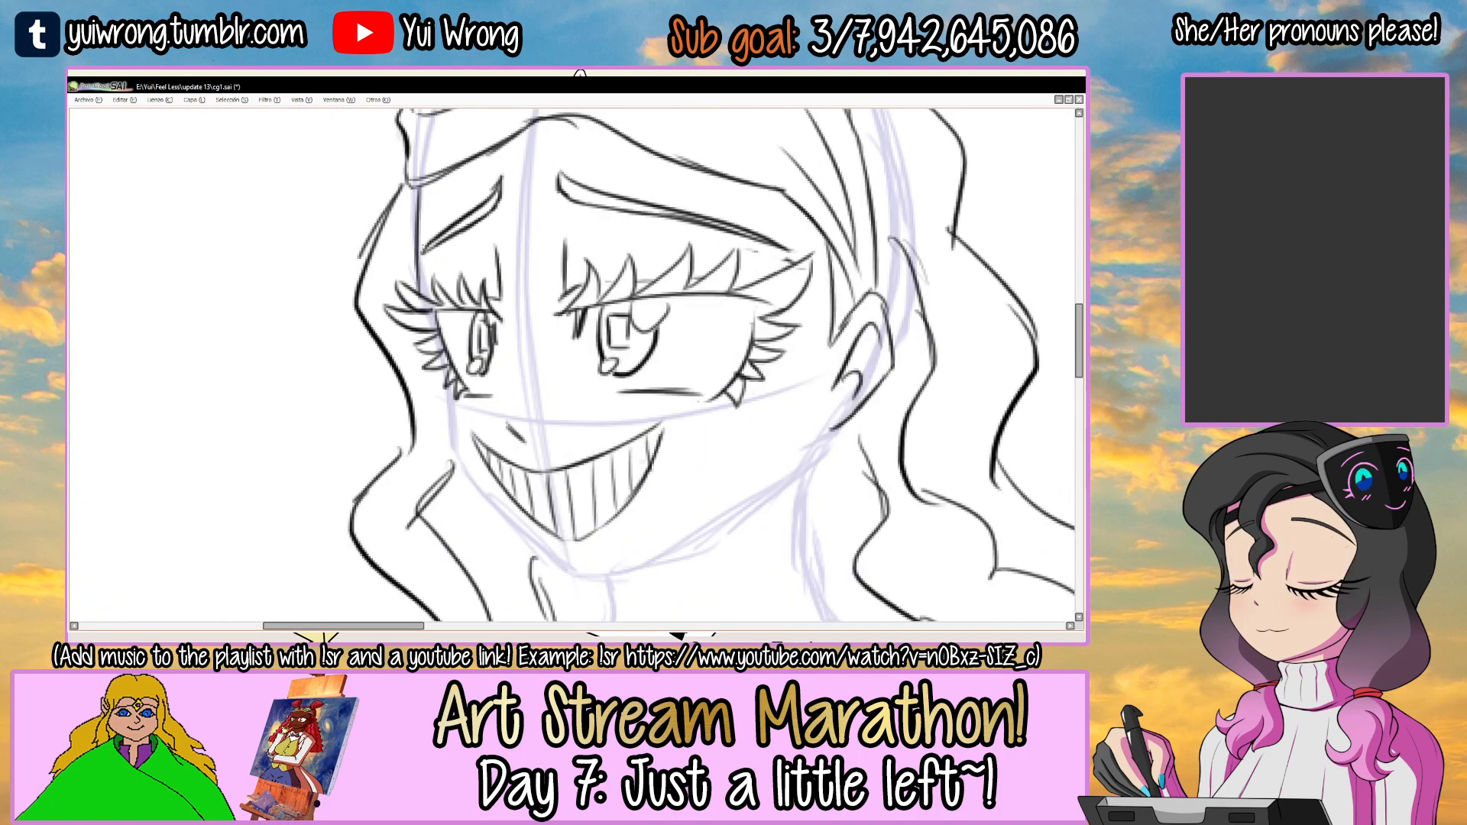
{"action": "left_click_drag", "start_coordinate": [418, 193], "coordinate": [440, 351]}
{"action": "mouse_move", "coordinate": [453, 430]}
{"action": "left_mouse_down"}
{"action": "mouse_move", "coordinate": [440, 380]}
{"action": "mouse_move", "coordinate": [451, 429]}
{"action": "mouse_move", "coordinate": [562, 532]}
{"action": "left_mouse_up"}
{"action": "key", "text": "ctrl+z"}
{"action": "left_click_drag", "start_coordinate": [441, 414], "coordinate": [556, 525]}
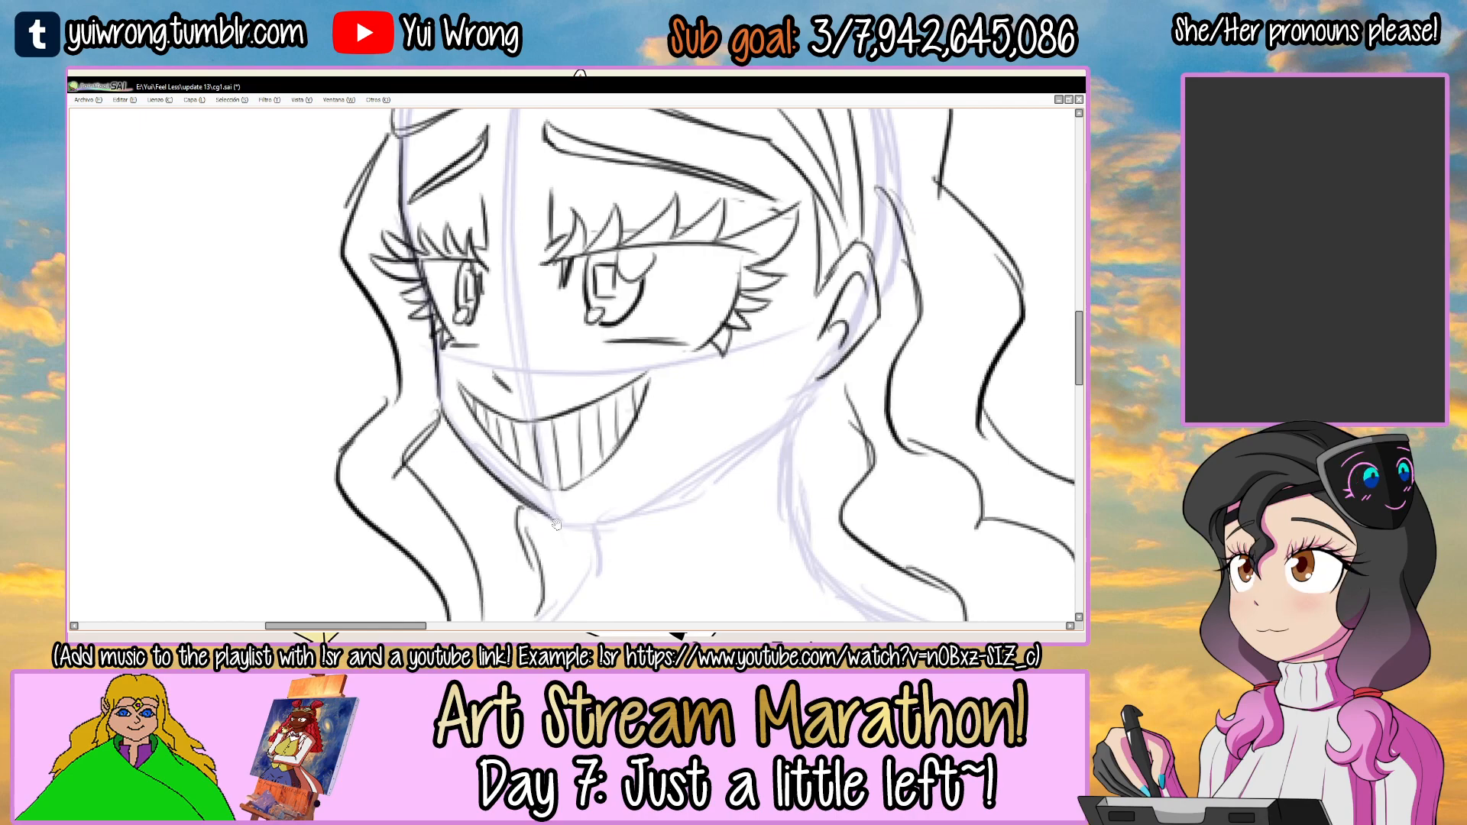
Complete the jawline from the chin up toward the ear, undoing strokes that do not fit the guide.
{"action": "left_click_drag", "start_coordinate": [488, 380], "coordinate": [426, 346]}
{"action": "mouse_move", "coordinate": [467, 475]}
{"action": "left_mouse_down"}
{"action": "mouse_move", "coordinate": [522, 489]}
{"action": "mouse_move", "coordinate": [573, 477]}
{"action": "mouse_move", "coordinate": [646, 422]}
{"action": "left_mouse_up"}
{"action": "key", "text": "ctrl+z"}
{"action": "key", "text": "ctrl+z"}
{"action": "mouse_move", "coordinate": [511, 495]}
{"action": "left_mouse_down"}
{"action": "mouse_move", "coordinate": [697, 394]}
{"action": "mouse_move", "coordinate": [707, 370]}
{"action": "left_mouse_up"}
{"action": "key", "text": "ctrl+z"}
{"action": "left_click_drag", "start_coordinate": [652, 428], "coordinate": [716, 360]}
{"action": "key", "text": "ctrl+z"}
{"action": "scroll", "coordinate": [692, 376], "scroll_direction": "down", "scroll_amount": 4}
{"action": "left_click_drag", "start_coordinate": [760, 411], "coordinate": [567, 373]}
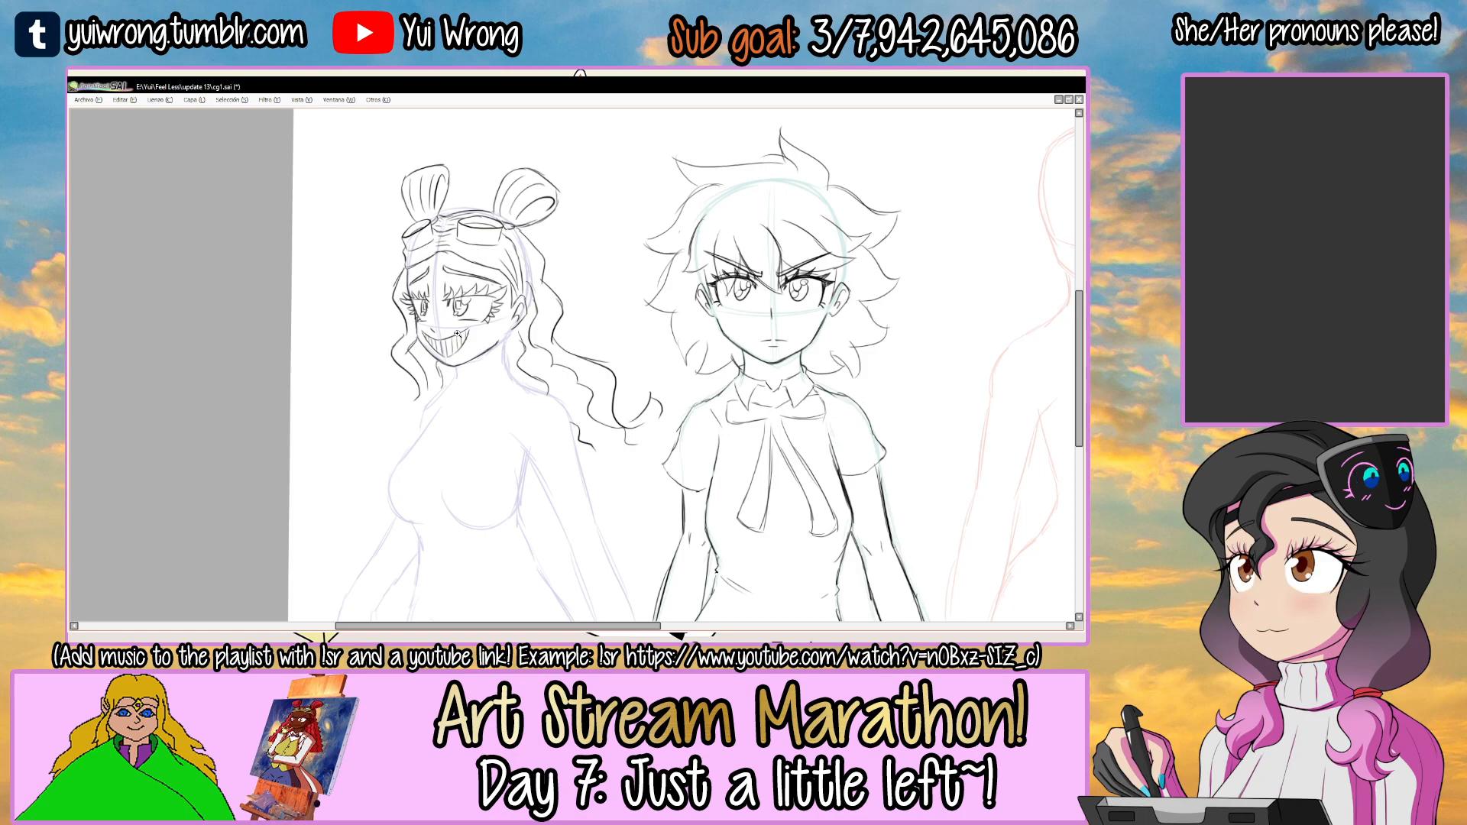
Draw the neck's back line and the short throat line below the chin.
{"action": "scroll", "coordinate": [489, 333], "scroll_direction": "up", "scroll_amount": 3}
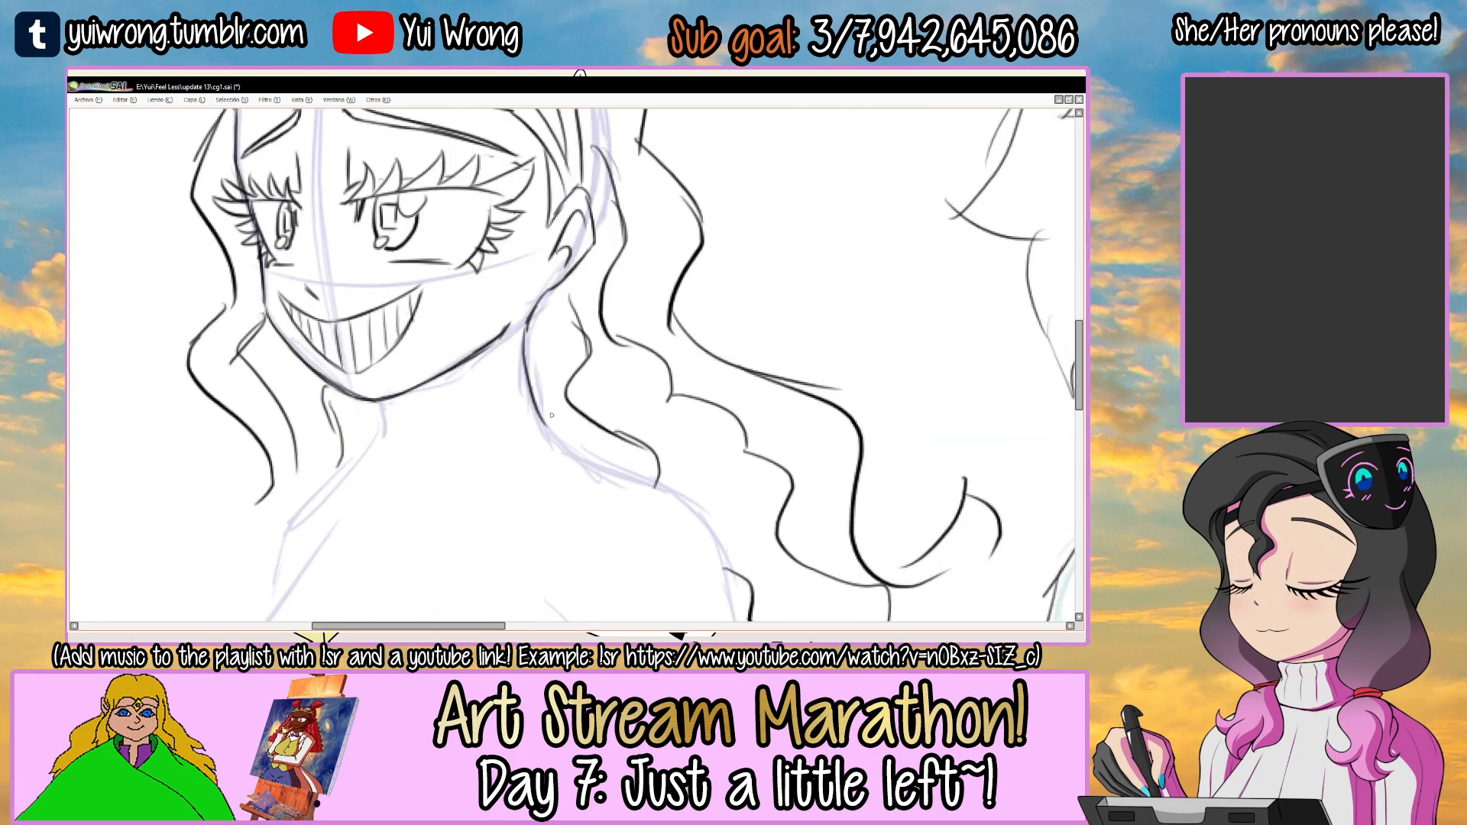
{"action": "left_click_drag", "start_coordinate": [479, 434], "coordinate": [556, 350]}
{"action": "left_click_drag", "start_coordinate": [451, 322], "coordinate": [461, 376]}
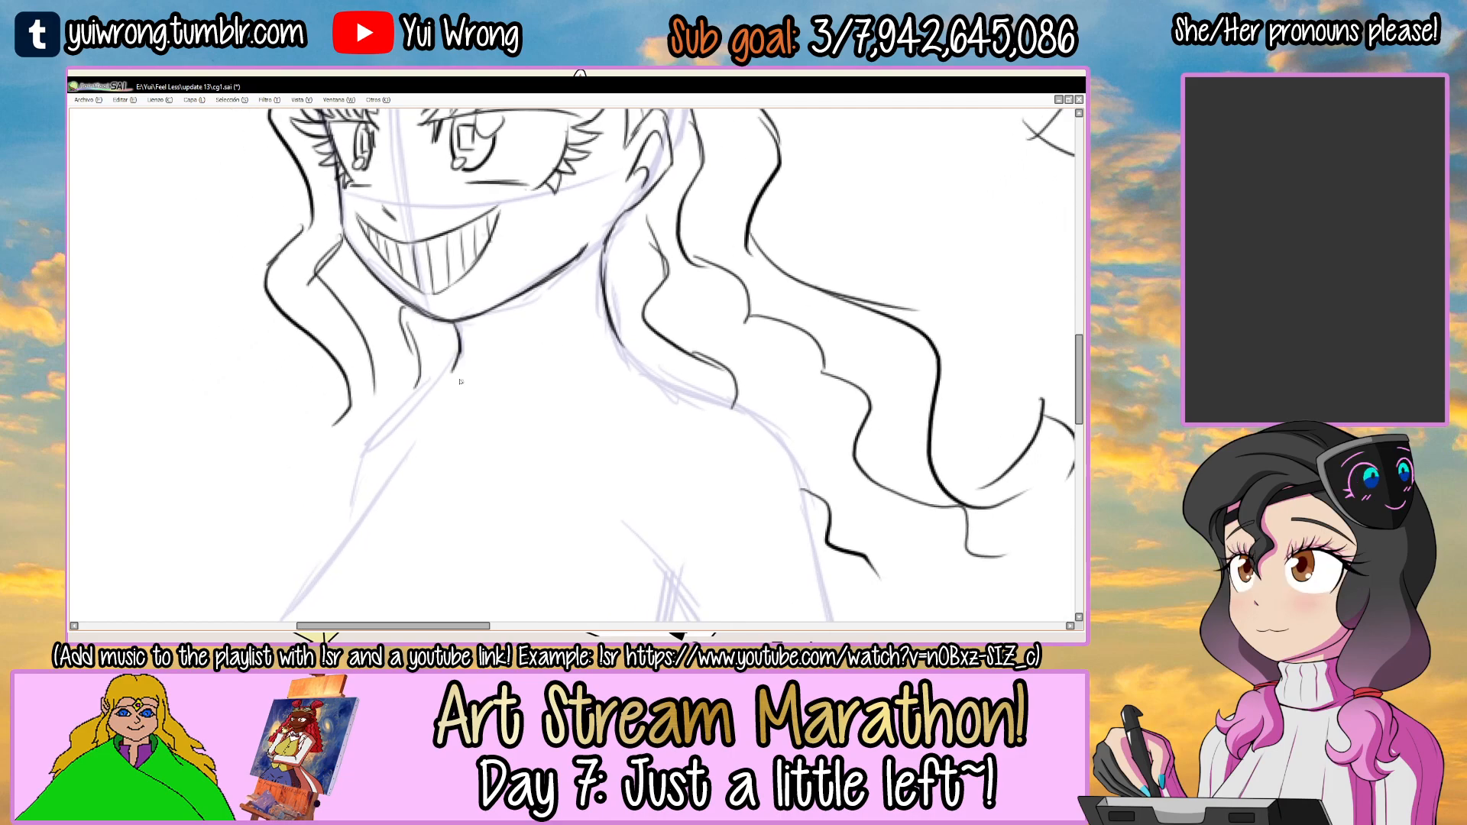
{"action": "scroll", "coordinate": [459, 382], "scroll_direction": "down", "scroll_amount": 3}
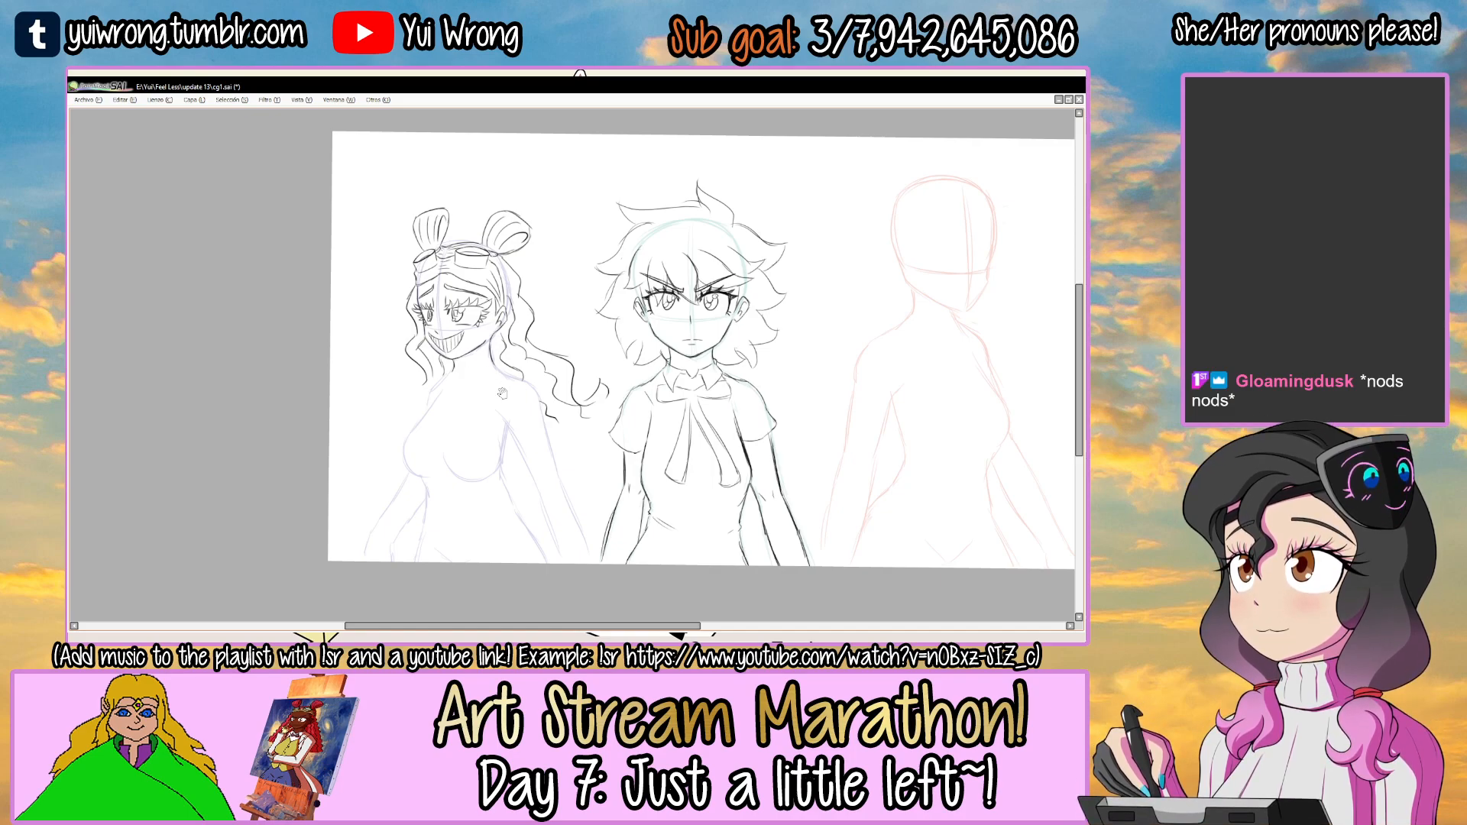
Draw the right-hand shirt collar flap as an angular shape wrapping around the base of the neck.
{"action": "scroll", "coordinate": [512, 382], "scroll_direction": "up", "scroll_amount": 1}
{"action": "scroll", "coordinate": [476, 369], "scroll_direction": "up", "scroll_amount": 2}
{"action": "scroll", "coordinate": [476, 369], "scroll_direction": "up", "scroll_amount": 3}
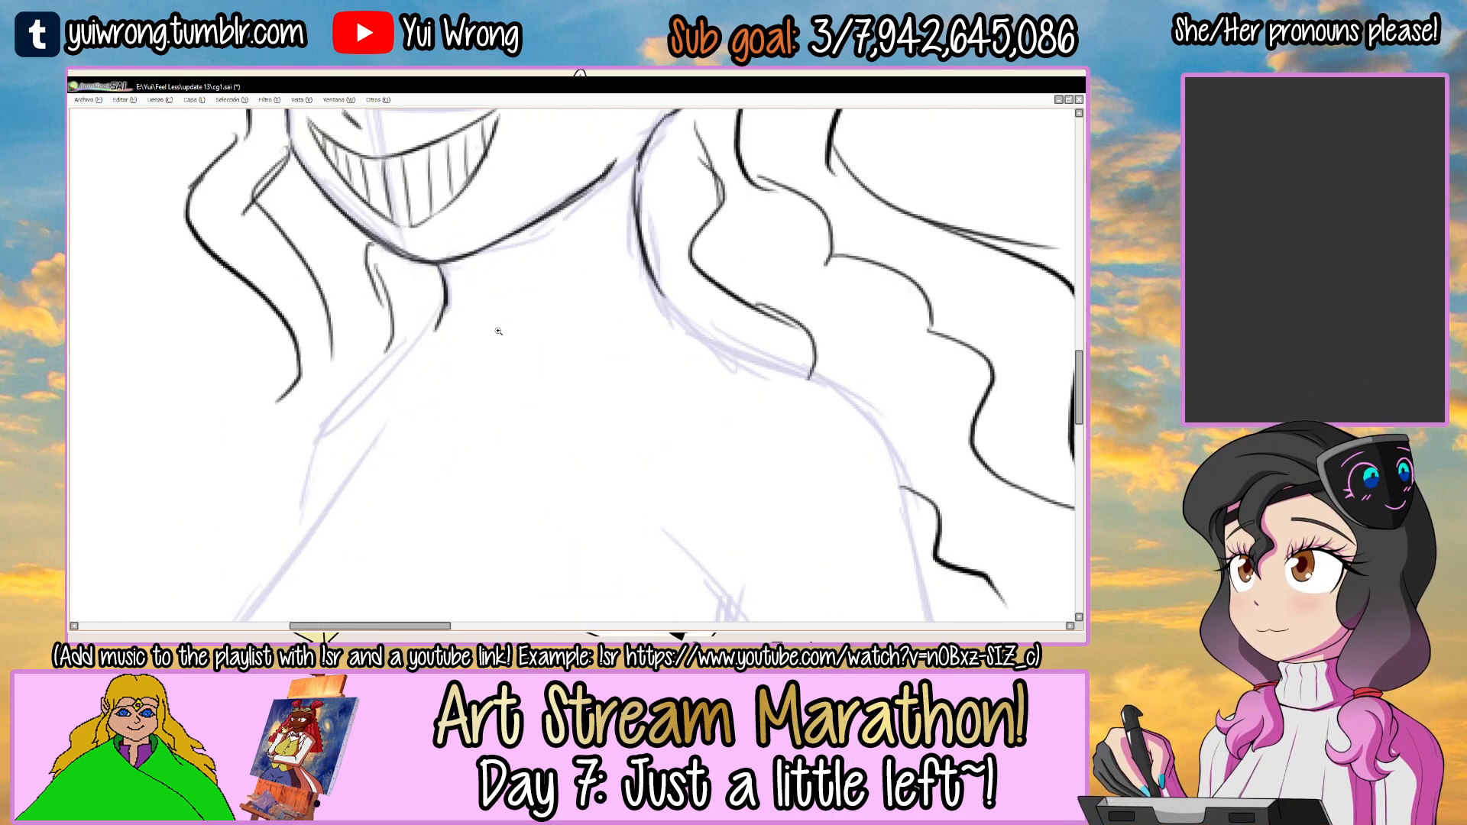
{"action": "mouse_move", "coordinate": [492, 378]}
{"action": "left_mouse_down"}
{"action": "mouse_move", "coordinate": [515, 344]}
{"action": "mouse_move", "coordinate": [543, 440]}
{"action": "left_mouse_up"}
{"action": "left_click_drag", "start_coordinate": [515, 338], "coordinate": [642, 288]}
{"action": "key", "text": "ctrl+z"}
{"action": "mouse_move", "coordinate": [518, 335]}
{"action": "left_mouse_down"}
{"action": "mouse_move", "coordinate": [680, 268]}
{"action": "mouse_move", "coordinate": [681, 302]}
{"action": "mouse_move", "coordinate": [716, 344]}
{"action": "left_mouse_up"}
{"action": "key", "text": "ctrl+z"}
{"action": "left_click_drag", "start_coordinate": [544, 442], "coordinate": [693, 353]}
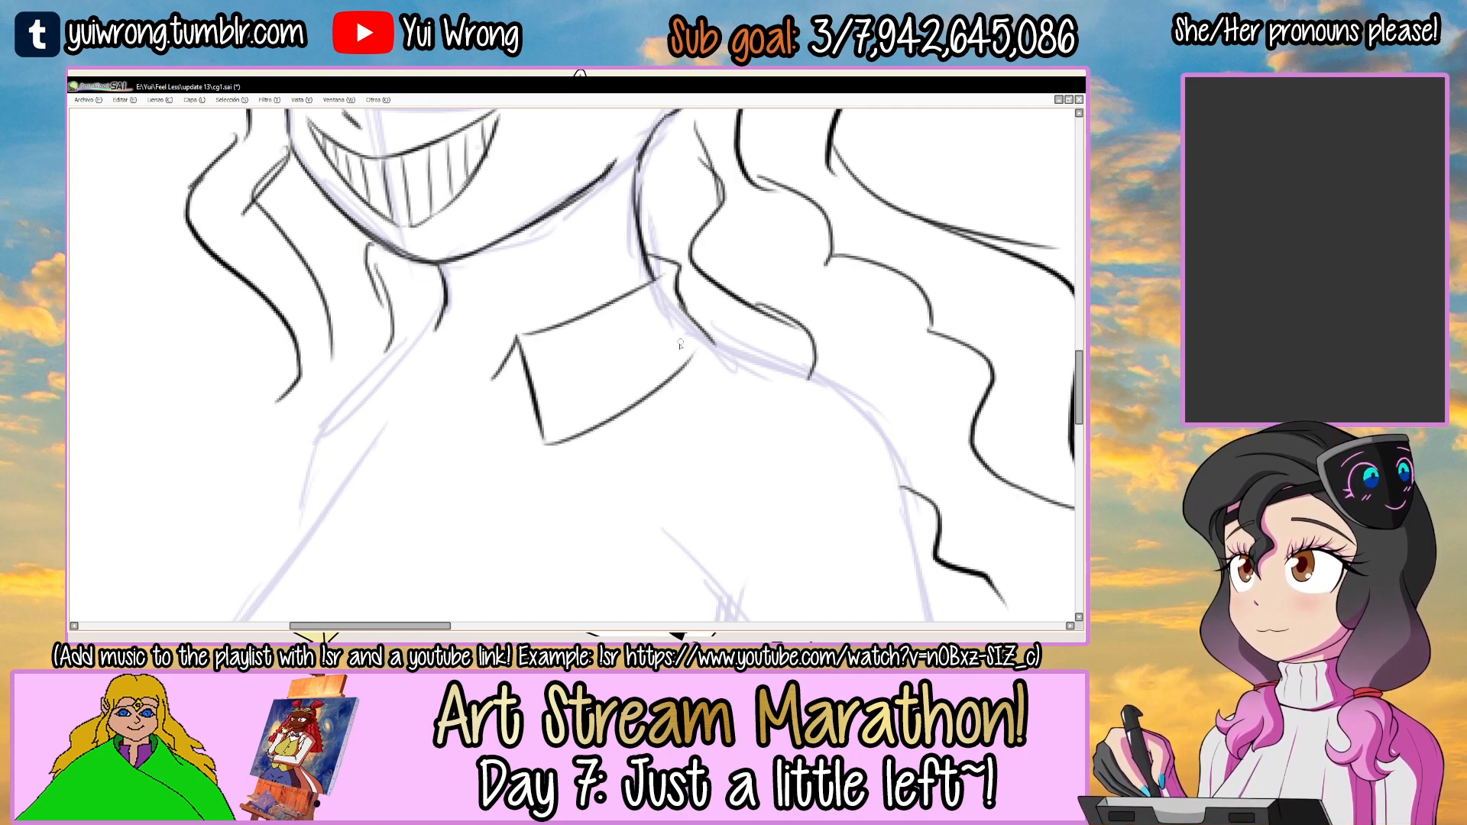
Draw the narrow, pointed left-hand shirt collar flap below the throat line.
{"action": "left_click_drag", "start_coordinate": [433, 312], "coordinate": [475, 379]}
{"action": "mouse_move", "coordinate": [442, 286]}
{"action": "left_mouse_down"}
{"action": "mouse_move", "coordinate": [383, 385]}
{"action": "mouse_move", "coordinate": [389, 421]}
{"action": "left_mouse_up"}
{"action": "mouse_move", "coordinate": [389, 420]}
{"action": "left_mouse_down"}
{"action": "mouse_move", "coordinate": [429, 340]}
{"action": "mouse_move", "coordinate": [443, 357]}
{"action": "left_mouse_up"}
{"action": "scroll", "coordinate": [441, 372], "scroll_direction": "down", "scroll_amount": 4}
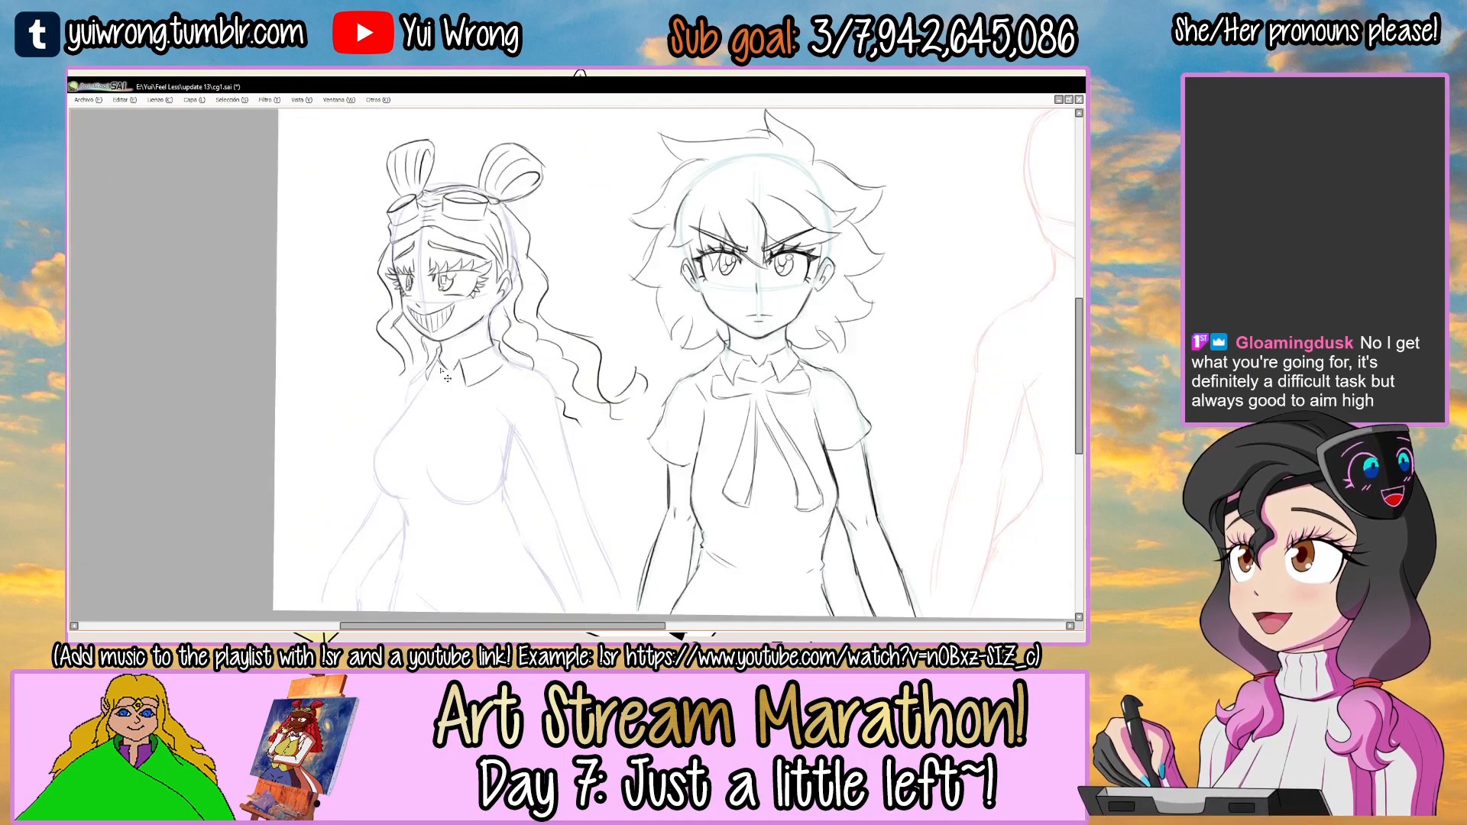
Draw a small round bow-tie knot below the collar opening.
{"action": "scroll", "coordinate": [398, 393], "scroll_direction": "up", "scroll_amount": 2}
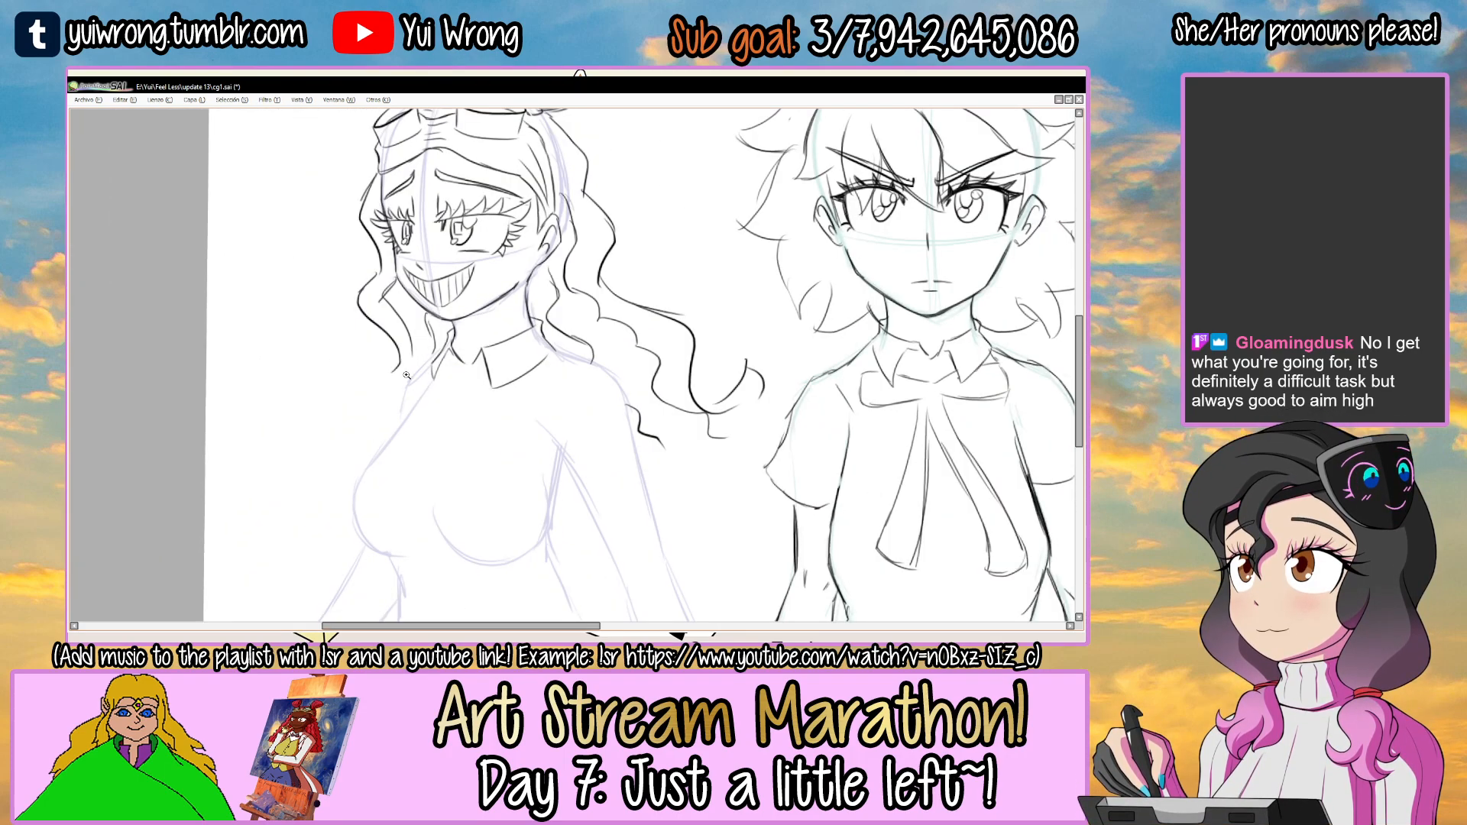
{"action": "scroll", "coordinate": [463, 379], "scroll_direction": "up", "scroll_amount": 3}
{"action": "mouse_move", "coordinate": [464, 385]}
{"action": "left_mouse_down"}
{"action": "mouse_move", "coordinate": [475, 425]}
{"action": "mouse_move", "coordinate": [485, 391]}
{"action": "mouse_move", "coordinate": [465, 415]}
{"action": "left_mouse_up"}
{"action": "key", "text": "ctrl+z"}
{"action": "scroll", "coordinate": [453, 395], "scroll_direction": "up", "scroll_amount": 2}
{"action": "key", "text": "ctrl+z"}
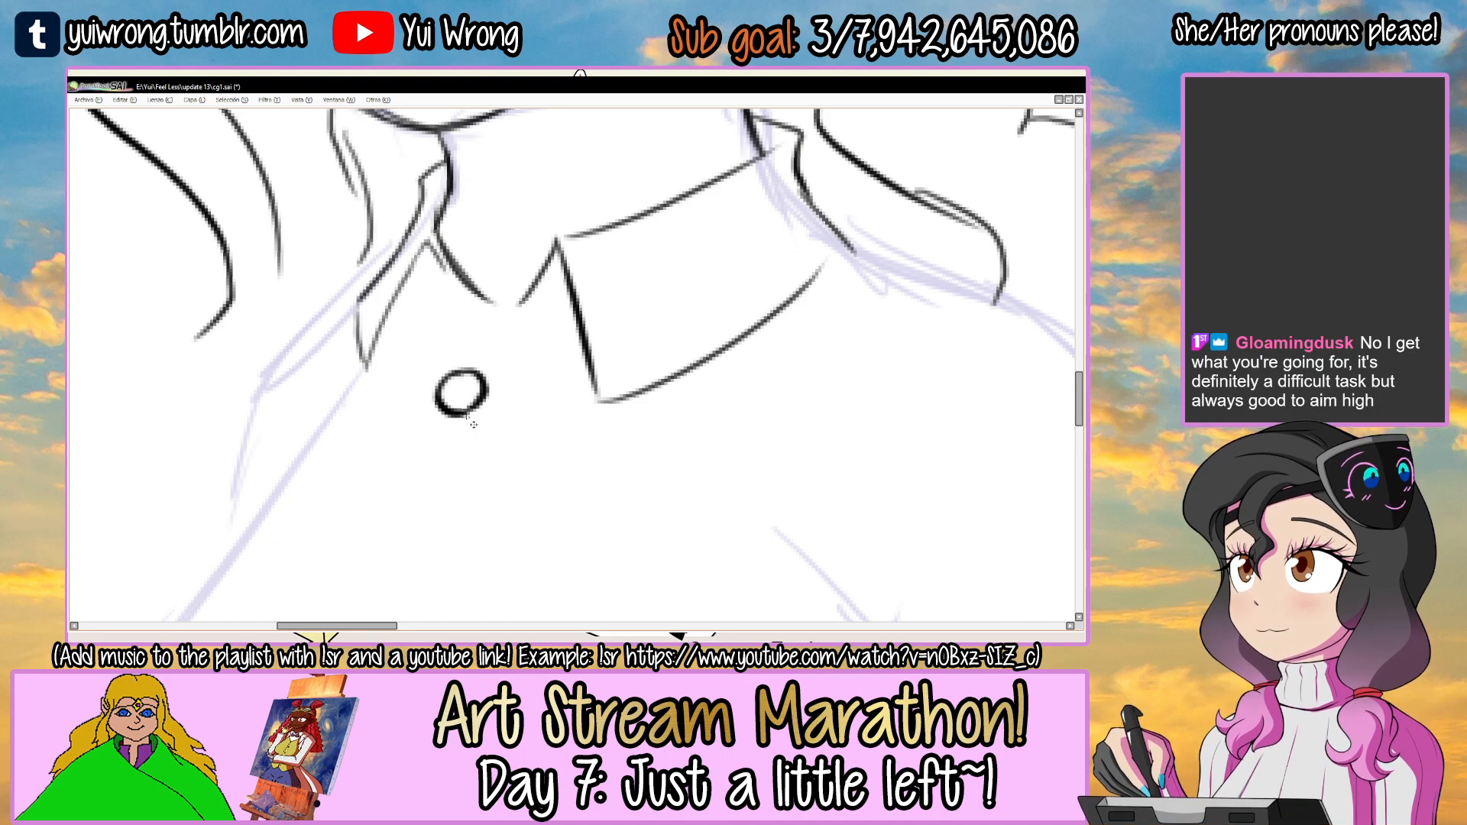
{"action": "scroll", "coordinate": [467, 416], "scroll_direction": "down", "scroll_amount": 2}
{"action": "scroll", "coordinate": [470, 418], "scroll_direction": "down", "scroll_amount": 2}
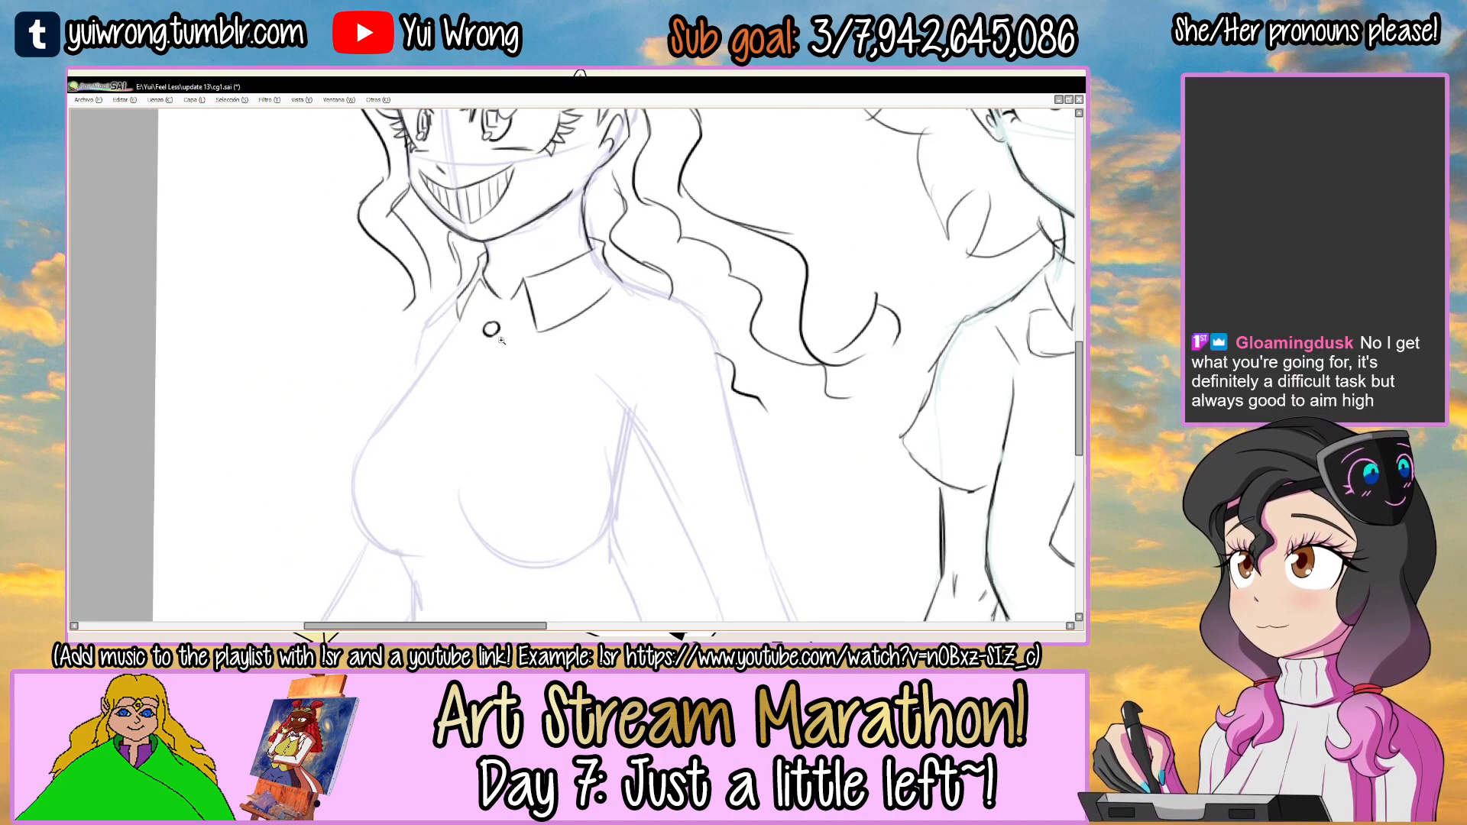
{"action": "scroll", "coordinate": [495, 336], "scroll_direction": "up", "scroll_amount": 4}
{"action": "key", "text": "ctrl+z"}
Draw the large rounded right-hand loop of the bow tie, tucked under the collar flap.
{"action": "left_click_drag", "start_coordinate": [506, 306], "coordinate": [580, 255]}
{"action": "mouse_move", "coordinate": [493, 344]}
{"action": "left_mouse_down"}
{"action": "mouse_move", "coordinate": [578, 428]}
{"action": "mouse_move", "coordinate": [650, 458]}
{"action": "left_mouse_up"}
{"action": "key", "text": "ctrl+z"}
{"action": "left_click_drag", "start_coordinate": [527, 412], "coordinate": [676, 437]}
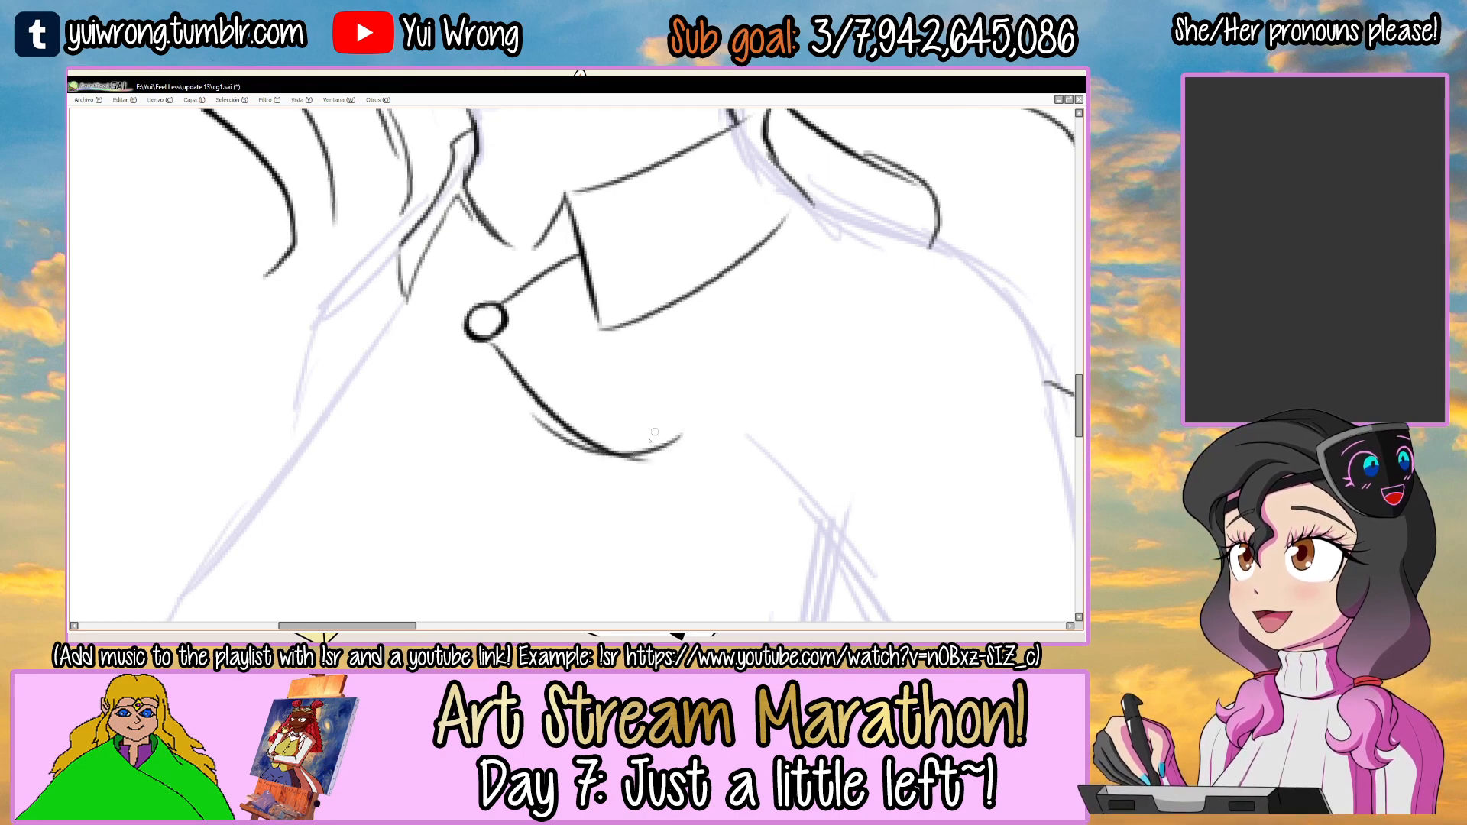
{"action": "left_click_drag", "start_coordinate": [699, 298], "coordinate": [678, 440]}
Draw the smaller left-hand loop of the bow tie beside the knot.
{"action": "left_click_drag", "start_coordinate": [467, 306], "coordinate": [439, 239]}
{"action": "left_click_drag", "start_coordinate": [395, 291], "coordinate": [367, 388]}
{"action": "key", "text": "ctrl+z"}
{"action": "mouse_move", "coordinate": [401, 294]}
{"action": "left_mouse_down"}
{"action": "mouse_move", "coordinate": [358, 351]}
{"action": "mouse_move", "coordinate": [401, 379]}
{"action": "mouse_move", "coordinate": [462, 338]}
{"action": "left_mouse_up"}
{"action": "scroll", "coordinate": [458, 322], "scroll_direction": "down", "scroll_amount": 4}
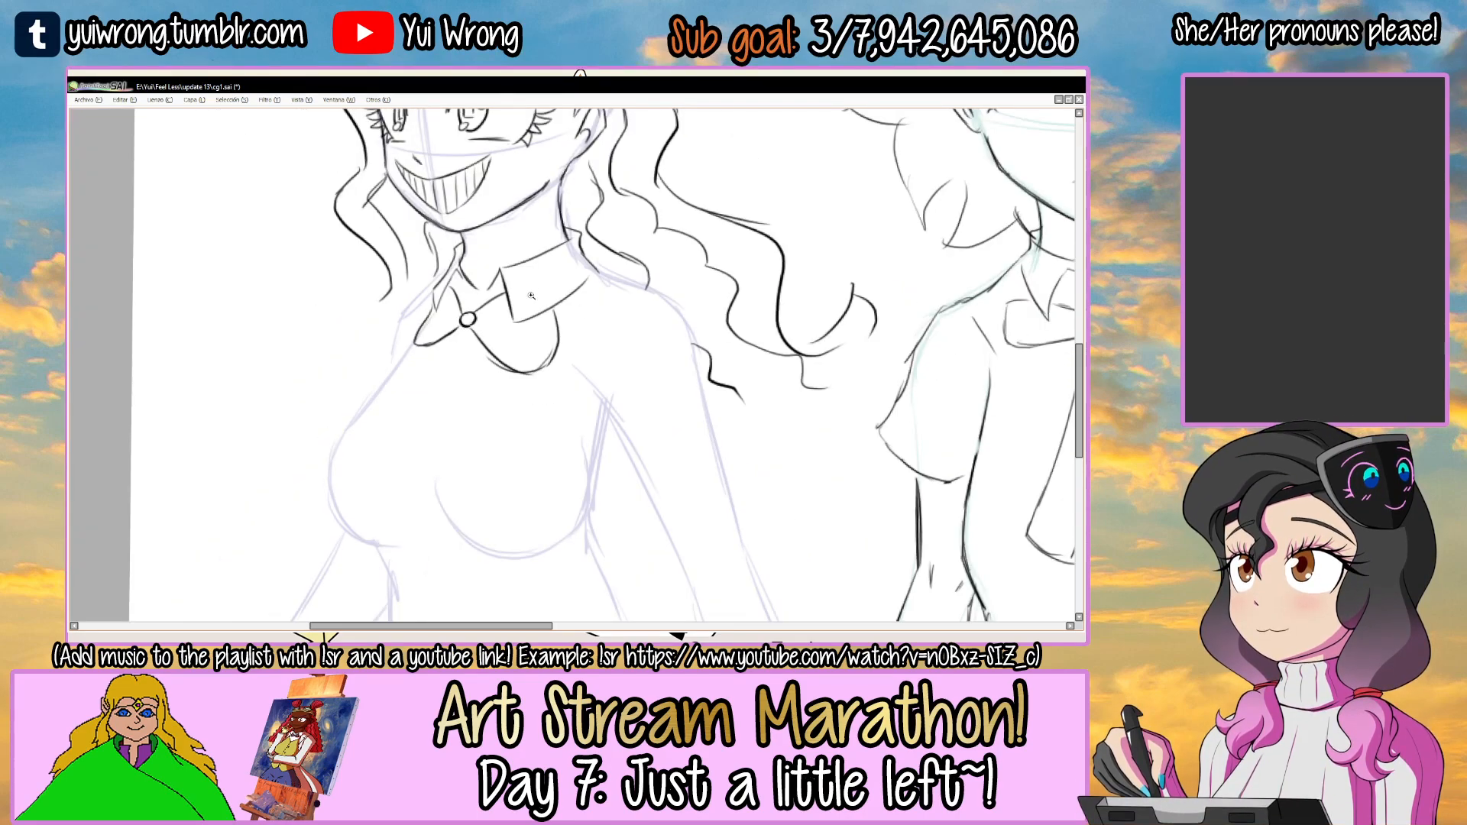
Erase and redraw the outer edge of the bow's right-hand loop with a wavier contour.
{"action": "scroll", "coordinate": [541, 309], "scroll_direction": "up", "scroll_amount": 3}
{"action": "key", "text": "e"}
{"action": "mouse_move", "coordinate": [574, 295]}
{"action": "left_mouse_down"}
{"action": "mouse_move", "coordinate": [590, 296]}
{"action": "mouse_move", "coordinate": [591, 373]}
{"action": "mouse_move", "coordinate": [566, 329]}
{"action": "mouse_move", "coordinate": [579, 387]}
{"action": "mouse_move", "coordinate": [567, 401]}
{"action": "left_mouse_up"}
{"action": "key", "text": "n"}
{"action": "key", "text": "e"}
{"action": "mouse_move", "coordinate": [462, 377]}
{"action": "left_mouse_down"}
{"action": "mouse_move", "coordinate": [450, 373]}
{"action": "mouse_move", "coordinate": [582, 389]}
{"action": "mouse_move", "coordinate": [556, 398]}
{"action": "mouse_move", "coordinate": [572, 370]}
{"action": "left_mouse_up"}
{"action": "key", "text": "n"}
{"action": "key", "text": "ctrl+z"}
{"action": "left_click_drag", "start_coordinate": [570, 321], "coordinate": [566, 392]}
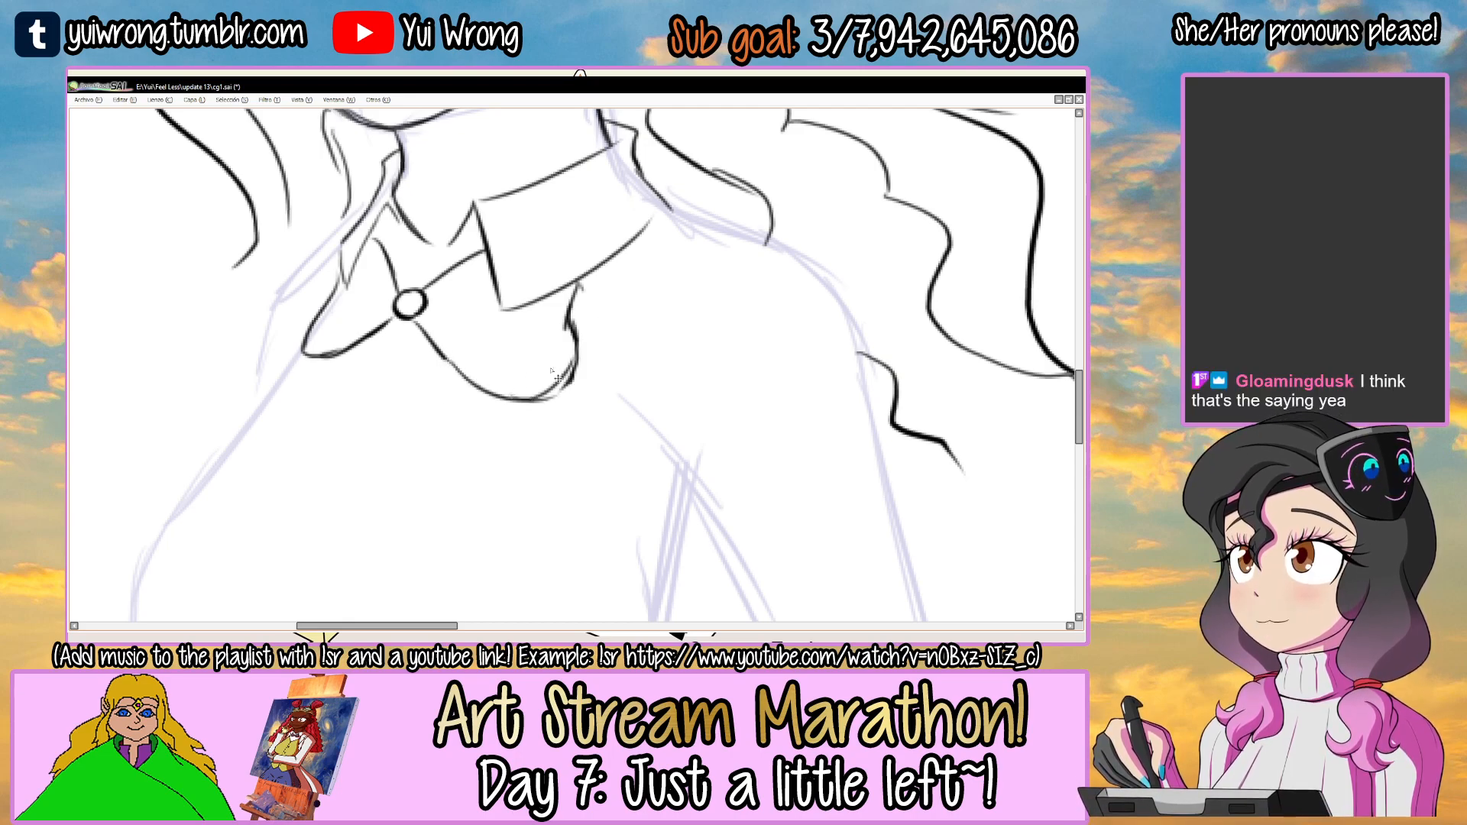
{"action": "scroll", "coordinate": [557, 378], "scroll_direction": "down", "scroll_amount": 3}
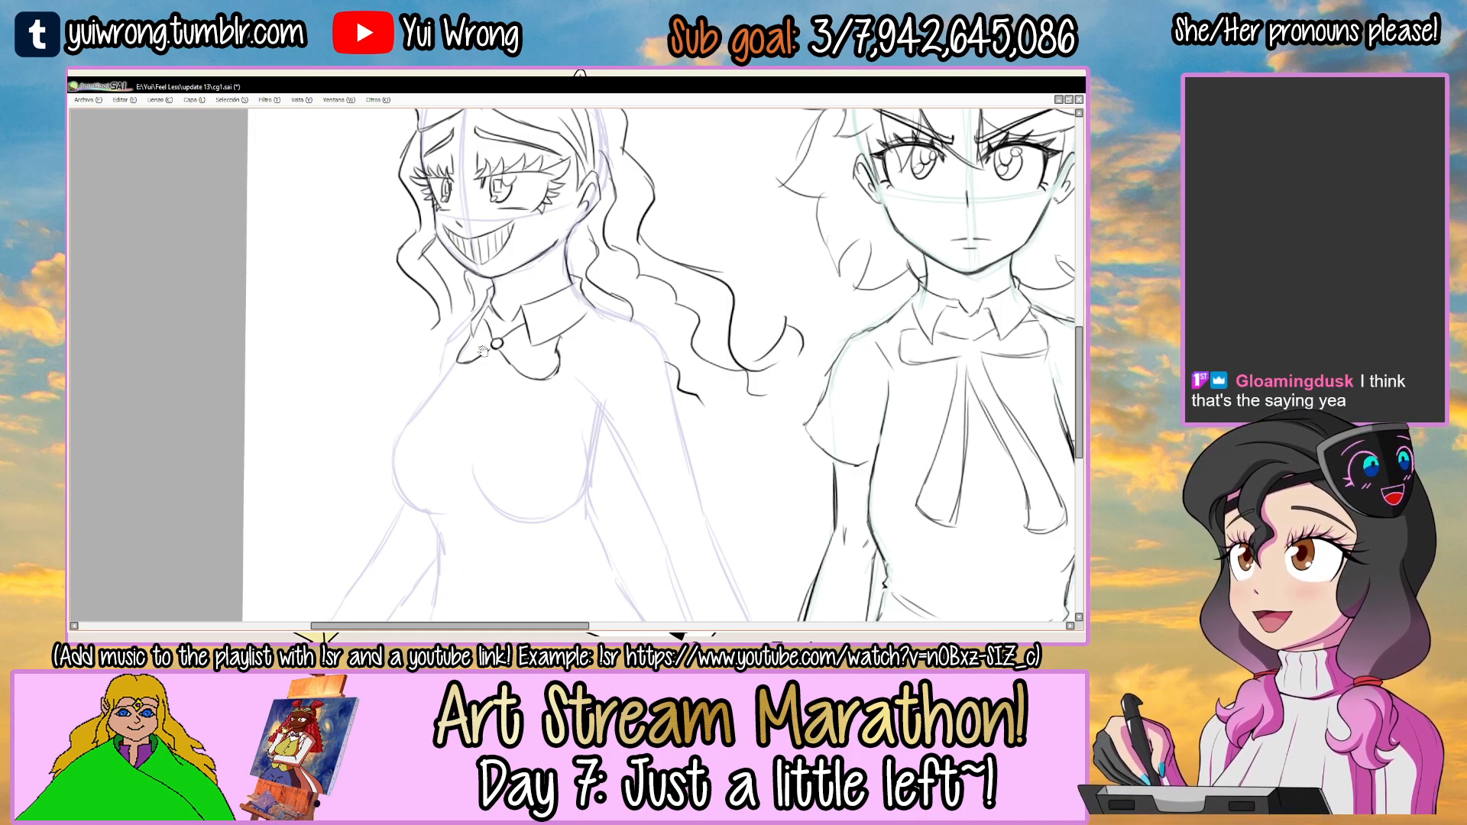
Add short fold lines radiating from the knot inside both bow loops and save the file.
{"action": "scroll", "coordinate": [552, 371], "scroll_direction": "up", "scroll_amount": 5}
{"action": "key", "text": "ctrl+z"}
{"action": "left_click_drag", "start_coordinate": [589, 320], "coordinate": [526, 340]}
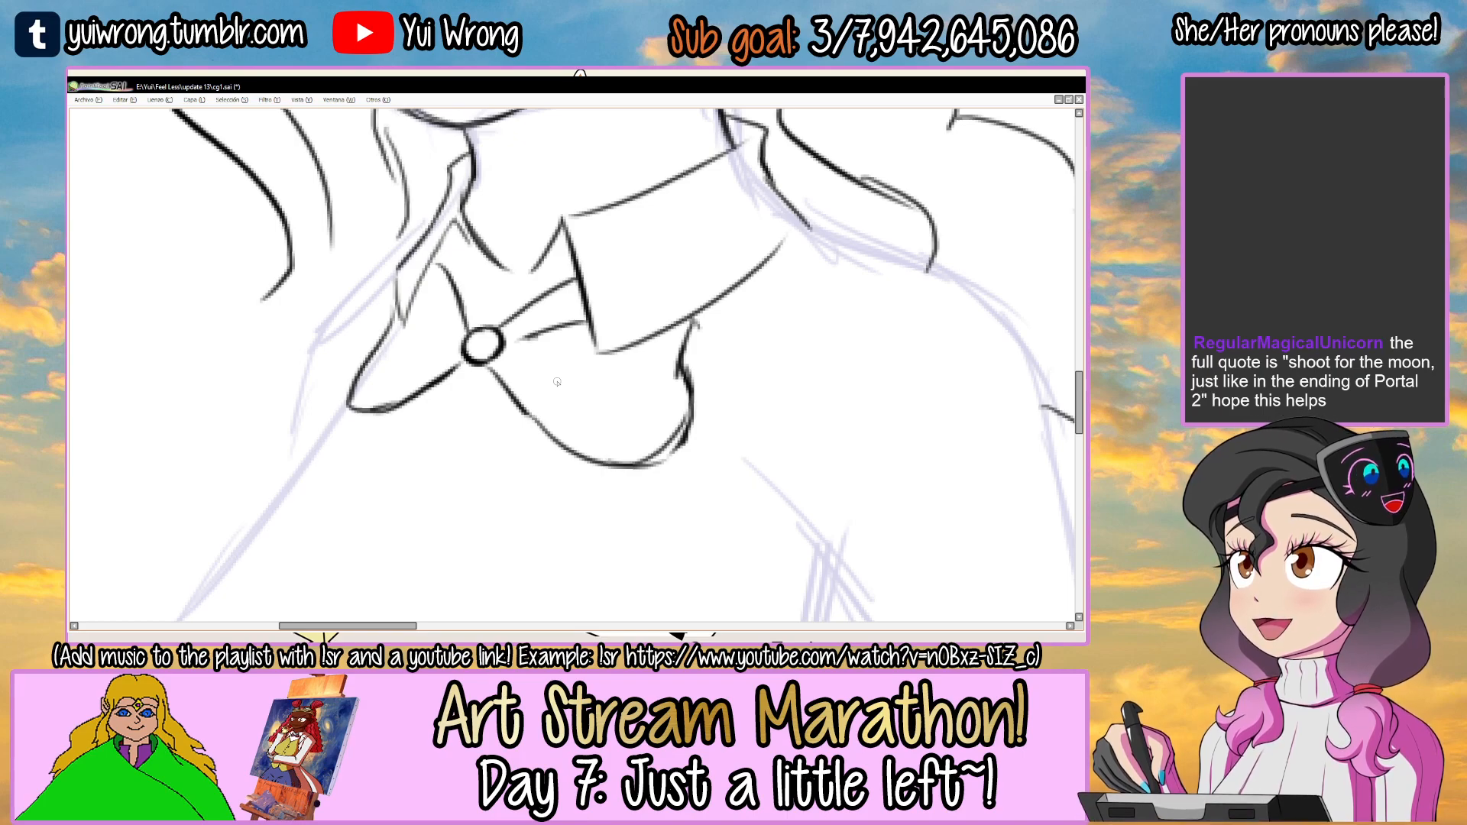
{"action": "scroll", "coordinate": [563, 391], "scroll_direction": "down", "scroll_amount": 2}
{"action": "scroll", "coordinate": [537, 374], "scroll_direction": "up", "scroll_amount": 1}
{"action": "left_click_drag", "start_coordinate": [550, 373], "coordinate": [597, 390]}
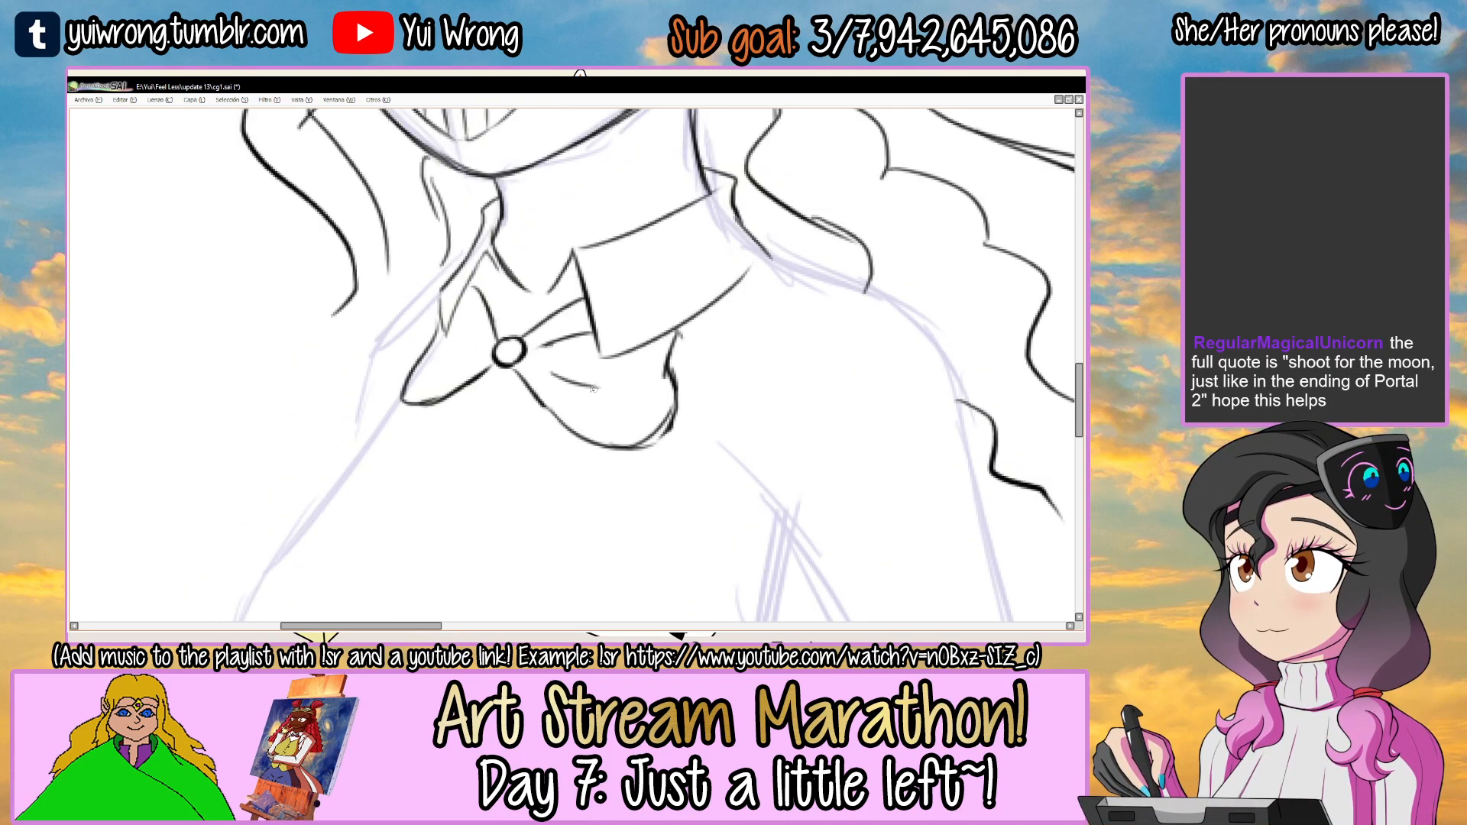
{"action": "scroll", "coordinate": [461, 298], "scroll_direction": "up", "scroll_amount": 1}
{"action": "mouse_move", "coordinate": [457, 291]}
{"action": "left_mouse_down"}
{"action": "mouse_move", "coordinate": [490, 330]}
{"action": "mouse_move", "coordinate": [427, 386]}
{"action": "left_mouse_up"}
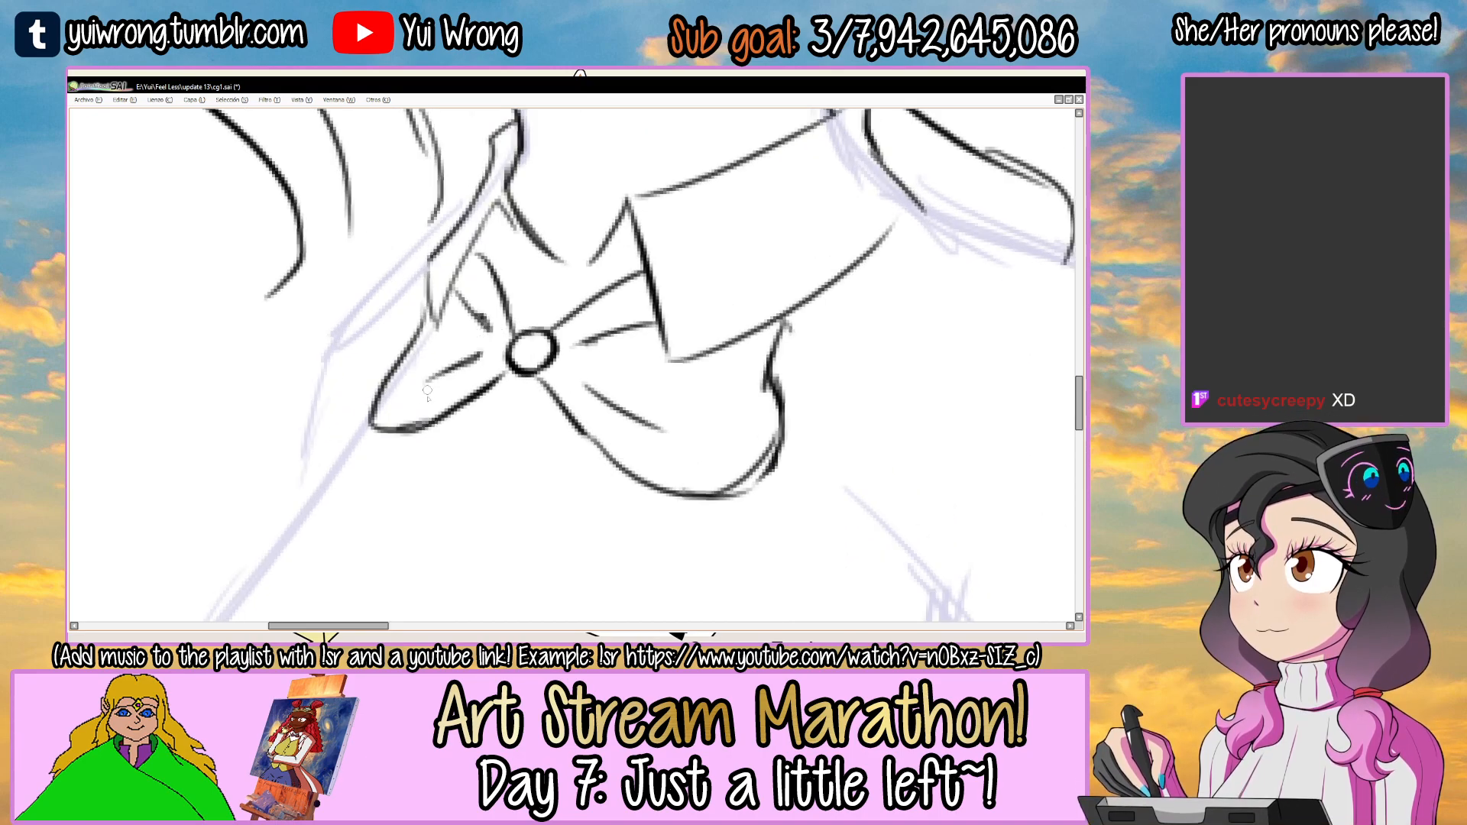
{"action": "scroll", "coordinate": [428, 390], "scroll_direction": "down", "scroll_amount": 2}
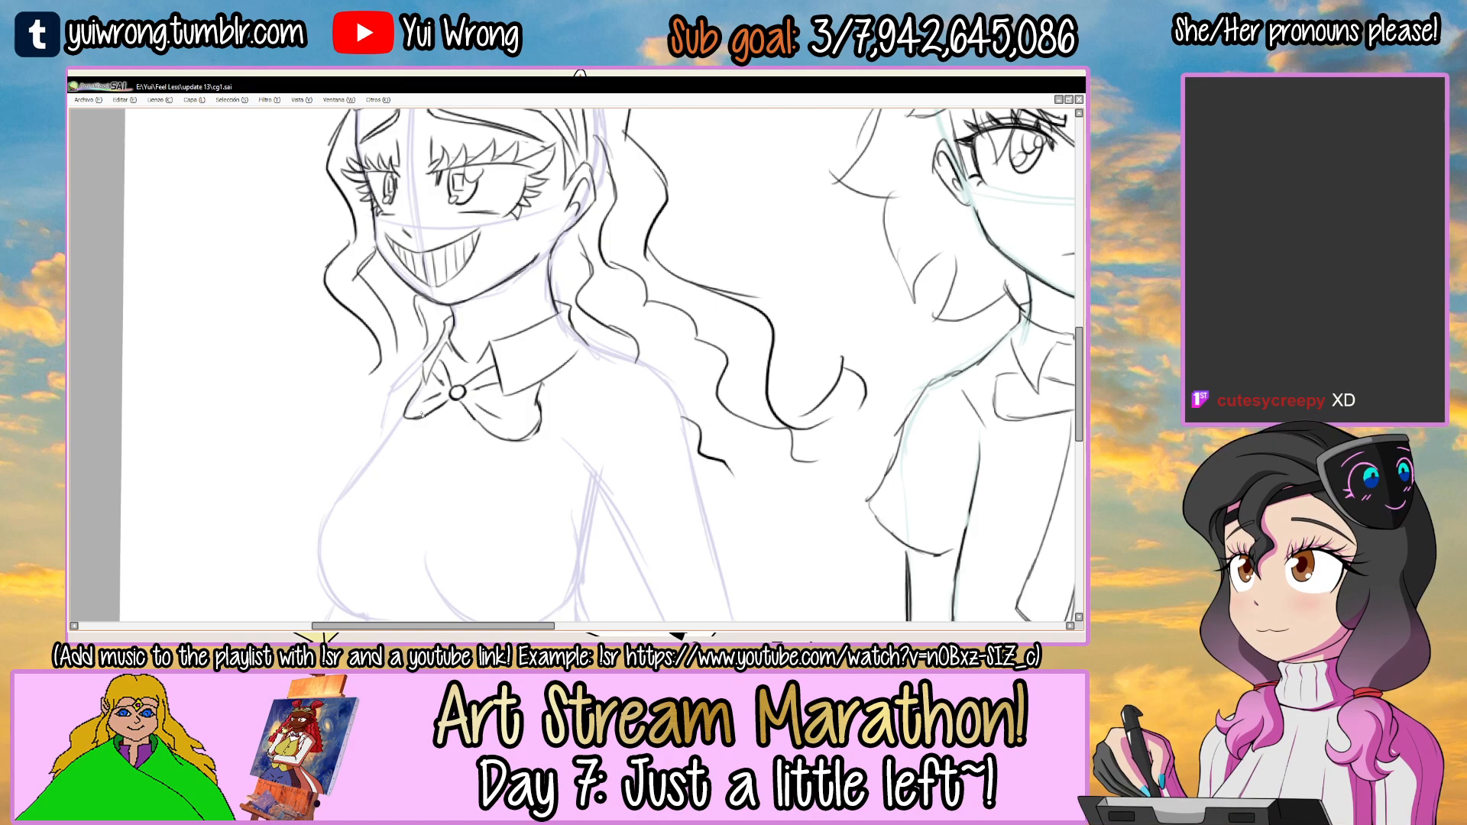
{"action": "scroll", "coordinate": [421, 414], "scroll_direction": "down", "scroll_amount": 1}
{"action": "scroll", "coordinate": [423, 414], "scroll_direction": "down", "scroll_amount": 1}
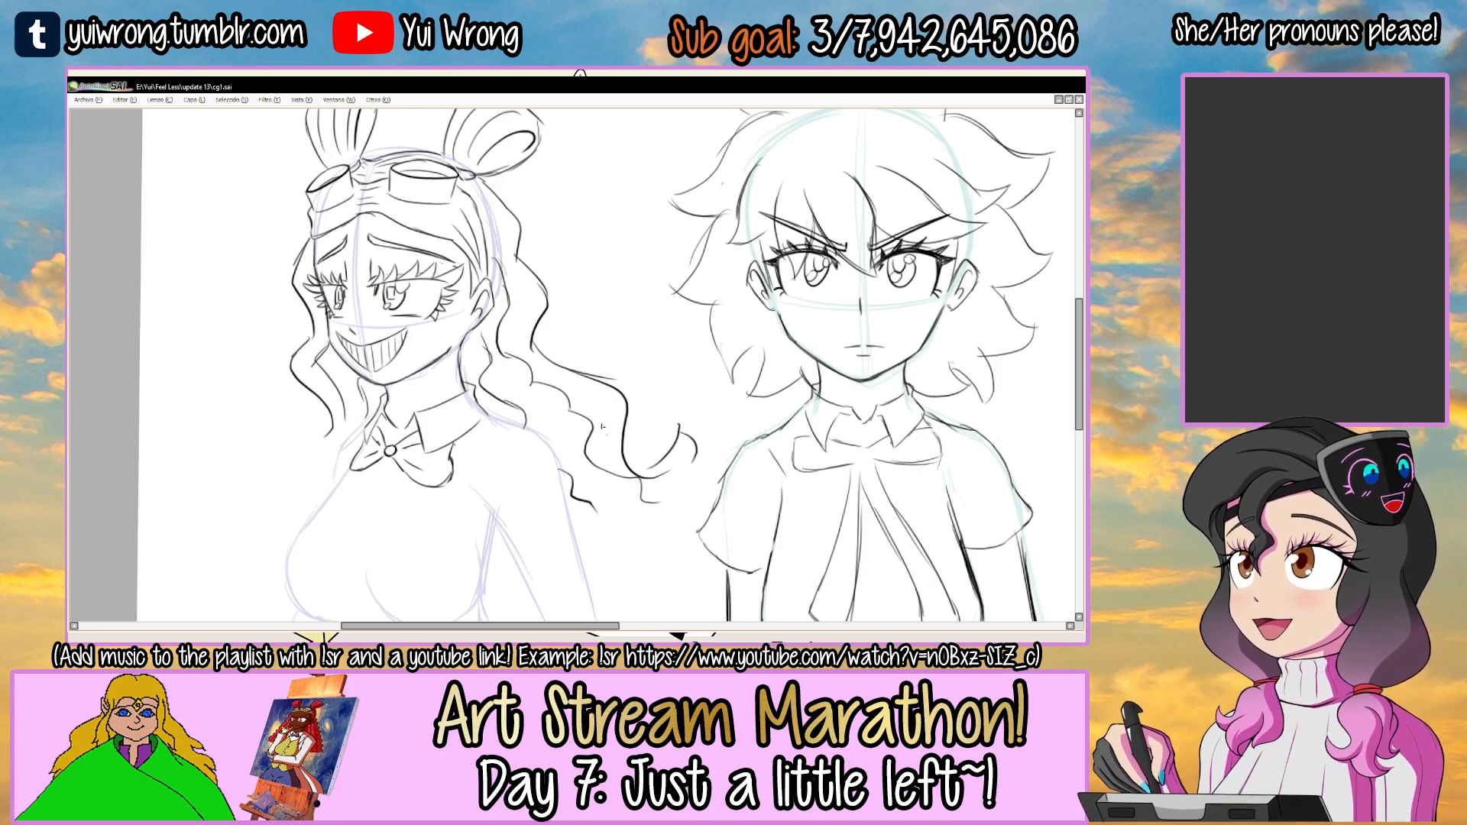
Draw the jacket's front edge from below the bow's right-hand loop down across the chest to the waist.
{"action": "left_click_drag", "start_coordinate": [516, 443], "coordinate": [596, 237]}
{"action": "scroll", "coordinate": [553, 321], "scroll_direction": "up", "scroll_amount": 1}
{"action": "mouse_move", "coordinate": [488, 260]}
{"action": "left_mouse_down"}
{"action": "mouse_move", "coordinate": [513, 362]}
{"action": "mouse_move", "coordinate": [496, 352]}
{"action": "mouse_move", "coordinate": [575, 450]}
{"action": "left_mouse_up"}
{"action": "key", "text": "ctrl+z"}
{"action": "key", "text": "ctrl+z"}
{"action": "left_click_drag", "start_coordinate": [496, 350], "coordinate": [602, 522]}
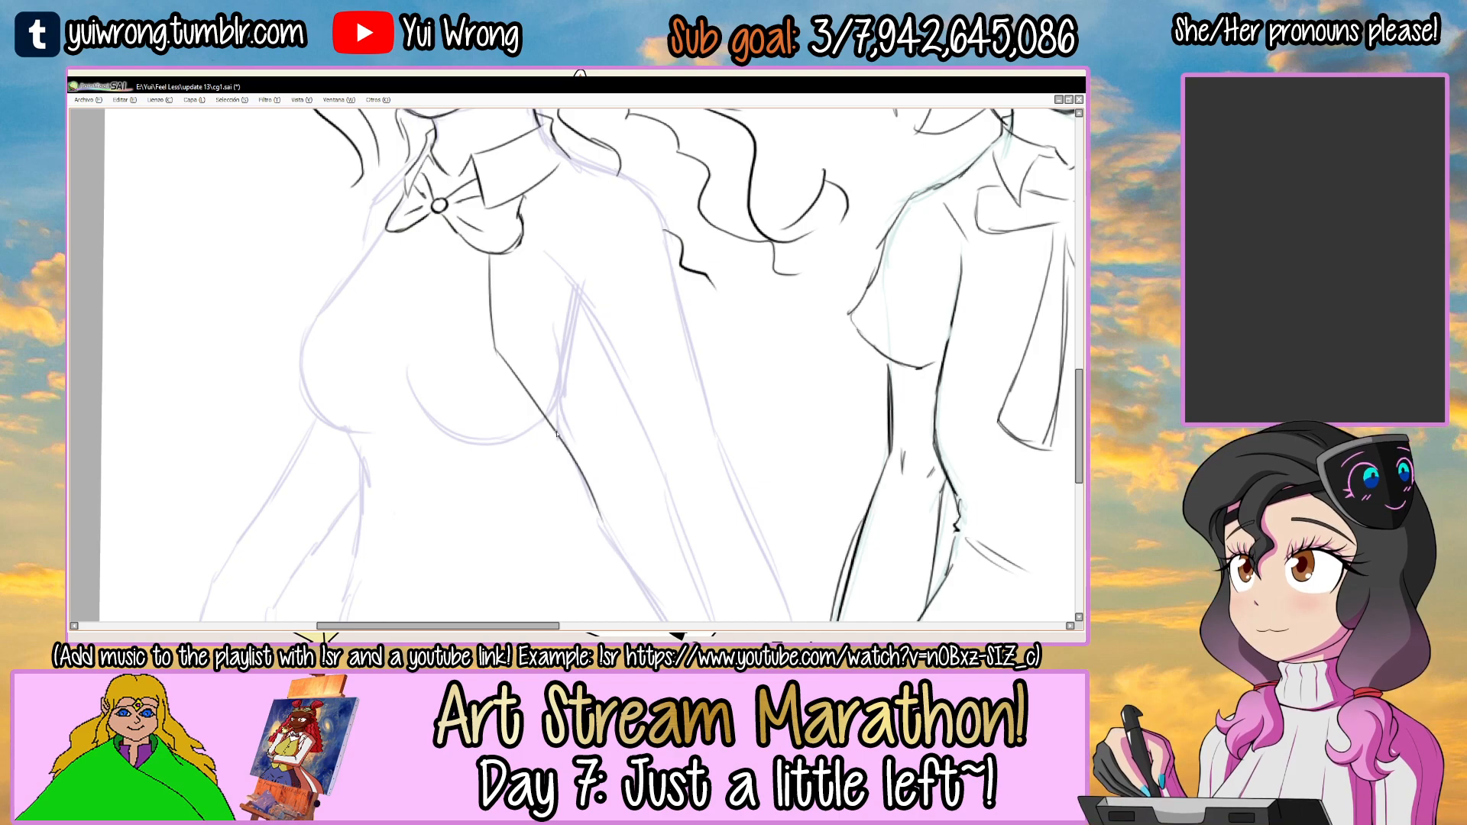
Draw the notched right-hand jacket lapel and the dark side line with creases below the armpit.
{"action": "mouse_move", "coordinate": [538, 219]}
{"action": "left_mouse_down"}
{"action": "mouse_move", "coordinate": [516, 229]}
{"action": "mouse_move", "coordinate": [520, 282]}
{"action": "mouse_move", "coordinate": [562, 237]}
{"action": "mouse_move", "coordinate": [467, 420]}
{"action": "mouse_move", "coordinate": [495, 445]}
{"action": "mouse_move", "coordinate": [535, 550]}
{"action": "mouse_move", "coordinate": [499, 399]}
{"action": "left_mouse_up"}
{"action": "scroll", "coordinate": [520, 282], "scroll_direction": "up", "scroll_amount": 1}
{"action": "key", "text": "ctrl+z"}
{"action": "mouse_move", "coordinate": [533, 228]}
{"action": "left_mouse_down"}
{"action": "mouse_move", "coordinate": [506, 416]}
{"action": "mouse_move", "coordinate": [496, 393]}
{"action": "mouse_move", "coordinate": [556, 507]}
{"action": "left_mouse_up"}
{"action": "key", "text": "ctrl+z"}
{"action": "scroll", "coordinate": [556, 507], "scroll_direction": "down", "scroll_amount": 2}
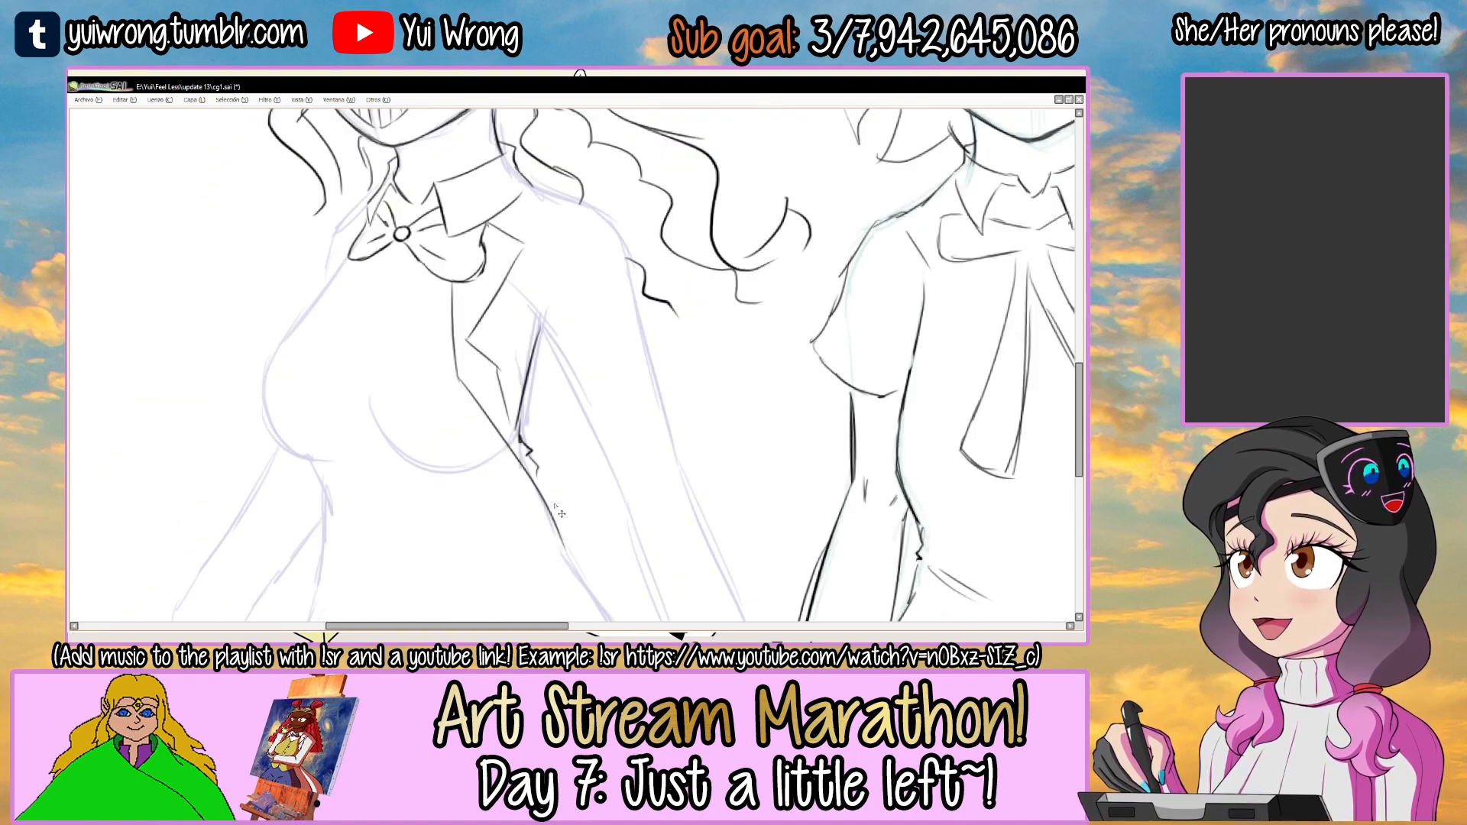
Refine the jacket beside the lapel with a short crease and a shoulder line over the guide.
{"action": "left_click_drag", "start_coordinate": [513, 353], "coordinate": [504, 305]}
{"action": "scroll", "coordinate": [548, 329], "scroll_direction": "up", "scroll_amount": 3}
{"action": "mouse_move", "coordinate": [495, 378]}
{"action": "left_mouse_down"}
{"action": "mouse_move", "coordinate": [543, 276]}
{"action": "mouse_move", "coordinate": [498, 369]}
{"action": "left_mouse_up"}
{"action": "key", "text": "ctrl+z"}
{"action": "mouse_move", "coordinate": [609, 223]}
{"action": "left_mouse_down"}
{"action": "mouse_move", "coordinate": [566, 213]}
{"action": "mouse_move", "coordinate": [620, 233]}
{"action": "left_mouse_up"}
{"action": "mouse_move", "coordinate": [526, 228]}
{"action": "left_mouse_down"}
{"action": "mouse_move", "coordinate": [639, 271]}
{"action": "mouse_move", "coordinate": [655, 428]}
{"action": "left_mouse_up"}
{"action": "left_click_drag", "start_coordinate": [481, 391], "coordinate": [531, 509]}
{"action": "scroll", "coordinate": [533, 550], "scroll_direction": "down", "scroll_amount": 3}
{"action": "left_click_drag", "start_coordinate": [622, 392], "coordinate": [674, 312]}
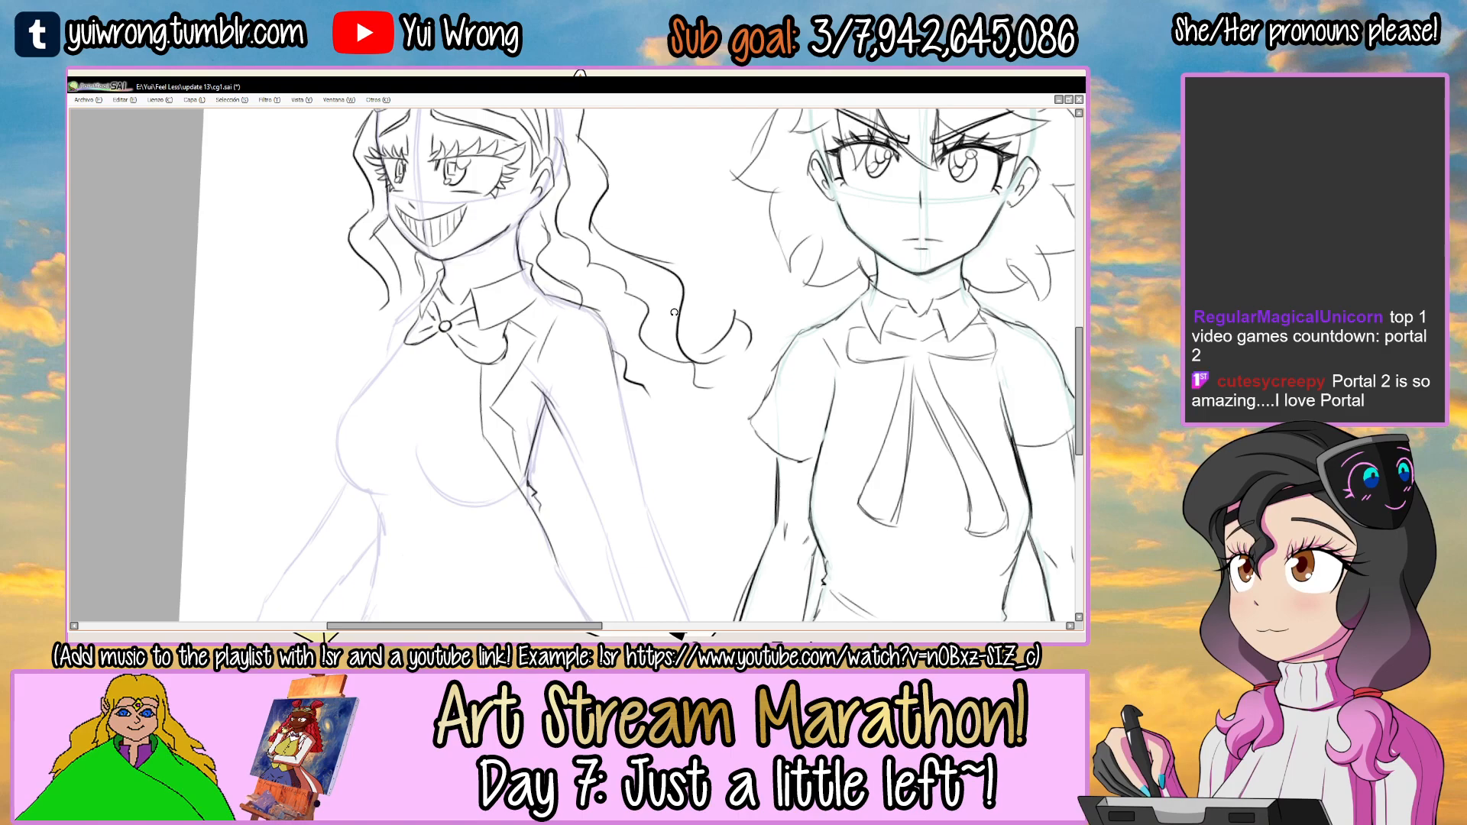
Draw the inner and outer contours of the right-hand upper sleeve along the arm guide.
{"action": "scroll", "coordinate": [611, 435], "scroll_direction": "up", "scroll_amount": 1}
{"action": "scroll", "coordinate": [579, 336], "scroll_direction": "up", "scroll_amount": 1}
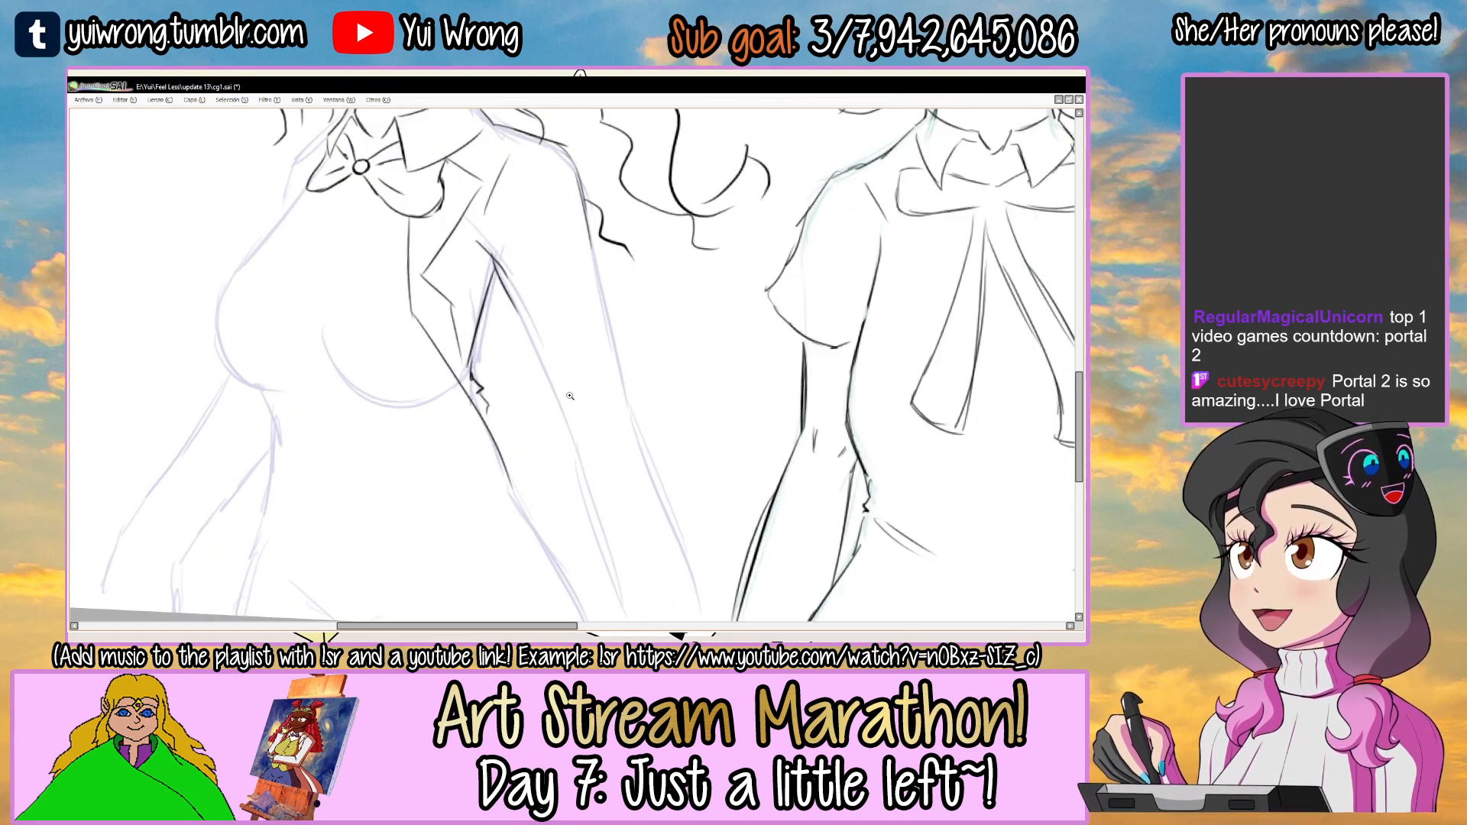
{"action": "left_click_drag", "start_coordinate": [489, 262], "coordinate": [577, 449]}
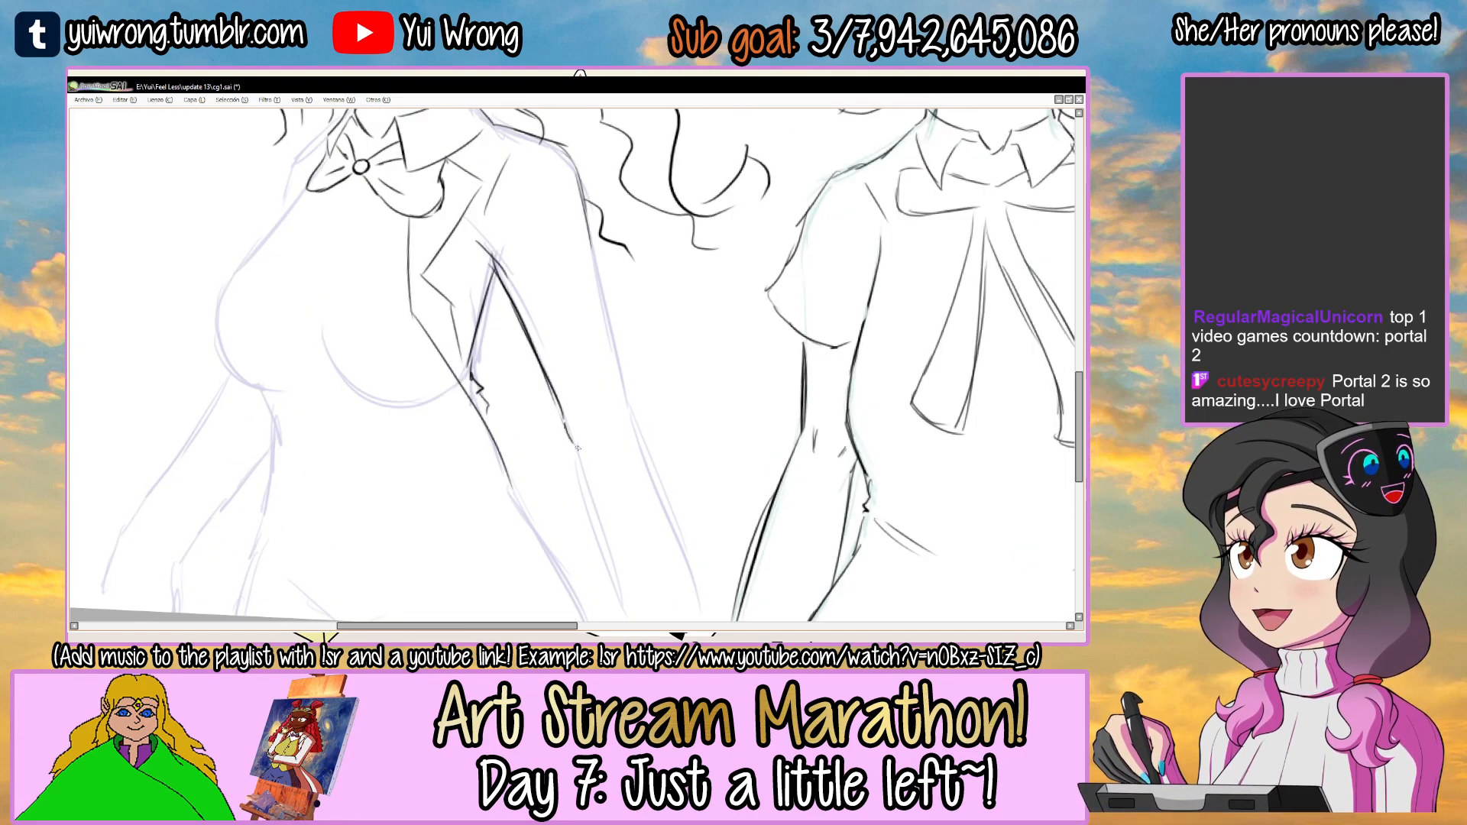
{"action": "left_click_drag", "start_coordinate": [592, 251], "coordinate": [633, 412]}
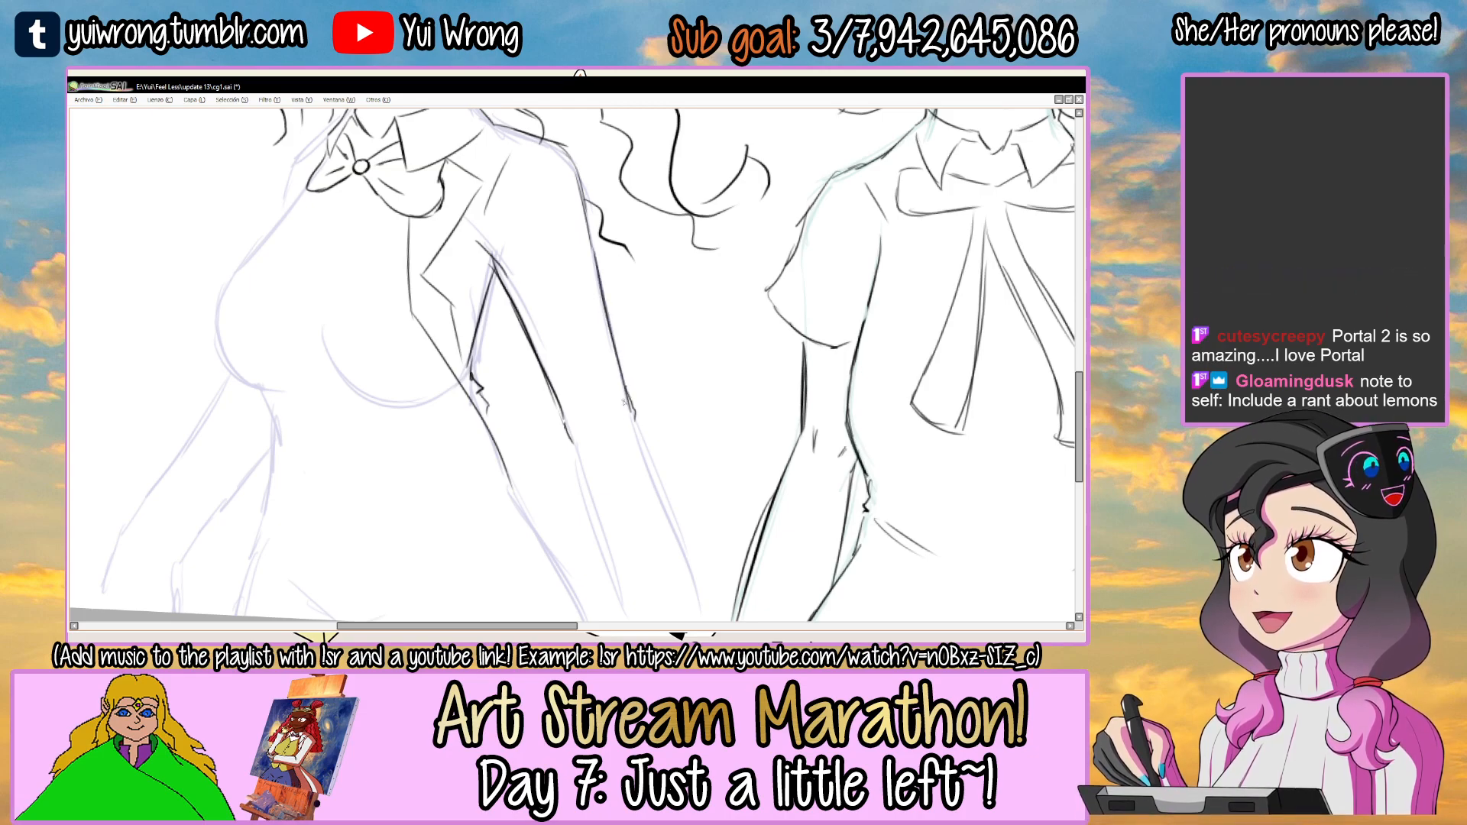
Extend both contours of the right-hand sleeve along the forearm to the canvas's lower edge.
{"action": "scroll", "coordinate": [656, 452], "scroll_direction": "down", "scroll_amount": 1}
{"action": "scroll", "coordinate": [571, 461], "scroll_direction": "down", "scroll_amount": 1}
{"action": "left_click_drag", "start_coordinate": [545, 364], "coordinate": [596, 534]}
{"action": "left_click_drag", "start_coordinate": [552, 396], "coordinate": [603, 553]}
{"action": "left_click_drag", "start_coordinate": [608, 335], "coordinate": [669, 495]}
{"action": "left_click_drag", "start_coordinate": [634, 416], "coordinate": [681, 563]}
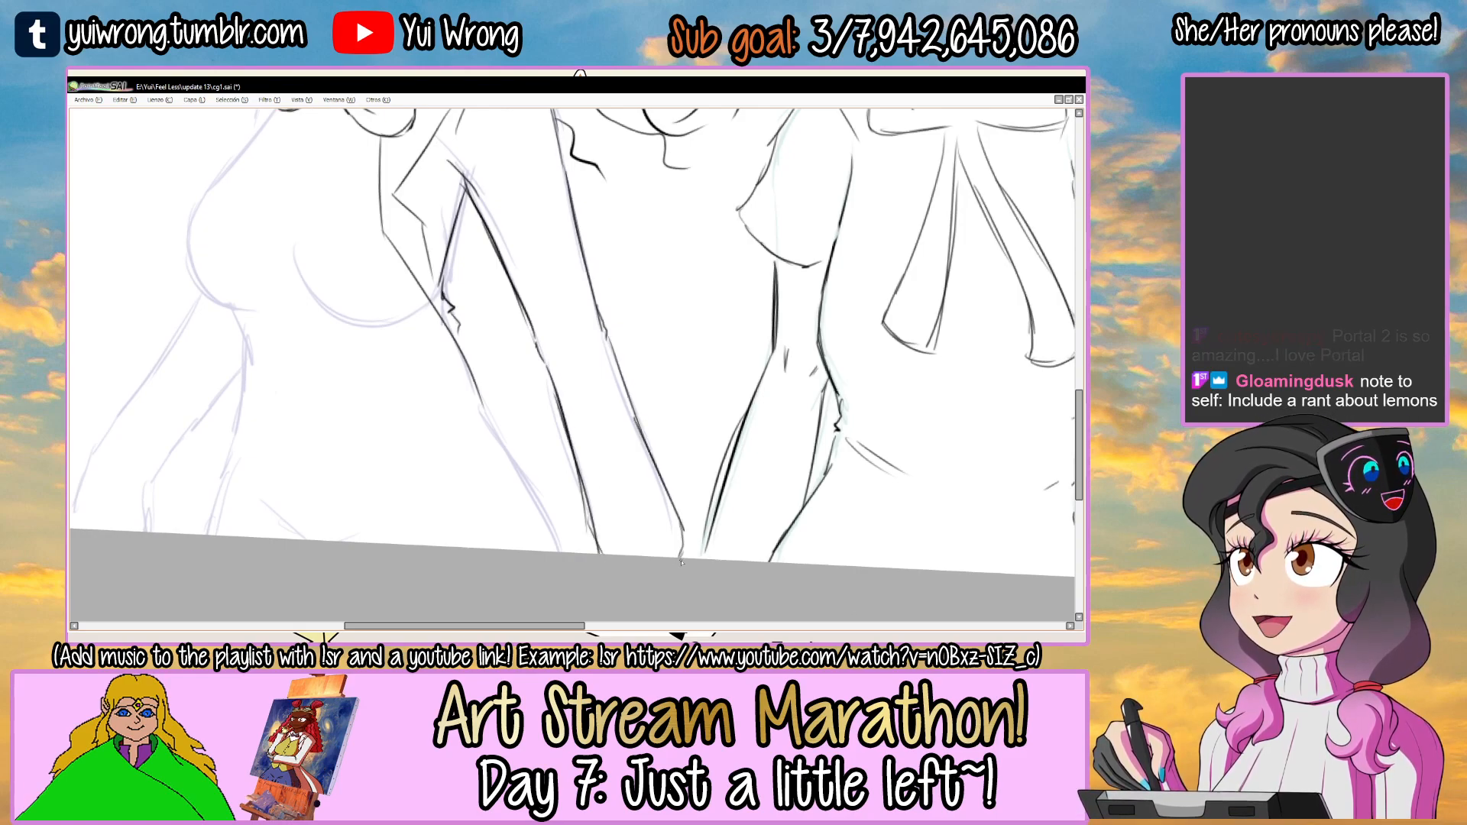
{"action": "scroll", "coordinate": [681, 563], "scroll_direction": "down", "scroll_amount": 3}
Draw the left-hand contour running from the collar and bow toward the chest, undoing unsuitable shoulder strokes.
{"action": "scroll", "coordinate": [676, 302], "scroll_direction": "up", "scroll_amount": 4}
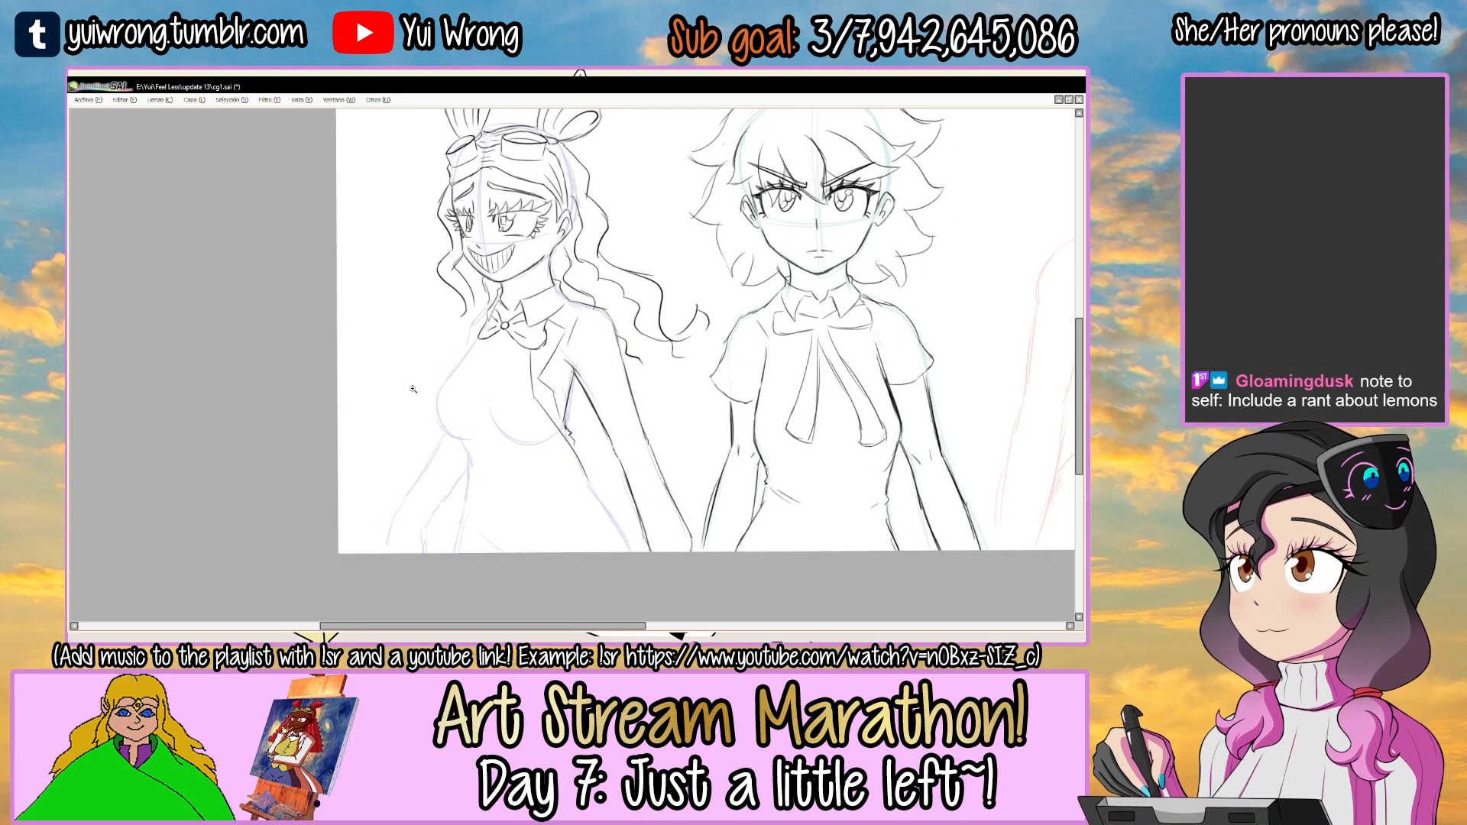
{"action": "left_click_drag", "start_coordinate": [489, 297], "coordinate": [440, 365]}
{"action": "scroll", "coordinate": [479, 320], "scroll_direction": "up", "scroll_amount": 2}
{"action": "mouse_move", "coordinate": [527, 211]}
{"action": "left_mouse_down"}
{"action": "mouse_move", "coordinate": [474, 253]}
{"action": "mouse_move", "coordinate": [482, 307]}
{"action": "left_mouse_up"}
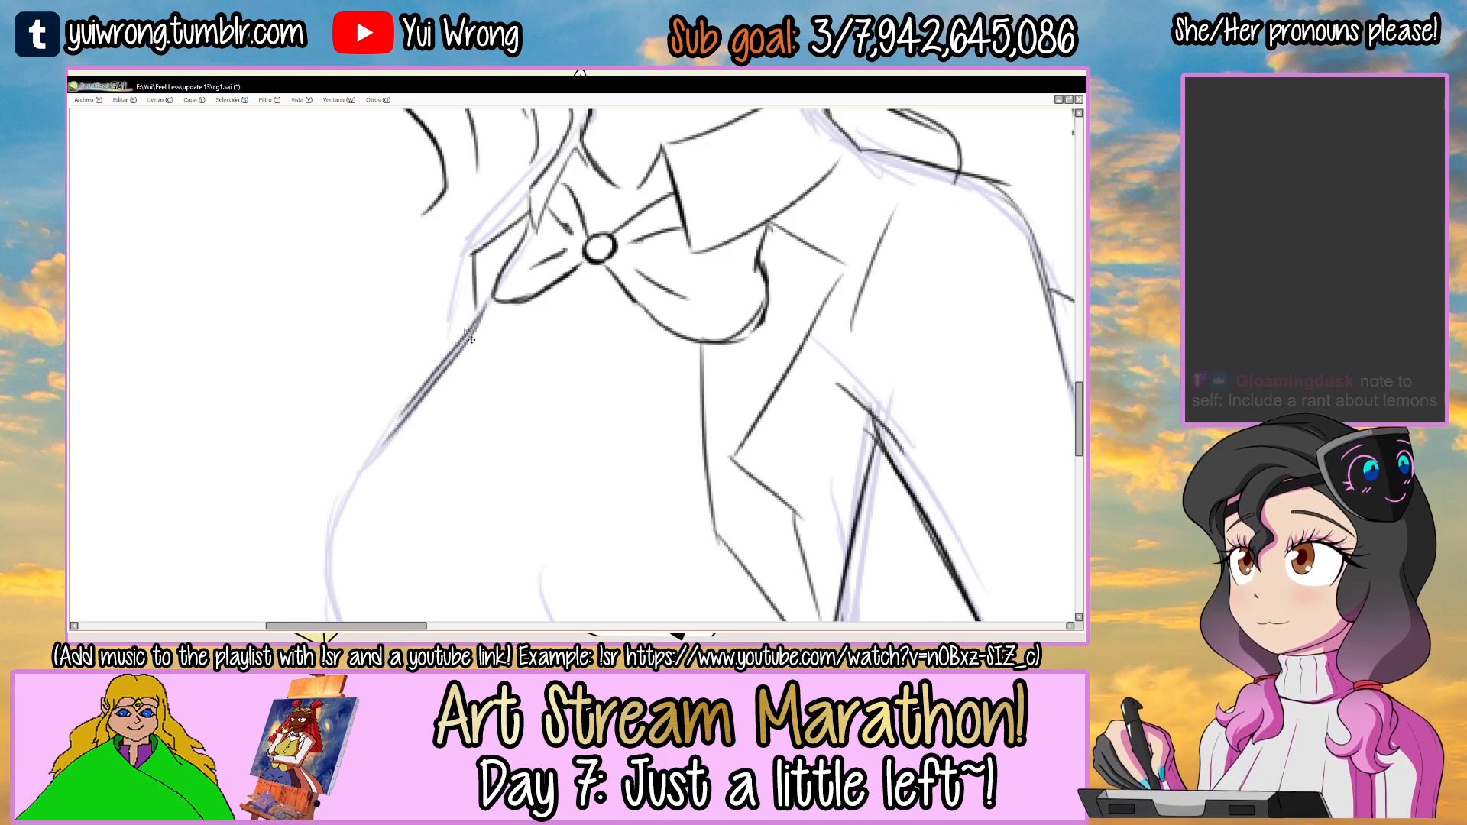
{"action": "key", "text": "ctrl+z"}
{"action": "key", "text": "ctrl+z"}
{"action": "left_click_drag", "start_coordinate": [479, 247], "coordinate": [450, 358]}
{"action": "key", "text": "ctrl+z"}
{"action": "scroll", "coordinate": [473, 284], "scroll_direction": "down", "scroll_amount": 2}
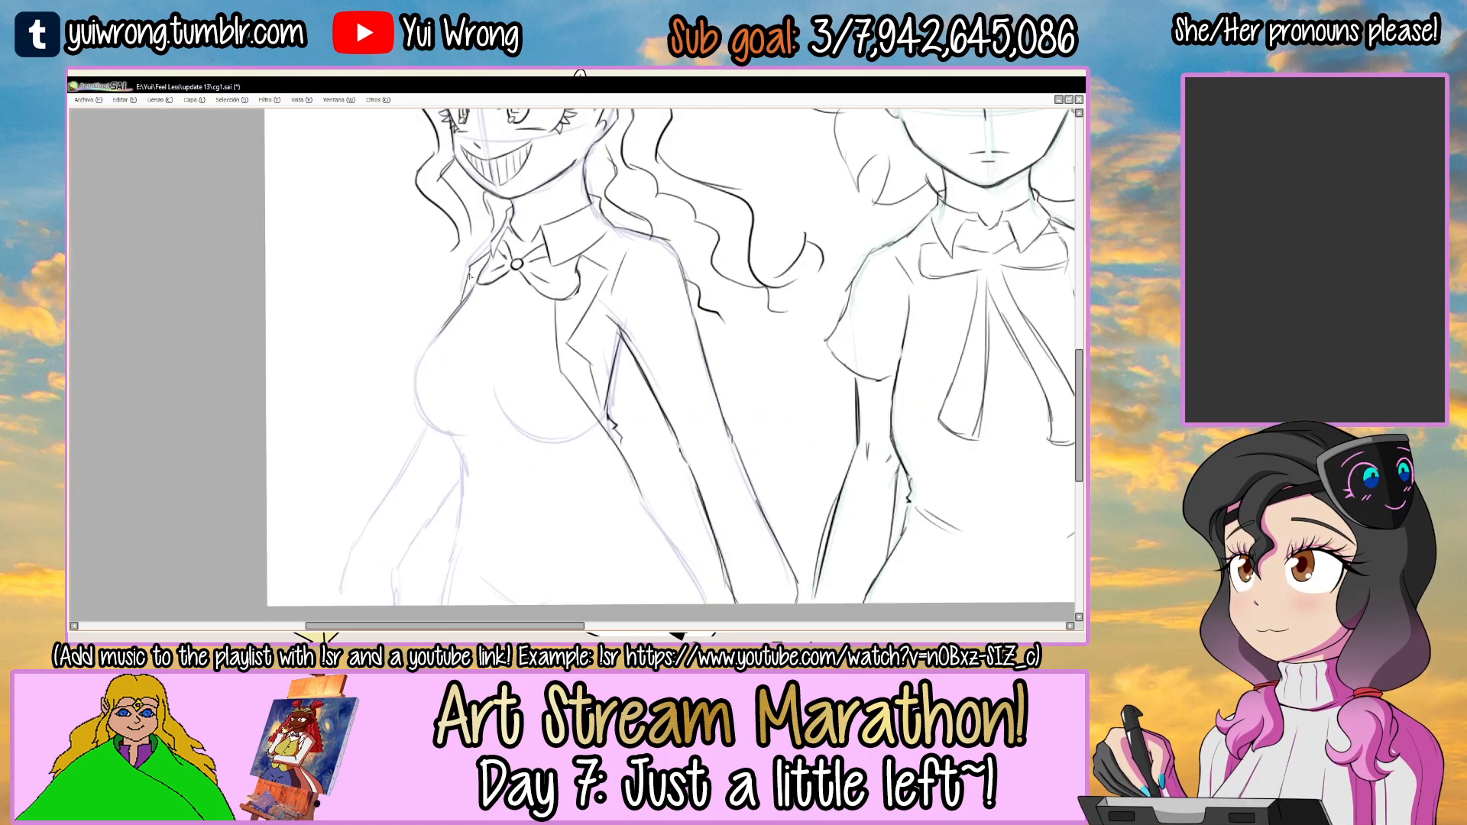
Draw the two curved edges of a band passing behind the right-hand arm, between the torso and the middle figure.
{"action": "scroll", "coordinate": [541, 365], "scroll_direction": "up", "scroll_amount": 2}
{"action": "left_click_drag", "start_coordinate": [521, 364], "coordinate": [604, 395]}
{"action": "left_click_drag", "start_coordinate": [740, 432], "coordinate": [787, 474]}
{"action": "left_click_drag", "start_coordinate": [516, 330], "coordinate": [566, 324]}
{"action": "mouse_move", "coordinate": [655, 307]}
{"action": "left_mouse_down"}
{"action": "mouse_move", "coordinate": [771, 343]}
{"action": "mouse_move", "coordinate": [806, 379]}
{"action": "left_mouse_up"}
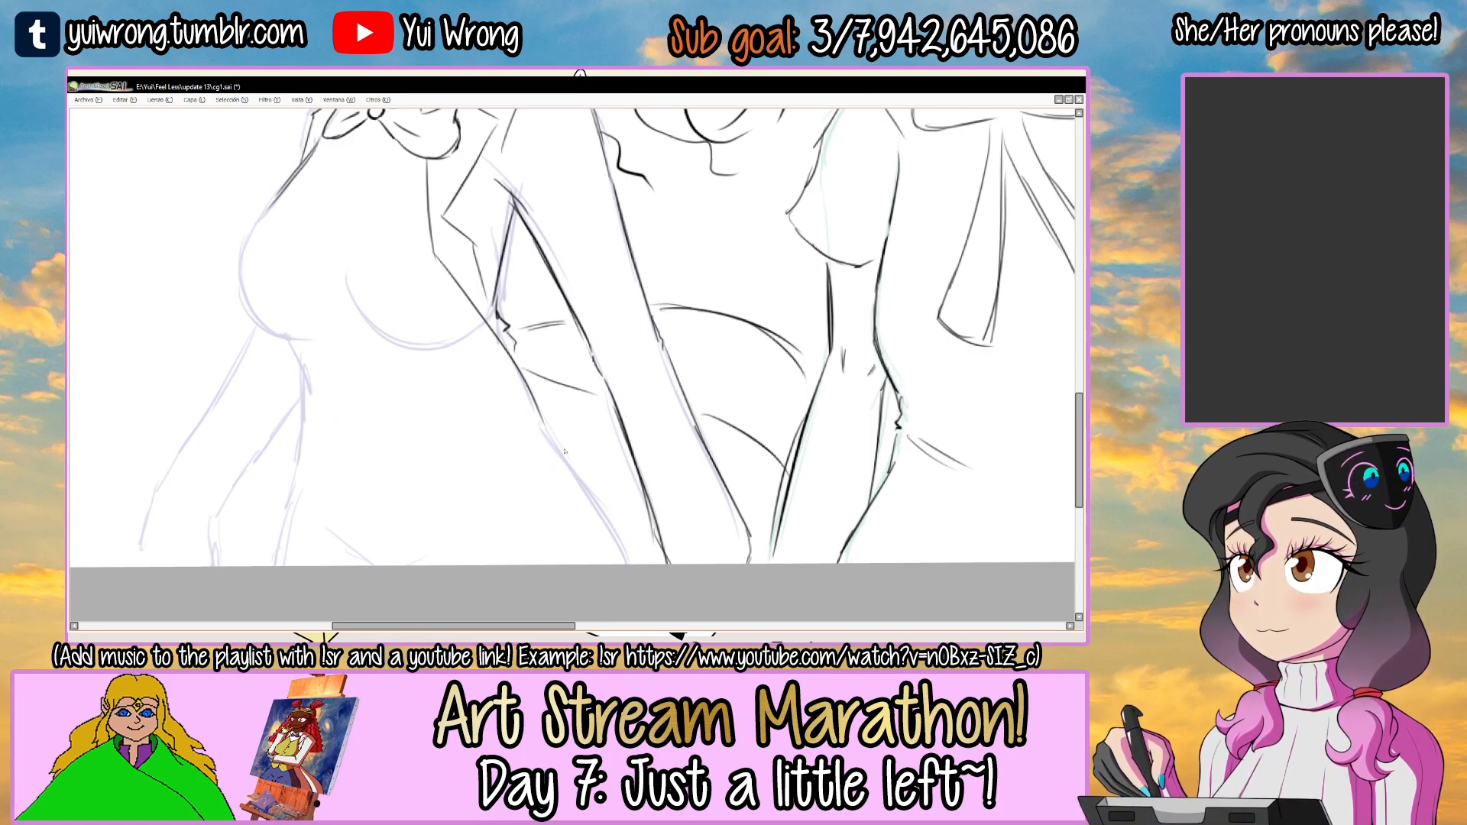
Draw the coat's inner lower edge along the hip guide below the right-hand sleeve and save cg1.sai.
{"action": "left_click_drag", "start_coordinate": [516, 451], "coordinate": [684, 559]}
{"action": "key", "text": "ctrl+s"}
{"action": "scroll", "coordinate": [603, 498], "scroll_direction": "down", "scroll_amount": 3}
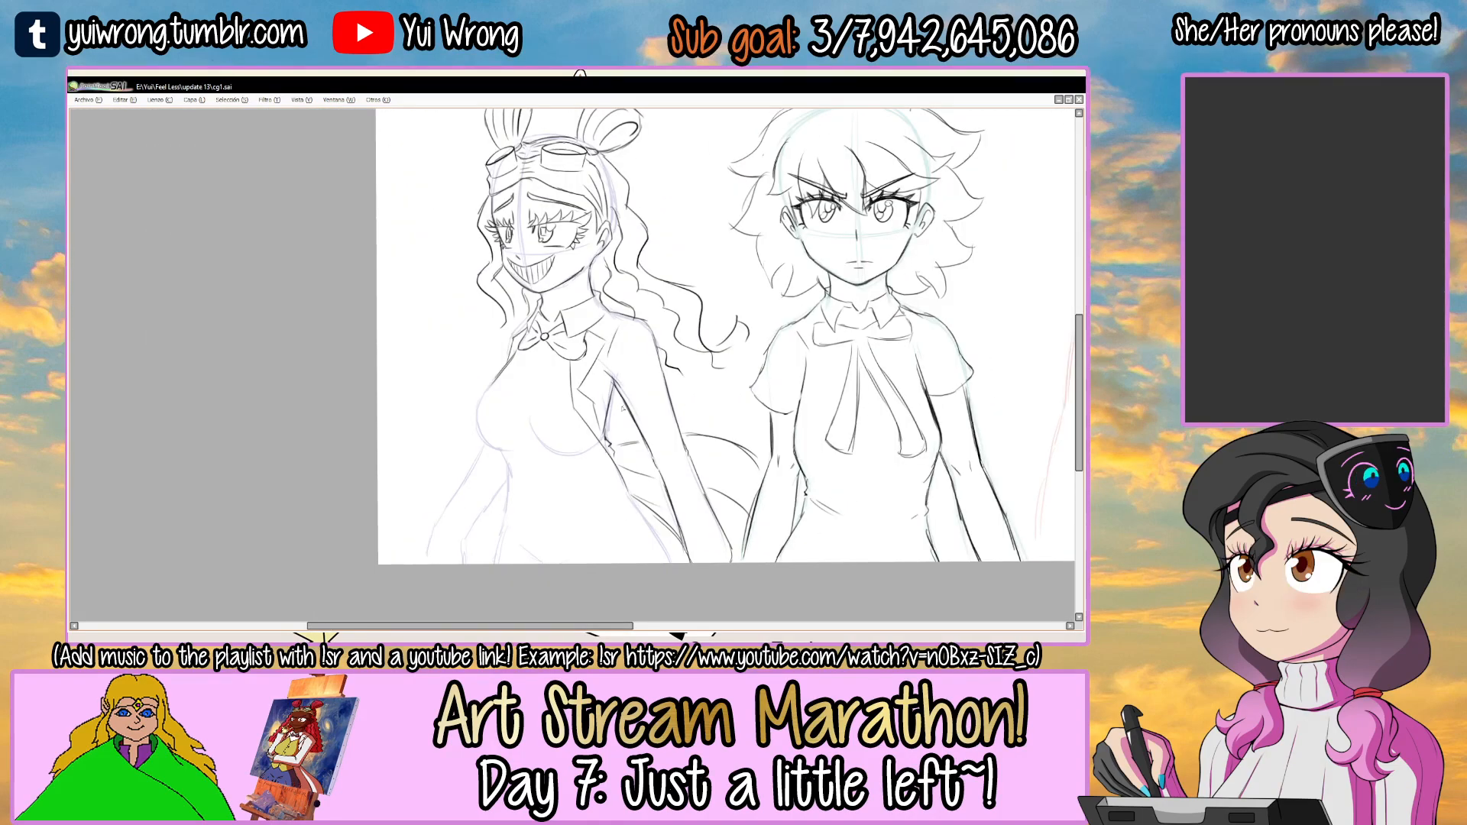
Draw the left-hand chest contour from below the bow tie around the underside of the bust, undoing unsuitable strokes.
{"action": "scroll", "coordinate": [475, 289], "scroll_direction": "up", "scroll_amount": 3}
{"action": "scroll", "coordinate": [475, 288], "scroll_direction": "up", "scroll_amount": 1}
{"action": "left_click_drag", "start_coordinate": [500, 232], "coordinate": [420, 369]}
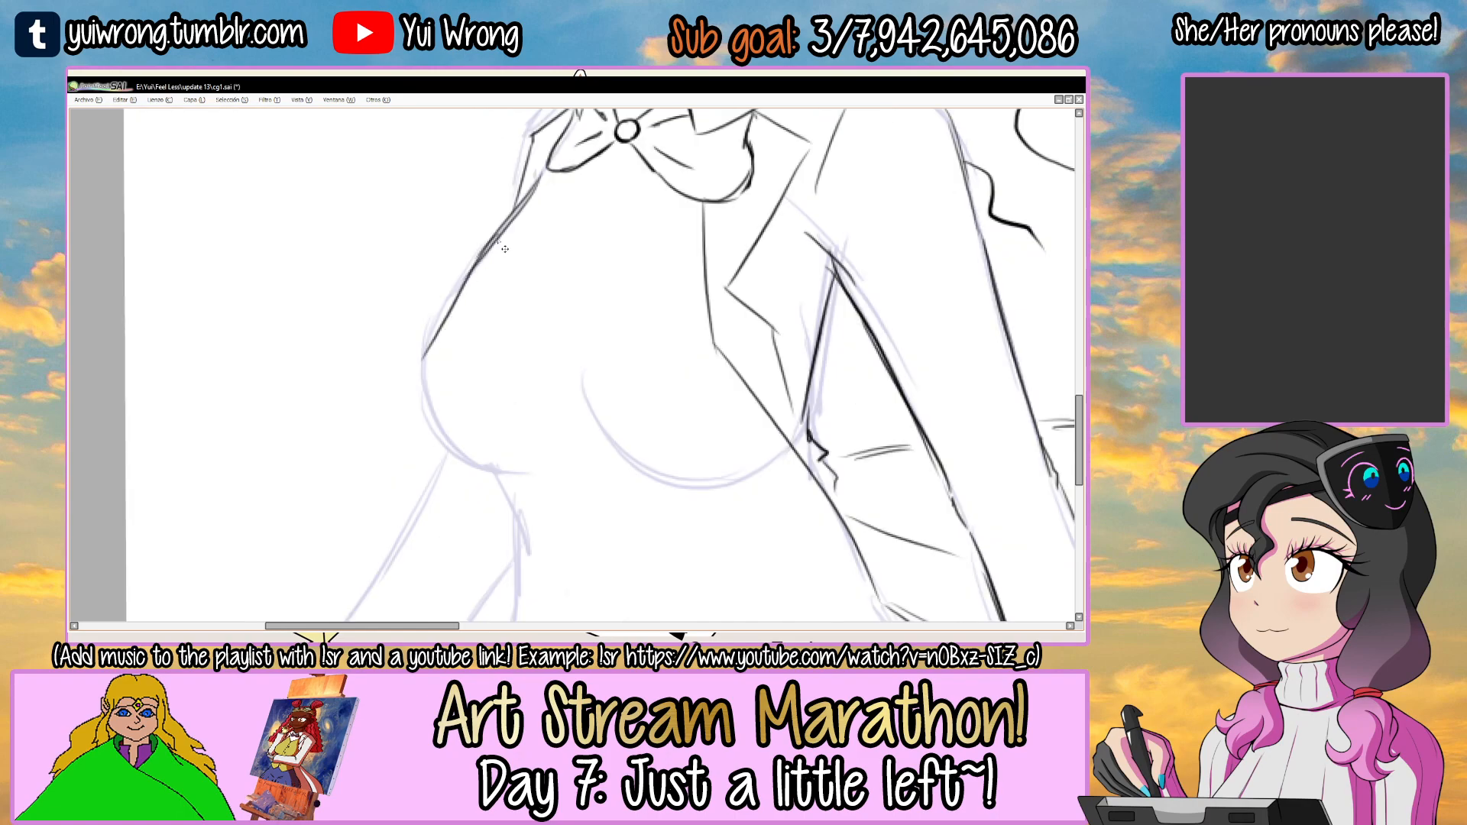
{"action": "left_click_drag", "start_coordinate": [457, 284], "coordinate": [423, 416]}
{"action": "key", "text": "ctrl+z"}
{"action": "key", "text": "ctrl+z"}
{"action": "left_click_drag", "start_coordinate": [501, 237], "coordinate": [423, 403]}
{"action": "left_click_drag", "start_coordinate": [426, 320], "coordinate": [469, 455]}
{"action": "key", "text": "ctrl+z"}
{"action": "left_click_drag", "start_coordinate": [422, 366], "coordinate": [495, 469]}
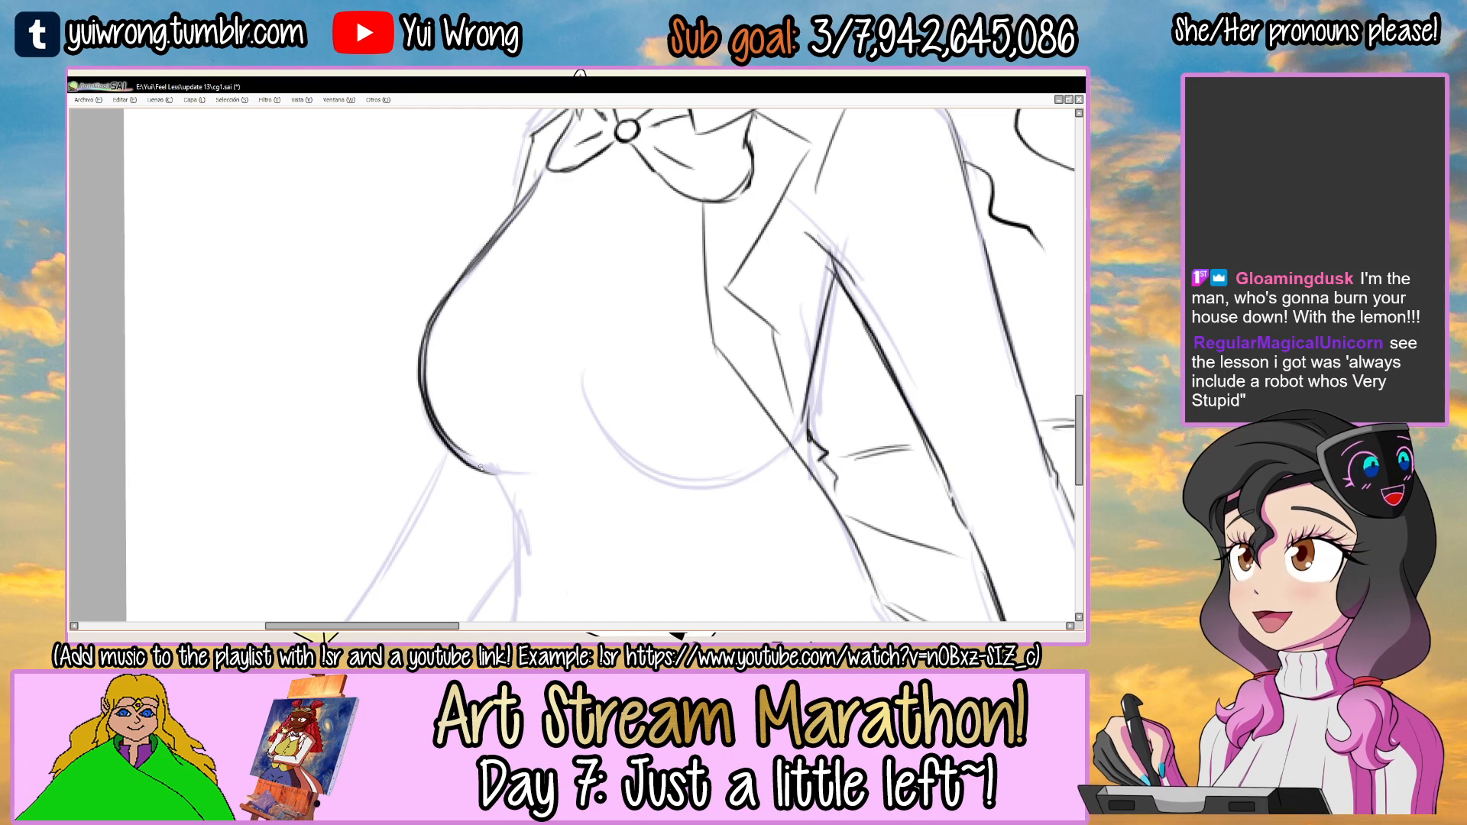
{"action": "scroll", "coordinate": [482, 469], "scroll_direction": "down", "scroll_amount": 1}
{"action": "scroll", "coordinate": [487, 476], "scroll_direction": "down", "scroll_amount": 1}
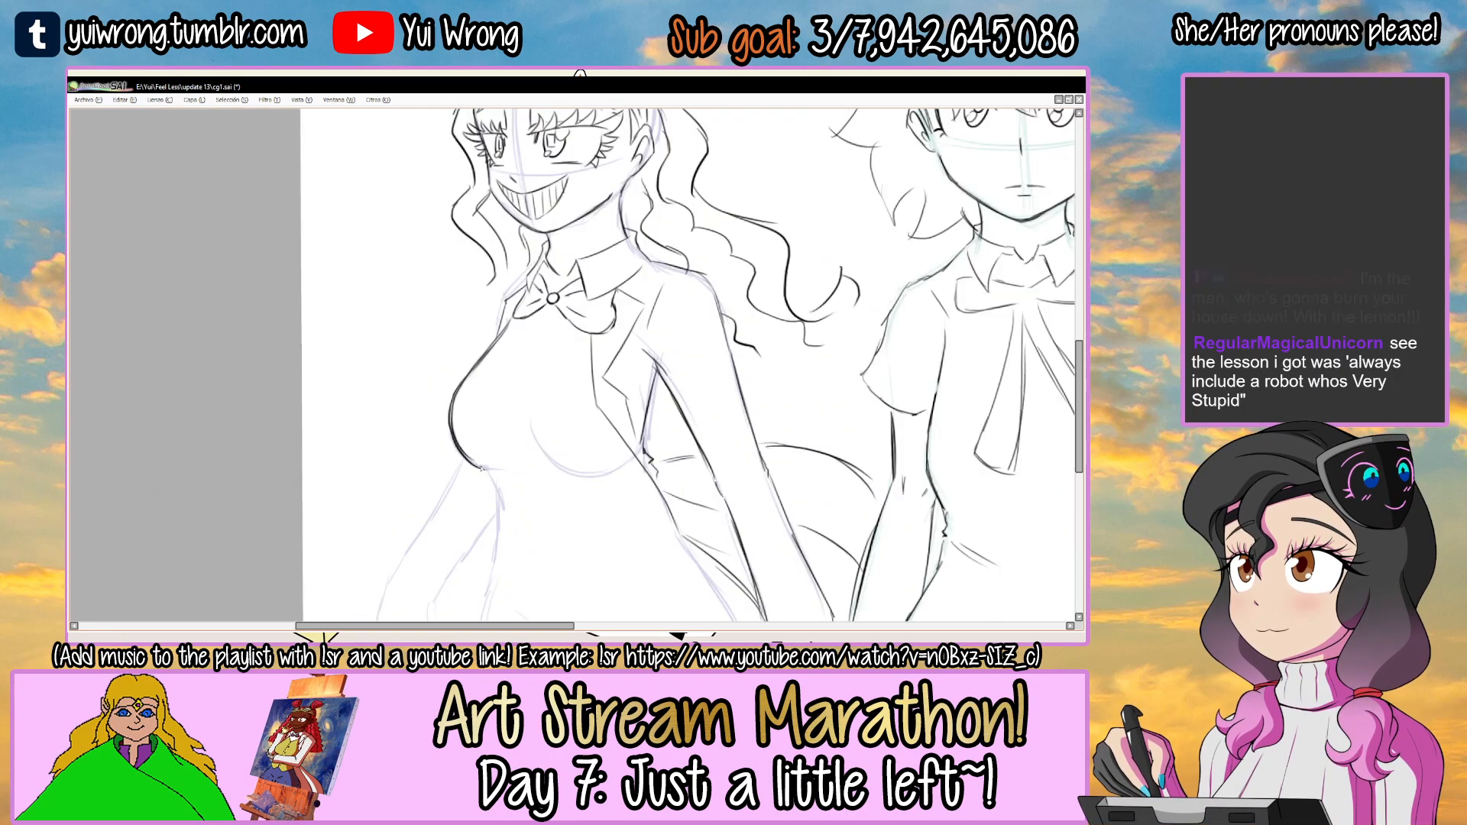
Thicken the lower curve of the left-hand chest contour, undoing strokes that stray from the guide.
{"action": "left_click_drag", "start_coordinate": [594, 385], "coordinate": [497, 284]}
{"action": "scroll", "coordinate": [413, 399], "scroll_direction": "up", "scroll_amount": 2}
{"action": "left_click_drag", "start_coordinate": [387, 336], "coordinate": [492, 439]}
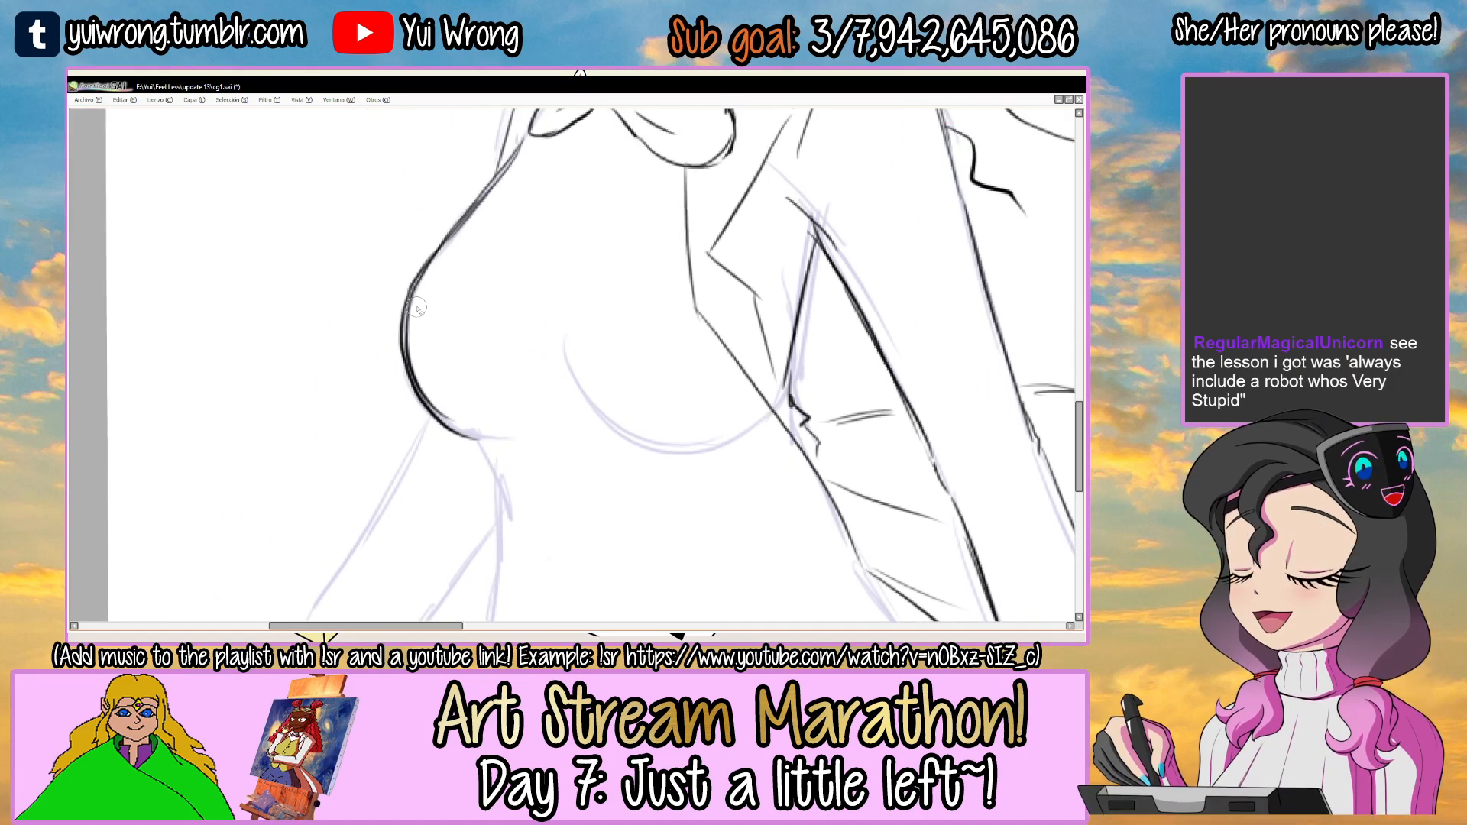
{"action": "left_click_drag", "start_coordinate": [400, 318], "coordinate": [467, 439]}
{"action": "key", "text": "ctrl+z"}
{"action": "left_click_drag", "start_coordinate": [410, 293], "coordinate": [447, 432]}
{"action": "left_click_drag", "start_coordinate": [399, 330], "coordinate": [481, 438]}
{"action": "key", "text": "ctrl+z"}
{"action": "key", "text": "ctrl+z"}
{"action": "mouse_move", "coordinate": [400, 305]}
{"action": "left_mouse_down"}
{"action": "mouse_move", "coordinate": [407, 384]}
{"action": "mouse_move", "coordinate": [481, 438]}
{"action": "left_mouse_up"}
{"action": "left_click_drag", "start_coordinate": [598, 365], "coordinate": [569, 330]}
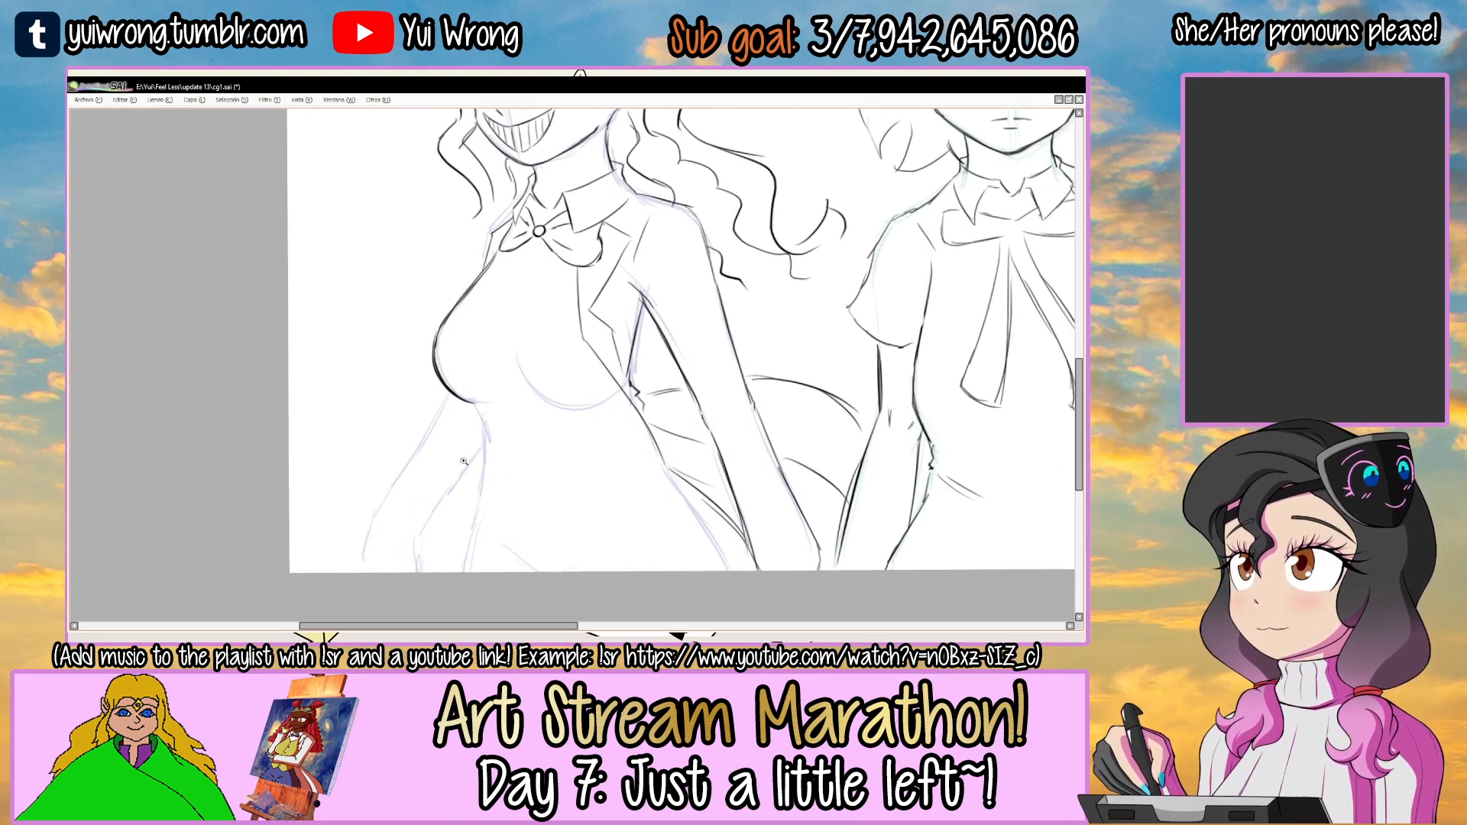
Draw the left-hand waist contour below the bust and end it in a short pointed vest corner.
{"action": "left_click_drag", "start_coordinate": [486, 448], "coordinate": [422, 377]}
{"action": "scroll", "coordinate": [422, 375], "scroll_direction": "up", "scroll_amount": 2}
{"action": "left_click_drag", "start_coordinate": [397, 297], "coordinate": [427, 361]}
{"action": "left_click_drag", "start_coordinate": [399, 307], "coordinate": [422, 379]}
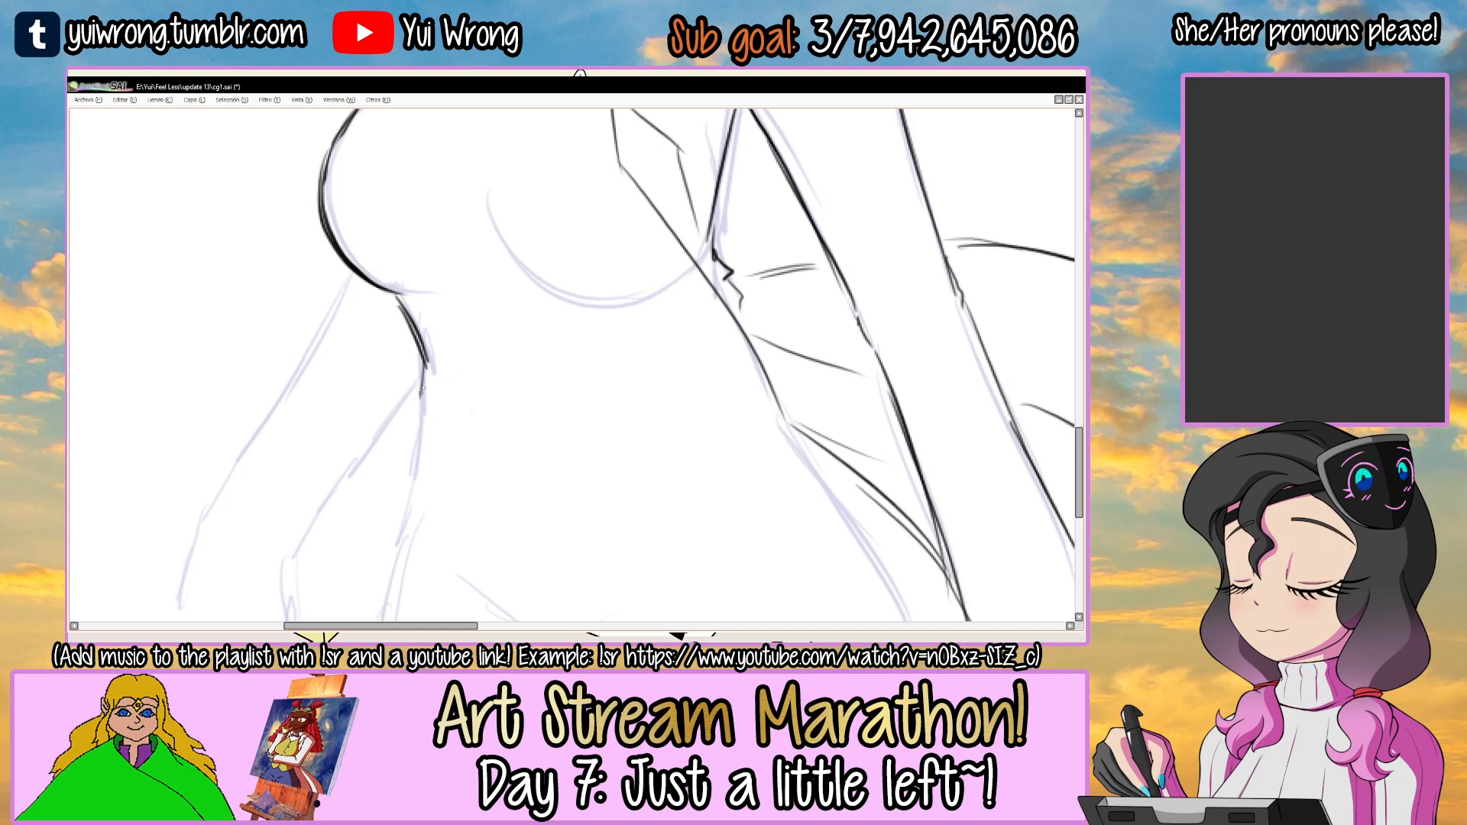
{"action": "key", "text": "ctrl+z"}
{"action": "key", "text": "ctrl+z"}
{"action": "mouse_move", "coordinate": [397, 298]}
{"action": "left_mouse_down"}
{"action": "mouse_move", "coordinate": [424, 371]}
{"action": "mouse_move", "coordinate": [407, 484]}
{"action": "mouse_move", "coordinate": [426, 530]}
{"action": "mouse_move", "coordinate": [467, 493]}
{"action": "left_mouse_up"}
{"action": "scroll", "coordinate": [460, 475], "scroll_direction": "down", "scroll_amount": 2}
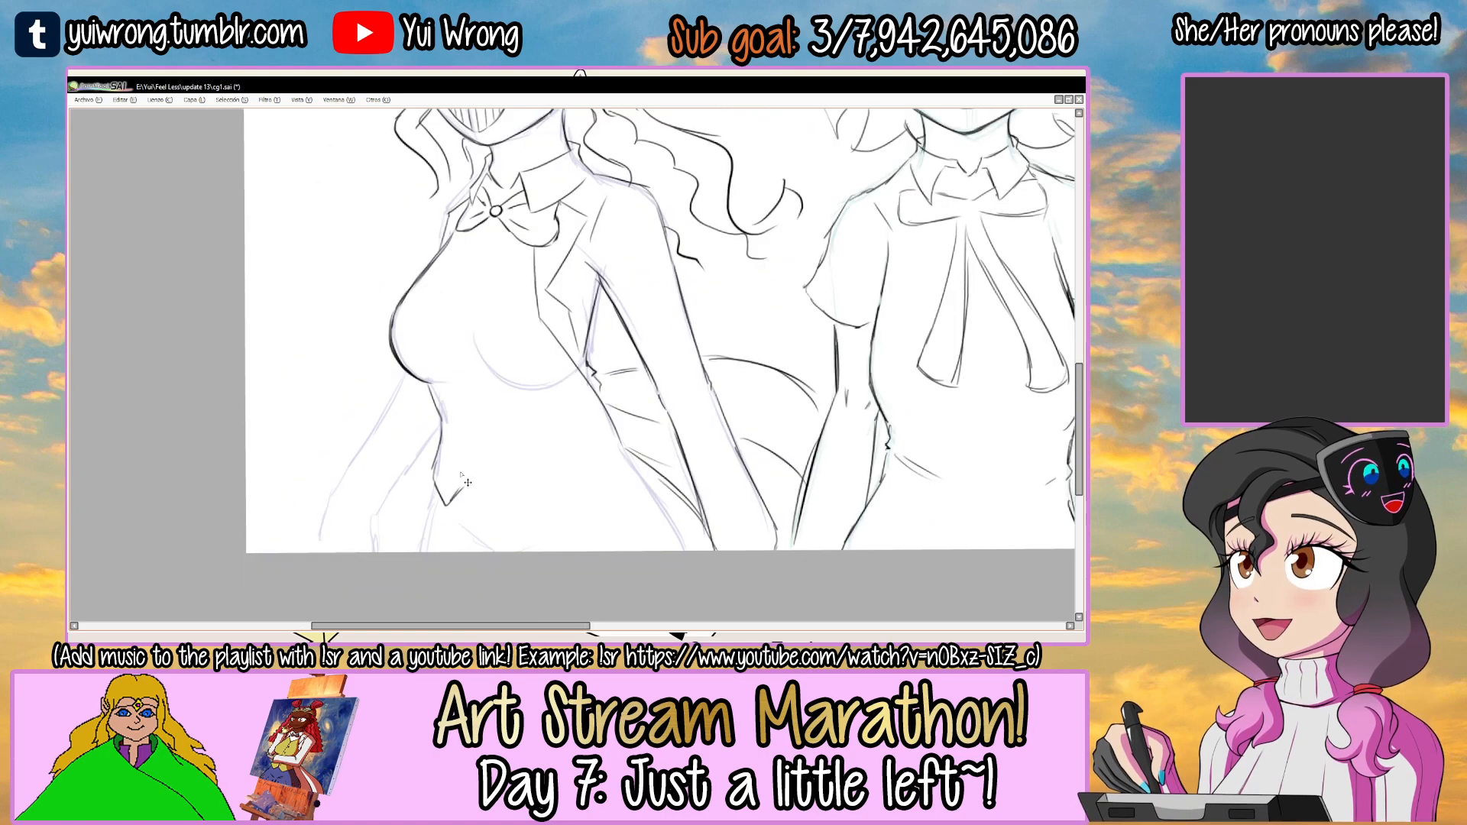
Examine the vest and coat design in the reference redacted a 1.png and return to cg1.sai.
{"action": "key", "text": "alt+Tab"}
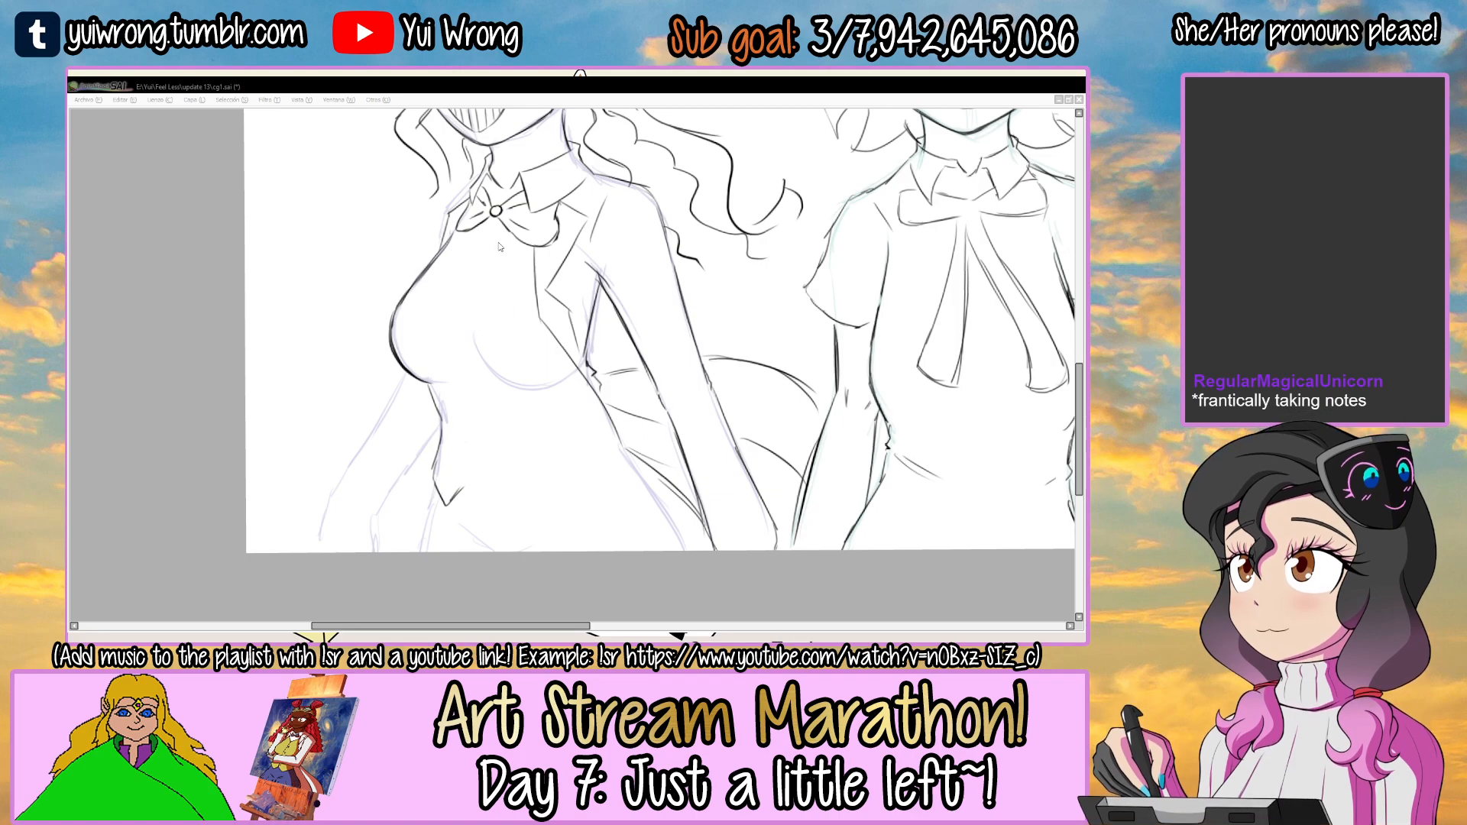
{"action": "key", "text": "ctrl+Tab"}
{"action": "scroll", "coordinate": [625, 382], "scroll_direction": "down", "scroll_amount": 3}
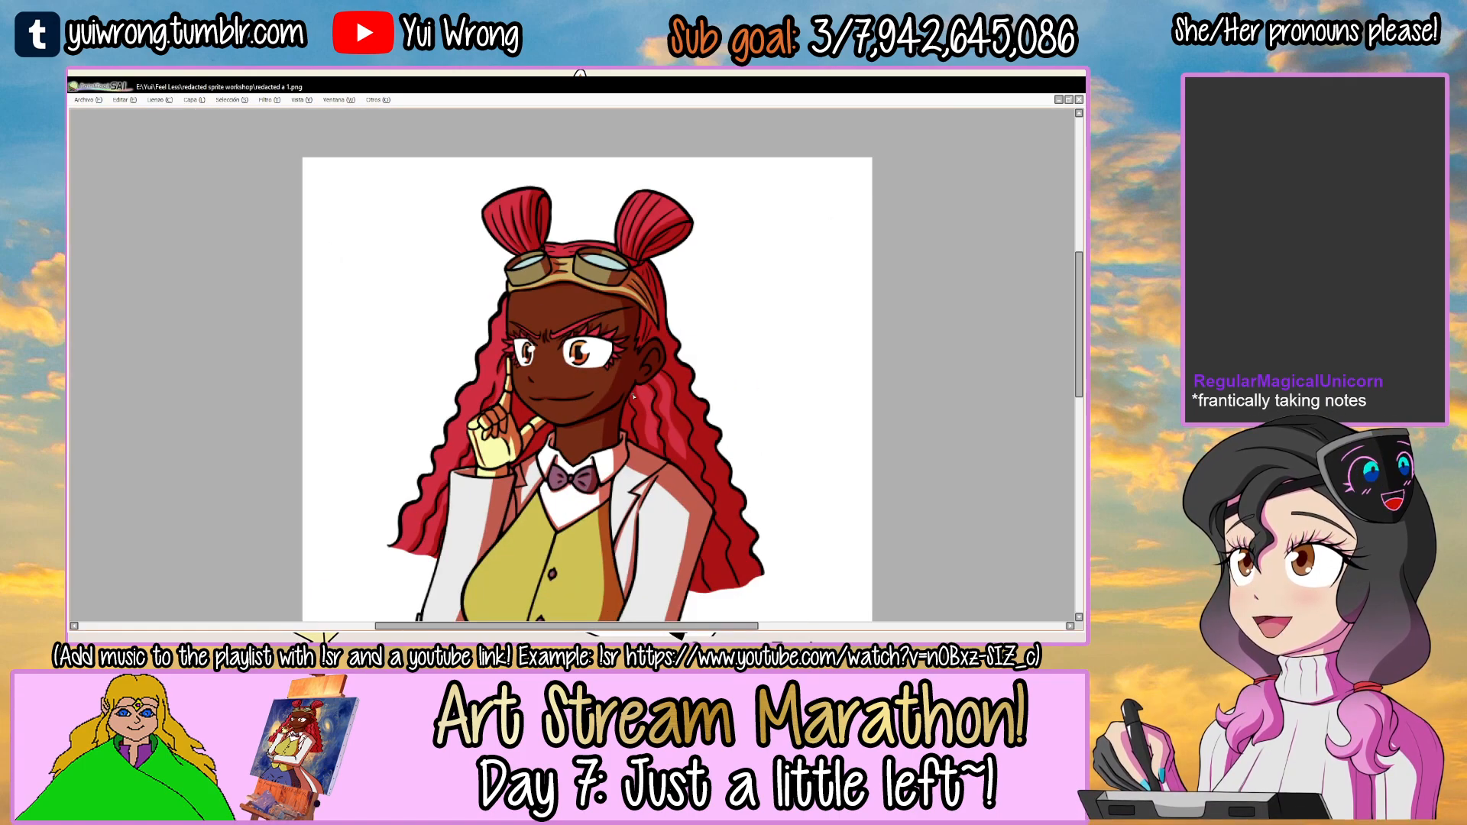
{"action": "left_click_drag", "start_coordinate": [621, 487], "coordinate": [593, 349]}
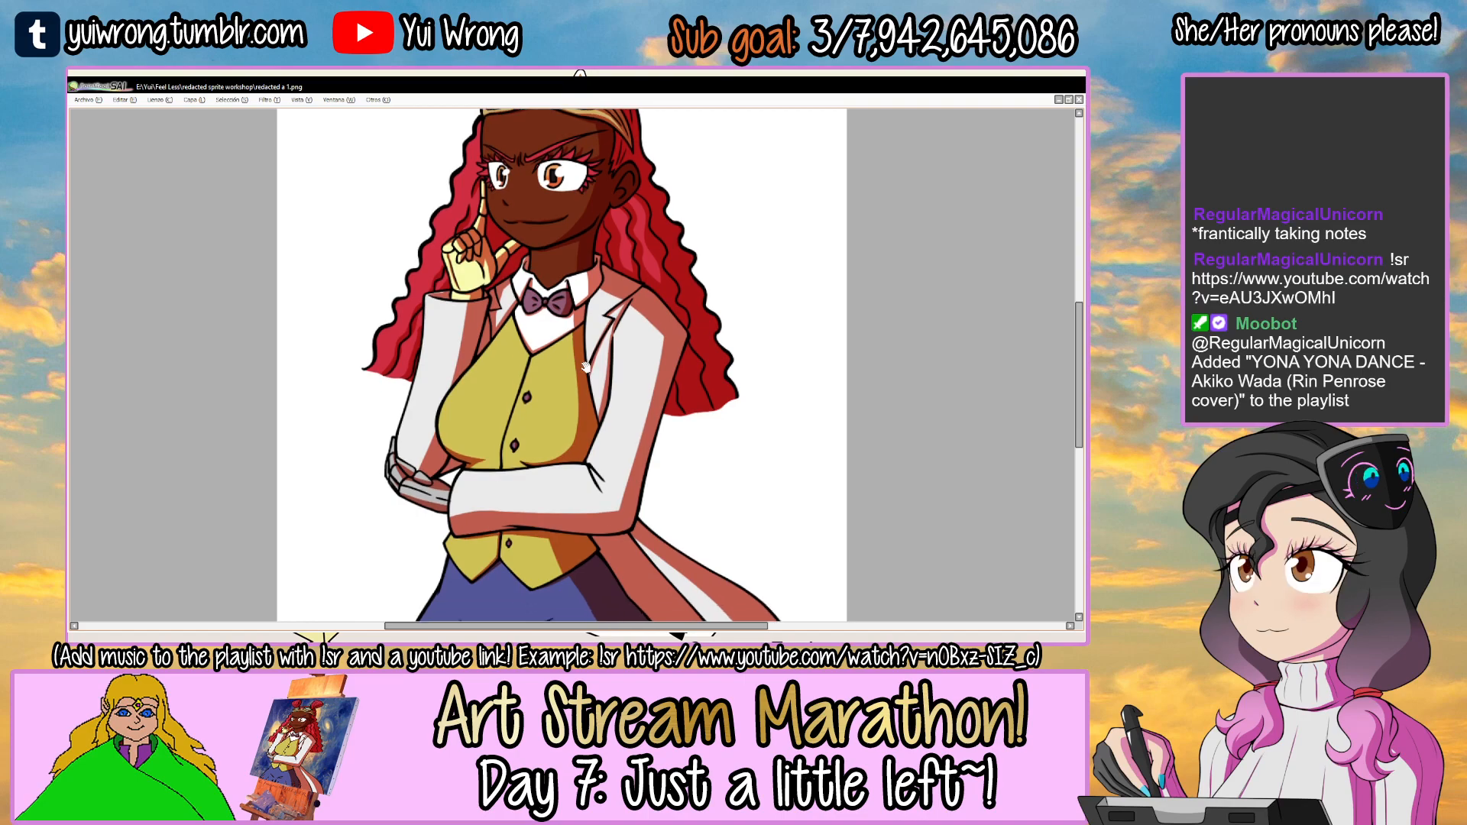
{"action": "key", "text": "Tab"}
{"action": "left_click", "coordinate": [321, 623]}
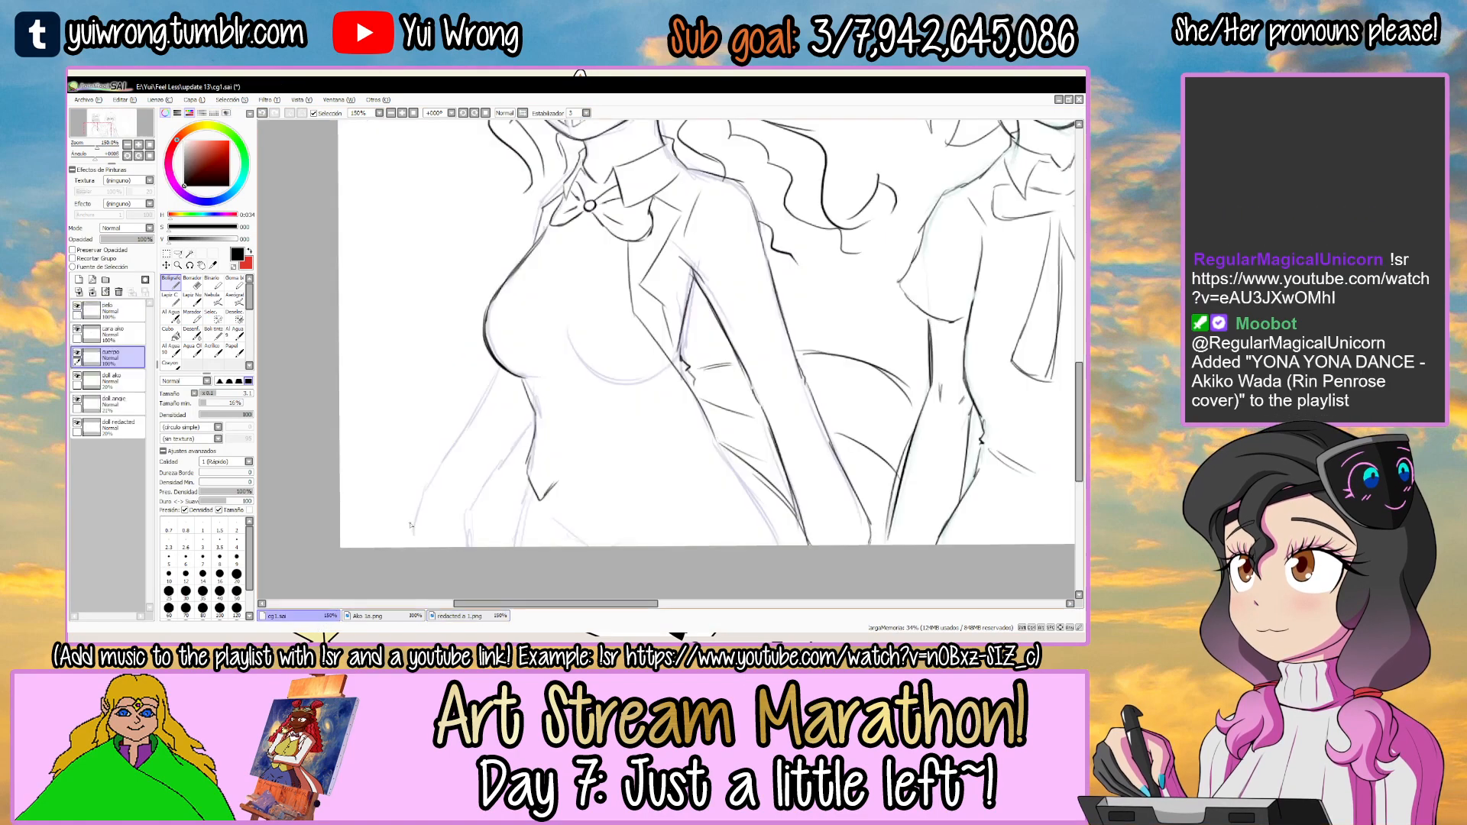
{"action": "key", "text": "Tab"}
Replace the pointed vest corner with an angled left-hand hem and extend the waist contour down to it.
{"action": "left_click_drag", "start_coordinate": [452, 520], "coordinate": [454, 469]}
{"action": "left_click", "coordinate": [453, 468], "text": "ctrl"}
{"action": "key", "text": "ctrl+z"}
{"action": "key", "text": "ctrl+z"}
{"action": "key", "text": "ctrl+z"}
{"action": "left_click_drag", "start_coordinate": [425, 409], "coordinate": [449, 456]}
{"action": "mouse_move", "coordinate": [449, 456]}
{"action": "left_mouse_down"}
{"action": "mouse_move", "coordinate": [479, 429]}
{"action": "mouse_move", "coordinate": [542, 468]}
{"action": "mouse_move", "coordinate": [489, 428]}
{"action": "mouse_move", "coordinate": [527, 444]}
{"action": "left_mouse_up"}
{"action": "key", "text": "ctrl+z"}
{"action": "mouse_move", "coordinate": [513, 436]}
{"action": "left_mouse_down"}
{"action": "mouse_move", "coordinate": [563, 473]}
{"action": "mouse_move", "coordinate": [502, 438]}
{"action": "mouse_move", "coordinate": [551, 474]}
{"action": "mouse_move", "coordinate": [546, 462]}
{"action": "mouse_move", "coordinate": [663, 409]}
{"action": "left_mouse_up"}
{"action": "key", "text": "ctrl+z"}
Draw the vest's right-hand hem from the central notch in a long rising curve toward the hip.
{"action": "key", "text": "ctrl+z"}
{"action": "left_click_drag", "start_coordinate": [441, 452], "coordinate": [497, 430]}
{"action": "left_click_drag", "start_coordinate": [436, 371], "coordinate": [438, 443]}
{"action": "mouse_move", "coordinate": [440, 352]}
{"action": "left_mouse_down"}
{"action": "mouse_move", "coordinate": [411, 473]}
{"action": "mouse_move", "coordinate": [449, 486]}
{"action": "mouse_move", "coordinate": [486, 457]}
{"action": "mouse_move", "coordinate": [626, 428]}
{"action": "left_mouse_up"}
{"action": "mouse_move", "coordinate": [487, 457]}
{"action": "left_mouse_down"}
{"action": "mouse_move", "coordinate": [542, 486]}
{"action": "mouse_move", "coordinate": [656, 426]}
{"action": "left_mouse_up"}
{"action": "key", "text": "ctrl+z"}
{"action": "key", "text": "ctrl+z"}
{"action": "mouse_move", "coordinate": [485, 455]}
{"action": "left_mouse_down"}
{"action": "mouse_move", "coordinate": [534, 486]}
{"action": "mouse_move", "coordinate": [620, 466]}
{"action": "mouse_move", "coordinate": [705, 413]}
{"action": "left_mouse_up"}
Draw the vest's right-hand side contour from under the arm down to the end of the hem.
{"action": "left_click_drag", "start_coordinate": [651, 348], "coordinate": [647, 389]}
{"action": "left_click_drag", "start_coordinate": [634, 338], "coordinate": [702, 458]}
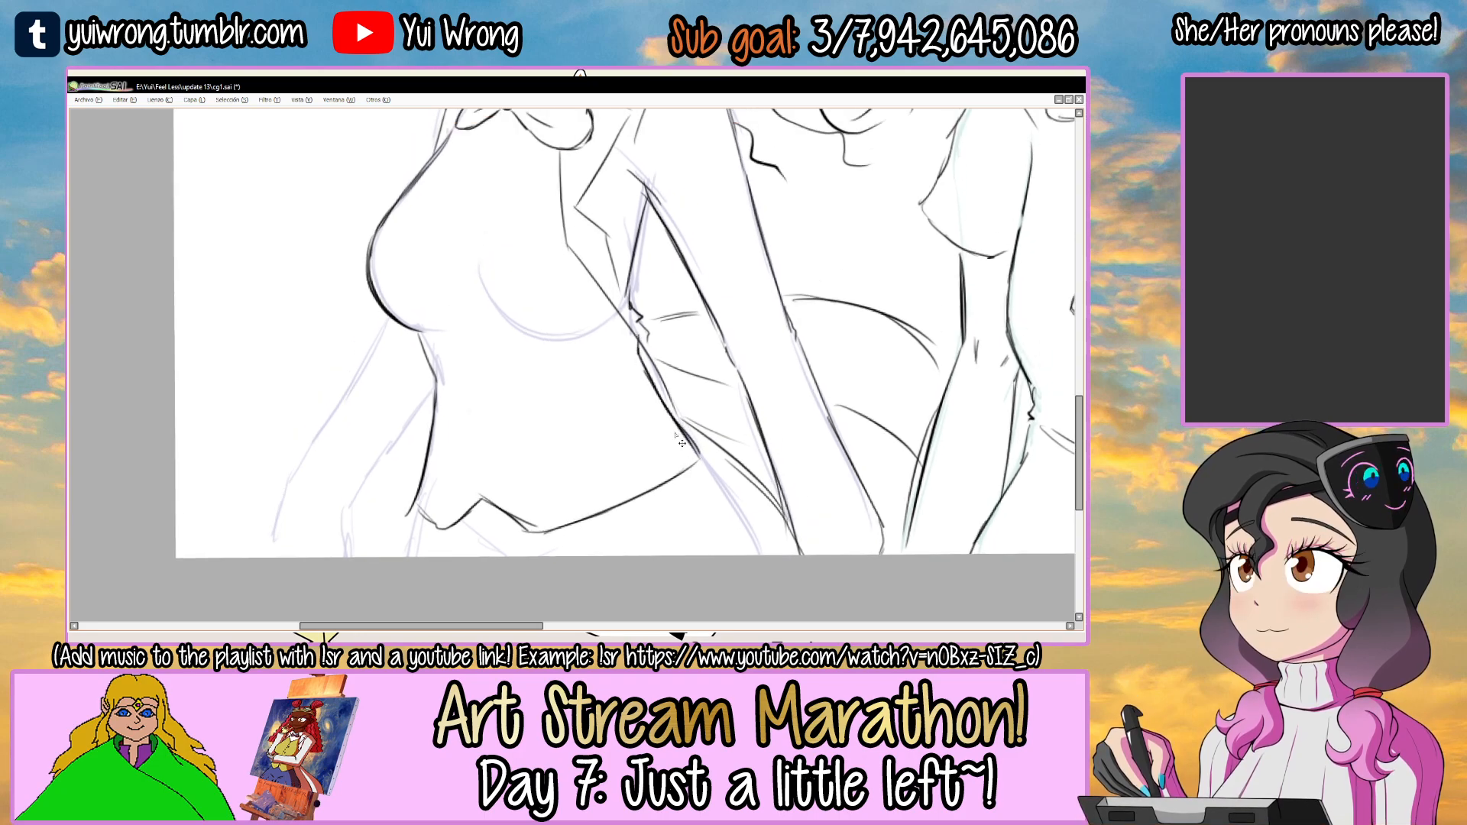
{"action": "left_click", "coordinate": [678, 439], "text": "ctrl+alt"}
{"action": "left_click", "coordinate": [679, 439], "text": "ctrl+alt"}
{"action": "left_click_drag", "start_coordinate": [600, 345], "coordinate": [519, 347]}
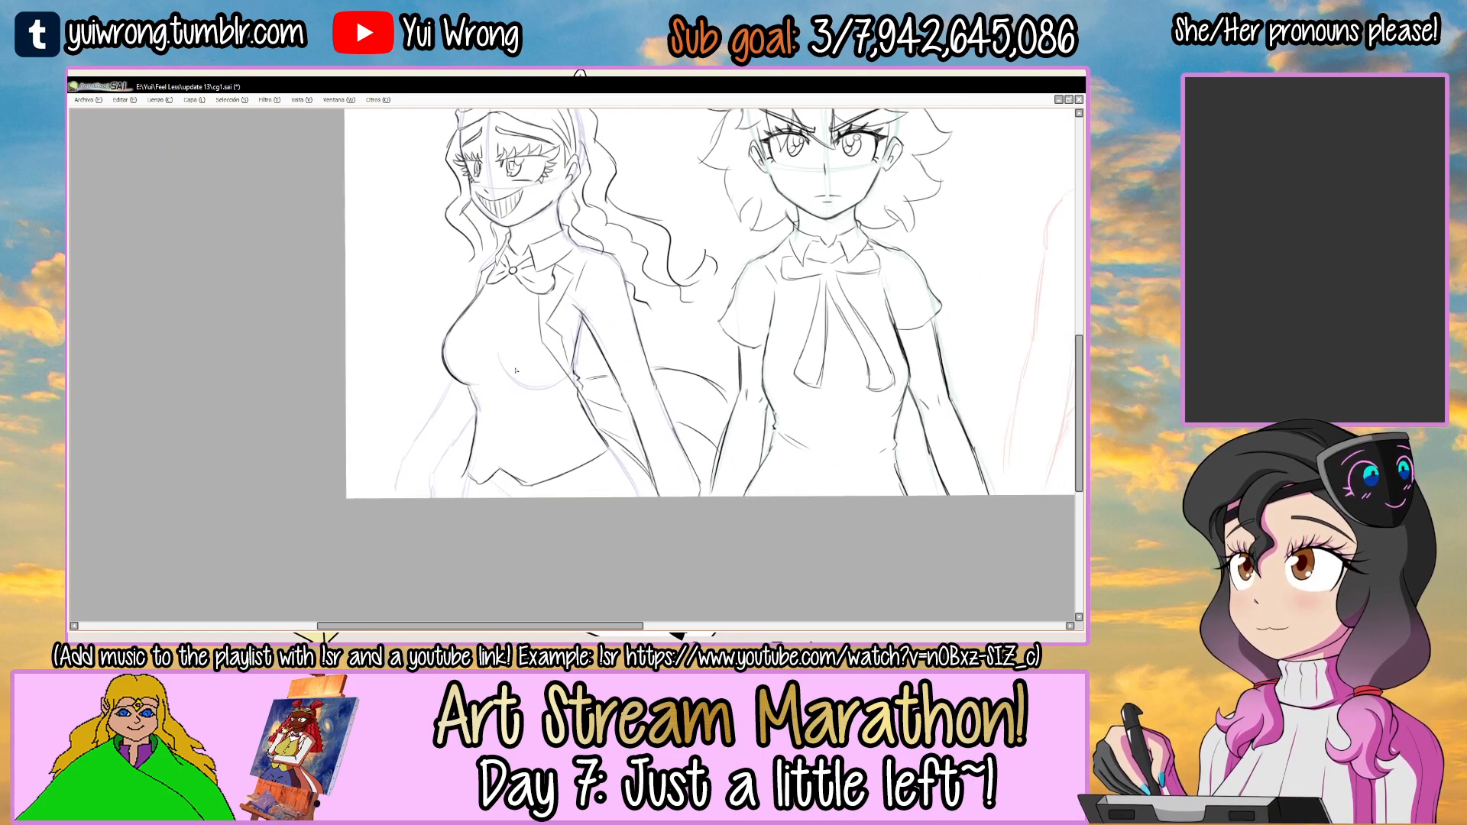
{"action": "left_click", "coordinate": [517, 347], "text": "ctrl"}
After checking redacted a 1.png, erase the bow tie's oversized lower lobe and extend the jacket's front edge up to the collar.
{"action": "key", "text": "Tab"}
{"action": "left_click", "coordinate": [466, 615]}
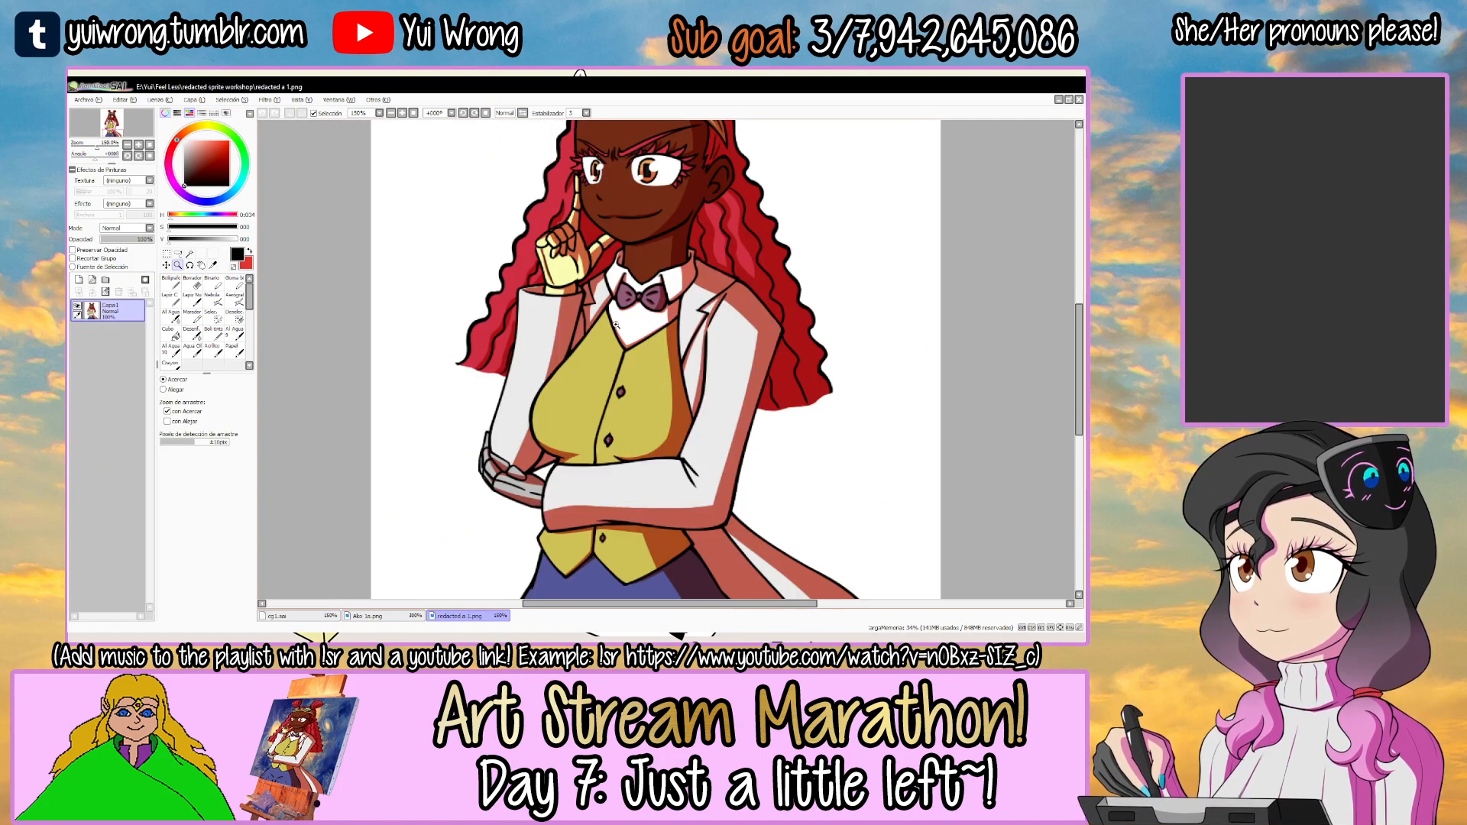
{"action": "left_click", "coordinate": [331, 615]}
{"action": "key", "text": "Tab"}
{"action": "left_click_drag", "start_coordinate": [560, 286], "coordinate": [547, 393]}
{"action": "left_click", "coordinate": [547, 393], "text": "ctrl"}
{"action": "left_click", "coordinate": [547, 393], "text": "ctrl"}
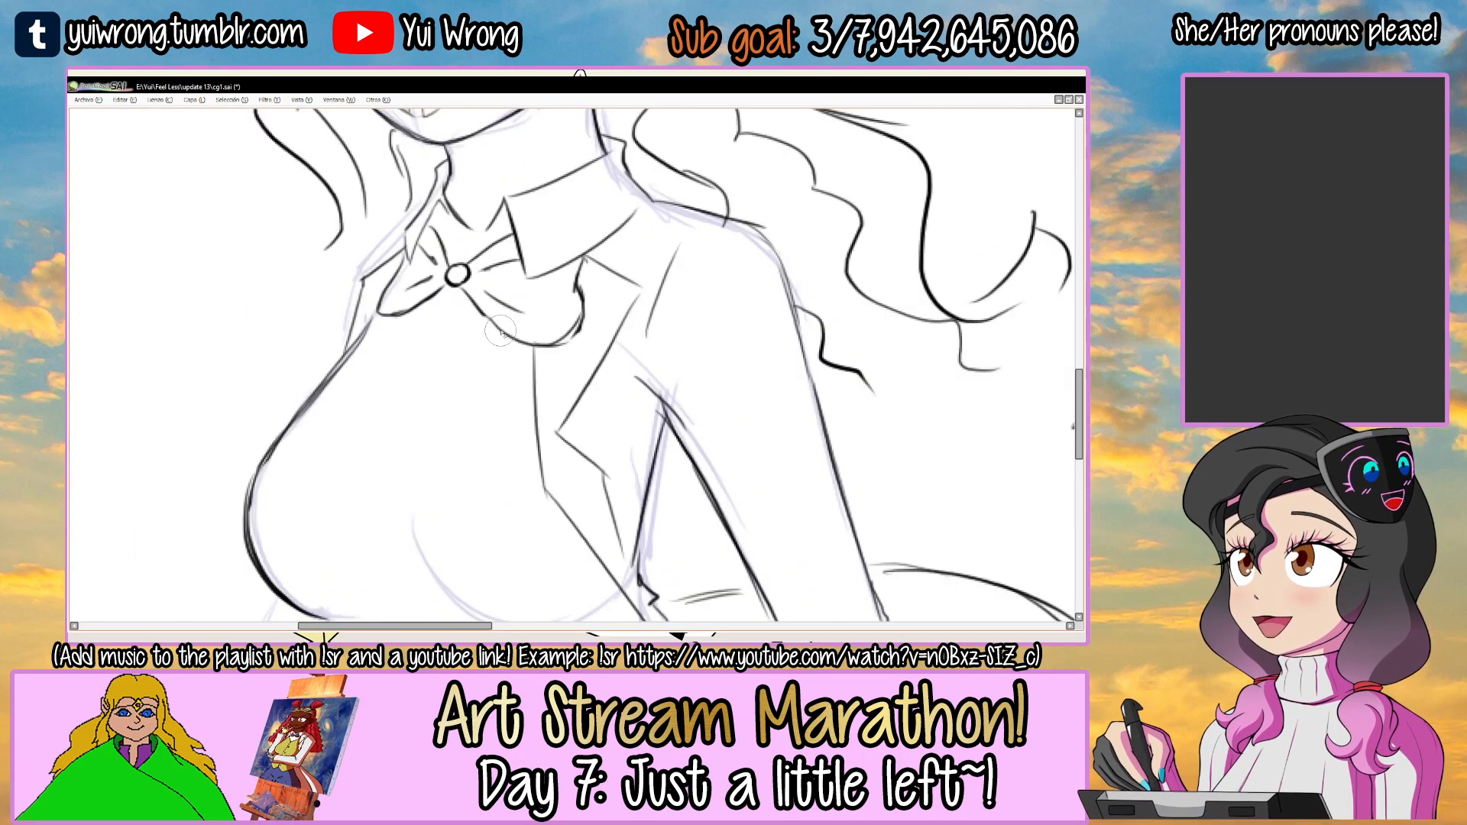
{"action": "mouse_move", "coordinate": [583, 298]}
{"action": "left_mouse_down"}
{"action": "mouse_move", "coordinate": [581, 278]}
{"action": "mouse_move", "coordinate": [535, 336]}
{"action": "mouse_move", "coordinate": [536, 385]}
{"action": "left_mouse_up"}
{"action": "key", "text": "n"}
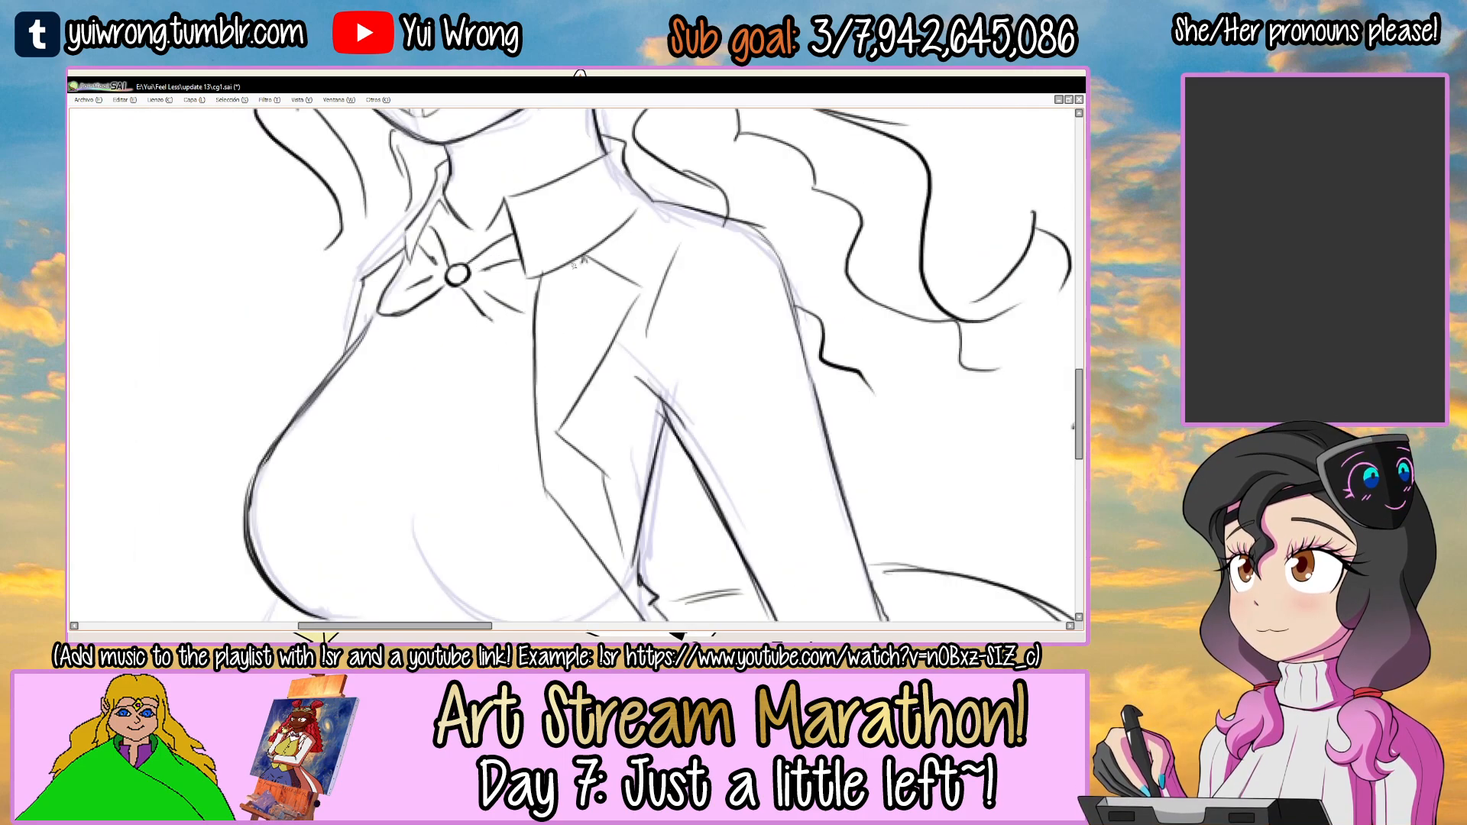
{"action": "left_click_drag", "start_coordinate": [477, 307], "coordinate": [517, 321]}
{"action": "left_click", "coordinate": [516, 325], "text": "ctrl+alt"}
{"action": "left_click", "coordinate": [515, 326], "text": "ctrl+alt"}
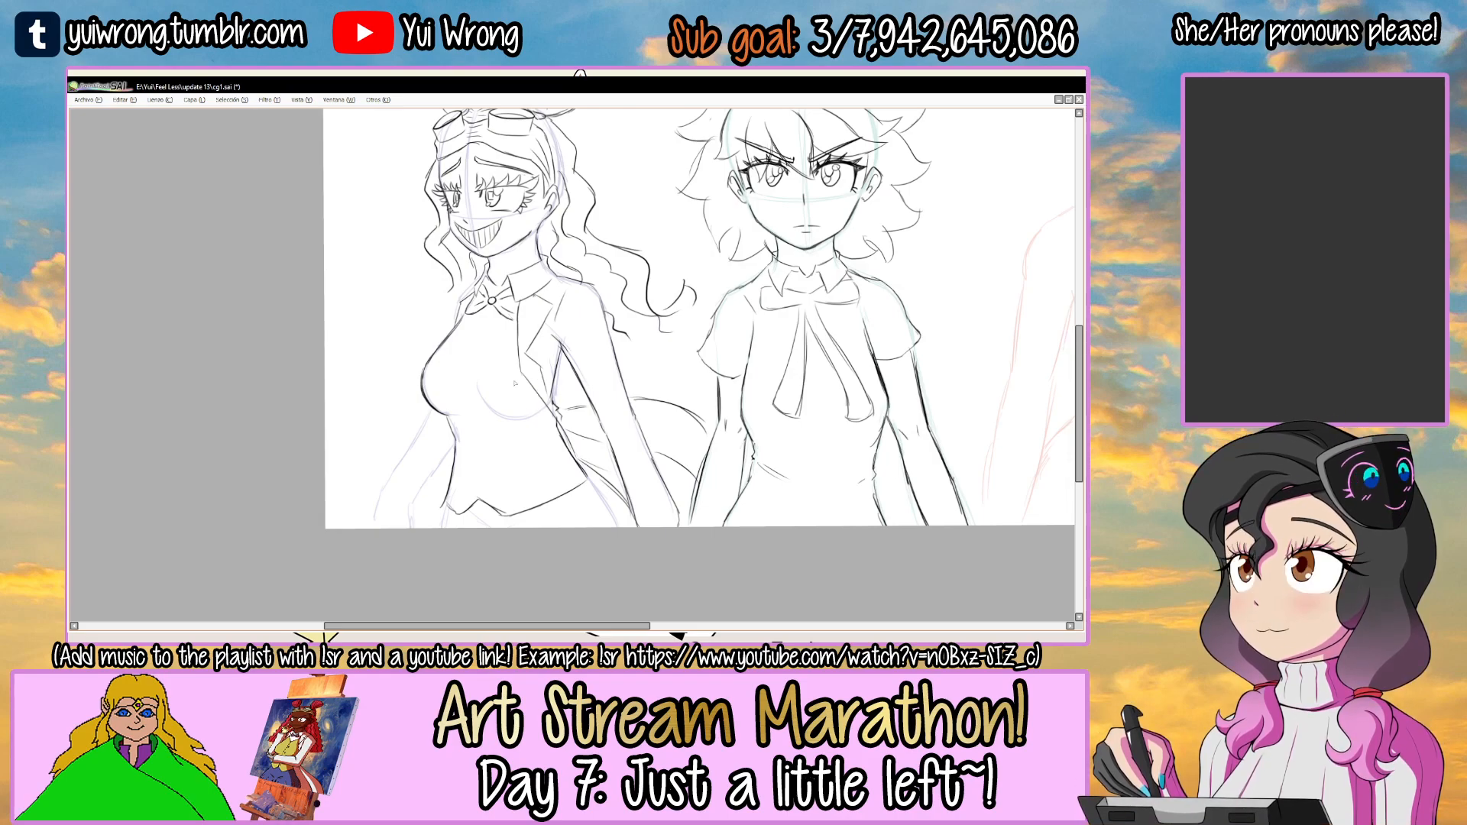
Draw the vest's curved seam beneath the bust toward the jacket edge, undoing unsuitable strokes.
{"action": "left_click", "coordinate": [471, 354], "text": "ctrl"}
{"action": "left_click", "coordinate": [472, 355], "text": "ctrl"}
{"action": "left_click_drag", "start_coordinate": [463, 392], "coordinate": [419, 312]}
{"action": "left_click", "coordinate": [428, 328], "text": "ctrl"}
{"action": "mouse_move", "coordinate": [391, 388]}
{"action": "left_mouse_down"}
{"action": "mouse_move", "coordinate": [511, 398]}
{"action": "mouse_move", "coordinate": [527, 417]}
{"action": "left_mouse_up"}
{"action": "left_click_drag", "start_coordinate": [487, 396], "coordinate": [600, 401]}
{"action": "left_click_drag", "start_coordinate": [487, 384], "coordinate": [597, 393]}
{"action": "key", "text": "ctrl+z"}
{"action": "key", "text": "ctrl+z"}
{"action": "left_click_drag", "start_coordinate": [470, 379], "coordinate": [591, 394]}
{"action": "left_click_drag", "start_coordinate": [500, 401], "coordinate": [600, 391]}
{"action": "left_click", "coordinate": [619, 375], "text": "ctrl+alt"}
{"action": "left_click", "coordinate": [619, 376], "text": "ctrl+alt"}
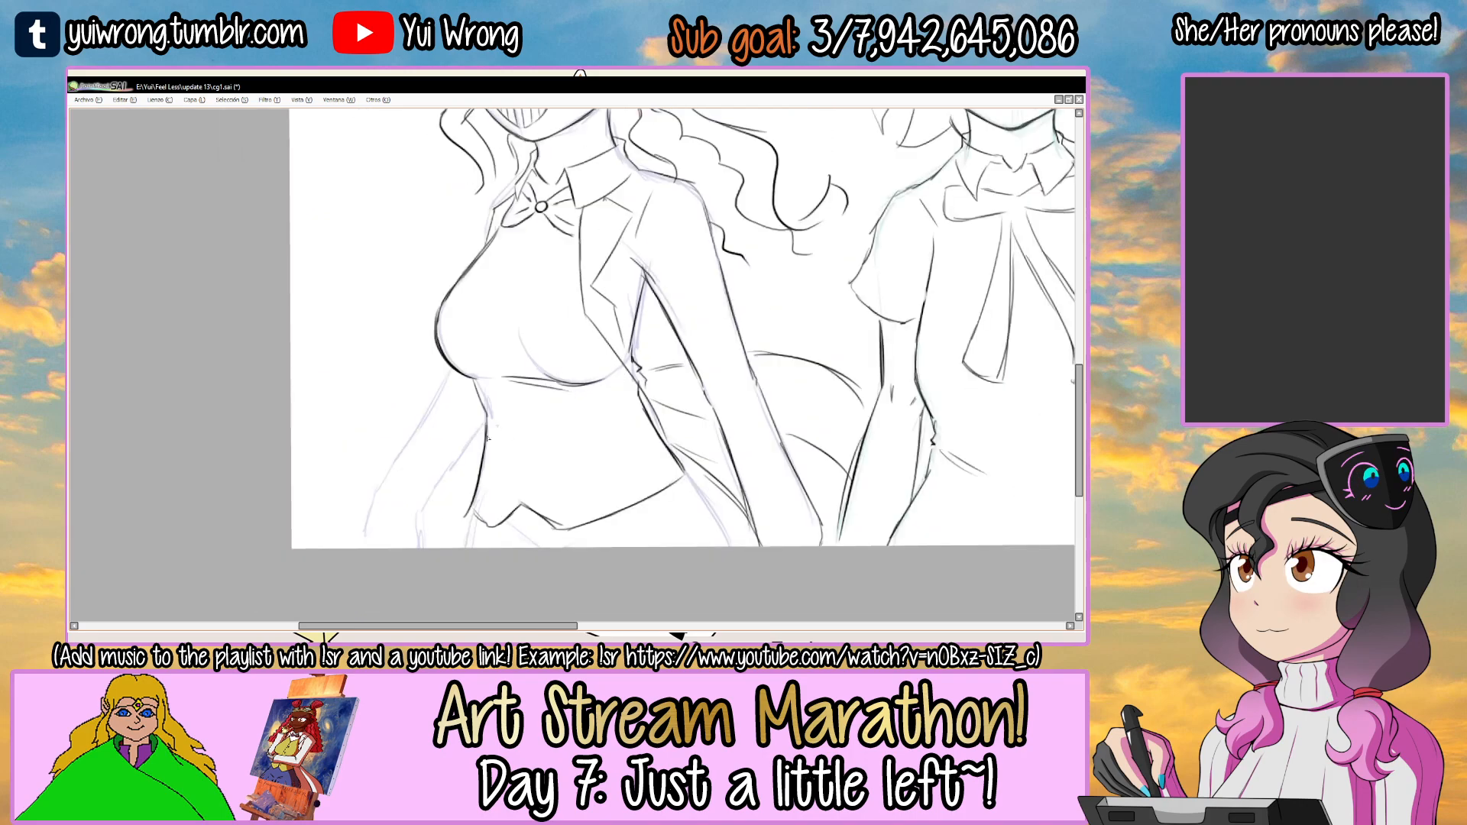
Draw the vest's diagonal neckline and its front edge down to the bust seam, consulting redacted a 1.png first.
{"action": "key", "text": "Tab"}
{"action": "left_click", "coordinate": [456, 616]}
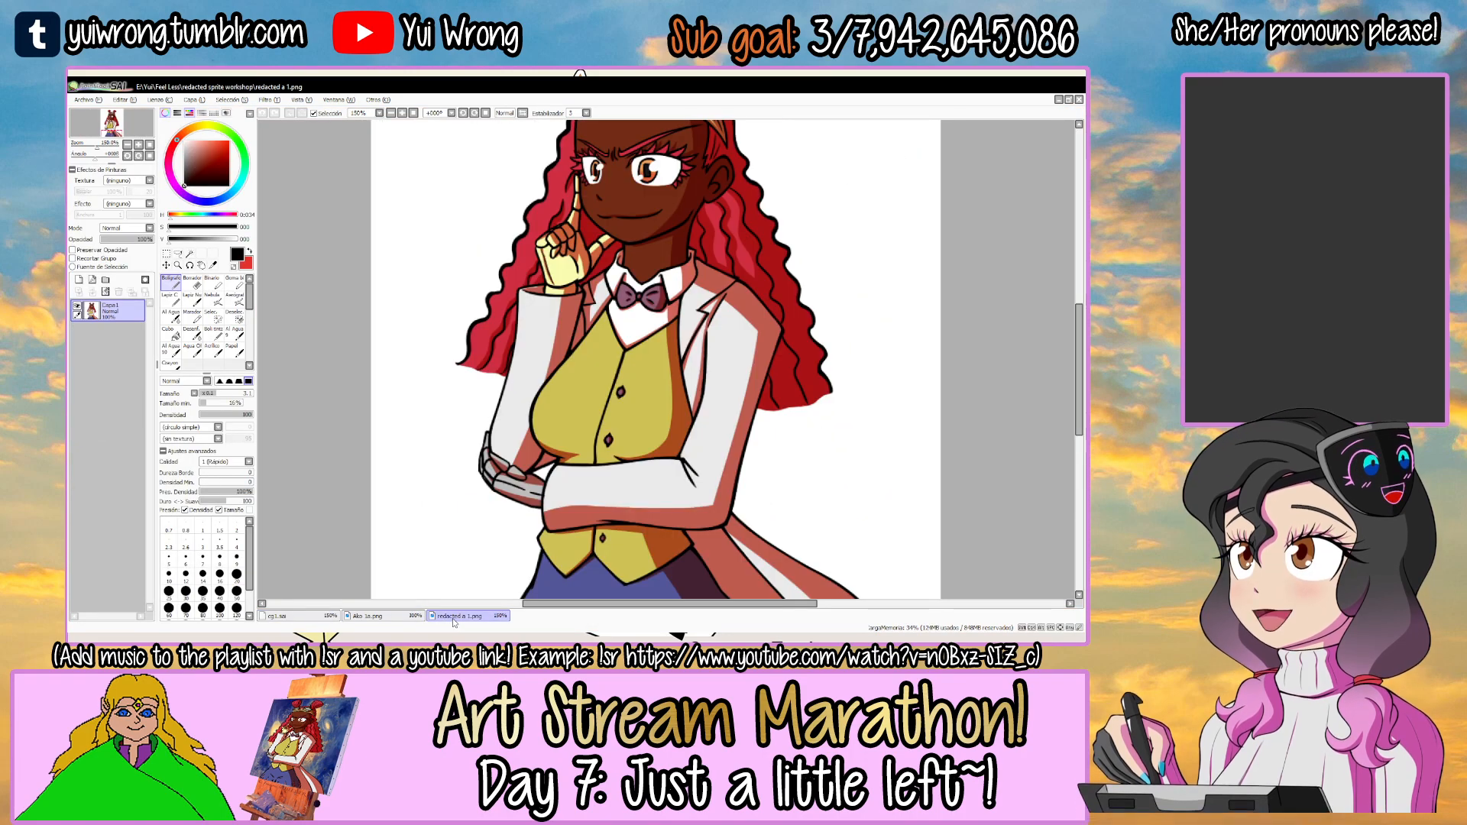
{"action": "left_click", "coordinate": [297, 616]}
{"action": "key", "text": "Tab"}
{"action": "left_click", "coordinate": [491, 268], "text": "ctrl"}
{"action": "left_click", "coordinate": [491, 267], "text": "ctrl"}
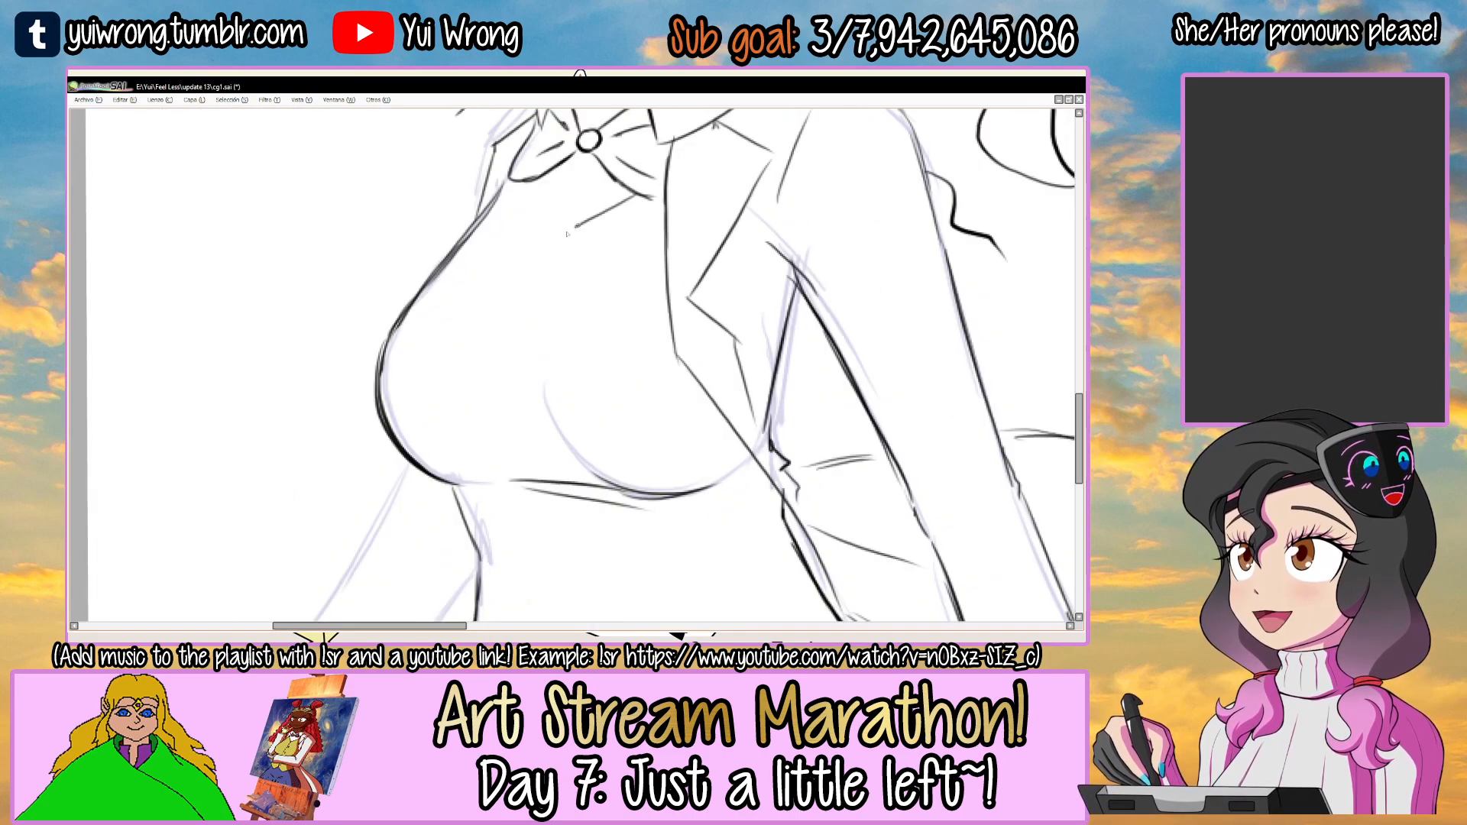
{"action": "mouse_move", "coordinate": [653, 196]}
{"action": "left_mouse_down"}
{"action": "mouse_move", "coordinate": [581, 244]}
{"action": "mouse_move", "coordinate": [538, 321]}
{"action": "mouse_move", "coordinate": [537, 286]}
{"action": "mouse_move", "coordinate": [531, 433]}
{"action": "left_mouse_up"}
{"action": "left_click_drag", "start_coordinate": [538, 281], "coordinate": [525, 454]}
{"action": "key", "text": "ctrl+z"}
{"action": "key", "text": "ctrl+z"}
{"action": "key", "text": "ctrl+z"}
{"action": "mouse_move", "coordinate": [539, 286]}
{"action": "left_mouse_down"}
{"action": "mouse_move", "coordinate": [520, 473]}
{"action": "mouse_move", "coordinate": [498, 358]}
{"action": "mouse_move", "coordinate": [506, 373]}
{"action": "left_mouse_up"}
{"action": "left_click", "coordinate": [500, 357], "text": "ctrl"}
{"action": "scroll", "coordinate": [509, 376], "scroll_direction": "down", "scroll_amount": 3}
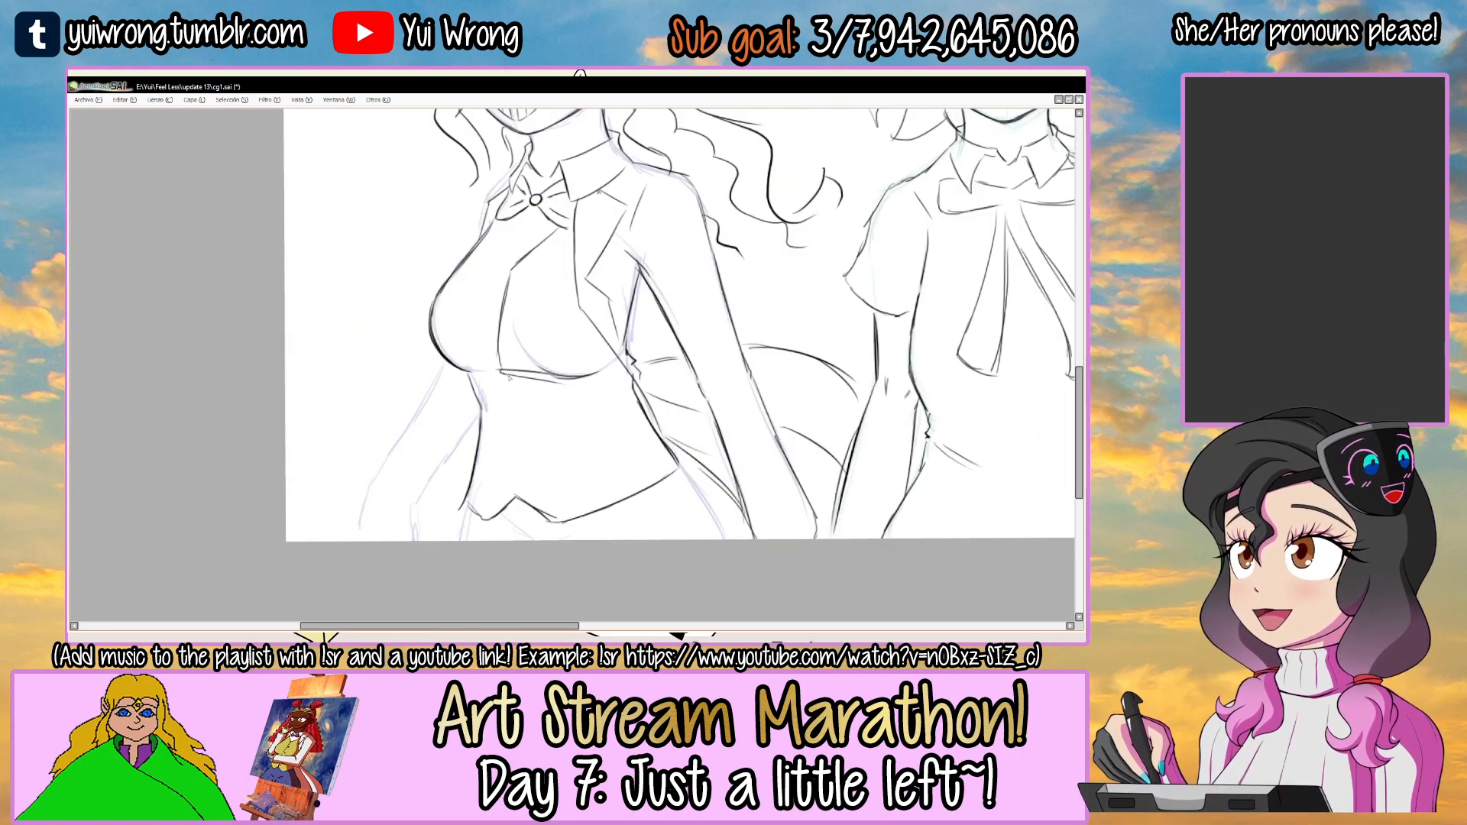
Continue the vest's front edge from the bust seam down to the hem's central notch.
{"action": "left_click_drag", "start_coordinate": [516, 430], "coordinate": [515, 409]}
{"action": "scroll", "coordinate": [494, 374], "scroll_direction": "up", "scroll_amount": 1}
{"action": "mouse_move", "coordinate": [506, 345]}
{"action": "left_mouse_down"}
{"action": "mouse_move", "coordinate": [530, 501]}
{"action": "mouse_move", "coordinate": [510, 395]}
{"action": "mouse_move", "coordinate": [510, 485]}
{"action": "mouse_move", "coordinate": [525, 505]}
{"action": "left_mouse_up"}
{"action": "key", "text": "ctrl+z"}
{"action": "key", "text": "ctrl+z"}
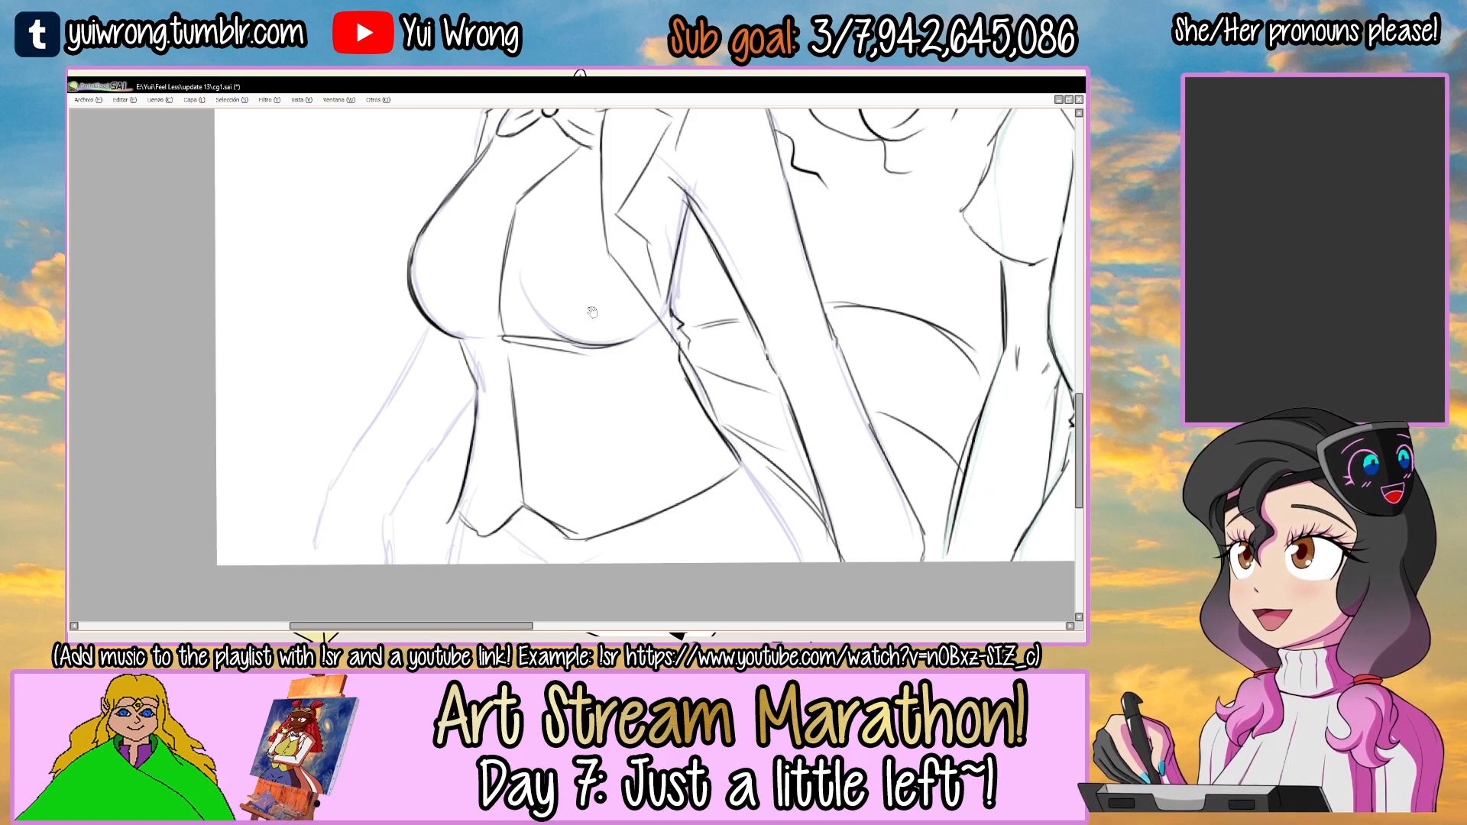
{"action": "left_click_drag", "start_coordinate": [600, 323], "coordinate": [596, 454]}
Draw the left-hand side of the vest's V neckline from the bow tie to the top of the front edge.
{"action": "scroll", "coordinate": [481, 307], "scroll_direction": "up", "scroll_amount": 2}
{"action": "left_click_drag", "start_coordinate": [521, 242], "coordinate": [557, 361]}
{"action": "key", "text": "ctrl+z"}
{"action": "key", "text": "ctrl+z"}
{"action": "left_click_drag", "start_coordinate": [521, 240], "coordinate": [549, 358]}
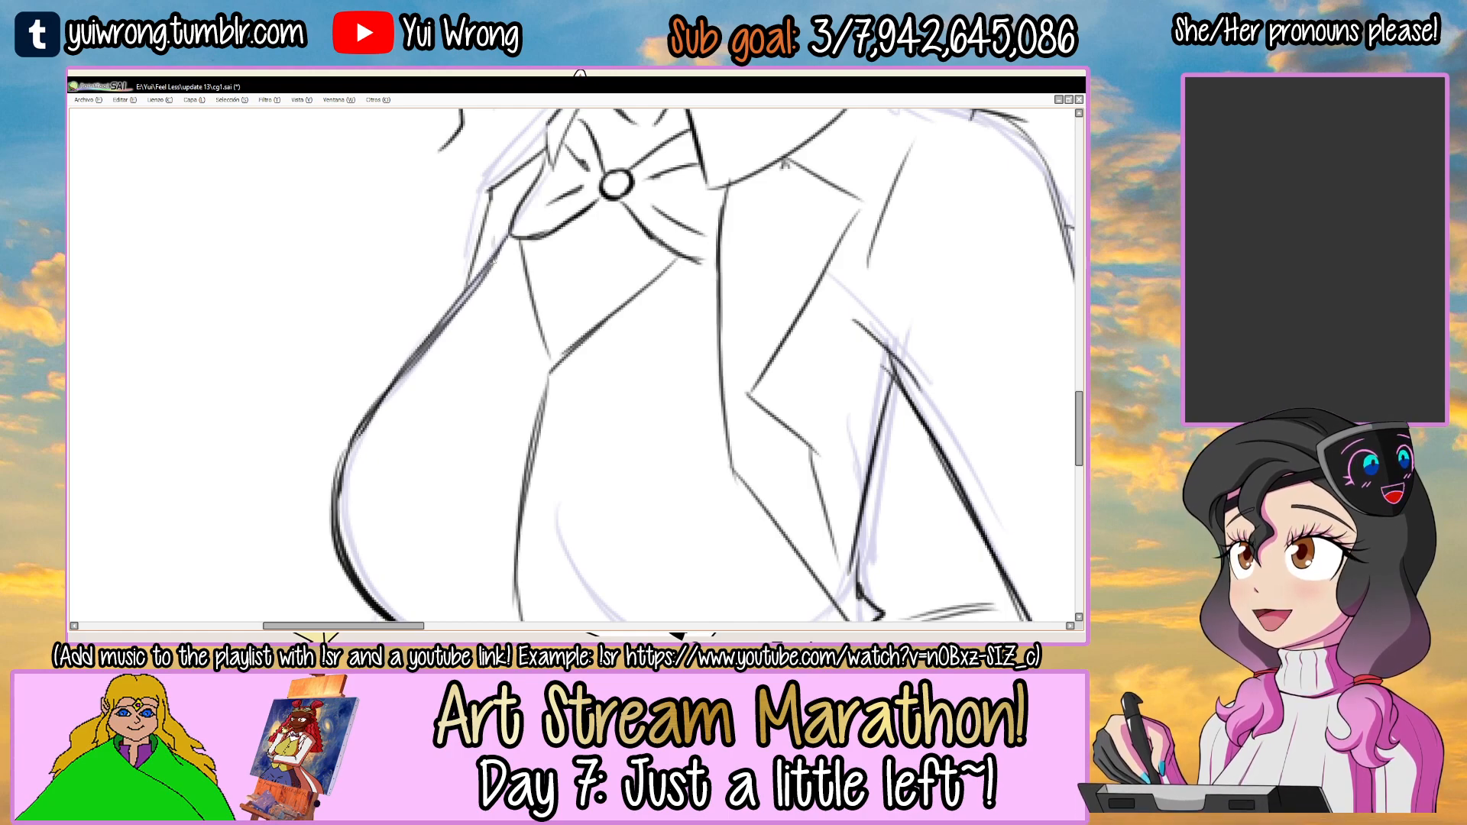
Redraw the jacket's left-hand shoulder edge beside the collar and bow tie, undoing unsuitable strokes.
{"action": "left_click_drag", "start_coordinate": [511, 262], "coordinate": [460, 349]}
{"action": "mouse_move", "coordinate": [530, 185]}
{"action": "left_mouse_down"}
{"action": "mouse_move", "coordinate": [434, 284]}
{"action": "mouse_move", "coordinate": [410, 326]}
{"action": "mouse_move", "coordinate": [406, 388]}
{"action": "left_mouse_up"}
{"action": "key", "text": "ctrl+z"}
{"action": "key", "text": "ctrl+z"}
{"action": "key", "text": "ctrl+z"}
{"action": "left_click_drag", "start_coordinate": [427, 291], "coordinate": [411, 388]}
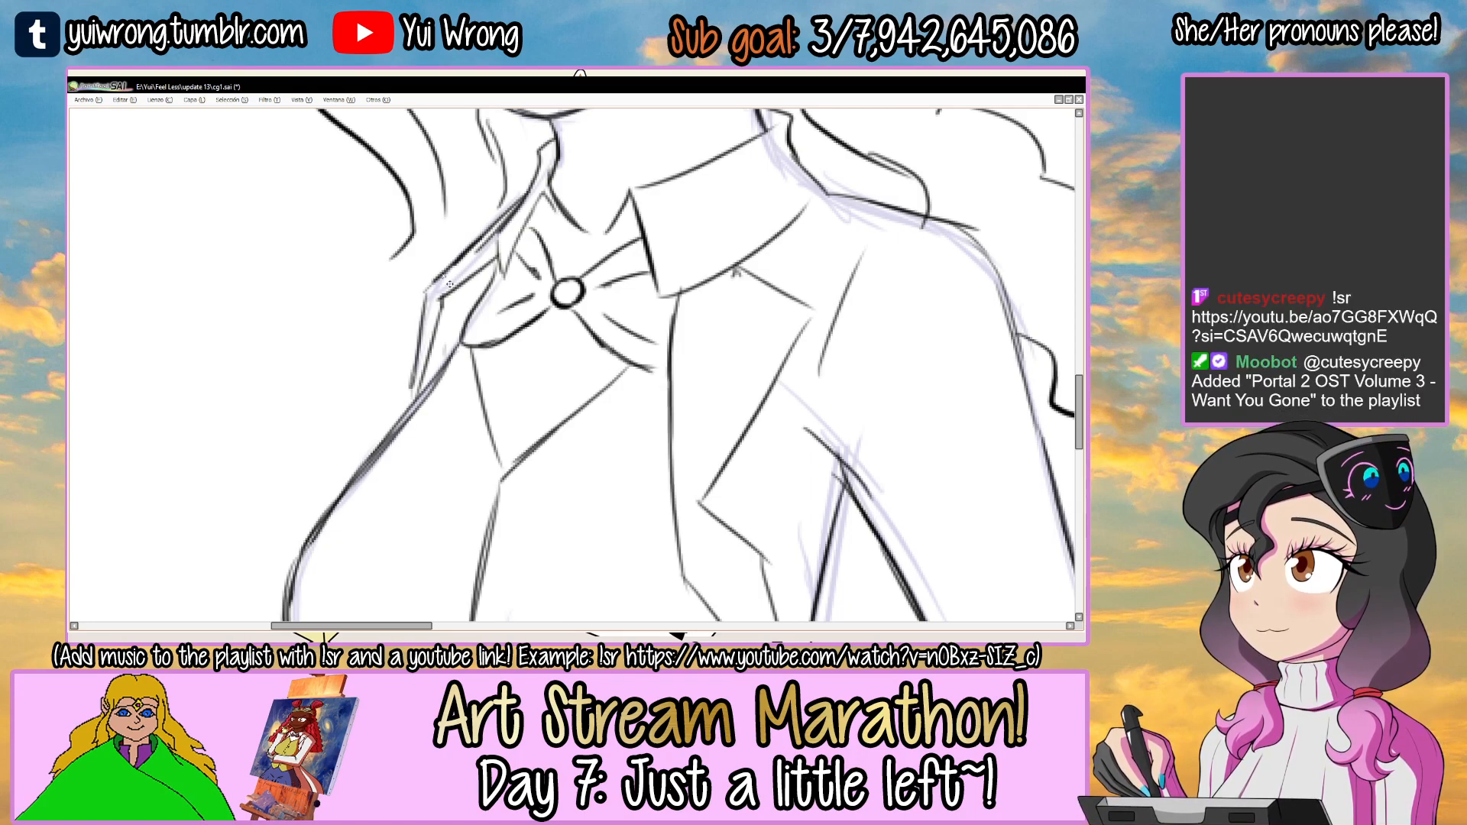
{"action": "scroll", "coordinate": [446, 281], "scroll_direction": "down", "scroll_amount": 4}
Draw three small oval buttons down the vest beside its front edge.
{"action": "scroll", "coordinate": [492, 313], "scroll_direction": "up", "scroll_amount": 5}
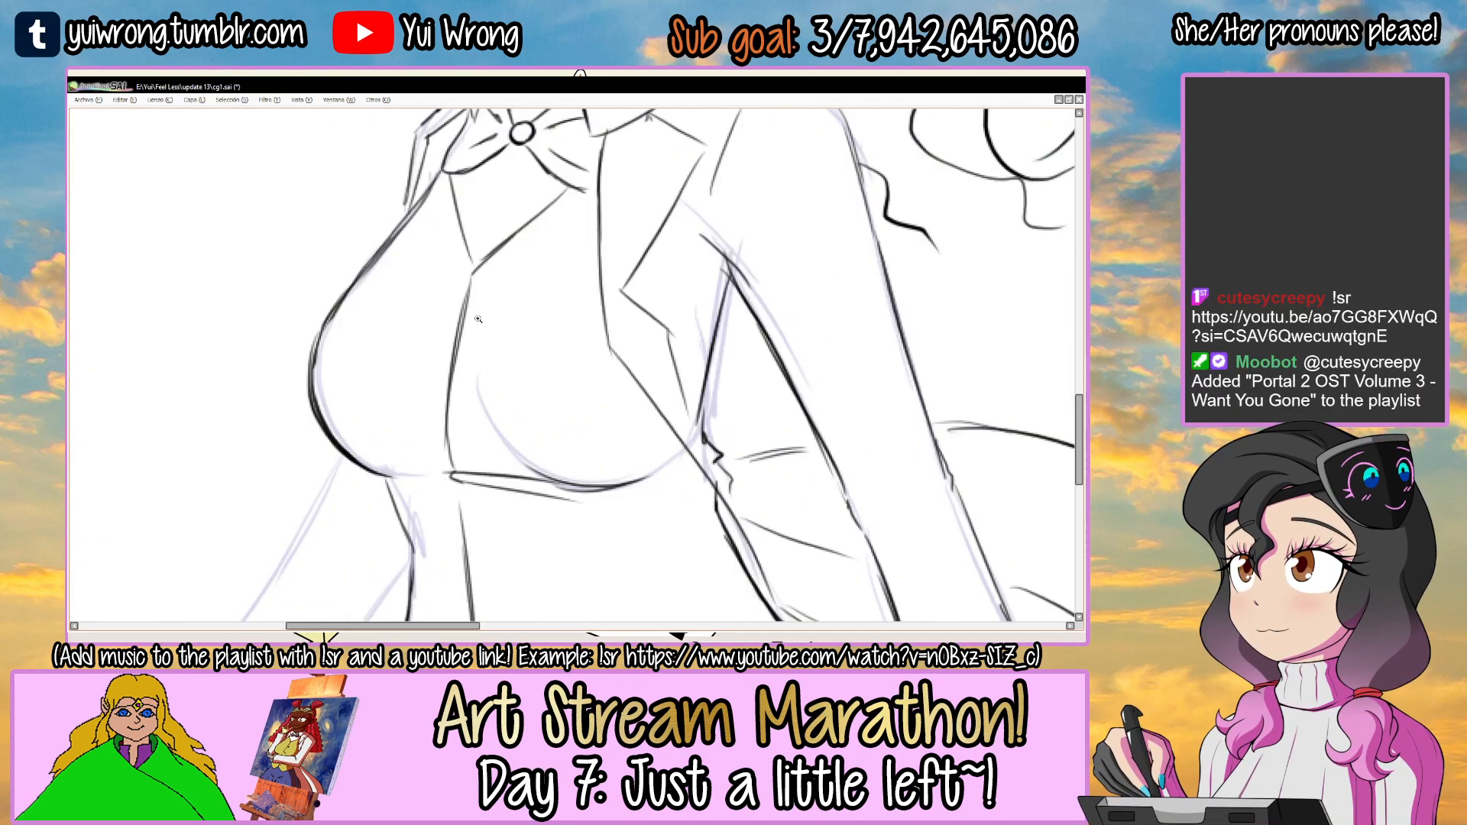
{"action": "scroll", "coordinate": [481, 437], "scroll_direction": "down", "scroll_amount": 2}
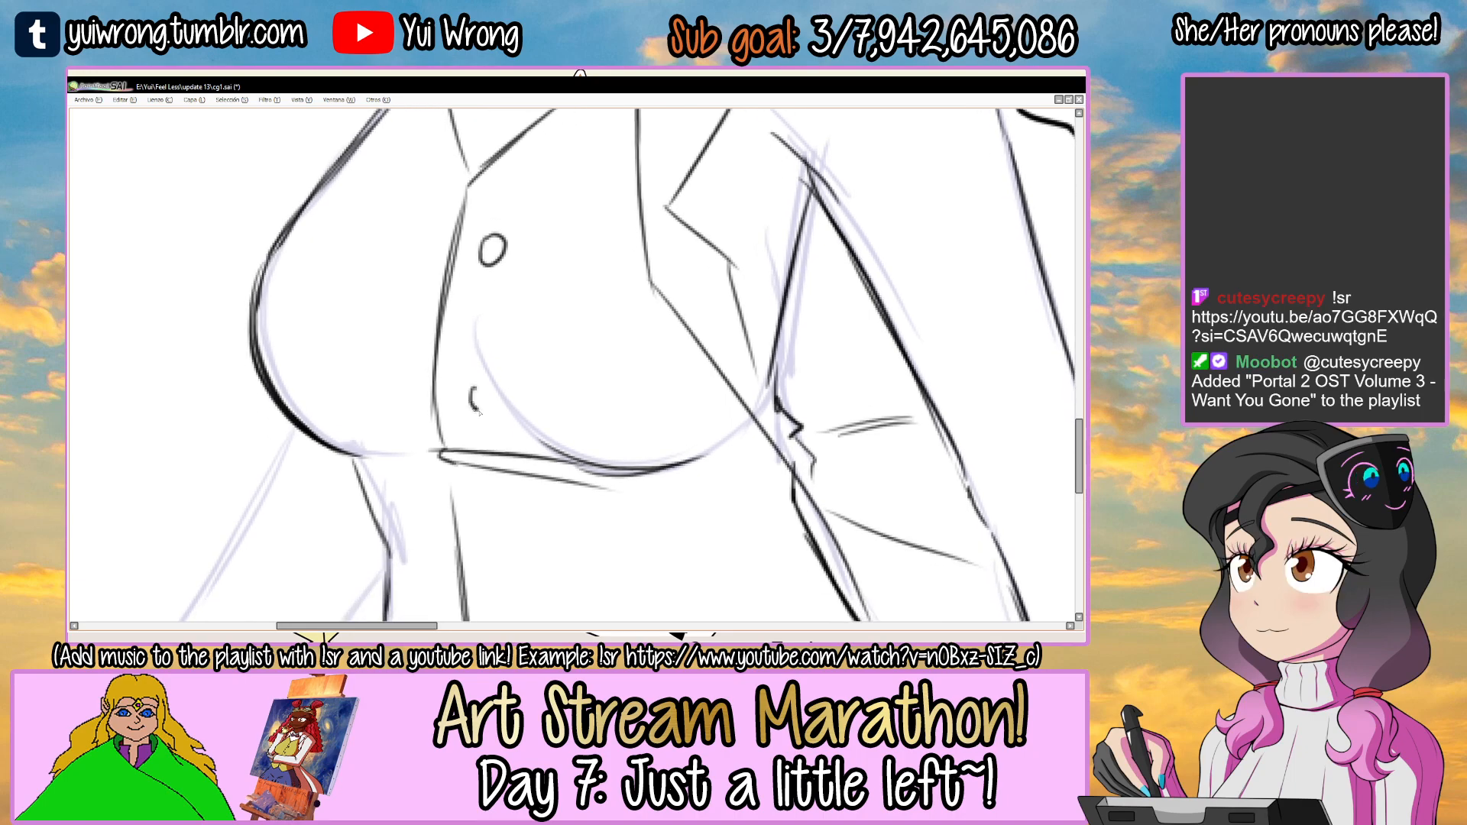
{"action": "scroll", "coordinate": [486, 465], "scroll_direction": "down", "scroll_amount": 2}
{"action": "left_click_drag", "start_coordinate": [474, 385], "coordinate": [478, 383]}
{"action": "mouse_move", "coordinate": [487, 486]}
{"action": "left_mouse_down"}
{"action": "mouse_move", "coordinate": [464, 374]}
{"action": "mouse_move", "coordinate": [467, 412]}
{"action": "left_mouse_up"}
{"action": "left_click_drag", "start_coordinate": [464, 350], "coordinate": [508, 648]}
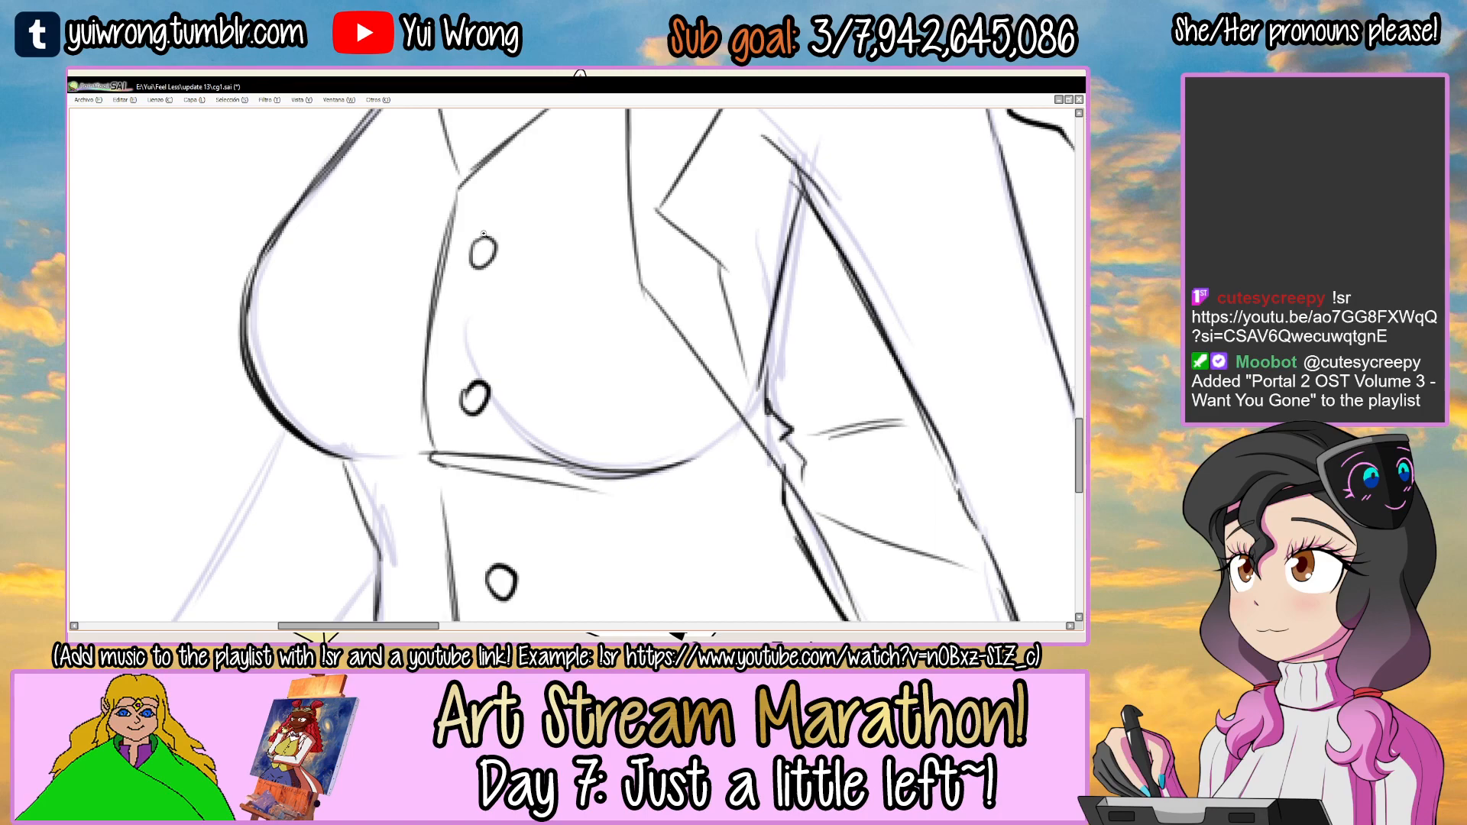
{"action": "scroll", "coordinate": [483, 233], "scroll_direction": "up", "scroll_amount": 1}
{"action": "scroll", "coordinate": [481, 314], "scroll_direction": "down", "scroll_amount": 2}
Add small pointed tips to the vest buttons and draw a fourth button near the hem.
{"action": "left_click_drag", "start_coordinate": [472, 367], "coordinate": [471, 362]}
{"action": "left_click_drag", "start_coordinate": [460, 460], "coordinate": [461, 343]}
{"action": "mouse_move", "coordinate": [477, 533]}
{"action": "left_mouse_down"}
{"action": "mouse_move", "coordinate": [477, 384]}
{"action": "mouse_move", "coordinate": [458, 293]}
{"action": "left_mouse_up"}
{"action": "left_click_drag", "start_coordinate": [482, 392], "coordinate": [491, 382]}
{"action": "left_click_drag", "start_coordinate": [492, 382], "coordinate": [501, 392]}
{"action": "left_click_drag", "start_coordinate": [505, 447], "coordinate": [477, 313]}
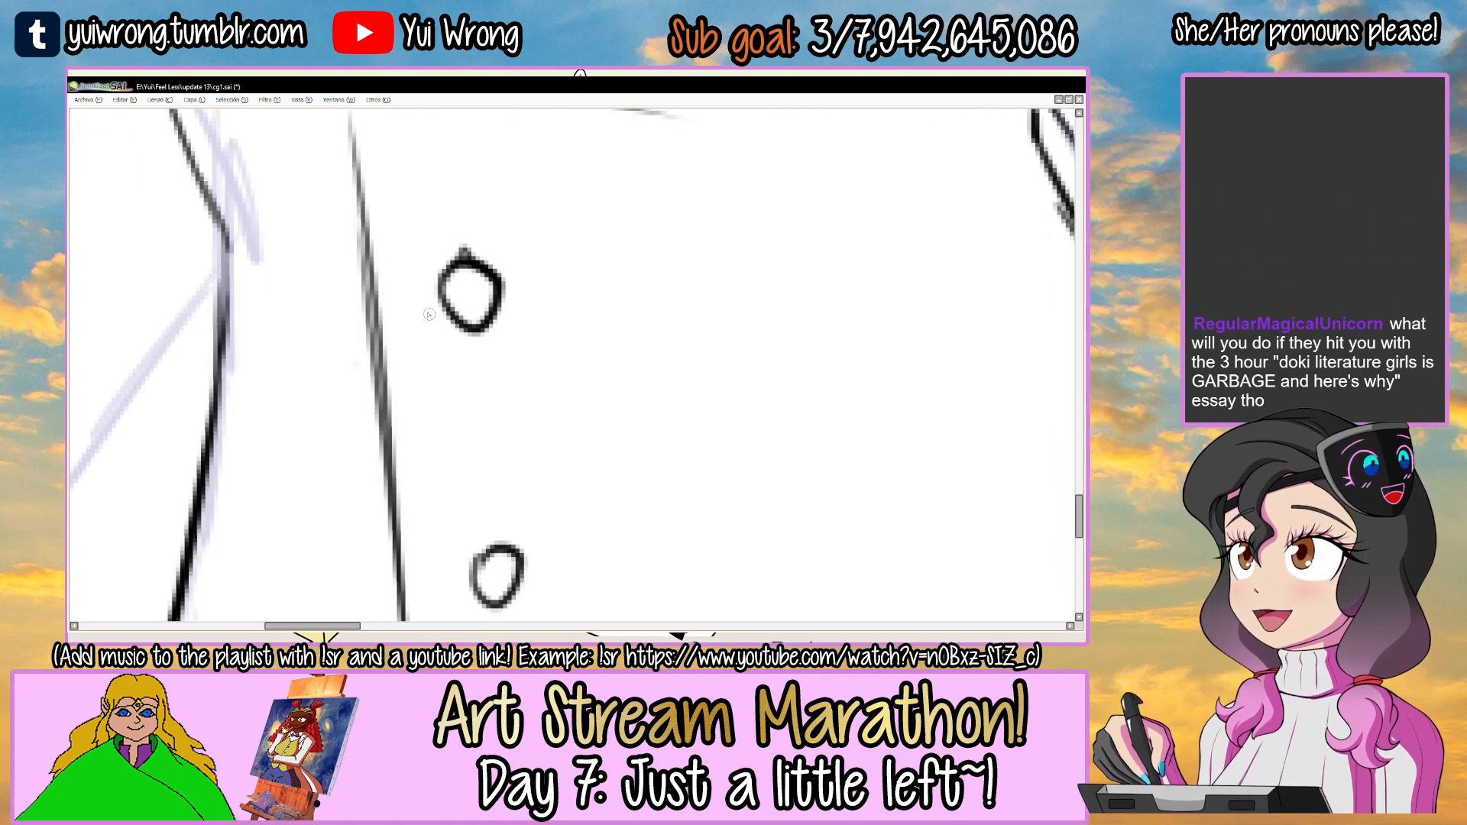
{"action": "left_click_drag", "start_coordinate": [479, 328], "coordinate": [467, 340]}
{"action": "mouse_move", "coordinate": [497, 584]}
{"action": "left_mouse_down"}
{"action": "mouse_move", "coordinate": [474, 419]}
{"action": "mouse_move", "coordinate": [478, 451]}
{"action": "left_mouse_up"}
{"action": "scroll", "coordinate": [481, 453], "scroll_direction": "down", "scroll_amount": 6}
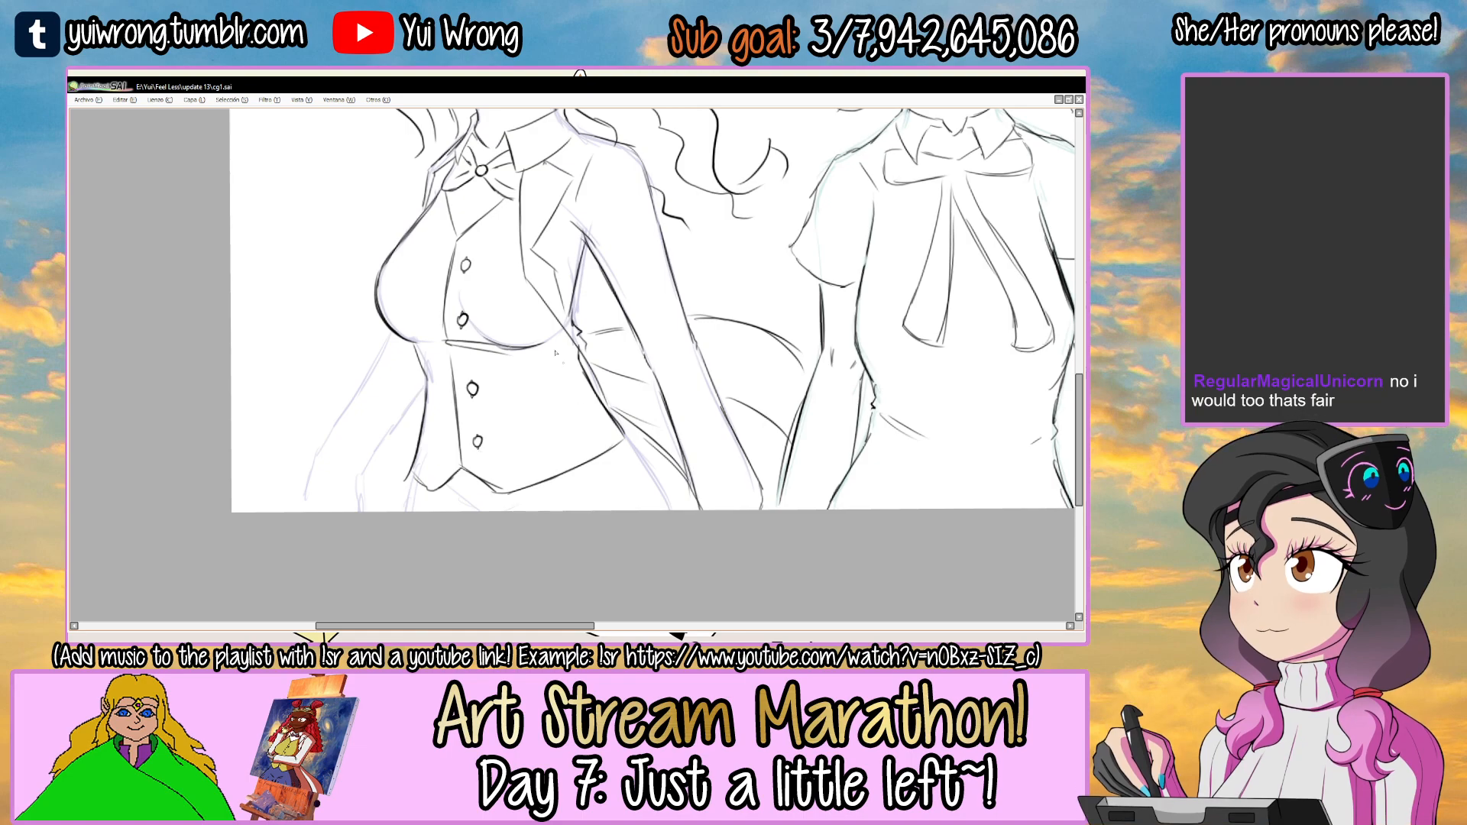
Reinforce the vest hem's central notch and draw V-shaped lines below it to the canvas's lower edge.
{"action": "left_click_drag", "start_coordinate": [536, 421], "coordinate": [507, 362]}
{"action": "scroll", "coordinate": [447, 437], "scroll_direction": "up", "scroll_amount": 5}
{"action": "mouse_move", "coordinate": [381, 412]}
{"action": "left_mouse_down"}
{"action": "mouse_move", "coordinate": [497, 492]}
{"action": "mouse_move", "coordinate": [462, 469]}
{"action": "left_mouse_up"}
{"action": "key", "text": "ctrl+z"}
{"action": "key", "text": "ctrl+z"}
{"action": "mouse_move", "coordinate": [422, 440]}
{"action": "left_mouse_down"}
{"action": "mouse_move", "coordinate": [469, 478]}
{"action": "mouse_move", "coordinate": [543, 428]}
{"action": "left_mouse_up"}
{"action": "mouse_move", "coordinate": [494, 463]}
{"action": "left_mouse_down"}
{"action": "mouse_move", "coordinate": [539, 430]}
{"action": "mouse_move", "coordinate": [412, 422]}
{"action": "left_mouse_up"}
Extend the right-hand and left-hand hip contours from the vest's hem to the canvas's lower edge.
{"action": "left_click_drag", "start_coordinate": [695, 300], "coordinate": [765, 403]}
{"action": "left_click_drag", "start_coordinate": [714, 336], "coordinate": [886, 495]}
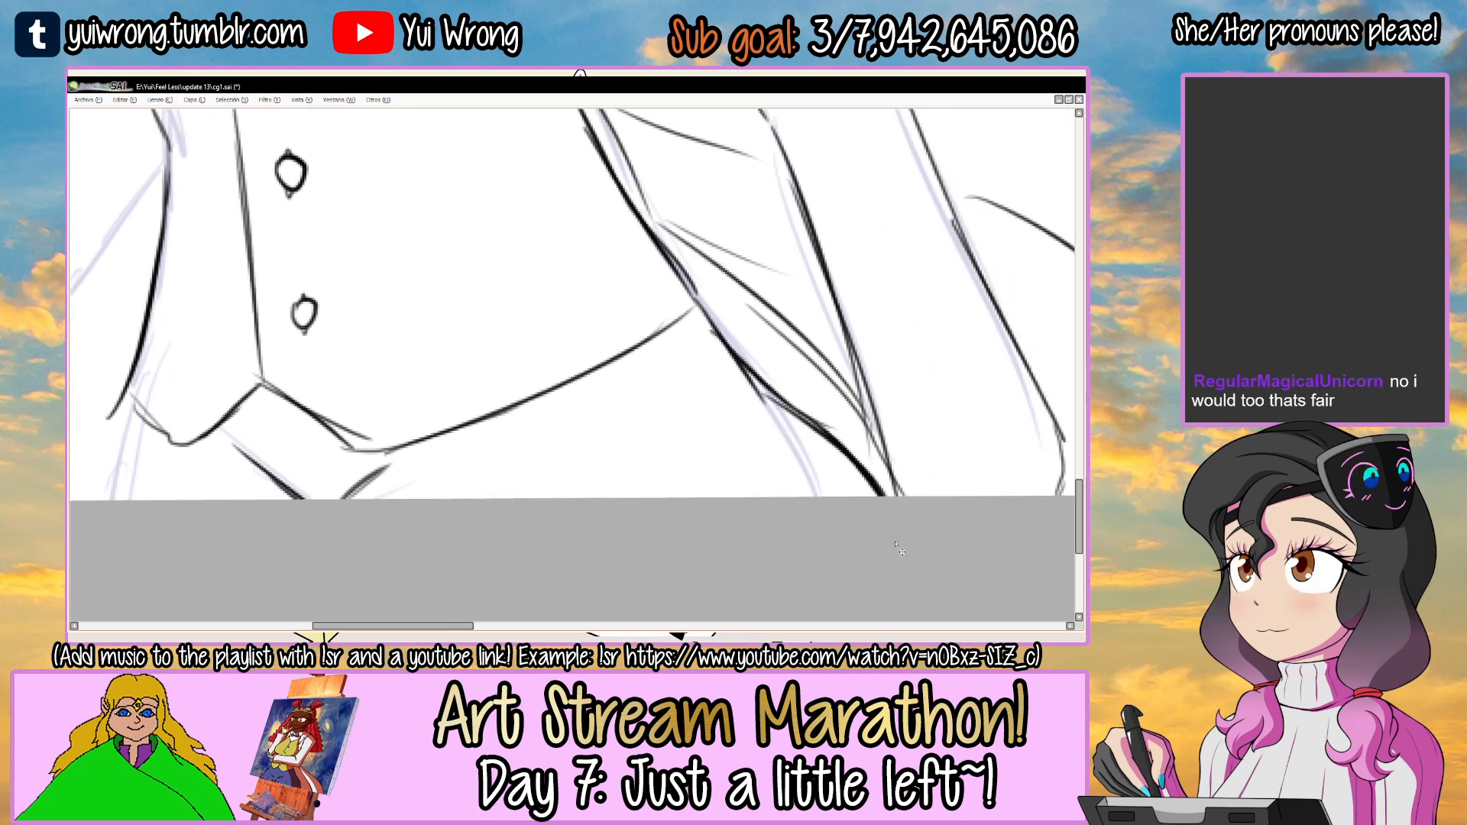
{"action": "scroll", "coordinate": [900, 549], "scroll_direction": "down", "scroll_amount": 3}
{"action": "scroll", "coordinate": [534, 386], "scroll_direction": "up", "scroll_amount": 3}
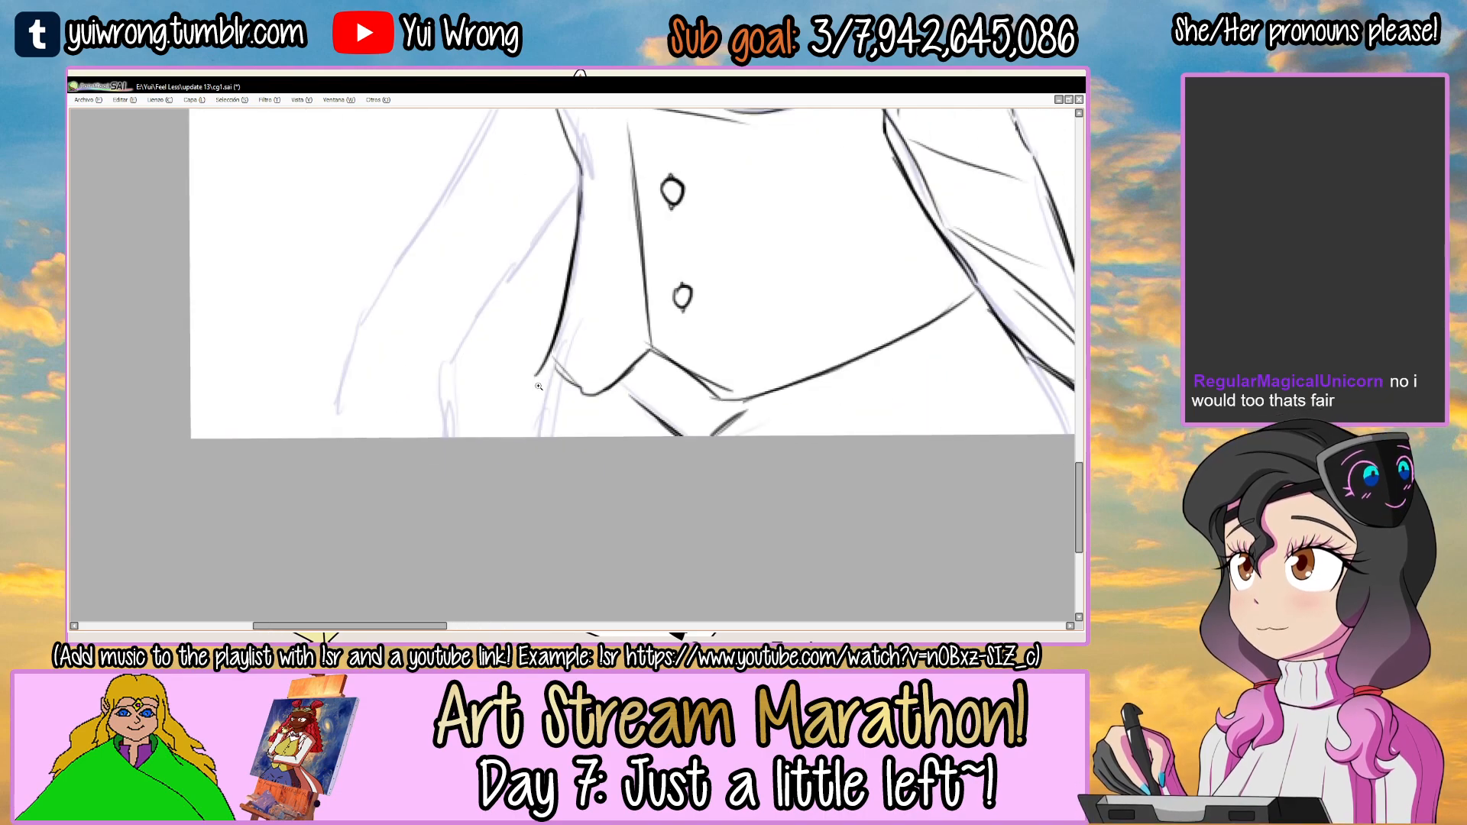
{"action": "mouse_move", "coordinate": [534, 375]}
{"action": "left_mouse_down"}
{"action": "mouse_move", "coordinate": [542, 358]}
{"action": "mouse_move", "coordinate": [541, 372]}
{"action": "mouse_move", "coordinate": [579, 390]}
{"action": "mouse_move", "coordinate": [519, 438]}
{"action": "left_mouse_up"}
{"action": "scroll", "coordinate": [502, 472], "scroll_direction": "down", "scroll_amount": 2}
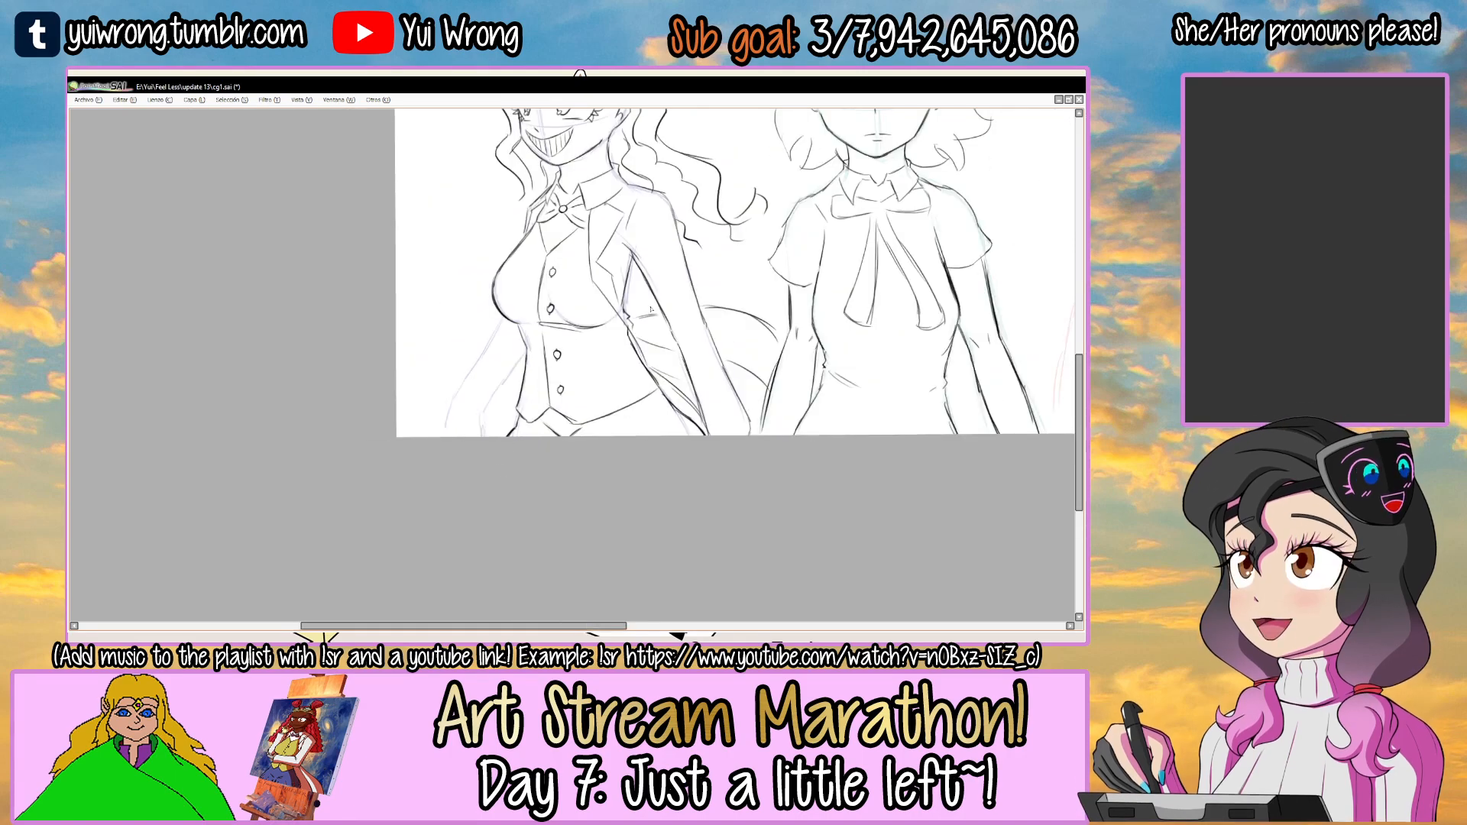
{"action": "left_click_drag", "start_coordinate": [650, 308], "coordinate": [613, 427]}
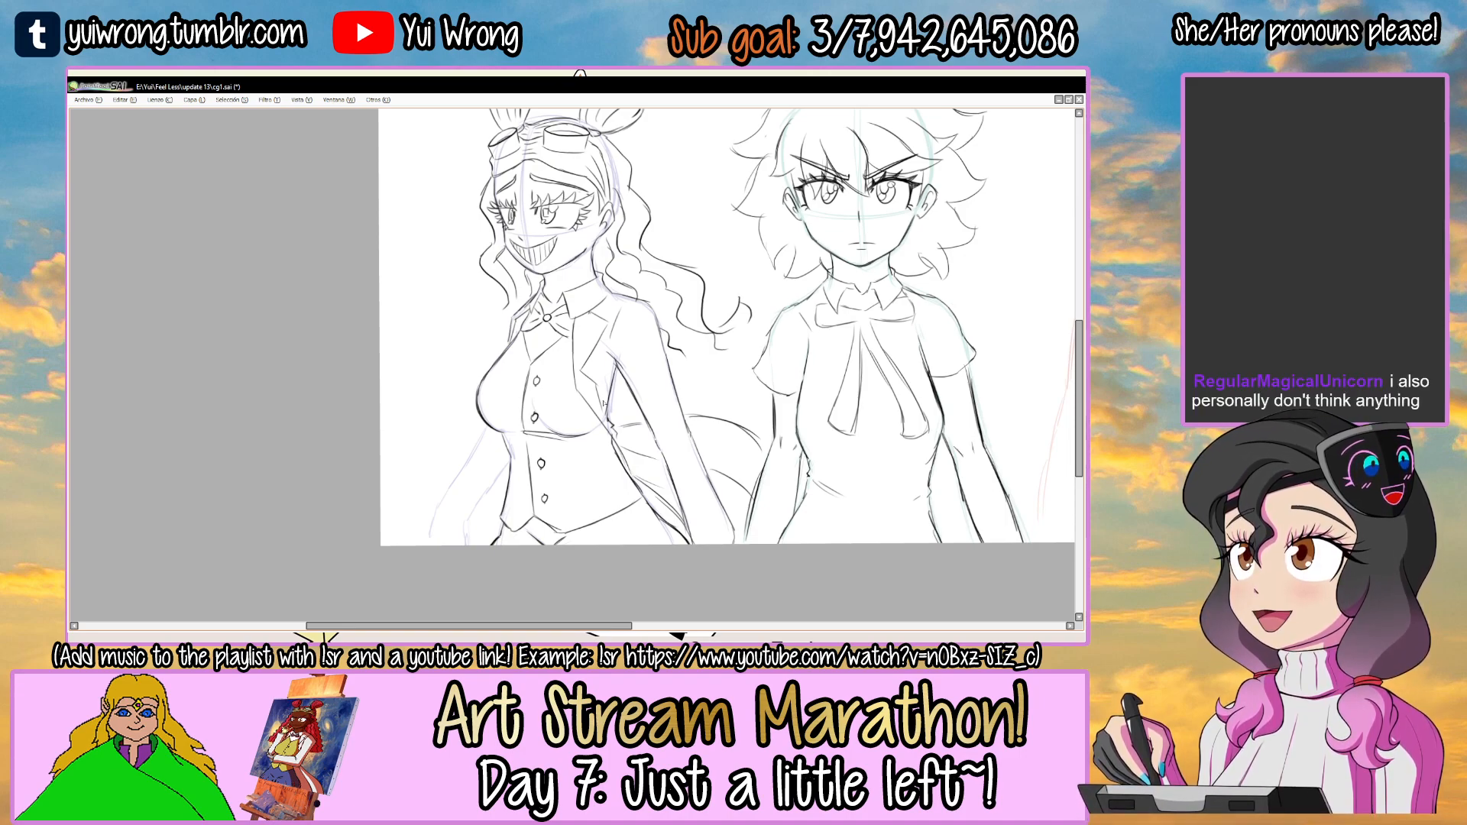
{"action": "mouse_move", "coordinate": [621, 356]}
{"action": "left_mouse_down"}
{"action": "mouse_move", "coordinate": [521, 421]}
{"action": "mouse_move", "coordinate": [624, 284]}
{"action": "left_mouse_up"}
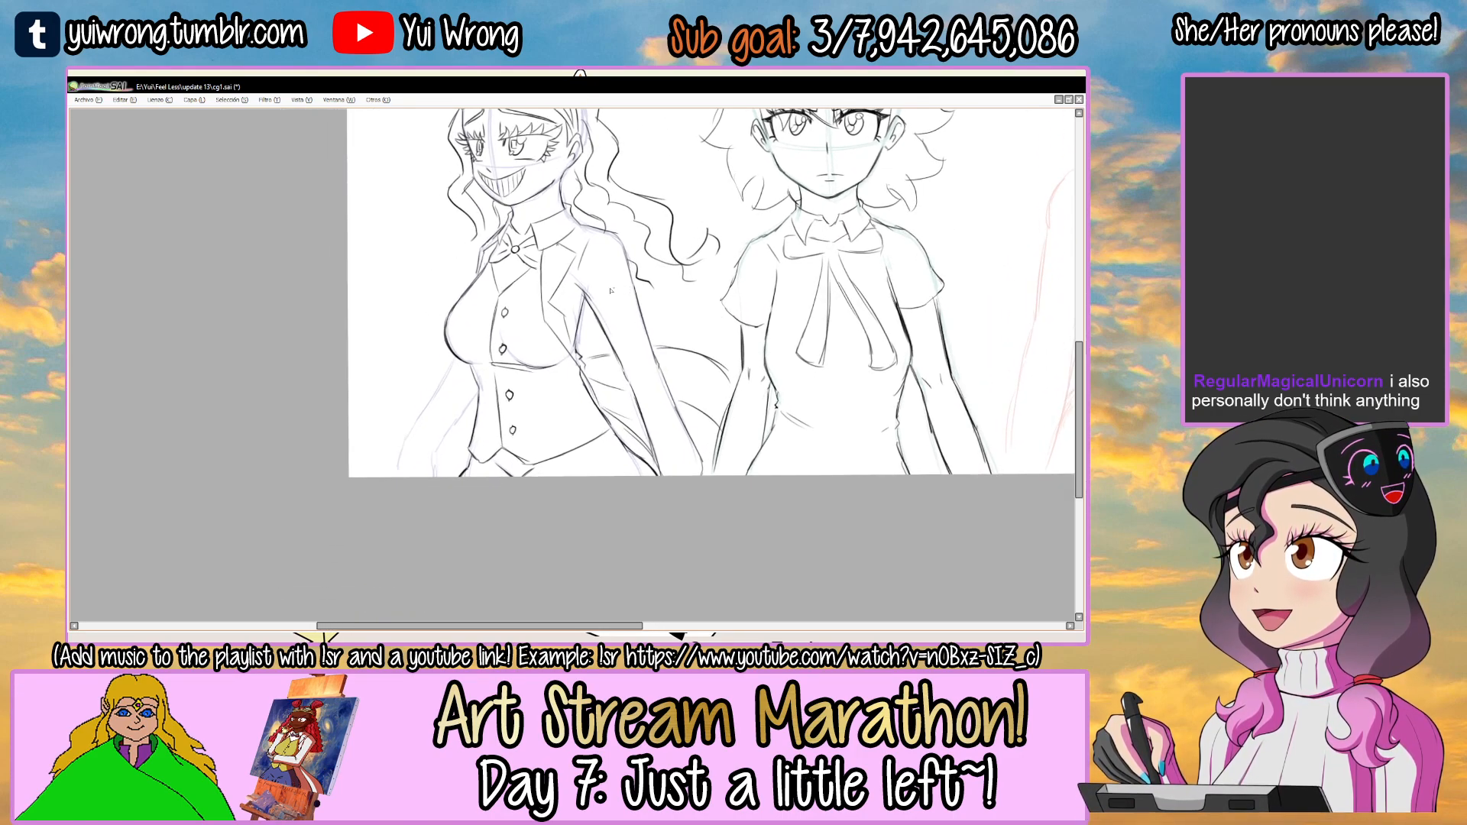
Draw the left-hand jacket sleeve's outer contour, curved cuff hem and inner contour from the chest to the wrist.
{"action": "left_click", "coordinate": [413, 444], "text": "ctrl"}
{"action": "key", "text": "ctrl+z"}
{"action": "left_click_drag", "start_coordinate": [494, 280], "coordinate": [395, 415]}
{"action": "mouse_move", "coordinate": [398, 411]}
{"action": "left_mouse_down"}
{"action": "mouse_move", "coordinate": [381, 437]}
{"action": "mouse_move", "coordinate": [421, 436]}
{"action": "mouse_move", "coordinate": [461, 472]}
{"action": "left_mouse_up"}
{"action": "mouse_move", "coordinate": [439, 452]}
{"action": "left_mouse_down"}
{"action": "mouse_move", "coordinate": [461, 475]}
{"action": "mouse_move", "coordinate": [548, 336]}
{"action": "mouse_move", "coordinate": [515, 389]}
{"action": "left_mouse_up"}
{"action": "key", "text": "ctrl+z"}
{"action": "mouse_move", "coordinate": [492, 430]}
{"action": "left_mouse_down"}
{"action": "mouse_move", "coordinate": [524, 364]}
{"action": "mouse_move", "coordinate": [489, 430]}
{"action": "left_mouse_up"}
{"action": "key", "text": "ctrl+z"}
{"action": "left_click_drag", "start_coordinate": [544, 338], "coordinate": [462, 452]}
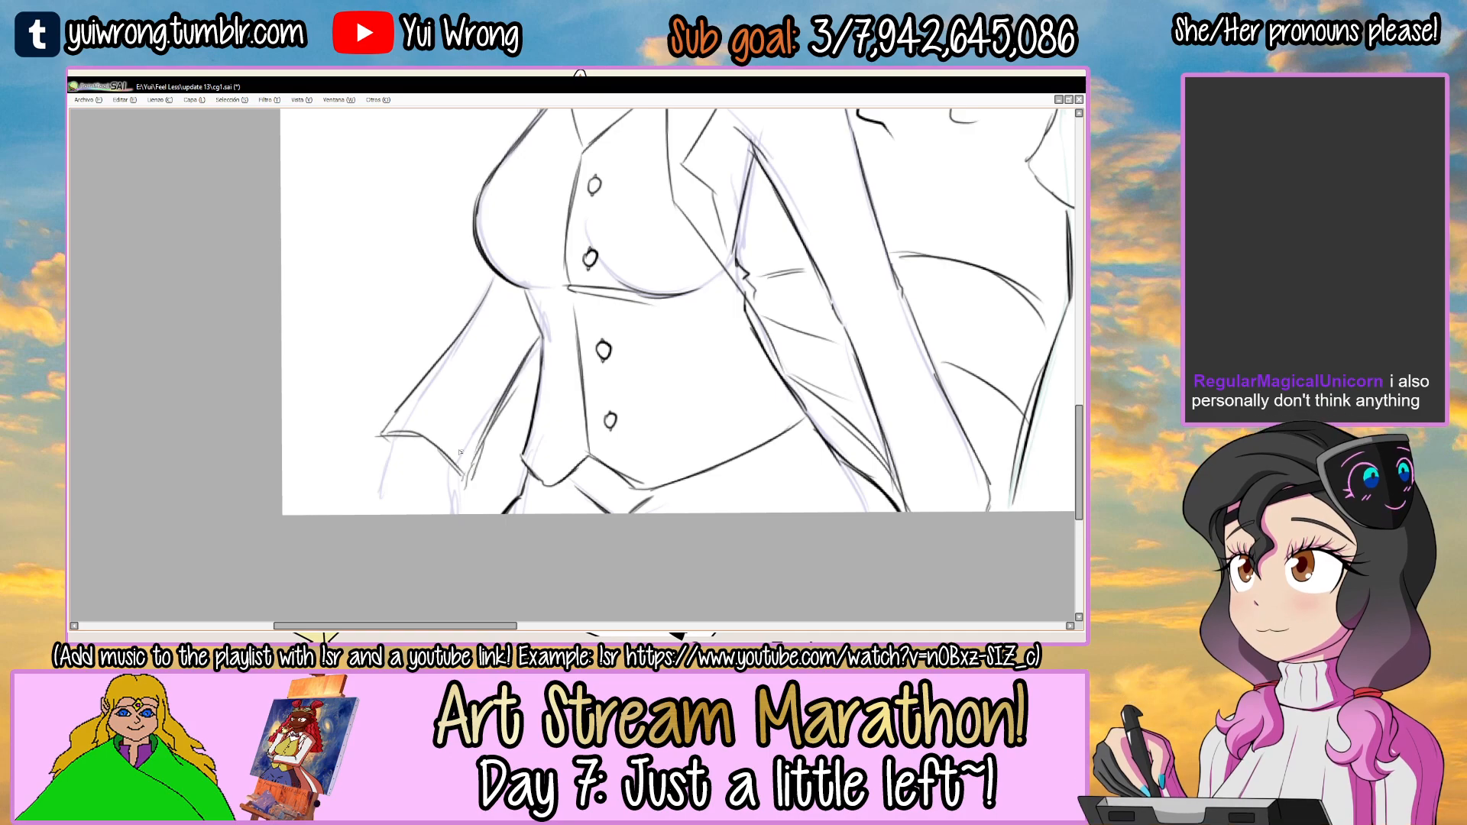
Add a short stroke at the inner corner of the left-hand sleeve's cuff and check the arm against the torso.
{"action": "scroll", "coordinate": [462, 452], "scroll_direction": "up", "scroll_amount": 2}
{"action": "left_click_drag", "start_coordinate": [512, 496], "coordinate": [544, 506]}
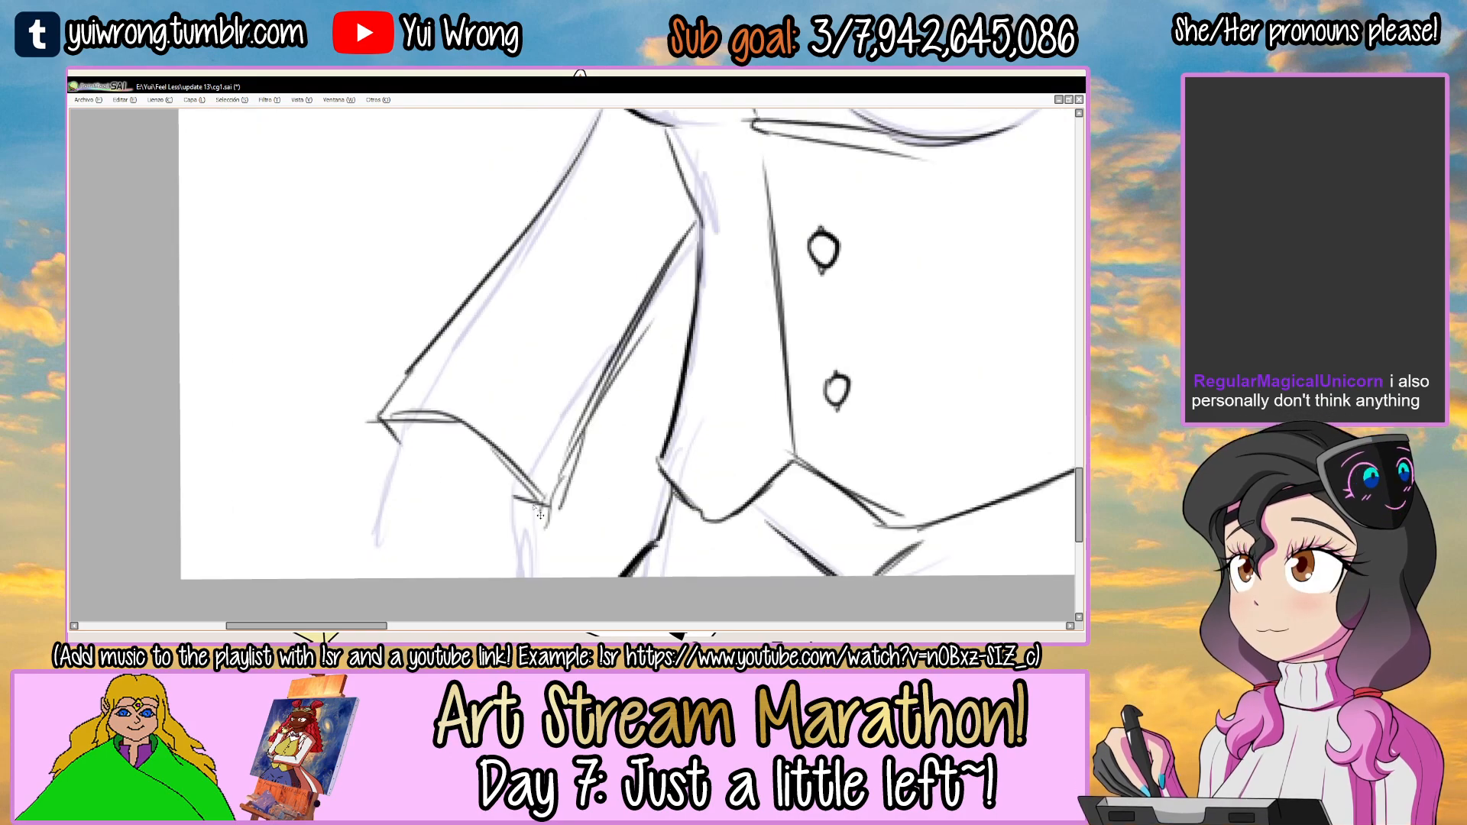
{"action": "scroll", "coordinate": [540, 515], "scroll_direction": "down", "scroll_amount": 3}
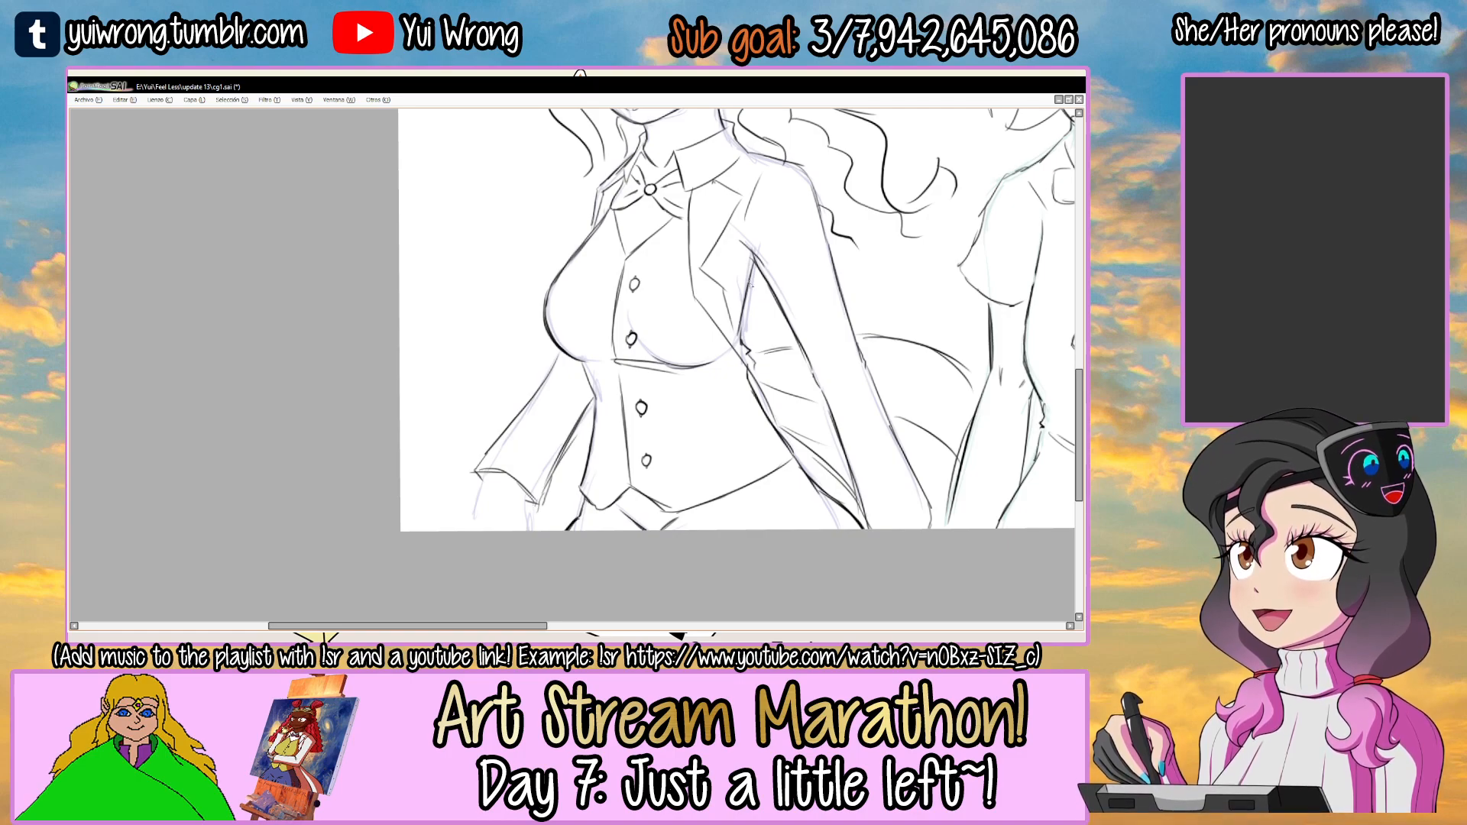
{"action": "scroll", "coordinate": [771, 305], "scroll_direction": "up", "scroll_amount": 2}
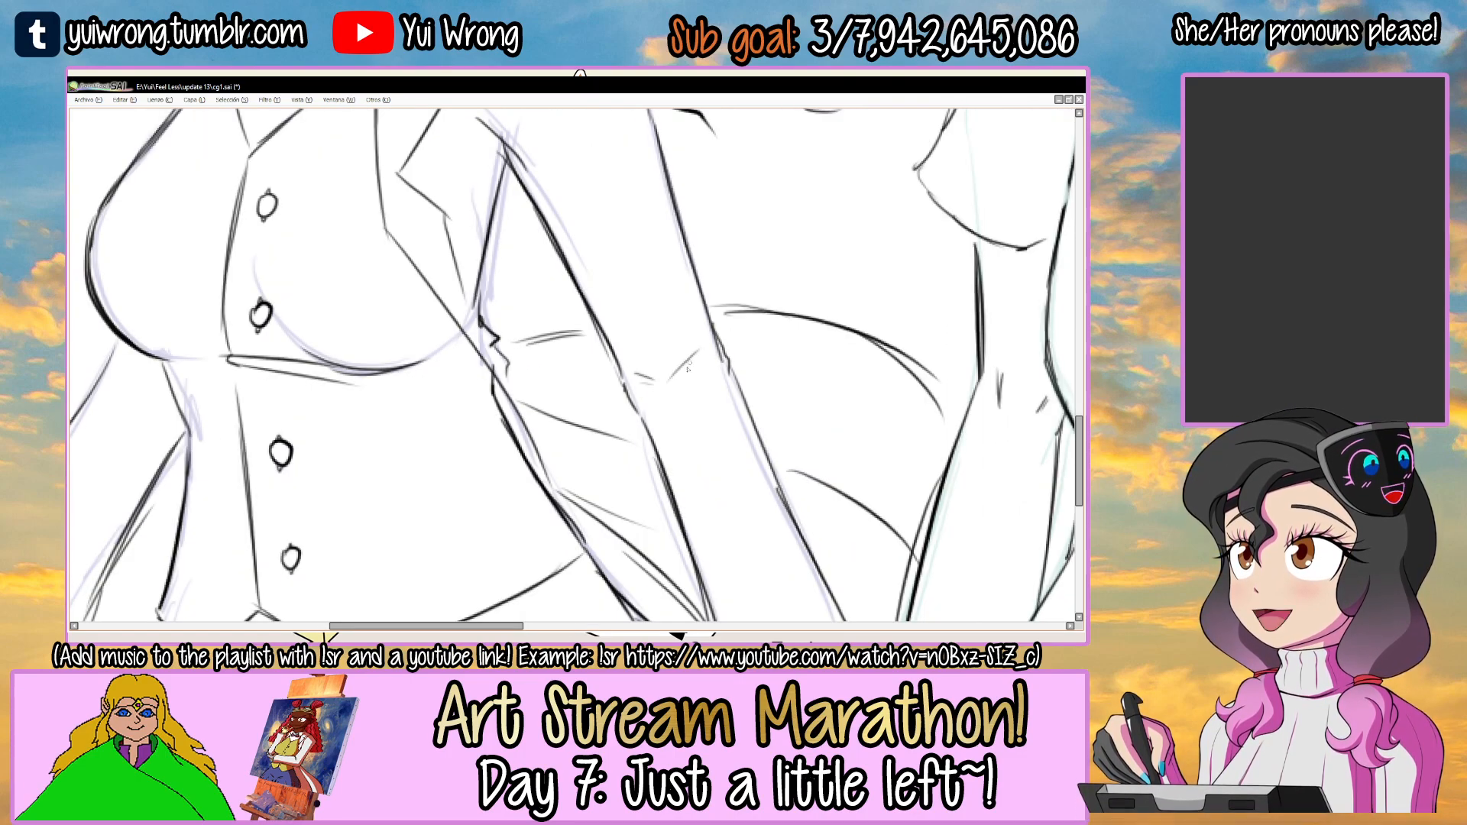
{"action": "left_click_drag", "start_coordinate": [478, 397], "coordinate": [612, 449]}
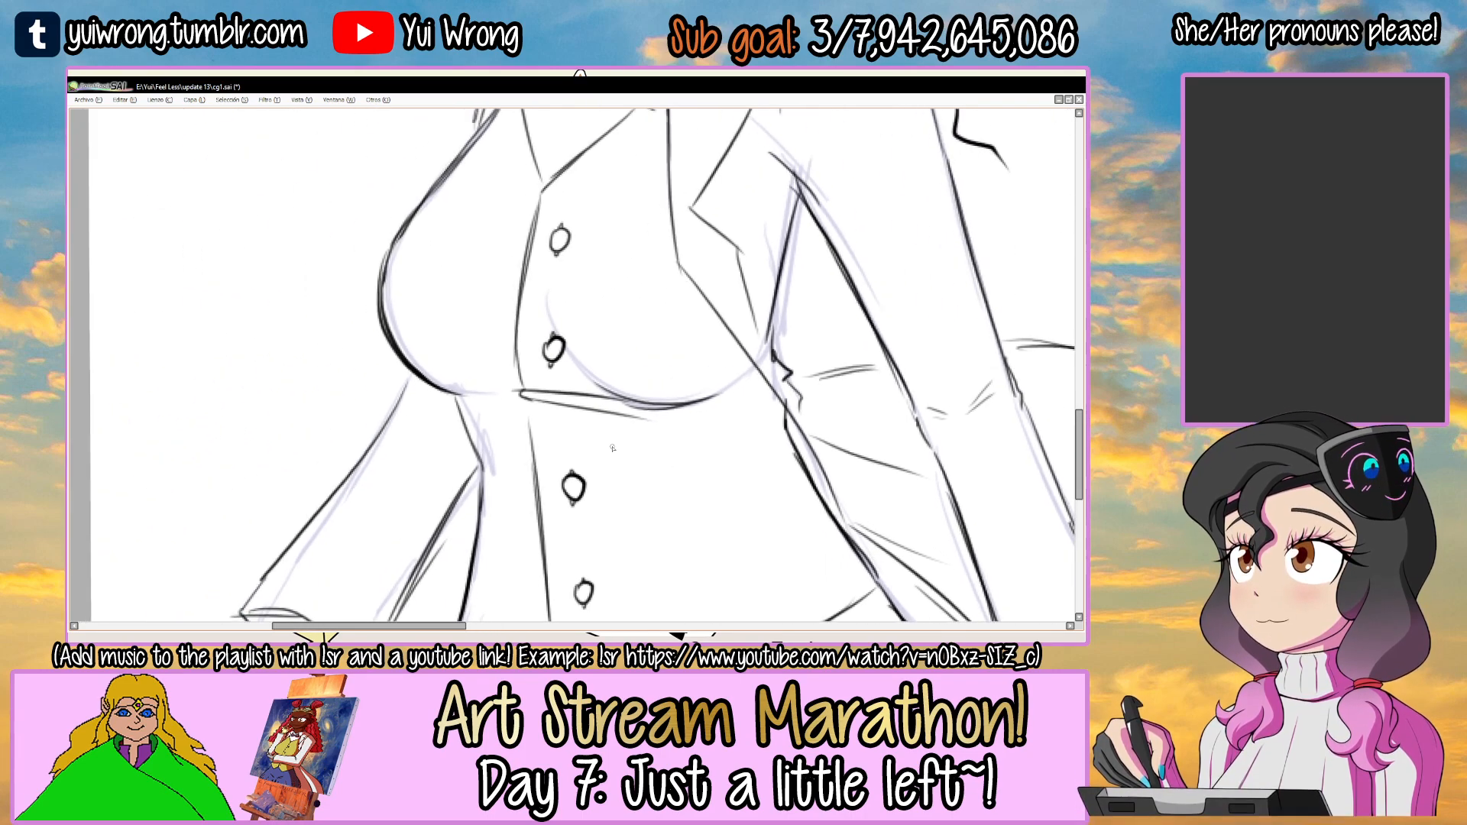
{"action": "scroll", "coordinate": [612, 450], "scroll_direction": "down", "scroll_amount": 3}
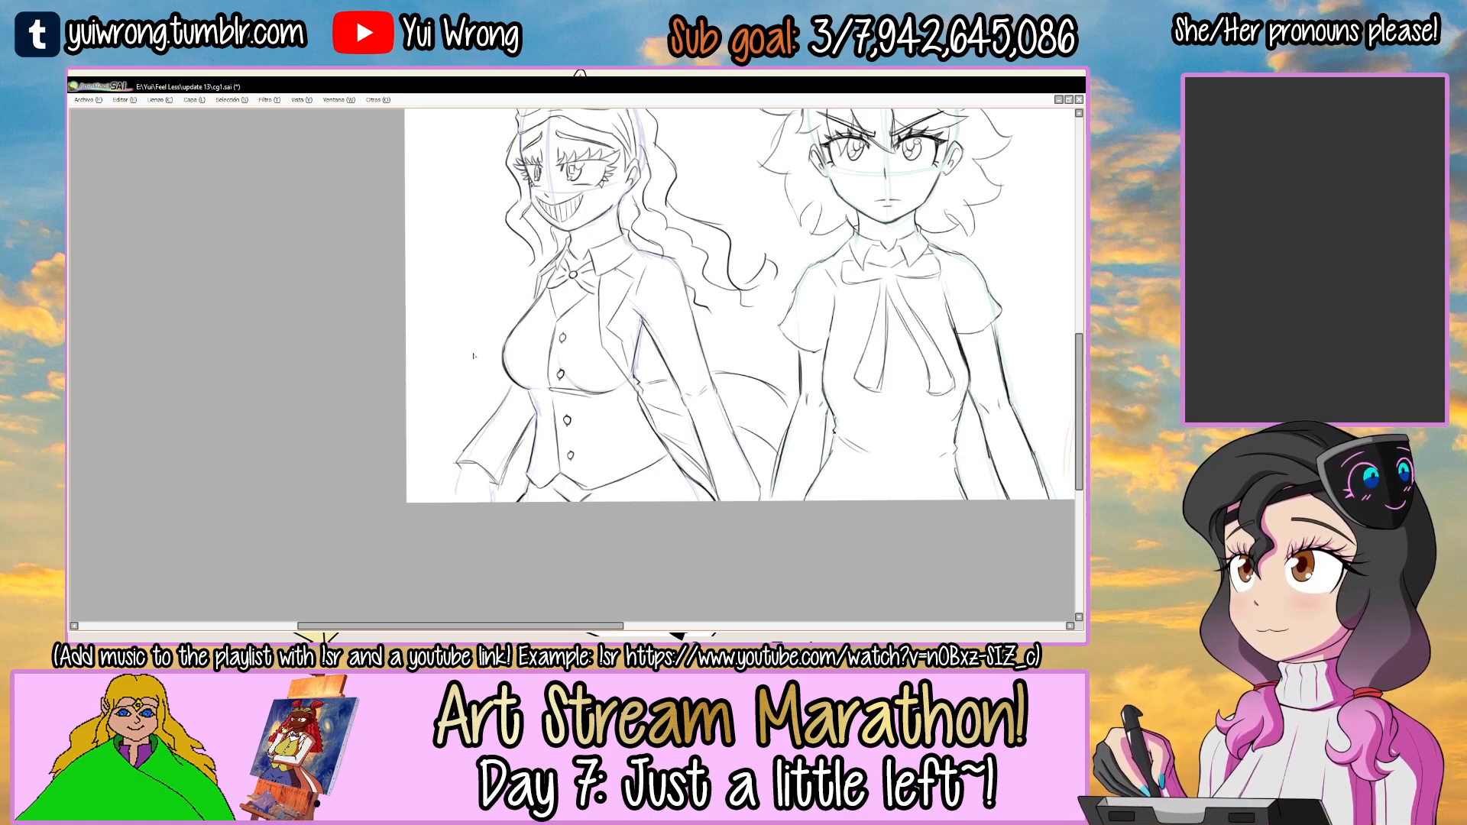
Draw a curved wrist band with rounded ends just below the left-hand sleeve's cuff.
{"action": "mouse_move", "coordinate": [462, 337]}
{"action": "left_mouse_down"}
{"action": "mouse_move", "coordinate": [530, 225]}
{"action": "mouse_move", "coordinate": [452, 279]}
{"action": "left_mouse_up"}
{"action": "scroll", "coordinate": [545, 392], "scroll_direction": "up", "scroll_amount": 4}
{"action": "mouse_move", "coordinate": [503, 363]}
{"action": "left_mouse_down"}
{"action": "mouse_move", "coordinate": [520, 328]}
{"action": "mouse_move", "coordinate": [579, 309]}
{"action": "left_mouse_up"}
{"action": "key", "text": "n"}
{"action": "left_click_drag", "start_coordinate": [473, 260], "coordinate": [459, 357]}
{"action": "left_click_drag", "start_coordinate": [467, 302], "coordinate": [457, 359]}
{"action": "mouse_move", "coordinate": [565, 317]}
{"action": "left_mouse_down"}
{"action": "mouse_move", "coordinate": [657, 321]}
{"action": "mouse_move", "coordinate": [596, 317]}
{"action": "left_mouse_up"}
{"action": "mouse_move", "coordinate": [456, 353]}
{"action": "left_mouse_down"}
{"action": "mouse_move", "coordinate": [584, 309]}
{"action": "mouse_move", "coordinate": [667, 315]}
{"action": "left_mouse_up"}
{"action": "left_click_drag", "start_coordinate": [649, 254], "coordinate": [668, 309]}
{"action": "mouse_move", "coordinate": [448, 358]}
{"action": "left_mouse_down"}
{"action": "mouse_move", "coordinate": [495, 373]}
{"action": "mouse_move", "coordinate": [632, 328]}
{"action": "left_mouse_up"}
{"action": "mouse_move", "coordinate": [708, 299]}
{"action": "left_mouse_down"}
{"action": "mouse_move", "coordinate": [949, 213]}
{"action": "mouse_move", "coordinate": [633, 345]}
{"action": "left_mouse_up"}
{"action": "left_click_drag", "start_coordinate": [533, 319], "coordinate": [524, 377]}
{"action": "left_click_drag", "start_coordinate": [638, 365], "coordinate": [621, 391]}
{"action": "left_click_drag", "start_coordinate": [511, 370], "coordinate": [622, 393]}
{"action": "key", "text": "ctrl+z"}
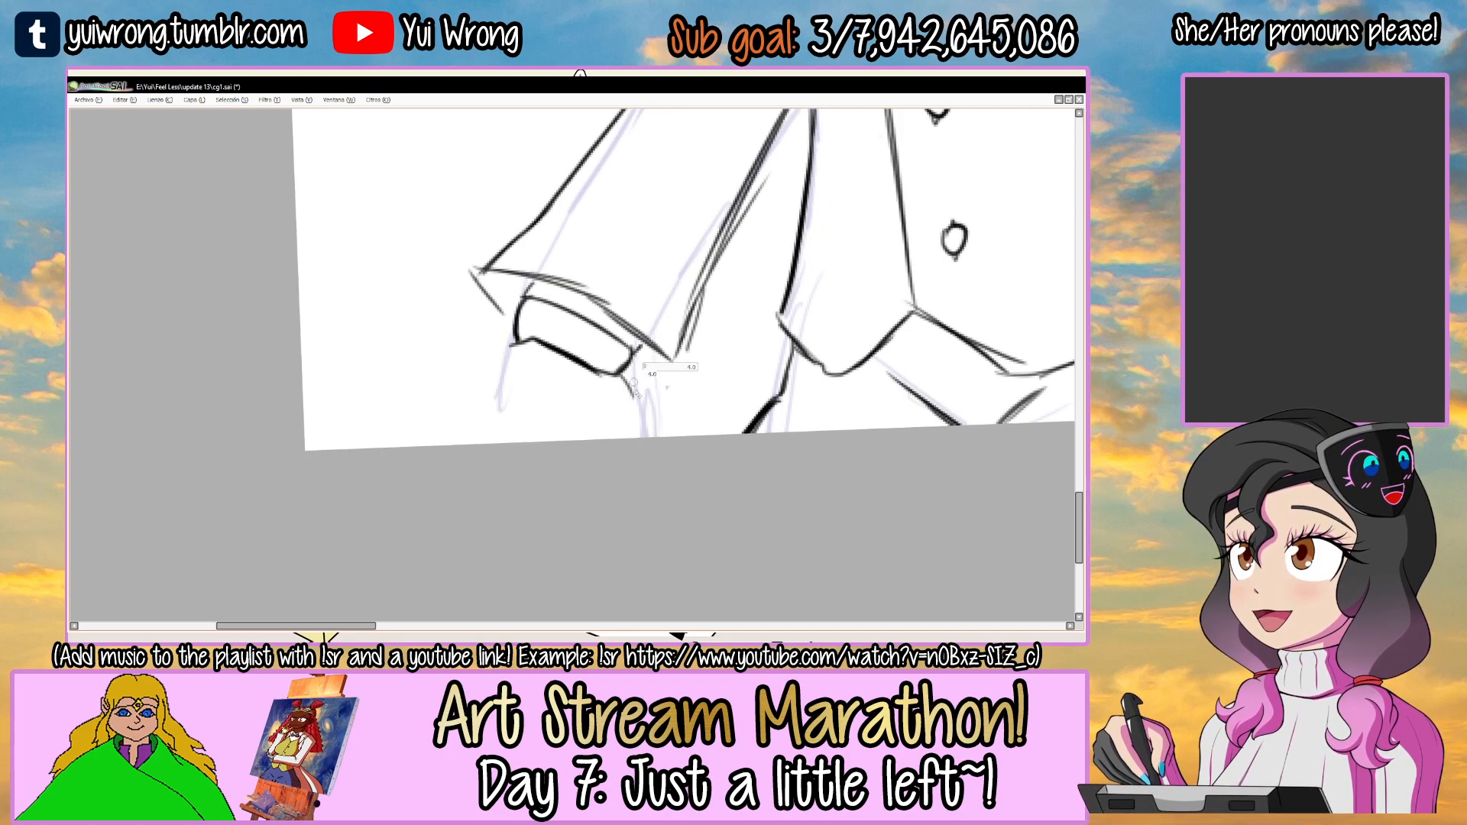
Draw the hand's outer contour and a curved thumb line from the wrist band to the canvas's lower edge.
{"action": "mouse_move", "coordinate": [625, 386]}
{"action": "left_mouse_down"}
{"action": "mouse_move", "coordinate": [640, 446]}
{"action": "mouse_move", "coordinate": [628, 386]}
{"action": "mouse_move", "coordinate": [647, 406]}
{"action": "mouse_move", "coordinate": [657, 436]}
{"action": "left_mouse_up"}
{"action": "left_click_drag", "start_coordinate": [510, 345], "coordinate": [480, 440]}
{"action": "key", "text": "ctrl+z"}
{"action": "left_click_drag", "start_coordinate": [510, 345], "coordinate": [480, 441]}
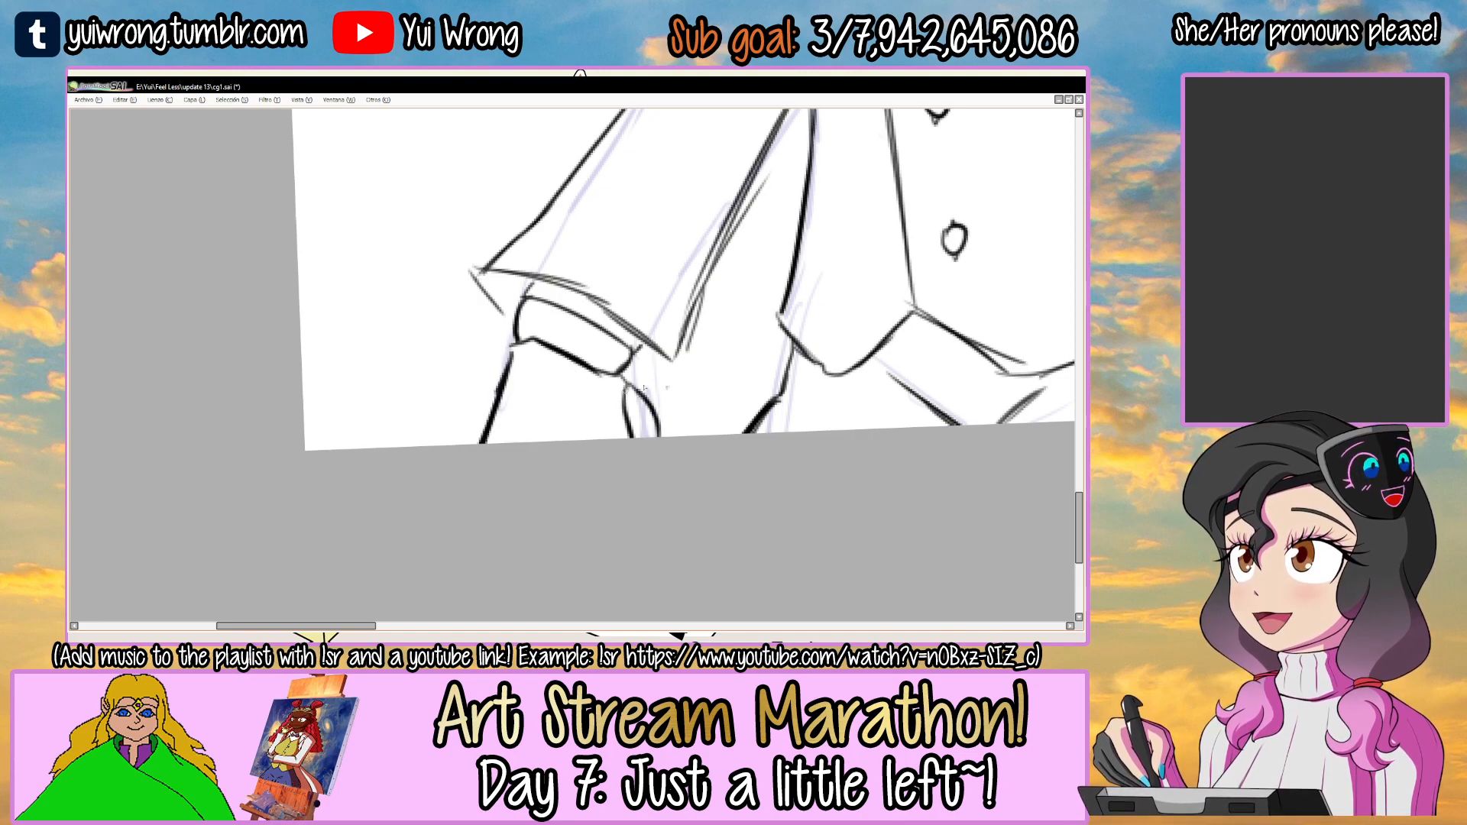
{"action": "scroll", "coordinate": [659, 369], "scroll_direction": "down", "scroll_amount": 2}
{"action": "scroll", "coordinate": [658, 369], "scroll_direction": "down", "scroll_amount": 4}
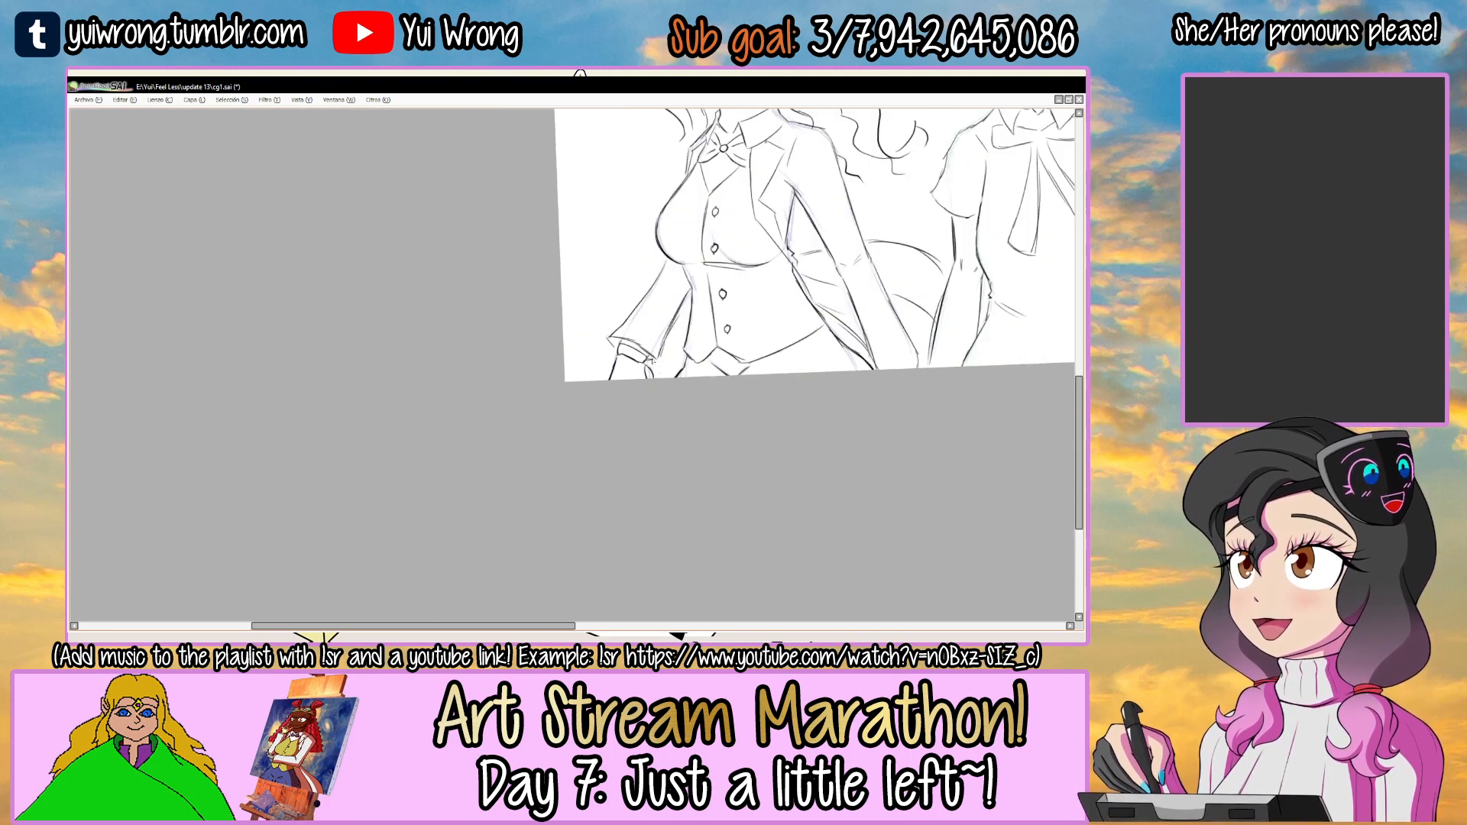
Examine the jointed hand and wrist in cg2.png as reference and compare them with the wrist in cg1.sai.
{"action": "left_click_drag", "start_coordinate": [621, 397], "coordinate": [576, 449]}
{"action": "left_click", "coordinate": [491, 501], "text": "ctrl"}
{"action": "key", "text": "alt+Tab"}
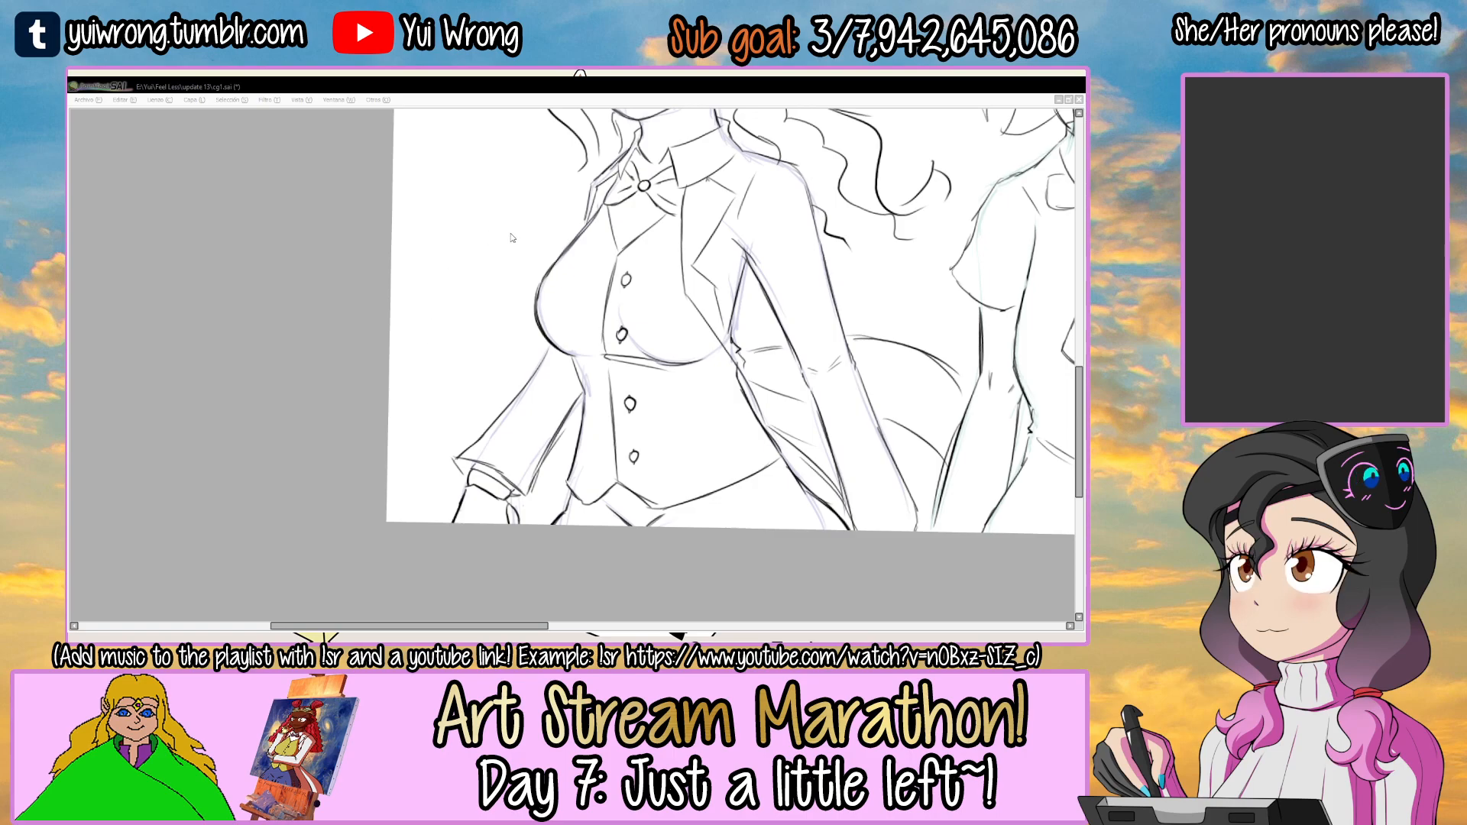
{"action": "double_click", "coordinate": [461, 237]}
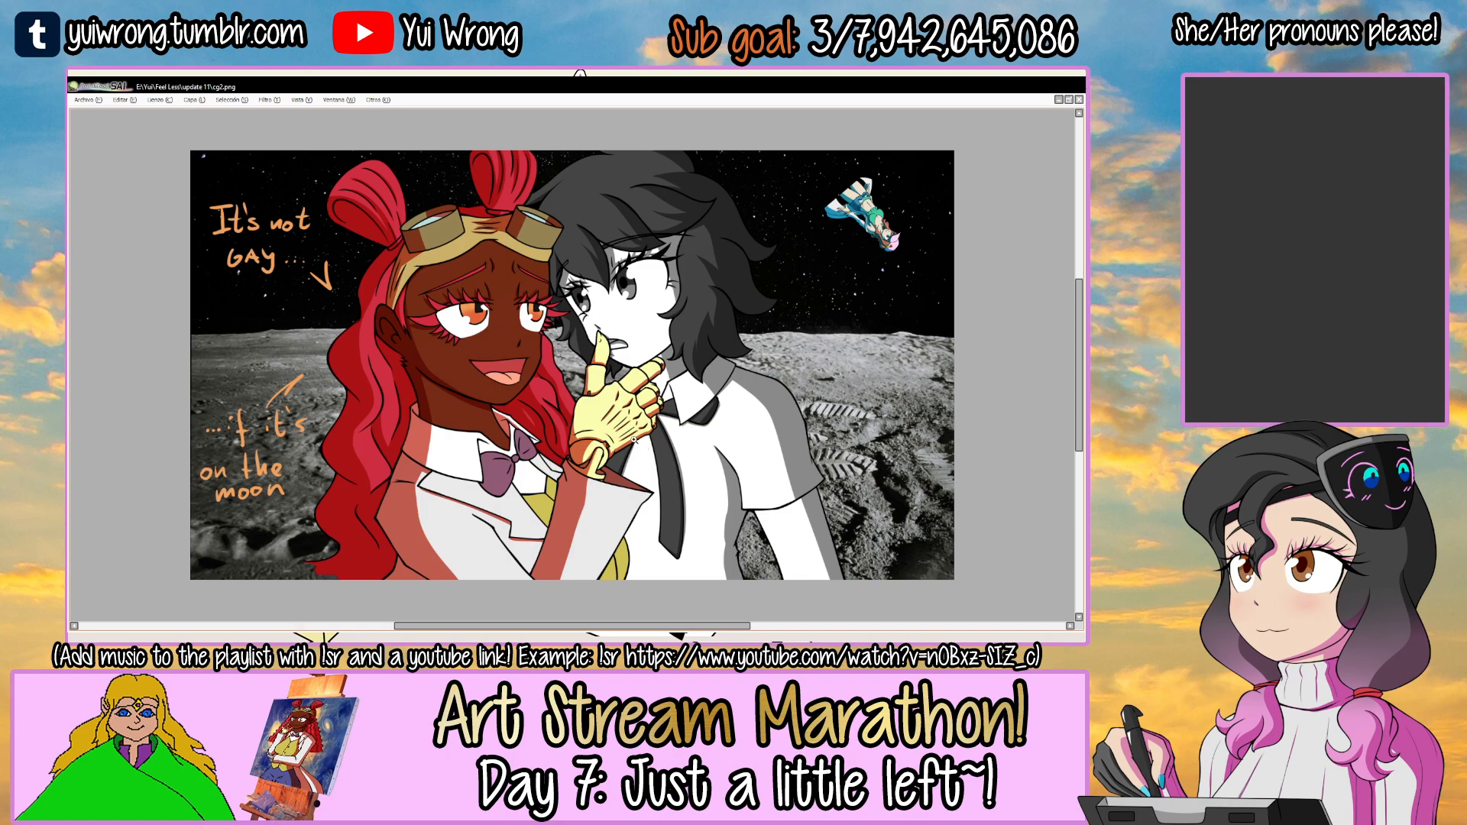
{"action": "left_click", "coordinate": [604, 456]}
{"action": "left_click", "coordinate": [603, 456]}
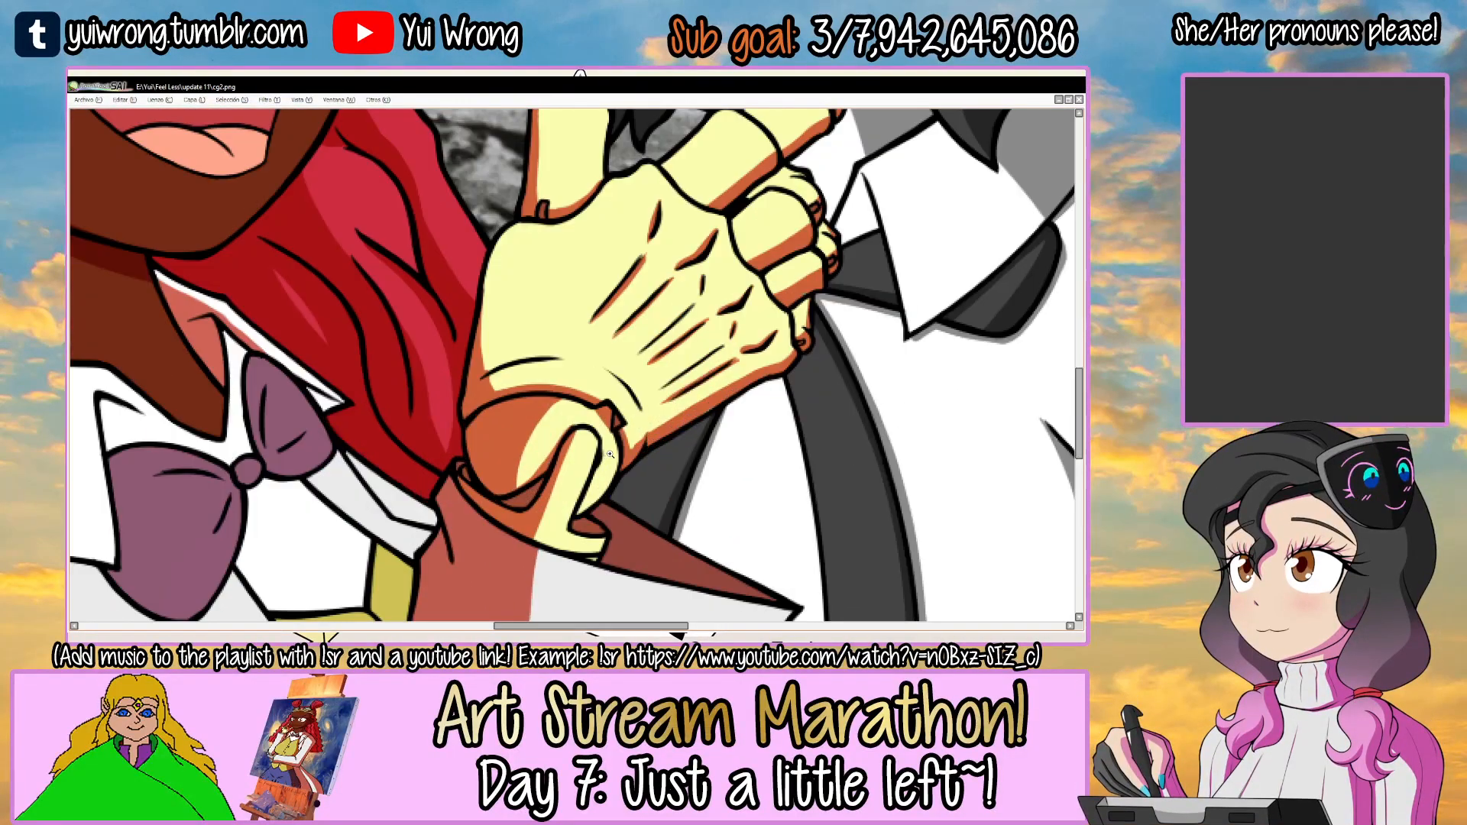
{"action": "key", "text": "Tab"}
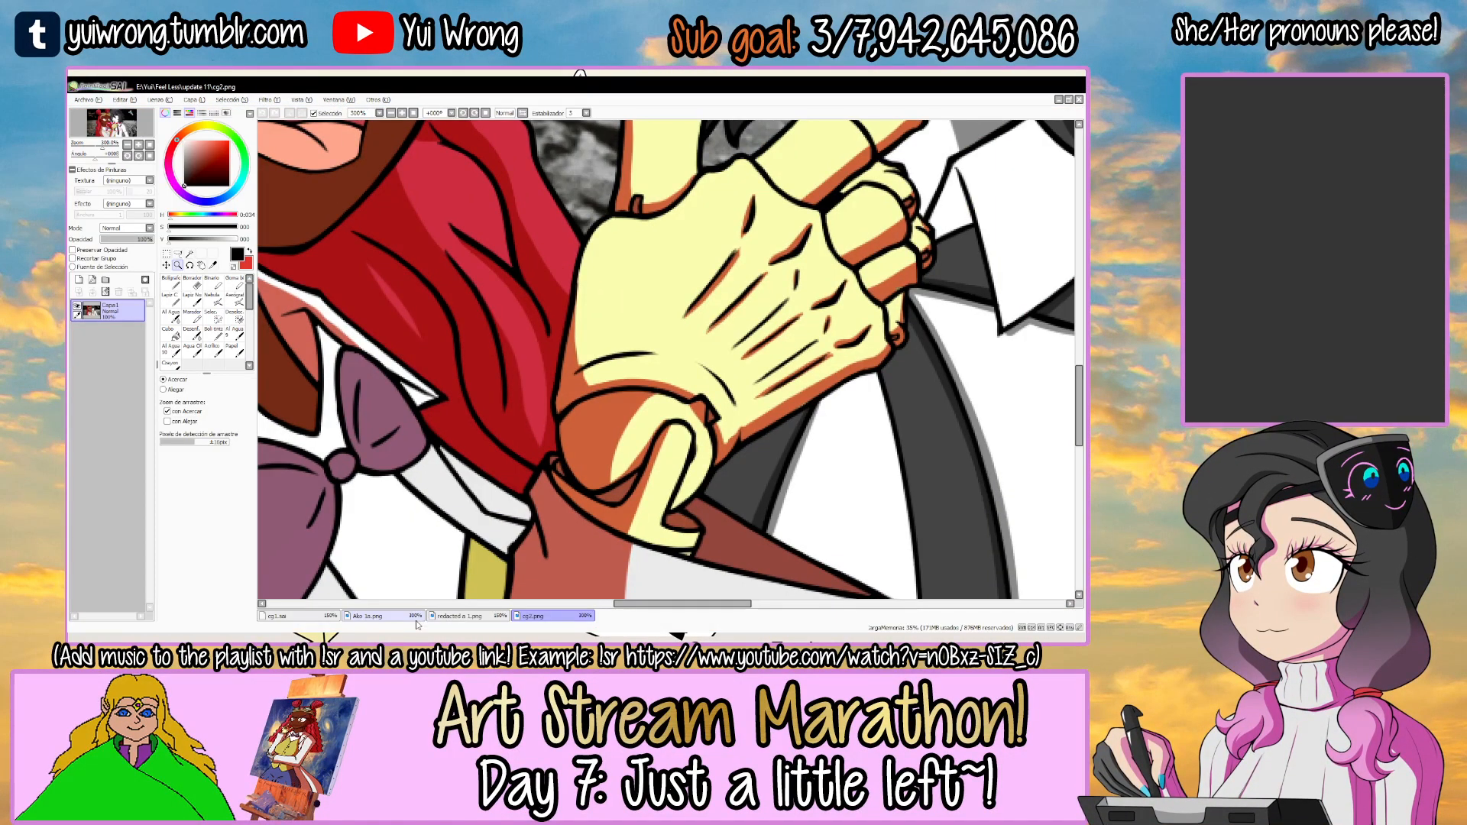
{"action": "left_click", "coordinate": [328, 616]}
{"action": "left_click_drag", "start_coordinate": [542, 435], "coordinate": [513, 377]}
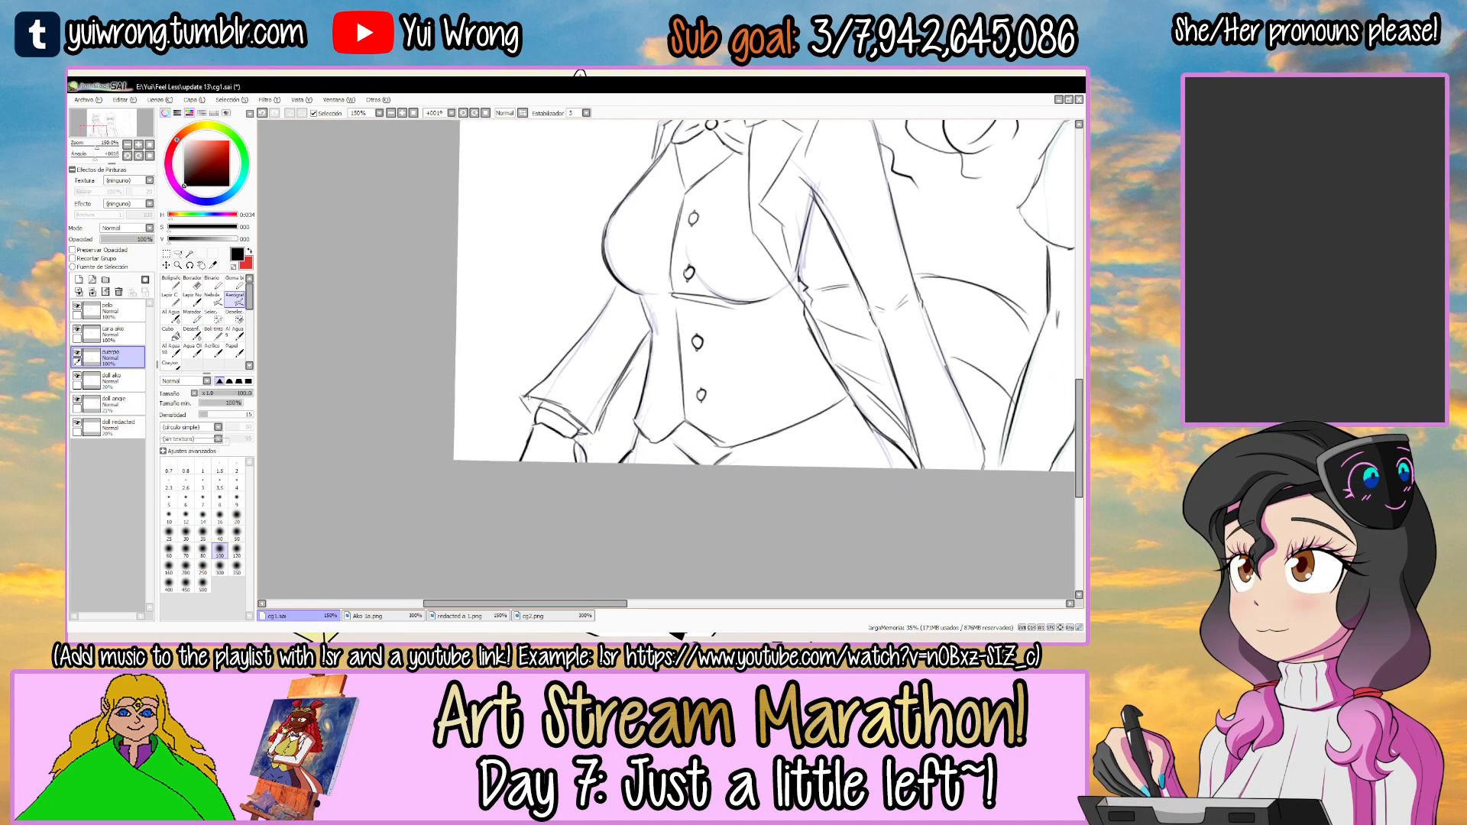
{"action": "left_click", "coordinate": [538, 403]}
{"action": "left_click", "coordinate": [547, 417]}
{"action": "left_click", "coordinate": [548, 426]}
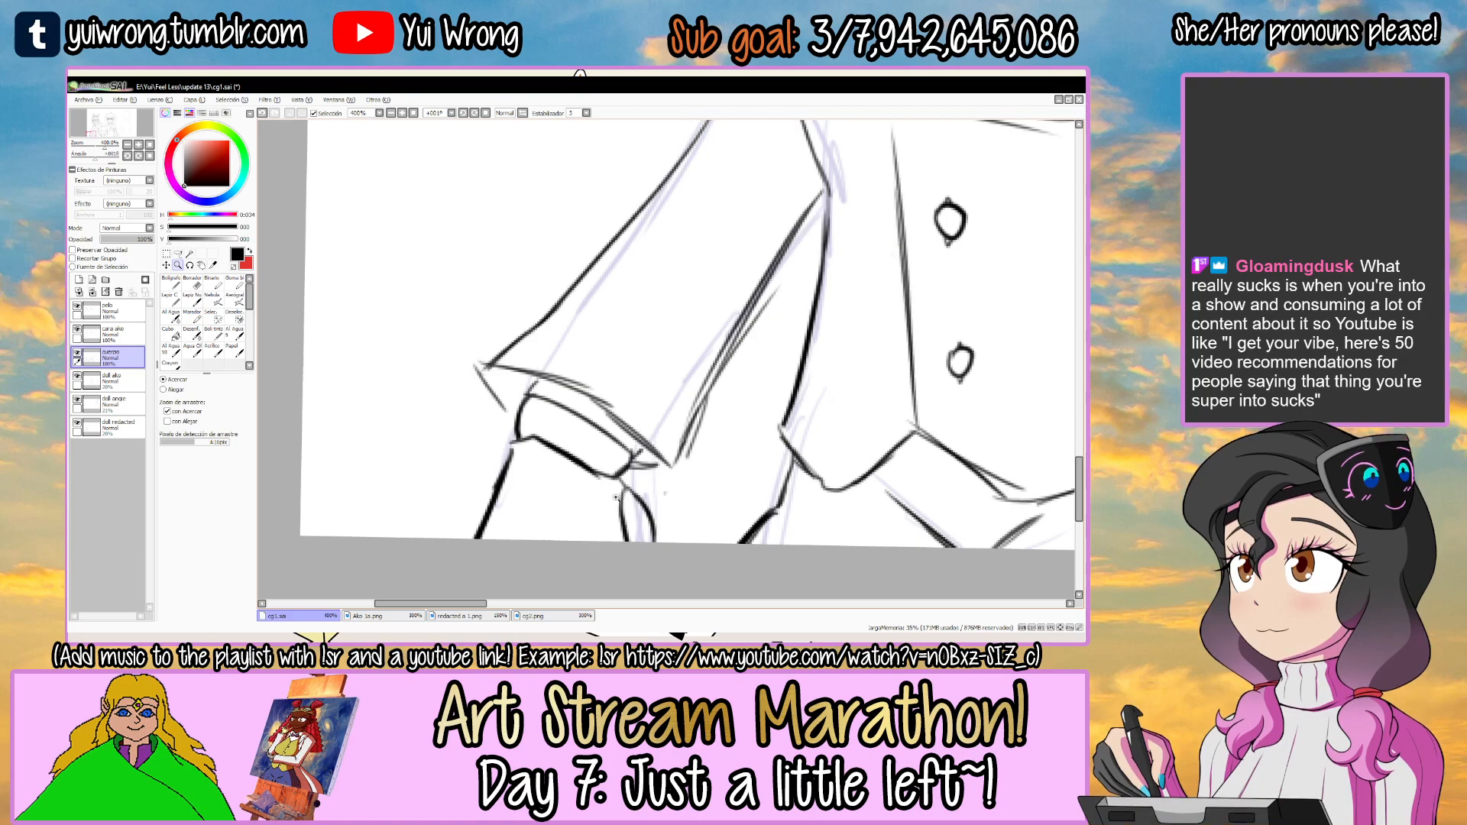
{"action": "left_click", "coordinate": [540, 616]}
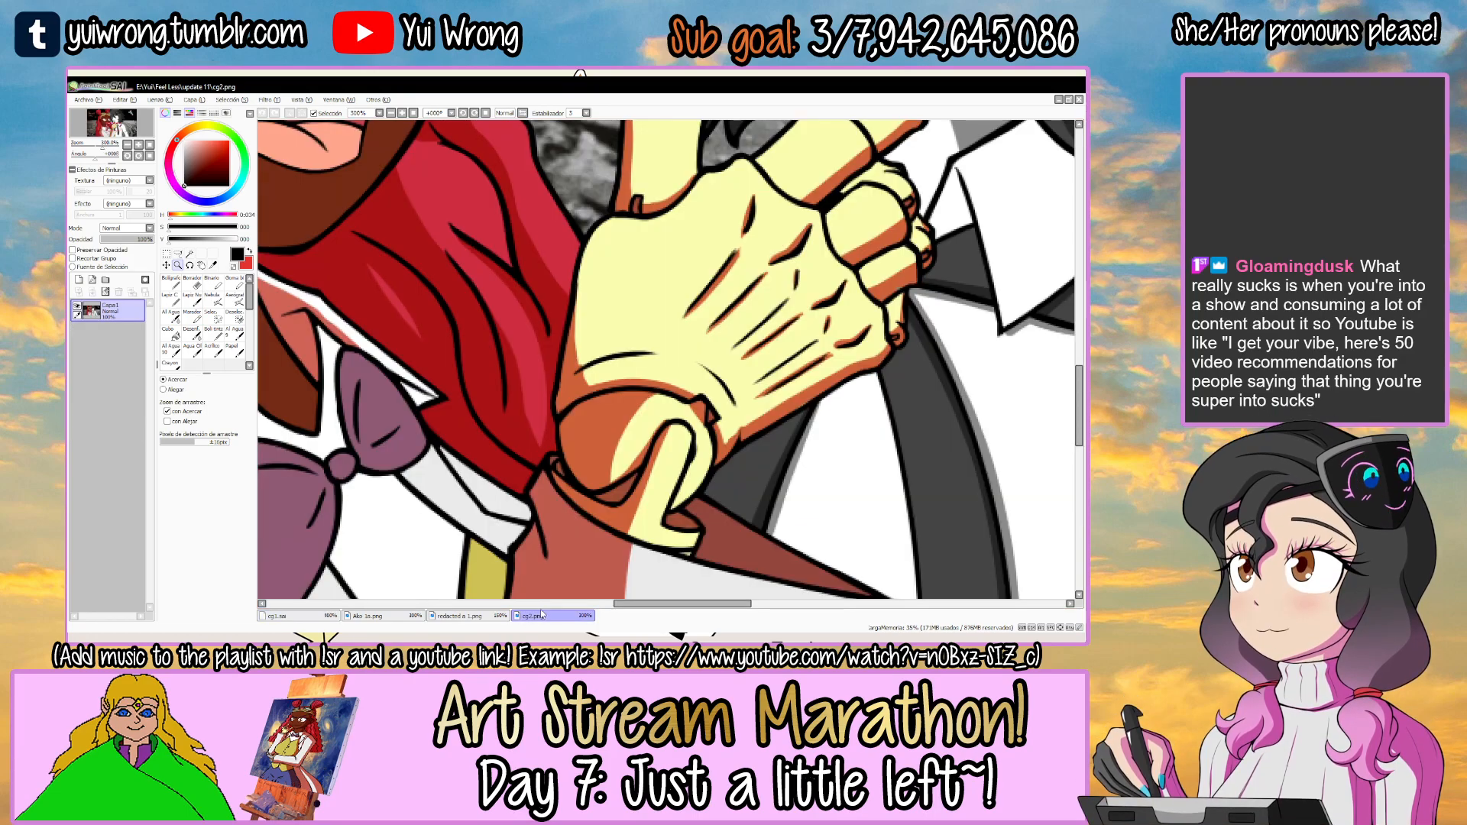
{"action": "key", "text": "ctrl+Tab"}
{"action": "key", "text": "Tab"}
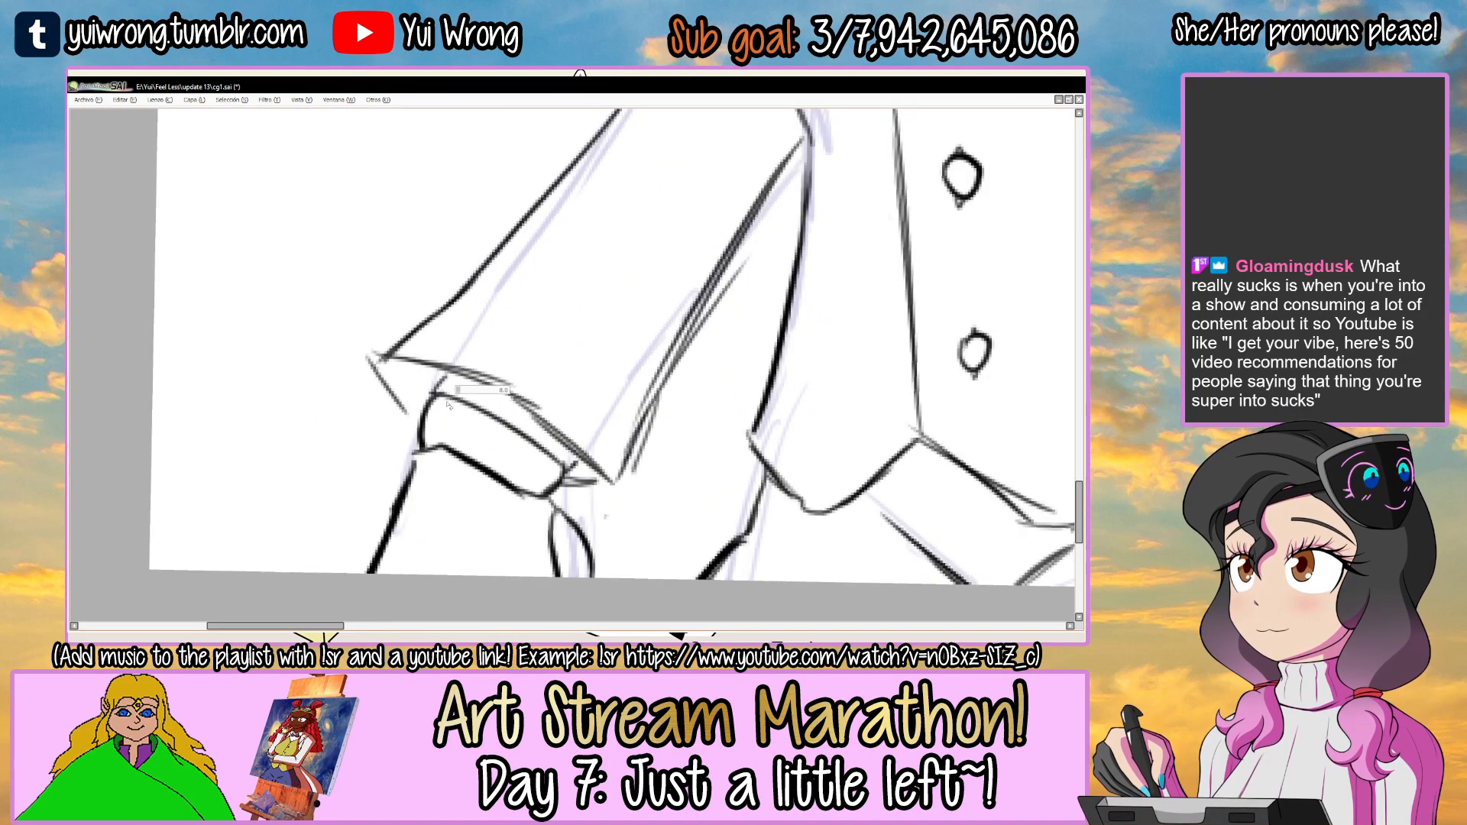
Draw a narrow notch with two short upright lines across the outer end of the left-hand wrist band.
{"action": "left_click_drag", "start_coordinate": [443, 394], "coordinate": [433, 449]}
{"action": "left_click_drag", "start_coordinate": [461, 450], "coordinate": [470, 406]}
{"action": "left_click_drag", "start_coordinate": [436, 449], "coordinate": [458, 451]}
{"action": "left_click_drag", "start_coordinate": [428, 509], "coordinate": [419, 464]}
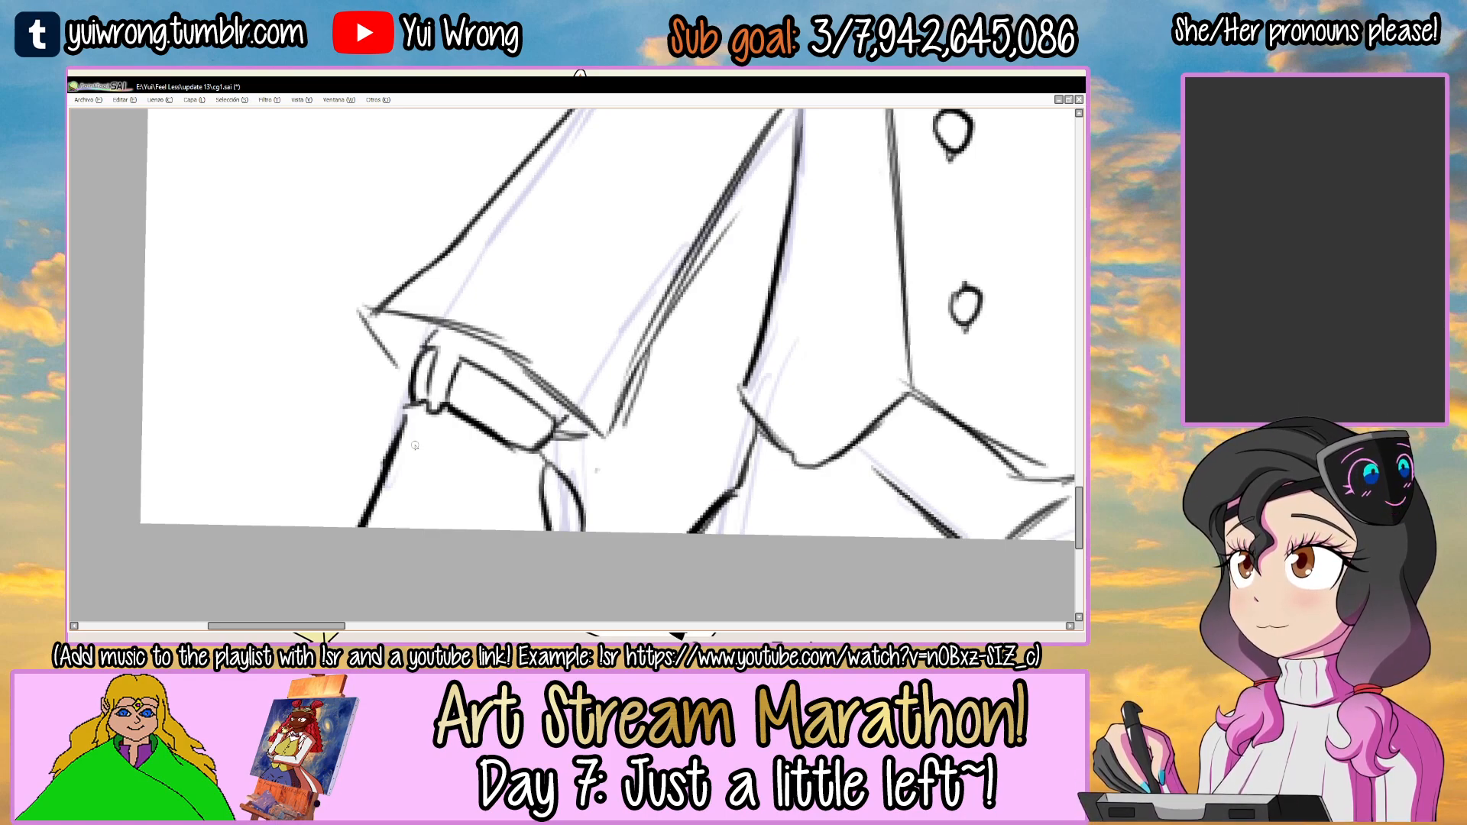
{"action": "scroll", "coordinate": [415, 446], "scroll_direction": "down", "scroll_amount": 4}
{"action": "key", "text": "alt+Tab"}
{"action": "key", "text": "alt+Tab"}
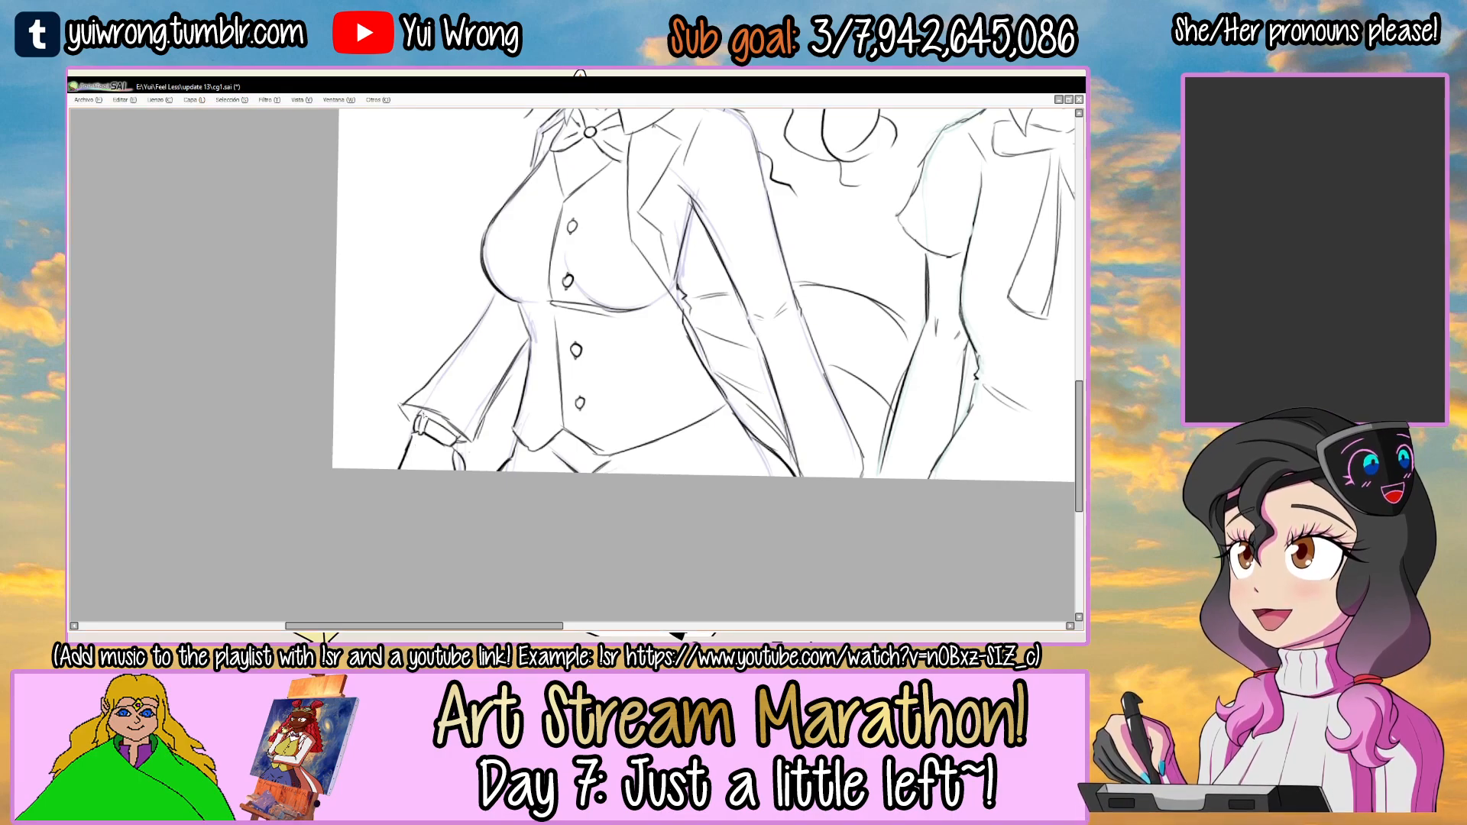
{"action": "scroll", "coordinate": [430, 427], "scroll_direction": "up", "scroll_amount": 5}
{"action": "left_click_drag", "start_coordinate": [413, 423], "coordinate": [461, 431]}
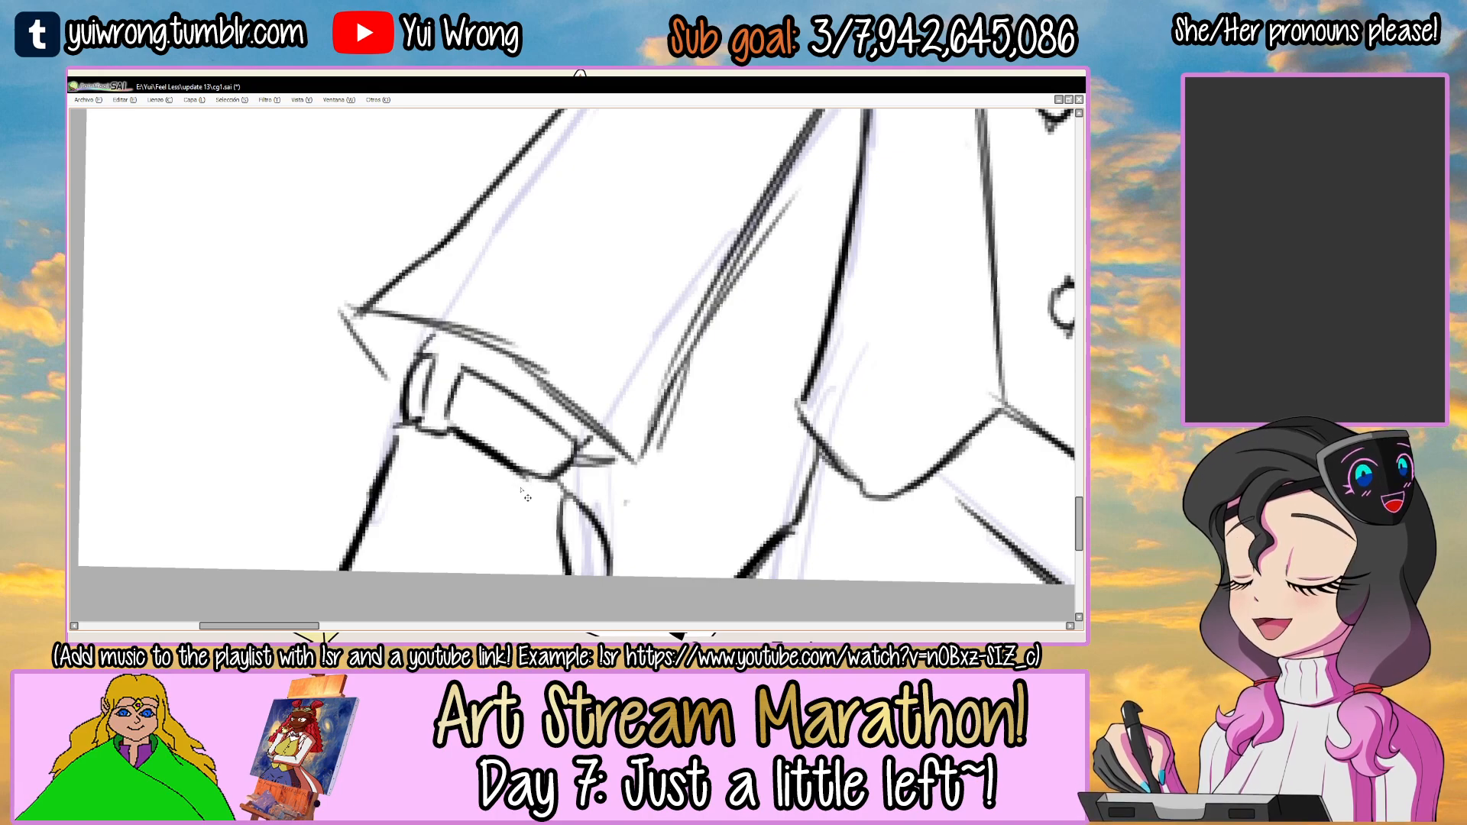
{"action": "scroll", "coordinate": [527, 497], "scroll_direction": "down", "scroll_amount": 3}
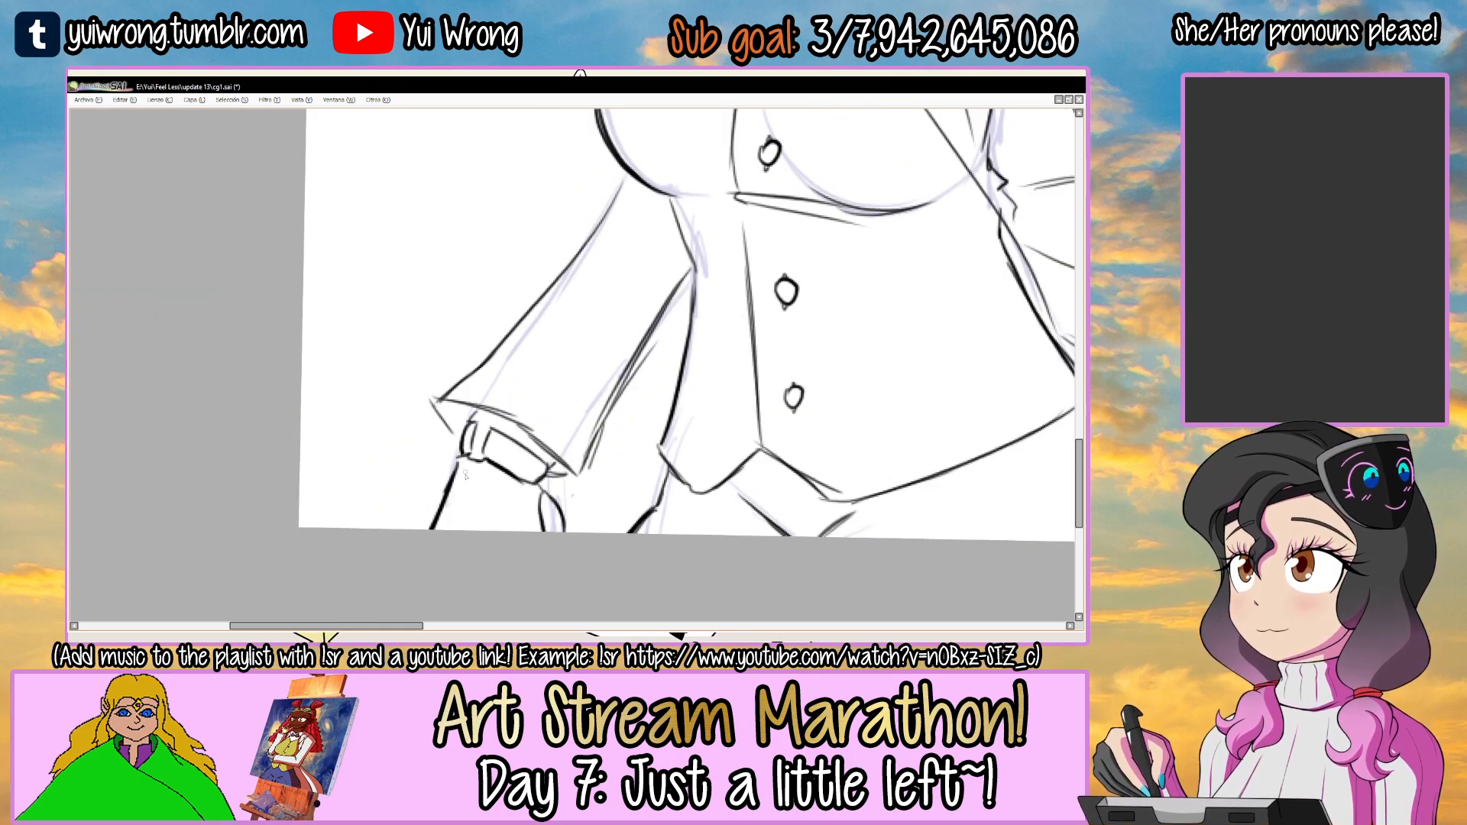
Sketch short crease dashes below the wrist band and try several hand lines toward the canvas's lower edge.
{"action": "key", "text": "Tab"}
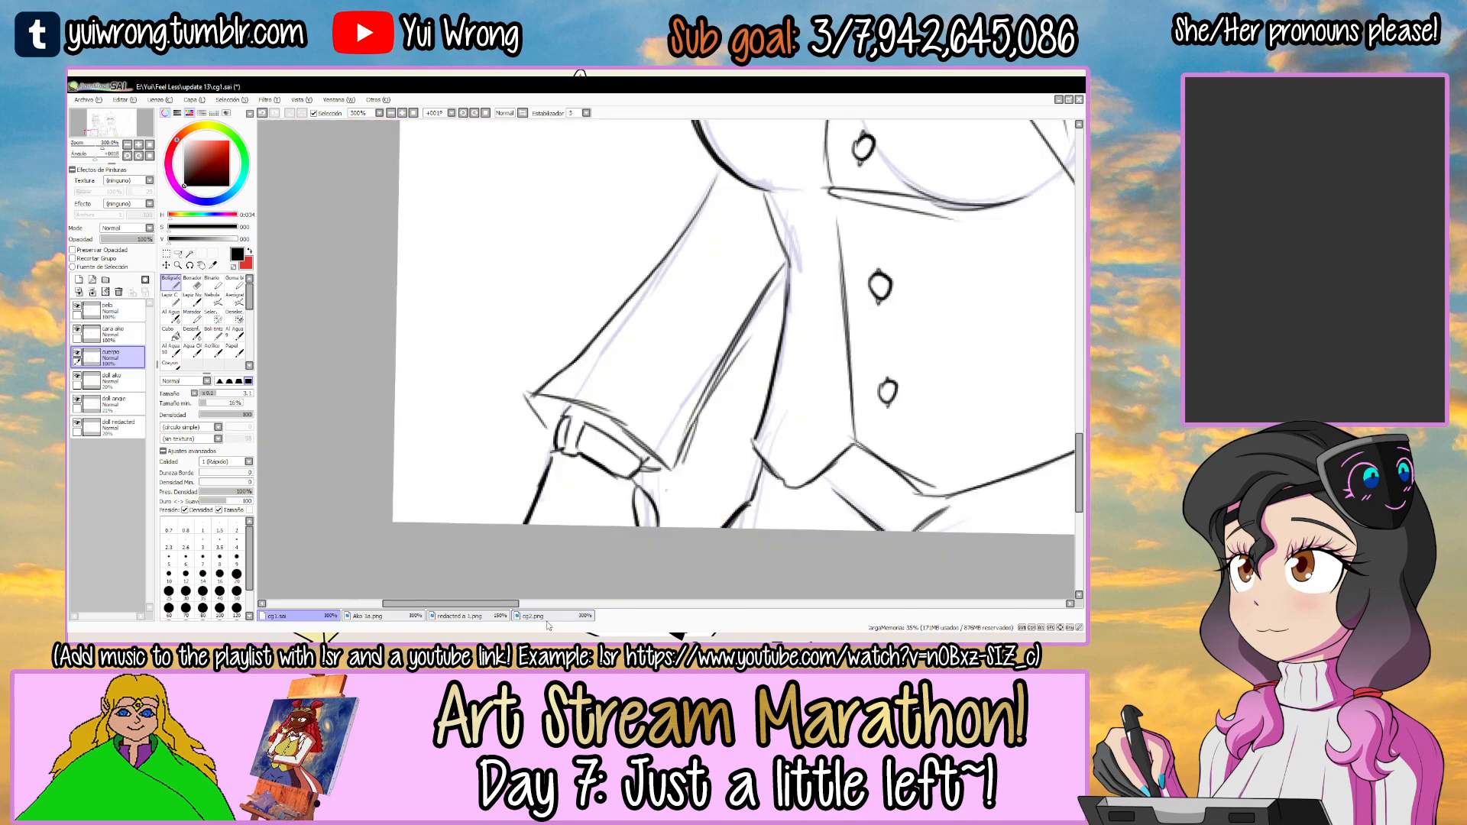
{"action": "key", "text": "Tab"}
{"action": "left_click_drag", "start_coordinate": [515, 557], "coordinate": [503, 504]}
{"action": "scroll", "coordinate": [457, 426], "scroll_direction": "up", "scroll_amount": 2}
{"action": "key", "text": "ctrl+z"}
{"action": "mouse_move", "coordinate": [451, 413]}
{"action": "left_mouse_down"}
{"action": "mouse_move", "coordinate": [566, 460]}
{"action": "mouse_move", "coordinate": [471, 469]}
{"action": "mouse_move", "coordinate": [468, 503]}
{"action": "mouse_move", "coordinate": [471, 467]}
{"action": "mouse_move", "coordinate": [472, 488]}
{"action": "mouse_move", "coordinate": [507, 513]}
{"action": "left_mouse_up"}
{"action": "key", "text": "ctrl+z"}
{"action": "key", "text": "ctrl+z"}
{"action": "mouse_move", "coordinate": [468, 467]}
{"action": "left_mouse_down"}
{"action": "mouse_move", "coordinate": [516, 490]}
{"action": "mouse_move", "coordinate": [471, 480]}
{"action": "mouse_move", "coordinate": [463, 512]}
{"action": "left_mouse_up"}
{"action": "key", "text": "ctrl+z"}
{"action": "key", "text": "ctrl+z"}
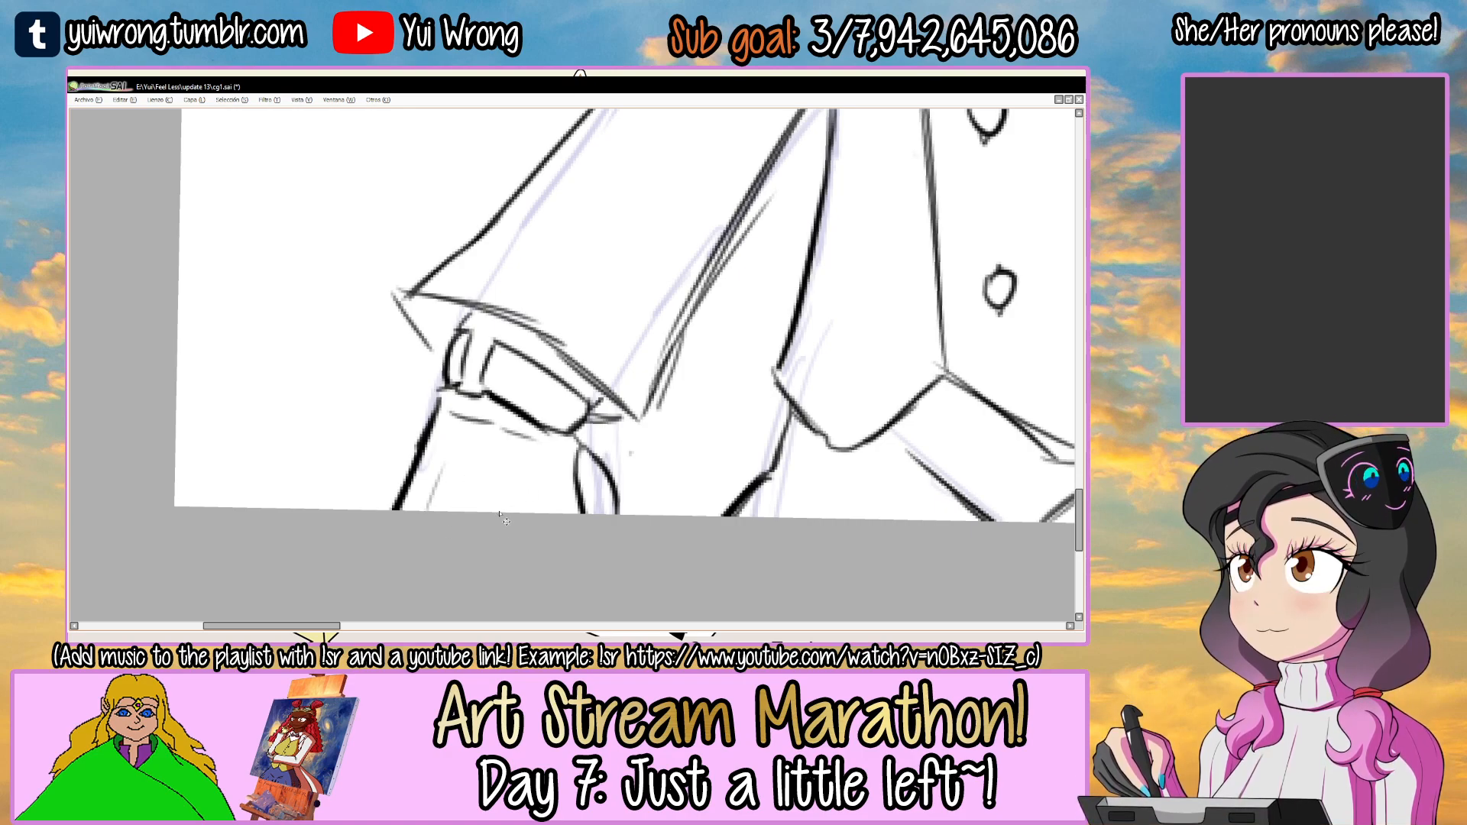
Select the left-hand sleeve with its cuff, shift it down and outward toward the canvas's lower edge, and deselect it.
{"action": "scroll", "coordinate": [504, 520], "scroll_direction": "down", "scroll_amount": 3}
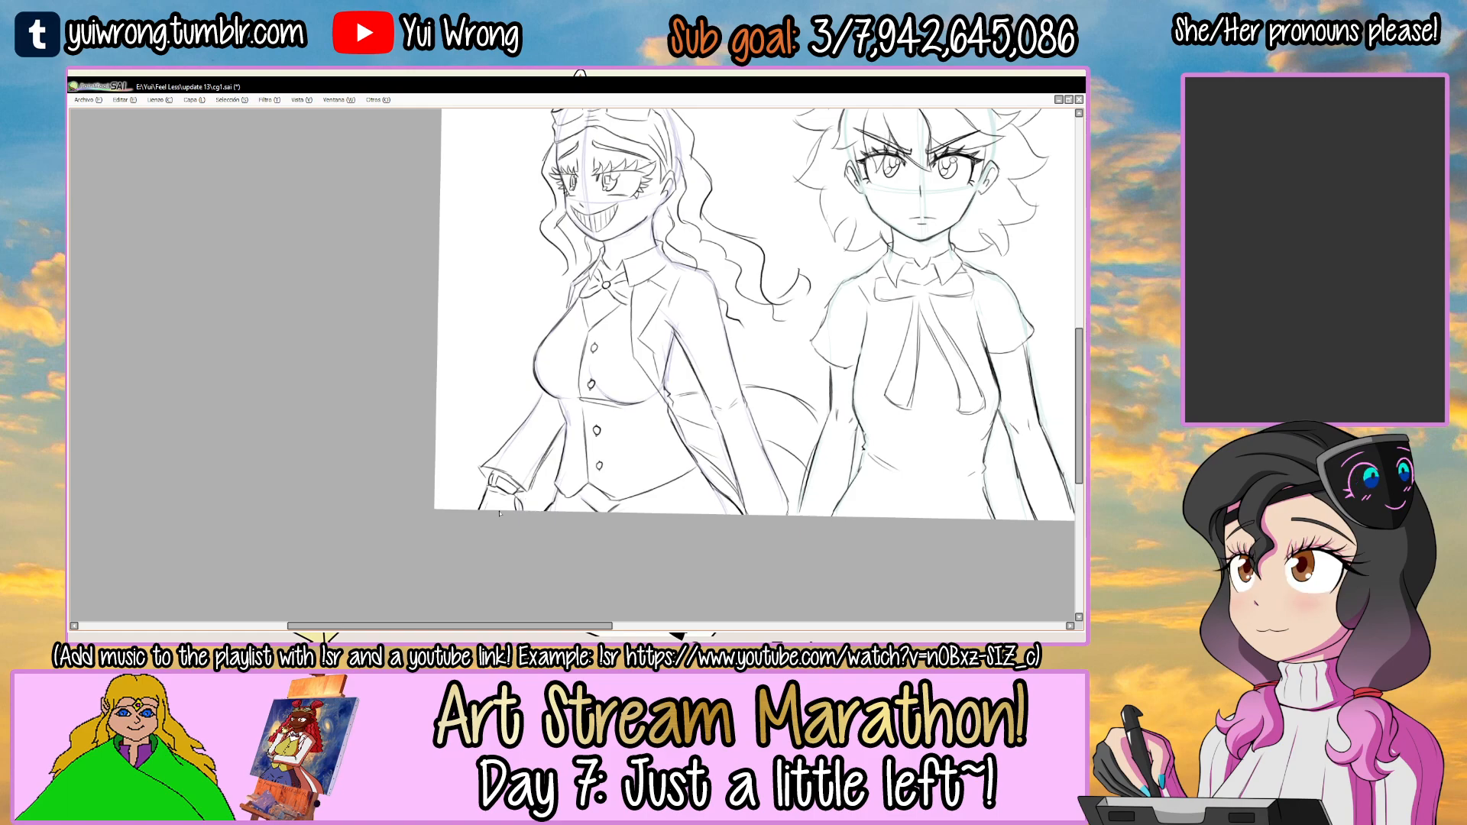
{"action": "scroll", "coordinate": [500, 514], "scroll_direction": "down", "scroll_amount": 3}
{"action": "left_click_drag", "start_coordinate": [663, 440], "coordinate": [638, 374]}
{"action": "scroll", "coordinate": [637, 374], "scroll_direction": "up", "scroll_amount": 3}
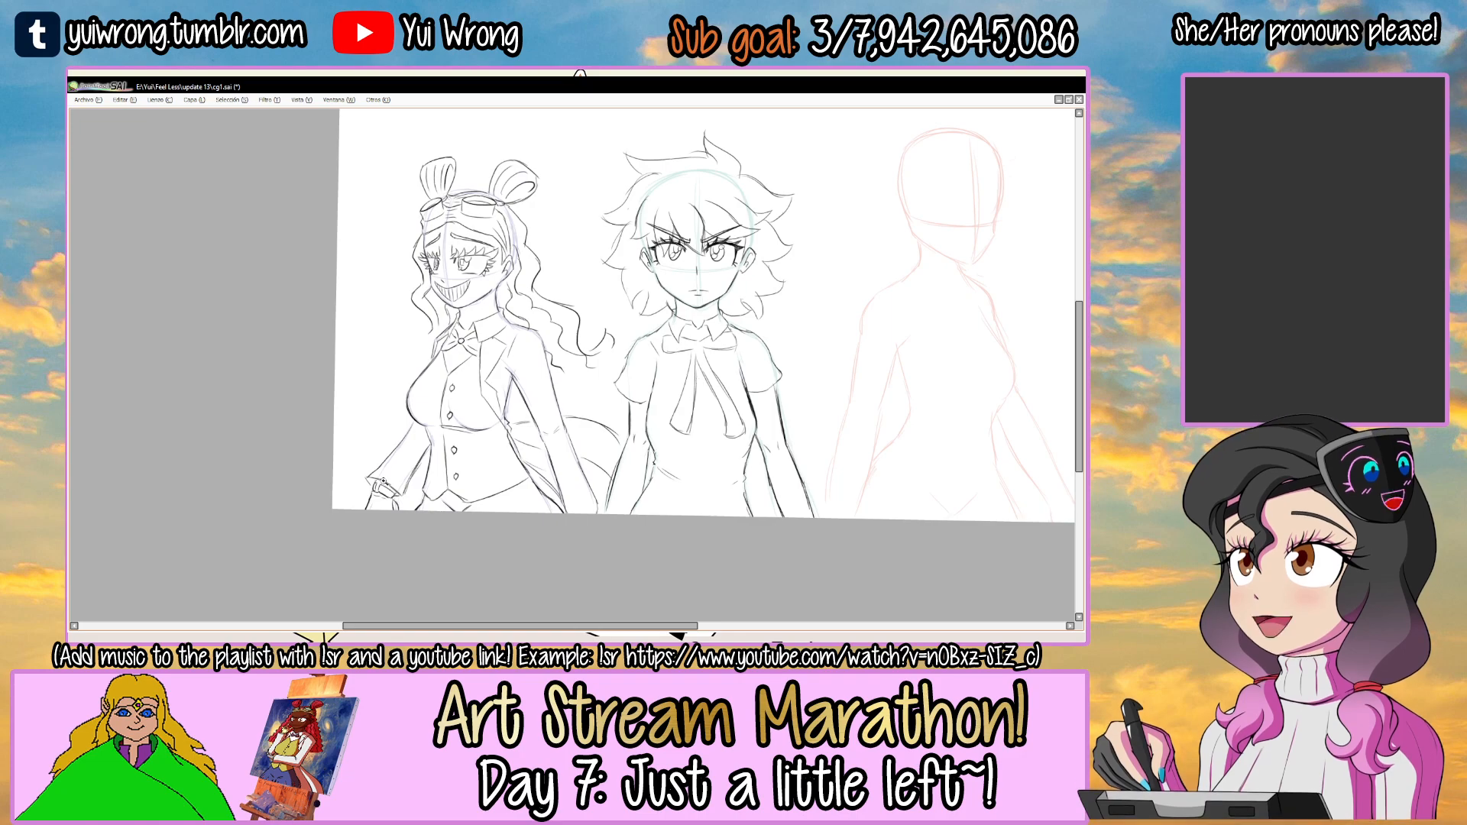
{"action": "scroll", "coordinate": [382, 477], "scroll_direction": "up", "scroll_amount": 1}
{"action": "mouse_move", "coordinate": [425, 486]}
{"action": "left_mouse_down"}
{"action": "mouse_move", "coordinate": [431, 412]}
{"action": "mouse_move", "coordinate": [385, 397]}
{"action": "left_mouse_up"}
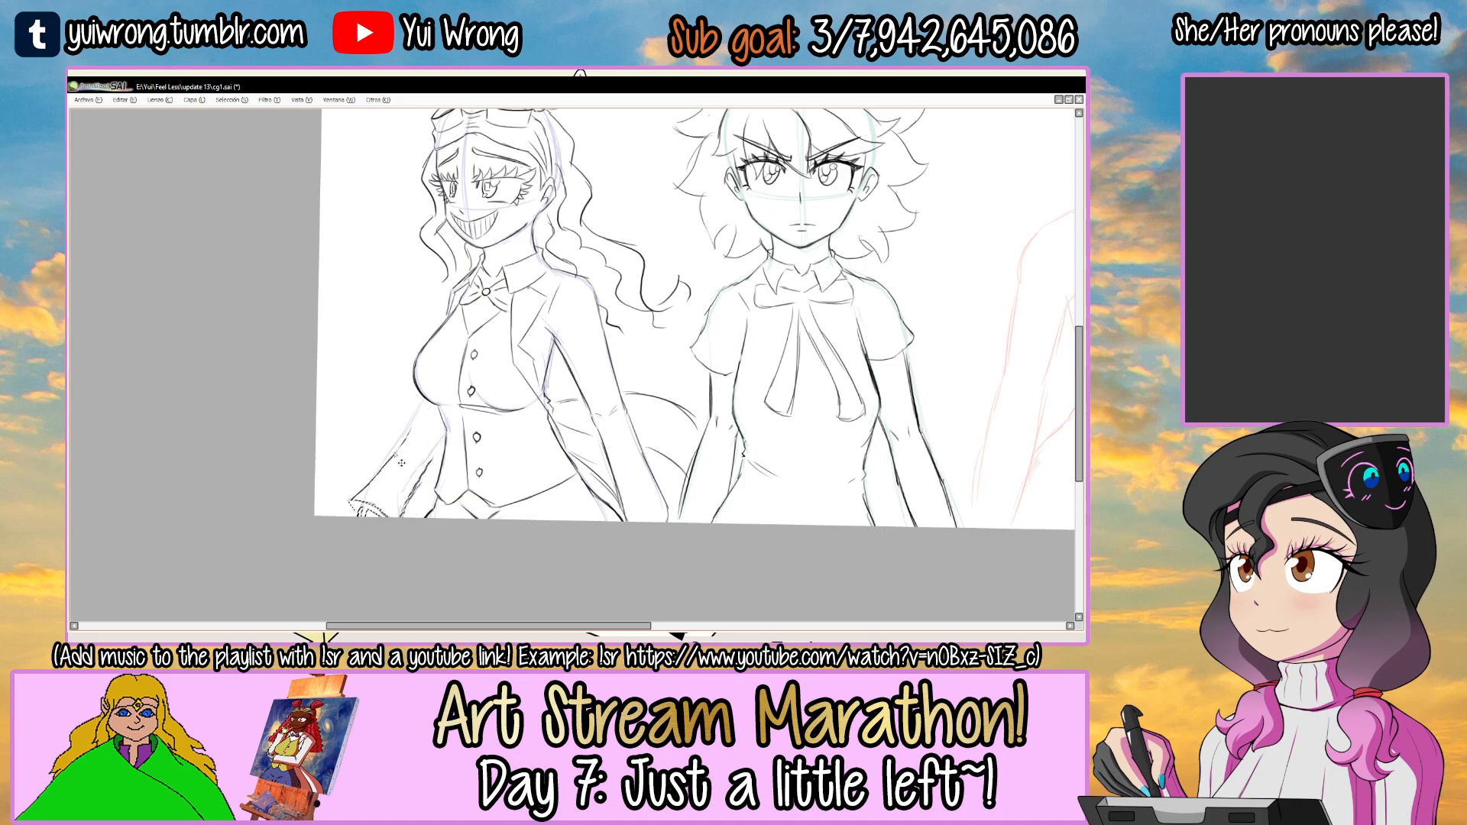
{"action": "key", "text": "ctrl+d"}
Redraw the moved sleeve's outer contour as a straighter line from below the chest to the cuff, reworking its inner edge.
{"action": "scroll", "coordinate": [392, 442], "scroll_direction": "up", "scroll_amount": 2}
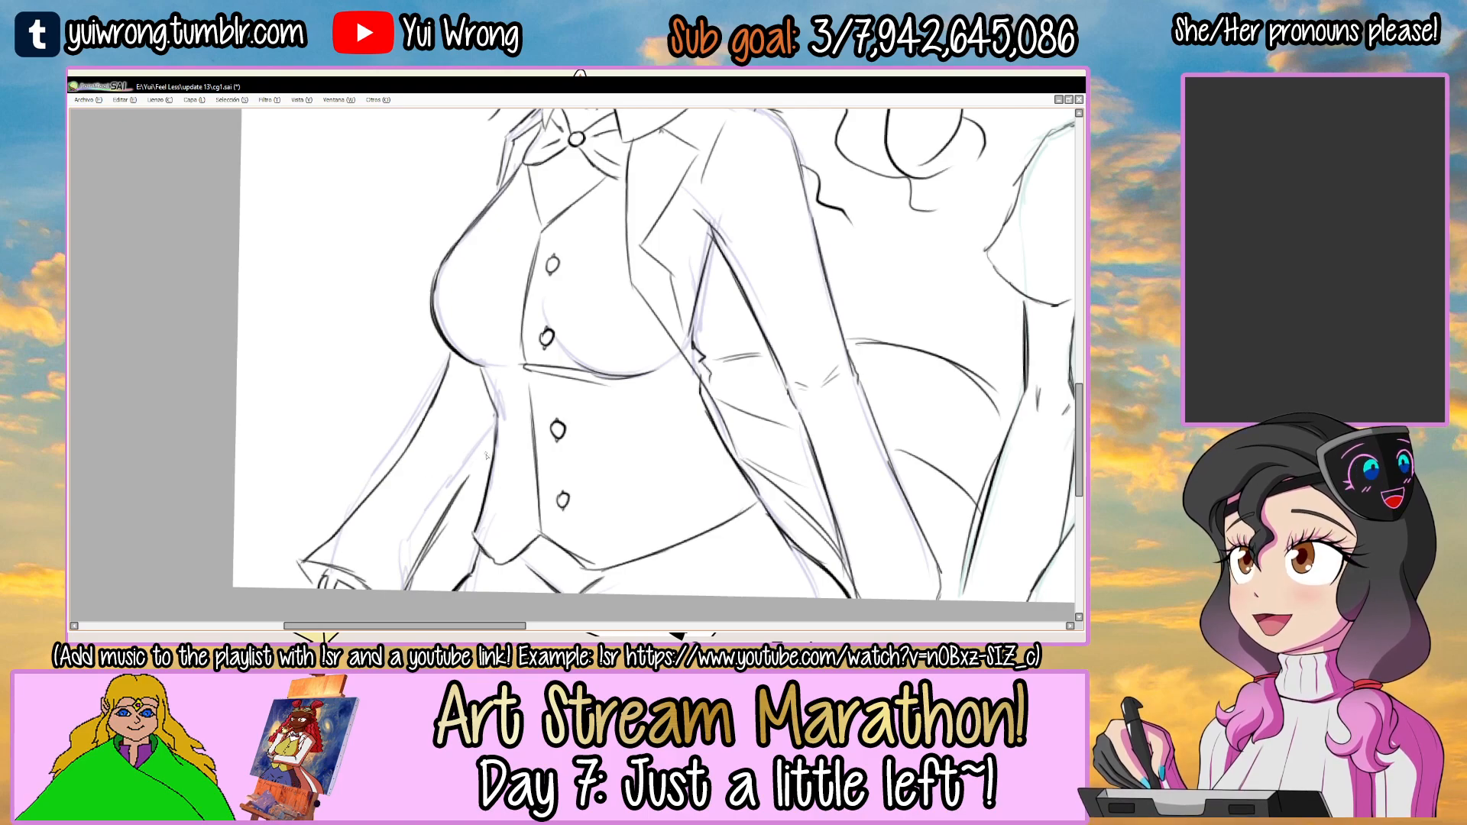
{"action": "left_click_drag", "start_coordinate": [494, 438], "coordinate": [444, 507]}
{"action": "mouse_move", "coordinate": [428, 414]}
{"action": "left_mouse_down"}
{"action": "mouse_move", "coordinate": [378, 486]}
{"action": "mouse_move", "coordinate": [429, 404]}
{"action": "mouse_move", "coordinate": [310, 538]}
{"action": "left_mouse_up"}
{"action": "key", "text": "bracketright"}
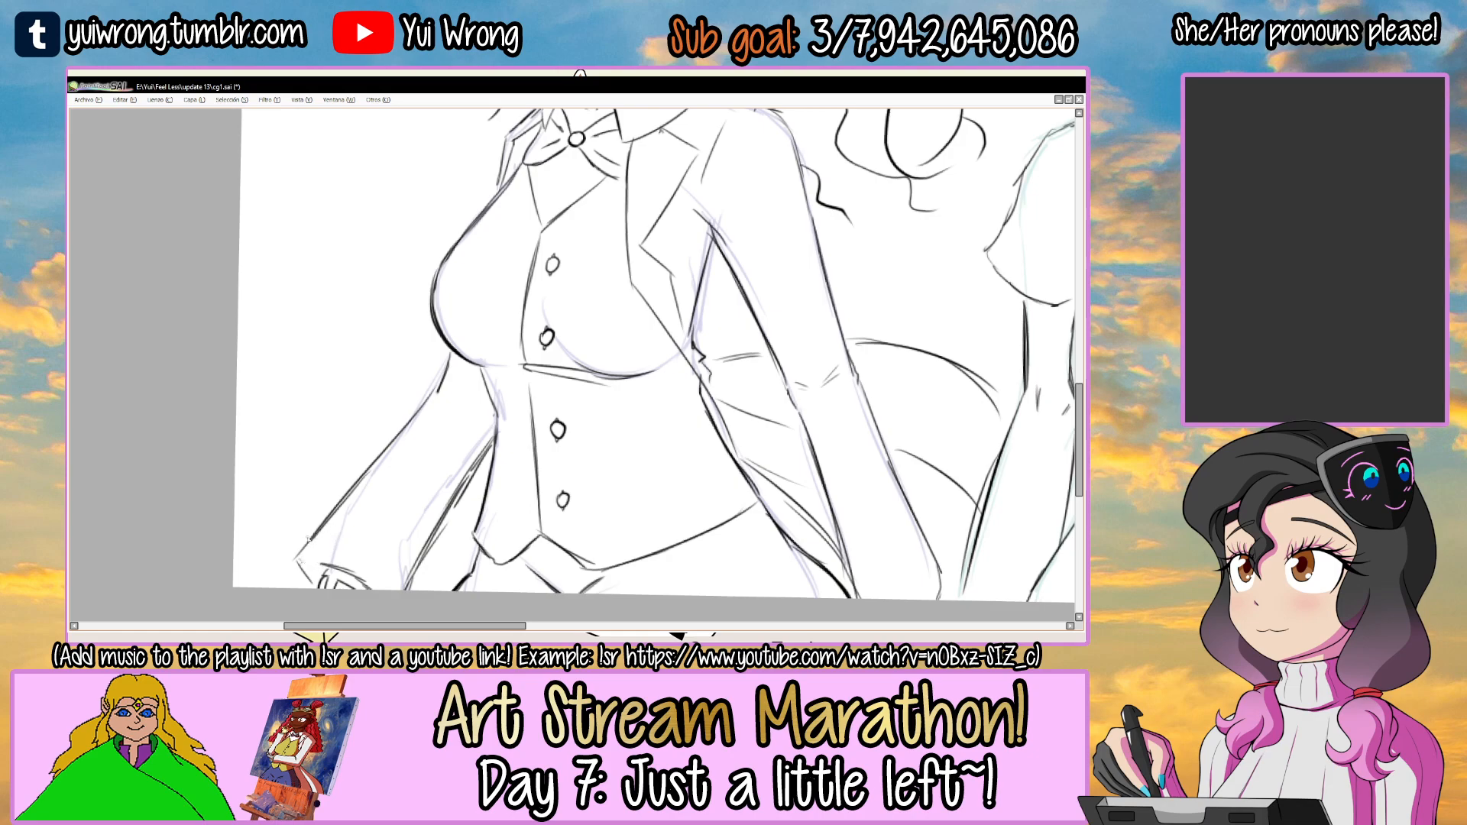
Select the left-hand sleeve and rotate it closer to the torso so it runs off the canvas's lower edge.
{"action": "scroll", "coordinate": [315, 548], "scroll_direction": "down", "scroll_amount": 3}
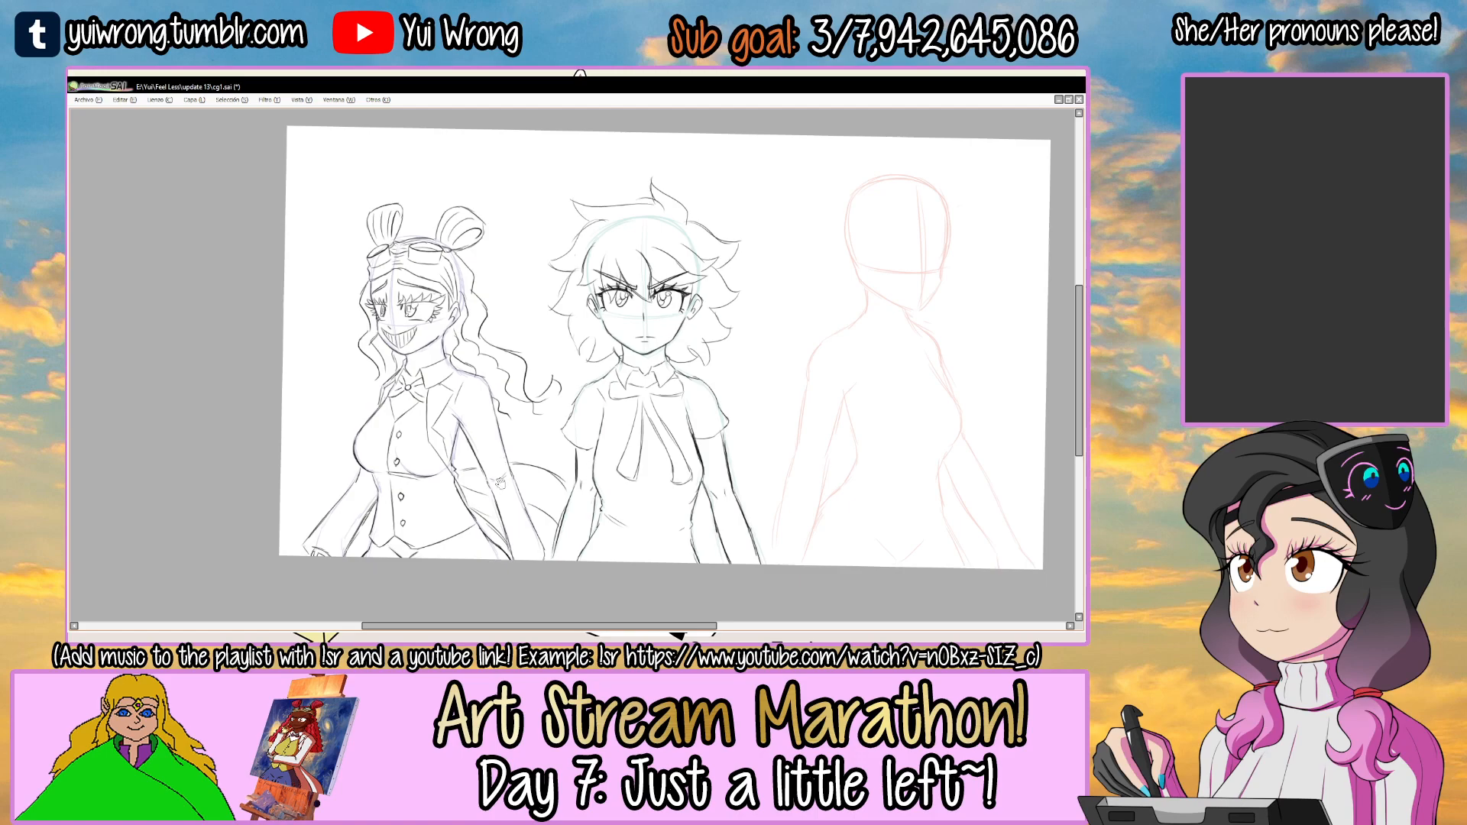
{"action": "left_click_drag", "start_coordinate": [356, 553], "coordinate": [398, 499]}
{"action": "scroll", "coordinate": [398, 499], "scroll_direction": "up", "scroll_amount": 2}
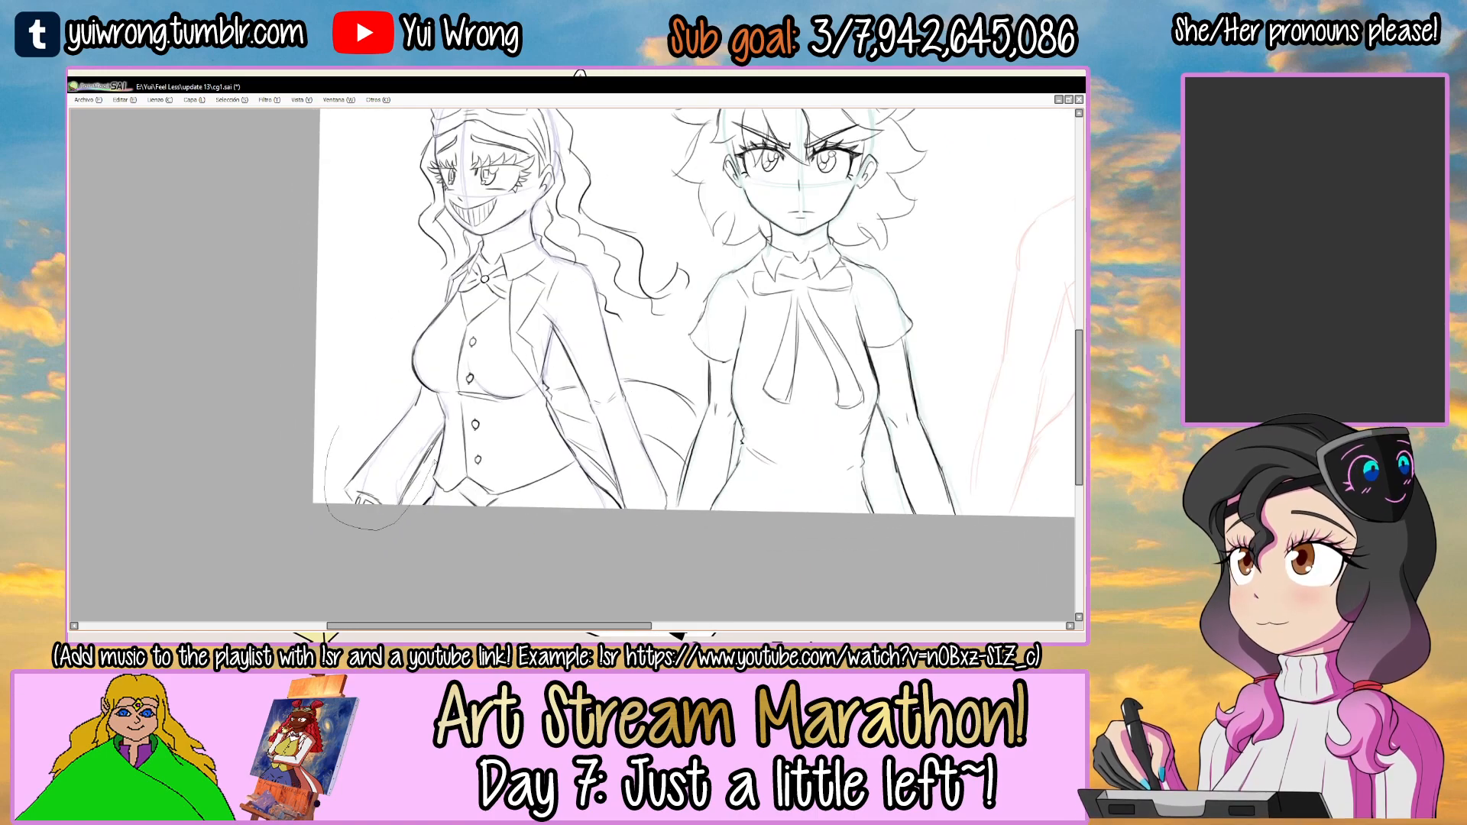
{"action": "mouse_move", "coordinate": [439, 410]}
{"action": "left_mouse_down"}
{"action": "mouse_move", "coordinate": [357, 404]}
{"action": "mouse_move", "coordinate": [336, 422]}
{"action": "mouse_move", "coordinate": [396, 466]}
{"action": "mouse_move", "coordinate": [432, 471]}
{"action": "left_mouse_up"}
{"action": "key", "text": "ctrl+t"}
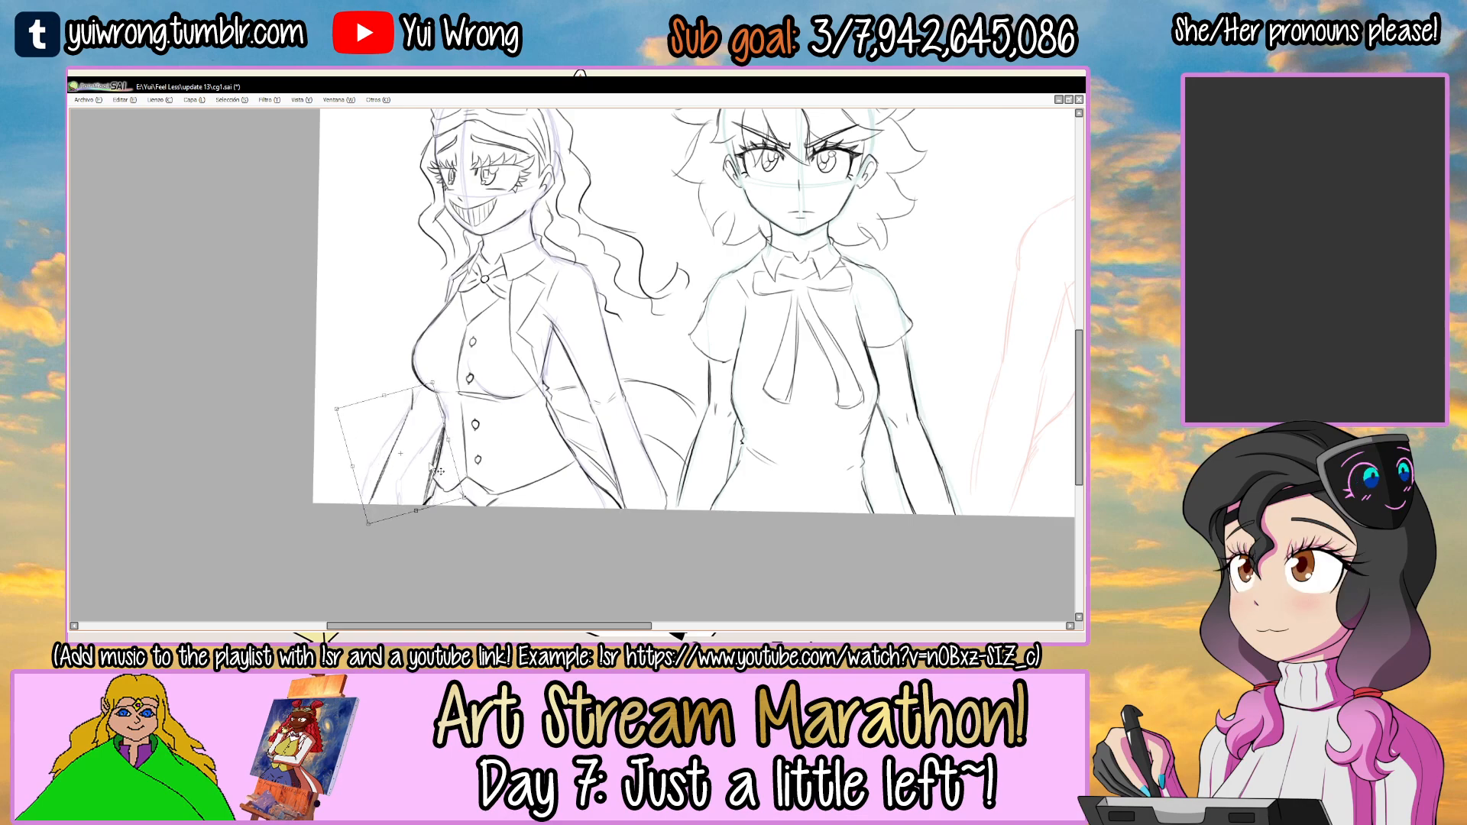
{"action": "key", "text": "Return"}
Check the rotated arm against the purple guide and the full composition, and save cg1.sai.
{"action": "scroll", "coordinate": [414, 407], "scroll_direction": "up", "scroll_amount": 2}
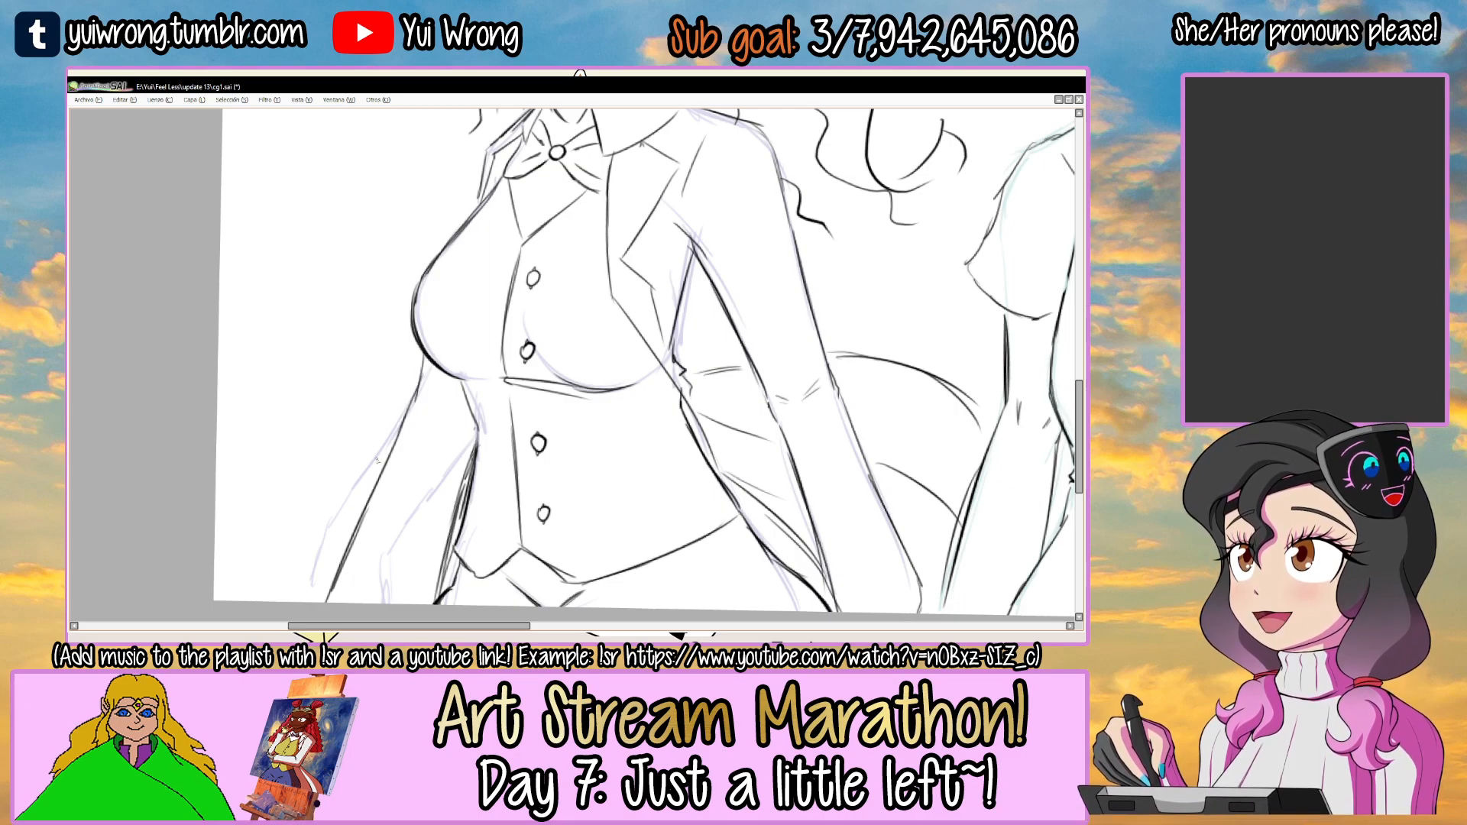
{"action": "scroll", "coordinate": [382, 467], "scroll_direction": "down", "scroll_amount": 3}
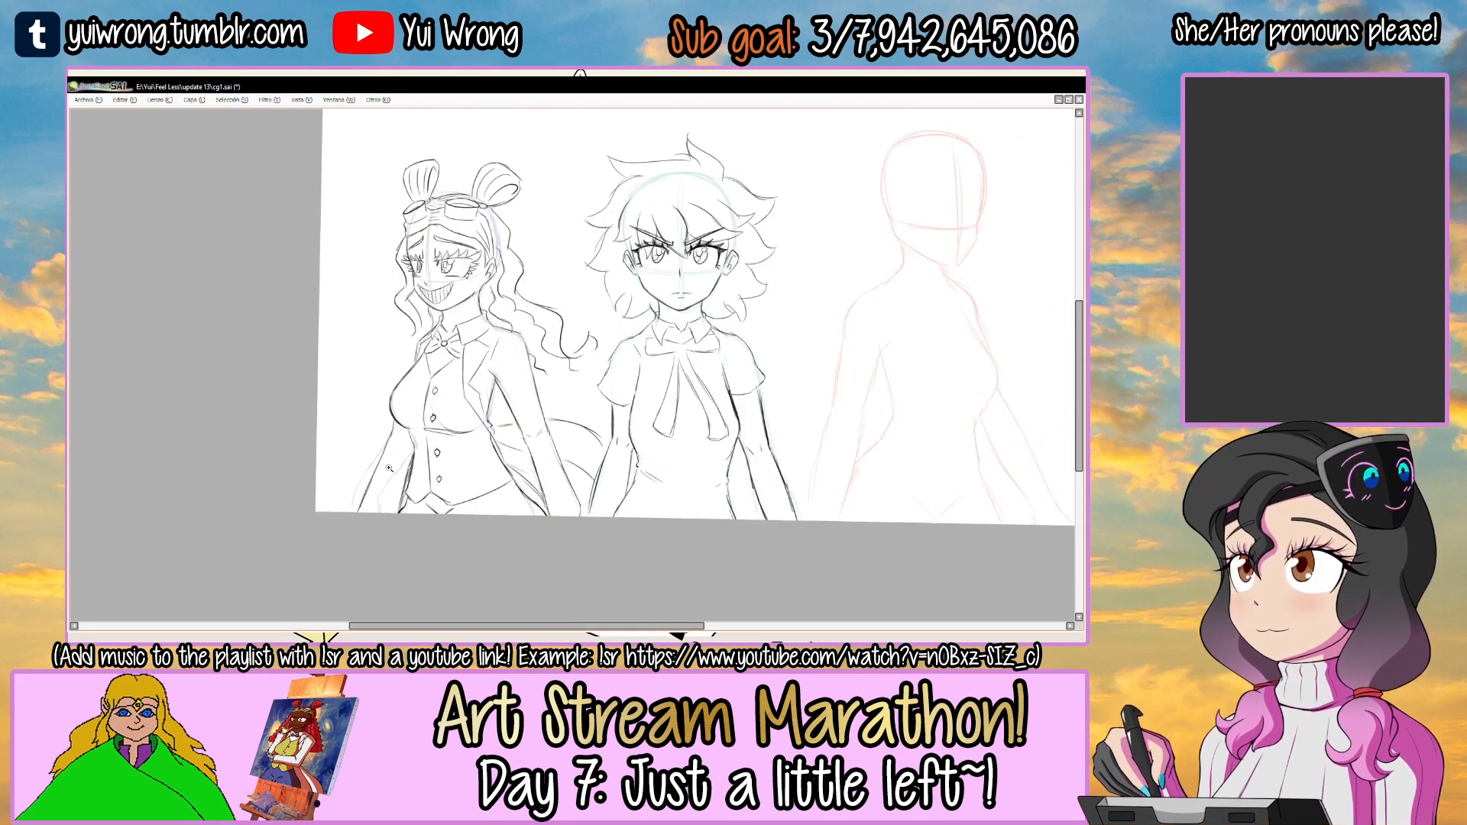
{"action": "scroll", "coordinate": [388, 458], "scroll_direction": "up", "scroll_amount": 3}
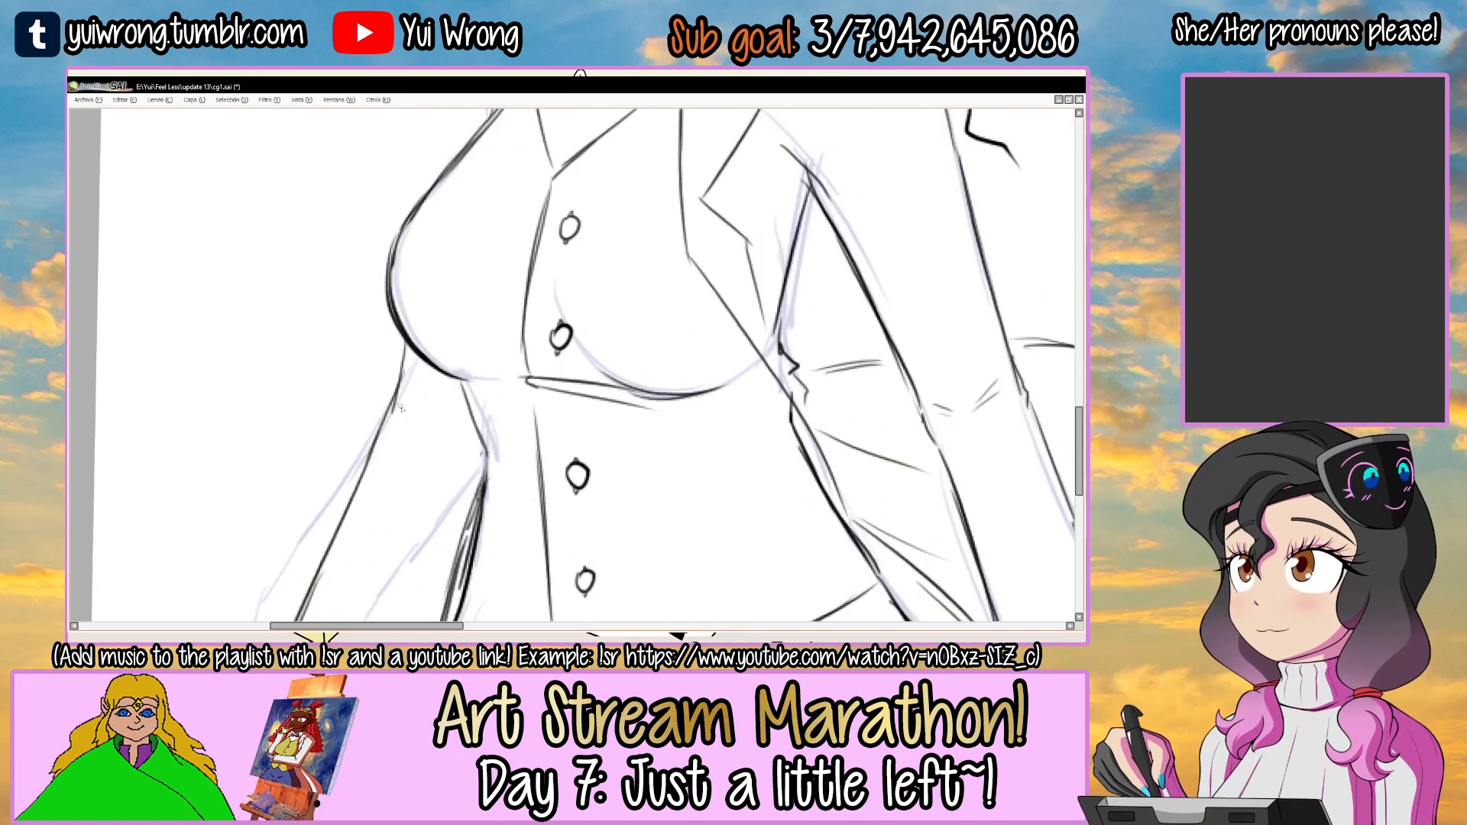
{"action": "left_click_drag", "start_coordinate": [435, 424], "coordinate": [473, 440]}
{"action": "scroll", "coordinate": [482, 462], "scroll_direction": "down", "scroll_amount": 3}
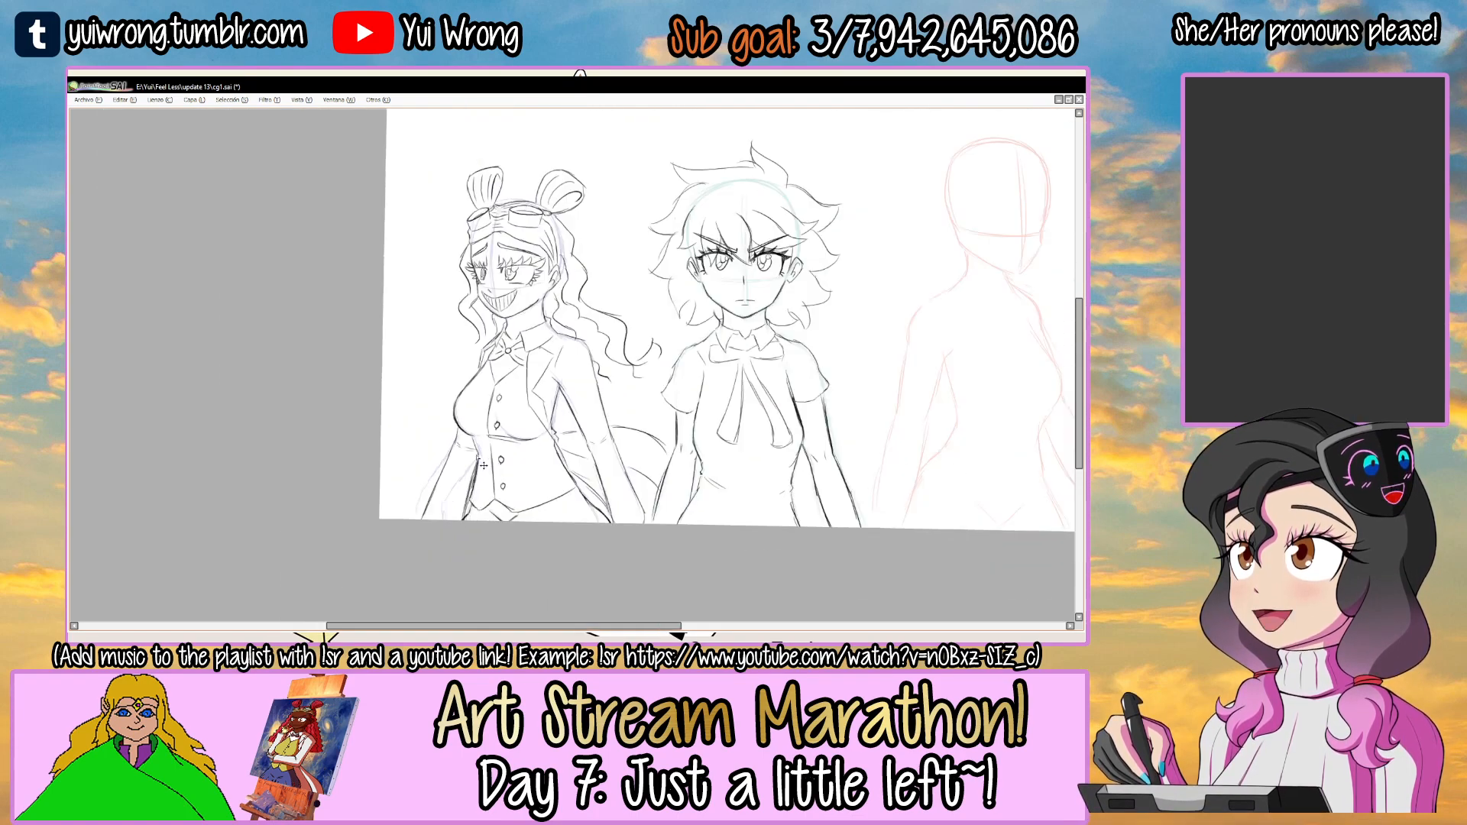
{"action": "key", "text": "End"}
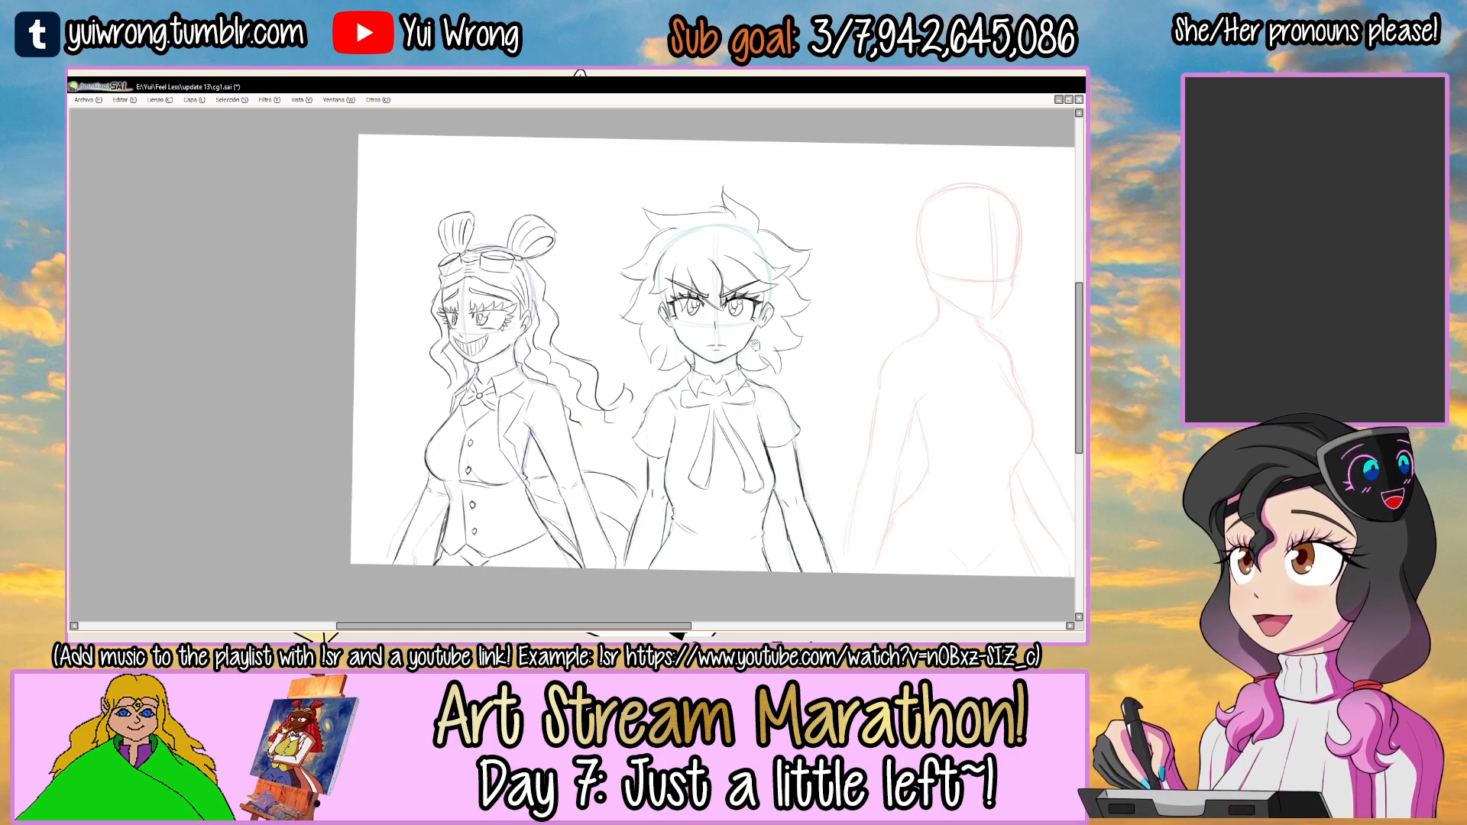
{"action": "left_click_drag", "start_coordinate": [755, 345], "coordinate": [688, 343]}
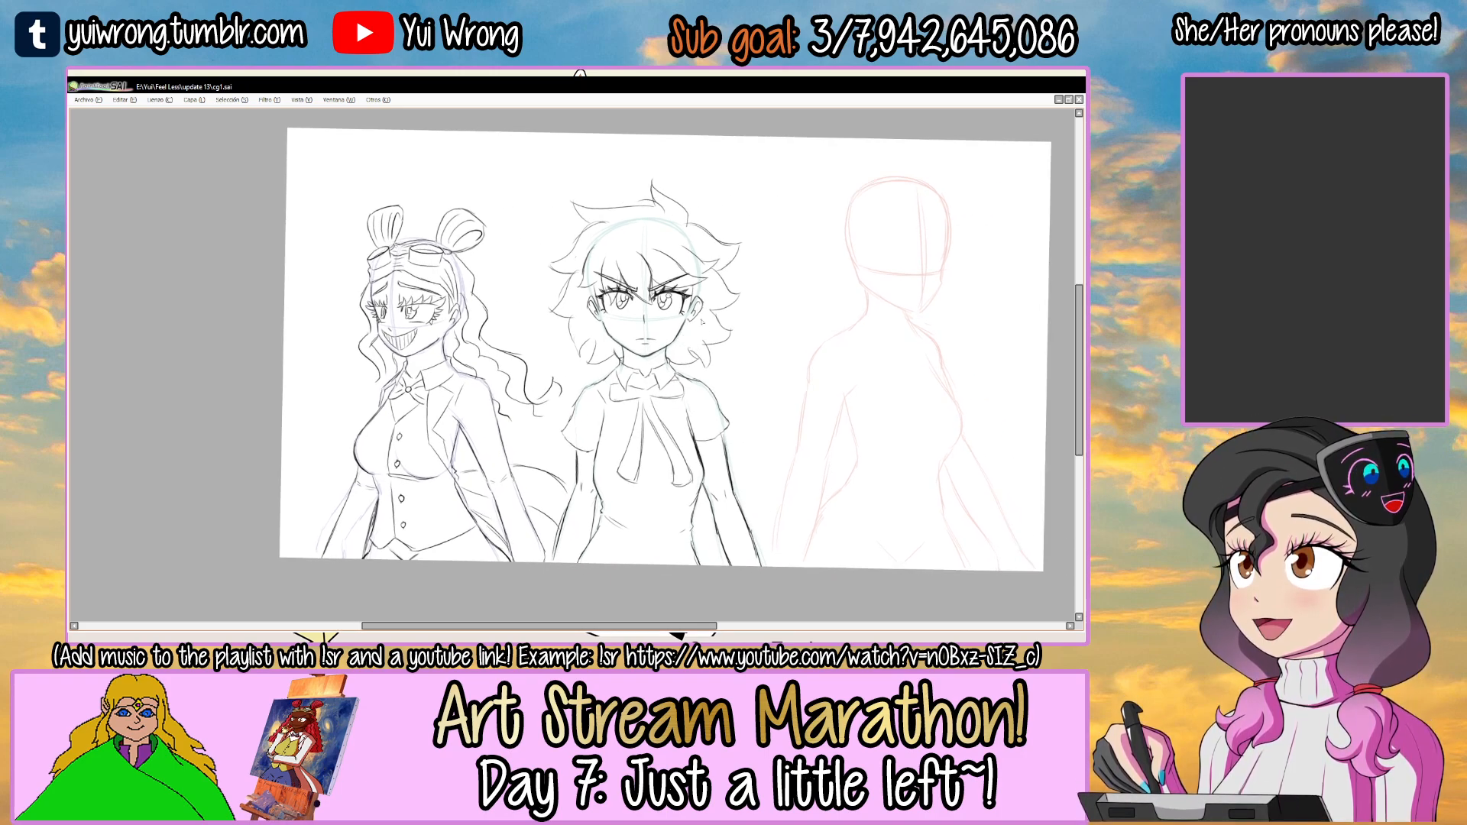
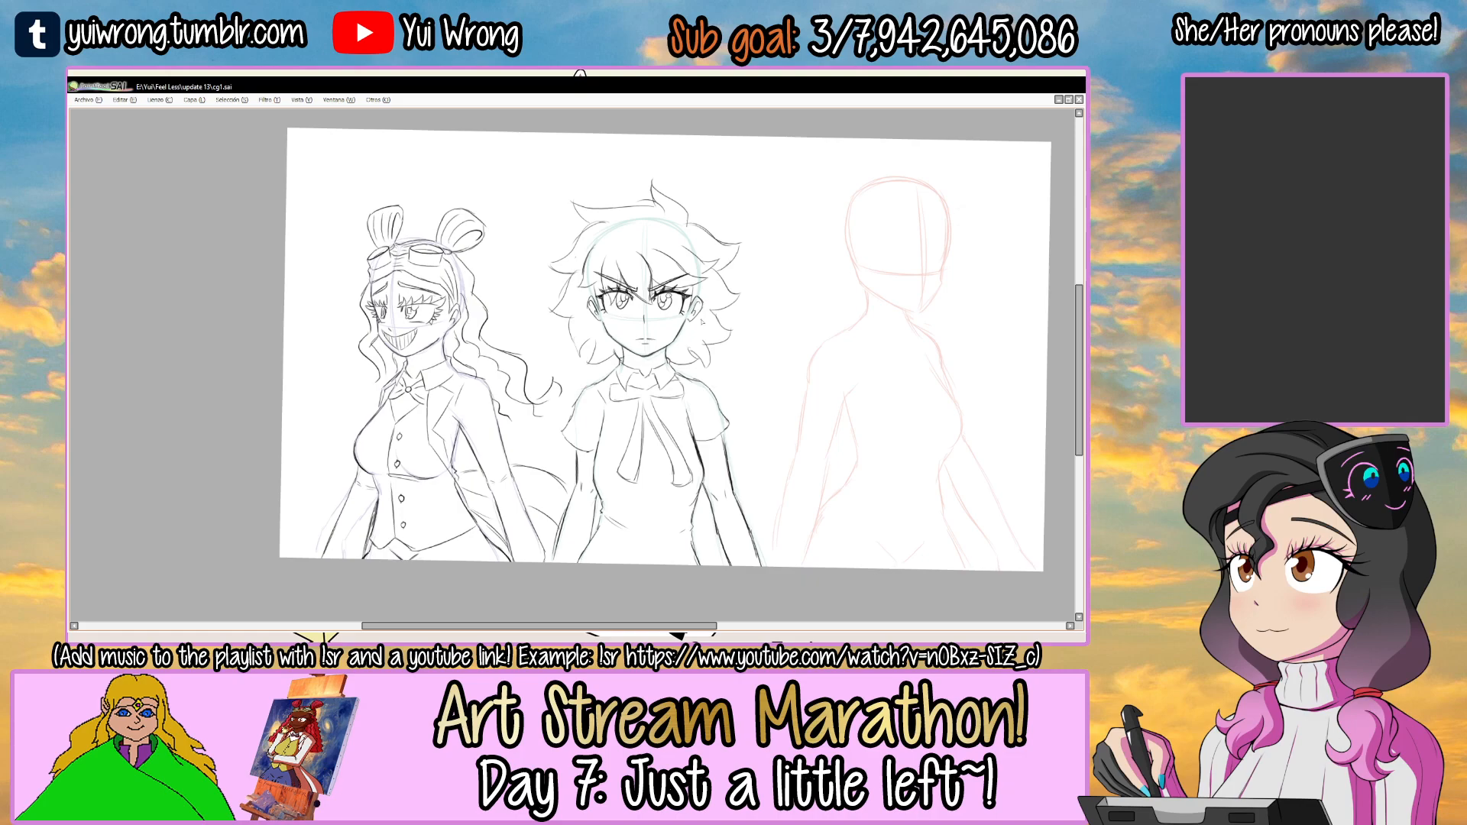
Compare the vest-wearing figure's line art with its purple body guide hidden and shown.
{"action": "key", "text": "Tab"}
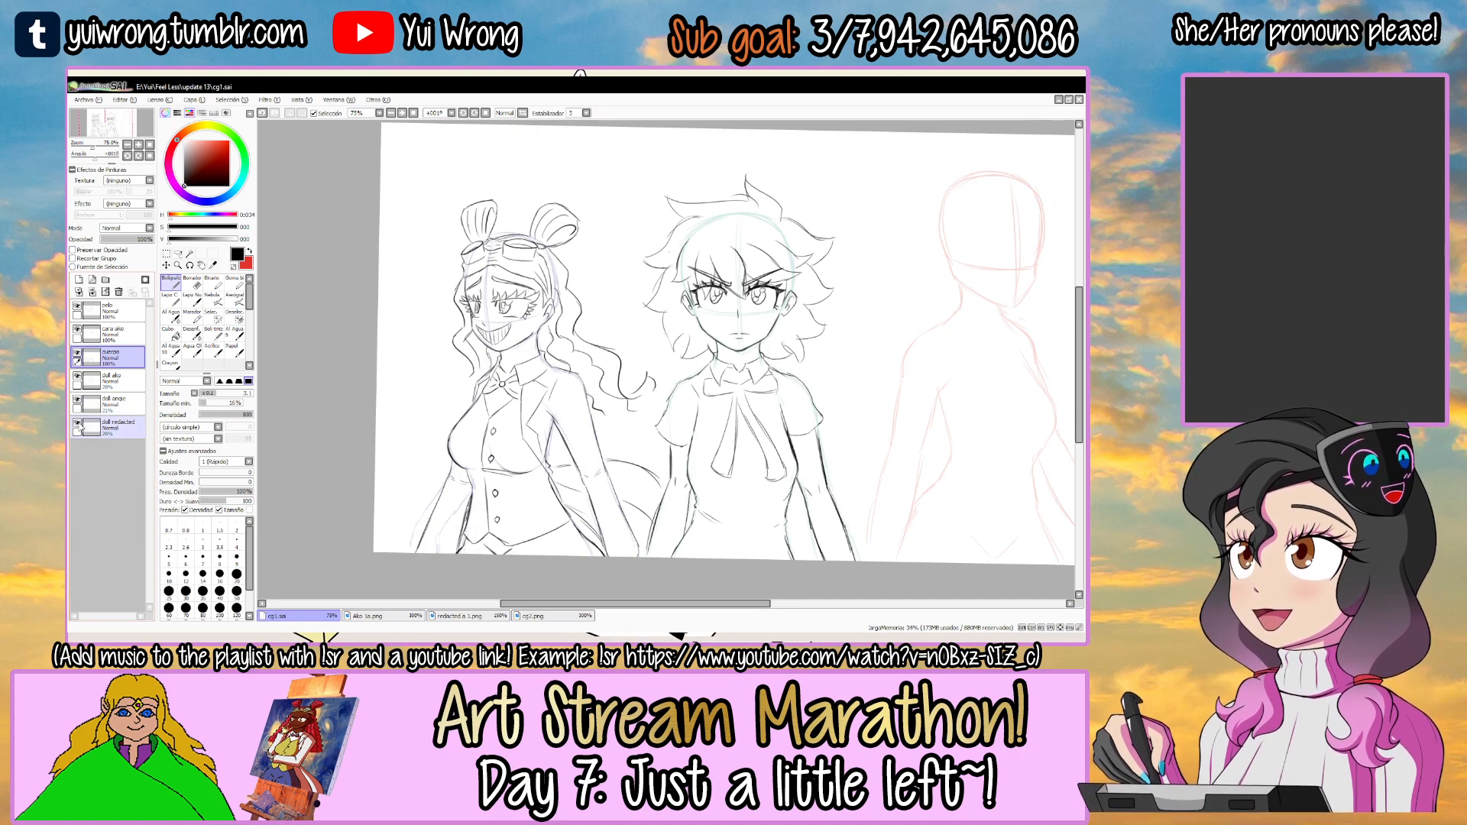
{"action": "key", "text": "Tab"}
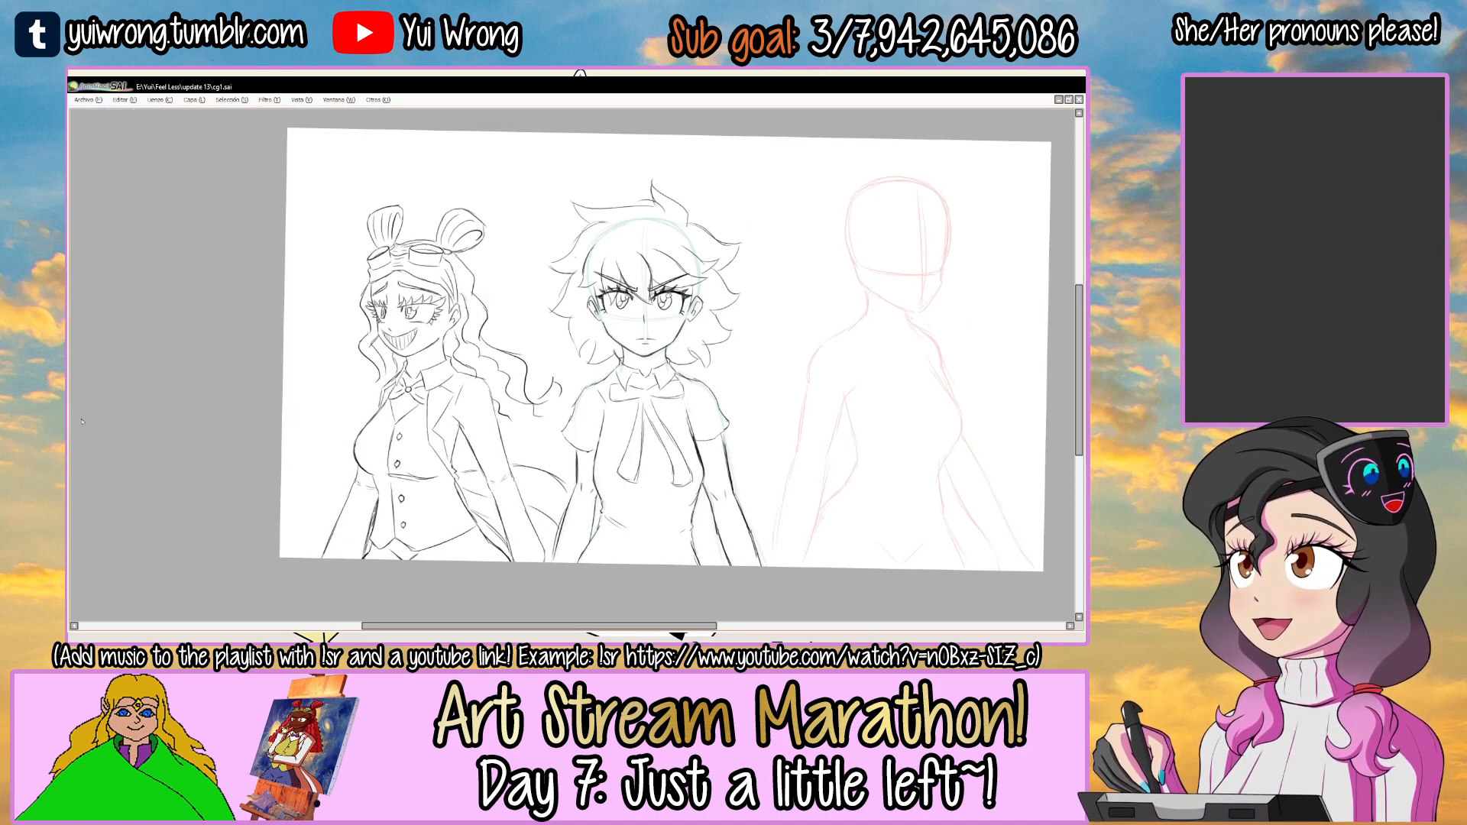
{"action": "key", "text": "Tab"}
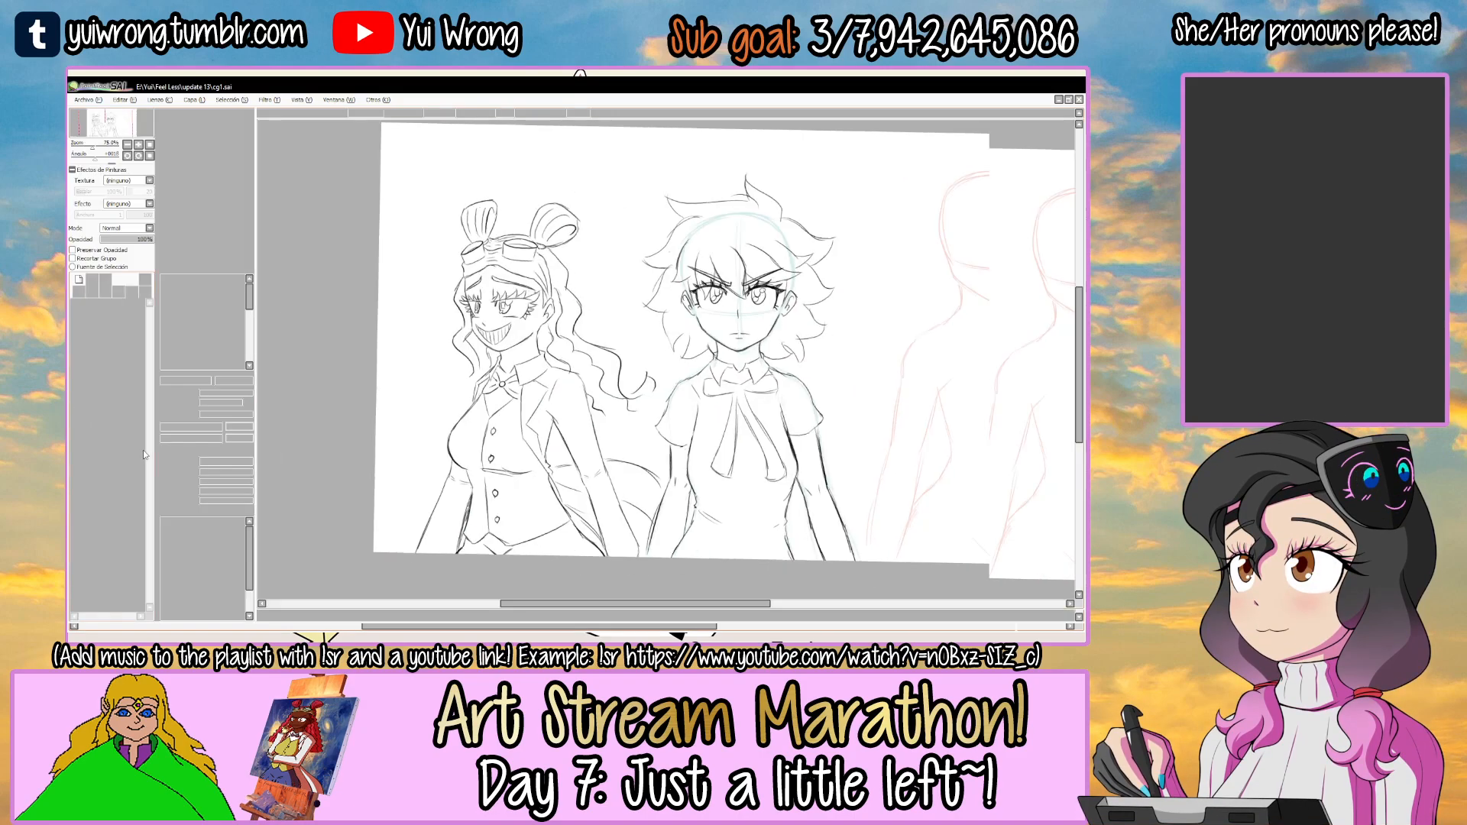
{"action": "left_click", "coordinate": [78, 424]}
{"action": "key", "text": "Tab"}
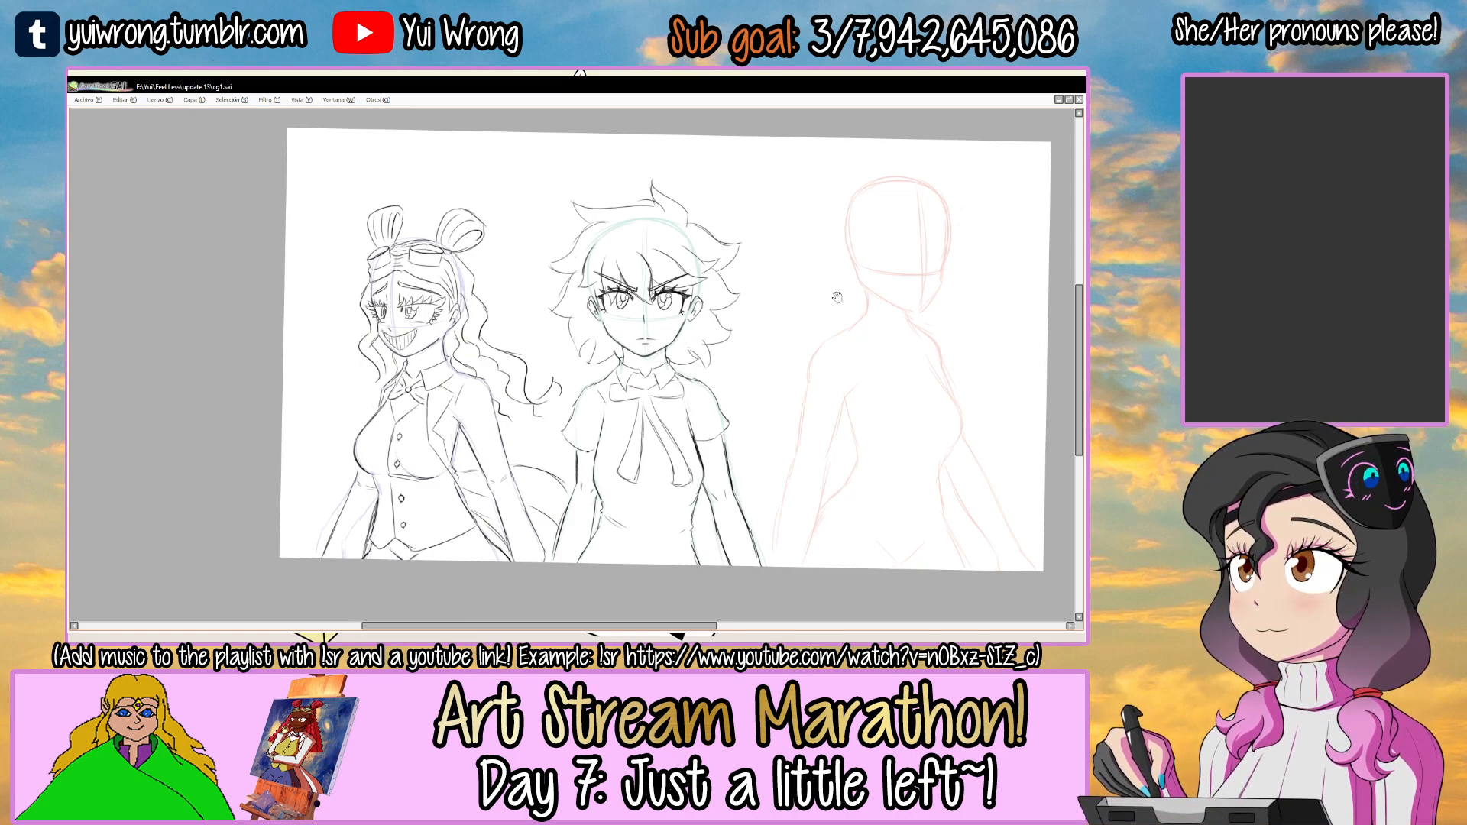
On the topmost layer, sketch the peaked upper edge of a cap brim across the red head guide.
{"action": "left_click_drag", "start_coordinate": [836, 297], "coordinate": [563, 332]}
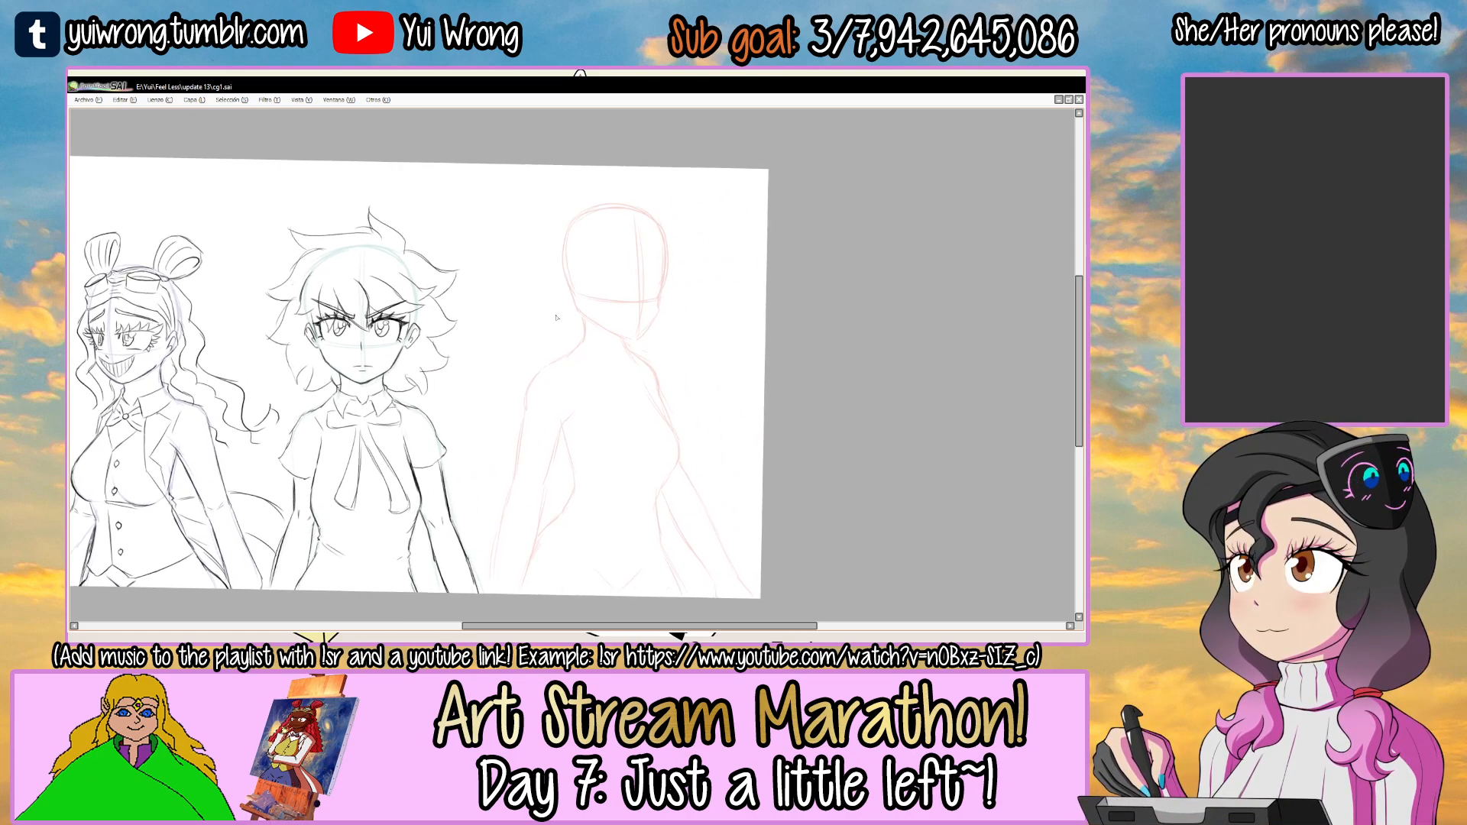
{"action": "key", "text": "Tab"}
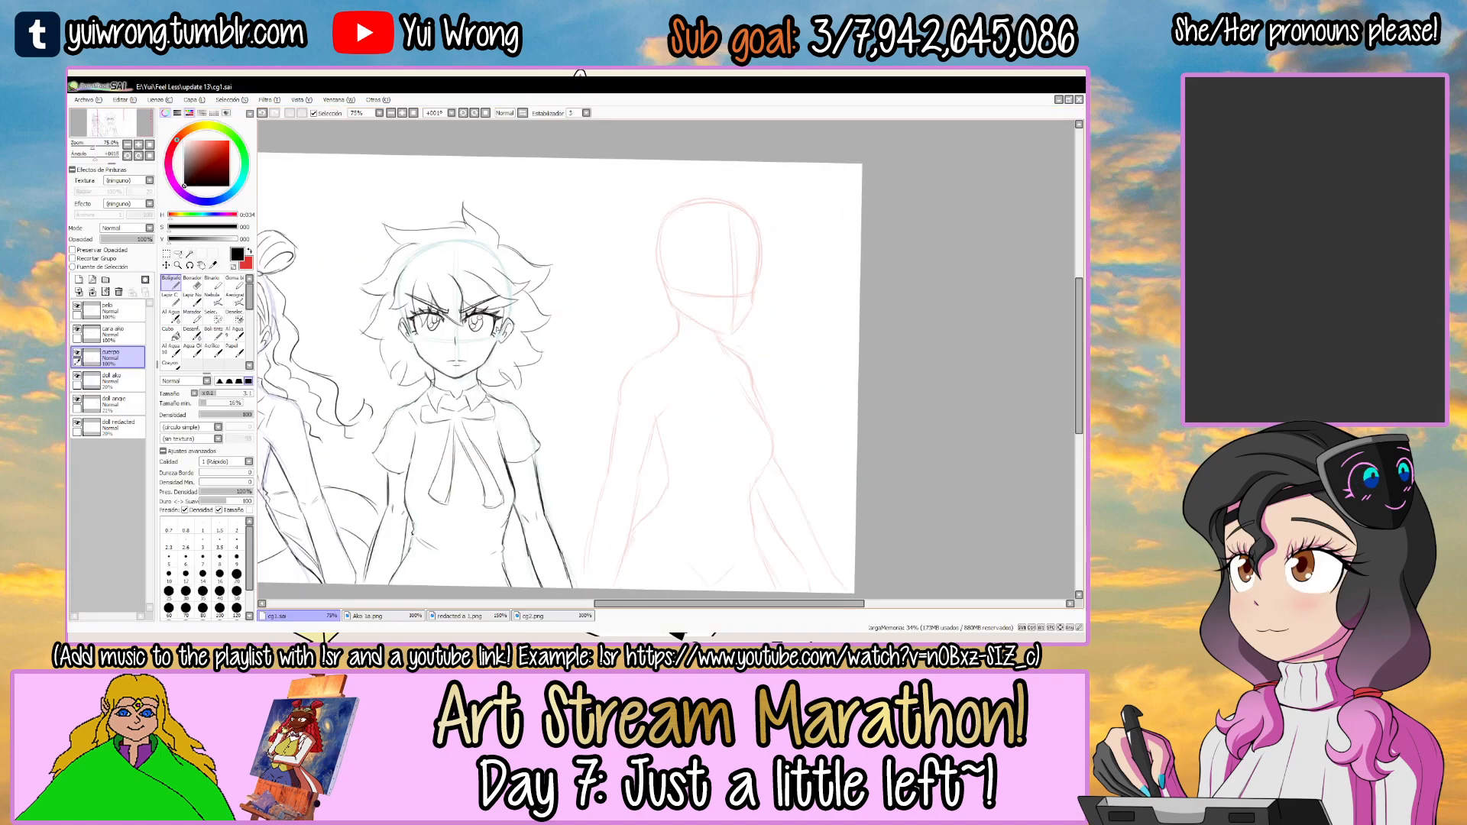
{"action": "left_click", "coordinate": [78, 306]}
{"action": "left_click", "coordinate": [78, 306]}
{"action": "left_click", "coordinate": [113, 311]}
{"action": "key", "text": "Tab"}
{"action": "left_click_drag", "start_coordinate": [682, 251], "coordinate": [578, 312]}
{"action": "left_click", "coordinate": [540, 298], "text": "ctrl"}
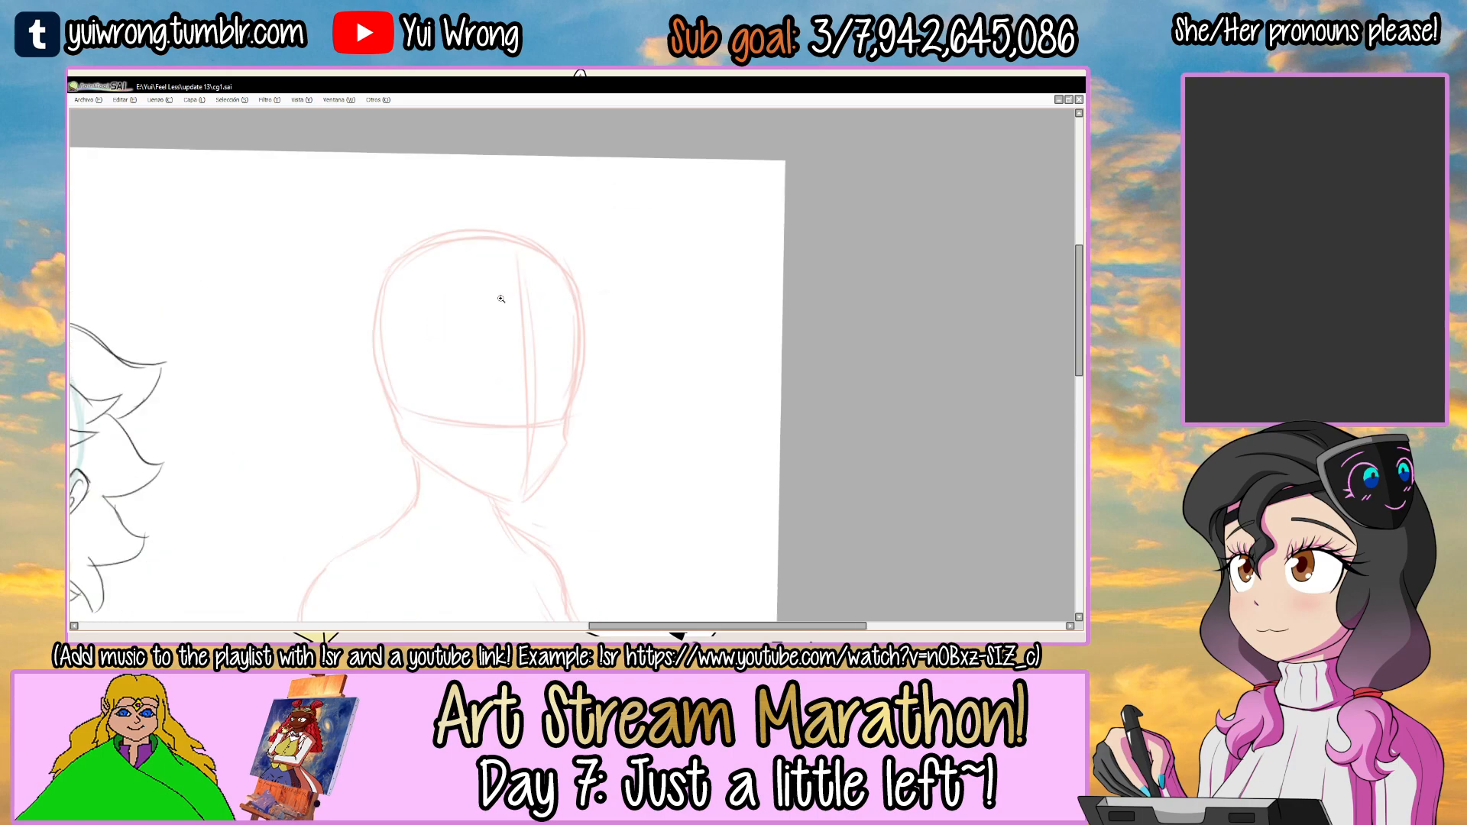
{"action": "left_click", "coordinate": [466, 324], "text": "ctrl"}
{"action": "key", "text": "ctrl+z"}
{"action": "left_click_drag", "start_coordinate": [444, 328], "coordinate": [541, 277]}
{"action": "left_click_drag", "start_coordinate": [516, 287], "coordinate": [620, 317]}
{"action": "key", "text": "ctrl+z"}
Rough in the brim's slanted lower edge and extend its upper edge outward past the red head guide.
{"action": "left_click_drag", "start_coordinate": [444, 340], "coordinate": [588, 433]}
{"action": "key", "text": "ctrl+z"}
{"action": "key", "text": "ctrl+z"}
{"action": "left_click_drag", "start_coordinate": [463, 359], "coordinate": [541, 439]}
{"action": "mouse_move", "coordinate": [478, 378]}
{"action": "left_mouse_down"}
{"action": "mouse_move", "coordinate": [564, 443]}
{"action": "mouse_move", "coordinate": [633, 419]}
{"action": "left_mouse_up"}
{"action": "left_click_drag", "start_coordinate": [584, 430], "coordinate": [692, 404]}
{"action": "key", "text": "e"}
{"action": "mouse_move", "coordinate": [621, 312]}
{"action": "left_mouse_down"}
{"action": "mouse_move", "coordinate": [573, 290]}
{"action": "mouse_move", "coordinate": [712, 373]}
{"action": "left_mouse_up"}
{"action": "key", "text": "e"}
{"action": "left_click_drag", "start_coordinate": [604, 426], "coordinate": [711, 396]}
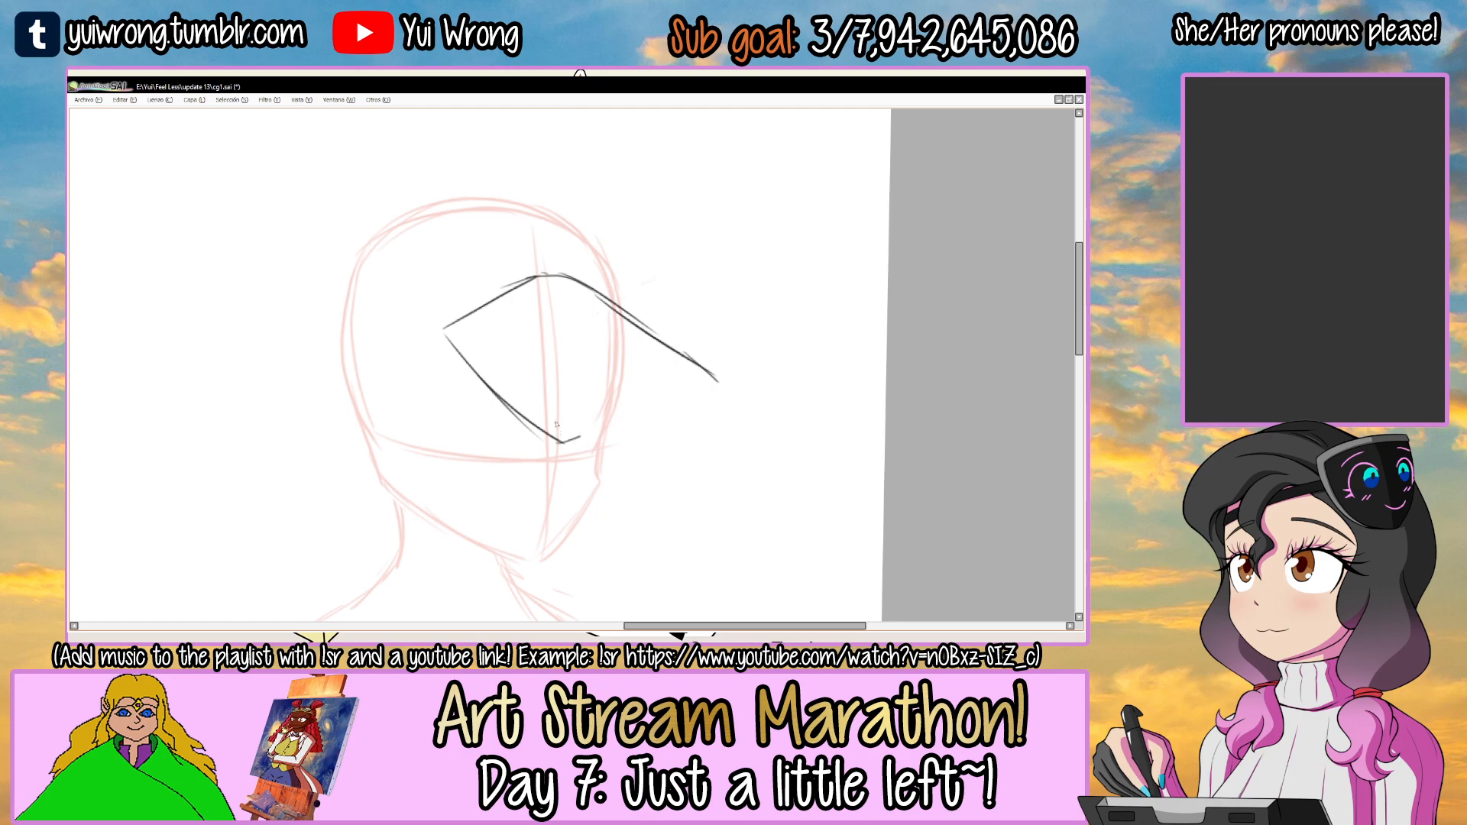
Erase the rough brim and redraw its peaked upper edge, joined to a cap band line across the head guide.
{"action": "mouse_move", "coordinate": [561, 439]}
{"action": "left_mouse_down"}
{"action": "mouse_move", "coordinate": [450, 330]}
{"action": "mouse_move", "coordinate": [483, 310]}
{"action": "mouse_move", "coordinate": [381, 327]}
{"action": "mouse_move", "coordinate": [463, 338]}
{"action": "mouse_move", "coordinate": [571, 283]}
{"action": "left_mouse_up"}
{"action": "key", "text": "e"}
{"action": "mouse_move", "coordinate": [497, 312]}
{"action": "left_mouse_down"}
{"action": "mouse_move", "coordinate": [596, 288]}
{"action": "mouse_move", "coordinate": [736, 373]}
{"action": "left_mouse_up"}
{"action": "key", "text": "n"}
{"action": "left_click_drag", "start_coordinate": [570, 283], "coordinate": [626, 312]}
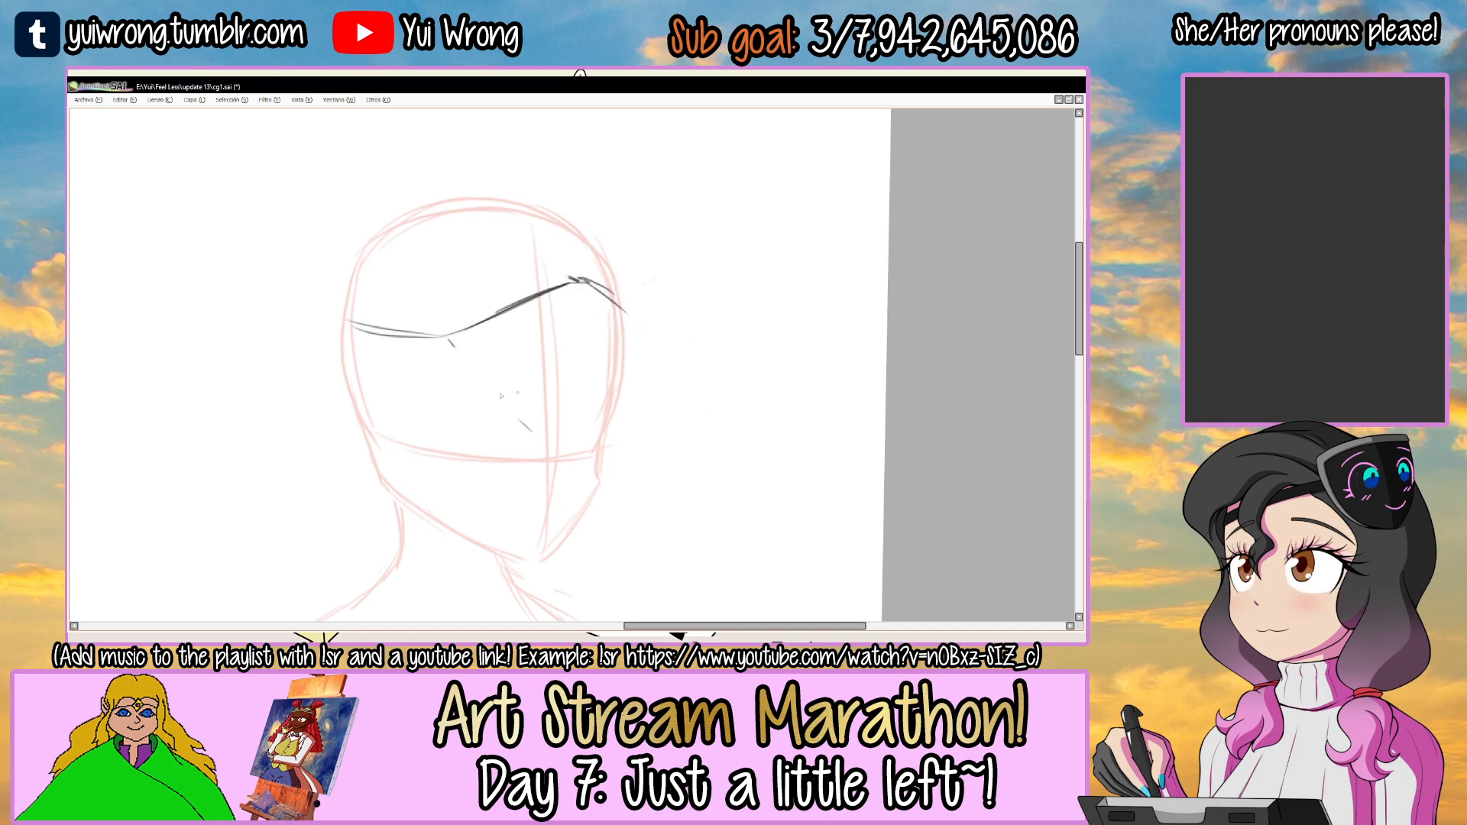
Redraw the brim's slanted lower edge and close both edges in a downturned pointed tip beyond the face.
{"action": "left_click_drag", "start_coordinate": [449, 343], "coordinate": [539, 449]}
{"action": "left_click_drag", "start_coordinate": [535, 444], "coordinate": [607, 428]}
{"action": "left_click_drag", "start_coordinate": [456, 348], "coordinate": [539, 450]}
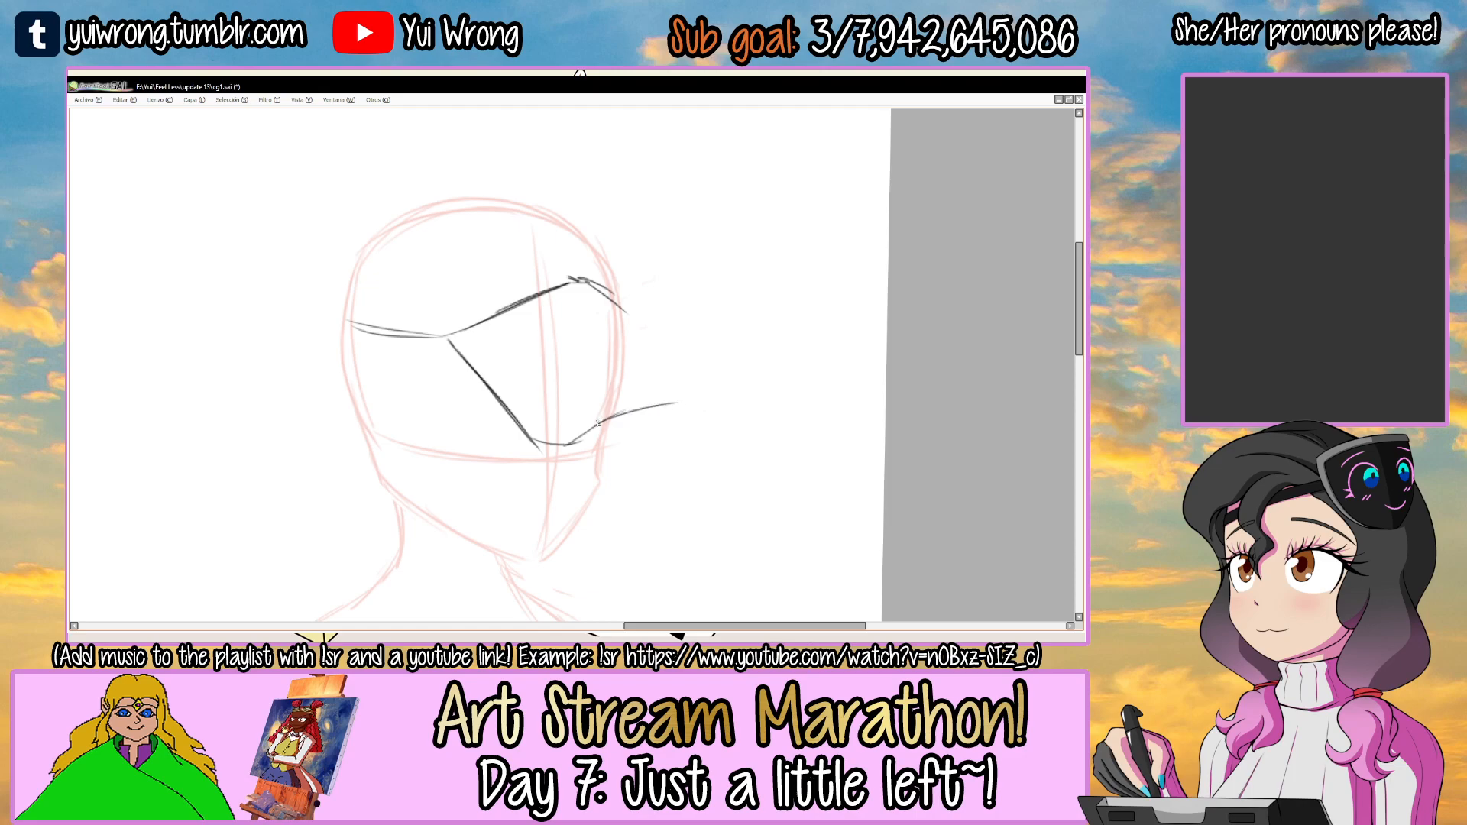
{"action": "mouse_move", "coordinate": [562, 443]}
{"action": "left_mouse_down"}
{"action": "mouse_move", "coordinate": [640, 403]}
{"action": "mouse_move", "coordinate": [706, 393]}
{"action": "left_mouse_up"}
{"action": "left_click_drag", "start_coordinate": [623, 417], "coordinate": [716, 399]}
{"action": "mouse_move", "coordinate": [594, 286]}
{"action": "left_mouse_down"}
{"action": "mouse_move", "coordinate": [708, 382]}
{"action": "mouse_move", "coordinate": [720, 415]}
{"action": "left_mouse_up"}
{"action": "key", "text": "e"}
{"action": "key", "text": "e"}
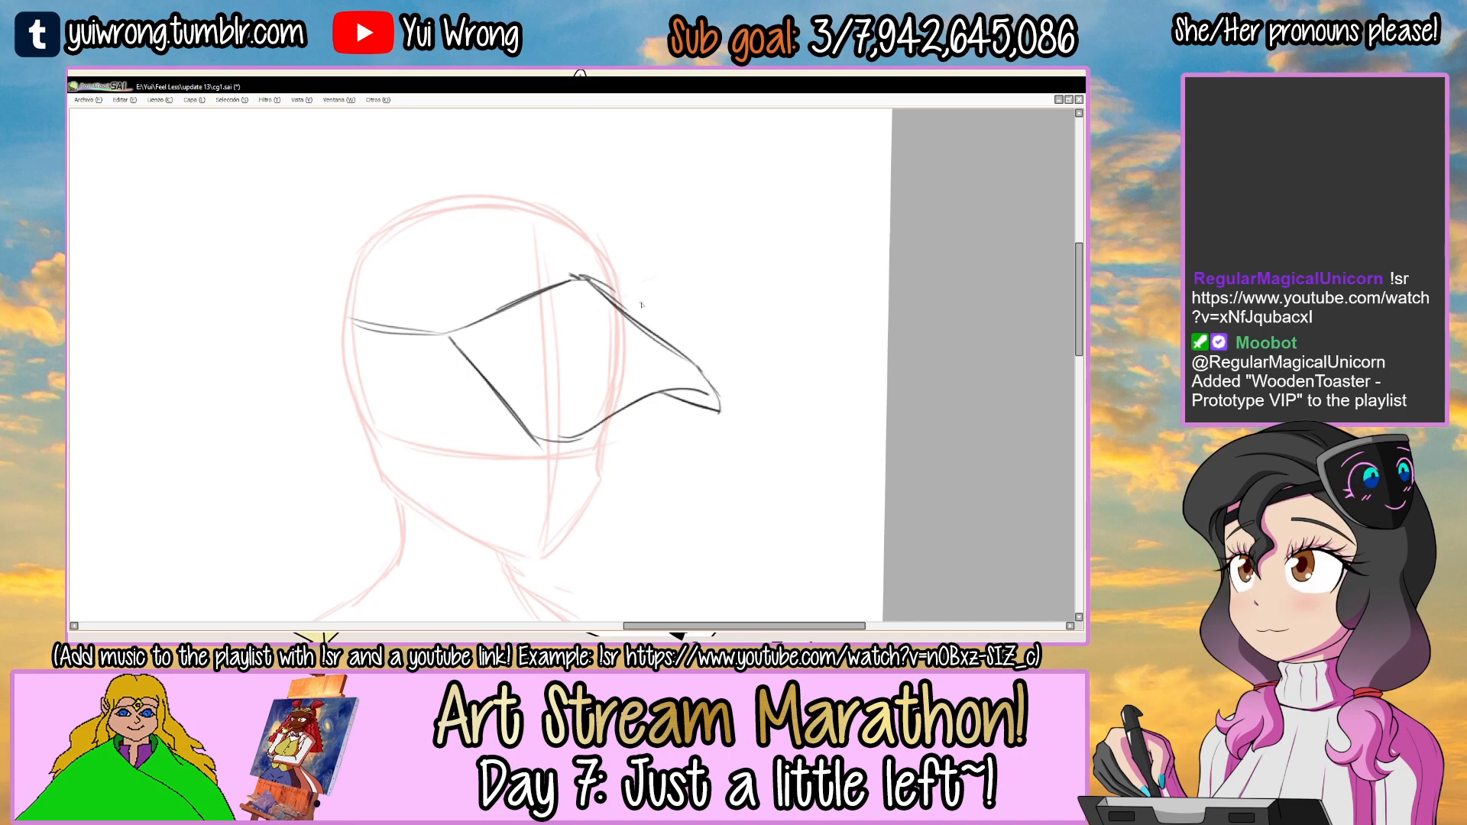
Rework the brim's slanted lower edge into a smooth curve toward its lowest corner.
{"action": "key", "text": "e"}
{"action": "mouse_move", "coordinate": [452, 341]}
{"action": "left_mouse_down"}
{"action": "mouse_move", "coordinate": [562, 449]}
{"action": "mouse_move", "coordinate": [548, 442]}
{"action": "mouse_move", "coordinate": [569, 438]}
{"action": "left_mouse_up"}
{"action": "key", "text": "ctrl+z"}
{"action": "left_click_drag", "start_coordinate": [559, 377], "coordinate": [640, 410]}
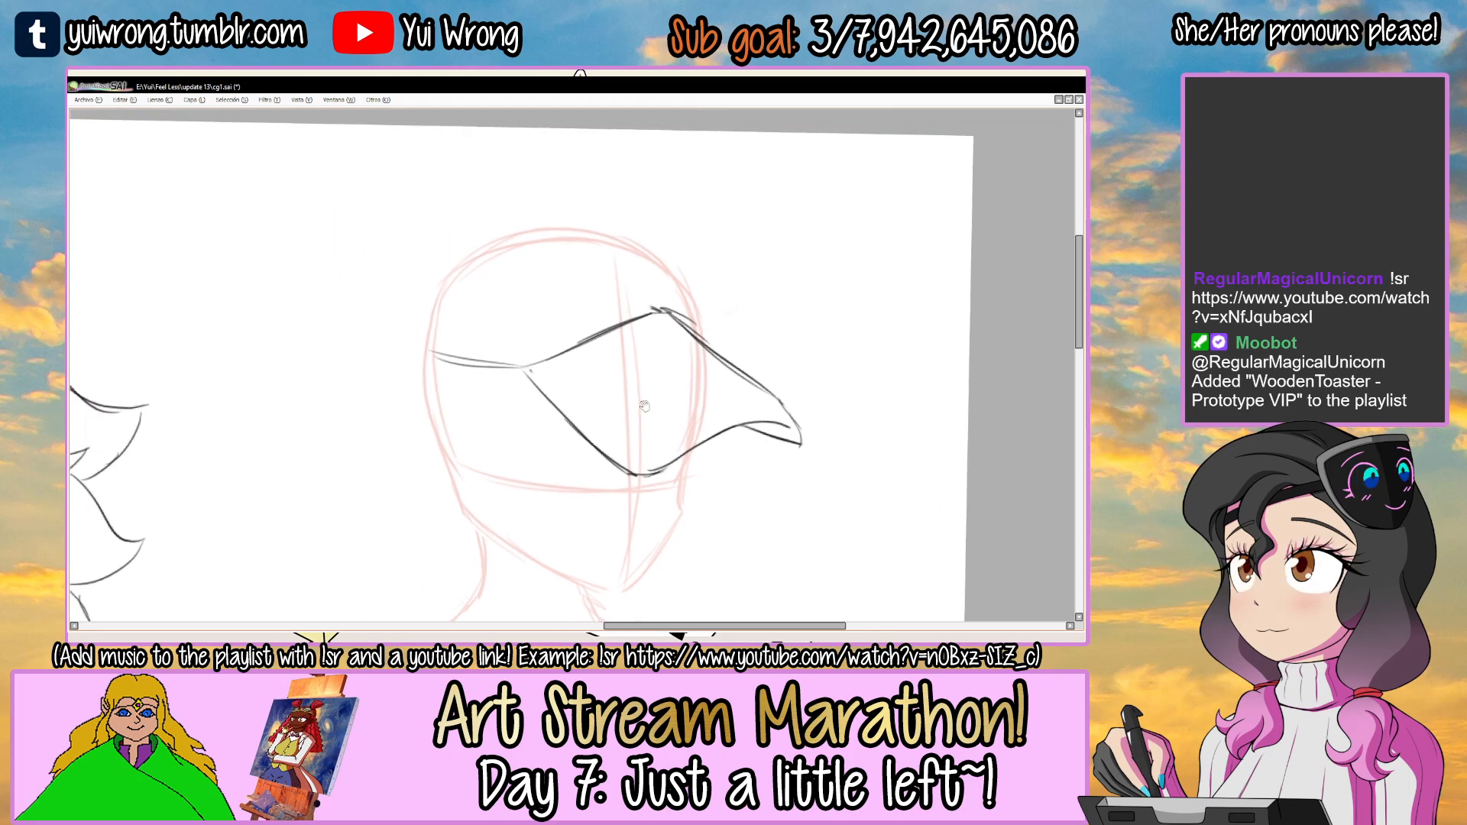
Rotate the cap brim and band slightly counterclockwise so the tip sits higher, and apply the transformation.
{"action": "mouse_move", "coordinate": [463, 296]}
{"action": "left_mouse_down"}
{"action": "mouse_move", "coordinate": [864, 491]}
{"action": "mouse_move", "coordinate": [674, 246]}
{"action": "mouse_move", "coordinate": [740, 226]}
{"action": "mouse_move", "coordinate": [694, 289]}
{"action": "left_mouse_up"}
{"action": "key", "text": "ctrl+t"}
{"action": "left_click_drag", "start_coordinate": [681, 356], "coordinate": [689, 350]}
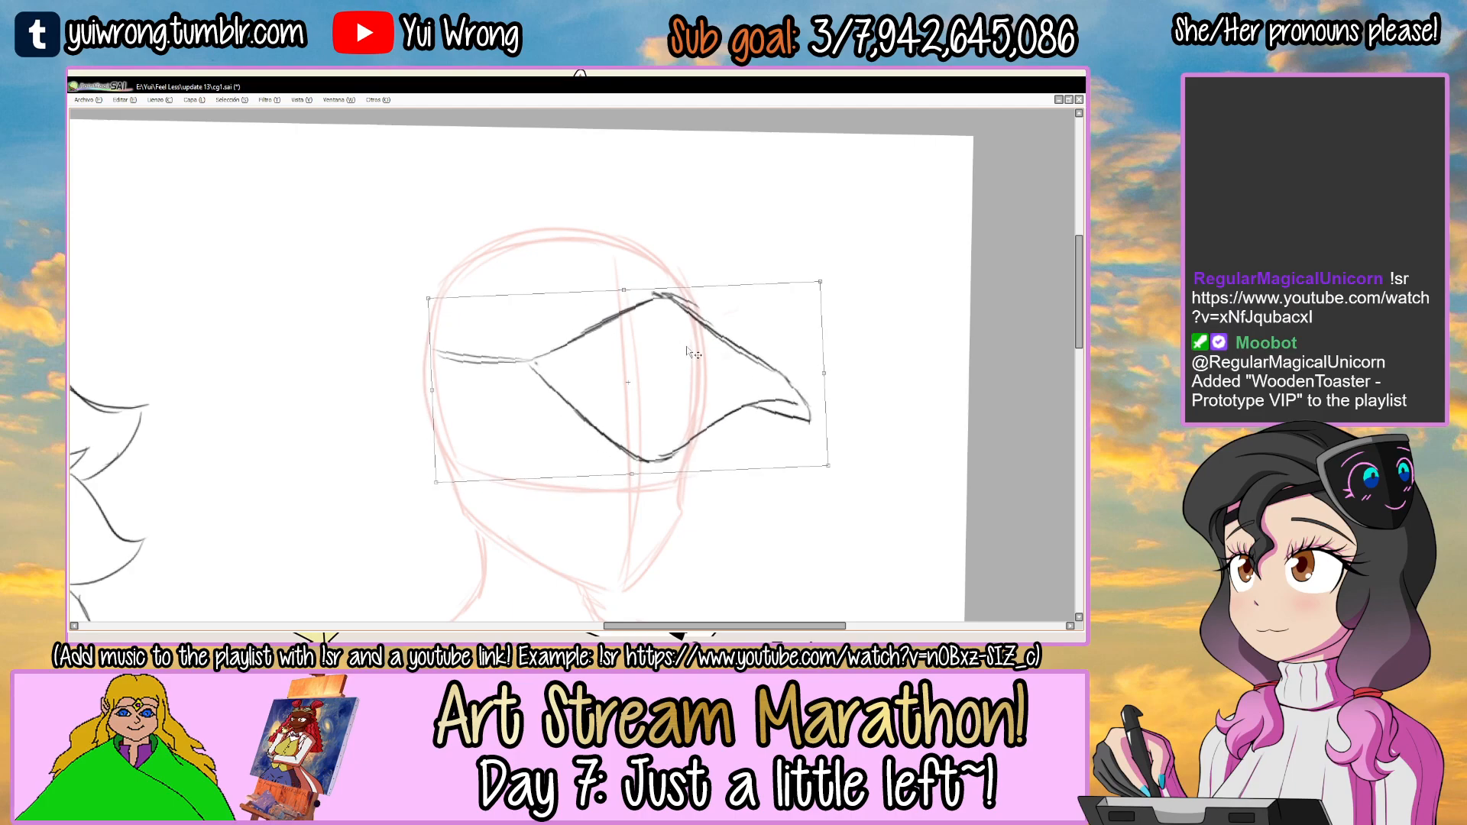
{"action": "key", "text": "Return"}
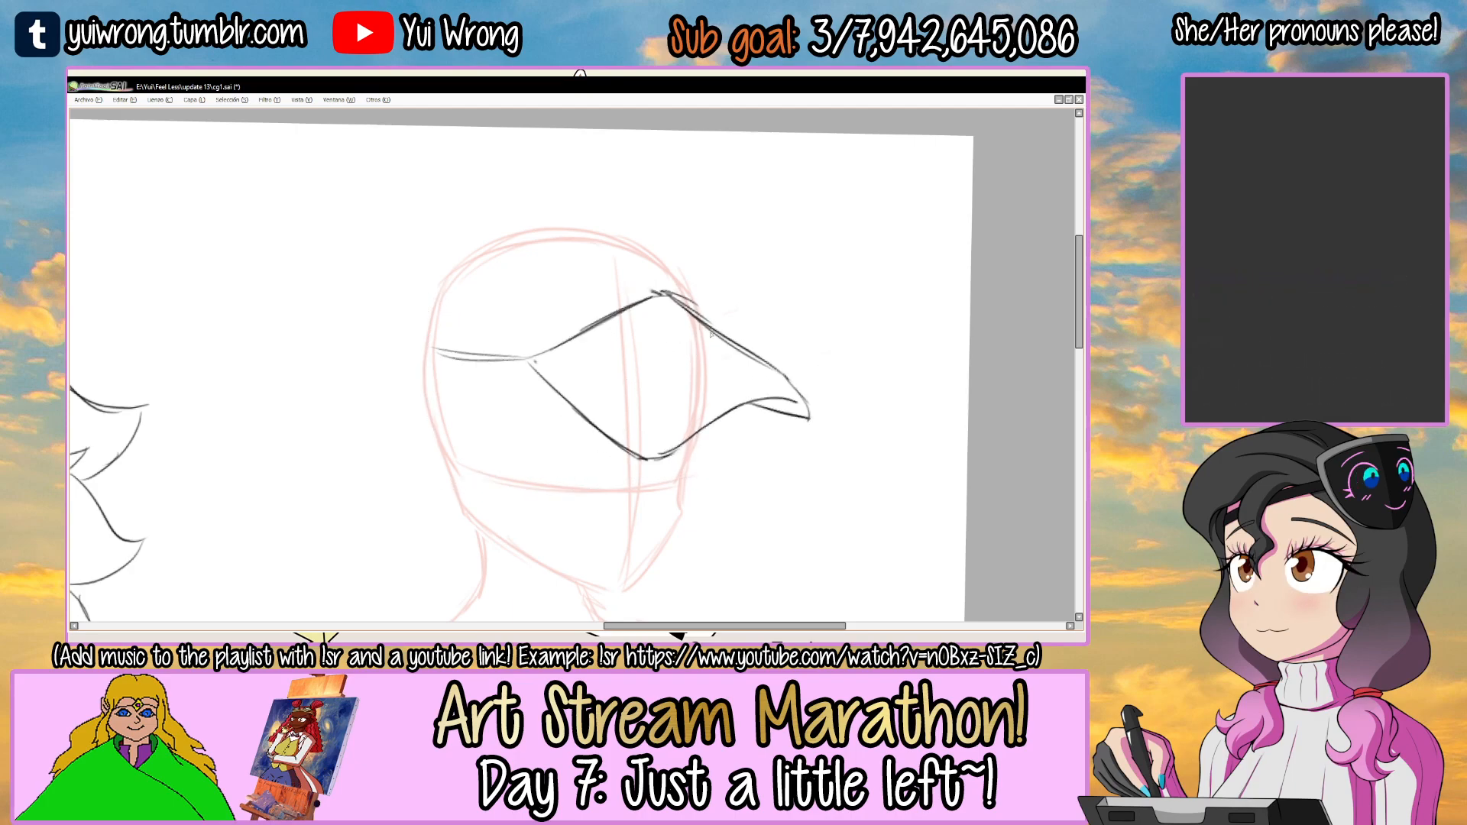
Outline the cap's crown over the top of the red head guide, adding a top button and a dashed seam.
{"action": "scroll", "coordinate": [717, 349], "scroll_direction": "up", "scroll_amount": 2}
{"action": "scroll", "coordinate": [436, 335], "scroll_direction": "up", "scroll_amount": 1}
{"action": "left_click_drag", "start_coordinate": [413, 396], "coordinate": [455, 296]}
{"action": "left_click_drag", "start_coordinate": [456, 296], "coordinate": [586, 235]}
{"action": "mouse_move", "coordinate": [529, 254]}
{"action": "left_mouse_down"}
{"action": "mouse_move", "coordinate": [606, 239]}
{"action": "mouse_move", "coordinate": [715, 257]}
{"action": "mouse_move", "coordinate": [764, 276]}
{"action": "mouse_move", "coordinate": [806, 336]}
{"action": "left_mouse_up"}
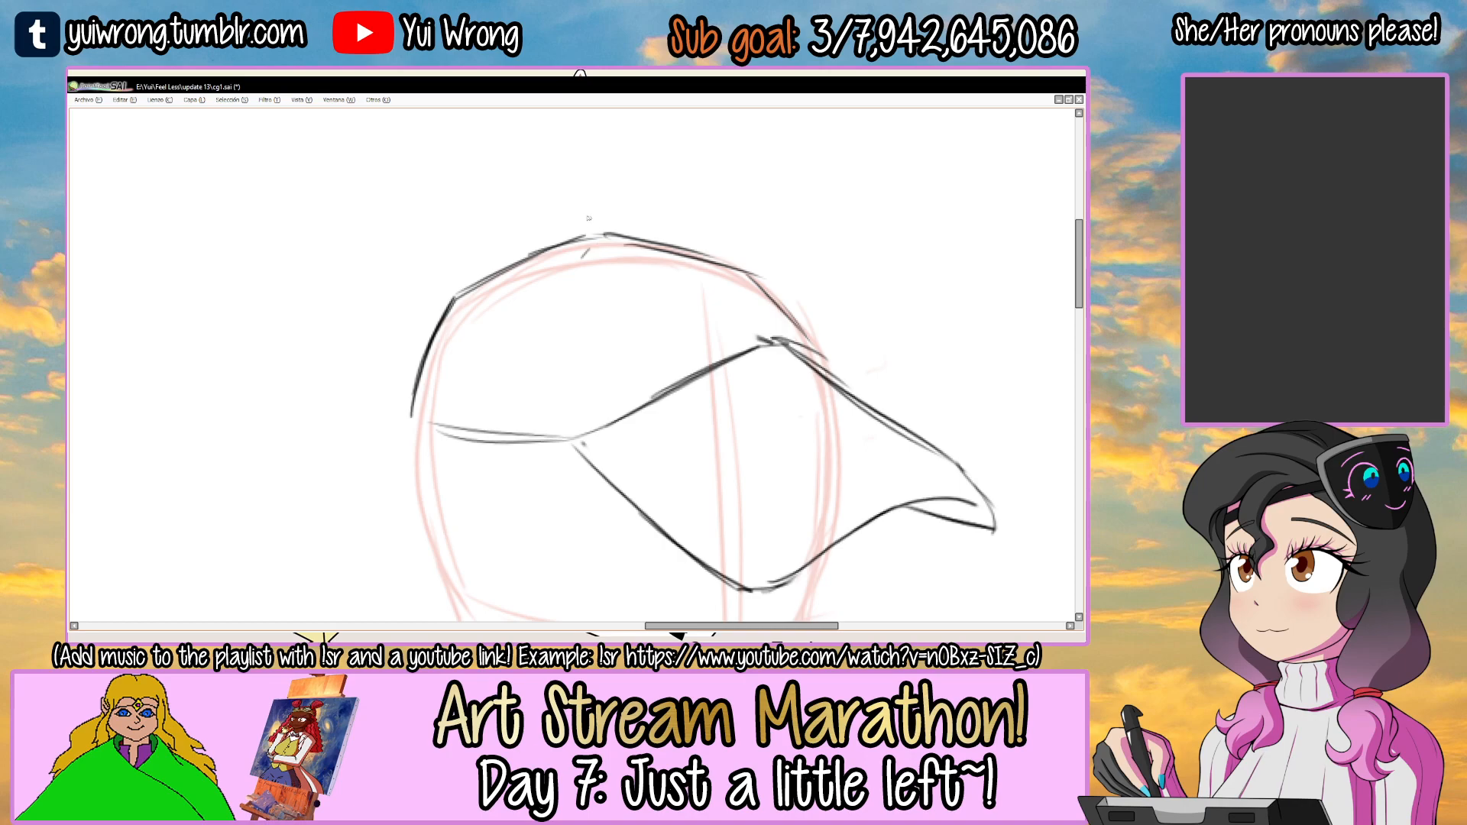
{"action": "left_click_drag", "start_coordinate": [586, 257], "coordinate": [568, 298]}
{"action": "left_click_drag", "start_coordinate": [555, 397], "coordinate": [562, 420]}
{"action": "scroll", "coordinate": [595, 229], "scroll_direction": "down", "scroll_amount": 4}
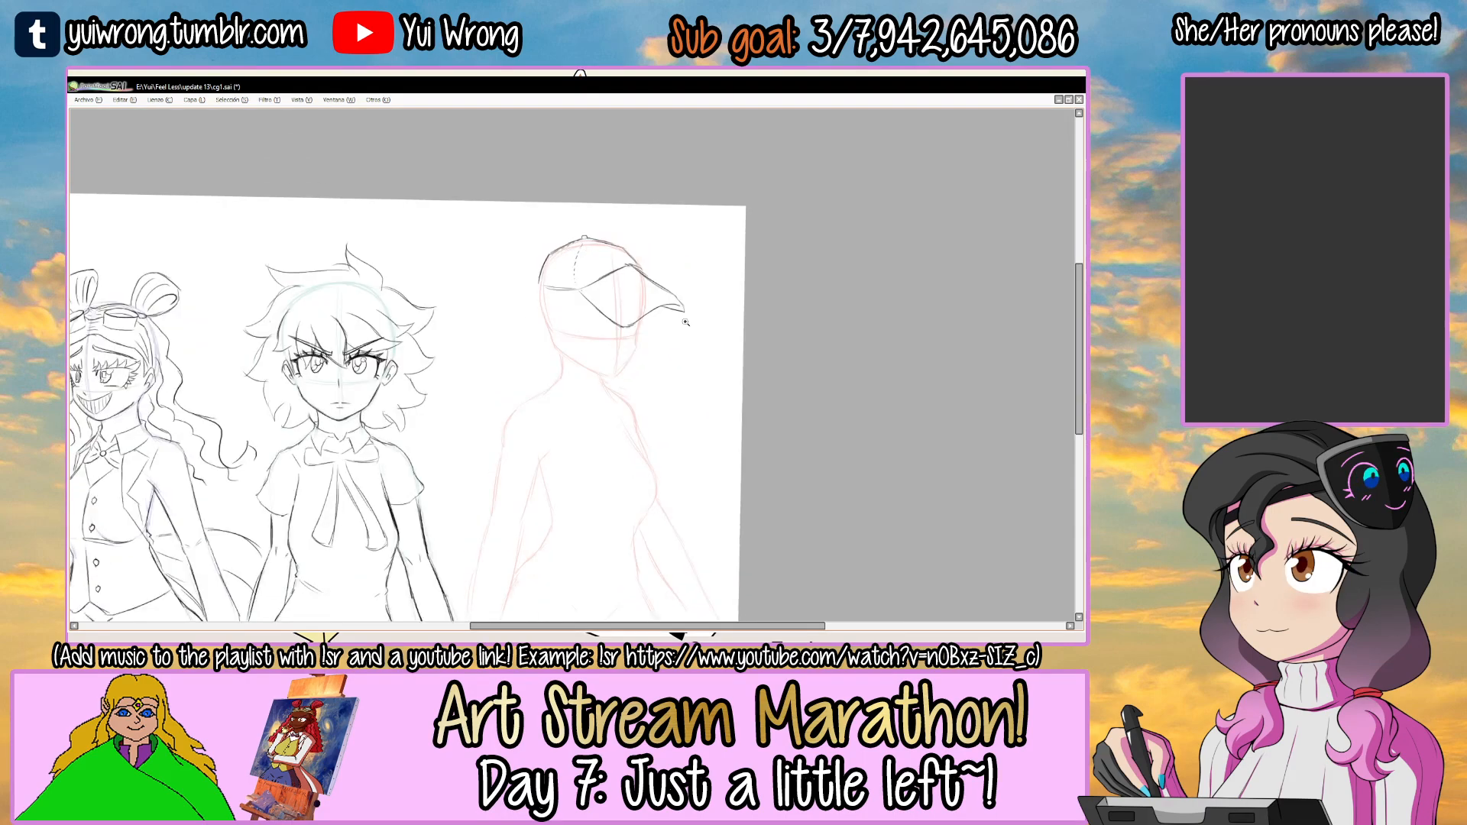
On the second layer from the top, draw the eye's upper lid and outer edge below the brim, removing the overlap.
{"action": "scroll", "coordinate": [625, 288], "scroll_direction": "up", "scroll_amount": 4}
{"action": "key", "text": "Tab"}
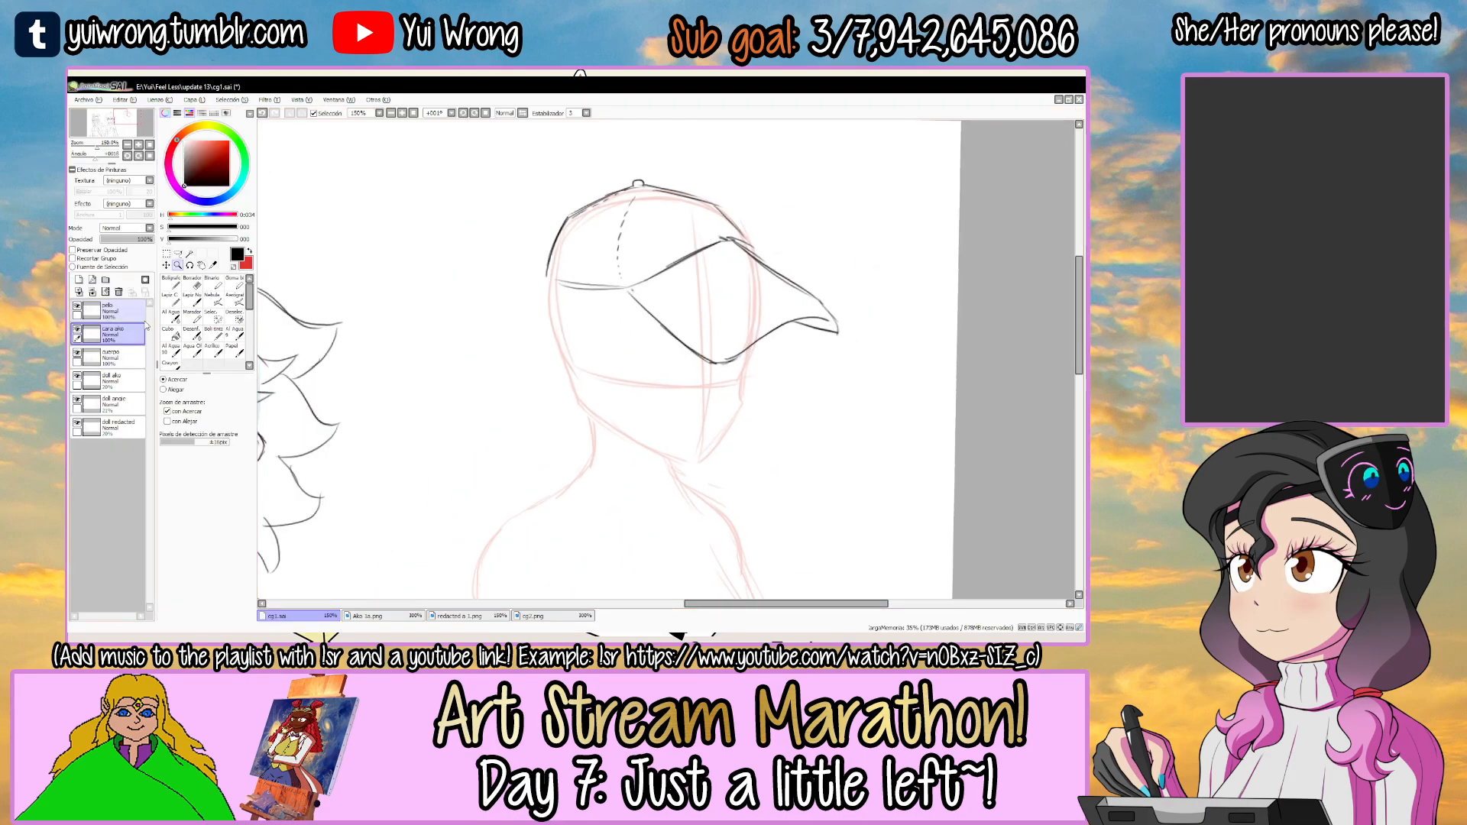
{"action": "key", "text": "Tab"}
{"action": "scroll", "coordinate": [588, 291], "scroll_direction": "up", "scroll_amount": 3}
{"action": "left_click_drag", "start_coordinate": [478, 333], "coordinate": [602, 330]}
{"action": "key", "text": "ctrl+z"}
{"action": "mouse_move", "coordinate": [451, 353]}
{"action": "left_mouse_down"}
{"action": "mouse_move", "coordinate": [607, 332]}
{"action": "mouse_move", "coordinate": [621, 344]}
{"action": "left_mouse_up"}
{"action": "left_click_drag", "start_coordinate": [456, 352], "coordinate": [628, 359]}
{"action": "key", "text": "ctrl+z"}
{"action": "key", "text": "ctrl+z"}
{"action": "mouse_move", "coordinate": [457, 356]}
{"action": "left_mouse_down"}
{"action": "mouse_move", "coordinate": [576, 345]}
{"action": "mouse_move", "coordinate": [633, 355]}
{"action": "left_mouse_up"}
{"action": "key", "text": "ctrl+z"}
{"action": "left_click_drag", "start_coordinate": [459, 362], "coordinate": [498, 449]}
{"action": "left_click_drag", "start_coordinate": [458, 368], "coordinate": [510, 452]}
{"action": "key", "text": "ctrl+z"}
{"action": "key", "text": "ctrl+z"}
{"action": "mouse_move", "coordinate": [691, 291]}
{"action": "left_mouse_down", "text": "alt"}
{"action": "mouse_move", "coordinate": [642, 232]}
{"action": "mouse_move", "coordinate": [676, 229]}
{"action": "left_mouse_up", "text": "alt"}
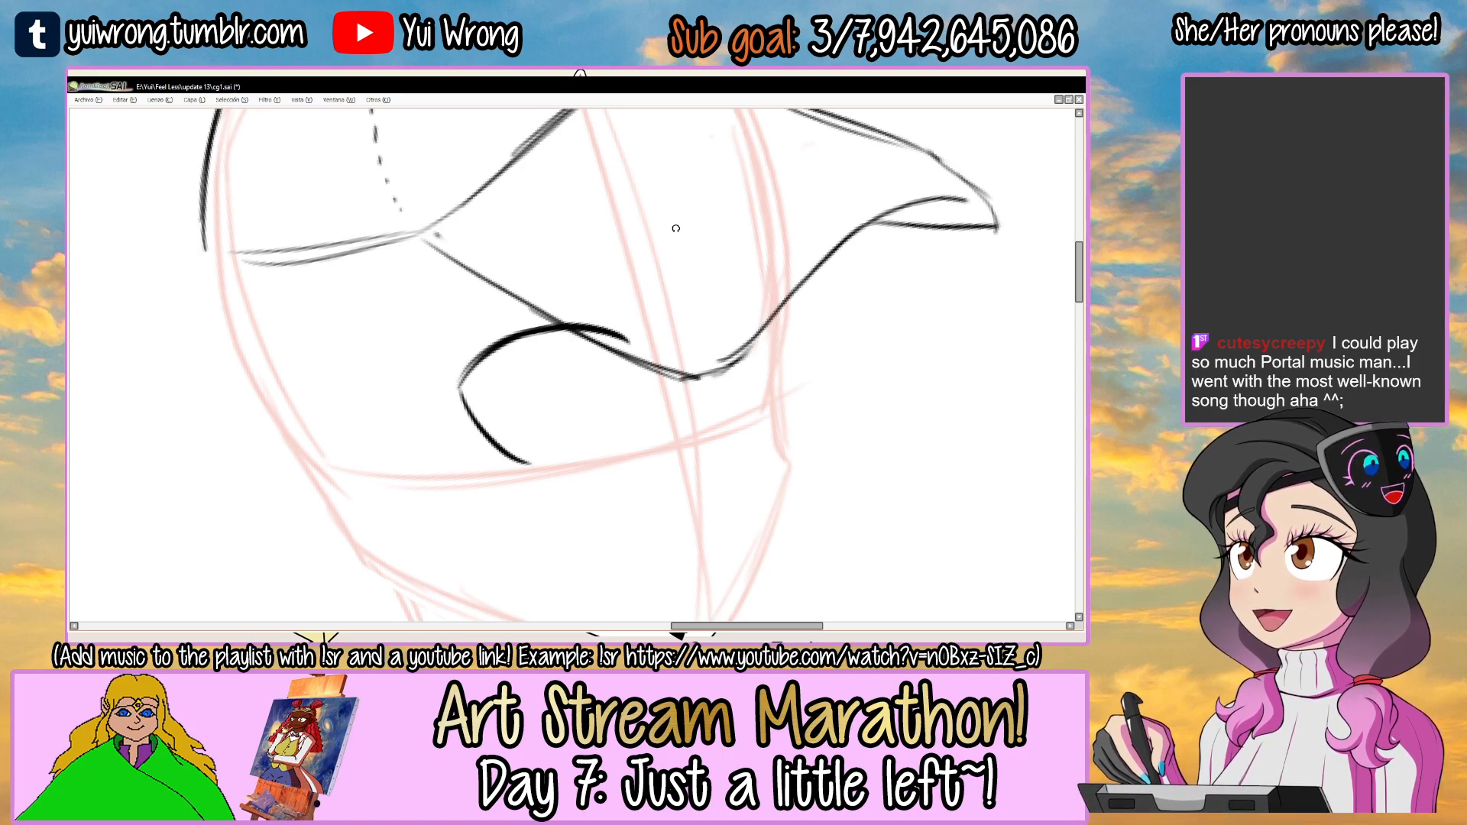
{"action": "scroll", "coordinate": [676, 228], "scroll_direction": "down", "scroll_amount": 1}
{"action": "left_click", "coordinate": [588, 320], "text": "ctrl"}
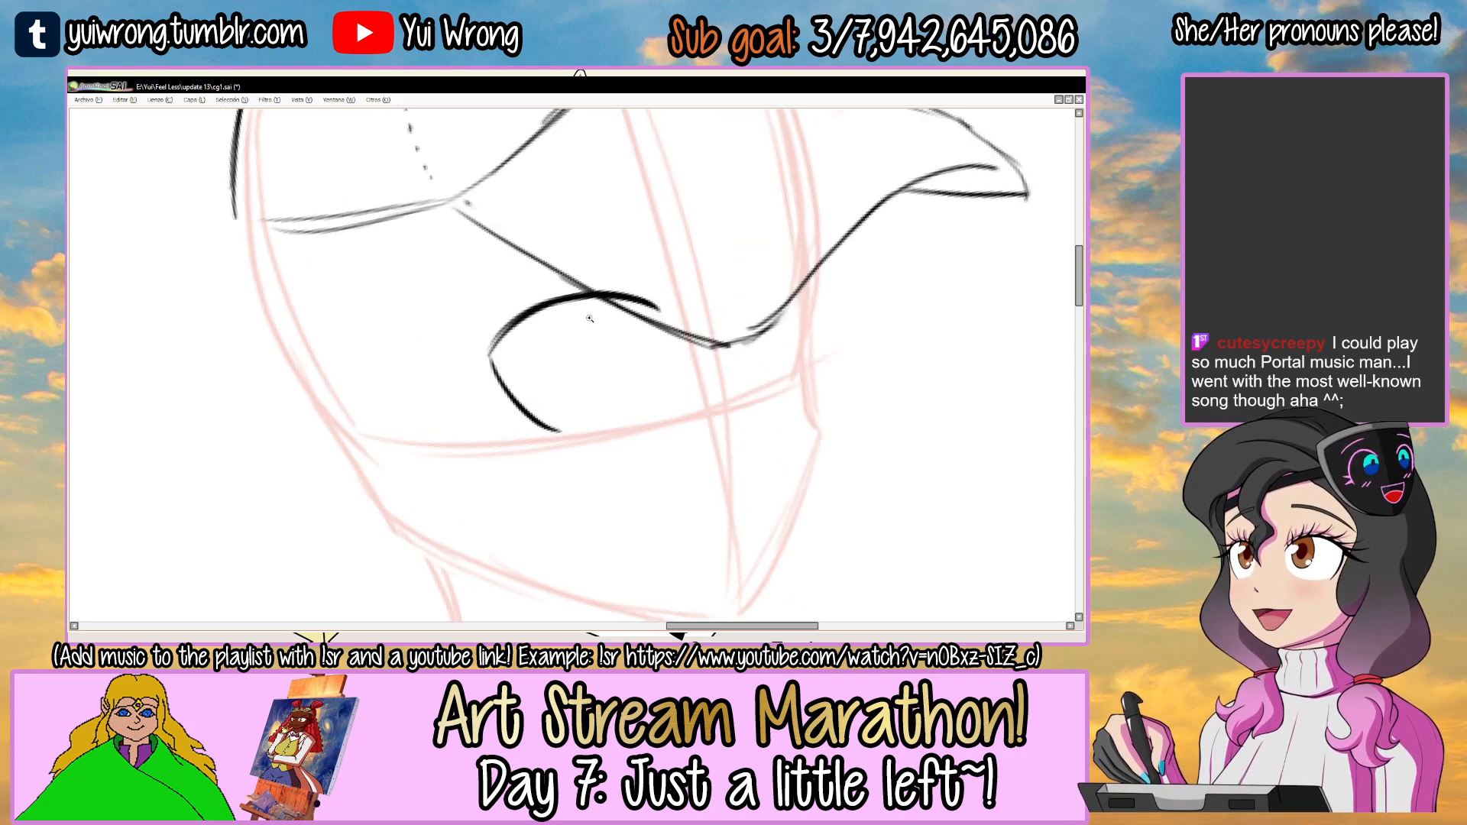
{"action": "left_click", "coordinate": [589, 317], "text": "ctrl"}
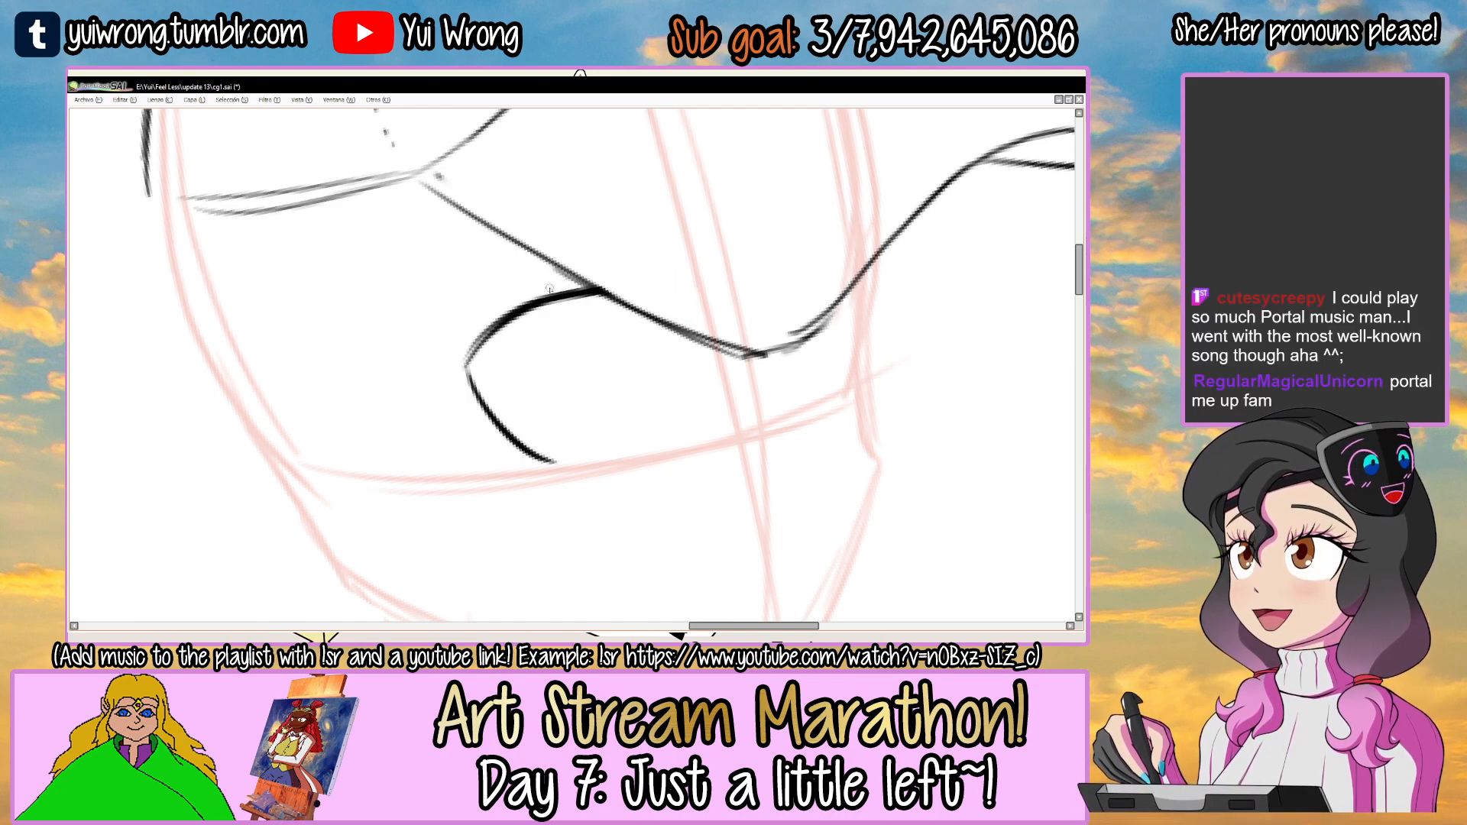
Draw a thick pointed lash flicking outward from the eye's outer corner.
{"action": "left_click_drag", "start_coordinate": [426, 396], "coordinate": [488, 331]}
{"action": "key", "text": "ctrl+z"}
{"action": "left_click", "coordinate": [490, 329], "text": "ctrl"}
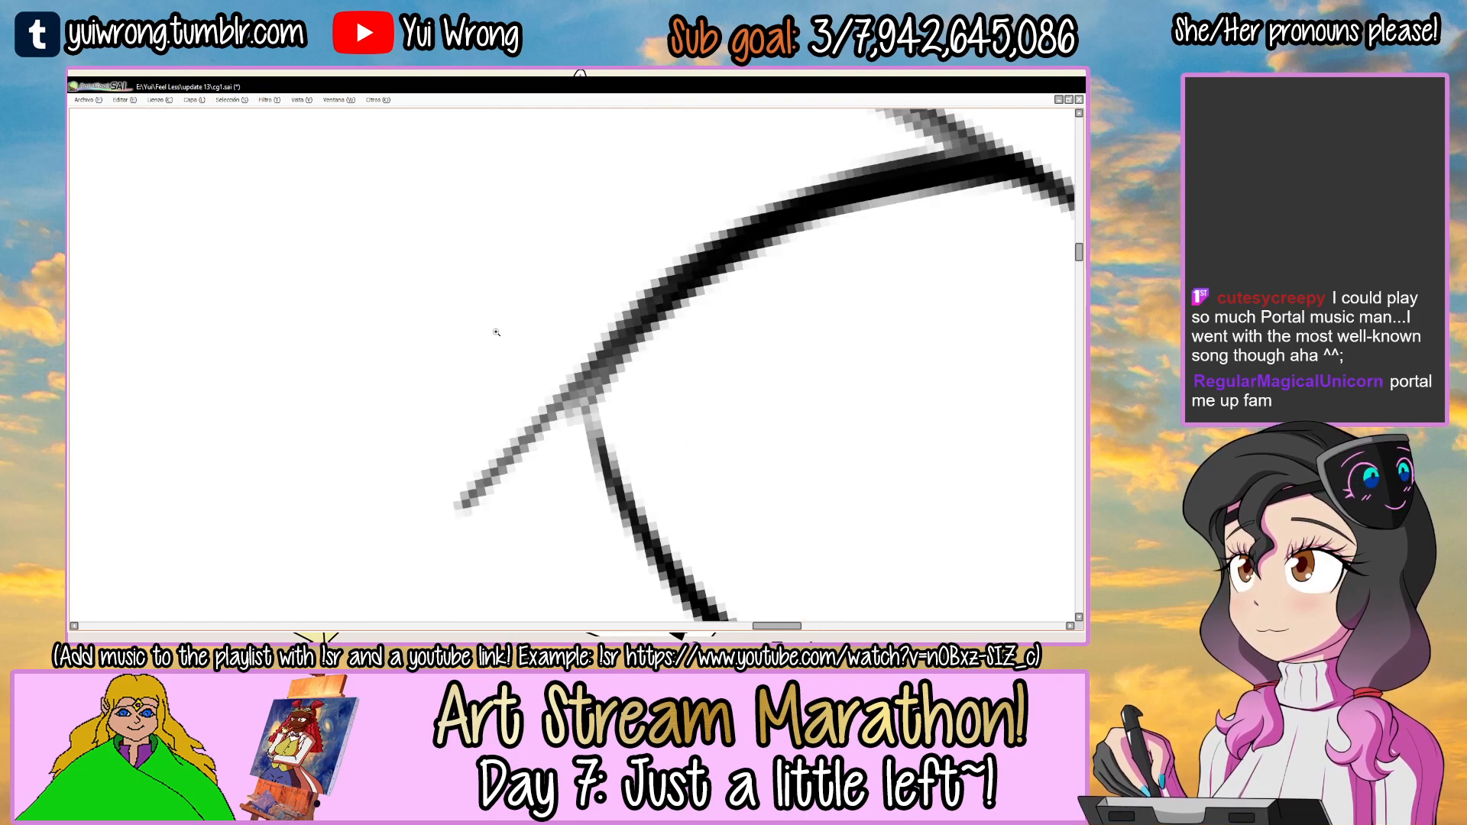
{"action": "left_click", "coordinate": [495, 327], "text": "ctrl+alt"}
{"action": "left_click", "coordinate": [495, 326], "text": "ctrl+alt"}
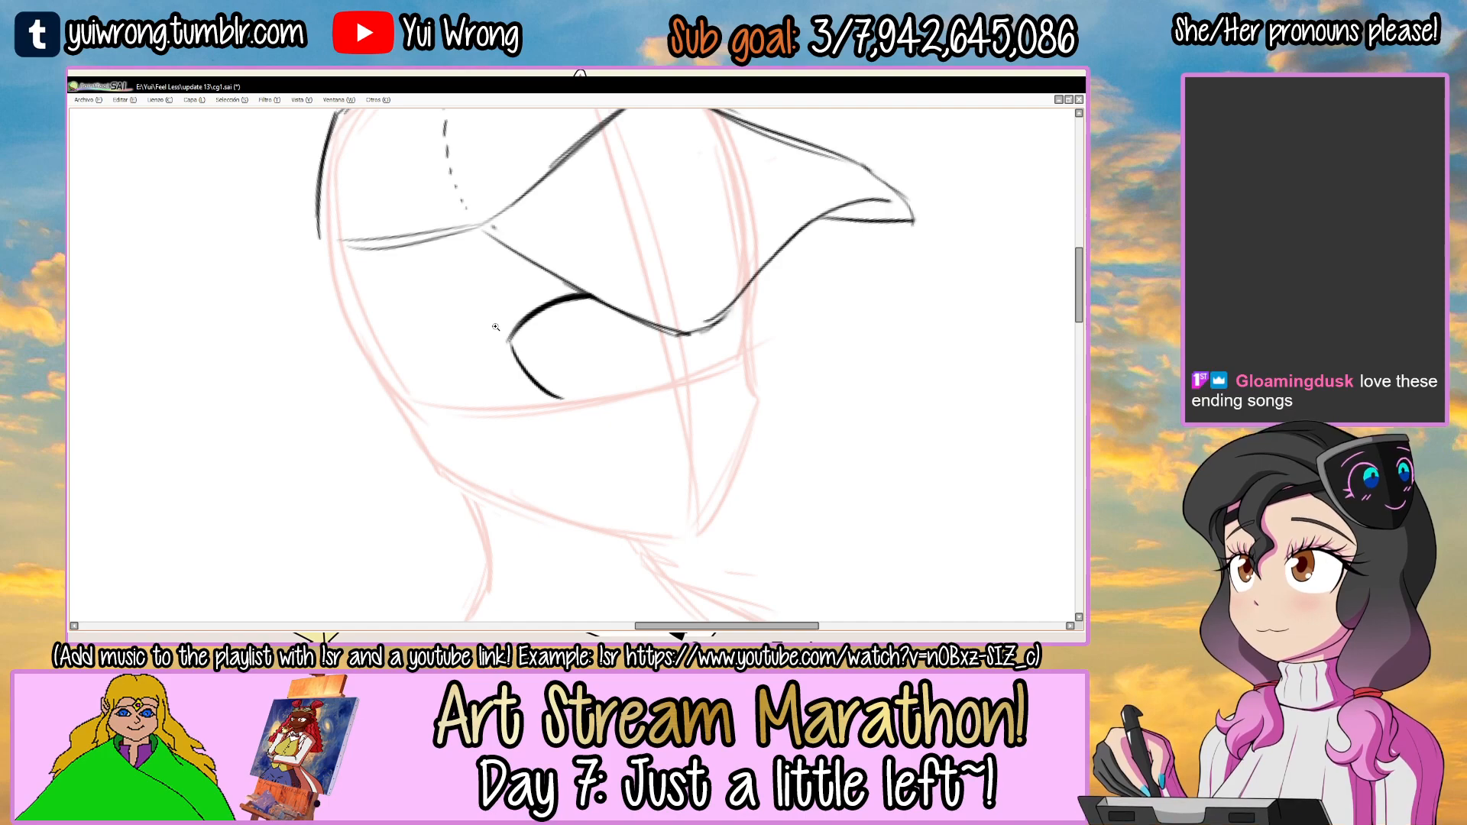
{"action": "left_click", "coordinate": [508, 341]}
{"action": "left_click", "coordinate": [510, 343]}
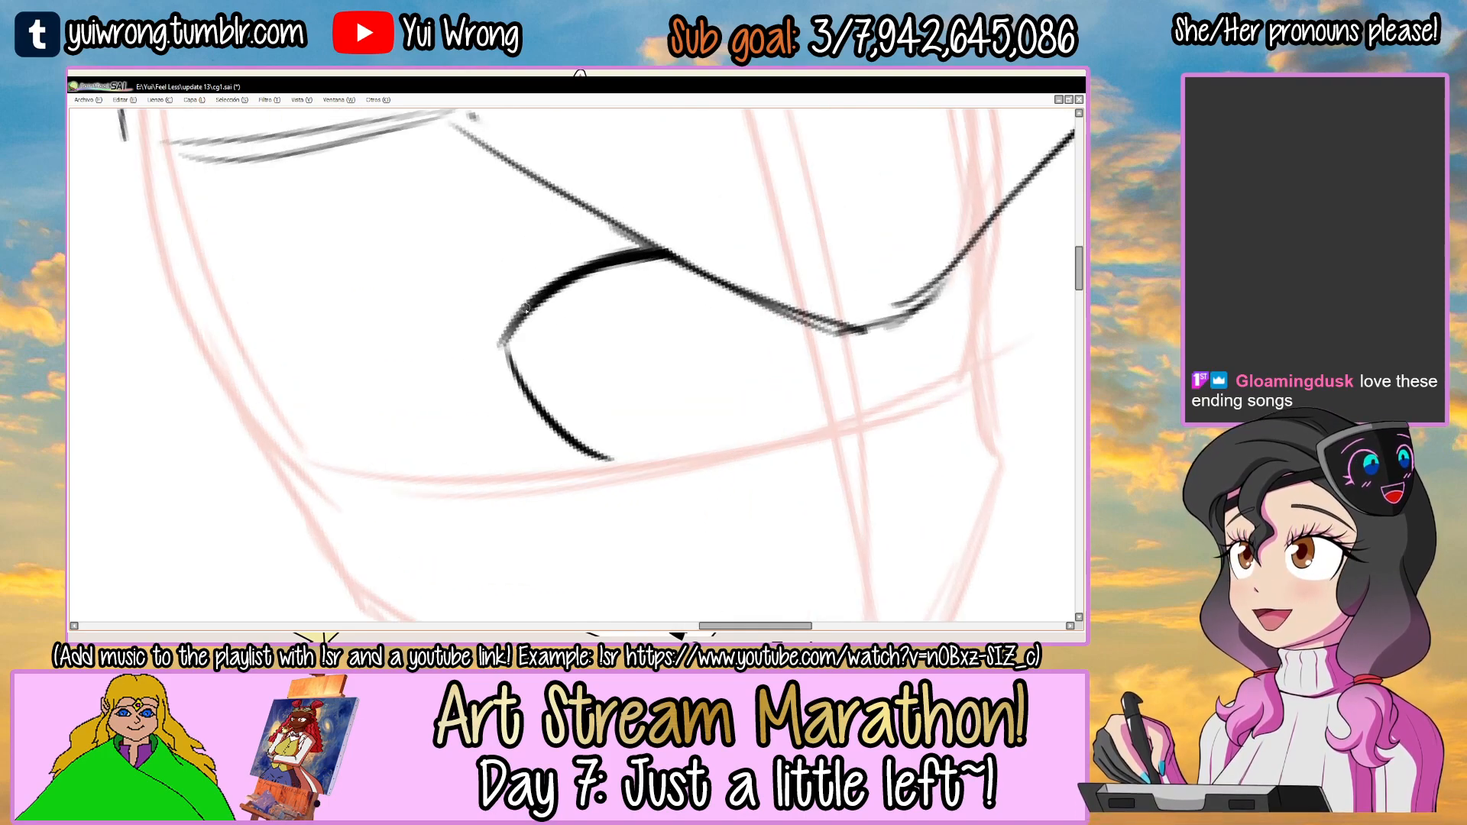
{"action": "mouse_move", "coordinate": [501, 348]}
{"action": "left_mouse_down"}
{"action": "mouse_move", "coordinate": [426, 392]}
{"action": "mouse_move", "coordinate": [514, 336]}
{"action": "left_mouse_up"}
{"action": "mouse_move", "coordinate": [438, 388]}
{"action": "left_mouse_down"}
{"action": "mouse_move", "coordinate": [502, 355]}
{"action": "mouse_move", "coordinate": [519, 322]}
{"action": "left_mouse_up"}
{"action": "left_click", "coordinate": [541, 299], "text": "ctrl+alt"}
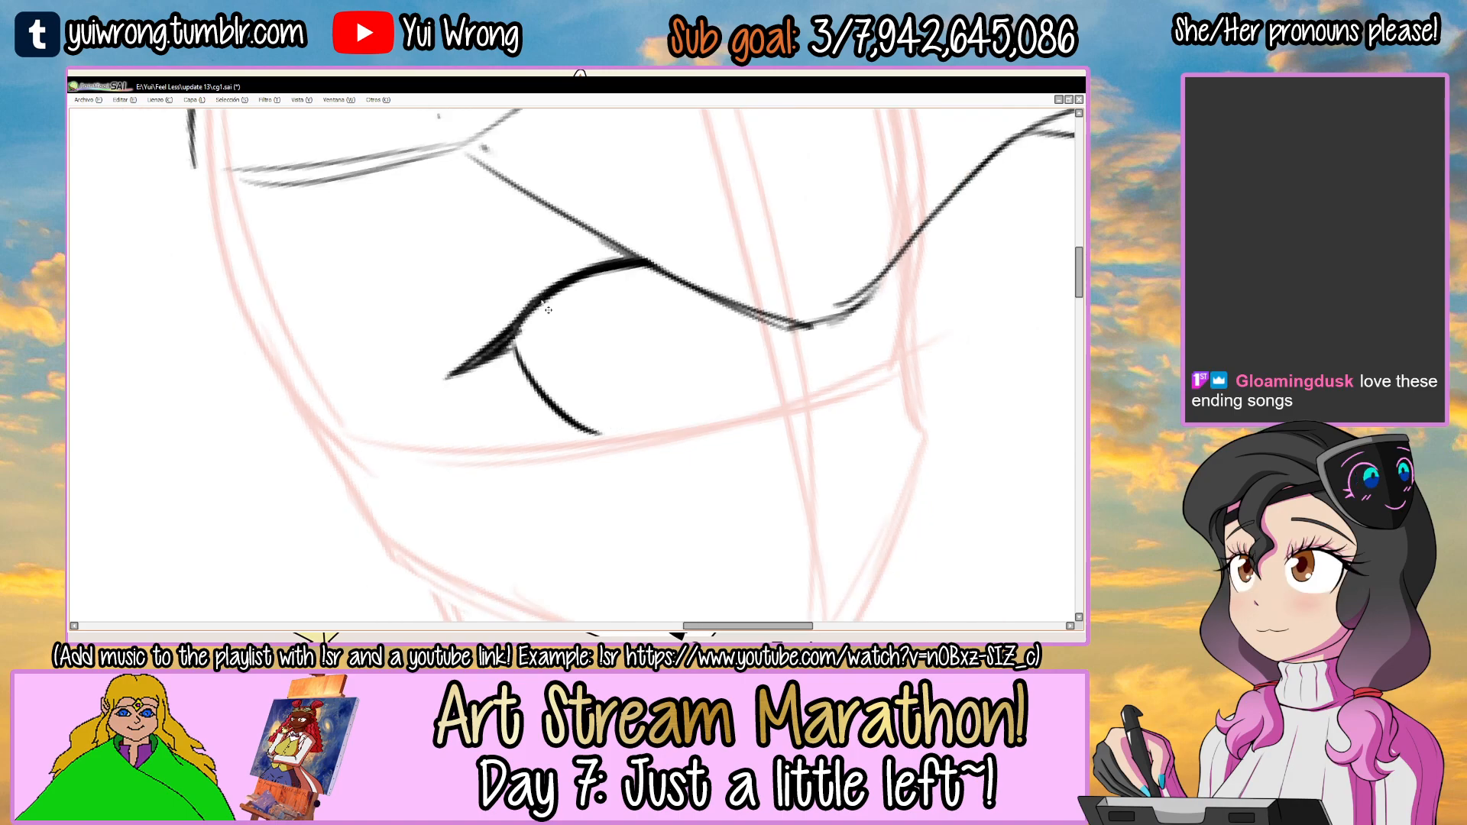
{"action": "left_click", "coordinate": [545, 306], "text": "ctrl+alt"}
{"action": "left_click_drag", "start_coordinate": [719, 249], "coordinate": [739, 280]}
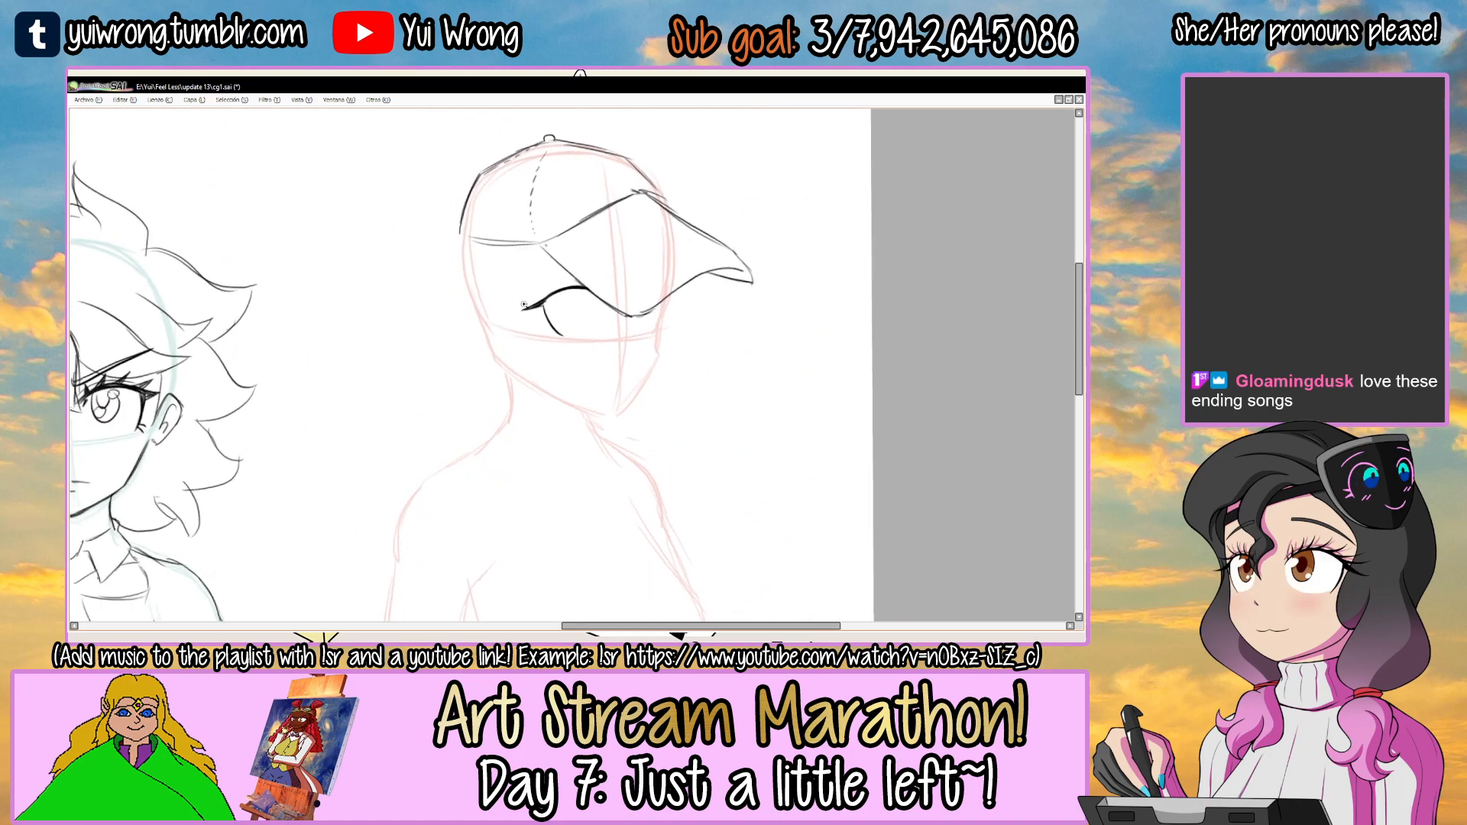
Add more spiky lashes along the eye's upper lid and outer corner, checking the drawing in mirrored view.
{"action": "left_click", "coordinate": [556, 300], "text": "ctrl"}
{"action": "left_click", "coordinate": [557, 301], "text": "ctrl"}
{"action": "left_click", "coordinate": [561, 301], "text": "ctrl"}
{"action": "left_click", "coordinate": [559, 299], "text": "ctrl"}
{"action": "key", "text": "ctrl+z"}
{"action": "left_click_drag", "start_coordinate": [541, 273], "coordinate": [586, 409]}
{"action": "mouse_move", "coordinate": [539, 284]}
{"action": "left_mouse_down"}
{"action": "mouse_move", "coordinate": [555, 357]}
{"action": "mouse_move", "coordinate": [593, 408]}
{"action": "left_mouse_up"}
{"action": "left_click_drag", "start_coordinate": [763, 175], "coordinate": [746, 262]}
{"action": "key", "text": "Delete"}
{"action": "mouse_move", "coordinate": [588, 319]}
{"action": "left_mouse_down"}
{"action": "mouse_move", "coordinate": [515, 401]}
{"action": "mouse_move", "coordinate": [531, 372]}
{"action": "left_mouse_up"}
{"action": "left_click_drag", "start_coordinate": [672, 230], "coordinate": [727, 282]}
{"action": "key", "text": "h"}
{"action": "mouse_move", "coordinate": [505, 319]}
{"action": "left_mouse_down"}
{"action": "mouse_move", "coordinate": [542, 269]}
{"action": "mouse_move", "coordinate": [527, 286]}
{"action": "mouse_move", "coordinate": [605, 289]}
{"action": "mouse_move", "coordinate": [619, 271]}
{"action": "left_mouse_up"}
{"action": "mouse_move", "coordinate": [604, 324]}
{"action": "left_mouse_down"}
{"action": "mouse_move", "coordinate": [702, 293]}
{"action": "mouse_move", "coordinate": [631, 327]}
{"action": "mouse_move", "coordinate": [587, 315]}
{"action": "mouse_move", "coordinate": [641, 275]}
{"action": "mouse_move", "coordinate": [655, 231]}
{"action": "left_mouse_up"}
{"action": "key", "text": "h"}
{"action": "left_click_drag", "start_coordinate": [527, 319], "coordinate": [609, 244]}
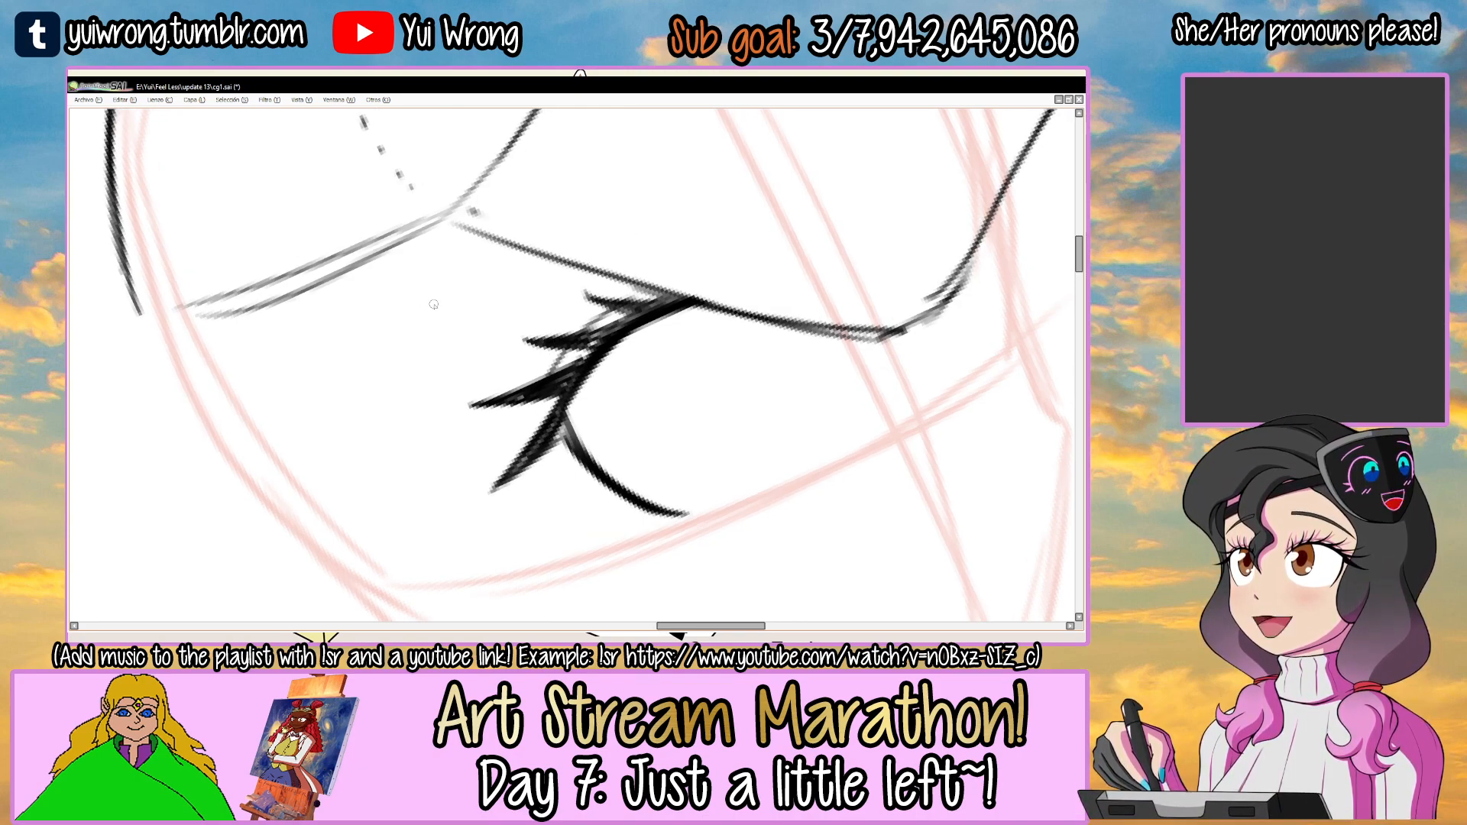
Draw a slanted eyebrow above the lashes, ending at the brim's lower edge.
{"action": "left_click_drag", "start_coordinate": [397, 313], "coordinate": [714, 233]}
{"action": "key", "text": "ctrl+z"}
{"action": "key", "text": "ctrl+z"}
{"action": "mouse_move", "coordinate": [397, 325]}
{"action": "left_mouse_down"}
{"action": "mouse_move", "coordinate": [735, 213]}
{"action": "mouse_move", "coordinate": [615, 268]}
{"action": "mouse_move", "coordinate": [622, 280]}
{"action": "left_mouse_up"}
{"action": "key", "text": "ctrl+z"}
{"action": "left_click_drag", "start_coordinate": [447, 304], "coordinate": [645, 265]}
{"action": "scroll", "coordinate": [651, 276], "scroll_direction": "down", "scroll_amount": 4}
{"action": "left_click_drag", "start_coordinate": [756, 250], "coordinate": [792, 419]}
{"action": "mouse_move", "coordinate": [695, 315]}
{"action": "left_mouse_down"}
{"action": "mouse_move", "coordinate": [625, 340]}
{"action": "mouse_move", "coordinate": [703, 377]}
{"action": "mouse_move", "coordinate": [758, 311]}
{"action": "left_mouse_up"}
{"action": "scroll", "coordinate": [623, 336], "scroll_direction": "up", "scroll_amount": 3}
{"action": "scroll", "coordinate": [686, 366], "scroll_direction": "down", "scroll_amount": 3}
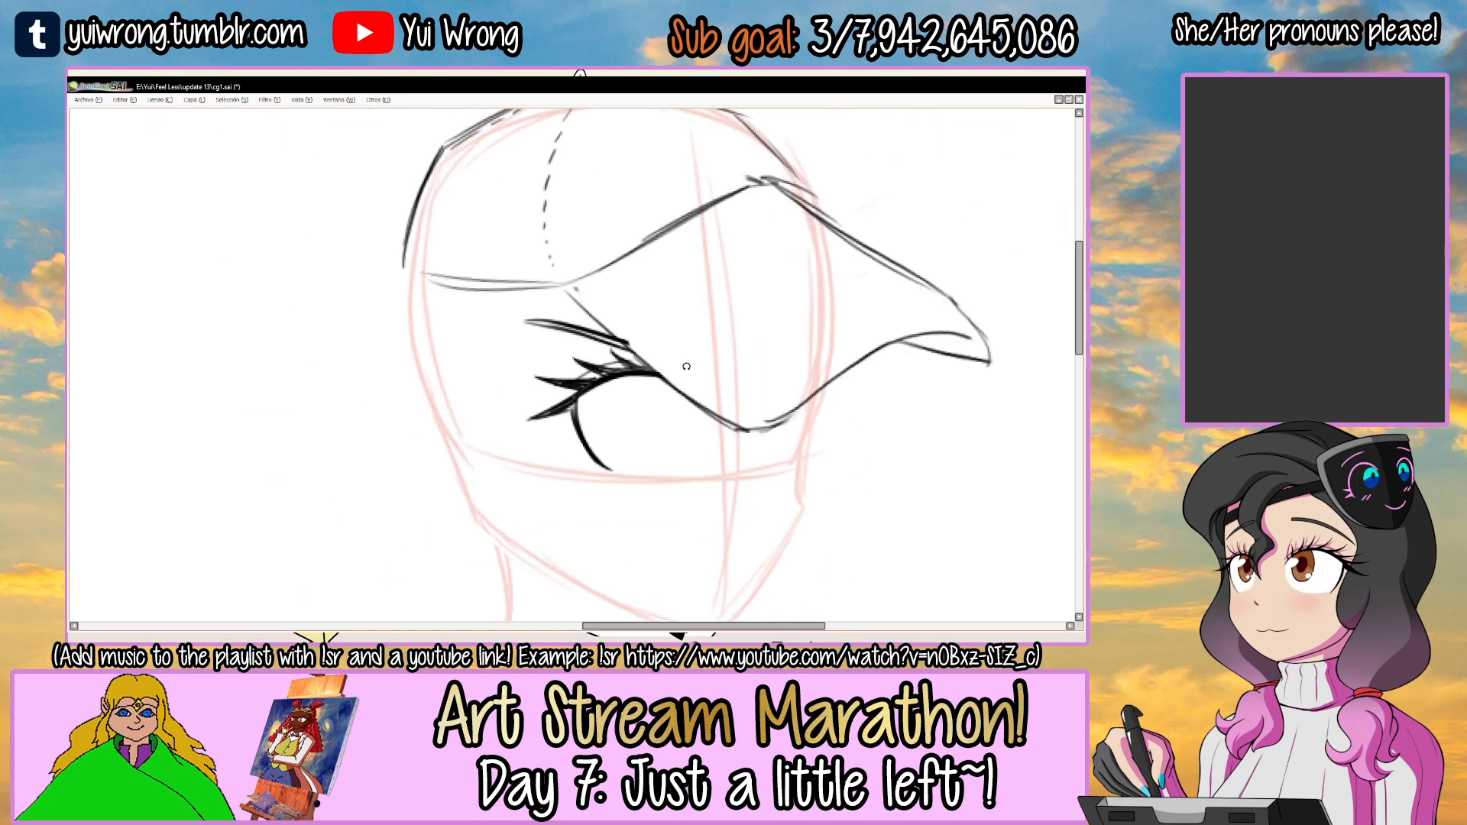
Draw the iris as a rounded U-shaped outline hanging from the upper lid and the brim's edge.
{"action": "left_click_drag", "start_coordinate": [748, 387], "coordinate": [652, 340]}
{"action": "scroll", "coordinate": [599, 337], "scroll_direction": "up", "scroll_amount": 3}
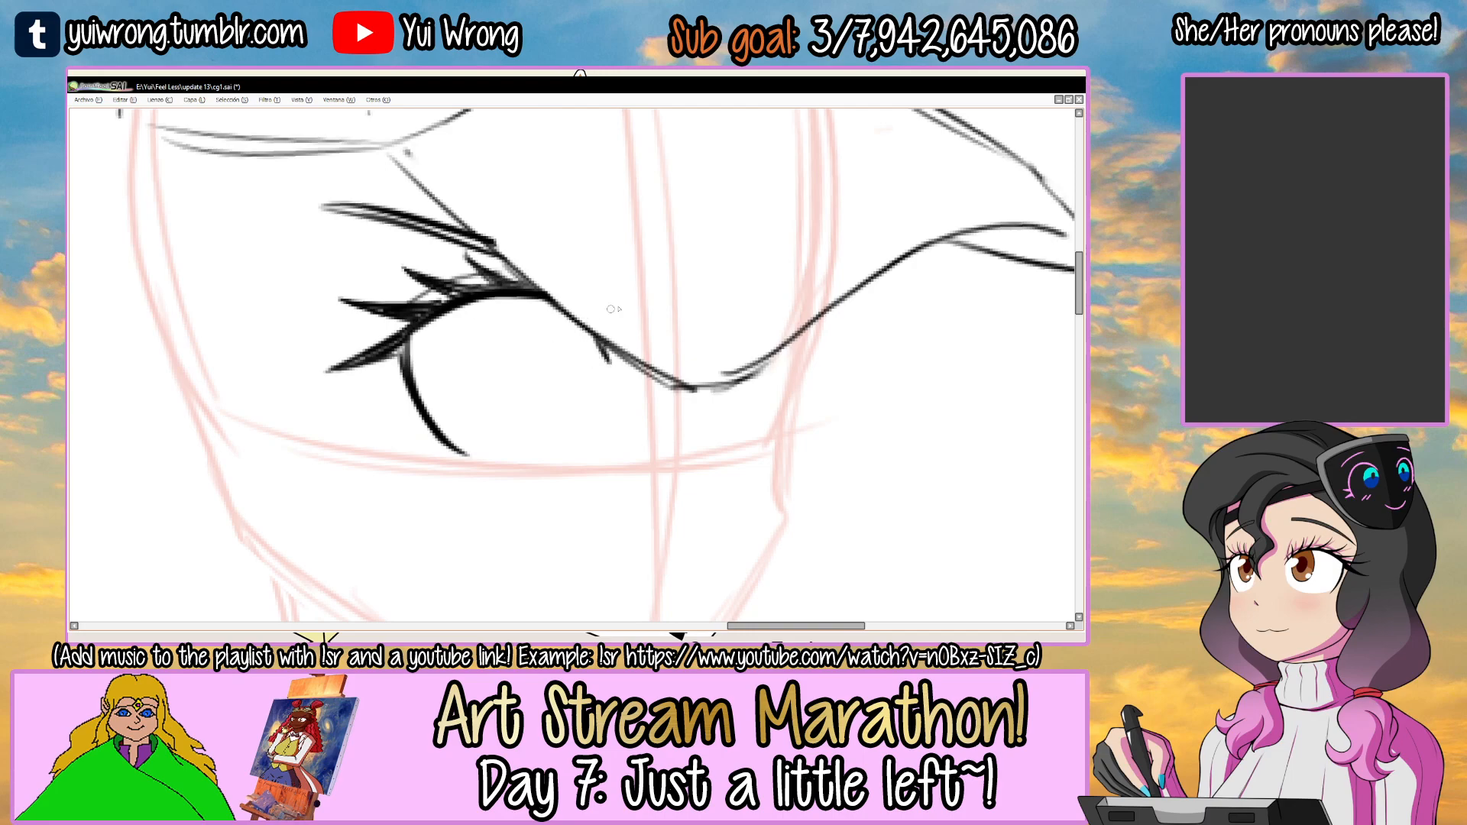
{"action": "left_click_drag", "start_coordinate": [738, 345], "coordinate": [699, 255]}
{"action": "mouse_move", "coordinate": [428, 449]}
{"action": "left_mouse_down"}
{"action": "mouse_move", "coordinate": [445, 394]}
{"action": "mouse_move", "coordinate": [541, 322]}
{"action": "mouse_move", "coordinate": [600, 363]}
{"action": "left_mouse_up"}
{"action": "key", "text": "ctrl+z"}
{"action": "key", "text": "Home"}
{"action": "key", "text": "ctrl+z"}
{"action": "left_click_drag", "start_coordinate": [522, 304], "coordinate": [600, 363]}
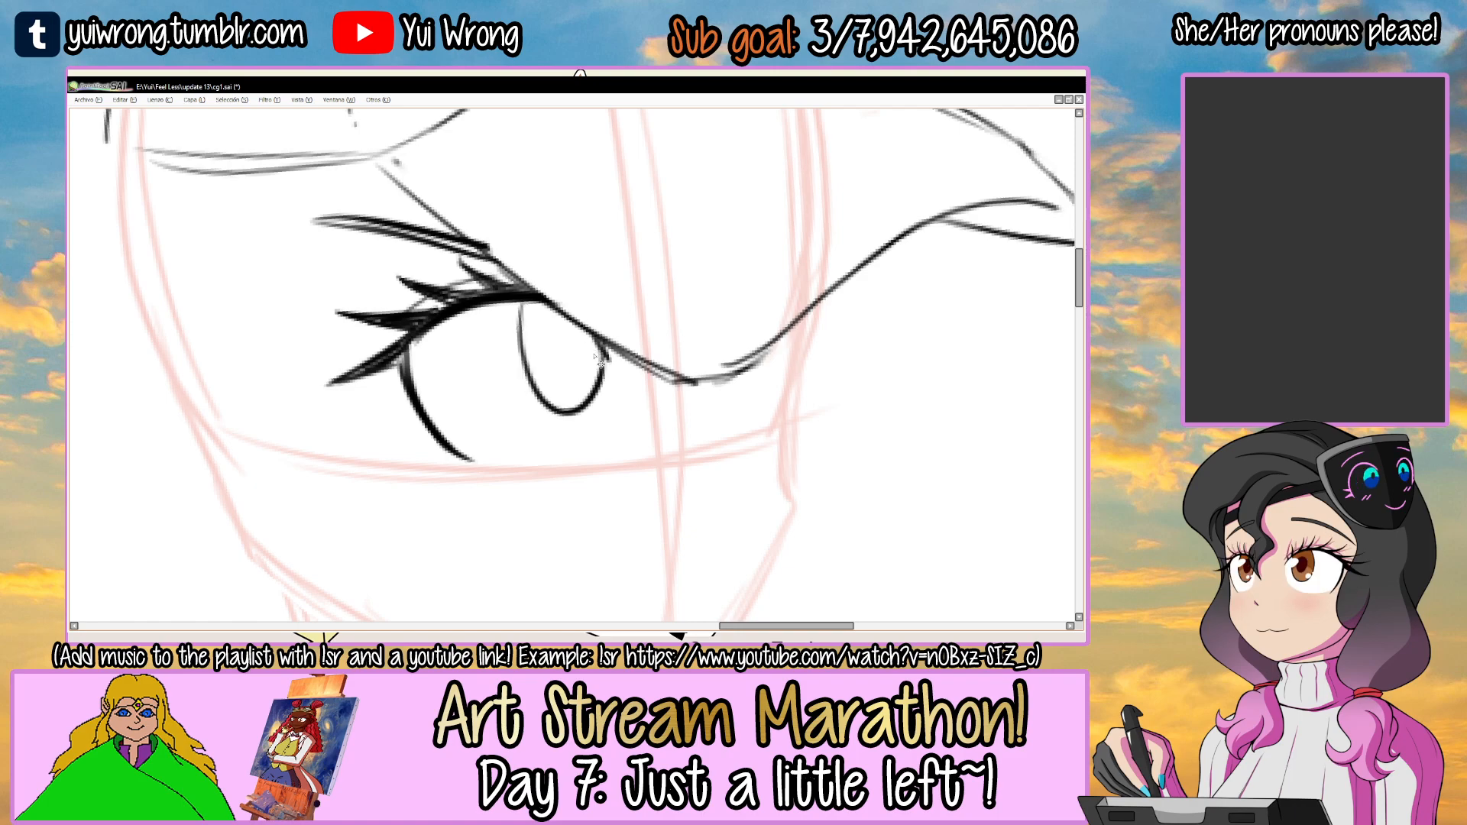
{"action": "scroll", "coordinate": [594, 355], "scroll_direction": "down", "scroll_amount": 5}
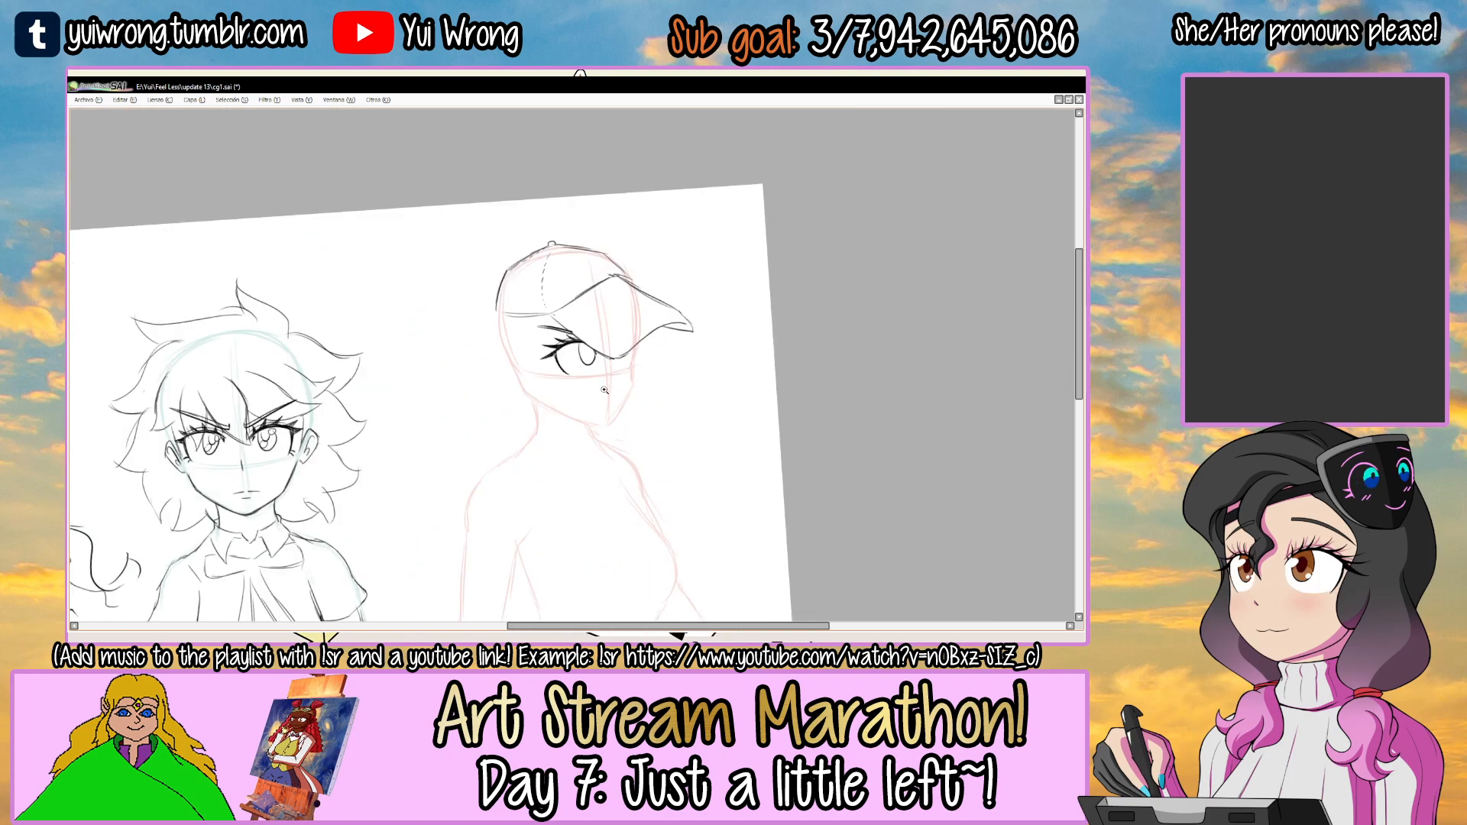
Draw the pupil arc inside the iris and add star-shaped highlights at its upper and lower edges.
{"action": "scroll", "coordinate": [603, 390], "scroll_direction": "up", "scroll_amount": 8}
{"action": "key", "text": "ctrl+z"}
{"action": "mouse_move", "coordinate": [550, 277]}
{"action": "left_mouse_down"}
{"action": "mouse_move", "coordinate": [589, 309]}
{"action": "mouse_move", "coordinate": [502, 291]}
{"action": "mouse_move", "coordinate": [508, 309]}
{"action": "mouse_move", "coordinate": [548, 275]}
{"action": "left_mouse_up"}
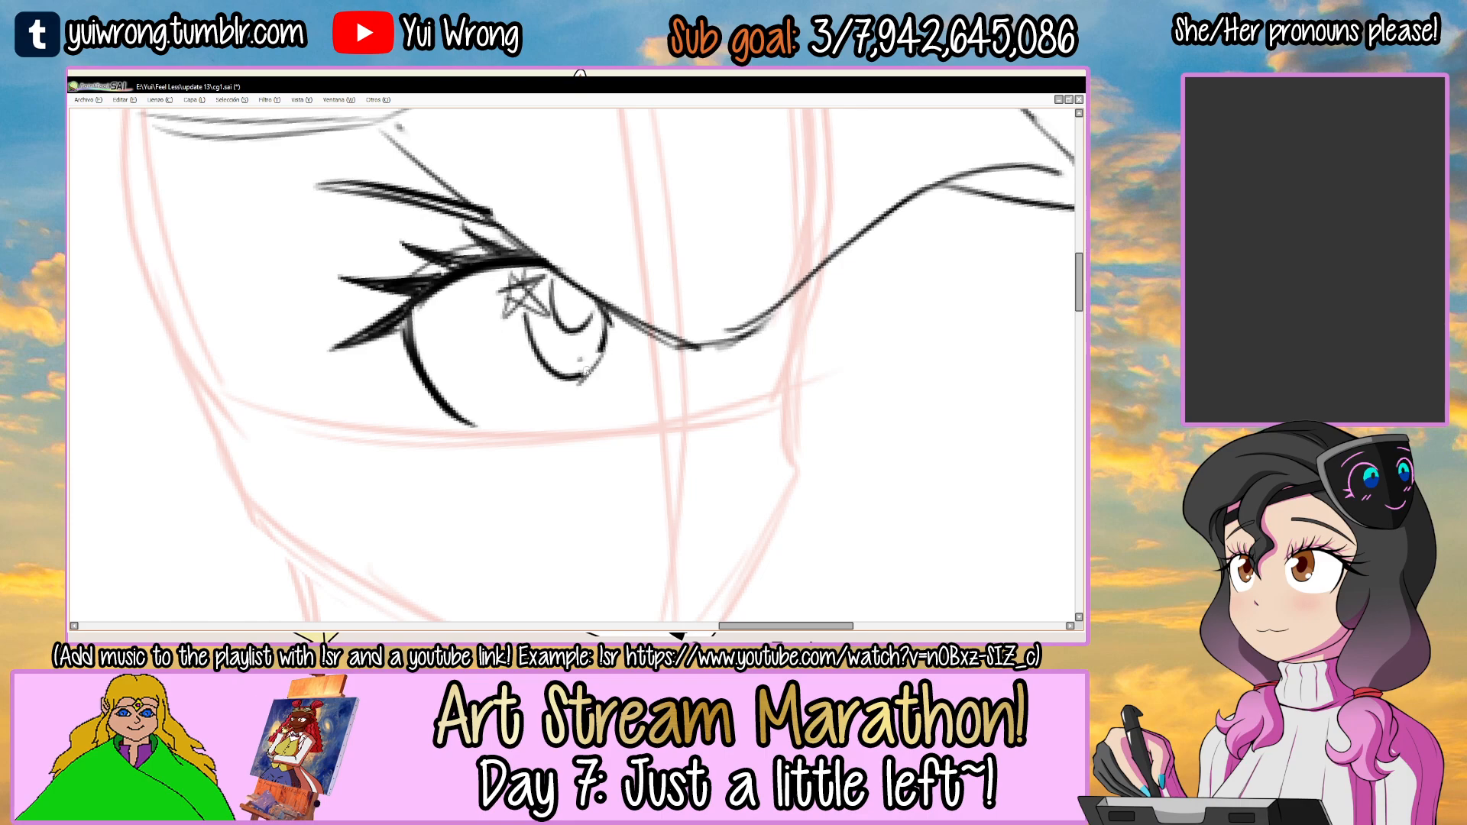
{"action": "key", "text": "ctrl+z"}
{"action": "mouse_move", "coordinate": [569, 359]}
{"action": "left_mouse_down"}
{"action": "mouse_move", "coordinate": [600, 350]}
{"action": "mouse_move", "coordinate": [607, 383]}
{"action": "left_mouse_up"}
Add a short nose mark and scattered freckle dots below the eye on the red-guide face.
{"action": "scroll", "coordinate": [583, 388], "scroll_direction": "down", "scroll_amount": 7}
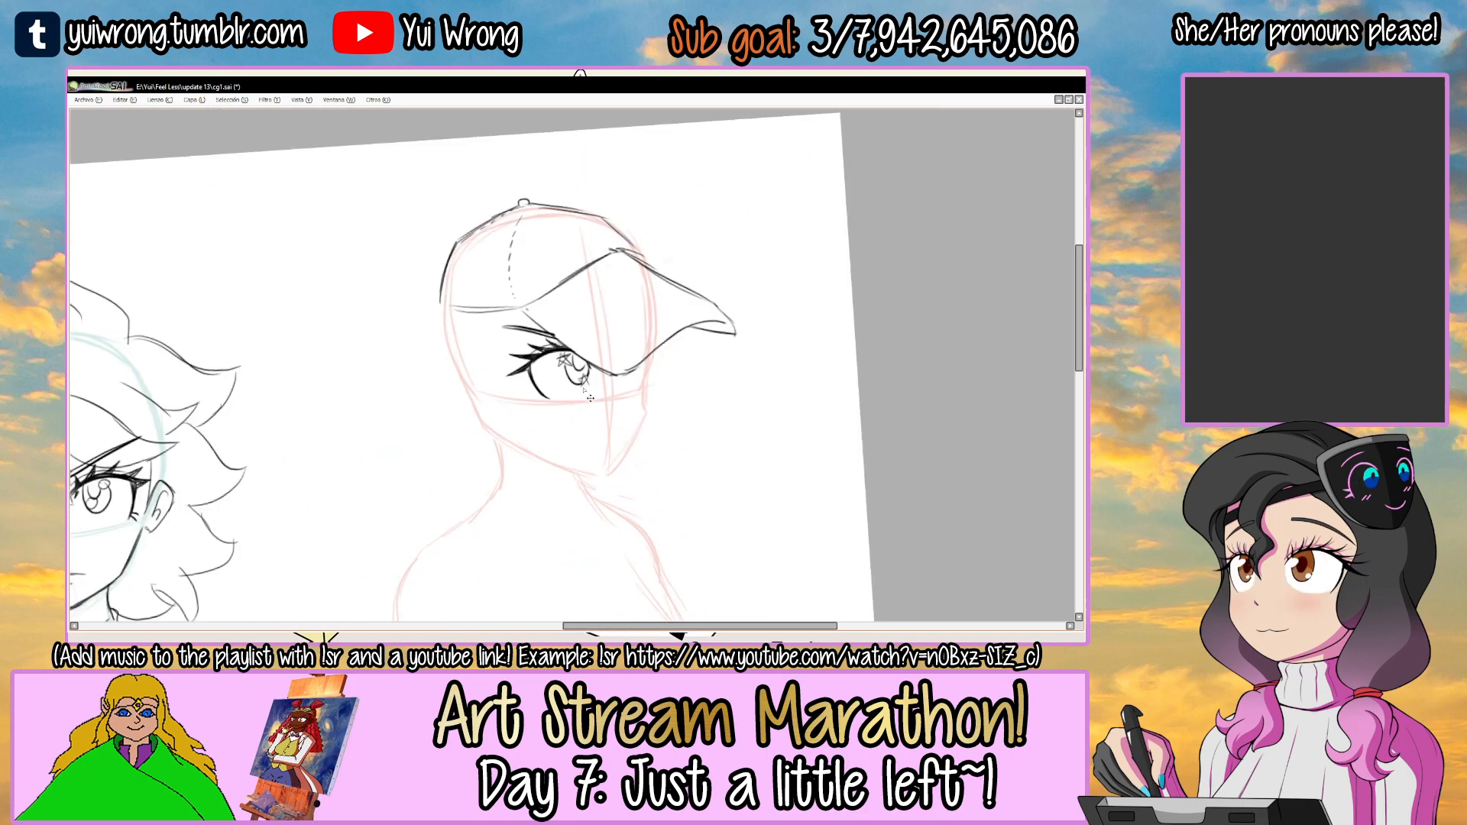
{"action": "scroll", "coordinate": [626, 395], "scroll_direction": "up", "scroll_amount": 4}
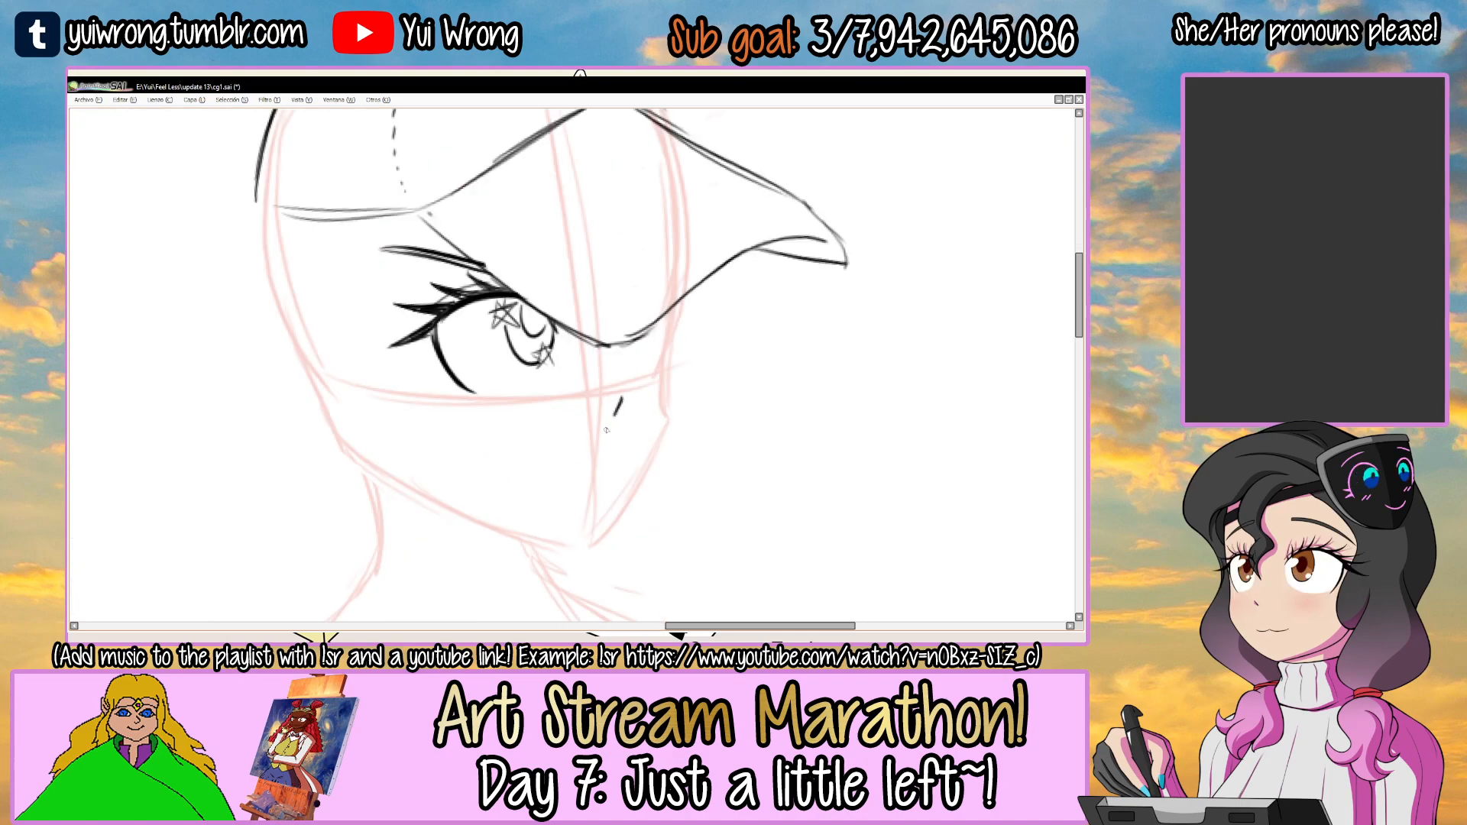
{"action": "scroll", "coordinate": [593, 379], "scroll_direction": "up", "scroll_amount": 3}
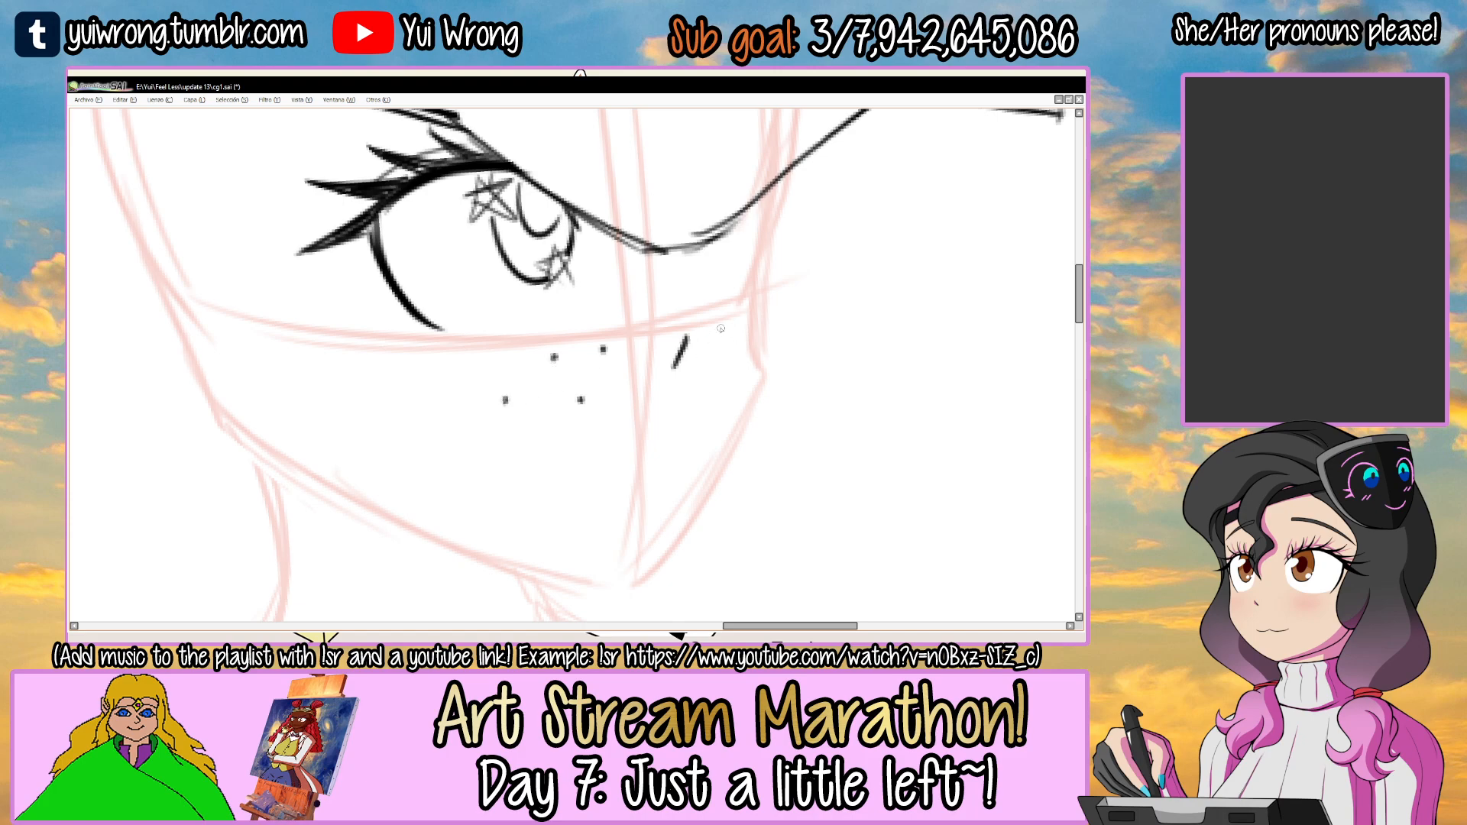
{"action": "scroll", "coordinate": [759, 345], "scroll_direction": "down", "scroll_amount": 4}
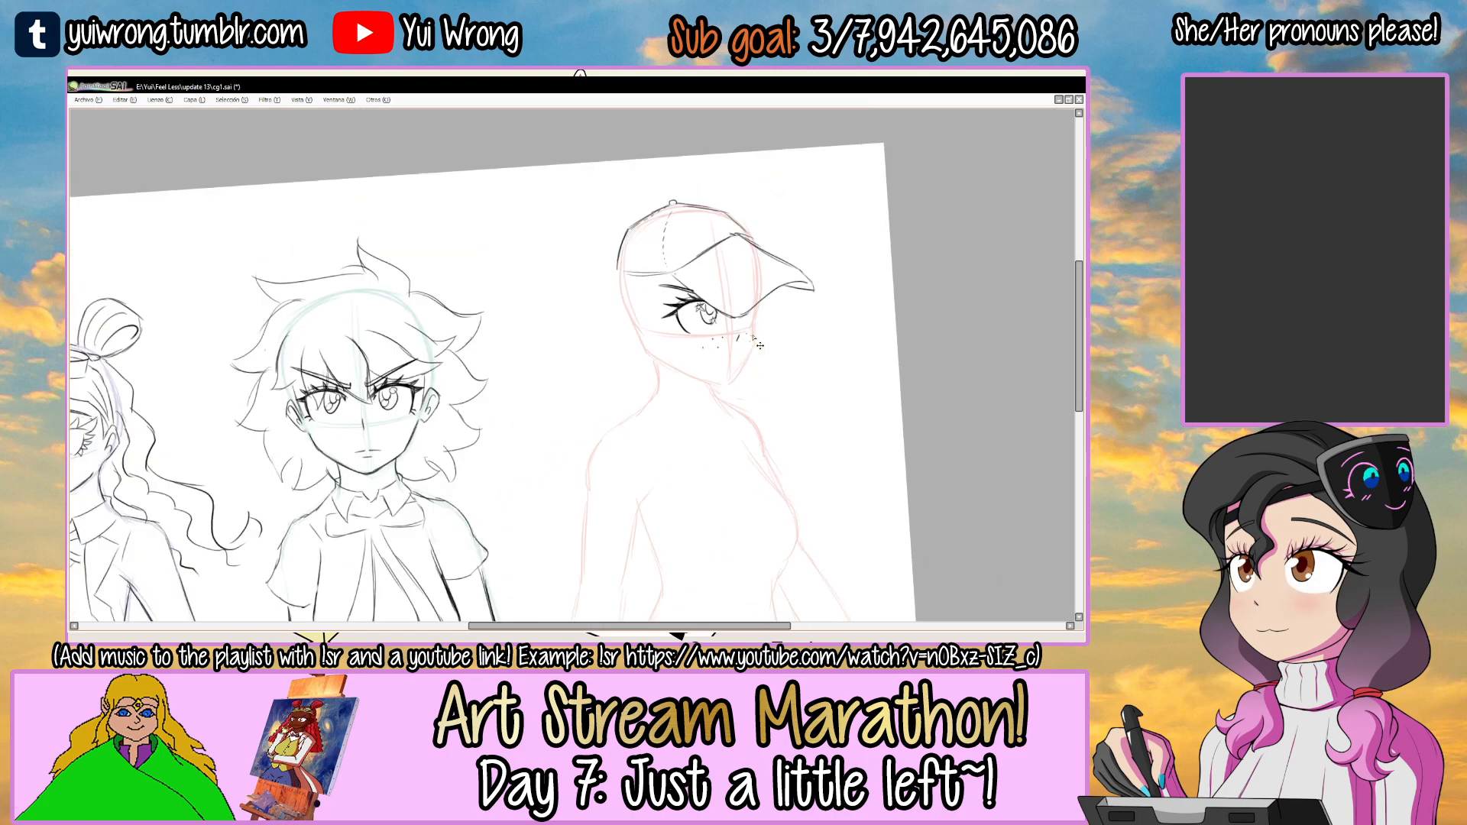
Draw a pointed bang hanging below the cap brim, between the eye and the nose mark of the red-guide face.
{"action": "mouse_move", "coordinate": [755, 269]}
{"action": "left_mouse_down"}
{"action": "mouse_move", "coordinate": [770, 305]}
{"action": "mouse_move", "coordinate": [759, 296]}
{"action": "left_mouse_up"}
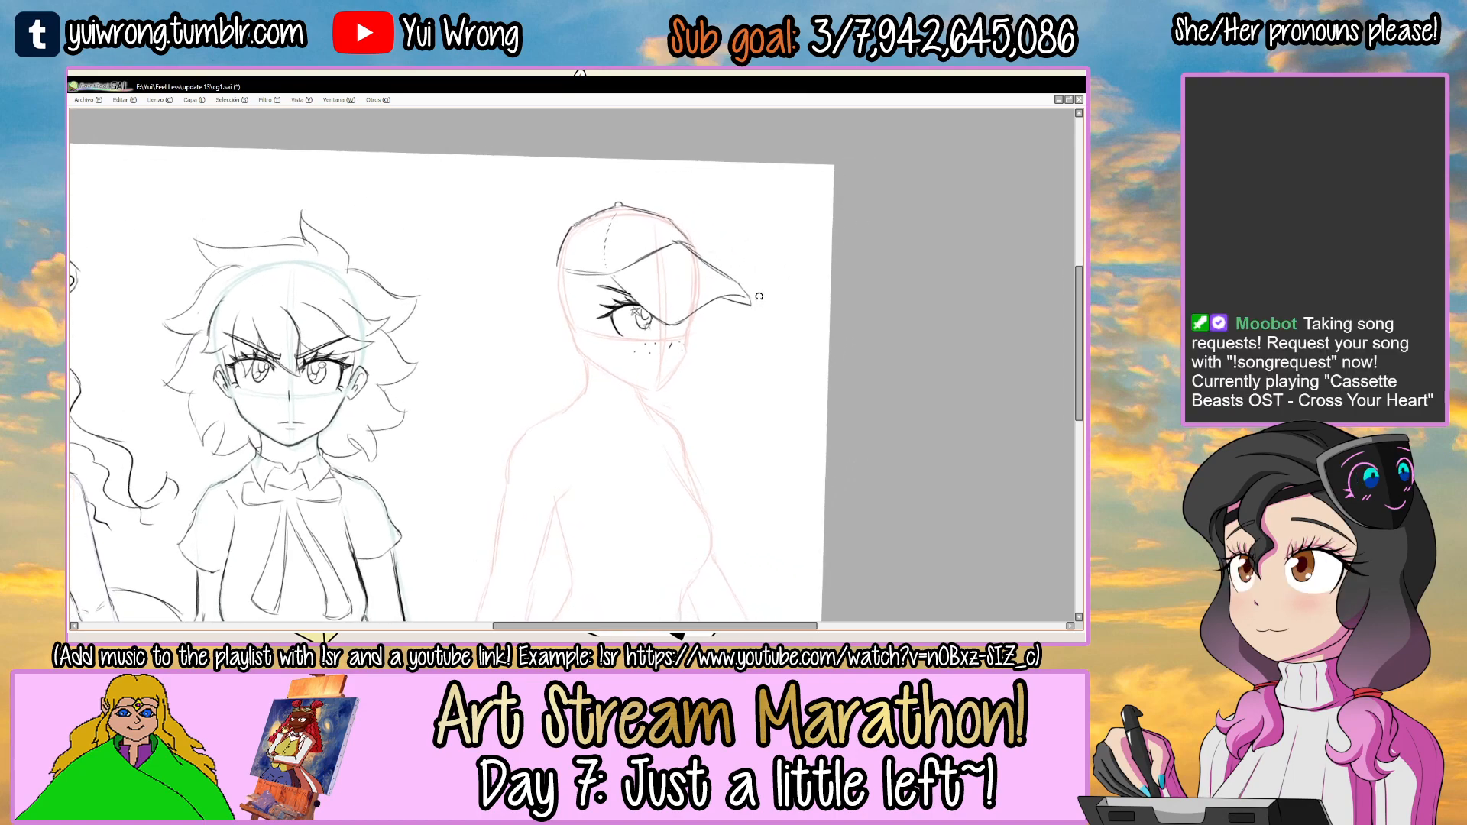
{"action": "scroll", "coordinate": [683, 306], "scroll_direction": "up", "scroll_amount": 3}
{"action": "key", "text": "Tab"}
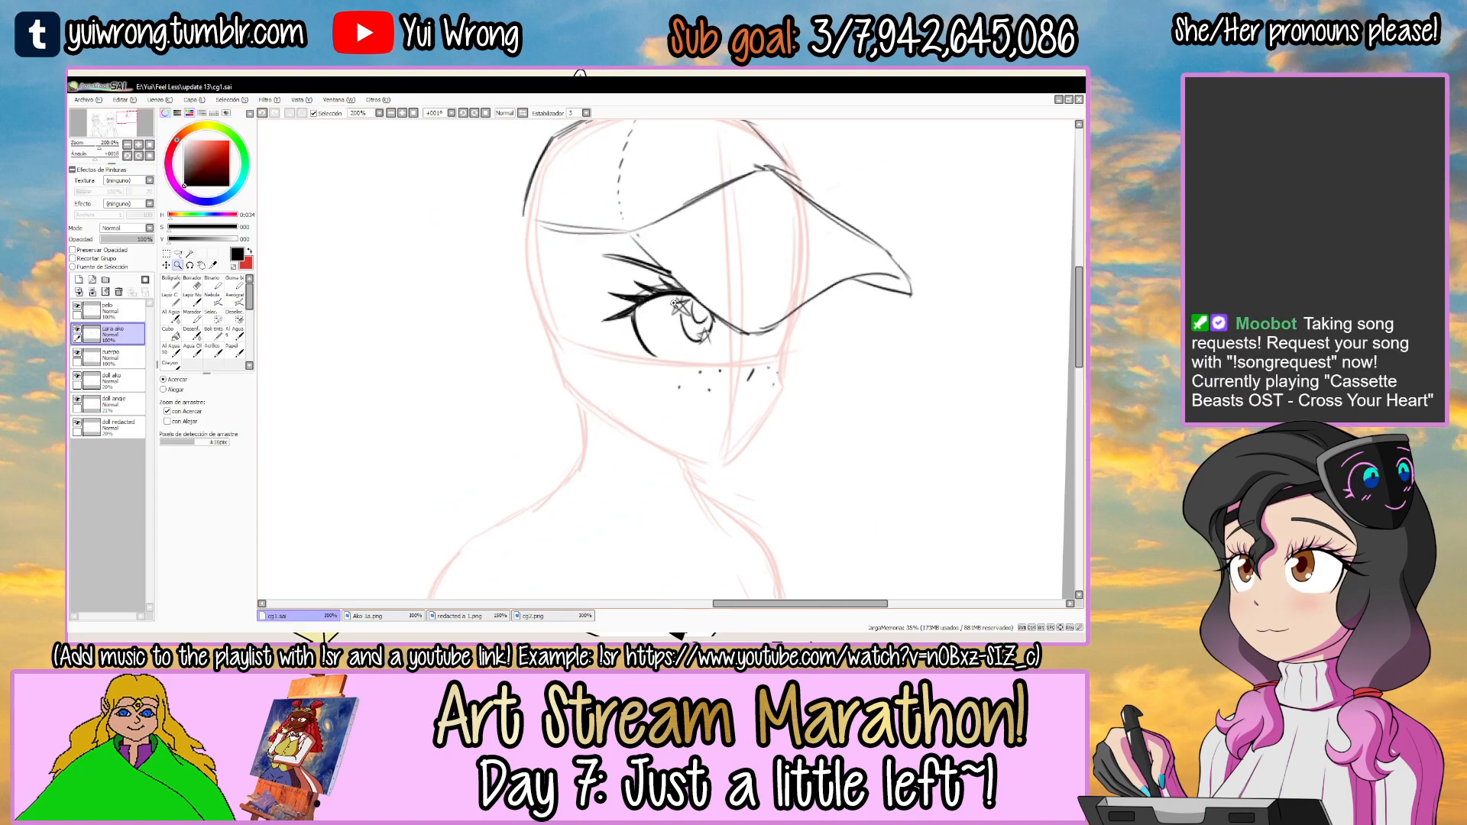
{"action": "key", "text": "Tab"}
{"action": "scroll", "coordinate": [638, 332], "scroll_direction": "up", "scroll_amount": 2}
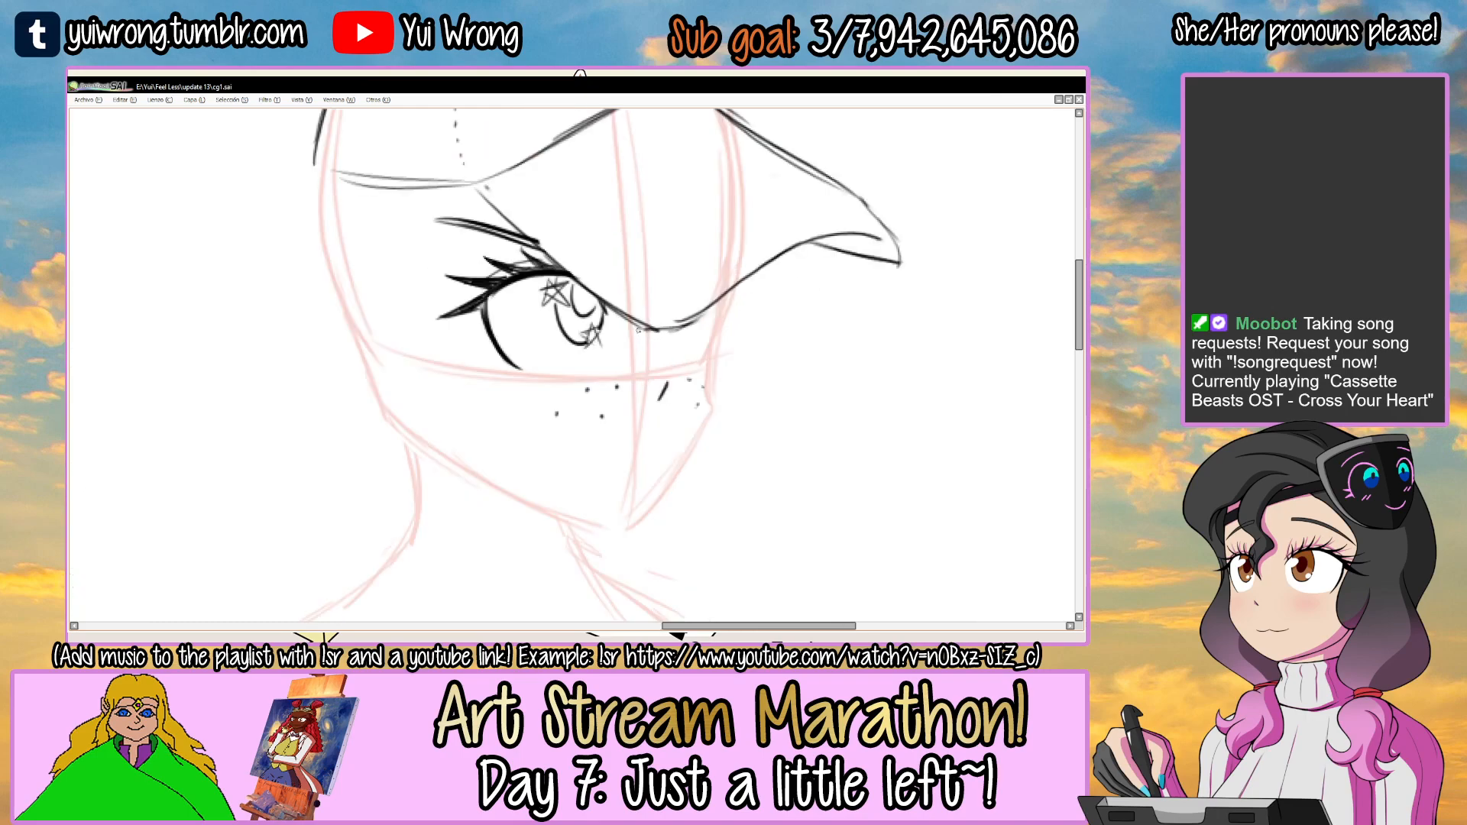
{"action": "mouse_move", "coordinate": [632, 337]}
{"action": "left_mouse_down"}
{"action": "mouse_move", "coordinate": [701, 368]}
{"action": "mouse_move", "coordinate": [716, 411]}
{"action": "left_mouse_up"}
{"action": "key", "text": "ctrl+z"}
{"action": "key", "text": "ctrl+z"}
{"action": "mouse_move", "coordinate": [614, 313]}
{"action": "left_mouse_down"}
{"action": "mouse_move", "coordinate": [644, 380]}
{"action": "mouse_move", "coordinate": [728, 327]}
{"action": "mouse_move", "coordinate": [732, 297]}
{"action": "left_mouse_up"}
{"action": "key", "text": "ctrl+z"}
{"action": "key", "text": "ctrl+z"}
{"action": "mouse_move", "coordinate": [616, 309]}
{"action": "left_mouse_down"}
{"action": "mouse_move", "coordinate": [650, 375]}
{"action": "mouse_move", "coordinate": [688, 362]}
{"action": "mouse_move", "coordinate": [638, 388]}
{"action": "mouse_move", "coordinate": [638, 404]}
{"action": "mouse_move", "coordinate": [719, 319]}
{"action": "mouse_move", "coordinate": [672, 342]}
{"action": "left_mouse_up"}
{"action": "key", "text": "ctrl+z"}
{"action": "key", "text": "ctrl+z"}
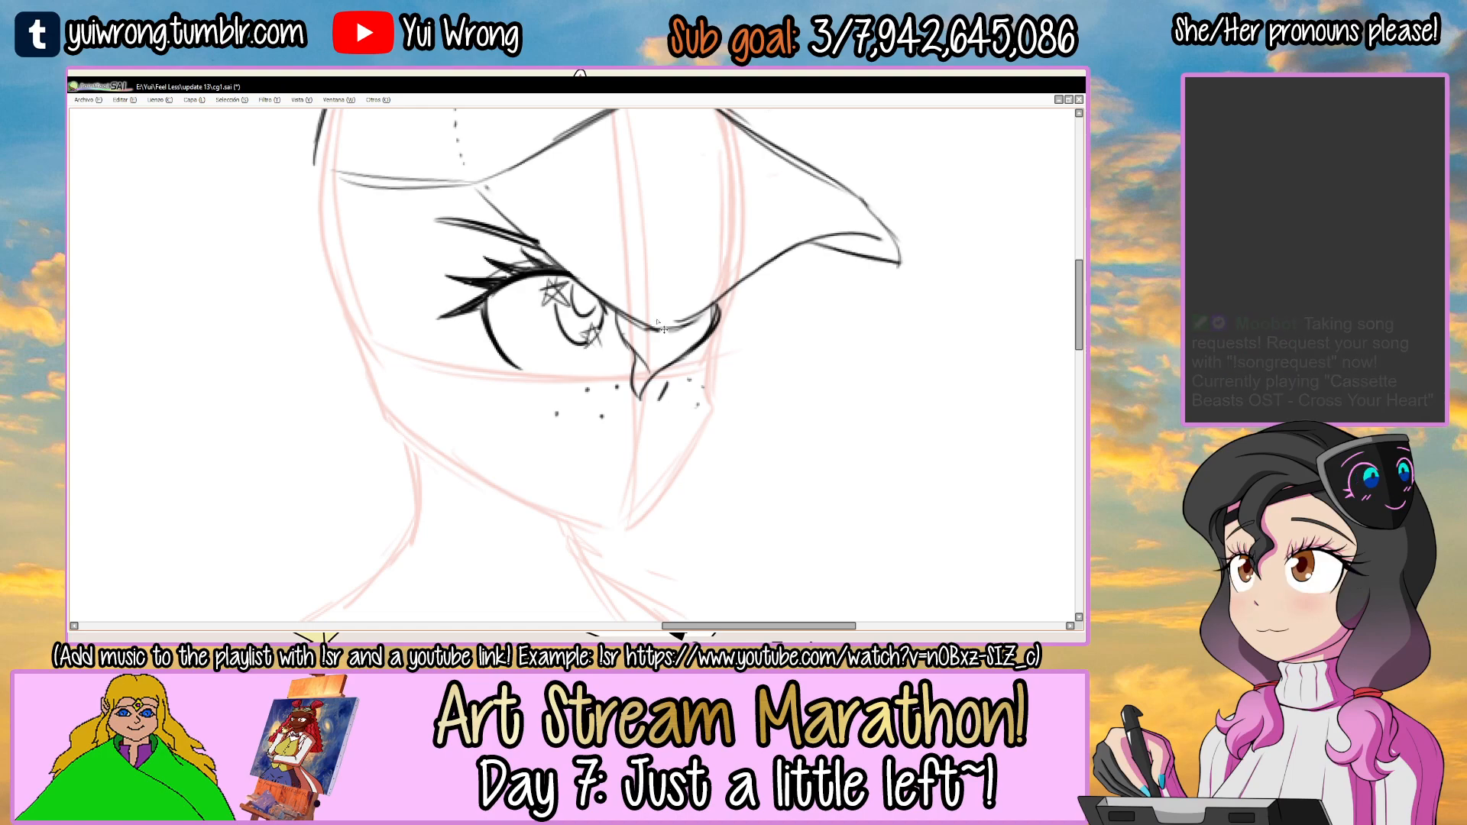
Redraw the loose hair strands falling from the brim beside the bang, along the far side of the face.
{"action": "scroll", "coordinate": [663, 329], "scroll_direction": "down", "scroll_amount": 1}
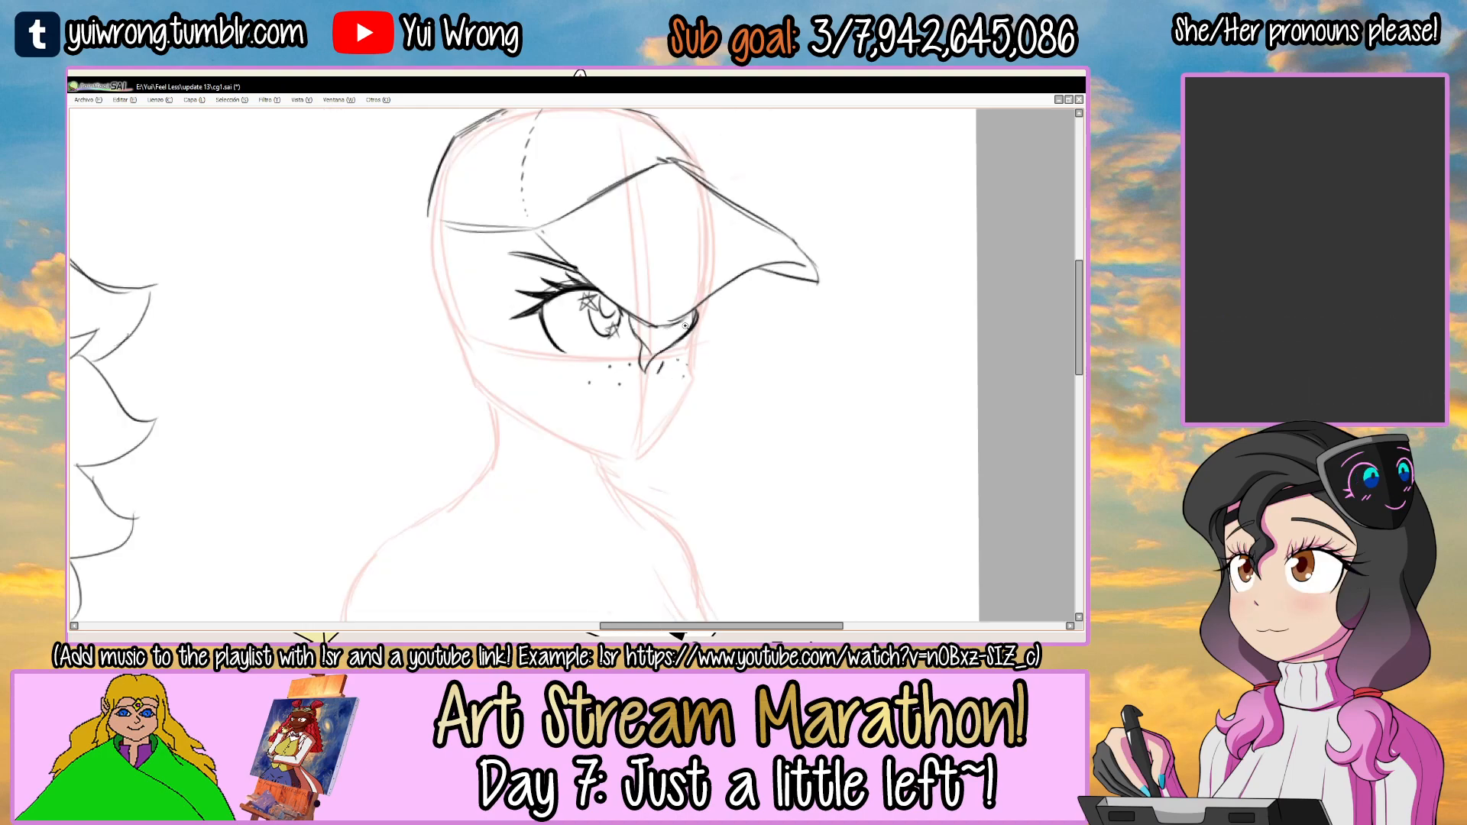
{"action": "scroll", "coordinate": [685, 325], "scroll_direction": "up", "scroll_amount": 1}
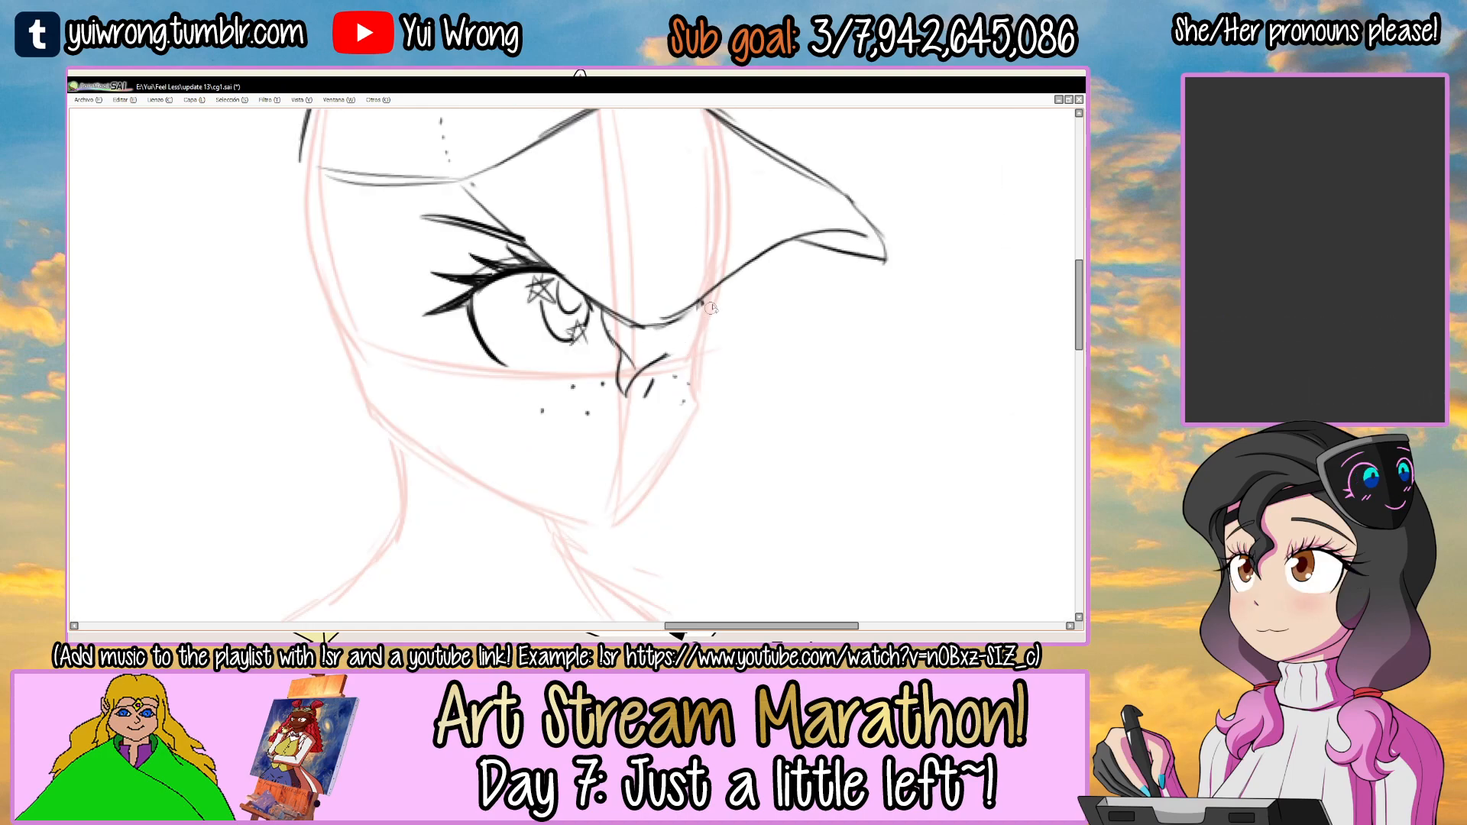
{"action": "left_click_drag", "start_coordinate": [686, 313], "coordinate": [665, 356]}
{"action": "mouse_move", "coordinate": [692, 307]}
{"action": "left_mouse_down"}
{"action": "mouse_move", "coordinate": [706, 368]}
{"action": "mouse_move", "coordinate": [691, 406]}
{"action": "left_mouse_up"}
Switch to the face layer, mirror the canvas and draw the mouth as a single gentle line below the freckles.
{"action": "key", "text": "Tab"}
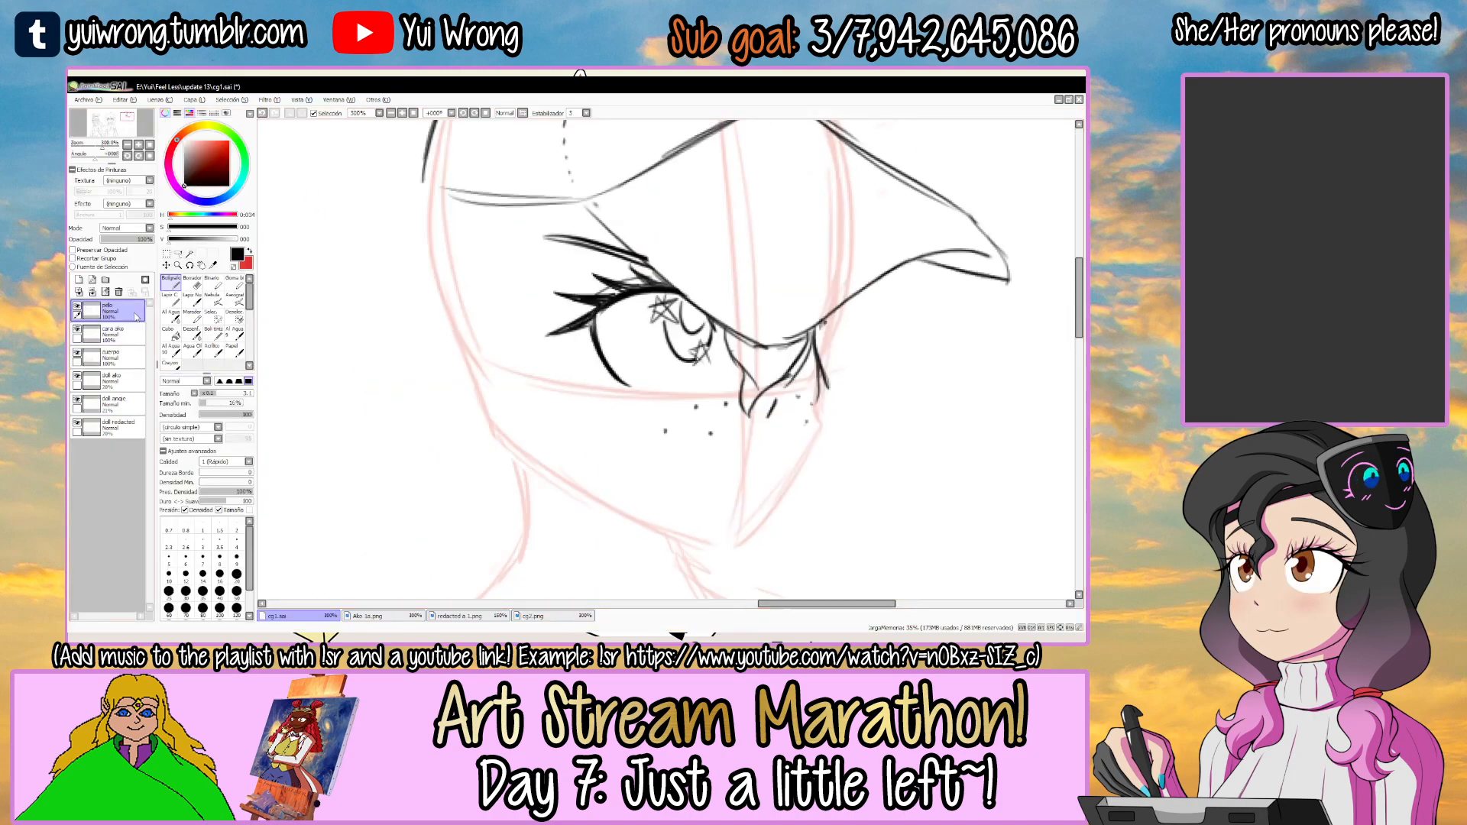
{"action": "left_click", "coordinate": [130, 333]}
{"action": "left_click", "coordinate": [77, 328]}
{"action": "left_click", "coordinate": [78, 328]}
{"action": "key", "text": "Tab"}
{"action": "left_click_drag", "start_coordinate": [630, 424], "coordinate": [599, 325]}
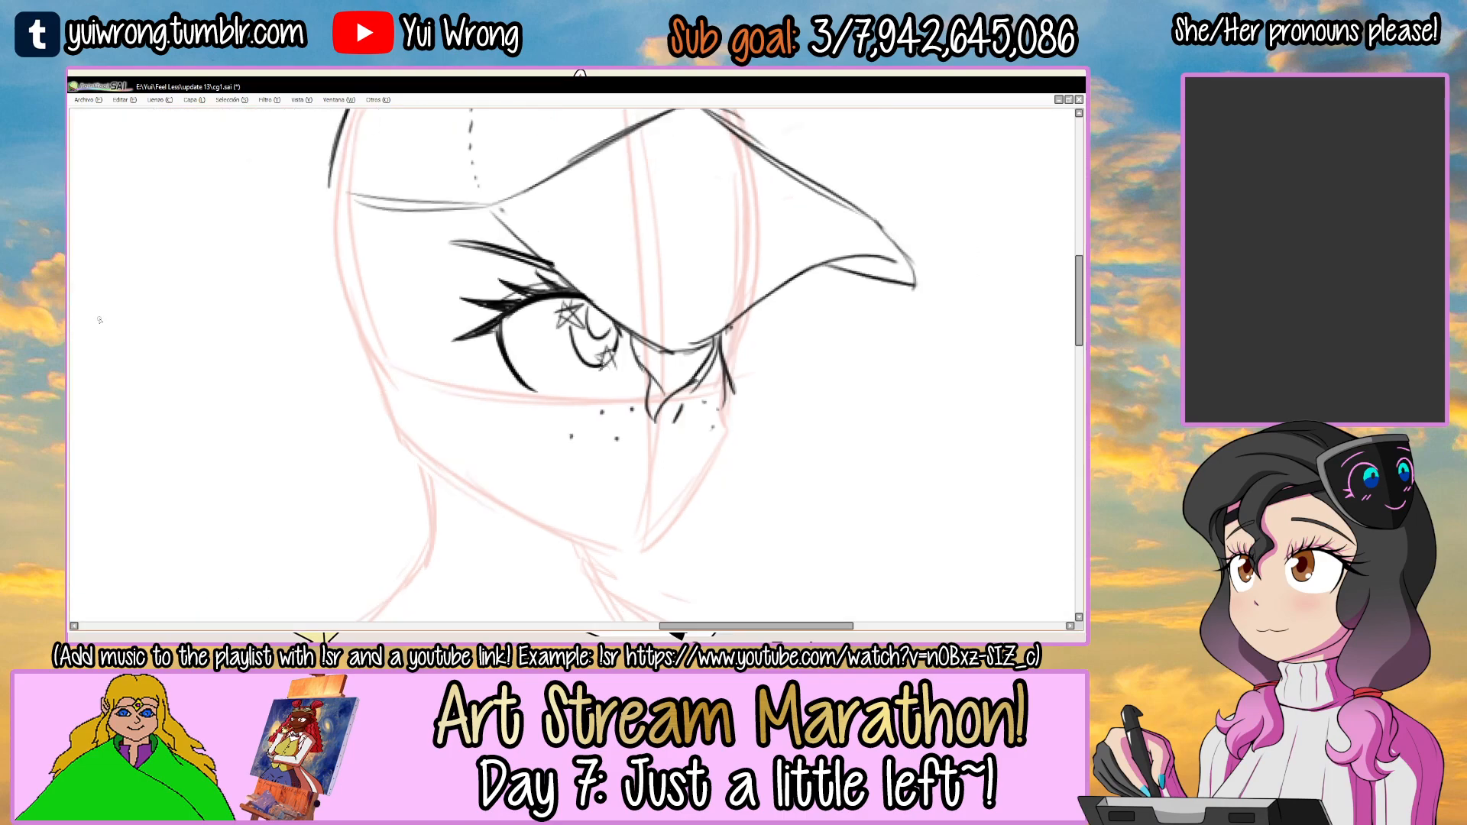
{"action": "left_click", "coordinate": [601, 372], "text": "ctrl"}
{"action": "key", "text": "h"}
{"action": "left_click_drag", "start_coordinate": [588, 404], "coordinate": [585, 363]}
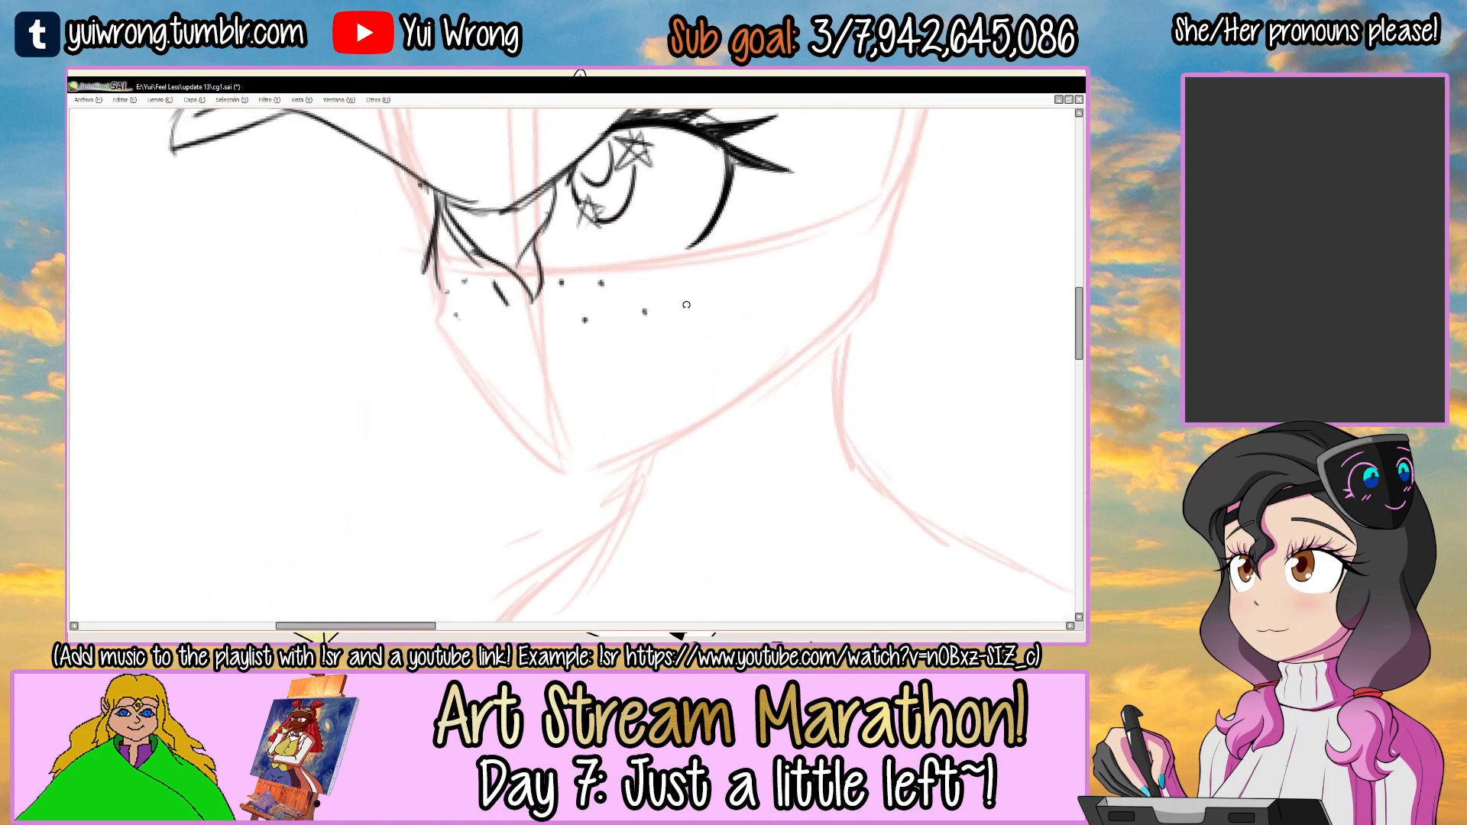
{"action": "left_click", "coordinate": [489, 386], "text": "ctrl"}
{"action": "left_click", "coordinate": [486, 388], "text": "ctrl"}
{"action": "mouse_move", "coordinate": [485, 388]}
{"action": "left_mouse_down"}
{"action": "mouse_move", "coordinate": [612, 366]}
{"action": "mouse_move", "coordinate": [498, 386]}
{"action": "mouse_move", "coordinate": [631, 348]}
{"action": "left_mouse_up"}
{"action": "key", "text": "ctrl+z"}
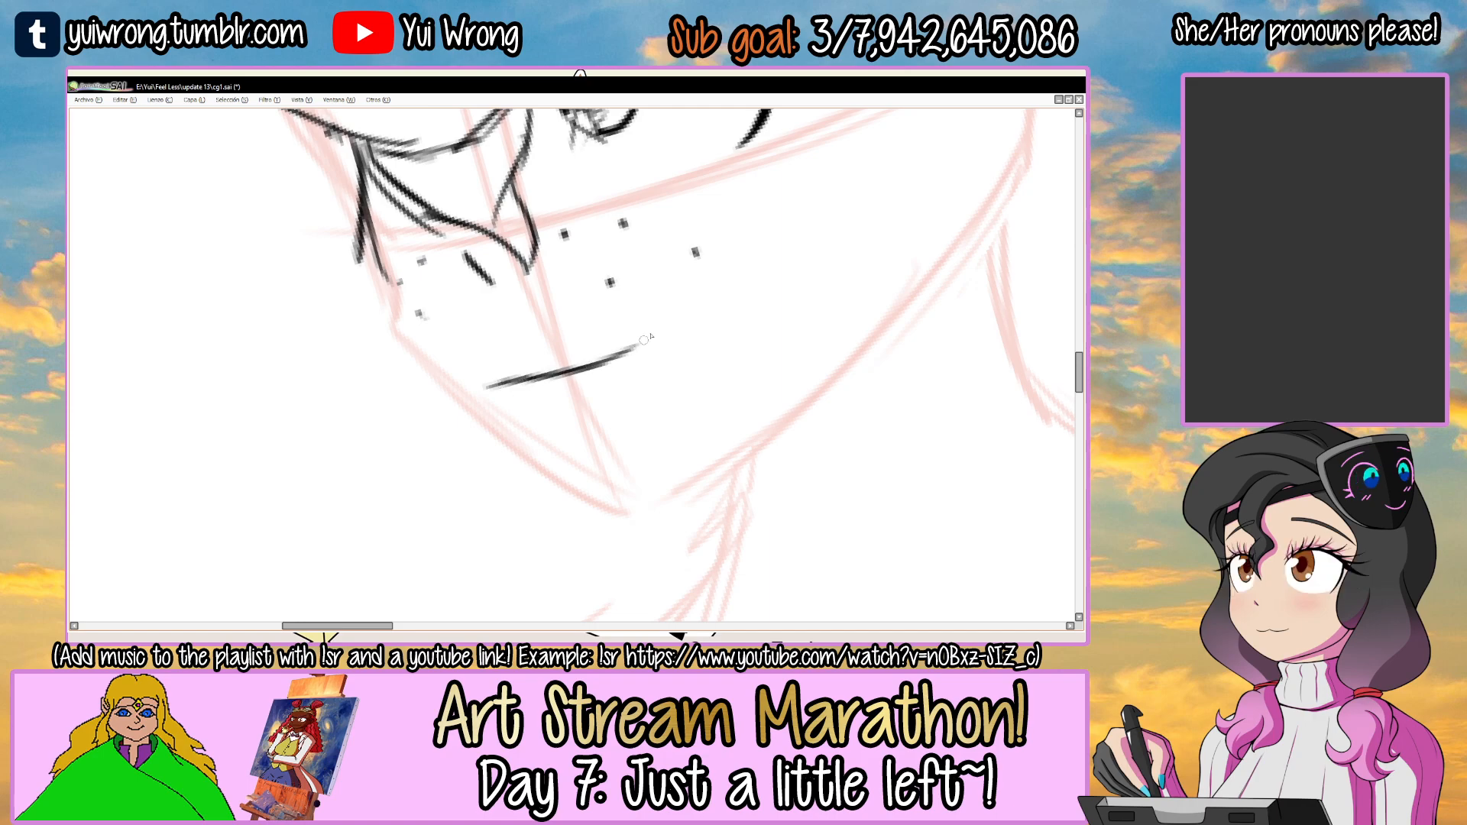
Restore the canvas from its mirrored view and refine the mouth line, keeping a small gap near its far end.
{"action": "key", "text": "h"}
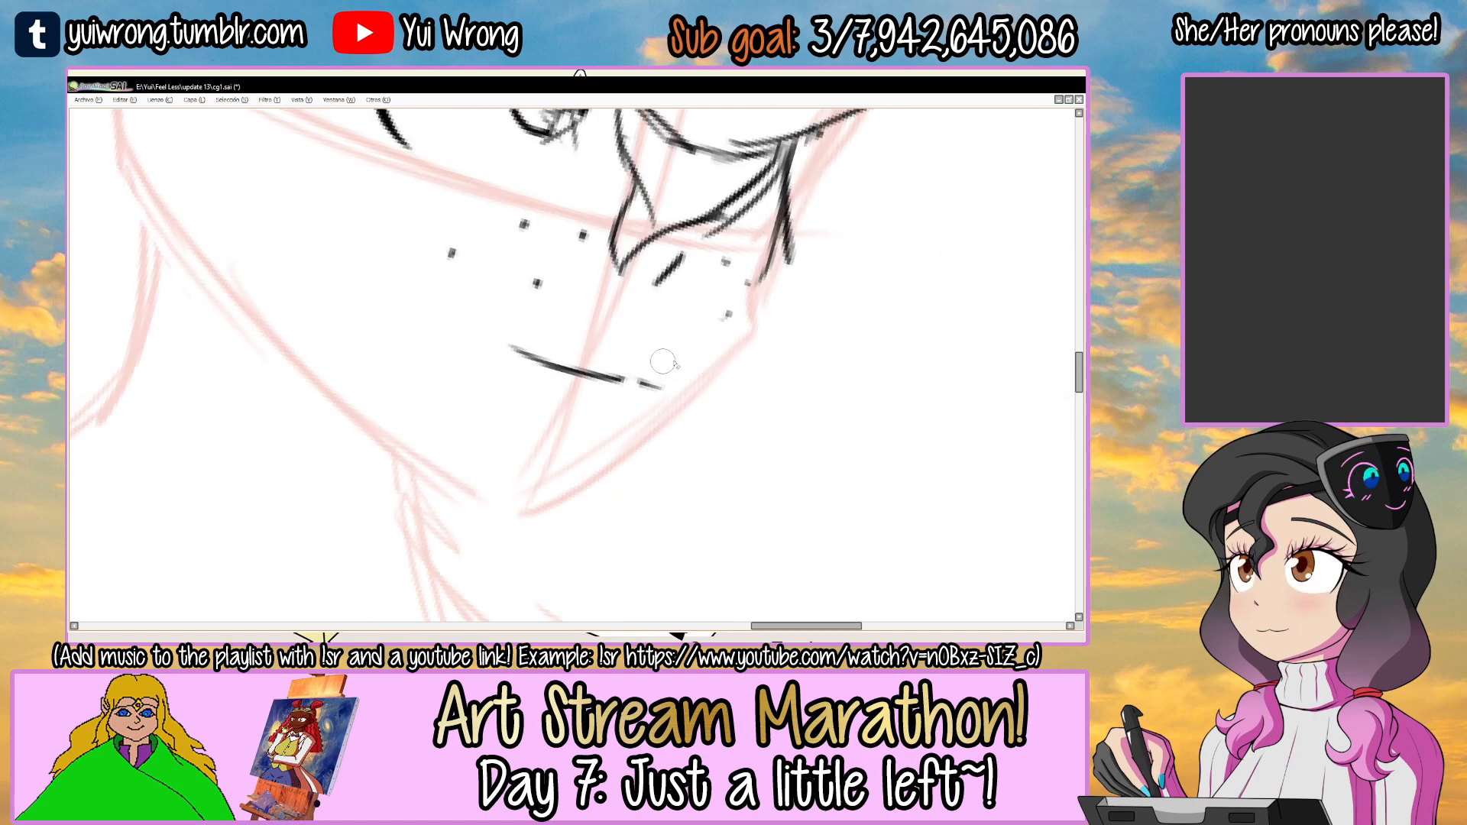
{"action": "scroll", "coordinate": [626, 359], "scroll_direction": "down", "scroll_amount": 2}
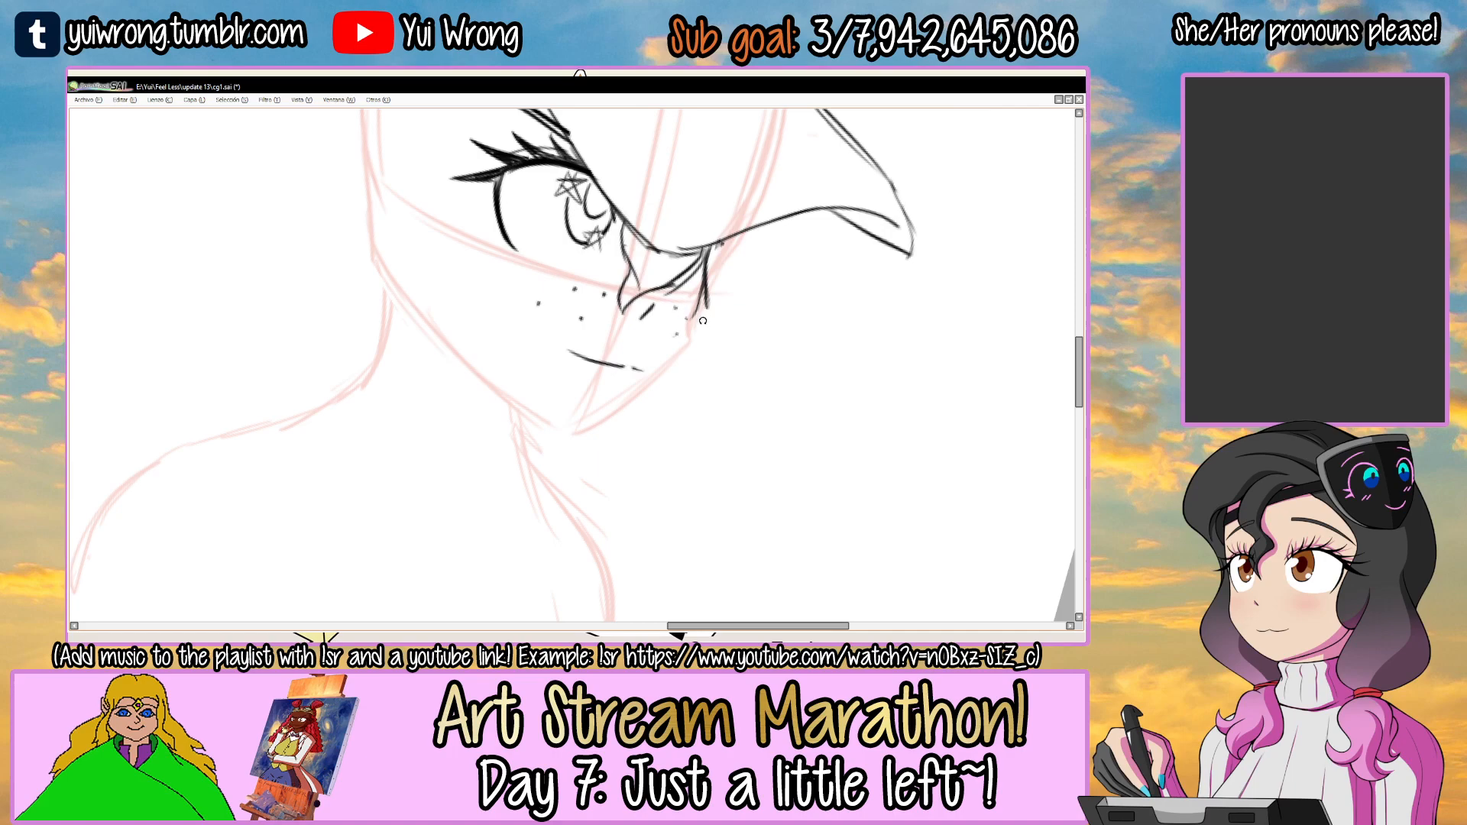
{"action": "left_click_drag", "start_coordinate": [704, 322], "coordinate": [656, 268]}
{"action": "scroll", "coordinate": [581, 351], "scroll_direction": "up", "scroll_amount": 1}
{"action": "mouse_move", "coordinate": [552, 336]}
{"action": "left_mouse_down"}
{"action": "mouse_move", "coordinate": [612, 390]}
{"action": "mouse_move", "coordinate": [684, 314]}
{"action": "mouse_move", "coordinate": [657, 310]}
{"action": "left_mouse_up"}
{"action": "left_click_drag", "start_coordinate": [636, 356], "coordinate": [623, 362]}
{"action": "key", "text": "ctrl+d"}
{"action": "scroll", "coordinate": [647, 321], "scroll_direction": "down", "scroll_amount": 2}
{"action": "left_click_drag", "start_coordinate": [706, 236], "coordinate": [734, 288]}
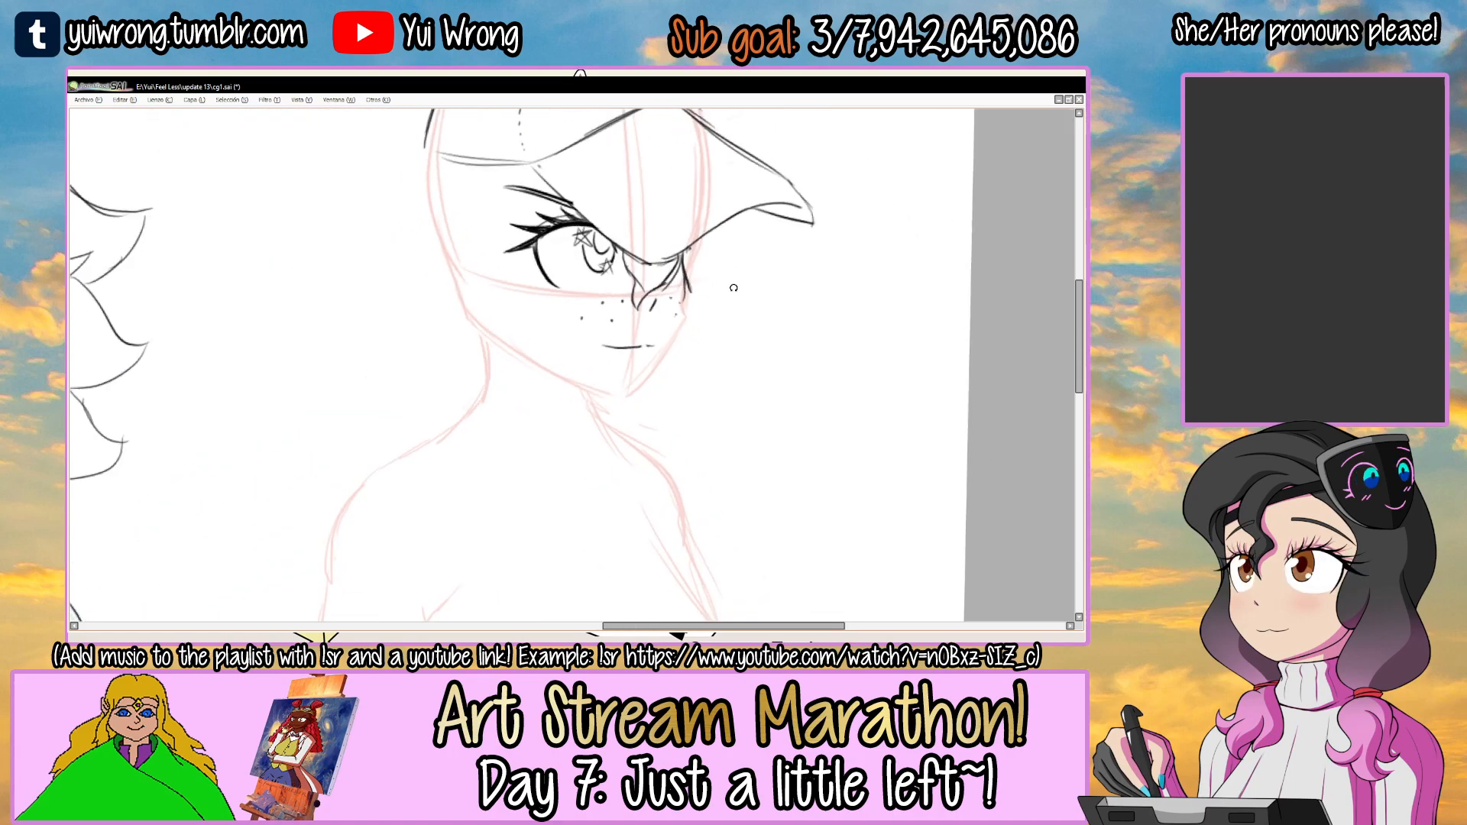
Select the topmost hair layer and try a curved lock running from the eyebrow down past the outer lashes.
{"action": "scroll", "coordinate": [734, 288], "scroll_direction": "up", "scroll_amount": 2}
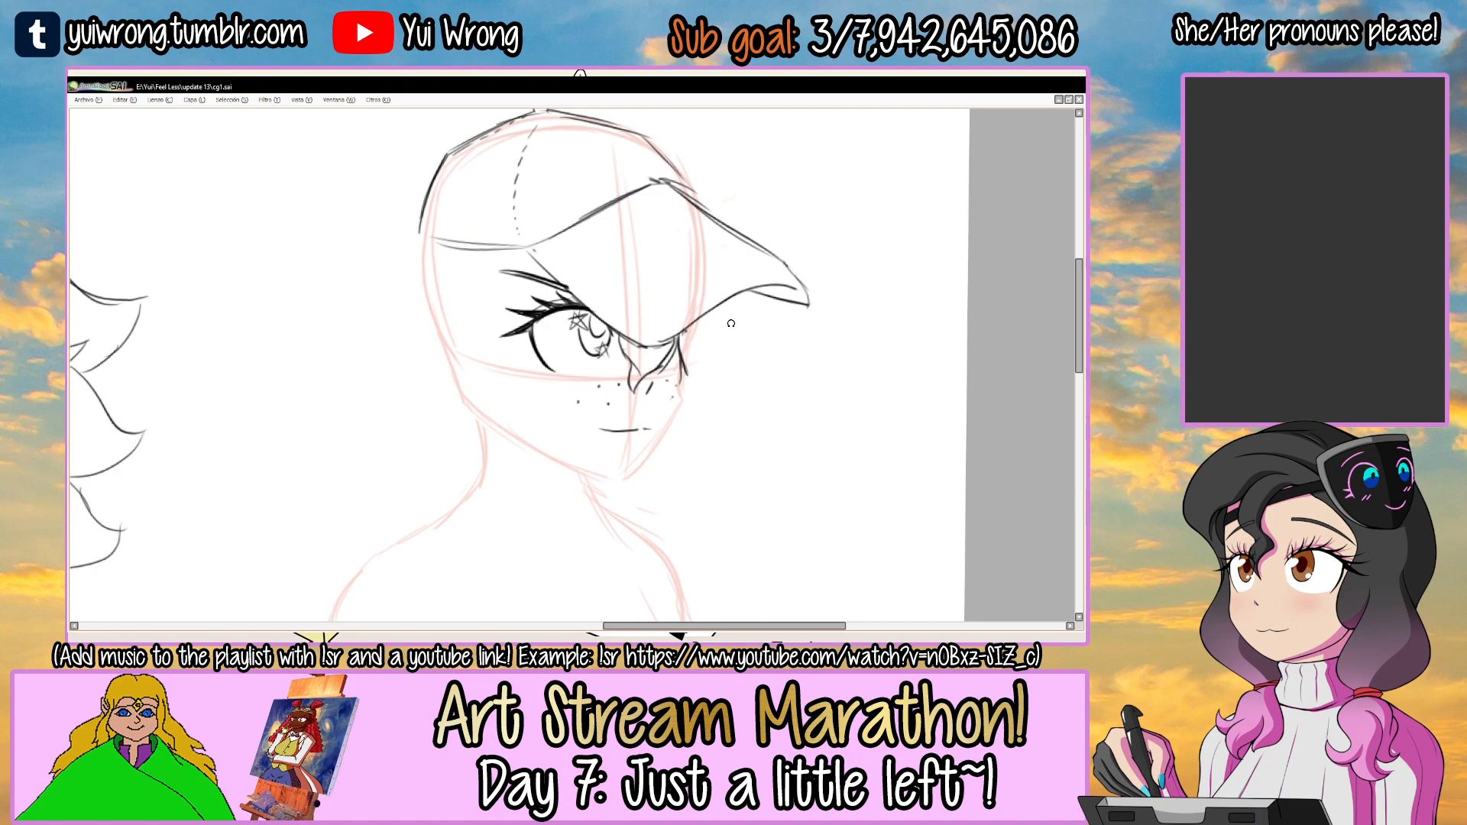
{"action": "key", "text": "Tab"}
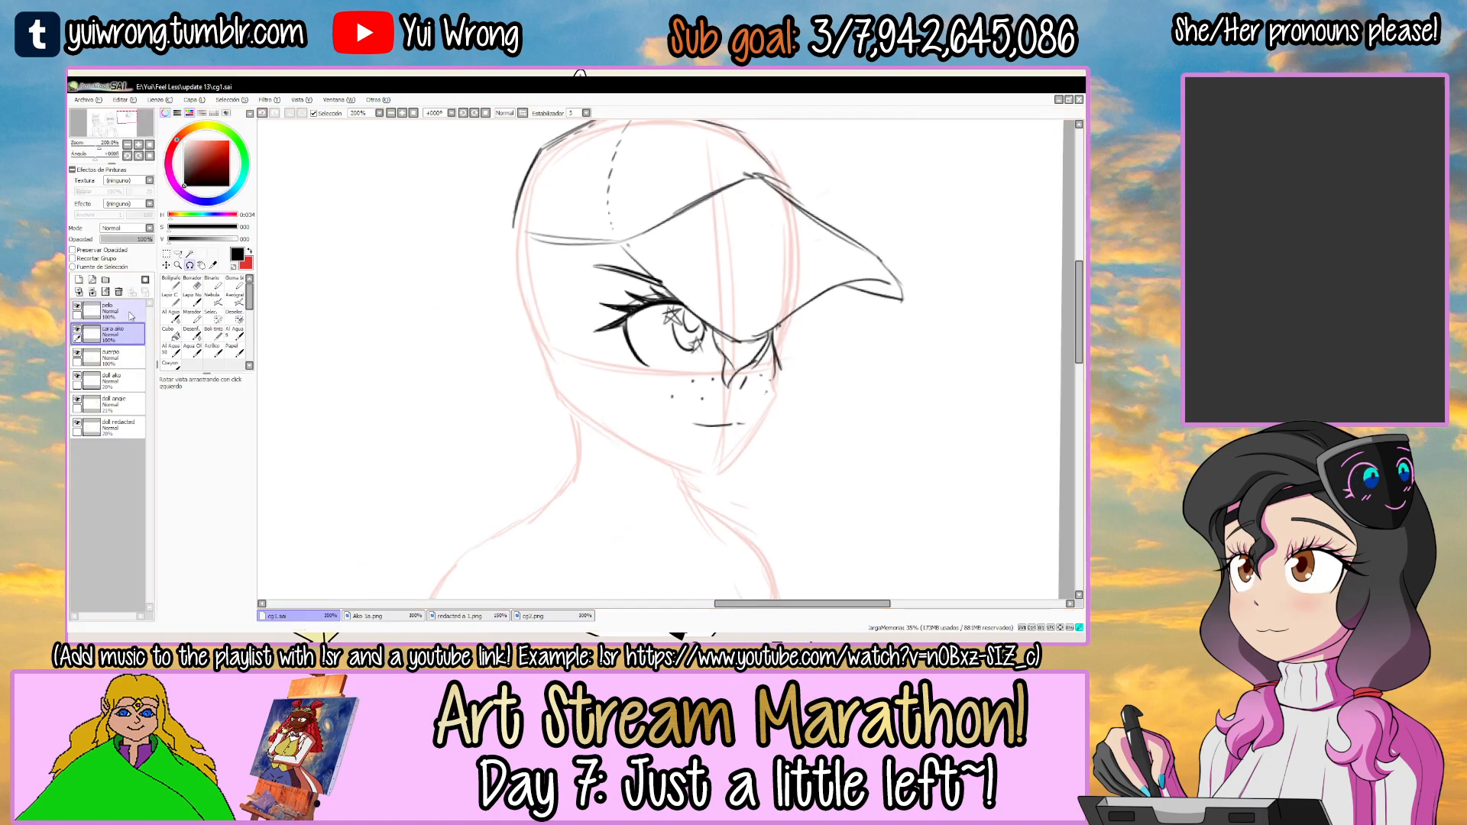
{"action": "key", "text": "Tab"}
{"action": "scroll", "coordinate": [516, 298], "scroll_direction": "up", "scroll_amount": 1}
{"action": "mouse_move", "coordinate": [562, 269]}
{"action": "left_mouse_down"}
{"action": "mouse_move", "coordinate": [494, 341]}
{"action": "mouse_move", "coordinate": [520, 405]}
{"action": "mouse_move", "coordinate": [476, 454]}
{"action": "left_mouse_up"}
{"action": "key", "text": "ctrl+z"}
Open Angie 1a.png as a reference, examine the character's head and hair, and return to cg1.sai.
{"action": "key", "text": "Tab"}
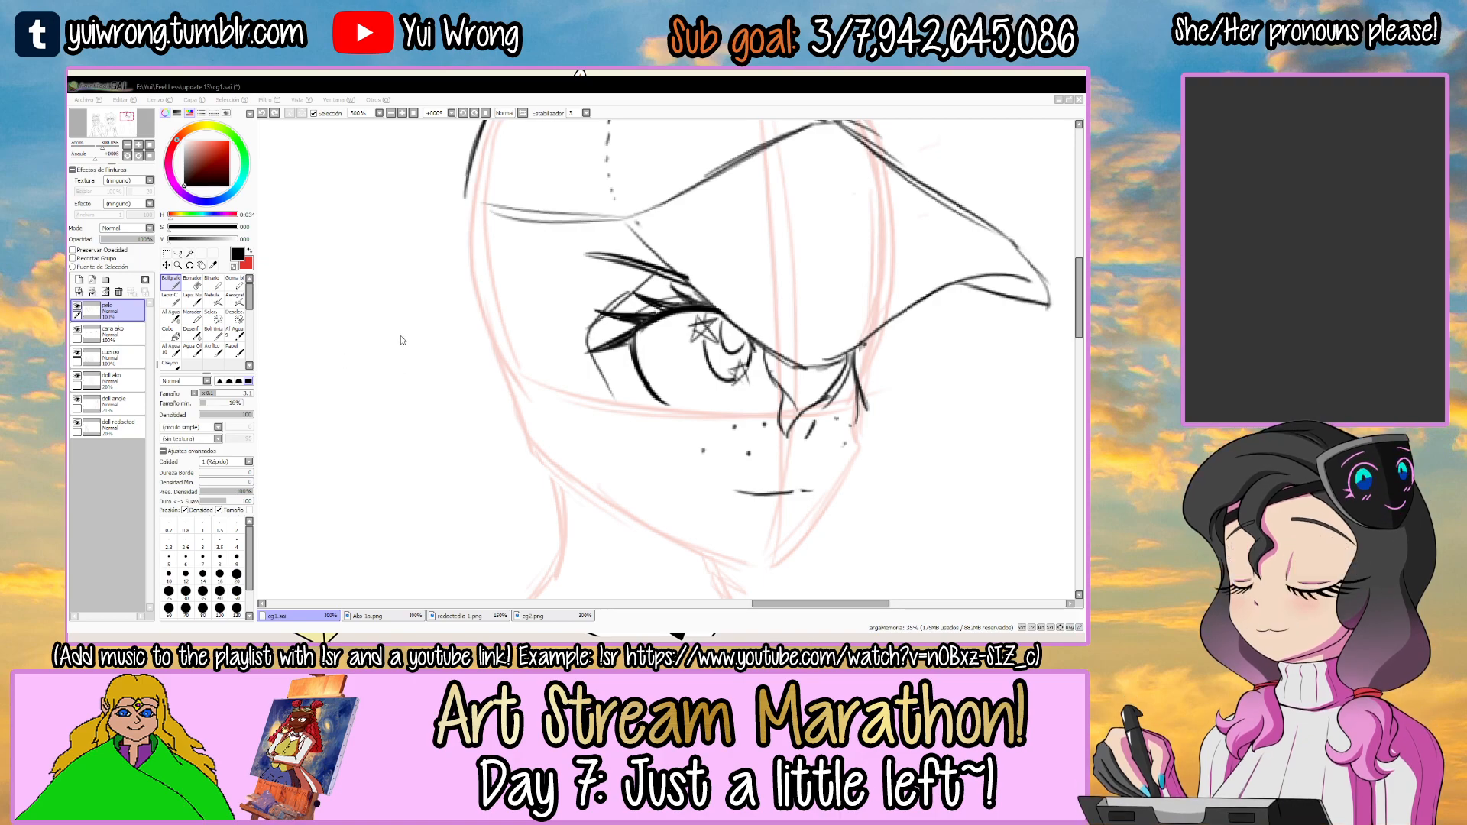
{"action": "double_click", "coordinate": [391, 268]}
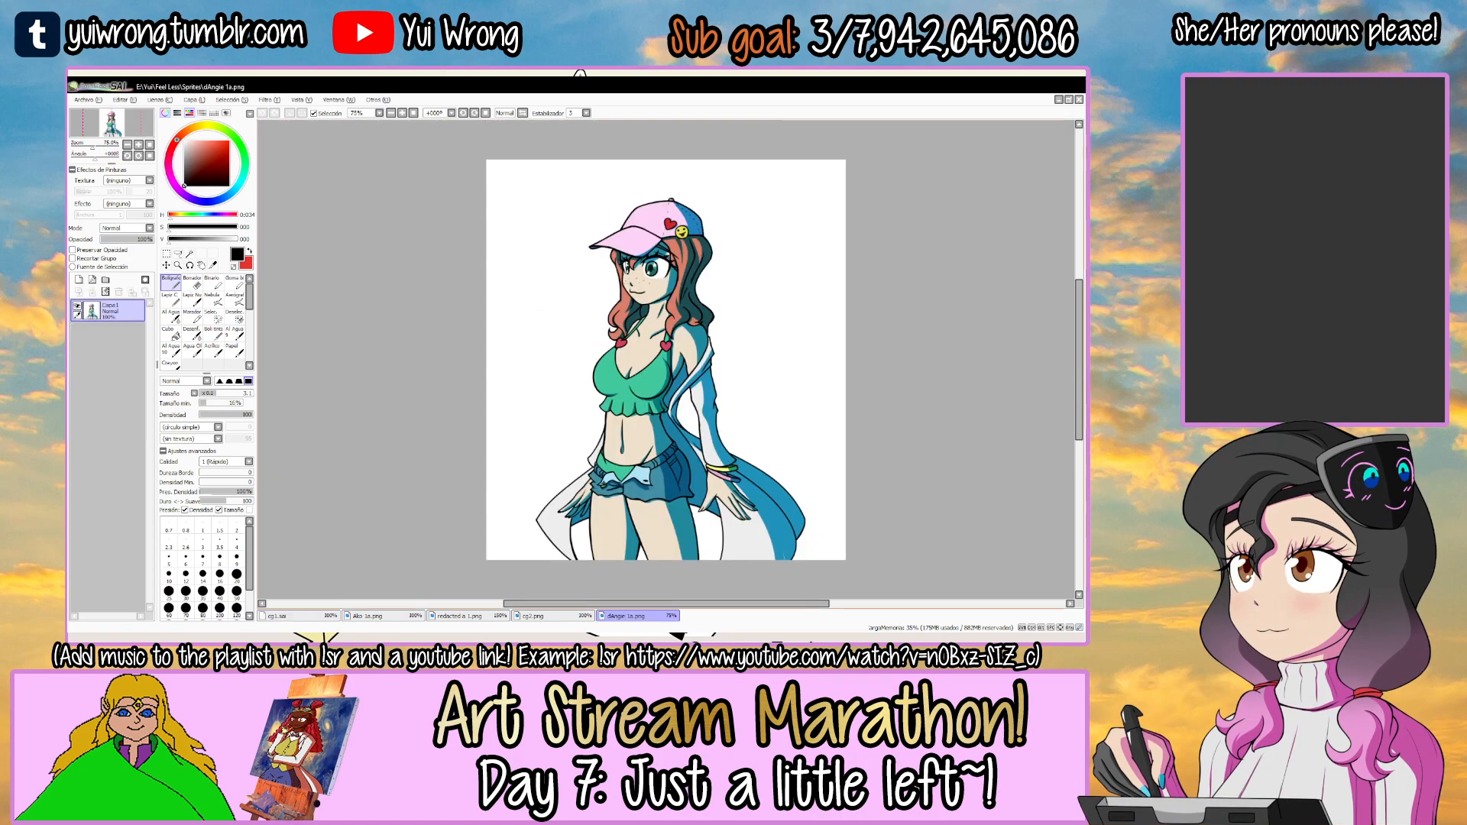
{"action": "scroll", "coordinate": [676, 237], "scroll_direction": "up", "scroll_amount": 3}
{"action": "scroll", "coordinate": [678, 237], "scroll_direction": "up", "scroll_amount": 1}
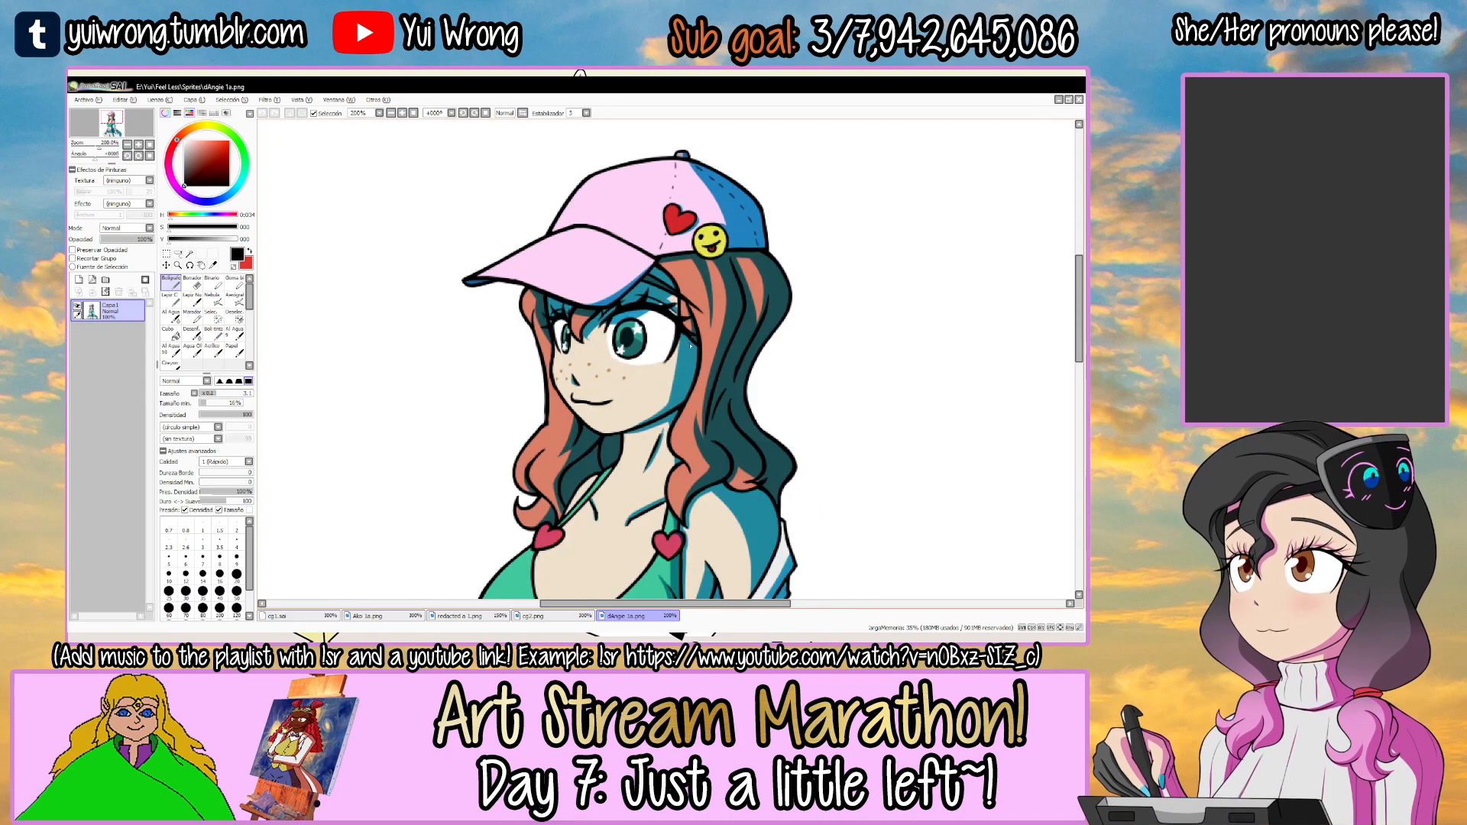
{"action": "left_click", "coordinate": [277, 615]}
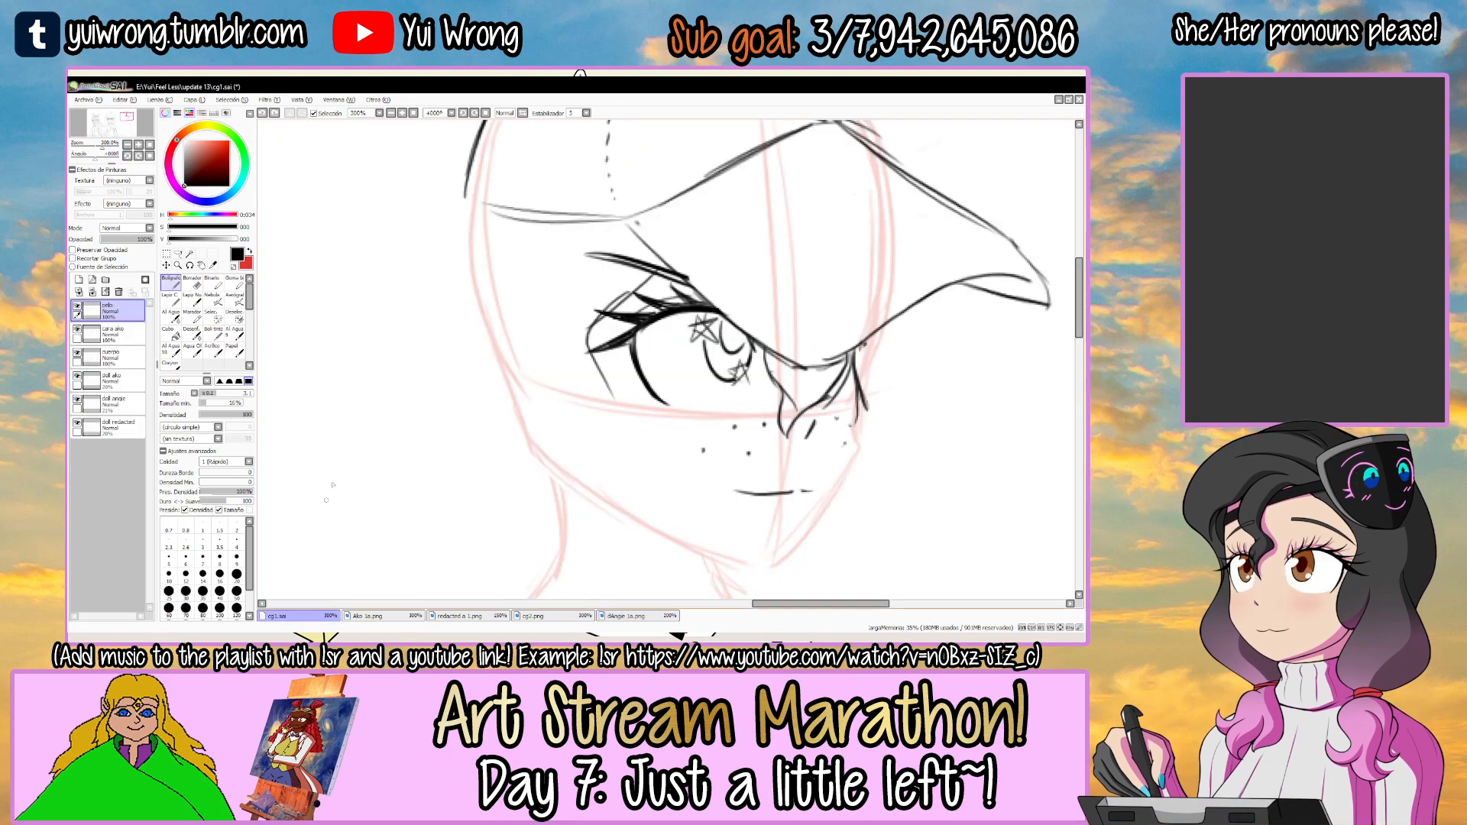
Undo the trial lock and redraw it curving from the eyebrow around the outer lashes and down toward the jaw.
{"action": "key", "text": "Tab"}
{"action": "key", "text": "ctrl+z"}
{"action": "key", "text": "ctrl+z"}
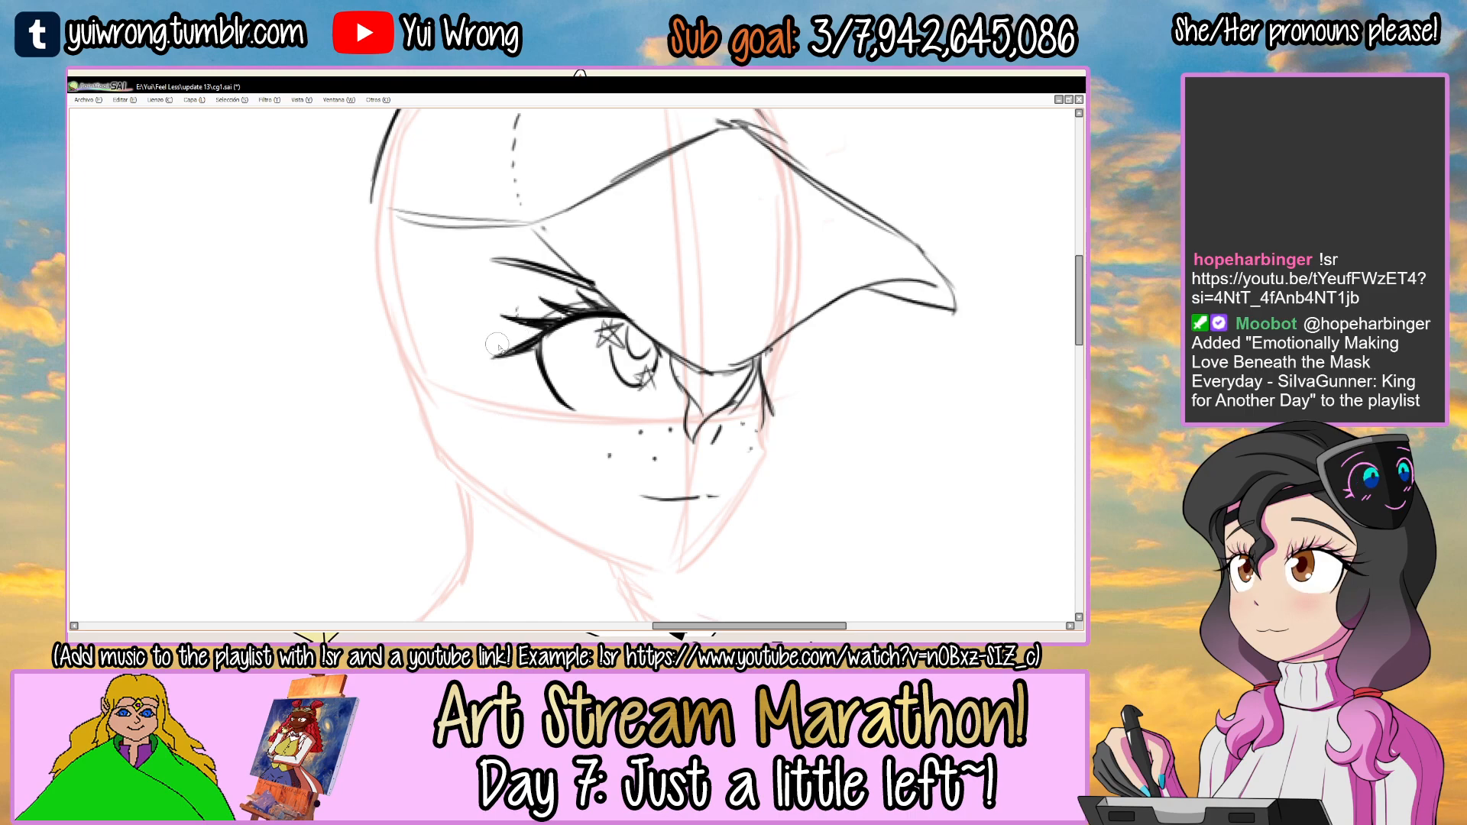
{"action": "left_click_drag", "start_coordinate": [542, 246], "coordinate": [499, 315]}
{"action": "key", "text": "ctrl+z"}
{"action": "left_click_drag", "start_coordinate": [545, 253], "coordinate": [501, 341]}
{"action": "mouse_move", "coordinate": [501, 325]}
{"action": "left_mouse_down"}
{"action": "mouse_move", "coordinate": [486, 382]}
{"action": "mouse_move", "coordinate": [452, 411]}
{"action": "left_mouse_up"}
{"action": "key", "text": "ctrl+z"}
{"action": "mouse_move", "coordinate": [545, 254]}
{"action": "left_mouse_down"}
{"action": "mouse_move", "coordinate": [494, 330]}
{"action": "mouse_move", "coordinate": [478, 431]}
{"action": "left_mouse_up"}
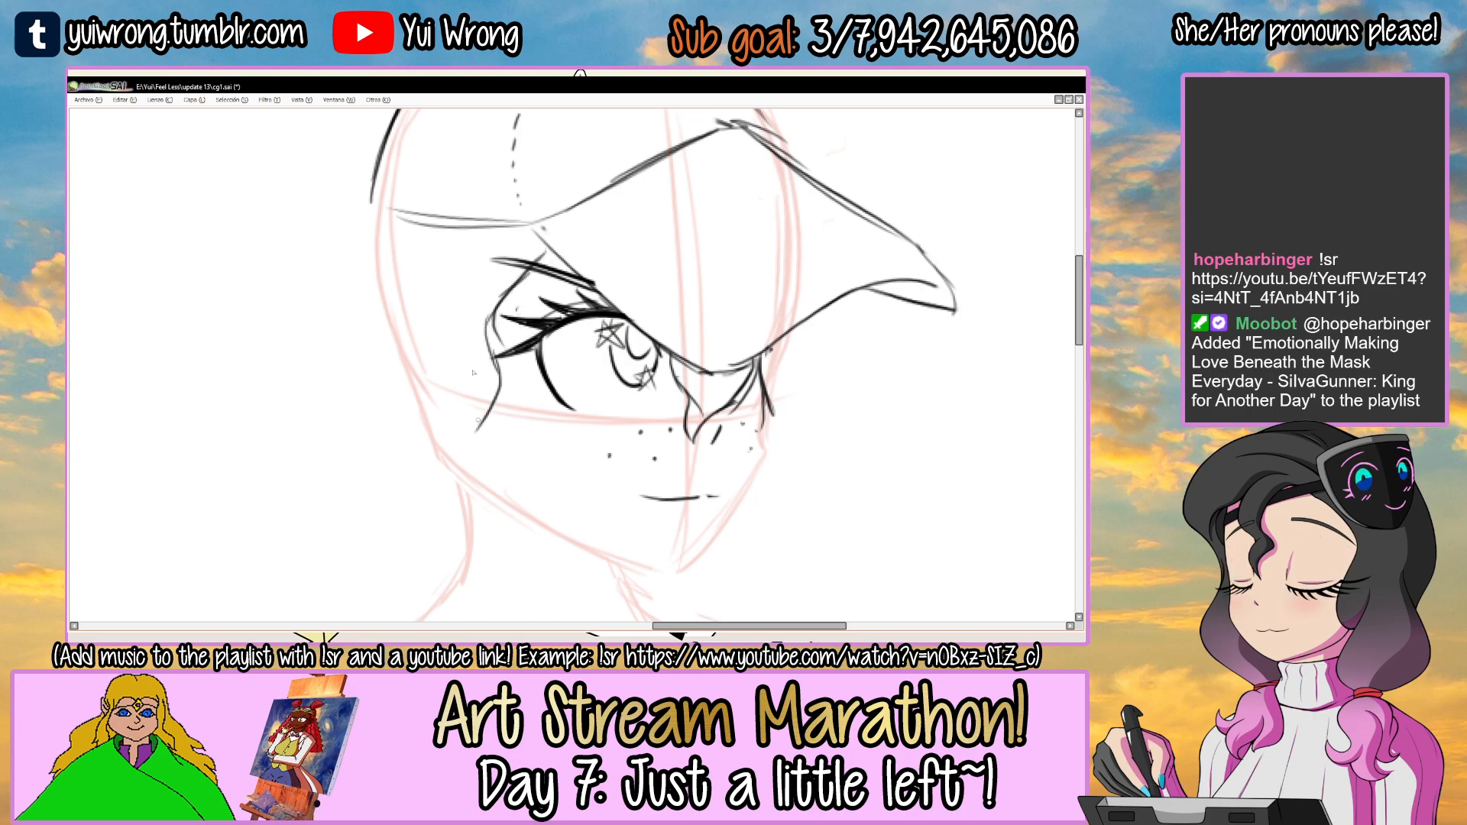
Draw the wavy rear hair outline from the cap's back edge down to the nape.
{"action": "mouse_move", "coordinate": [338, 279]}
{"action": "left_mouse_down"}
{"action": "mouse_move", "coordinate": [375, 218]}
{"action": "mouse_move", "coordinate": [360, 359]}
{"action": "left_mouse_up"}
{"action": "key", "text": "ctrl+z"}
Try extending the hair below the jaw as a wavy lock with a curled tip above the shoulder.
{"action": "key", "text": "ctrl+z"}
{"action": "left_click_drag", "start_coordinate": [376, 210], "coordinate": [311, 302]}
{"action": "mouse_move", "coordinate": [324, 286]}
{"action": "left_mouse_down"}
{"action": "mouse_move", "coordinate": [373, 456]}
{"action": "mouse_move", "coordinate": [374, 332]}
{"action": "mouse_move", "coordinate": [401, 357]}
{"action": "left_mouse_up"}
{"action": "scroll", "coordinate": [374, 331], "scroll_direction": "down", "scroll_amount": 2}
{"action": "scroll", "coordinate": [405, 360], "scroll_direction": "up", "scroll_amount": 2}
{"action": "left_click_drag", "start_coordinate": [473, 307], "coordinate": [483, 379]}
{"action": "mouse_move", "coordinate": [468, 330]}
{"action": "left_mouse_down"}
{"action": "mouse_move", "coordinate": [485, 385]}
{"action": "mouse_move", "coordinate": [514, 428]}
{"action": "mouse_move", "coordinate": [458, 509]}
{"action": "left_mouse_up"}
{"action": "left_click_drag", "start_coordinate": [443, 428], "coordinate": [456, 378]}
{"action": "key", "text": "ctrl+z"}
{"action": "mouse_move", "coordinate": [370, 303]}
{"action": "left_mouse_down"}
{"action": "mouse_move", "coordinate": [405, 412]}
{"action": "mouse_move", "coordinate": [370, 365]}
{"action": "mouse_move", "coordinate": [404, 452]}
{"action": "mouse_move", "coordinate": [347, 487]}
{"action": "mouse_move", "coordinate": [431, 505]}
{"action": "left_mouse_up"}
{"action": "left_click_drag", "start_coordinate": [447, 454], "coordinate": [484, 432]}
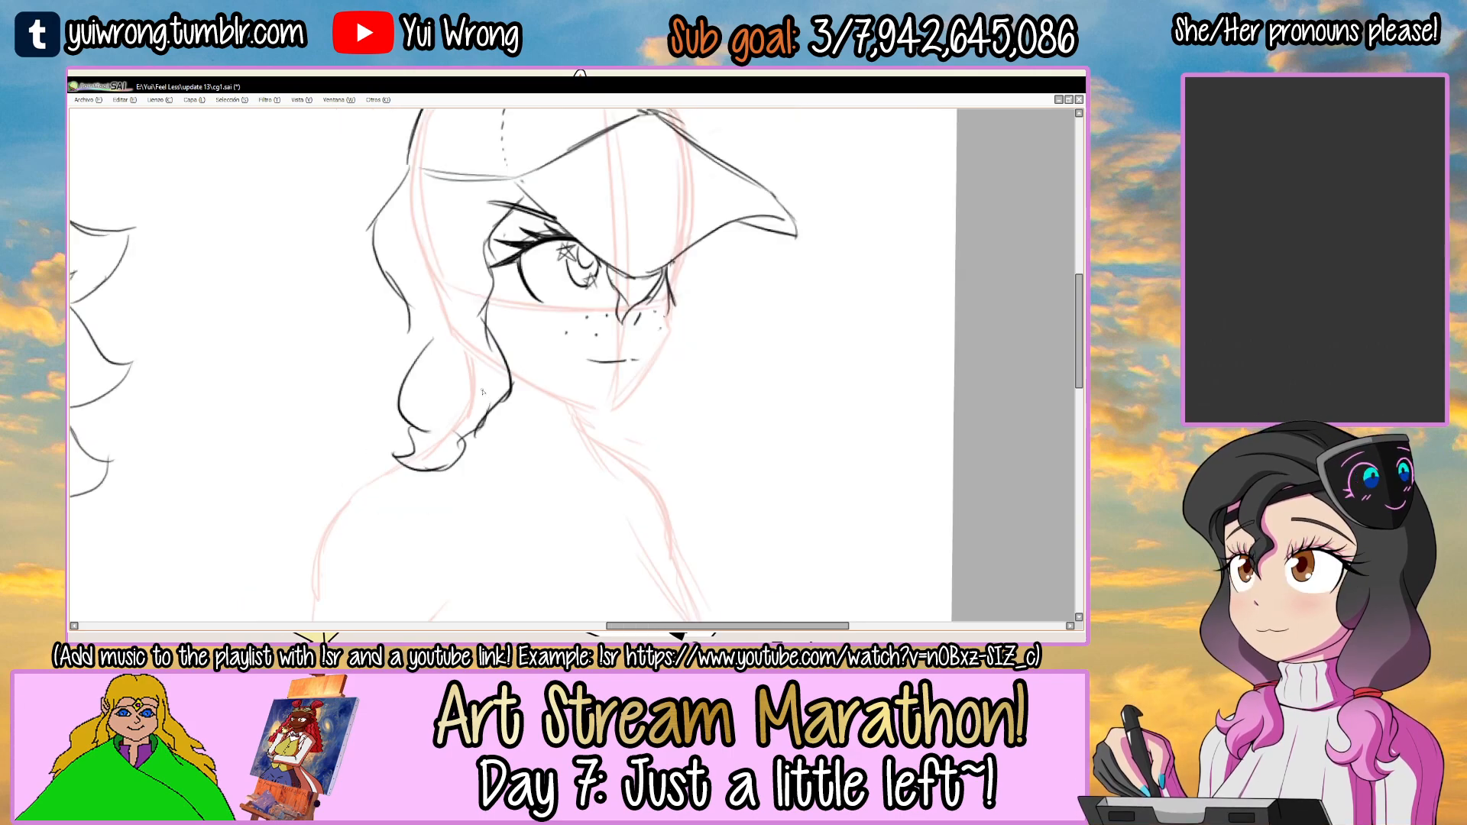
Examine the lower hair locks in the Angie 1a.png reference and return to cg1.sai.
{"action": "key", "text": "Tab"}
{"action": "left_click", "coordinate": [625, 614]}
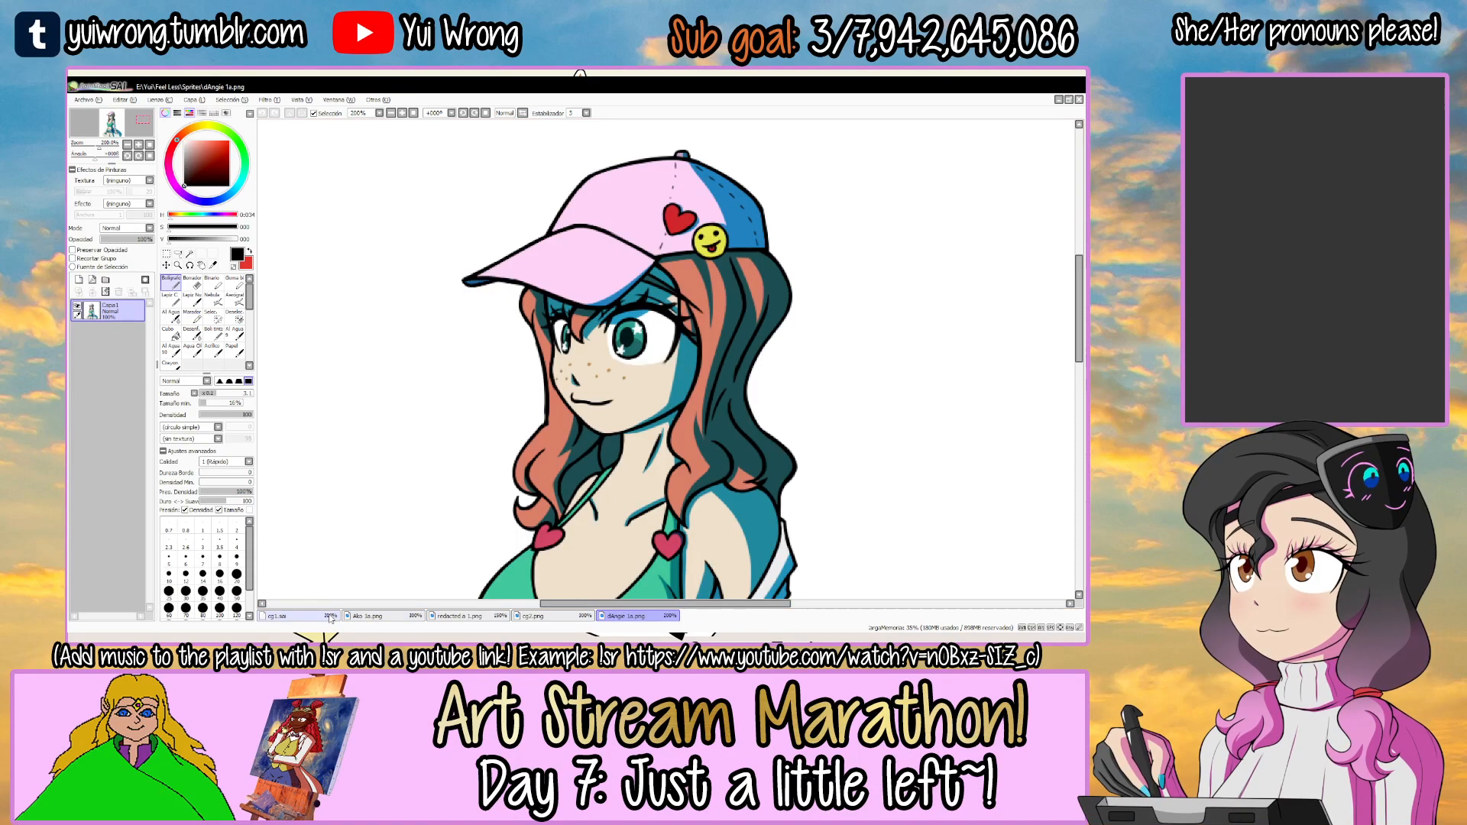
{"action": "left_click", "coordinate": [334, 617]}
{"action": "key", "text": "Tab"}
Redraw the front lock's lower part as a wave from the jaw to a pointed tip over the shoulder.
{"action": "mouse_move", "coordinate": [418, 433]}
{"action": "left_mouse_down"}
{"action": "mouse_move", "coordinate": [412, 359]}
{"action": "mouse_move", "coordinate": [487, 413]}
{"action": "left_mouse_up"}
{"action": "mouse_move", "coordinate": [498, 319]}
{"action": "left_mouse_down"}
{"action": "mouse_move", "coordinate": [468, 310]}
{"action": "mouse_move", "coordinate": [483, 282]}
{"action": "mouse_move", "coordinate": [473, 355]}
{"action": "left_mouse_up"}
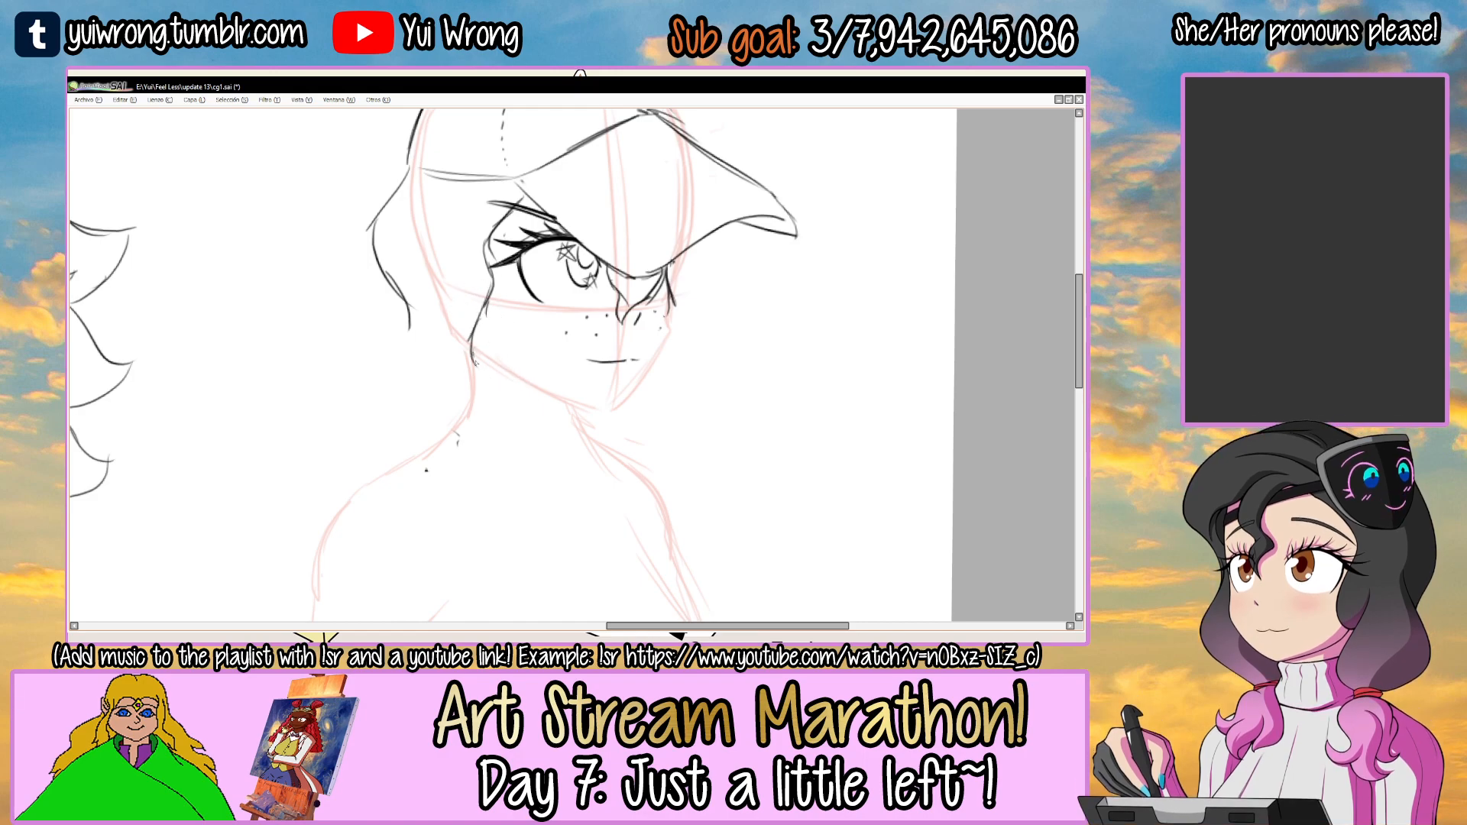
{"action": "mouse_move", "coordinate": [489, 421]}
{"action": "left_mouse_down"}
{"action": "mouse_move", "coordinate": [498, 513]}
{"action": "mouse_move", "coordinate": [441, 473]}
{"action": "mouse_move", "coordinate": [474, 469]}
{"action": "mouse_move", "coordinate": [489, 502]}
{"action": "left_mouse_up"}
{"action": "key", "text": "ctrl+z"}
{"action": "key", "text": "ctrl+z"}
{"action": "left_click_drag", "start_coordinate": [486, 501], "coordinate": [448, 480]}
{"action": "key", "text": "ctrl+z"}
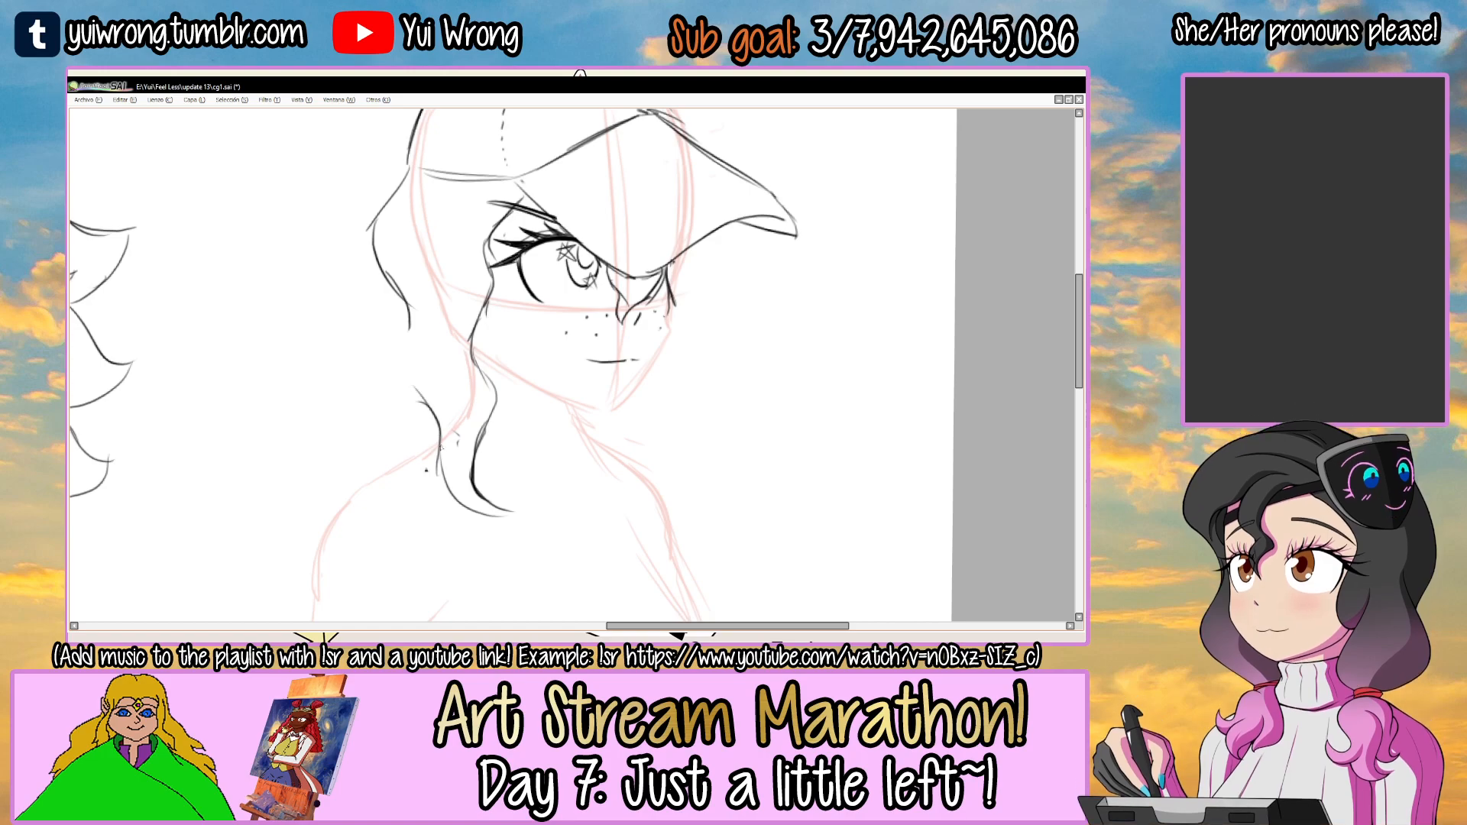
Try several curved strokes for the shorter lock behind the front one, below the rear hair outline.
{"action": "left_click_drag", "start_coordinate": [428, 388], "coordinate": [424, 461]}
{"action": "left_click_drag", "start_coordinate": [634, 359], "coordinate": [756, 335]}
{"action": "key", "text": "ctrl+z"}
{"action": "key", "text": "ctrl+z"}
{"action": "mouse_move", "coordinate": [420, 372]}
{"action": "left_mouse_down"}
{"action": "mouse_move", "coordinate": [407, 448]}
{"action": "mouse_move", "coordinate": [396, 430]}
{"action": "left_mouse_up"}
{"action": "key", "text": "ctrl+z"}
{"action": "key", "text": "ctrl+z"}
{"action": "mouse_move", "coordinate": [430, 341]}
{"action": "left_mouse_down"}
{"action": "mouse_move", "coordinate": [424, 424]}
{"action": "mouse_move", "coordinate": [455, 493]}
{"action": "mouse_move", "coordinate": [435, 462]}
{"action": "mouse_move", "coordinate": [487, 538]}
{"action": "mouse_move", "coordinate": [401, 355]}
{"action": "mouse_move", "coordinate": [375, 392]}
{"action": "mouse_move", "coordinate": [386, 435]}
{"action": "left_mouse_up"}
Draw the lock behind the front one with a hooked tip, an inner curve and a rounded lower edge.
{"action": "key", "text": "ctrl+z"}
{"action": "key", "text": "ctrl+z"}
{"action": "key", "text": "ctrl+z"}
{"action": "left_click_drag", "start_coordinate": [401, 340], "coordinate": [361, 420]}
{"action": "mouse_move", "coordinate": [374, 372]}
{"action": "left_mouse_down"}
{"action": "mouse_move", "coordinate": [379, 461]}
{"action": "mouse_move", "coordinate": [338, 473]}
{"action": "left_mouse_up"}
{"action": "key", "text": "ctrl+z"}
{"action": "key", "text": "ctrl+z"}
{"action": "key", "text": "ctrl+z"}
{"action": "left_click_drag", "start_coordinate": [405, 337], "coordinate": [357, 396]}
{"action": "mouse_move", "coordinate": [373, 367]}
{"action": "left_mouse_down"}
{"action": "mouse_move", "coordinate": [386, 456]}
{"action": "mouse_move", "coordinate": [362, 467]}
{"action": "mouse_move", "coordinate": [365, 419]}
{"action": "mouse_move", "coordinate": [374, 474]}
{"action": "mouse_move", "coordinate": [353, 496]}
{"action": "left_mouse_up"}
{"action": "scroll", "coordinate": [362, 468], "scroll_direction": "up", "scroll_amount": 1}
{"action": "mouse_move", "coordinate": [354, 488]}
{"action": "left_mouse_down"}
{"action": "mouse_move", "coordinate": [417, 500]}
{"action": "mouse_move", "coordinate": [487, 466]}
{"action": "left_mouse_up"}
{"action": "key", "text": "ctrl+z"}
{"action": "key", "text": "ctrl+z"}
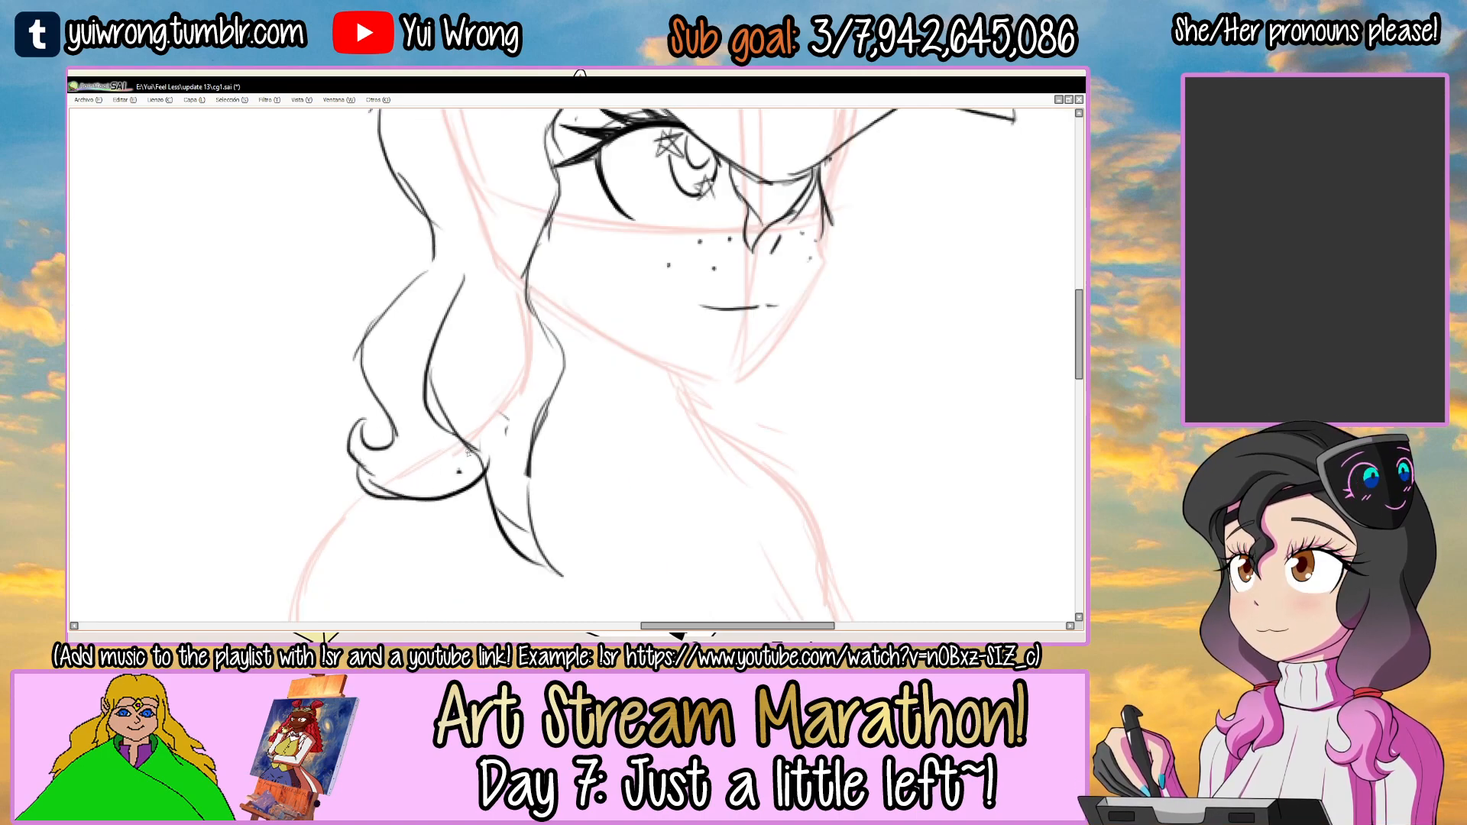
Compare the hair's length and curls with the Angie 1a.png reference and return to cg1.sai.
{"action": "scroll", "coordinate": [459, 456], "scroll_direction": "down", "scroll_amount": 2}
{"action": "key", "text": "Tab"}
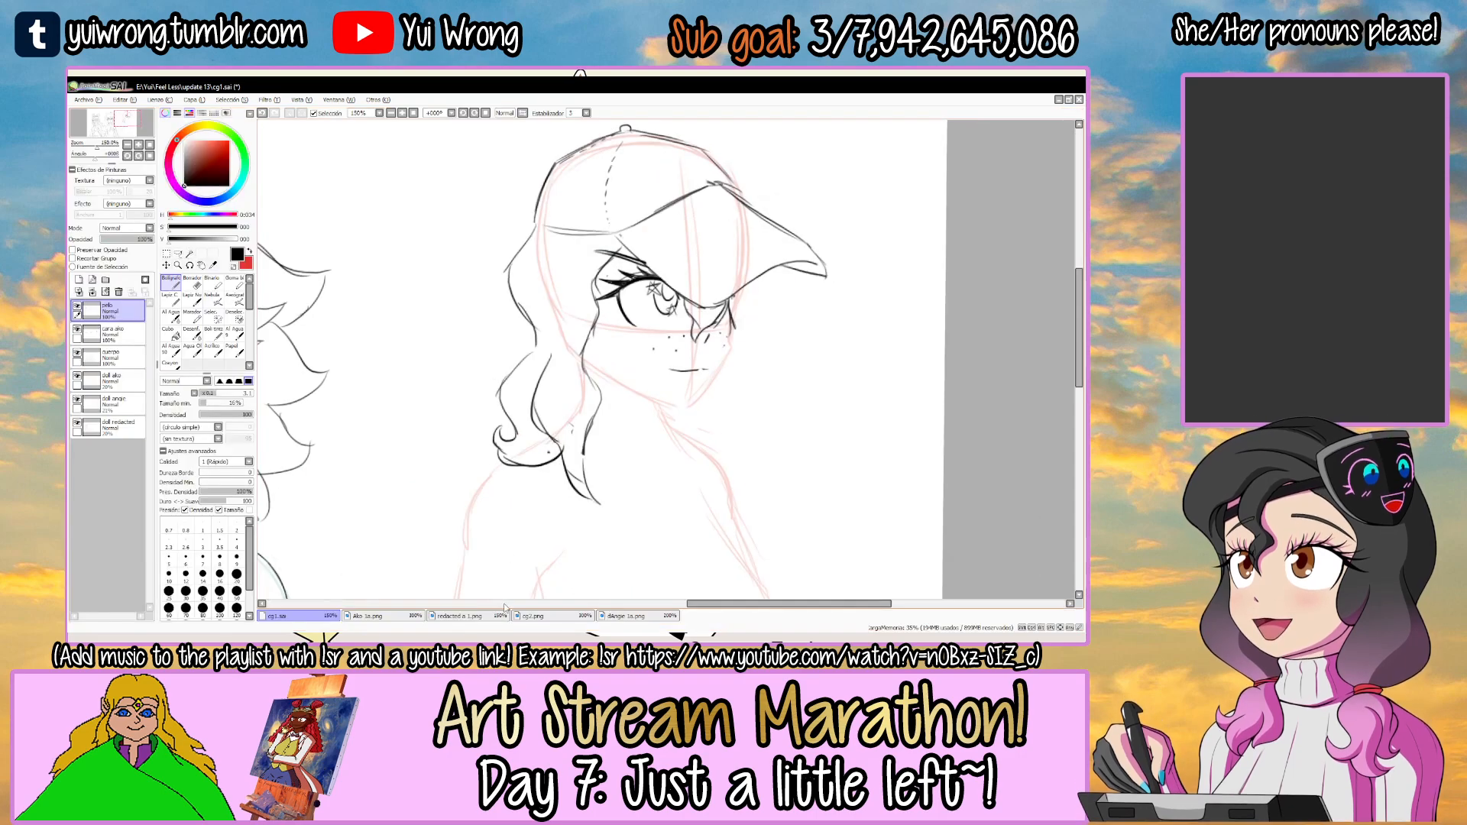
{"action": "key", "text": "ctrl+Tab"}
{"action": "key", "text": "Tab"}
{"action": "scroll", "coordinate": [603, 456], "scroll_direction": "up", "scroll_amount": 1}
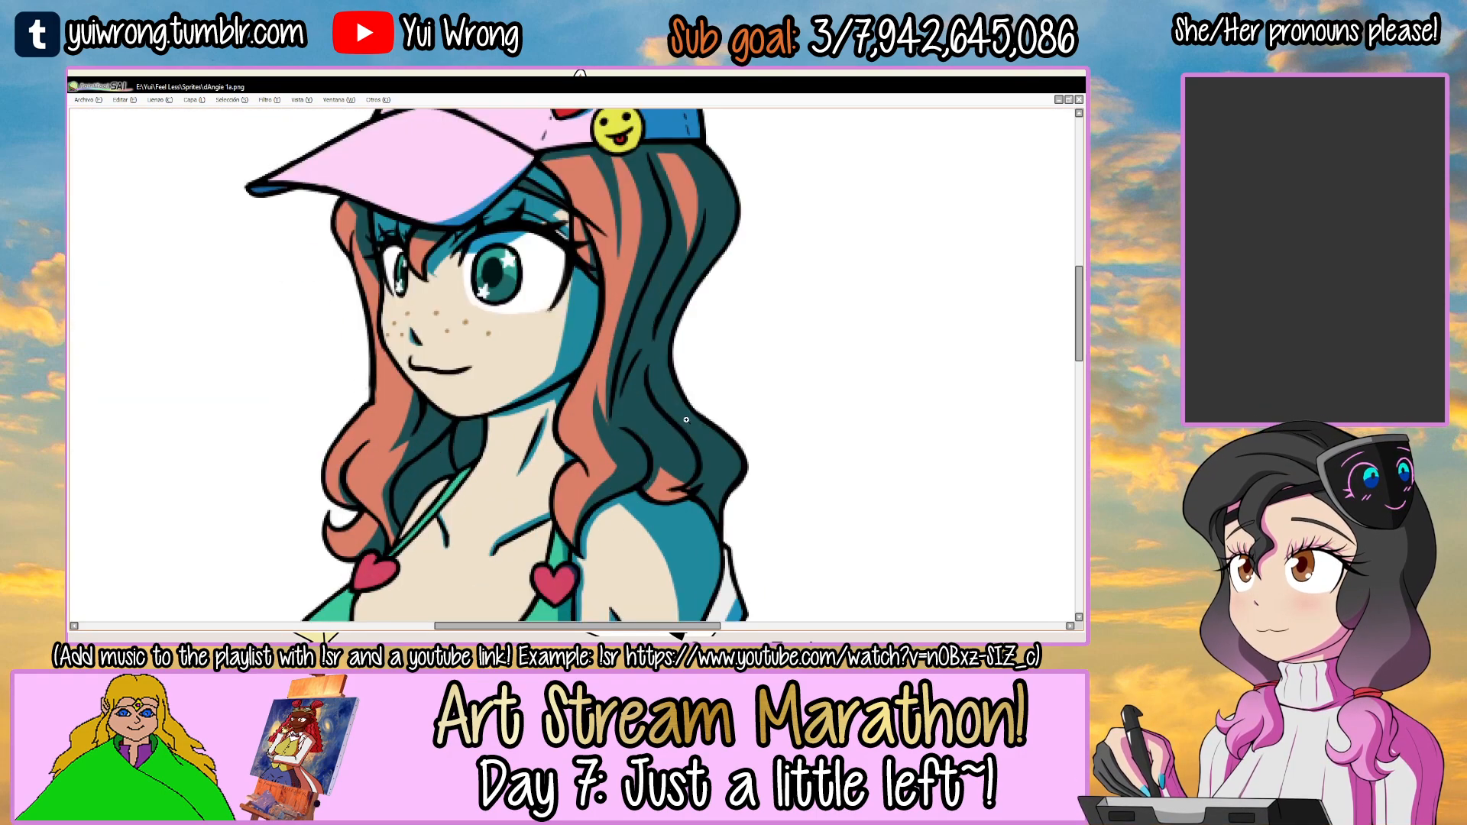
{"action": "scroll", "coordinate": [634, 489], "scroll_direction": "down", "scroll_amount": 1}
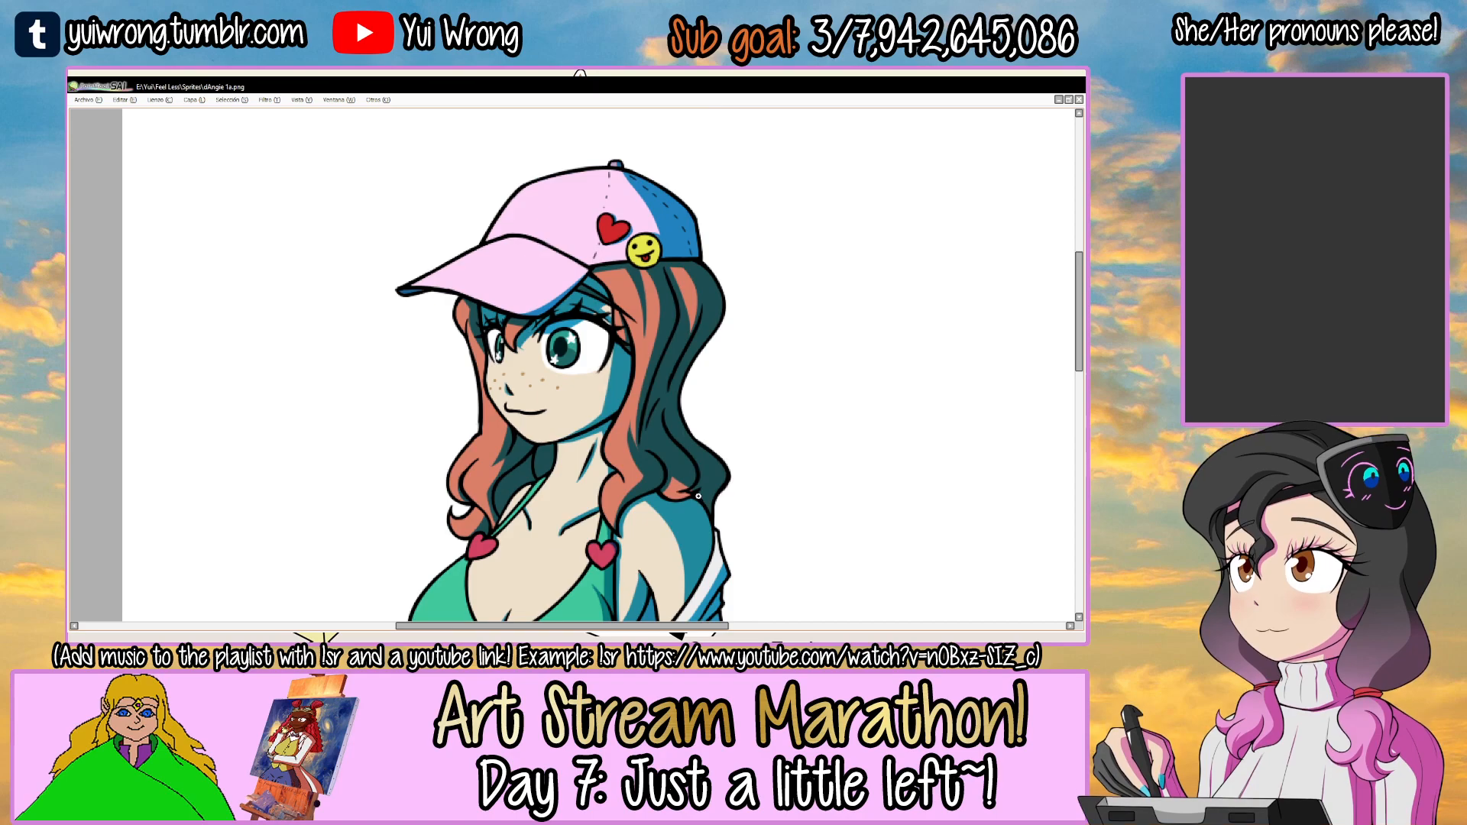
{"action": "key", "text": "Tab"}
{"action": "left_click", "coordinate": [305, 615]}
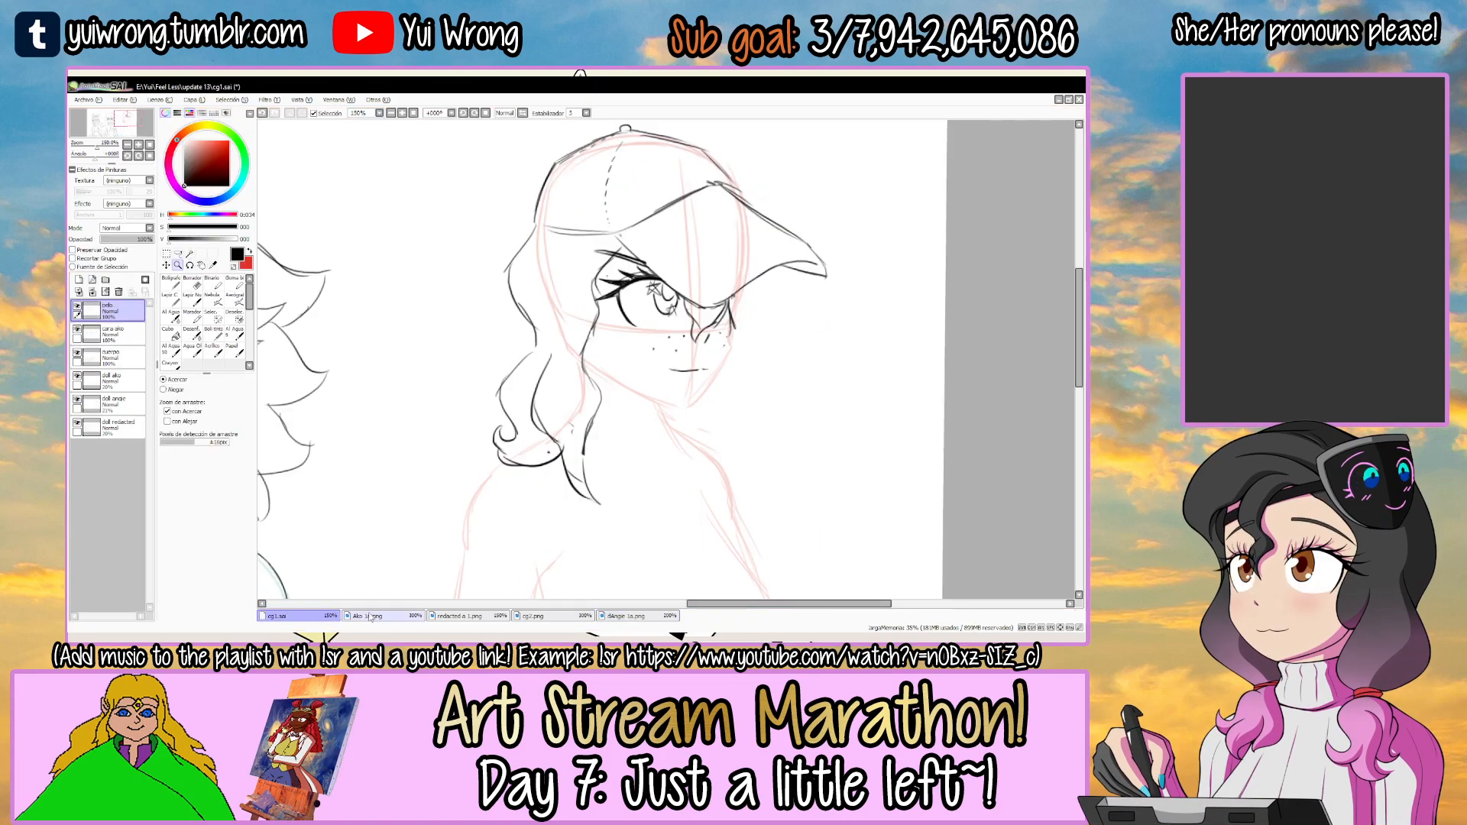
Redraw the rounded lower edge of the hooked lock so it meets the front lock above the shoulder.
{"action": "key", "text": "Tab"}
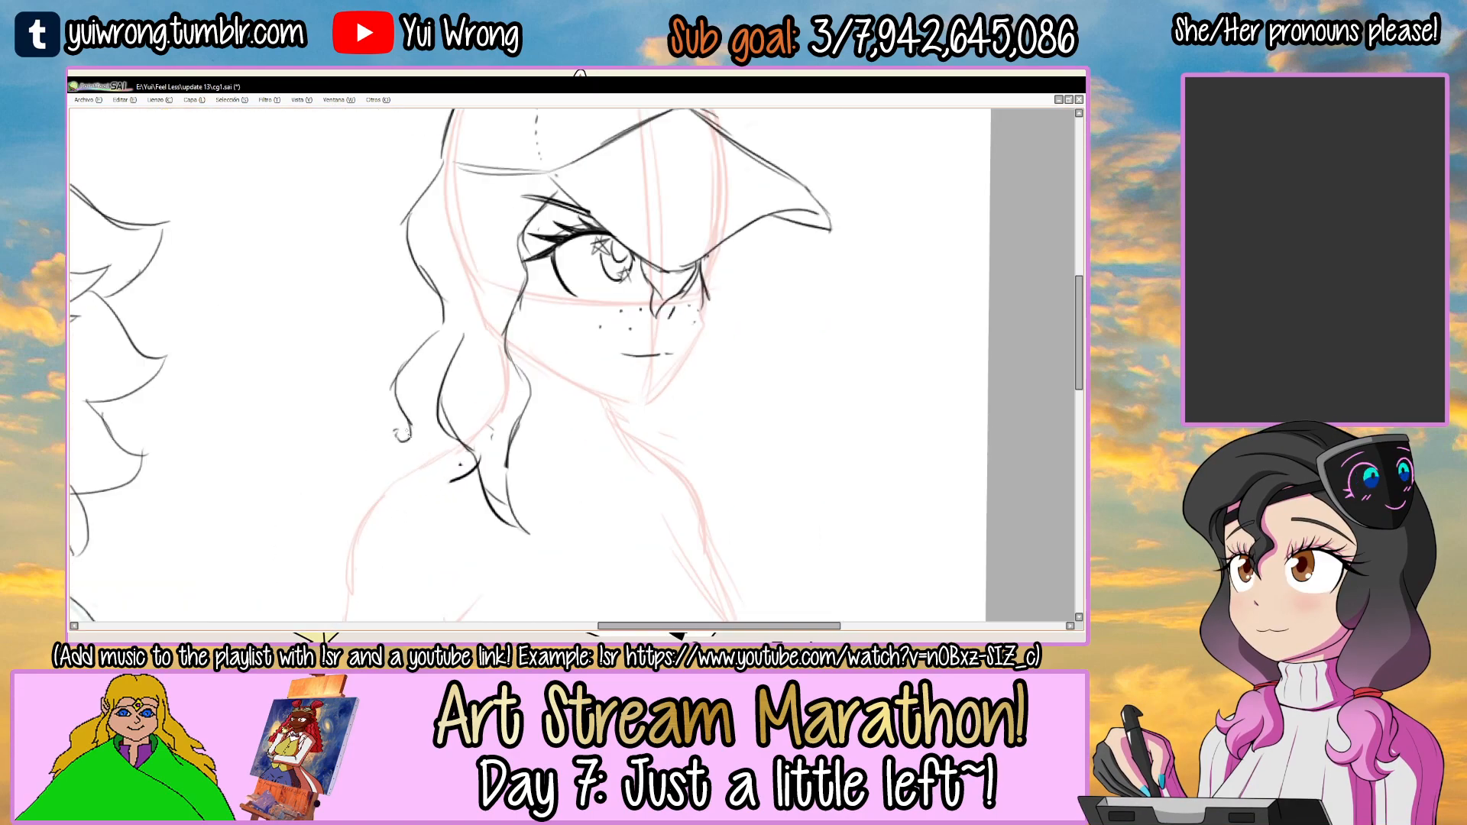
{"action": "key", "text": "ctrl+z"}
{"action": "left_click_drag", "start_coordinate": [389, 436], "coordinate": [462, 456]}
{"action": "key", "text": "e"}
{"action": "left_click_drag", "start_coordinate": [450, 315], "coordinate": [438, 284]}
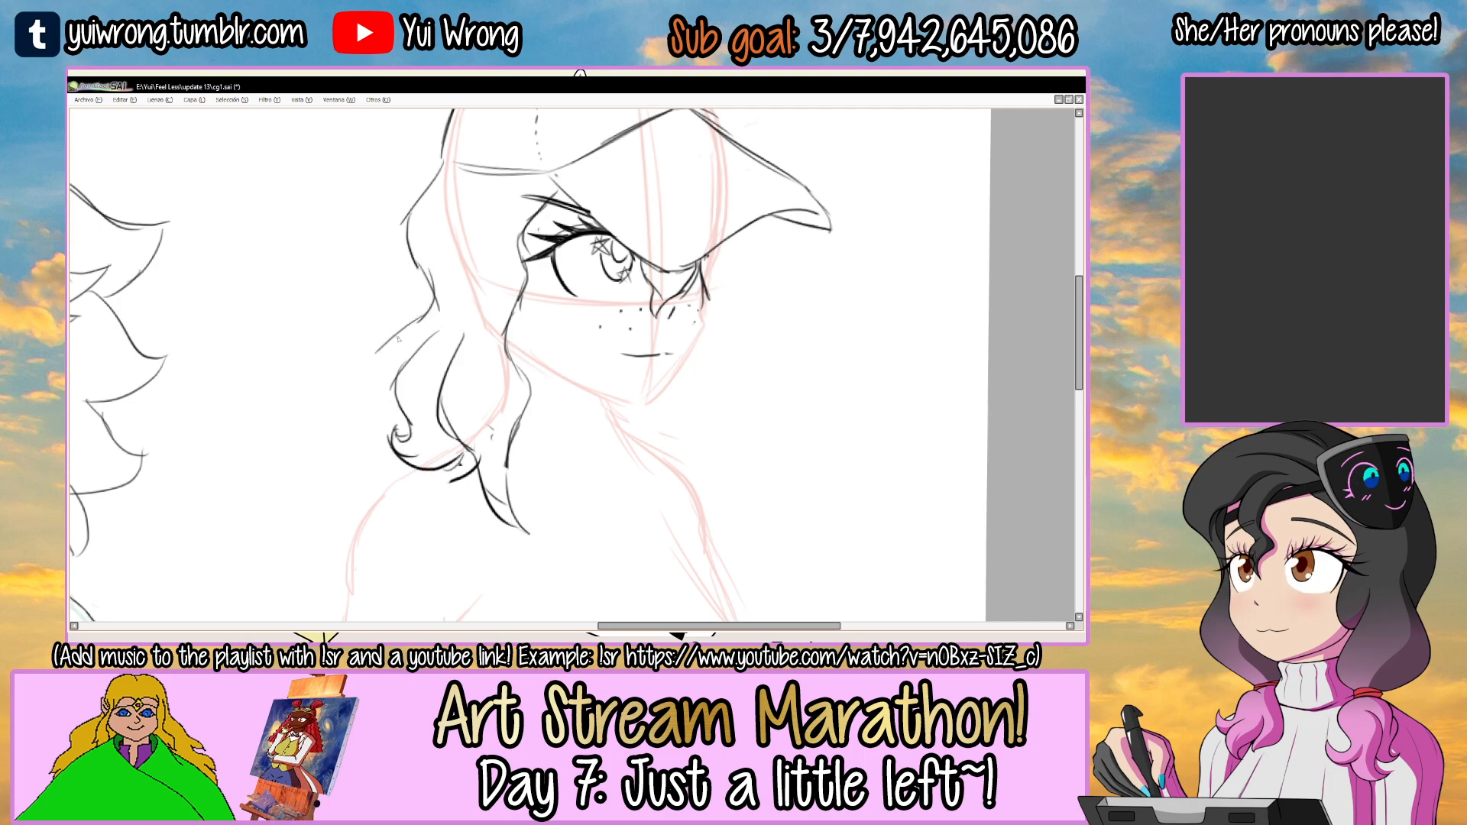
Rework the rear hair outline below the nape and draw an outward-flicking curl behind the hooked lock.
{"action": "key", "text": "ctrl+z"}
{"action": "key", "text": "ctrl+z"}
{"action": "left_click_drag", "start_coordinate": [384, 346], "coordinate": [380, 404]}
{"action": "left_click_drag", "start_coordinate": [373, 375], "coordinate": [312, 445]}
{"action": "left_click_drag", "start_coordinate": [313, 447], "coordinate": [312, 474]}
{"action": "key", "text": "ctrl+z"}
{"action": "key", "text": "ctrl+z"}
{"action": "left_click_drag", "start_coordinate": [426, 236], "coordinate": [416, 309]}
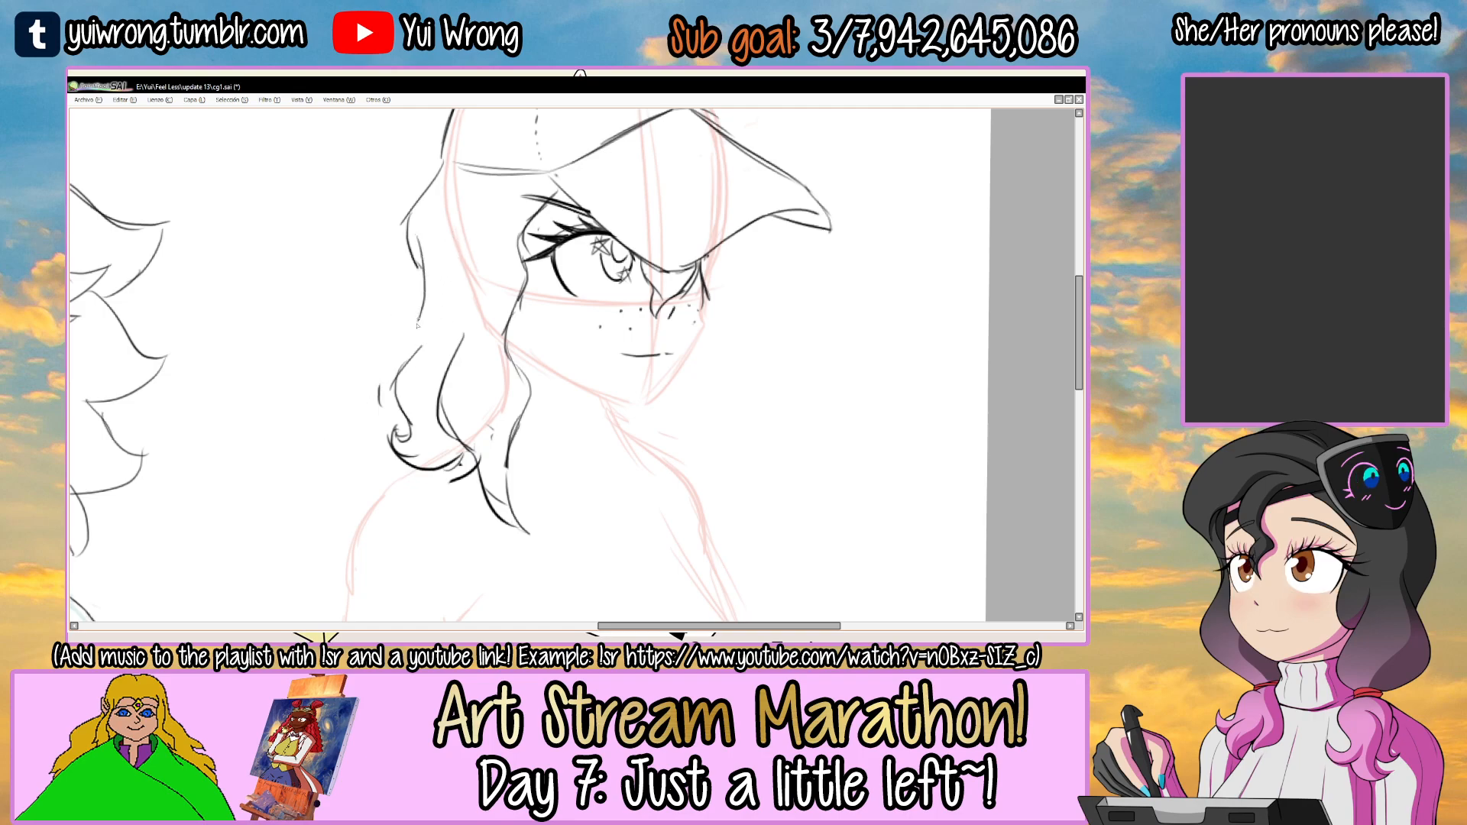
{"action": "left_click_drag", "start_coordinate": [315, 388], "coordinate": [383, 459]}
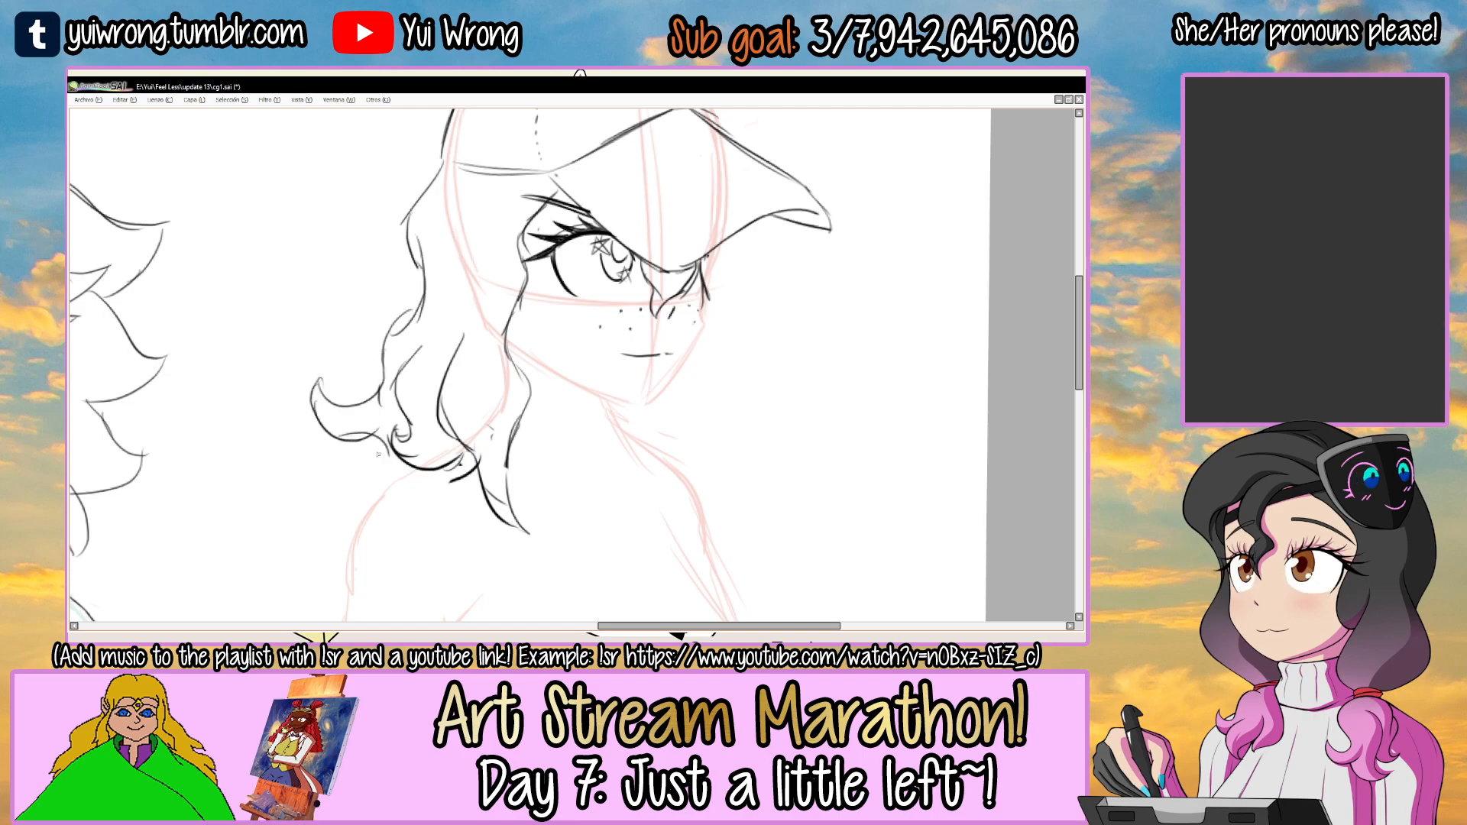
{"action": "scroll", "coordinate": [425, 465], "scroll_direction": "down", "scroll_amount": 1}
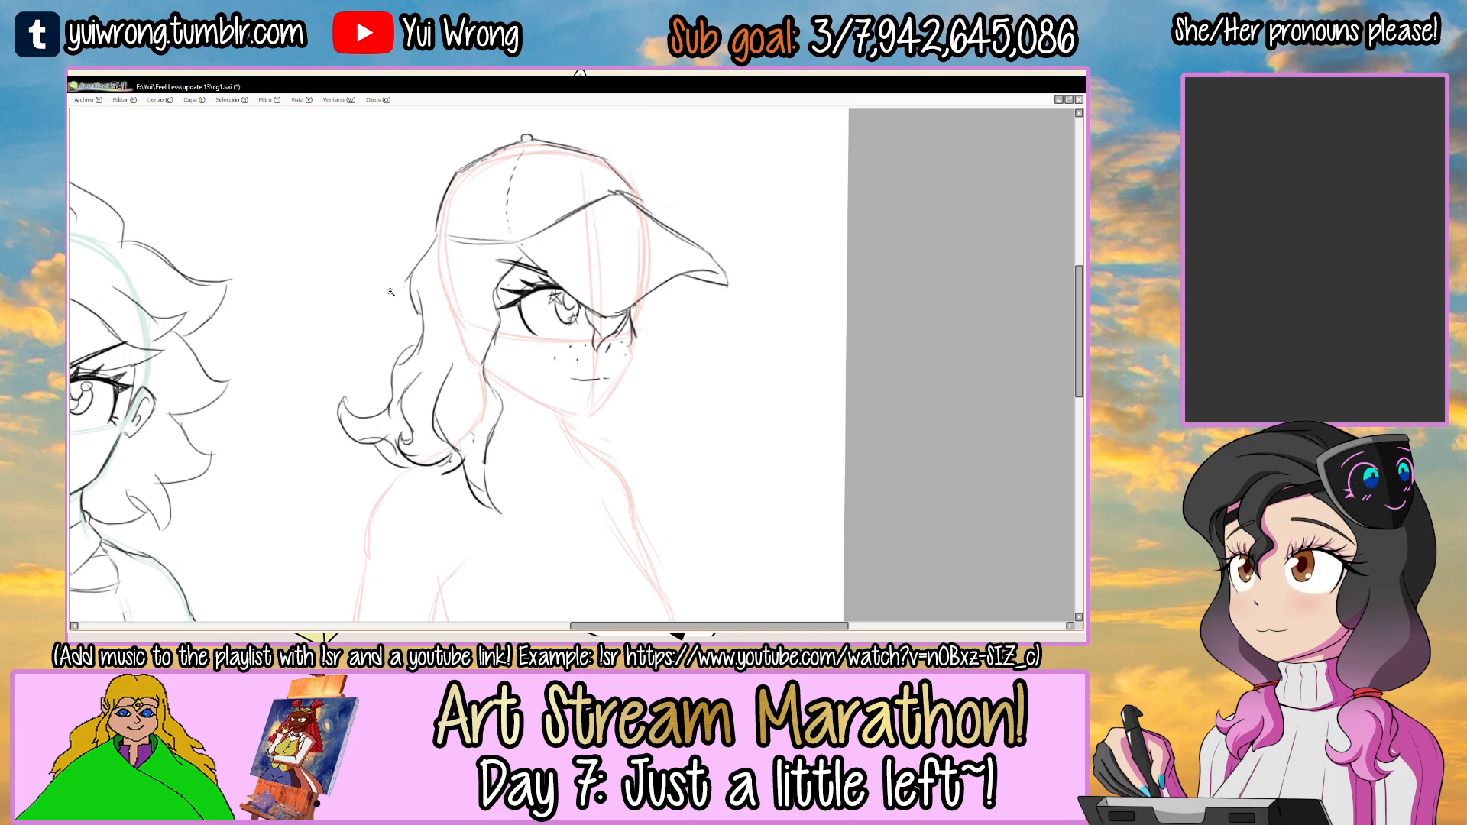
Redraw the rear hair outline below the cap and add a long wavy inner strand, checking the Angie 1a.png reference.
{"action": "scroll", "coordinate": [401, 312], "scroll_direction": "up", "scroll_amount": 1}
{"action": "key", "text": "ctrl+z"}
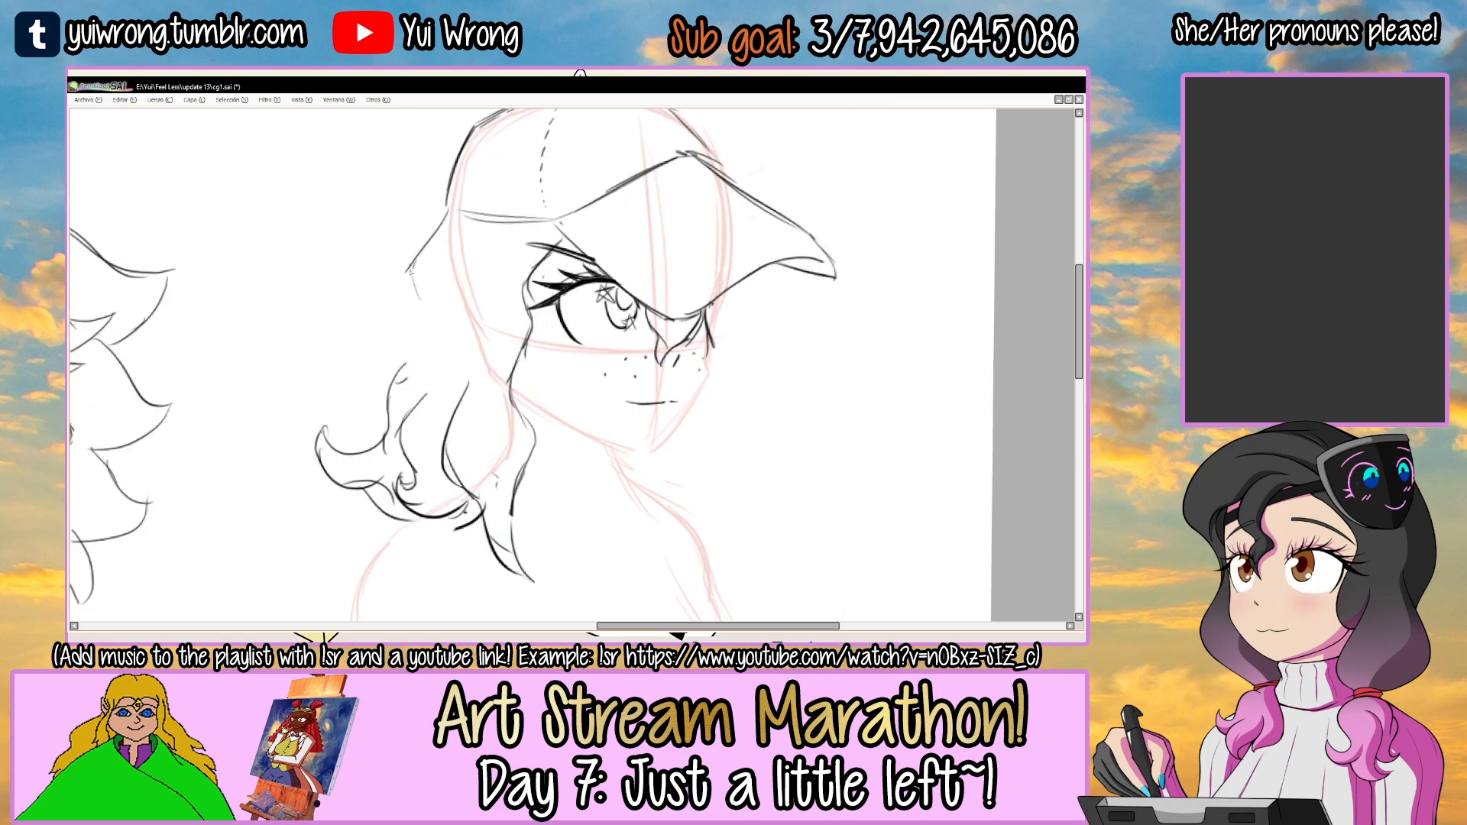
{"action": "left_click_drag", "start_coordinate": [410, 357], "coordinate": [330, 339]}
{"action": "key", "text": "Tab"}
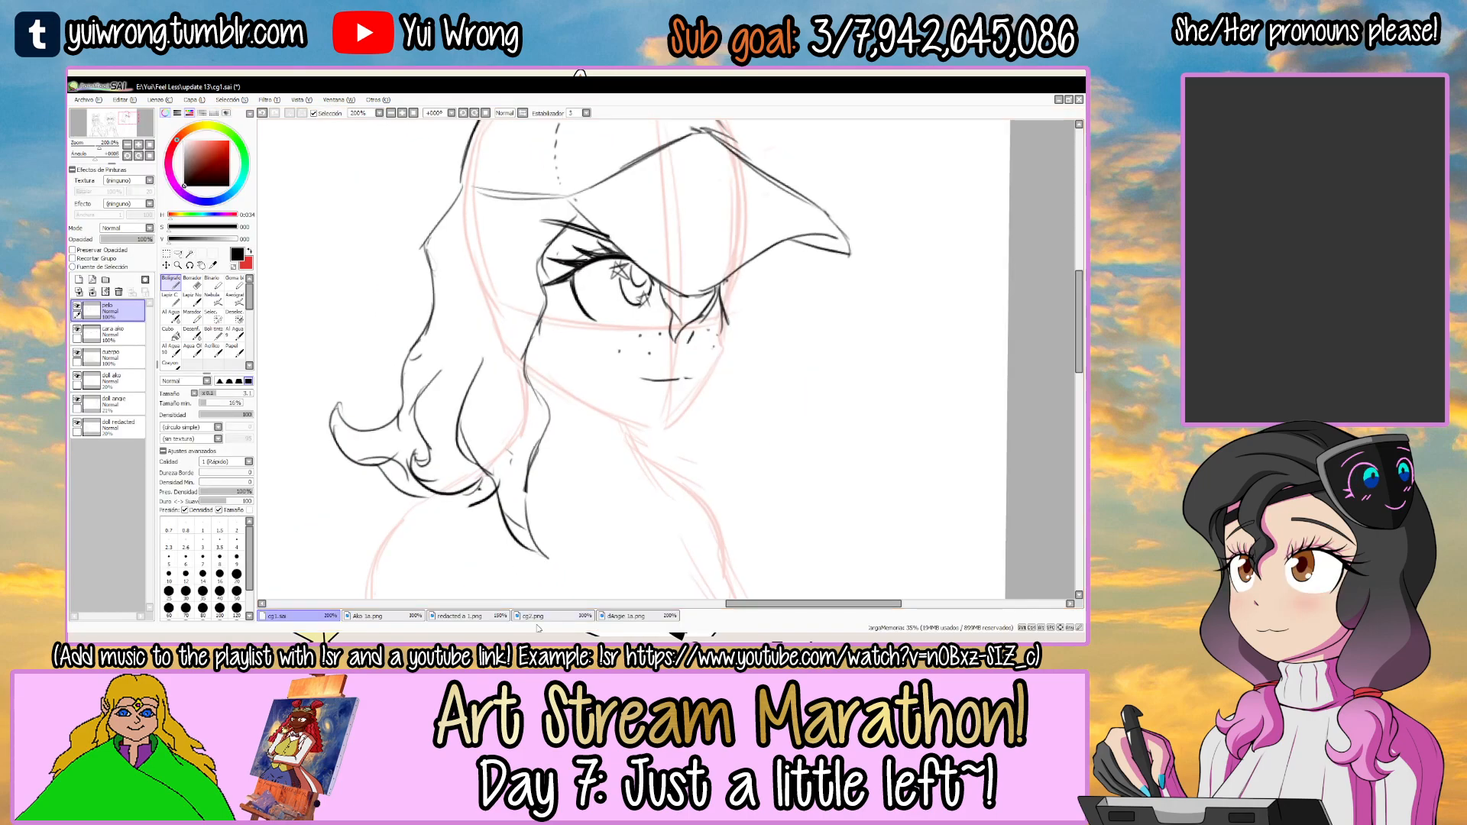
{"action": "left_click", "coordinate": [636, 617]}
{"action": "left_click", "coordinate": [298, 615]}
{"action": "key", "text": "Tab"}
{"action": "left_click_drag", "start_coordinate": [379, 212], "coordinate": [394, 382]}
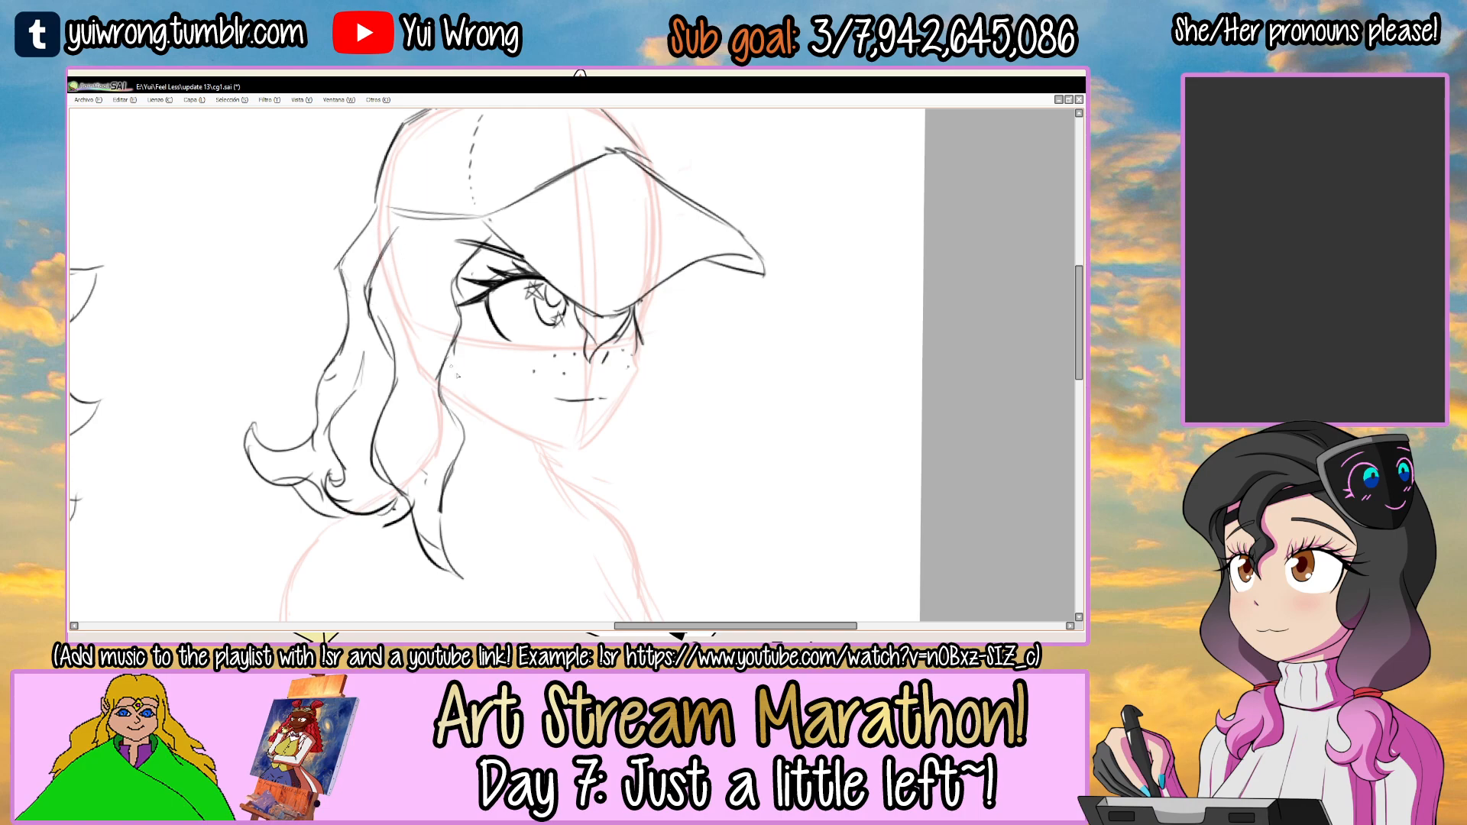
Draw the far-side hair from under the cap past the cheek, ending in a pointed wave beside the chin.
{"action": "left_click_drag", "start_coordinate": [662, 365], "coordinate": [625, 434]}
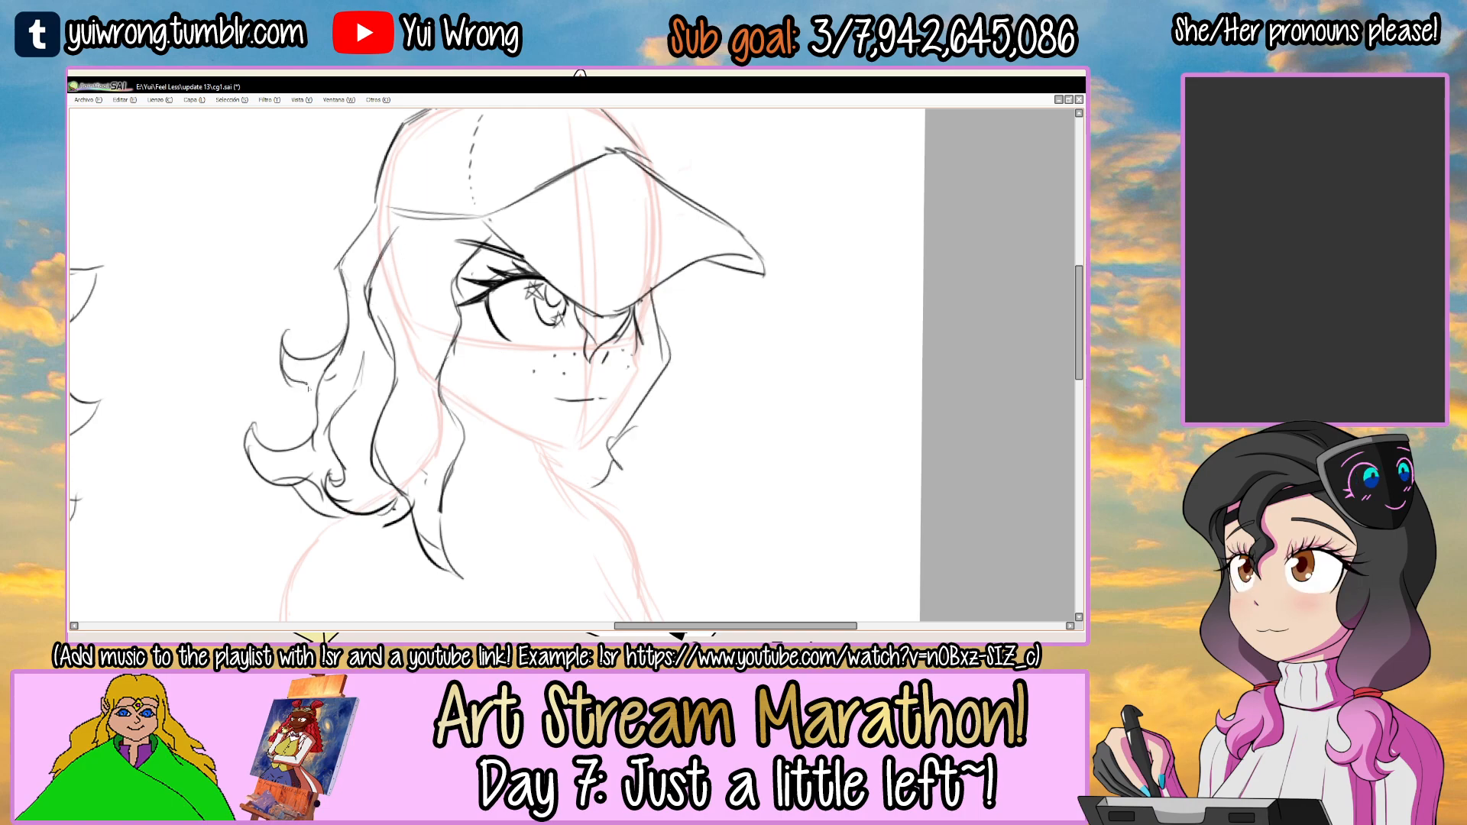
{"action": "scroll", "coordinate": [341, 434], "scroll_direction": "down", "scroll_amount": 1}
{"action": "scroll", "coordinate": [341, 434], "scroll_direction": "down", "scroll_amount": 1}
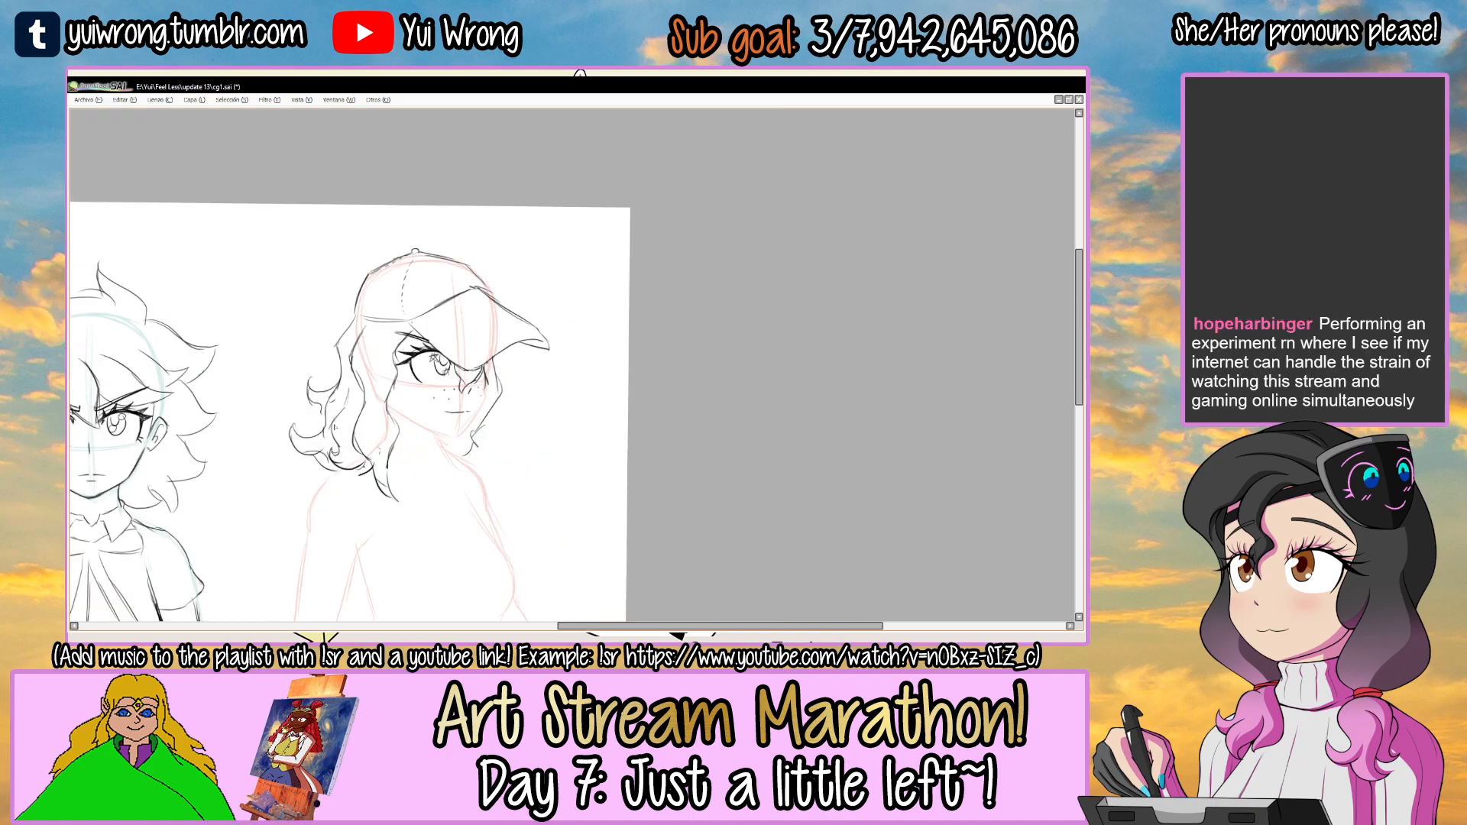
{"action": "scroll", "coordinate": [447, 442], "scroll_direction": "up", "scroll_amount": 2}
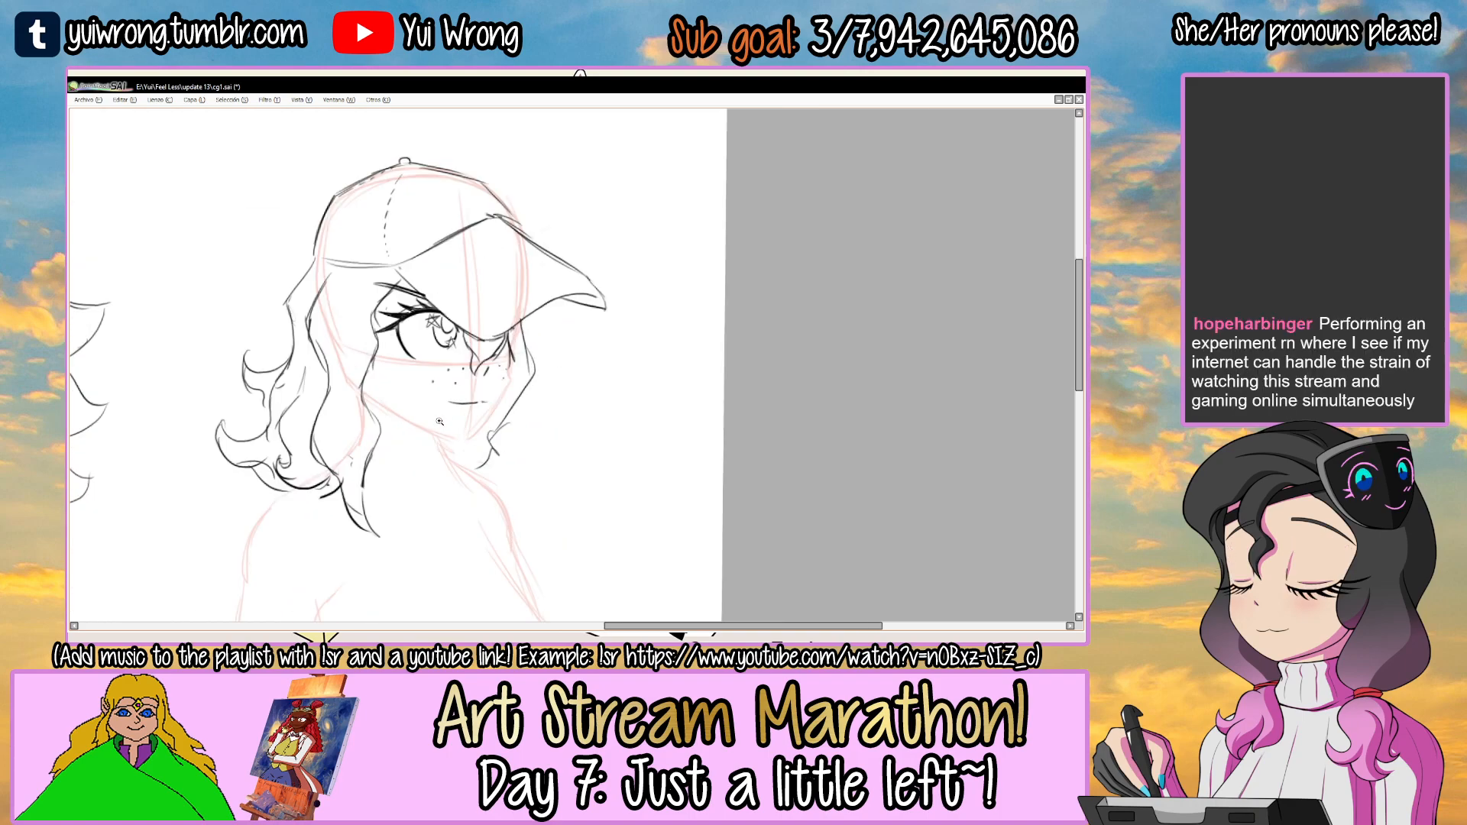
{"action": "left_click_drag", "start_coordinate": [521, 442], "coordinate": [489, 482]}
{"action": "left_click_drag", "start_coordinate": [562, 359], "coordinate": [510, 433]}
{"action": "left_click_drag", "start_coordinate": [517, 498], "coordinate": [542, 436]}
Draw the inner far-side lock tapering to a point beside the neck and save cg1.sai.
{"action": "left_click_drag", "start_coordinate": [462, 385], "coordinate": [487, 492]}
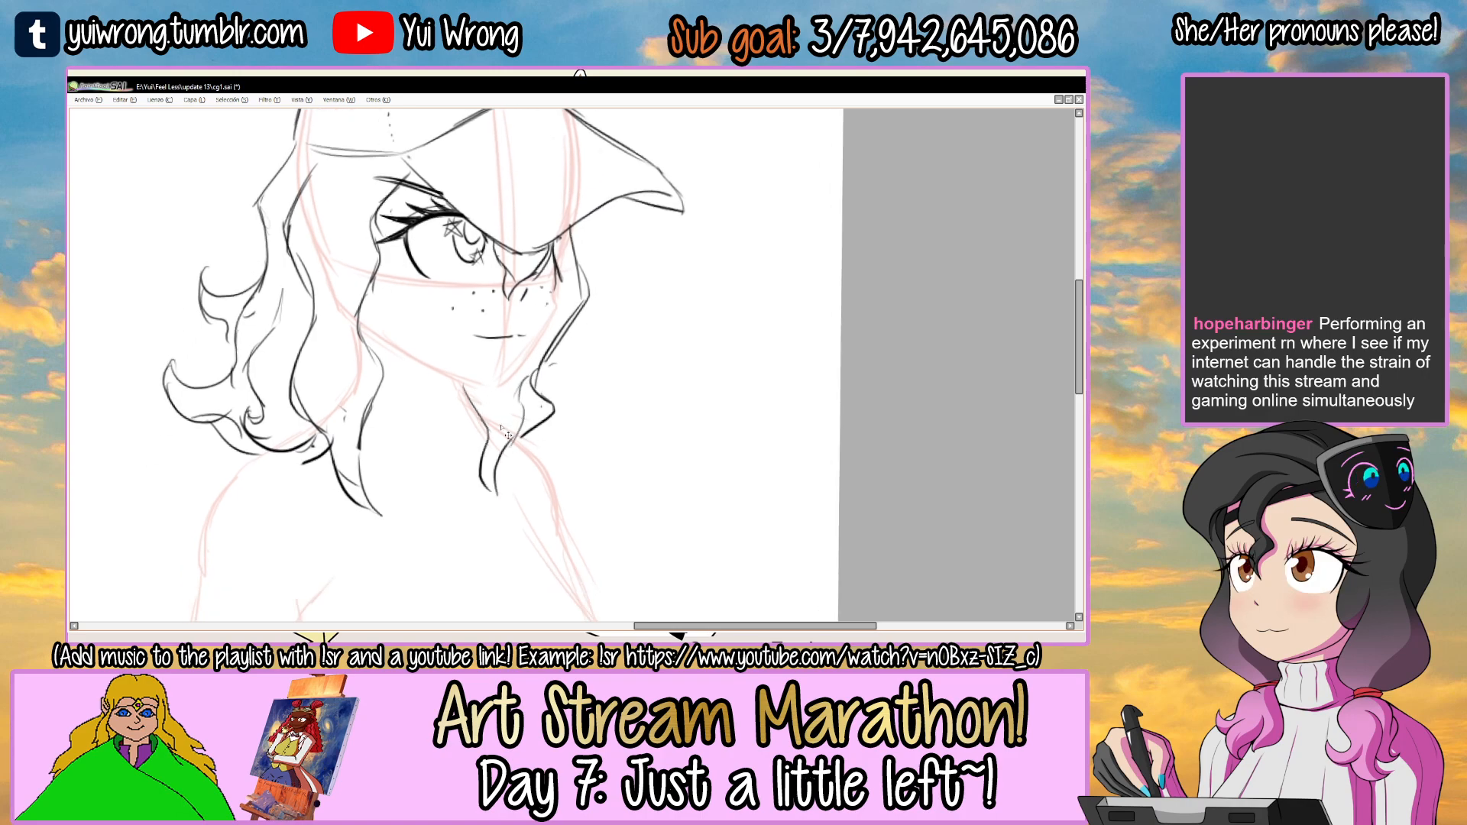
{"action": "scroll", "coordinate": [507, 435], "scroll_direction": "down", "scroll_amount": 4}
{"action": "scroll", "coordinate": [504, 431], "scroll_direction": "up", "scroll_amount": 2}
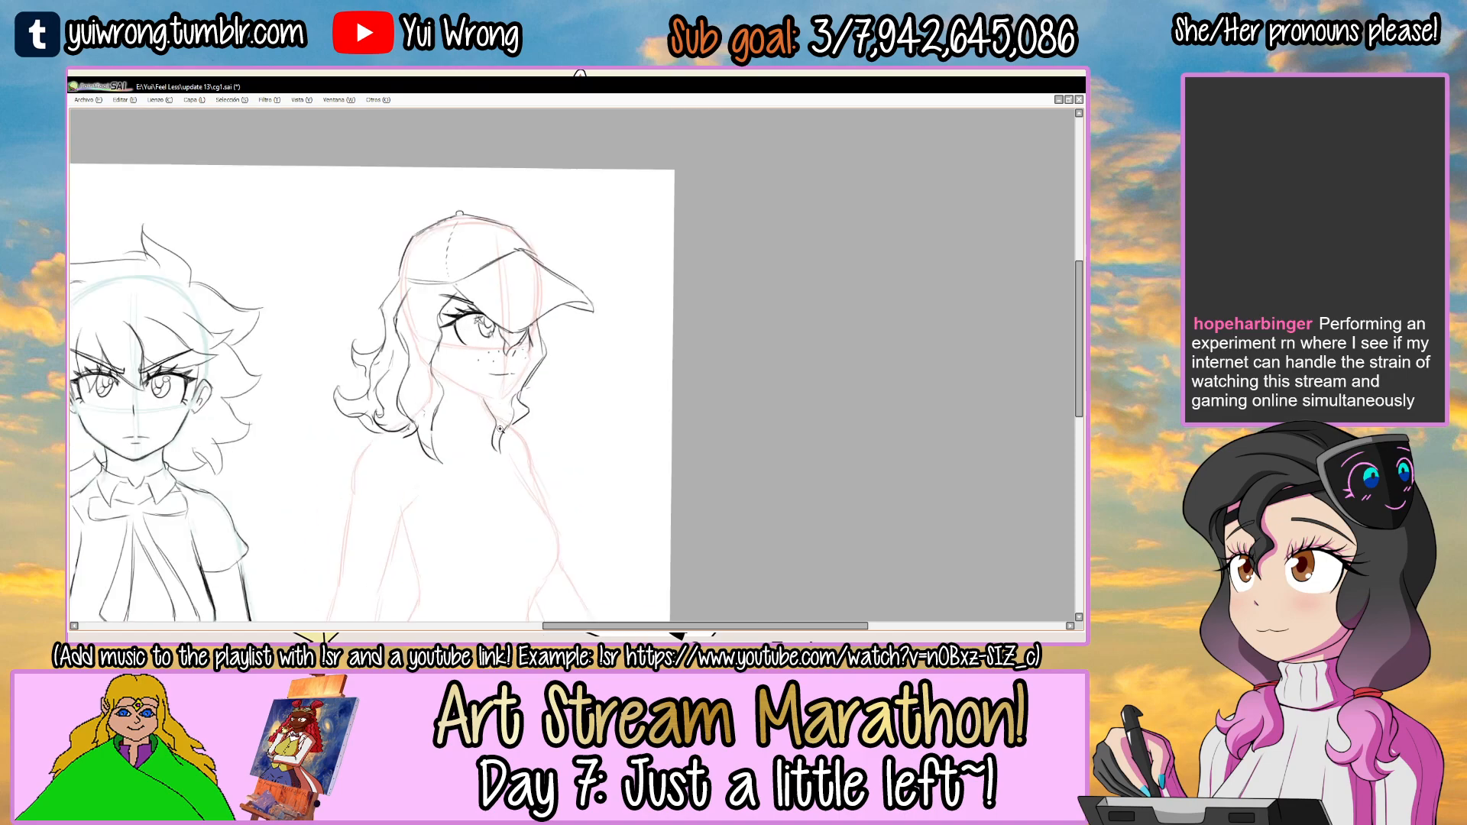
{"action": "scroll", "coordinate": [507, 424], "scroll_direction": "up", "scroll_amount": 1}
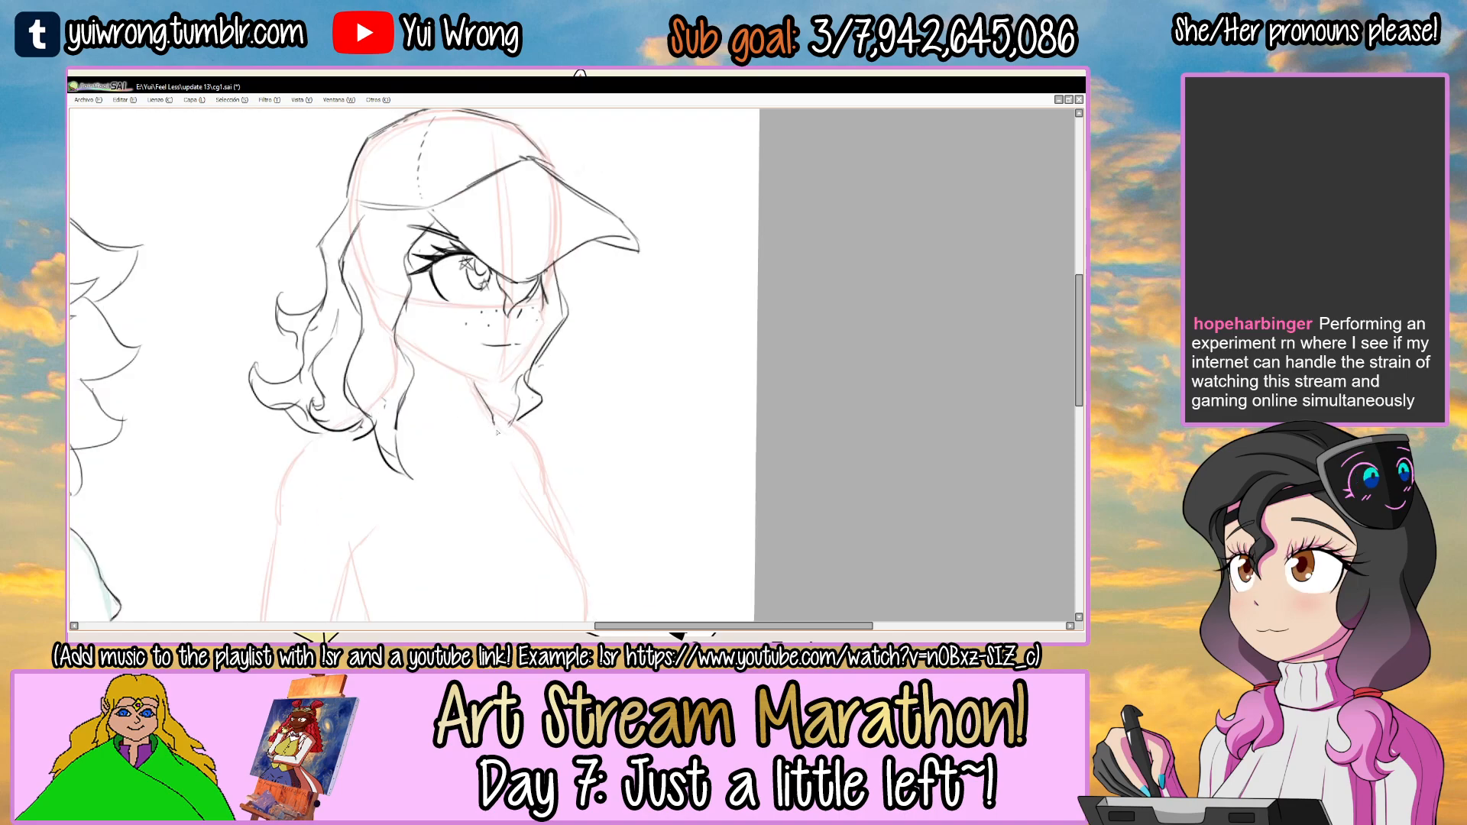
{"action": "left_click_drag", "start_coordinate": [515, 448], "coordinate": [494, 419]}
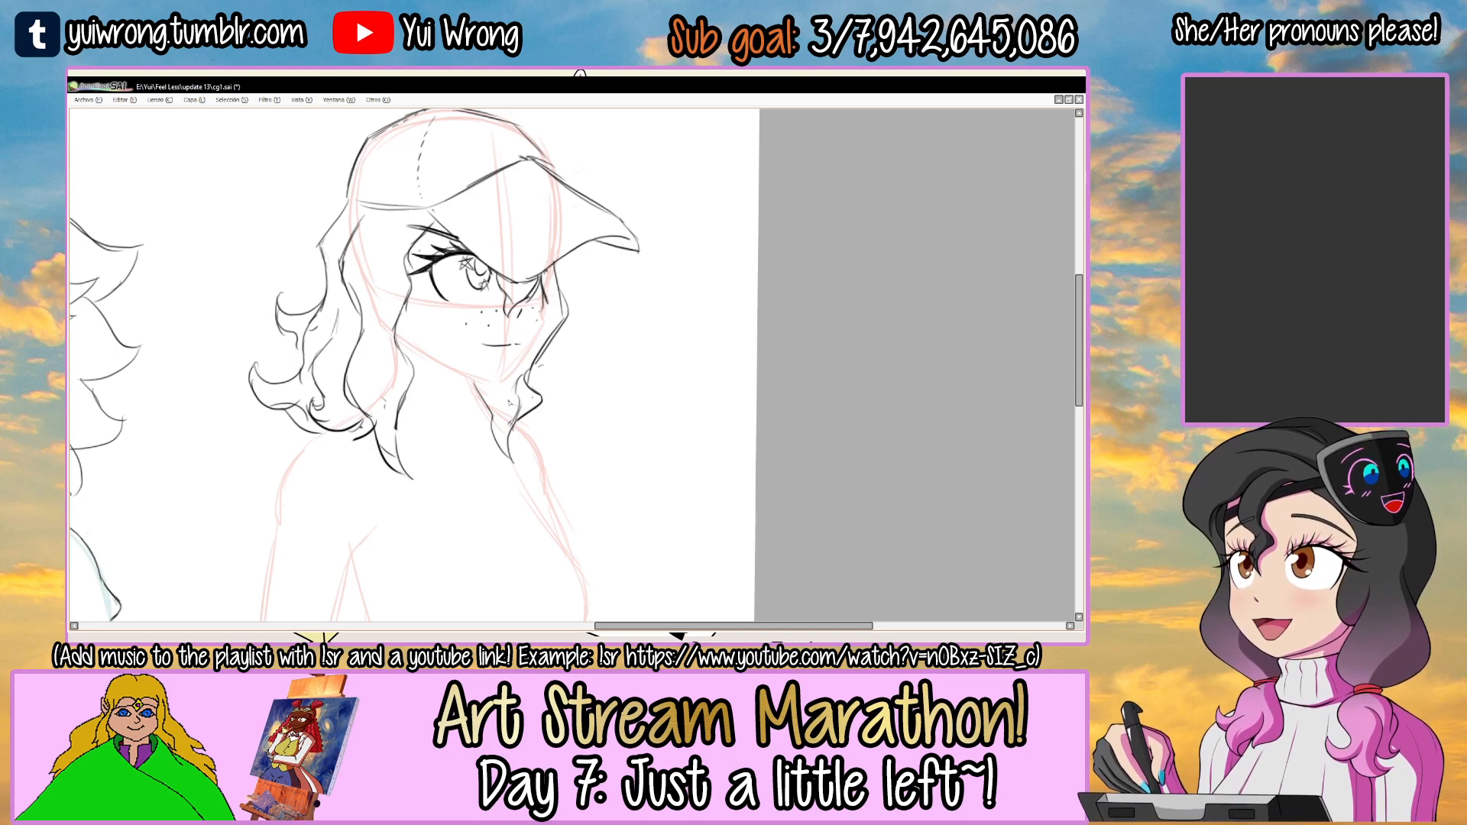
{"action": "key", "text": "ctrl+s"}
{"action": "scroll", "coordinate": [509, 402], "scroll_direction": "down", "scroll_amount": 4}
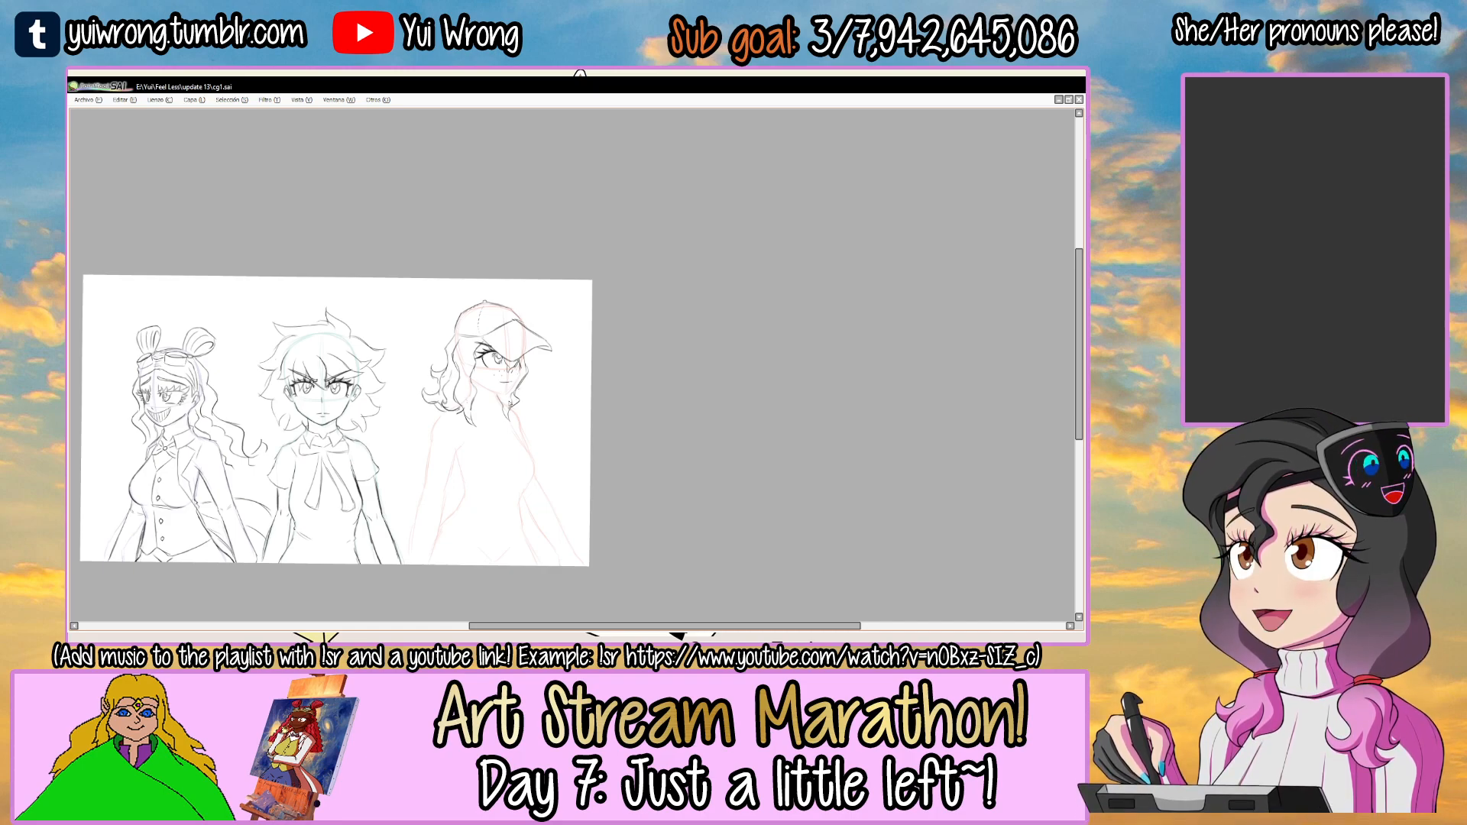
Check the Angie 1a.png reference and make the third layer in cg1.sai, just above the doll layers, active.
{"action": "left_click_drag", "start_coordinate": [527, 397], "coordinate": [558, 362]}
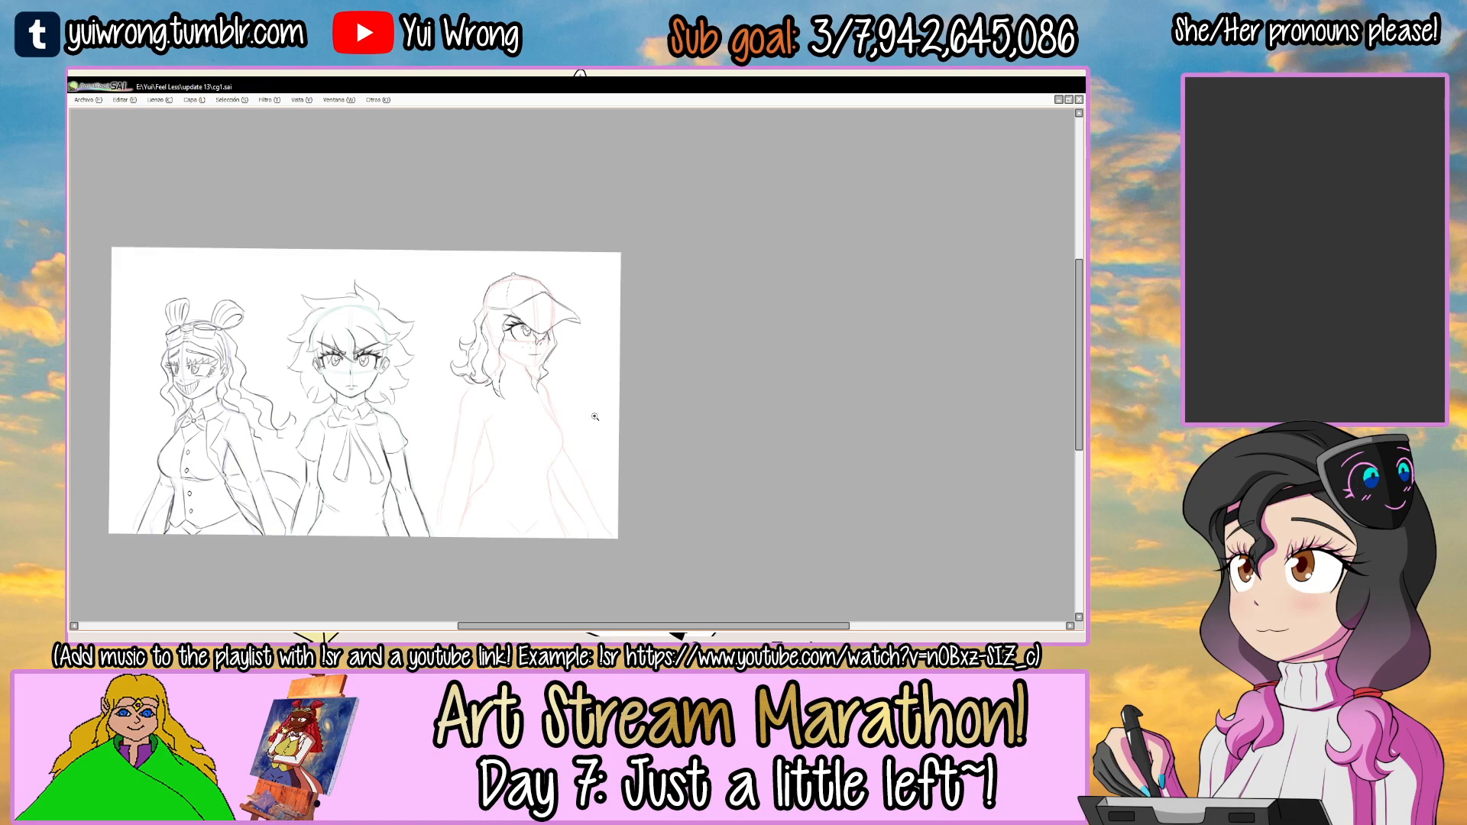
{"action": "scroll", "coordinate": [527, 336], "scroll_direction": "up", "scroll_amount": 2}
{"action": "key", "text": "Tab"}
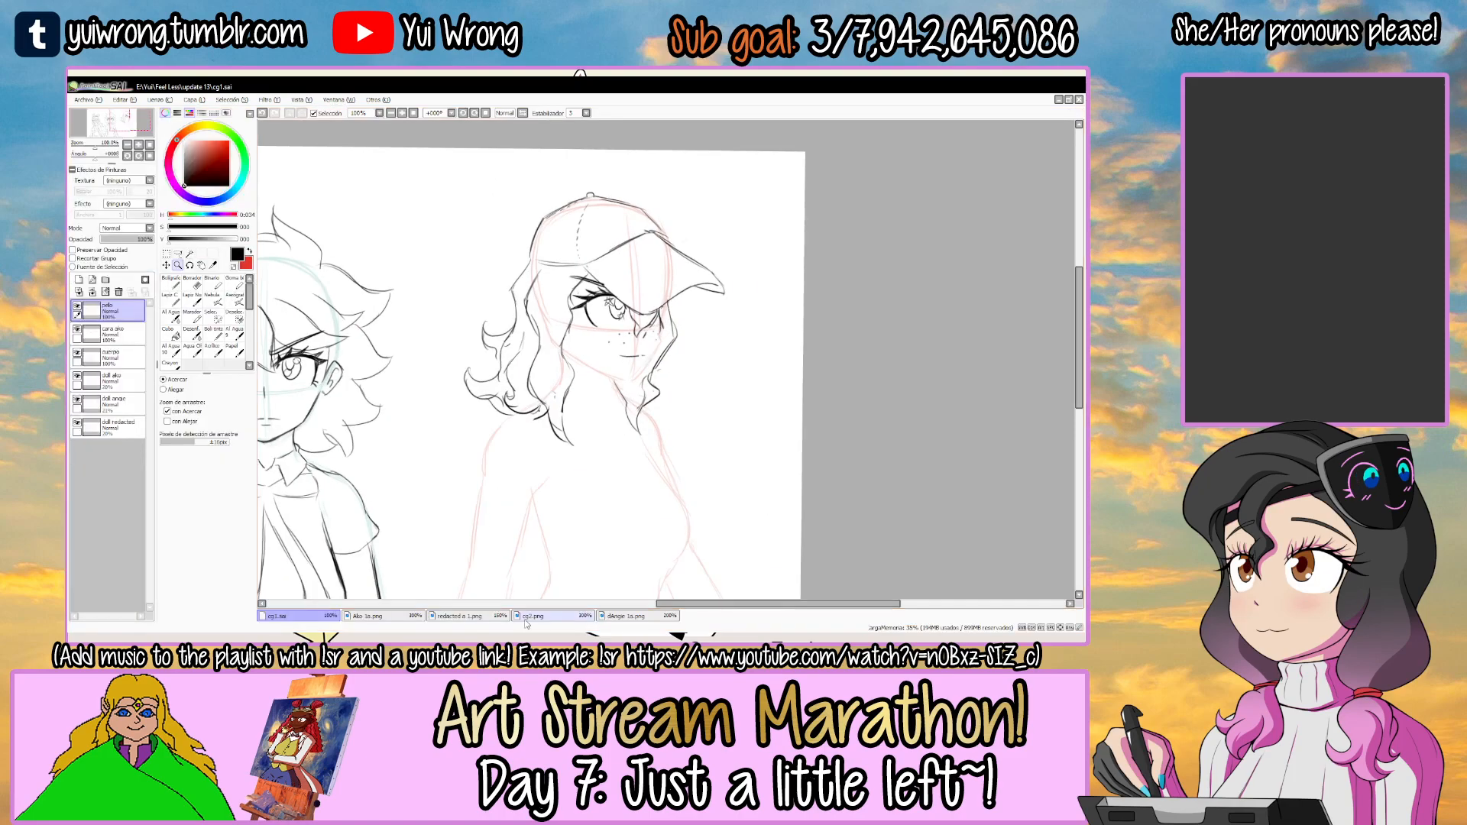
{"action": "left_click", "coordinate": [620, 615]}
{"action": "left_click", "coordinate": [305, 615]}
{"action": "key", "text": "Tab"}
{"action": "key", "text": "Tab"}
{"action": "left_click", "coordinate": [88, 356]}
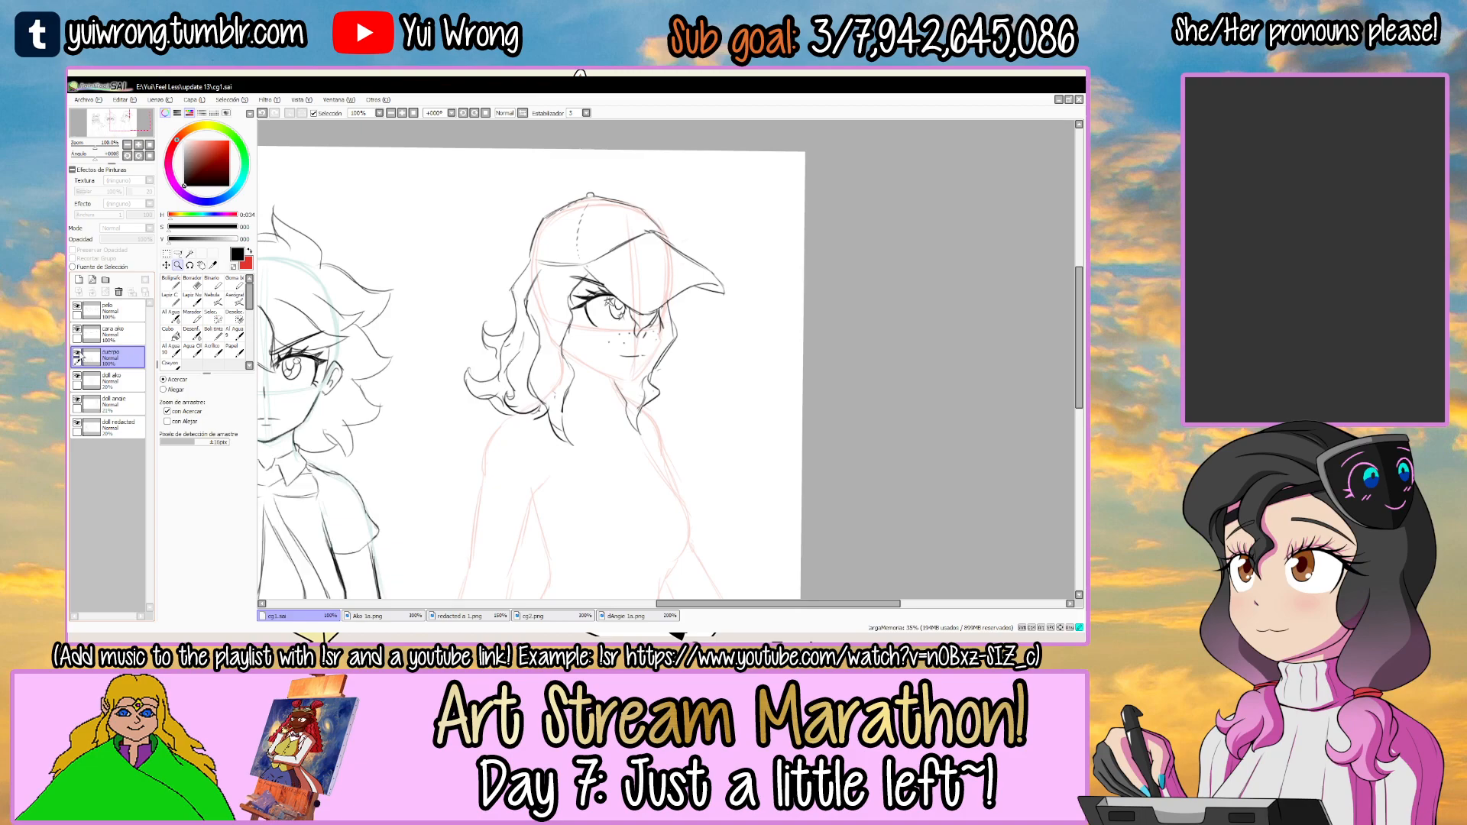
Draw the capped figure's far cheek contour down to the chin along the red guide, cleaning up the line with the eraser.
{"action": "key", "text": "Tab"}
{"action": "left_click_drag", "start_coordinate": [716, 321], "coordinate": [510, 334]}
{"action": "left_click", "coordinate": [573, 381], "text": "ctrl"}
{"action": "left_click", "coordinate": [573, 380], "text": "ctrl"}
{"action": "left_click", "coordinate": [573, 380], "text": "ctrl"}
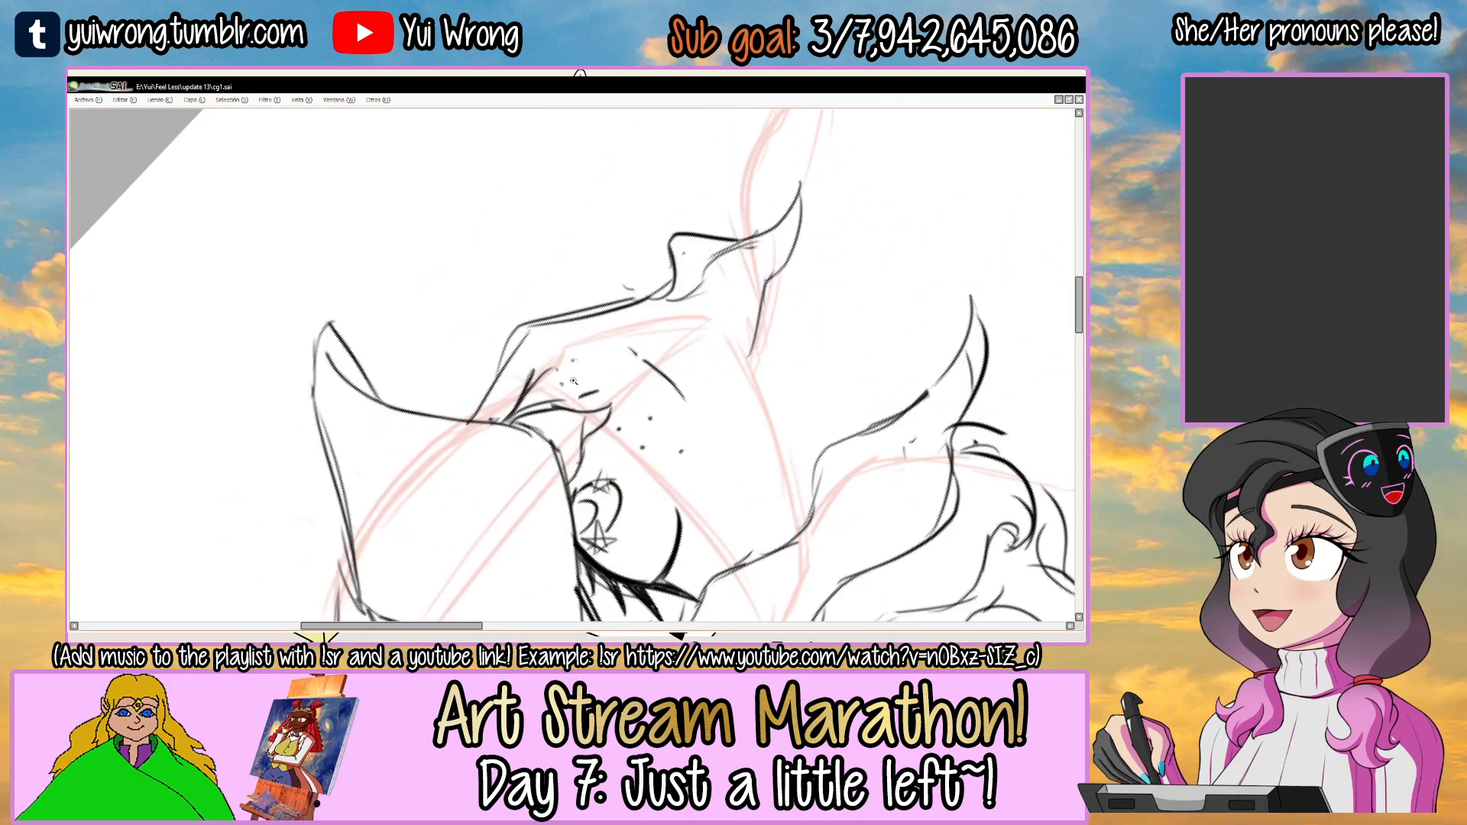
{"action": "left_click", "coordinate": [573, 380], "text": "ctrl"}
{"action": "left_click_drag", "start_coordinate": [507, 385], "coordinate": [567, 323]}
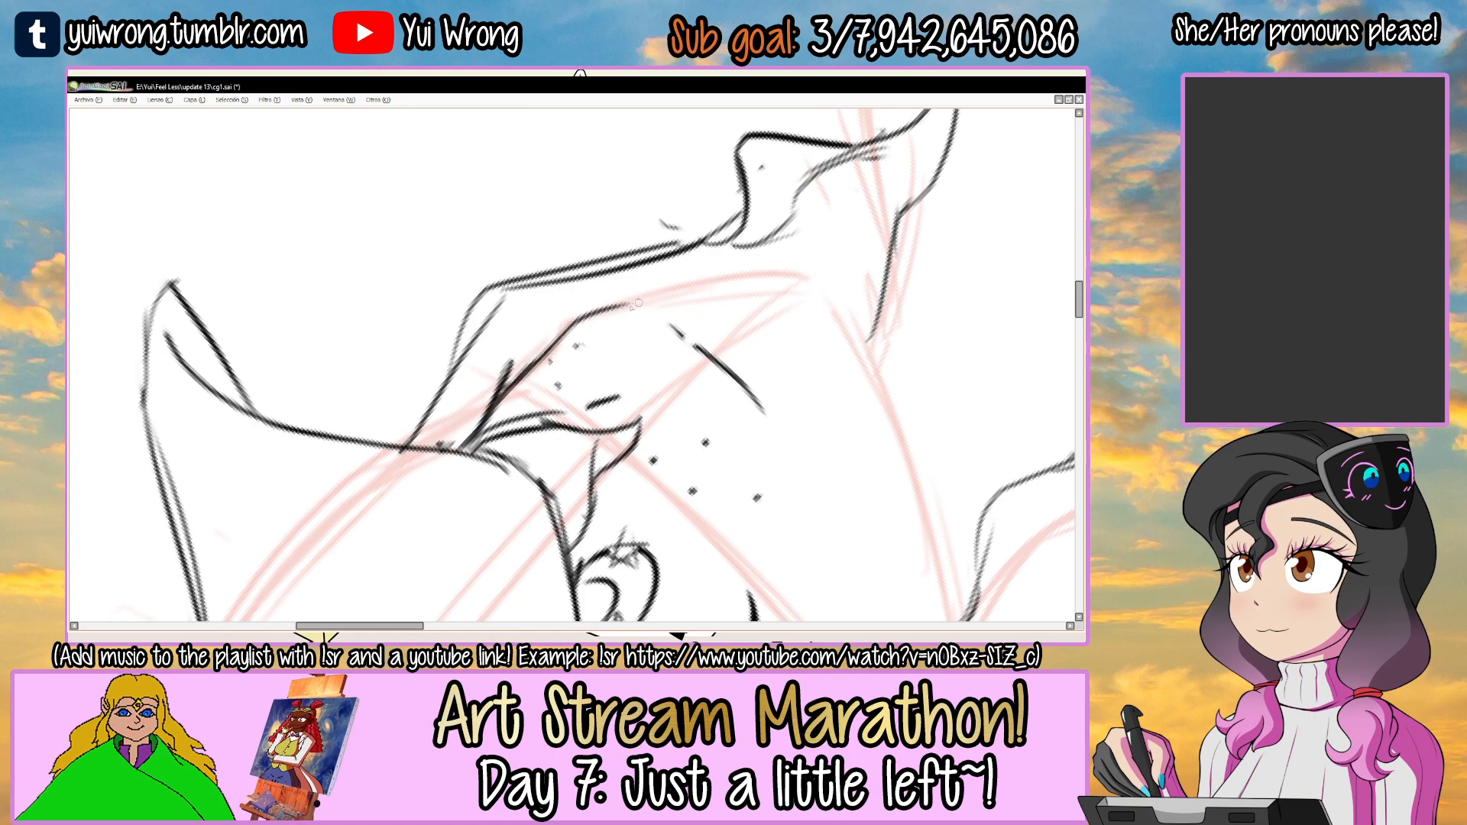
{"action": "left_click_drag", "start_coordinate": [557, 328], "coordinate": [718, 292]}
{"action": "left_click_drag", "start_coordinate": [810, 261], "coordinate": [757, 295]}
{"action": "key", "text": "Delete"}
{"action": "key", "text": "e"}
{"action": "left_click_drag", "start_coordinate": [618, 331], "coordinate": [514, 374]}
{"action": "left_click_drag", "start_coordinate": [659, 309], "coordinate": [625, 314]}
{"action": "mouse_move", "coordinate": [510, 374]}
{"action": "left_mouse_down"}
{"action": "mouse_move", "coordinate": [724, 275]}
{"action": "mouse_move", "coordinate": [490, 295]}
{"action": "left_mouse_up"}
Draw the near jawline from the front hair lock to the chin, retrying the stroke until it follows the guide.
{"action": "mouse_move", "coordinate": [696, 382]}
{"action": "left_mouse_down"}
{"action": "mouse_move", "coordinate": [648, 292]}
{"action": "mouse_move", "coordinate": [612, 269]}
{"action": "left_mouse_up"}
{"action": "left_click_drag", "start_coordinate": [498, 449], "coordinate": [510, 372]}
{"action": "key", "text": "ctrl+z"}
{"action": "mouse_move", "coordinate": [501, 459]}
{"action": "left_mouse_down"}
{"action": "mouse_move", "coordinate": [516, 363]}
{"action": "mouse_move", "coordinate": [676, 281]}
{"action": "left_mouse_up"}
{"action": "key", "text": "ctrl+z"}
{"action": "key", "text": "ctrl+z"}
{"action": "mouse_move", "coordinate": [501, 391]}
{"action": "left_mouse_down"}
{"action": "mouse_move", "coordinate": [540, 350]}
{"action": "mouse_move", "coordinate": [855, 224]}
{"action": "left_mouse_up"}
{"action": "left_click_drag", "start_coordinate": [650, 200], "coordinate": [525, 371]}
{"action": "scroll", "coordinate": [525, 372], "scroll_direction": "down", "scroll_amount": 6}
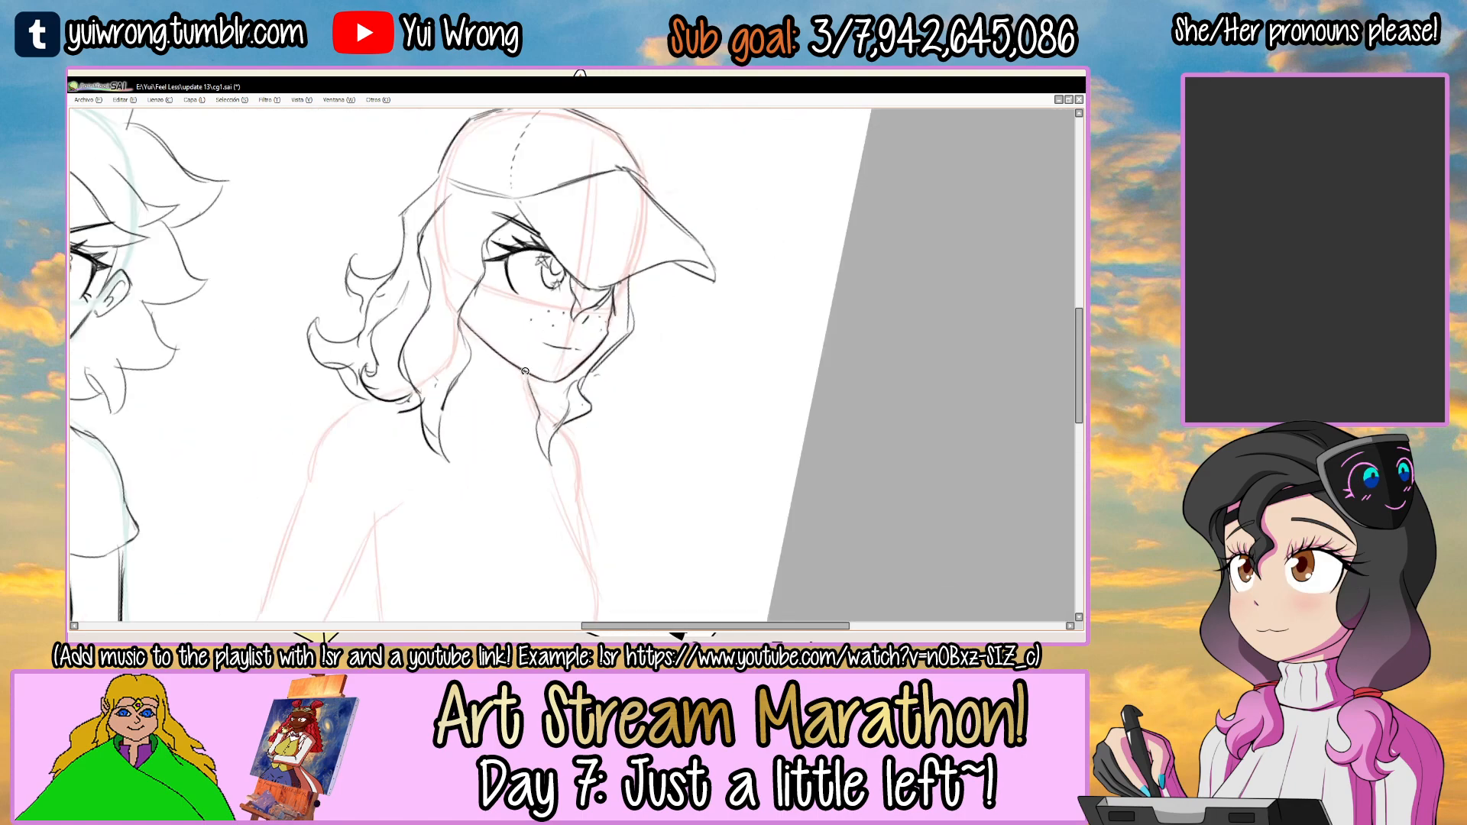
Draw a small heart ornament on the chest just below the tip of the near front lock.
{"action": "left_click_drag", "start_coordinate": [608, 451], "coordinate": [663, 329]}
{"action": "mouse_move", "coordinate": [701, 295]}
{"action": "left_mouse_down"}
{"action": "mouse_move", "coordinate": [723, 325]}
{"action": "mouse_move", "coordinate": [698, 291]}
{"action": "left_mouse_up"}
{"action": "left_click", "coordinate": [526, 342], "text": "ctrl"}
{"action": "key", "text": "ctrl+z"}
{"action": "mouse_move", "coordinate": [495, 368]}
{"action": "left_mouse_down"}
{"action": "mouse_move", "coordinate": [512, 341]}
{"action": "mouse_move", "coordinate": [528, 421]}
{"action": "left_mouse_up"}
{"action": "left_click", "coordinate": [506, 344], "text": "ctrl"}
{"action": "left_click", "coordinate": [506, 344], "text": "ctrl"}
{"action": "key", "text": "ctrl+z"}
{"action": "key", "text": "ctrl+z"}
{"action": "left_click_drag", "start_coordinate": [516, 336], "coordinate": [530, 421]}
Draw a matching, narrower heart on the chest below the tip of the far-side lock.
{"action": "key", "text": "ctrl+z"}
{"action": "left_click_drag", "start_coordinate": [798, 315], "coordinate": [821, 393]}
{"action": "key", "text": "ctrl+z"}
{"action": "left_click_drag", "start_coordinate": [796, 314], "coordinate": [813, 375]}
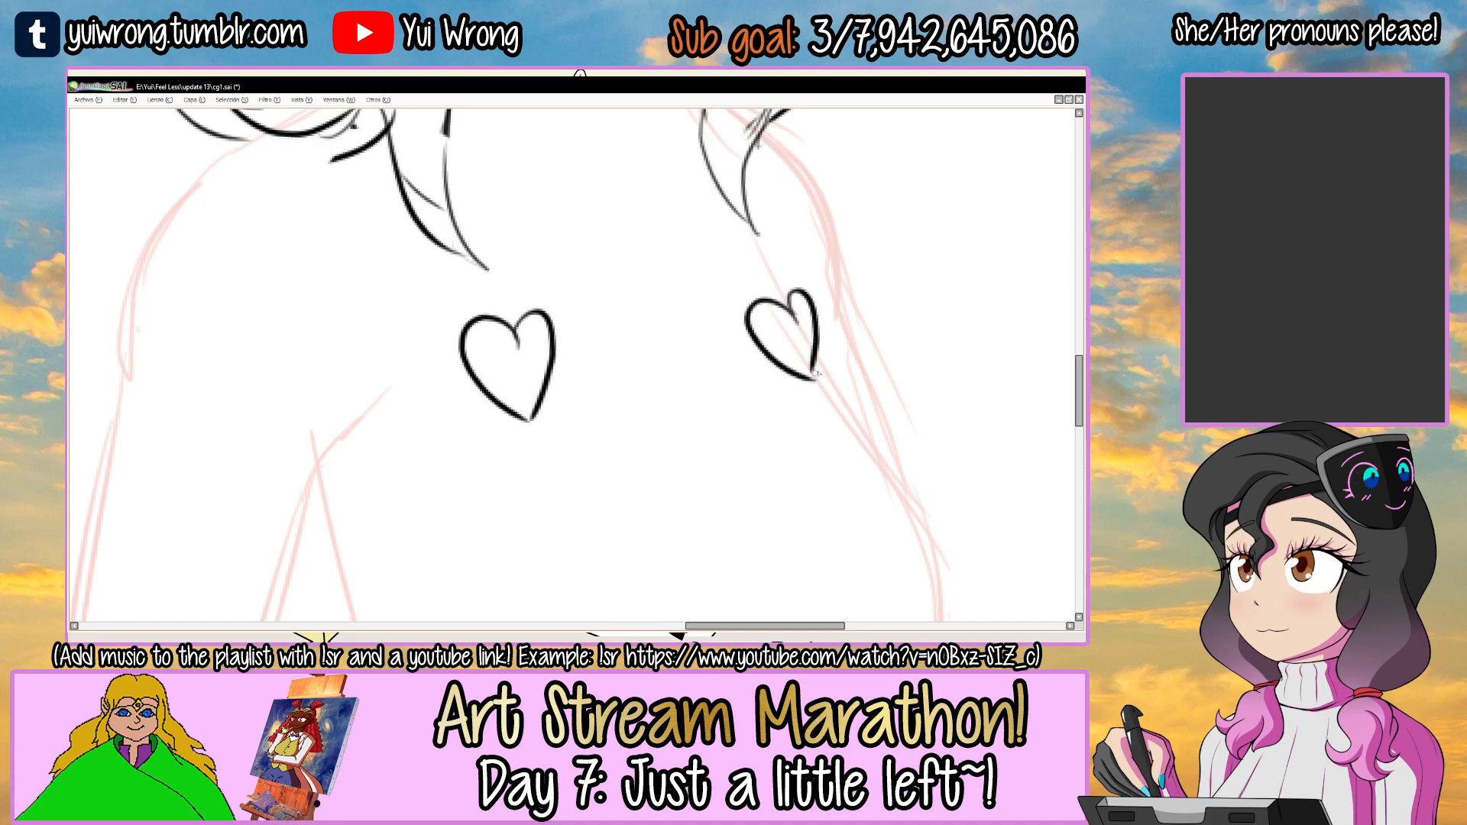
{"action": "scroll", "coordinate": [799, 361], "scroll_direction": "down", "scroll_amount": 4}
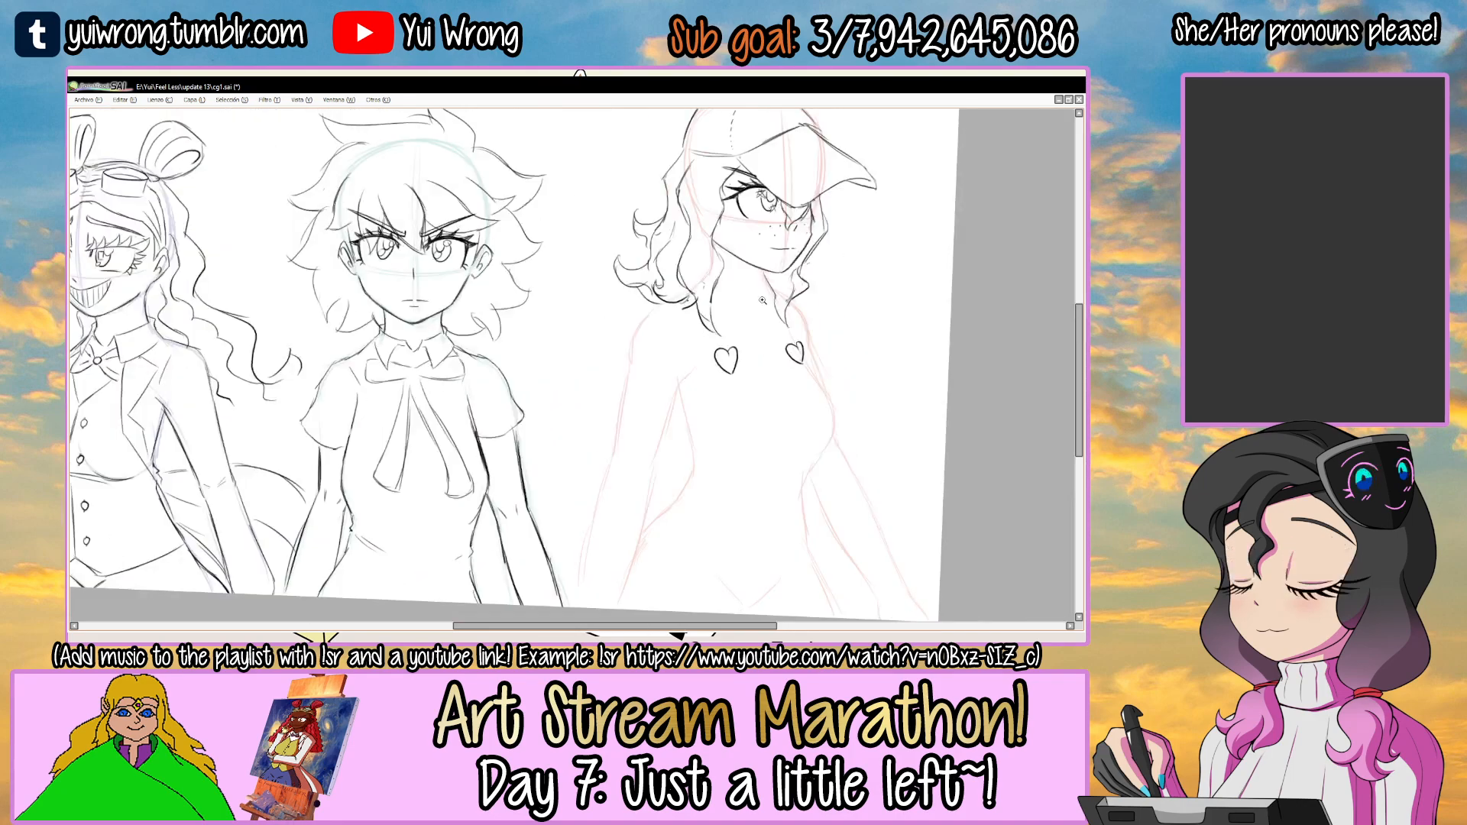
Select the far heart and adjust its placement with a free transform to match the near heart.
{"action": "scroll", "coordinate": [805, 327], "scroll_direction": "up", "scroll_amount": 2}
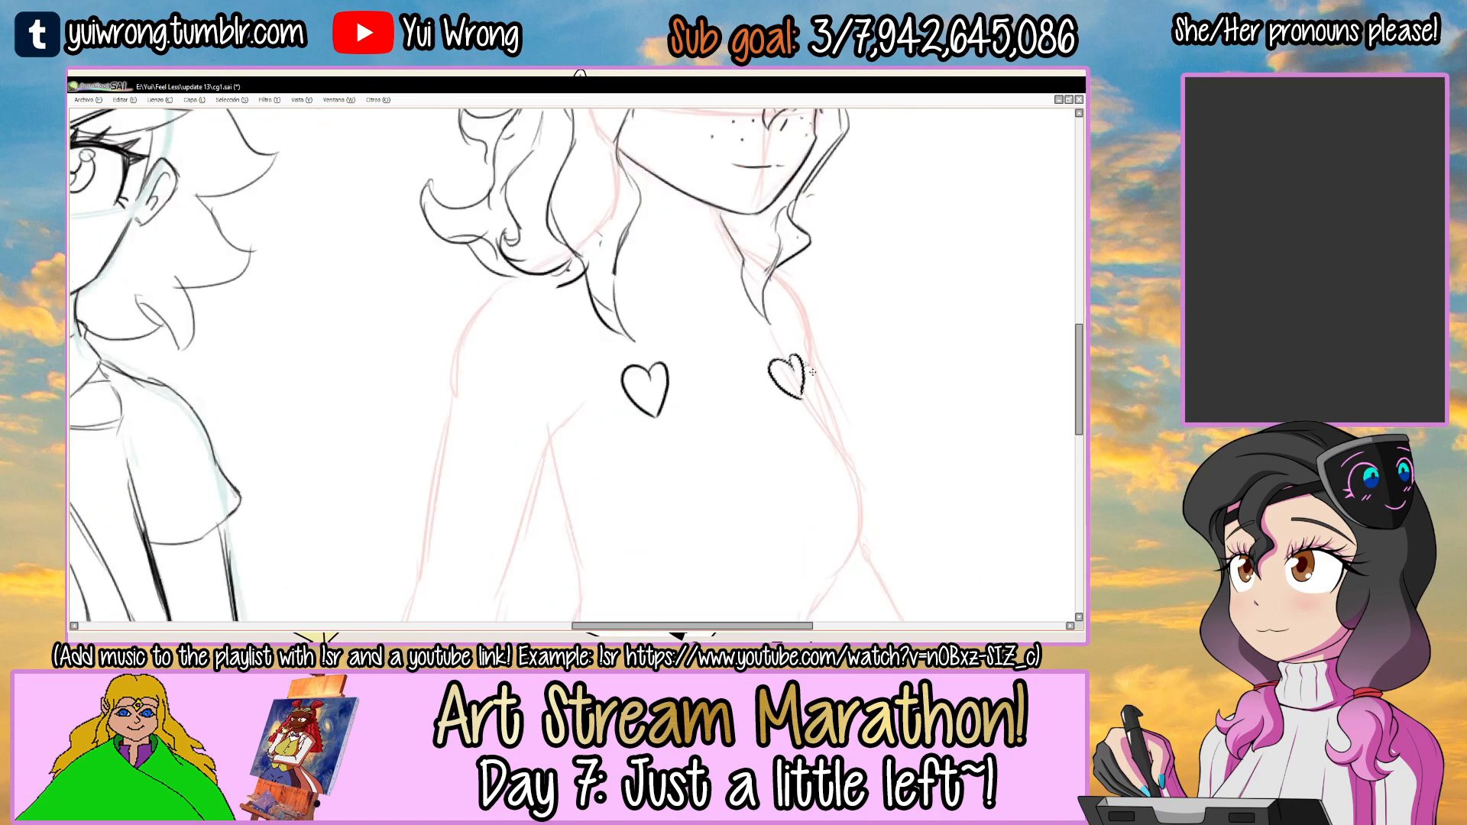
{"action": "scroll", "coordinate": [772, 367], "scroll_direction": "up", "scroll_amount": 2}
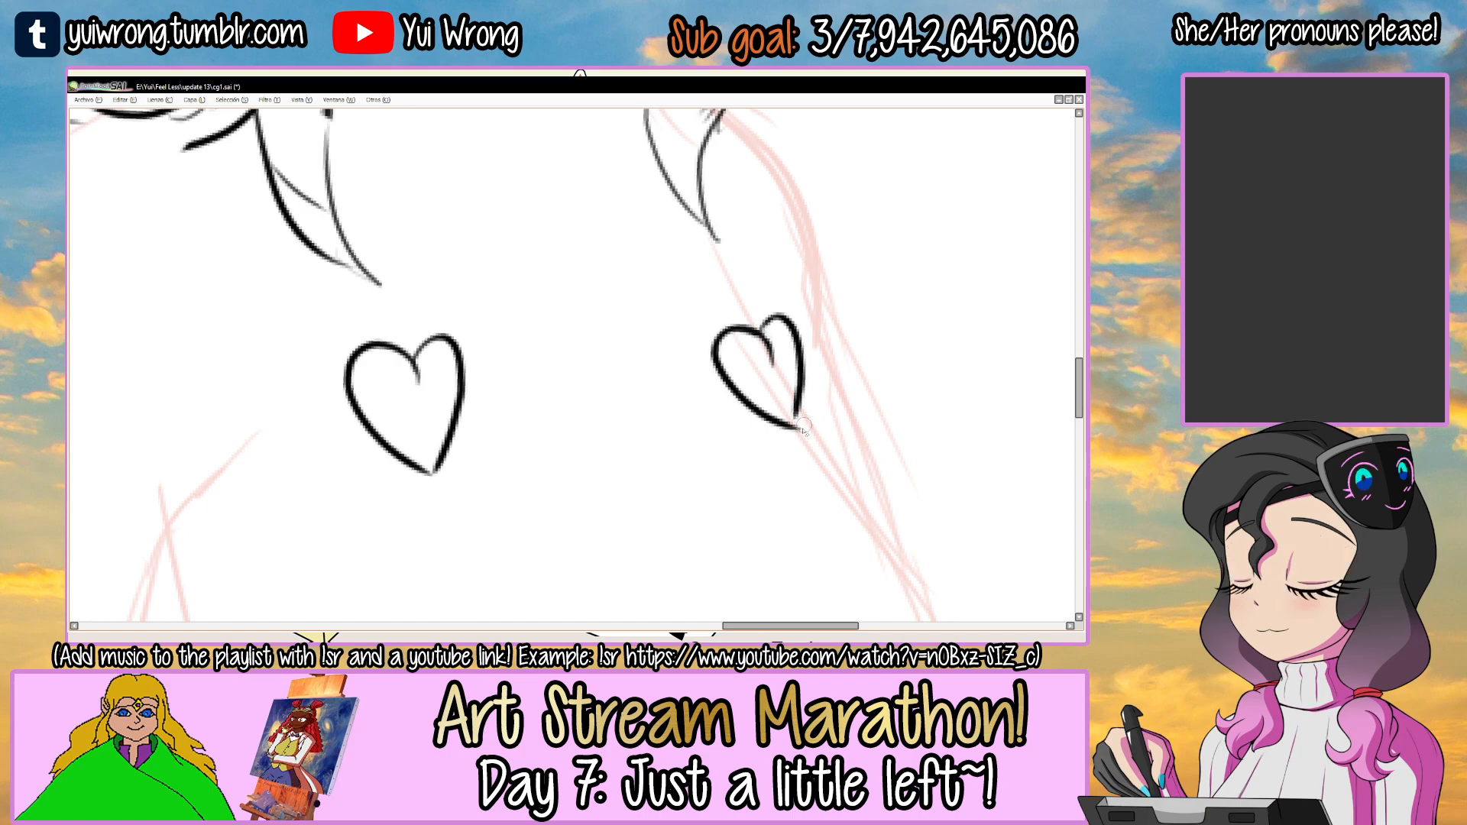
{"action": "left_click_drag", "start_coordinate": [714, 299], "coordinate": [700, 310]}
{"action": "key", "text": "ctrl+t"}
{"action": "mouse_move", "coordinate": [805, 433]}
{"action": "left_mouse_down"}
{"action": "mouse_move", "coordinate": [820, 449]}
{"action": "mouse_move", "coordinate": [807, 450]}
{"action": "left_mouse_up"}
{"action": "key", "text": "Return"}
{"action": "scroll", "coordinate": [793, 400], "scroll_direction": "down", "scroll_amount": 4}
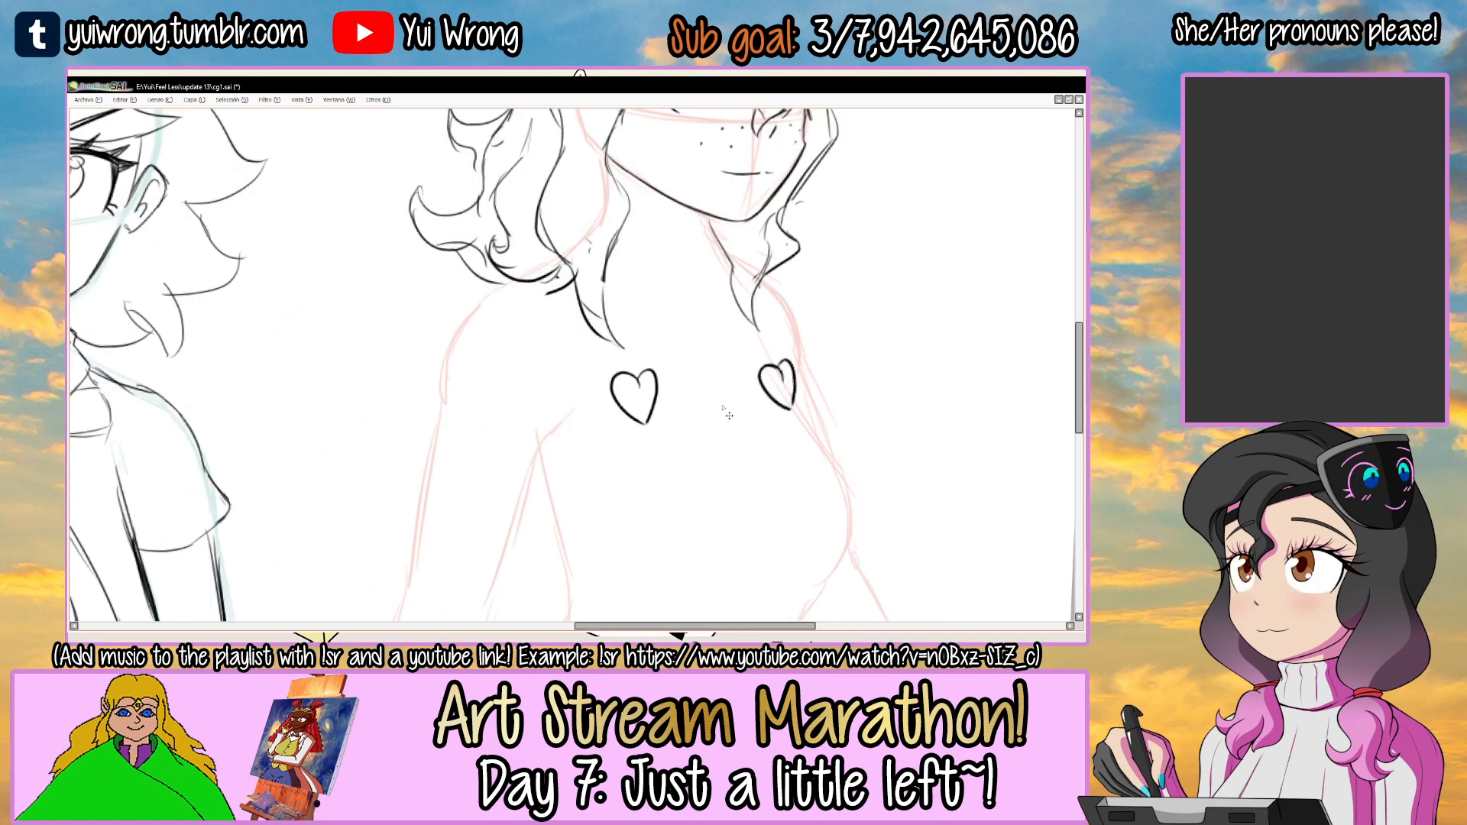
{"action": "scroll", "coordinate": [728, 414], "scroll_direction": "down", "scroll_amount": 3}
{"action": "scroll", "coordinate": [640, 341], "scroll_direction": "up", "scroll_amount": 2}
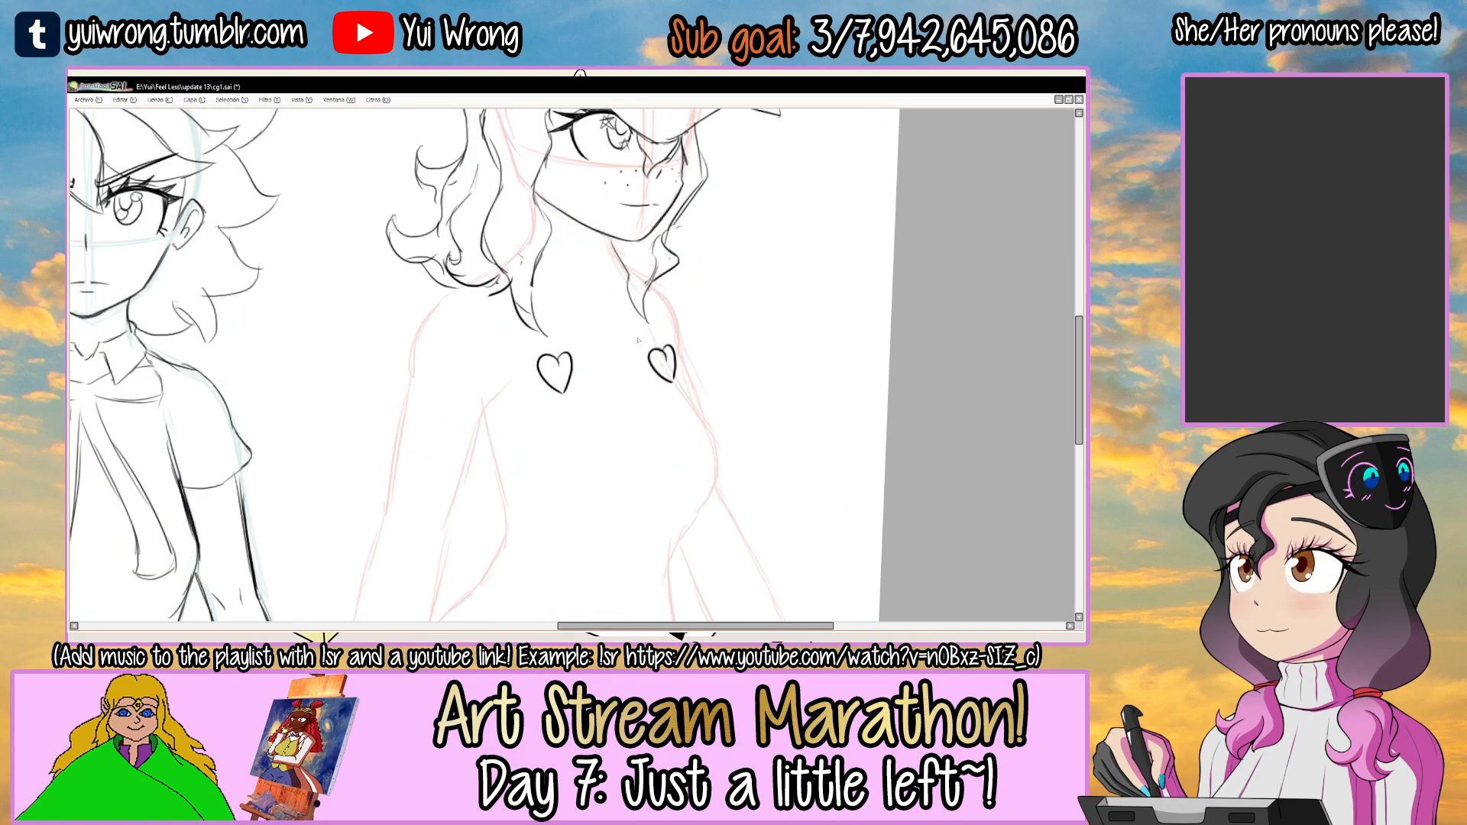
{"action": "left_click_drag", "start_coordinate": [670, 355], "coordinate": [675, 355]}
Draw the top's straps running from behind the hair locks down to both hearts.
{"action": "scroll", "coordinate": [625, 316], "scroll_direction": "up", "scroll_amount": 3}
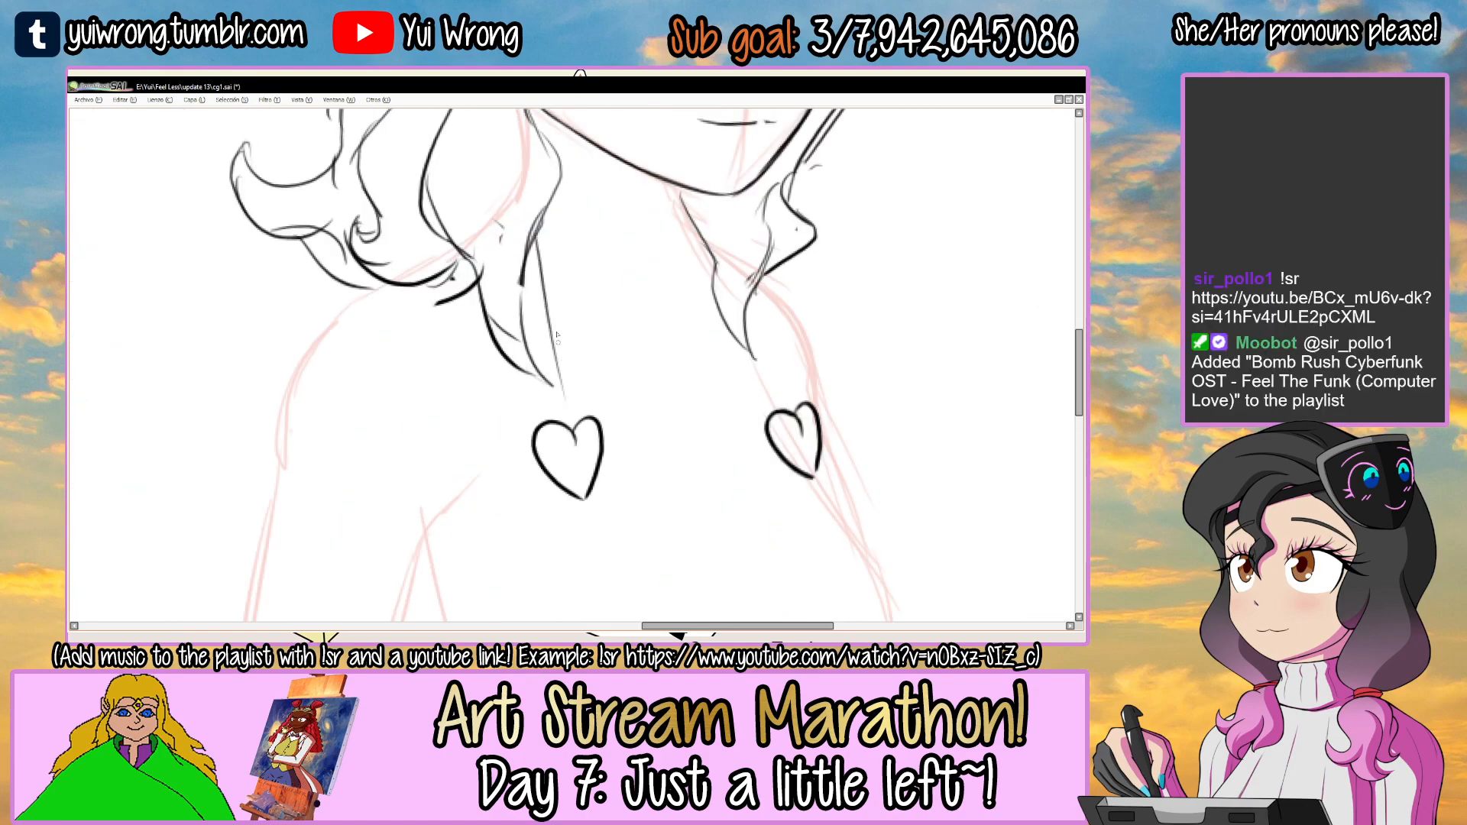
{"action": "left_click_drag", "start_coordinate": [542, 281], "coordinate": [581, 414]}
{"action": "left_click_drag", "start_coordinate": [737, 337], "coordinate": [764, 417]}
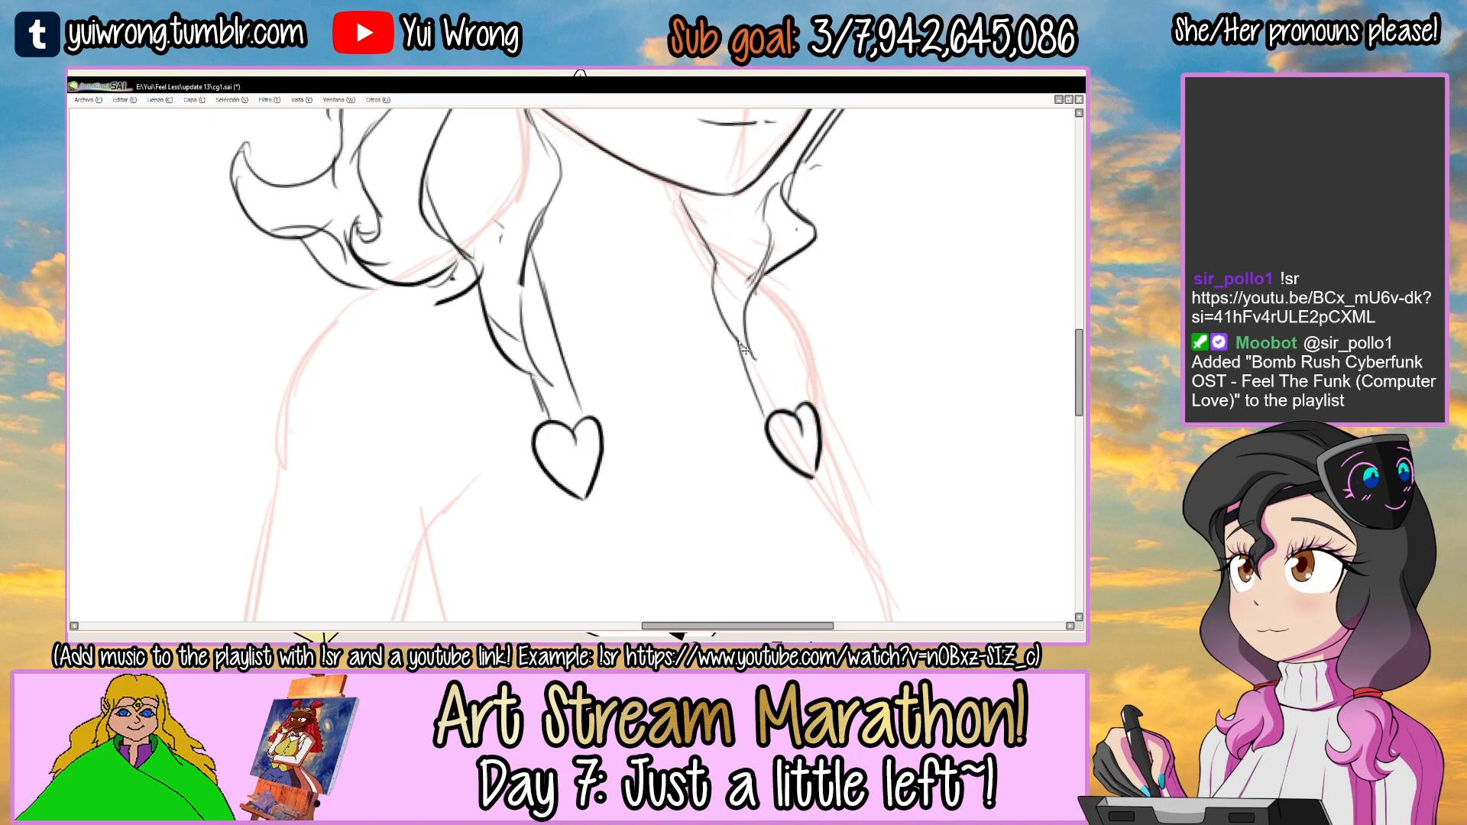
{"action": "mouse_move", "coordinate": [757, 353]}
{"action": "left_mouse_down"}
{"action": "mouse_move", "coordinate": [783, 403]}
{"action": "mouse_move", "coordinate": [657, 343]}
{"action": "mouse_move", "coordinate": [735, 324]}
{"action": "left_mouse_up"}
{"action": "scroll", "coordinate": [795, 437], "scroll_direction": "down", "scroll_amount": 5}
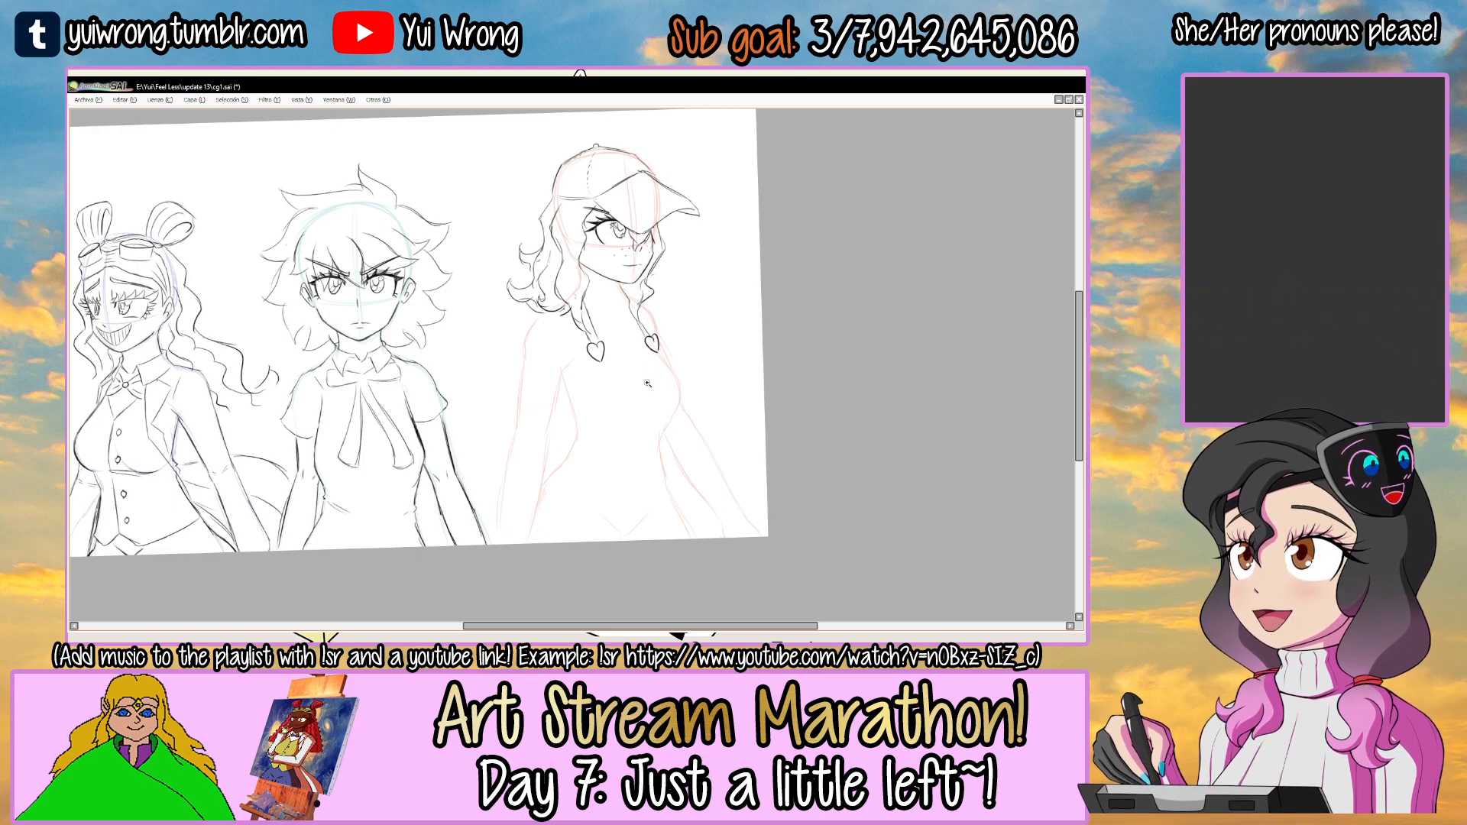
Draw the V-shaped neckline from the near heart down to a central point and up to the far heart.
{"action": "left_click_drag", "start_coordinate": [648, 383], "coordinate": [581, 386]}
{"action": "left_click", "coordinate": [548, 380], "text": "ctrl"}
{"action": "left_click", "coordinate": [548, 380], "text": "ctrl"}
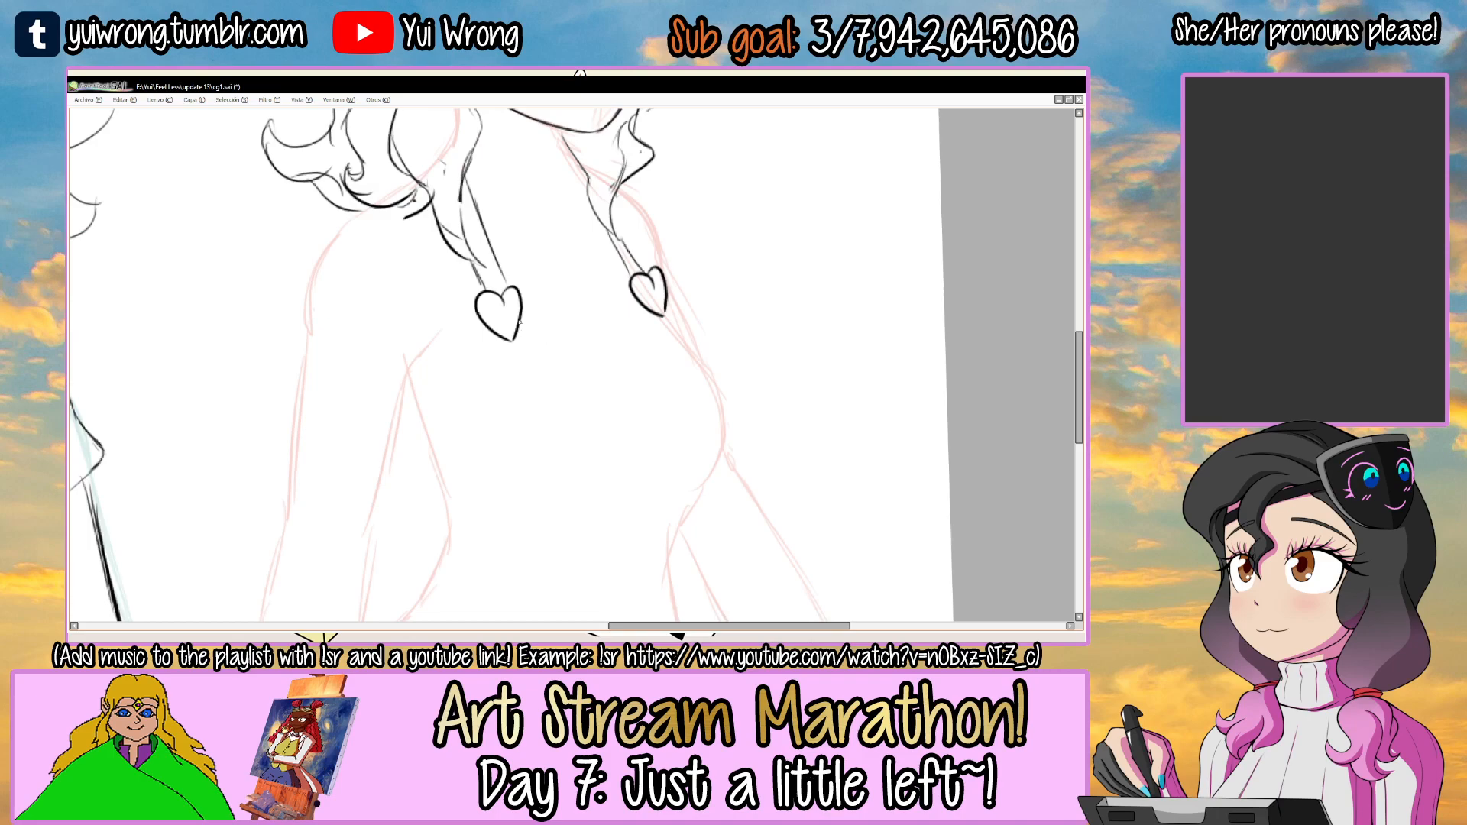
{"action": "left_click_drag", "start_coordinate": [524, 327], "coordinate": [627, 410]}
{"action": "key", "text": "ctrl+z"}
{"action": "left_click_drag", "start_coordinate": [526, 318], "coordinate": [653, 396]}
{"action": "left_click_drag", "start_coordinate": [563, 354], "coordinate": [662, 393]}
{"action": "key", "text": "ctrl+z"}
{"action": "key", "text": "ctrl+z"}
{"action": "mouse_move", "coordinate": [523, 315]}
{"action": "left_mouse_down"}
{"action": "mouse_move", "coordinate": [635, 395]}
{"action": "mouse_move", "coordinate": [672, 402]}
{"action": "left_mouse_up"}
{"action": "key", "text": "ctrl+z"}
{"action": "left_click_drag", "start_coordinate": [518, 321], "coordinate": [644, 394]}
{"action": "left_click_drag", "start_coordinate": [404, 345], "coordinate": [411, 324]}
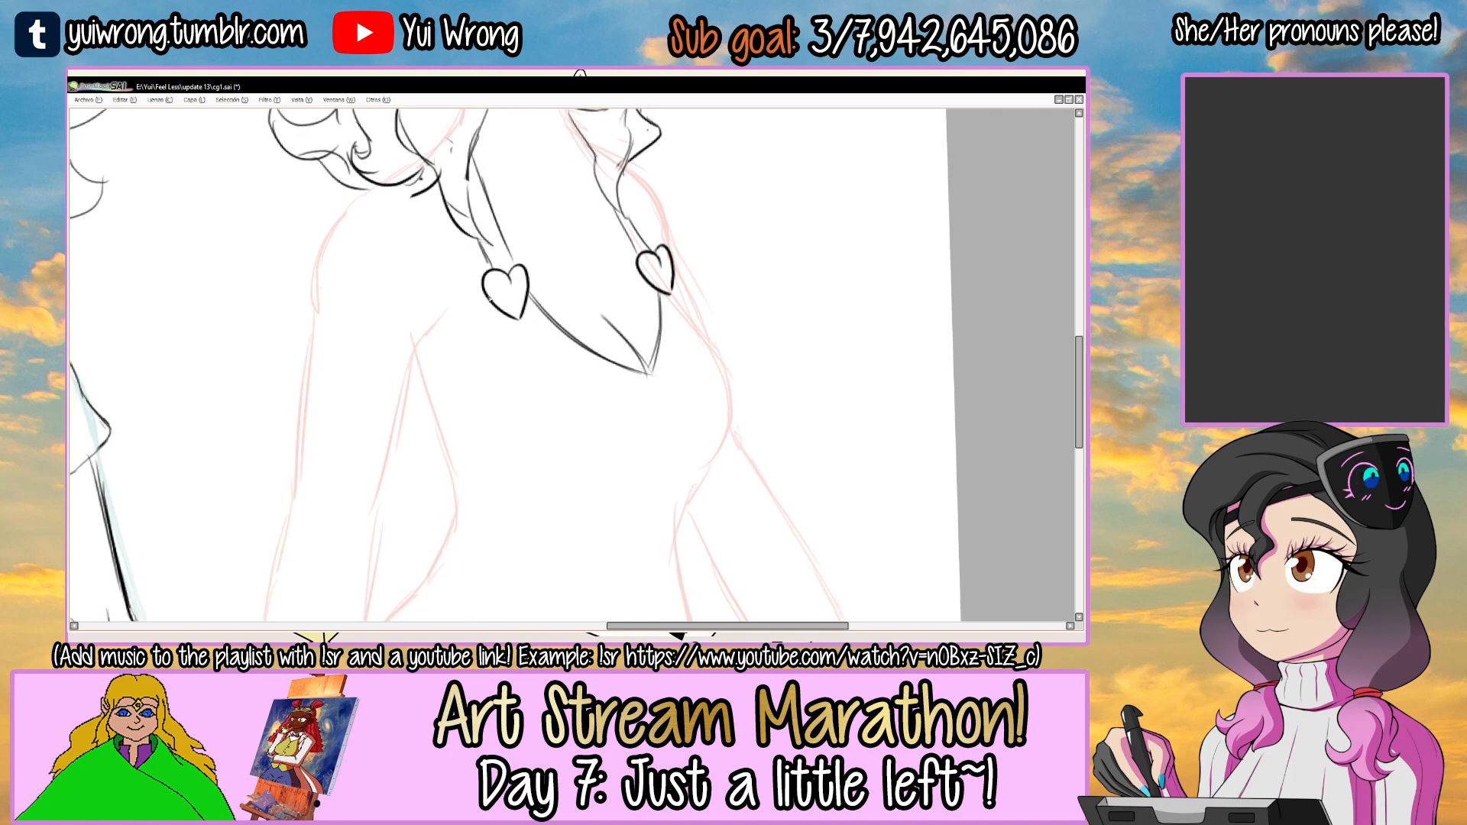
Check the top's design in the Angie 1a.png reference and draw the near armhole edge below the near heart.
{"action": "key", "text": "Tab"}
{"action": "left_click", "coordinate": [639, 620]}
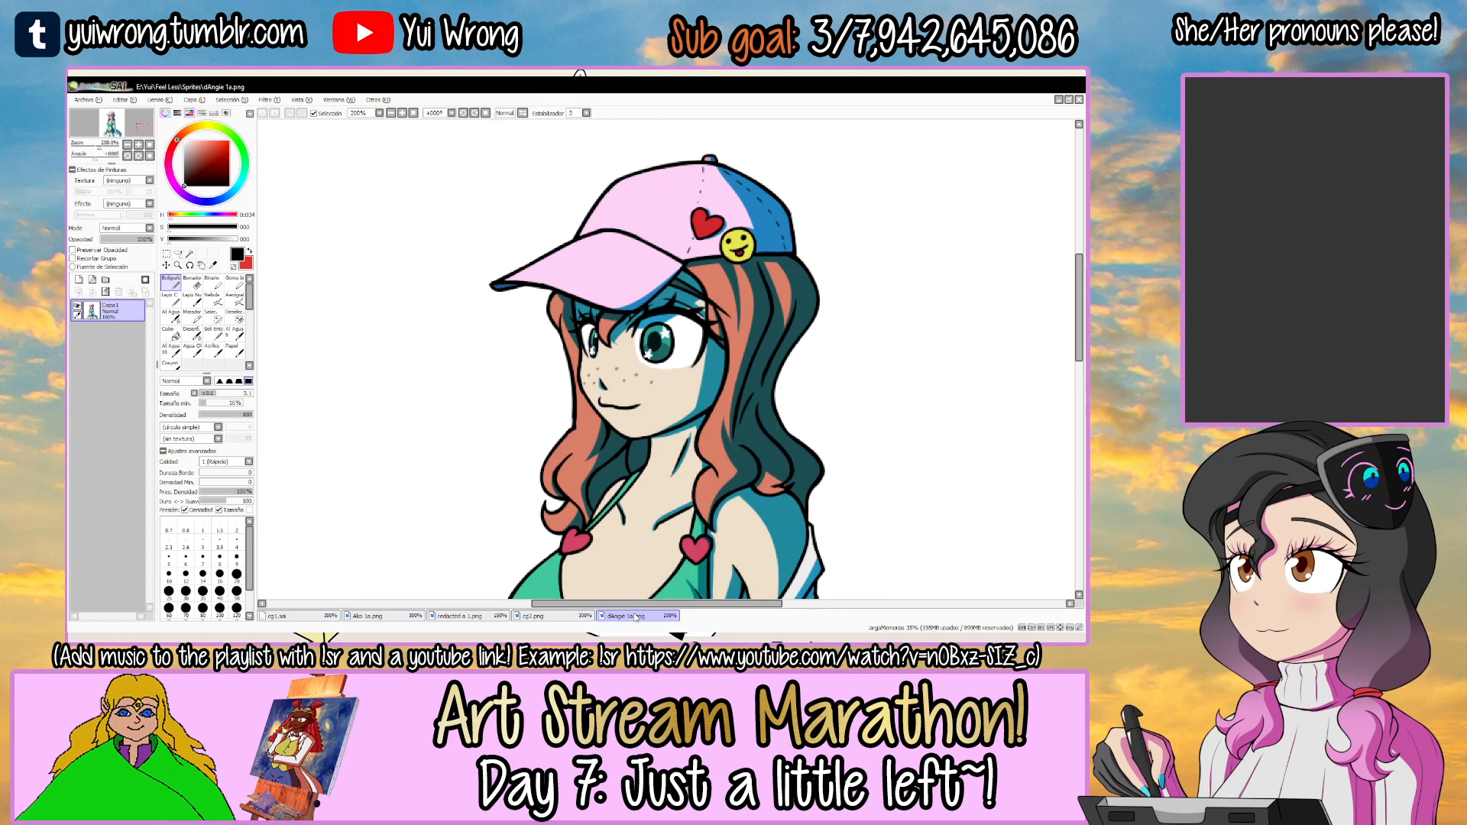
{"action": "left_click_drag", "start_coordinate": [634, 488], "coordinate": [601, 346]}
{"action": "left_click", "coordinate": [317, 617]}
{"action": "key", "text": "Tab"}
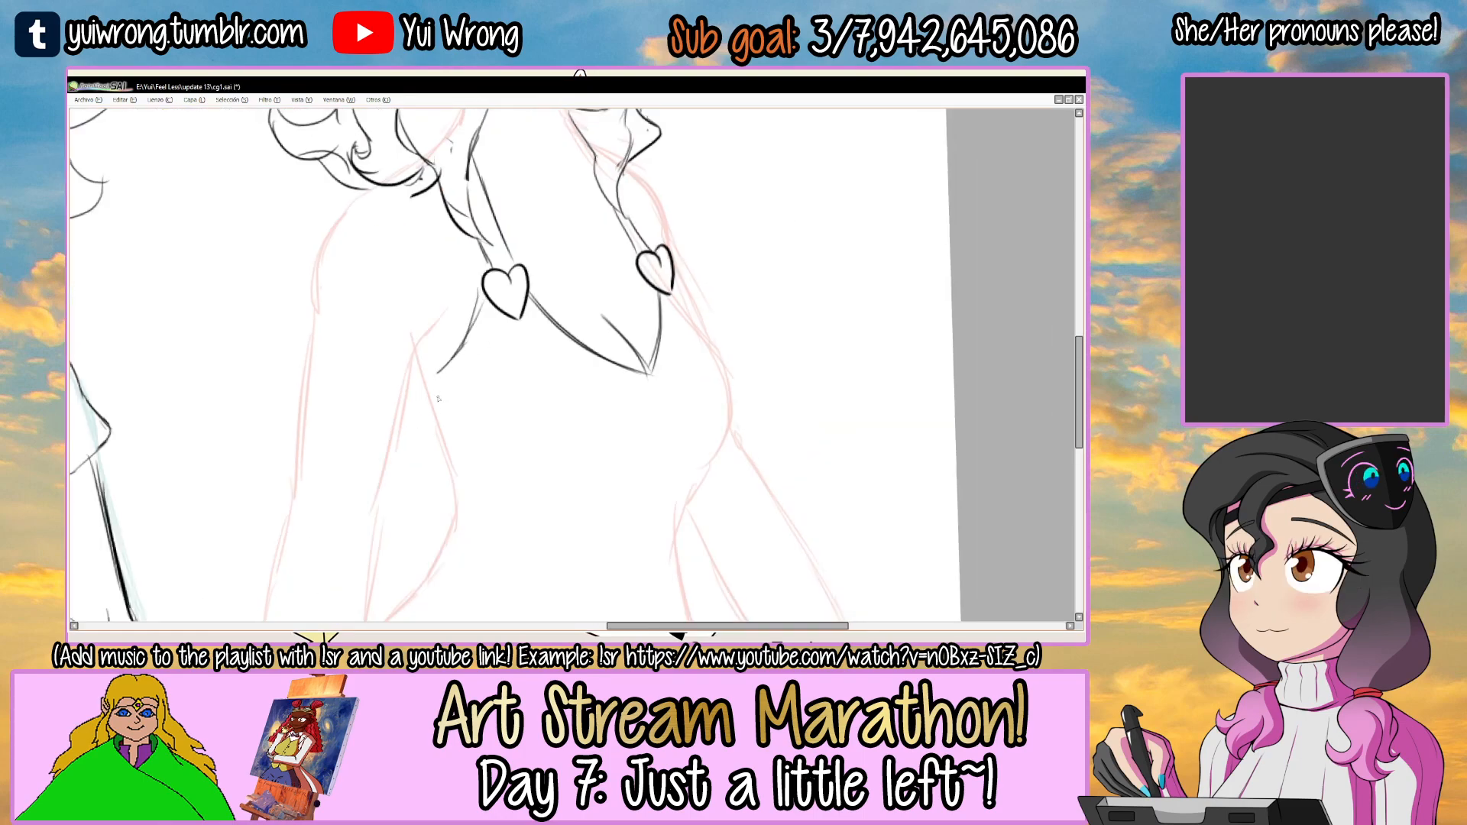
Draw the rounded lower curve of the near side of the bust, redoing the stroke until it is smooth.
{"action": "left_click_drag", "start_coordinate": [531, 477], "coordinate": [544, 468]}
{"action": "key", "text": "ctrl+z"}
{"action": "key", "text": "ctrl+z"}
{"action": "left_click_drag", "start_coordinate": [469, 406], "coordinate": [597, 474]}
{"action": "left_click_drag", "start_coordinate": [493, 453], "coordinate": [596, 475]}
Draw the far side of the bust curving outward and down from the far heart.
{"action": "key", "text": "ctrl+z"}
{"action": "key", "text": "ctrl+z"}
{"action": "mouse_move", "coordinate": [468, 405]}
{"action": "left_mouse_down"}
{"action": "mouse_move", "coordinate": [582, 476]}
{"action": "mouse_move", "coordinate": [608, 464]}
{"action": "left_mouse_up"}
{"action": "left_click_drag", "start_coordinate": [671, 295], "coordinate": [741, 397]}
{"action": "left_click_drag", "start_coordinate": [696, 327], "coordinate": [717, 467]}
{"action": "key", "text": "ctrl+z"}
{"action": "key", "text": "ctrl+z"}
{"action": "mouse_move", "coordinate": [671, 295]}
{"action": "left_mouse_down"}
{"action": "mouse_move", "coordinate": [714, 354]}
{"action": "mouse_move", "coordinate": [731, 419]}
{"action": "left_mouse_up"}
{"action": "left_click_drag", "start_coordinate": [712, 345], "coordinate": [722, 452]}
Refine the far bust contour on a rotated canvas, reinforcing the line from the far heart around to the underside.
{"action": "mouse_move", "coordinate": [722, 382]}
{"action": "left_mouse_down"}
{"action": "mouse_move", "coordinate": [550, 236]}
{"action": "mouse_move", "coordinate": [532, 284]}
{"action": "left_mouse_up"}
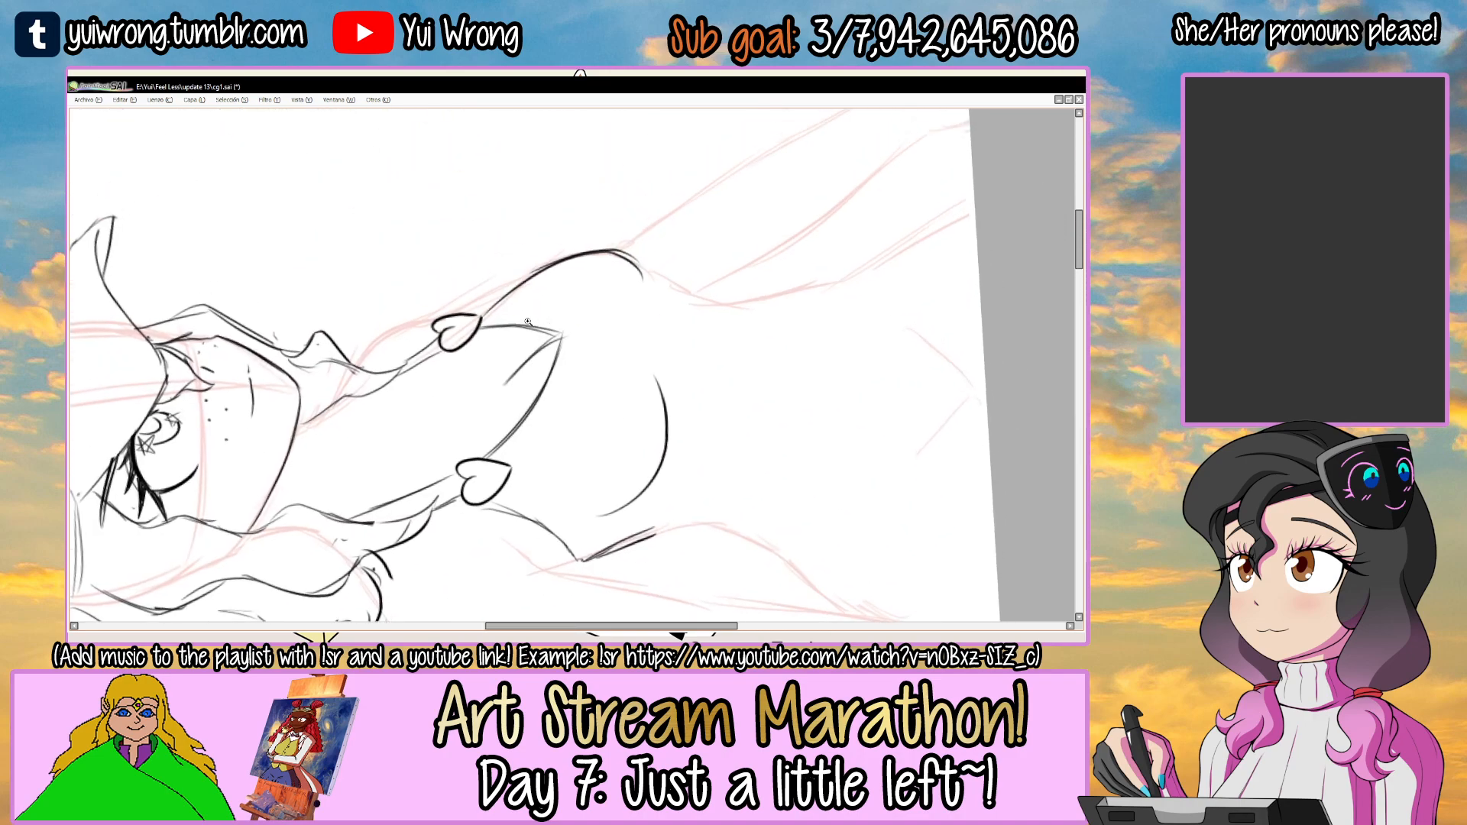
{"action": "scroll", "coordinate": [521, 295], "scroll_direction": "up", "scroll_amount": 2}
{"action": "mouse_move", "coordinate": [444, 303]}
{"action": "left_mouse_down"}
{"action": "mouse_move", "coordinate": [502, 253]}
{"action": "mouse_move", "coordinate": [642, 190]}
{"action": "mouse_move", "coordinate": [733, 193]}
{"action": "left_mouse_up"}
{"action": "left_click_drag", "start_coordinate": [542, 276], "coordinate": [537, 313]}
{"action": "key", "text": "n"}
{"action": "left_click_drag", "start_coordinate": [431, 353], "coordinate": [529, 263]}
{"action": "left_click_drag", "start_coordinate": [444, 343], "coordinate": [615, 221]}
{"action": "left_click_drag", "start_coordinate": [524, 268], "coordinate": [755, 271]}
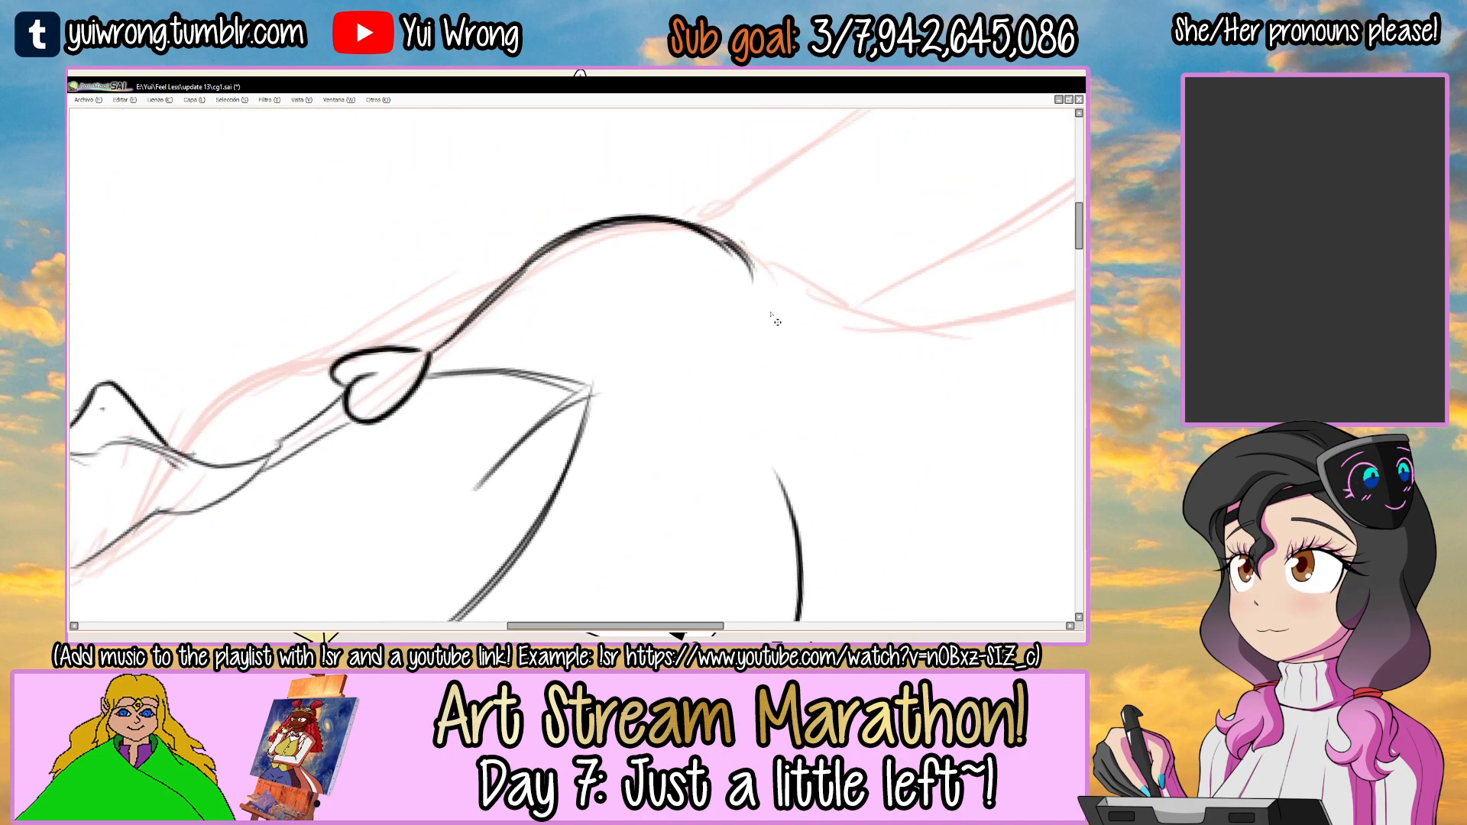
Draw the first pointed pleats of the frill under the near side of the bust on the capped figure's top.
{"action": "scroll", "coordinate": [771, 315], "scroll_direction": "down", "scroll_amount": 4}
{"action": "left_click_drag", "start_coordinate": [839, 243], "coordinate": [655, 345]}
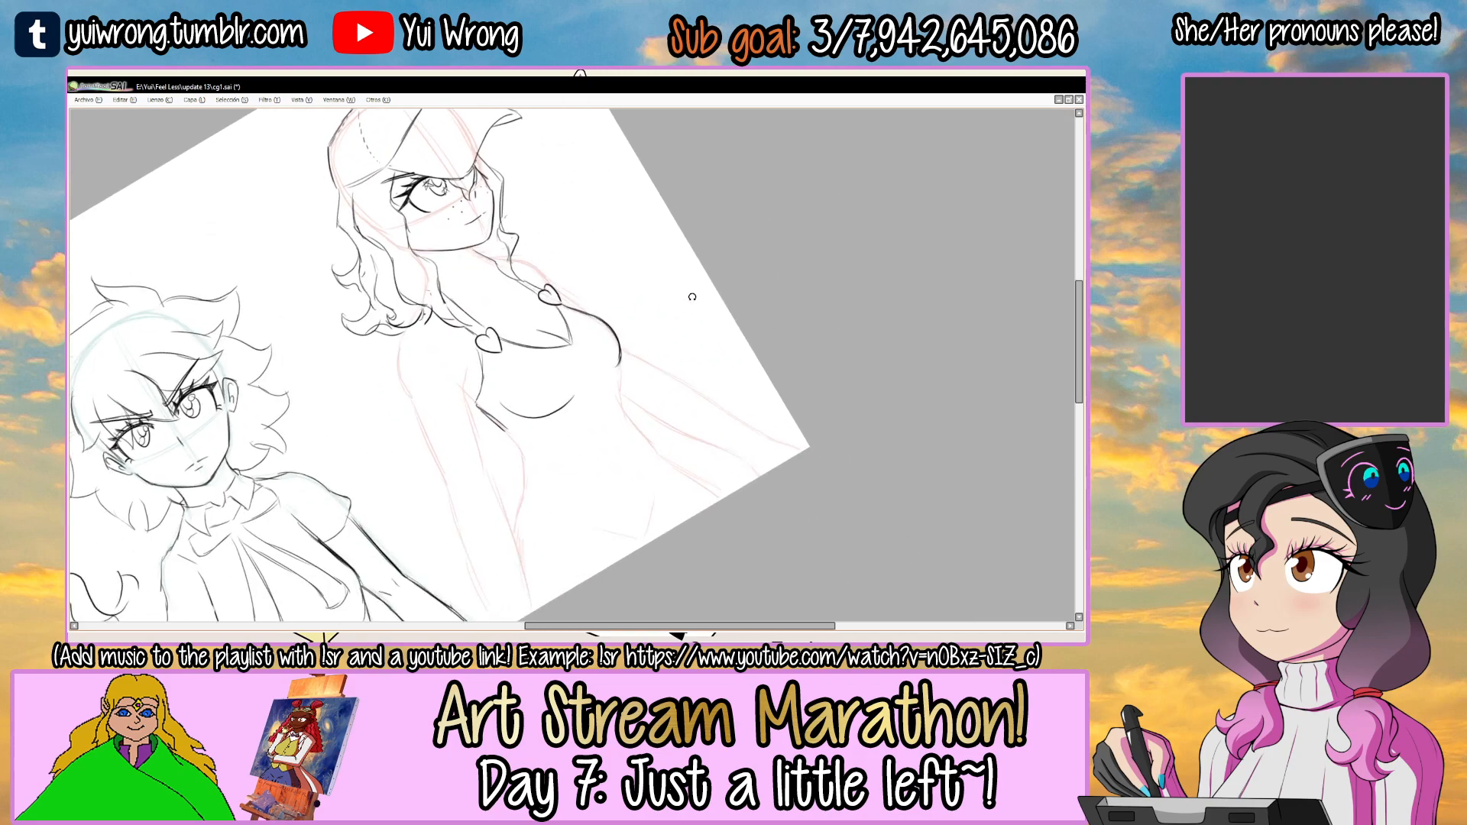
{"action": "left_click_drag", "start_coordinate": [691, 297], "coordinate": [695, 372]}
{"action": "left_click", "coordinate": [588, 423], "text": "ctrl"}
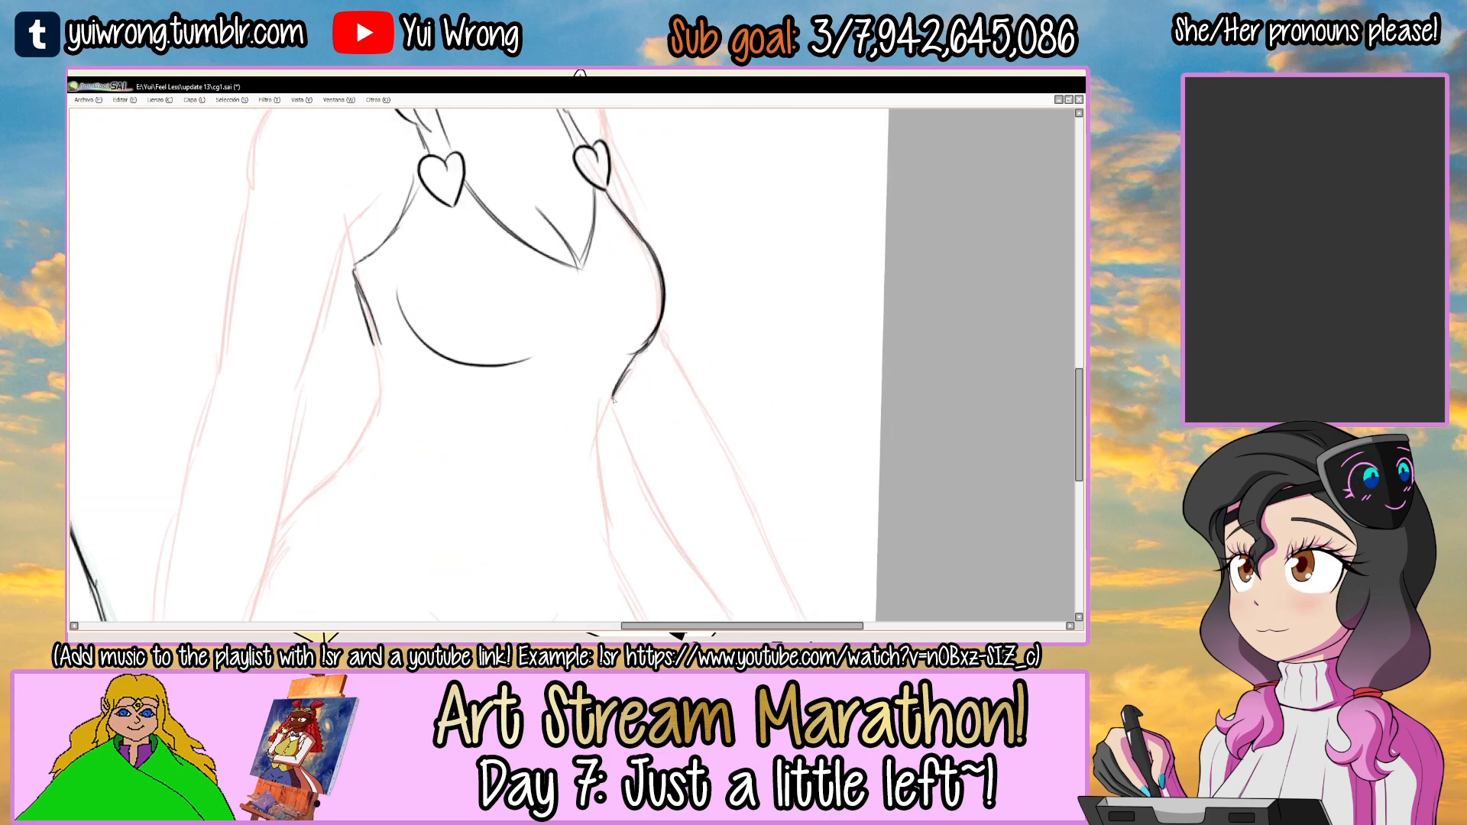
{"action": "left_click_drag", "start_coordinate": [578, 410], "coordinate": [668, 385]}
{"action": "left_click_drag", "start_coordinate": [480, 411], "coordinate": [518, 352]}
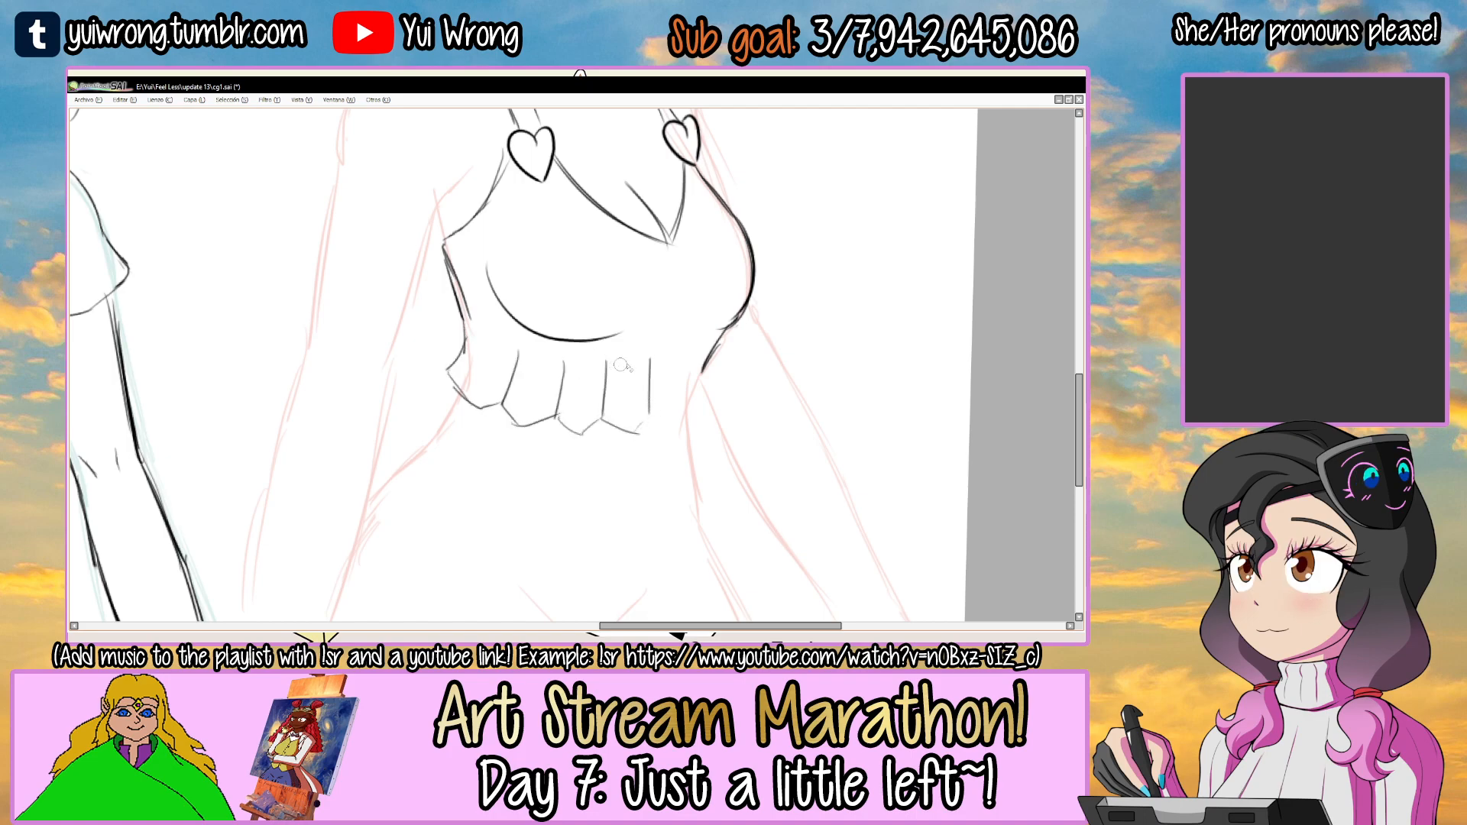
Continue the frill's pleats across to the far side of the top's hem and save the drawing.
{"action": "left_click", "coordinate": [708, 428], "text": "ctrl+alt"}
{"action": "left_click", "coordinate": [708, 427], "text": "ctrl+alt"}
{"action": "mouse_move", "coordinate": [604, 338]}
{"action": "left_mouse_down"}
{"action": "mouse_move", "coordinate": [537, 346]}
{"action": "mouse_move", "coordinate": [497, 385]}
{"action": "mouse_move", "coordinate": [509, 436]}
{"action": "left_mouse_up"}
{"action": "left_click", "coordinate": [561, 429], "text": "ctrl"}
{"action": "left_click", "coordinate": [537, 394], "text": "ctrl"}
{"action": "left_click_drag", "start_coordinate": [533, 373], "coordinate": [532, 451]}
{"action": "left_click_drag", "start_coordinate": [512, 324], "coordinate": [511, 361]}
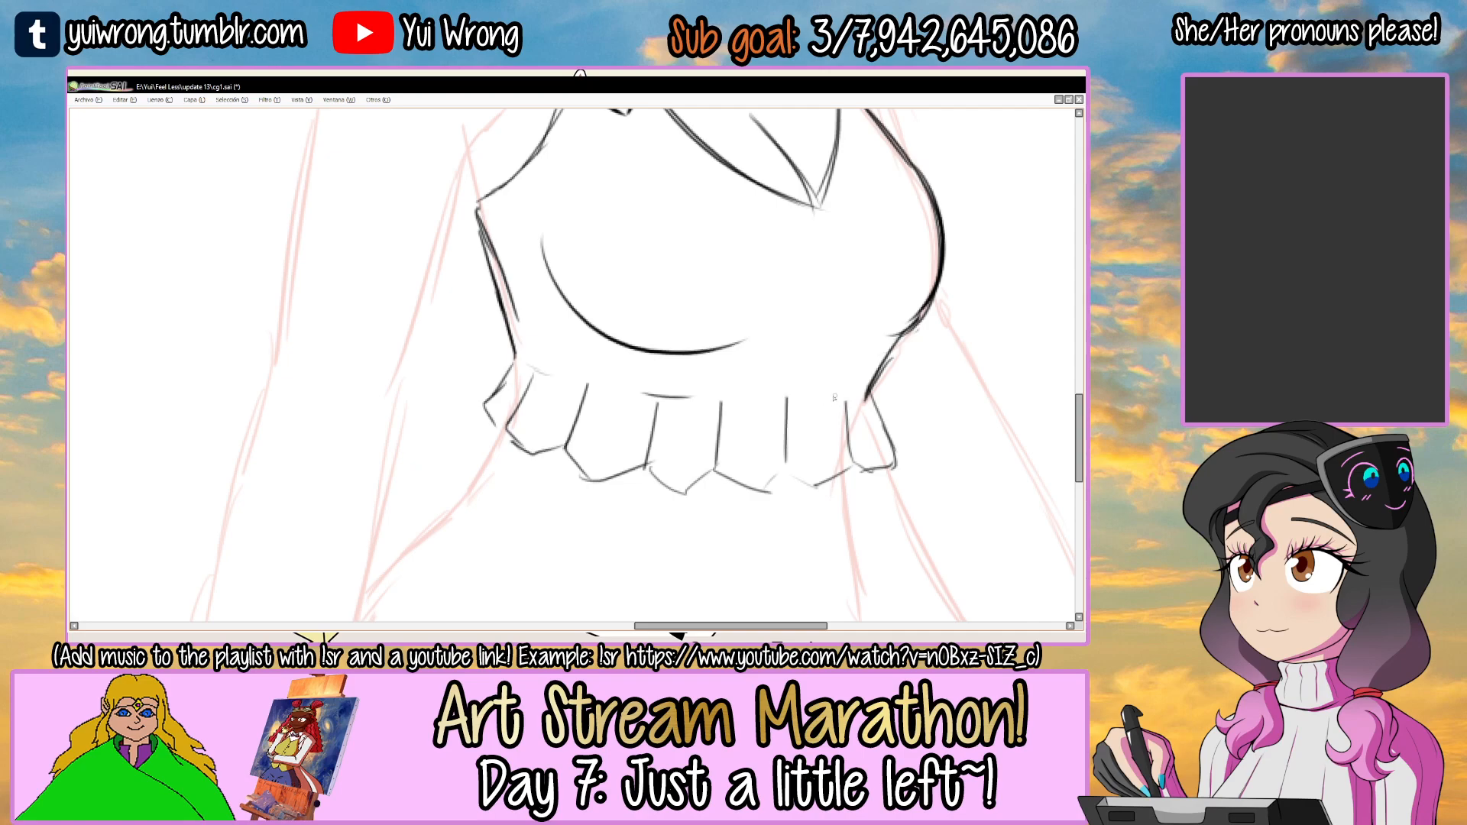
{"action": "scroll", "coordinate": [761, 393], "scroll_direction": "down", "scroll_amount": 4}
{"action": "mouse_move", "coordinate": [878, 345]}
{"action": "left_mouse_down"}
{"action": "mouse_move", "coordinate": [691, 370]}
{"action": "mouse_move", "coordinate": [642, 453]}
{"action": "left_mouse_up"}
{"action": "key", "text": "ctrl+s"}
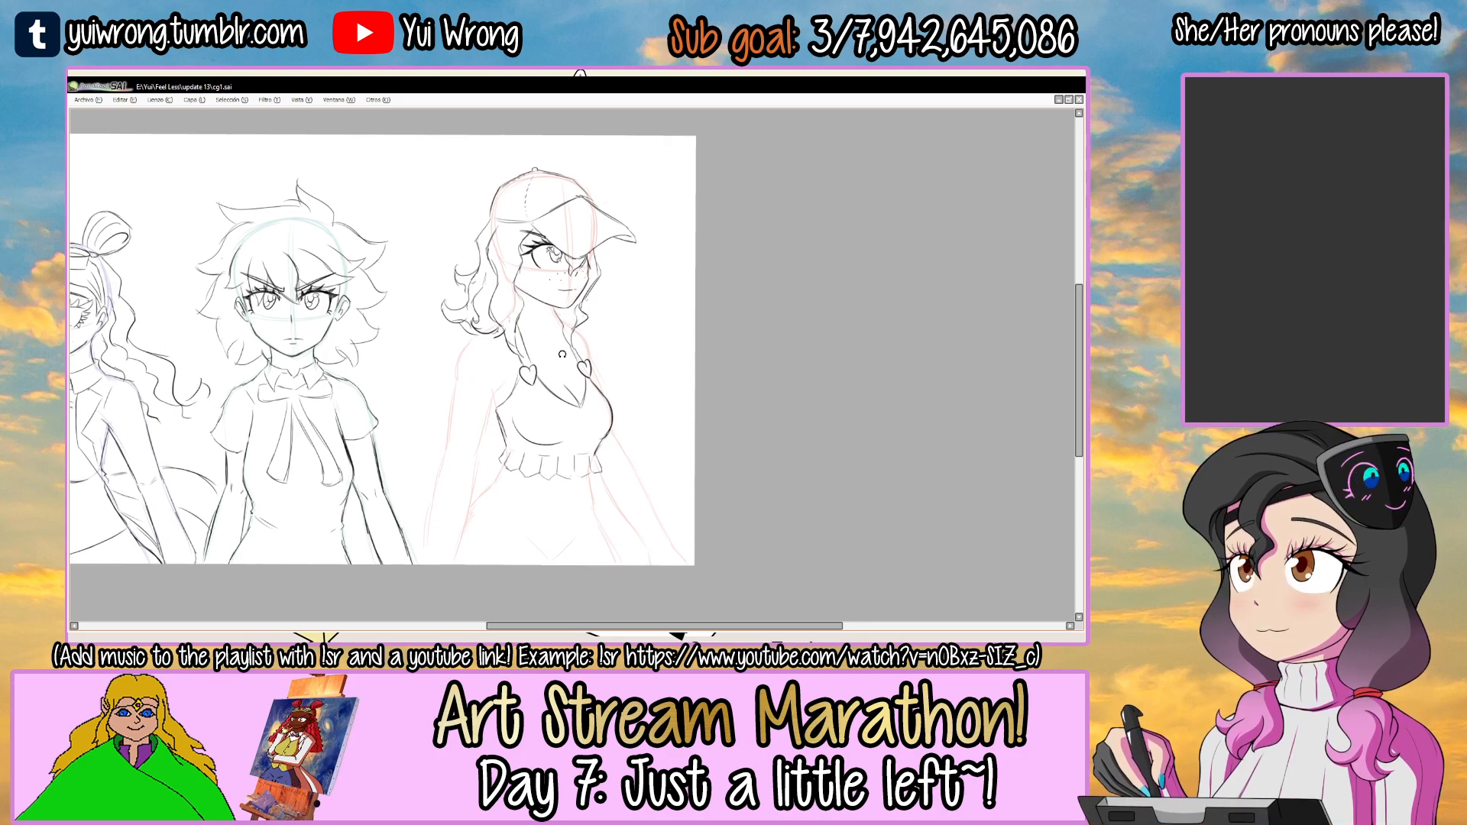
Draw the collarbone line across the base of the capped figure's neck, redoing the stroke until it fits.
{"action": "scroll", "coordinate": [561, 353], "scroll_direction": "up", "scroll_amount": 3}
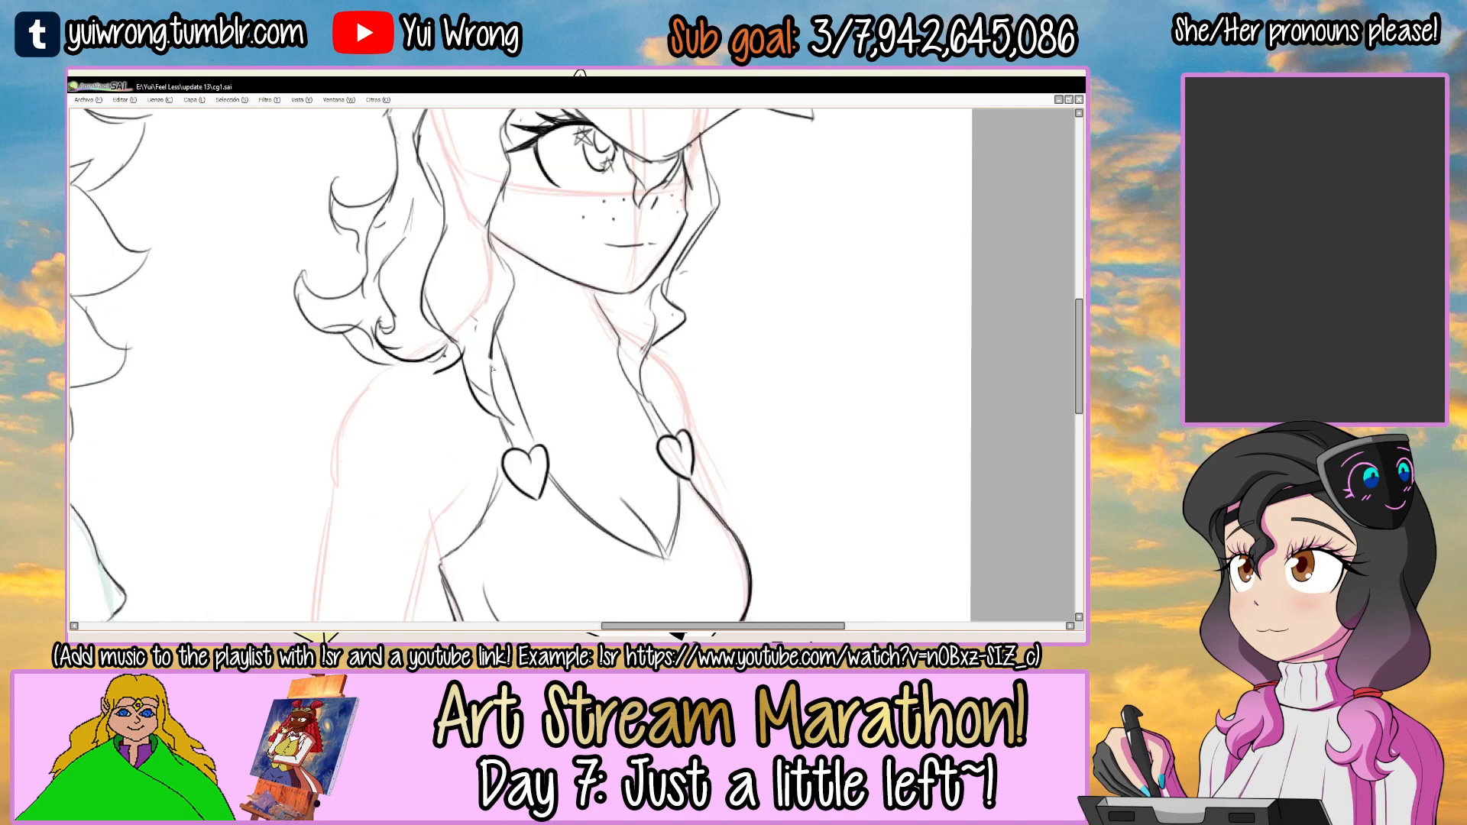
{"action": "key", "text": "ctrl+z"}
{"action": "left_click_drag", "start_coordinate": [493, 368], "coordinate": [587, 405]}
{"action": "key", "text": "ctrl+z"}
{"action": "left_click_drag", "start_coordinate": [493, 358], "coordinate": [572, 377]}
{"action": "key", "text": "ctrl+z"}
{"action": "scroll", "coordinate": [609, 372], "scroll_direction": "down", "scroll_amount": 5}
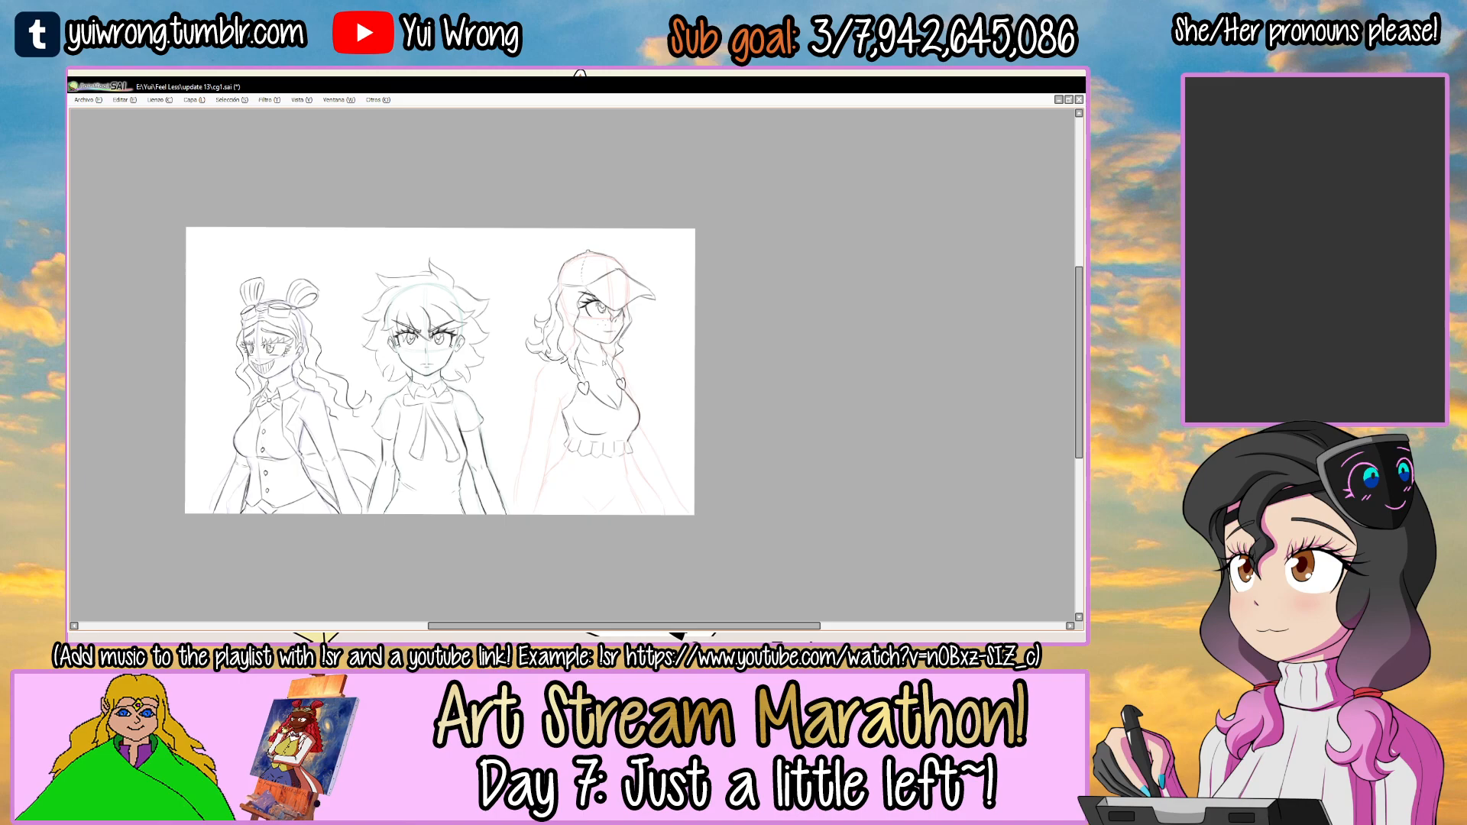
Rework the cap by redrawing the band line and the seam where the brim meets the crown.
{"action": "key", "text": "Tab"}
{"action": "key", "text": "Tab"}
{"action": "key", "text": "Tab"}
{"action": "key", "text": "Tab"}
{"action": "scroll", "coordinate": [532, 318], "scroll_direction": "up", "scroll_amount": 5}
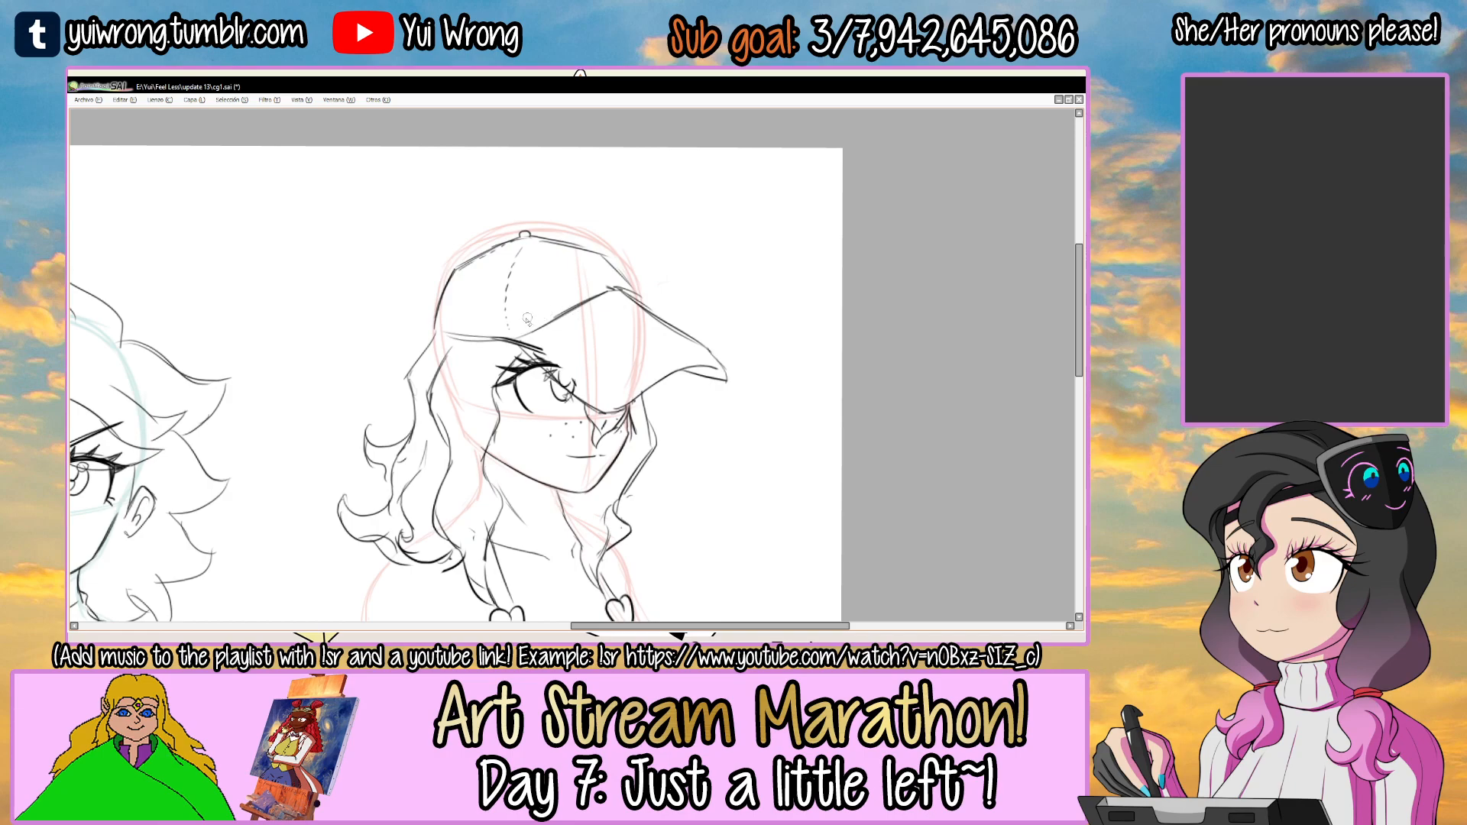
{"action": "key", "text": "ctrl+z"}
{"action": "key", "text": "ctrl+z"}
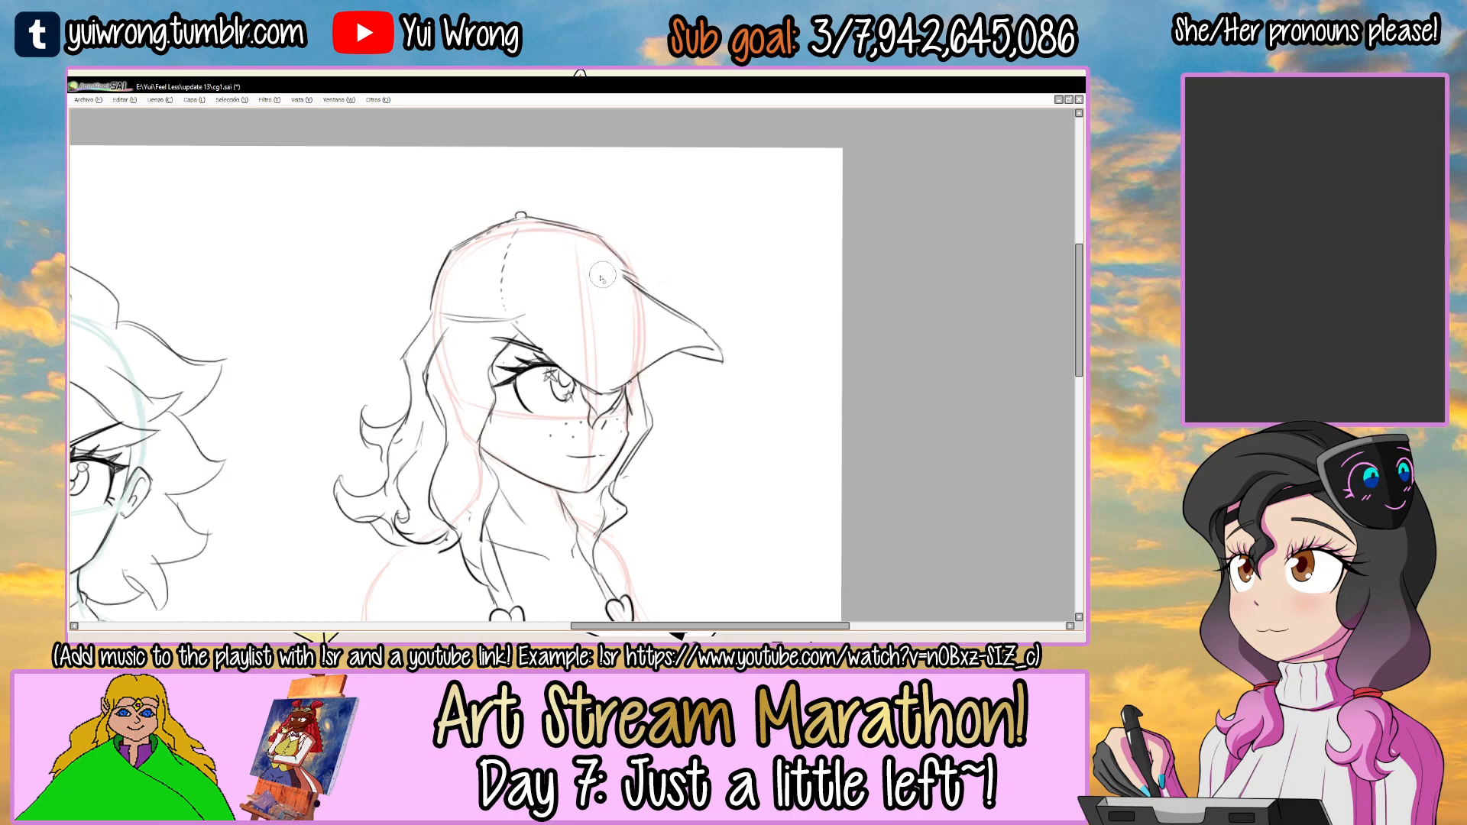
{"action": "scroll", "coordinate": [611, 290], "scroll_direction": "up", "scroll_amount": 1}
{"action": "left_click_drag", "start_coordinate": [491, 325], "coordinate": [631, 277]}
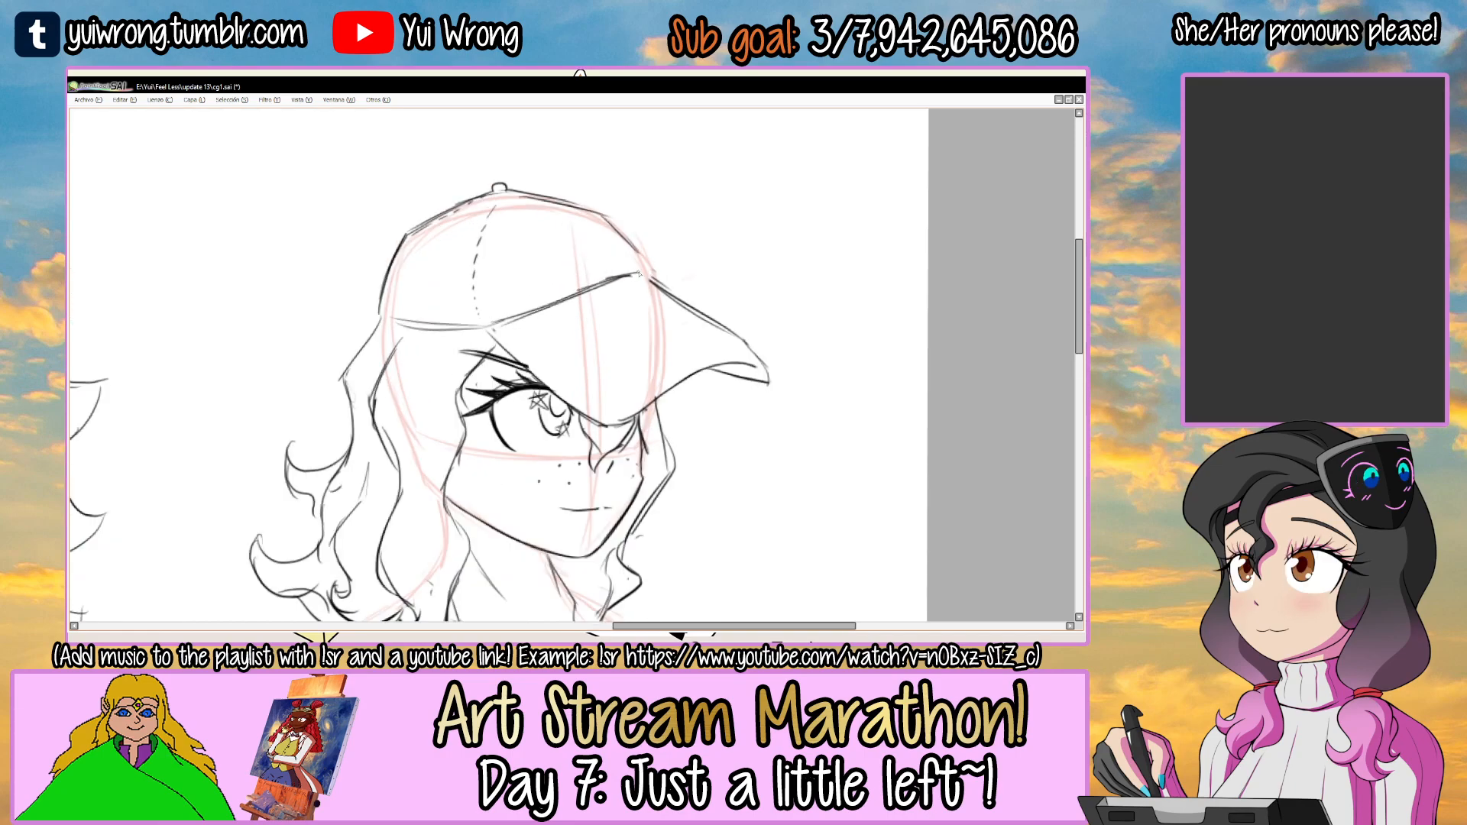
{"action": "scroll", "coordinate": [638, 260], "scroll_direction": "up", "scroll_amount": 2}
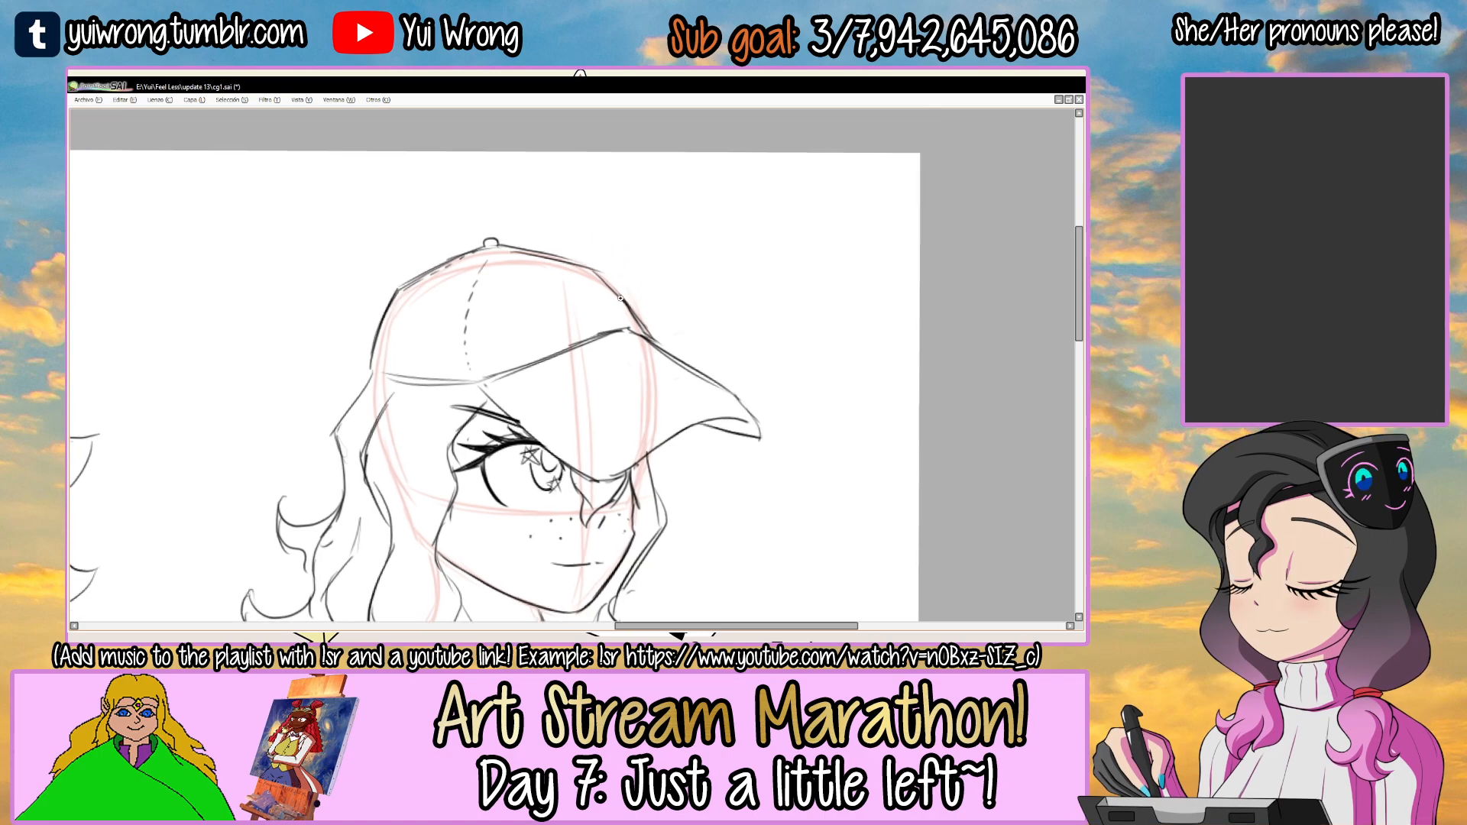
Add a small rounded bump on the front slope of the cap's crown and tidy the outline around it.
{"action": "left_click_drag", "start_coordinate": [622, 289], "coordinate": [639, 306]}
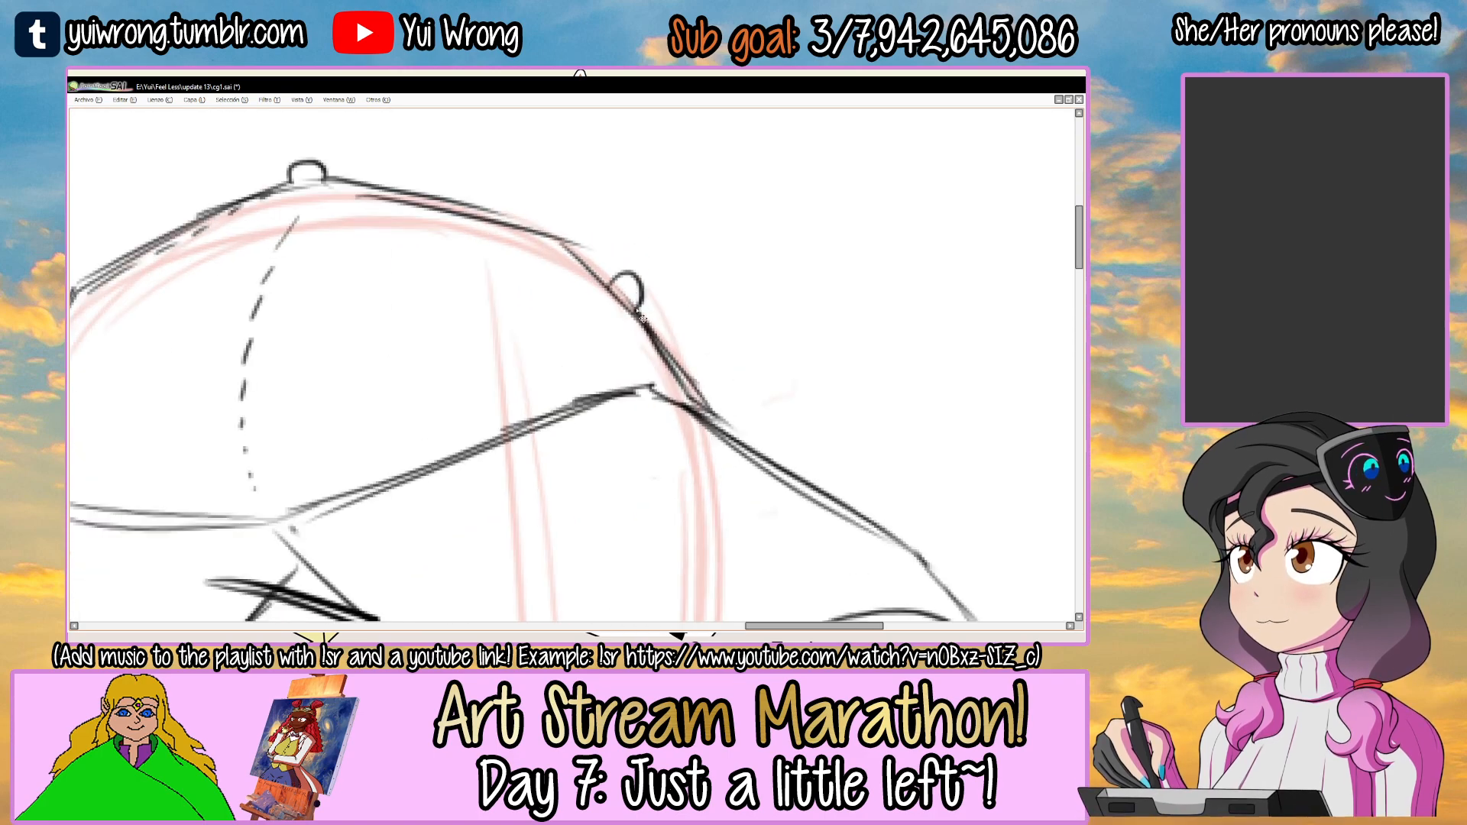
{"action": "scroll", "coordinate": [638, 306], "scroll_direction": "down", "scroll_amount": 2}
{"action": "scroll", "coordinate": [641, 317], "scroll_direction": "down", "scroll_amount": 3}
{"action": "left_click_drag", "start_coordinate": [709, 413], "coordinate": [671, 284]}
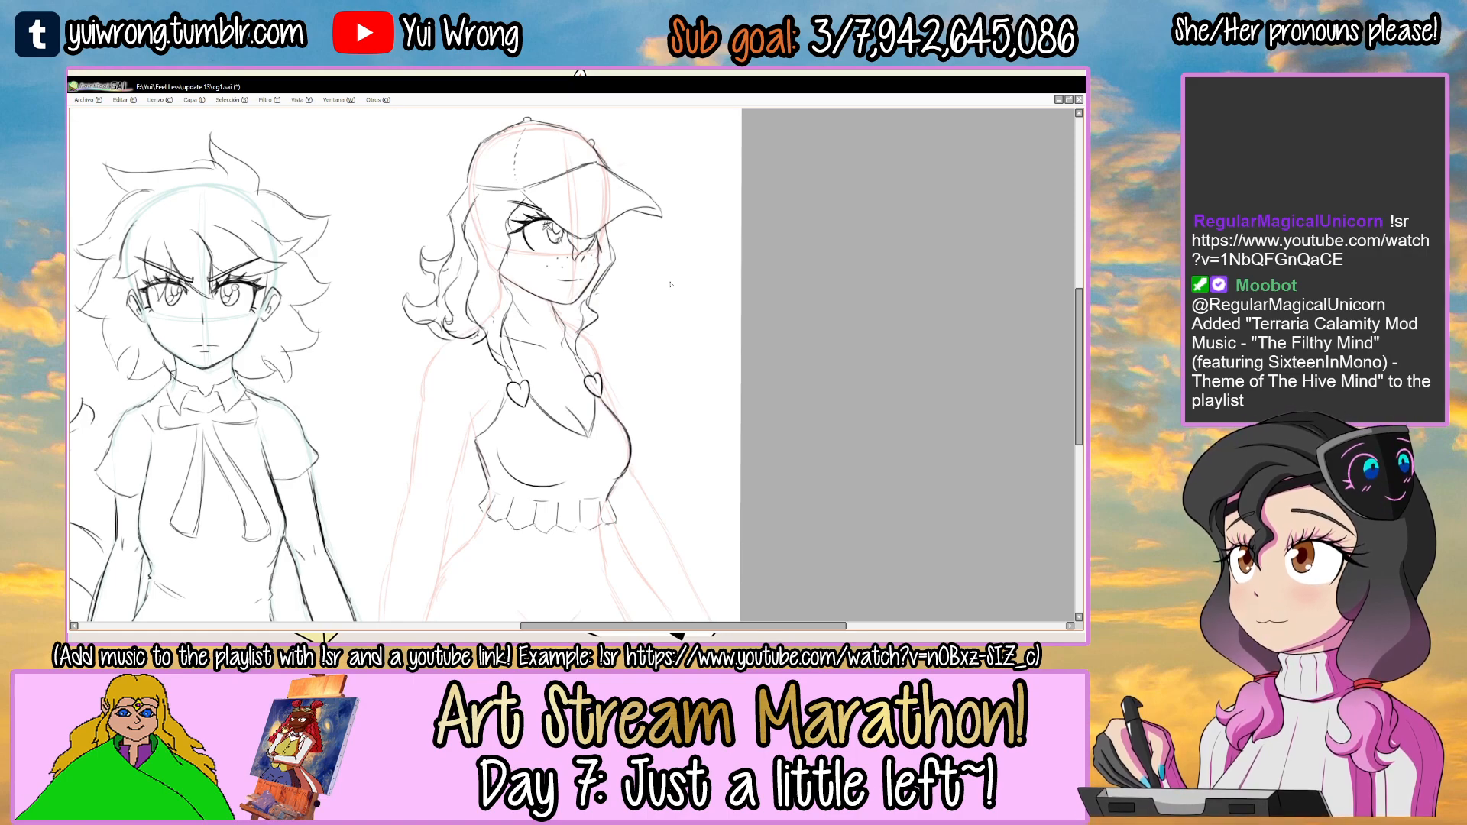
{"action": "scroll", "coordinate": [563, 321], "scroll_direction": "down", "scroll_amount": 1}
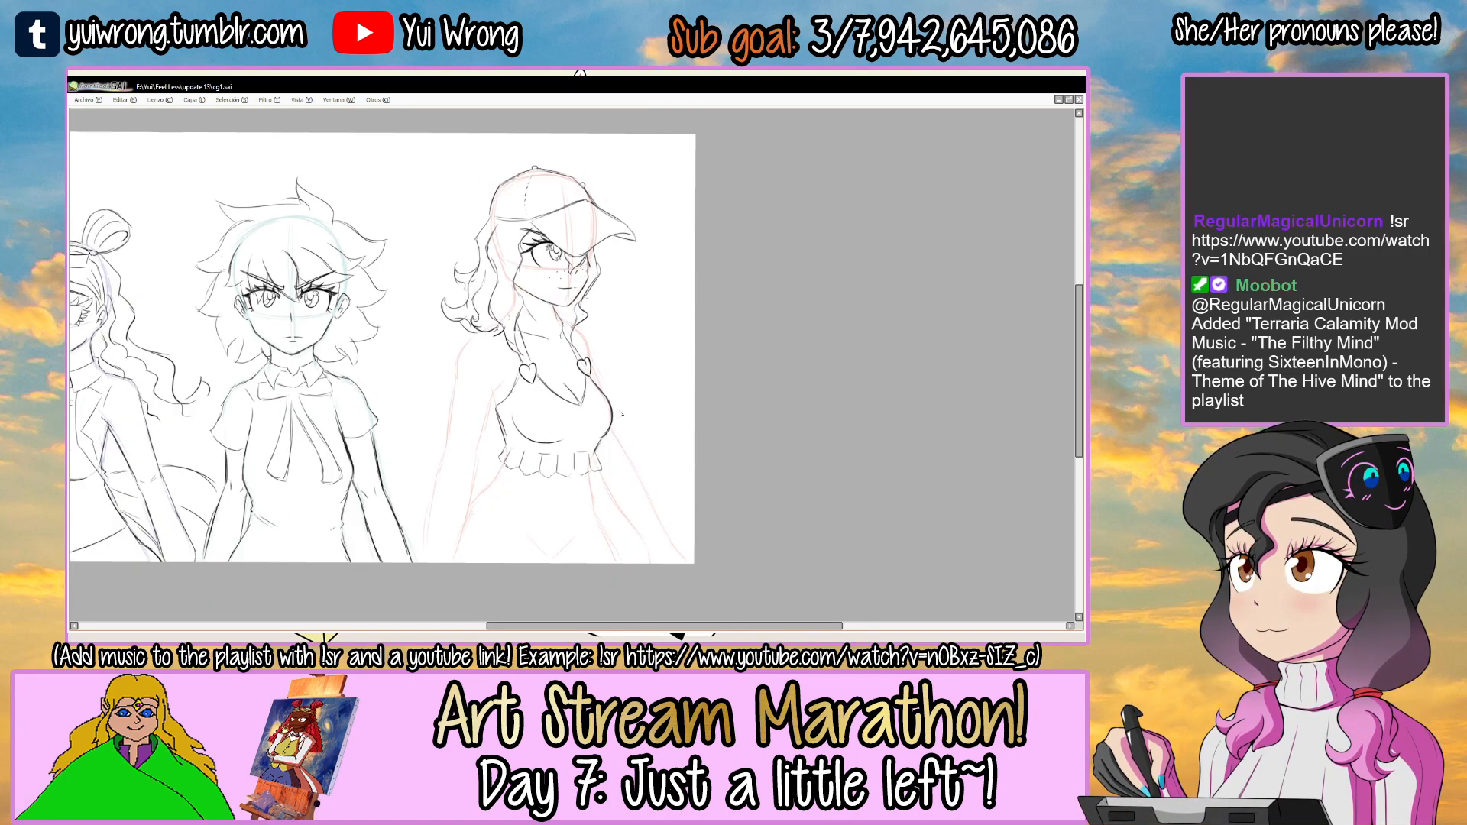
Draw the outer edge of the near upper arm along the red guide on a rotated canvas.
{"action": "key", "text": "Tab"}
{"action": "key", "text": "Tab"}
{"action": "left_click_drag", "start_coordinate": [571, 380], "coordinate": [663, 345]}
{"action": "scroll", "coordinate": [466, 378], "scroll_direction": "up", "scroll_amount": 1}
{"action": "left_click_drag", "start_coordinate": [466, 378], "coordinate": [460, 290]}
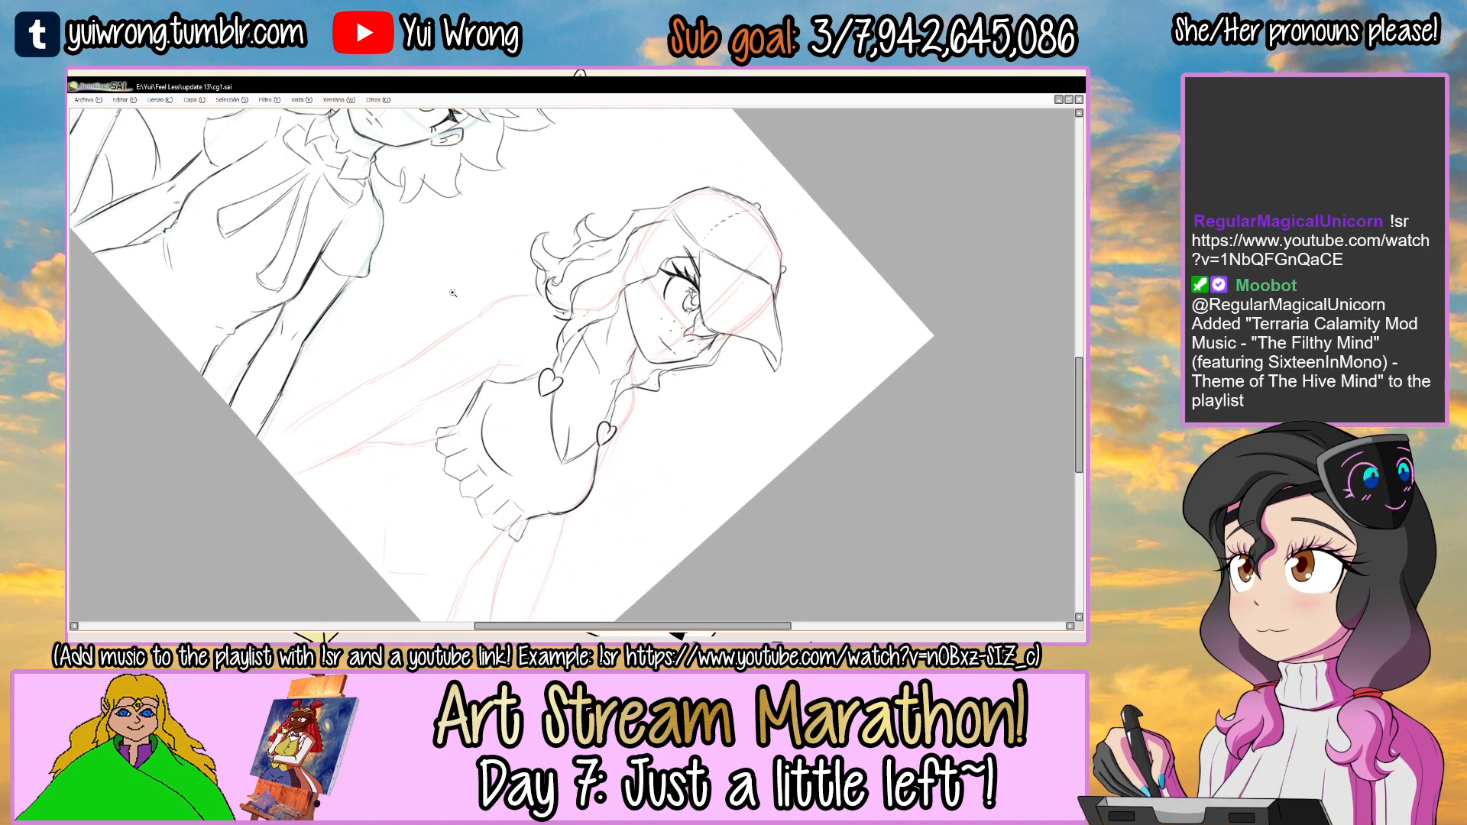
{"action": "scroll", "coordinate": [455, 328], "scroll_direction": "up", "scroll_amount": 2}
{"action": "left_click_drag", "start_coordinate": [348, 411], "coordinate": [528, 292]}
{"action": "scroll", "coordinate": [527, 293], "scroll_direction": "up", "scroll_amount": 2}
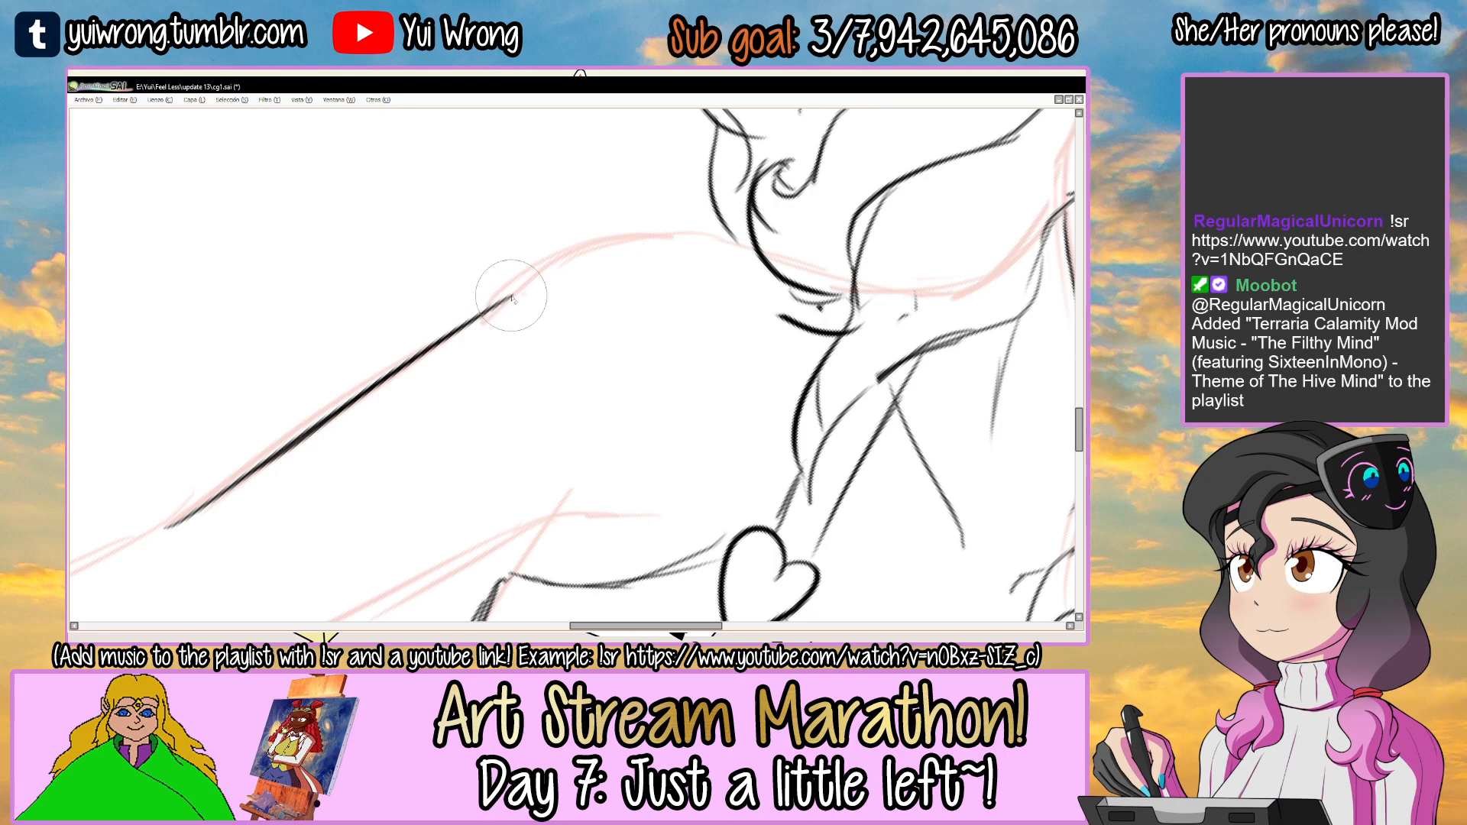
Draw the rounded near shoulder from the top of the arm line up to the hair.
{"action": "left_click_drag", "start_coordinate": [483, 313], "coordinate": [576, 246]}
{"action": "left_click_drag", "start_coordinate": [483, 313], "coordinate": [709, 226]}
{"action": "scroll", "coordinate": [714, 314], "scroll_direction": "down", "scroll_amount": 1}
{"action": "scroll", "coordinate": [713, 314], "scroll_direction": "down", "scroll_amount": 1}
{"action": "scroll", "coordinate": [714, 314], "scroll_direction": "down", "scroll_amount": 1}
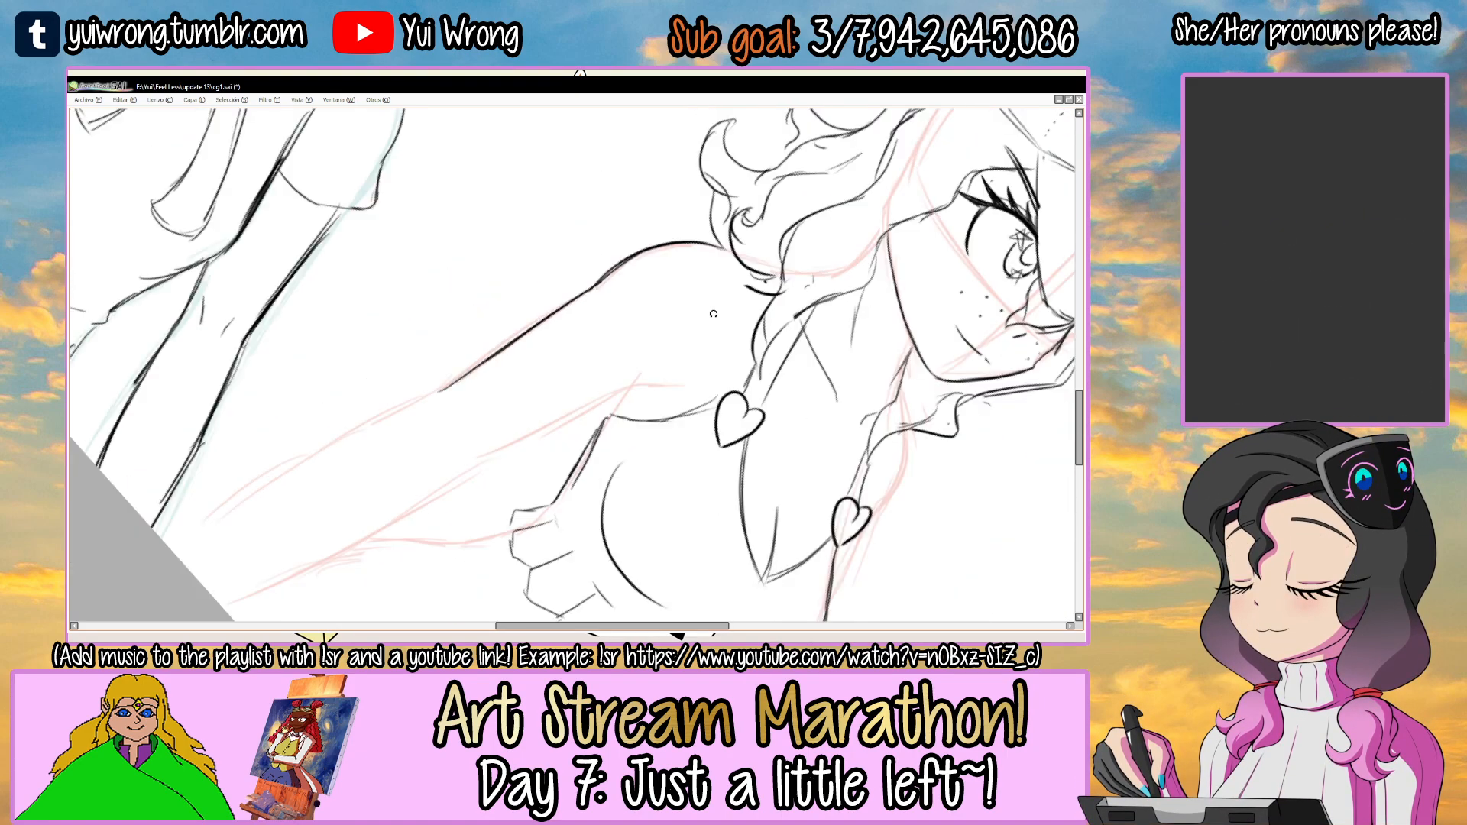
Draw the inner edge of the near upper arm and the armpit crease beside the top's armhole.
{"action": "scroll", "coordinate": [481, 451], "scroll_direction": "up", "scroll_amount": 2}
{"action": "mouse_move", "coordinate": [429, 483]}
{"action": "left_mouse_down"}
{"action": "mouse_move", "coordinate": [679, 305]}
{"action": "mouse_move", "coordinate": [823, 271]}
{"action": "mouse_move", "coordinate": [626, 362]}
{"action": "mouse_move", "coordinate": [610, 404]}
{"action": "left_mouse_up"}
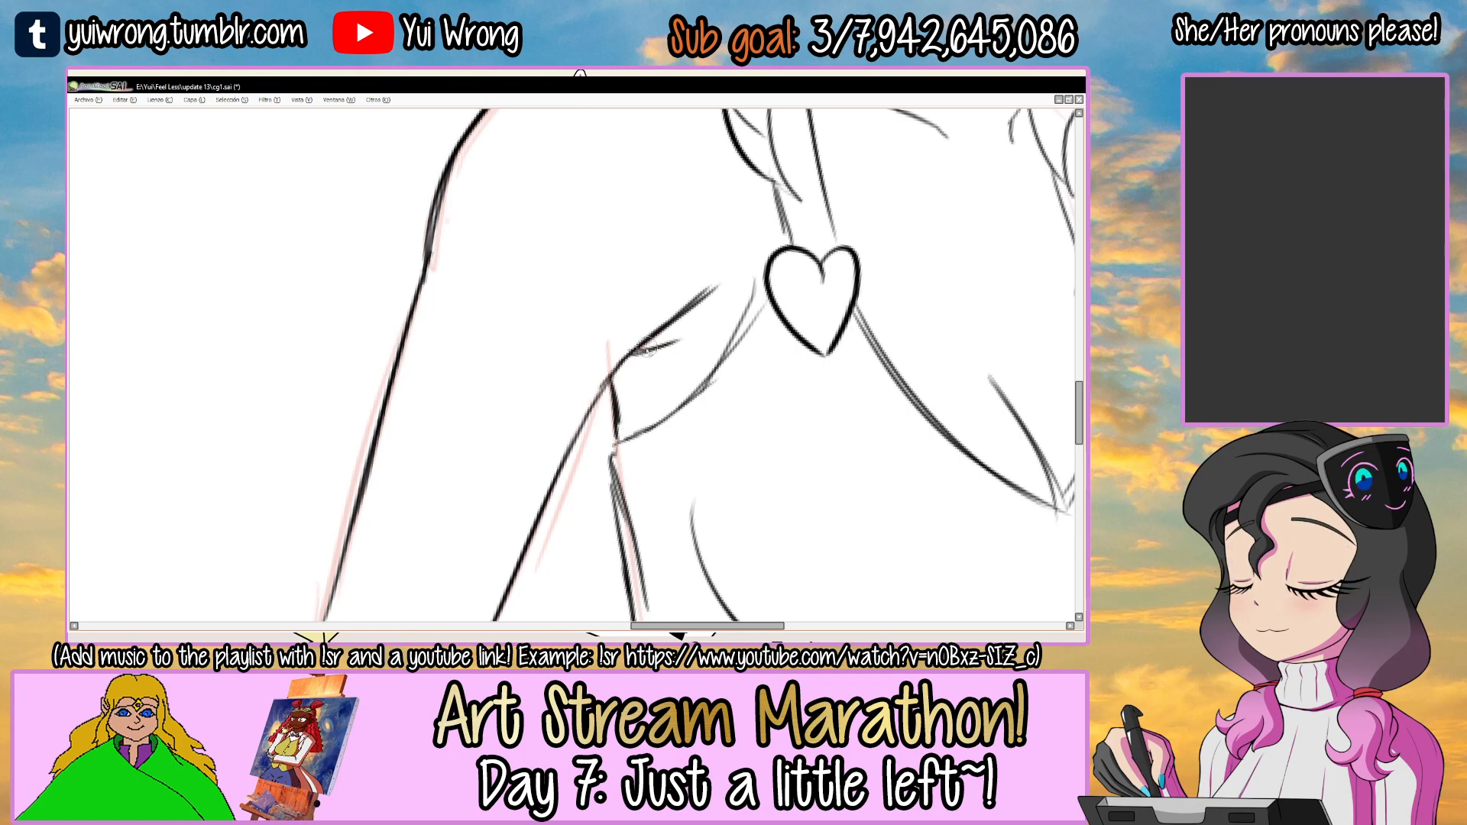
{"action": "scroll", "coordinate": [711, 327], "scroll_direction": "down", "scroll_amount": 6}
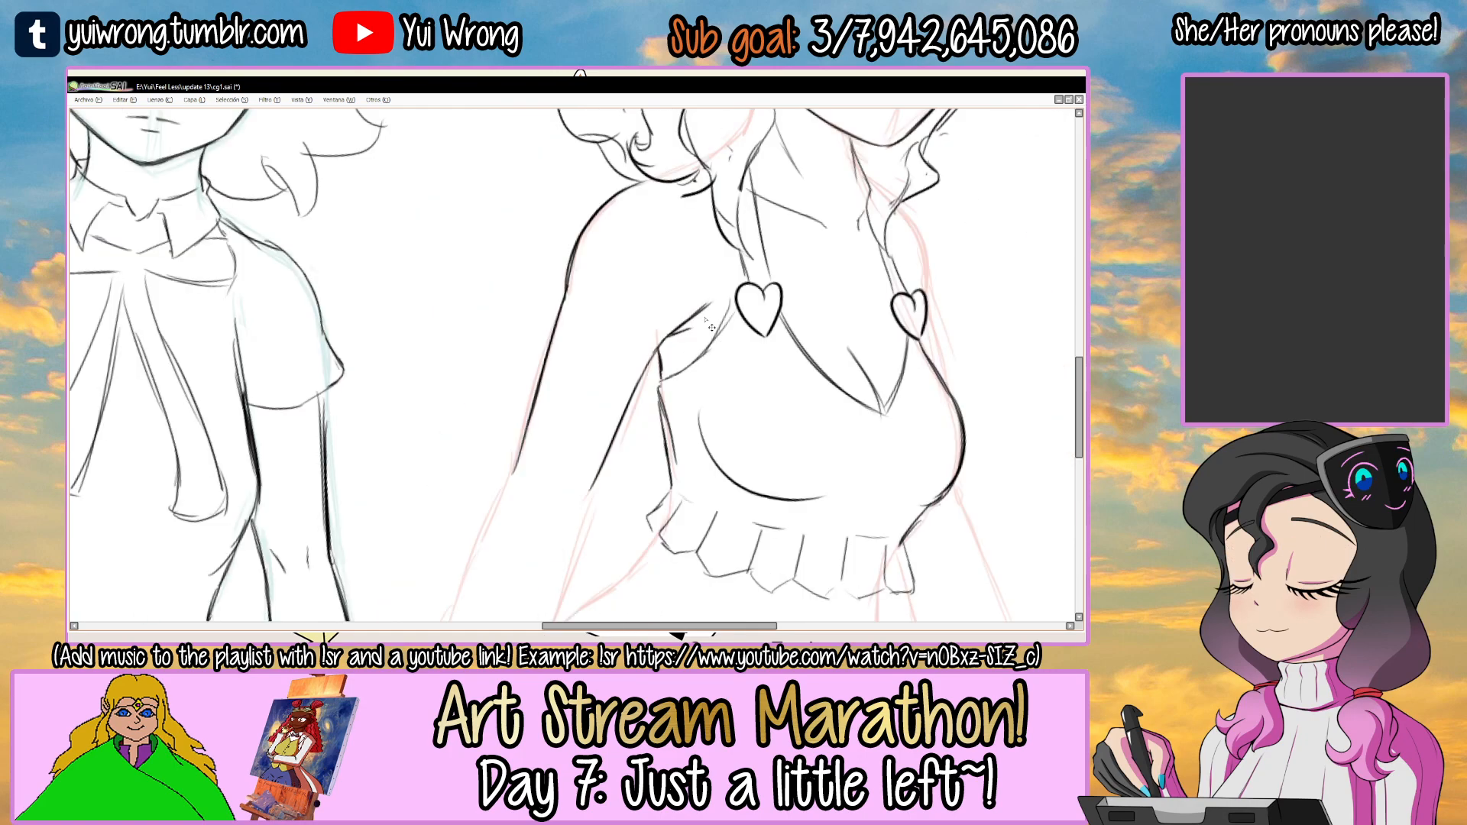
{"action": "scroll", "coordinate": [789, 279], "scroll_direction": "up", "scroll_amount": 5}
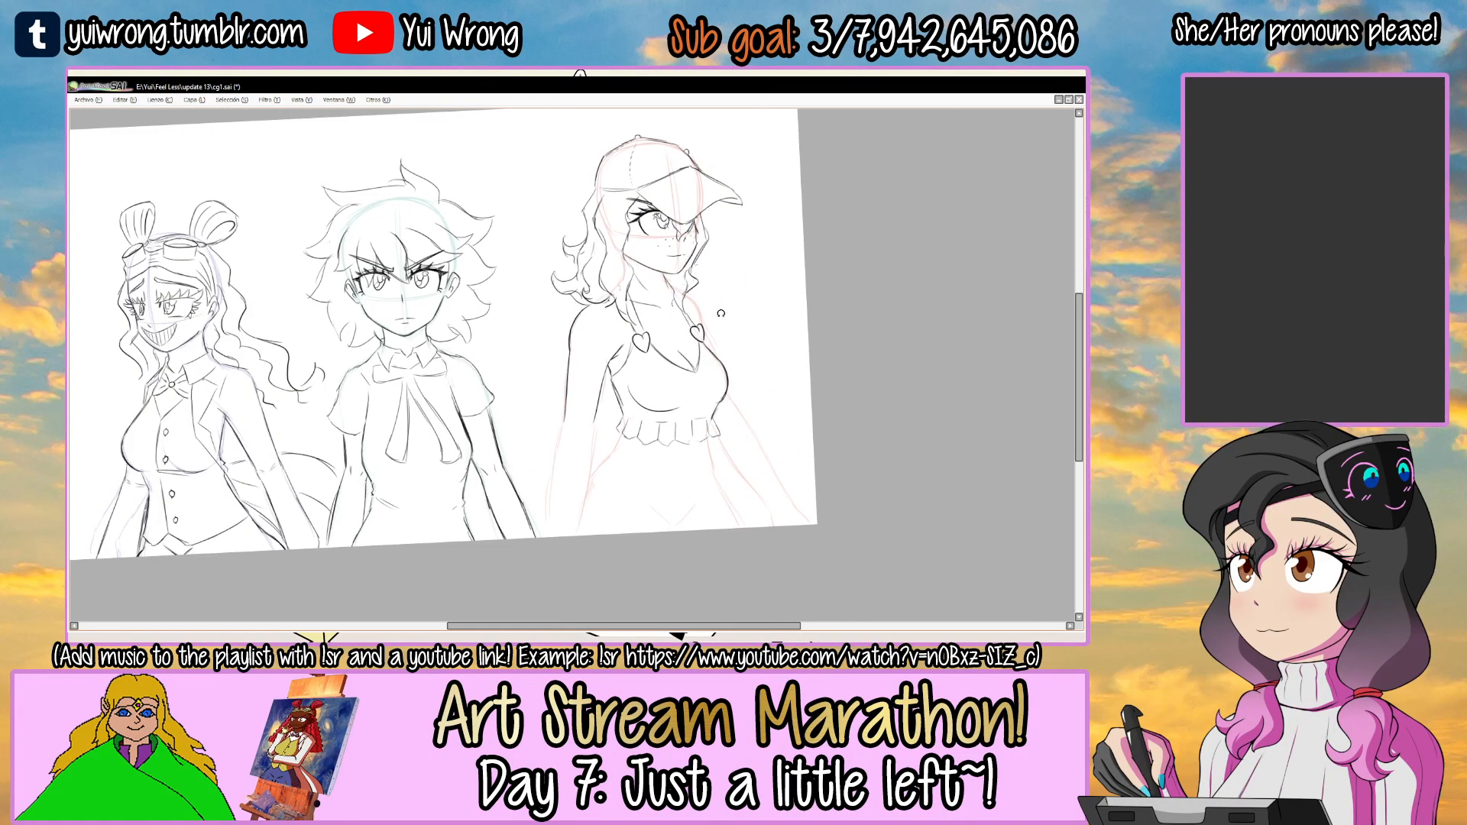
Draw the short far shoulder contour between the hair and the far heart.
{"action": "scroll", "coordinate": [650, 270], "scroll_direction": "up", "scroll_amount": 3}
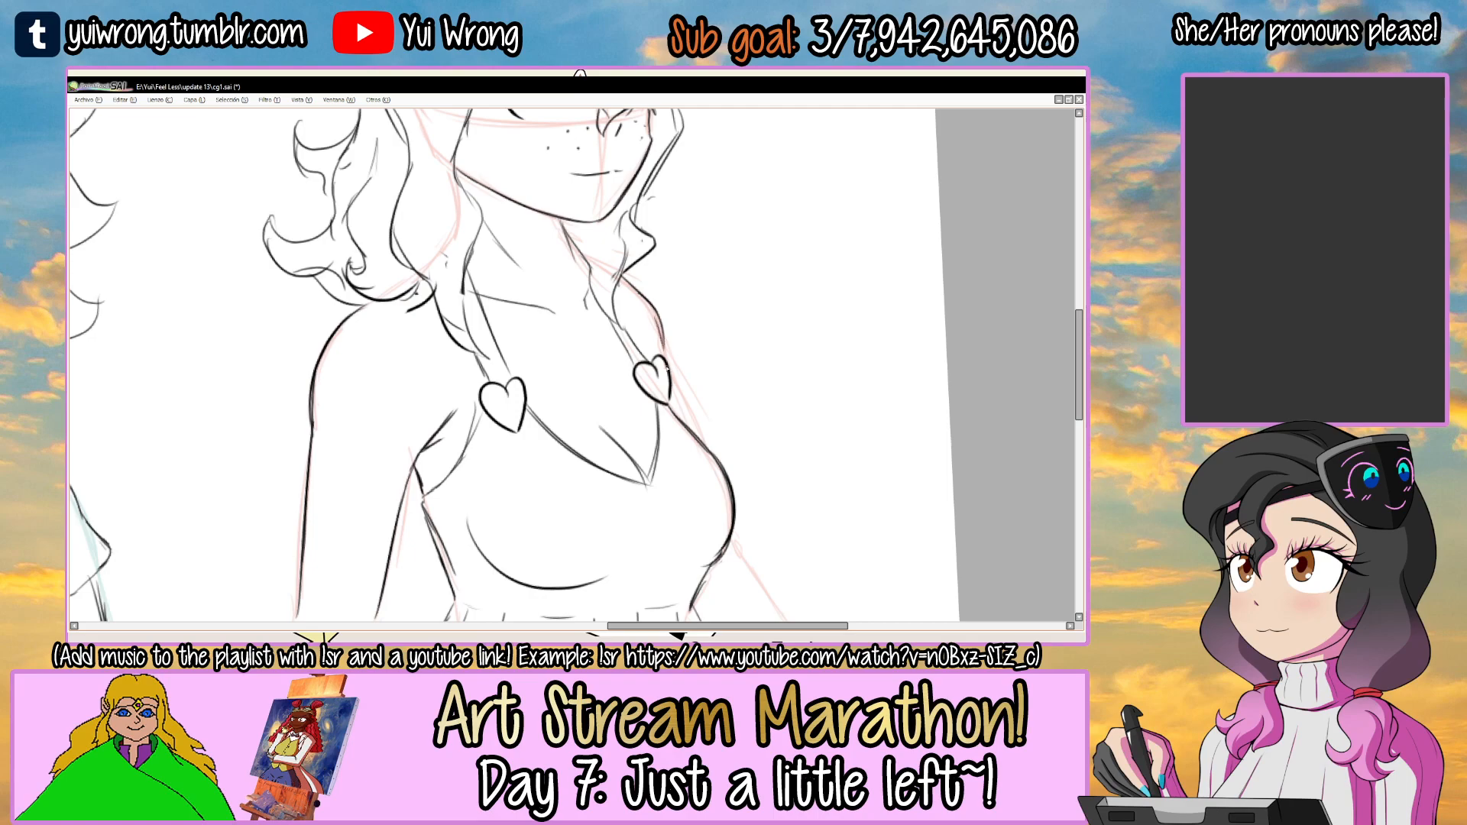
{"action": "scroll", "coordinate": [671, 411], "scroll_direction": "down", "scroll_amount": 4}
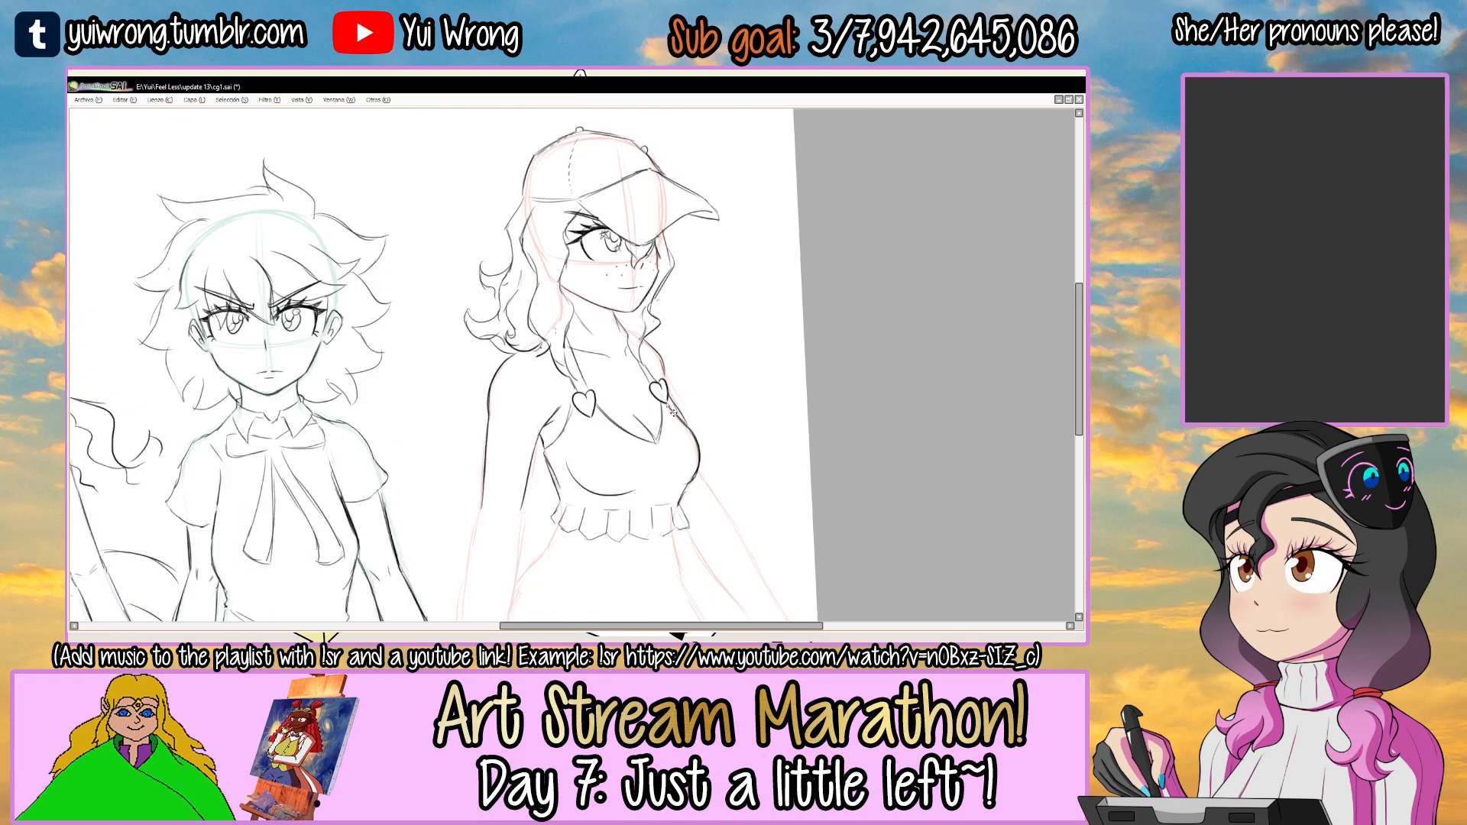
{"action": "scroll", "coordinate": [511, 386], "scroll_direction": "up", "scroll_amount": 3}
Draw the flared band wrapping around the near arm at the height of the top's frill.
{"action": "scroll", "coordinate": [510, 386], "scroll_direction": "up", "scroll_amount": 1}
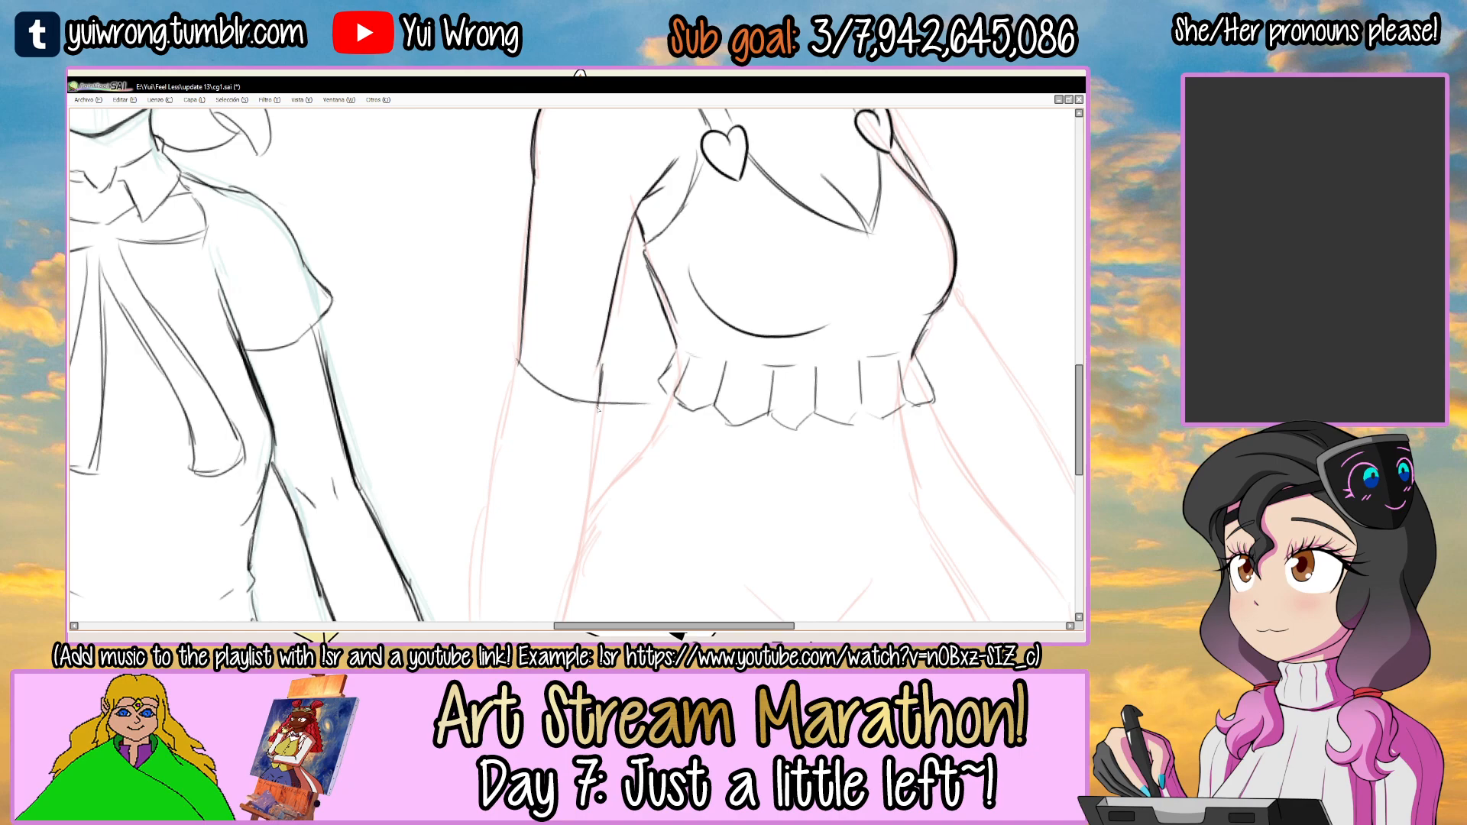
{"action": "left_click_drag", "start_coordinate": [516, 347], "coordinate": [505, 399]}
{"action": "mouse_move", "coordinate": [518, 342]}
{"action": "left_mouse_down"}
{"action": "mouse_move", "coordinate": [489, 368]}
{"action": "mouse_move", "coordinate": [512, 424]}
{"action": "left_mouse_up"}
{"action": "left_click_drag", "start_coordinate": [626, 382], "coordinate": [662, 392]}
{"action": "left_click_drag", "start_coordinate": [639, 385], "coordinate": [608, 381]}
Draw both edges of the near forearm running down from the armband.
{"action": "scroll", "coordinate": [584, 455], "scroll_direction": "down", "scroll_amount": 3}
{"action": "mouse_move", "coordinate": [584, 457]}
{"action": "left_mouse_down"}
{"action": "mouse_move", "coordinate": [547, 345]}
{"action": "mouse_move", "coordinate": [445, 567]}
{"action": "left_mouse_up"}
{"action": "scroll", "coordinate": [535, 370], "scroll_direction": "up", "scroll_amount": 3}
{"action": "left_click_drag", "start_coordinate": [597, 386], "coordinate": [562, 554]}
{"action": "left_click_drag", "start_coordinate": [589, 410], "coordinate": [561, 596]}
Draw the matching flared band around the far arm beside the frilled hem.
{"action": "scroll", "coordinate": [559, 584], "scroll_direction": "down", "scroll_amount": 3}
{"action": "left_click_drag", "start_coordinate": [747, 441], "coordinate": [666, 385]}
{"action": "scroll", "coordinate": [665, 381], "scroll_direction": "up", "scroll_amount": 3}
{"action": "mouse_move", "coordinate": [675, 308]}
{"action": "left_mouse_down"}
{"action": "mouse_move", "coordinate": [651, 360]}
{"action": "mouse_move", "coordinate": [686, 372]}
{"action": "left_mouse_up"}
{"action": "key", "text": "ctrl+z"}
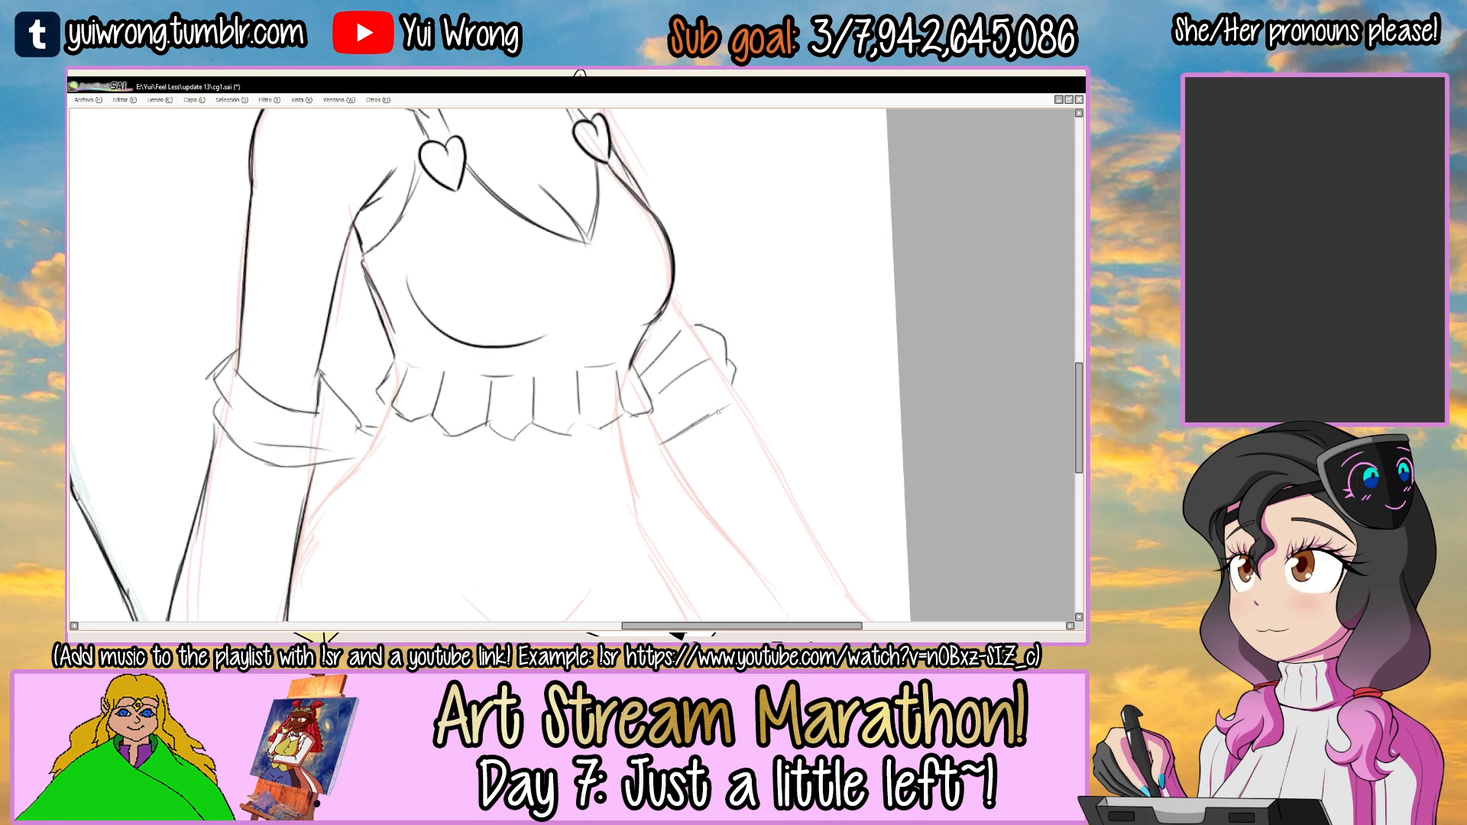
Draw the far forearm's edge below its armband, redoing the strokes until the angle fits.
{"action": "mouse_move", "coordinate": [660, 478]}
{"action": "left_mouse_down"}
{"action": "mouse_move", "coordinate": [639, 392]}
{"action": "mouse_move", "coordinate": [760, 527]}
{"action": "left_mouse_up"}
{"action": "key", "text": "ctrl+z"}
{"action": "left_click_drag", "start_coordinate": [641, 360], "coordinate": [739, 527]}
{"action": "key", "text": "ctrl+z"}
{"action": "key", "text": "ctrl+z"}
{"action": "left_click_drag", "start_coordinate": [719, 318], "coordinate": [788, 440]}
{"action": "left_click_drag", "start_coordinate": [767, 417], "coordinate": [801, 468]}
Complete the far forearm down to the sleeve's end at the wrist and check the whole composition.
{"action": "left_click_drag", "start_coordinate": [878, 527], "coordinate": [611, 332]}
{"action": "scroll", "coordinate": [605, 333], "scroll_direction": "up", "scroll_amount": 2}
{"action": "left_click_drag", "start_coordinate": [541, 278], "coordinate": [646, 196]}
{"action": "mouse_move", "coordinate": [558, 413]}
{"action": "left_mouse_down"}
{"action": "mouse_move", "coordinate": [663, 395]}
{"action": "mouse_move", "coordinate": [703, 409]}
{"action": "mouse_move", "coordinate": [567, 516]}
{"action": "mouse_move", "coordinate": [598, 598]}
{"action": "left_mouse_up"}
{"action": "scroll", "coordinate": [567, 516], "scroll_direction": "down", "scroll_amount": 5}
{"action": "scroll", "coordinate": [598, 598], "scroll_direction": "down", "scroll_amount": 1}
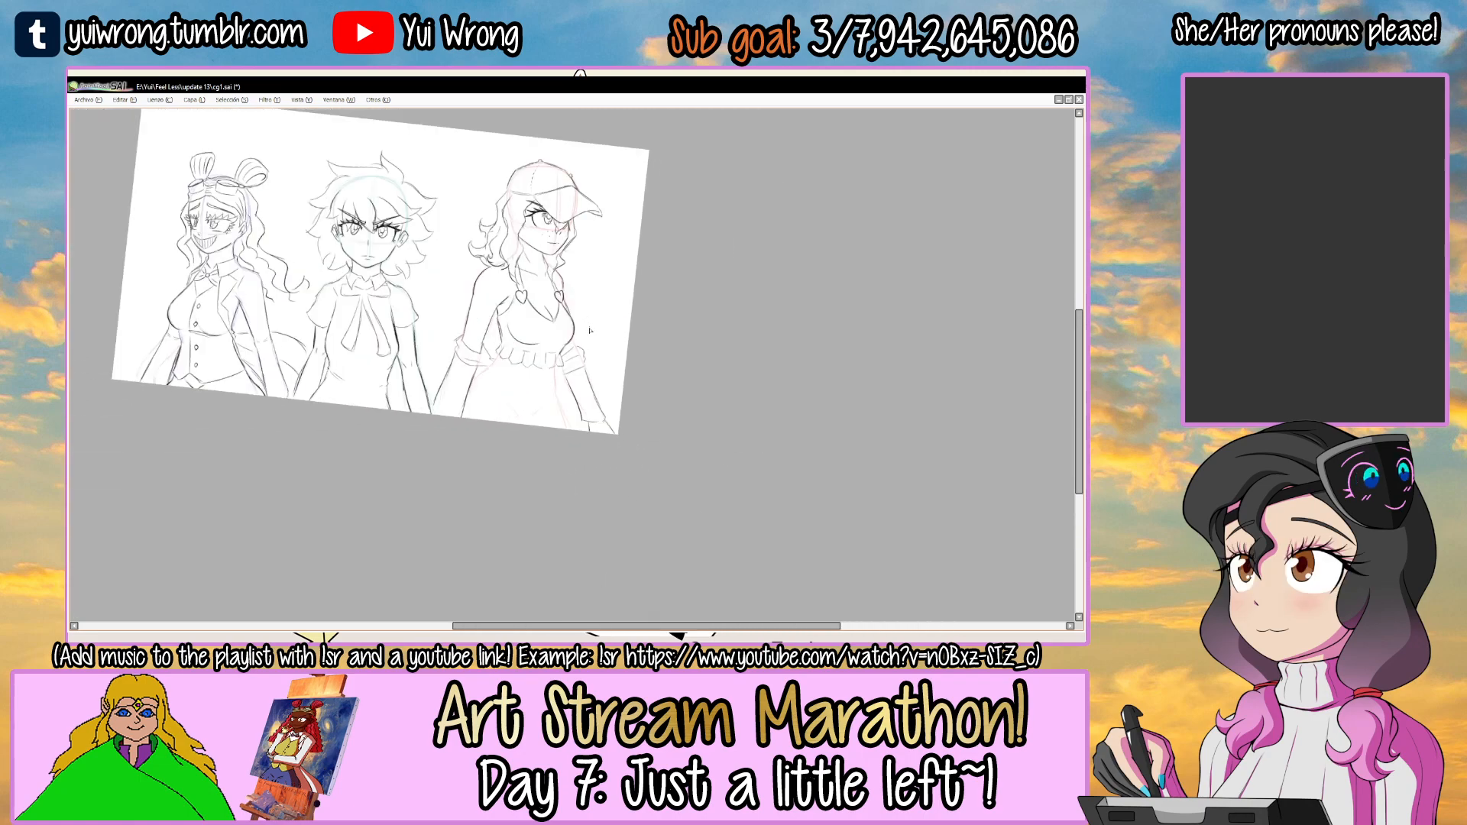
{"action": "left_click_drag", "start_coordinate": [601, 330], "coordinate": [604, 362]}
{"action": "left_click_drag", "start_coordinate": [675, 317], "coordinate": [666, 302]}
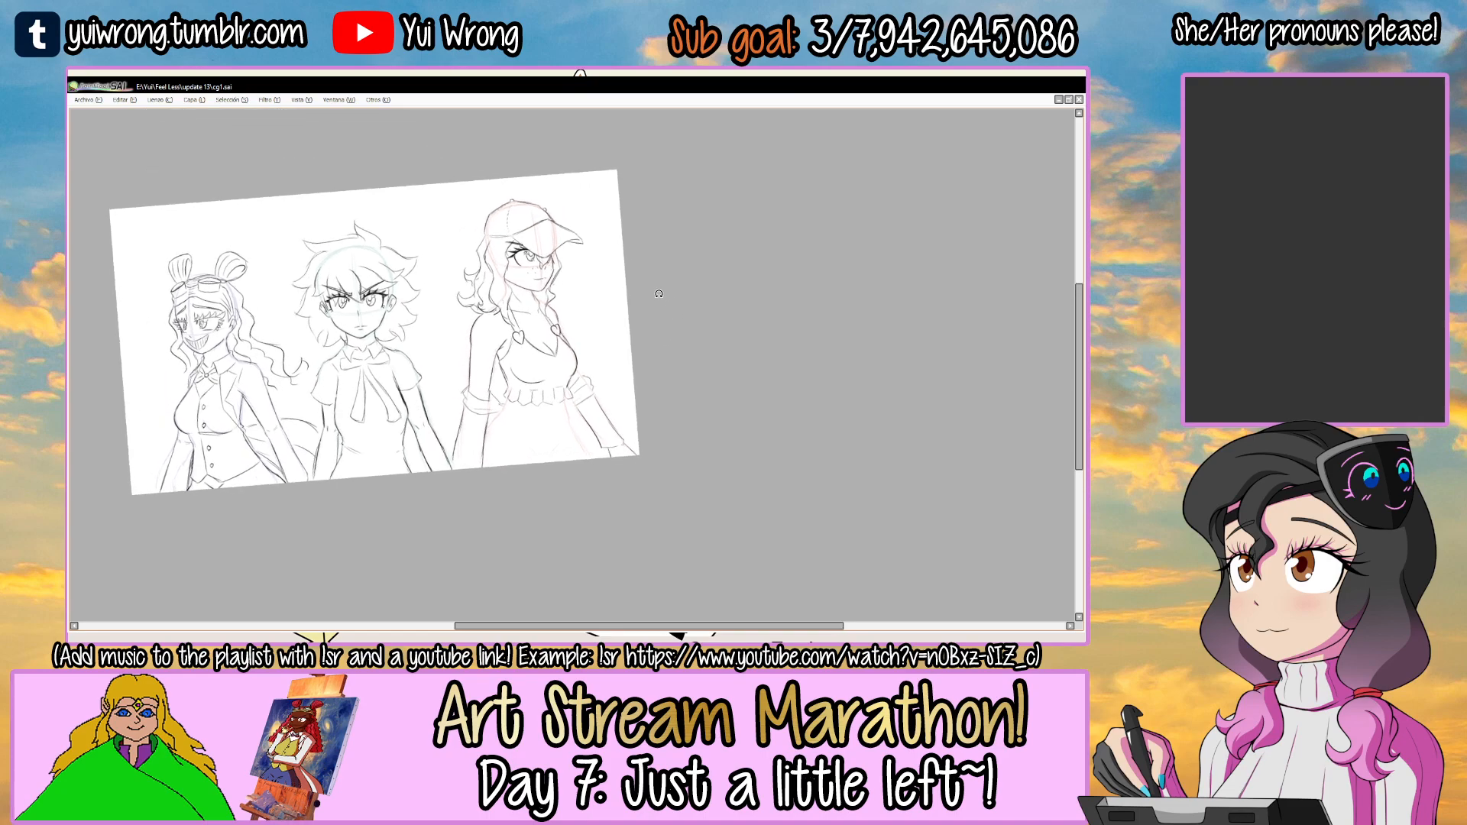
Draw the curved trailing shapes that flare out behind the near arm.
{"action": "left_click", "coordinate": [501, 458], "text": "ctrl"}
{"action": "left_click", "coordinate": [524, 449], "text": "ctrl"}
{"action": "left_click_drag", "start_coordinate": [497, 397], "coordinate": [692, 354]}
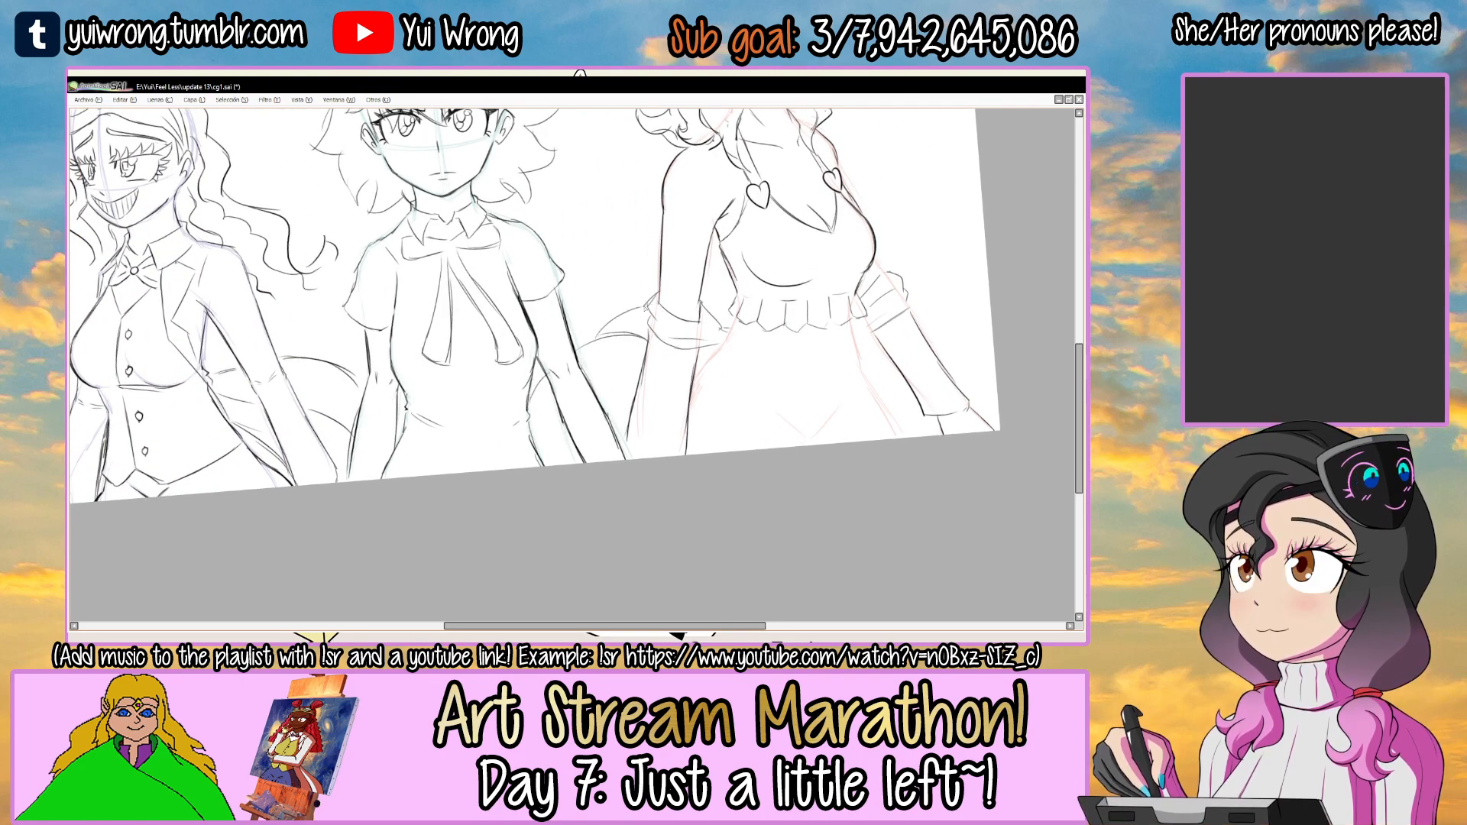
Draw the near and far sides of the bare waist below the frill, undoing the strokes that miss.
{"action": "left_click", "coordinate": [723, 309], "text": "ctrl+alt"}
{"action": "left_click", "coordinate": [723, 309], "text": "ctrl+alt"}
{"action": "left_click_drag", "start_coordinate": [856, 222], "coordinate": [668, 335]}
{"action": "left_click", "coordinate": [551, 418], "text": "ctrl"}
{"action": "left_click", "coordinate": [566, 298], "text": "ctrl"}
{"action": "left_click_drag", "start_coordinate": [566, 282], "coordinate": [514, 345]}
{"action": "key", "text": "ctrl+z"}
{"action": "mouse_move", "coordinate": [796, 289]}
{"action": "left_mouse_down"}
{"action": "mouse_move", "coordinate": [825, 428]}
{"action": "mouse_move", "coordinate": [721, 396]}
{"action": "left_mouse_up"}
{"action": "key", "text": "ctrl+z"}
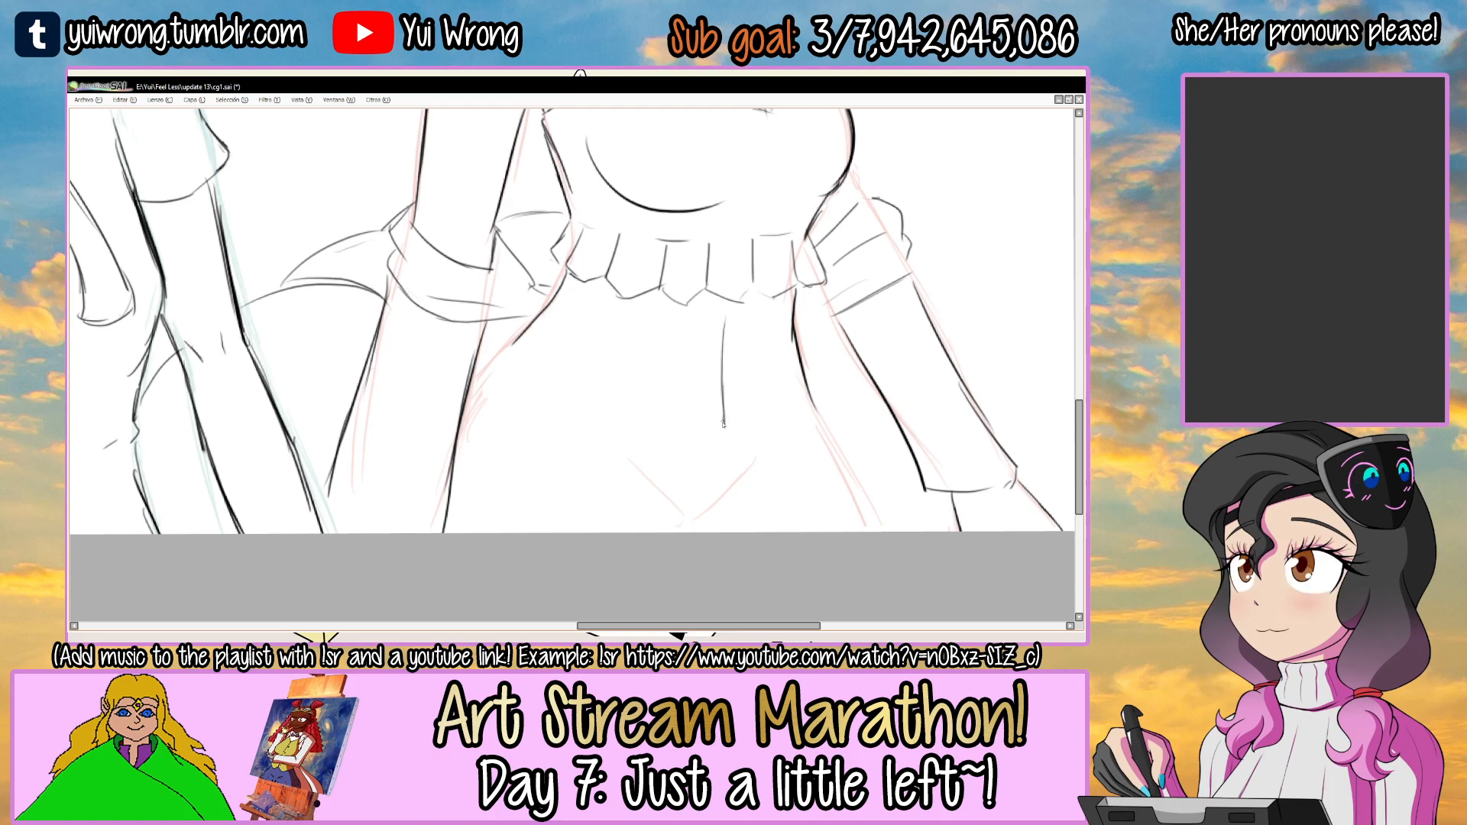
Redraw the vertical navel line in the middle of the midriff.
{"action": "key", "text": "ctrl+z"}
{"action": "left_click_drag", "start_coordinate": [730, 310], "coordinate": [715, 418]}
{"action": "key", "text": "minus"}
{"action": "key", "text": "minus"}
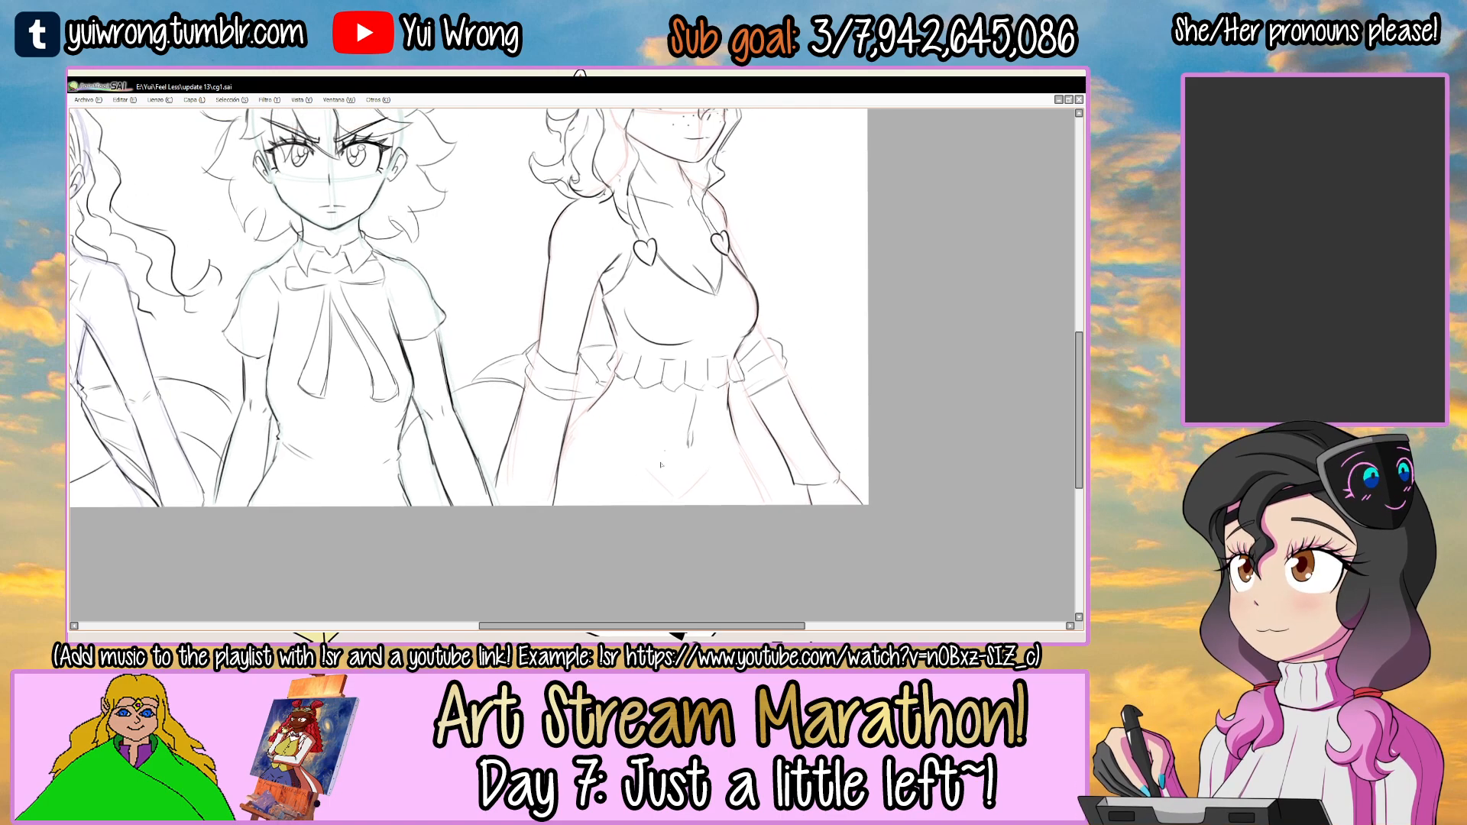
Examine the midriff and the open, folded waistband of the shorts in the Angie 1a.png reference.
{"action": "key", "text": "Tab"}
{"action": "left_click", "coordinate": [631, 616]}
{"action": "left_click_drag", "start_coordinate": [631, 594], "coordinate": [586, 418]}
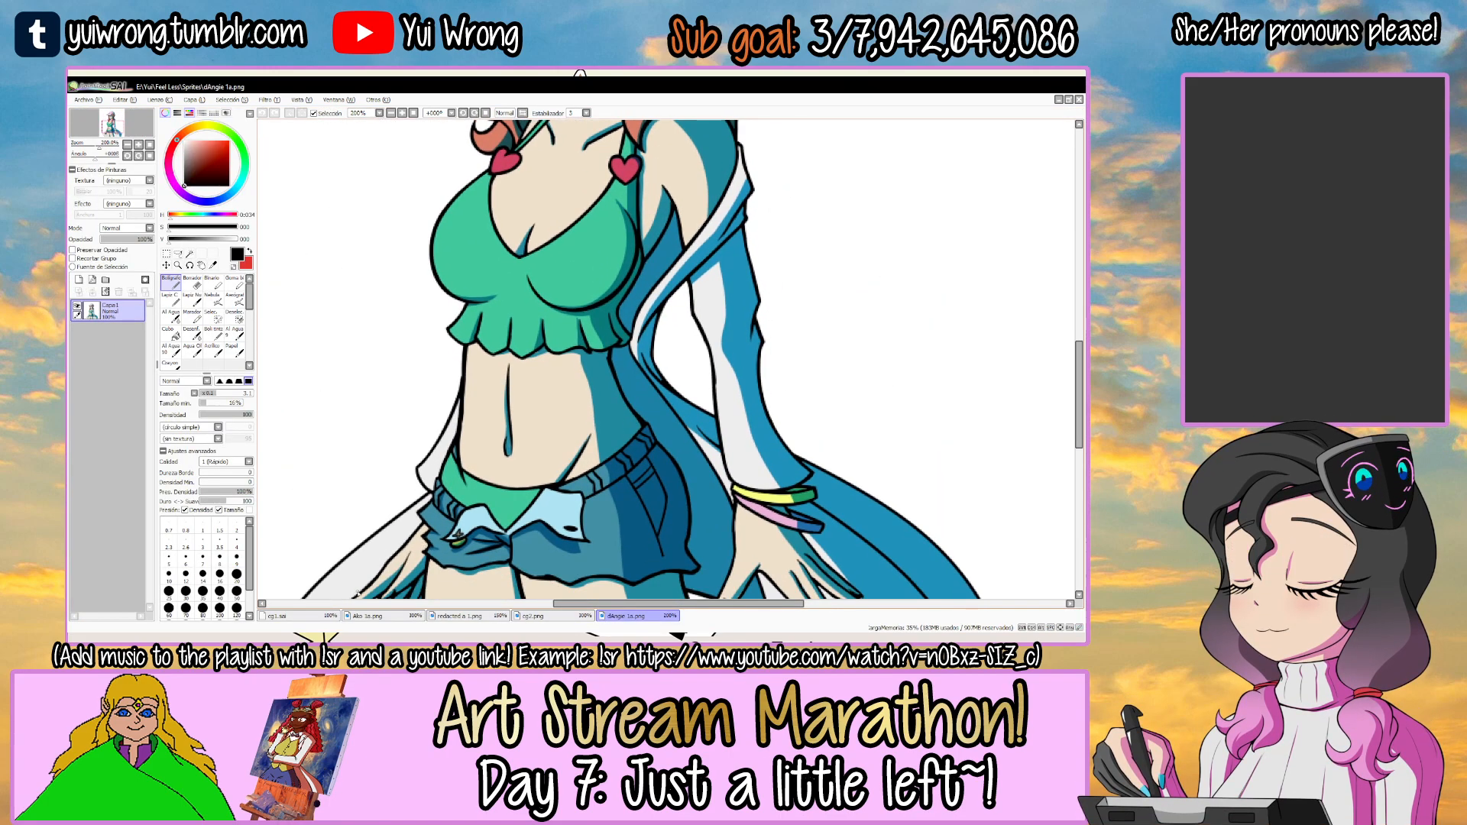
{"action": "left_click", "coordinate": [328, 616]}
{"action": "key", "text": "Tab"}
{"action": "left_click_drag", "start_coordinate": [617, 469], "coordinate": [581, 424]}
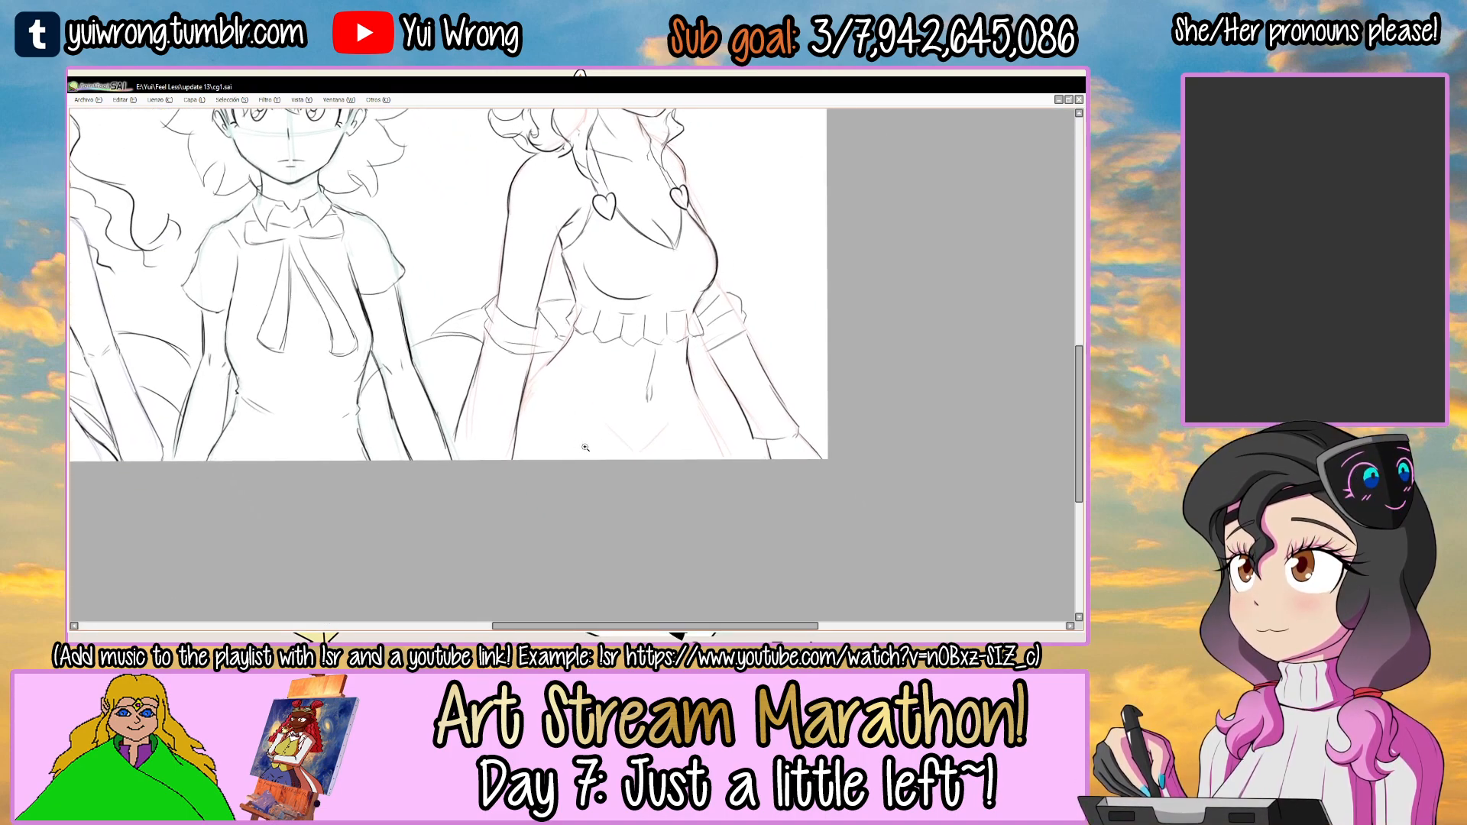
{"action": "left_click", "coordinate": [584, 448], "text": "ctrl"}
{"action": "key", "text": "Tab"}
{"action": "left_click", "coordinate": [626, 616]}
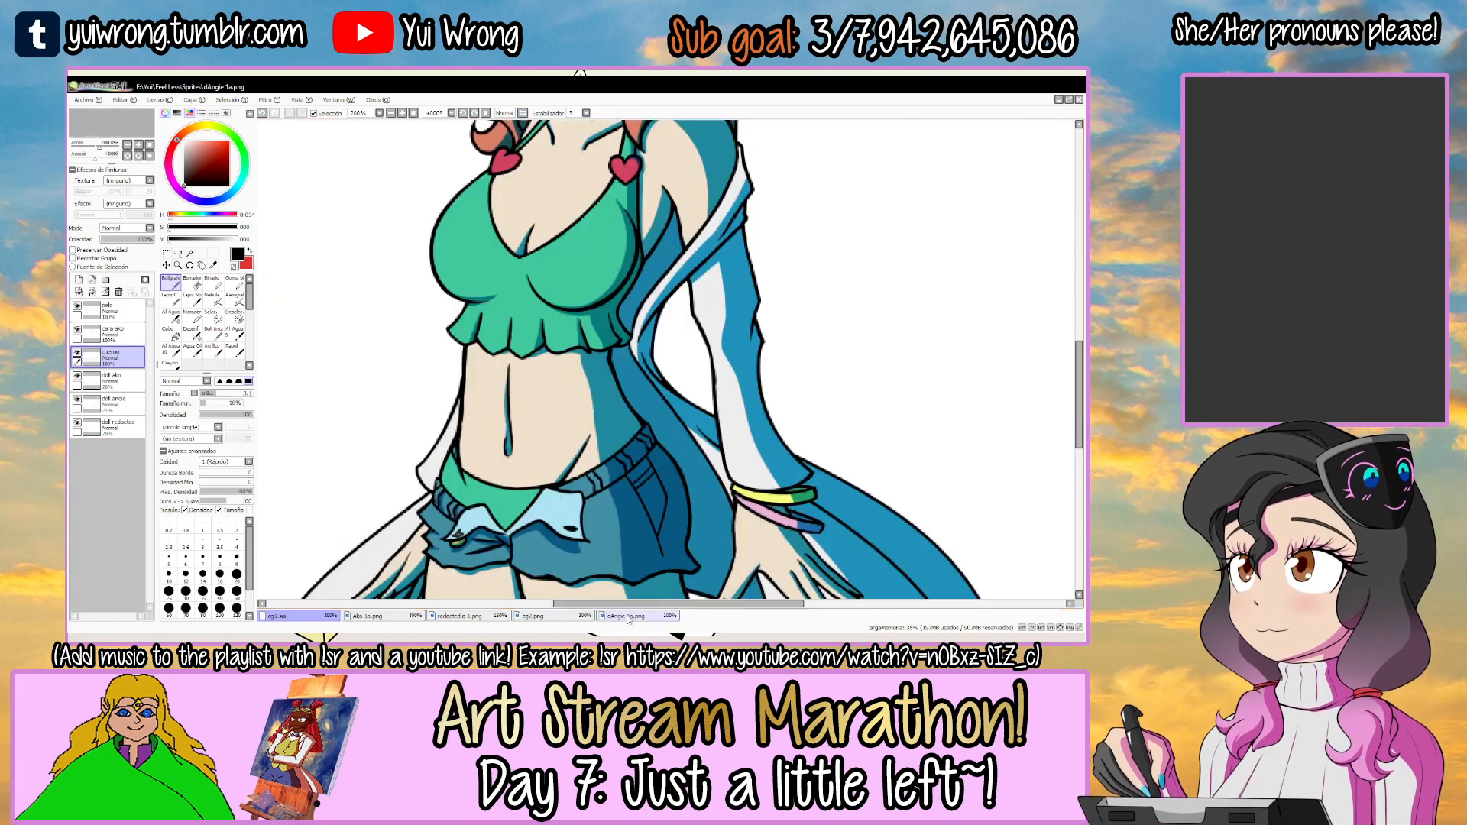
{"action": "left_click", "coordinate": [471, 539], "text": "ctrl"}
{"action": "left_click", "coordinate": [485, 541], "text": "ctrl"}
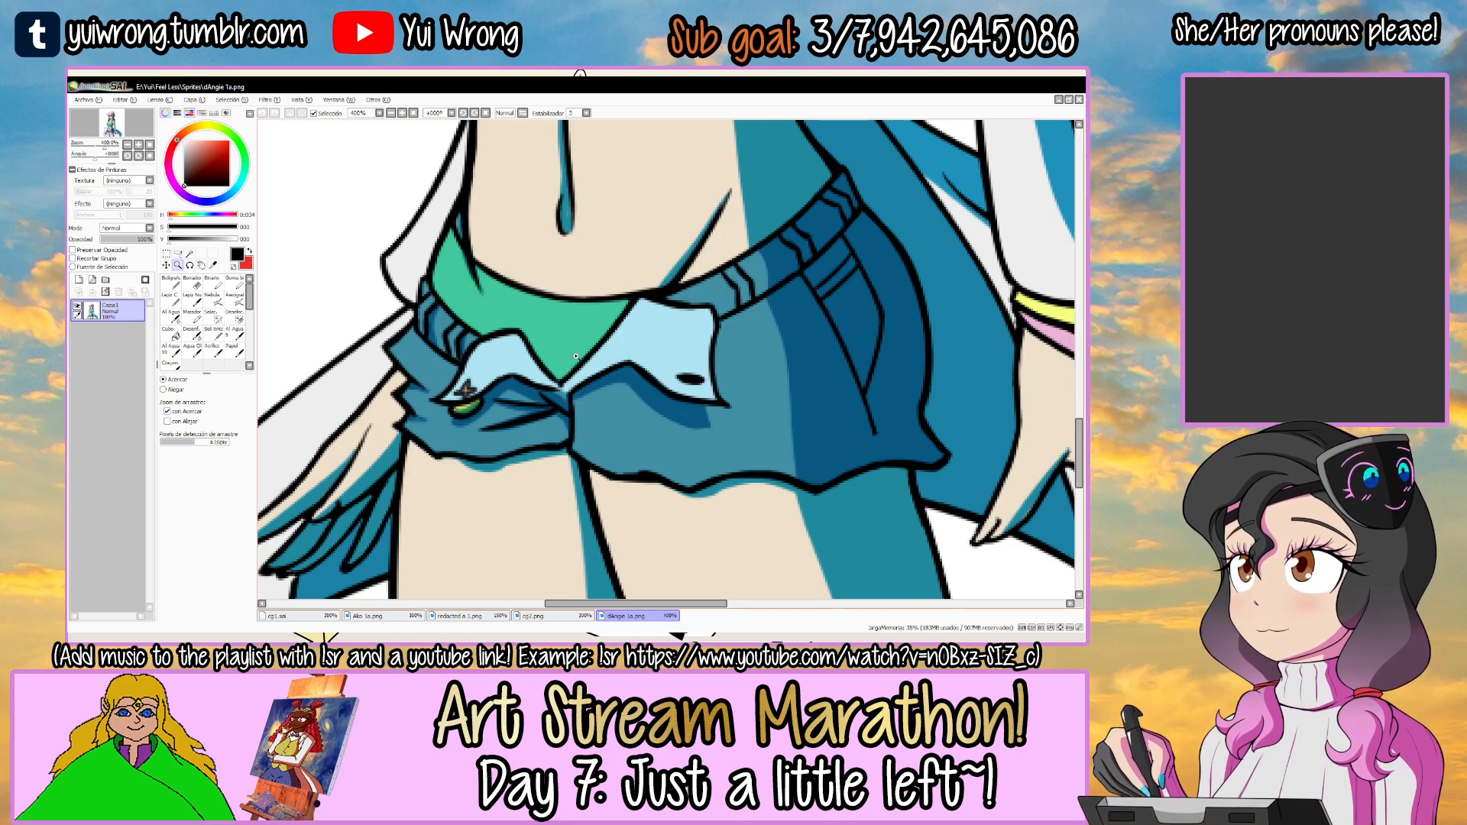
Circle the near flap's button and the far flap's buttonhole in red on the reference, and undo both marks.
{"action": "key", "text": "n"}
{"action": "key", "text": "x"}
{"action": "mouse_move", "coordinate": [475, 333]}
{"action": "left_mouse_down"}
{"action": "mouse_move", "coordinate": [423, 412]}
{"action": "mouse_move", "coordinate": [456, 356]}
{"action": "left_mouse_up"}
{"action": "left_click_drag", "start_coordinate": [680, 365], "coordinate": [688, 401]}
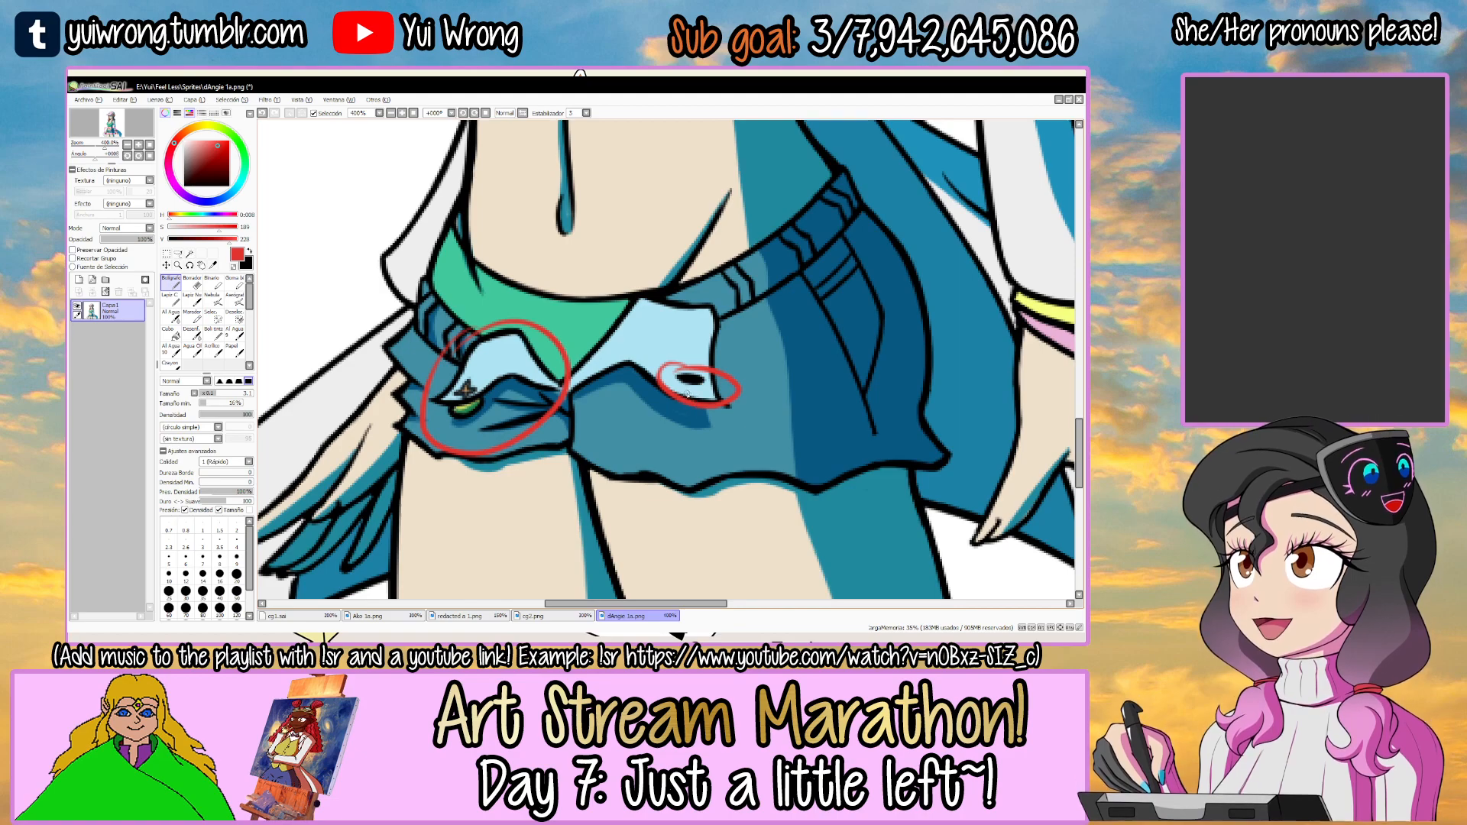
{"action": "key", "text": "ctrl+z"}
{"action": "key", "text": "ctrl+z"}
Draw red arrows on the reference pointing at the near and far ends of the shorts' waistband.
{"action": "mouse_move", "coordinate": [307, 293]}
{"action": "left_mouse_down"}
{"action": "mouse_move", "coordinate": [426, 289]}
{"action": "mouse_move", "coordinate": [413, 301]}
{"action": "left_mouse_up"}
{"action": "left_click_drag", "start_coordinate": [688, 221], "coordinate": [604, 330]}
{"action": "left_click_drag", "start_coordinate": [854, 264], "coordinate": [780, 291]}
{"action": "left_click_drag", "start_coordinate": [791, 278], "coordinate": [795, 302]}
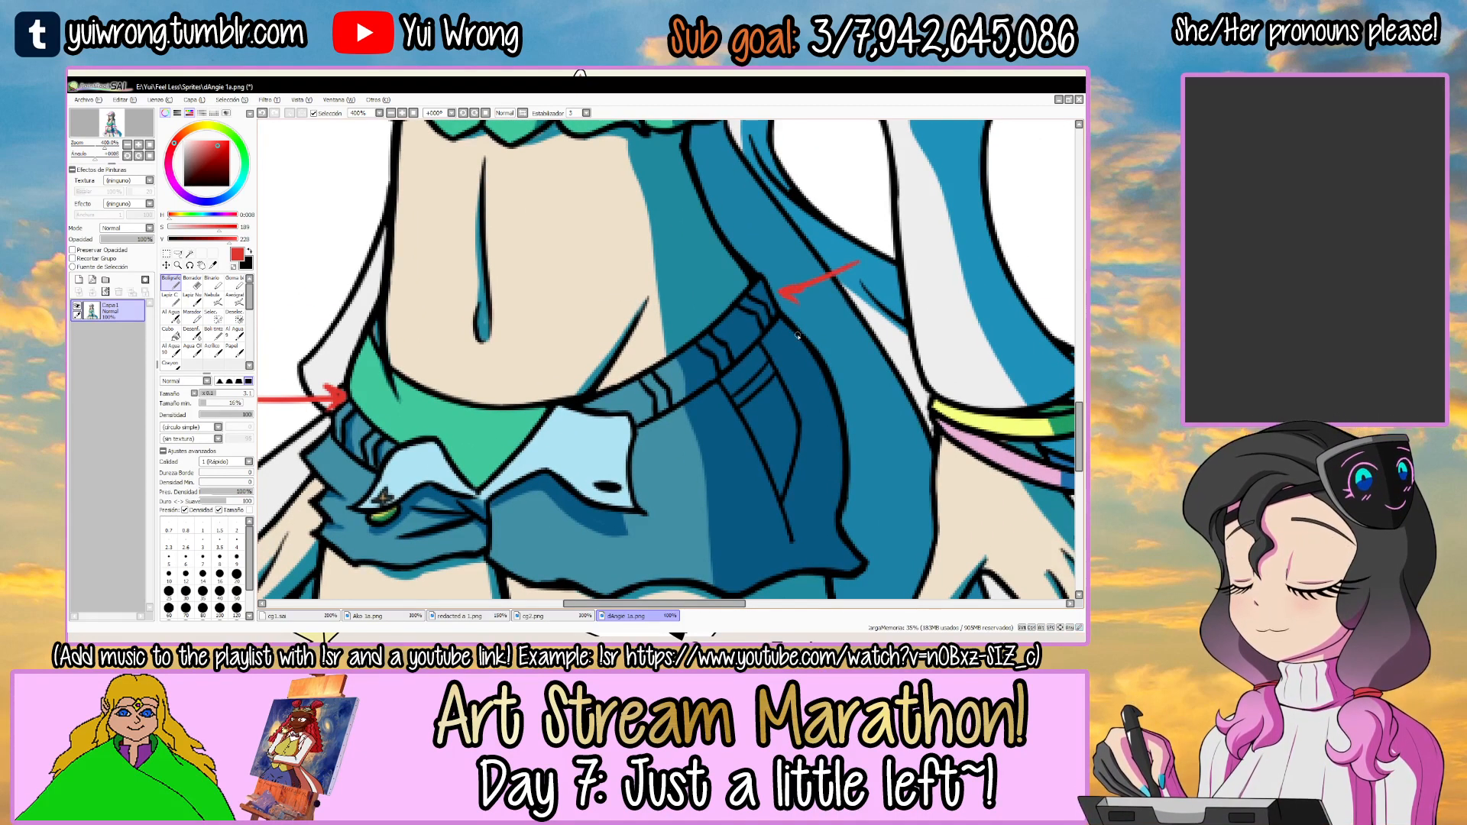
Undo the red arrows drawn on the Angie 1a.png reference.
{"action": "scroll", "coordinate": [804, 345], "scroll_direction": "down", "scroll_amount": 1}
{"action": "key", "text": "ctrl+z"}
{"action": "key", "text": "ctrl+z"}
{"action": "key", "text": "ctrl+z"}
{"action": "key", "text": "ctrl+z"}
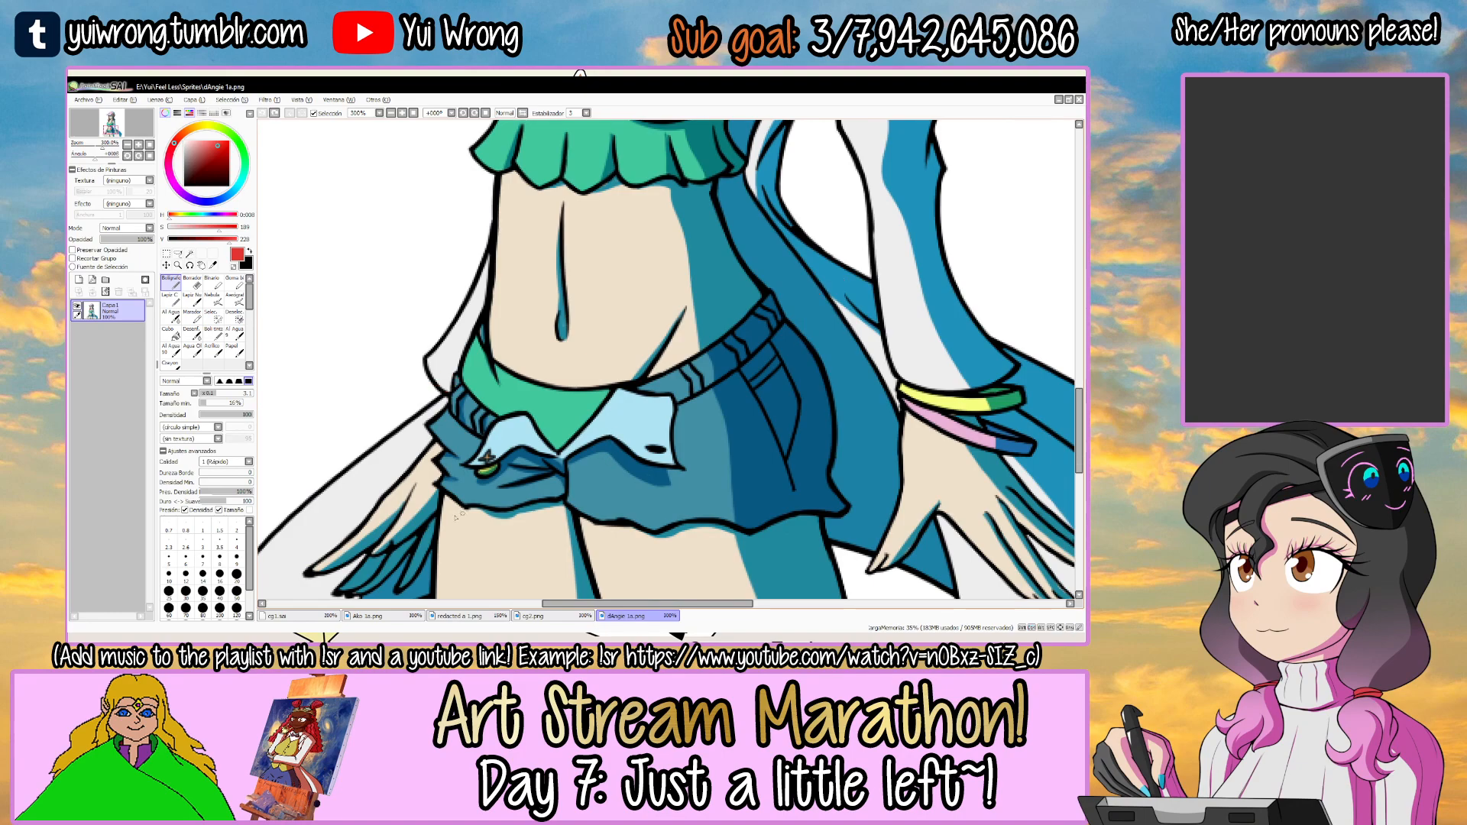
Return to cg1.sai and trace the V-shaped opening of the shorts in black over the guide.
{"action": "left_click", "coordinate": [327, 616]}
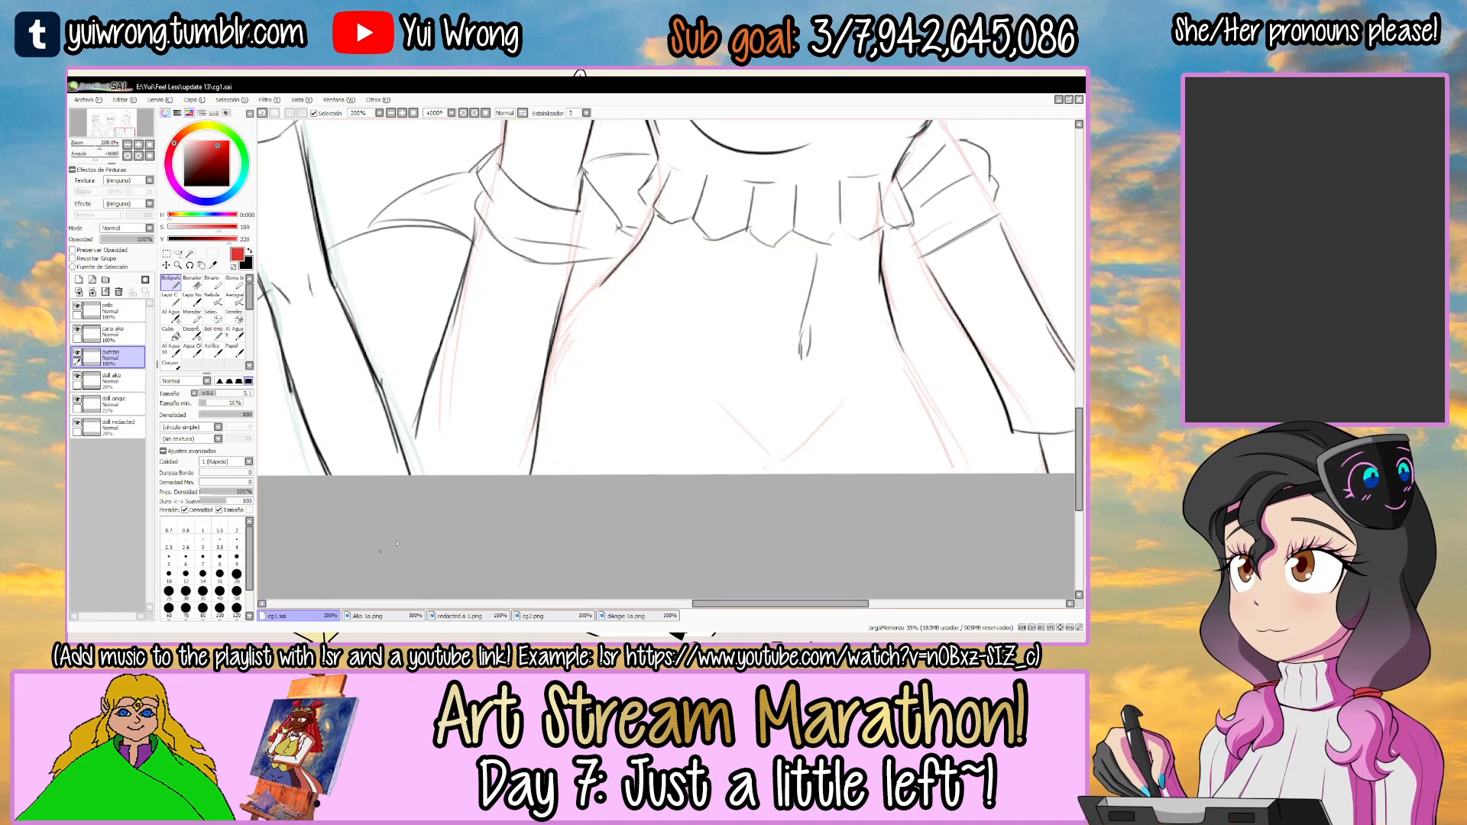
{"action": "key", "text": "Tab"}
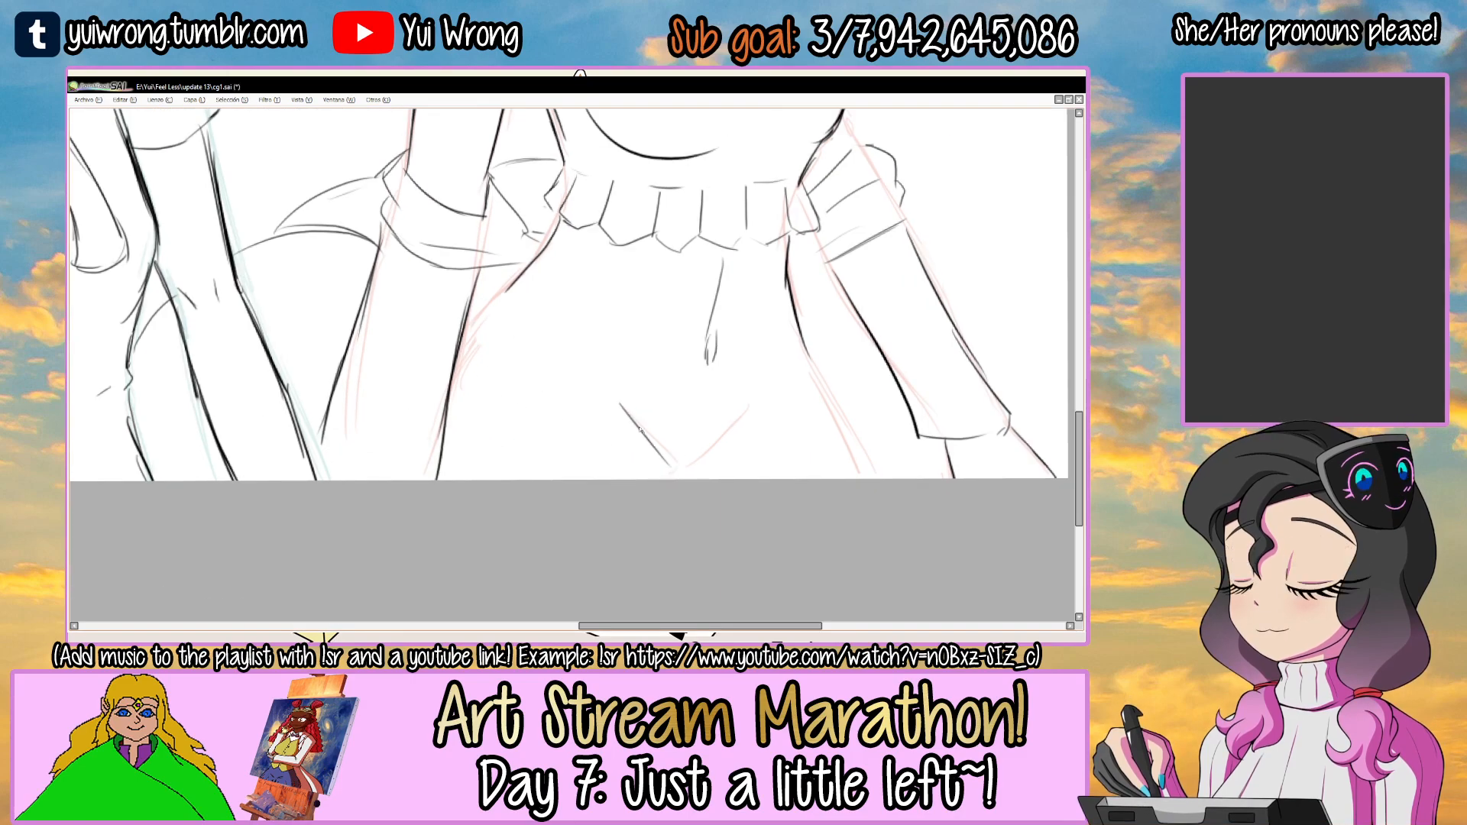
{"action": "left_click_drag", "start_coordinate": [675, 468], "coordinate": [734, 432]}
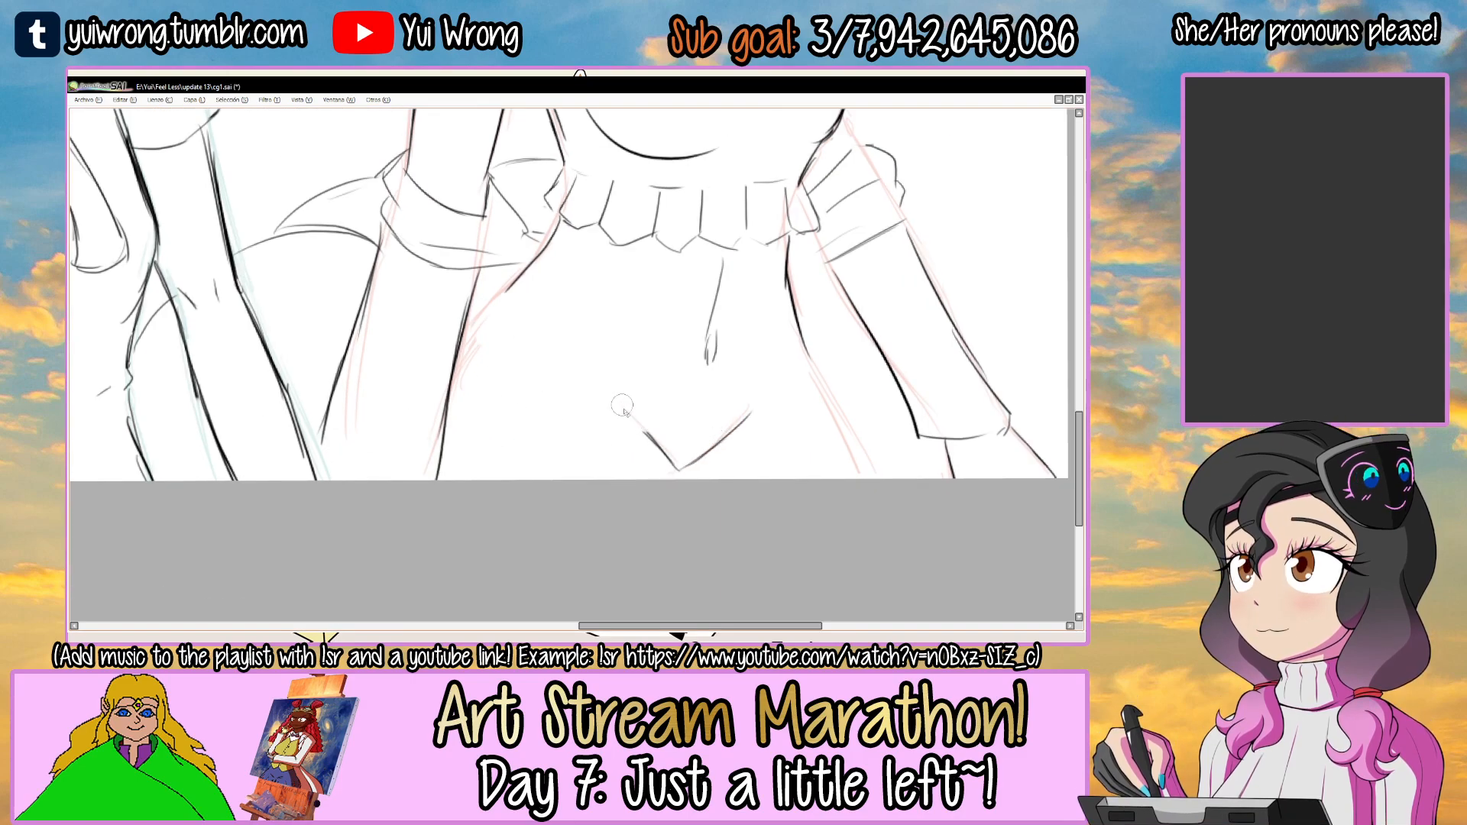
Consult the Angie 1a.png reference and sketch the shorts' folded near flap with its small button mark in cg1.sai.
{"action": "key", "text": "Tab"}
{"action": "left_click", "coordinate": [645, 619]}
{"action": "left_click", "coordinate": [298, 616]}
{"action": "key", "text": "Tab"}
{"action": "left_click_drag", "start_coordinate": [609, 426], "coordinate": [571, 475]}
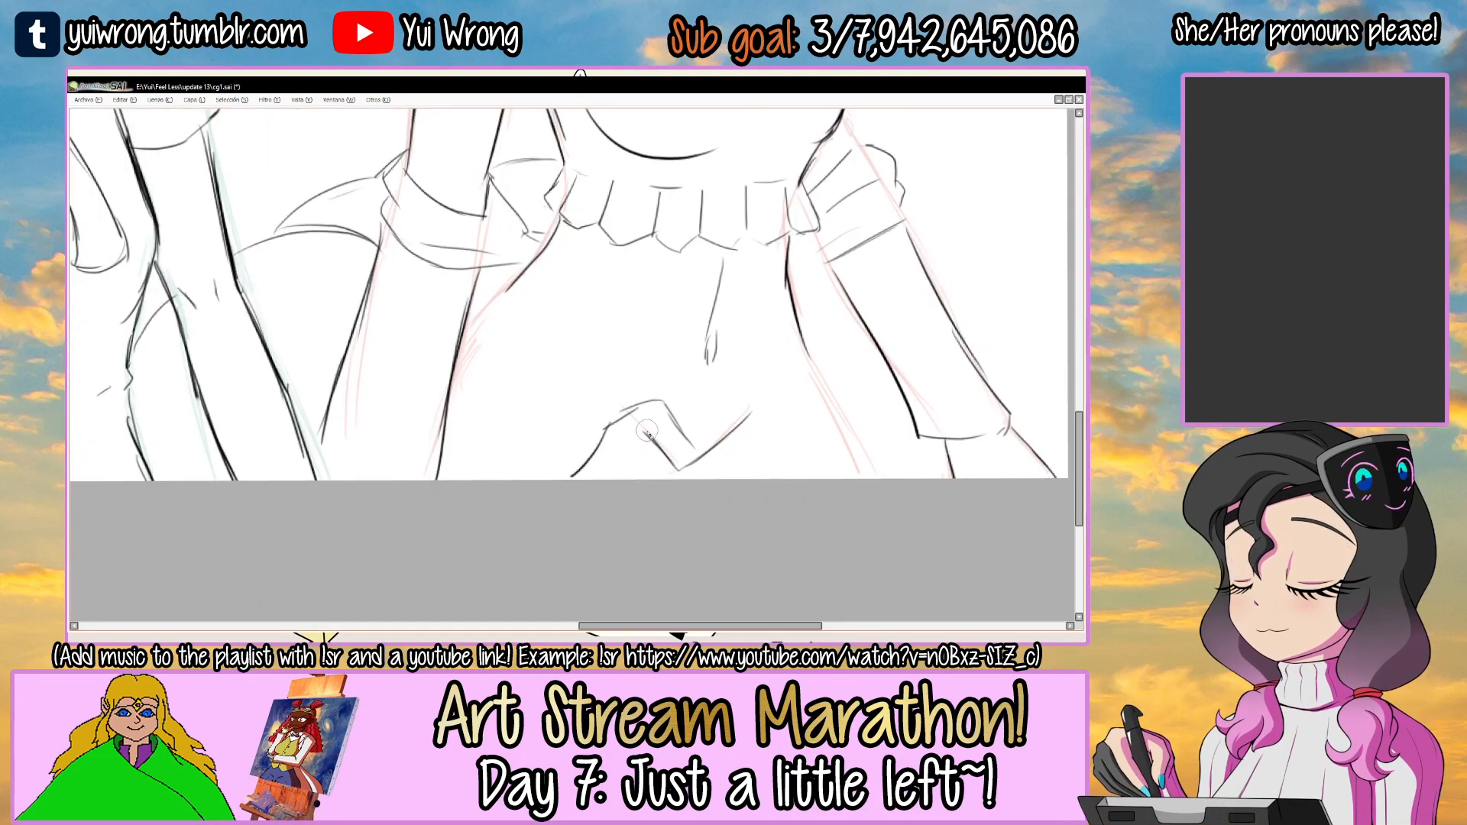
{"action": "scroll", "coordinate": [600, 461], "scroll_direction": "up", "scroll_amount": 4}
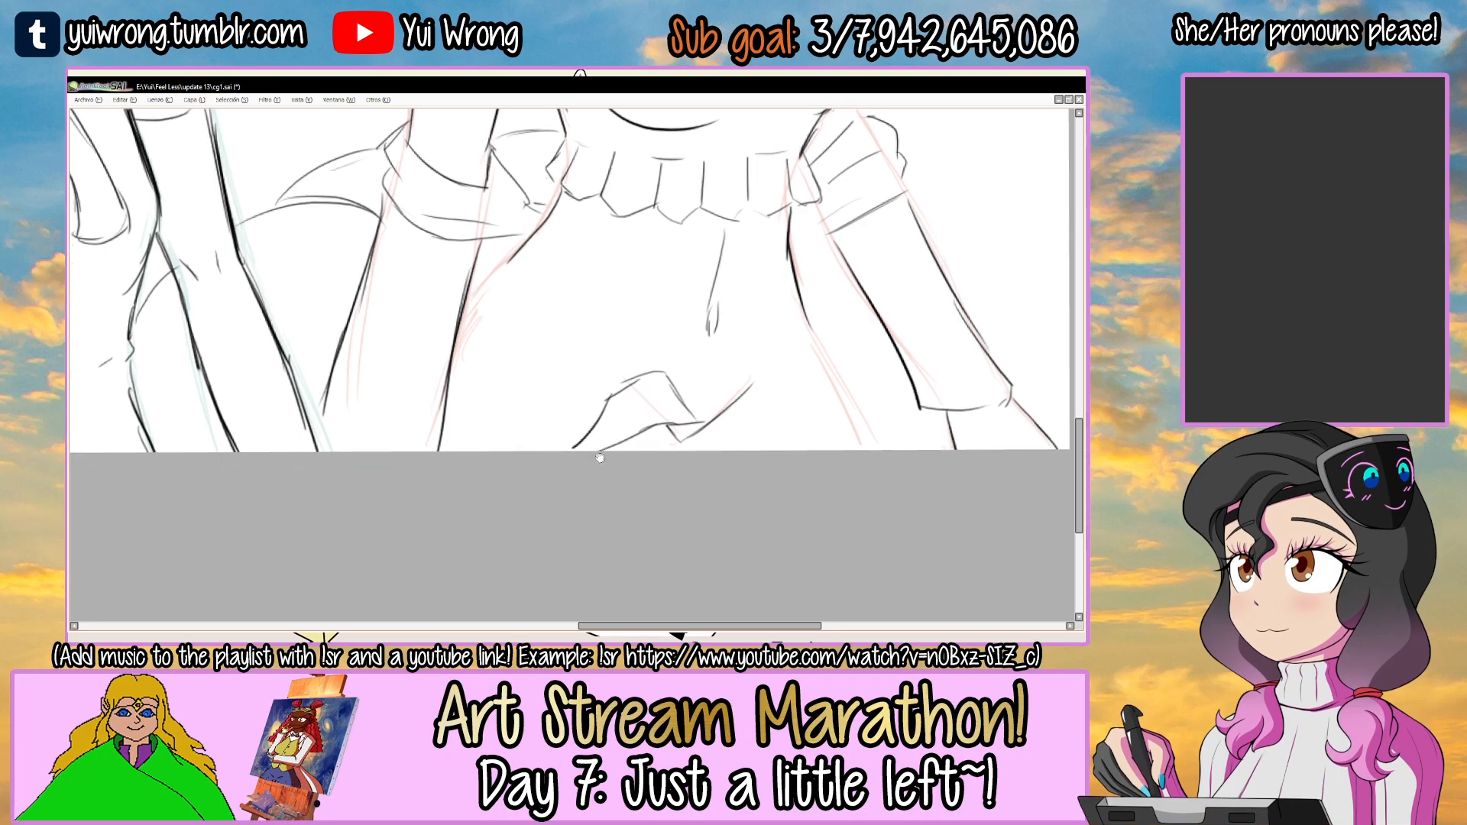
{"action": "mouse_move", "coordinate": [621, 373]}
{"action": "left_mouse_down"}
{"action": "mouse_move", "coordinate": [594, 412]}
{"action": "mouse_move", "coordinate": [633, 401]}
{"action": "mouse_move", "coordinate": [604, 425]}
{"action": "left_mouse_up"}
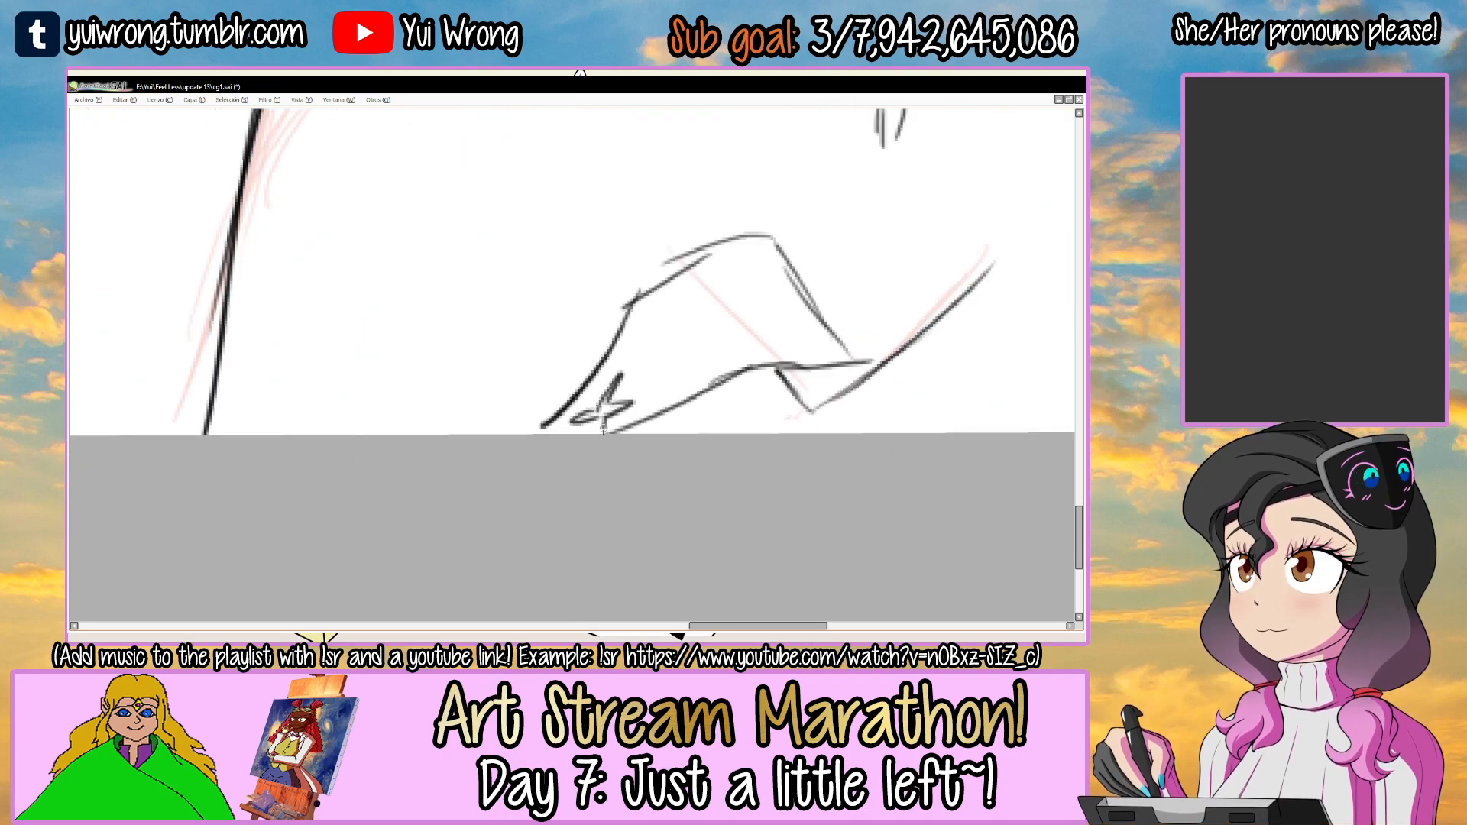
{"action": "scroll", "coordinate": [635, 451], "scroll_direction": "down", "scroll_amount": 4}
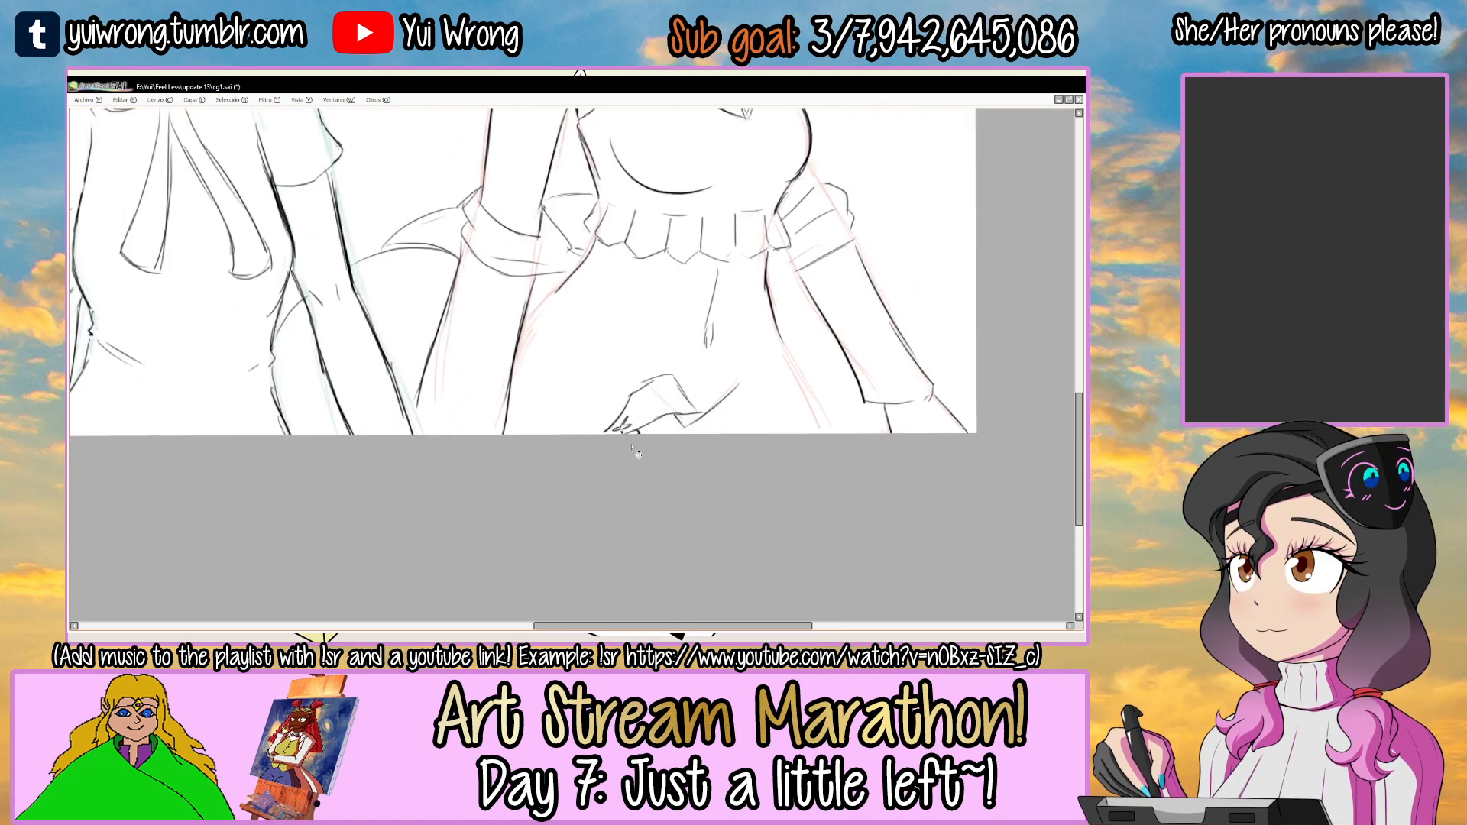
Consult the reference again and draw the upper and lower edges of the waistband from the near arm to the flap.
{"action": "key", "text": "Tab"}
{"action": "left_click", "coordinate": [614, 616]}
{"action": "left_click", "coordinate": [298, 615]}
{"action": "key", "text": "Tab"}
{"action": "left_click_drag", "start_coordinate": [483, 349], "coordinate": [646, 369]}
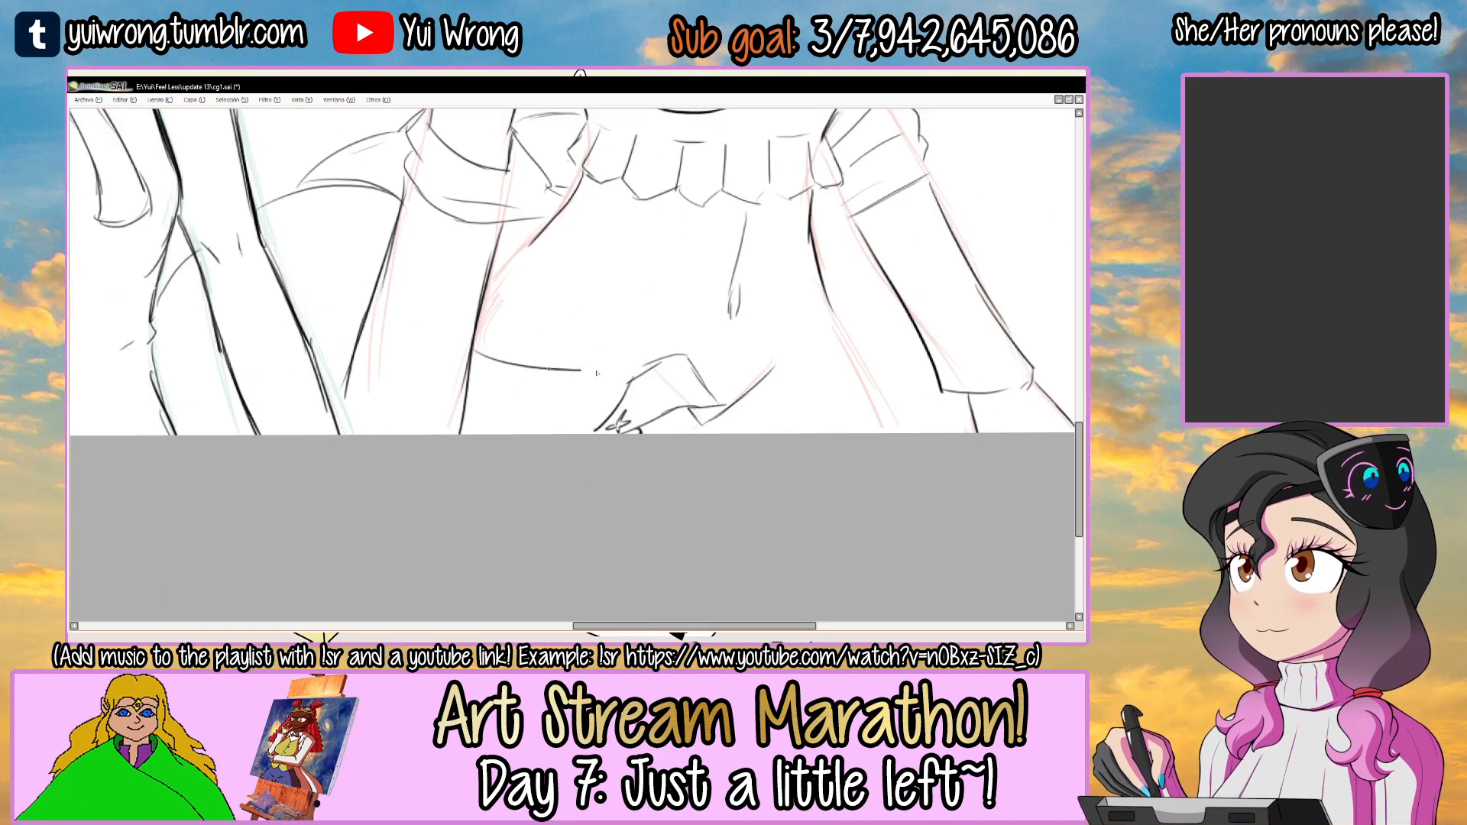
{"action": "left_click_drag", "start_coordinate": [472, 386], "coordinate": [623, 390]}
{"action": "key", "text": "ctrl+z"}
{"action": "left_click_drag", "start_coordinate": [467, 391], "coordinate": [604, 402]}
Add pairs of short vertical belt-loop lines along the near side of the waistband.
{"action": "scroll", "coordinate": [644, 359], "scroll_direction": "up", "scroll_amount": 2}
{"action": "left_click_drag", "start_coordinate": [664, 358], "coordinate": [661, 417]}
{"action": "mouse_move", "coordinate": [592, 355]}
{"action": "left_mouse_down"}
{"action": "mouse_move", "coordinate": [591, 413]}
{"action": "mouse_move", "coordinate": [563, 415]}
{"action": "left_mouse_up"}
{"action": "left_click_drag", "start_coordinate": [463, 344], "coordinate": [458, 401]}
{"action": "left_click_drag", "start_coordinate": [443, 340], "coordinate": [438, 393]}
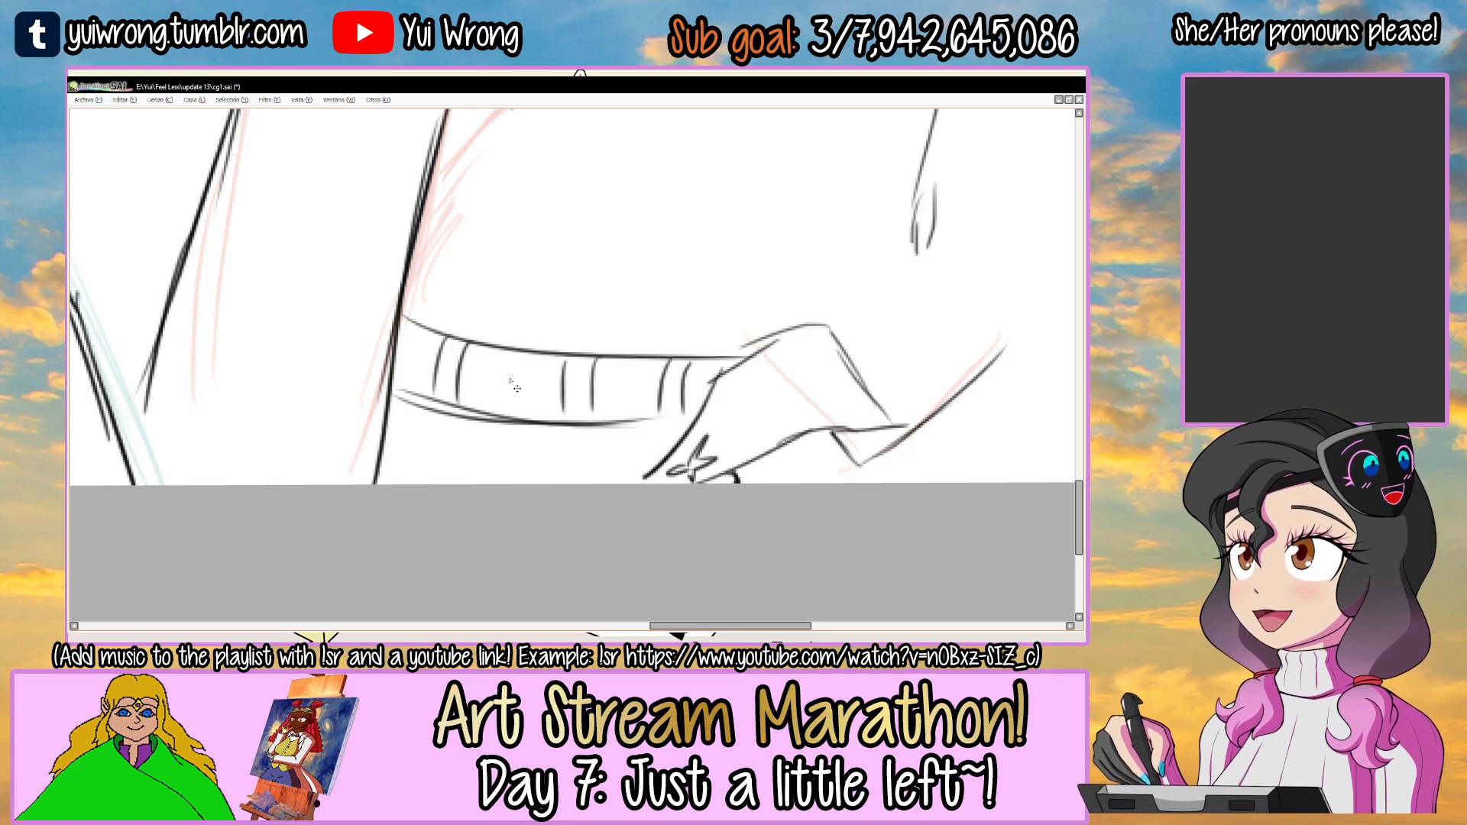
{"action": "scroll", "coordinate": [517, 388], "scroll_direction": "down", "scroll_amount": 3}
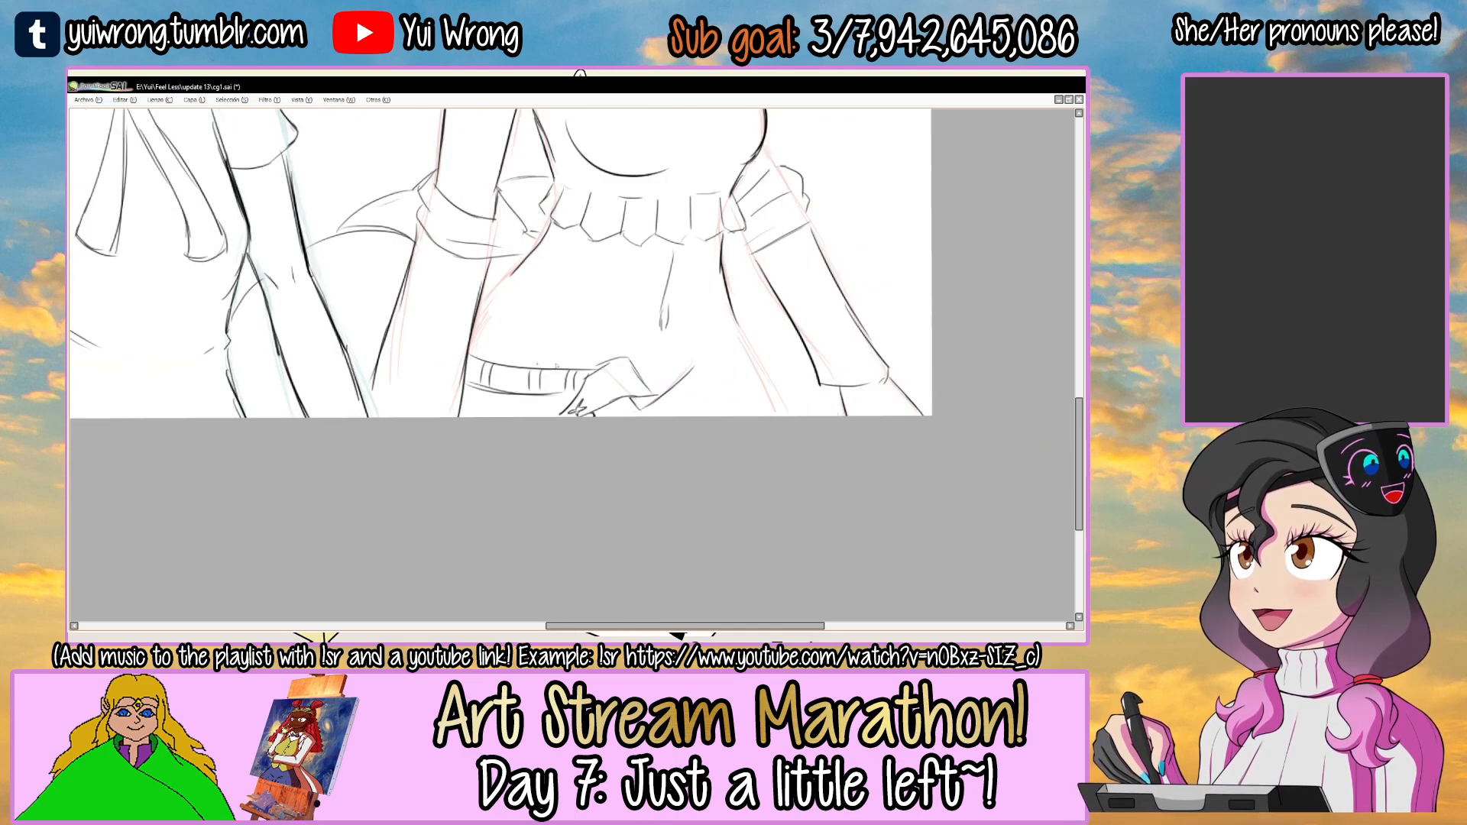
Sketch fabric fold lines below the near waistband, converging on the flap's button.
{"action": "left_click_drag", "start_coordinate": [594, 345], "coordinate": [559, 394]}
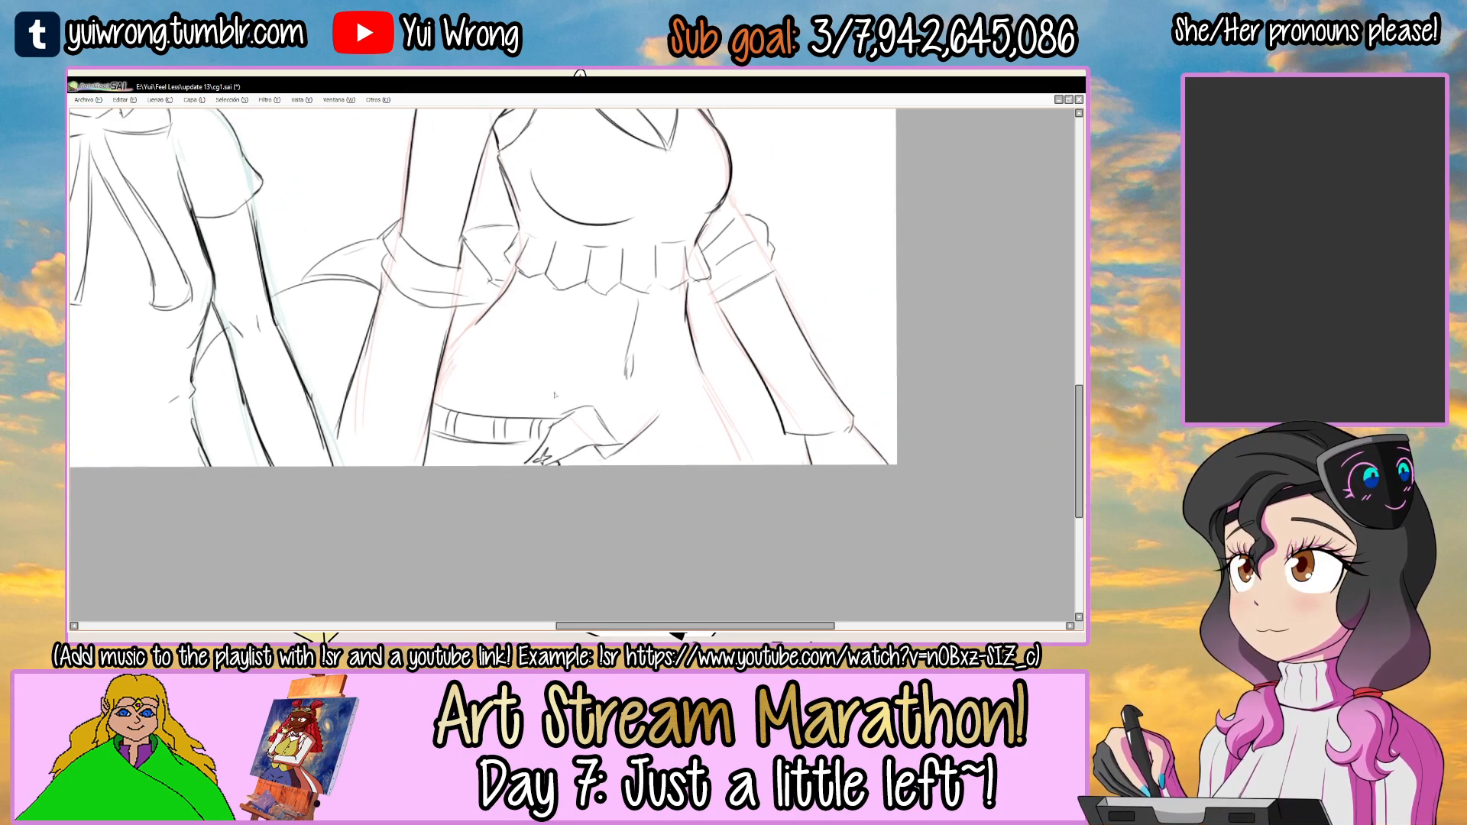
{"action": "scroll", "coordinate": [559, 395], "scroll_direction": "up", "scroll_amount": 3}
{"action": "key", "text": "ctrl+z"}
{"action": "mouse_move", "coordinate": [444, 429]}
{"action": "left_mouse_down"}
{"action": "mouse_move", "coordinate": [619, 404]}
{"action": "mouse_move", "coordinate": [531, 398]}
{"action": "mouse_move", "coordinate": [649, 401]}
{"action": "left_mouse_up"}
{"action": "key", "text": "ctrl+z"}
{"action": "left_click_drag", "start_coordinate": [531, 440], "coordinate": [626, 416]}
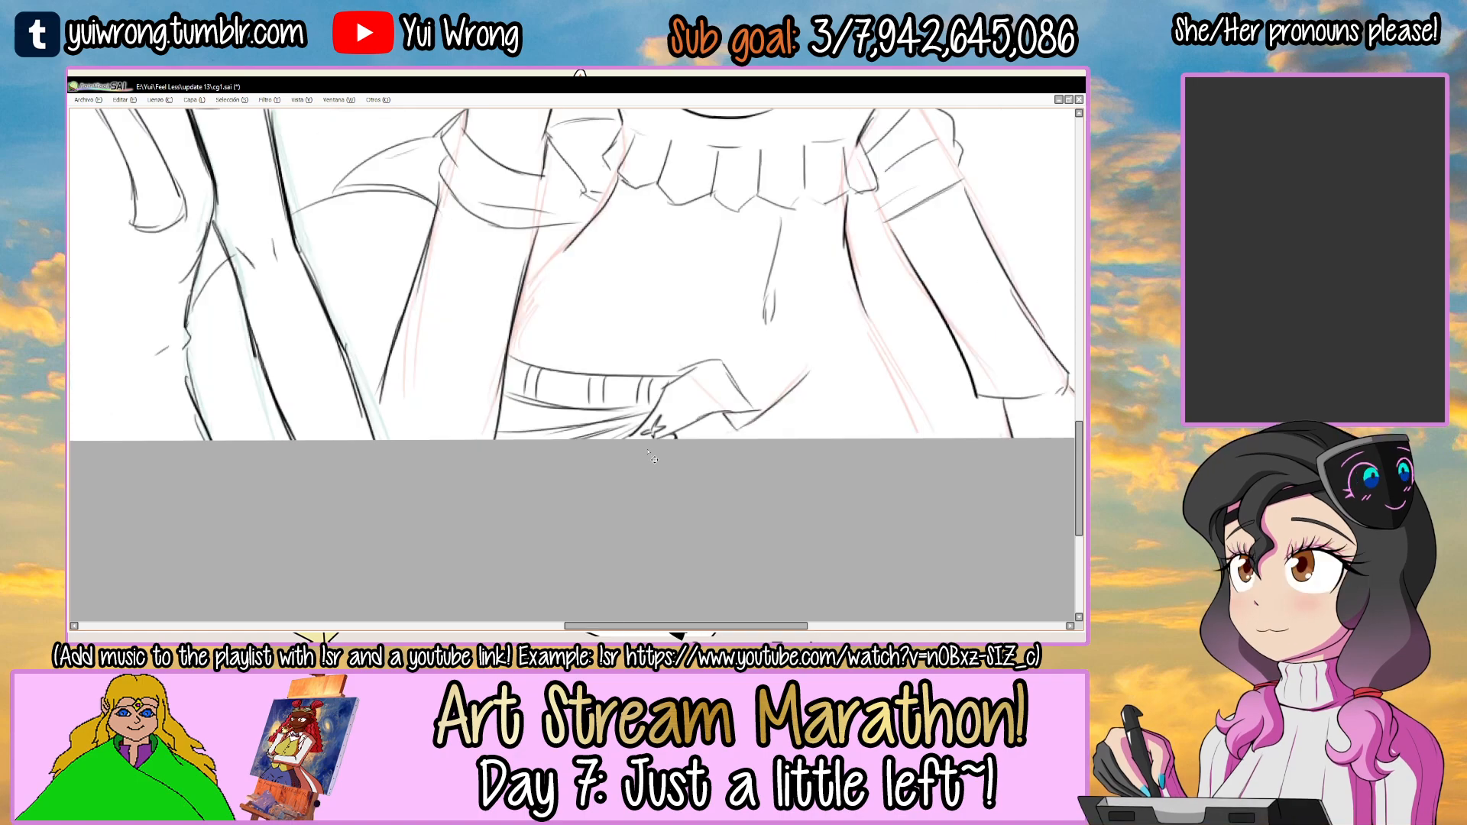
{"action": "scroll", "coordinate": [597, 460], "scroll_direction": "down", "scroll_amount": 2}
{"action": "scroll", "coordinate": [597, 367], "scroll_direction": "down", "scroll_amount": 1}
{"action": "scroll", "coordinate": [597, 367], "scroll_direction": "up", "scroll_amount": 2}
Redraw the edge of the shorts' opening and sketch the folded far flap with its oval buttonhole.
{"action": "left_click_drag", "start_coordinate": [699, 363], "coordinate": [728, 334]}
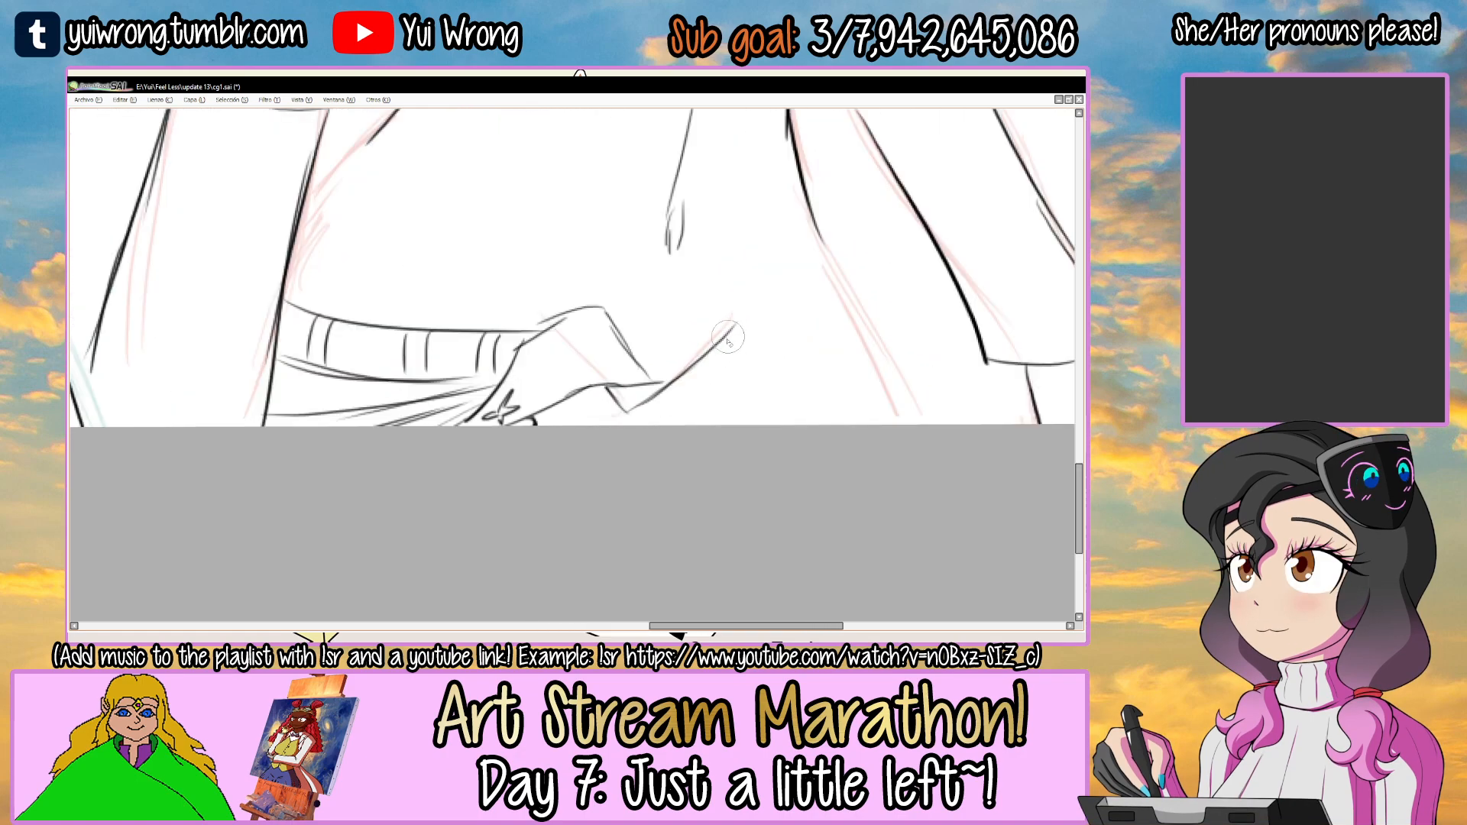
{"action": "key", "text": "ctrl+z"}
{"action": "mouse_move", "coordinate": [669, 376]}
{"action": "left_mouse_down"}
{"action": "mouse_move", "coordinate": [714, 336]}
{"action": "mouse_move", "coordinate": [770, 323]}
{"action": "left_mouse_up"}
{"action": "key", "text": "ctrl+z"}
{"action": "mouse_move", "coordinate": [695, 352]}
{"action": "left_mouse_down"}
{"action": "mouse_move", "coordinate": [802, 306]}
{"action": "mouse_move", "coordinate": [840, 345]}
{"action": "left_mouse_up"}
{"action": "mouse_move", "coordinate": [688, 378]}
{"action": "left_mouse_down"}
{"action": "mouse_move", "coordinate": [802, 355]}
{"action": "mouse_move", "coordinate": [775, 338]}
{"action": "left_mouse_up"}
{"action": "scroll", "coordinate": [803, 336], "scroll_direction": "up", "scroll_amount": 2}
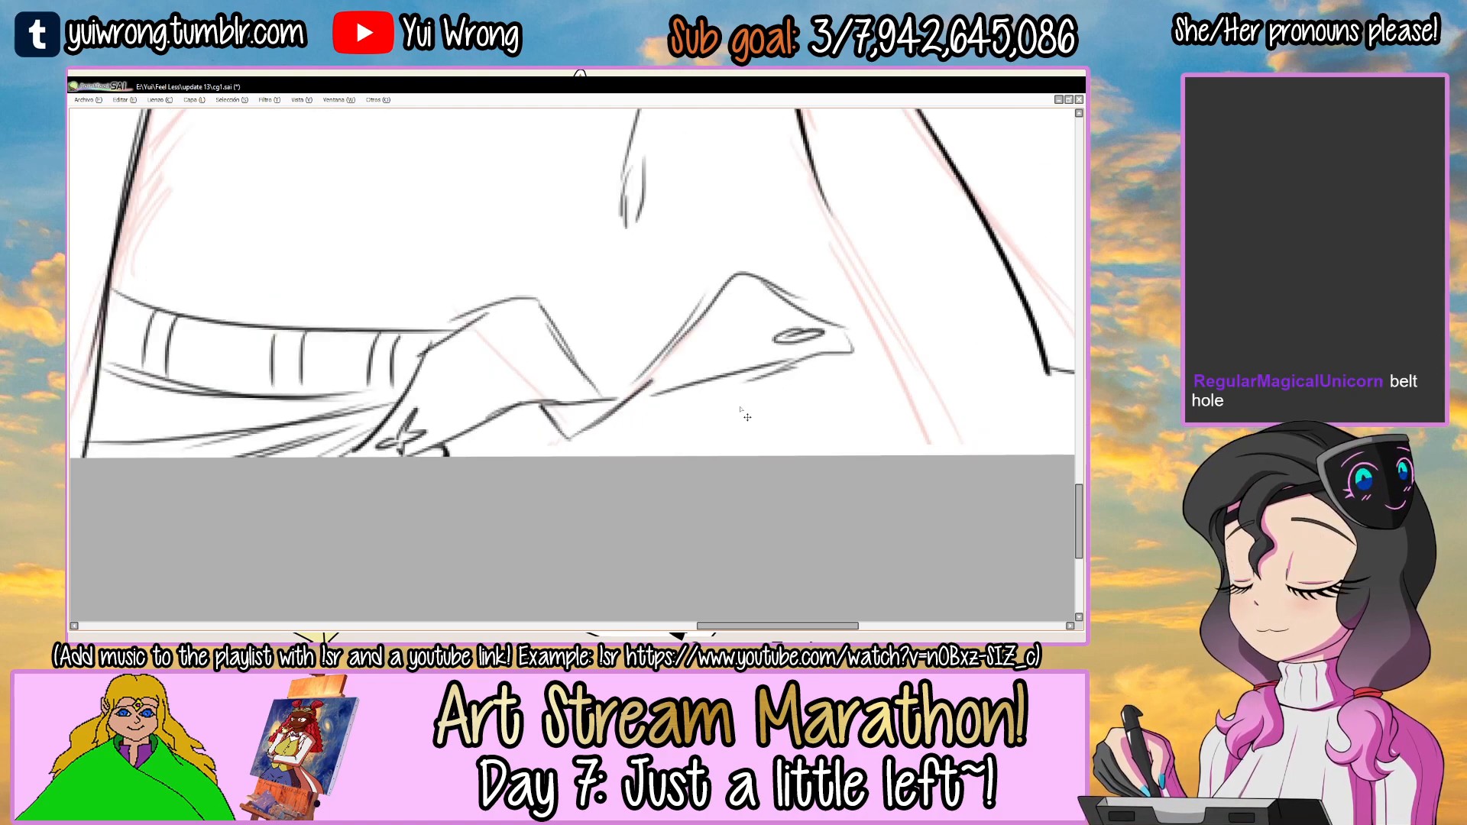
{"action": "scroll", "coordinate": [746, 417], "scroll_direction": "down", "scroll_amount": 2}
{"action": "scroll", "coordinate": [726, 310], "scroll_direction": "up", "scroll_amount": 2}
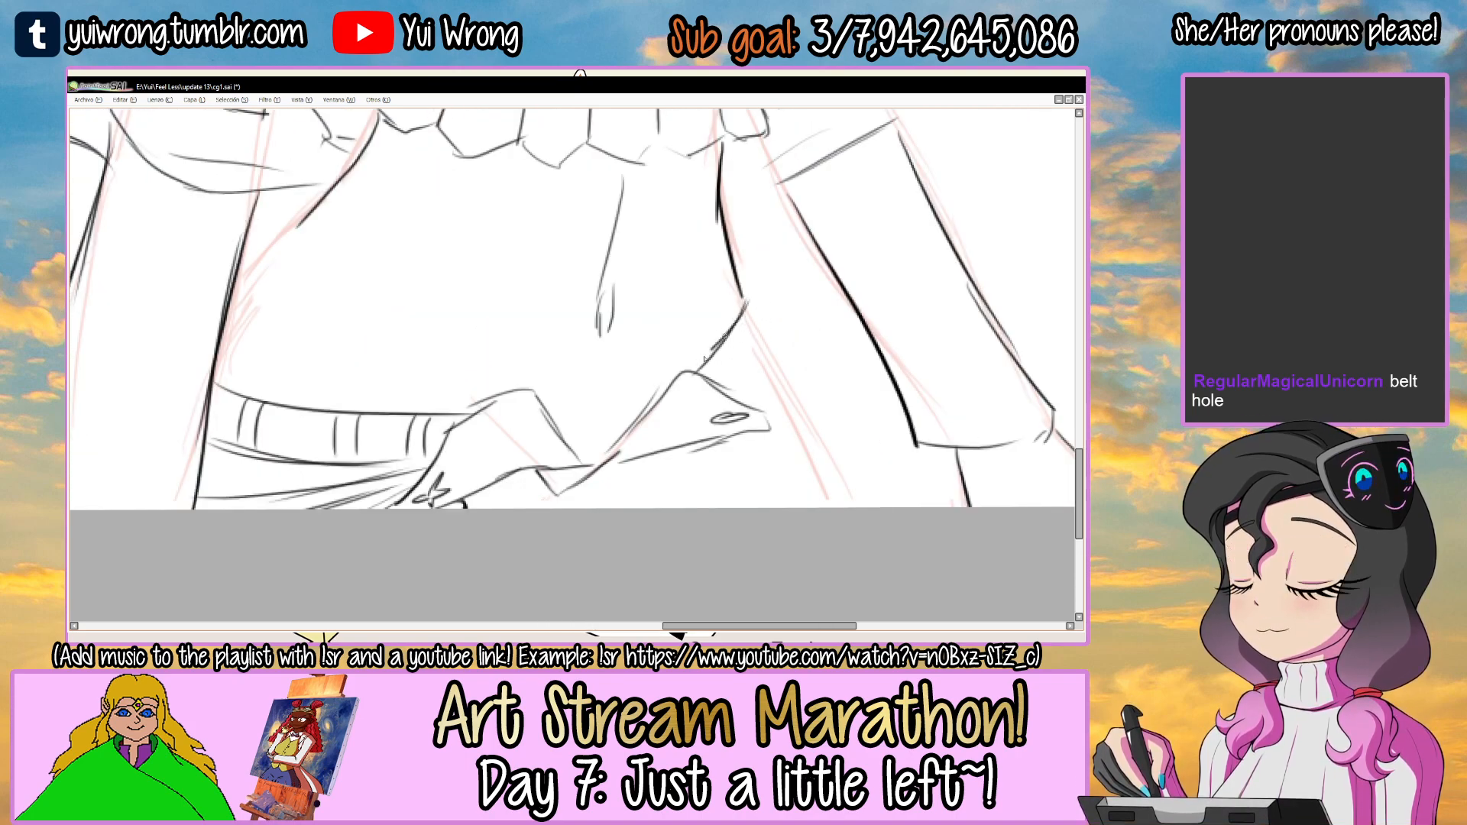
Draw the far end of the waistband with its belt loops and the outer hip line of the shorts.
{"action": "mouse_move", "coordinate": [765, 345]}
{"action": "left_mouse_down"}
{"action": "mouse_move", "coordinate": [738, 386]}
{"action": "mouse_move", "coordinate": [732, 352]}
{"action": "left_mouse_up"}
{"action": "left_click_drag", "start_coordinate": [747, 275], "coordinate": [779, 307]}
{"action": "mouse_move", "coordinate": [777, 316]}
{"action": "left_mouse_down"}
{"action": "mouse_move", "coordinate": [770, 342]}
{"action": "mouse_move", "coordinate": [809, 409]}
{"action": "left_mouse_up"}
{"action": "key", "text": "ctrl+z"}
{"action": "left_click_drag", "start_coordinate": [768, 352], "coordinate": [823, 454]}
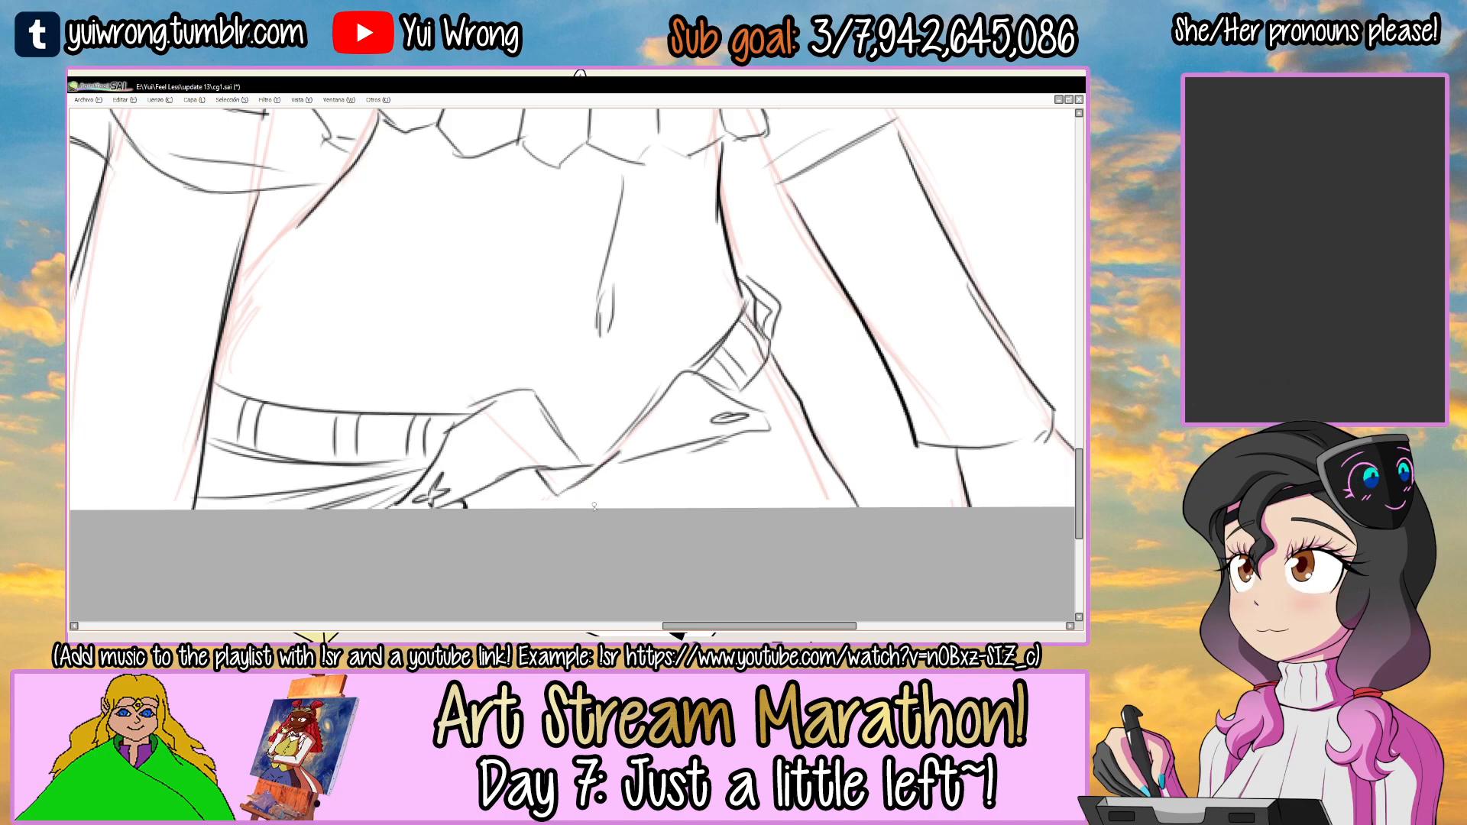
Check the shorts in the Angie 1a.png reference and redo the inner line along the far hip in cg1.sai.
{"action": "key", "text": "Tab"}
{"action": "left_click", "coordinate": [645, 616]}
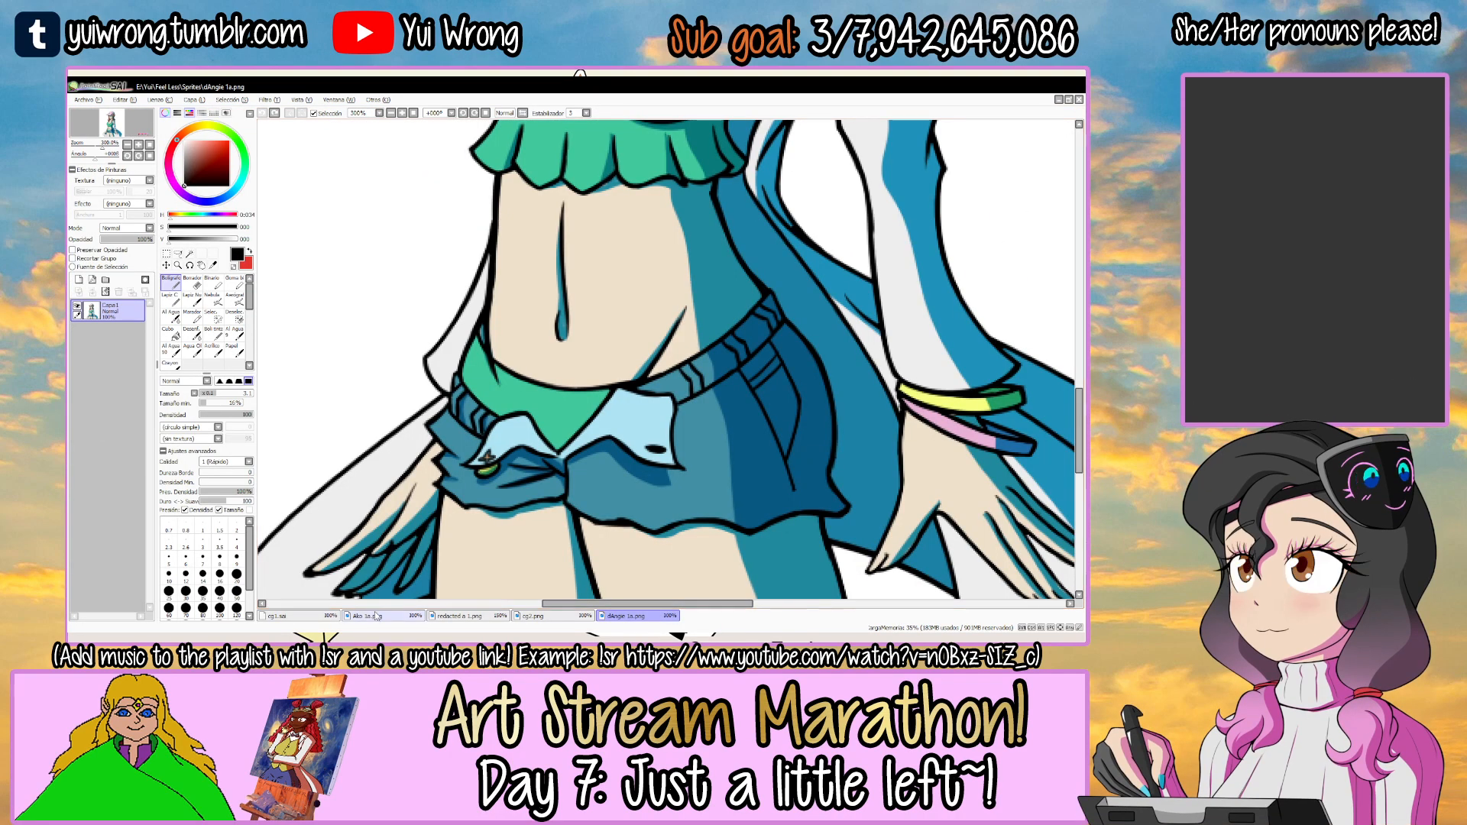
{"action": "left_click", "coordinate": [295, 615]}
{"action": "key", "text": "Tab"}
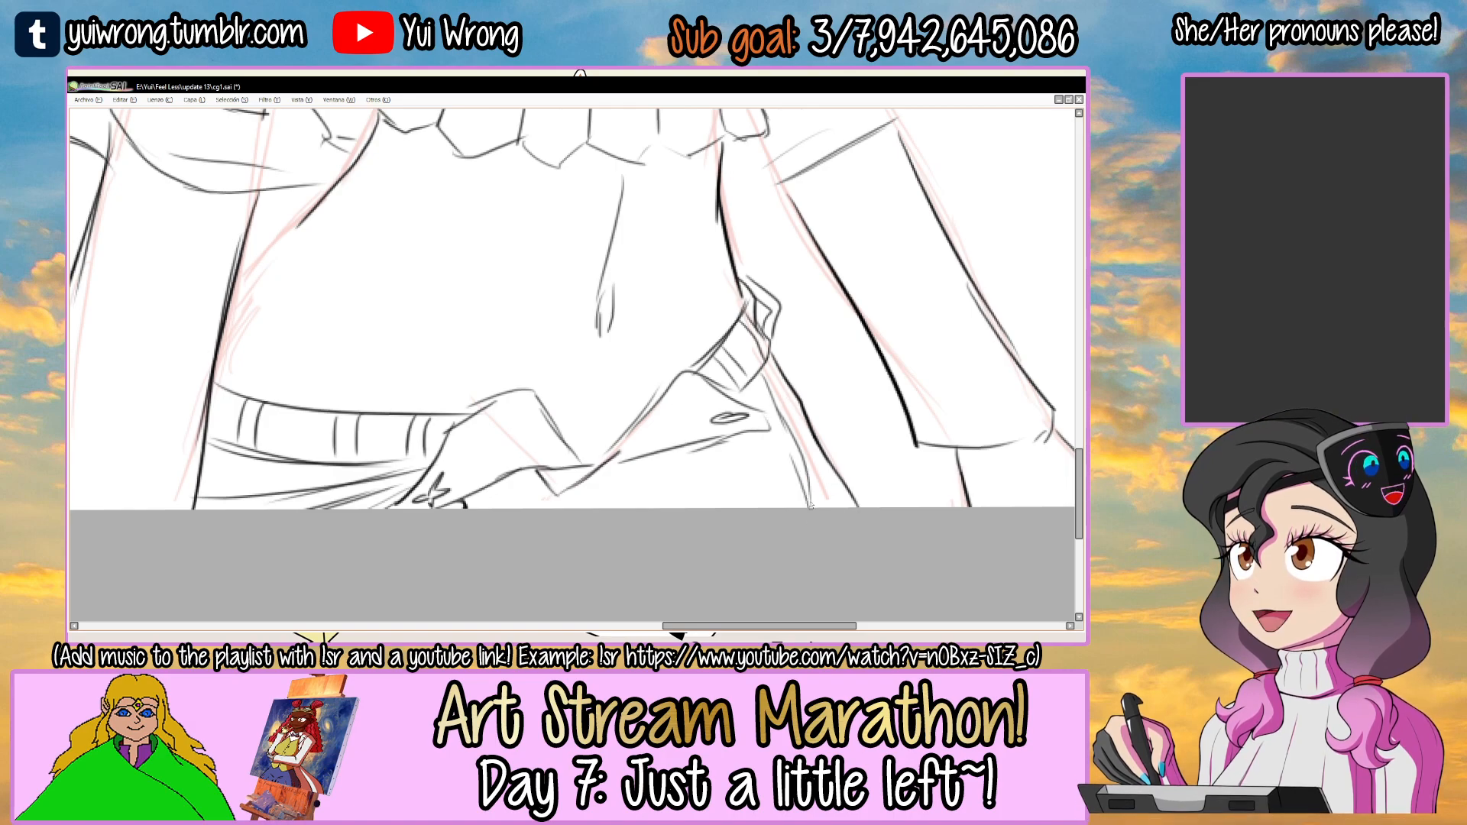
{"action": "key", "text": "ctrl+z"}
{"action": "left_click_drag", "start_coordinate": [764, 371], "coordinate": [823, 505]}
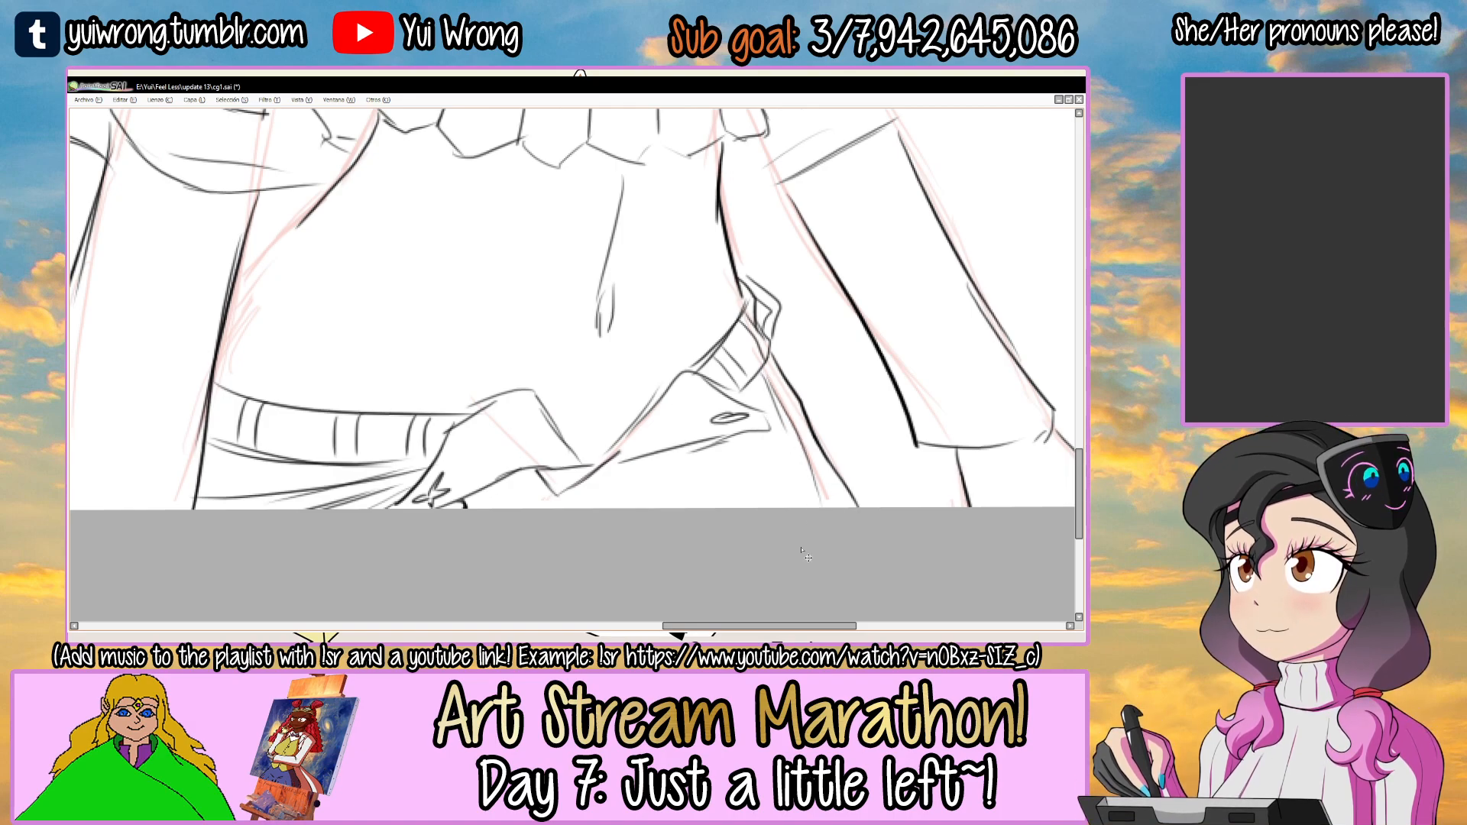
Draw the curved upper edge of the bikini bottom from the near waist across to the far flap.
{"action": "scroll", "coordinate": [802, 550], "scroll_direction": "down", "scroll_amount": 2}
{"action": "scroll", "coordinate": [493, 324], "scroll_direction": "up", "scroll_amount": 2}
{"action": "mouse_move", "coordinate": [422, 395]}
{"action": "left_mouse_down"}
{"action": "mouse_move", "coordinate": [481, 341]}
{"action": "mouse_move", "coordinate": [459, 311]}
{"action": "mouse_move", "coordinate": [666, 472]}
{"action": "left_mouse_up"}
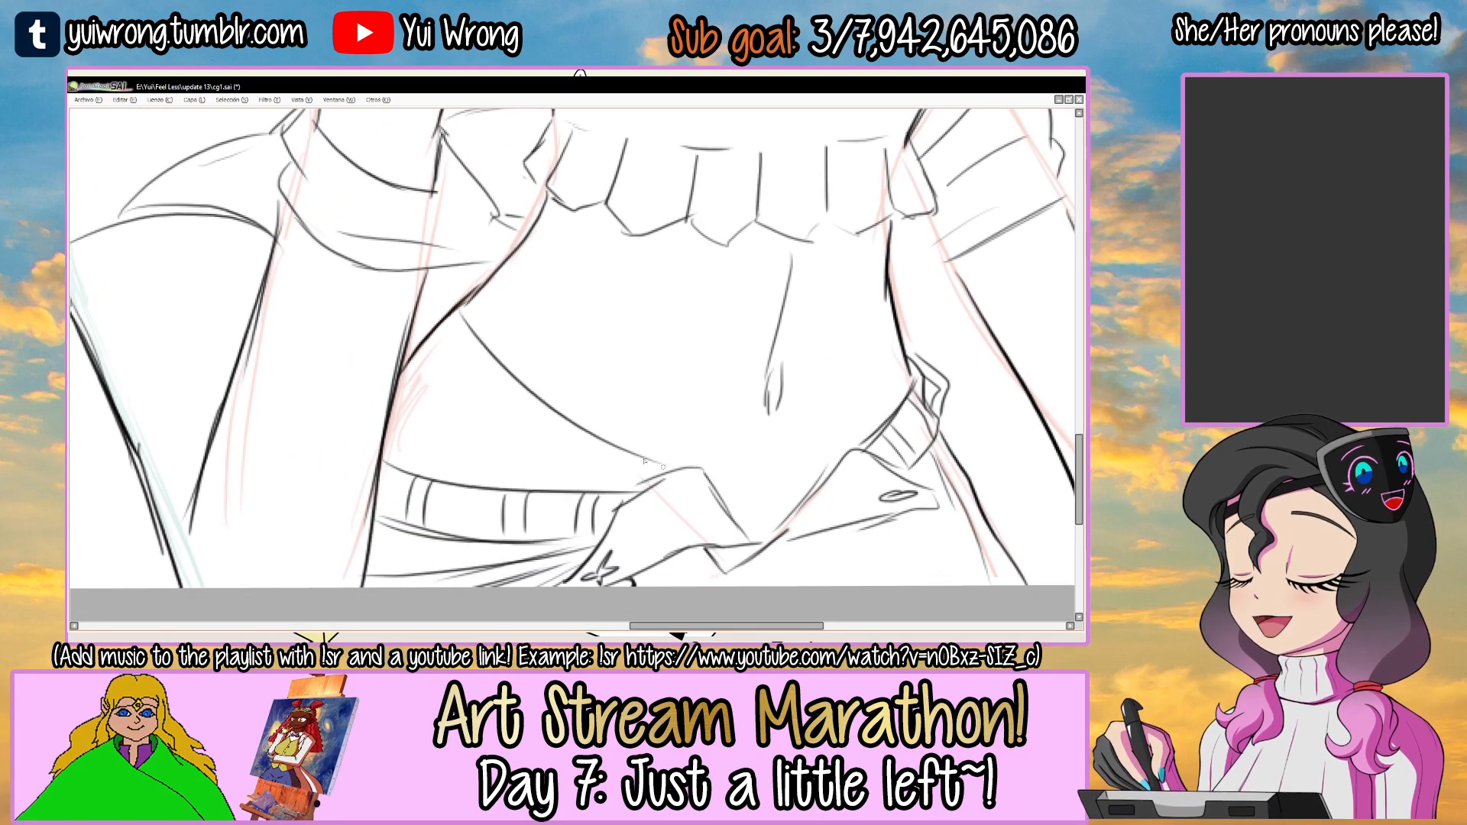
{"action": "left_click_drag", "start_coordinate": [816, 483], "coordinate": [710, 477]}
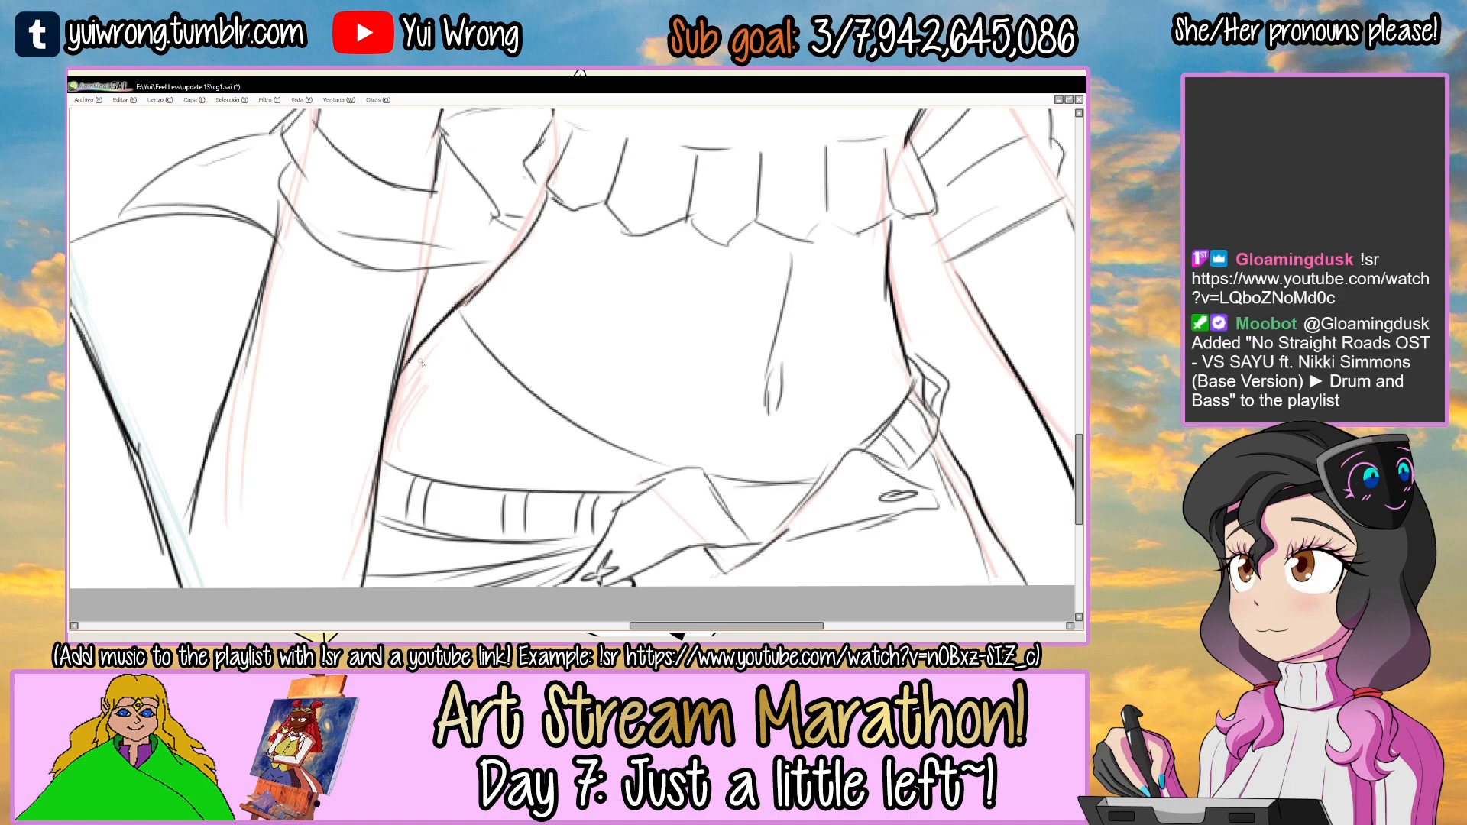
Check the Angie 1a.png reference, add the hip crease lines on the lower belly, and save the drawing.
{"action": "key", "text": "Tab"}
{"action": "left_click", "coordinate": [660, 614]}
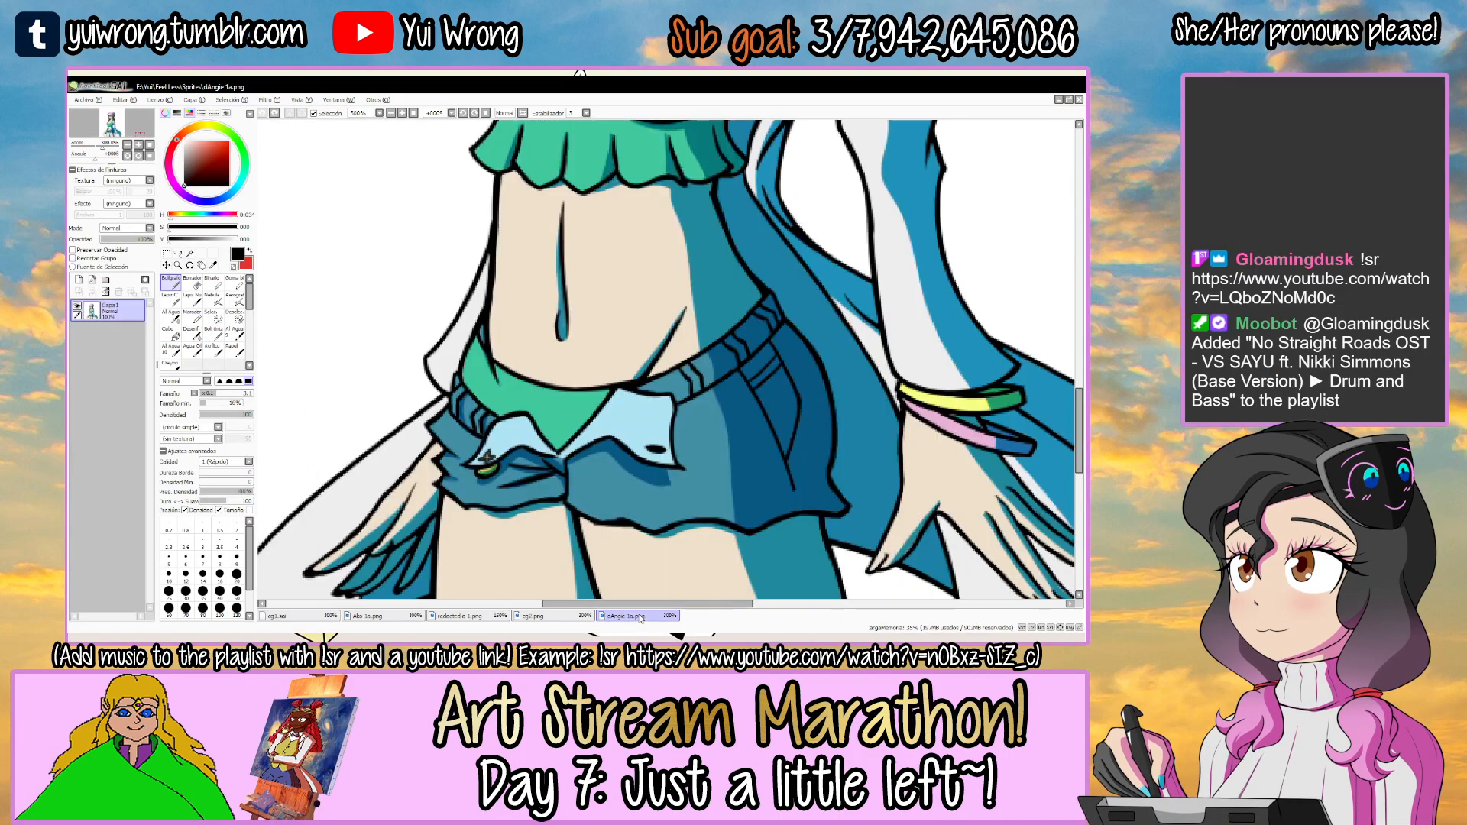
{"action": "left_click", "coordinate": [324, 618]}
{"action": "key", "text": "Tab"}
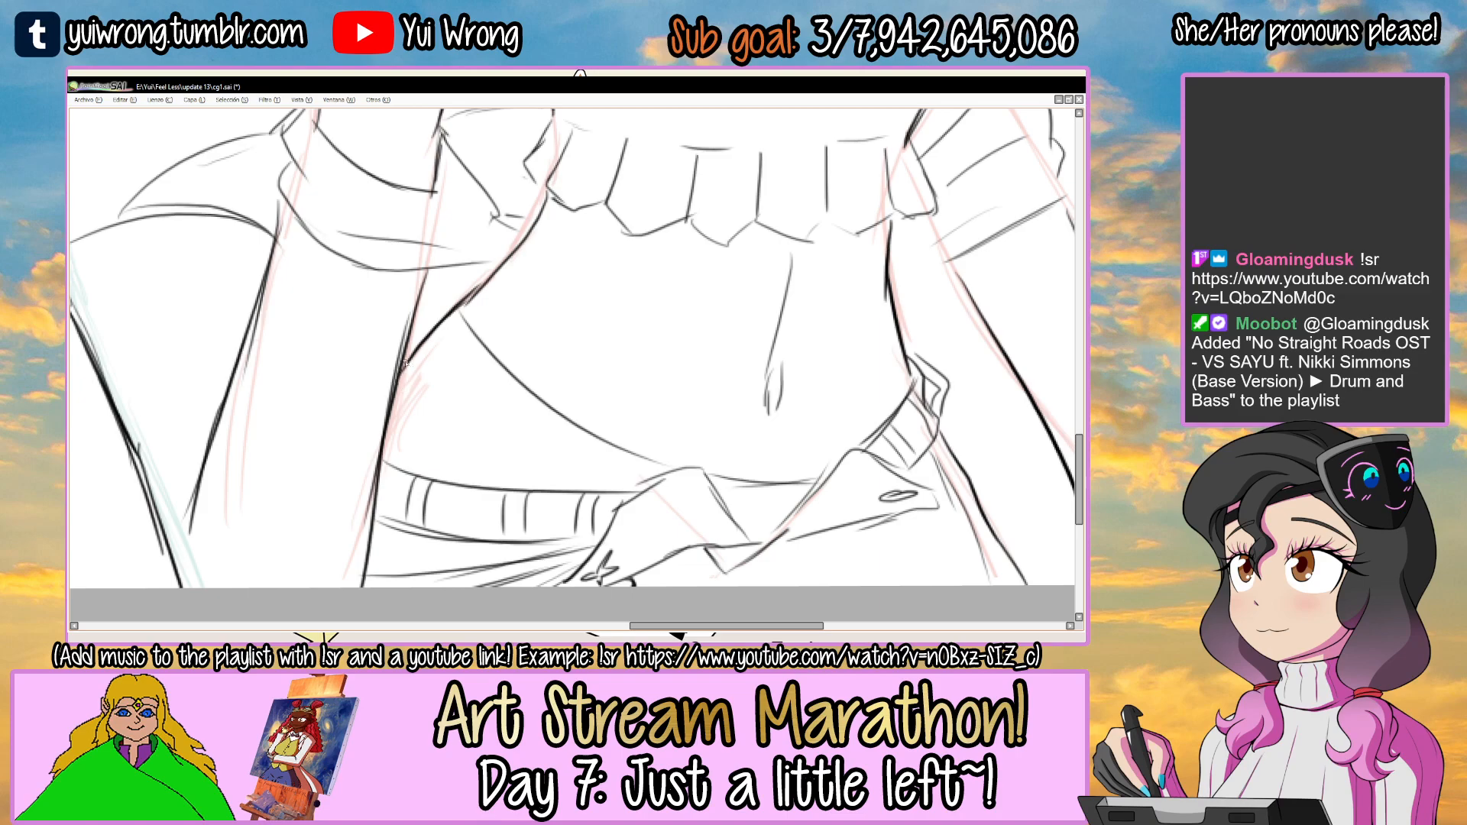
{"action": "left_click_drag", "start_coordinate": [600, 380], "coordinate": [623, 464]}
{"action": "left_click_drag", "start_coordinate": [597, 369], "coordinate": [634, 468]}
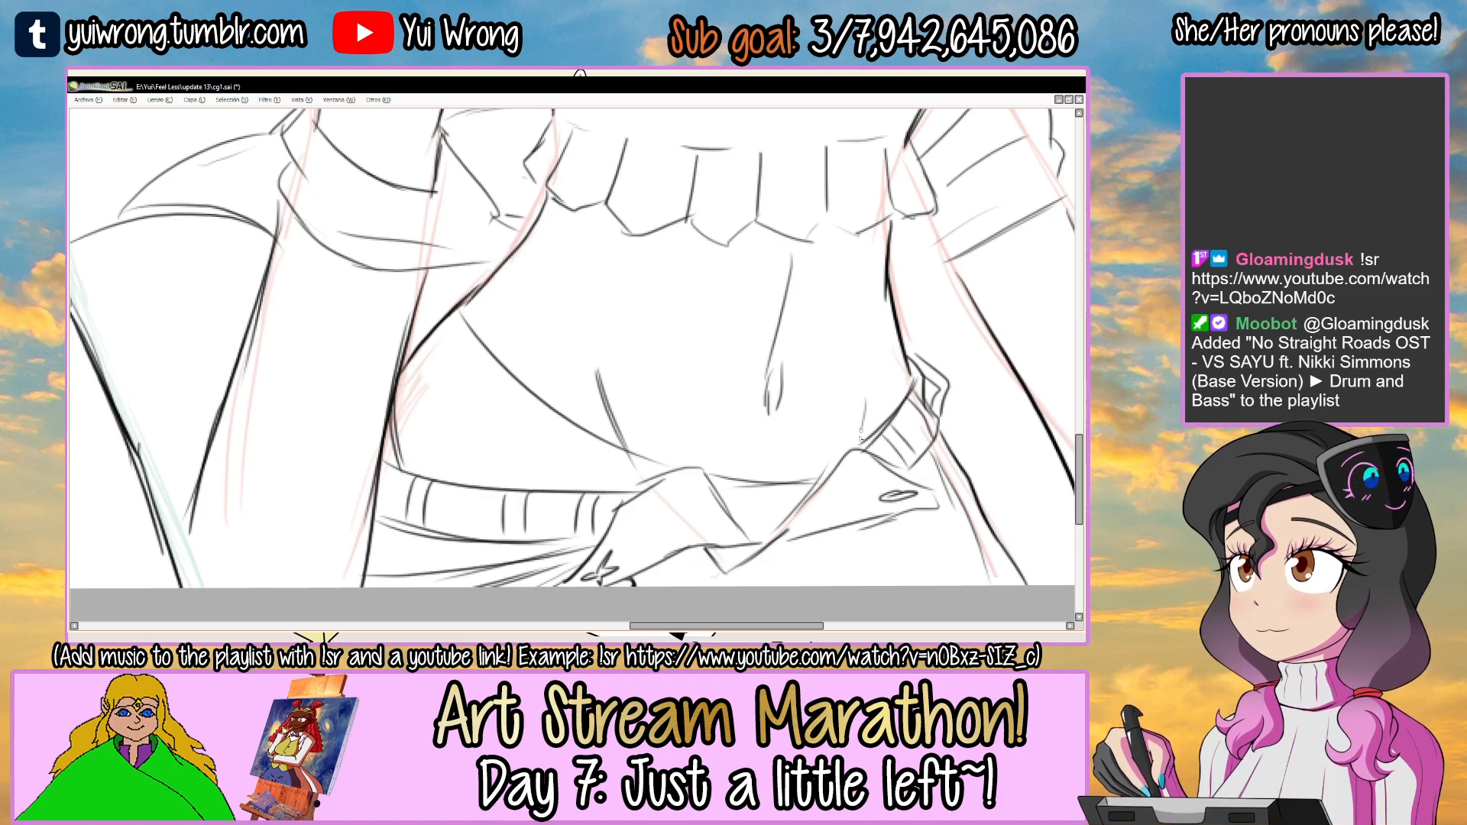
{"action": "scroll", "coordinate": [852, 477], "scroll_direction": "down", "scroll_amount": 4}
{"action": "left_click_drag", "start_coordinate": [843, 328], "coordinate": [761, 362]}
{"action": "key", "text": "ctrl+s"}
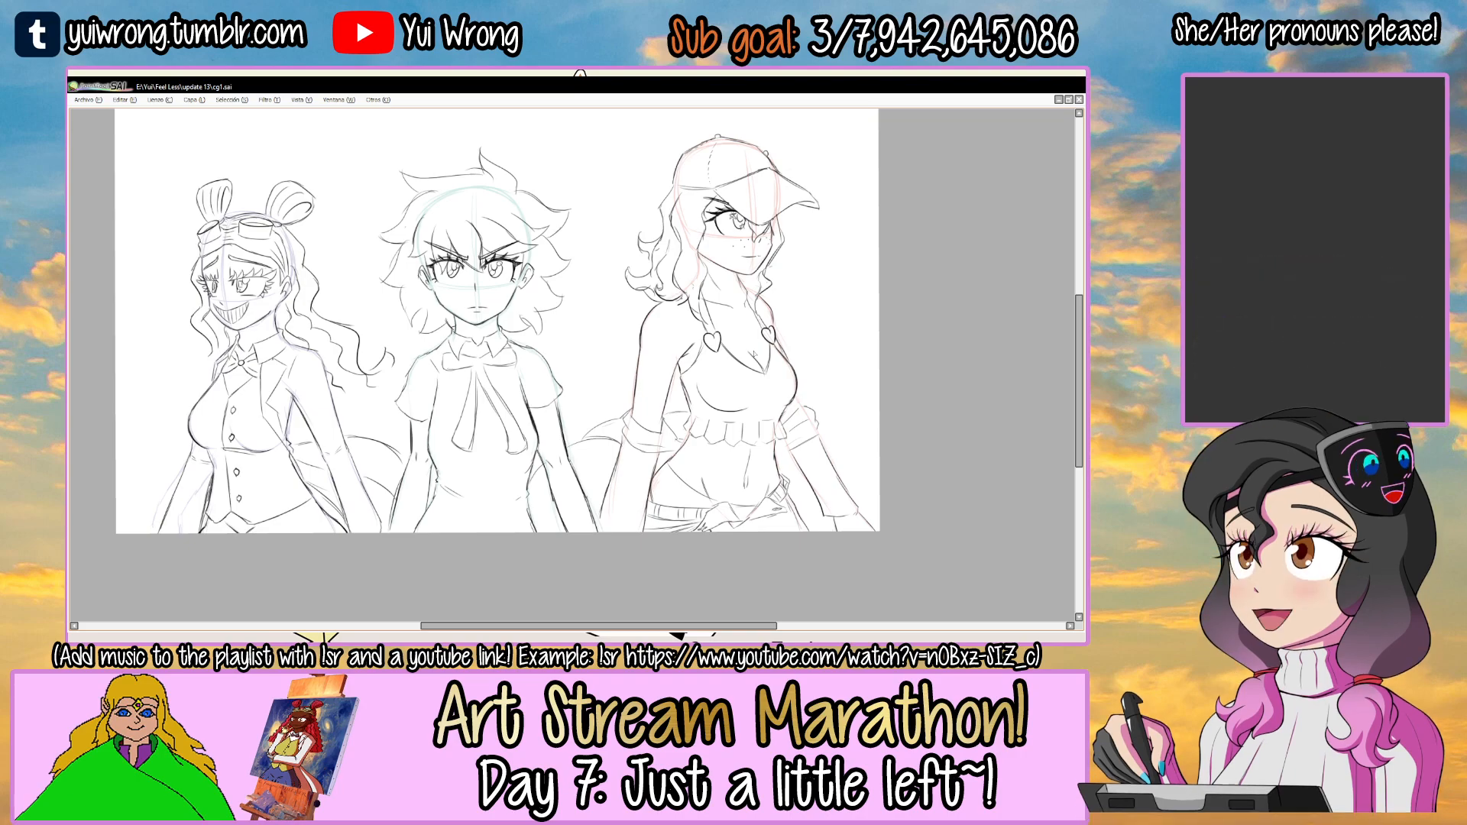
Add small fabric fold lines to the front of the shorts below the flaps.
{"action": "left_click_drag", "start_coordinate": [715, 459], "coordinate": [688, 411]}
{"action": "scroll", "coordinate": [688, 411], "scroll_direction": "up", "scroll_amount": 4}
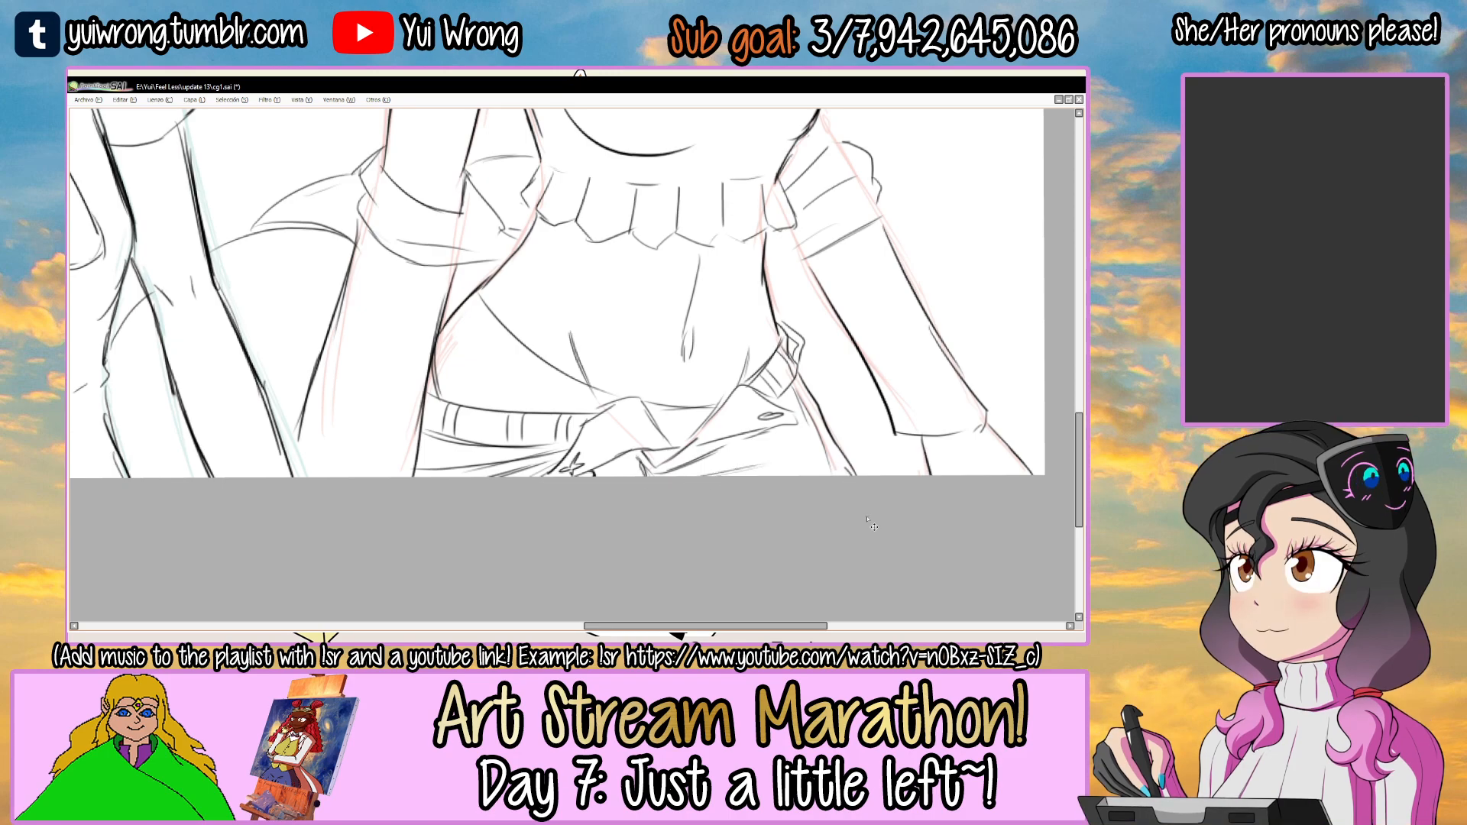
{"action": "scroll", "coordinate": [850, 481], "scroll_direction": "down", "scroll_amount": 4}
{"action": "left_click_drag", "start_coordinate": [670, 416], "coordinate": [718, 508]}
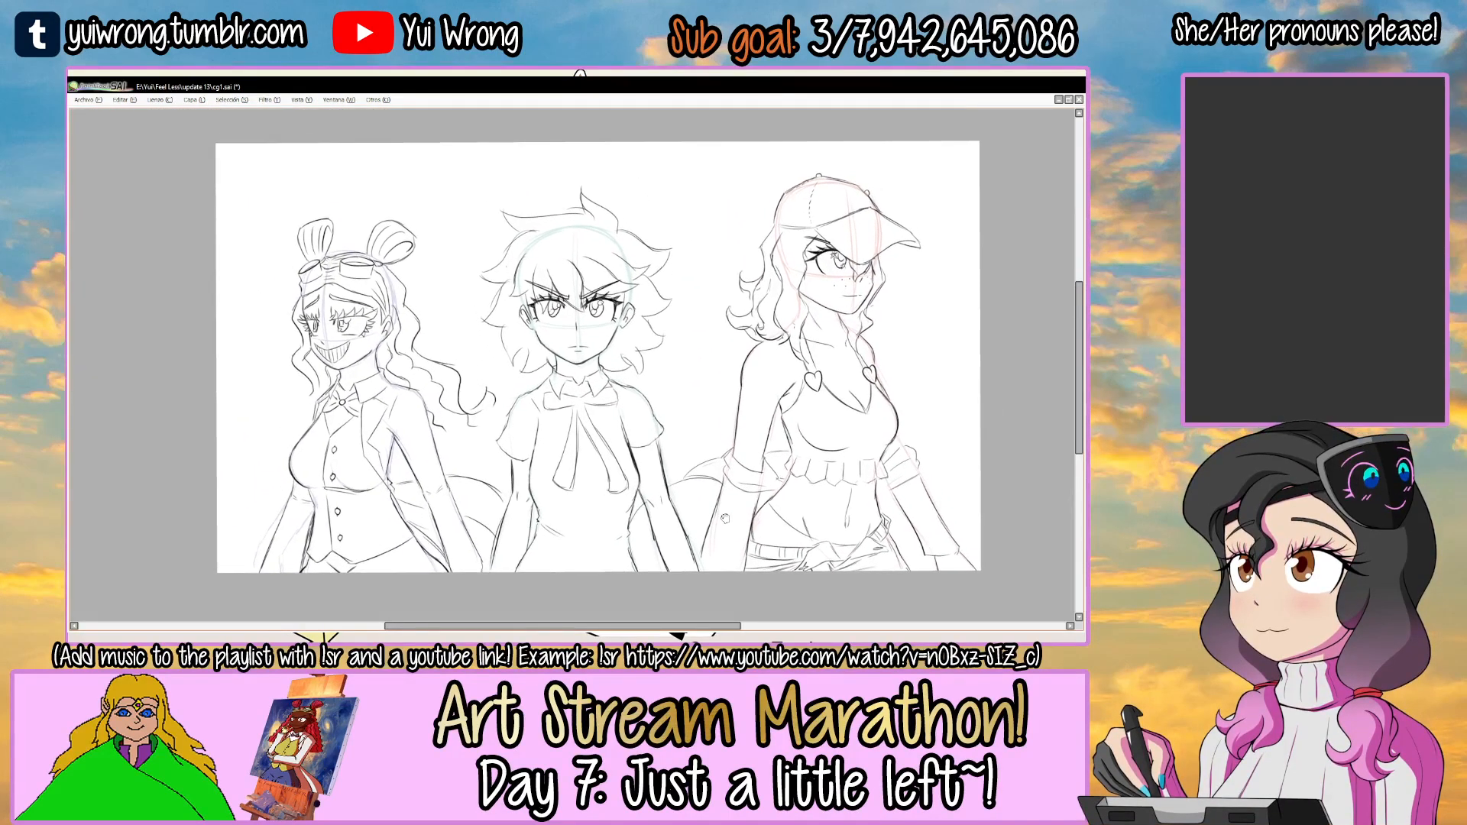
Hide the three doll guide layers and save the drawing.
{"action": "key", "text": "Tab"}
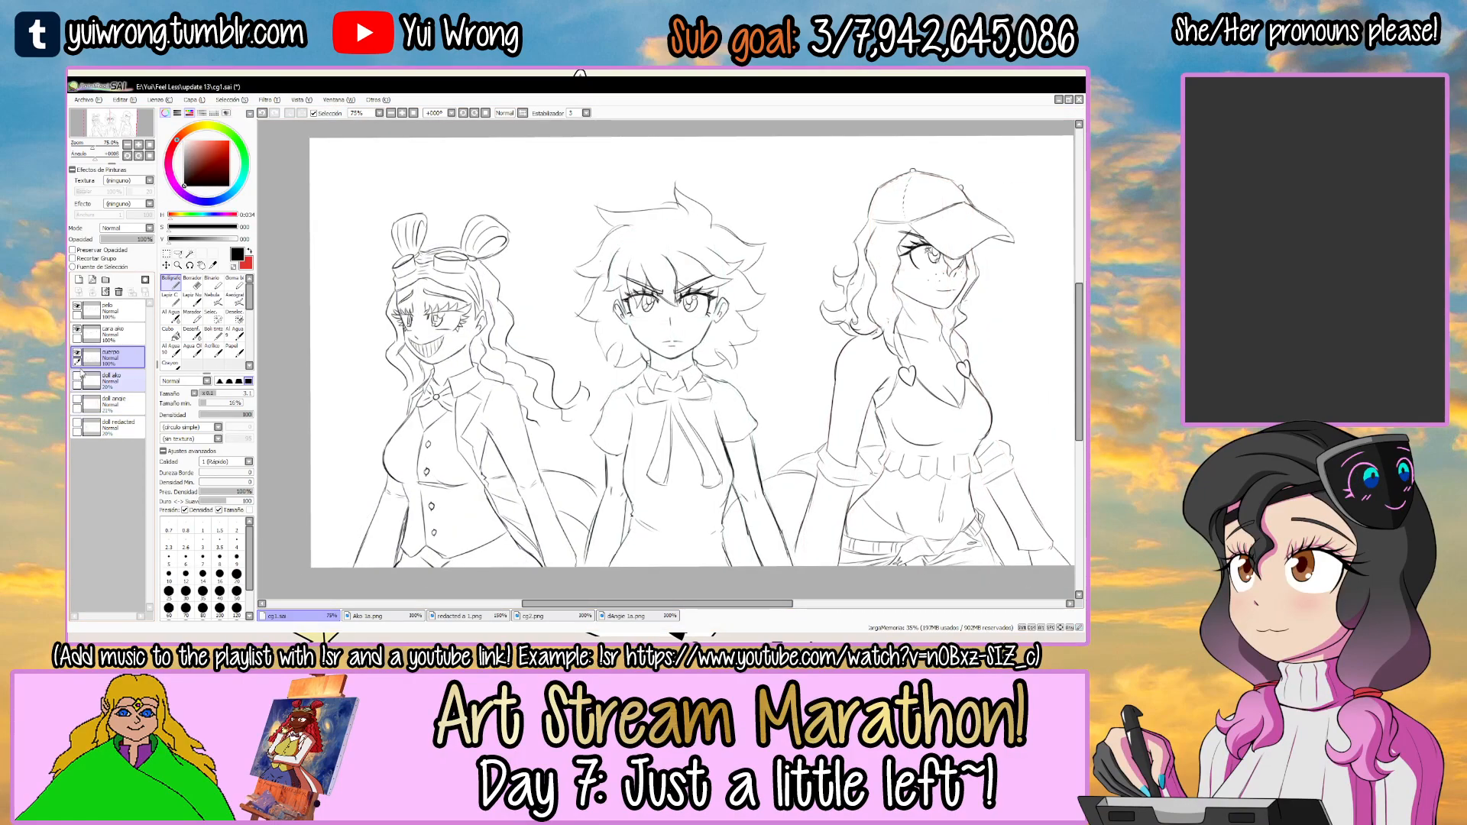
{"action": "key", "text": "Tab"}
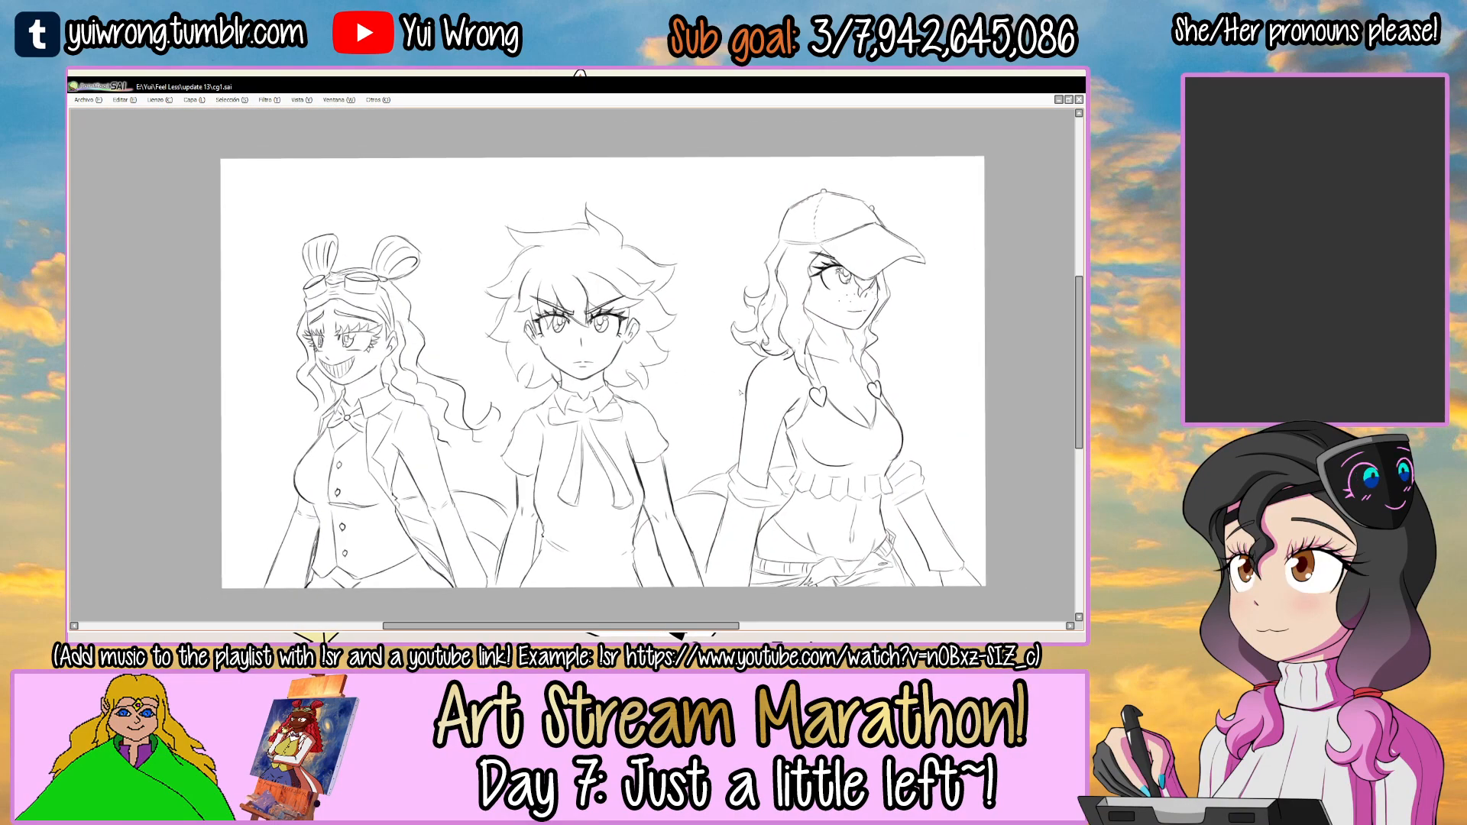
{"action": "key", "text": "Tab"}
{"action": "key", "text": "Tab"}
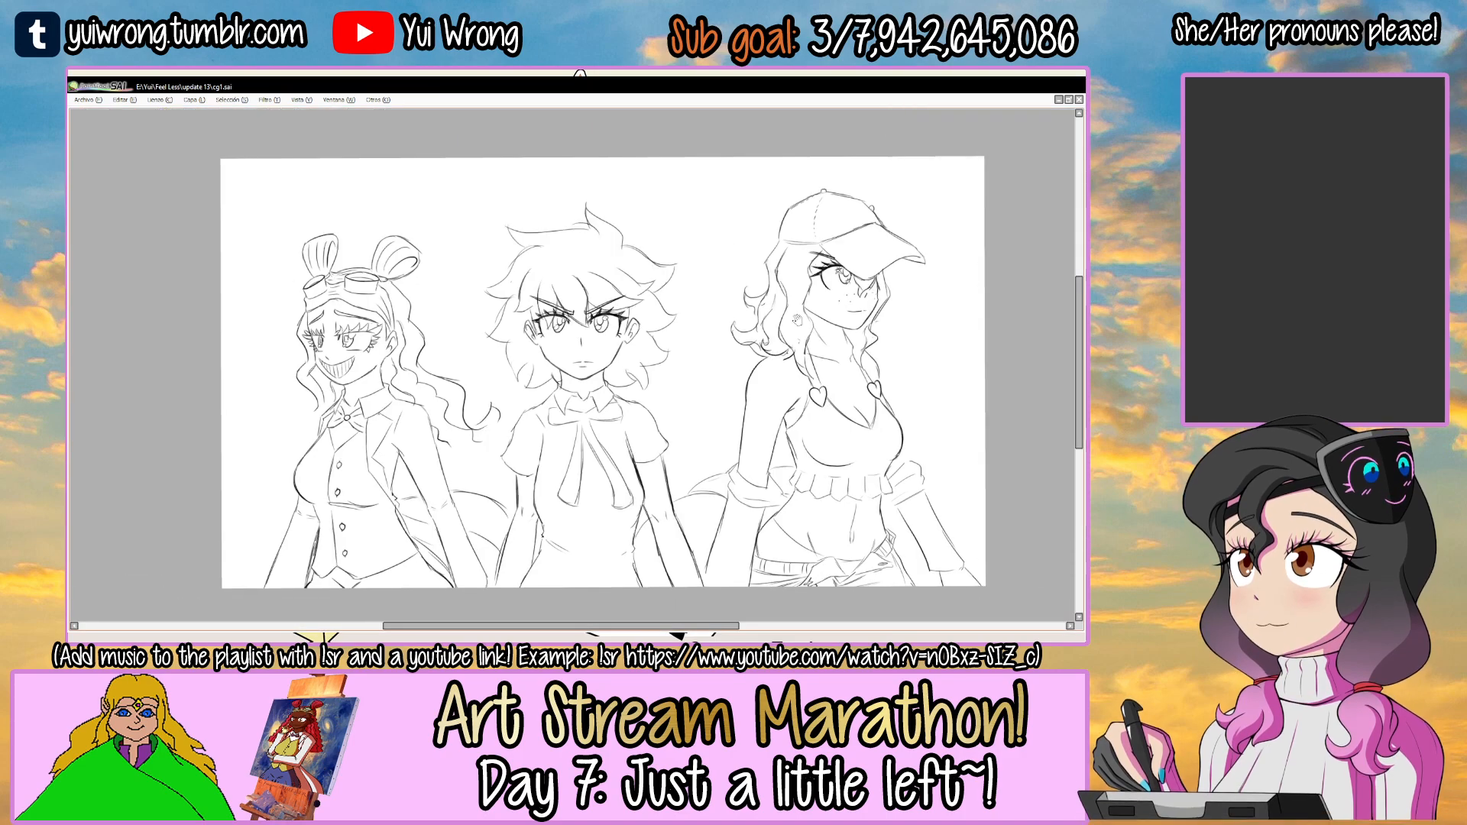
Redraw the upper edge and tip of the capped figure's brim with the canvas rotated, and turn the canvas back.
{"action": "scroll", "coordinate": [666, 327], "scroll_direction": "up", "scroll_amount": 2}
{"action": "scroll", "coordinate": [665, 327], "scroll_direction": "up", "scroll_amount": 2}
{"action": "left_click_drag", "start_coordinate": [664, 303], "coordinate": [661, 309]}
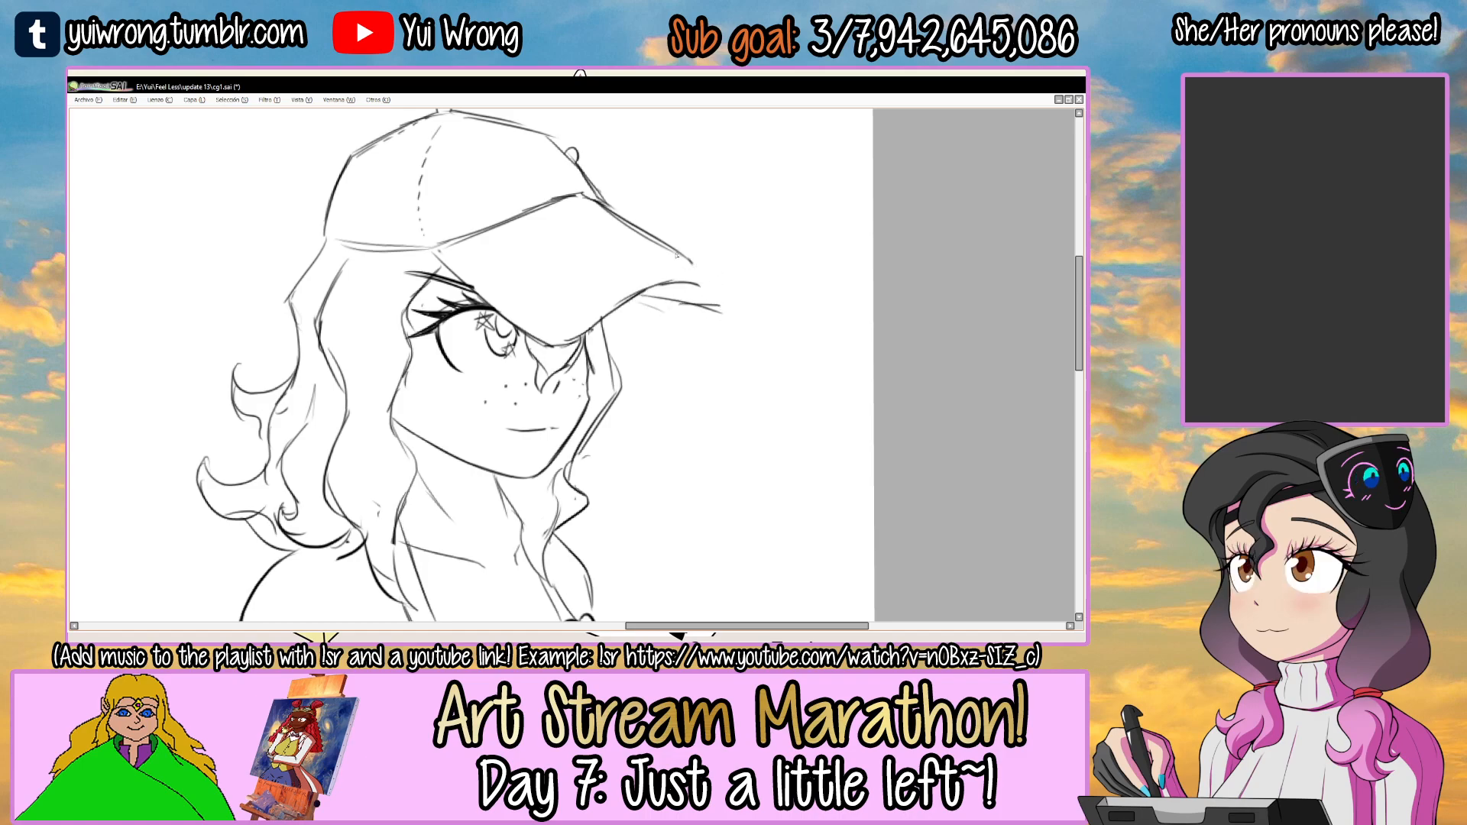
{"action": "left_click_drag", "start_coordinate": [734, 293], "coordinate": [611, 264]}
{"action": "left_click", "coordinate": [606, 263], "text": "ctrl"}
{"action": "left_click_drag", "start_coordinate": [433, 303], "coordinate": [636, 259]}
{"action": "left_click_drag", "start_coordinate": [505, 287], "coordinate": [609, 270]}
{"action": "left_click_drag", "start_coordinate": [404, 309], "coordinate": [627, 270]}
{"action": "left_click_drag", "start_coordinate": [472, 304], "coordinate": [619, 274]}
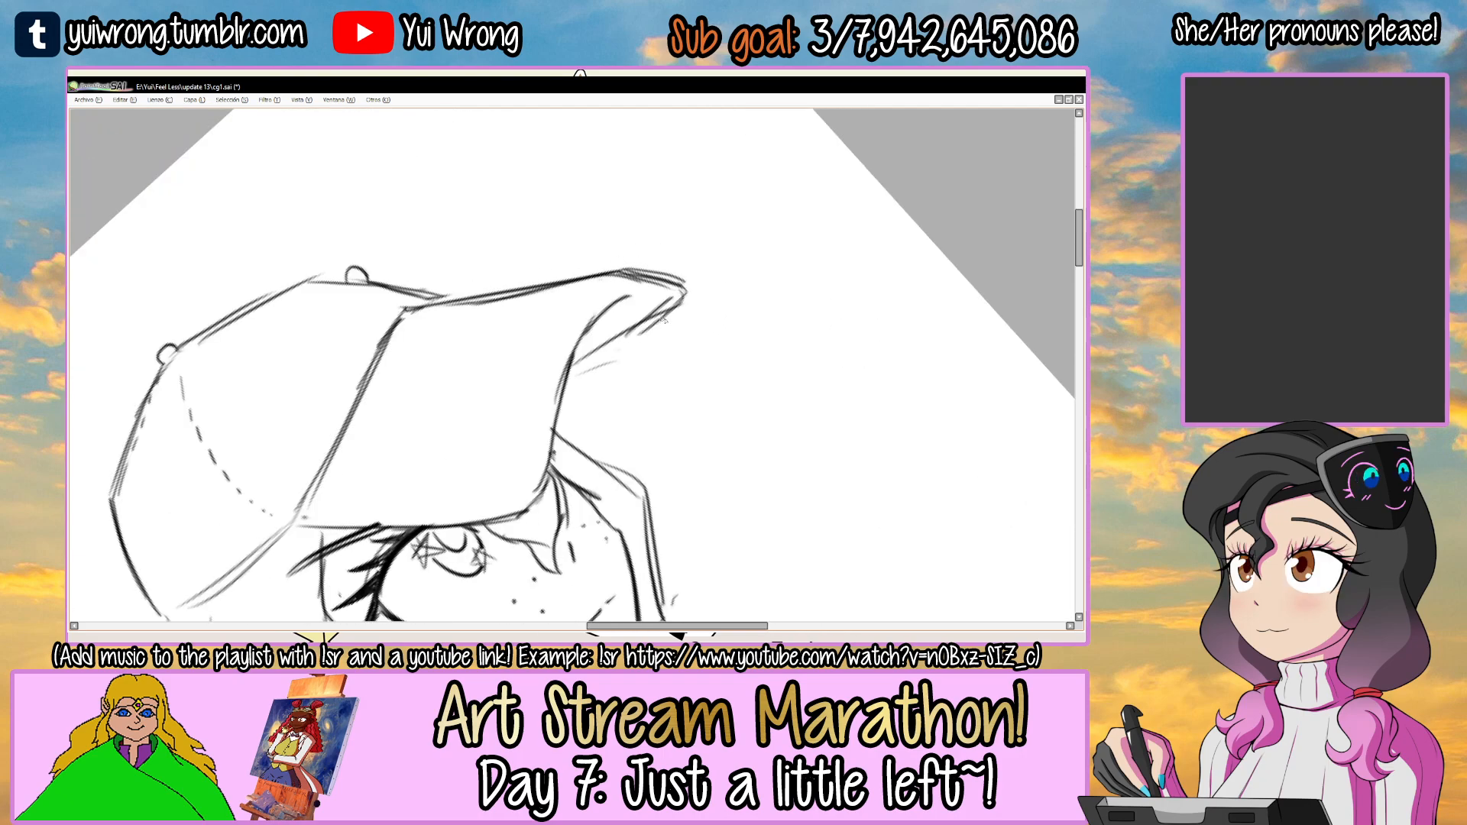
{"action": "left_click", "coordinate": [669, 289], "text": "ctrl+alt"}
{"action": "left_click", "coordinate": [669, 290], "text": "ctrl+alt"}
{"action": "left_click", "coordinate": [669, 289], "text": "ctrl+alt"}
{"action": "left_click", "coordinate": [669, 290], "text": "ctrl+alt"}
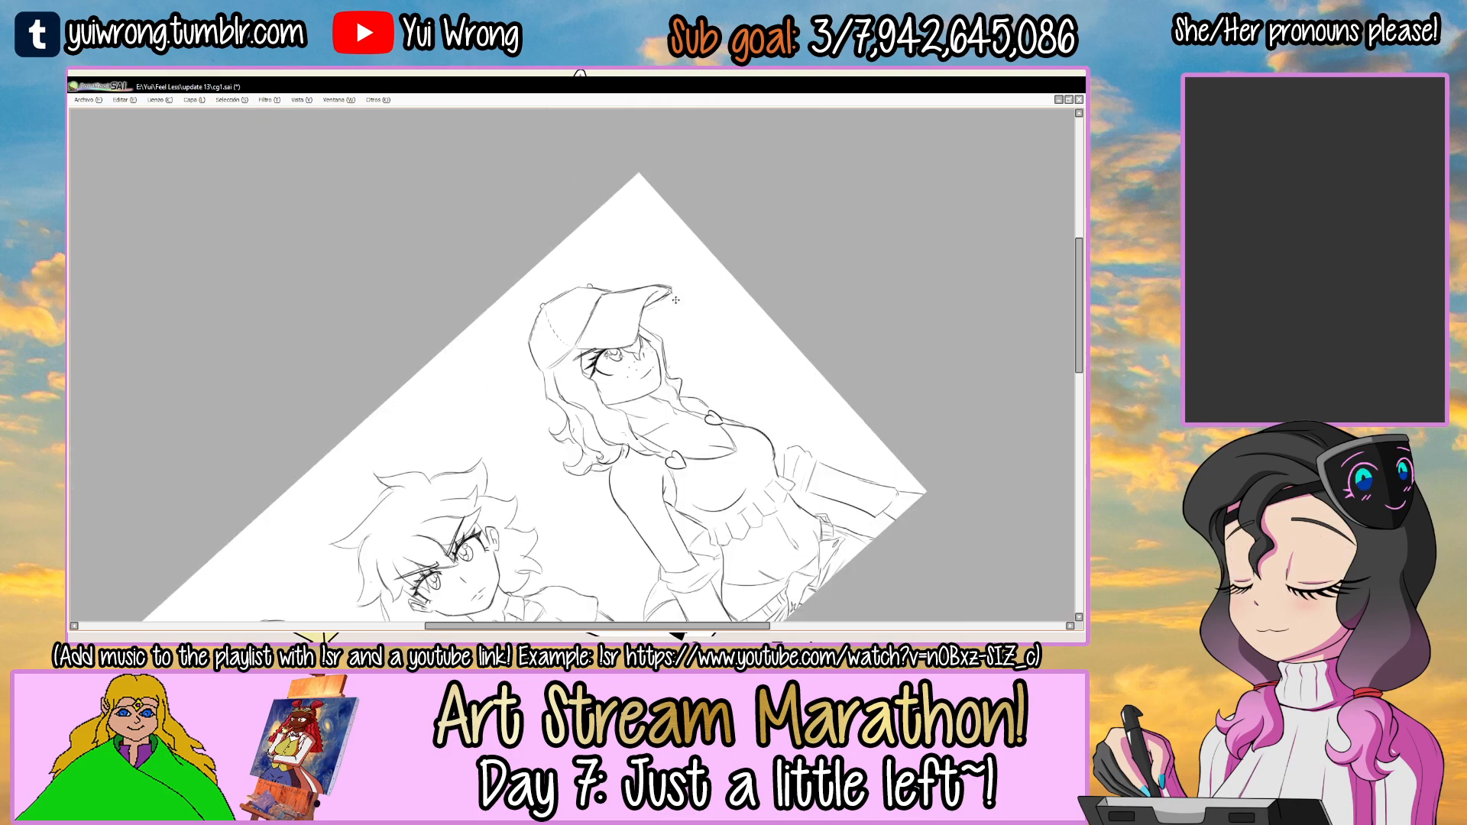
{"action": "left_click_drag", "start_coordinate": [671, 293], "coordinate": [721, 384]}
{"action": "left_click_drag", "start_coordinate": [746, 447], "coordinate": [736, 411]}
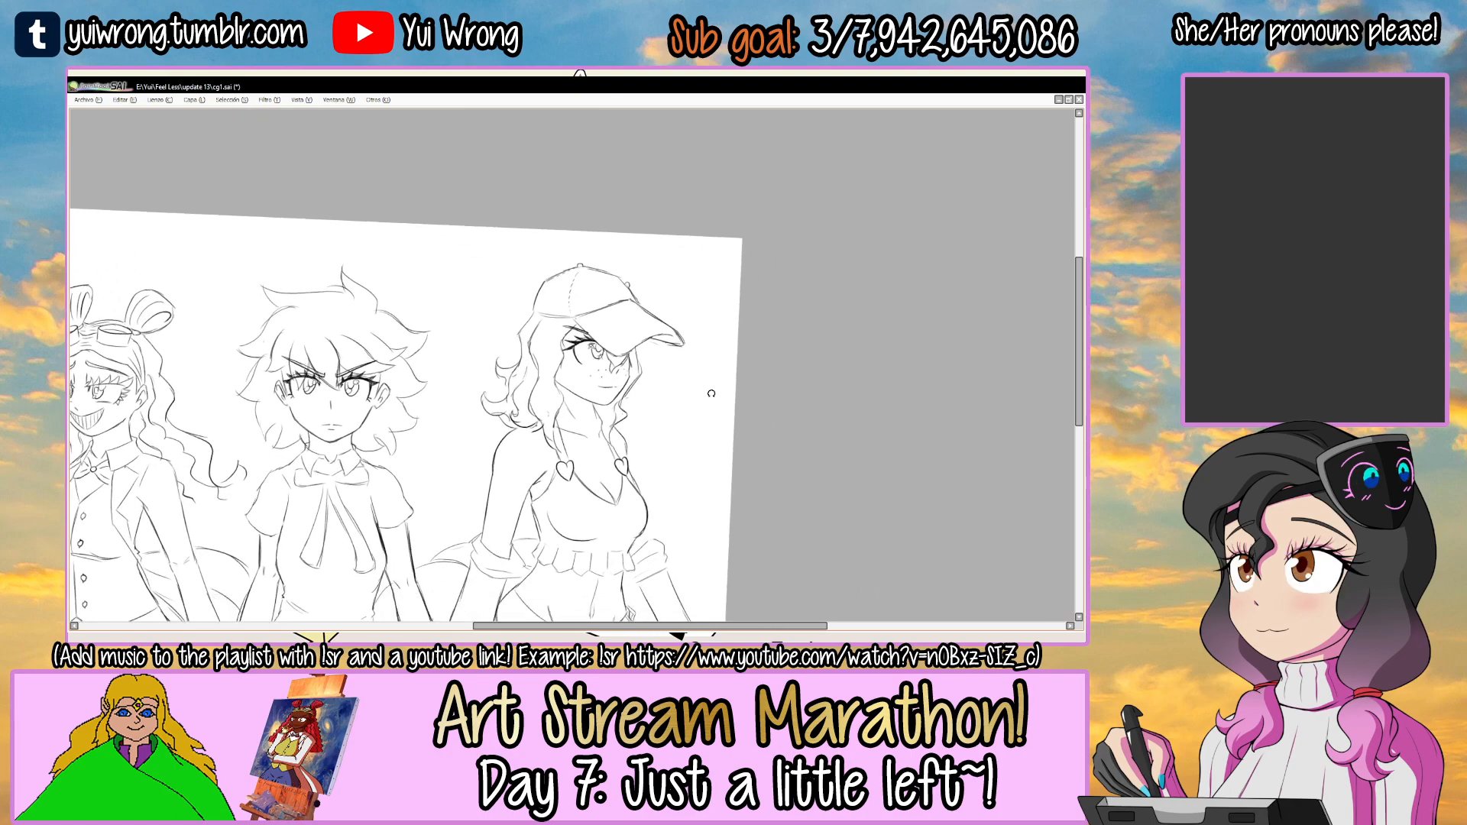
Lower the opacity of the body, face and hair sketch layers until their lines are faint, and add a new layer above them.
{"action": "left_click_drag", "start_coordinate": [767, 339], "coordinate": [799, 290]}
{"action": "left_click_drag", "start_coordinate": [720, 341], "coordinate": [870, 322]}
{"action": "left_click_drag", "start_coordinate": [869, 327], "coordinate": [867, 323]}
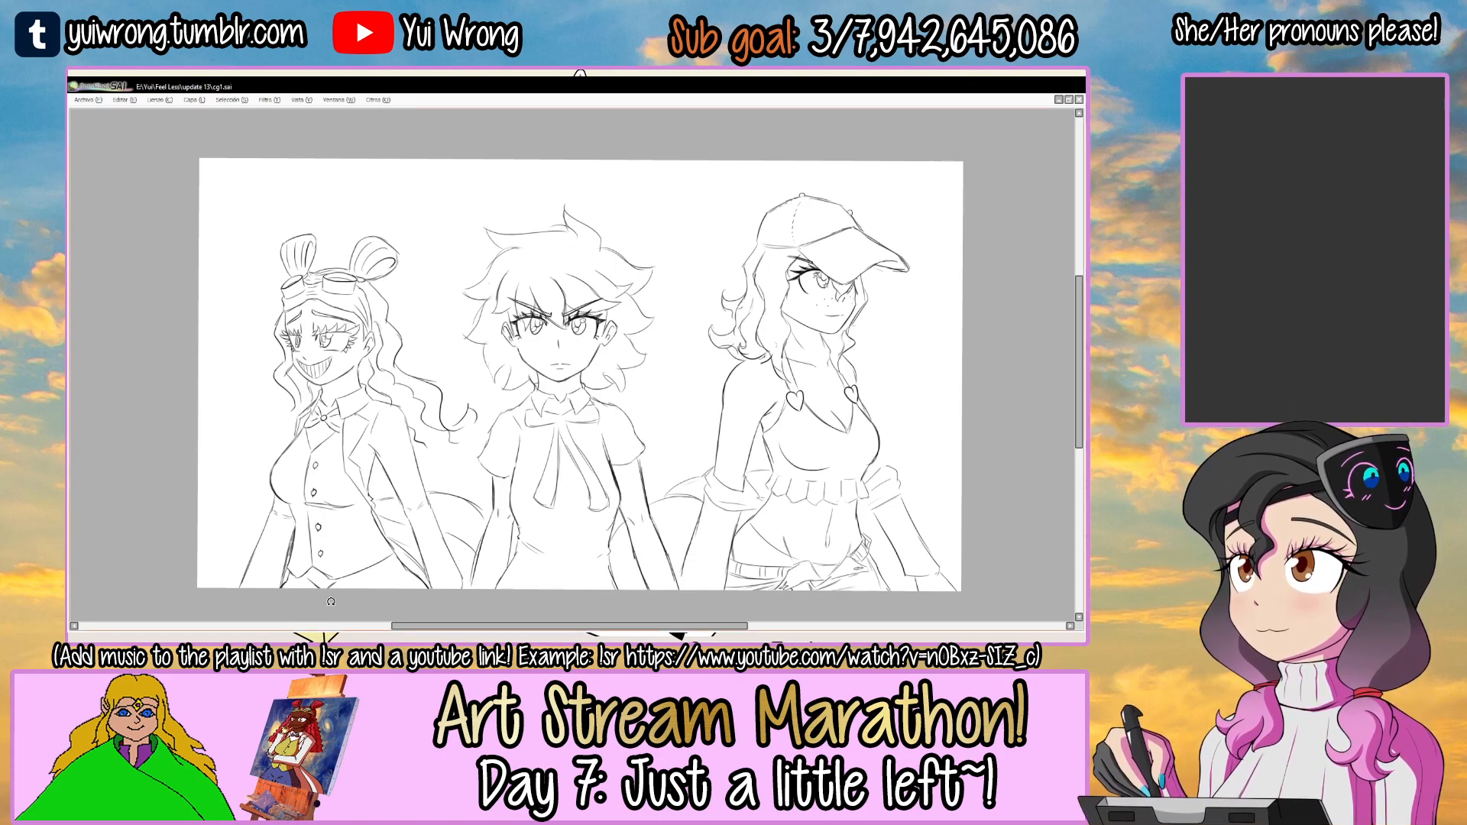
{"action": "key", "text": "Tab"}
{"action": "left_click_drag", "start_coordinate": [750, 359], "coordinate": [703, 364]}
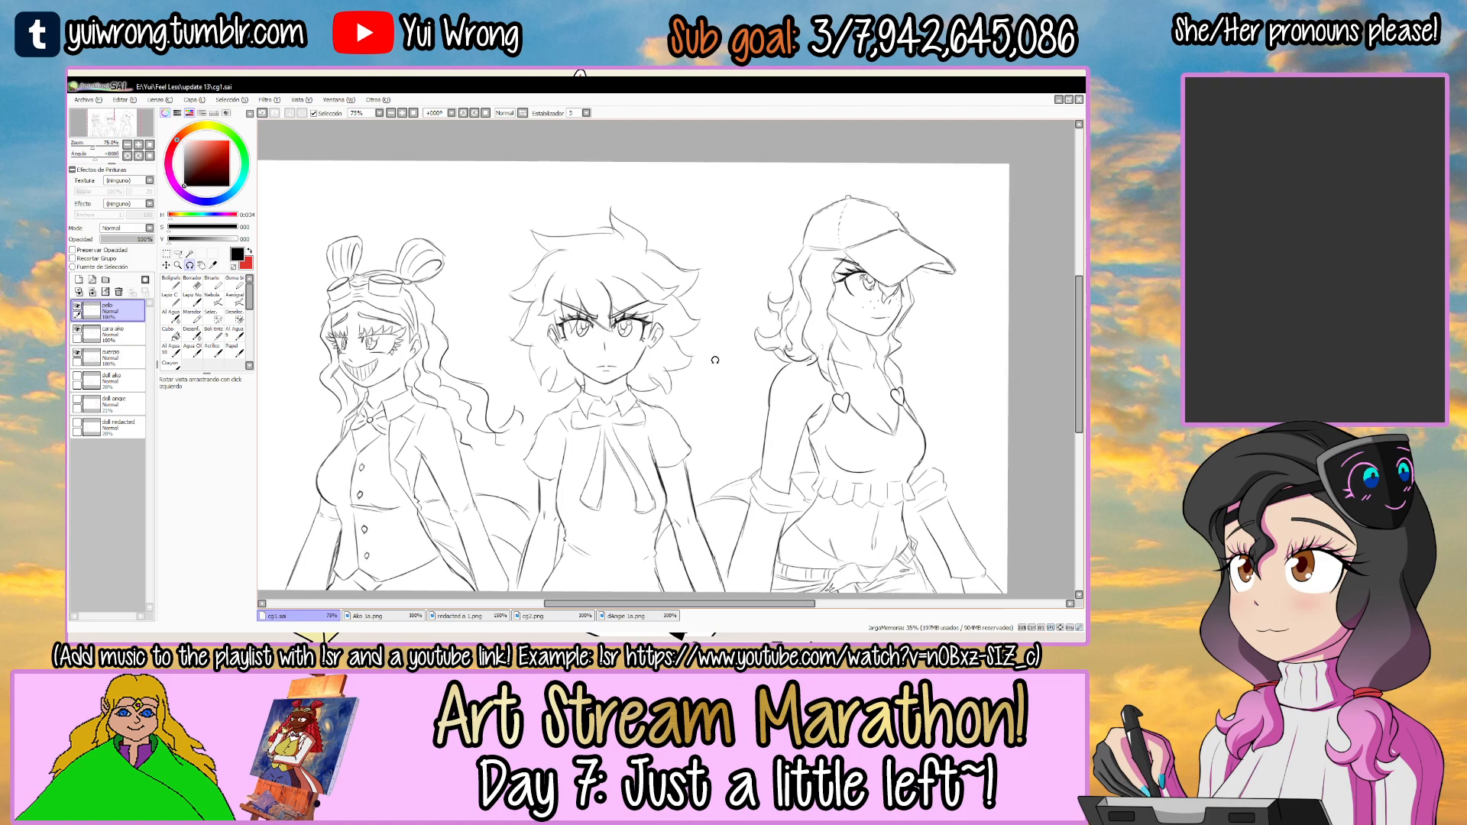
{"action": "left_click", "coordinate": [110, 357]}
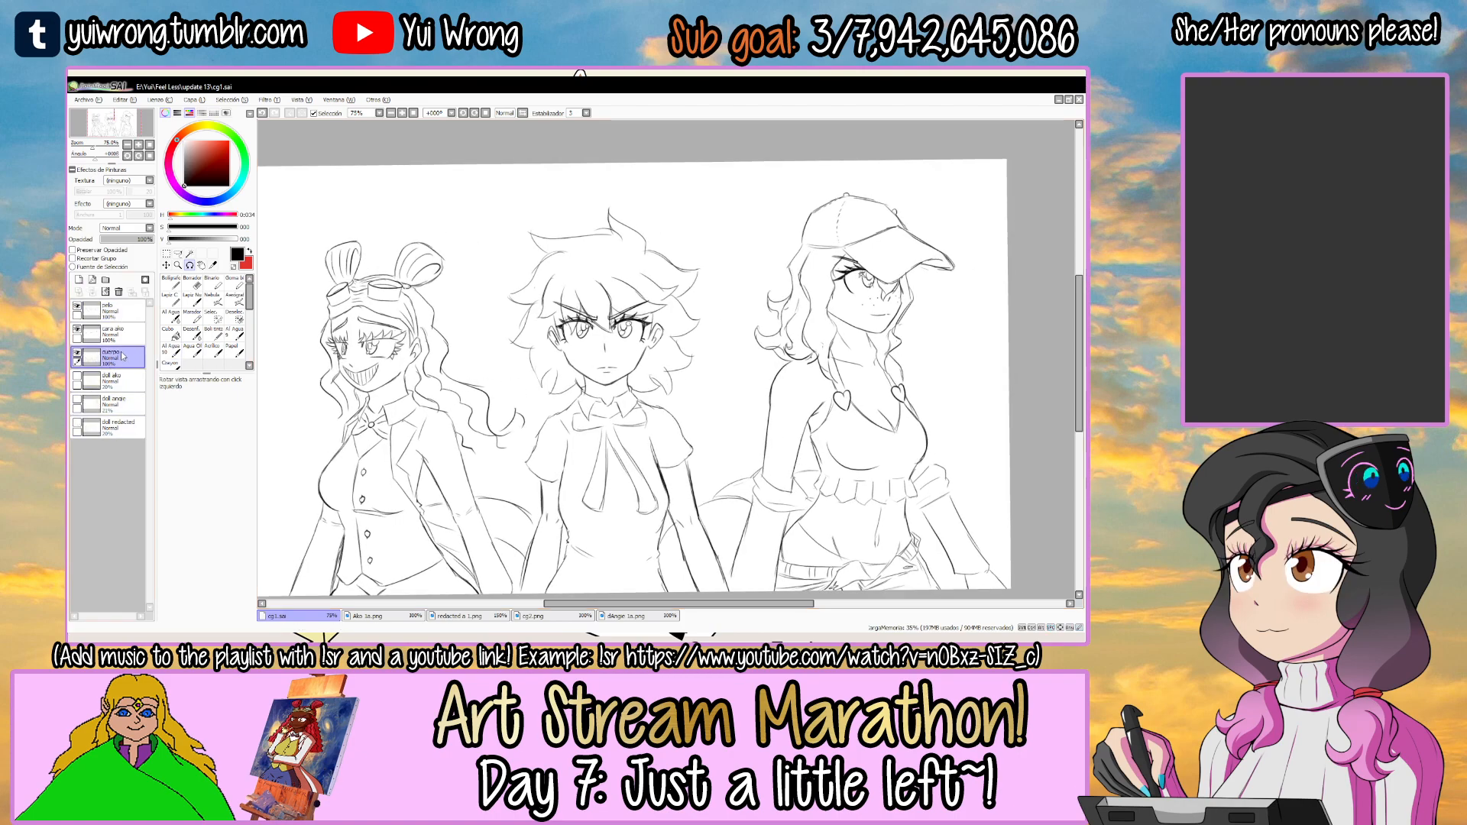
{"action": "left_click", "coordinate": [124, 239]}
{"action": "left_click", "coordinate": [111, 333]}
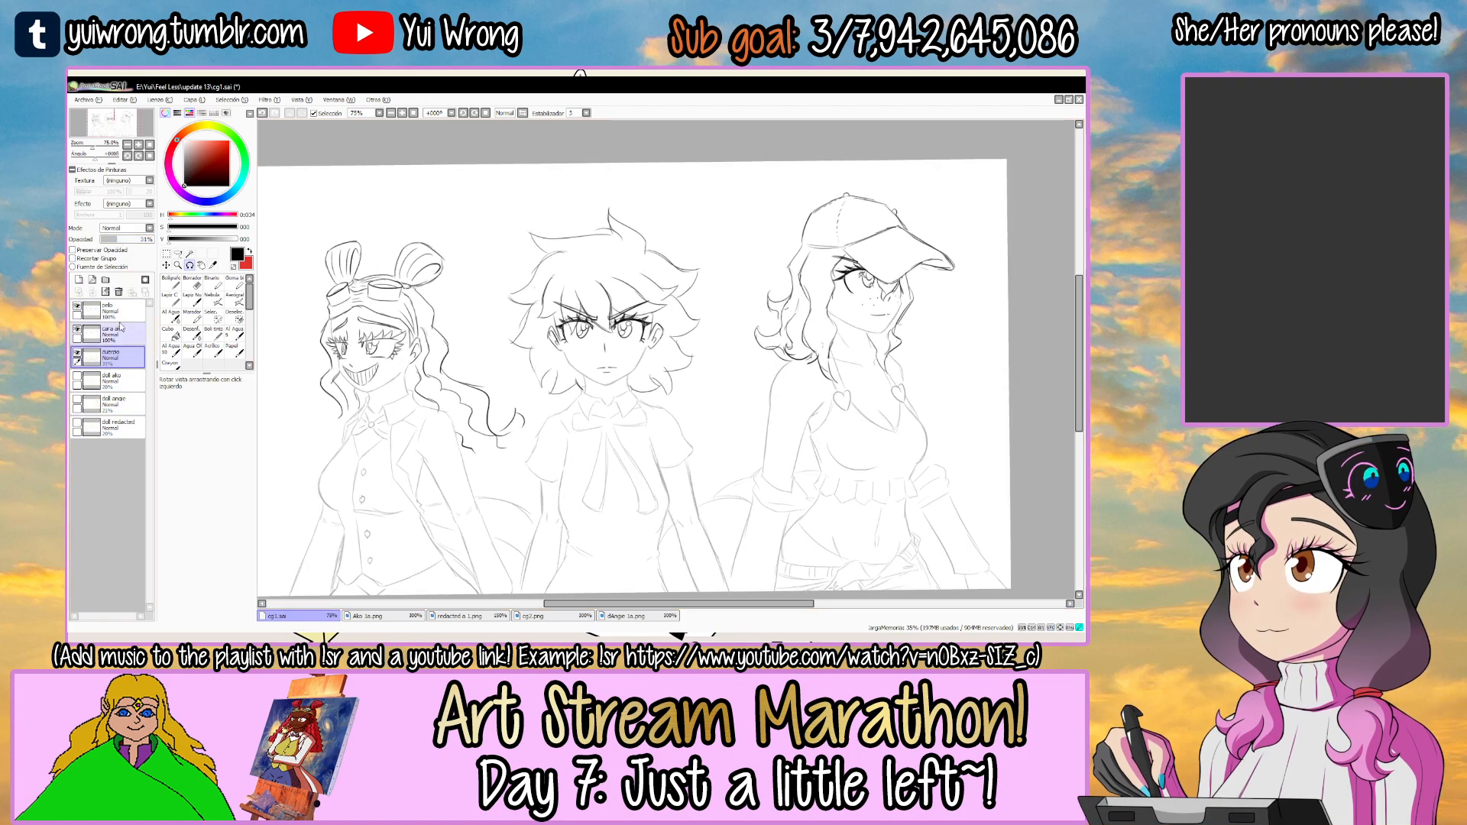
{"action": "left_click", "coordinate": [111, 239]}
{"action": "left_click", "coordinate": [111, 357]}
{"action": "left_click", "coordinate": [106, 239]}
{"action": "left_click", "coordinate": [110, 334]}
{"action": "left_click", "coordinate": [105, 239]}
{"action": "left_click", "coordinate": [111, 309]}
{"action": "left_click", "coordinate": [107, 239]}
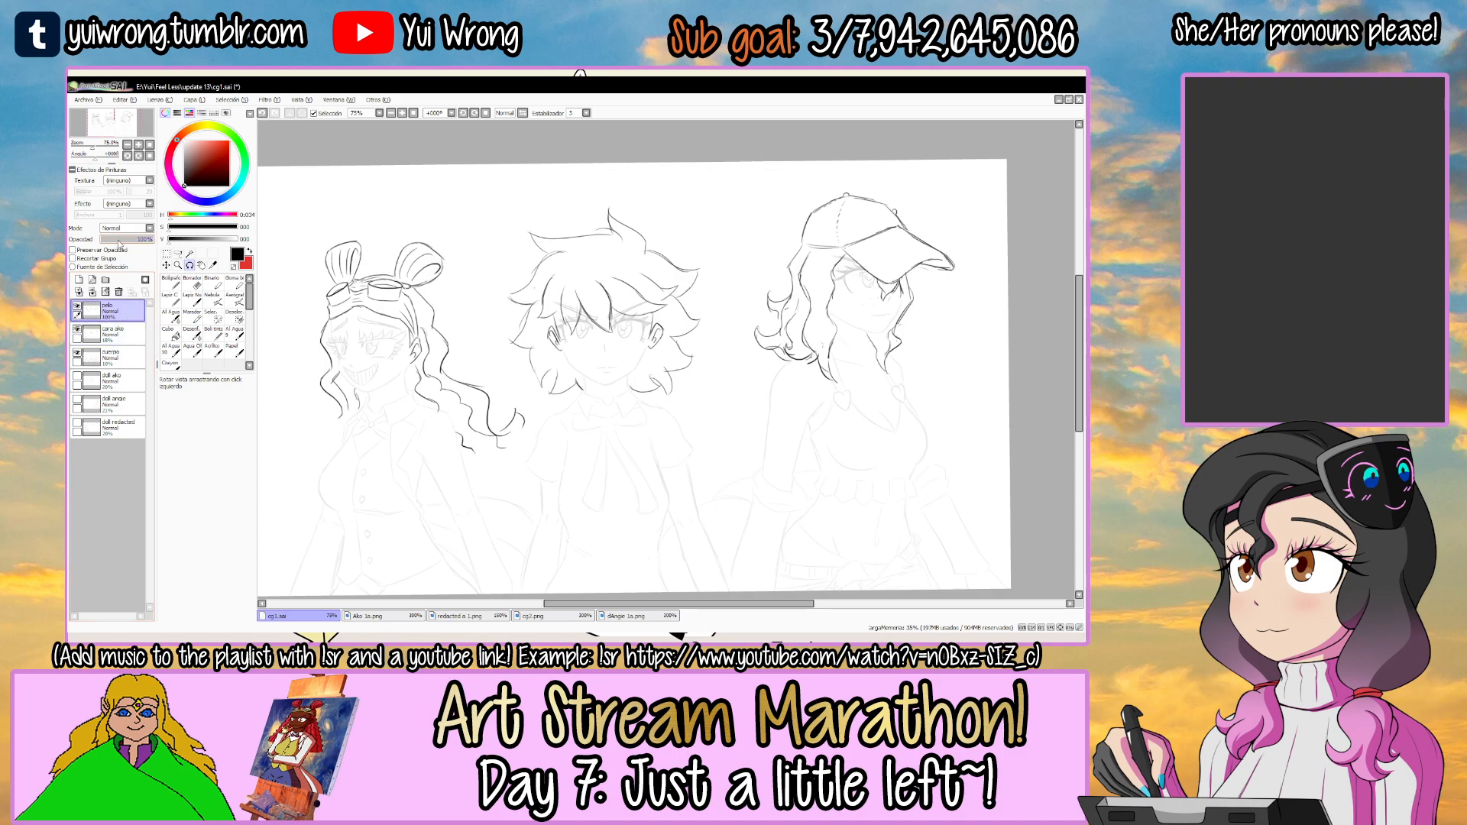
{"action": "left_click", "coordinate": [105, 291]}
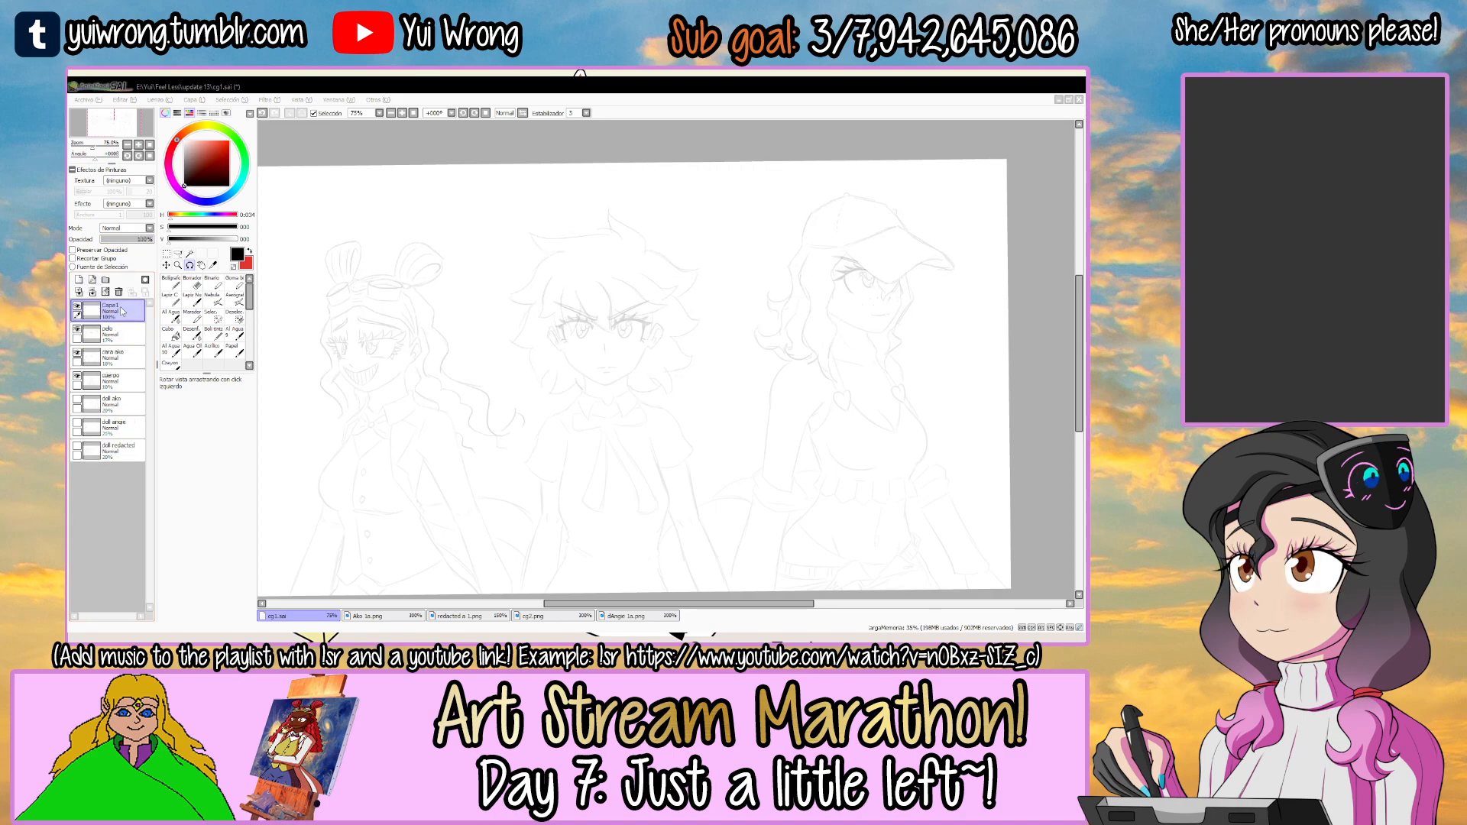
{"action": "key", "text": "Tab"}
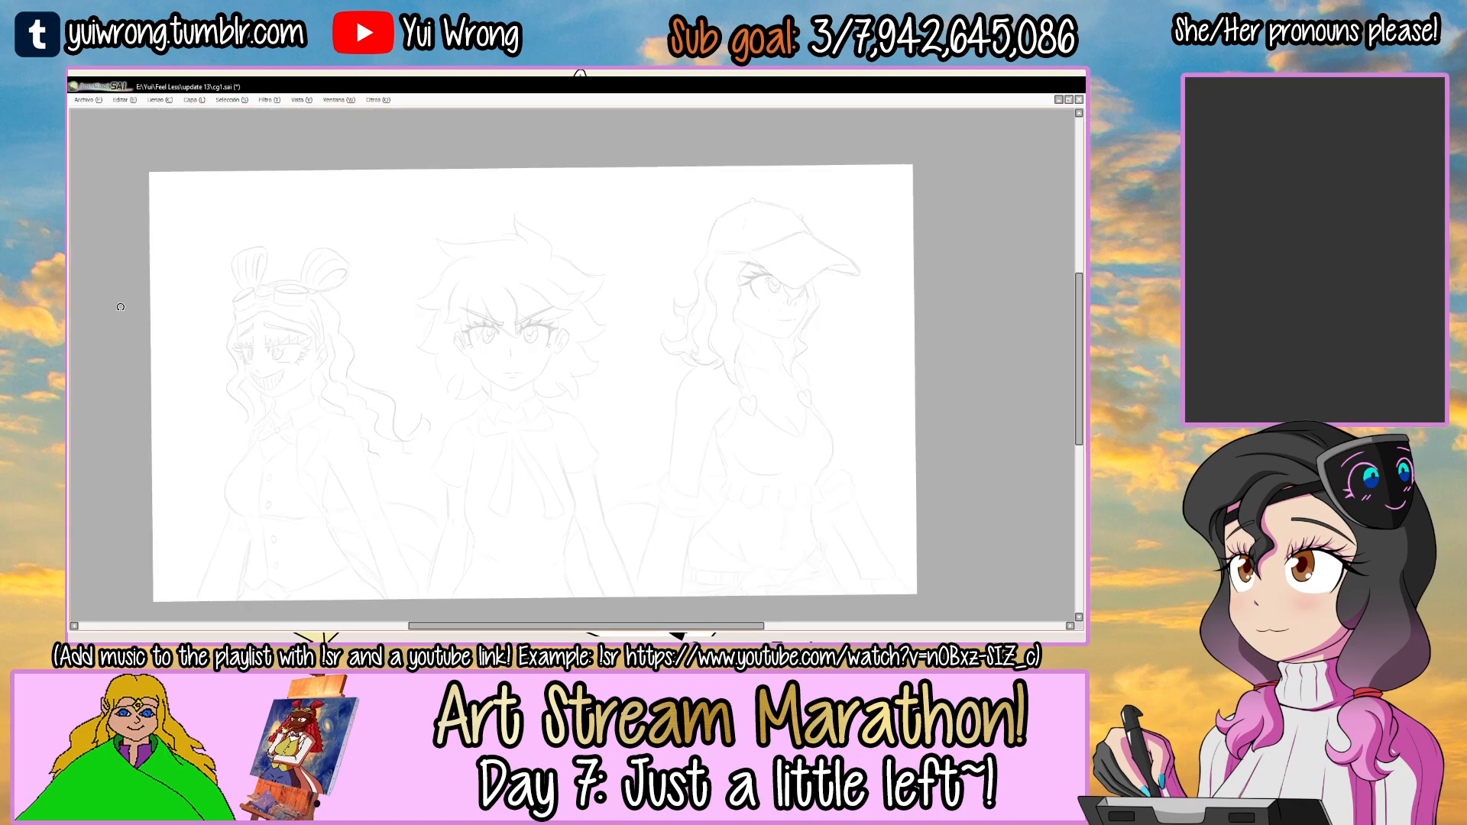
Ink the curved upper lash line of the middle character's right-hand eye in black over the faint sketch.
{"action": "scroll", "coordinate": [559, 300], "scroll_direction": "up", "scroll_amount": 6}
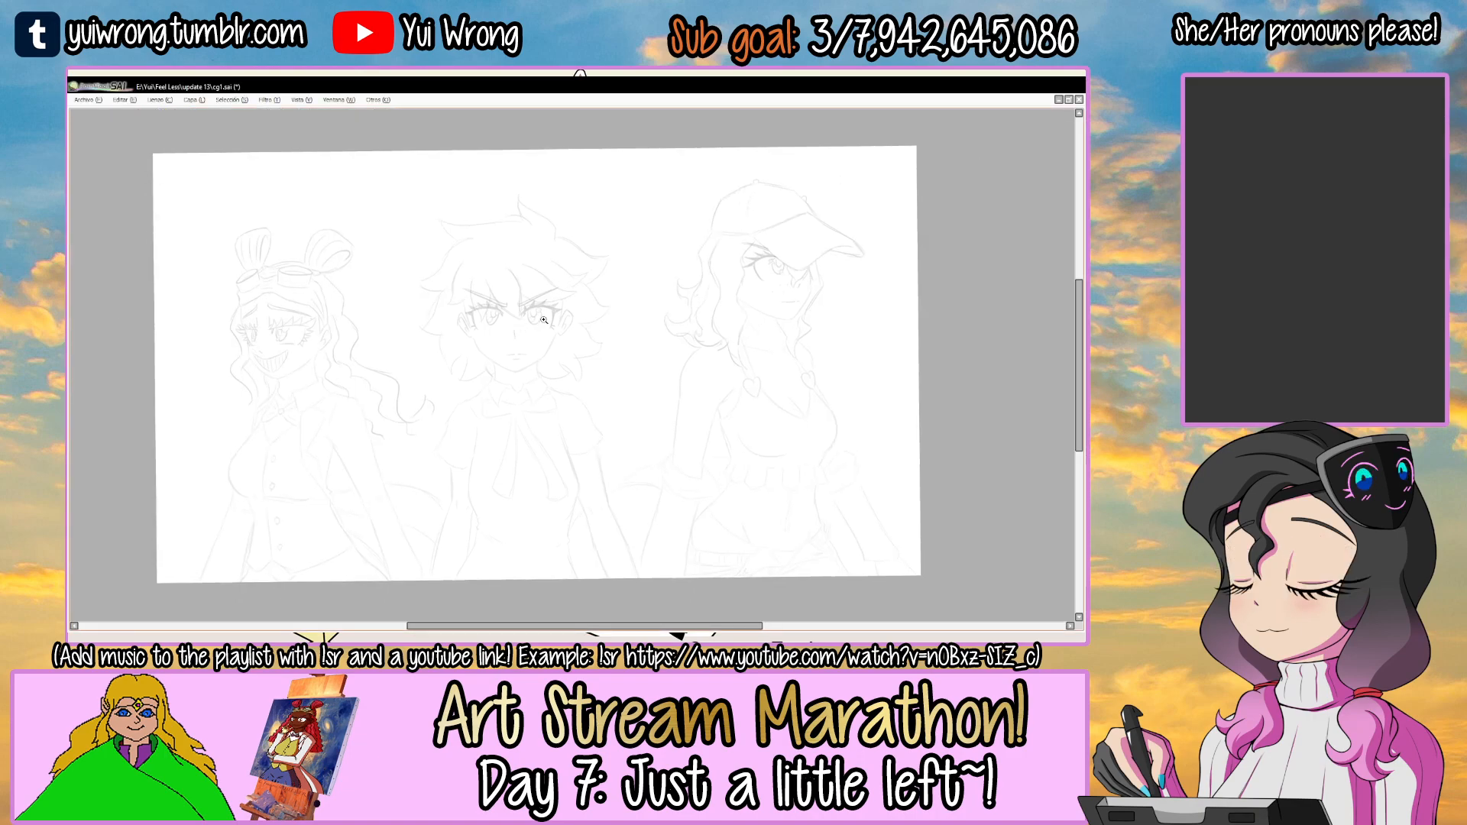
{"action": "scroll", "coordinate": [536, 269], "scroll_direction": "up", "scroll_amount": 1}
{"action": "left_click", "coordinate": [504, 277], "text": "ctrl"}
{"action": "key", "text": "ctrl+z"}
{"action": "mouse_move", "coordinate": [411, 382]}
{"action": "left_mouse_down"}
{"action": "mouse_move", "coordinate": [602, 210]}
{"action": "mouse_move", "coordinate": [444, 315]}
{"action": "mouse_move", "coordinate": [674, 194]}
{"action": "left_mouse_up"}
{"action": "key", "text": "ctrl+z"}
{"action": "mouse_move", "coordinate": [412, 388]}
{"action": "left_mouse_down"}
{"action": "mouse_move", "coordinate": [685, 197]}
{"action": "mouse_move", "coordinate": [726, 190]}
{"action": "left_mouse_up"}
{"action": "key", "text": "ctrl+z"}
{"action": "key", "text": "ctrl+z"}
{"action": "mouse_move", "coordinate": [447, 297]}
{"action": "left_mouse_down"}
{"action": "mouse_move", "coordinate": [723, 189]}
{"action": "mouse_move", "coordinate": [737, 200]}
{"action": "left_mouse_up"}
{"action": "key", "text": "ctrl+z"}
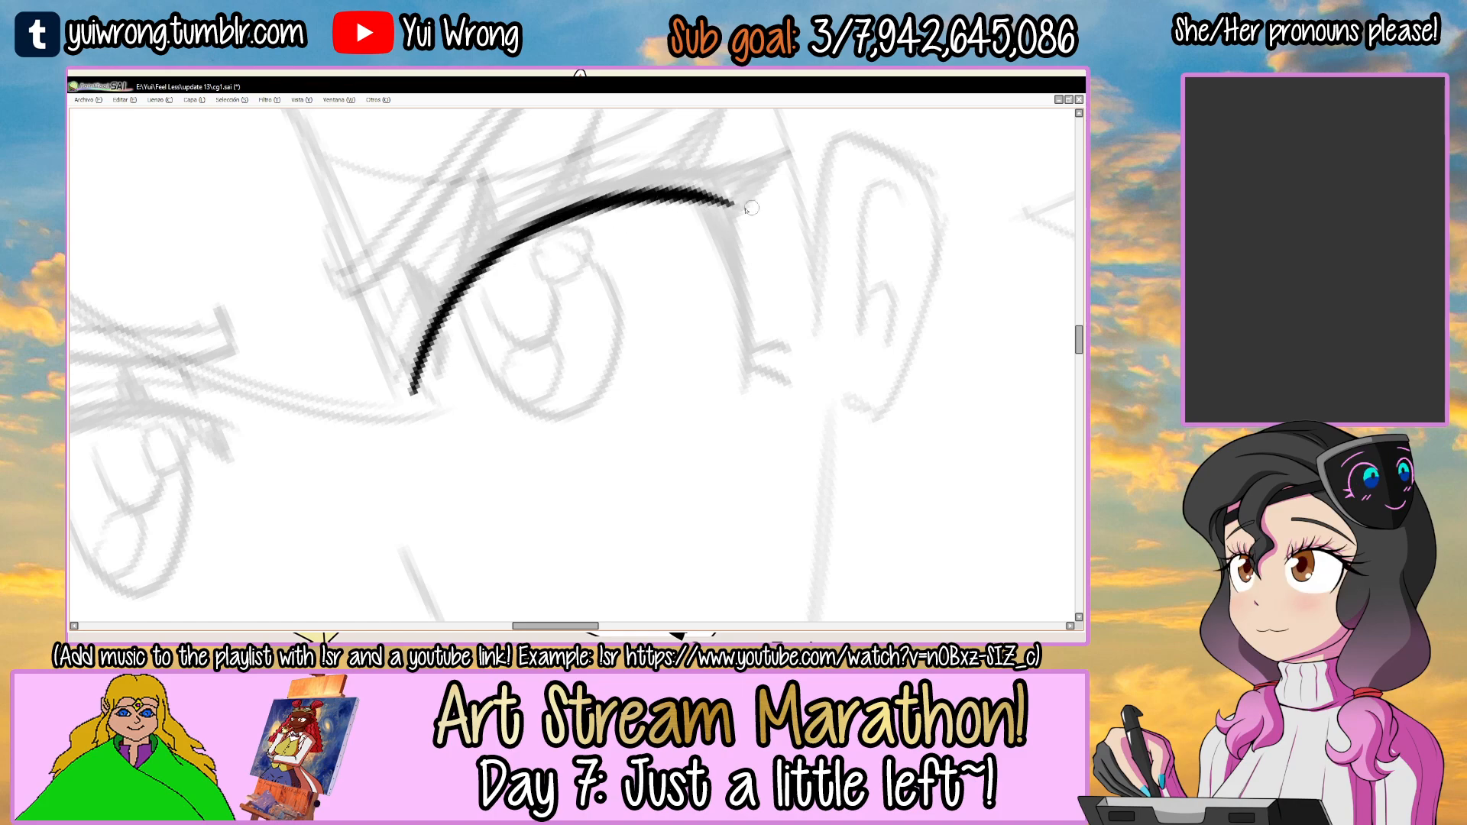
{"action": "left_click_drag", "start_coordinate": [494, 261], "coordinate": [527, 242]}
{"action": "left_click_drag", "start_coordinate": [489, 275], "coordinate": [491, 298]}
{"action": "mouse_move", "coordinate": [407, 380]}
{"action": "left_mouse_down"}
{"action": "mouse_move", "coordinate": [430, 321]}
{"action": "mouse_move", "coordinate": [517, 248]}
{"action": "mouse_move", "coordinate": [678, 219]}
{"action": "mouse_move", "coordinate": [618, 192]}
{"action": "left_mouse_up"}
{"action": "key", "text": "ctrl+z"}
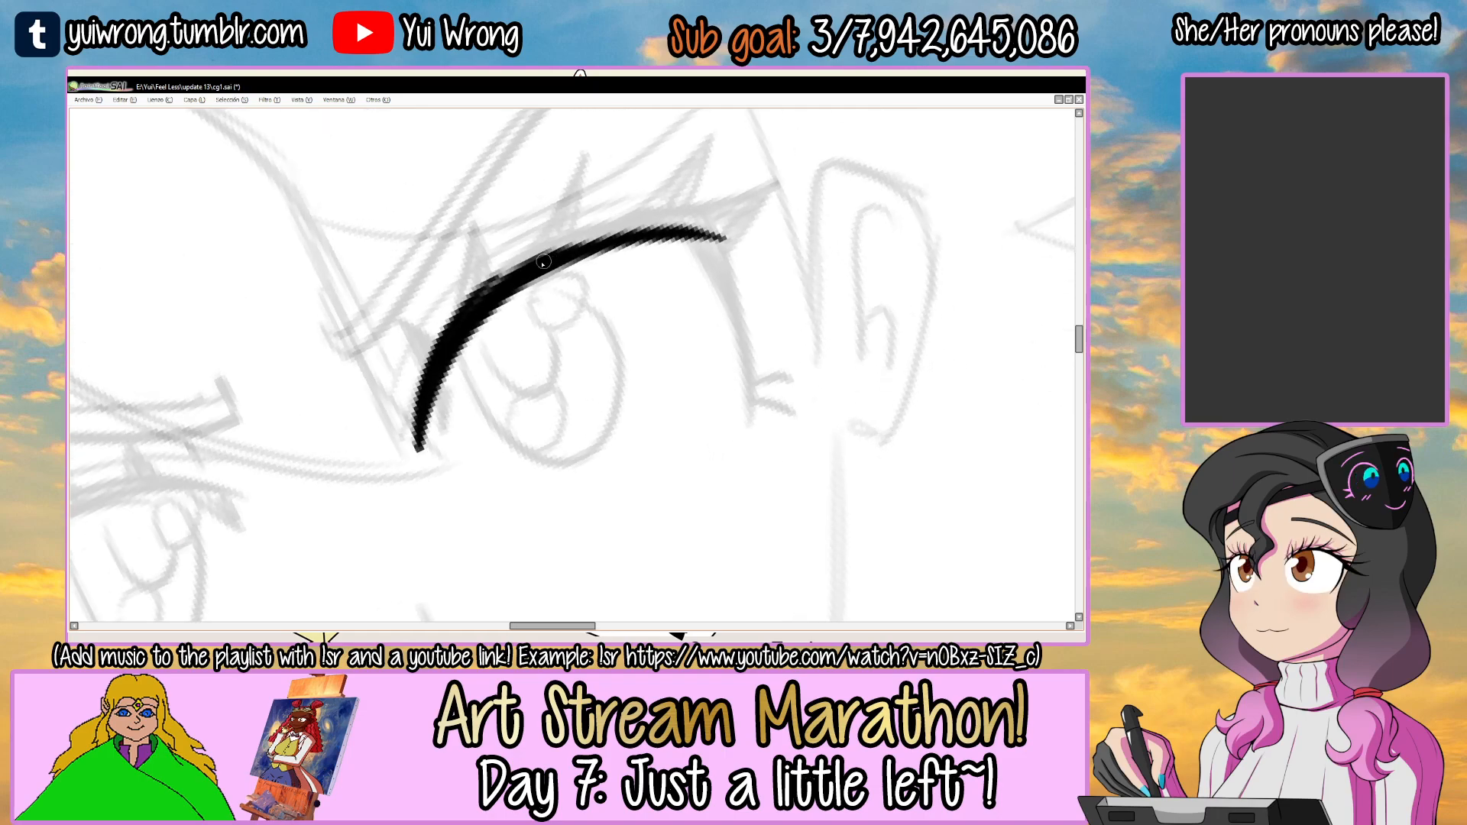
Thicken the right-hand eye's upper lash line and extend its outer corner into a pointed wing.
{"action": "scroll", "coordinate": [539, 262], "scroll_direction": "up", "scroll_amount": 1}
{"action": "mouse_move", "coordinate": [425, 356]}
{"action": "left_mouse_down"}
{"action": "mouse_move", "coordinate": [662, 218]}
{"action": "mouse_move", "coordinate": [436, 340]}
{"action": "mouse_move", "coordinate": [718, 222]}
{"action": "left_mouse_up"}
{"action": "left_click_drag", "start_coordinate": [477, 303], "coordinate": [744, 192]}
{"action": "left_click_drag", "start_coordinate": [587, 236], "coordinate": [775, 214]}
{"action": "left_click_drag", "start_coordinate": [635, 226], "coordinate": [799, 189]}
{"action": "key", "text": "ctrl+z"}
{"action": "mouse_move", "coordinate": [710, 208]}
{"action": "left_mouse_down"}
{"action": "mouse_move", "coordinate": [859, 156]}
{"action": "mouse_move", "coordinate": [846, 163]}
{"action": "left_mouse_up"}
{"action": "left_click_drag", "start_coordinate": [772, 230], "coordinate": [847, 166]}
{"action": "mouse_move", "coordinate": [771, 230]}
{"action": "left_mouse_down"}
{"action": "mouse_move", "coordinate": [827, 188]}
{"action": "mouse_move", "coordinate": [507, 275]}
{"action": "mouse_move", "coordinate": [491, 301]}
{"action": "mouse_move", "coordinate": [548, 265]}
{"action": "left_mouse_up"}
Ink the outer side line of the right-hand eye, ending it in two small lower lashes.
{"action": "left_click_drag", "start_coordinate": [467, 372], "coordinate": [658, 205]}
{"action": "key", "text": "ctrl+z"}
{"action": "mouse_move", "coordinate": [463, 317]}
{"action": "left_mouse_down"}
{"action": "mouse_move", "coordinate": [658, 206]}
{"action": "mouse_move", "coordinate": [606, 419]}
{"action": "mouse_move", "coordinate": [616, 281]}
{"action": "left_mouse_up"}
{"action": "scroll", "coordinate": [624, 305], "scroll_direction": "up", "scroll_amount": 2}
{"action": "mouse_move", "coordinate": [624, 345]}
{"action": "left_mouse_down"}
{"action": "mouse_move", "coordinate": [709, 360]}
{"action": "mouse_move", "coordinate": [685, 351]}
{"action": "left_mouse_up"}
{"action": "left_click_drag", "start_coordinate": [619, 393], "coordinate": [690, 426]}
{"action": "key", "text": "ctrl+z"}
{"action": "key", "text": "ctrl+z"}
{"action": "mouse_move", "coordinate": [626, 393]}
{"action": "left_mouse_down"}
{"action": "mouse_move", "coordinate": [694, 440]}
{"action": "mouse_move", "coordinate": [671, 397]}
{"action": "left_mouse_up"}
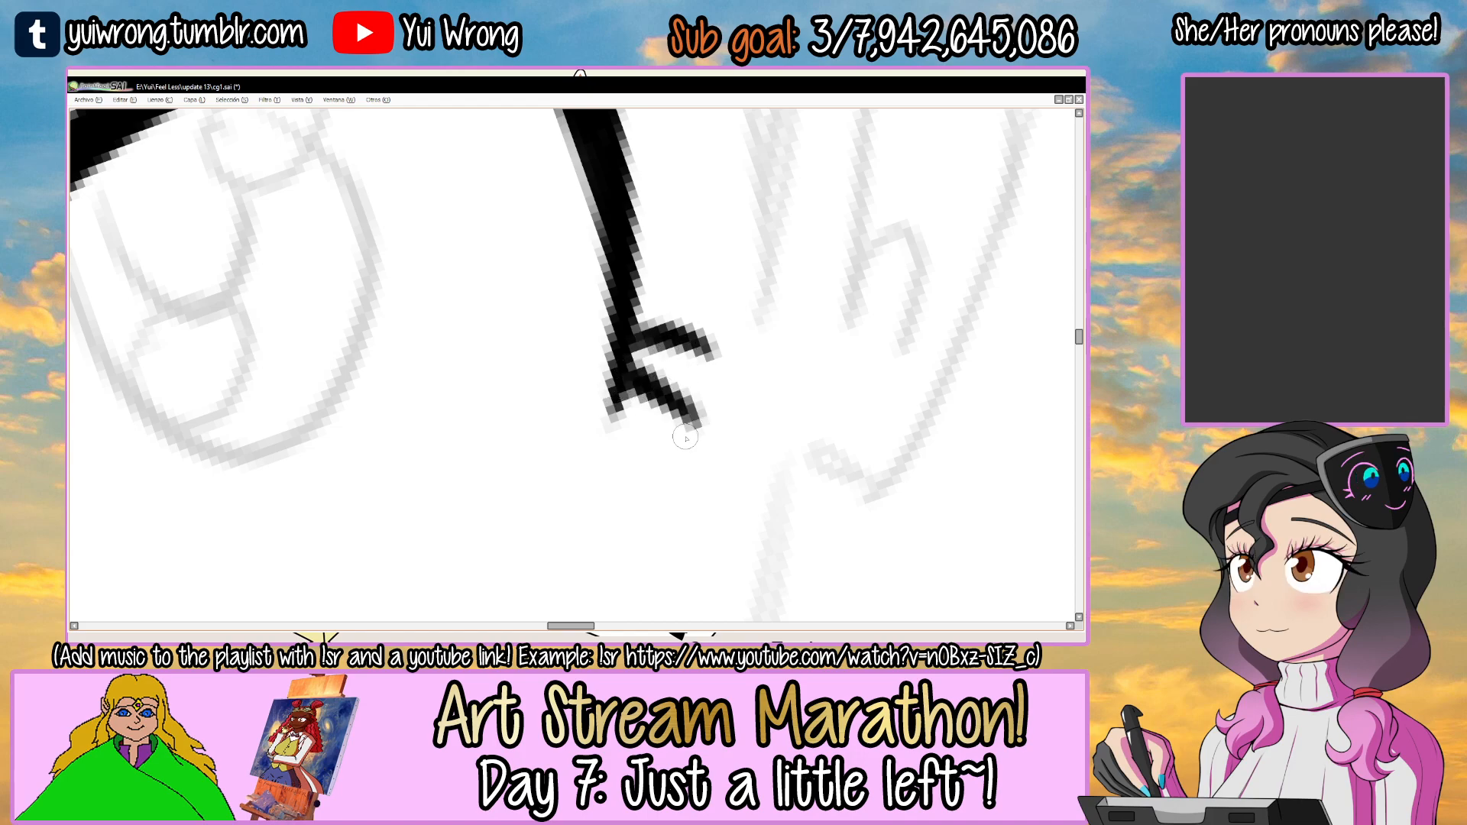
{"action": "scroll", "coordinate": [686, 438], "scroll_direction": "down", "scroll_amount": 3}
{"action": "left_click_drag", "start_coordinate": [697, 255], "coordinate": [722, 287], "text": "alt"}
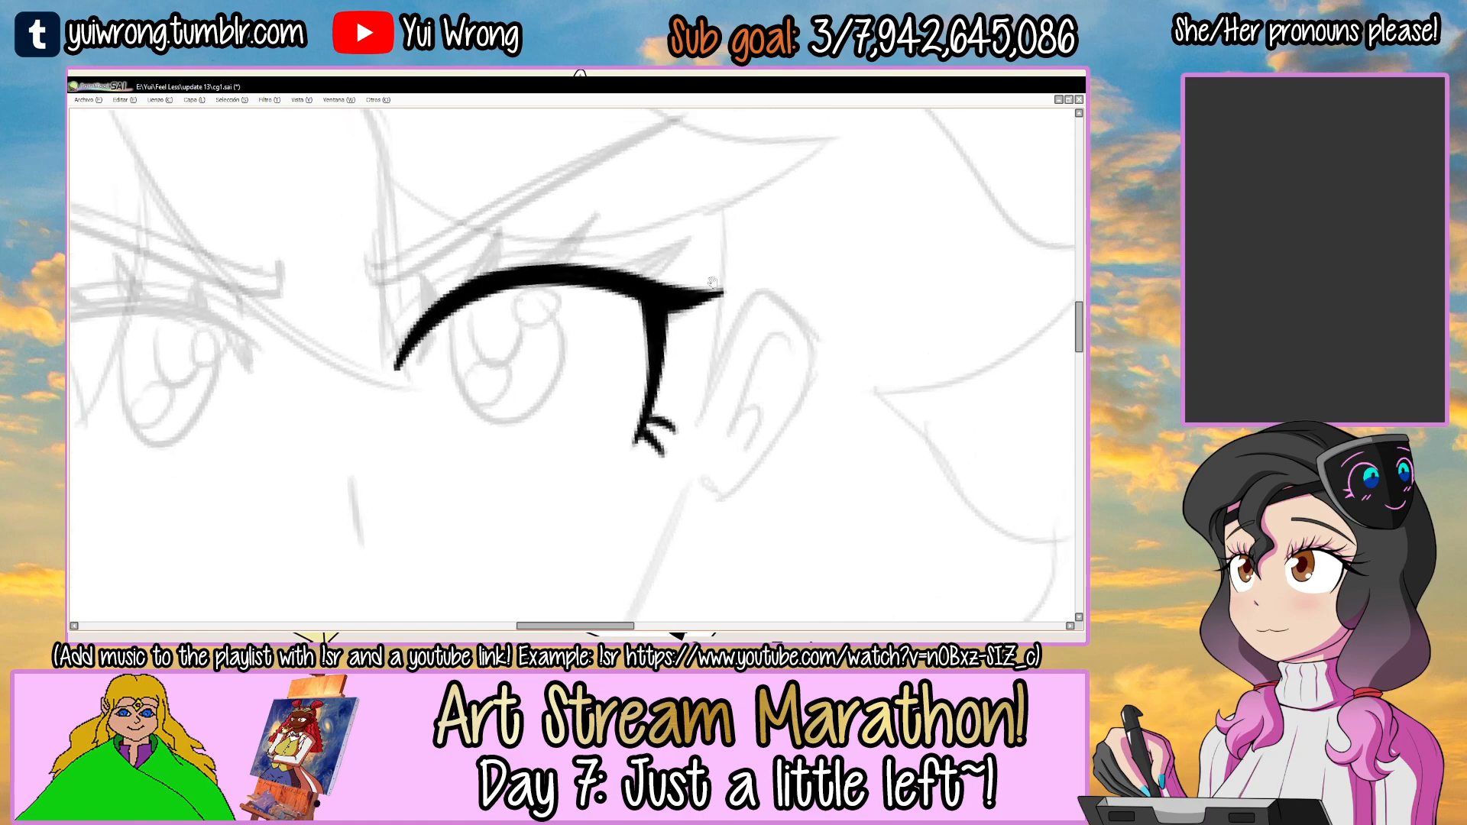
Add three pointed lashes along the inner and middle part of the right-hand eye's upper lash line.
{"action": "scroll", "coordinate": [436, 292], "scroll_direction": "up", "scroll_amount": 2}
{"action": "mouse_move", "coordinate": [410, 262]}
{"action": "left_mouse_down"}
{"action": "mouse_move", "coordinate": [417, 328]}
{"action": "mouse_move", "coordinate": [430, 328]}
{"action": "left_mouse_up"}
{"action": "left_click_drag", "start_coordinate": [517, 306], "coordinate": [473, 395]}
{"action": "key", "text": "ctrl+z"}
{"action": "mouse_move", "coordinate": [530, 249]}
{"action": "left_mouse_down"}
{"action": "mouse_move", "coordinate": [476, 328]}
{"action": "mouse_move", "coordinate": [499, 318]}
{"action": "mouse_move", "coordinate": [517, 263]}
{"action": "mouse_move", "coordinate": [510, 318]}
{"action": "mouse_move", "coordinate": [519, 279]}
{"action": "left_mouse_up"}
{"action": "mouse_move", "coordinate": [719, 223]}
{"action": "left_mouse_down"}
{"action": "mouse_move", "coordinate": [618, 326]}
{"action": "mouse_move", "coordinate": [596, 326]}
{"action": "mouse_move", "coordinate": [663, 327]}
{"action": "left_mouse_up"}
{"action": "key", "text": "ctrl+z"}
{"action": "left_click_drag", "start_coordinate": [696, 258], "coordinate": [643, 322]}
{"action": "left_click_drag", "start_coordinate": [666, 286], "coordinate": [630, 317]}
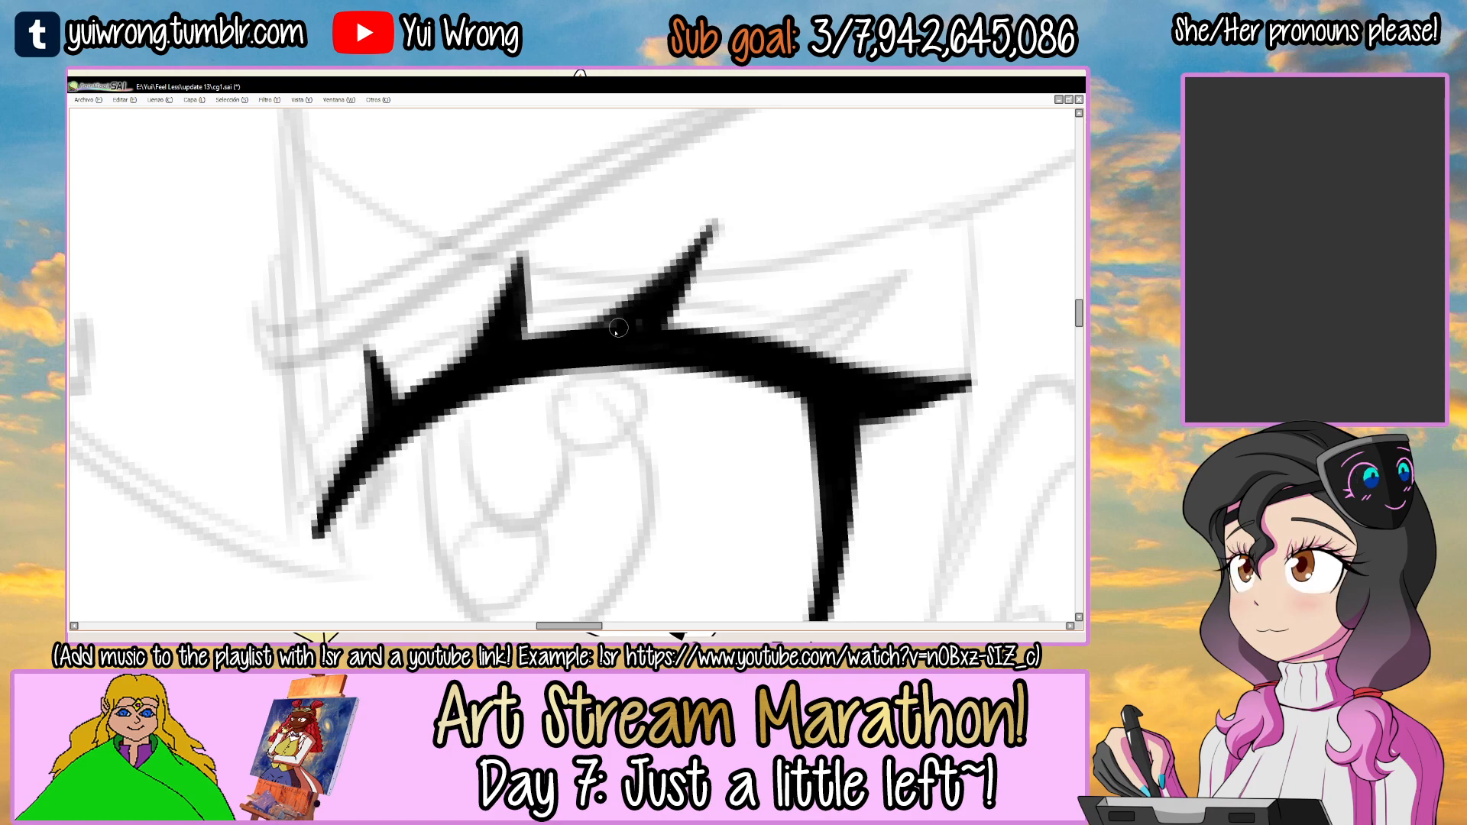
Add a thick pointed lash just above the right-hand eye's outer wing.
{"action": "mouse_move", "coordinate": [899, 278]}
{"action": "left_mouse_down"}
{"action": "mouse_move", "coordinate": [799, 278]}
{"action": "mouse_move", "coordinate": [795, 255]}
{"action": "mouse_move", "coordinate": [648, 338]}
{"action": "left_mouse_up"}
{"action": "left_click_drag", "start_coordinate": [793, 252], "coordinate": [712, 342]}
{"action": "key", "text": "ctrl+z"}
{"action": "key", "text": "ctrl+z"}
{"action": "mouse_move", "coordinate": [793, 250]}
{"action": "left_mouse_down"}
{"action": "mouse_move", "coordinate": [634, 333]}
{"action": "mouse_move", "coordinate": [711, 341]}
{"action": "left_mouse_up"}
{"action": "left_click_drag", "start_coordinate": [751, 289], "coordinate": [697, 314]}
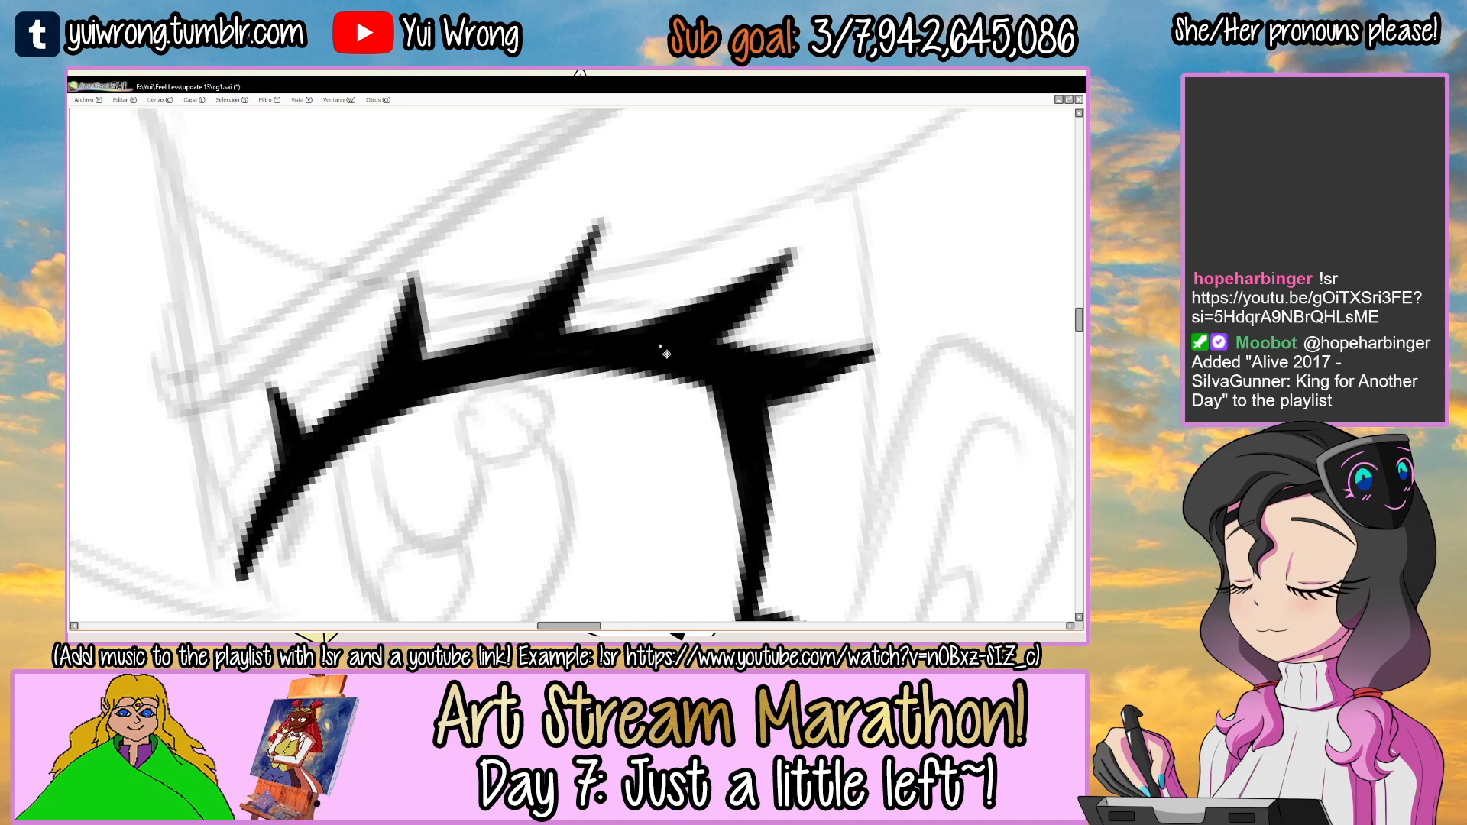
{"action": "scroll", "coordinate": [660, 345], "scroll_direction": "down", "scroll_amount": 3}
Ink the thin eyelid crease behind the right-hand eye's lashes, following the sketched fold.
{"action": "left_click_drag", "start_coordinate": [774, 283], "coordinate": [642, 246]}
{"action": "scroll", "coordinate": [509, 375], "scroll_direction": "up", "scroll_amount": 3}
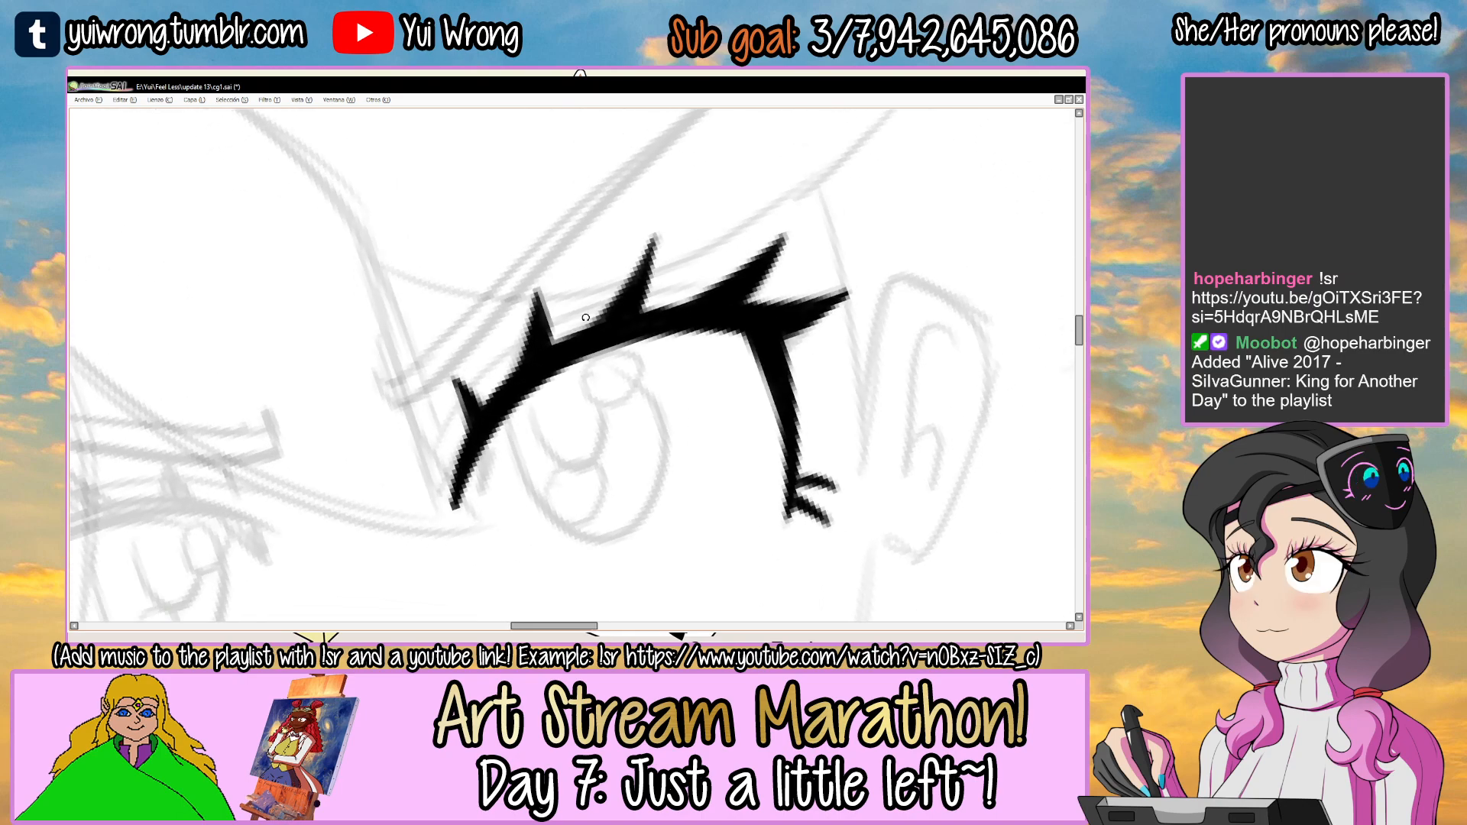
{"action": "left_click_drag", "start_coordinate": [411, 468], "coordinate": [527, 323]}
{"action": "mouse_move", "coordinate": [447, 396]}
{"action": "left_mouse_down"}
{"action": "mouse_move", "coordinate": [573, 306]}
{"action": "mouse_move", "coordinate": [794, 272]}
{"action": "left_mouse_up"}
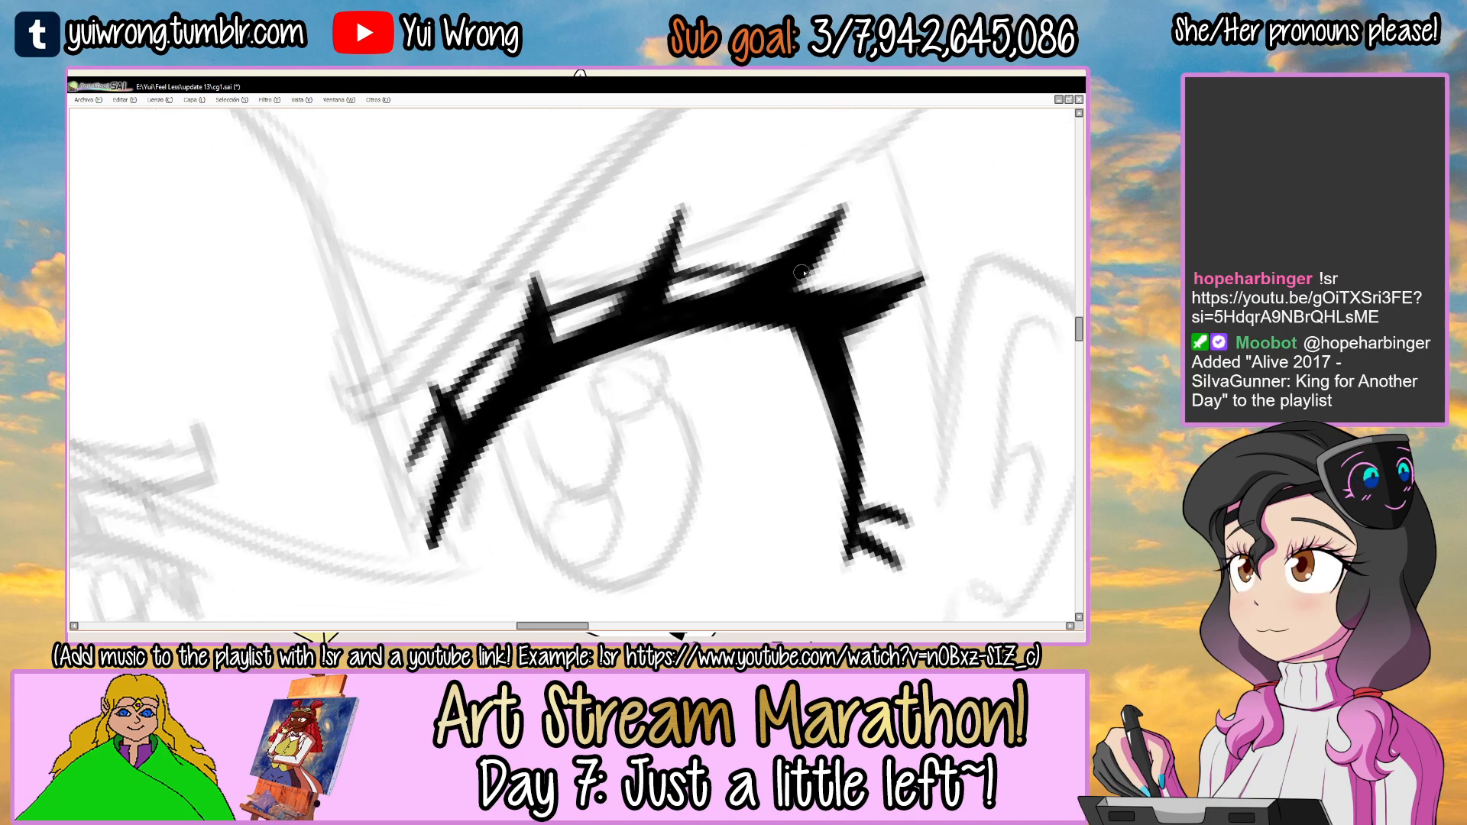
{"action": "left_click_drag", "start_coordinate": [387, 404], "coordinate": [413, 462]}
{"action": "mouse_move", "coordinate": [699, 238]}
{"action": "left_mouse_down"}
{"action": "mouse_move", "coordinate": [749, 298]}
{"action": "mouse_move", "coordinate": [687, 287]}
{"action": "mouse_move", "coordinate": [466, 377]}
{"action": "mouse_move", "coordinate": [480, 392]}
{"action": "mouse_move", "coordinate": [396, 357]}
{"action": "mouse_move", "coordinate": [485, 368]}
{"action": "mouse_move", "coordinate": [714, 246]}
{"action": "left_mouse_up"}
{"action": "scroll", "coordinate": [739, 292], "scroll_direction": "down", "scroll_amount": 3}
{"action": "scroll", "coordinate": [466, 377], "scroll_direction": "up", "scroll_amount": 2}
{"action": "scroll", "coordinate": [482, 399], "scroll_direction": "down", "scroll_amount": 2}
{"action": "scroll", "coordinate": [479, 392], "scroll_direction": "up", "scroll_amount": 1}
{"action": "key", "text": "ctrl+z"}
Ink the slanted lower edge and hooked inner end of the middle character's right-hand eyebrow.
{"action": "left_click_drag", "start_coordinate": [412, 389], "coordinate": [678, 262]}
{"action": "left_click_drag", "start_coordinate": [516, 346], "coordinate": [795, 211]}
{"action": "key", "text": "ctrl+z"}
{"action": "left_click_drag", "start_coordinate": [643, 281], "coordinate": [845, 188]}
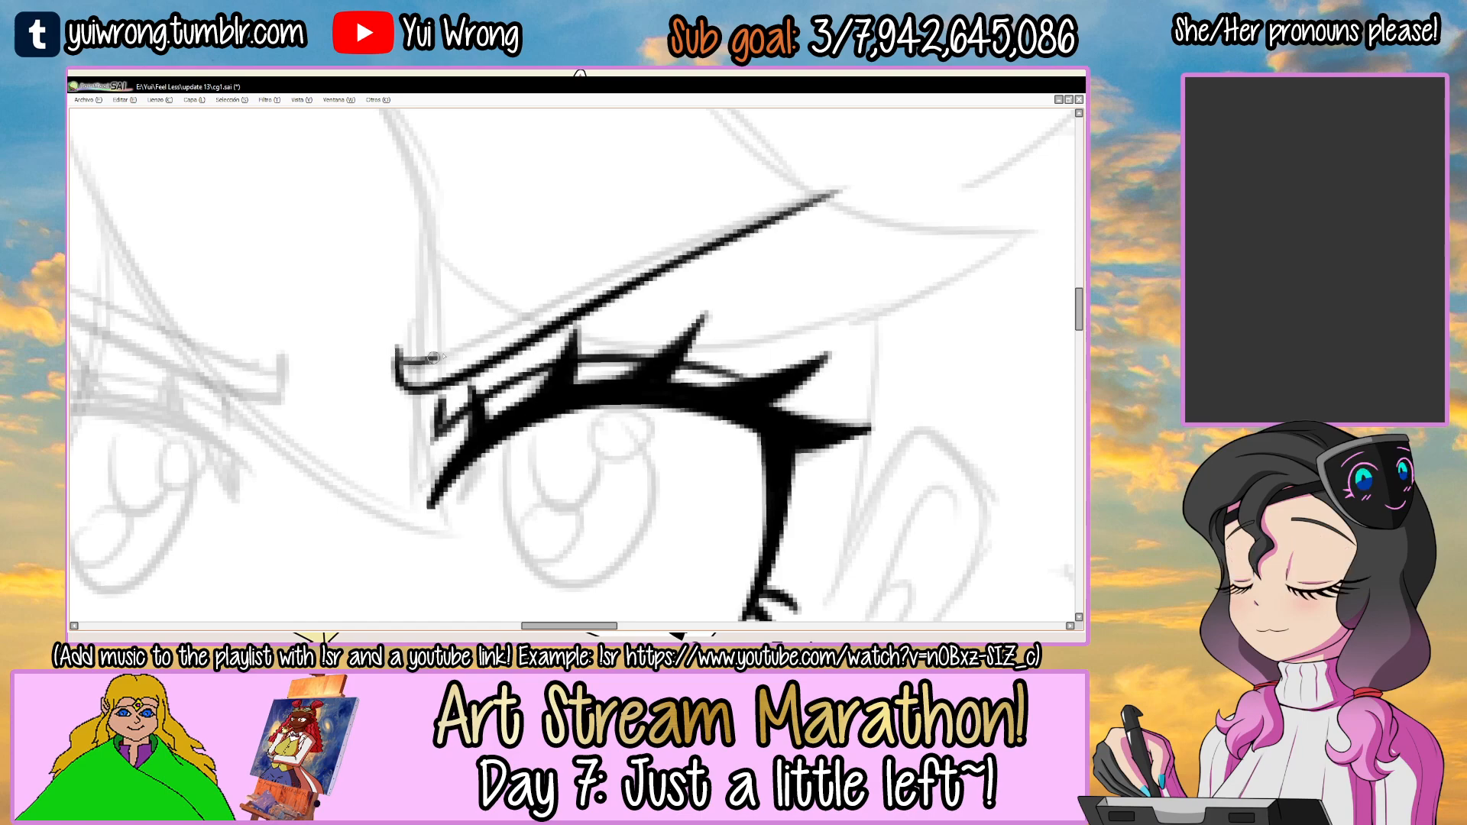
Ink the upper edge of the right-hand eyebrow, meeting the lower edge at the outer tip, and save the drawing.
{"action": "mouse_move", "coordinate": [401, 372]}
{"action": "left_mouse_down"}
{"action": "mouse_move", "coordinate": [768, 206]}
{"action": "mouse_move", "coordinate": [827, 195]}
{"action": "left_mouse_up"}
{"action": "left_click_drag", "start_coordinate": [701, 236], "coordinate": [817, 202]}
{"action": "left_click_drag", "start_coordinate": [465, 349], "coordinate": [616, 271]}
{"action": "key", "text": "ctrl+z"}
{"action": "left_click_drag", "start_coordinate": [492, 333], "coordinate": [802, 194]}
{"action": "scroll", "coordinate": [805, 201], "scroll_direction": "down", "scroll_amount": 4}
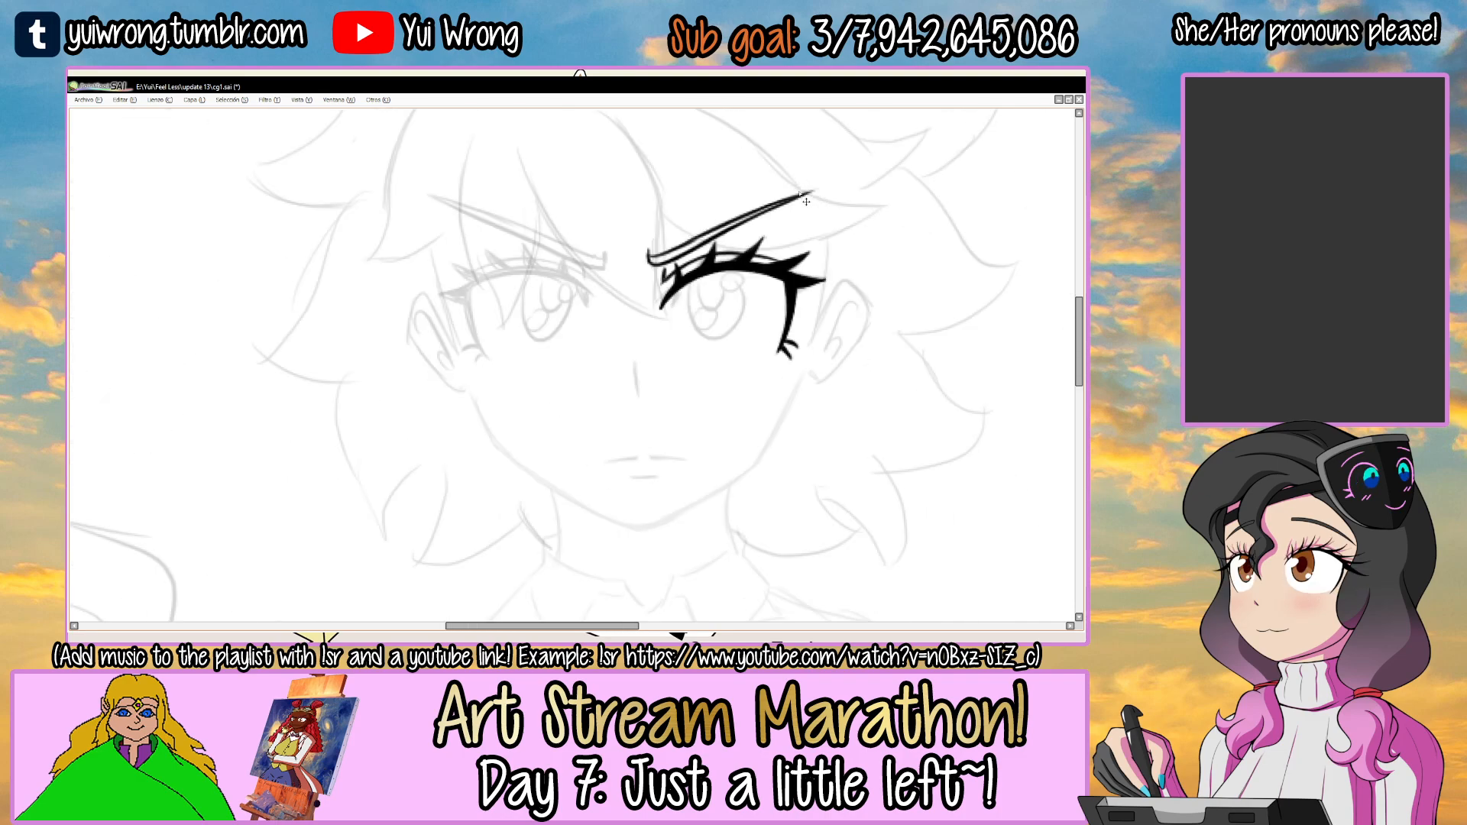
{"action": "left_click_drag", "start_coordinate": [782, 317], "coordinate": [622, 348]}
{"action": "key", "text": "ctrl+s"}
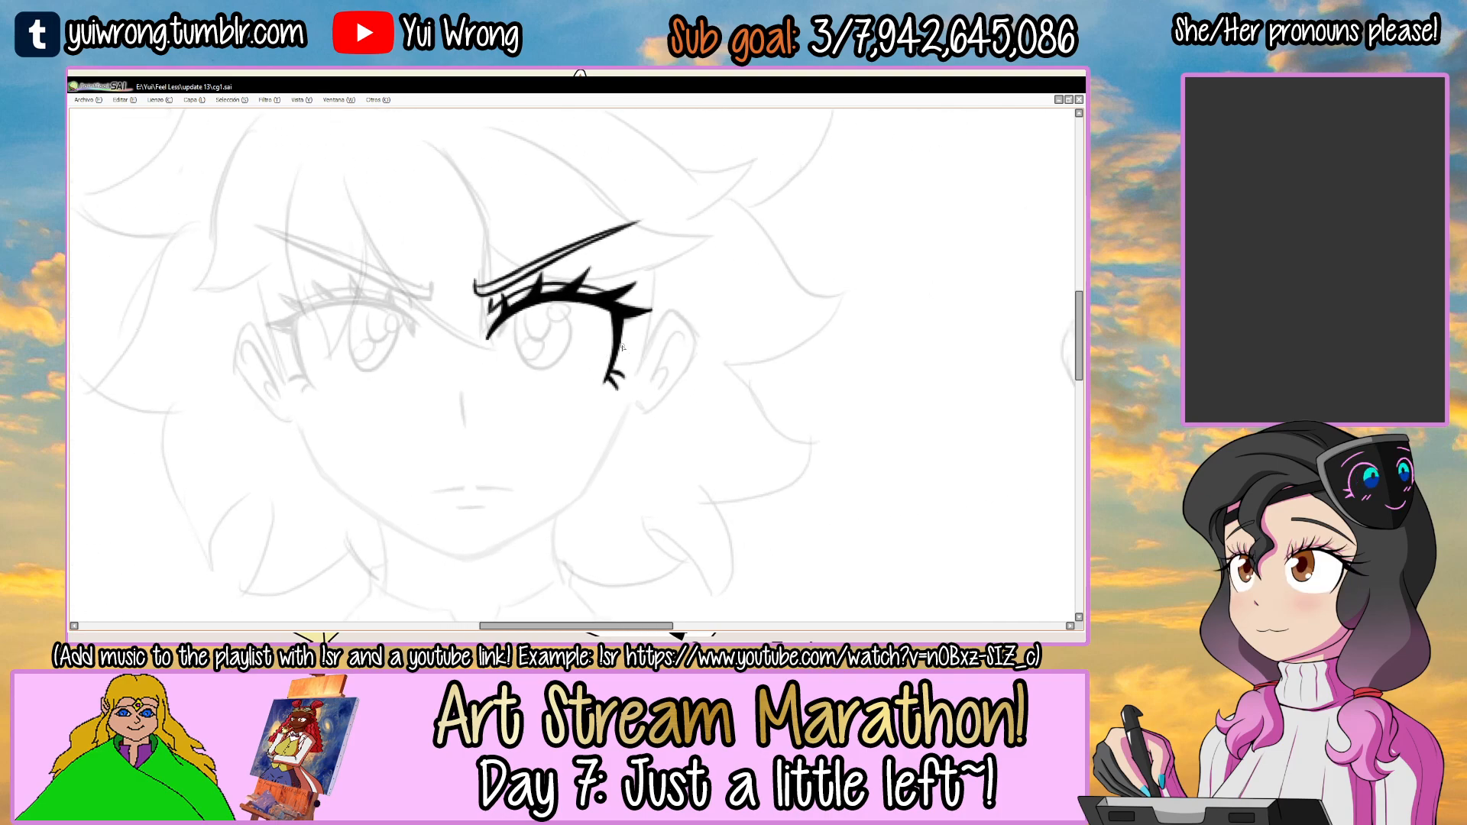
Add a short lash stroke below the inner corner of the right-hand eye.
{"action": "scroll", "coordinate": [477, 321], "scroll_direction": "up", "scroll_amount": 5}
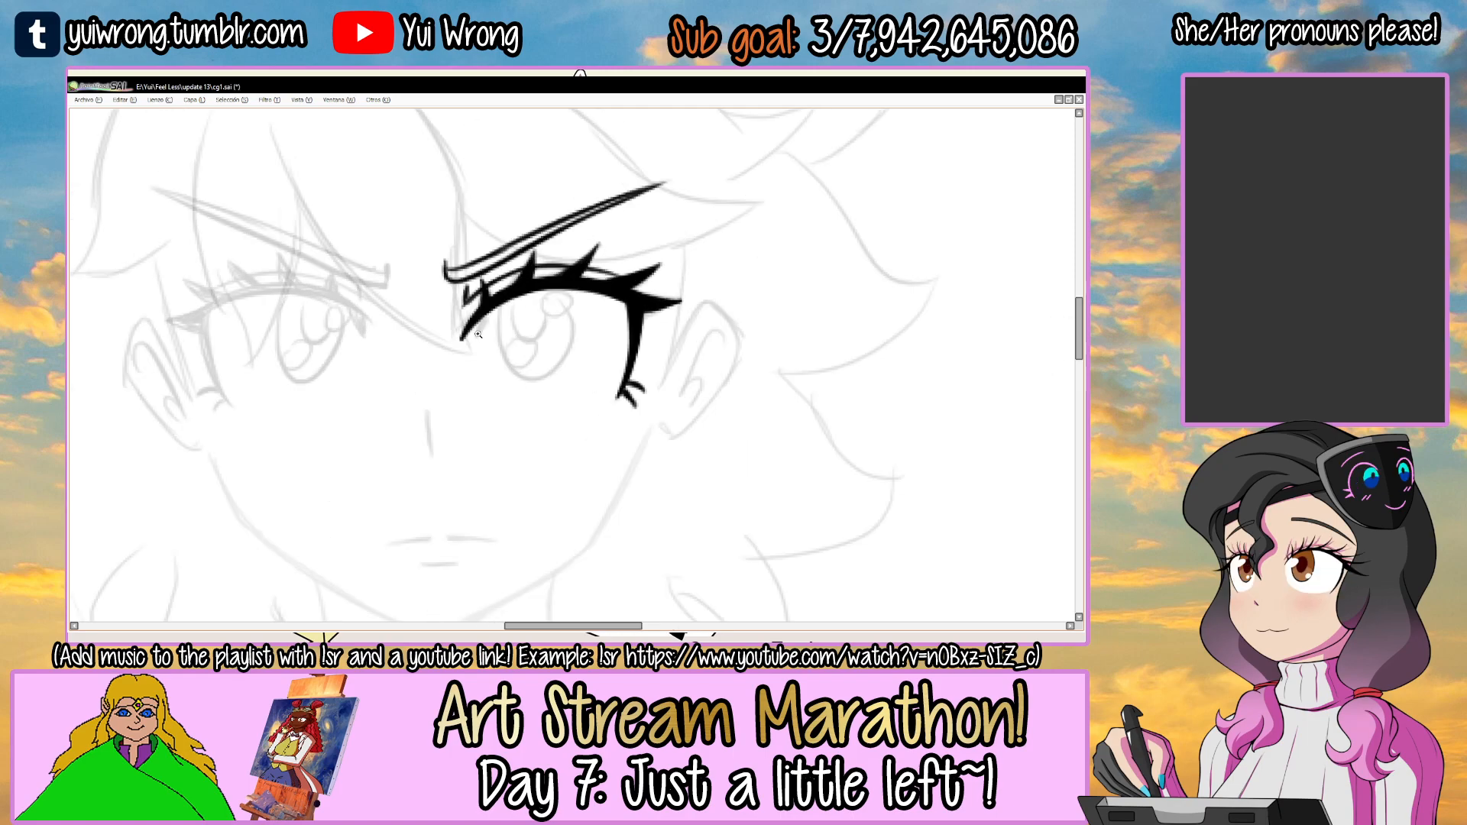
{"action": "left_click_drag", "start_coordinate": [476, 319], "coordinate": [474, 363]}
{"action": "left_click_drag", "start_coordinate": [497, 287], "coordinate": [481, 350]}
Ink the inner side and lower curve of the right-hand eye's iris outline.
{"action": "mouse_move", "coordinate": [542, 262]}
{"action": "left_mouse_down"}
{"action": "mouse_move", "coordinate": [567, 430]}
{"action": "mouse_move", "coordinate": [595, 448]}
{"action": "left_mouse_up"}
{"action": "mouse_move", "coordinate": [536, 329]}
{"action": "left_mouse_down"}
{"action": "mouse_move", "coordinate": [627, 461]}
{"action": "mouse_move", "coordinate": [686, 426]}
{"action": "left_mouse_up"}
{"action": "key", "text": "ctrl+z"}
{"action": "left_click_drag", "start_coordinate": [563, 416], "coordinate": [675, 420]}
{"action": "key", "text": "ctrl+z"}
{"action": "left_click_drag", "start_coordinate": [582, 440], "coordinate": [694, 410]}
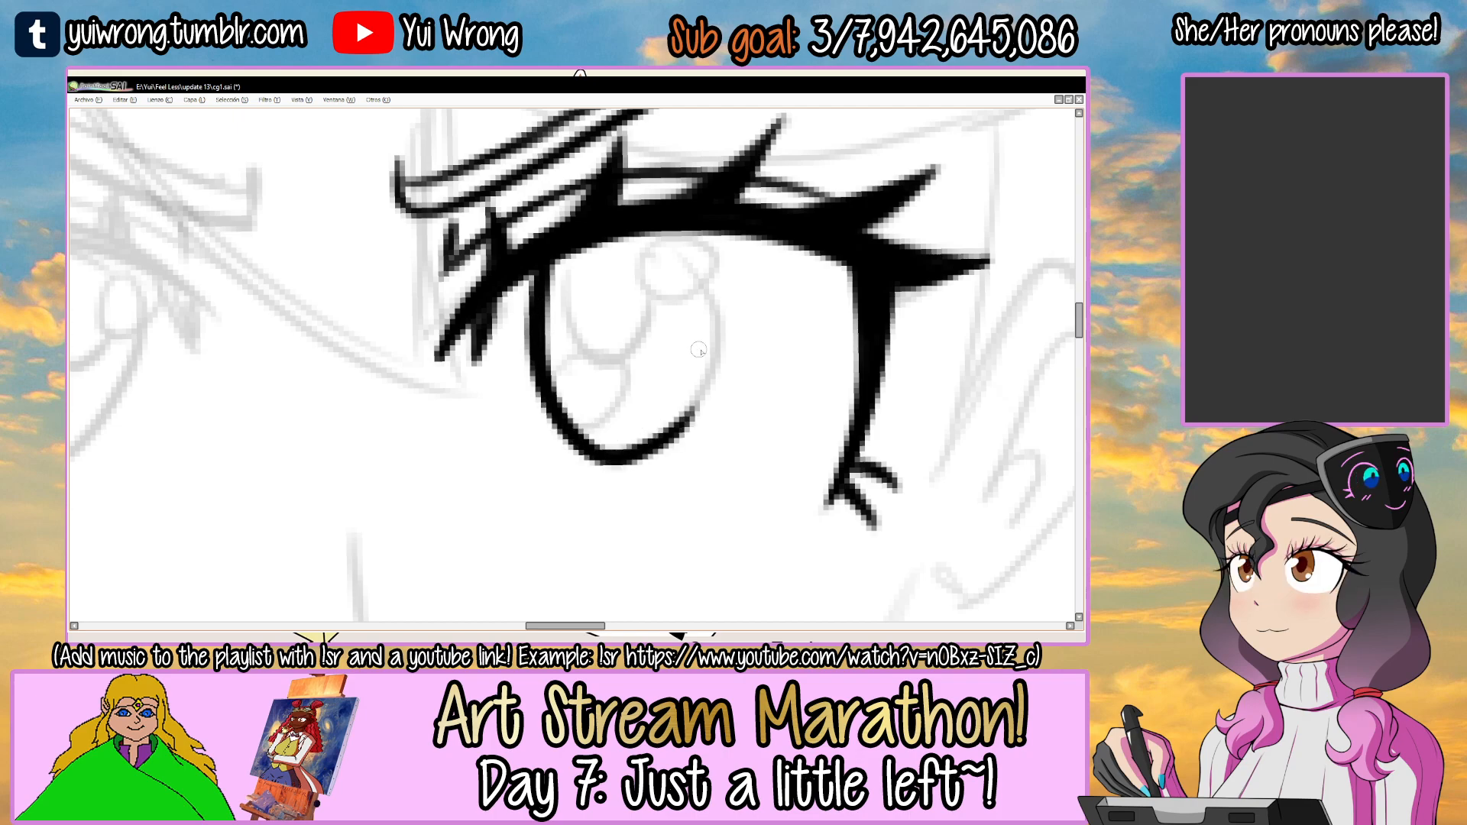
Close the right-hand eye's iris into a full oval up to the lash line and thicken its inner side.
{"action": "left_click_drag", "start_coordinate": [750, 264], "coordinate": [454, 289], "text": "alt"}
{"action": "left_click_drag", "start_coordinate": [640, 234], "coordinate": [565, 229], "text": "alt"}
{"action": "scroll", "coordinate": [419, 389], "scroll_direction": "up", "scroll_amount": 1}
{"action": "left_click_drag", "start_coordinate": [418, 446], "coordinate": [480, 255]}
{"action": "mouse_move", "coordinate": [419, 379]}
{"action": "left_mouse_down"}
{"action": "mouse_move", "coordinate": [542, 222]}
{"action": "mouse_move", "coordinate": [429, 432]}
{"action": "mouse_move", "coordinate": [513, 231]}
{"action": "mouse_move", "coordinate": [545, 222]}
{"action": "mouse_move", "coordinate": [619, 255]}
{"action": "left_mouse_up"}
{"action": "key", "text": "ctrl+z"}
{"action": "key", "text": "ctrl+z"}
{"action": "key", "text": "ctrl+z"}
{"action": "mouse_move", "coordinate": [417, 371]}
{"action": "left_mouse_down"}
{"action": "mouse_move", "coordinate": [468, 477]}
{"action": "mouse_move", "coordinate": [455, 467]}
{"action": "left_mouse_up"}
{"action": "mouse_move", "coordinate": [725, 283]}
{"action": "left_mouse_down", "text": "alt"}
{"action": "mouse_move", "coordinate": [537, 486]}
{"action": "mouse_move", "coordinate": [486, 454]}
{"action": "left_mouse_up", "text": "alt"}
{"action": "left_click_drag", "start_coordinate": [517, 272], "coordinate": [519, 343]}
{"action": "mouse_move", "coordinate": [531, 263]}
{"action": "left_mouse_down"}
{"action": "mouse_move", "coordinate": [497, 359]}
{"action": "mouse_move", "coordinate": [555, 452]}
{"action": "left_mouse_up"}
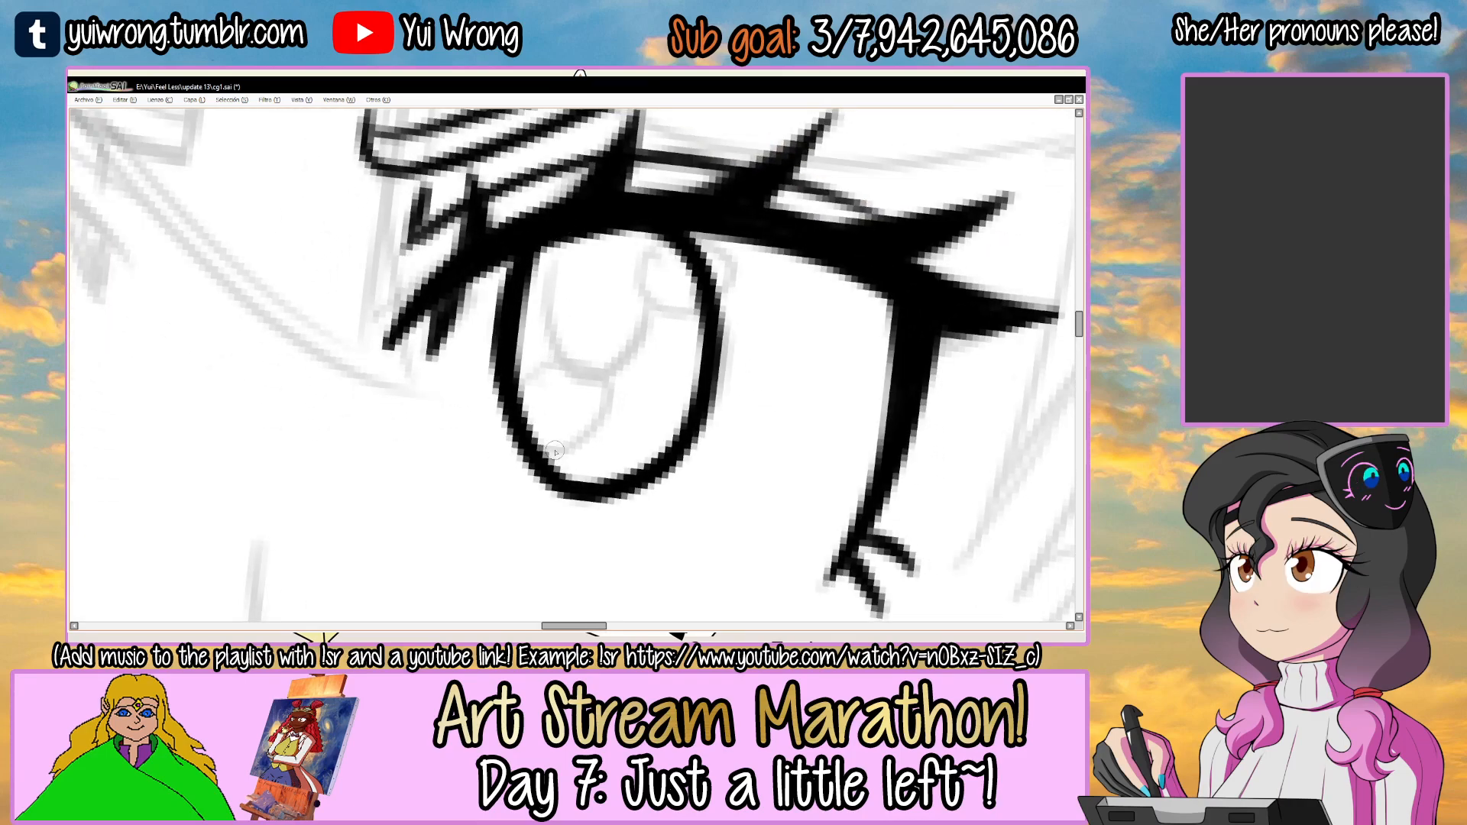
{"action": "scroll", "coordinate": [558, 459], "scroll_direction": "down", "scroll_amount": 5}
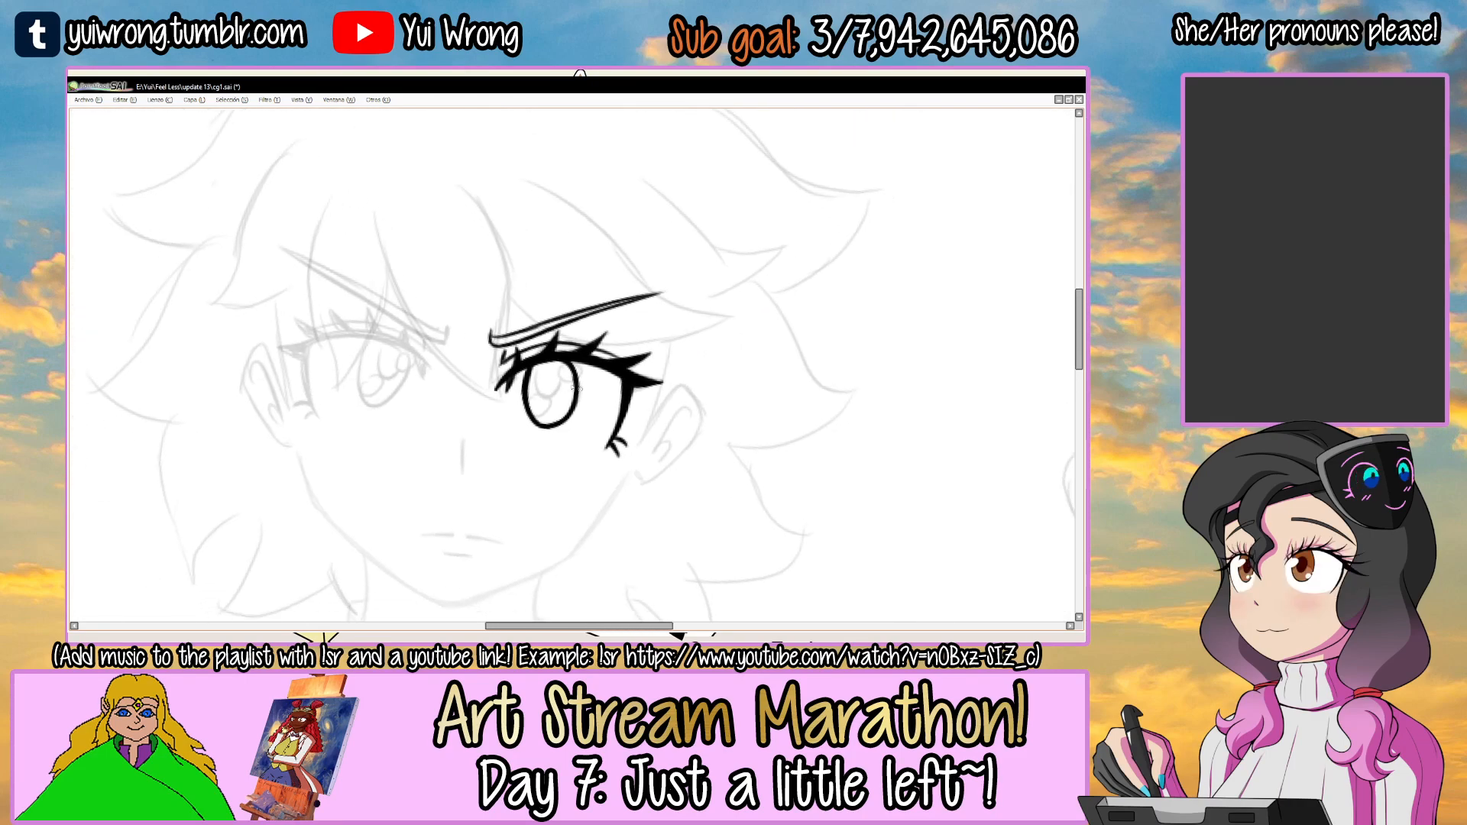
{"action": "scroll", "coordinate": [533, 425], "scroll_direction": "up", "scroll_amount": 2}
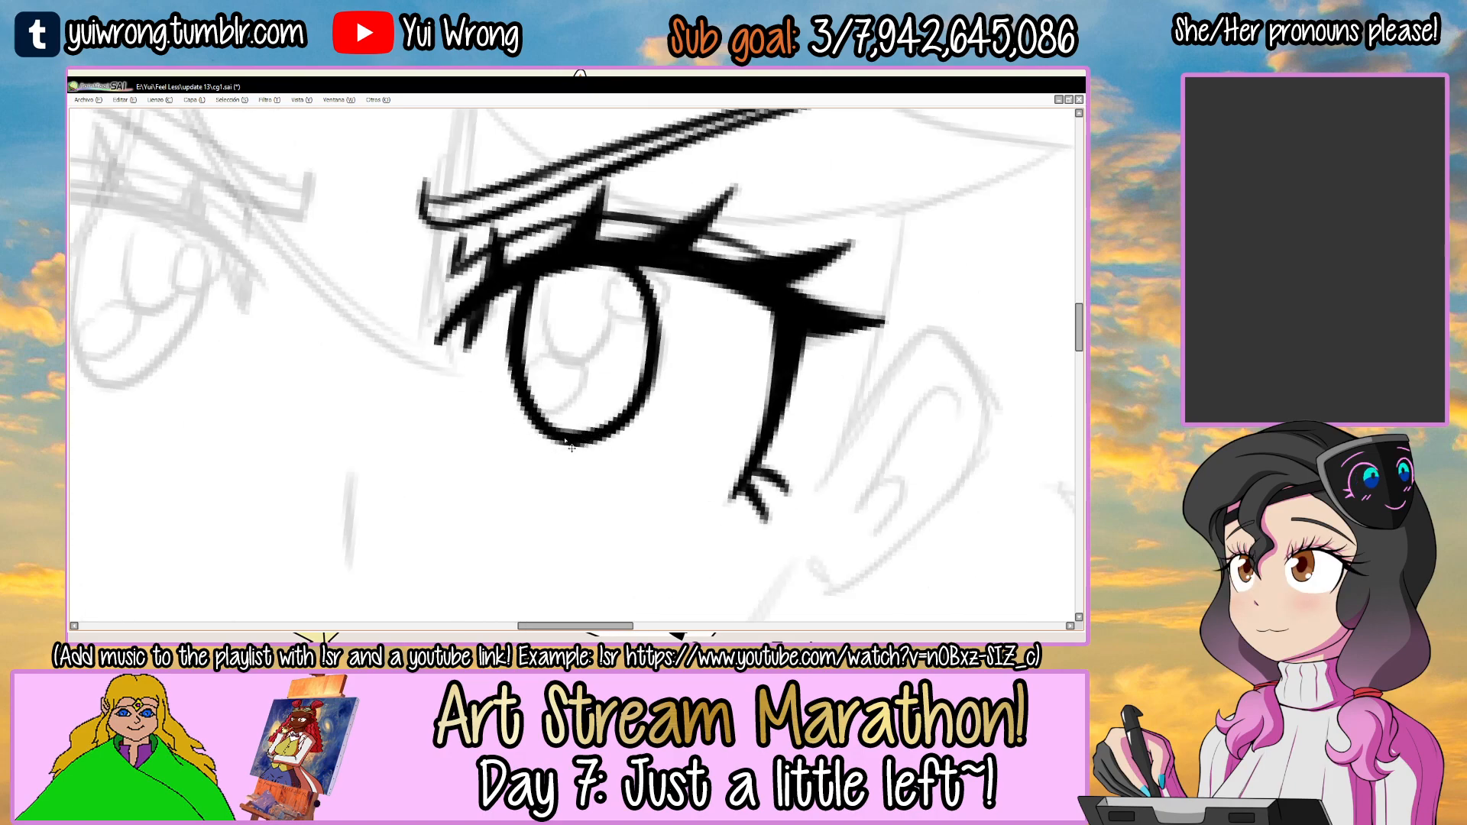
{"action": "scroll", "coordinate": [571, 448], "scroll_direction": "down", "scroll_amount": 3}
Ink a thick curved upper lash line on the middle character's left-hand eye with the canvas rotated.
{"action": "left_click_drag", "start_coordinate": [604, 391], "coordinate": [740, 250]}
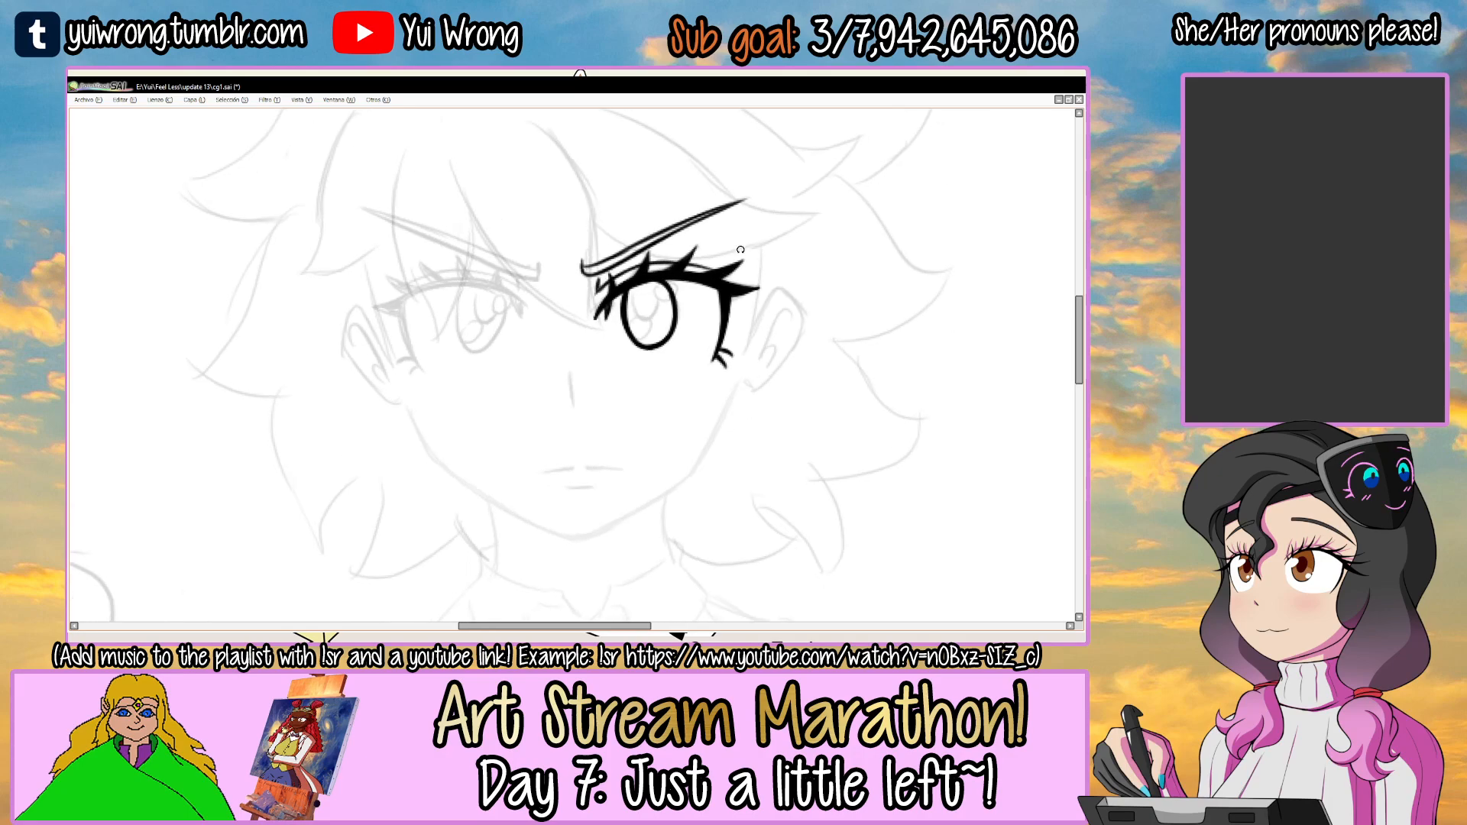
{"action": "mouse_move", "coordinate": [579, 272]}
{"action": "left_mouse_down"}
{"action": "mouse_move", "coordinate": [641, 285]}
{"action": "mouse_move", "coordinate": [601, 263]}
{"action": "left_mouse_up"}
{"action": "left_click", "coordinate": [477, 344], "text": "ctrl"}
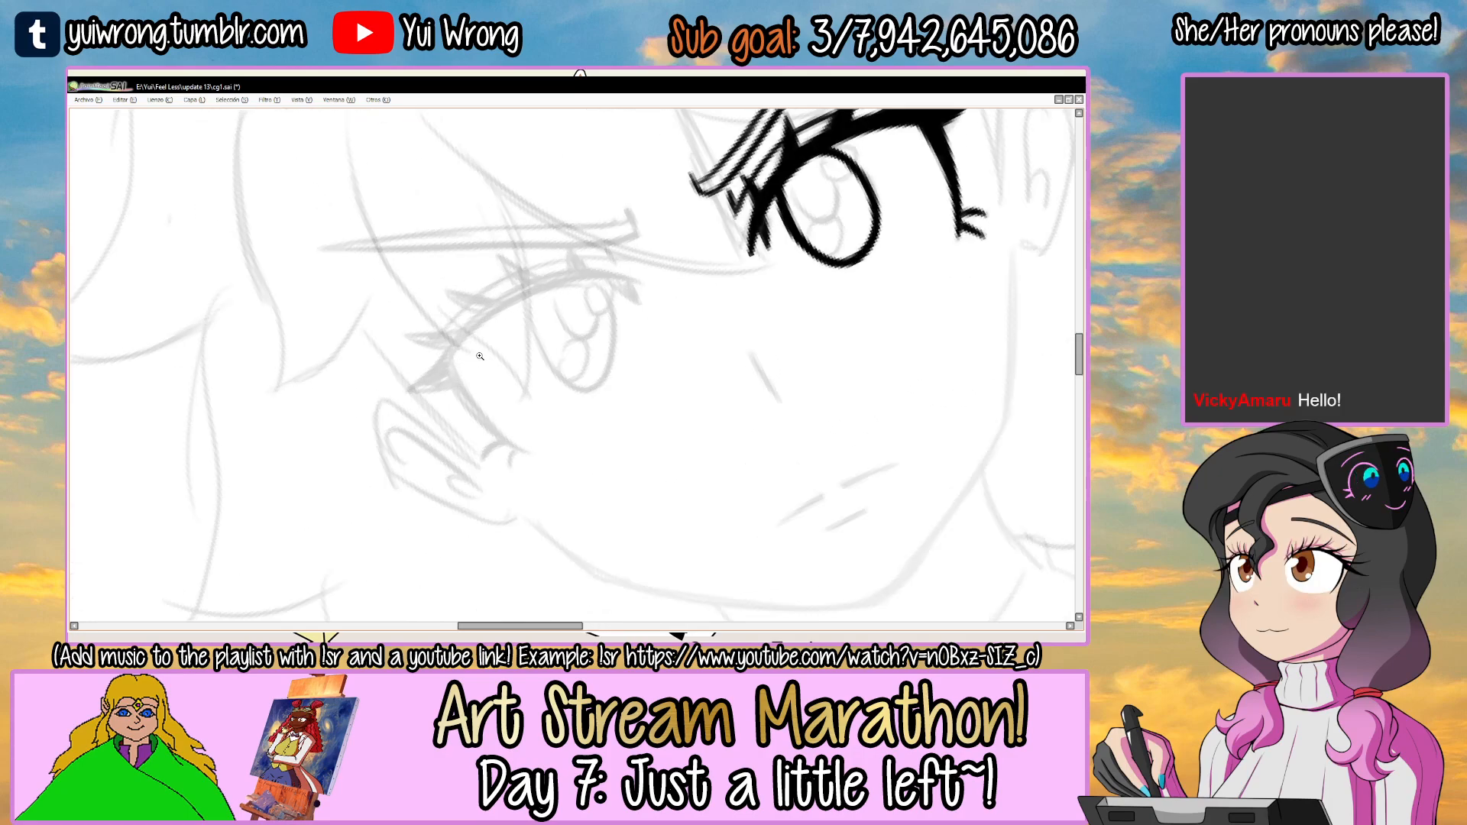
{"action": "left_click", "coordinate": [477, 328], "text": "ctrl"}
{"action": "mouse_move", "coordinate": [420, 408]}
{"action": "left_mouse_down"}
{"action": "mouse_move", "coordinate": [470, 337]}
{"action": "mouse_move", "coordinate": [598, 271]}
{"action": "left_mouse_up"}
{"action": "mouse_move", "coordinate": [421, 405]}
{"action": "left_mouse_down"}
{"action": "mouse_move", "coordinate": [449, 349]}
{"action": "mouse_move", "coordinate": [678, 264]}
{"action": "mouse_move", "coordinate": [657, 211]}
{"action": "mouse_move", "coordinate": [573, 261]}
{"action": "left_mouse_up"}
{"action": "left_click", "coordinate": [532, 319], "text": "ctrl"}
{"action": "left_click_drag", "start_coordinate": [445, 410], "coordinate": [560, 275]}
{"action": "left_click_drag", "start_coordinate": [489, 332], "coordinate": [579, 262]}
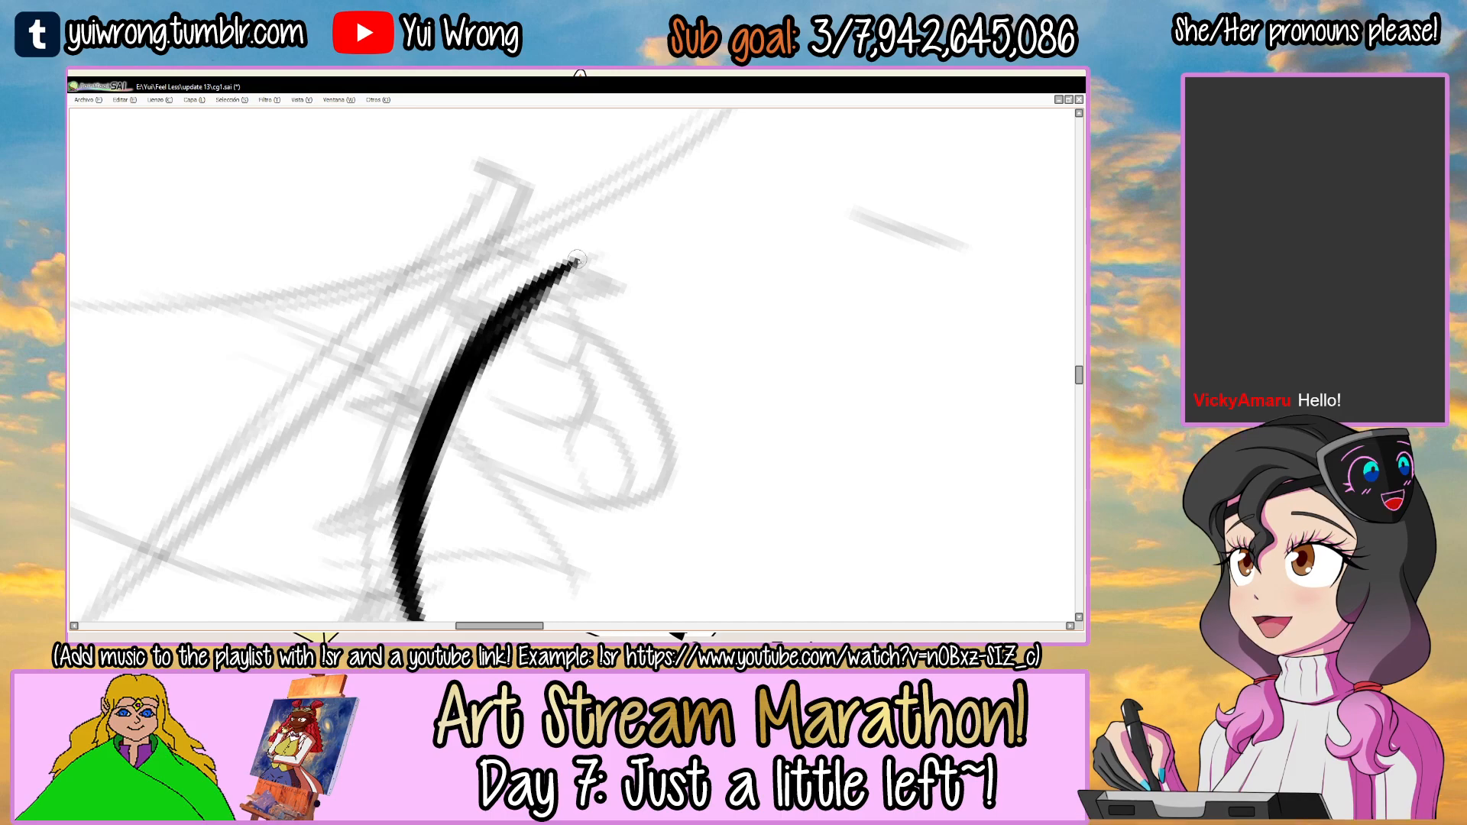
Add a short pointed lash below the inner corner of the left-hand eye.
{"action": "mouse_move", "coordinate": [672, 327]}
{"action": "left_mouse_down"}
{"action": "mouse_move", "coordinate": [680, 422]}
{"action": "mouse_move", "coordinate": [630, 463]}
{"action": "left_mouse_up"}
{"action": "left_click", "coordinate": [633, 351], "text": "ctrl"}
{"action": "left_click", "coordinate": [633, 352], "text": "ctrl"}
{"action": "left_click_drag", "start_coordinate": [634, 329], "coordinate": [671, 431]}
{"action": "key", "text": "ctrl+z"}
{"action": "mouse_move", "coordinate": [646, 333]}
{"action": "left_mouse_down"}
{"action": "mouse_move", "coordinate": [650, 380]}
{"action": "mouse_move", "coordinate": [652, 358]}
{"action": "left_mouse_up"}
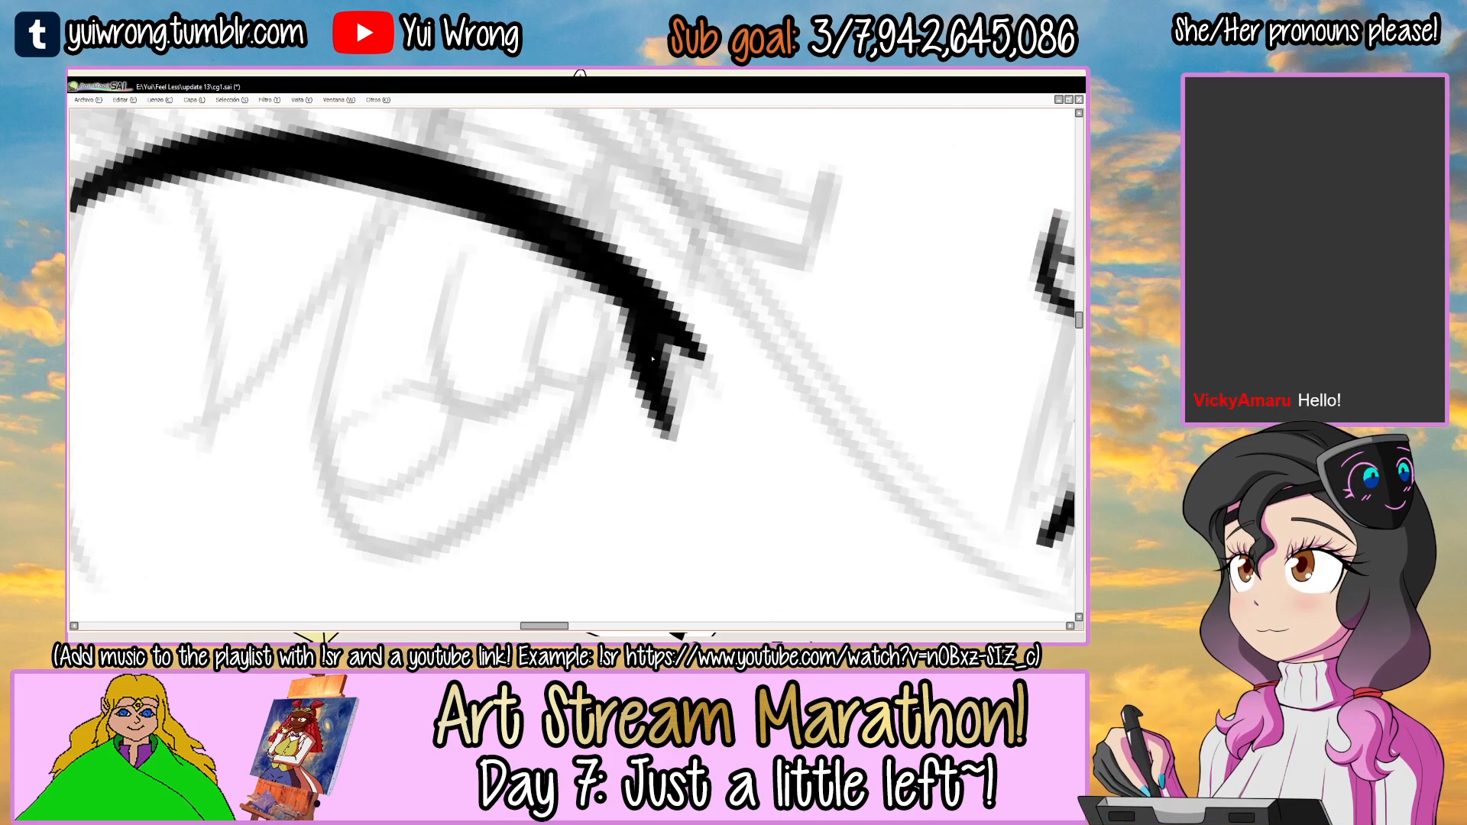
{"action": "scroll", "coordinate": [653, 357], "scroll_direction": "down", "scroll_amount": 5}
Ink the outer side line of the left-hand eye, running down from the end of its lash line.
{"action": "left_click_drag", "start_coordinate": [722, 264], "coordinate": [612, 267]}
{"action": "left_click", "coordinate": [505, 267], "text": "ctrl"}
{"action": "left_click", "coordinate": [505, 267], "text": "ctrl"}
{"action": "left_click", "coordinate": [505, 266], "text": "ctrl"}
{"action": "left_click_drag", "start_coordinate": [505, 267], "coordinate": [489, 290]}
{"action": "mouse_move", "coordinate": [430, 378]}
{"action": "left_mouse_down"}
{"action": "mouse_move", "coordinate": [432, 397]}
{"action": "mouse_move", "coordinate": [626, 231]}
{"action": "left_mouse_up"}
{"action": "left_click", "coordinate": [432, 397], "text": "ctrl"}
{"action": "key", "text": "ctrl+z"}
{"action": "left_click_drag", "start_coordinate": [414, 427], "coordinate": [633, 237]}
{"action": "left_click_drag", "start_coordinate": [419, 414], "coordinate": [605, 217]}
{"action": "key", "text": "ctrl+z"}
Add four pointed lashes along the top of the left-hand eye's lash line.
{"action": "left_click_drag", "start_coordinate": [556, 260], "coordinate": [533, 278]}
{"action": "left_click_drag", "start_coordinate": [638, 213], "coordinate": [595, 330]}
{"action": "left_click_drag", "start_coordinate": [611, 290], "coordinate": [537, 246]}
{"action": "left_click", "coordinate": [538, 247], "text": "ctrl+alt"}
{"action": "left_click", "coordinate": [538, 246], "text": "ctrl+alt"}
{"action": "left_click", "coordinate": [538, 247], "text": "ctrl+alt"}
{"action": "mouse_move", "coordinate": [784, 291]}
{"action": "left_mouse_down"}
{"action": "mouse_move", "coordinate": [740, 217]}
{"action": "mouse_move", "coordinate": [626, 335]}
{"action": "mouse_move", "coordinate": [684, 385]}
{"action": "left_mouse_up"}
{"action": "left_click", "coordinate": [626, 334], "text": "ctrl"}
{"action": "left_click", "coordinate": [626, 334], "text": "ctrl"}
{"action": "key", "text": "ctrl+z"}
{"action": "mouse_move", "coordinate": [528, 292]}
{"action": "left_mouse_down"}
{"action": "mouse_move", "coordinate": [594, 371]}
{"action": "mouse_move", "coordinate": [518, 292]}
{"action": "mouse_move", "coordinate": [600, 379]}
{"action": "mouse_move", "coordinate": [522, 297]}
{"action": "mouse_move", "coordinate": [542, 375]}
{"action": "left_mouse_up"}
{"action": "key", "text": "ctrl+z"}
{"action": "mouse_move", "coordinate": [534, 324]}
{"action": "left_mouse_down"}
{"action": "mouse_move", "coordinate": [580, 368]}
{"action": "mouse_move", "coordinate": [526, 386]}
{"action": "mouse_move", "coordinate": [620, 415]}
{"action": "left_mouse_up"}
{"action": "key", "text": "ctrl+z"}
{"action": "mouse_move", "coordinate": [466, 339]}
{"action": "left_mouse_down"}
{"action": "mouse_move", "coordinate": [592, 415]}
{"action": "mouse_move", "coordinate": [470, 345]}
{"action": "mouse_move", "coordinate": [559, 433]}
{"action": "mouse_move", "coordinate": [485, 383]}
{"action": "mouse_move", "coordinate": [492, 368]}
{"action": "mouse_move", "coordinate": [544, 431]}
{"action": "mouse_move", "coordinate": [514, 437]}
{"action": "mouse_move", "coordinate": [550, 404]}
{"action": "left_mouse_up"}
{"action": "key", "text": "ctrl+z"}
{"action": "mouse_move", "coordinate": [394, 376]}
{"action": "left_mouse_down"}
{"action": "mouse_move", "coordinate": [548, 406]}
{"action": "mouse_move", "coordinate": [402, 392]}
{"action": "mouse_move", "coordinate": [486, 441]}
{"action": "mouse_move", "coordinate": [455, 415]}
{"action": "mouse_move", "coordinate": [494, 425]}
{"action": "mouse_move", "coordinate": [398, 384]}
{"action": "mouse_move", "coordinate": [480, 427]}
{"action": "left_mouse_up"}
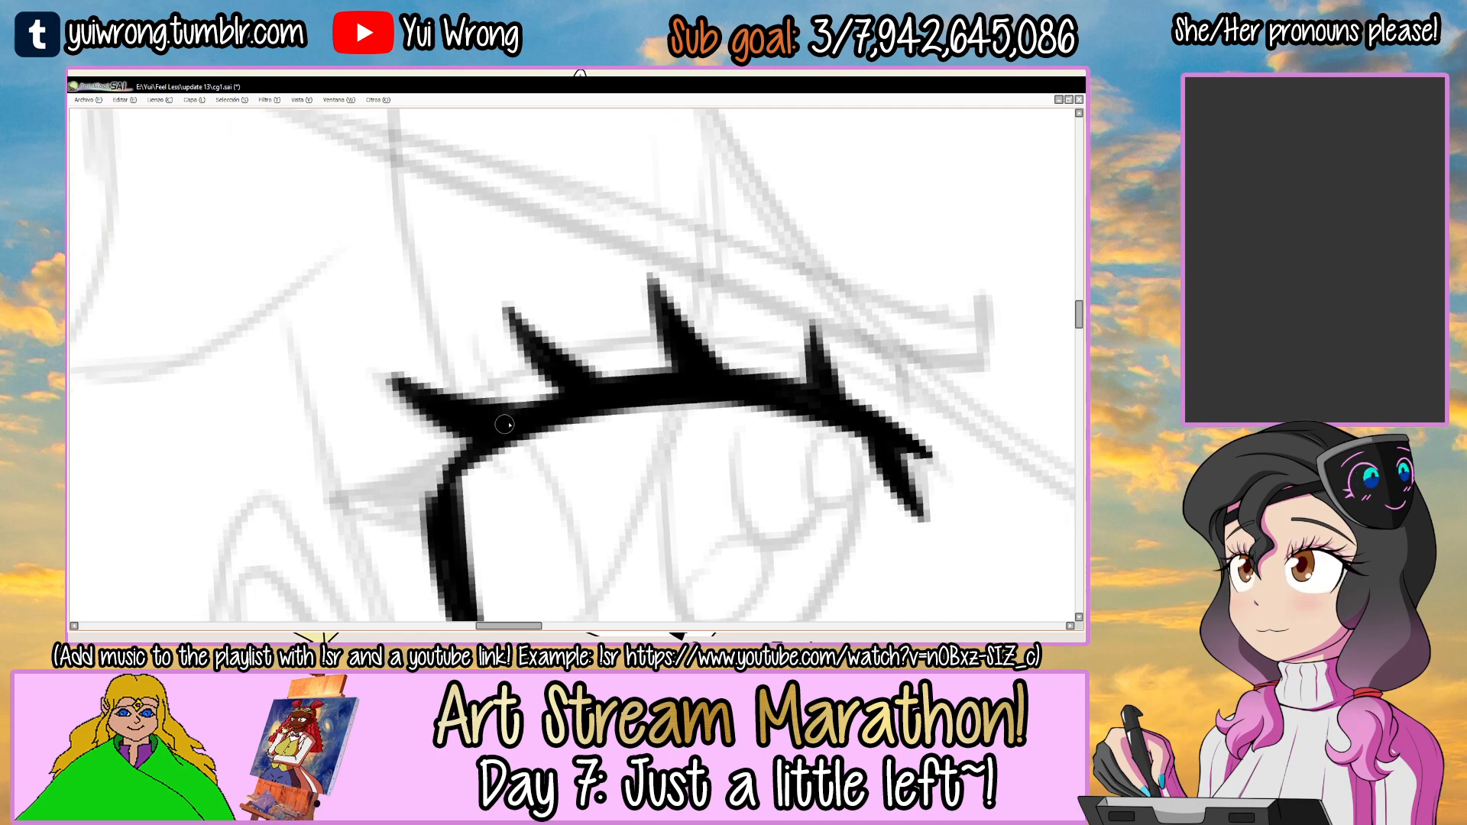
Draw the pointed wing at the left-hand eye's outer corner with the canvas mirrored, and flip the view back.
{"action": "key", "text": "h"}
{"action": "mouse_move", "coordinate": [770, 295]}
{"action": "left_mouse_down"}
{"action": "mouse_move", "coordinate": [751, 231]}
{"action": "mouse_move", "coordinate": [686, 191]}
{"action": "left_mouse_up"}
{"action": "mouse_move", "coordinate": [666, 334]}
{"action": "left_mouse_down"}
{"action": "mouse_move", "coordinate": [795, 290]}
{"action": "mouse_move", "coordinate": [810, 299]}
{"action": "mouse_move", "coordinate": [744, 359]}
{"action": "mouse_move", "coordinate": [722, 343]}
{"action": "left_mouse_up"}
{"action": "key", "text": "ctrl+z"}
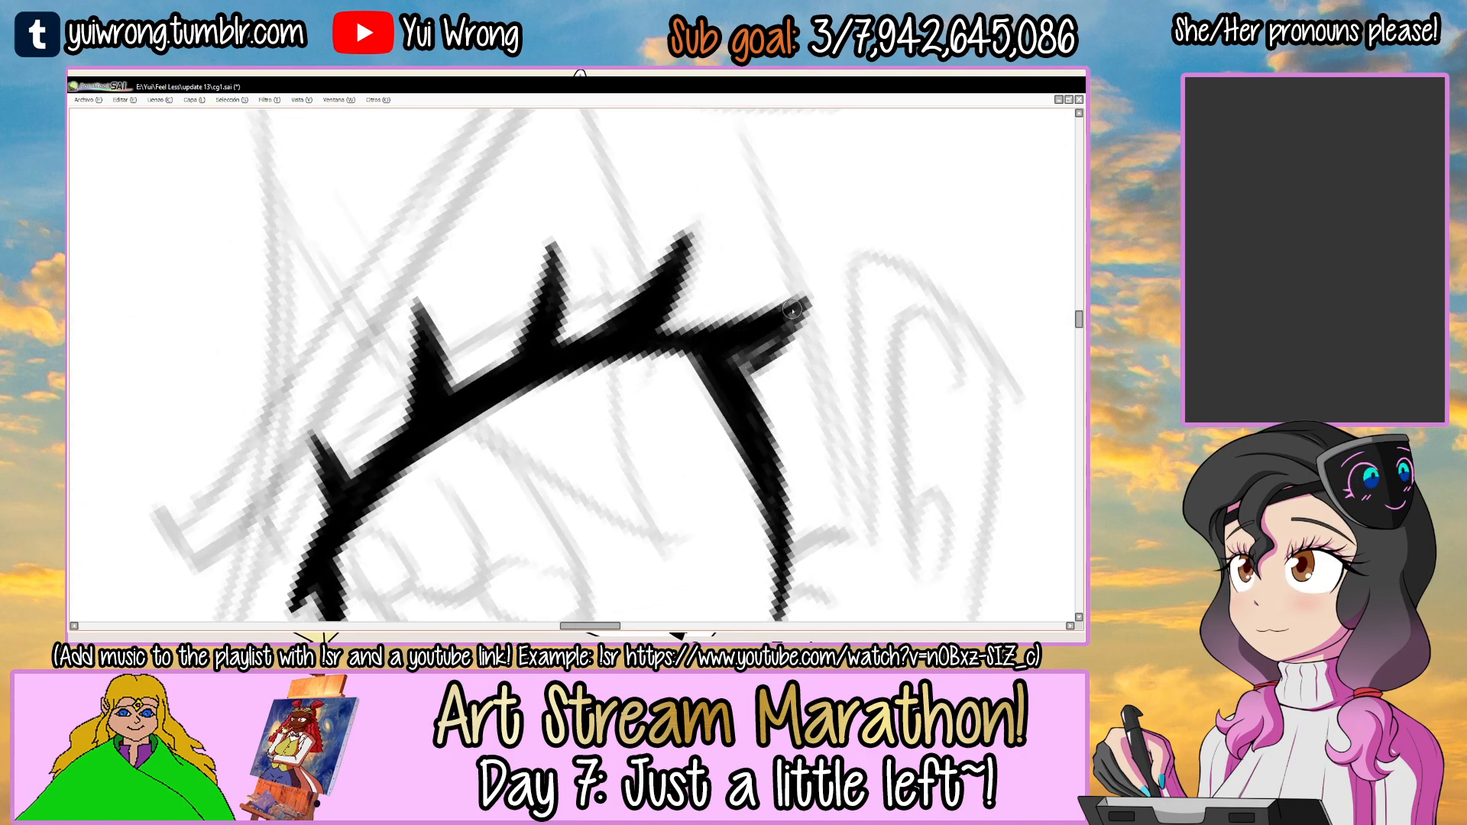
{"action": "key", "text": "h"}
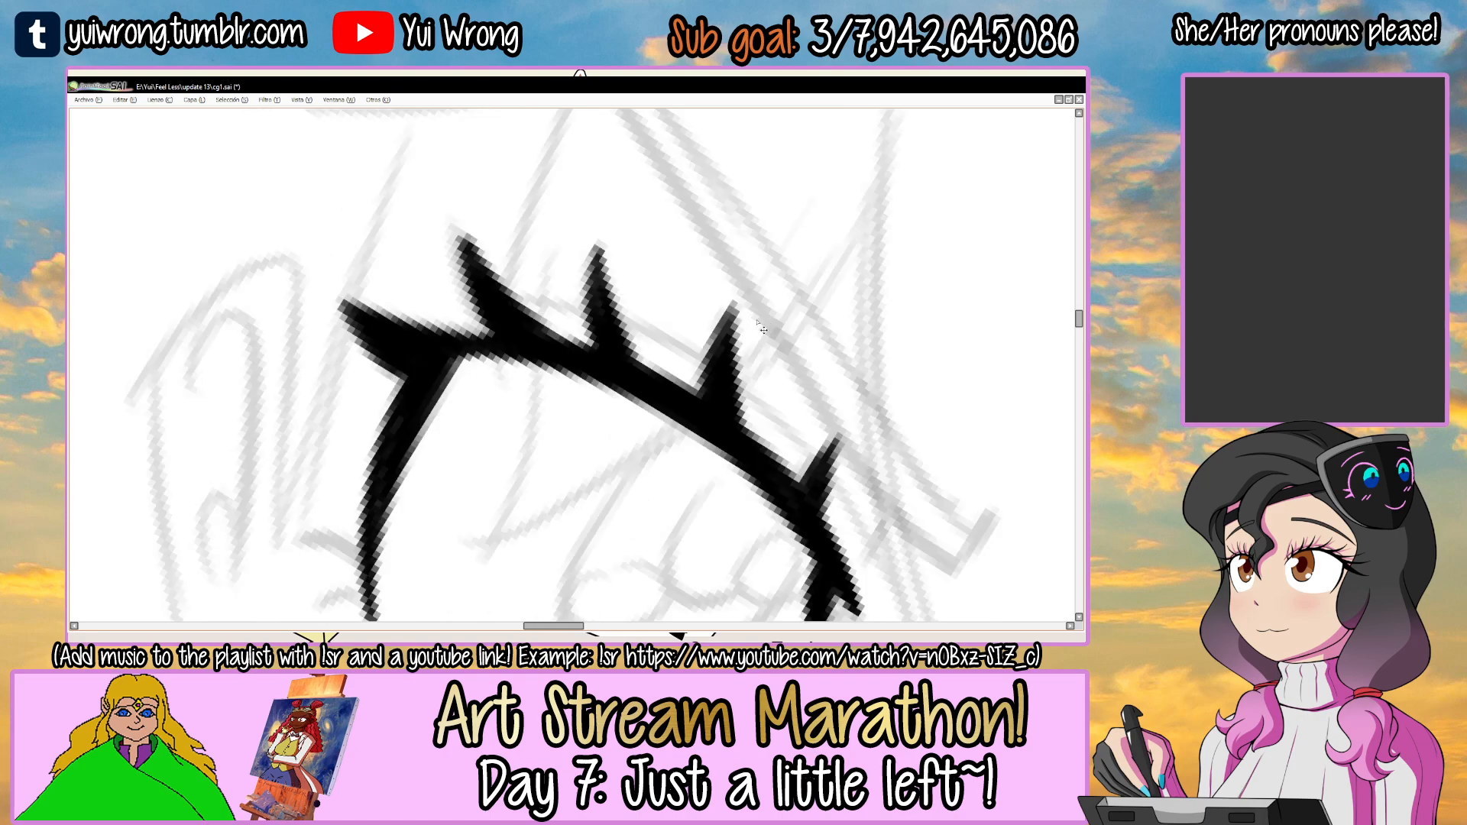
Add two small pointed lower lashes at the bottom end of the left-hand eye's outer side line.
{"action": "scroll", "coordinate": [759, 326], "scroll_direction": "down", "scroll_amount": 5}
{"action": "left_click_drag", "start_coordinate": [858, 317], "coordinate": [791, 175]}
{"action": "left_click_drag", "start_coordinate": [638, 382], "coordinate": [511, 385]}
{"action": "left_click", "coordinate": [485, 379], "text": "ctrl"}
{"action": "left_click", "coordinate": [479, 371], "text": "ctrl"}
{"action": "left_click", "coordinate": [479, 366], "text": "ctrl"}
{"action": "left_click_drag", "start_coordinate": [527, 330], "coordinate": [481, 338]}
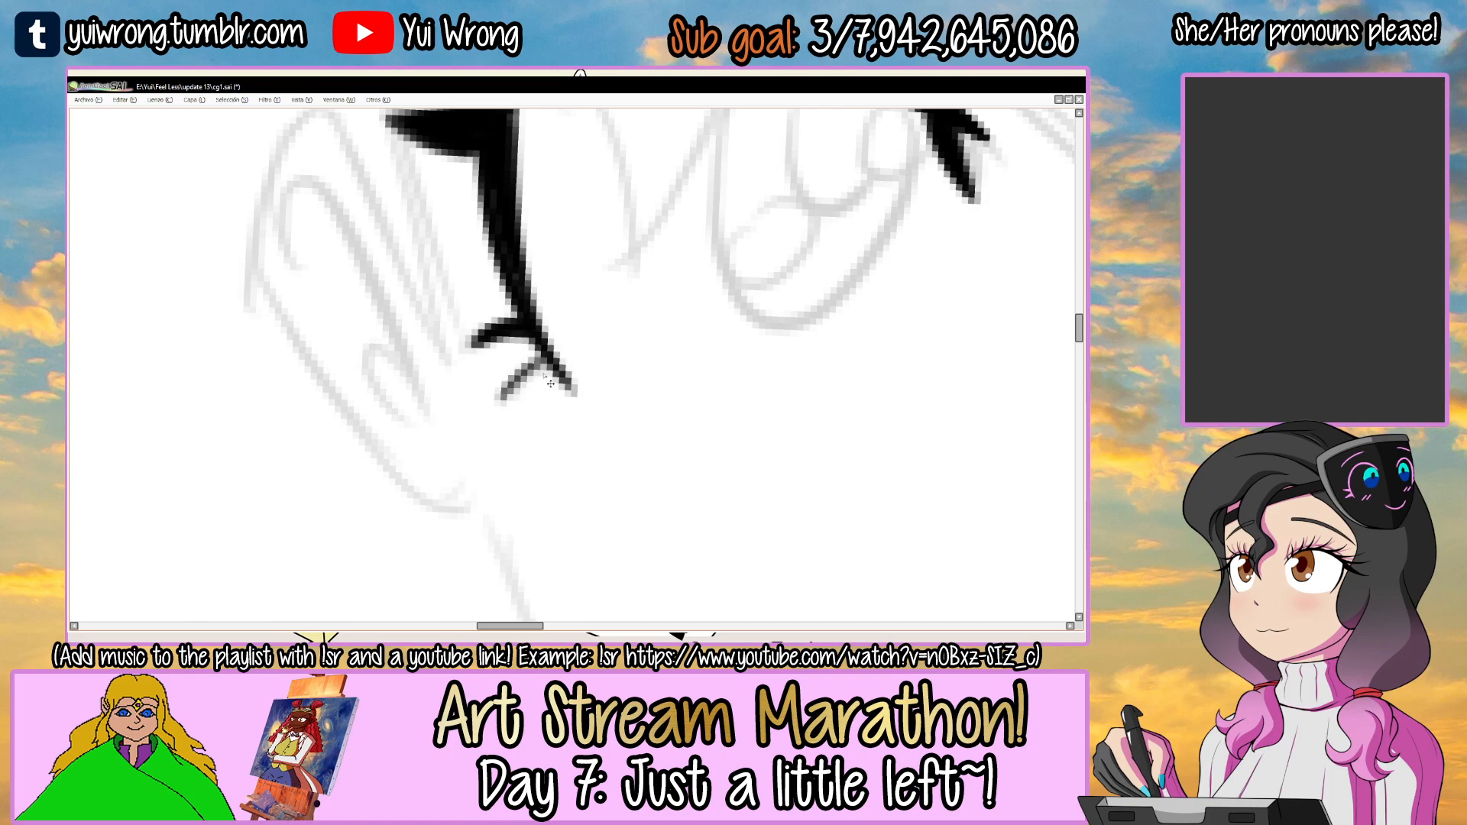
{"action": "scroll", "coordinate": [559, 381], "scroll_direction": "down", "scroll_amount": 5}
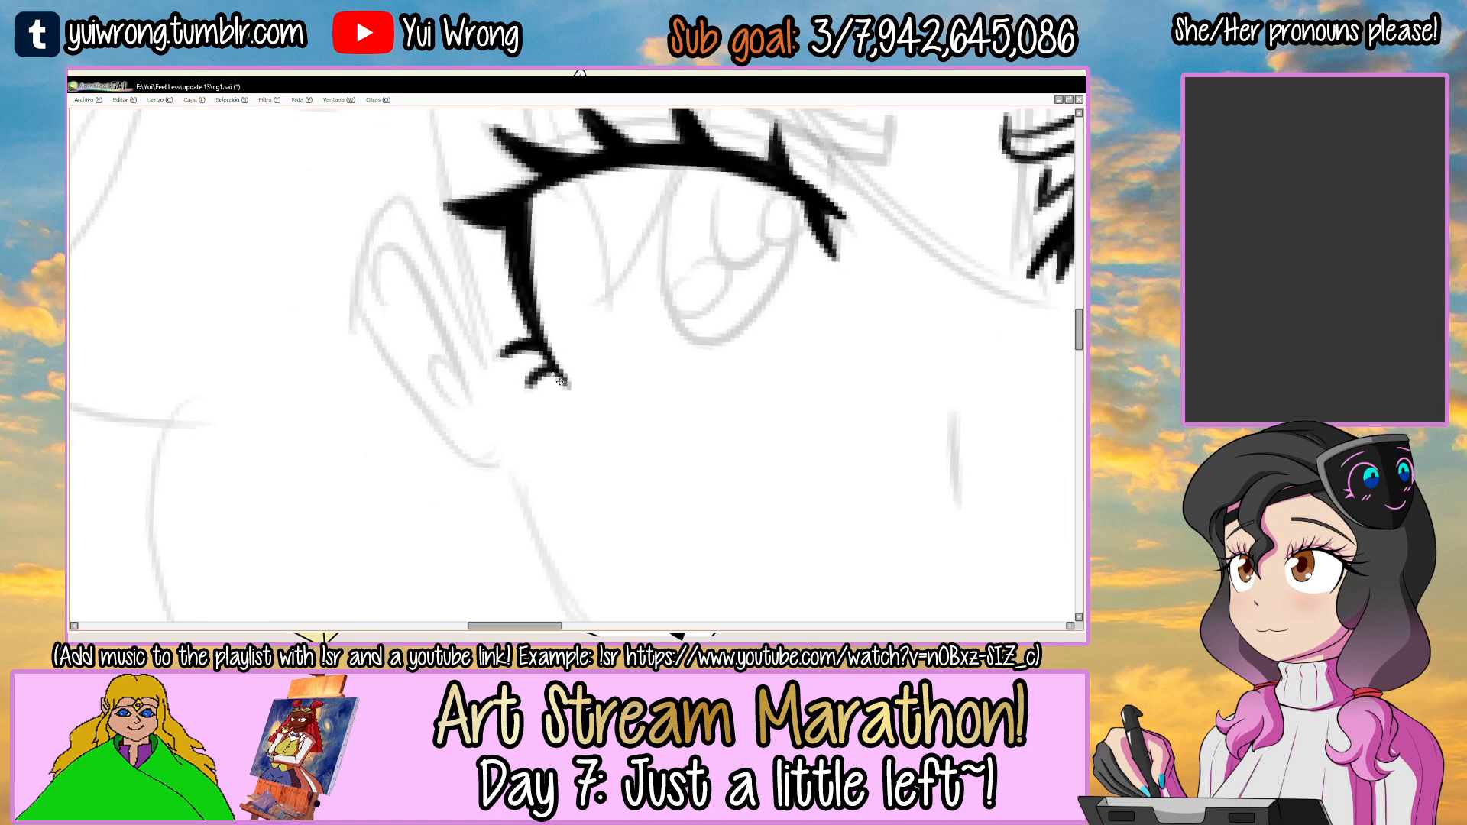
Ink the thin eyelid crease across the lashes above the left-hand eye's lash line, and save the drawing.
{"action": "left_click_drag", "start_coordinate": [751, 232], "coordinate": [695, 344]}
{"action": "left_click", "coordinate": [552, 288], "text": "ctrl"}
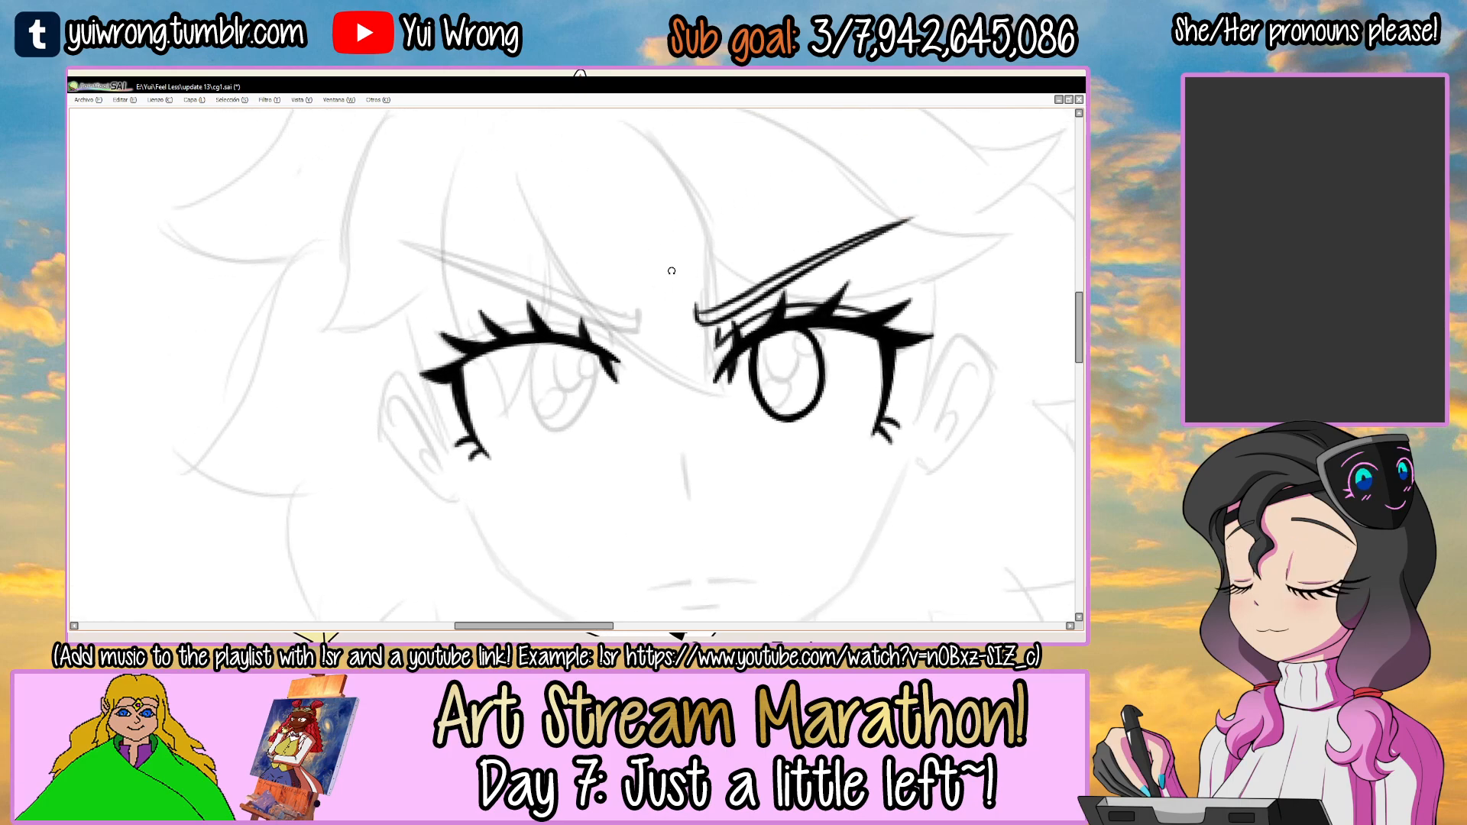
{"action": "left_click_drag", "start_coordinate": [676, 273], "coordinate": [624, 243]}
{"action": "scroll", "coordinate": [467, 372], "scroll_direction": "up", "scroll_amount": 2}
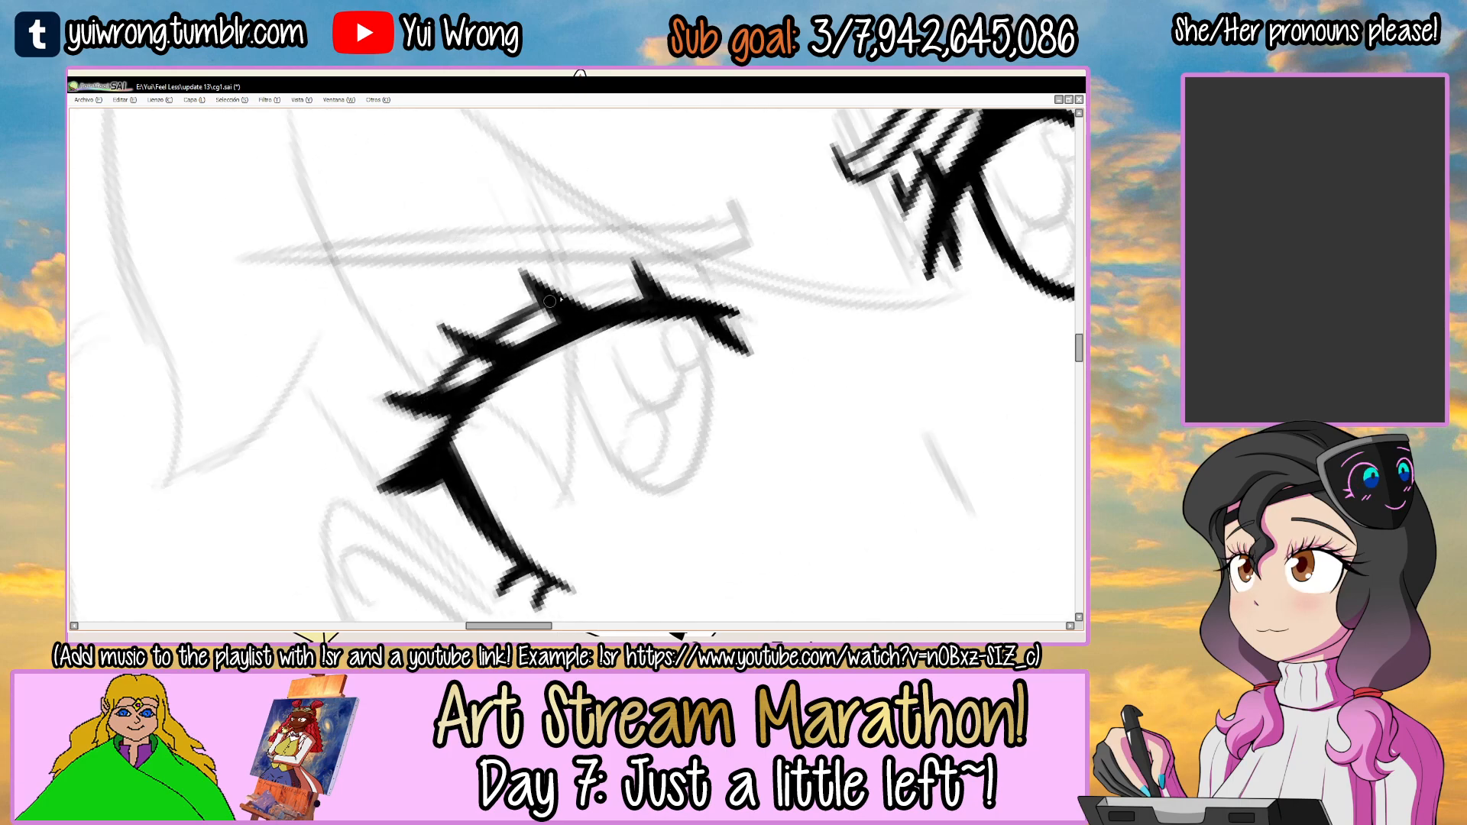
{"action": "left_click_drag", "start_coordinate": [566, 300], "coordinate": [698, 285]}
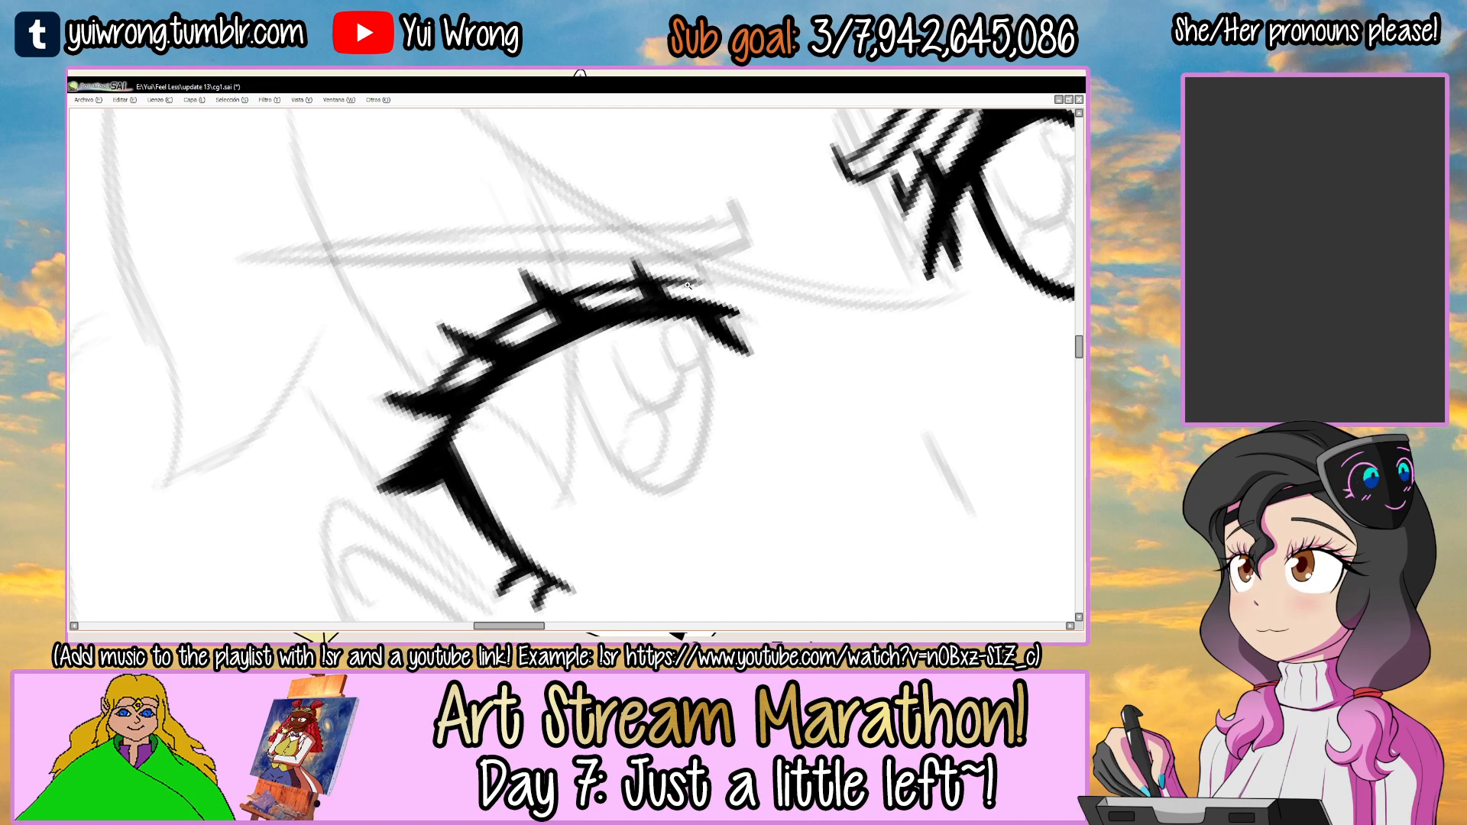
{"action": "scroll", "coordinate": [707, 288], "scroll_direction": "up", "scroll_amount": 1}
{"action": "scroll", "coordinate": [720, 294], "scroll_direction": "down", "scroll_amount": 3}
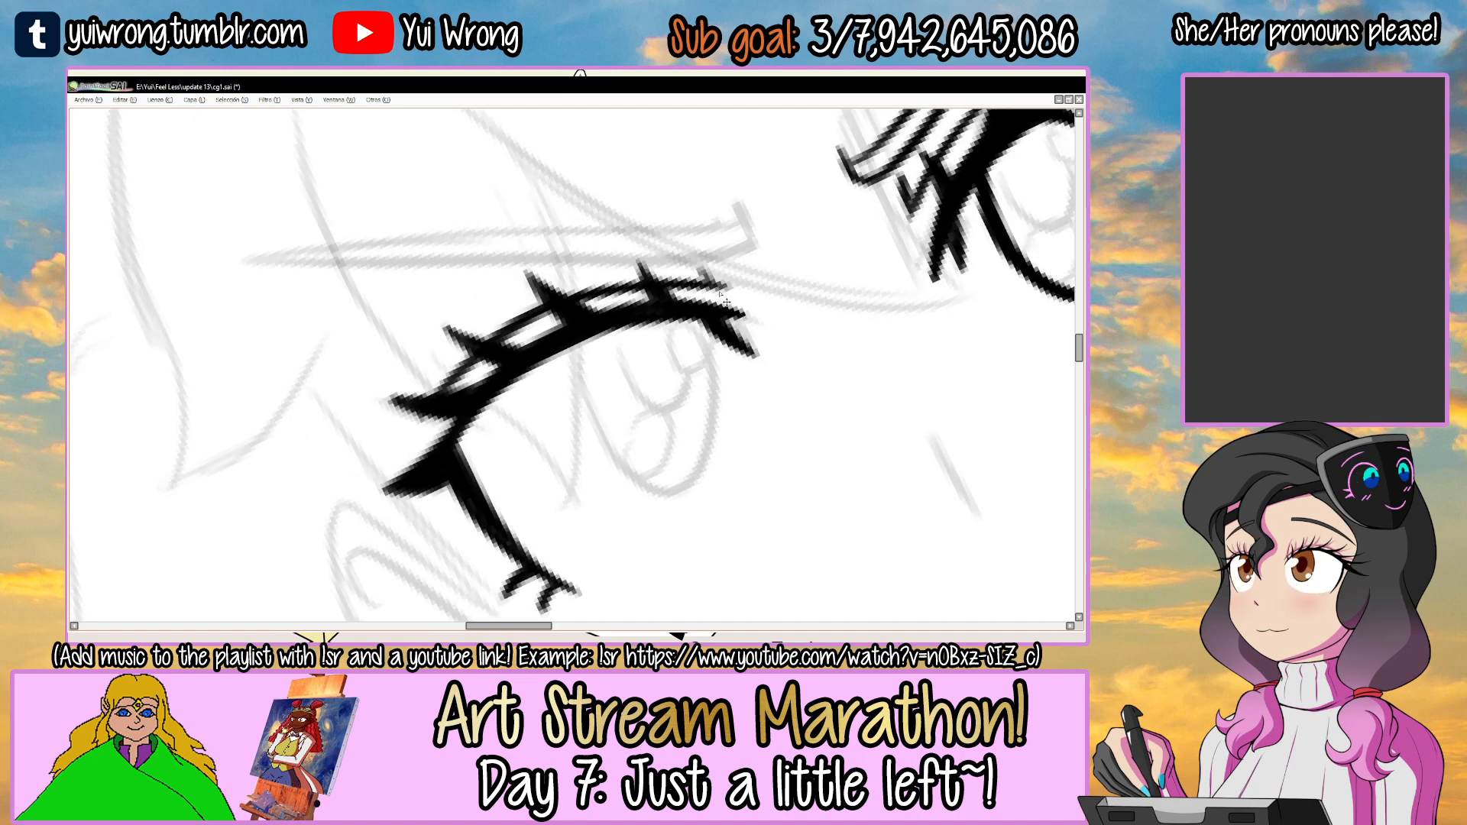
{"action": "key", "text": "ctrl+s"}
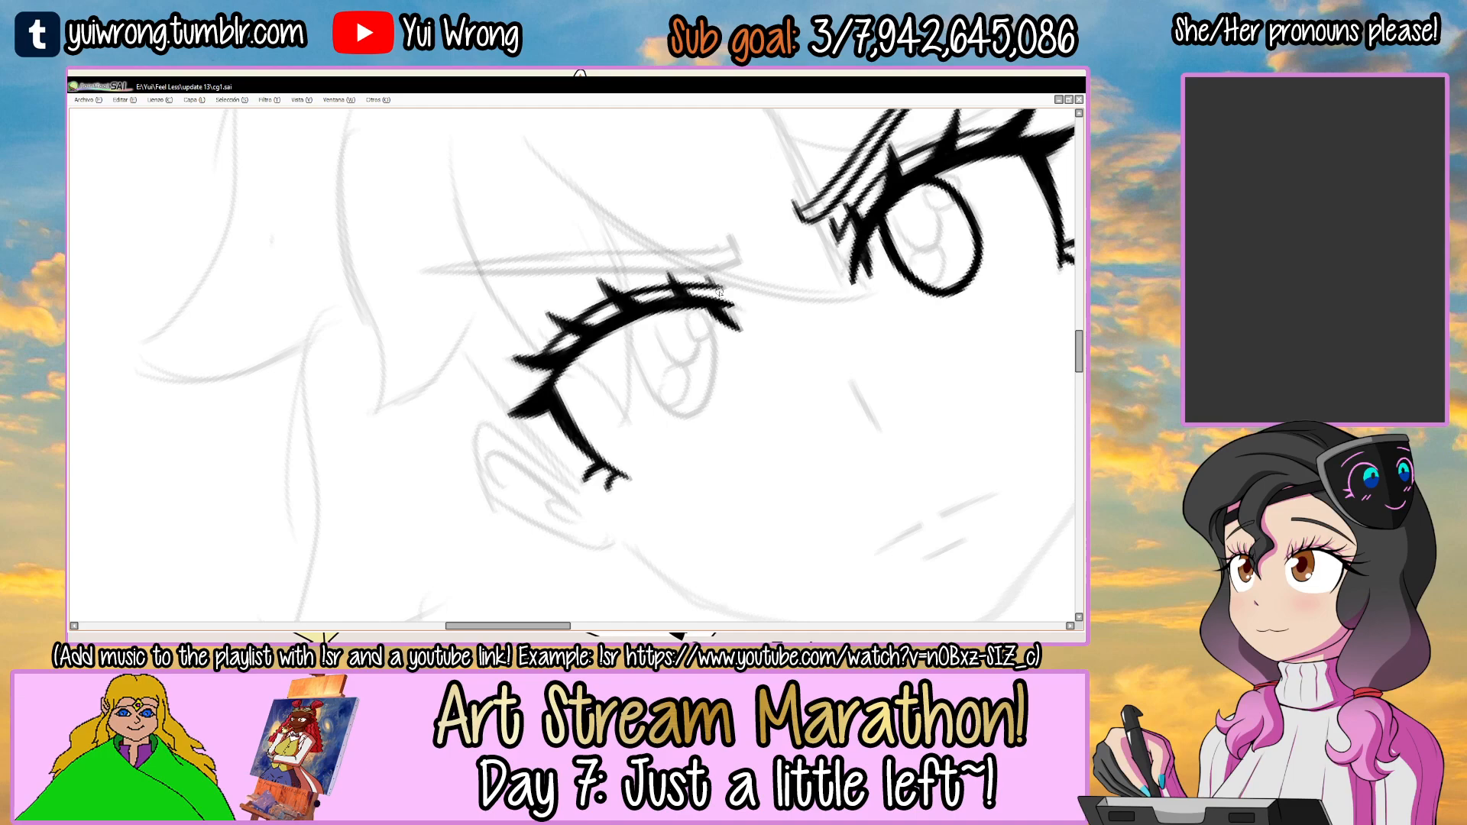
Ink the outer side and bottom curve of the left-hand eye's iris, starting from the lash line.
{"action": "left_click_drag", "start_coordinate": [683, 311], "coordinate": [594, 308]}
{"action": "left_click_drag", "start_coordinate": [703, 259], "coordinate": [753, 336]}
{"action": "left_click_drag", "start_coordinate": [652, 388], "coordinate": [627, 358]}
{"action": "scroll", "coordinate": [527, 348], "scroll_direction": "up", "scroll_amount": 2}
{"action": "left_click_drag", "start_coordinate": [544, 246], "coordinate": [536, 414]}
{"action": "key", "text": "ctrl+z"}
{"action": "mouse_move", "coordinate": [544, 246]}
{"action": "left_mouse_down"}
{"action": "mouse_move", "coordinate": [535, 416]}
{"action": "mouse_move", "coordinate": [548, 434]}
{"action": "mouse_move", "coordinate": [606, 437]}
{"action": "mouse_move", "coordinate": [629, 402]}
{"action": "left_mouse_up"}
{"action": "key", "text": "ctrl+z"}
{"action": "key", "text": "ctrl+z"}
{"action": "mouse_move", "coordinate": [542, 433]}
{"action": "left_mouse_down"}
{"action": "mouse_move", "coordinate": [626, 388]}
{"action": "mouse_move", "coordinate": [559, 439]}
{"action": "mouse_move", "coordinate": [520, 396]}
{"action": "mouse_move", "coordinate": [623, 413]}
{"action": "left_mouse_up"}
{"action": "key", "text": "ctrl+z"}
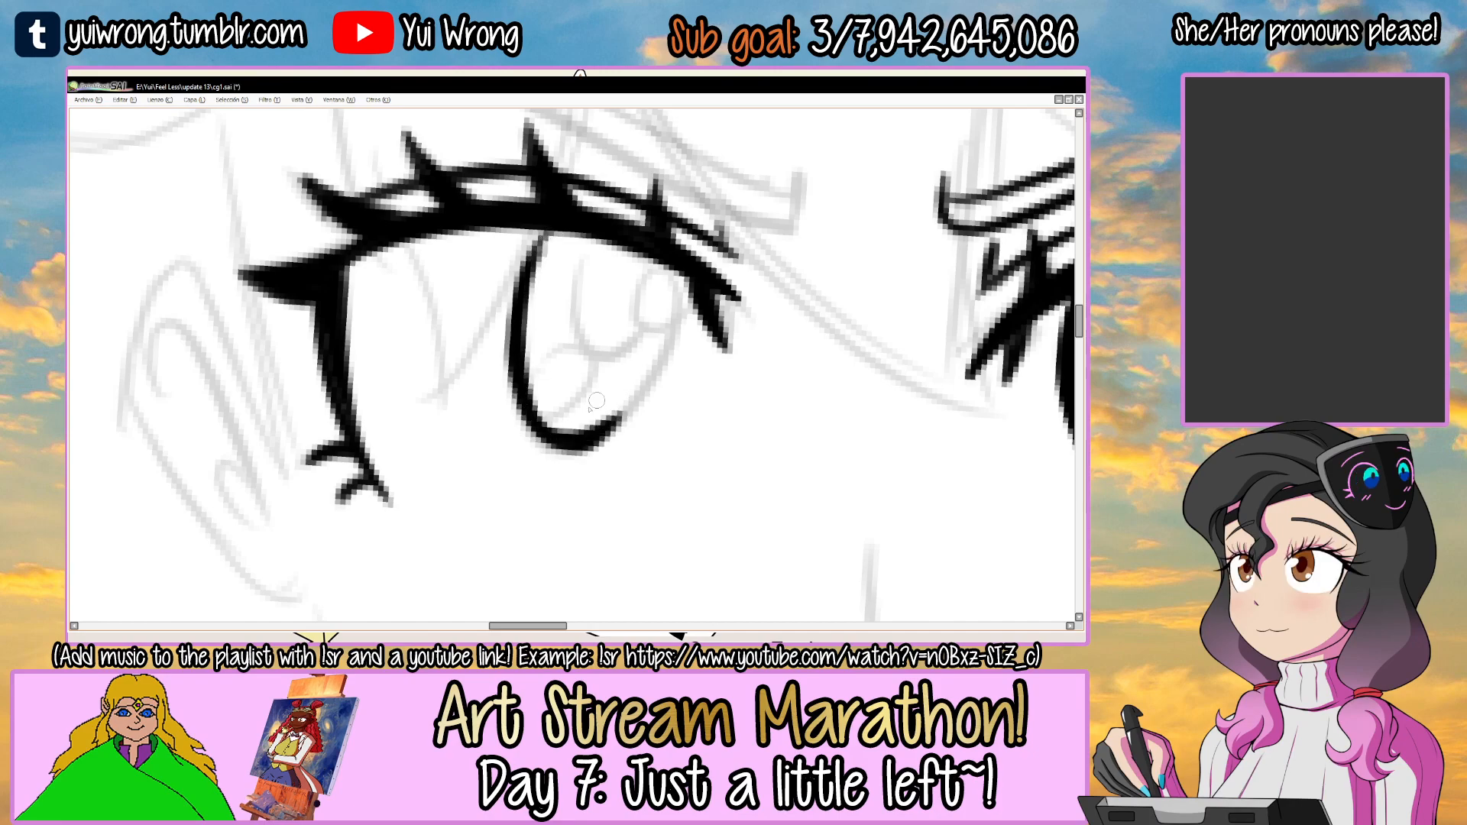
Close the left-hand iris outline up its inner side to the lash line and thicken its bottom curve.
{"action": "left_click_drag", "start_coordinate": [674, 364], "coordinate": [493, 368]}
{"action": "scroll", "coordinate": [486, 309], "scroll_direction": "up", "scroll_amount": 2}
{"action": "left_click_drag", "start_coordinate": [442, 452], "coordinate": [536, 252]}
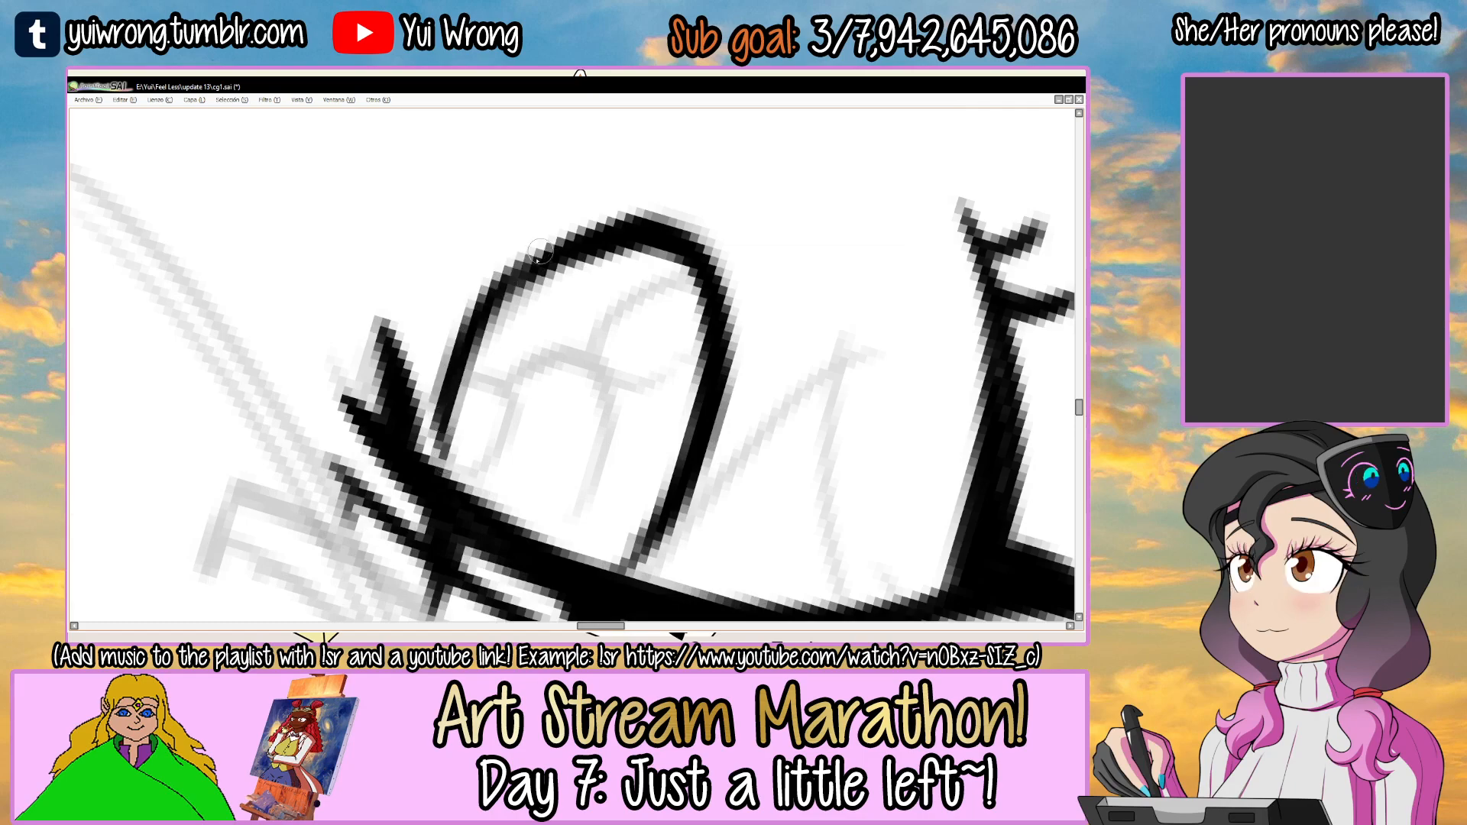
{"action": "mouse_move", "coordinate": [444, 470]}
{"action": "left_mouse_down"}
{"action": "mouse_move", "coordinate": [533, 261]}
{"action": "mouse_move", "coordinate": [585, 233]}
{"action": "left_mouse_up"}
{"action": "left_click_drag", "start_coordinate": [516, 268], "coordinate": [603, 229]}
{"action": "mouse_move", "coordinate": [522, 298]}
{"action": "left_mouse_down"}
{"action": "mouse_move", "coordinate": [615, 267]}
{"action": "mouse_move", "coordinate": [665, 292]}
{"action": "left_mouse_up"}
{"action": "left_click_drag", "start_coordinate": [507, 288], "coordinate": [676, 240]}
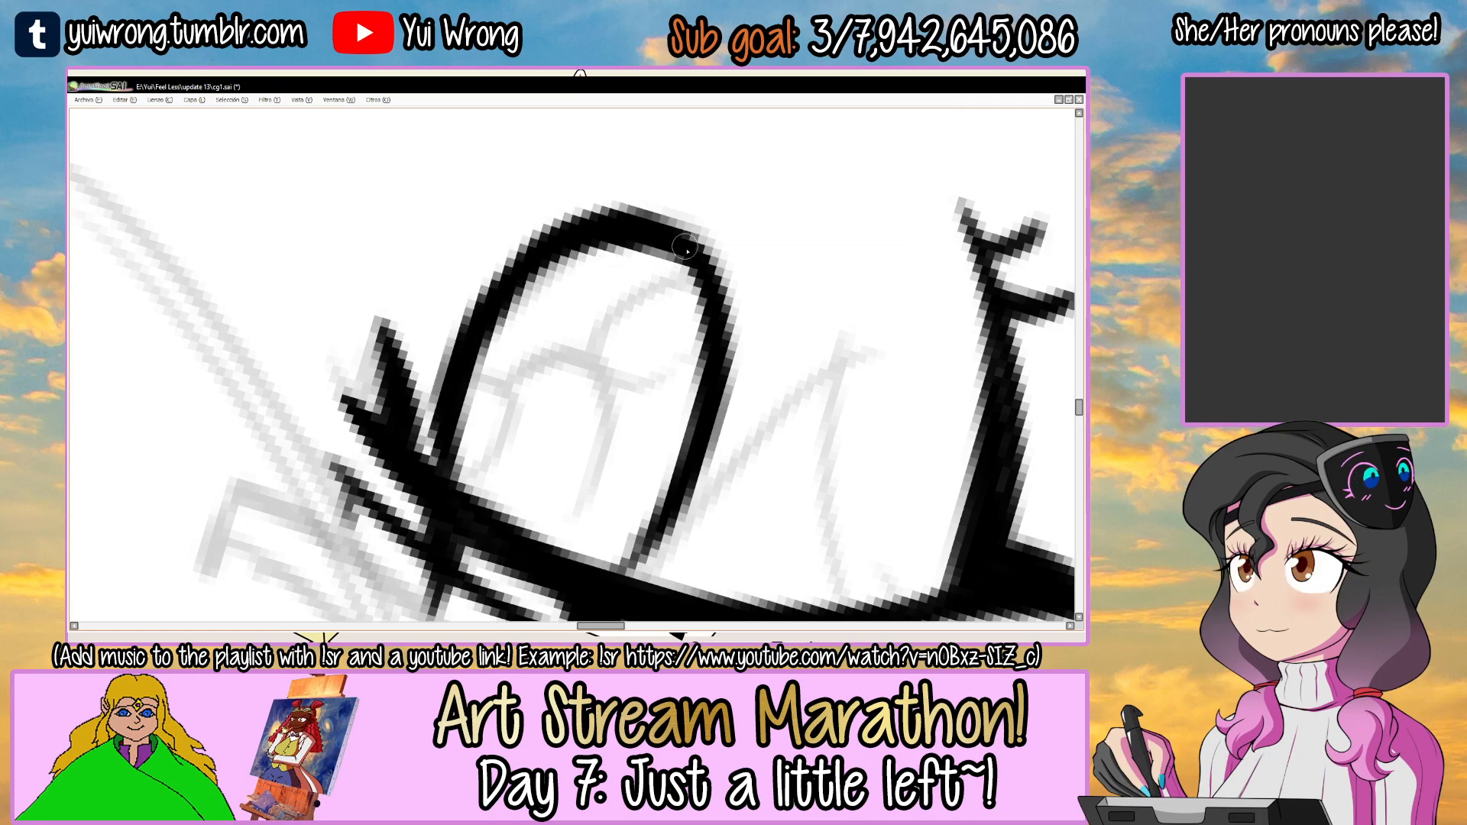
{"action": "key", "text": "ctrl+z"}
{"action": "left_click_drag", "start_coordinate": [504, 280], "coordinate": [676, 258]}
{"action": "left_click_drag", "start_coordinate": [738, 359], "coordinate": [510, 369]}
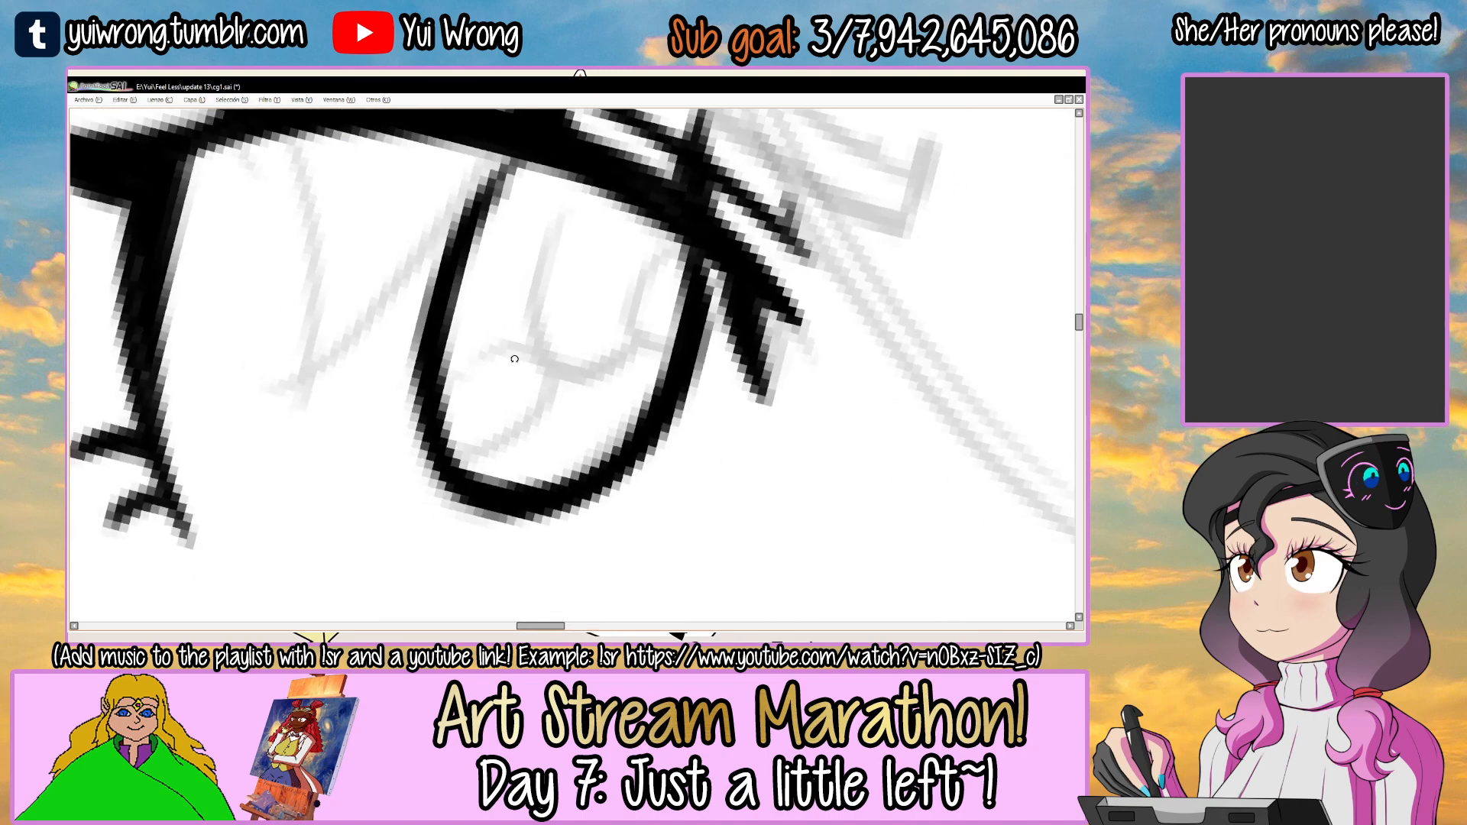
Retrace the outer side of the left-hand iris to even out its line thickness.
{"action": "mouse_move", "coordinate": [420, 382]}
{"action": "left_mouse_down"}
{"action": "mouse_move", "coordinate": [492, 210]}
{"action": "mouse_move", "coordinate": [467, 295]}
{"action": "left_mouse_up"}
{"action": "left_click_drag", "start_coordinate": [415, 241], "coordinate": [459, 395]}
{"action": "key", "text": "ctrl+z"}
{"action": "left_click_drag", "start_coordinate": [396, 245], "coordinate": [472, 428]}
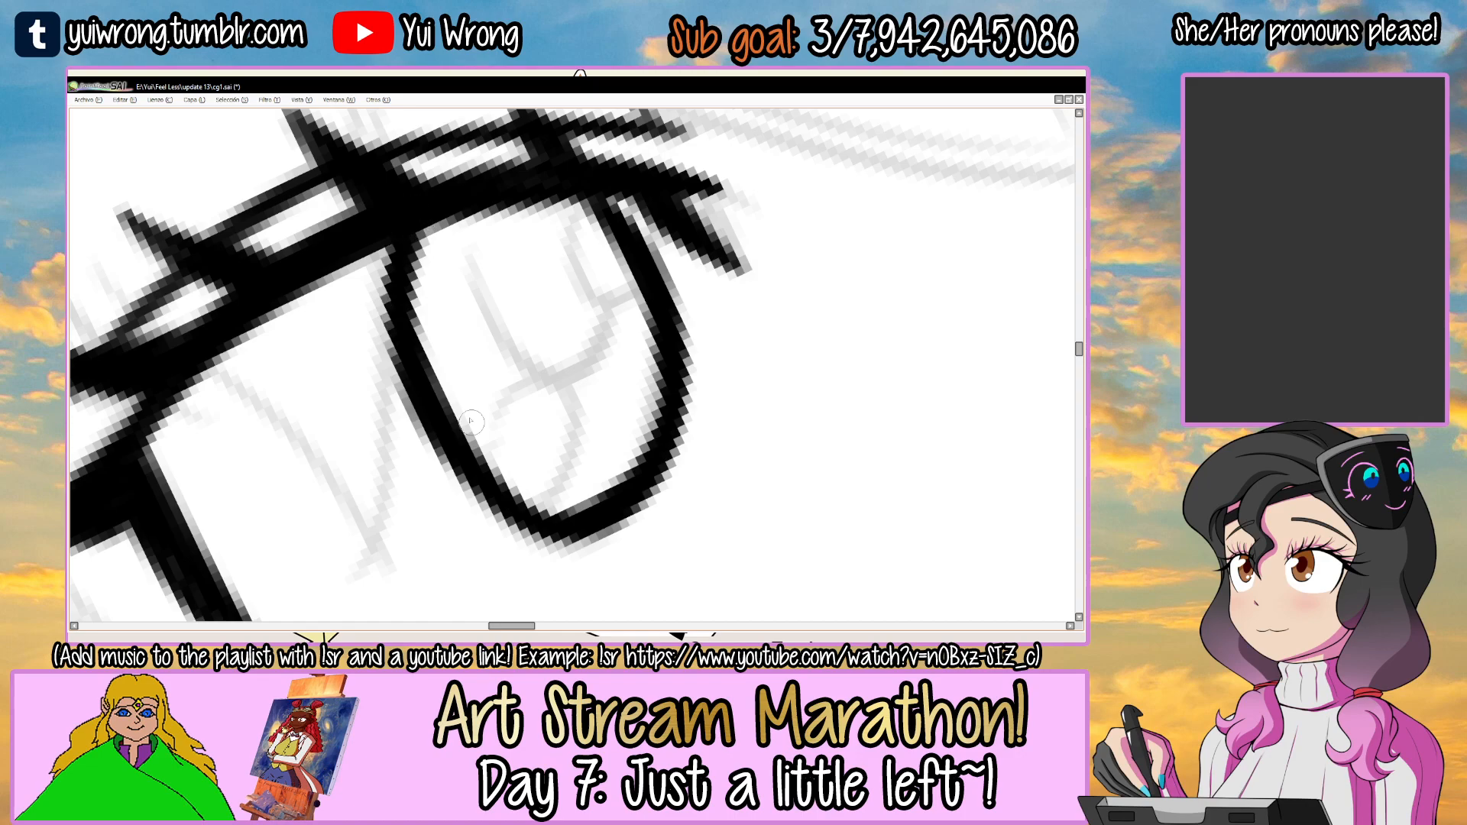
Ink the lower edge of the left-hand eyebrow and the short upturned stroke at its inner end.
{"action": "scroll", "coordinate": [505, 476], "scroll_direction": "down", "scroll_amount": 8}
{"action": "left_click_drag", "start_coordinate": [687, 305], "coordinate": [705, 373]}
{"action": "scroll", "coordinate": [575, 341], "scroll_direction": "up", "scroll_amount": 4}
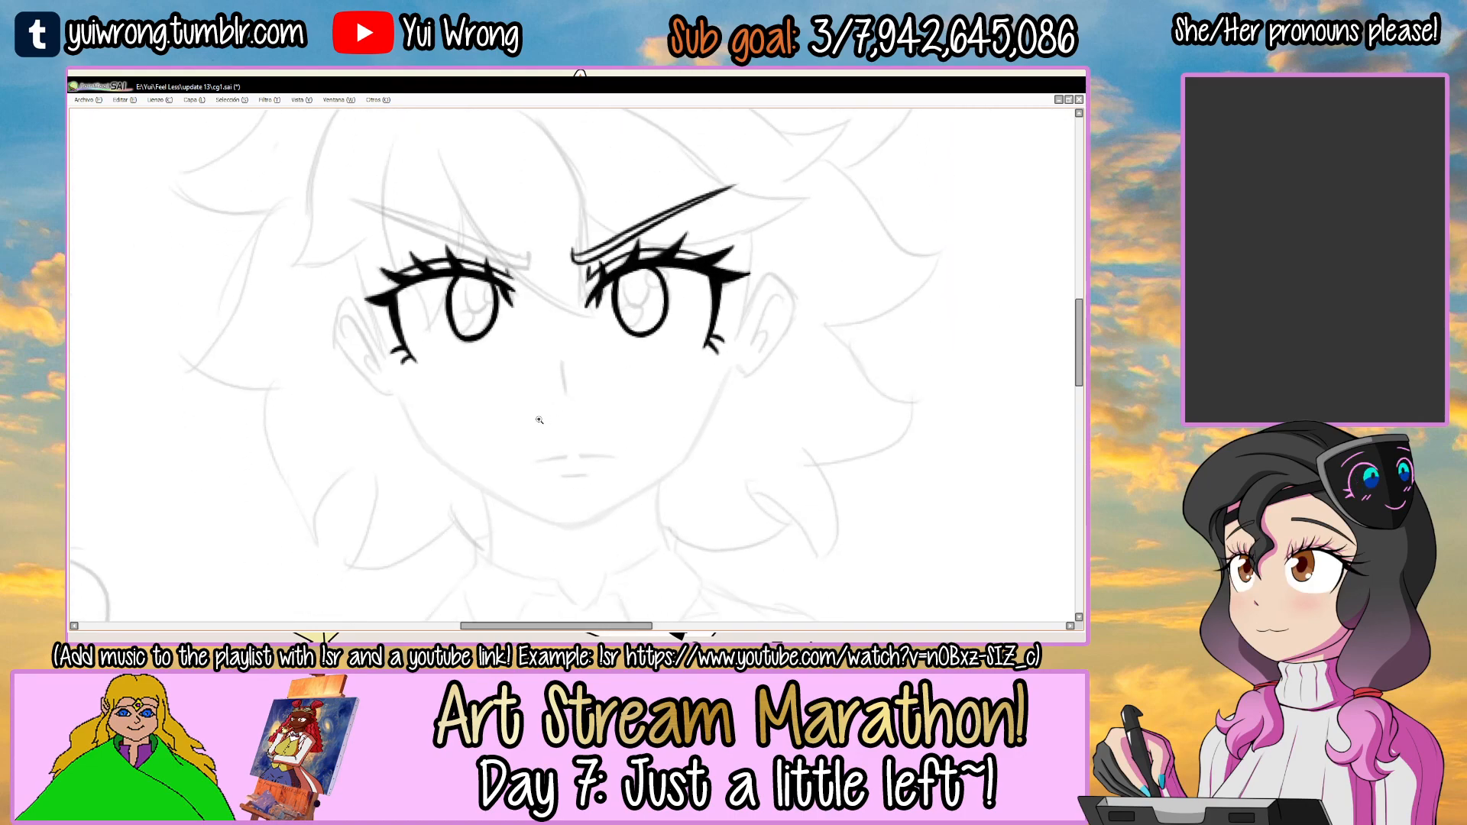
{"action": "left_click_drag", "start_coordinate": [574, 342], "coordinate": [635, 497]}
{"action": "left_click_drag", "start_coordinate": [511, 399], "coordinate": [718, 381]}
{"action": "mouse_move", "coordinate": [767, 327]}
{"action": "left_mouse_down"}
{"action": "mouse_move", "coordinate": [766, 308]}
{"action": "mouse_move", "coordinate": [673, 236]}
{"action": "mouse_move", "coordinate": [679, 224]}
{"action": "mouse_move", "coordinate": [690, 255]}
{"action": "mouse_move", "coordinate": [683, 223]}
{"action": "left_mouse_up"}
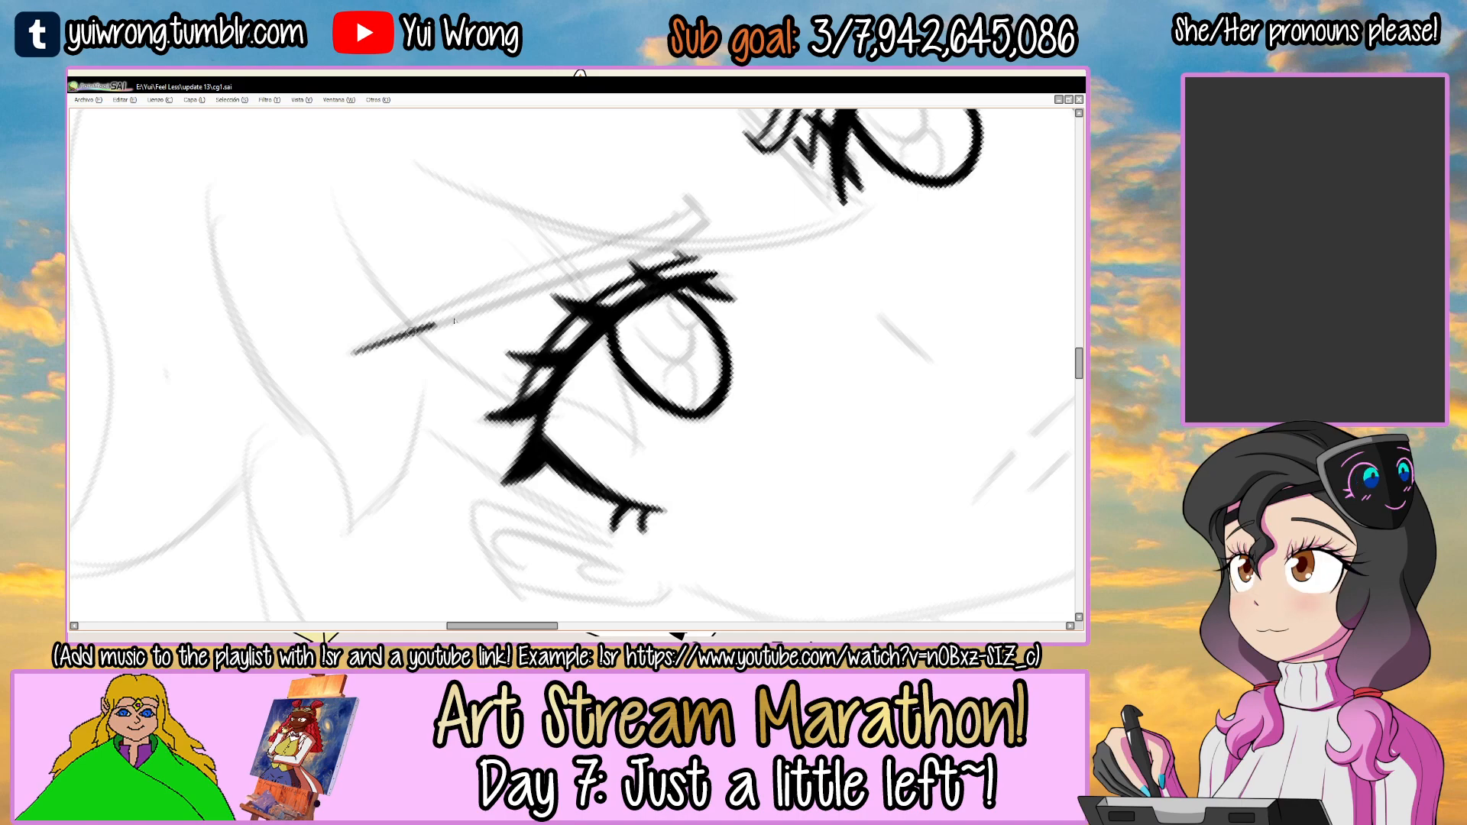
{"action": "key", "text": "ctrl+z"}
{"action": "left_click_drag", "start_coordinate": [359, 353], "coordinate": [688, 232]}
{"action": "key", "text": "ctrl+z"}
{"action": "left_click_drag", "start_coordinate": [502, 301], "coordinate": [674, 231]}
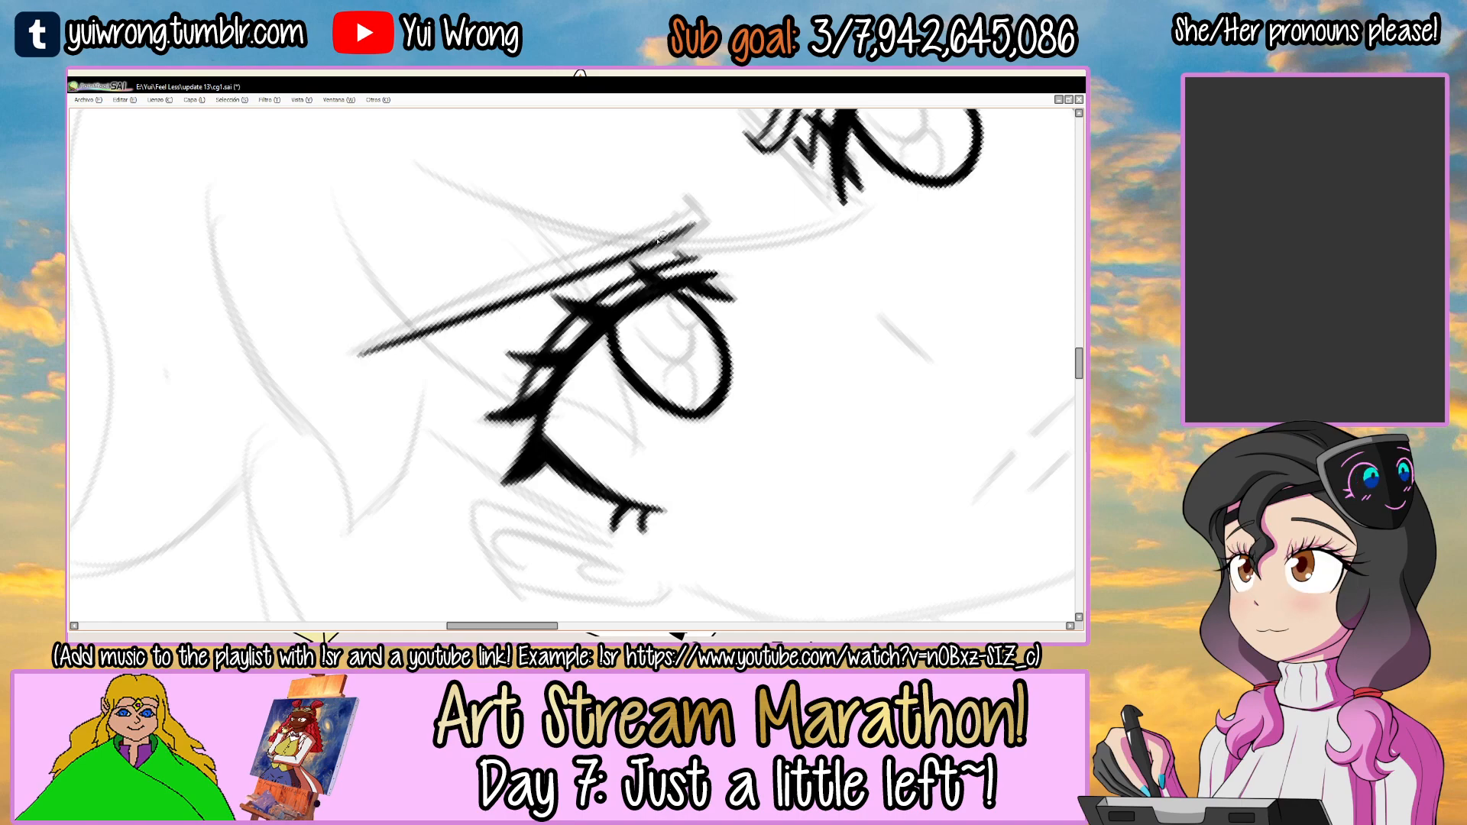
{"action": "left_click", "coordinate": [393, 355], "text": "ctrl"}
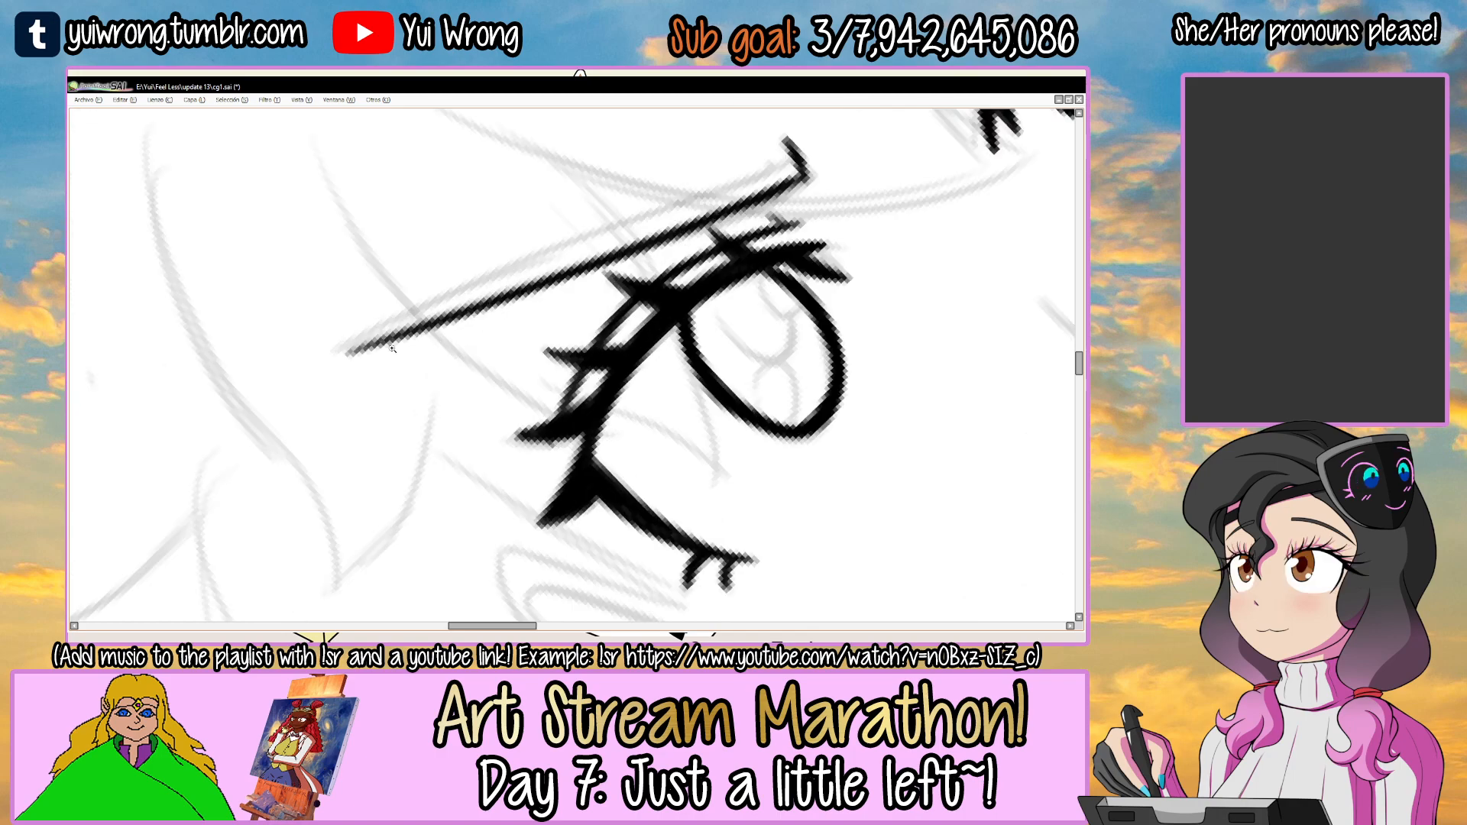
Ink the left-hand eyebrow's upper edge from its pointed outer tip to the stroke at its inner end.
{"action": "left_click_drag", "start_coordinate": [409, 316], "coordinate": [529, 260]}
{"action": "key", "text": "ctrl+z"}
{"action": "left_click_drag", "start_coordinate": [350, 352], "coordinate": [538, 259]}
{"action": "left_click_drag", "start_coordinate": [440, 302], "coordinate": [767, 165]}
{"action": "key", "text": "ctrl+z"}
{"action": "left_click_drag", "start_coordinate": [475, 291], "coordinate": [754, 175]}
{"action": "key", "text": "ctrl+z"}
{"action": "left_click_drag", "start_coordinate": [543, 264], "coordinate": [764, 169]}
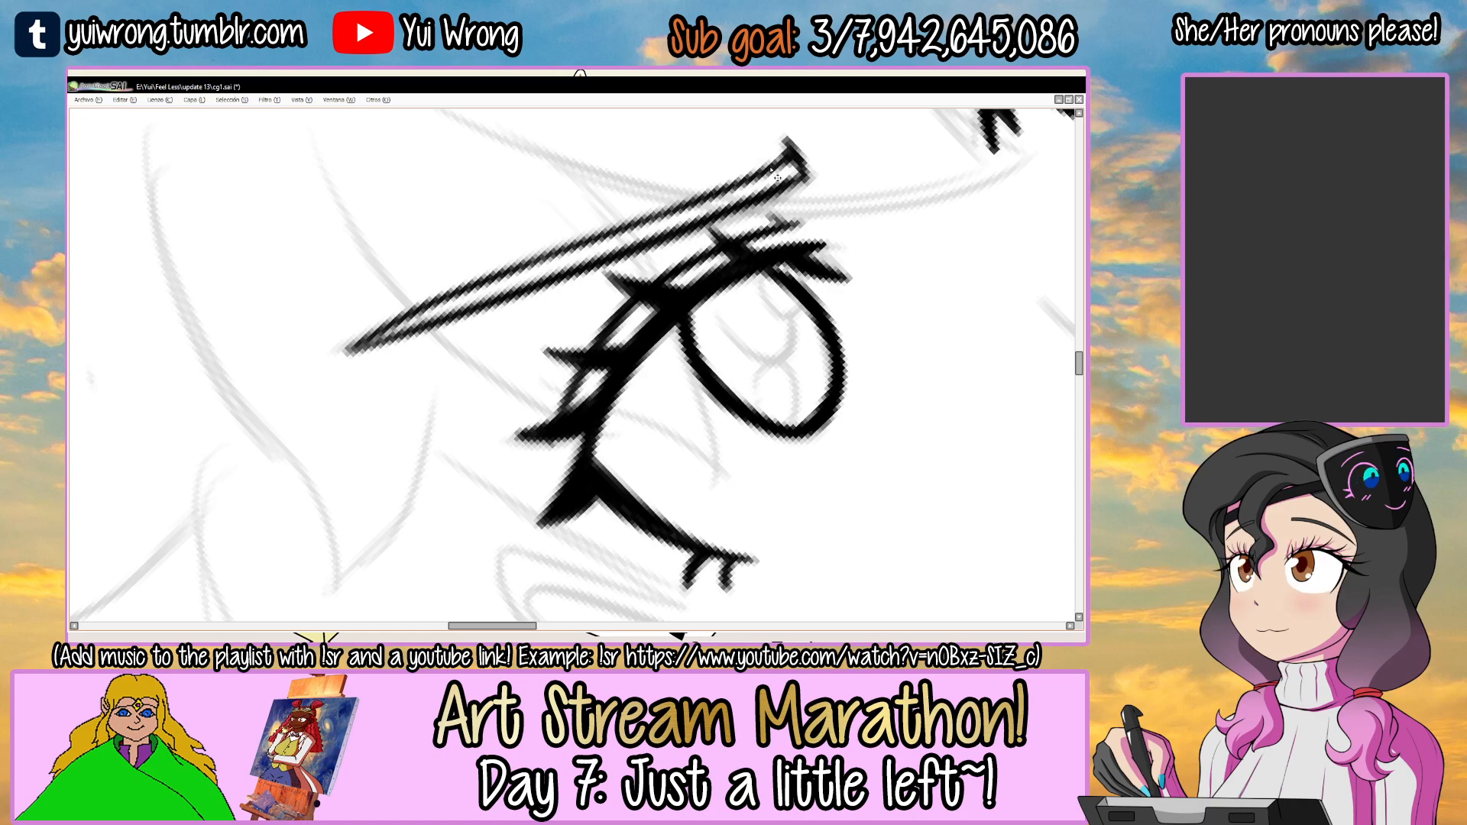
{"action": "left_click", "coordinate": [770, 167], "text": "ctrl+alt"}
{"action": "left_click", "coordinate": [770, 167], "text": "ctrl+alt"}
{"action": "left_click", "coordinate": [770, 167], "text": "ctrl+alt"}
{"action": "left_click", "coordinate": [770, 167], "text": "ctrl+alt"}
Ink the nose as one short slanted line that thickens toward its lower end.
{"action": "left_click_drag", "start_coordinate": [802, 284], "coordinate": [770, 458]}
{"action": "left_click_drag", "start_coordinate": [767, 427], "coordinate": [574, 345]}
{"action": "left_click_drag", "start_coordinate": [840, 345], "coordinate": [804, 296]}
{"action": "left_click", "coordinate": [685, 379], "text": "ctrl"}
{"action": "left_click", "coordinate": [556, 305], "text": "ctrl"}
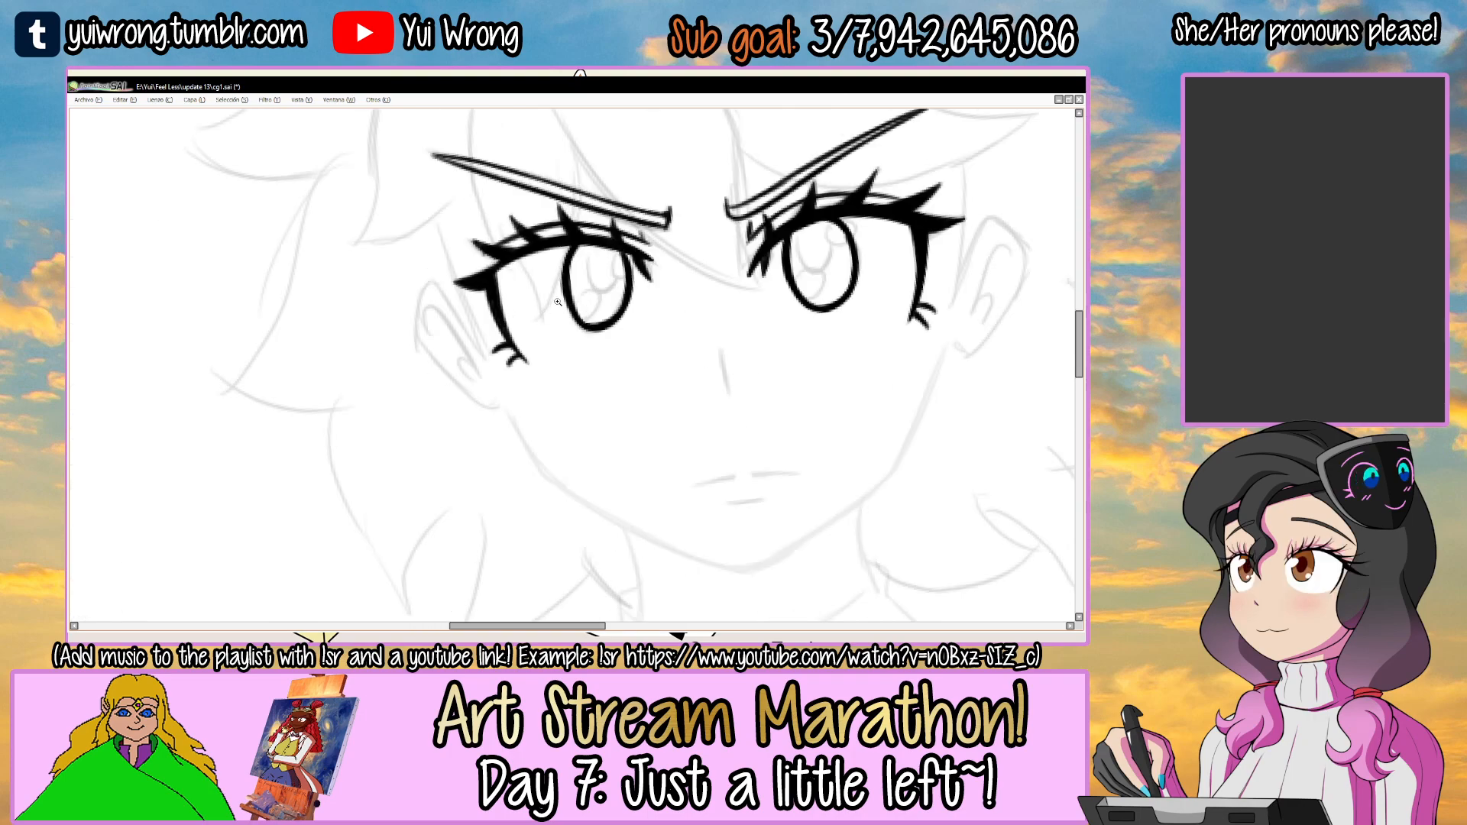
{"action": "left_click", "coordinate": [574, 312], "text": "ctrl"}
{"action": "left_click_drag", "start_coordinate": [613, 325], "coordinate": [662, 313]}
{"action": "left_click_drag", "start_coordinate": [752, 413], "coordinate": [380, 320]}
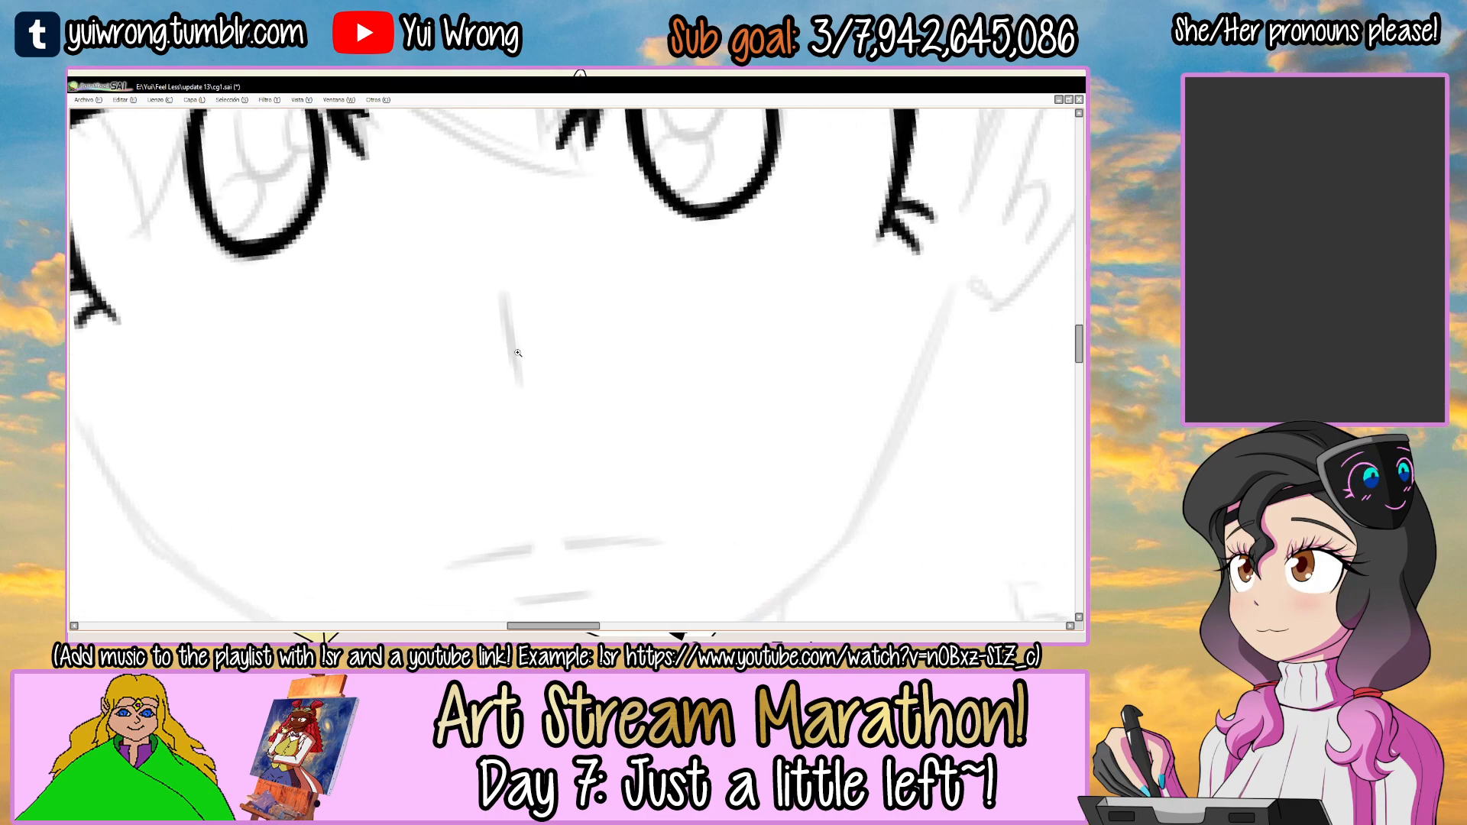
{"action": "left_click", "coordinate": [504, 317], "text": "ctrl"}
{"action": "left_click_drag", "start_coordinate": [501, 282], "coordinate": [522, 403]}
{"action": "key", "text": "ctrl+z"}
{"action": "key", "text": "ctrl+z"}
{"action": "left_click_drag", "start_coordinate": [502, 292], "coordinate": [518, 408]}
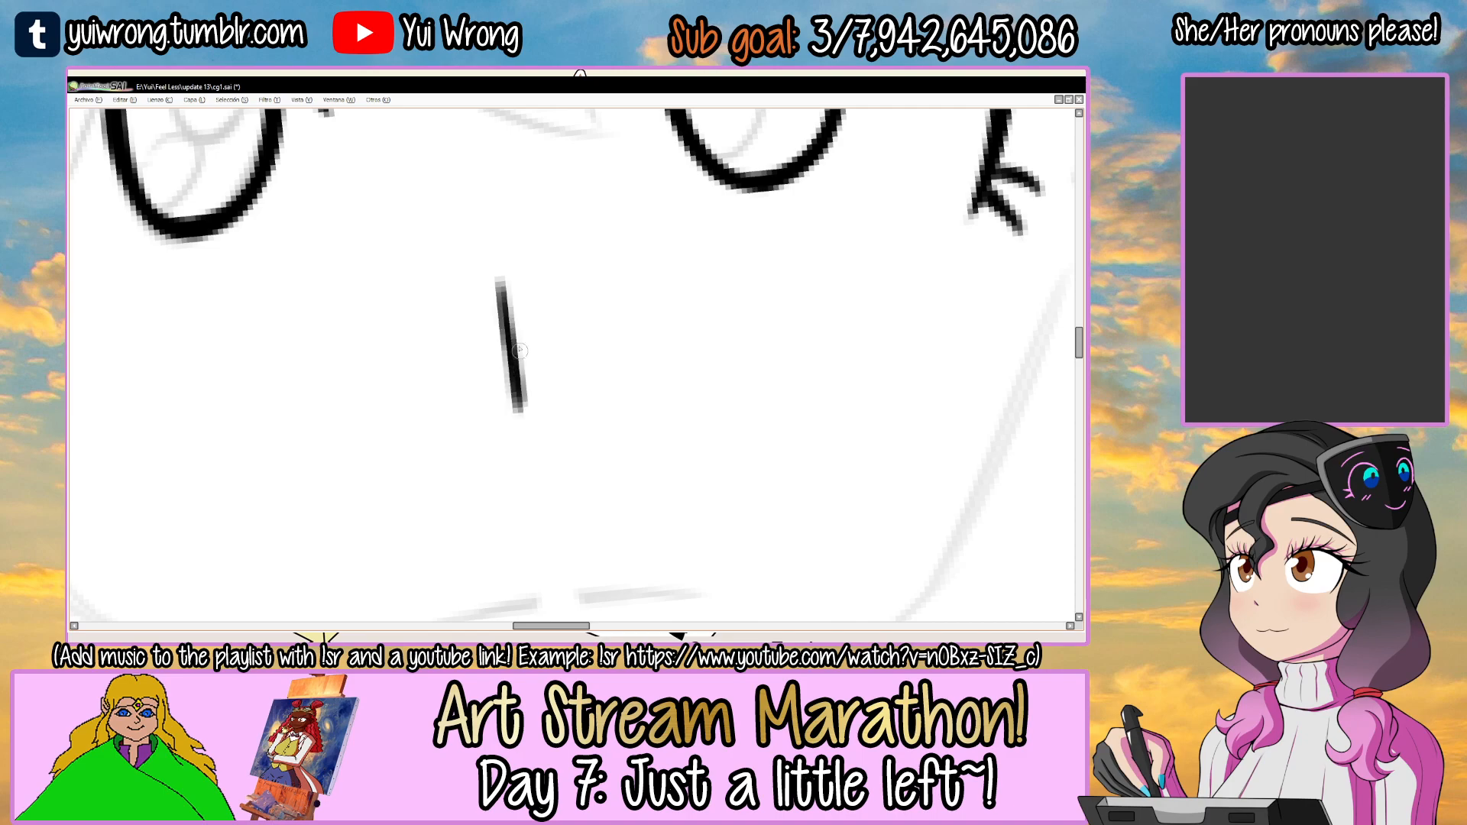
{"action": "left_click", "coordinate": [532, 417], "text": "ctrl+alt"}
{"action": "left_click", "coordinate": [533, 420], "text": "ctrl+alt"}
{"action": "left_click", "coordinate": [533, 419], "text": "ctrl+alt"}
Ink the mouth as two short upper strokes and one shorter lower-lip stroke, and save the drawing.
{"action": "left_click_drag", "start_coordinate": [626, 370], "coordinate": [566, 262]}
{"action": "left_click_drag", "start_coordinate": [602, 331], "coordinate": [649, 262]}
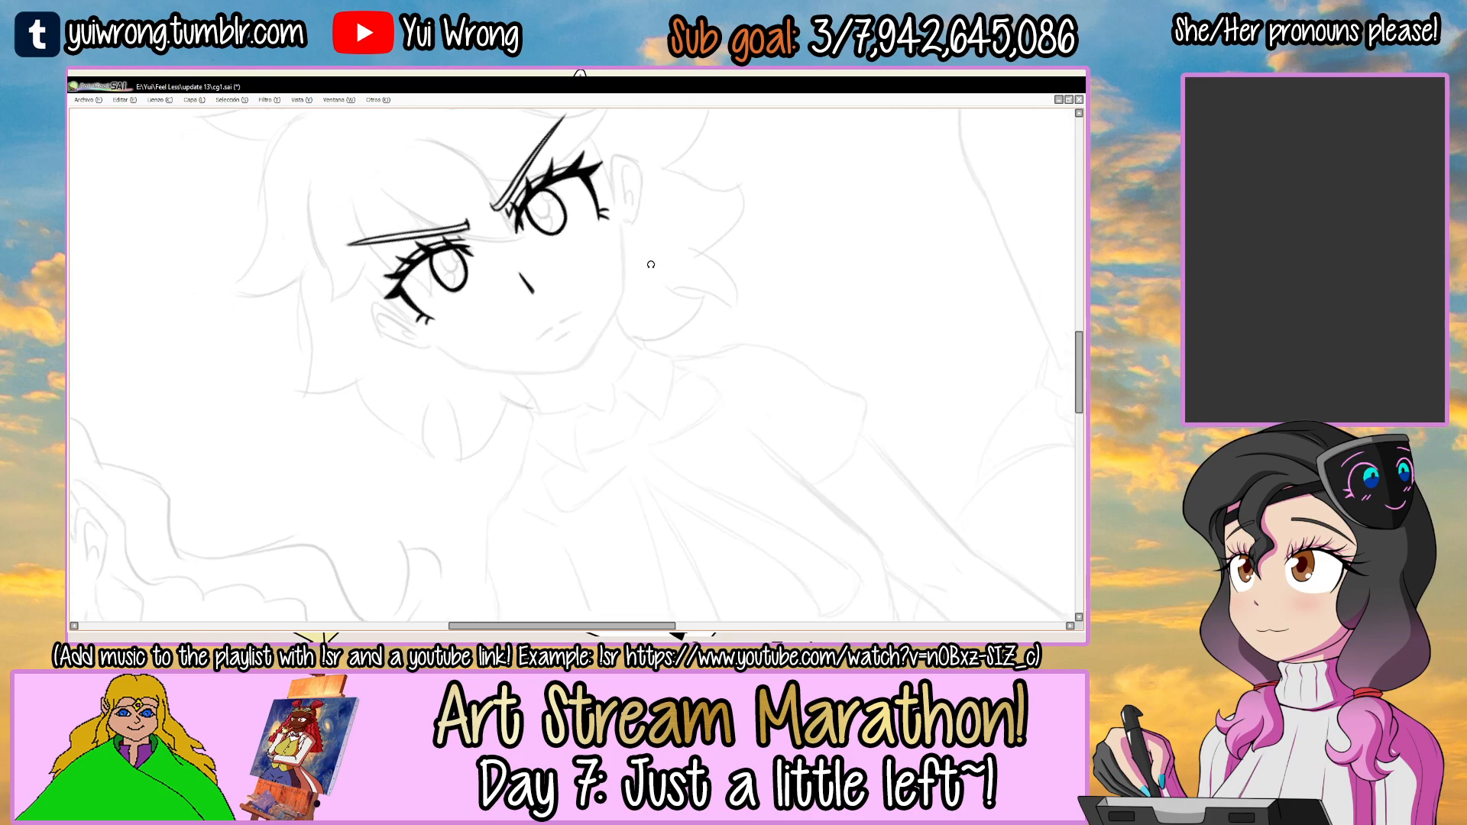
{"action": "left_click", "coordinate": [557, 342], "text": "ctrl"}
{"action": "left_click", "coordinate": [558, 342], "text": "ctrl"}
{"action": "left_click", "coordinate": [563, 311], "text": "ctrl"}
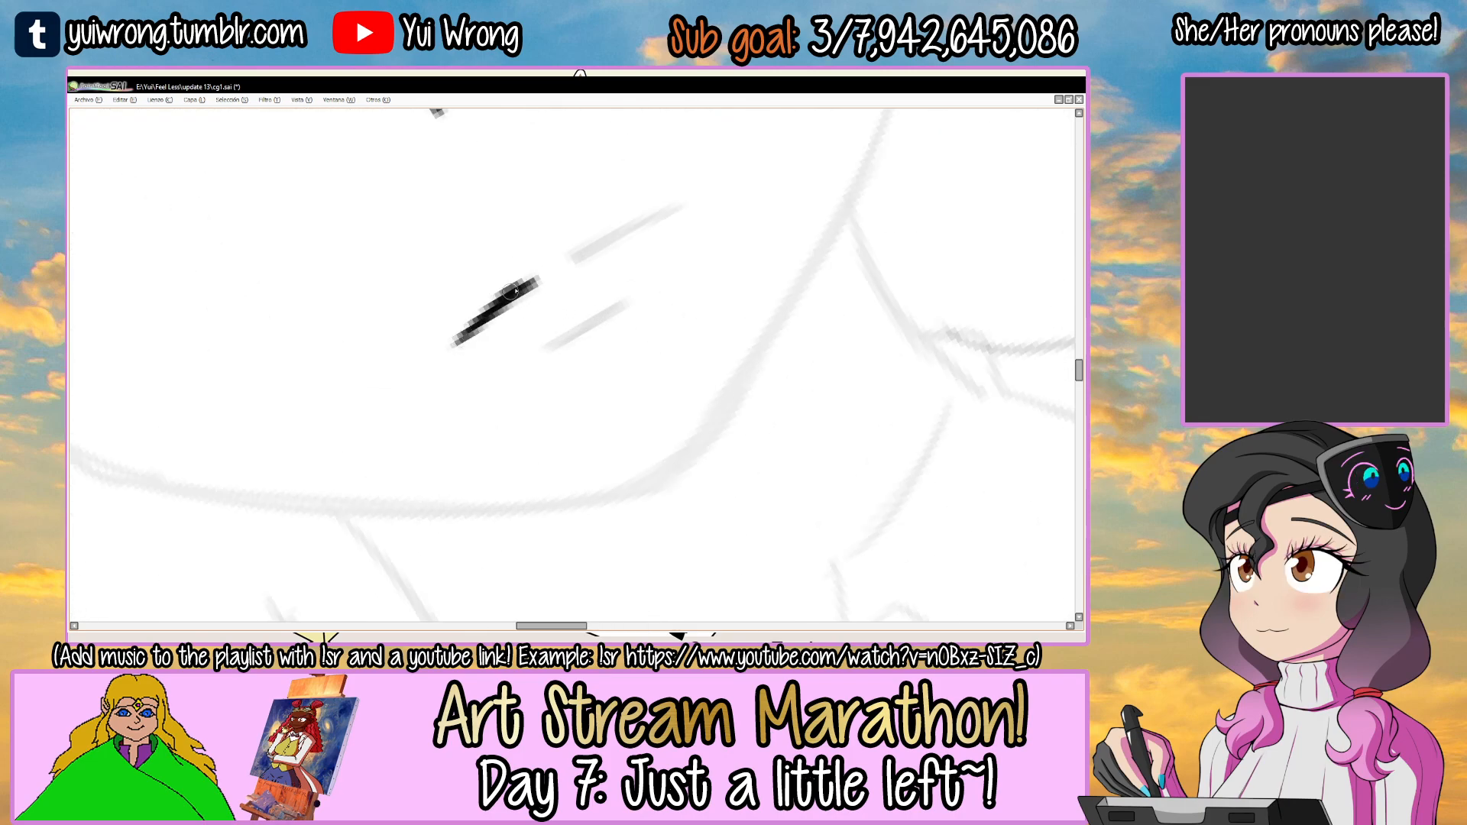
{"action": "left_click", "coordinate": [576, 256]}
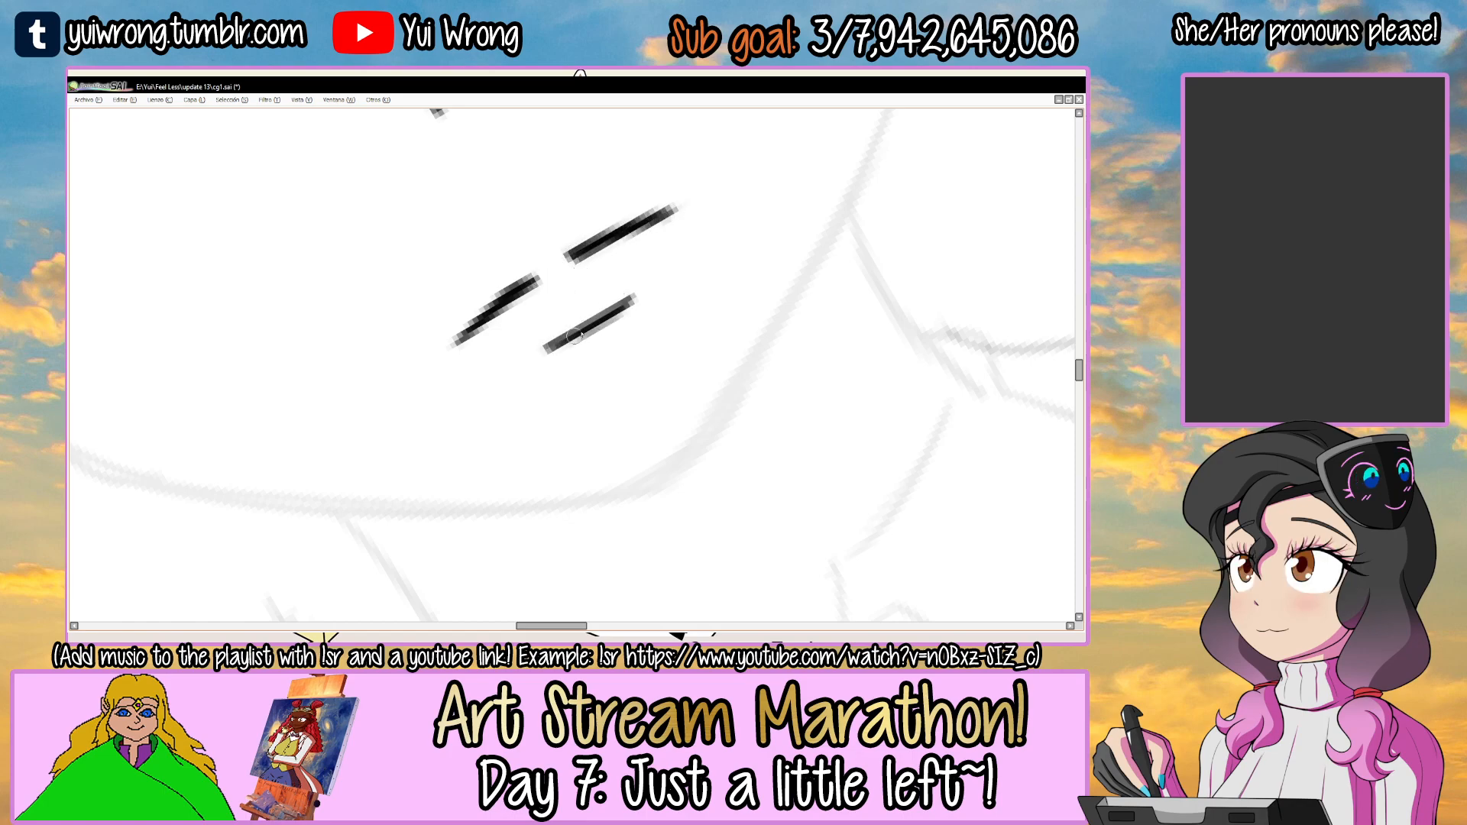
{"action": "key", "text": "ctrl+s"}
{"action": "scroll", "coordinate": [563, 336], "scroll_direction": "down", "scroll_amount": 5}
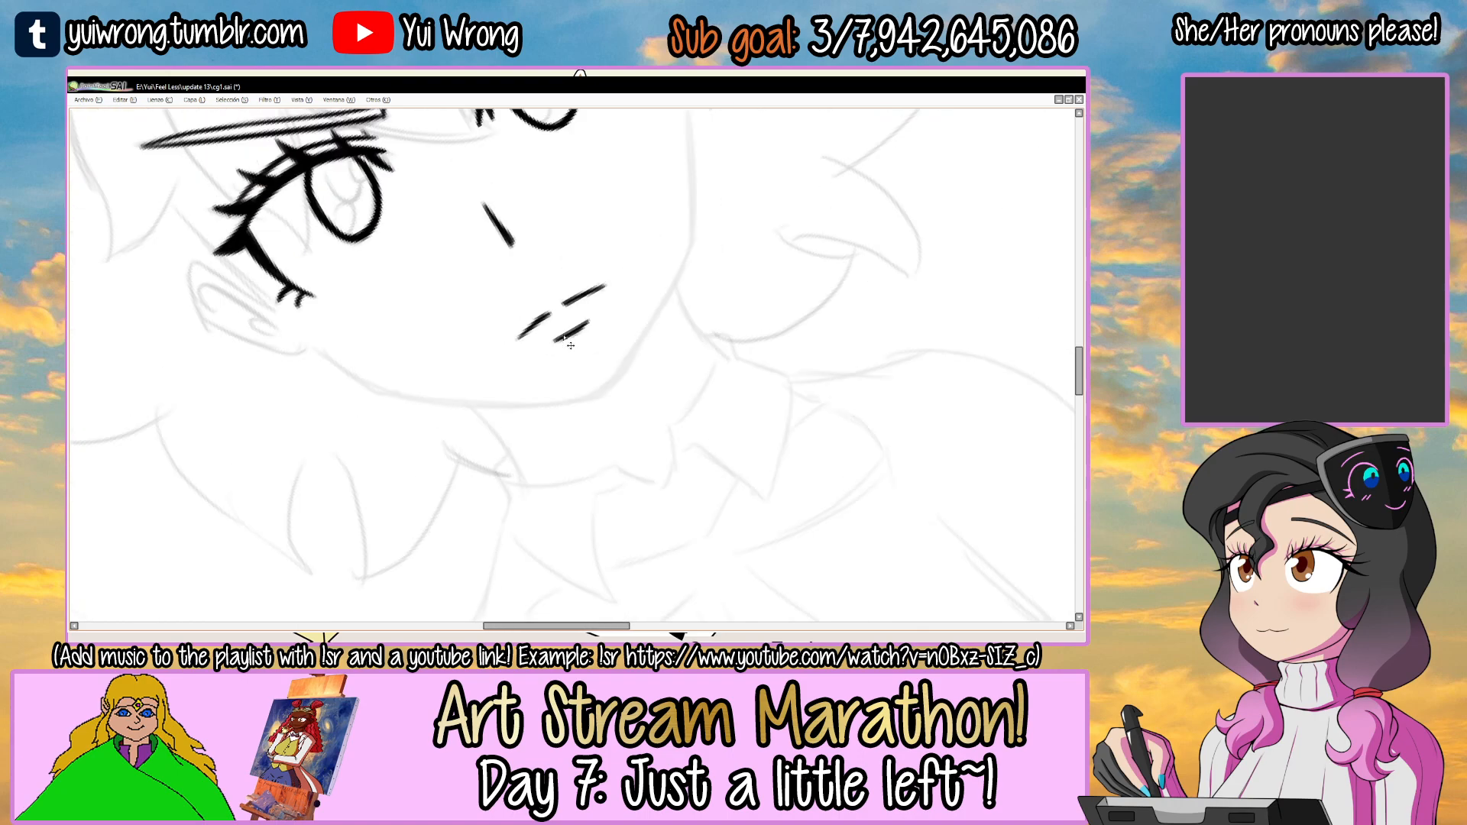
Hide the inked face layer and add a new layer above it for the hair line art.
{"action": "left_click_drag", "start_coordinate": [673, 218], "coordinate": [630, 349]}
{"action": "scroll", "coordinate": [580, 403], "scroll_direction": "up", "scroll_amount": 4}
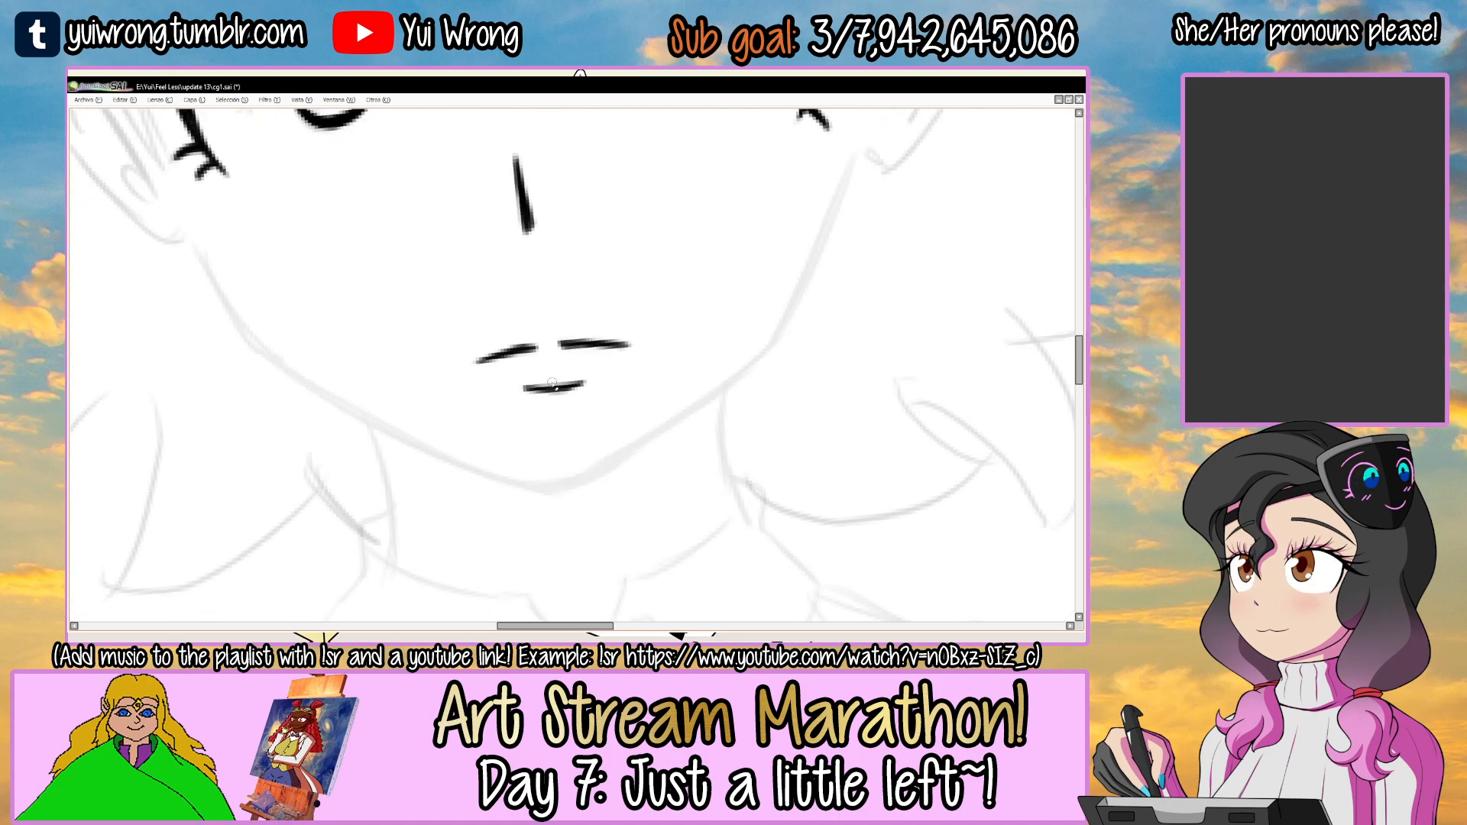
{"action": "scroll", "coordinate": [575, 355], "scroll_direction": "down", "scroll_amount": 5}
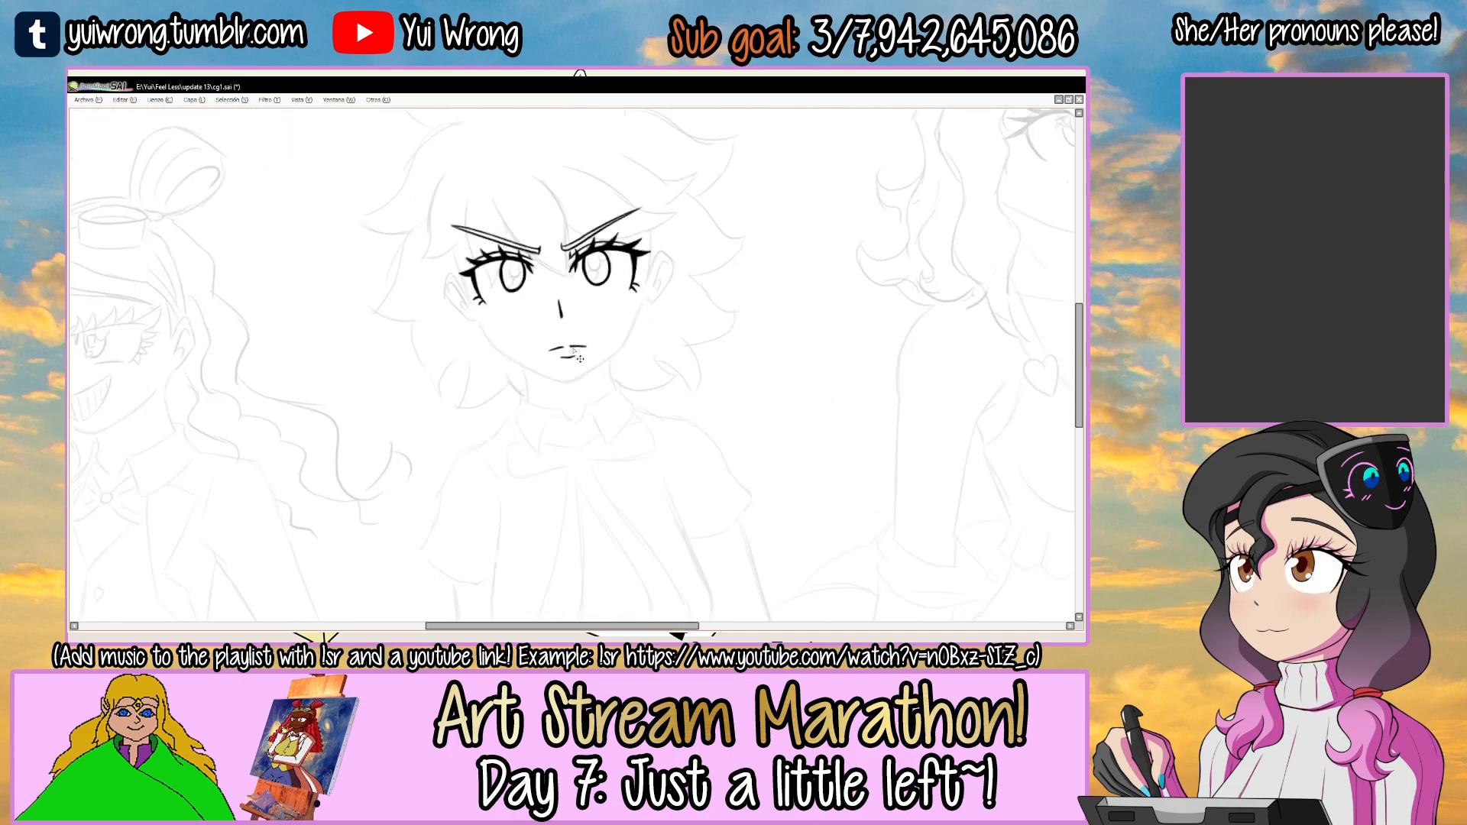
{"action": "left_click_drag", "start_coordinate": [662, 259], "coordinate": [737, 262]}
{"action": "key", "text": "Tab"}
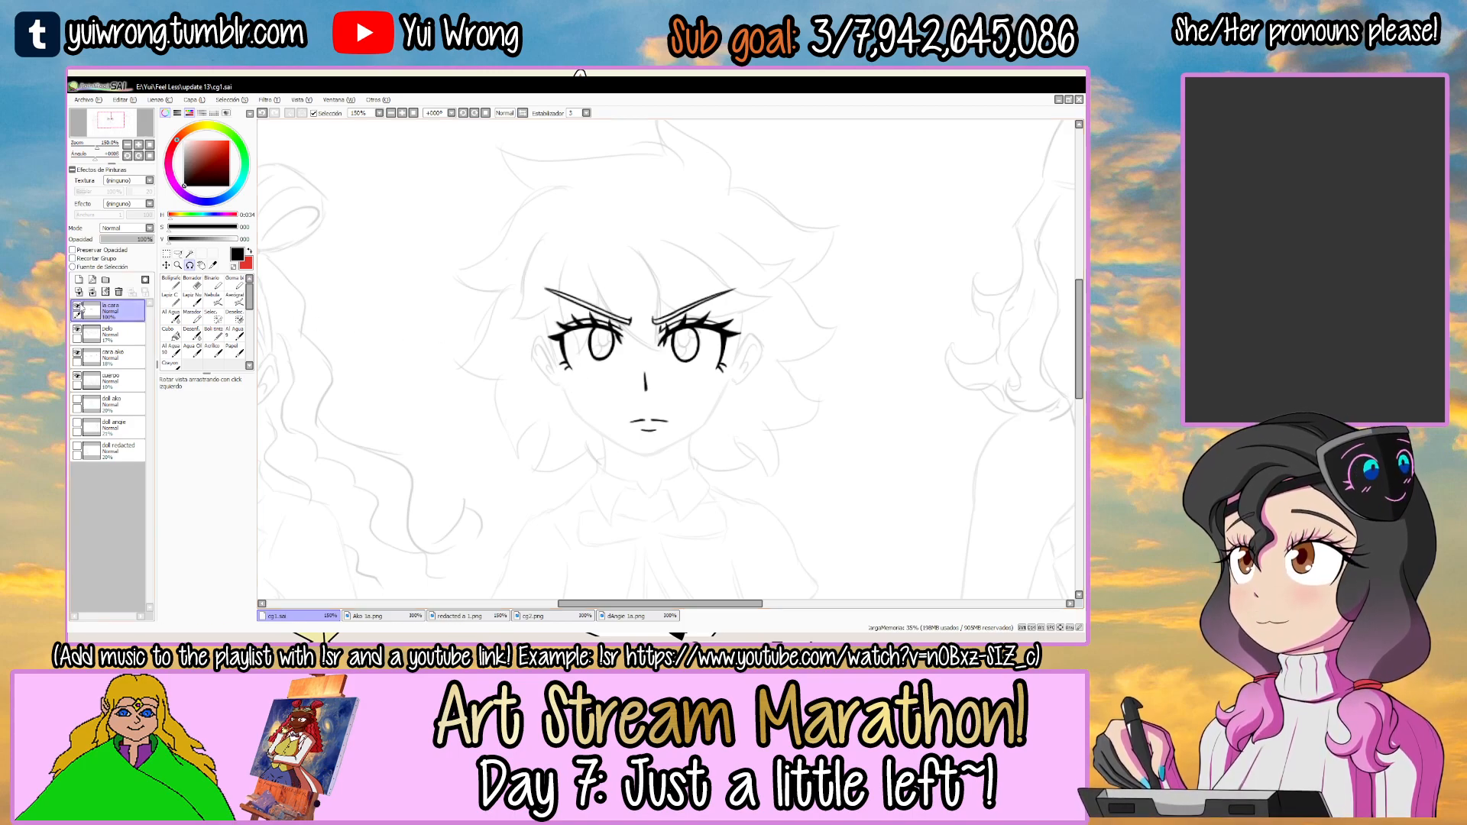
{"action": "left_click", "coordinate": [77, 305]}
{"action": "left_click", "coordinate": [80, 280]}
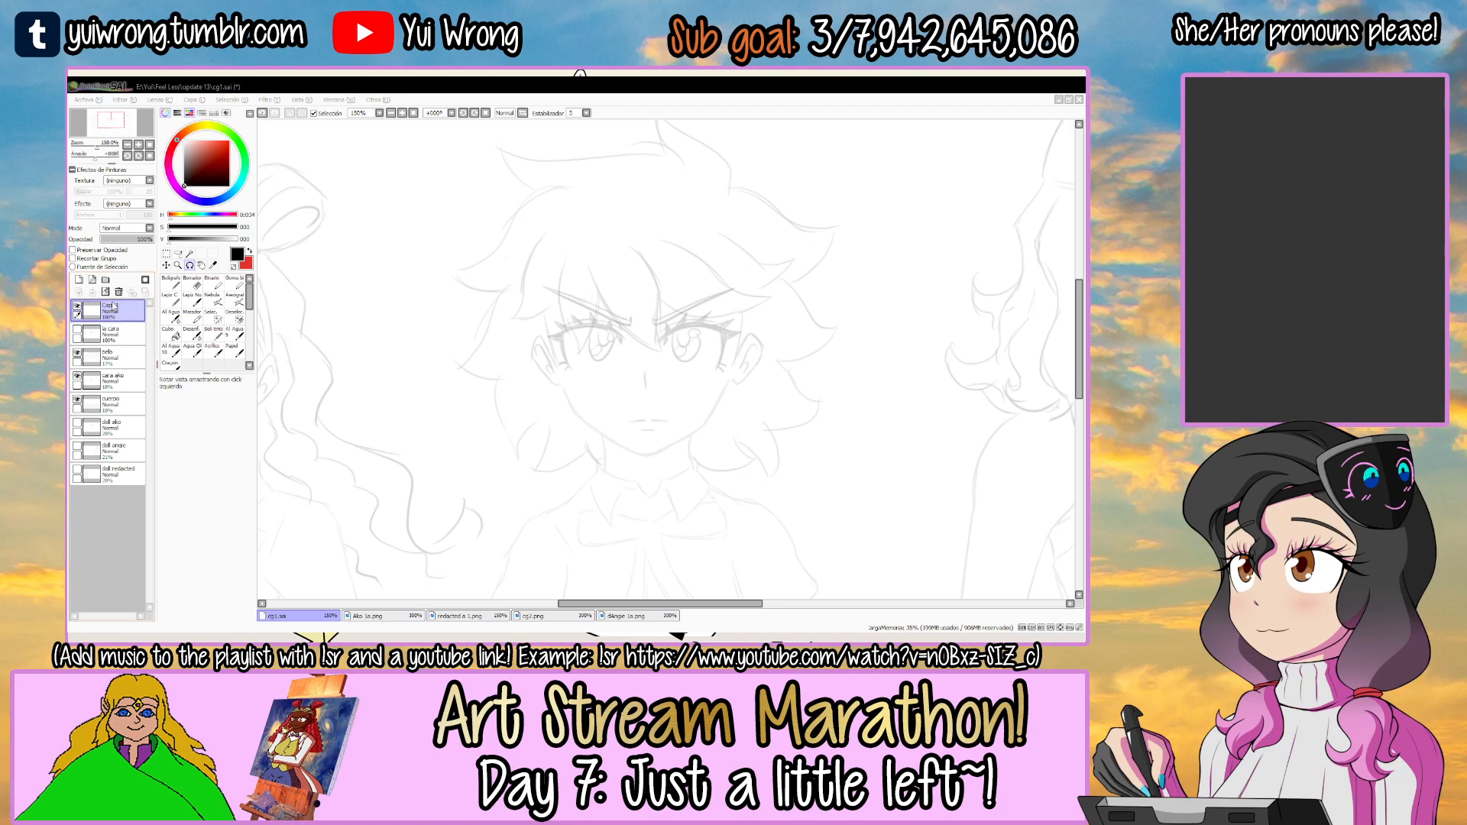
Try to ink the long curved fringe strand running up from between the eyes with the canvas rotated sideways.
{"action": "key", "text": "Tab"}
{"action": "key", "text": "h"}
{"action": "left_click_drag", "start_coordinate": [734, 208], "coordinate": [709, 263]}
{"action": "key", "text": "h"}
{"action": "key", "text": "h"}
{"action": "left_click_drag", "start_coordinate": [727, 376], "coordinate": [578, 302]}
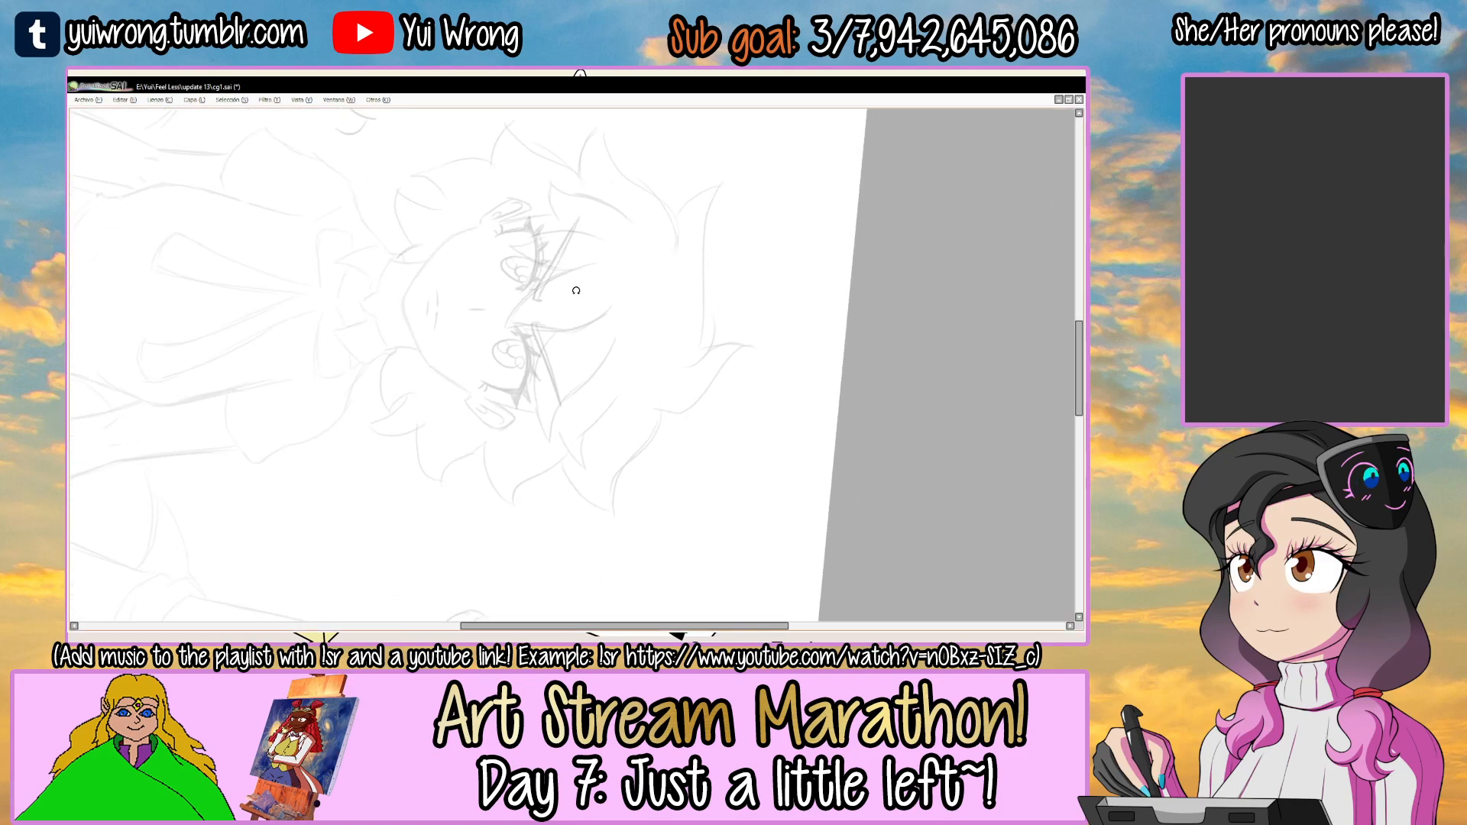
{"action": "scroll", "coordinate": [560, 281], "scroll_direction": "up", "scroll_amount": 3}
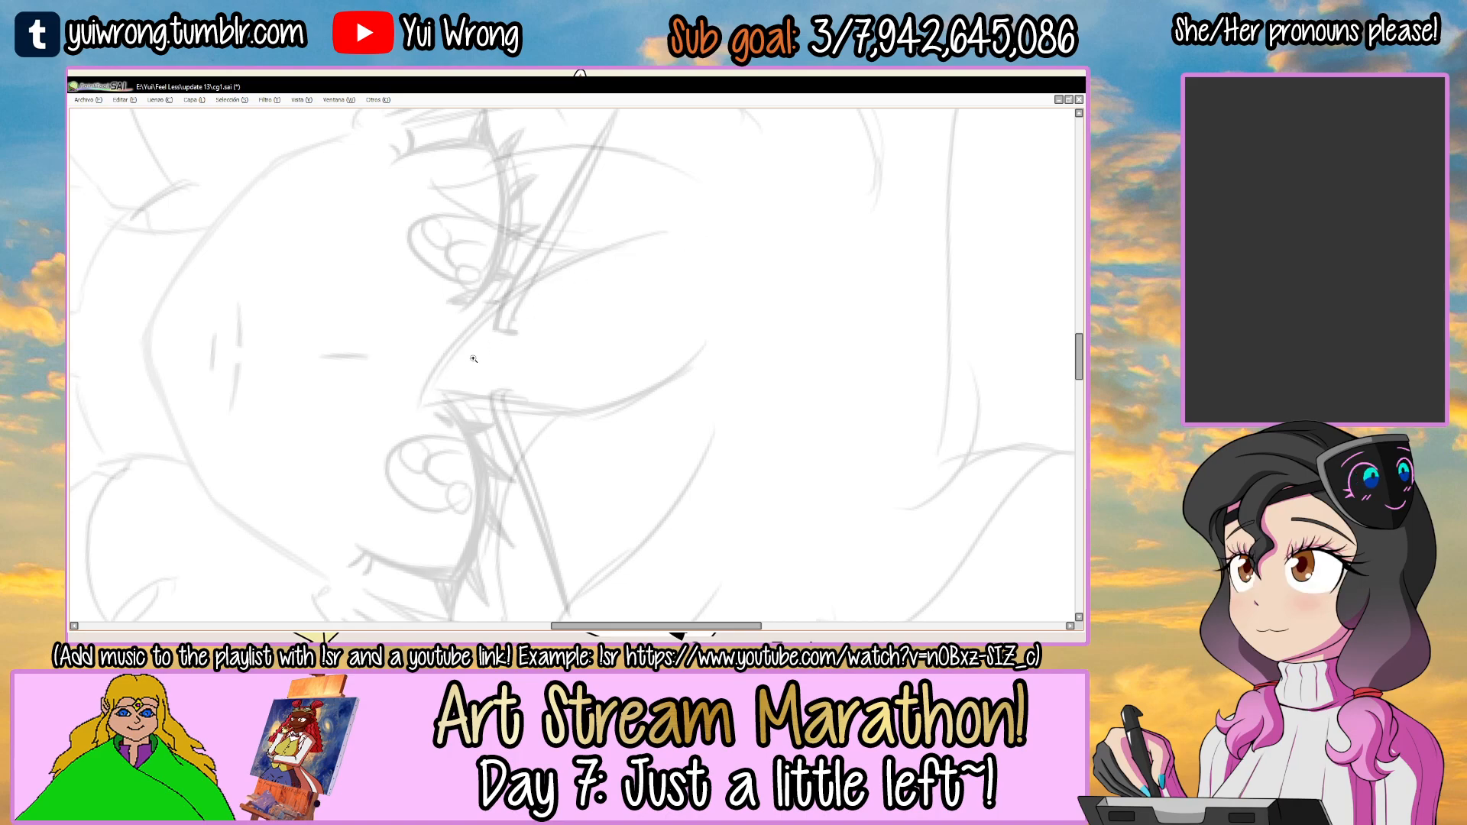
{"action": "scroll", "coordinate": [473, 358], "scroll_direction": "up", "scroll_amount": 2}
{"action": "left_click_drag", "start_coordinate": [413, 426], "coordinate": [734, 202]}
{"action": "key", "text": "ctrl+z"}
{"action": "left_click_drag", "start_coordinate": [410, 424], "coordinate": [729, 192]}
Set the brush size to 3.5 and ink the long curved fringe strand from between the eyes, thickening its lower part.
{"action": "key", "text": "Tab"}
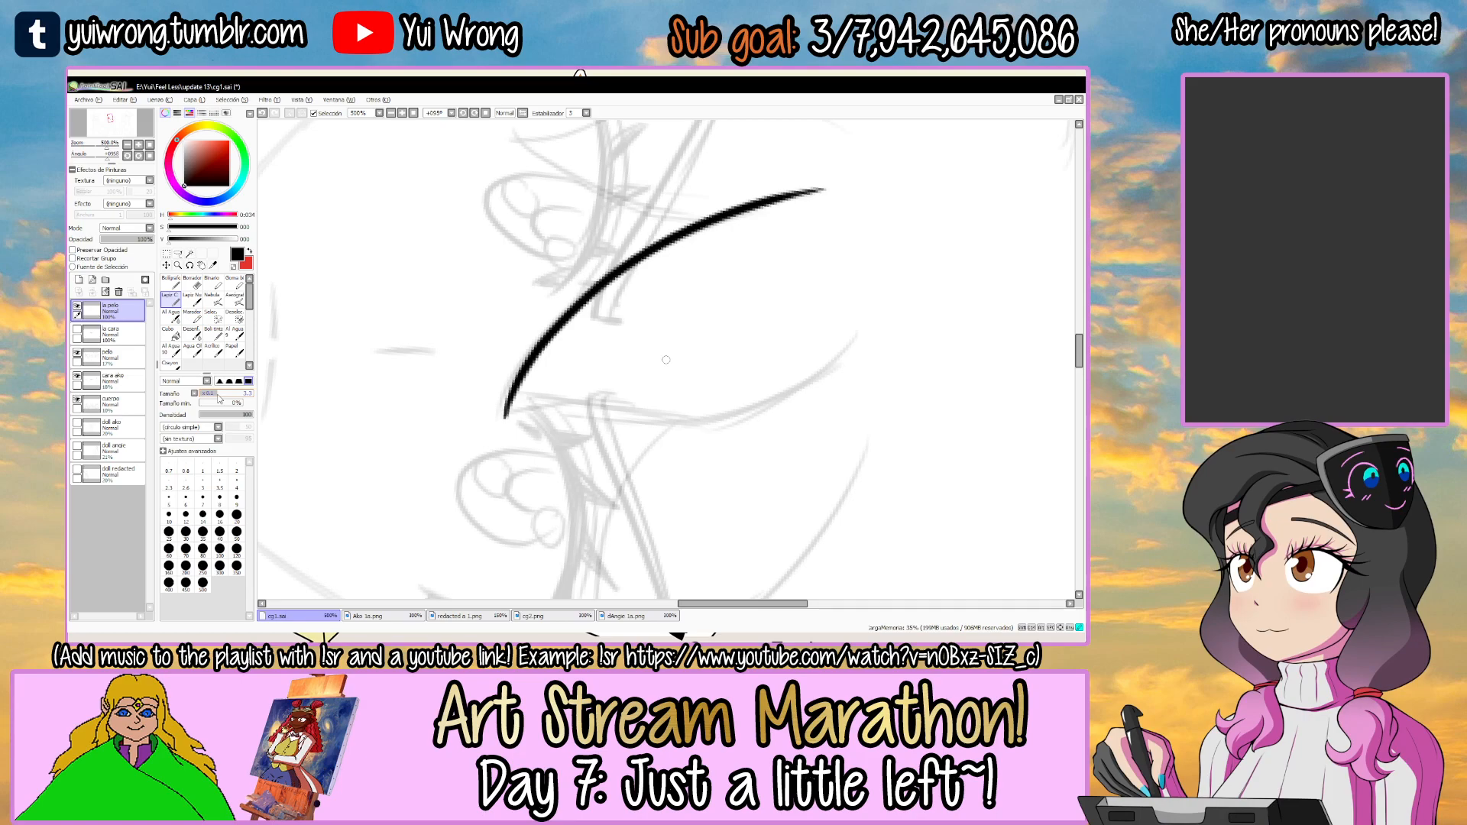
{"action": "left_click_drag", "start_coordinate": [221, 393], "coordinate": [215, 395]}
{"action": "key", "text": "Tab"}
{"action": "key", "text": "ctrl+z"}
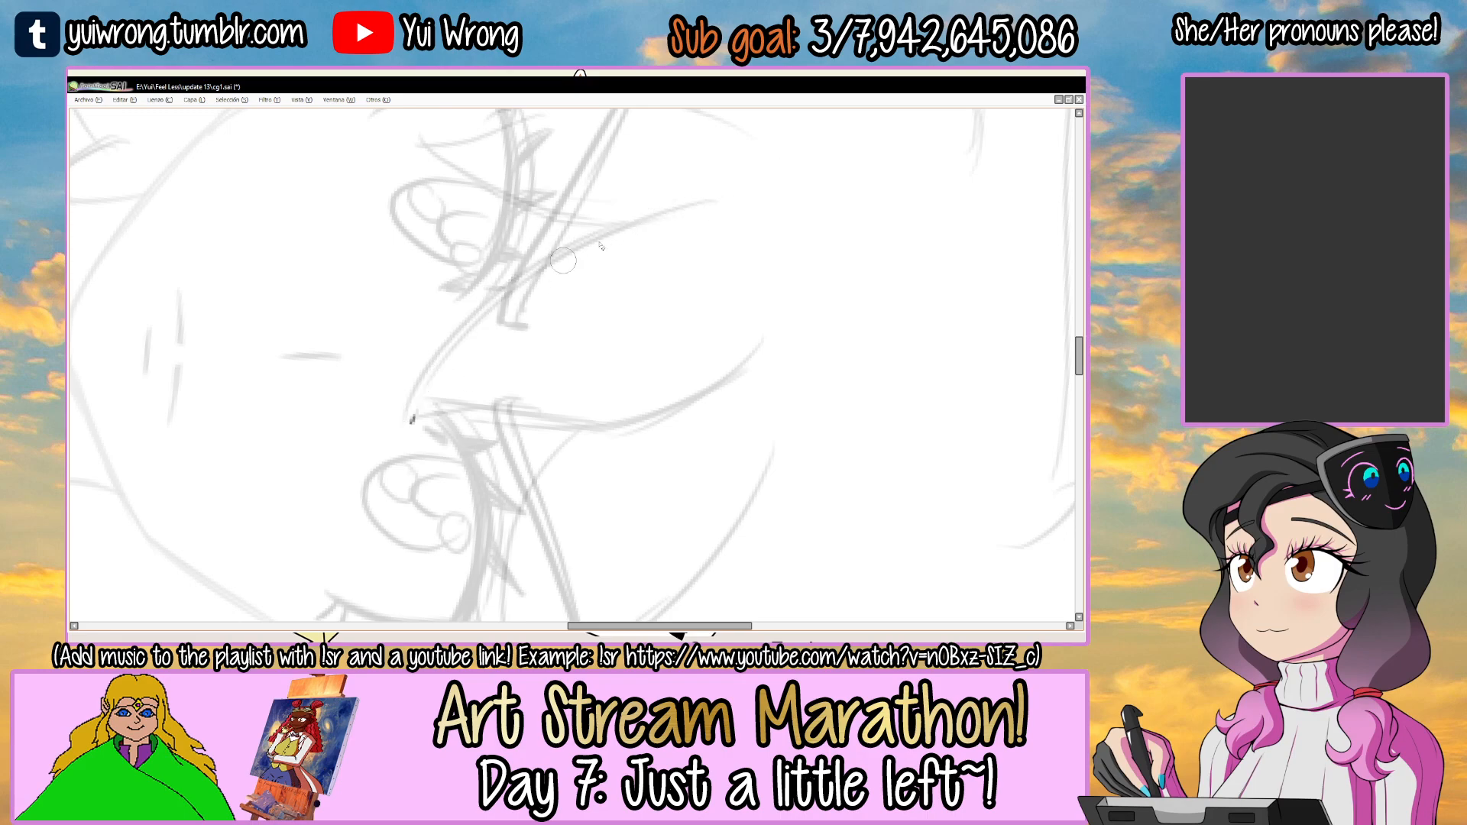
{"action": "mouse_move", "coordinate": [417, 419]}
{"action": "left_mouse_down"}
{"action": "mouse_move", "coordinate": [540, 278]}
{"action": "mouse_move", "coordinate": [755, 208]}
{"action": "mouse_move", "coordinate": [736, 195]}
{"action": "left_mouse_up"}
{"action": "key", "text": "ctrl+z"}
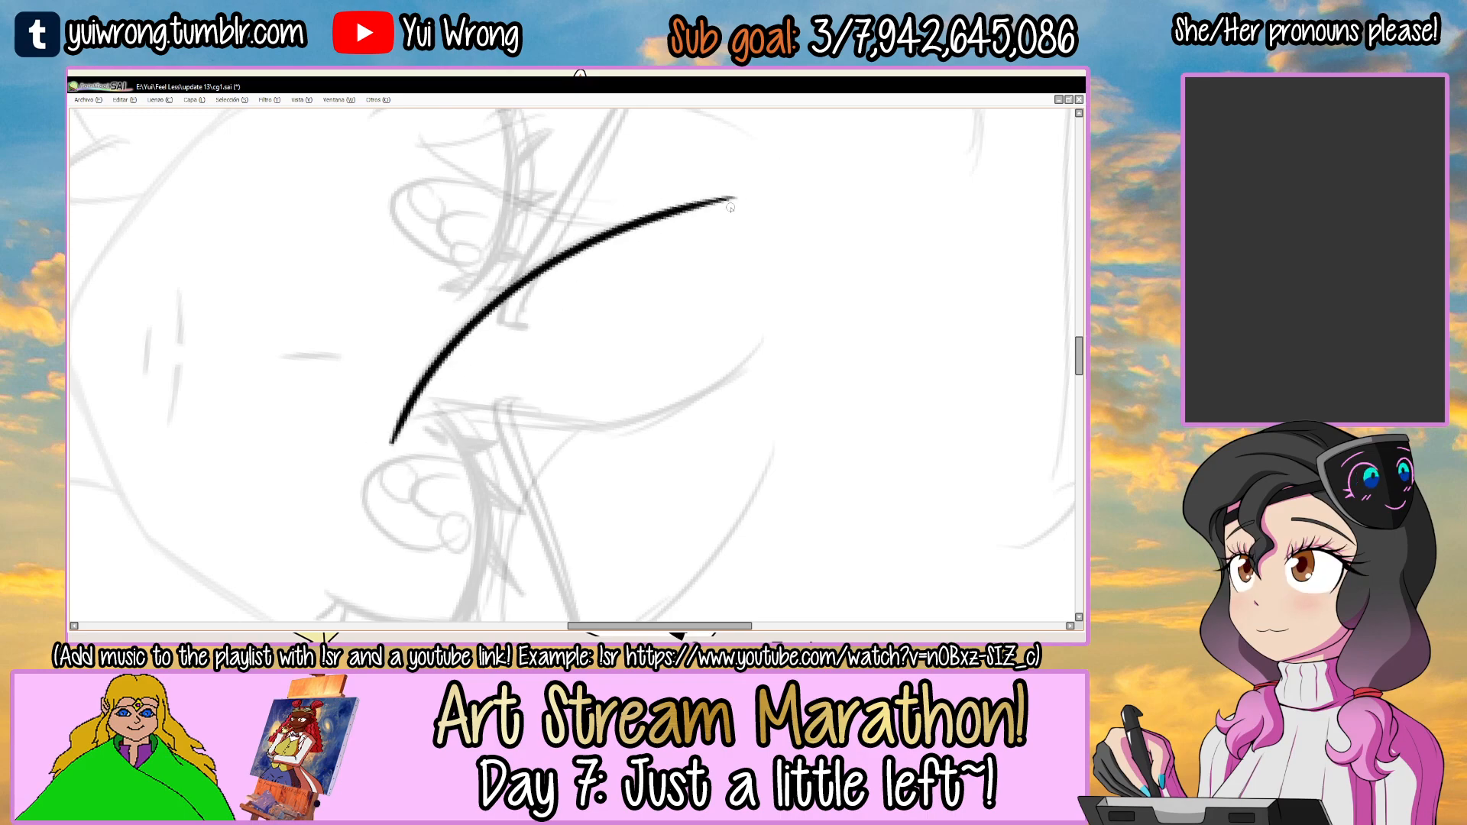
{"action": "key", "text": "Tab"}
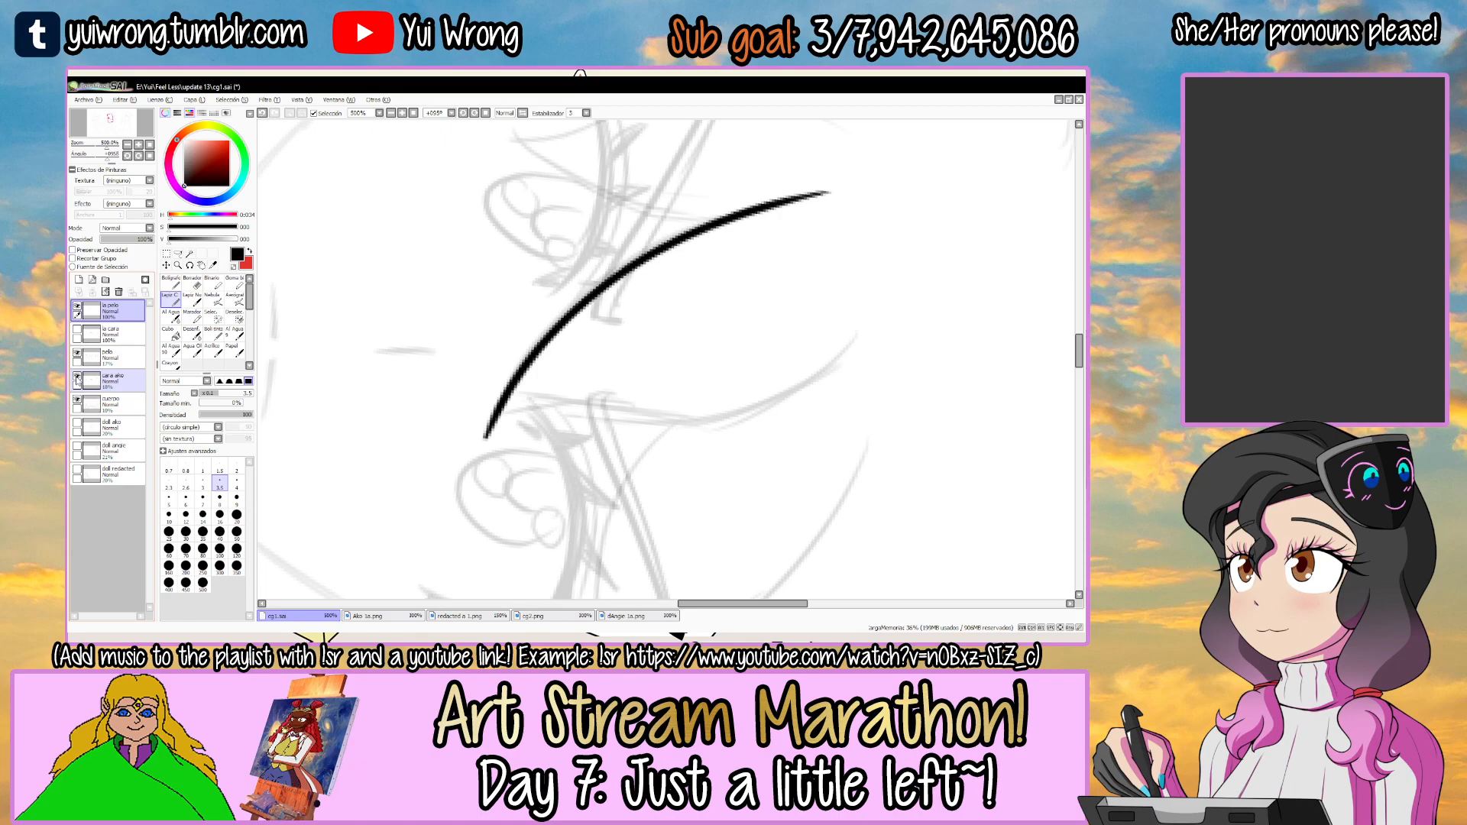
{"action": "key", "text": "Tab"}
{"action": "key", "text": "ctrl+z"}
{"action": "mouse_move", "coordinate": [413, 437]}
{"action": "left_mouse_down"}
{"action": "mouse_move", "coordinate": [716, 176]}
{"action": "mouse_move", "coordinate": [702, 177]}
{"action": "left_mouse_up"}
{"action": "key", "text": "ctrl+z"}
{"action": "left_click_drag", "start_coordinate": [411, 438], "coordinate": [564, 234]}
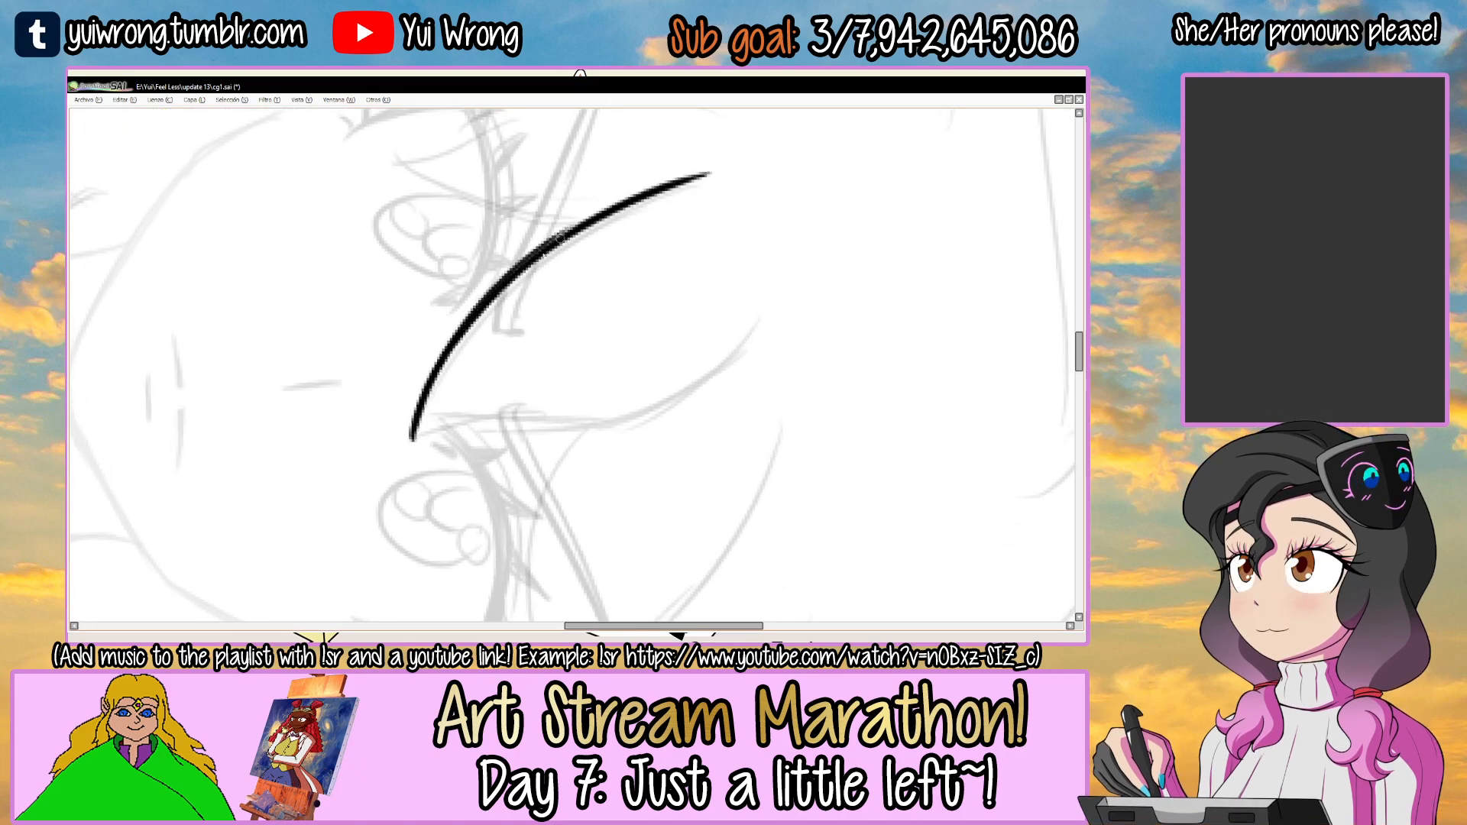
Ink the second curved edge of the central fringe strand, meeting the first at the tip between the eyes, and clean up the tip.
{"action": "key", "text": "ctrl+z"}
{"action": "mouse_move", "coordinate": [412, 438]}
{"action": "left_mouse_down"}
{"action": "mouse_move", "coordinate": [620, 205]}
{"action": "mouse_move", "coordinate": [694, 179]}
{"action": "mouse_move", "coordinate": [596, 217]}
{"action": "left_mouse_up"}
{"action": "key", "text": "ctrl+z"}
{"action": "left_click_drag", "start_coordinate": [722, 211], "coordinate": [579, 214]}
{"action": "left_click", "coordinate": [428, 357], "text": "ctrl"}
{"action": "mouse_move", "coordinate": [374, 430]}
{"action": "left_mouse_down"}
{"action": "mouse_move", "coordinate": [474, 313]}
{"action": "mouse_move", "coordinate": [783, 223]}
{"action": "left_mouse_up"}
{"action": "key", "text": "ctrl+z"}
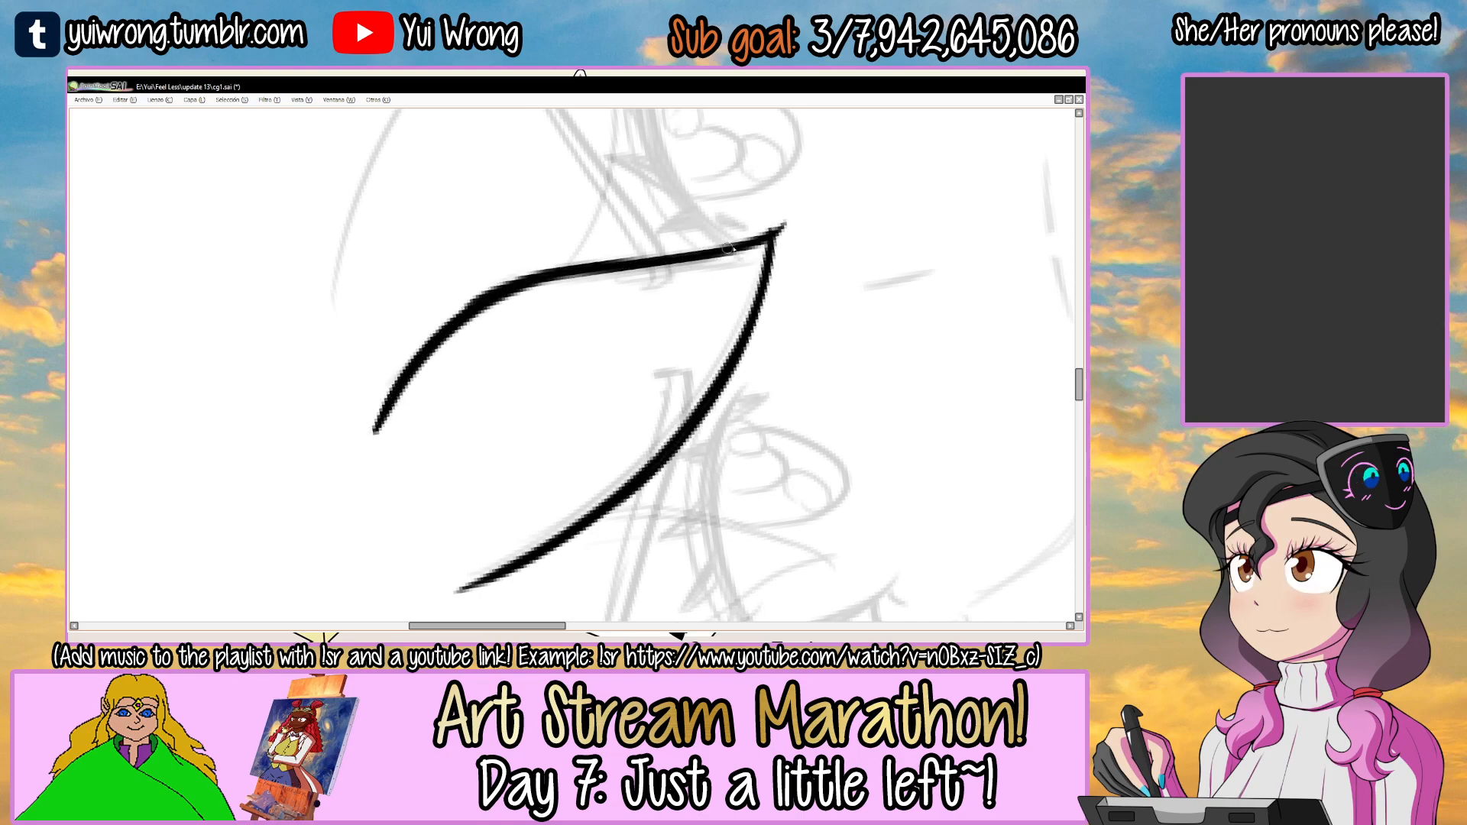
{"action": "left_click", "coordinate": [768, 242], "text": "ctrl"}
{"action": "left_click_drag", "start_coordinate": [770, 224], "coordinate": [772, 243]}
{"action": "left_click", "coordinate": [737, 370], "text": "ctrl+alt"}
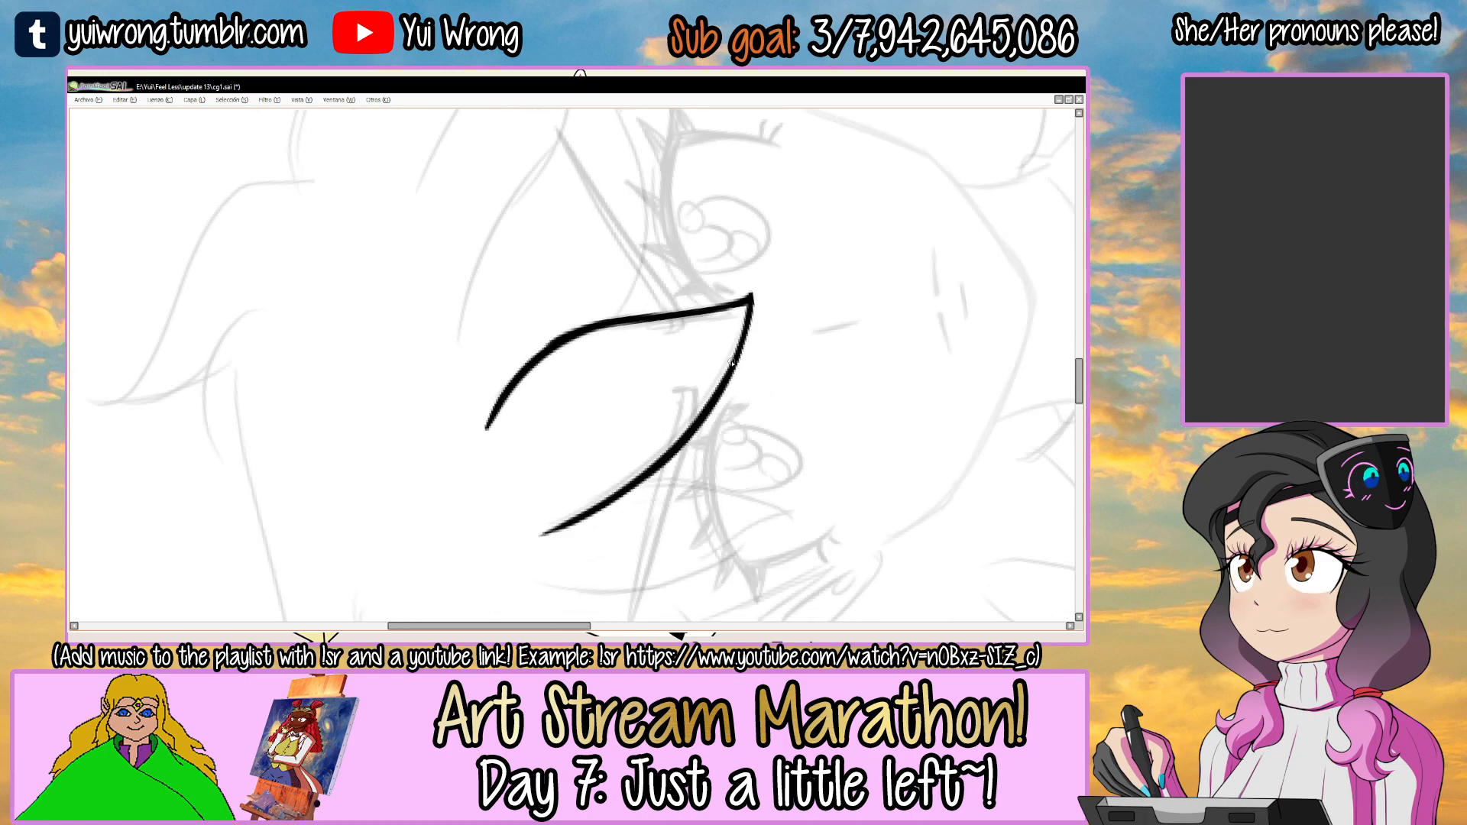
Refine the line weight of the central strand's second edge, thinning it toward its root end.
{"action": "left_click", "coordinate": [485, 388], "text": "ctrl"}
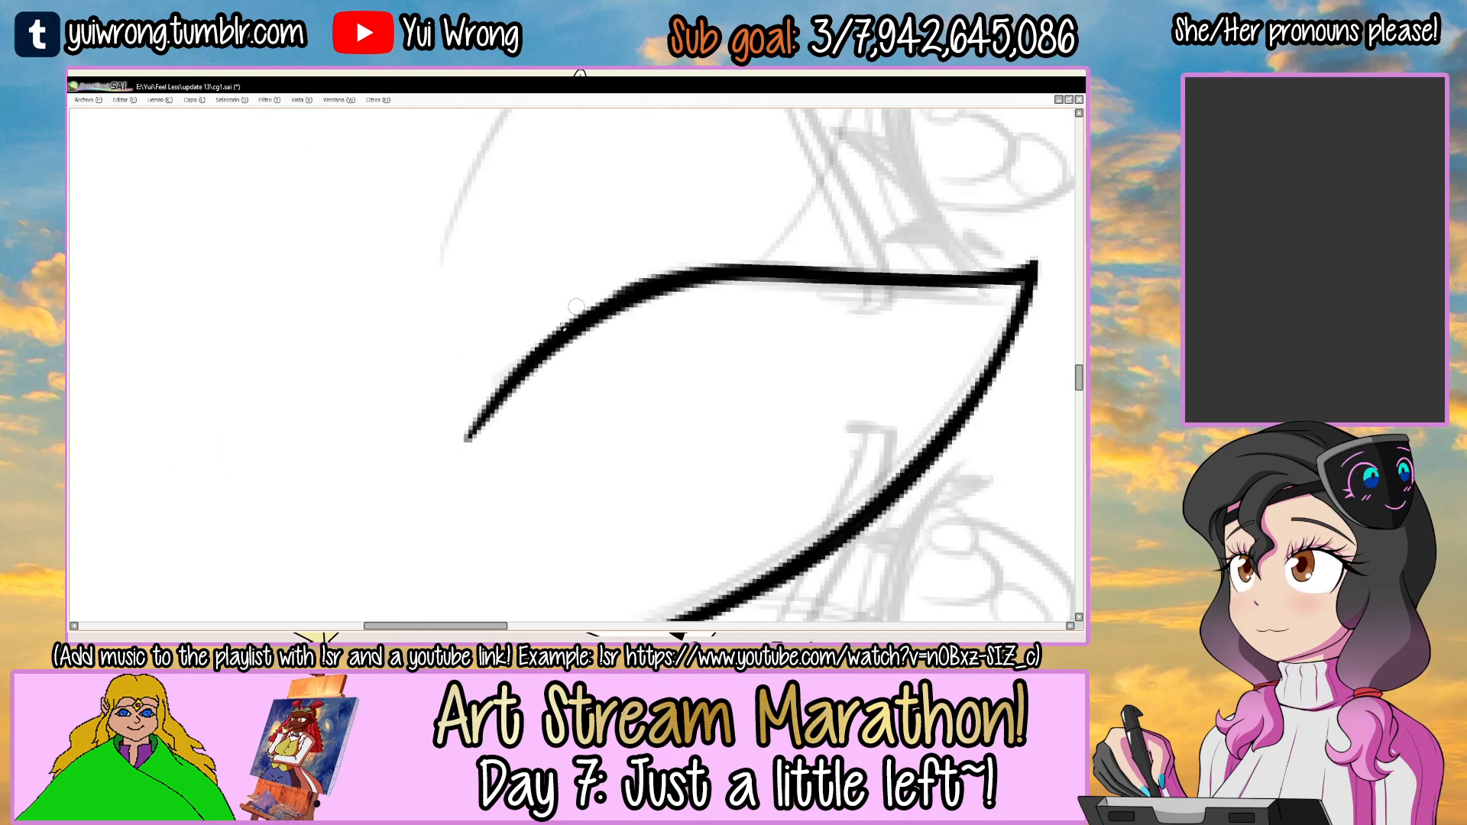
{"action": "left_click_drag", "start_coordinate": [466, 437], "coordinate": [650, 283]}
{"action": "left_click_drag", "start_coordinate": [470, 434], "coordinate": [642, 287]}
{"action": "key", "text": "ctrl+z"}
{"action": "key", "text": "ctrl+z"}
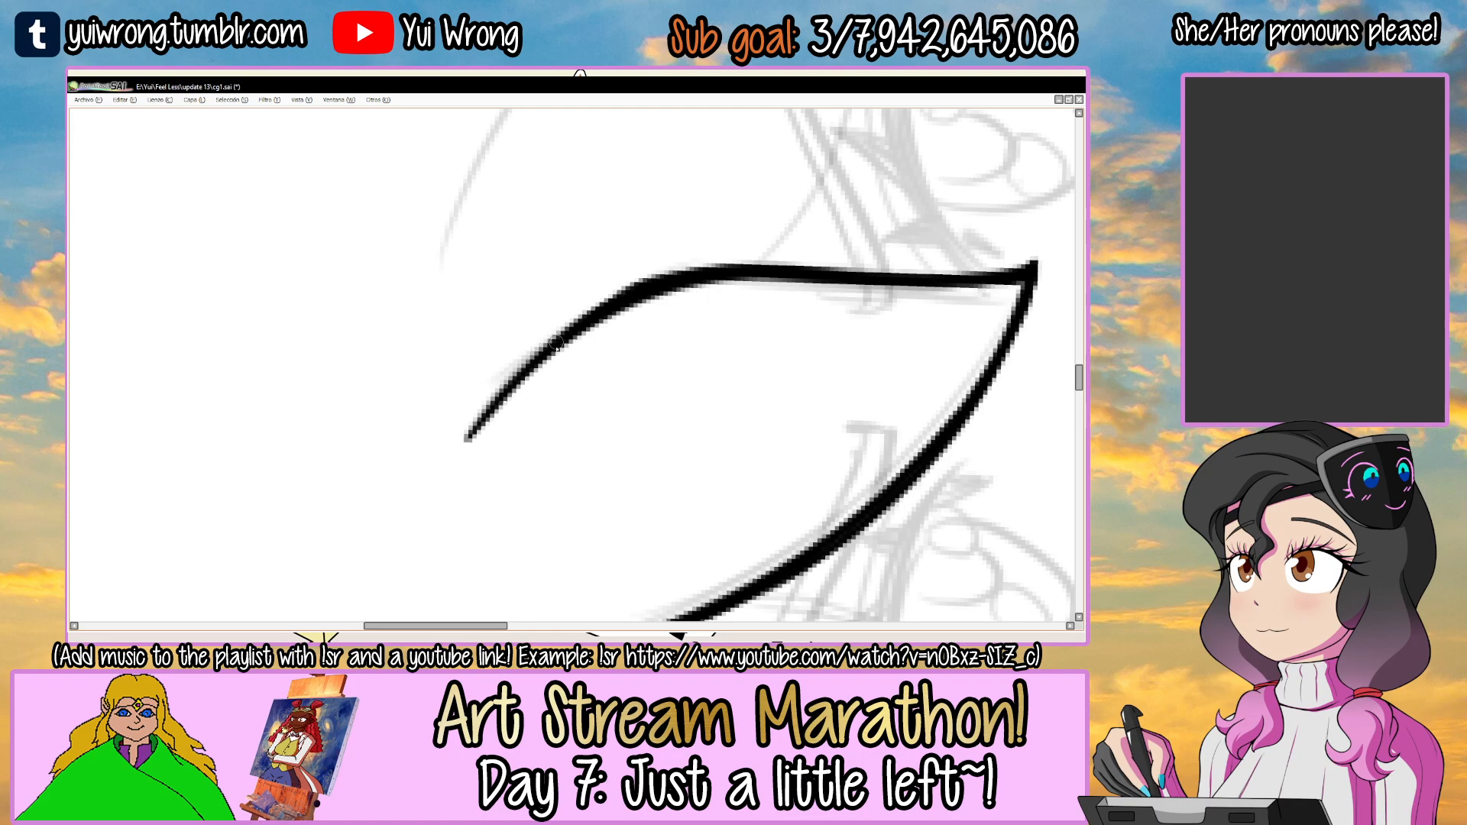
{"action": "left_click", "coordinate": [751, 264], "text": "ctrl+alt"}
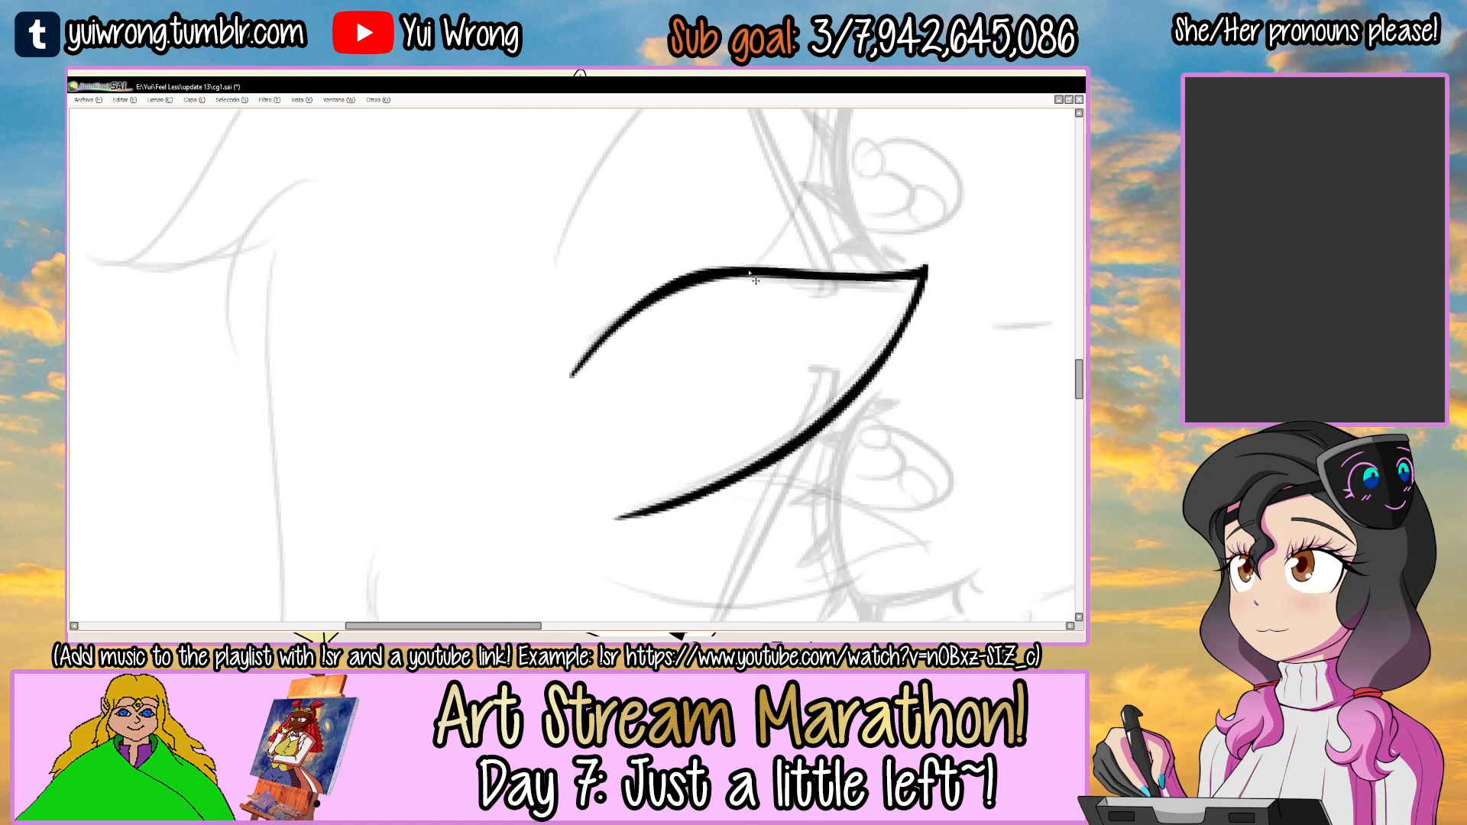
{"action": "left_click", "coordinate": [749, 269], "text": "ctrl+alt"}
Ink the curved lower edge of the fringe strand over the right eye, starting at the central strand's edge.
{"action": "mouse_move", "coordinate": [749, 272]}
{"action": "left_mouse_down"}
{"action": "mouse_move", "coordinate": [673, 329]}
{"action": "mouse_move", "coordinate": [517, 315]}
{"action": "mouse_move", "coordinate": [639, 337]}
{"action": "mouse_move", "coordinate": [489, 333]}
{"action": "left_mouse_up"}
{"action": "left_click", "coordinate": [487, 332], "text": "ctrl"}
{"action": "key", "text": "ctrl+z"}
{"action": "mouse_move", "coordinate": [465, 249]}
{"action": "left_mouse_down"}
{"action": "mouse_move", "coordinate": [577, 501]}
{"action": "mouse_move", "coordinate": [596, 509]}
{"action": "left_mouse_up"}
{"action": "key", "text": "ctrl+z"}
{"action": "mouse_move", "coordinate": [668, 287]}
{"action": "left_mouse_down"}
{"action": "mouse_move", "coordinate": [429, 227]}
{"action": "mouse_move", "coordinate": [586, 301]}
{"action": "mouse_move", "coordinate": [475, 351]}
{"action": "mouse_move", "coordinate": [667, 291]}
{"action": "left_mouse_up"}
{"action": "key", "text": "ctrl+z"}
{"action": "left_click_drag", "start_coordinate": [417, 353], "coordinate": [730, 259]}
{"action": "key", "text": "ctrl+z"}
{"action": "mouse_move", "coordinate": [428, 344]}
{"action": "left_mouse_down"}
{"action": "mouse_move", "coordinate": [717, 249]}
{"action": "mouse_move", "coordinate": [664, 233]}
{"action": "left_mouse_up"}
{"action": "key", "text": "ctrl+z"}
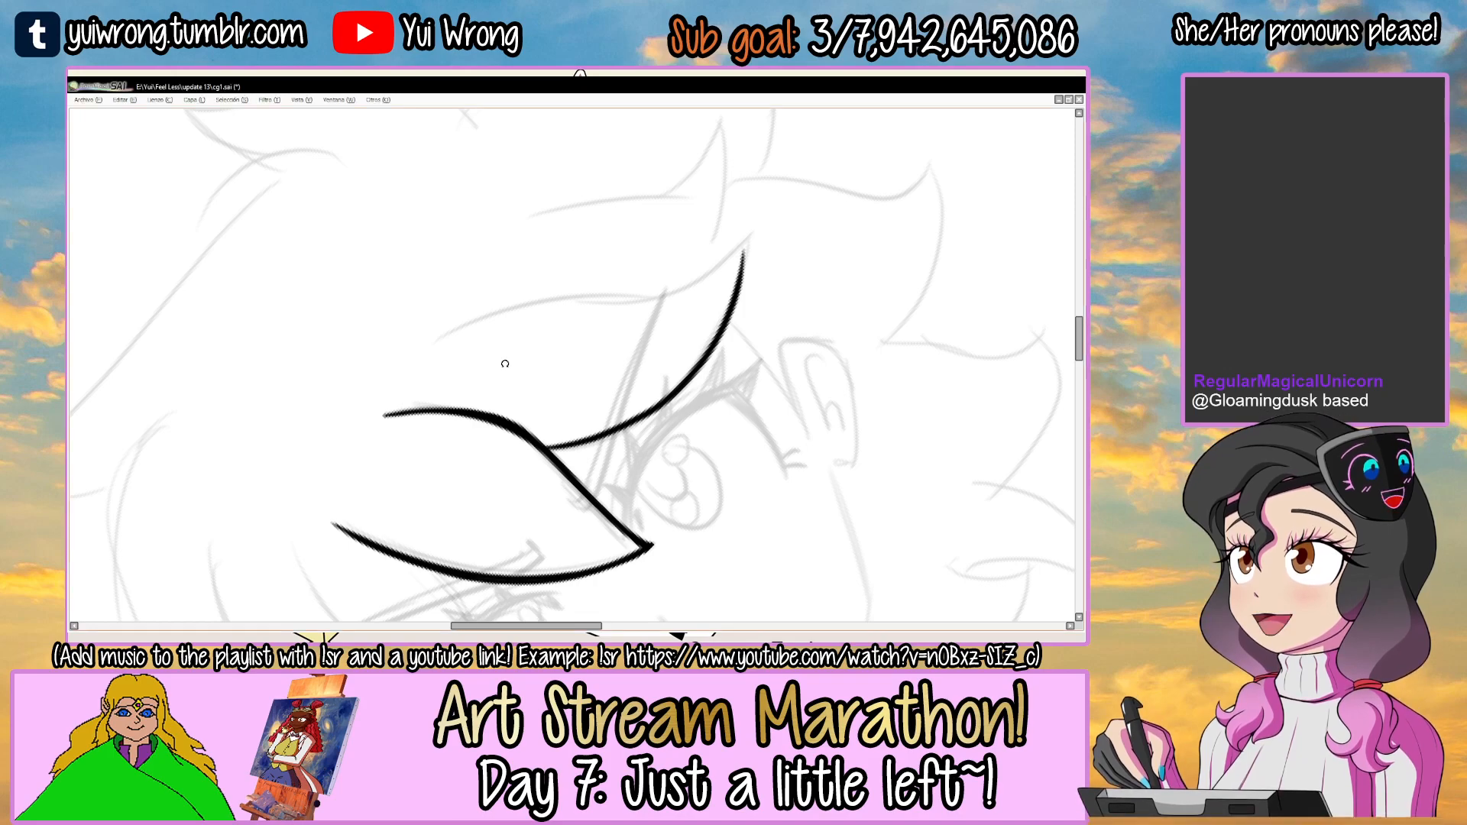
Ink the S-curved upper edge of the strand over the right eye and thicken its middle section.
{"action": "left_click_drag", "start_coordinate": [683, 284], "coordinate": [707, 227]}
{"action": "scroll", "coordinate": [563, 285], "scroll_direction": "up", "scroll_amount": 1}
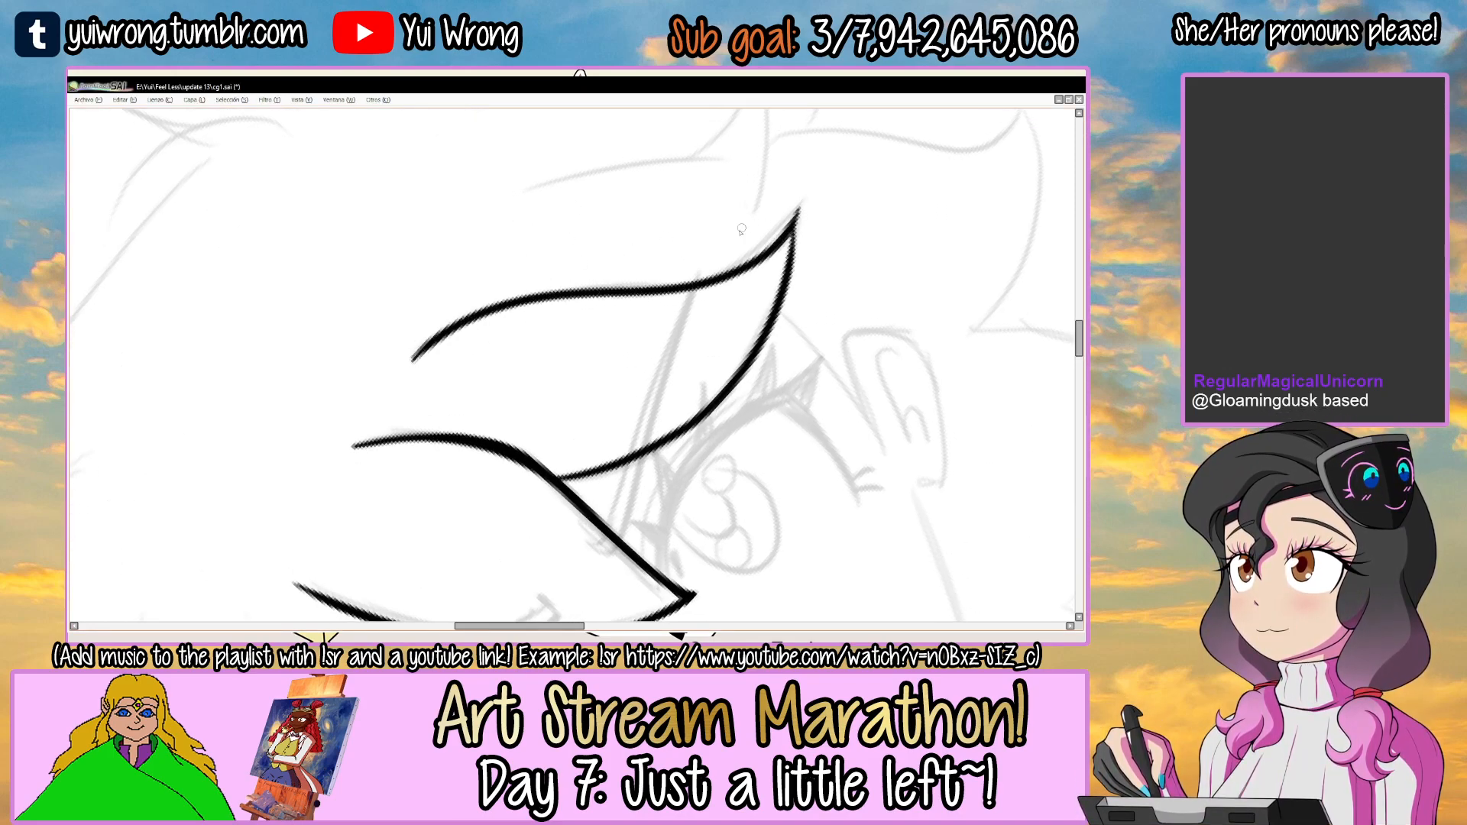
{"action": "scroll", "coordinate": [518, 324], "scroll_direction": "up", "scroll_amount": 2}
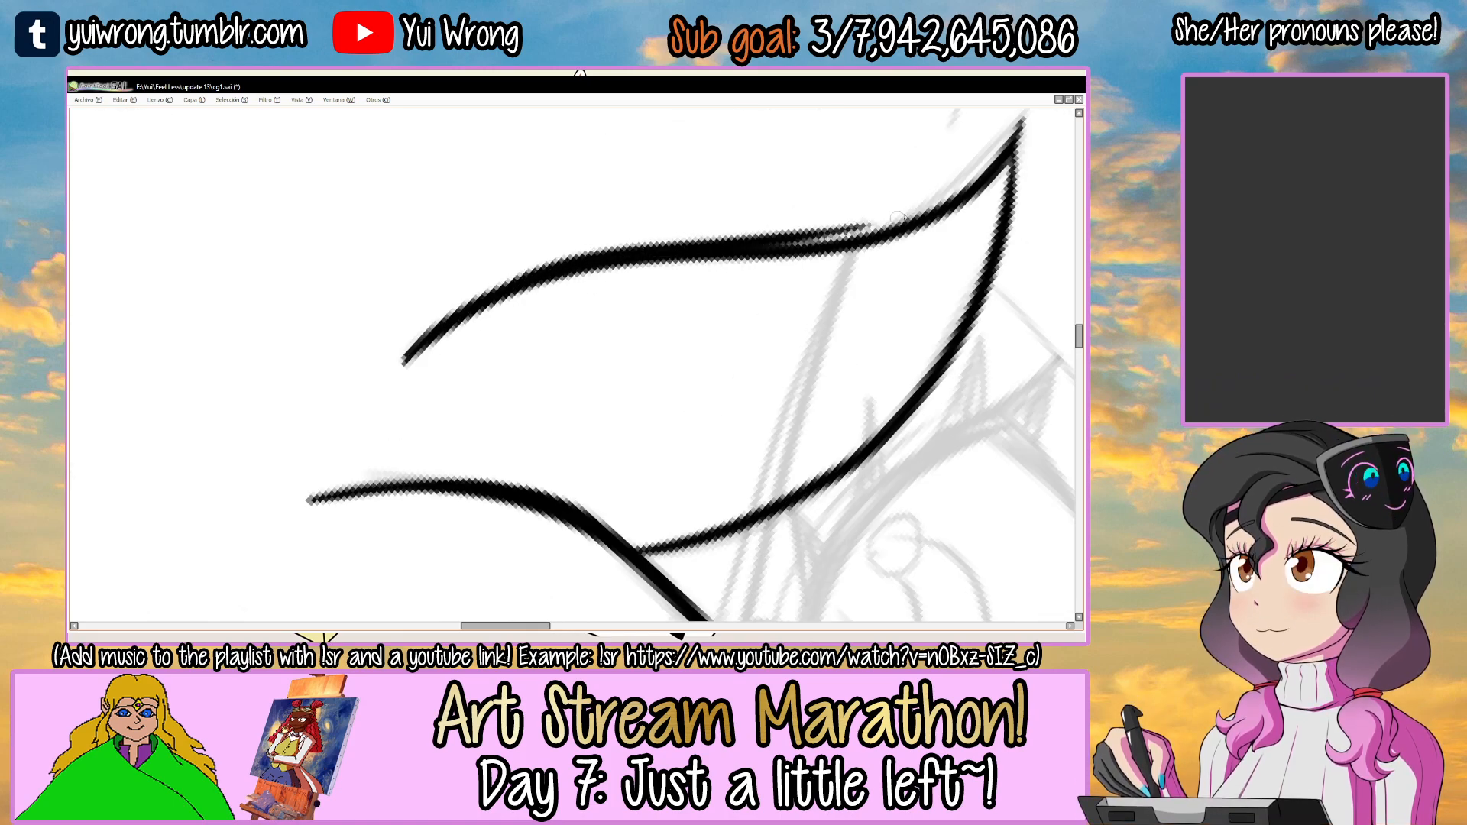
{"action": "key", "text": "ctrl+z"}
{"action": "left_click_drag", "start_coordinate": [714, 244], "coordinate": [648, 284]}
{"action": "left_click_drag", "start_coordinate": [465, 314], "coordinate": [793, 270]}
{"action": "key", "text": "ctrl+z"}
{"action": "left_click_drag", "start_coordinate": [469, 312], "coordinate": [793, 271]}
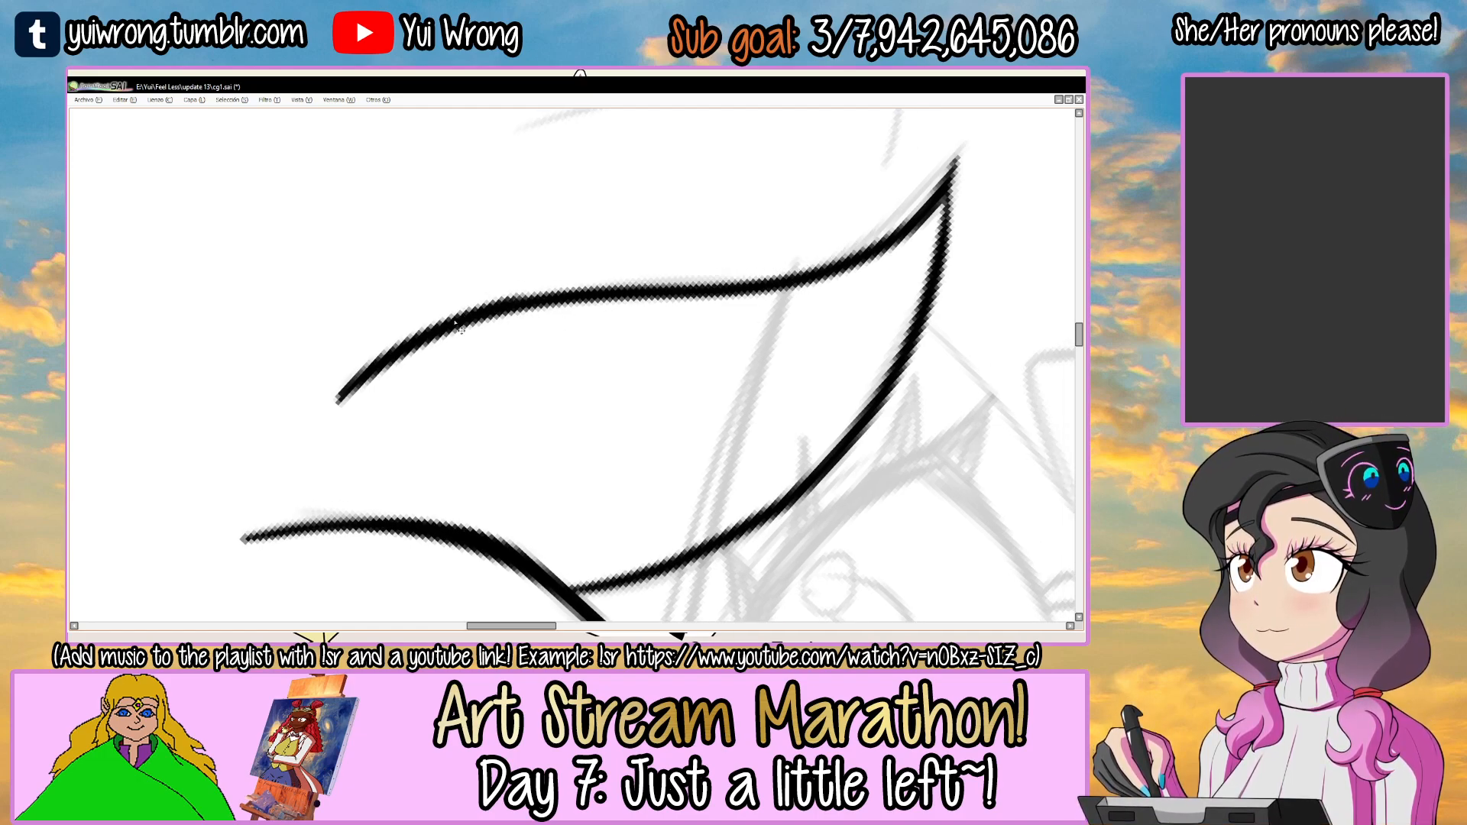
{"action": "key", "text": "ctrl+z"}
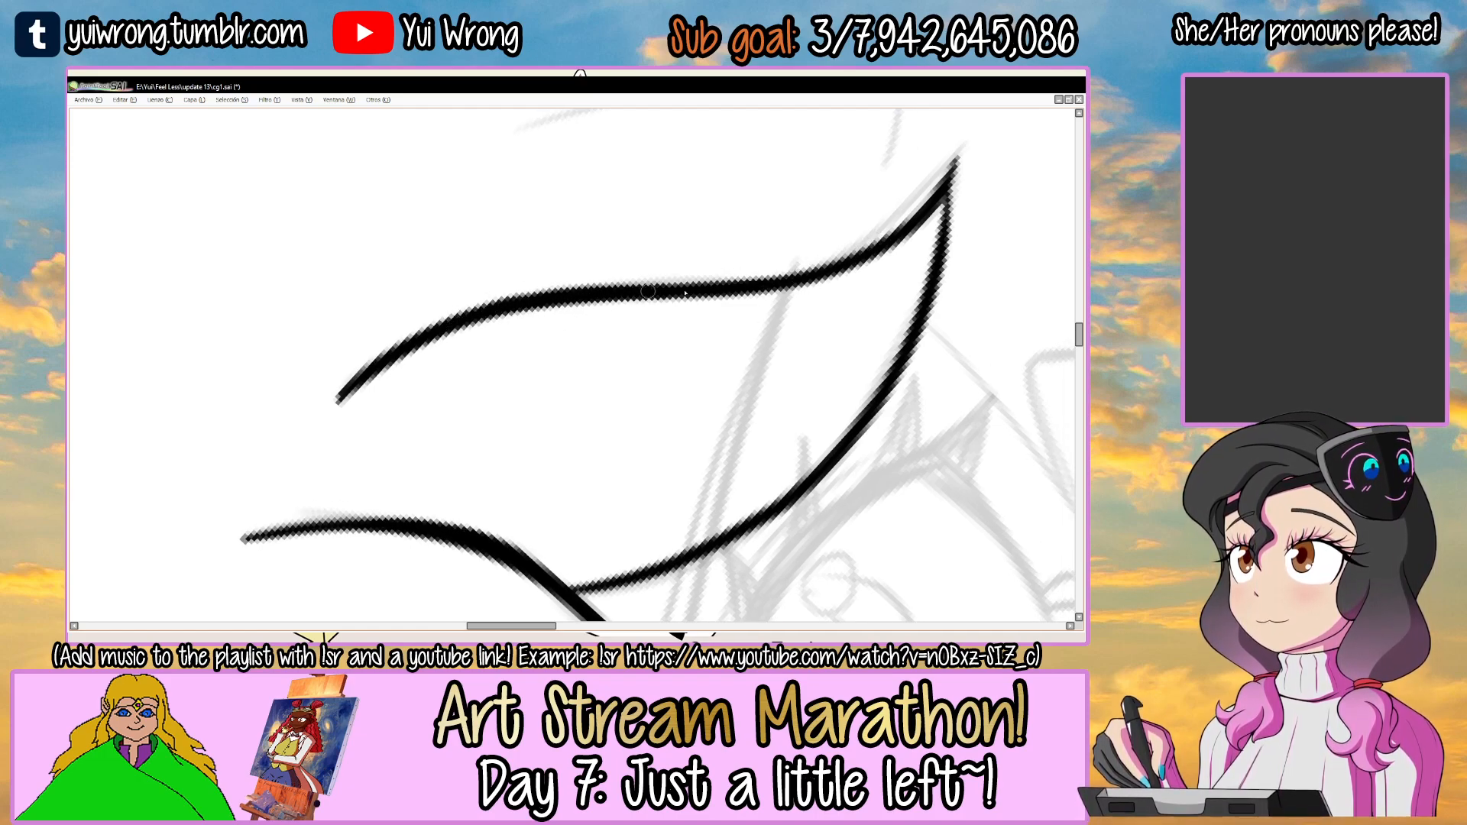
Thicken the lower edge of the right-eye strand toward its tip and trim the tip to a clean point.
{"action": "mouse_move", "coordinate": [1010, 167]}
{"action": "left_mouse_down"}
{"action": "mouse_move", "coordinate": [854, 236]}
{"action": "mouse_move", "coordinate": [432, 295]}
{"action": "mouse_move", "coordinate": [367, 371]}
{"action": "left_mouse_up"}
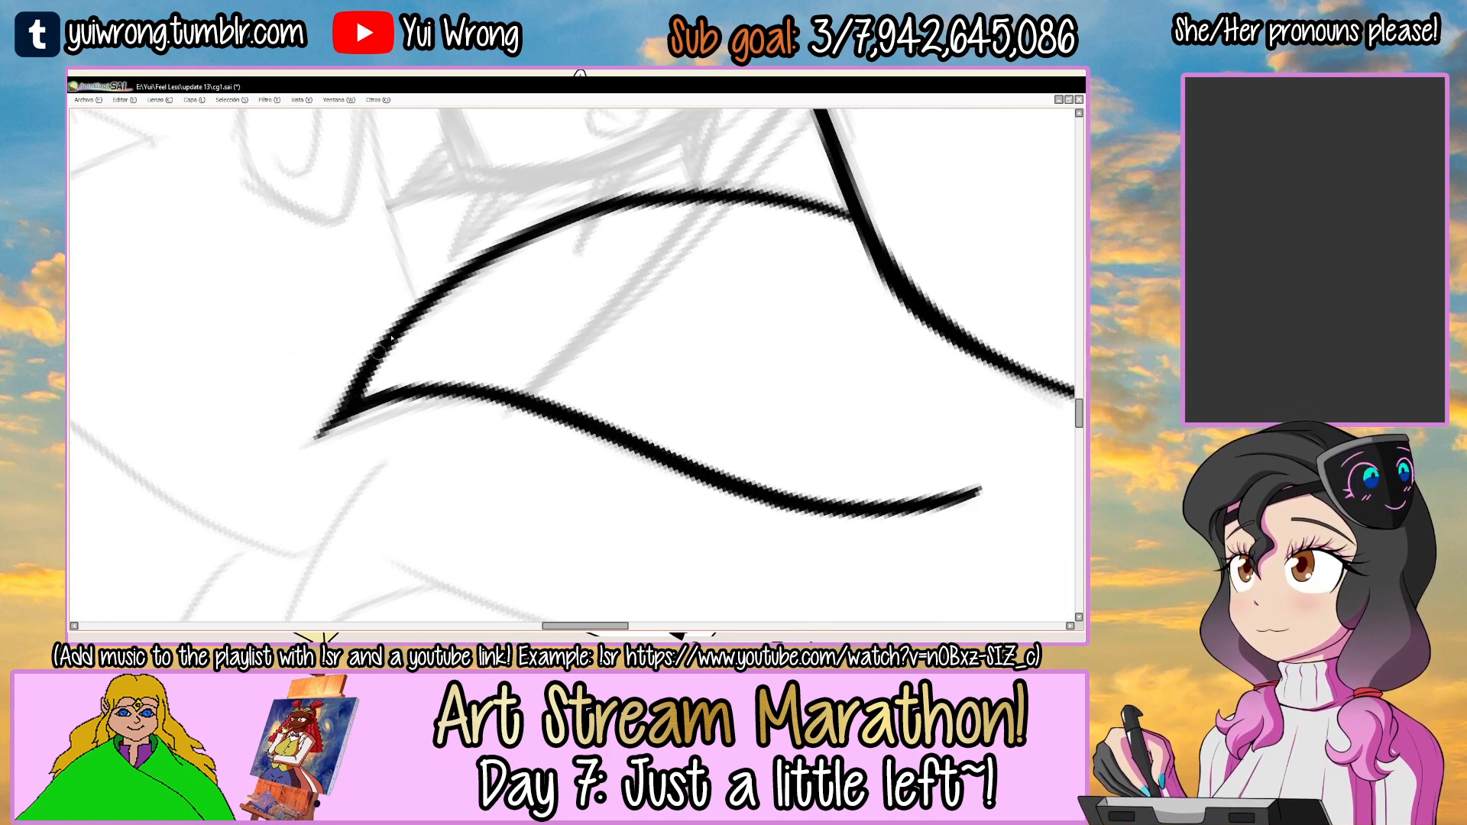
{"action": "mouse_move", "coordinate": [589, 210]}
{"action": "left_mouse_down"}
{"action": "mouse_move", "coordinate": [455, 283]}
{"action": "mouse_move", "coordinate": [666, 185]}
{"action": "left_mouse_up"}
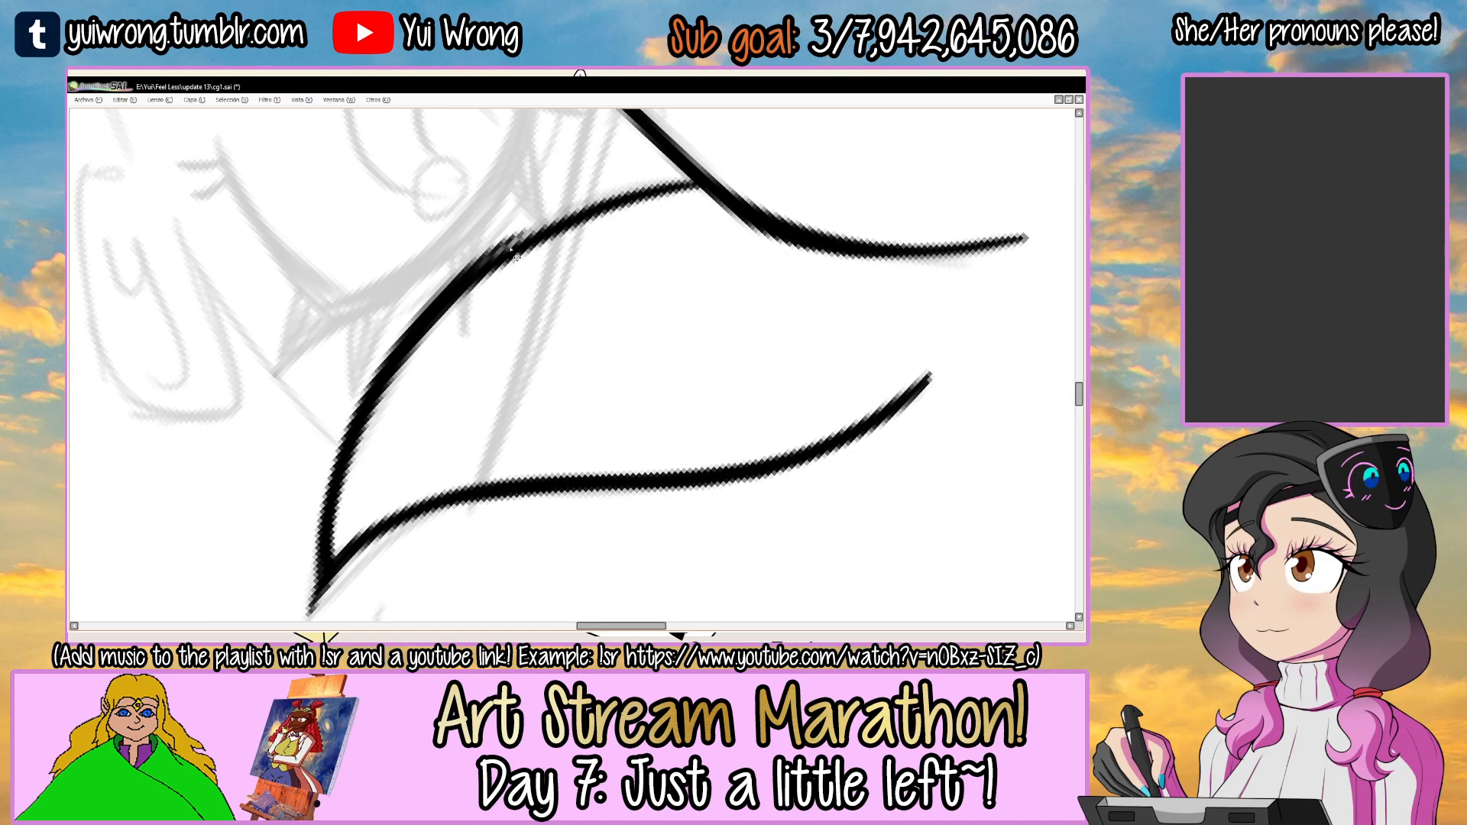
{"action": "mouse_move", "coordinate": [459, 291]}
{"action": "left_mouse_down"}
{"action": "mouse_move", "coordinate": [689, 182]}
{"action": "mouse_move", "coordinate": [507, 258]}
{"action": "left_mouse_up"}
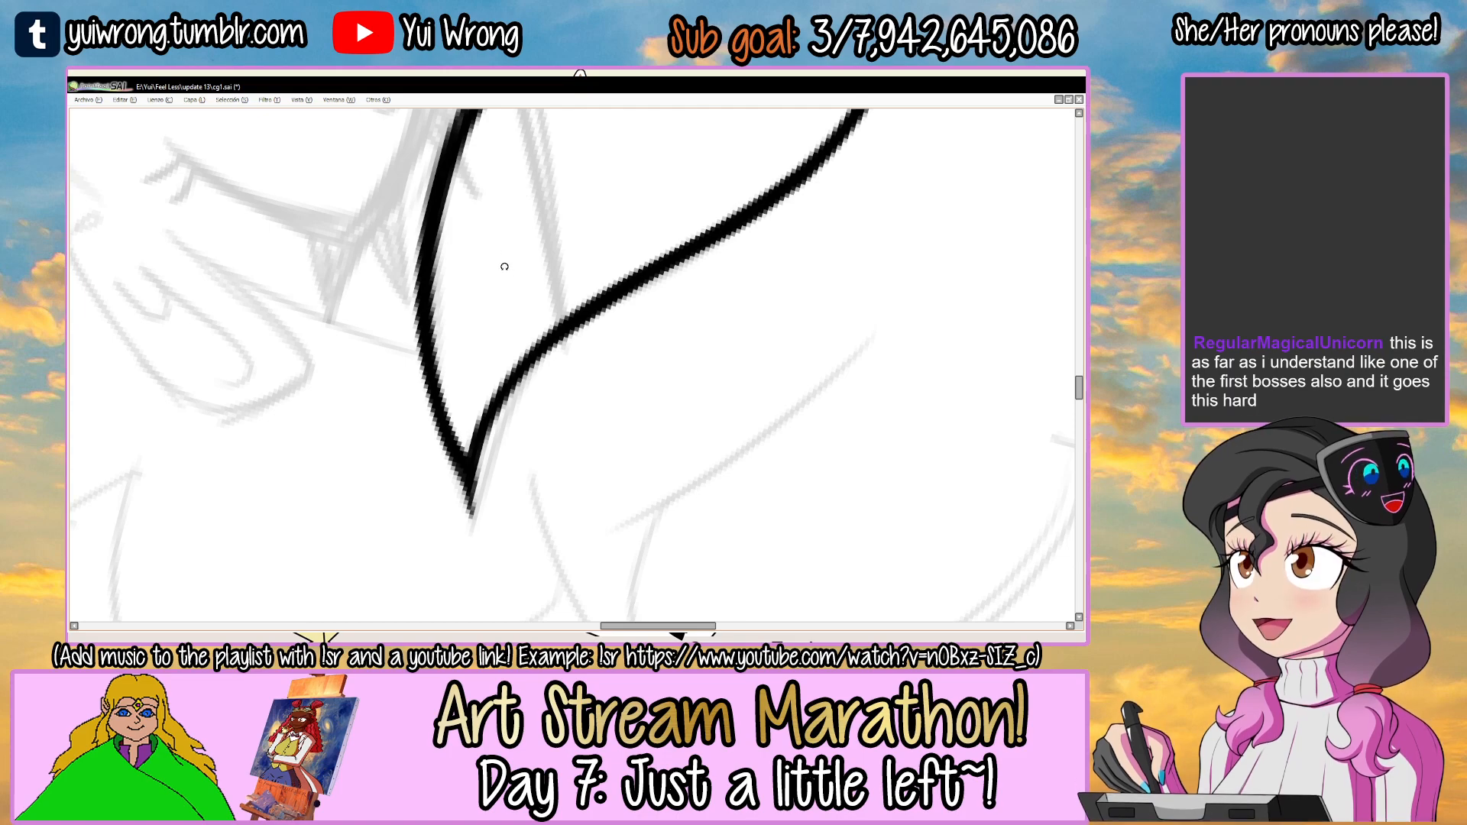
{"action": "left_click_drag", "start_coordinate": [462, 482], "coordinate": [489, 534]}
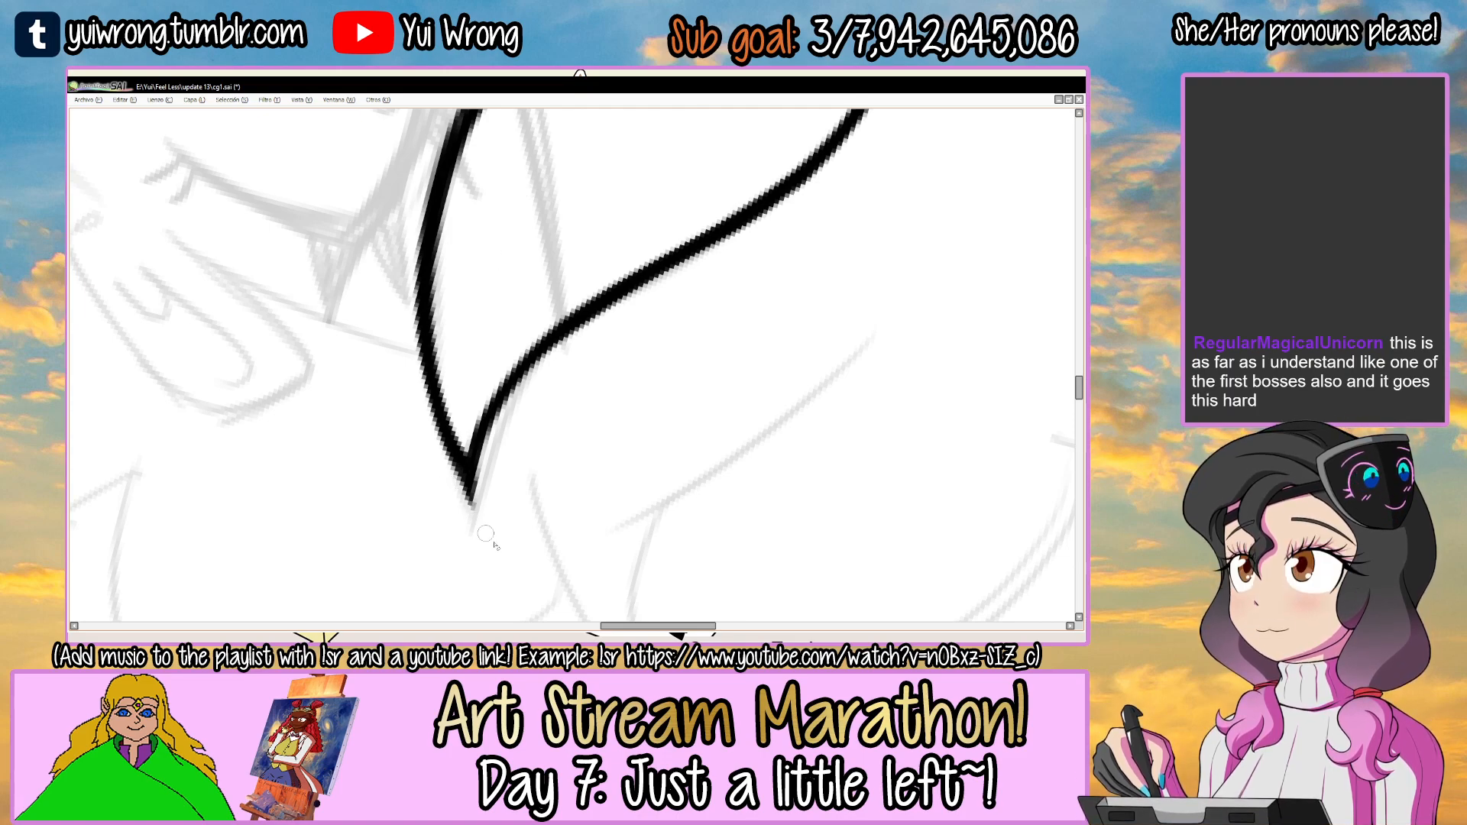
{"action": "scroll", "coordinate": [527, 566], "scroll_direction": "down", "scroll_amount": 5}
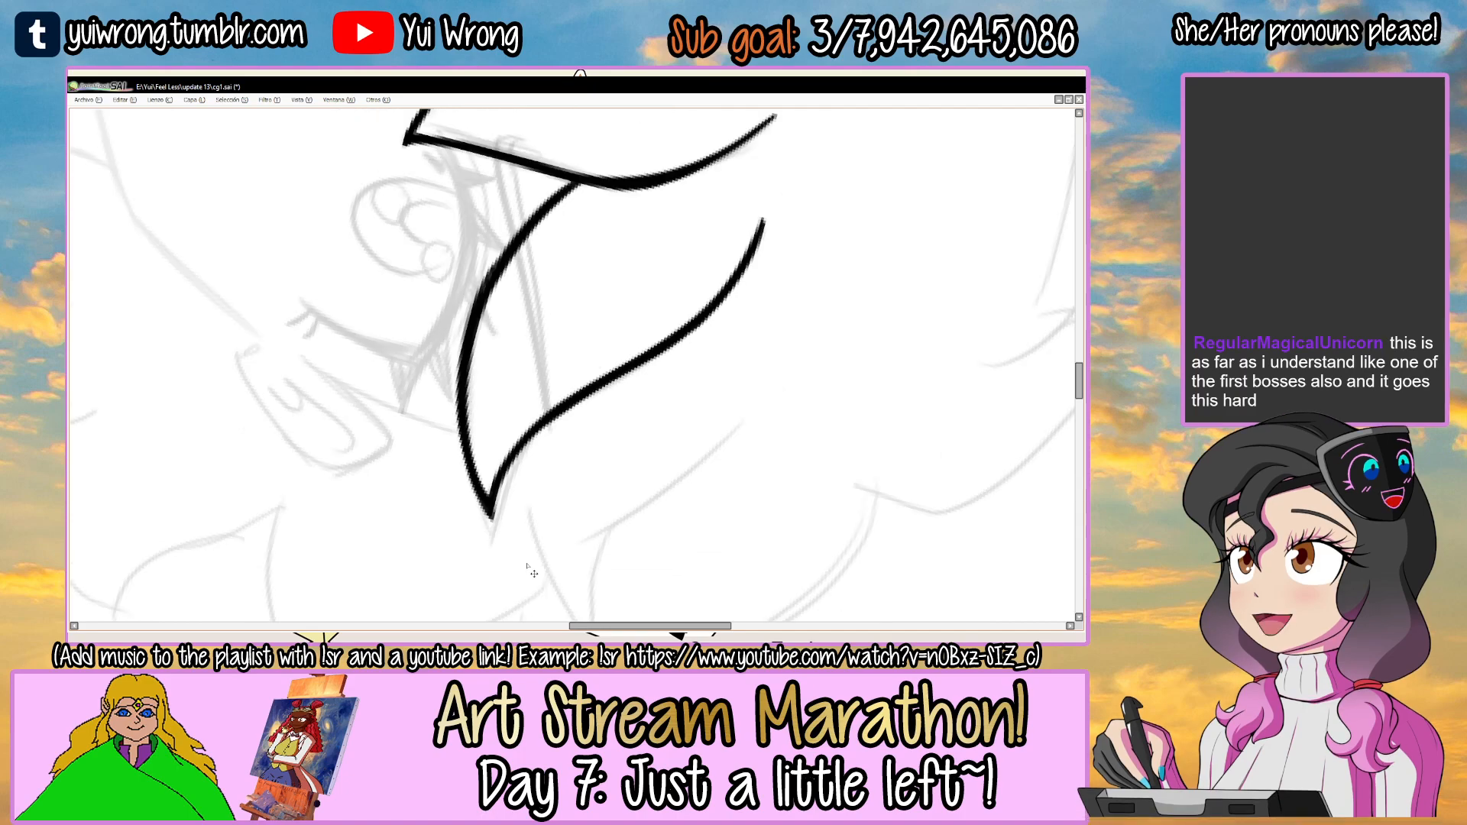
Ink the outer and inner edges of the pointed fringe strand over the left eye, joining the inner one to the central strand.
{"action": "left_click_drag", "start_coordinate": [675, 330], "coordinate": [504, 245]}
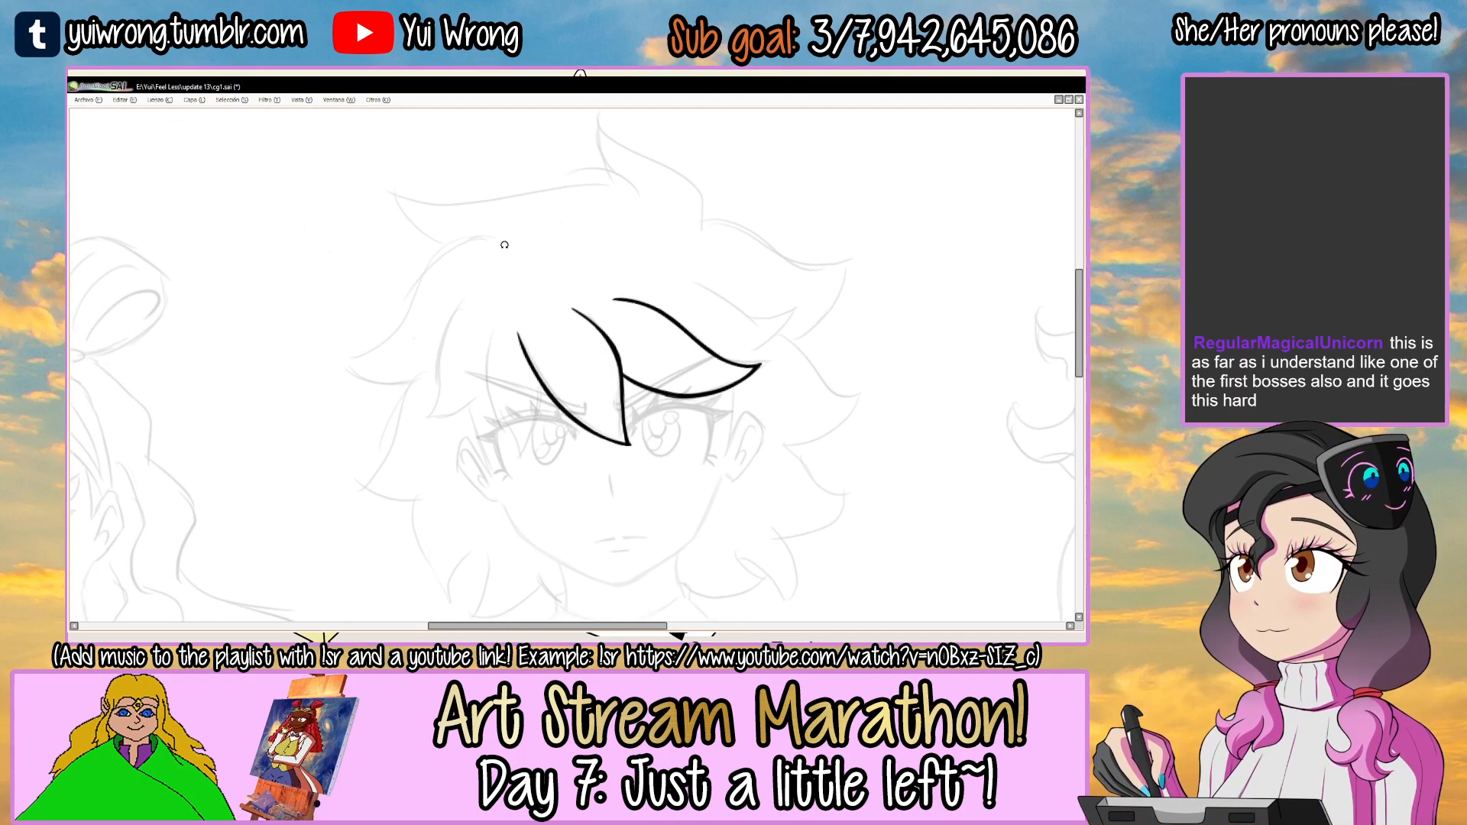
{"action": "left_click_drag", "start_coordinate": [614, 362], "coordinate": [607, 342]}
{"action": "left_click_drag", "start_coordinate": [611, 290], "coordinate": [704, 378]}
{"action": "left_click", "coordinate": [526, 309]}
{"action": "left_click", "coordinate": [527, 309]}
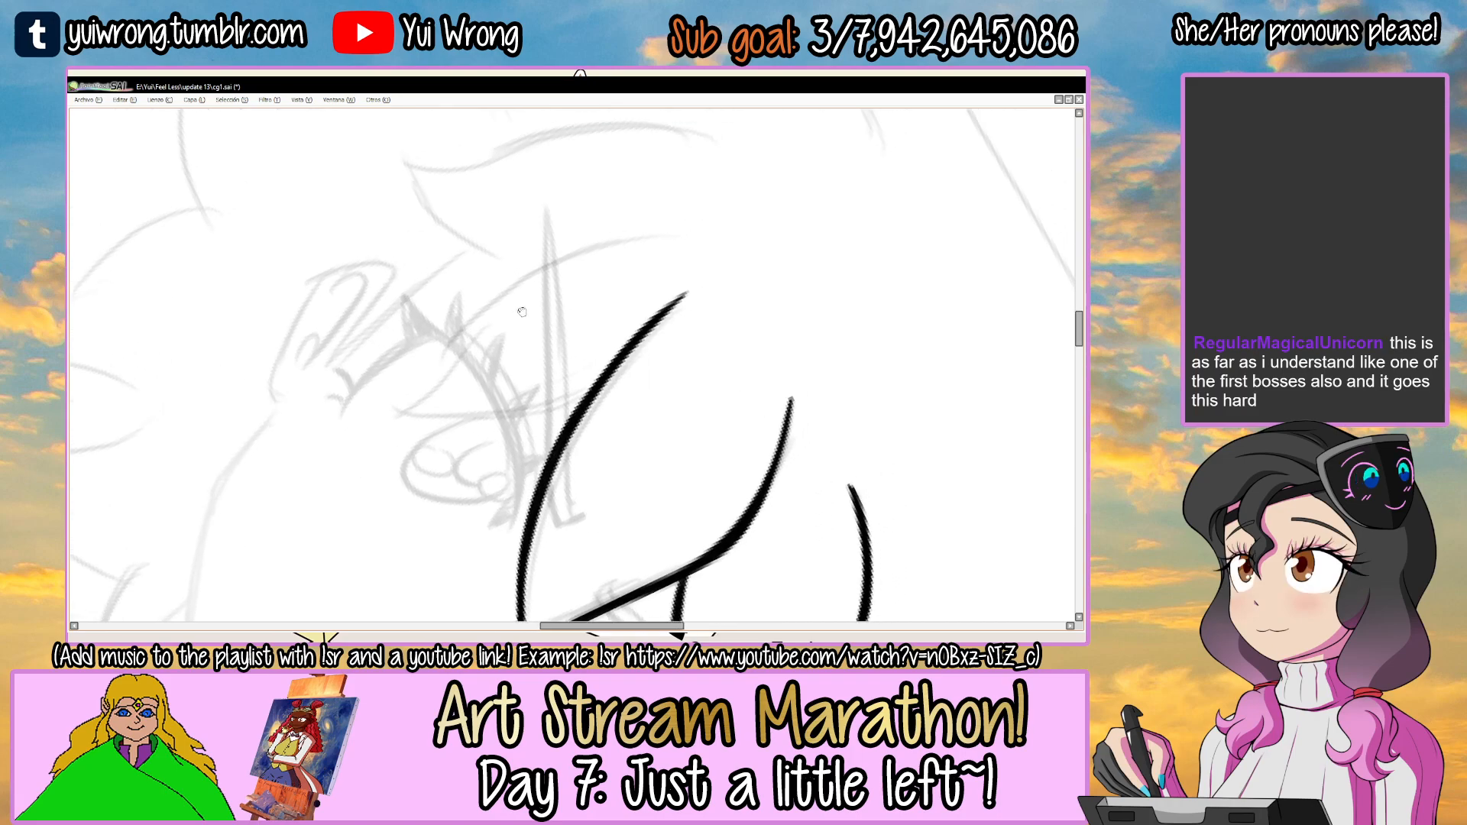
{"action": "key", "text": "ctrl+z"}
{"action": "left_click_drag", "start_coordinate": [387, 417], "coordinate": [676, 239]}
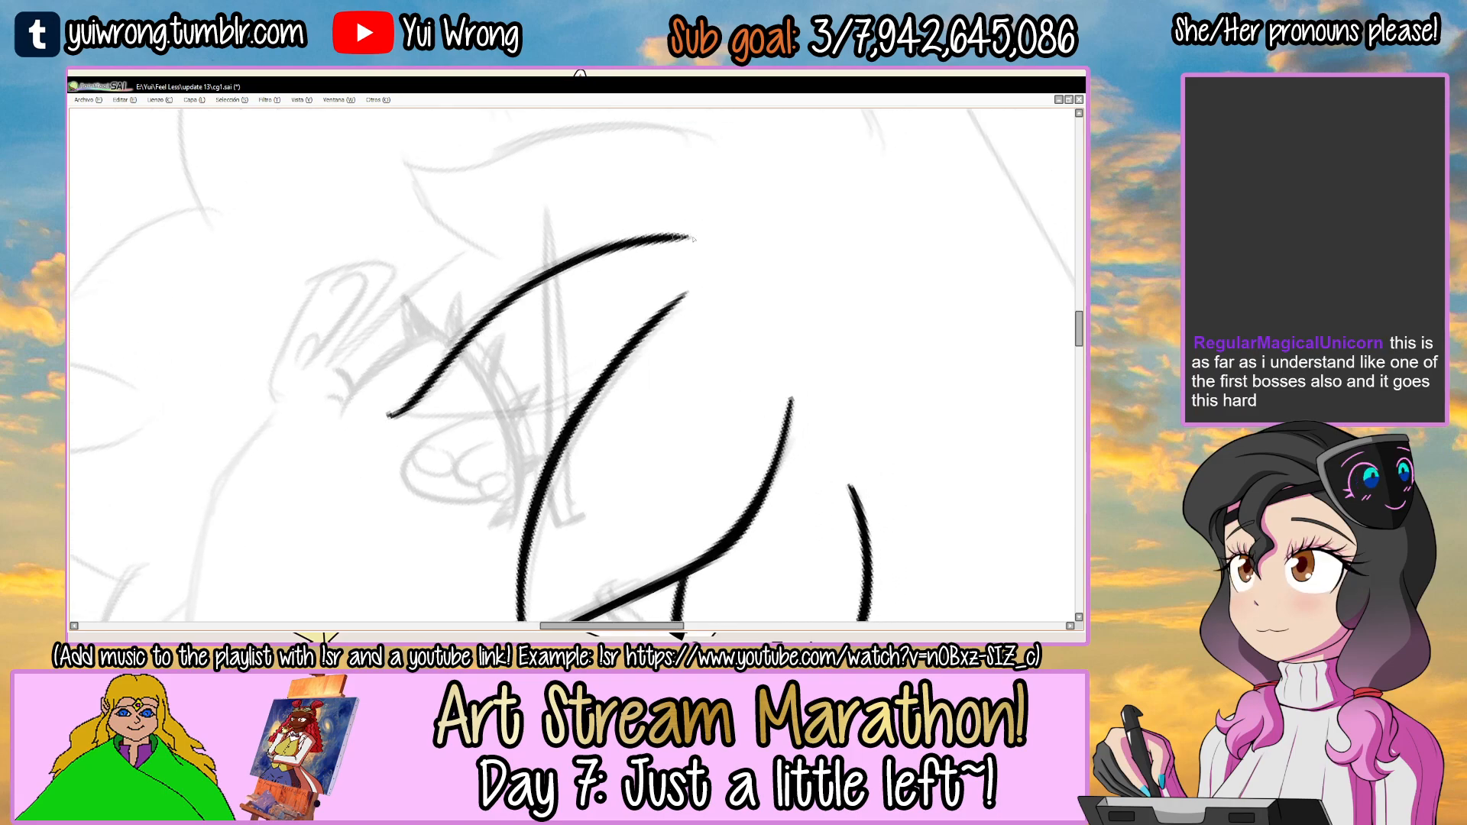
{"action": "left_click_drag", "start_coordinate": [558, 350], "coordinate": [554, 486]}
{"action": "left_click_drag", "start_coordinate": [609, 383], "coordinate": [583, 255]}
{"action": "left_click", "coordinate": [568, 313]}
{"action": "left_click", "coordinate": [567, 313]}
{"action": "left_click_drag", "start_coordinate": [578, 308], "coordinate": [583, 307]}
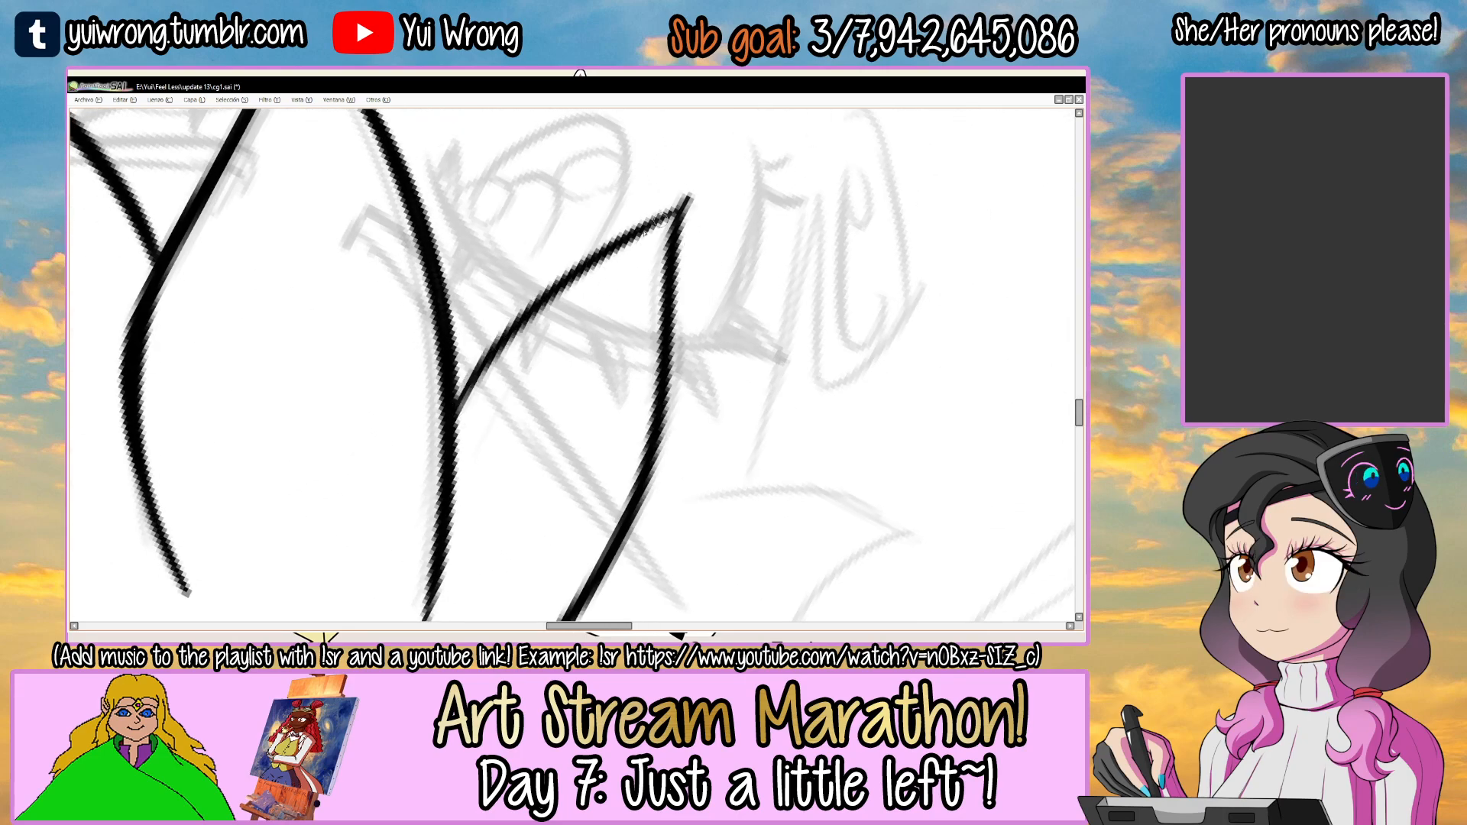
Thicken both edges of the strand over the left eye and save the drawing.
{"action": "left_click_drag", "start_coordinate": [467, 384], "coordinate": [687, 198]}
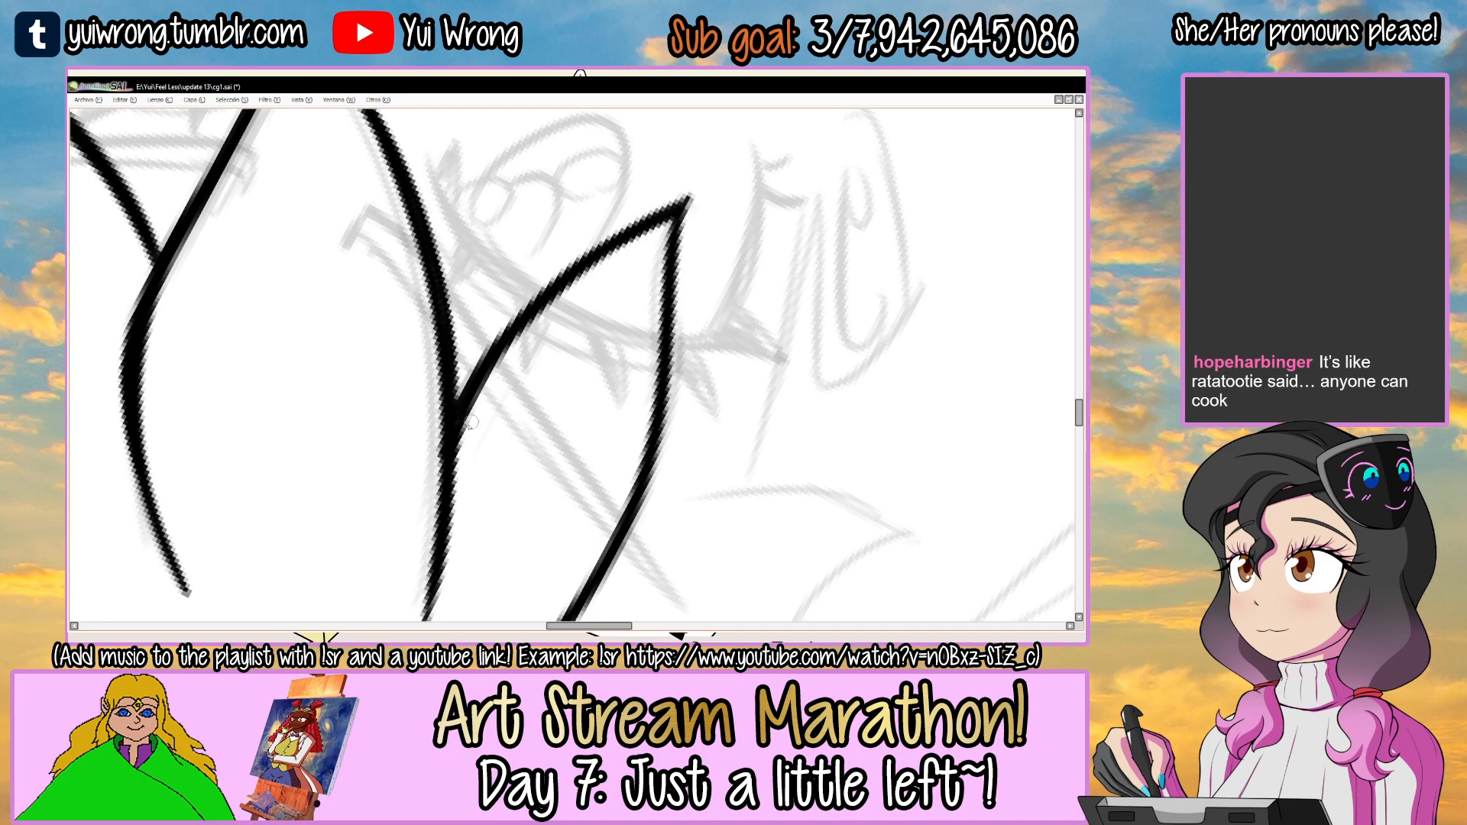
{"action": "left_click_drag", "start_coordinate": [735, 210], "coordinate": [780, 390]}
{"action": "mouse_move", "coordinate": [779, 390]}
{"action": "left_mouse_down"}
{"action": "mouse_move", "coordinate": [714, 266]}
{"action": "mouse_move", "coordinate": [720, 278]}
{"action": "left_mouse_up"}
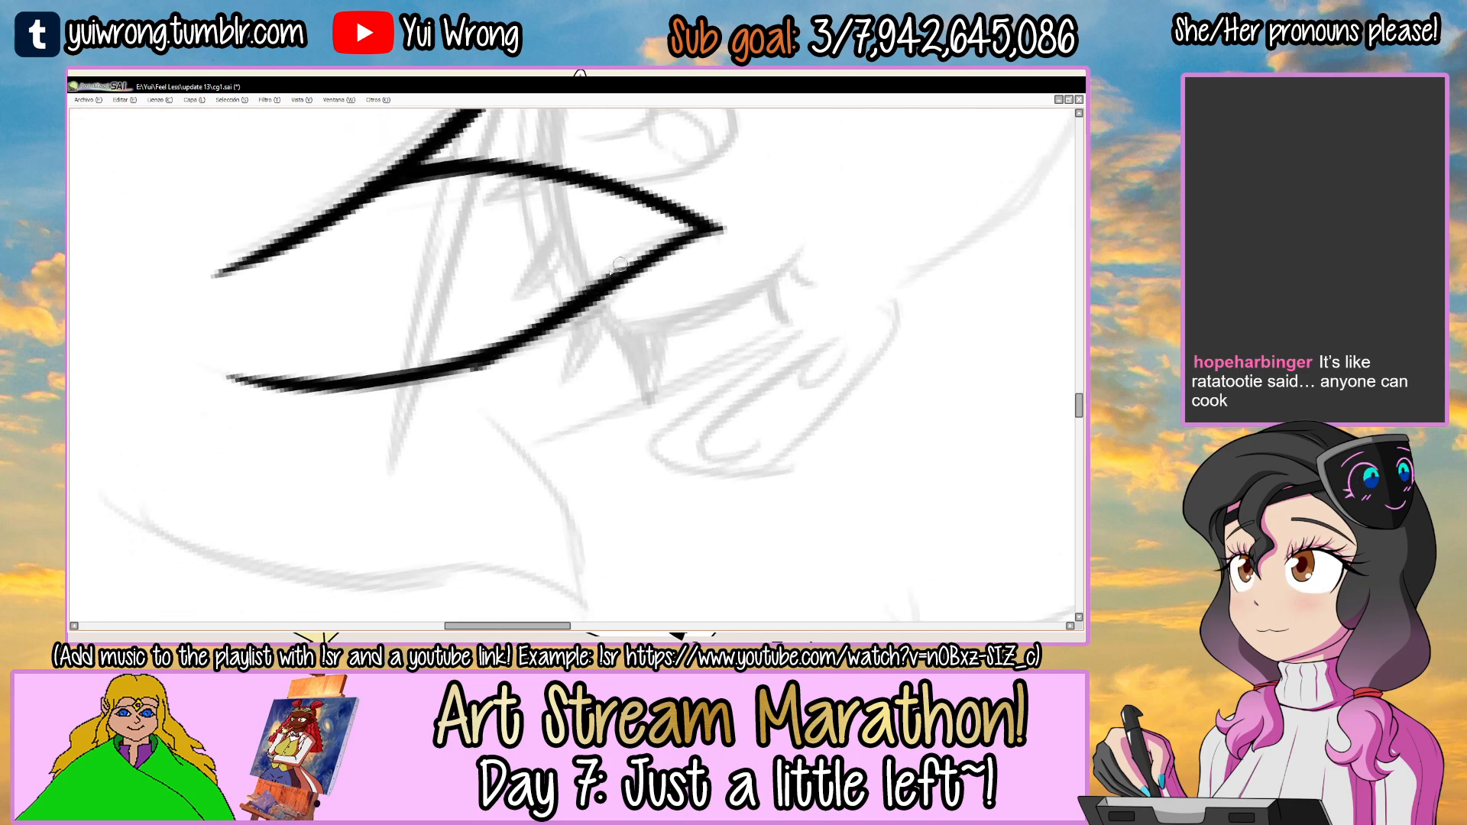
{"action": "left_click_drag", "start_coordinate": [606, 300], "coordinate": [583, 508]}
{"action": "left_click", "coordinate": [583, 508]}
{"action": "scroll", "coordinate": [583, 508], "scroll_direction": "down", "scroll_amount": 1}
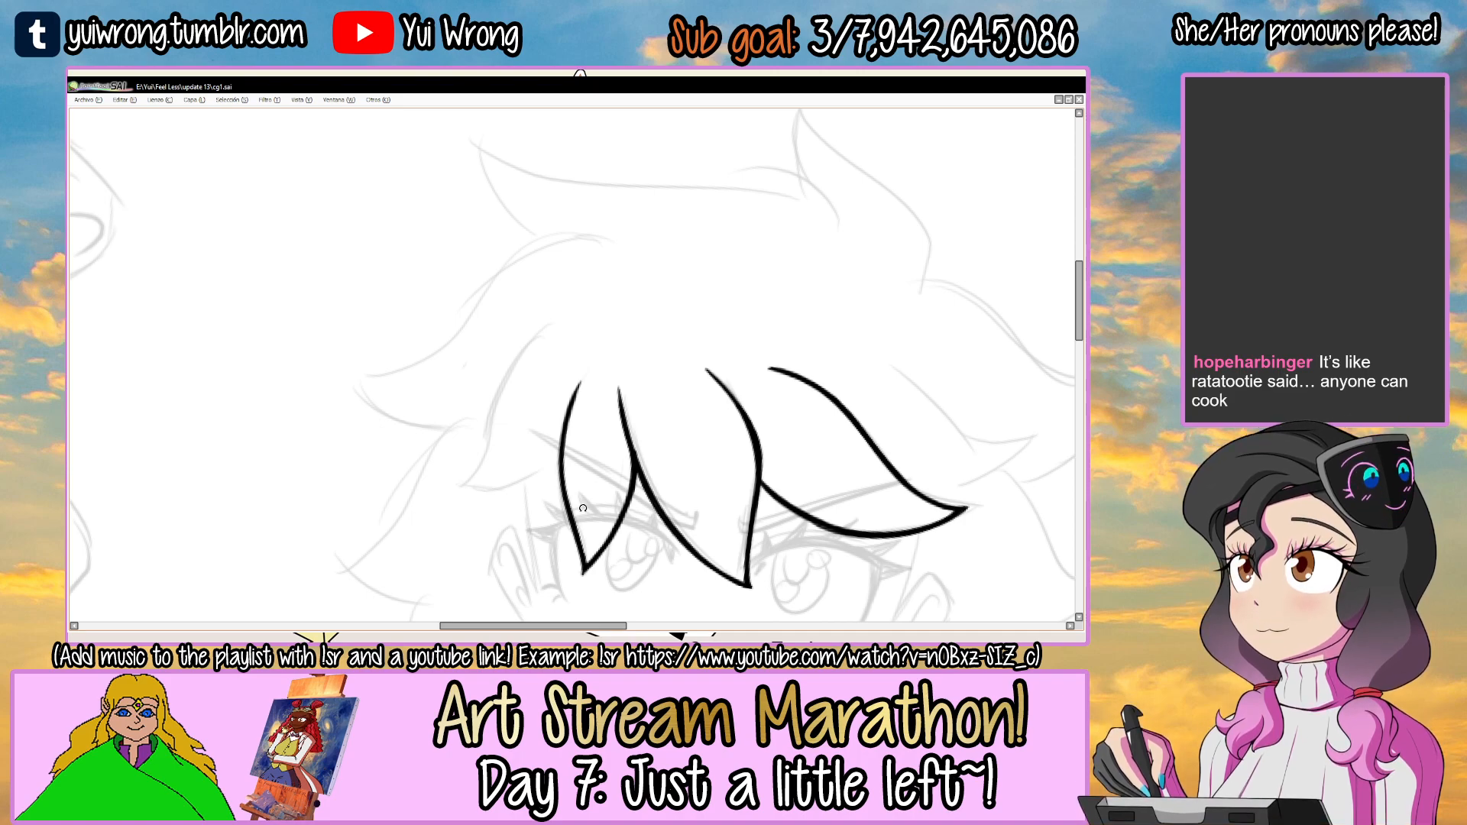
Ink the lower edge of the leftmost fringe strand, curving from its outer tip to the neighbouring strand over the left eye.
{"action": "scroll", "coordinate": [582, 508], "scroll_direction": "down", "scroll_amount": 2}
{"action": "left_click_drag", "start_coordinate": [706, 364], "coordinate": [564, 464]}
{"action": "left_click_drag", "start_coordinate": [649, 270], "coordinate": [624, 217]}
{"action": "left_click", "coordinate": [635, 277], "text": "ctrl"}
{"action": "left_click", "coordinate": [640, 270], "text": "ctrl"}
{"action": "left_click", "coordinate": [643, 257], "text": "ctrl"}
{"action": "left_click", "coordinate": [497, 288], "text": "ctrl"}
{"action": "left_click", "coordinate": [498, 289], "text": "ctrl"}
{"action": "left_click_drag", "start_coordinate": [533, 307], "coordinate": [521, 317]}
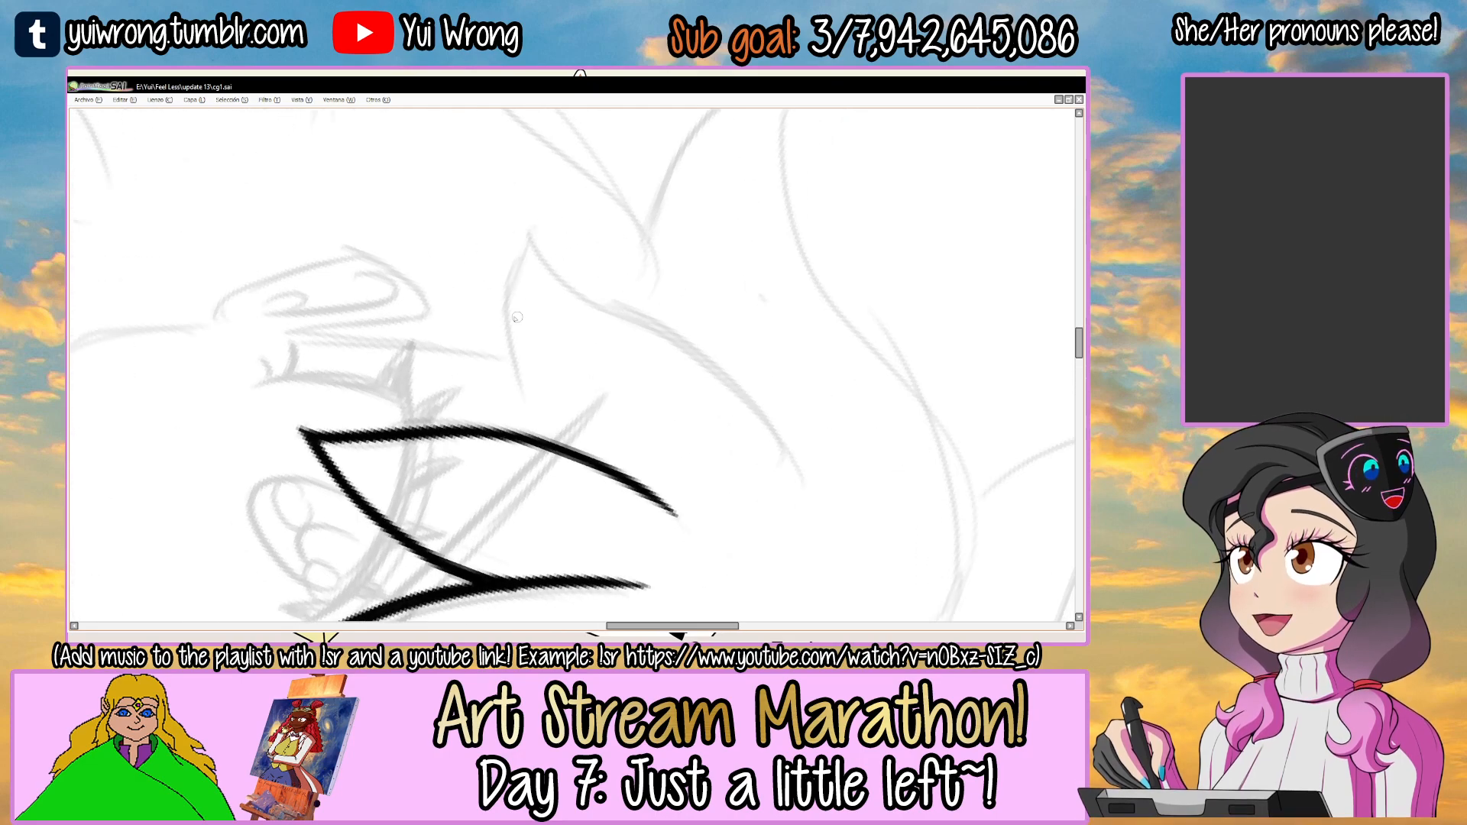
{"action": "left_click", "coordinate": [512, 337], "text": "ctrl"}
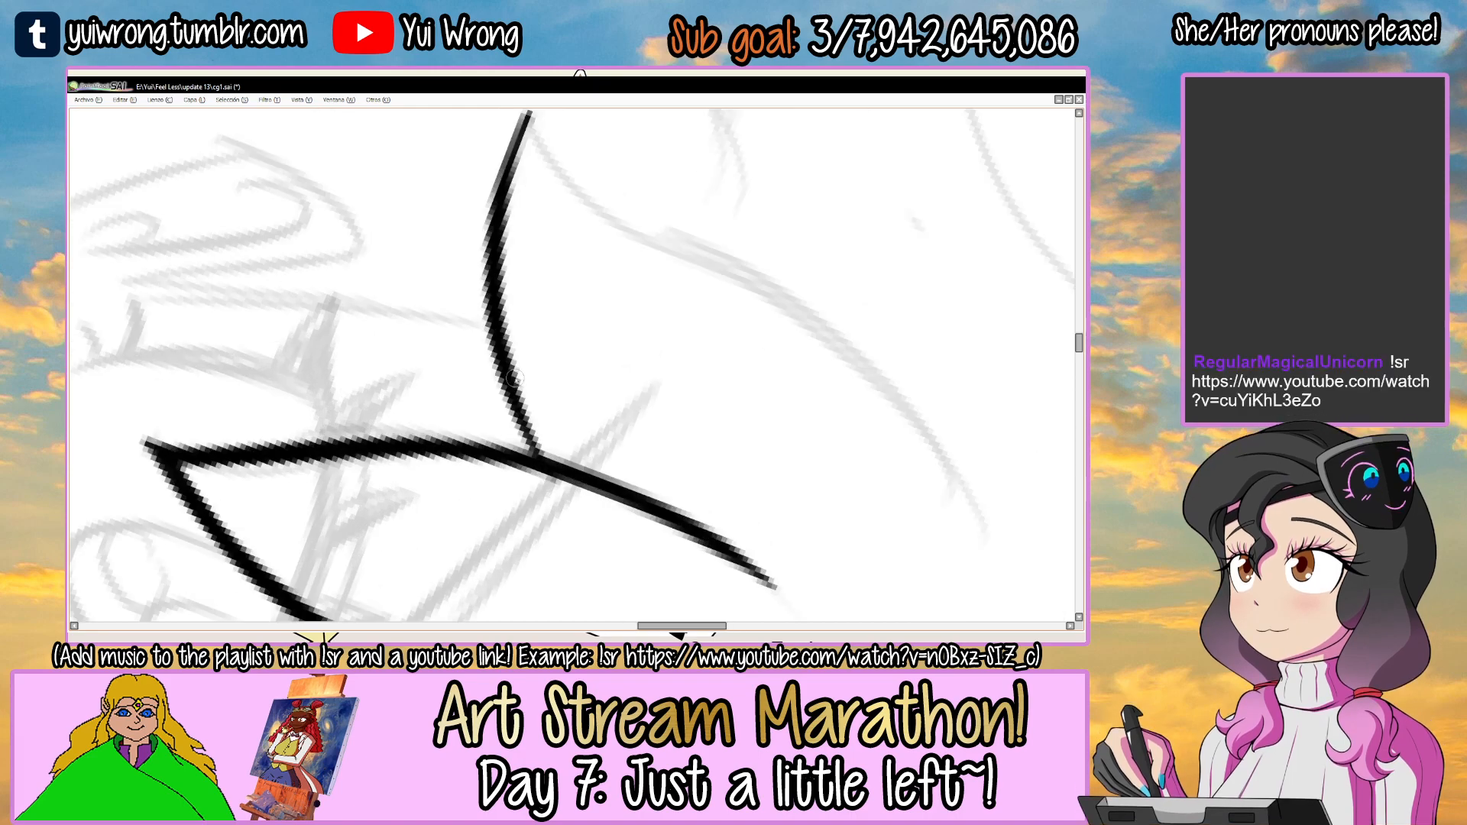
Thicken the leftmost strand's lower edge and its junction with the neighbouring strand.
{"action": "left_click", "coordinate": [521, 404], "text": "ctrl"}
{"action": "left_click_drag", "start_coordinate": [653, 260], "coordinate": [510, 256]}
{"action": "left_click_drag", "start_coordinate": [665, 413], "coordinate": [601, 372]}
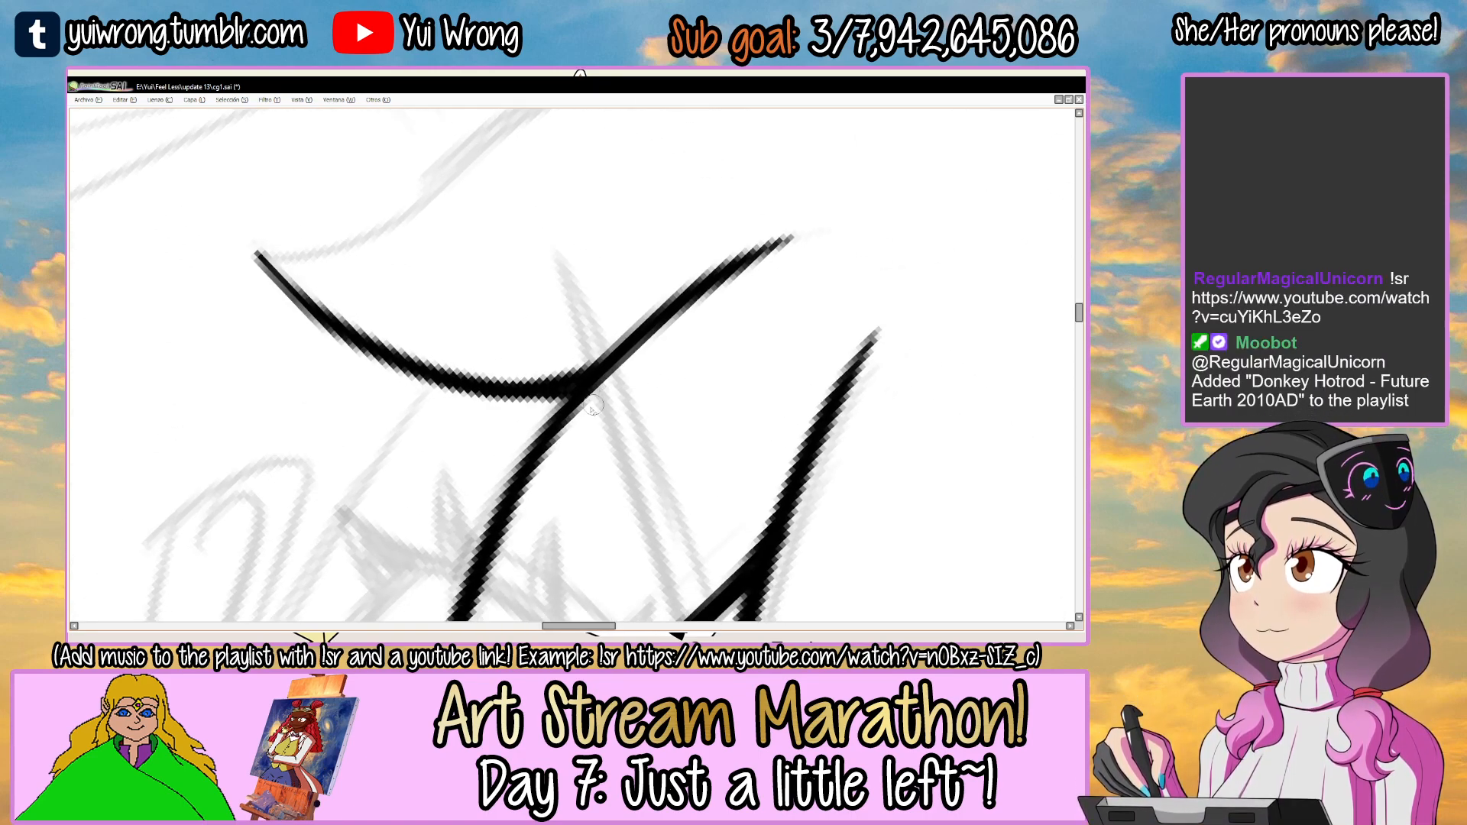
{"action": "left_click", "coordinate": [725, 325], "text": "ctrl+alt"}
{"action": "left_click", "coordinate": [726, 324], "text": "ctrl+alt"}
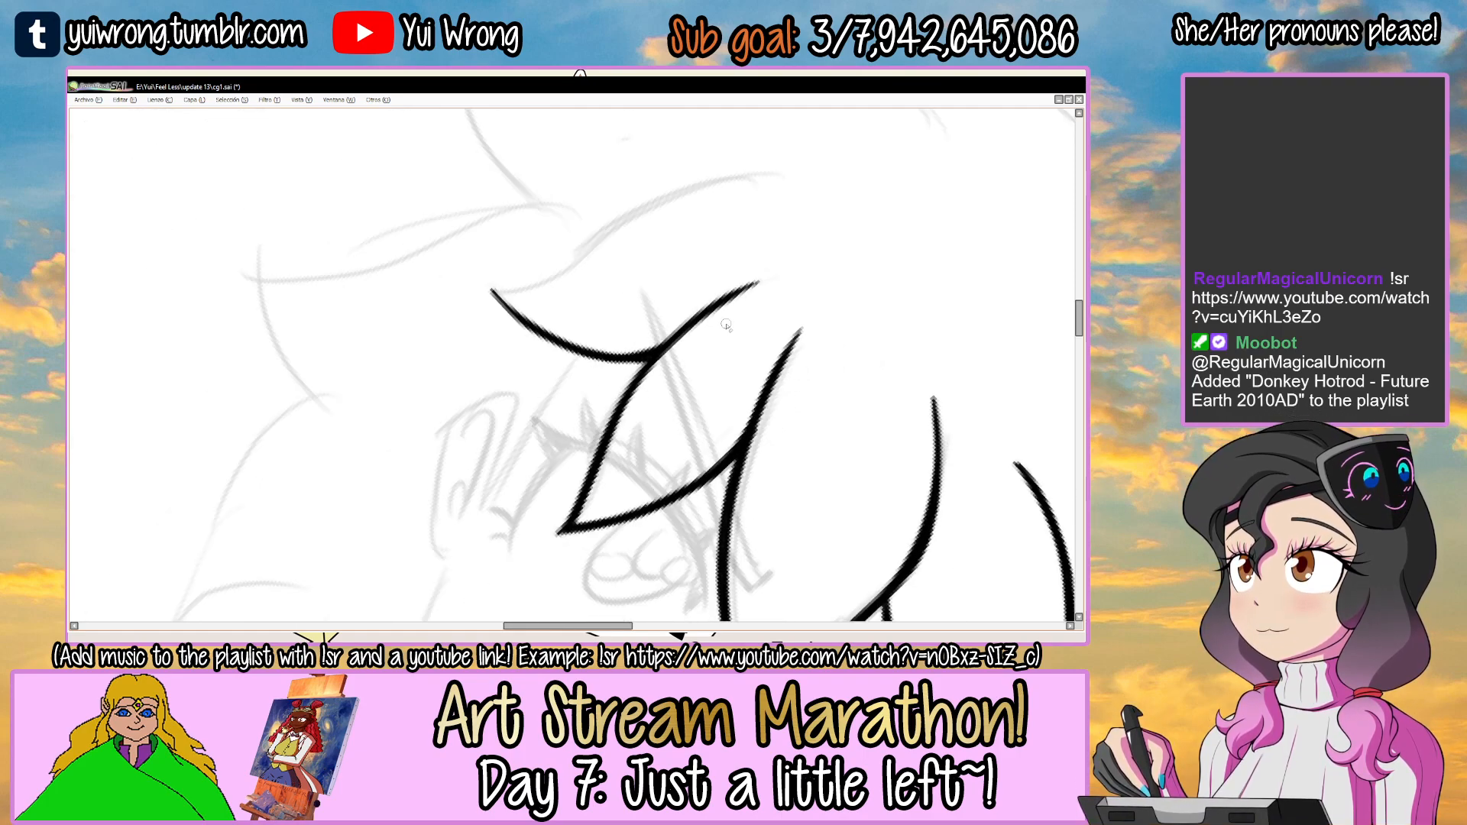
{"action": "left_click_drag", "start_coordinate": [756, 262], "coordinate": [704, 326]}
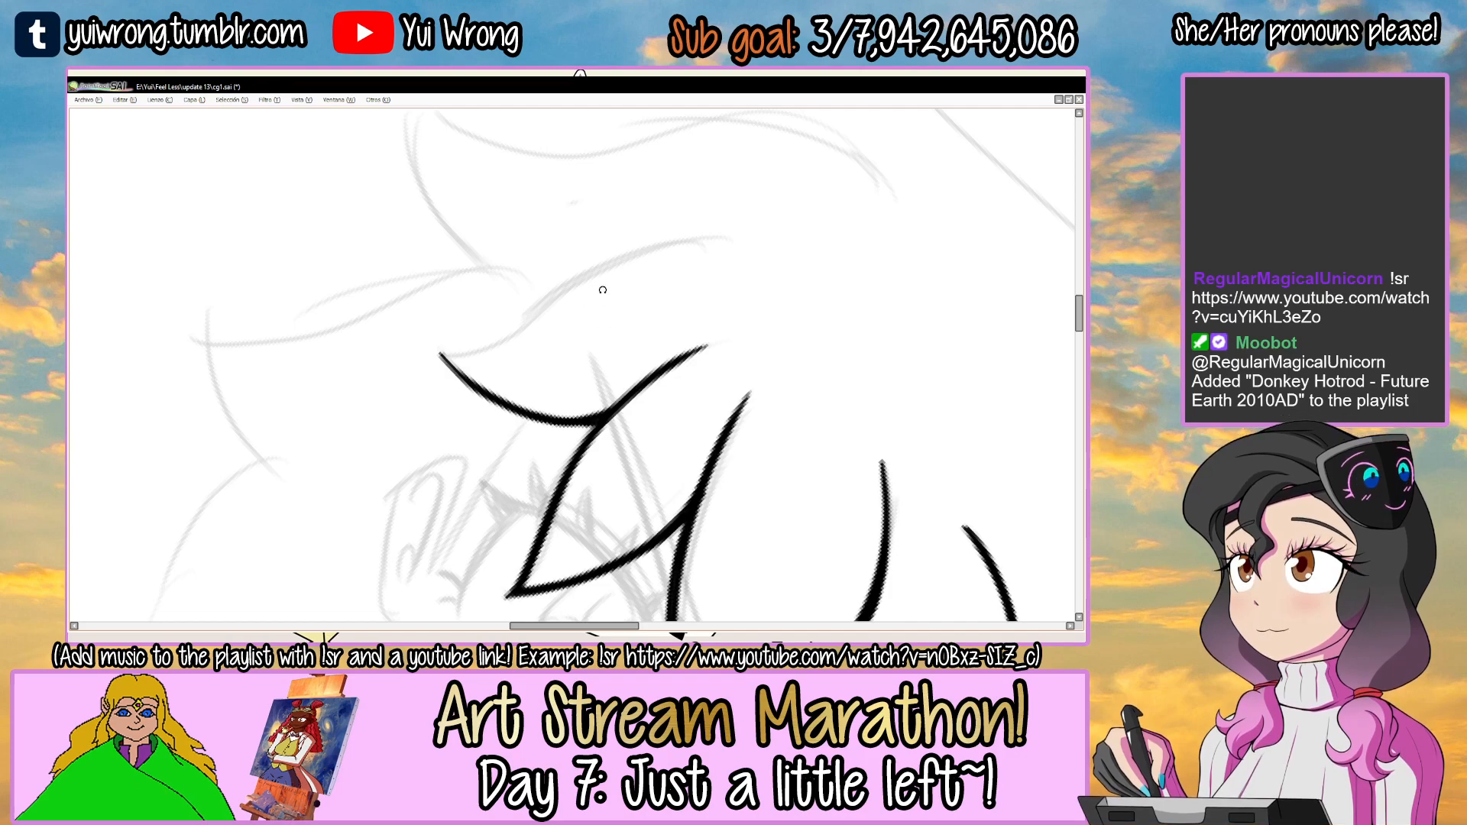
Ink the S-curved upper edge of the leftmost fringe strand, from its outer tip up to the root.
{"action": "left_click_drag", "start_coordinate": [590, 301], "coordinate": [602, 308]}
{"action": "left_click", "coordinate": [565, 299], "text": "ctrl"}
{"action": "left_click", "coordinate": [425, 348], "text": "ctrl"}
{"action": "left_click_drag", "start_coordinate": [397, 356], "coordinate": [899, 216]}
{"action": "key", "text": "ctrl+z"}
{"action": "mouse_move", "coordinate": [398, 357]}
{"action": "left_mouse_down"}
{"action": "mouse_move", "coordinate": [920, 226]}
{"action": "mouse_move", "coordinate": [553, 303]}
{"action": "left_mouse_up"}
{"action": "key", "text": "ctrl+z"}
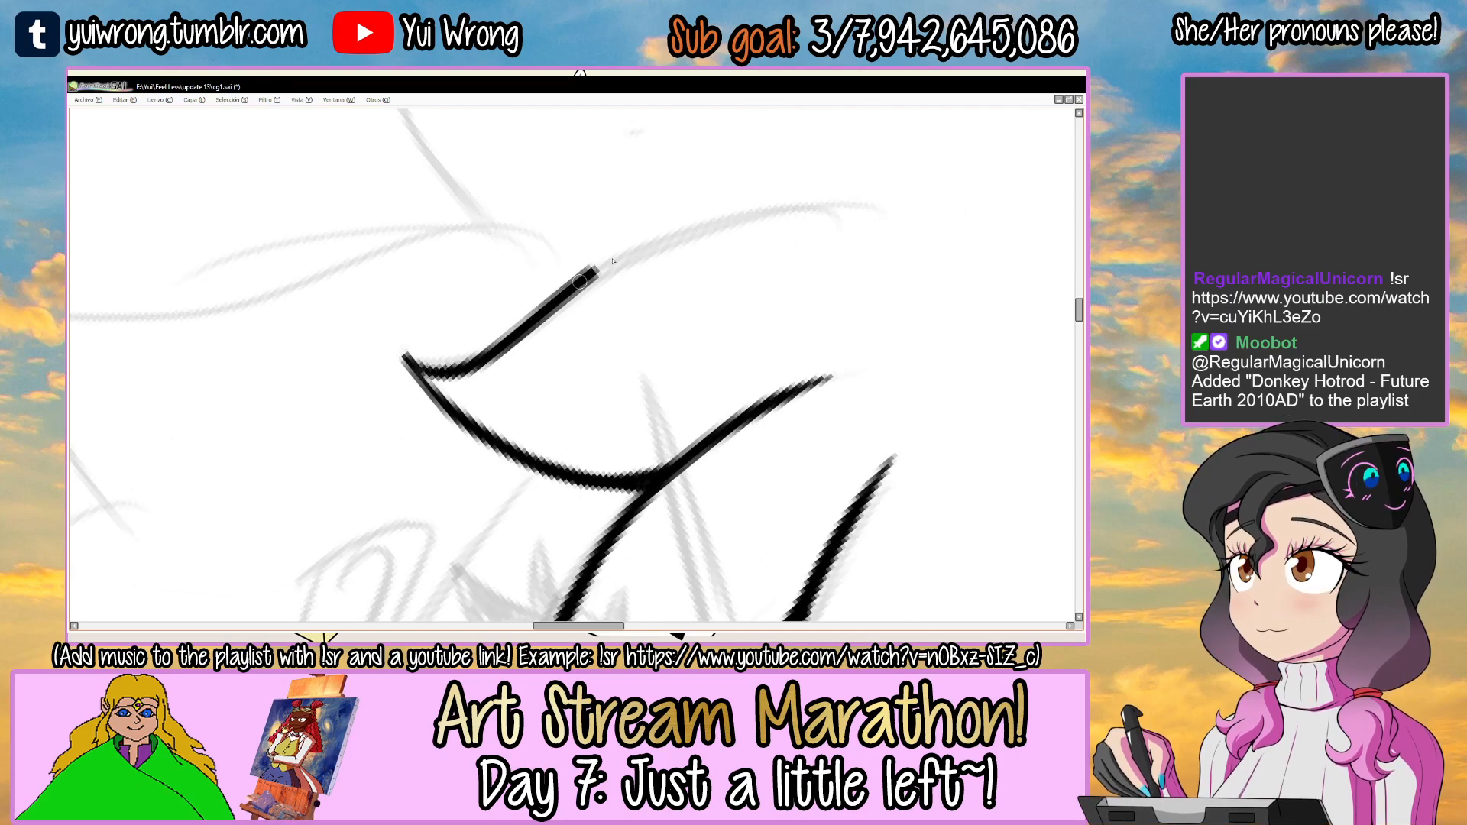
{"action": "key", "text": "ctrl+z"}
{"action": "mouse_move", "coordinate": [403, 356]}
{"action": "left_mouse_down"}
{"action": "mouse_move", "coordinate": [478, 359]}
{"action": "mouse_move", "coordinate": [879, 234]}
{"action": "left_mouse_up"}
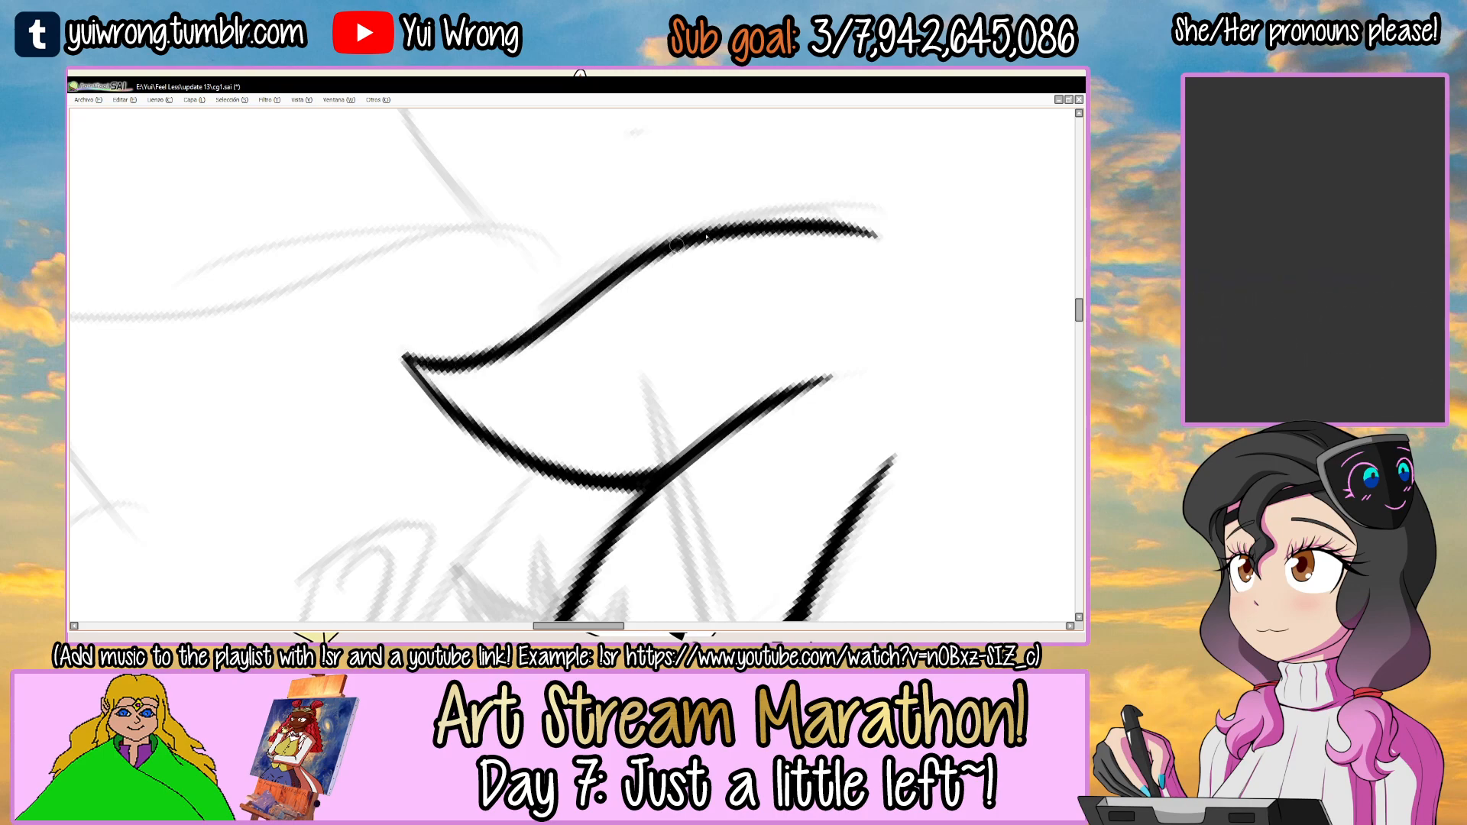
Thicken the leftmost strand's upper edge through its middle and save the drawing.
{"action": "left_click_drag", "start_coordinate": [668, 309], "coordinate": [563, 510]}
{"action": "scroll", "coordinate": [596, 246], "scroll_direction": "up", "scroll_amount": 1}
{"action": "mouse_move", "coordinate": [667, 202]}
{"action": "left_mouse_down"}
{"action": "mouse_move", "coordinate": [622, 227]}
{"action": "mouse_move", "coordinate": [746, 366]}
{"action": "mouse_move", "coordinate": [744, 261]}
{"action": "left_mouse_up"}
{"action": "left_click_drag", "start_coordinate": [620, 327], "coordinate": [742, 269]}
{"action": "mouse_move", "coordinate": [745, 360]}
{"action": "left_mouse_down"}
{"action": "mouse_move", "coordinate": [583, 534]}
{"action": "mouse_move", "coordinate": [447, 424]}
{"action": "left_mouse_up"}
{"action": "left_click_drag", "start_coordinate": [608, 271], "coordinate": [686, 266]}
{"action": "left_click_drag", "start_coordinate": [640, 302], "coordinate": [671, 249]}
{"action": "left_click_drag", "start_coordinate": [822, 169], "coordinate": [875, 269]}
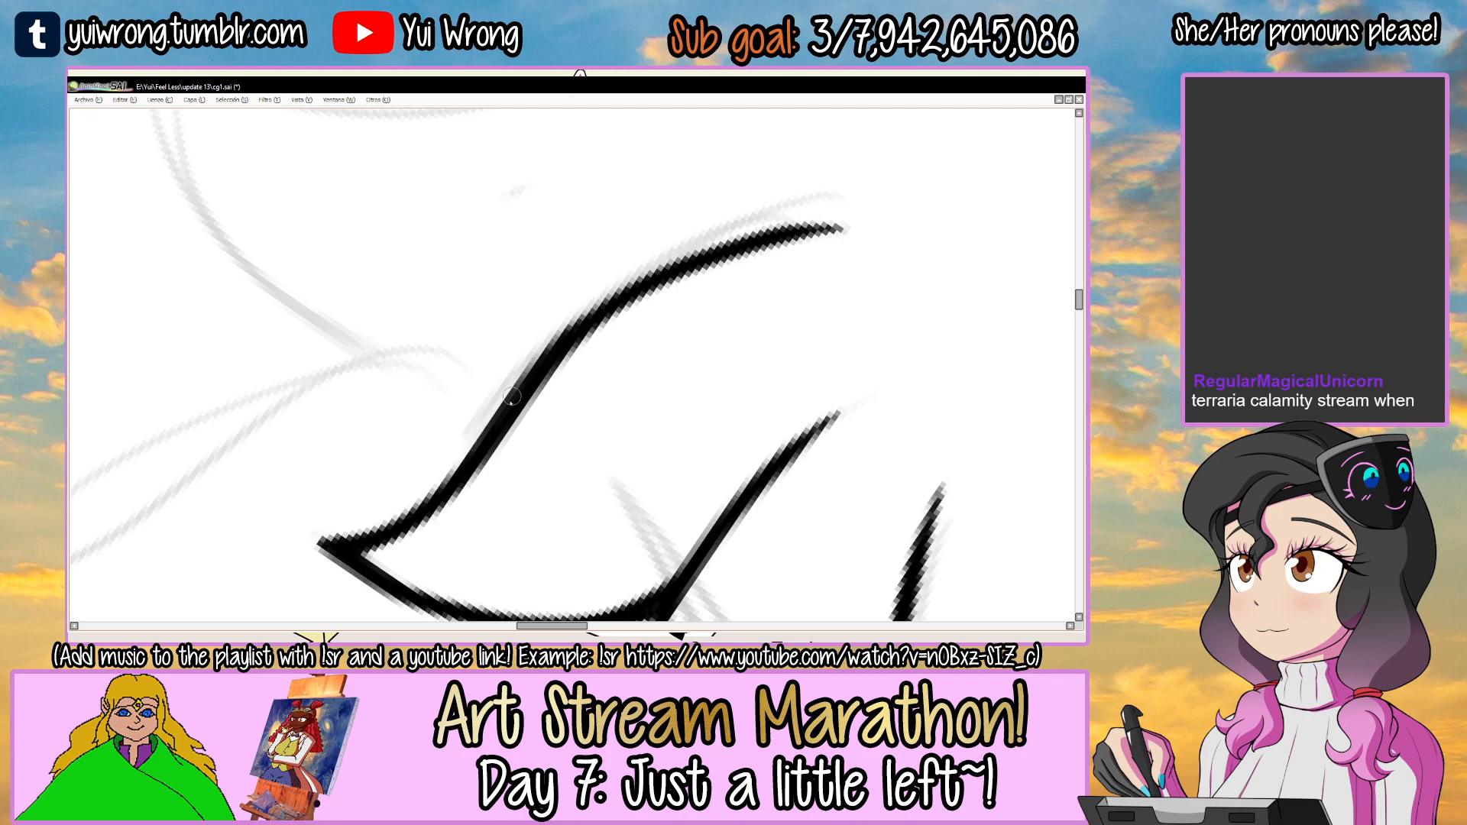
{"action": "scroll", "coordinate": [834, 233], "scroll_direction": "down", "scroll_amount": 1}
{"action": "scroll", "coordinate": [834, 233], "scroll_direction": "down", "scroll_amount": 3}
{"action": "left_click_drag", "start_coordinate": [948, 263], "coordinate": [576, 261]}
{"action": "left_click_drag", "start_coordinate": [669, 302], "coordinate": [607, 262]}
{"action": "key", "text": "ctrl+s"}
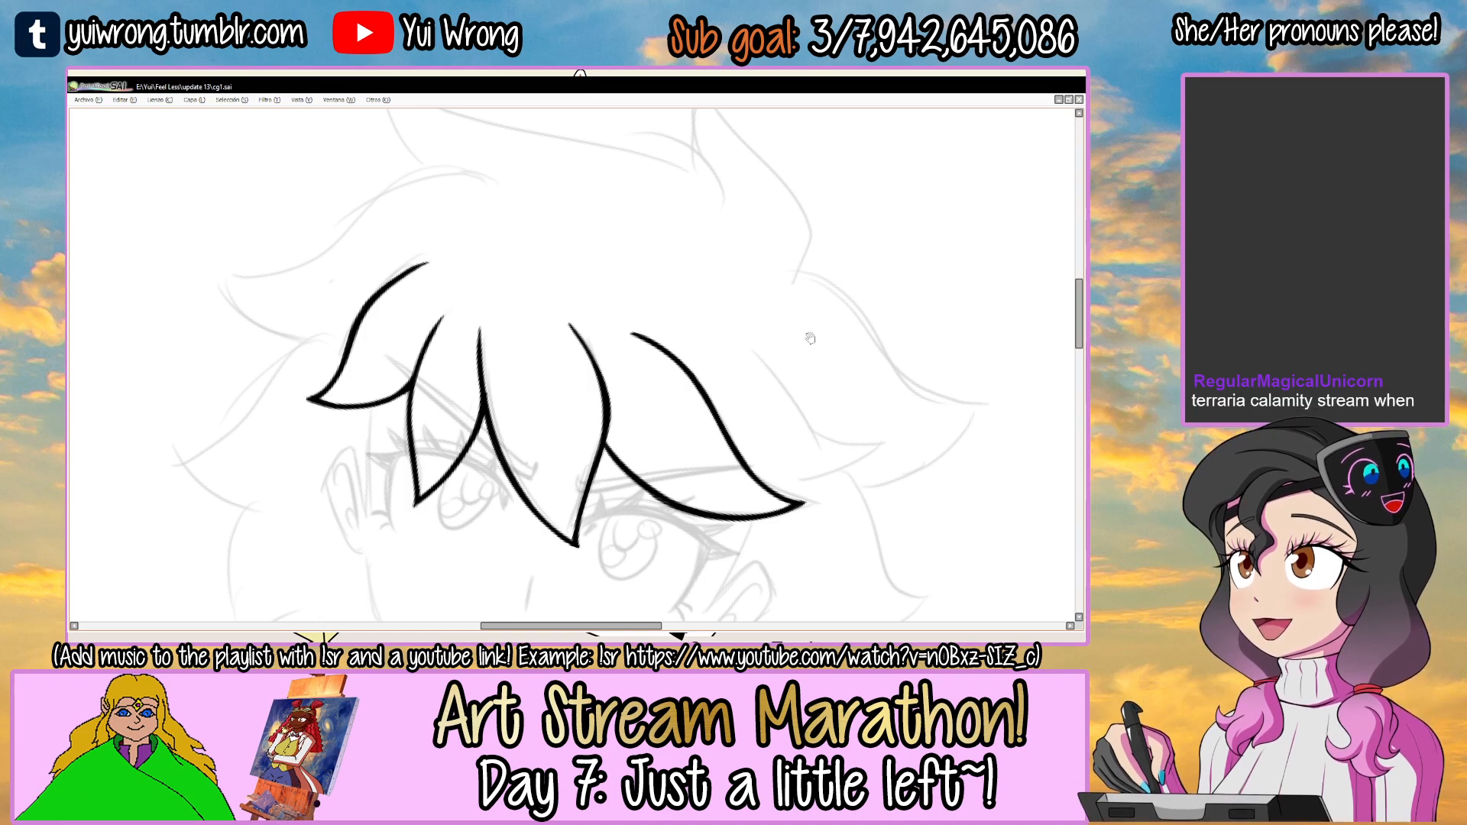
Ink the lower edge of the next hair strand on the right, branching off the right-eye strand, and thicken it near the junction.
{"action": "left_click_drag", "start_coordinate": [810, 337], "coordinate": [665, 287]}
{"action": "left_click_drag", "start_coordinate": [763, 321], "coordinate": [425, 385]}
{"action": "left_click_drag", "start_coordinate": [681, 250], "coordinate": [564, 223]}
{"action": "scroll", "coordinate": [442, 344], "scroll_direction": "up", "scroll_amount": 5}
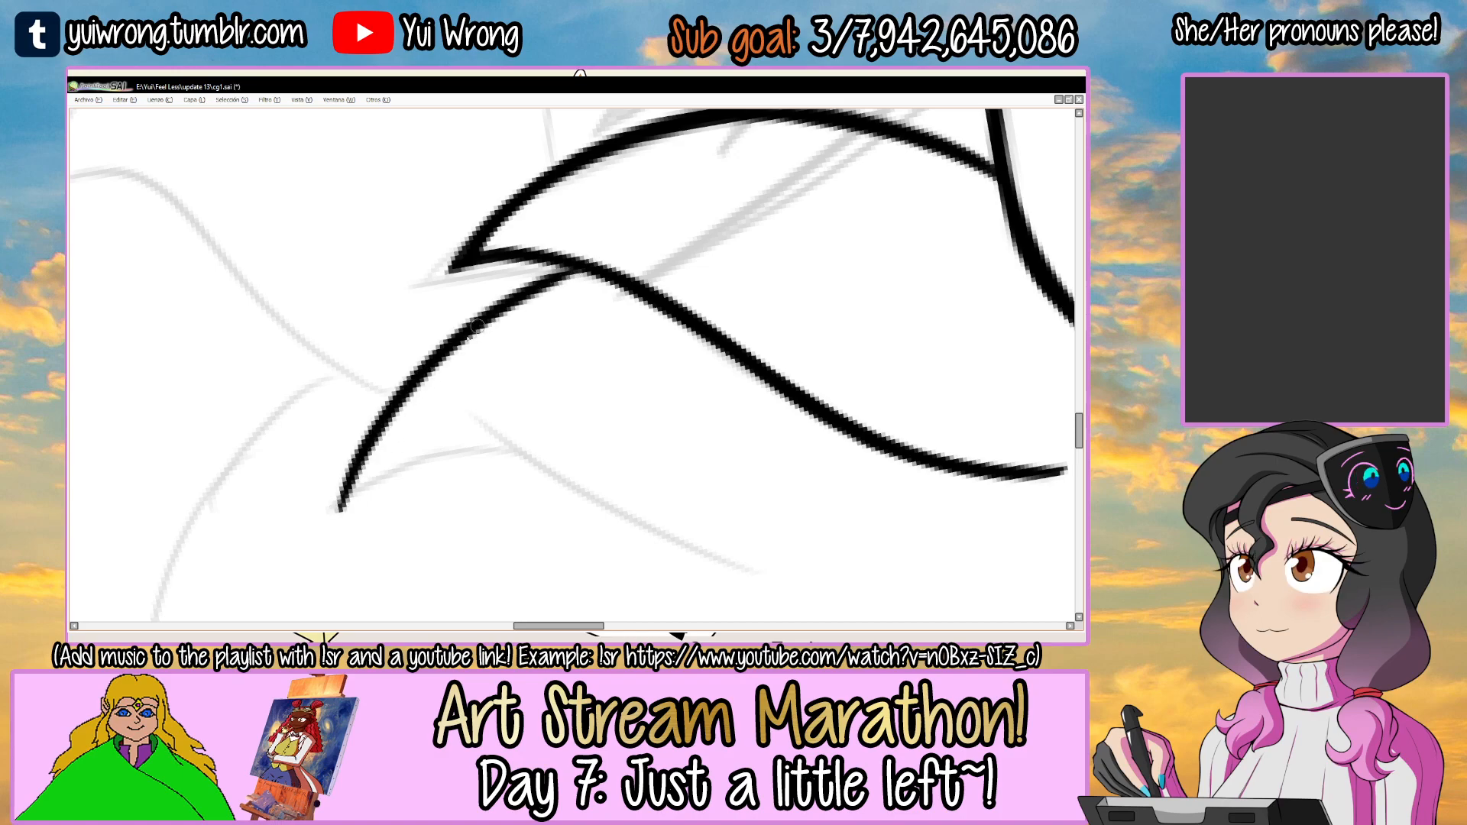
{"action": "mouse_move", "coordinate": [599, 275]}
{"action": "left_mouse_down"}
{"action": "mouse_move", "coordinate": [405, 410]}
{"action": "mouse_move", "coordinate": [561, 493]}
{"action": "left_mouse_up"}
{"action": "left_click_drag", "start_coordinate": [562, 466], "coordinate": [675, 433]}
{"action": "left_click_drag", "start_coordinate": [684, 315], "coordinate": [661, 271]}
{"action": "left_click_drag", "start_coordinate": [694, 216], "coordinate": [673, 399]}
{"action": "mouse_move", "coordinate": [692, 329]}
{"action": "left_mouse_down"}
{"action": "mouse_move", "coordinate": [726, 268]}
{"action": "mouse_move", "coordinate": [521, 298]}
{"action": "left_mouse_up"}
{"action": "key", "text": "ctrl+z"}
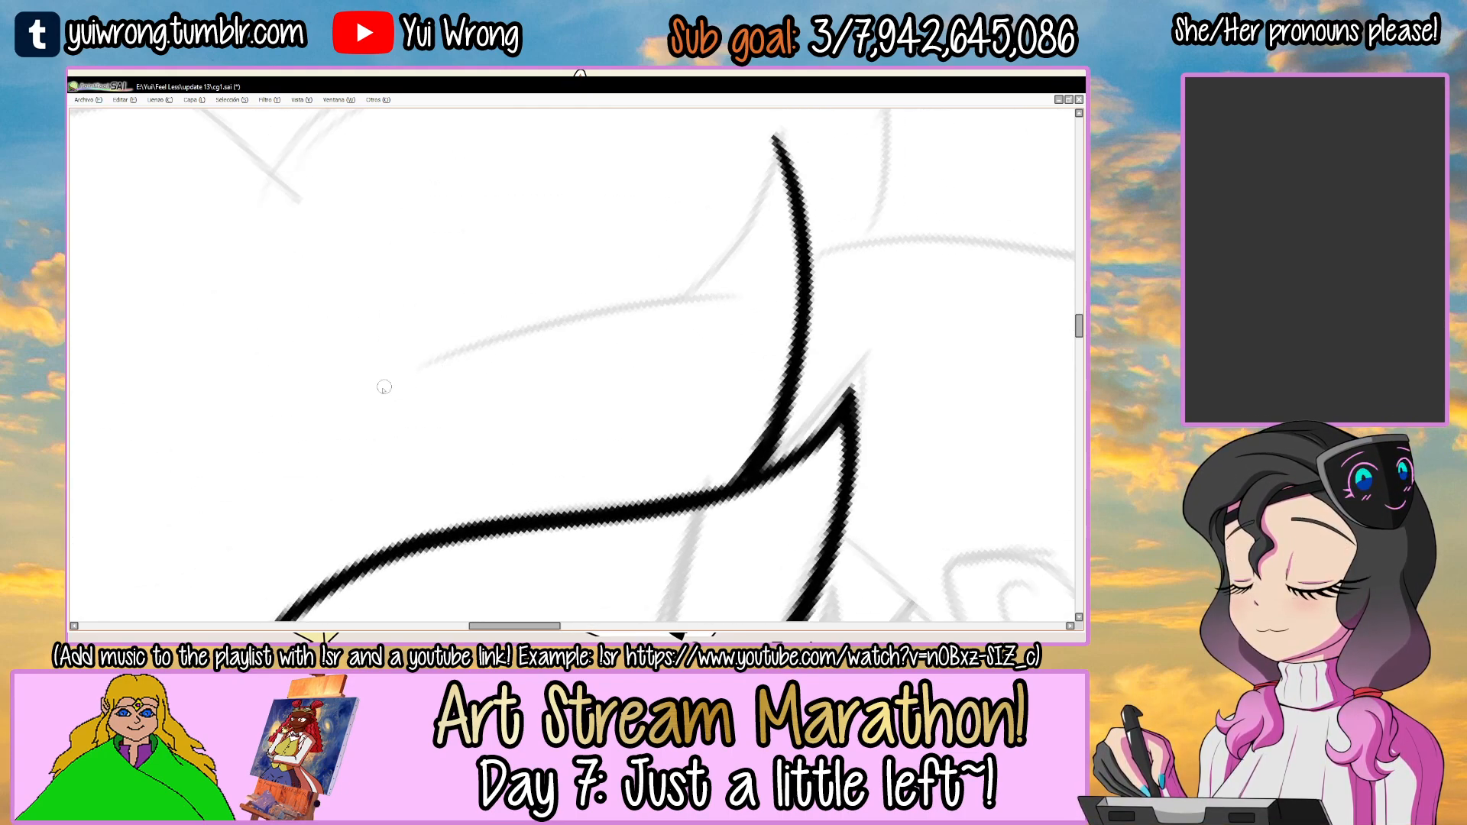
Ink the rightmost fringe strand's long S-curved upper edge and the short edge joining it to the strand's outer tip.
{"action": "mouse_move", "coordinate": [649, 240]}
{"action": "left_mouse_down"}
{"action": "mouse_move", "coordinate": [419, 347]}
{"action": "mouse_move", "coordinate": [418, 427]}
{"action": "left_mouse_up"}
{"action": "mouse_move", "coordinate": [567, 332]}
{"action": "left_mouse_down"}
{"action": "mouse_move", "coordinate": [721, 226]}
{"action": "mouse_move", "coordinate": [637, 221]}
{"action": "left_mouse_up"}
{"action": "scroll", "coordinate": [488, 272], "scroll_direction": "up", "scroll_amount": 1}
{"action": "mouse_move", "coordinate": [396, 437]}
{"action": "left_mouse_down"}
{"action": "mouse_move", "coordinate": [572, 247]}
{"action": "mouse_move", "coordinate": [410, 415]}
{"action": "mouse_move", "coordinate": [500, 294]}
{"action": "mouse_move", "coordinate": [606, 239]}
{"action": "left_mouse_up"}
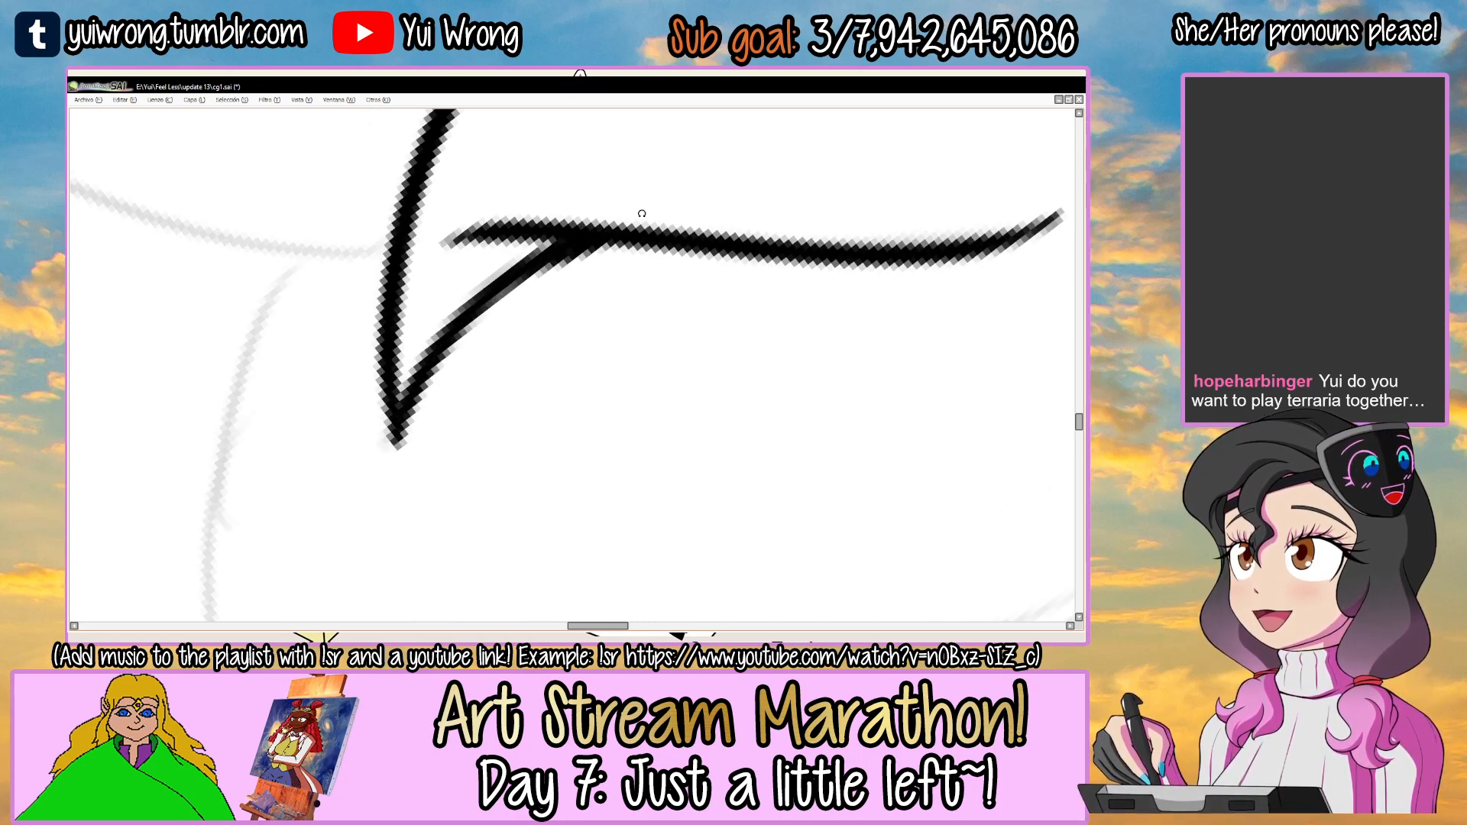
Thicken the short edge of the rightmost fringe strand near its outer tip and save the drawing.
{"action": "key", "text": "End"}
{"action": "left_click_drag", "start_coordinate": [425, 315], "coordinate": [392, 371]}
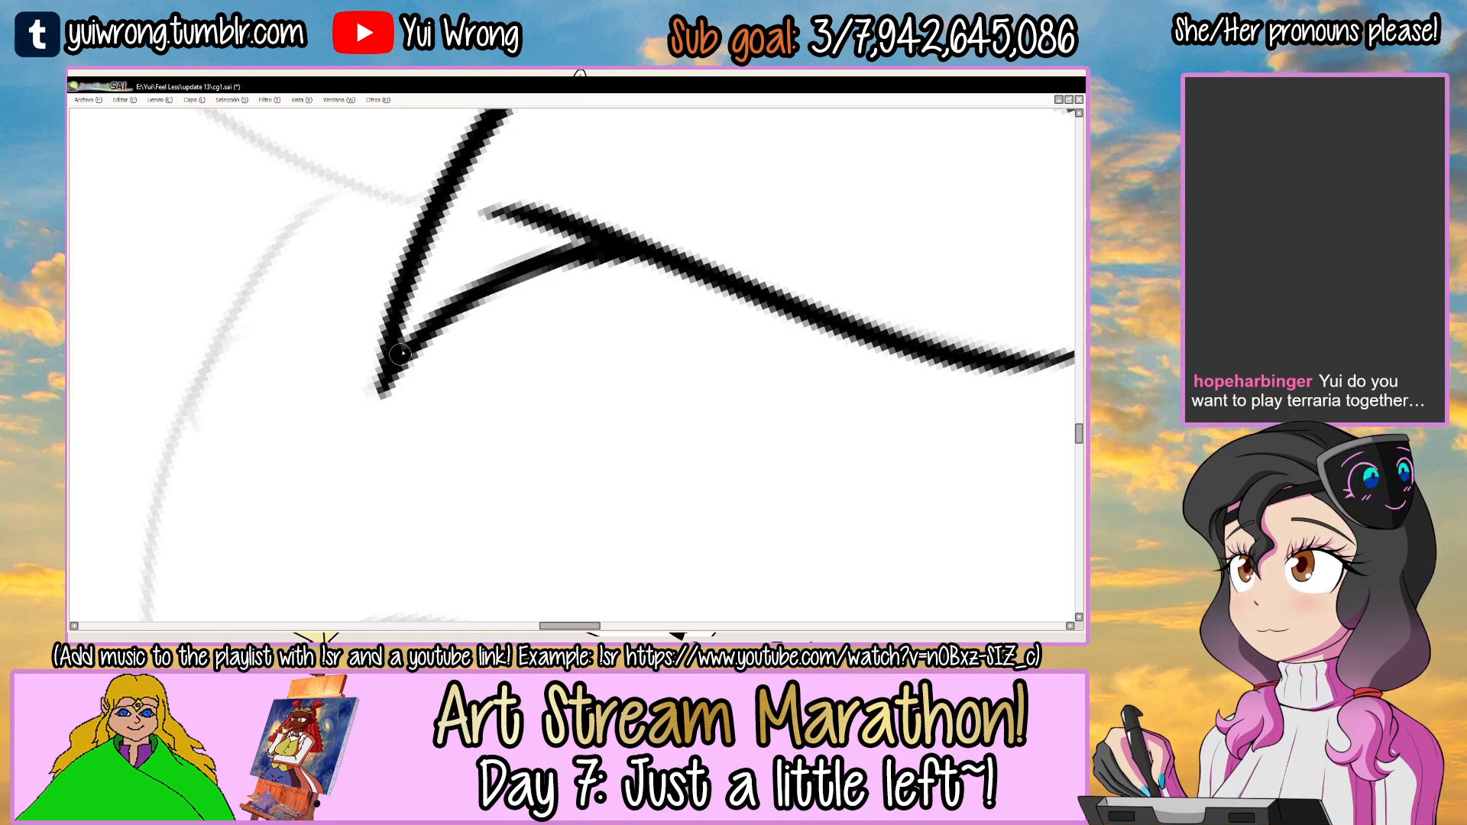
{"action": "scroll", "coordinate": [407, 337], "scroll_direction": "down", "scroll_amount": 5}
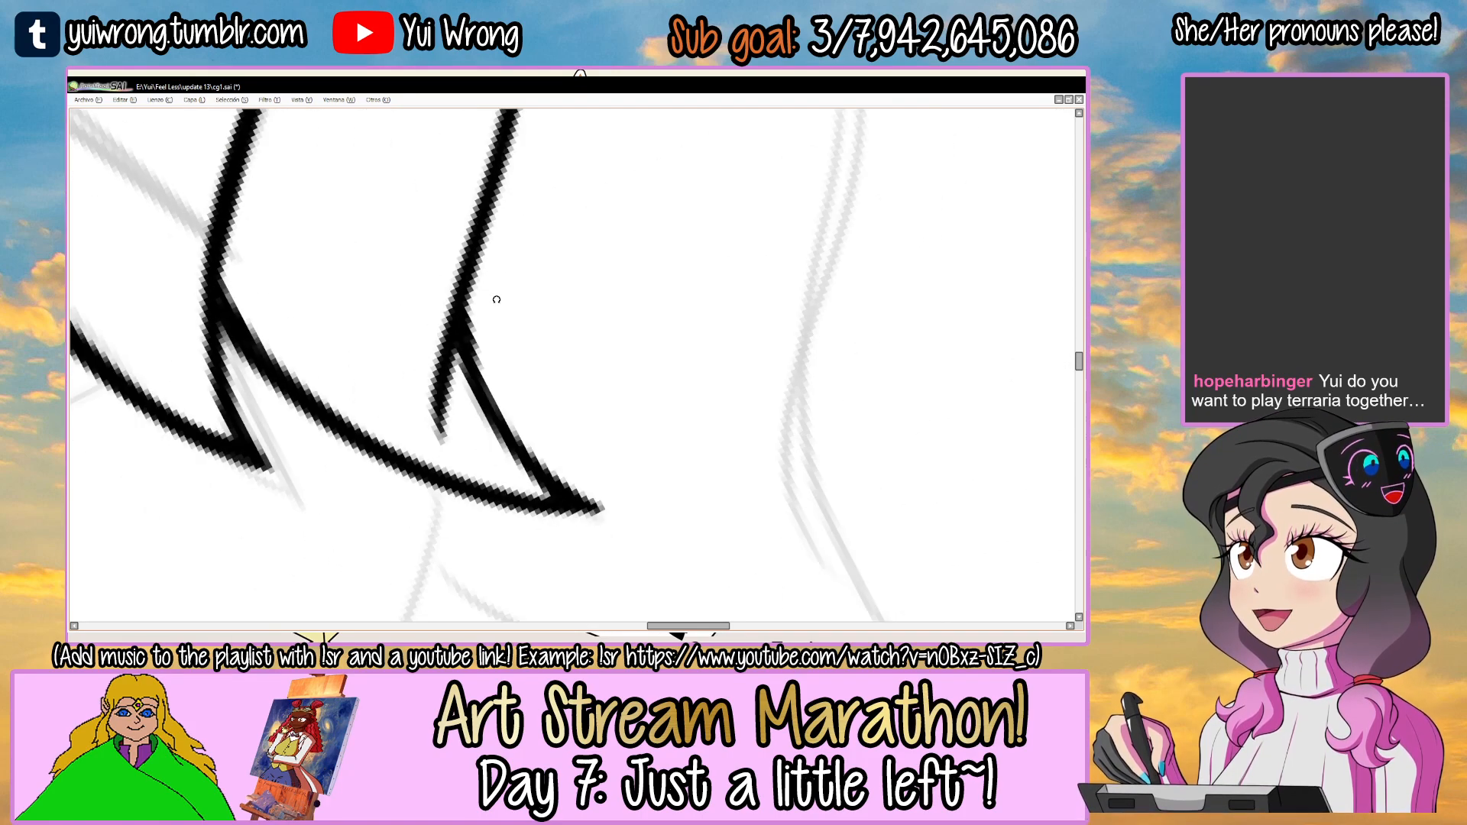
{"action": "scroll", "coordinate": [497, 300], "scroll_direction": "down", "scroll_amount": 1}
{"action": "key", "text": "ctrl+s"}
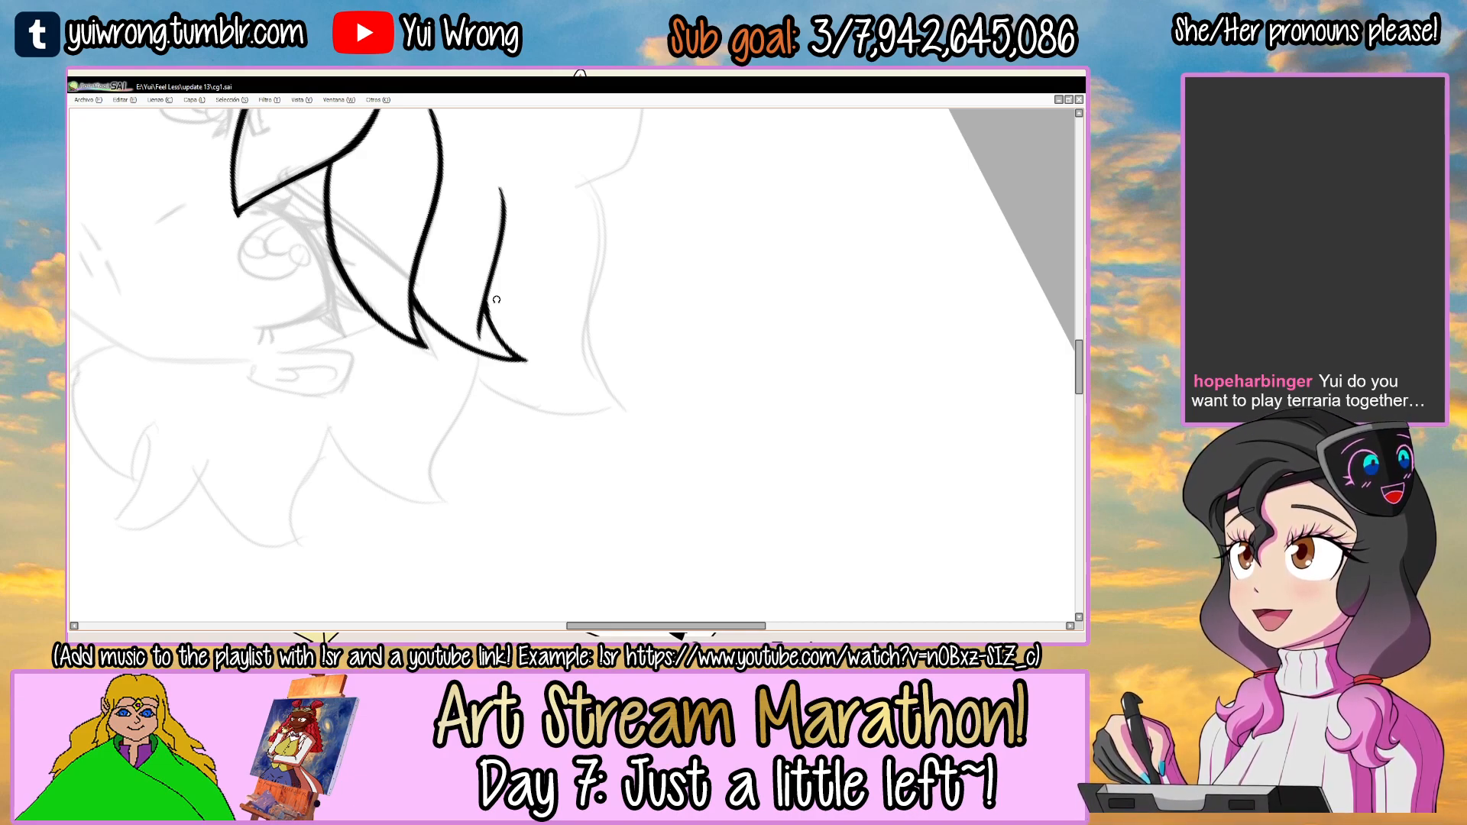
Thicken the rightmost strand's short tip edge up to its junction and touch up the middle of the long upper edge.
{"action": "left_click_drag", "start_coordinate": [695, 295], "coordinate": [688, 441]}
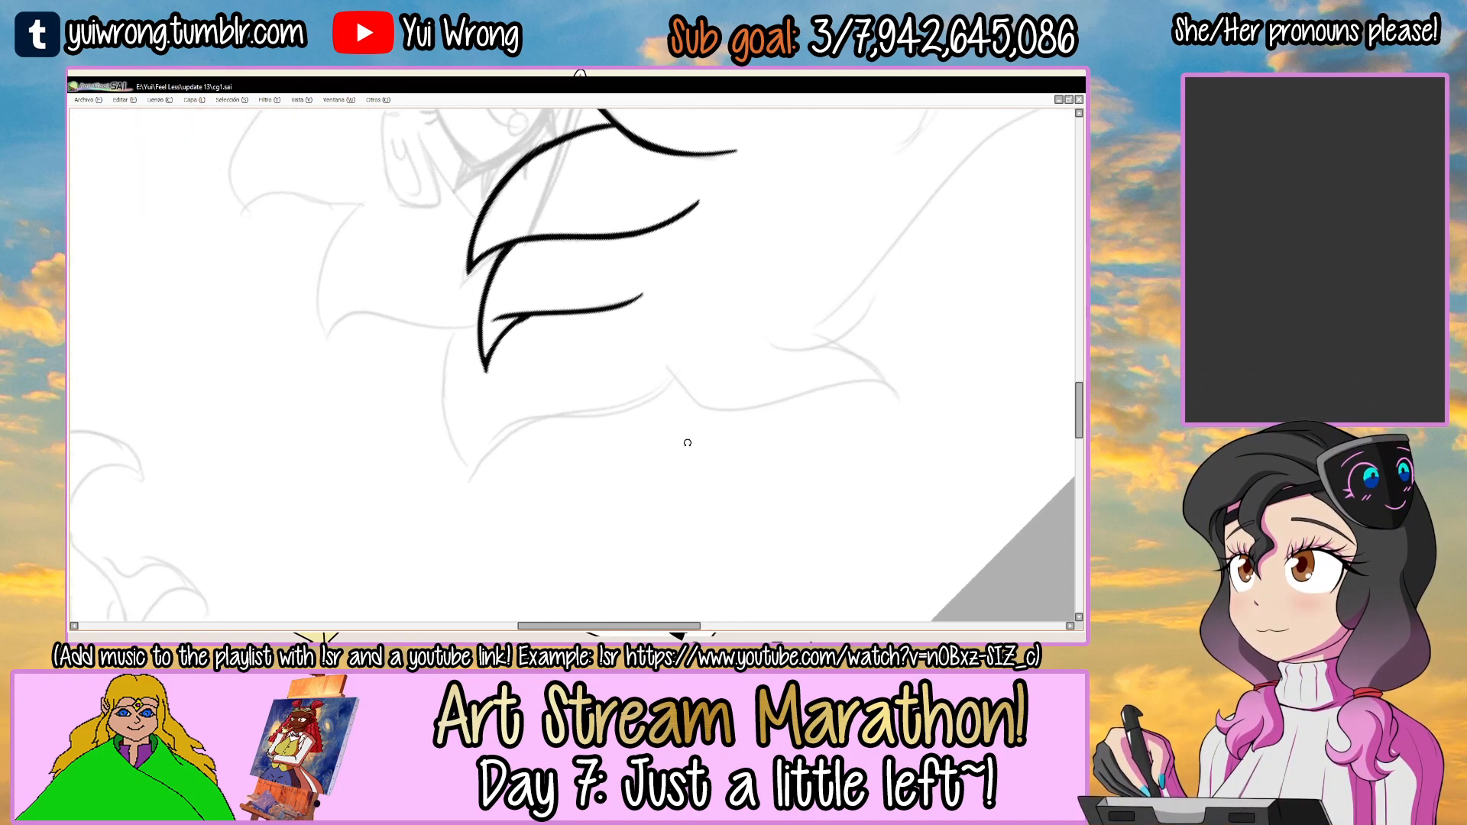
{"action": "scroll", "coordinate": [462, 432], "scroll_direction": "up", "scroll_amount": 5}
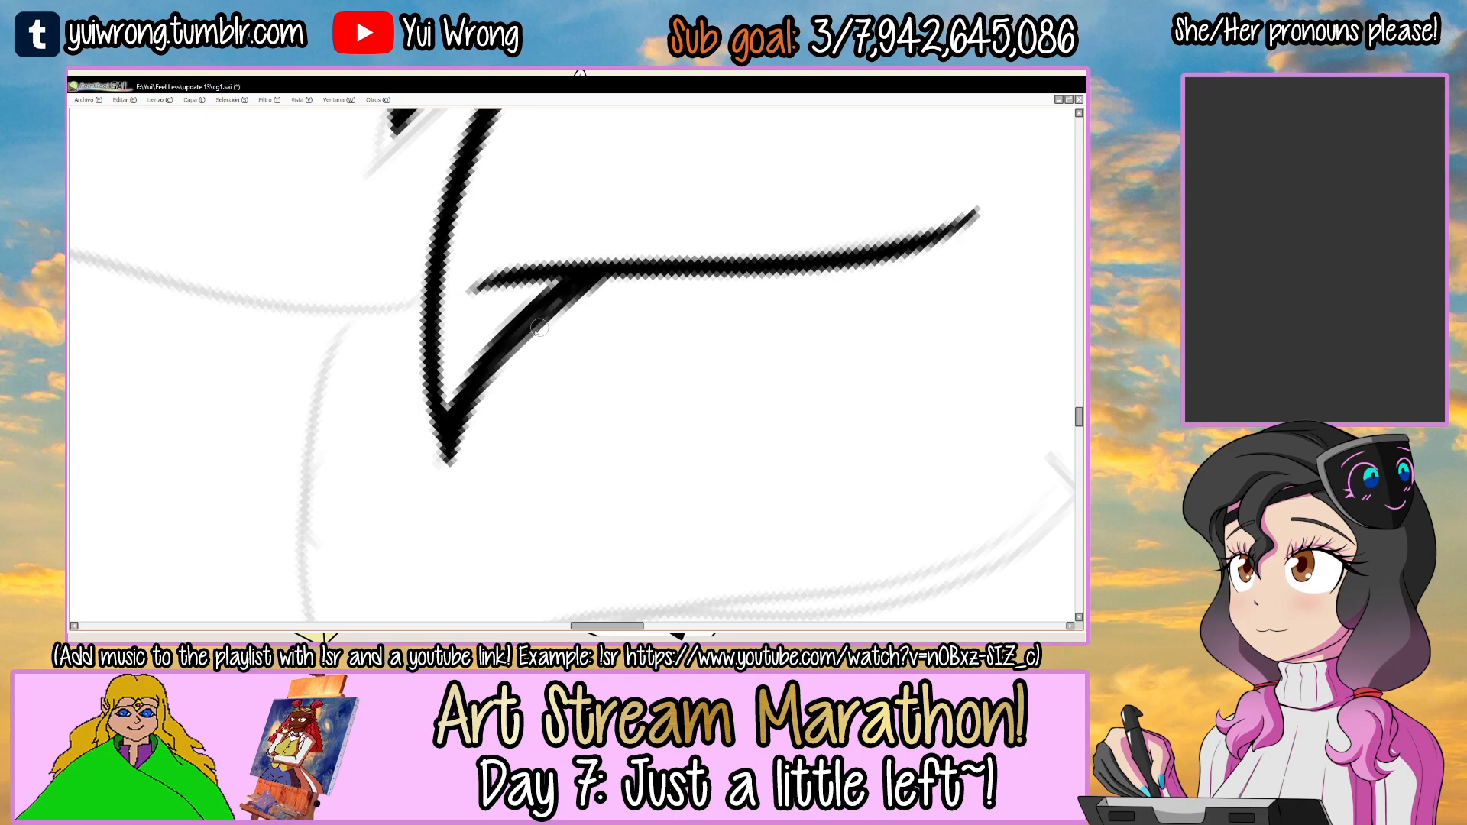
{"action": "scroll", "coordinate": [775, 270], "scroll_direction": "down", "scroll_amount": 6}
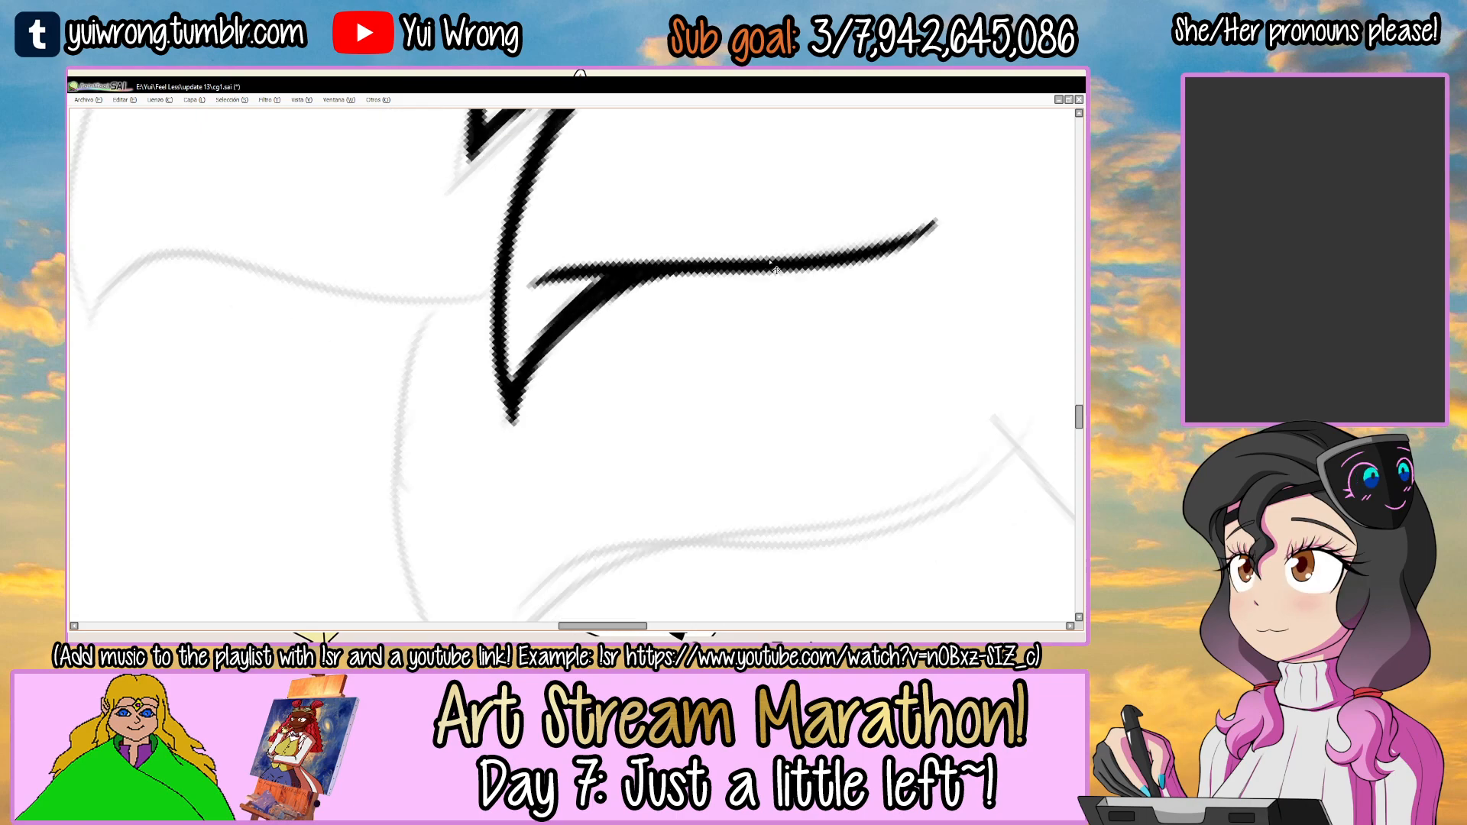
{"action": "left_click_drag", "start_coordinate": [771, 262], "coordinate": [603, 248]}
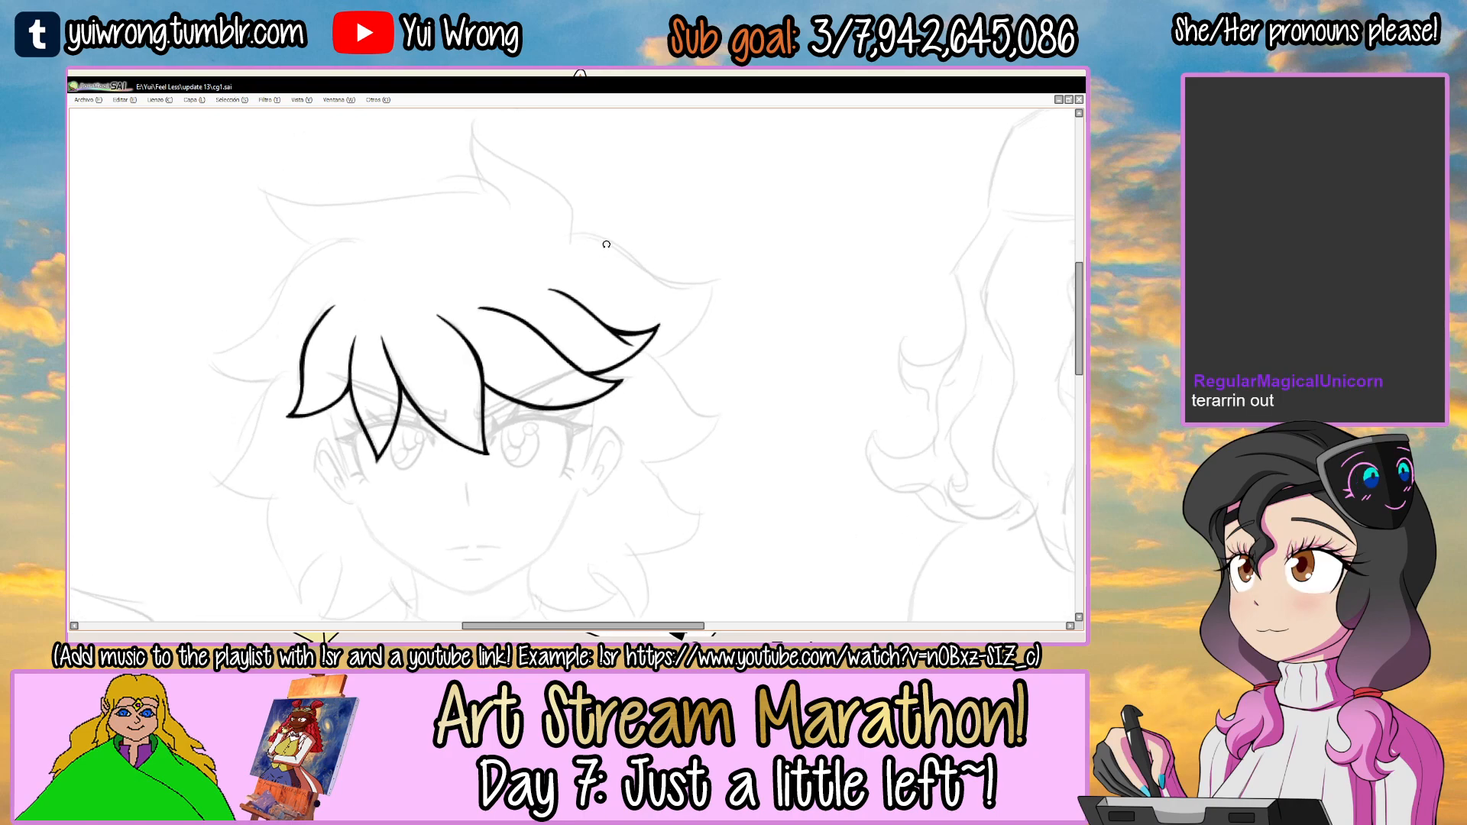
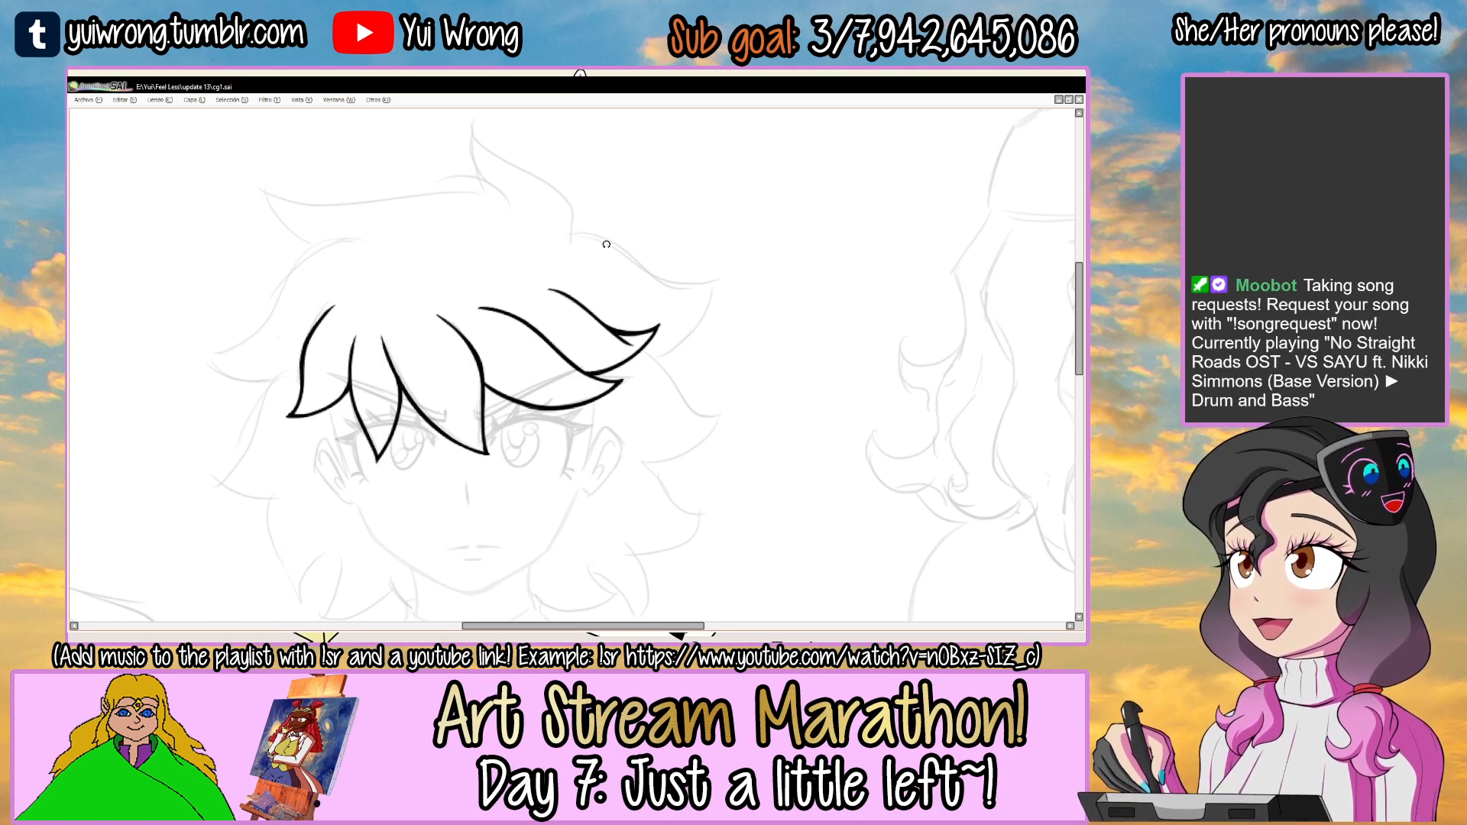
Ink the left temple line running down from the underside of the middle character's leftmost fringe strand.
{"action": "left_click_drag", "start_coordinate": [726, 324], "coordinate": [756, 209]}
{"action": "left_click_drag", "start_coordinate": [677, 307], "coordinate": [724, 321]}
{"action": "key", "text": "Tab"}
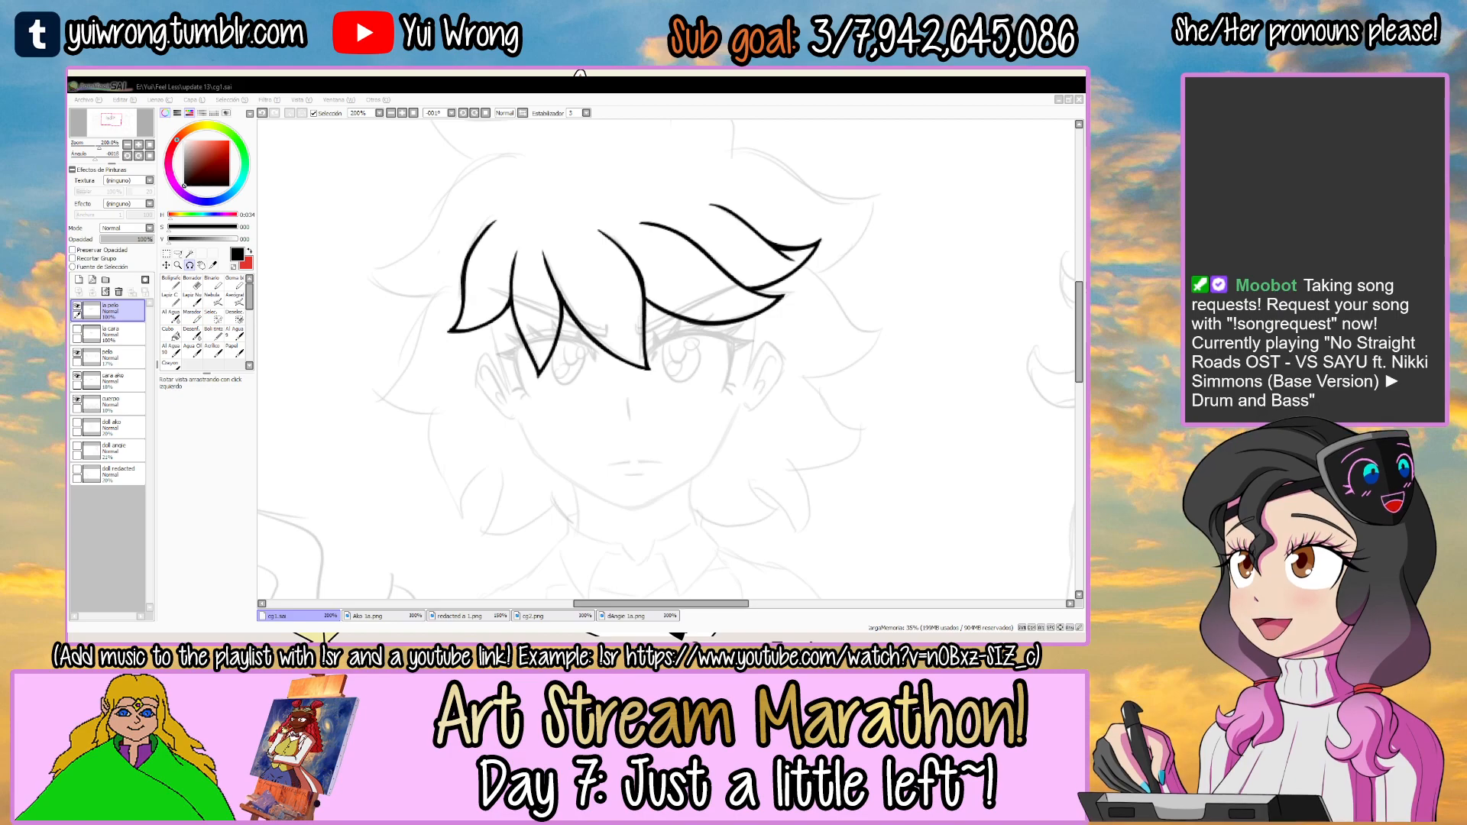
{"action": "left_click_drag", "start_coordinate": [708, 365], "coordinate": [654, 349]}
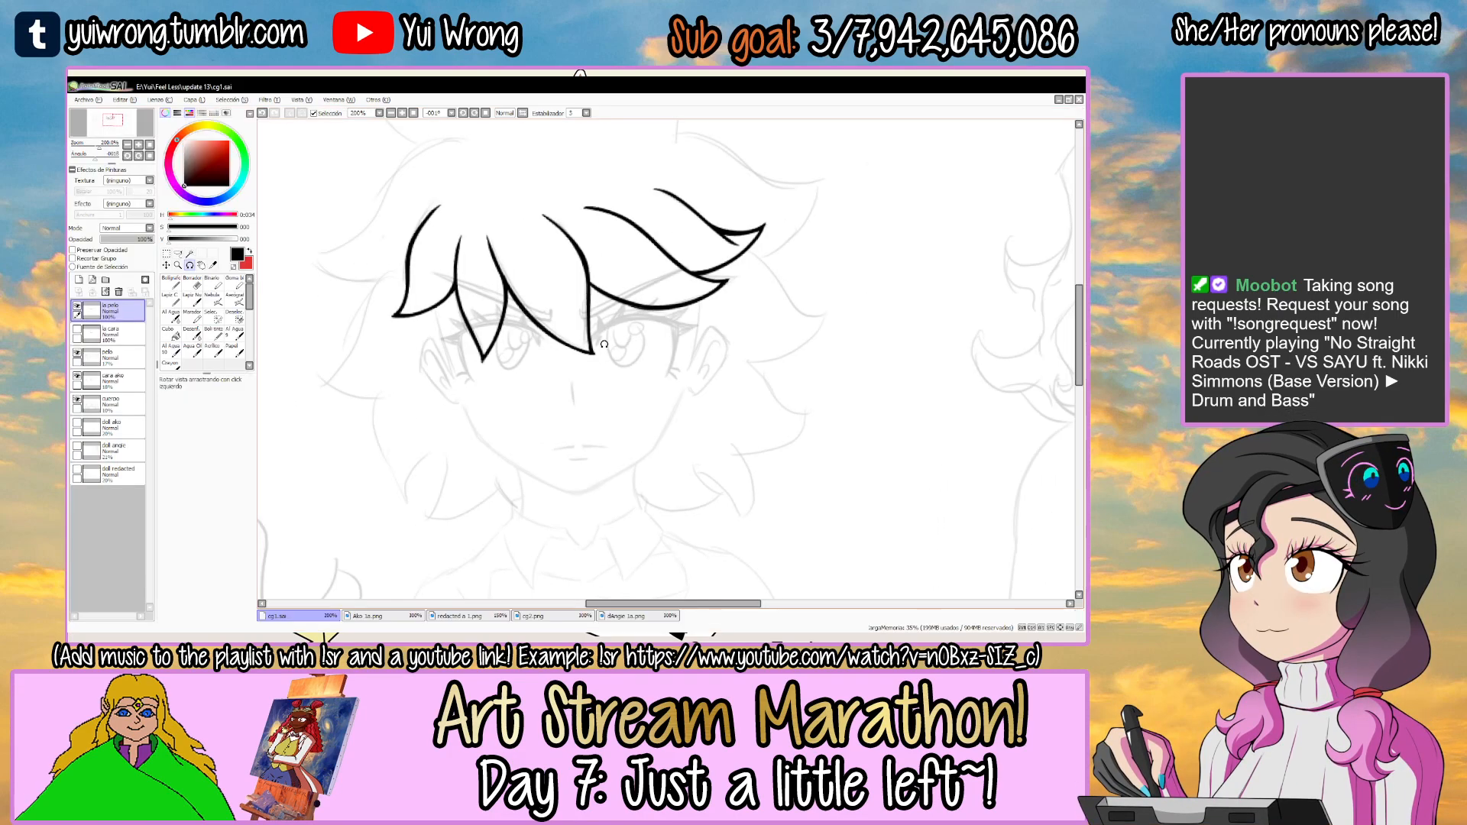
{"action": "left_click_drag", "start_coordinate": [740, 256], "coordinate": [788, 396]}
{"action": "left_click_drag", "start_coordinate": [688, 252], "coordinate": [608, 414]}
{"action": "left_click", "coordinate": [551, 295]}
{"action": "left_click", "coordinate": [551, 295]}
{"action": "left_click", "coordinate": [551, 295]}
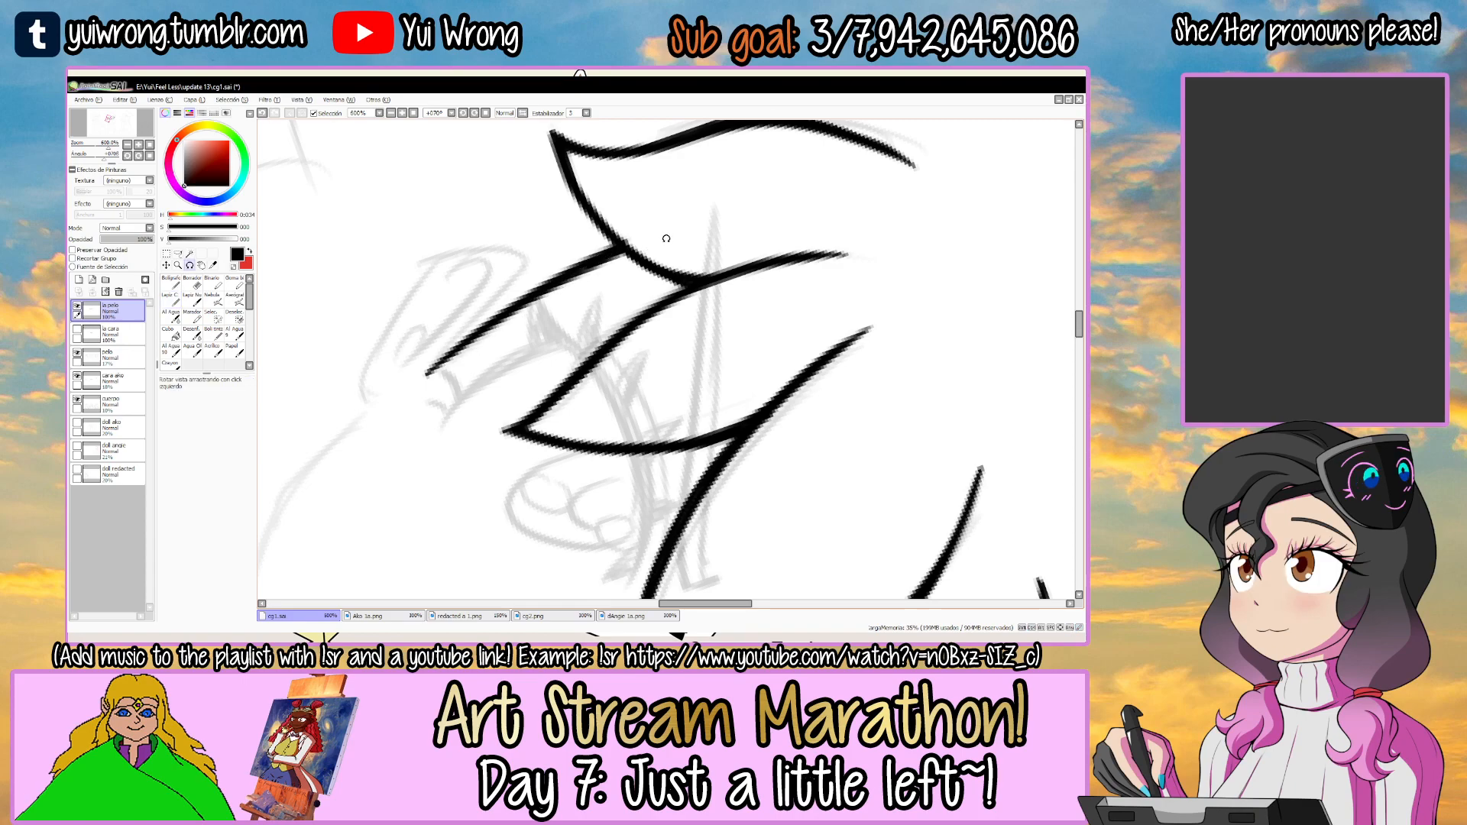
{"action": "left_click_drag", "start_coordinate": [665, 236], "coordinate": [497, 314]}
{"action": "left_click", "coordinate": [545, 349]}
{"action": "left_click", "coordinate": [545, 349]}
Clean up the left temple line with the eraser below the leftmost fringe strand.
{"action": "key", "text": "e"}
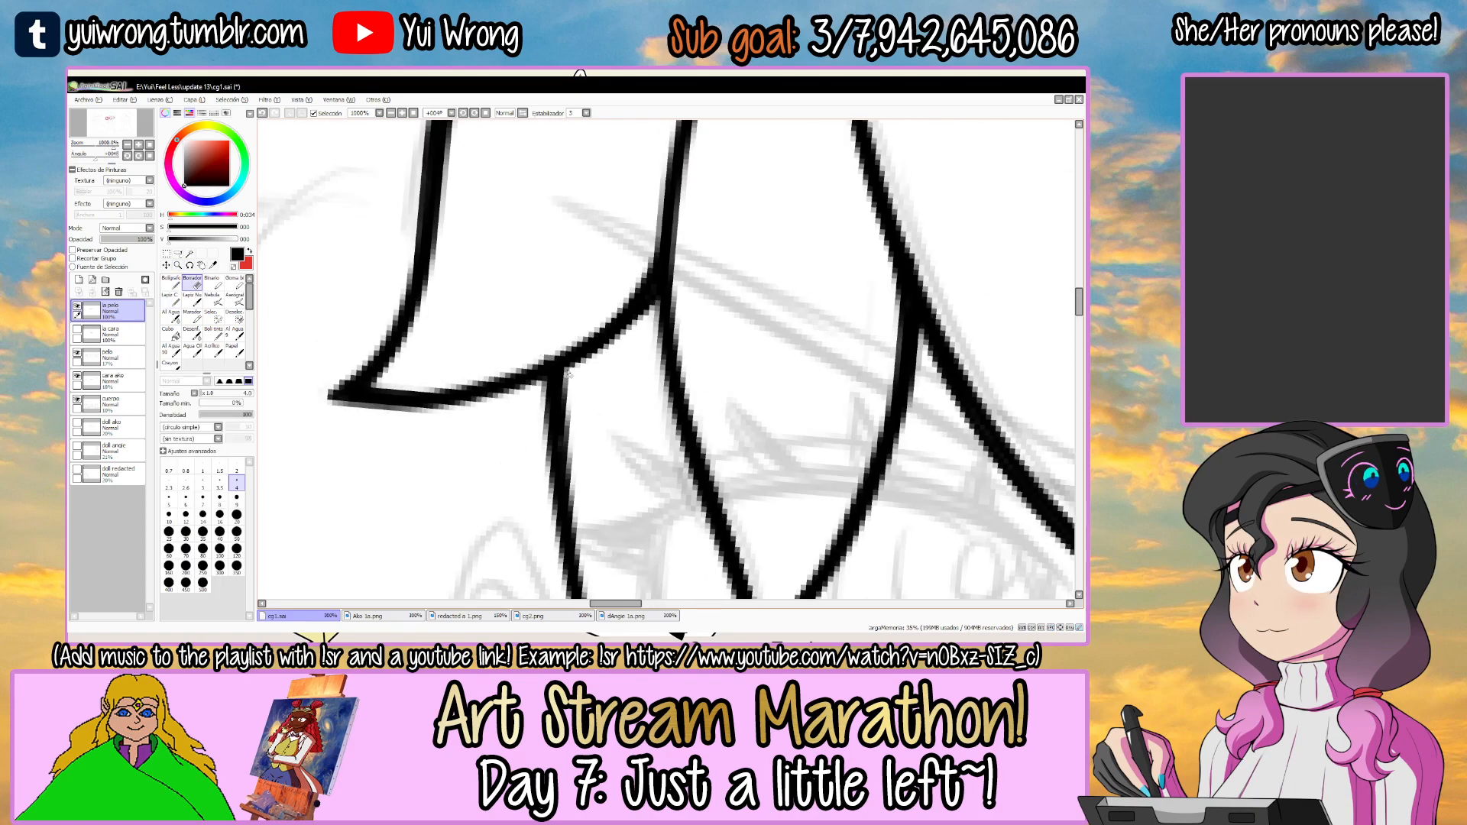
{"action": "left_click", "coordinate": [566, 429], "text": "ctrl+alt"}
{"action": "left_click", "coordinate": [566, 429], "text": "ctrl+alt"}
{"action": "left_click", "coordinate": [566, 429], "text": "ctrl+alt"}
{"action": "left_click", "coordinate": [567, 430], "text": "ctrl+alt"}
{"action": "left_click", "coordinate": [566, 430], "text": "ctrl+alt"}
{"action": "left_click_drag", "start_coordinate": [825, 389], "coordinate": [707, 302]}
{"action": "left_click_drag", "start_coordinate": [711, 299], "coordinate": [468, 288]}
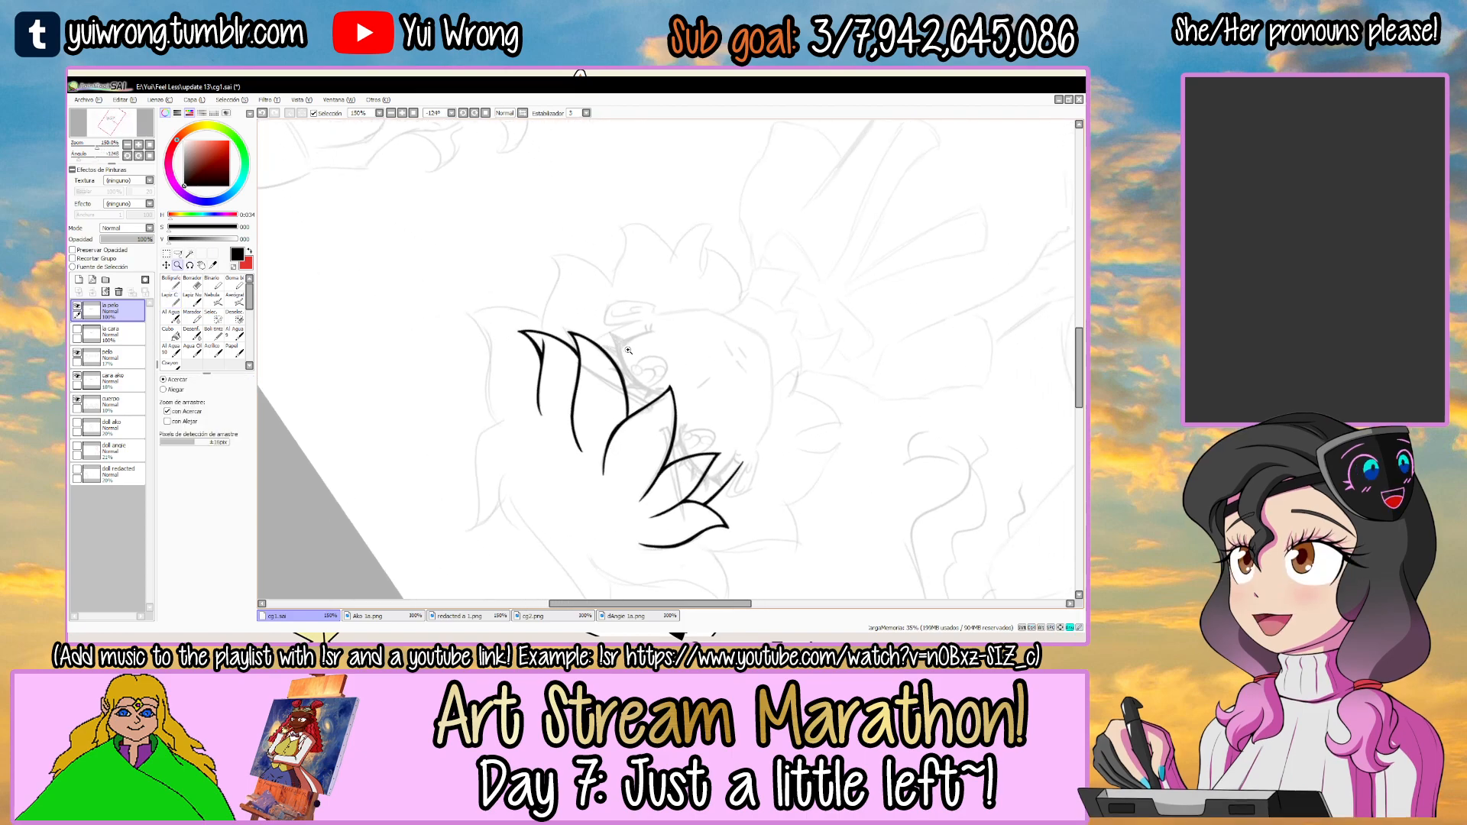
Ink the right temple line from the underside of the right fringe strand down to the ear and save the drawing.
{"action": "left_click", "coordinate": [611, 283], "text": "ctrl"}
{"action": "left_click", "coordinate": [611, 282], "text": "ctrl"}
{"action": "left_click", "coordinate": [611, 283], "text": "ctrl"}
{"action": "left_click_drag", "start_coordinate": [615, 274], "coordinate": [600, 286]}
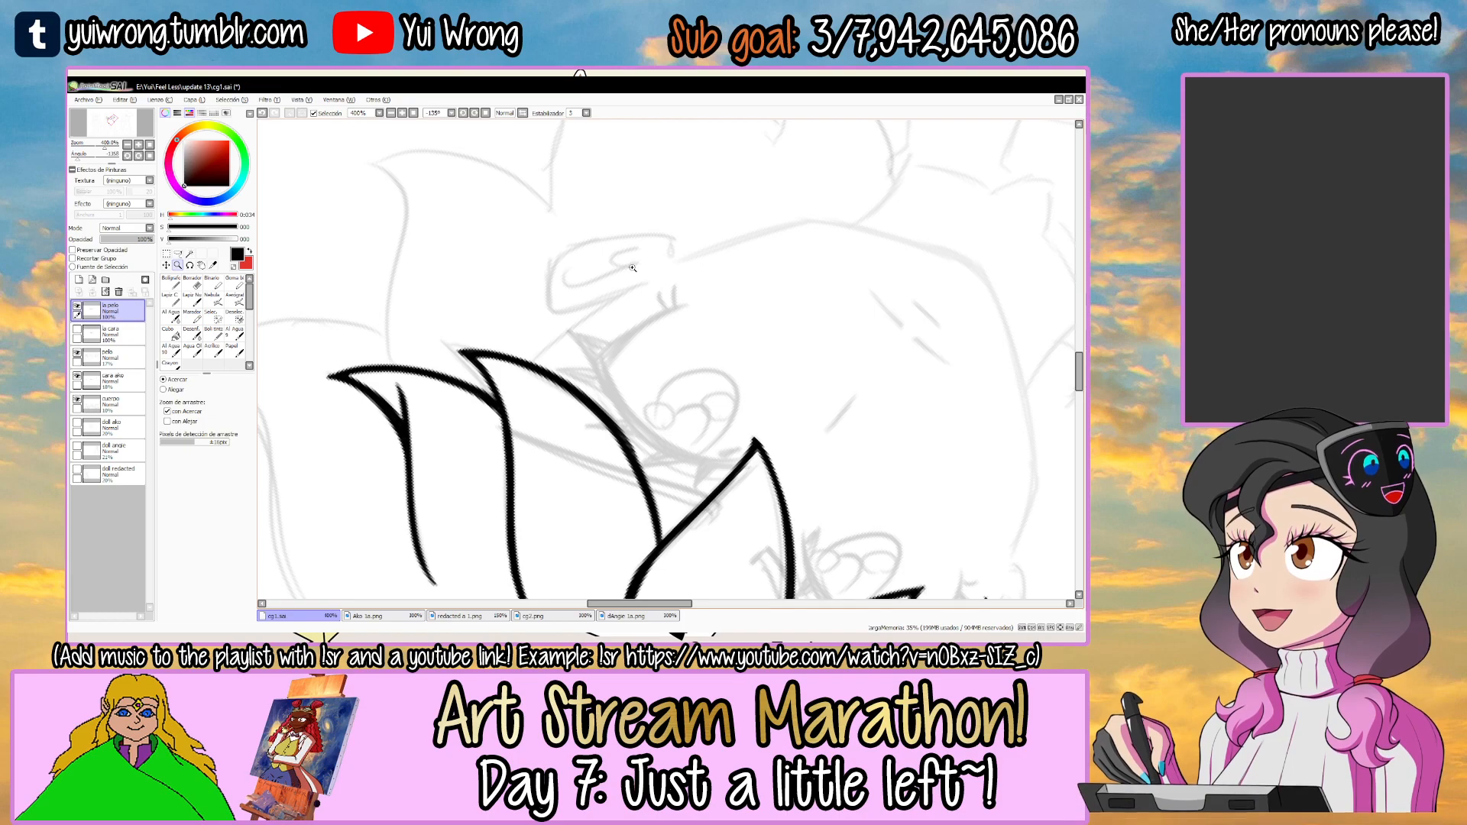
{"action": "left_click", "coordinate": [581, 312], "text": "ctrl"}
{"action": "mouse_move", "coordinate": [502, 381]}
{"action": "left_mouse_down"}
{"action": "mouse_move", "coordinate": [685, 256]}
{"action": "mouse_move", "coordinate": [510, 379]}
{"action": "left_mouse_up"}
{"action": "key", "text": "ctrl+z"}
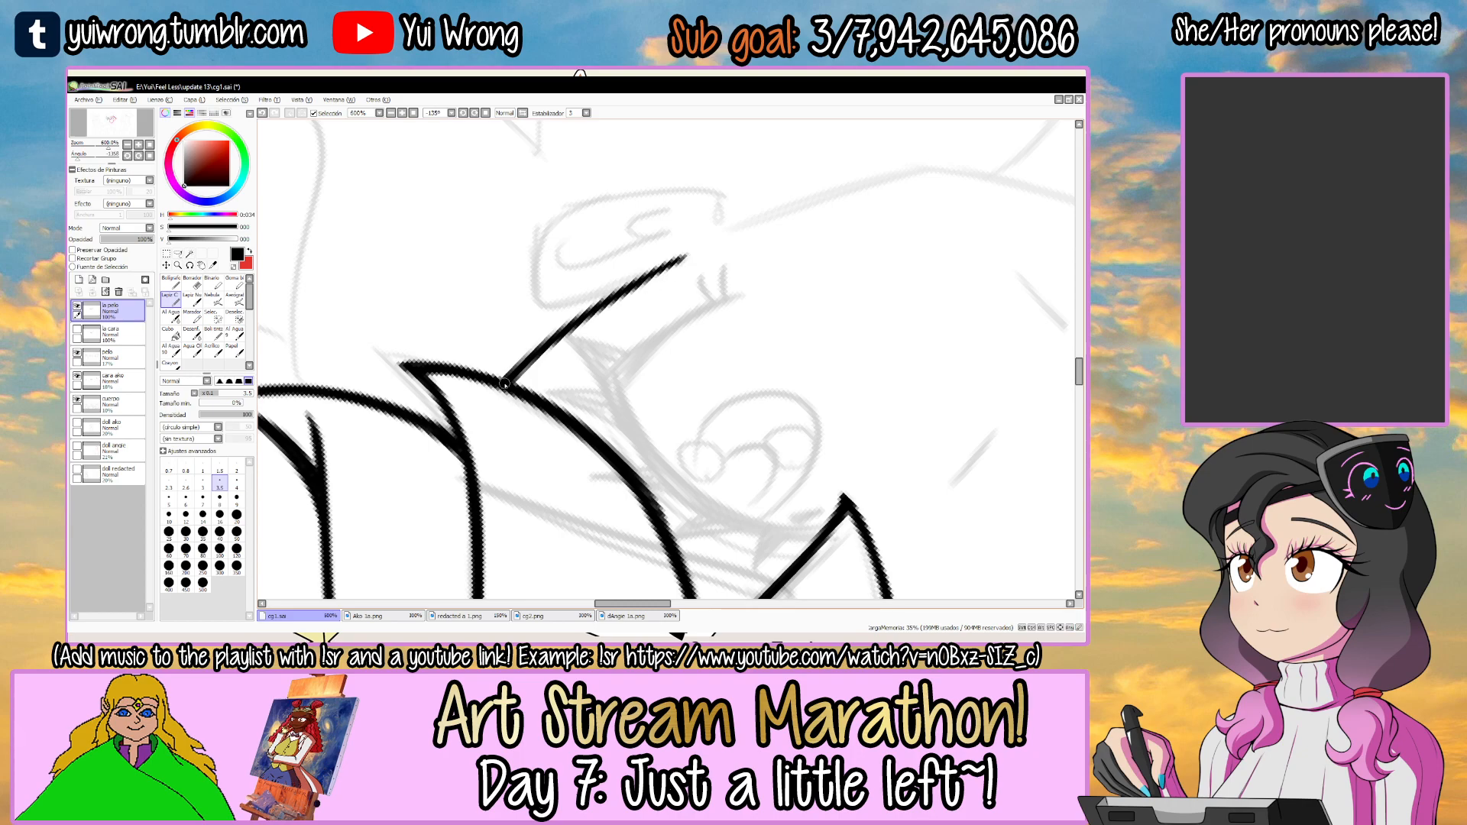
{"action": "scroll", "coordinate": [693, 256], "scroll_direction": "down", "scroll_amount": 3}
{"action": "key", "text": "ctrl+s"}
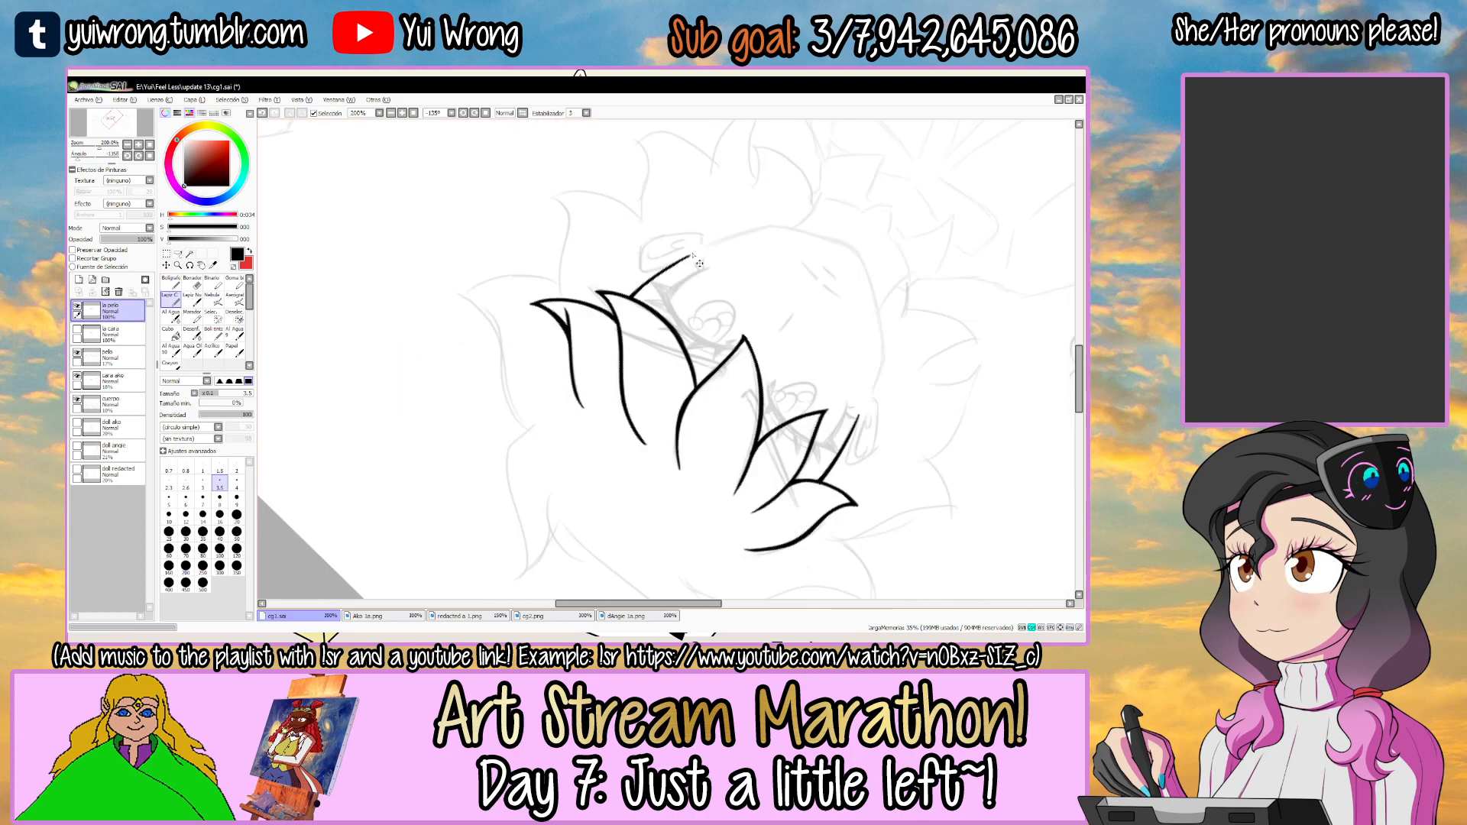
{"action": "key", "text": "r"}
{"action": "mouse_move", "coordinate": [828, 359]}
{"action": "left_mouse_down"}
{"action": "mouse_move", "coordinate": [575, 535]}
{"action": "mouse_move", "coordinate": [596, 442]}
{"action": "left_mouse_up"}
{"action": "left_click_drag", "start_coordinate": [786, 327], "coordinate": [787, 347]}
{"action": "scroll", "coordinate": [750, 309], "scroll_direction": "up", "scroll_amount": 3}
{"action": "key", "text": "n"}
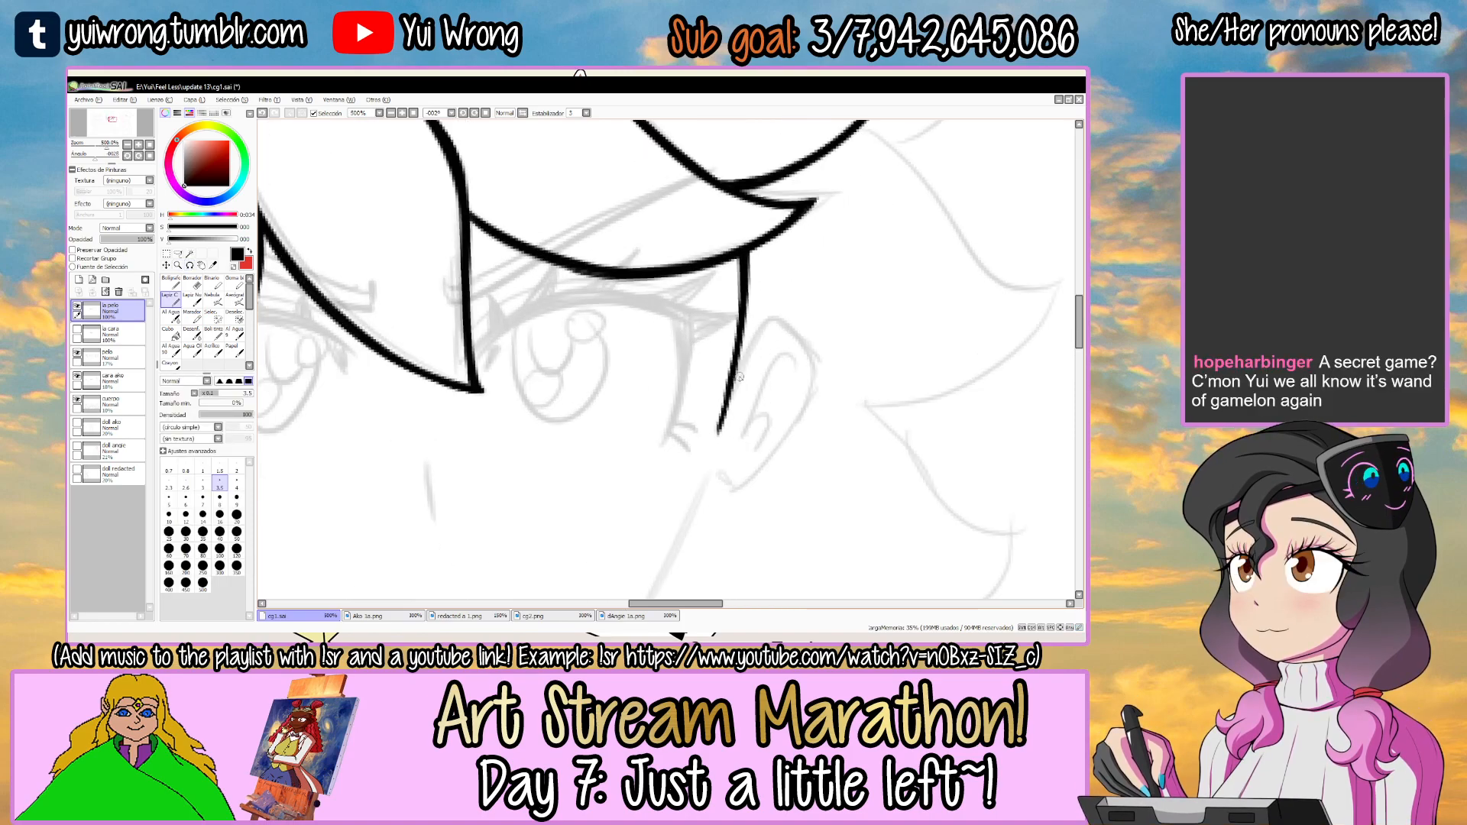
{"action": "scroll", "coordinate": [746, 386], "scroll_direction": "down", "scroll_amount": 2}
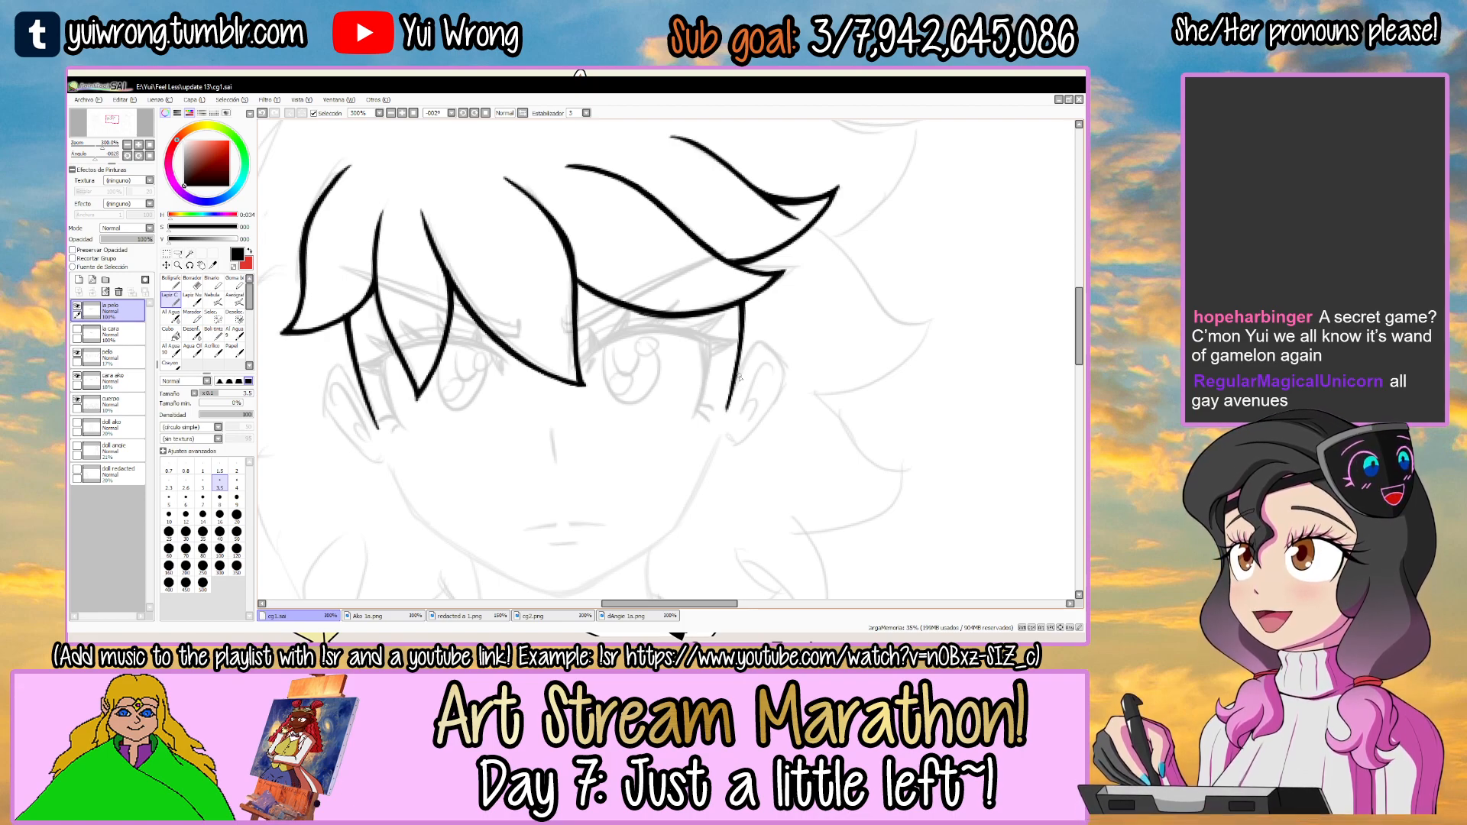
Add a new layer directly above the faded hair sketch layer and rename it.
{"action": "scroll", "coordinate": [739, 377], "scroll_direction": "down", "scroll_amount": 2}
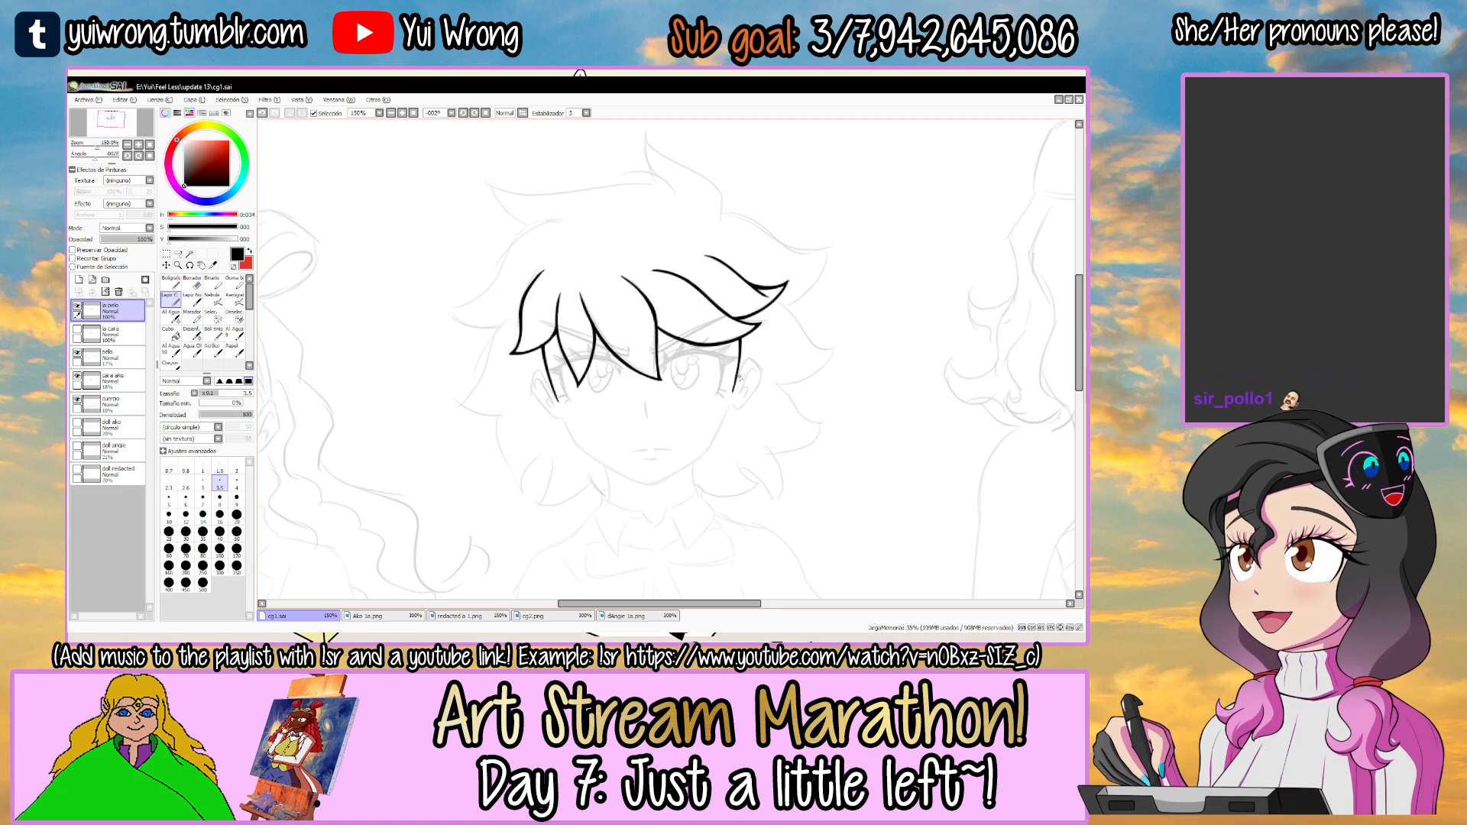
{"action": "scroll", "coordinate": [740, 378], "scroll_direction": "down", "scroll_amount": 1}
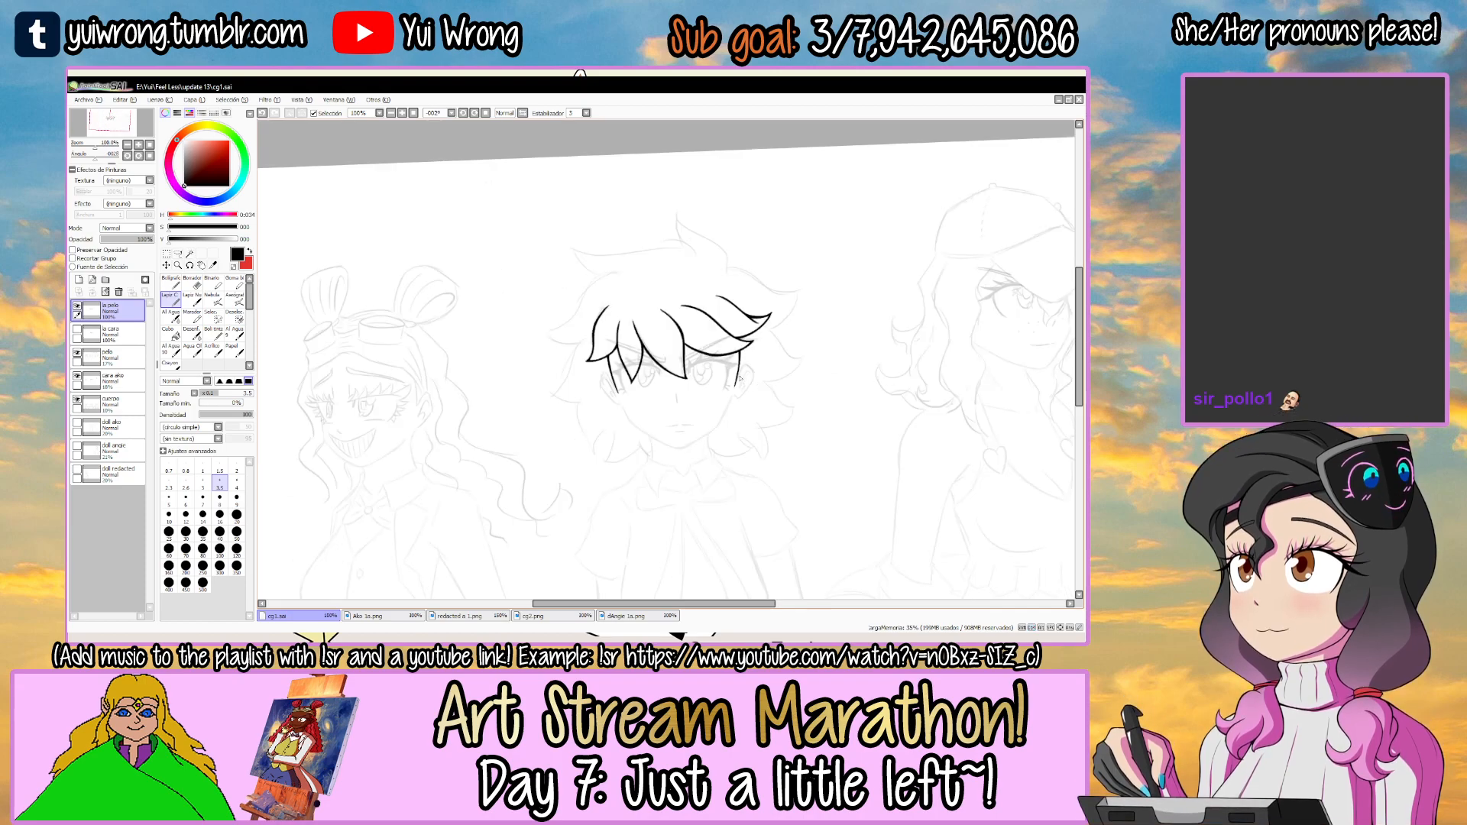
{"action": "left_click_drag", "start_coordinate": [739, 377], "coordinate": [637, 336]}
{"action": "key", "text": "Tab"}
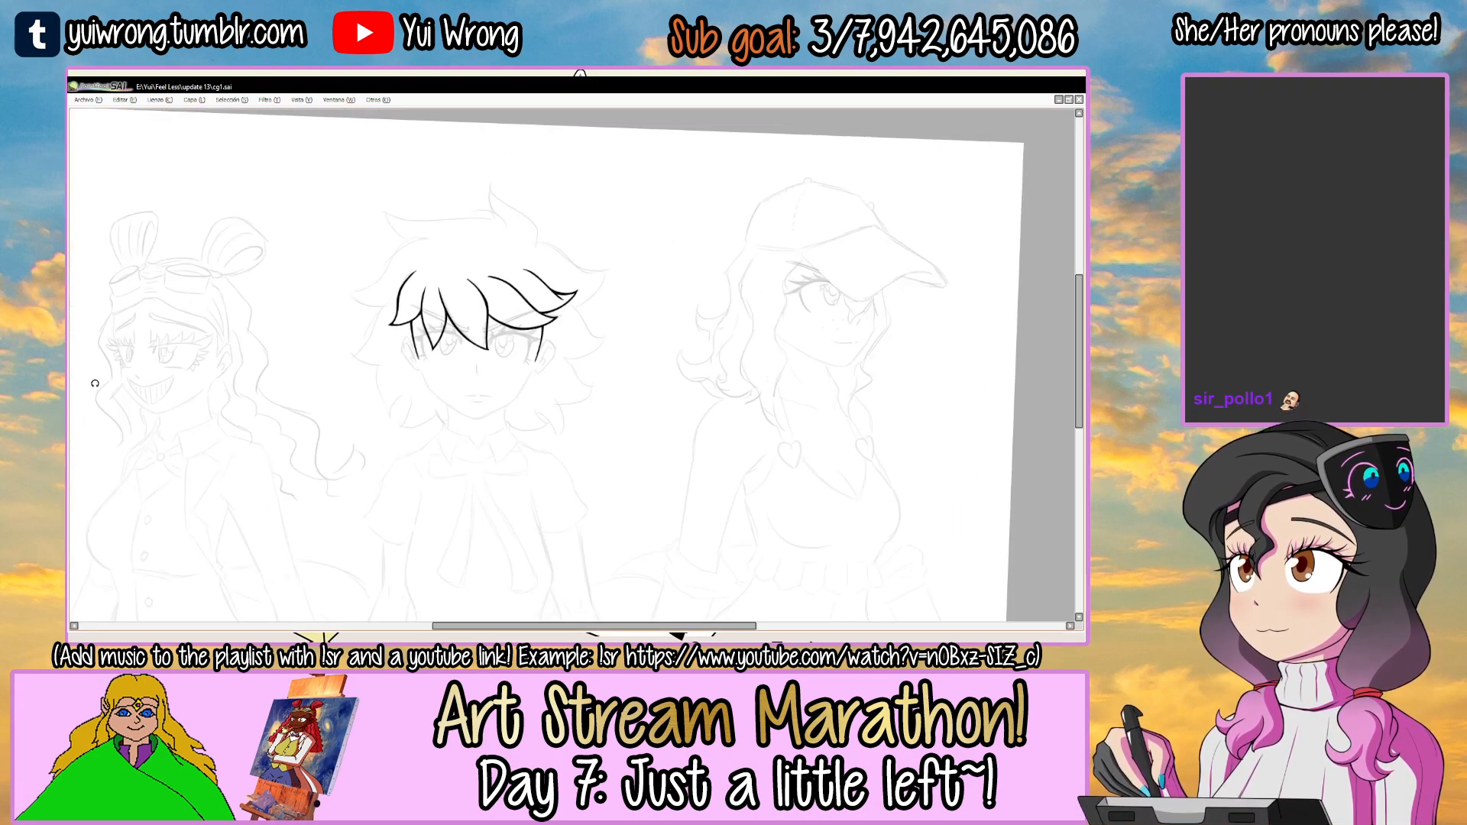
{"action": "key", "text": "Tab"}
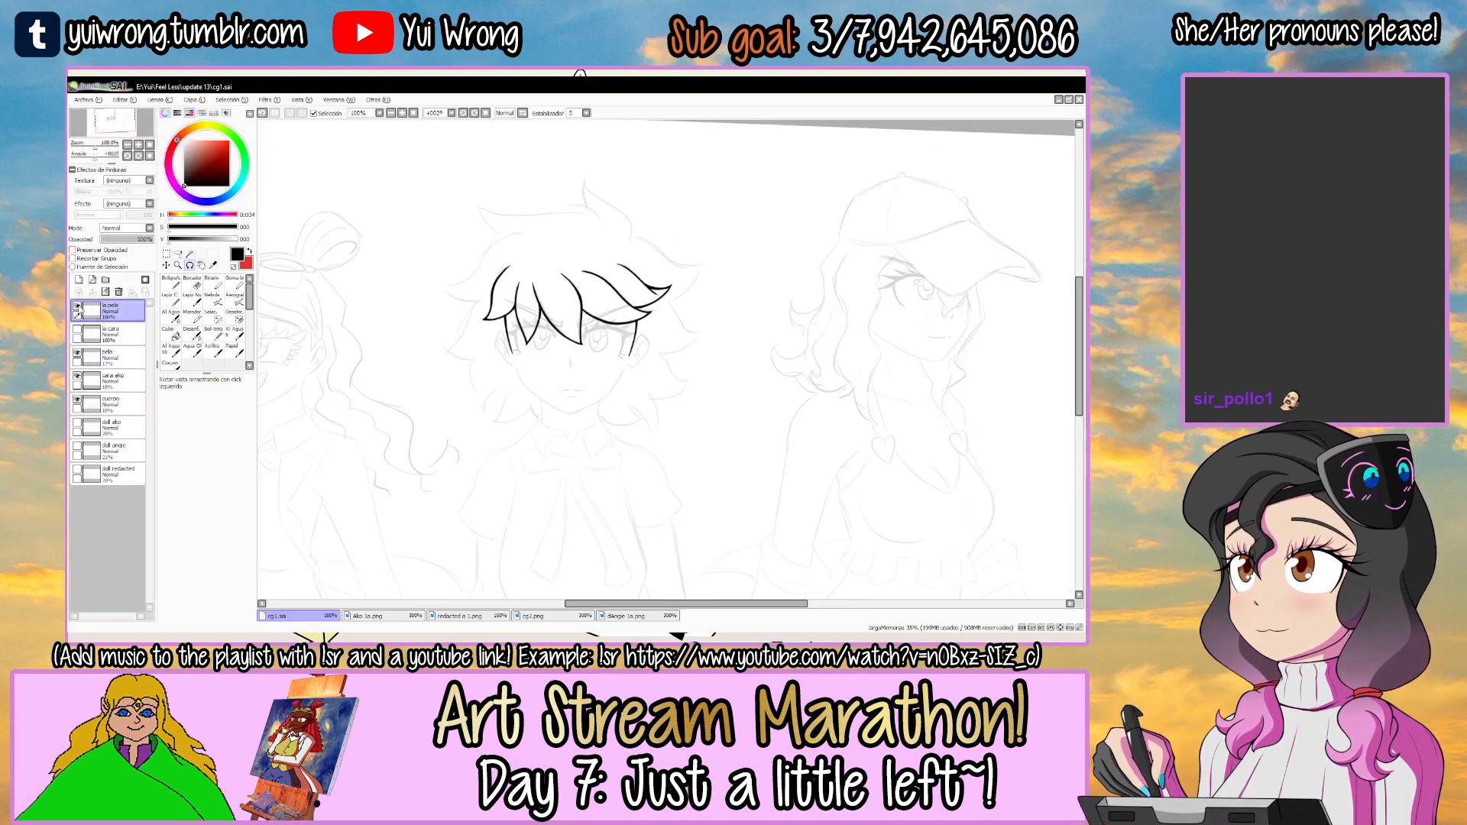
{"action": "left_click", "coordinate": [115, 356]}
{"action": "left_click", "coordinate": [79, 280]}
{"action": "double_click", "coordinate": [116, 356]}
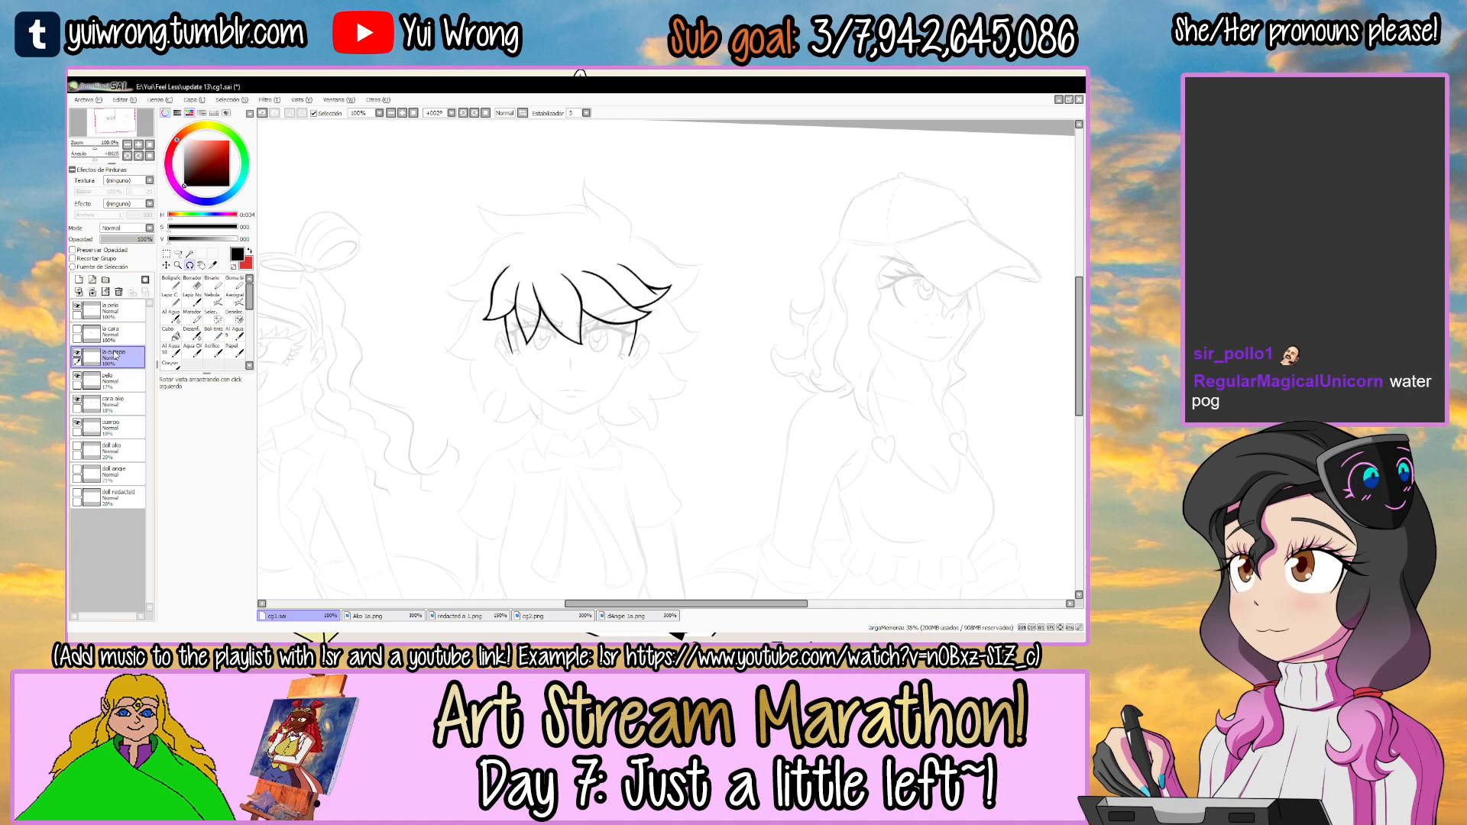
Ink the left ear's inner front edge, rising from the lower end of the left temple line.
{"action": "key", "text": "Tab"}
{"action": "left_click_drag", "start_coordinate": [708, 282], "coordinate": [691, 278]}
{"action": "left_click_drag", "start_coordinate": [532, 136], "coordinate": [576, 207]}
{"action": "left_click", "coordinate": [541, 260], "text": "ctrl"}
{"action": "left_click", "coordinate": [541, 264], "text": "ctrl"}
{"action": "left_click", "coordinate": [539, 264], "text": "ctrl"}
{"action": "left_click", "coordinate": [429, 397], "text": "ctrl"}
{"action": "left_click", "coordinate": [424, 397], "text": "ctrl"}
{"action": "left_click", "coordinate": [419, 402], "text": "ctrl"}
{"action": "left_click", "coordinate": [417, 403], "text": "ctrl"}
{"action": "left_click_drag", "start_coordinate": [415, 413], "coordinate": [444, 347]}
{"action": "key", "text": "ctrl+z"}
Ink the left ear's rounded top and its long outer edge down to the open lobe.
{"action": "key", "text": "ctrl+z"}
{"action": "left_click_drag", "start_coordinate": [409, 416], "coordinate": [502, 296]}
{"action": "mouse_move", "coordinate": [418, 379]}
{"action": "left_mouse_down"}
{"action": "mouse_move", "coordinate": [571, 247]}
{"action": "mouse_move", "coordinate": [455, 332]}
{"action": "mouse_move", "coordinate": [600, 235]}
{"action": "left_mouse_up"}
{"action": "mouse_move", "coordinate": [454, 337]}
{"action": "left_mouse_down"}
{"action": "mouse_move", "coordinate": [612, 230]}
{"action": "mouse_move", "coordinate": [646, 231]}
{"action": "left_mouse_up"}
{"action": "mouse_move", "coordinate": [642, 225]}
{"action": "left_mouse_down"}
{"action": "mouse_move", "coordinate": [595, 210]}
{"action": "mouse_move", "coordinate": [500, 226]}
{"action": "left_mouse_up"}
{"action": "left_click_drag", "start_coordinate": [500, 226], "coordinate": [492, 270]}
{"action": "left_click_drag", "start_coordinate": [467, 321], "coordinate": [542, 246]}
{"action": "key", "text": "ctrl+z"}
{"action": "left_click_drag", "start_coordinate": [483, 290], "coordinate": [580, 220]}
{"action": "key", "text": "ctrl+z"}
{"action": "mouse_move", "coordinate": [485, 278]}
{"action": "left_mouse_down"}
{"action": "mouse_move", "coordinate": [553, 231]}
{"action": "mouse_move", "coordinate": [596, 255]}
{"action": "mouse_move", "coordinate": [574, 379]}
{"action": "left_mouse_up"}
{"action": "left_click_drag", "start_coordinate": [589, 278], "coordinate": [545, 450]}
{"action": "key", "text": "ctrl+z"}
{"action": "key", "text": "ctrl+z"}
{"action": "mouse_move", "coordinate": [585, 228]}
{"action": "left_mouse_down"}
{"action": "mouse_move", "coordinate": [577, 403]}
{"action": "mouse_move", "coordinate": [584, 246]}
{"action": "mouse_move", "coordinate": [458, 298]}
{"action": "left_mouse_up"}
{"action": "mouse_move", "coordinate": [583, 298]}
{"action": "left_mouse_down"}
{"action": "mouse_move", "coordinate": [497, 305]}
{"action": "mouse_move", "coordinate": [501, 286]}
{"action": "left_mouse_up"}
{"action": "left_click_drag", "start_coordinate": [472, 371], "coordinate": [545, 295]}
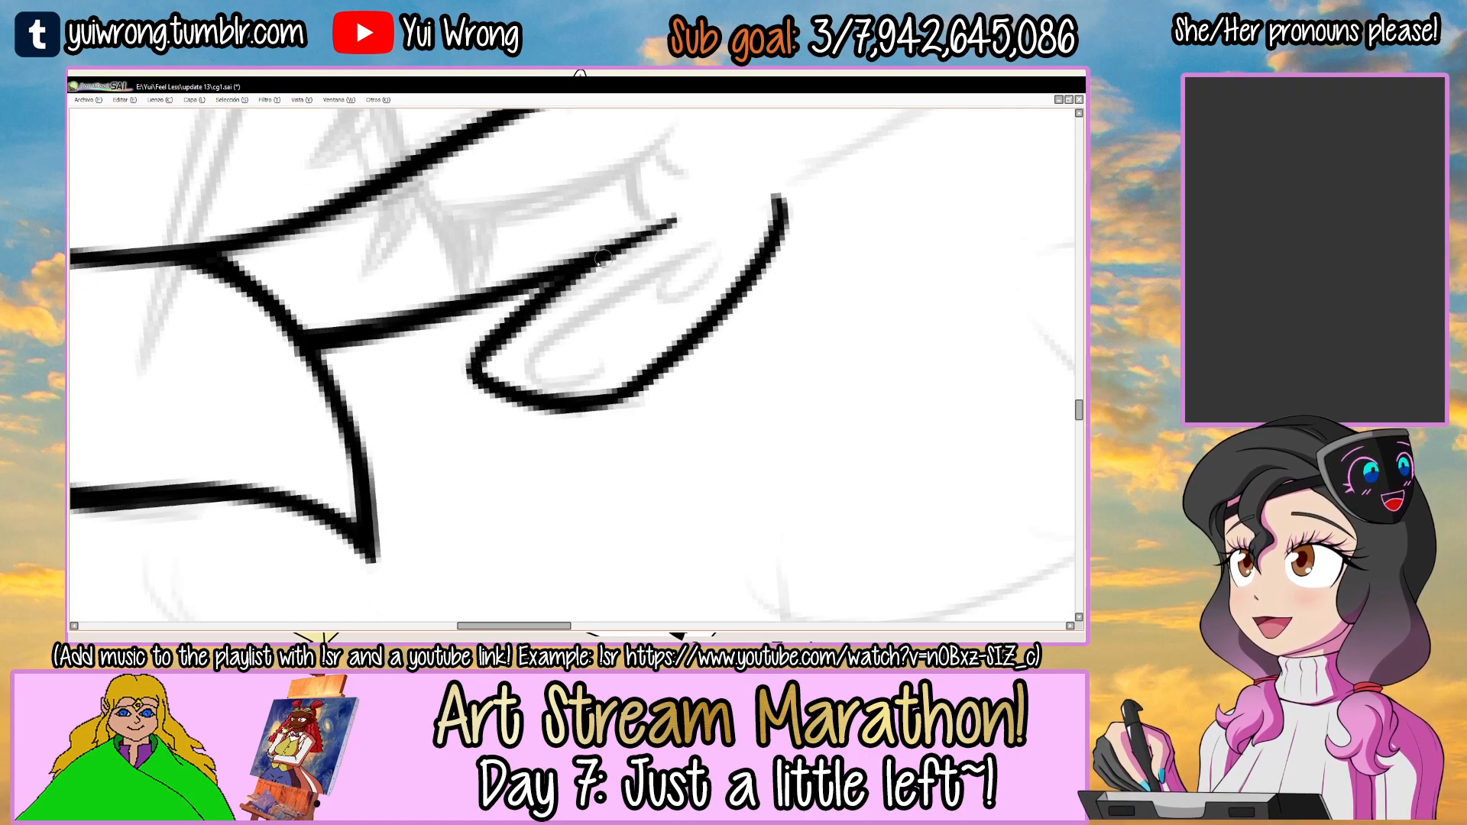
Ink the inner fold of the left ear as a hooked line with a smaller curve at its lower end.
{"action": "mouse_move", "coordinate": [735, 414]}
{"action": "left_mouse_down"}
{"action": "mouse_move", "coordinate": [717, 462]}
{"action": "mouse_move", "coordinate": [491, 486]}
{"action": "left_mouse_up"}
{"action": "left_click_drag", "start_coordinate": [491, 486], "coordinate": [440, 404]}
{"action": "left_click_drag", "start_coordinate": [675, 252], "coordinate": [727, 354]}
{"action": "key", "text": "ctrl+z"}
{"action": "mouse_move", "coordinate": [550, 292]}
{"action": "left_mouse_down"}
{"action": "mouse_move", "coordinate": [551, 392]}
{"action": "mouse_move", "coordinate": [587, 353]}
{"action": "mouse_move", "coordinate": [551, 418]}
{"action": "mouse_move", "coordinate": [515, 436]}
{"action": "left_mouse_up"}
{"action": "key", "text": "ctrl+z"}
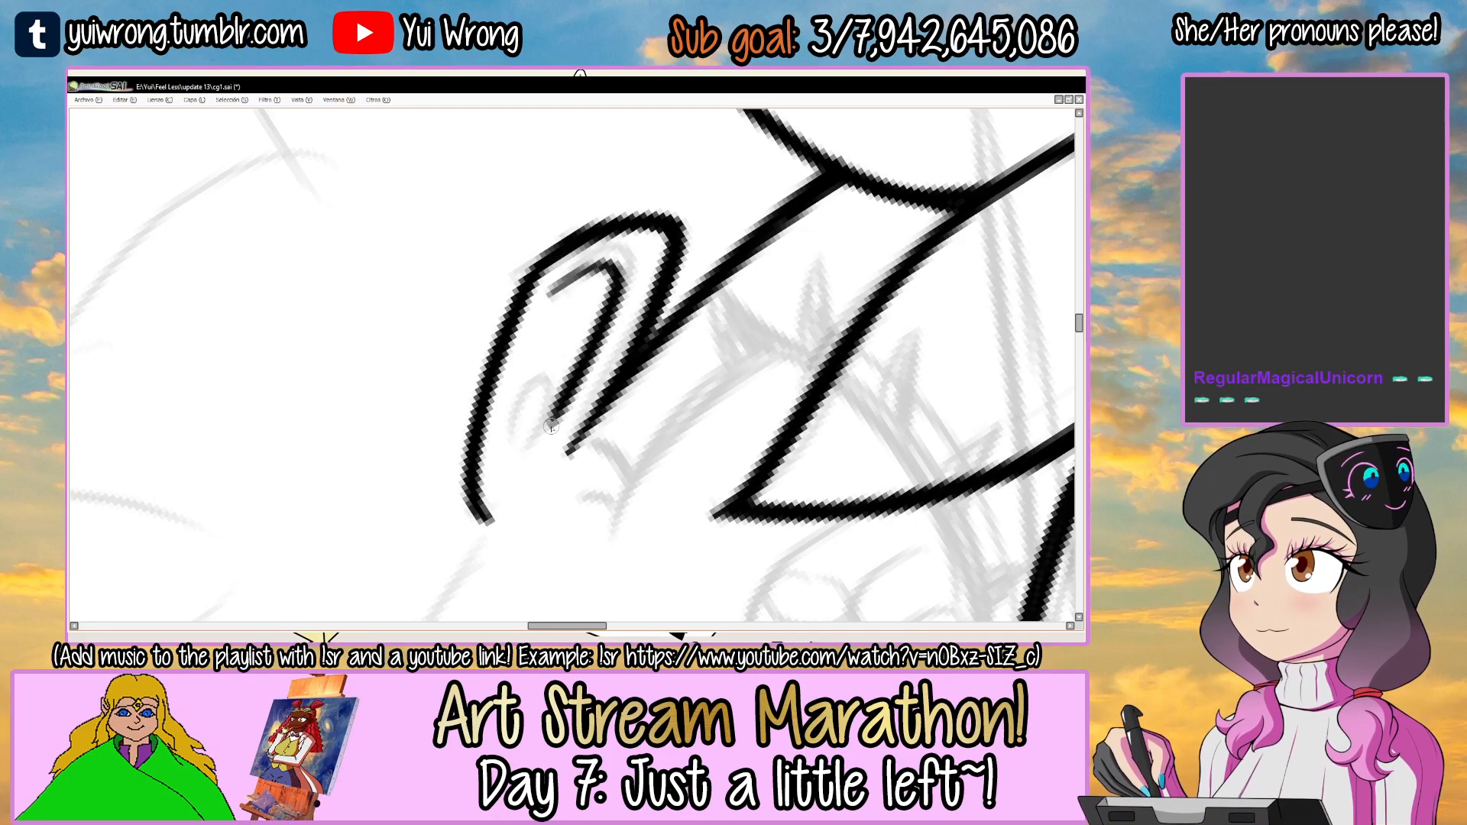
{"action": "left_click_drag", "start_coordinate": [562, 391], "coordinate": [511, 442]}
{"action": "left_click_drag", "start_coordinate": [682, 279], "coordinate": [603, 276]}
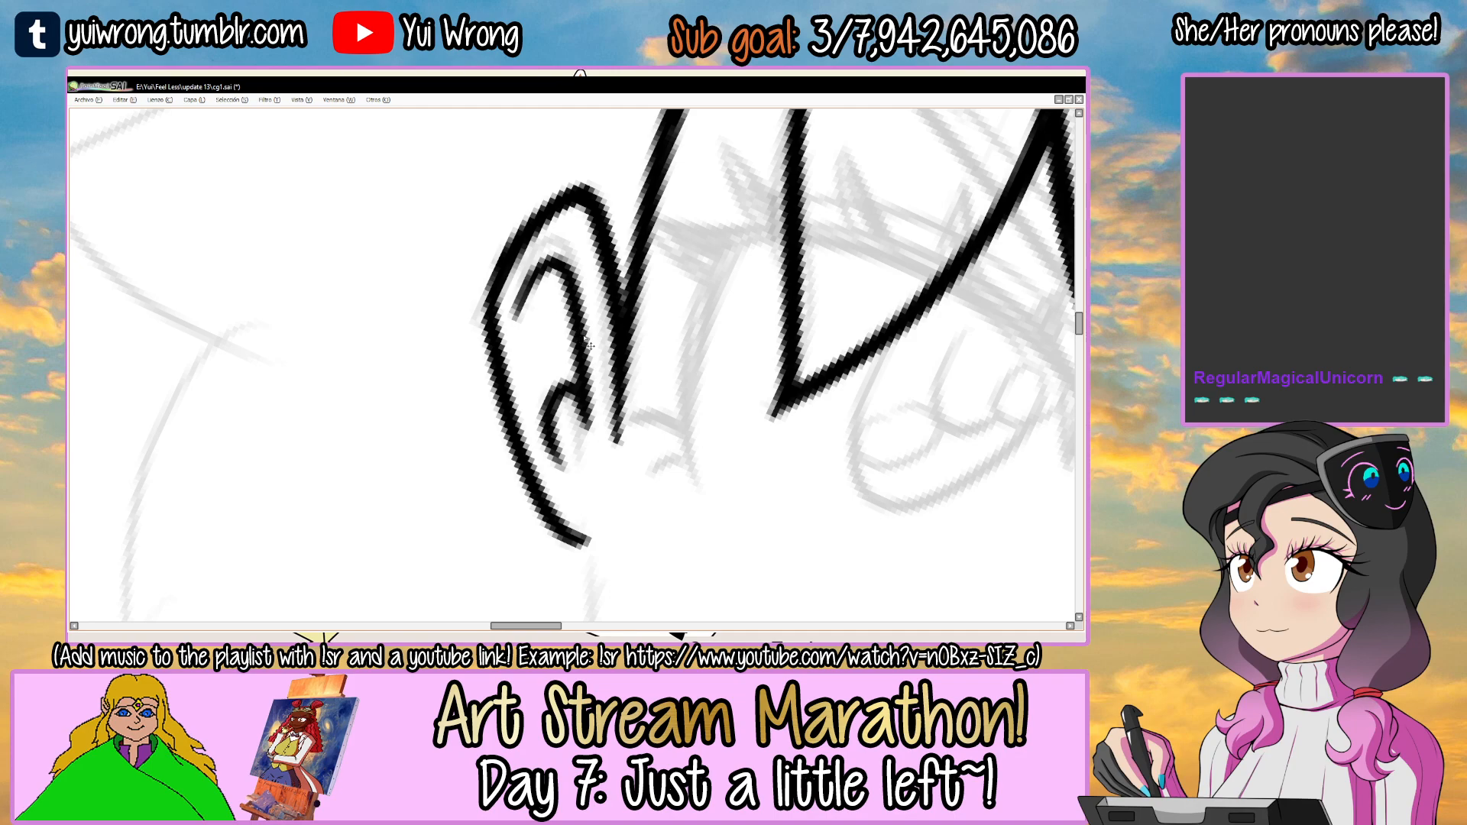
Touch up the line thickness along the left ear's top and outer corner.
{"action": "scroll", "coordinate": [584, 337], "scroll_direction": "down", "scroll_amount": 5}
{"action": "left_click_drag", "start_coordinate": [757, 319], "coordinate": [731, 417]}
{"action": "scroll", "coordinate": [611, 320], "scroll_direction": "up", "scroll_amount": 6}
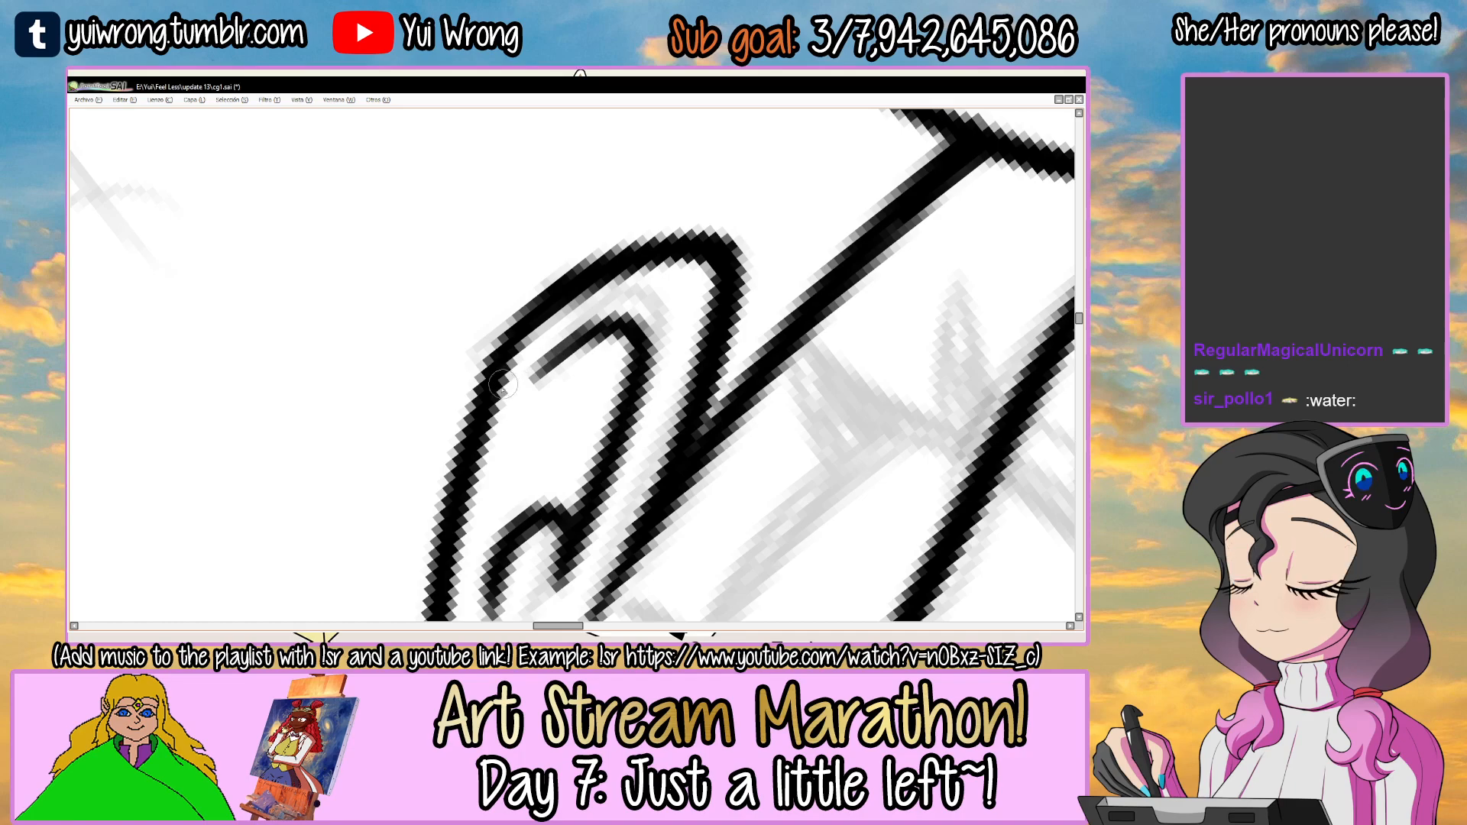
{"action": "scroll", "coordinate": [739, 308], "scroll_direction": "down", "scroll_amount": 5}
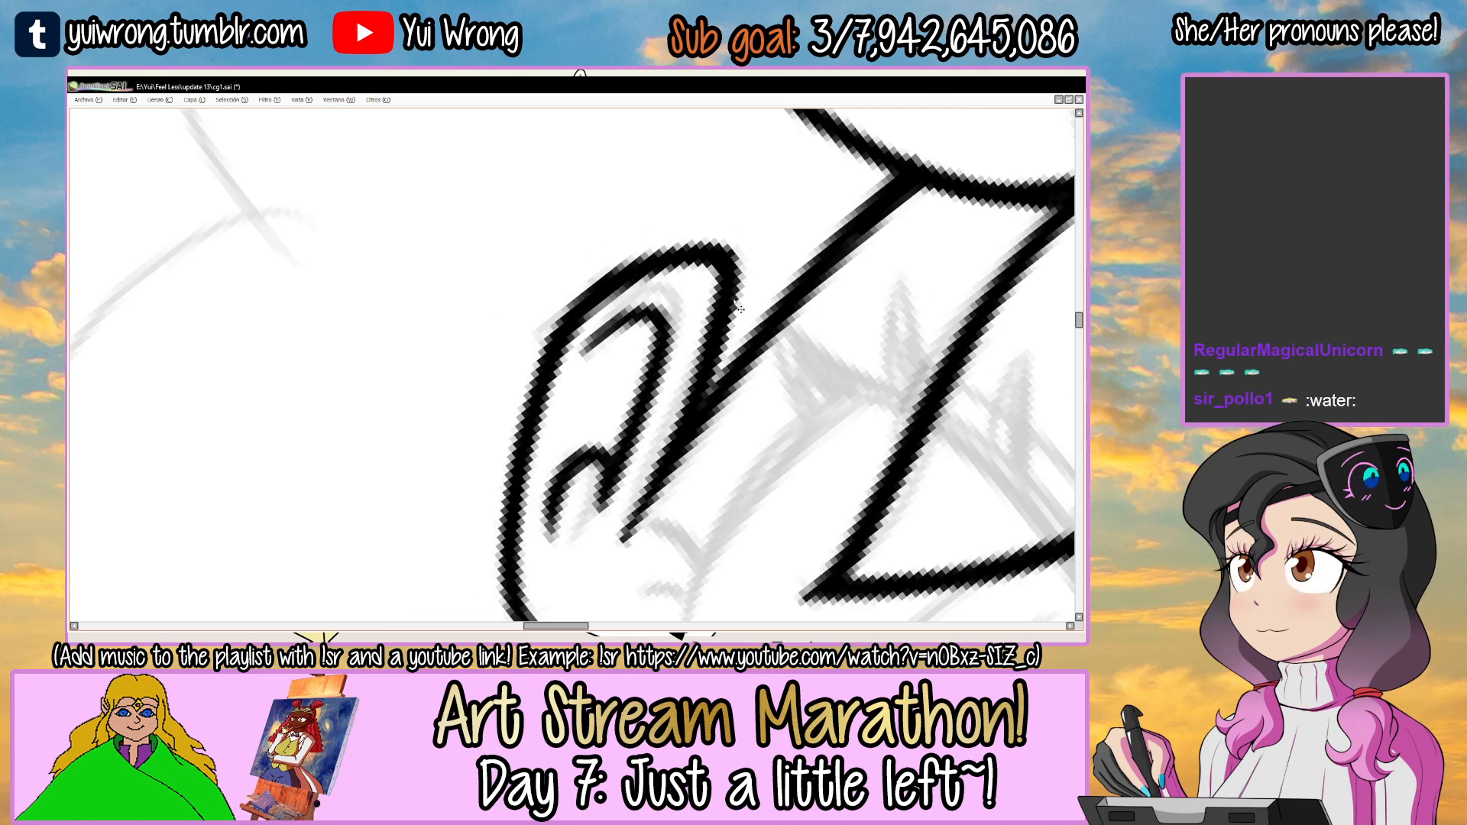
{"action": "left_click_drag", "start_coordinate": [737, 365], "coordinate": [777, 215]}
{"action": "scroll", "coordinate": [777, 215], "scroll_direction": "up", "scroll_amount": 5}
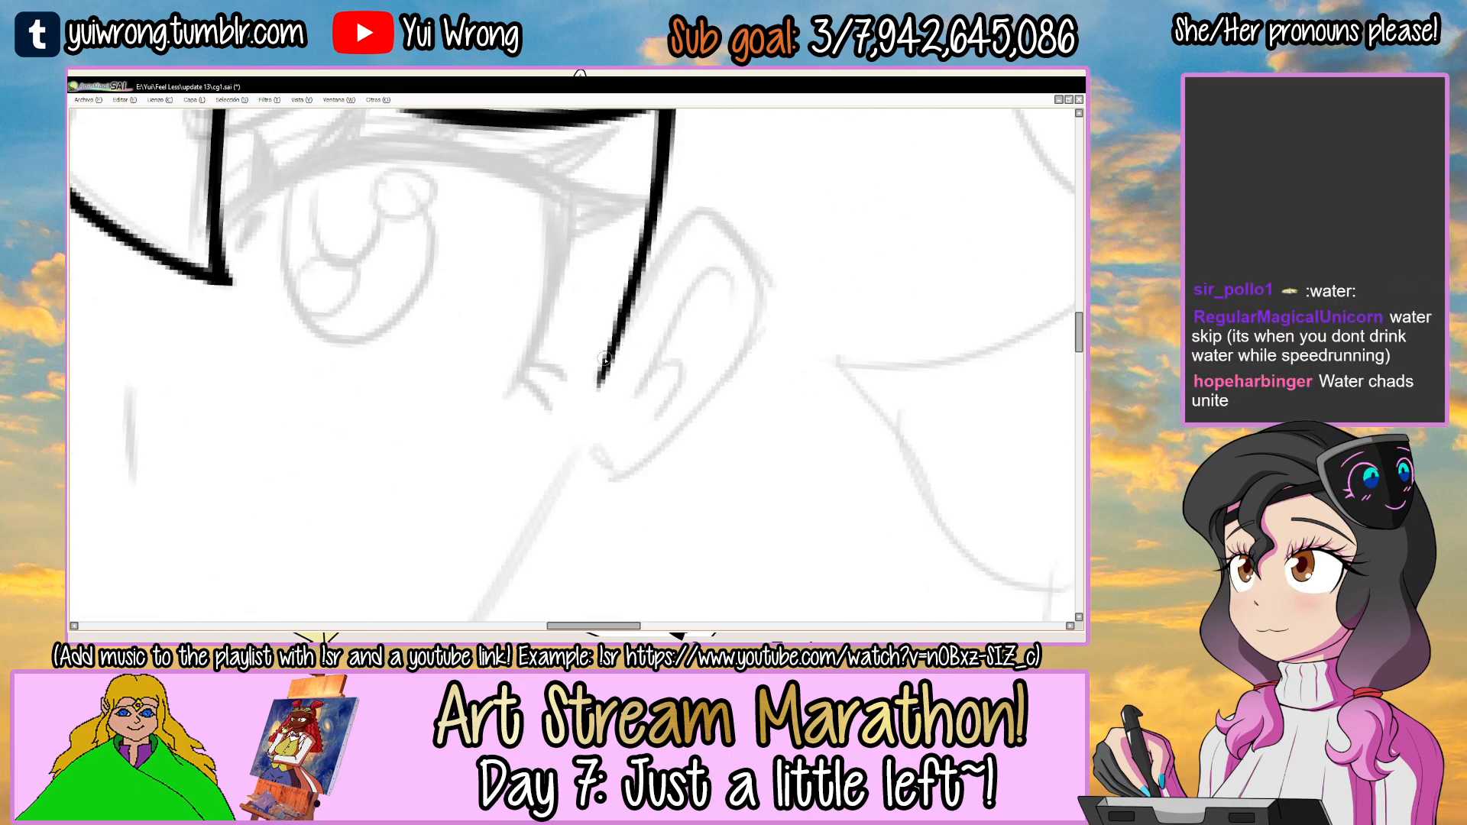
Ink the right ear's front edge from the right temple line up and over the ear's top.
{"action": "left_click_drag", "start_coordinate": [601, 378], "coordinate": [691, 221]}
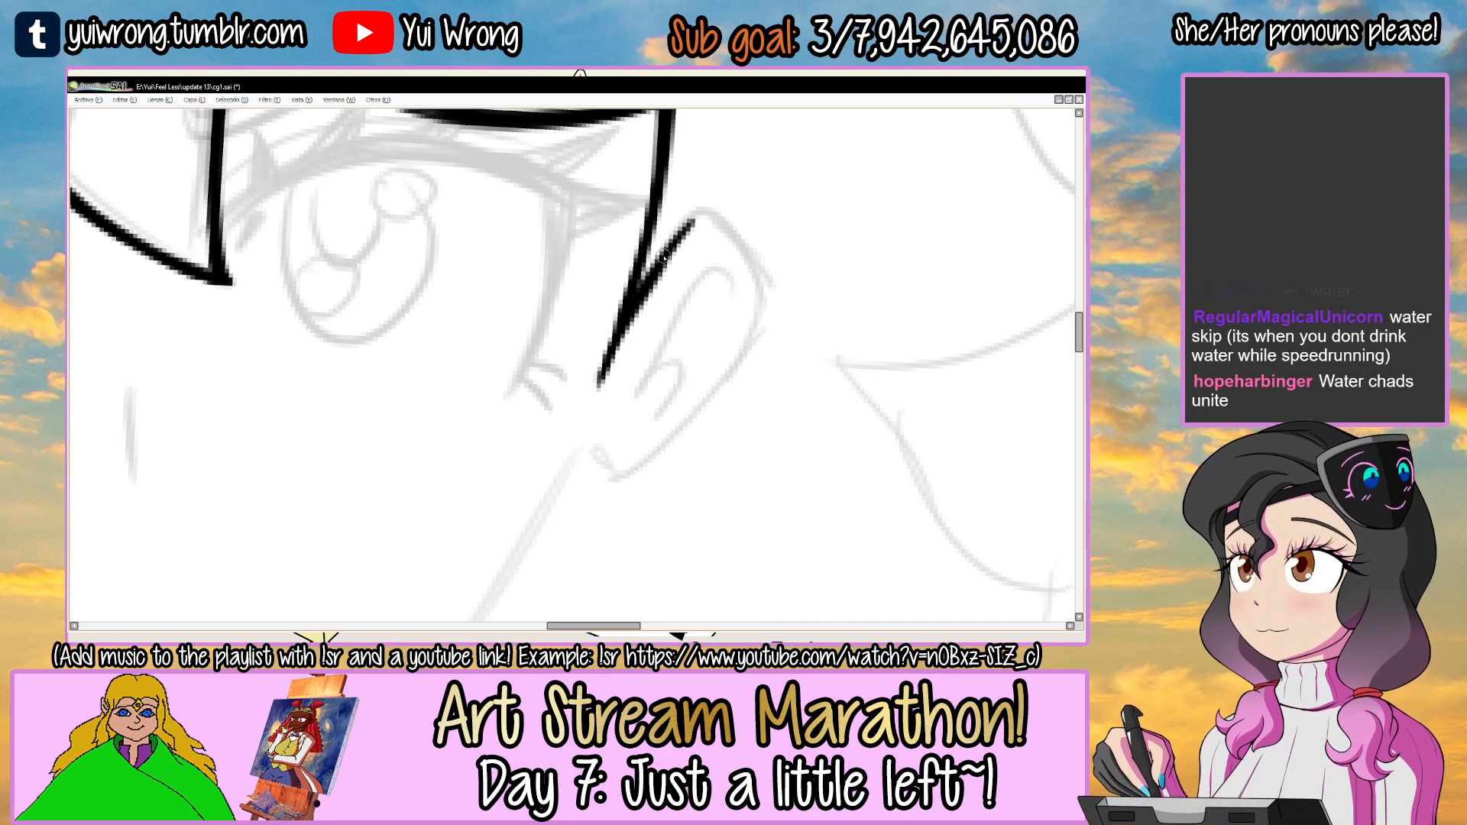
{"action": "left_click_drag", "start_coordinate": [714, 303], "coordinate": [643, 333]}
{"action": "left_click_drag", "start_coordinate": [631, 254], "coordinate": [662, 261]}
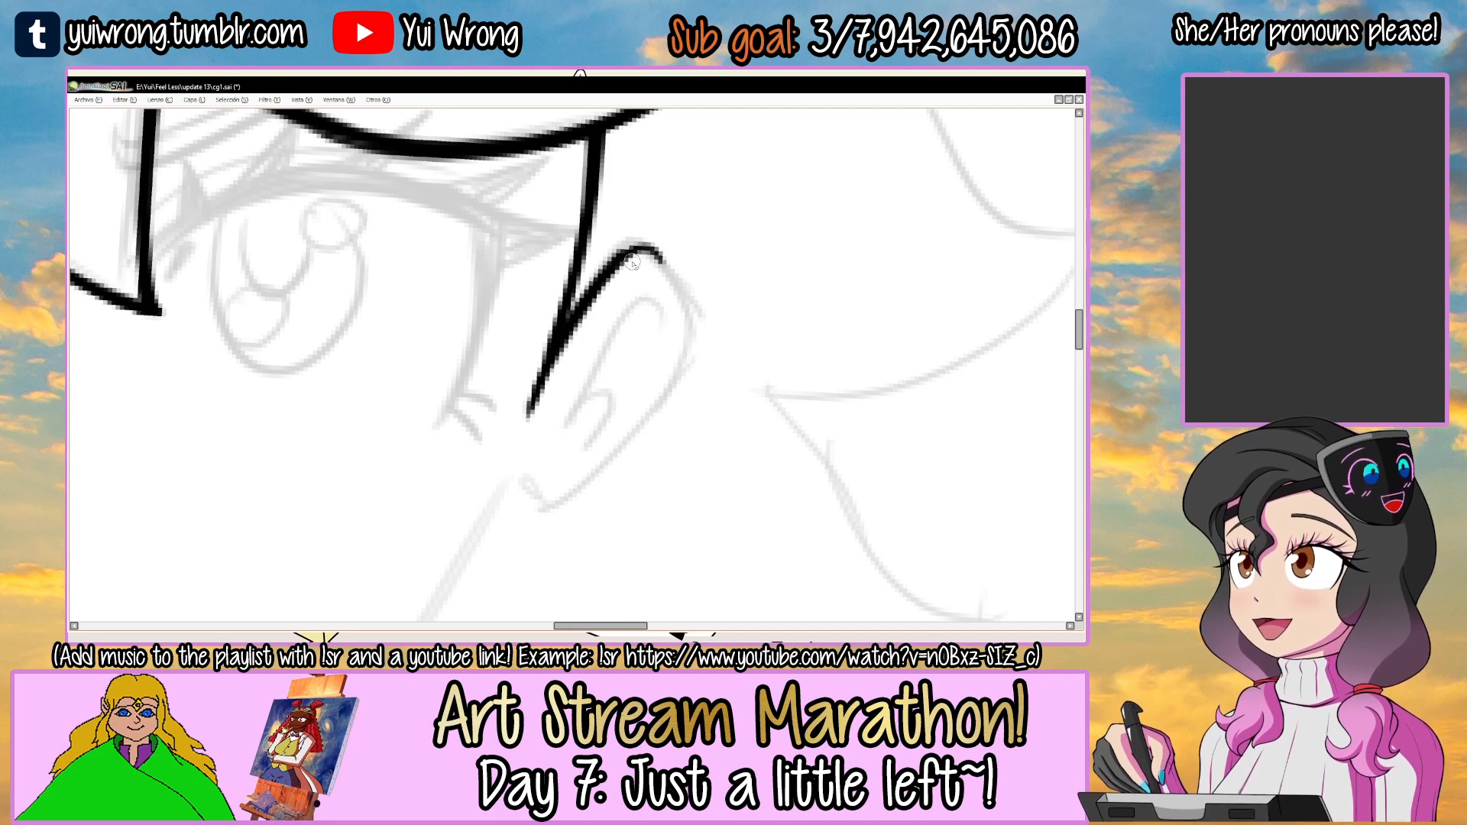
Ink the right ear's upper outer edge over the sketch, undoing the strokes that stray from it.
{"action": "left_click_drag", "start_coordinate": [777, 274], "coordinate": [504, 403]}
{"action": "key", "text": "ctrl+z"}
{"action": "mouse_move", "coordinate": [493, 459]}
{"action": "left_mouse_down"}
{"action": "mouse_move", "coordinate": [516, 485]}
{"action": "mouse_move", "coordinate": [590, 462]}
{"action": "mouse_move", "coordinate": [671, 406]}
{"action": "left_mouse_up"}
{"action": "mouse_move", "coordinate": [544, 482]}
{"action": "left_mouse_down"}
{"action": "mouse_move", "coordinate": [688, 388]}
{"action": "mouse_move", "coordinate": [615, 280]}
{"action": "mouse_move", "coordinate": [507, 328]}
{"action": "left_mouse_up"}
{"action": "left_click", "coordinate": [485, 372], "text": "ctrl"}
{"action": "mouse_move", "coordinate": [480, 424]}
{"action": "left_mouse_down"}
{"action": "mouse_move", "coordinate": [550, 317]}
{"action": "mouse_move", "coordinate": [578, 302]}
{"action": "mouse_move", "coordinate": [535, 328]}
{"action": "mouse_move", "coordinate": [587, 297]}
{"action": "mouse_move", "coordinate": [501, 352]}
{"action": "left_mouse_up"}
{"action": "key", "text": "ctrl+z"}
{"action": "key", "text": "ctrl+z"}
{"action": "left_click_drag", "start_coordinate": [544, 308], "coordinate": [491, 402]}
{"action": "key", "text": "ctrl+z"}
{"action": "key", "text": "ctrl+z"}
Complete the right ear's outer edge down around the lobe and thicken its upper curve.
{"action": "mouse_move", "coordinate": [582, 290]}
{"action": "left_mouse_down"}
{"action": "mouse_move", "coordinate": [514, 356]}
{"action": "mouse_move", "coordinate": [486, 431]}
{"action": "mouse_move", "coordinate": [538, 476]}
{"action": "left_mouse_up"}
{"action": "left_click_drag", "start_coordinate": [726, 351], "coordinate": [636, 531]}
{"action": "key", "text": "ctrl+z"}
{"action": "mouse_move", "coordinate": [462, 316]}
{"action": "left_mouse_down"}
{"action": "mouse_move", "coordinate": [587, 319]}
{"action": "mouse_move", "coordinate": [573, 308]}
{"action": "left_mouse_up"}
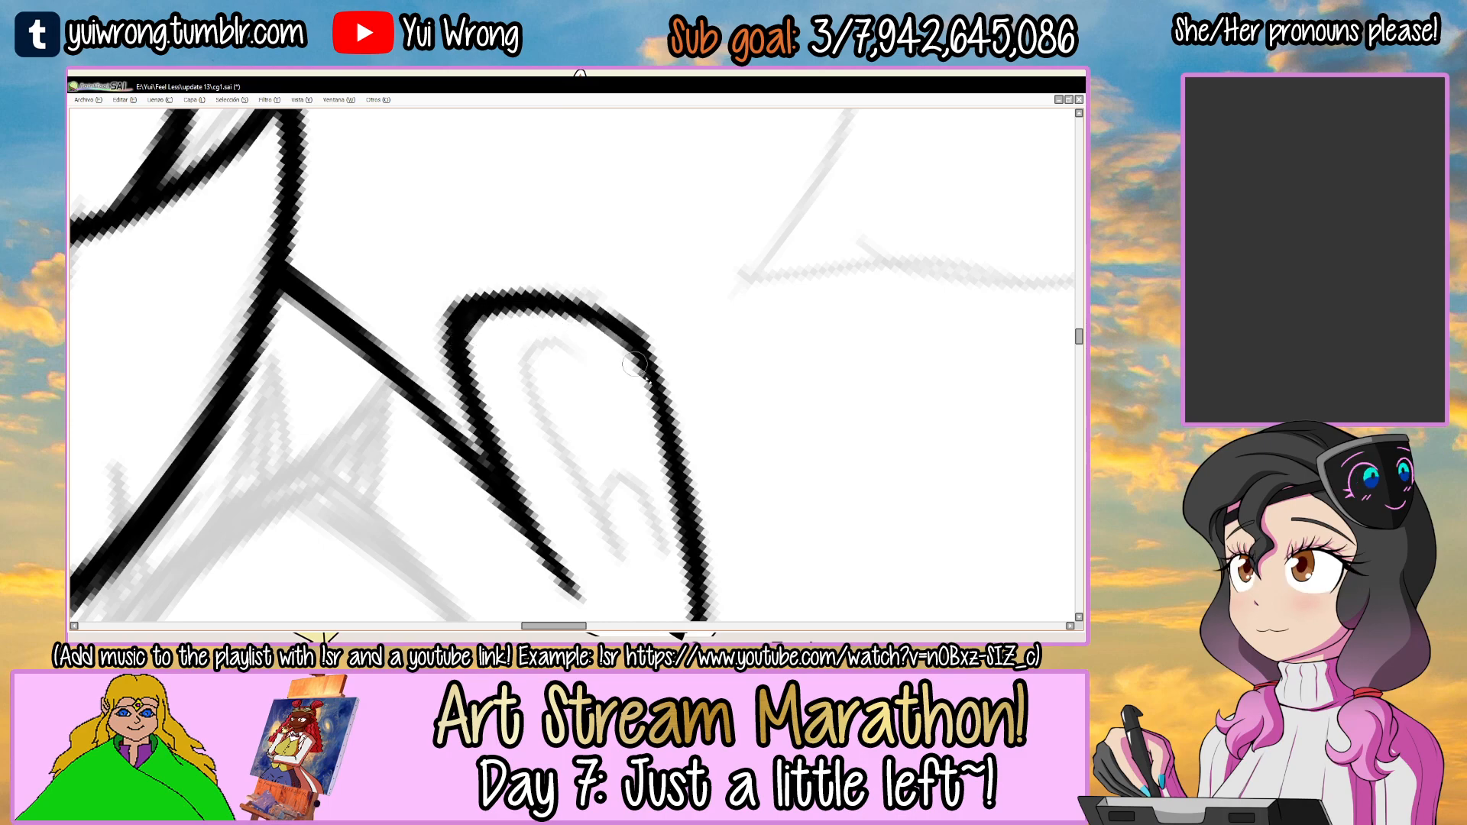
{"action": "scroll", "coordinate": [688, 366], "scroll_direction": "down", "scroll_amount": 3}
{"action": "left_click_drag", "start_coordinate": [816, 286], "coordinate": [707, 523]}
{"action": "mouse_move", "coordinate": [636, 353]}
{"action": "left_mouse_down"}
{"action": "mouse_move", "coordinate": [563, 249]}
{"action": "mouse_move", "coordinate": [599, 308]}
{"action": "left_mouse_up"}
{"action": "scroll", "coordinate": [518, 327], "scroll_direction": "up", "scroll_amount": 2}
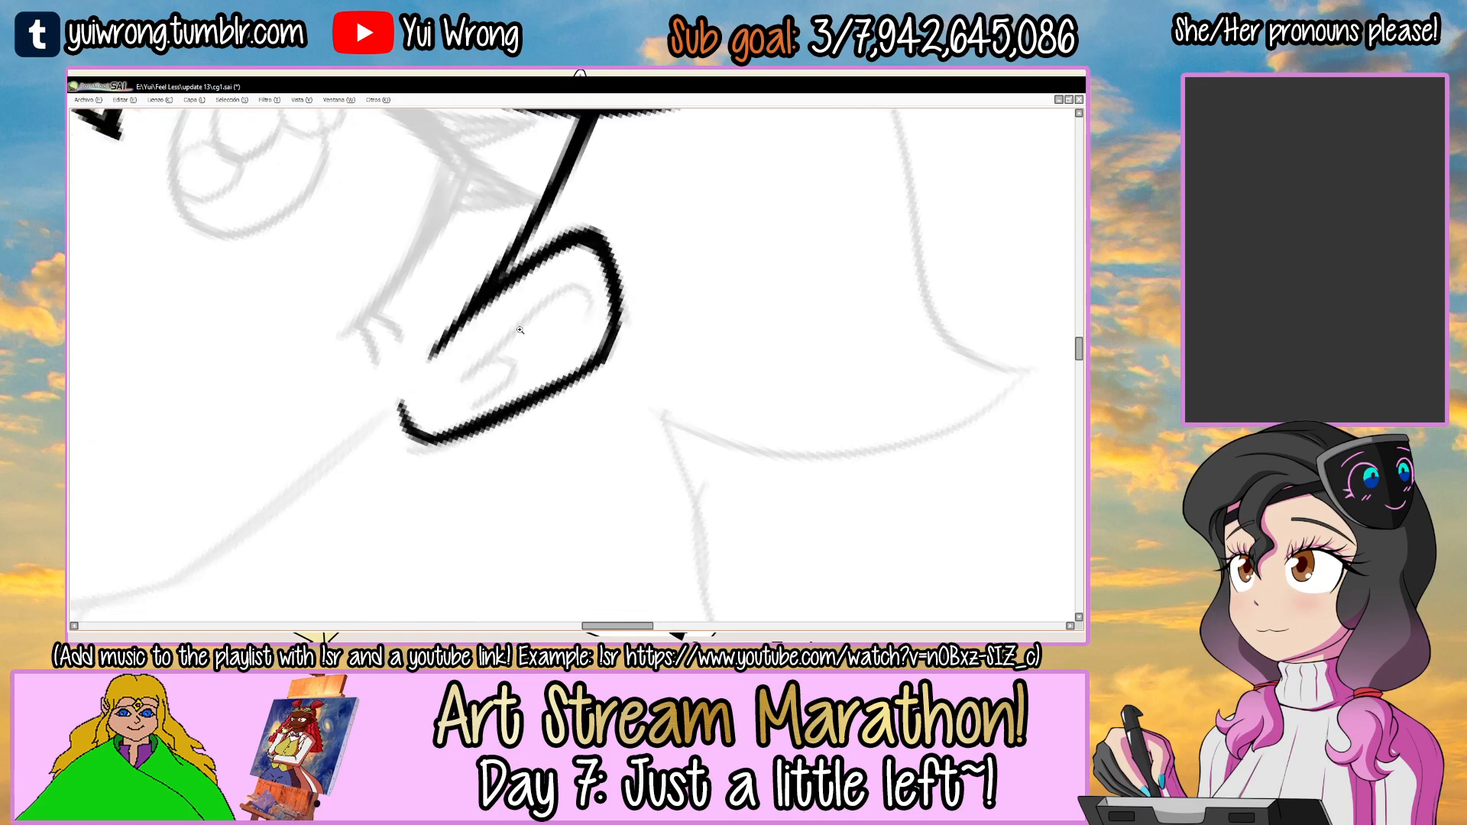
Ink the right ear's inner fold with its small hooked curve and trim the lower line ends.
{"action": "key", "text": "ctrl+z"}
{"action": "left_click_drag", "start_coordinate": [428, 397], "coordinate": [626, 310]}
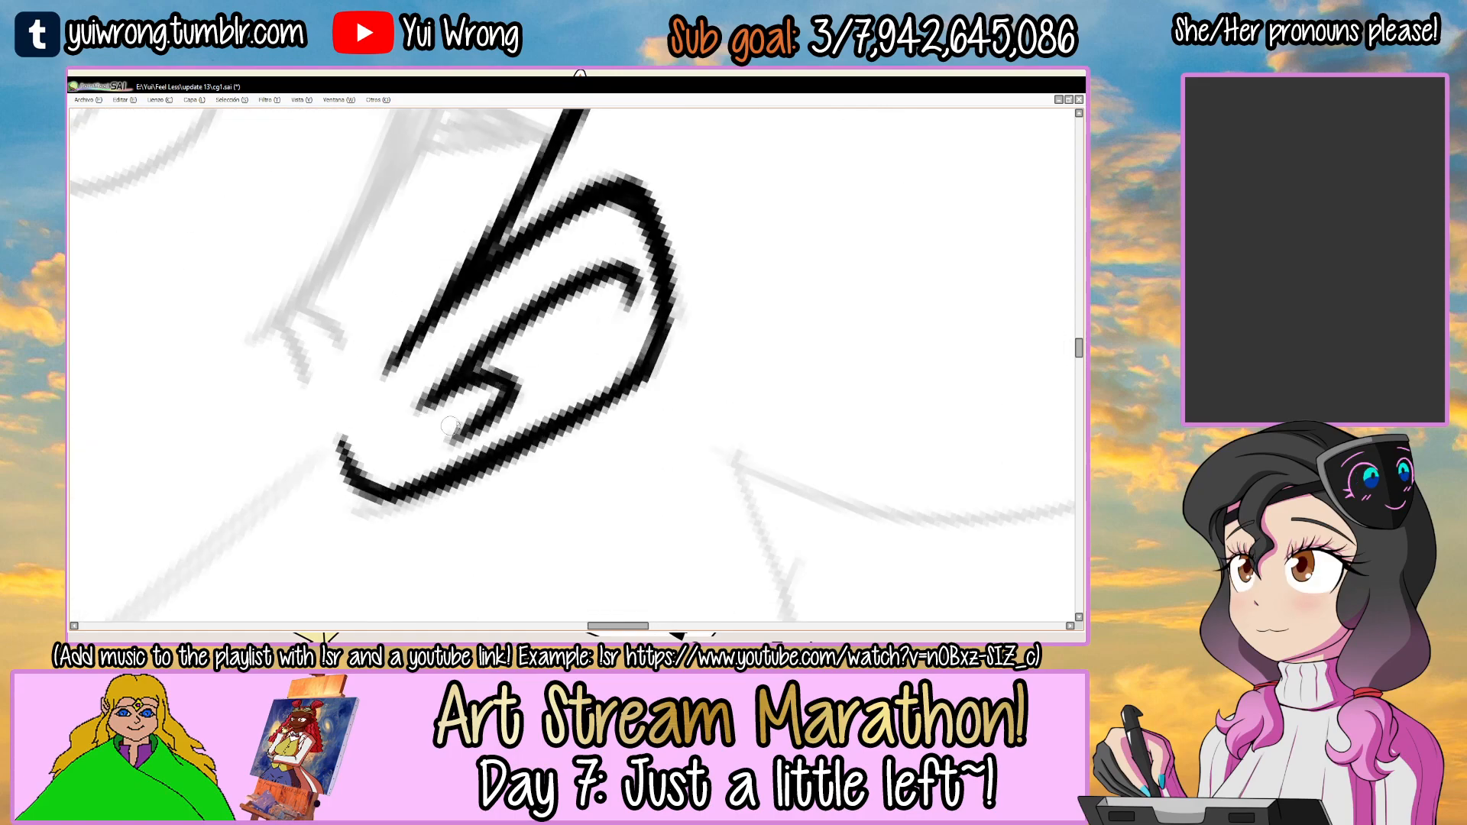
{"action": "left_click_drag", "start_coordinate": [445, 410], "coordinate": [451, 428]}
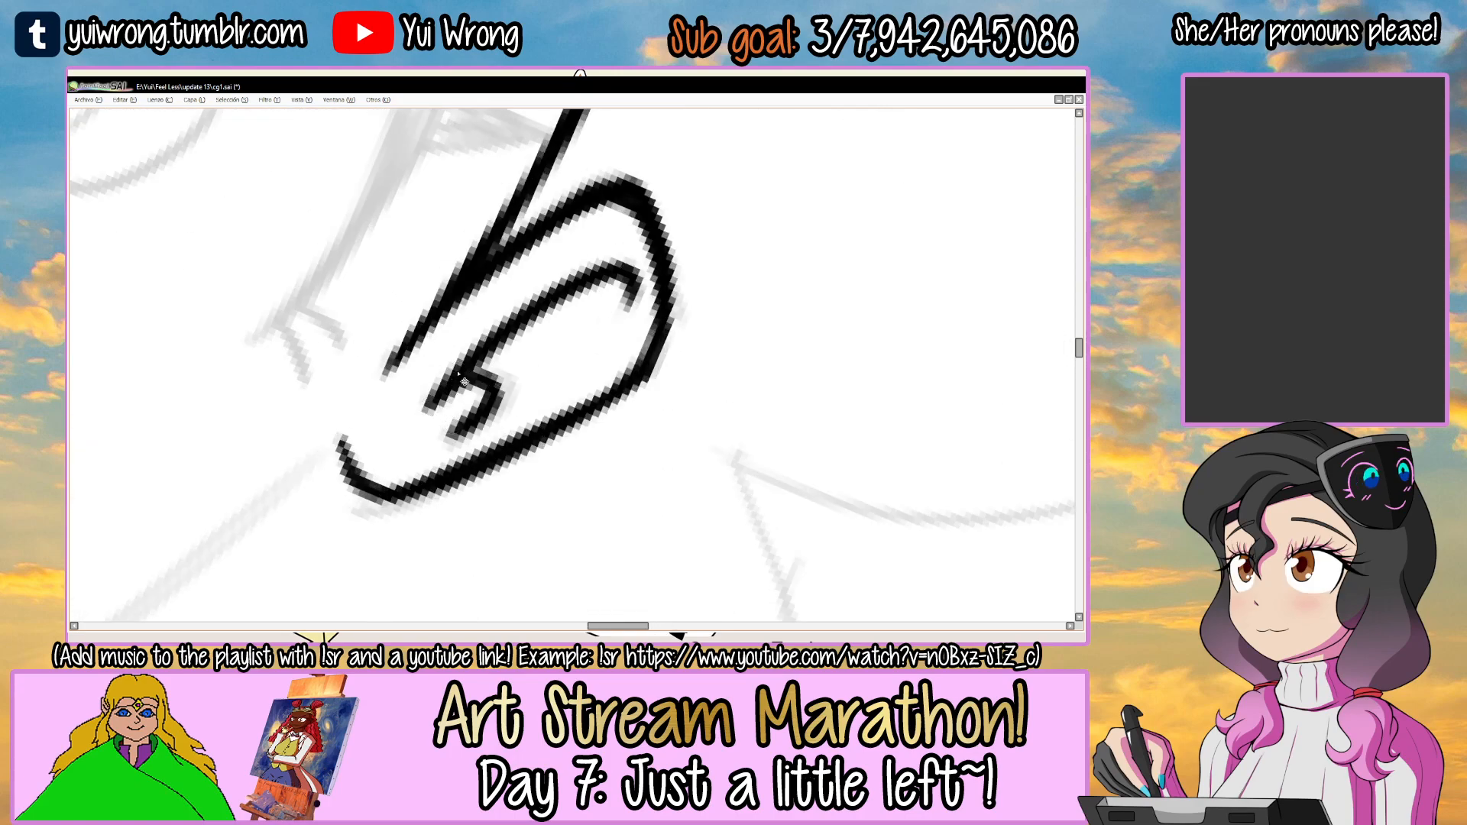
{"action": "scroll", "coordinate": [457, 372], "scroll_direction": "down", "scroll_amount": 5}
{"action": "left_click_drag", "start_coordinate": [688, 367], "coordinate": [671, 300]}
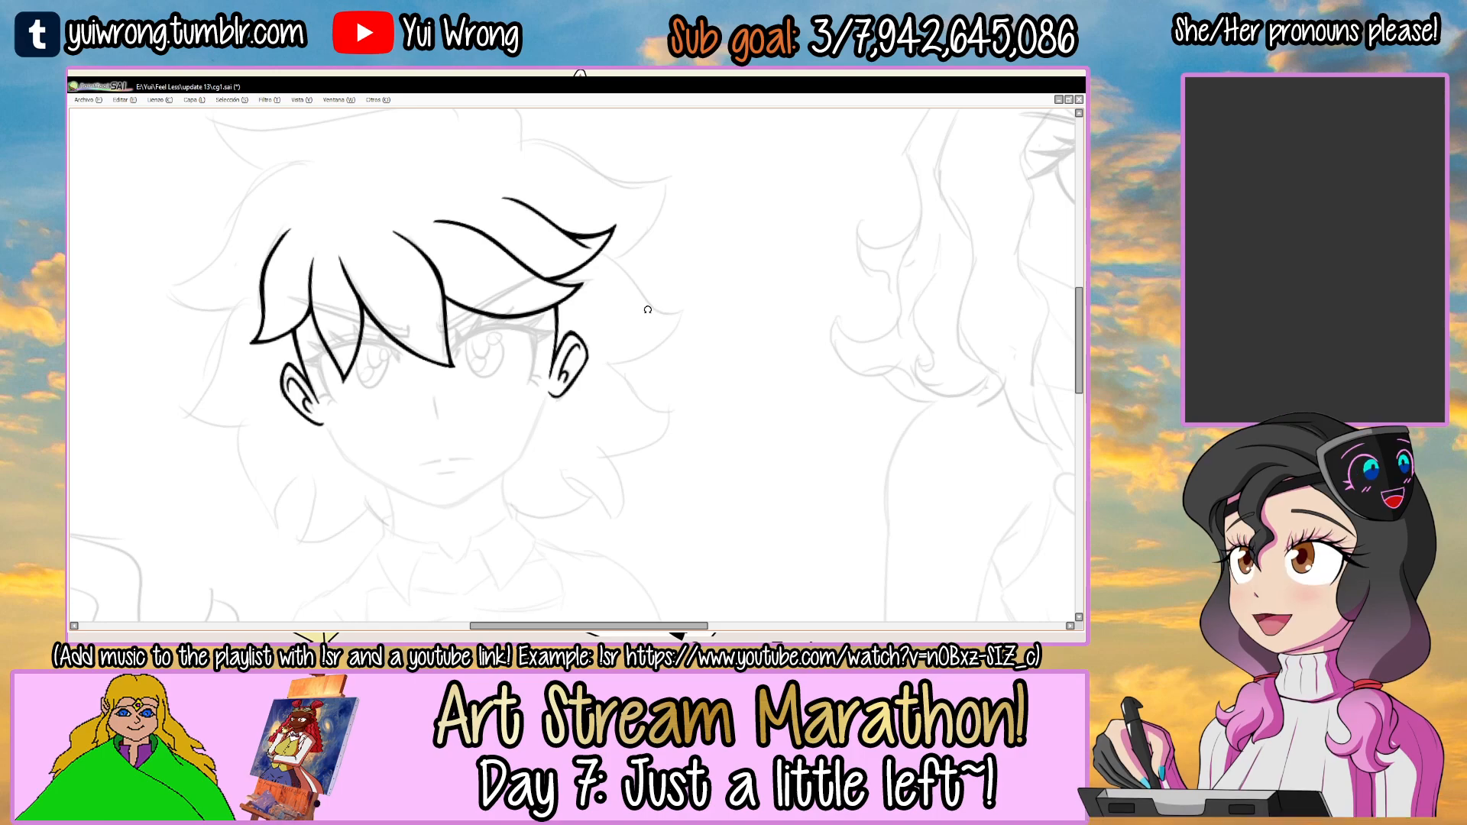
Ink the first stretch of the right jawline from the right ear lobe down the cheek.
{"action": "left_click_drag", "start_coordinate": [647, 301], "coordinate": [530, 297]}
{"action": "scroll", "coordinate": [435, 317], "scroll_direction": "up", "scroll_amount": 6}
{"action": "left_click_drag", "start_coordinate": [375, 396], "coordinate": [524, 243]}
{"action": "key", "text": "ctrl+z"}
{"action": "key", "text": "ctrl+z"}
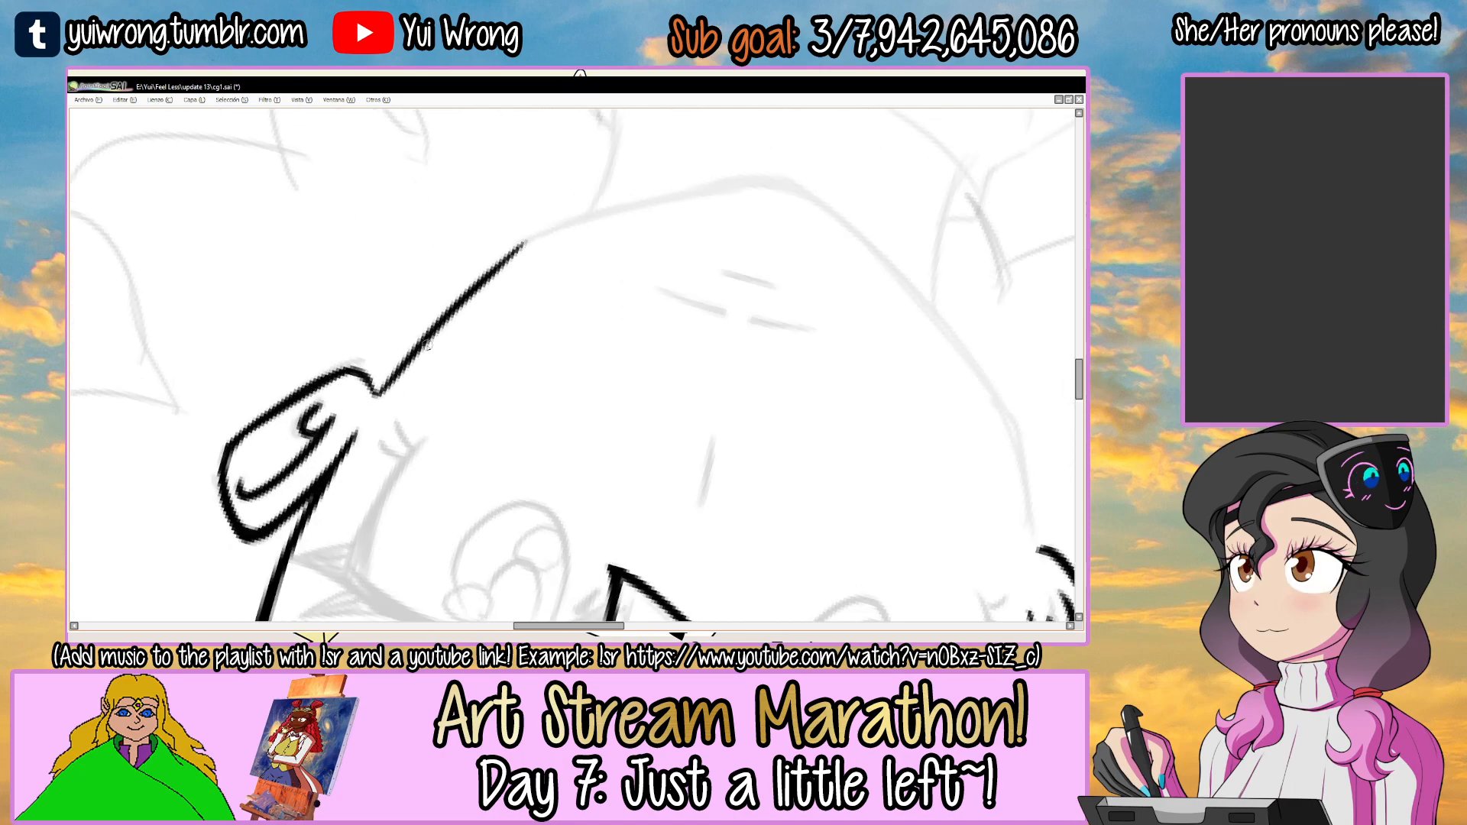
{"action": "key", "text": "ctrl+z"}
{"action": "mouse_move", "coordinate": [376, 394]}
{"action": "left_mouse_down"}
{"action": "mouse_move", "coordinate": [516, 250]}
{"action": "mouse_move", "coordinate": [553, 233]}
{"action": "left_mouse_up"}
{"action": "left_click_drag", "start_coordinate": [642, 221], "coordinate": [583, 268]}
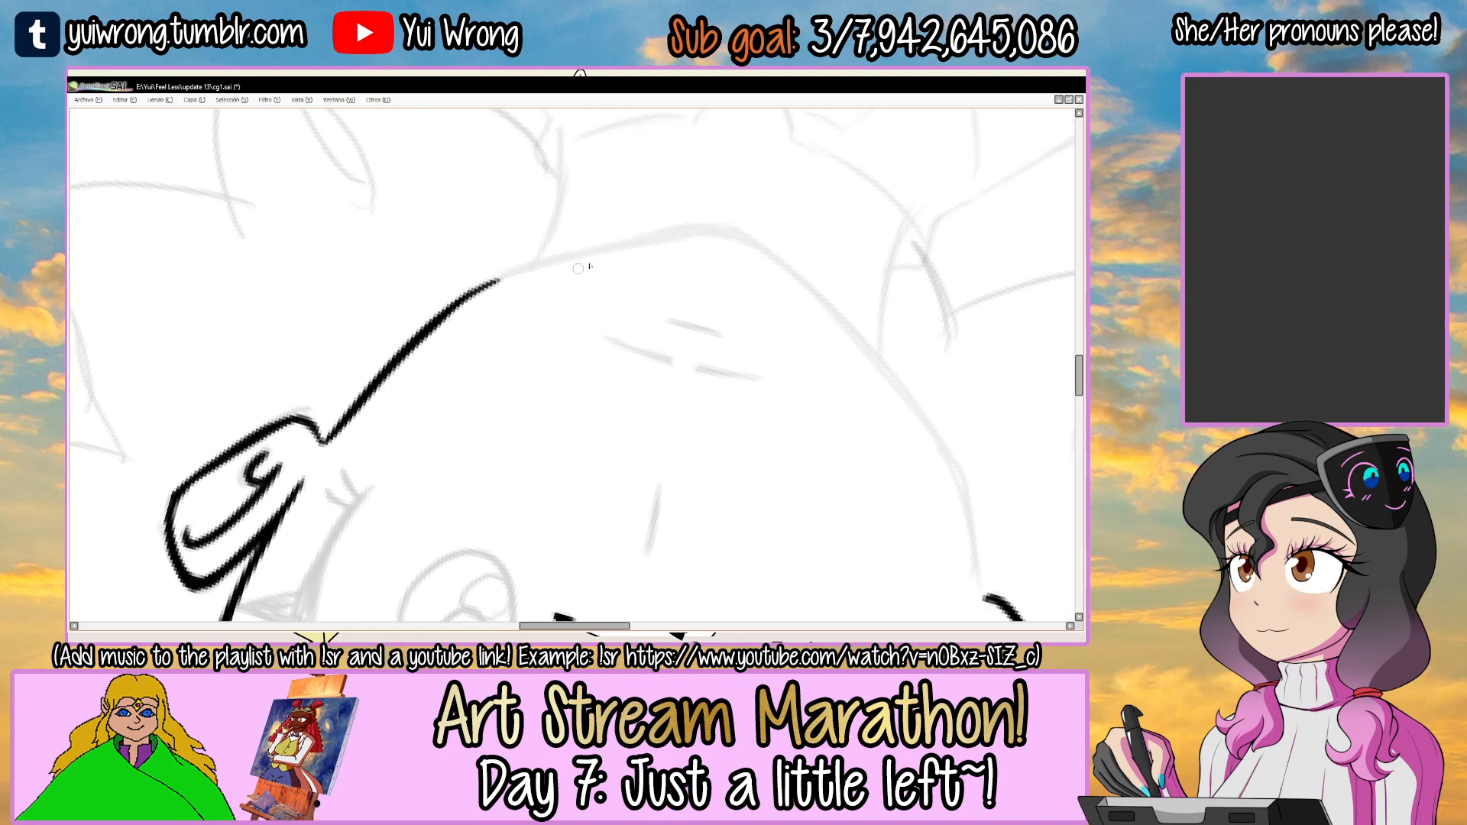
Extend the right jawline past the cheek bend toward the chin, undoing the unsatisfying strokes.
{"action": "key", "text": "Delete"}
{"action": "key", "text": "ctrl+z"}
{"action": "left_click_drag", "start_coordinate": [423, 366], "coordinate": [597, 231]}
{"action": "key", "text": "ctrl+z"}
{"action": "left_click_drag", "start_coordinate": [425, 362], "coordinate": [631, 217]}
{"action": "key", "text": "ctrl+z"}
{"action": "mouse_move", "coordinate": [520, 277]}
{"action": "left_mouse_down"}
{"action": "mouse_move", "coordinate": [622, 207]}
{"action": "mouse_move", "coordinate": [665, 201]}
{"action": "left_mouse_up"}
Touch up the right jawline at the ear lobe and along the cheek bend.
{"action": "key", "text": "End"}
{"action": "key", "text": "End"}
{"action": "key", "text": "End"}
{"action": "scroll", "coordinate": [321, 287], "scroll_direction": "up", "scroll_amount": 2}
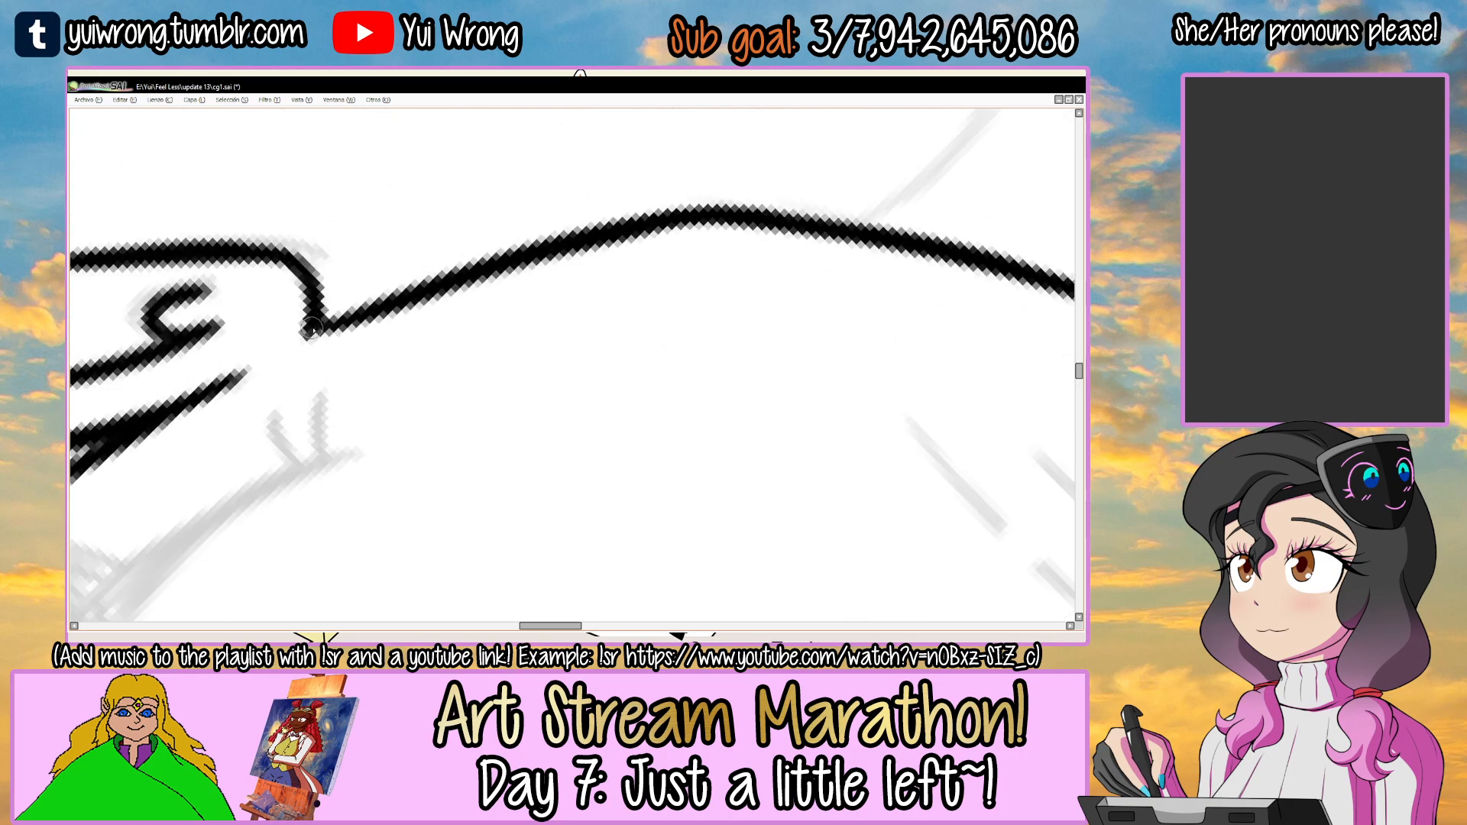
{"action": "scroll", "coordinate": [344, 315], "scroll_direction": "down", "scroll_amount": 2}
{"action": "key", "text": "Home"}
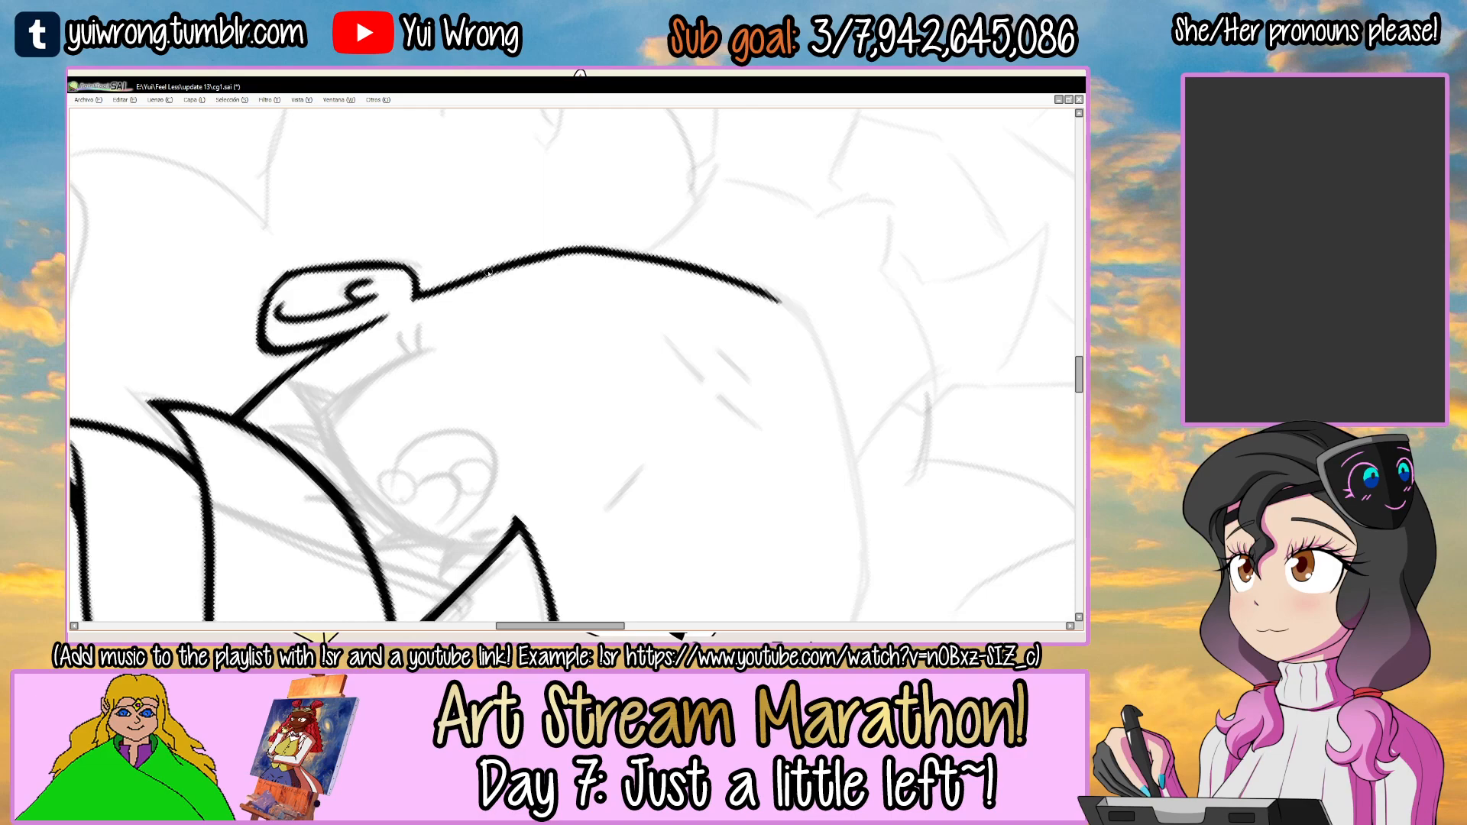
{"action": "key", "text": "Delete"}
{"action": "key", "text": "Delete"}
{"action": "key", "text": "Delete"}
{"action": "scroll", "coordinate": [398, 357], "scroll_direction": "up", "scroll_amount": 2}
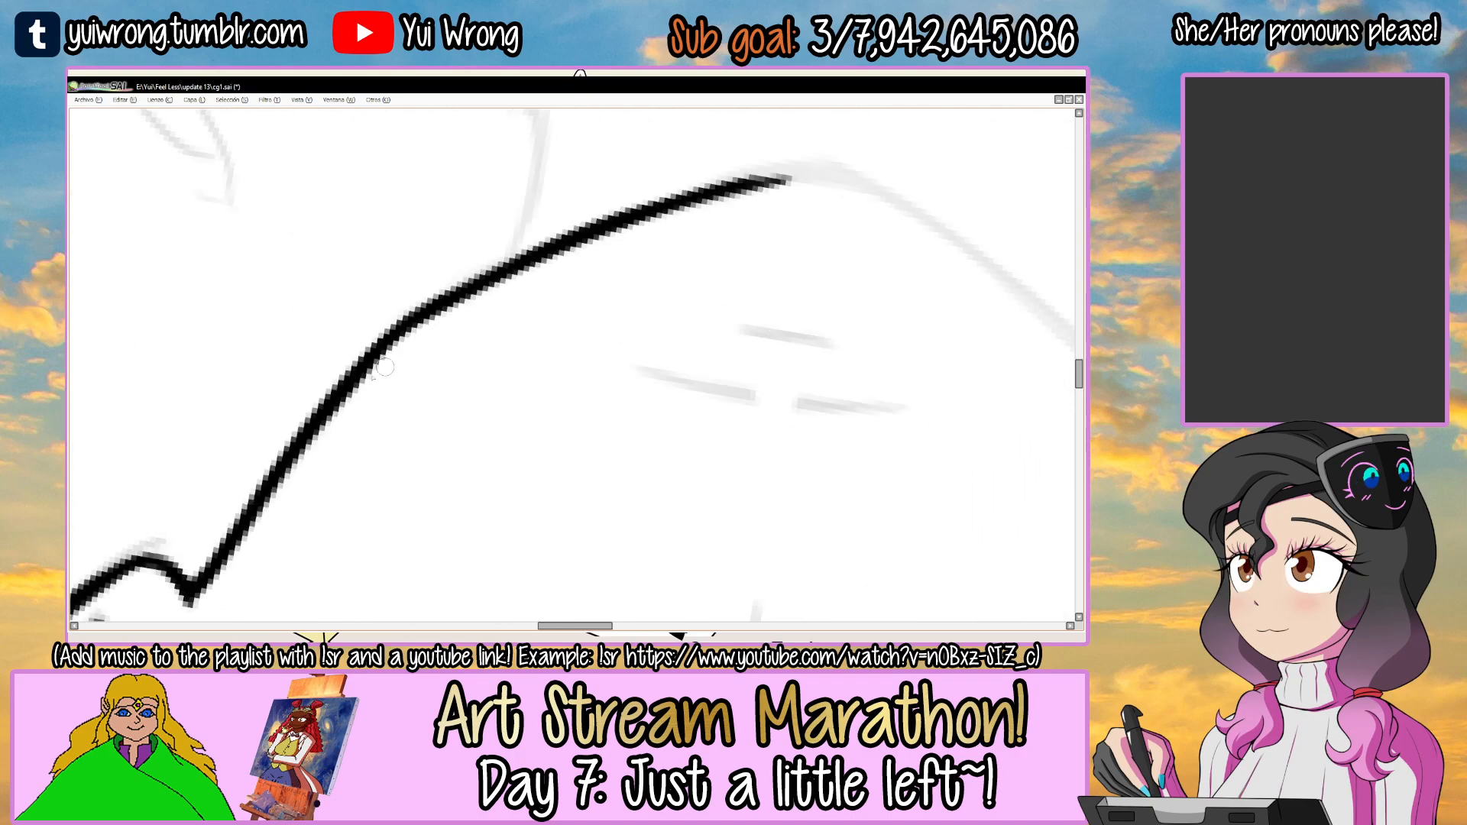
Ink the chin's curve from the end of the right jawline and thicken its bend.
{"action": "left_click_drag", "start_coordinate": [831, 158], "coordinate": [543, 282]}
{"action": "key", "text": "Delete"}
{"action": "key", "text": "Delete"}
{"action": "key", "text": "Delete"}
{"action": "mouse_move", "coordinate": [462, 324]}
{"action": "left_mouse_down"}
{"action": "mouse_move", "coordinate": [545, 257]}
{"action": "mouse_move", "coordinate": [690, 233]}
{"action": "left_mouse_up"}
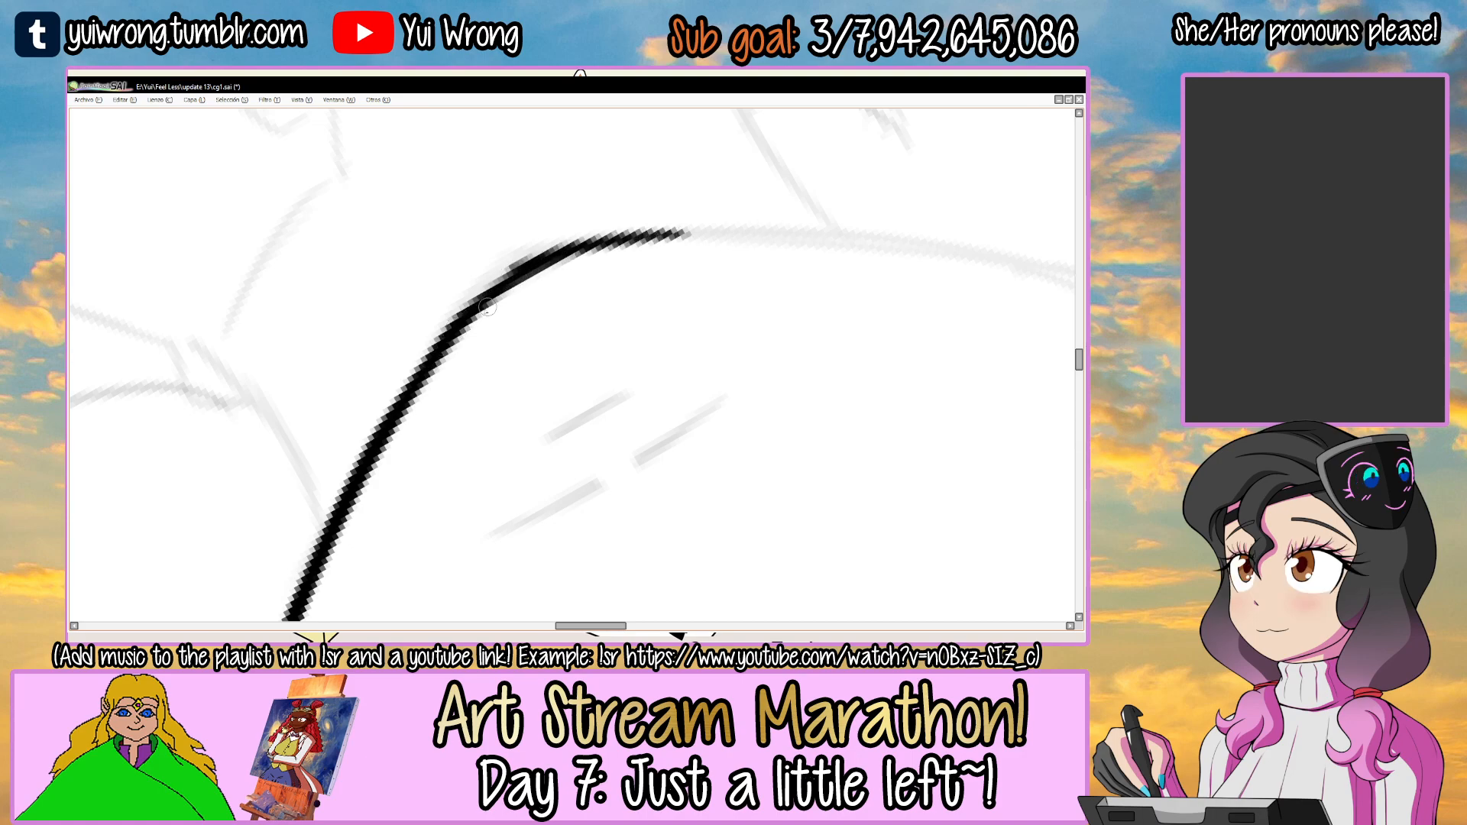
{"action": "left_click_drag", "start_coordinate": [474, 302], "coordinate": [646, 243]}
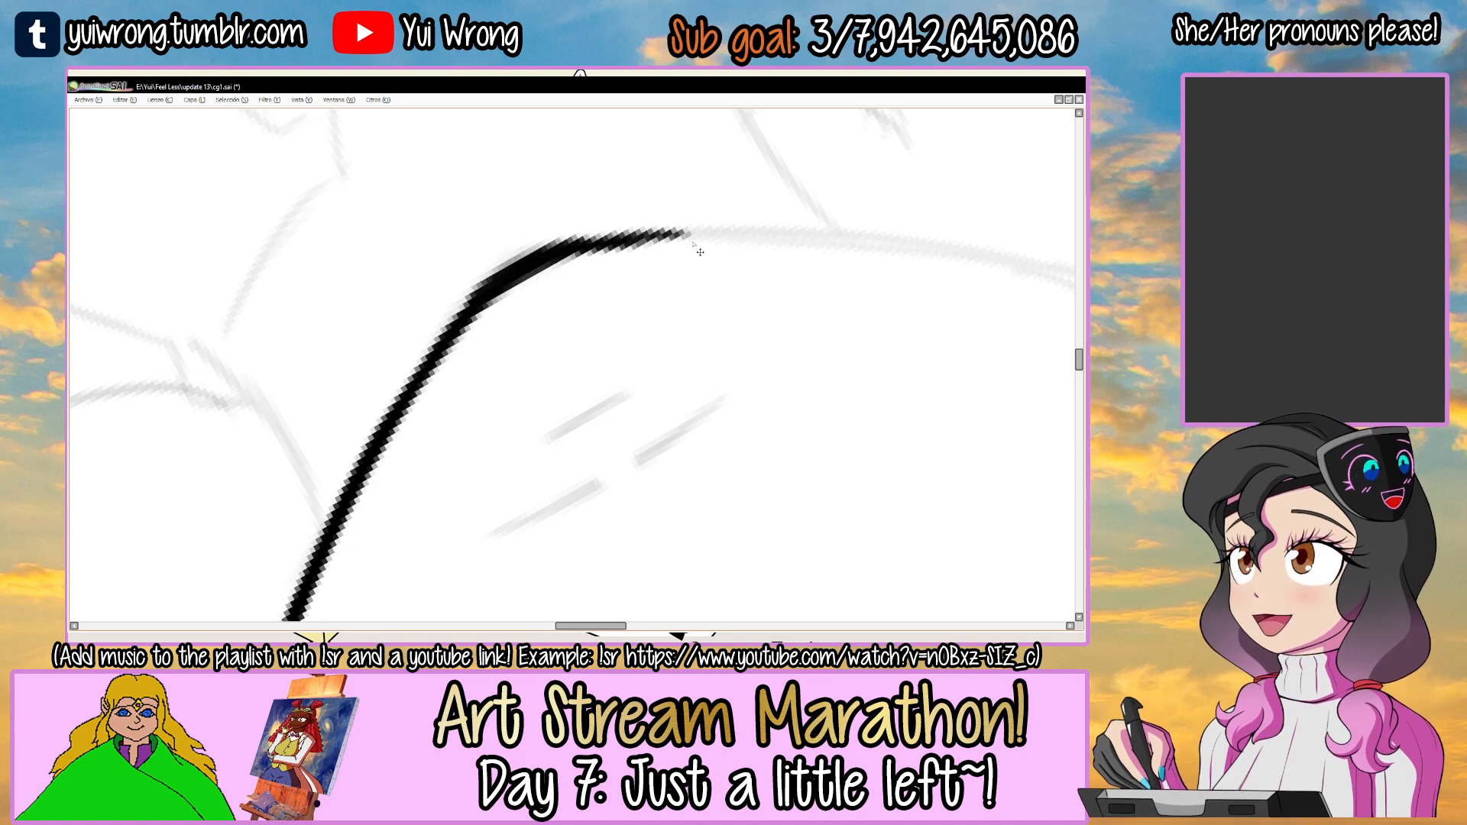
Ink the left jawline from the chin's curve up along the lower cheek, undoing the strokes that miss the sketch.
{"action": "scroll", "coordinate": [696, 250], "scroll_direction": "down", "scroll_amount": 2}
{"action": "left_click_drag", "start_coordinate": [761, 226], "coordinate": [638, 235]}
{"action": "left_click_drag", "start_coordinate": [651, 237], "coordinate": [579, 267]}
{"action": "scroll", "coordinate": [483, 311], "scroll_direction": "up", "scroll_amount": 2}
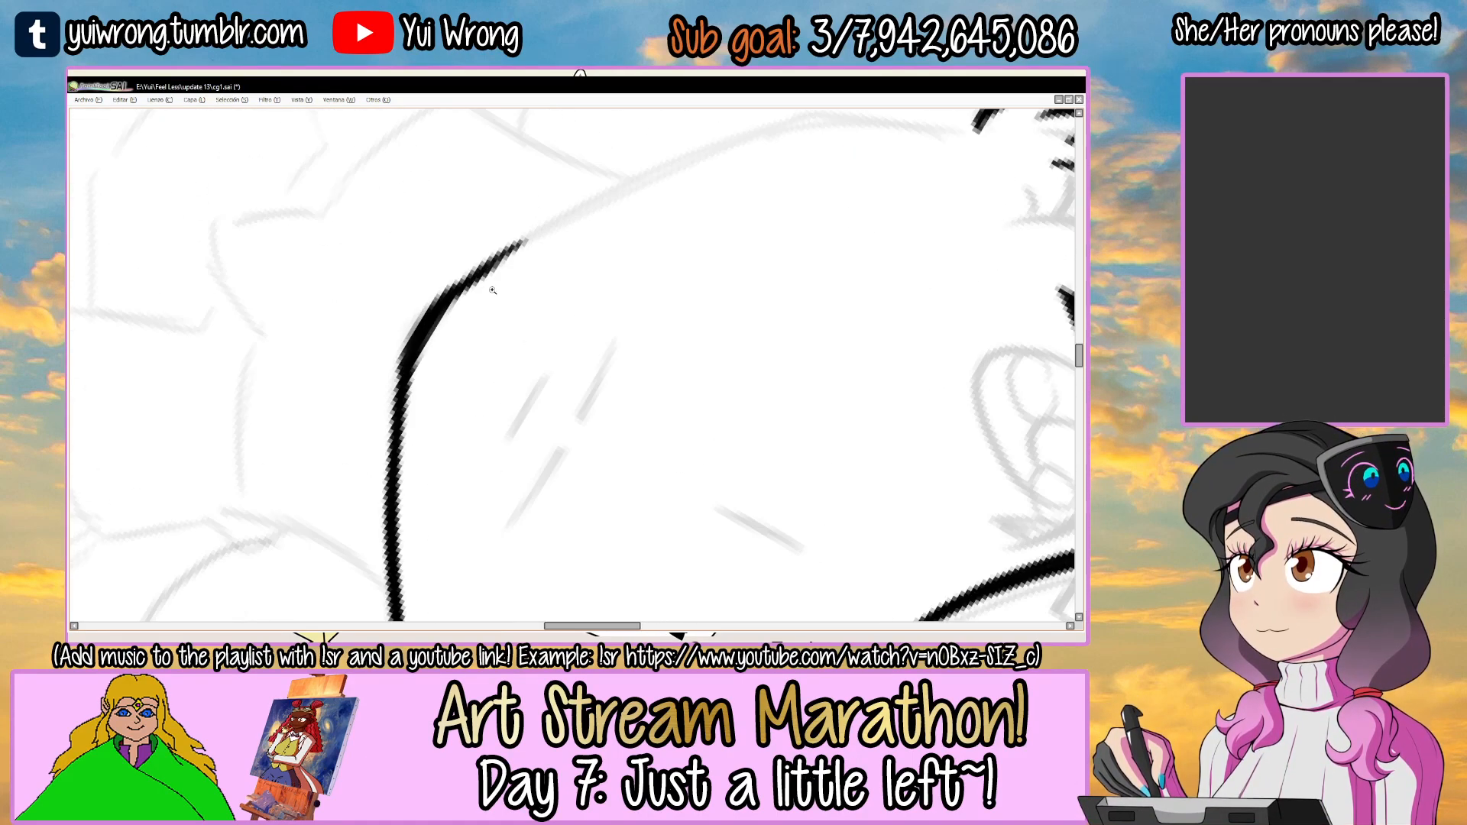
{"action": "left_click_drag", "start_coordinate": [365, 401], "coordinate": [428, 283]}
{"action": "scroll", "coordinate": [431, 284], "scroll_direction": "down", "scroll_amount": 2}
{"action": "left_click_drag", "start_coordinate": [624, 215], "coordinate": [461, 233]}
{"action": "scroll", "coordinate": [411, 322], "scroll_direction": "up", "scroll_amount": 2}
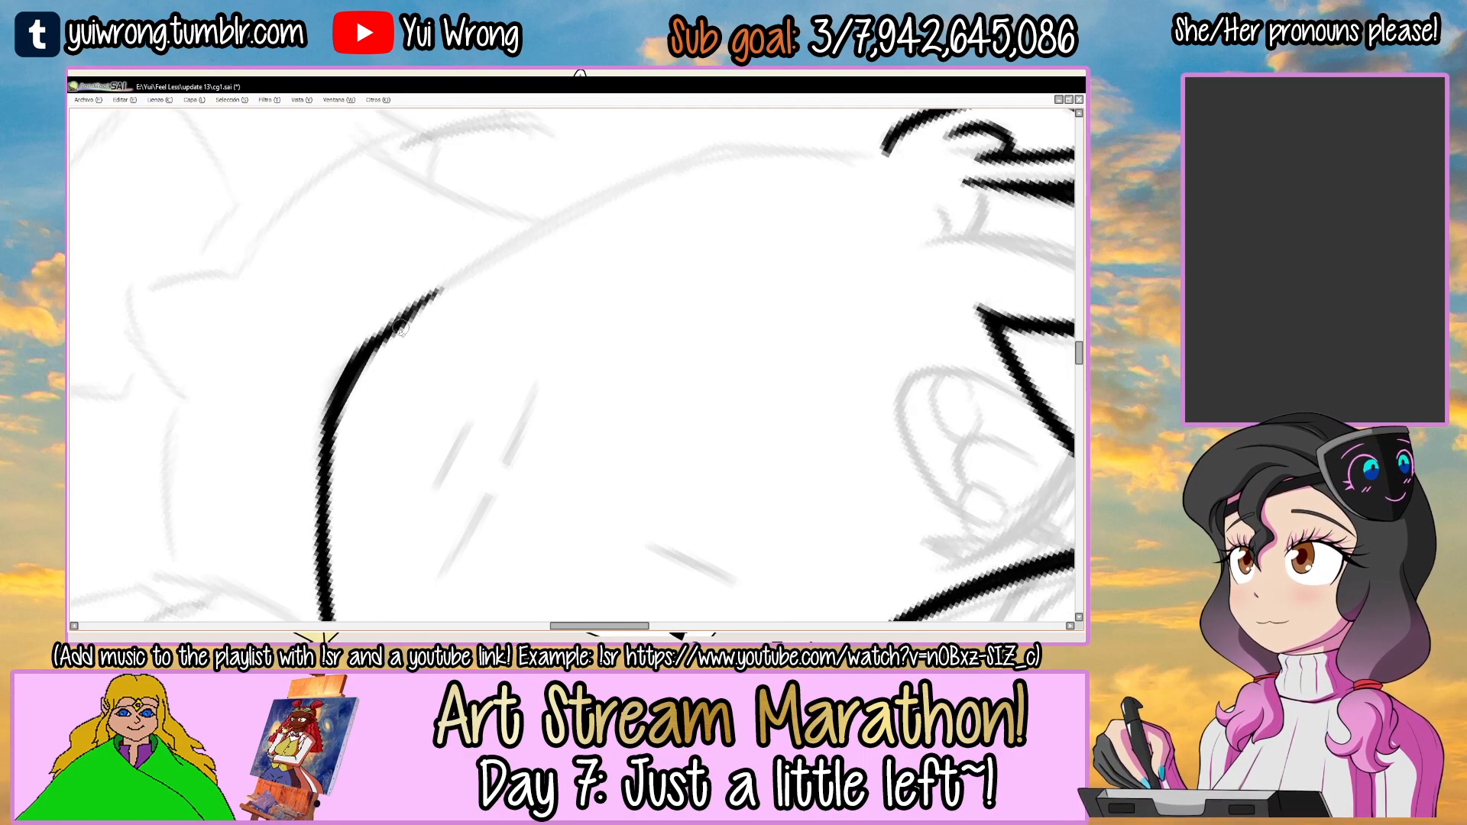
{"action": "key", "text": "ctrl+z"}
{"action": "left_click_drag", "start_coordinate": [367, 364], "coordinate": [535, 224]}
{"action": "key", "text": "ctrl+z"}
{"action": "key", "text": "ctrl+z"}
{"action": "left_click_drag", "start_coordinate": [361, 372], "coordinate": [649, 181]}
{"action": "key", "text": "ctrl+z"}
{"action": "key", "text": "ctrl+z"}
{"action": "key", "text": "ctrl+z"}
{"action": "mouse_move", "coordinate": [366, 364]}
{"action": "left_mouse_down"}
{"action": "mouse_move", "coordinate": [687, 153]}
{"action": "mouse_move", "coordinate": [617, 190]}
{"action": "mouse_move", "coordinate": [707, 155]}
{"action": "left_mouse_up"}
{"action": "key", "text": "ctrl+z"}
{"action": "key", "text": "ctrl+z"}
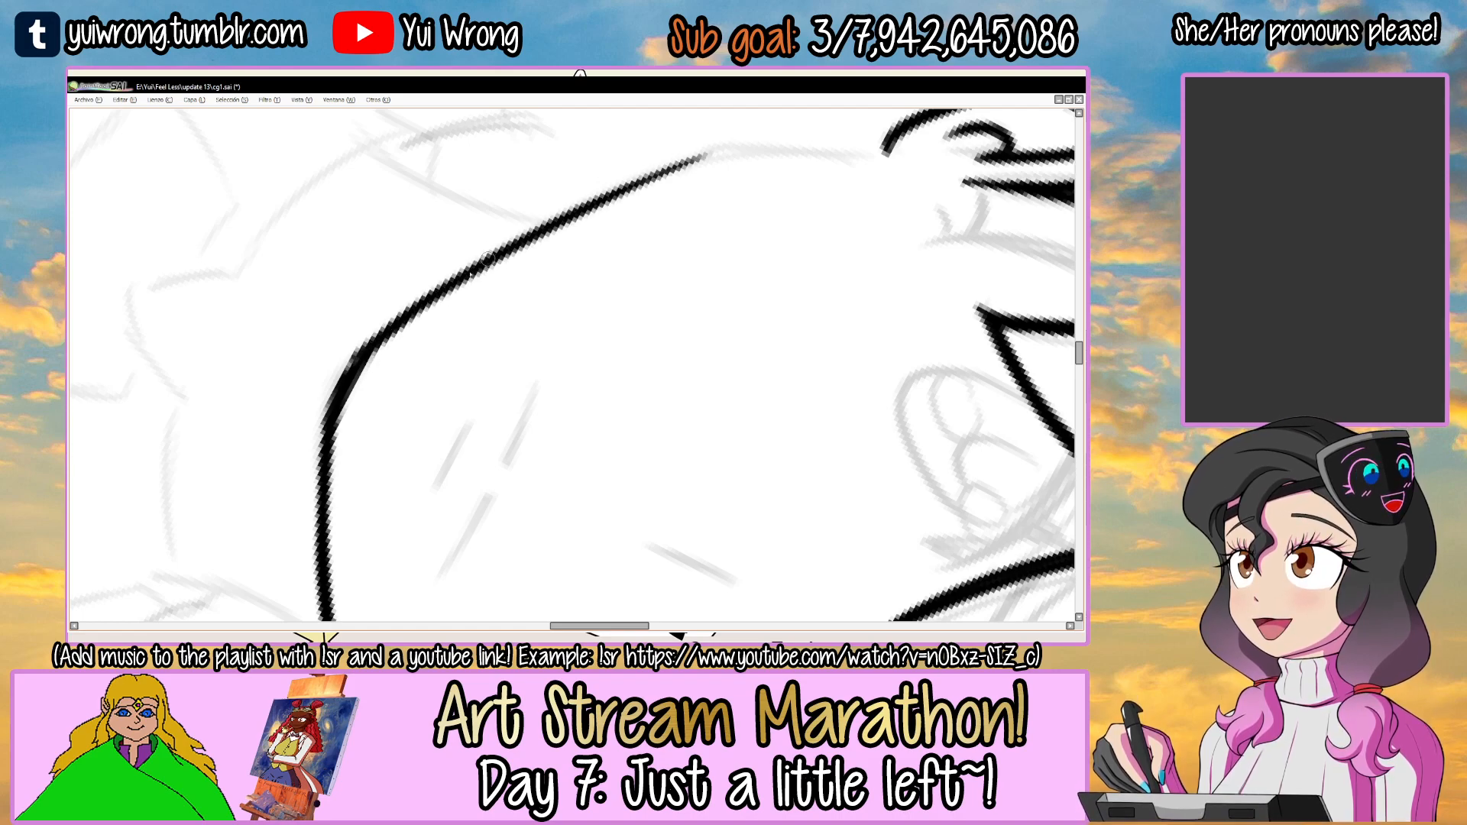
Extend the left jawline from the cheek up to the left ear lobe and thicken the stretch that joins it.
{"action": "left_click_drag", "start_coordinate": [560, 233], "coordinate": [429, 322]}
{"action": "left_click_drag", "start_coordinate": [696, 208], "coordinate": [658, 194]}
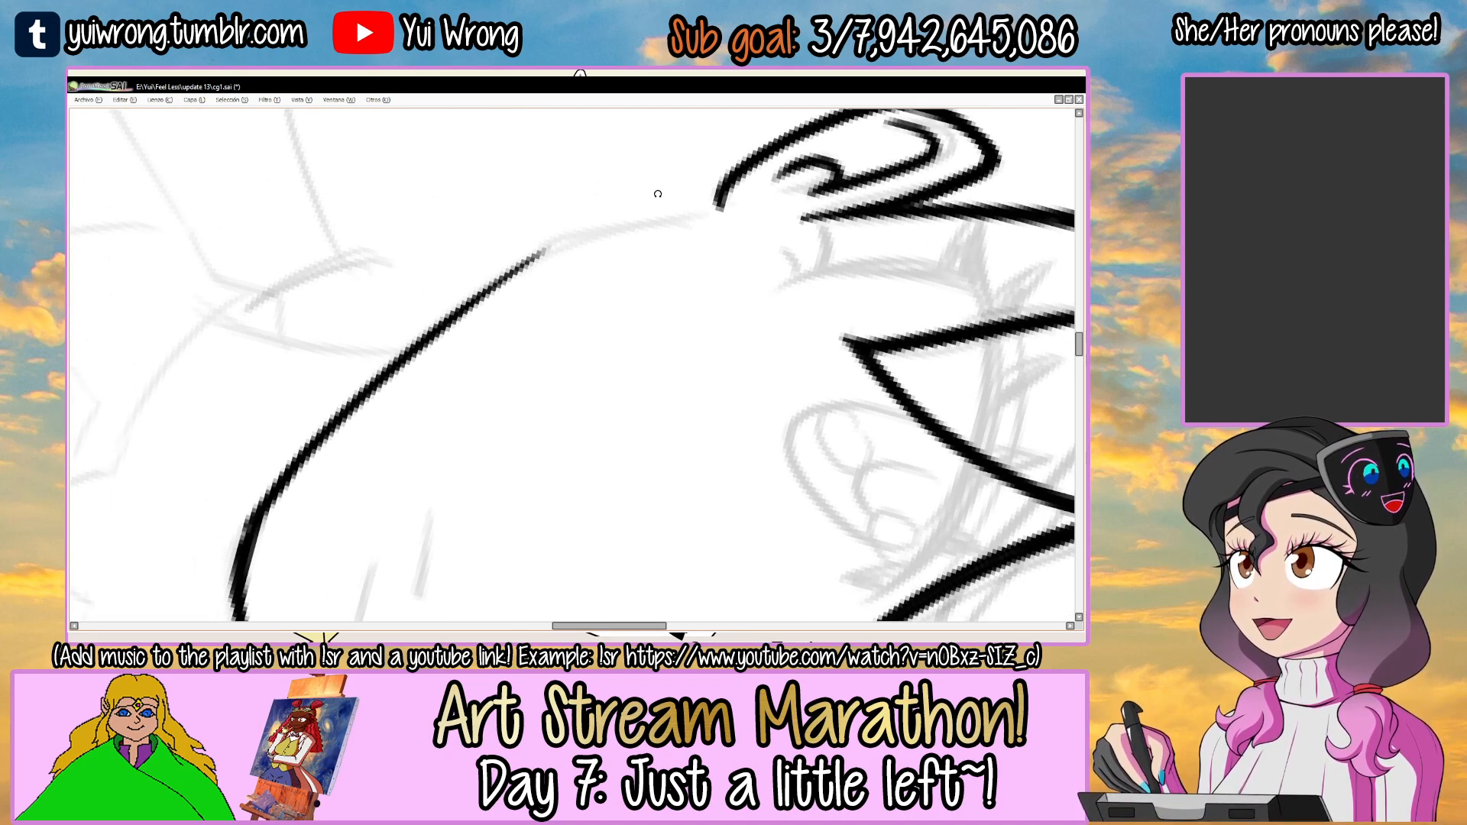
{"action": "left_click", "coordinate": [550, 249], "text": "ctrl"}
{"action": "mouse_move", "coordinate": [316, 421]}
{"action": "left_mouse_down"}
{"action": "mouse_move", "coordinate": [563, 236]}
{"action": "mouse_move", "coordinate": [547, 248]}
{"action": "left_mouse_up"}
{"action": "key", "text": "ctrl+z"}
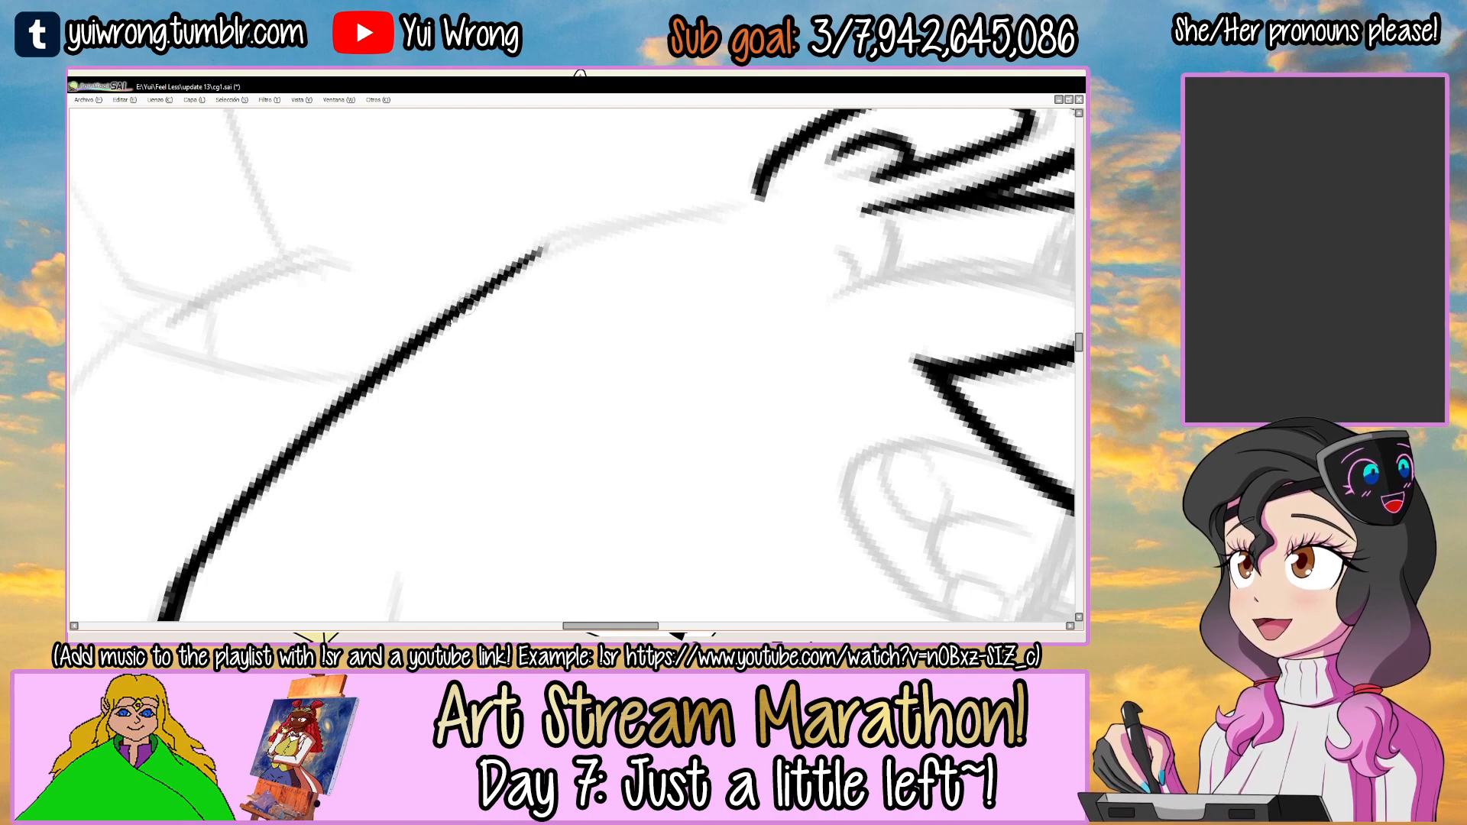
{"action": "left_click_drag", "start_coordinate": [442, 327], "coordinate": [586, 227]}
{"action": "left_click_drag", "start_coordinate": [493, 281], "coordinate": [744, 195]}
{"action": "mouse_move", "coordinate": [745, 195]}
{"action": "left_mouse_down"}
{"action": "mouse_move", "coordinate": [704, 171]}
{"action": "mouse_move", "coordinate": [601, 246]}
{"action": "mouse_move", "coordinate": [702, 197]}
{"action": "left_mouse_up"}
{"action": "key", "text": "ctrl+z"}
{"action": "left_click_drag", "start_coordinate": [488, 294], "coordinate": [708, 186]}
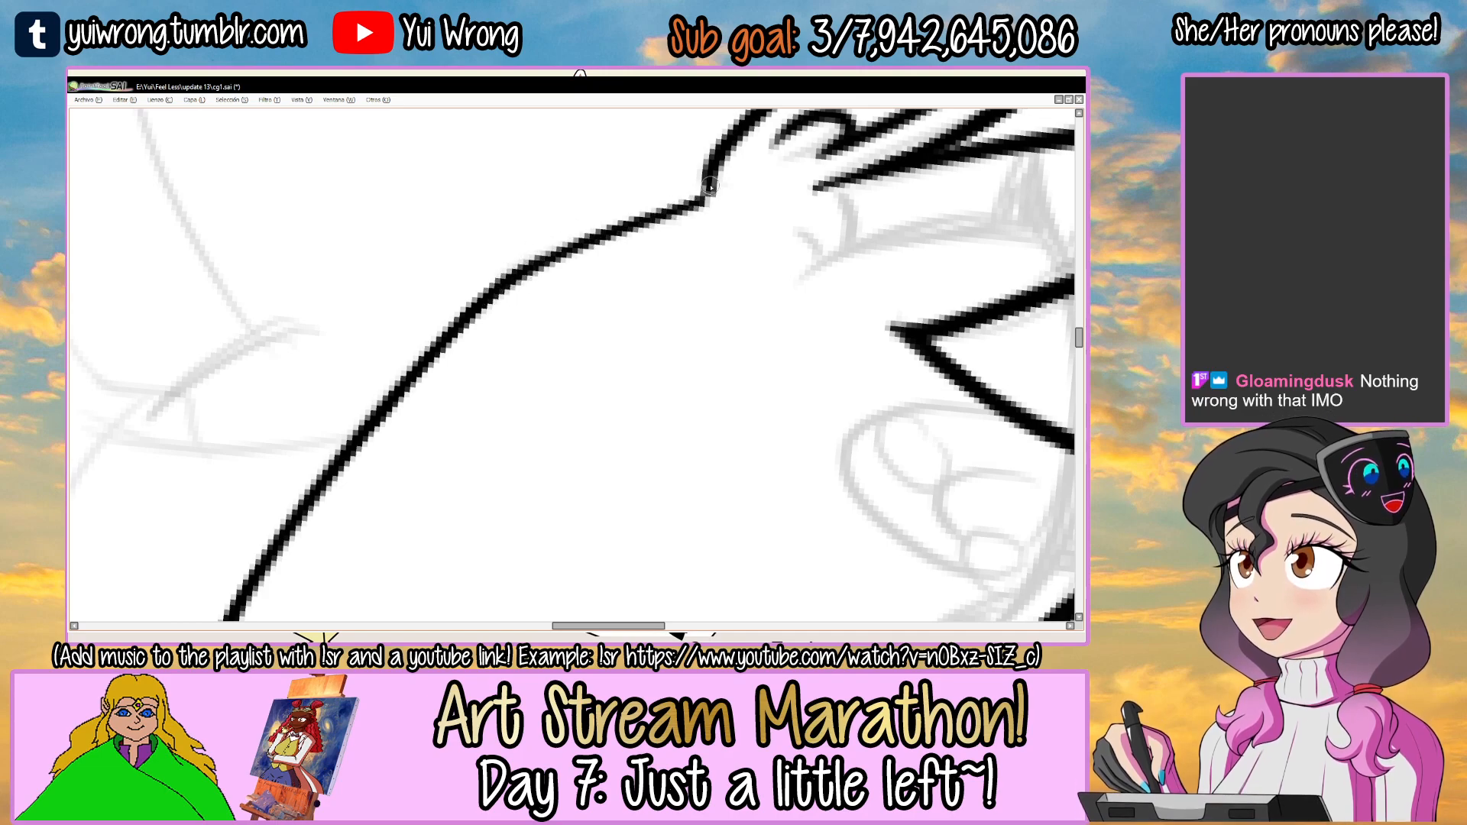
{"action": "left_click_drag", "start_coordinate": [563, 251], "coordinate": [703, 198]}
{"action": "left_click_drag", "start_coordinate": [516, 275], "coordinate": [710, 190]}
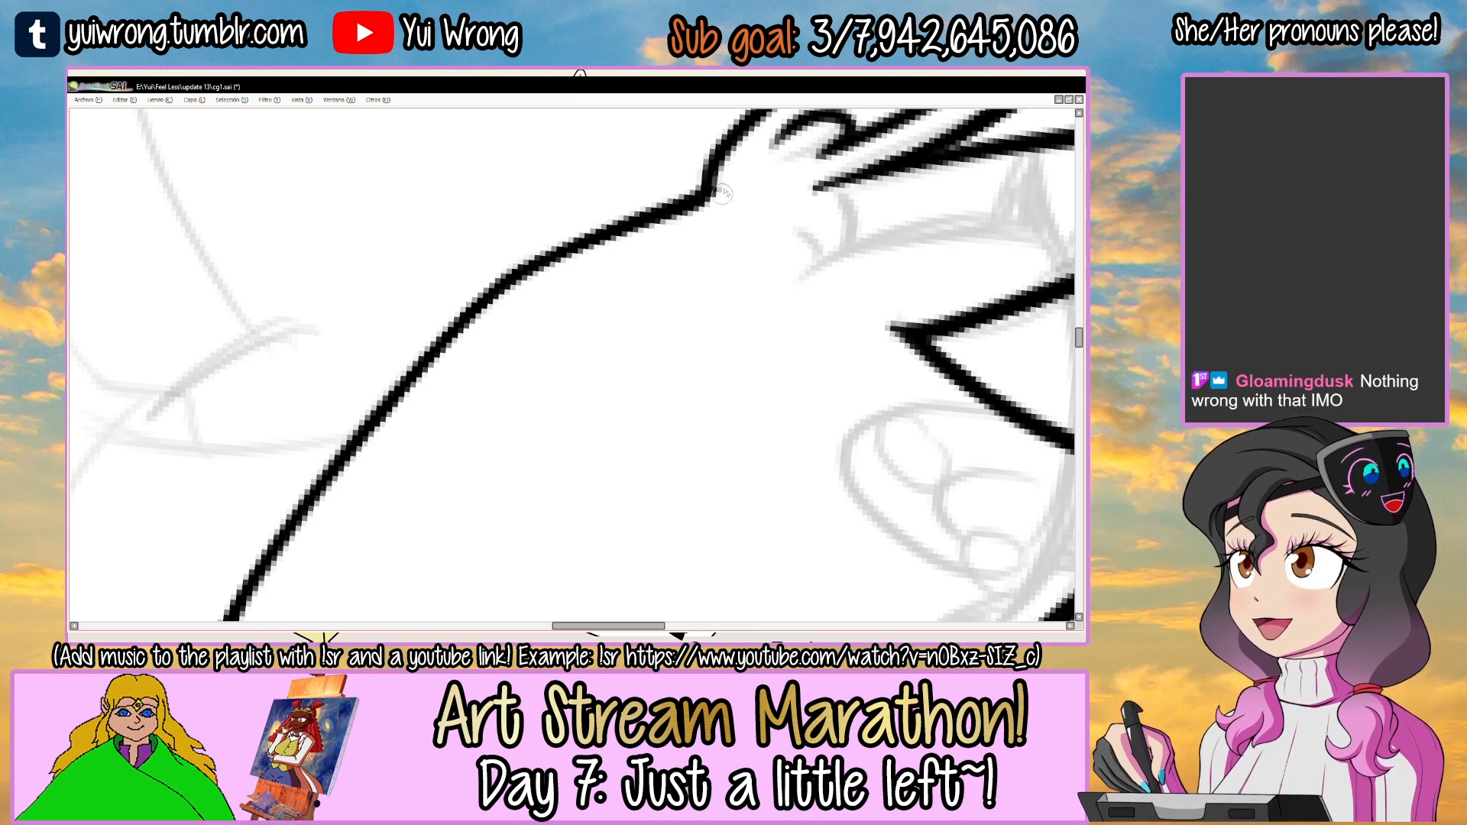
Examine the inked face outline and the junction between the left temple line and the bangs.
{"action": "scroll", "coordinate": [632, 225], "scroll_direction": "down", "scroll_amount": 4}
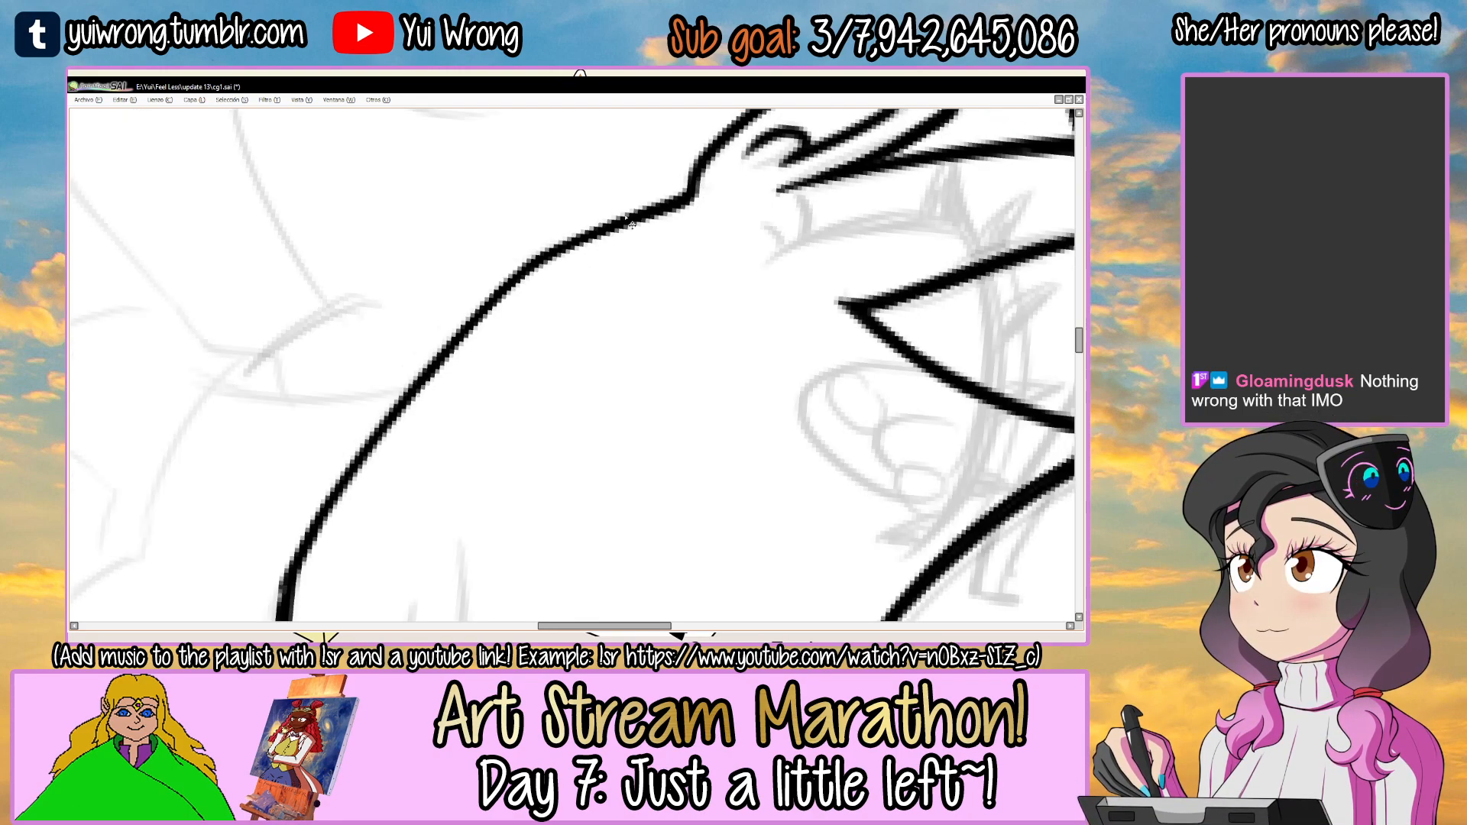
{"action": "left_click_drag", "start_coordinate": [625, 215], "coordinate": [592, 303]}
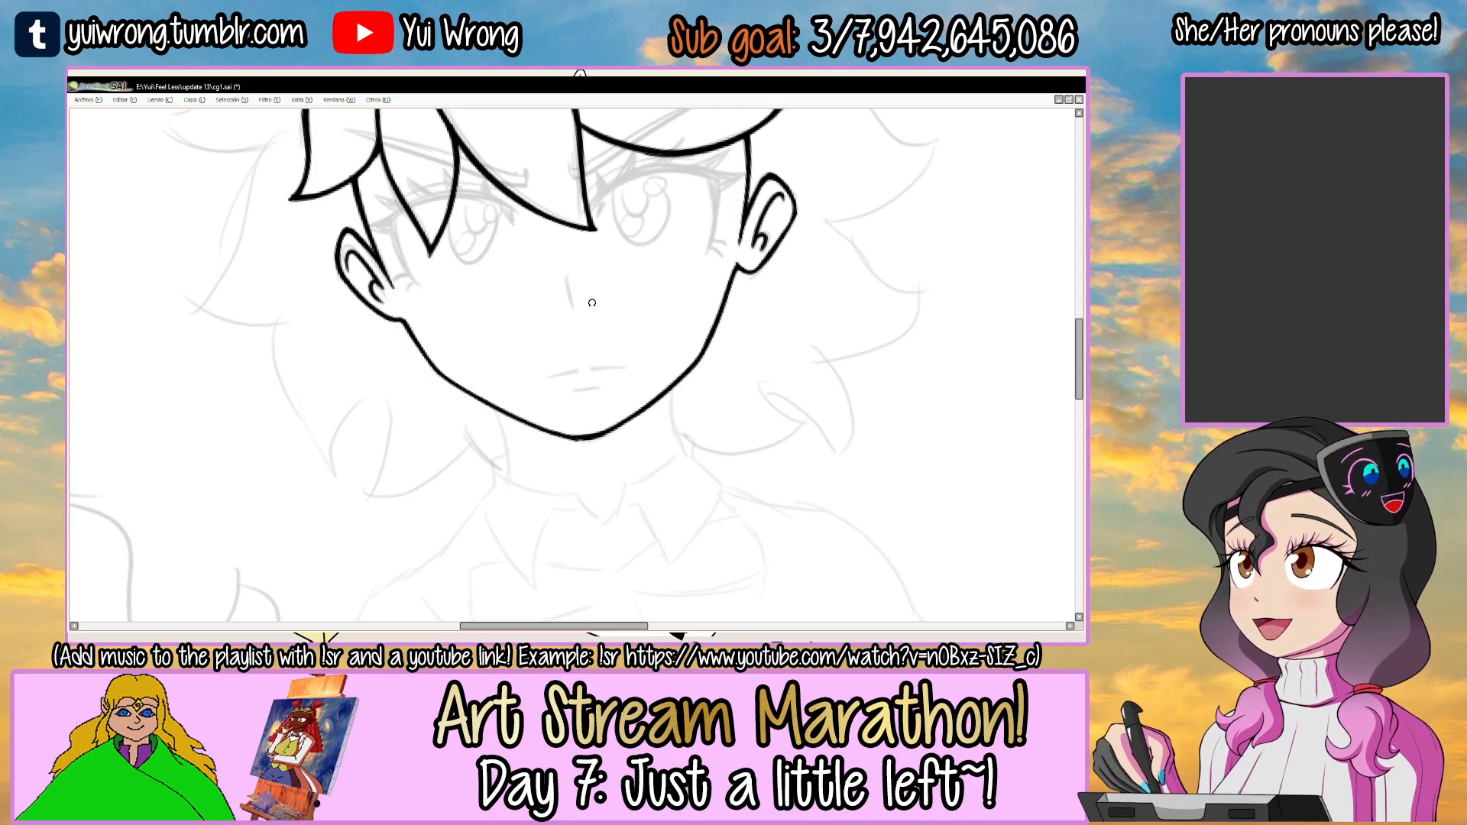
{"action": "left_click_drag", "start_coordinate": [437, 295], "coordinate": [517, 388]}
{"action": "left_click", "coordinate": [459, 285]}
{"action": "left_click", "coordinate": [460, 284]}
{"action": "key", "text": "Tab"}
{"action": "left_click", "coordinate": [126, 310]}
{"action": "key", "text": "Tab"}
{"action": "left_click", "coordinate": [374, 269]}
{"action": "left_click", "coordinate": [429, 254]}
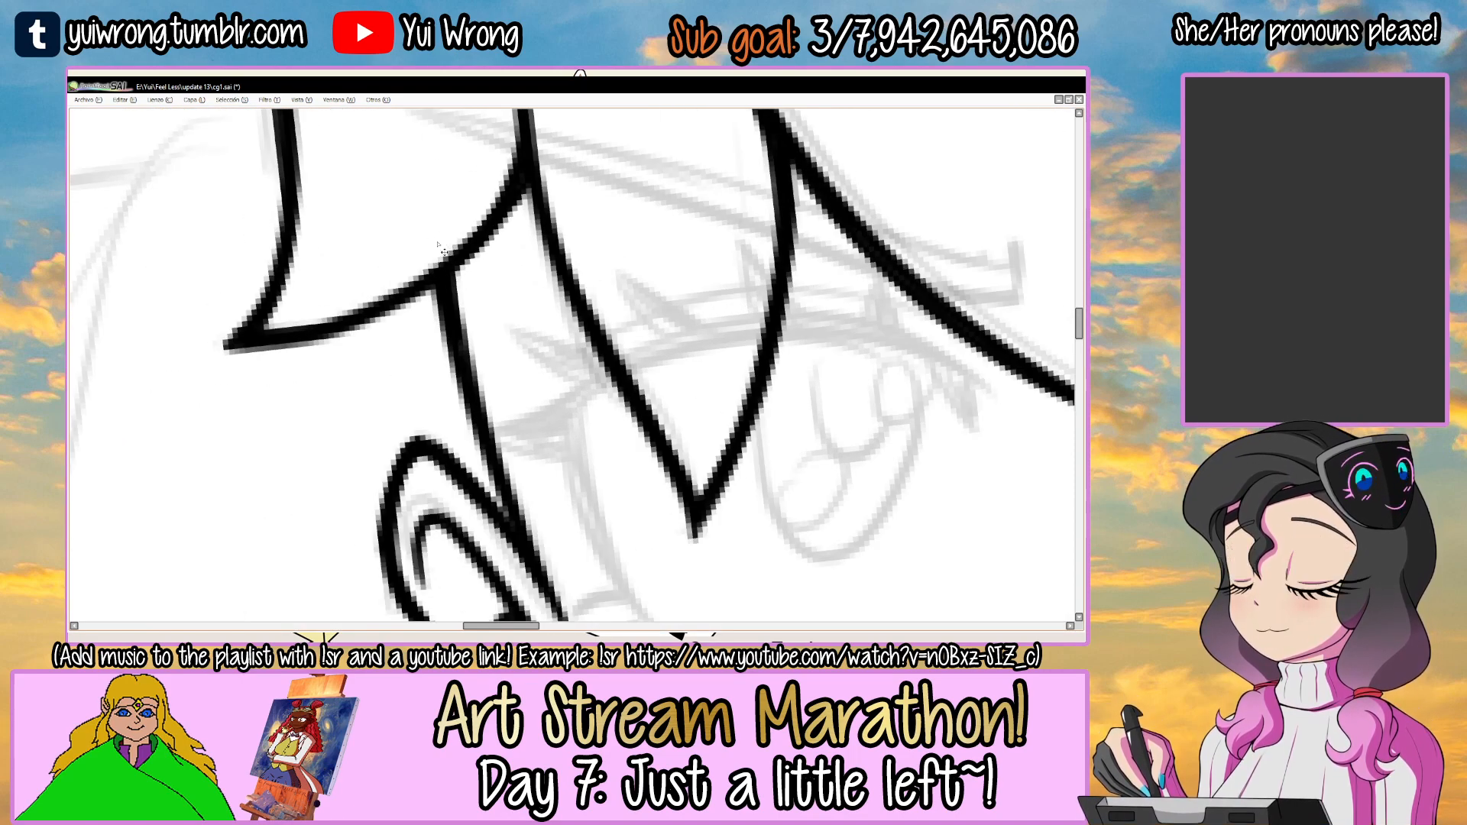
{"action": "scroll", "coordinate": [438, 245], "scroll_direction": "down", "scroll_amount": 6}
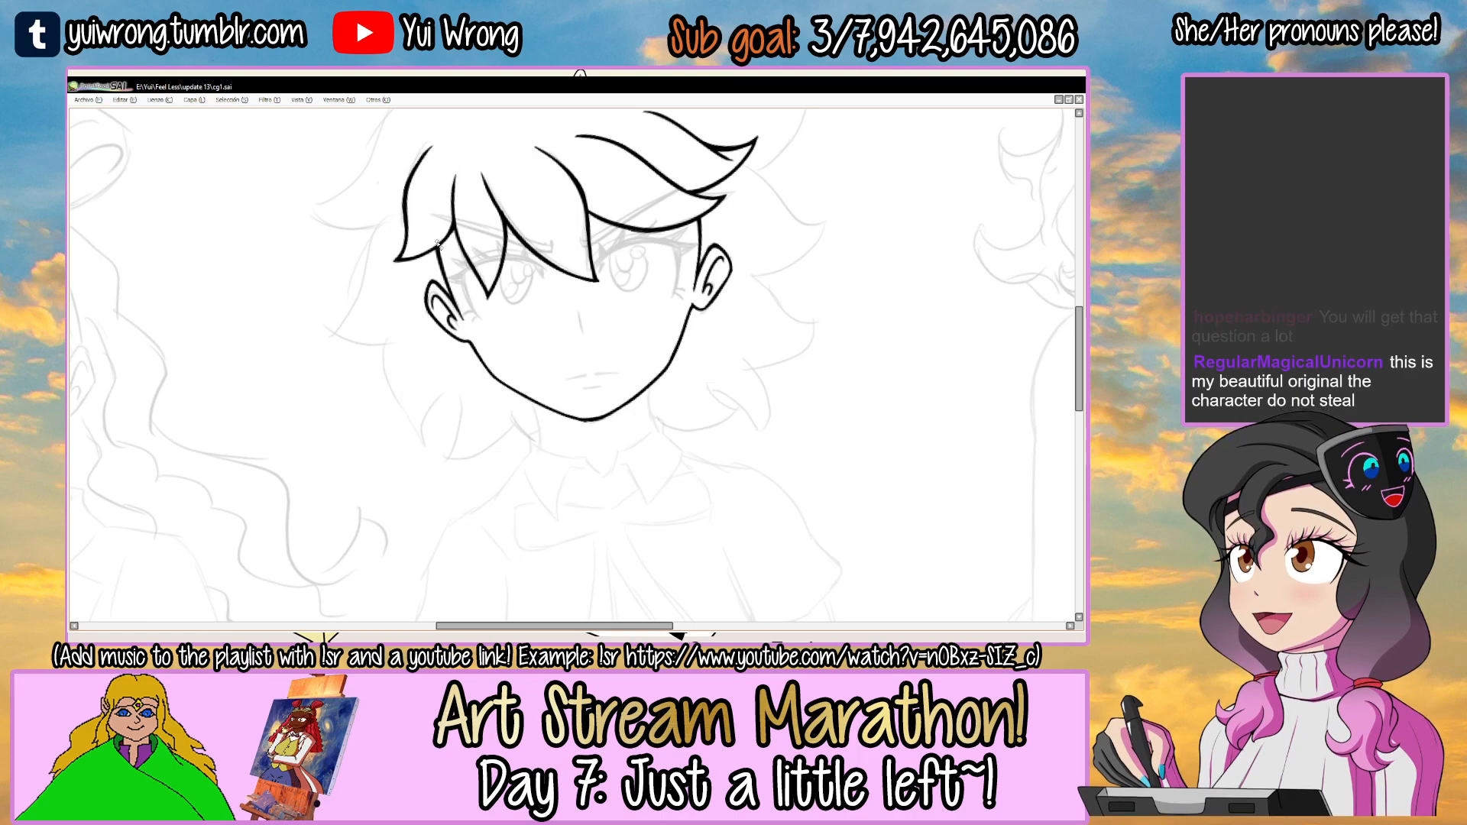
Ink the left side of the neck from the jawline down toward the collar.
{"action": "left_click_drag", "start_coordinate": [567, 387], "coordinate": [508, 312]}
{"action": "left_click", "coordinate": [466, 346], "text": "ctrl"}
{"action": "left_click", "coordinate": [480, 333], "text": "ctrl"}
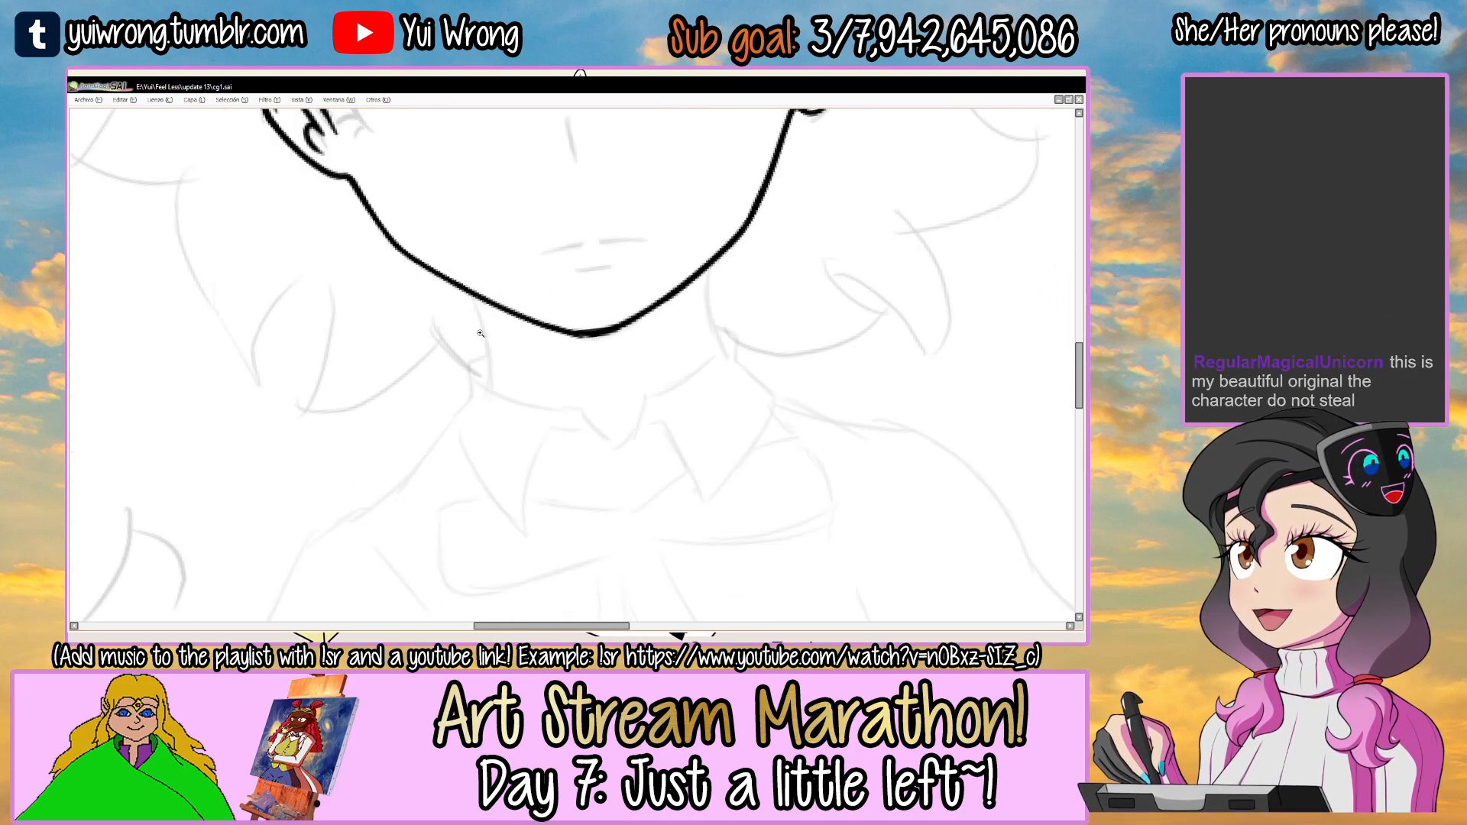
{"action": "left_click_drag", "start_coordinate": [773, 366], "coordinate": [451, 393]}
{"action": "mouse_move", "coordinate": [708, 340]}
{"action": "left_mouse_down"}
{"action": "mouse_move", "coordinate": [662, 240]}
{"action": "mouse_move", "coordinate": [805, 387]}
{"action": "mouse_move", "coordinate": [791, 449]}
{"action": "left_mouse_up"}
{"action": "left_click_drag", "start_coordinate": [744, 335], "coordinate": [708, 275]}
{"action": "left_click", "coordinate": [612, 325], "text": "ctrl"}
{"action": "left_click", "coordinate": [612, 325], "text": "ctrl"}
{"action": "mouse_move", "coordinate": [546, 364]}
{"action": "left_mouse_down"}
{"action": "mouse_move", "coordinate": [726, 245]}
{"action": "mouse_move", "coordinate": [619, 304]}
{"action": "mouse_move", "coordinate": [732, 251]}
{"action": "left_mouse_up"}
{"action": "key", "text": "ctrl+z"}
Ink the right side of the neck as a slightly curved line from the jawline down to the collar.
{"action": "key", "text": "ctrl+z"}
{"action": "key", "text": "ctrl+z"}
{"action": "left_click_drag", "start_coordinate": [627, 303], "coordinate": [751, 237]}
{"action": "left_click_drag", "start_coordinate": [758, 317], "coordinate": [608, 495]}
{"action": "left_click", "coordinate": [617, 481], "text": "ctrl+alt"}
{"action": "left_click", "coordinate": [617, 482], "text": "ctrl+alt"}
{"action": "mouse_move", "coordinate": [846, 434]}
{"action": "left_mouse_down"}
{"action": "mouse_move", "coordinate": [790, 316]}
{"action": "mouse_move", "coordinate": [760, 305]}
{"action": "mouse_move", "coordinate": [712, 461]}
{"action": "left_mouse_up"}
{"action": "left_click", "coordinate": [724, 416], "text": "ctrl"}
{"action": "left_click", "coordinate": [752, 344], "text": "ctrl"}
{"action": "key", "text": "ctrl+z"}
{"action": "mouse_move", "coordinate": [723, 271]}
{"action": "left_mouse_down"}
{"action": "mouse_move", "coordinate": [720, 466]}
{"action": "mouse_move", "coordinate": [716, 342]}
{"action": "left_mouse_up"}
{"action": "key", "text": "ctrl+z"}
{"action": "left_click_drag", "start_coordinate": [723, 272], "coordinate": [722, 344]}
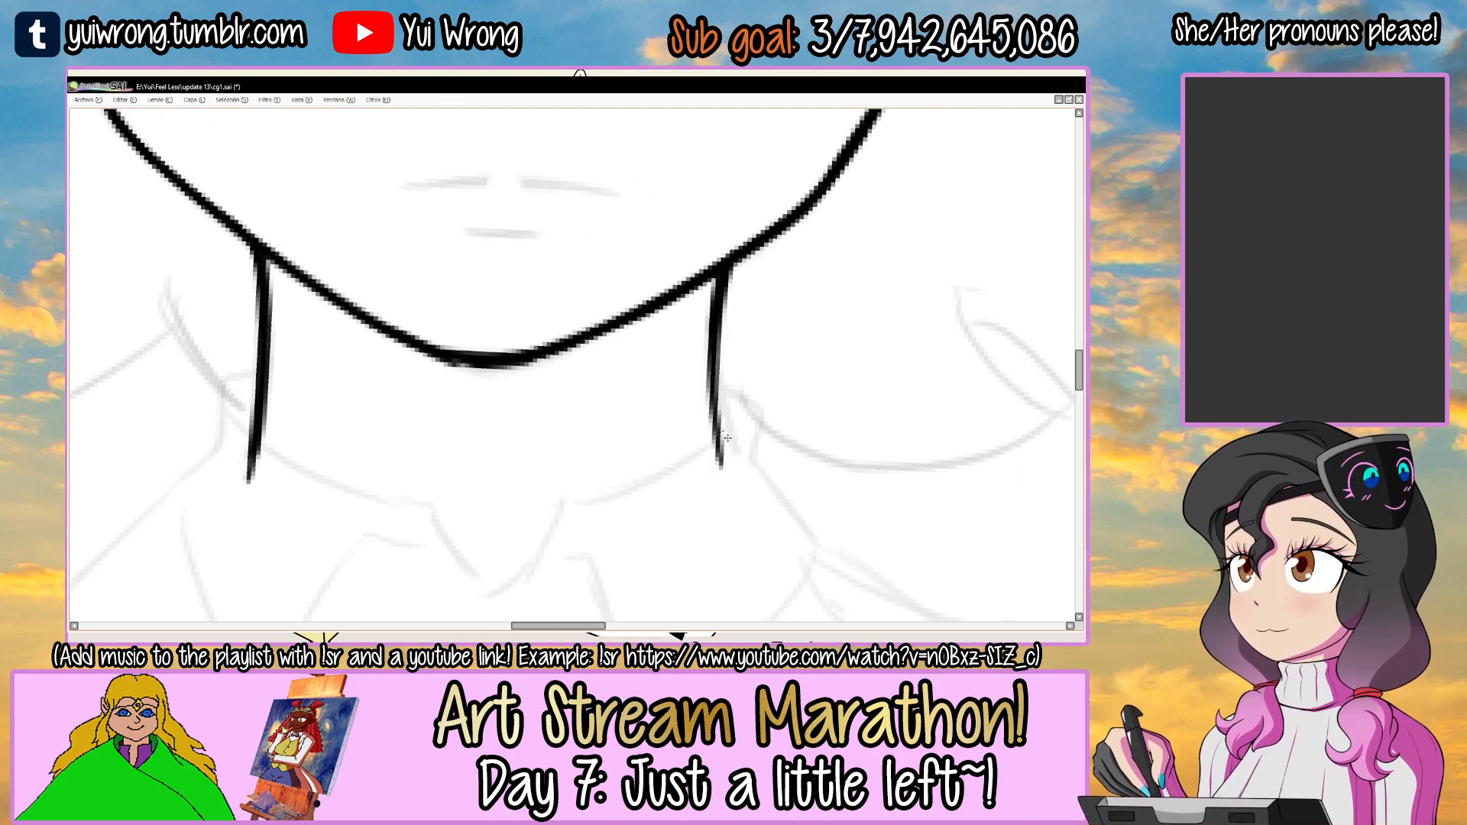
{"action": "left_click", "coordinate": [726, 436], "text": "ctrl+alt"}
{"action": "left_click", "coordinate": [723, 432], "text": "ctrl+alt"}
{"action": "left_click", "coordinate": [721, 429], "text": "ctrl+alt"}
{"action": "mouse_move", "coordinate": [979, 334]}
{"action": "left_mouse_down"}
{"action": "mouse_move", "coordinate": [740, 278]}
{"action": "mouse_move", "coordinate": [726, 394]}
{"action": "mouse_move", "coordinate": [661, 309]}
{"action": "left_mouse_up"}
{"action": "left_click", "coordinate": [715, 302], "text": "ctrl"}
{"action": "left_click", "coordinate": [713, 306], "text": "ctrl"}
{"action": "mouse_move", "coordinate": [679, 404]}
{"action": "left_mouse_down"}
{"action": "mouse_move", "coordinate": [645, 383]}
{"action": "mouse_move", "coordinate": [676, 423]}
{"action": "mouse_move", "coordinate": [667, 386]}
{"action": "mouse_move", "coordinate": [651, 424]}
{"action": "left_mouse_up"}
{"action": "mouse_move", "coordinate": [650, 364]}
{"action": "left_mouse_down"}
{"action": "mouse_move", "coordinate": [664, 312]}
{"action": "mouse_move", "coordinate": [691, 306]}
{"action": "mouse_move", "coordinate": [668, 383]}
{"action": "left_mouse_up"}
{"action": "left_click_drag", "start_coordinate": [594, 305], "coordinate": [615, 411]}
{"action": "scroll", "coordinate": [629, 329], "scroll_direction": "up", "scroll_amount": 2}
{"action": "mouse_move", "coordinate": [670, 321]}
{"action": "left_mouse_down"}
{"action": "mouse_move", "coordinate": [687, 353]}
{"action": "mouse_move", "coordinate": [672, 328]}
{"action": "left_mouse_up"}
{"action": "key", "text": "ctrl+z"}
{"action": "left_click_drag", "start_coordinate": [600, 335], "coordinate": [598, 335]}
{"action": "mouse_move", "coordinate": [593, 416]}
{"action": "left_mouse_down"}
{"action": "mouse_move", "coordinate": [724, 393]}
{"action": "mouse_move", "coordinate": [777, 403]}
{"action": "mouse_move", "coordinate": [745, 410]}
{"action": "left_mouse_up"}
{"action": "key", "text": "ctrl+z"}
{"action": "scroll", "coordinate": [790, 300], "scroll_direction": "down", "scroll_amount": 2}
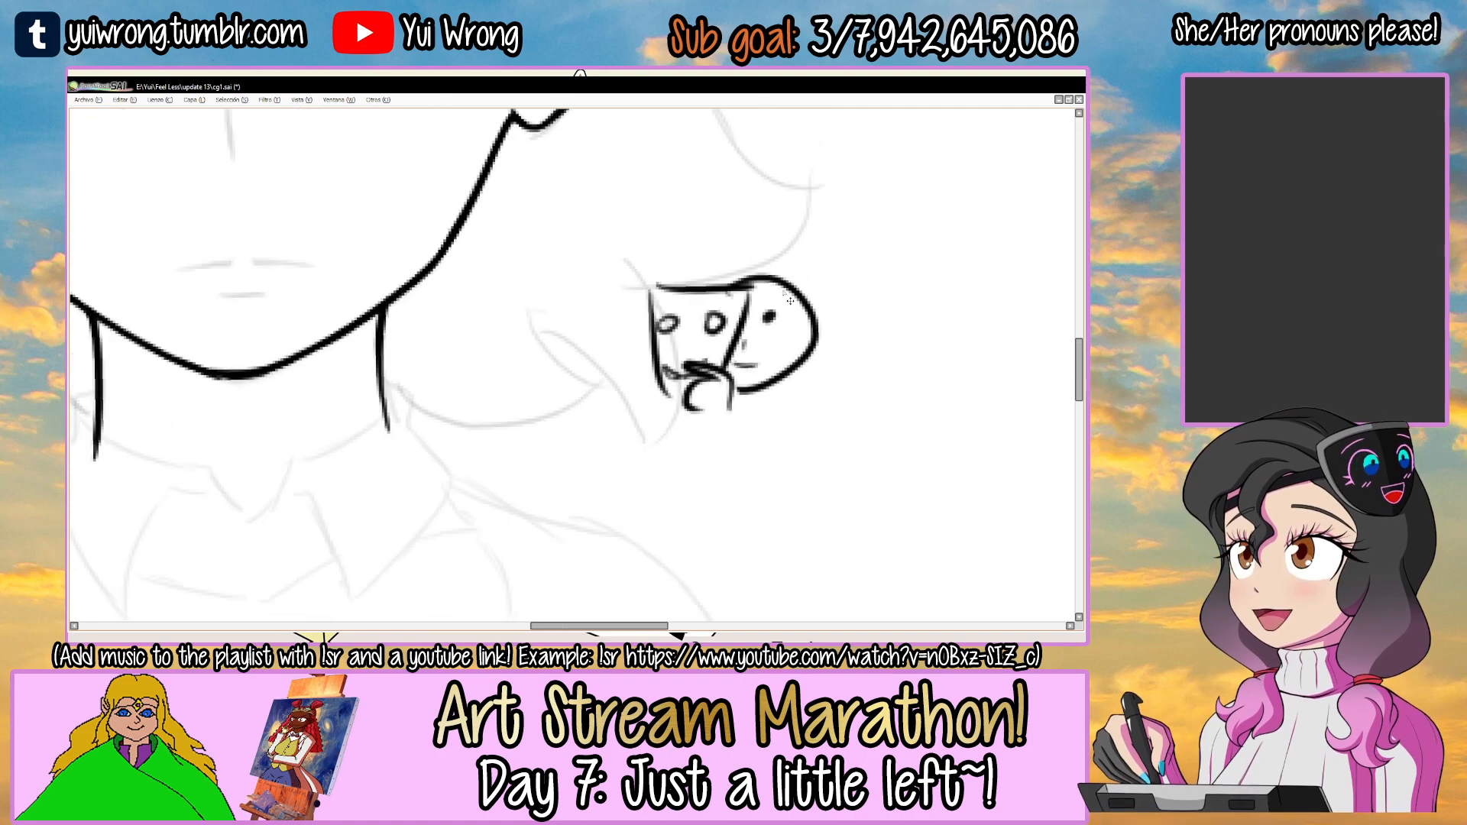
{"action": "key", "text": "ctrl+z"}
{"action": "key", "text": "ctrl+z"}
{"action": "key", "text": "ctrl+z"}
{"action": "key", "text": "ctrl+z"}
{"action": "key", "text": "ctrl+z"}
{"action": "key", "text": "ctrl+z"}
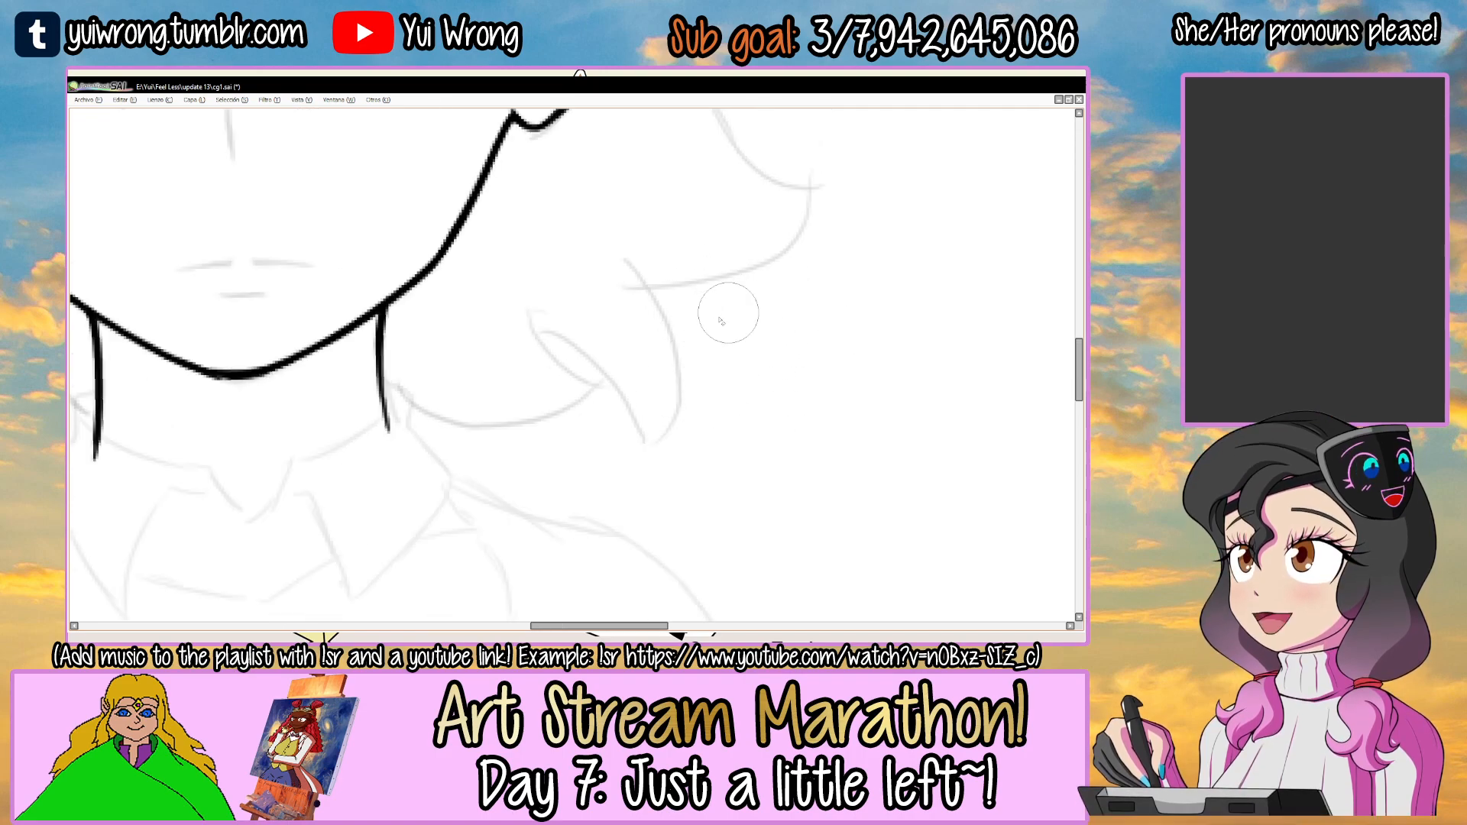
Trim the lower end of the left neck line down to the sketched collar.
{"action": "scroll", "coordinate": [696, 407], "scroll_direction": "down", "scroll_amount": 3}
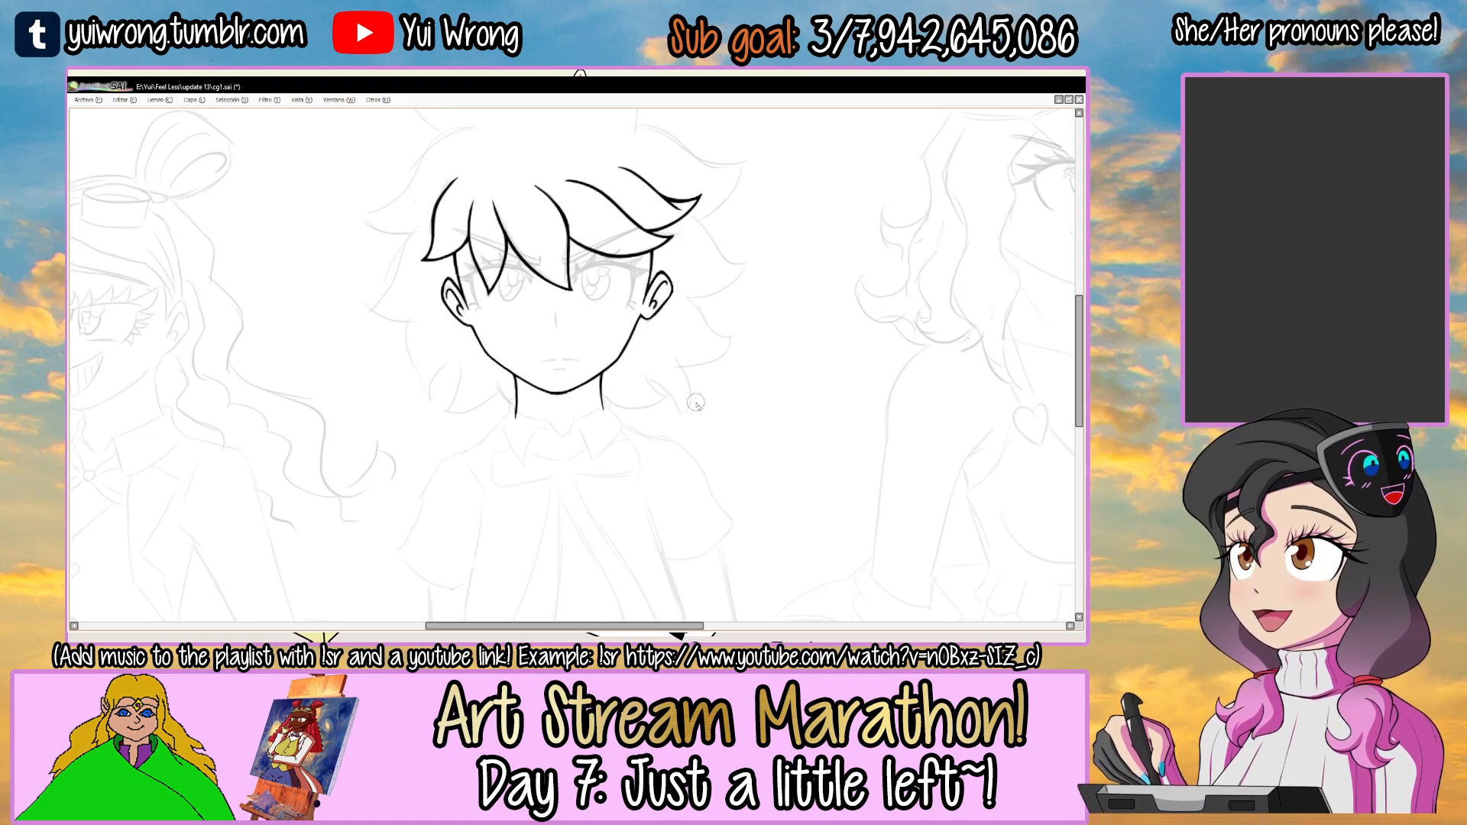
{"action": "key", "text": "Tab"}
{"action": "key", "text": "Tab"}
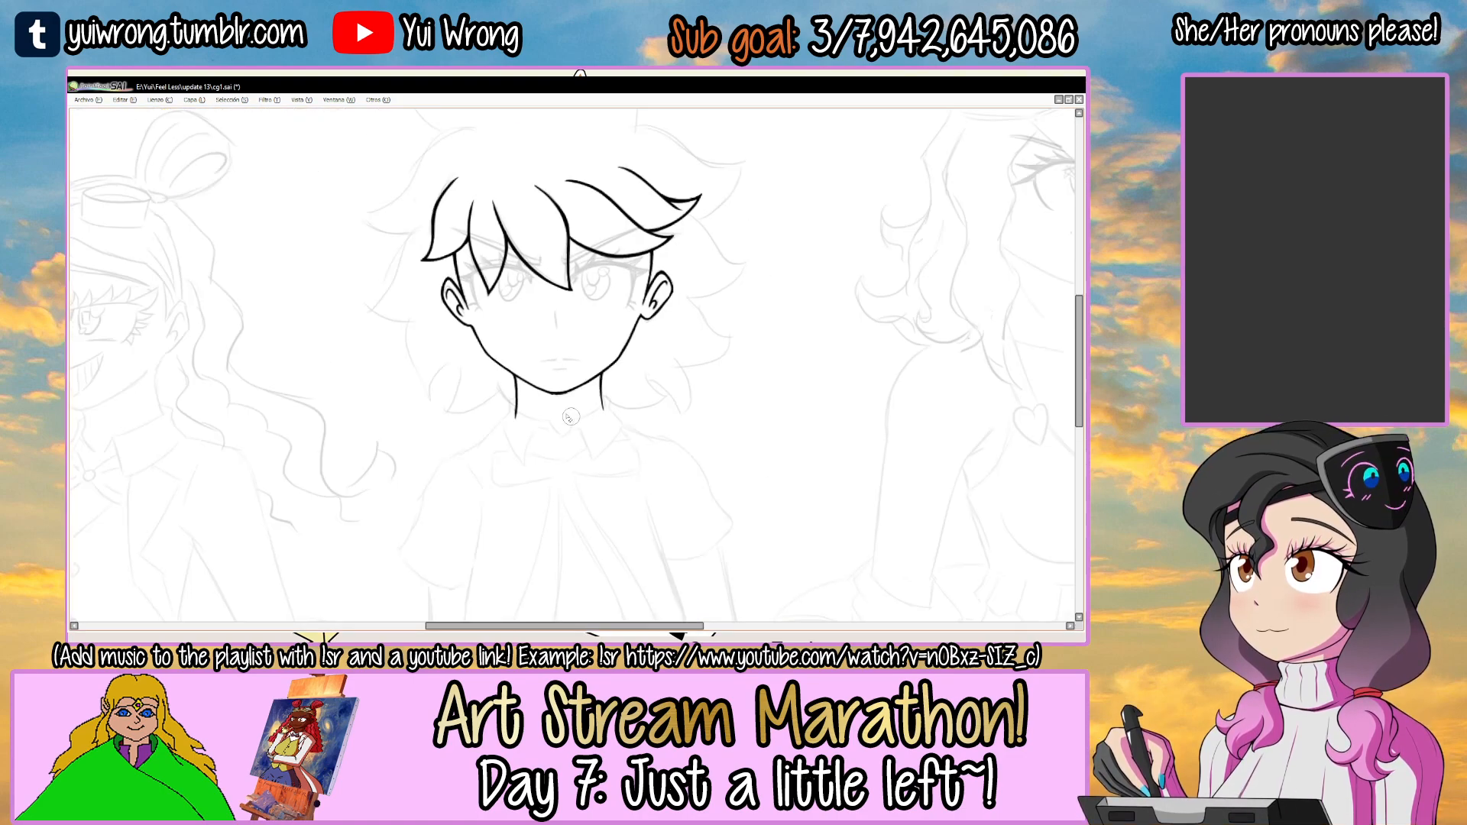
{"action": "scroll", "coordinate": [566, 402], "scroll_direction": "up", "scroll_amount": 3}
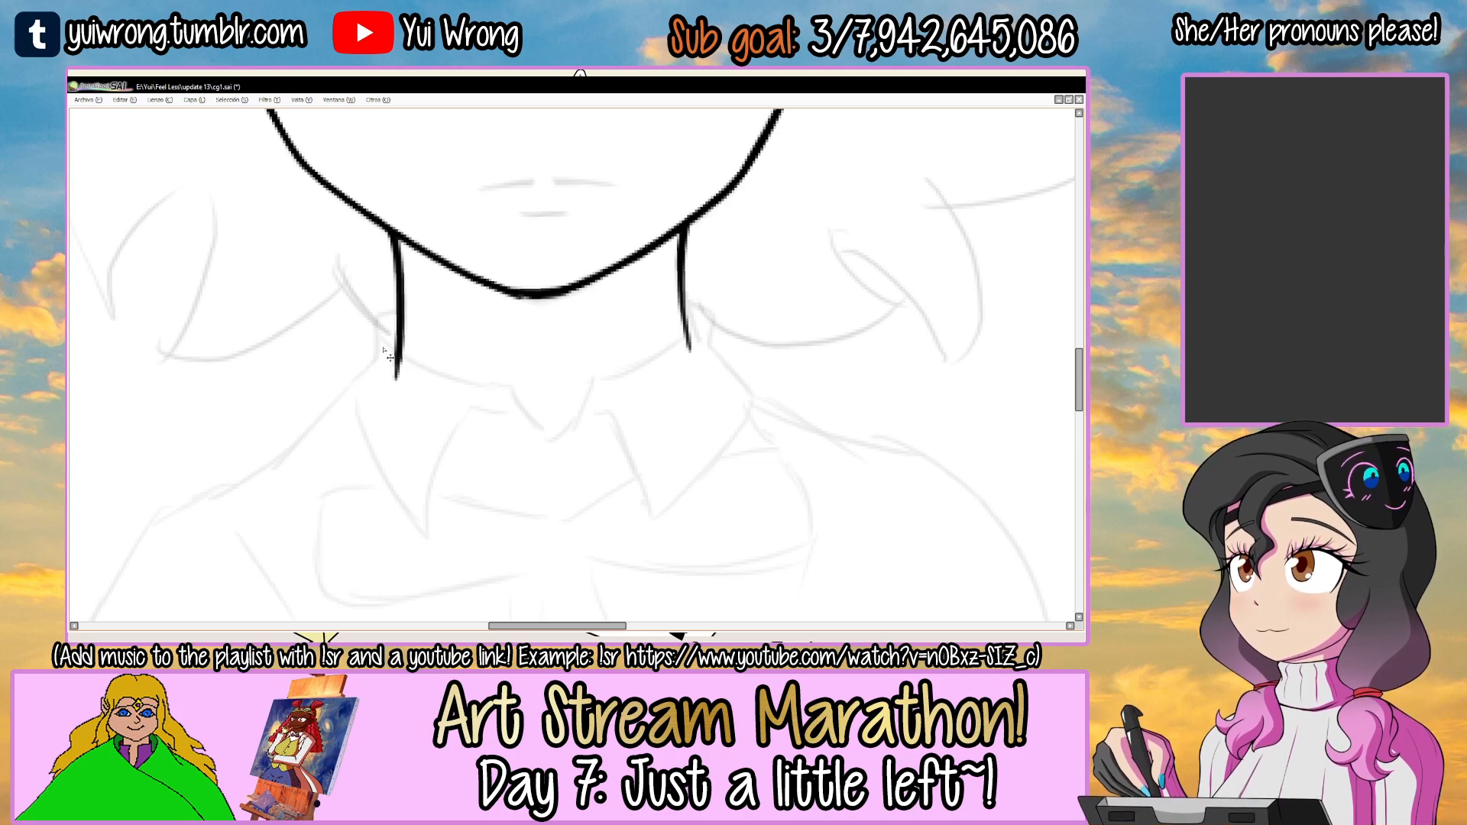
{"action": "scroll", "coordinate": [619, 404], "scroll_direction": "up", "scroll_amount": 1}
{"action": "scroll", "coordinate": [619, 404], "scroll_direction": "up", "scroll_amount": 1}
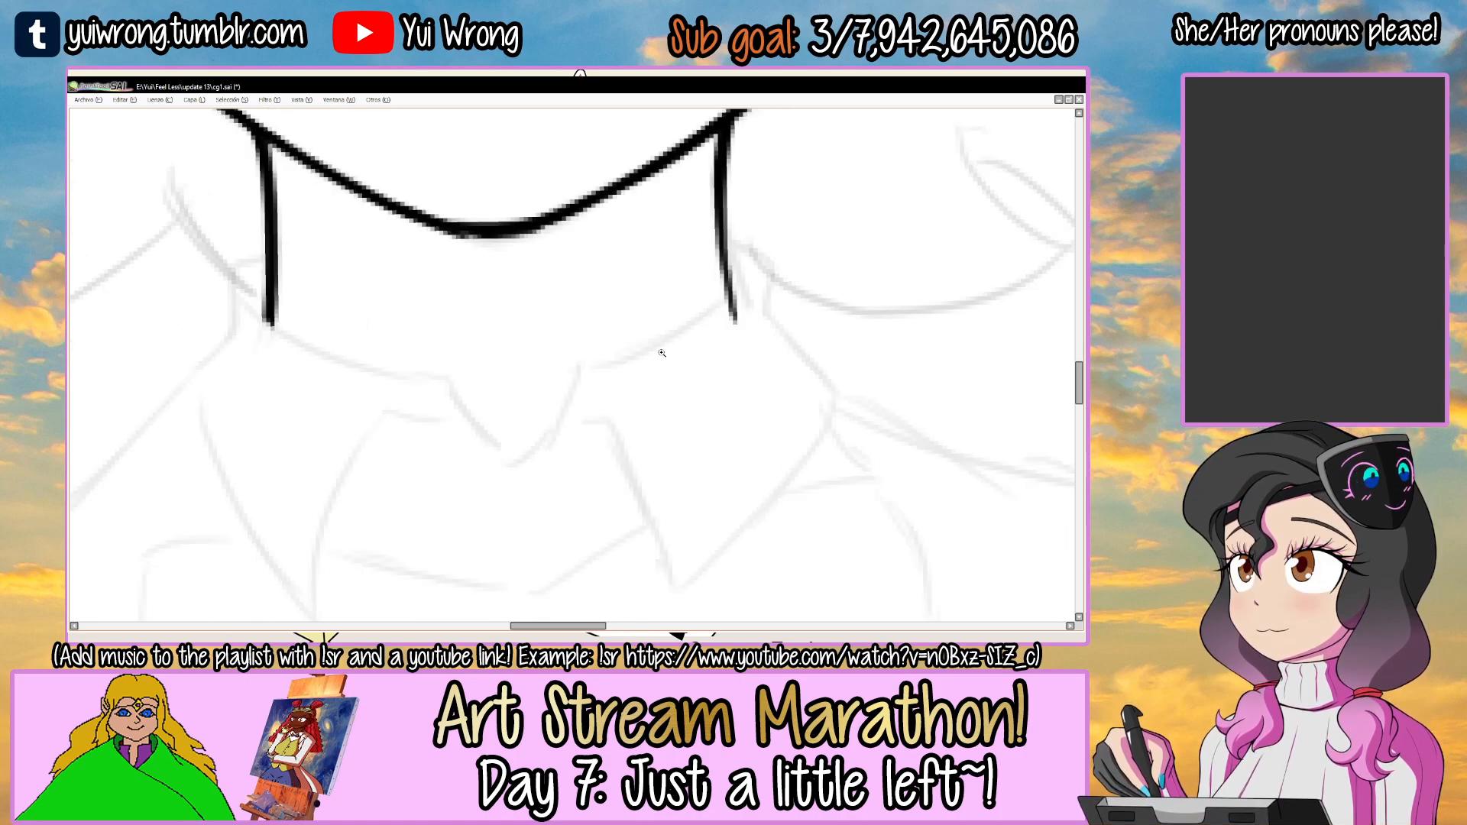
Ink the right edge of the V notch at the centre of the collar's neckline, starting from its tip.
{"action": "left_click_drag", "start_coordinate": [520, 459], "coordinate": [579, 371]}
{"action": "key", "text": "ctrl+z"}
{"action": "mouse_move", "coordinate": [521, 459]}
{"action": "left_mouse_down"}
{"action": "mouse_move", "coordinate": [570, 405]}
{"action": "mouse_move", "coordinate": [708, 314]}
{"action": "mouse_move", "coordinate": [577, 382]}
{"action": "mouse_move", "coordinate": [730, 309]}
{"action": "left_mouse_up"}
{"action": "key", "text": "ctrl+z"}
{"action": "mouse_move", "coordinate": [663, 343]}
{"action": "left_mouse_down"}
{"action": "mouse_move", "coordinate": [751, 280]}
{"action": "mouse_move", "coordinate": [703, 328]}
{"action": "left_mouse_up"}
{"action": "key", "text": "ctrl+z"}
Ink the neckline from the V notch's right corner to the base of the neck, ending in a short upturned hook.
{"action": "key", "text": "ctrl+z"}
{"action": "mouse_move", "coordinate": [743, 275]}
{"action": "left_mouse_down"}
{"action": "mouse_move", "coordinate": [672, 331]}
{"action": "mouse_move", "coordinate": [712, 317]}
{"action": "mouse_move", "coordinate": [636, 356]}
{"action": "left_mouse_up"}
{"action": "key", "text": "ctrl+z"}
{"action": "left_click_drag", "start_coordinate": [739, 297], "coordinate": [653, 345]}
{"action": "left_click_drag", "start_coordinate": [567, 405], "coordinate": [671, 341]}
{"action": "key", "text": "ctrl+z"}
{"action": "key", "text": "ctrl+z"}
{"action": "left_click_drag", "start_coordinate": [577, 383], "coordinate": [707, 333]}
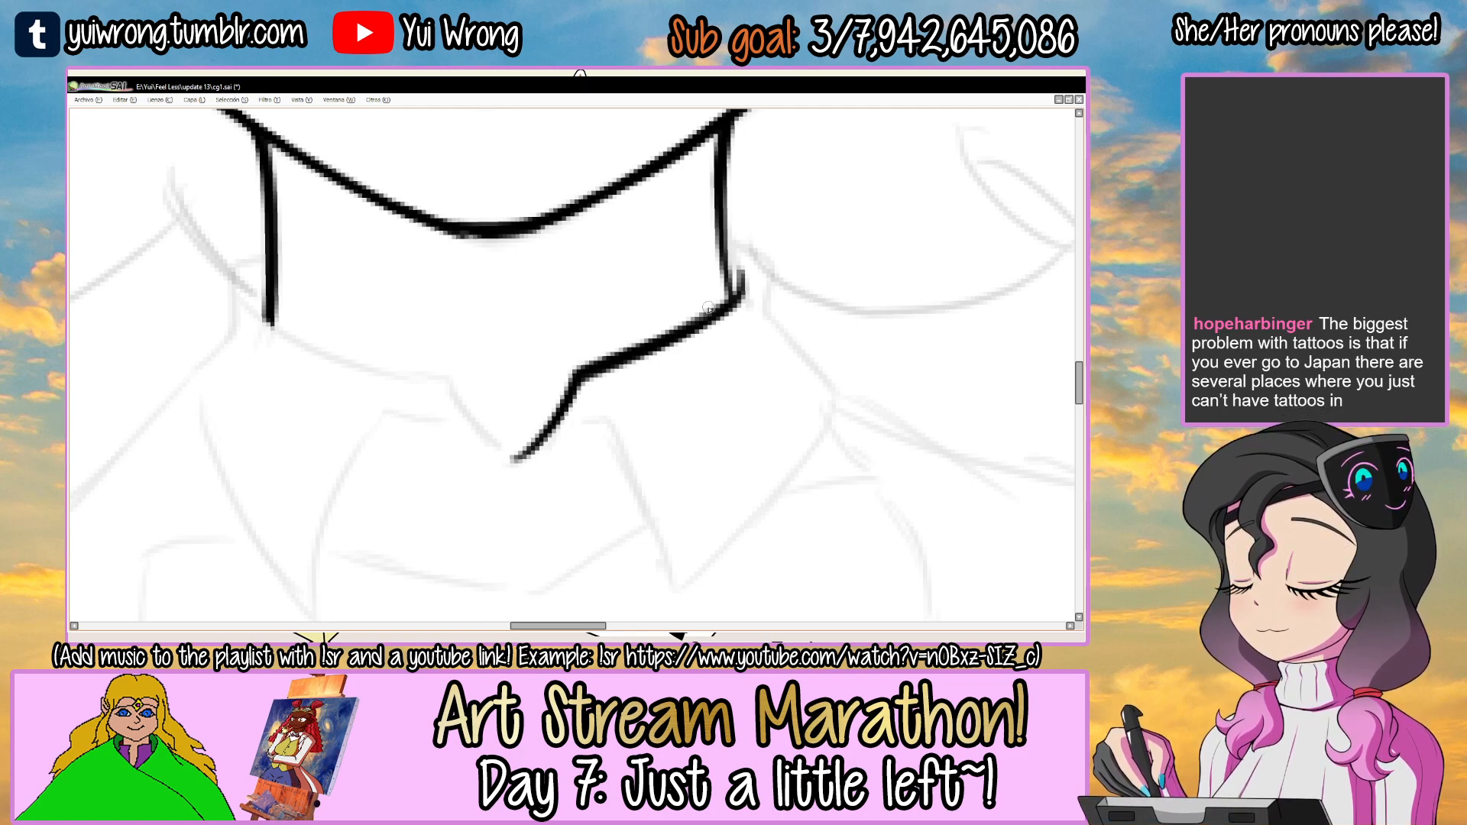
Ink the left edge of the neckline's V notch from its tip up to the left corner.
{"action": "scroll", "coordinate": [715, 317], "scroll_direction": "down", "scroll_amount": 3}
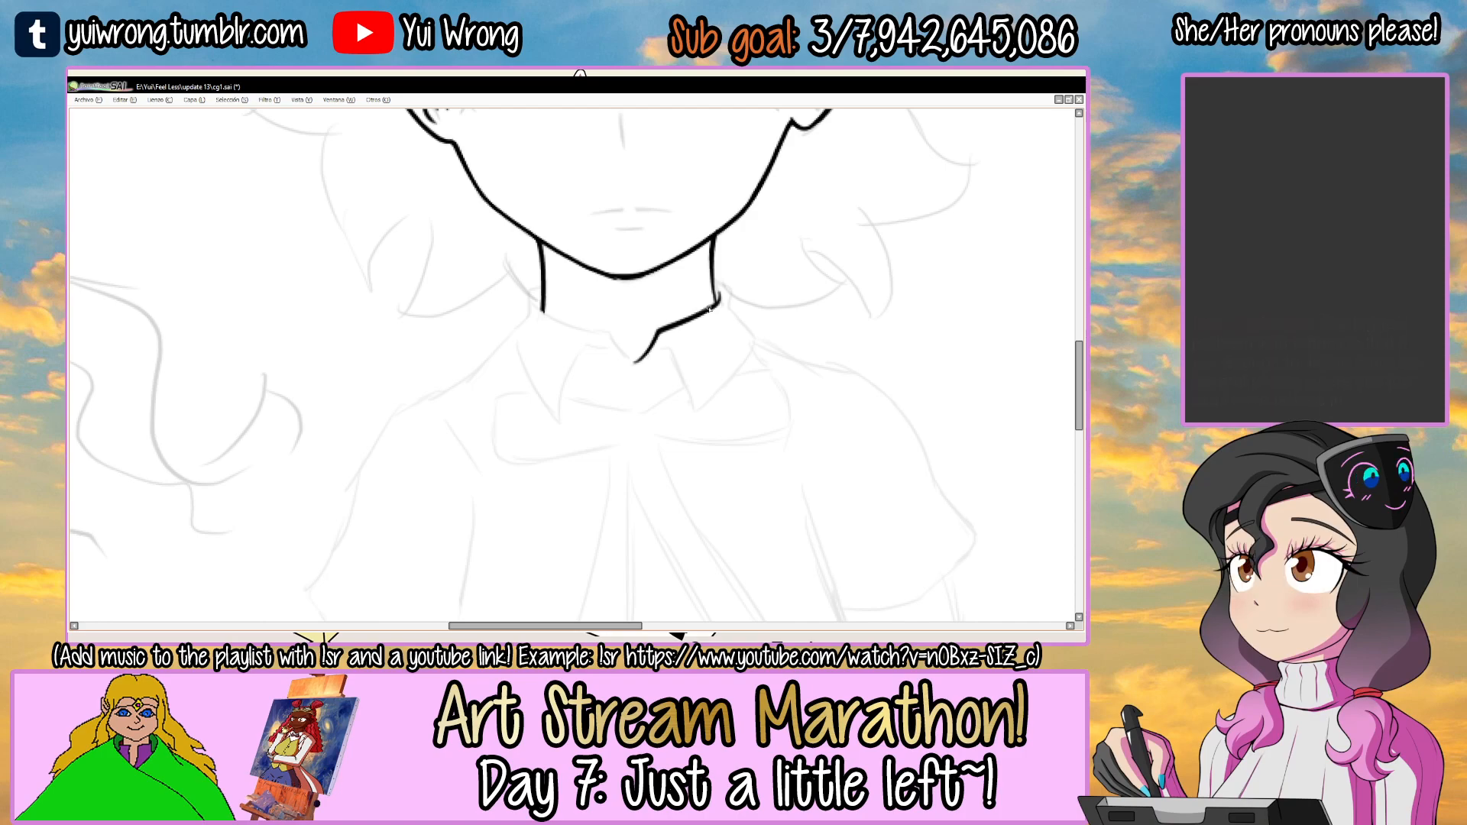
{"action": "scroll", "coordinate": [744, 281], "scroll_direction": "down", "scroll_amount": 2}
{"action": "scroll", "coordinate": [655, 334], "scroll_direction": "up", "scroll_amount": 5}
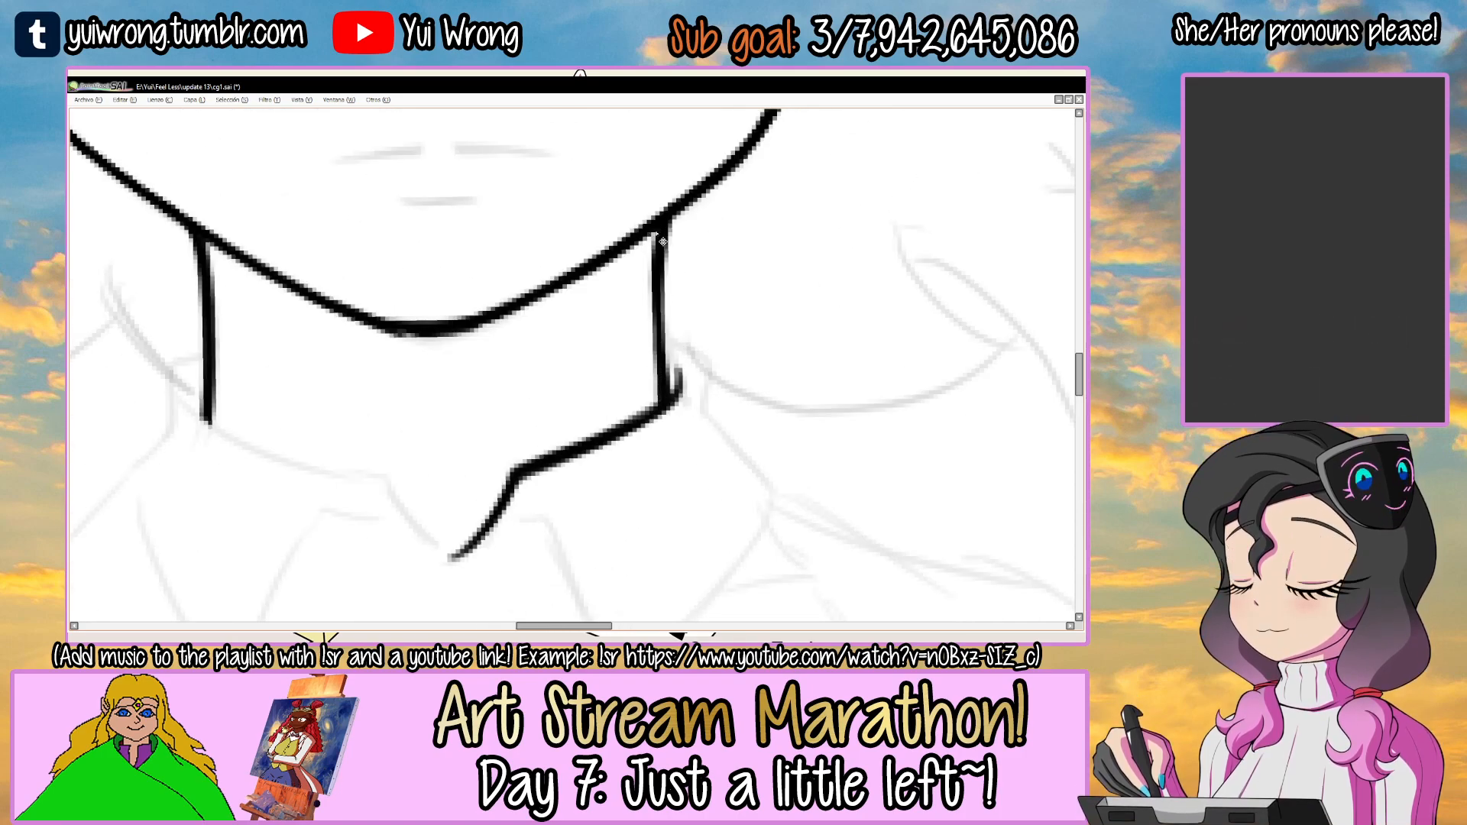
{"action": "scroll", "coordinate": [662, 242], "scroll_direction": "down", "scroll_amount": 3}
{"action": "left_click_drag", "start_coordinate": [704, 287], "coordinate": [487, 370]}
{"action": "left_click_drag", "start_coordinate": [585, 249], "coordinate": [560, 305]}
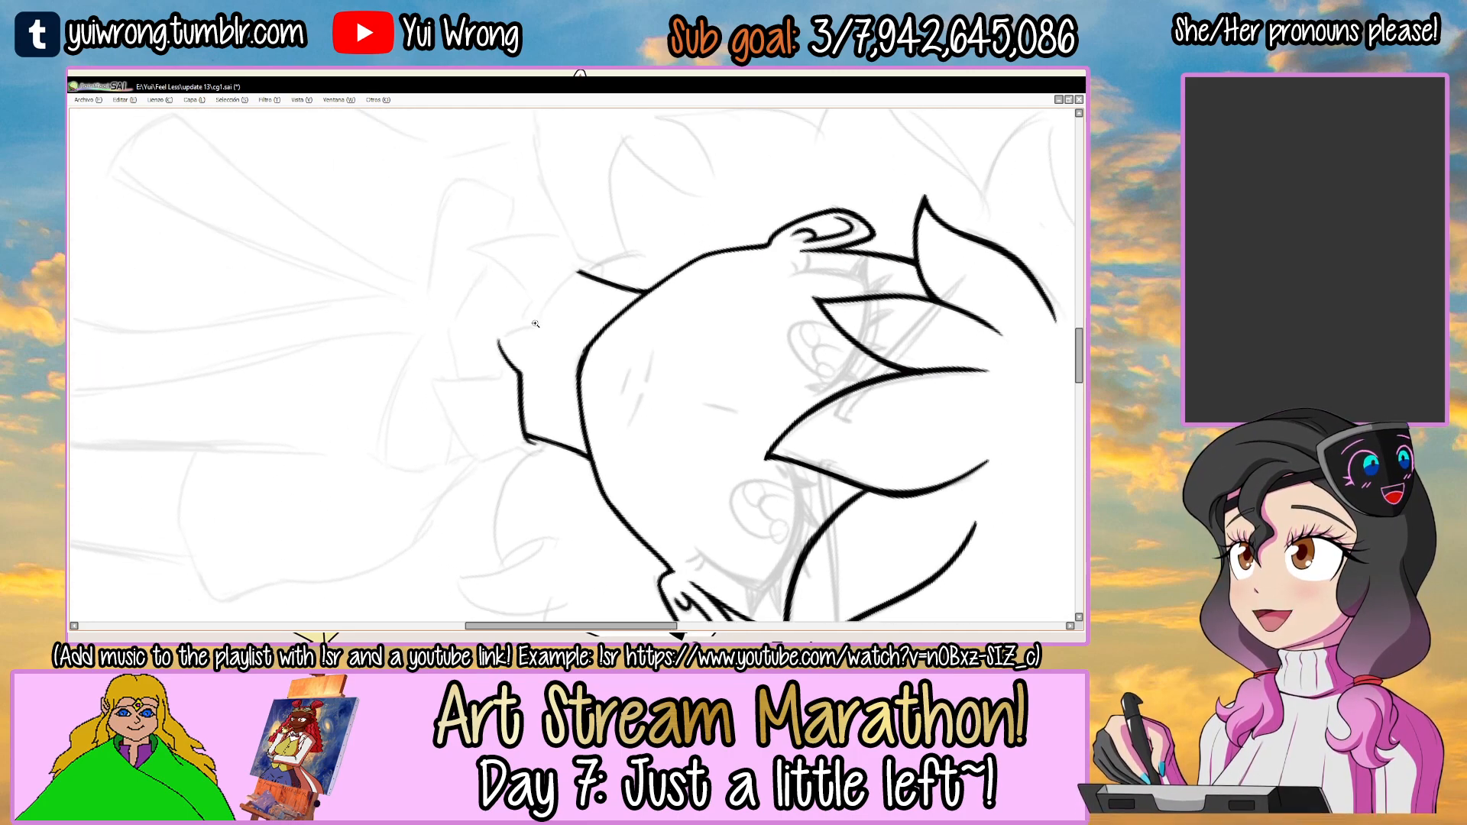
{"action": "left_click", "coordinate": [541, 313], "text": "ctrl"}
{"action": "left_click", "coordinate": [538, 309], "text": "ctrl"}
{"action": "left_click", "coordinate": [532, 318], "text": "ctrl"}
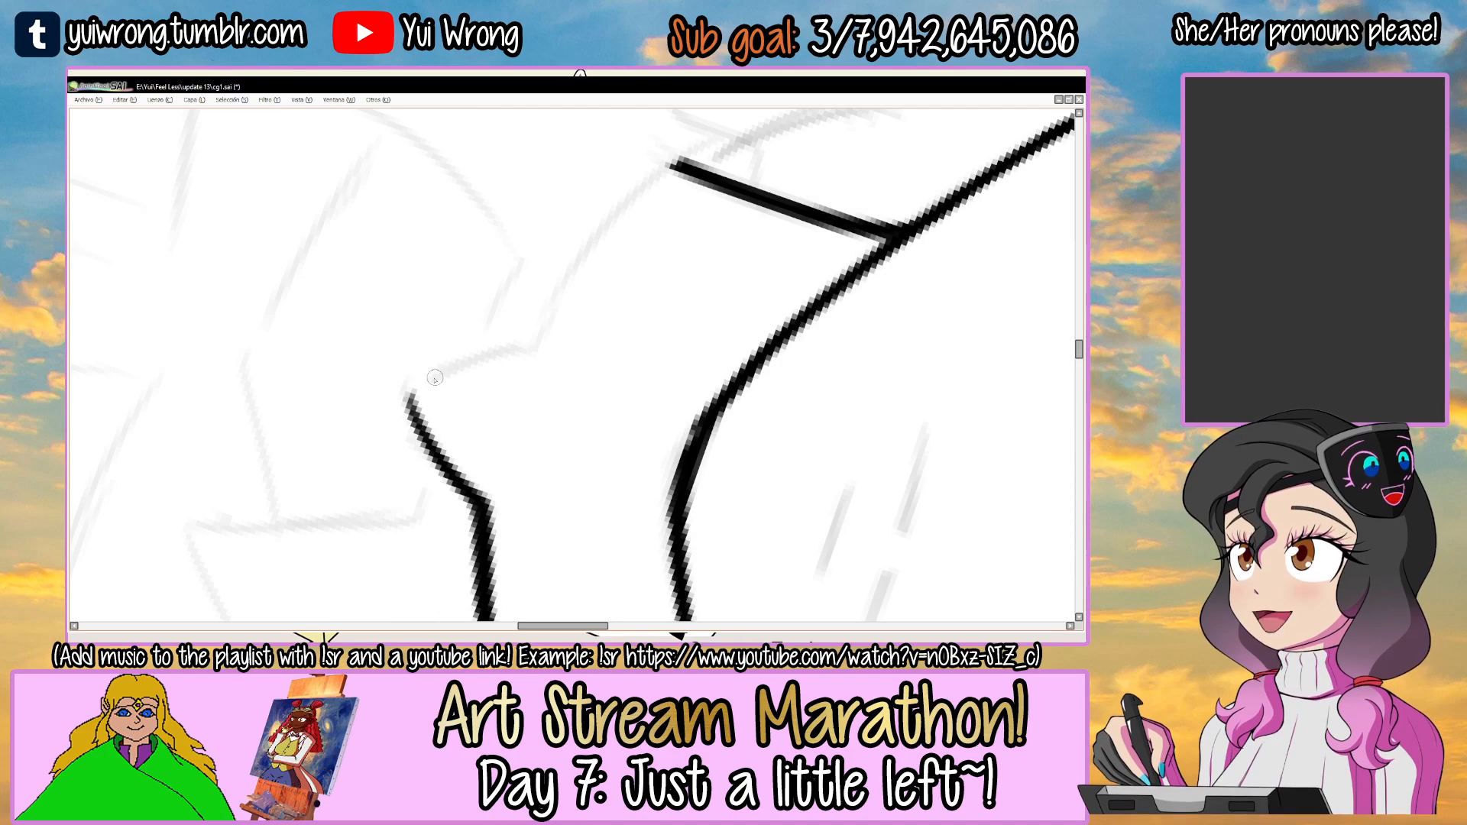
{"action": "left_click_drag", "start_coordinate": [414, 411], "coordinate": [546, 336]}
{"action": "left_click_drag", "start_coordinate": [649, 290], "coordinate": [622, 341]}
Ink the left half of the neckline from the V notch's corner to the base of the left neck line.
{"action": "mouse_move", "coordinate": [477, 367]}
{"action": "left_mouse_down"}
{"action": "mouse_move", "coordinate": [634, 259]}
{"action": "mouse_move", "coordinate": [578, 299]}
{"action": "mouse_move", "coordinate": [683, 238]}
{"action": "left_mouse_up"}
{"action": "left_click_drag", "start_coordinate": [567, 305], "coordinate": [721, 231]}
{"action": "left_click_drag", "start_coordinate": [631, 262], "coordinate": [760, 222]}
{"action": "mouse_move", "coordinate": [455, 366]}
{"action": "left_mouse_down"}
{"action": "mouse_move", "coordinate": [511, 354]}
{"action": "mouse_move", "coordinate": [719, 224]}
{"action": "left_mouse_up"}
{"action": "key", "text": "ctrl+z"}
Finish the neckline's left end with a short upturned hook and touch up its joint with the neck line.
{"action": "mouse_move", "coordinate": [506, 351]}
{"action": "left_mouse_down"}
{"action": "mouse_move", "coordinate": [665, 249]}
{"action": "mouse_move", "coordinate": [751, 220]}
{"action": "mouse_move", "coordinate": [754, 240]}
{"action": "mouse_move", "coordinate": [462, 298]}
{"action": "mouse_move", "coordinate": [511, 411]}
{"action": "left_mouse_up"}
{"action": "scroll", "coordinate": [755, 243], "scroll_direction": "down", "scroll_amount": 2}
{"action": "left_click_drag", "start_coordinate": [586, 312], "coordinate": [564, 310]}
{"action": "scroll", "coordinate": [393, 437], "scroll_direction": "up", "scroll_amount": 2}
{"action": "left_click_drag", "start_coordinate": [435, 416], "coordinate": [421, 402]}
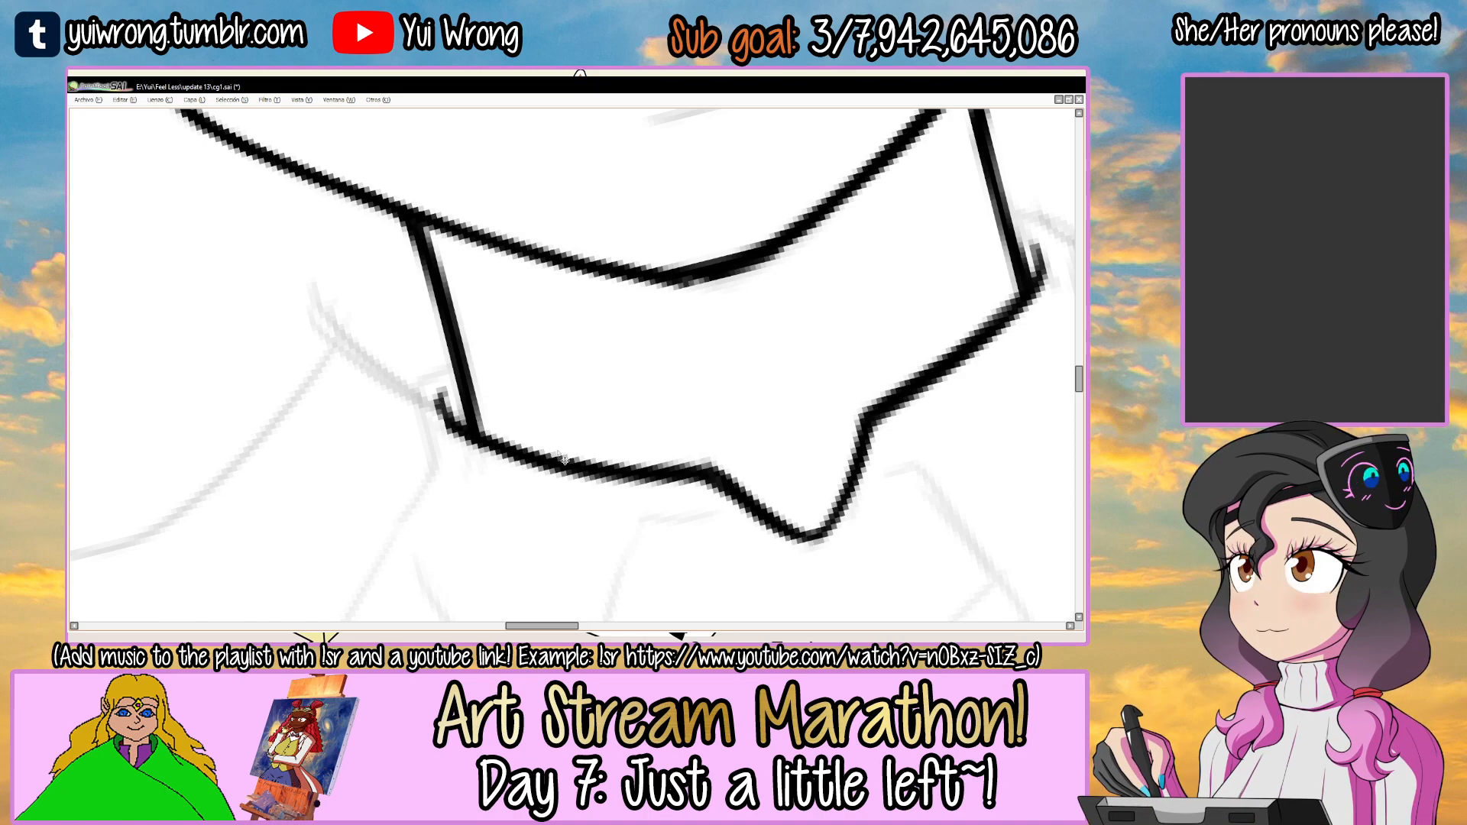
{"action": "scroll", "coordinate": [563, 458], "scroll_direction": "down", "scroll_amount": 1}
{"action": "scroll", "coordinate": [563, 459], "scroll_direction": "down", "scroll_amount": 1}
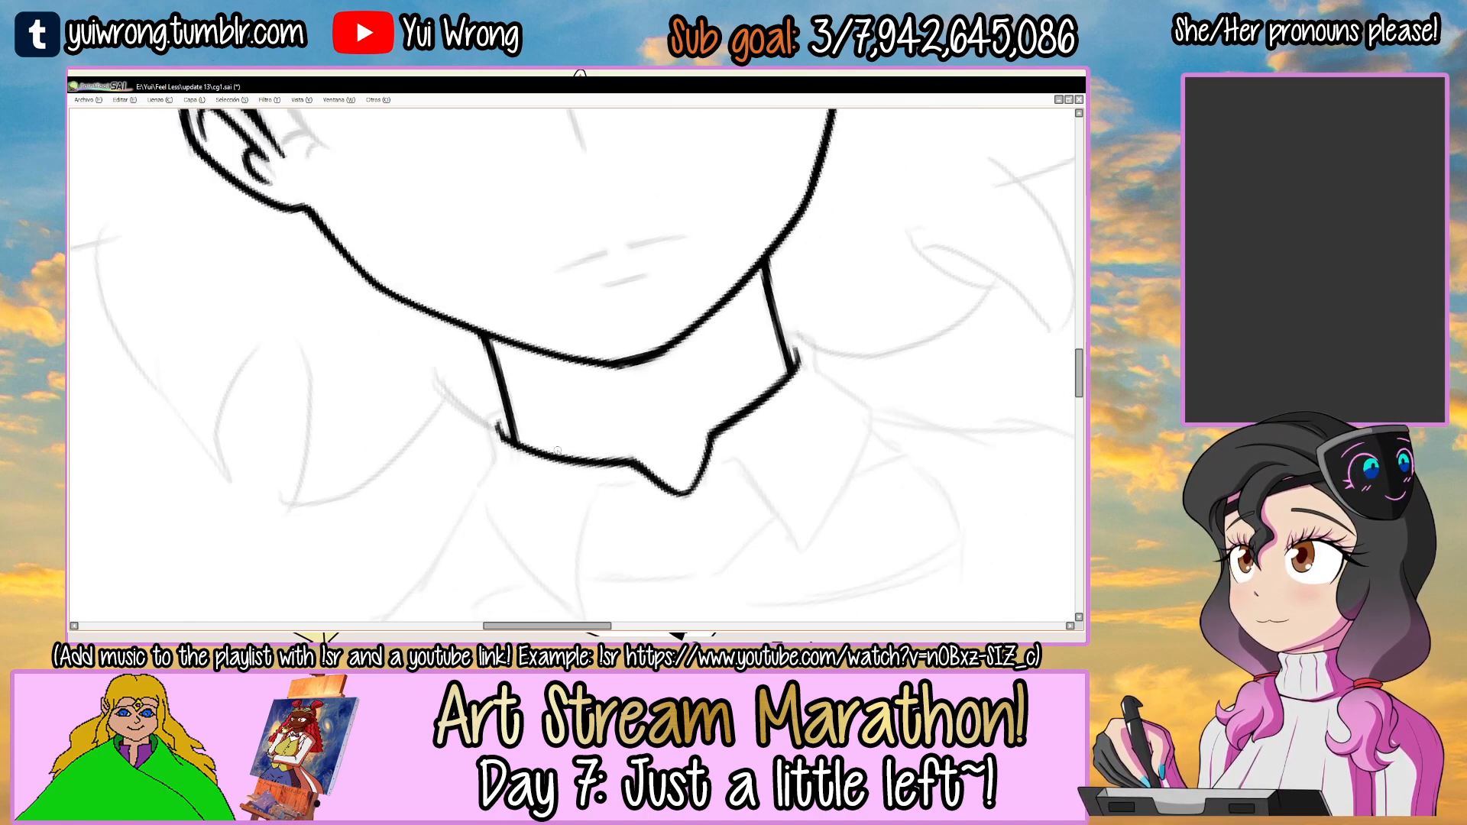
{"action": "scroll", "coordinate": [561, 456], "scroll_direction": "down", "scroll_amount": 1}
{"action": "left_click_drag", "start_coordinate": [709, 377], "coordinate": [686, 326]}
{"action": "left_click_drag", "start_coordinate": [686, 326], "coordinate": [772, 354]}
{"action": "scroll", "coordinate": [497, 399], "scroll_direction": "up", "scroll_amount": 4}
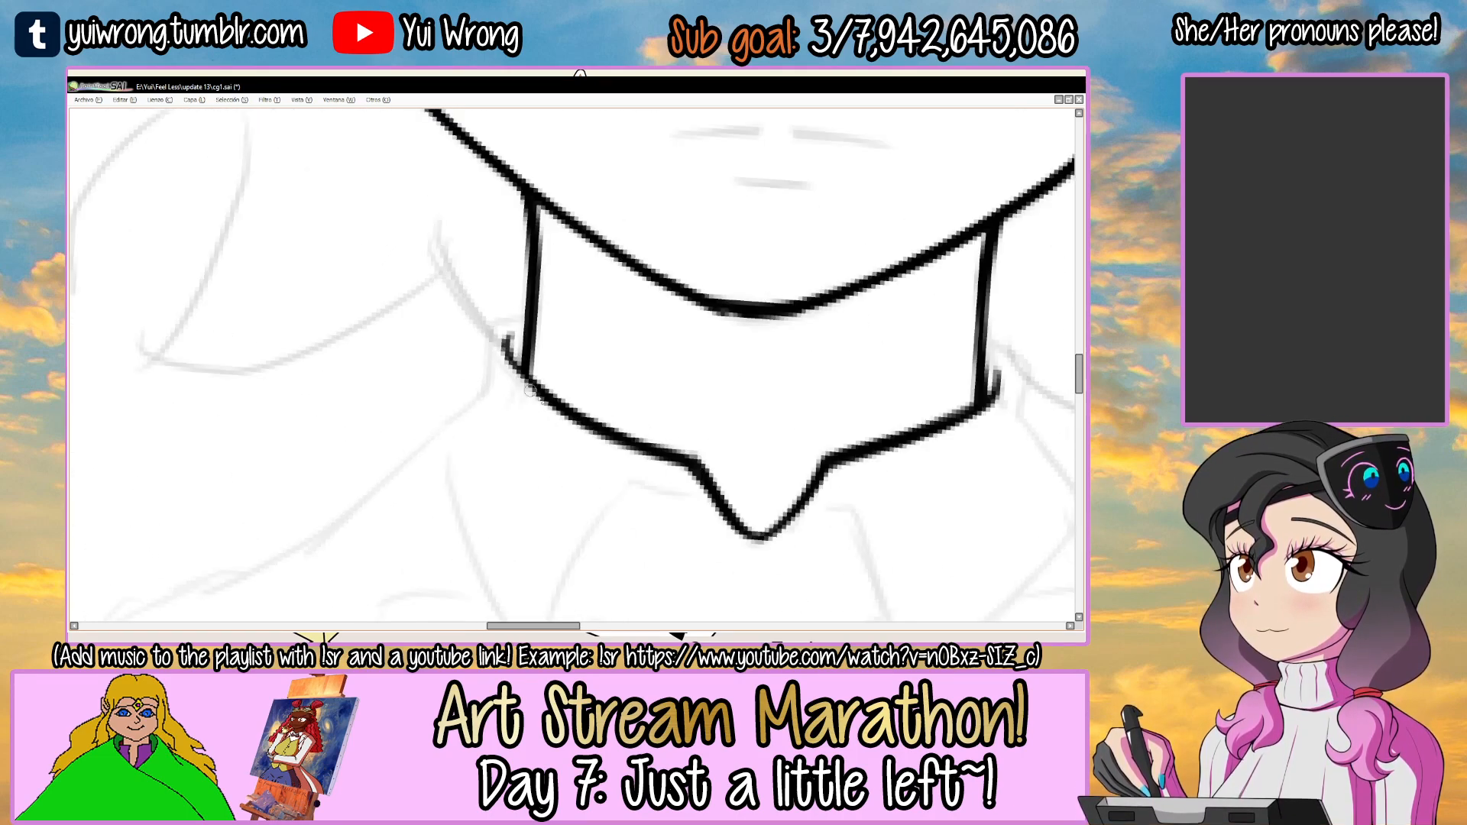
{"action": "left_click_drag", "start_coordinate": [503, 360], "coordinate": [529, 388]}
Ink the right collar flap's inner edge from the V notch down to its tip, with a short hook at the top.
{"action": "left_click_drag", "start_coordinate": [559, 457], "coordinate": [490, 364]}
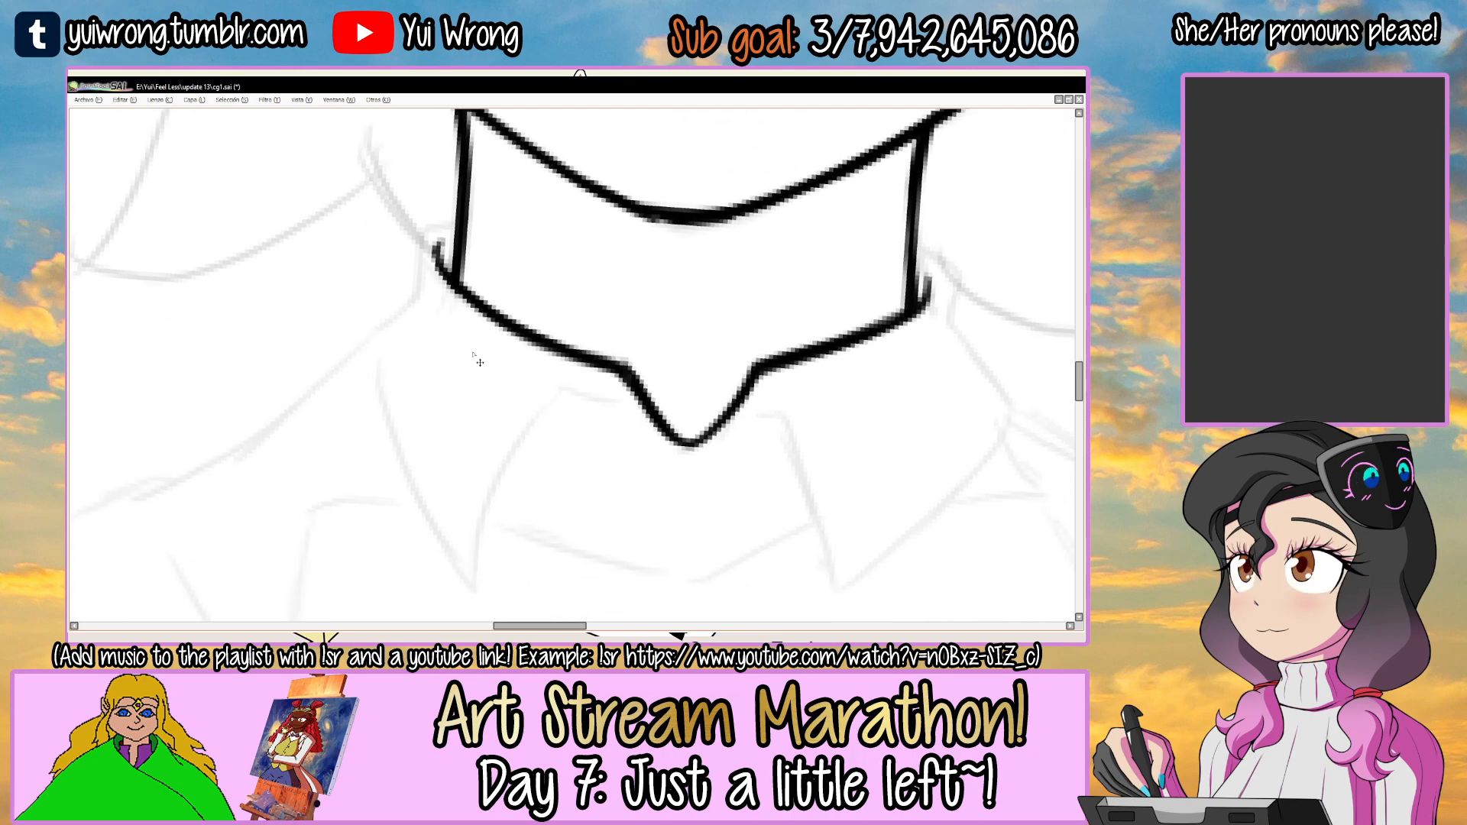
{"action": "scroll", "coordinate": [475, 356], "scroll_direction": "down", "scroll_amount": 3}
{"action": "mouse_move", "coordinate": [640, 405]}
{"action": "left_mouse_down"}
{"action": "mouse_move", "coordinate": [555, 345]}
{"action": "mouse_move", "coordinate": [589, 371]}
{"action": "left_mouse_up"}
{"action": "scroll", "coordinate": [585, 357], "scroll_direction": "up", "scroll_amount": 3}
{"action": "key", "text": "ctrl+z"}
{"action": "left_click_drag", "start_coordinate": [575, 353], "coordinate": [612, 485]}
{"action": "key", "text": "ctrl+z"}
{"action": "key", "text": "ctrl+z"}
{"action": "mouse_move", "coordinate": [526, 371]}
{"action": "left_mouse_down"}
{"action": "mouse_move", "coordinate": [599, 434]}
{"action": "mouse_move", "coordinate": [551, 345]}
{"action": "mouse_move", "coordinate": [619, 498]}
{"action": "left_mouse_up"}
{"action": "key", "text": "ctrl+z"}
{"action": "left_click_drag", "start_coordinate": [592, 419], "coordinate": [624, 507]}
{"action": "left_click_drag", "start_coordinate": [608, 458], "coordinate": [631, 519]}
{"action": "scroll", "coordinate": [538, 340], "scroll_direction": "up", "scroll_amount": 1}
{"action": "mouse_move", "coordinate": [526, 380]}
{"action": "left_mouse_down"}
{"action": "mouse_move", "coordinate": [561, 345]}
{"action": "mouse_move", "coordinate": [569, 365]}
{"action": "left_mouse_up"}
Ink the collar's right side from beside the neck down to the shoulder corner.
{"action": "scroll", "coordinate": [574, 374], "scroll_direction": "down", "scroll_amount": 1}
{"action": "mouse_move", "coordinate": [760, 275]}
{"action": "left_mouse_down"}
{"action": "mouse_move", "coordinate": [710, 306]}
{"action": "mouse_move", "coordinate": [750, 363]}
{"action": "left_mouse_up"}
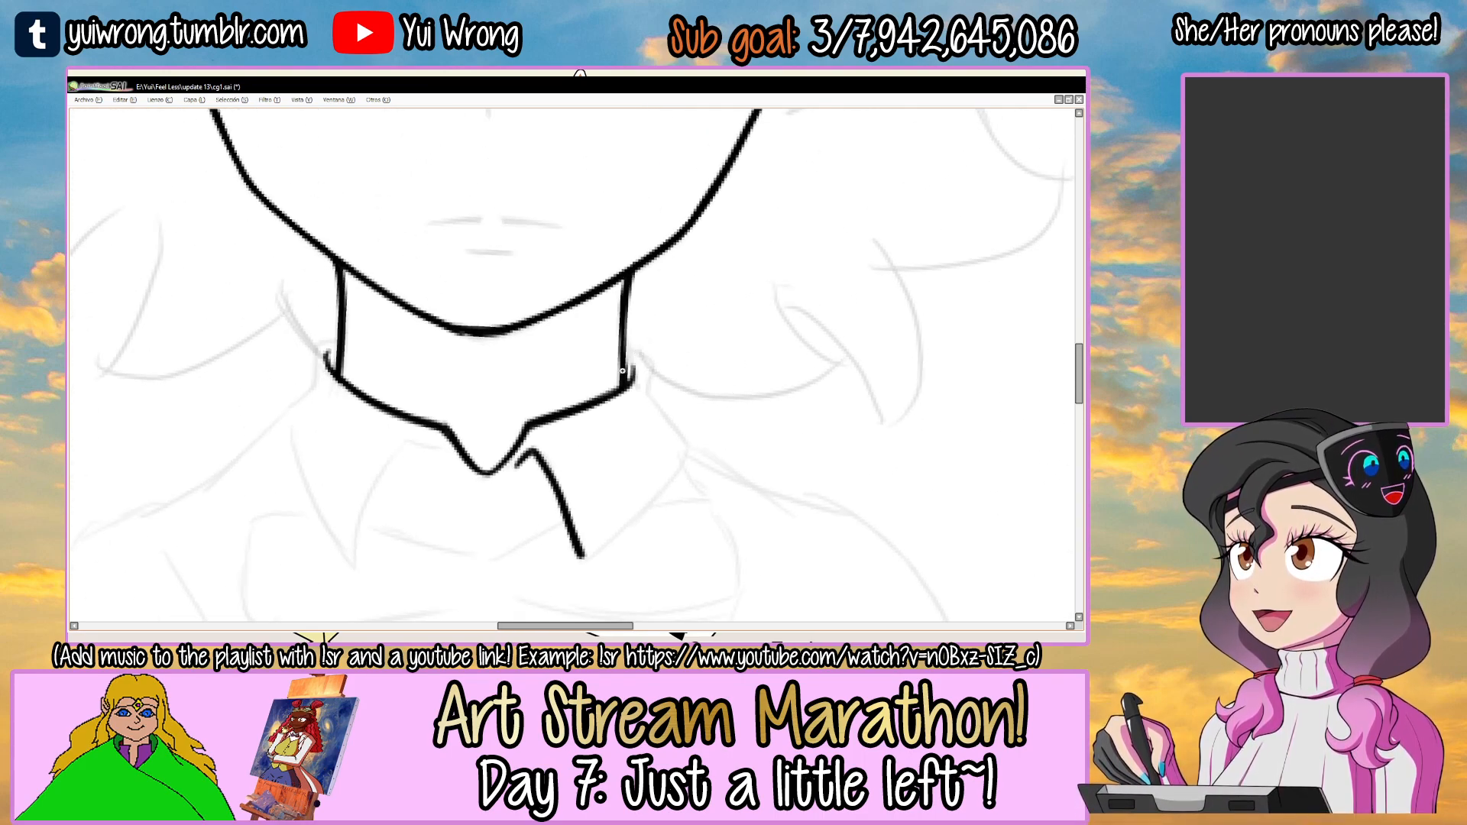
{"action": "scroll", "coordinate": [620, 371], "scroll_direction": "up", "scroll_amount": 1}
{"action": "key", "text": "ctrl+z"}
{"action": "mouse_move", "coordinate": [625, 333]}
{"action": "left_mouse_down"}
{"action": "mouse_move", "coordinate": [663, 385]}
{"action": "mouse_move", "coordinate": [648, 355]}
{"action": "mouse_move", "coordinate": [663, 424]}
{"action": "mouse_move", "coordinate": [719, 487]}
{"action": "left_mouse_up"}
{"action": "key", "text": "ctrl+z"}
{"action": "left_click_drag", "start_coordinate": [673, 438], "coordinate": [723, 504]}
{"action": "key", "text": "ctrl+z"}
{"action": "left_click_drag", "start_coordinate": [836, 391], "coordinate": [321, 342]}
{"action": "left_click_drag", "start_coordinate": [588, 164], "coordinate": [535, 310]}
{"action": "mouse_move", "coordinate": [535, 311]}
{"action": "left_mouse_down"}
{"action": "mouse_move", "coordinate": [589, 309]}
{"action": "mouse_move", "coordinate": [566, 242]}
{"action": "mouse_move", "coordinate": [433, 334]}
{"action": "left_mouse_up"}
Ink and thicken the right collar flap's outer edge from the shoulder corner to its pointed tip.
{"action": "mouse_move", "coordinate": [365, 403]}
{"action": "left_mouse_down"}
{"action": "mouse_move", "coordinate": [459, 288]}
{"action": "mouse_move", "coordinate": [676, 187]}
{"action": "left_mouse_up"}
{"action": "key", "text": "ctrl+z"}
{"action": "left_click_drag", "start_coordinate": [360, 388], "coordinate": [674, 189]}
{"action": "left_click_drag", "start_coordinate": [412, 324], "coordinate": [684, 187]}
{"action": "left_click_drag", "start_coordinate": [603, 212], "coordinate": [682, 182]}
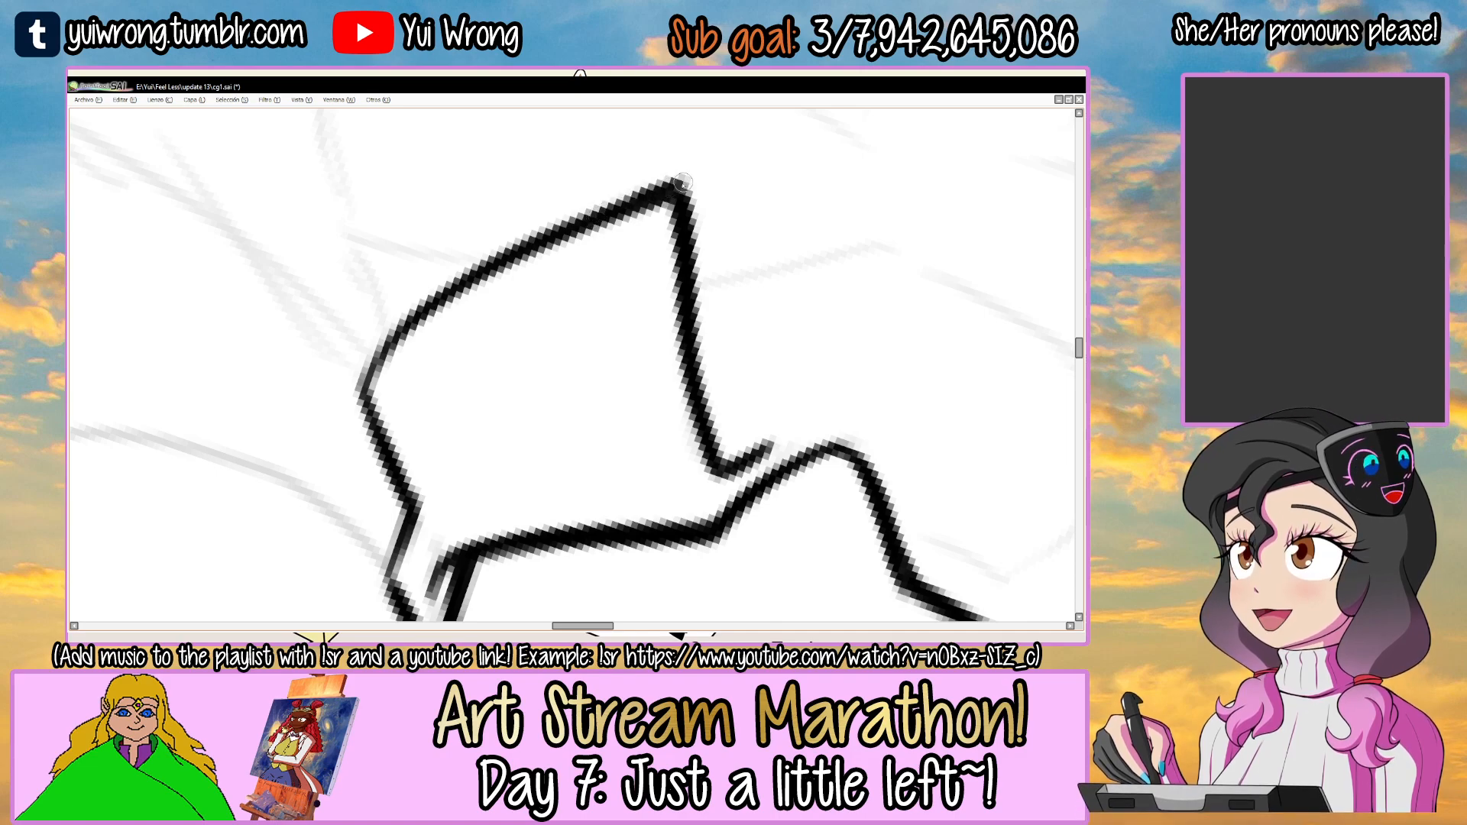
Touch up the right collar flap's outer edge around its shoulder corner.
{"action": "mouse_move", "coordinate": [456, 286]}
{"action": "left_mouse_down"}
{"action": "mouse_move", "coordinate": [365, 374]}
{"action": "mouse_move", "coordinate": [387, 441]}
{"action": "left_mouse_up"}
{"action": "left_click_drag", "start_coordinate": [530, 417], "coordinate": [490, 363]}
{"action": "mouse_move", "coordinate": [729, 338]}
{"action": "left_mouse_down"}
{"action": "mouse_move", "coordinate": [628, 291]}
{"action": "mouse_move", "coordinate": [535, 463]}
{"action": "left_mouse_up"}
{"action": "mouse_move", "coordinate": [604, 272]}
{"action": "left_mouse_down"}
{"action": "mouse_move", "coordinate": [621, 321]}
{"action": "mouse_move", "coordinate": [611, 382]}
{"action": "mouse_move", "coordinate": [572, 417]}
{"action": "left_mouse_up"}
{"action": "key", "text": "ctrl+z"}
{"action": "scroll", "coordinate": [579, 426], "scroll_direction": "down", "scroll_amount": 4}
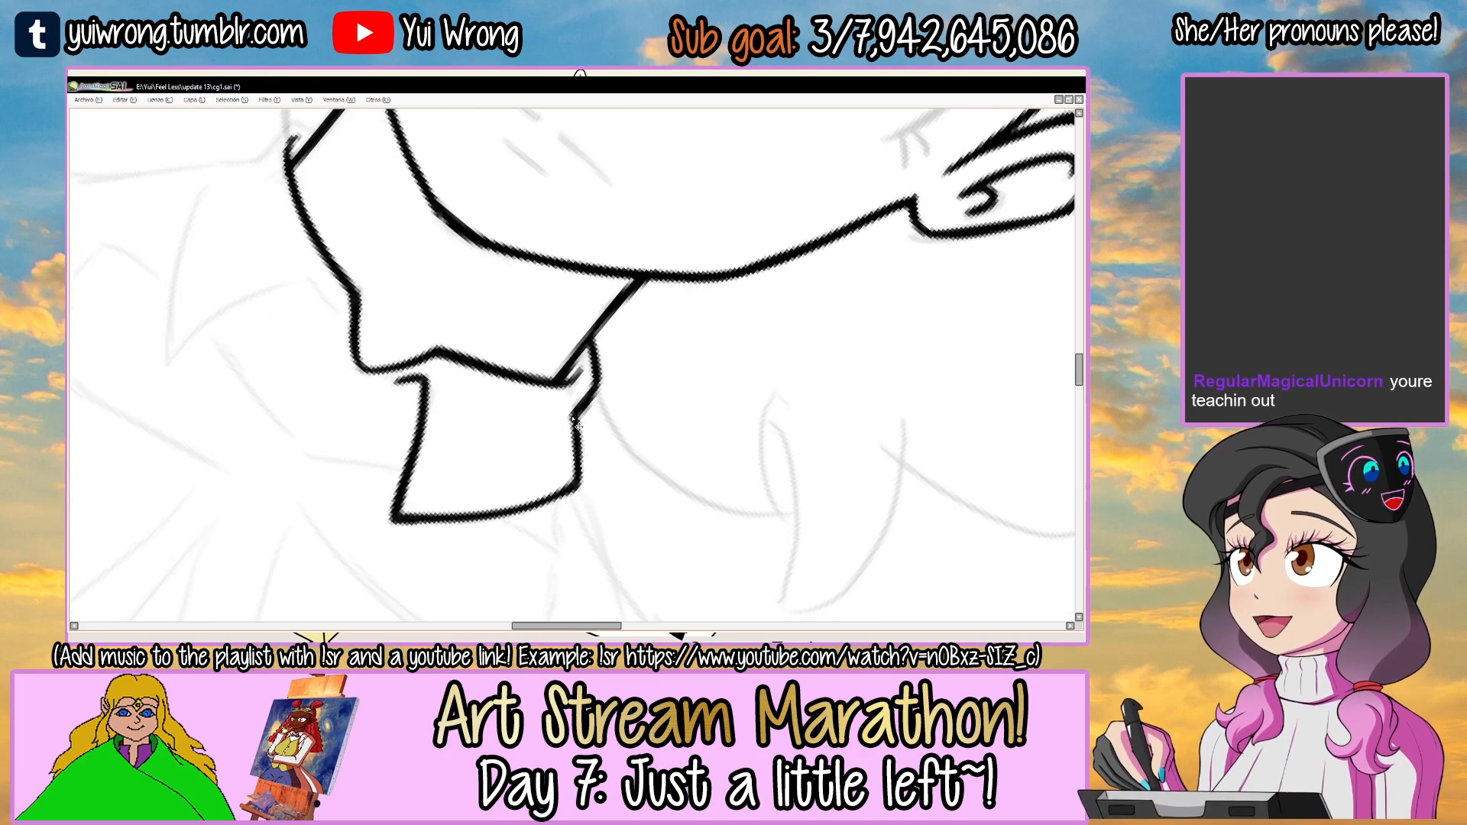
Ink the left collar flap's inner edge from beside the V notch towards its tip, with a short hook at the top.
{"action": "left_click_drag", "start_coordinate": [746, 324], "coordinate": [666, 257]}
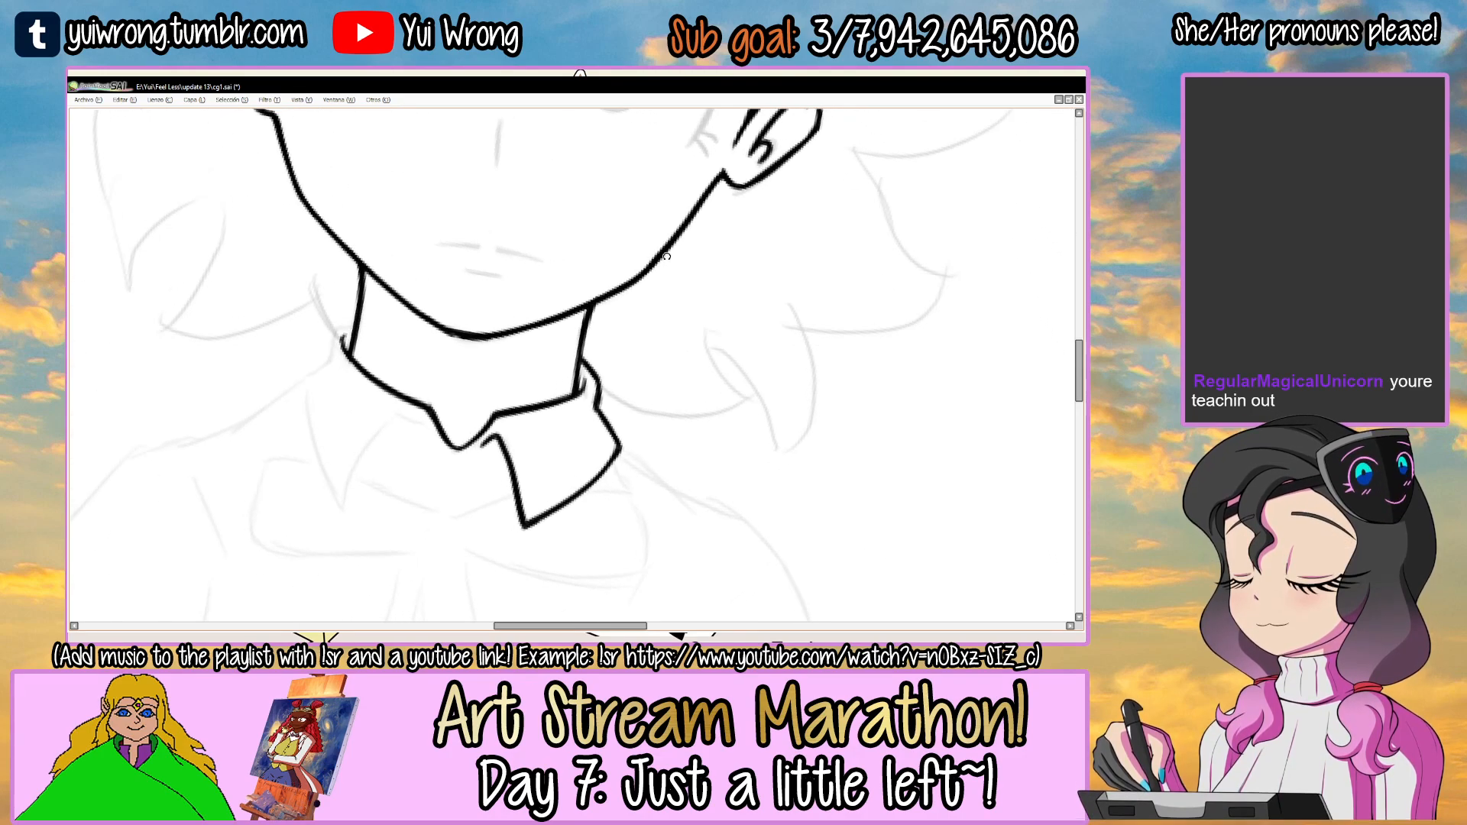
{"action": "scroll", "coordinate": [504, 392], "scroll_direction": "up", "scroll_amount": 5}
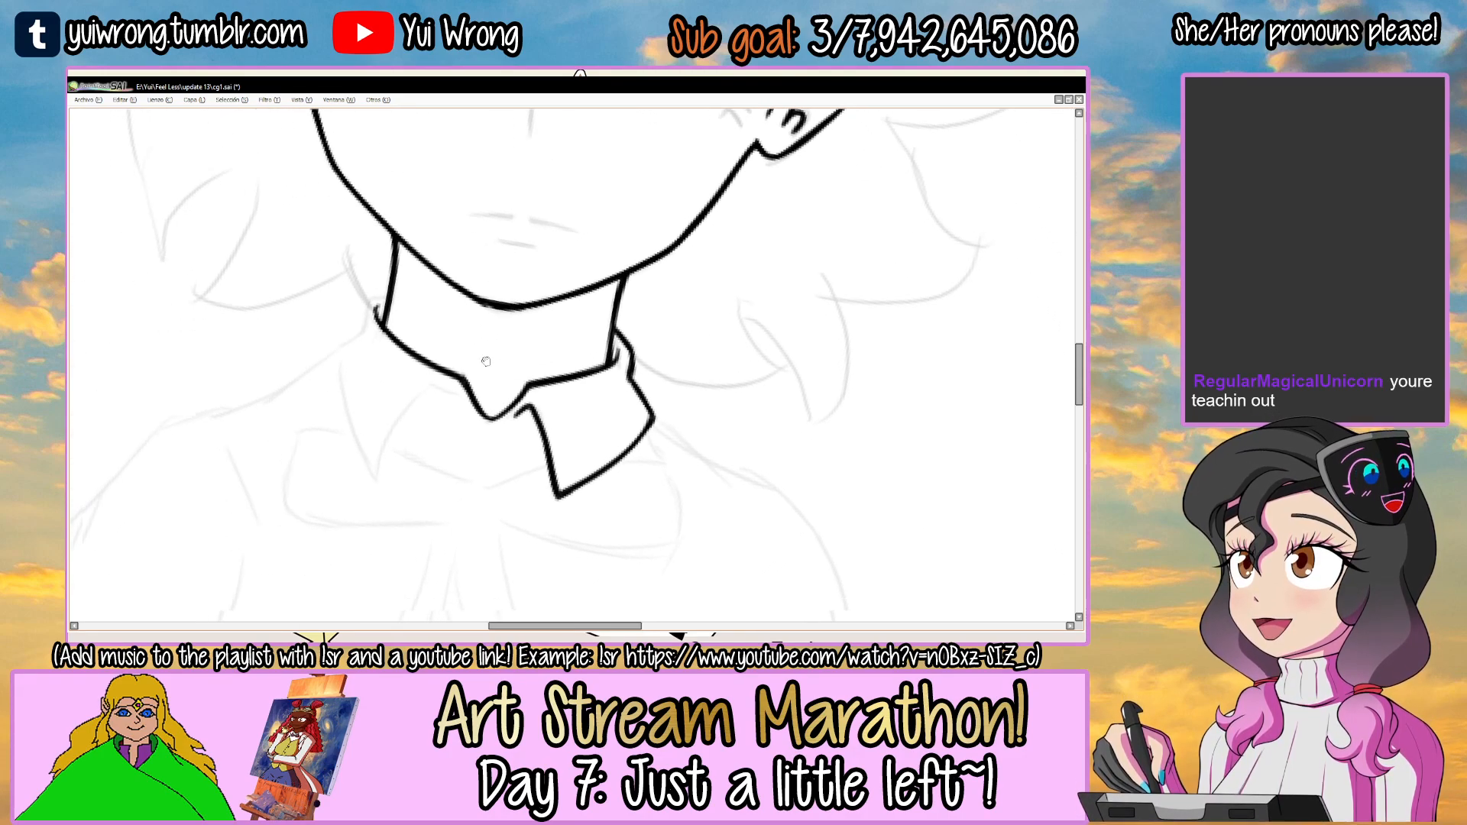
{"action": "scroll", "coordinate": [495, 370], "scroll_direction": "up", "scroll_amount": 2}
{"action": "mouse_move", "coordinate": [578, 334]}
{"action": "left_mouse_down"}
{"action": "mouse_move", "coordinate": [536, 324]}
{"action": "mouse_move", "coordinate": [506, 348]}
{"action": "mouse_move", "coordinate": [495, 394]}
{"action": "mouse_move", "coordinate": [521, 335]}
{"action": "mouse_move", "coordinate": [482, 468]}
{"action": "left_mouse_up"}
{"action": "key", "text": "ctrl+z"}
{"action": "key", "text": "ctrl+z"}
{"action": "mouse_move", "coordinate": [530, 330]}
{"action": "left_mouse_down"}
{"action": "mouse_move", "coordinate": [474, 468]}
{"action": "mouse_move", "coordinate": [546, 297]}
{"action": "mouse_move", "coordinate": [589, 269]}
{"action": "mouse_move", "coordinate": [659, 317]}
{"action": "left_mouse_up"}
{"action": "key", "text": "ctrl+z"}
{"action": "scroll", "coordinate": [522, 334], "scroll_direction": "up", "scroll_amount": 3}
{"action": "key", "text": "Home"}
{"action": "mouse_move", "coordinate": [480, 319]}
{"action": "left_mouse_down"}
{"action": "mouse_move", "coordinate": [533, 276]}
{"action": "mouse_move", "coordinate": [501, 364]}
{"action": "left_mouse_up"}
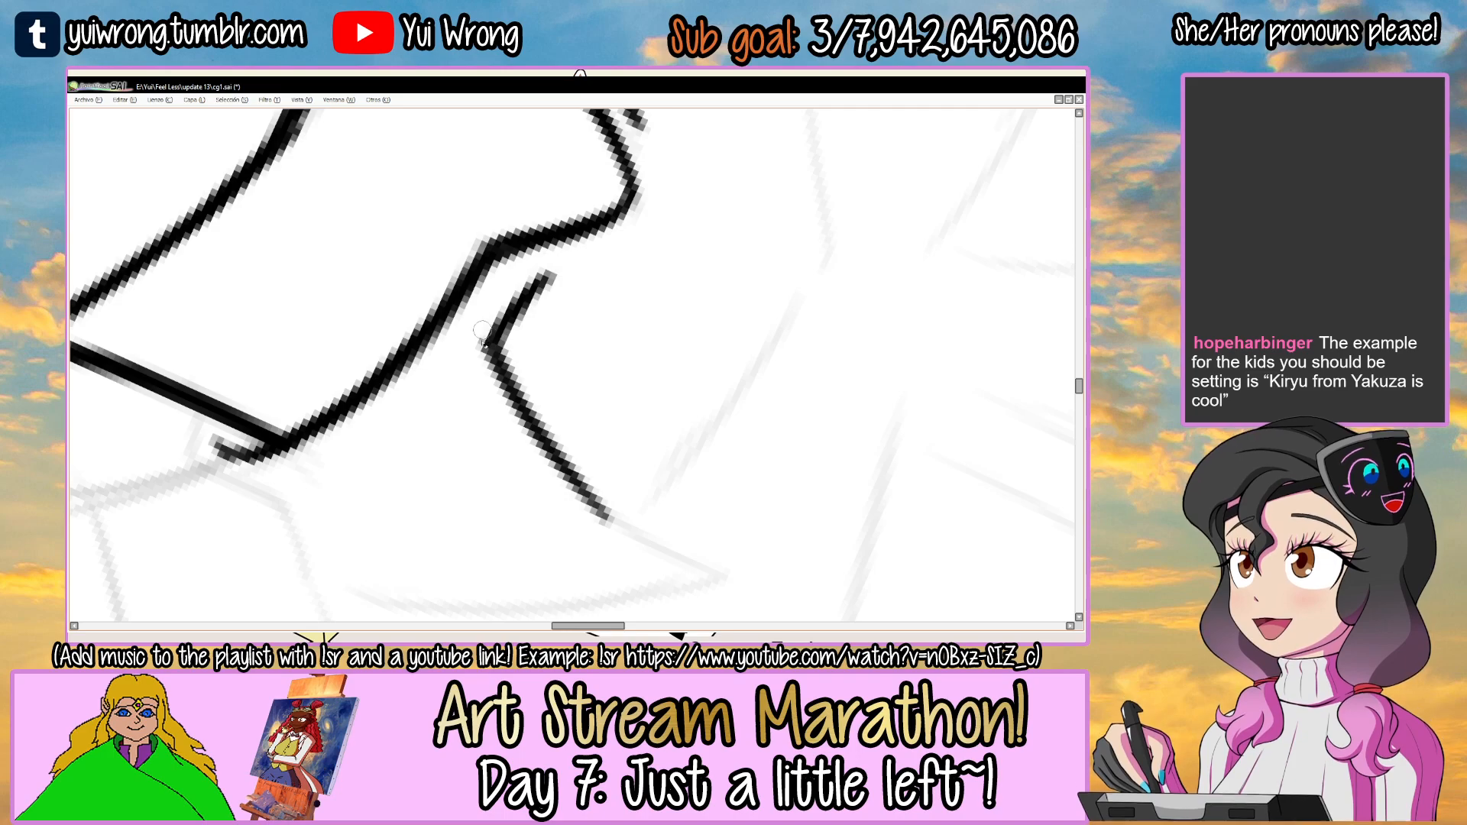
Thicken the left collar flap's inner edge from its tip up towards the hook.
{"action": "scroll", "coordinate": [500, 433], "scroll_direction": "down", "scroll_amount": 3}
{"action": "left_click_drag", "start_coordinate": [629, 307], "coordinate": [640, 418]}
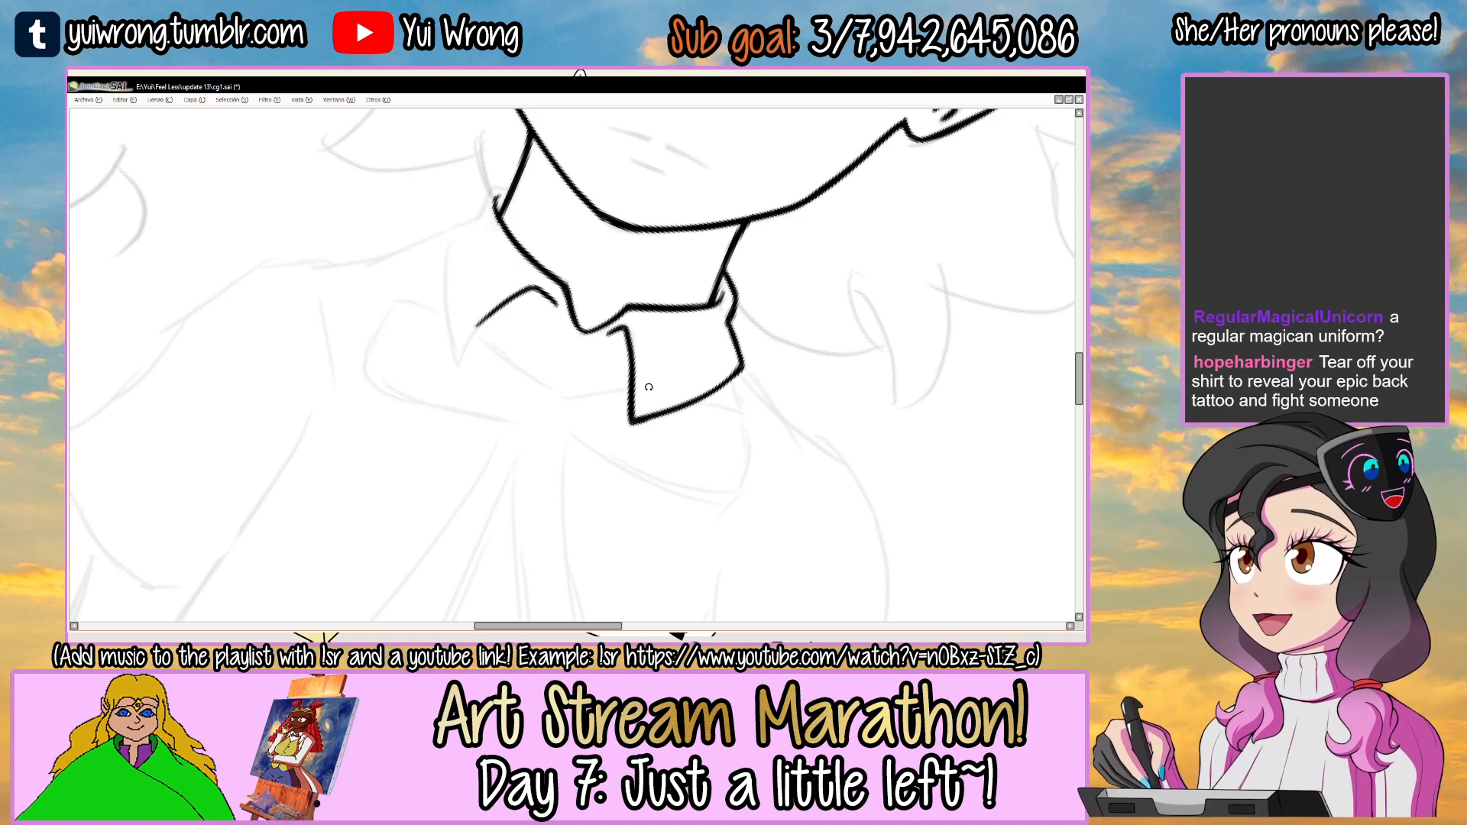
{"action": "left_click_drag", "start_coordinate": [603, 281], "coordinate": [571, 337]}
{"action": "left_click_drag", "start_coordinate": [433, 342], "coordinate": [441, 319]}
{"action": "scroll", "coordinate": [439, 384], "scroll_direction": "up", "scroll_amount": 4}
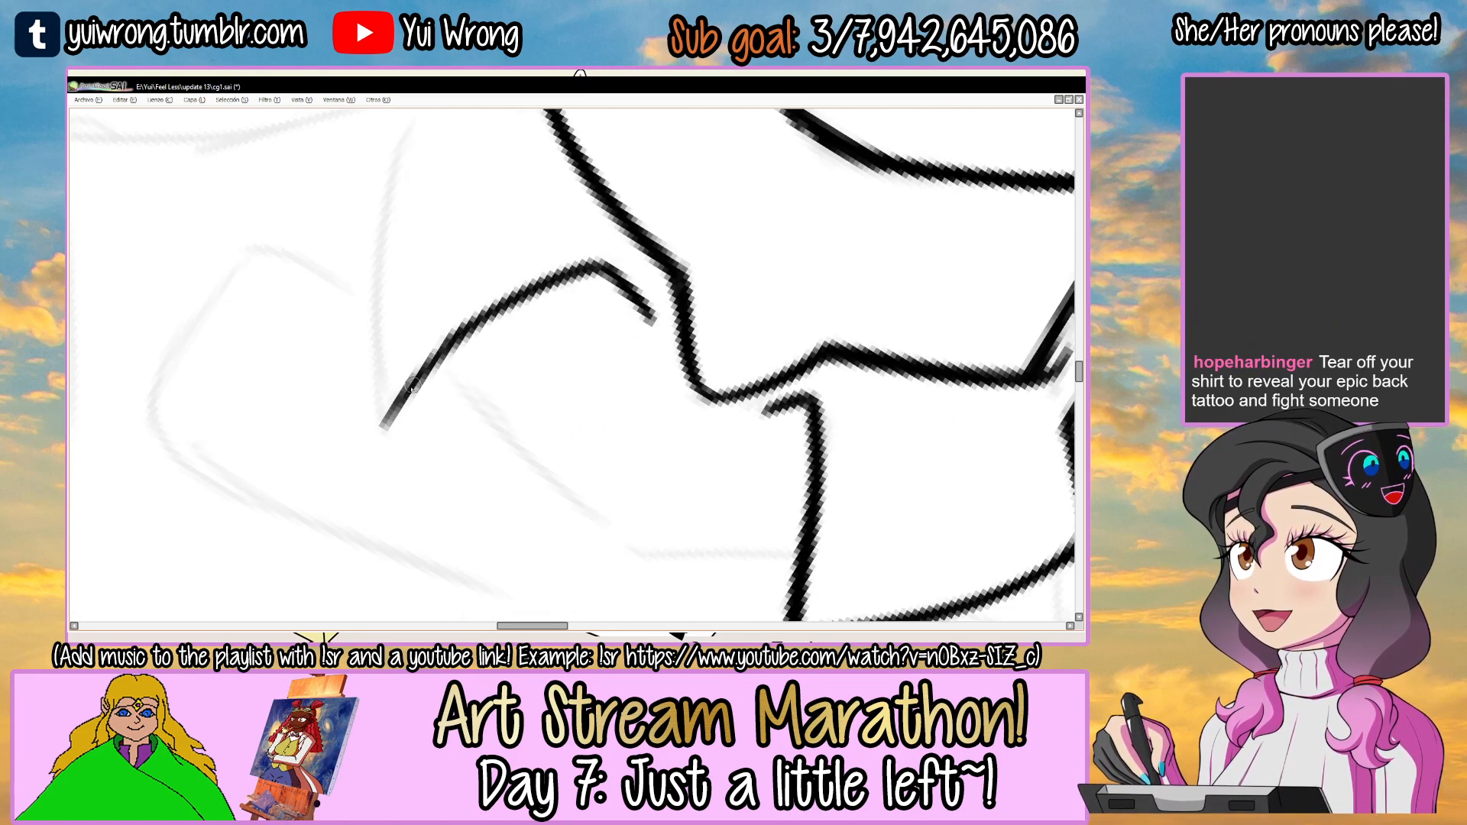
{"action": "mouse_move", "coordinate": [379, 428]}
{"action": "left_mouse_down"}
{"action": "mouse_move", "coordinate": [447, 344]}
{"action": "mouse_move", "coordinate": [566, 273]}
{"action": "left_mouse_up"}
Ink the left collar flap's outer edge from its pointed tip up over the shoulder corner to the neck.
{"action": "left_click_drag", "start_coordinate": [599, 225], "coordinate": [646, 233]}
{"action": "left_click_drag", "start_coordinate": [620, 198], "coordinate": [596, 363]}
{"action": "left_click_drag", "start_coordinate": [565, 236], "coordinate": [604, 237]}
{"action": "key", "text": "ctrl+z"}
{"action": "mouse_move", "coordinate": [304, 461]}
{"action": "left_mouse_down"}
{"action": "mouse_move", "coordinate": [364, 379]}
{"action": "mouse_move", "coordinate": [550, 222]}
{"action": "mouse_move", "coordinate": [620, 246]}
{"action": "mouse_move", "coordinate": [691, 230]}
{"action": "mouse_move", "coordinate": [720, 263]}
{"action": "left_mouse_up"}
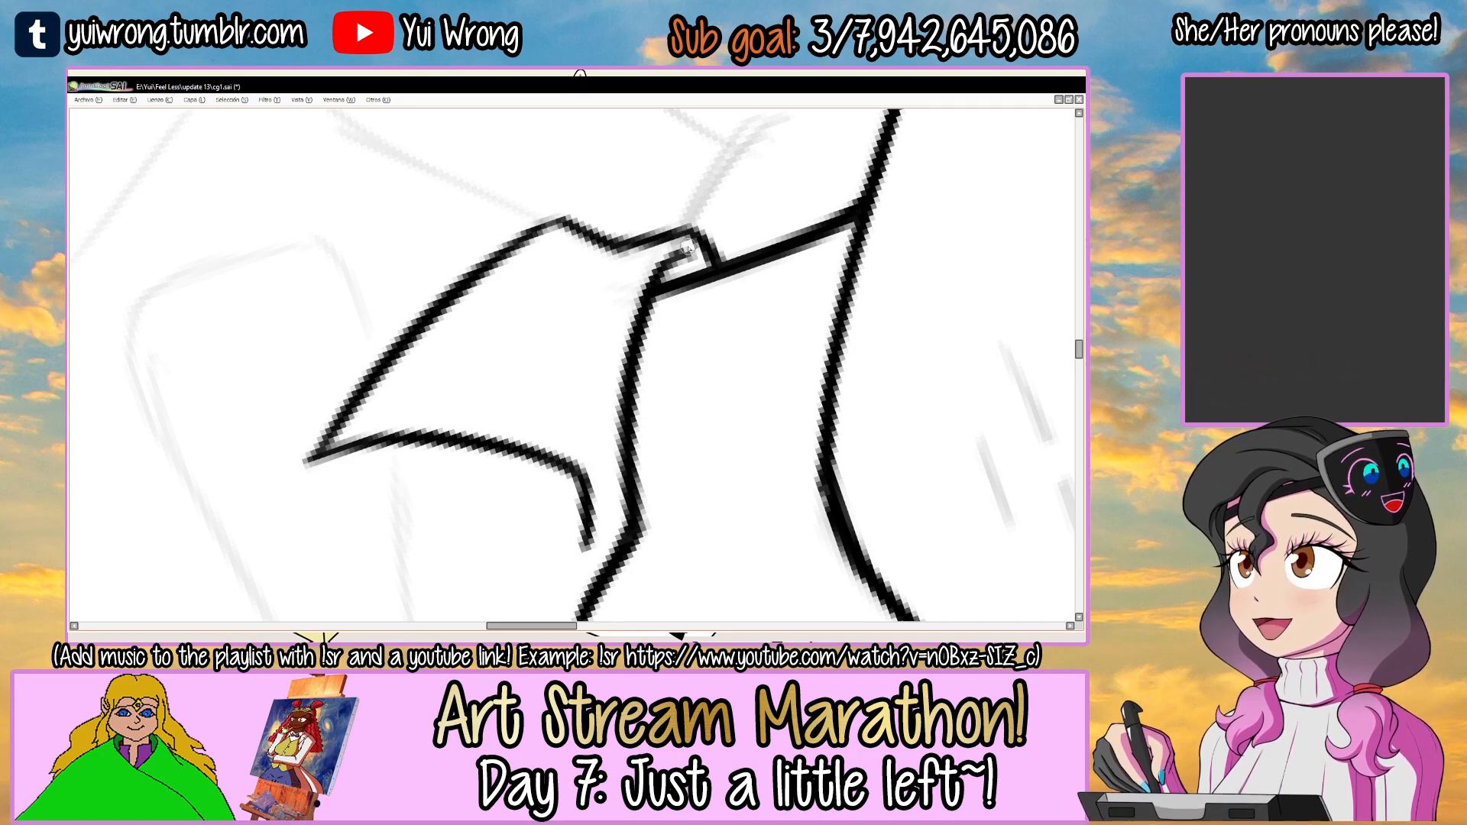
Thicken the left collar flap's outer edge and clean up its pointed tip.
{"action": "left_click_drag", "start_coordinate": [407, 358], "coordinate": [396, 323]}
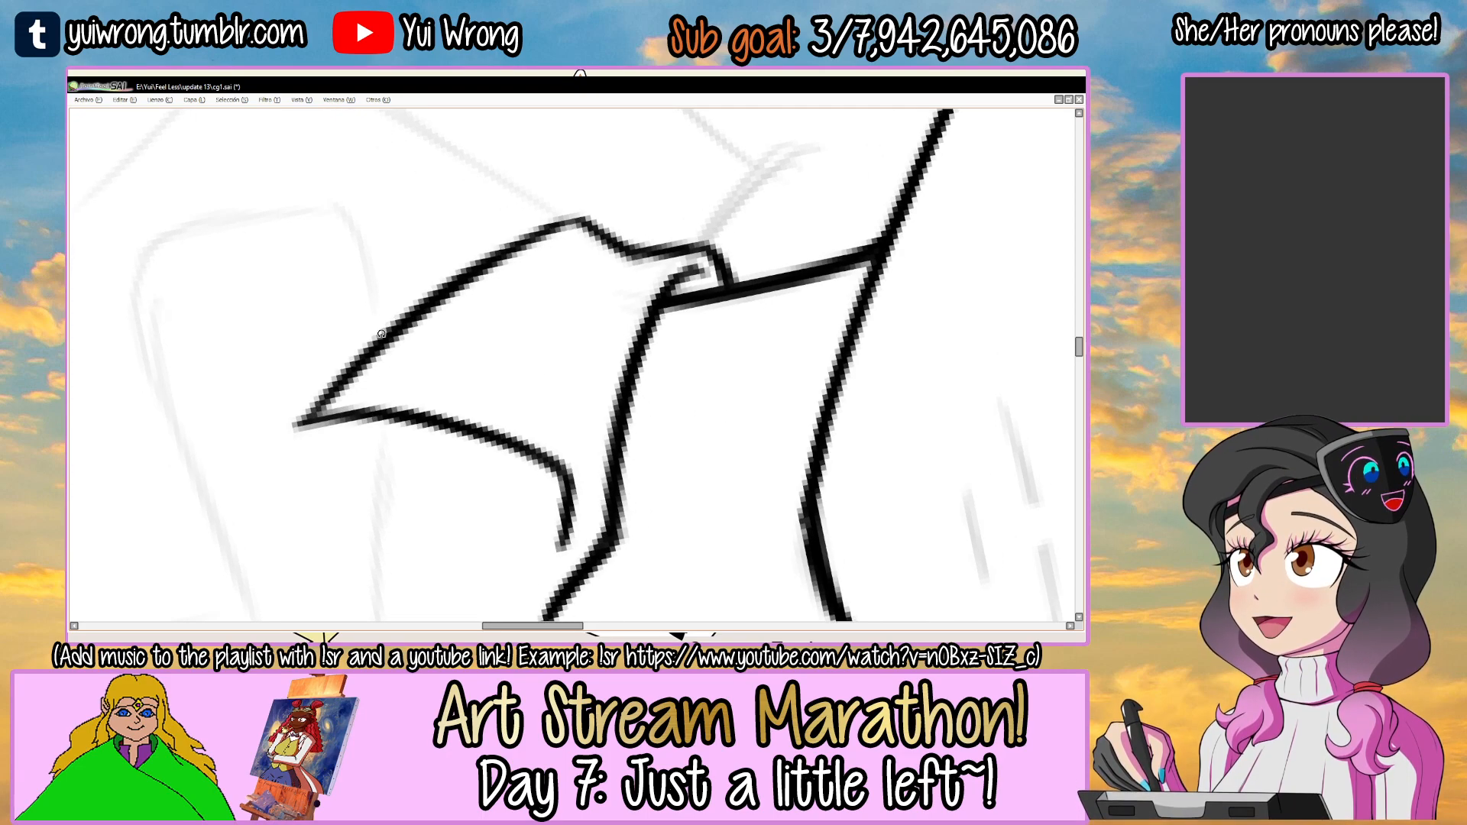
{"action": "mouse_move", "coordinate": [326, 398]}
{"action": "left_mouse_down"}
{"action": "mouse_move", "coordinate": [314, 418]}
{"action": "mouse_move", "coordinate": [369, 411]}
{"action": "mouse_move", "coordinate": [447, 440]}
{"action": "left_mouse_up"}
{"action": "mouse_move", "coordinate": [383, 380]}
{"action": "left_mouse_down"}
{"action": "mouse_move", "coordinate": [539, 226]}
{"action": "mouse_move", "coordinate": [648, 258]}
{"action": "left_mouse_up"}
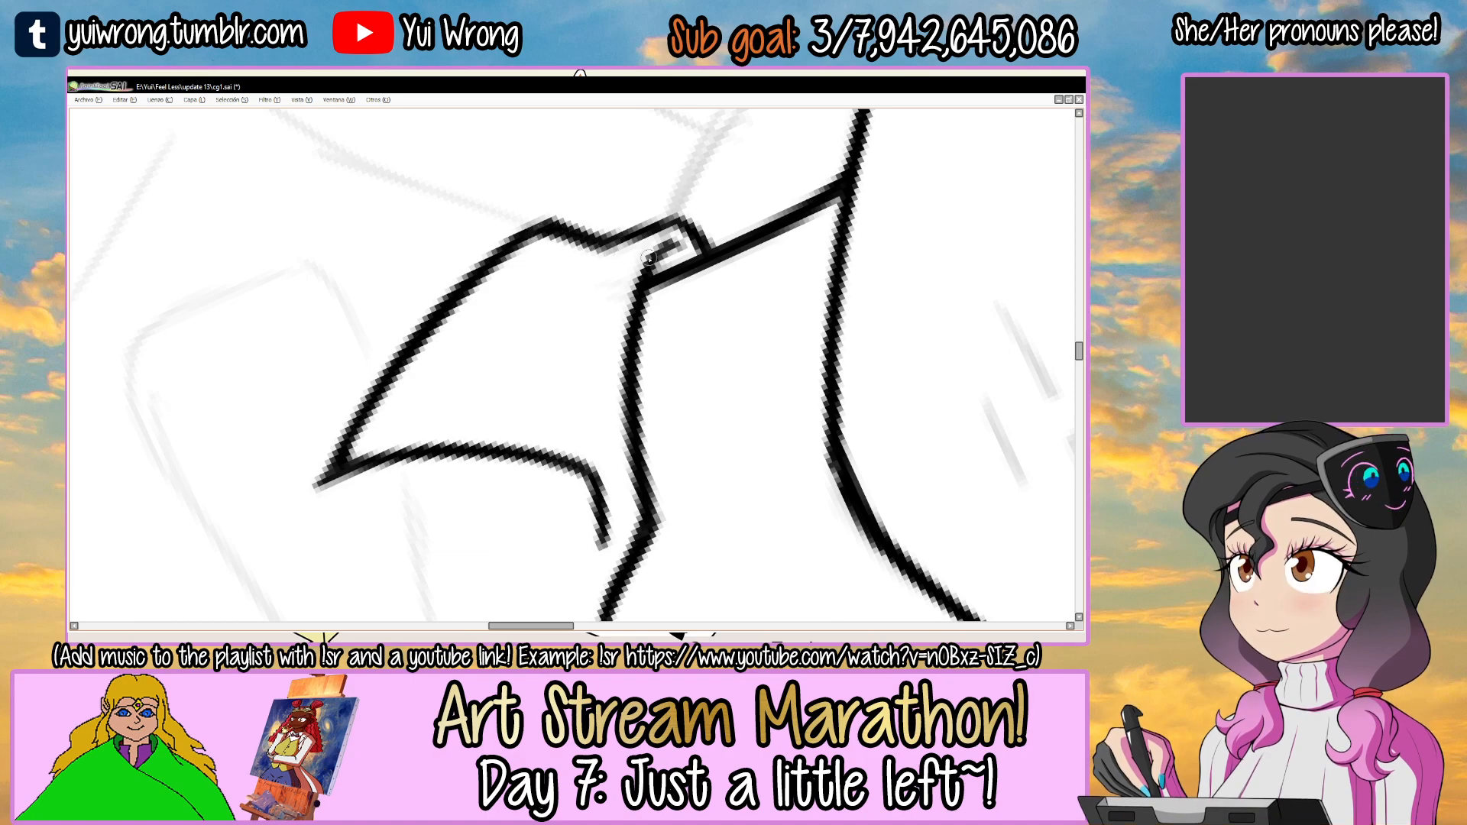
{"action": "scroll", "coordinate": [654, 268], "scroll_direction": "down", "scroll_amount": 2}
{"action": "mouse_move", "coordinate": [779, 268]}
{"action": "left_mouse_down"}
{"action": "mouse_move", "coordinate": [593, 265]}
{"action": "mouse_move", "coordinate": [642, 399]}
{"action": "left_mouse_up"}
{"action": "mouse_move", "coordinate": [676, 286]}
{"action": "left_mouse_down"}
{"action": "mouse_move", "coordinate": [714, 305]}
{"action": "mouse_move", "coordinate": [690, 311]}
{"action": "left_mouse_up"}
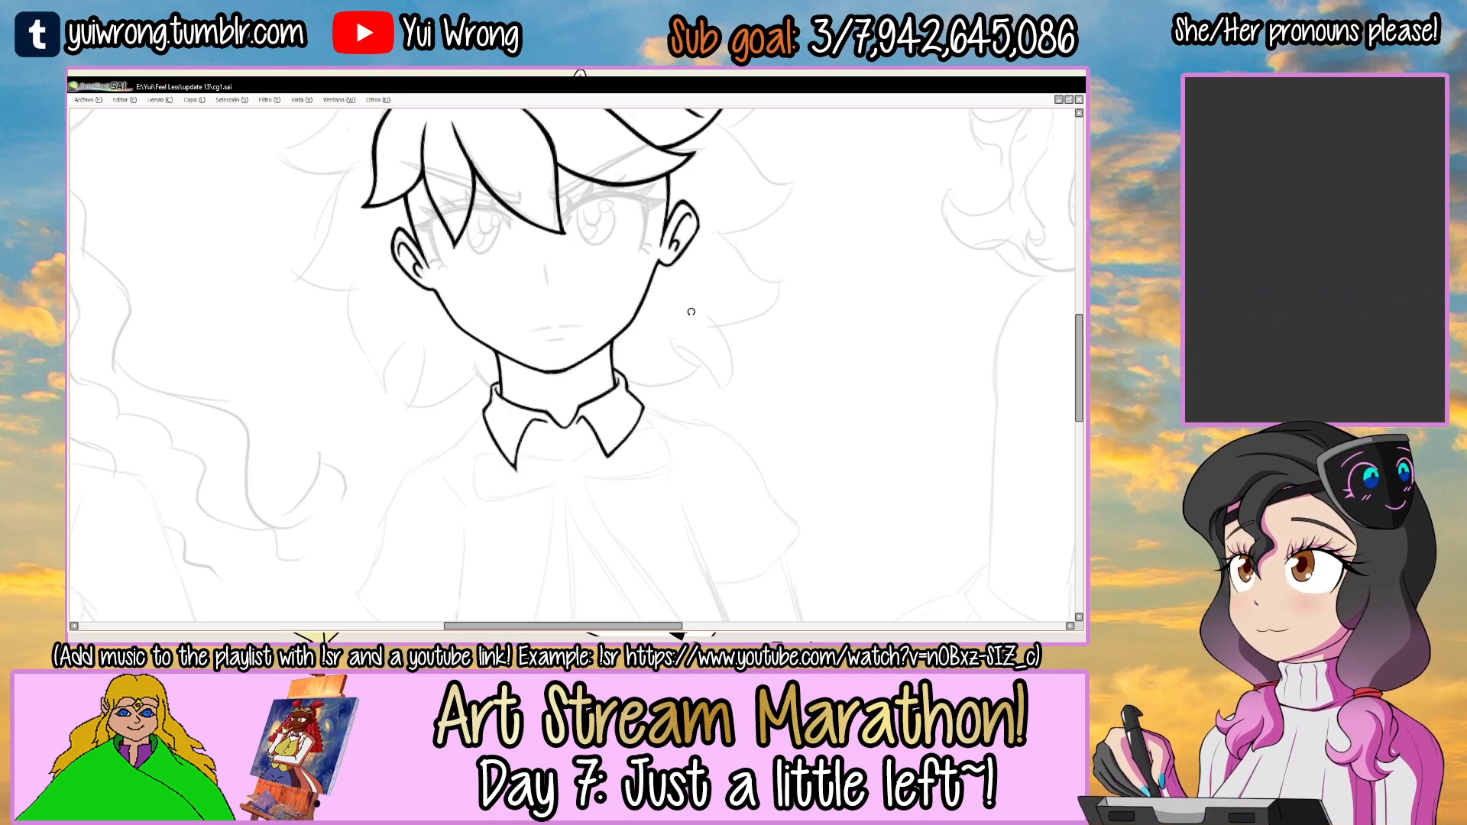
Ink the curved line under the collar opening, starting at the left flap's inner edge near its tip.
{"action": "left_click_drag", "start_coordinate": [595, 341], "coordinate": [549, 223]}
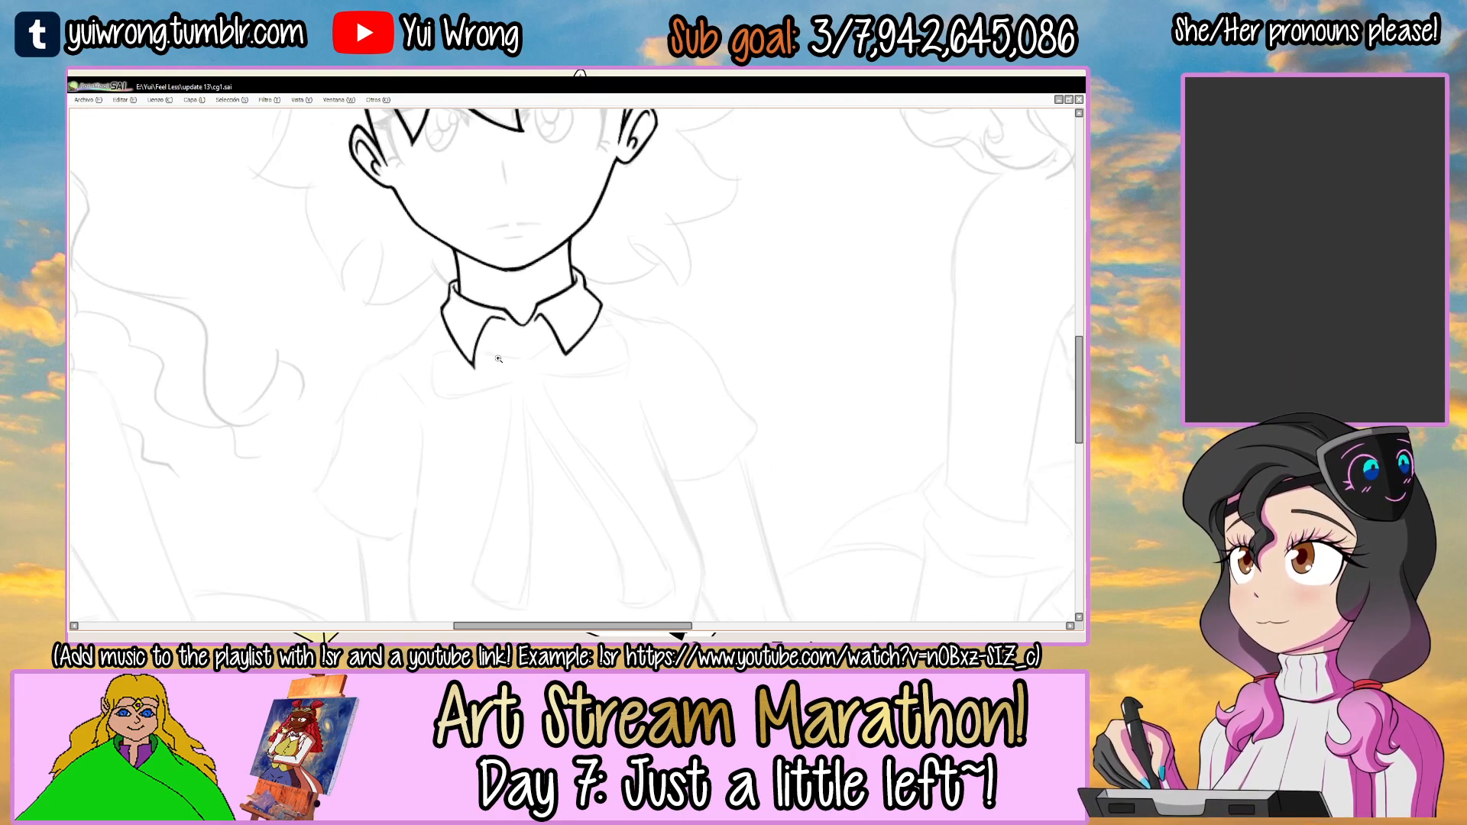
{"action": "scroll", "coordinate": [501, 352], "scroll_direction": "up", "scroll_amount": 4}
{"action": "key", "text": "Delete"}
{"action": "left_click_drag", "start_coordinate": [521, 362], "coordinate": [562, 311]}
{"action": "scroll", "coordinate": [600, 290], "scroll_direction": "up", "scroll_amount": 2}
{"action": "key", "text": "Delete"}
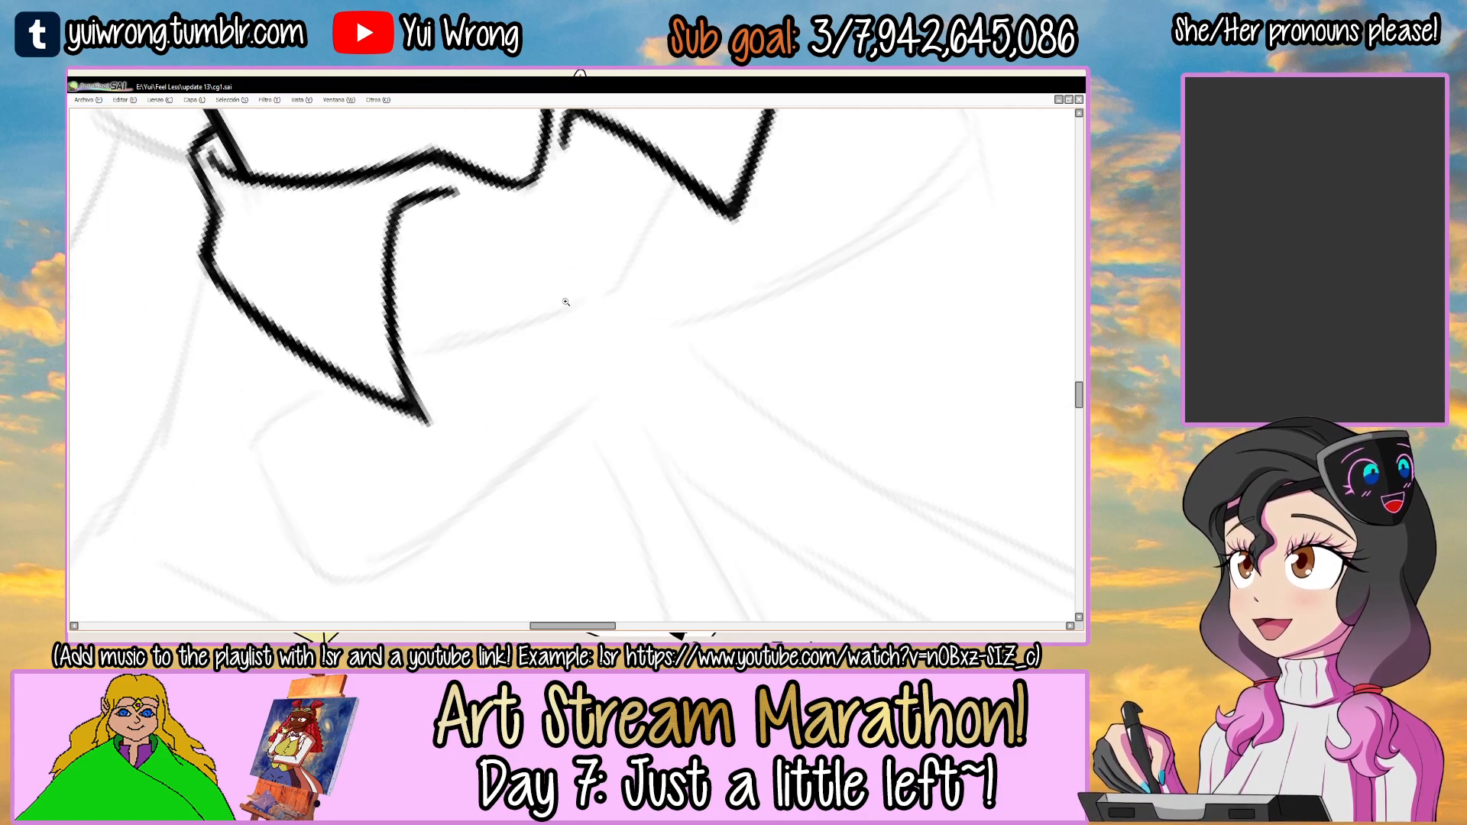
{"action": "left_click_drag", "start_coordinate": [401, 368], "coordinate": [536, 324]}
{"action": "left_click_drag", "start_coordinate": [404, 367], "coordinate": [614, 302]}
{"action": "key", "text": "ctrl+z"}
{"action": "key", "text": "ctrl+z"}
{"action": "left_click_drag", "start_coordinate": [469, 345], "coordinate": [612, 303]}
Carry the line under the collar opening up to the right flap's inner edge and thicken its left part.
{"action": "mouse_move", "coordinate": [716, 326]}
{"action": "left_mouse_down"}
{"action": "mouse_move", "coordinate": [677, 347]}
{"action": "mouse_move", "coordinate": [749, 279]}
{"action": "mouse_move", "coordinate": [684, 311]}
{"action": "left_mouse_up"}
{"action": "key", "text": "ctrl+z"}
{"action": "mouse_move", "coordinate": [592, 325]}
{"action": "left_mouse_down"}
{"action": "mouse_move", "coordinate": [683, 330]}
{"action": "mouse_move", "coordinate": [607, 331]}
{"action": "mouse_move", "coordinate": [771, 297]}
{"action": "left_mouse_up"}
{"action": "key", "text": "ctrl+z"}
{"action": "left_click_drag", "start_coordinate": [638, 336], "coordinate": [772, 297]}
{"action": "left_click_drag", "start_coordinate": [672, 321], "coordinate": [777, 292]}
{"action": "mouse_move", "coordinate": [719, 240]}
{"action": "left_mouse_down"}
{"action": "mouse_move", "coordinate": [724, 275]}
{"action": "mouse_move", "coordinate": [669, 218]}
{"action": "left_mouse_up"}
{"action": "left_click_drag", "start_coordinate": [645, 325], "coordinate": [571, 249]}
{"action": "left_click_drag", "start_coordinate": [495, 304], "coordinate": [678, 256]}
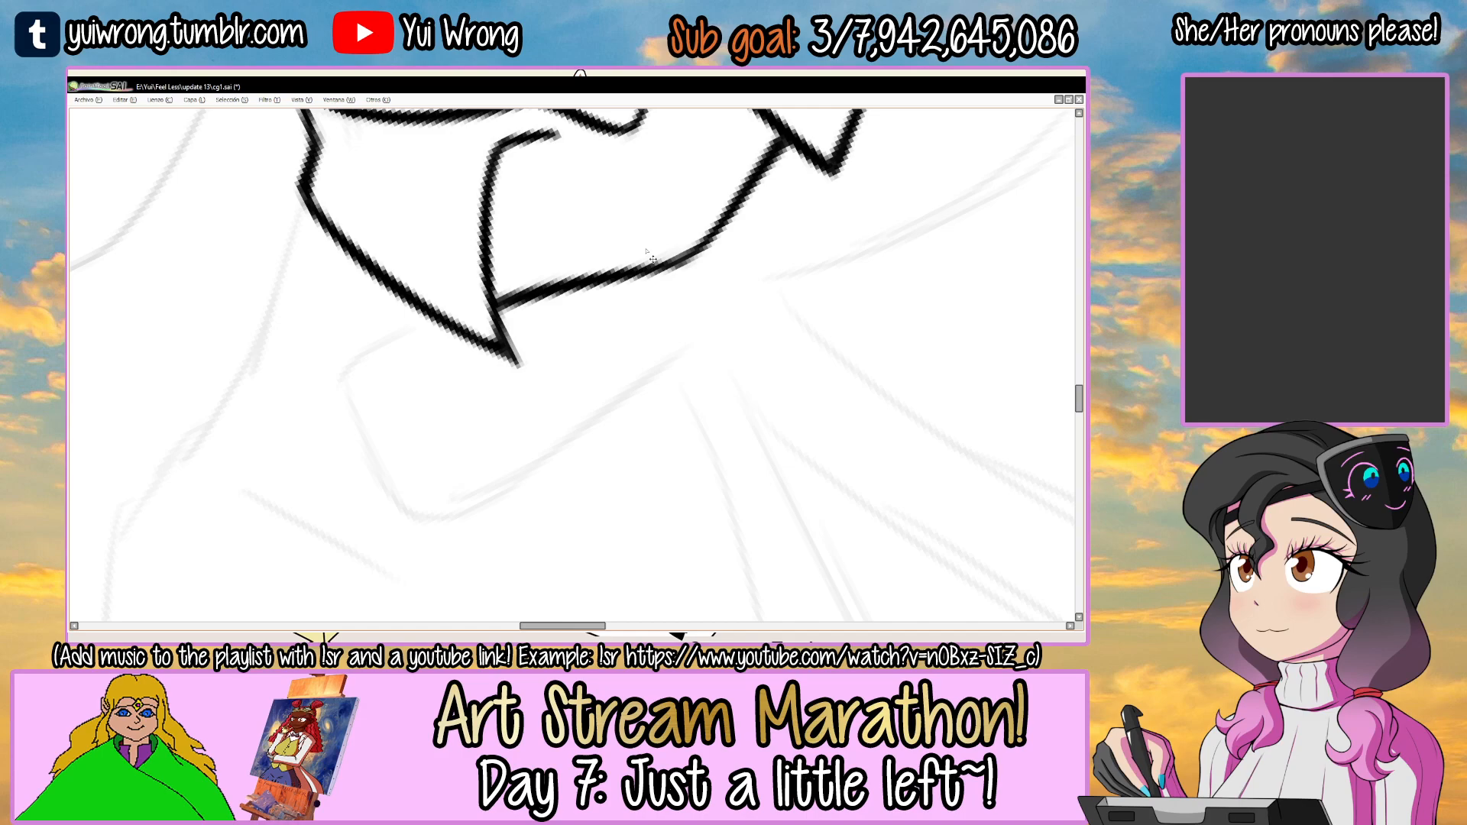
Ink and thicken the lower edge of the bow's right loop, following the sketch below the right collar flap.
{"action": "scroll", "coordinate": [653, 259], "scroll_direction": "down", "scroll_amount": 5}
{"action": "left_click_drag", "start_coordinate": [809, 210], "coordinate": [773, 370]}
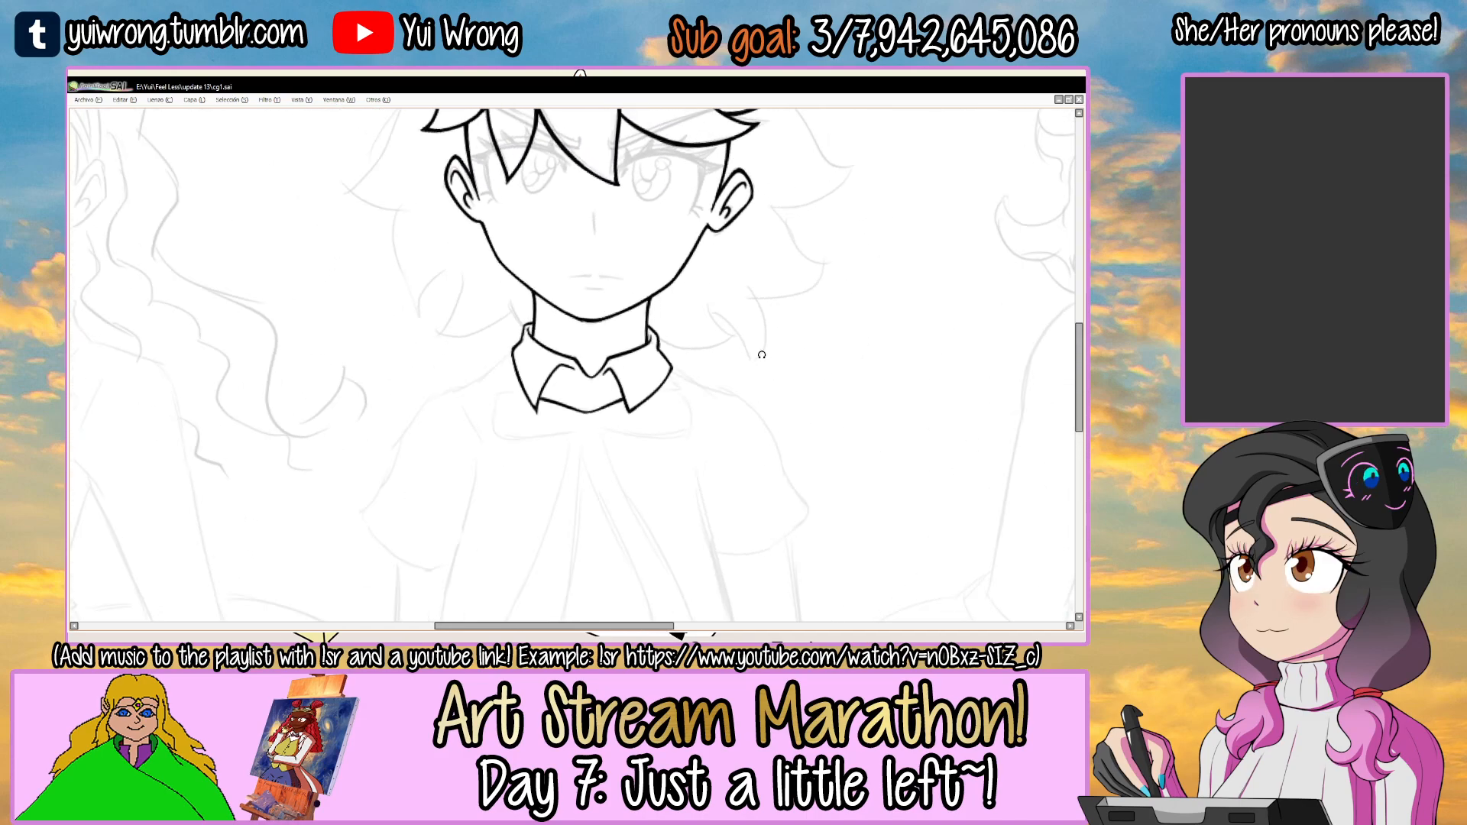
{"action": "scroll", "coordinate": [762, 355], "scroll_direction": "down", "scroll_amount": 4}
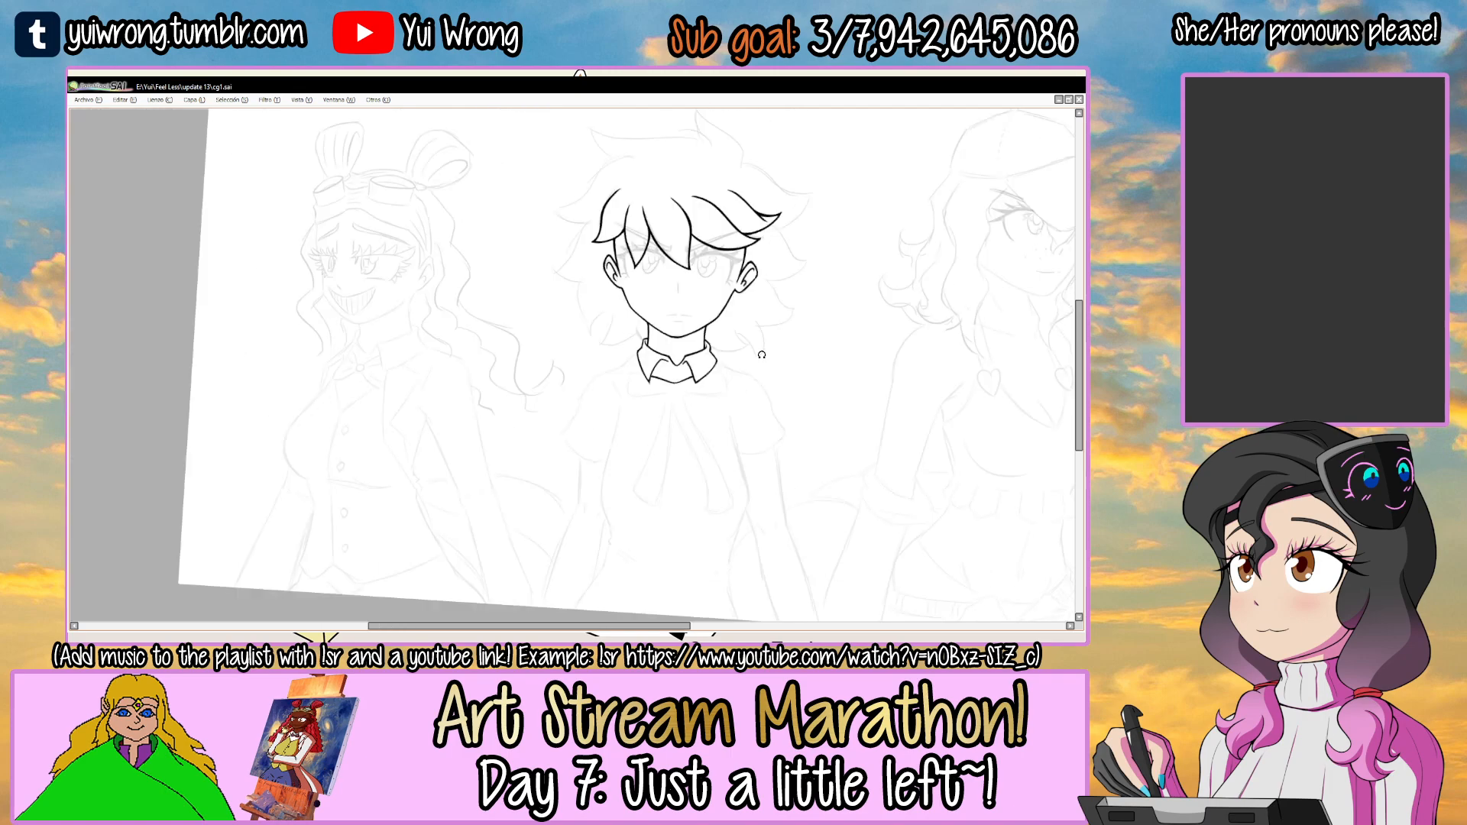
{"action": "scroll", "coordinate": [678, 319], "scroll_direction": "up", "scroll_amount": 6}
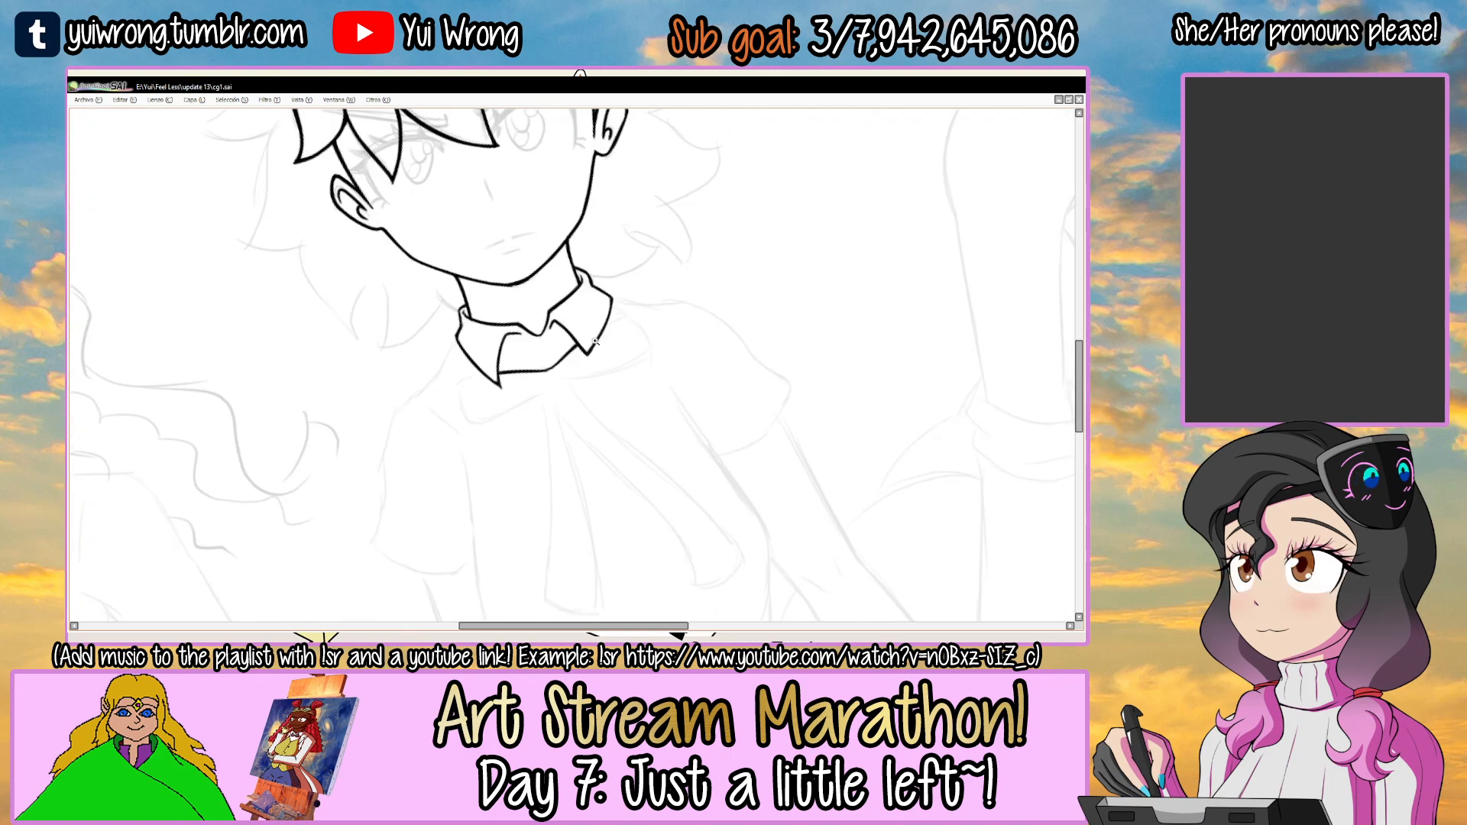
{"action": "mouse_move", "coordinate": [732, 339]}
{"action": "left_mouse_down"}
{"action": "mouse_move", "coordinate": [451, 409]}
{"action": "mouse_move", "coordinate": [507, 318]}
{"action": "mouse_move", "coordinate": [405, 409]}
{"action": "mouse_move", "coordinate": [639, 280]}
{"action": "left_mouse_up"}
{"action": "key", "text": "ctrl+z"}
{"action": "mouse_move", "coordinate": [400, 412]}
{"action": "left_mouse_down"}
{"action": "mouse_move", "coordinate": [453, 368]}
{"action": "mouse_move", "coordinate": [653, 266]}
{"action": "left_mouse_up"}
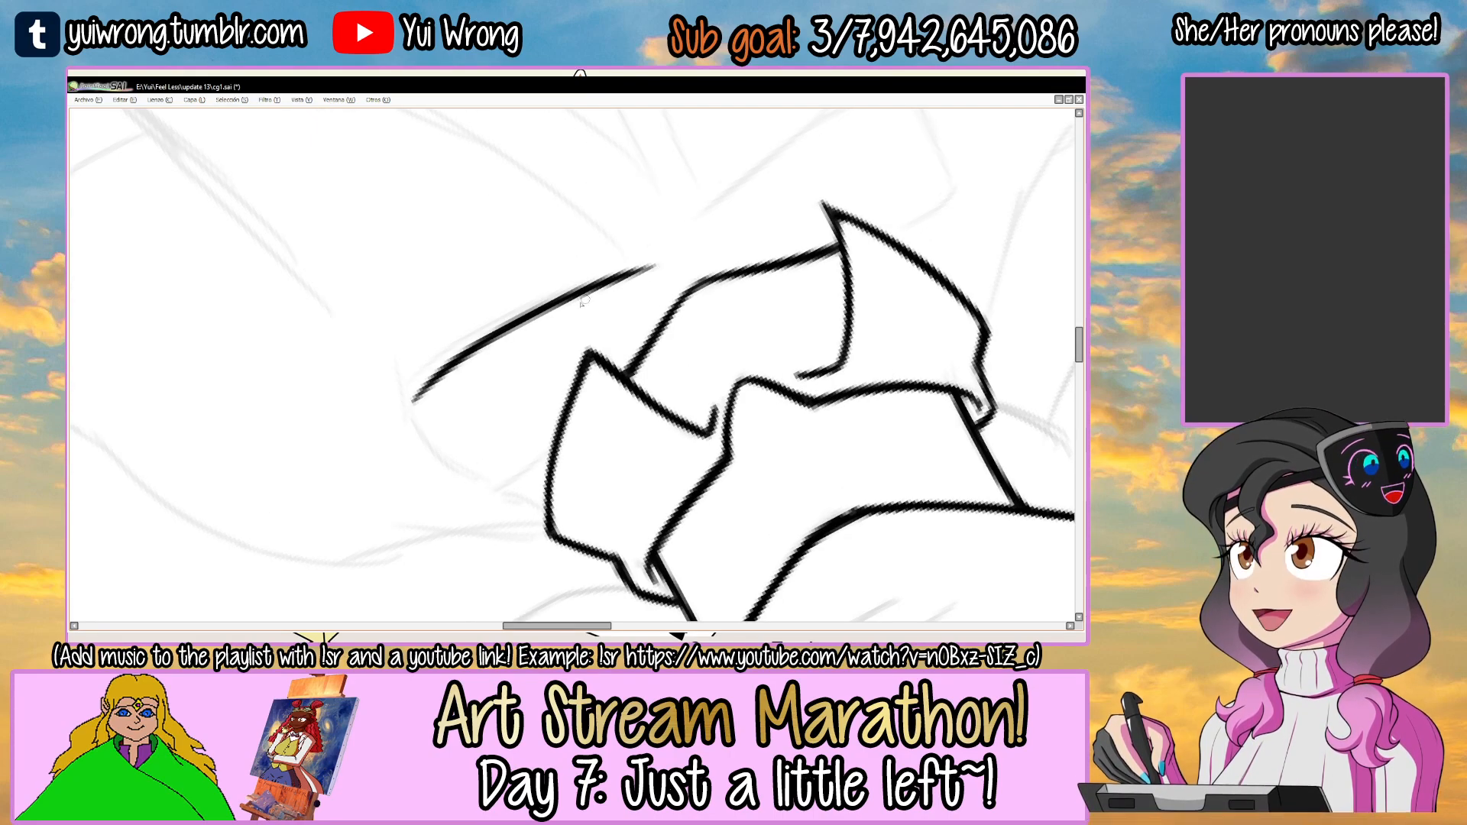
{"action": "mouse_move", "coordinate": [416, 401]}
{"action": "left_mouse_down"}
{"action": "mouse_move", "coordinate": [438, 378]}
{"action": "mouse_move", "coordinate": [690, 304]}
{"action": "mouse_move", "coordinate": [722, 249]}
{"action": "left_mouse_up"}
Ink the right bow loop's rounded end and its short upper edge up to the collar flap, thickening the end.
{"action": "scroll", "coordinate": [477, 321], "scroll_direction": "up", "scroll_amount": 2}
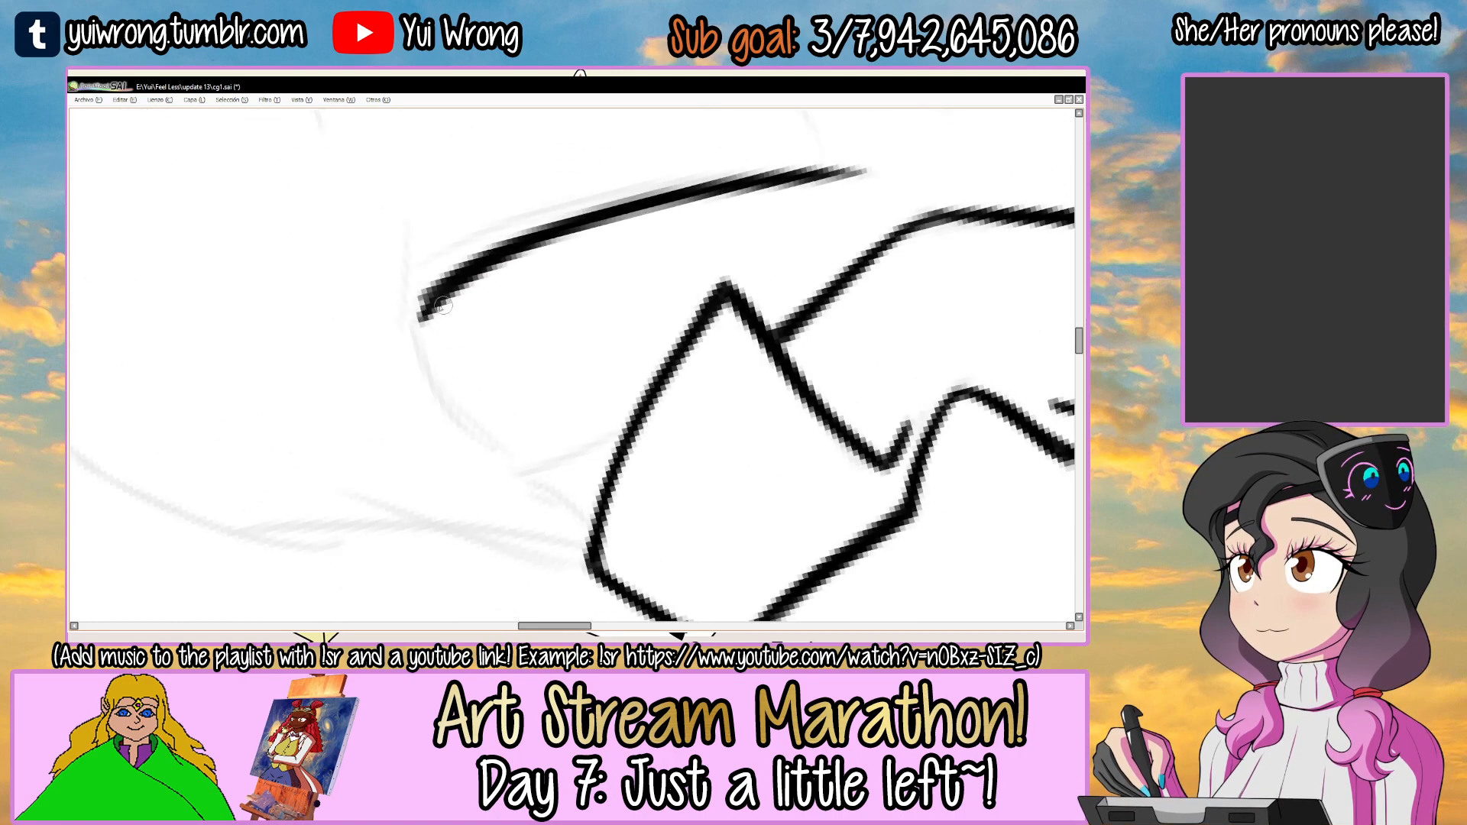
{"action": "mouse_move", "coordinate": [425, 304]}
{"action": "left_mouse_down"}
{"action": "mouse_move", "coordinate": [483, 435]}
{"action": "mouse_move", "coordinate": [523, 468]}
{"action": "left_mouse_up"}
{"action": "mouse_move", "coordinate": [426, 312]}
{"action": "left_mouse_down"}
{"action": "mouse_move", "coordinate": [520, 468]}
{"action": "mouse_move", "coordinate": [626, 432]}
{"action": "left_mouse_up"}
{"action": "left_click_drag", "start_coordinate": [547, 465], "coordinate": [637, 417]}
{"action": "mouse_move", "coordinate": [637, 417]}
{"action": "left_mouse_down"}
{"action": "mouse_move", "coordinate": [726, 327]}
{"action": "mouse_move", "coordinate": [570, 277]}
{"action": "left_mouse_up"}
{"action": "mouse_move", "coordinate": [462, 356]}
{"action": "left_mouse_down"}
{"action": "mouse_move", "coordinate": [489, 303]}
{"action": "mouse_move", "coordinate": [565, 222]}
{"action": "left_mouse_up"}
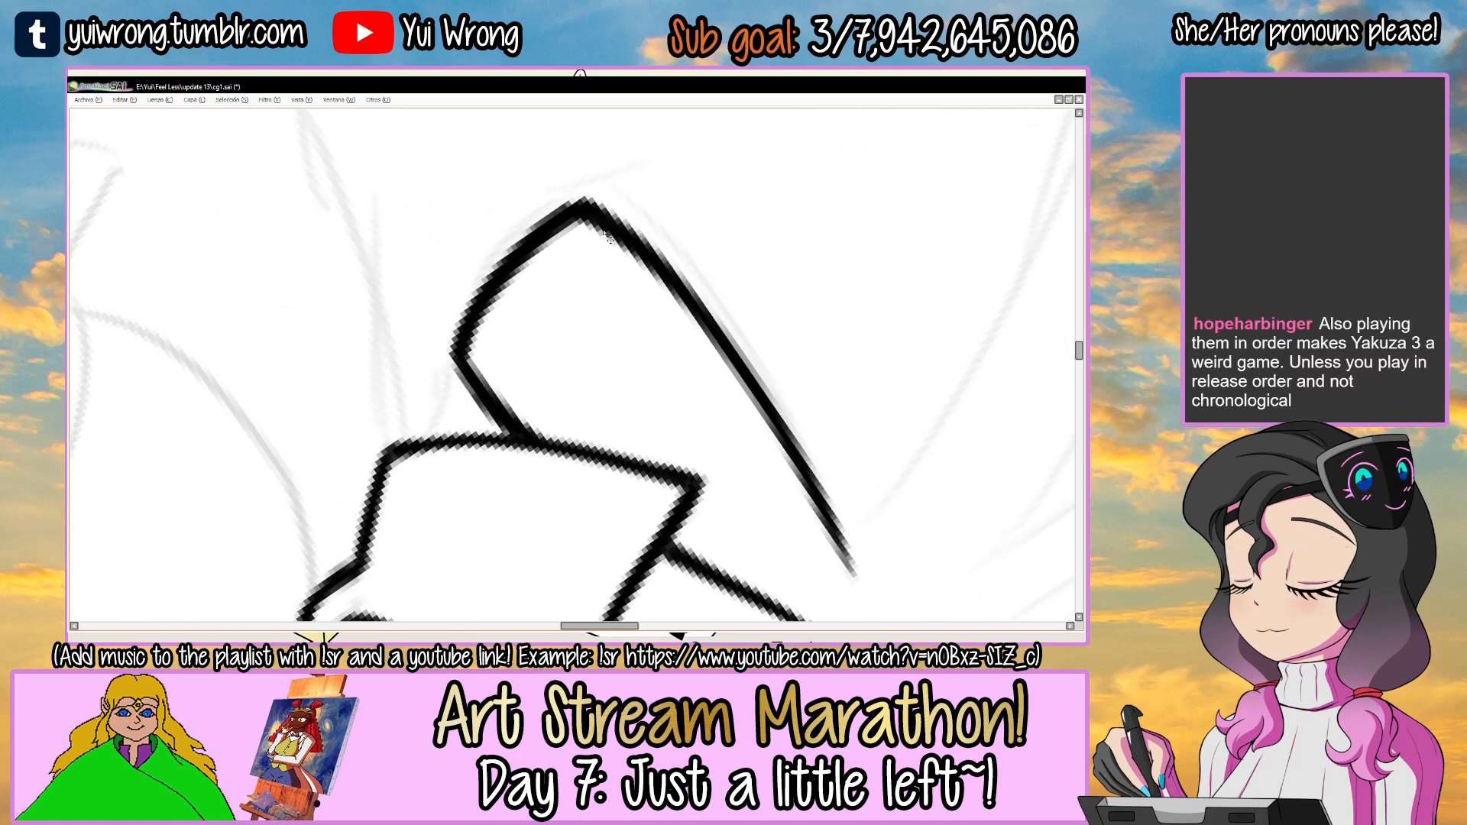
Ink the lower edge and the rounded end of the bow's left loop, following the sketch below the left collar flap.
{"action": "scroll", "coordinate": [610, 238], "scroll_direction": "down", "scroll_amount": 5}
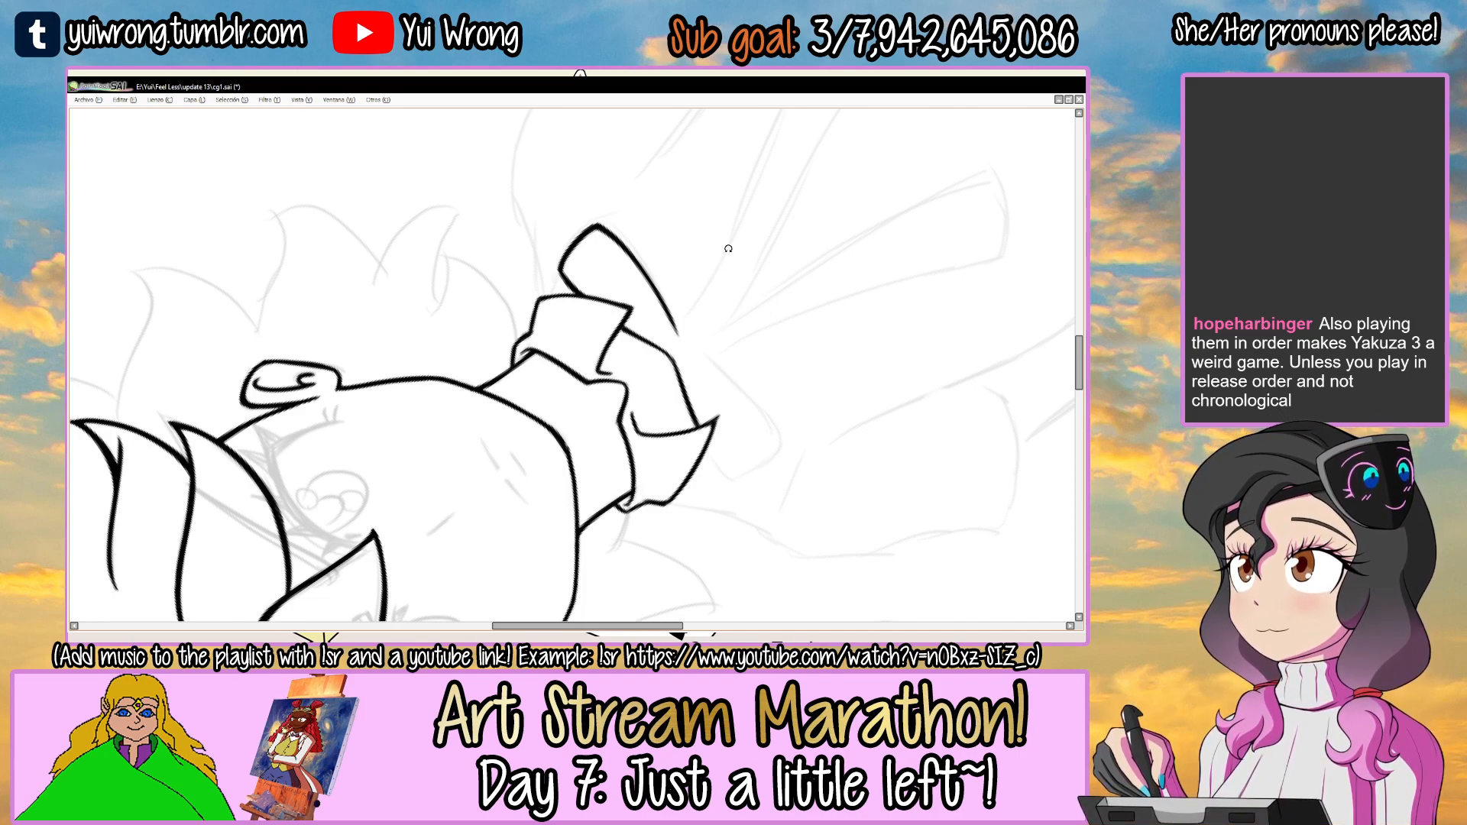
{"action": "left_click_drag", "start_coordinate": [731, 304], "coordinate": [547, 220]}
{"action": "left_click", "coordinate": [570, 276], "text": "ctrl"}
{"action": "left_click", "coordinate": [570, 277], "text": "ctrl"}
{"action": "left_click", "coordinate": [570, 276], "text": "ctrl"}
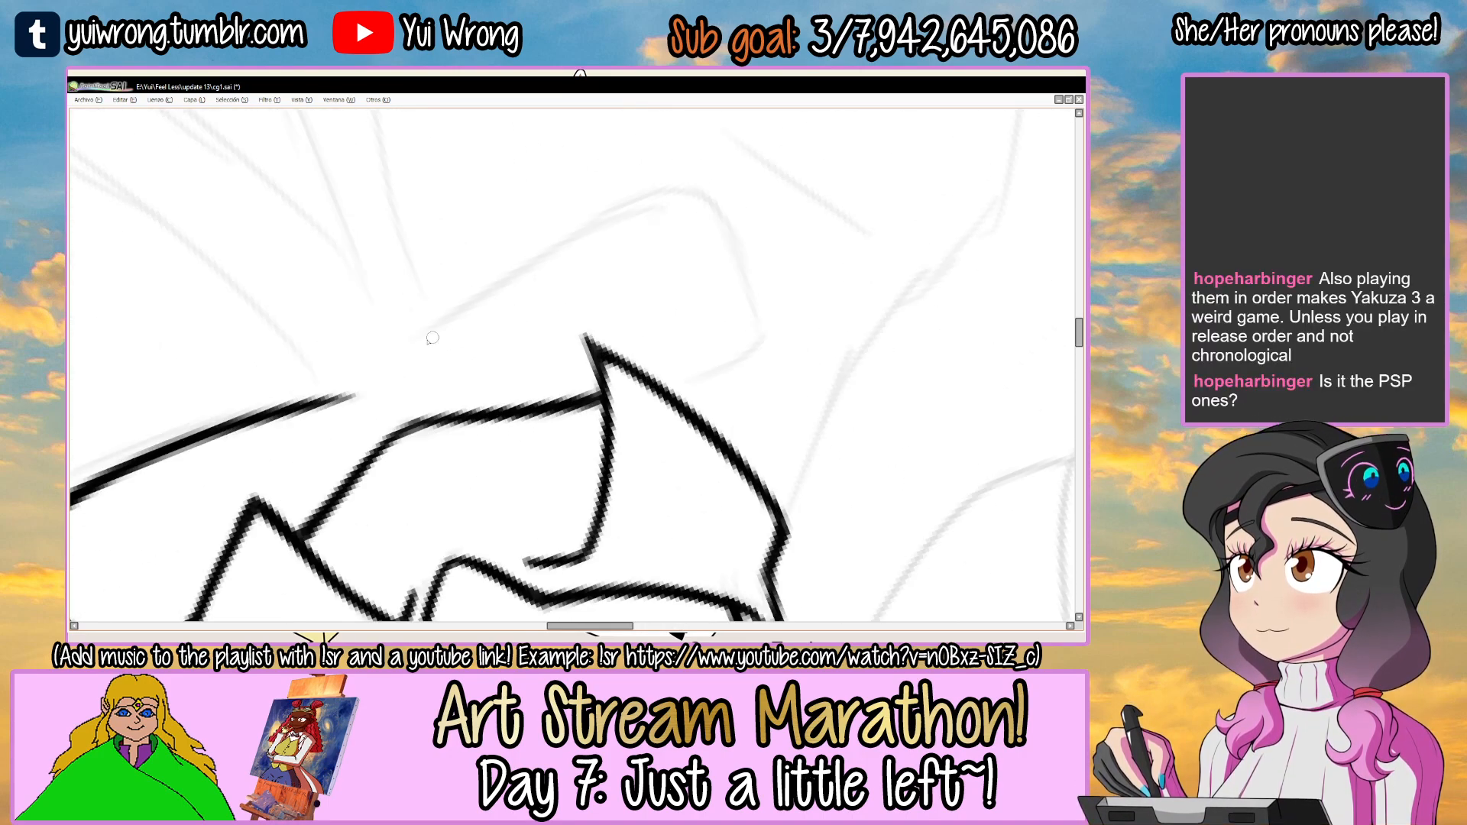
{"action": "mouse_move", "coordinate": [521, 270]}
{"action": "left_mouse_down"}
{"action": "mouse_move", "coordinate": [691, 188]}
{"action": "mouse_move", "coordinate": [734, 248]}
{"action": "mouse_move", "coordinate": [741, 302]}
{"action": "left_mouse_up"}
{"action": "left_click_drag", "start_coordinate": [724, 227], "coordinate": [746, 337]}
{"action": "key", "text": "ctrl+z"}
{"action": "key", "text": "ctrl+z"}
{"action": "mouse_move", "coordinate": [719, 212]}
{"action": "left_mouse_down"}
{"action": "mouse_move", "coordinate": [754, 336]}
{"action": "mouse_move", "coordinate": [657, 386]}
{"action": "left_mouse_up"}
{"action": "mouse_move", "coordinate": [688, 260]}
{"action": "left_mouse_down"}
{"action": "mouse_move", "coordinate": [416, 331]}
{"action": "mouse_move", "coordinate": [454, 284]}
{"action": "mouse_move", "coordinate": [512, 321]}
{"action": "left_mouse_up"}
{"action": "mouse_move", "coordinate": [512, 321]}
{"action": "left_mouse_down"}
{"action": "mouse_move", "coordinate": [540, 278]}
{"action": "mouse_move", "coordinate": [481, 324]}
{"action": "mouse_move", "coordinate": [575, 244]}
{"action": "mouse_move", "coordinate": [508, 305]}
{"action": "left_mouse_up"}
{"action": "left_click", "coordinate": [481, 324], "text": "ctrl"}
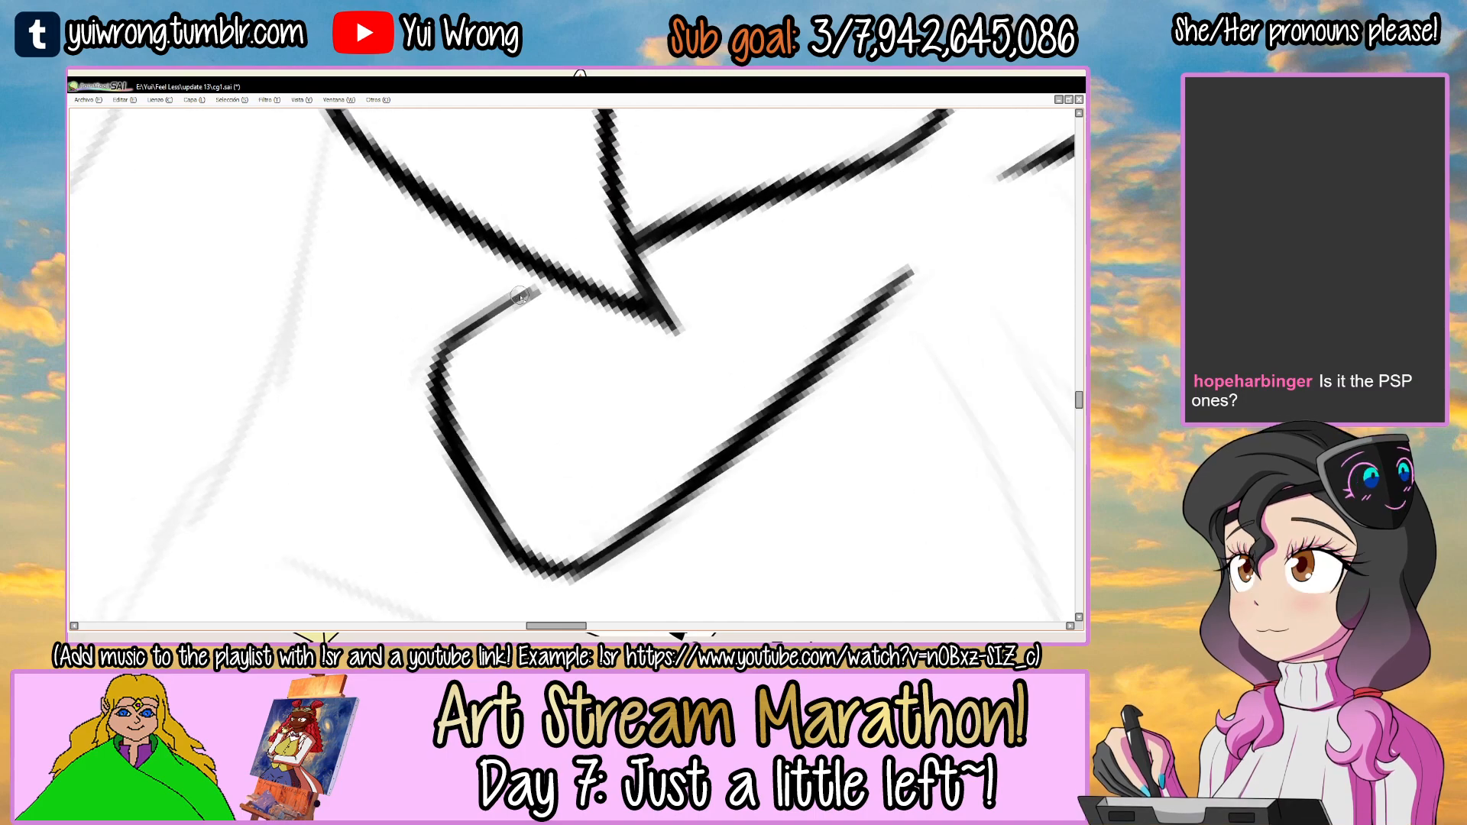
Ink the left bow loop's short upper edge from its rounded end up to the collar flap.
{"action": "left_click_drag", "start_coordinate": [440, 367], "coordinate": [558, 279]}
{"action": "key", "text": "ctrl+z"}
{"action": "mouse_move", "coordinate": [468, 343]}
{"action": "left_mouse_down"}
{"action": "mouse_move", "coordinate": [449, 373]}
{"action": "mouse_move", "coordinate": [470, 447]}
{"action": "mouse_move", "coordinate": [443, 373]}
{"action": "mouse_move", "coordinate": [487, 322]}
{"action": "mouse_move", "coordinate": [560, 285]}
{"action": "left_mouse_up"}
{"action": "scroll", "coordinate": [569, 287], "scroll_direction": "down", "scroll_amount": 2}
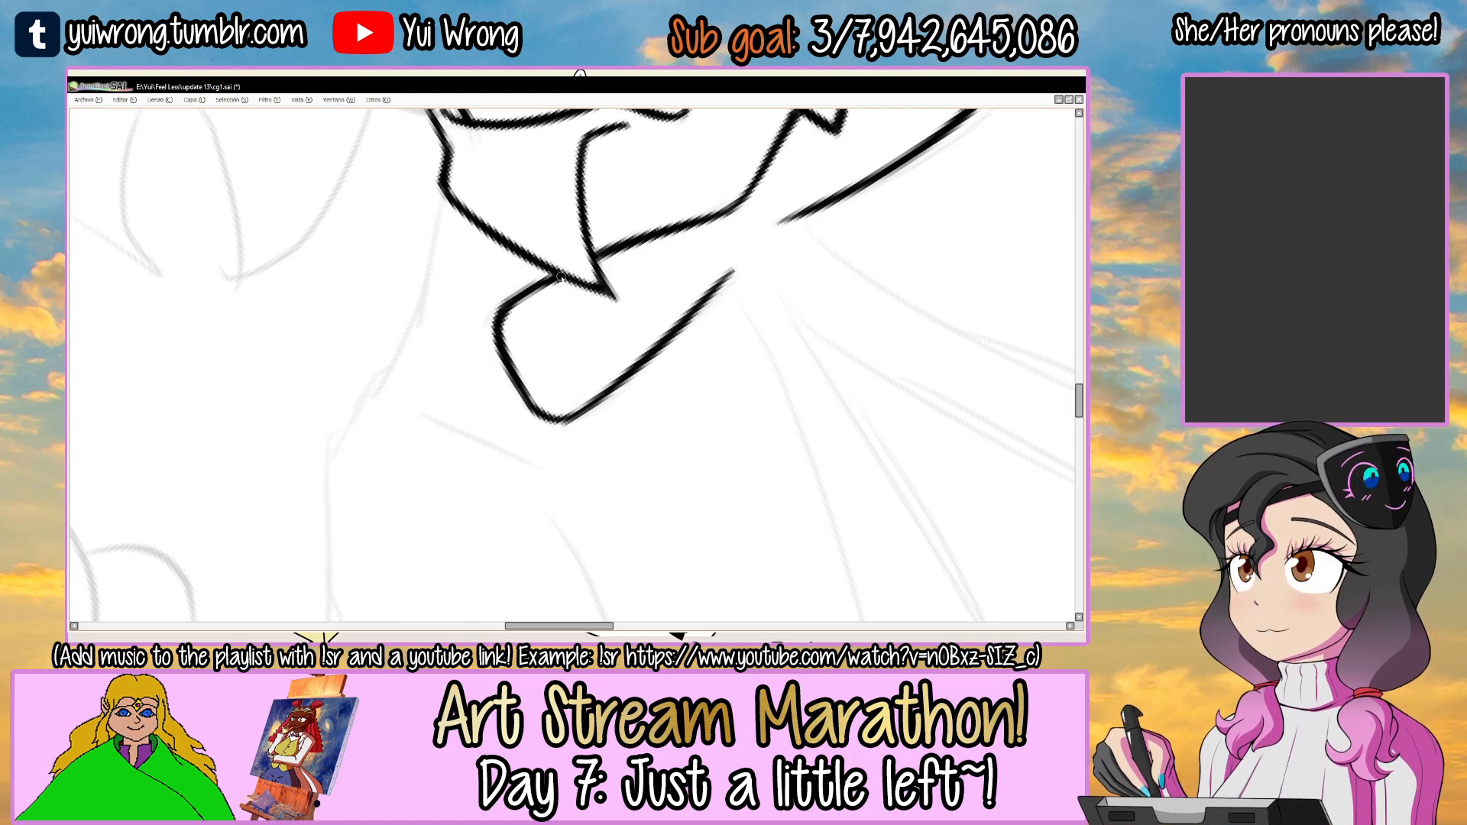
Ink the two long curved edges of the bow's right ribbon tail from the knot down, redoing strokes until they follow the sketch.
{"action": "scroll", "coordinate": [569, 286], "scroll_direction": "down", "scroll_amount": 3}
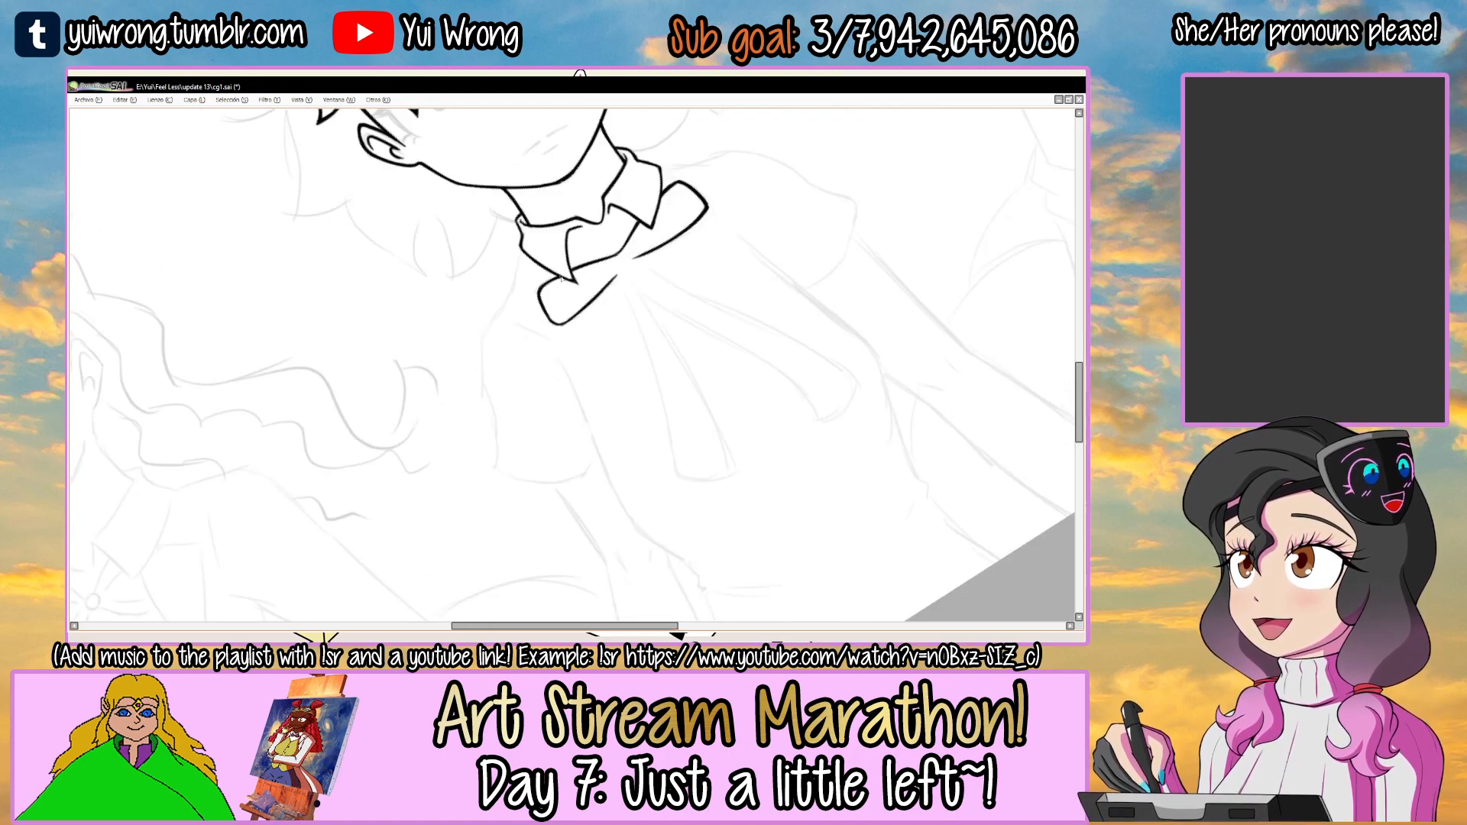
{"action": "left_click_drag", "start_coordinate": [846, 277], "coordinate": [635, 298]}
{"action": "left_click_drag", "start_coordinate": [727, 268], "coordinate": [717, 328]}
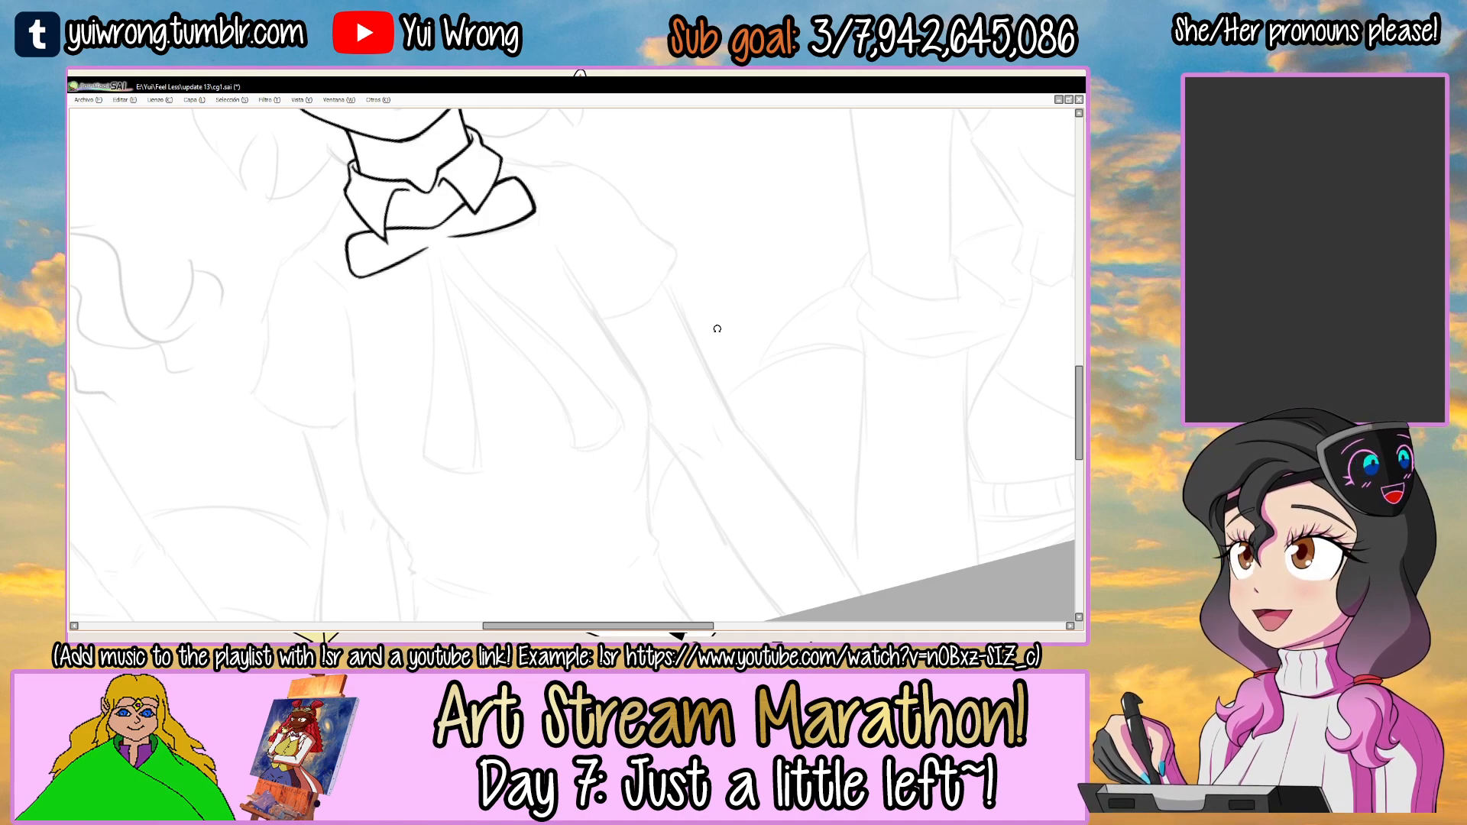
{"action": "left_click_drag", "start_coordinate": [668, 333], "coordinate": [567, 270]}
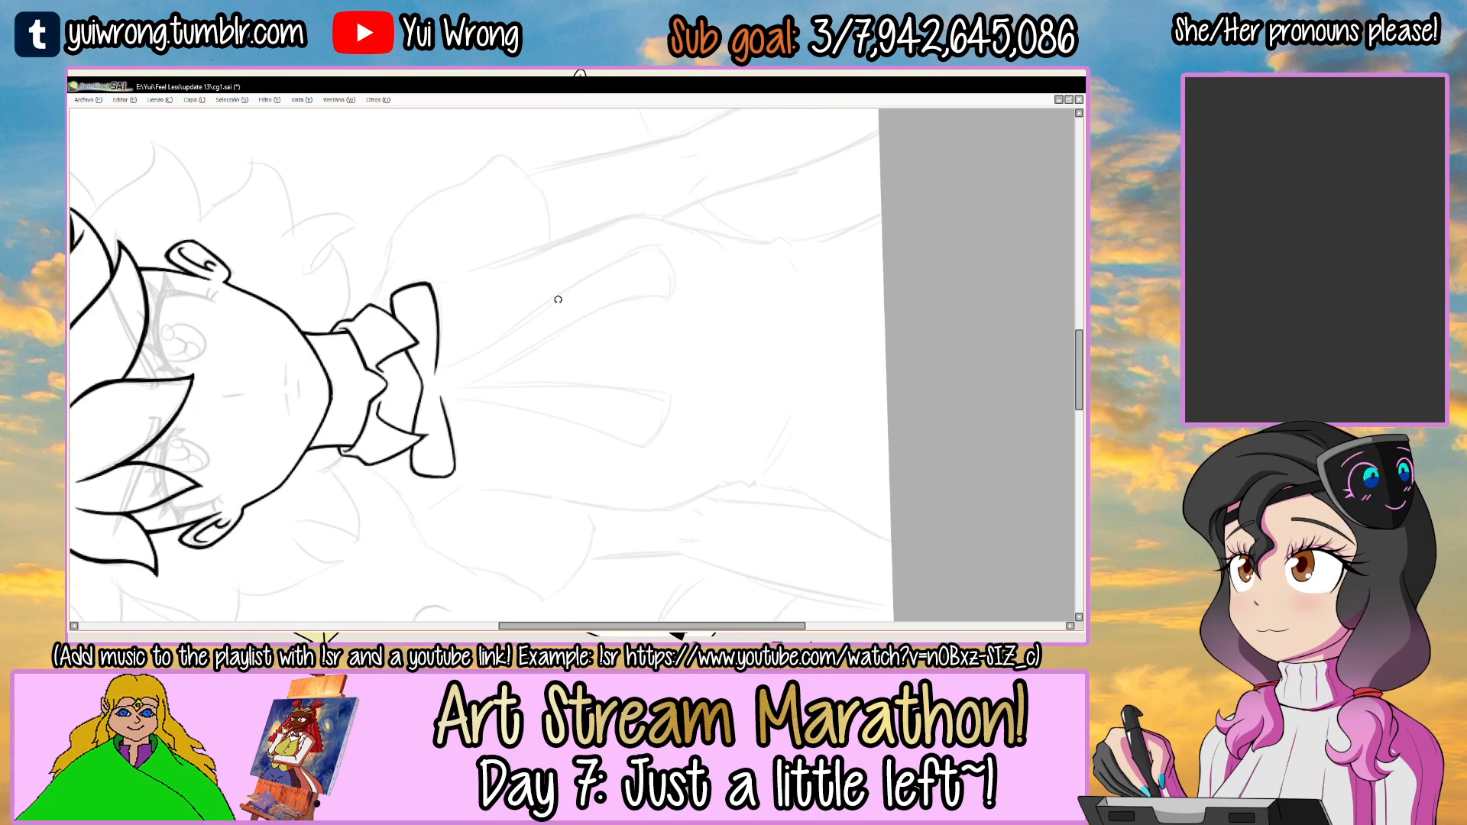
{"action": "left_click", "coordinate": [537, 325], "text": "ctrl"}
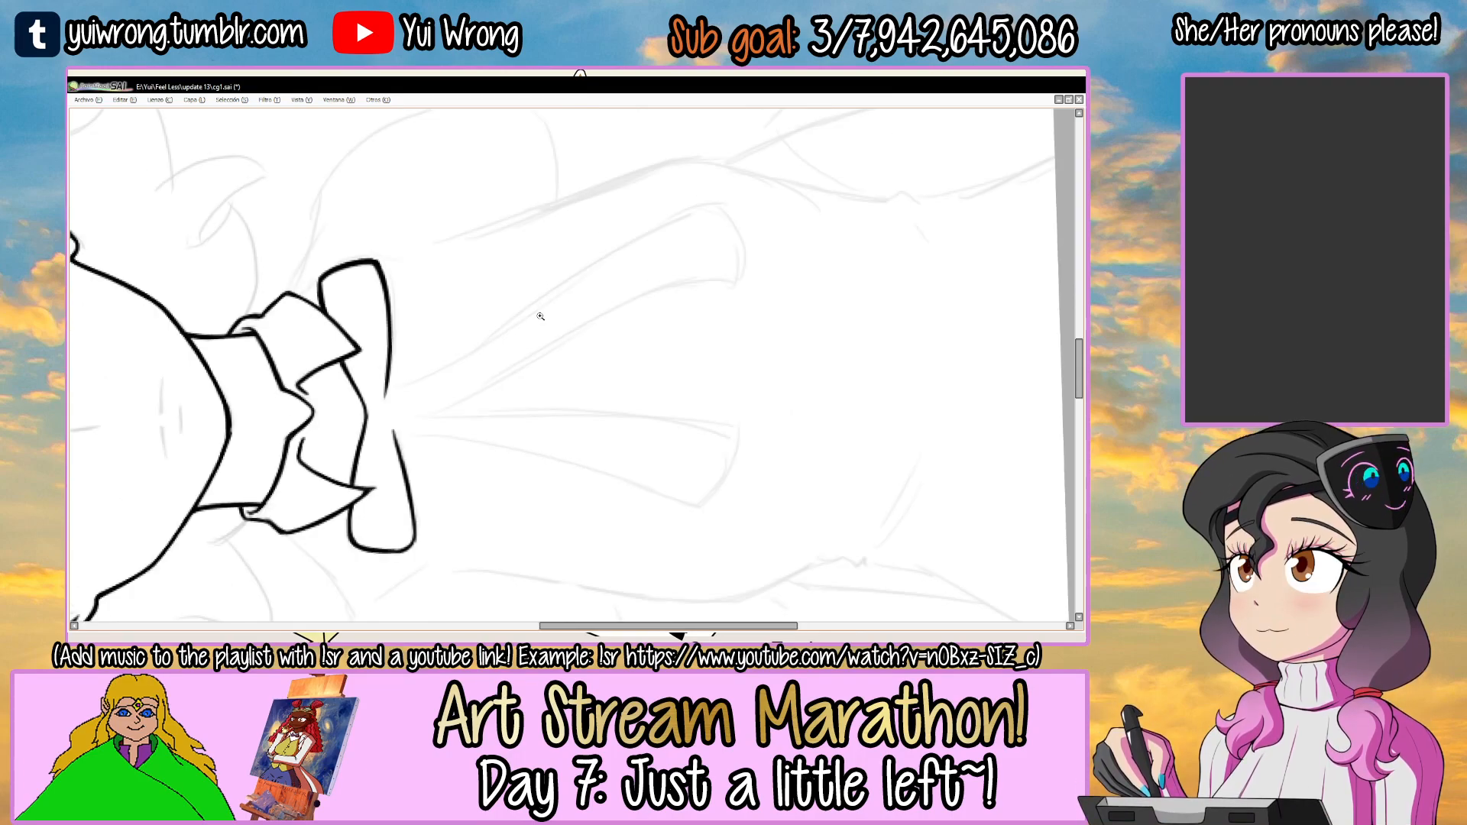
{"action": "left_click_drag", "start_coordinate": [695, 234], "coordinate": [683, 252]}
{"action": "mouse_move", "coordinate": [382, 386]}
{"action": "left_mouse_down"}
{"action": "mouse_move", "coordinate": [664, 239]}
{"action": "mouse_move", "coordinate": [774, 225]}
{"action": "left_mouse_up"}
{"action": "key", "text": "ctrl+z"}
{"action": "left_click_drag", "start_coordinate": [857, 171], "coordinate": [878, 217]}
{"action": "key", "text": "ctrl+z"}
{"action": "mouse_move", "coordinate": [386, 354]}
{"action": "left_mouse_down"}
{"action": "mouse_move", "coordinate": [756, 261]}
{"action": "mouse_move", "coordinate": [412, 355]}
{"action": "mouse_move", "coordinate": [768, 248]}
{"action": "mouse_move", "coordinate": [557, 297]}
{"action": "mouse_move", "coordinate": [779, 241]}
{"action": "mouse_move", "coordinate": [743, 231]}
{"action": "left_mouse_up"}
{"action": "key", "text": "ctrl+z"}
{"action": "key", "text": "ctrl+z"}
{"action": "key", "text": "ctrl+z"}
{"action": "key", "text": "ctrl+z"}
{"action": "mouse_move", "coordinate": [406, 404]}
{"action": "left_mouse_down"}
{"action": "mouse_move", "coordinate": [790, 279]}
{"action": "mouse_move", "coordinate": [533, 493]}
{"action": "left_mouse_up"}
{"action": "key", "text": "ctrl+z"}
{"action": "key", "text": "ctrl+z"}
Touch up the sharp corner where the right ribbon tail's outer edge meets the right bow loop.
{"action": "mouse_move", "coordinate": [673, 231]}
{"action": "left_mouse_down"}
{"action": "mouse_move", "coordinate": [607, 335]}
{"action": "mouse_move", "coordinate": [559, 351]}
{"action": "left_mouse_up"}
{"action": "scroll", "coordinate": [608, 332], "scroll_direction": "up", "scroll_amount": 3}
{"action": "mouse_move", "coordinate": [676, 295]}
{"action": "left_mouse_down"}
{"action": "mouse_move", "coordinate": [558, 288]}
{"action": "mouse_move", "coordinate": [544, 368]}
{"action": "left_mouse_up"}
{"action": "scroll", "coordinate": [564, 301], "scroll_direction": "up", "scroll_amount": 2}
{"action": "mouse_move", "coordinate": [510, 321]}
{"action": "left_mouse_down"}
{"action": "mouse_move", "coordinate": [543, 369]}
{"action": "mouse_move", "coordinate": [596, 267]}
{"action": "mouse_move", "coordinate": [535, 363]}
{"action": "mouse_move", "coordinate": [613, 456]}
{"action": "left_mouse_up"}
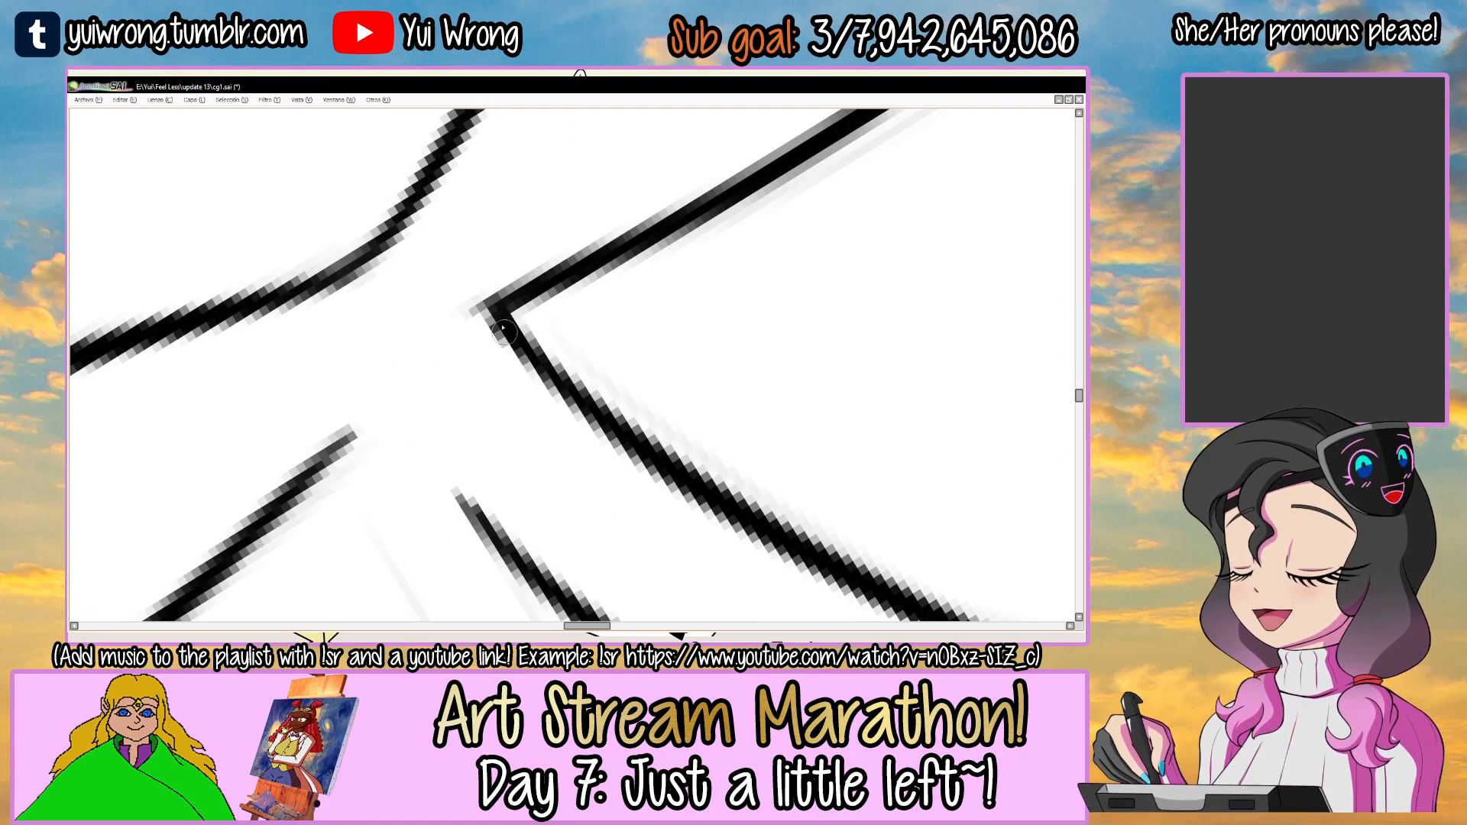
{"action": "mouse_move", "coordinate": [490, 307]}
{"action": "left_mouse_down"}
{"action": "mouse_move", "coordinate": [589, 410]}
{"action": "mouse_move", "coordinate": [500, 311]}
{"action": "mouse_move", "coordinate": [675, 210]}
{"action": "left_mouse_up"}
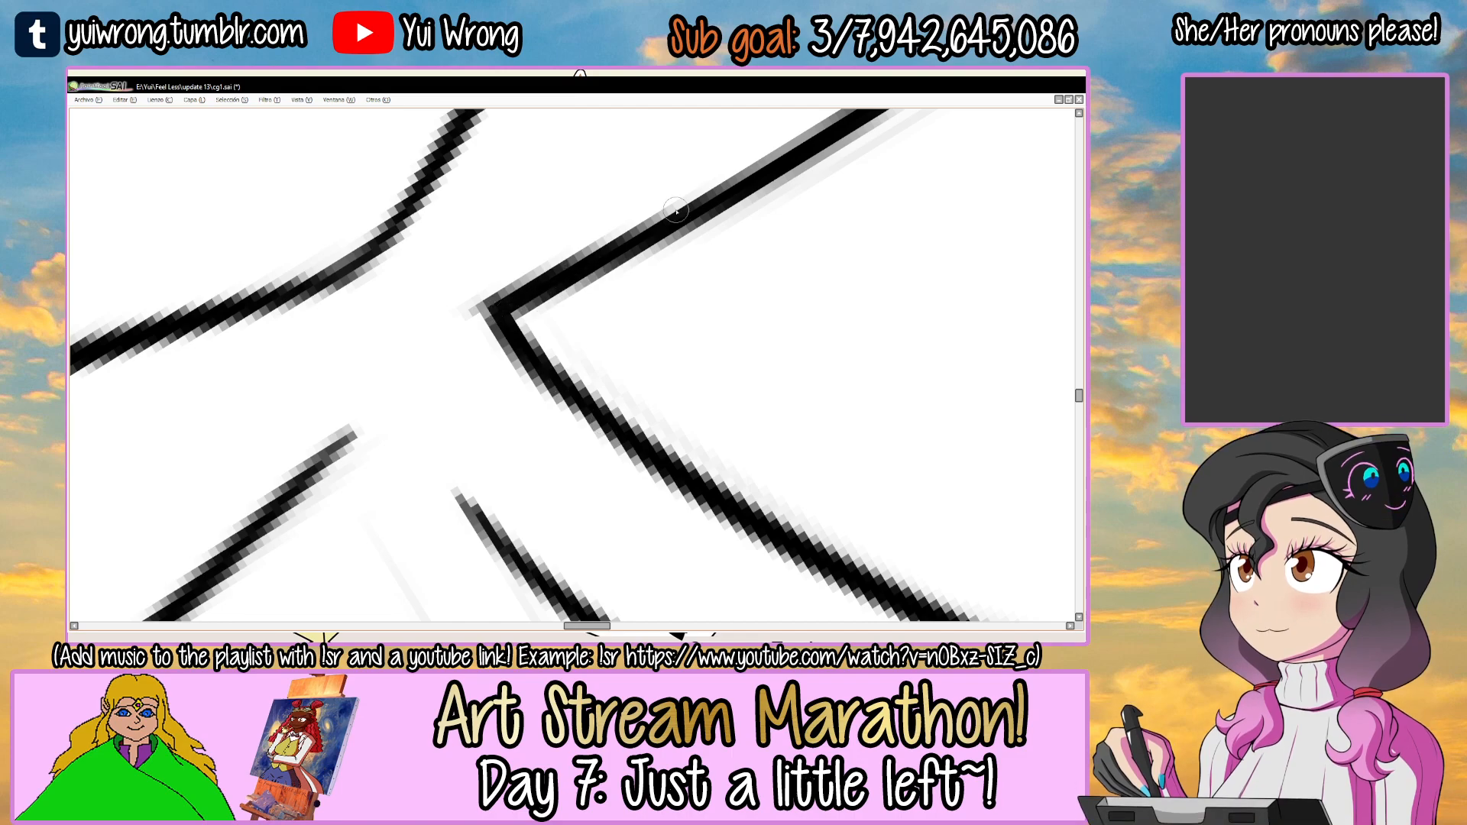
Ink the curved bottom end of the right ribbon tail, joining its two long edges.
{"action": "scroll", "coordinate": [683, 220], "scroll_direction": "down", "scroll_amount": 5}
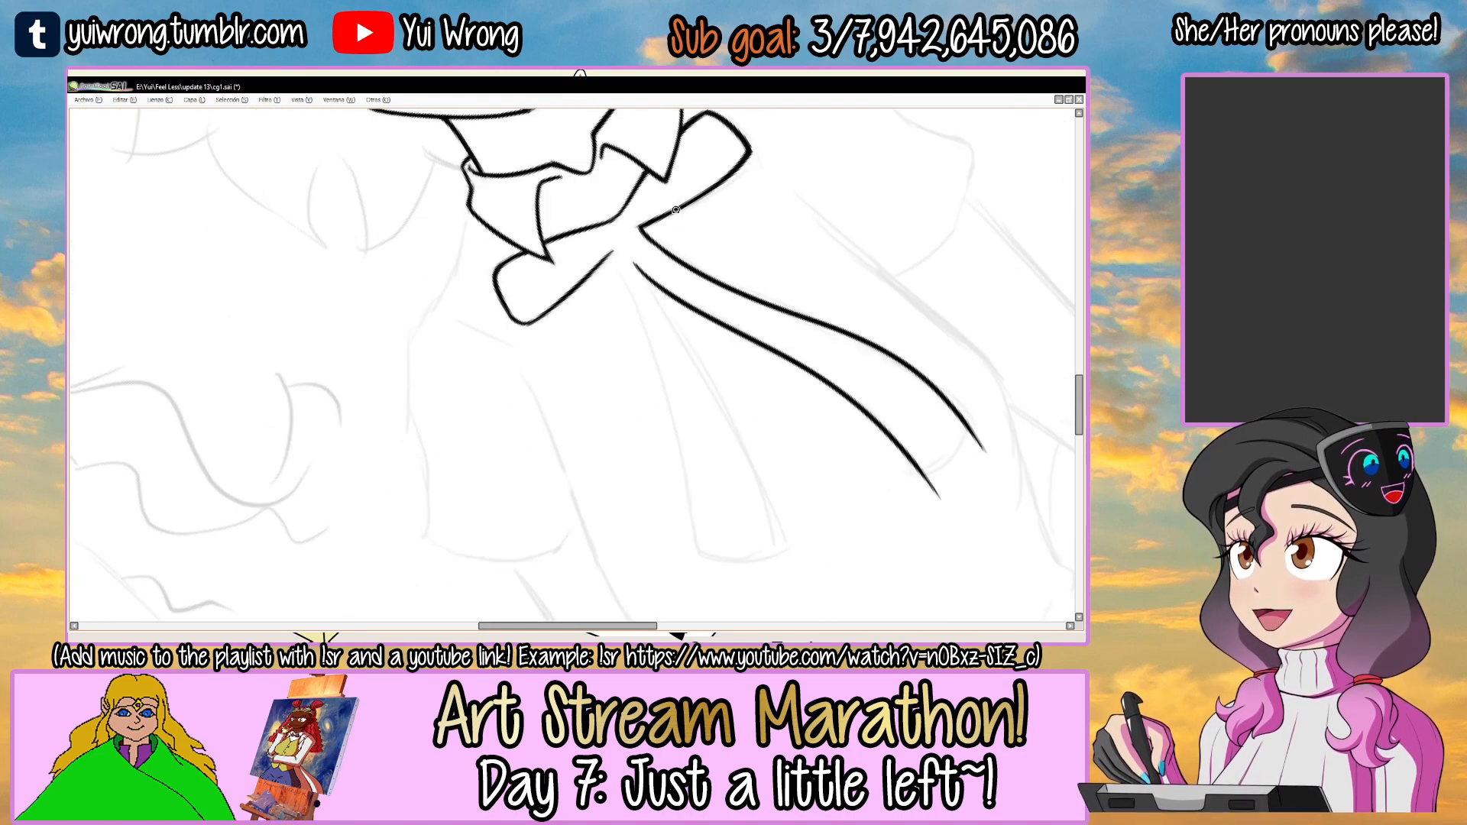
{"action": "left_click_drag", "start_coordinate": [866, 323], "coordinate": [612, 216]}
{"action": "left_click_drag", "start_coordinate": [664, 175], "coordinate": [501, 344]}
{"action": "left_click_drag", "start_coordinate": [622, 211], "coordinate": [489, 324]}
{"action": "mouse_move", "coordinate": [510, 404]}
{"action": "left_mouse_down"}
{"action": "mouse_move", "coordinate": [494, 329]}
{"action": "mouse_move", "coordinate": [431, 313]}
{"action": "mouse_move", "coordinate": [437, 277]}
{"action": "left_mouse_up"}
{"action": "scroll", "coordinate": [495, 333], "scroll_direction": "up", "scroll_amount": 4}
{"action": "mouse_move", "coordinate": [578, 277]}
{"action": "left_mouse_down"}
{"action": "mouse_move", "coordinate": [549, 263]}
{"action": "mouse_move", "coordinate": [551, 233]}
{"action": "left_mouse_up"}
{"action": "left_click", "coordinate": [494, 300], "text": "ctrl"}
{"action": "mouse_move", "coordinate": [399, 361]}
{"action": "left_mouse_down"}
{"action": "mouse_move", "coordinate": [546, 277]}
{"action": "mouse_move", "coordinate": [605, 284]}
{"action": "left_mouse_up"}
{"action": "key", "text": "ctrl+z"}
{"action": "mouse_move", "coordinate": [399, 359]}
{"action": "left_mouse_down"}
{"action": "mouse_move", "coordinate": [531, 279]}
{"action": "mouse_move", "coordinate": [600, 291]}
{"action": "left_mouse_up"}
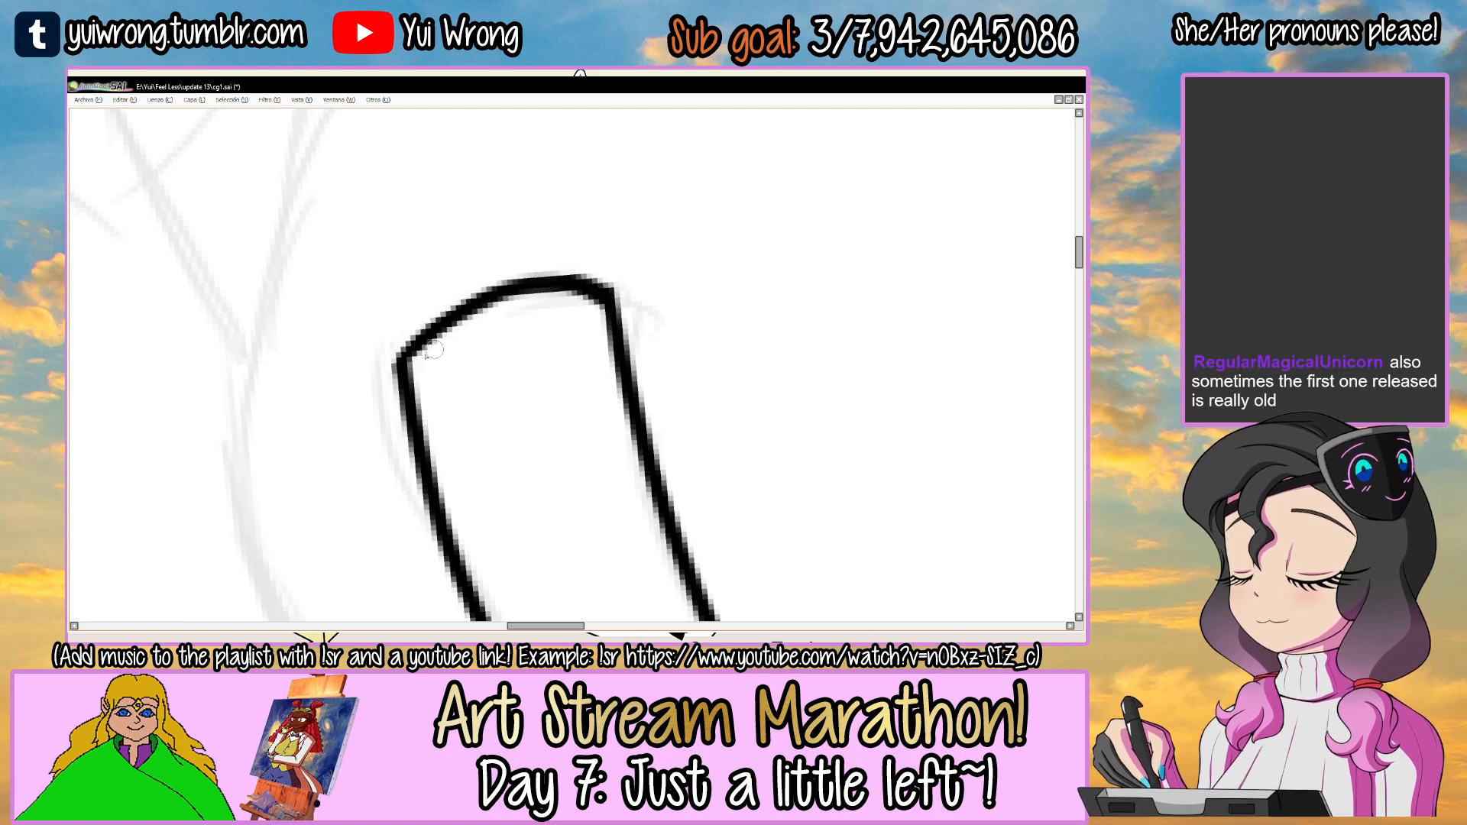
Thicken the right ribbon tail's curved bottom end and tidy its corners.
{"action": "mouse_move", "coordinate": [405, 372]}
{"action": "left_mouse_down"}
{"action": "mouse_move", "coordinate": [459, 314]}
{"action": "mouse_move", "coordinate": [569, 278]}
{"action": "left_mouse_up"}
{"action": "mouse_move", "coordinate": [684, 276]}
{"action": "left_mouse_down"}
{"action": "mouse_move", "coordinate": [639, 403]}
{"action": "mouse_move", "coordinate": [555, 416]}
{"action": "left_mouse_up"}
{"action": "left_click_drag", "start_coordinate": [676, 391], "coordinate": [677, 425]}
{"action": "scroll", "coordinate": [682, 428], "scroll_direction": "down", "scroll_amount": 4}
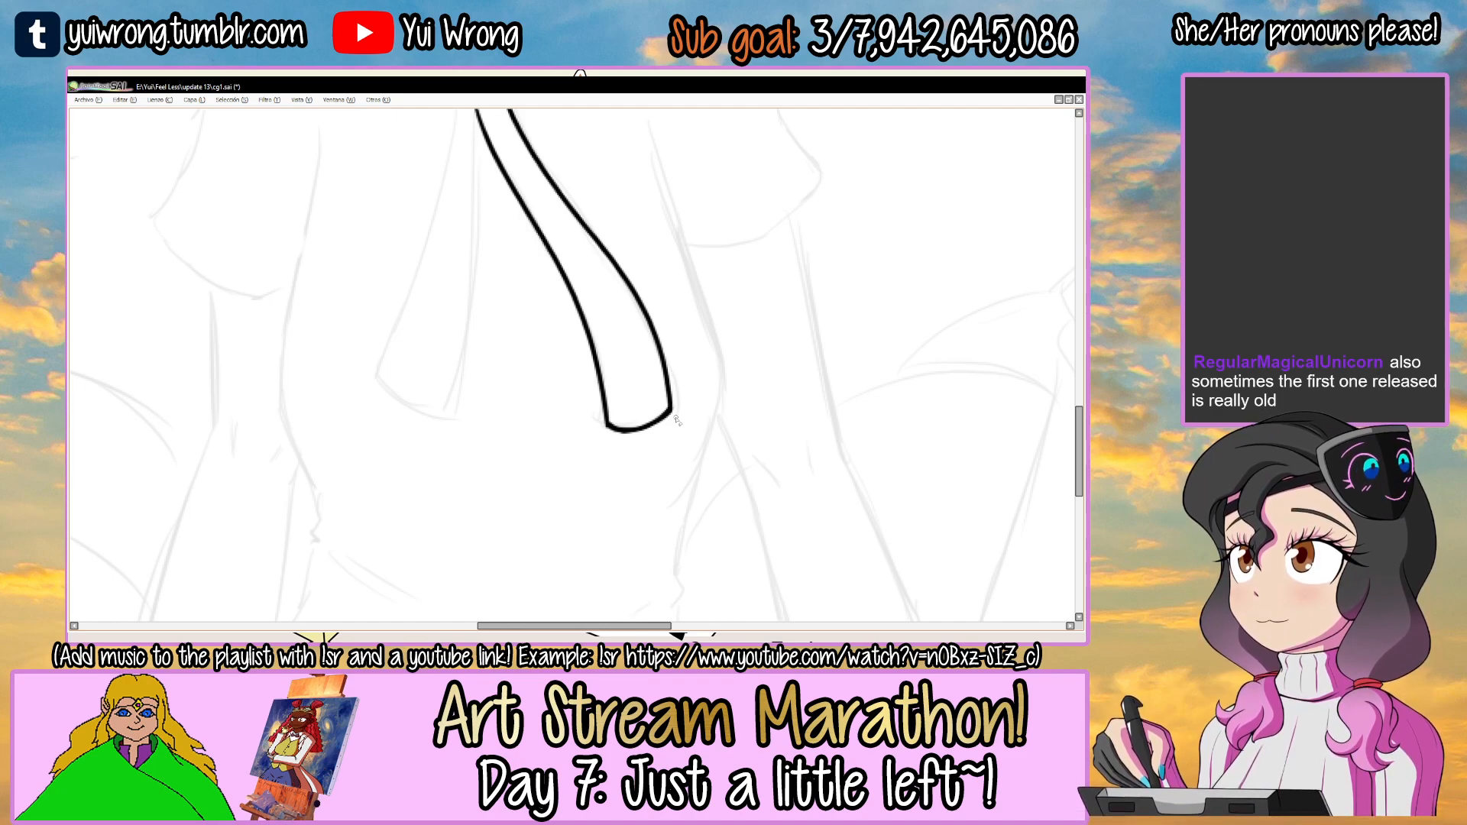
Ink the inner edge of the bow's left ribbon tail from the knot down, redoing the stroke until it follows the sketch.
{"action": "scroll", "coordinate": [678, 421], "scroll_direction": "down", "scroll_amount": 2}
{"action": "left_click_drag", "start_coordinate": [661, 329], "coordinate": [634, 359]}
{"action": "left_click_drag", "start_coordinate": [640, 380], "coordinate": [558, 316]}
{"action": "scroll", "coordinate": [558, 371], "scroll_direction": "up", "scroll_amount": 2}
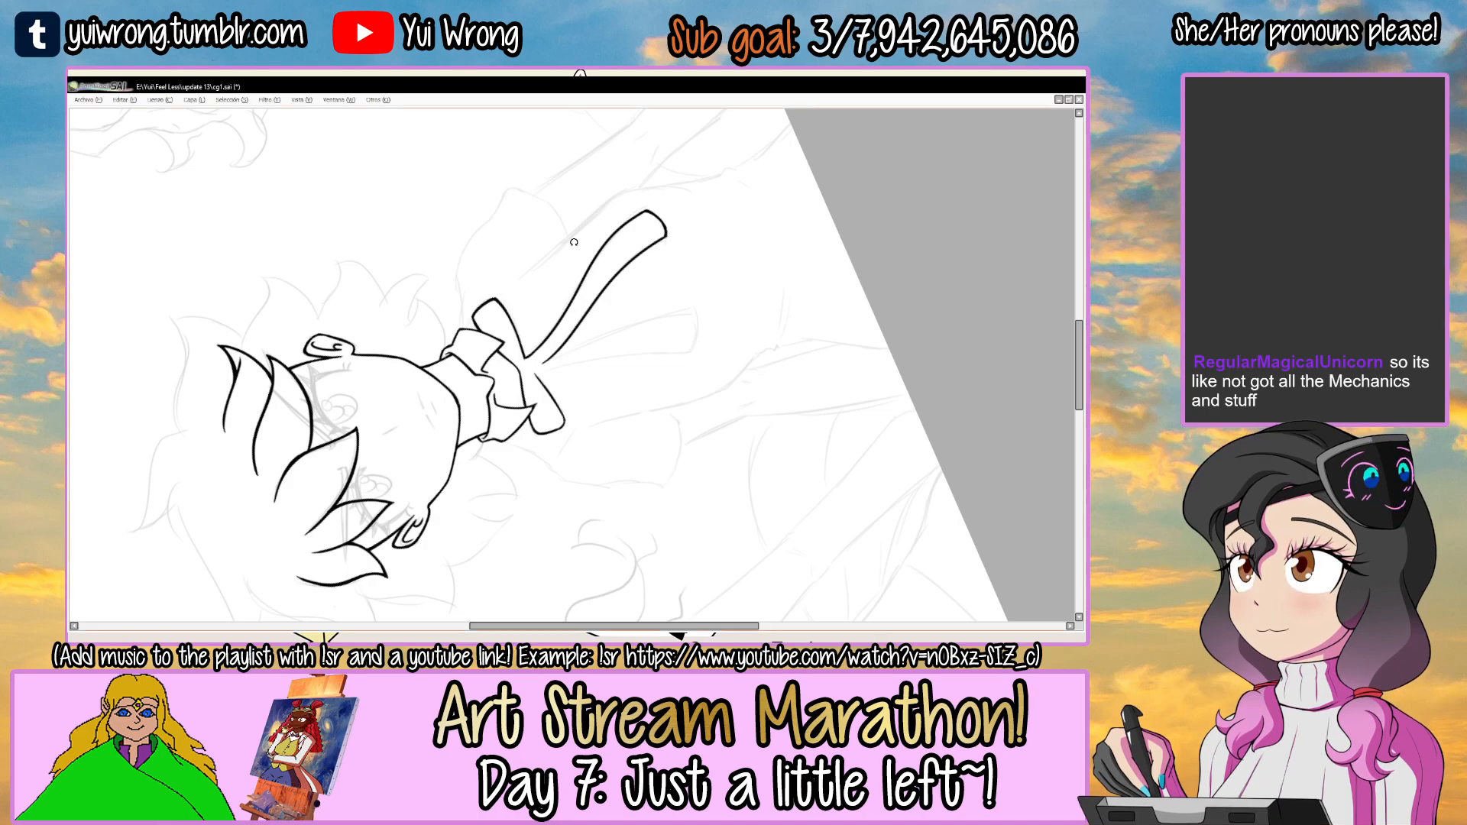
{"action": "scroll", "coordinate": [622, 309], "scroll_direction": "up", "scroll_amount": 6}
{"action": "left_click_drag", "start_coordinate": [377, 395], "coordinate": [711, 231]}
{"action": "key", "text": "ctrl+z"}
{"action": "left_click_drag", "start_coordinate": [357, 402], "coordinate": [735, 201]}
{"action": "key", "text": "ctrl+z"}
{"action": "mouse_move", "coordinate": [349, 429]}
{"action": "left_mouse_down"}
{"action": "mouse_move", "coordinate": [539, 327]}
{"action": "mouse_move", "coordinate": [756, 292]}
{"action": "left_mouse_up"}
{"action": "key", "text": "ctrl+z"}
{"action": "key", "text": "ctrl+z"}
{"action": "mouse_move", "coordinate": [363, 445]}
{"action": "left_mouse_down"}
{"action": "mouse_move", "coordinate": [783, 273]}
{"action": "mouse_move", "coordinate": [501, 462]}
{"action": "left_mouse_up"}
{"action": "mouse_move", "coordinate": [728, 220]}
{"action": "left_mouse_down"}
{"action": "mouse_move", "coordinate": [634, 328]}
{"action": "mouse_move", "coordinate": [701, 390]}
{"action": "mouse_move", "coordinate": [697, 419]}
{"action": "left_mouse_up"}
{"action": "key", "text": "Delete"}
{"action": "key", "text": "Delete"}
Ink the left ribbon tail's outer edge from the left bow loop's inner corner down to the tail's end.
{"action": "key", "text": "ctrl+z"}
{"action": "left_click_drag", "start_coordinate": [535, 439], "coordinate": [603, 269]}
{"action": "left_click_drag", "start_coordinate": [817, 244], "coordinate": [794, 206]}
{"action": "mouse_move", "coordinate": [499, 383]}
{"action": "left_mouse_down"}
{"action": "mouse_move", "coordinate": [722, 292]}
{"action": "mouse_move", "coordinate": [921, 252]}
{"action": "left_mouse_up"}
{"action": "key", "text": "ctrl+z"}
{"action": "key", "text": "ctrl+z"}
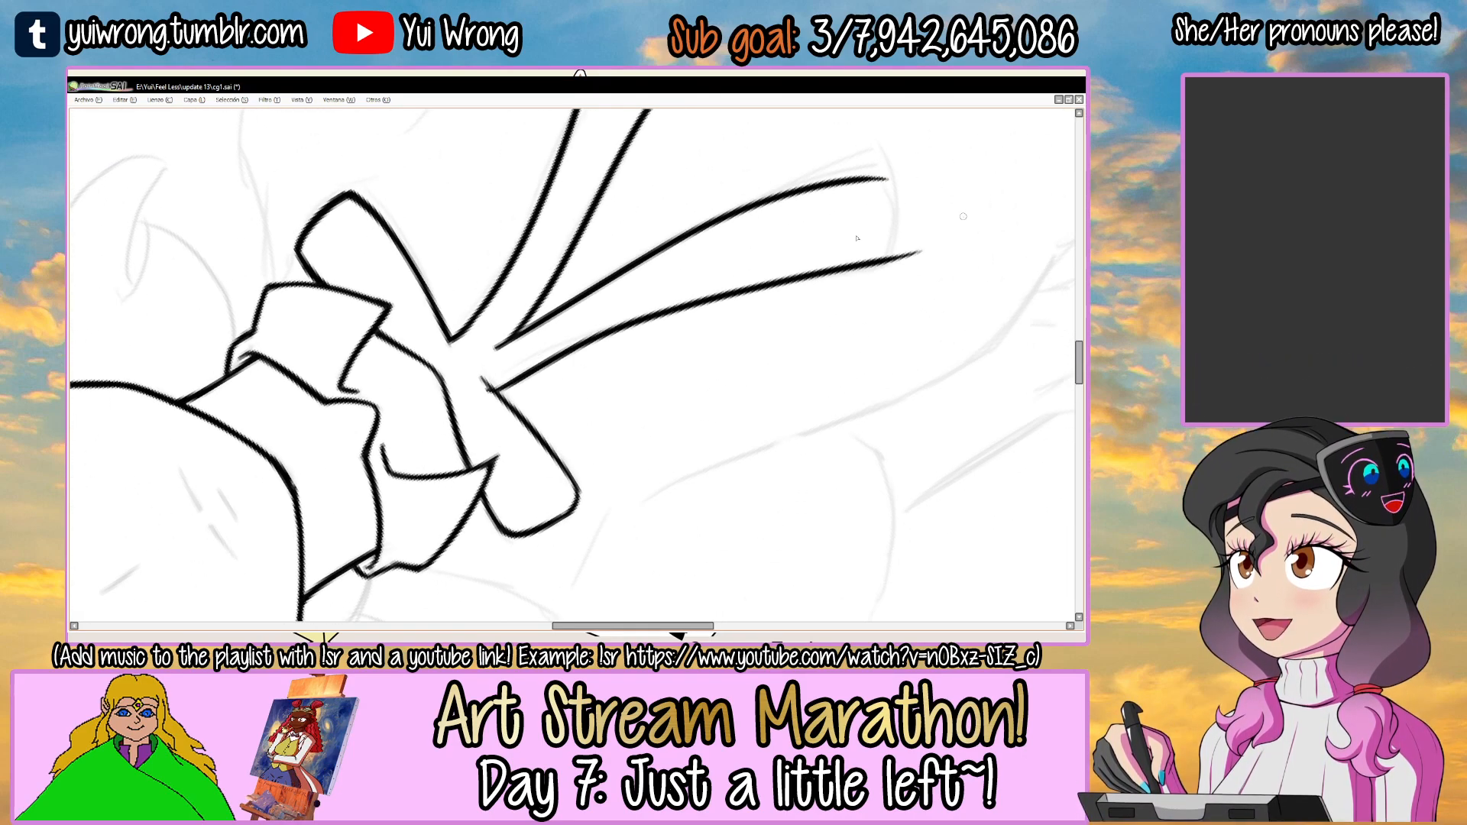
{"action": "left_click", "coordinate": [494, 368], "text": "ctrl"}
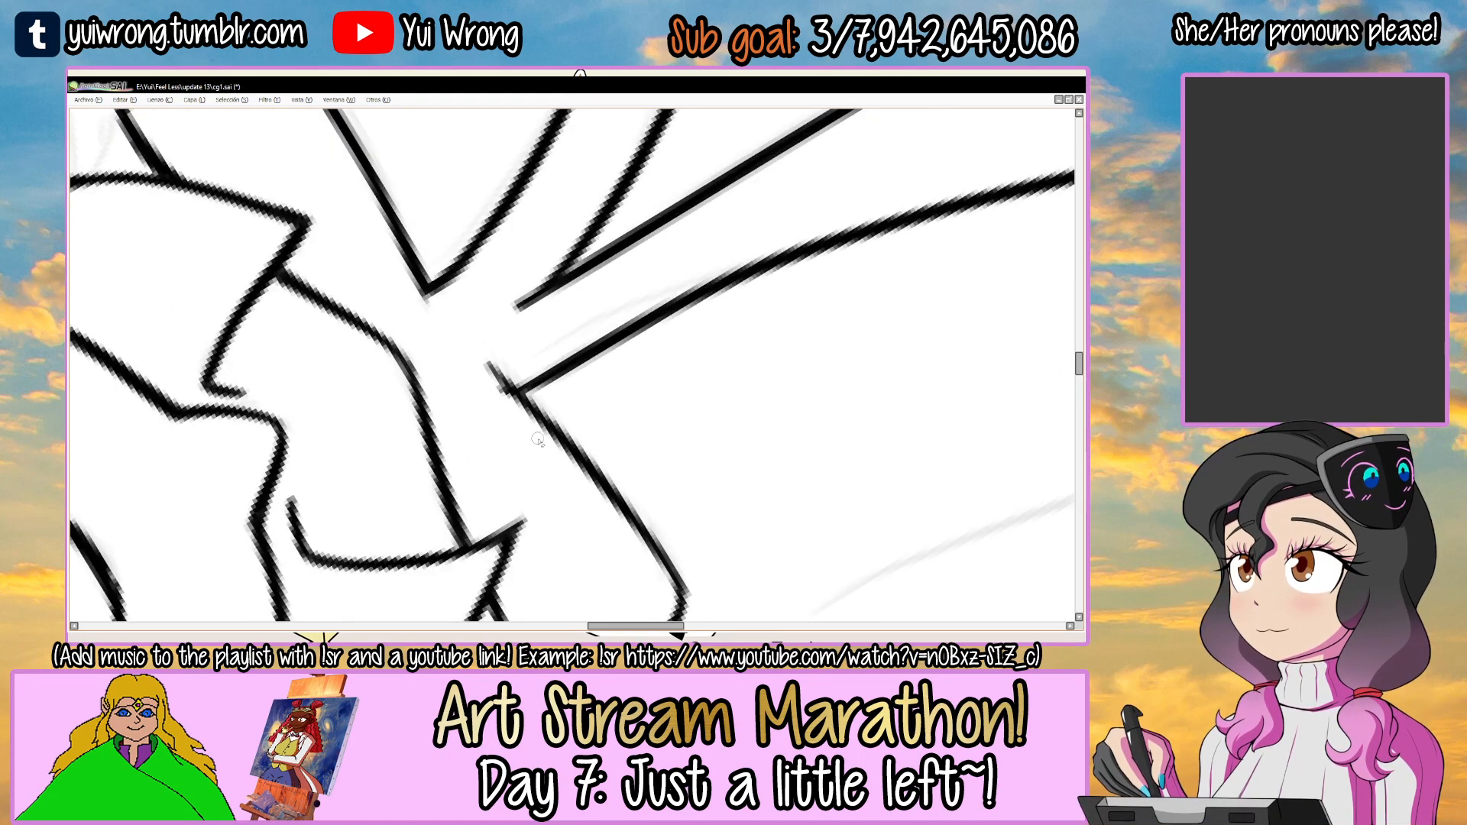
Ink the bottom end of the bow's left ribbon tail, joining its two long edges.
{"action": "scroll", "coordinate": [580, 491], "scroll_direction": "down", "scroll_amount": 3}
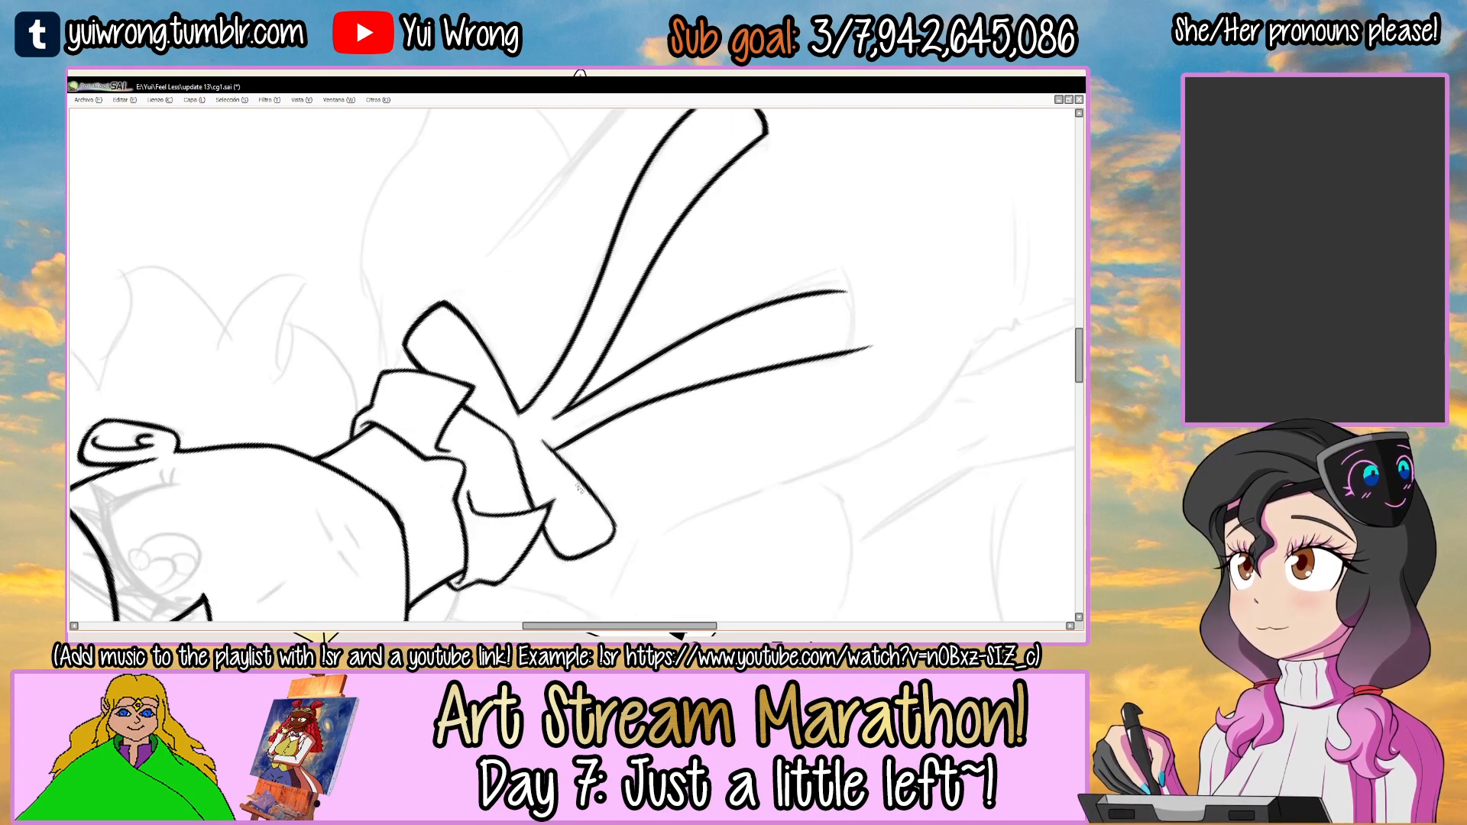
{"action": "left_click_drag", "start_coordinate": [795, 271], "coordinate": [577, 488]}
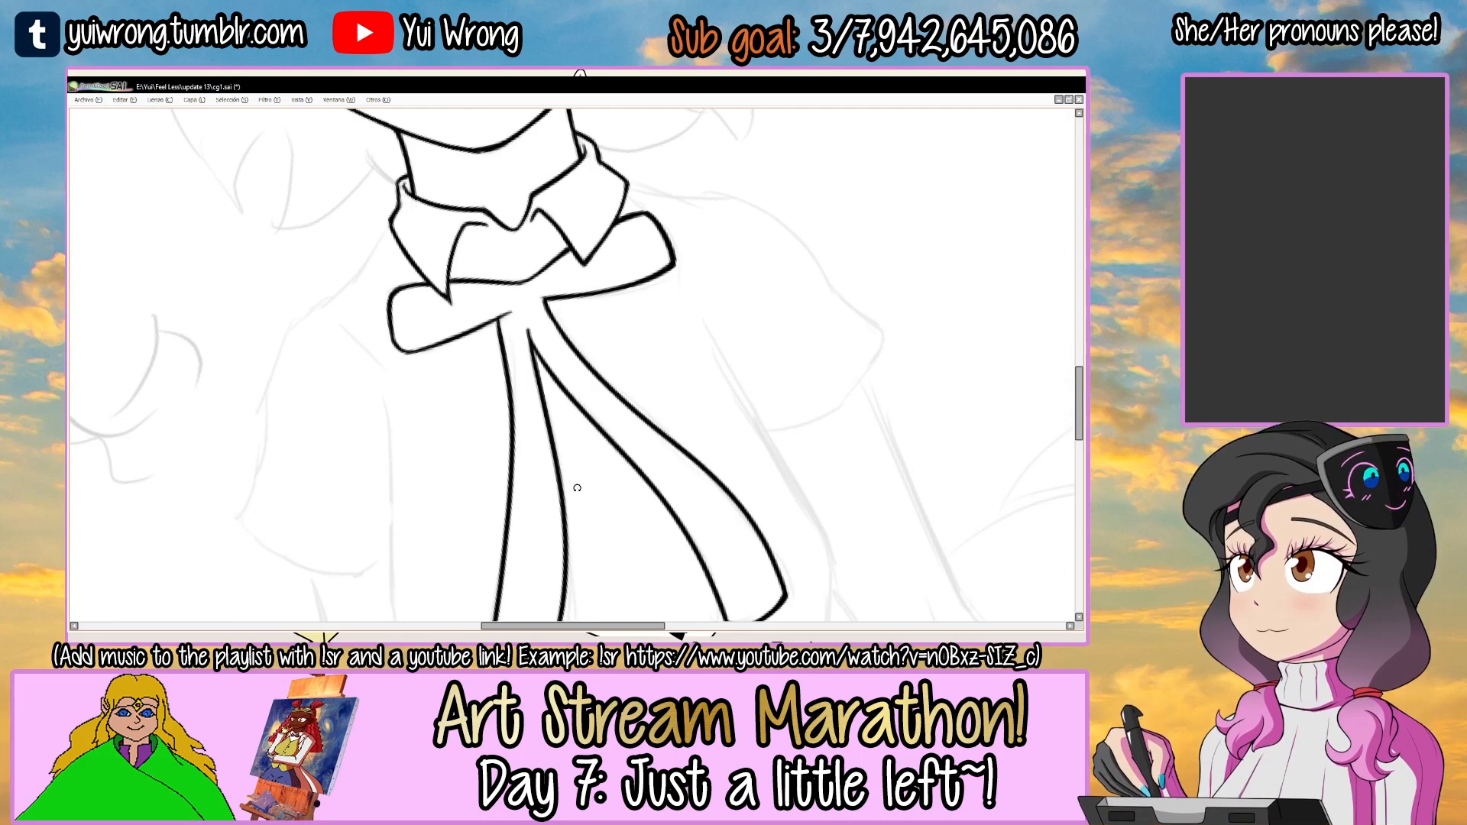
{"action": "left_click_drag", "start_coordinate": [757, 300], "coordinate": [707, 277]}
{"action": "left_click", "coordinate": [413, 486], "text": "ctrl"}
{"action": "mouse_move", "coordinate": [399, 456]}
{"action": "left_mouse_down"}
{"action": "mouse_move", "coordinate": [376, 532]}
{"action": "mouse_move", "coordinate": [622, 288]}
{"action": "mouse_move", "coordinate": [573, 403]}
{"action": "left_mouse_up"}
{"action": "left_click_drag", "start_coordinate": [665, 308], "coordinate": [567, 266]}
{"action": "left_click", "coordinate": [592, 266], "text": "ctrl"}
{"action": "left_click", "coordinate": [596, 263], "text": "ctrl"}
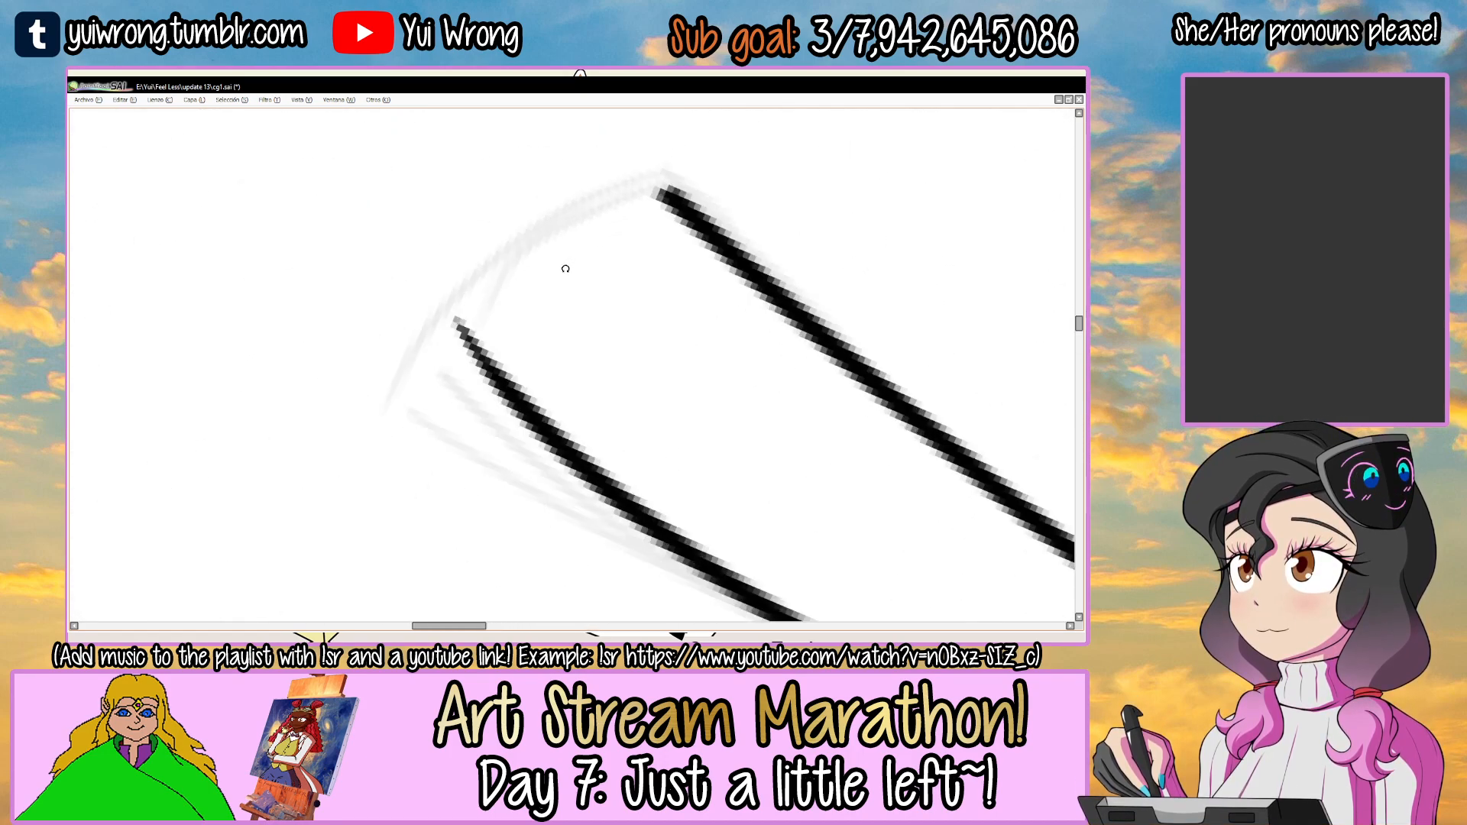
{"action": "mouse_move", "coordinate": [486, 370]}
{"action": "left_mouse_down"}
{"action": "mouse_move", "coordinate": [458, 321]}
{"action": "mouse_move", "coordinate": [599, 227]}
{"action": "left_mouse_up"}
{"action": "left_click_drag", "start_coordinate": [462, 317], "coordinate": [666, 195]}
{"action": "key", "text": "ctrl+z"}
{"action": "left_click_drag", "start_coordinate": [458, 325], "coordinate": [663, 193]}
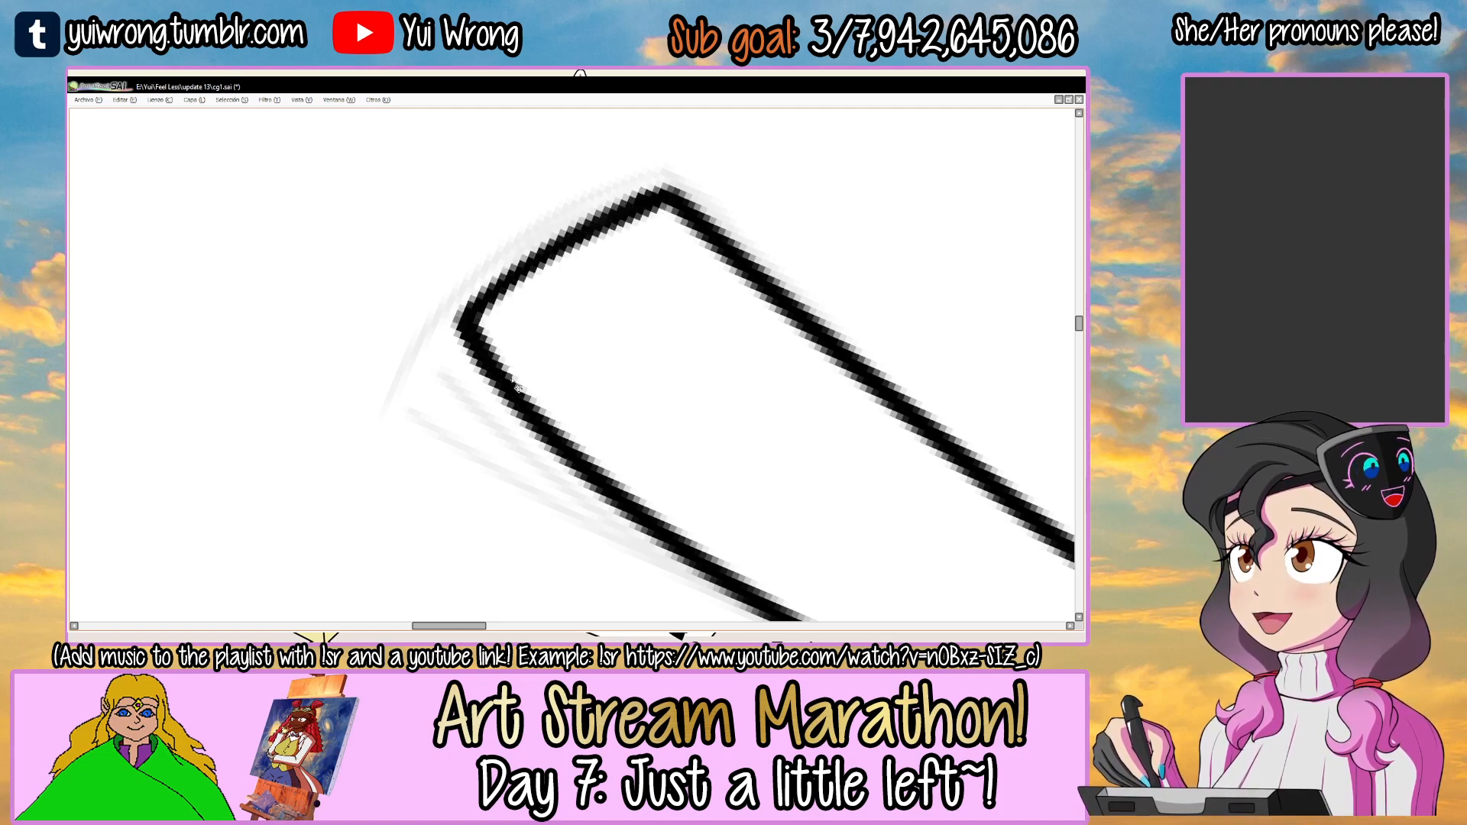
{"action": "scroll", "coordinate": [517, 388], "scroll_direction": "down", "scroll_amount": 5}
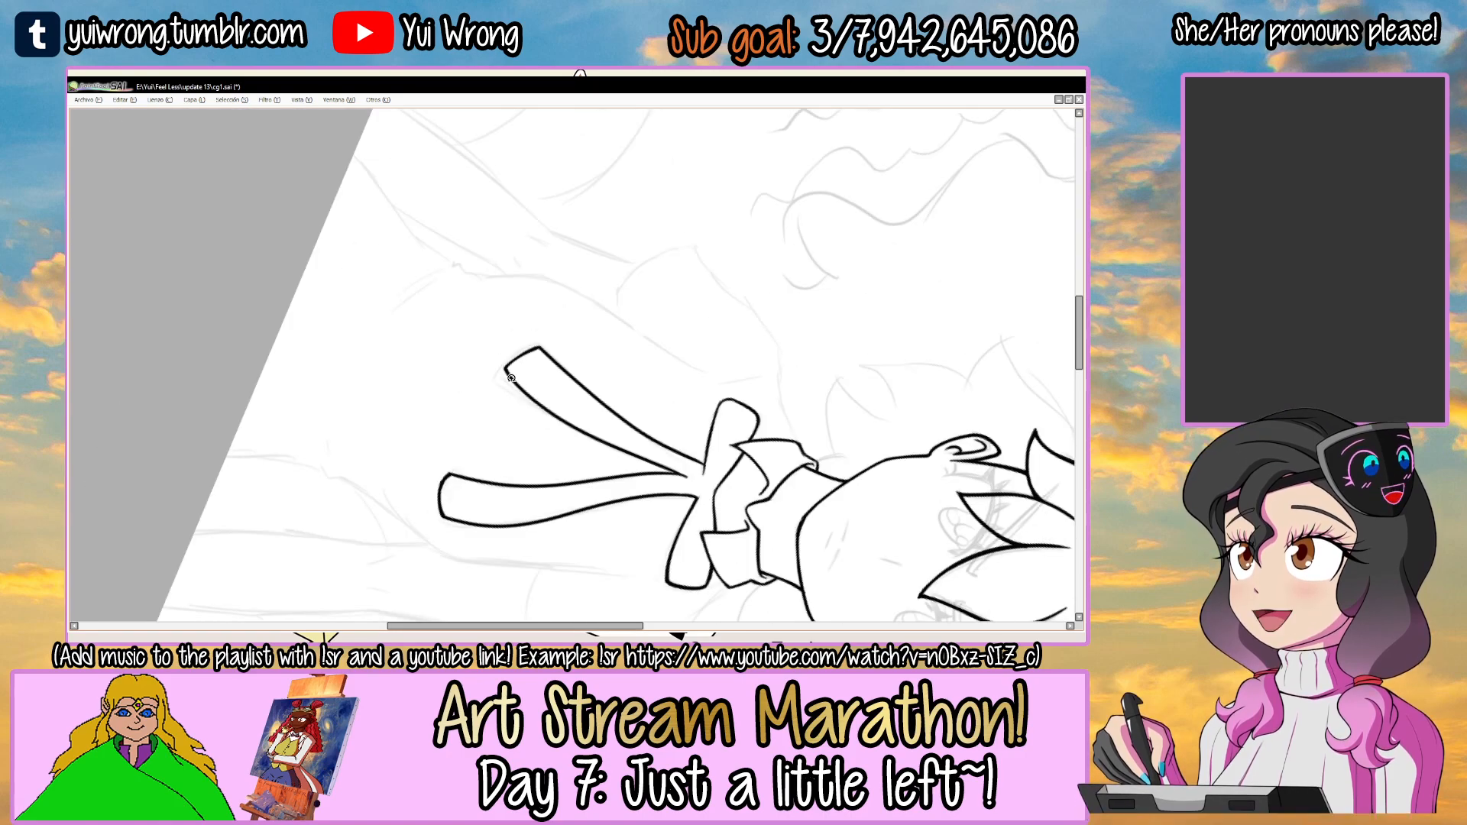
Touch up the lines where the left ribbon tail meets the bow, and save the drawing.
{"action": "left_click_drag", "start_coordinate": [511, 378], "coordinate": [538, 421]}
{"action": "left_click_drag", "start_coordinate": [791, 324], "coordinate": [681, 252]}
{"action": "scroll", "coordinate": [620, 278], "scroll_direction": "up", "scroll_amount": 6}
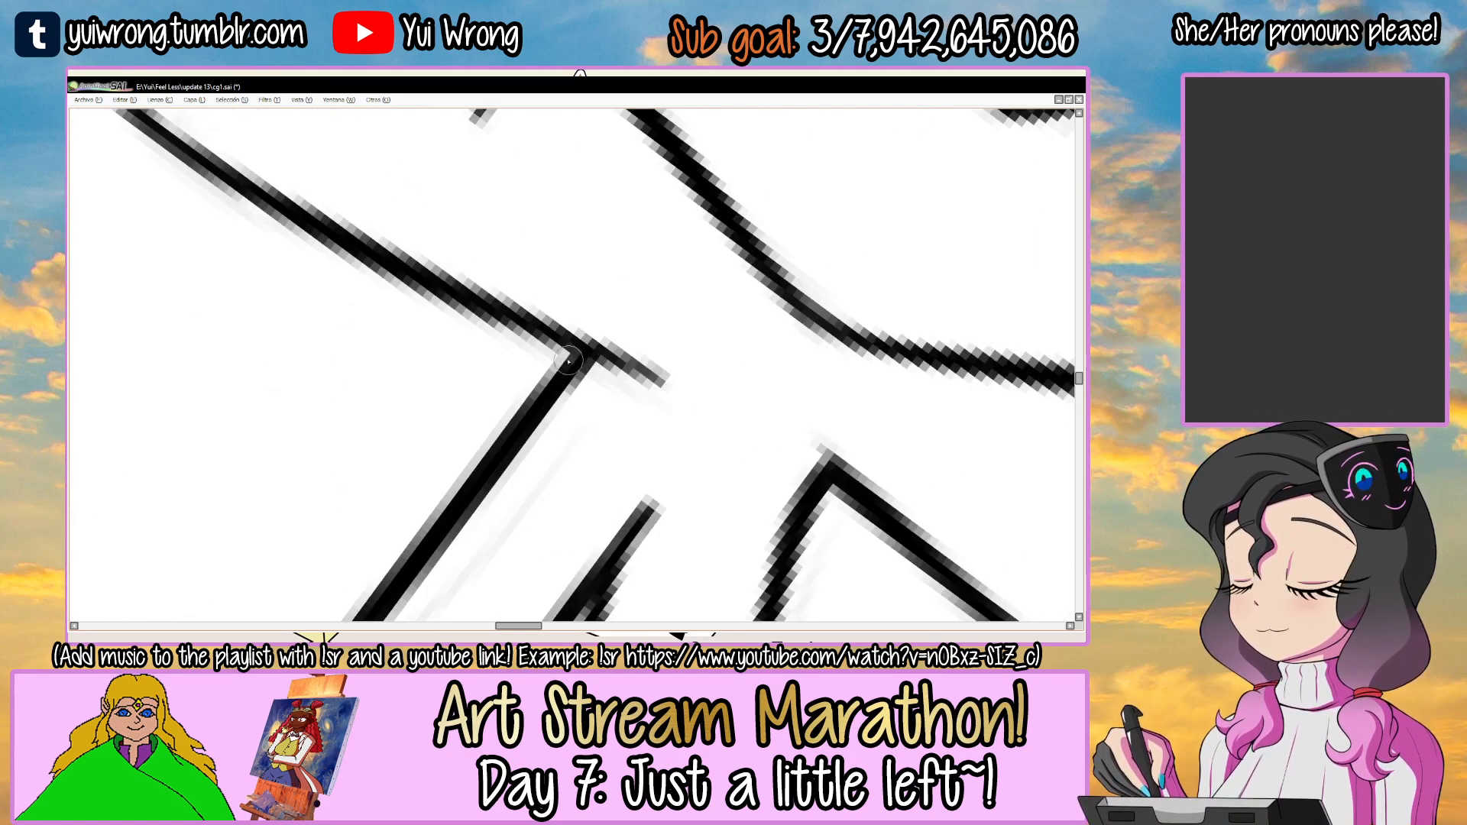
{"action": "scroll", "coordinate": [569, 363], "scroll_direction": "down", "scroll_amount": 1}
{"action": "scroll", "coordinate": [568, 363], "scroll_direction": "down", "scroll_amount": 1}
{"action": "key", "text": "End"}
{"action": "key", "text": "End"}
{"action": "key", "text": "End"}
{"action": "key", "text": "End"}
{"action": "key", "text": "End"}
{"action": "key", "text": "End"}
{"action": "key", "text": "End"}
{"action": "mouse_move", "coordinate": [709, 254]}
{"action": "left_mouse_down"}
{"action": "mouse_move", "coordinate": [633, 263]}
{"action": "mouse_move", "coordinate": [727, 246]}
{"action": "left_mouse_up"}
{"action": "scroll", "coordinate": [633, 263], "scroll_direction": "up", "scroll_amount": 2}
{"action": "key", "text": "ctrl+z"}
{"action": "mouse_move", "coordinate": [712, 246]}
{"action": "left_mouse_down"}
{"action": "mouse_move", "coordinate": [756, 286]}
{"action": "mouse_move", "coordinate": [778, 416]}
{"action": "mouse_move", "coordinate": [615, 229]}
{"action": "mouse_move", "coordinate": [489, 278]}
{"action": "mouse_move", "coordinate": [580, 398]}
{"action": "left_mouse_up"}
{"action": "scroll", "coordinate": [779, 418], "scroll_direction": "down", "scroll_amount": 4}
{"action": "key", "text": "ctrl+s"}
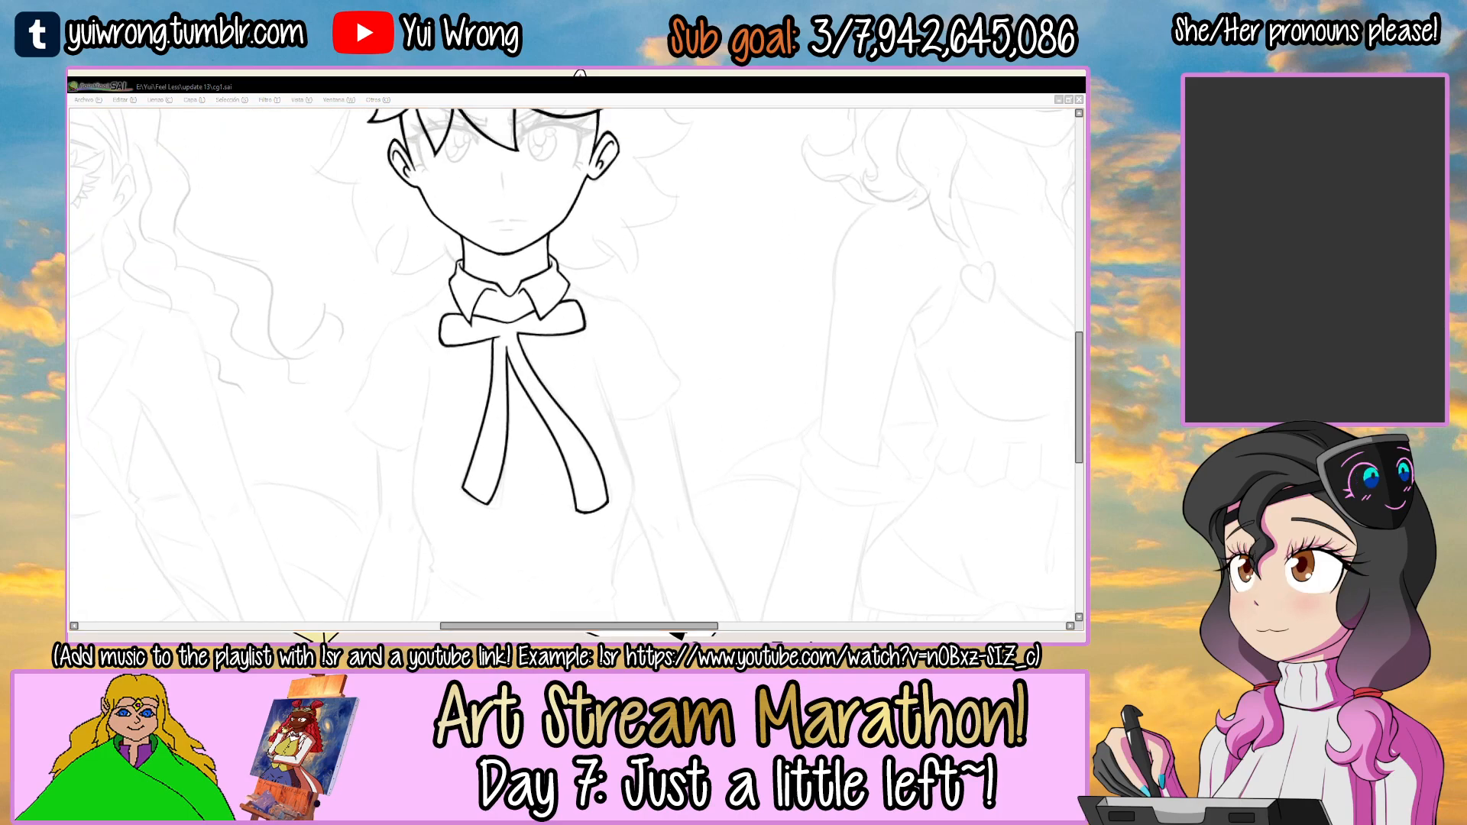
Thicken the rounded outer end of the left bow loop and save the drawing.
{"action": "scroll", "coordinate": [449, 325], "scroll_direction": "up", "scroll_amount": 3}
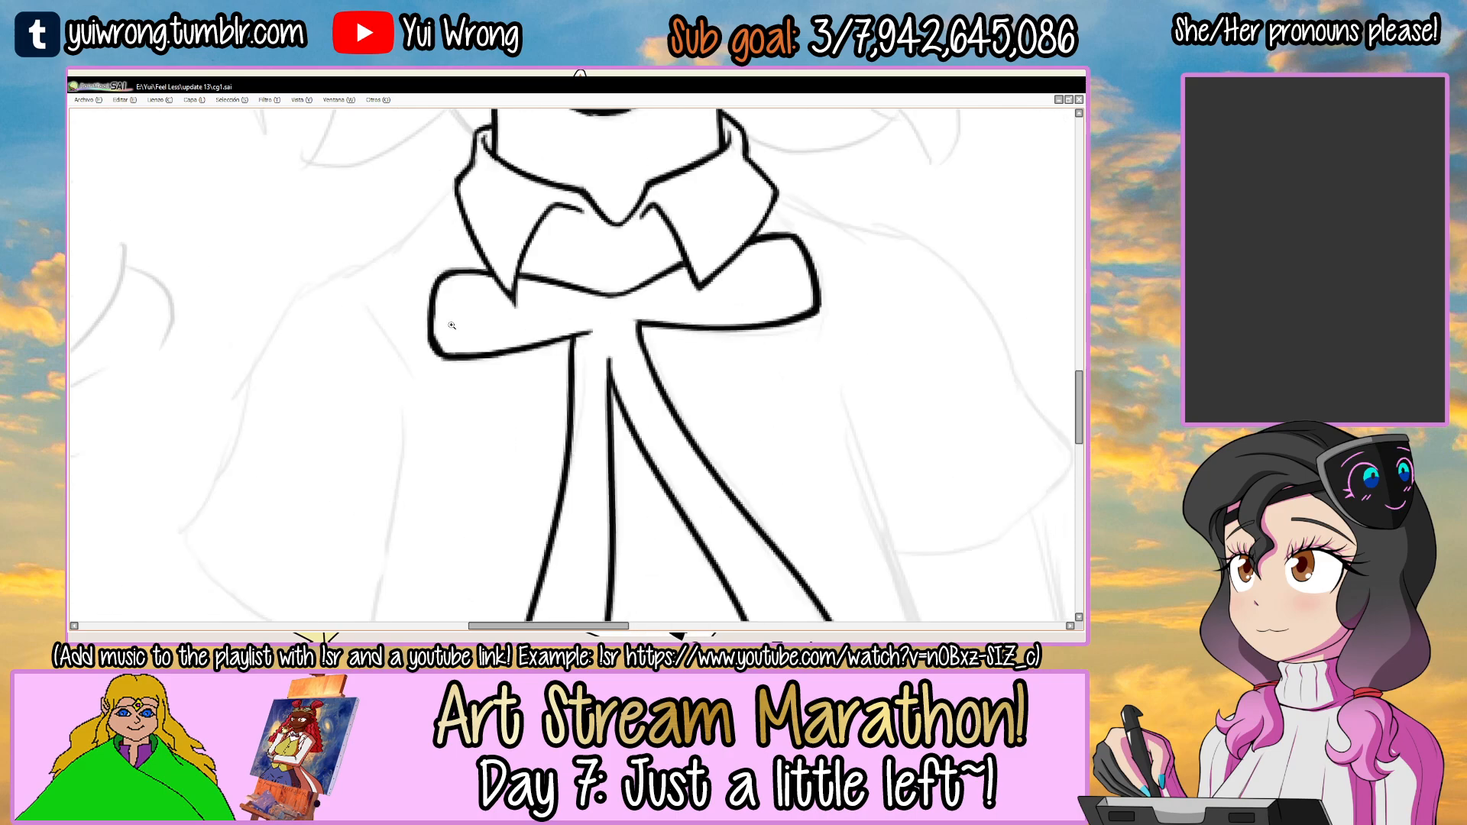
{"action": "scroll", "coordinate": [449, 323], "scroll_direction": "up", "scroll_amount": 1}
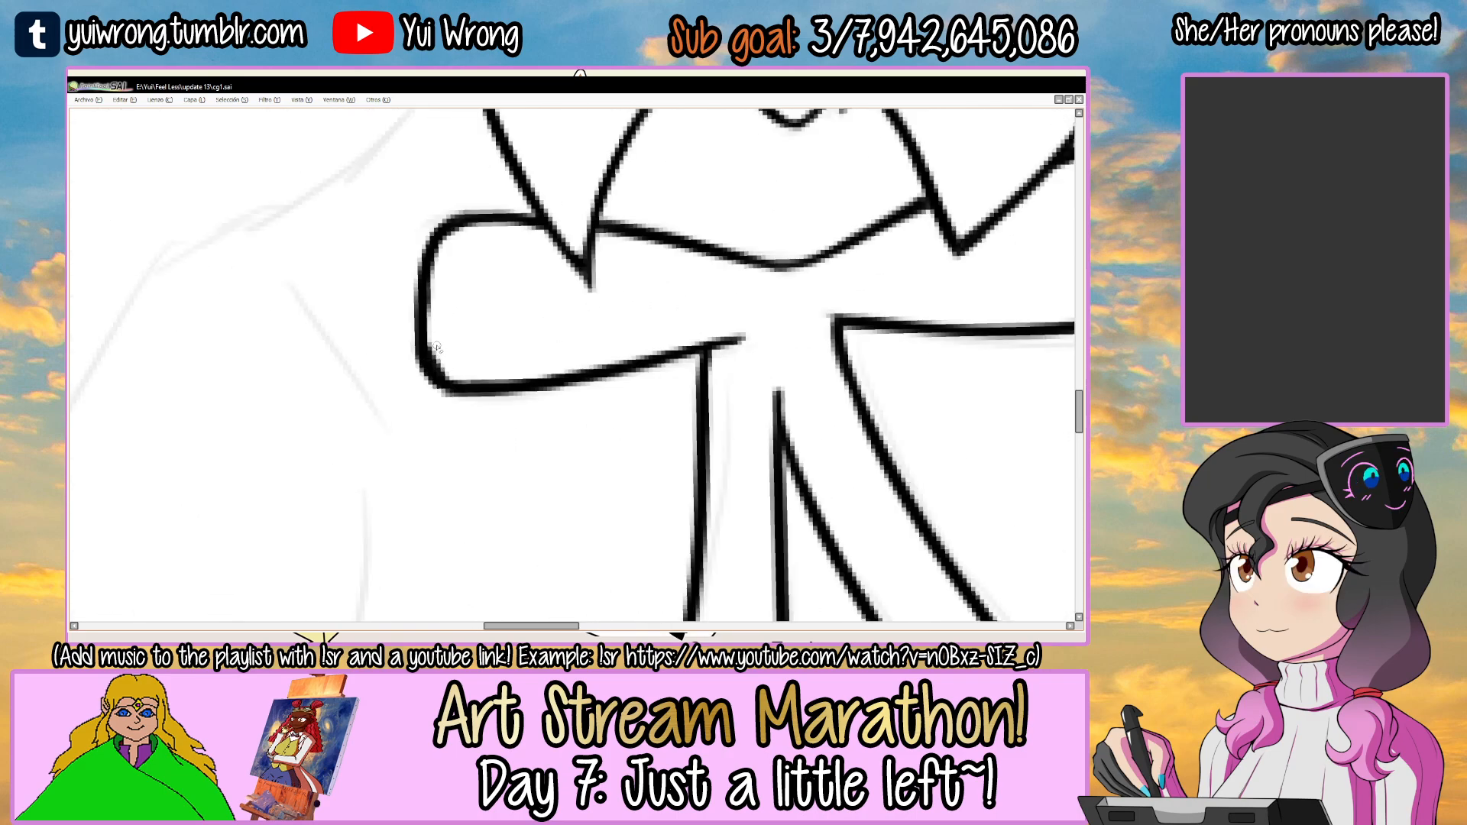
{"action": "left_click_drag", "start_coordinate": [435, 227], "coordinate": [432, 353]}
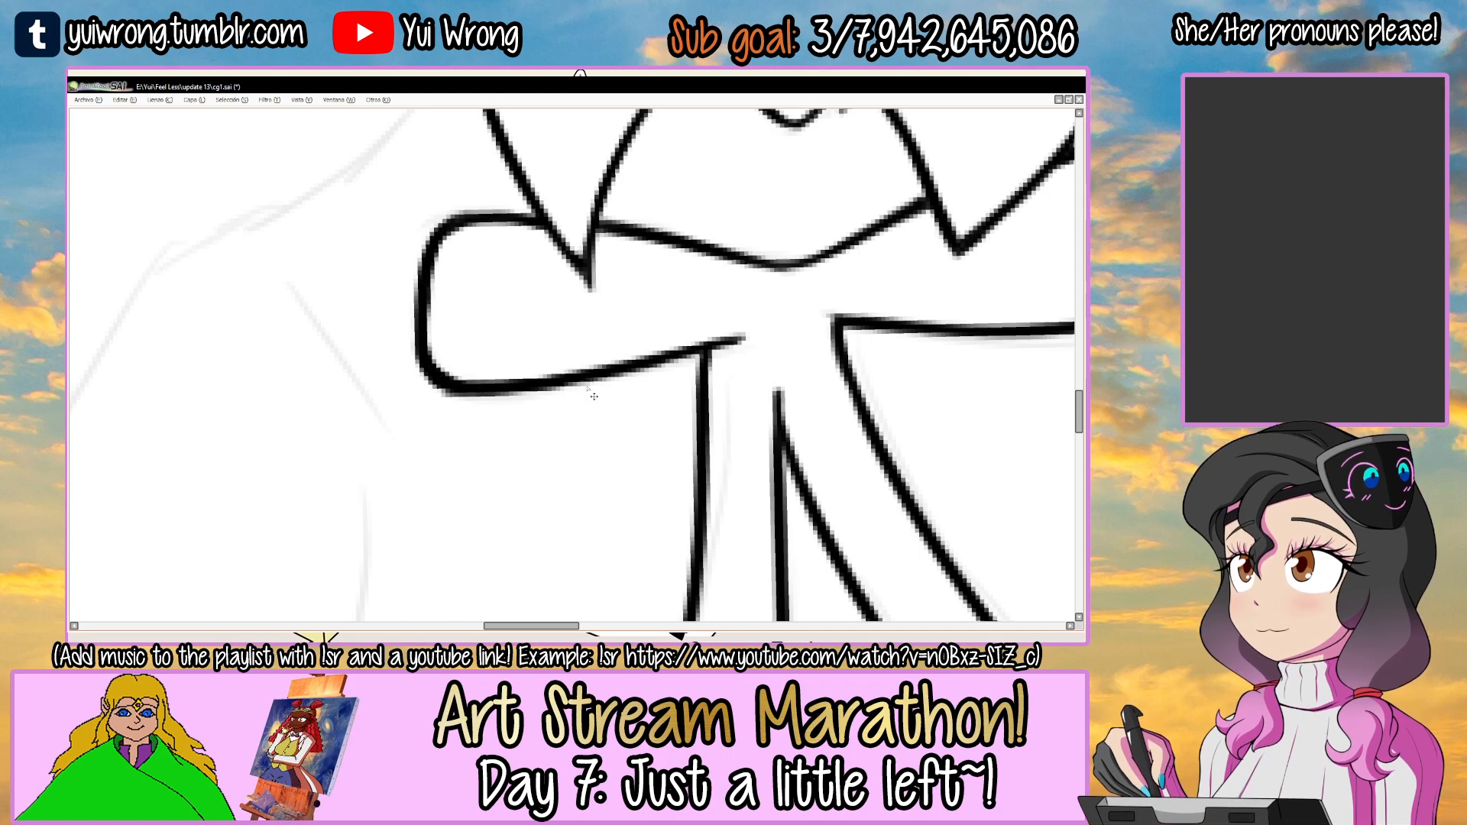
{"action": "scroll", "coordinate": [594, 396], "scroll_direction": "down", "scroll_amount": 4}
{"action": "key", "text": "ctrl+s"}
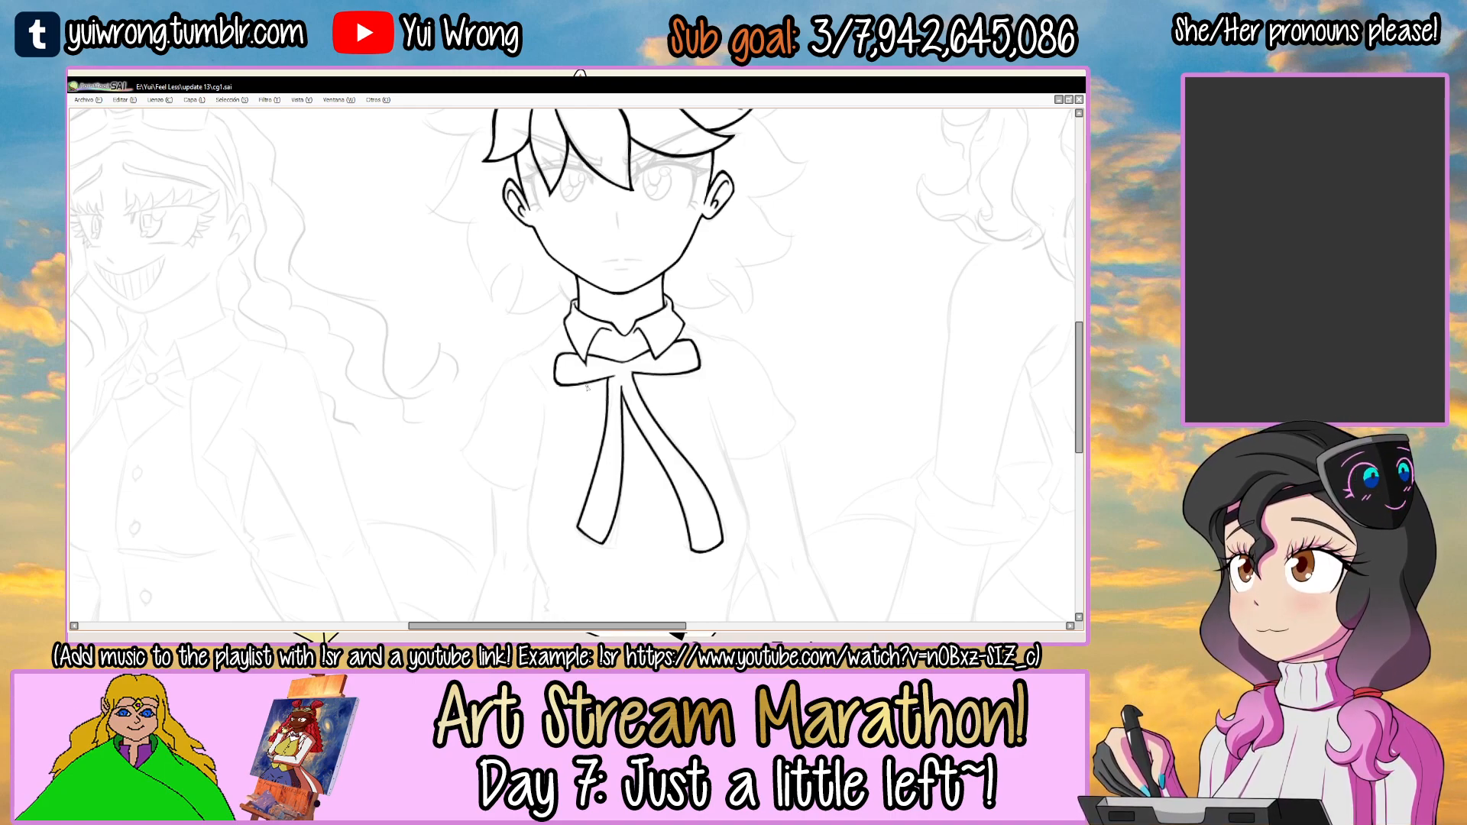
Bring back the tool panels and toggle the top line-art layer's visibility to check what it contains.
{"action": "key", "text": "alt+Tab"}
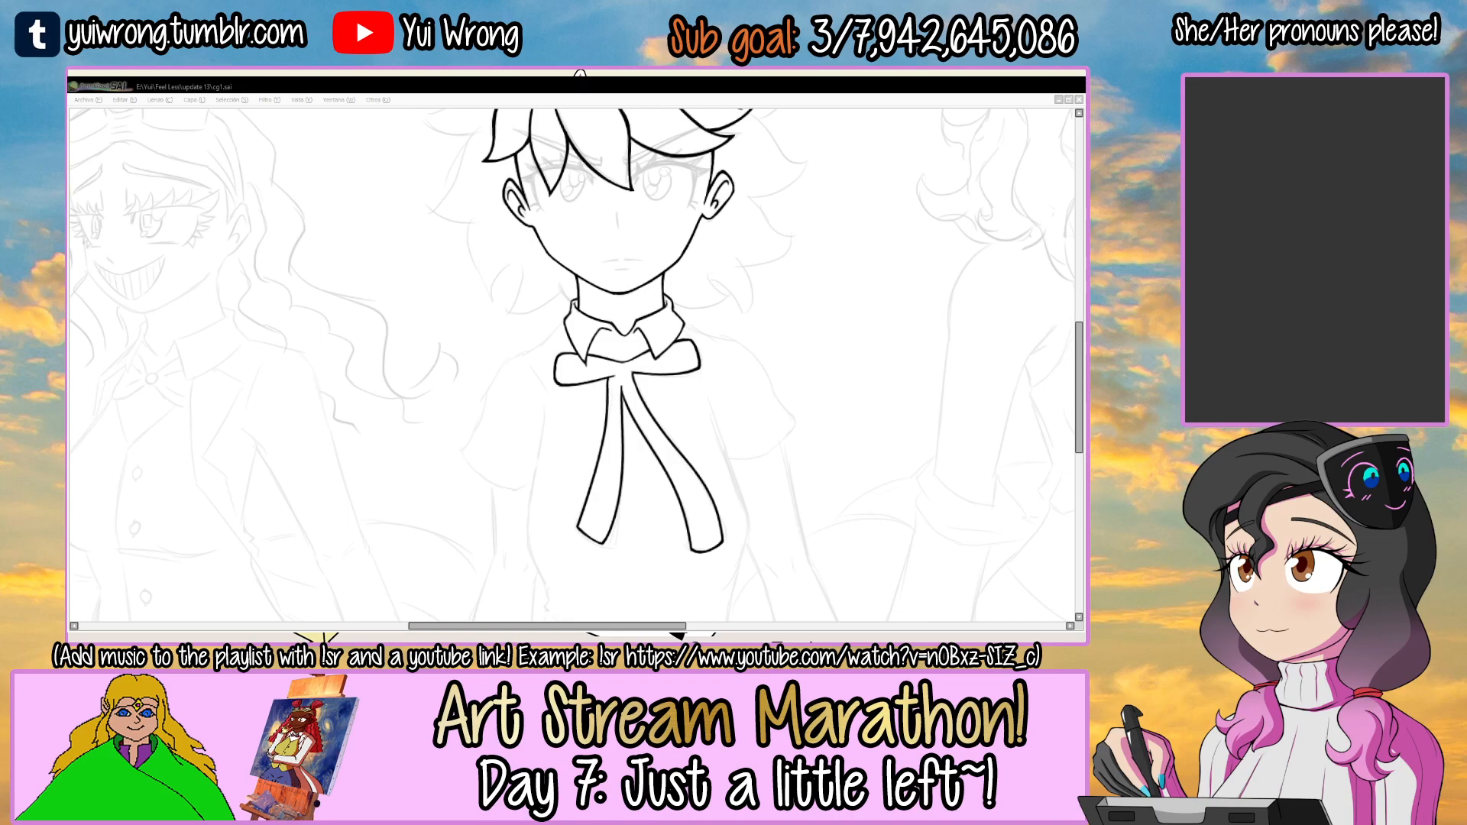
{"action": "left_click", "coordinate": [372, 219]}
{"action": "mouse_move", "coordinate": [648, 349]}
{"action": "left_mouse_down"}
{"action": "mouse_move", "coordinate": [533, 322]}
{"action": "mouse_move", "coordinate": [569, 165]}
{"action": "mouse_move", "coordinate": [578, 254]}
{"action": "left_mouse_up"}
{"action": "key", "text": "Tab"}
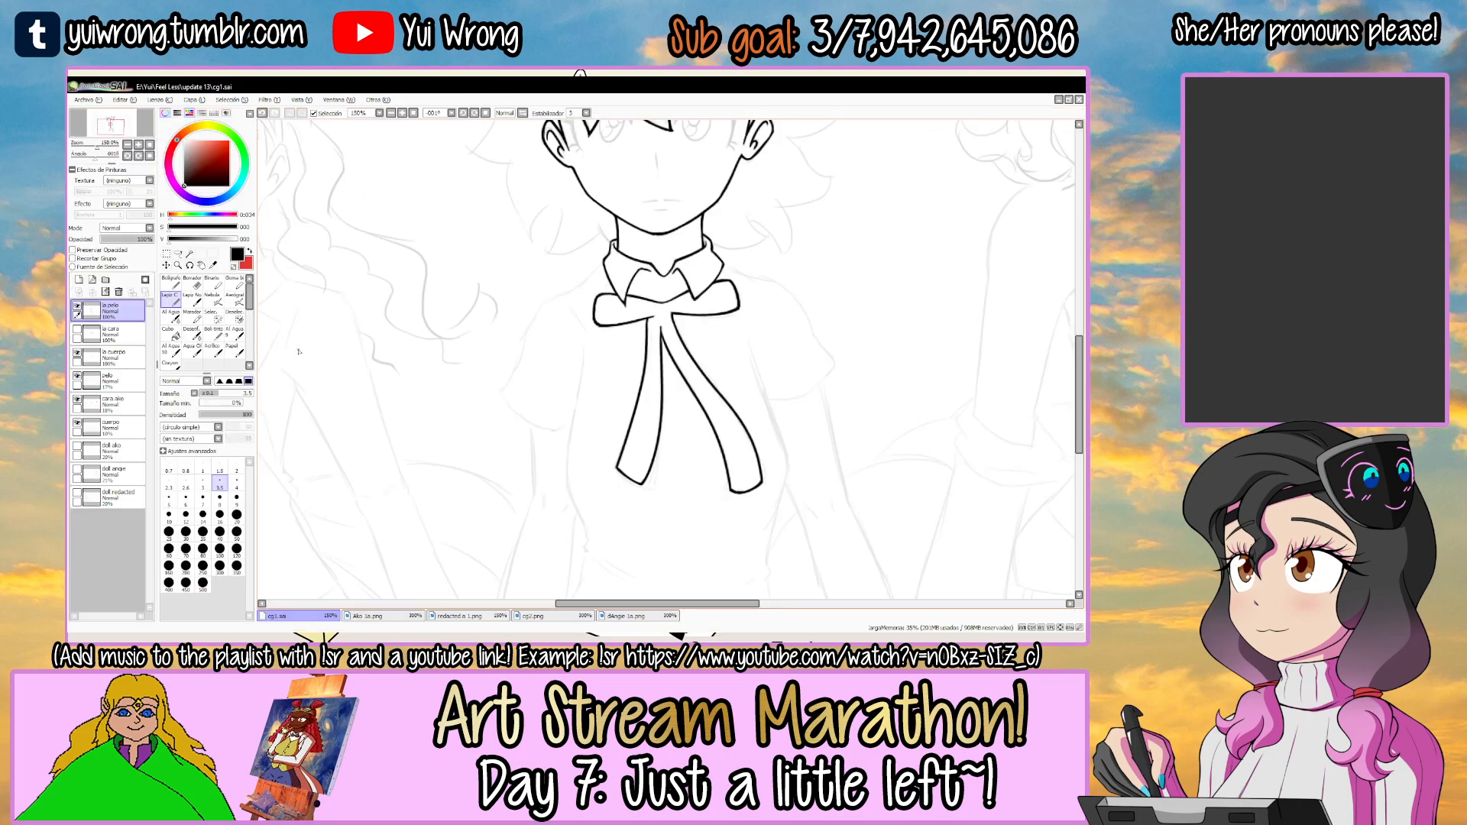
{"action": "left_click", "coordinate": [77, 306]}
{"action": "left_click", "coordinate": [77, 307]}
{"action": "left_click", "coordinate": [77, 306]}
{"action": "left_click", "coordinate": [78, 306]}
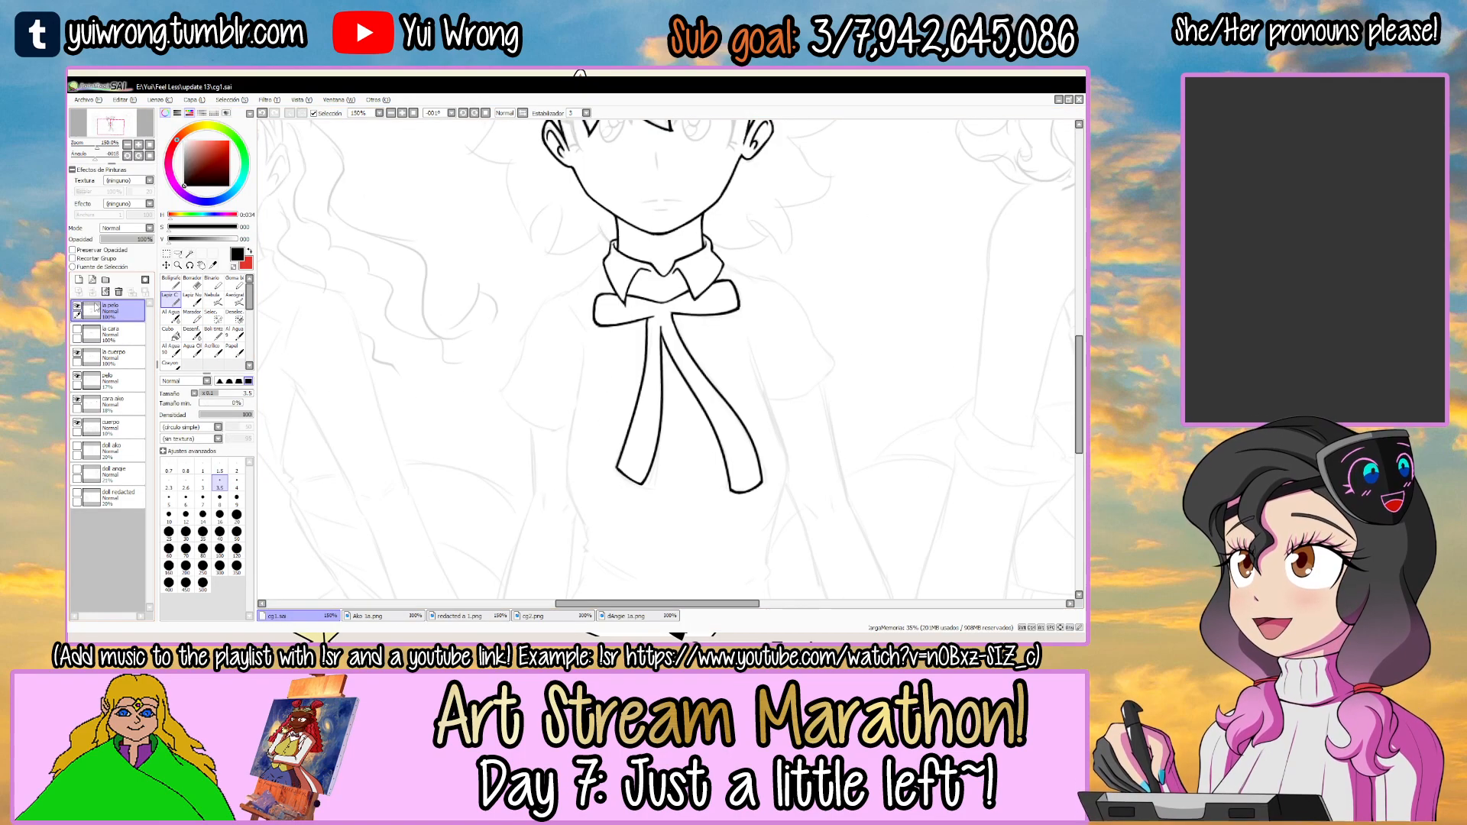
Lasso the collar and ribbon bow, cut them from the top layer, and paste and merge them into the "la cuerpo" layer.
{"action": "left_click", "coordinate": [179, 254]}
{"action": "mouse_move", "coordinate": [524, 496]}
{"action": "left_mouse_down"}
{"action": "mouse_move", "coordinate": [805, 573]}
{"action": "mouse_move", "coordinate": [843, 340]}
{"action": "mouse_move", "coordinate": [756, 230]}
{"action": "left_mouse_up"}
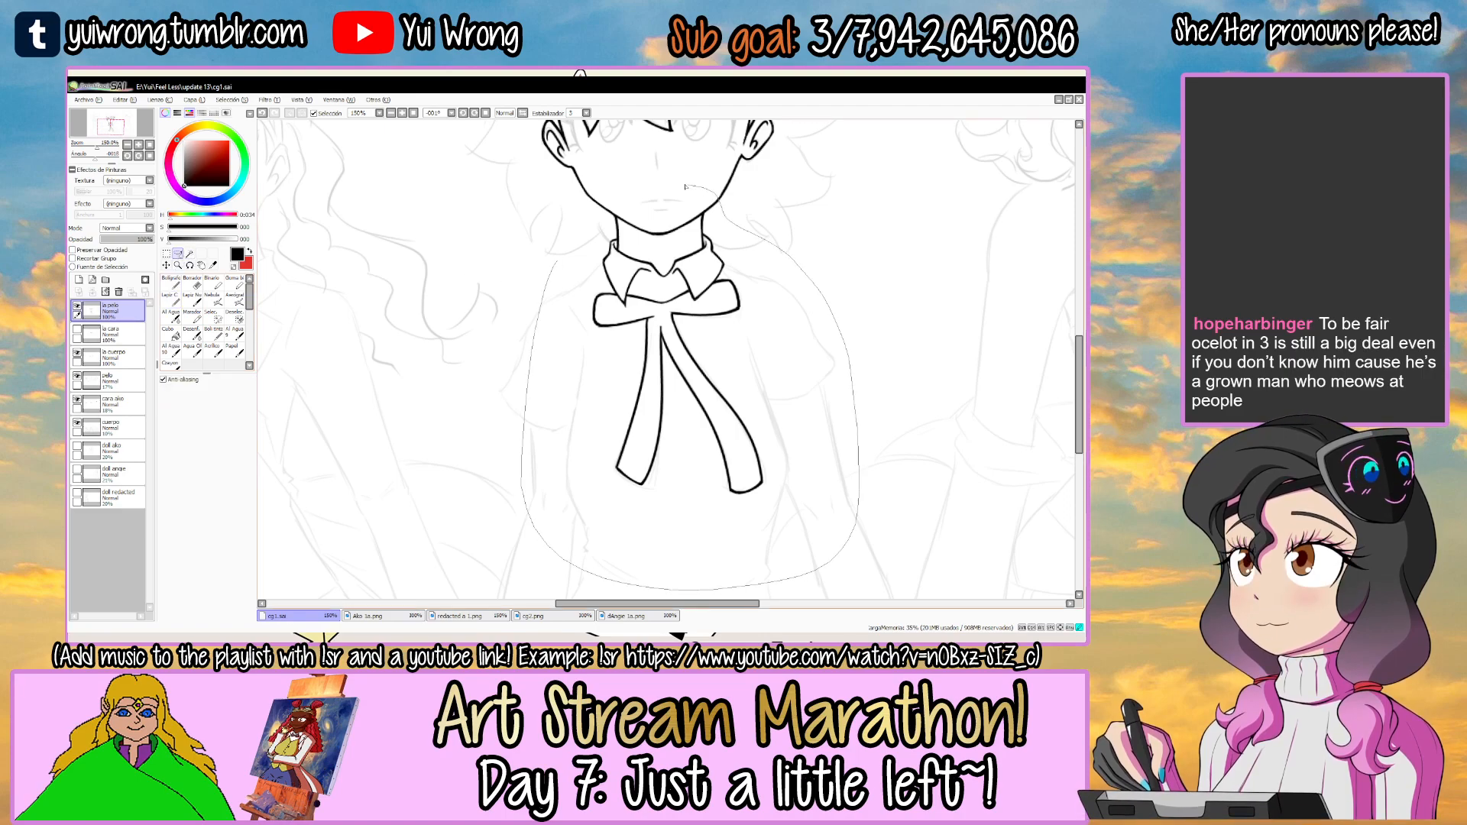
{"action": "key", "text": "Delete"}
{"action": "left_click", "coordinate": [117, 338]}
{"action": "left_click", "coordinate": [114, 357]}
{"action": "key", "text": "ctrl+v"}
{"action": "left_click", "coordinate": [92, 292]}
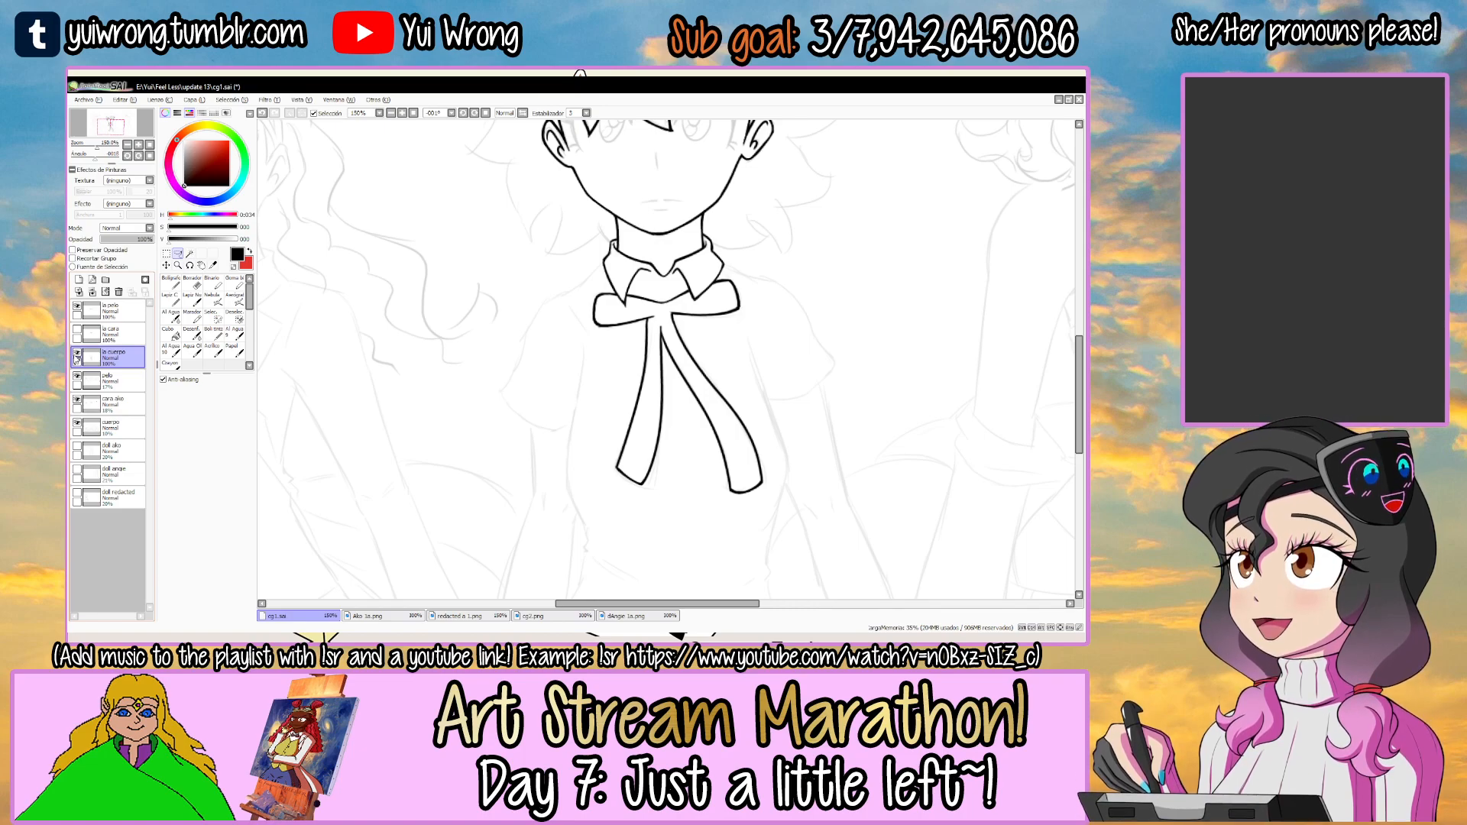
{"action": "key", "text": "Tab"}
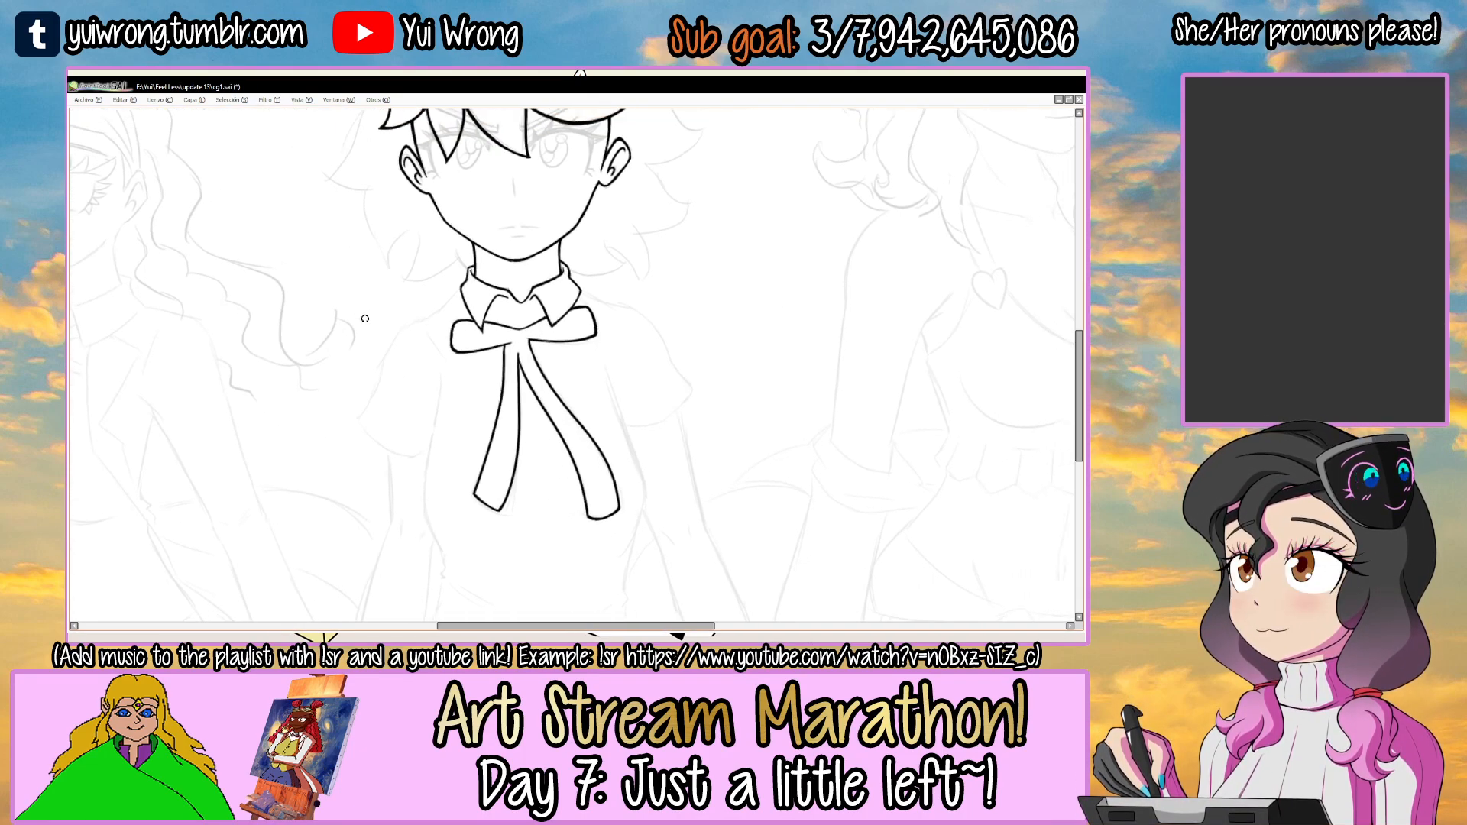
Ink the short crease line on the chest just outside the left bow loop.
{"action": "left_click_drag", "start_coordinate": [500, 296], "coordinate": [554, 279]}
{"action": "scroll", "coordinate": [461, 296], "scroll_direction": "up", "scroll_amount": 5}
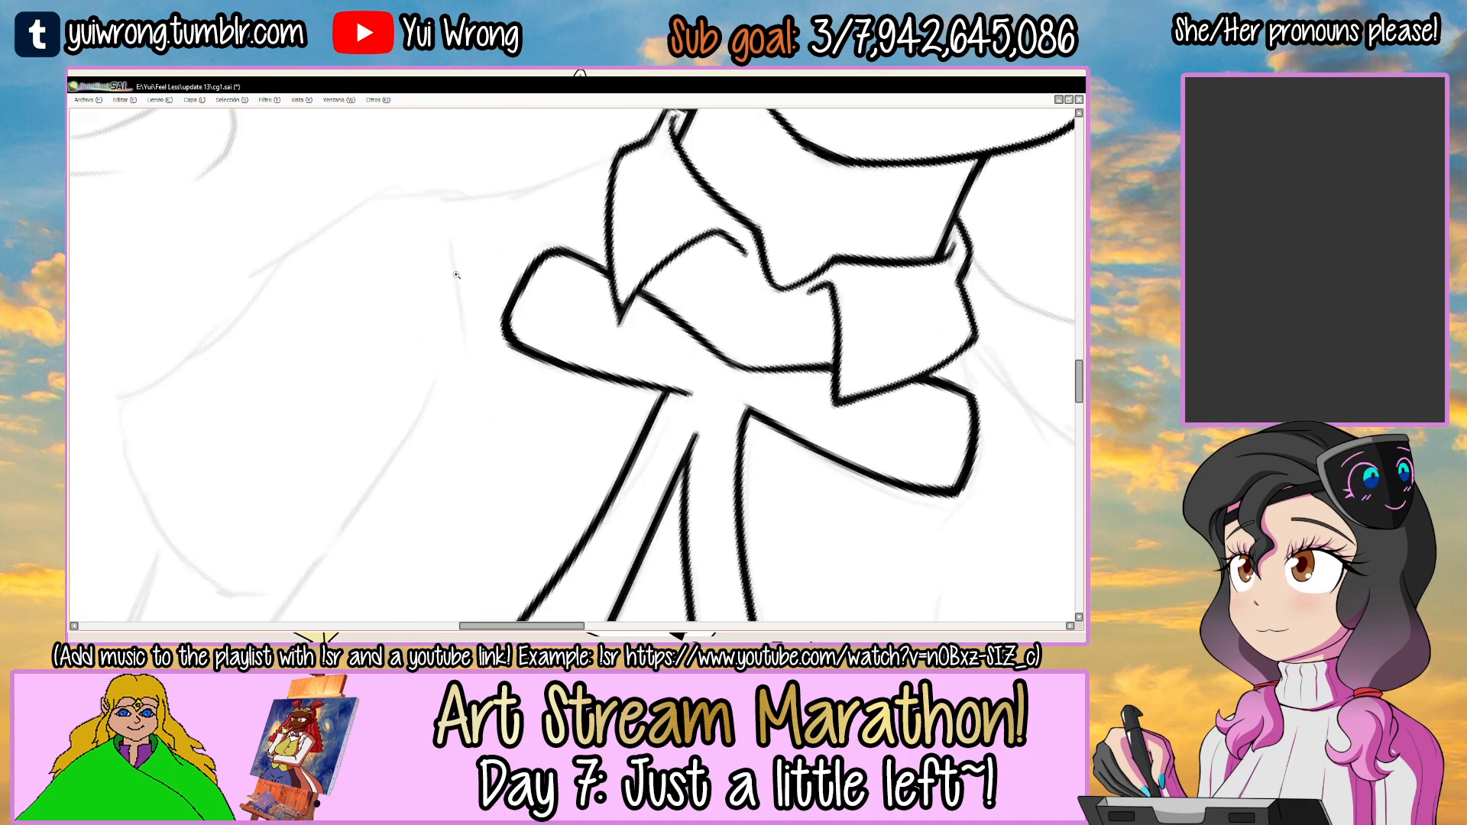
{"action": "mouse_move", "coordinate": [451, 217]}
{"action": "left_mouse_down"}
{"action": "mouse_move", "coordinate": [485, 392]}
{"action": "mouse_move", "coordinate": [465, 395]}
{"action": "left_mouse_up"}
{"action": "key", "text": "ctrl+z"}
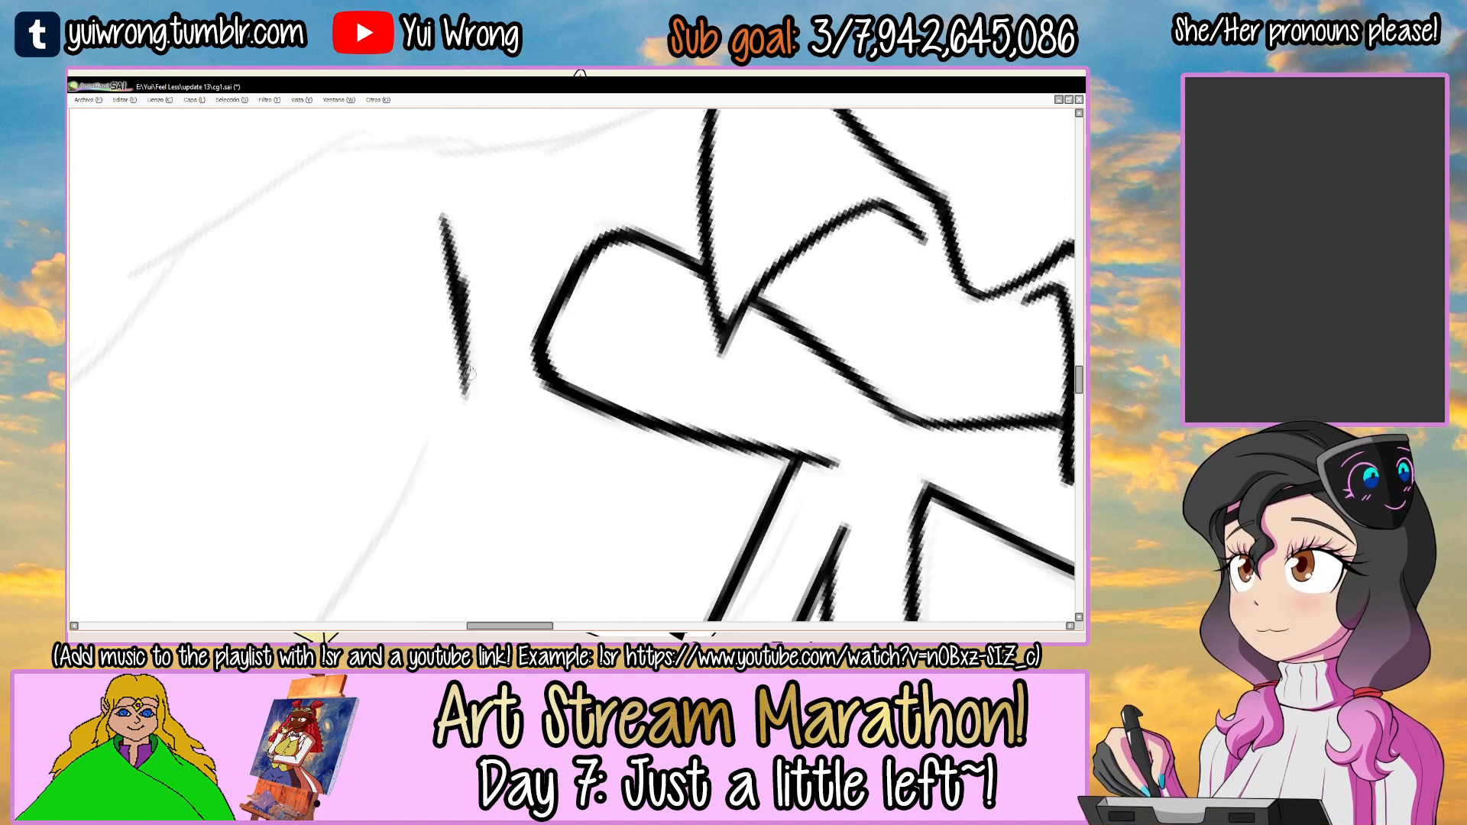
{"action": "left_click_drag", "start_coordinate": [514, 270], "coordinate": [514, 363]}
Ink the left shoulder line from the collar's outer edge outward, redoing strokes until it follows the sketch.
{"action": "mouse_move", "coordinate": [691, 238]}
{"action": "left_mouse_down"}
{"action": "mouse_move", "coordinate": [570, 177]}
{"action": "mouse_move", "coordinate": [550, 242]}
{"action": "left_mouse_up"}
{"action": "mouse_move", "coordinate": [352, 344]}
{"action": "left_mouse_down"}
{"action": "mouse_move", "coordinate": [467, 316]}
{"action": "mouse_move", "coordinate": [640, 209]}
{"action": "left_mouse_up"}
{"action": "key", "text": "ctrl+z"}
{"action": "key", "text": "ctrl+z"}
{"action": "left_click_drag", "start_coordinate": [395, 341], "coordinate": [638, 208]}
{"action": "left_click_drag", "start_coordinate": [586, 255], "coordinate": [632, 223]}
{"action": "key", "text": "ctrl+z"}
{"action": "key", "text": "ctrl+z"}
{"action": "left_click_drag", "start_coordinate": [529, 291], "coordinate": [627, 227]}
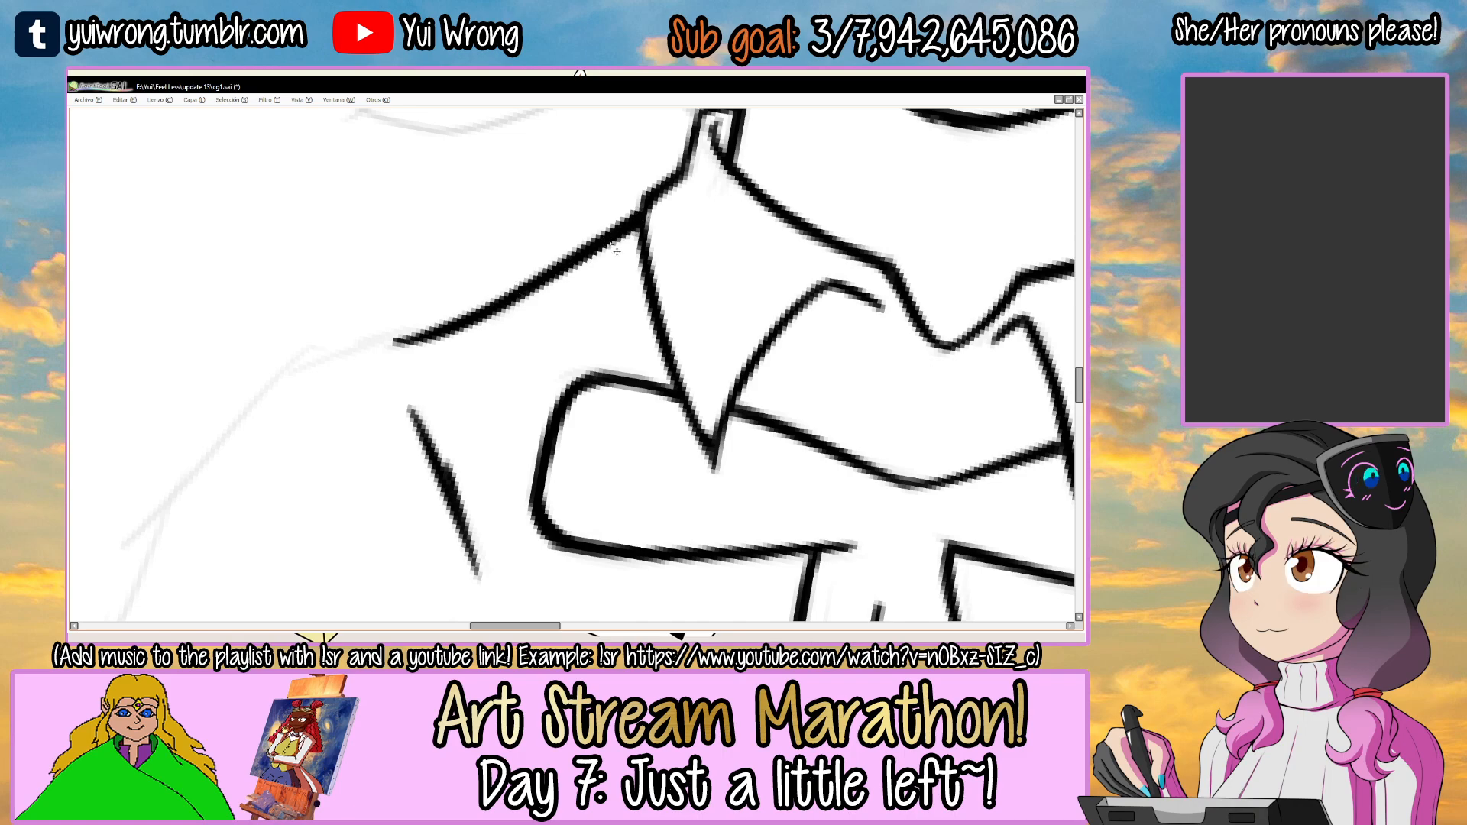
{"action": "scroll", "coordinate": [617, 251], "scroll_direction": "down", "scroll_amount": 4}
{"action": "scroll", "coordinate": [609, 241], "scroll_direction": "up", "scroll_amount": 5}
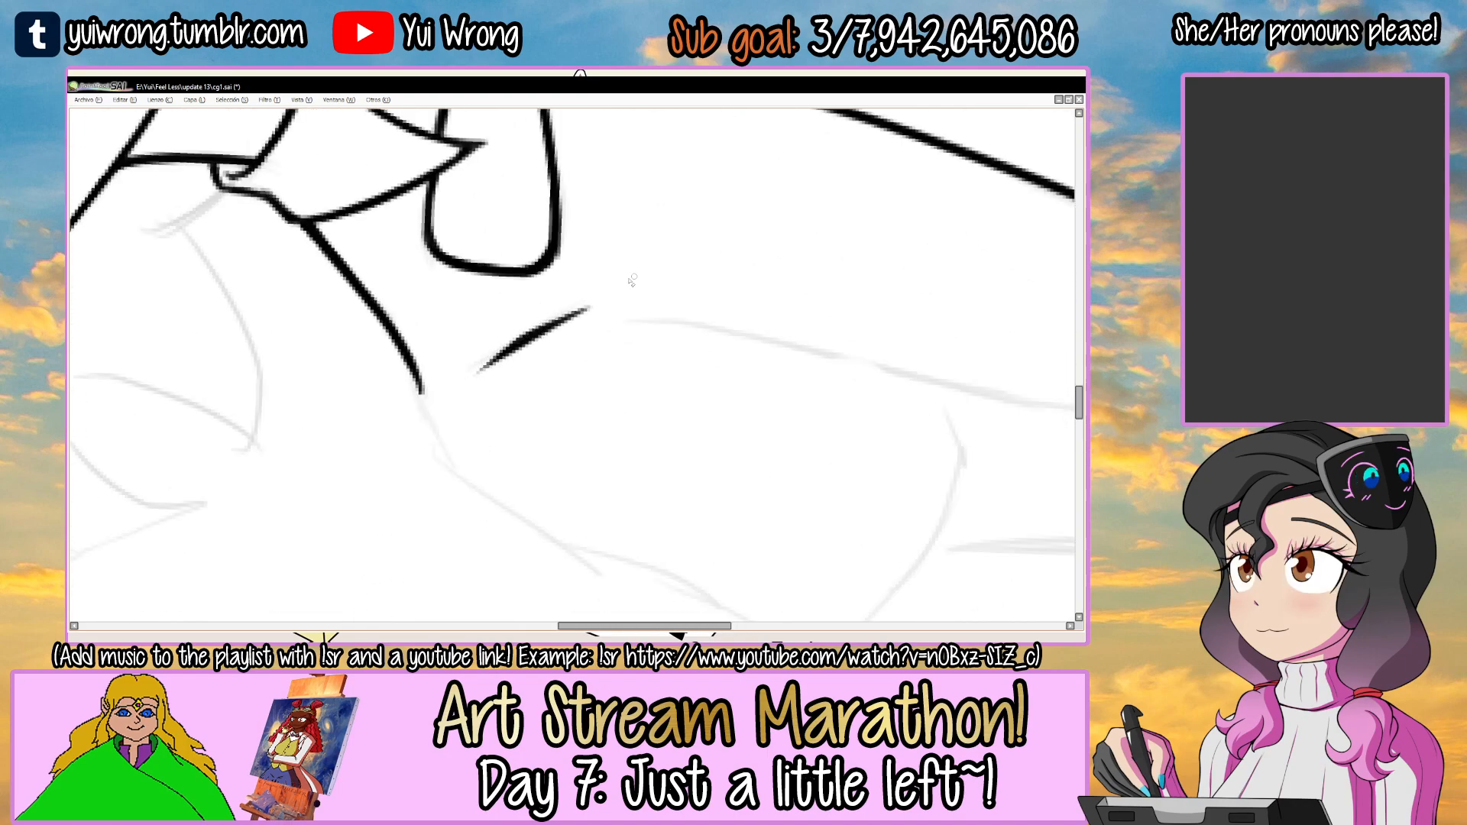
{"action": "scroll", "coordinate": [612, 281], "scroll_direction": "down", "scroll_amount": 2}
{"action": "left_click_drag", "start_coordinate": [701, 217], "coordinate": [561, 222]}
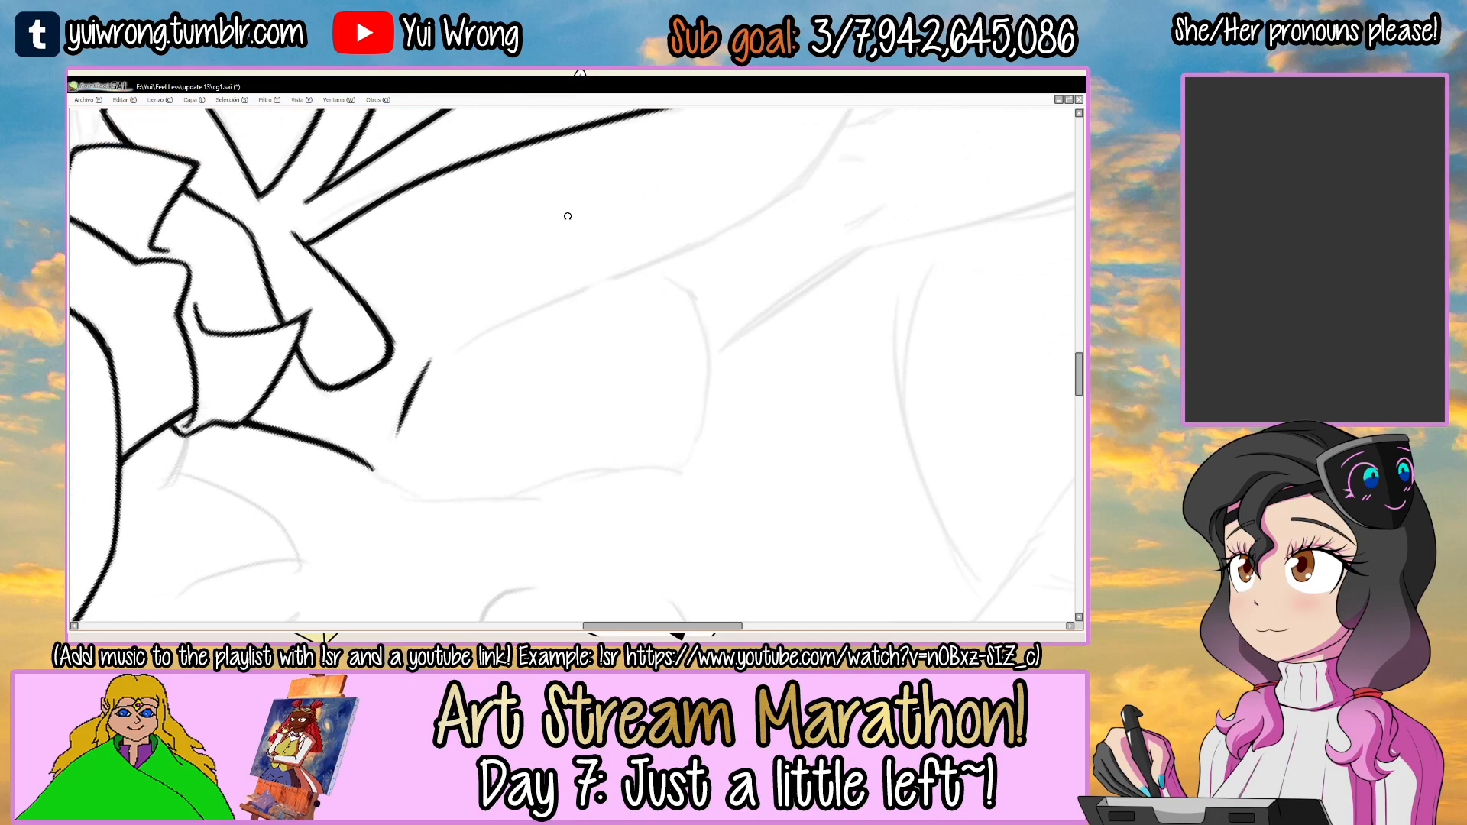
{"action": "left_click_drag", "start_coordinate": [616, 269], "coordinate": [501, 365]}
{"action": "key", "text": "ctrl+z"}
{"action": "mouse_move", "coordinate": [326, 461]}
{"action": "left_mouse_down"}
{"action": "mouse_move", "coordinate": [696, 283]}
{"action": "mouse_move", "coordinate": [682, 277]}
{"action": "mouse_move", "coordinate": [688, 382]}
{"action": "mouse_move", "coordinate": [527, 435]}
{"action": "left_mouse_up"}
{"action": "key", "text": "ctrl+z"}
Ink the left side of the torso from below the armpit crease down to the waist along the sketch.
{"action": "left_click_drag", "start_coordinate": [561, 437], "coordinate": [524, 321]}
{"action": "left_click_drag", "start_coordinate": [631, 207], "coordinate": [694, 302]}
{"action": "scroll", "coordinate": [407, 348], "scroll_direction": "up", "scroll_amount": 2}
{"action": "left_click_drag", "start_coordinate": [372, 374], "coordinate": [569, 248]}
{"action": "left_click_drag", "start_coordinate": [485, 288], "coordinate": [616, 236]}
{"action": "mouse_move", "coordinate": [376, 372]}
{"action": "left_mouse_down"}
{"action": "mouse_move", "coordinate": [564, 236]}
{"action": "mouse_move", "coordinate": [557, 247]}
{"action": "mouse_move", "coordinate": [582, 238]}
{"action": "left_mouse_up"}
{"action": "key", "text": "ctrl+z"}
{"action": "left_click_drag", "start_coordinate": [480, 289], "coordinate": [636, 226]}
{"action": "mouse_move", "coordinate": [406, 350]}
{"action": "left_mouse_down"}
{"action": "mouse_move", "coordinate": [500, 279]}
{"action": "mouse_move", "coordinate": [640, 229]}
{"action": "left_mouse_up"}
Thicken the torso's left side line from the waist curve upward with overlapping strokes.
{"action": "left_click_drag", "start_coordinate": [775, 177], "coordinate": [618, 258]}
{"action": "key", "text": "ctrl+z"}
{"action": "left_click_drag", "start_coordinate": [398, 382], "coordinate": [532, 292]}
{"action": "left_click_drag", "start_coordinate": [432, 352], "coordinate": [684, 225]}
{"action": "left_click_drag", "start_coordinate": [514, 298], "coordinate": [802, 188]}
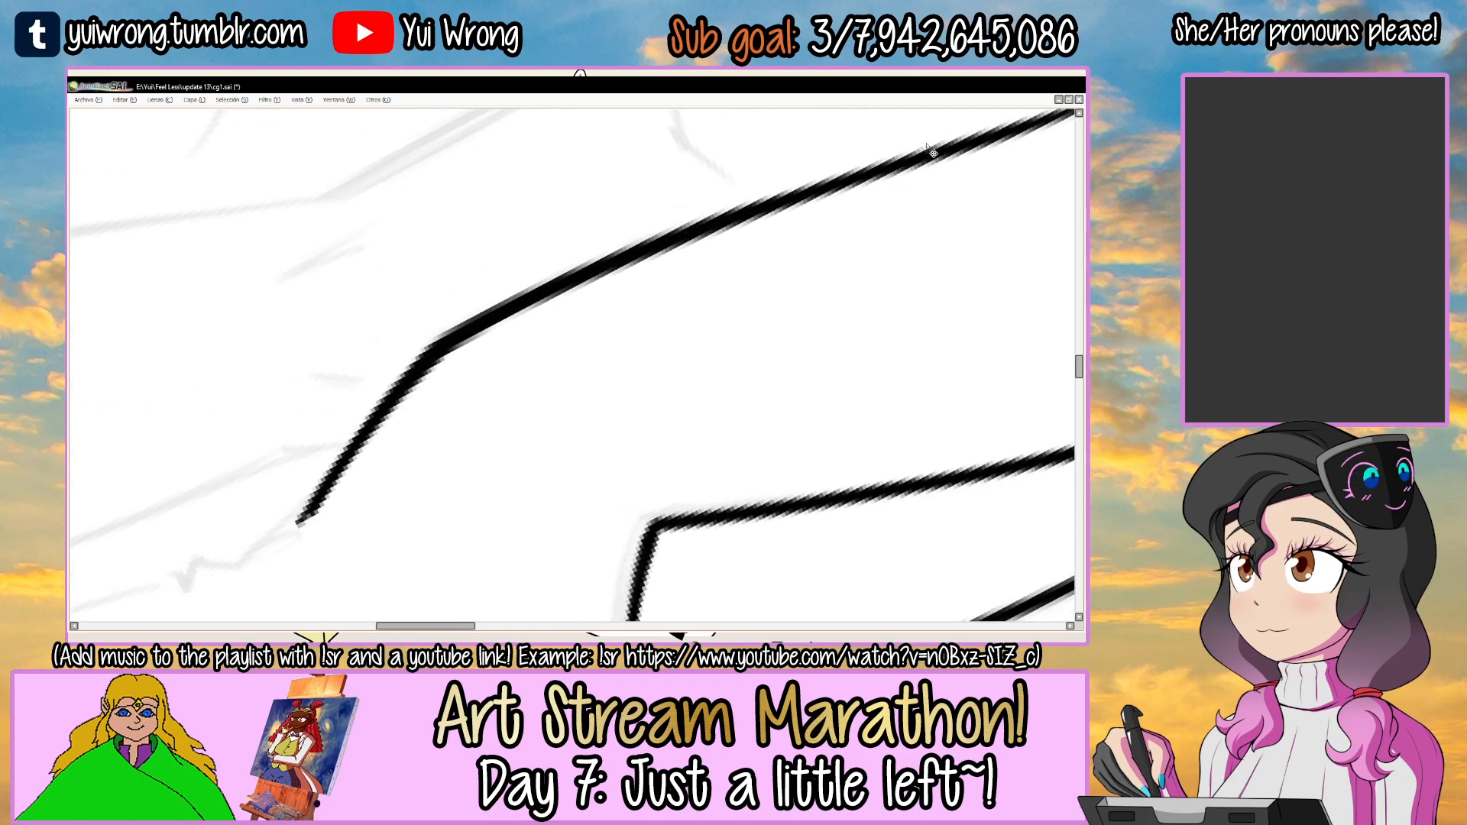
{"action": "scroll", "coordinate": [926, 145], "scroll_direction": "down", "scroll_amount": 4}
Ink the small fabric notch at the lower end of the torso's left side line and thicken its curve.
{"action": "left_click_drag", "start_coordinate": [1005, 199], "coordinate": [668, 344]}
{"action": "mouse_move", "coordinate": [473, 428]}
{"action": "left_mouse_down"}
{"action": "mouse_move", "coordinate": [560, 458]}
{"action": "mouse_move", "coordinate": [554, 298]}
{"action": "mouse_move", "coordinate": [492, 403]}
{"action": "mouse_move", "coordinate": [503, 413]}
{"action": "mouse_move", "coordinate": [501, 349]}
{"action": "mouse_move", "coordinate": [479, 380]}
{"action": "mouse_move", "coordinate": [492, 342]}
{"action": "left_mouse_up"}
{"action": "left_click", "coordinate": [506, 369], "text": "ctrl"}
{"action": "left_click", "coordinate": [506, 369], "text": "ctrl"}
{"action": "left_click", "coordinate": [531, 314], "text": "ctrl"}
{"action": "key", "text": "ctrl+z"}
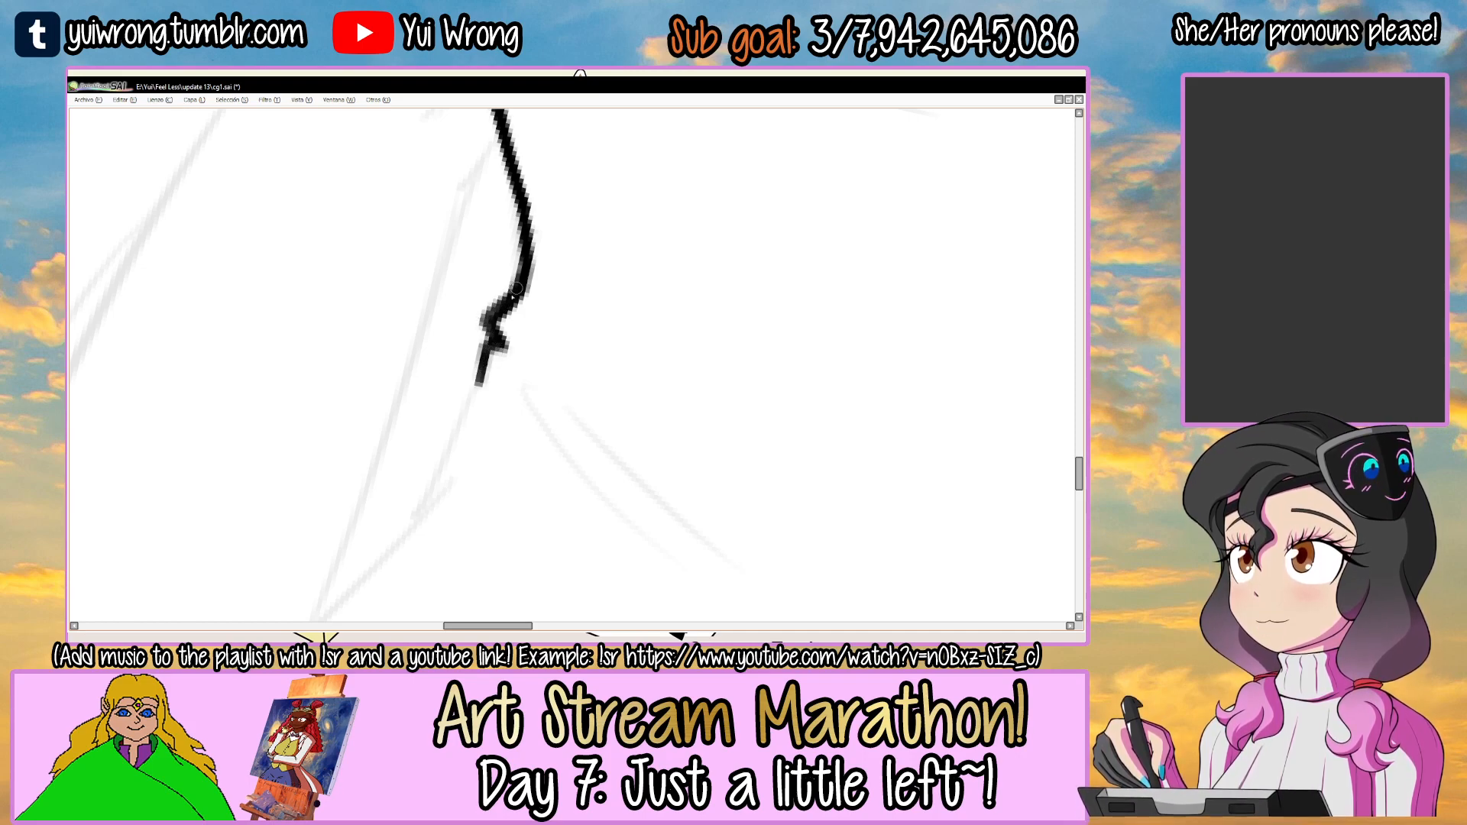
{"action": "left_click_drag", "start_coordinate": [493, 341], "coordinate": [517, 277]}
{"action": "scroll", "coordinate": [515, 324], "scroll_direction": "down", "scroll_amount": 5}
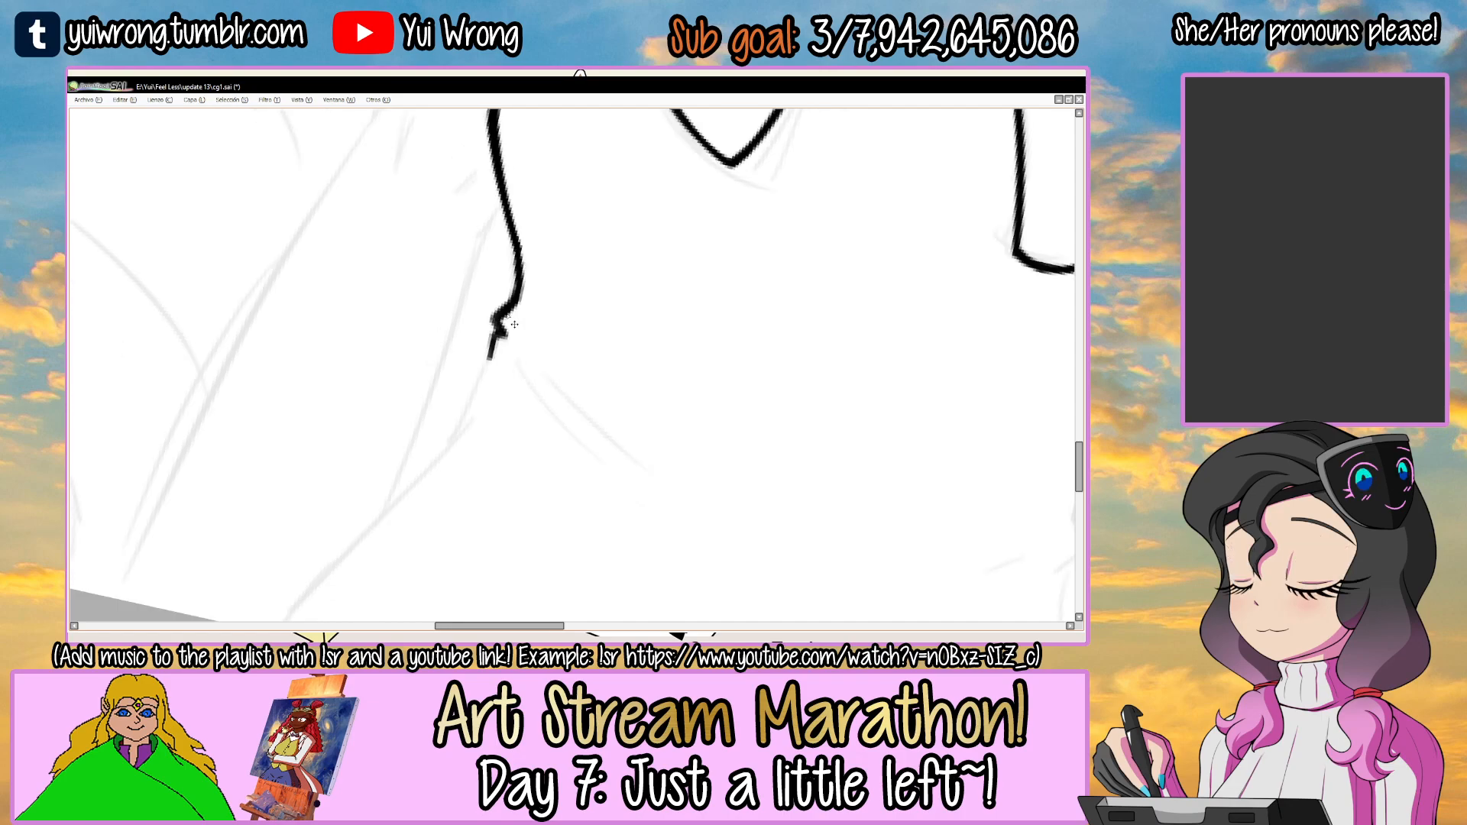
Ink two short parallel fold lines beside the waist notch and thicken them with repeated strokes.
{"action": "left_click_drag", "start_coordinate": [506, 314], "coordinate": [534, 392]}
{"action": "left_click_drag", "start_coordinate": [578, 280], "coordinate": [505, 342]}
{"action": "scroll", "coordinate": [505, 342], "scroll_direction": "up", "scroll_amount": 3}
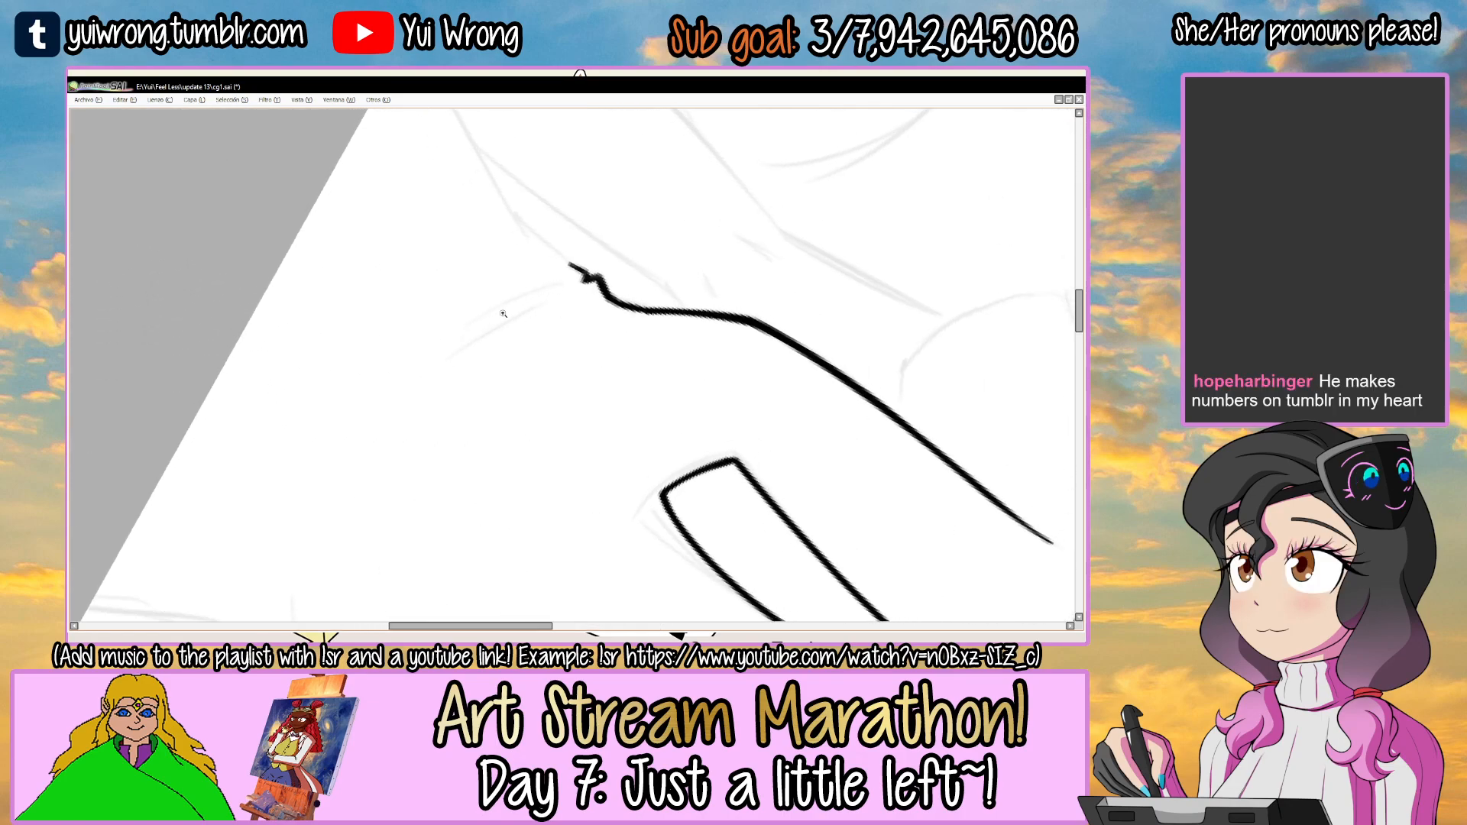
{"action": "scroll", "coordinate": [558, 293], "scroll_direction": "up", "scroll_amount": 2}
{"action": "key", "text": "ctrl+z"}
{"action": "left_click_drag", "start_coordinate": [397, 391], "coordinate": [578, 284]}
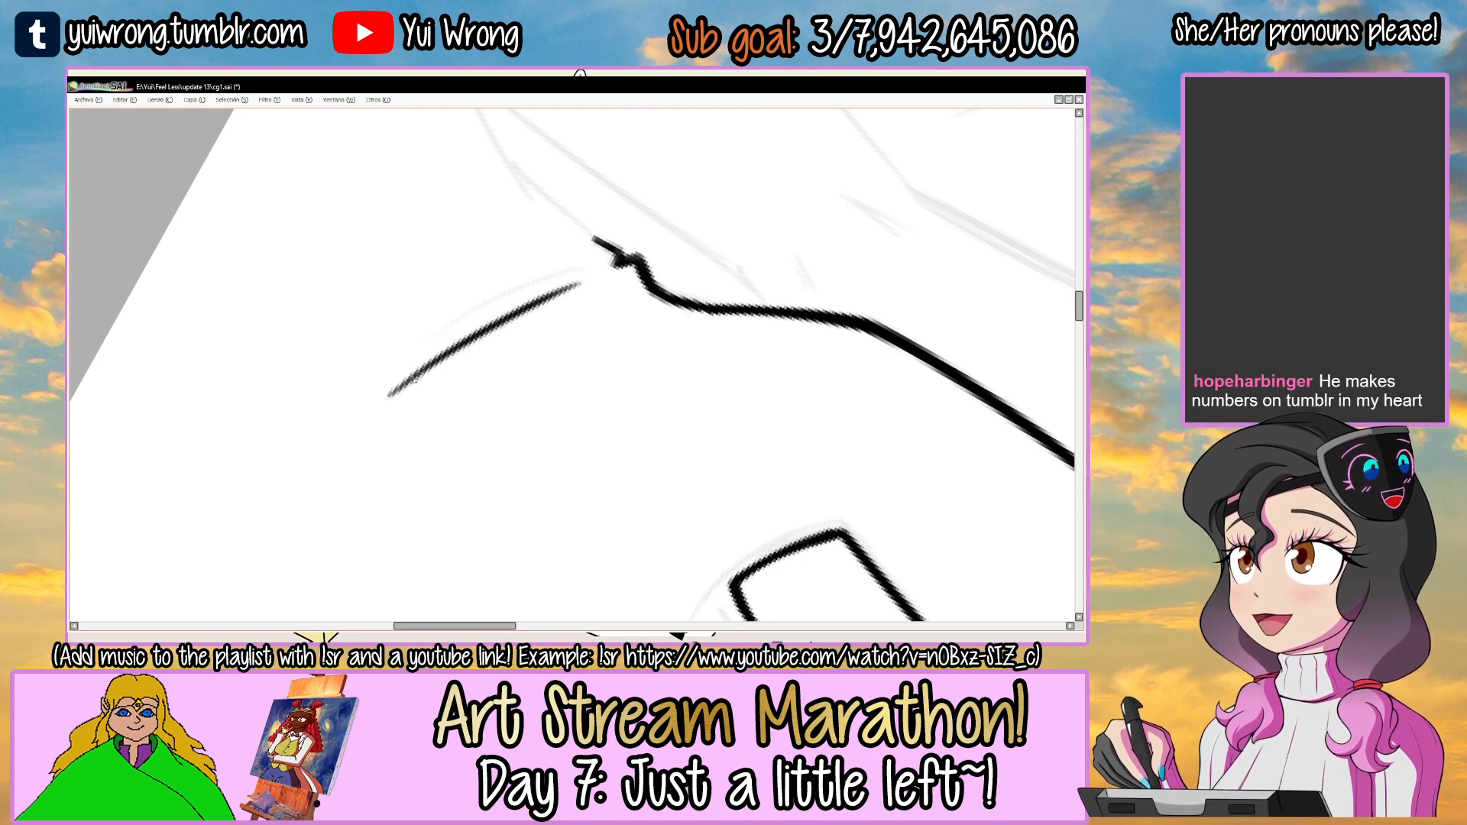
{"action": "left_click_drag", "start_coordinate": [404, 385], "coordinate": [570, 286]}
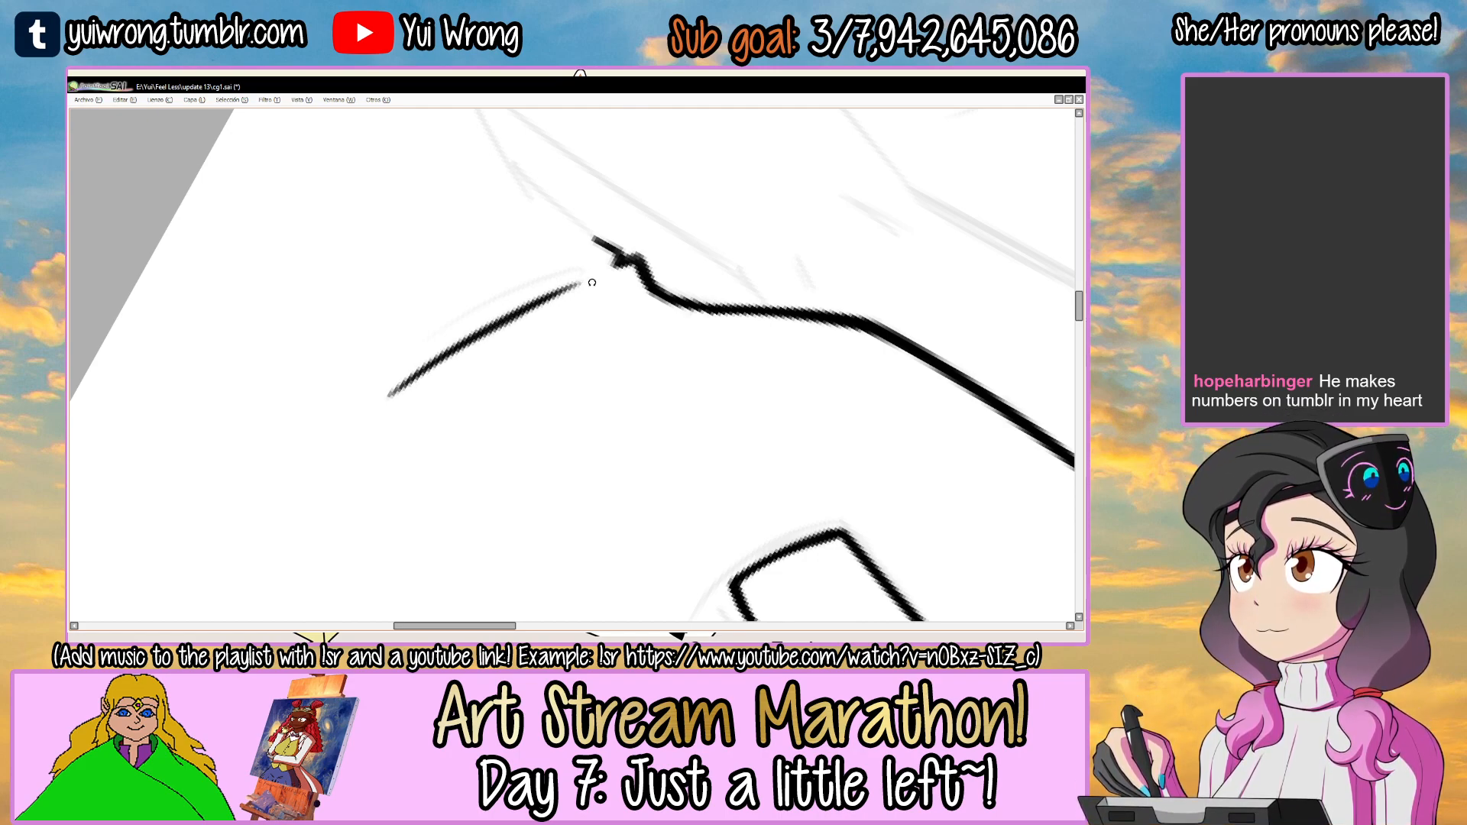
{"action": "scroll", "coordinate": [565, 283], "scroll_direction": "up", "scroll_amount": 1}
{"action": "left_click_drag", "start_coordinate": [394, 361], "coordinate": [587, 264]}
{"action": "mouse_move", "coordinate": [412, 348]}
{"action": "left_mouse_down"}
{"action": "mouse_move", "coordinate": [595, 250]}
{"action": "mouse_move", "coordinate": [565, 262]}
{"action": "left_mouse_up"}
{"action": "mouse_move", "coordinate": [437, 326]}
{"action": "left_mouse_down"}
{"action": "mouse_move", "coordinate": [581, 256]}
{"action": "mouse_move", "coordinate": [691, 482]}
{"action": "left_mouse_up"}
Ink the left hip line from near the waist notch down to the canvas edge and thicken it.
{"action": "scroll", "coordinate": [602, 252], "scroll_direction": "down", "scroll_amount": 2}
{"action": "mouse_move", "coordinate": [762, 413]}
{"action": "left_mouse_down"}
{"action": "mouse_move", "coordinate": [642, 249]}
{"action": "mouse_move", "coordinate": [571, 281]}
{"action": "mouse_move", "coordinate": [776, 207]}
{"action": "left_mouse_up"}
{"action": "left_click", "coordinate": [571, 281], "text": "ctrl"}
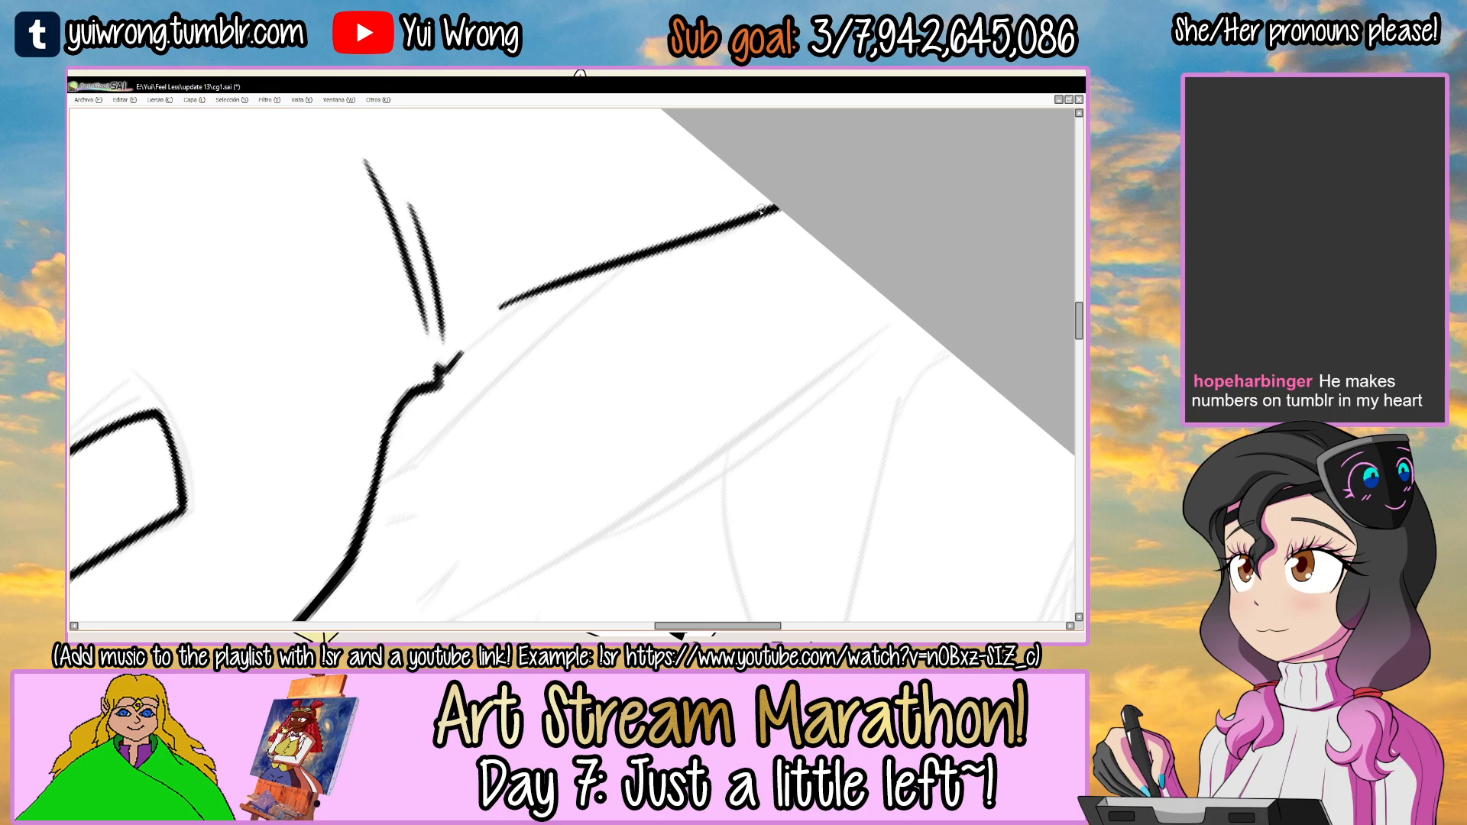
{"action": "scroll", "coordinate": [675, 254], "scroll_direction": "up", "scroll_amount": 1}
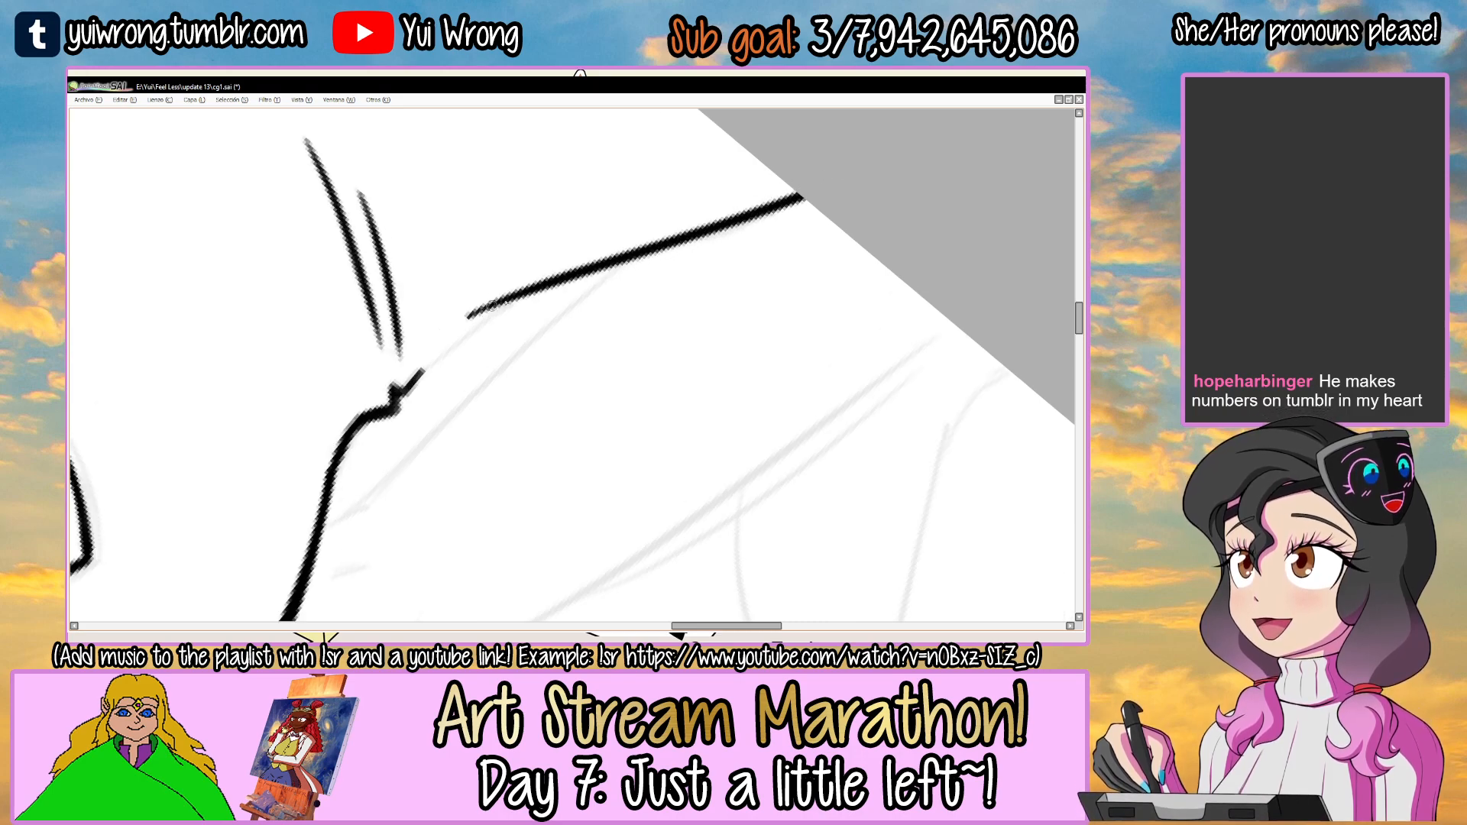
{"action": "key", "text": "ctrl+z"}
{"action": "mouse_move", "coordinate": [639, 255]}
{"action": "left_mouse_down"}
{"action": "mouse_move", "coordinate": [806, 200]}
{"action": "mouse_move", "coordinate": [744, 260]}
{"action": "left_mouse_up"}
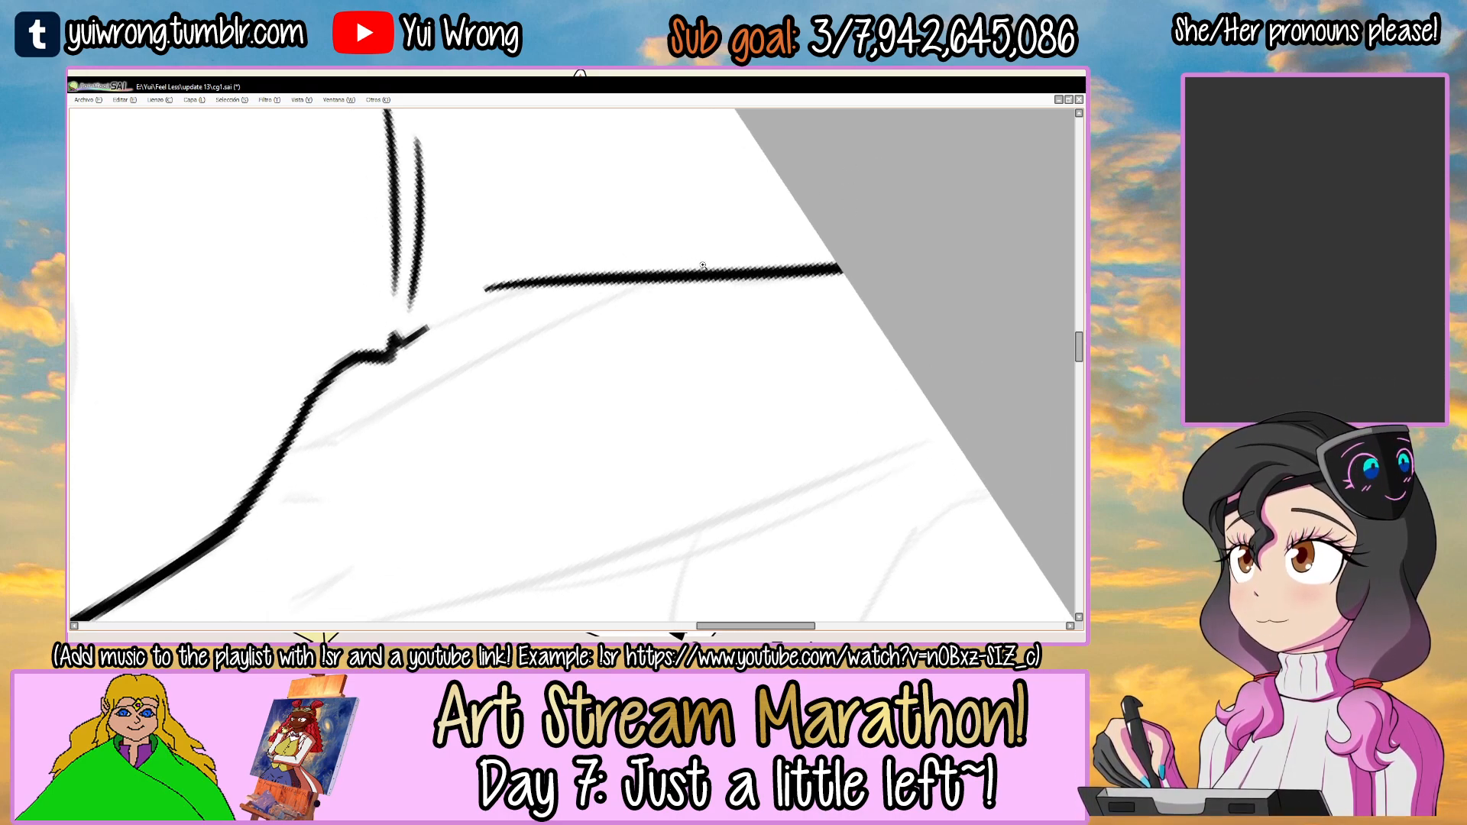
Connect the waist notch to the left hip line and thicken the joining stroke.
{"action": "left_click", "coordinate": [432, 331], "text": "ctrl"}
{"action": "mouse_move", "coordinate": [416, 328]}
{"action": "left_mouse_down"}
{"action": "mouse_move", "coordinate": [611, 249]}
{"action": "mouse_move", "coordinate": [591, 254]}
{"action": "left_mouse_up"}
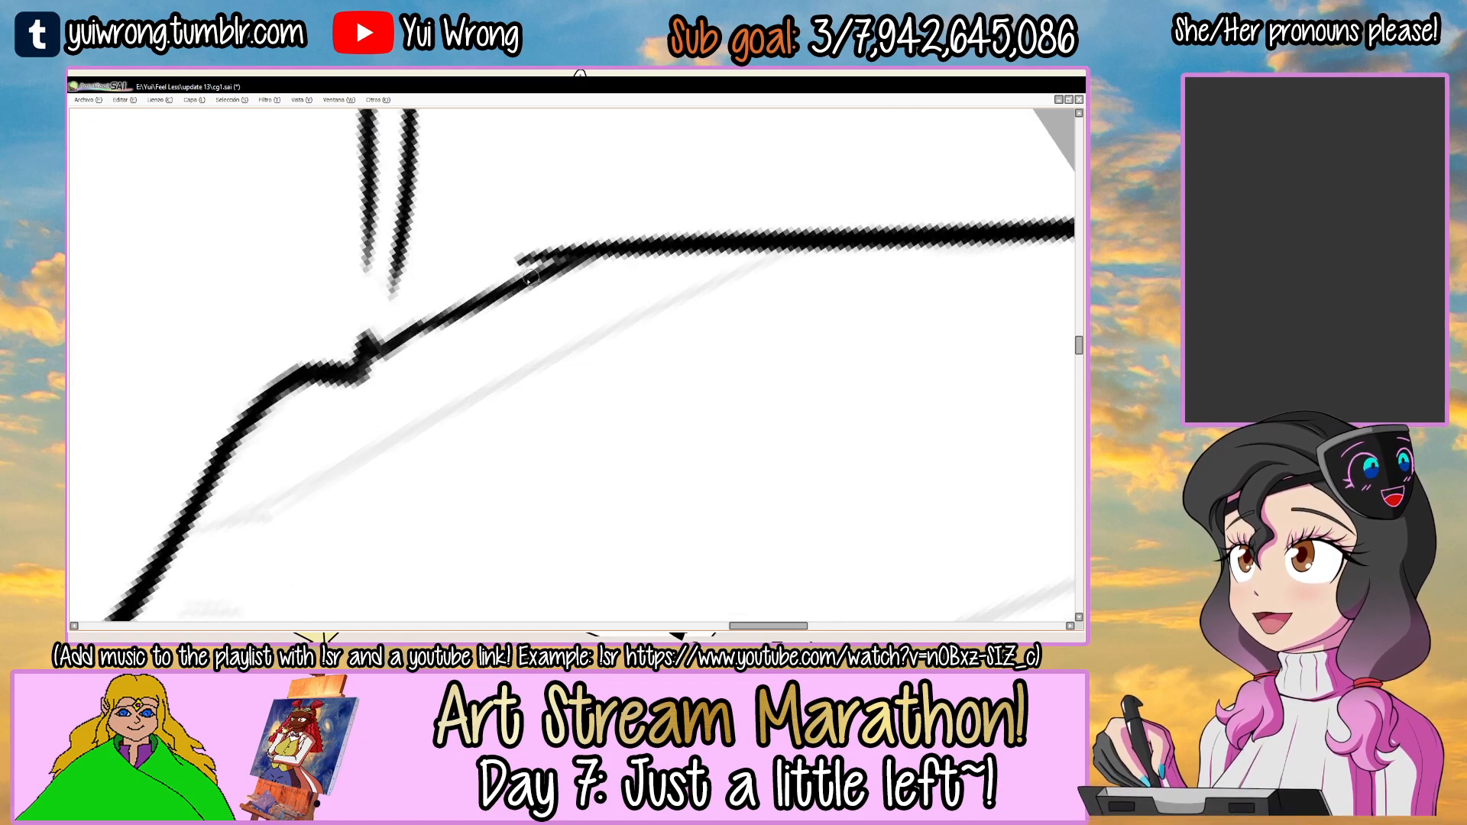
{"action": "left_click_drag", "start_coordinate": [422, 330], "coordinate": [617, 252]}
{"action": "scroll", "coordinate": [597, 254], "scroll_direction": "down", "scroll_amount": 8}
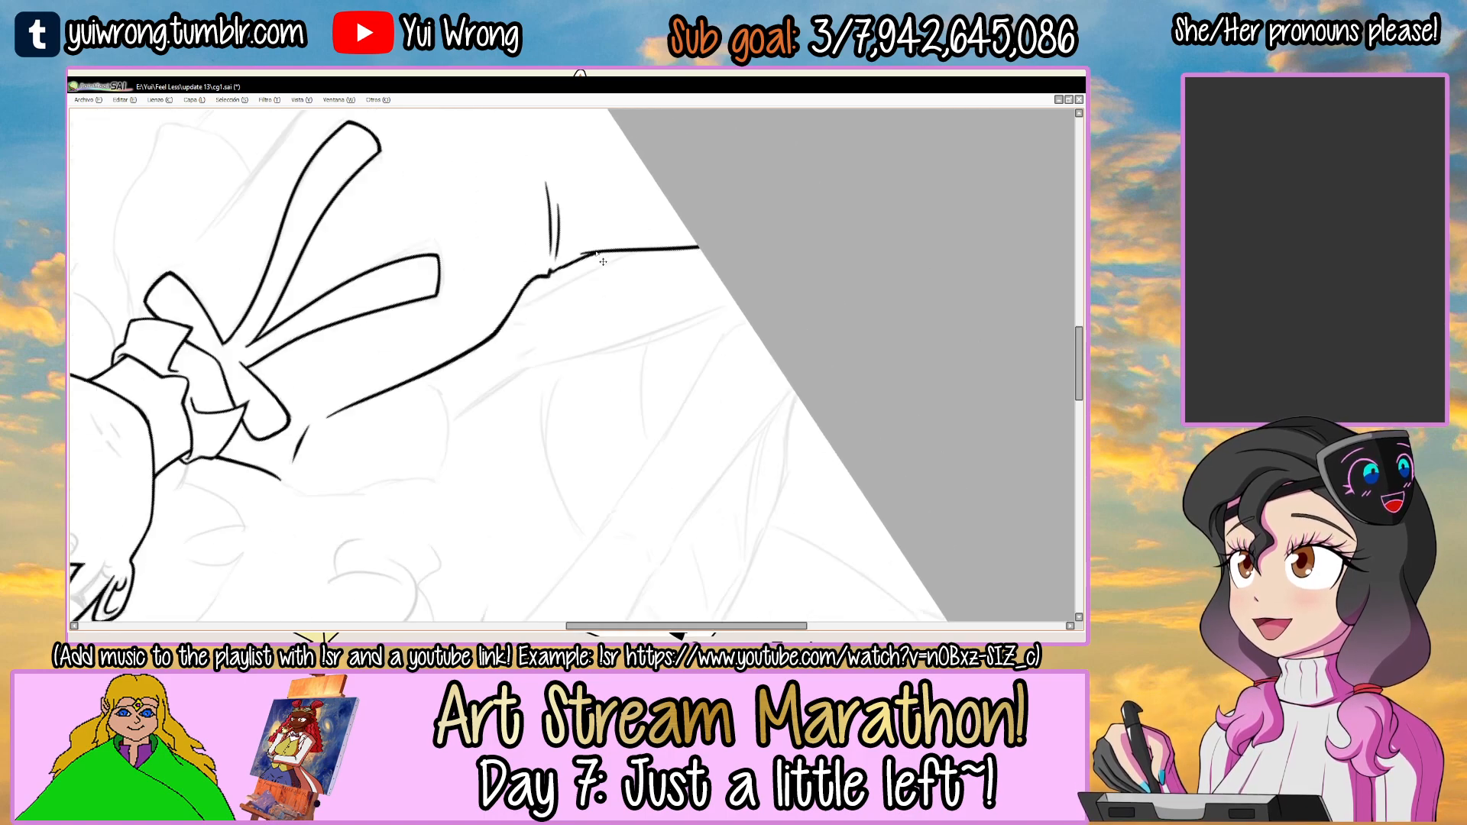
{"action": "left_click_drag", "start_coordinate": [741, 322], "coordinate": [412, 436]}
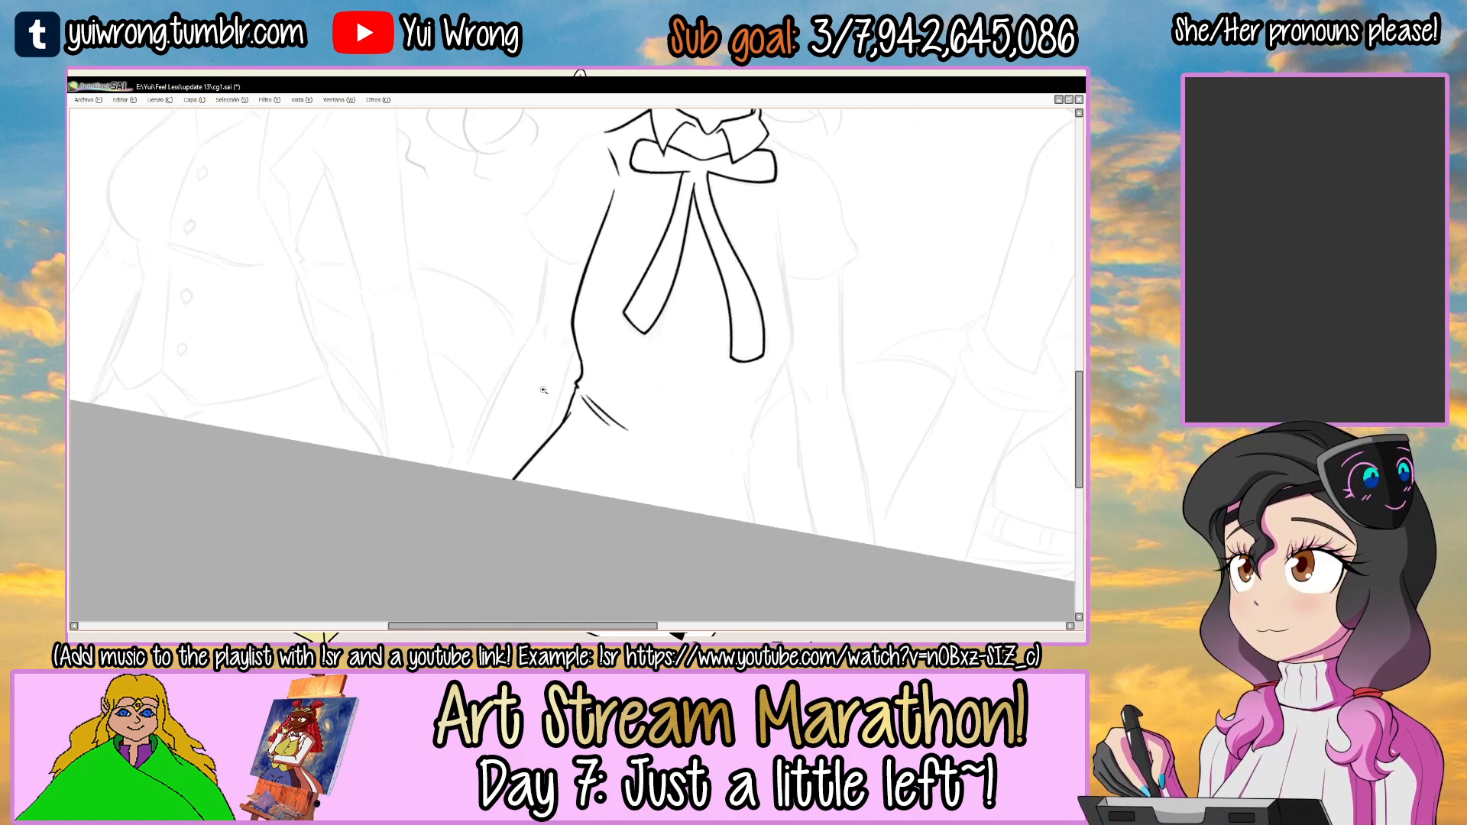
{"action": "scroll", "coordinate": [616, 322], "scroll_direction": "up", "scroll_amount": 5}
{"action": "left_click_drag", "start_coordinate": [610, 330], "coordinate": [570, 439]}
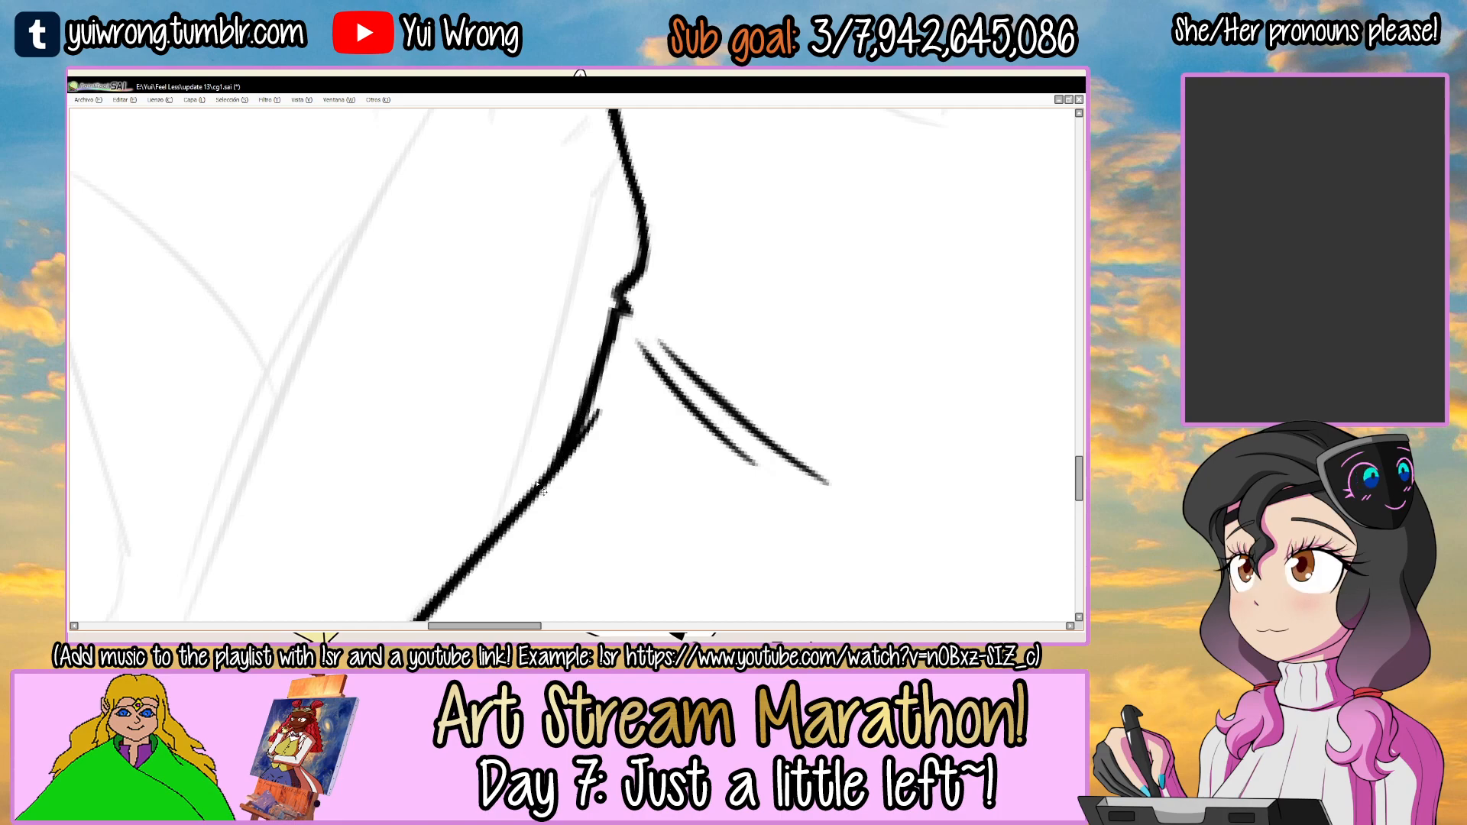
Finish thickening the join between the waist notch and the left hip line, and save the drawing.
{"action": "scroll", "coordinate": [542, 490], "scroll_direction": "down", "scroll_amount": 5}
{"action": "mouse_move", "coordinate": [543, 491]}
{"action": "left_mouse_down"}
{"action": "mouse_move", "coordinate": [691, 295]}
{"action": "mouse_move", "coordinate": [598, 294]}
{"action": "left_mouse_up"}
{"action": "key", "text": "ctrl+s"}
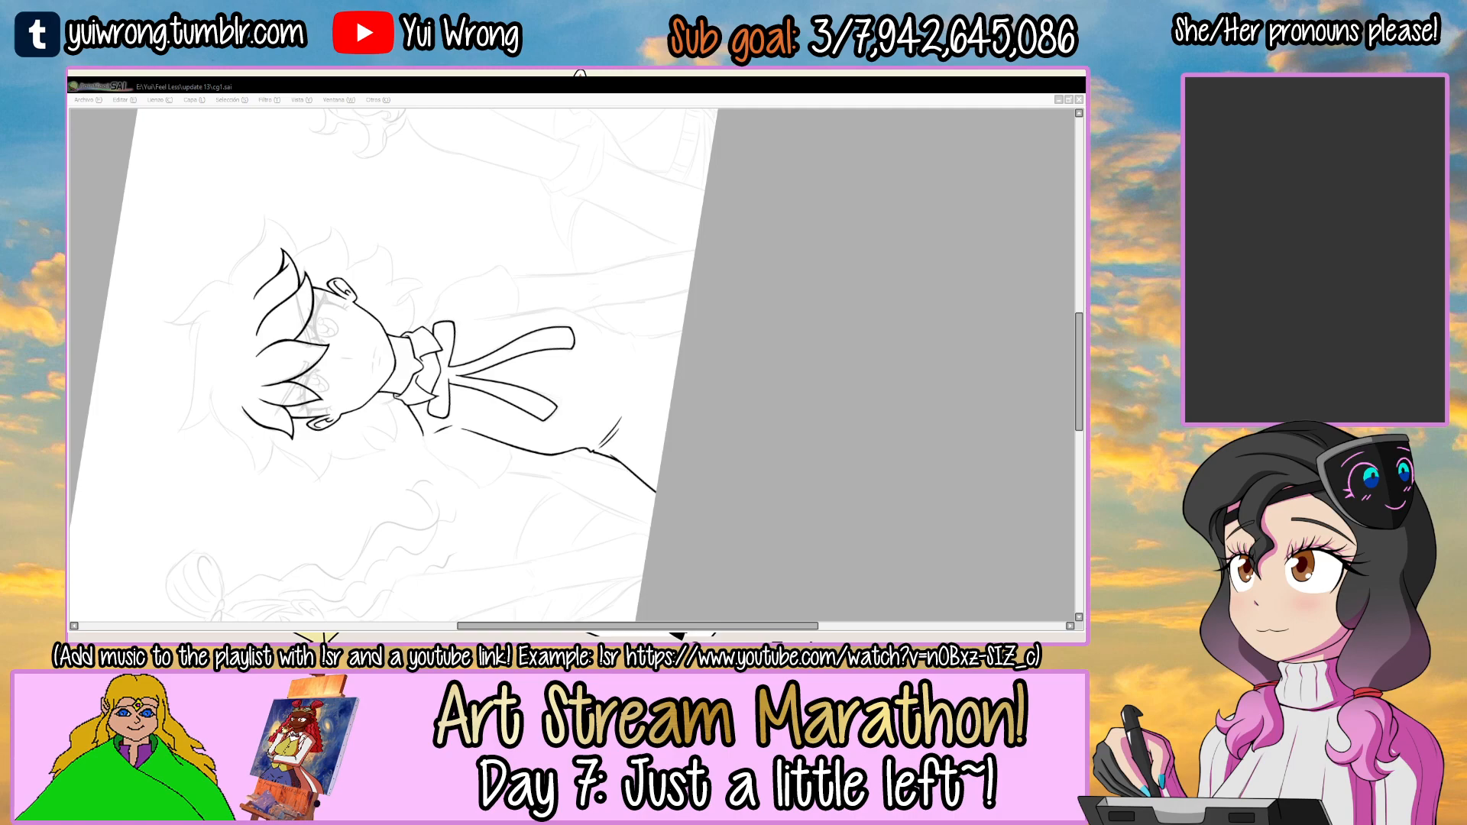
Ink the torso's right side line along the sketch from near the armpit down towards the waist.
{"action": "mouse_move", "coordinate": [641, 275]}
{"action": "left_mouse_down"}
{"action": "mouse_move", "coordinate": [632, 301]}
{"action": "mouse_move", "coordinate": [628, 270]}
{"action": "left_mouse_up"}
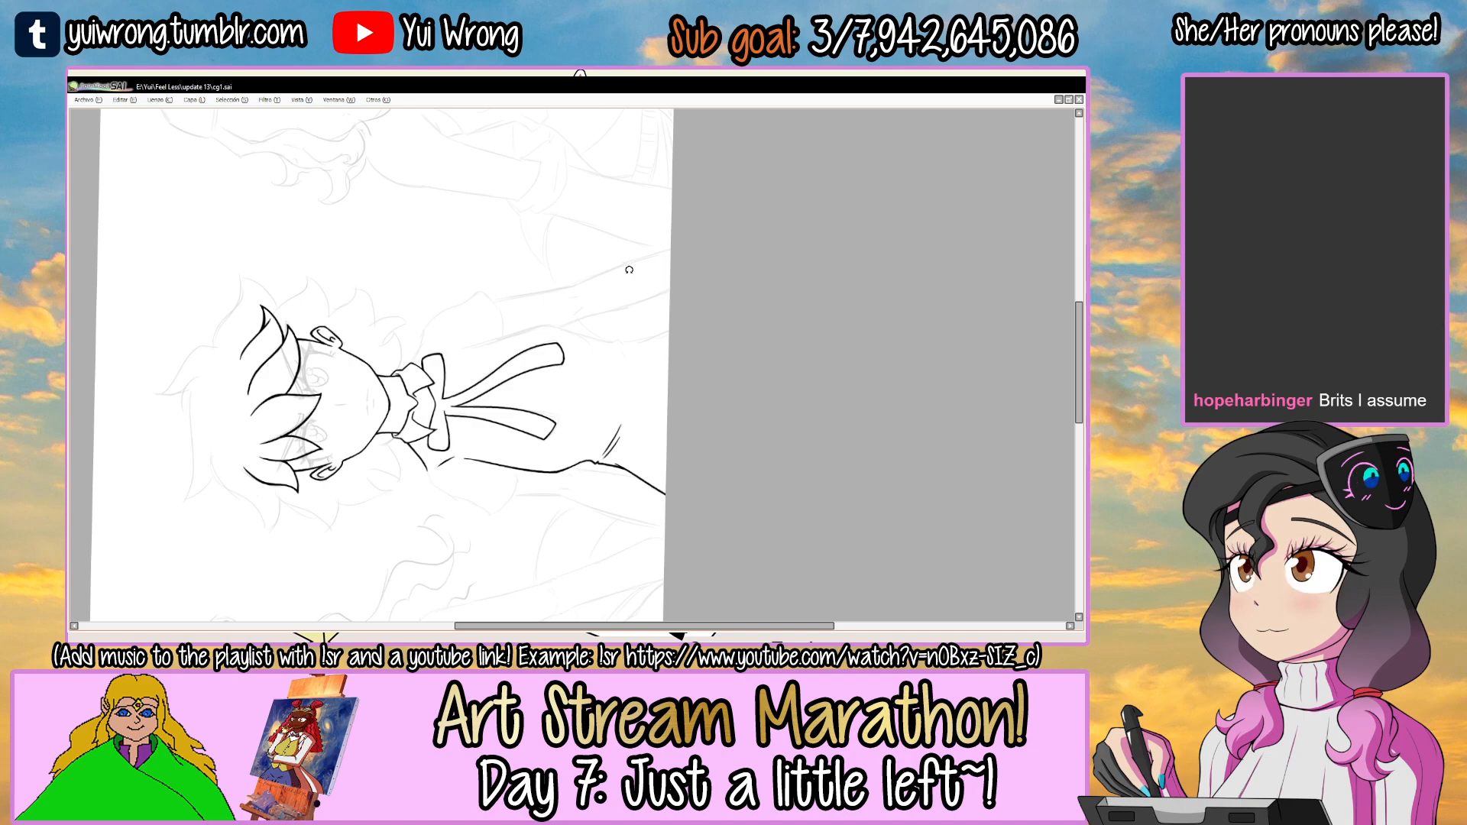
{"action": "left_click_drag", "start_coordinate": [628, 270], "coordinate": [693, 222]}
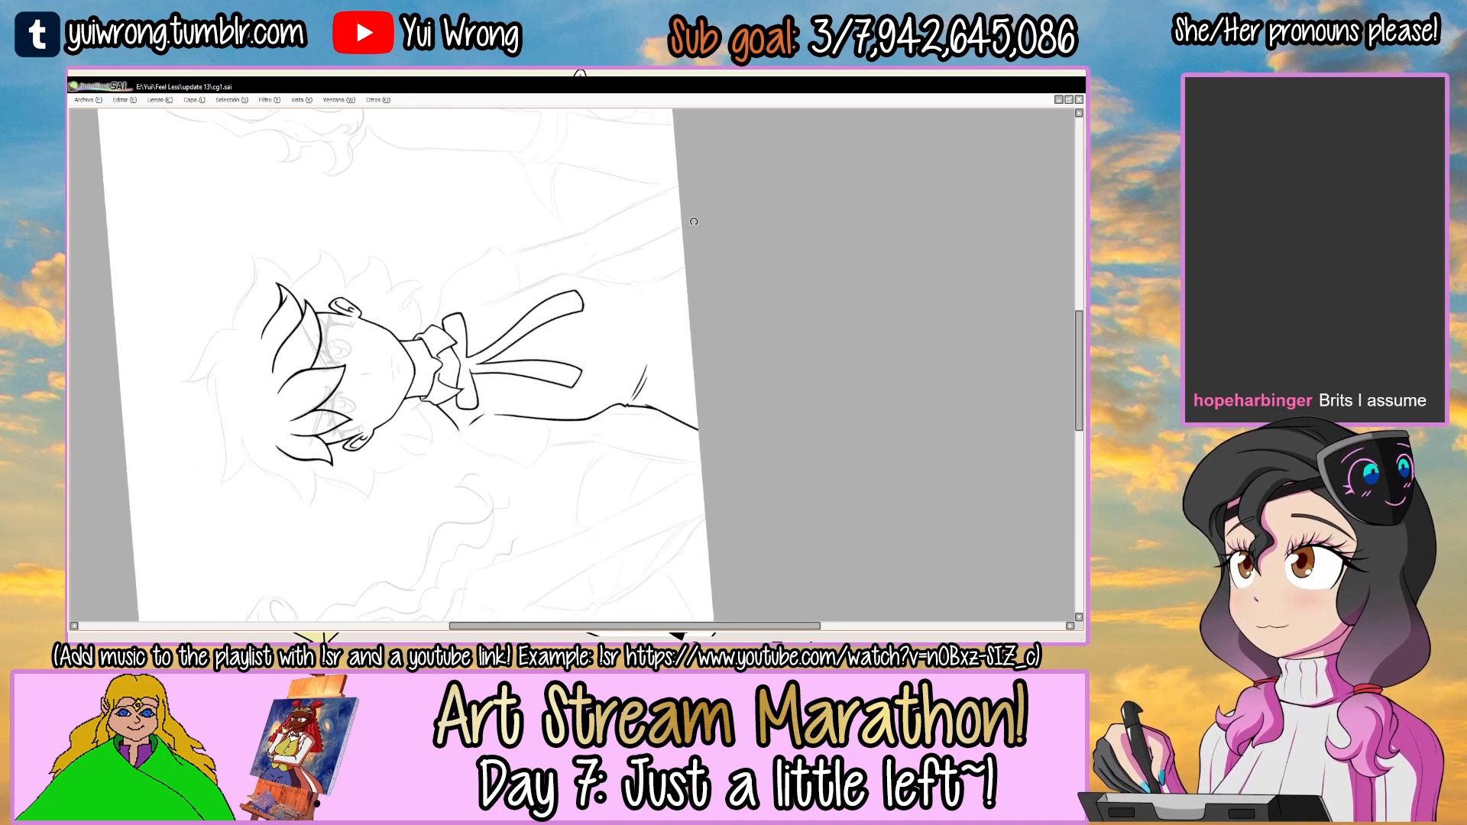
{"action": "left_click", "coordinate": [584, 261], "text": "ctrl"}
{"action": "left_click", "coordinate": [588, 262], "text": "ctrl"}
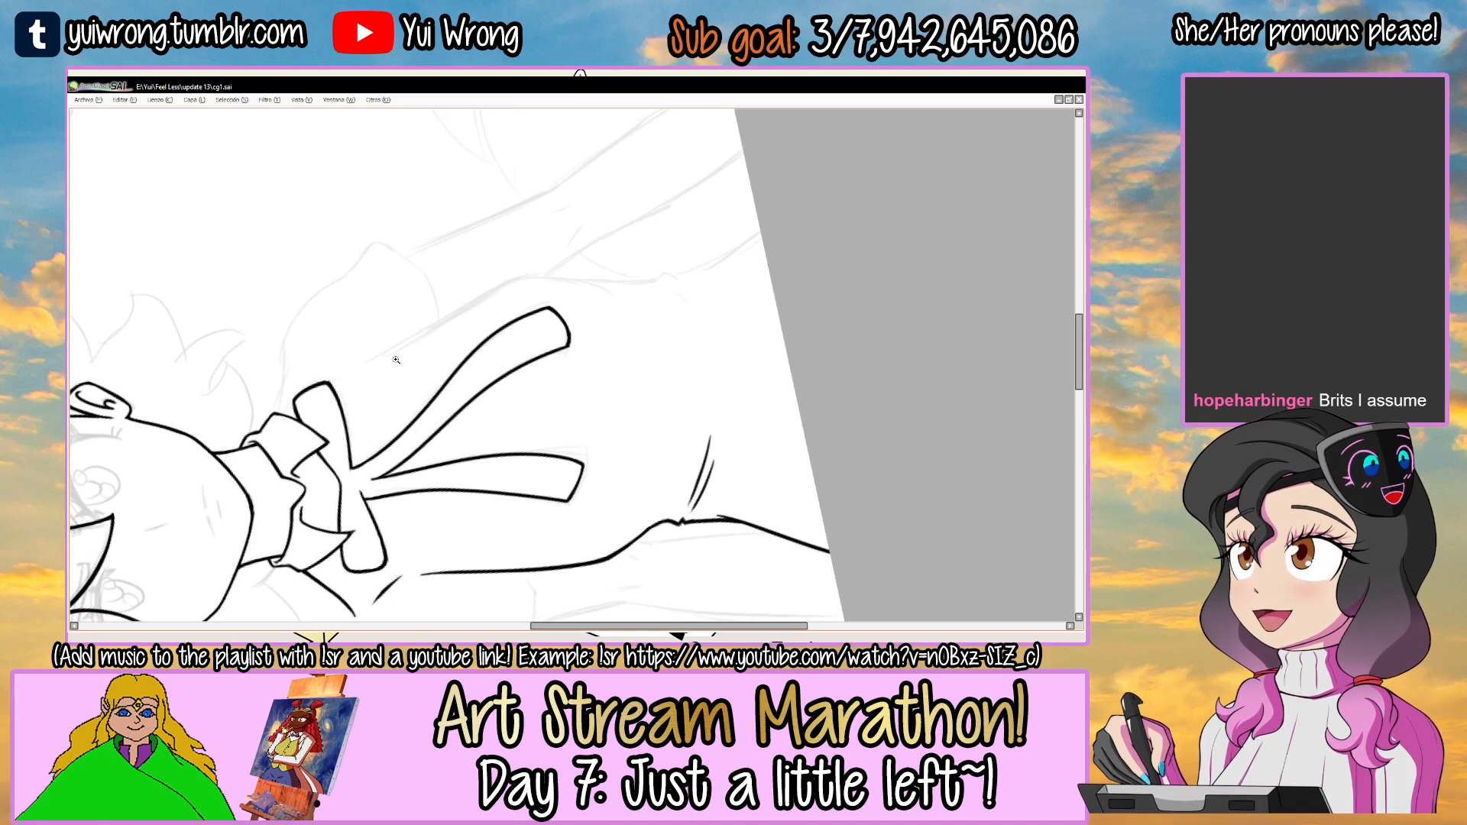
{"action": "left_click_drag", "start_coordinate": [455, 304], "coordinate": [458, 305]}
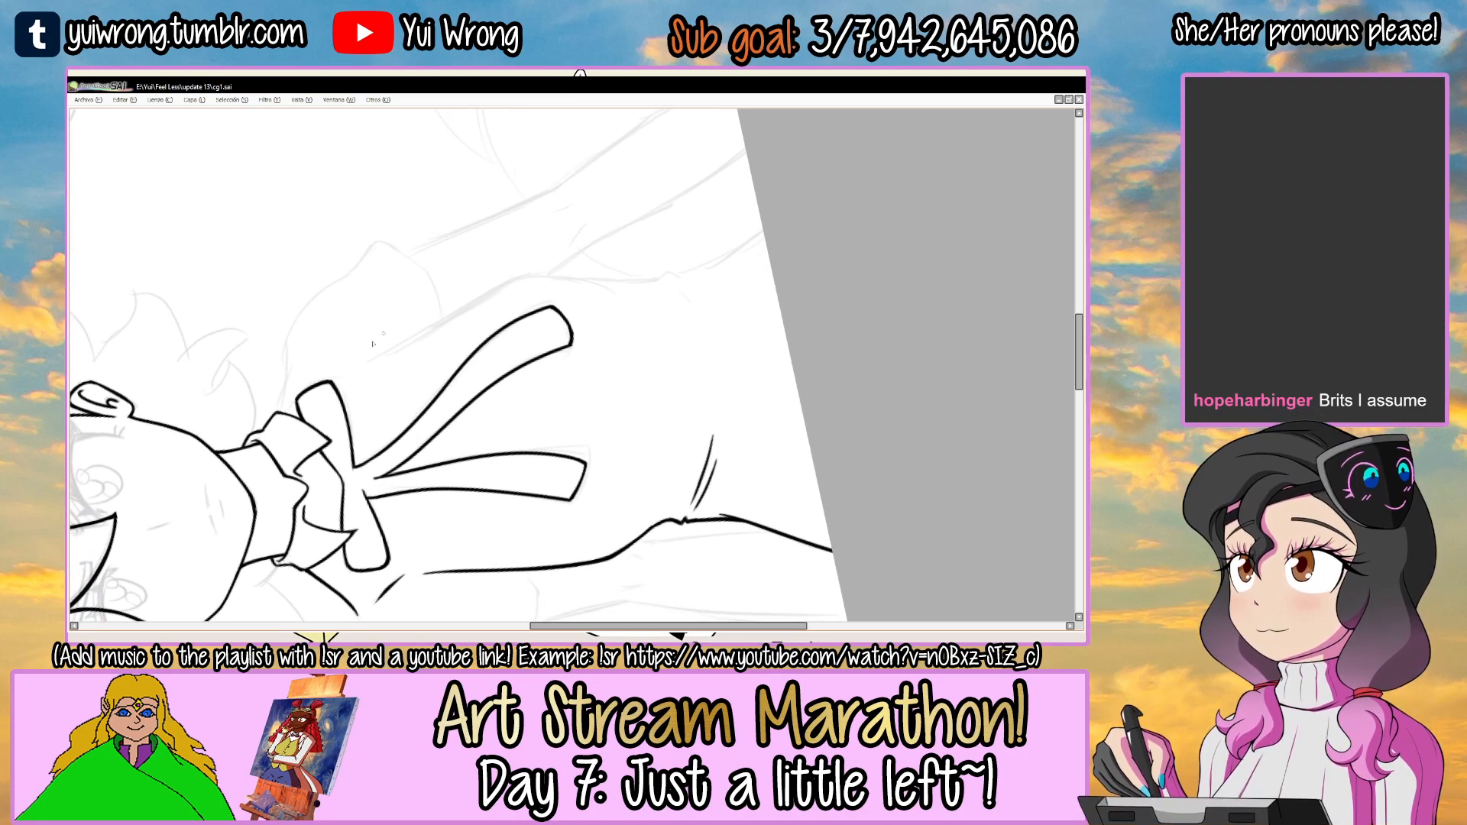
{"action": "mouse_move", "coordinate": [365, 360]}
{"action": "left_mouse_down"}
{"action": "mouse_move", "coordinate": [644, 283]}
{"action": "mouse_move", "coordinate": [563, 461]}
{"action": "left_mouse_up"}
{"action": "left_click_drag", "start_coordinate": [759, 293], "coordinate": [752, 439]}
{"action": "scroll", "coordinate": [605, 242], "scroll_direction": "up", "scroll_amount": 2}
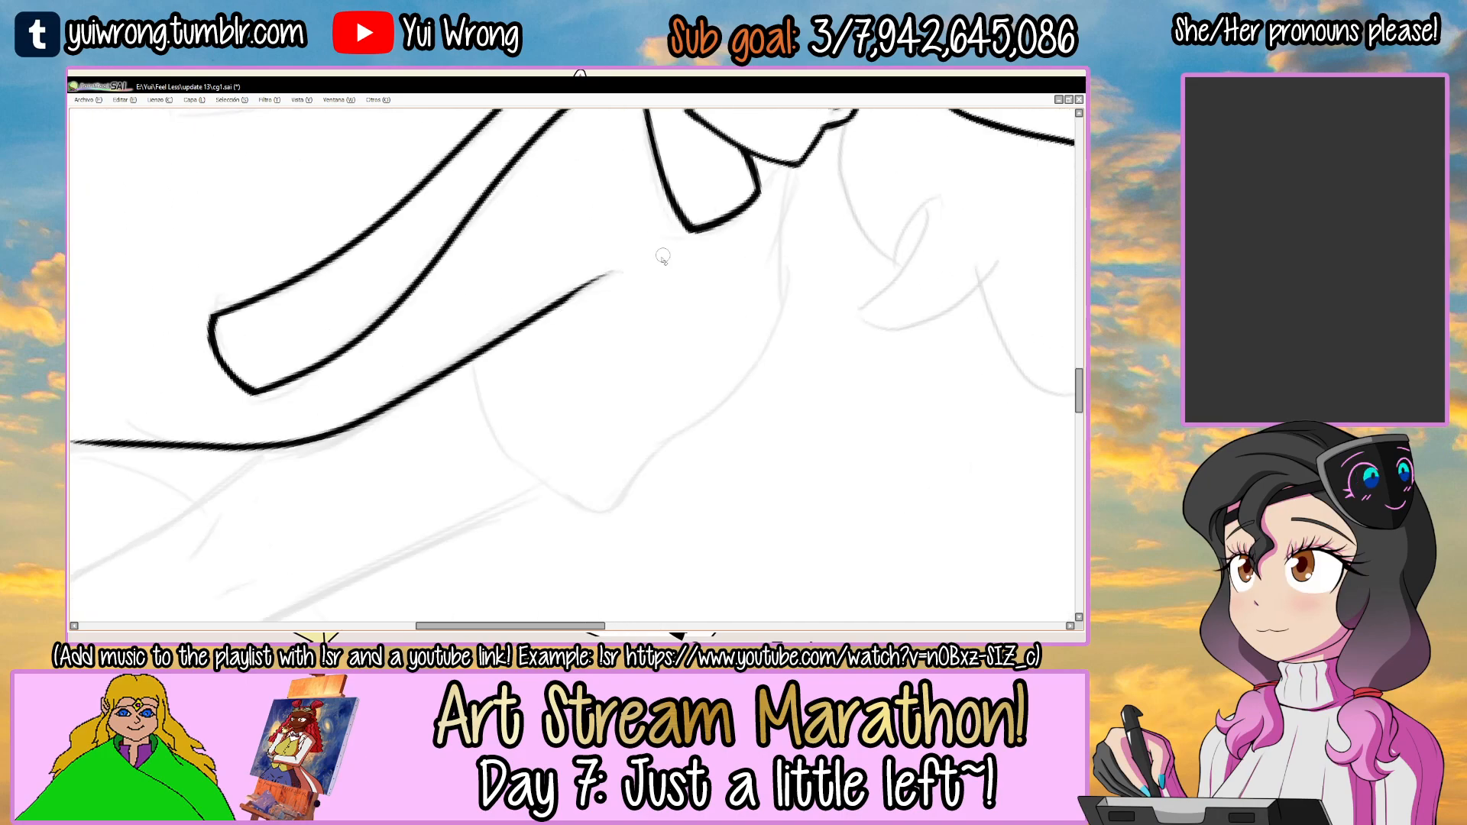
Clean the upper end of the torso's right side line and thicken its outward curve.
{"action": "left_click_drag", "start_coordinate": [668, 268], "coordinate": [466, 413]}
{"action": "left_click_drag", "start_coordinate": [542, 379], "coordinate": [602, 278]}
{"action": "mouse_move", "coordinate": [725, 268]}
{"action": "left_mouse_down"}
{"action": "mouse_move", "coordinate": [690, 256]}
{"action": "mouse_move", "coordinate": [532, 306]}
{"action": "mouse_move", "coordinate": [779, 227]}
{"action": "mouse_move", "coordinate": [633, 283]}
{"action": "mouse_move", "coordinate": [613, 270]}
{"action": "left_mouse_up"}
{"action": "scroll", "coordinate": [533, 305], "scroll_direction": "up", "scroll_amount": 1}
{"action": "key", "text": "ctrl+z"}
{"action": "scroll", "coordinate": [613, 270], "scroll_direction": "up", "scroll_amount": 1}
{"action": "mouse_move", "coordinate": [406, 391]}
{"action": "left_mouse_down"}
{"action": "mouse_move", "coordinate": [556, 286]}
{"action": "mouse_move", "coordinate": [657, 263]}
{"action": "left_mouse_up"}
{"action": "mouse_move", "coordinate": [562, 286]}
{"action": "left_mouse_down"}
{"action": "mouse_move", "coordinate": [814, 258]}
{"action": "mouse_move", "coordinate": [650, 266]}
{"action": "left_mouse_up"}
{"action": "key", "text": "ctrl+z"}
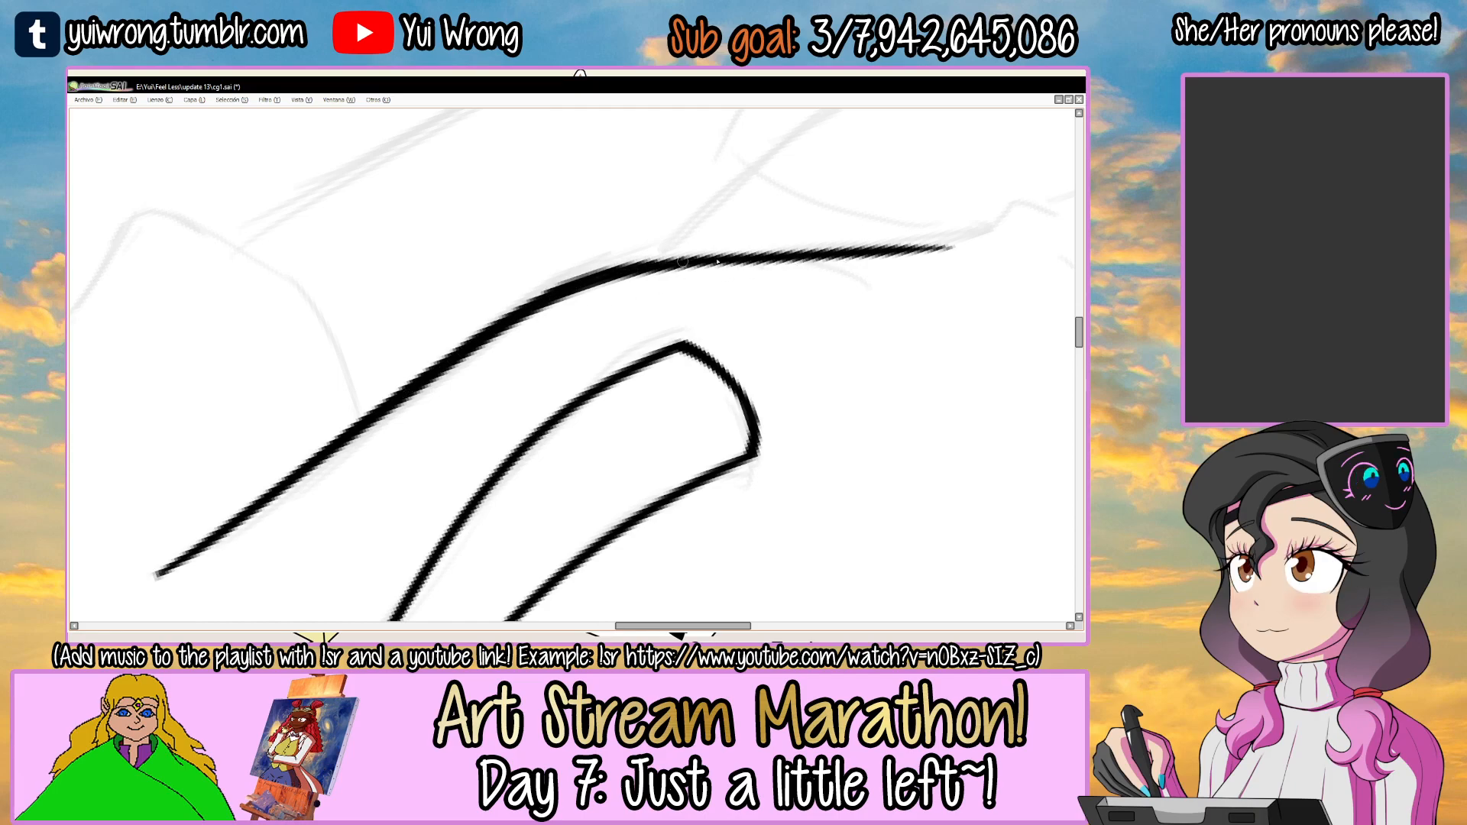
{"action": "scroll", "coordinate": [946, 237], "scroll_direction": "down", "scroll_amount": 3}
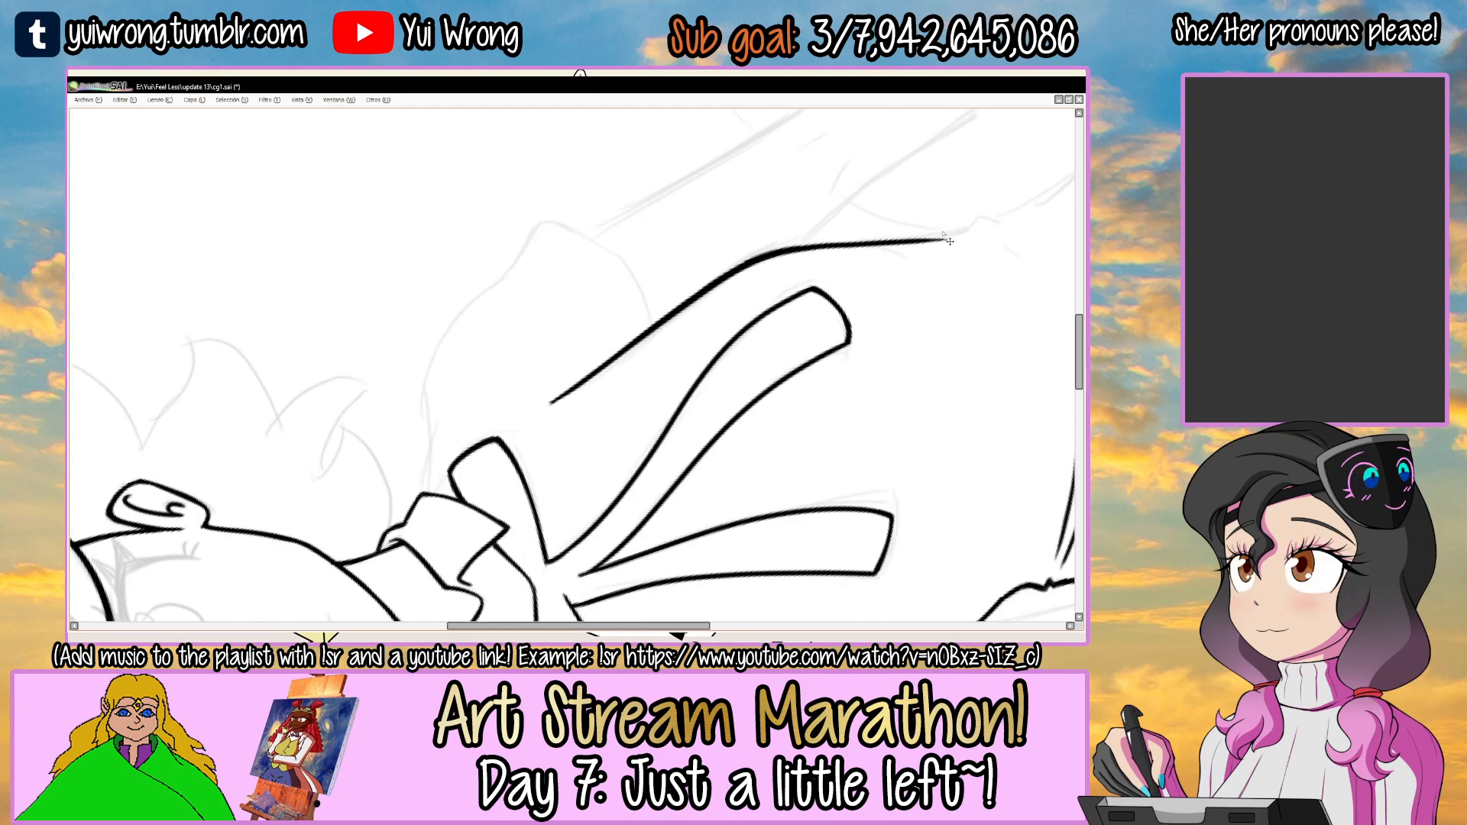
Ink the small fabric notch at the lower end of the torso's right side line and thicken it.
{"action": "left_click_drag", "start_coordinate": [944, 233], "coordinate": [562, 554]}
{"action": "mouse_move", "coordinate": [622, 611]}
{"action": "left_mouse_down"}
{"action": "mouse_move", "coordinate": [593, 469]}
{"action": "mouse_move", "coordinate": [630, 309]}
{"action": "left_mouse_up"}
{"action": "left_click", "coordinate": [593, 441], "text": "ctrl"}
{"action": "left_click", "coordinate": [600, 407], "text": "ctrl"}
{"action": "left_click_drag", "start_coordinate": [610, 215], "coordinate": [589, 397]}
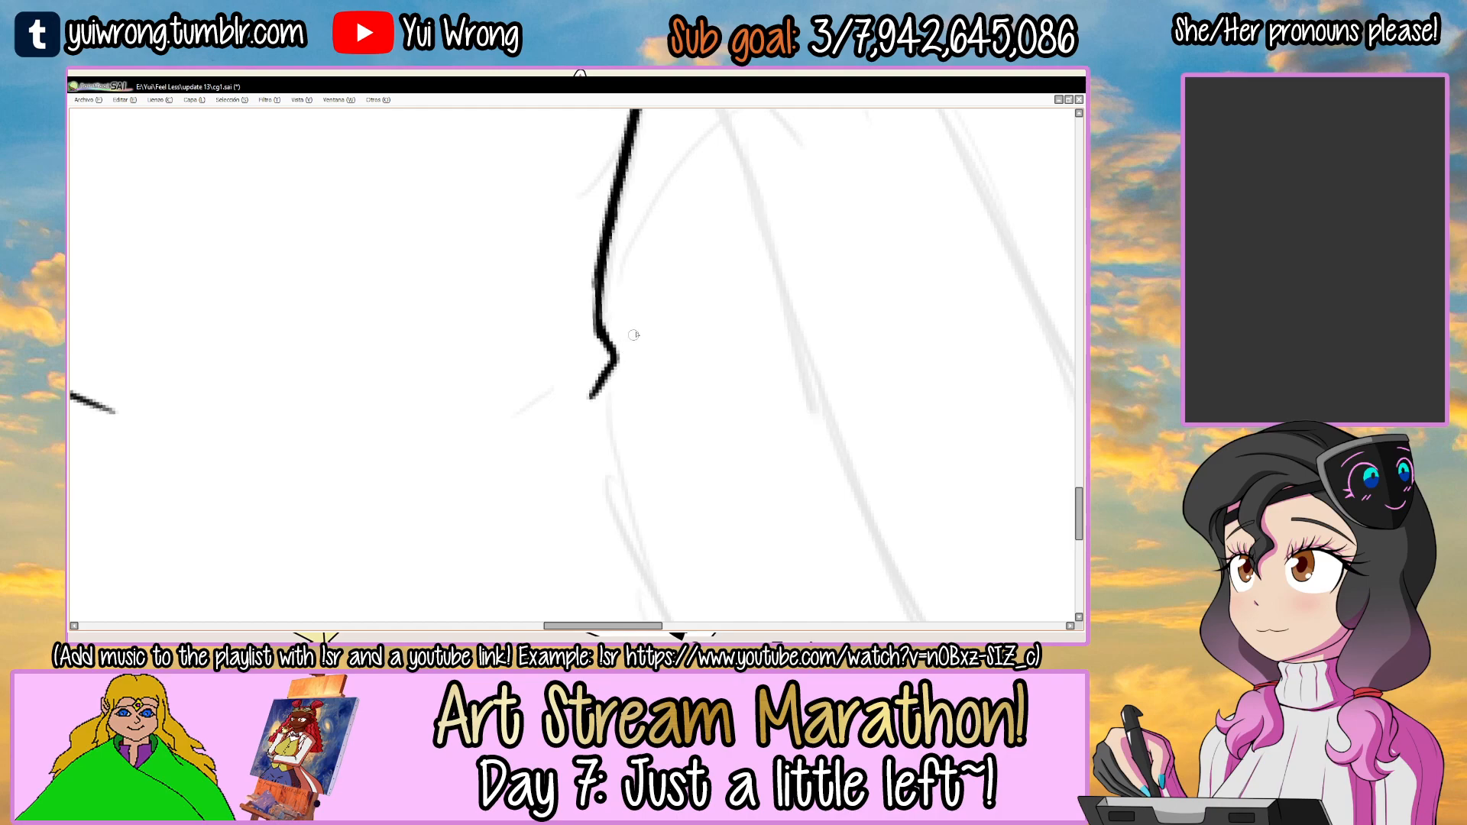
{"action": "left_click_drag", "start_coordinate": [629, 341], "coordinate": [645, 377]}
{"action": "left_click_drag", "start_coordinate": [687, 322], "coordinate": [631, 381]}
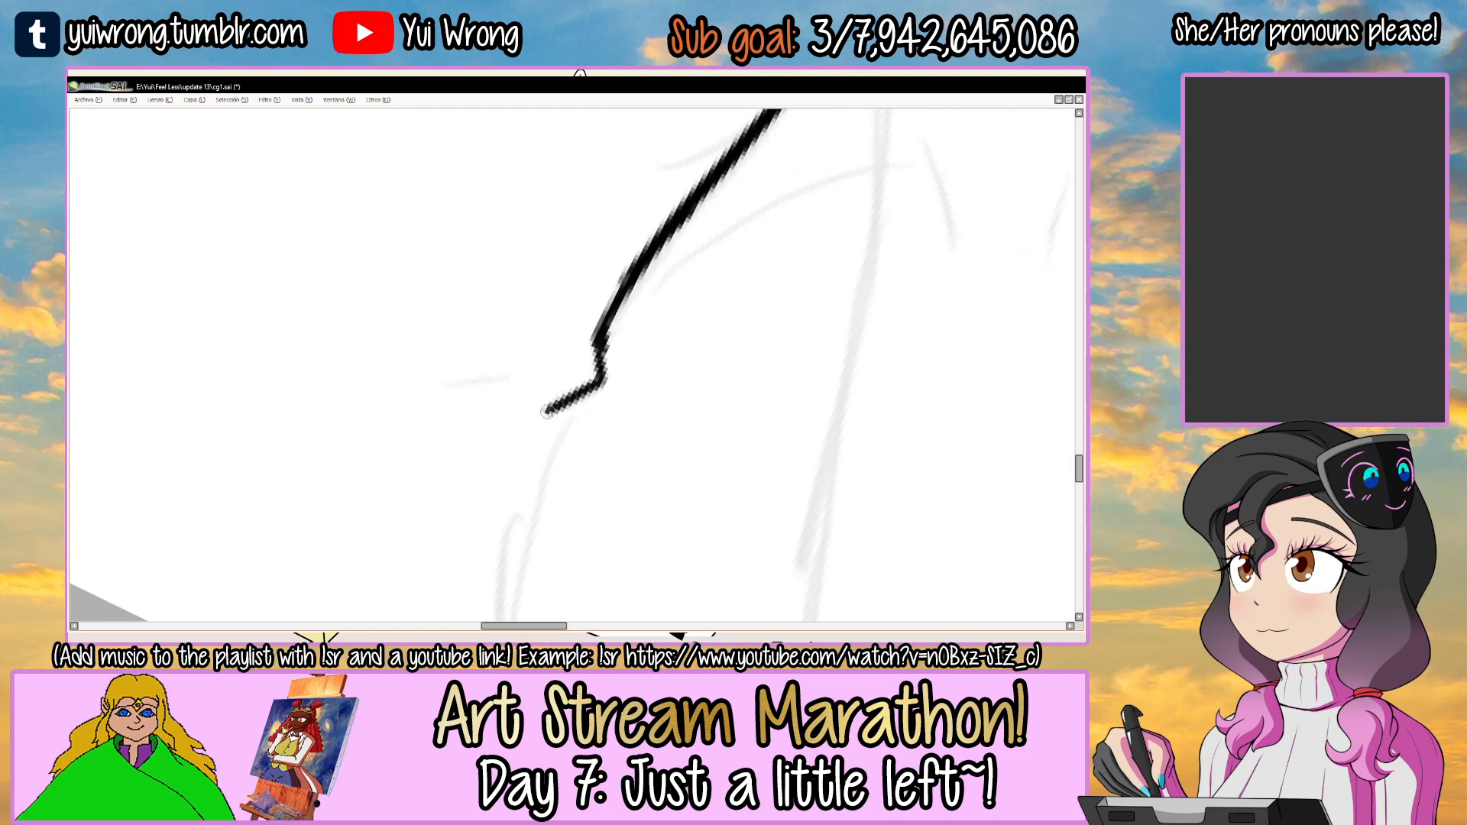
{"action": "key", "text": "ctrl+z"}
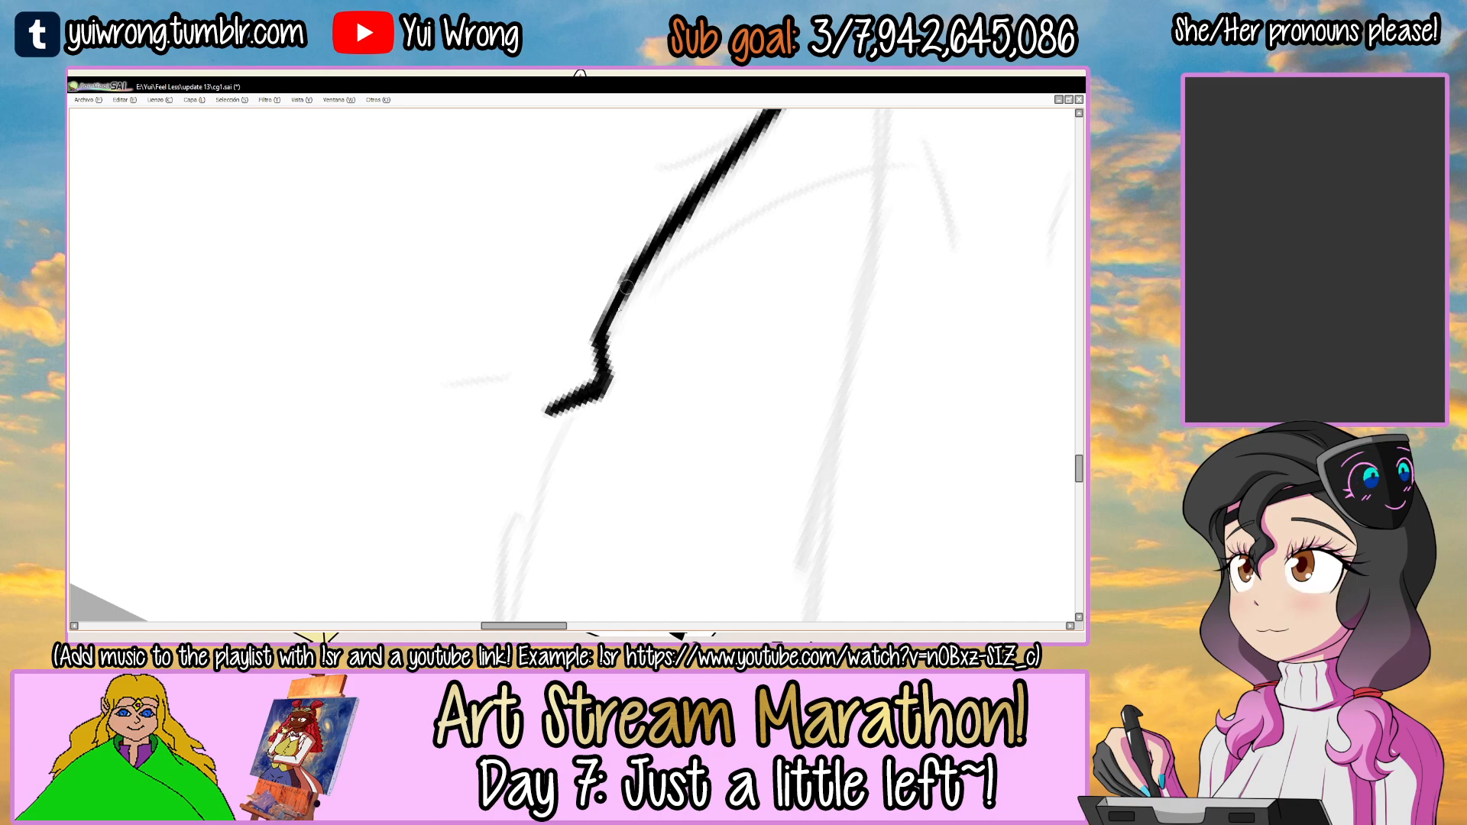
{"action": "left_click_drag", "start_coordinate": [595, 442], "coordinate": [645, 245]}
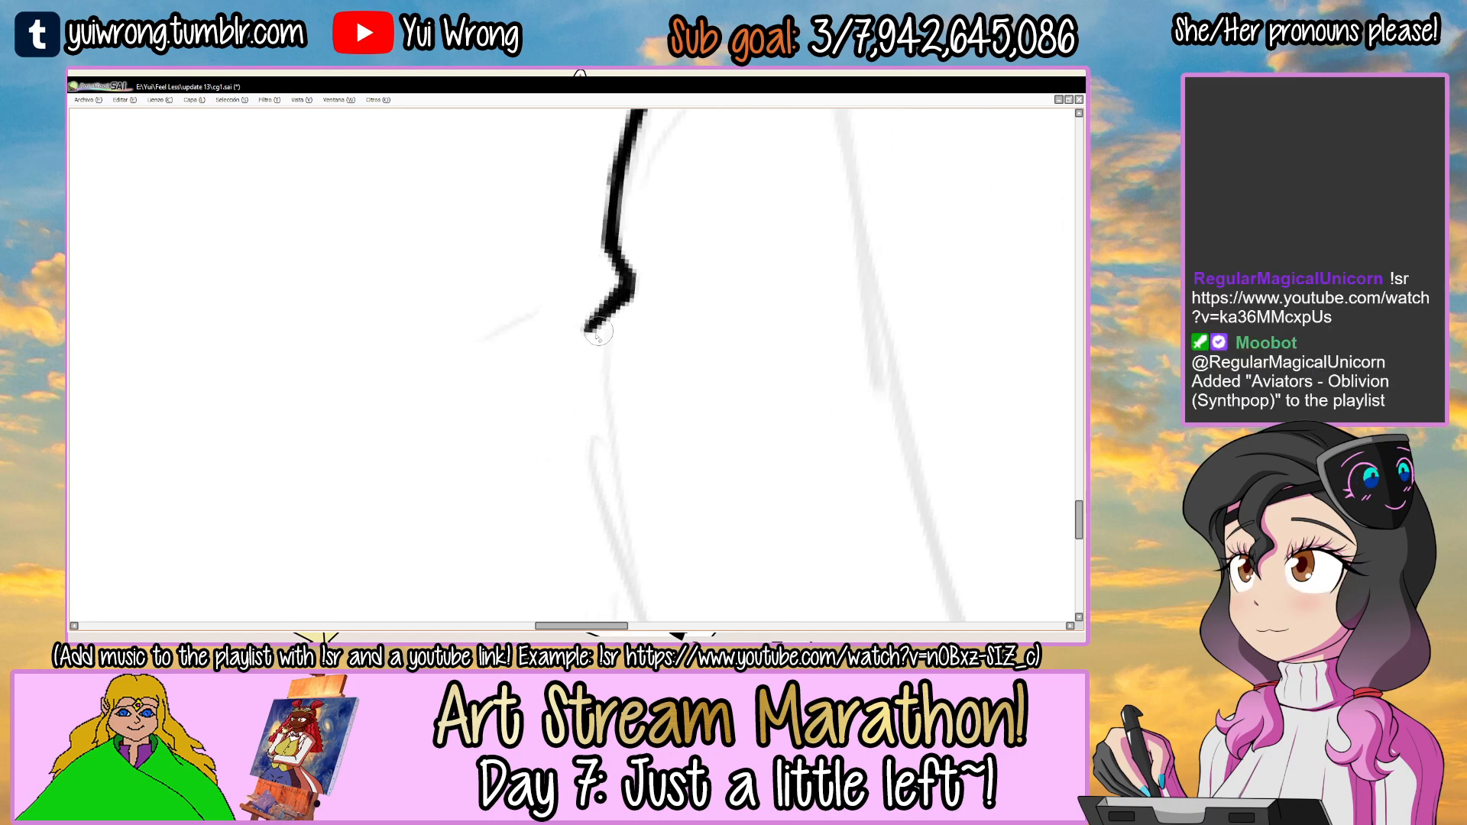
Ink one short fold line beside the right waist notch and thicken it with repeated strokes.
{"action": "key", "text": "Delete"}
{"action": "scroll", "coordinate": [550, 314], "scroll_direction": "up", "scroll_amount": 1}
{"action": "left_click_drag", "start_coordinate": [438, 388], "coordinate": [544, 312]}
{"action": "left_click_drag", "start_coordinate": [434, 394], "coordinate": [541, 315]}
{"action": "left_click_drag", "start_coordinate": [467, 370], "coordinate": [551, 307]}
{"action": "scroll", "coordinate": [559, 308], "scroll_direction": "down", "scroll_amount": 4}
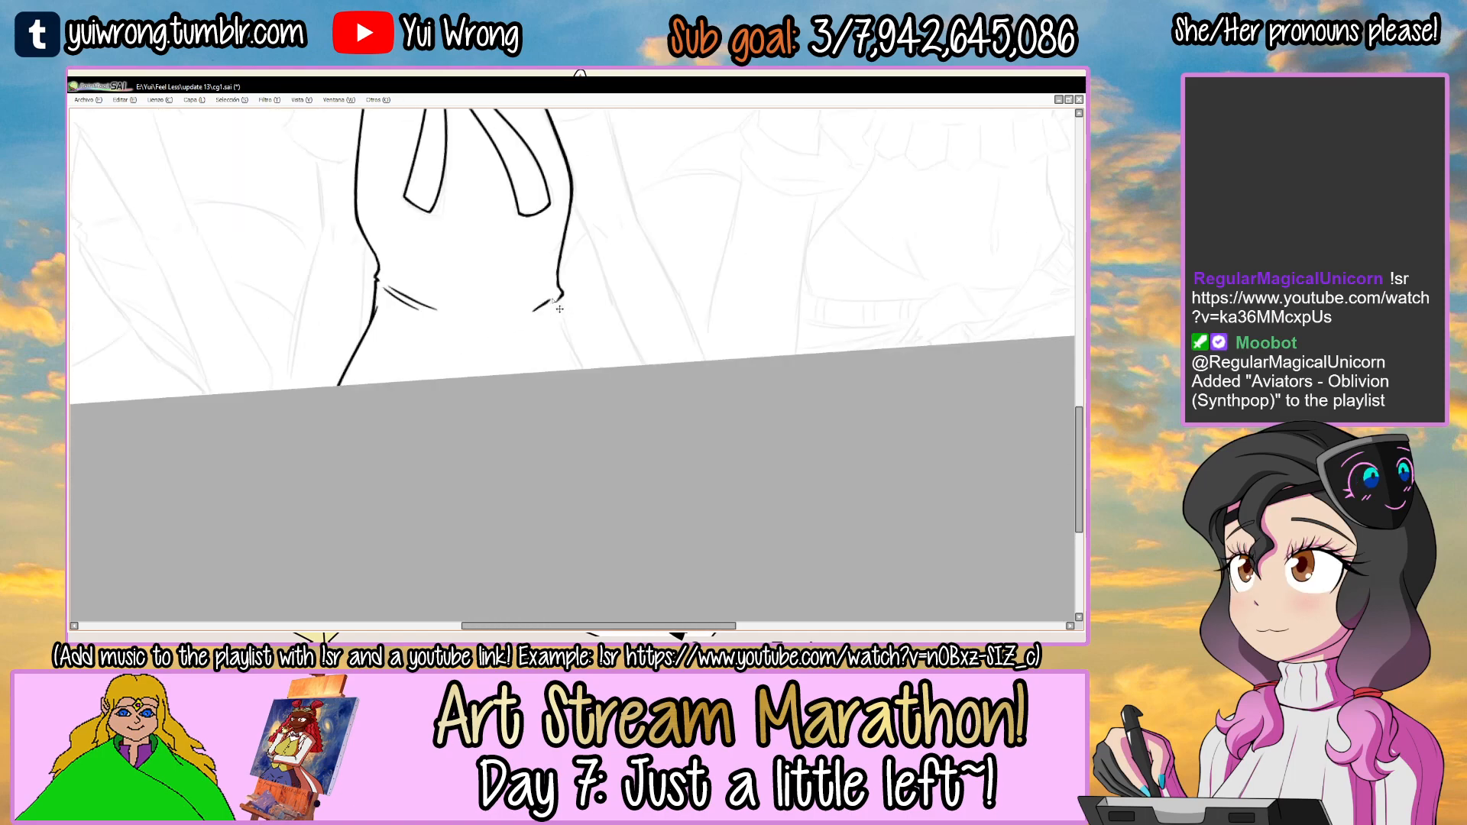
Select the lower part of the bow's right ribbon tail, shift it slightly inward and deselect it.
{"action": "scroll", "coordinate": [551, 298], "scroll_direction": "up", "scroll_amount": 4}
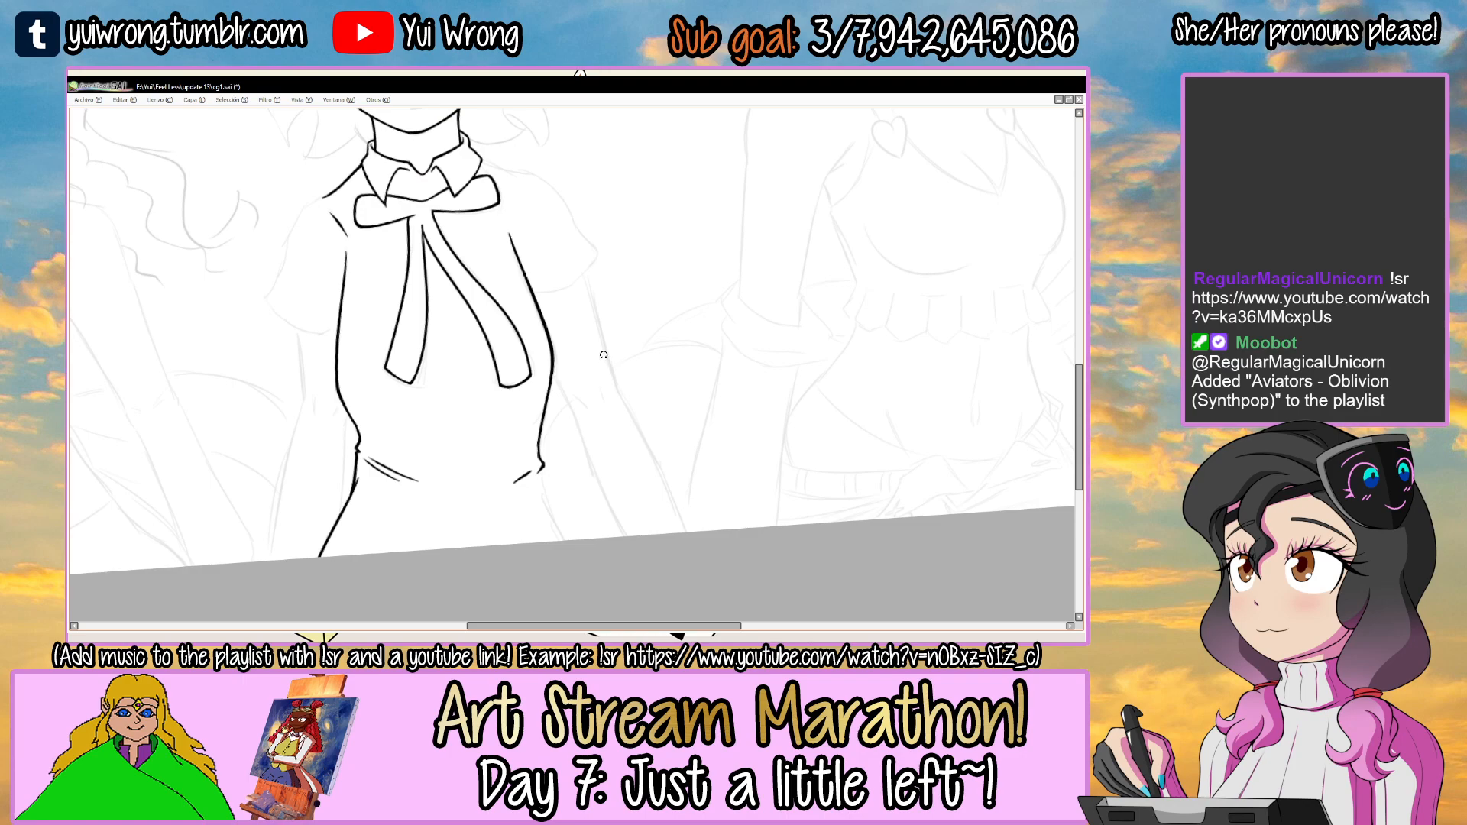
{"action": "left_click_drag", "start_coordinate": [564, 303], "coordinate": [572, 303]}
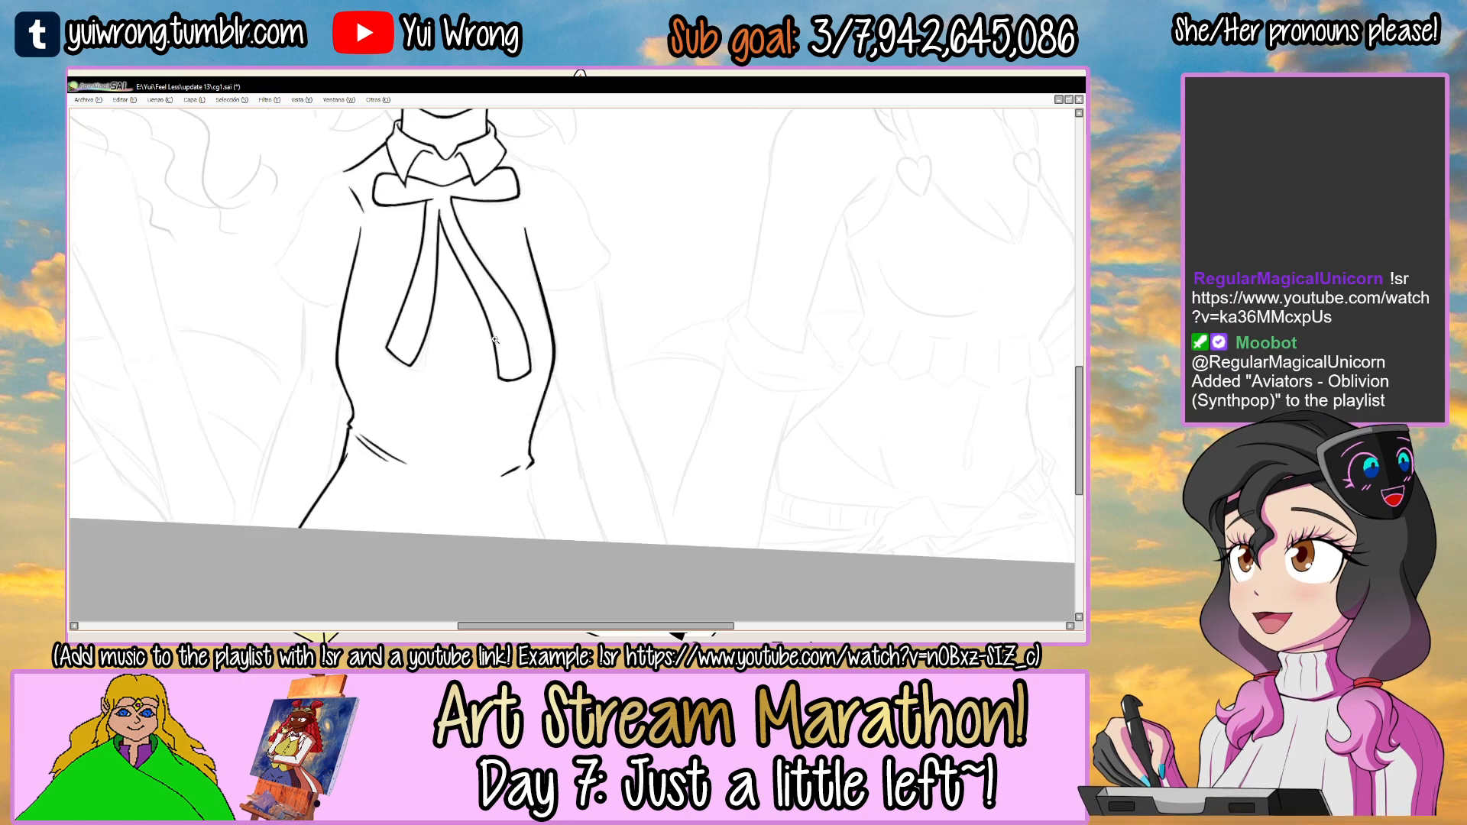
{"action": "scroll", "coordinate": [504, 336], "scroll_direction": "up", "scroll_amount": 1}
{"action": "mouse_move", "coordinate": [479, 362]}
{"action": "left_mouse_down"}
{"action": "mouse_move", "coordinate": [557, 330]}
{"action": "mouse_move", "coordinate": [493, 325]}
{"action": "mouse_move", "coordinate": [492, 310]}
{"action": "left_mouse_up"}
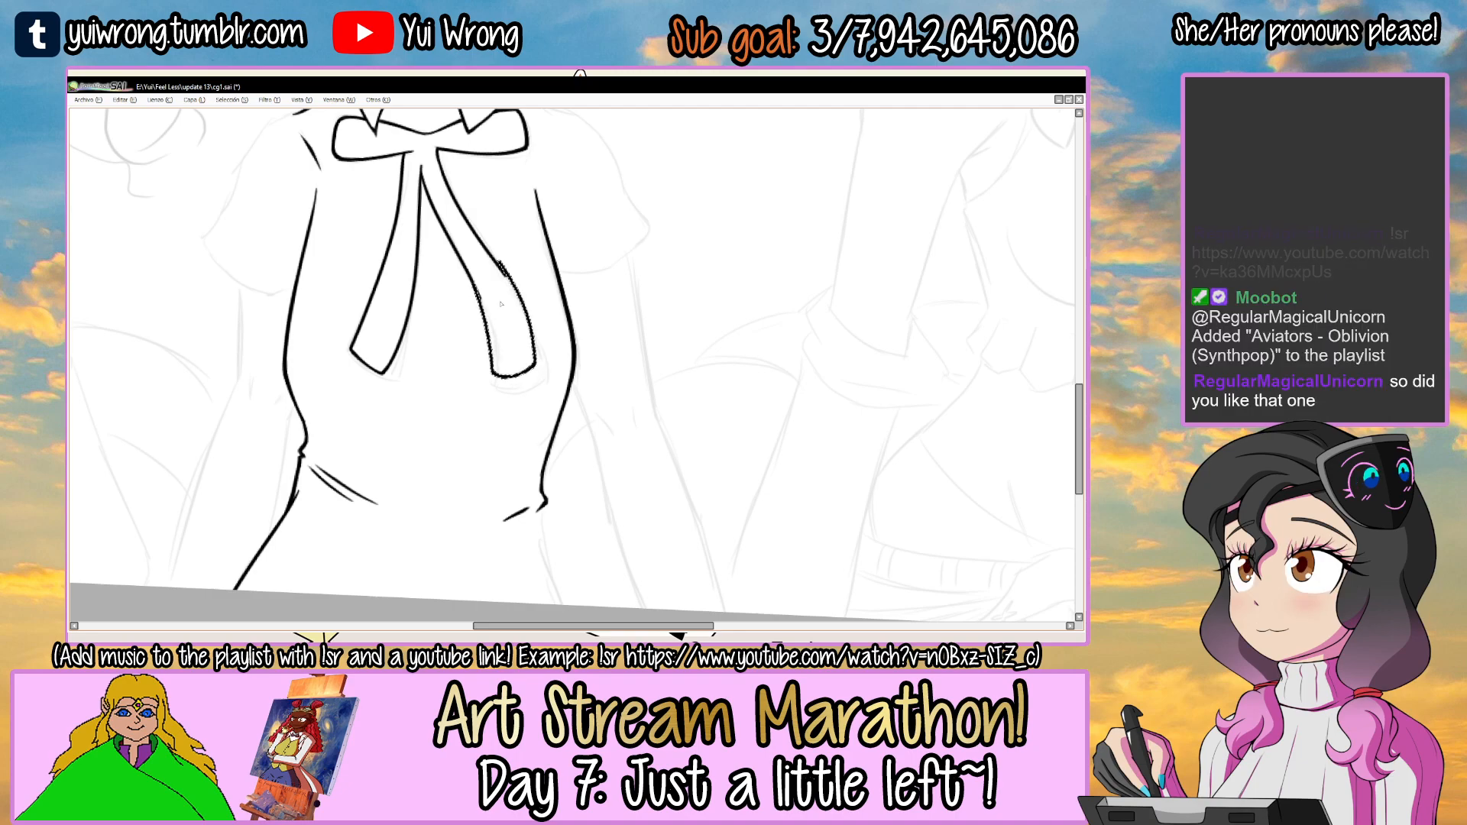
{"action": "key", "text": "ctrl+d"}
Redraw the outer edge of the right ribbon tail where the shifted part meets the rest, blending the break.
{"action": "left_click_drag", "start_coordinate": [595, 265], "coordinate": [491, 273]}
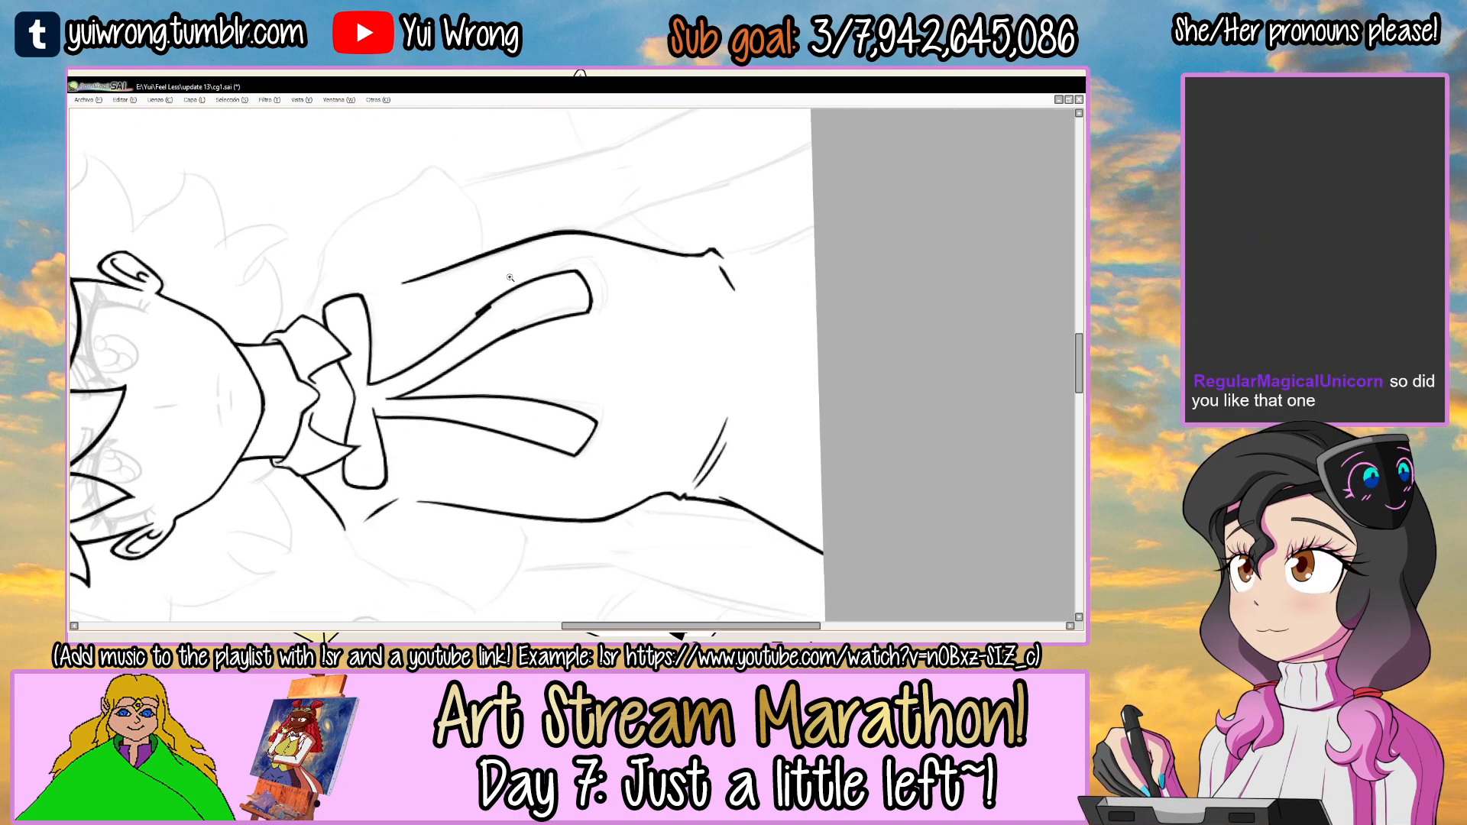
{"action": "left_click", "coordinate": [510, 278], "text": "ctrl"}
{"action": "left_click", "coordinate": [493, 289], "text": "ctrl"}
{"action": "left_click_drag", "start_coordinate": [437, 357], "coordinate": [567, 287]}
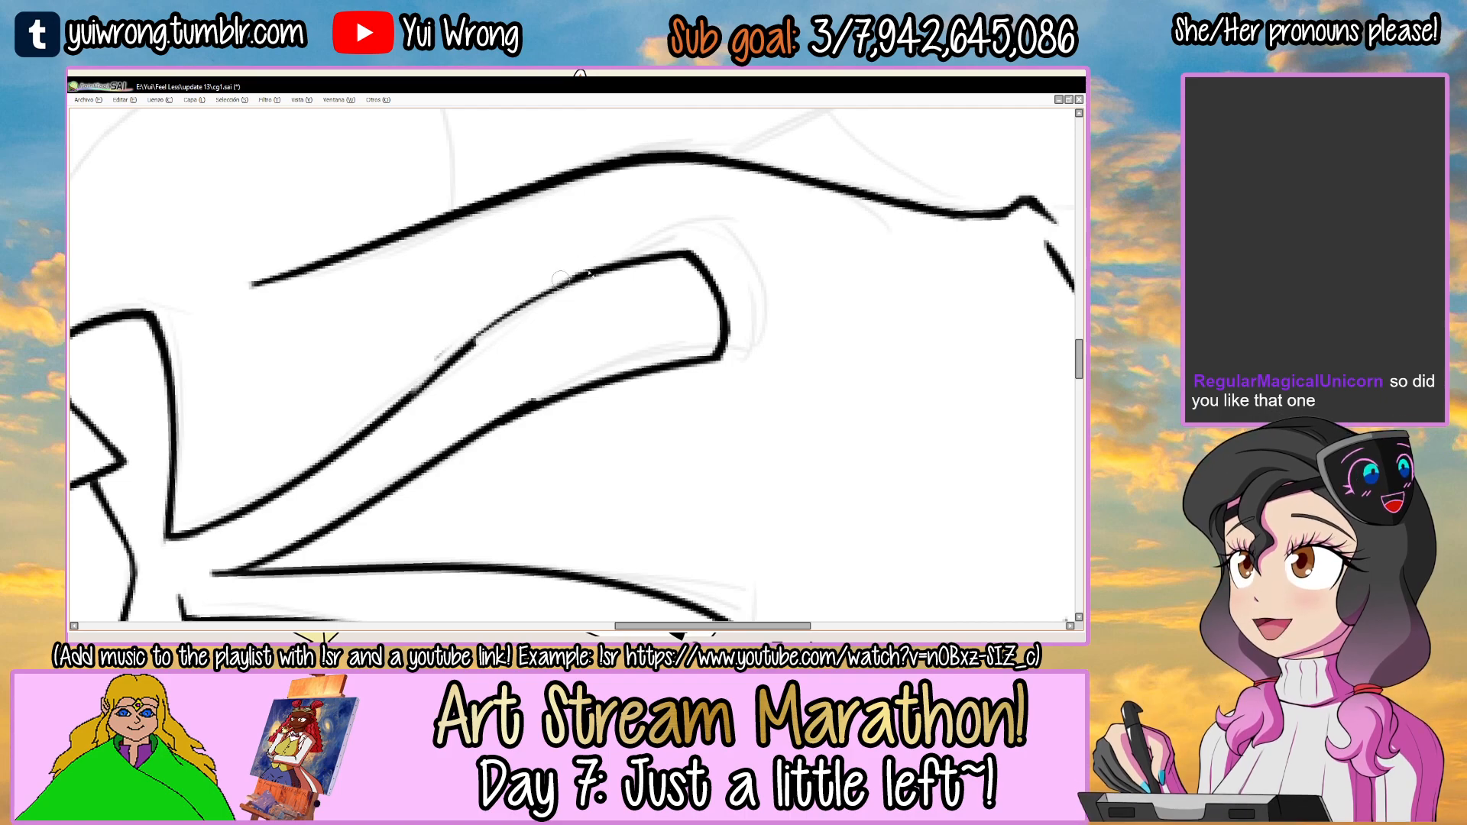
{"action": "left_click", "coordinate": [518, 317], "text": "ctrl"}
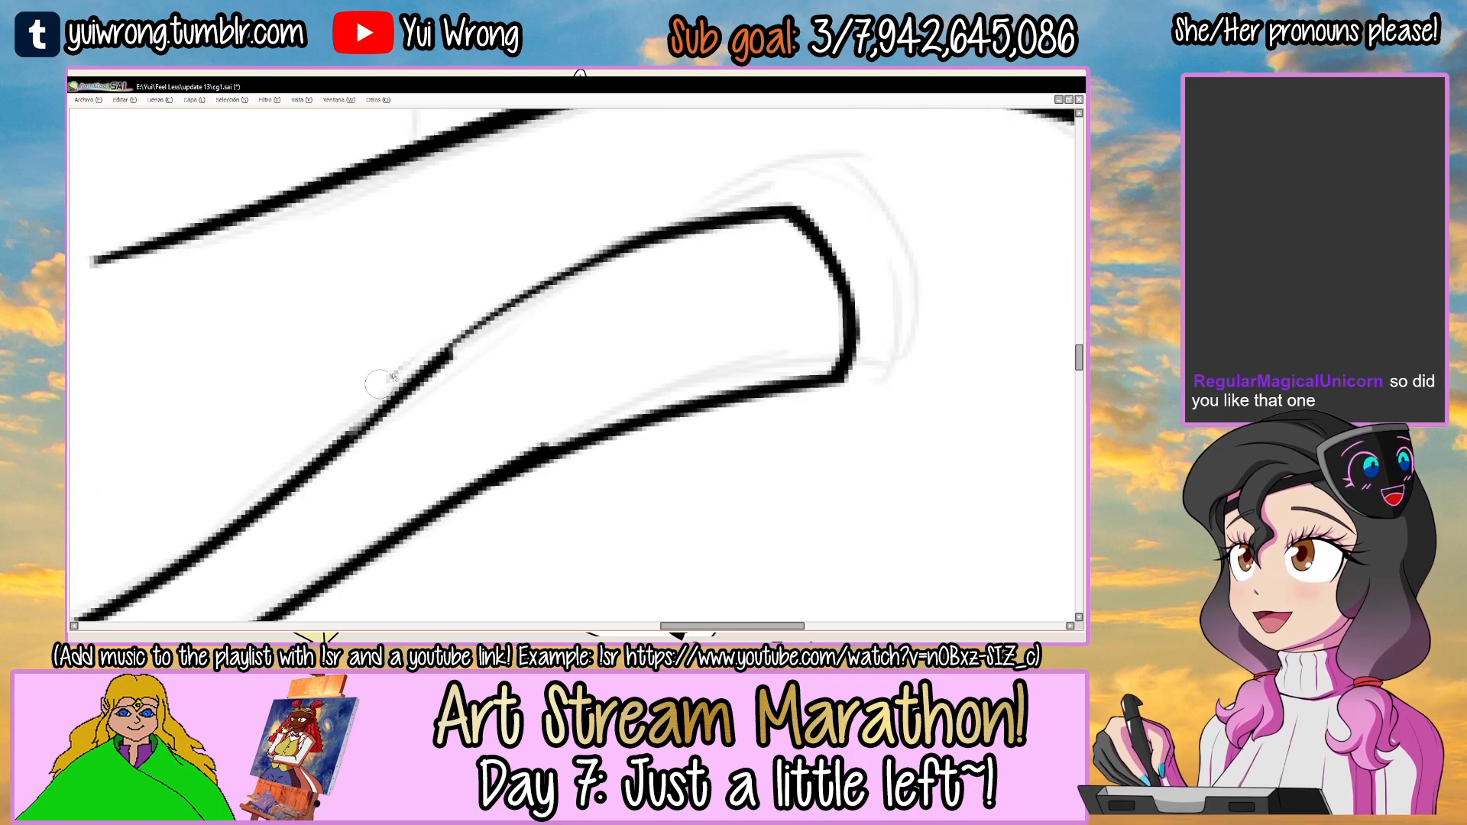
{"action": "mouse_move", "coordinate": [528, 296]}
{"action": "left_mouse_down"}
{"action": "mouse_move", "coordinate": [409, 384]}
{"action": "mouse_move", "coordinate": [628, 243]}
{"action": "left_mouse_up"}
{"action": "left_click_drag", "start_coordinate": [596, 389], "coordinate": [624, 273]}
Smooth the break on the inner edge of the right ribbon tail by erasing the bump and redrawing the line.
{"action": "key", "text": "e"}
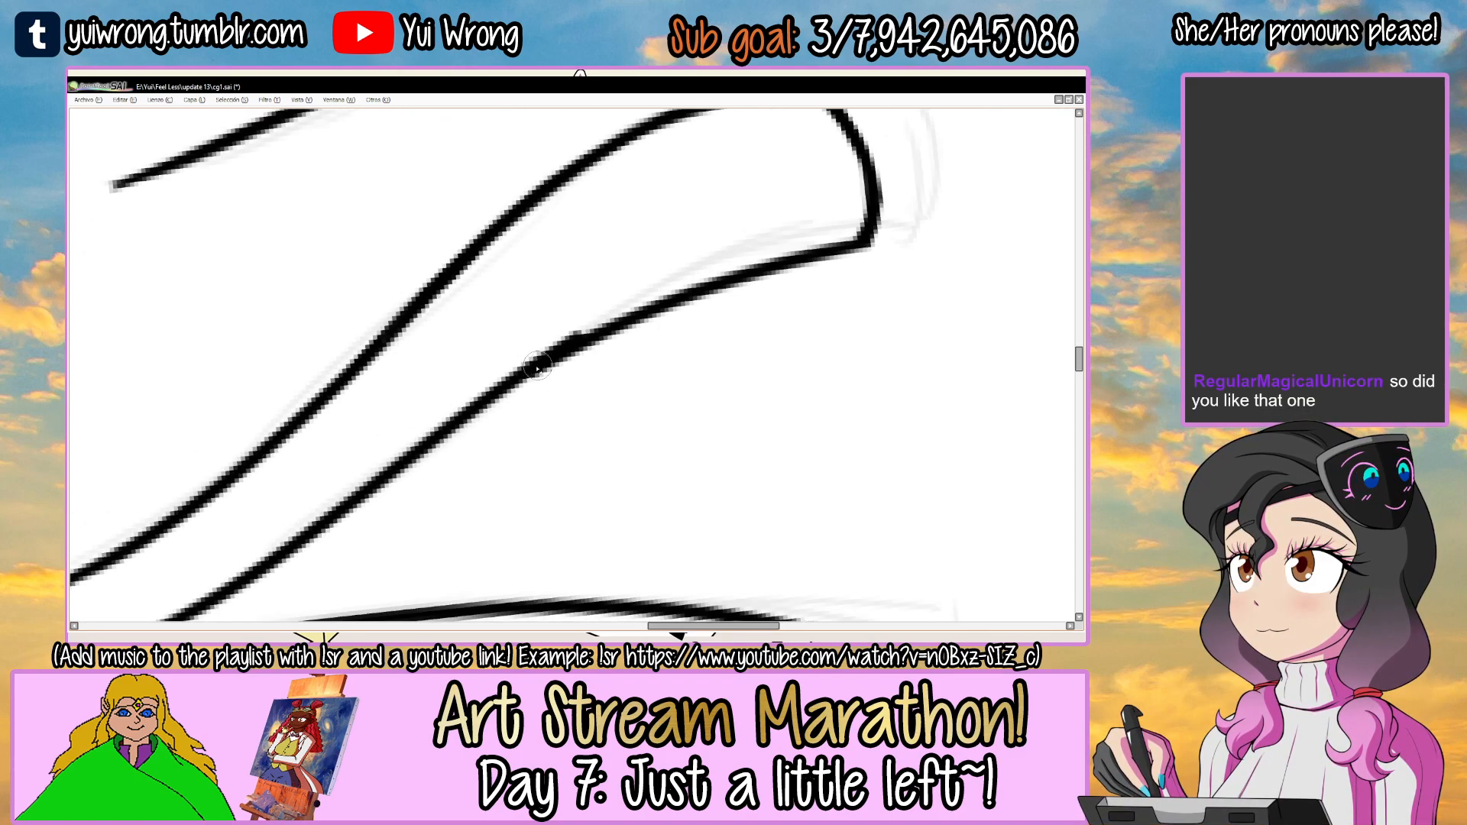
{"action": "left_click_drag", "start_coordinate": [535, 350], "coordinate": [592, 319]}
{"action": "key", "text": "n"}
{"action": "left_click_drag", "start_coordinate": [521, 371], "coordinate": [718, 282]}
{"action": "key", "text": "e"}
{"action": "left_click_drag", "start_coordinate": [529, 384], "coordinate": [764, 284]}
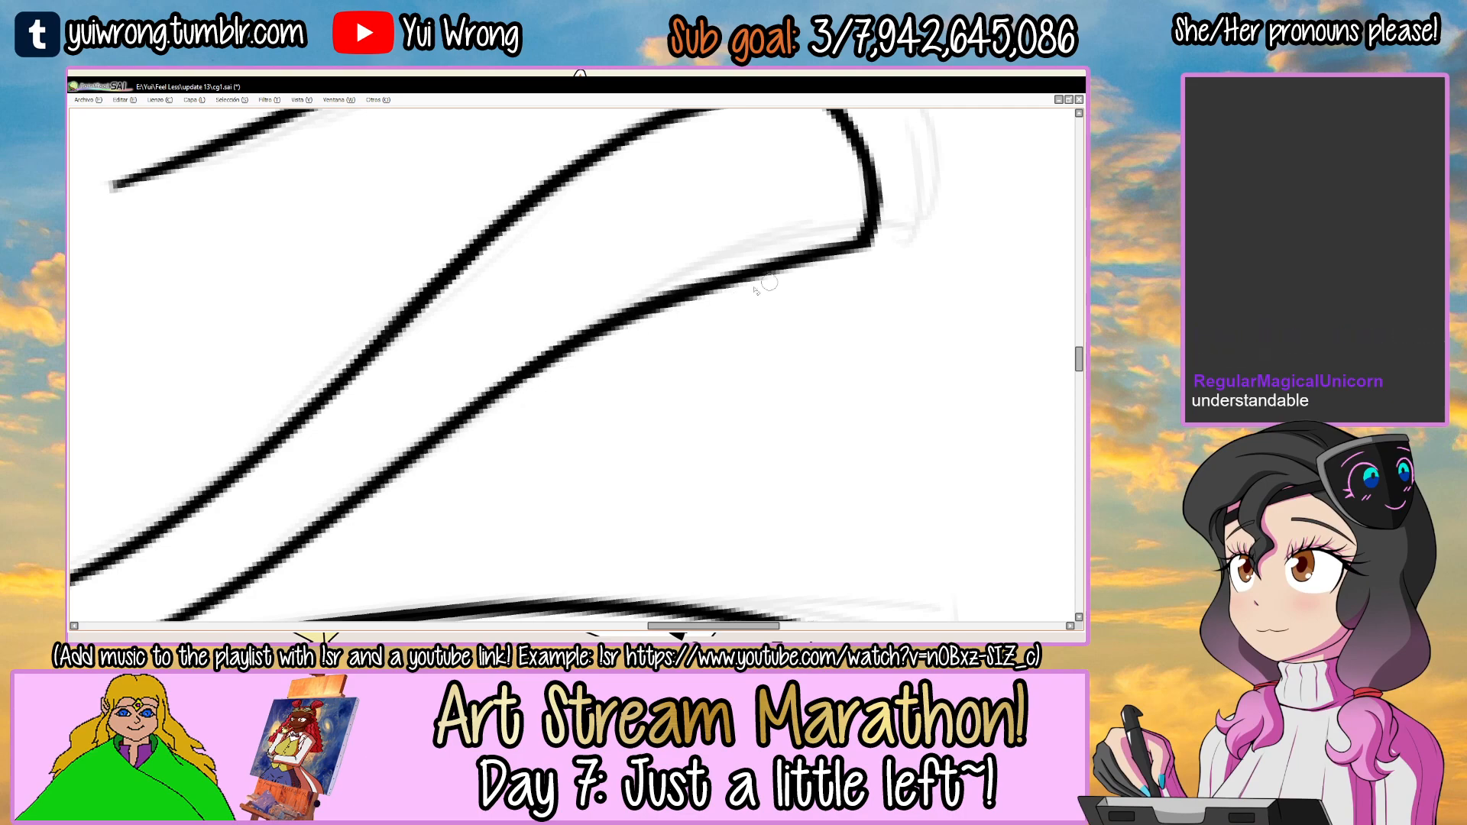
Ink the right hip line from the waist notch down to the canvas edge and save the drawing.
{"action": "scroll", "coordinate": [860, 236], "scroll_direction": "down", "scroll_amount": 8}
{"action": "left_click_drag", "start_coordinate": [860, 236], "coordinate": [574, 332], "text": "alt"}
{"action": "left_click_drag", "start_coordinate": [578, 436], "coordinate": [581, 333], "text": "alt"}
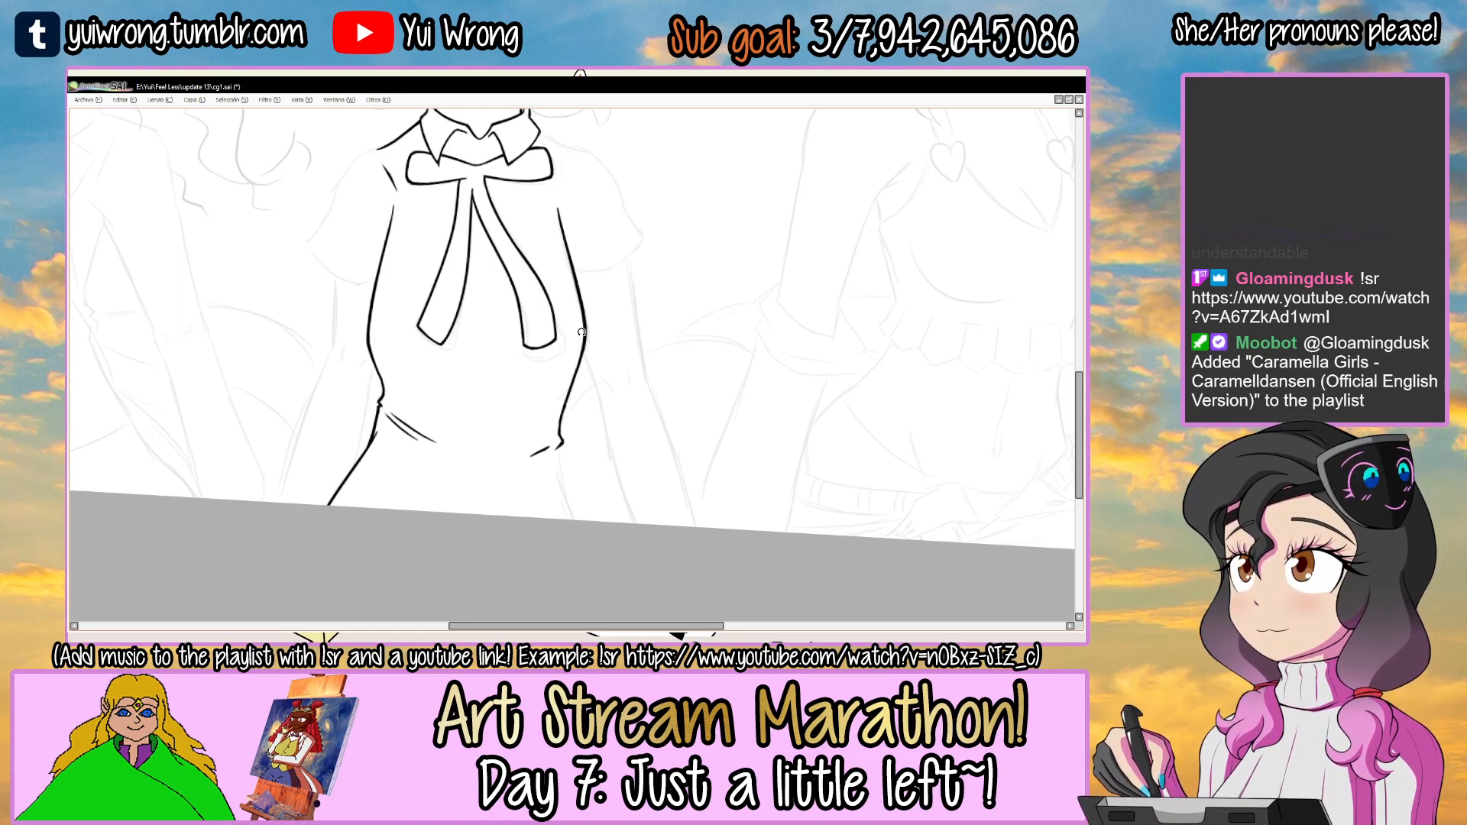
{"action": "left_click_drag", "start_coordinate": [664, 425], "coordinate": [657, 357]}
{"action": "left_click", "coordinate": [569, 440]}
{"action": "left_click_drag", "start_coordinate": [645, 518], "coordinate": [595, 339]}
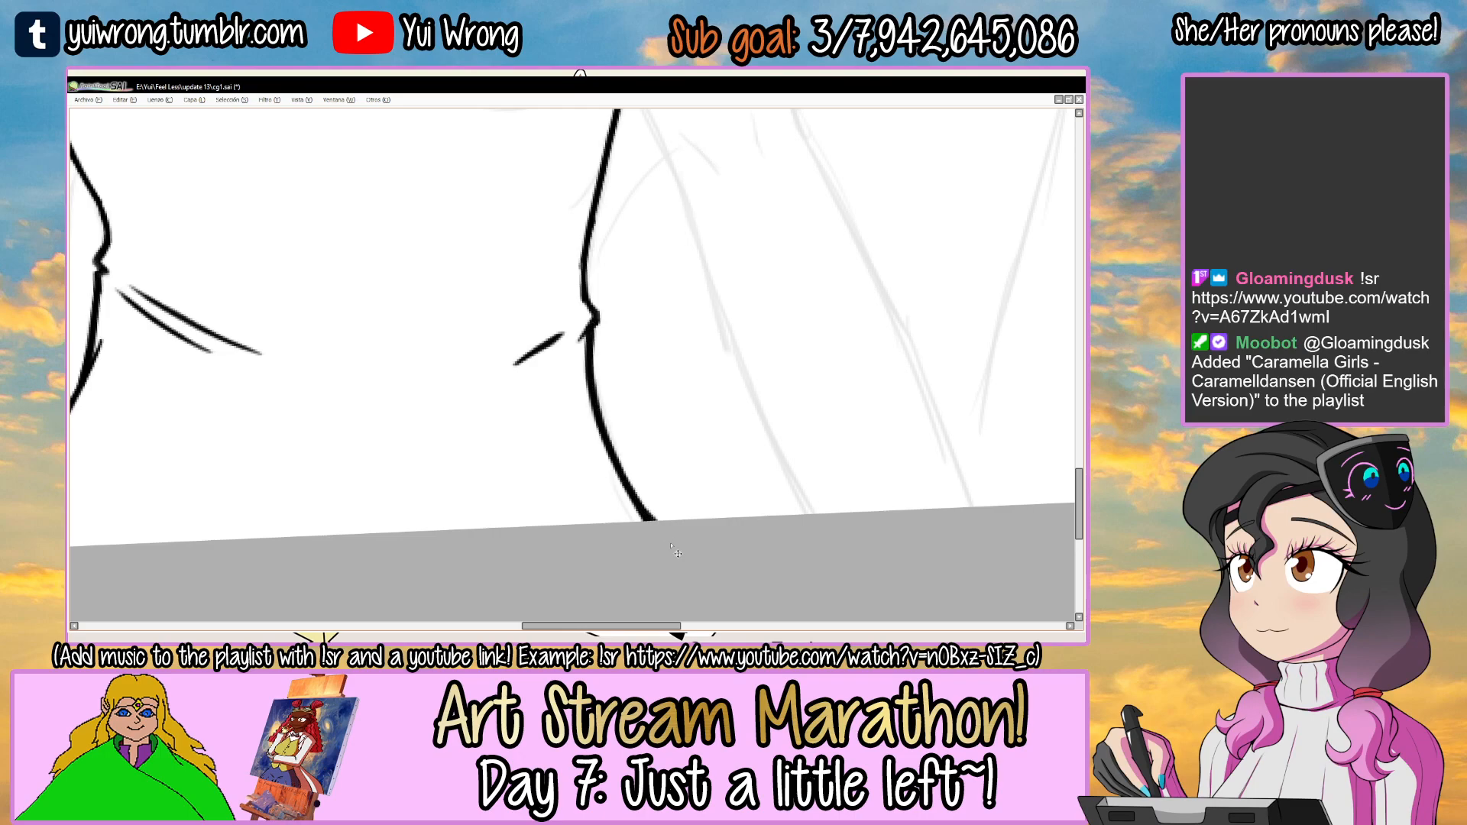
{"action": "key", "text": "ctrl+s"}
Select the upper part of the torso's left side line, shift it slightly inward and deselect it.
{"action": "scroll", "coordinate": [671, 545], "scroll_direction": "down", "scroll_amount": 6}
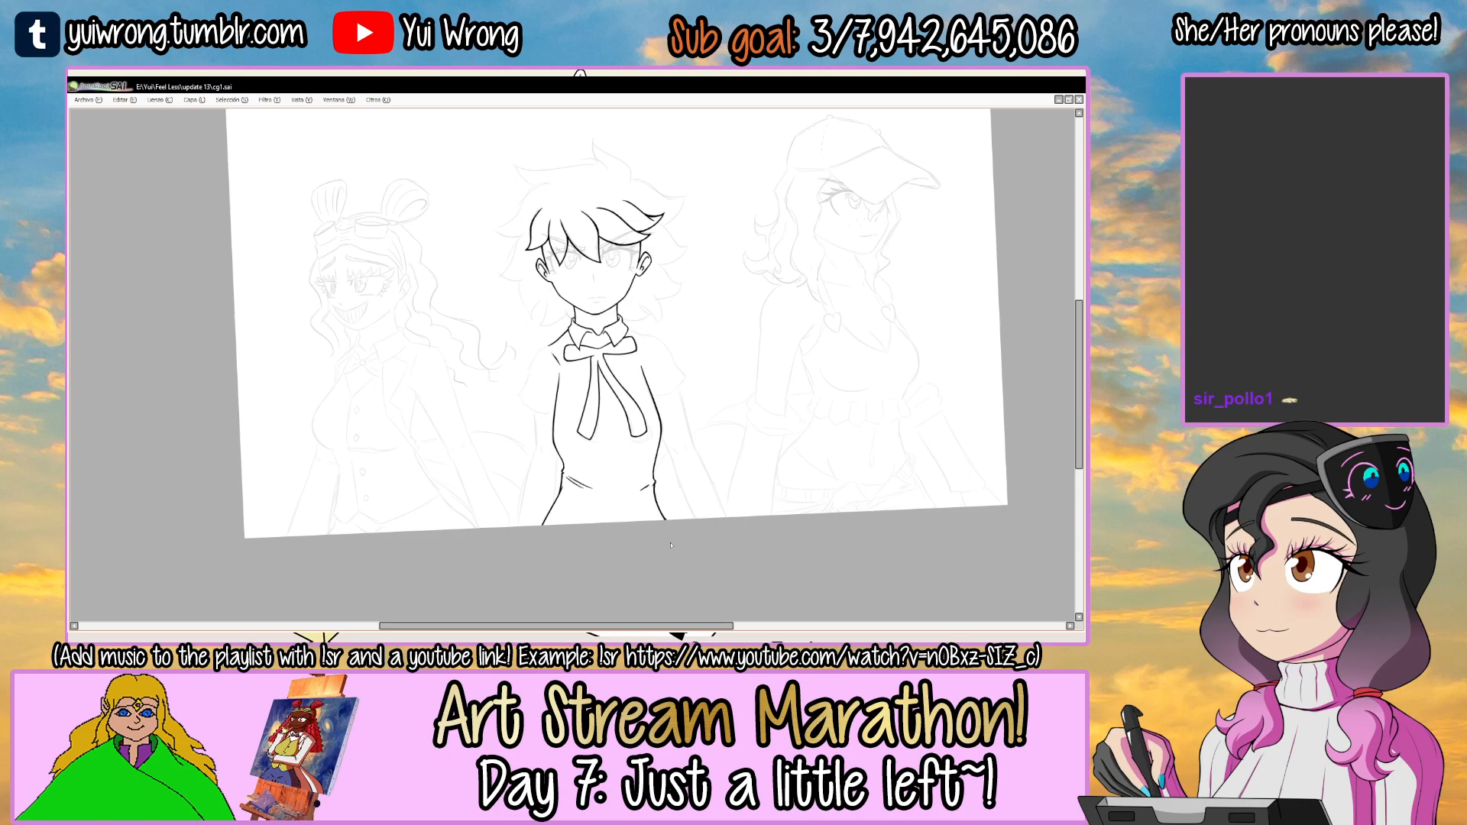
{"action": "scroll", "coordinate": [633, 382], "scroll_direction": "up", "scroll_amount": 5}
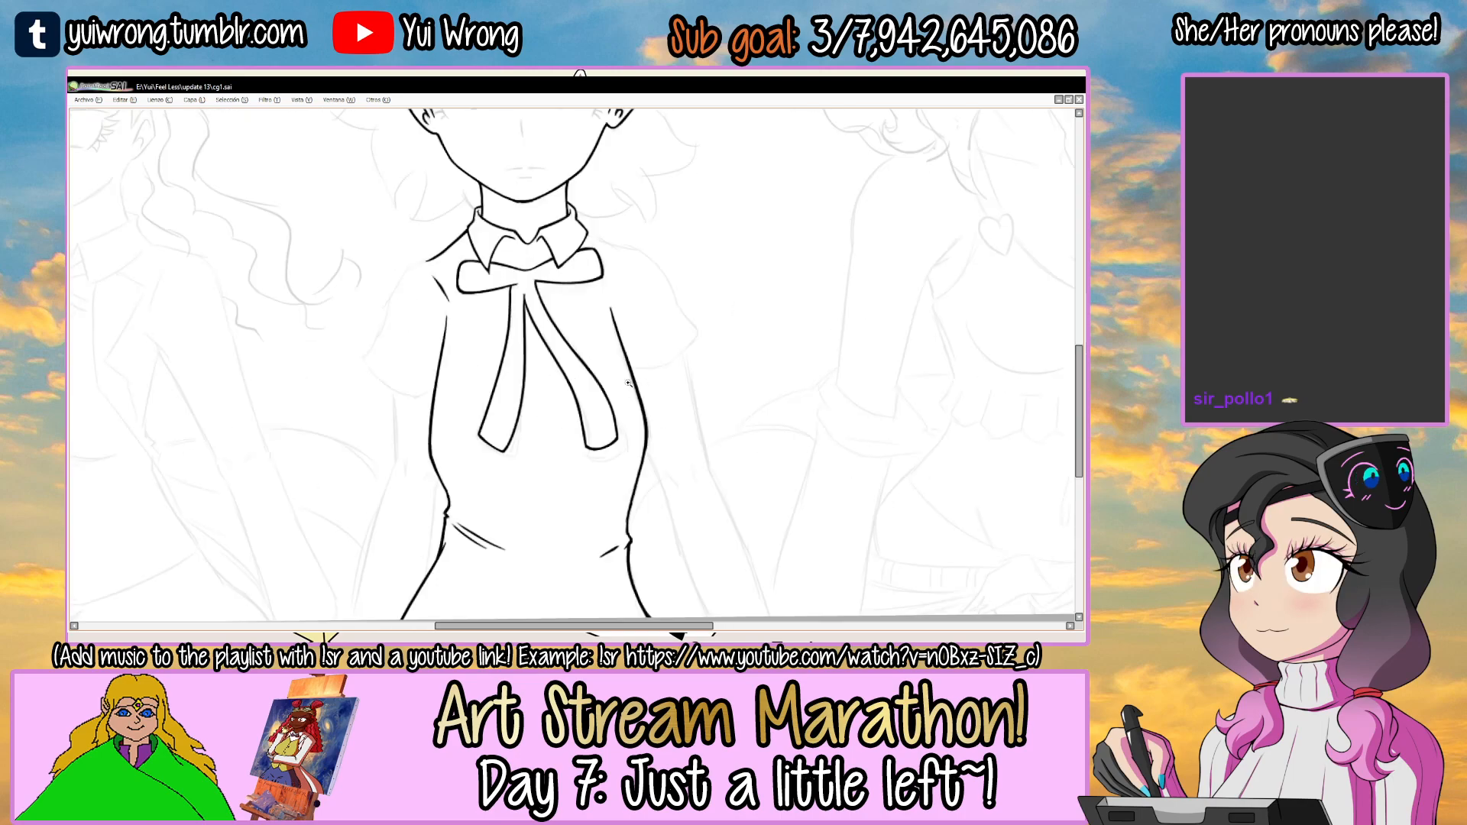
{"action": "mouse_move", "coordinate": [417, 425]}
{"action": "left_mouse_down"}
{"action": "mouse_move", "coordinate": [464, 376]}
{"action": "mouse_move", "coordinate": [437, 412]}
{"action": "left_mouse_up"}
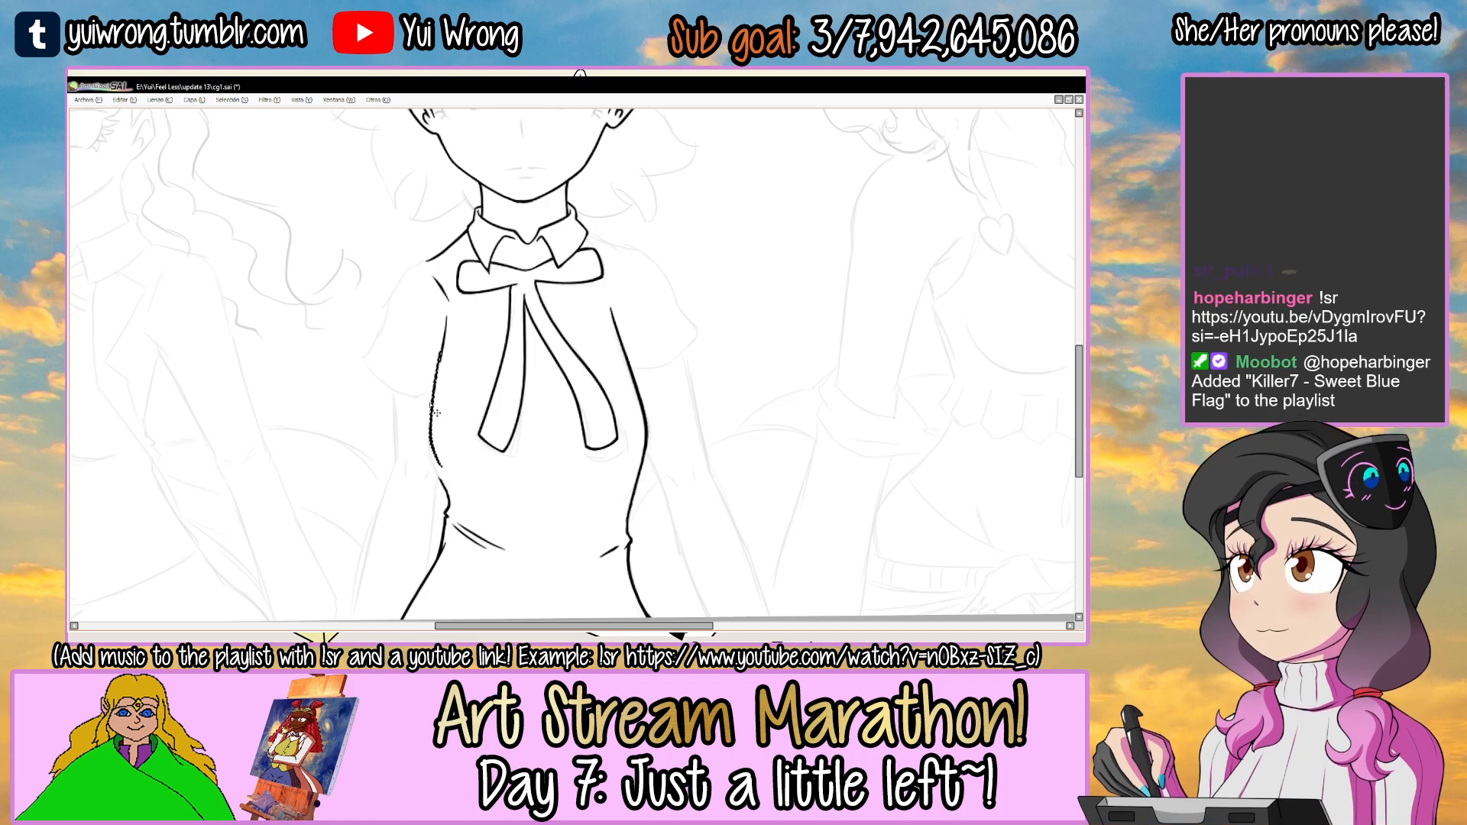
{"action": "left_click_drag", "start_coordinate": [425, 445], "coordinate": [523, 298]}
{"action": "left_click", "coordinate": [436, 303], "text": "ctrl"}
{"action": "left_click", "coordinate": [436, 303], "text": "ctrl"}
{"action": "left_click", "coordinate": [436, 304], "text": "ctrl"}
{"action": "left_click", "coordinate": [437, 303], "text": "ctrl"}
{"action": "left_click", "coordinate": [436, 304], "text": "ctrl"}
{"action": "left_click", "coordinate": [436, 303], "text": "ctrl"}
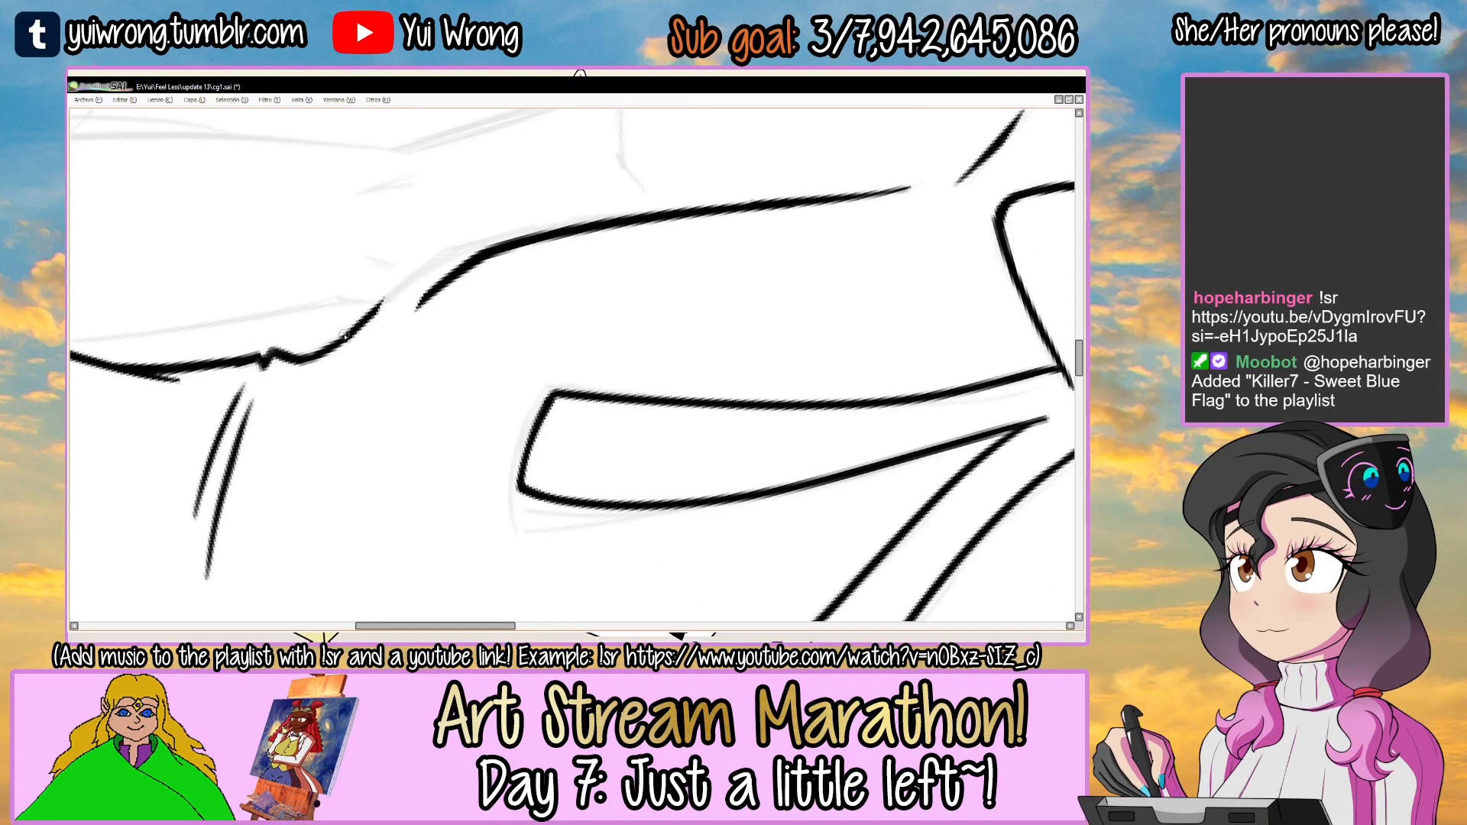
Join the shifted left side line to its waist section with a connecting stroke and save the drawing.
{"action": "left_click_drag", "start_coordinate": [444, 269], "coordinate": [328, 352]}
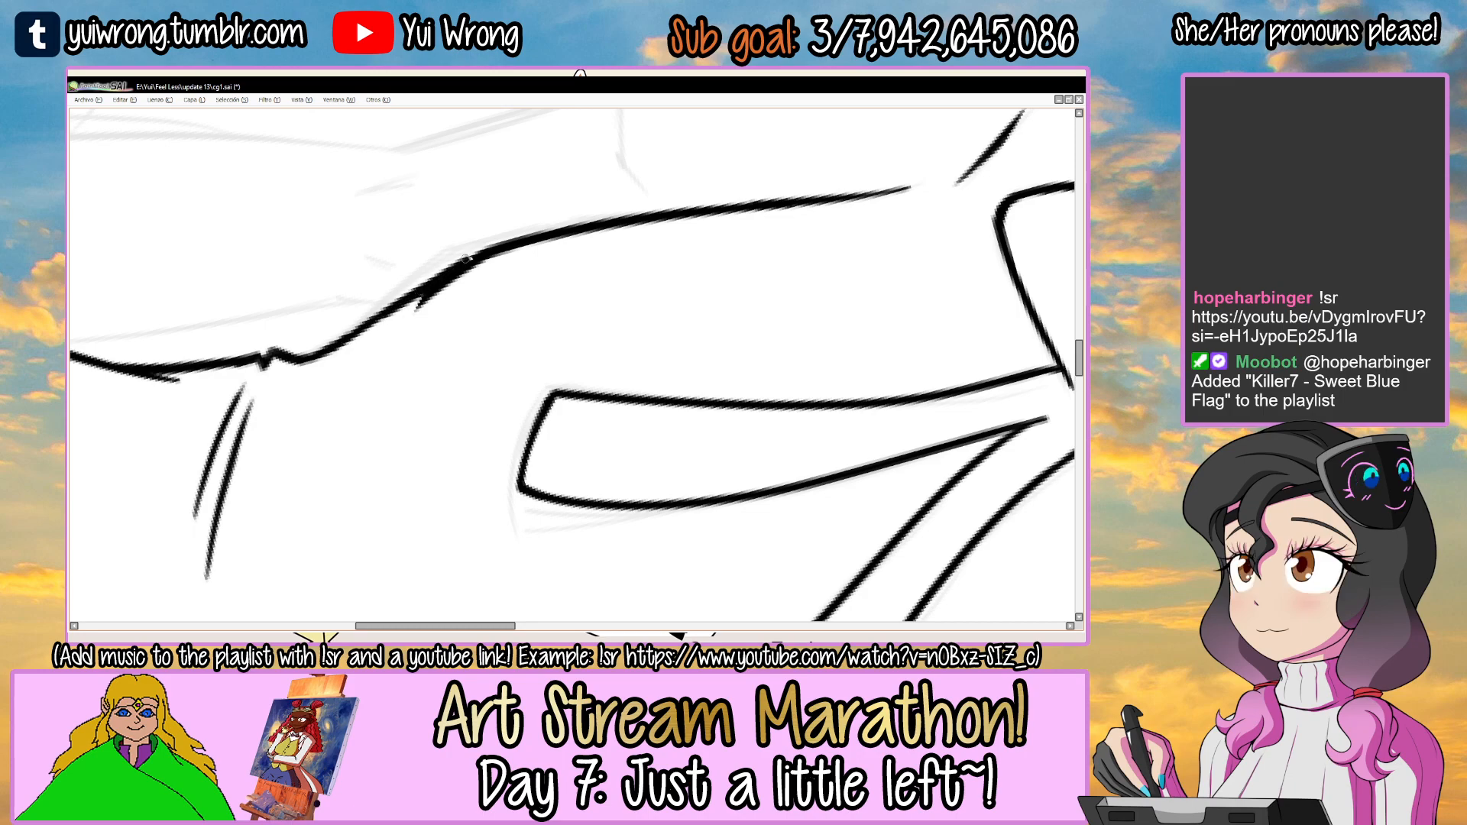
{"action": "left_click", "coordinate": [627, 209], "text": "ctrl+alt"}
{"action": "left_click", "coordinate": [627, 209], "text": "ctrl+alt"}
{"action": "left_click", "coordinate": [627, 209], "text": "ctrl+alt"}
{"action": "left_click", "coordinate": [626, 209], "text": "ctrl+alt"}
{"action": "left_click", "coordinate": [626, 209], "text": "ctrl+alt"}
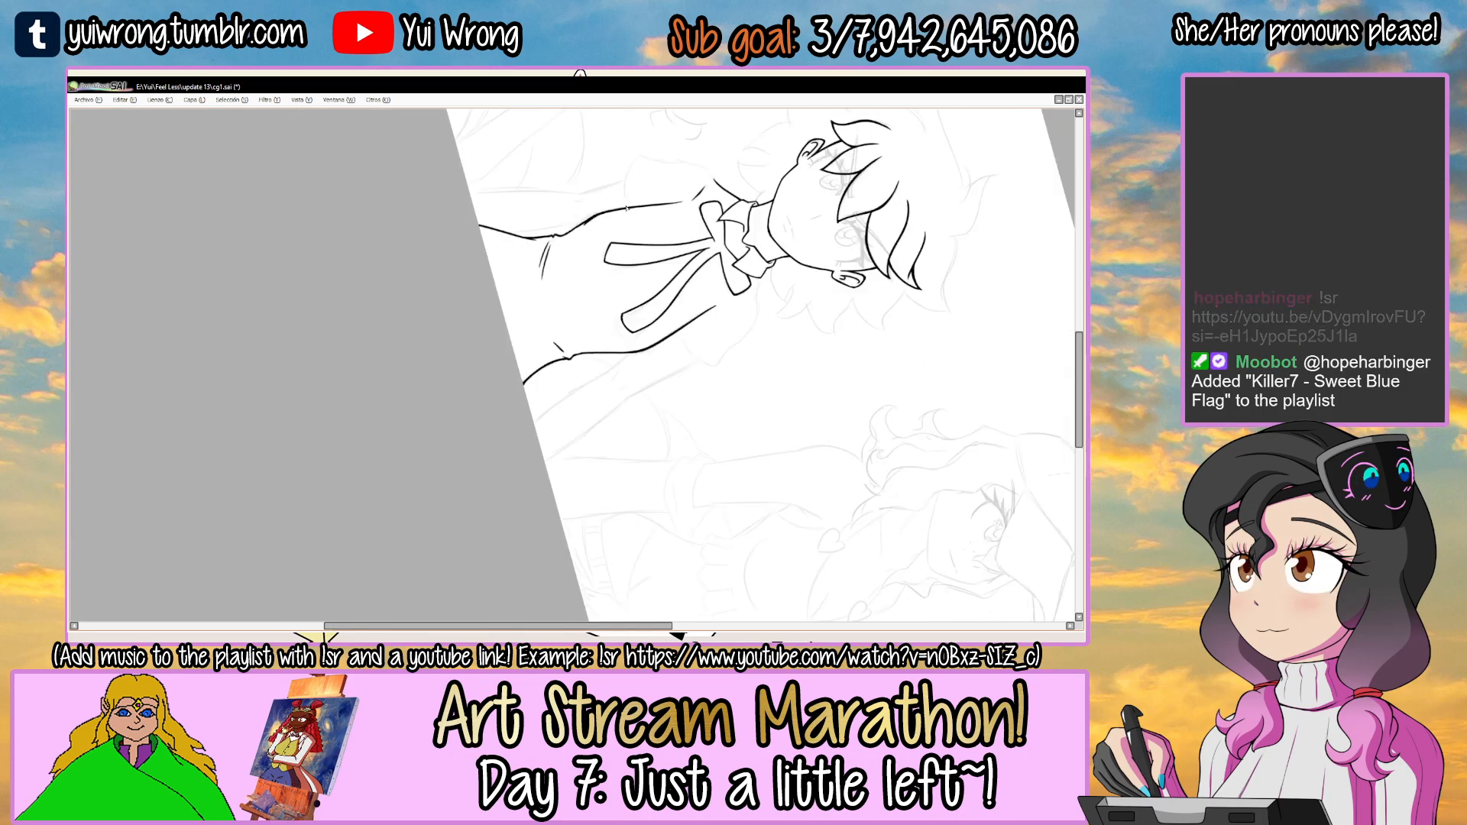
{"action": "left_click_drag", "start_coordinate": [766, 318], "coordinate": [665, 256]}
{"action": "mouse_move", "coordinate": [665, 267]}
{"action": "left_mouse_down"}
{"action": "mouse_move", "coordinate": [641, 385]}
{"action": "mouse_move", "coordinate": [670, 279]}
{"action": "mouse_move", "coordinate": [667, 293]}
{"action": "left_mouse_up"}
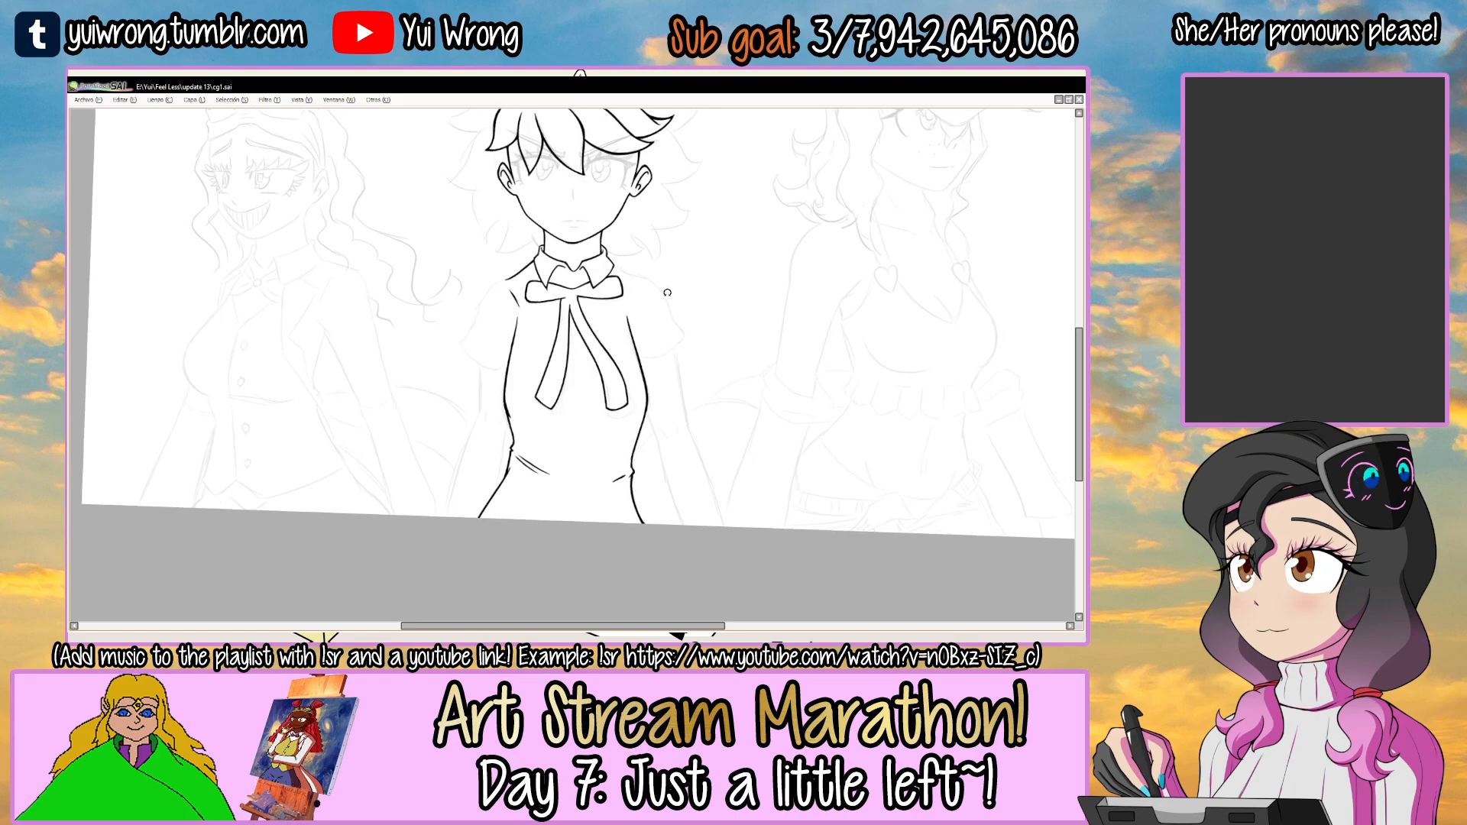
Ink the curved hem of the left sleeve outward from the torso's side line and thicken it.
{"action": "left_click_drag", "start_coordinate": [684, 260], "coordinate": [593, 486]}
{"action": "left_click_drag", "start_coordinate": [596, 288], "coordinate": [660, 264]}
{"action": "scroll", "coordinate": [564, 344], "scroll_direction": "up", "scroll_amount": 4}
{"action": "left_click_drag", "start_coordinate": [561, 261], "coordinate": [514, 331]}
{"action": "scroll", "coordinate": [485, 344], "scroll_direction": "up", "scroll_amount": 2}
{"action": "left_click_drag", "start_coordinate": [407, 416], "coordinate": [434, 350]}
{"action": "key", "text": "ctrl+z"}
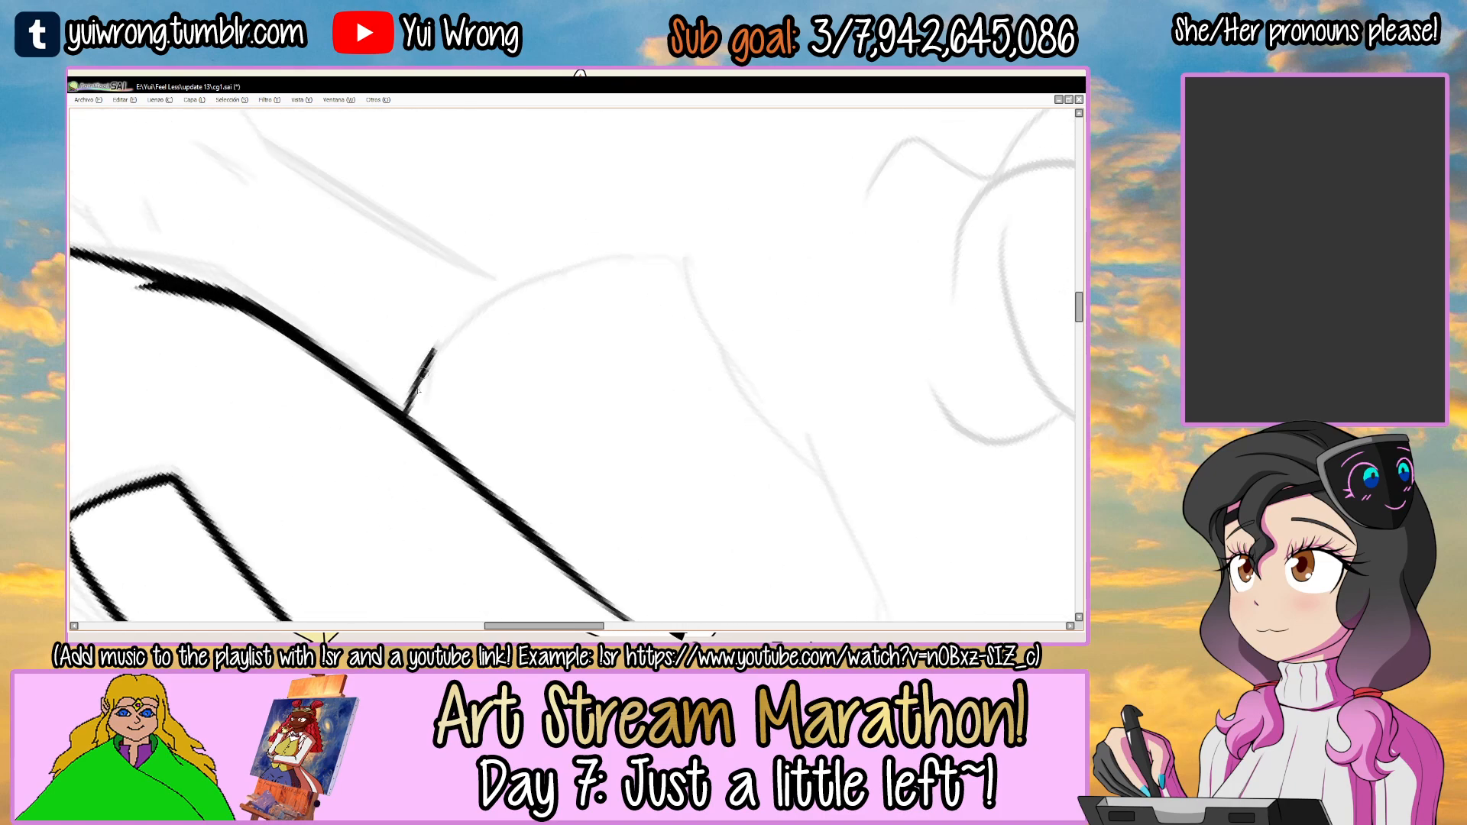
{"action": "key", "text": "ctrl+z"}
{"action": "mouse_move", "coordinate": [424, 368]}
{"action": "left_mouse_down"}
{"action": "mouse_move", "coordinate": [575, 266]}
{"action": "mouse_move", "coordinate": [631, 258]}
{"action": "left_mouse_up"}
{"action": "mouse_move", "coordinate": [456, 326]}
{"action": "left_mouse_down"}
{"action": "mouse_move", "coordinate": [650, 258]}
{"action": "mouse_move", "coordinate": [488, 286]}
{"action": "left_mouse_up"}
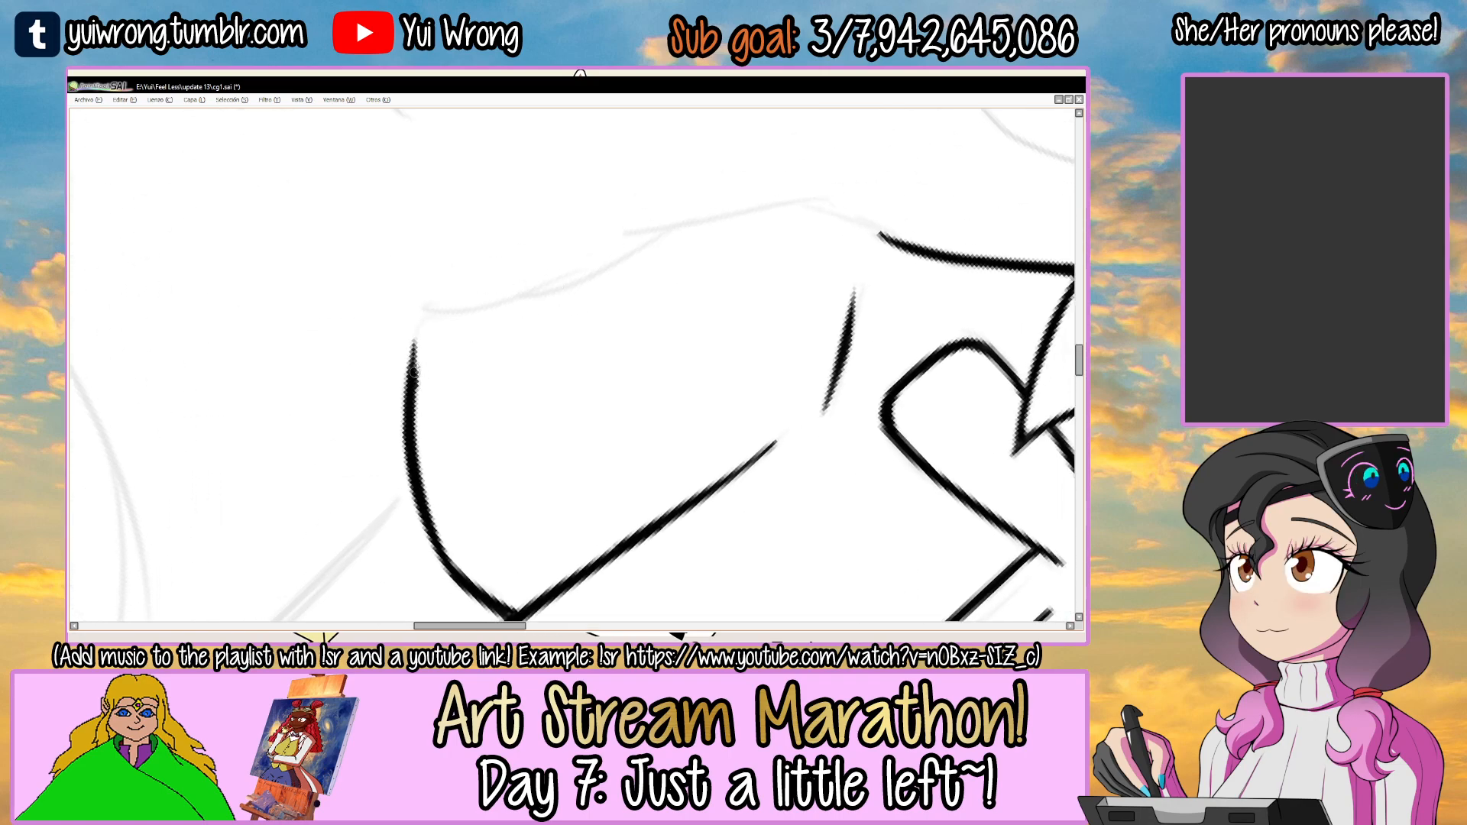
Ink the outer corner of the left sleeve hem and the lowest stretch of the sleeve's outer edge.
{"action": "left_click_drag", "start_coordinate": [413, 356], "coordinate": [584, 272]}
{"action": "key", "text": "ctrl+z"}
{"action": "left_click_drag", "start_coordinate": [408, 382], "coordinate": [597, 273]}
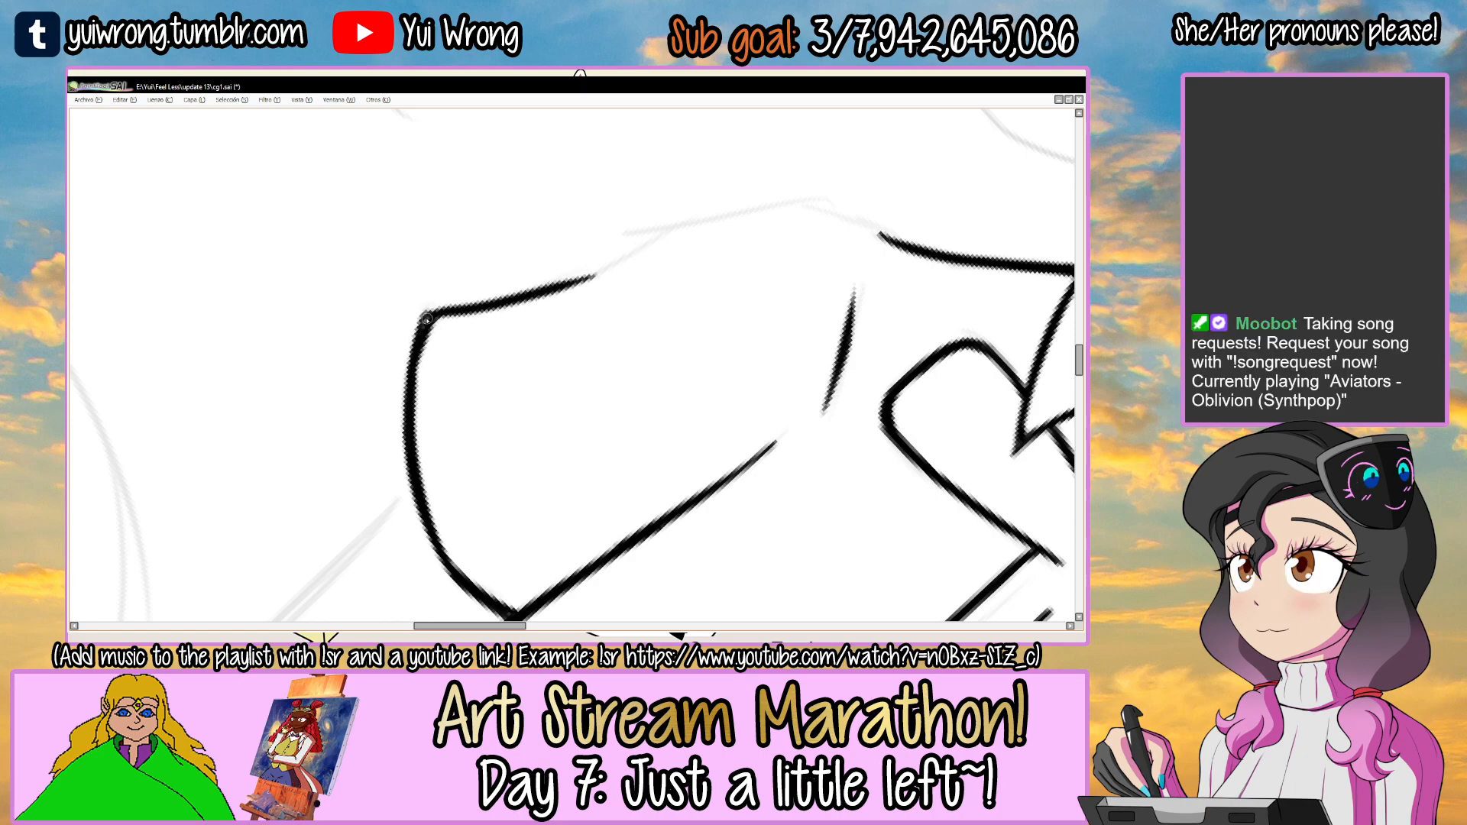
Ink the rest of the left sleeve's outer edge up over the shoulder to meet the existing shoulder line.
{"action": "mouse_move", "coordinate": [654, 272]}
{"action": "left_mouse_down"}
{"action": "mouse_move", "coordinate": [573, 259]}
{"action": "mouse_move", "coordinate": [653, 219]}
{"action": "mouse_move", "coordinate": [560, 294]}
{"action": "left_mouse_up"}
{"action": "mouse_move", "coordinate": [462, 363]}
{"action": "left_mouse_down"}
{"action": "mouse_move", "coordinate": [521, 277]}
{"action": "mouse_move", "coordinate": [609, 220]}
{"action": "left_mouse_up"}
{"action": "key", "text": "ctrl+z"}
{"action": "mouse_move", "coordinate": [457, 364]}
{"action": "left_mouse_down"}
{"action": "mouse_move", "coordinate": [522, 275]}
{"action": "mouse_move", "coordinate": [659, 207]}
{"action": "left_mouse_up"}
{"action": "left_click_drag", "start_coordinate": [562, 258], "coordinate": [759, 211]}
{"action": "key", "text": "ctrl+z"}
{"action": "left_click_drag", "start_coordinate": [632, 206], "coordinate": [750, 216]}
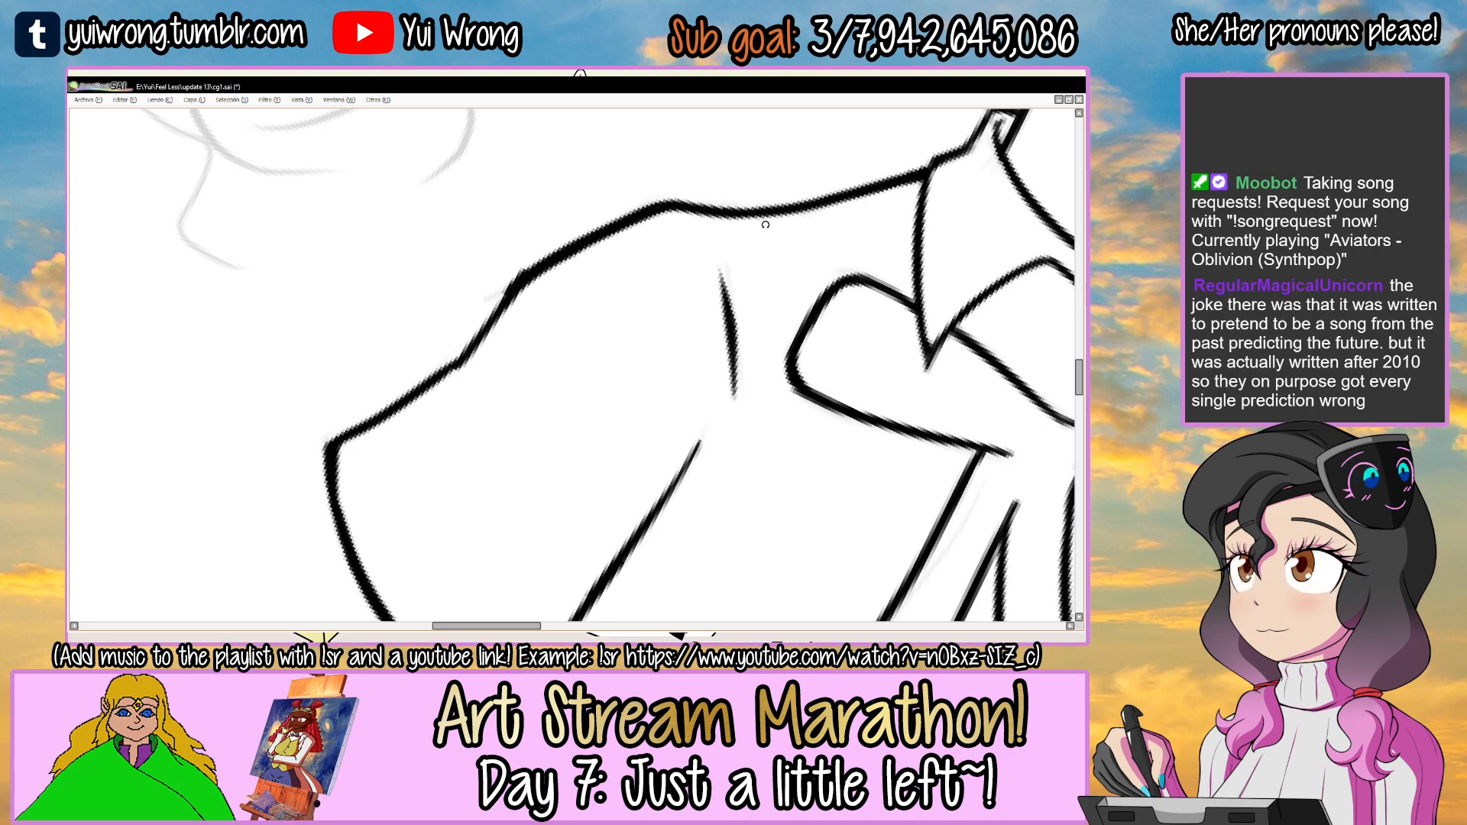
{"action": "key", "text": "Delete"}
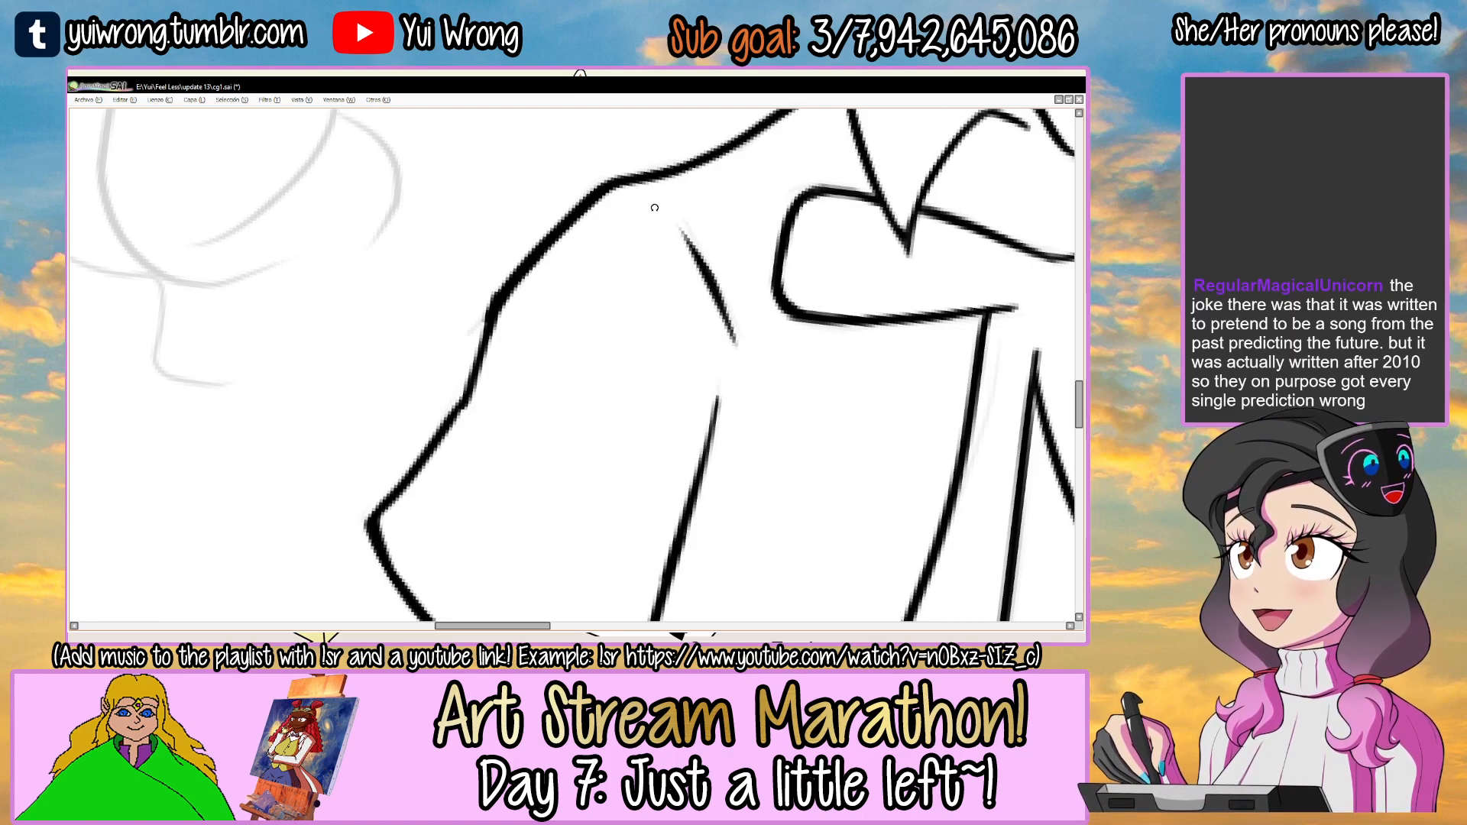
Touch up the outer edge of the left sleeve near its hem corner and save the drawing.
{"action": "scroll", "coordinate": [655, 208], "scroll_direction": "down", "scroll_amount": 5}
{"action": "left_click_drag", "start_coordinate": [779, 283], "coordinate": [552, 304]}
{"action": "scroll", "coordinate": [410, 318], "scroll_direction": "up", "scroll_amount": 6}
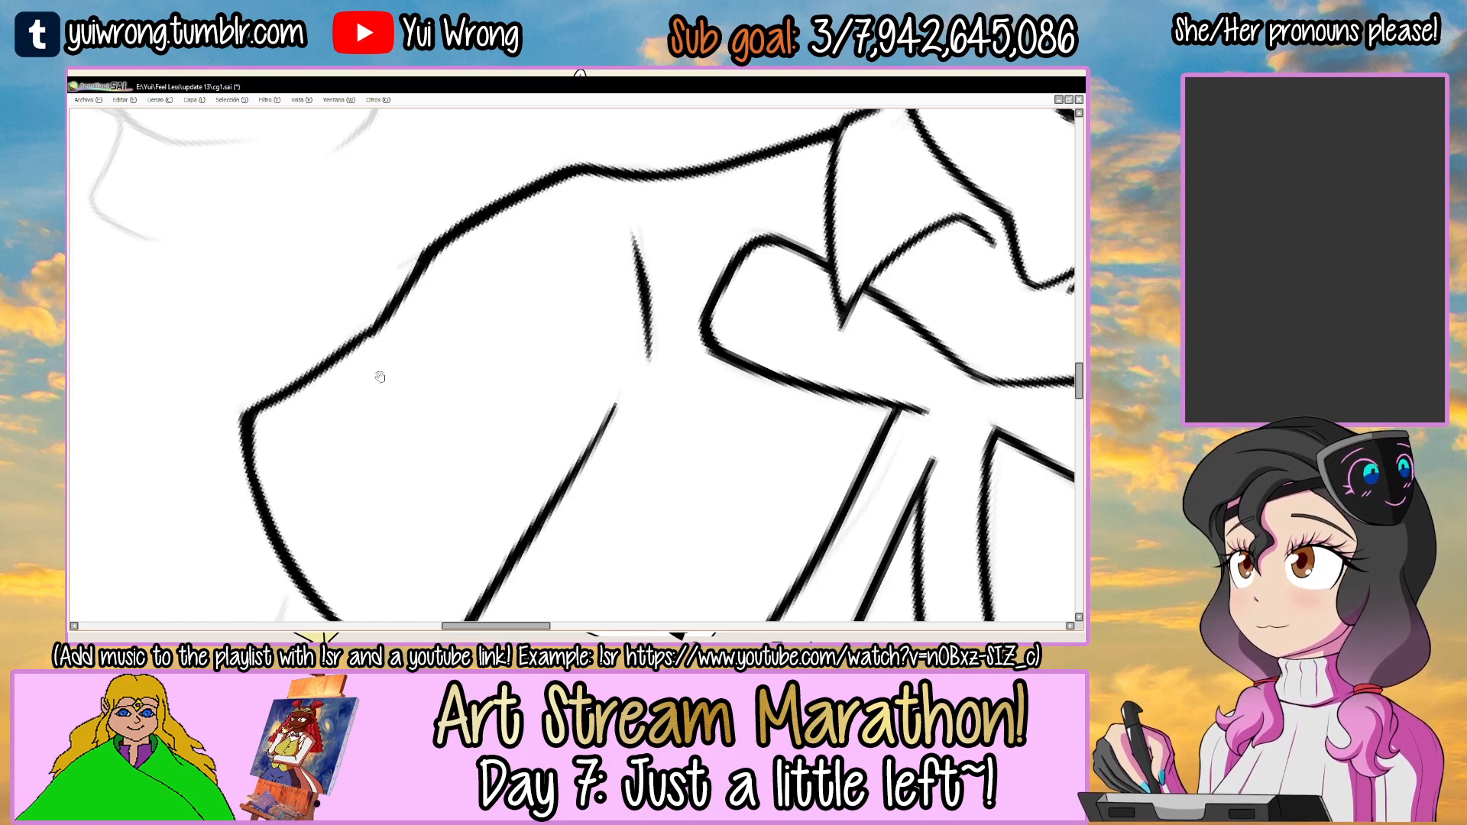
{"action": "left_click_drag", "start_coordinate": [379, 376], "coordinate": [433, 311]}
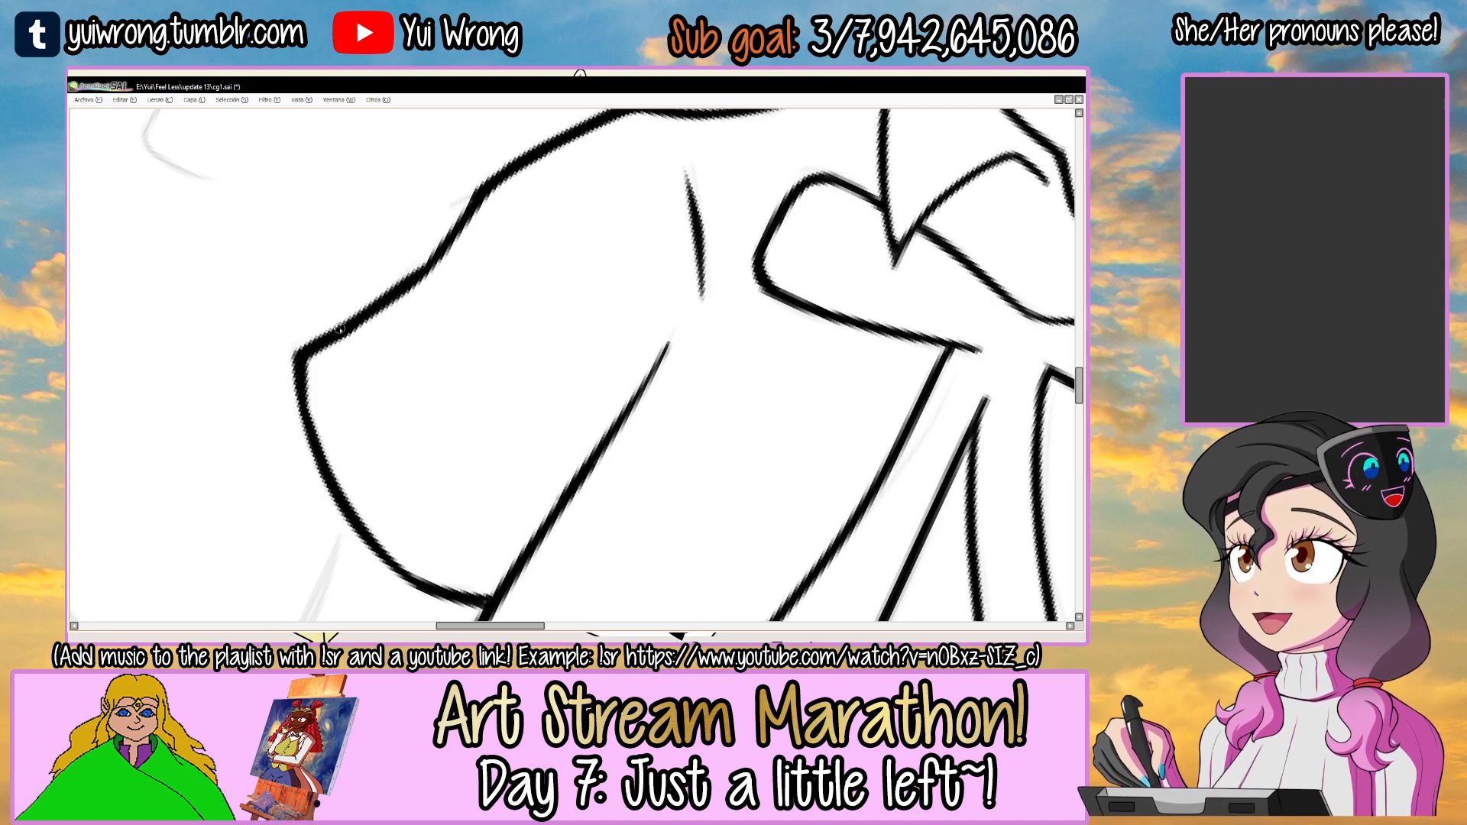
{"action": "scroll", "coordinate": [345, 337], "scroll_direction": "down", "scroll_amount": 2}
{"action": "scroll", "coordinate": [346, 336], "scroll_direction": "down", "scroll_amount": 3}
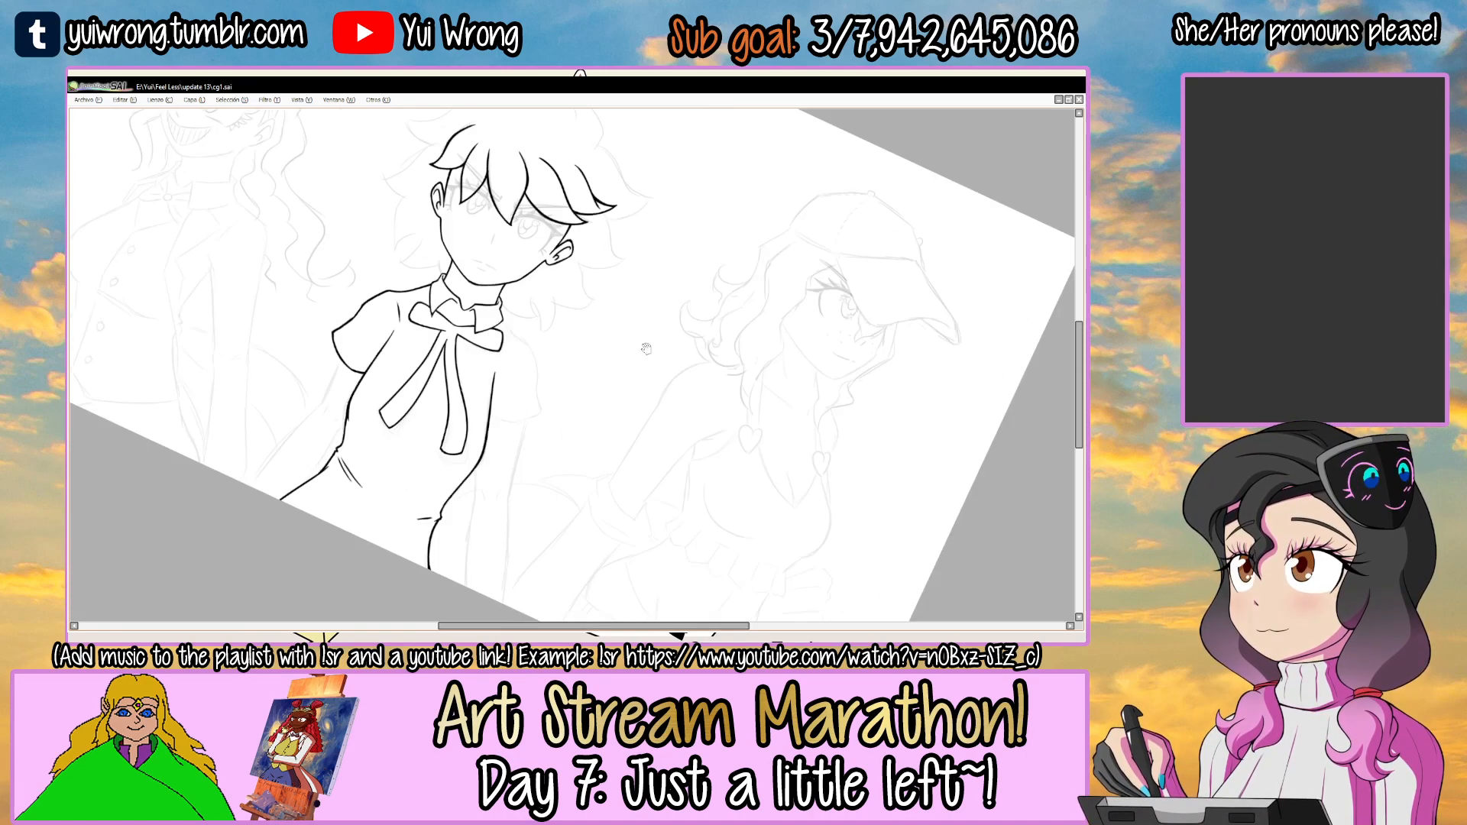
Ink a short armhole mark beside the bow's right loop and the right shoulder line outward from the collar.
{"action": "scroll", "coordinate": [562, 308], "scroll_direction": "up", "scroll_amount": 5}
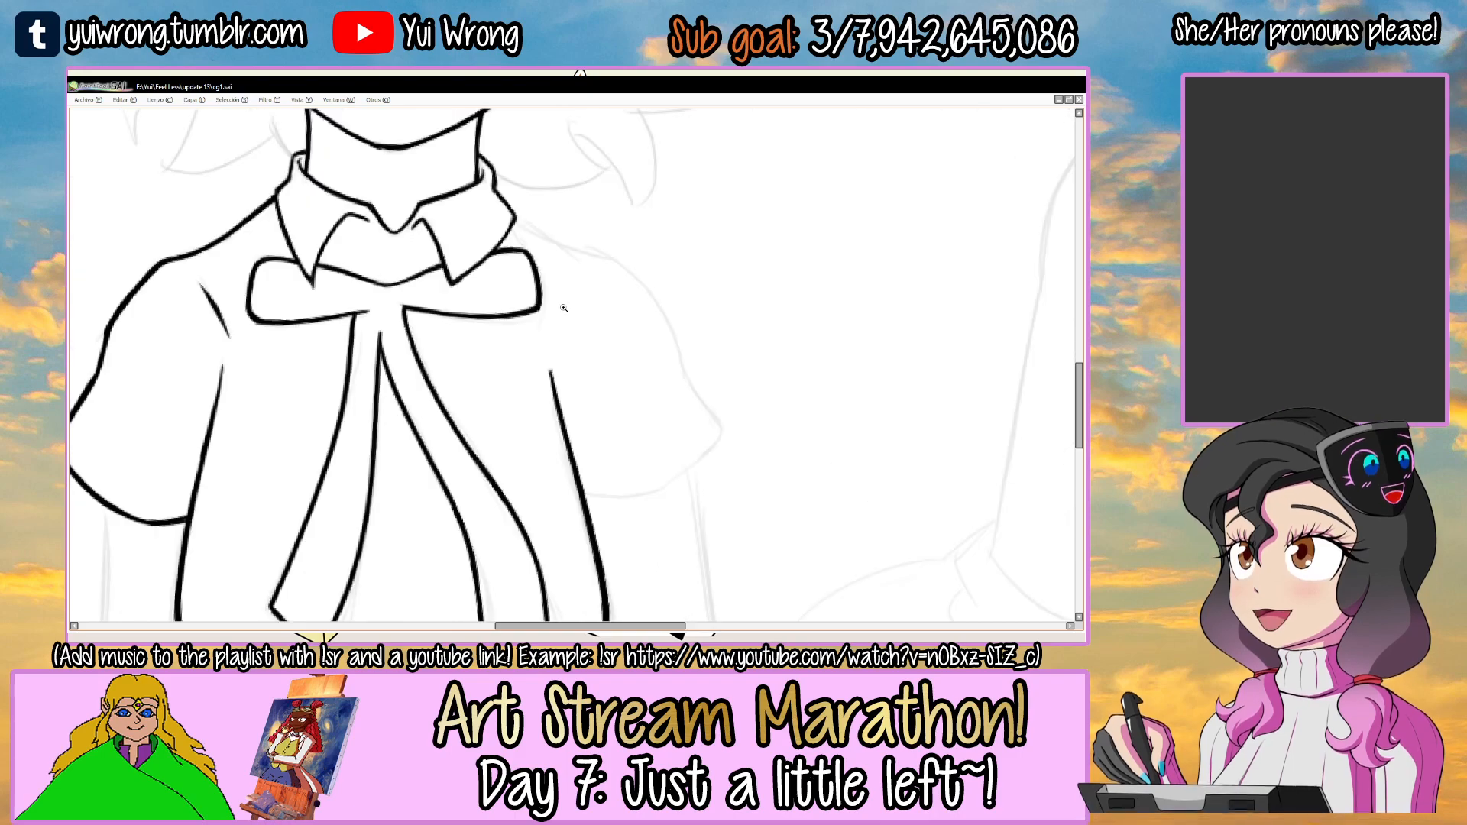
{"action": "scroll", "coordinate": [562, 308], "scroll_direction": "up", "scroll_amount": 2}
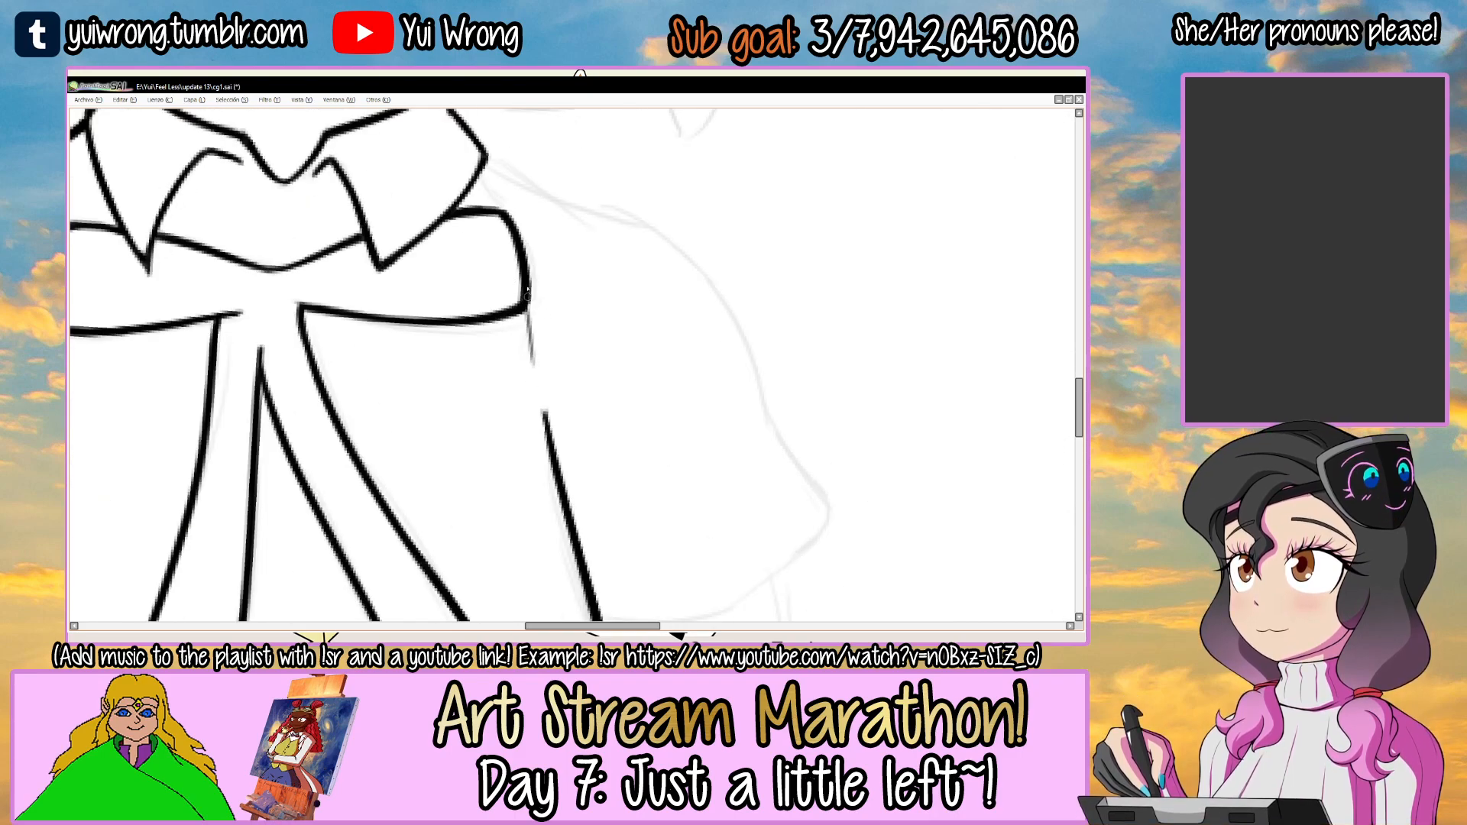
{"action": "left_click_drag", "start_coordinate": [635, 281], "coordinate": [553, 227]}
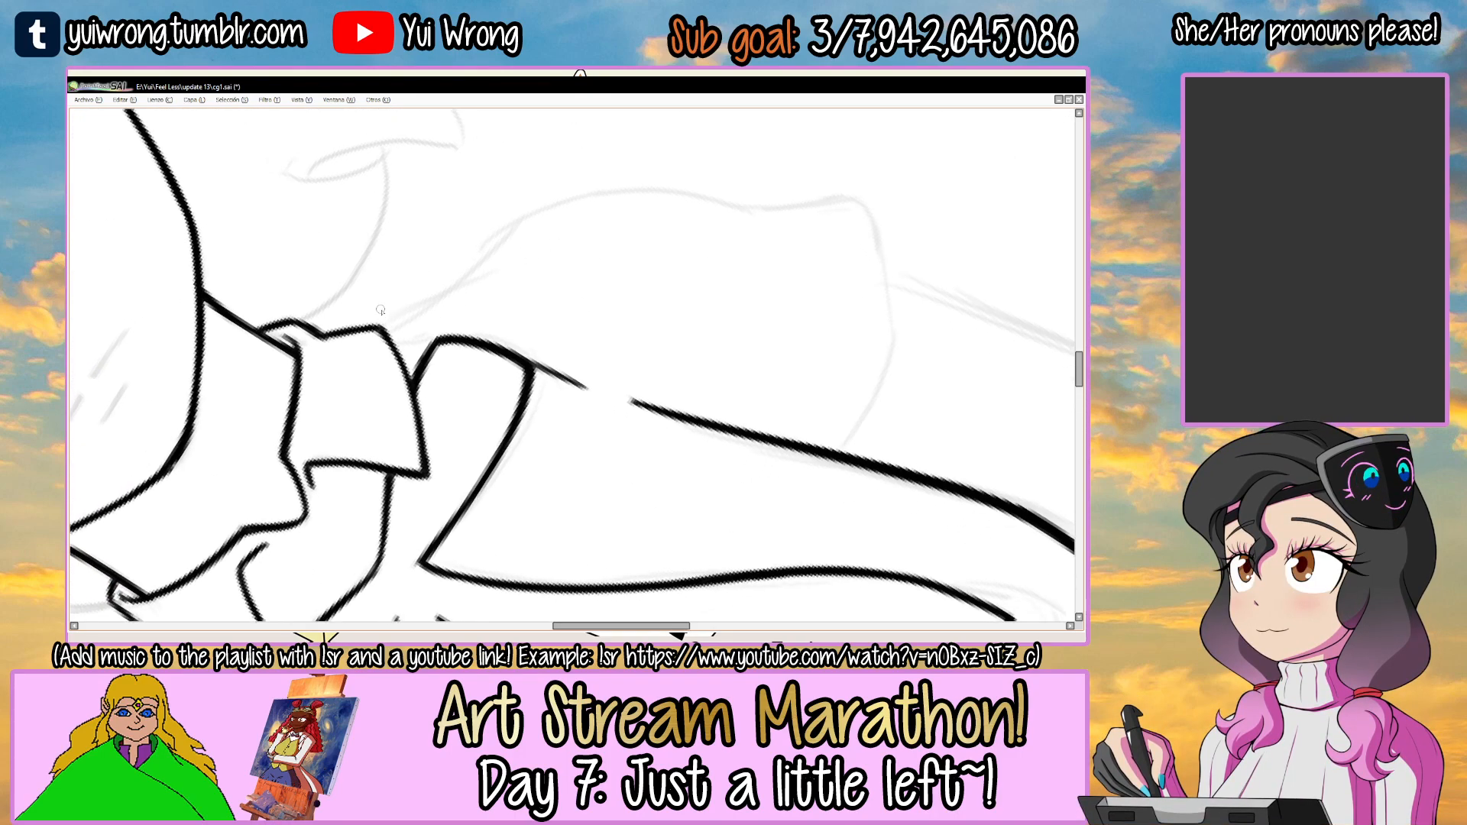
{"action": "mouse_move", "coordinate": [420, 307]}
{"action": "left_mouse_down"}
{"action": "mouse_move", "coordinate": [448, 291]}
{"action": "mouse_move", "coordinate": [392, 361]}
{"action": "left_mouse_up"}
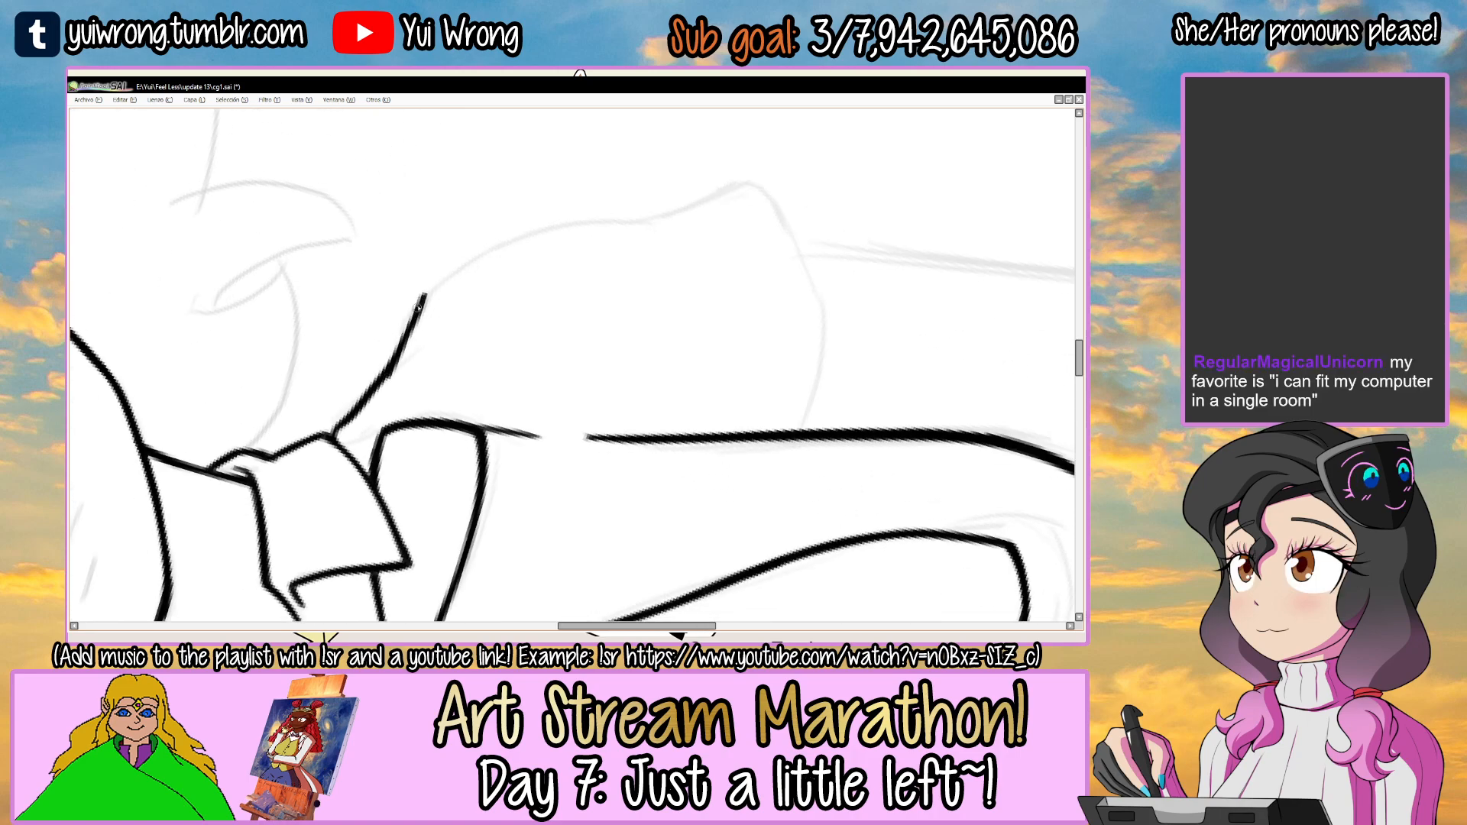
{"action": "left_click_drag", "start_coordinate": [571, 267], "coordinate": [586, 297]}
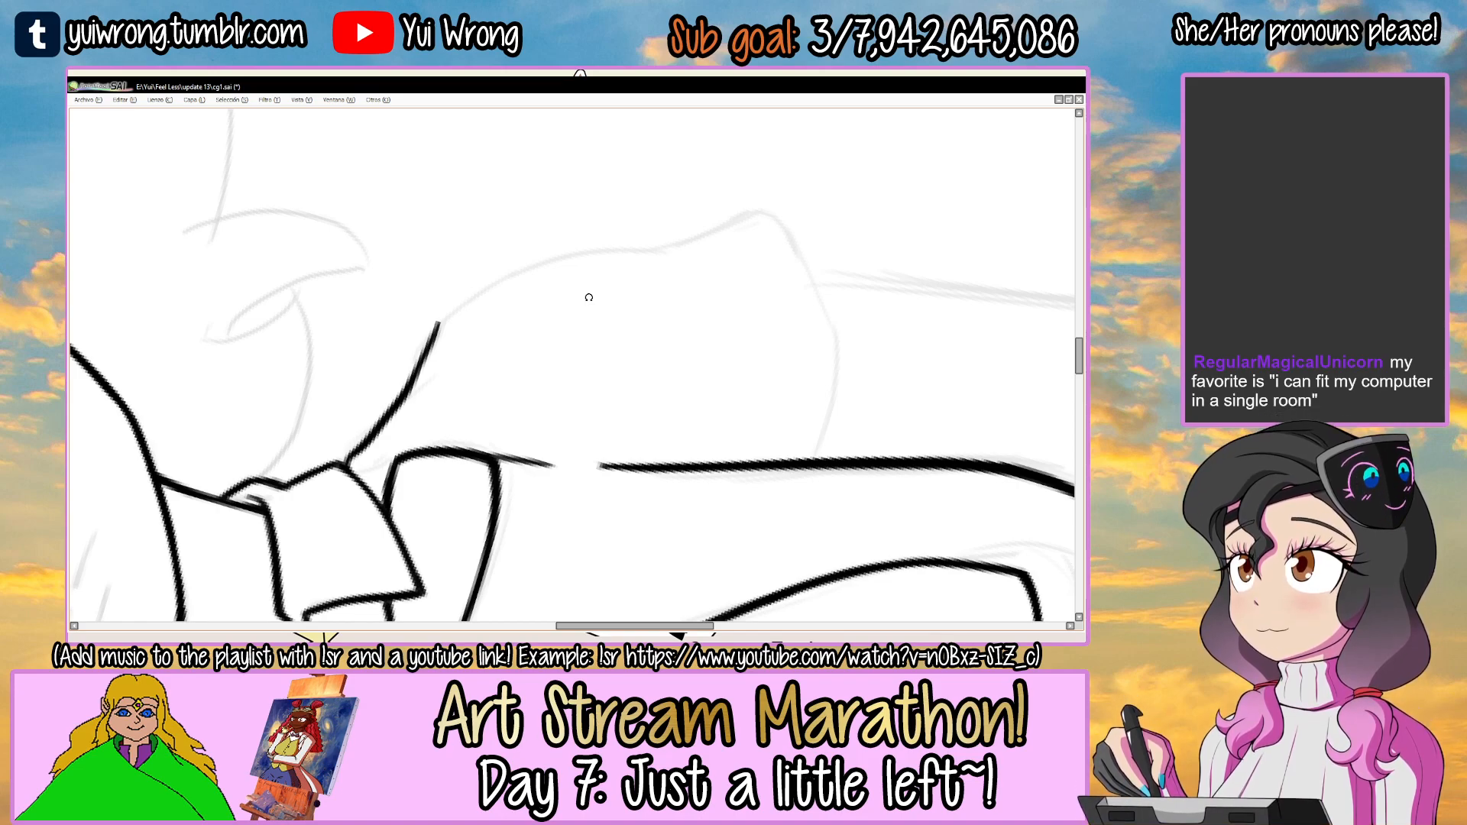
Ink the curved hem of the right sleeve from its outer corner to the torso's side line and thicken it.
{"action": "mouse_move", "coordinate": [781, 256]}
{"action": "left_mouse_down"}
{"action": "mouse_move", "coordinate": [655, 278]}
{"action": "mouse_move", "coordinate": [567, 203]}
{"action": "mouse_move", "coordinate": [473, 269]}
{"action": "left_mouse_up"}
{"action": "scroll", "coordinate": [459, 352], "scroll_direction": "up", "scroll_amount": 1}
{"action": "left_click_drag", "start_coordinate": [382, 366], "coordinate": [562, 214]}
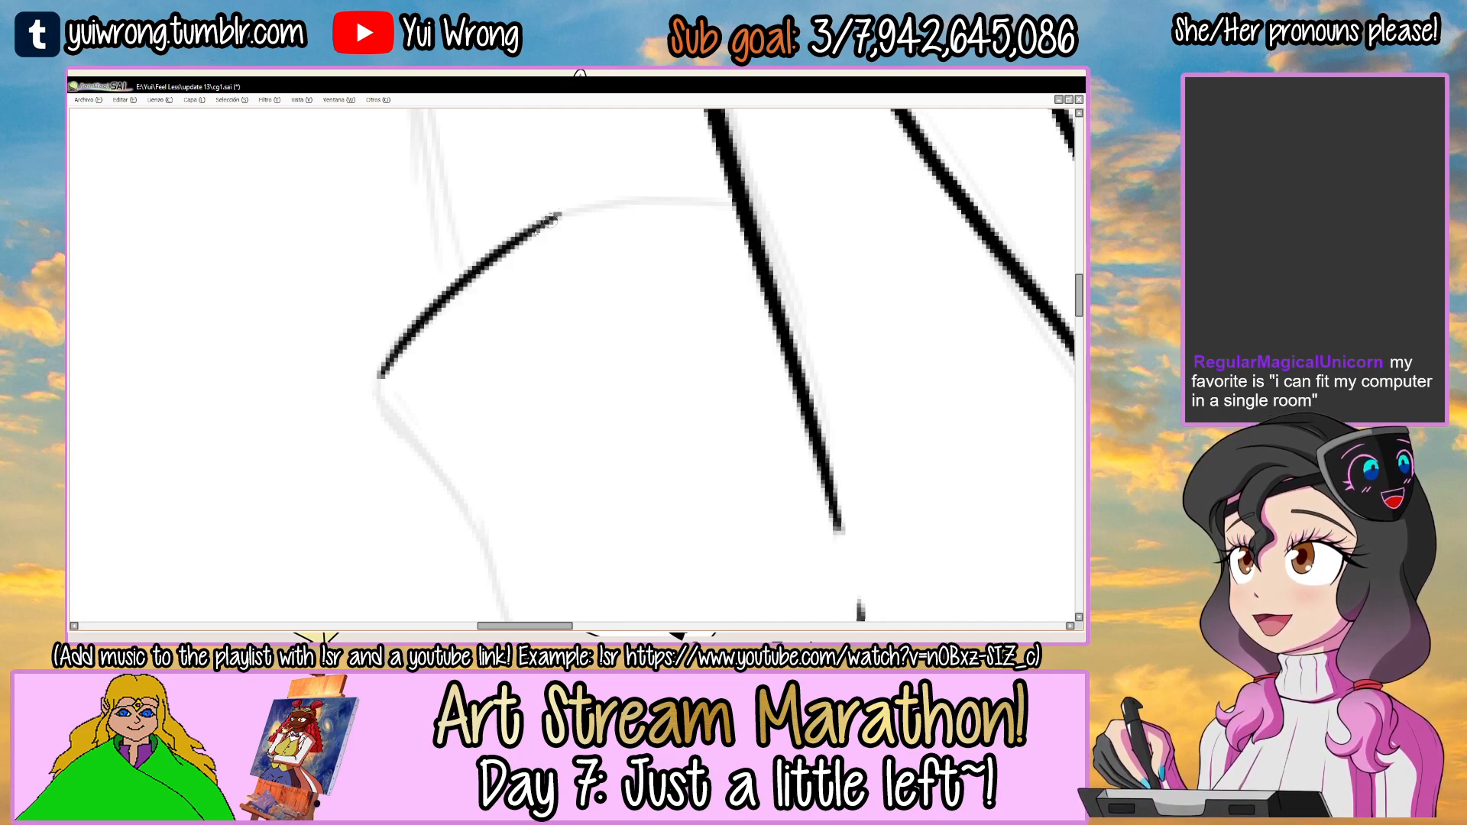
{"action": "left_click_drag", "start_coordinate": [382, 366], "coordinate": [617, 204]}
{"action": "mouse_move", "coordinate": [524, 239]}
{"action": "left_mouse_down"}
{"action": "mouse_move", "coordinate": [738, 203]}
{"action": "mouse_move", "coordinate": [637, 193]}
{"action": "mouse_move", "coordinate": [429, 296]}
{"action": "mouse_move", "coordinate": [548, 216]}
{"action": "left_mouse_up"}
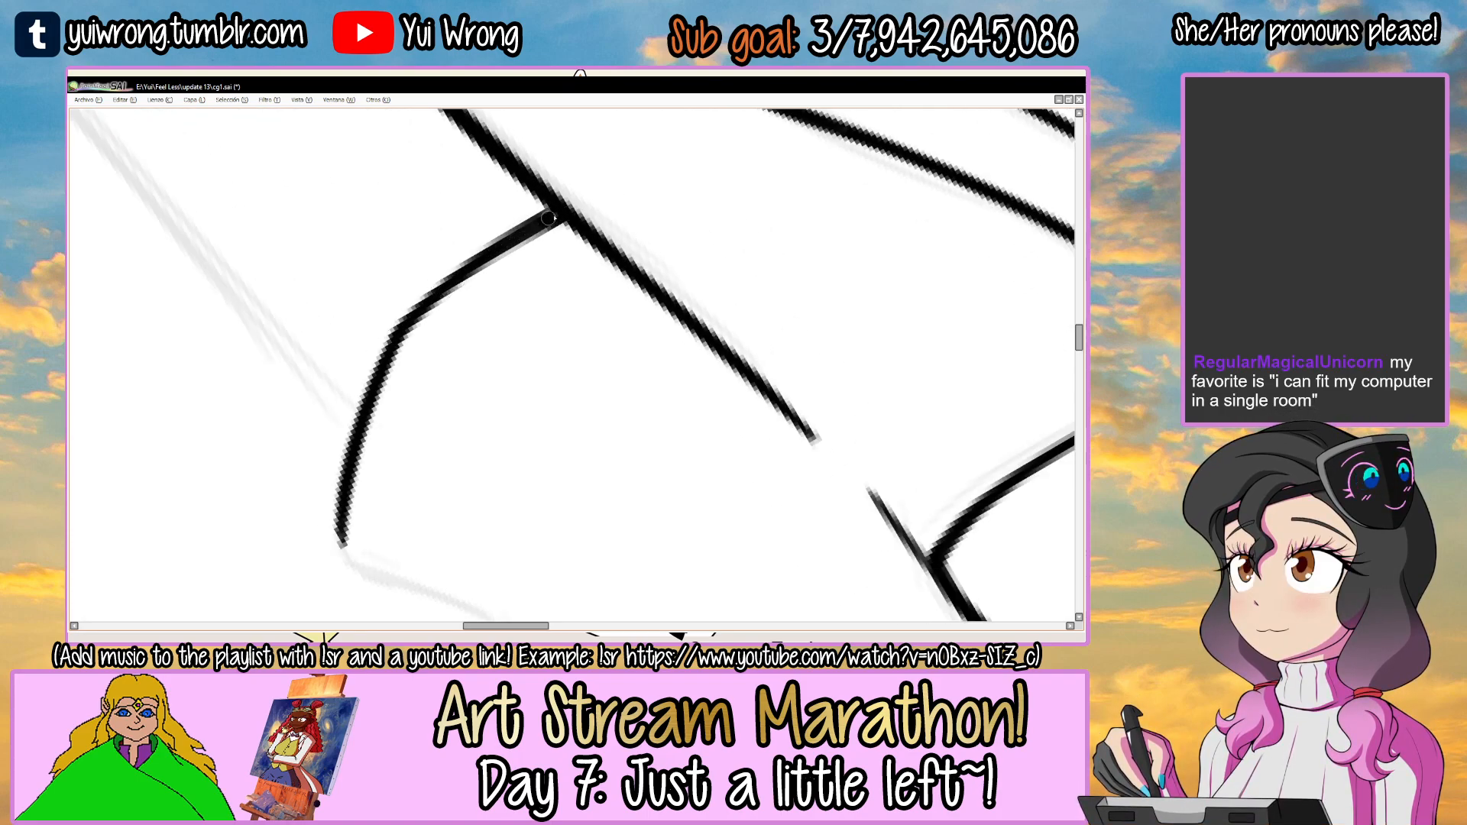
{"action": "left_click_drag", "start_coordinate": [637, 219], "coordinate": [573, 189]}
Ink the outer corner of the right sleeve hem and the lowest stretch of the sleeve's outer edge.
{"action": "scroll", "coordinate": [573, 190], "scroll_direction": "down", "scroll_amount": 2}
{"action": "mouse_move", "coordinate": [680, 248]}
{"action": "left_mouse_down"}
{"action": "mouse_move", "coordinate": [593, 259]}
{"action": "mouse_move", "coordinate": [671, 232]}
{"action": "mouse_move", "coordinate": [685, 243]}
{"action": "left_mouse_up"}
{"action": "scroll", "coordinate": [513, 395], "scroll_direction": "up", "scroll_amount": 1}
{"action": "mouse_move", "coordinate": [458, 421]}
{"action": "left_mouse_down"}
{"action": "mouse_move", "coordinate": [500, 419]}
{"action": "mouse_move", "coordinate": [594, 369]}
{"action": "left_mouse_up"}
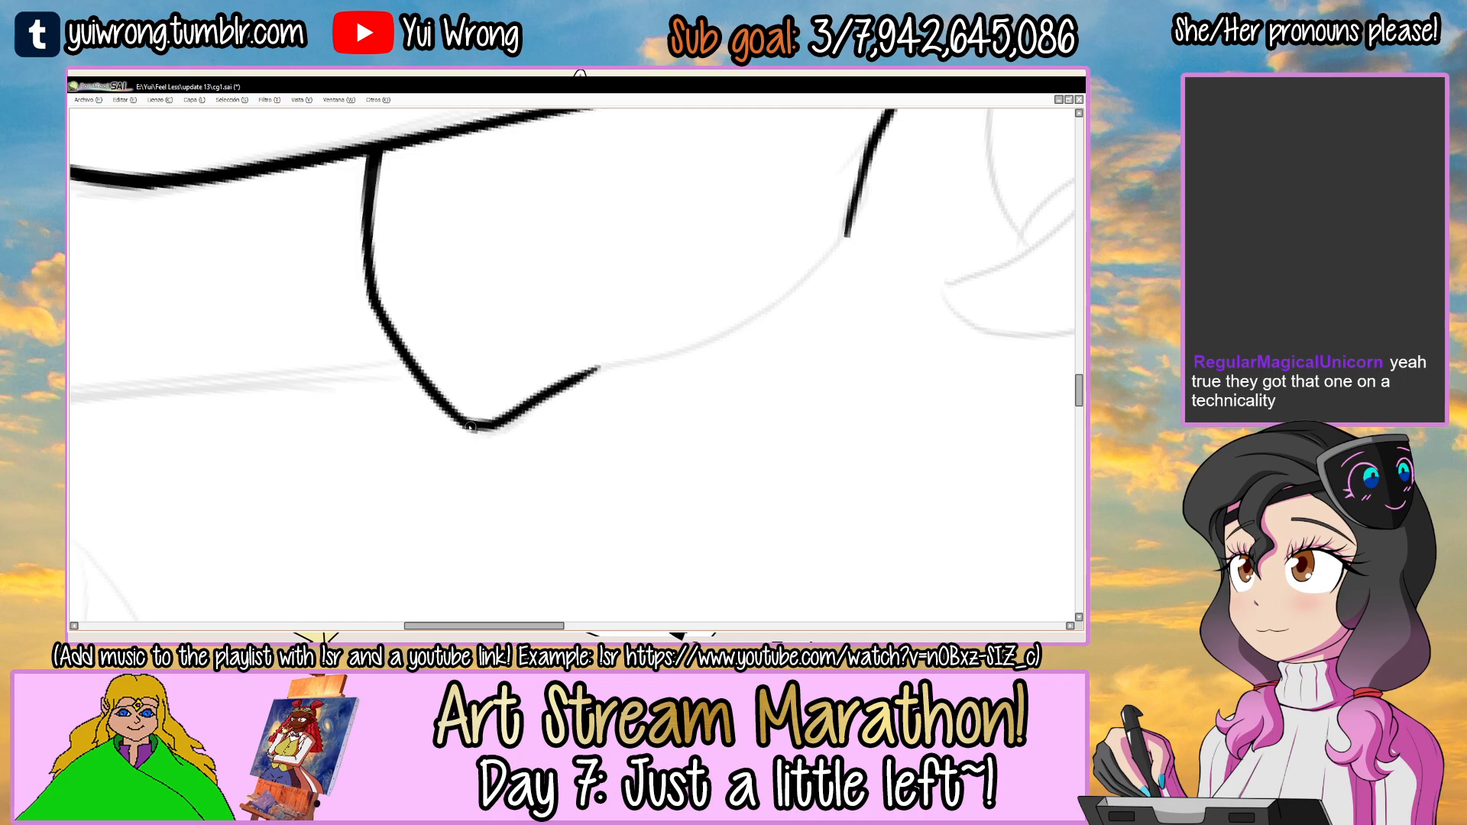
Ink the rest of the right sleeve's outer edge up to meet the shoulder line.
{"action": "mouse_move", "coordinate": [525, 419]}
{"action": "left_mouse_down"}
{"action": "mouse_move", "coordinate": [754, 318]}
{"action": "mouse_move", "coordinate": [531, 377]}
{"action": "mouse_move", "coordinate": [451, 336]}
{"action": "mouse_move", "coordinate": [560, 242]}
{"action": "left_mouse_up"}
{"action": "scroll", "coordinate": [460, 341], "scroll_direction": "up", "scroll_amount": 1}
{"action": "mouse_move", "coordinate": [473, 326]}
{"action": "left_mouse_down"}
{"action": "mouse_move", "coordinate": [671, 239]}
{"action": "mouse_move", "coordinate": [719, 236]}
{"action": "mouse_move", "coordinate": [666, 238]}
{"action": "mouse_move", "coordinate": [682, 239]}
{"action": "left_mouse_up"}
{"action": "key", "text": "ctrl+z"}
{"action": "key", "text": "ctrl+z"}
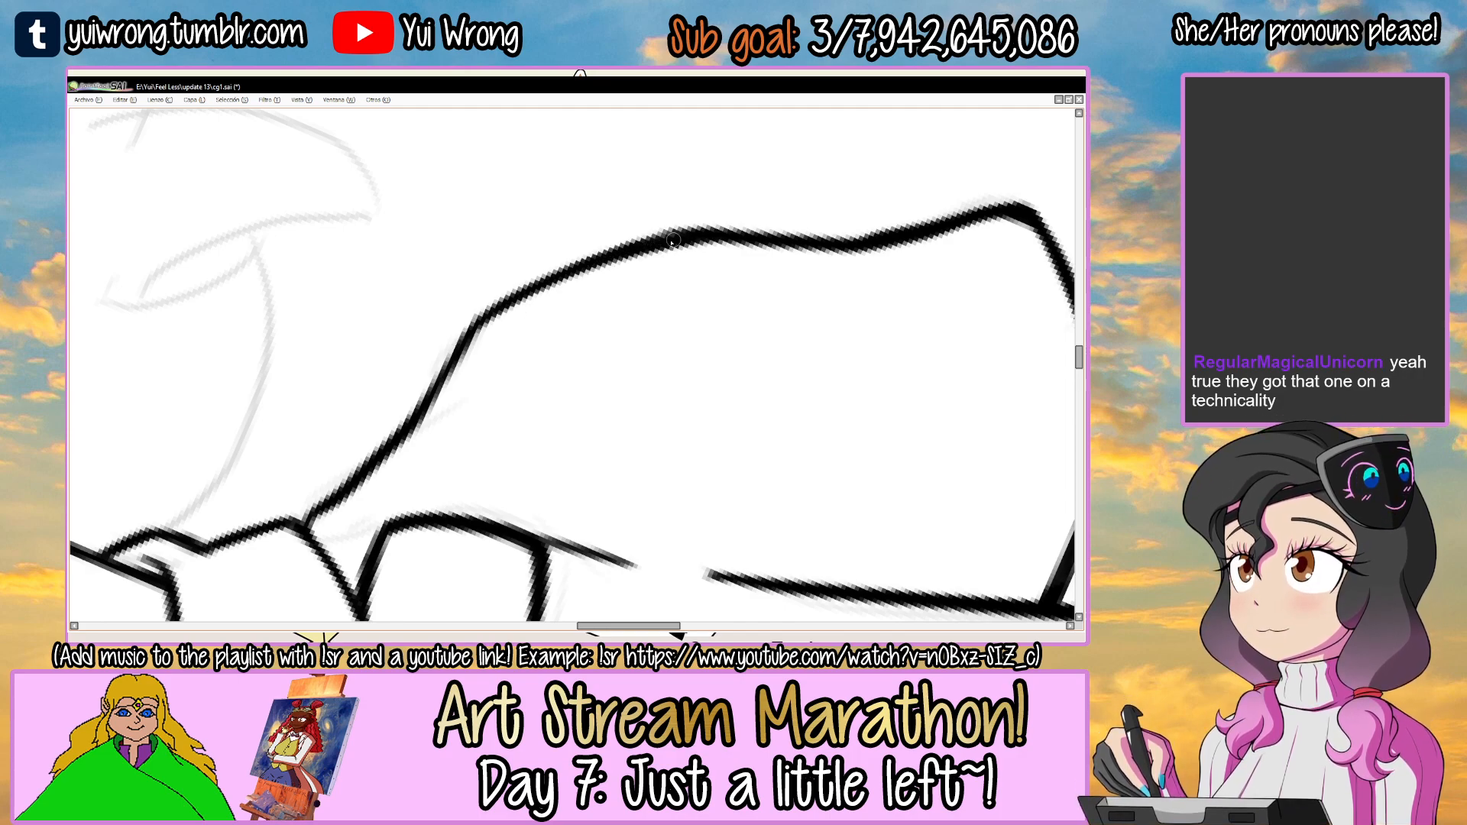
{"action": "left_click_drag", "start_coordinate": [585, 267], "coordinate": [569, 278]}
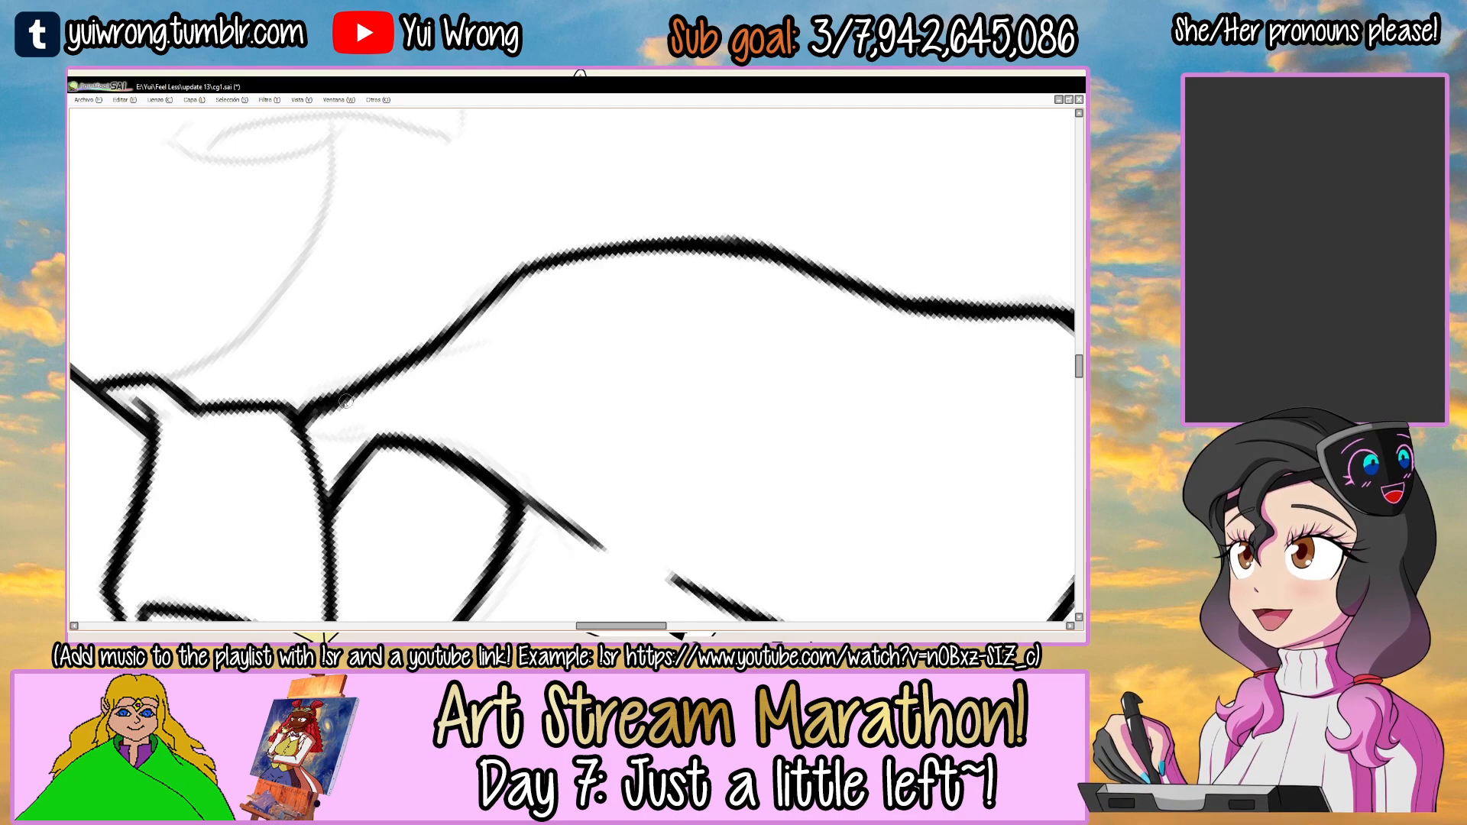
Finish retouching the right shoulder line, check both sleeves together and save the drawing.
{"action": "mouse_move", "coordinate": [369, 385]}
{"action": "left_mouse_down"}
{"action": "mouse_move", "coordinate": [501, 289]}
{"action": "mouse_move", "coordinate": [665, 247]}
{"action": "left_mouse_up"}
{"action": "key", "text": "ctrl+z"}
{"action": "scroll", "coordinate": [792, 251], "scroll_direction": "down", "scroll_amount": 5}
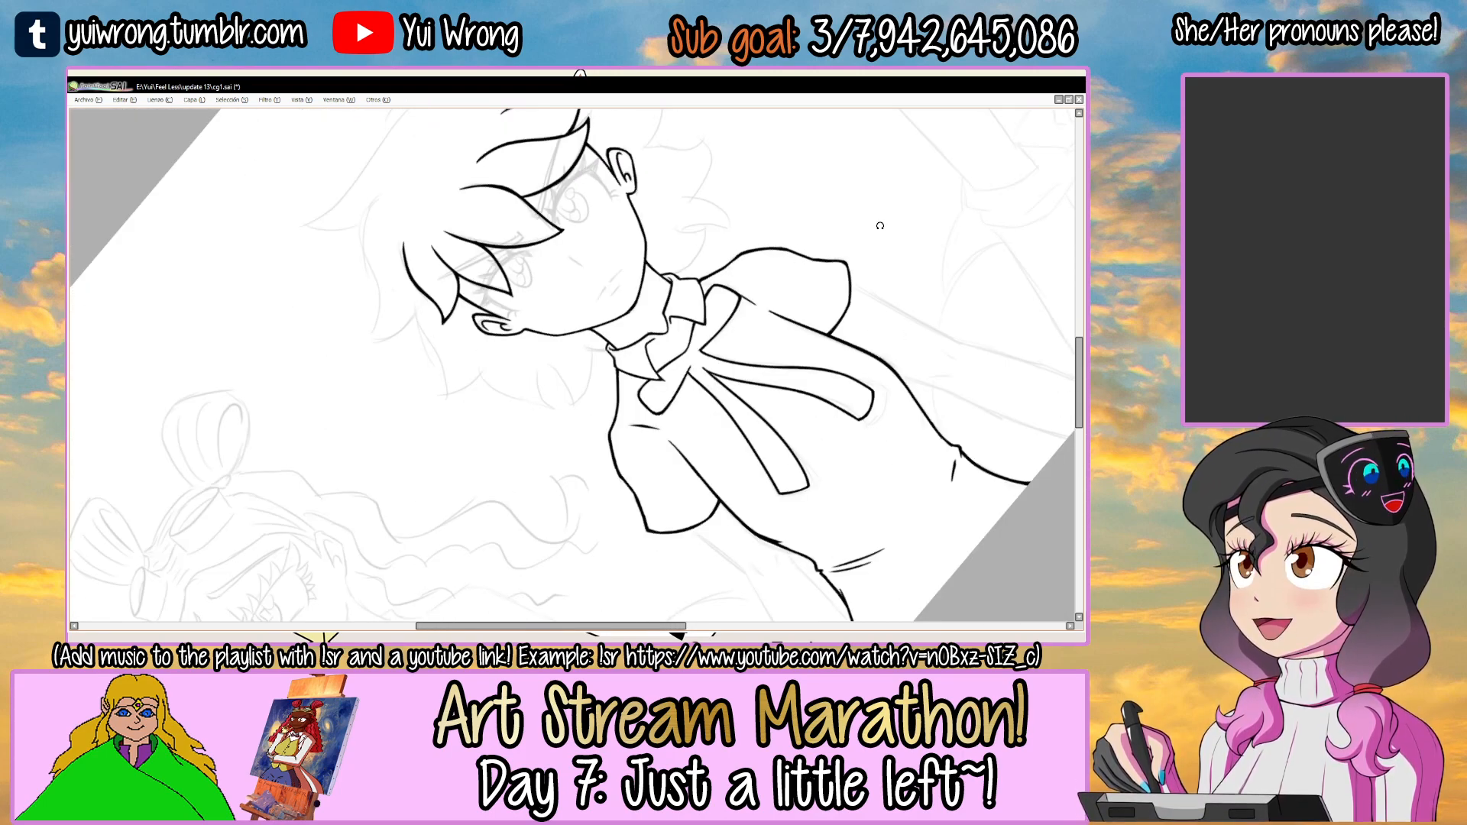
{"action": "left_click_drag", "start_coordinate": [750, 366], "coordinate": [647, 268]}
{"action": "left_click_drag", "start_coordinate": [707, 263], "coordinate": [755, 387], "text": "alt"}
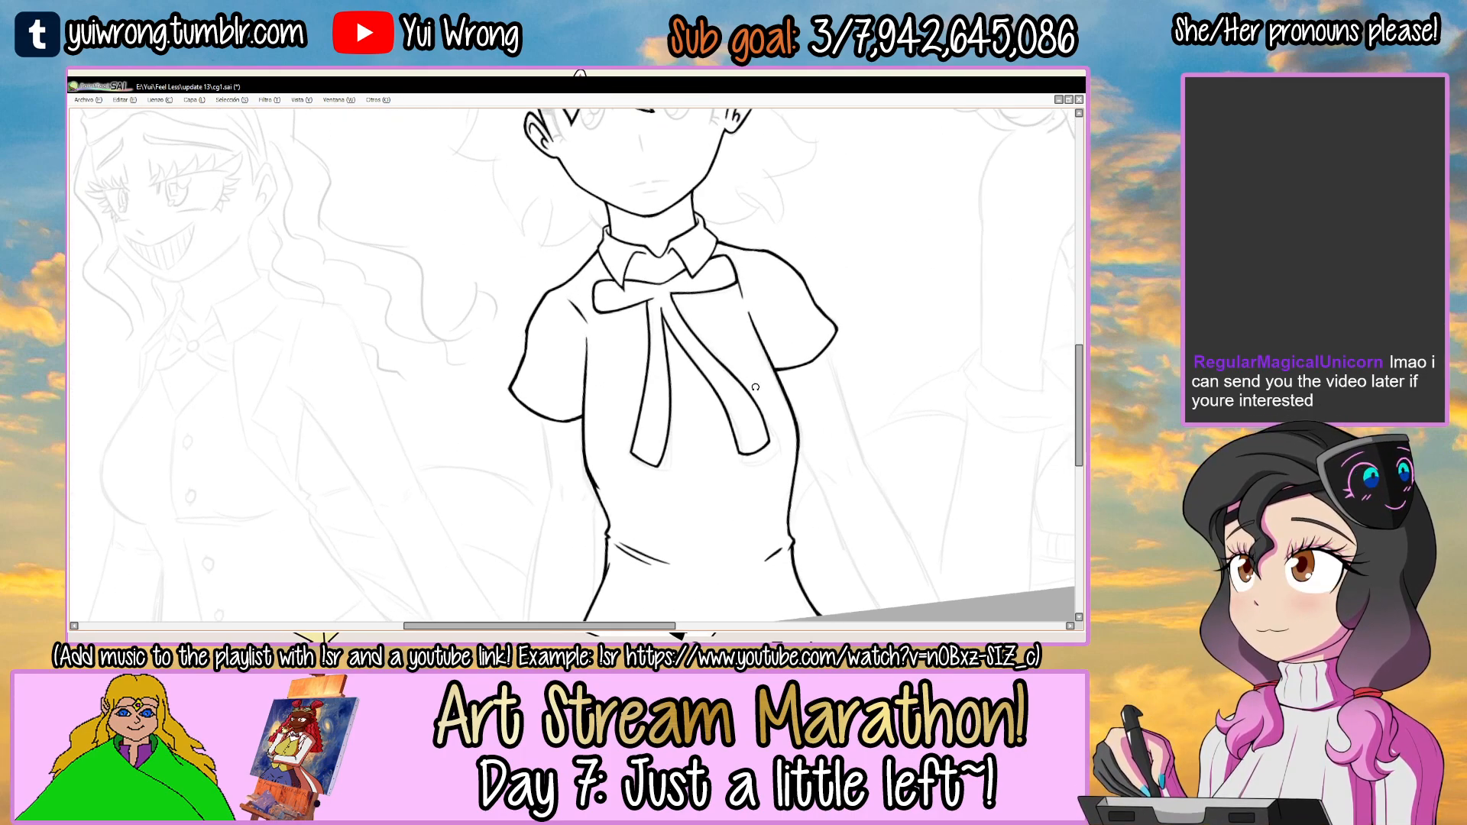
{"action": "mouse_move", "coordinate": [655, 388]}
{"action": "left_mouse_down"}
{"action": "mouse_move", "coordinate": [658, 312]}
{"action": "mouse_move", "coordinate": [517, 314]}
{"action": "mouse_move", "coordinate": [501, 368]}
{"action": "left_mouse_up"}
{"action": "key", "text": "ctrl+s"}
{"action": "mouse_move", "coordinate": [722, 312]}
{"action": "left_mouse_down", "text": "alt"}
{"action": "mouse_move", "coordinate": [756, 377]}
{"action": "mouse_move", "coordinate": [671, 312]}
{"action": "left_mouse_up", "text": "alt"}
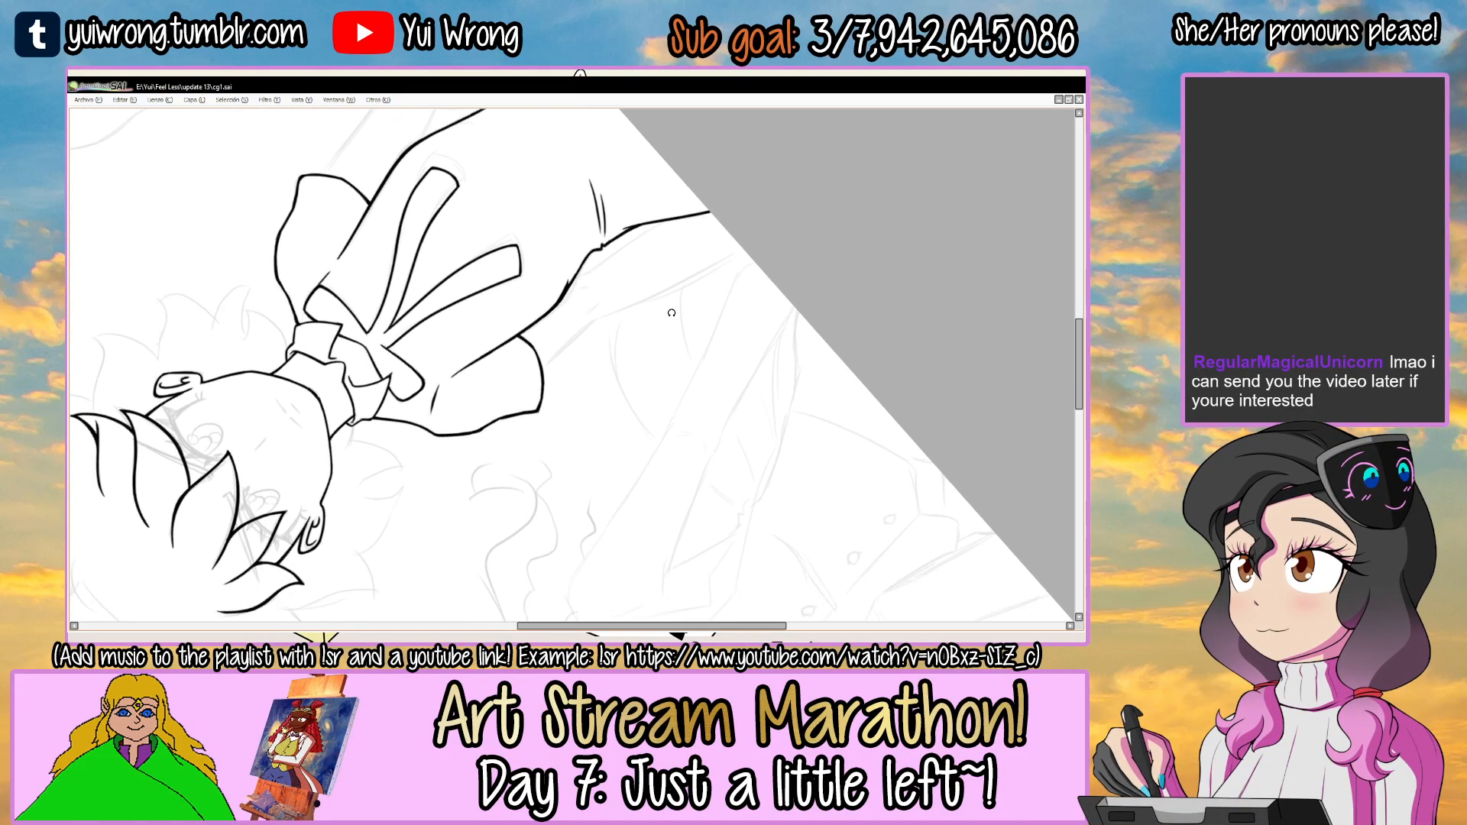
Ink the left arm's outer edge in one long stroke from the sleeve hem toward the canvas edge.
{"action": "scroll", "coordinate": [601, 357], "scroll_direction": "up", "scroll_amount": 4}
{"action": "mouse_move", "coordinate": [450, 388]}
{"action": "left_mouse_down"}
{"action": "mouse_move", "coordinate": [565, 304]}
{"action": "mouse_move", "coordinate": [535, 328]}
{"action": "left_mouse_up"}
{"action": "key", "text": "ctrl+z"}
{"action": "key", "text": "ctrl+z"}
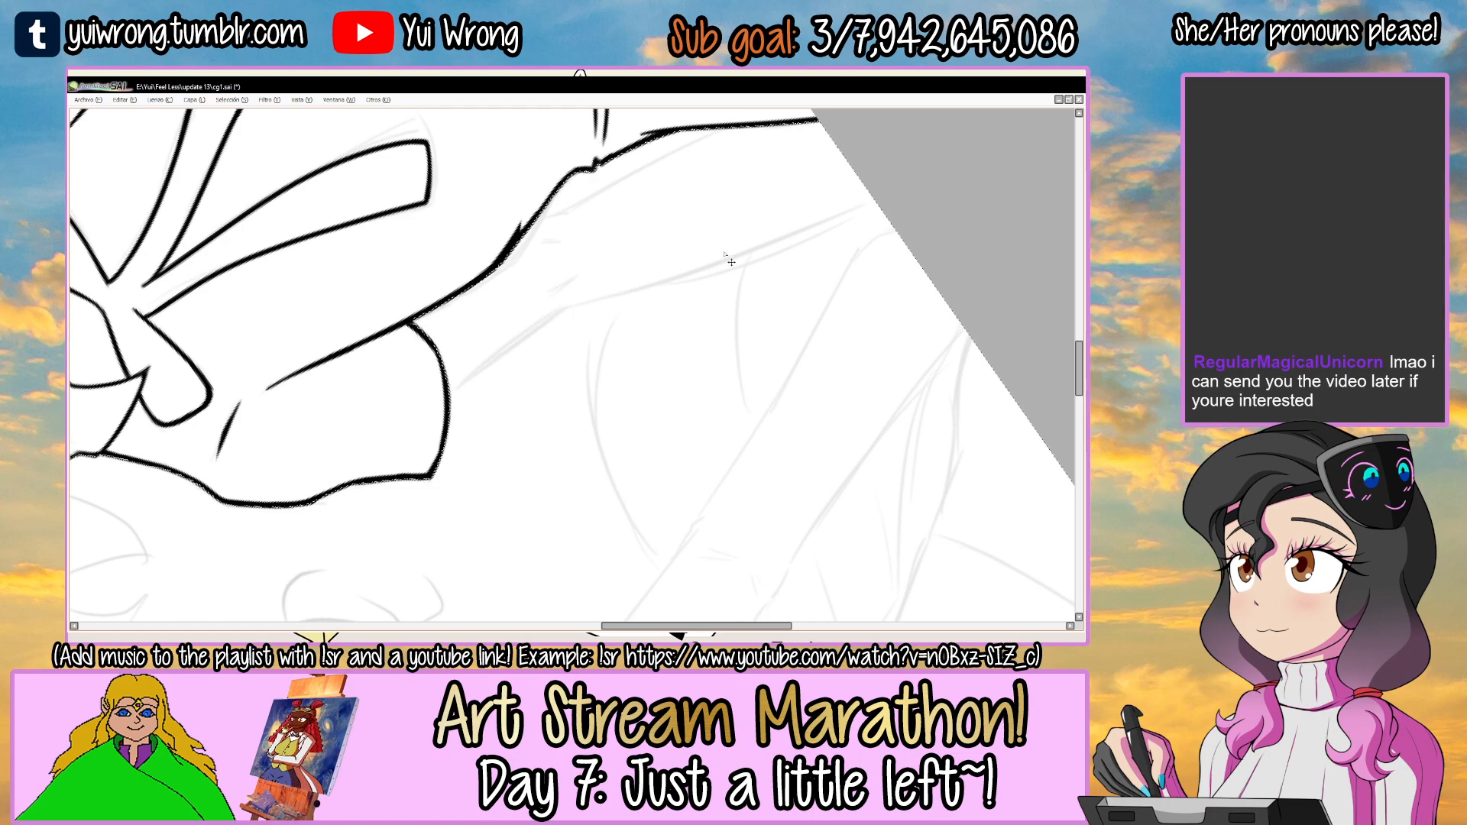
{"action": "left_click_drag", "start_coordinate": [448, 402], "coordinate": [855, 207]}
{"action": "key", "text": "ctrl+z"}
{"action": "mouse_move", "coordinate": [448, 393]}
{"action": "left_mouse_down"}
{"action": "mouse_move", "coordinate": [871, 197]}
{"action": "mouse_move", "coordinate": [838, 282]}
{"action": "mouse_move", "coordinate": [840, 250]}
{"action": "left_mouse_up"}
{"action": "scroll", "coordinate": [588, 314], "scroll_direction": "up", "scroll_amount": 3}
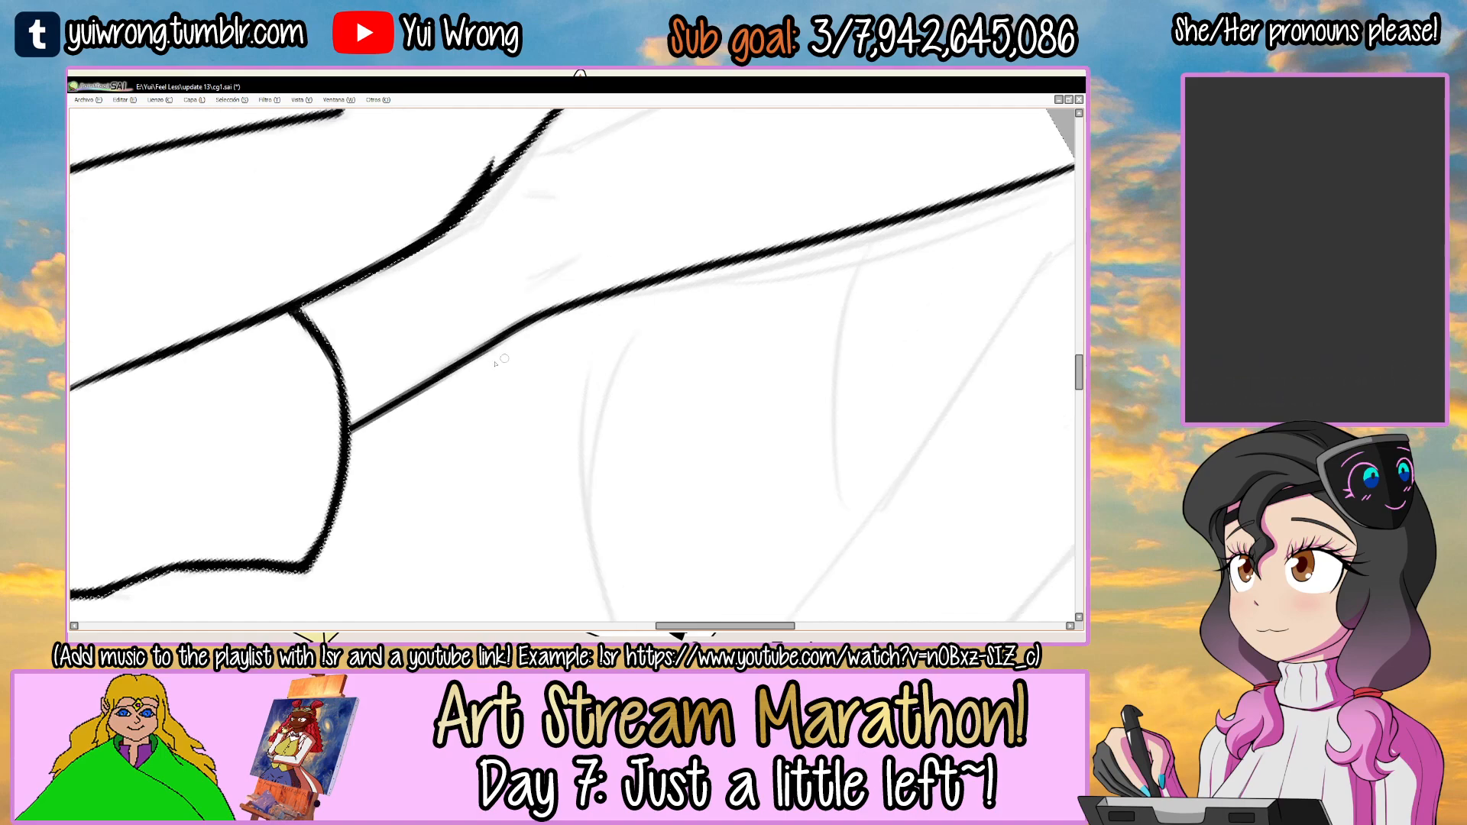
Thicken the left arm's outer edge around the elbow and along the forearm with overlapping strokes.
{"action": "left_click_drag", "start_coordinate": [350, 425], "coordinate": [530, 325]}
{"action": "key", "text": "ctrl+z"}
{"action": "left_click_drag", "start_coordinate": [360, 419], "coordinate": [539, 319]}
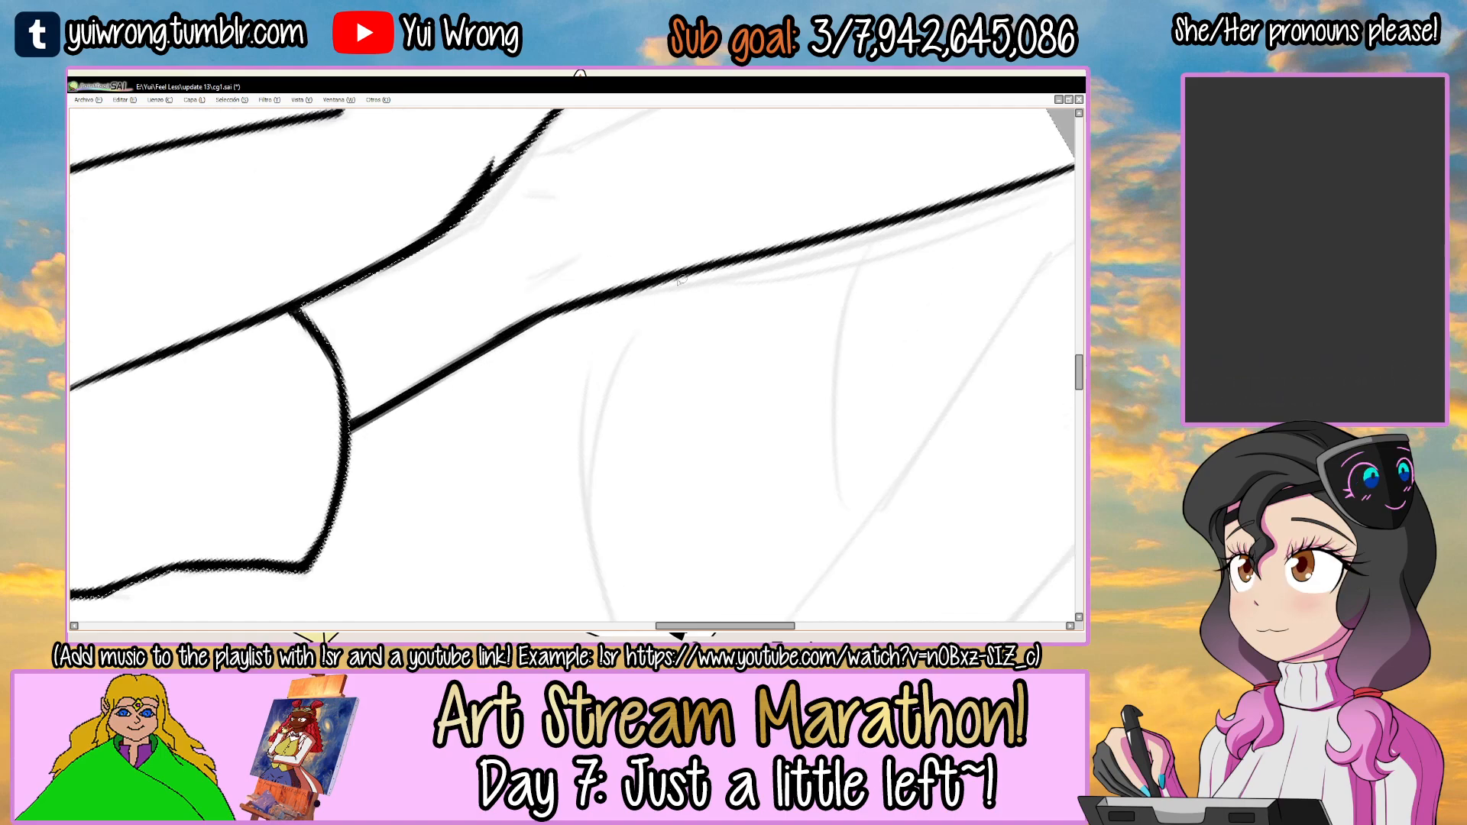
{"action": "left_click_drag", "start_coordinate": [692, 276], "coordinate": [602, 314]}
{"action": "left_click_drag", "start_coordinate": [445, 361], "coordinate": [666, 289]}
{"action": "key", "text": "ctrl+z"}
{"action": "left_click_drag", "start_coordinate": [554, 327], "coordinate": [958, 217]}
{"action": "left_click_drag", "start_coordinate": [850, 249], "coordinate": [990, 203]}
{"action": "key", "text": "ctrl+z"}
{"action": "mouse_move", "coordinate": [807, 259]}
{"action": "left_mouse_down"}
{"action": "mouse_move", "coordinate": [990, 200]}
{"action": "mouse_move", "coordinate": [839, 238]}
{"action": "left_mouse_up"}
Ink the left forearm's inner edge down from the waist, add two short elbow creases and clear the selection.
{"action": "left_click_drag", "start_coordinate": [395, 330], "coordinate": [692, 183]}
{"action": "key", "text": "ctrl+z"}
{"action": "mouse_move", "coordinate": [395, 330]}
{"action": "left_mouse_down"}
{"action": "mouse_move", "coordinate": [689, 183]}
{"action": "mouse_move", "coordinate": [399, 507]}
{"action": "mouse_move", "coordinate": [489, 535]}
{"action": "left_mouse_up"}
{"action": "mouse_move", "coordinate": [763, 346]}
{"action": "left_mouse_down"}
{"action": "mouse_move", "coordinate": [726, 263]}
{"action": "mouse_move", "coordinate": [776, 261]}
{"action": "left_mouse_up"}
{"action": "scroll", "coordinate": [711, 317], "scroll_direction": "up", "scroll_amount": 1}
{"action": "left_click_drag", "start_coordinate": [661, 347], "coordinate": [735, 313]}
{"action": "mouse_move", "coordinate": [625, 367]}
{"action": "left_mouse_down"}
{"action": "mouse_move", "coordinate": [752, 310]}
{"action": "mouse_move", "coordinate": [642, 259]}
{"action": "mouse_move", "coordinate": [500, 242]}
{"action": "left_mouse_up"}
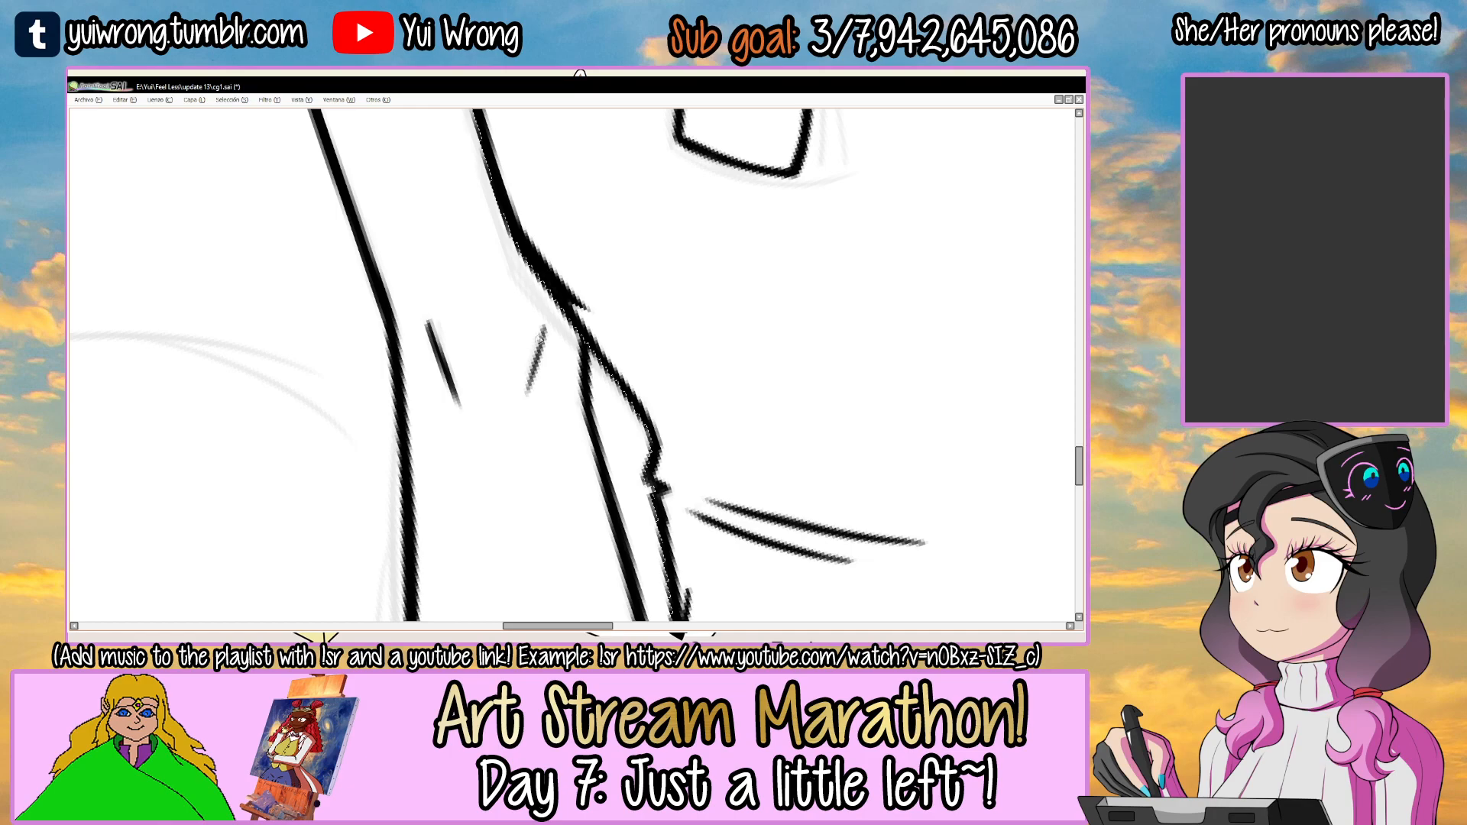
{"action": "key", "text": "ctrl+d"}
{"action": "scroll", "coordinate": [600, 312], "scroll_direction": "down", "scroll_amount": 7}
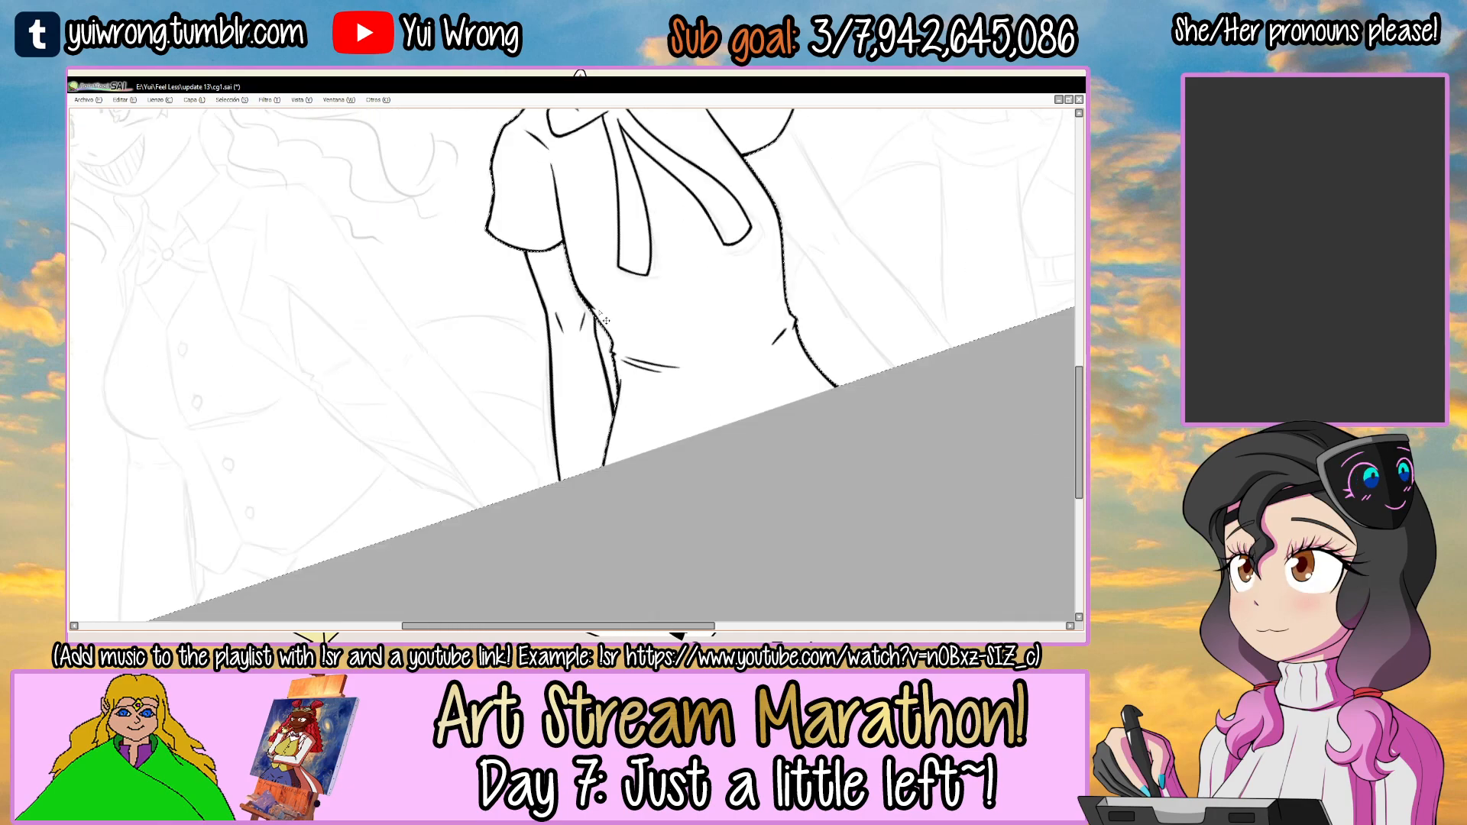
{"action": "mouse_move", "coordinate": [718, 318]}
{"action": "left_mouse_down"}
{"action": "mouse_move", "coordinate": [708, 334]}
{"action": "mouse_move", "coordinate": [739, 379]}
{"action": "left_mouse_up"}
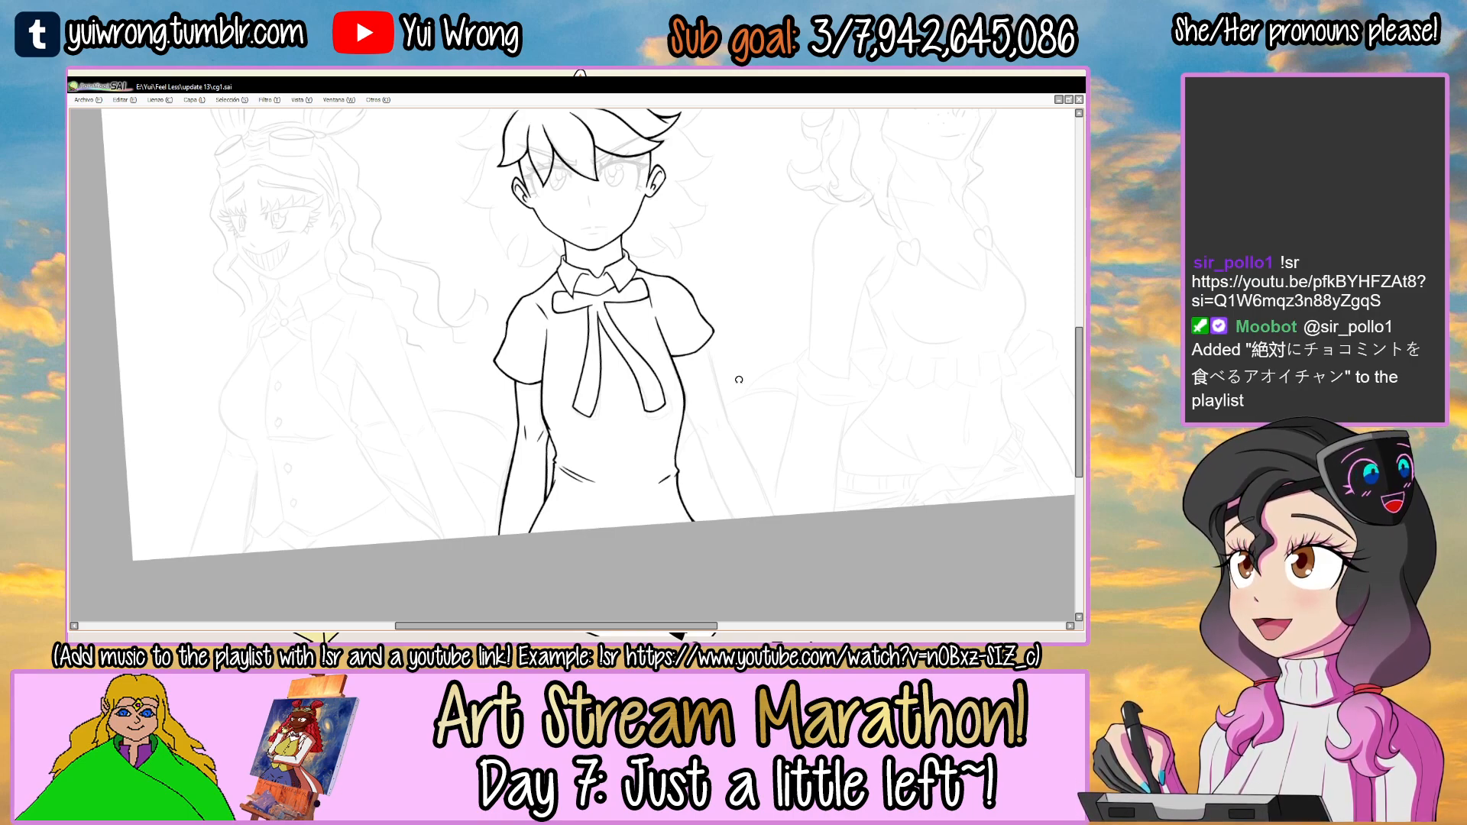
Select the blank area outside the torso and ink the right arm's inner edge from the side line to the canvas edge.
{"action": "left_click_drag", "start_coordinate": [698, 335], "coordinate": [583, 317]}
{"action": "left_click", "coordinate": [639, 257], "text": "ctrl"}
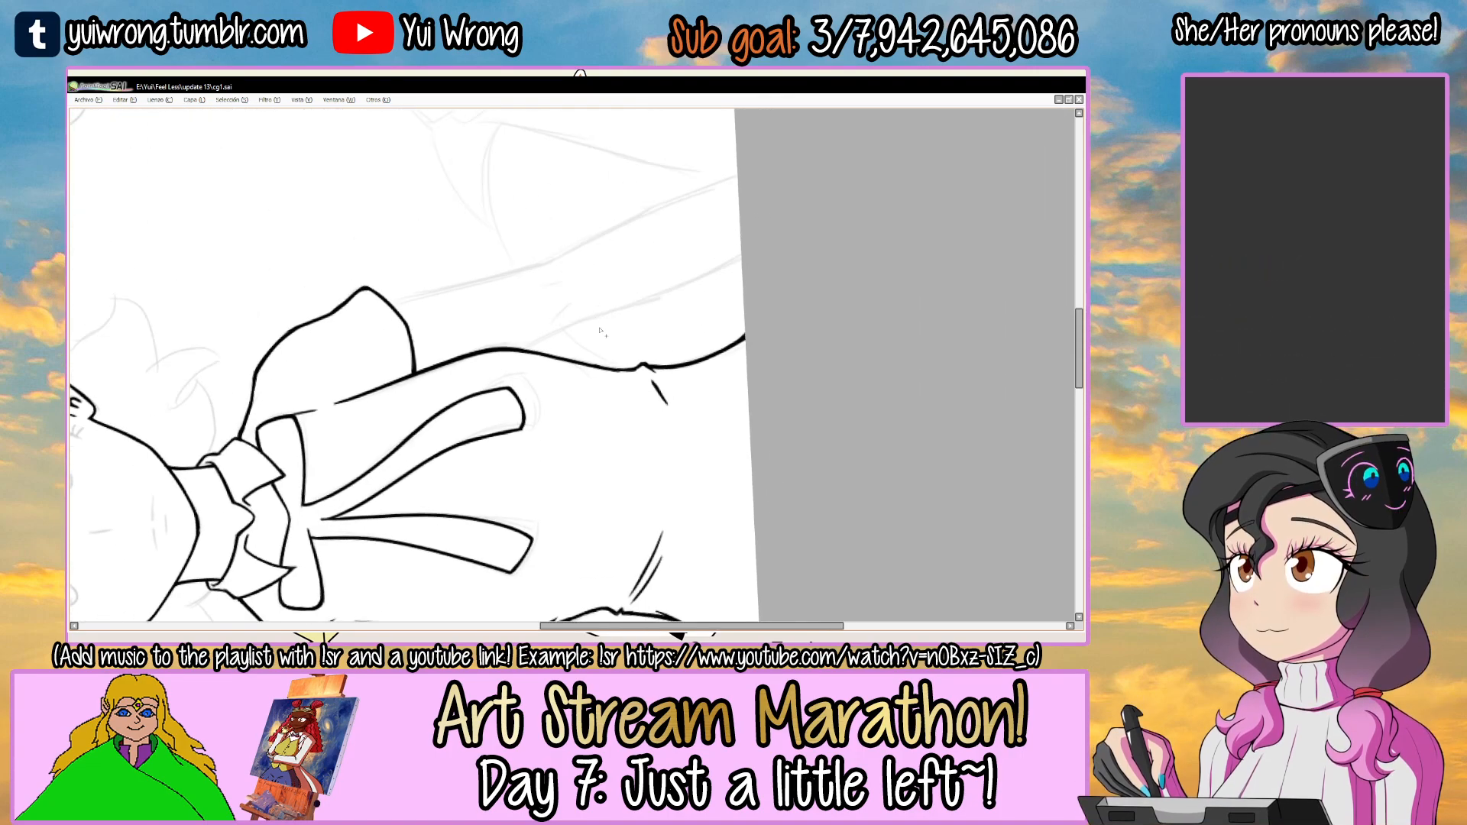
{"action": "left_click", "coordinate": [649, 272], "text": "ctrl"}
{"action": "key", "text": "ctrl+z"}
{"action": "left_click_drag", "start_coordinate": [468, 388], "coordinate": [783, 243]}
{"action": "key", "text": "ctrl+z"}
{"action": "key", "text": "ctrl+z"}
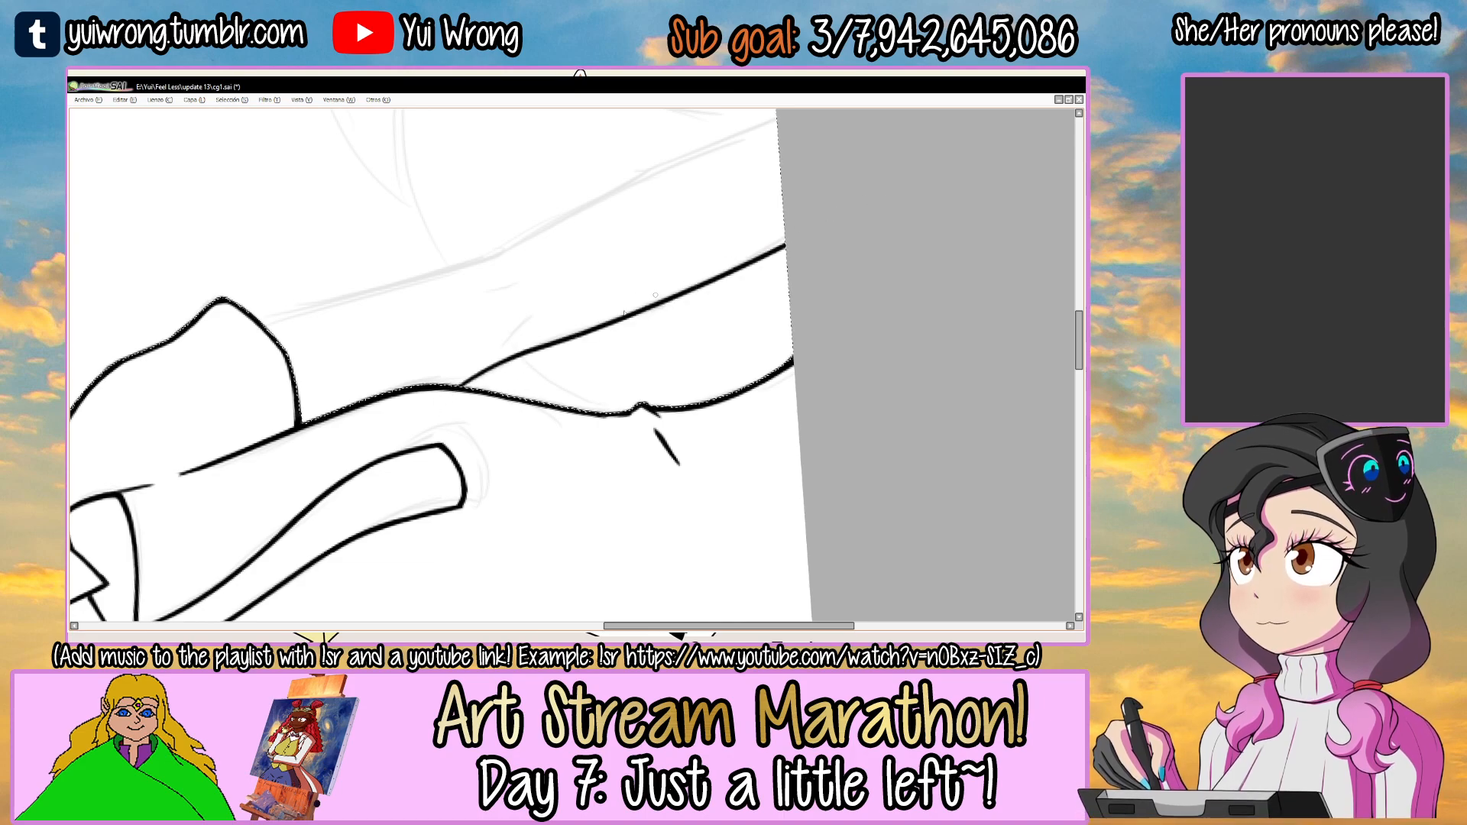
Thicken the right arm's inner edge where it leaves the torso's side line.
{"action": "left_click", "coordinate": [456, 392], "text": "ctrl"}
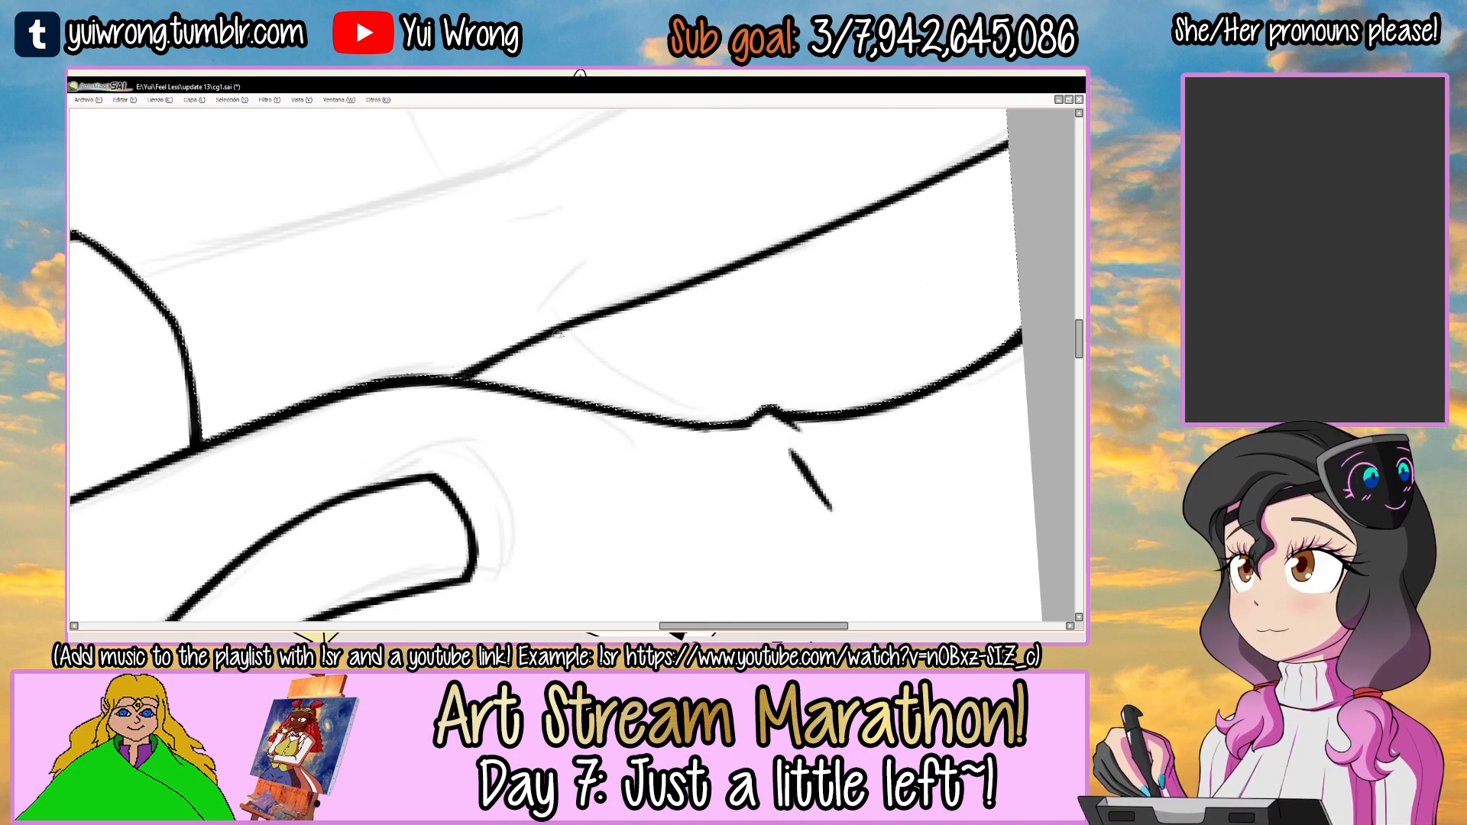
{"action": "left_click_drag", "start_coordinate": [541, 337], "coordinate": [693, 283]}
{"action": "mouse_move", "coordinate": [879, 153]}
{"action": "left_mouse_down"}
{"action": "mouse_move", "coordinate": [749, 298]}
{"action": "mouse_move", "coordinate": [778, 367]}
{"action": "left_mouse_up"}
Ink the outer edge of the right forearm from the elbow to the canvas edge, redoing the stroke until it fits.
{"action": "left_click_drag", "start_coordinate": [430, 365], "coordinate": [896, 193]}
{"action": "key", "text": "ctrl+z"}
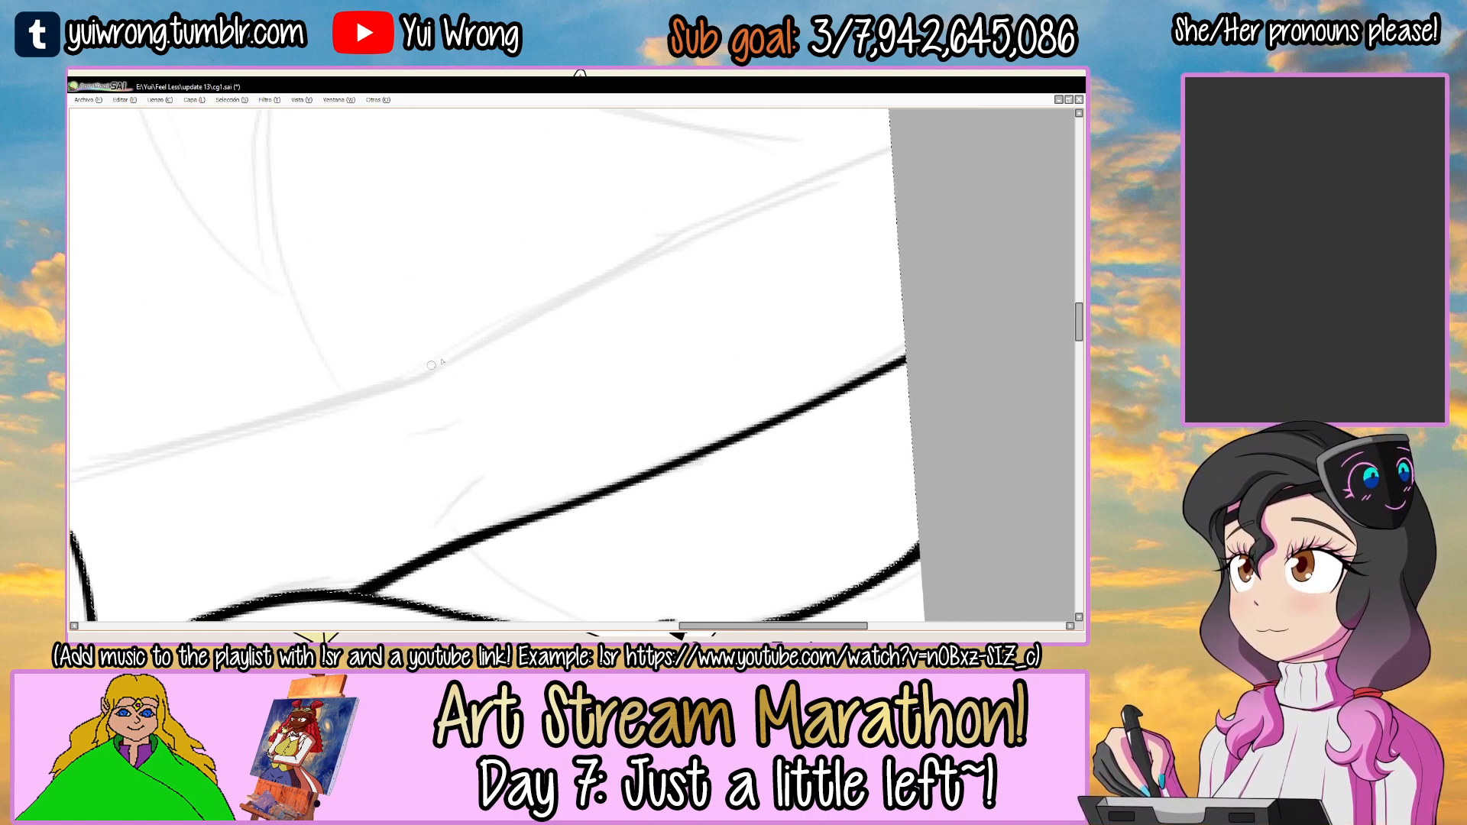
{"action": "left_click_drag", "start_coordinate": [749, 263], "coordinate": [759, 291]}
{"action": "left_click_drag", "start_coordinate": [397, 368], "coordinate": [1023, 165]}
{"action": "key", "text": "ctrl+z"}
{"action": "key", "text": "ctrl+z"}
{"action": "left_click_drag", "start_coordinate": [399, 366], "coordinate": [917, 177]}
Retrace the right forearm's outer edge with overlapping strokes to thicken it toward the canvas edge.
{"action": "key", "text": "ctrl+z"}
{"action": "left_click_drag", "start_coordinate": [386, 364], "coordinate": [914, 200]}
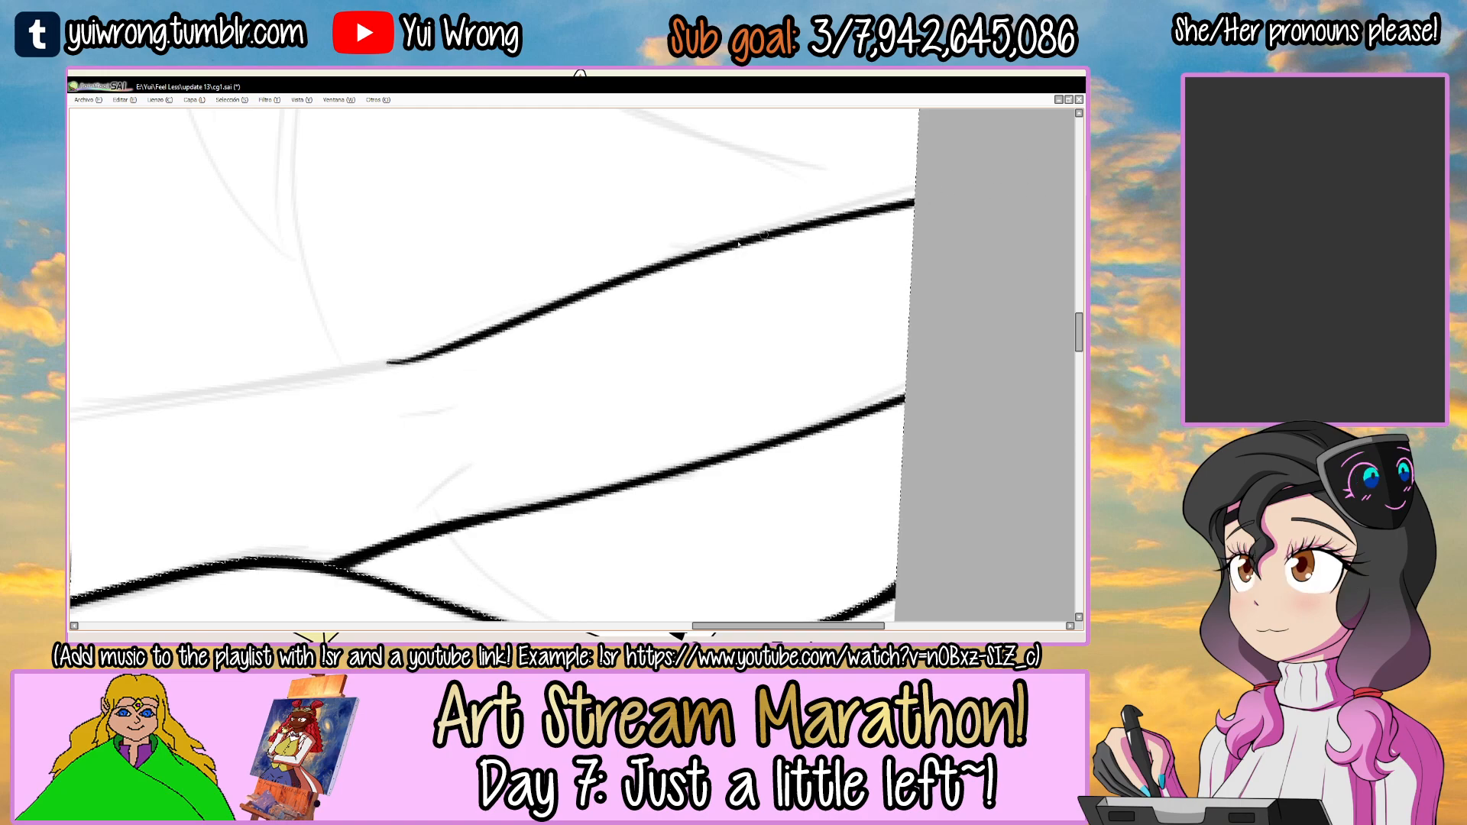
{"action": "key", "text": "ctrl+z"}
{"action": "mouse_move", "coordinate": [397, 364]}
{"action": "left_mouse_down"}
{"action": "mouse_move", "coordinate": [745, 233]}
{"action": "mouse_move", "coordinate": [1020, 181]}
{"action": "left_mouse_up"}
{"action": "key", "text": "ctrl+z"}
{"action": "key", "text": "ctrl+z"}
{"action": "left_click_drag", "start_coordinate": [642, 270], "coordinate": [916, 198]}
{"action": "key", "text": "ctrl+z"}
{"action": "left_click_drag", "start_coordinate": [680, 255], "coordinate": [960, 190]}
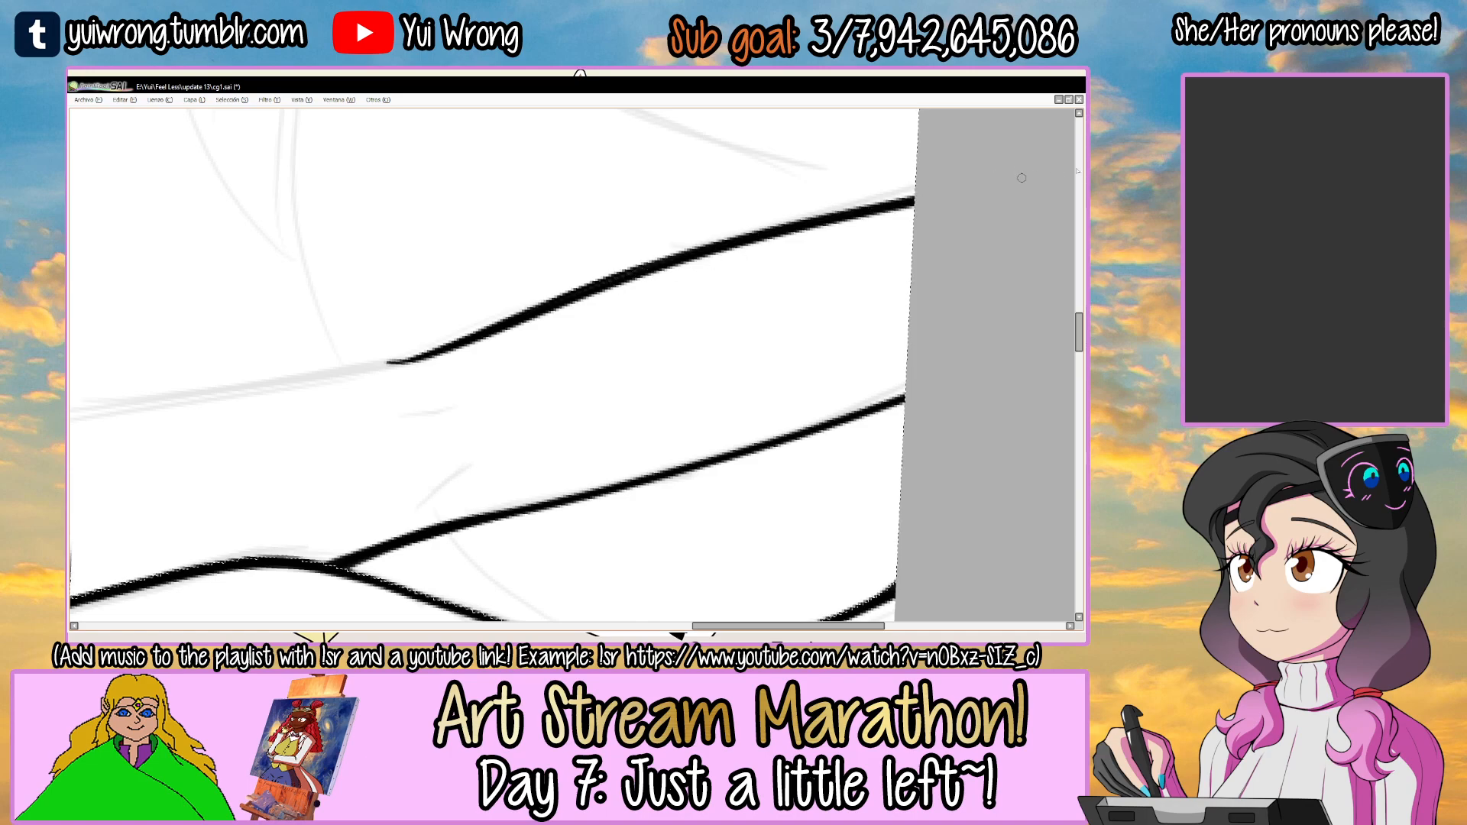
Ink the right upper arm's outer edge from the sleeve hem to the forearm line at the elbow.
{"action": "scroll", "coordinate": [949, 187], "scroll_direction": "down", "scroll_amount": 6}
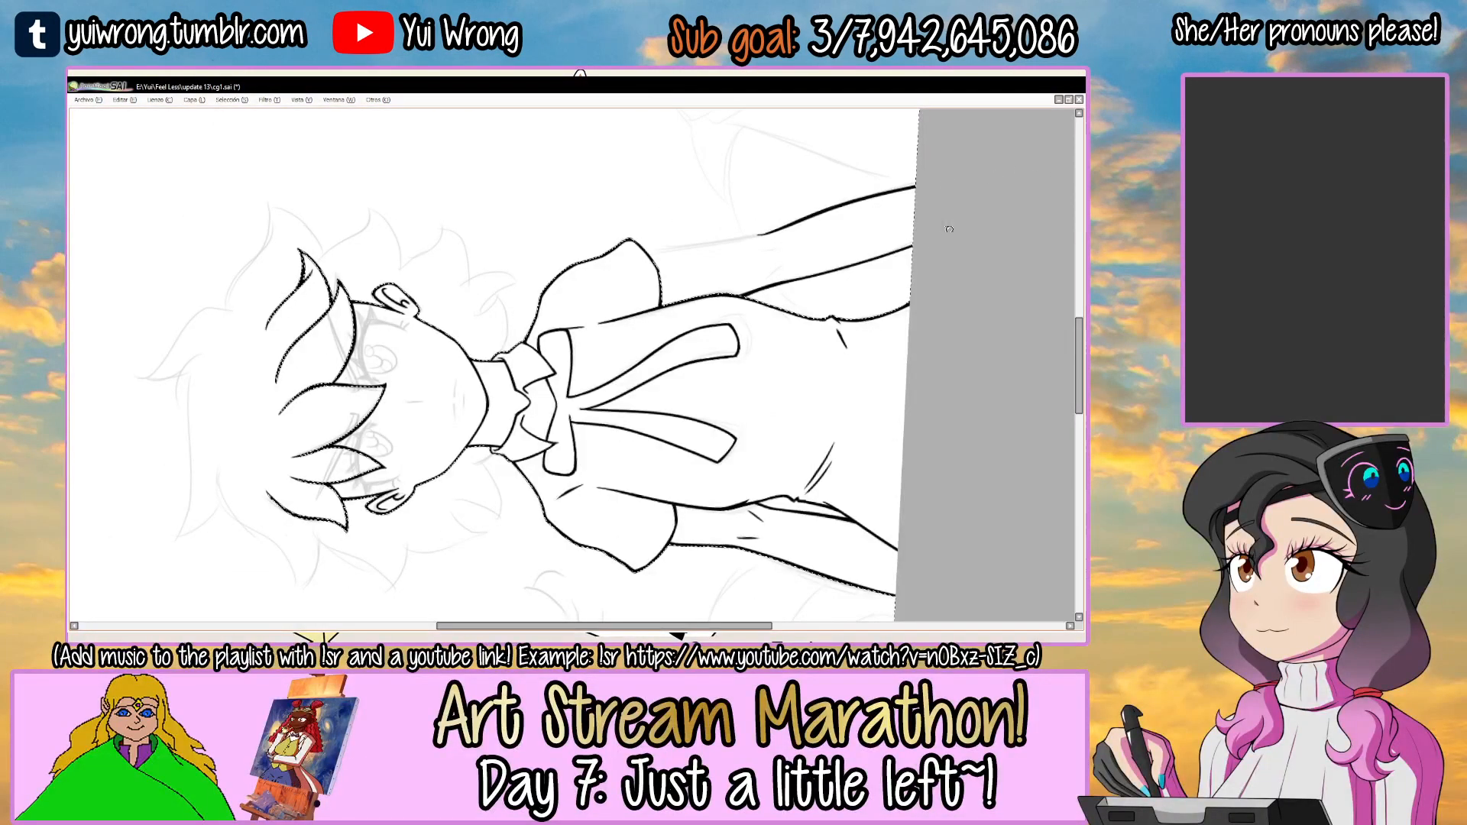
{"action": "scroll", "coordinate": [840, 180], "scroll_direction": "up", "scroll_amount": 6}
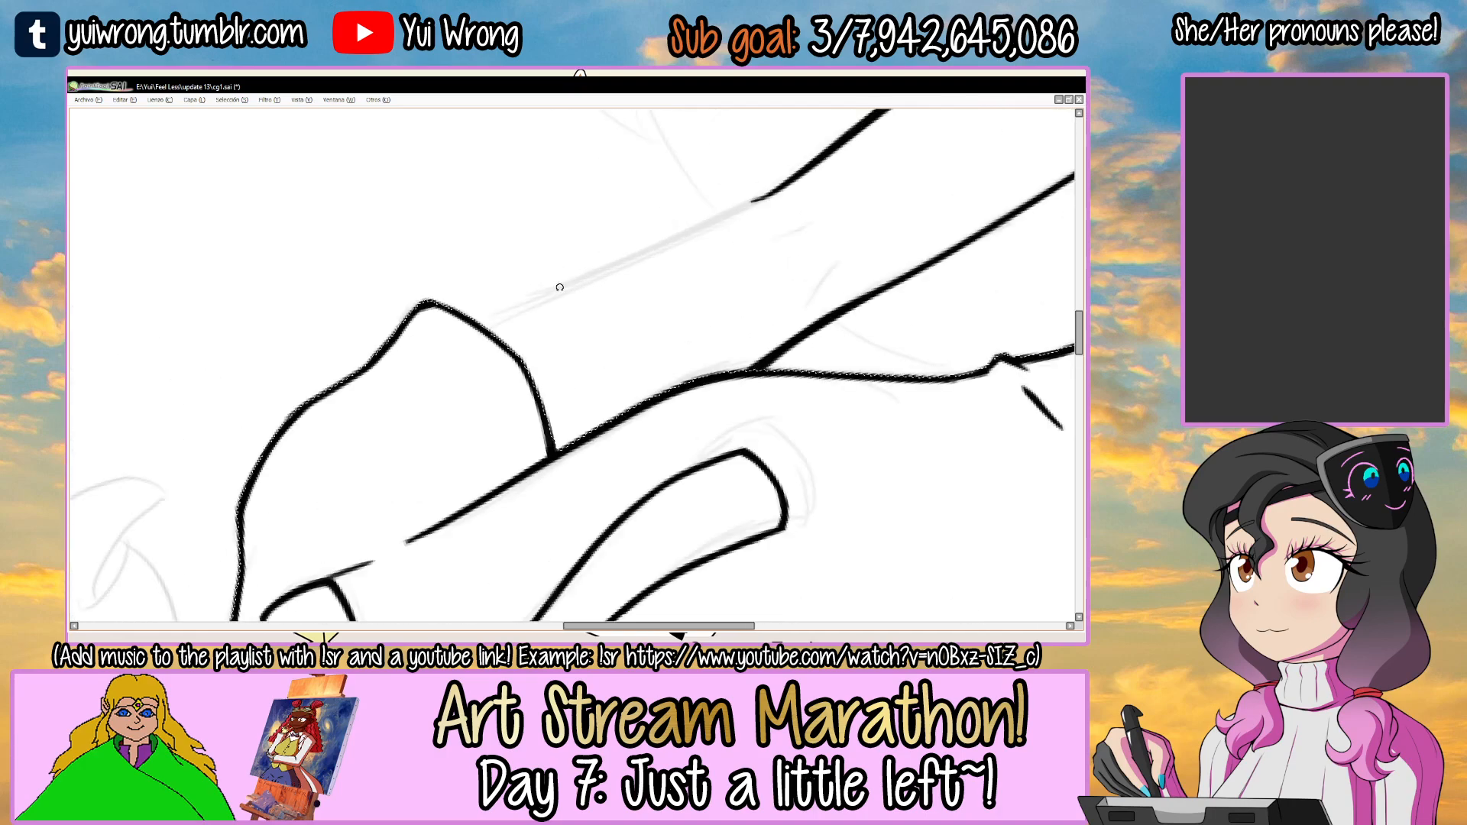
{"action": "key", "text": "ctrl+z"}
{"action": "left_click_drag", "start_coordinate": [481, 323], "coordinate": [776, 190]}
{"action": "key", "text": "ctrl+z"}
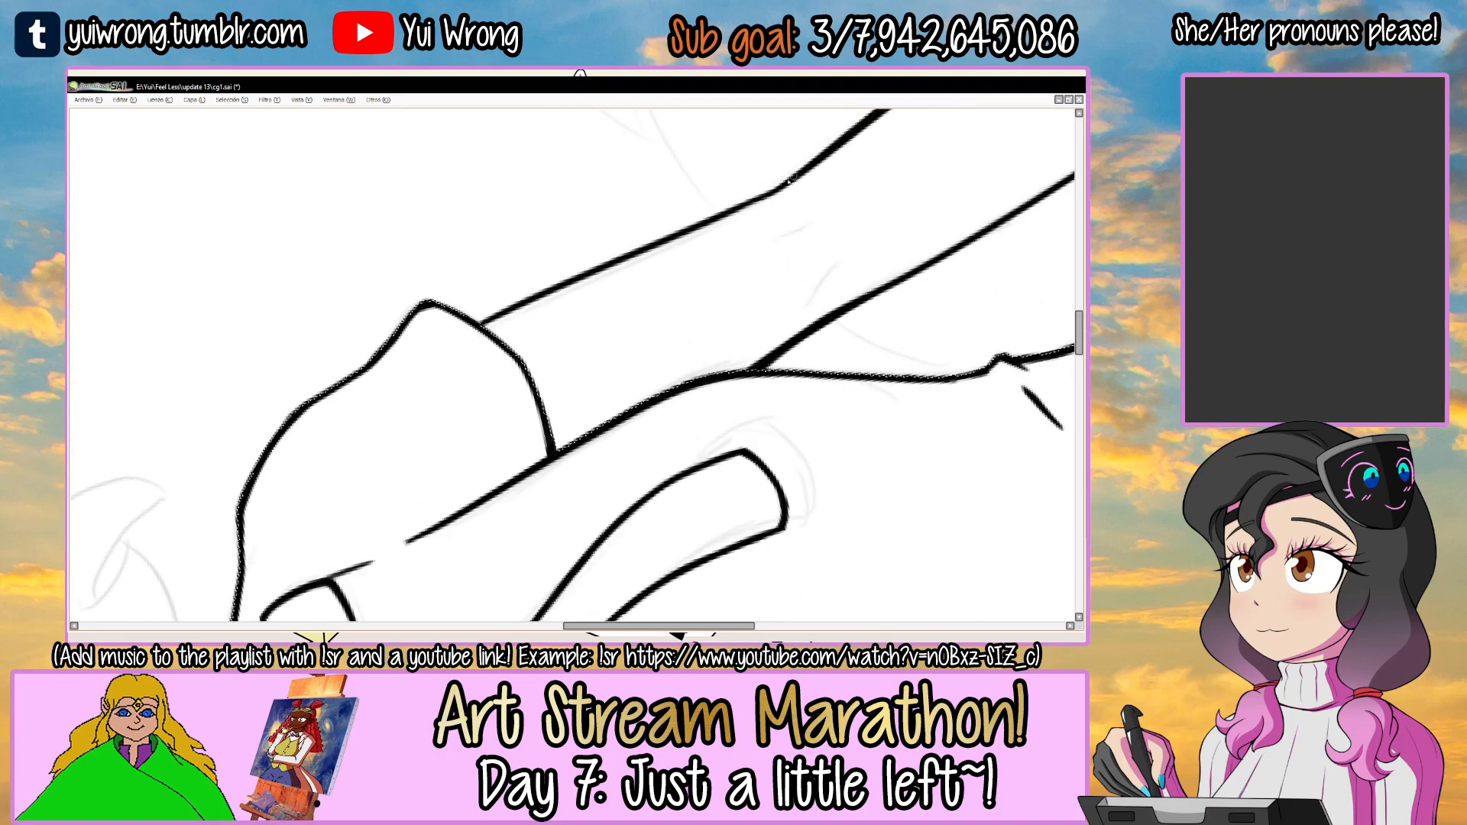
Thicken the right upper arm's outer edge and its joint with the forearm line.
{"action": "left_click_drag", "start_coordinate": [489, 323], "coordinate": [694, 225]}
{"action": "key", "text": "ctrl+z"}
{"action": "left_click_drag", "start_coordinate": [601, 266], "coordinate": [707, 219]}
{"action": "left_click_drag", "start_coordinate": [779, 188], "coordinate": [638, 274]}
{"action": "scroll", "coordinate": [626, 264], "scroll_direction": "up", "scroll_amount": 1}
{"action": "left_click_drag", "start_coordinate": [715, 308], "coordinate": [588, 469], "text": "alt"}
{"action": "scroll", "coordinate": [588, 469], "scroll_direction": "down", "scroll_amount": 1}
{"action": "scroll", "coordinate": [588, 469], "scroll_direction": "down", "scroll_amount": 4}
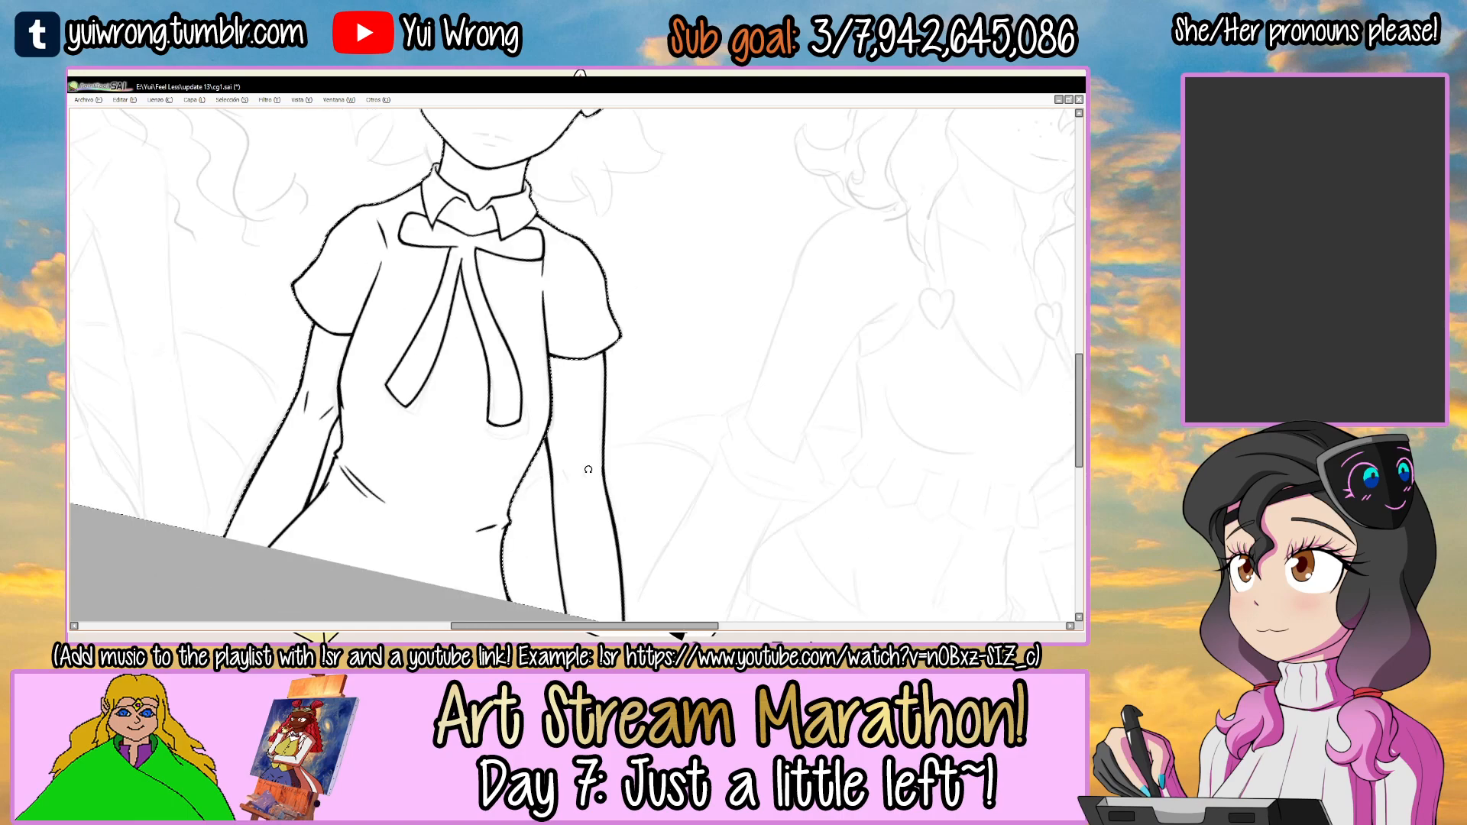
Ink two short crease marks inside the right arm's elbow.
{"action": "left_click_drag", "start_coordinate": [535, 205], "coordinate": [608, 297]}
{"action": "left_click_drag", "start_coordinate": [550, 436], "coordinate": [534, 387]}
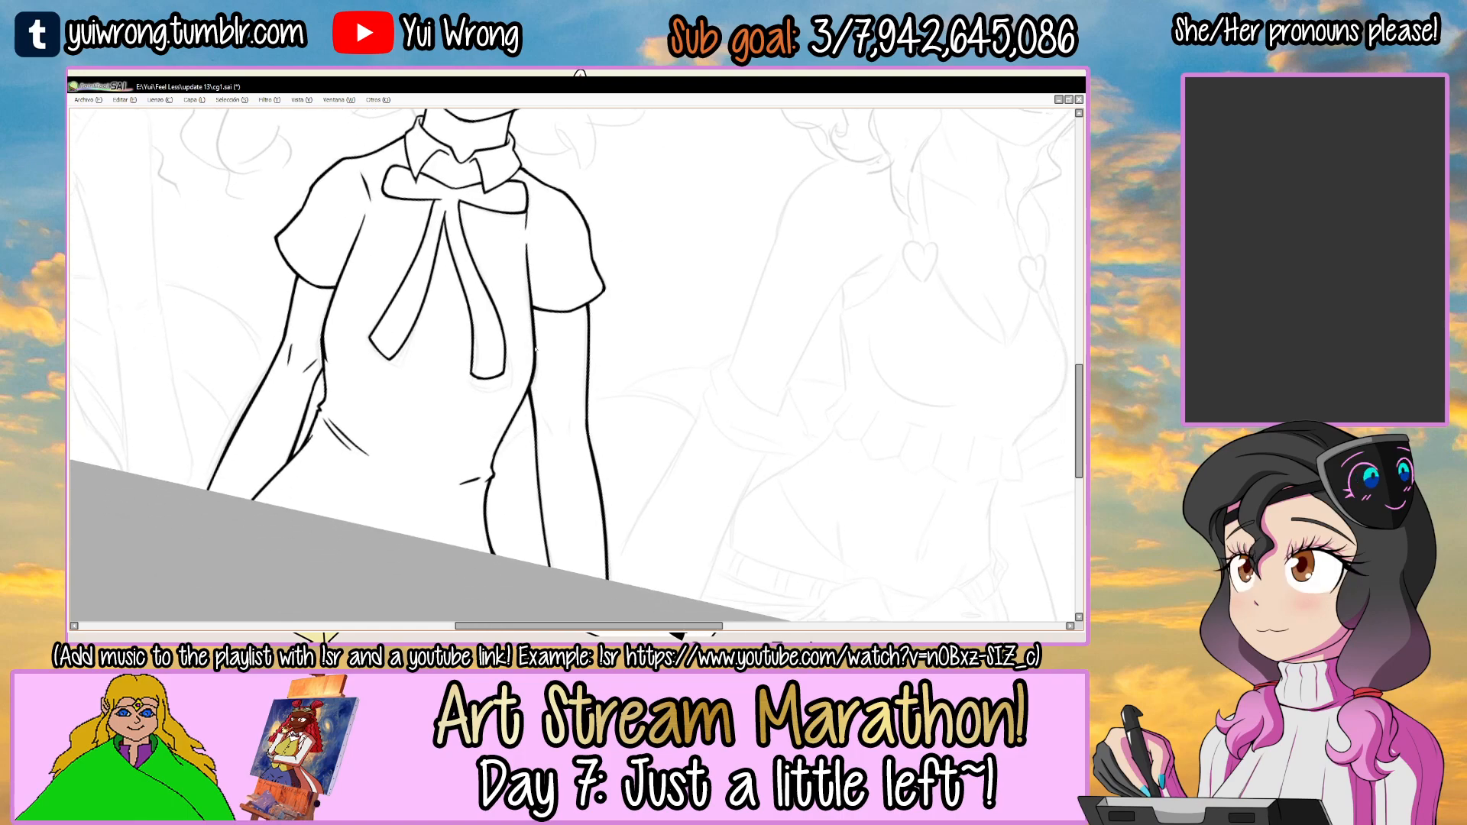
{"action": "scroll", "coordinate": [541, 425], "scroll_direction": "up", "scroll_amount": 7}
{"action": "left_click_drag", "start_coordinate": [526, 396], "coordinate": [578, 483]}
{"action": "key", "text": "ctrl+z"}
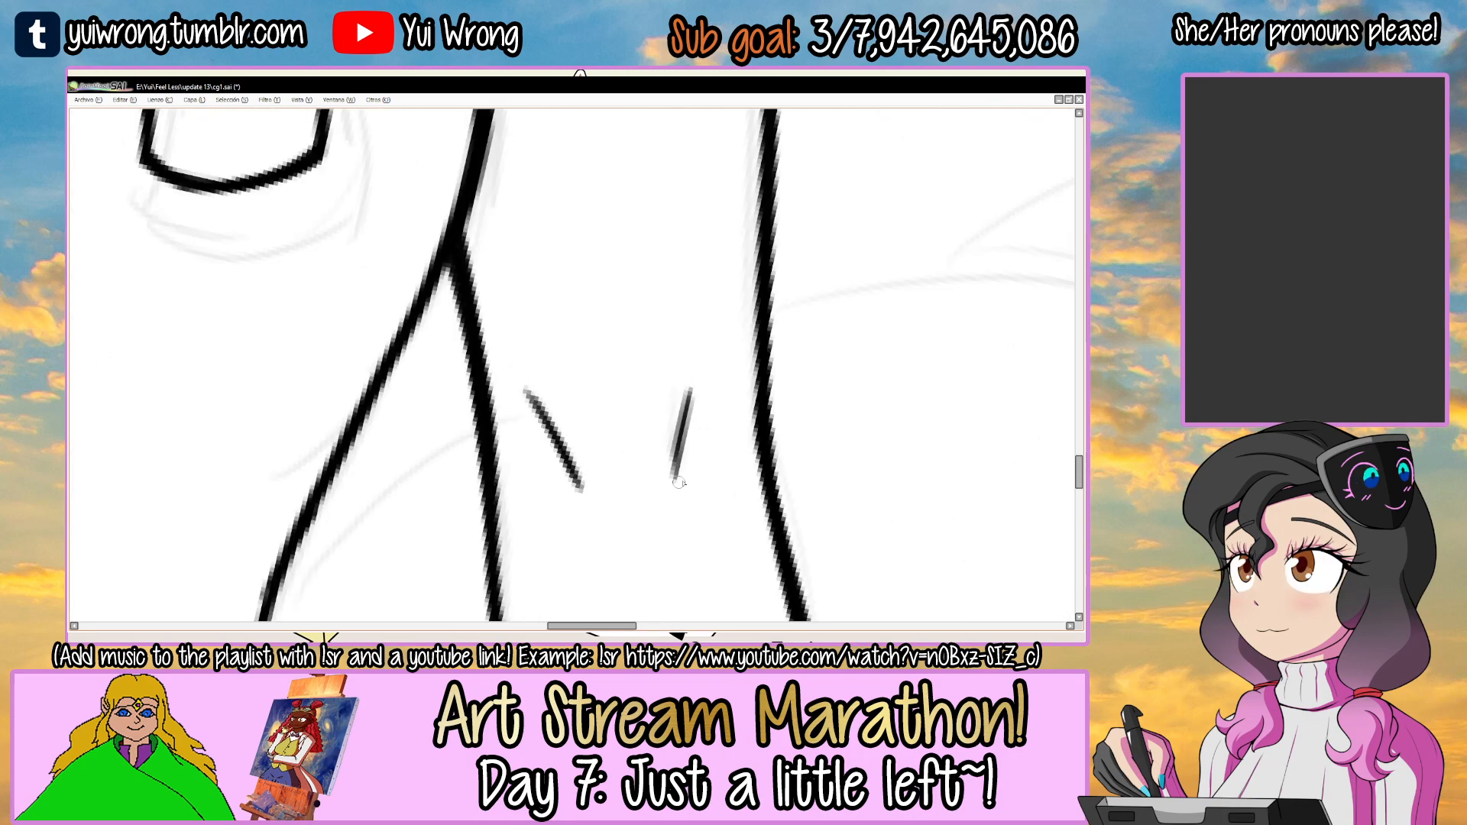
{"action": "left_click_drag", "start_coordinate": [690, 394], "coordinate": [679, 472]}
{"action": "scroll", "coordinate": [677, 472], "scroll_direction": "down", "scroll_amount": 7}
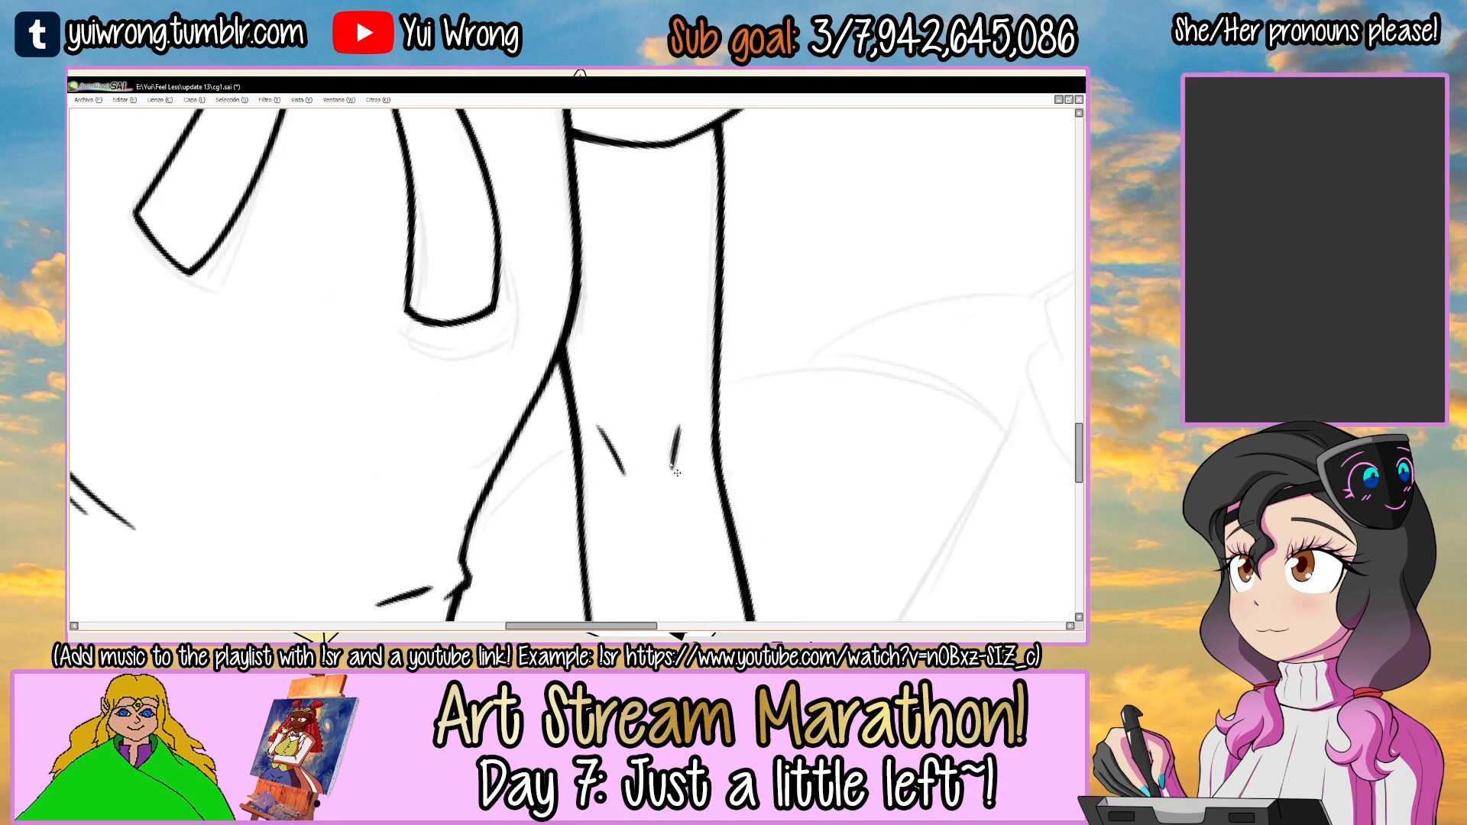
Save the drawing and make the topmost hair line-art layer active for the middle character's hair.
{"action": "key", "text": "ctrl+s"}
{"action": "left_click_drag", "start_coordinate": [692, 374], "coordinate": [726, 330]}
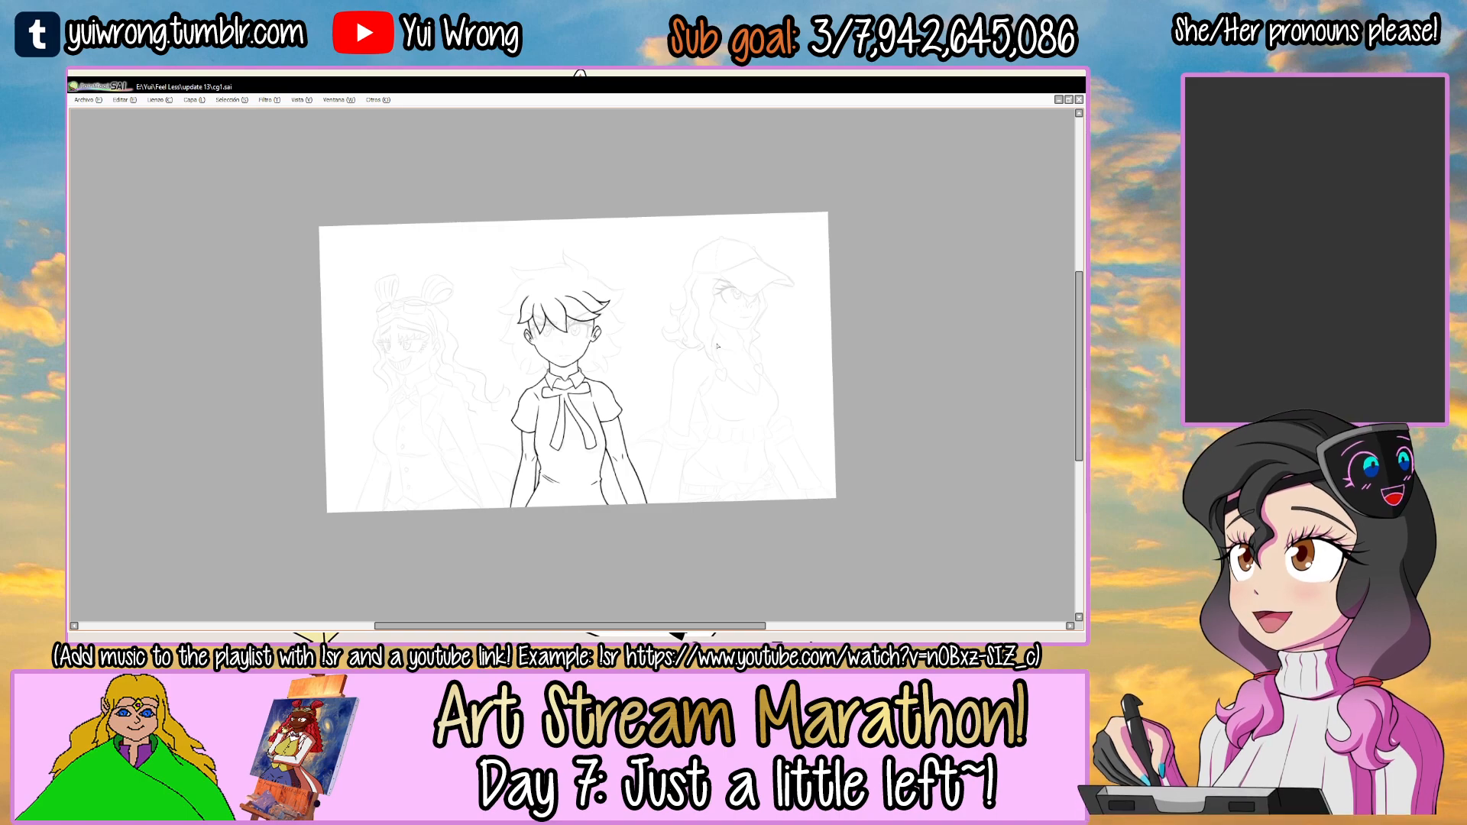
{"action": "key", "text": "Tab"}
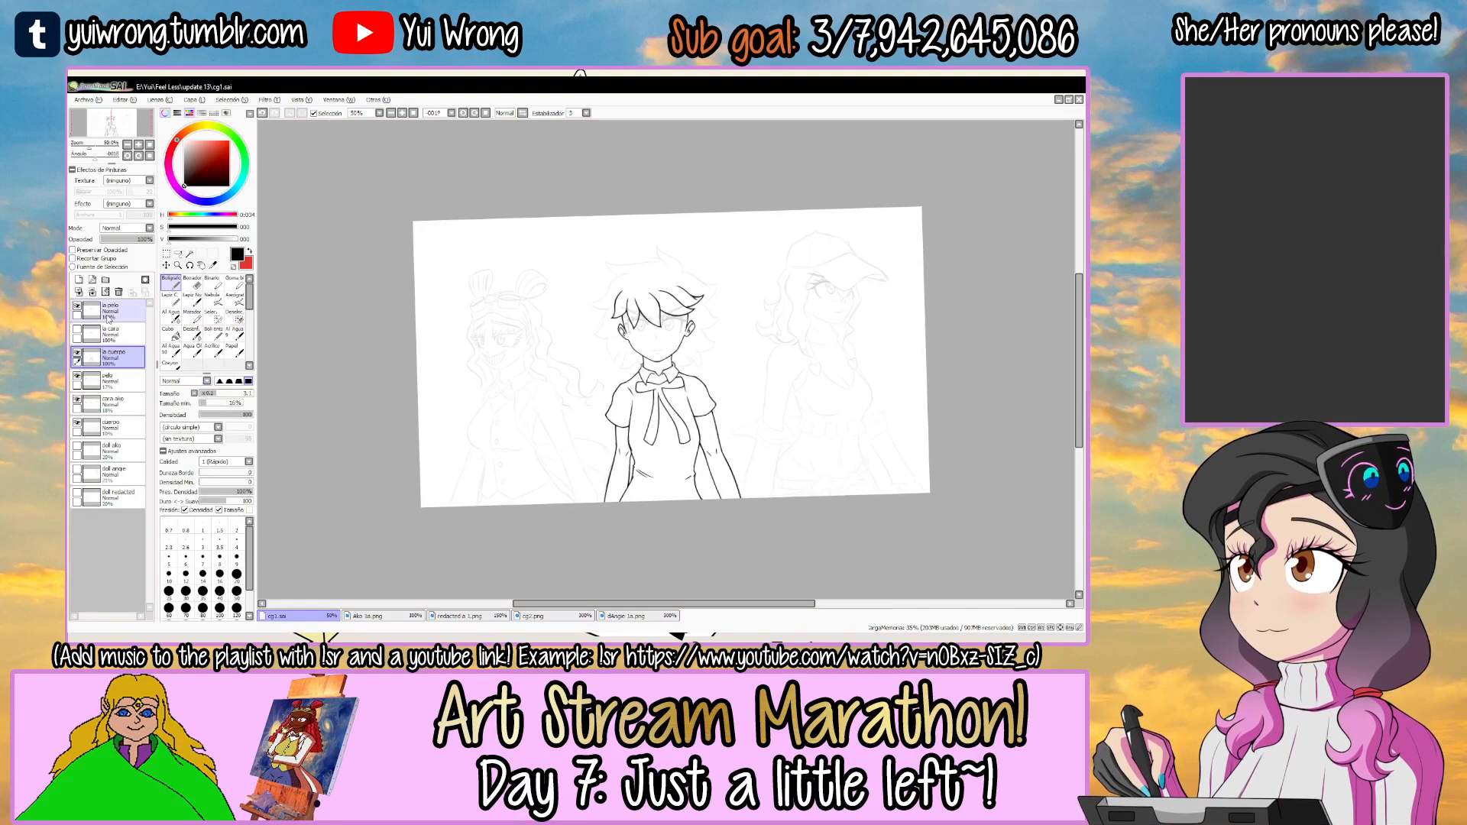
{"action": "key", "text": "Tab"}
{"action": "left_click_drag", "start_coordinate": [478, 329], "coordinate": [425, 419]}
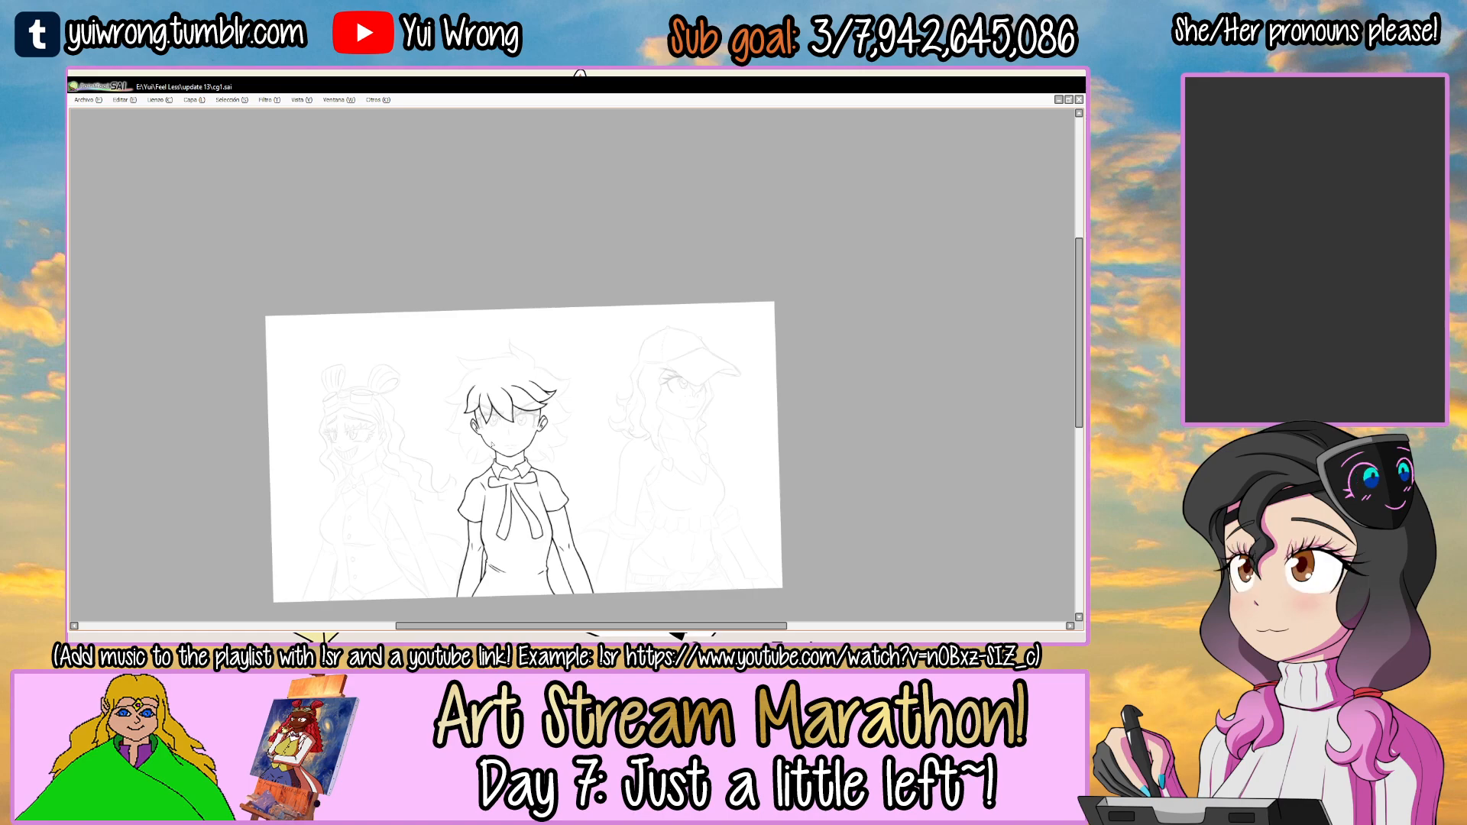
{"action": "left_click_drag", "start_coordinate": [492, 445], "coordinate": [525, 408]}
{"action": "left_click", "coordinate": [531, 329]}
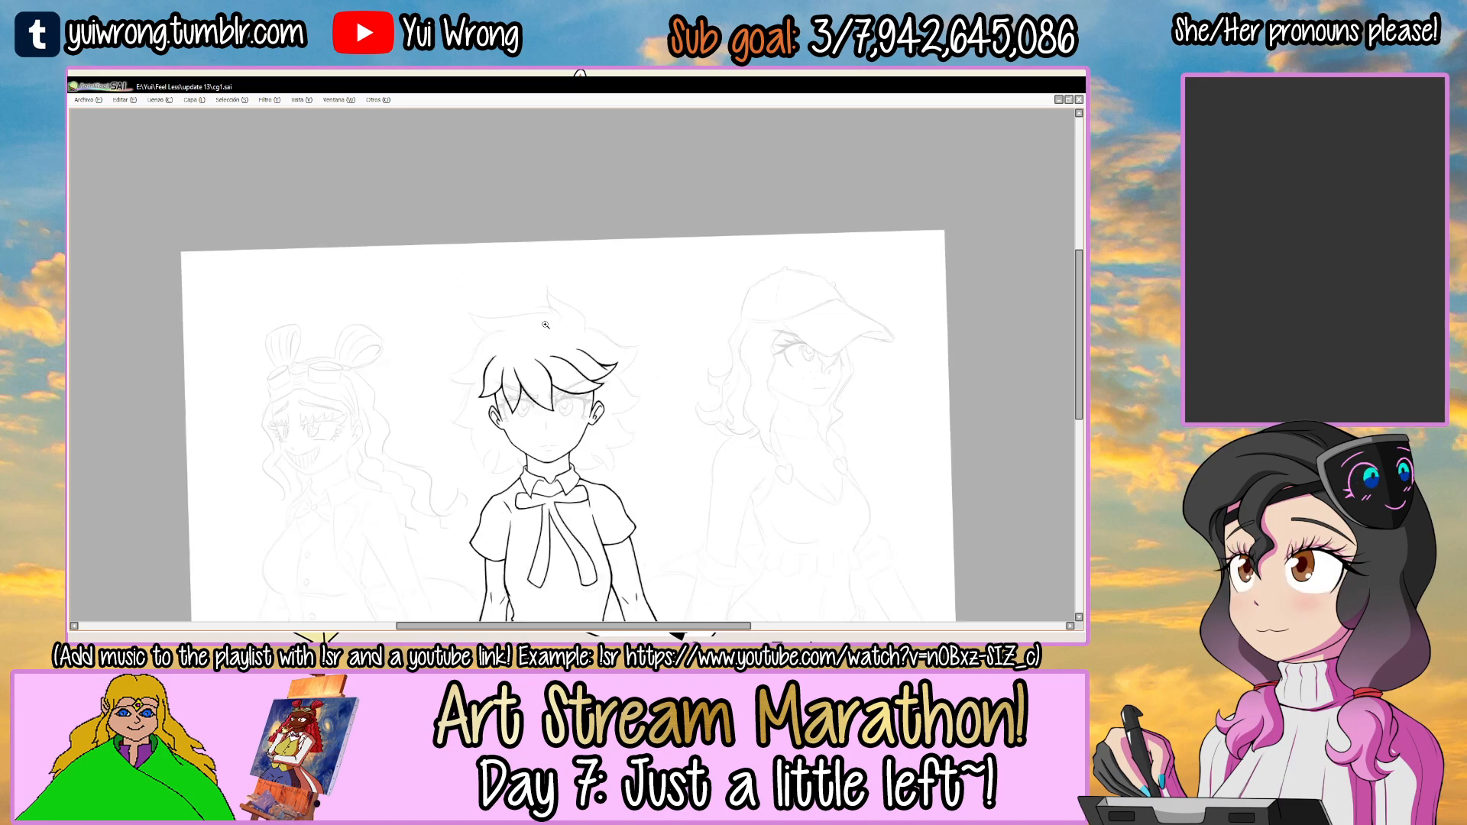
{"action": "left_click", "coordinate": [537, 329]}
{"action": "left_click", "coordinate": [537, 328]}
{"action": "left_click", "coordinate": [537, 328]}
{"action": "key", "text": "Tab"}
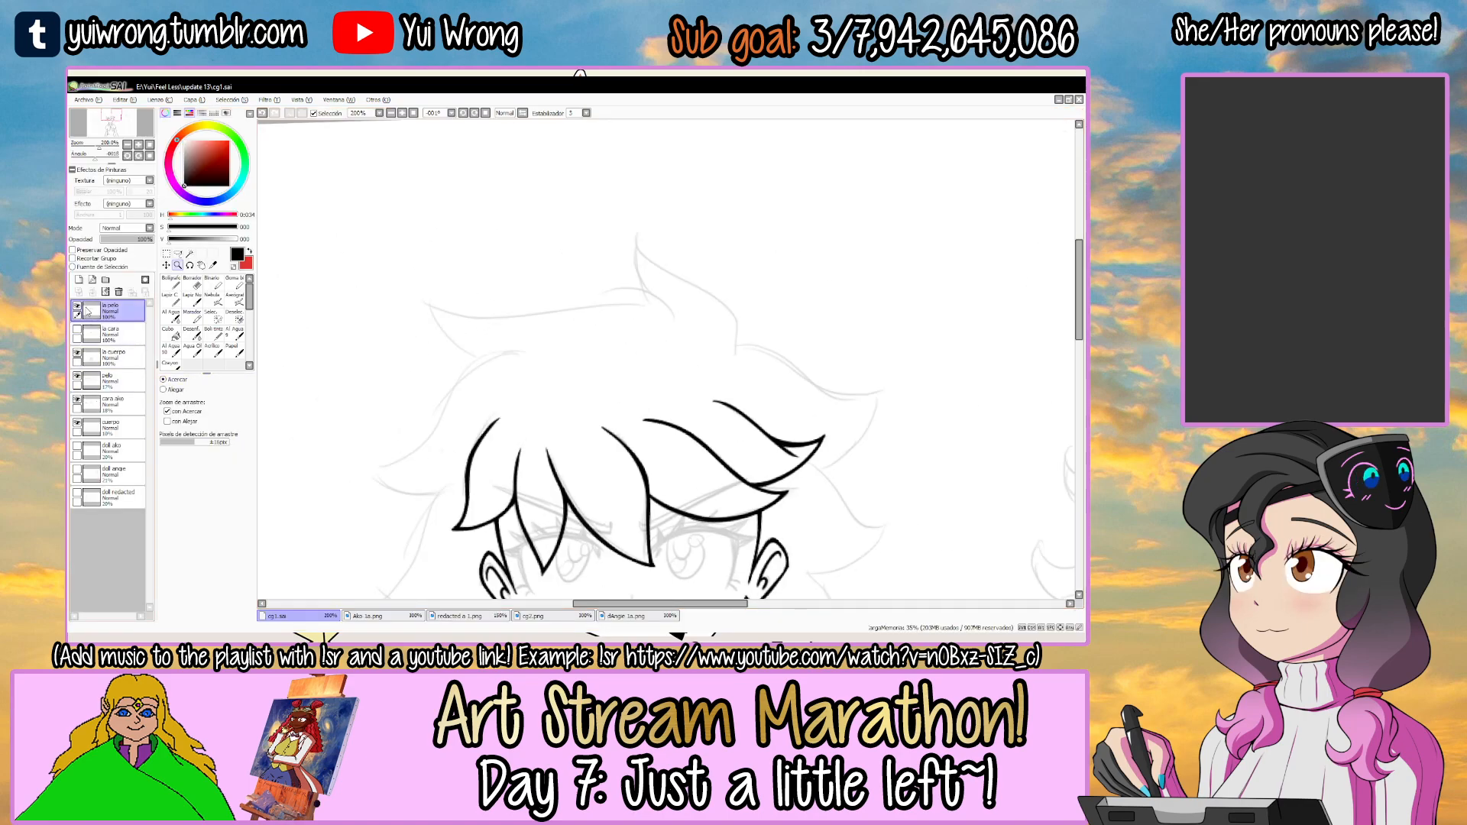
{"action": "key", "text": "Tab"}
Ink the upper edge of the upper-left hair lock from its pointed tip toward the crown.
{"action": "left_click_drag", "start_coordinate": [597, 324], "coordinate": [663, 284]}
{"action": "left_click_drag", "start_coordinate": [664, 285], "coordinate": [631, 260]}
{"action": "left_click", "coordinate": [486, 271]}
{"action": "left_click", "coordinate": [486, 271]}
{"action": "key", "text": "ctrl+z"}
{"action": "left_click_drag", "start_coordinate": [283, 393], "coordinate": [766, 260]}
{"action": "key", "text": "ctrl+z"}
{"action": "left_click_drag", "start_coordinate": [264, 398], "coordinate": [746, 282]}
{"action": "key", "text": "ctrl+z"}
{"action": "left_click_drag", "start_coordinate": [255, 392], "coordinate": [756, 281]}
{"action": "key", "text": "ctrl+z"}
{"action": "key", "text": "ctrl+z"}
{"action": "left_click_drag", "start_coordinate": [269, 393], "coordinate": [755, 279]}
{"action": "key", "text": "ctrl+z"}
{"action": "left_click_drag", "start_coordinate": [271, 394], "coordinate": [742, 261]}
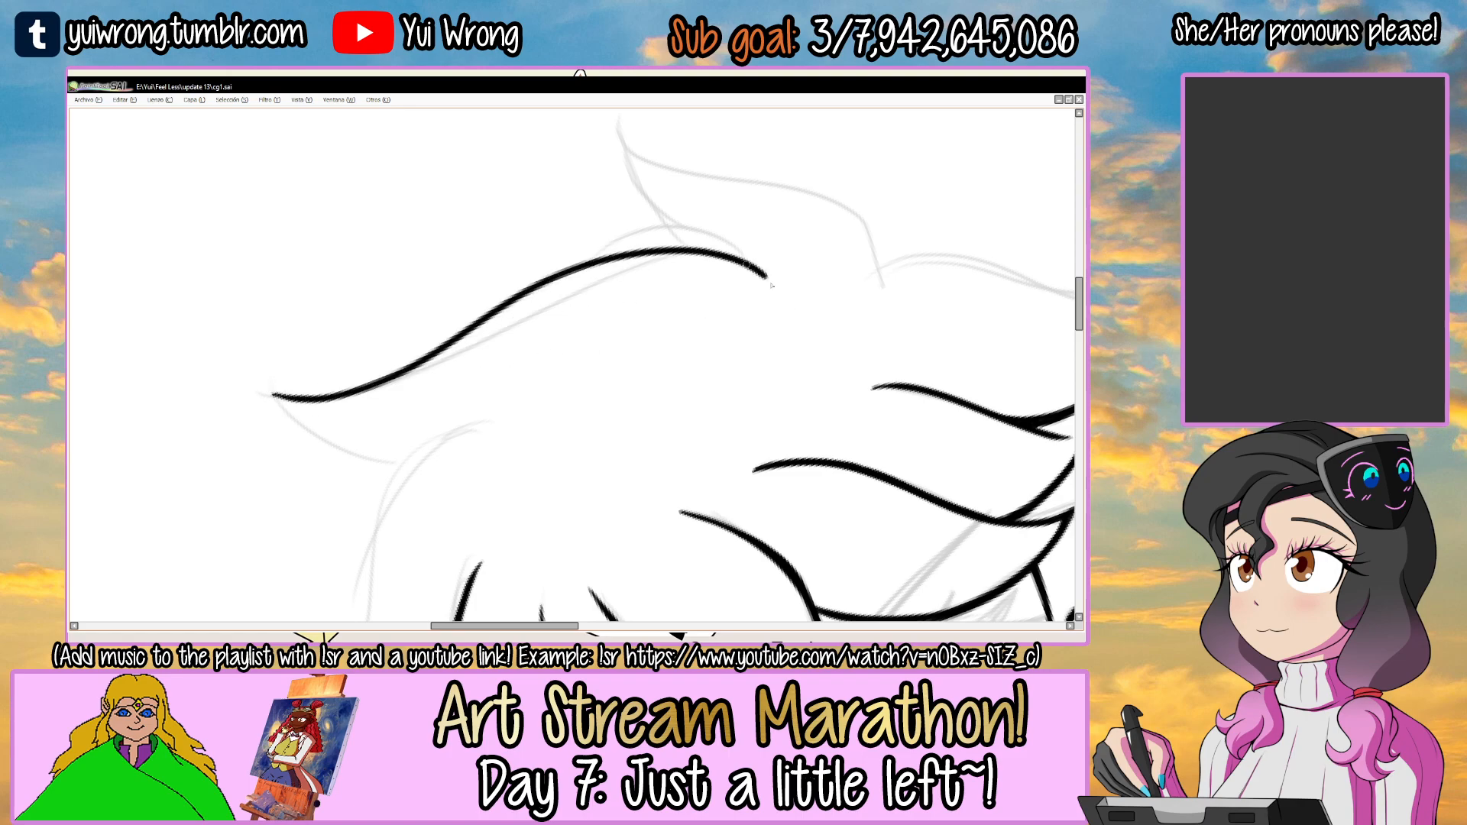
Ink the upper edge of the second left hair lock, just below the upper-left one, as one smooth curve.
{"action": "key", "text": "ctrl+z"}
{"action": "mouse_move", "coordinate": [269, 396]}
{"action": "left_mouse_down"}
{"action": "mouse_move", "coordinate": [509, 316]}
{"action": "mouse_move", "coordinate": [791, 260]}
{"action": "mouse_move", "coordinate": [769, 410]}
{"action": "mouse_move", "coordinate": [722, 500]}
{"action": "mouse_move", "coordinate": [698, 301]}
{"action": "mouse_move", "coordinate": [749, 435]}
{"action": "mouse_move", "coordinate": [754, 420]}
{"action": "mouse_move", "coordinate": [627, 290]}
{"action": "mouse_move", "coordinate": [738, 260]}
{"action": "mouse_move", "coordinate": [625, 318]}
{"action": "left_mouse_up"}
{"action": "mouse_move", "coordinate": [320, 382]}
{"action": "left_mouse_down"}
{"action": "mouse_move", "coordinate": [391, 389]}
{"action": "mouse_move", "coordinate": [546, 293]}
{"action": "left_mouse_up"}
{"action": "key", "text": "ctrl+z"}
{"action": "mouse_move", "coordinate": [323, 375]}
{"action": "left_mouse_down"}
{"action": "mouse_move", "coordinate": [339, 384]}
{"action": "mouse_move", "coordinate": [719, 292]}
{"action": "left_mouse_up"}
{"action": "key", "text": "ctrl+z"}
{"action": "key", "text": "ctrl+z"}
{"action": "left_click_drag", "start_coordinate": [317, 377], "coordinate": [722, 293]}
{"action": "key", "text": "ctrl+z"}
{"action": "mouse_move", "coordinate": [337, 382]}
{"action": "left_mouse_down"}
{"action": "mouse_move", "coordinate": [735, 276]}
{"action": "mouse_move", "coordinate": [722, 280]}
{"action": "left_mouse_up"}
Ink the upper edges of the tuft on top of the head and the right crown lock beside it.
{"action": "key", "text": "ctrl+z"}
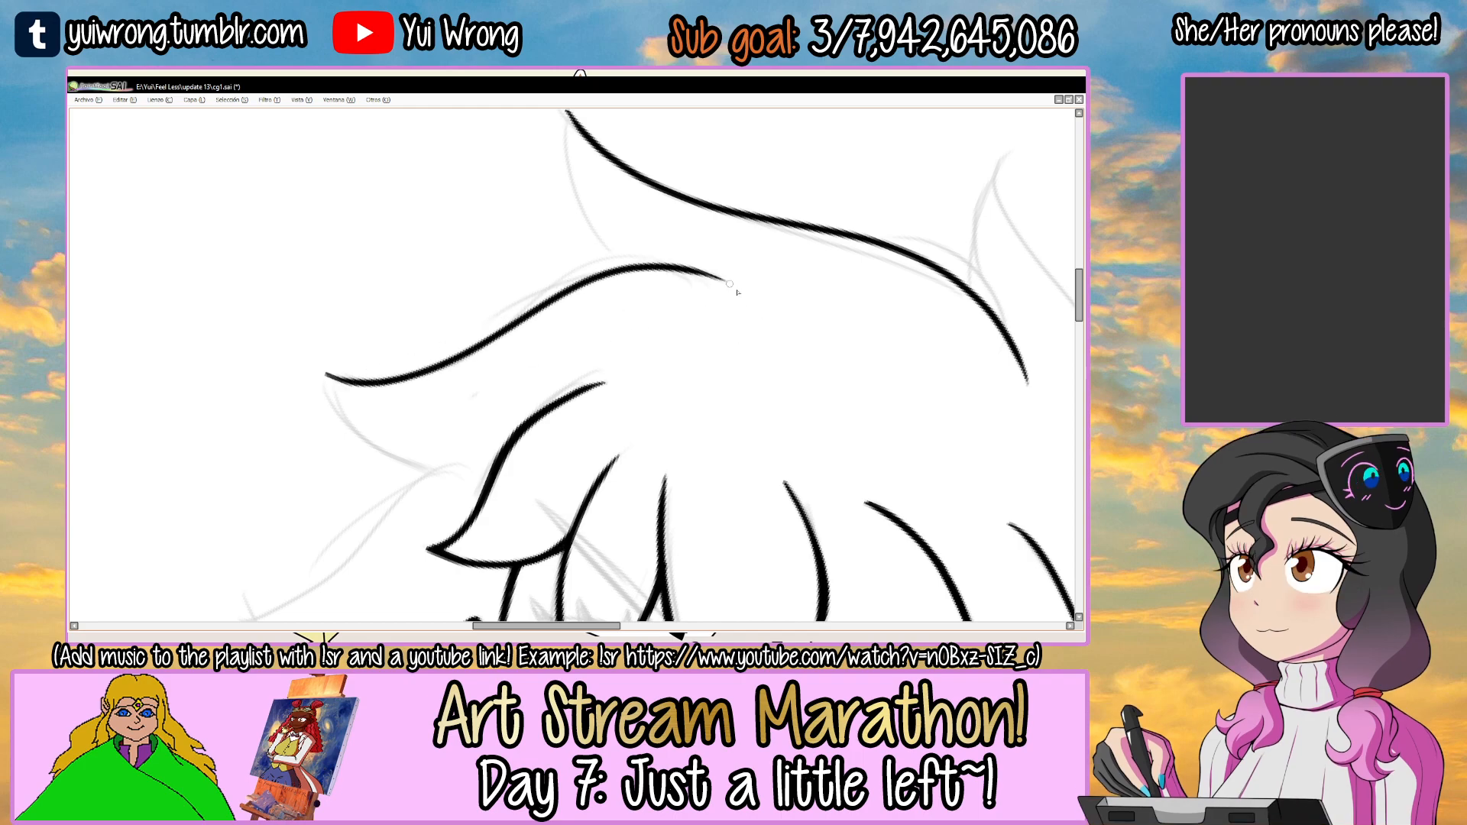
{"action": "scroll", "coordinate": [706, 336], "scroll_direction": "down", "scroll_amount": 3}
{"action": "left_click_drag", "start_coordinate": [863, 309], "coordinate": [760, 301]}
{"action": "left_click_drag", "start_coordinate": [762, 302], "coordinate": [562, 320]}
{"action": "scroll", "coordinate": [484, 294], "scroll_direction": "up", "scroll_amount": 3}
{"action": "key", "text": "ctrl+z"}
{"action": "mouse_move", "coordinate": [448, 291]}
{"action": "left_mouse_down"}
{"action": "mouse_move", "coordinate": [726, 243]}
{"action": "mouse_move", "coordinate": [764, 289]}
{"action": "mouse_move", "coordinate": [591, 284]}
{"action": "mouse_move", "coordinate": [878, 283]}
{"action": "left_mouse_up"}
{"action": "key", "text": "ctrl+z"}
{"action": "left_click_drag", "start_coordinate": [612, 325], "coordinate": [863, 281]}
{"action": "key", "text": "ctrl+z"}
{"action": "left_click_drag", "start_coordinate": [562, 327], "coordinate": [874, 275]}
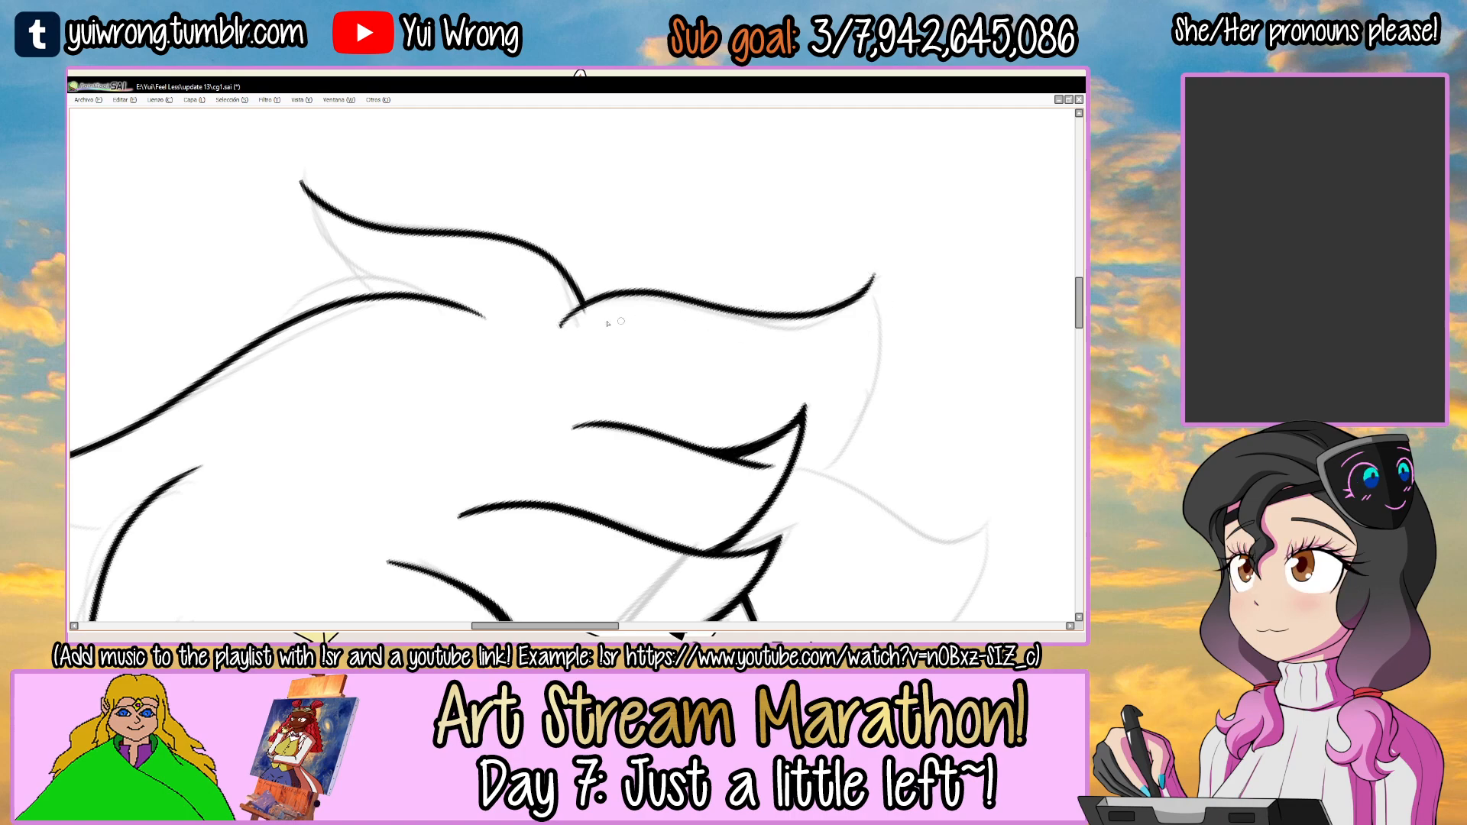
Ink the upper edge of the right side lock, starting behind the fringe above the ear.
{"action": "scroll", "coordinate": [620, 323], "scroll_direction": "up", "scroll_amount": 3}
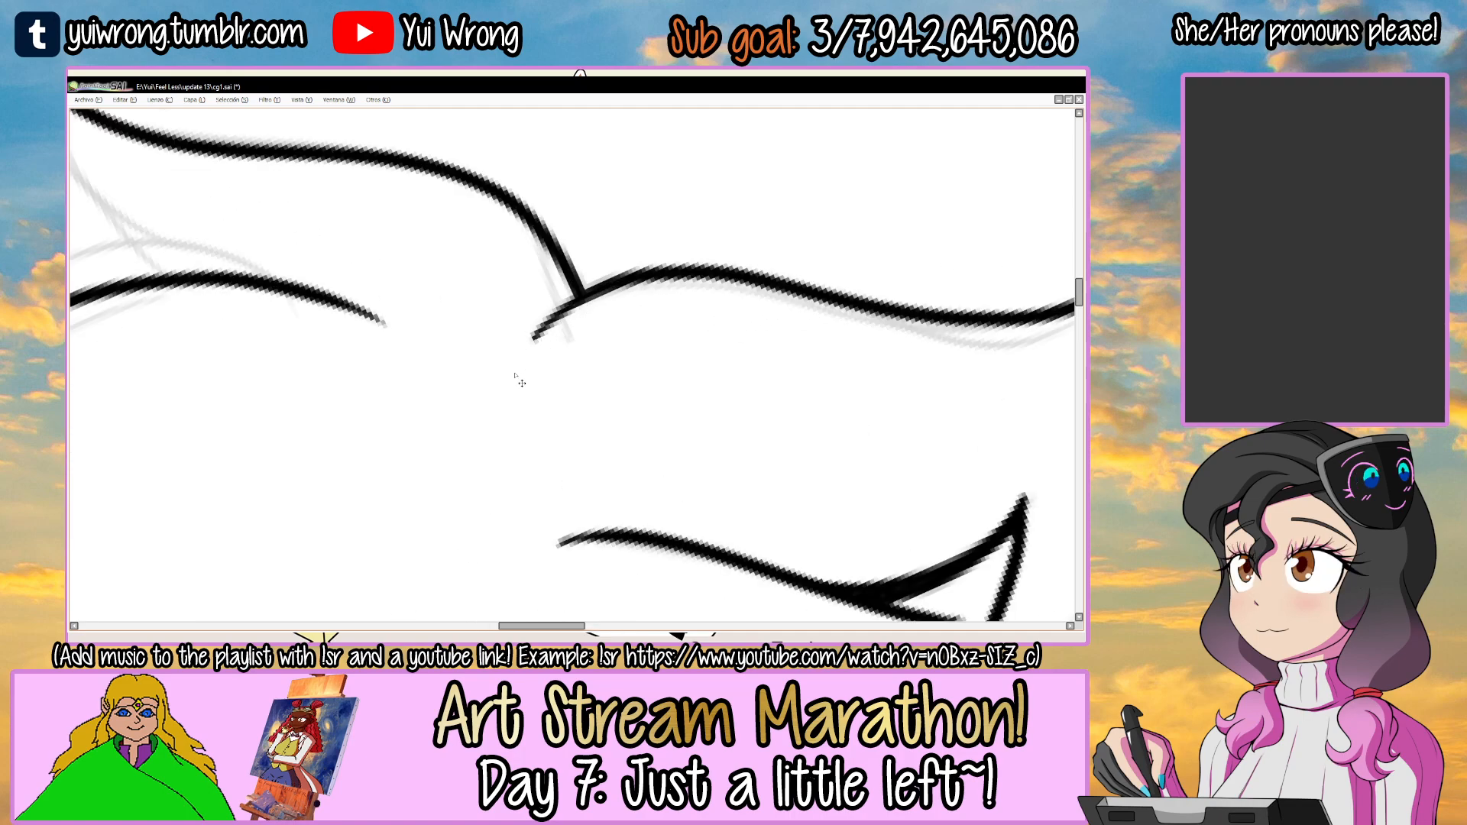
{"action": "scroll", "coordinate": [517, 378], "scroll_direction": "down", "scroll_amount": 4}
{"action": "left_click_drag", "start_coordinate": [663, 408], "coordinate": [583, 278]}
{"action": "mouse_move", "coordinate": [706, 329]}
{"action": "left_mouse_down"}
{"action": "mouse_move", "coordinate": [659, 258]}
{"action": "mouse_move", "coordinate": [628, 294]}
{"action": "left_mouse_up"}
{"action": "scroll", "coordinate": [629, 294], "scroll_direction": "up", "scroll_amount": 2}
{"action": "mouse_move", "coordinate": [490, 367]}
{"action": "left_mouse_down"}
{"action": "mouse_move", "coordinate": [718, 259]}
{"action": "mouse_move", "coordinate": [683, 291]}
{"action": "mouse_move", "coordinate": [699, 255]}
{"action": "mouse_move", "coordinate": [715, 254]}
{"action": "left_mouse_up"}
{"action": "key", "text": "ctrl+z"}
{"action": "key", "text": "ctrl+z"}
{"action": "key", "text": "ctrl+z"}
{"action": "left_click_drag", "start_coordinate": [484, 364], "coordinate": [718, 254]}
{"action": "scroll", "coordinate": [592, 340], "scroll_direction": "down", "scroll_amount": 5}
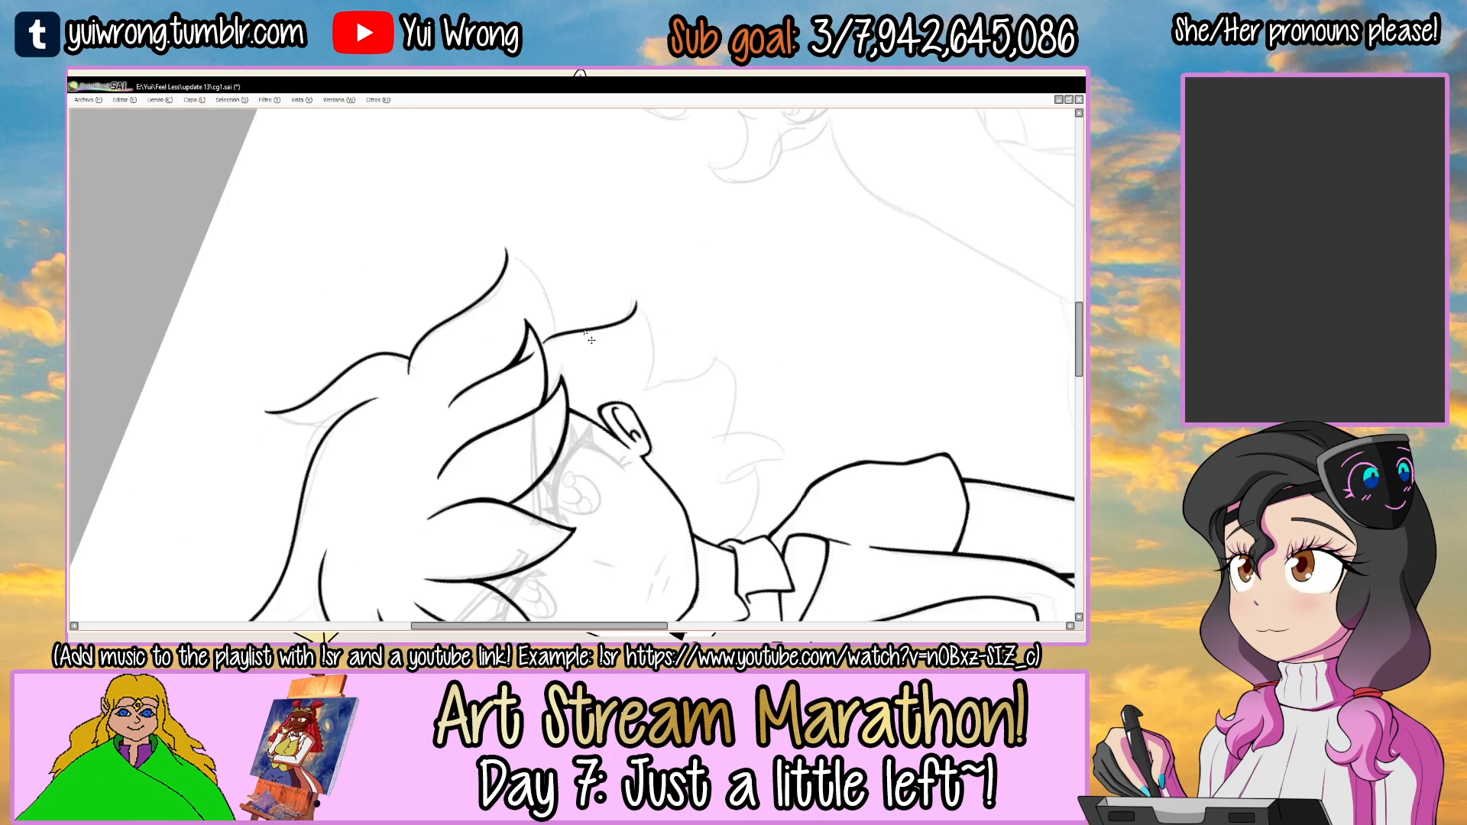
Ink the upper edge of the lock beside the left ear and the lower edge of the lock above it.
{"action": "scroll", "coordinate": [452, 290], "scroll_direction": "up", "scroll_amount": 5}
{"action": "scroll", "coordinate": [452, 291], "scroll_direction": "up", "scroll_amount": 3}
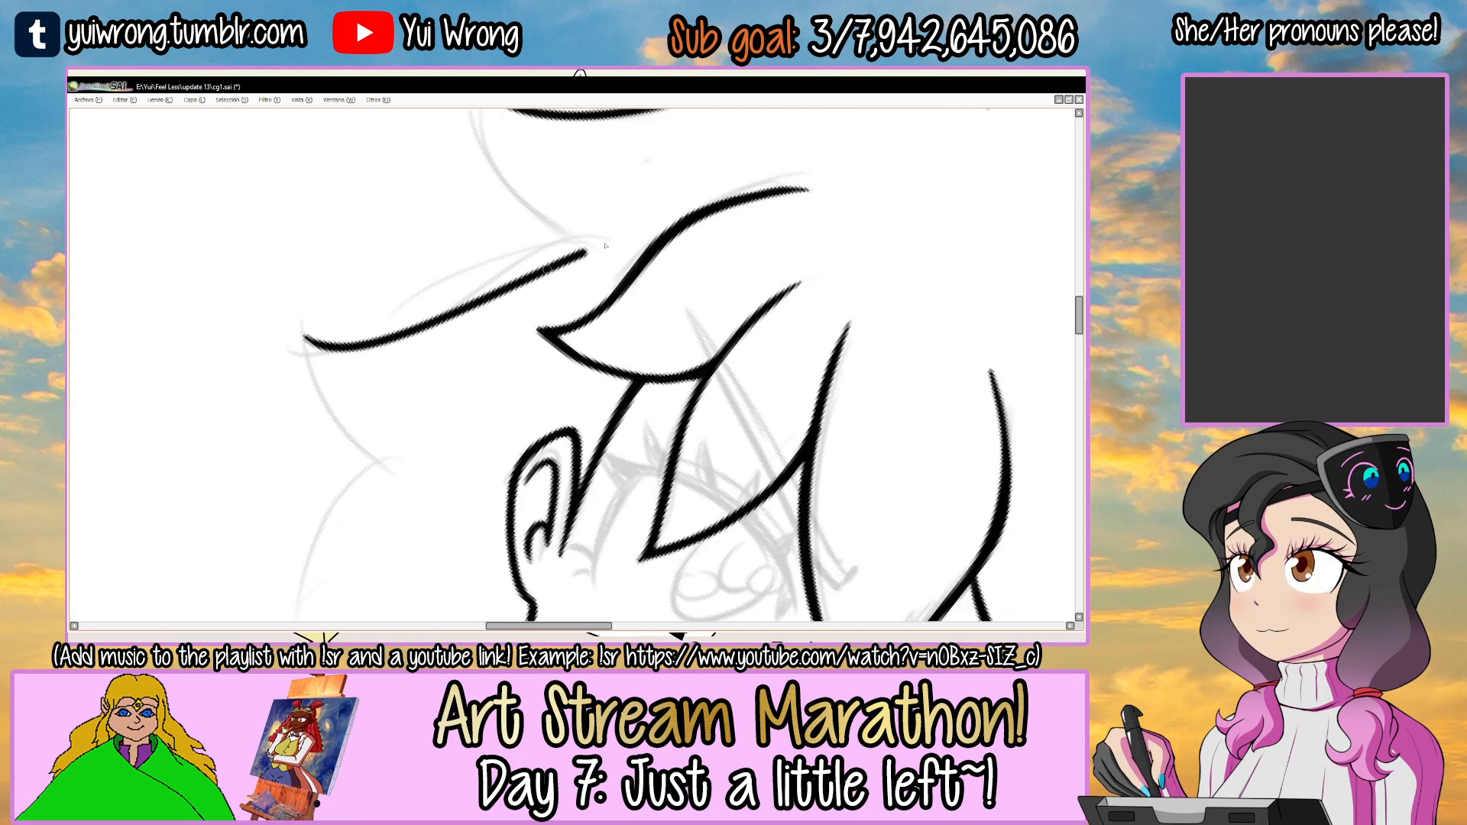
{"action": "key", "text": "End"}
{"action": "key", "text": "End"}
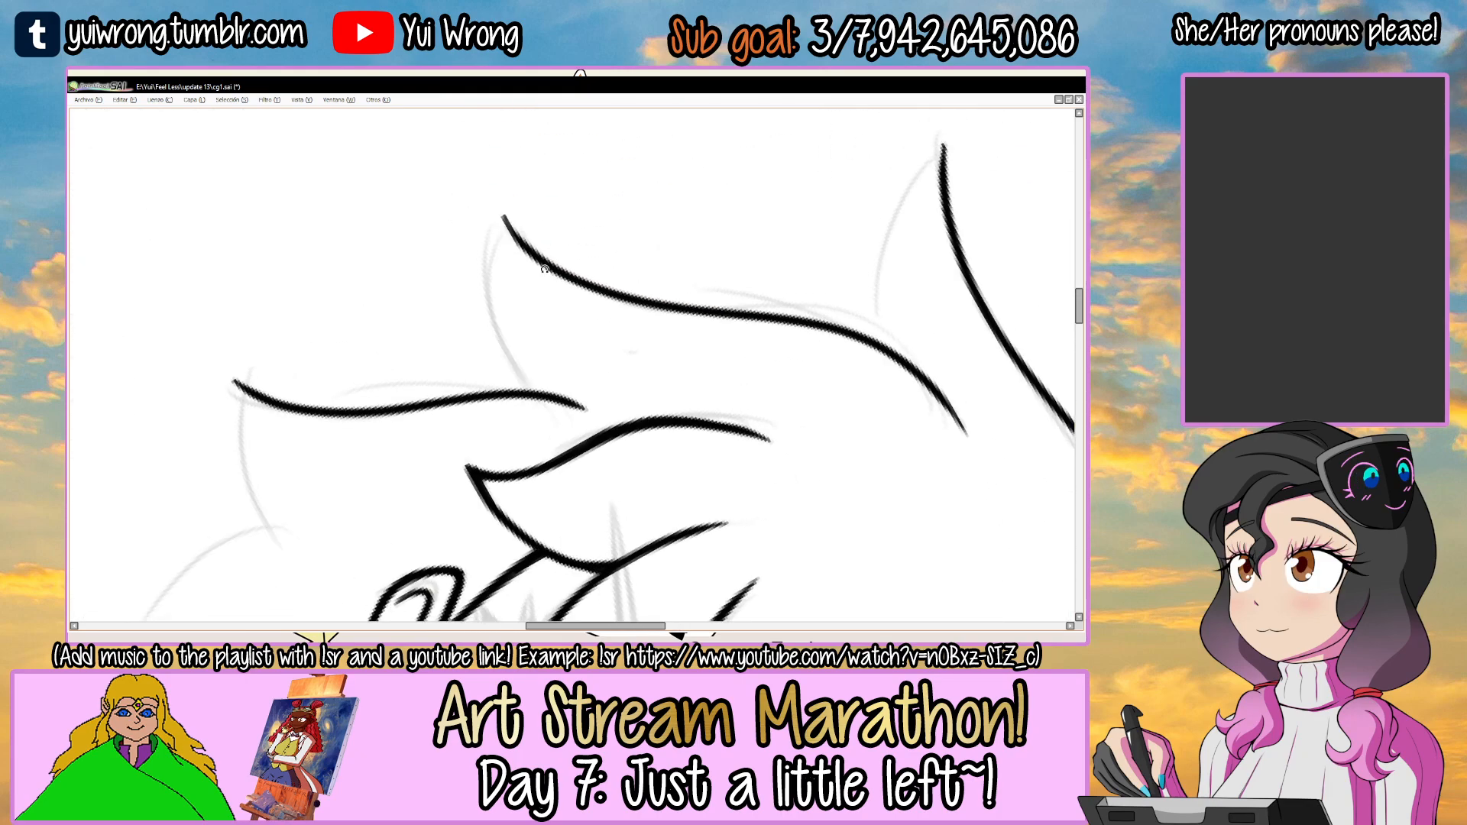
{"action": "mouse_move", "coordinate": [509, 223]}
{"action": "left_mouse_down"}
{"action": "mouse_move", "coordinate": [502, 208]}
{"action": "mouse_move", "coordinate": [521, 414]}
{"action": "left_mouse_up"}
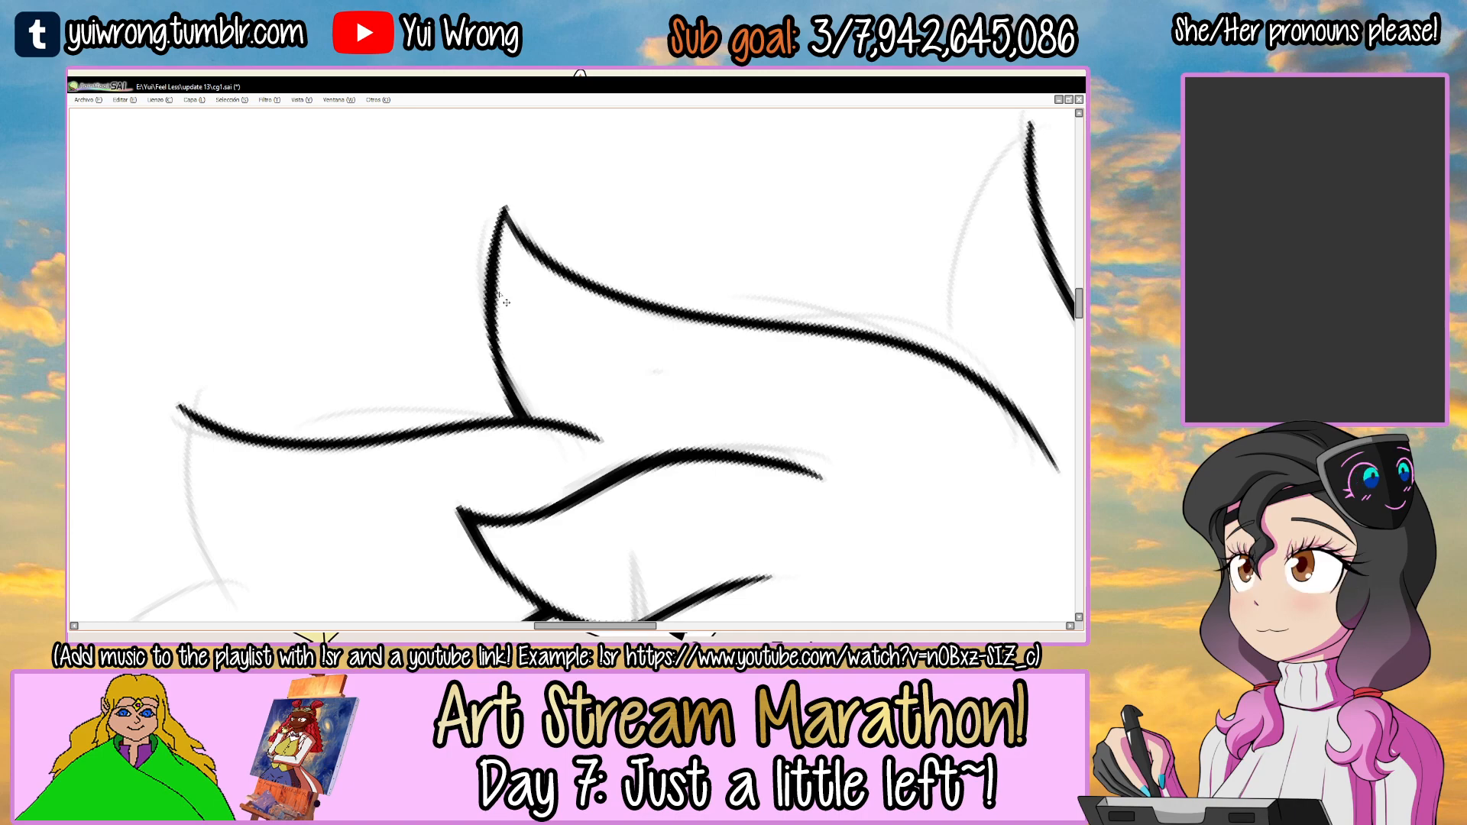
{"action": "left_click", "coordinate": [506, 239], "text": "ctrl"}
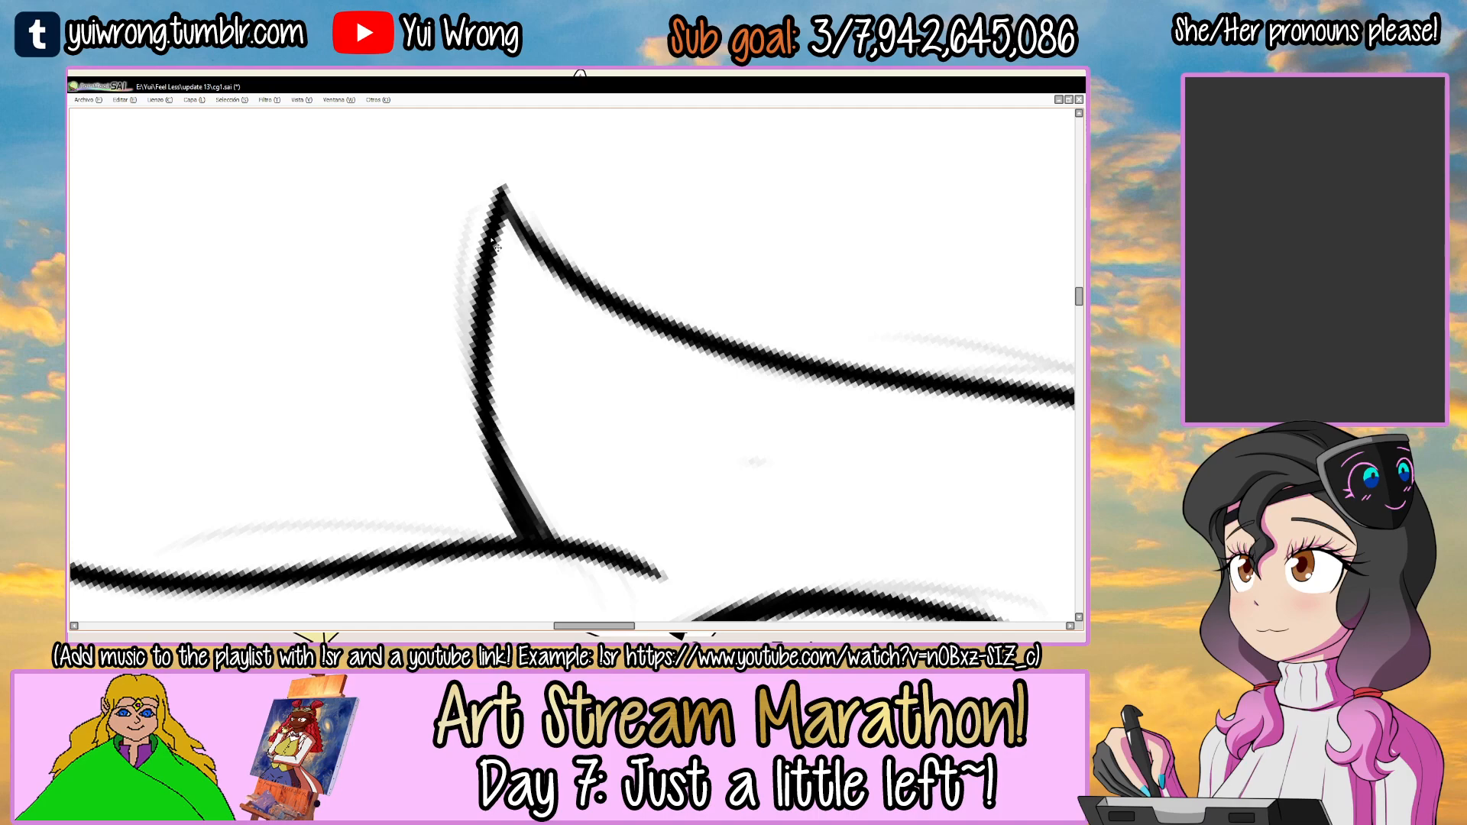
{"action": "left_click", "coordinate": [492, 240], "text": "ctrl+alt"}
{"action": "left_click", "coordinate": [492, 240], "text": "ctrl+alt"}
Thicken the upper edge of the second left hair lock with overlapping strokes.
{"action": "mouse_move", "coordinate": [672, 252]}
{"action": "left_mouse_down"}
{"action": "mouse_move", "coordinate": [615, 226]}
{"action": "mouse_move", "coordinate": [668, 206]}
{"action": "mouse_move", "coordinate": [675, 229]}
{"action": "left_mouse_up"}
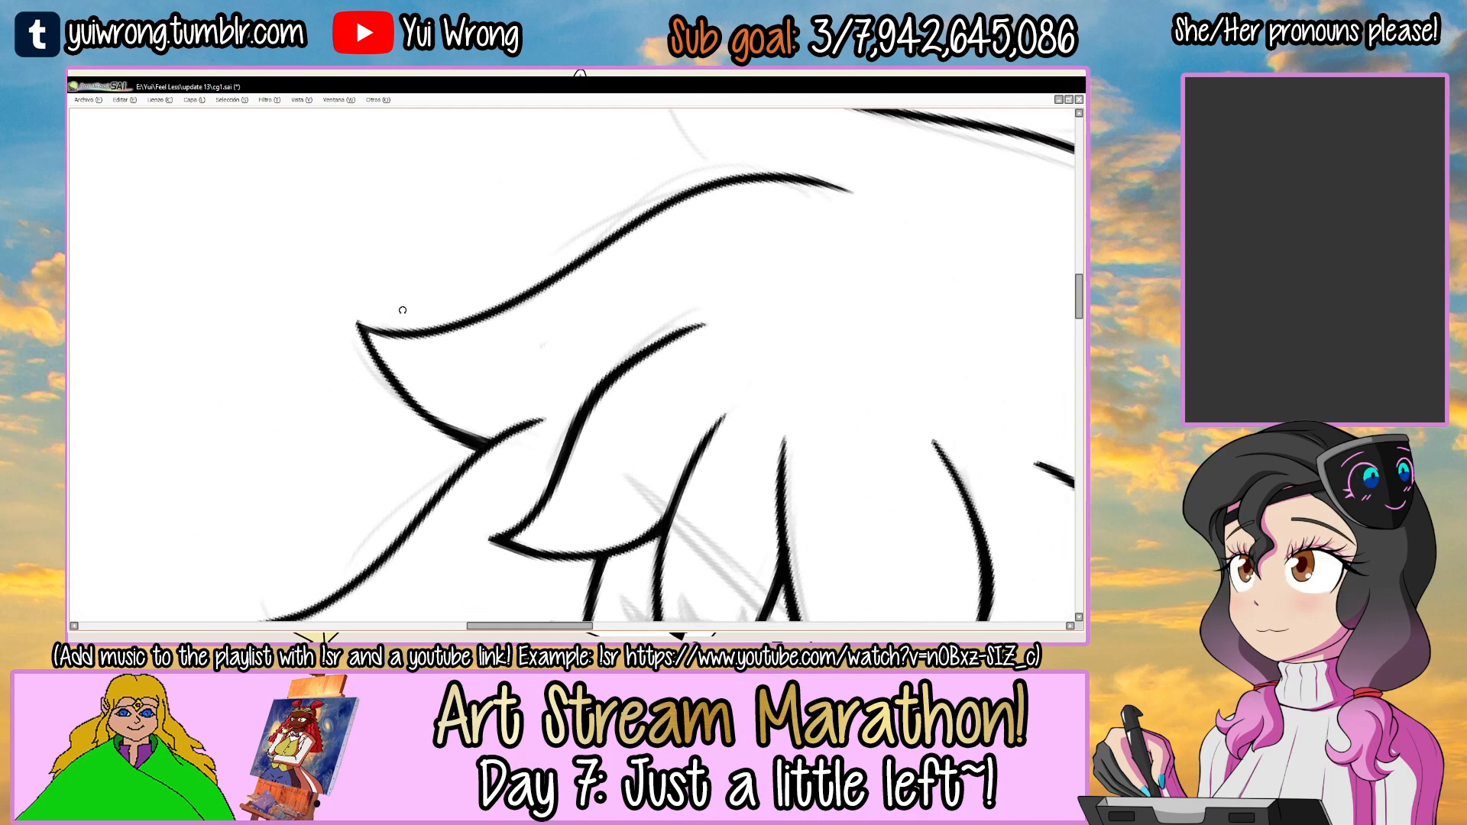
{"action": "left_click", "coordinate": [395, 337], "text": "ctrl"}
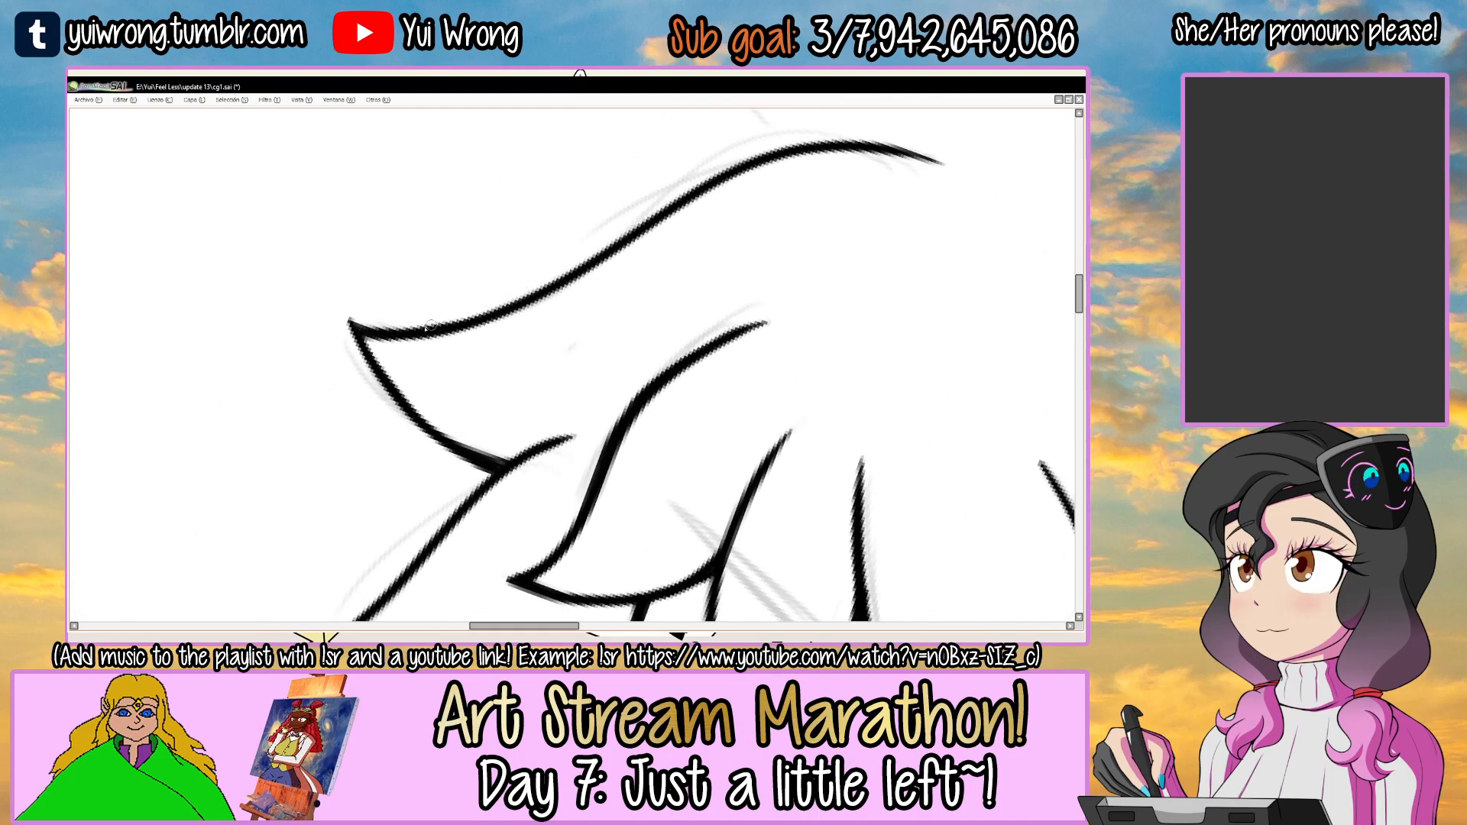
{"action": "mouse_move", "coordinate": [426, 337]}
{"action": "left_mouse_down"}
{"action": "mouse_move", "coordinate": [637, 217]}
{"action": "mouse_move", "coordinate": [554, 293]}
{"action": "left_mouse_up"}
{"action": "key", "text": "ctrl+z"}
{"action": "left_click_drag", "start_coordinate": [555, 288], "coordinate": [343, 396]}
{"action": "left_click_drag", "start_coordinate": [414, 366], "coordinate": [692, 220]}
Ink the lower edge of the upper-left hair lock from the lock below up to its tip.
{"action": "left_click_drag", "start_coordinate": [799, 122], "coordinate": [717, 380]}
{"action": "left_click_drag", "start_coordinate": [764, 237], "coordinate": [656, 276]}
{"action": "key", "text": "ctrl+z"}
{"action": "left_click_drag", "start_coordinate": [481, 380], "coordinate": [661, 226]}
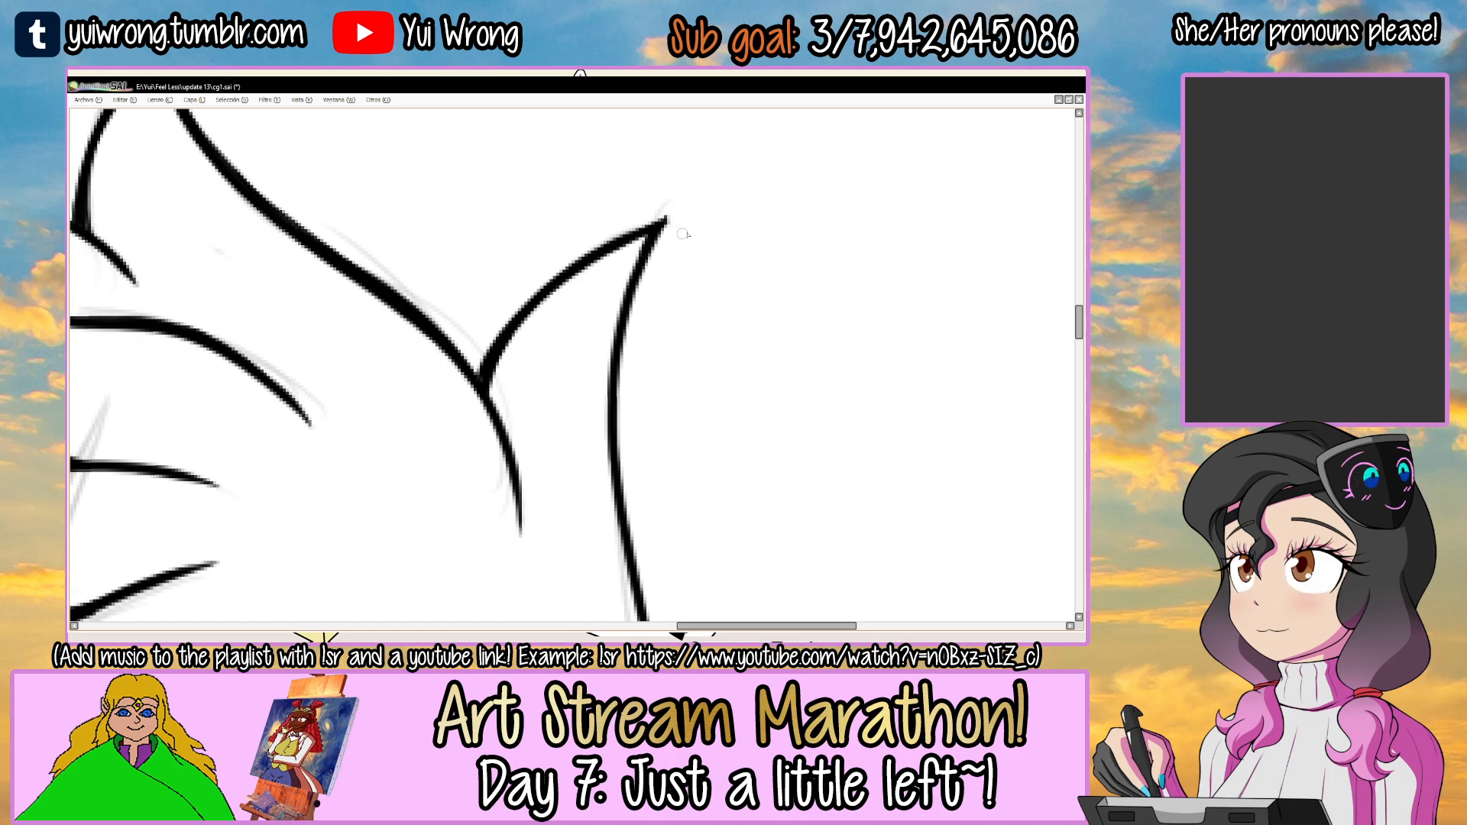
{"action": "left_click_drag", "start_coordinate": [677, 234], "coordinate": [548, 331]}
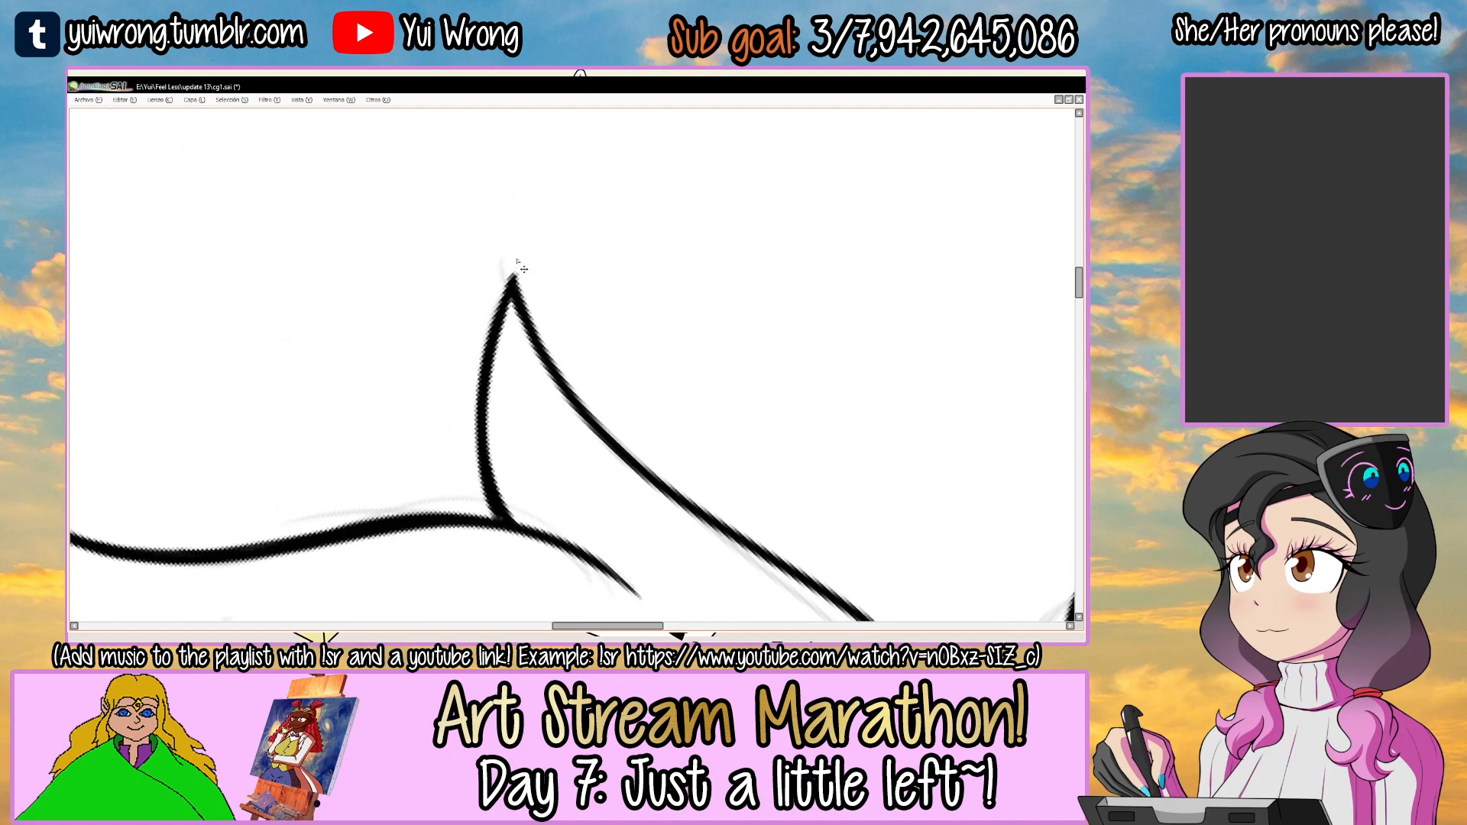
{"action": "scroll", "coordinate": [517, 262], "scroll_direction": "down", "scroll_amount": 4}
Thicken the middle of the upper-left hair lock's upper edge with overlapping strokes.
{"action": "left_click_drag", "start_coordinate": [714, 307], "coordinate": [649, 291]}
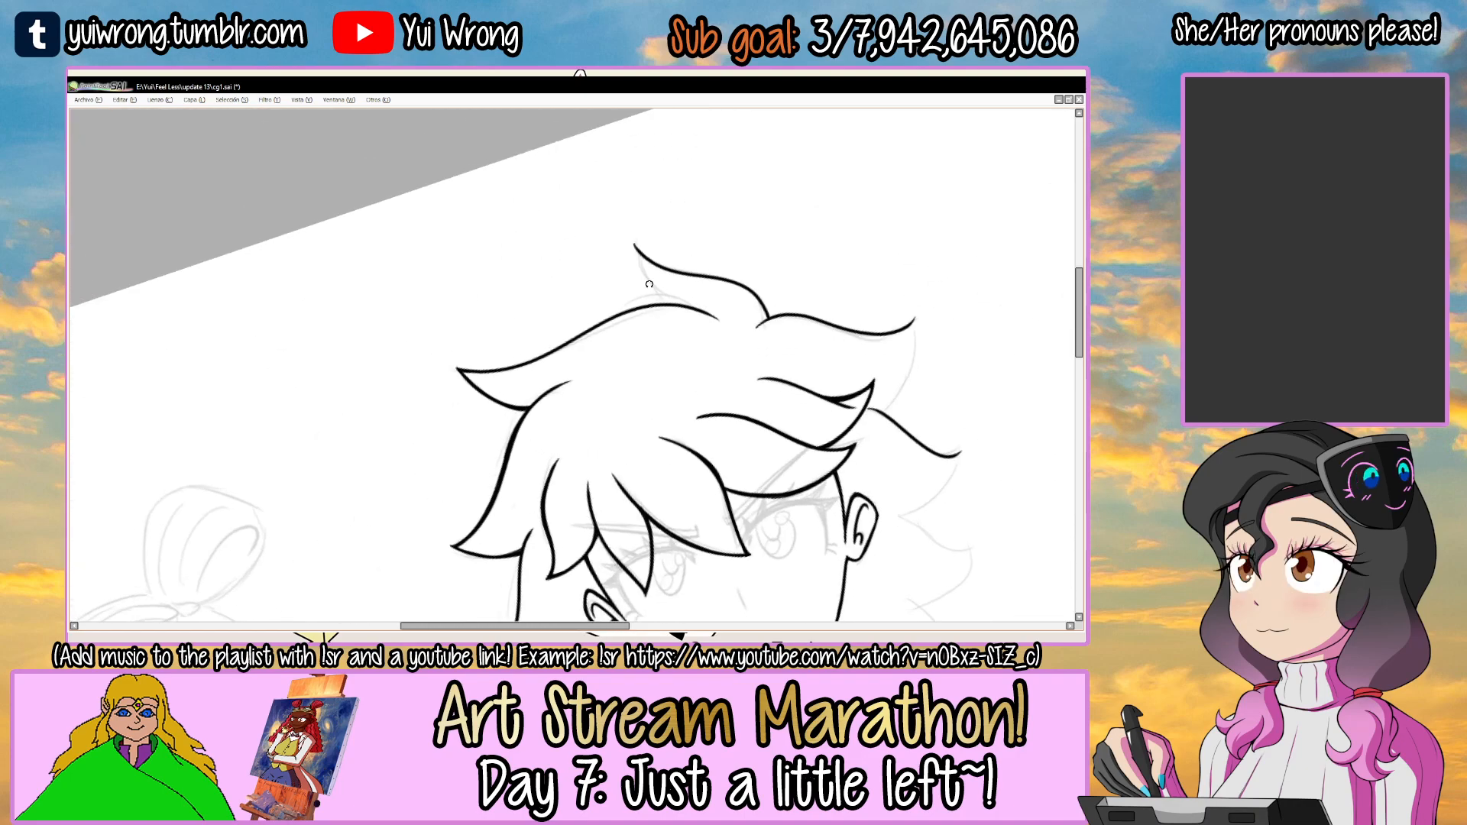
{"action": "scroll", "coordinate": [584, 357], "scroll_direction": "up", "scroll_amount": 3}
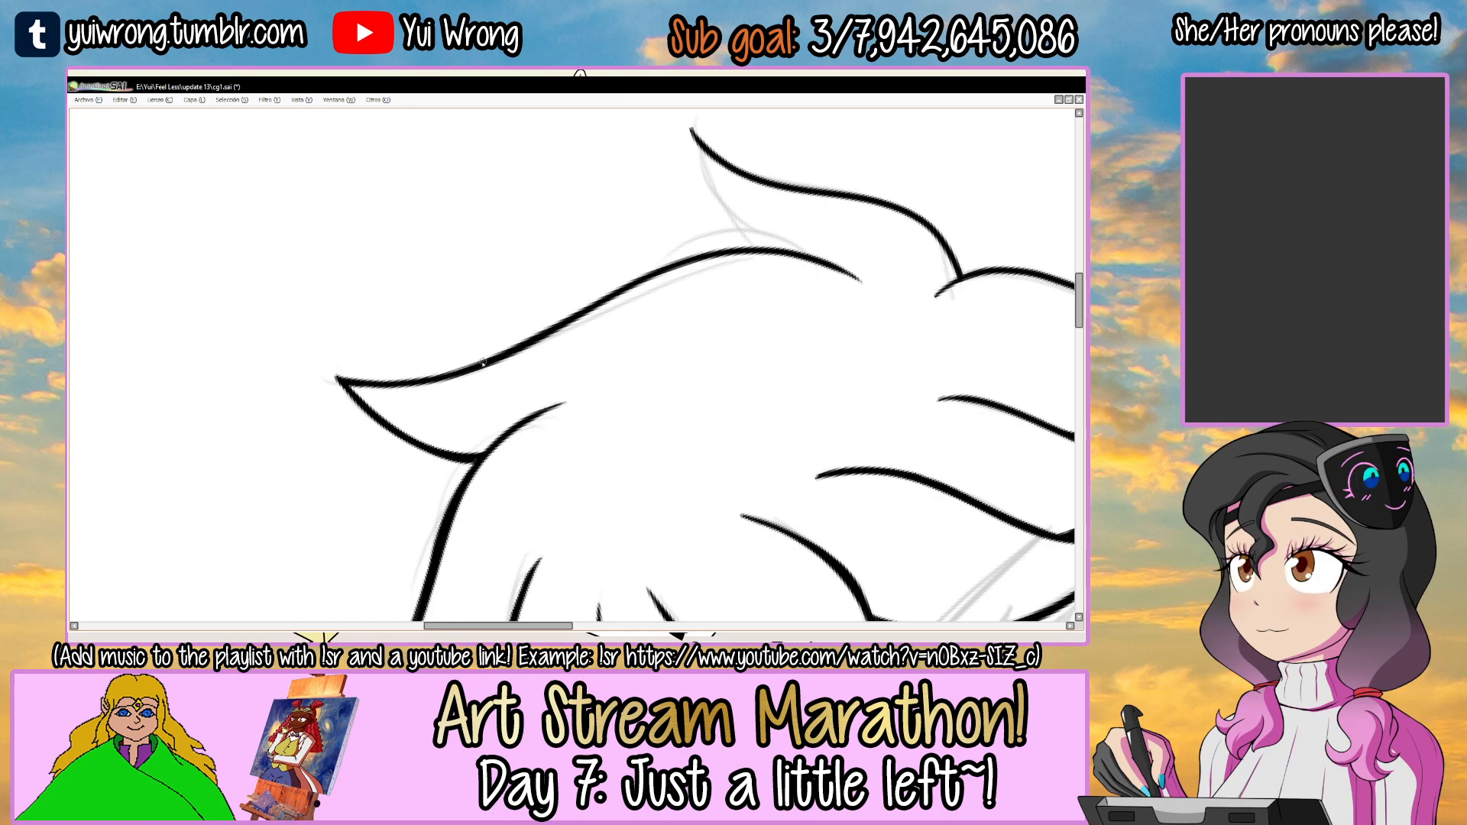
{"action": "left_click_drag", "start_coordinate": [699, 222], "coordinate": [642, 272]}
{"action": "scroll", "coordinate": [639, 288], "scroll_direction": "up", "scroll_amount": 1}
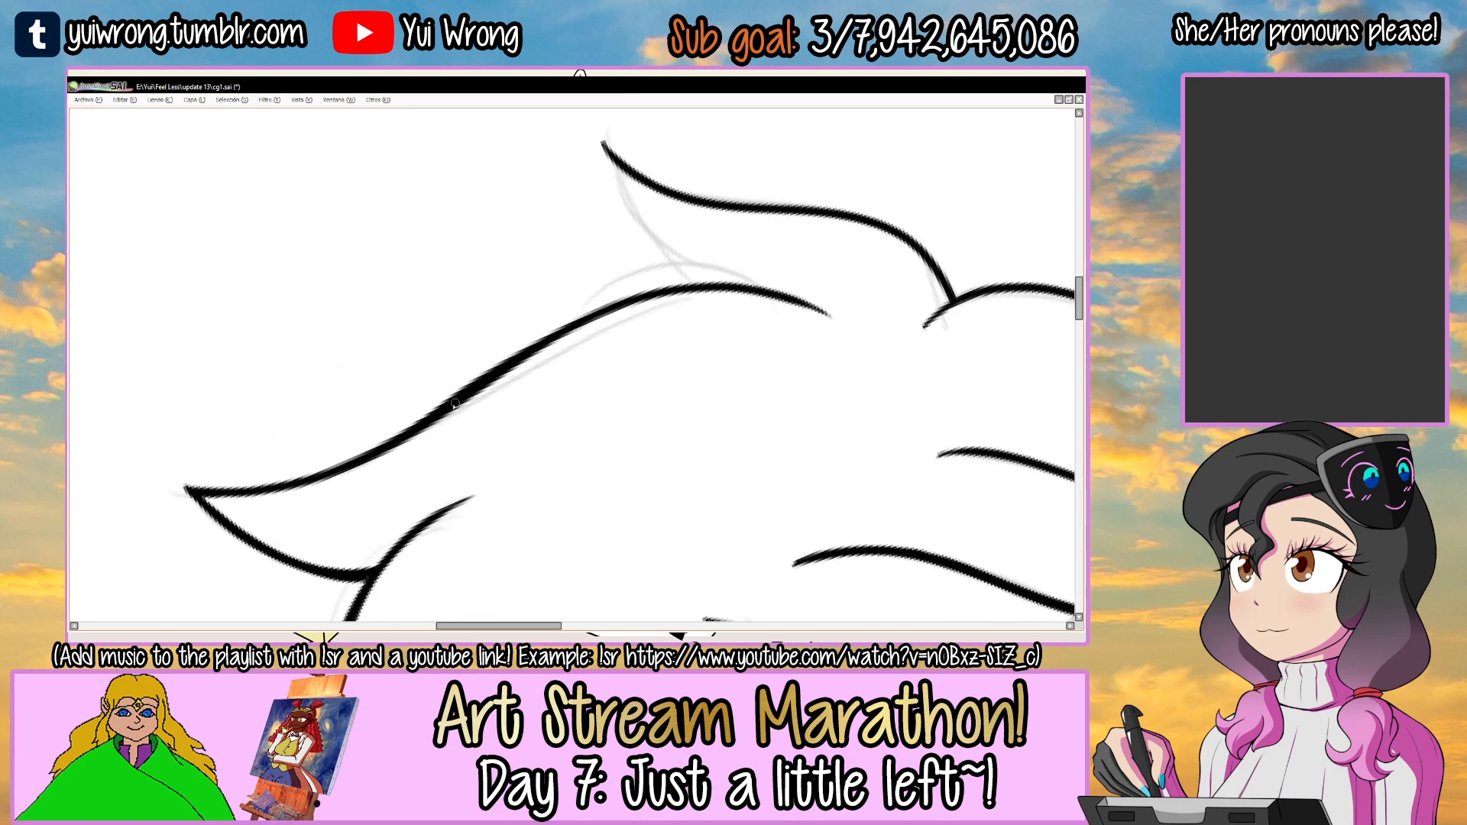
{"action": "key", "text": "ctrl+z"}
{"action": "left_click_drag", "start_coordinate": [486, 373], "coordinate": [649, 288]}
{"action": "left_click_drag", "start_coordinate": [743, 286], "coordinate": [647, 226]}
{"action": "left_click_drag", "start_coordinate": [681, 232], "coordinate": [642, 275]}
{"action": "scroll", "coordinate": [611, 290], "scroll_direction": "up", "scroll_amount": 1}
{"action": "left_click_drag", "start_coordinate": [467, 411], "coordinate": [641, 248]}
{"action": "key", "text": "ctrl+z"}
{"action": "left_click_drag", "start_coordinate": [727, 236], "coordinate": [768, 252]}
{"action": "mouse_move", "coordinate": [587, 411]}
{"action": "left_mouse_down"}
{"action": "mouse_move", "coordinate": [621, 278]}
{"action": "mouse_move", "coordinate": [654, 241]}
{"action": "left_mouse_up"}
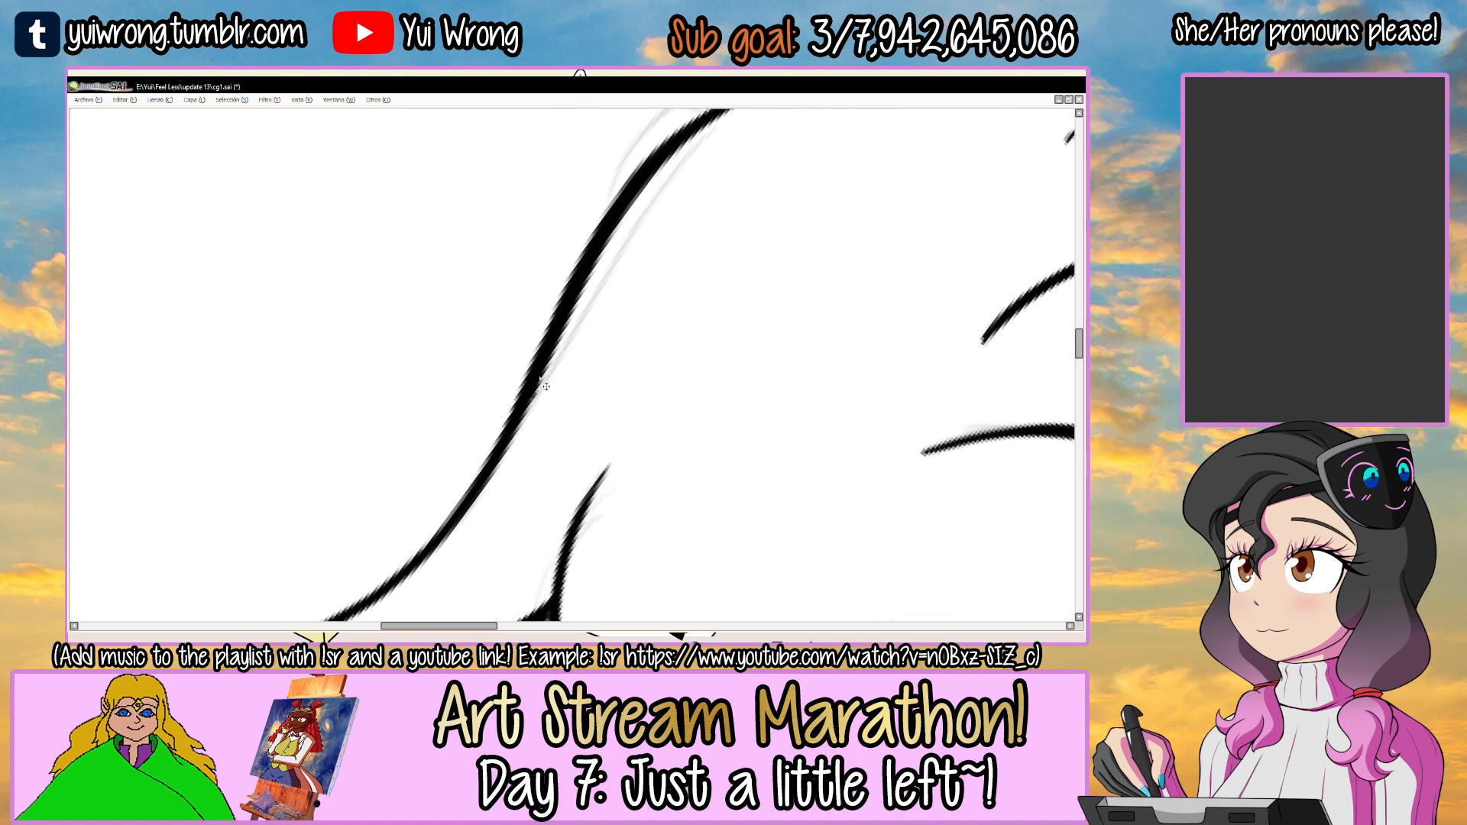
{"action": "scroll", "coordinate": [540, 379], "scroll_direction": "down", "scroll_amount": 5}
Ink the left edge of the tuft on top of the head to close its tip, and save the drawing.
{"action": "mouse_move", "coordinate": [546, 305]}
{"action": "left_mouse_down"}
{"action": "mouse_move", "coordinate": [633, 319]}
{"action": "mouse_move", "coordinate": [502, 280]}
{"action": "mouse_move", "coordinate": [599, 268]}
{"action": "mouse_move", "coordinate": [550, 273]}
{"action": "mouse_move", "coordinate": [537, 293]}
{"action": "left_mouse_up"}
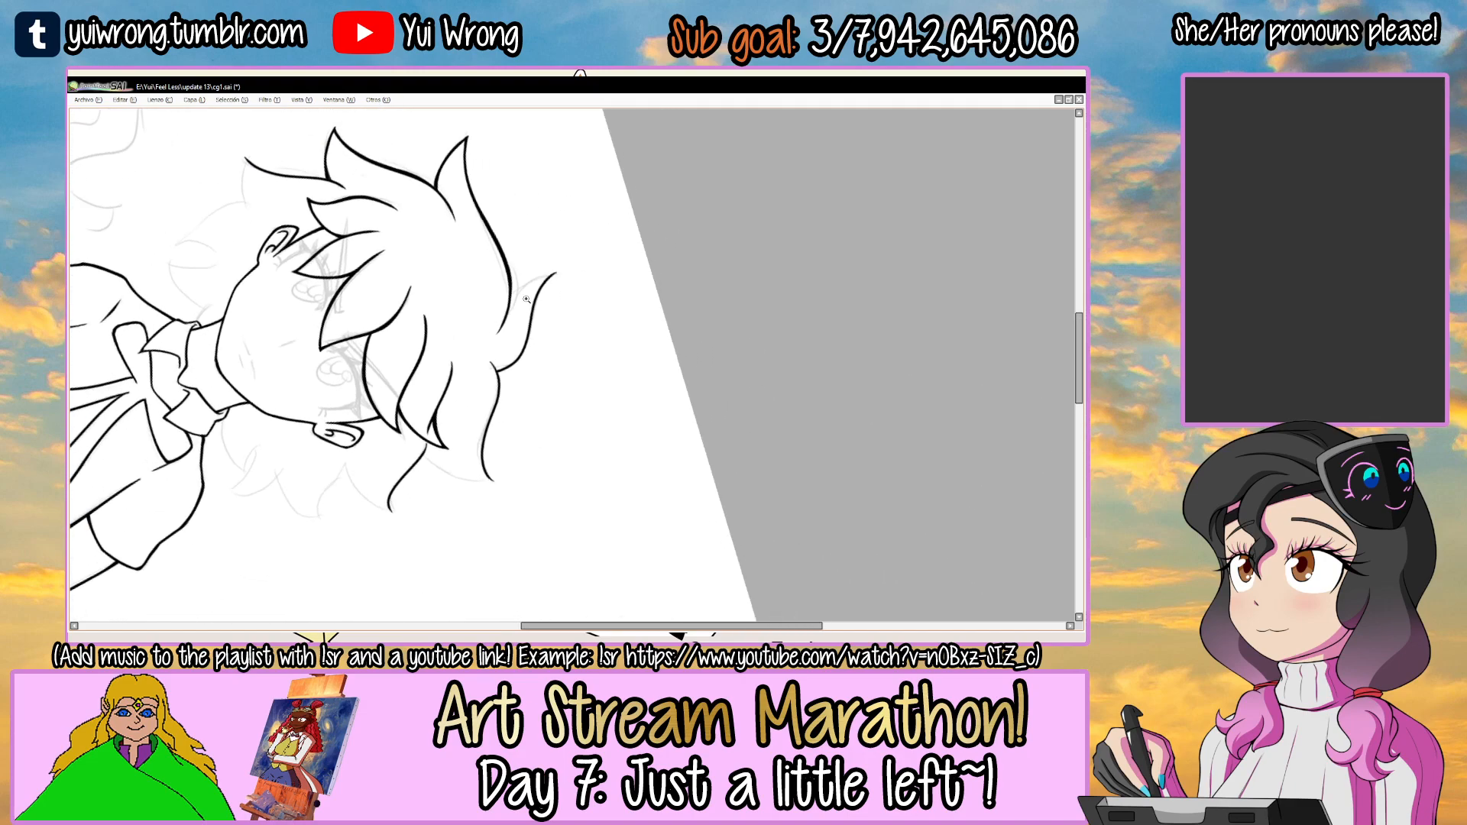
{"action": "scroll", "coordinate": [527, 288], "scroll_direction": "up", "scroll_amount": 3}
{"action": "scroll", "coordinate": [526, 287], "scroll_direction": "up", "scroll_amount": 2}
{"action": "left_click_drag", "start_coordinate": [458, 327], "coordinate": [682, 194]}
{"action": "key", "text": "ctrl+z"}
{"action": "left_click_drag", "start_coordinate": [450, 314], "coordinate": [697, 191]}
{"action": "key", "text": "ctrl+z"}
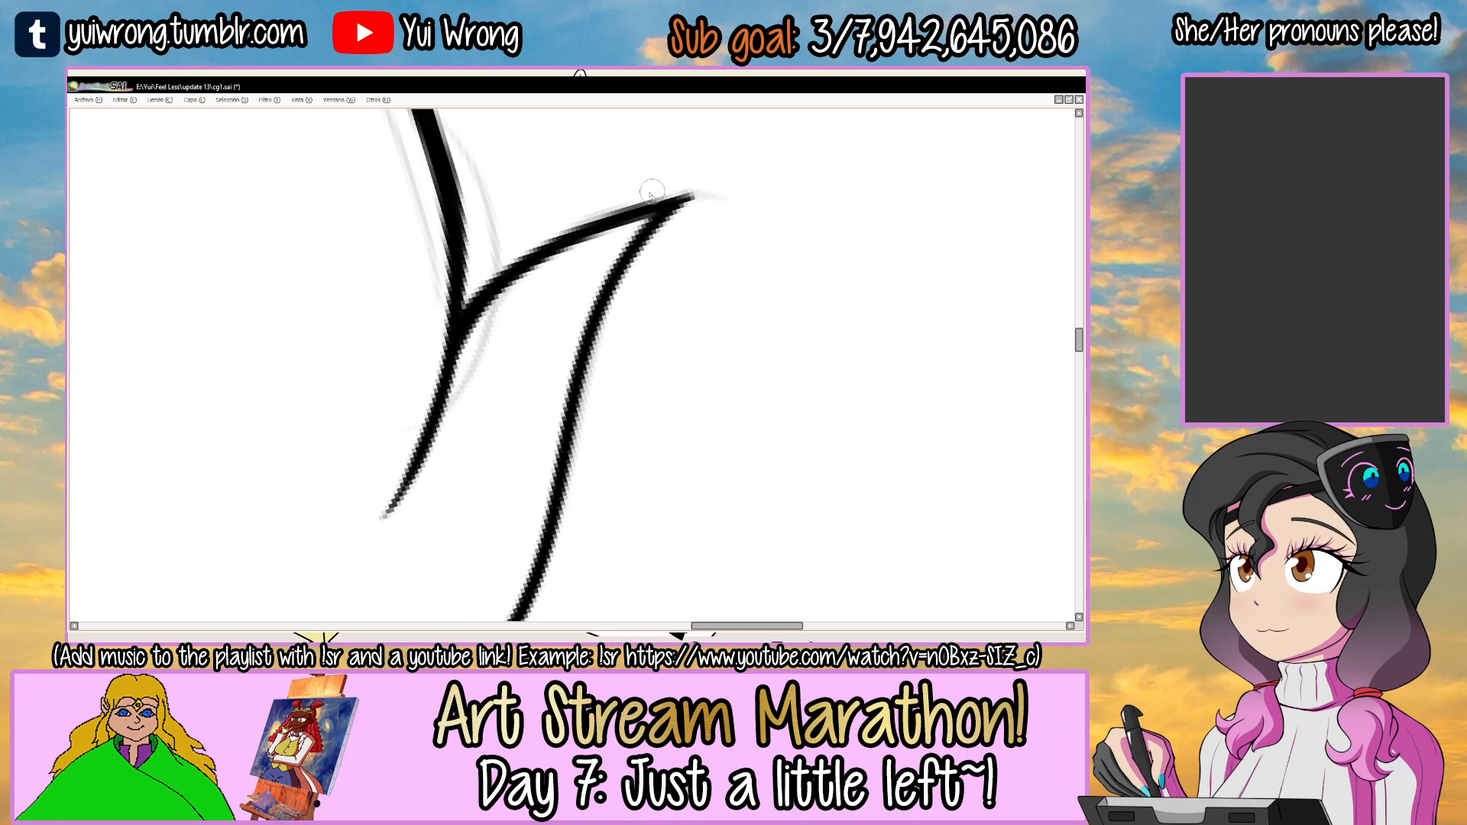
{"action": "scroll", "coordinate": [645, 195], "scroll_direction": "down", "scroll_amount": 6}
{"action": "key", "text": "ctrl+s"}
Thicken the top tuft's upper edge where it meets the right crown lock.
{"action": "left_click_drag", "start_coordinate": [684, 286], "coordinate": [539, 249]}
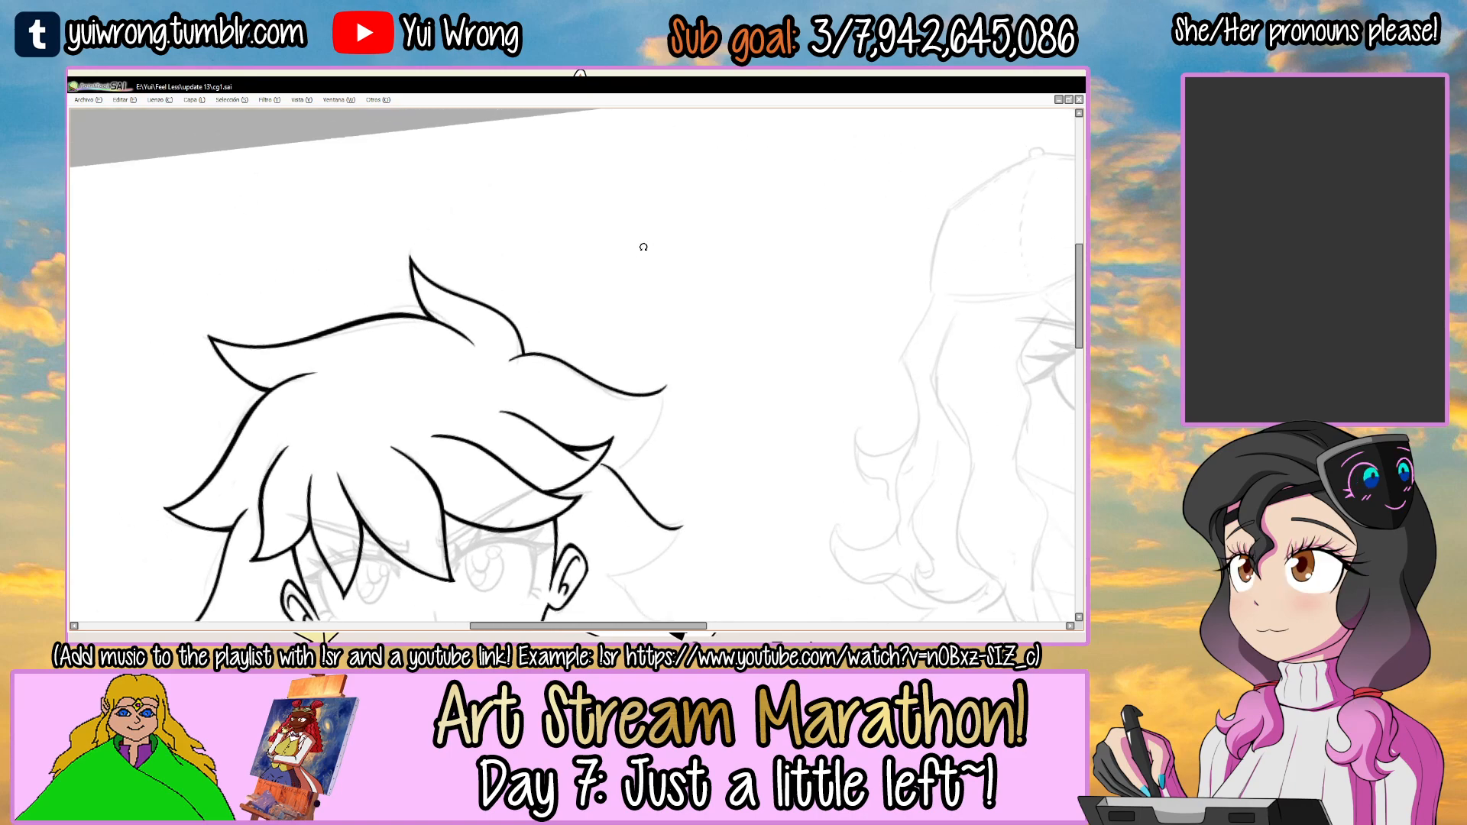
{"action": "mouse_move", "coordinate": [541, 289]}
{"action": "left_mouse_down"}
{"action": "mouse_move", "coordinate": [590, 262]}
{"action": "mouse_move", "coordinate": [482, 248]}
{"action": "left_mouse_up"}
{"action": "left_click_drag", "start_coordinate": [461, 367], "coordinate": [501, 312]}
{"action": "scroll", "coordinate": [501, 311], "scroll_direction": "up", "scroll_amount": 4}
{"action": "scroll", "coordinate": [364, 404], "scroll_direction": "up", "scroll_amount": 1}
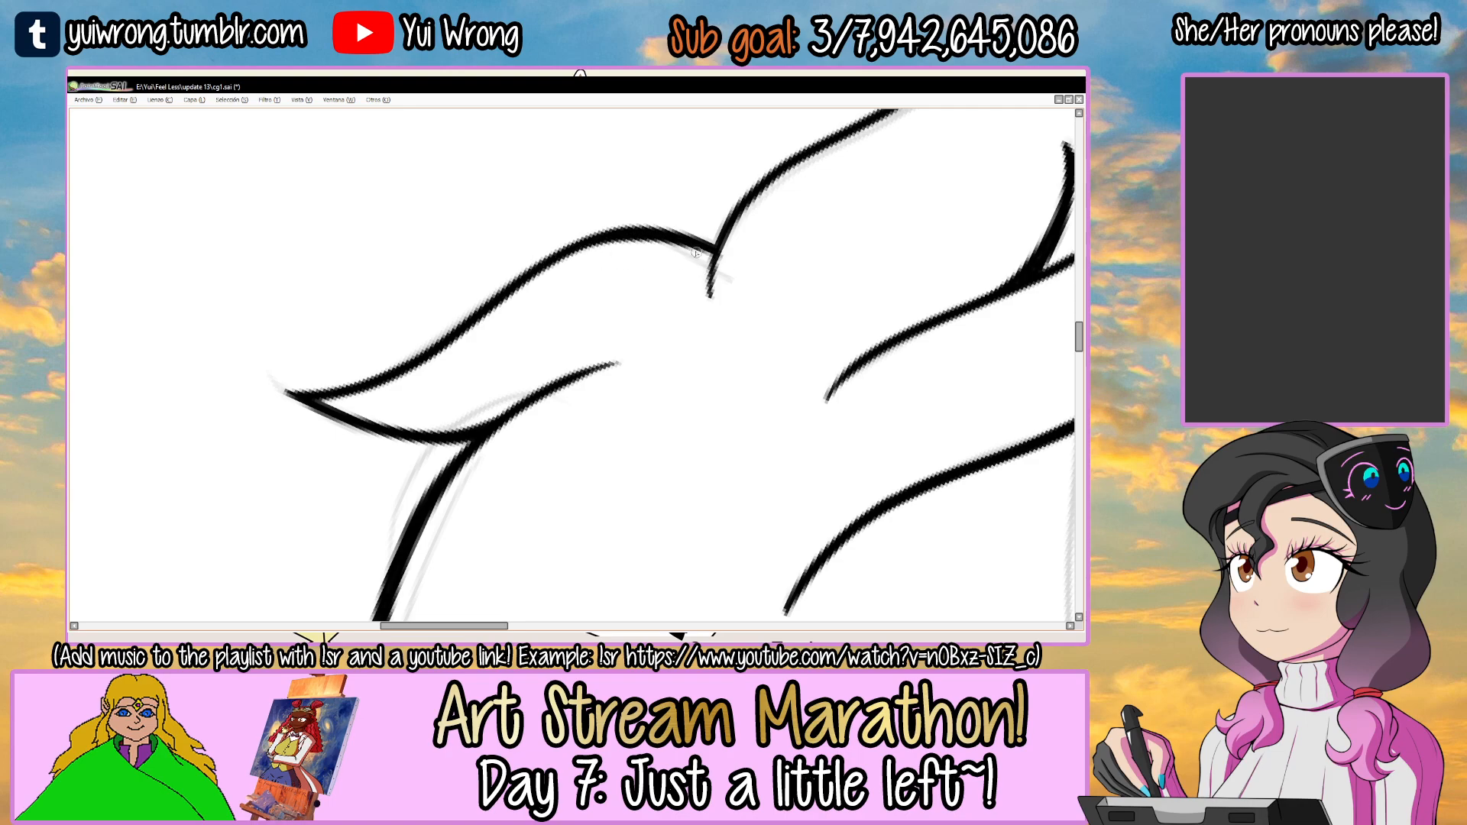
{"action": "left_click_drag", "start_coordinate": [764, 214], "coordinate": [579, 282]}
{"action": "key", "text": "End"}
{"action": "key", "text": "End"}
{"action": "key", "text": "End"}
{"action": "key", "text": "End"}
{"action": "key", "text": "End"}
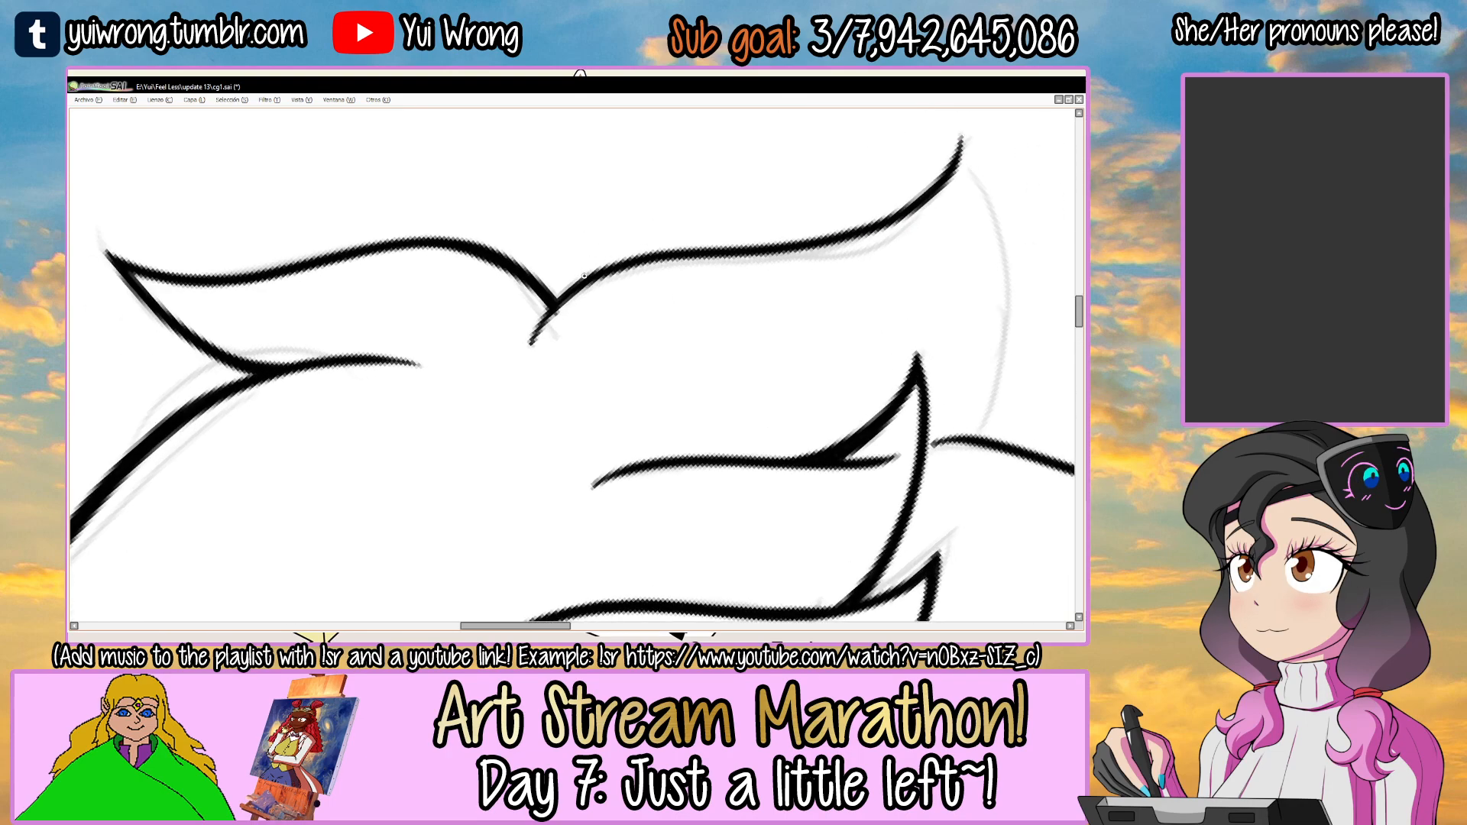
{"action": "scroll", "coordinate": [582, 276], "scroll_direction": "up", "scroll_amount": 1}
{"action": "scroll", "coordinate": [558, 335], "scroll_direction": "down", "scroll_amount": 4}
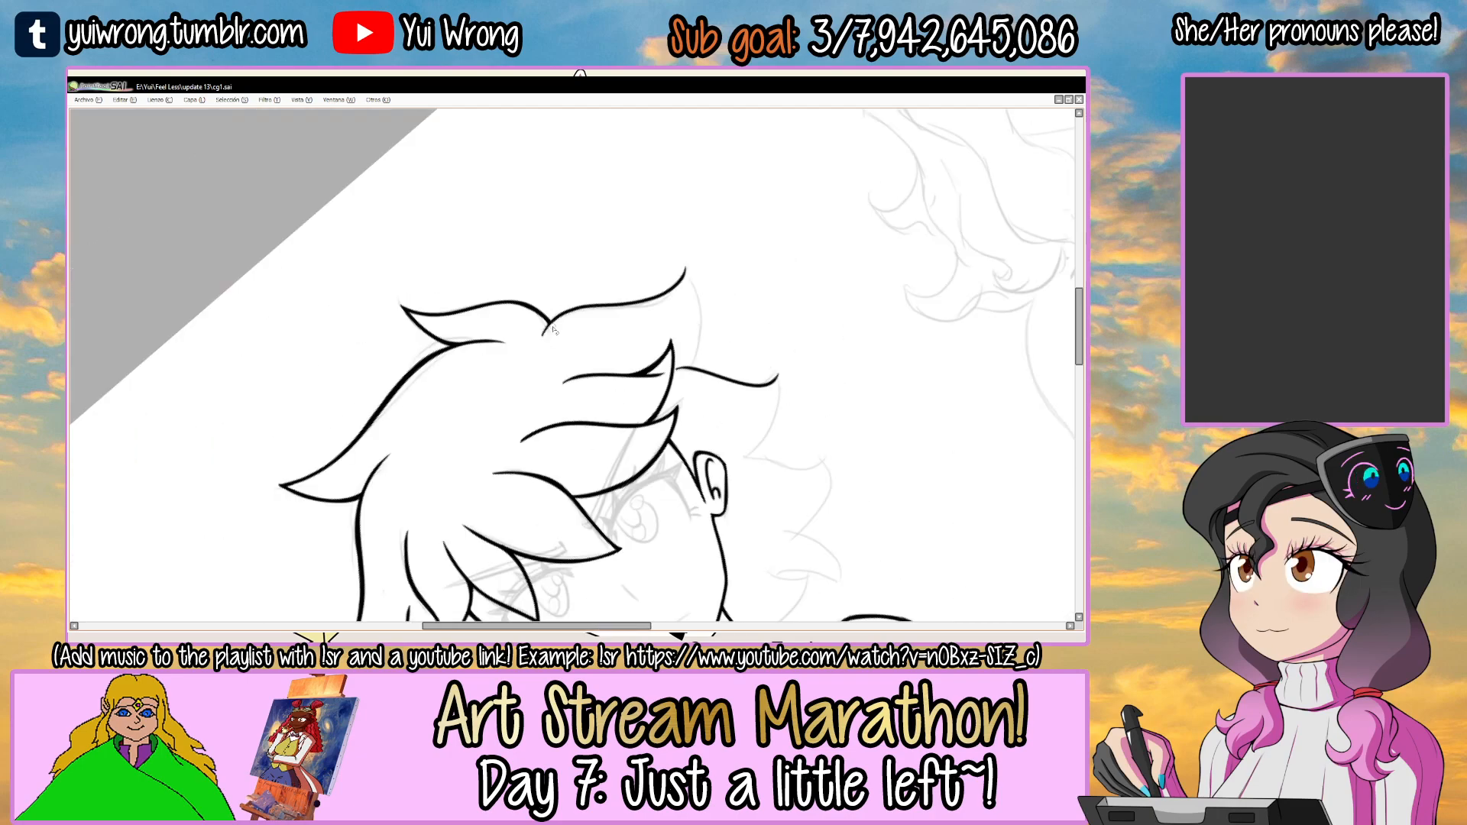
Thicken the right crown lock's upper edge along its middle and save the drawing.
{"action": "scroll", "coordinate": [567, 326], "scroll_direction": "up", "scroll_amount": 4}
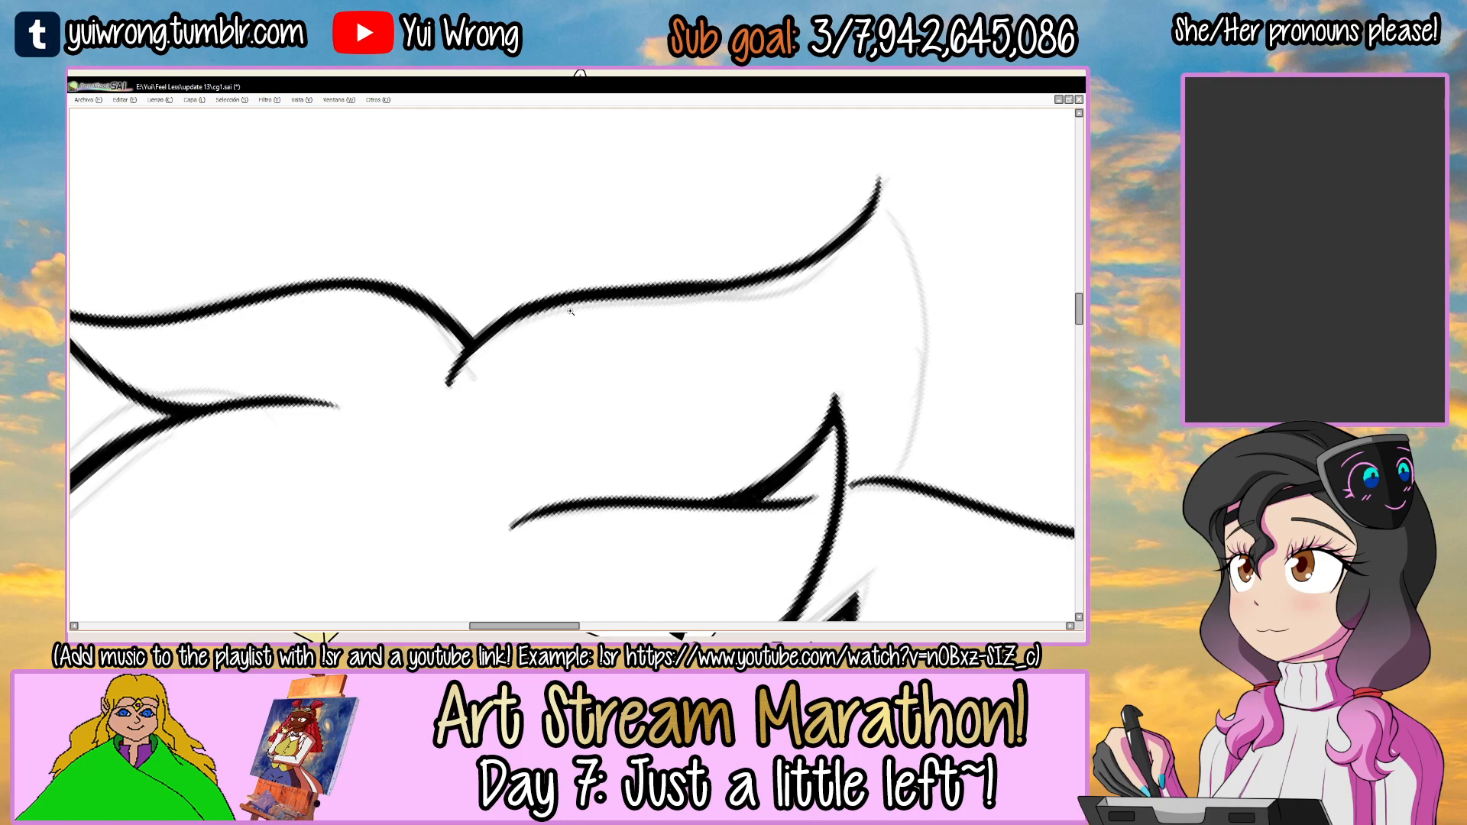
{"action": "scroll", "coordinate": [570, 312], "scroll_direction": "up", "scroll_amount": 1}
{"action": "left_click_drag", "start_coordinate": [657, 282], "coordinate": [866, 249]}
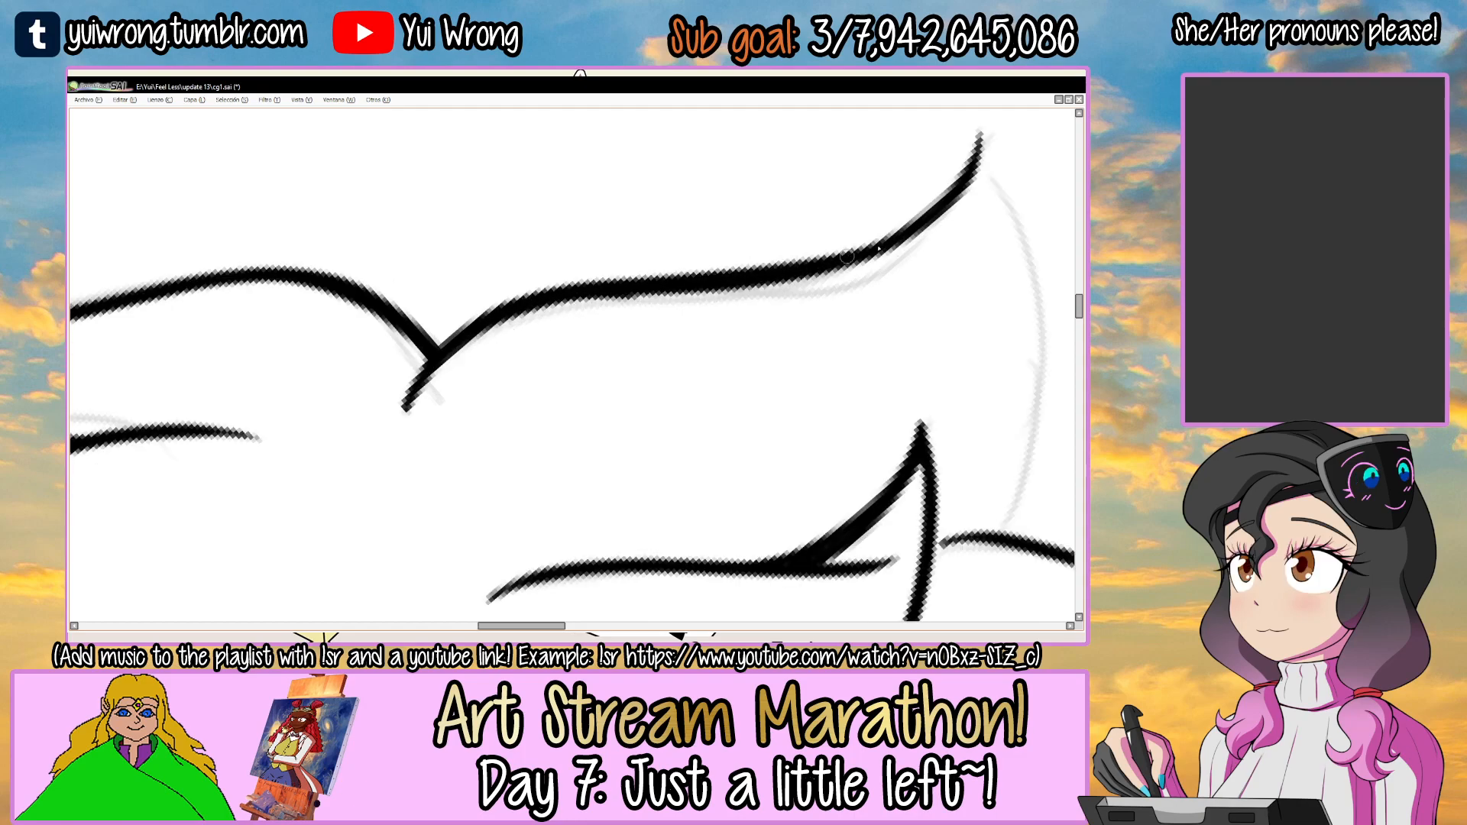
{"action": "scroll", "coordinate": [581, 298], "scroll_direction": "down", "scroll_amount": 2}
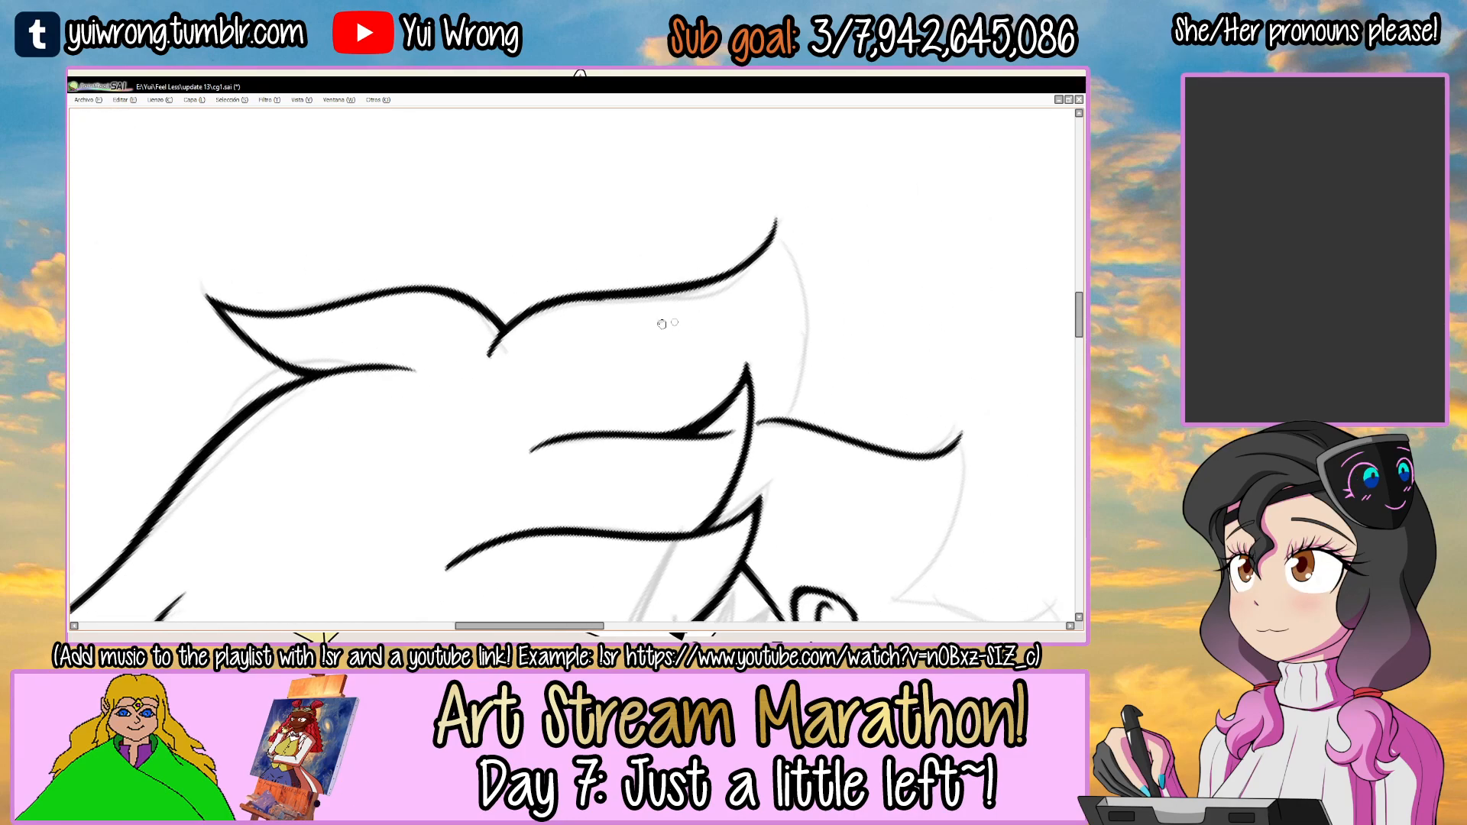
{"action": "scroll", "coordinate": [602, 293], "scroll_direction": "up", "scroll_amount": 2}
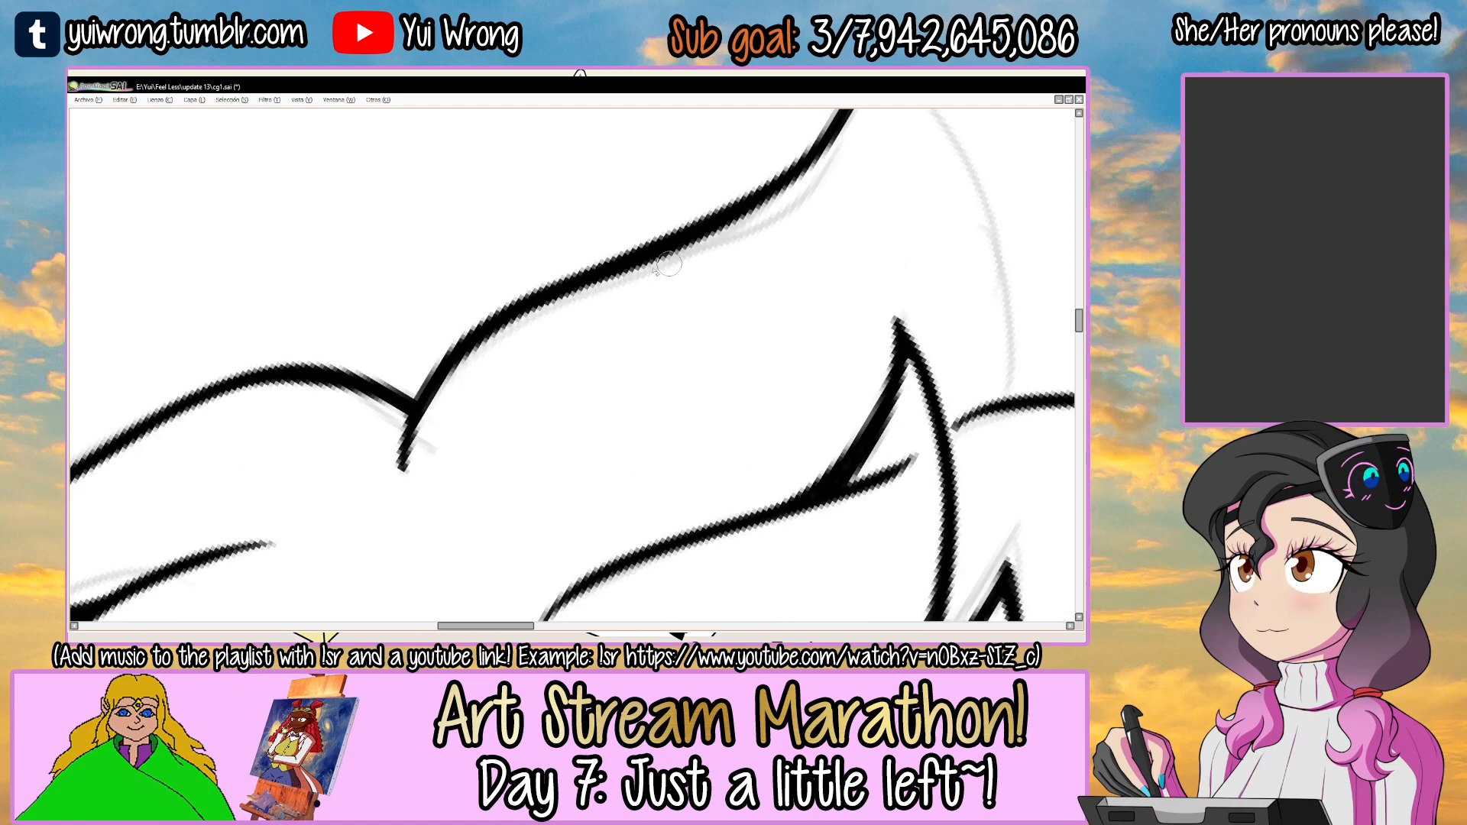
{"action": "key", "text": "ctrl+s"}
Ink the right crown lock's outer edge from its tip to the line of the side lock below.
{"action": "scroll", "coordinate": [655, 279], "scroll_direction": "down", "scroll_amount": 4}
{"action": "left_click_drag", "start_coordinate": [737, 266], "coordinate": [534, 349]}
{"action": "left_click_drag", "start_coordinate": [596, 280], "coordinate": [635, 278]}
{"action": "scroll", "coordinate": [532, 334], "scroll_direction": "up", "scroll_amount": 2}
{"action": "left_click_drag", "start_coordinate": [528, 344], "coordinate": [539, 337]}
{"action": "left_click", "coordinate": [539, 337], "text": "ctrl"}
{"action": "mouse_move", "coordinate": [436, 405]}
{"action": "left_mouse_down"}
{"action": "mouse_move", "coordinate": [705, 302]}
{"action": "mouse_move", "coordinate": [625, 315]}
{"action": "mouse_move", "coordinate": [659, 329]}
{"action": "mouse_move", "coordinate": [697, 303]}
{"action": "left_mouse_up"}
{"action": "key", "text": "ctrl+z"}
{"action": "key", "text": "ctrl+z"}
{"action": "scroll", "coordinate": [493, 371], "scroll_direction": "up", "scroll_amount": 2}
{"action": "left_click_drag", "start_coordinate": [446, 410], "coordinate": [679, 294]}
{"action": "key", "text": "ctrl+z"}
{"action": "mouse_move", "coordinate": [446, 410]}
{"action": "left_mouse_down"}
{"action": "mouse_move", "coordinate": [645, 298]}
{"action": "mouse_move", "coordinate": [729, 284]}
{"action": "left_mouse_up"}
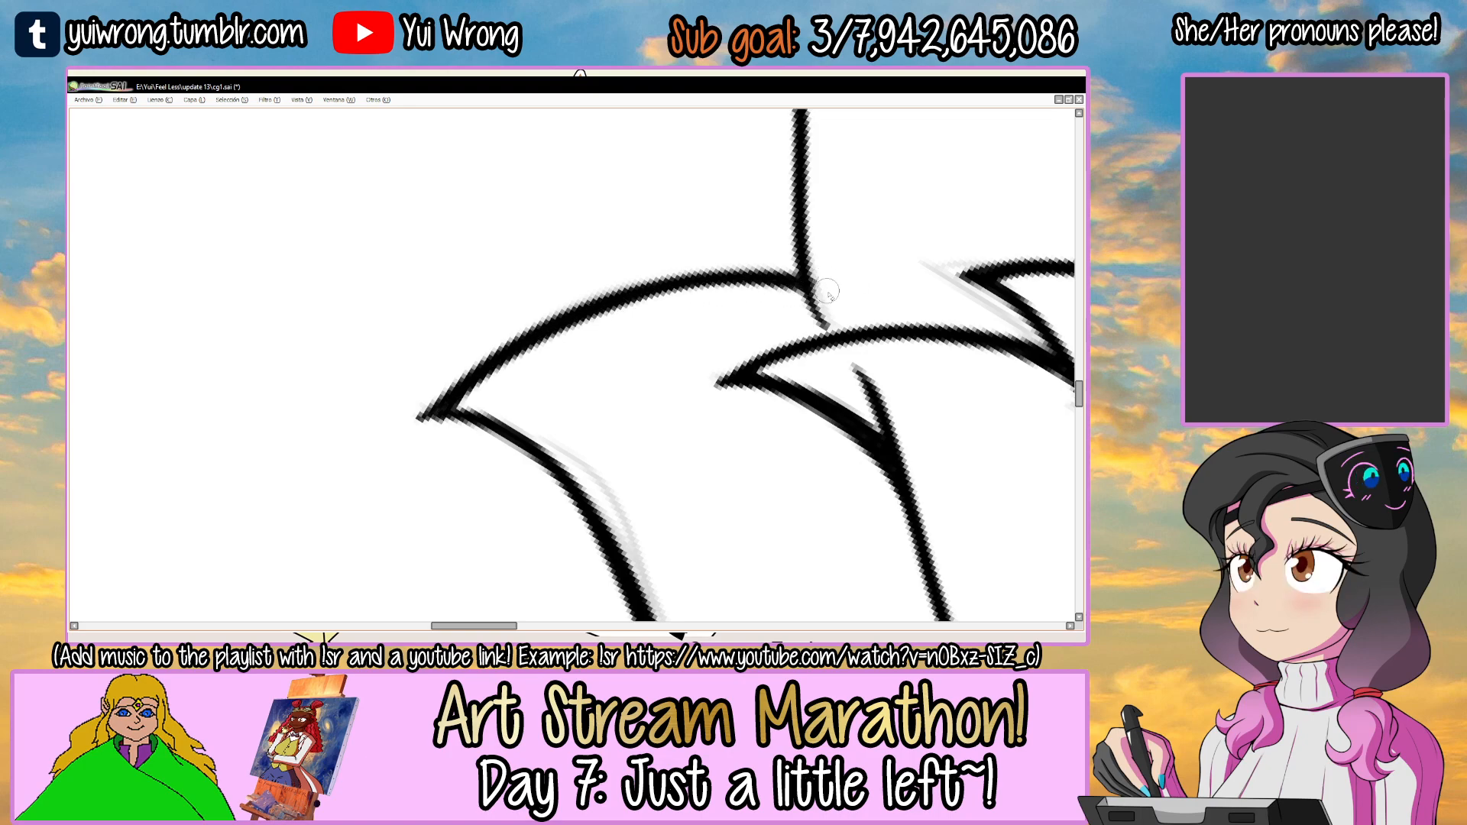
Inspect the right crown lock's closed tip and save the drawing.
{"action": "scroll", "coordinate": [687, 370], "scroll_direction": "up", "scroll_amount": 4}
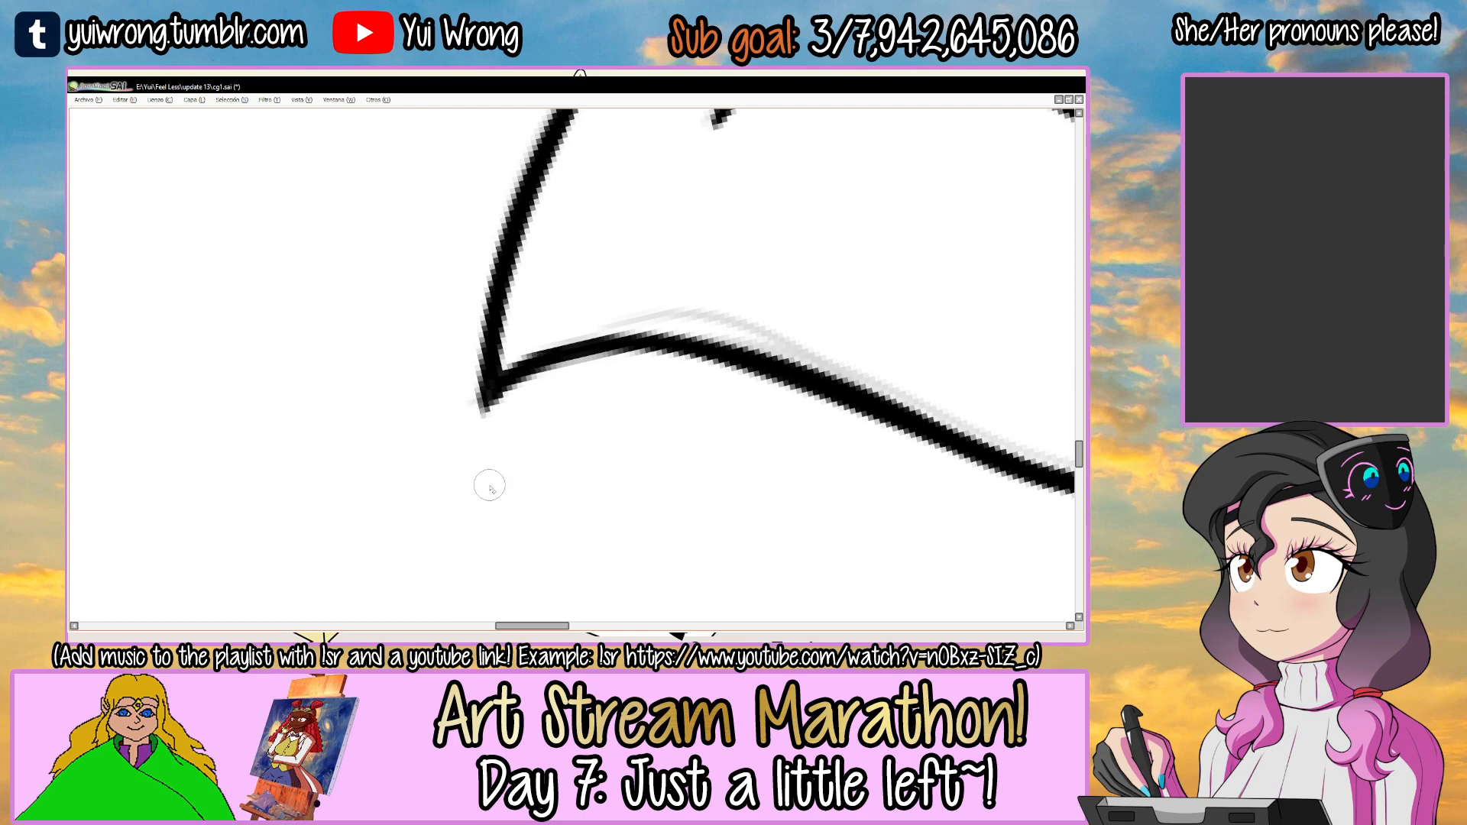
{"action": "key", "text": "ctrl+s"}
{"action": "scroll", "coordinate": [490, 488], "scroll_direction": "down", "scroll_amount": 6}
{"action": "key", "text": "End"}
{"action": "key", "text": "End"}
{"action": "key", "text": "End"}
{"action": "key", "text": "End"}
{"action": "key", "text": "End"}
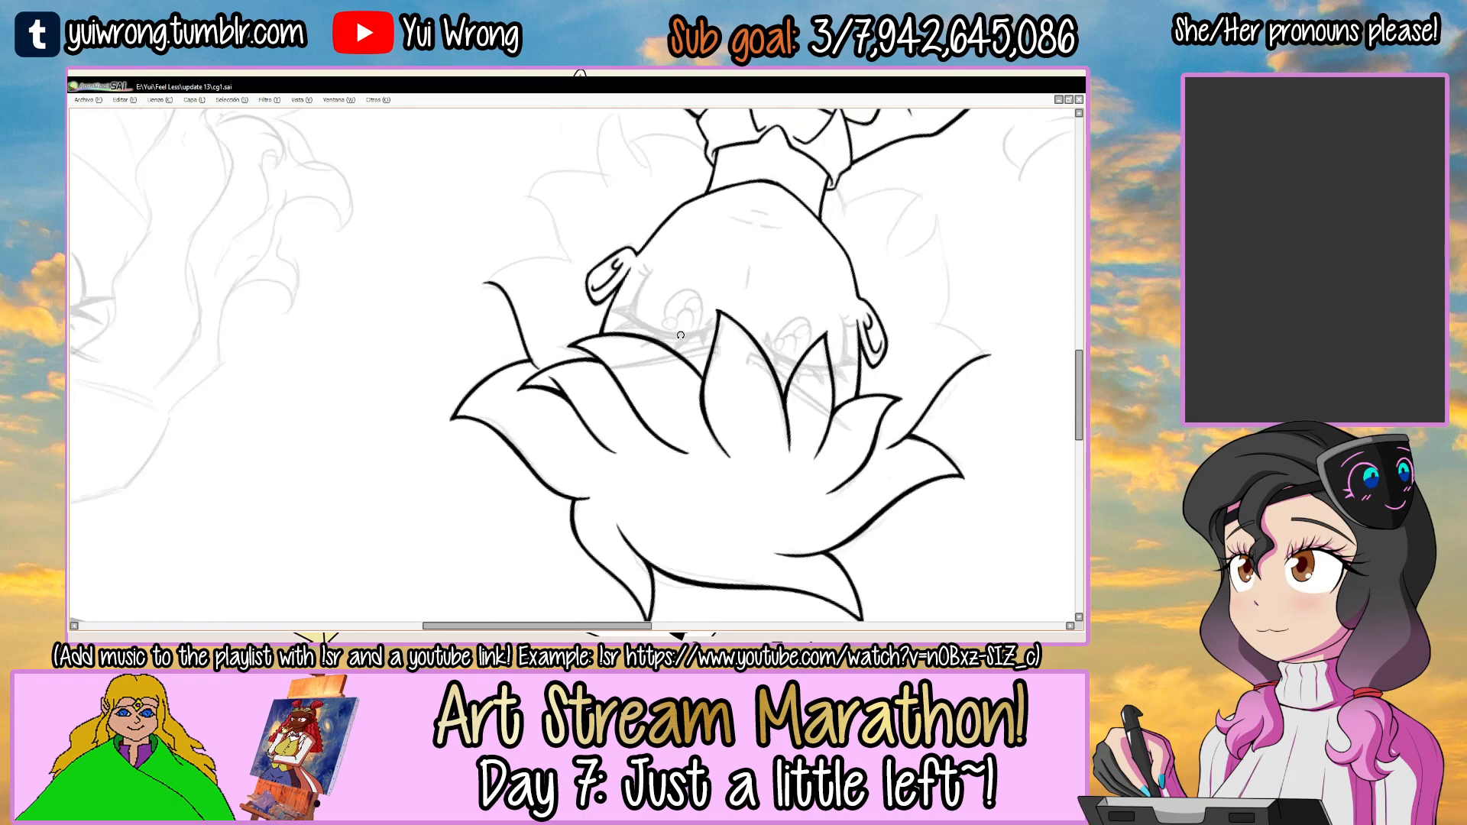
Ink the lower edge of the right side lock beside the ear, running from its tip inward, and thicken the stroke.
{"action": "scroll", "coordinate": [636, 364], "scroll_direction": "up", "scroll_amount": 5}
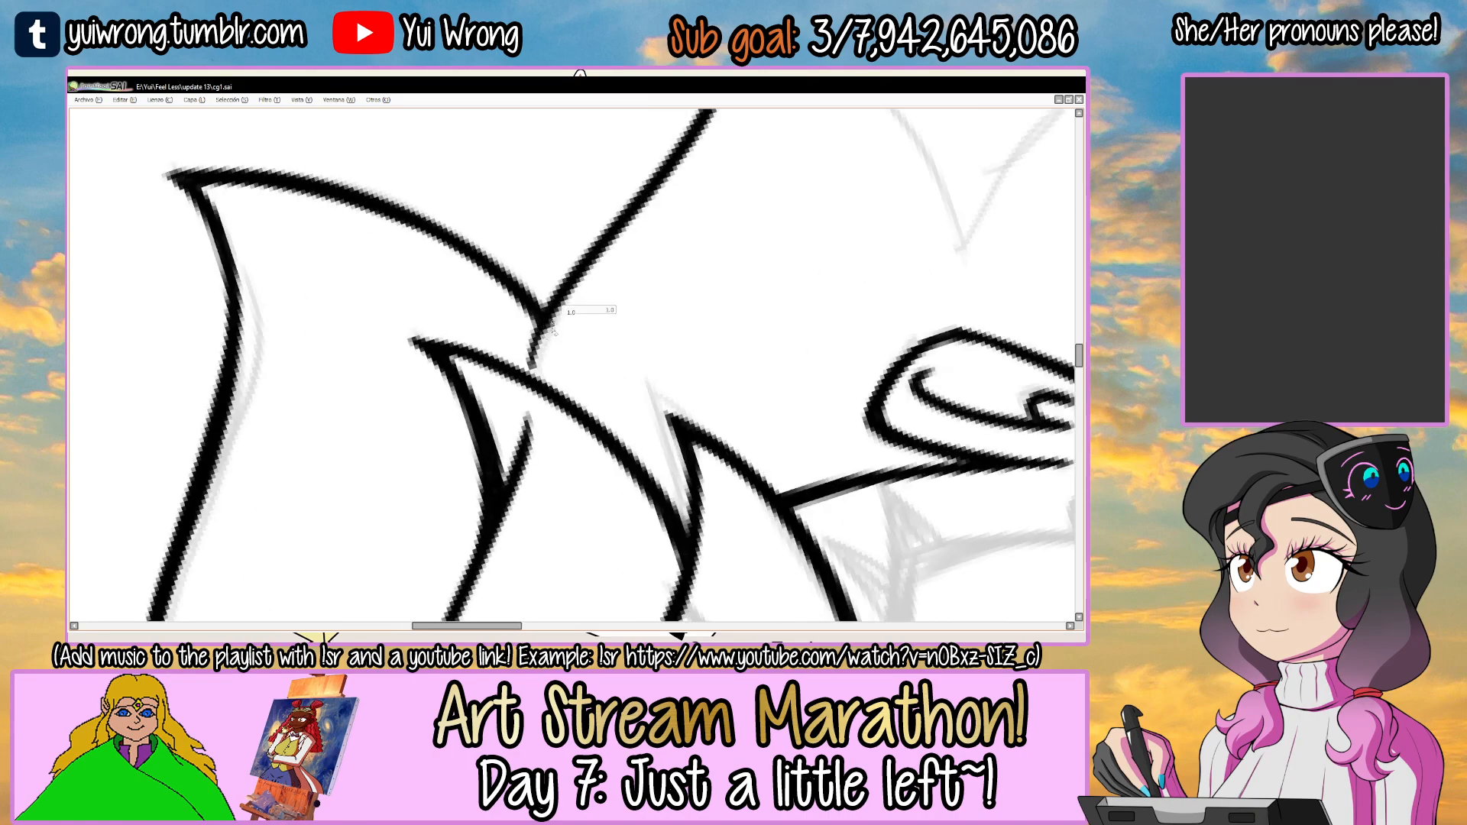
{"action": "left_click_drag", "start_coordinate": [554, 328], "coordinate": [556, 336]}
{"action": "left_click_drag", "start_coordinate": [600, 260], "coordinate": [294, 551]}
{"action": "key", "text": "Delete"}
{"action": "key", "text": "Delete"}
{"action": "key", "text": "Delete"}
{"action": "key", "text": "Delete"}
{"action": "key", "text": "Delete"}
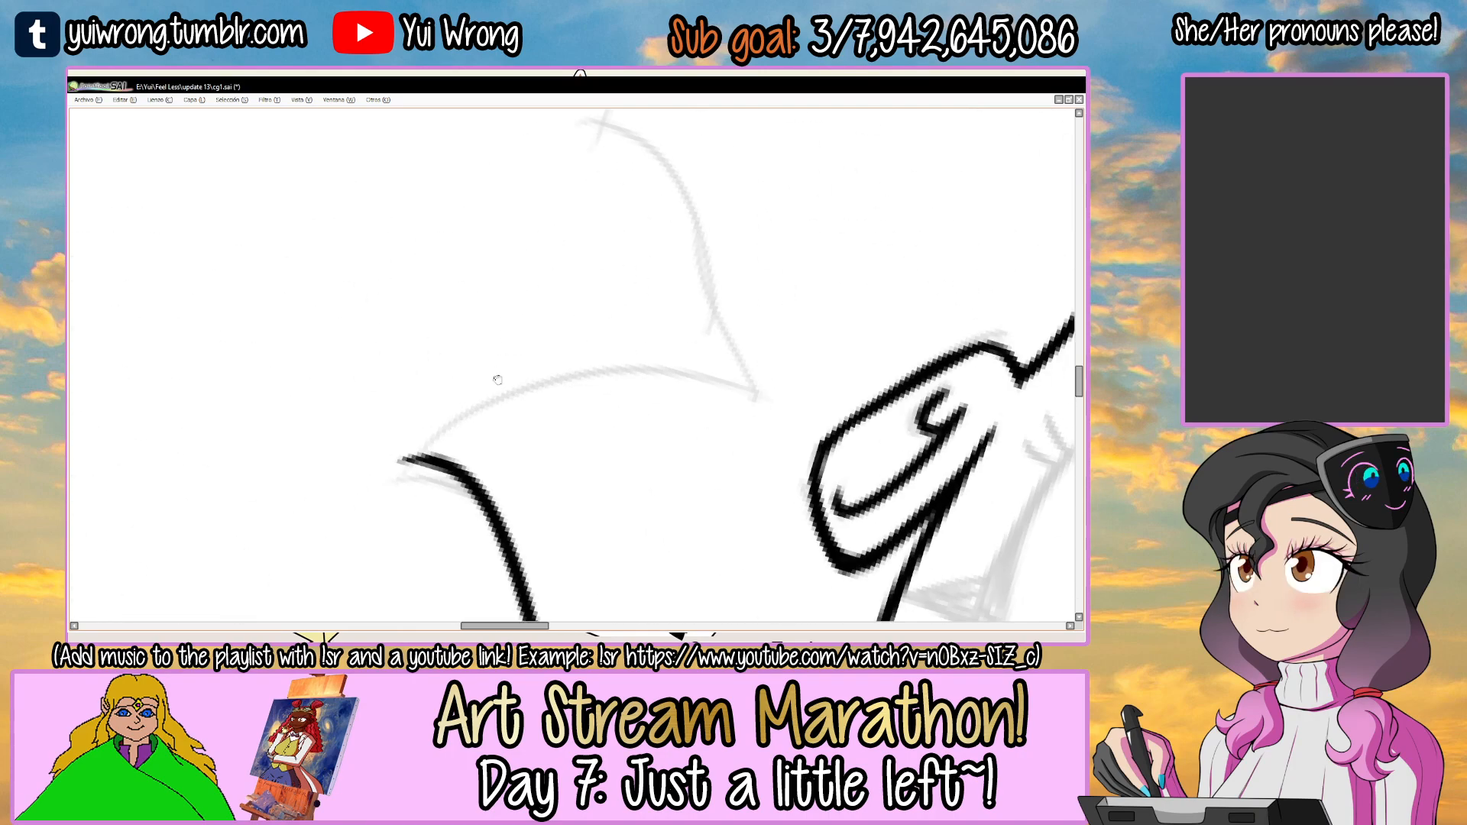
{"action": "left_click_drag", "start_coordinate": [520, 358], "coordinate": [589, 254]}
{"action": "mouse_move", "coordinate": [469, 362]}
{"action": "left_mouse_down"}
{"action": "mouse_move", "coordinate": [793, 310]}
{"action": "mouse_move", "coordinate": [774, 288]}
{"action": "mouse_move", "coordinate": [833, 302]}
{"action": "left_mouse_up"}
{"action": "key", "text": "ctrl+z"}
{"action": "key", "text": "ctrl+z"}
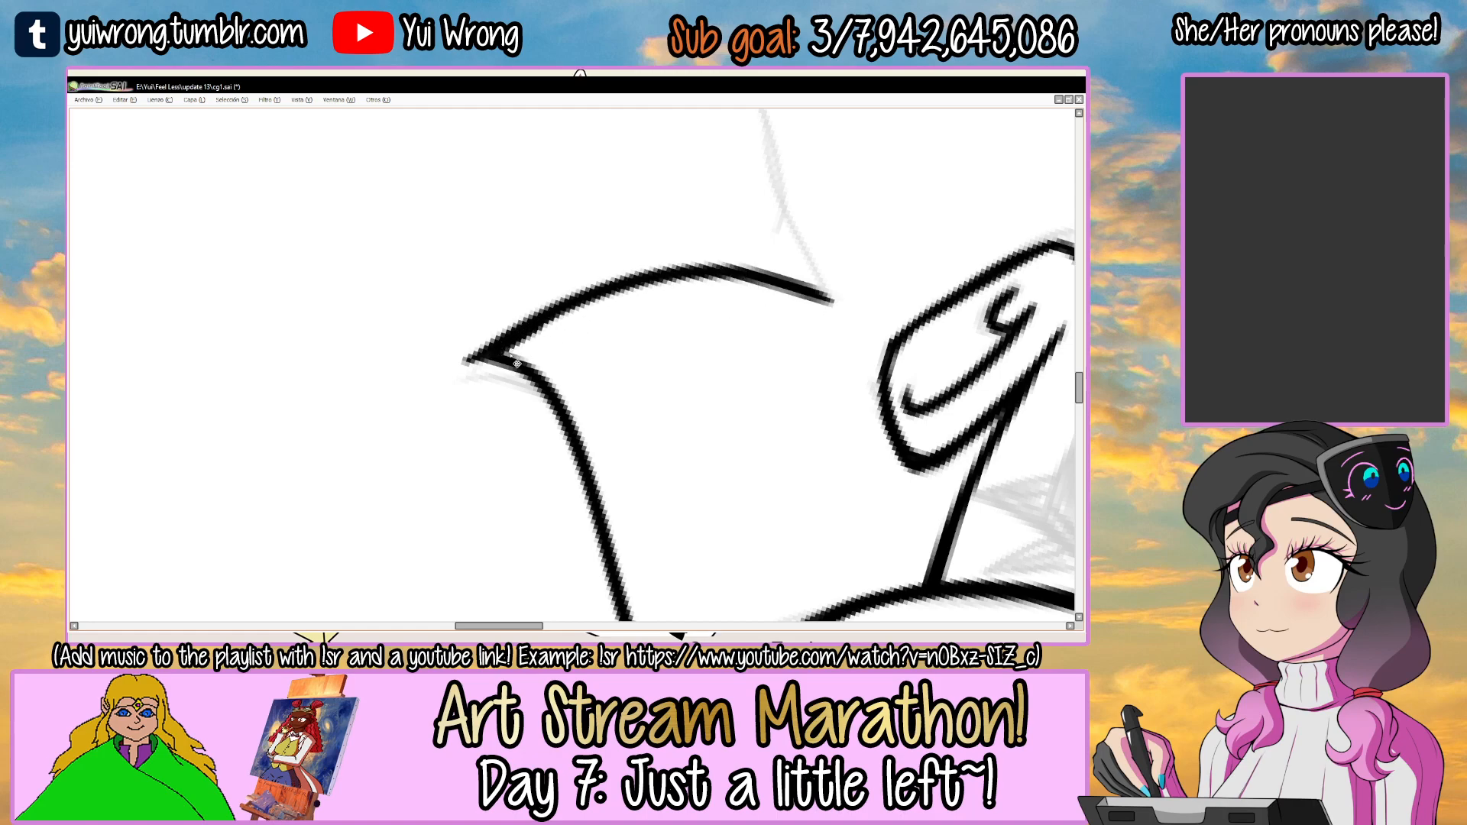
{"action": "left_click_drag", "start_coordinate": [568, 309], "coordinate": [802, 291]}
Thicken the right side lock's upper edge between its tip and the crown lock above it.
{"action": "key", "text": "Delete"}
{"action": "key", "text": "Delete"}
{"action": "key", "text": "Delete"}
{"action": "key", "text": "Delete"}
{"action": "key", "text": "Delete"}
{"action": "left_click_drag", "start_coordinate": [585, 379], "coordinate": [560, 330]}
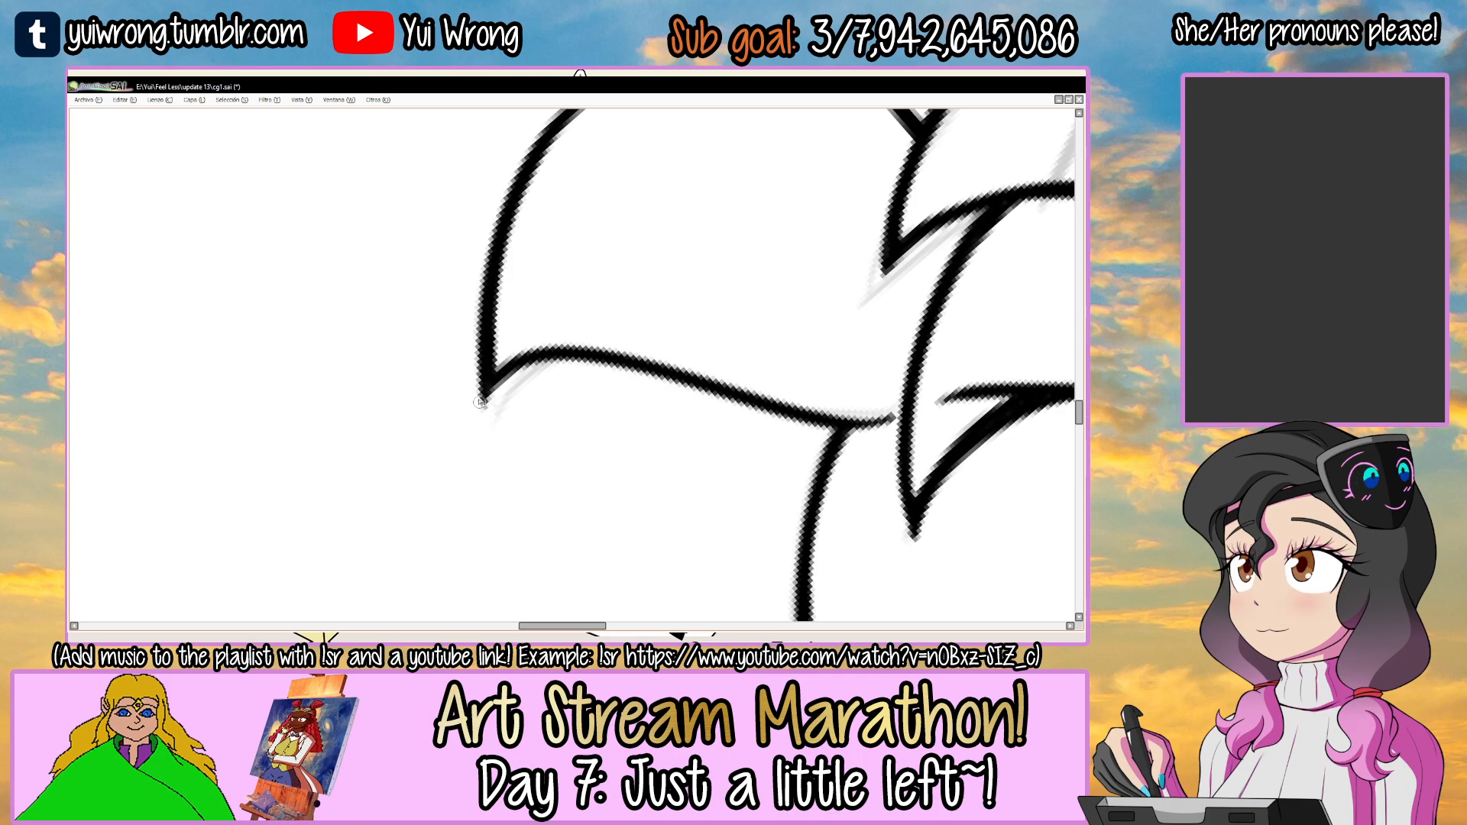
{"action": "key", "text": "alt+Tab"}
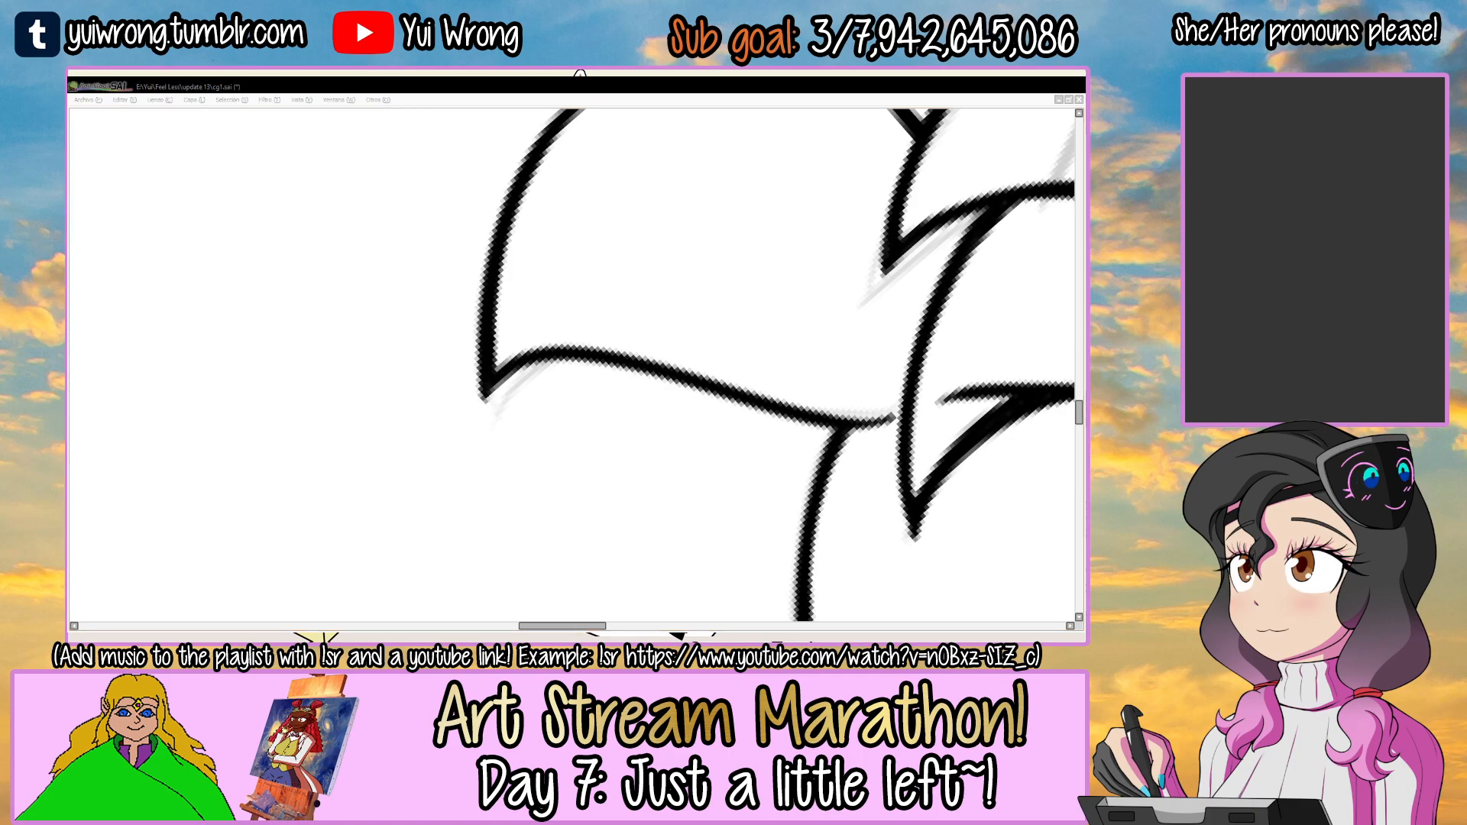
{"action": "key", "text": "alt+Tab"}
{"action": "left_click_drag", "start_coordinate": [644, 330], "coordinate": [617, 259]}
{"action": "left_click_drag", "start_coordinate": [552, 388], "coordinate": [773, 328]}
{"action": "key", "text": "ctrl+z"}
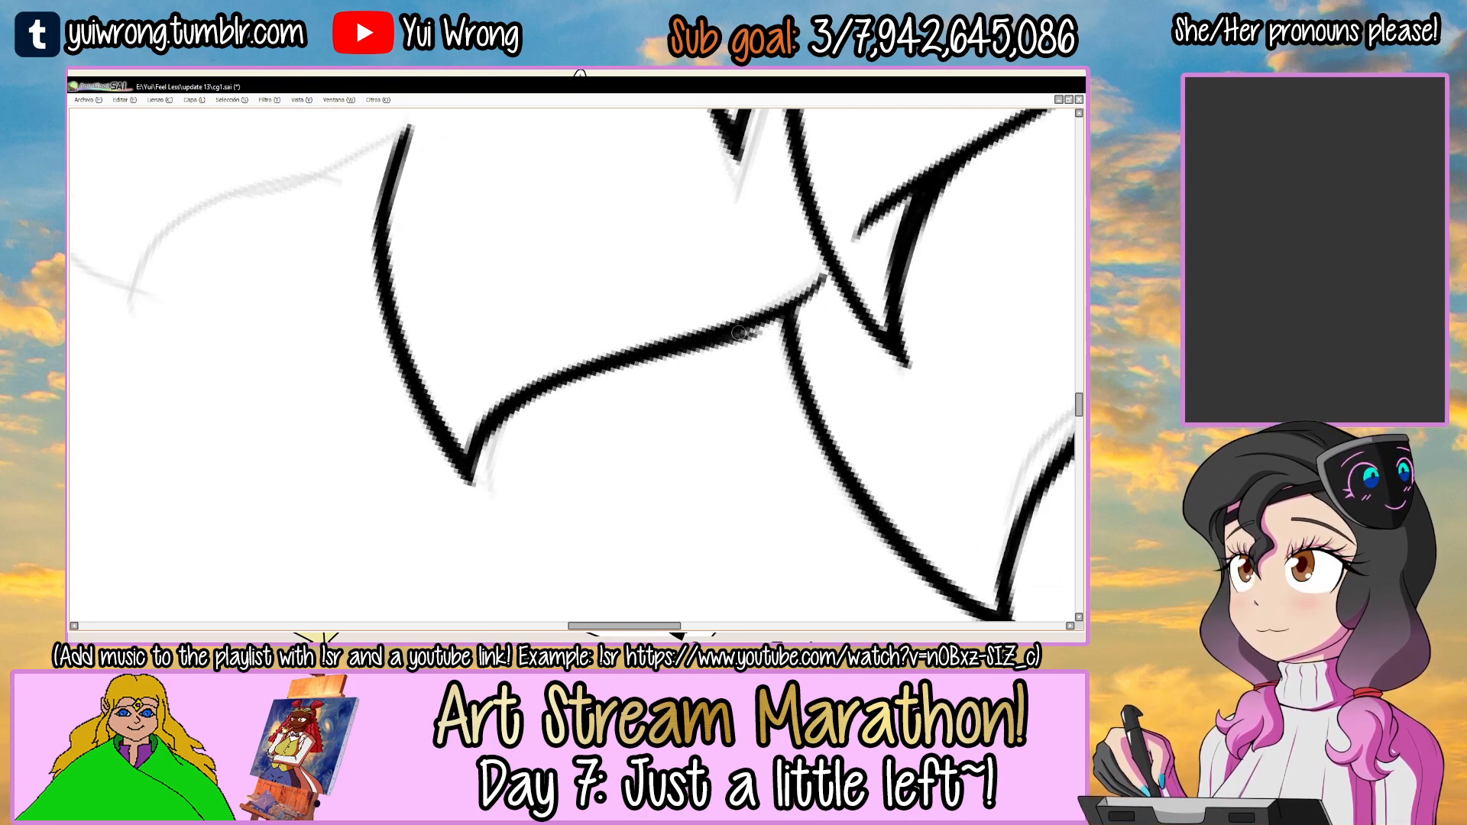
{"action": "left_click_drag", "start_coordinate": [641, 360], "coordinate": [777, 320]}
Save the drawing and review the inked locks around the middle character's face.
{"action": "key", "text": "alt+Tab"}
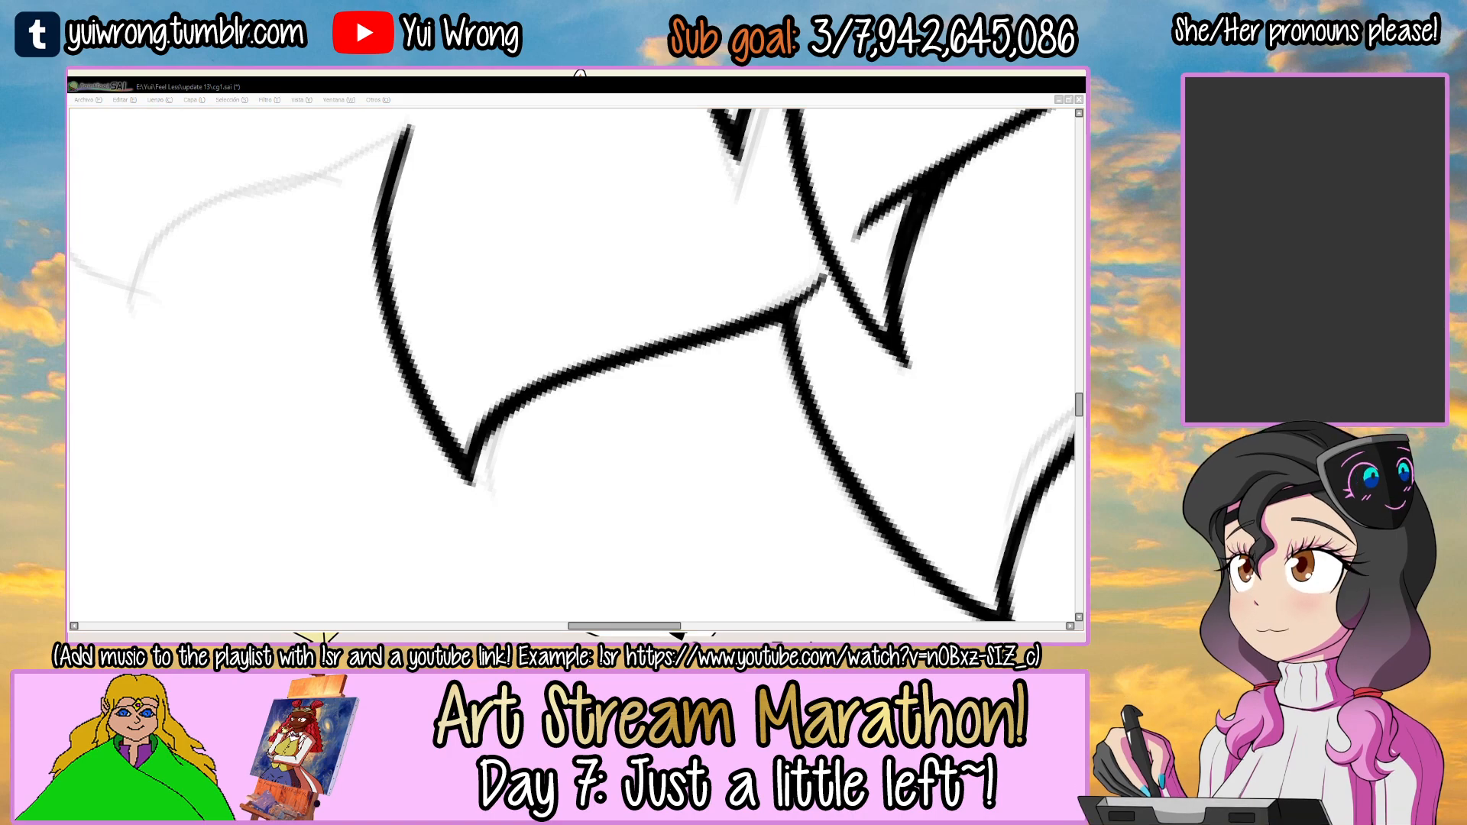
{"action": "left_click", "coordinate": [514, 535]}
{"action": "scroll", "coordinate": [515, 538], "scroll_direction": "down", "scroll_amount": 3}
{"action": "key", "text": "Delete"}
{"action": "key", "text": "Delete"}
{"action": "key", "text": "Delete"}
{"action": "key", "text": "Delete"}
{"action": "key", "text": "Delete"}
{"action": "key", "text": "Delete"}
{"action": "key", "text": "Delete"}
{"action": "key", "text": "Delete"}
{"action": "key", "text": "Delete"}
{"action": "key", "text": "Delete"}
{"action": "left_click_drag", "start_coordinate": [644, 386], "coordinate": [731, 311]}
{"action": "key", "text": "Delete"}
{"action": "key", "text": "Delete"}
{"action": "key", "text": "Delete"}
{"action": "key", "text": "Delete"}
{"action": "key", "text": "Delete"}
{"action": "key", "text": "Delete"}
{"action": "key", "text": "Delete"}
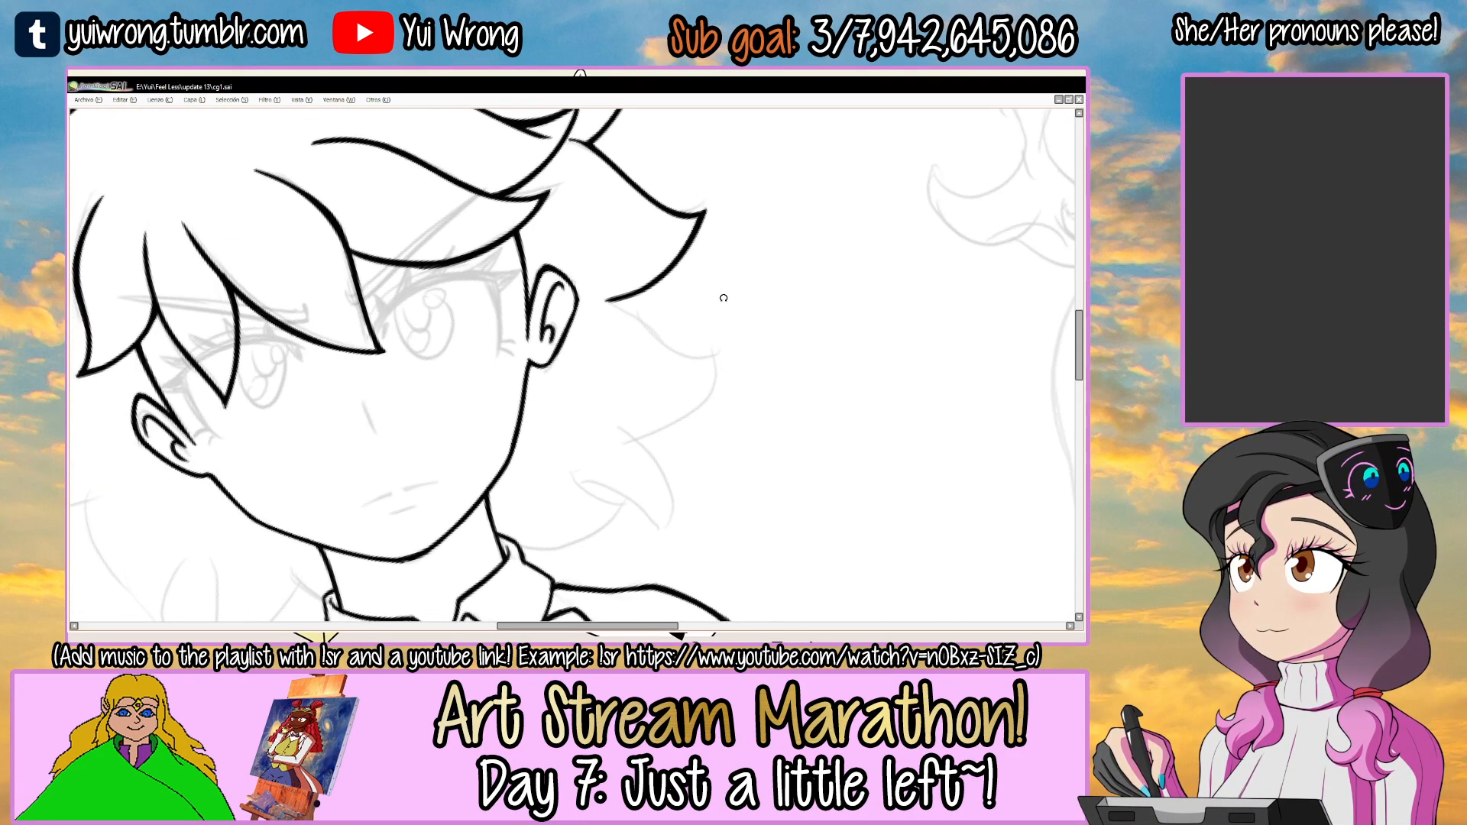
{"action": "scroll", "coordinate": [723, 298], "scroll_direction": "down", "scroll_amount": 1}
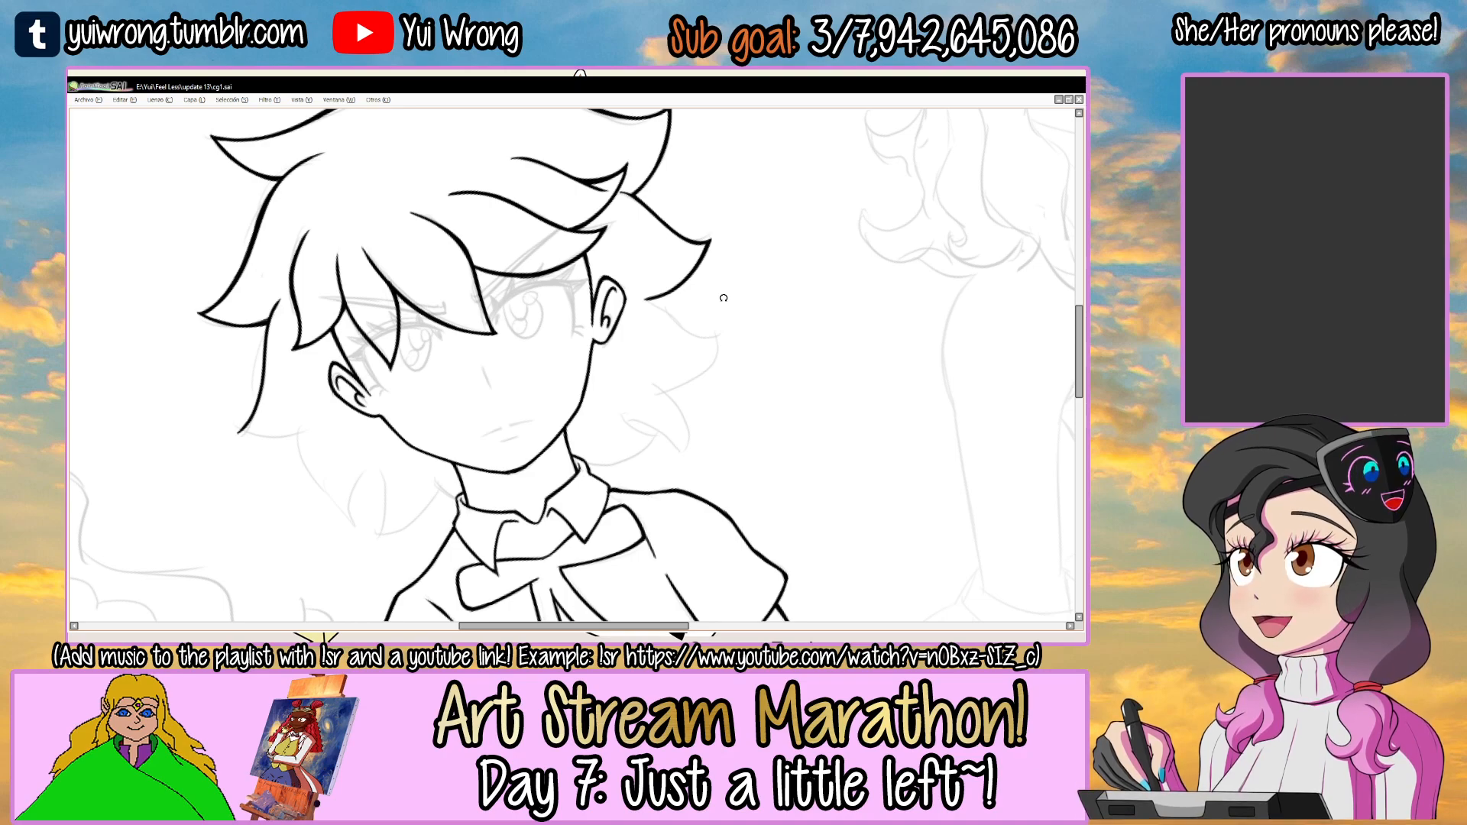
Ink the upper edge of the second right side lock, from the first side lock's lower end out to its tip.
{"action": "left_click_drag", "start_coordinate": [740, 314], "coordinate": [620, 263]}
{"action": "left_click", "coordinate": [653, 344], "text": "ctrl"}
{"action": "left_click", "coordinate": [617, 354], "text": "ctrl"}
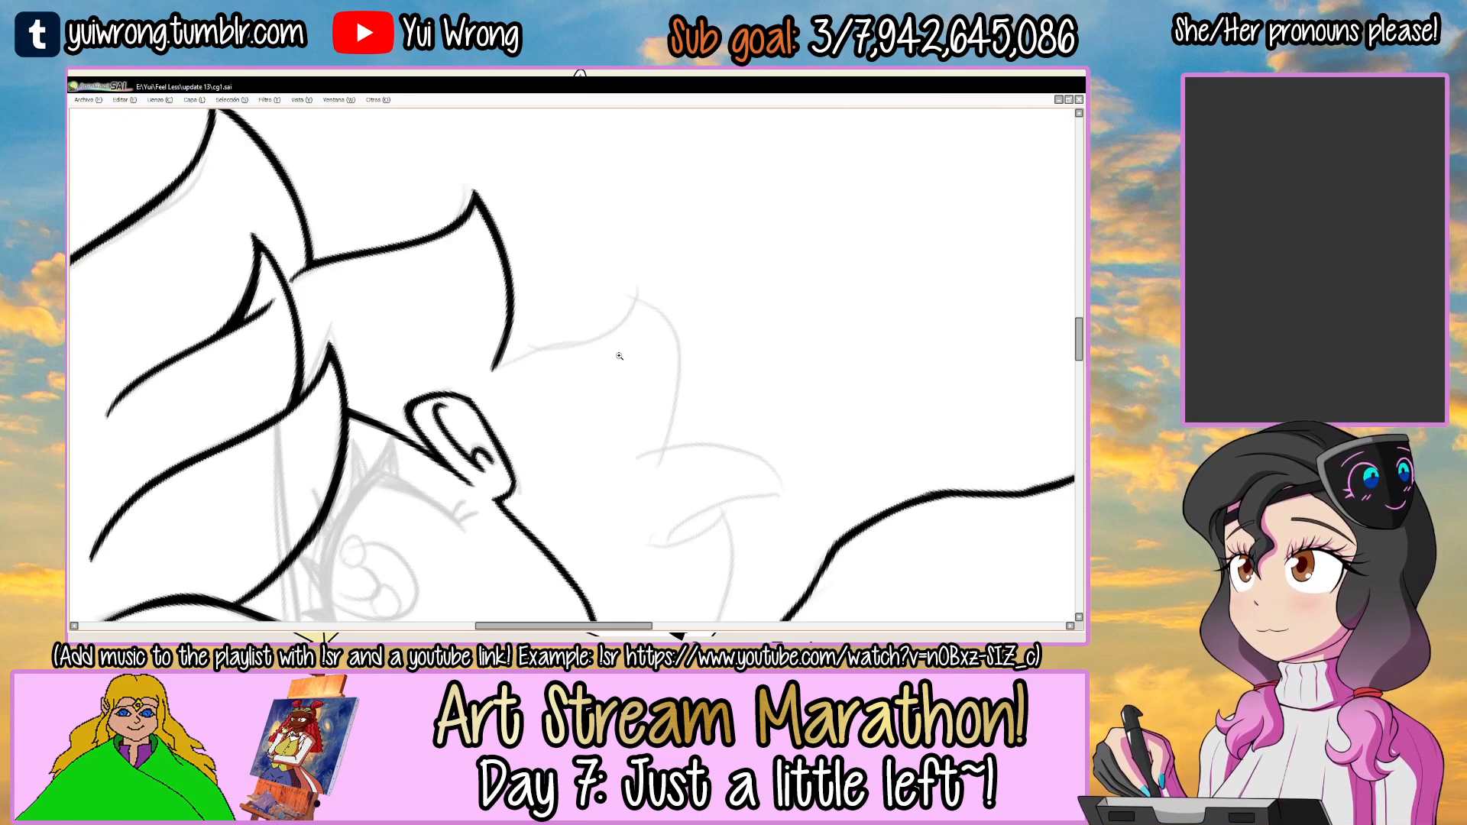
{"action": "left_click", "coordinate": [618, 353], "text": "ctrl"}
{"action": "mouse_move", "coordinate": [419, 396]}
{"action": "left_mouse_down"}
{"action": "mouse_move", "coordinate": [618, 317]}
{"action": "mouse_move", "coordinate": [630, 282]}
{"action": "mouse_move", "coordinate": [548, 342]}
{"action": "mouse_move", "coordinate": [643, 274]}
{"action": "left_mouse_up"}
{"action": "key", "text": "ctrl+z"}
{"action": "key", "text": "ctrl+z"}
{"action": "key", "text": "ctrl+z"}
Ink the outer edge of the curled lock near the collar and the second side lock's lower edge meeting it.
{"action": "mouse_move", "coordinate": [696, 365]}
{"action": "left_mouse_down", "text": "alt"}
{"action": "mouse_move", "coordinate": [526, 302]}
{"action": "mouse_move", "coordinate": [648, 249]}
{"action": "mouse_move", "coordinate": [713, 324]}
{"action": "mouse_move", "coordinate": [586, 314]}
{"action": "left_mouse_up", "text": "alt"}
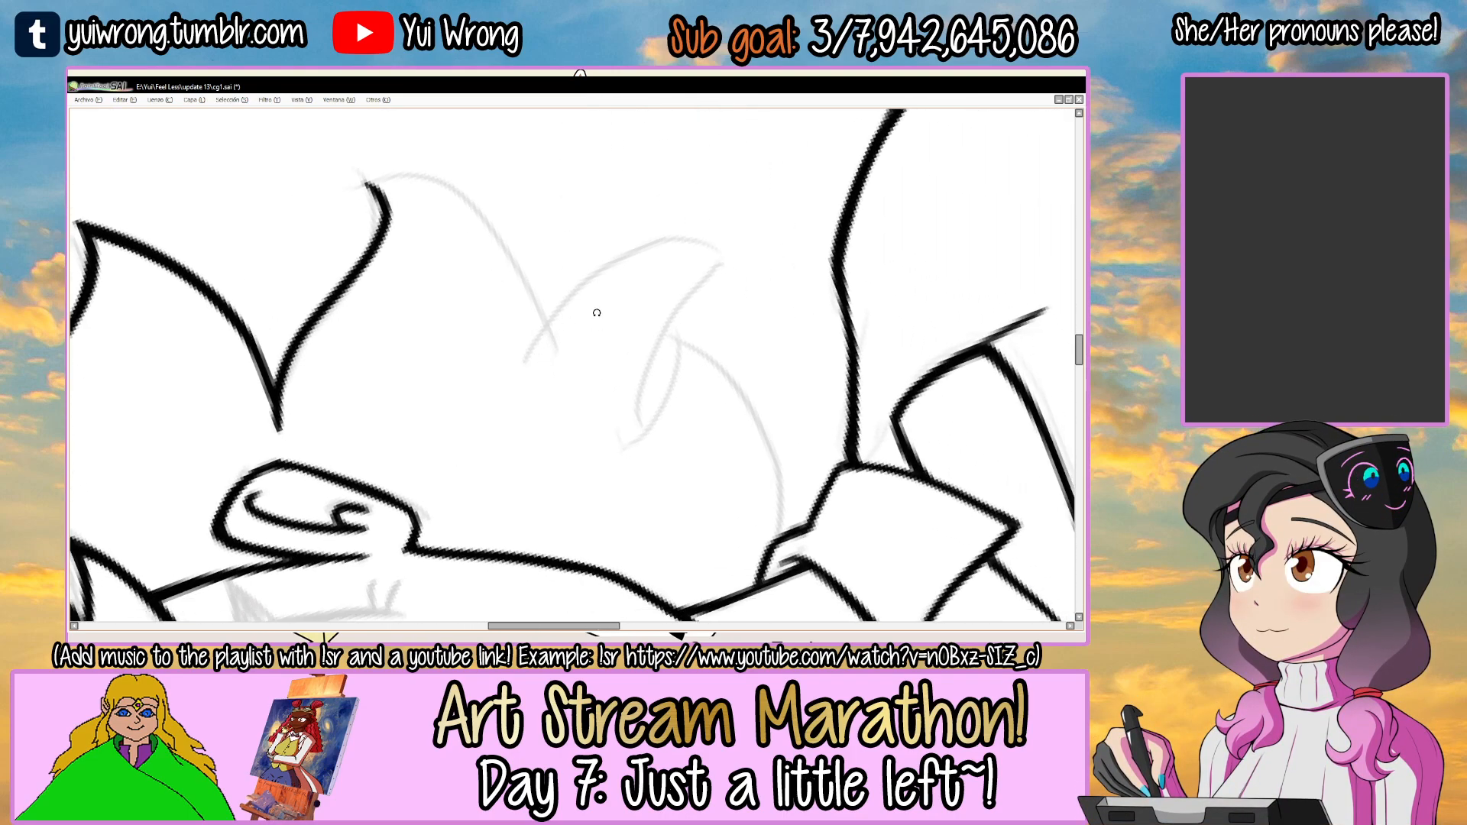
{"action": "mouse_move", "coordinate": [530, 362]}
{"action": "left_mouse_down"}
{"action": "mouse_move", "coordinate": [702, 265]}
{"action": "mouse_move", "coordinate": [544, 334]}
{"action": "mouse_move", "coordinate": [762, 258]}
{"action": "left_mouse_up"}
{"action": "key", "text": "ctrl+z"}
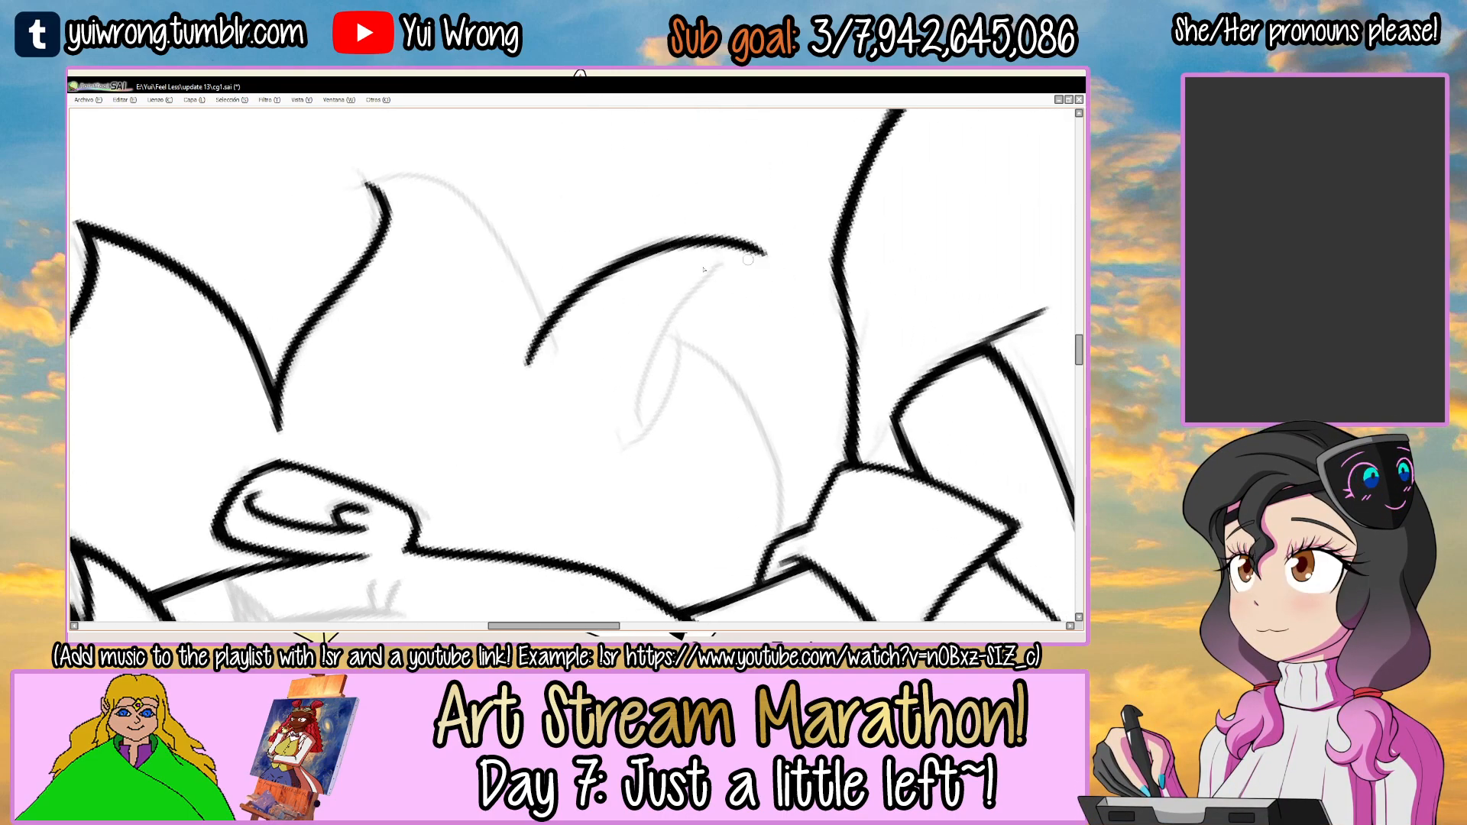
{"action": "left_click_drag", "start_coordinate": [541, 328], "coordinate": [514, 209], "text": "alt"}
{"action": "left_click_drag", "start_coordinate": [368, 337], "coordinate": [461, 318]}
{"action": "scroll", "coordinate": [461, 318], "scroll_direction": "up", "scroll_amount": 1}
{"action": "left_click_drag", "start_coordinate": [407, 360], "coordinate": [688, 270]}
{"action": "key", "text": "ctrl+z"}
Thicken the second right side lock's outline with heavier strokes starting from its tip.
{"action": "key", "text": "ctrl+z"}
{"action": "left_click_drag", "start_coordinate": [412, 356], "coordinate": [703, 262]}
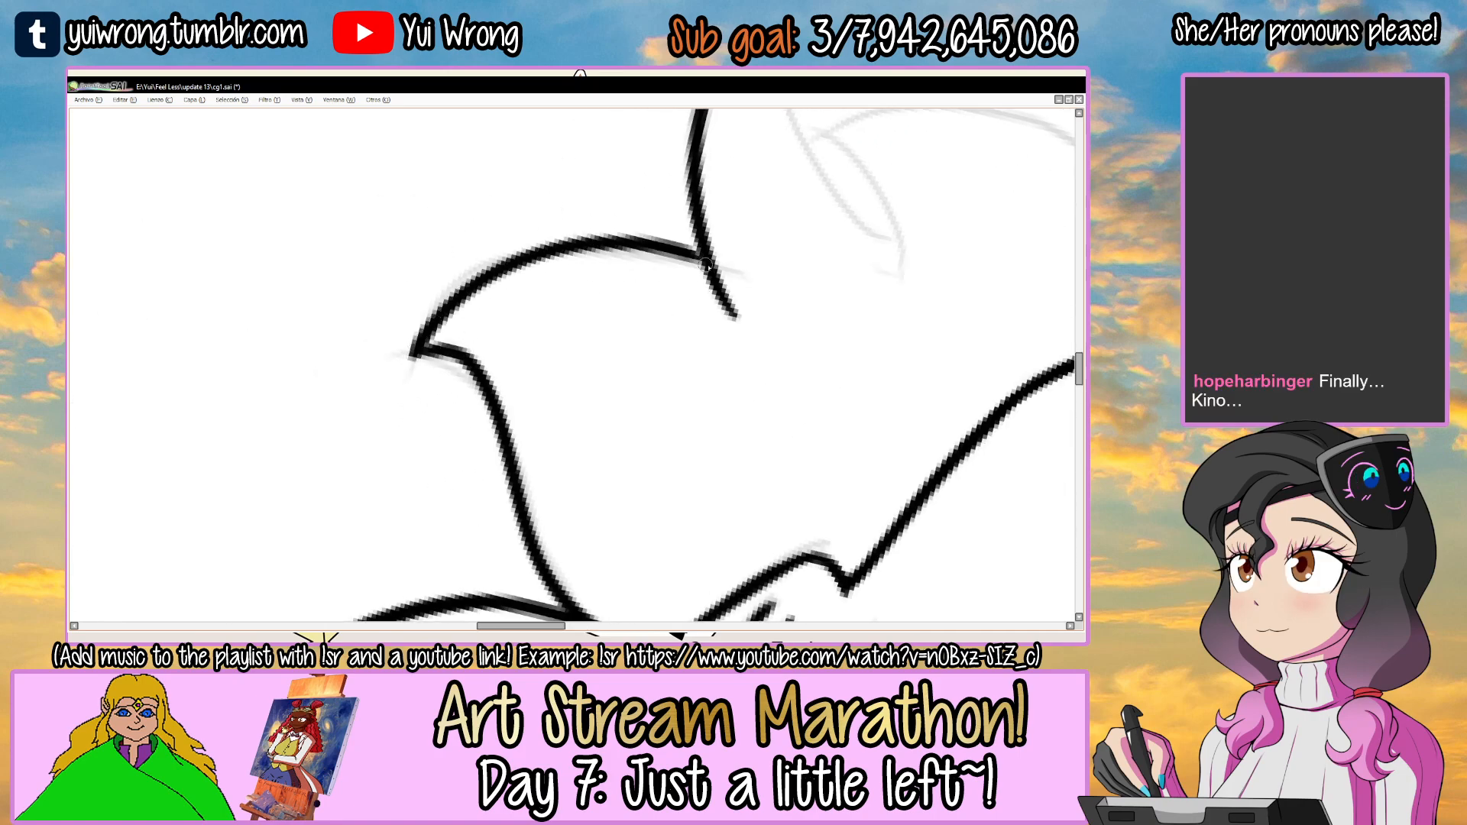
{"action": "scroll", "coordinate": [458, 314], "scroll_direction": "up", "scroll_amount": 1}
{"action": "mouse_move", "coordinate": [407, 361]}
{"action": "left_mouse_down"}
{"action": "mouse_move", "coordinate": [441, 317]}
{"action": "mouse_move", "coordinate": [682, 233]}
{"action": "left_mouse_up"}
{"action": "key", "text": "ctrl+z"}
{"action": "left_click_drag", "start_coordinate": [406, 359], "coordinate": [768, 250]}
{"action": "key", "text": "Delete"}
{"action": "key", "text": "Delete"}
{"action": "left_click_drag", "start_coordinate": [556, 301], "coordinate": [581, 226]}
{"action": "mouse_move", "coordinate": [452, 349]}
{"action": "left_mouse_down"}
{"action": "mouse_move", "coordinate": [562, 338]}
{"action": "mouse_move", "coordinate": [527, 323]}
{"action": "mouse_move", "coordinate": [714, 454]}
{"action": "left_mouse_up"}
{"action": "key", "text": "ctrl+z"}
{"action": "mouse_move", "coordinate": [569, 345]}
{"action": "left_mouse_down"}
{"action": "mouse_move", "coordinate": [717, 478]}
{"action": "mouse_move", "coordinate": [605, 383]}
{"action": "mouse_move", "coordinate": [758, 483]}
{"action": "left_mouse_up"}
Retrace the curled lock's outer edge with a heavier, smoother curve toward its tip.
{"action": "key", "text": "ctrl+z"}
{"action": "mouse_move", "coordinate": [555, 439]}
{"action": "left_mouse_down"}
{"action": "mouse_move", "coordinate": [511, 330]}
{"action": "mouse_move", "coordinate": [526, 315]}
{"action": "left_mouse_up"}
{"action": "left_click_drag", "start_coordinate": [614, 303], "coordinate": [695, 268]}
{"action": "mouse_move", "coordinate": [409, 436]}
{"action": "left_mouse_down"}
{"action": "mouse_move", "coordinate": [699, 321]}
{"action": "mouse_move", "coordinate": [649, 460]}
{"action": "left_mouse_up"}
{"action": "scroll", "coordinate": [693, 316], "scroll_direction": "down", "scroll_amount": 2}
{"action": "left_click_drag", "start_coordinate": [686, 462], "coordinate": [649, 252]}
{"action": "left_click_drag", "start_coordinate": [648, 328], "coordinate": [527, 282]}
{"action": "left_click_drag", "start_coordinate": [654, 366], "coordinate": [615, 266]}
{"action": "left_click", "coordinate": [581, 307], "text": "ctrl"}
{"action": "left_click_drag", "start_coordinate": [736, 258], "coordinate": [681, 258]}
{"action": "left_click", "coordinate": [616, 279], "text": "ctrl"}
{"action": "mouse_move", "coordinate": [439, 397]}
{"action": "left_mouse_down"}
{"action": "mouse_move", "coordinate": [618, 238]}
{"action": "mouse_move", "coordinate": [655, 227]}
{"action": "left_mouse_up"}
{"action": "key", "text": "ctrl+z"}
{"action": "left_click_drag", "start_coordinate": [489, 311], "coordinate": [768, 226]}
{"action": "key", "text": "ctrl+z"}
{"action": "left_click_drag", "start_coordinate": [489, 311], "coordinate": [800, 222]}
{"action": "key", "text": "ctrl+z"}
{"action": "left_click_drag", "start_coordinate": [495, 302], "coordinate": [753, 211]}
{"action": "mouse_move", "coordinate": [787, 329]}
{"action": "left_mouse_down"}
{"action": "mouse_move", "coordinate": [777, 446]}
{"action": "mouse_move", "coordinate": [737, 355]}
{"action": "left_mouse_up"}
Ink the curled lock's inner edge from its base to the pointed tip and thicken it near the tip.
{"action": "key", "text": "ctrl+z"}
{"action": "mouse_move", "coordinate": [506, 418]}
{"action": "left_mouse_down"}
{"action": "mouse_move", "coordinate": [825, 281]}
{"action": "mouse_move", "coordinate": [600, 324]}
{"action": "mouse_move", "coordinate": [836, 289]}
{"action": "left_mouse_up"}
{"action": "key", "text": "ctrl+z"}
{"action": "key", "text": "ctrl+z"}
{"action": "left_click_drag", "start_coordinate": [480, 441], "coordinate": [840, 305]}
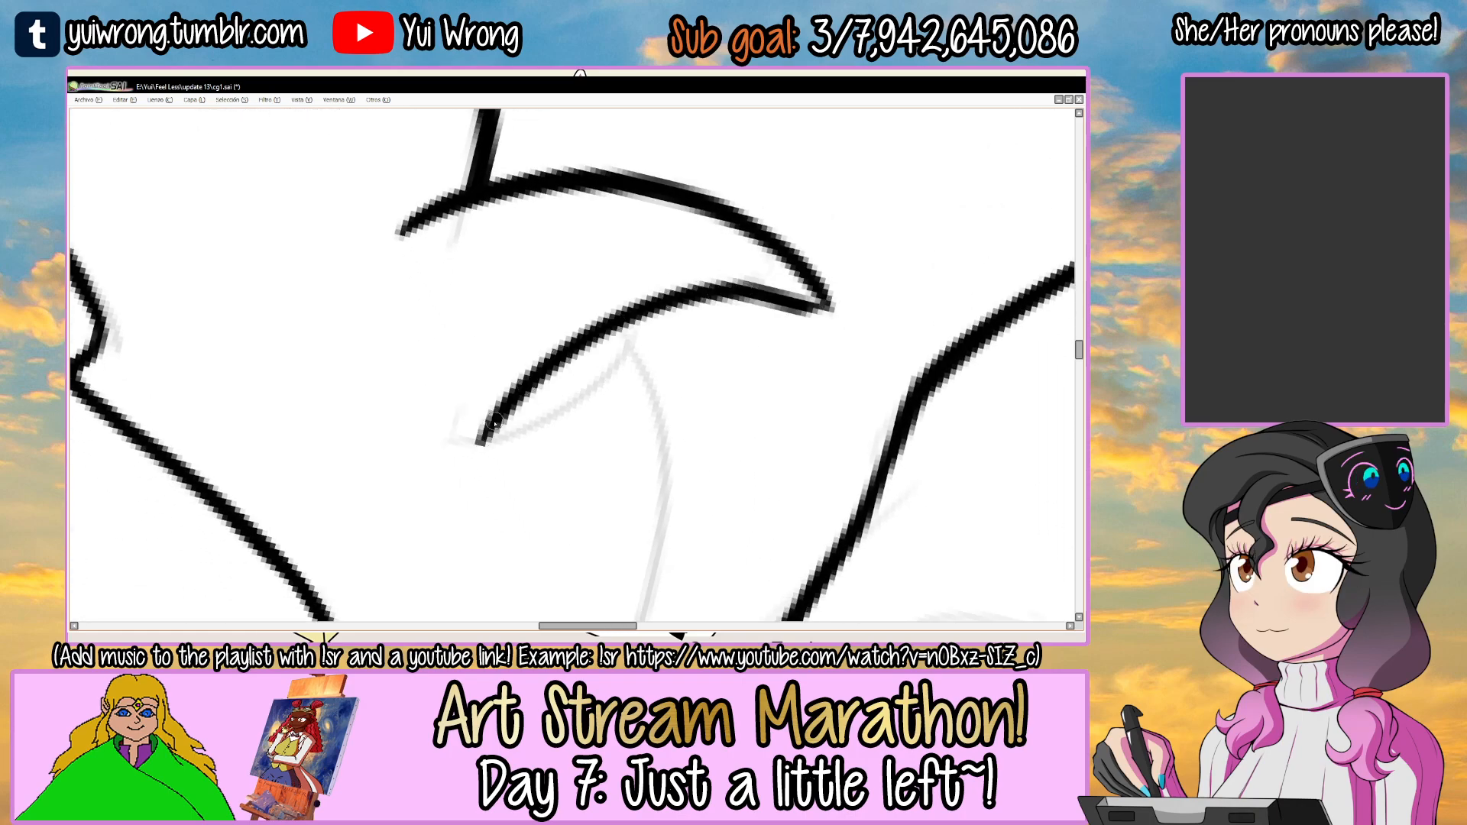
{"action": "mouse_move", "coordinate": [489, 425]}
{"action": "left_mouse_down"}
{"action": "mouse_move", "coordinate": [806, 303]}
{"action": "mouse_move", "coordinate": [825, 316]}
{"action": "left_mouse_up"}
{"action": "key", "text": "ctrl+z"}
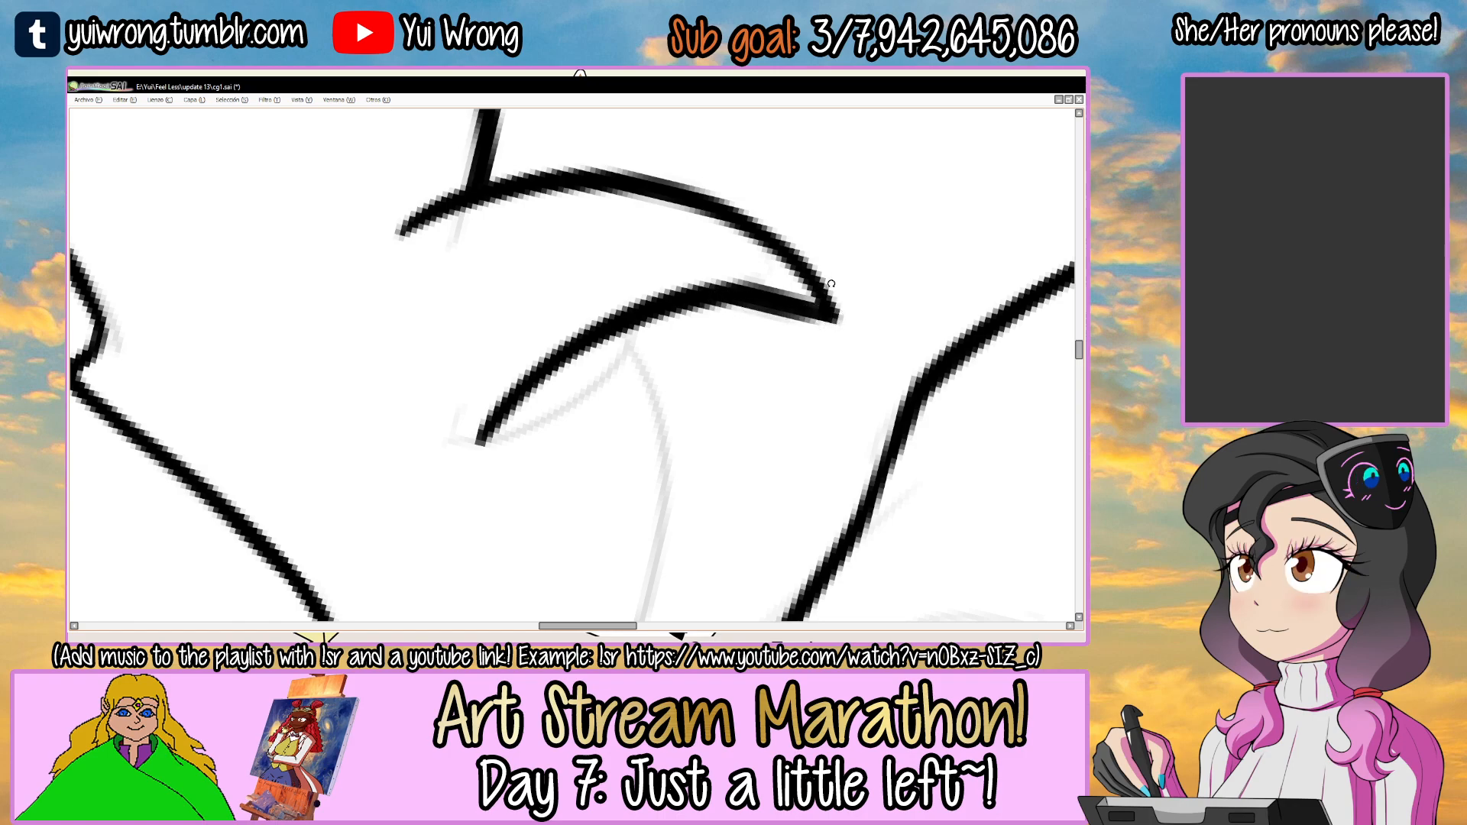
Refine the curled lock's inner edge along its bend toward the sketched lock beside the collar.
{"action": "left_click_drag", "start_coordinate": [718, 264], "coordinate": [562, 294]}
{"action": "scroll", "coordinate": [562, 295], "scroll_direction": "down", "scroll_amount": 2}
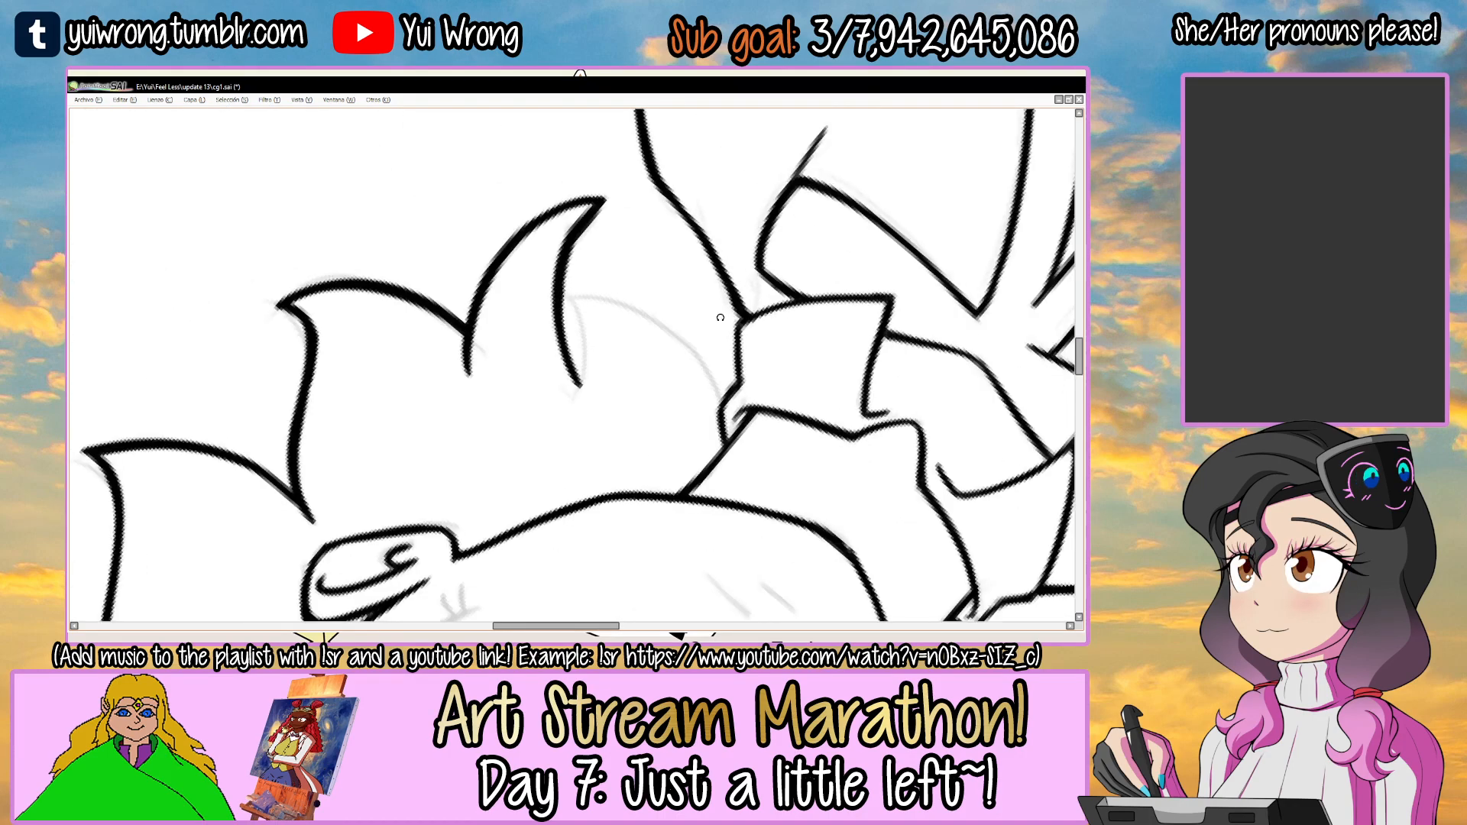
{"action": "scroll", "coordinate": [559, 250], "scroll_direction": "up", "scroll_amount": 5}
{"action": "left_click_drag", "start_coordinate": [561, 237], "coordinate": [536, 327]}
{"action": "left_click_drag", "start_coordinate": [564, 212], "coordinate": [530, 306]}
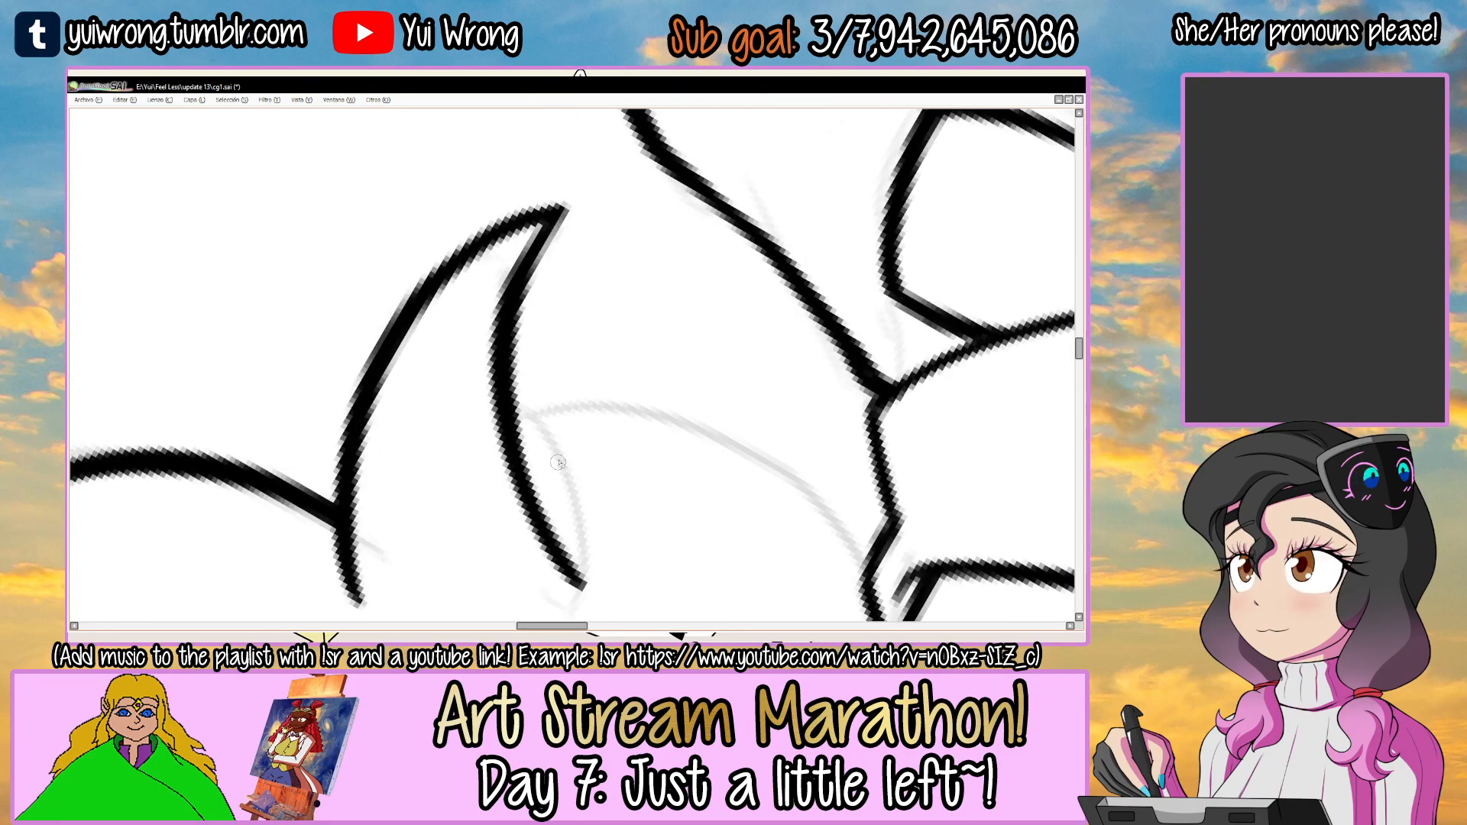
{"action": "left_click_drag", "start_coordinate": [557, 462], "coordinate": [527, 387]}
Ink the short edge turning back from the inner end of the curled lock.
{"action": "left_click_drag", "start_coordinate": [623, 344], "coordinate": [536, 275]}
{"action": "left_click", "coordinate": [568, 326], "text": "ctrl"}
{"action": "left_click", "coordinate": [568, 327], "text": "ctrl"}
{"action": "mouse_move", "coordinate": [493, 379]}
{"action": "left_mouse_down"}
{"action": "mouse_move", "coordinate": [726, 251]}
{"action": "mouse_move", "coordinate": [621, 292]}
{"action": "mouse_move", "coordinate": [704, 258]}
{"action": "mouse_move", "coordinate": [746, 390]}
{"action": "left_mouse_up"}
{"action": "key", "text": "ctrl+z"}
Ink the lowest right lock as one curve between the shirt collar and the curled lock.
{"action": "left_click", "coordinate": [682, 267], "text": "ctrl+alt"}
{"action": "left_click", "coordinate": [682, 266], "text": "ctrl+alt"}
{"action": "left_click_drag", "start_coordinate": [795, 321], "coordinate": [596, 286]}
{"action": "left_click_drag", "start_coordinate": [652, 243], "coordinate": [631, 235]}
{"action": "left_click", "coordinate": [484, 283], "text": "ctrl"}
{"action": "left_click", "coordinate": [489, 280], "text": "ctrl"}
{"action": "left_click_drag", "start_coordinate": [380, 396], "coordinate": [735, 161]}
{"action": "key", "text": "ctrl+z"}
{"action": "left_click_drag", "start_coordinate": [378, 399], "coordinate": [767, 149]}
Sharpen the lowest right lock's tip so it joins the curled lock's inner edge, and save the drawing.
{"action": "mouse_move", "coordinate": [406, 381]}
{"action": "left_mouse_down"}
{"action": "mouse_move", "coordinate": [456, 300]}
{"action": "mouse_move", "coordinate": [665, 157]}
{"action": "mouse_move", "coordinate": [756, 169]}
{"action": "mouse_move", "coordinate": [530, 390]}
{"action": "mouse_move", "coordinate": [507, 364]}
{"action": "left_mouse_up"}
{"action": "key", "text": "ctrl+z"}
{"action": "mouse_move", "coordinate": [596, 367]}
{"action": "left_mouse_down"}
{"action": "mouse_move", "coordinate": [589, 305]}
{"action": "mouse_move", "coordinate": [649, 483]}
{"action": "left_mouse_up"}
{"action": "scroll", "coordinate": [600, 298], "scroll_direction": "up", "scroll_amount": 1}
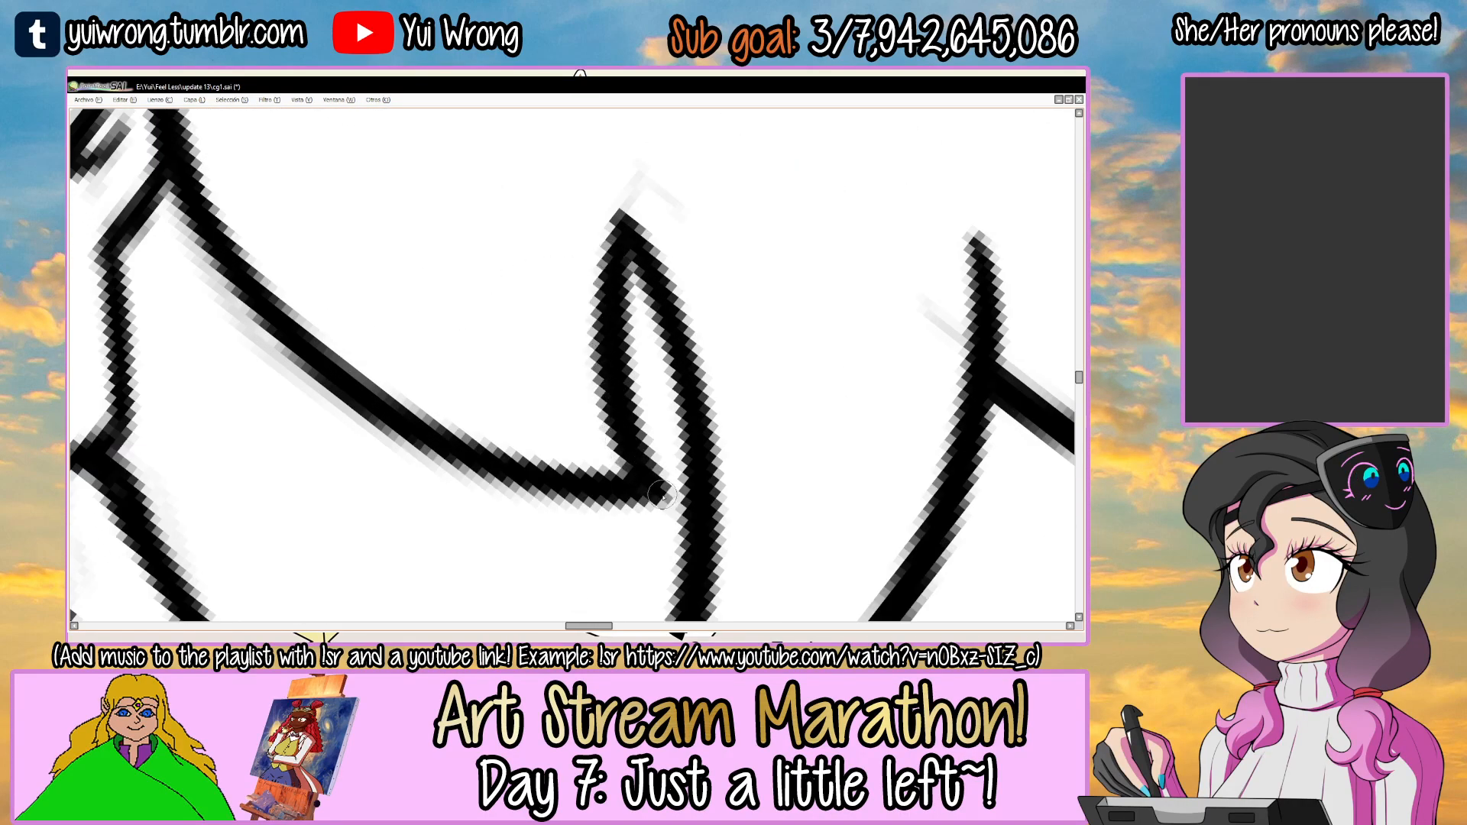
{"action": "scroll", "coordinate": [638, 502], "scroll_direction": "down", "scroll_amount": 5}
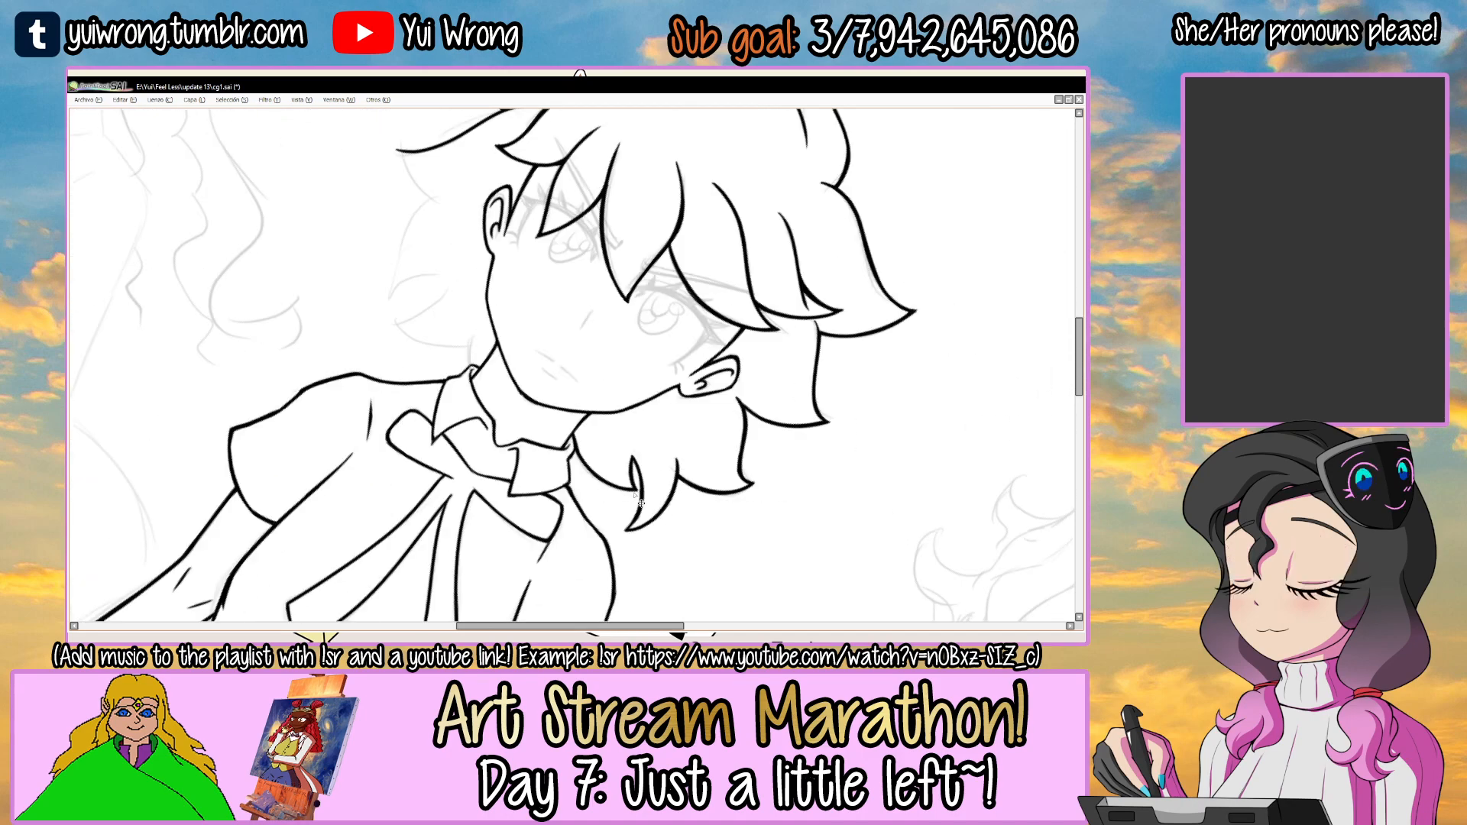
{"action": "left_click_drag", "start_coordinate": [679, 405], "coordinate": [669, 324]}
{"action": "left_click_drag", "start_coordinate": [680, 437], "coordinate": [659, 288]}
{"action": "key", "text": "ctrl+z"}
{"action": "left_click_drag", "start_coordinate": [711, 429], "coordinate": [650, 340]}
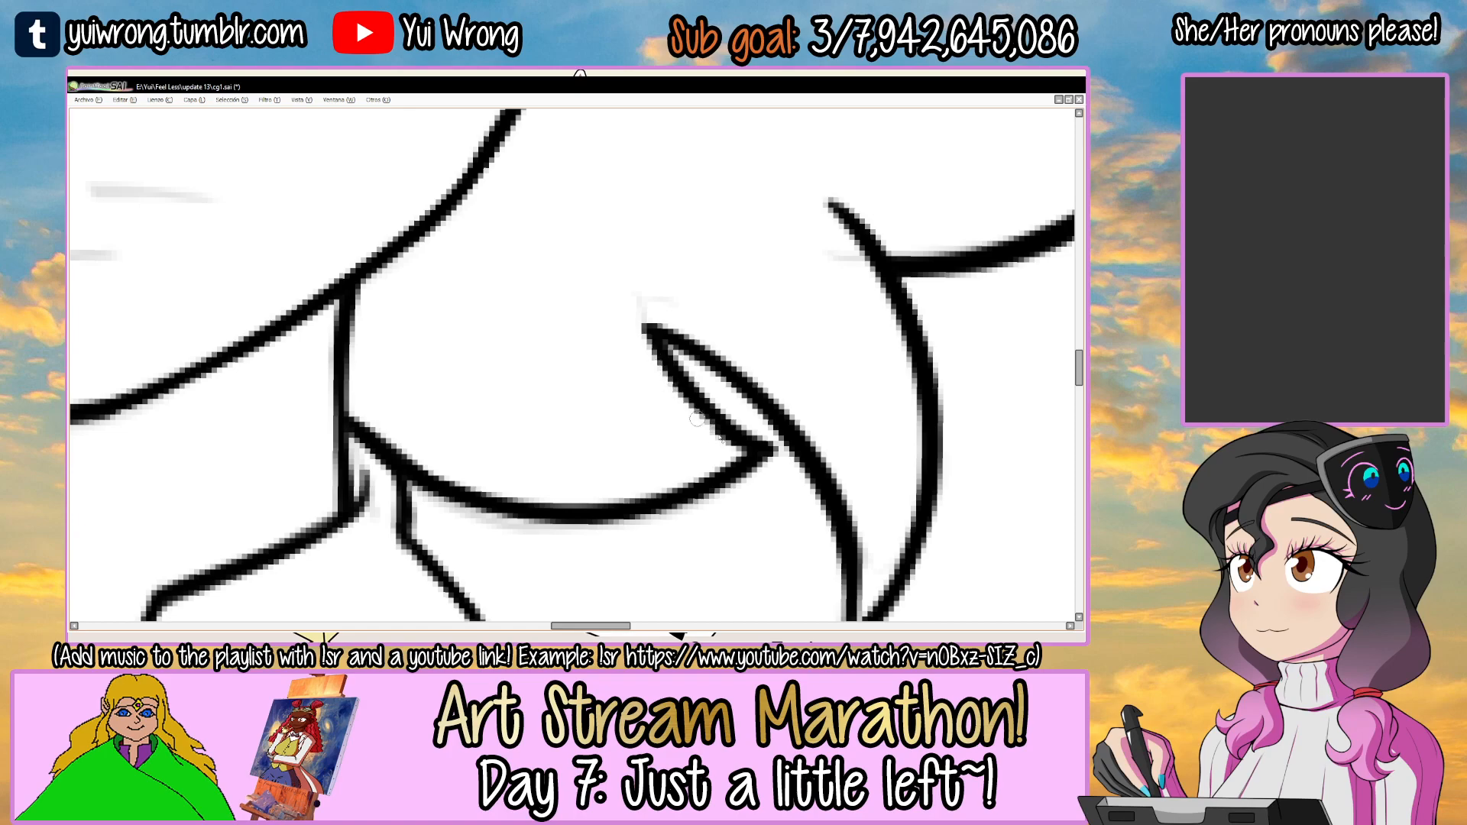
{"action": "scroll", "coordinate": [743, 450], "scroll_direction": "down", "scroll_amount": 5}
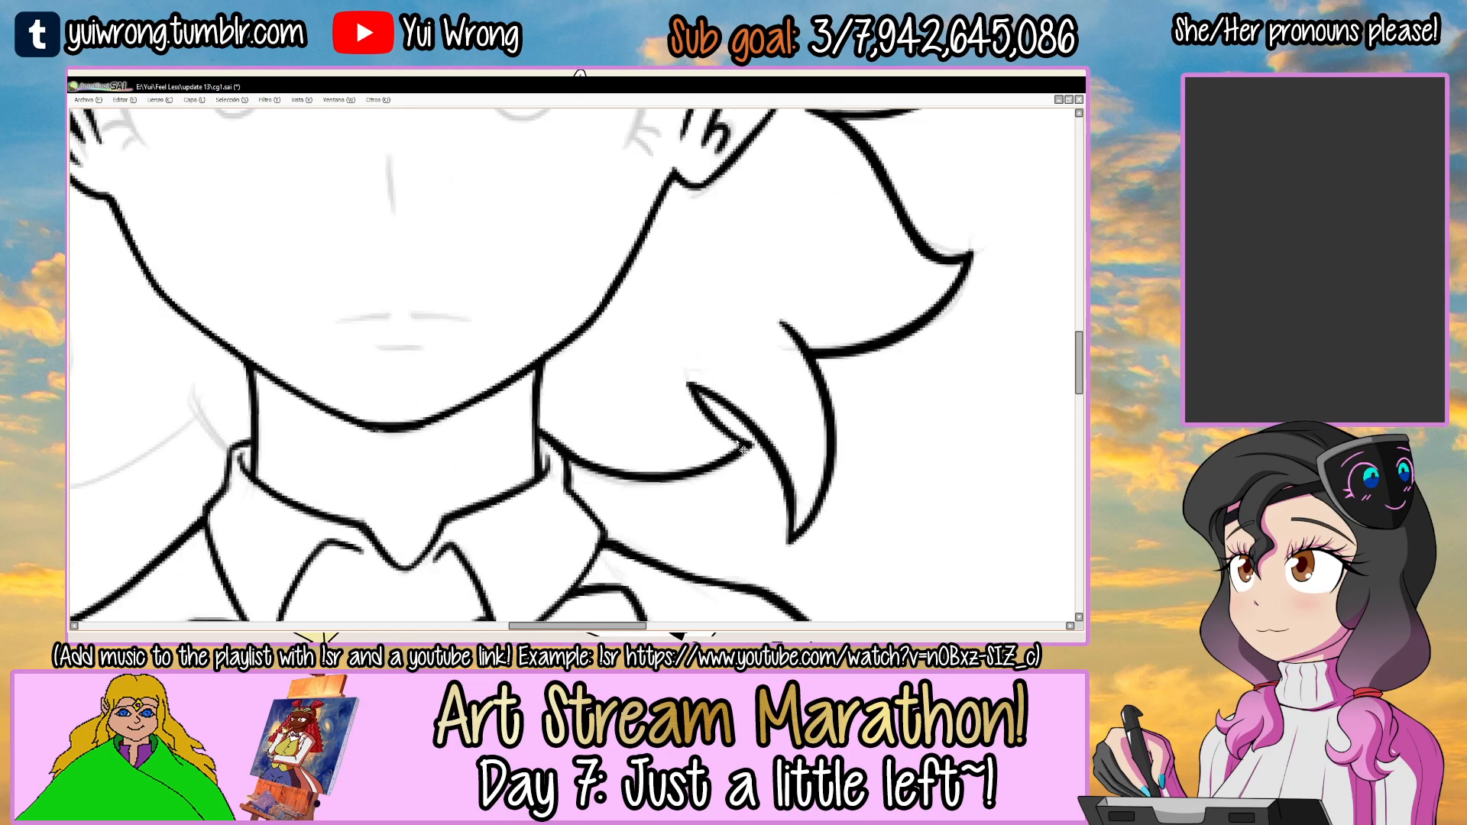
{"action": "key", "text": "ctrl+s"}
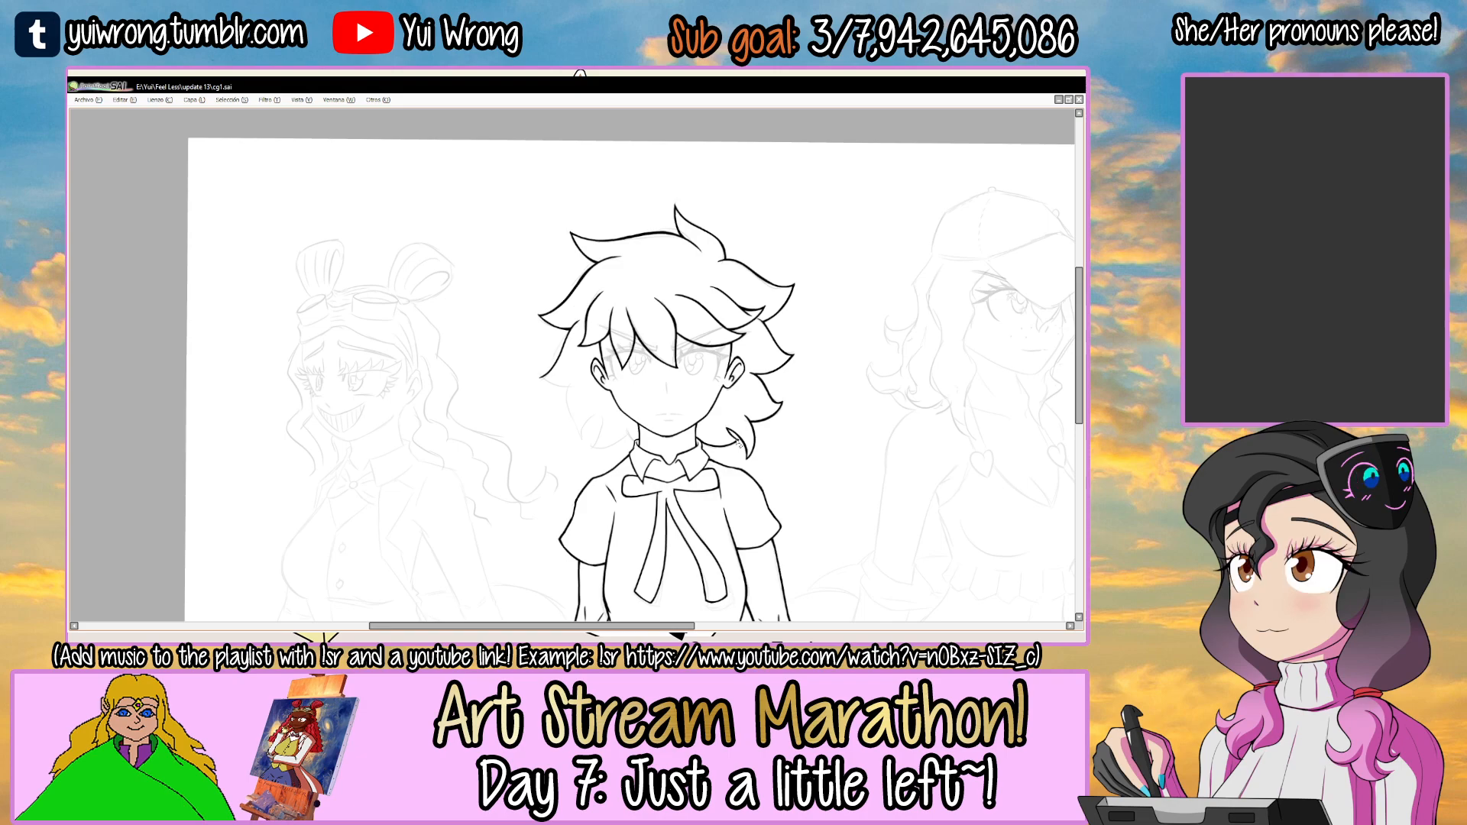
Ink the left side lock's lower edge and the outer edge of the lock beneath it.
{"action": "left_click_drag", "start_coordinate": [688, 400], "coordinate": [640, 340]}
{"action": "left_click_drag", "start_coordinate": [672, 264], "coordinate": [773, 318]}
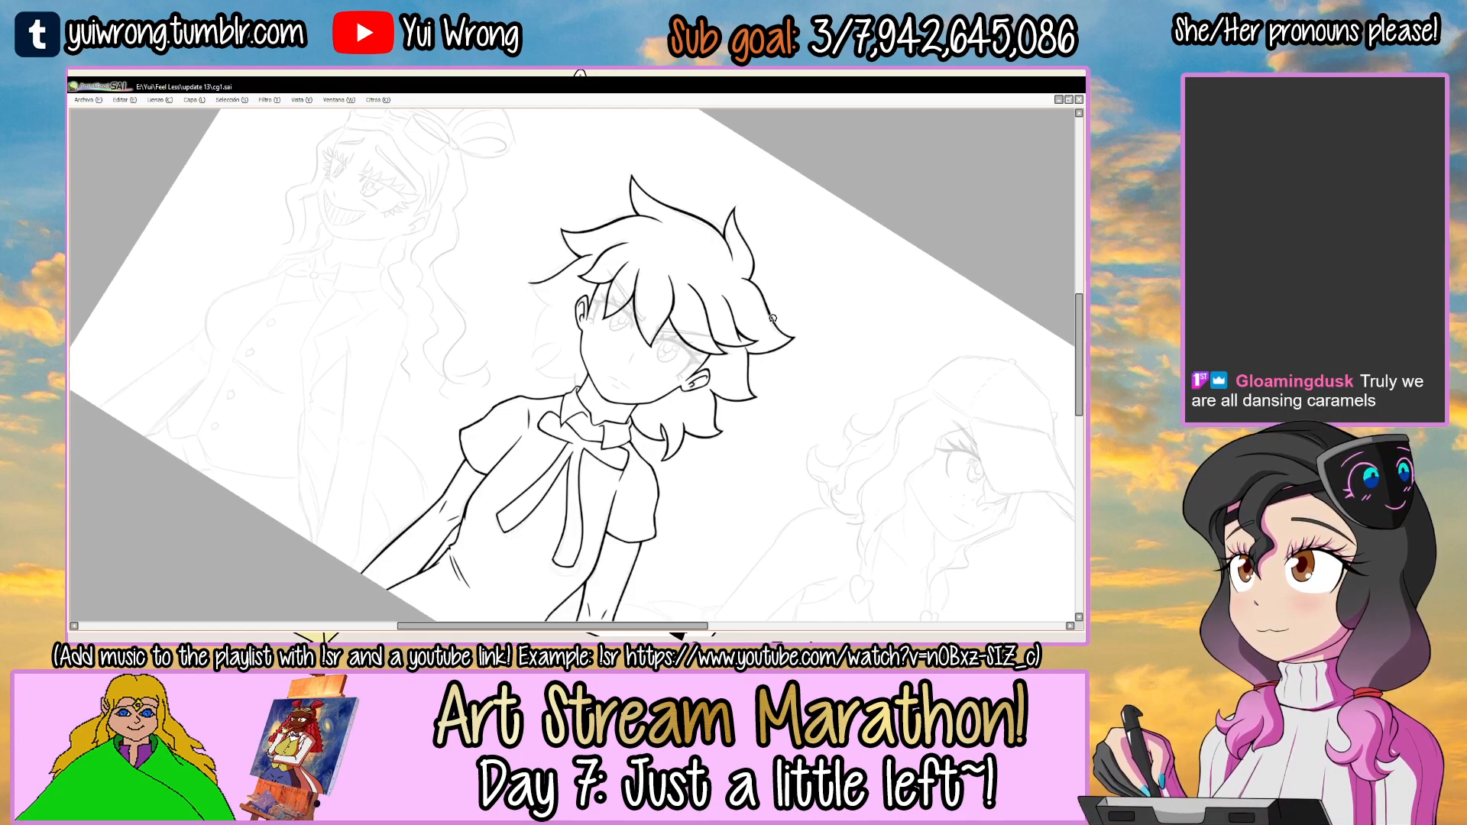
{"action": "left_click_drag", "start_coordinate": [594, 269], "coordinate": [660, 227]}
{"action": "scroll", "coordinate": [586, 290], "scroll_direction": "up", "scroll_amount": 3}
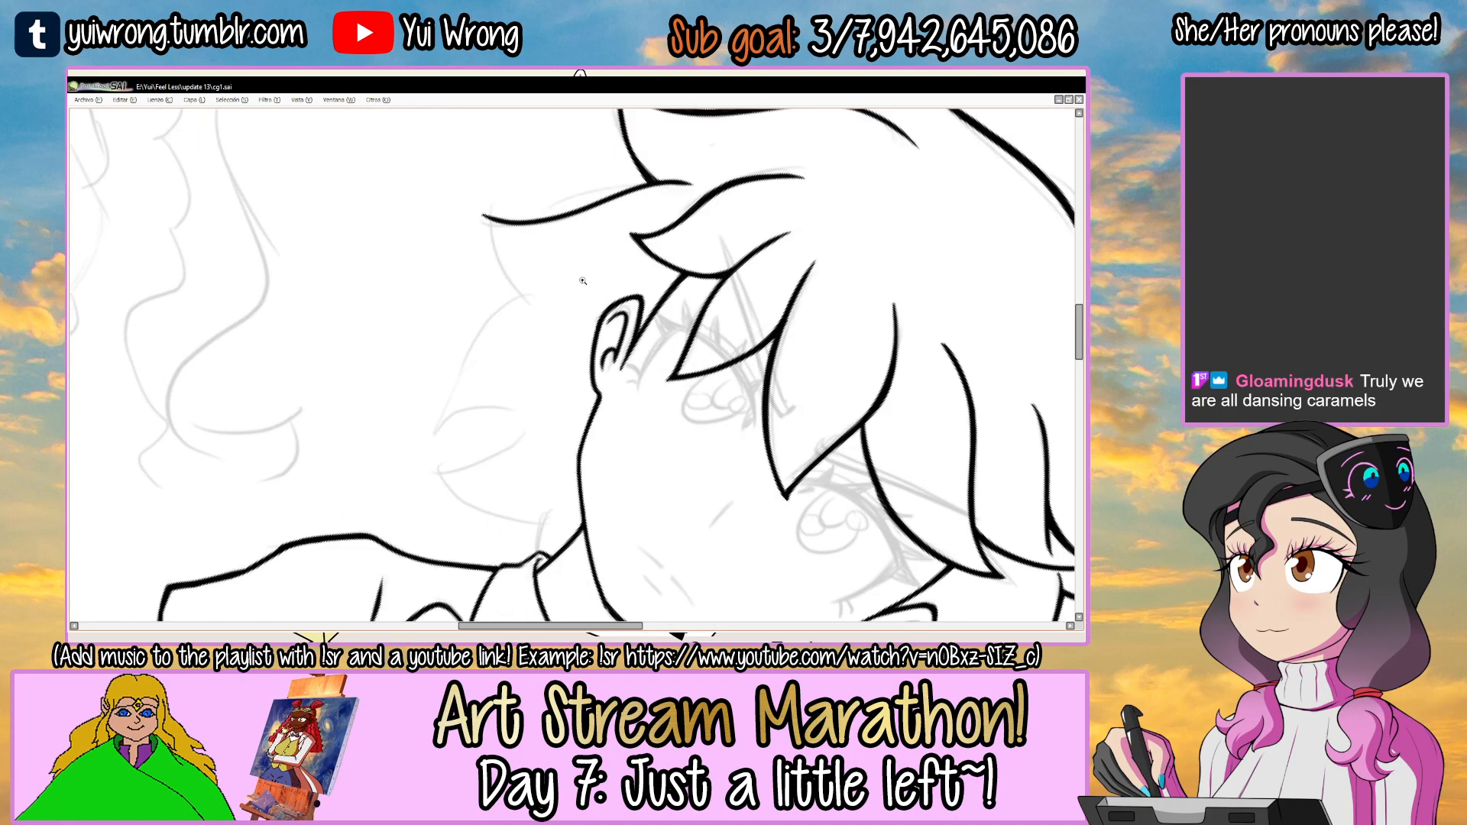
{"action": "left_click_drag", "start_coordinate": [580, 278], "coordinate": [619, 255]}
{"action": "scroll", "coordinate": [440, 356], "scroll_direction": "up", "scroll_amount": 2}
{"action": "key", "text": "ctrl+z"}
{"action": "mouse_move", "coordinate": [421, 414]}
{"action": "left_mouse_down"}
{"action": "mouse_move", "coordinate": [683, 270]}
{"action": "mouse_move", "coordinate": [508, 307]}
{"action": "mouse_move", "coordinate": [666, 287]}
{"action": "mouse_move", "coordinate": [598, 246]}
{"action": "left_mouse_up"}
{"action": "key", "text": "ctrl+z"}
{"action": "left_click_drag", "start_coordinate": [798, 259], "coordinate": [675, 436]}
Thicken the left side lock's lower edge from its junction with the lock beneath to its tip.
{"action": "left_click_drag", "start_coordinate": [701, 281], "coordinate": [583, 290]}
{"action": "scroll", "coordinate": [632, 330], "scroll_direction": "up", "scroll_amount": 3}
{"action": "left_click_drag", "start_coordinate": [542, 400], "coordinate": [778, 222]}
{"action": "key", "text": "ctrl+z"}
{"action": "left_click_drag", "start_coordinate": [544, 403], "coordinate": [676, 273]}
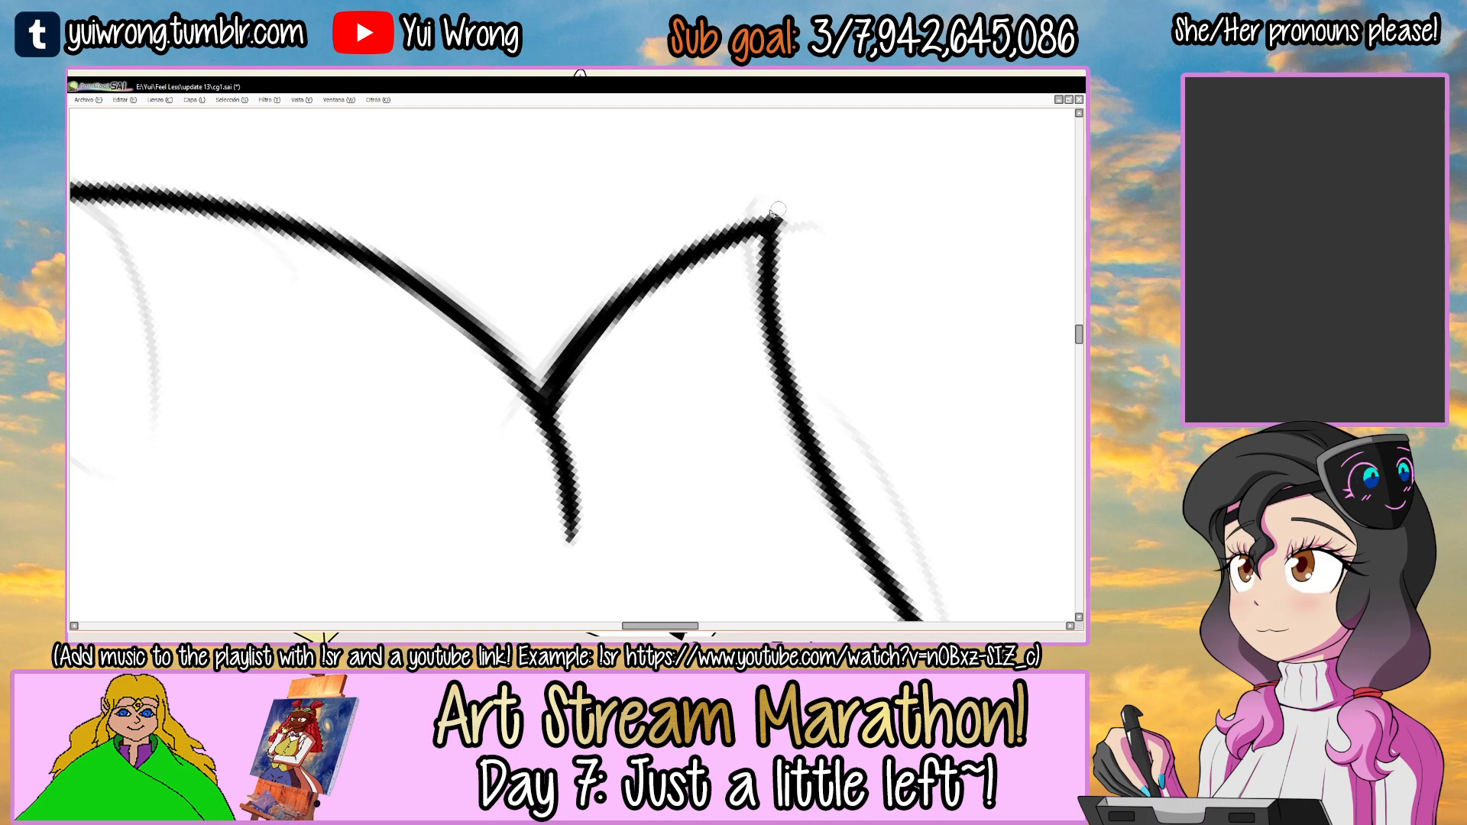
{"action": "left_click_drag", "start_coordinate": [784, 220], "coordinate": [766, 269]}
Ink the second left lock's lower edge from its tip inward toward the jaw.
{"action": "mouse_move", "coordinate": [832, 280]}
{"action": "left_mouse_down"}
{"action": "mouse_move", "coordinate": [699, 278]}
{"action": "mouse_move", "coordinate": [604, 198]}
{"action": "left_mouse_up"}
{"action": "scroll", "coordinate": [700, 279], "scroll_direction": "down", "scroll_amount": 4}
{"action": "mouse_move", "coordinate": [481, 480]}
{"action": "left_mouse_down"}
{"action": "mouse_move", "coordinate": [489, 410]}
{"action": "mouse_move", "coordinate": [751, 407]}
{"action": "left_mouse_up"}
{"action": "scroll", "coordinate": [490, 407], "scroll_direction": "up", "scroll_amount": 3}
{"action": "key", "text": "ctrl+z"}
{"action": "left_click_drag", "start_coordinate": [456, 436], "coordinate": [753, 386]}
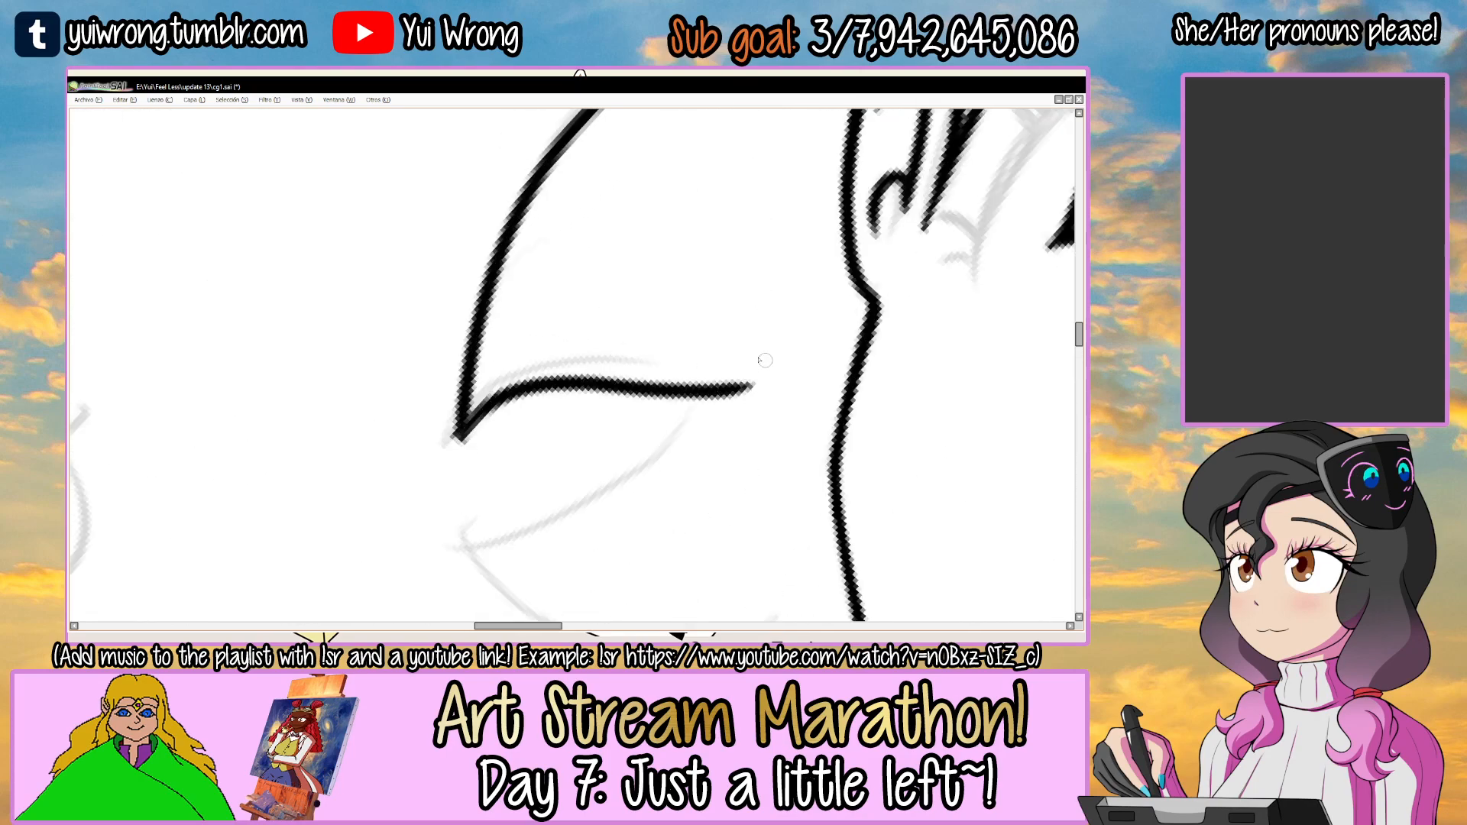
Retrace the second left lock's lower edge with a heavier wavy line and check it against the ear.
{"action": "scroll", "coordinate": [463, 420], "scroll_direction": "up", "scroll_amount": 2}
{"action": "mouse_move", "coordinate": [455, 446]}
{"action": "left_mouse_down"}
{"action": "mouse_move", "coordinate": [579, 365]}
{"action": "mouse_move", "coordinate": [874, 381]}
{"action": "left_mouse_up"}
{"action": "scroll", "coordinate": [862, 358], "scroll_direction": "down", "scroll_amount": 5}
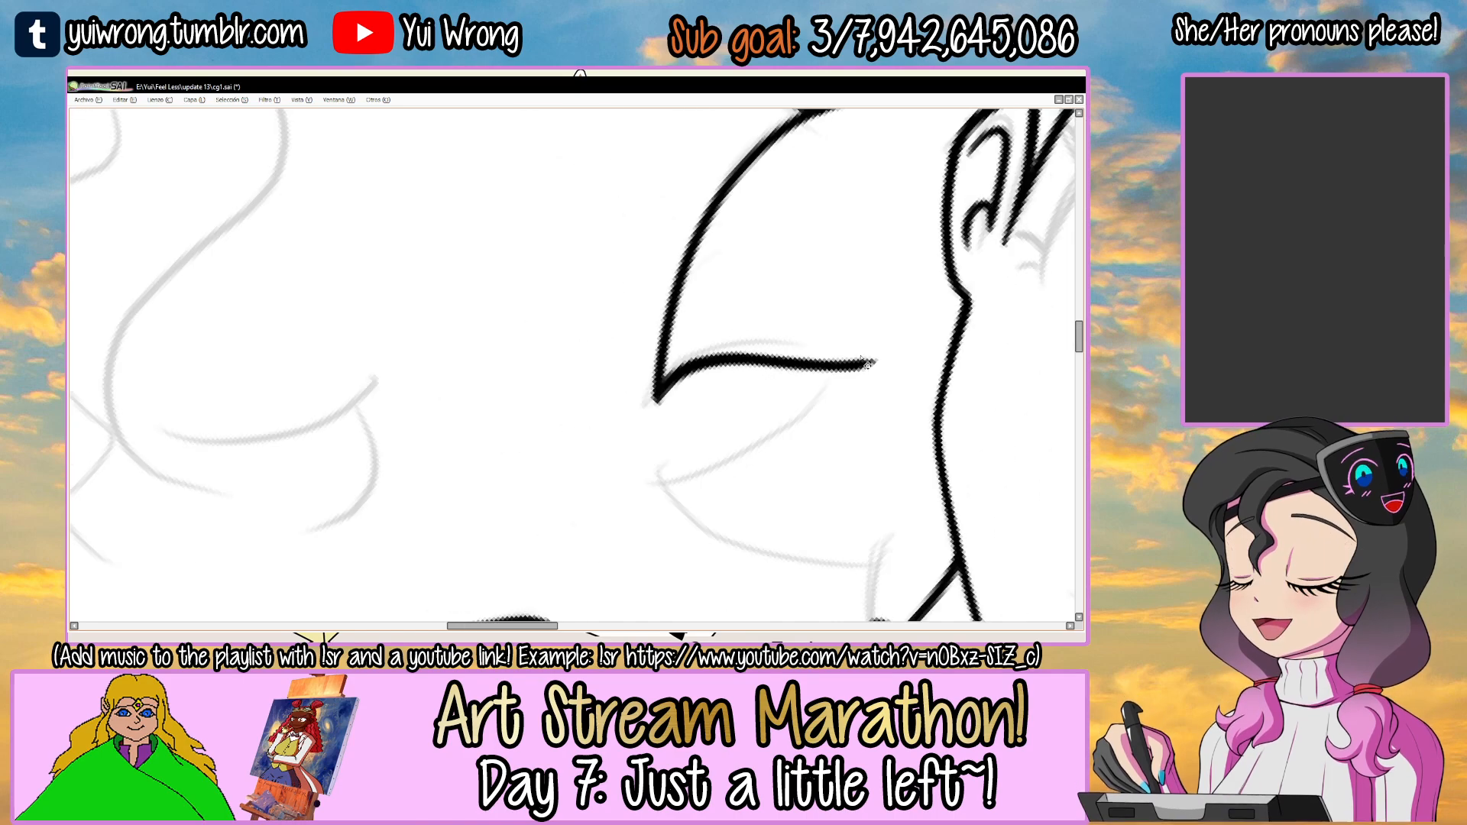
{"action": "key", "text": "End"}
{"action": "left_click_drag", "start_coordinate": [793, 307], "coordinate": [525, 296]}
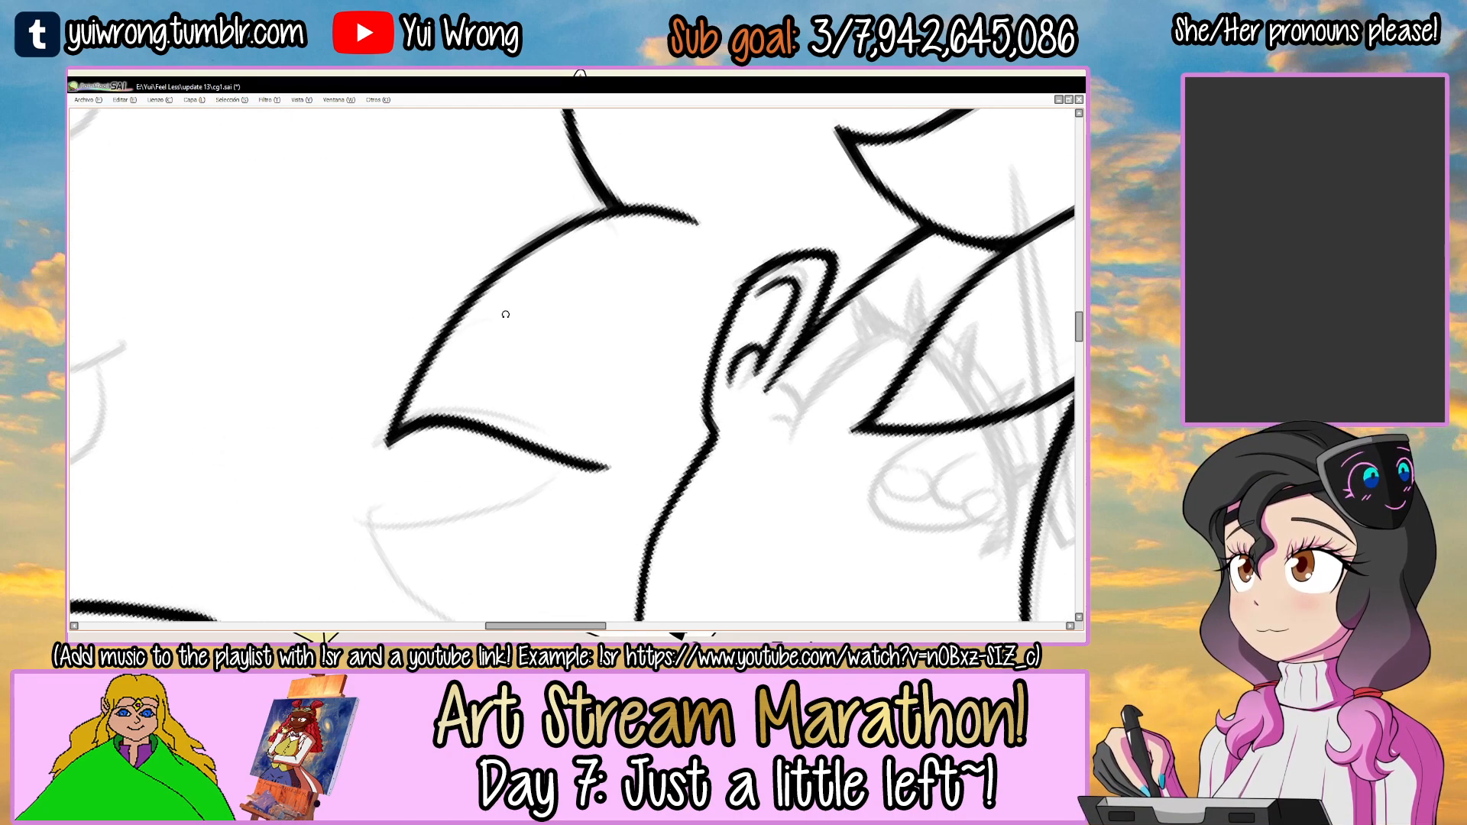
{"action": "scroll", "coordinate": [527, 271], "scroll_direction": "up", "scroll_amount": 2}
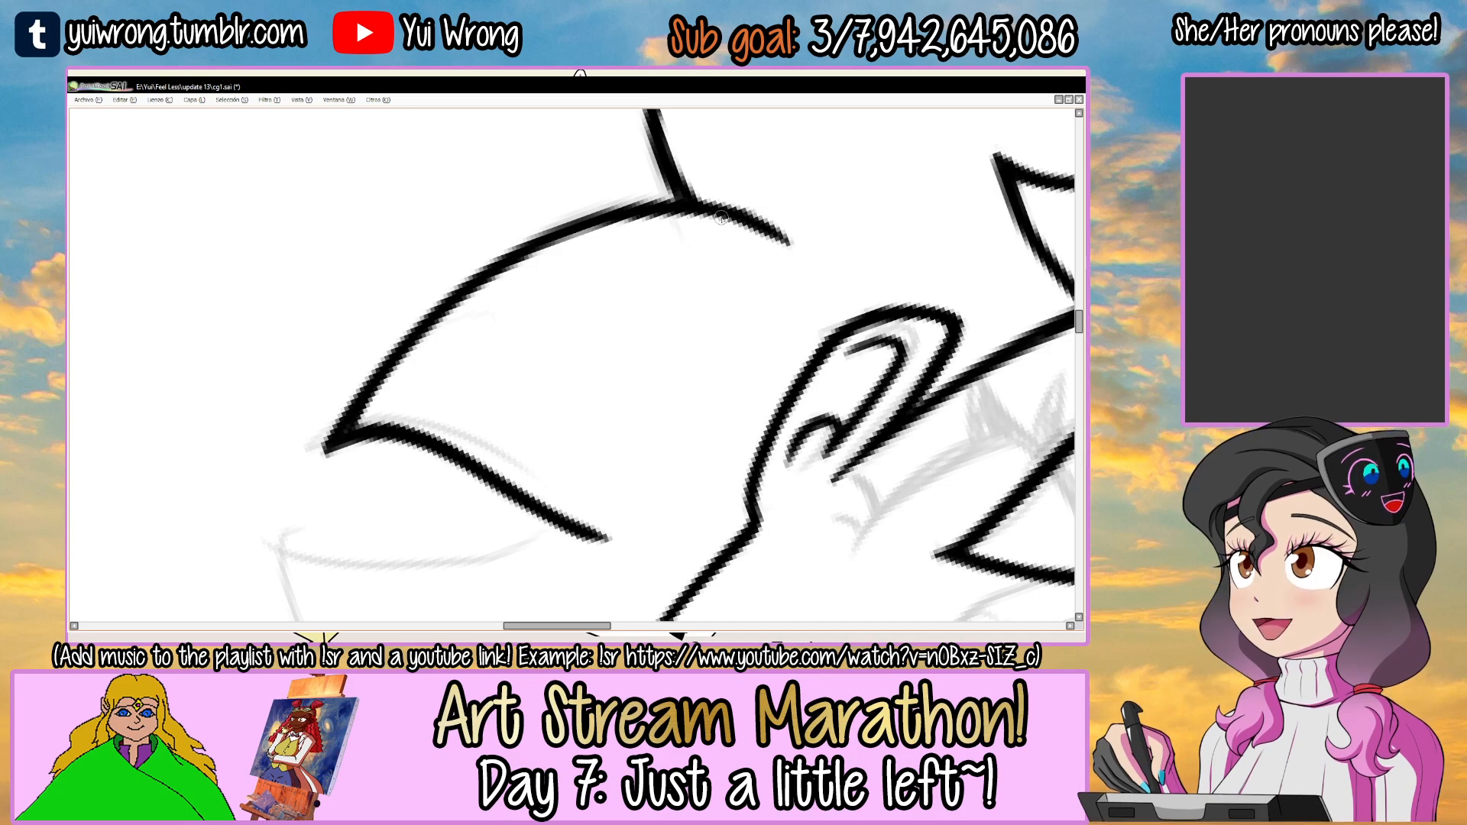
{"action": "scroll", "coordinate": [773, 221], "scroll_direction": "down", "scroll_amount": 3}
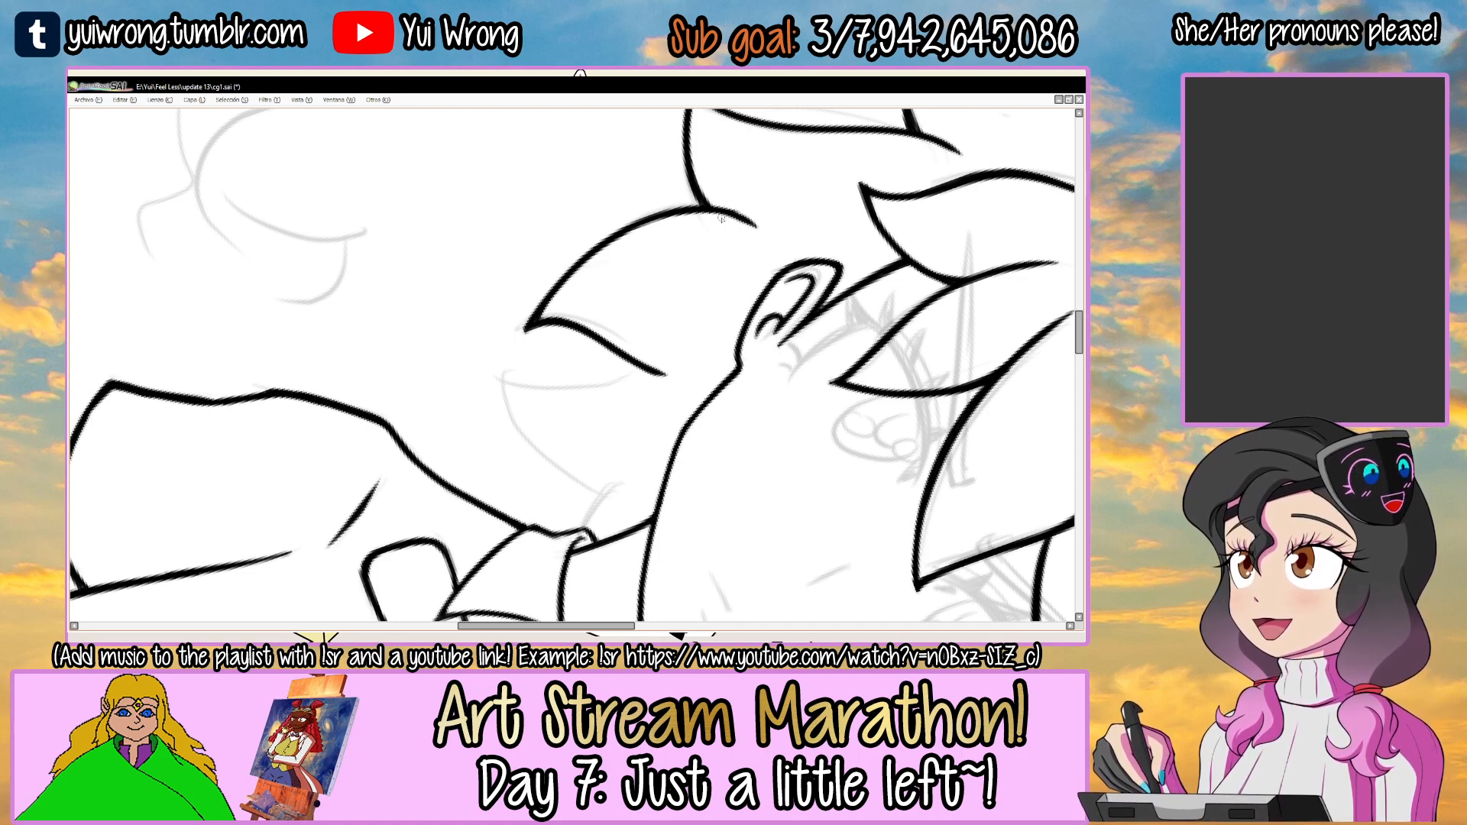
Ink the short hair edge rising from the left side of the collar and thicken its base.
{"action": "left_click_drag", "start_coordinate": [621, 419], "coordinate": [575, 314]}
{"action": "scroll", "coordinate": [574, 314], "scroll_direction": "up", "scroll_amount": 5}
{"action": "mouse_move", "coordinate": [467, 457]}
{"action": "left_mouse_down"}
{"action": "mouse_move", "coordinate": [587, 359]}
{"action": "mouse_move", "coordinate": [646, 334]}
{"action": "left_mouse_up"}
{"action": "left_click_drag", "start_coordinate": [494, 470], "coordinate": [580, 366]}
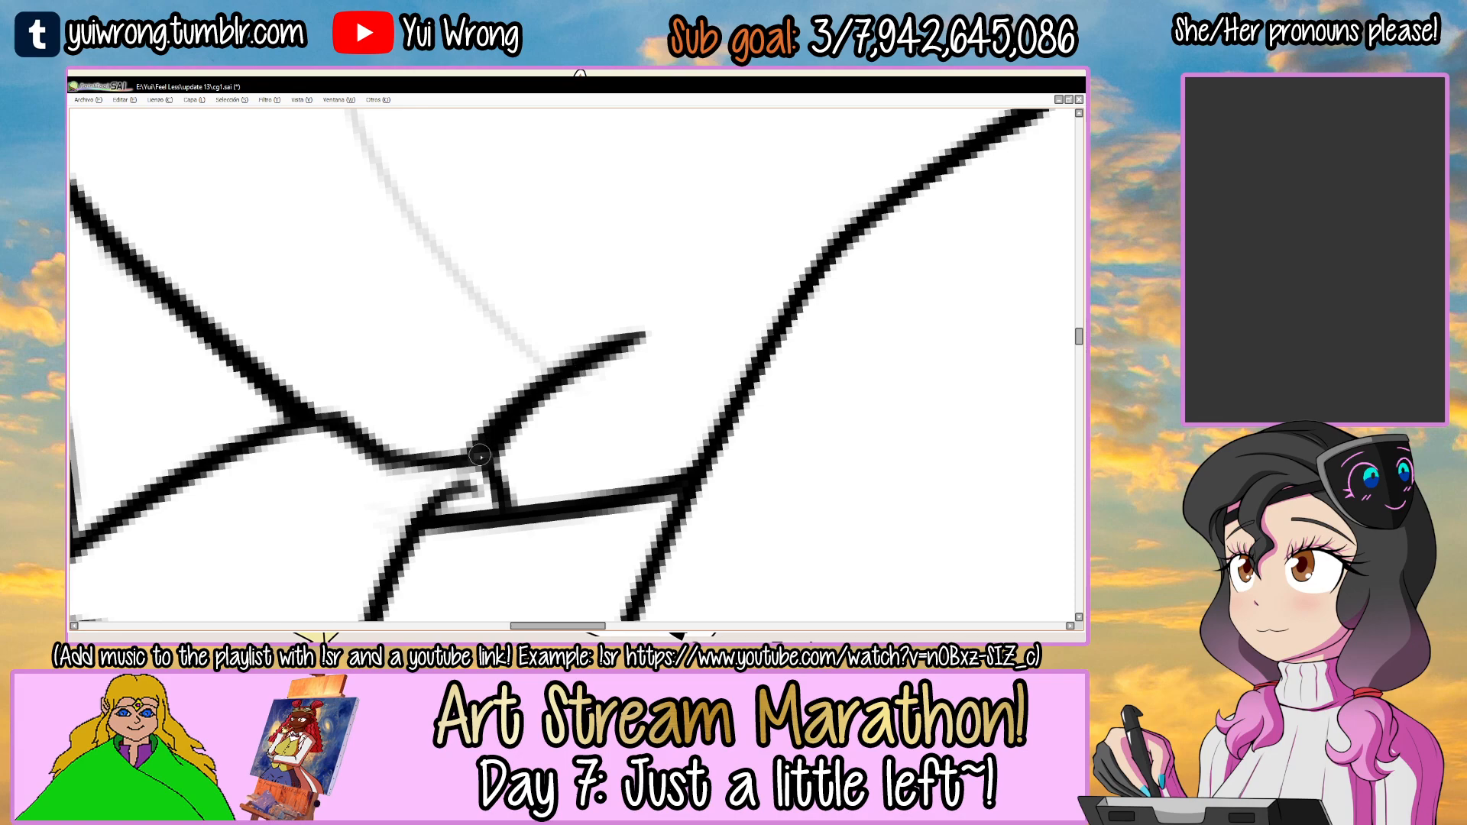
{"action": "scroll", "coordinate": [525, 403], "scroll_direction": "down", "scroll_amount": 4}
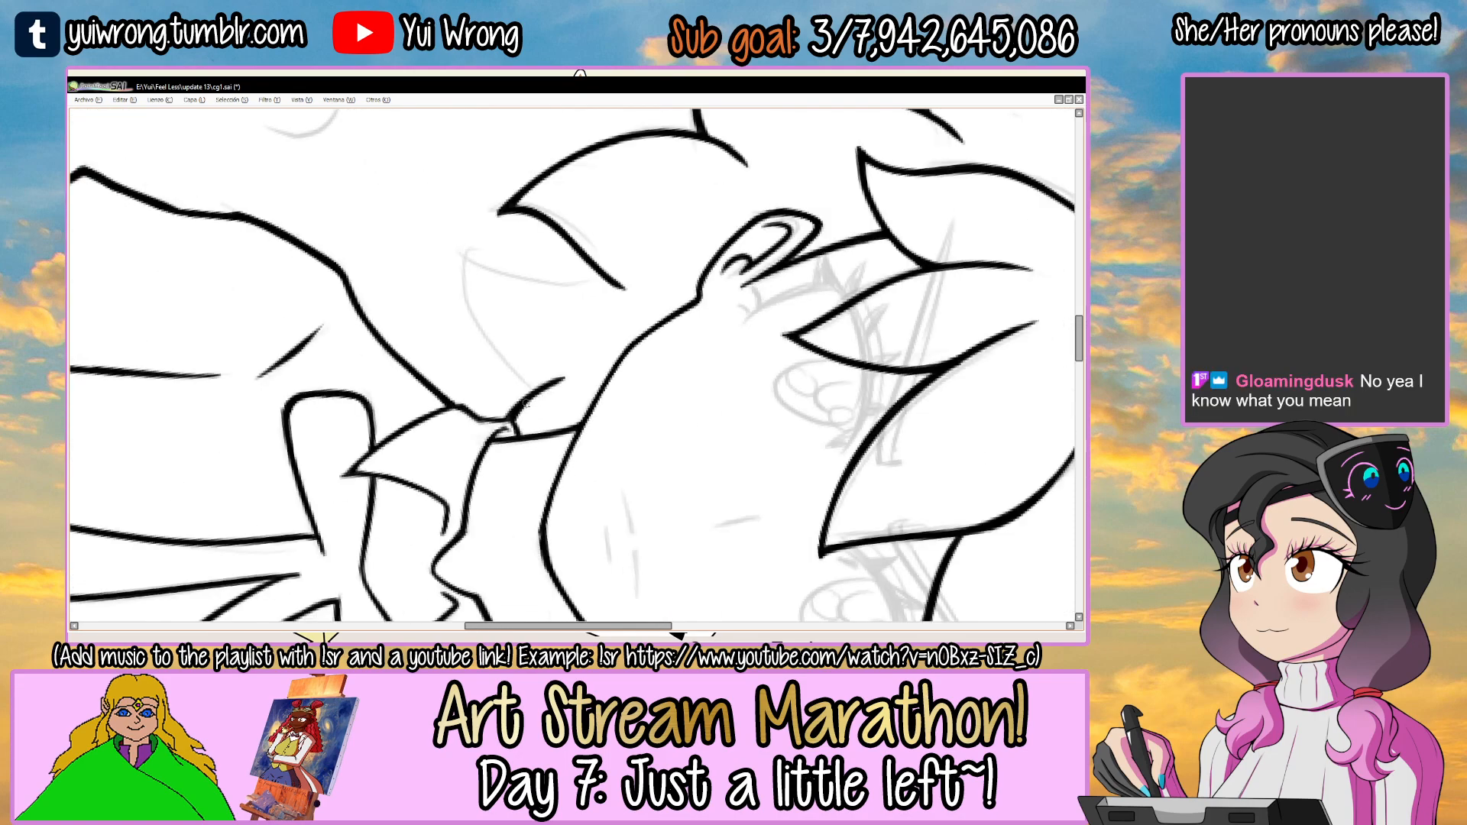
{"action": "key", "text": "ctrl+z"}
{"action": "scroll", "coordinate": [664, 417], "scroll_direction": "up", "scroll_amount": 4}
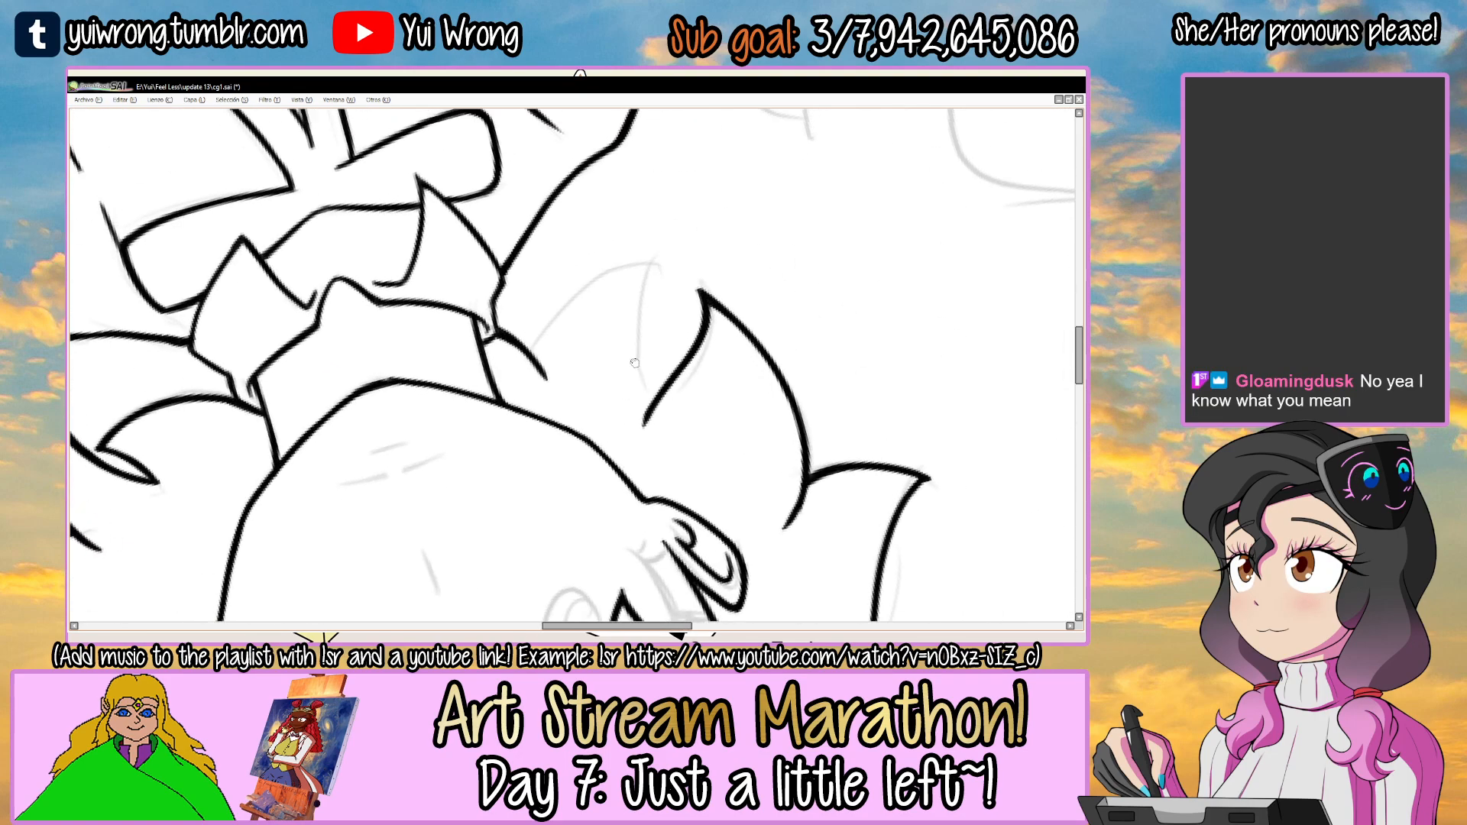
Ink the lowest left lock's two edges, from the collar strand to its tip and back to the second left lock.
{"action": "left_click", "coordinate": [588, 320], "text": "ctrl"}
{"action": "key", "text": "ctrl+z"}
{"action": "mouse_move", "coordinate": [460, 411]}
{"action": "left_mouse_down"}
{"action": "mouse_move", "coordinate": [644, 246]}
{"action": "mouse_move", "coordinate": [747, 234]}
{"action": "mouse_move", "coordinate": [718, 489]}
{"action": "left_mouse_up"}
{"action": "key", "text": "ctrl+z"}
{"action": "mouse_move", "coordinate": [705, 239]}
{"action": "left_mouse_down"}
{"action": "mouse_move", "coordinate": [665, 377]}
{"action": "mouse_move", "coordinate": [701, 479]}
{"action": "left_mouse_up"}
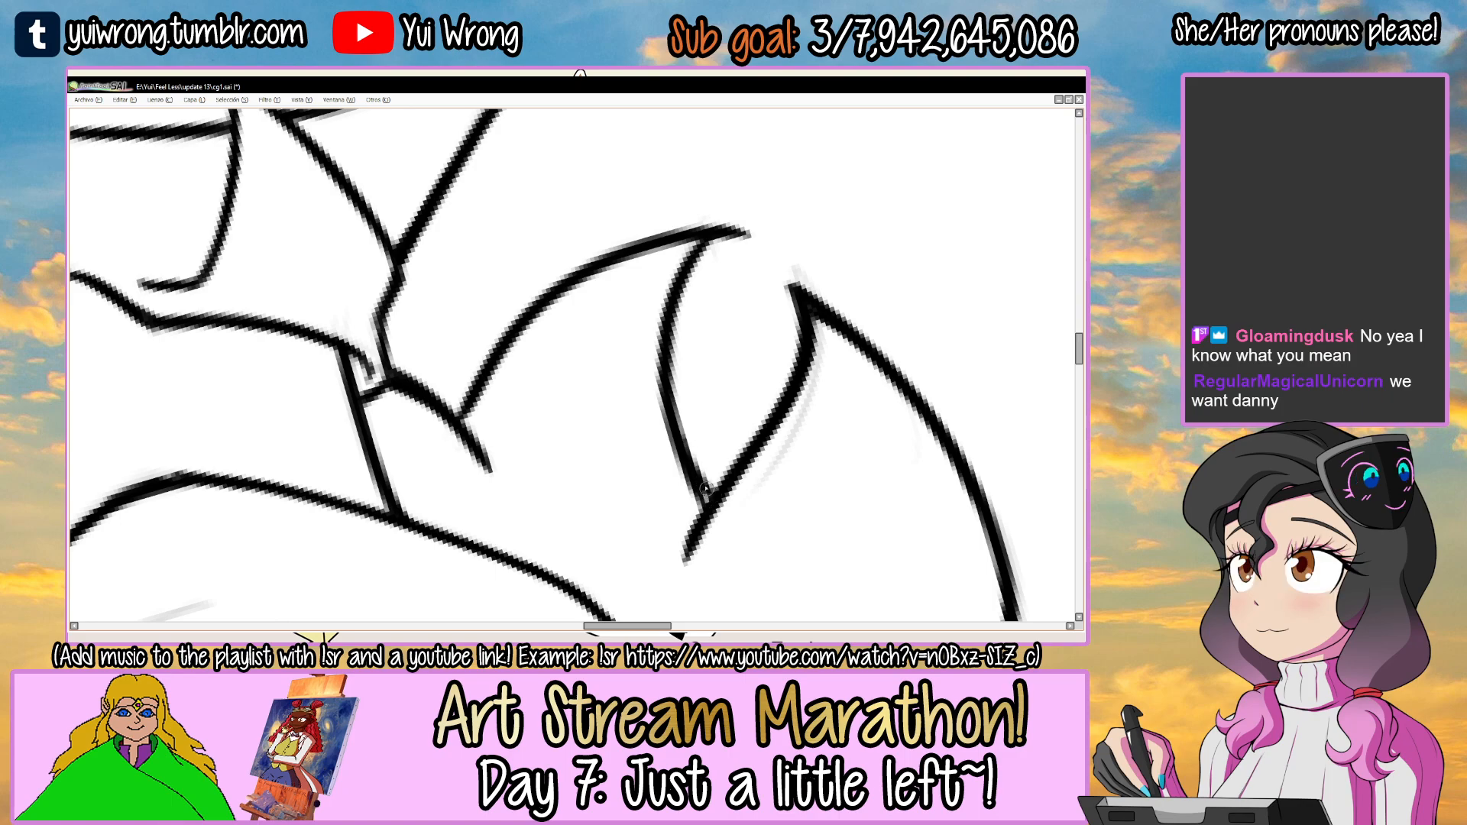
{"action": "left_click", "coordinate": [569, 288], "text": "ctrl"}
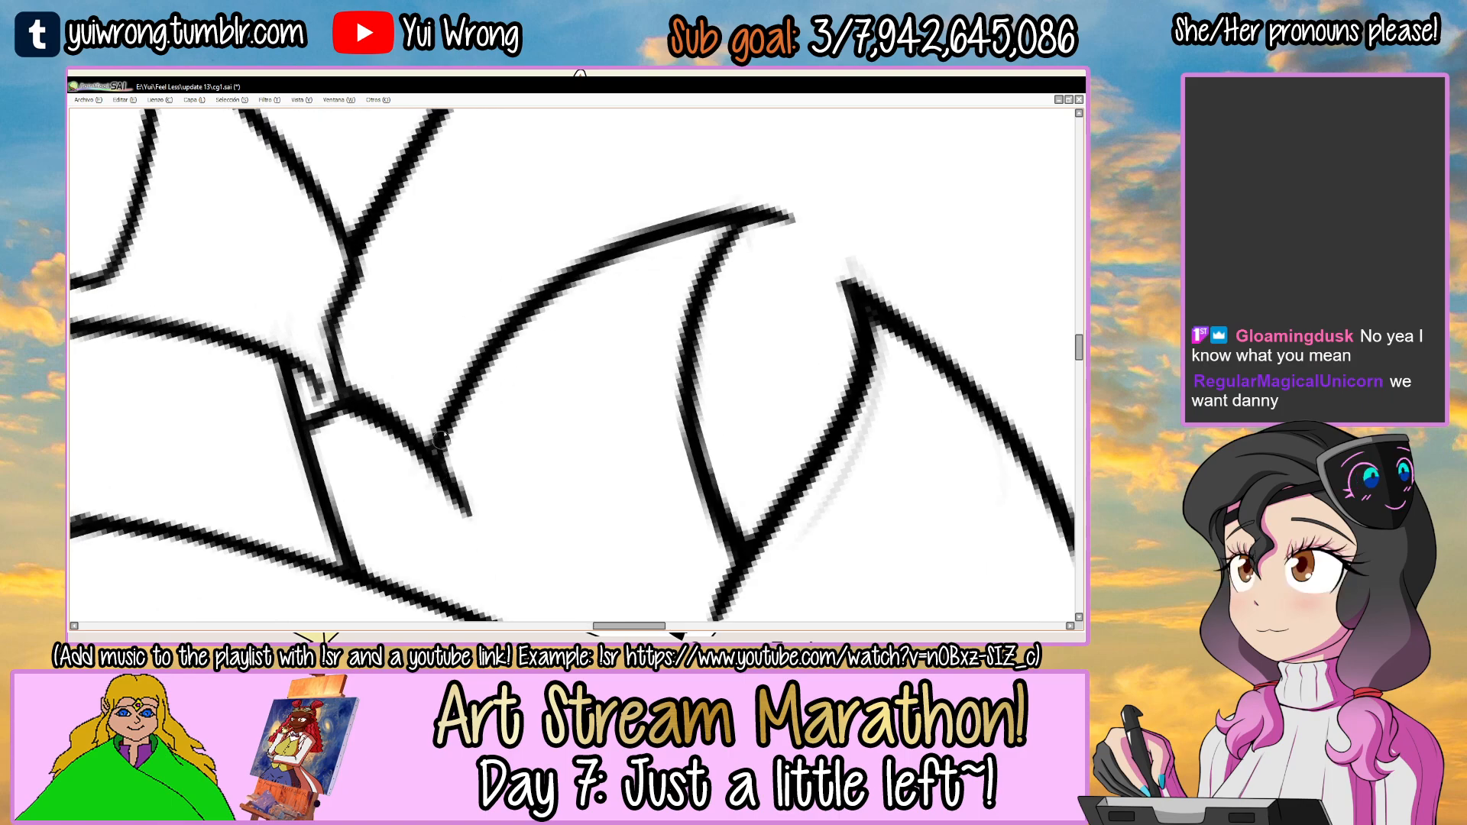
Try redrawing the lowest left lock's long curved edge toward its tip, undoing the attempts.
{"action": "key", "text": "ctrl+z"}
{"action": "left_click_drag", "start_coordinate": [529, 318], "coordinate": [740, 224]}
{"action": "key", "text": "ctrl+z"}
{"action": "mouse_move", "coordinate": [535, 311]}
{"action": "left_mouse_down"}
{"action": "mouse_move", "coordinate": [747, 222]}
{"action": "mouse_move", "coordinate": [790, 223]}
{"action": "mouse_move", "coordinate": [726, 145]}
{"action": "mouse_move", "coordinate": [660, 203]}
{"action": "mouse_move", "coordinate": [634, 386]}
{"action": "left_mouse_up"}
{"action": "key", "text": "ctrl+z"}
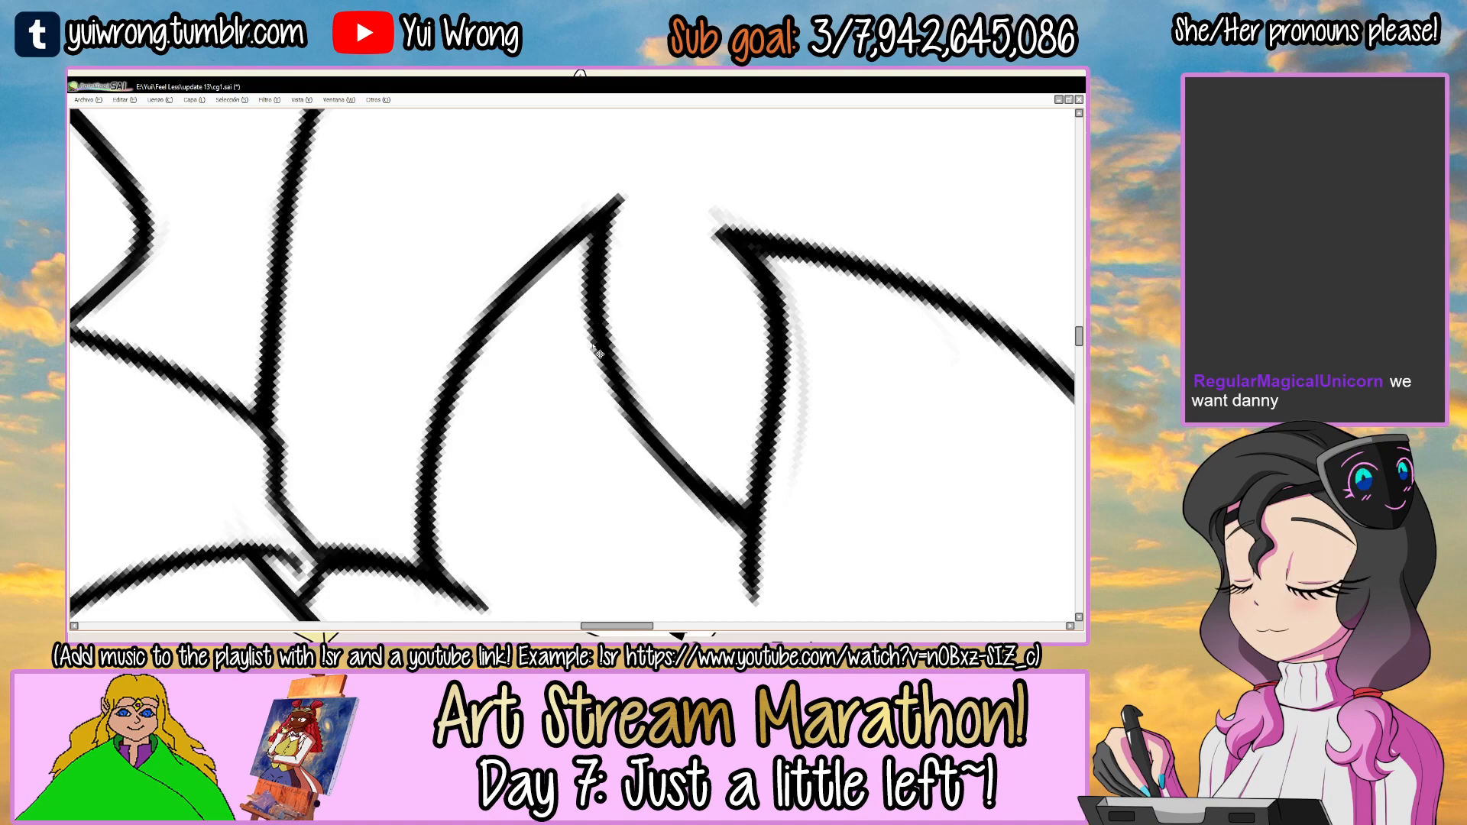
Refine the line art around the tips of the two lowest left hair locks and save the drawing.
{"action": "scroll", "coordinate": [598, 352], "scroll_direction": "down", "scroll_amount": 5}
{"action": "left_click_drag", "start_coordinate": [795, 318], "coordinate": [618, 168]}
{"action": "left_click_drag", "start_coordinate": [802, 281], "coordinate": [581, 208]}
{"action": "left_click_drag", "start_coordinate": [733, 233], "coordinate": [704, 222]}
{"action": "scroll", "coordinate": [705, 223], "scroll_direction": "down", "scroll_amount": 1}
{"action": "scroll", "coordinate": [705, 223], "scroll_direction": "down", "scroll_amount": 4}
{"action": "key", "text": "ctrl+s"}
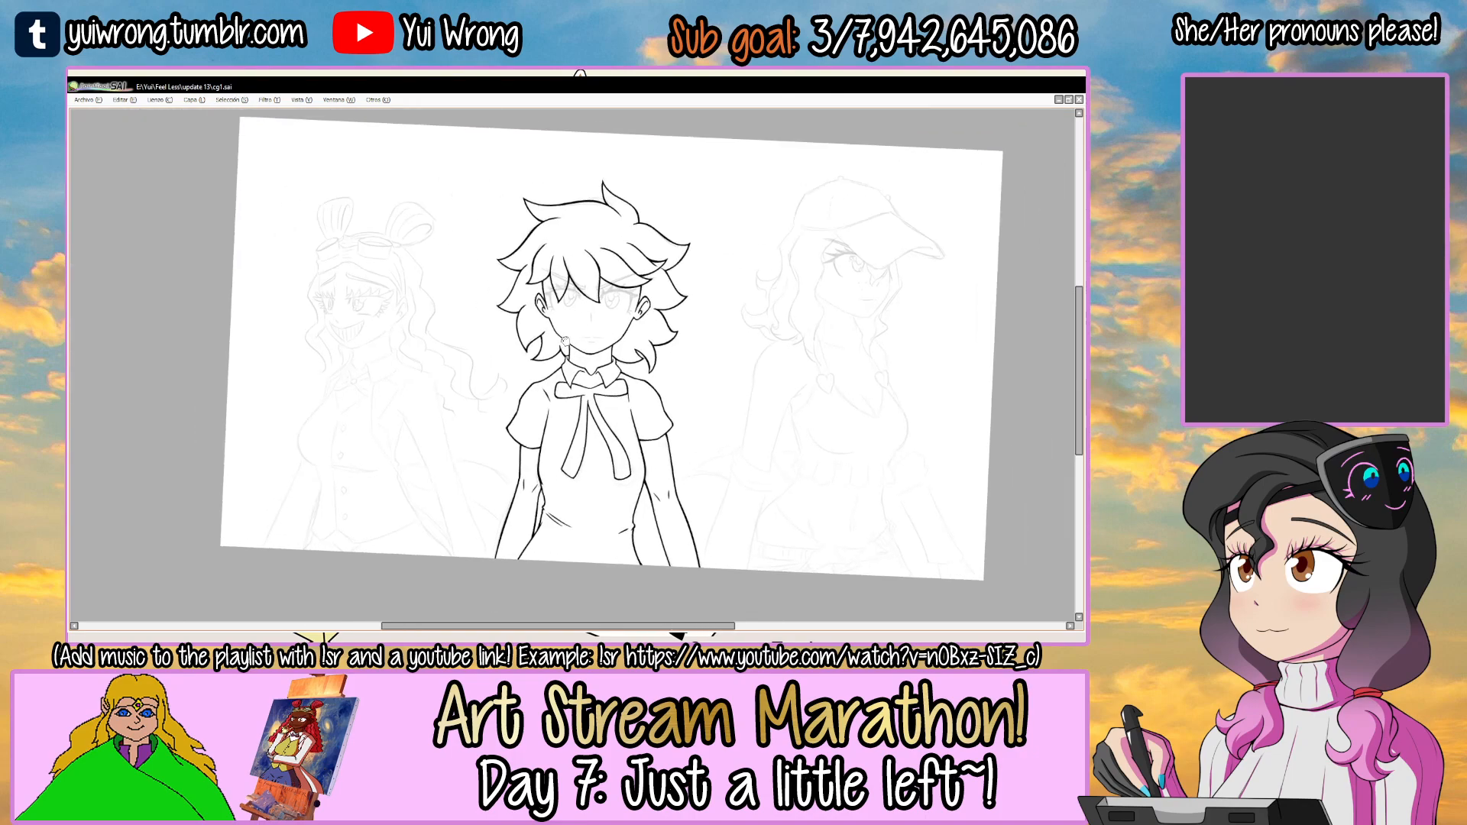
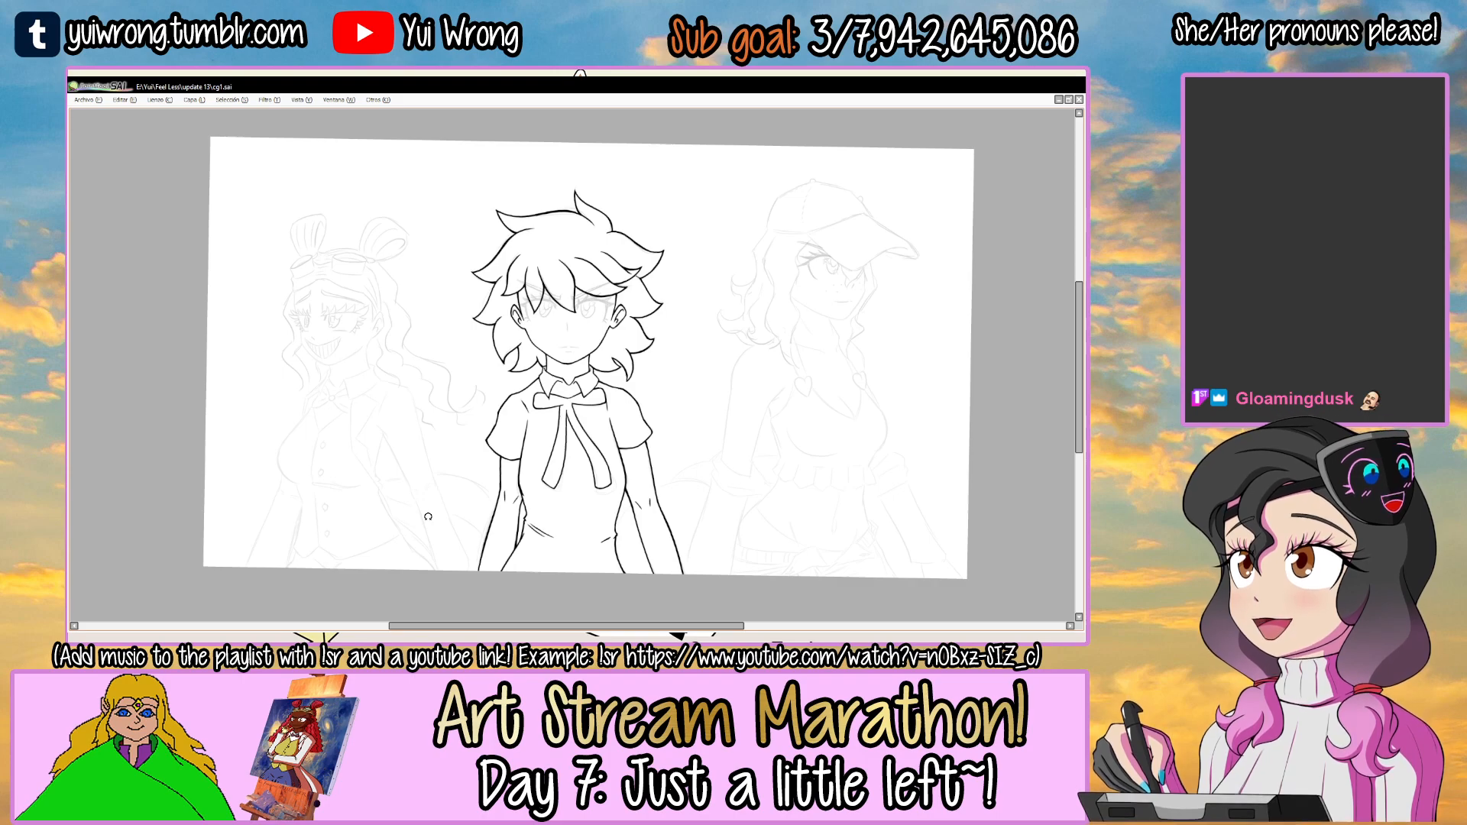
Turn on the visibility of the "la cara" layer.
{"action": "key", "text": "Tab"}
{"action": "left_click", "coordinate": [77, 330]}
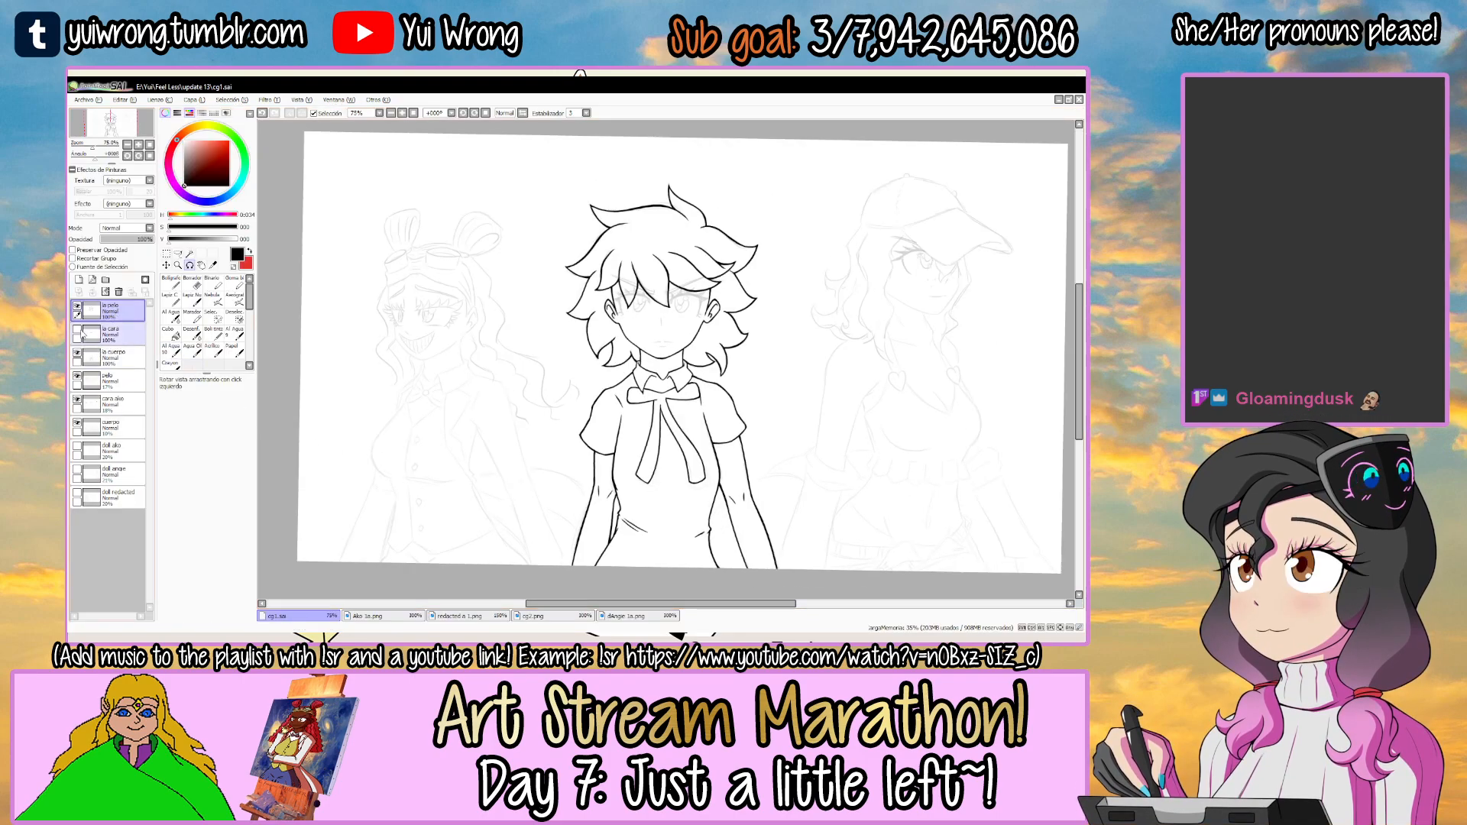
{"action": "key", "text": "Tab"}
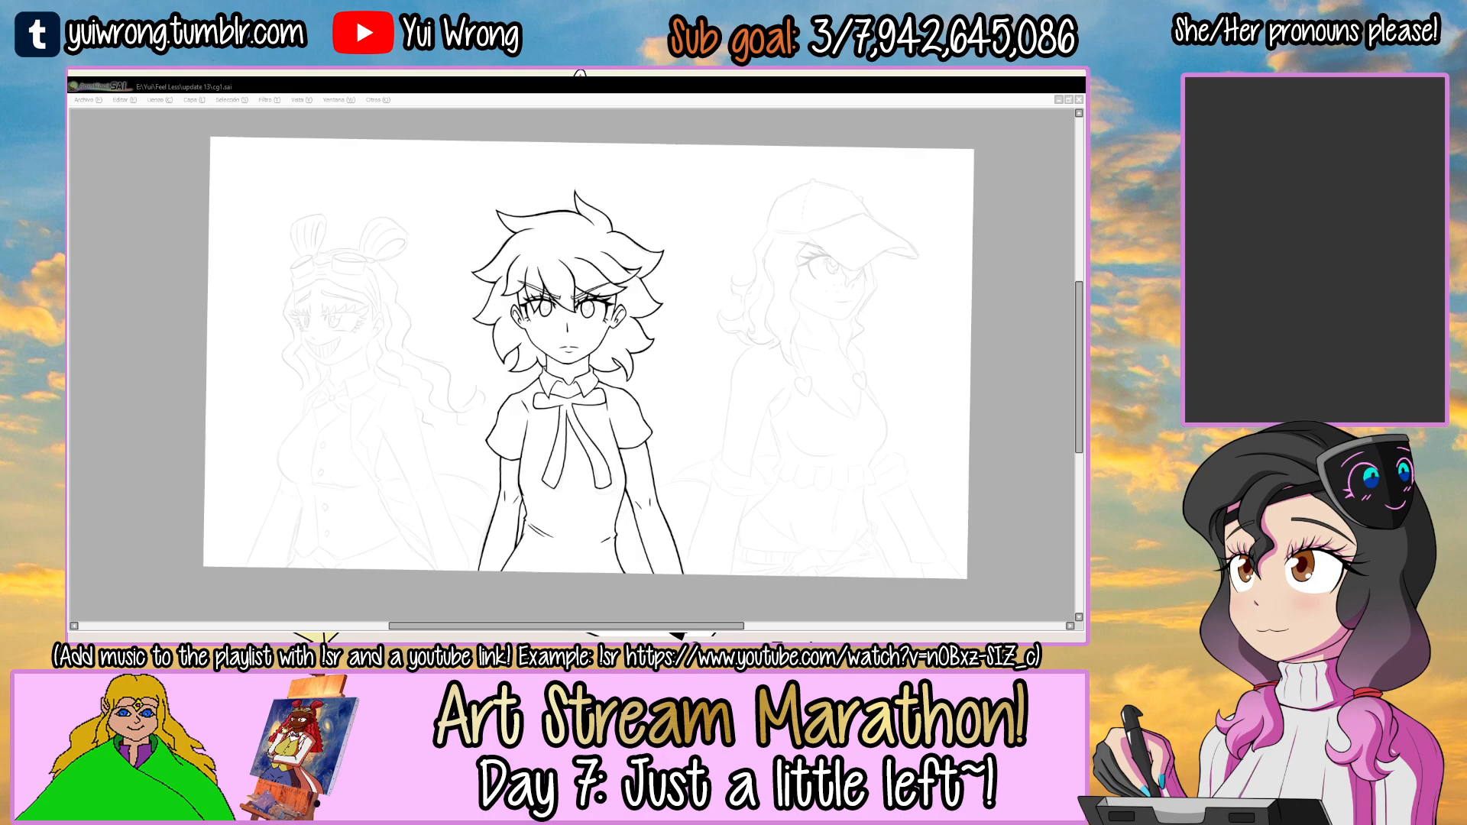
Make "la cara" the active layer for inking the face of the grinning girl with goggles.
{"action": "left_click", "coordinate": [349, 581]}
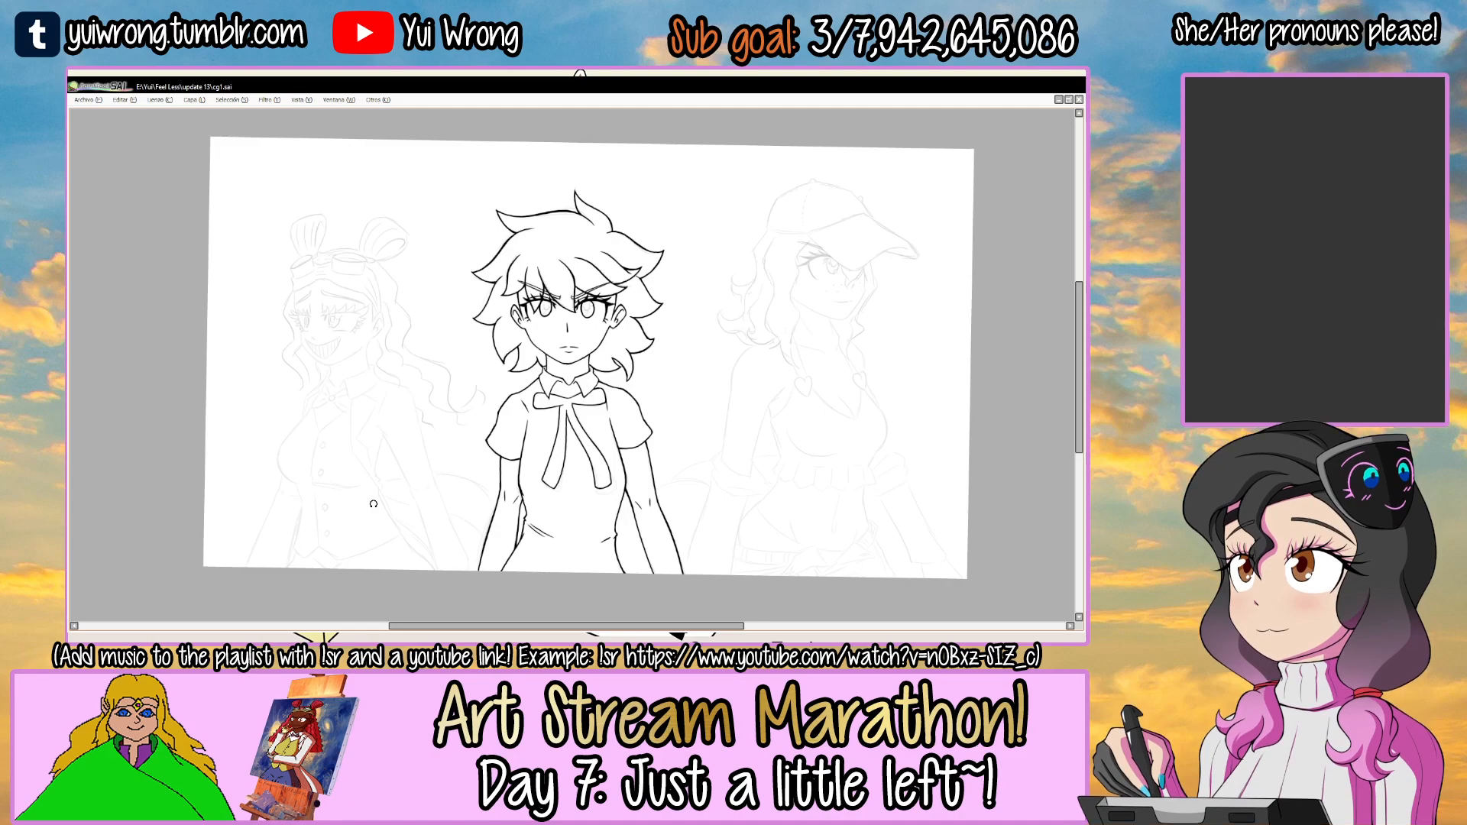
{"action": "left_click_drag", "start_coordinate": [374, 504], "coordinate": [437, 506]}
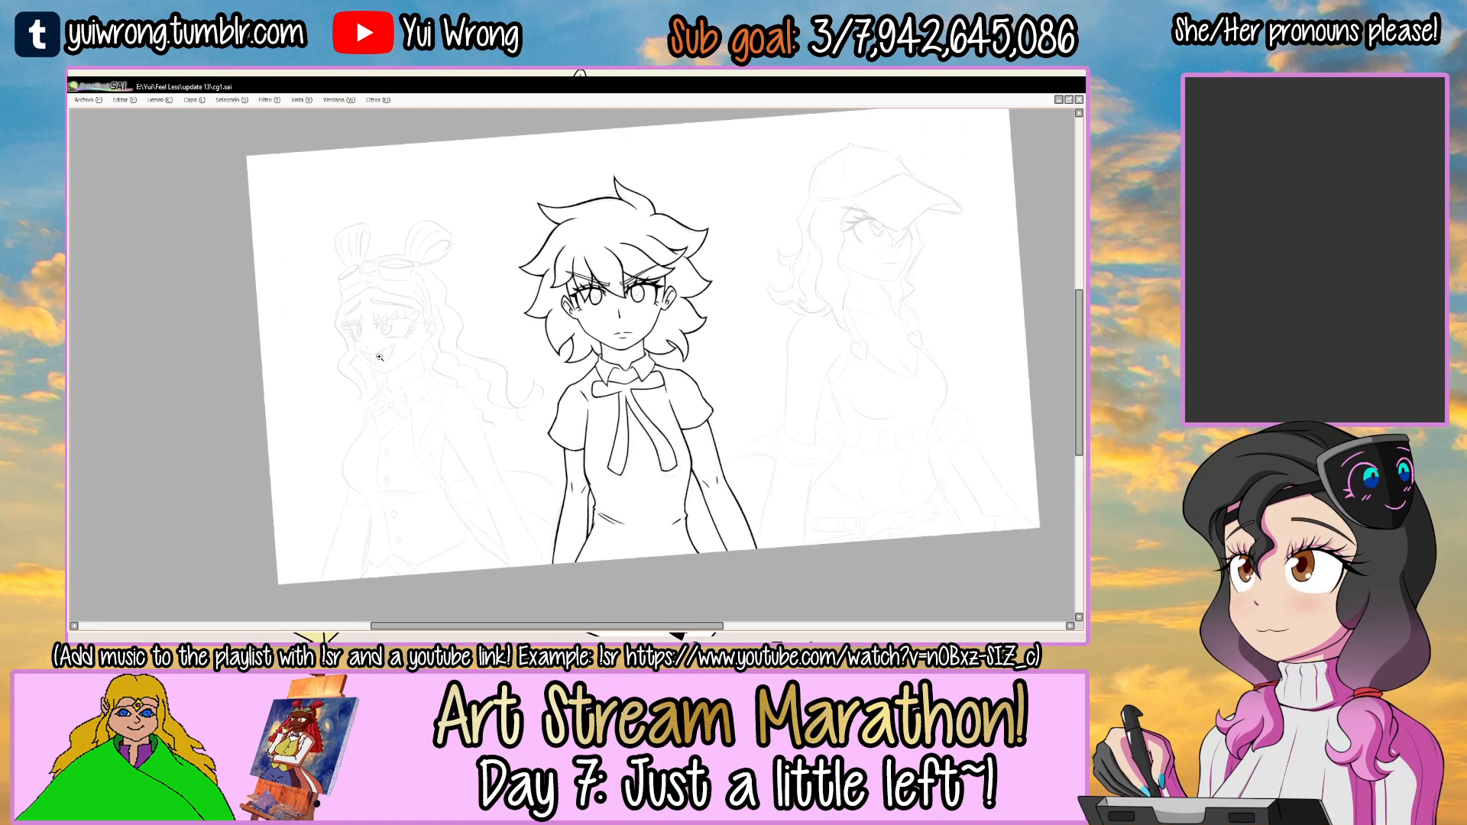
{"action": "left_click", "coordinate": [378, 350], "text": "ctrl"}
{"action": "left_click", "coordinate": [378, 351], "text": "ctrl"}
{"action": "left_click", "coordinate": [378, 350], "text": "ctrl"}
{"action": "left_click", "coordinate": [378, 351], "text": "ctrl"}
{"action": "left_click_drag", "start_coordinate": [378, 351], "coordinate": [526, 472]}
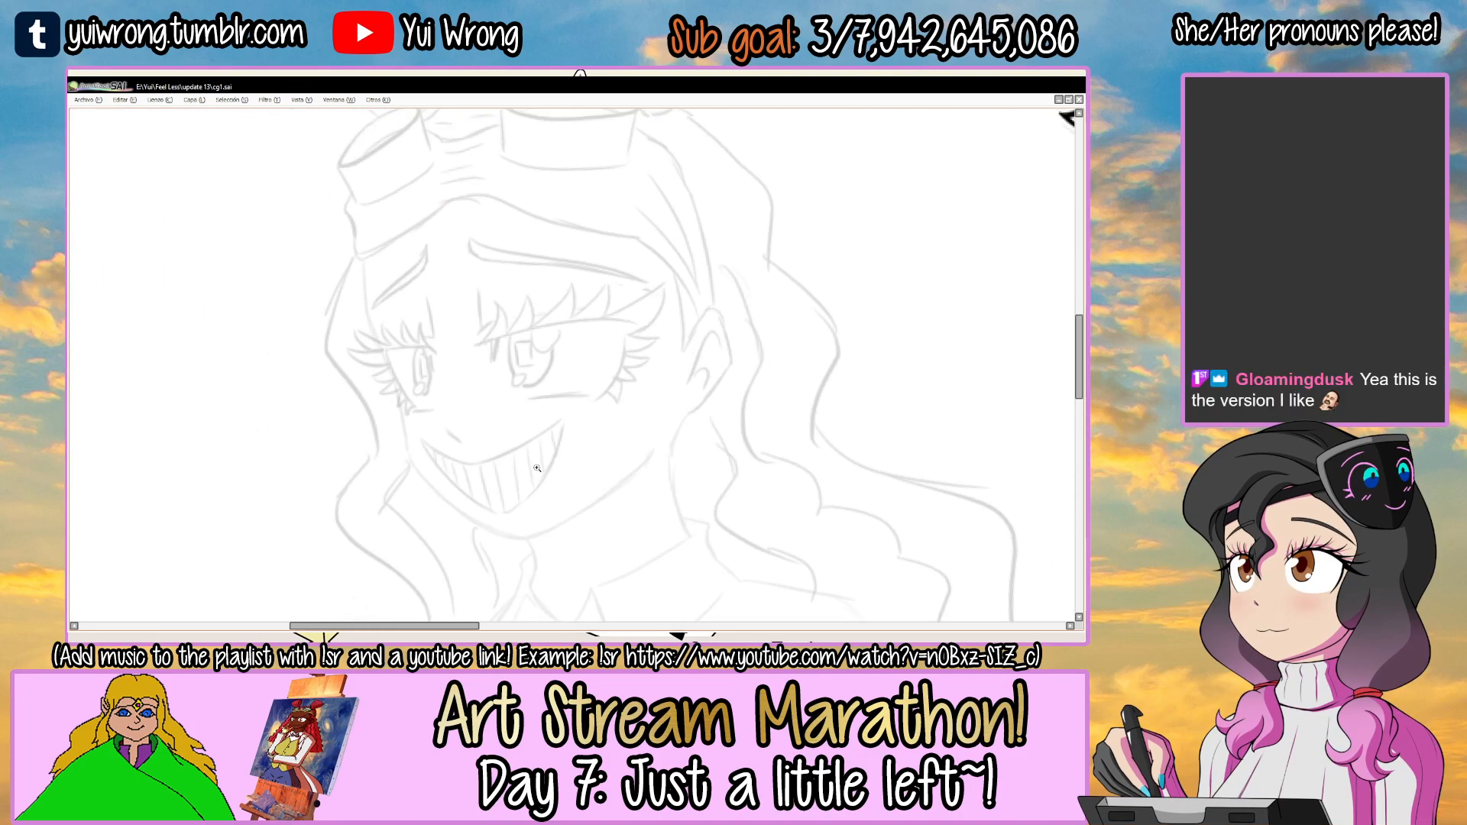
{"action": "key", "text": "Tab"}
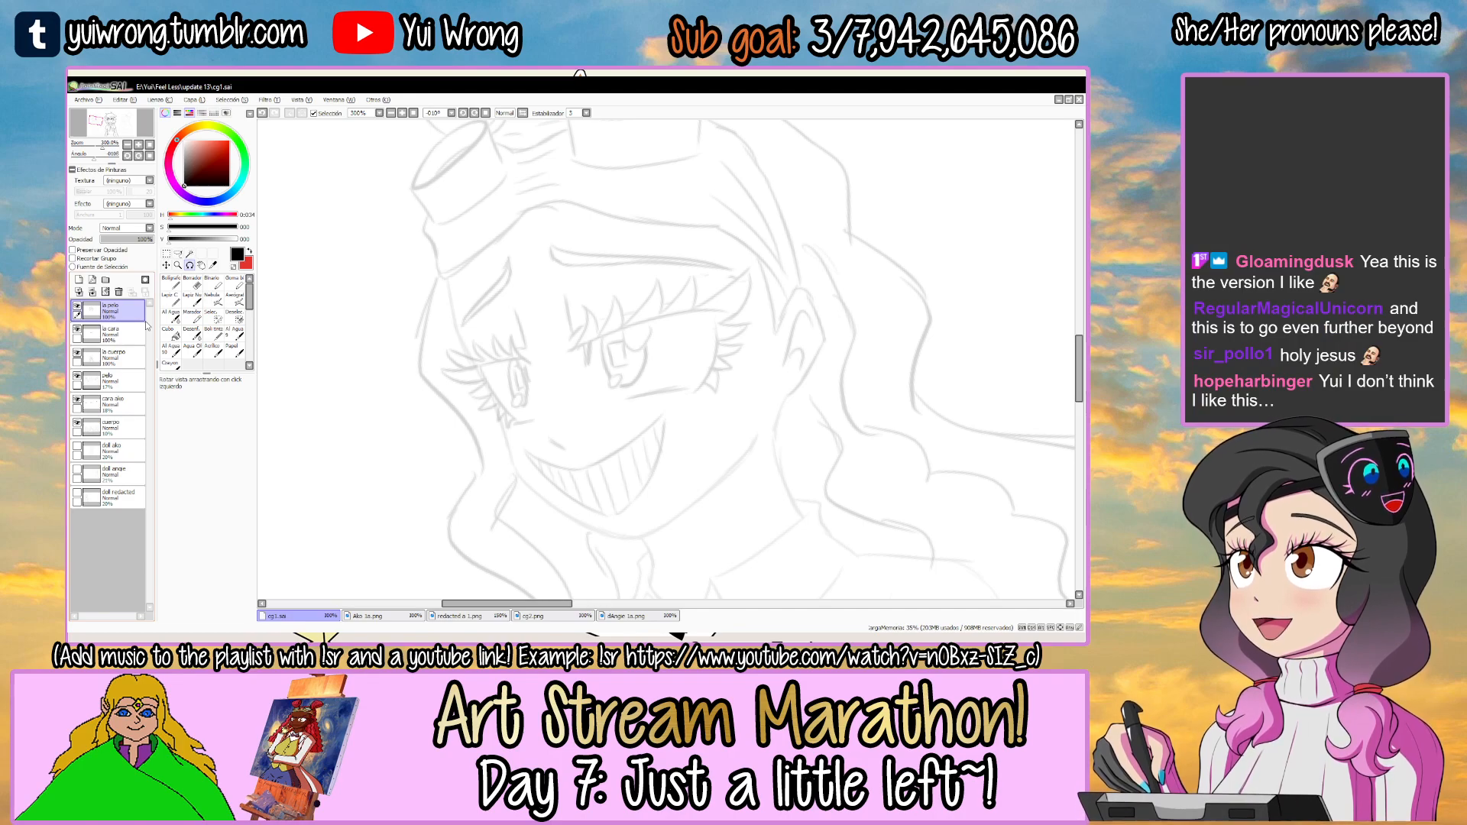
{"action": "left_click", "coordinate": [118, 334]}
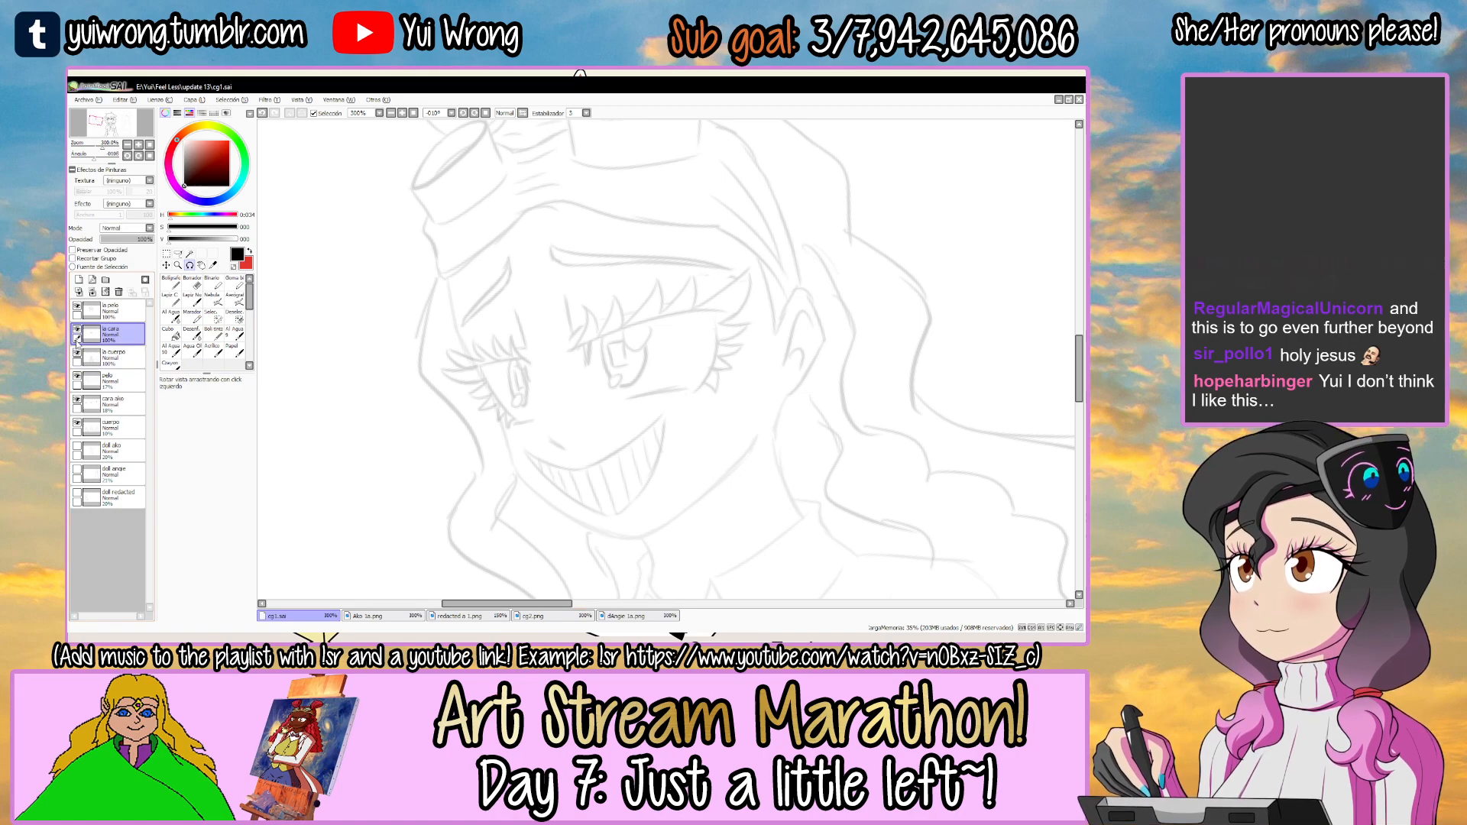
Ink the upper eyelid of the grinning girl's larger eye as one tapered black curve, redoing the stroke until it follows the sketch.
{"action": "key", "text": "Tab"}
{"action": "scroll", "coordinate": [563, 315], "scroll_direction": "up", "scroll_amount": 2}
{"action": "scroll", "coordinate": [562, 315], "scroll_direction": "up", "scroll_amount": 3}
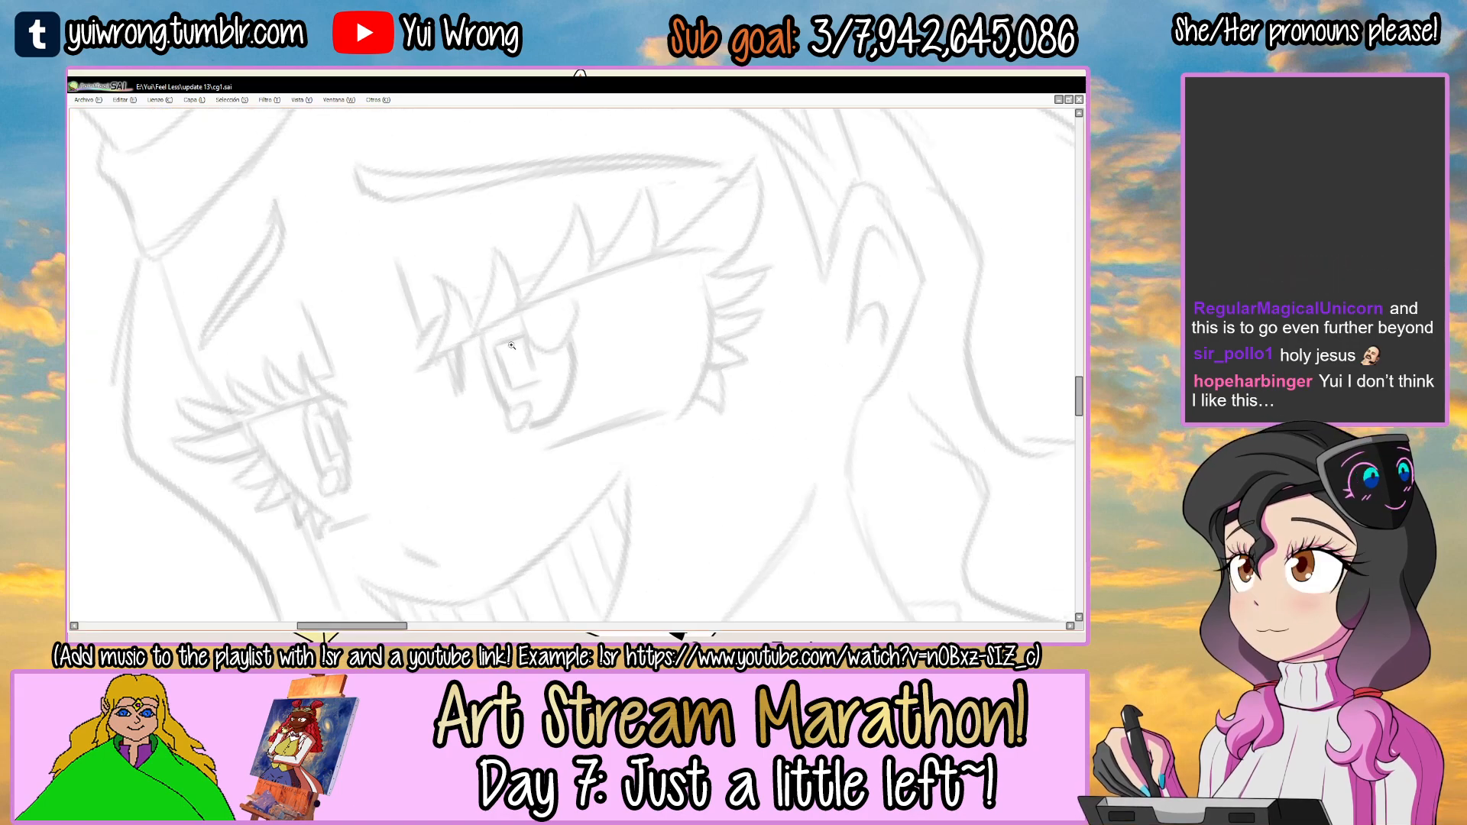
{"action": "key", "text": "ctrl+z"}
{"action": "key", "text": "ctrl+y"}
{"action": "key", "text": "ctrl+z"}
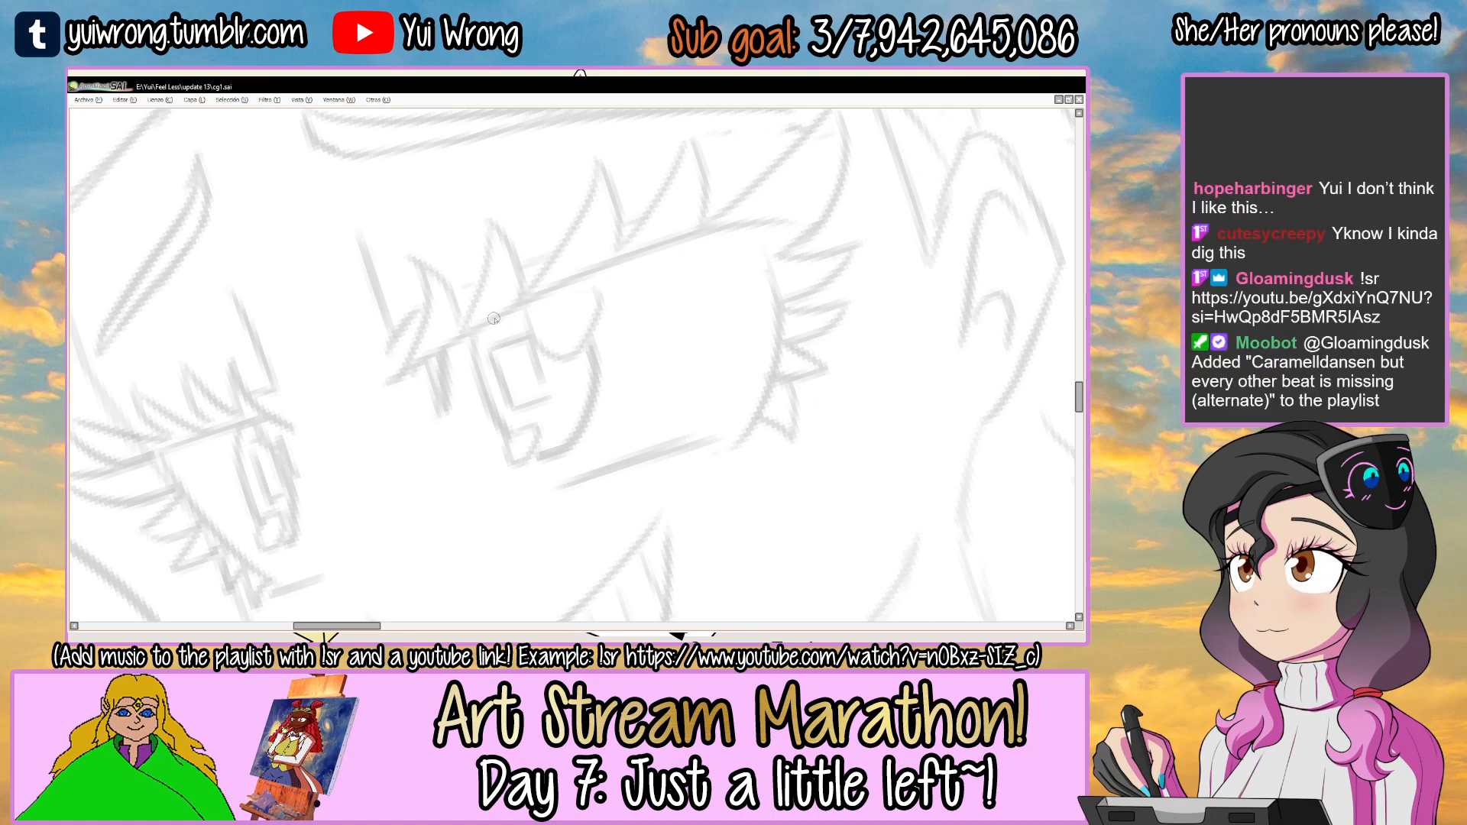
{"action": "key", "text": "ctrl+z"}
{"action": "mouse_move", "coordinate": [448, 349]}
{"action": "left_mouse_down"}
{"action": "mouse_move", "coordinate": [800, 233]}
{"action": "mouse_move", "coordinate": [659, 257]}
{"action": "mouse_move", "coordinate": [820, 229]}
{"action": "mouse_move", "coordinate": [770, 234]}
{"action": "left_mouse_up"}
{"action": "key", "text": "ctrl+z"}
{"action": "key", "text": "ctrl+z"}
{"action": "key", "text": "ctrl+z"}
{"action": "left_click_drag", "start_coordinate": [453, 343], "coordinate": [790, 239]}
{"action": "key", "text": "ctrl+z"}
{"action": "left_click_drag", "start_coordinate": [440, 352], "coordinate": [767, 234]}
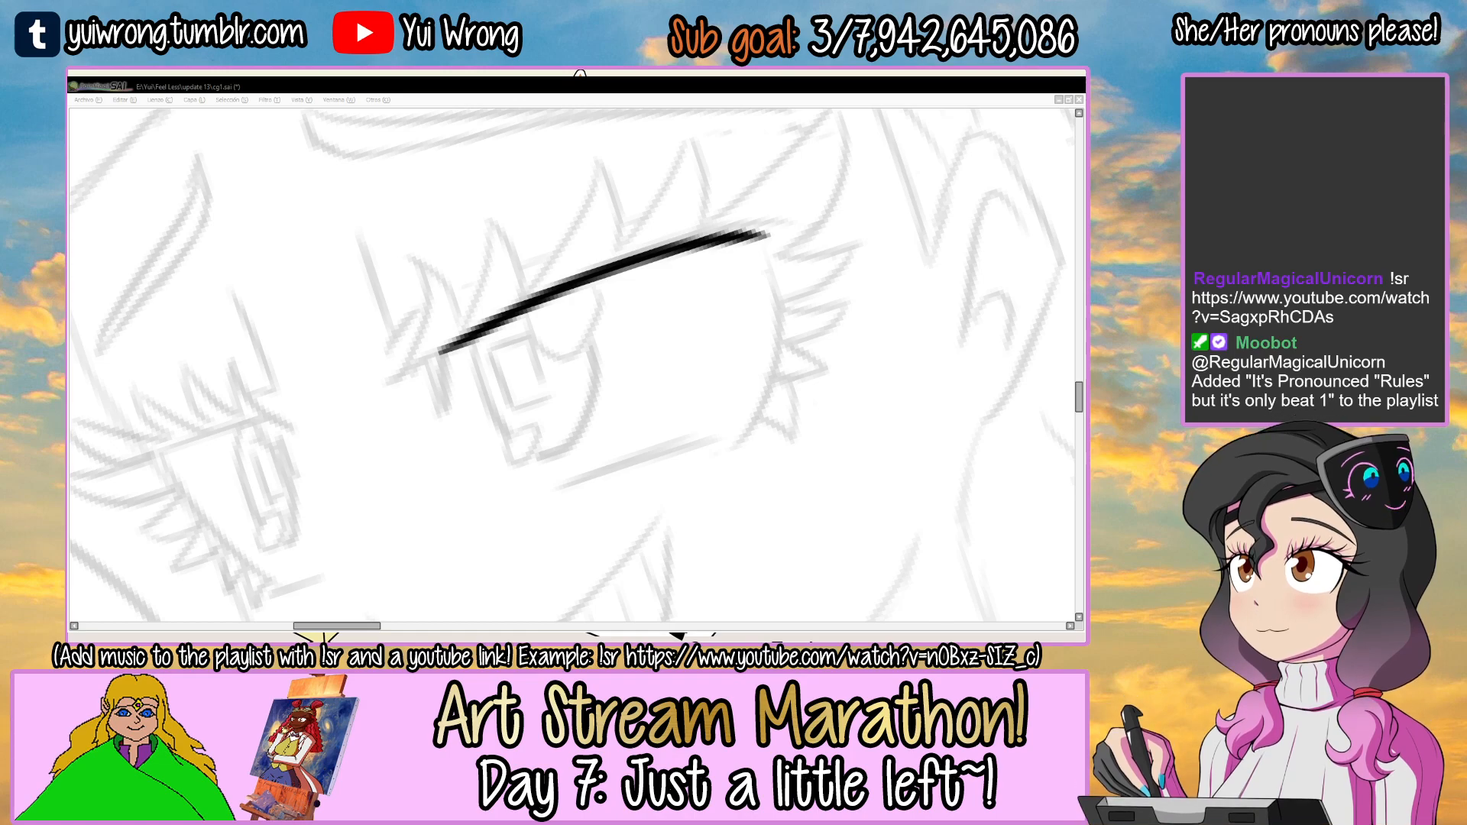
Ink the curved outer edge of the larger eye, starting from the outer end of the upper eyelid line.
{"action": "left_click", "coordinate": [491, 382]}
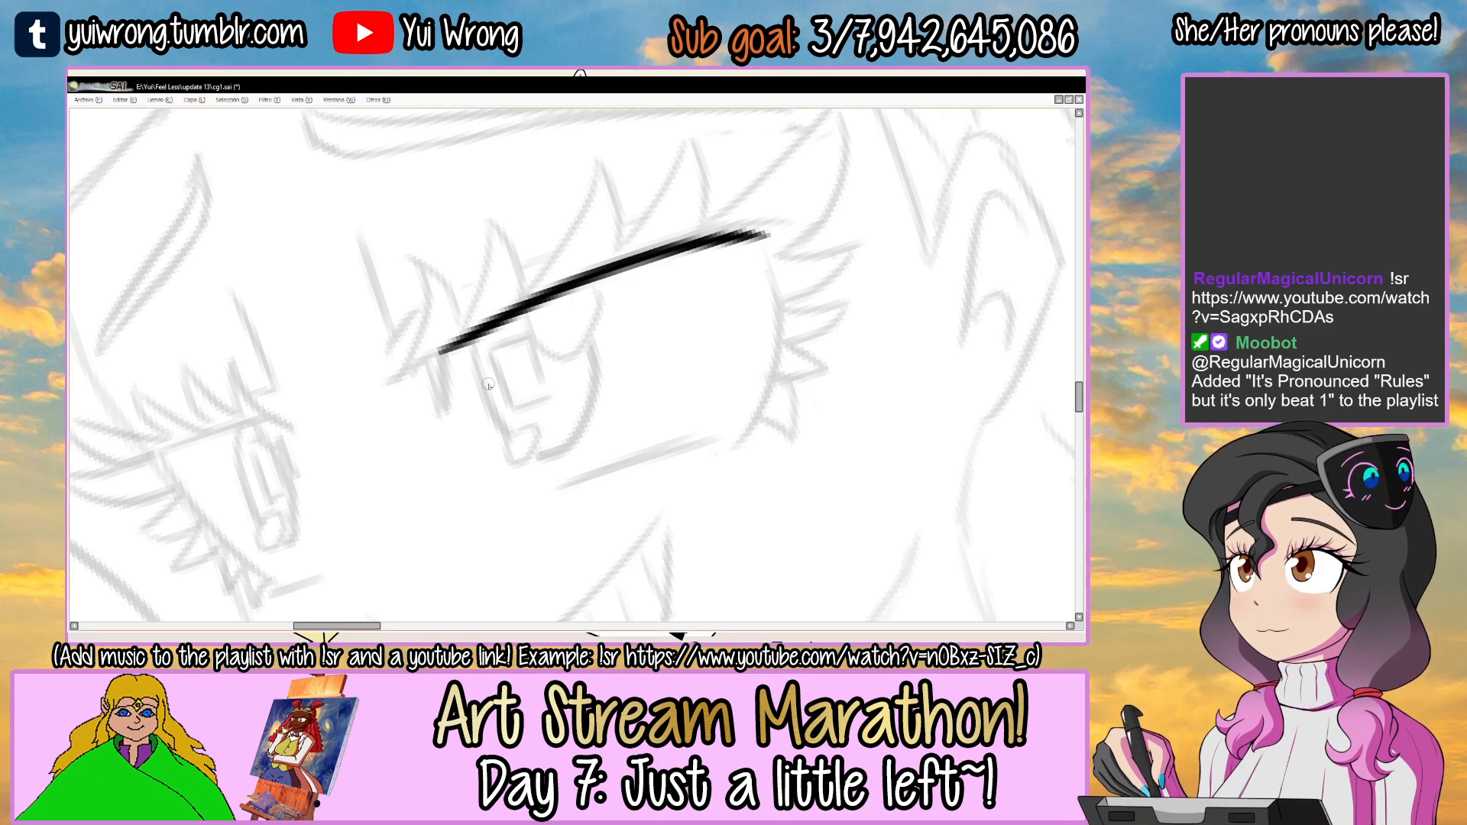
{"action": "scroll", "coordinate": [489, 376], "scroll_direction": "up", "scroll_amount": 2}
{"action": "scroll", "coordinate": [486, 371], "scroll_direction": "down", "scroll_amount": 4}
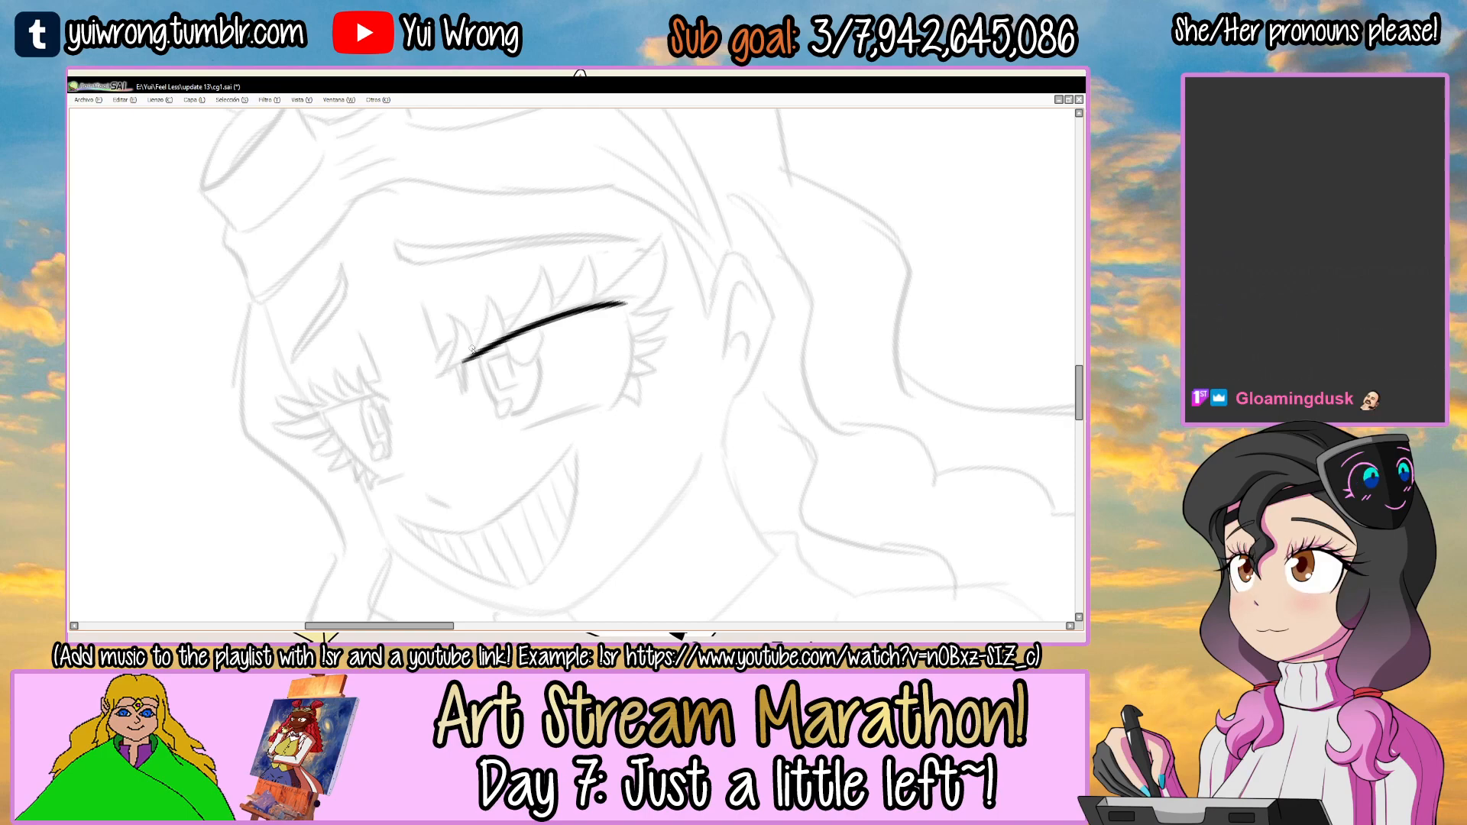
{"action": "scroll", "coordinate": [471, 347], "scroll_direction": "up", "scroll_amount": 2}
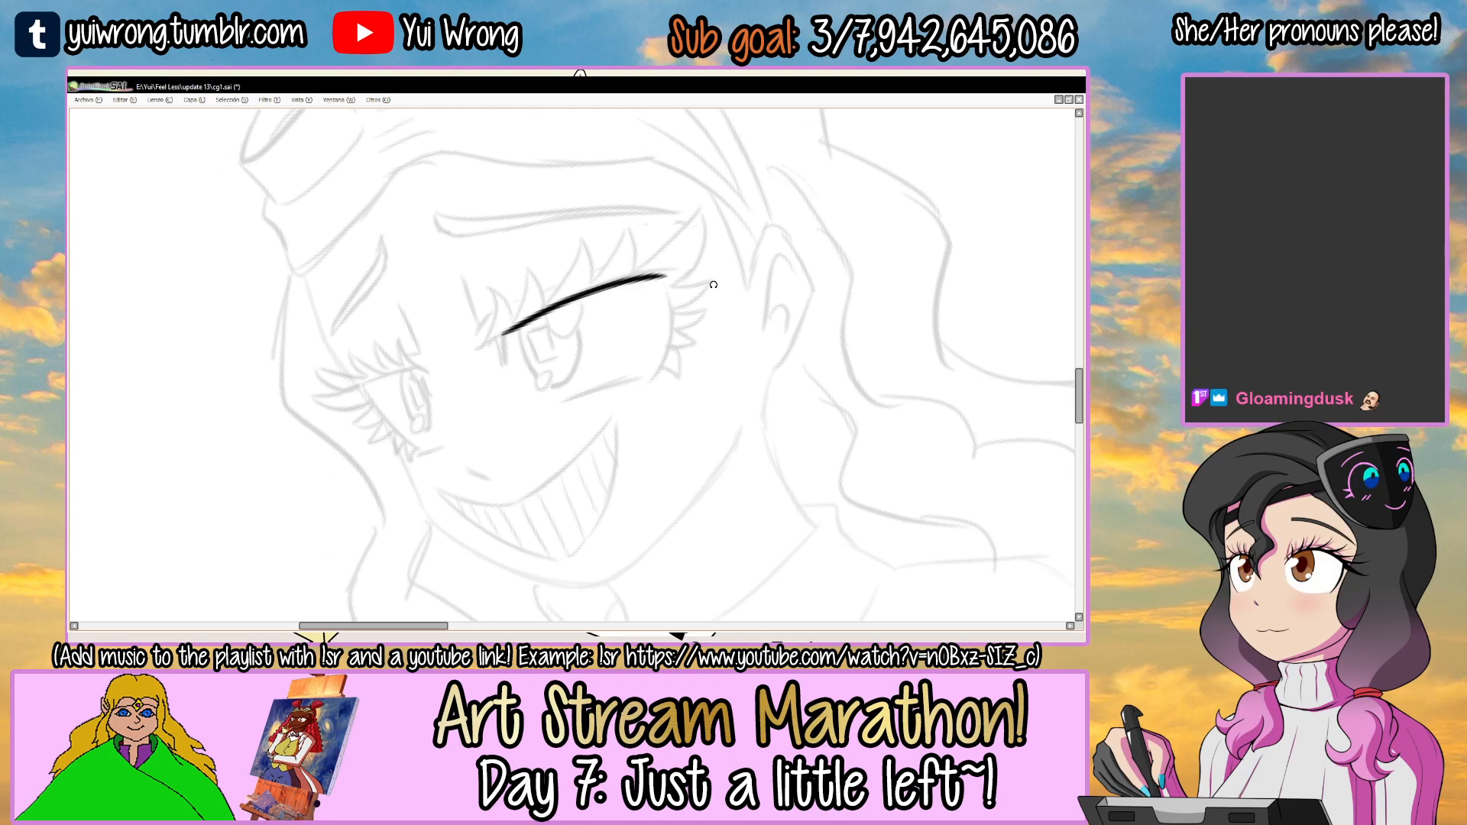
{"action": "scroll", "coordinate": [397, 333], "scroll_direction": "up", "scroll_amount": 2}
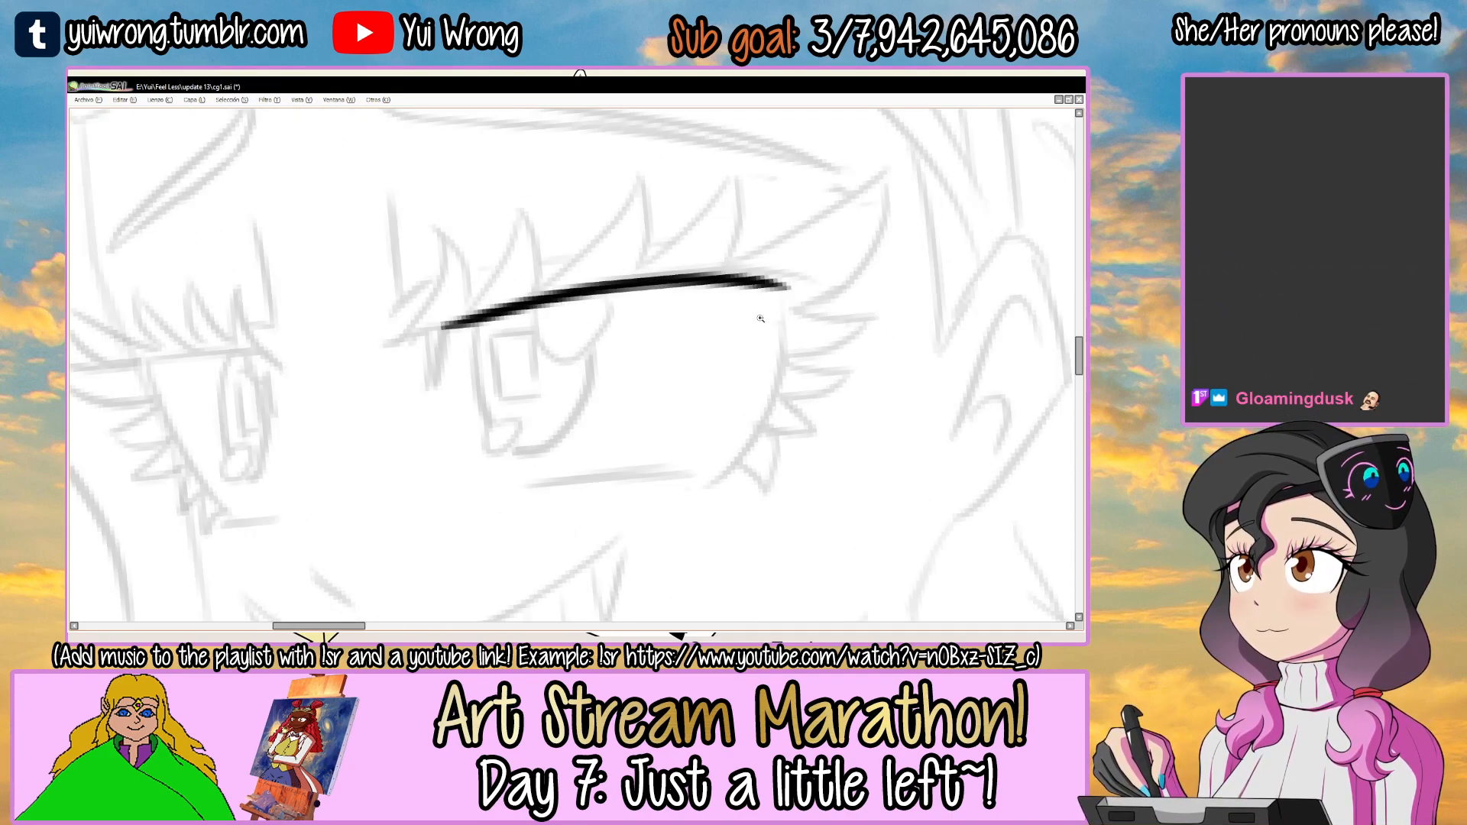
{"action": "left_click_drag", "start_coordinate": [758, 317], "coordinate": [675, 282], "text": "alt"}
{"action": "scroll", "coordinate": [631, 299], "scroll_direction": "up", "scroll_amount": 1}
{"action": "left_click_drag", "start_coordinate": [809, 259], "coordinate": [534, 253], "text": "alt"}
{"action": "mouse_move", "coordinate": [673, 160]}
{"action": "left_mouse_down"}
{"action": "mouse_move", "coordinate": [616, 236]}
{"action": "mouse_move", "coordinate": [537, 278]}
{"action": "left_mouse_up"}
{"action": "scroll", "coordinate": [436, 322], "scroll_direction": "up", "scroll_amount": 2}
{"action": "left_click_drag", "start_coordinate": [393, 385], "coordinate": [563, 254]}
{"action": "key", "text": "ctrl+z"}
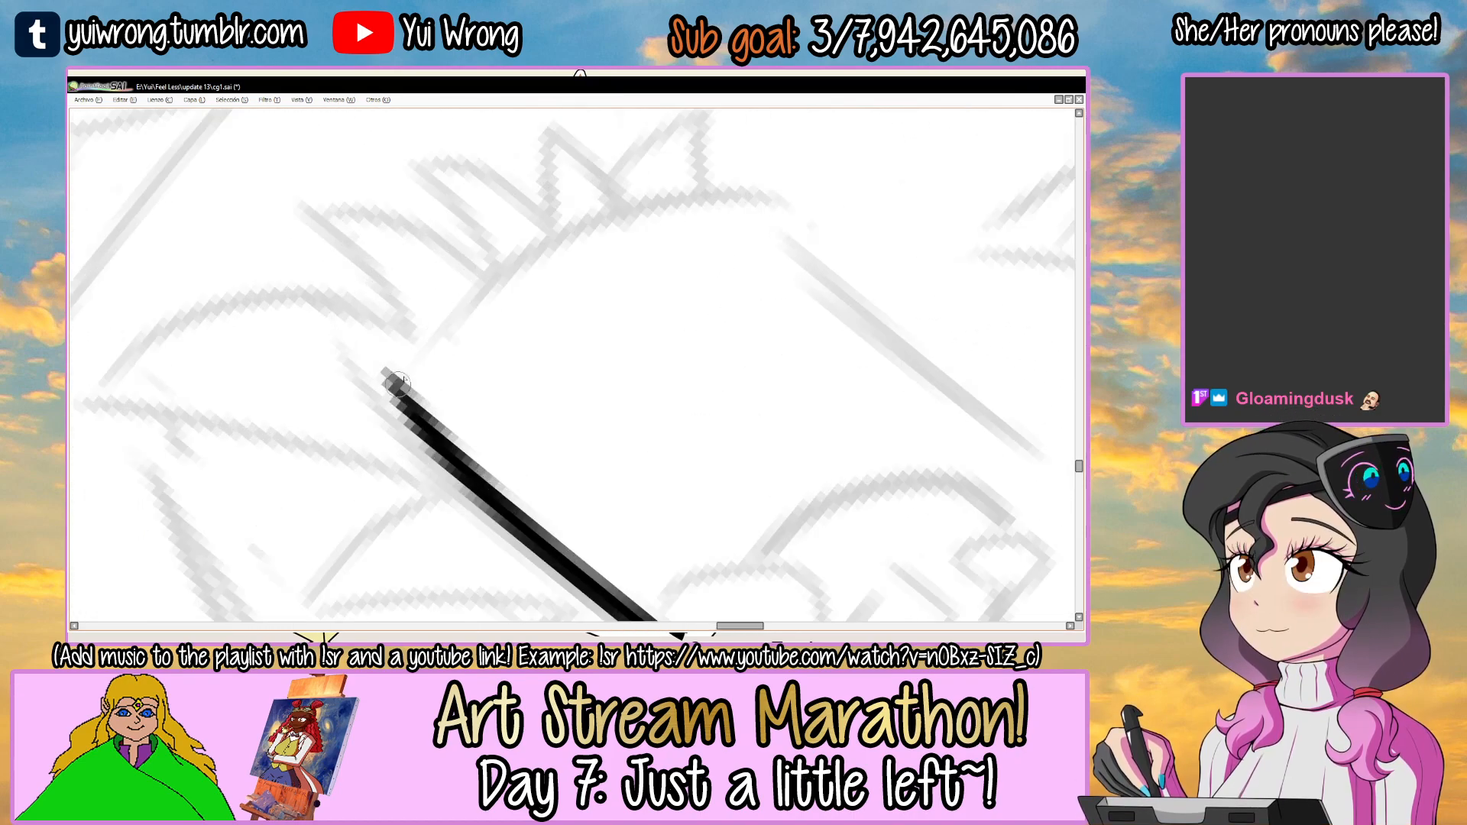
{"action": "left_click_drag", "start_coordinate": [392, 380], "coordinate": [770, 201]}
{"action": "left_click_drag", "start_coordinate": [408, 391], "coordinate": [483, 290]}
{"action": "scroll", "coordinate": [547, 541], "scroll_direction": "down", "scroll_amount": 3}
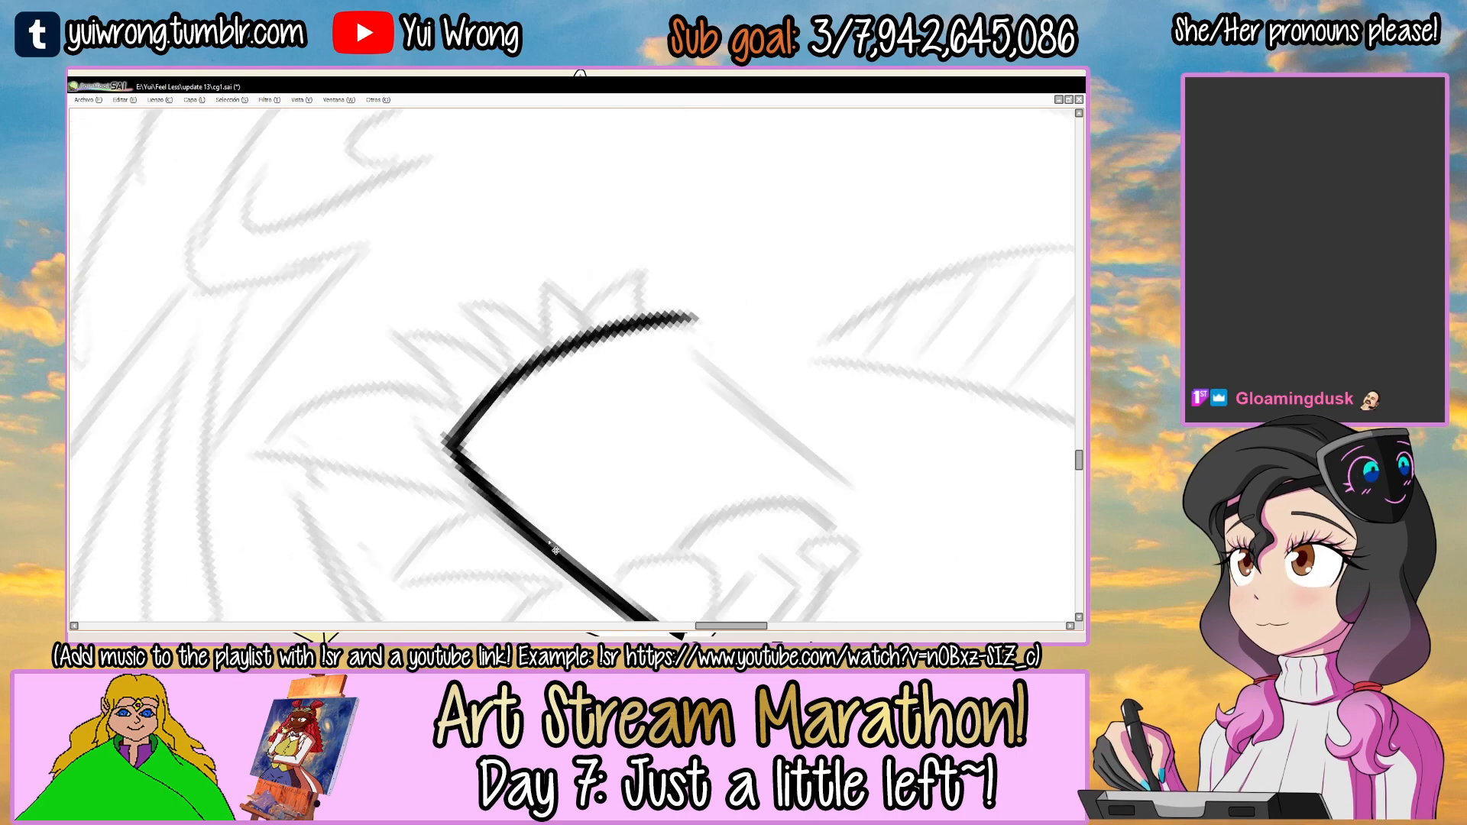
Ink the small solid spike pointing down from the inner end of the larger eye's upper eyelid.
{"action": "left_click_drag", "start_coordinate": [737, 406], "coordinate": [518, 530], "text": "alt"}
{"action": "left_click_drag", "start_coordinate": [586, 296], "coordinate": [501, 343]}
{"action": "left_click_drag", "start_coordinate": [604, 424], "coordinate": [618, 380]}
{"action": "scroll", "coordinate": [618, 380], "scroll_direction": "up", "scroll_amount": 3}
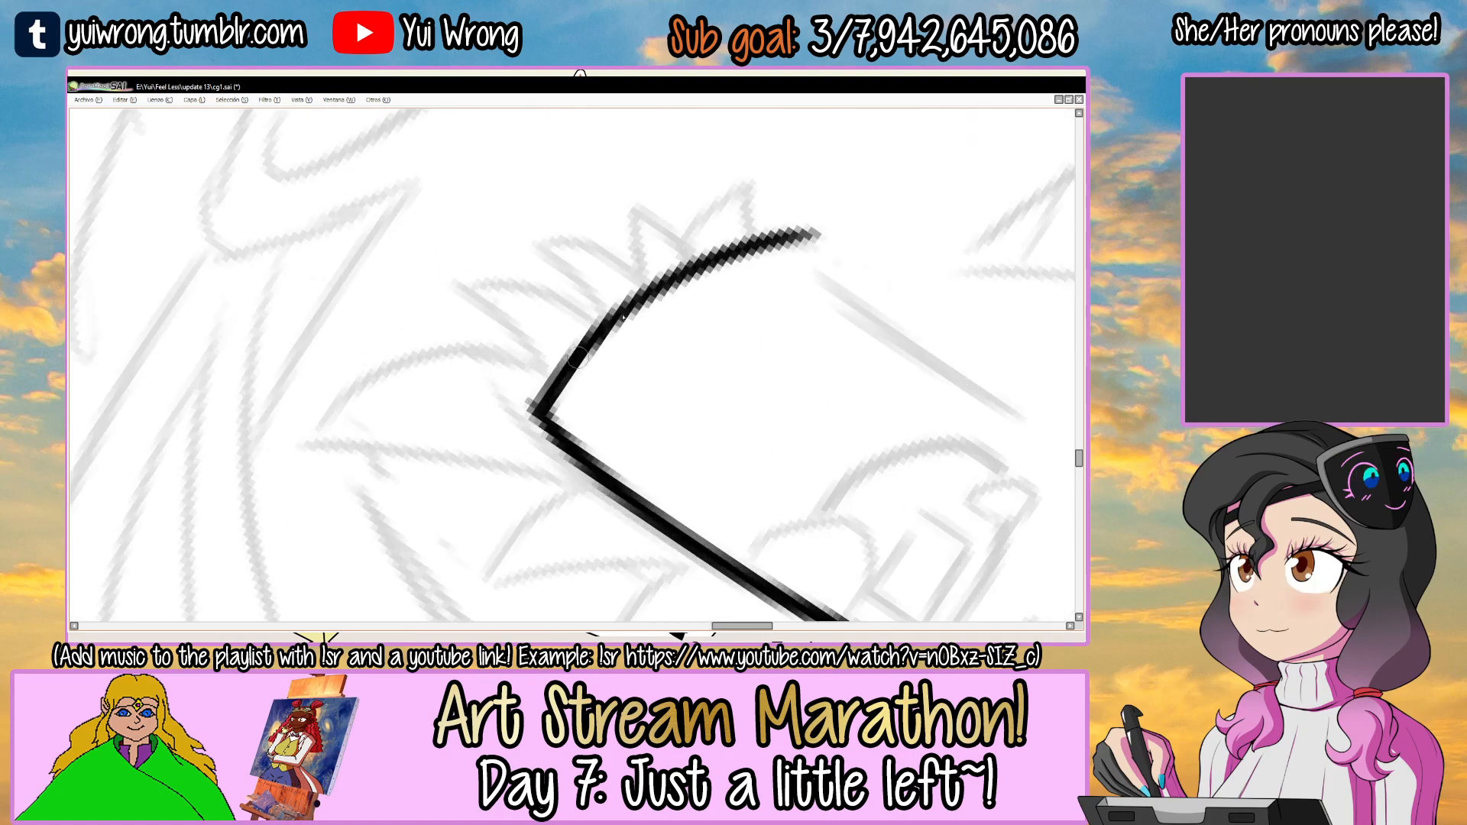
{"action": "left_click_drag", "start_coordinate": [811, 253], "coordinate": [584, 538], "text": "alt"}
{"action": "scroll", "coordinate": [566, 500], "scroll_direction": "down", "scroll_amount": 1}
{"action": "scroll", "coordinate": [566, 500], "scroll_direction": "down", "scroll_amount": 2}
{"action": "left_click_drag", "start_coordinate": [685, 312], "coordinate": [691, 402], "text": "alt"}
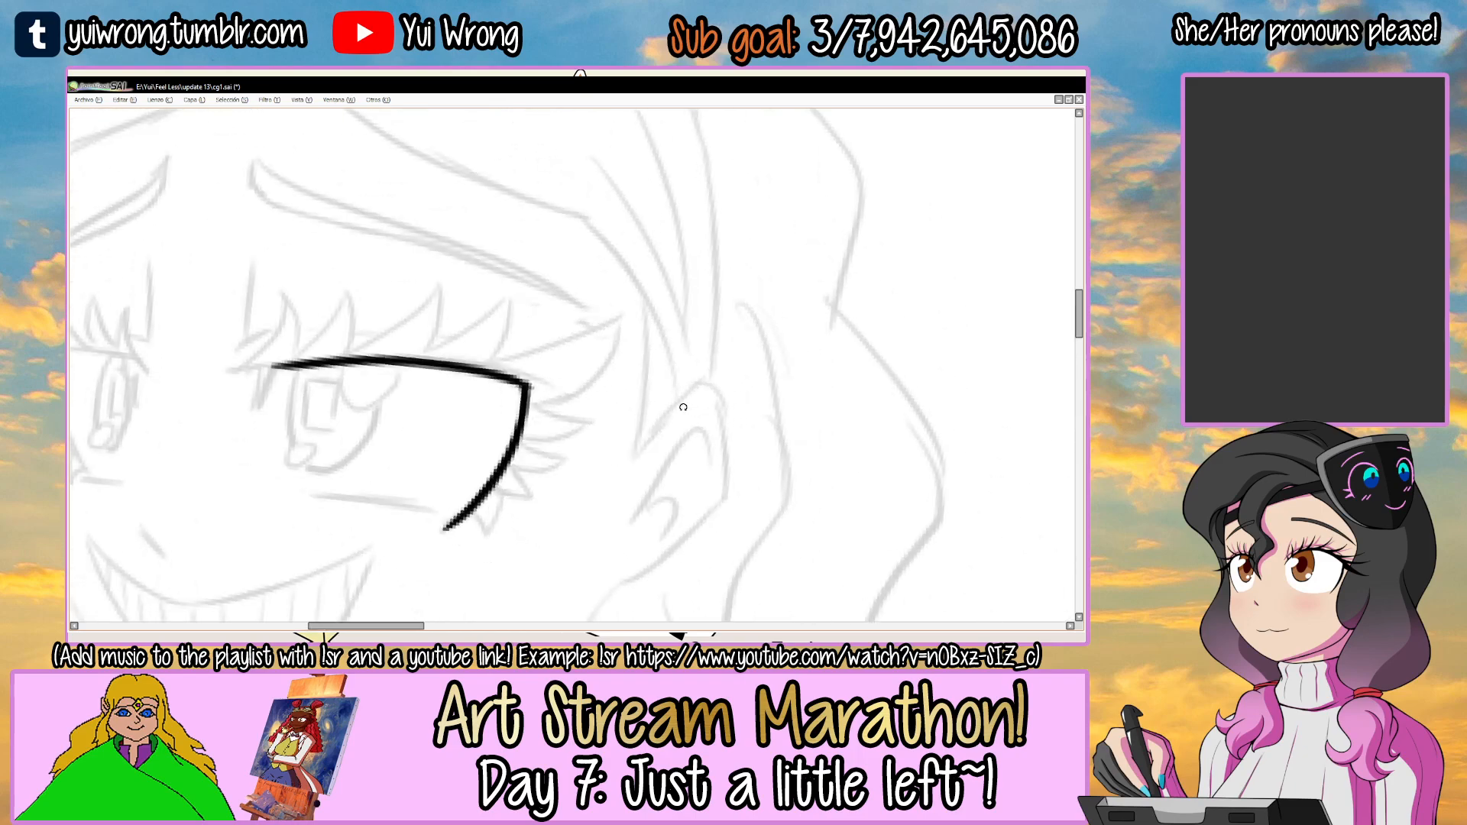
{"action": "left_click_drag", "start_coordinate": [424, 321], "coordinate": [622, 263]}
{"action": "scroll", "coordinate": [483, 307], "scroll_direction": "up", "scroll_amount": 3}
{"action": "left_click_drag", "start_coordinate": [494, 286], "coordinate": [437, 382]}
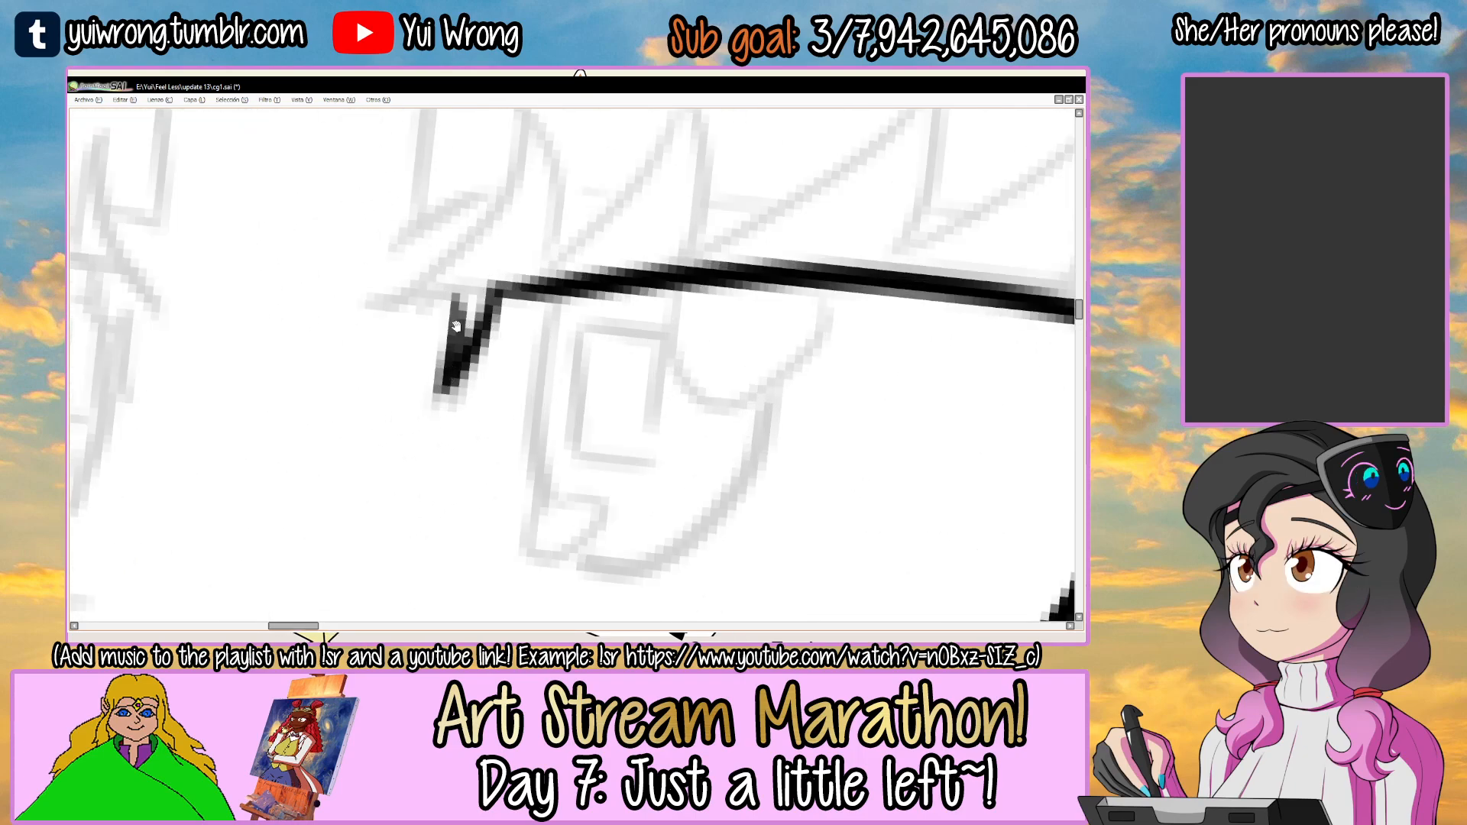
{"action": "left_click_drag", "start_coordinate": [453, 324], "coordinate": [456, 356]}
Ink the first upward-pointing lash at the eyelid's inner end and join its base to the spike.
{"action": "mouse_move", "coordinate": [539, 204]}
{"action": "left_mouse_down"}
{"action": "mouse_move", "coordinate": [529, 274]}
{"action": "mouse_move", "coordinate": [415, 399]}
{"action": "left_mouse_up"}
{"action": "left_click_drag", "start_coordinate": [506, 265], "coordinate": [399, 411]}
{"action": "mouse_move", "coordinate": [512, 220]}
{"action": "left_mouse_down"}
{"action": "mouse_move", "coordinate": [544, 328]}
{"action": "mouse_move", "coordinate": [539, 399]}
{"action": "left_mouse_up"}
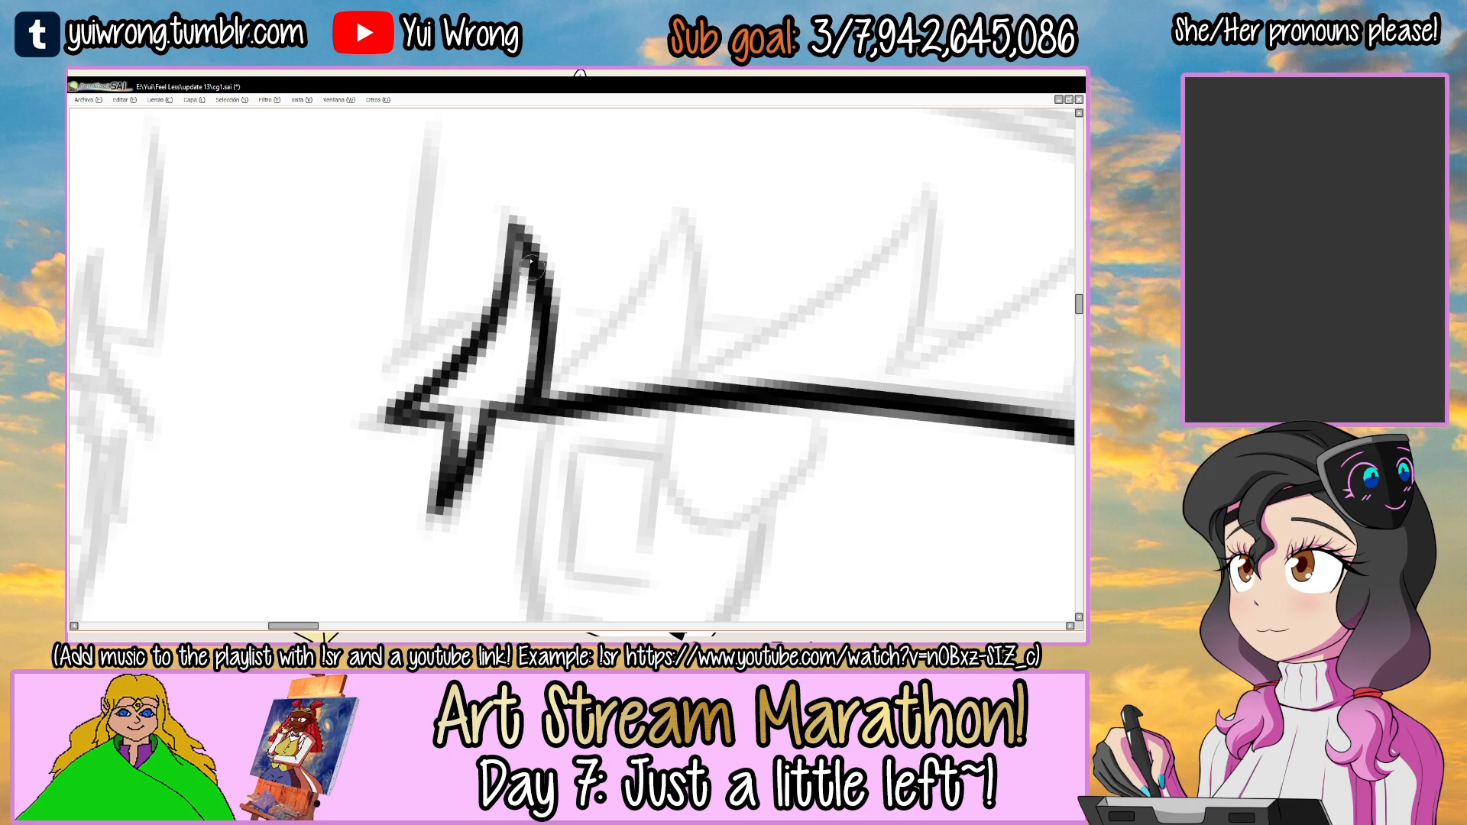
{"action": "left_click_drag", "start_coordinate": [468, 356], "coordinate": [397, 399]}
Ink the second and third pointed lashes along the upper eyelid and clean up their edges.
{"action": "mouse_move", "coordinate": [600, 250]}
{"action": "left_mouse_down"}
{"action": "mouse_move", "coordinate": [547, 335]}
{"action": "mouse_move", "coordinate": [570, 314]}
{"action": "mouse_move", "coordinate": [503, 376]}
{"action": "mouse_move", "coordinate": [606, 340]}
{"action": "mouse_move", "coordinate": [592, 401]}
{"action": "left_mouse_up"}
{"action": "left_click_drag", "start_coordinate": [599, 317], "coordinate": [590, 429]}
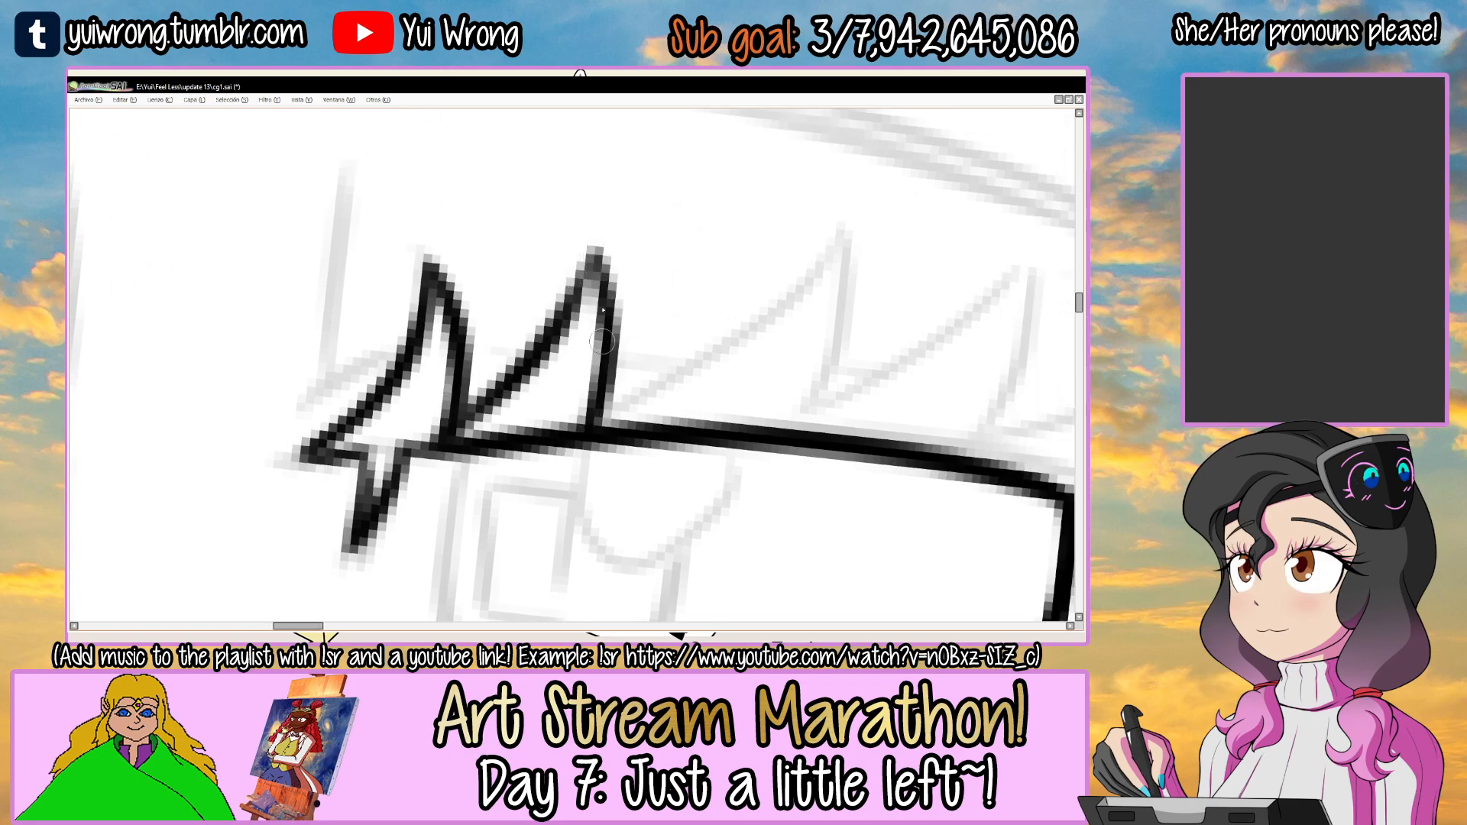
{"action": "left_click_drag", "start_coordinate": [601, 260], "coordinate": [594, 321]}
{"action": "mouse_move", "coordinate": [773, 215]}
{"action": "left_mouse_down"}
{"action": "mouse_move", "coordinate": [550, 397]}
{"action": "mouse_move", "coordinate": [615, 348]}
{"action": "mouse_move", "coordinate": [741, 355]}
{"action": "left_mouse_up"}
{"action": "left_click_drag", "start_coordinate": [766, 298], "coordinate": [727, 386]}
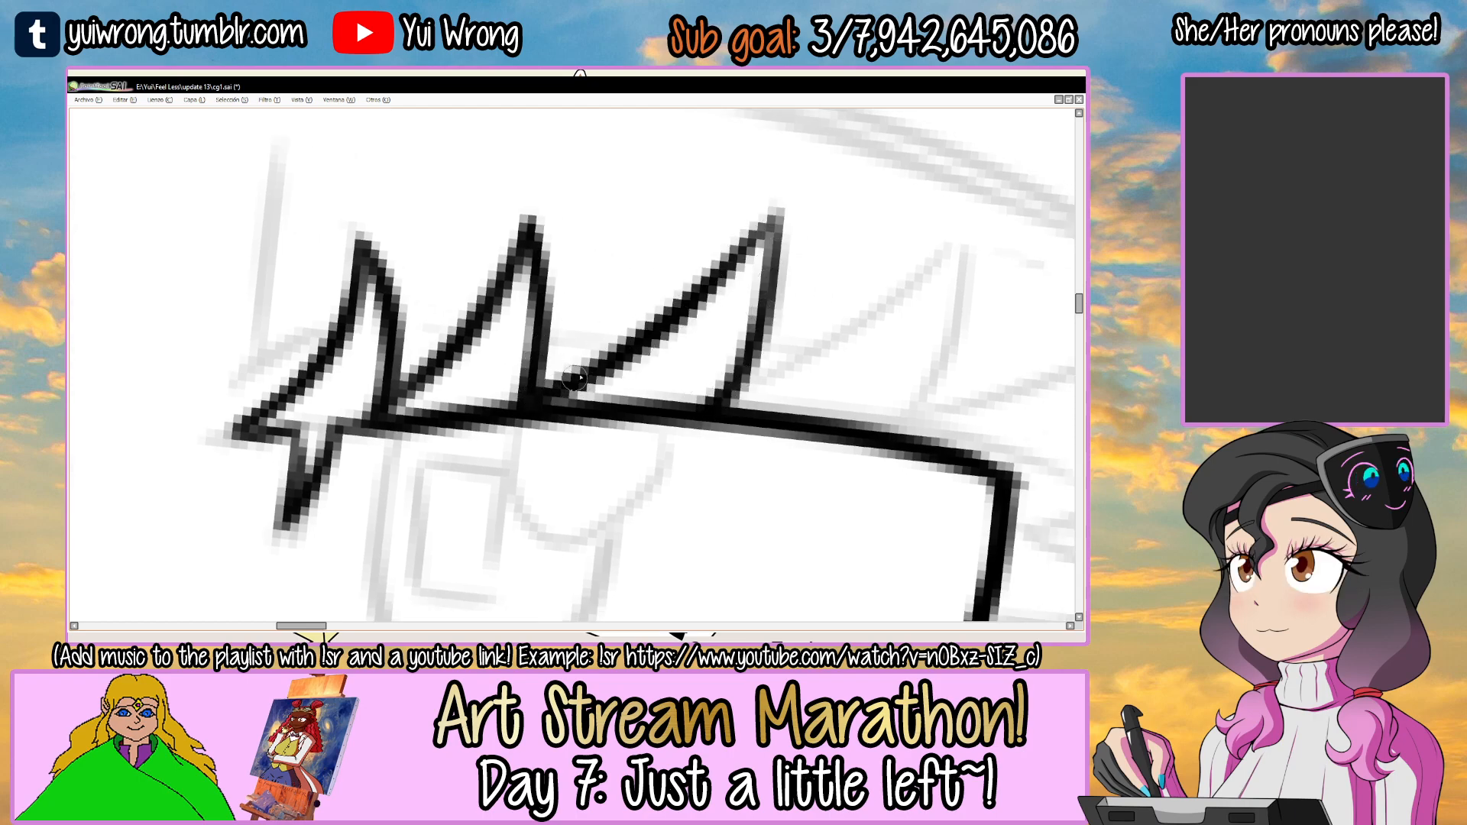
{"action": "left_click_drag", "start_coordinate": [775, 215], "coordinate": [722, 391]}
Ink the fourth pointed lash on the upper eyelid, redoing its strokes to match the sketch.
{"action": "left_click_drag", "start_coordinate": [863, 289], "coordinate": [749, 267]}
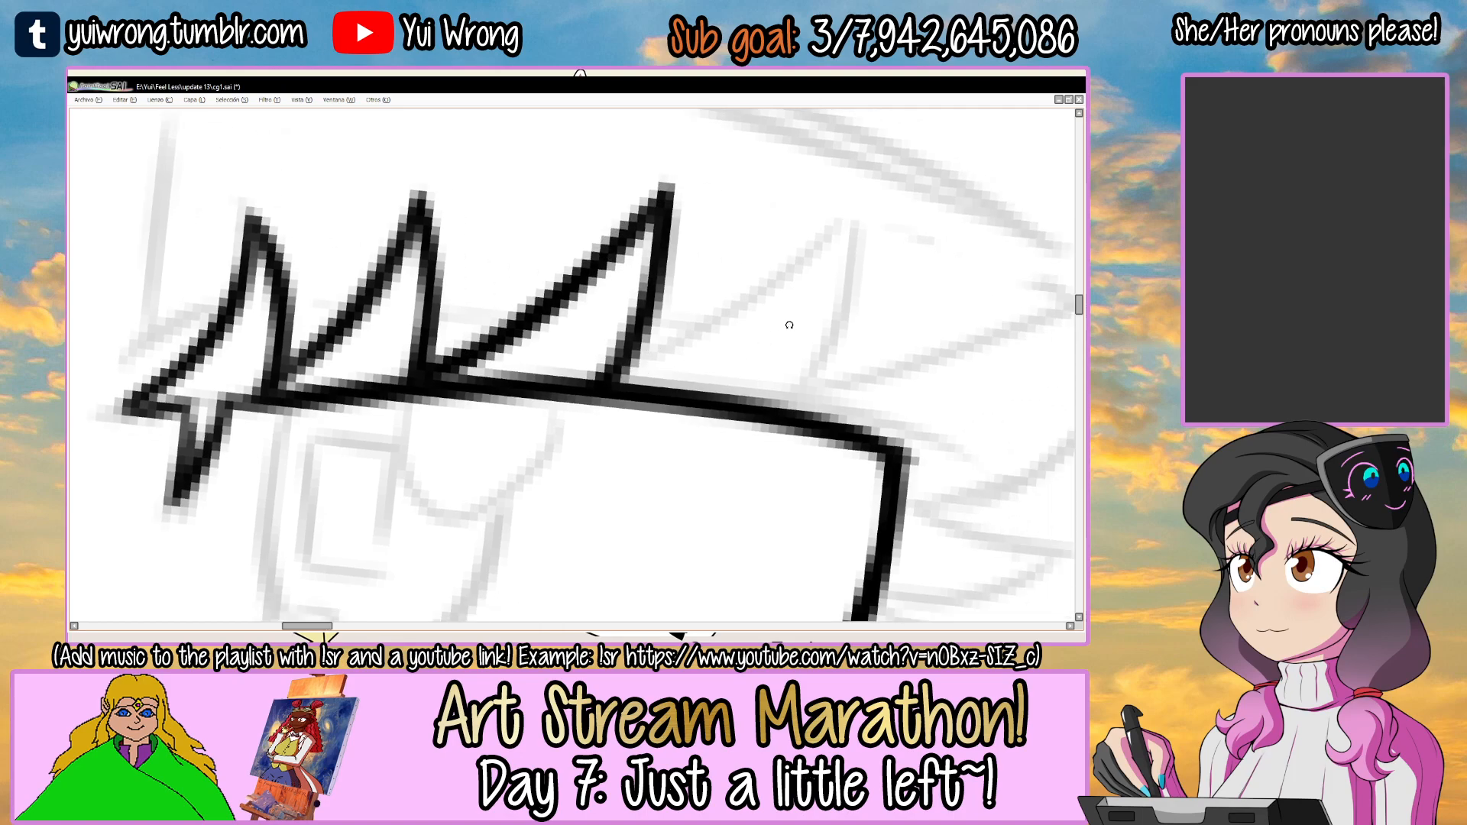
{"action": "key", "text": "Delete"}
{"action": "scroll", "coordinate": [749, 267], "scroll_direction": "down", "scroll_amount": 2}
{"action": "scroll", "coordinate": [749, 267], "scroll_direction": "down", "scroll_amount": 1}
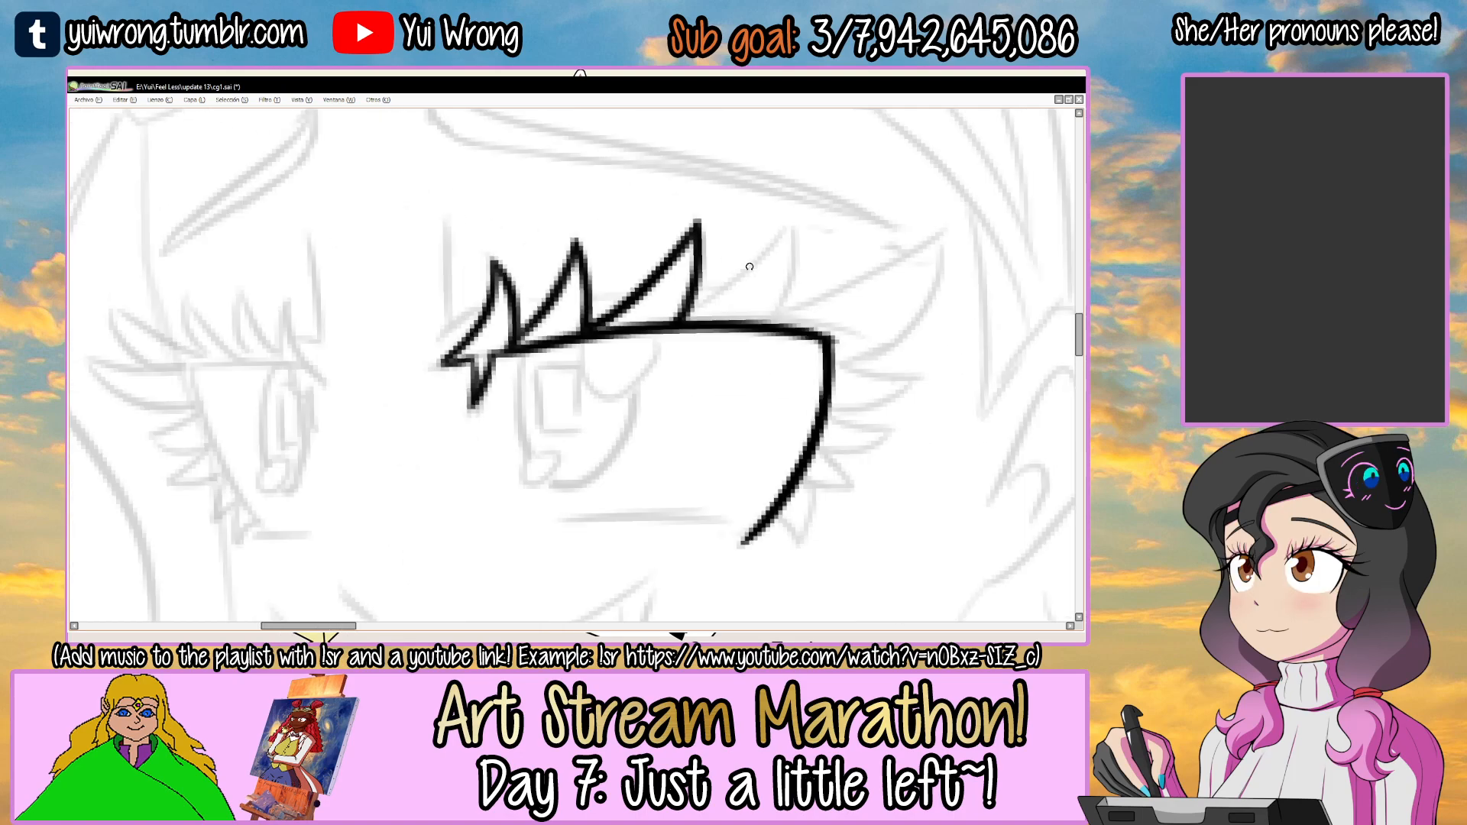
{"action": "scroll", "coordinate": [749, 267], "scroll_direction": "up", "scroll_amount": 3}
{"action": "mouse_move", "coordinate": [688, 220]}
{"action": "left_mouse_down"}
{"action": "mouse_move", "coordinate": [549, 355]}
{"action": "mouse_move", "coordinate": [660, 257]}
{"action": "mouse_move", "coordinate": [527, 355]}
{"action": "mouse_move", "coordinate": [547, 353]}
{"action": "left_mouse_up"}
{"action": "key", "text": "ctrl+z"}
{"action": "key", "text": "ctrl+z"}
{"action": "key", "text": "ctrl+z"}
{"action": "left_click_drag", "start_coordinate": [698, 211], "coordinate": [655, 372]}
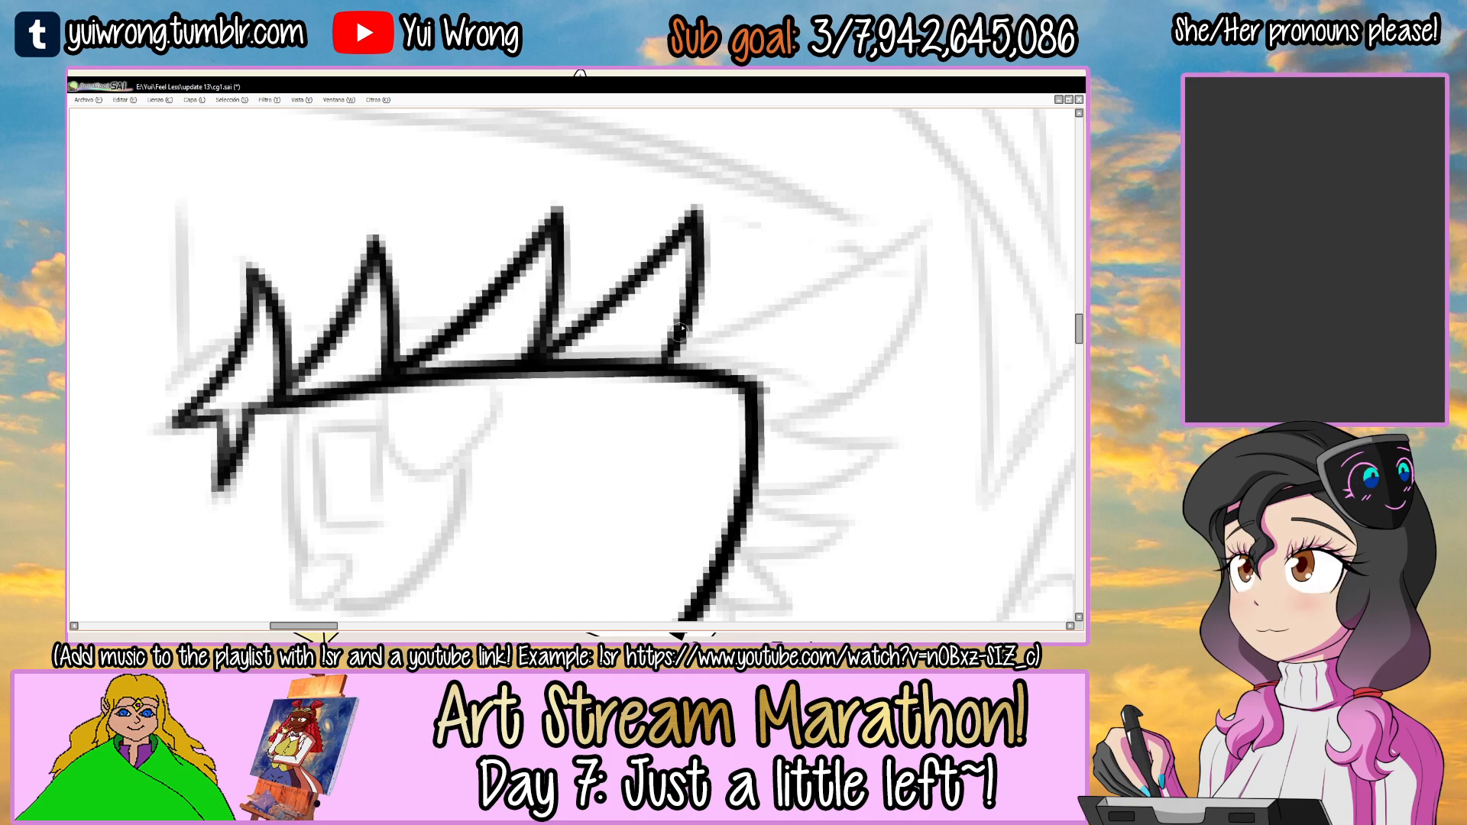
Ink the large winged lash at the eyelid's outer corner, redrawing its upper edge and curving the lower edge back to the eye.
{"action": "mouse_move", "coordinate": [665, 306]}
{"action": "left_mouse_down"}
{"action": "mouse_move", "coordinate": [601, 317]}
{"action": "mouse_move", "coordinate": [851, 245]}
{"action": "left_mouse_up"}
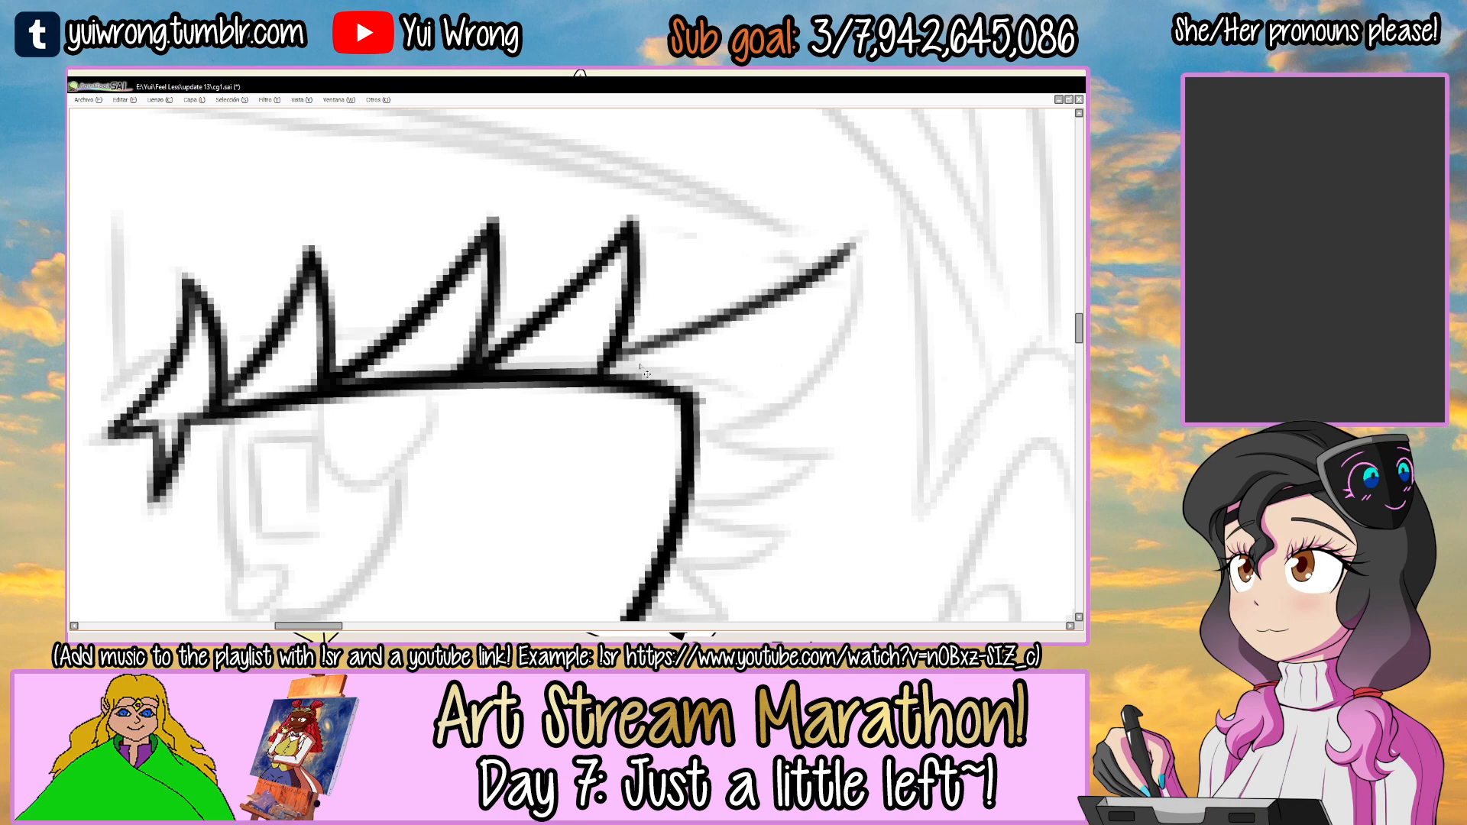
{"action": "key", "text": "ctrl+z"}
{"action": "left_click_drag", "start_coordinate": [613, 358], "coordinate": [845, 252]}
{"action": "key", "text": "ctrl+z"}
{"action": "mouse_move", "coordinate": [618, 353]}
{"action": "left_mouse_down"}
{"action": "mouse_move", "coordinate": [868, 234]}
{"action": "mouse_move", "coordinate": [712, 430]}
{"action": "left_mouse_up"}
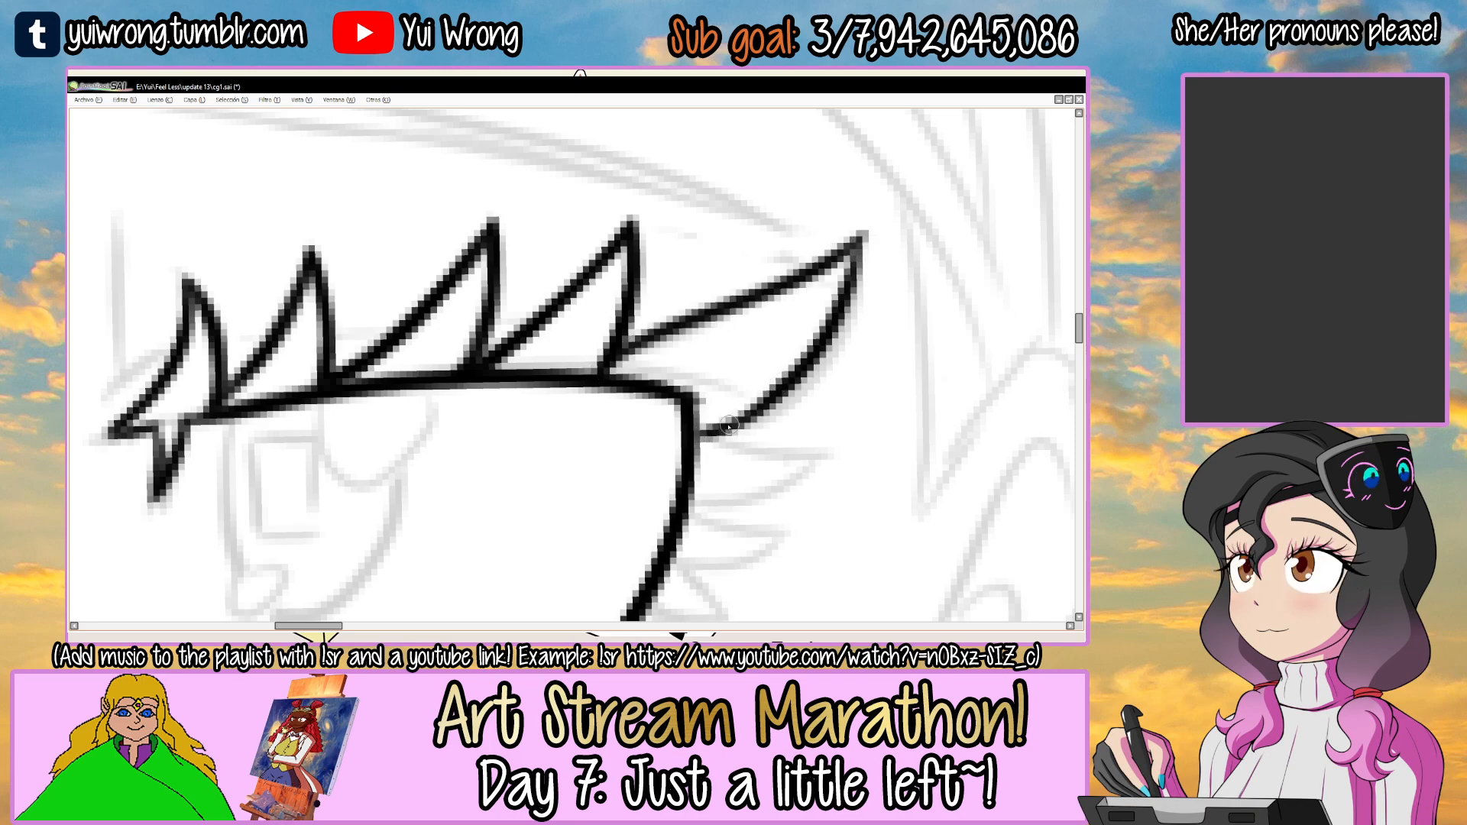
{"action": "scroll", "coordinate": [728, 344], "scroll_direction": "up", "scroll_amount": 1}
{"action": "left_click_drag", "start_coordinate": [575, 376], "coordinate": [903, 219]}
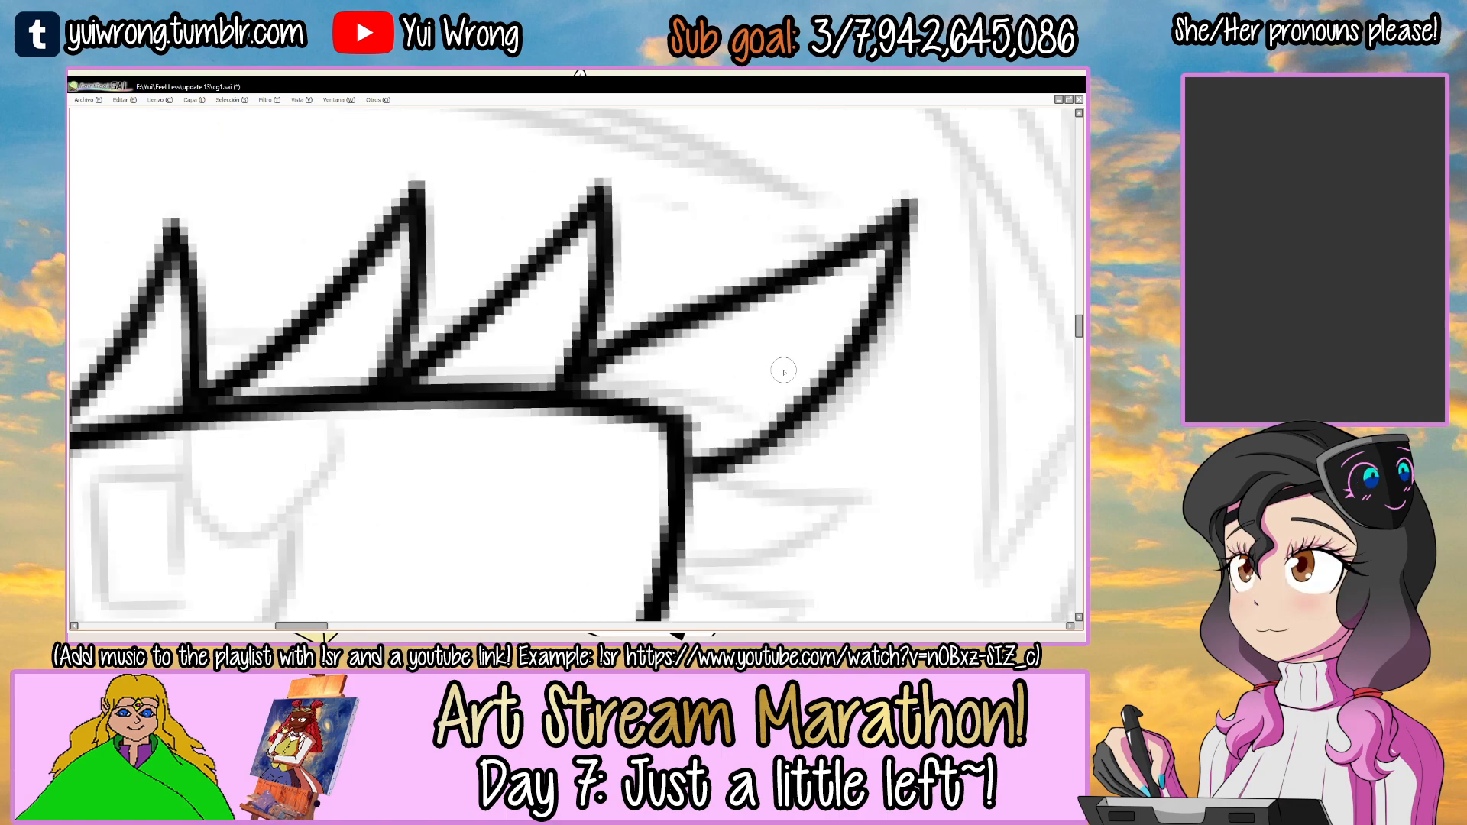
Ink the first small pointed lash on the eye's outer edge, just below the large winged lash.
{"action": "scroll", "coordinate": [787, 378], "scroll_direction": "down", "scroll_amount": 4}
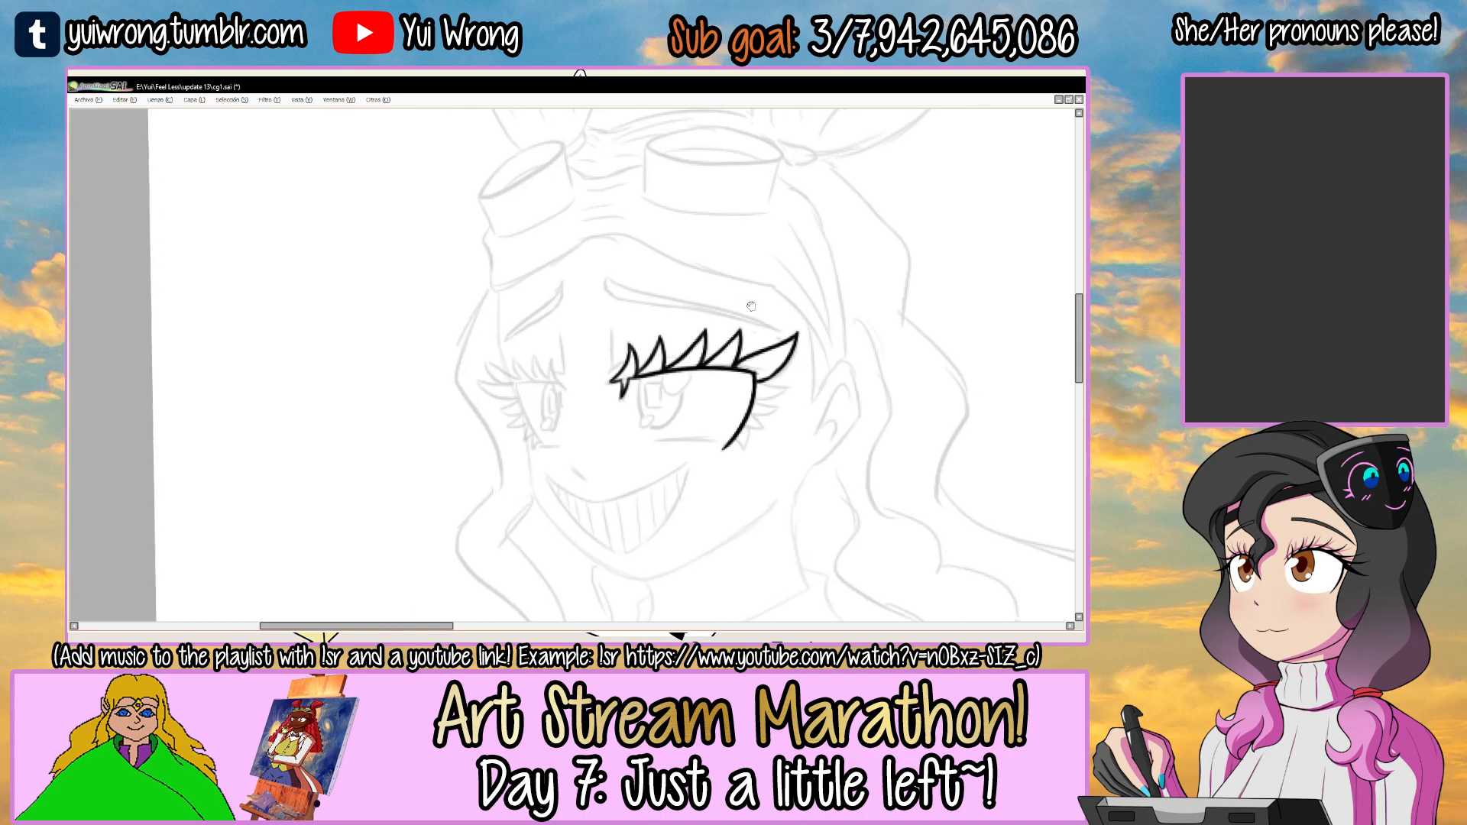
{"action": "scroll", "coordinate": [783, 375], "scroll_direction": "down", "scroll_amount": 1}
{"action": "left_click_drag", "start_coordinate": [671, 291], "coordinate": [612, 246]}
{"action": "left_click", "coordinate": [598, 348], "text": "ctrl"}
{"action": "left_click", "coordinate": [598, 345], "text": "ctrl"}
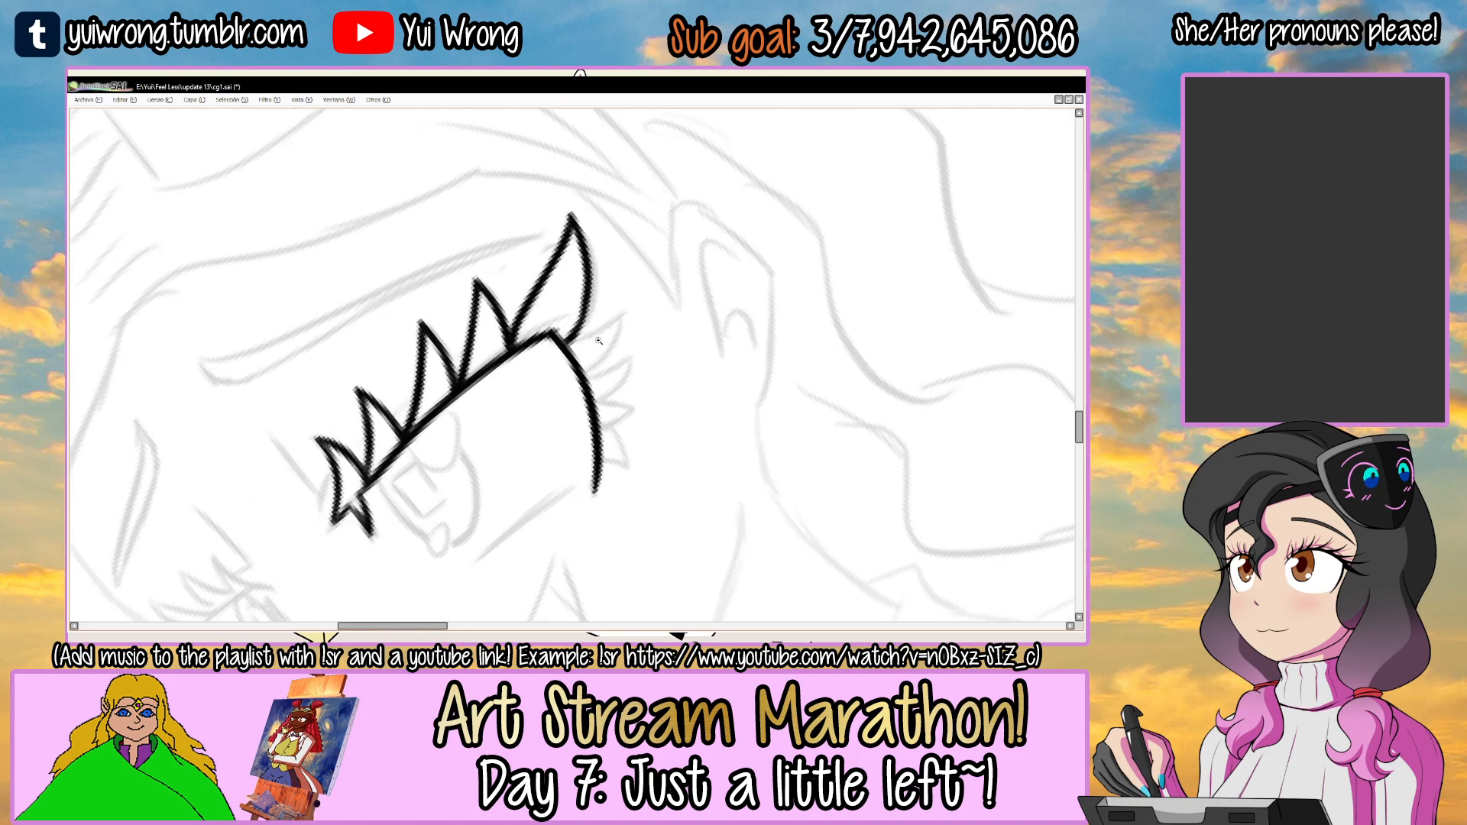
{"action": "left_click", "coordinate": [599, 340], "text": "ctrl"}
{"action": "left_click", "coordinate": [599, 335], "text": "ctrl"}
{"action": "left_click", "coordinate": [599, 333], "text": "ctrl"}
{"action": "mouse_move", "coordinate": [541, 345]}
{"action": "left_mouse_down"}
{"action": "mouse_move", "coordinate": [703, 256]}
{"action": "mouse_move", "coordinate": [616, 401]}
{"action": "left_mouse_up"}
{"action": "key", "text": "ctrl+z"}
{"action": "left_click_drag", "start_coordinate": [751, 309], "coordinate": [643, 191]}
{"action": "left_click_drag", "start_coordinate": [643, 191], "coordinate": [498, 400]}
{"action": "key", "text": "ctrl+z"}
{"action": "mouse_move", "coordinate": [543, 258]}
{"action": "left_mouse_down"}
{"action": "mouse_move", "coordinate": [510, 426]}
{"action": "mouse_move", "coordinate": [598, 439]}
{"action": "left_mouse_up"}
Ink the remaining three small pointed lashes down the outer edge of the larger eye.
{"action": "left_click_drag", "start_coordinate": [641, 315], "coordinate": [626, 408]}
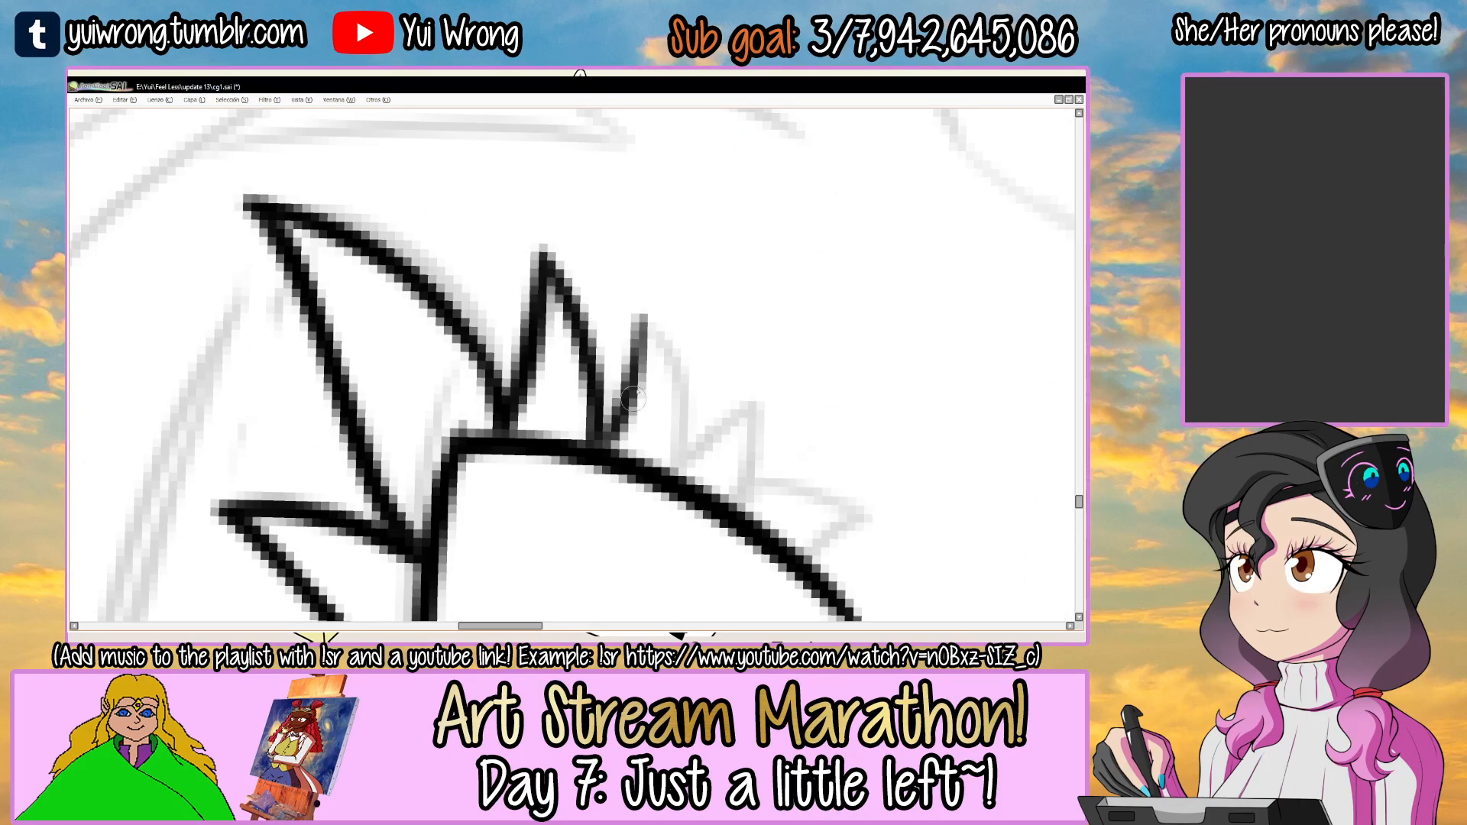
{"action": "mouse_move", "coordinate": [644, 317]}
{"action": "left_mouse_down"}
{"action": "mouse_move", "coordinate": [681, 420]}
{"action": "mouse_move", "coordinate": [676, 468]}
{"action": "left_mouse_up"}
{"action": "left_click_drag", "start_coordinate": [646, 323], "coordinate": [676, 462]}
{"action": "mouse_move", "coordinate": [676, 463]}
{"action": "left_mouse_down"}
{"action": "mouse_move", "coordinate": [618, 352]}
{"action": "mouse_move", "coordinate": [567, 399]}
{"action": "mouse_move", "coordinate": [609, 311]}
{"action": "mouse_move", "coordinate": [577, 416]}
{"action": "left_mouse_up"}
{"action": "mouse_move", "coordinate": [607, 309]}
{"action": "left_mouse_down"}
{"action": "mouse_move", "coordinate": [653, 419]}
{"action": "mouse_move", "coordinate": [758, 364]}
{"action": "mouse_move", "coordinate": [675, 396]}
{"action": "mouse_move", "coordinate": [657, 423]}
{"action": "mouse_move", "coordinate": [768, 347]}
{"action": "mouse_move", "coordinate": [730, 430]}
{"action": "mouse_move", "coordinate": [739, 389]}
{"action": "mouse_move", "coordinate": [663, 412]}
{"action": "mouse_move", "coordinate": [734, 351]}
{"action": "left_mouse_up"}
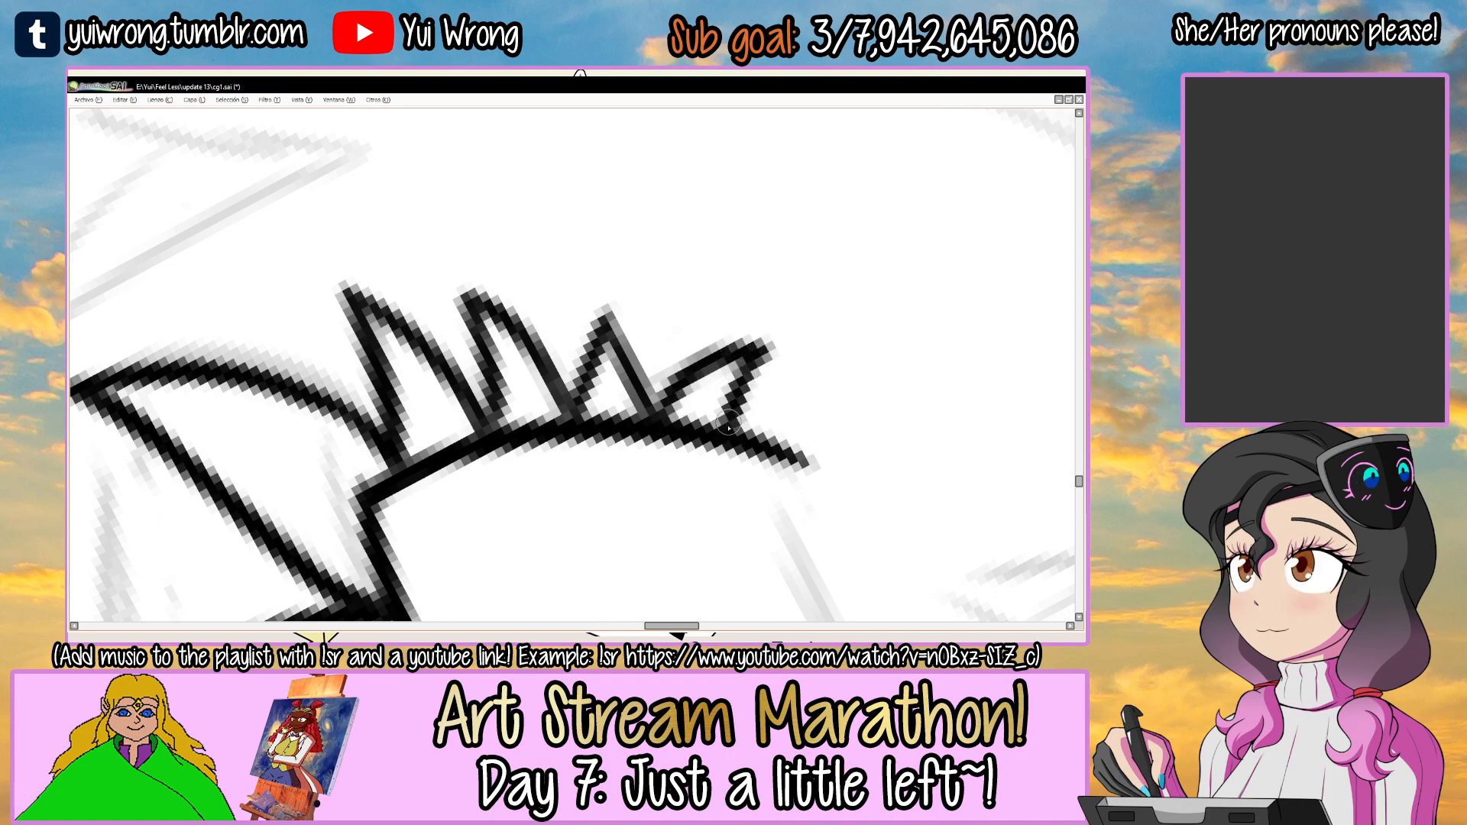
Clean up the joints between the small pointed lashes and the outer edge of the larger eye, and save the drawing.
{"action": "scroll", "coordinate": [655, 418], "scroll_direction": "down", "scroll_amount": 6}
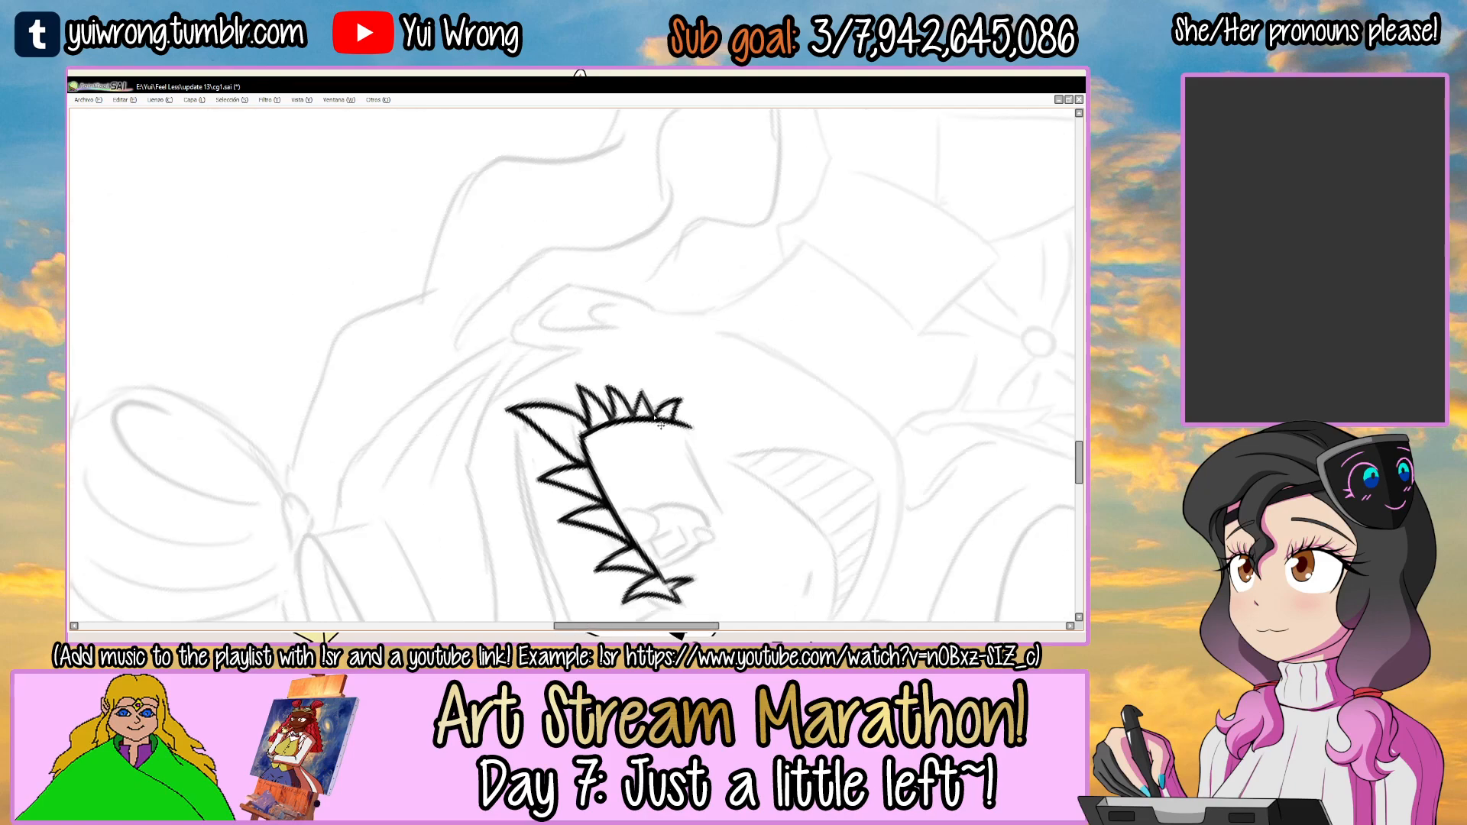
{"action": "left_click_drag", "start_coordinate": [653, 417], "coordinate": [574, 253]}
{"action": "scroll", "coordinate": [574, 253], "scroll_direction": "up", "scroll_amount": 6}
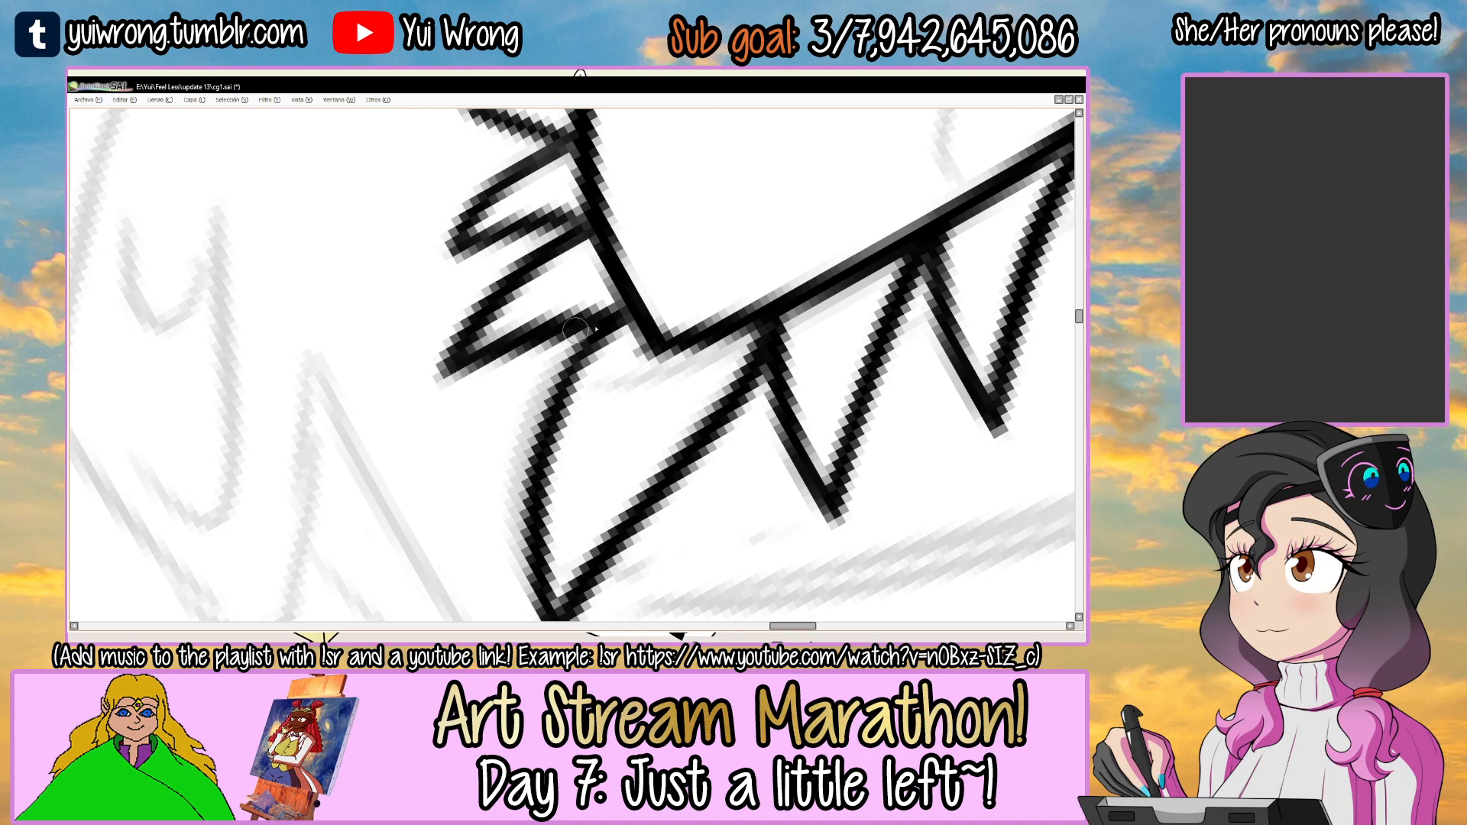
{"action": "left_click_drag", "start_coordinate": [603, 299], "coordinate": [611, 391]}
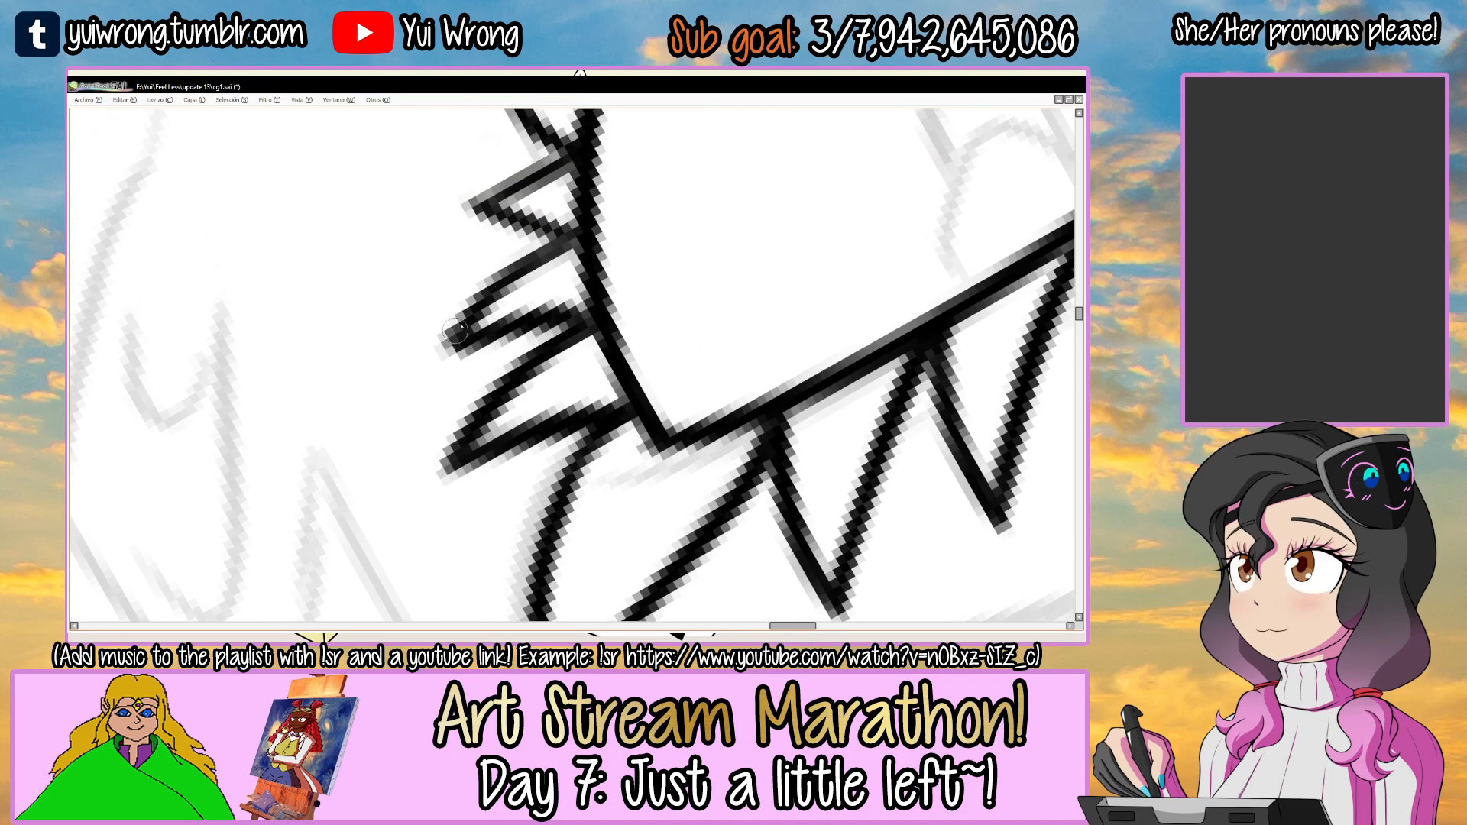
{"action": "left_click_drag", "start_coordinate": [582, 242], "coordinate": [566, 366]}
{"action": "left_click_drag", "start_coordinate": [451, 335], "coordinate": [559, 281]}
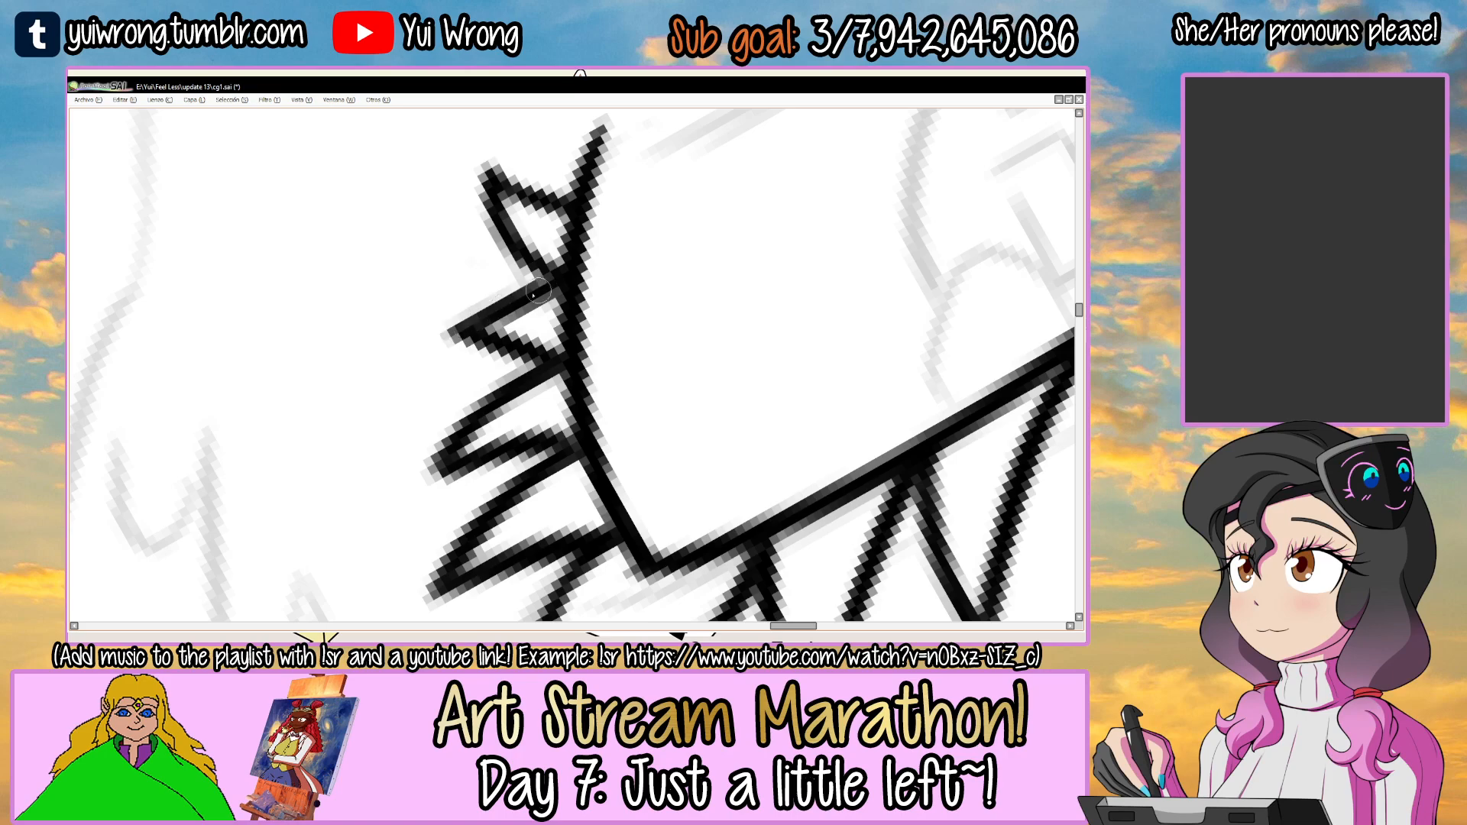
{"action": "left_click_drag", "start_coordinate": [641, 257], "coordinate": [428, 341]}
{"action": "scroll", "coordinate": [428, 341], "scroll_direction": "down", "scroll_amount": 5}
{"action": "key", "text": "ctrl+s"}
Touch up the large winged lash and the upper lashes of the larger eye, and save the drawing.
{"action": "left_click_drag", "start_coordinate": [505, 396], "coordinate": [649, 408]}
{"action": "left_click_drag", "start_coordinate": [668, 312], "coordinate": [540, 308]}
{"action": "left_click", "coordinate": [541, 309], "text": "ctrl"}
{"action": "left_click", "coordinate": [541, 309], "text": "ctrl"}
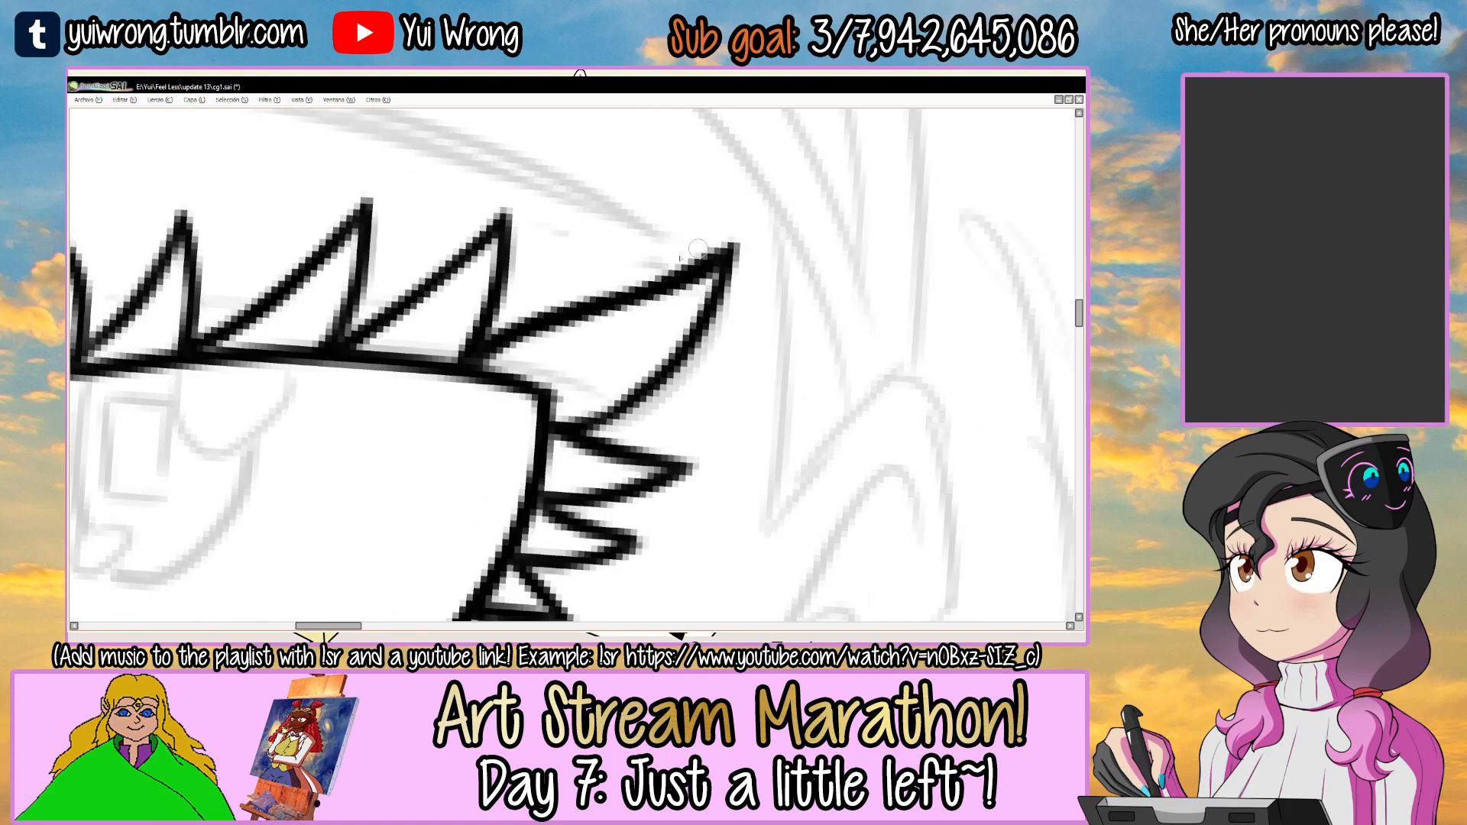
{"action": "left_click_drag", "start_coordinate": [706, 244], "coordinate": [870, 237]}
{"action": "left_click_drag", "start_coordinate": [514, 268], "coordinate": [611, 325]}
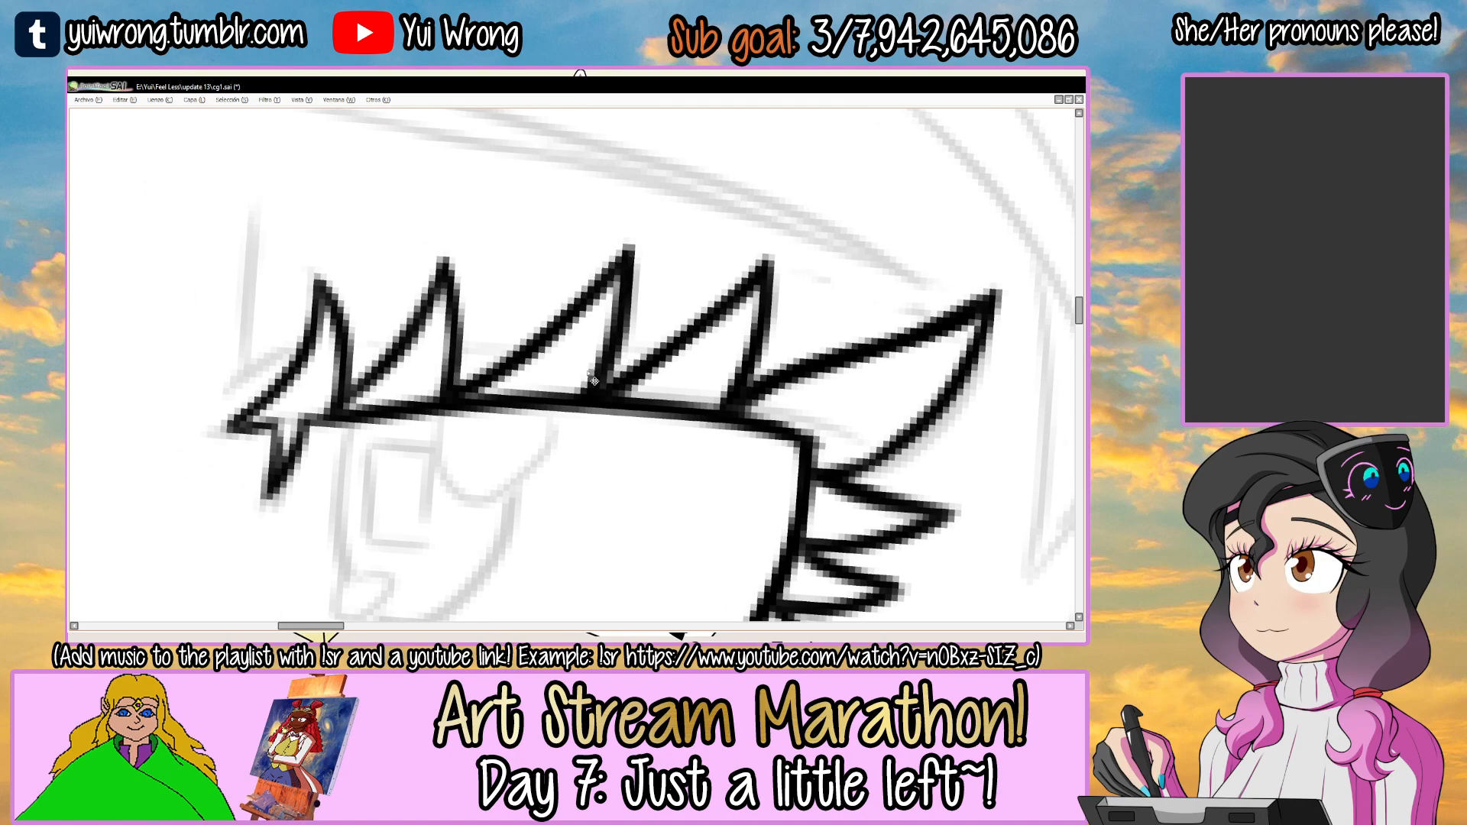
{"action": "key", "text": "ctrl+s"}
{"action": "scroll", "coordinate": [589, 373], "scroll_direction": "down", "scroll_amount": 4}
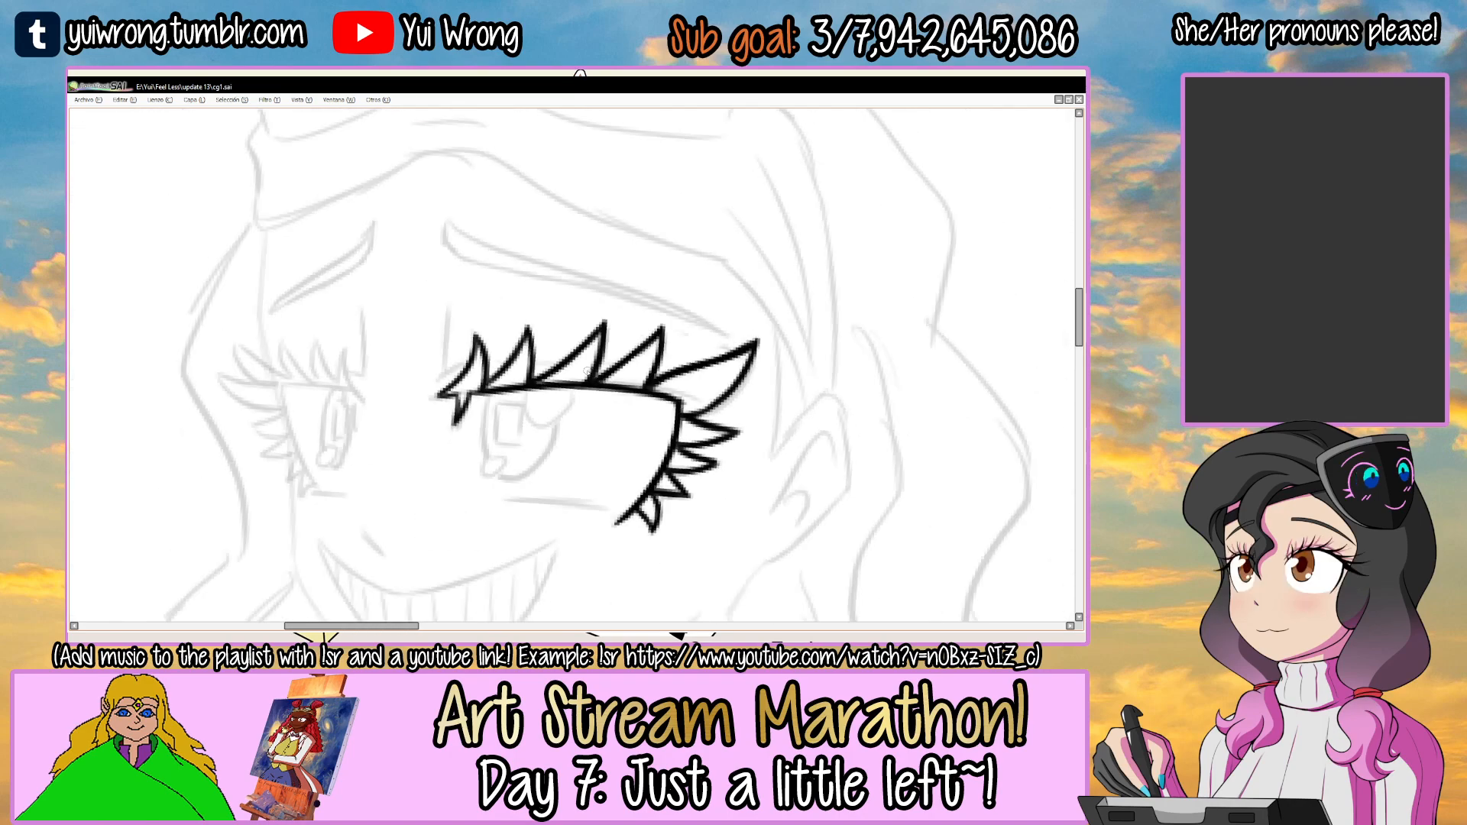
Ink a second eyelid line running behind the upper lashes of the larger eye, out to its inner corner.
{"action": "left_click_drag", "start_coordinate": [569, 313], "coordinate": [589, 274]}
{"action": "scroll", "coordinate": [490, 330], "scroll_direction": "up", "scroll_amount": 3}
{"action": "left_click", "coordinate": [490, 330]}
{"action": "key", "text": "Delete"}
{"action": "key", "text": "n"}
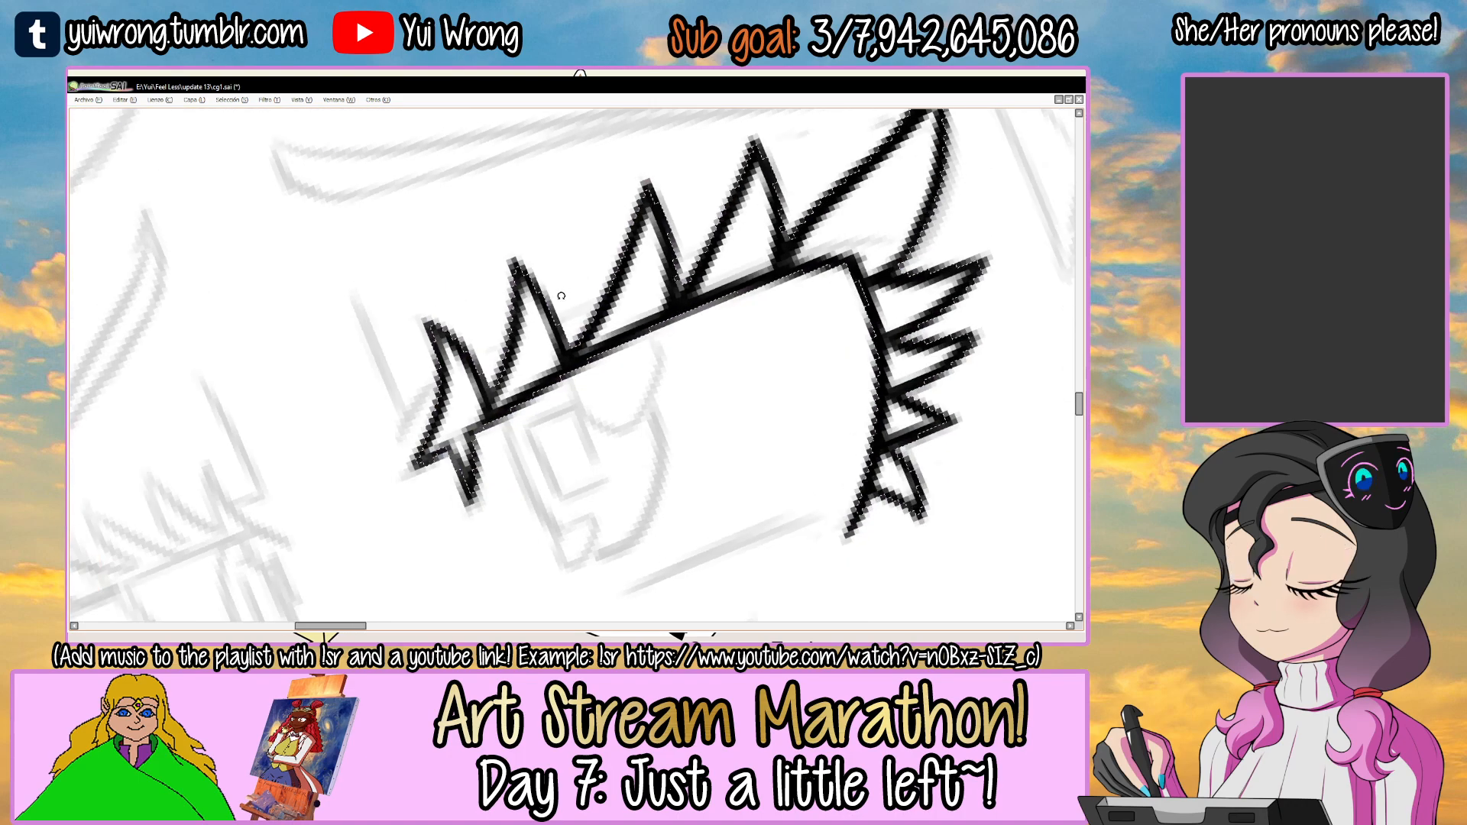
{"action": "left_click_drag", "start_coordinate": [605, 291], "coordinate": [553, 313]}
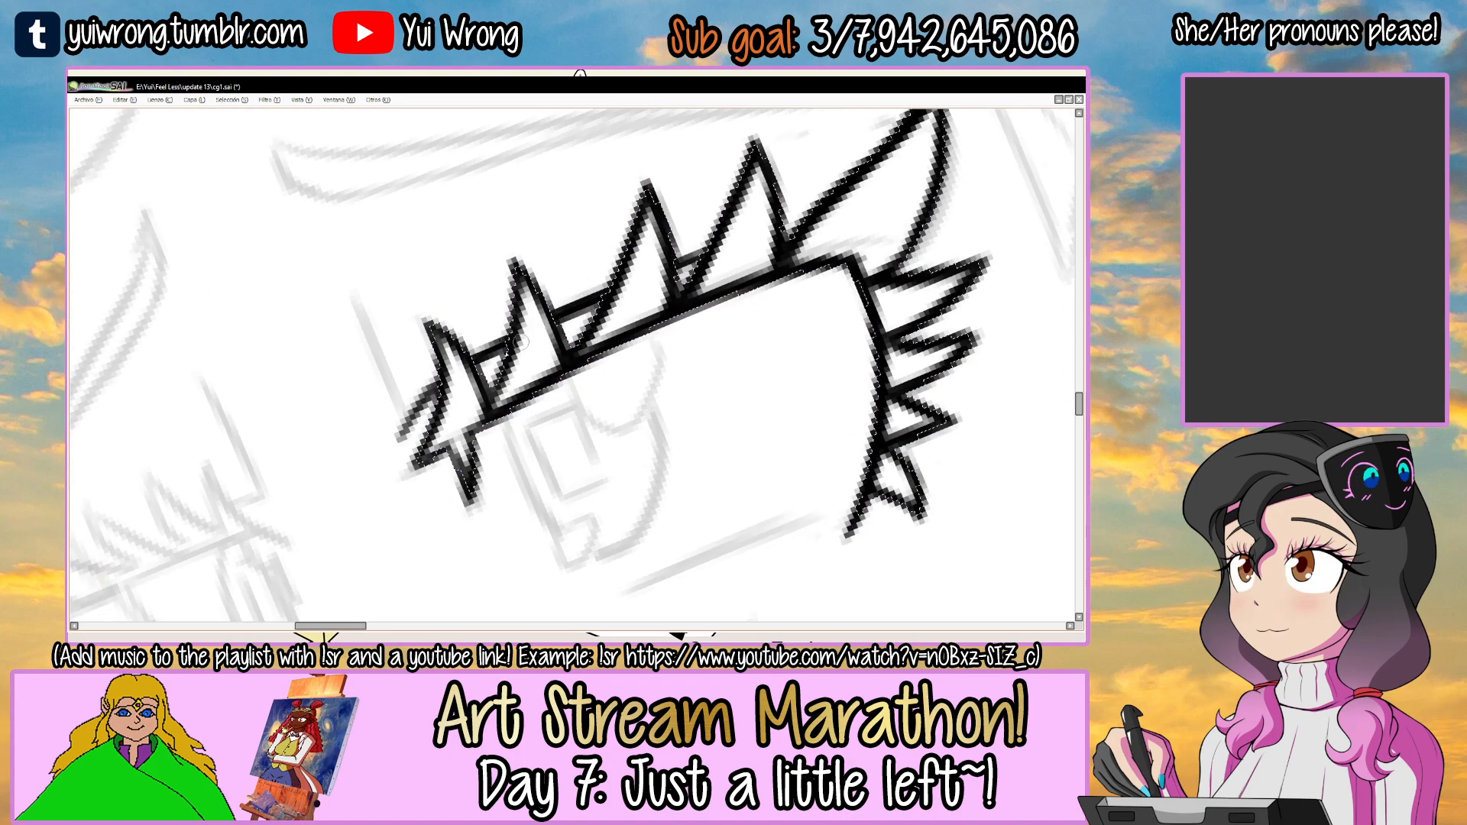
{"action": "key", "text": "ctrl+d"}
{"action": "key", "text": "End"}
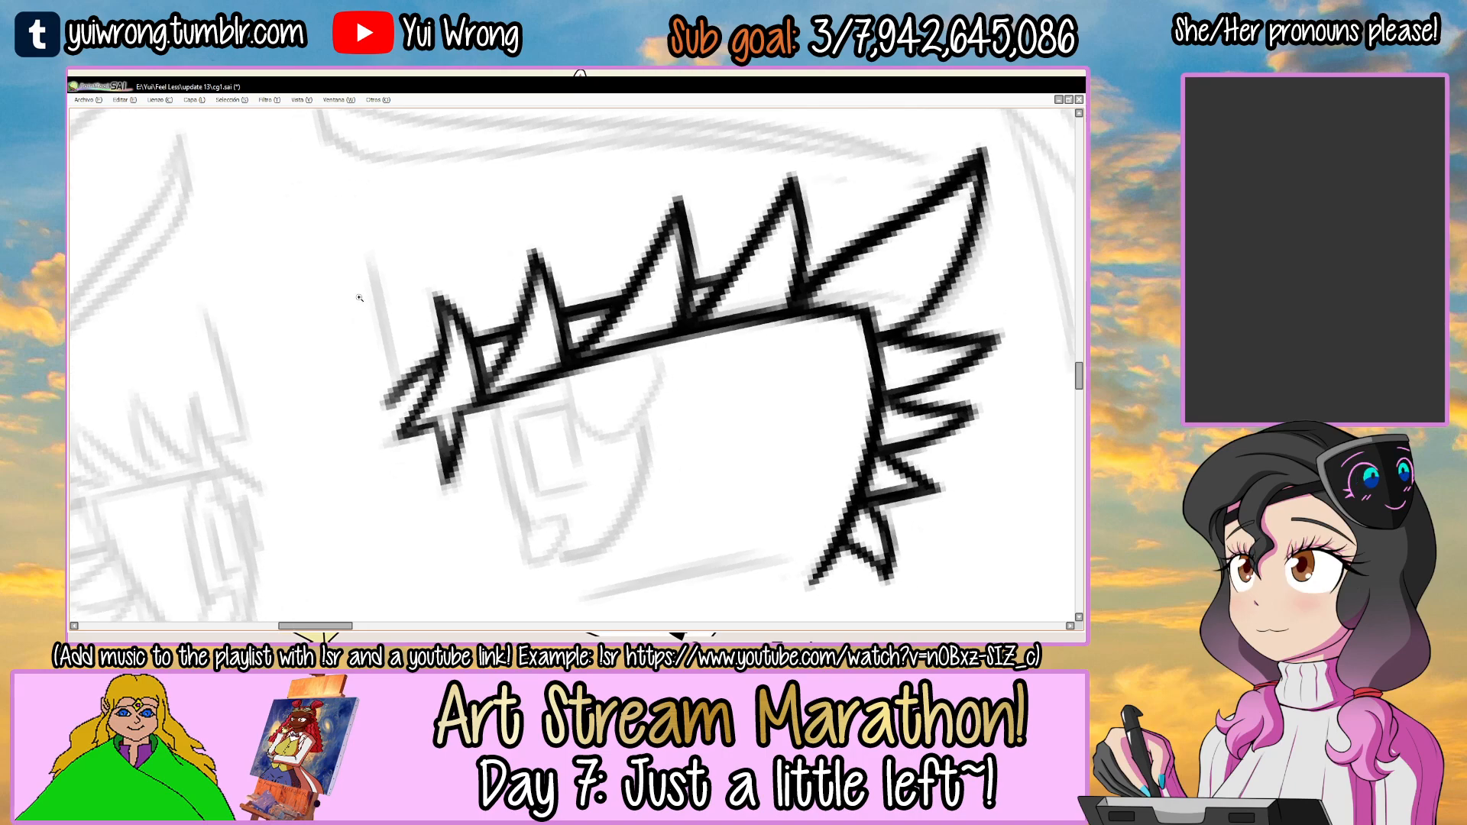
Ink the short, nearly vertical line above the larger eye's inner corner, following the sketch.
{"action": "scroll", "coordinate": [362, 298], "scroll_direction": "up", "scroll_amount": 1}
{"action": "key", "text": "ctrl+z"}
{"action": "left_click_drag", "start_coordinate": [370, 254], "coordinate": [396, 391]}
{"action": "scroll", "coordinate": [403, 423], "scroll_direction": "down", "scroll_amount": 5}
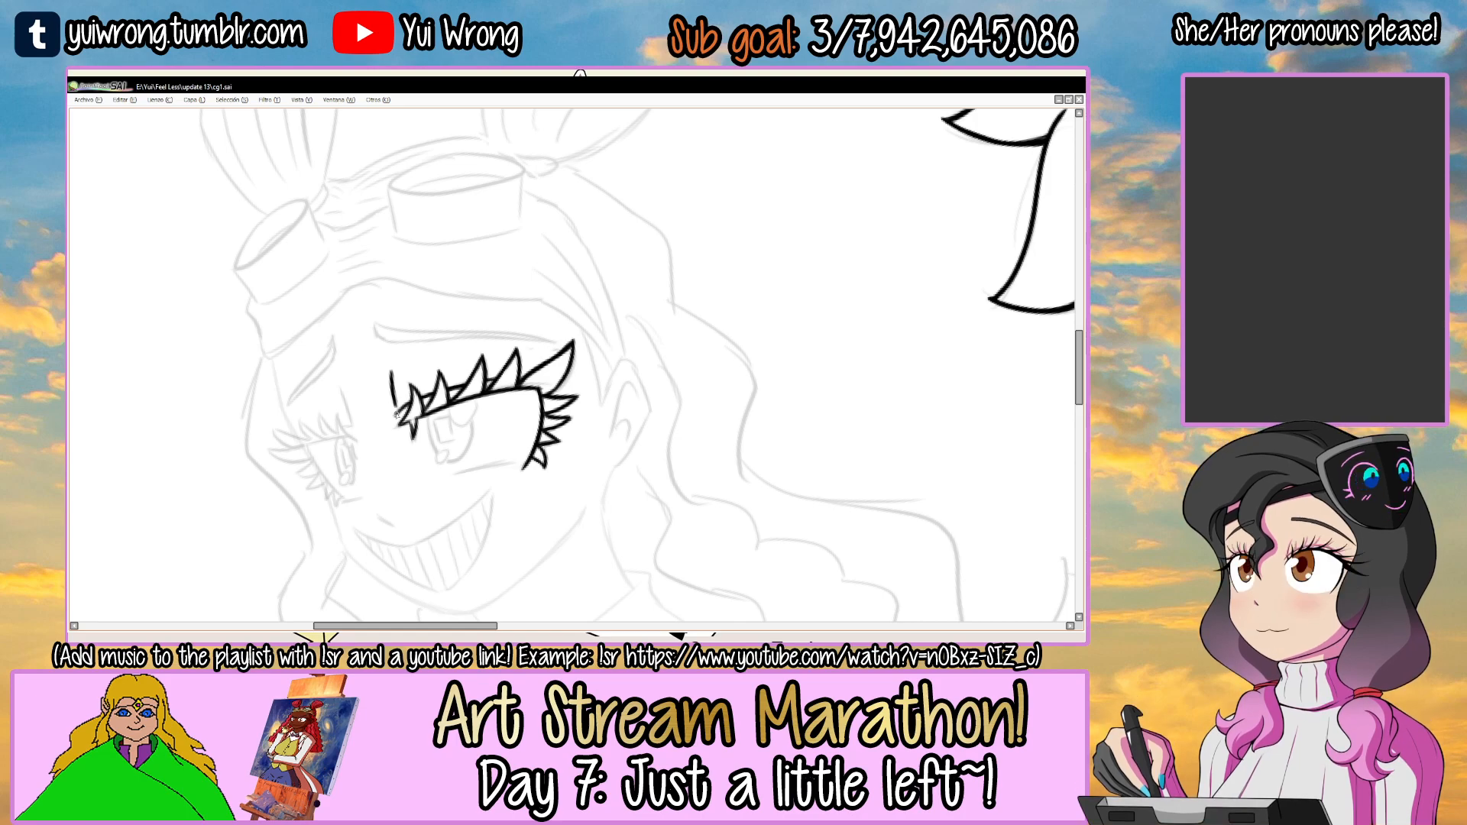
Ink the short tapered lower eyelid line beneath the larger eye, following the sketch.
{"action": "scroll", "coordinate": [551, 399], "scroll_direction": "up", "scroll_amount": 5}
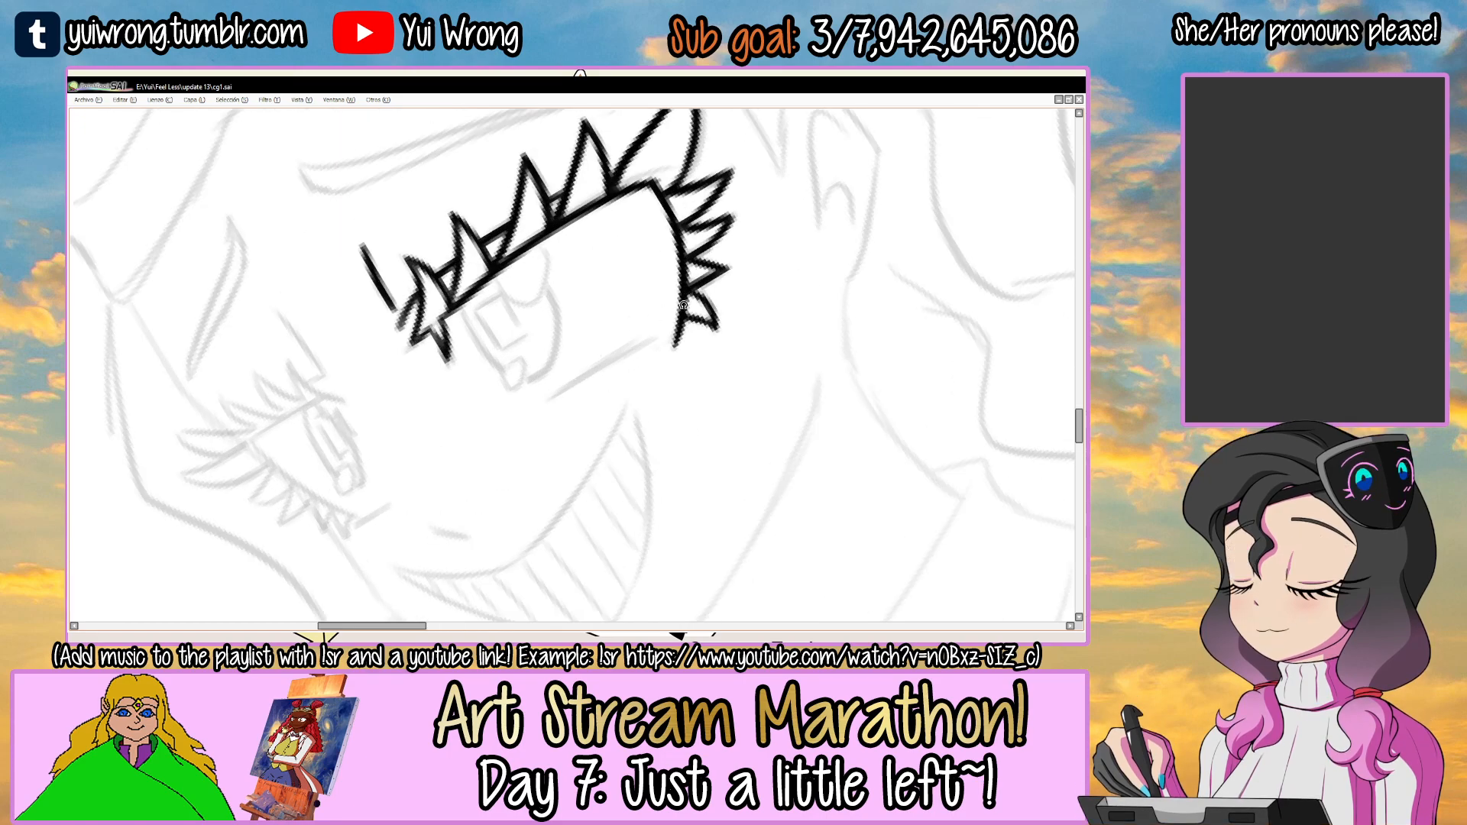
{"action": "scroll", "coordinate": [596, 369], "scroll_direction": "up", "scroll_amount": 1}
{"action": "left_click_drag", "start_coordinate": [497, 436], "coordinate": [703, 311]}
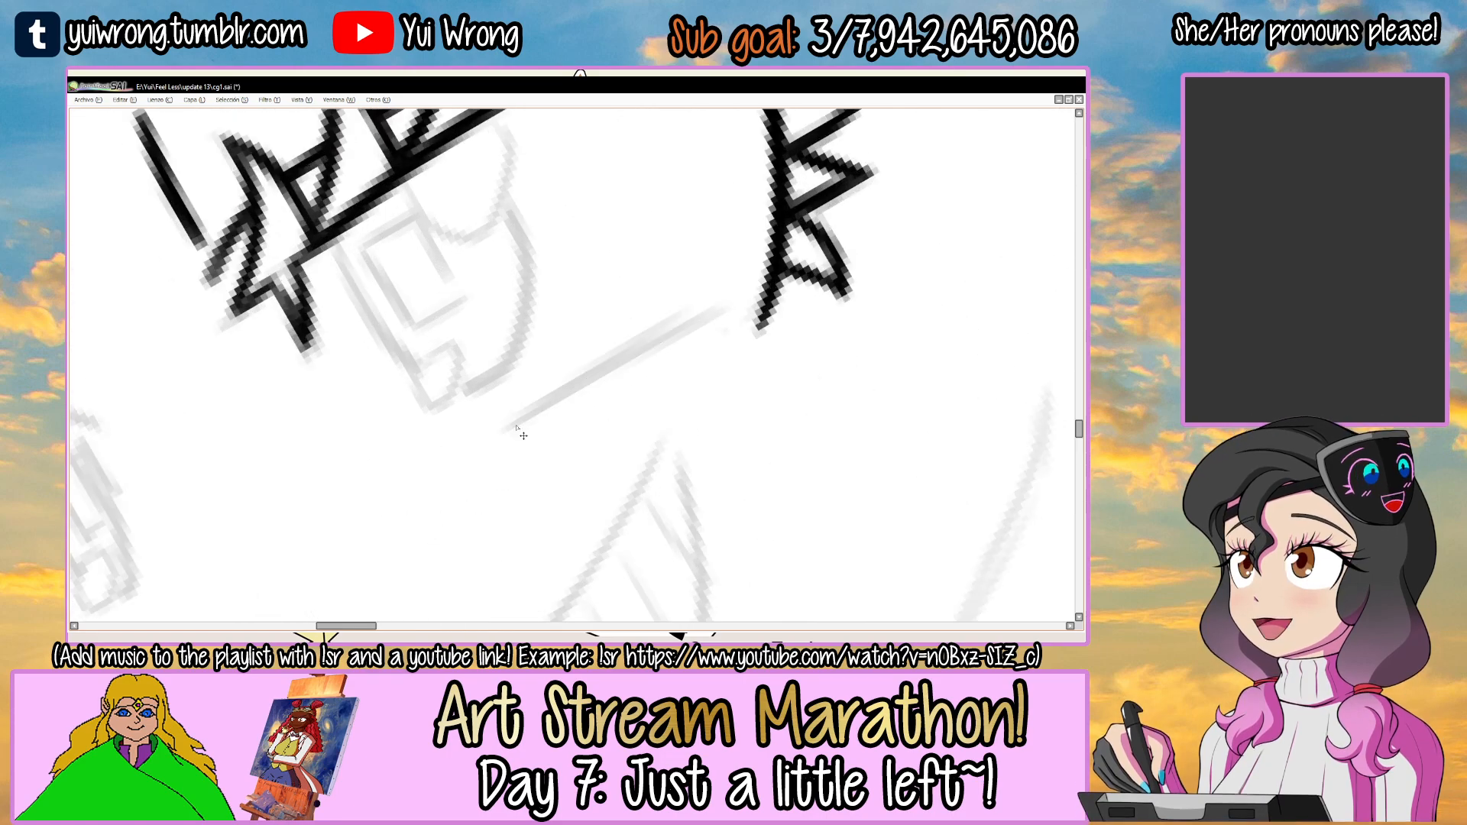
{"action": "left_click_drag", "start_coordinate": [508, 436], "coordinate": [717, 312]}
{"action": "key", "text": "ctrl+z"}
{"action": "scroll", "coordinate": [662, 340], "scroll_direction": "down", "scroll_amount": 3}
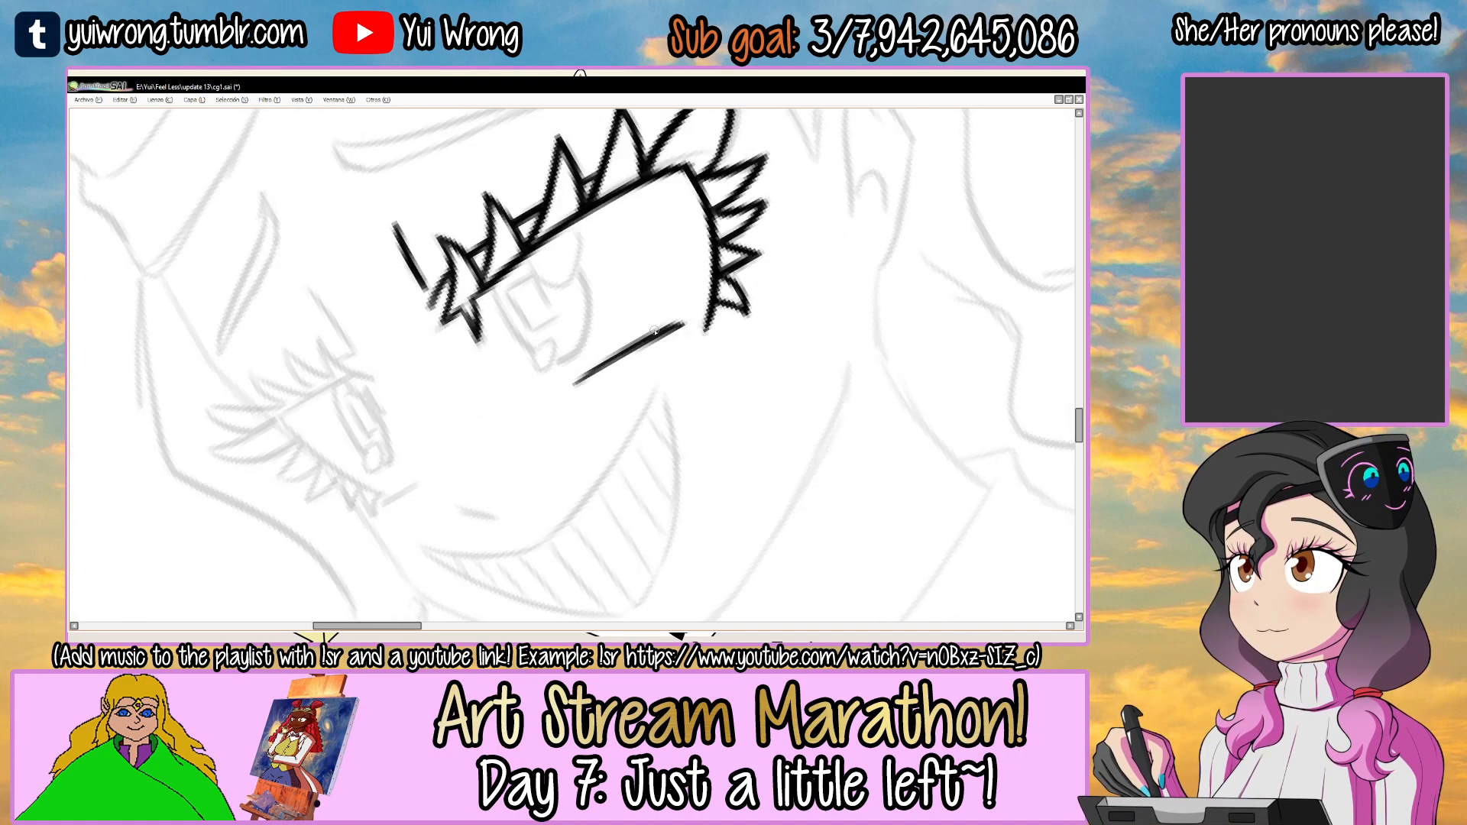
Ink the oval iris outline hanging from the larger eye's upper lid, smooth its curve, and save the drawing.
{"action": "key", "text": "Home"}
{"action": "scroll", "coordinate": [506, 357], "scroll_direction": "up", "scroll_amount": 2}
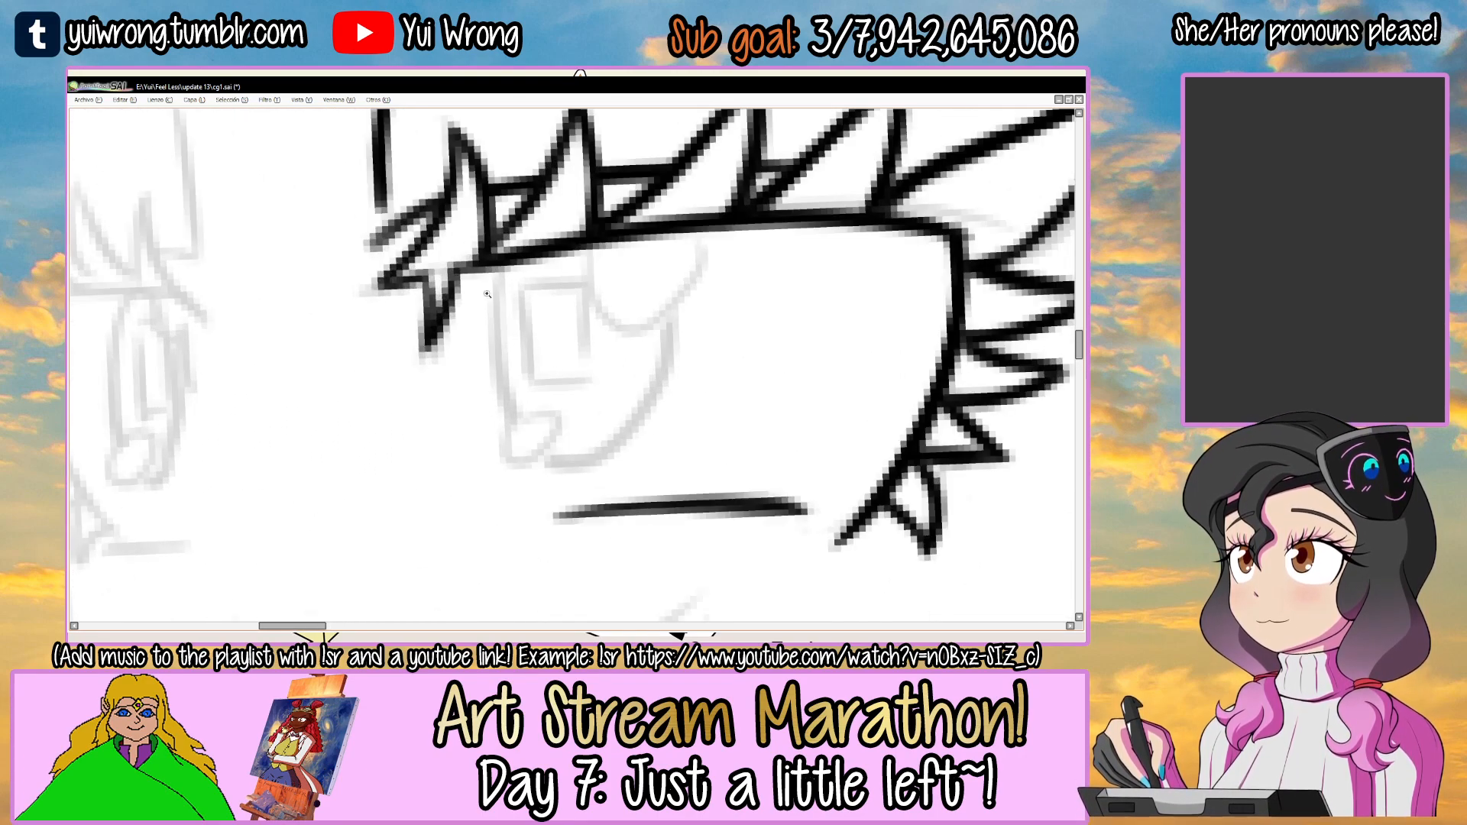
{"action": "mouse_move", "coordinate": [495, 263]}
{"action": "left_mouse_down"}
{"action": "mouse_move", "coordinate": [540, 435]}
{"action": "mouse_move", "coordinate": [608, 441]}
{"action": "mouse_move", "coordinate": [653, 391]}
{"action": "left_mouse_up"}
{"action": "key", "text": "ctrl+z"}
{"action": "left_click_drag", "start_coordinate": [547, 444], "coordinate": [647, 412]}
{"action": "mouse_move", "coordinate": [655, 243]}
{"action": "left_mouse_down"}
{"action": "mouse_move", "coordinate": [662, 382]}
{"action": "mouse_move", "coordinate": [647, 412]}
{"action": "left_mouse_up"}
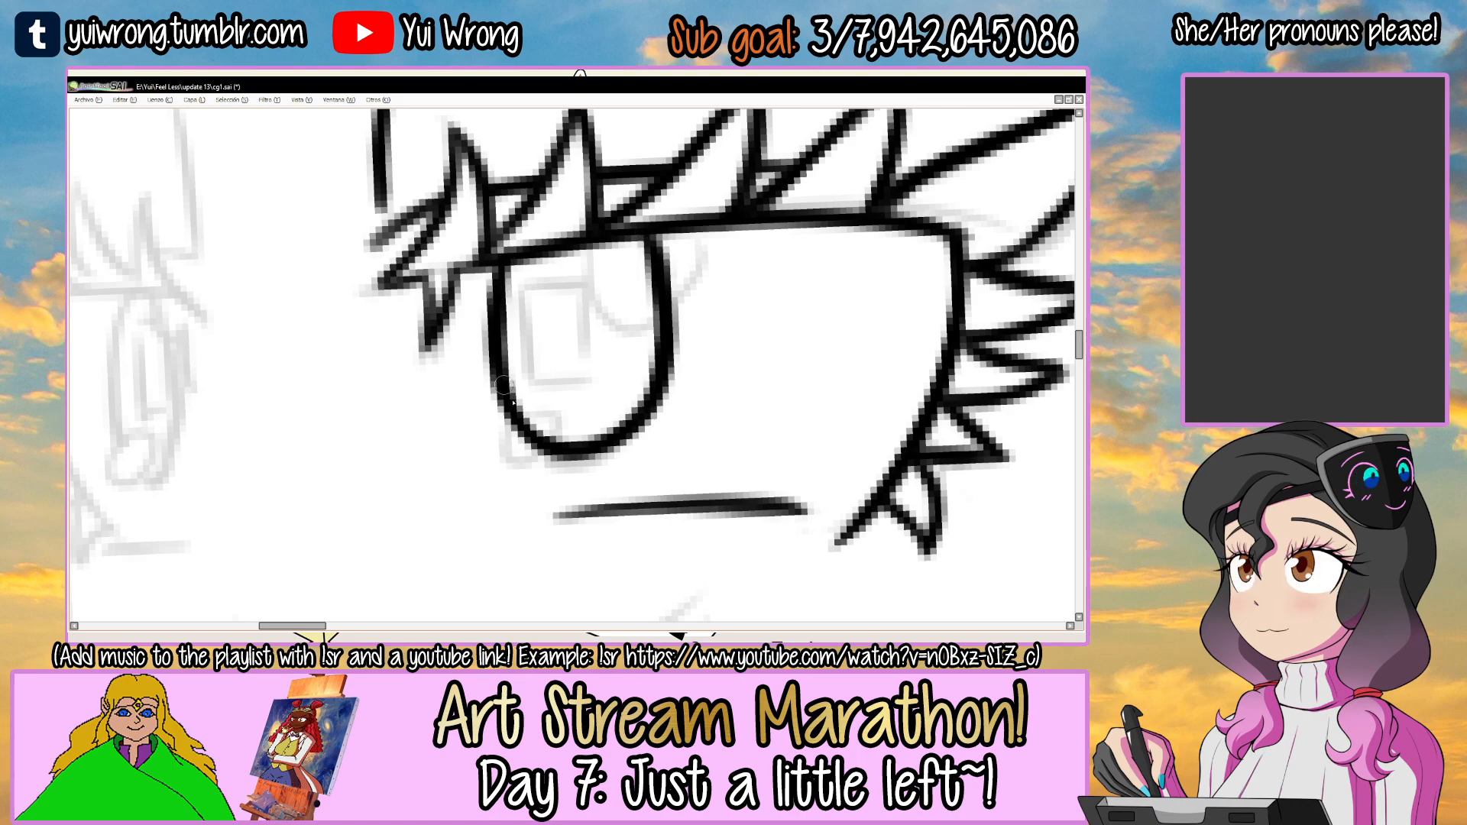
{"action": "left_click_drag", "start_coordinate": [497, 356], "coordinate": [521, 415]}
{"action": "scroll", "coordinate": [581, 408], "scroll_direction": "down", "scroll_amount": 5}
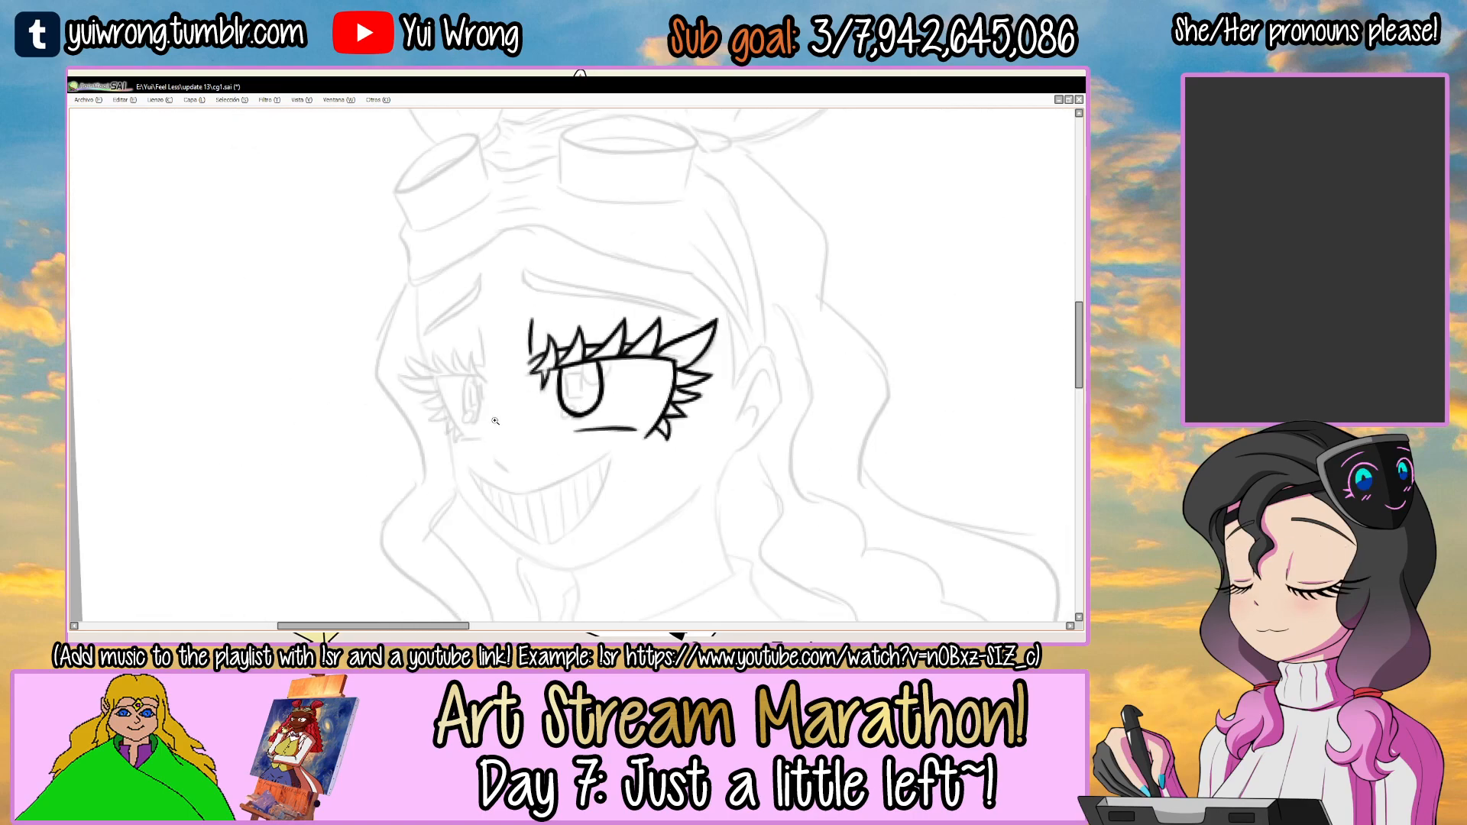
{"action": "scroll", "coordinate": [493, 413], "scroll_direction": "up", "scroll_amount": 4}
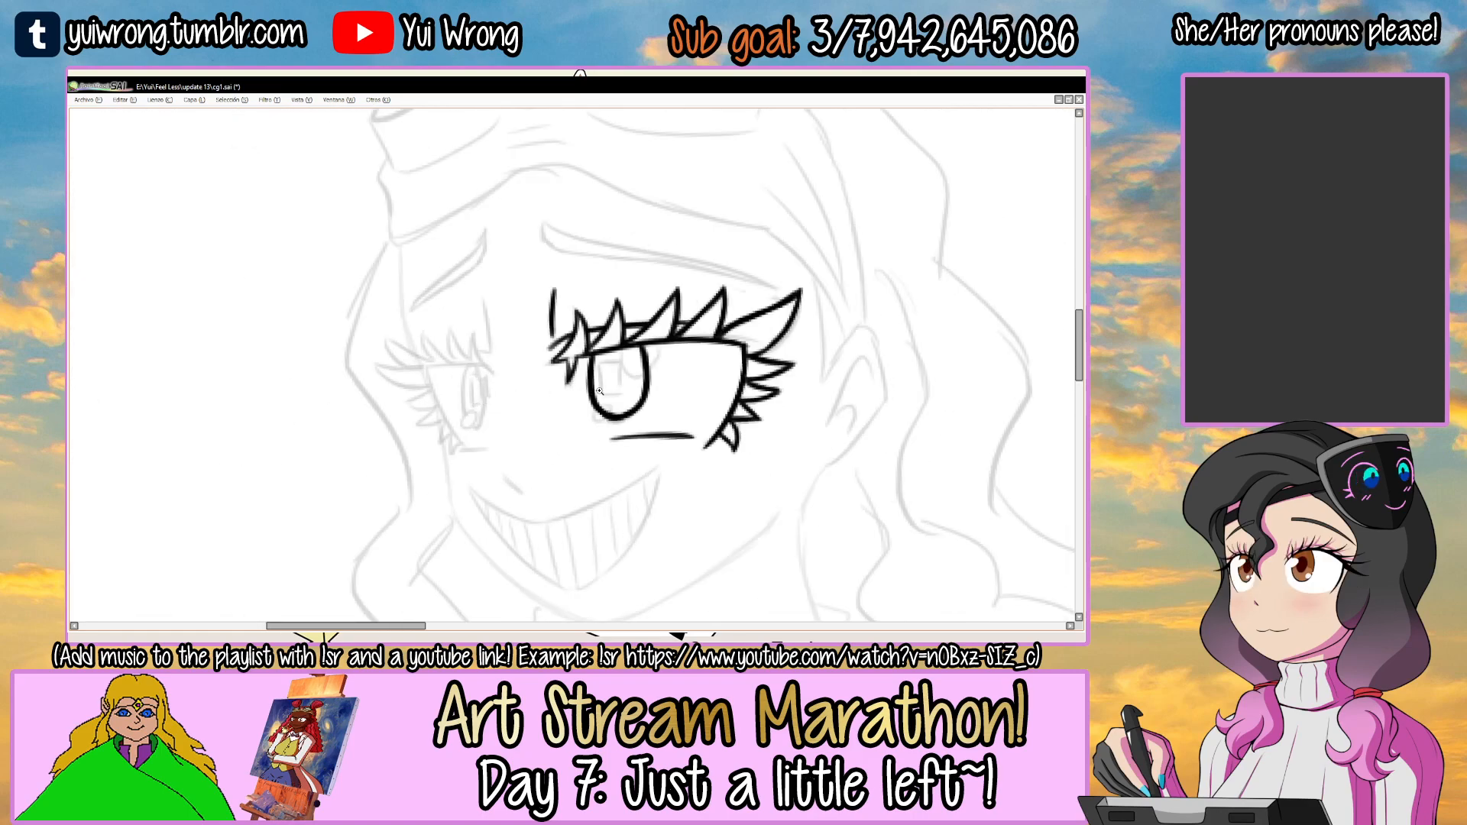
{"action": "key", "text": "ctrl+s"}
Ink the smaller eye's upper lid line and the pointed lashes at its inner corner.
{"action": "mouse_move", "coordinate": [586, 314]}
{"action": "left_mouse_down"}
{"action": "mouse_move", "coordinate": [596, 347]}
{"action": "mouse_move", "coordinate": [573, 332]}
{"action": "left_mouse_up"}
{"action": "left_click", "coordinate": [533, 342], "text": "ctrl"}
{"action": "left_click", "coordinate": [533, 342], "text": "ctrl"}
{"action": "left_click", "coordinate": [533, 342], "text": "ctrl"}
{"action": "mouse_move", "coordinate": [490, 388]}
{"action": "left_mouse_down"}
{"action": "mouse_move", "coordinate": [661, 276]}
{"action": "mouse_move", "coordinate": [738, 274]}
{"action": "left_mouse_up"}
{"action": "mouse_move", "coordinate": [802, 241]}
{"action": "left_mouse_down"}
{"action": "mouse_move", "coordinate": [726, 415]}
{"action": "mouse_move", "coordinate": [619, 402]}
{"action": "mouse_move", "coordinate": [587, 458]}
{"action": "mouse_move", "coordinate": [607, 395]}
{"action": "mouse_move", "coordinate": [595, 310]}
{"action": "left_mouse_up"}
{"action": "mouse_move", "coordinate": [605, 243]}
{"action": "left_mouse_down"}
{"action": "mouse_move", "coordinate": [633, 403]}
{"action": "mouse_move", "coordinate": [571, 344]}
{"action": "left_mouse_up"}
{"action": "left_click_drag", "start_coordinate": [603, 243], "coordinate": [598, 439]}
{"action": "left_click_drag", "start_coordinate": [563, 377], "coordinate": [581, 480]}
{"action": "left_click_drag", "start_coordinate": [580, 382], "coordinate": [589, 484]}
{"action": "mouse_move", "coordinate": [589, 483]}
{"action": "left_mouse_down"}
{"action": "mouse_move", "coordinate": [608, 417]}
{"action": "mouse_move", "coordinate": [649, 436]}
{"action": "mouse_move", "coordinate": [679, 502]}
{"action": "left_mouse_up"}
{"action": "left_click_drag", "start_coordinate": [580, 389], "coordinate": [590, 425]}
{"action": "key", "text": "ctrl+z"}
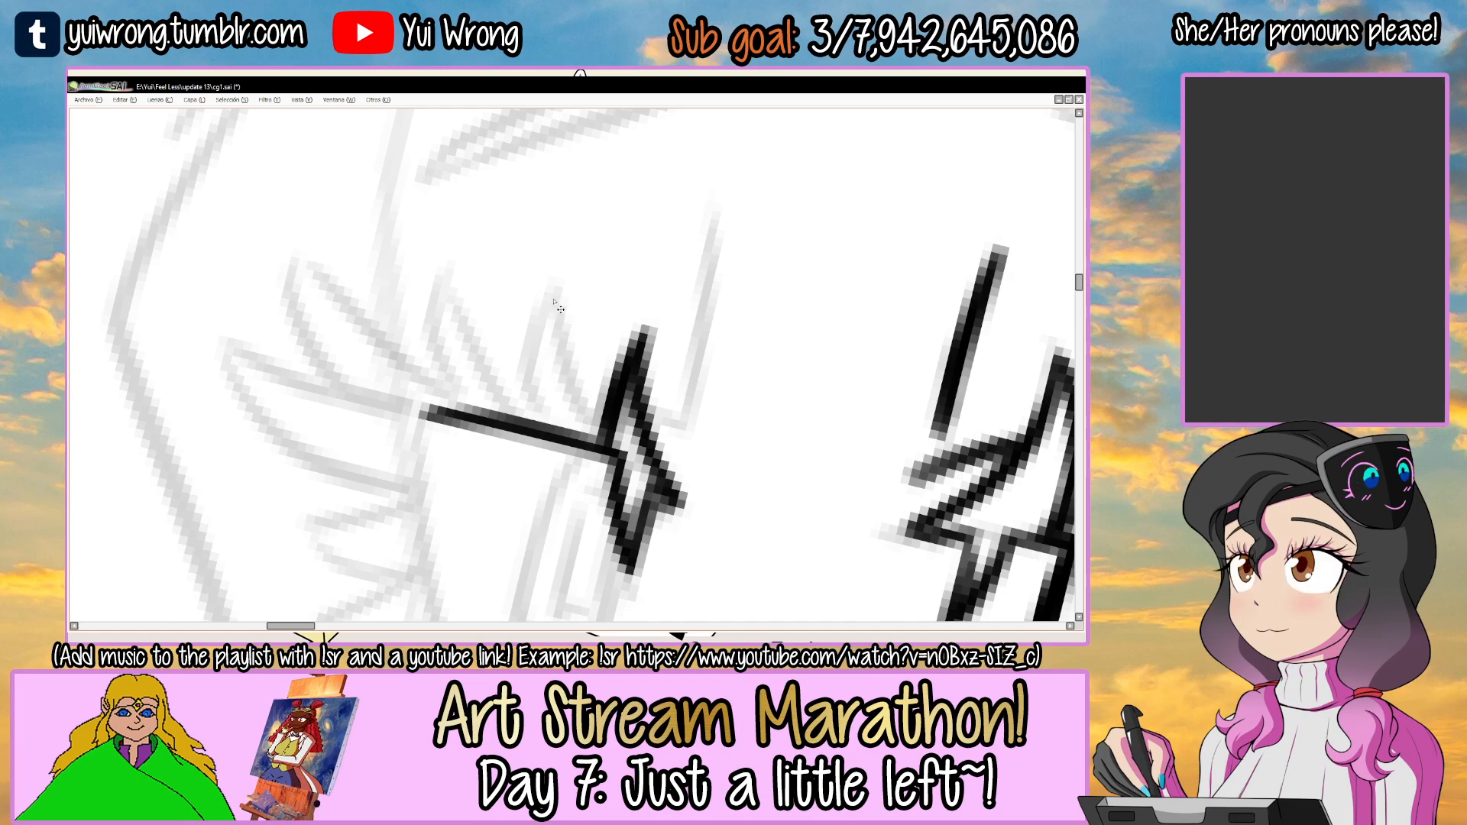
Ink the second pointed lash on the smaller eye's upper lid, redoing its strokes to match the sketch.
{"action": "left_click_drag", "start_coordinate": [554, 302], "coordinate": [598, 439]}
{"action": "left_click_drag", "start_coordinate": [524, 345], "coordinate": [521, 425]}
{"action": "key", "text": "ctrl+z"}
{"action": "key", "text": "ctrl+z"}
{"action": "left_click_drag", "start_coordinate": [548, 307], "coordinate": [526, 430]}
{"action": "left_click_drag", "start_coordinate": [550, 302], "coordinate": [594, 454]}
Ink the third and fourth pointed lashes along the smaller eye's upper lid, toward its outer corner.
{"action": "left_click_drag", "start_coordinate": [467, 299], "coordinate": [548, 431]}
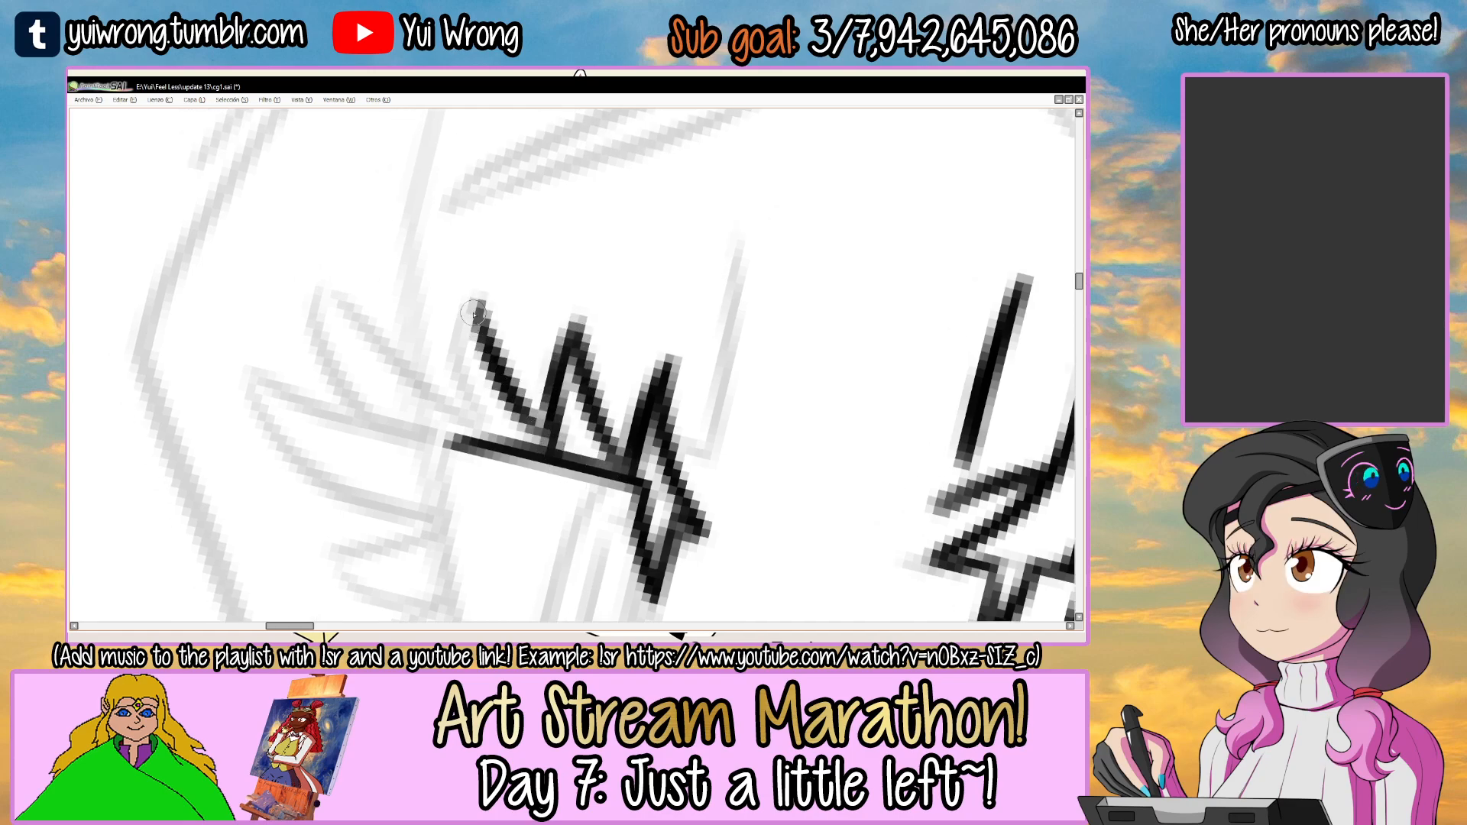
{"action": "mouse_move", "coordinate": [464, 298]}
{"action": "left_mouse_down"}
{"action": "mouse_move", "coordinate": [462, 422]}
{"action": "mouse_move", "coordinate": [461, 344]}
{"action": "left_mouse_up"}
{"action": "mouse_move", "coordinate": [466, 429]}
{"action": "left_mouse_down"}
{"action": "mouse_move", "coordinate": [470, 302]}
{"action": "mouse_move", "coordinate": [553, 293]}
{"action": "left_mouse_up"}
{"action": "mouse_move", "coordinate": [615, 294]}
{"action": "left_mouse_down"}
{"action": "mouse_move", "coordinate": [605, 289]}
{"action": "mouse_move", "coordinate": [632, 303]}
{"action": "mouse_move", "coordinate": [555, 283]}
{"action": "mouse_move", "coordinate": [585, 228]}
{"action": "left_mouse_up"}
{"action": "mouse_move", "coordinate": [585, 228]}
{"action": "left_mouse_down"}
{"action": "mouse_move", "coordinate": [622, 239]}
{"action": "mouse_move", "coordinate": [687, 325]}
{"action": "left_mouse_up"}
{"action": "left_click_drag", "start_coordinate": [687, 325], "coordinate": [673, 376]}
{"action": "mouse_move", "coordinate": [586, 415]}
{"action": "left_mouse_down"}
{"action": "mouse_move", "coordinate": [560, 318]}
{"action": "mouse_move", "coordinate": [533, 321]}
{"action": "mouse_move", "coordinate": [524, 413]}
{"action": "mouse_move", "coordinate": [575, 458]}
{"action": "left_mouse_up"}
{"action": "left_click_drag", "start_coordinate": [547, 298], "coordinate": [582, 399]}
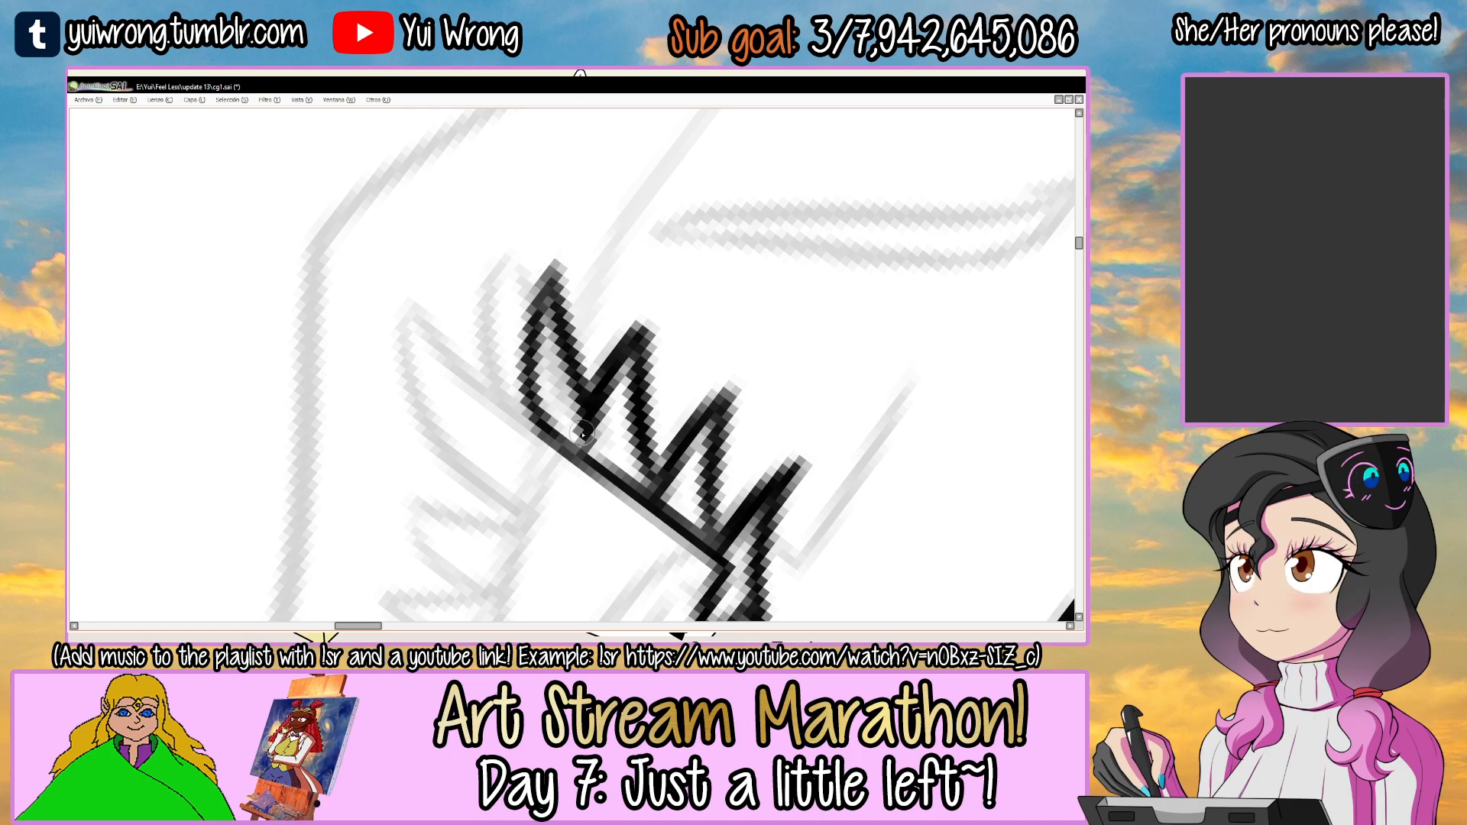
{"action": "scroll", "coordinate": [582, 428], "scroll_direction": "down", "scroll_amount": 4}
{"action": "mouse_move", "coordinate": [716, 438]}
{"action": "left_mouse_down"}
{"action": "mouse_move", "coordinate": [731, 396]}
{"action": "mouse_move", "coordinate": [635, 305]}
{"action": "left_mouse_up"}
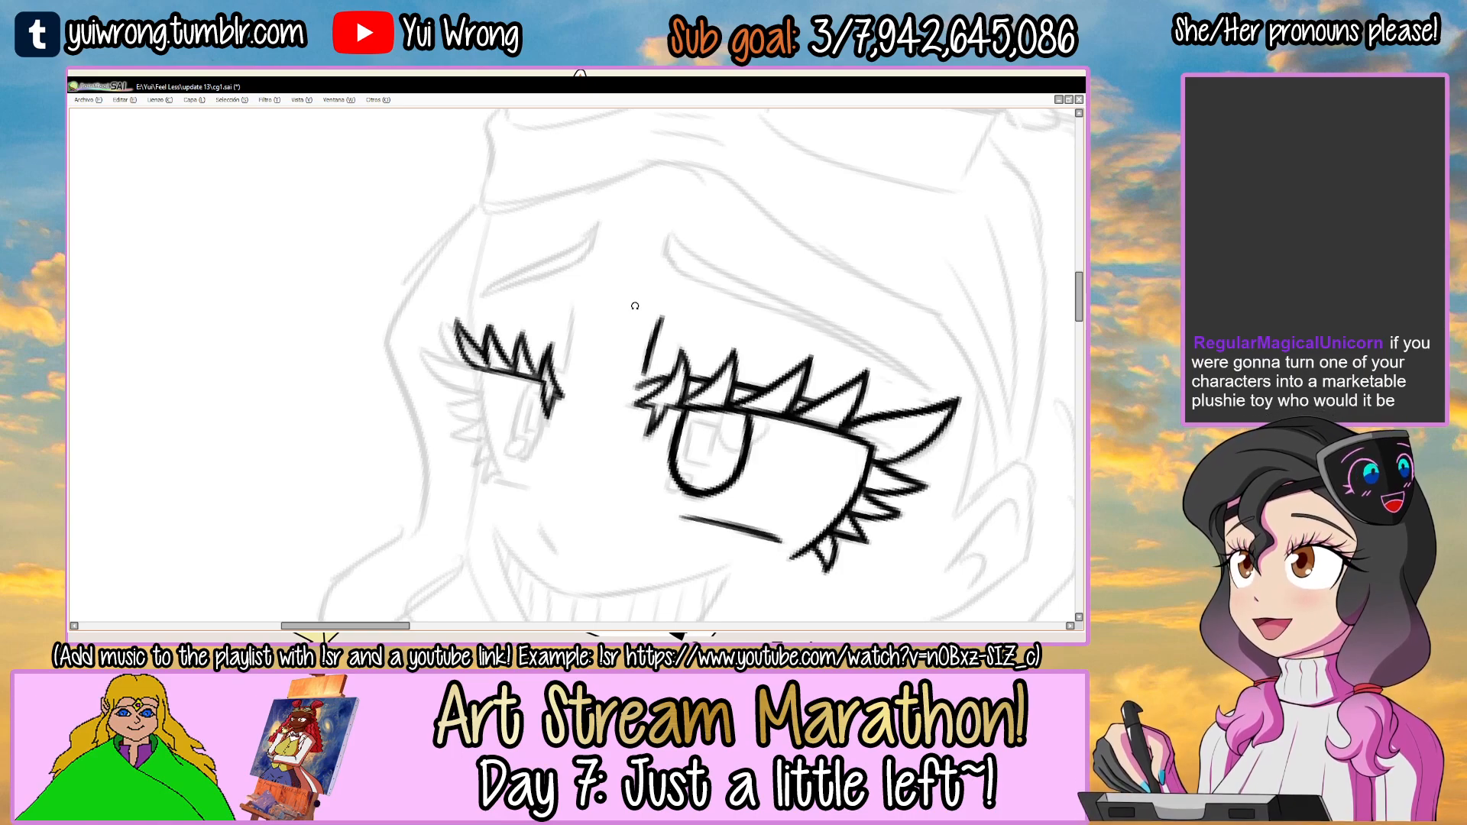
{"action": "left_click_drag", "start_coordinate": [729, 286], "coordinate": [782, 301]}
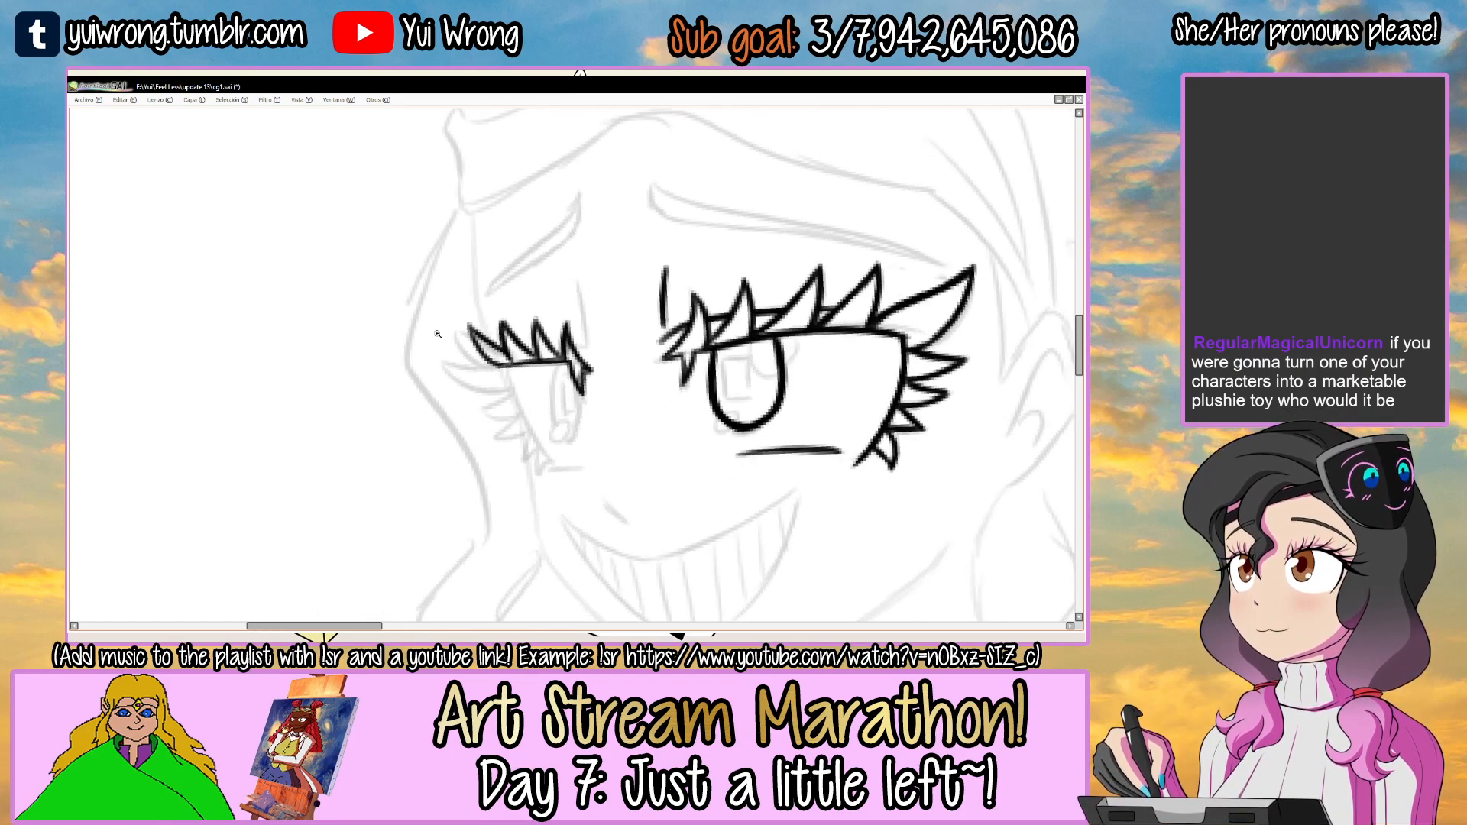
Try to ink a long, flat winged lash at the smaller eye's outer corner.
{"action": "scroll", "coordinate": [465, 369], "scroll_direction": "up", "scroll_amount": 3}
{"action": "key", "text": "ctrl+z"}
{"action": "mouse_move", "coordinate": [508, 350]}
{"action": "left_mouse_down"}
{"action": "mouse_move", "coordinate": [406, 351]}
{"action": "mouse_move", "coordinate": [381, 377]}
{"action": "mouse_move", "coordinate": [414, 364]}
{"action": "mouse_move", "coordinate": [422, 385]}
{"action": "mouse_move", "coordinate": [404, 379]}
{"action": "left_mouse_up"}
{"action": "key", "text": "ctrl+z"}
{"action": "key", "text": "ctrl+z"}
{"action": "left_click_drag", "start_coordinate": [409, 384], "coordinate": [541, 432]}
{"action": "left_click_drag", "start_coordinate": [429, 416], "coordinate": [566, 426]}
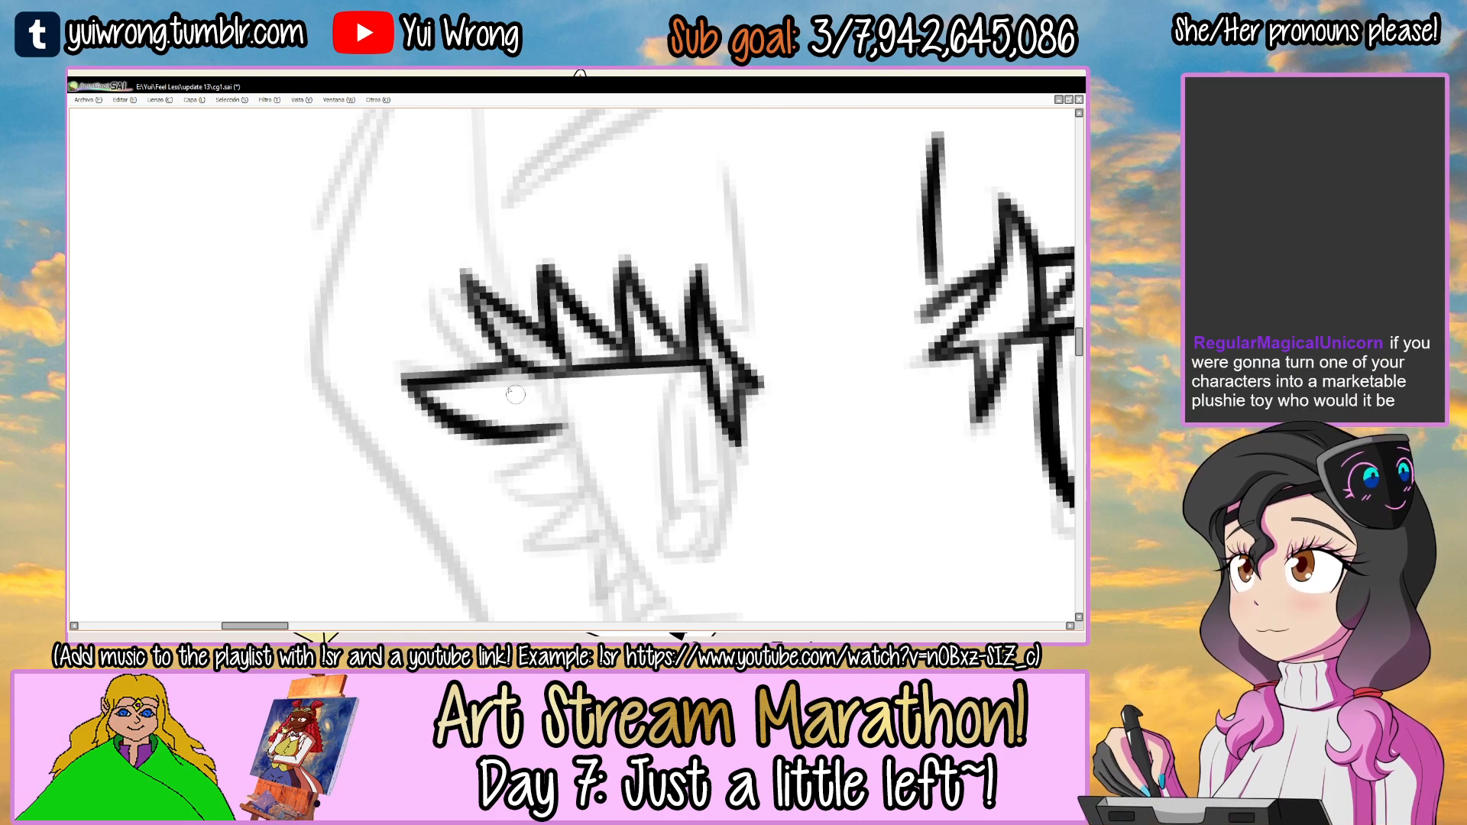
{"action": "left_click_drag", "start_coordinate": [477, 372], "coordinate": [519, 370]}
{"action": "scroll", "coordinate": [507, 390], "scroll_direction": "down", "scroll_amount": 5}
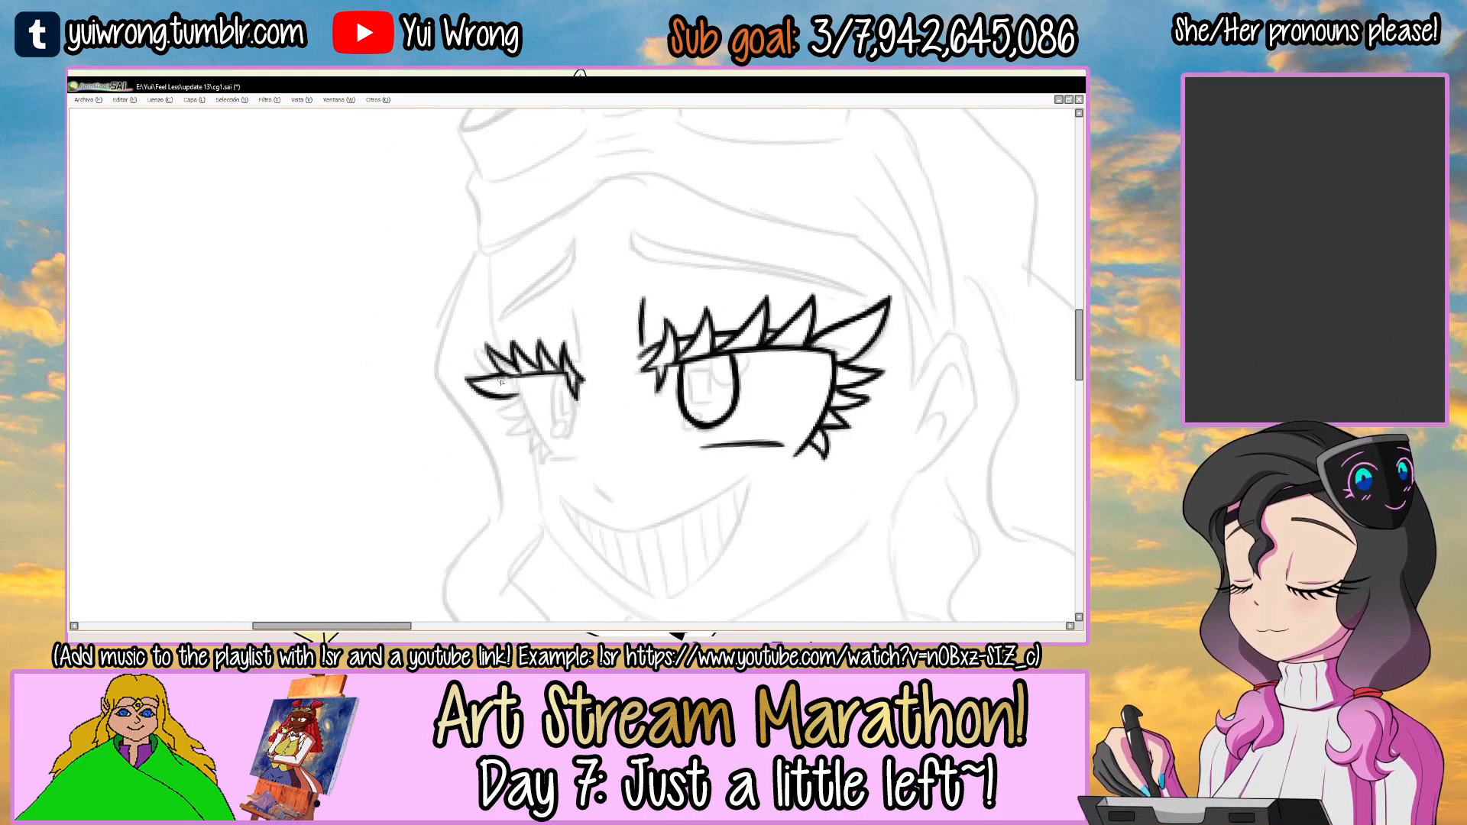
{"action": "left_click_drag", "start_coordinate": [866, 280], "coordinate": [855, 325]}
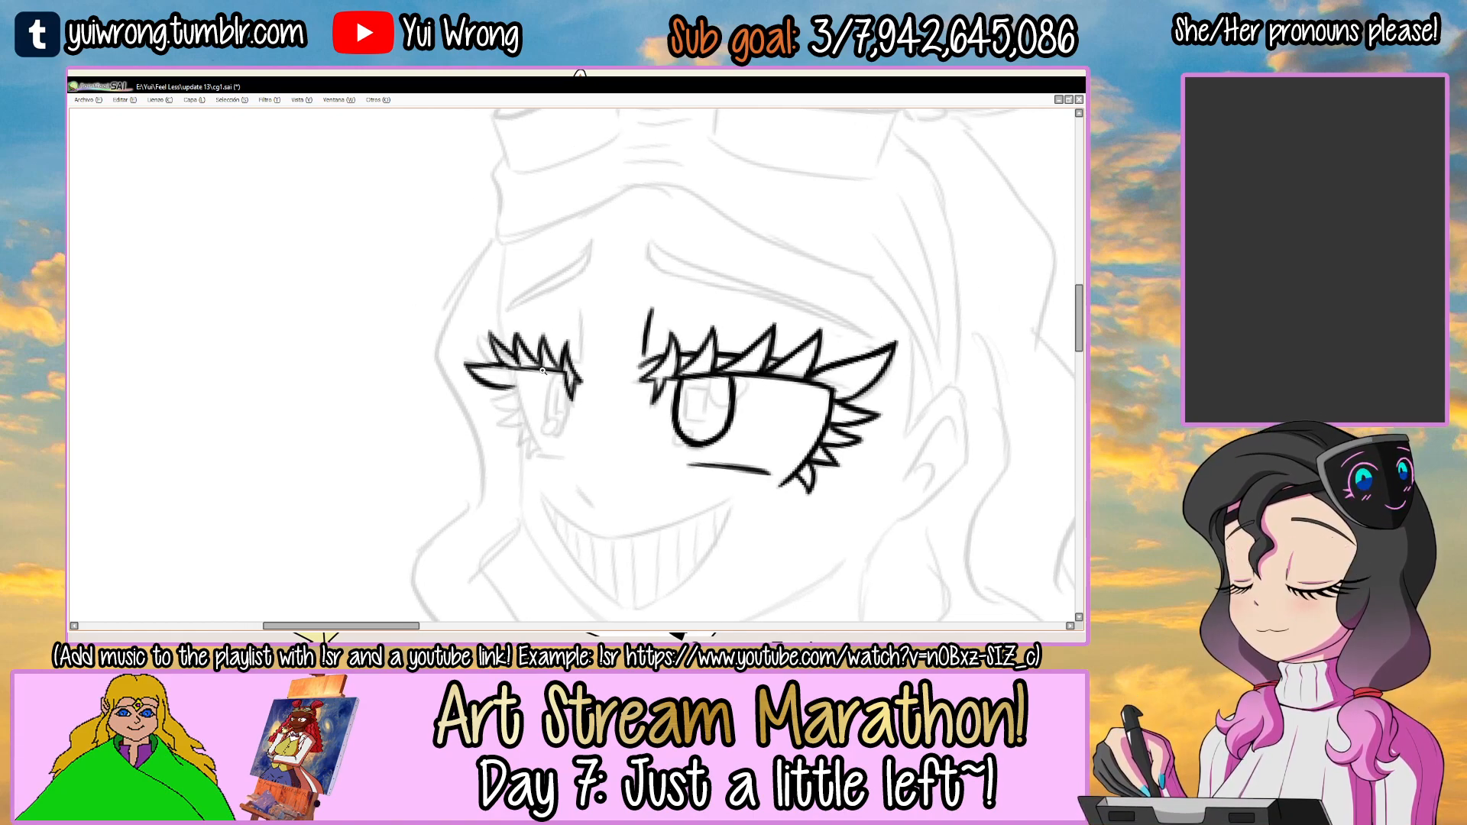
{"action": "scroll", "coordinate": [508, 357], "scroll_direction": "up", "scroll_amount": 3}
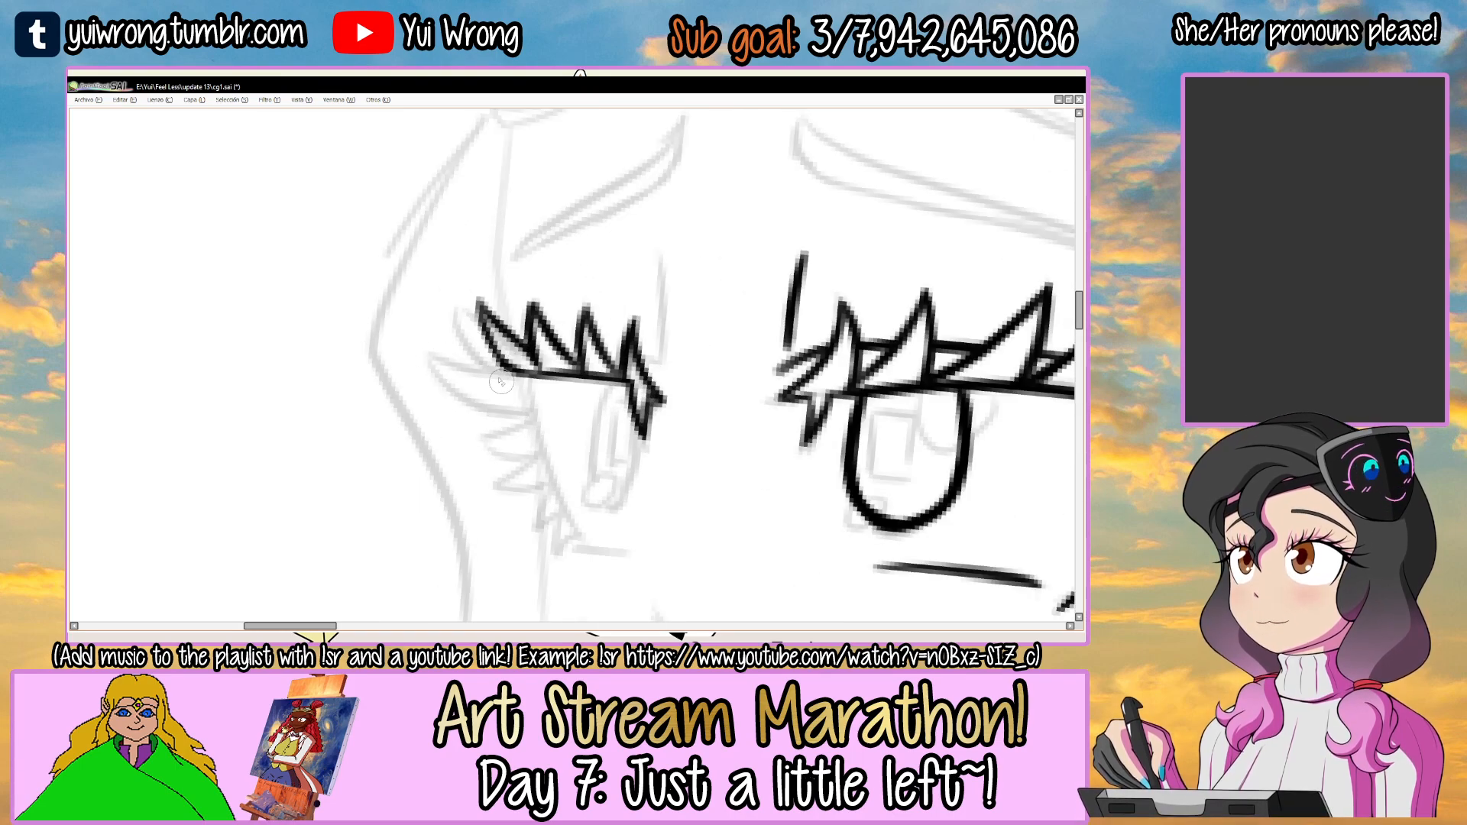
Ink a shorter, curved winged lash at the smaller eye's outer corner.
{"action": "scroll", "coordinate": [502, 386], "scroll_direction": "up", "scroll_amount": 2}
{"action": "mouse_move", "coordinate": [514, 352]}
{"action": "left_mouse_down"}
{"action": "mouse_move", "coordinate": [418, 328]}
{"action": "mouse_move", "coordinate": [502, 423]}
{"action": "mouse_move", "coordinate": [541, 426]}
{"action": "left_mouse_up"}
{"action": "key", "text": "ctrl+z"}
{"action": "left_click_drag", "start_coordinate": [421, 337], "coordinate": [435, 357]}
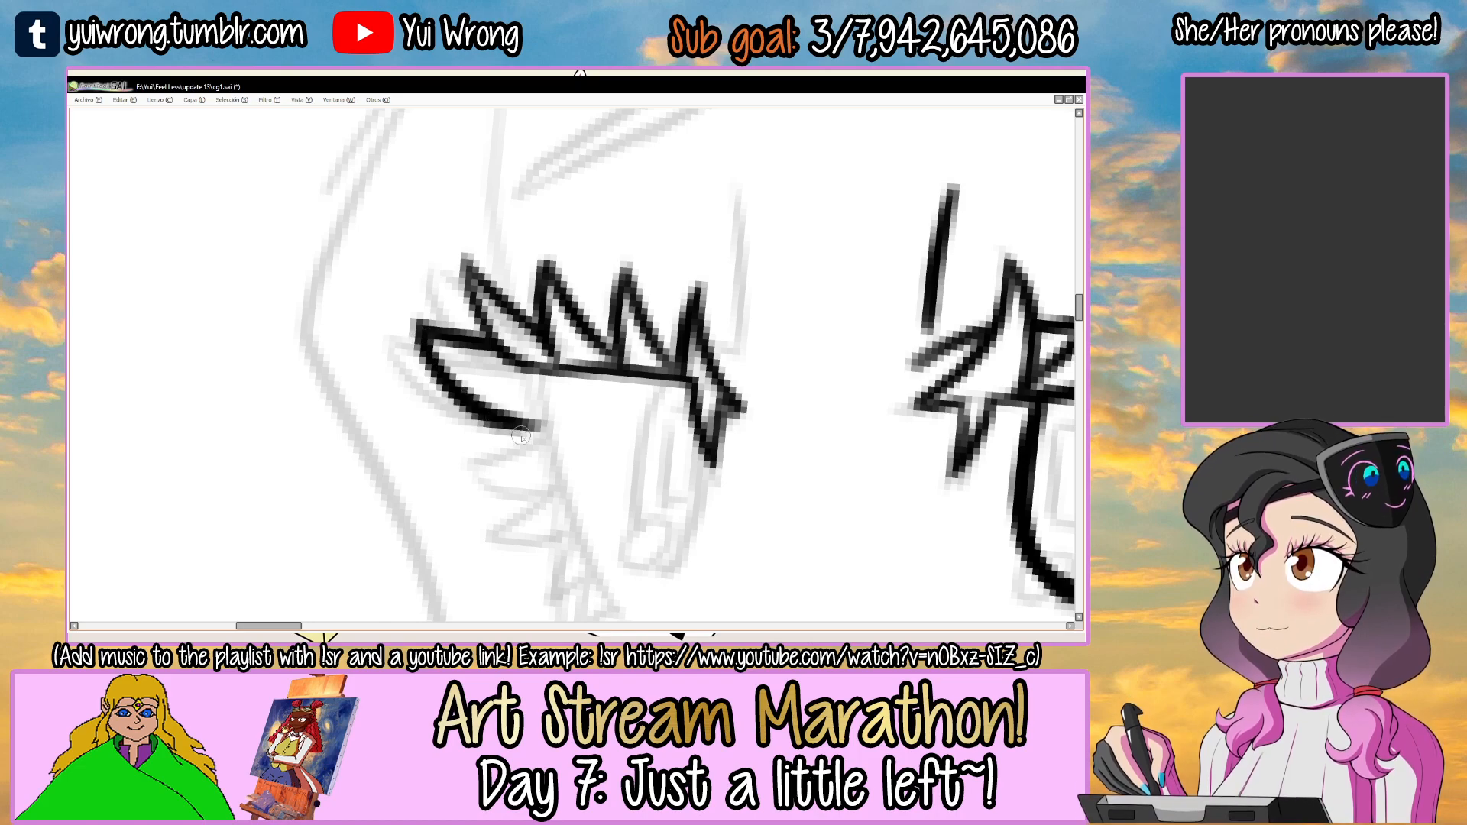
{"action": "scroll", "coordinate": [523, 441], "scroll_direction": "down", "scroll_amount": 1}
{"action": "scroll", "coordinate": [526, 443], "scroll_direction": "down", "scroll_amount": 3}
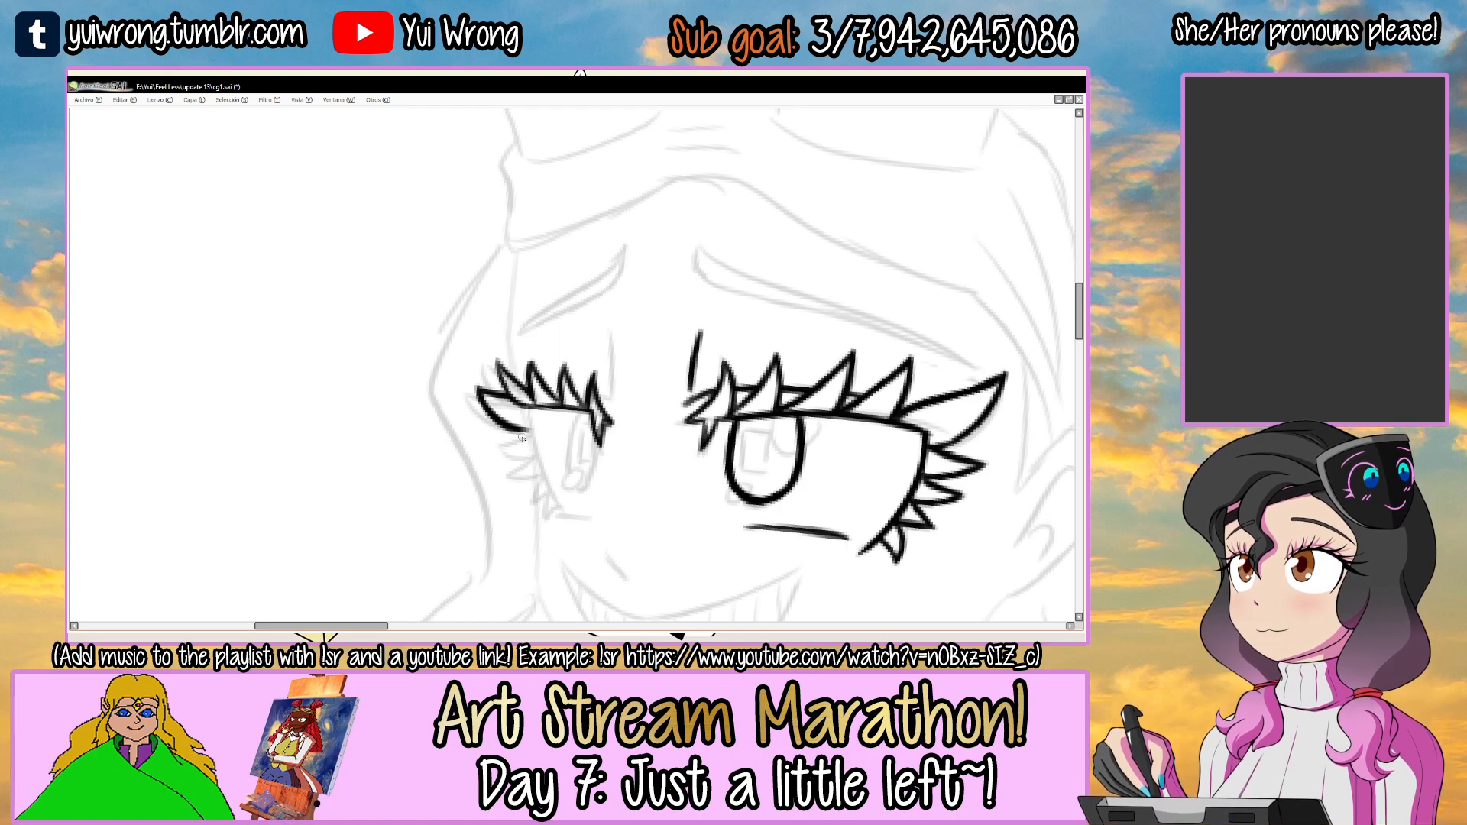
Ink the smaller eye's slanted outer edge and join it to the base of the winged lash.
{"action": "left_click_drag", "start_coordinate": [569, 336], "coordinate": [686, 342]}
{"action": "left_click", "coordinate": [533, 315], "text": "ctrl"}
{"action": "left_click", "coordinate": [533, 315], "text": "ctrl"}
{"action": "left_click", "coordinate": [533, 314], "text": "ctrl"}
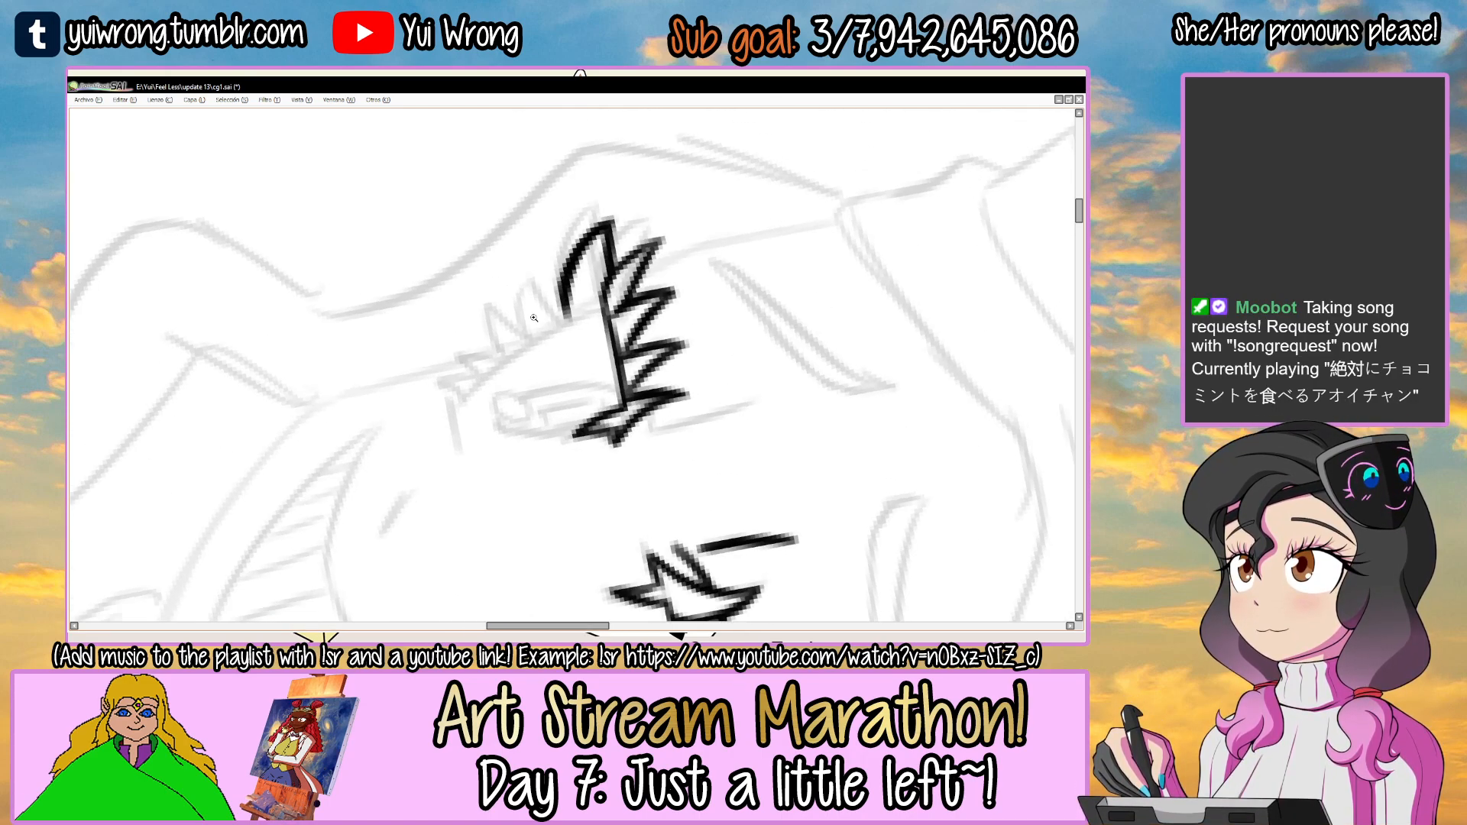
{"action": "left_click", "coordinate": [532, 315], "text": "ctrl"}
{"action": "left_click", "coordinate": [533, 315], "text": "ctrl"}
{"action": "mouse_move", "coordinate": [429, 436]}
{"action": "left_mouse_down"}
{"action": "mouse_move", "coordinate": [624, 294]}
{"action": "mouse_move", "coordinate": [443, 419]}
{"action": "mouse_move", "coordinate": [549, 333]}
{"action": "mouse_move", "coordinate": [646, 285]}
{"action": "left_mouse_up"}
{"action": "key", "text": "ctrl+z"}
{"action": "mouse_move", "coordinate": [559, 324]}
{"action": "left_mouse_down"}
{"action": "mouse_move", "coordinate": [643, 286]}
{"action": "mouse_move", "coordinate": [591, 296]}
{"action": "mouse_move", "coordinate": [610, 297]}
{"action": "left_mouse_up"}
{"action": "left_click_drag", "start_coordinate": [650, 246], "coordinate": [642, 307]}
{"action": "right_click", "coordinate": [641, 307], "text": "alt"}
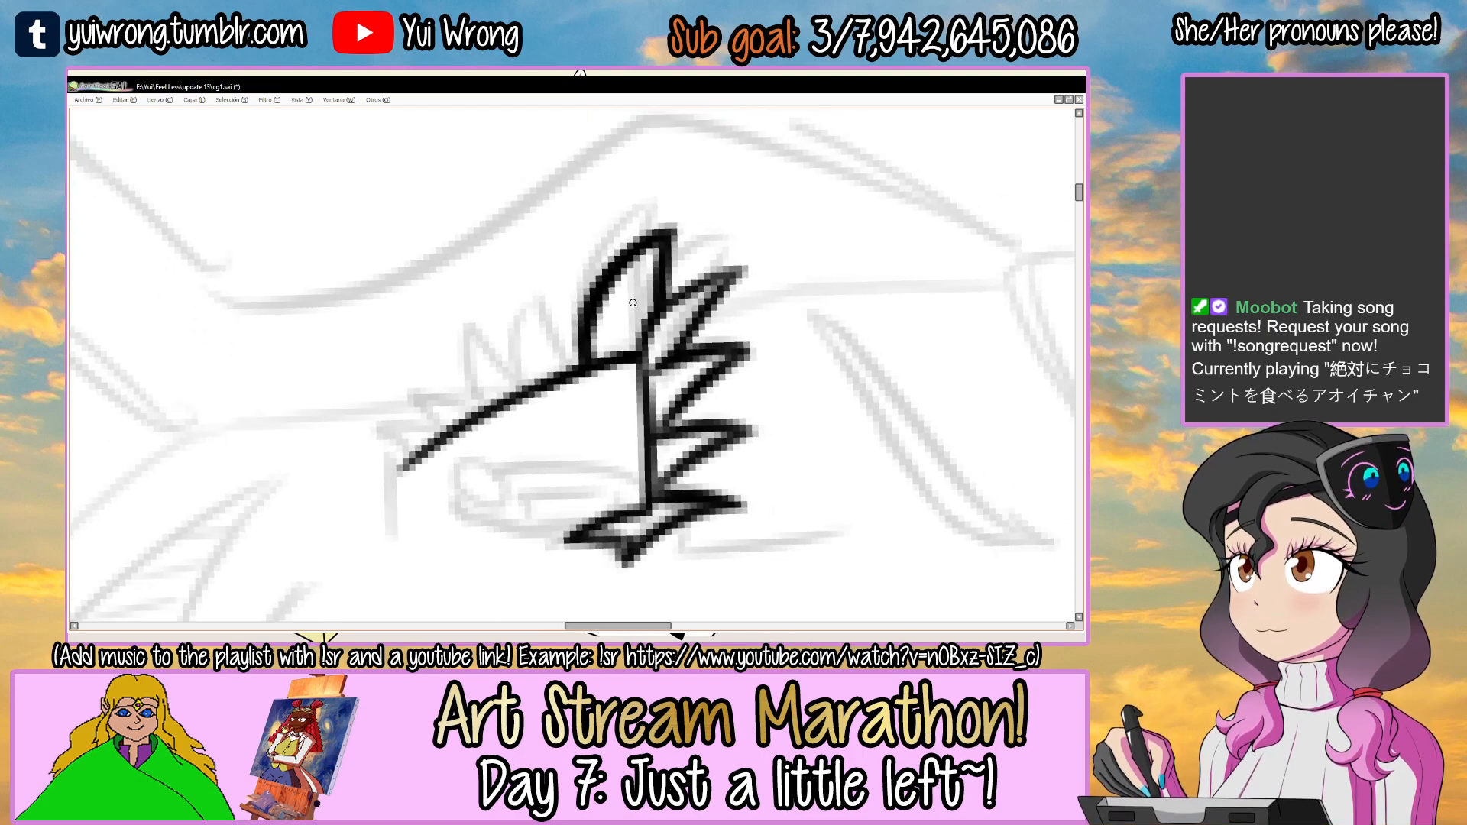
Ink the row of small pointed lashes down the outer edge of the smaller eye.
{"action": "mouse_move", "coordinate": [552, 313]}
{"action": "left_mouse_down"}
{"action": "mouse_move", "coordinate": [533, 283]}
{"action": "mouse_move", "coordinate": [582, 373]}
{"action": "left_mouse_up"}
{"action": "left_click_drag", "start_coordinate": [532, 282], "coordinate": [521, 391]}
{"action": "mouse_move", "coordinate": [517, 386]}
{"action": "left_mouse_down"}
{"action": "mouse_move", "coordinate": [532, 288]}
{"action": "mouse_move", "coordinate": [578, 359]}
{"action": "left_mouse_up"}
{"action": "mouse_move", "coordinate": [659, 333]}
{"action": "left_mouse_down"}
{"action": "mouse_move", "coordinate": [570, 274]}
{"action": "mouse_move", "coordinate": [519, 290]}
{"action": "mouse_move", "coordinate": [525, 391]}
{"action": "mouse_move", "coordinate": [622, 364]}
{"action": "mouse_move", "coordinate": [634, 371]}
{"action": "mouse_move", "coordinate": [577, 369]}
{"action": "mouse_move", "coordinate": [603, 413]}
{"action": "mouse_move", "coordinate": [640, 364]}
{"action": "mouse_move", "coordinate": [604, 413]}
{"action": "left_mouse_up"}
{"action": "left_click", "coordinate": [573, 348], "text": "ctrl"}
{"action": "mouse_move", "coordinate": [591, 332]}
{"action": "left_mouse_down"}
{"action": "mouse_move", "coordinate": [654, 379]}
{"action": "mouse_move", "coordinate": [638, 357]}
{"action": "mouse_move", "coordinate": [655, 441]}
{"action": "left_mouse_up"}
{"action": "mouse_move", "coordinate": [655, 440]}
{"action": "left_mouse_down"}
{"action": "mouse_move", "coordinate": [687, 394]}
{"action": "mouse_move", "coordinate": [659, 437]}
{"action": "left_mouse_up"}
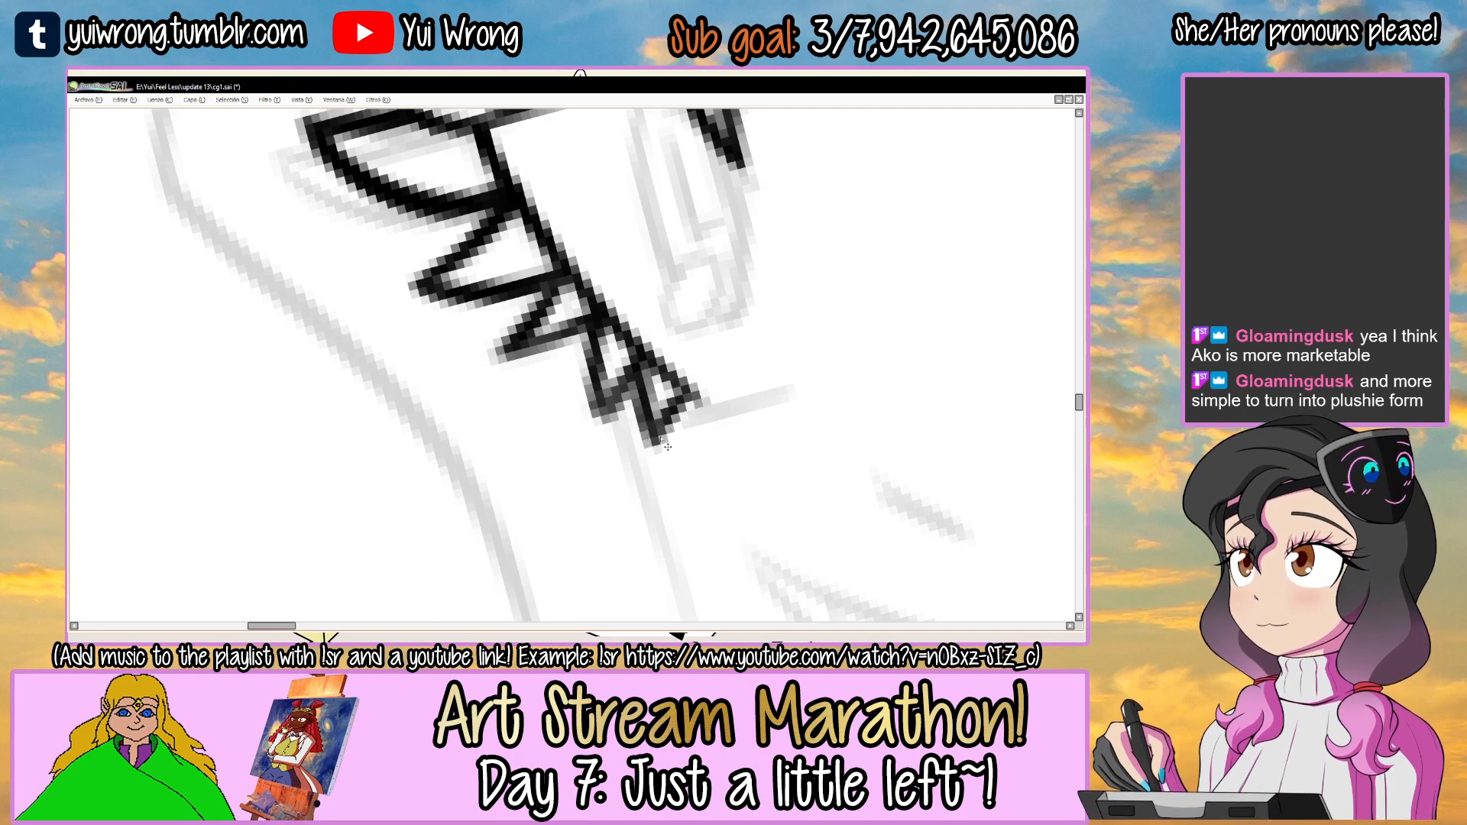
{"action": "scroll", "coordinate": [660, 439], "scroll_direction": "down", "scroll_amount": 4}
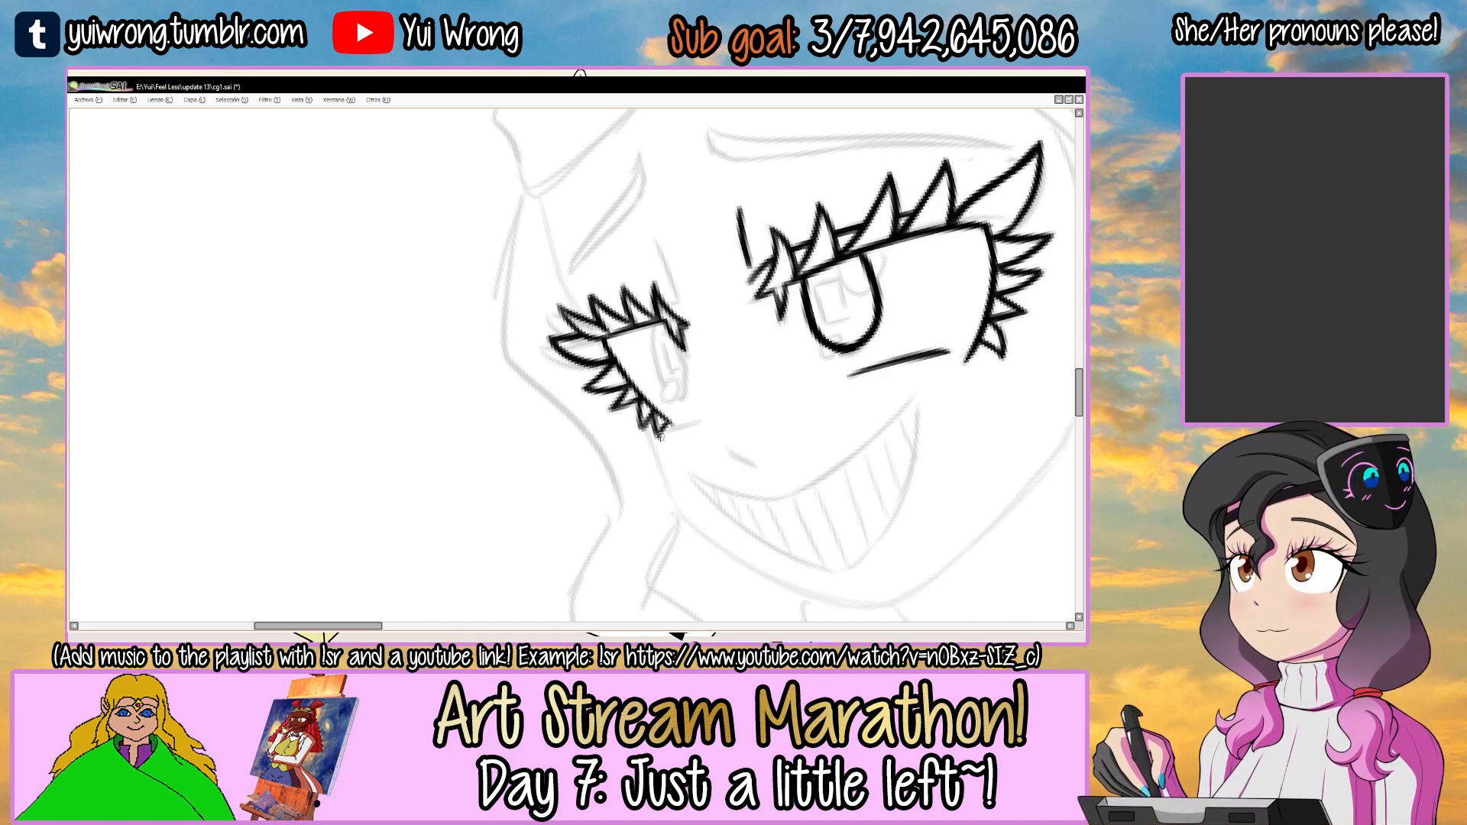
Ink the narrow oval iris outline inside the smaller eye, joining it to the upper lid.
{"action": "left_click_drag", "start_coordinate": [627, 326], "coordinate": [540, 251]}
{"action": "left_click", "coordinate": [544, 316], "text": "ctrl"}
{"action": "left_click", "coordinate": [543, 316], "text": "ctrl"}
{"action": "left_click", "coordinate": [535, 312], "text": "ctrl"}
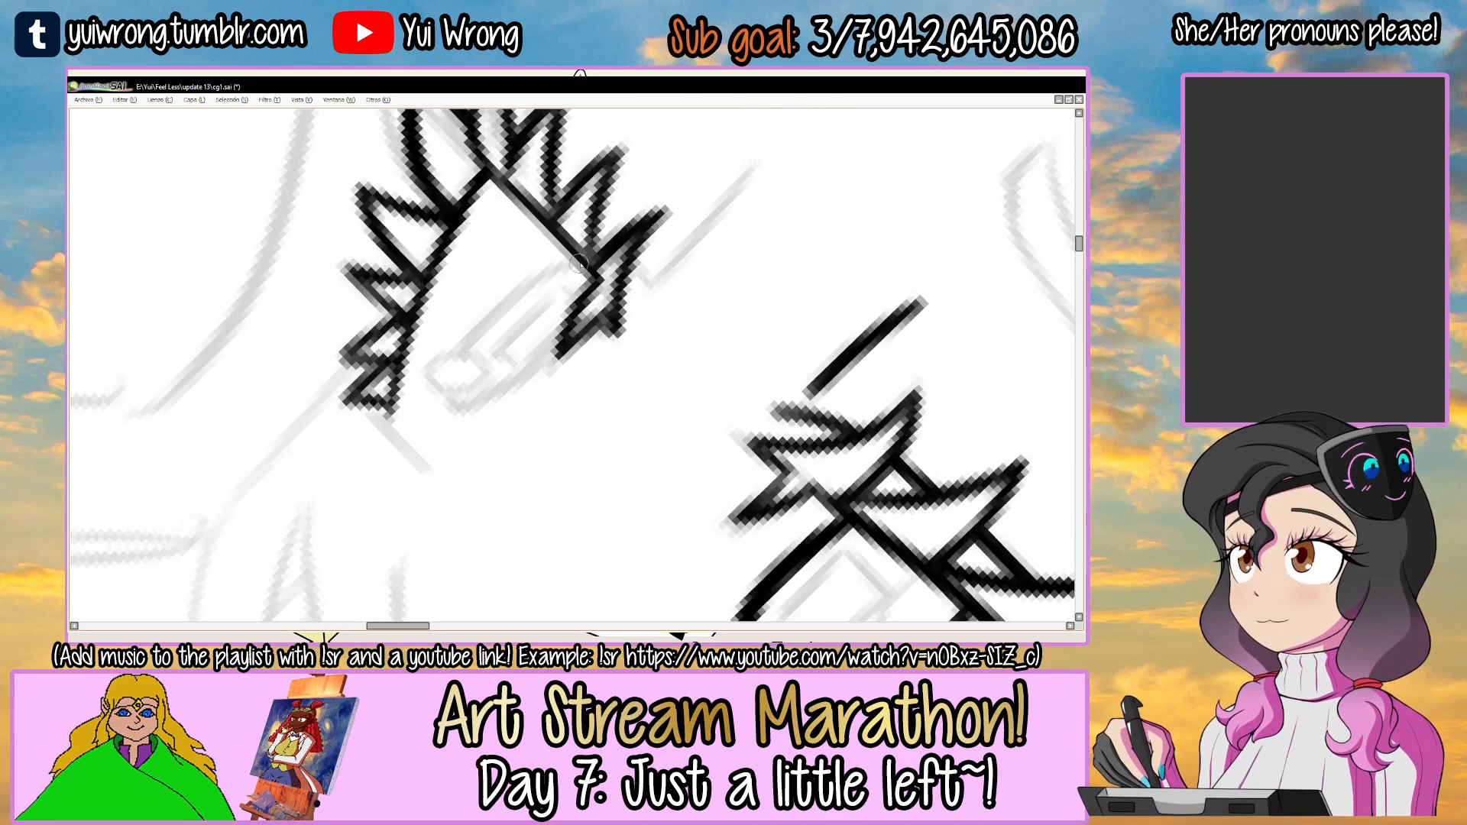
{"action": "left_click", "coordinate": [516, 306], "text": "ctrl"}
{"action": "mouse_move", "coordinate": [588, 252]}
{"action": "left_mouse_down"}
{"action": "mouse_move", "coordinate": [435, 398]}
{"action": "mouse_move", "coordinate": [428, 428]}
{"action": "mouse_move", "coordinate": [507, 404]}
{"action": "mouse_move", "coordinate": [571, 346]}
{"action": "left_mouse_up"}
{"action": "left_click_drag", "start_coordinate": [463, 426], "coordinate": [577, 341]}
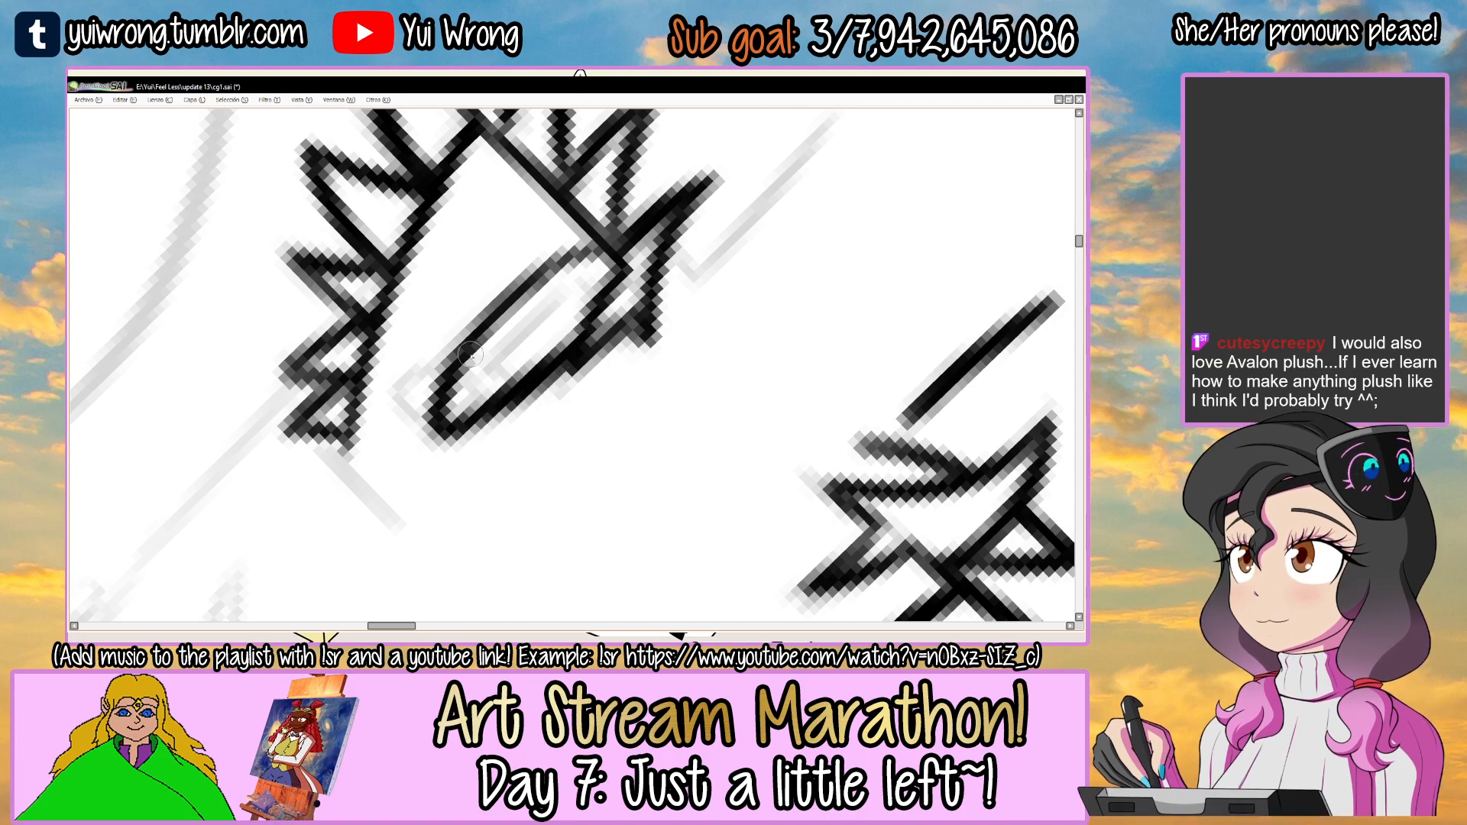
{"action": "mouse_move", "coordinate": [432, 397]}
{"action": "left_mouse_down"}
{"action": "mouse_move", "coordinate": [486, 308]}
{"action": "mouse_move", "coordinate": [430, 401]}
{"action": "mouse_move", "coordinate": [552, 270]}
{"action": "mouse_move", "coordinate": [604, 255]}
{"action": "left_mouse_up"}
{"action": "key", "text": "ctrl+z"}
{"action": "scroll", "coordinate": [695, 245], "scroll_direction": "down", "scroll_amount": 5}
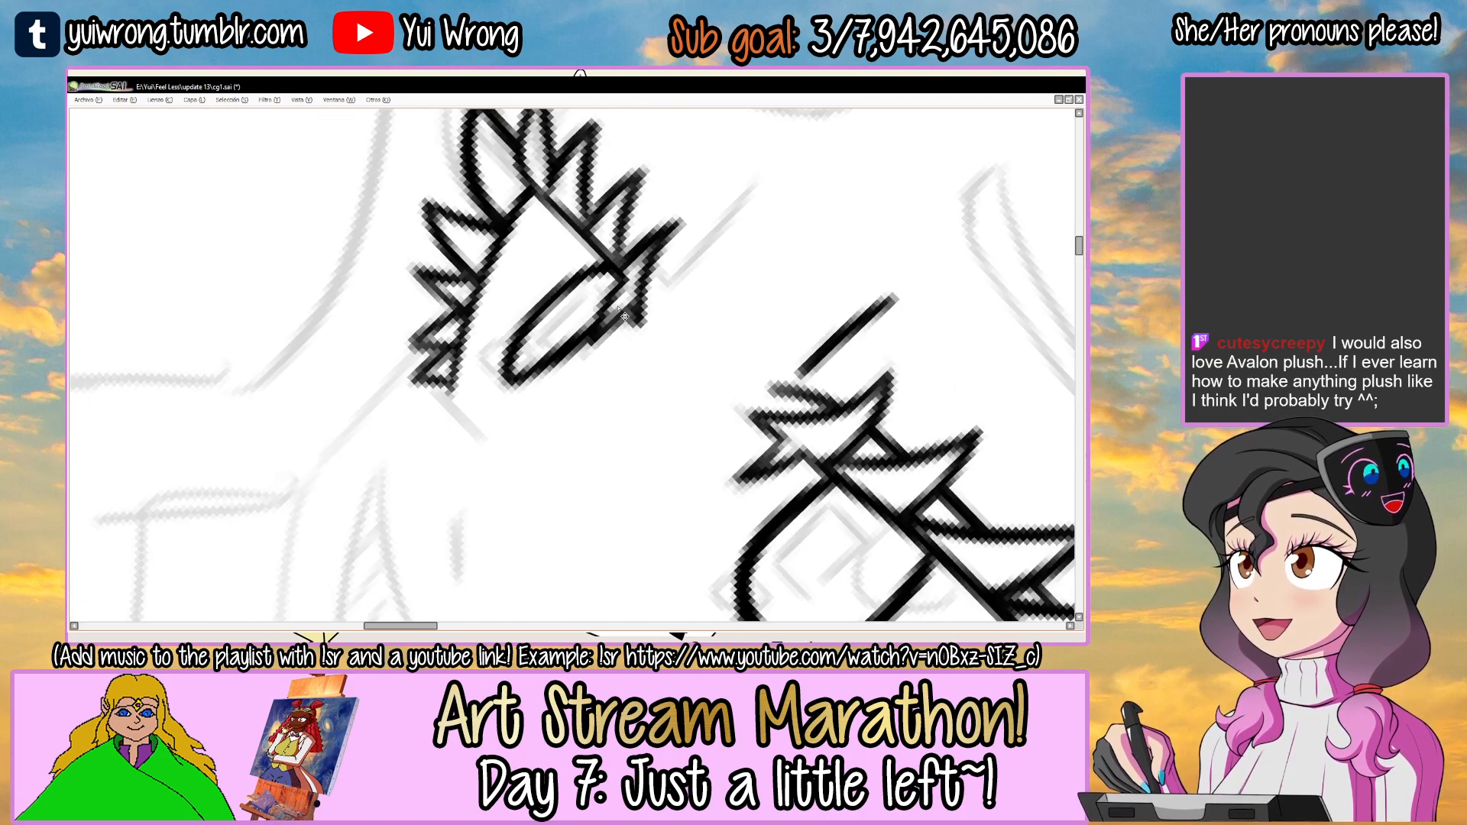
Ink the short, slightly curved crease line above the inner corner of the grinning girl's smaller eye.
{"action": "left_click_drag", "start_coordinate": [695, 245], "coordinate": [592, 222]}
{"action": "left_click_drag", "start_coordinate": [486, 216], "coordinate": [504, 323]}
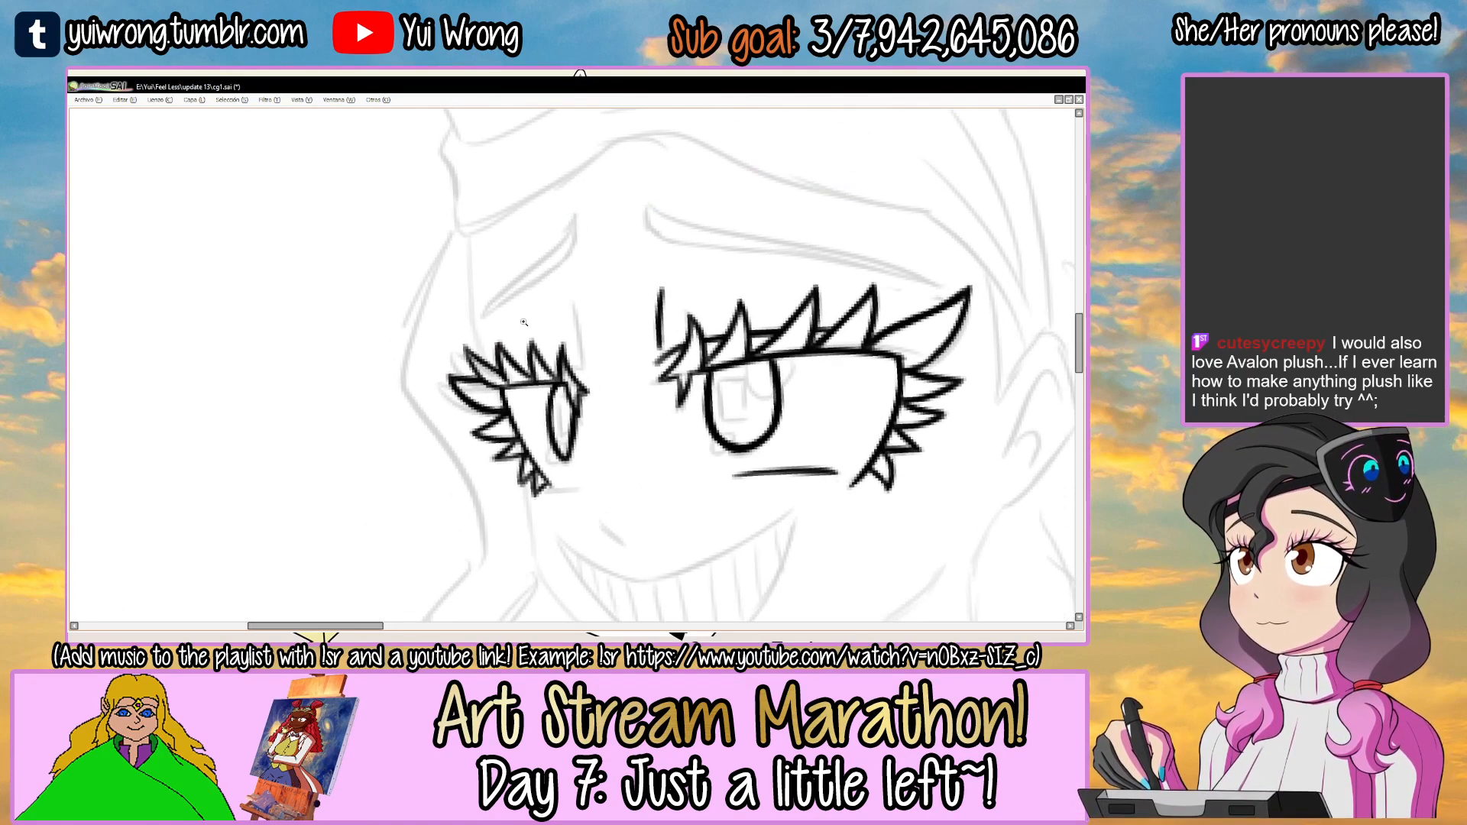
{"action": "scroll", "coordinate": [523, 322], "scroll_direction": "up", "scroll_amount": 3}
{"action": "left_click_drag", "start_coordinate": [611, 274], "coordinate": [642, 365]}
{"action": "key", "text": "ctrl+z"}
{"action": "mouse_move", "coordinate": [611, 271]}
{"action": "left_mouse_down"}
{"action": "mouse_move", "coordinate": [646, 391]}
{"action": "mouse_move", "coordinate": [577, 245]}
{"action": "left_mouse_up"}
Ink the short upper-lid line linking the bases of the innermost lashes on the smaller eye.
{"action": "scroll", "coordinate": [569, 303], "scroll_direction": "up", "scroll_amount": 1}
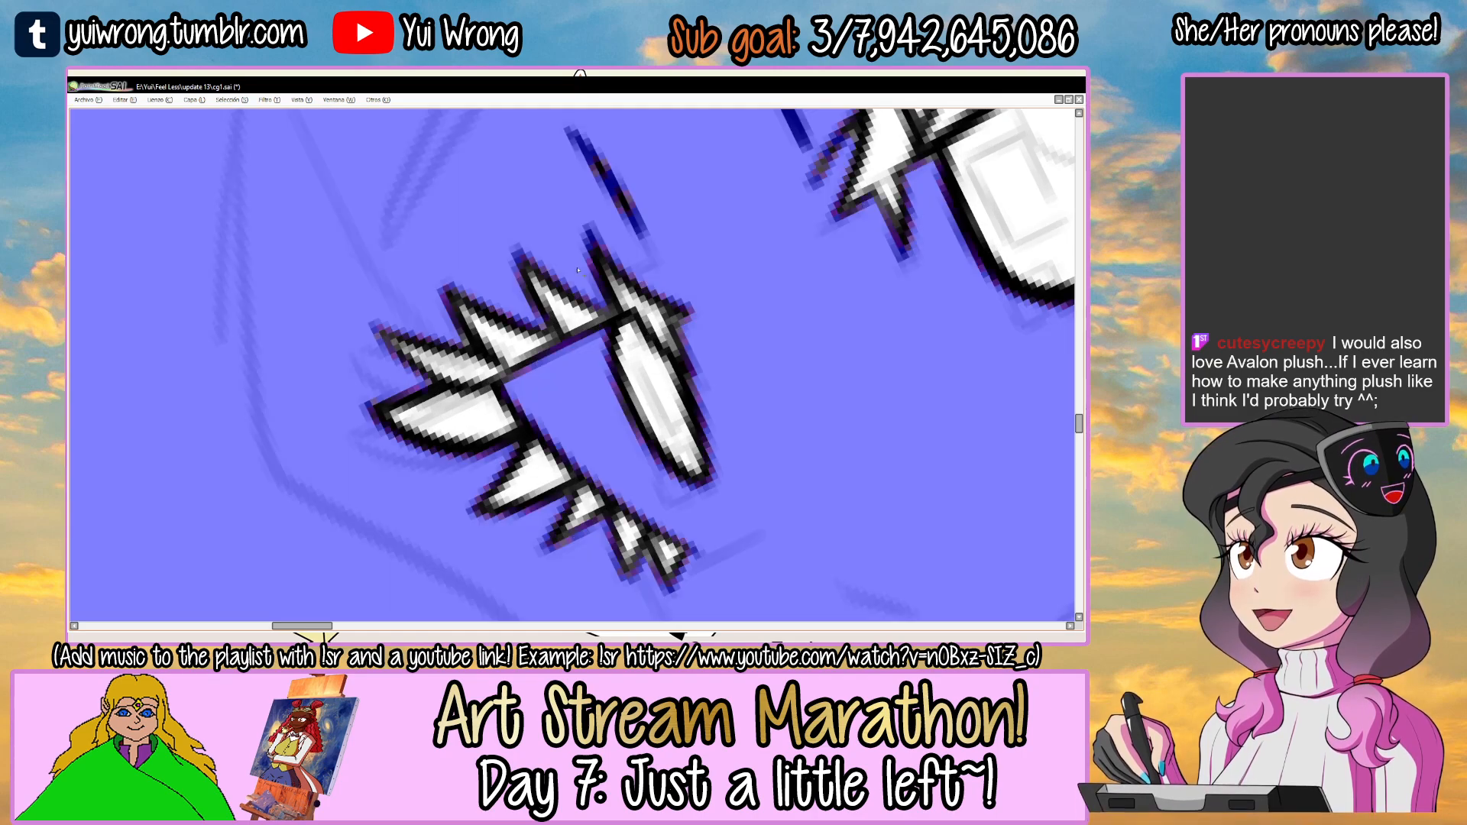
{"action": "left_click_drag", "start_coordinate": [565, 290], "coordinate": [664, 246]}
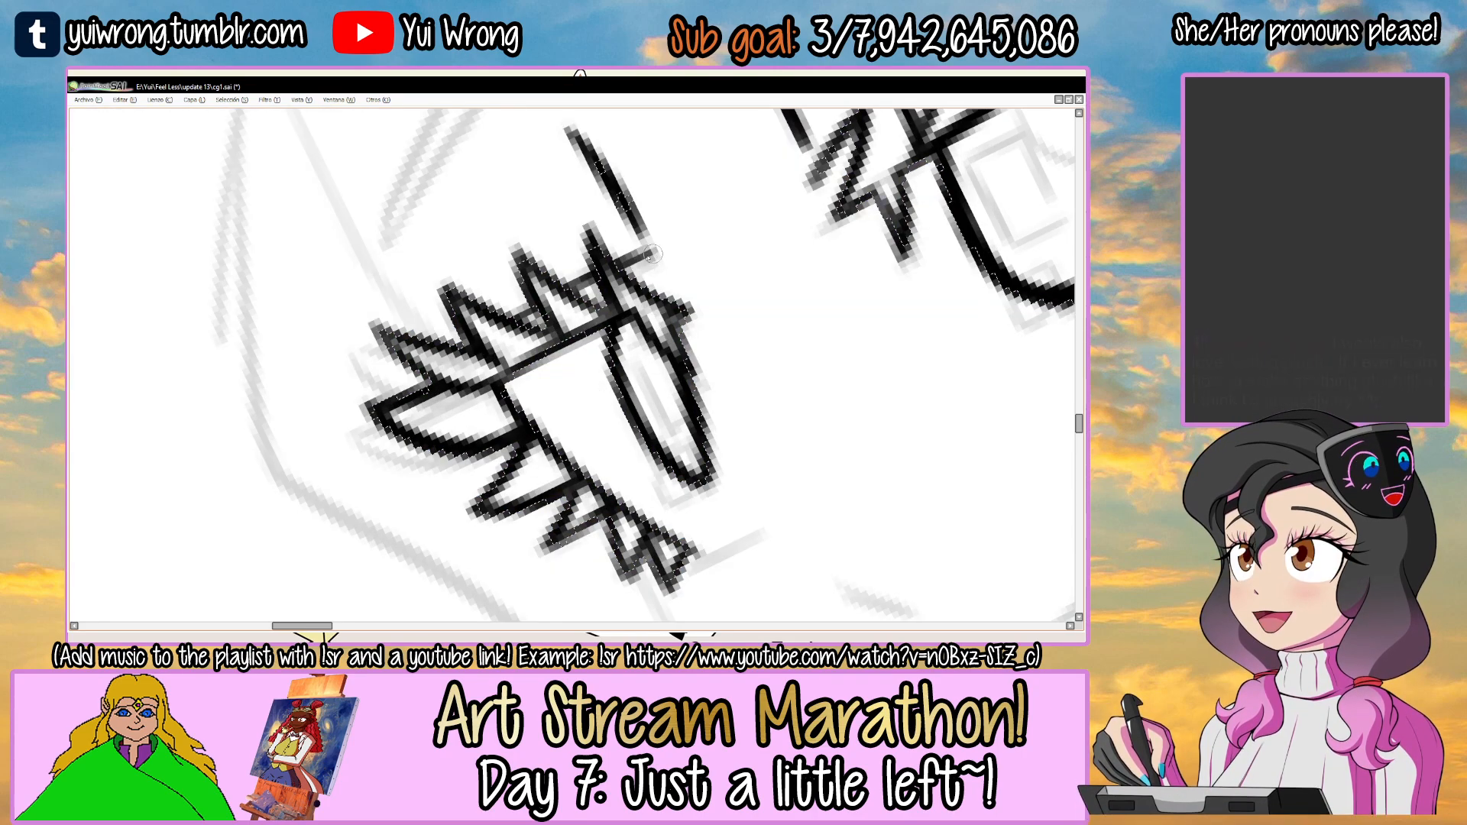
{"action": "scroll", "coordinate": [569, 294], "scroll_direction": "down", "scroll_amount": 2}
{"action": "scroll", "coordinate": [569, 298], "scroll_direction": "down", "scroll_amount": 2}
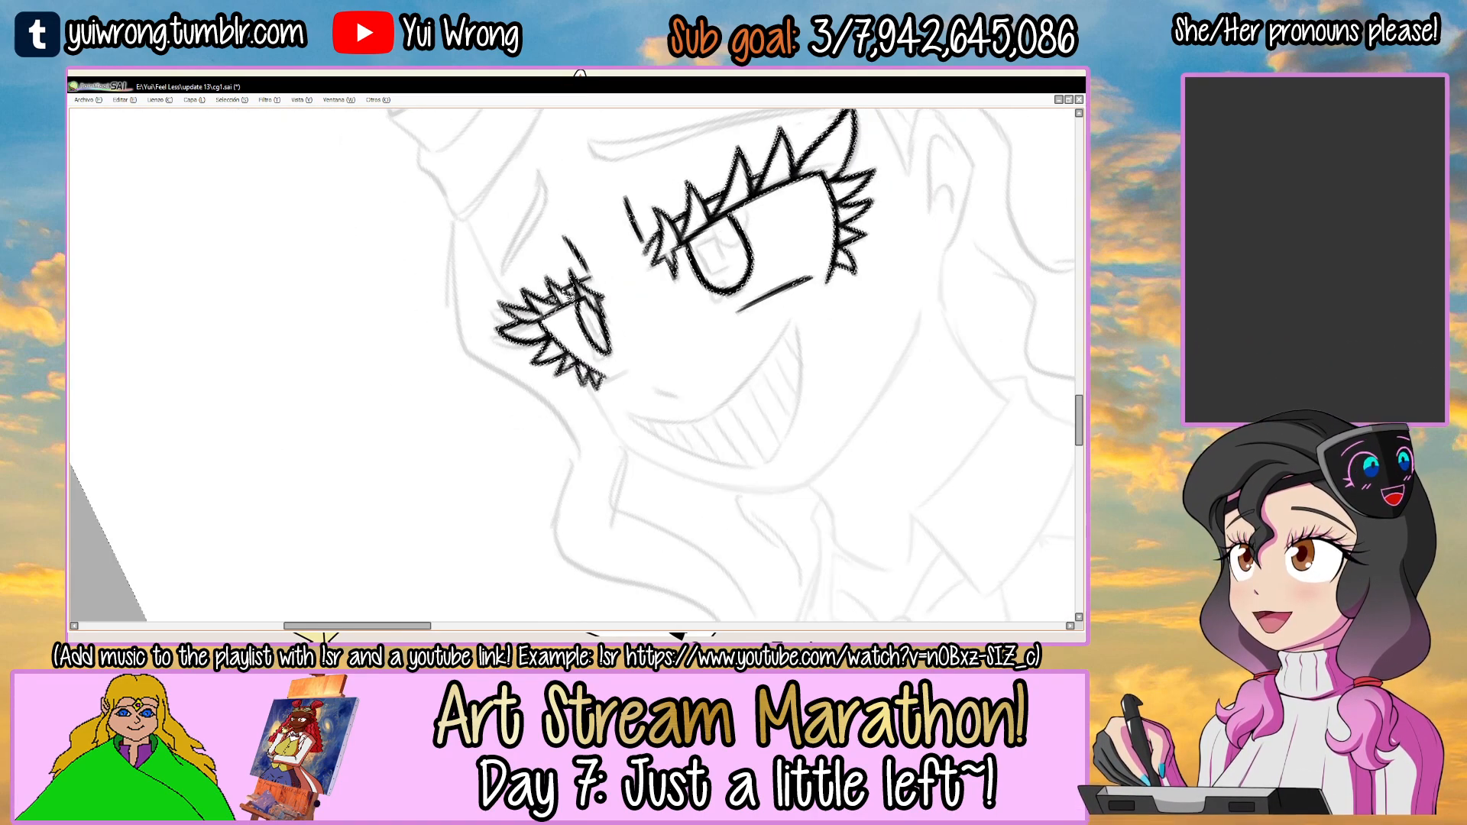
{"action": "key", "text": "Home"}
{"action": "scroll", "coordinate": [799, 319], "scroll_direction": "up", "scroll_amount": 1}
{"action": "left_click_drag", "start_coordinate": [799, 320], "coordinate": [787, 337]}
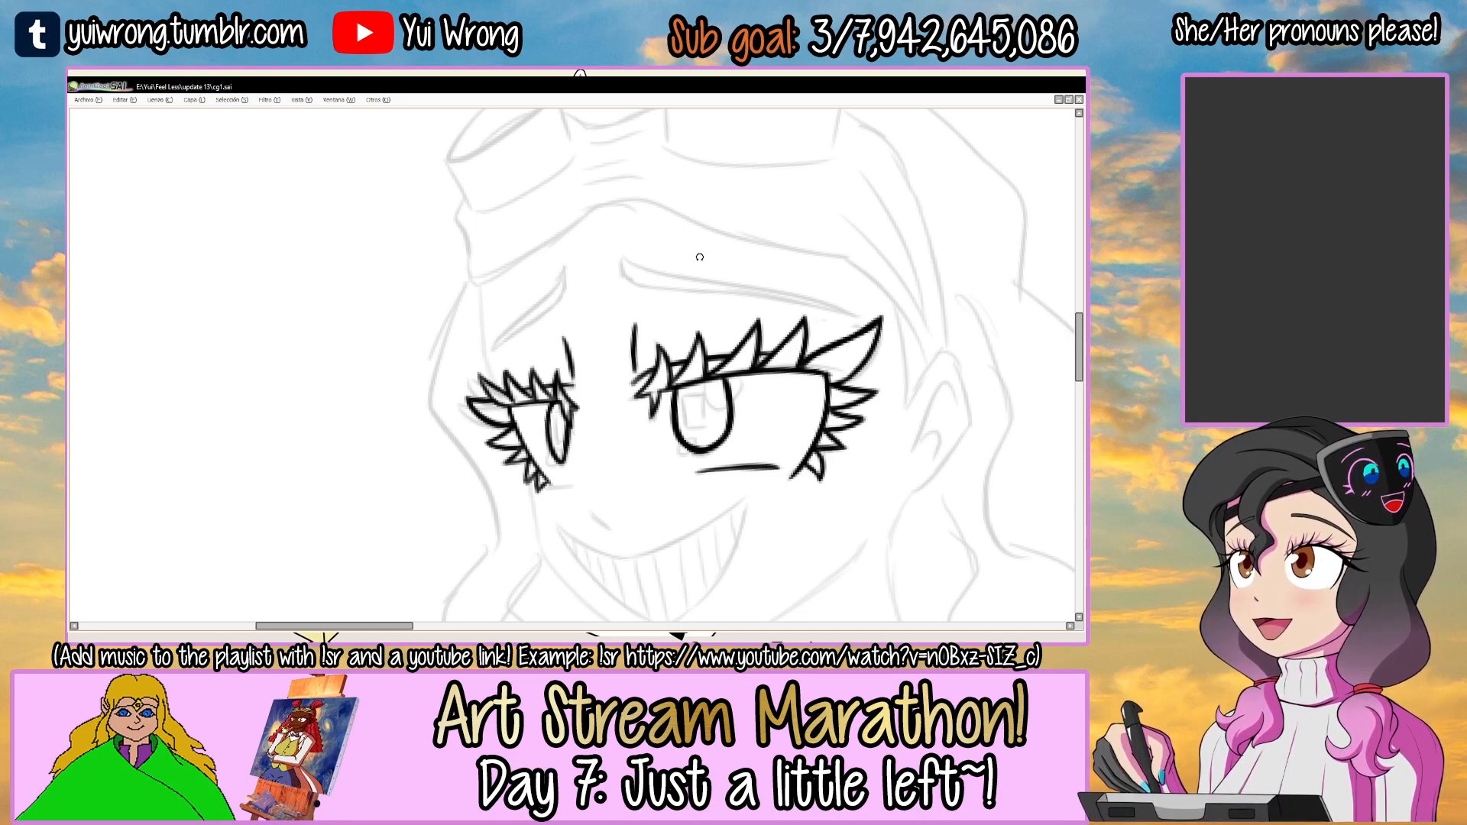
{"action": "key", "text": "alt+Tab"}
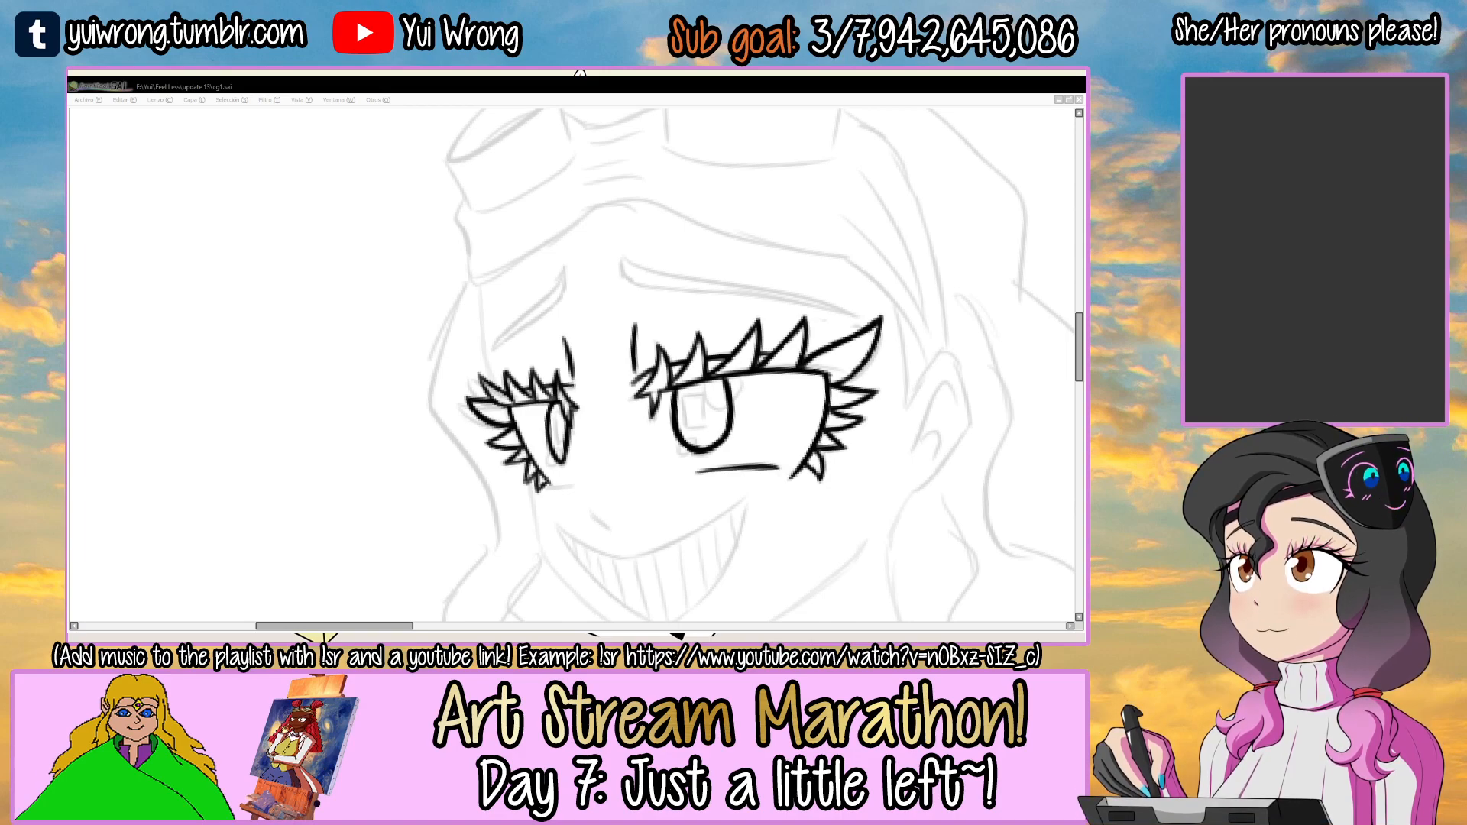
{"action": "key", "text": "alt+Tab"}
Ink the short lower-lid line beneath the smaller eye, starting beside its lowest outer lash.
{"action": "scroll", "coordinate": [485, 524], "scroll_direction": "down", "scroll_amount": 1}
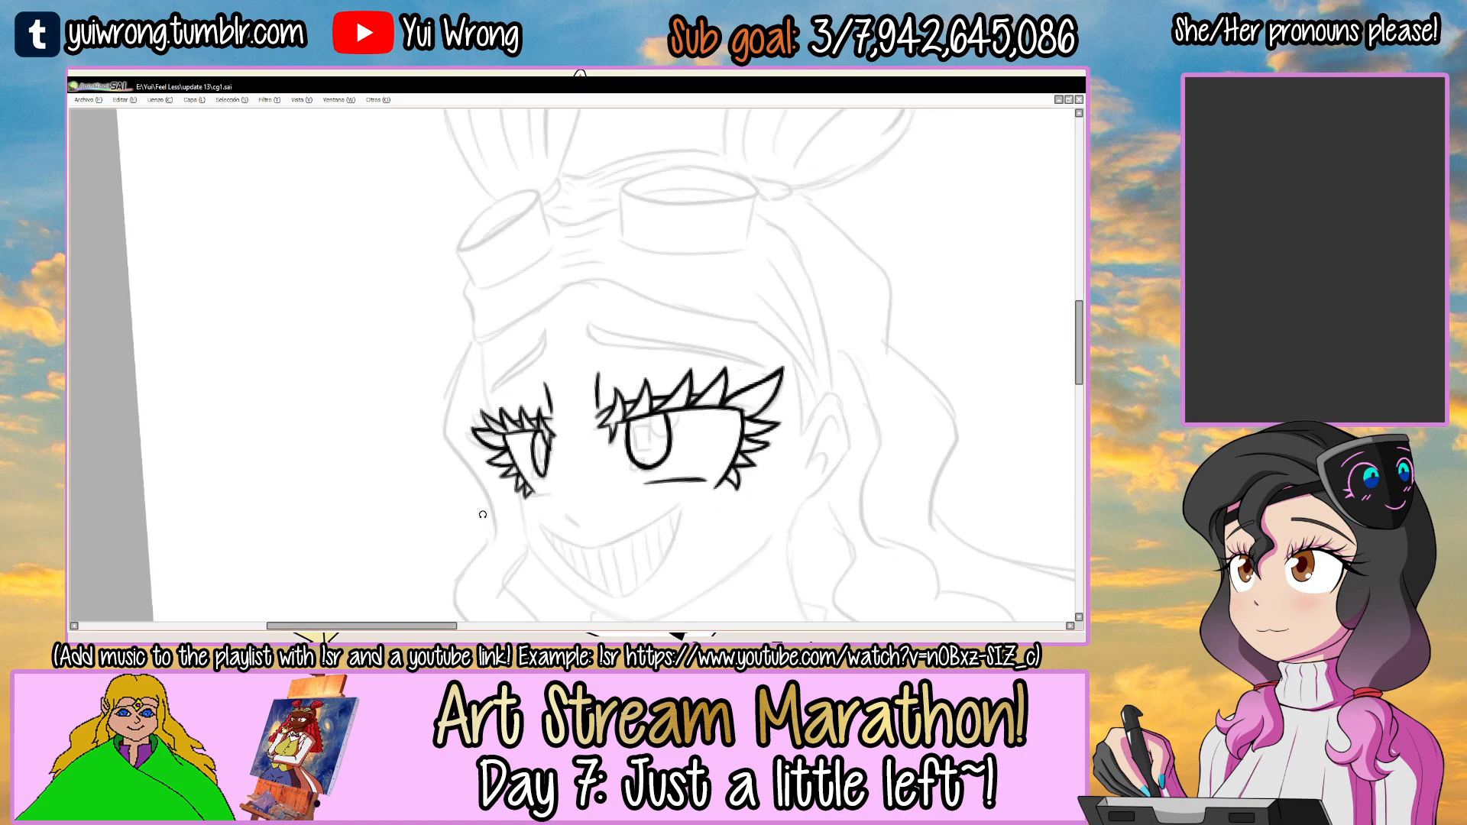
{"action": "left_click_drag", "start_coordinate": [639, 420], "coordinate": [679, 413]}
{"action": "scroll", "coordinate": [513, 254], "scroll_direction": "up", "scroll_amount": 3}
{"action": "mouse_move", "coordinate": [449, 371]}
{"action": "left_mouse_down"}
{"action": "mouse_move", "coordinate": [571, 252]}
{"action": "mouse_move", "coordinate": [492, 284]}
{"action": "left_mouse_up"}
{"action": "scroll", "coordinate": [527, 428], "scroll_direction": "up", "scroll_amount": 1}
{"action": "left_click_drag", "start_coordinate": [527, 478], "coordinate": [531, 370]}
{"action": "left_click_drag", "start_coordinate": [461, 331], "coordinate": [523, 361]}
{"action": "left_click_drag", "start_coordinate": [463, 332], "coordinate": [529, 367]}
{"action": "key", "text": "ctrl+z"}
{"action": "key", "text": "ctrl+z"}
{"action": "mouse_move", "coordinate": [464, 333]}
{"action": "left_mouse_down"}
{"action": "mouse_move", "coordinate": [528, 365]}
{"action": "mouse_move", "coordinate": [589, 320]}
{"action": "left_mouse_up"}
{"action": "scroll", "coordinate": [538, 380], "scroll_direction": "down", "scroll_amount": 4}
{"action": "scroll", "coordinate": [590, 319], "scroll_direction": "up", "scroll_amount": 5}
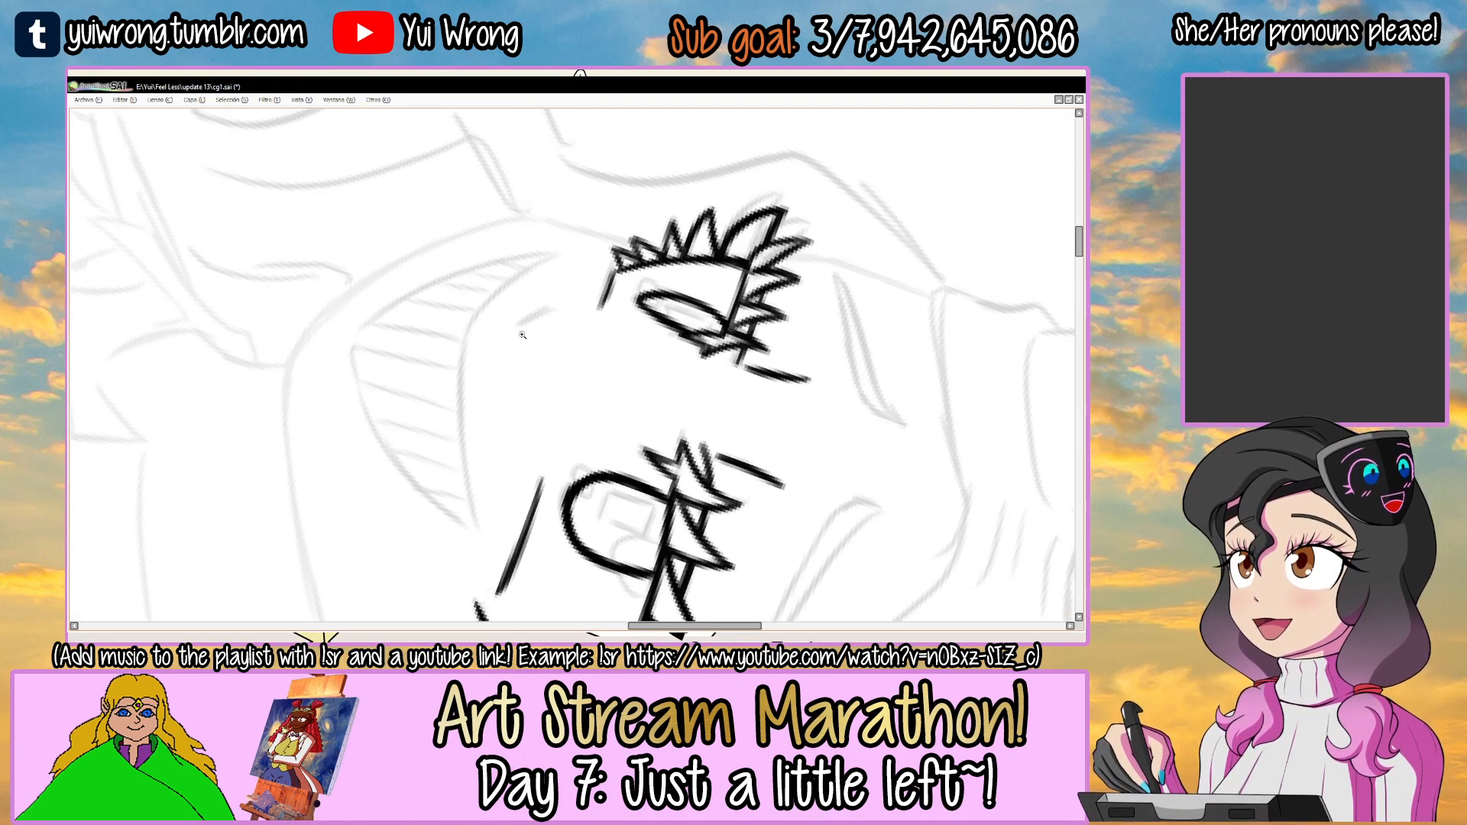
Ink the short diagonal nose mark between the eyes and the grin, and save the drawing.
{"action": "left_click_drag", "start_coordinate": [484, 339], "coordinate": [612, 269]}
{"action": "key", "text": "ctrl+z"}
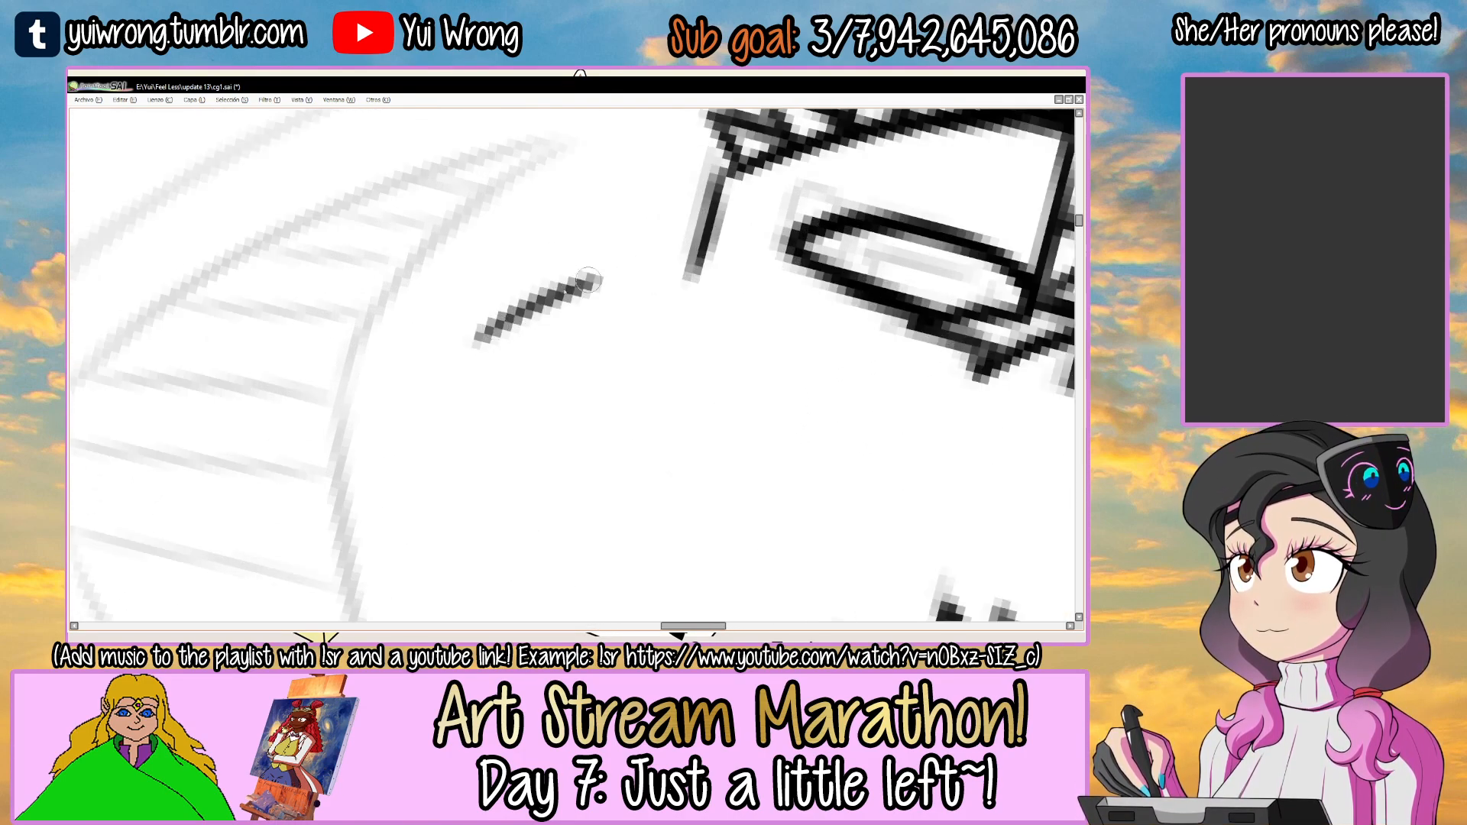
{"action": "mouse_move", "coordinate": [513, 325]}
{"action": "left_mouse_down"}
{"action": "mouse_move", "coordinate": [615, 269]}
{"action": "mouse_move", "coordinate": [475, 338]}
{"action": "left_mouse_up"}
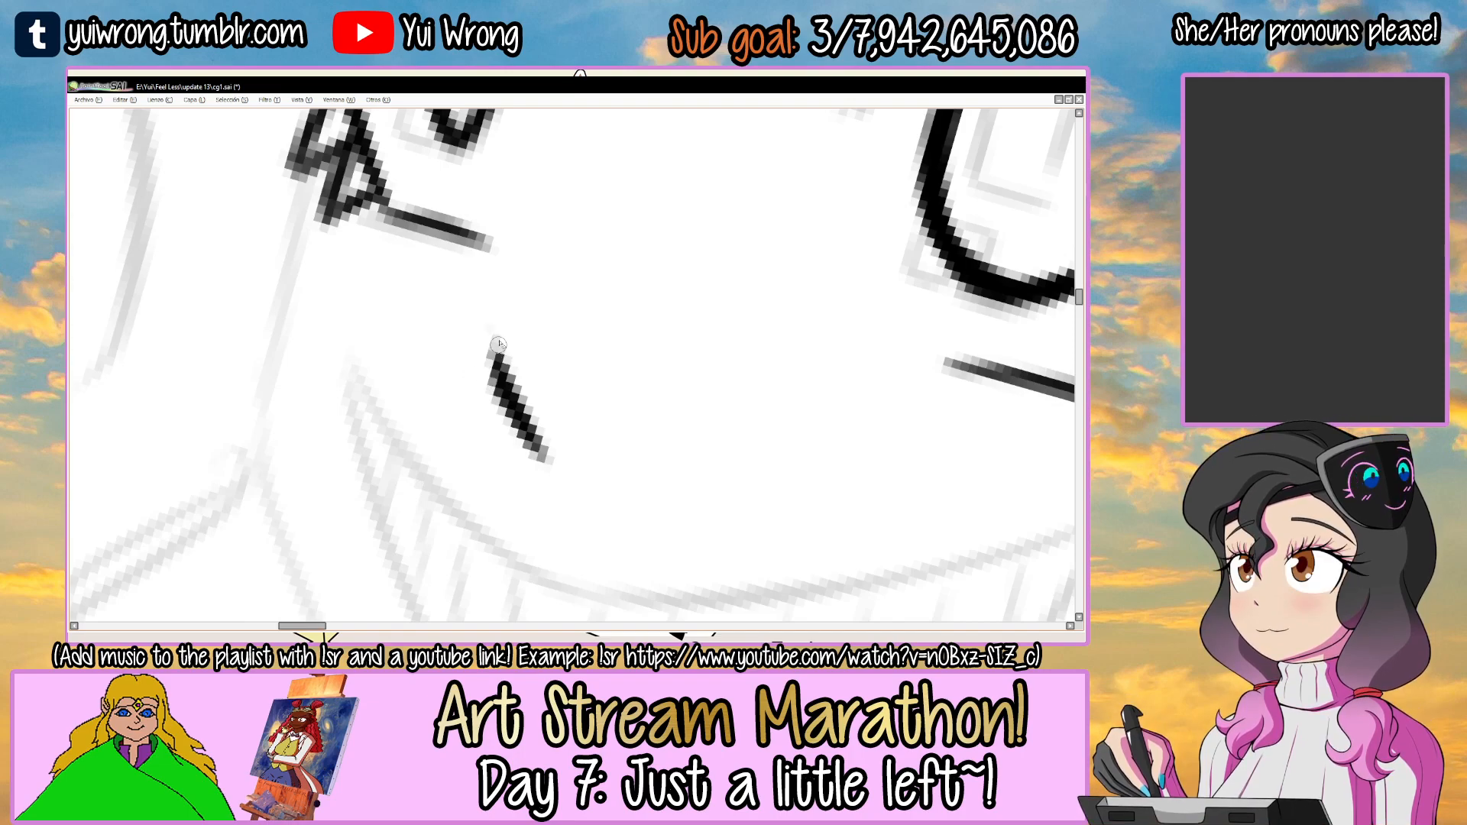
{"action": "scroll", "coordinate": [486, 338], "scroll_direction": "down", "scroll_amount": 5}
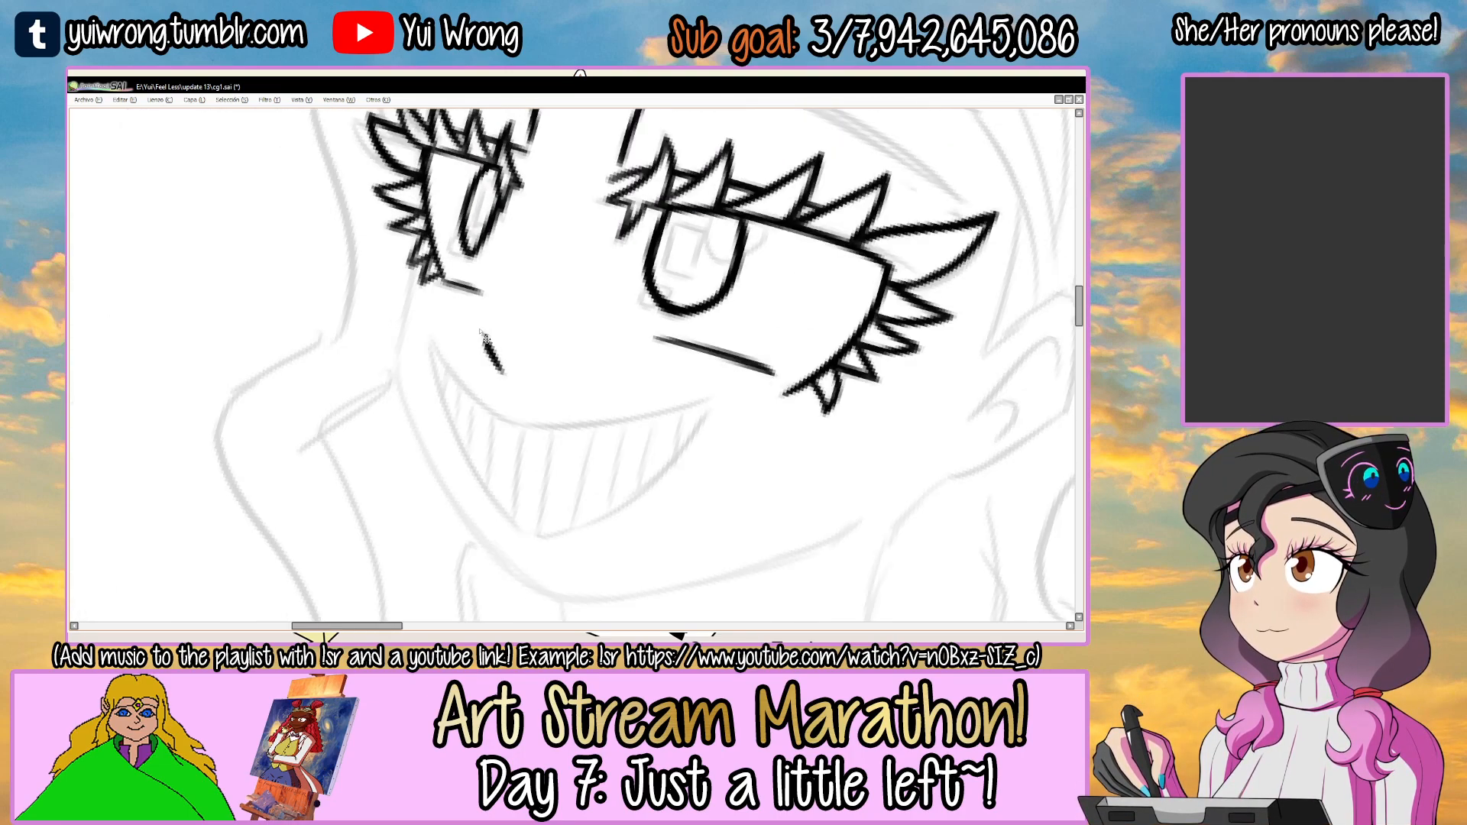
{"action": "left_click_drag", "start_coordinate": [678, 220], "coordinate": [600, 348]}
{"action": "key", "text": "ctrl+s"}
{"action": "mouse_move", "coordinate": [694, 285]}
{"action": "left_mouse_down"}
{"action": "mouse_move", "coordinate": [661, 232]}
{"action": "mouse_move", "coordinate": [644, 252]}
{"action": "left_mouse_up"}
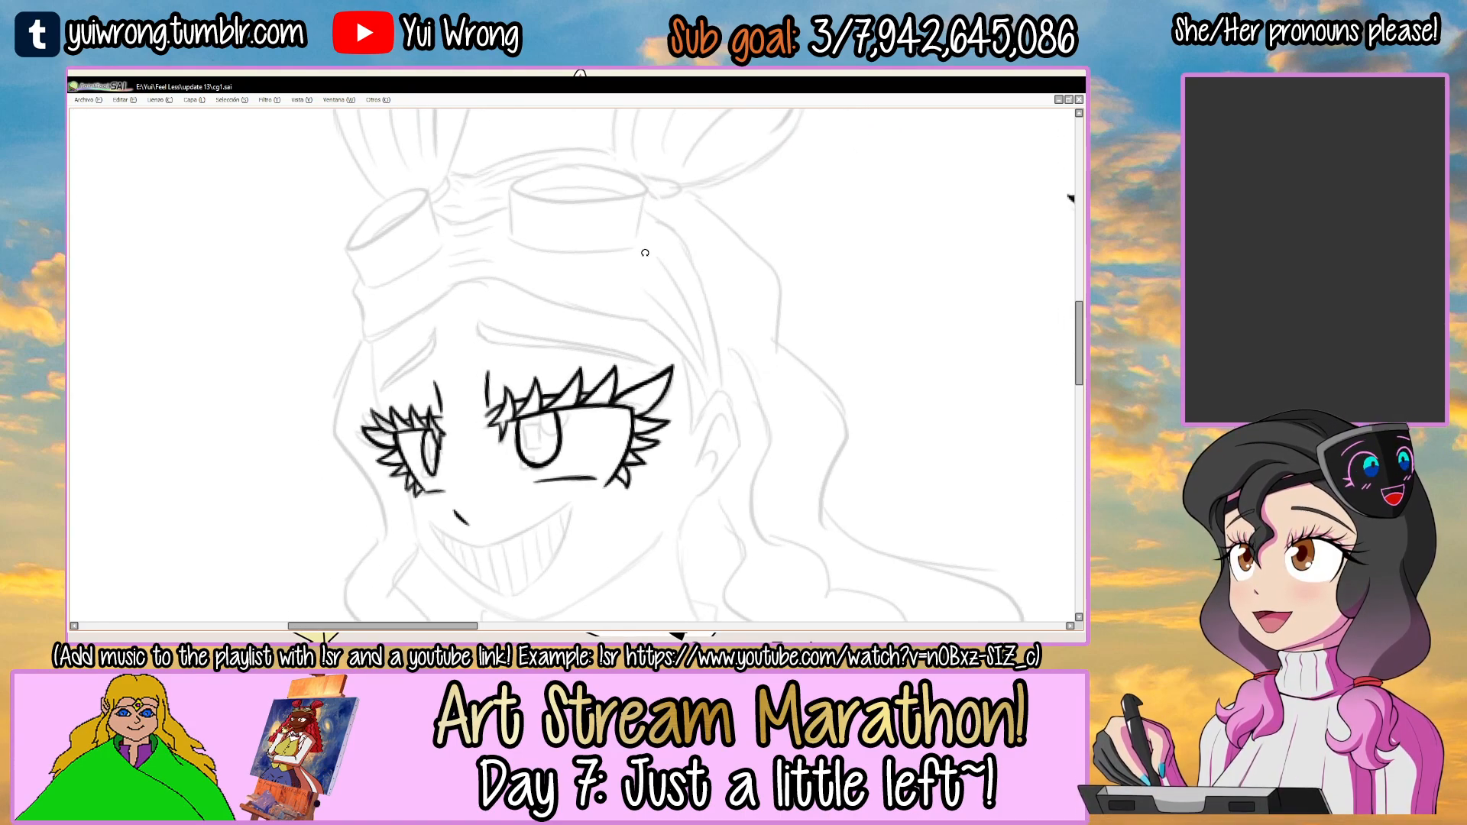
Ink the long curved lower edge of the eyebrow above the larger eye, including its hooked inner end.
{"action": "left_click_drag", "start_coordinate": [544, 326], "coordinate": [581, 241]}
{"action": "left_click", "coordinate": [536, 313], "text": "ctrl"}
{"action": "left_click", "coordinate": [536, 312], "text": "ctrl"}
{"action": "left_click", "coordinate": [536, 312], "text": "ctrl"}
{"action": "key", "text": "ctrl+z"}
{"action": "mouse_move", "coordinate": [357, 309]}
{"action": "left_mouse_down"}
{"action": "mouse_move", "coordinate": [432, 348]}
{"action": "mouse_move", "coordinate": [518, 287]}
{"action": "mouse_move", "coordinate": [726, 199]}
{"action": "mouse_move", "coordinate": [710, 187]}
{"action": "mouse_move", "coordinate": [418, 355]}
{"action": "mouse_move", "coordinate": [515, 292]}
{"action": "left_mouse_up"}
{"action": "key", "text": "ctrl+z"}
{"action": "key", "text": "ctrl+z"}
{"action": "key", "text": "ctrl+z"}
{"action": "key", "text": "ctrl+z"}
{"action": "left_click_drag", "start_coordinate": [413, 348], "coordinate": [718, 197]}
{"action": "key", "text": "ctrl+z"}
{"action": "left_click_drag", "start_coordinate": [580, 263], "coordinate": [822, 162]}
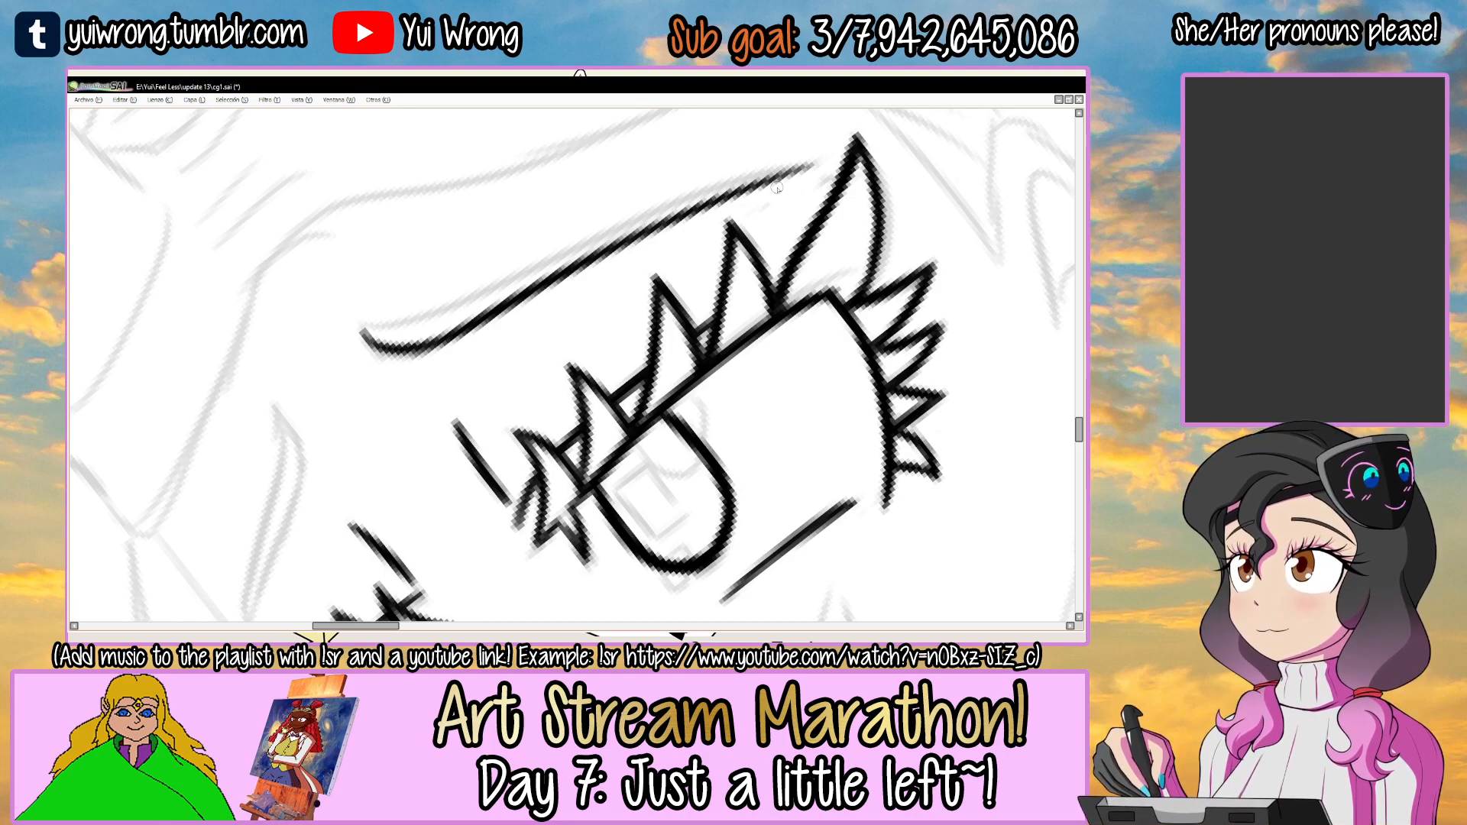
Ink the upper edge of the larger eye's eyebrow, tapering it into the lower edge at the outer tip.
{"action": "mouse_move", "coordinate": [362, 314]}
{"action": "left_mouse_down"}
{"action": "mouse_move", "coordinate": [382, 365]}
{"action": "mouse_move", "coordinate": [420, 332]}
{"action": "mouse_move", "coordinate": [379, 366]}
{"action": "mouse_move", "coordinate": [504, 280]}
{"action": "left_mouse_up"}
{"action": "key", "text": "ctrl+z"}
{"action": "key", "text": "ctrl+z"}
{"action": "left_click_drag", "start_coordinate": [409, 334], "coordinate": [630, 208]}
{"action": "left_click_drag", "start_coordinate": [463, 306], "coordinate": [663, 191]}
{"action": "left_click_drag", "start_coordinate": [573, 235], "coordinate": [752, 150]}
{"action": "key", "text": "ctrl+z"}
{"action": "left_click_drag", "start_coordinate": [548, 256], "coordinate": [742, 152]}
{"action": "left_click_drag", "start_coordinate": [637, 198], "coordinate": [788, 139]}
{"action": "left_click_drag", "start_coordinate": [729, 160], "coordinate": [787, 145]}
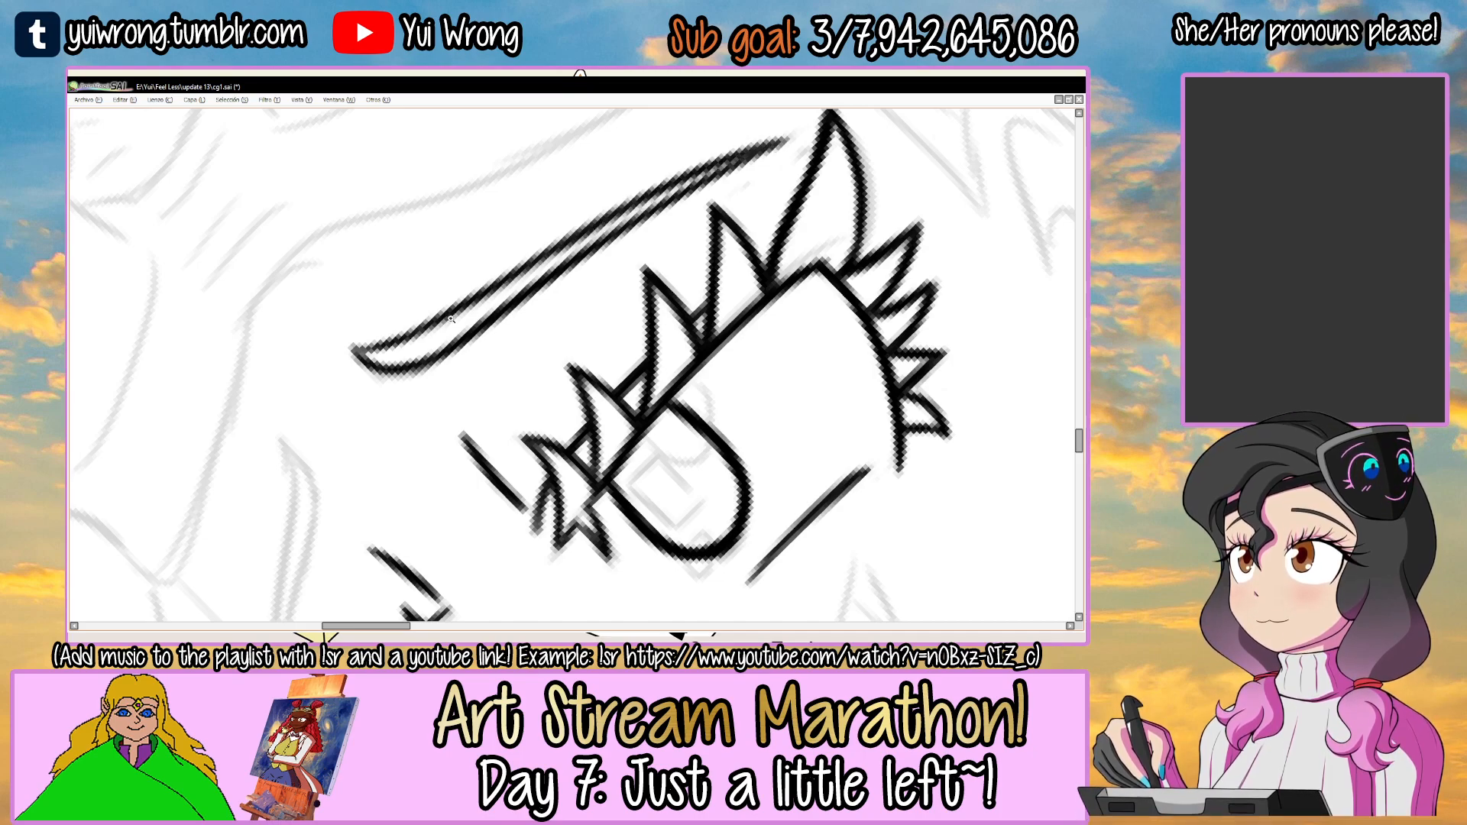
Thicken the upper edge of the larger eye's eyebrow from its inner end outward, and save the drawing.
{"action": "key", "text": "End"}
{"action": "key", "text": "End"}
{"action": "key", "text": "End"}
{"action": "scroll", "coordinate": [458, 313], "scroll_direction": "up", "scroll_amount": 2}
{"action": "mouse_move", "coordinate": [436, 236]}
{"action": "left_mouse_down"}
{"action": "mouse_move", "coordinate": [456, 314]}
{"action": "mouse_move", "coordinate": [451, 263]}
{"action": "mouse_move", "coordinate": [493, 301]}
{"action": "mouse_move", "coordinate": [566, 318]}
{"action": "left_mouse_up"}
{"action": "key", "text": "Delete"}
{"action": "key", "text": "Delete"}
{"action": "key", "text": "Delete"}
{"action": "left_click_drag", "start_coordinate": [437, 373], "coordinate": [602, 325]}
{"action": "left_click_drag", "start_coordinate": [491, 359], "coordinate": [812, 208]}
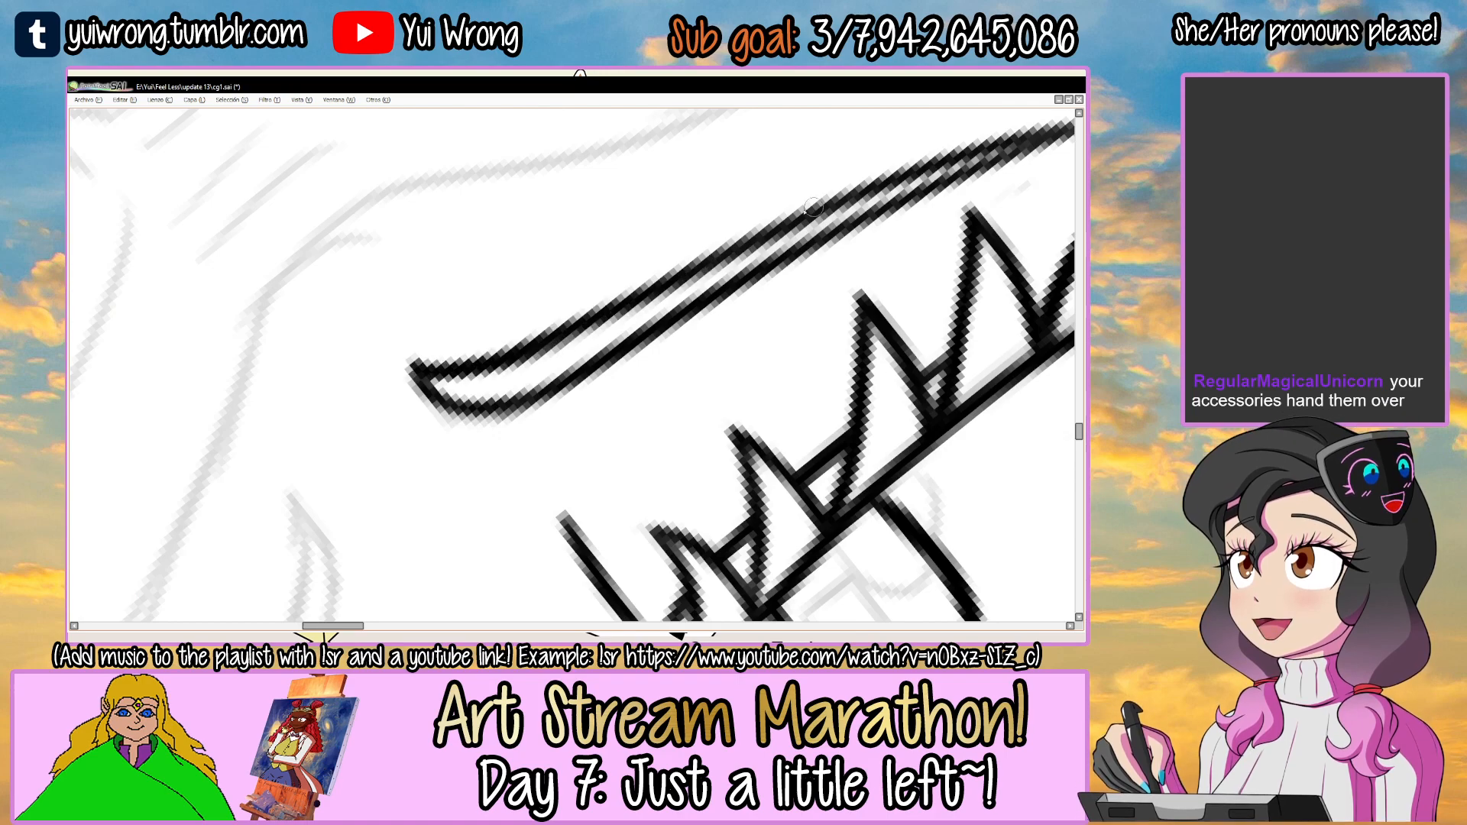
{"action": "scroll", "coordinate": [811, 220], "scroll_direction": "down", "scroll_amount": 3}
{"action": "key", "text": "ctrl+s"}
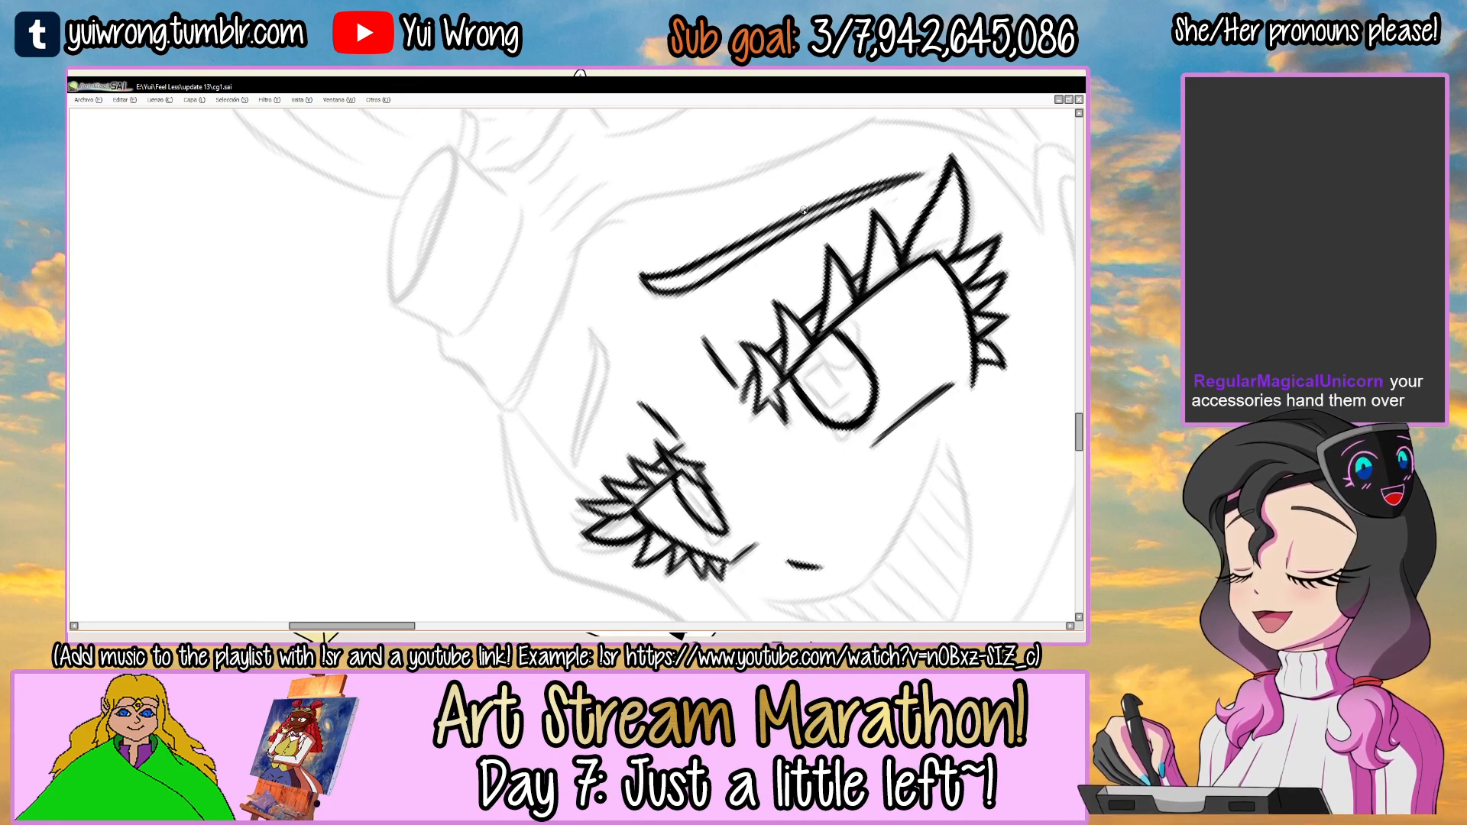
Ink the shorter tapered eyebrow above the smaller eye with both edges meeting at the outer tip, and save.
{"action": "left_click_drag", "start_coordinate": [682, 285], "coordinate": [696, 250]}
{"action": "mouse_move", "coordinate": [753, 246]}
{"action": "left_mouse_down"}
{"action": "mouse_move", "coordinate": [805, 268]}
{"action": "mouse_move", "coordinate": [737, 397]}
{"action": "mouse_move", "coordinate": [705, 300]}
{"action": "mouse_move", "coordinate": [654, 260]}
{"action": "left_mouse_up"}
{"action": "left_click", "coordinate": [511, 347], "text": "ctrl"}
{"action": "left_click", "coordinate": [589, 324], "text": "ctrl"}
{"action": "left_click_drag", "start_coordinate": [429, 399], "coordinate": [606, 319]}
{"action": "key", "text": "ctrl+z"}
{"action": "mouse_move", "coordinate": [418, 399]}
{"action": "left_mouse_down"}
{"action": "mouse_move", "coordinate": [639, 301]}
{"action": "mouse_move", "coordinate": [649, 240]}
{"action": "mouse_move", "coordinate": [622, 312]}
{"action": "mouse_move", "coordinate": [508, 335]}
{"action": "mouse_move", "coordinate": [630, 273]}
{"action": "mouse_move", "coordinate": [646, 243]}
{"action": "mouse_move", "coordinate": [611, 281]}
{"action": "left_mouse_up"}
{"action": "left_click_drag", "start_coordinate": [429, 390], "coordinate": [482, 365]}
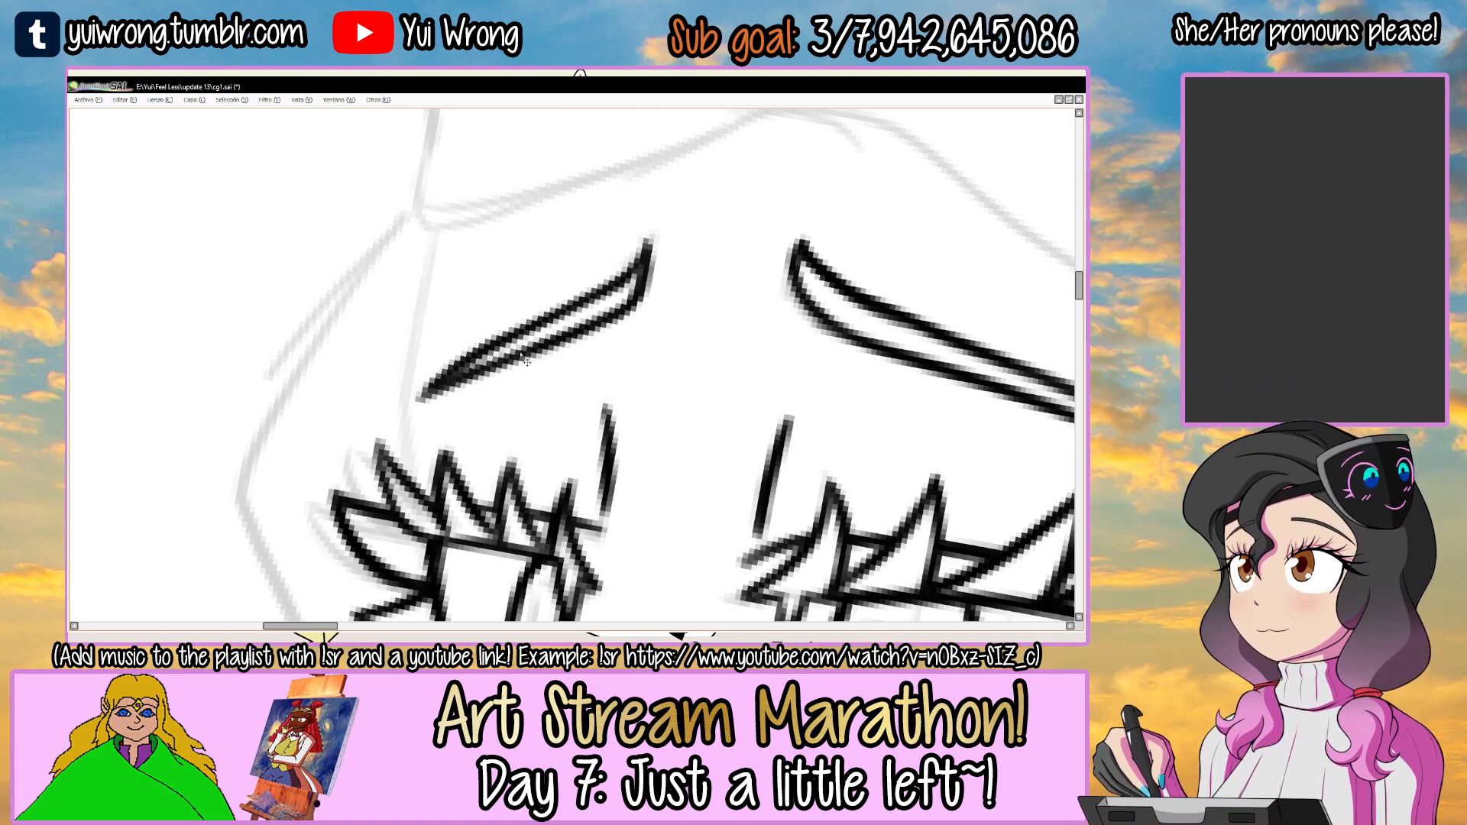
{"action": "scroll", "coordinate": [520, 354], "scroll_direction": "down", "scroll_amount": 4}
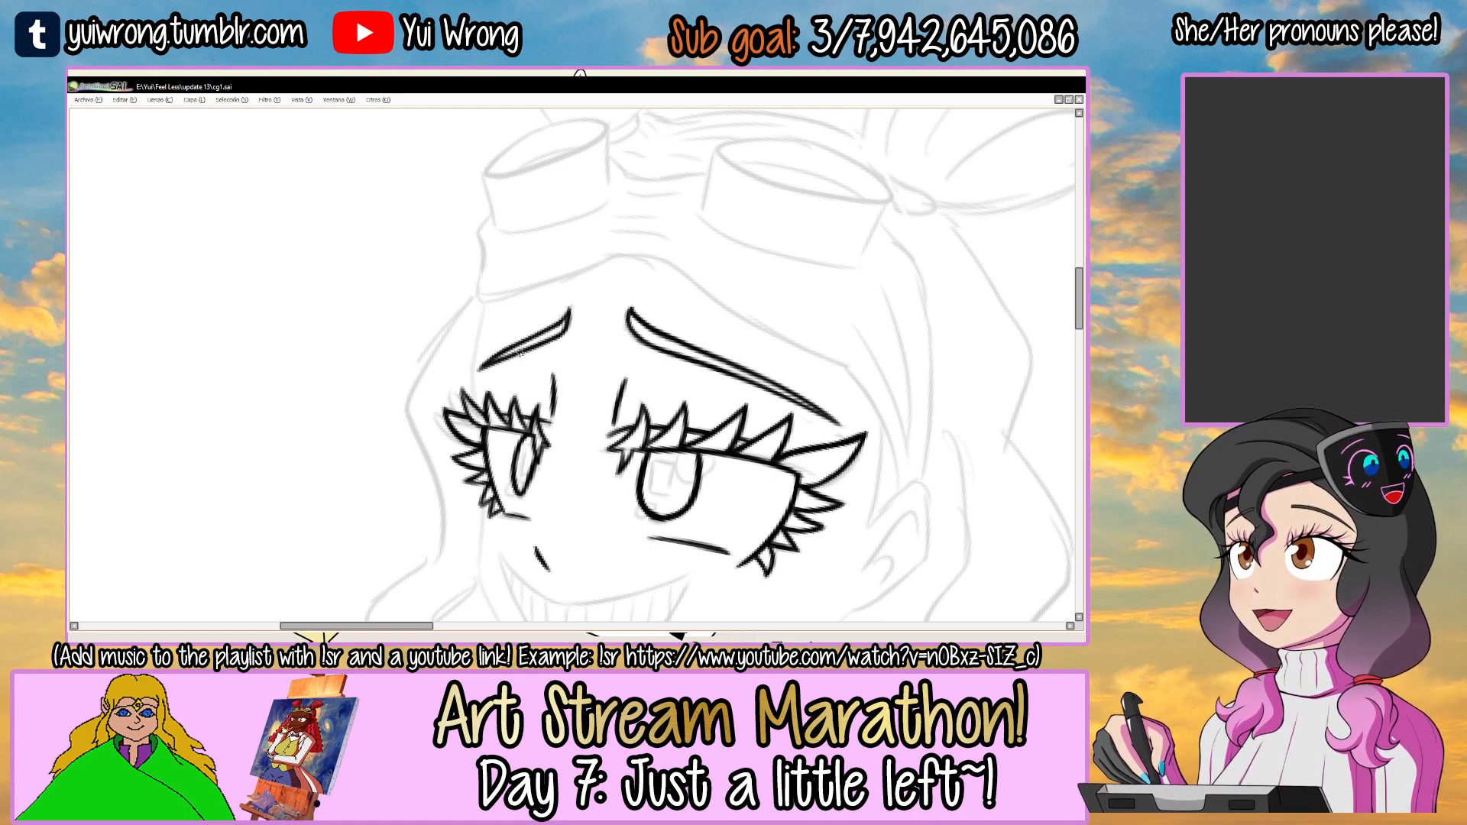
{"action": "scroll", "coordinate": [520, 354], "scroll_direction": "down", "scroll_amount": 2}
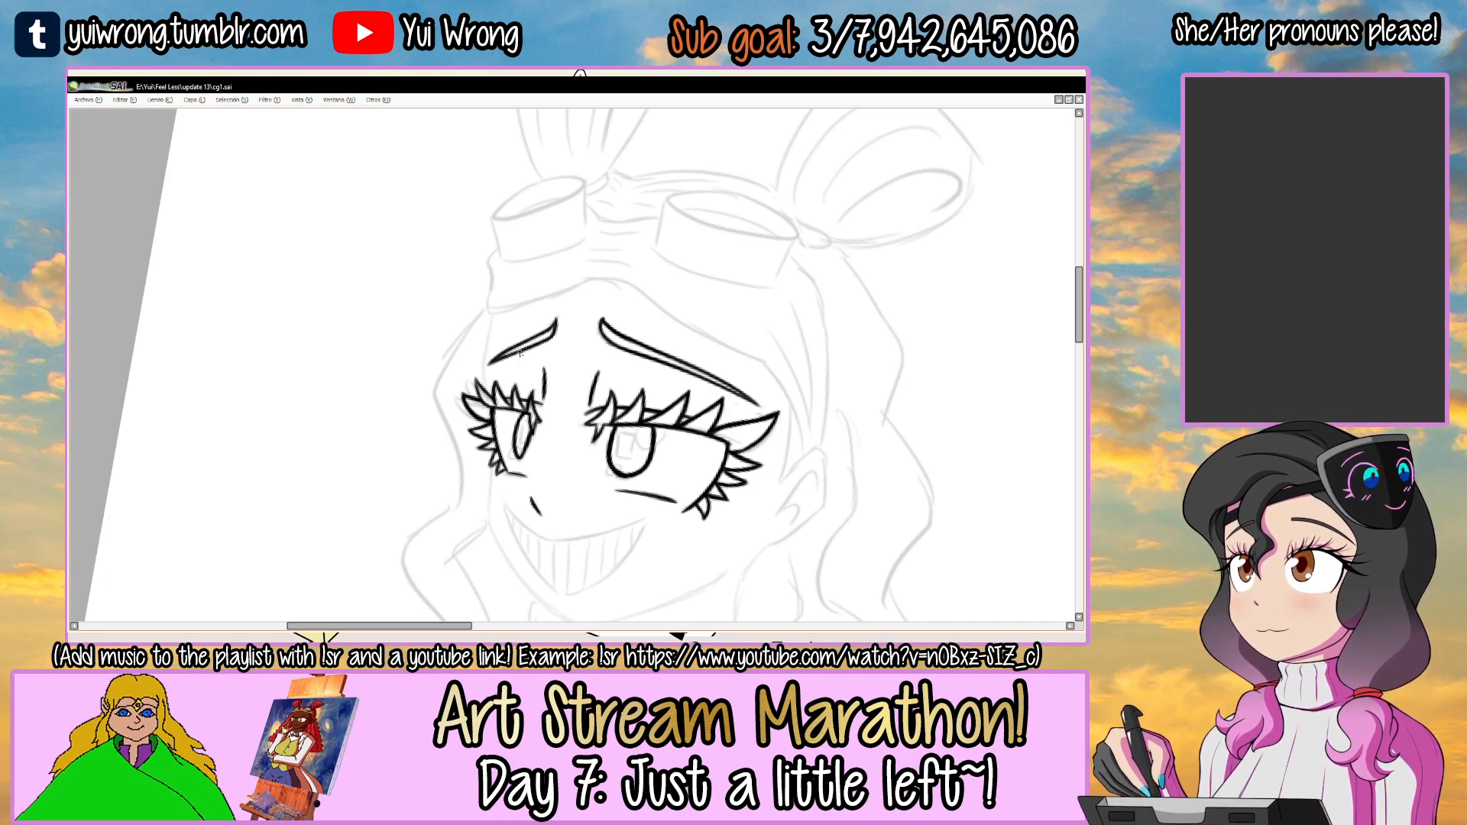
{"action": "left_click", "coordinate": [359, 638]}
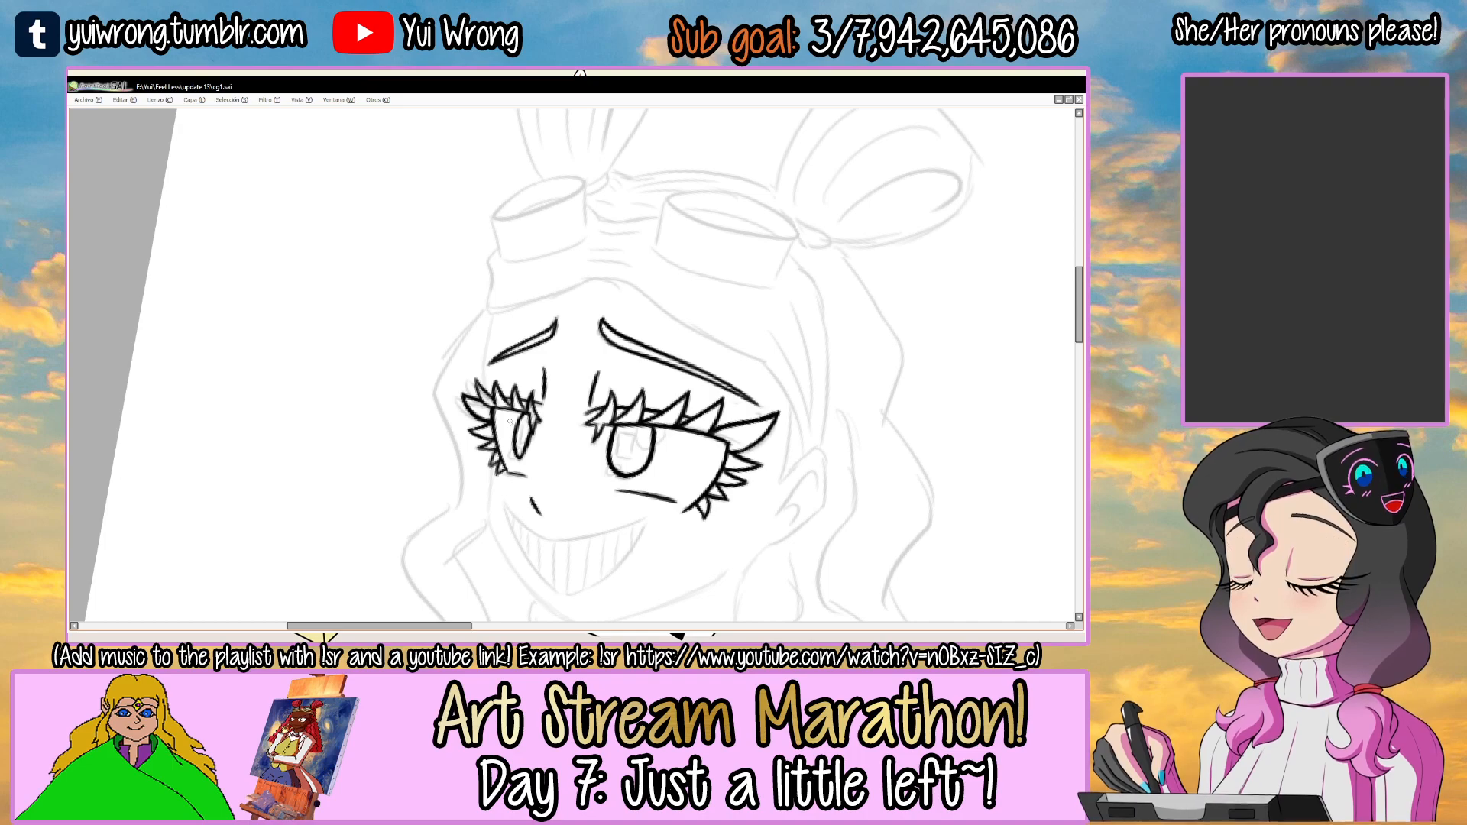
{"action": "scroll", "coordinate": [510, 422], "scroll_direction": "down", "scroll_amount": 2}
{"action": "left_click_drag", "start_coordinate": [626, 466], "coordinate": [581, 360]}
{"action": "left_click_drag", "start_coordinate": [696, 323], "coordinate": [504, 475]}
{"action": "left_click_drag", "start_coordinate": [646, 290], "coordinate": [667, 265]}
{"action": "scroll", "coordinate": [611, 281], "scroll_direction": "up", "scroll_amount": 3}
{"action": "left_click_drag", "start_coordinate": [465, 323], "coordinate": [493, 316]}
{"action": "scroll", "coordinate": [510, 319], "scroll_direction": "up", "scroll_amount": 2}
{"action": "mouse_move", "coordinate": [383, 433]}
{"action": "left_mouse_down"}
{"action": "mouse_move", "coordinate": [585, 269]}
{"action": "mouse_move", "coordinate": [570, 274]}
{"action": "left_mouse_up"}
{"action": "key", "text": "ctrl+z"}
{"action": "mouse_move", "coordinate": [411, 409]}
{"action": "left_mouse_down"}
{"action": "mouse_move", "coordinate": [508, 316]}
{"action": "mouse_move", "coordinate": [617, 250]}
{"action": "left_mouse_up"}
{"action": "key", "text": "ctrl+z"}
{"action": "left_click_drag", "start_coordinate": [521, 306], "coordinate": [623, 248]}
{"action": "mouse_move", "coordinate": [467, 343]}
{"action": "left_mouse_down"}
{"action": "mouse_move", "coordinate": [624, 254]}
{"action": "mouse_move", "coordinate": [665, 260]}
{"action": "mouse_move", "coordinate": [640, 307]}
{"action": "mouse_move", "coordinate": [587, 289]}
{"action": "left_mouse_up"}
{"action": "key", "text": "ctrl+z"}
Ink the curved upper edge of the grin from corner to corner in overlapping strokes.
{"action": "key", "text": "ctrl+z"}
{"action": "scroll", "coordinate": [638, 306], "scroll_direction": "up", "scroll_amount": 1}
{"action": "left_click_drag", "start_coordinate": [445, 435], "coordinate": [563, 291]}
{"action": "left_click_drag", "start_coordinate": [495, 342], "coordinate": [623, 272]}
{"action": "left_click_drag", "start_coordinate": [534, 308], "coordinate": [684, 267]}
Ink the lower edge of the grin downward from the mouth corner on the smaller eye's side.
{"action": "key", "text": "ctrl+z"}
{"action": "mouse_move", "coordinate": [470, 374]}
{"action": "left_mouse_down"}
{"action": "mouse_move", "coordinate": [676, 265]}
{"action": "mouse_move", "coordinate": [665, 245]}
{"action": "left_mouse_up"}
{"action": "key", "text": "Delete"}
{"action": "key", "text": "Delete"}
{"action": "key", "text": "Delete"}
{"action": "left_click_drag", "start_coordinate": [390, 378], "coordinate": [571, 234]}
{"action": "key", "text": "ctrl+z"}
{"action": "mouse_move", "coordinate": [393, 375]}
{"action": "left_mouse_down"}
{"action": "mouse_move", "coordinate": [636, 213]}
{"action": "mouse_move", "coordinate": [679, 199]}
{"action": "left_mouse_up"}
{"action": "left_click_drag", "start_coordinate": [546, 253], "coordinate": [694, 196]}
{"action": "key", "text": "ctrl+z"}
{"action": "mouse_move", "coordinate": [573, 233]}
{"action": "left_mouse_down"}
{"action": "mouse_move", "coordinate": [694, 192]}
{"action": "mouse_move", "coordinate": [614, 264]}
{"action": "left_mouse_up"}
Ink the remaining lower edge of the grin up to the far mouth corner, closing the mouth outline.
{"action": "key", "text": "End"}
{"action": "key", "text": "End"}
{"action": "key", "text": "End"}
{"action": "key", "text": "End"}
{"action": "key", "text": "End"}
{"action": "key", "text": "End"}
{"action": "key", "text": "End"}
{"action": "key", "text": "End"}
{"action": "key", "text": "End"}
{"action": "key", "text": "End"}
{"action": "key", "text": "End"}
{"action": "key", "text": "End"}
{"action": "key", "text": "End"}
{"action": "key", "text": "End"}
{"action": "key", "text": "End"}
{"action": "key", "text": "End"}
{"action": "key", "text": "End"}
{"action": "key", "text": "End"}
{"action": "key", "text": "End"}
{"action": "key", "text": "End"}
{"action": "mouse_move", "coordinate": [536, 425]}
{"action": "left_mouse_down"}
{"action": "mouse_move", "coordinate": [628, 510]}
{"action": "mouse_move", "coordinate": [659, 493]}
{"action": "left_mouse_up"}
{"action": "left_click_drag", "start_coordinate": [659, 305], "coordinate": [715, 308]}
{"action": "left_click_drag", "start_coordinate": [727, 236], "coordinate": [712, 219]}
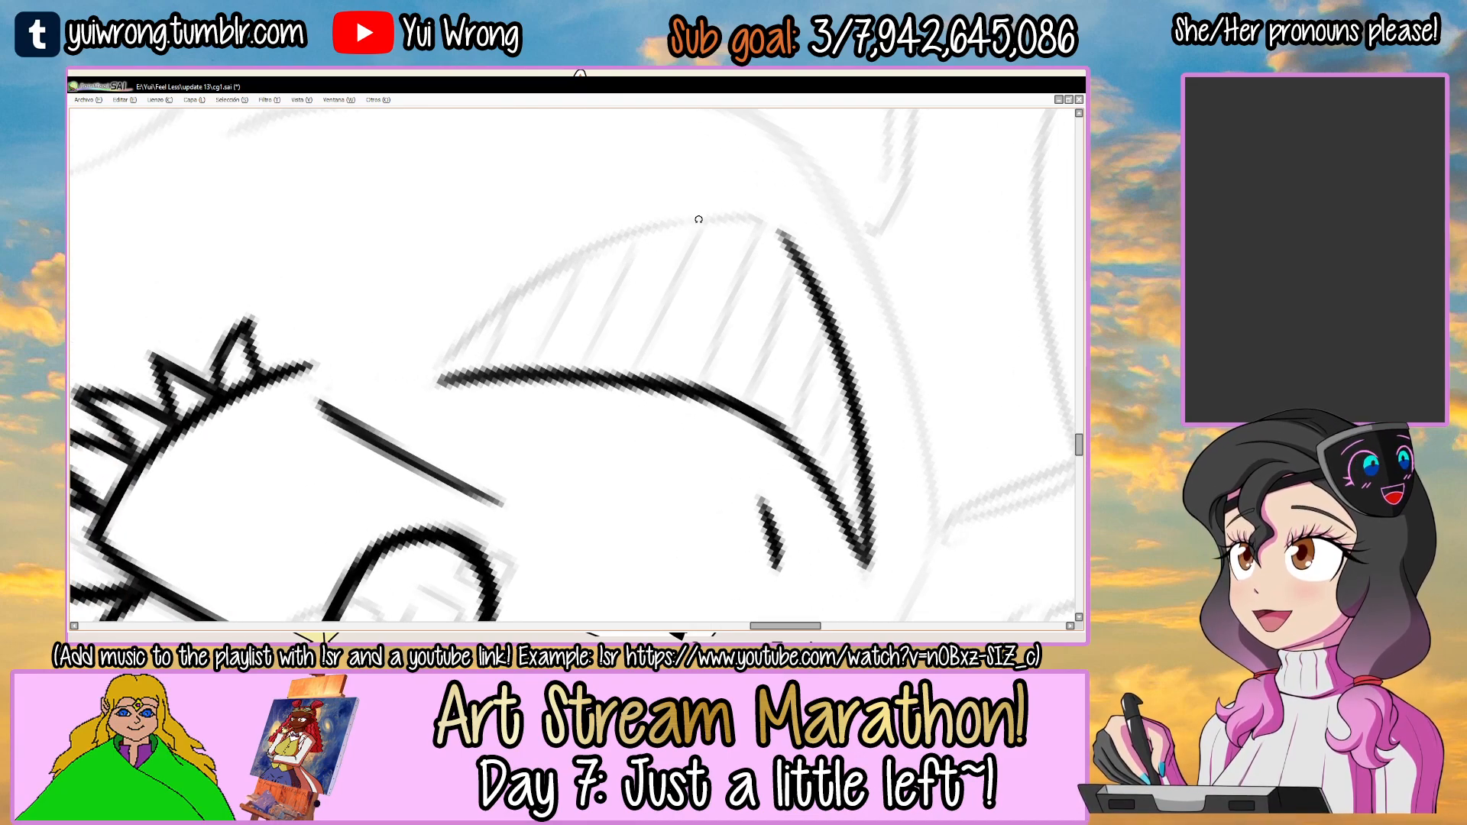
{"action": "left_click_drag", "start_coordinate": [663, 315], "coordinate": [739, 287]}
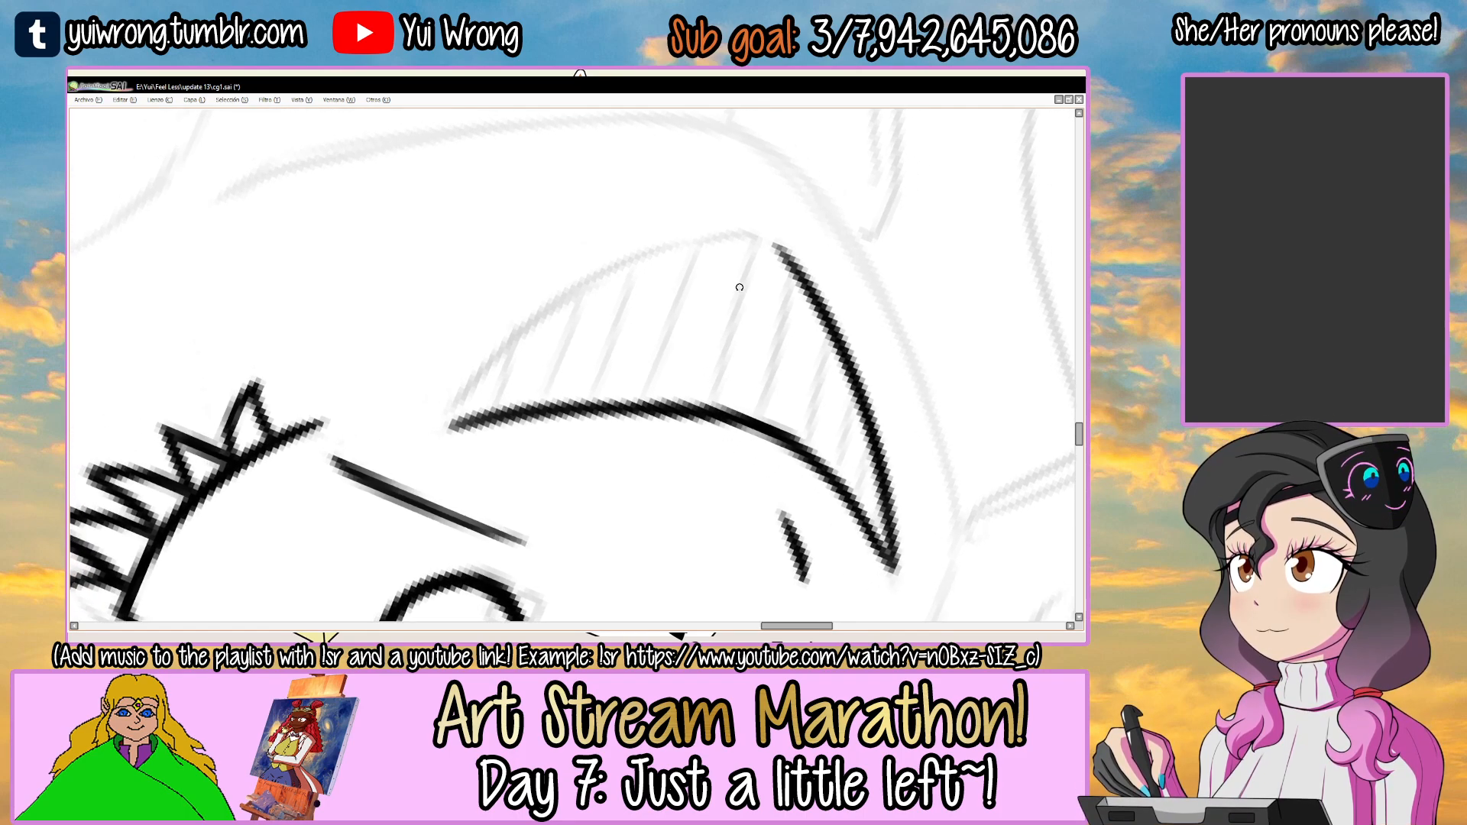
{"action": "key", "text": "ctrl+z"}
{"action": "left_click_drag", "start_coordinate": [444, 424], "coordinate": [590, 284]}
{"action": "left_click_drag", "start_coordinate": [463, 396], "coordinate": [672, 249]}
{"action": "left_click_drag", "start_coordinate": [532, 319], "coordinate": [711, 239]}
{"action": "left_click_drag", "start_coordinate": [579, 293], "coordinate": [731, 239]}
{"action": "key", "text": "ctrl+z"}
Thicken the grin's upper edge near the mouth corner below the larger eye.
{"action": "mouse_move", "coordinate": [537, 330]}
{"action": "left_mouse_down"}
{"action": "mouse_move", "coordinate": [721, 239]}
{"action": "mouse_move", "coordinate": [777, 246]}
{"action": "mouse_move", "coordinate": [795, 278]}
{"action": "mouse_move", "coordinate": [615, 239]}
{"action": "mouse_move", "coordinate": [609, 256]}
{"action": "left_mouse_up"}
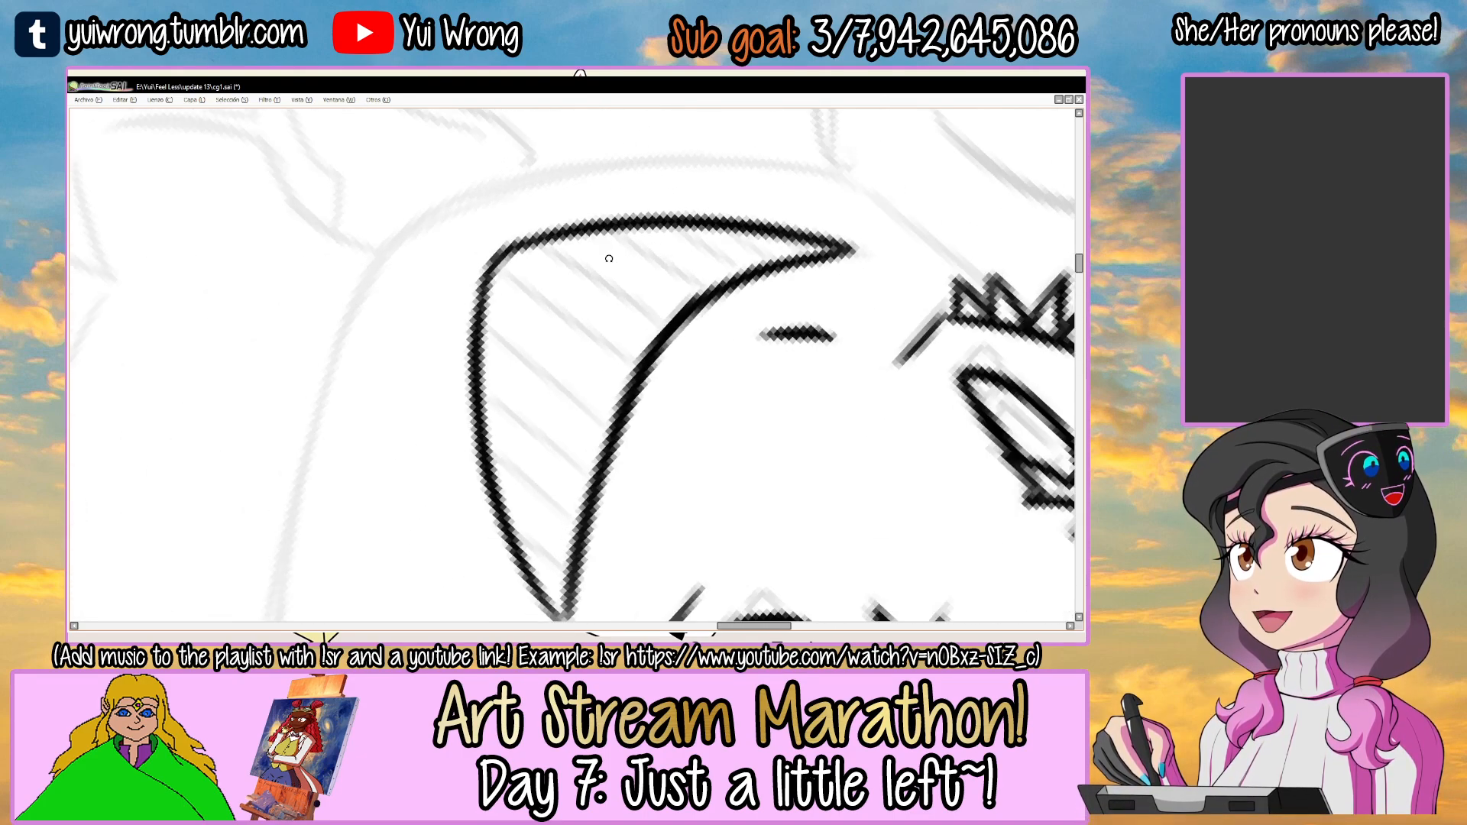
{"action": "left_click_drag", "start_coordinate": [484, 288], "coordinate": [524, 246]}
{"action": "mouse_move", "coordinate": [677, 285]}
{"action": "left_mouse_down"}
{"action": "mouse_move", "coordinate": [700, 216]}
{"action": "mouse_move", "coordinate": [747, 281]}
{"action": "left_mouse_up"}
{"action": "scroll", "coordinate": [489, 465], "scroll_direction": "up", "scroll_amount": 1}
{"action": "mouse_move", "coordinate": [494, 488]}
{"action": "left_mouse_down"}
{"action": "mouse_move", "coordinate": [496, 429]}
{"action": "mouse_move", "coordinate": [501, 510]}
{"action": "mouse_move", "coordinate": [572, 398]}
{"action": "left_mouse_up"}
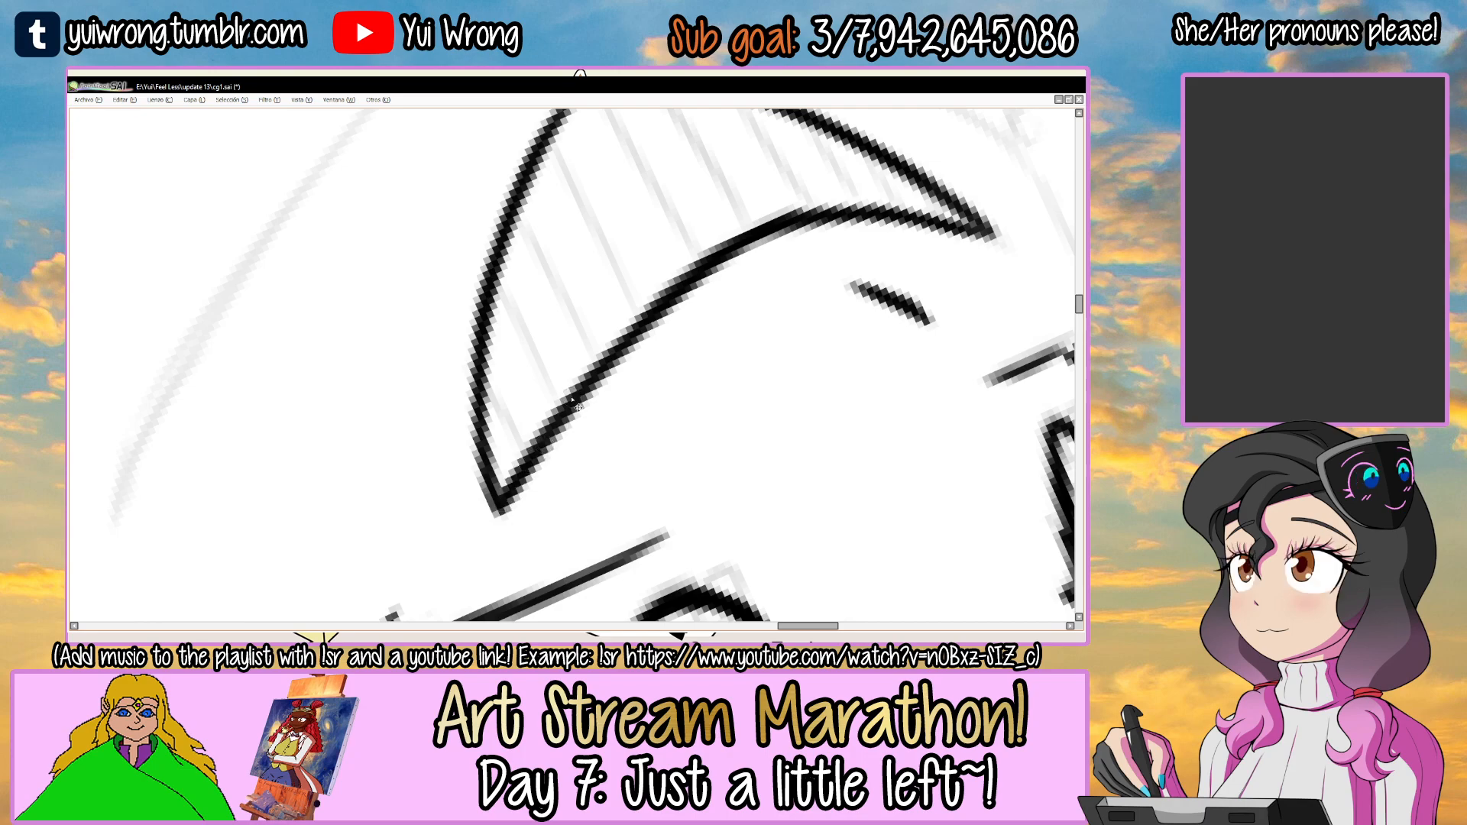
{"action": "scroll", "coordinate": [572, 399], "scroll_direction": "down", "scroll_amount": 2}
{"action": "left_click_drag", "start_coordinate": [761, 316], "coordinate": [528, 435]}
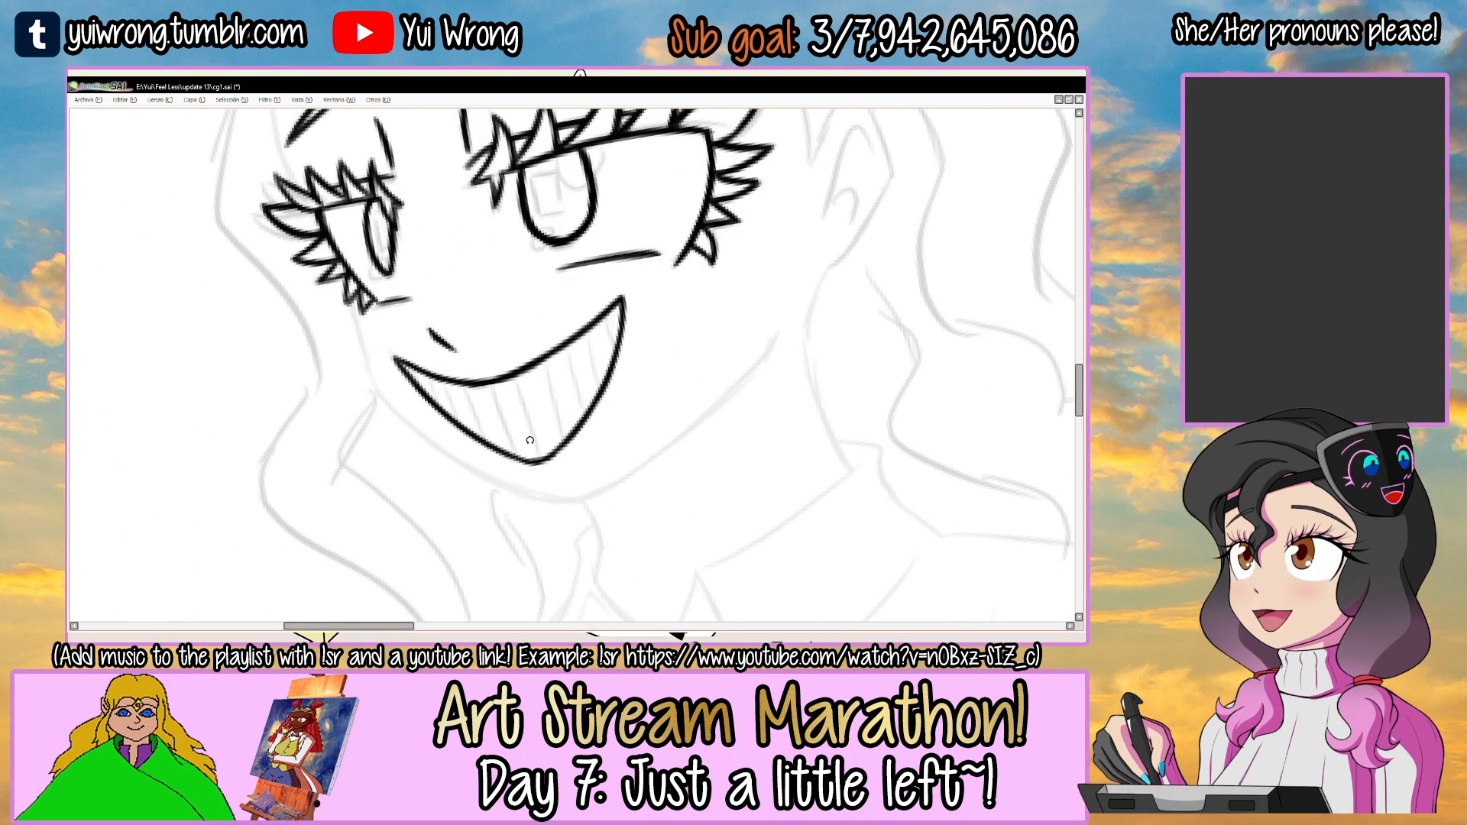
Ink the row of thin, near-vertical tooth divider lines across the whole grin.
{"action": "left_click_drag", "start_coordinate": [583, 308], "coordinate": [501, 305]}
{"action": "left_click", "coordinate": [446, 366], "text": "ctrl"}
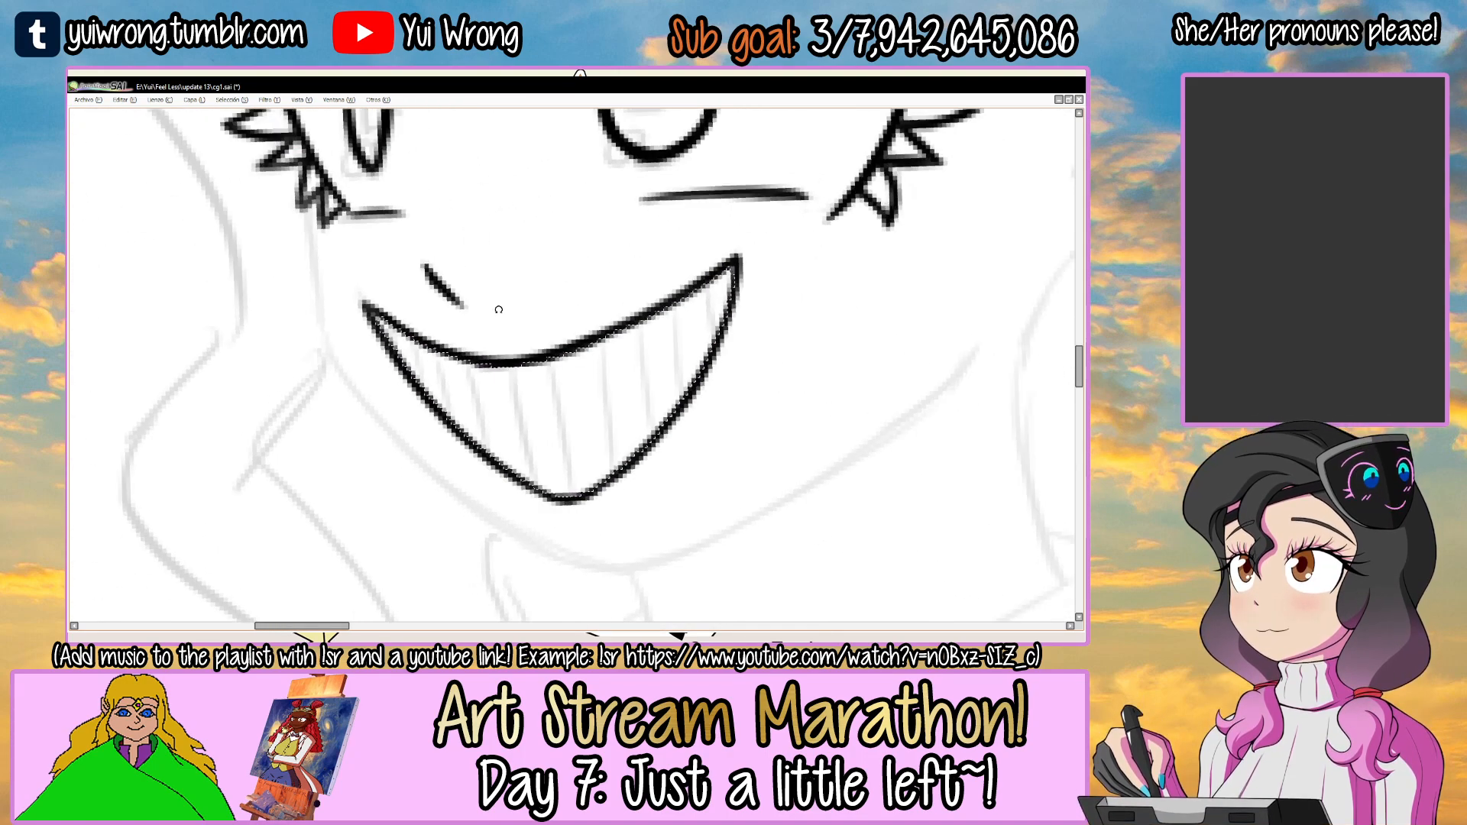
{"action": "mouse_move", "coordinate": [389, 321]}
{"action": "left_mouse_down"}
{"action": "mouse_move", "coordinate": [407, 410]}
{"action": "mouse_move", "coordinate": [410, 334]}
{"action": "mouse_move", "coordinate": [428, 409]}
{"action": "left_mouse_up"}
{"action": "key", "text": "ctrl+z"}
{"action": "mouse_move", "coordinate": [435, 345]}
{"action": "left_mouse_down"}
{"action": "mouse_move", "coordinate": [452, 430]}
{"action": "mouse_move", "coordinate": [488, 461]}
{"action": "left_mouse_up"}
{"action": "mouse_move", "coordinate": [508, 368]}
{"action": "left_mouse_down"}
{"action": "mouse_move", "coordinate": [539, 492]}
{"action": "mouse_move", "coordinate": [579, 495]}
{"action": "left_mouse_up"}
{"action": "key", "text": "ctrl+z"}
{"action": "key", "text": "ctrl+z"}
{"action": "left_click_drag", "start_coordinate": [506, 369], "coordinate": [532, 485]}
{"action": "left_click_drag", "start_coordinate": [550, 358], "coordinate": [576, 493]}
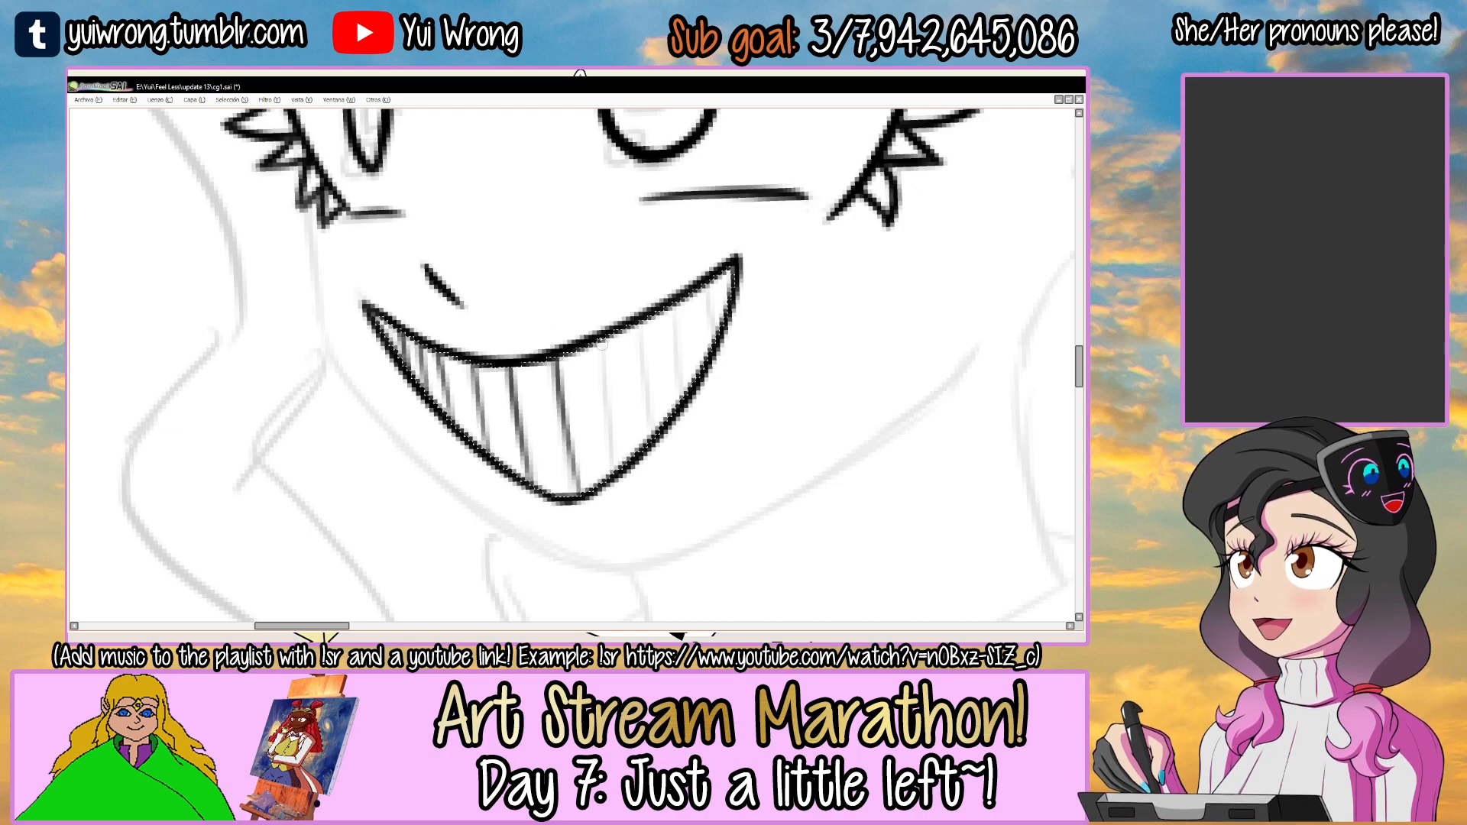
{"action": "left_click_drag", "start_coordinate": [596, 348], "coordinate": [616, 477]}
{"action": "left_click_drag", "start_coordinate": [636, 324], "coordinate": [651, 443]}
{"action": "left_click_drag", "start_coordinate": [674, 302], "coordinate": [688, 412]}
{"action": "left_click_drag", "start_coordinate": [705, 277], "coordinate": [715, 390]}
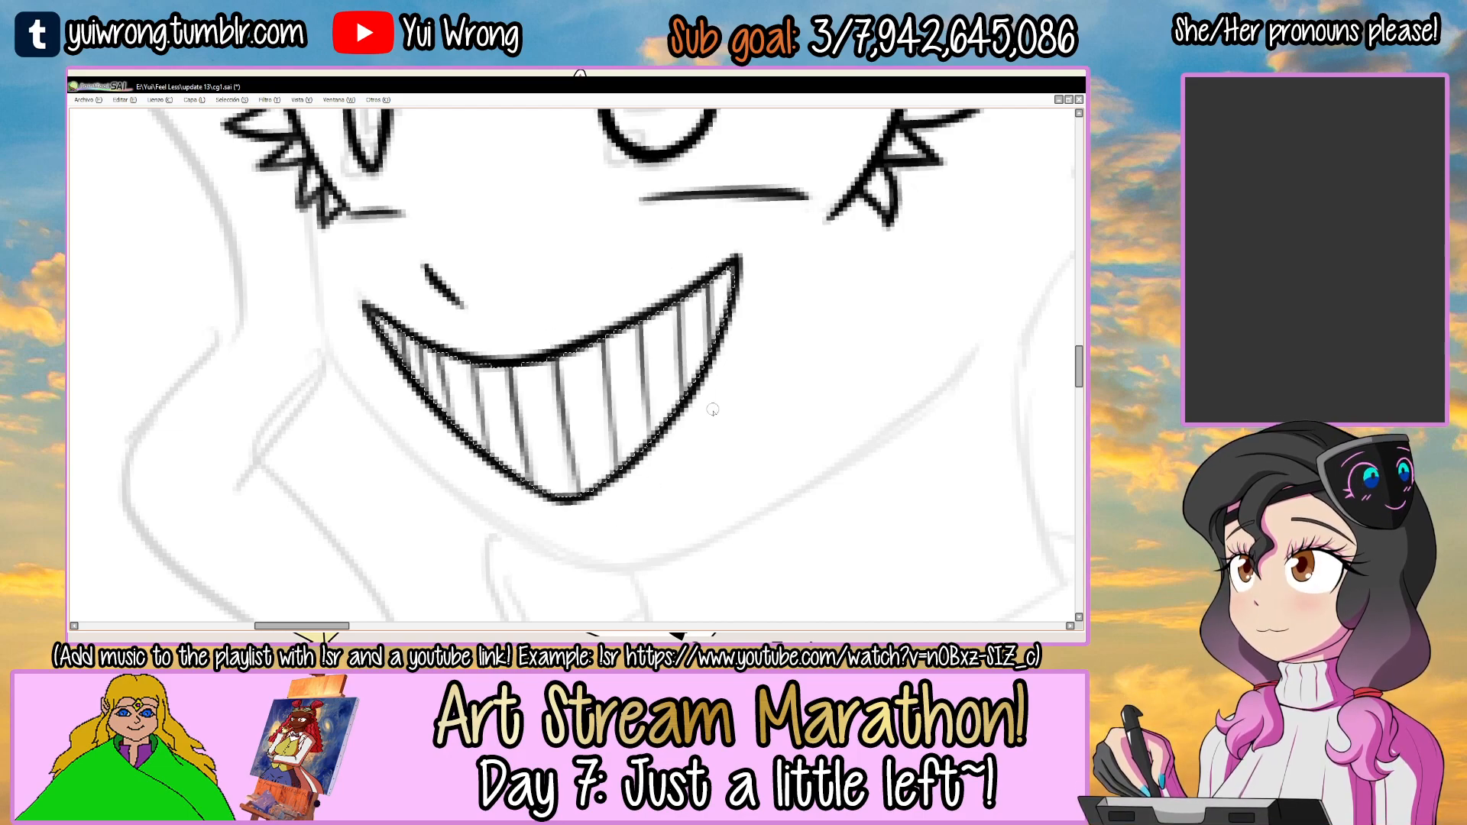
Save the drawing and bring back the hidden tool and layer panels.
{"action": "key", "text": "ctrl+d"}
{"action": "scroll", "coordinate": [767, 319], "scroll_direction": "down", "scroll_amount": 2}
{"action": "scroll", "coordinate": [767, 318], "scroll_direction": "down", "scroll_amount": 4}
{"action": "key", "text": "ctrl+s"}
{"action": "left_click_drag", "start_coordinate": [767, 319], "coordinate": [608, 357]}
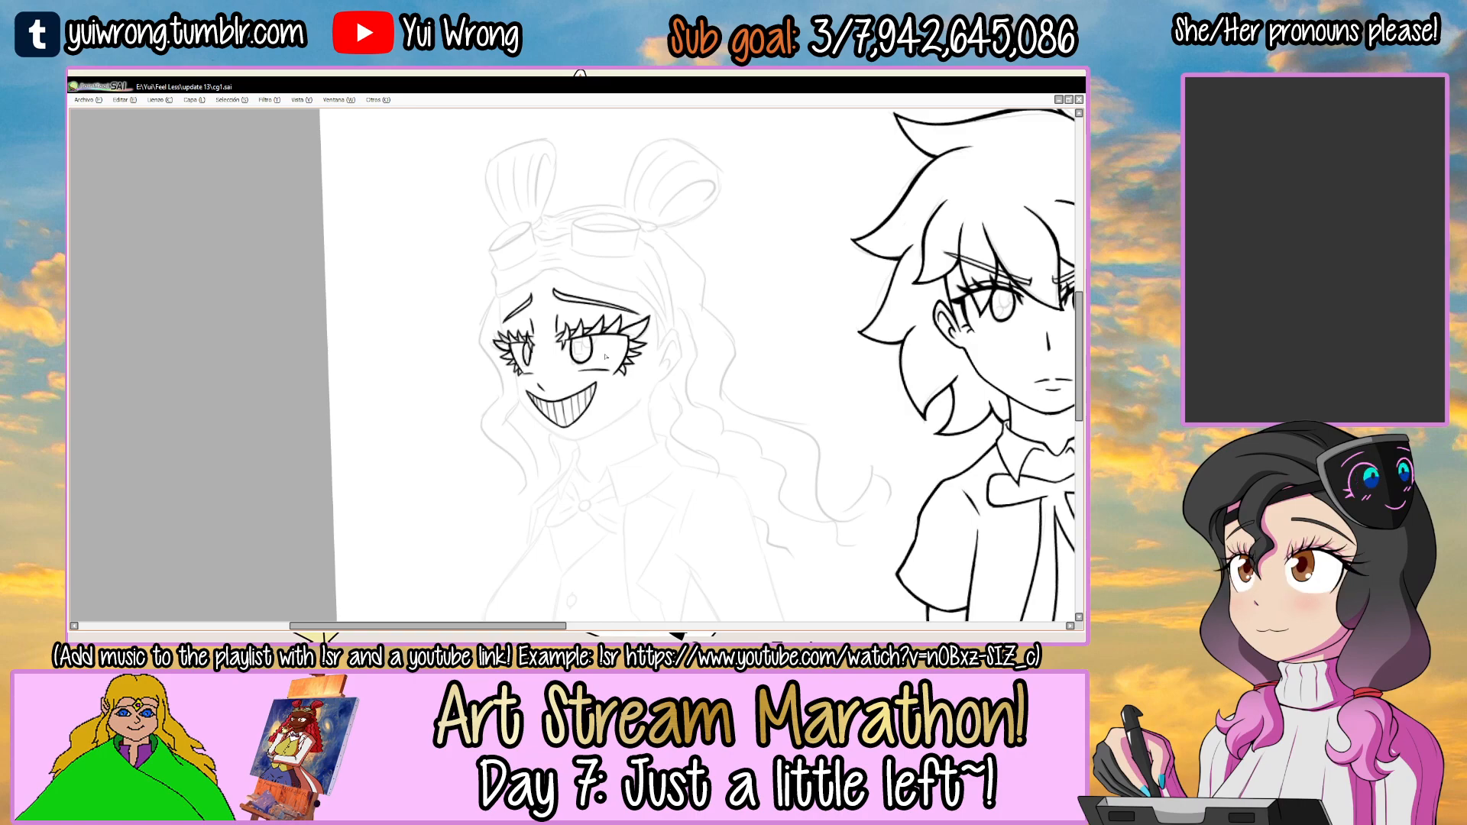
{"action": "left_click_drag", "start_coordinate": [718, 298], "coordinate": [636, 363]}
{"action": "key", "text": "Tab"}
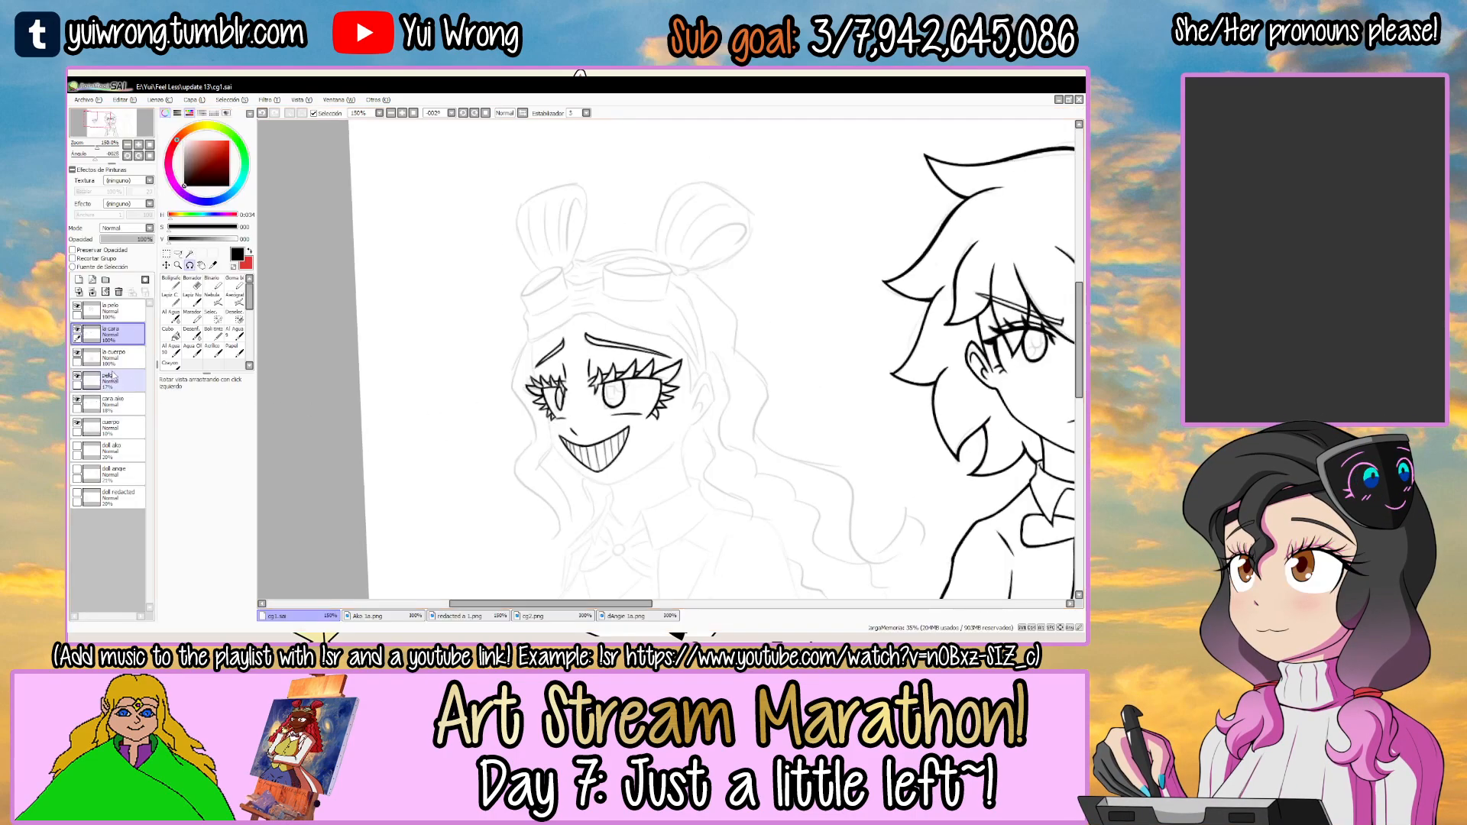
Hide the face line-art layer, make the hair line-art layer at the top active, and hide the panels.
{"action": "left_click", "coordinate": [76, 331]}
{"action": "left_click", "coordinate": [77, 306]}
{"action": "left_click", "coordinate": [77, 307]}
{"action": "left_click", "coordinate": [115, 309]}
{"action": "key", "text": "Tab"}
{"action": "left_click_drag", "start_coordinate": [601, 342], "coordinate": [563, 285]}
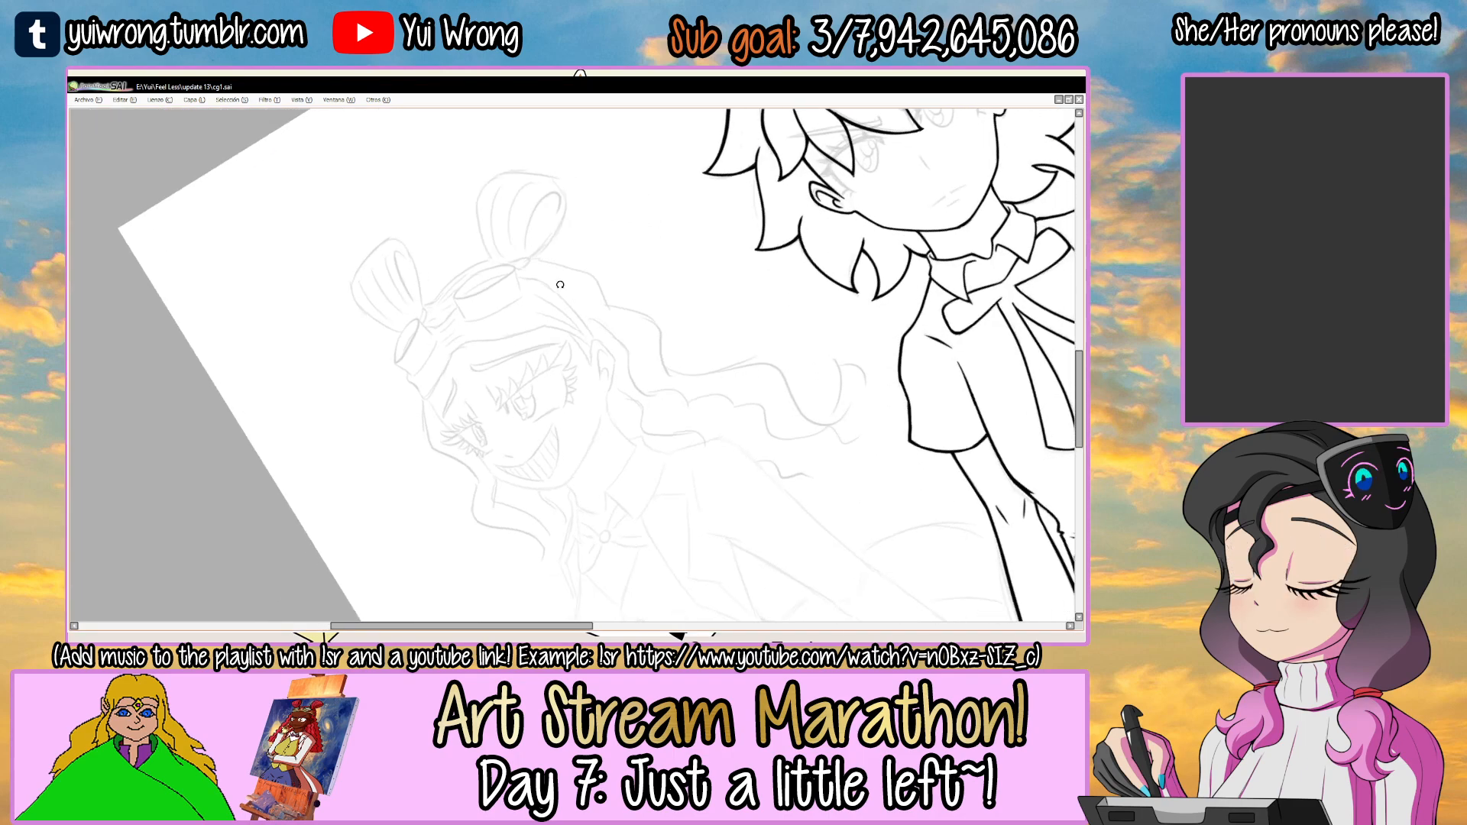
Ink the closed oval rim of the larger goggle lens on the girl's head, following the sketch.
{"action": "left_click", "coordinate": [499, 265], "text": "ctrl"}
{"action": "left_click", "coordinate": [481, 282], "text": "ctrl"}
{"action": "left_click", "coordinate": [473, 287], "text": "ctrl"}
{"action": "left_click", "coordinate": [456, 287], "text": "ctrl"}
{"action": "mouse_move", "coordinate": [462, 252]}
{"action": "left_mouse_down"}
{"action": "mouse_move", "coordinate": [646, 246]}
{"action": "mouse_move", "coordinate": [476, 250]}
{"action": "mouse_move", "coordinate": [353, 370]}
{"action": "left_mouse_up"}
{"action": "key", "text": "ctrl+z"}
{"action": "mouse_move", "coordinate": [359, 306]}
{"action": "left_mouse_down"}
{"action": "mouse_move", "coordinate": [413, 378]}
{"action": "mouse_move", "coordinate": [589, 295]}
{"action": "left_mouse_up"}
{"action": "key", "text": "ctrl+z"}
{"action": "left_click_drag", "start_coordinate": [442, 355], "coordinate": [657, 248]}
{"action": "left_click_drag", "start_coordinate": [386, 317], "coordinate": [564, 214]}
{"action": "left_click_drag", "start_coordinate": [403, 288], "coordinate": [619, 200]}
{"action": "mouse_move", "coordinate": [511, 236]}
{"action": "left_mouse_down"}
{"action": "mouse_move", "coordinate": [665, 210]}
{"action": "mouse_move", "coordinate": [662, 239]}
{"action": "left_mouse_up"}
{"action": "key", "text": "ctrl+z"}
{"action": "key", "text": "ctrl+z"}
{"action": "mouse_move", "coordinate": [467, 258]}
{"action": "left_mouse_down"}
{"action": "mouse_move", "coordinate": [649, 204]}
{"action": "mouse_move", "coordinate": [666, 220]}
{"action": "left_mouse_up"}
{"action": "mouse_move", "coordinate": [663, 211]}
{"action": "left_mouse_down"}
{"action": "mouse_move", "coordinate": [649, 260]}
{"action": "mouse_move", "coordinate": [541, 308]}
{"action": "mouse_move", "coordinate": [642, 260]}
{"action": "left_mouse_up"}
{"action": "key", "text": "ctrl+z"}
{"action": "key", "text": "ctrl+z"}
{"action": "key", "text": "Delete"}
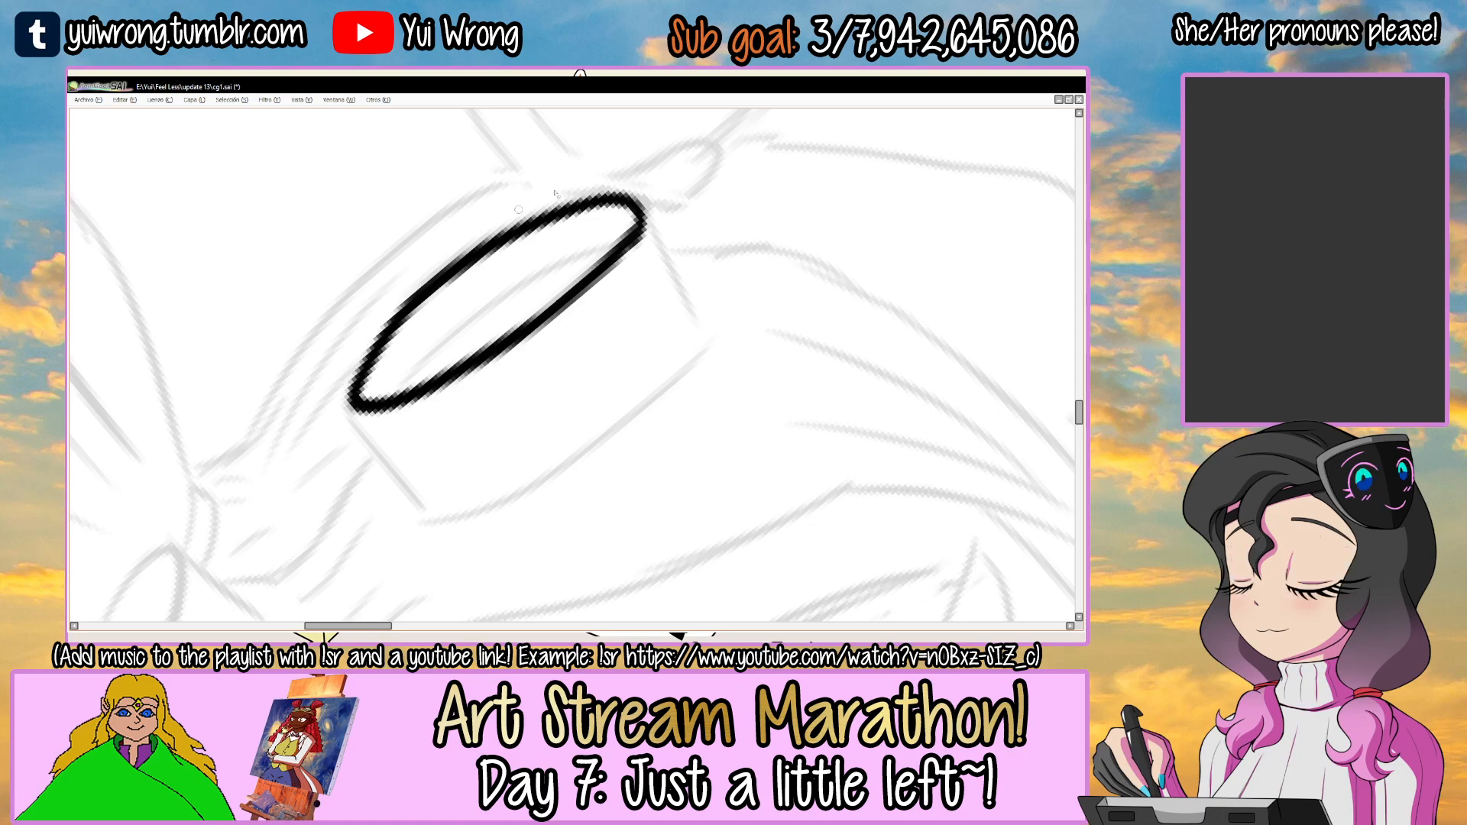
Thin the upper edge of the larger goggle's oval rim with the eraser and re-ink it as a smooth curve.
{"action": "key", "text": "e"}
{"action": "mouse_move", "coordinate": [353, 375]}
{"action": "left_mouse_down"}
{"action": "mouse_move", "coordinate": [509, 229]}
{"action": "mouse_move", "coordinate": [569, 199]}
{"action": "left_mouse_up"}
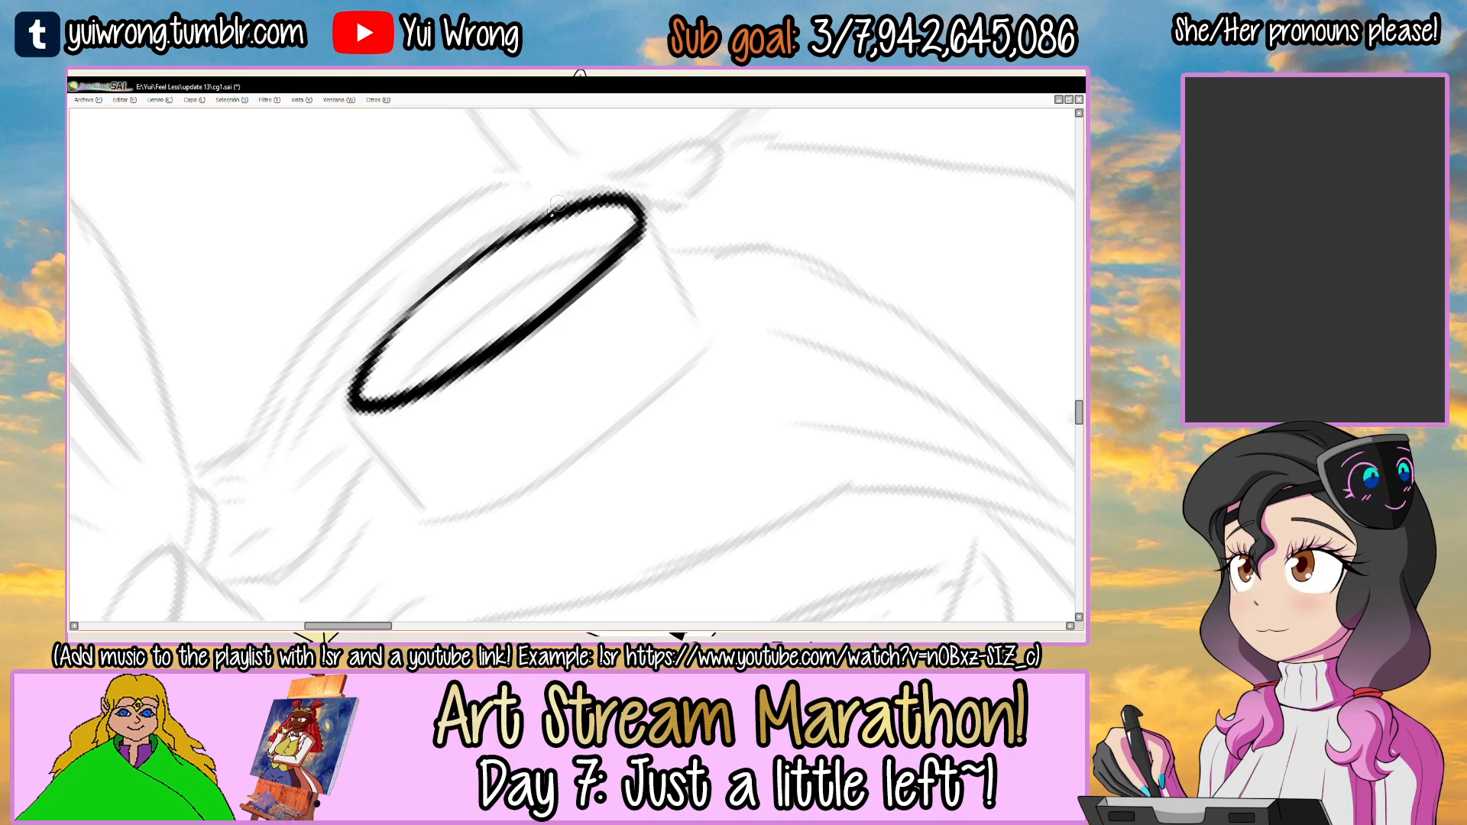
{"action": "left_click_drag", "start_coordinate": [362, 401], "coordinate": [485, 256]}
{"action": "mouse_move", "coordinate": [359, 396]}
{"action": "left_mouse_down"}
{"action": "mouse_move", "coordinate": [497, 244]}
{"action": "mouse_move", "coordinate": [566, 215]}
{"action": "left_mouse_up"}
{"action": "left_click_drag", "start_coordinate": [433, 298], "coordinate": [608, 203]}
{"action": "key", "text": "ctrl+z"}
{"action": "left_click_drag", "start_coordinate": [371, 368], "coordinate": [566, 216]}
{"action": "left_click_drag", "start_coordinate": [432, 296], "coordinate": [596, 207]}
{"action": "key", "text": "ctrl+z"}
{"action": "key", "text": "ctrl+z"}
{"action": "left_click_drag", "start_coordinate": [374, 359], "coordinate": [579, 207]}
Ink the curved inner line just above the lower edge of the larger goggle's rim and save the drawing.
{"action": "left_click_drag", "start_coordinate": [397, 395], "coordinate": [626, 237]}
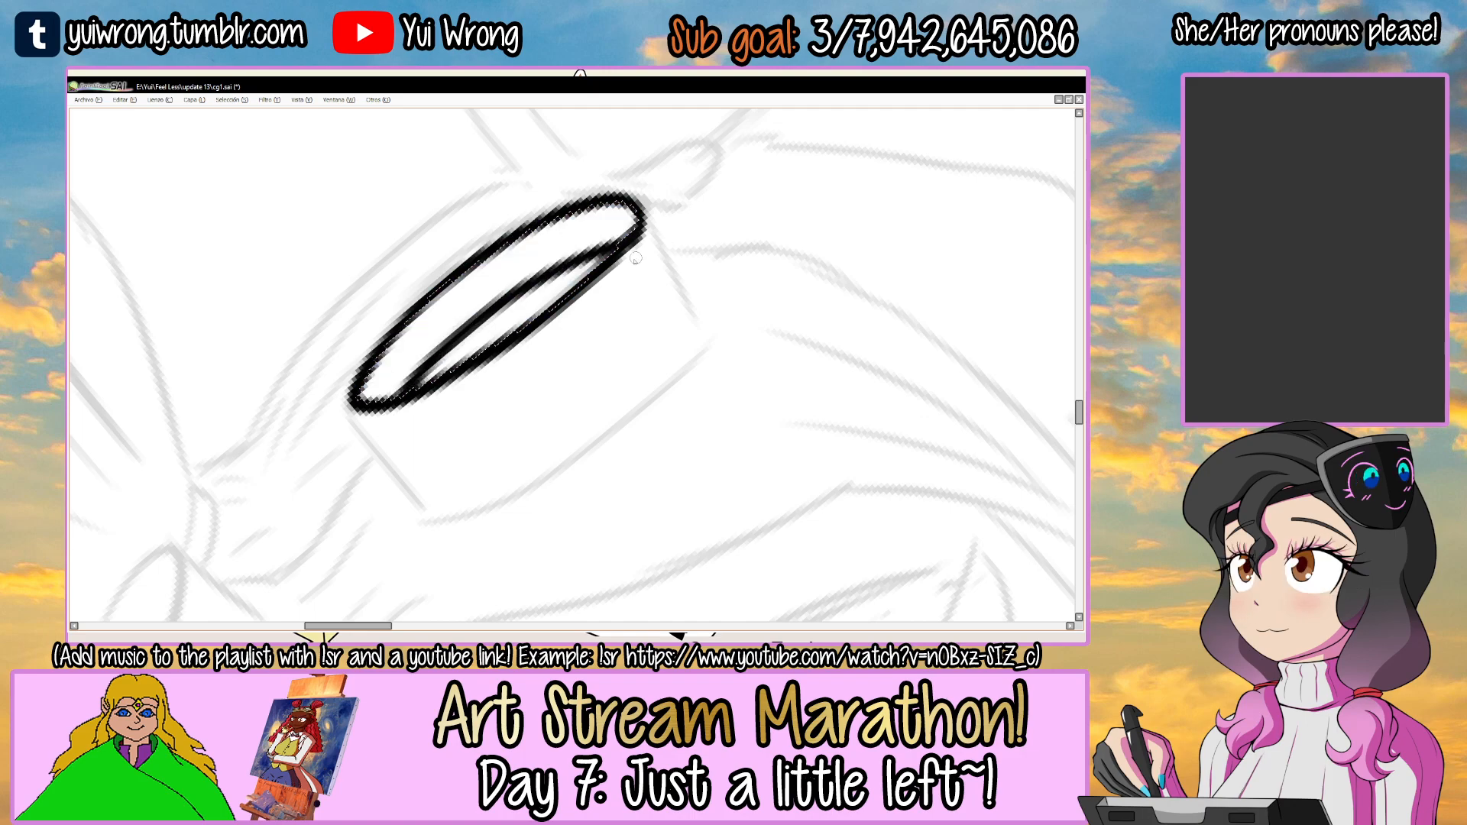
{"action": "key", "text": "ctrl+s"}
Ink the curved base edge of the larger goggle, opposite its oval rim.
{"action": "scroll", "coordinate": [625, 297], "scroll_direction": "down", "scroll_amount": 3}
{"action": "left_click_drag", "start_coordinate": [711, 282], "coordinate": [535, 361]}
{"action": "mouse_move", "coordinate": [535, 360]}
{"action": "left_mouse_down"}
{"action": "mouse_move", "coordinate": [568, 318]}
{"action": "mouse_move", "coordinate": [529, 362]}
{"action": "left_mouse_up"}
{"action": "scroll", "coordinate": [532, 366], "scroll_direction": "up", "scroll_amount": 2}
{"action": "key", "text": "w"}
{"action": "left_click", "coordinate": [541, 340]}
{"action": "key", "text": "n"}
{"action": "left_click_drag", "start_coordinate": [631, 242], "coordinate": [641, 248]}
{"action": "scroll", "coordinate": [530, 311], "scroll_direction": "up", "scroll_amount": 2}
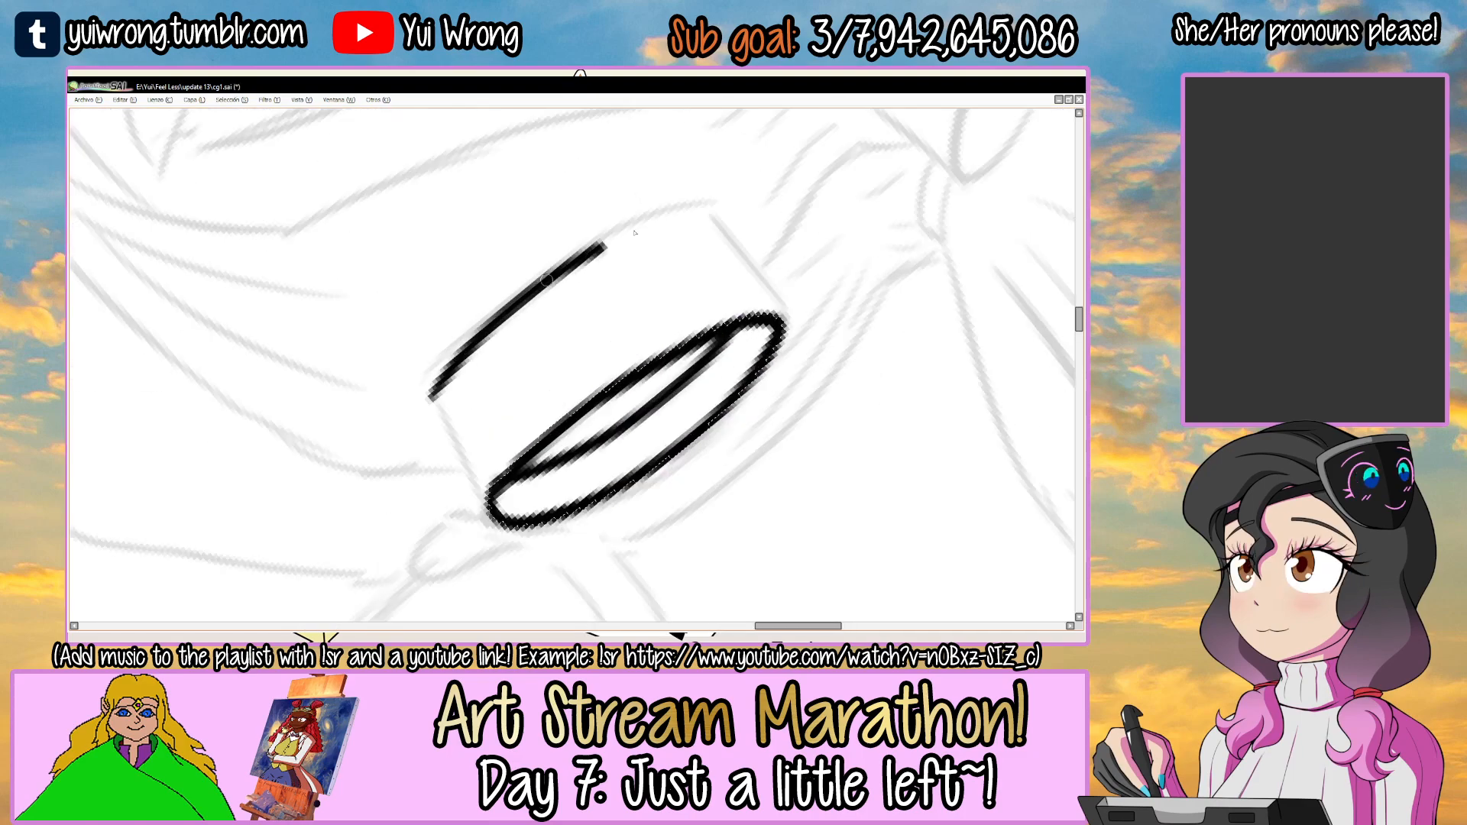
{"action": "mouse_move", "coordinate": [434, 394]}
{"action": "left_mouse_down"}
{"action": "mouse_move", "coordinate": [724, 203]}
{"action": "mouse_move", "coordinate": [680, 214]}
{"action": "left_mouse_up"}
{"action": "key", "text": "ctrl+z"}
{"action": "key", "text": "ctrl+z"}
{"action": "left_click_drag", "start_coordinate": [435, 393], "coordinate": [741, 196]}
{"action": "key", "text": "ctrl+z"}
{"action": "mouse_move", "coordinate": [433, 395]}
{"action": "left_mouse_down"}
{"action": "mouse_move", "coordinate": [707, 208]}
{"action": "mouse_move", "coordinate": [695, 215]}
{"action": "left_mouse_up"}
{"action": "scroll", "coordinate": [447, 309], "scroll_direction": "up", "scroll_amount": 3}
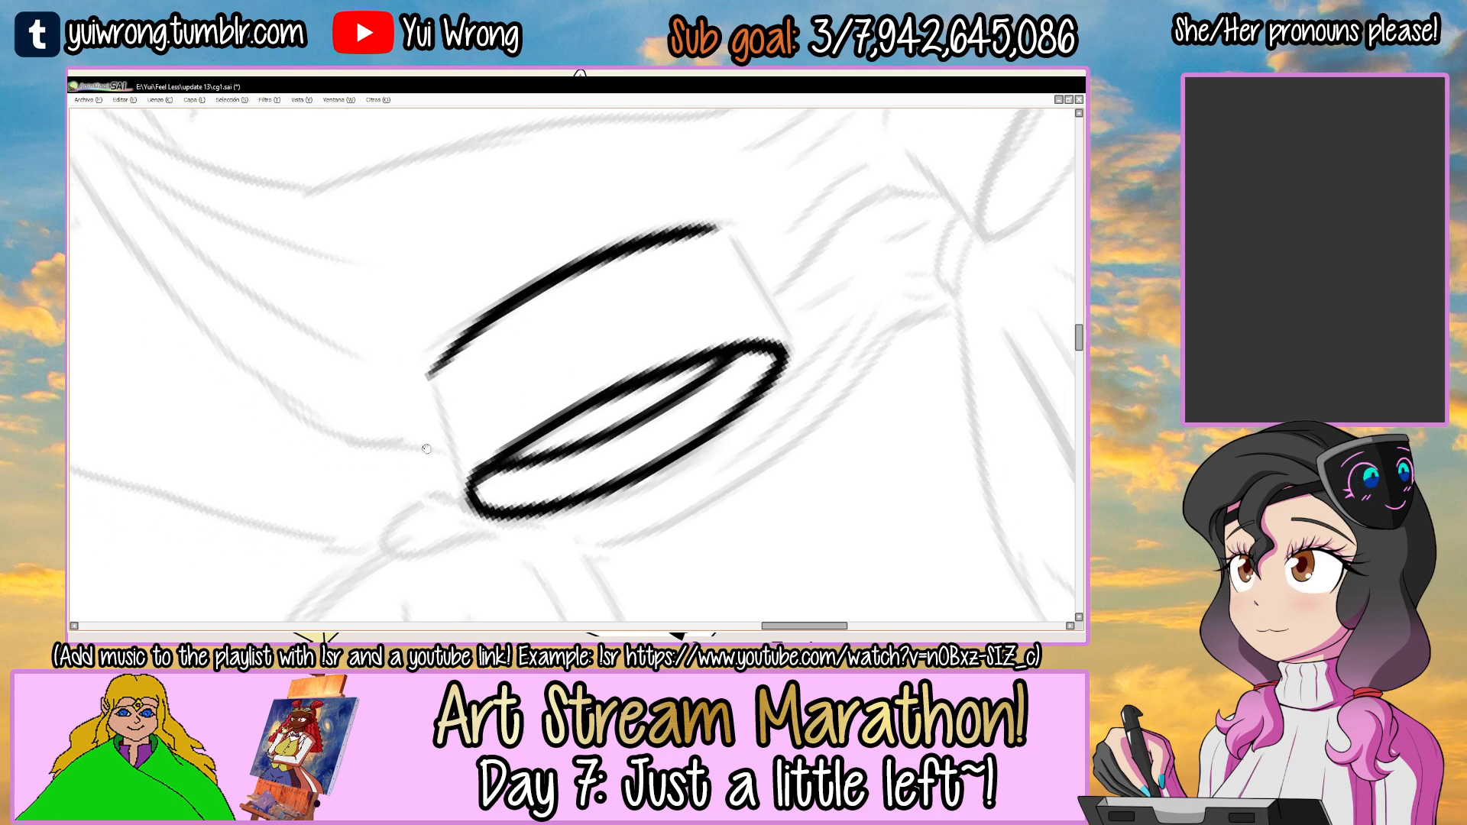
Ink the two short side edges joining the larger goggle's rim to its base edge, closing the outline.
{"action": "left_click_drag", "start_coordinate": [447, 310], "coordinate": [487, 449]}
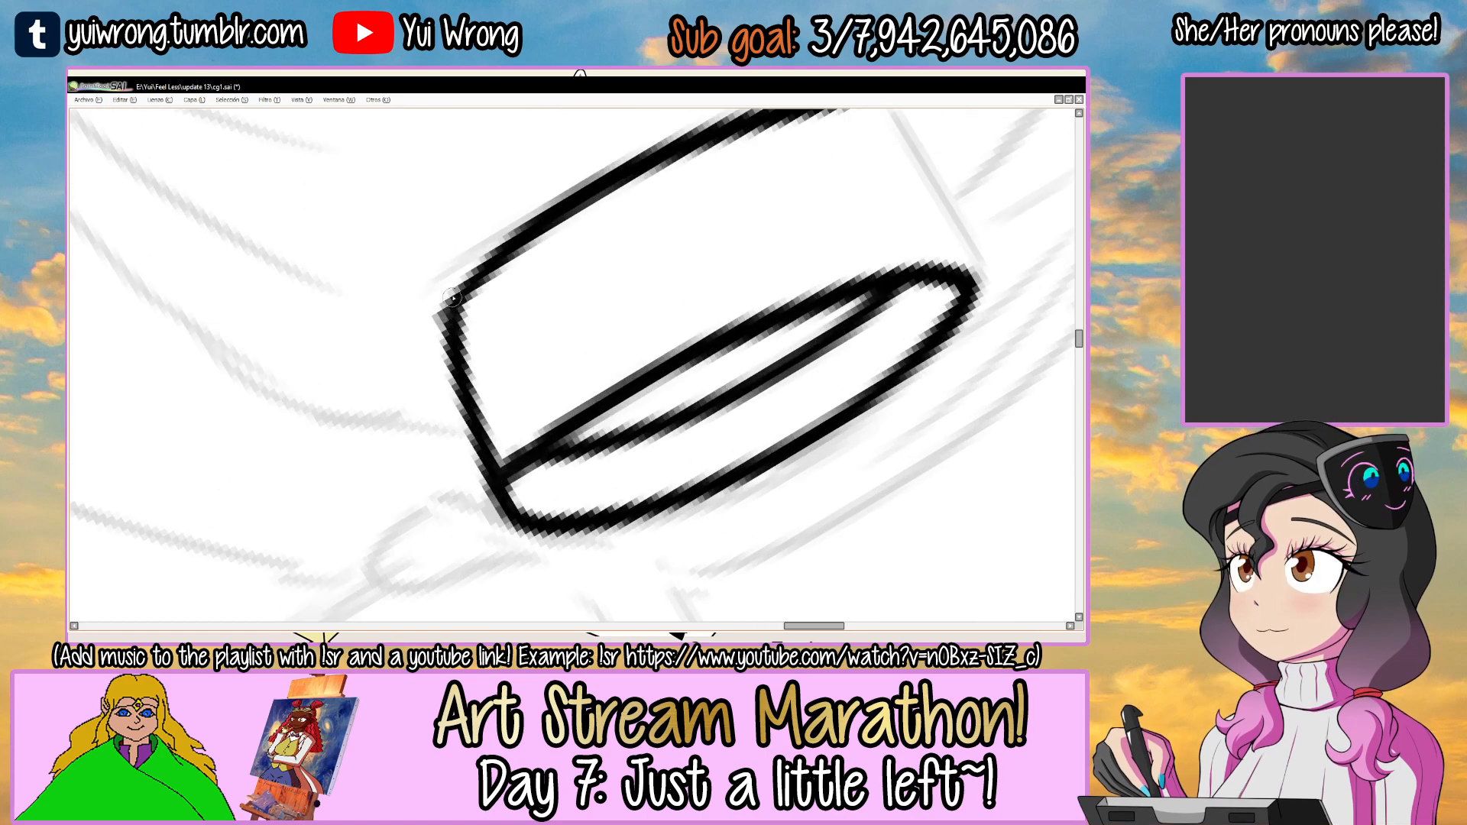
{"action": "left_click_drag", "start_coordinate": [452, 319], "coordinate": [490, 461]}
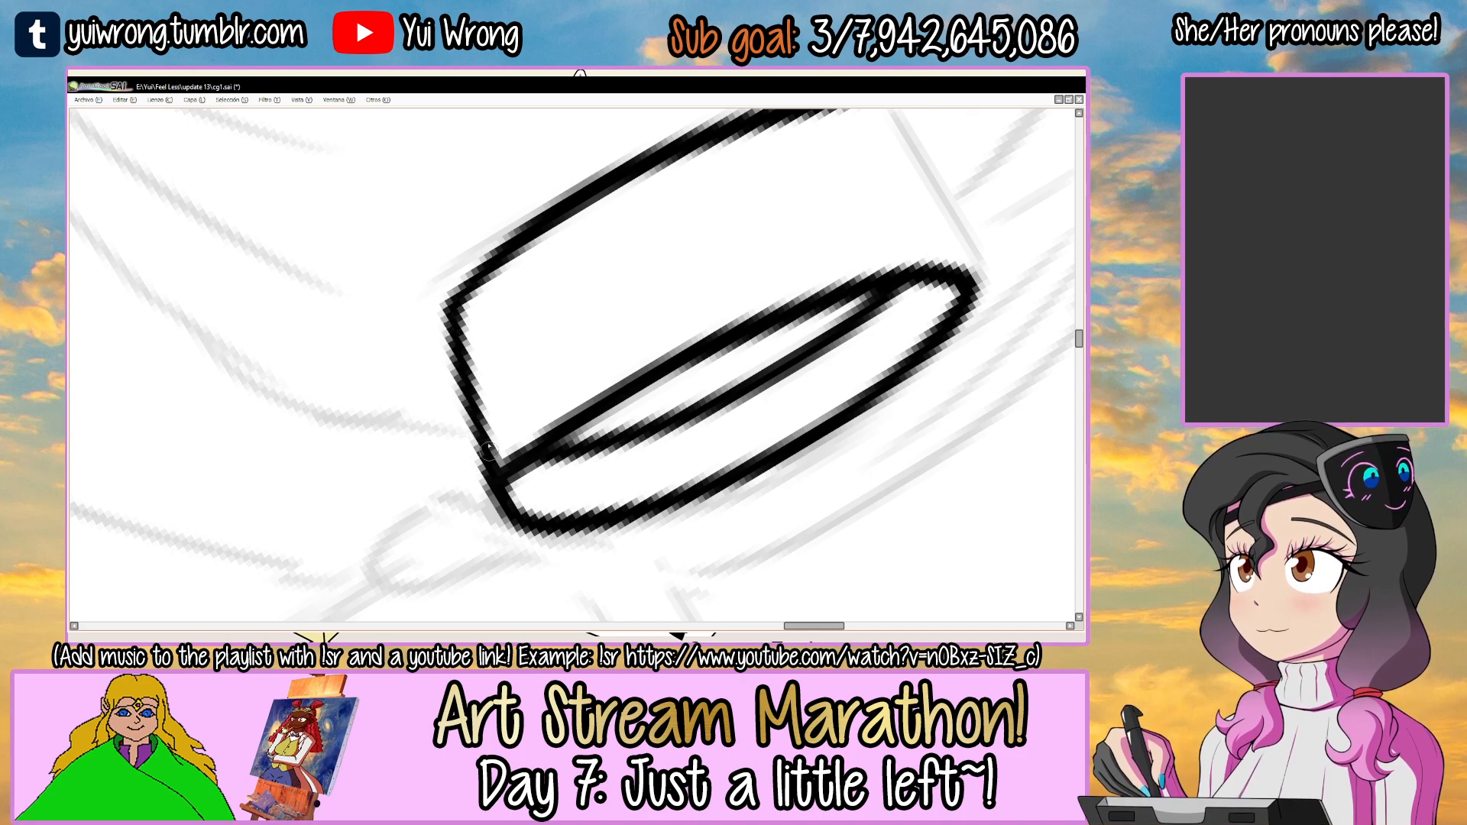
{"action": "left_click_drag", "start_coordinate": [735, 275], "coordinate": [527, 456]}
{"action": "left_click_drag", "start_coordinate": [518, 333], "coordinate": [527, 428]}
{"action": "left_click_drag", "start_coordinate": [545, 255], "coordinate": [505, 267]}
{"action": "left_click", "coordinate": [401, 372], "text": "ctrl"}
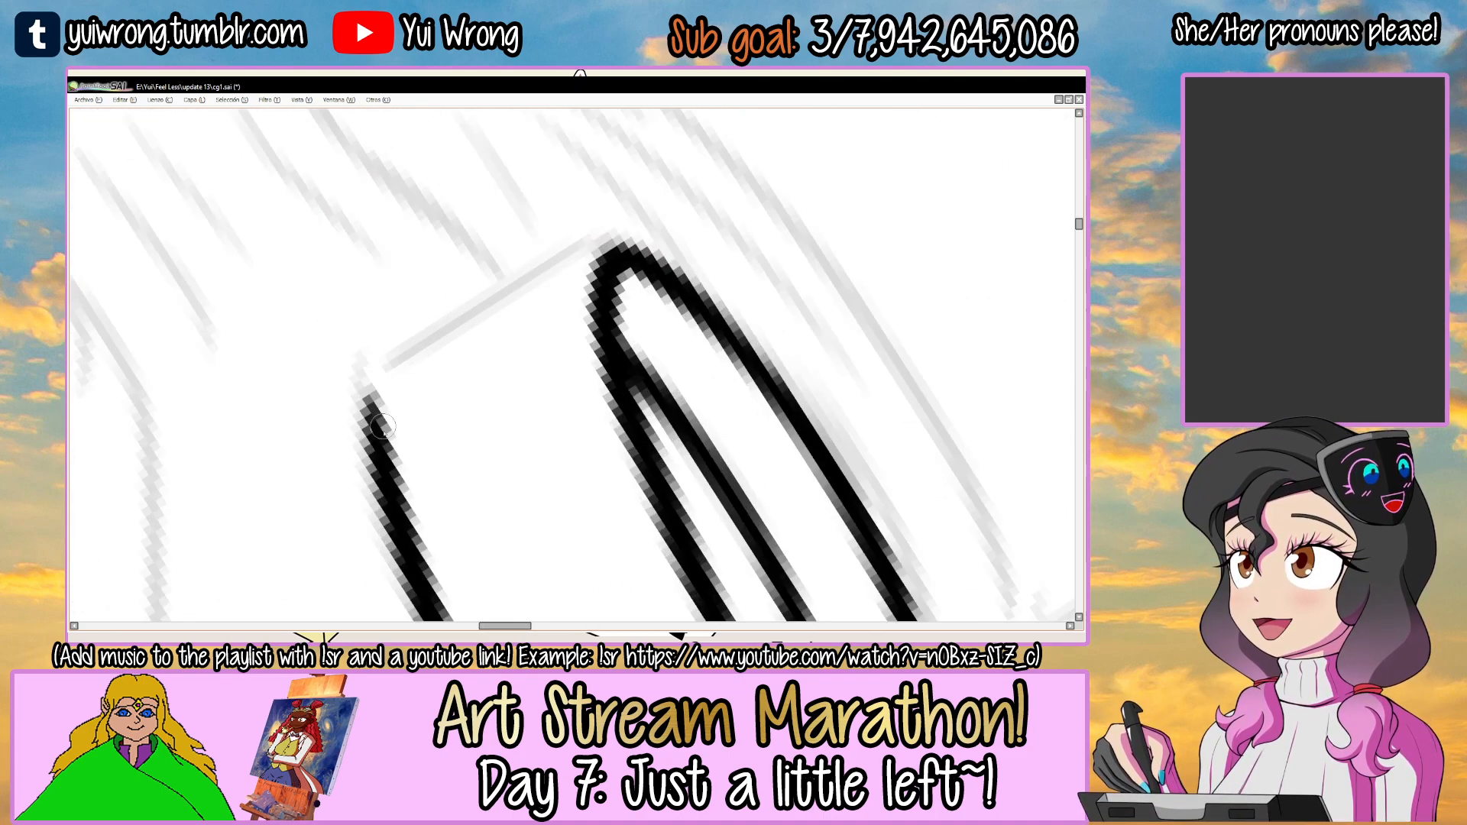
{"action": "left_click_drag", "start_coordinate": [381, 383], "coordinate": [592, 252]}
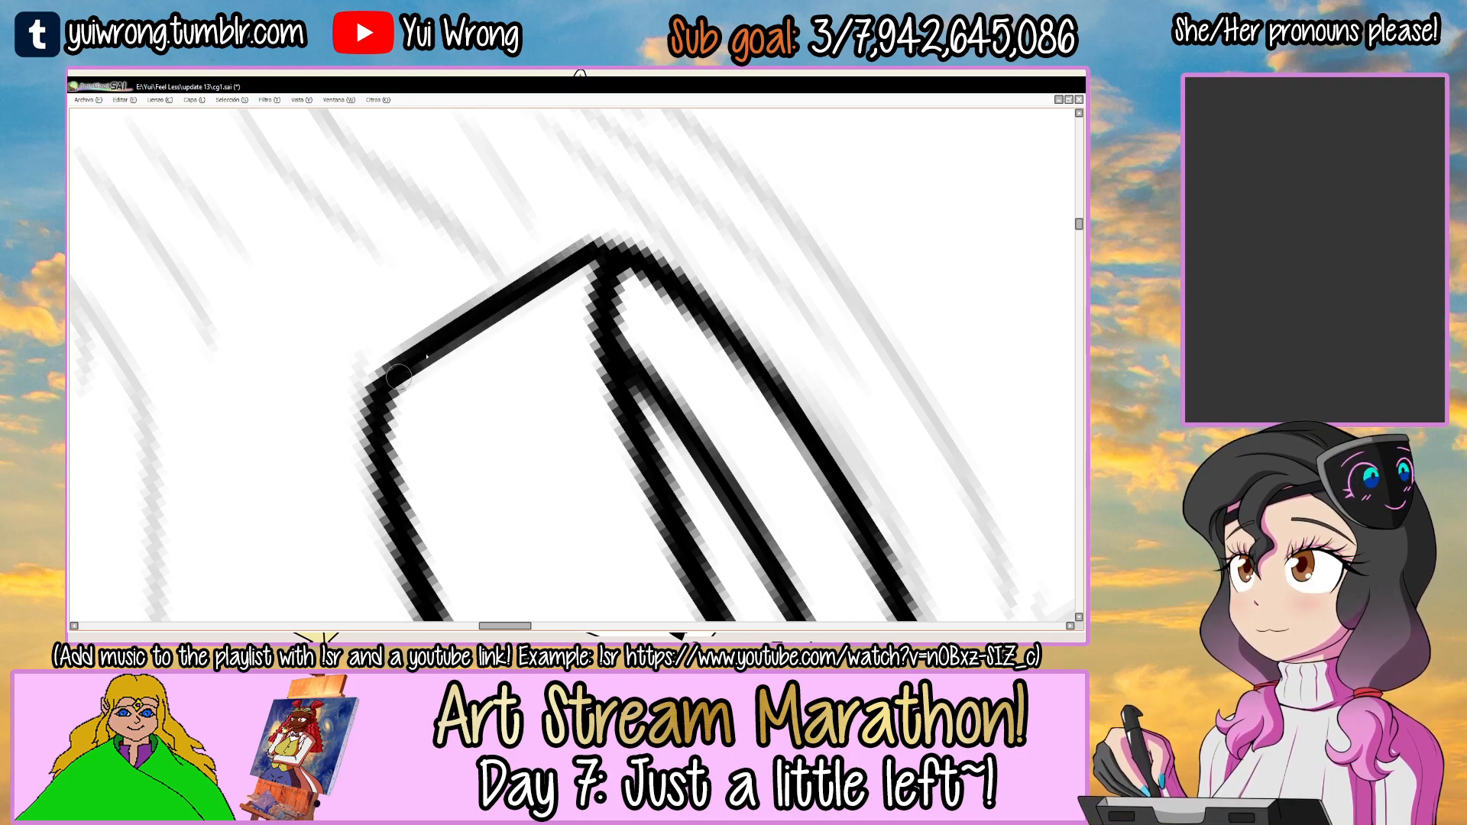
{"action": "scroll", "coordinate": [613, 243], "scroll_direction": "down", "scroll_amount": 5}
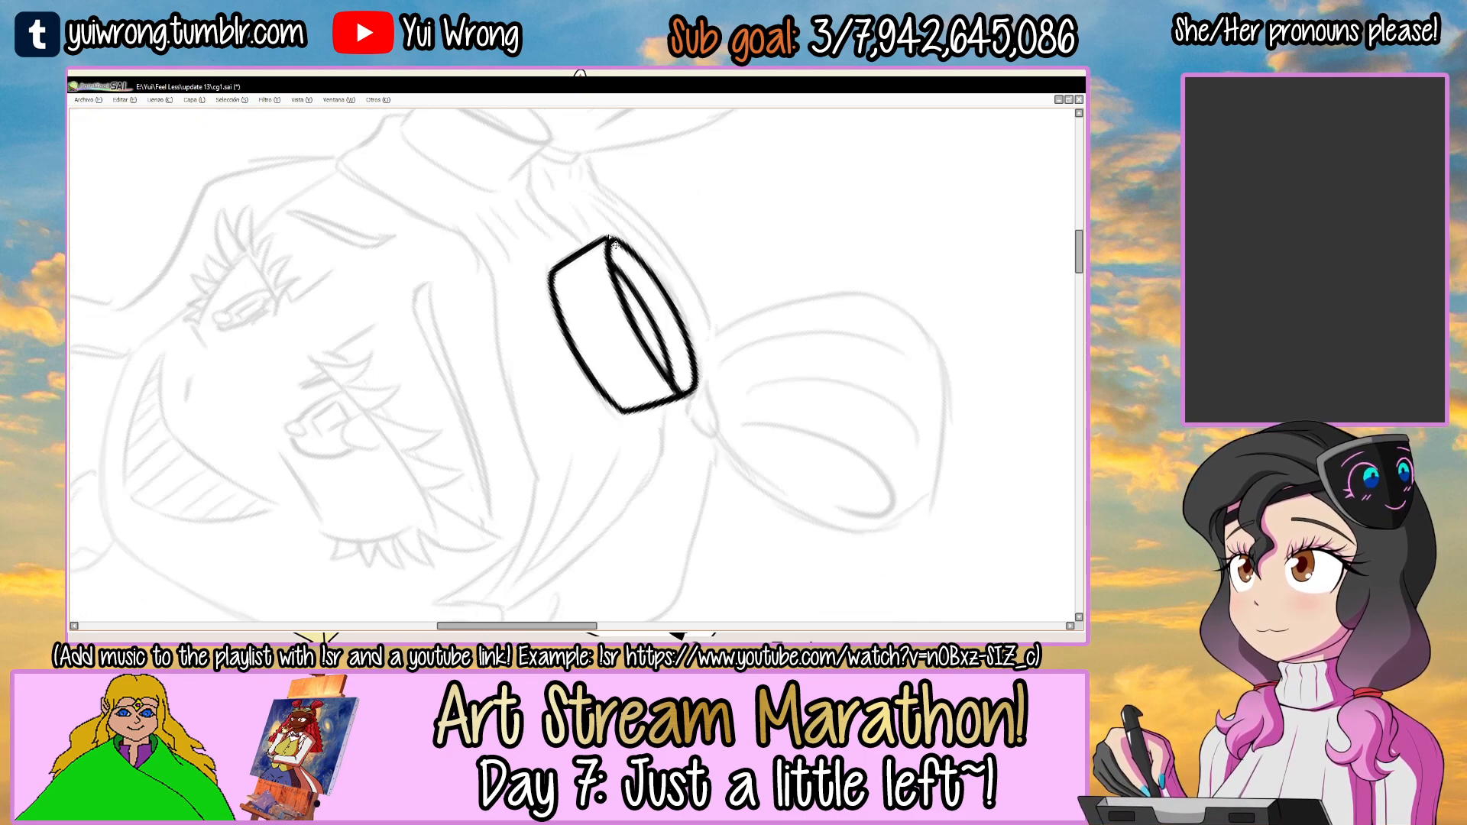
{"action": "left_click_drag", "start_coordinate": [707, 325], "coordinate": [609, 326]}
{"action": "scroll", "coordinate": [674, 360], "scroll_direction": "up", "scroll_amount": 4}
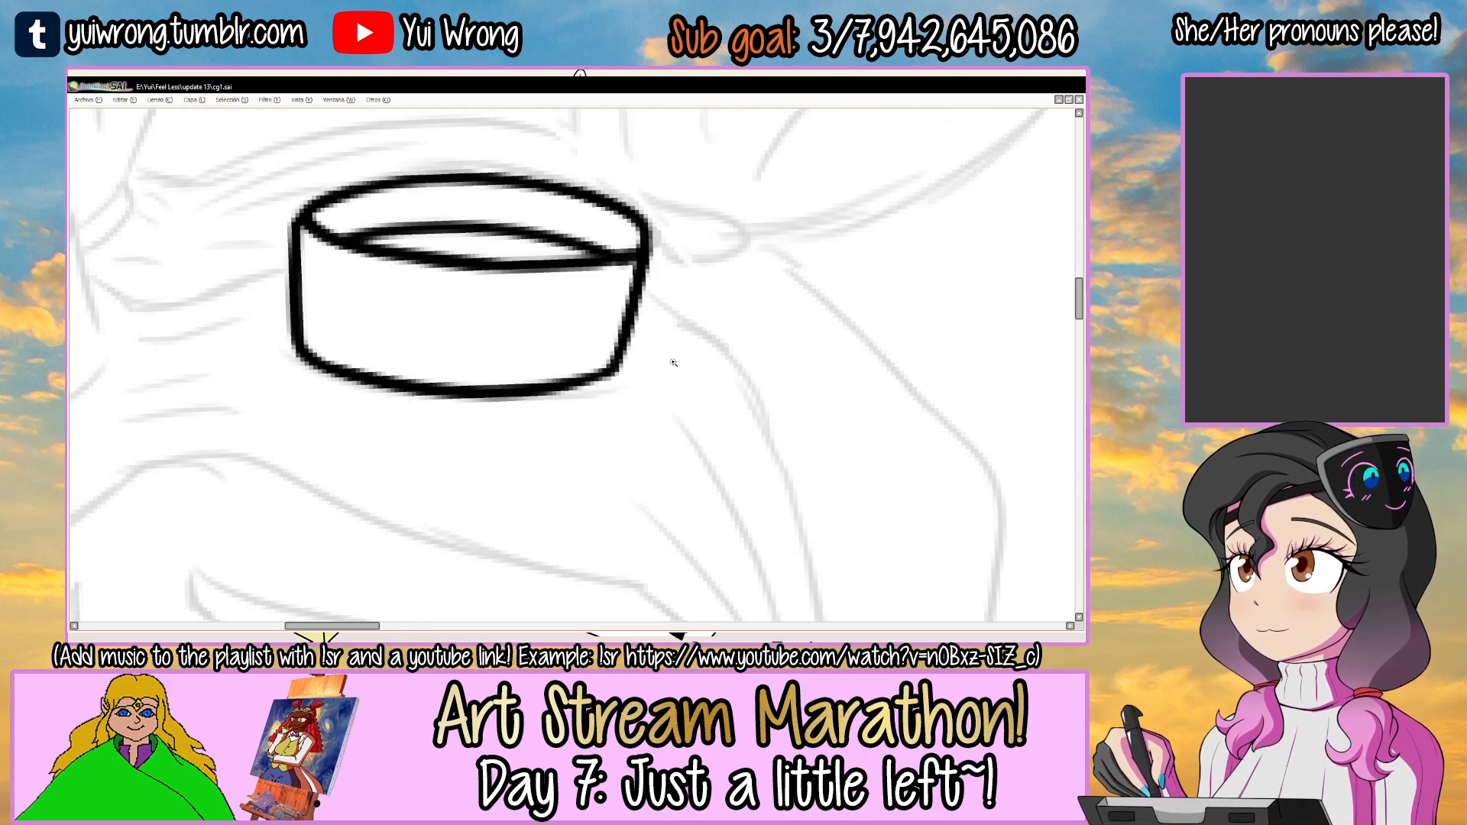
Ink the narrow, tilted oval rim of the smaller goggle.
{"action": "scroll", "coordinate": [602, 360], "scroll_direction": "down", "scroll_amount": 5}
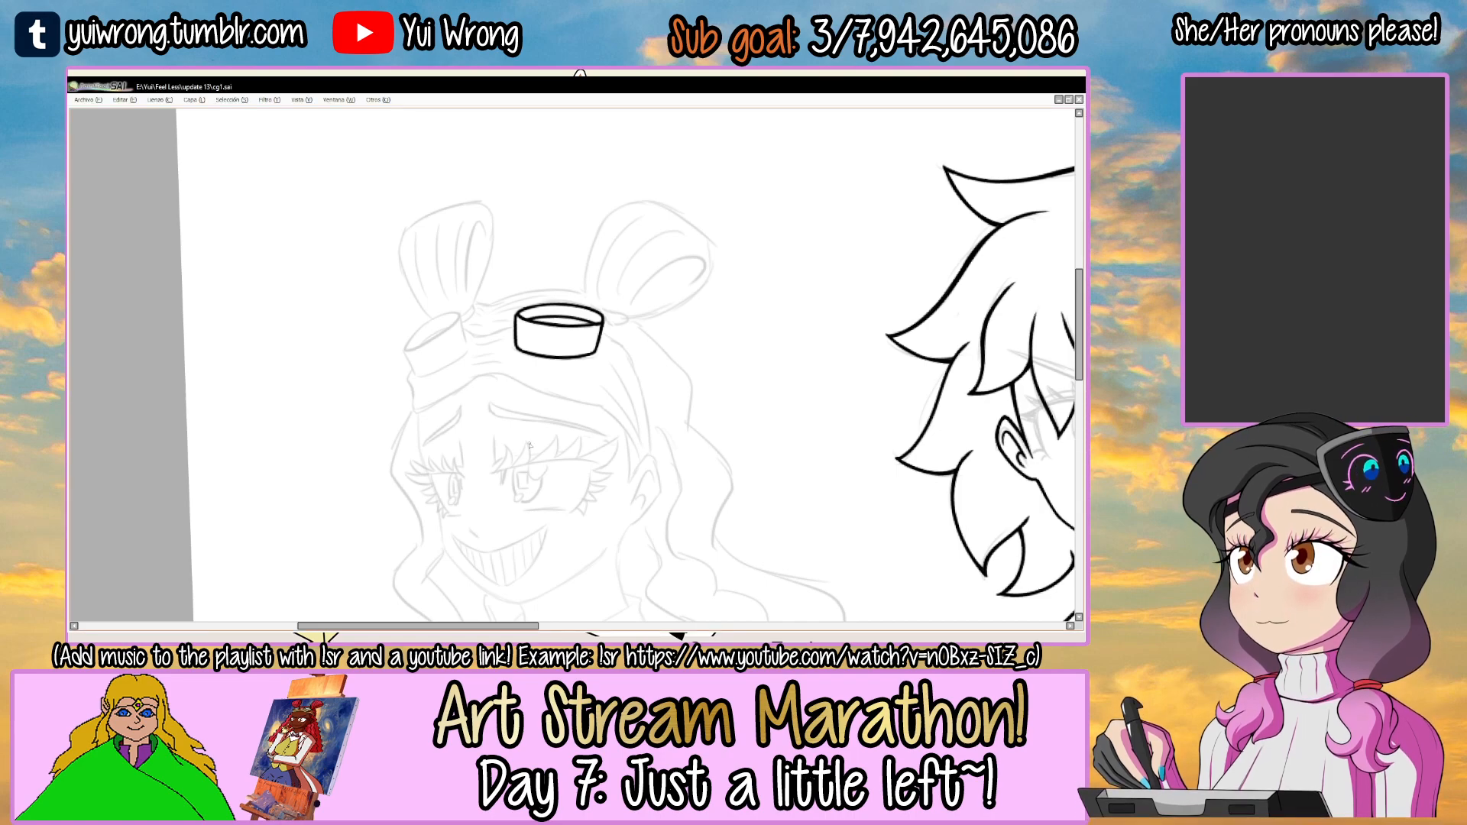
{"action": "scroll", "coordinate": [529, 445], "scroll_direction": "up", "scroll_amount": 5}
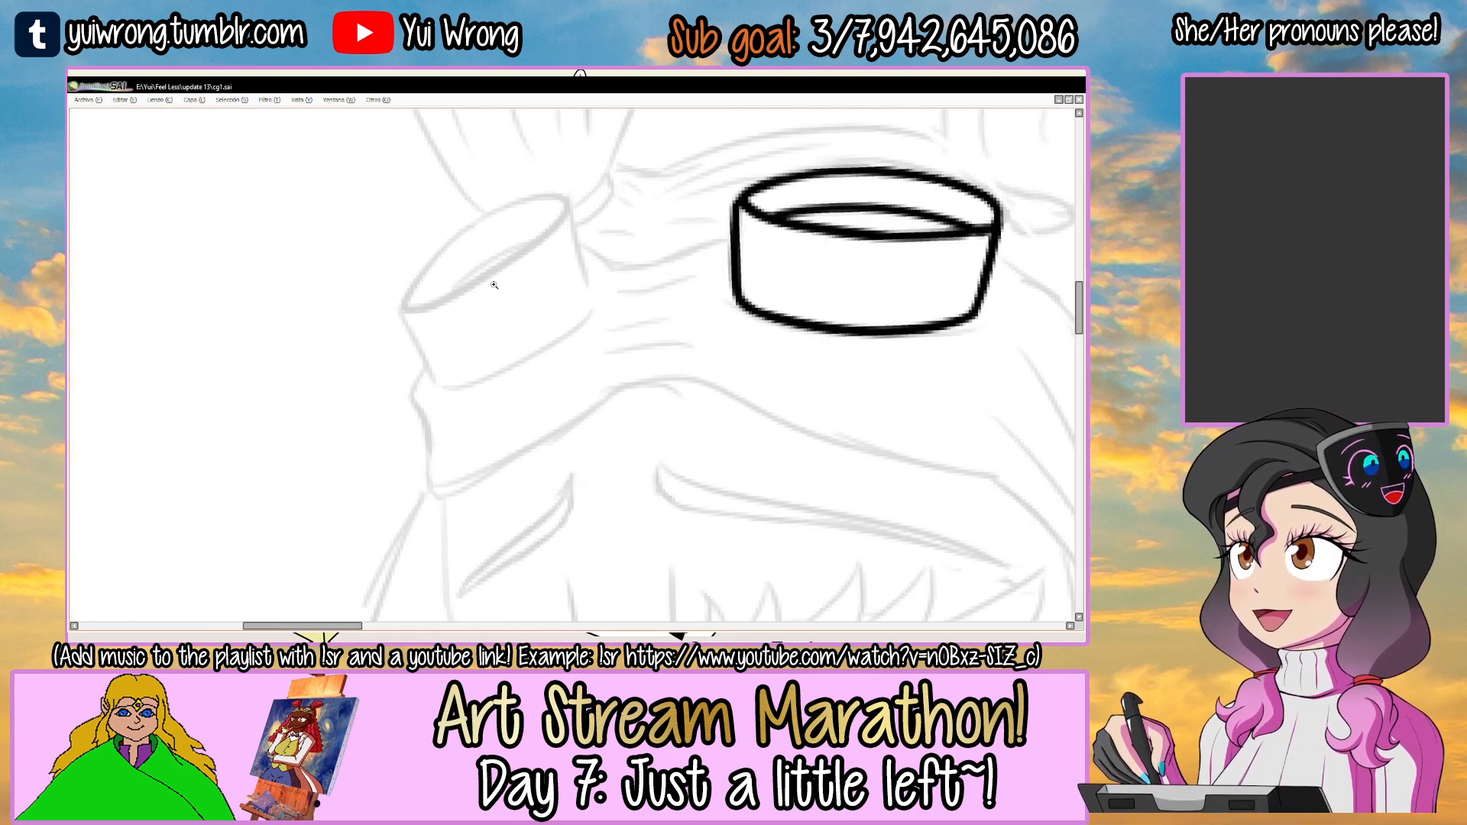
{"action": "left_click_drag", "start_coordinate": [465, 317], "coordinate": [449, 346]}
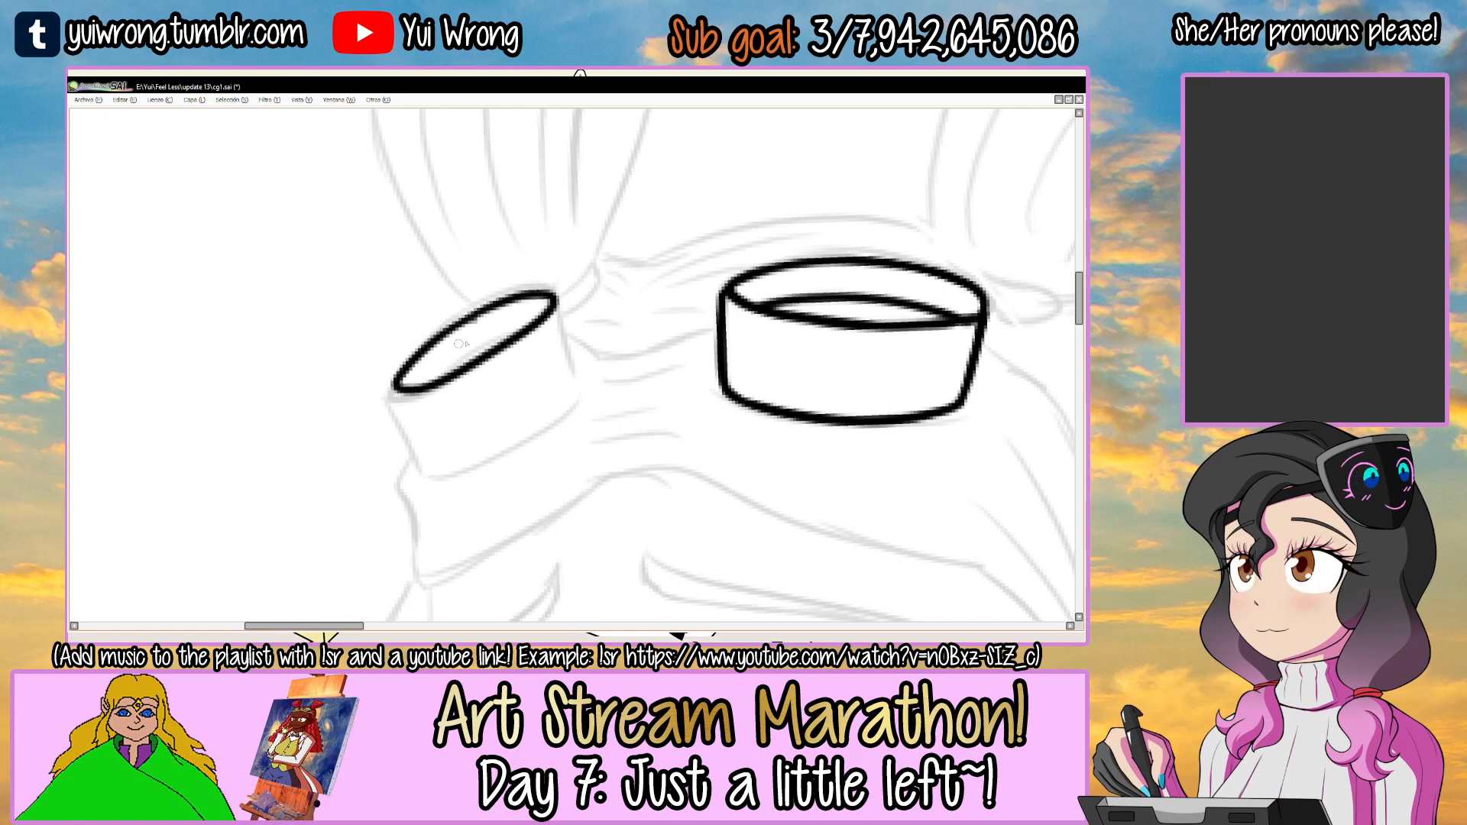
{"action": "scroll", "coordinate": [450, 344], "scroll_direction": "up", "scroll_amount": 2}
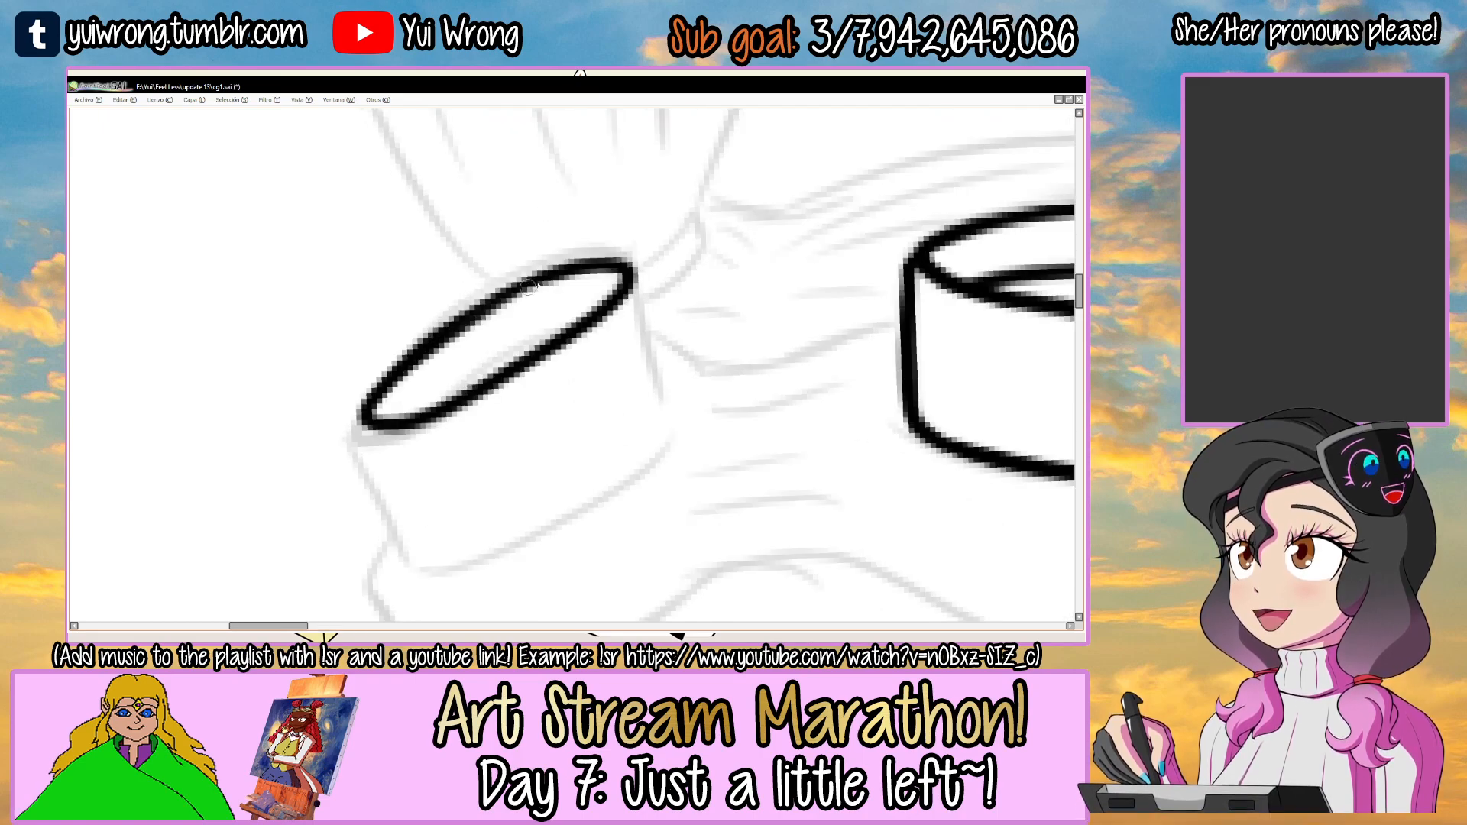
{"action": "scroll", "coordinate": [504, 351], "scroll_direction": "down", "scroll_amount": 3}
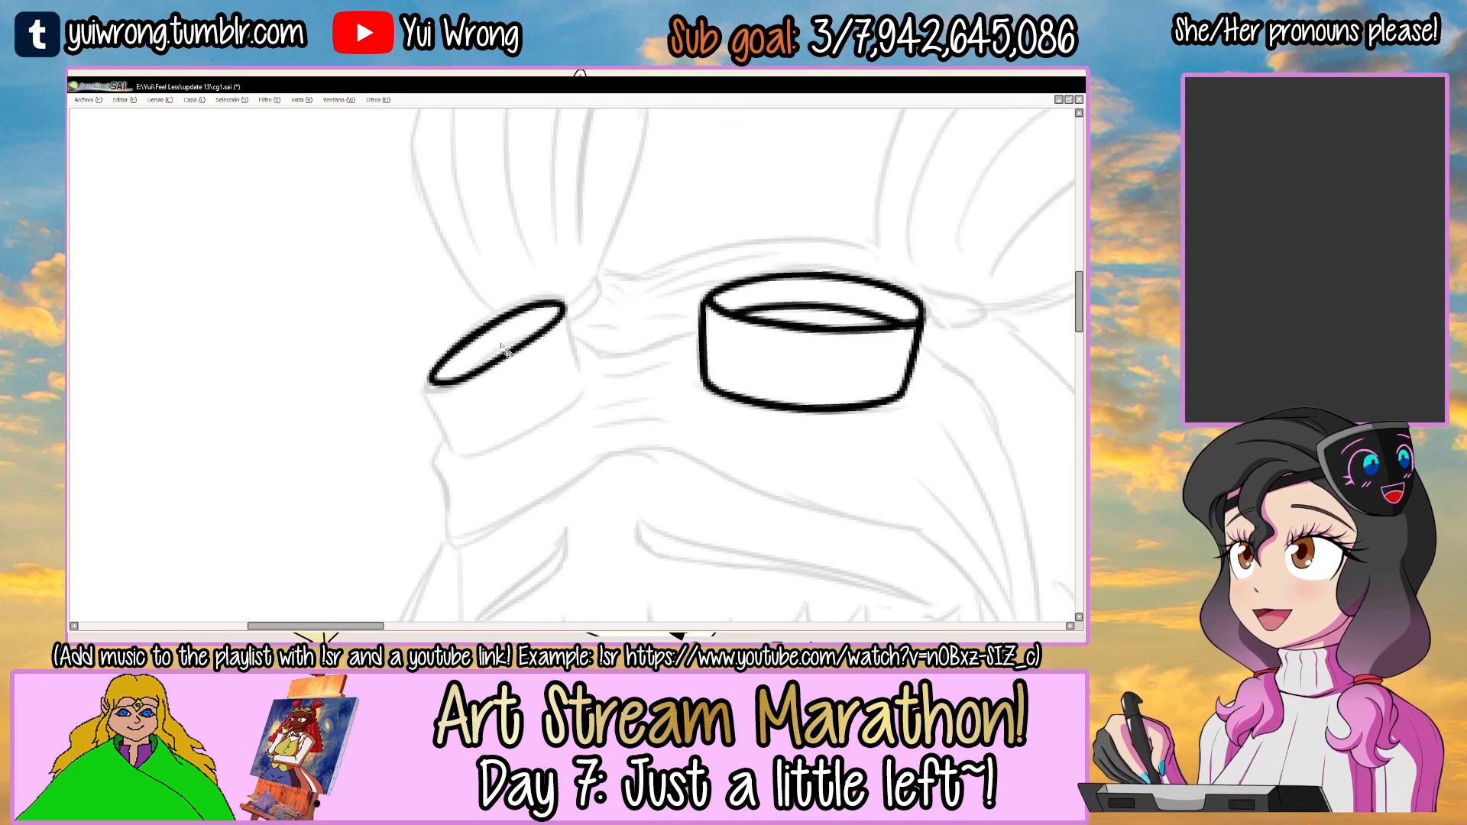
Clear the selection and ink the smaller goggle's curved base edge and its first side edge.
{"action": "scroll", "coordinate": [425, 309], "scroll_direction": "up", "scroll_amount": 2}
{"action": "left_click_drag", "start_coordinate": [527, 297], "coordinate": [403, 343]}
{"action": "key", "text": "ctrl+d"}
{"action": "key", "text": "Home"}
{"action": "left_click_drag", "start_coordinate": [761, 274], "coordinate": [701, 212]}
{"action": "scroll", "coordinate": [579, 294], "scroll_direction": "up", "scroll_amount": 1}
{"action": "mouse_move", "coordinate": [457, 374]}
{"action": "left_mouse_down"}
{"action": "mouse_move", "coordinate": [692, 218]}
{"action": "mouse_move", "coordinate": [593, 301]}
{"action": "mouse_move", "coordinate": [599, 497]}
{"action": "mouse_move", "coordinate": [594, 451]}
{"action": "left_mouse_up"}
{"action": "key", "text": "ctrl+z"}
{"action": "scroll", "coordinate": [570, 363], "scroll_direction": "up", "scroll_amount": 2}
{"action": "left_click_drag", "start_coordinate": [438, 411], "coordinate": [675, 389]}
{"action": "key", "text": "ctrl+z"}
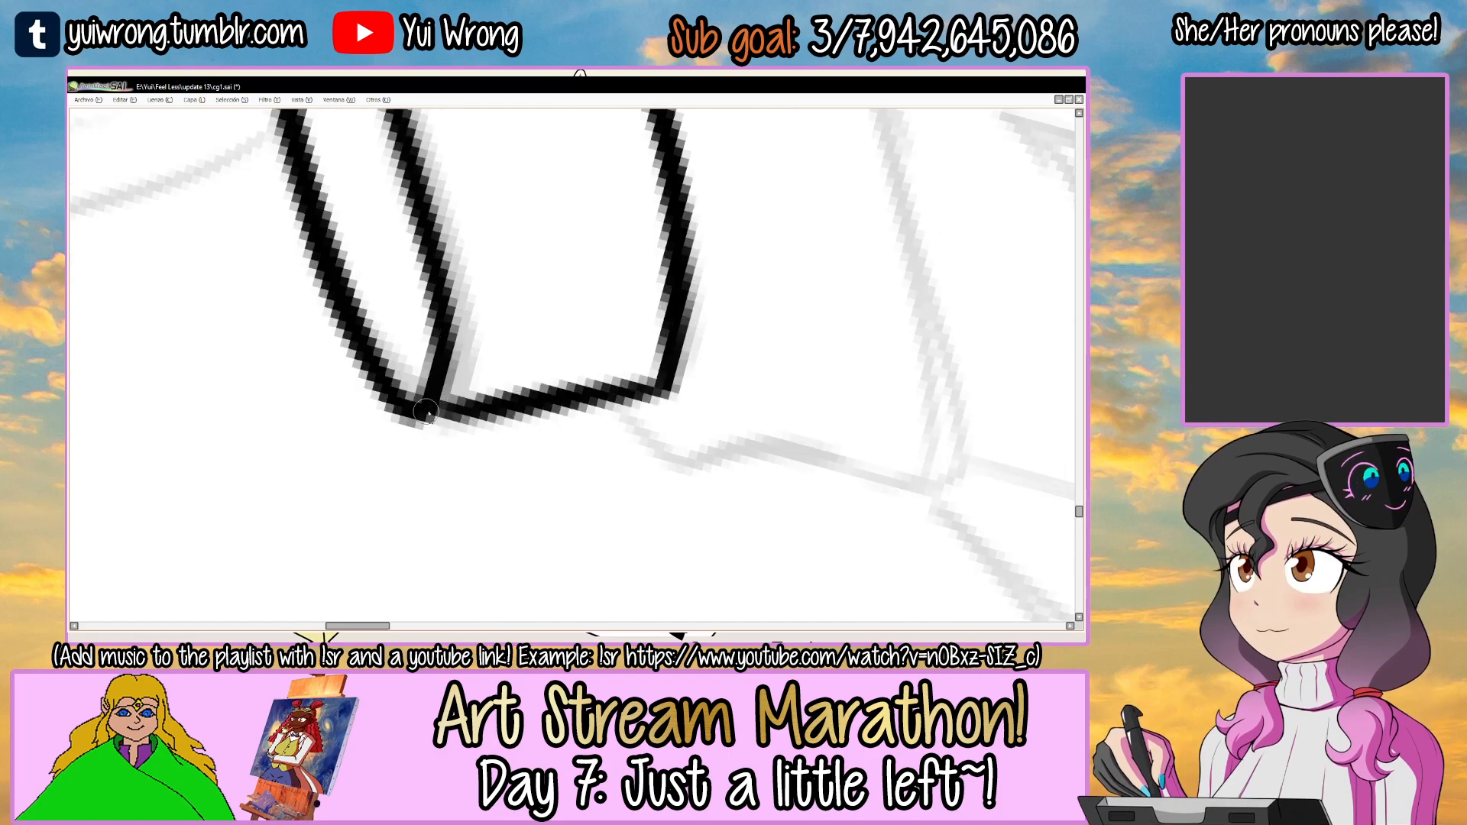
Ink the remaining side edge of the smaller goggle, joining its rim to the base edge.
{"action": "key", "text": "Up"}
{"action": "key", "text": "Up"}
{"action": "key", "text": "Up"}
{"action": "key", "text": "Up"}
{"action": "key", "text": "Down"}
{"action": "key", "text": "Down"}
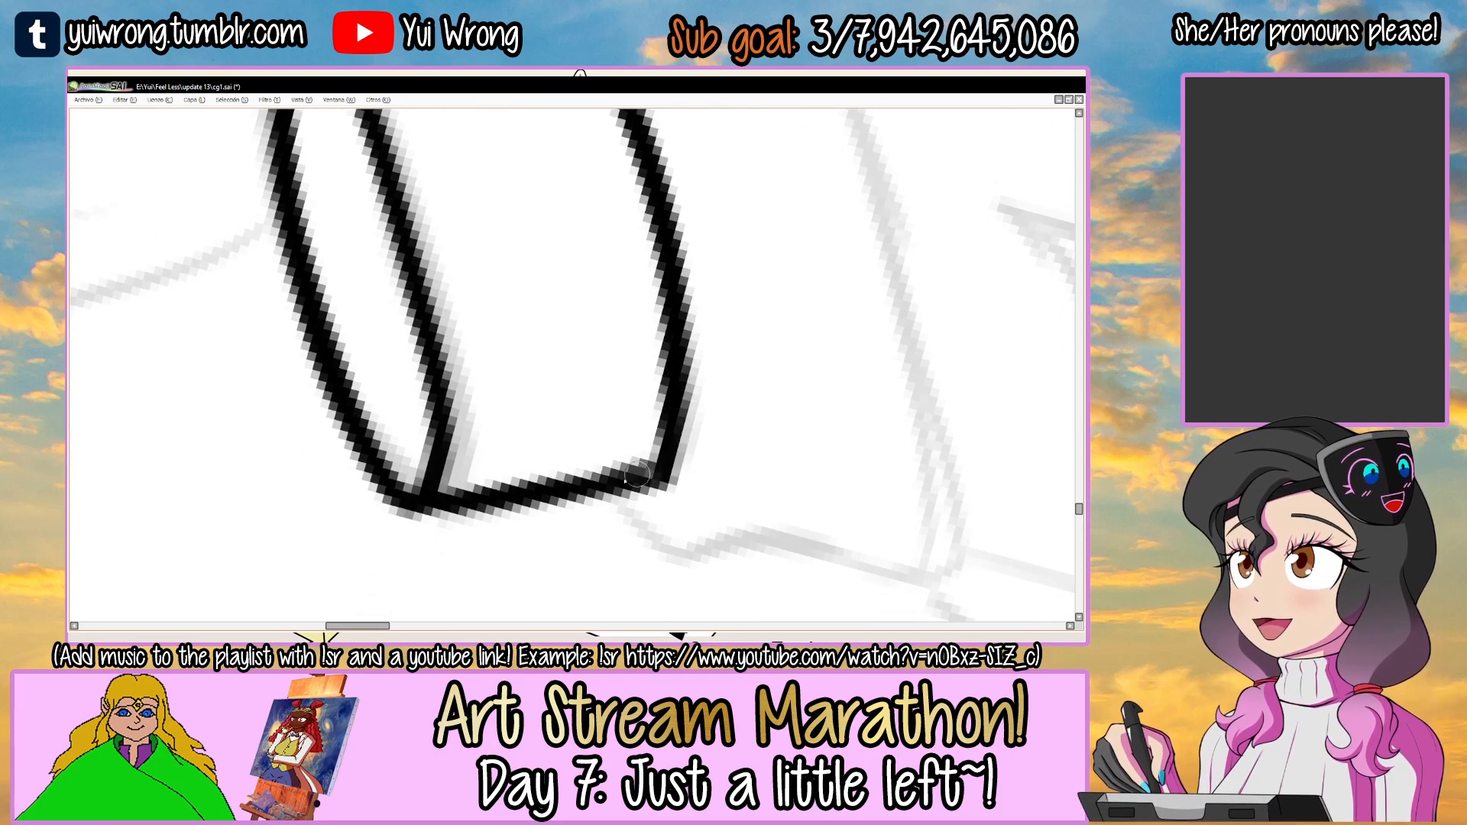
{"action": "mouse_move", "coordinate": [626, 334]}
{"action": "left_mouse_down"}
{"action": "mouse_move", "coordinate": [631, 507]}
{"action": "mouse_move", "coordinate": [658, 569]}
{"action": "mouse_move", "coordinate": [707, 557]}
{"action": "left_mouse_up"}
{"action": "left_click_drag", "start_coordinate": [607, 295], "coordinate": [569, 285]}
{"action": "left_click_drag", "start_coordinate": [382, 336], "coordinate": [588, 223]}
{"action": "key", "text": "ctrl+z"}
{"action": "left_click_drag", "start_coordinate": [371, 348], "coordinate": [585, 226]}
{"action": "key", "text": "ctrl+z"}
{"action": "left_click_drag", "start_coordinate": [379, 364], "coordinate": [580, 228]}
{"action": "left_click_drag", "start_coordinate": [434, 306], "coordinate": [536, 259]}
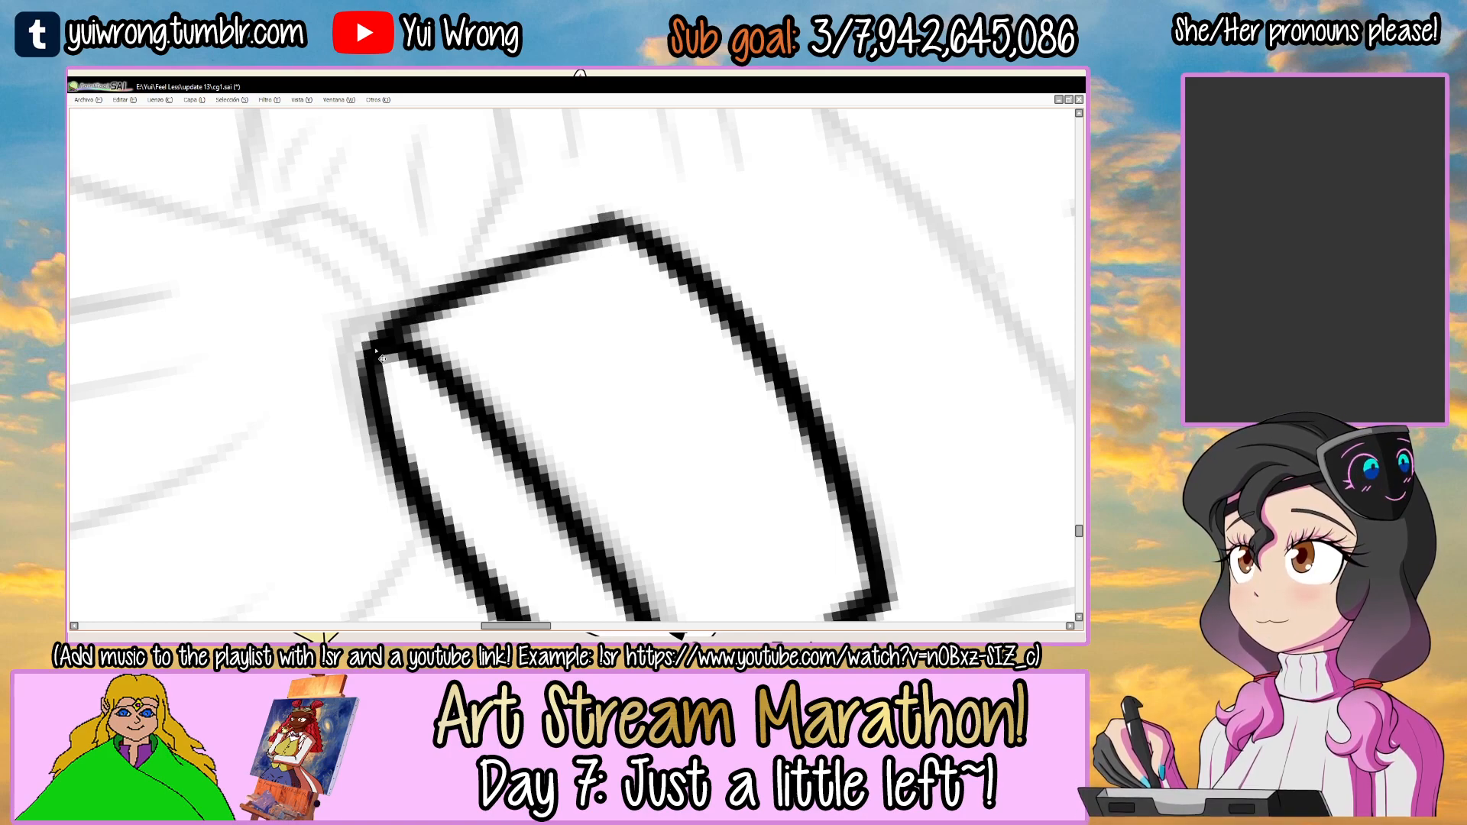
Ink the curved inner line inside the smaller goggle's oval rim and save the drawing.
{"action": "scroll", "coordinate": [375, 351], "scroll_direction": "down", "scroll_amount": 5}
{"action": "left_click_drag", "start_coordinate": [665, 398], "coordinate": [608, 365]}
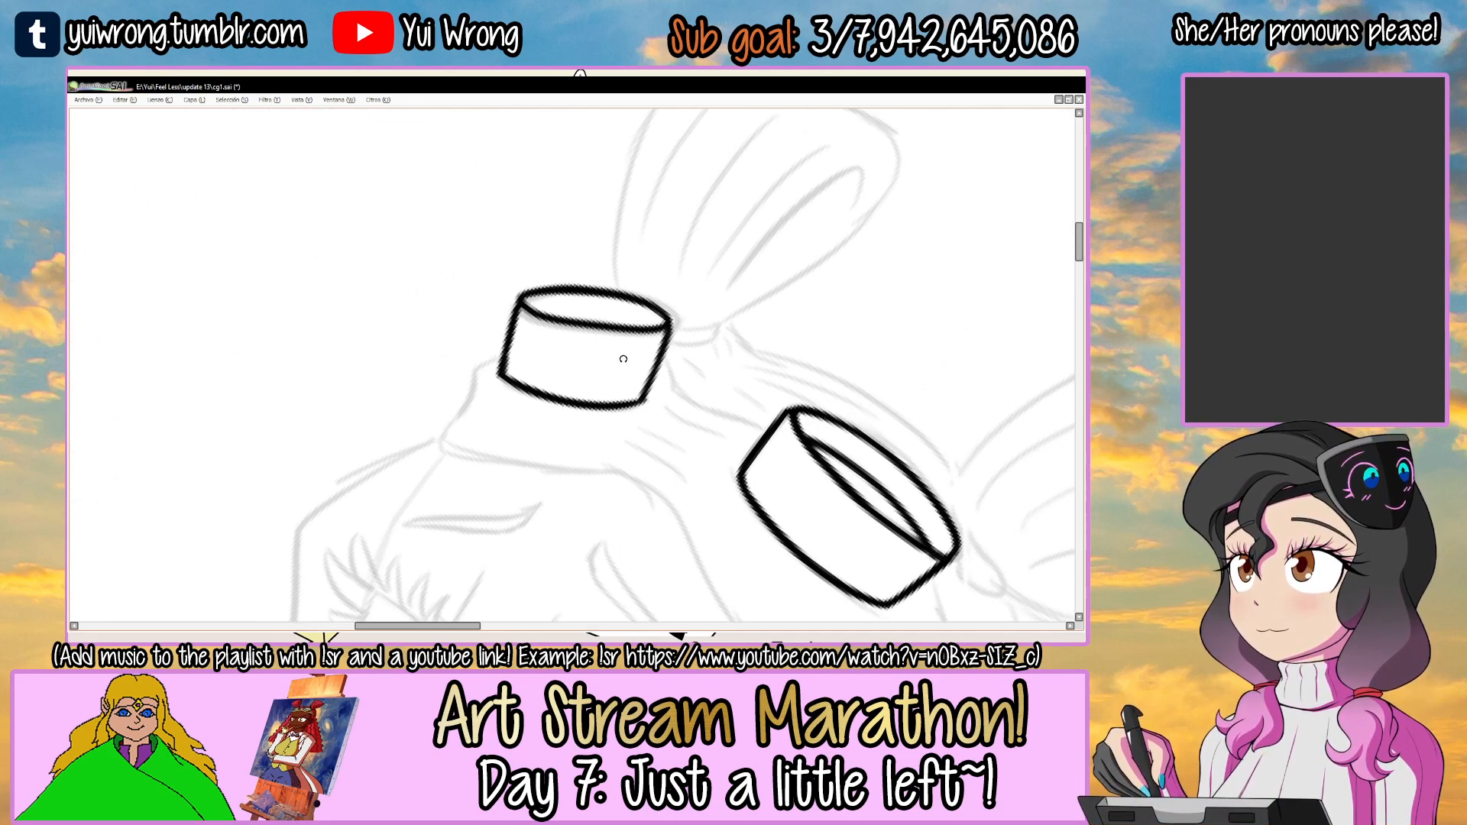
{"action": "left_click_drag", "start_coordinate": [726, 268], "coordinate": [592, 309]}
{"action": "scroll", "coordinate": [570, 311], "scroll_direction": "up", "scroll_amount": 5}
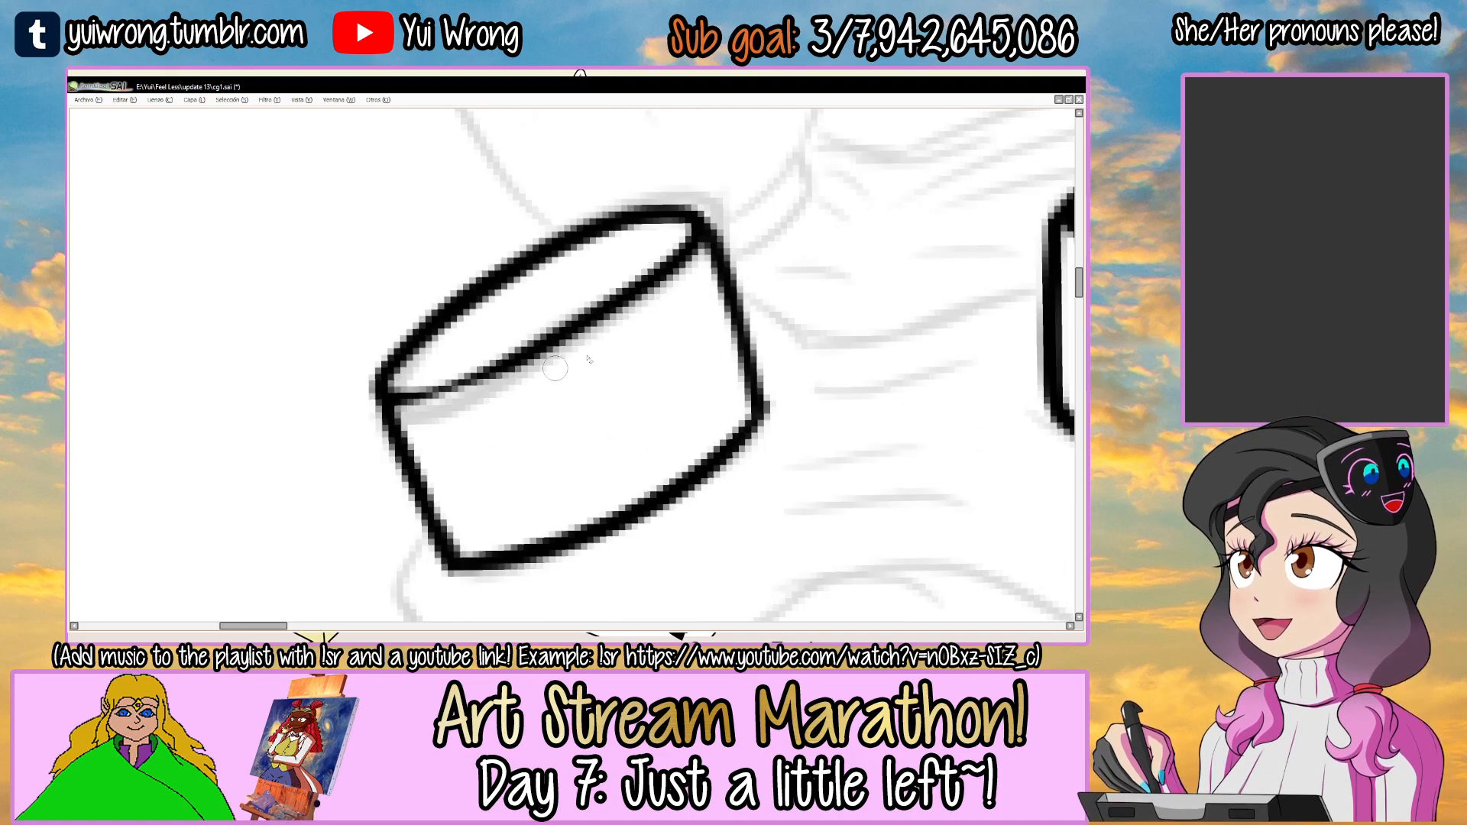
{"action": "left_click", "coordinate": [478, 341]}
{"action": "key", "text": "n"}
{"action": "left_click_drag", "start_coordinate": [422, 382], "coordinate": [642, 277]}
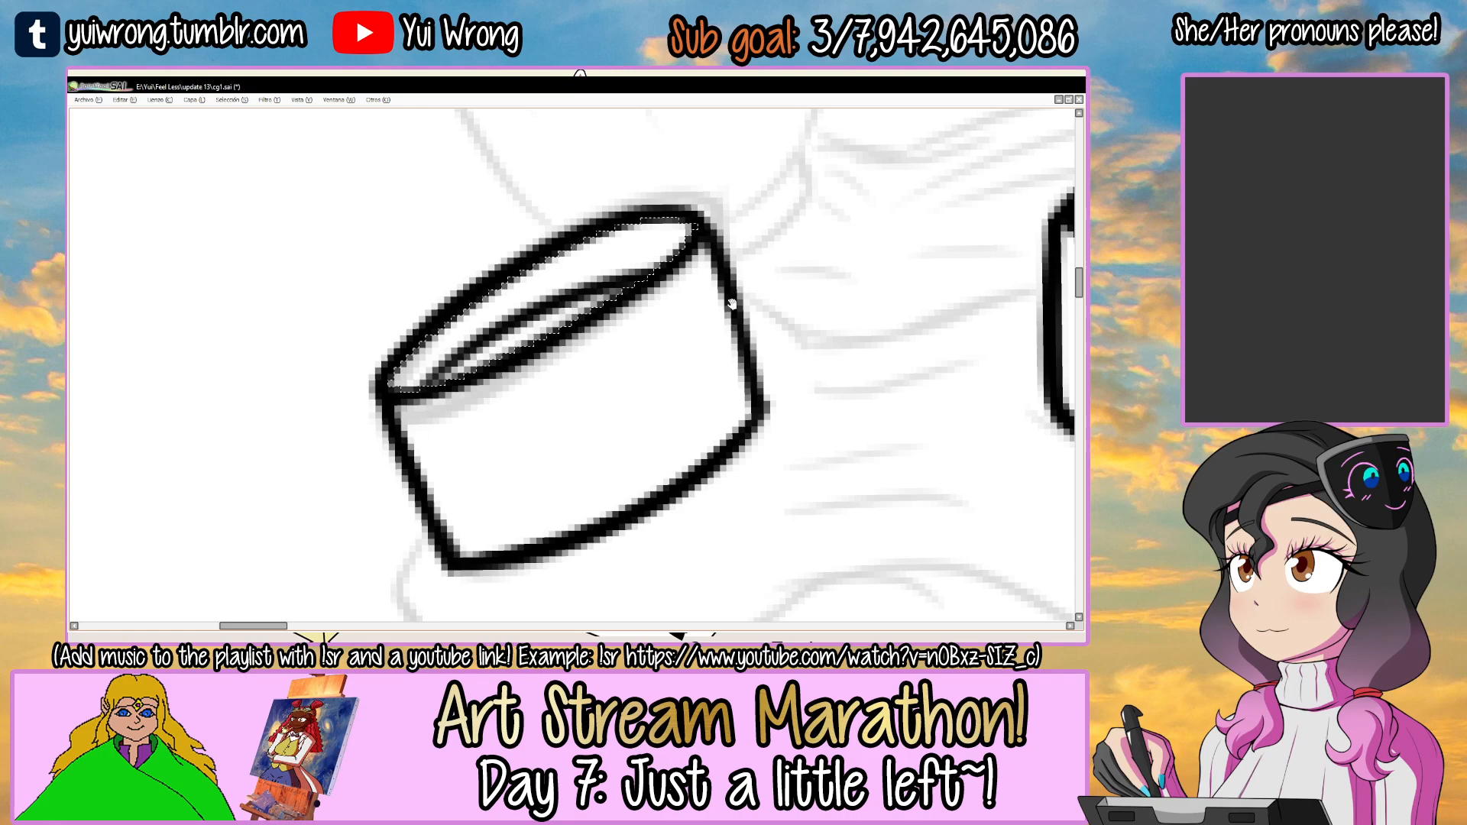
{"action": "left_click_drag", "start_coordinate": [734, 298], "coordinate": [654, 318]}
{"action": "key", "text": "ctrl+z"}
{"action": "left_click_drag", "start_coordinate": [356, 405], "coordinate": [578, 304]}
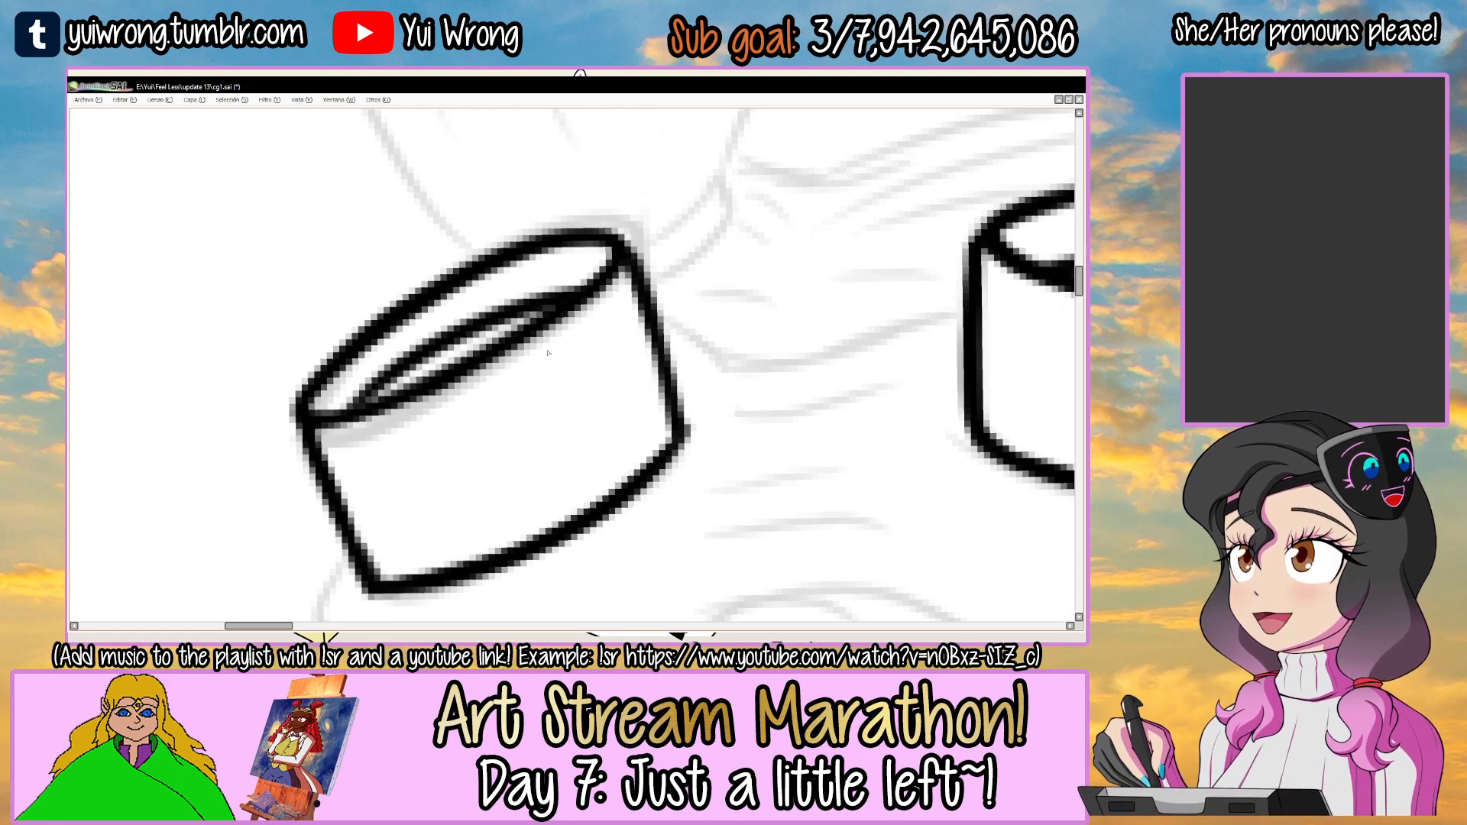
{"action": "scroll", "coordinate": [554, 360], "scroll_direction": "down", "scroll_amount": 5}
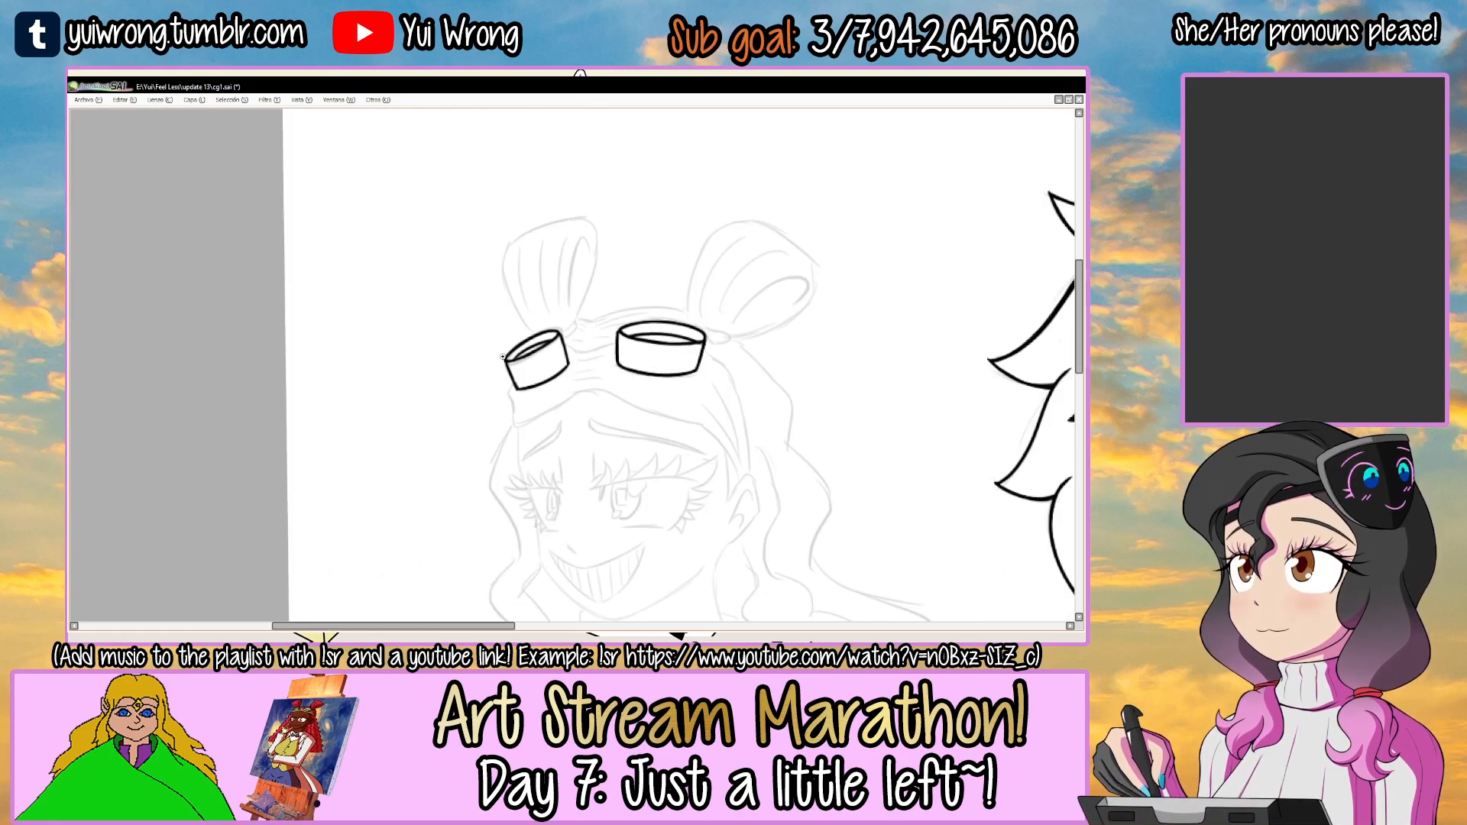
{"action": "scroll", "coordinate": [523, 365], "scroll_direction": "up", "scroll_amount": 5}
{"action": "key", "text": "ctrl+s"}
{"action": "scroll", "coordinate": [548, 288], "scroll_direction": "down", "scroll_amount": 5}
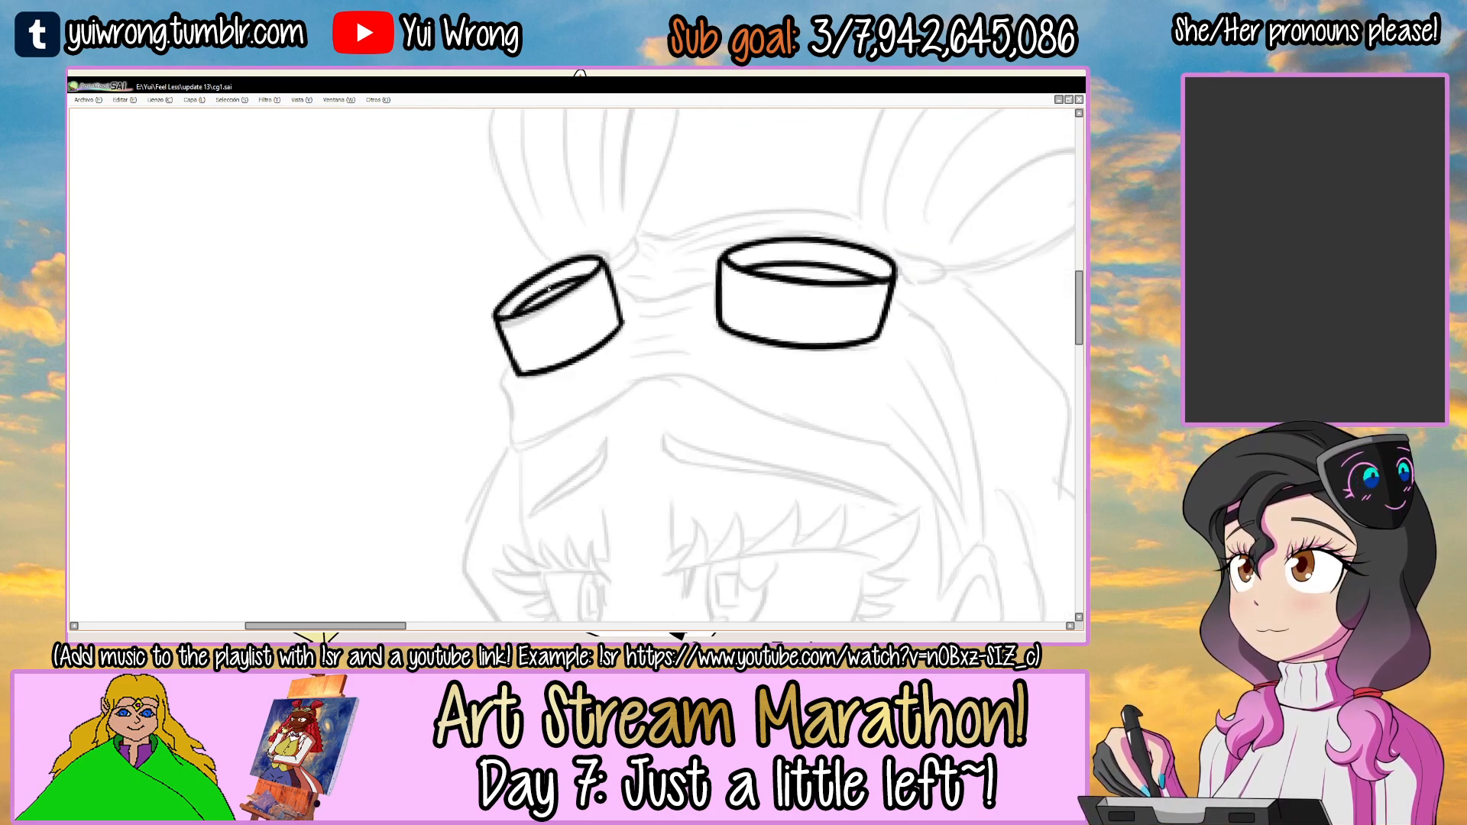
Ink the start of the curved line between the goggles, dipping from the smaller goggle's inner side toward the middle.
{"action": "left_click_drag", "start_coordinate": [672, 317], "coordinate": [577, 295]}
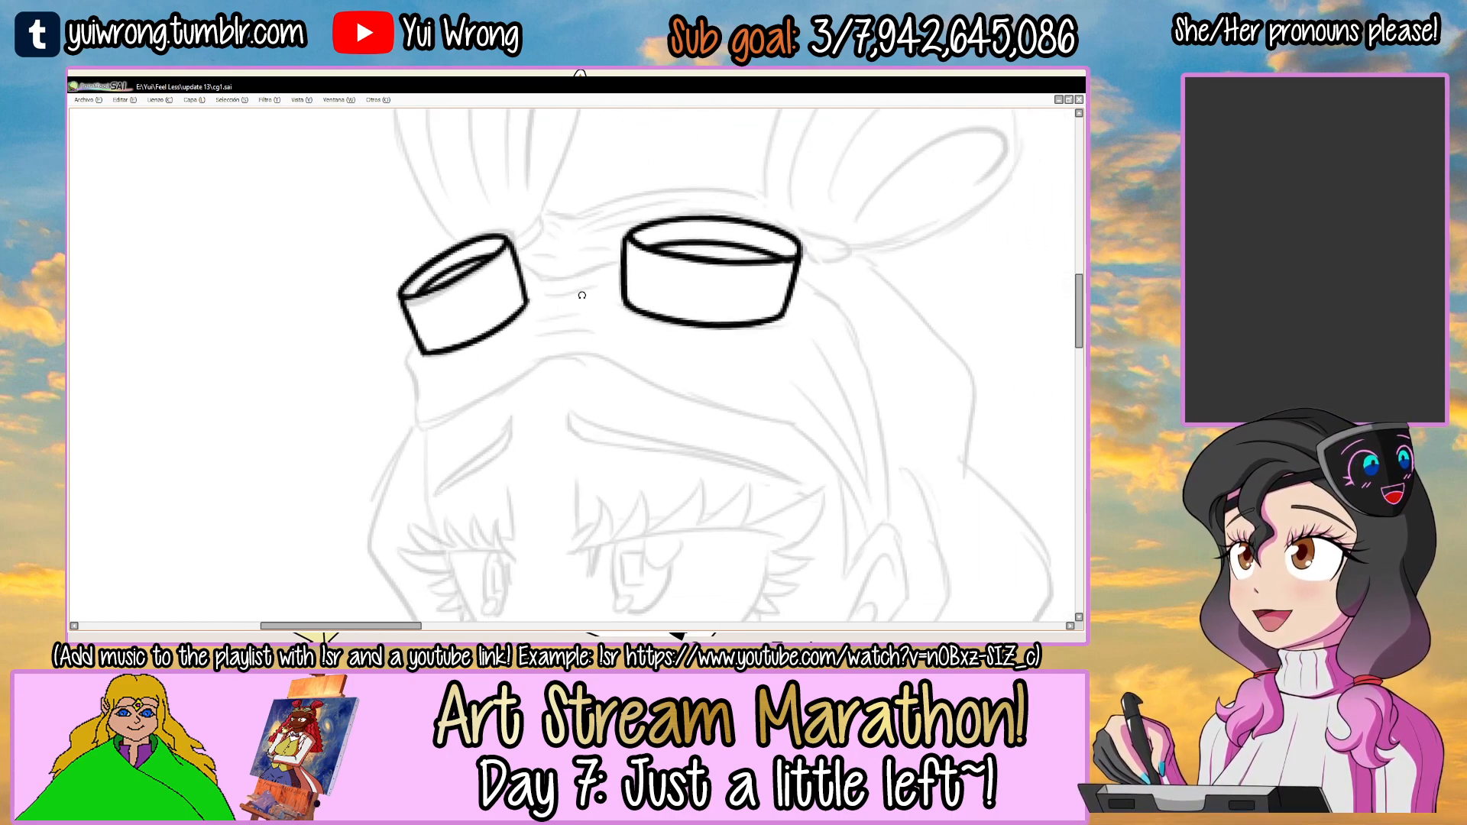
{"action": "left_click_drag", "start_coordinate": [582, 295], "coordinate": [560, 293]}
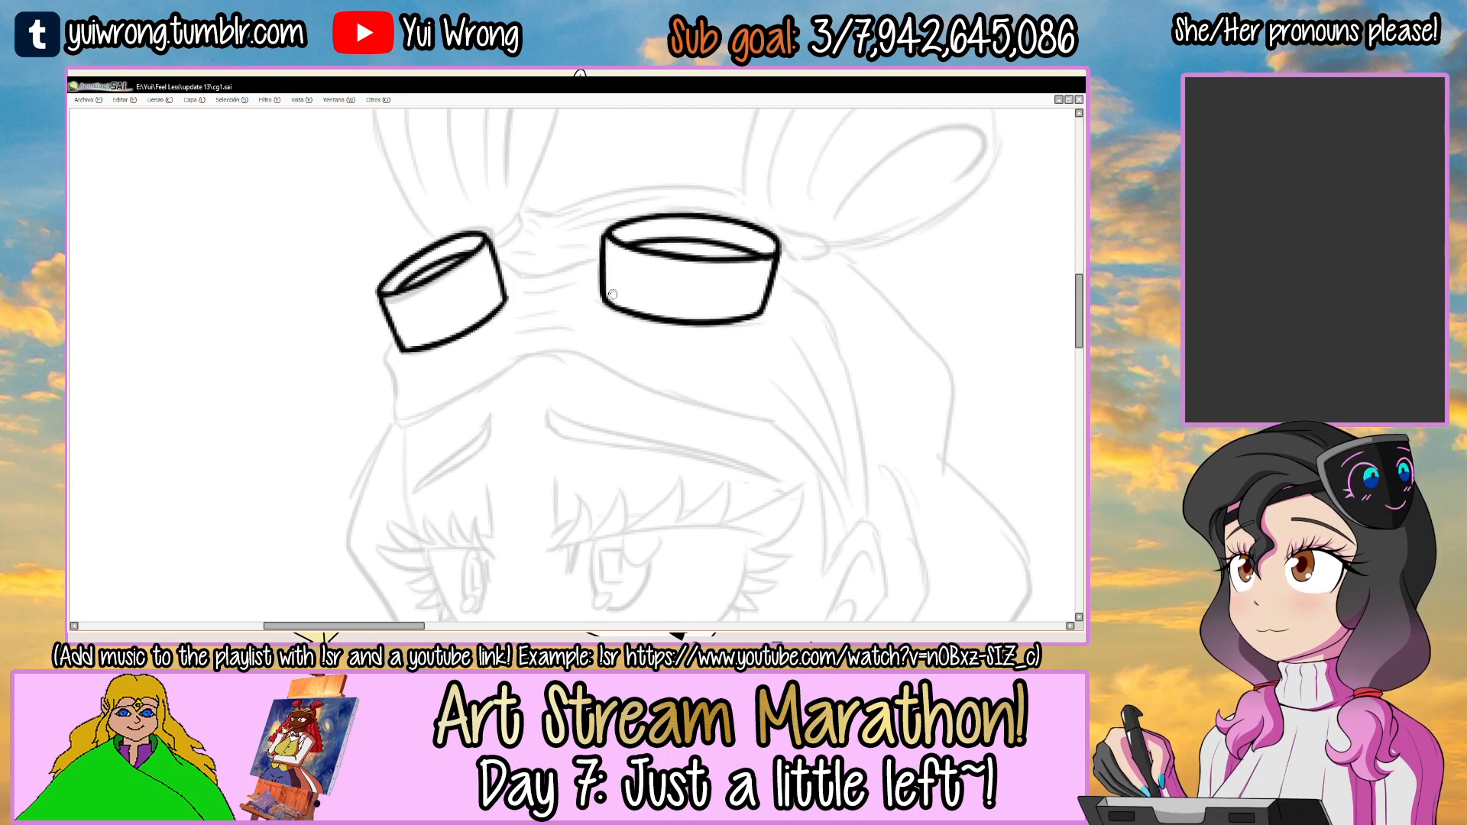
{"action": "left_click", "coordinate": [510, 272], "text": "ctrl"}
{"action": "left_click_drag", "start_coordinate": [583, 222], "coordinate": [629, 234]}
{"action": "left_click", "coordinate": [557, 233], "text": "ctrl"}
{"action": "left_click", "coordinate": [557, 232], "text": "ctrl"}
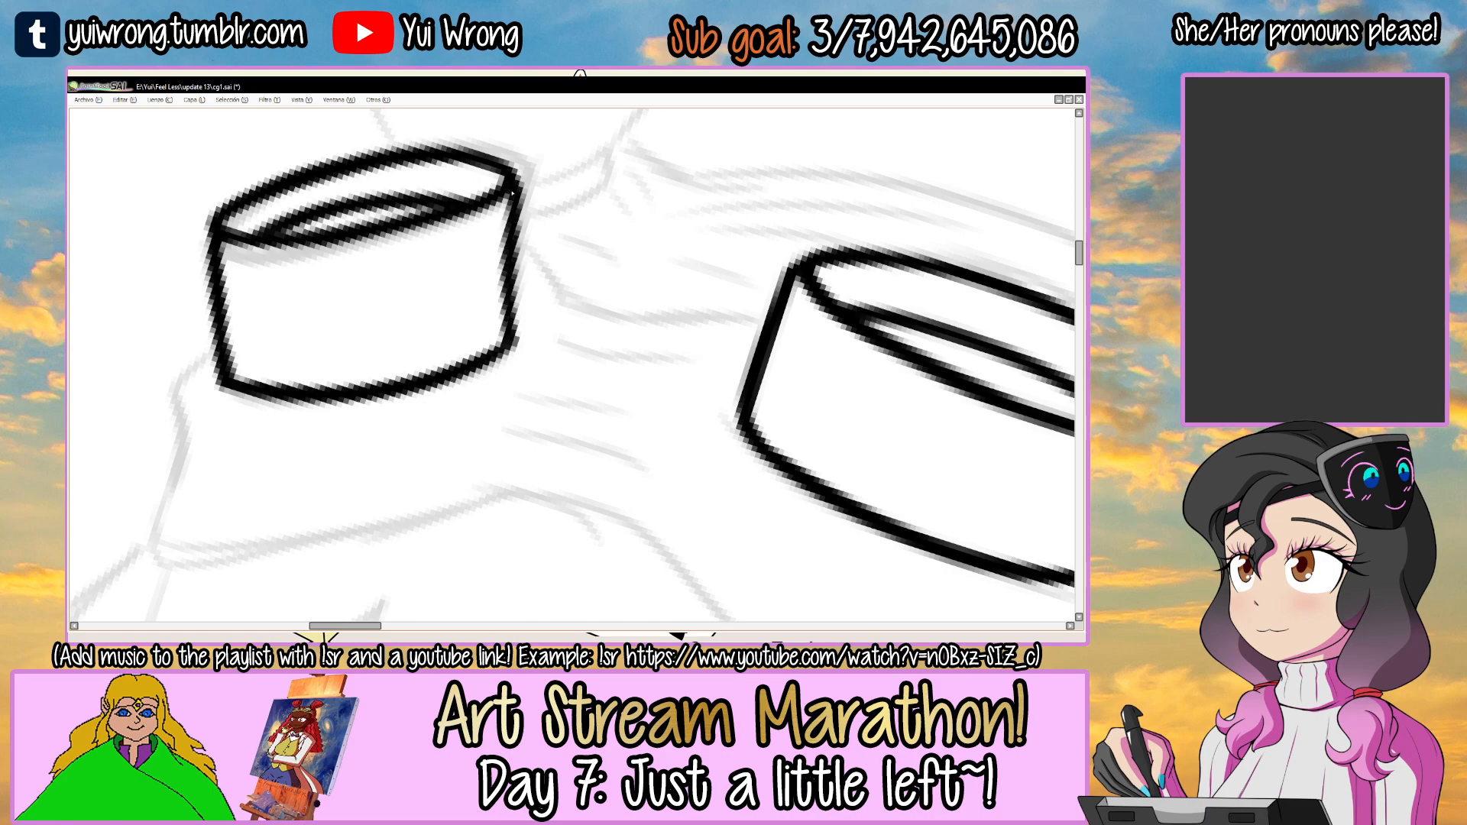
{"action": "left_click_drag", "start_coordinate": [652, 295], "coordinate": [505, 344]}
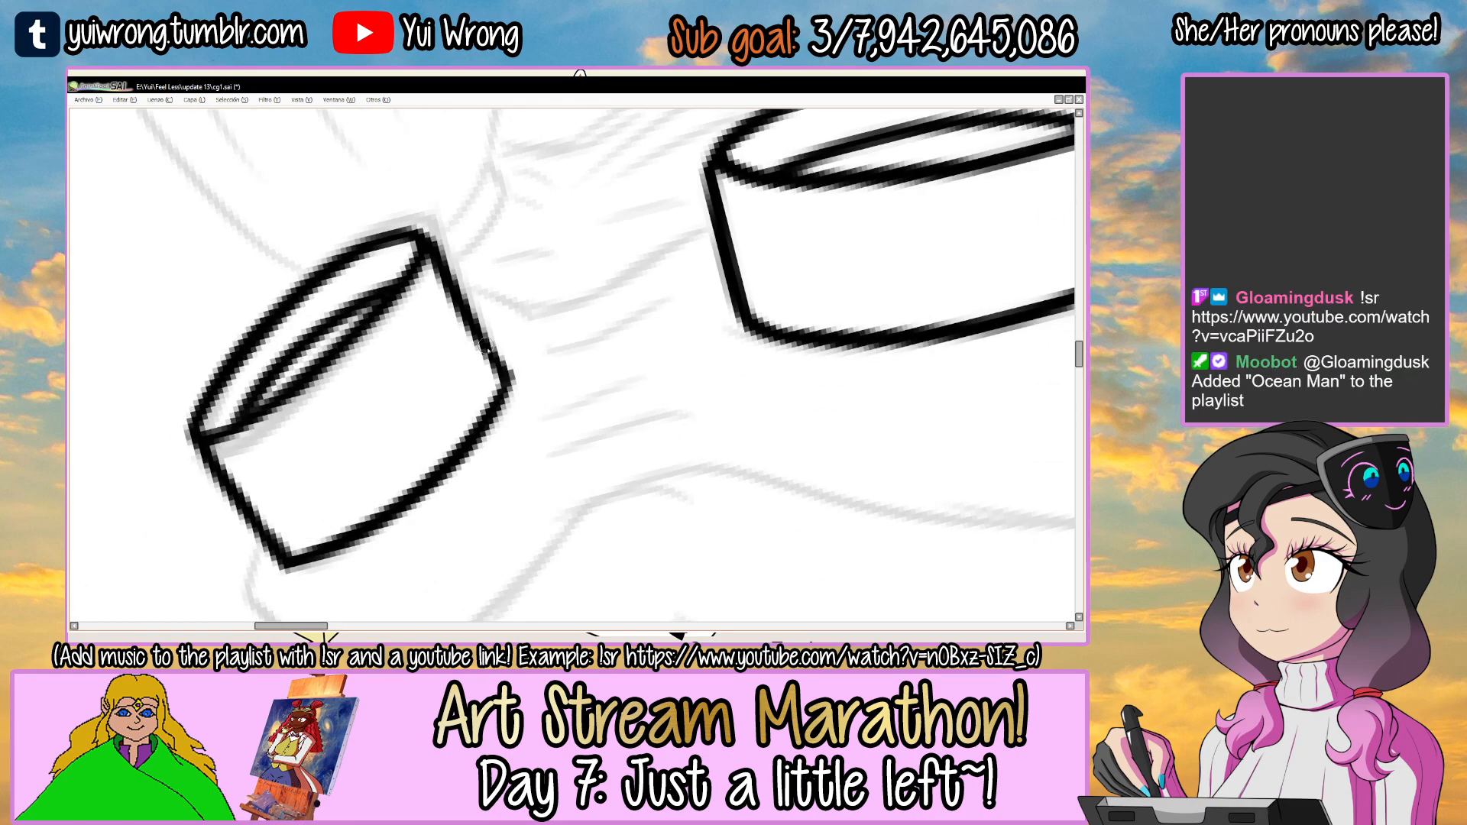
{"action": "mouse_move", "coordinate": [575, 289]}
{"action": "left_mouse_down"}
{"action": "mouse_move", "coordinate": [593, 275]}
{"action": "mouse_move", "coordinate": [581, 272]}
{"action": "left_mouse_up"}
{"action": "left_click", "coordinate": [540, 298], "text": "ctrl"}
{"action": "key", "text": "ctrl+z"}
{"action": "mouse_move", "coordinate": [449, 287]}
{"action": "left_mouse_down"}
{"action": "mouse_move", "coordinate": [576, 306]}
{"action": "mouse_move", "coordinate": [633, 291]}
{"action": "mouse_move", "coordinate": [478, 297]}
{"action": "mouse_move", "coordinate": [576, 305]}
{"action": "left_mouse_up"}
{"action": "key", "text": "ctrl+z"}
{"action": "left_click_drag", "start_coordinate": [448, 299], "coordinate": [654, 267]}
Extend the connecting line up to the larger goggle's side and tidy where it meets the smaller goggle.
{"action": "left_click_drag", "start_coordinate": [588, 307], "coordinate": [717, 248]}
{"action": "left_click_drag", "start_coordinate": [624, 299], "coordinate": [759, 227]}
{"action": "key", "text": "ctrl+z"}
{"action": "key", "text": "ctrl+z"}
{"action": "left_click_drag", "start_coordinate": [605, 303], "coordinate": [757, 236]}
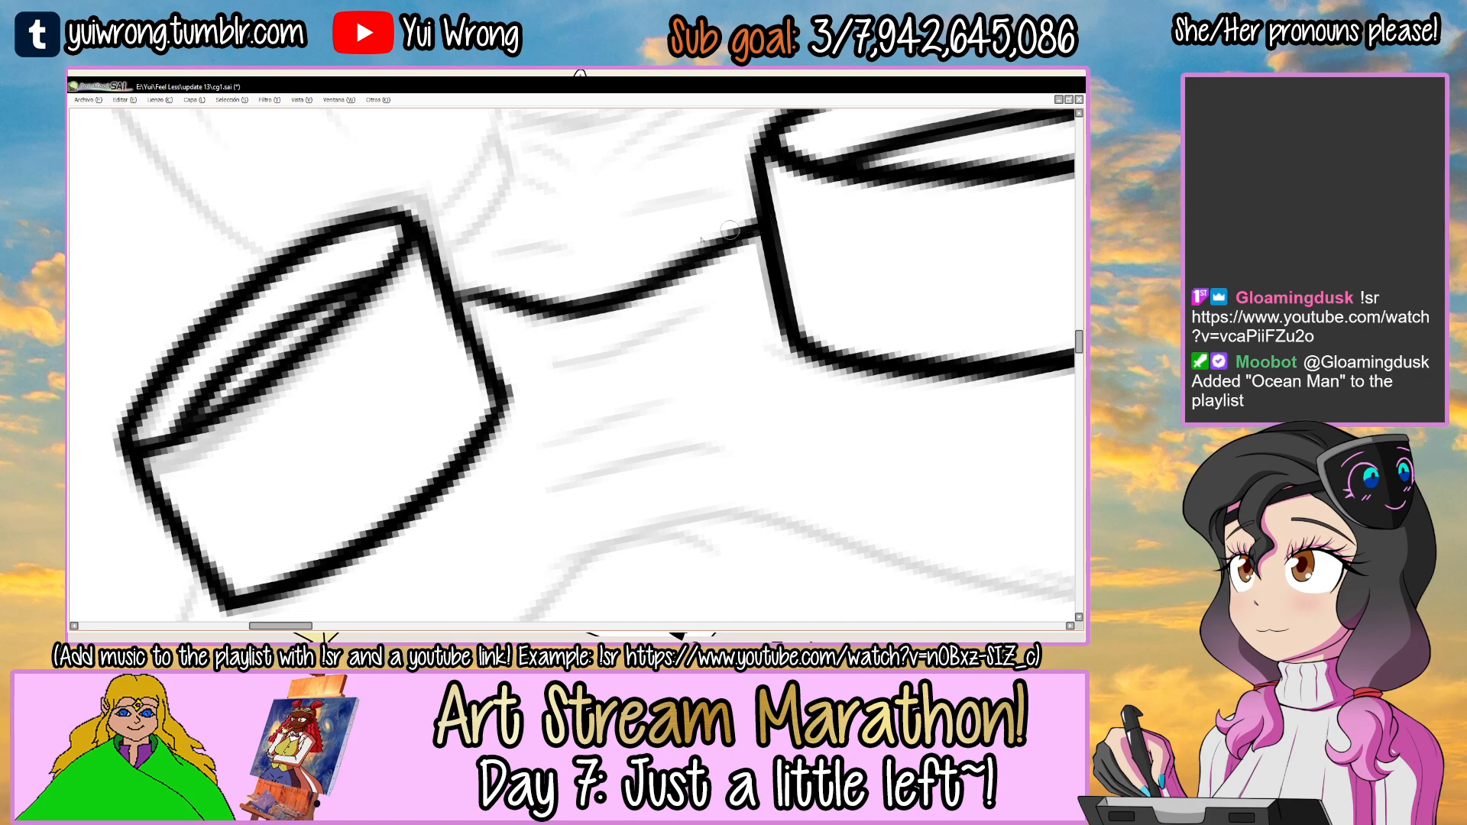
{"action": "mouse_move", "coordinate": [454, 300]}
{"action": "left_mouse_down"}
{"action": "mouse_move", "coordinate": [512, 305]}
{"action": "mouse_move", "coordinate": [456, 290]}
{"action": "left_mouse_up"}
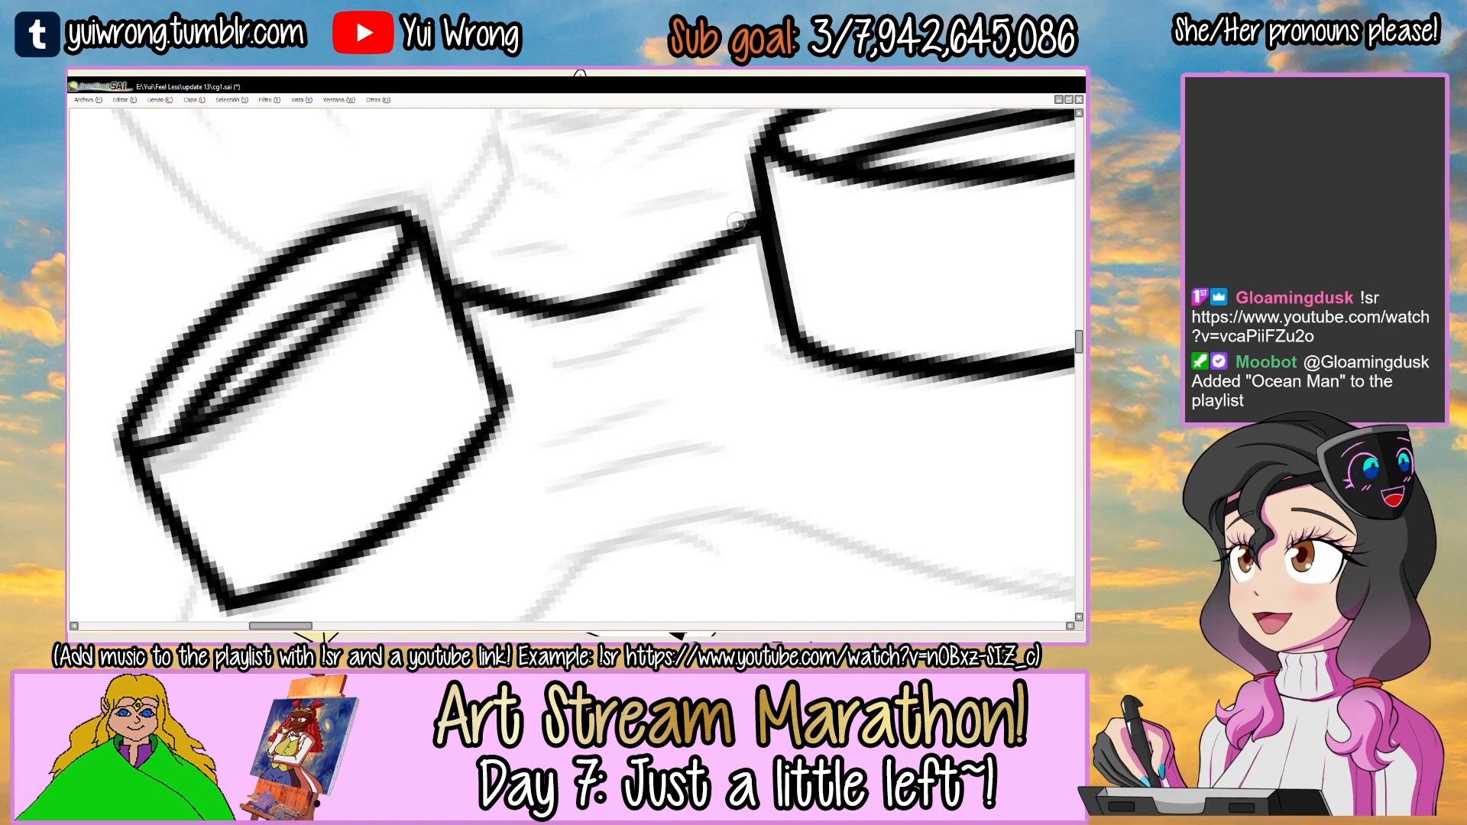
Ink the wavy outer edge of the headband from the smaller goggle's lower corner down to the band's bottom corner.
{"action": "scroll", "coordinate": [737, 222], "scroll_direction": "down", "scroll_amount": 5}
{"action": "left_click_drag", "start_coordinate": [810, 281], "coordinate": [677, 258]}
{"action": "left_click", "coordinate": [493, 323], "text": "ctrl"}
{"action": "left_click", "coordinate": [509, 298], "text": "ctrl"}
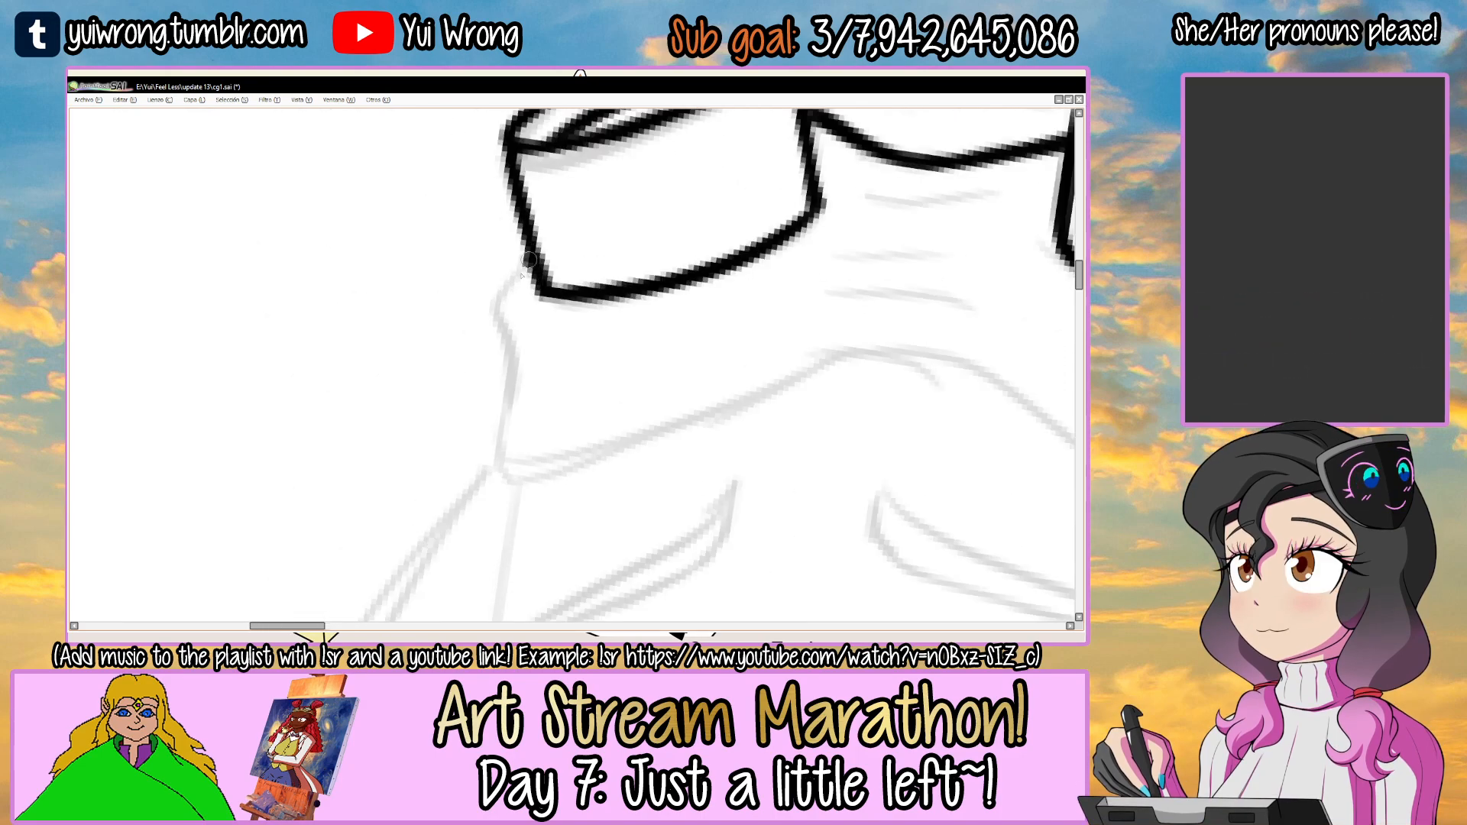
{"action": "mouse_move", "coordinate": [533, 250]}
{"action": "left_mouse_down"}
{"action": "mouse_move", "coordinate": [505, 412]}
{"action": "mouse_move", "coordinate": [508, 468]}
{"action": "left_mouse_up"}
{"action": "key", "text": "ctrl+z"}
{"action": "key", "text": "ctrl+z"}
{"action": "mouse_move", "coordinate": [521, 345]}
{"action": "left_mouse_down"}
{"action": "mouse_move", "coordinate": [501, 431]}
{"action": "mouse_move", "coordinate": [497, 484]}
{"action": "left_mouse_up"}
{"action": "key", "text": "ctrl+z"}
{"action": "left_click_drag", "start_coordinate": [522, 345], "coordinate": [509, 474]}
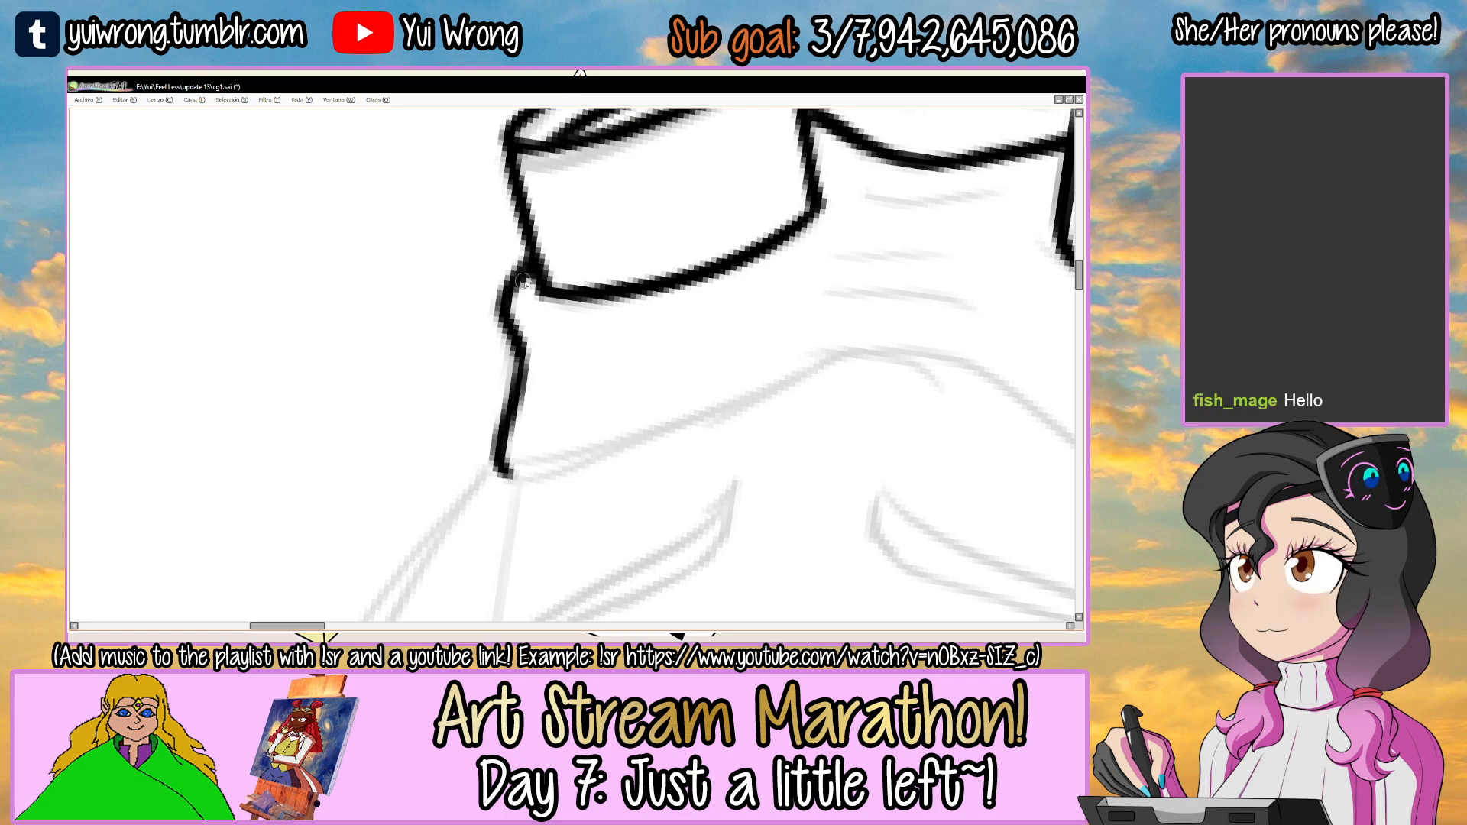
{"action": "left_click_drag", "start_coordinate": [542, 363], "coordinate": [517, 297]}
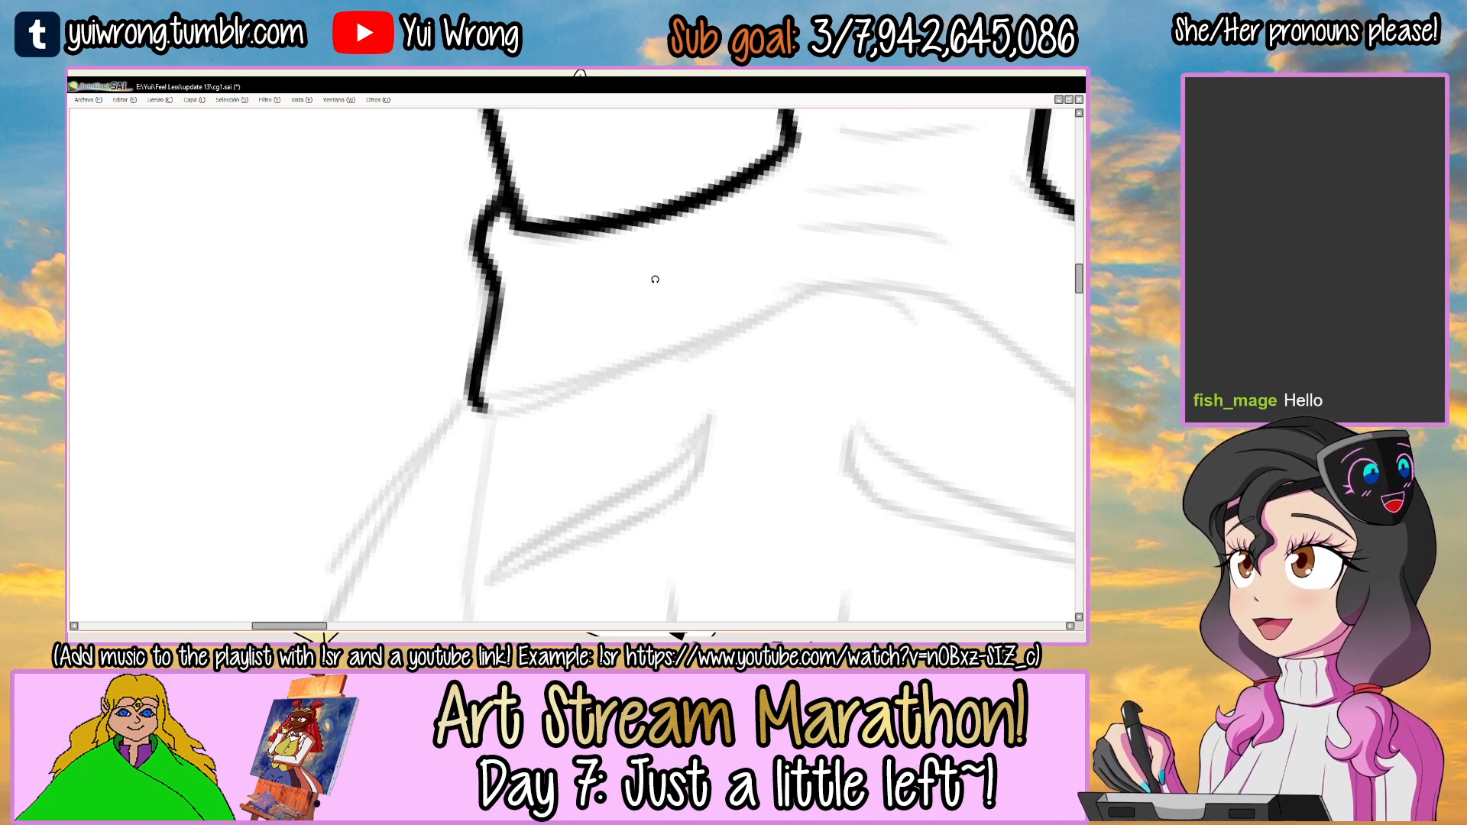
Ink the headband's lower edge from its bottom corner up to the peak above the forehead.
{"action": "mouse_move", "coordinate": [774, 240]}
{"action": "left_mouse_down"}
{"action": "mouse_move", "coordinate": [696, 248]}
{"action": "mouse_move", "coordinate": [677, 231]}
{"action": "left_mouse_up"}
{"action": "mouse_move", "coordinate": [410, 437]}
{"action": "left_mouse_down"}
{"action": "mouse_move", "coordinate": [490, 410]}
{"action": "mouse_move", "coordinate": [763, 263]}
{"action": "left_mouse_up"}
{"action": "key", "text": "ctrl+z"}
{"action": "left_click_drag", "start_coordinate": [590, 355], "coordinate": [779, 262]}
{"action": "left_click_drag", "start_coordinate": [688, 354], "coordinate": [516, 373]}
{"action": "mouse_move", "coordinate": [699, 284]}
{"action": "left_mouse_down"}
{"action": "mouse_move", "coordinate": [665, 245]}
{"action": "mouse_move", "coordinate": [620, 296]}
{"action": "mouse_move", "coordinate": [657, 324]}
{"action": "left_mouse_up"}
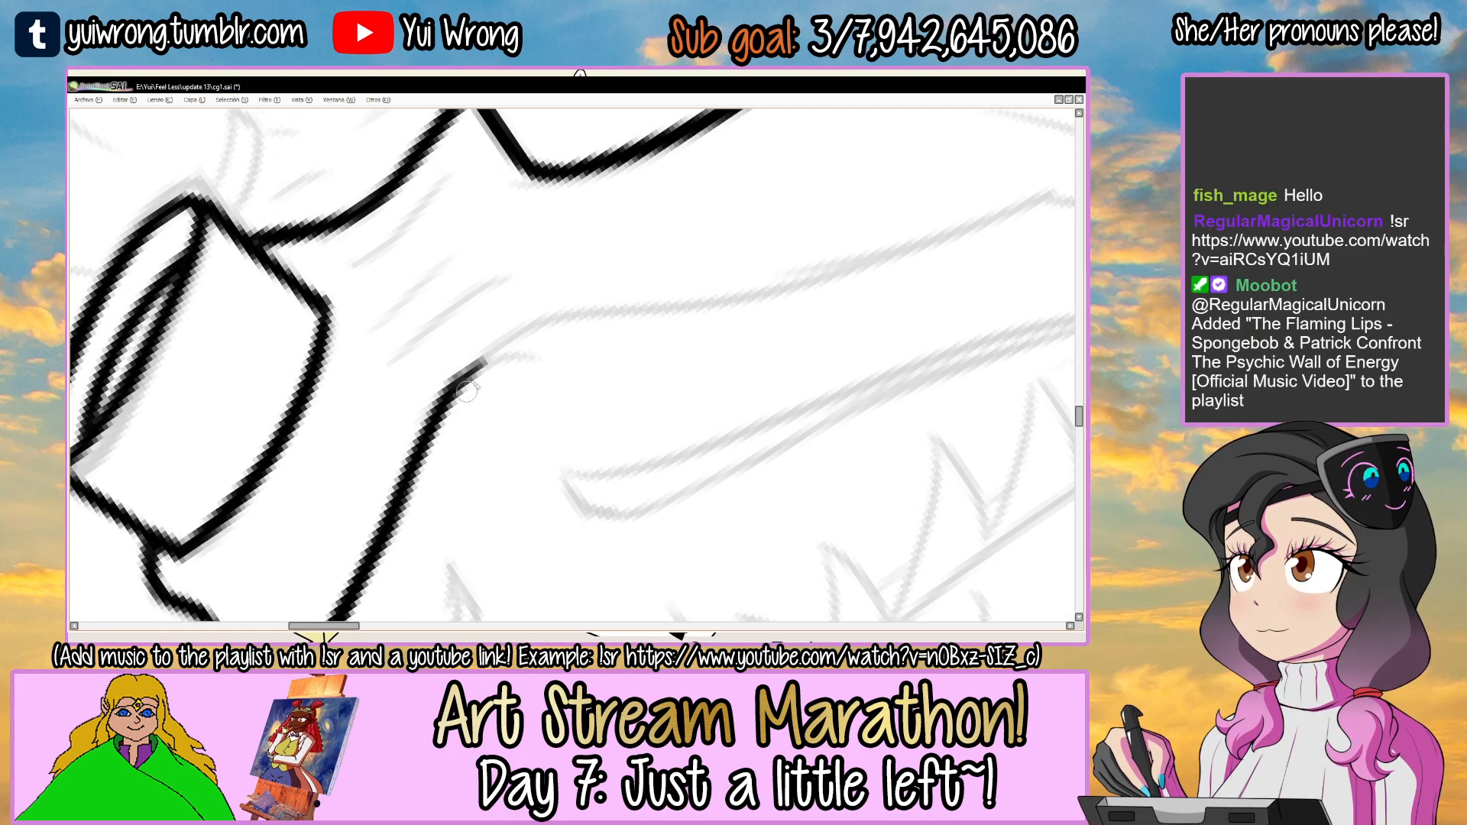
Extend the headband's lower edge from the forehead peak along beneath the larger goggle.
{"action": "left_click_drag", "start_coordinate": [448, 396], "coordinate": [695, 298]}
{"action": "left_click_drag", "start_coordinate": [556, 318], "coordinate": [858, 266]}
{"action": "key", "text": "ctrl+z"}
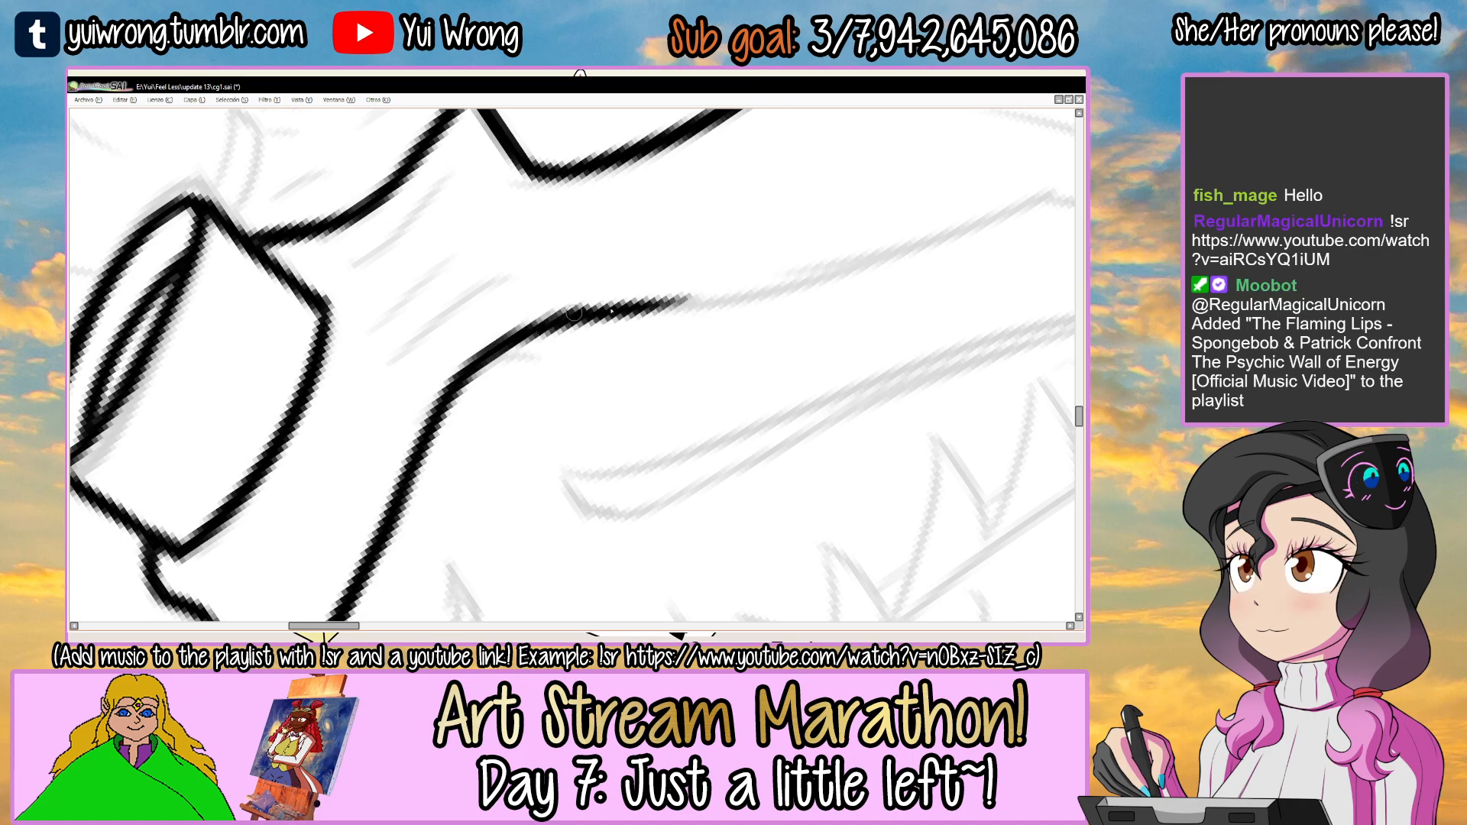
{"action": "left_click_drag", "start_coordinate": [557, 317], "coordinate": [993, 216]}
{"action": "key", "text": "ctrl+z"}
{"action": "mouse_move", "coordinate": [626, 325]}
{"action": "left_mouse_down"}
{"action": "mouse_move", "coordinate": [534, 382]}
{"action": "mouse_move", "coordinate": [825, 301]}
{"action": "left_mouse_up"}
{"action": "key", "text": "ctrl+z"}
{"action": "mouse_move", "coordinate": [515, 366]}
{"action": "left_mouse_down"}
{"action": "mouse_move", "coordinate": [684, 339]}
{"action": "mouse_move", "coordinate": [940, 262]}
{"action": "left_mouse_up"}
{"action": "left_click_drag", "start_coordinate": [1038, 206], "coordinate": [767, 232]}
{"action": "left_click_drag", "start_coordinate": [767, 233], "coordinate": [680, 281]}
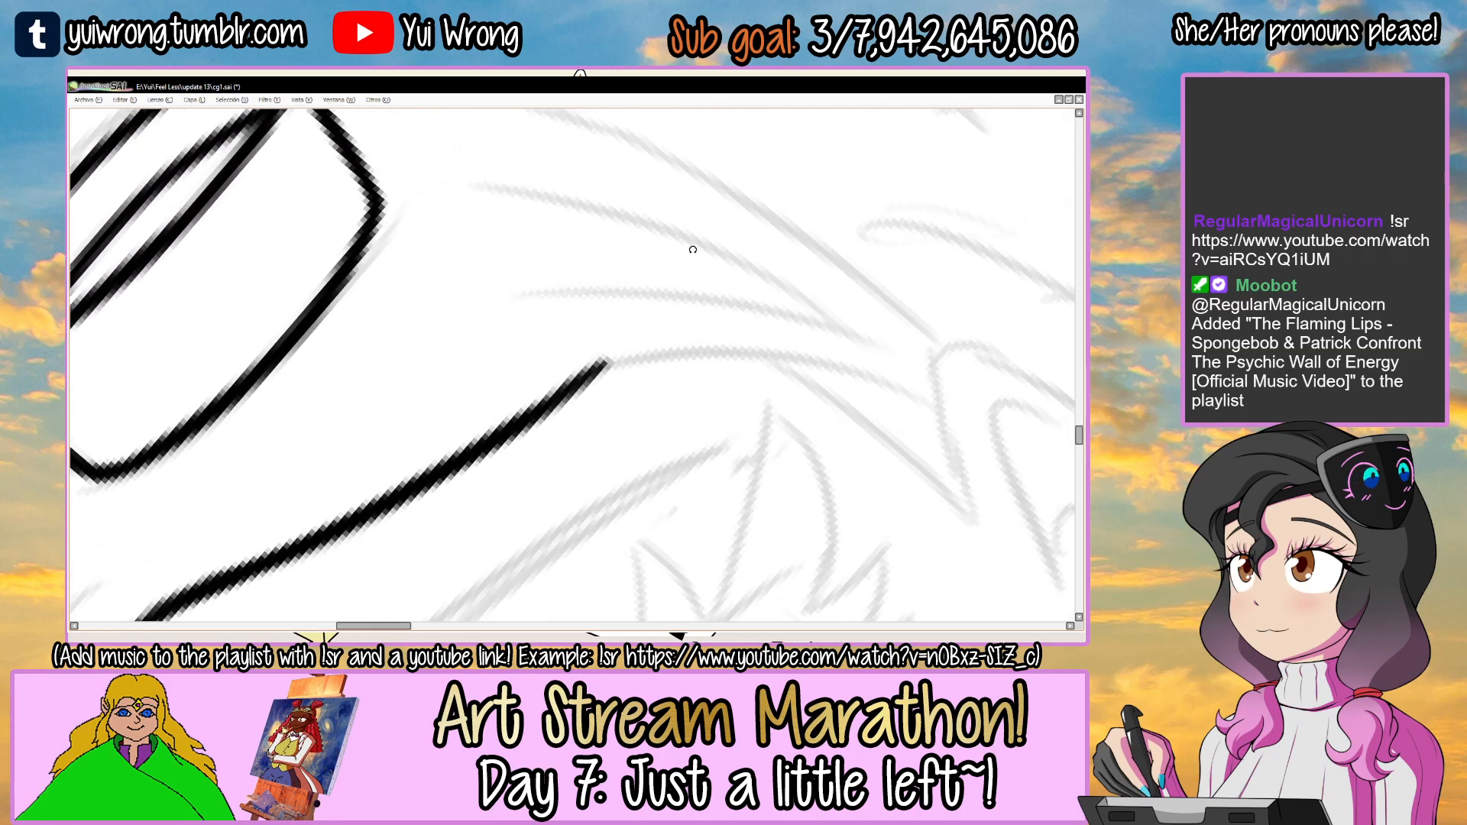
Curve the end of the headband's lower edge down toward the sketched ear.
{"action": "scroll", "coordinate": [692, 250], "scroll_direction": "down", "scroll_amount": 1}
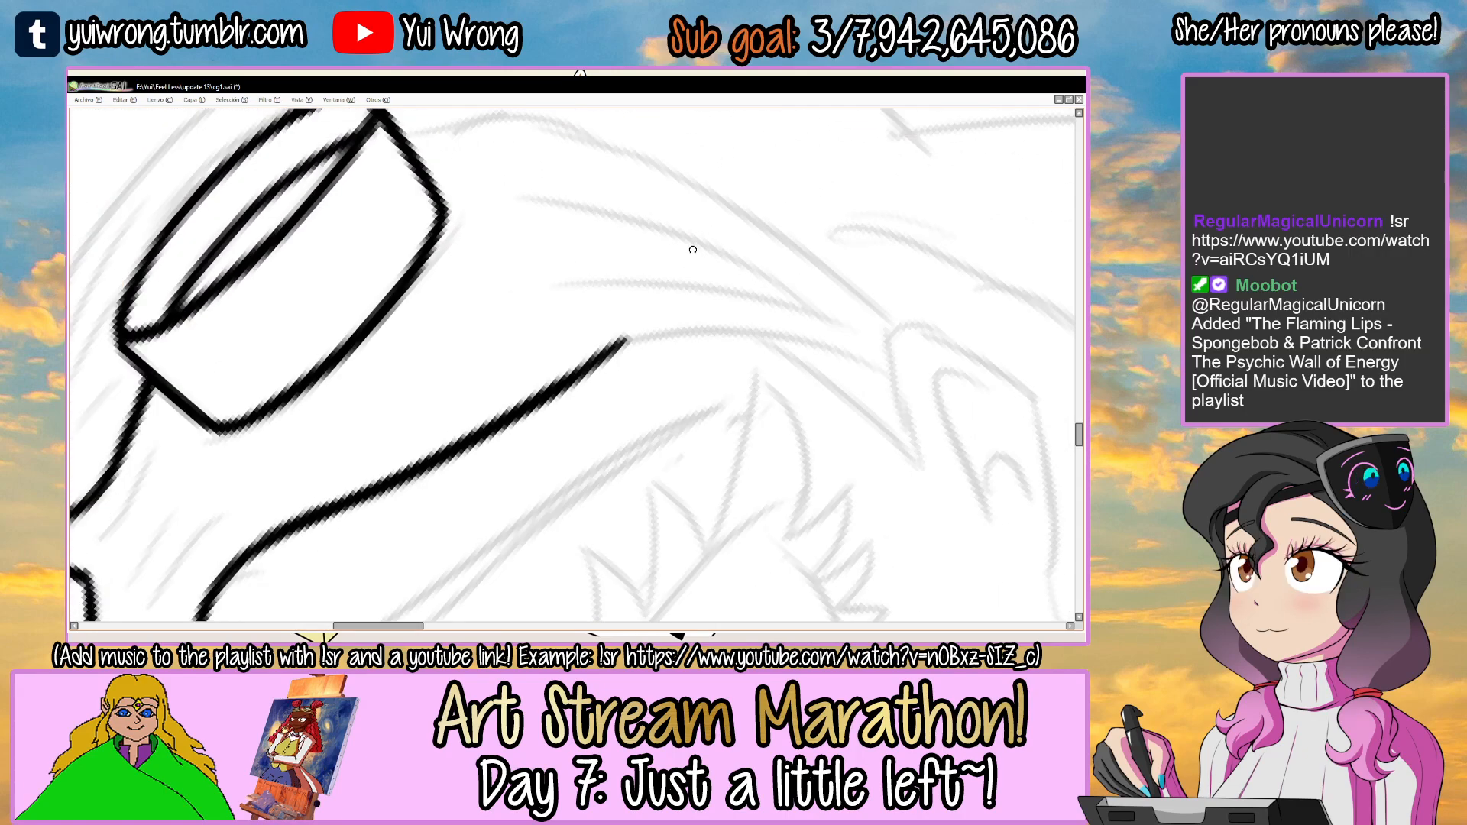
{"action": "left_click_drag", "start_coordinate": [727, 271], "coordinate": [665, 278]}
{"action": "mouse_move", "coordinate": [700, 229]}
{"action": "left_mouse_down"}
{"action": "mouse_move", "coordinate": [697, 285]}
{"action": "mouse_move", "coordinate": [697, 239]}
{"action": "left_mouse_up"}
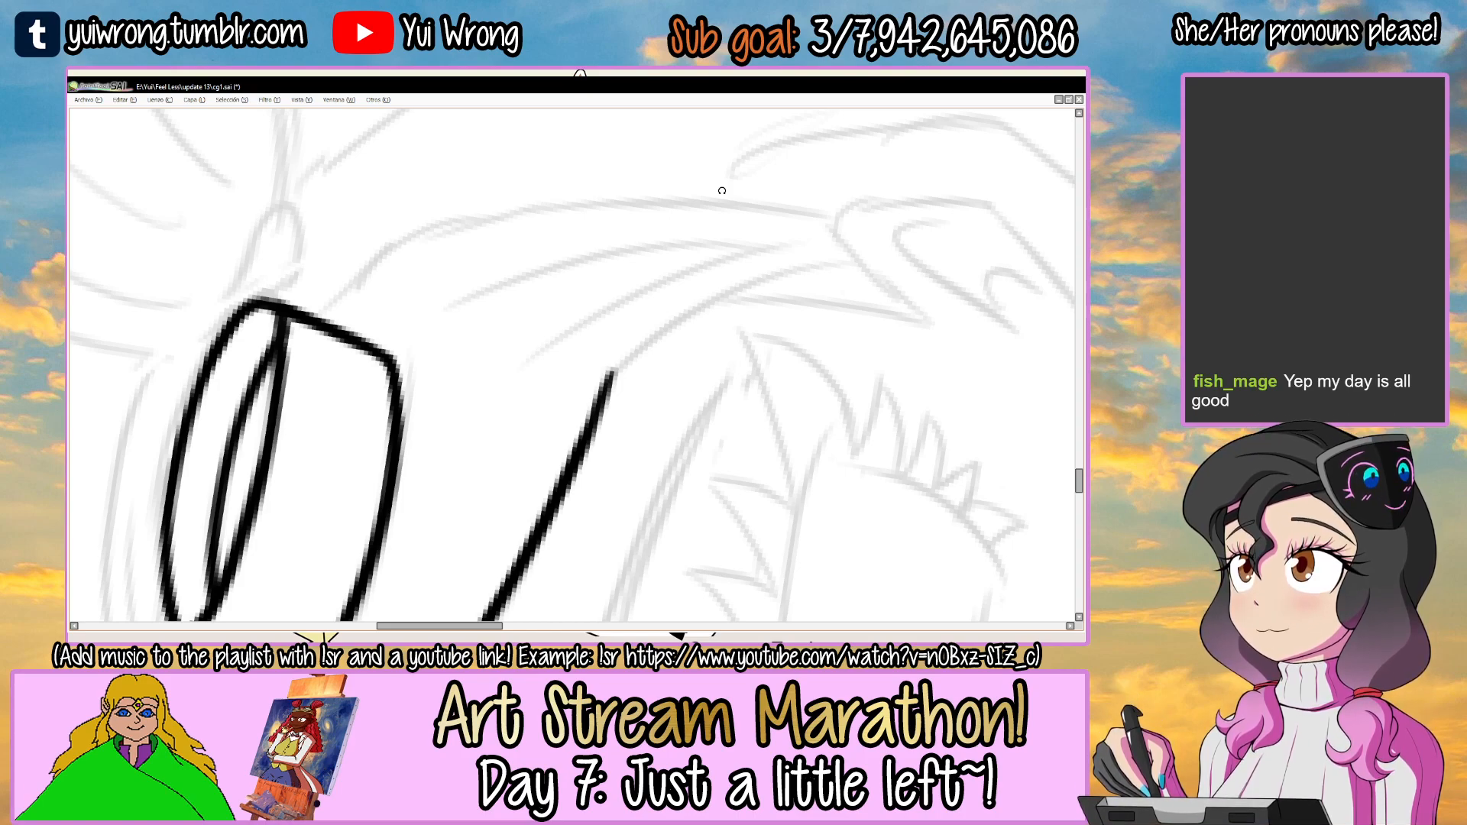
{"action": "scroll", "coordinate": [678, 291], "scroll_direction": "up", "scroll_amount": 2}
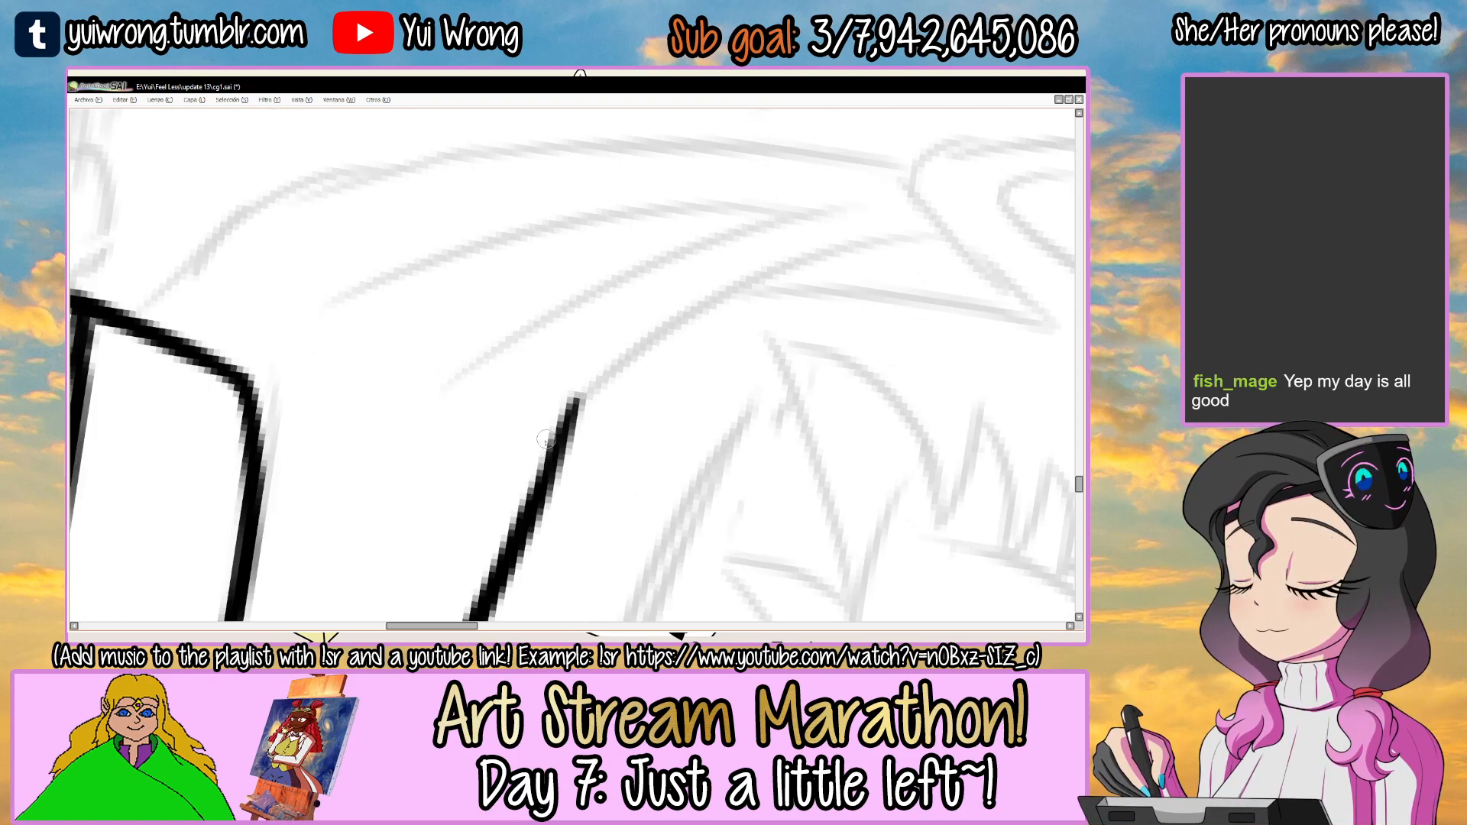
{"action": "left_click_drag", "start_coordinate": [571, 435], "coordinate": [913, 240]}
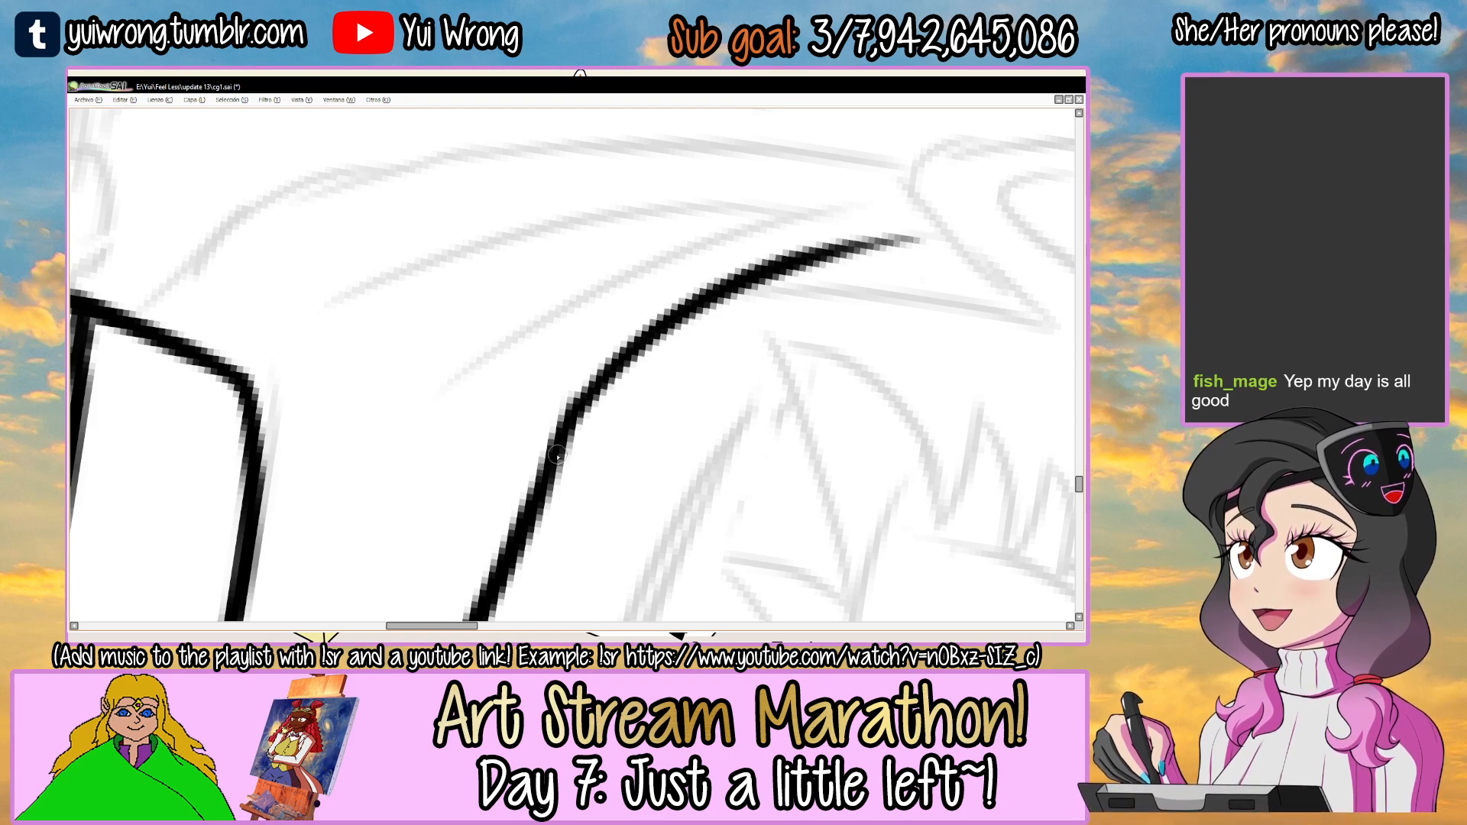
{"action": "scroll", "coordinate": [893, 263], "scroll_direction": "down", "scroll_amount": 3}
{"action": "scroll", "coordinate": [495, 322], "scroll_direction": "up", "scroll_amount": 2}
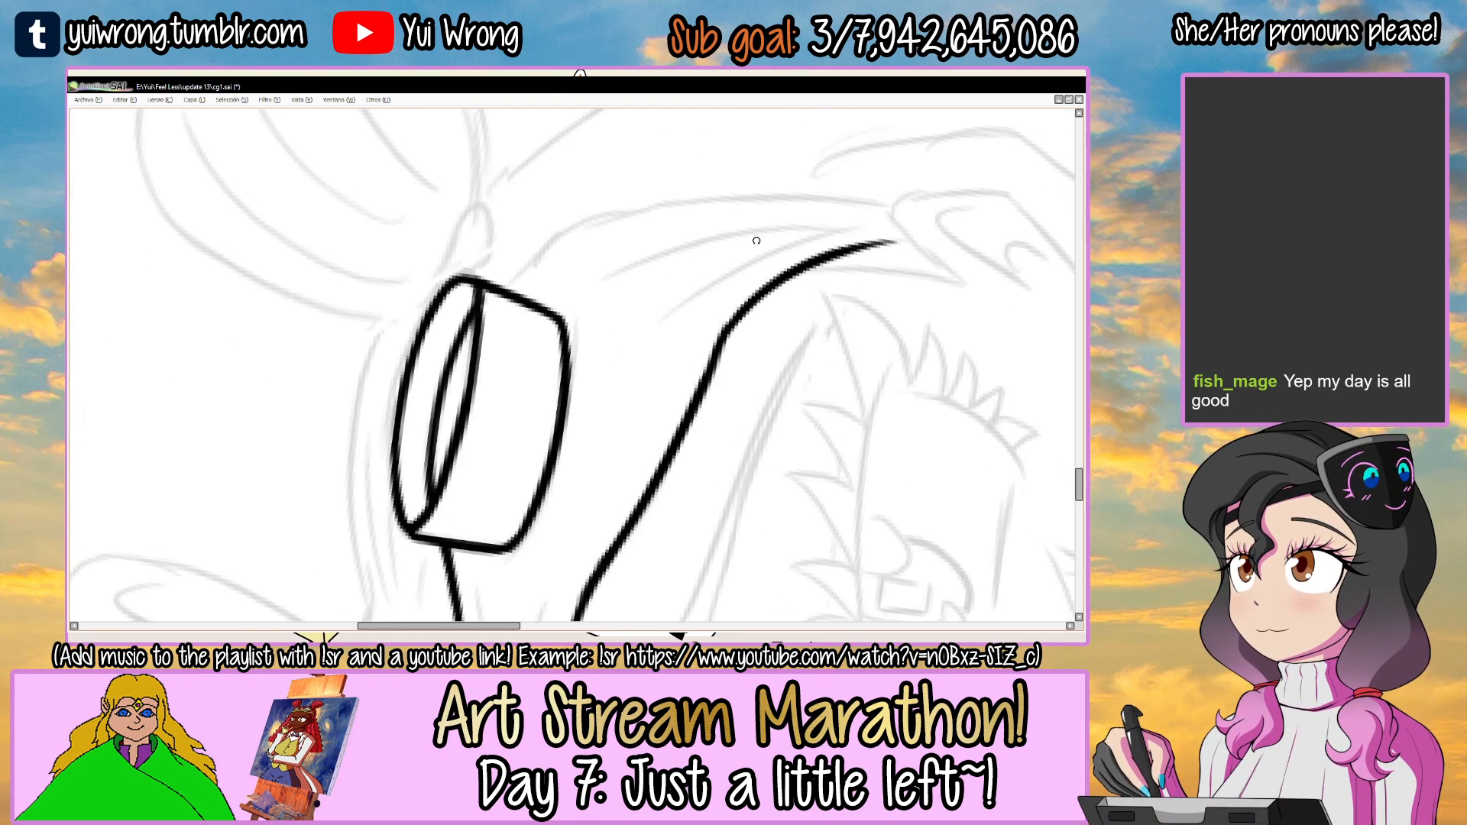
Ink the headband's upper edge as an arc from the larger goggle's outer side toward the ear.
{"action": "scroll", "coordinate": [495, 323], "scroll_direction": "up", "scroll_amount": 1}
{"action": "key", "text": "ctrl+z"}
{"action": "mouse_move", "coordinate": [344, 409]}
{"action": "left_mouse_down"}
{"action": "mouse_move", "coordinate": [509, 263]}
{"action": "mouse_move", "coordinate": [951, 195]}
{"action": "left_mouse_up"}
{"action": "key", "text": "ctrl+z"}
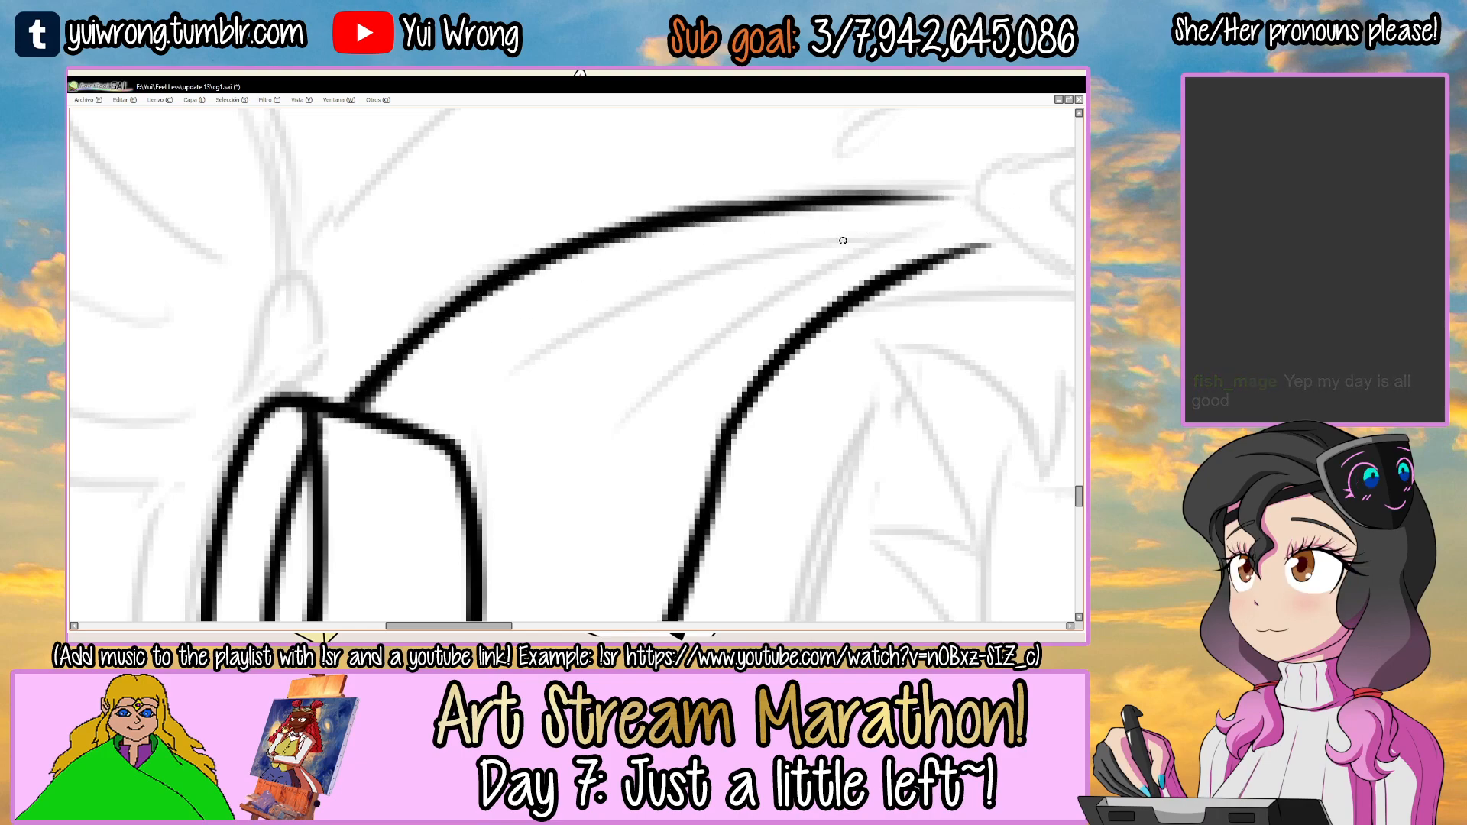
Ink two tapering fold lines inside the narrowing part of the headband between the larger goggle and the ear.
{"action": "left_click_drag", "start_coordinate": [844, 240], "coordinate": [783, 255]}
{"action": "left_click_drag", "start_coordinate": [447, 398], "coordinate": [730, 259]}
{"action": "key", "text": "ctrl+z"}
{"action": "key", "text": "ctrl+z"}
{"action": "left_click_drag", "start_coordinate": [433, 407], "coordinate": [790, 247]}
{"action": "mouse_move", "coordinate": [538, 436]}
{"action": "left_mouse_down"}
{"action": "mouse_move", "coordinate": [832, 241]}
{"action": "mouse_move", "coordinate": [729, 588]}
{"action": "mouse_move", "coordinate": [653, 619]}
{"action": "left_mouse_up"}
{"action": "key", "text": "ctrl+z"}
{"action": "scroll", "coordinate": [821, 246], "scroll_direction": "down", "scroll_amount": 3}
{"action": "left_click_drag", "start_coordinate": [737, 538], "coordinate": [739, 382]}
{"action": "scroll", "coordinate": [603, 383], "scroll_direction": "up", "scroll_amount": 1}
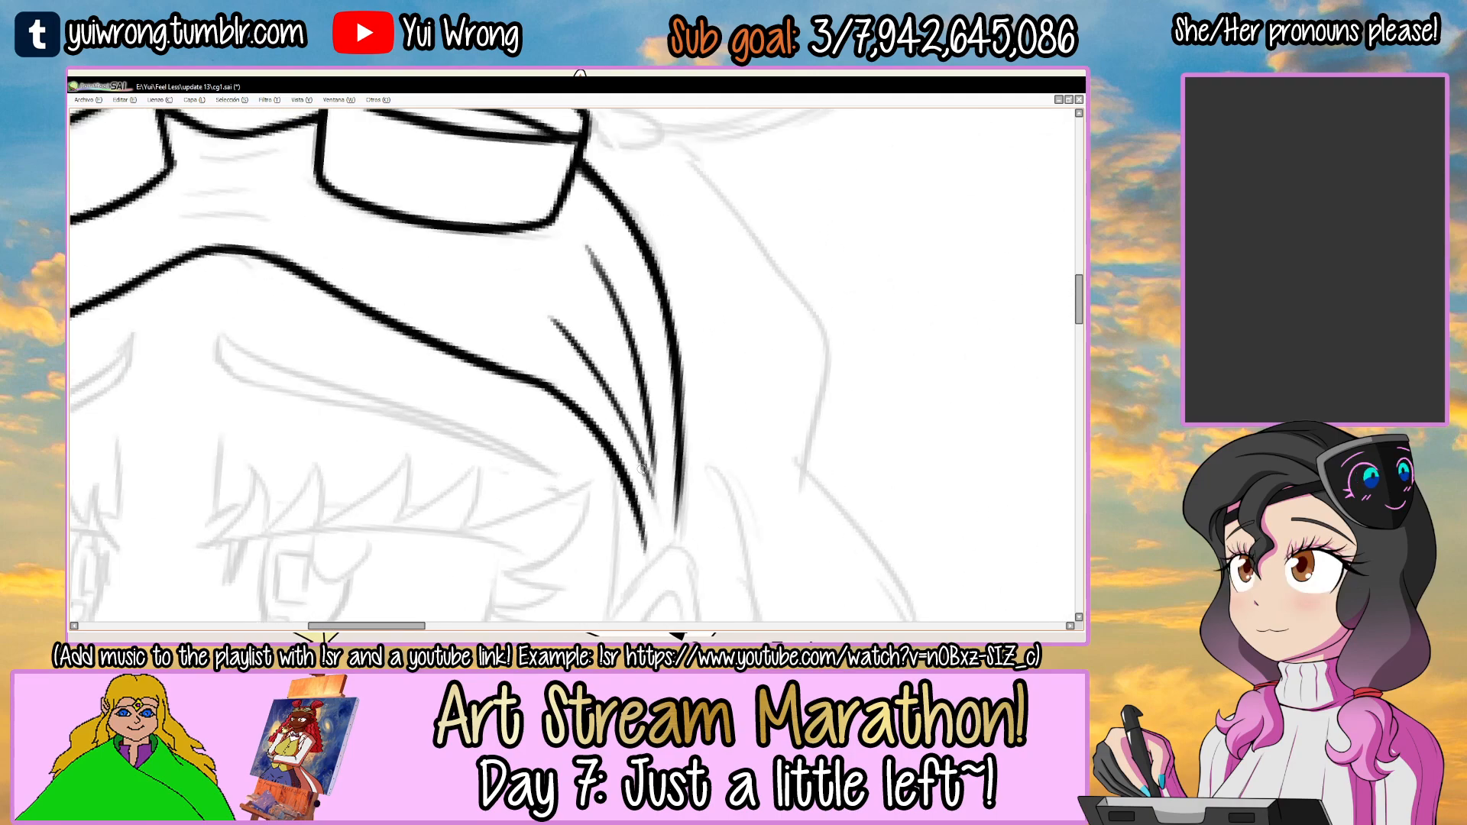
Ink three short wrinkle lines on the headband between the two goggles and save the drawing.
{"action": "scroll", "coordinate": [564, 370], "scroll_direction": "down", "scroll_amount": 2}
{"action": "scroll", "coordinate": [445, 424], "scroll_direction": "up", "scroll_amount": 3}
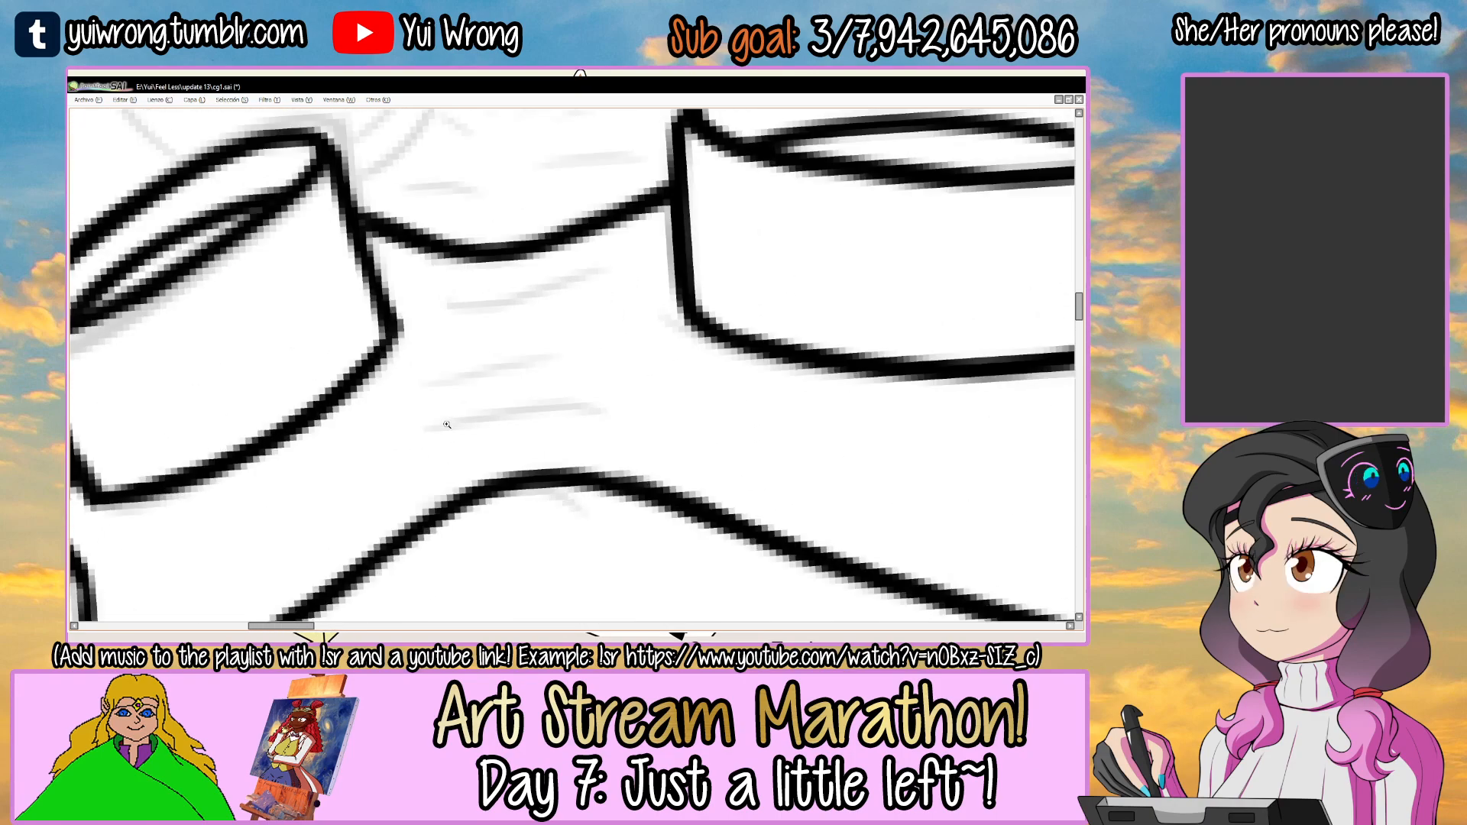
{"action": "key", "text": "ctrl+z"}
{"action": "mouse_move", "coordinate": [428, 437]}
{"action": "left_mouse_down"}
{"action": "mouse_move", "coordinate": [636, 417]}
{"action": "mouse_move", "coordinate": [544, 412]}
{"action": "left_mouse_up"}
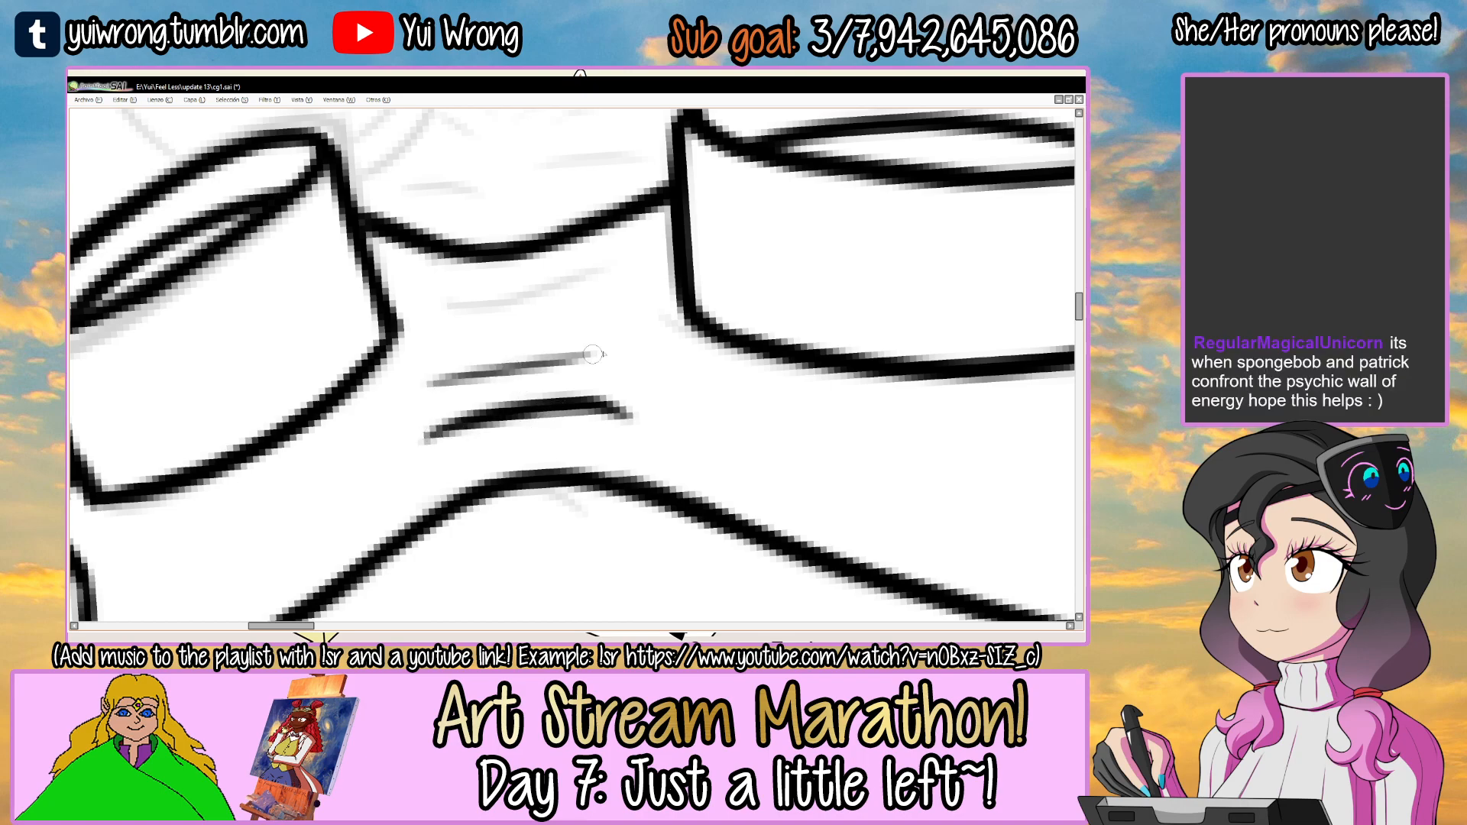
{"action": "key", "text": "ctrl+z"}
{"action": "left_click_drag", "start_coordinate": [450, 312], "coordinate": [604, 269]}
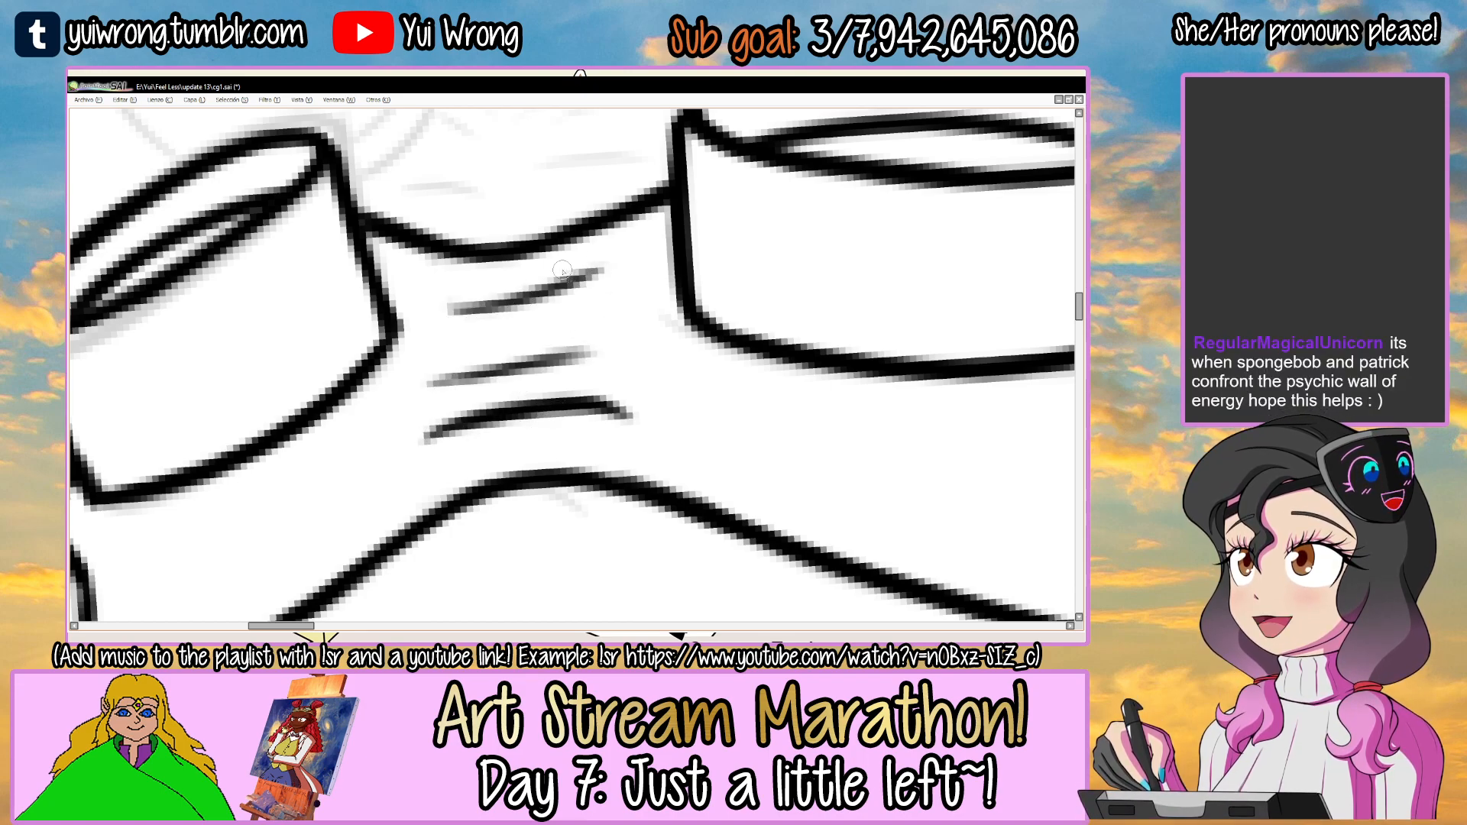
{"action": "scroll", "coordinate": [561, 271], "scroll_direction": "down", "scroll_amount": 8}
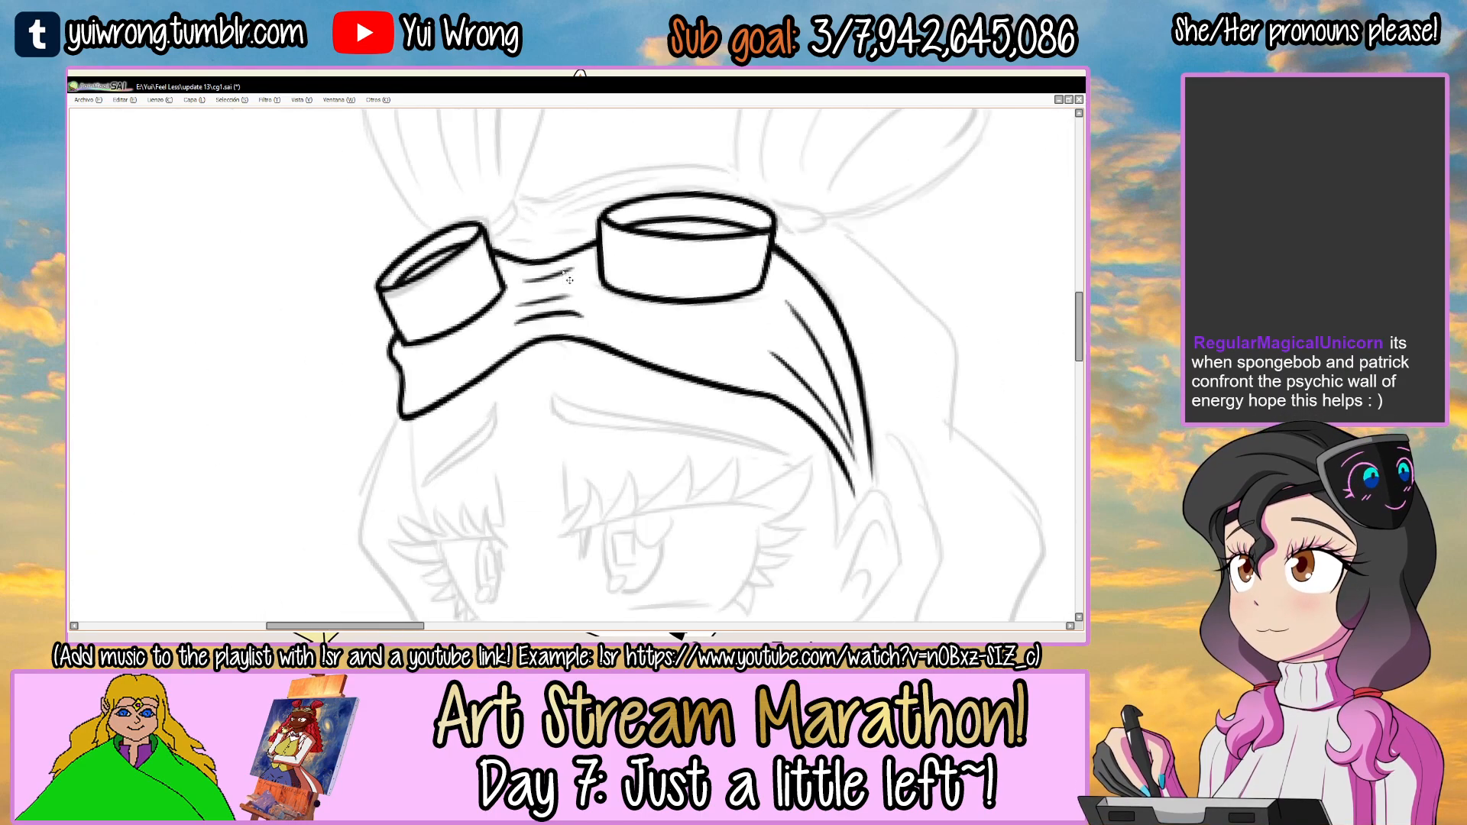
{"action": "scroll", "coordinate": [596, 267], "scroll_direction": "right", "scroll_amount": 3}
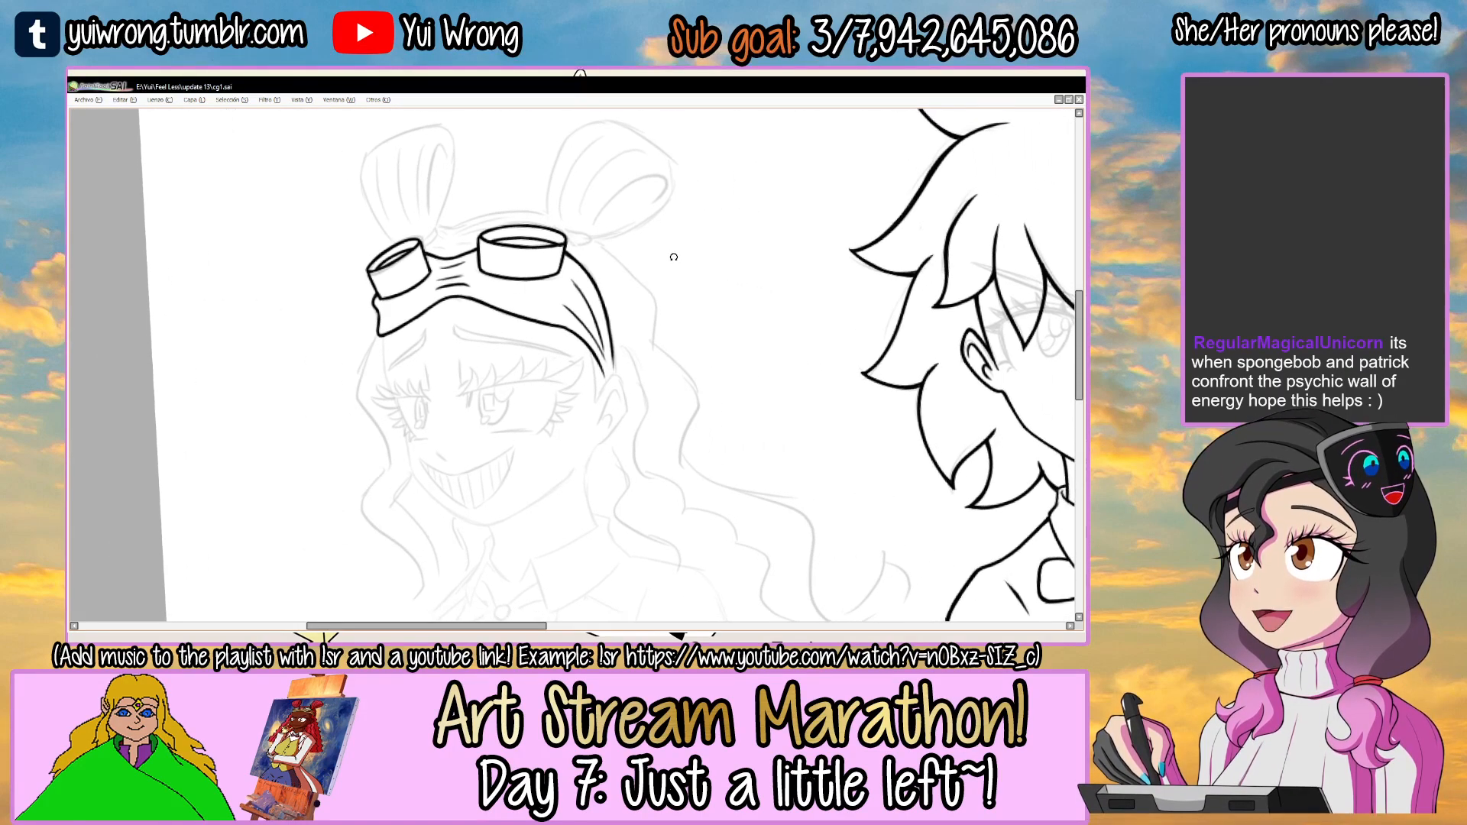
Make the body line-art layer, la cuerpo, the active layer.
{"action": "key", "text": "Tab"}
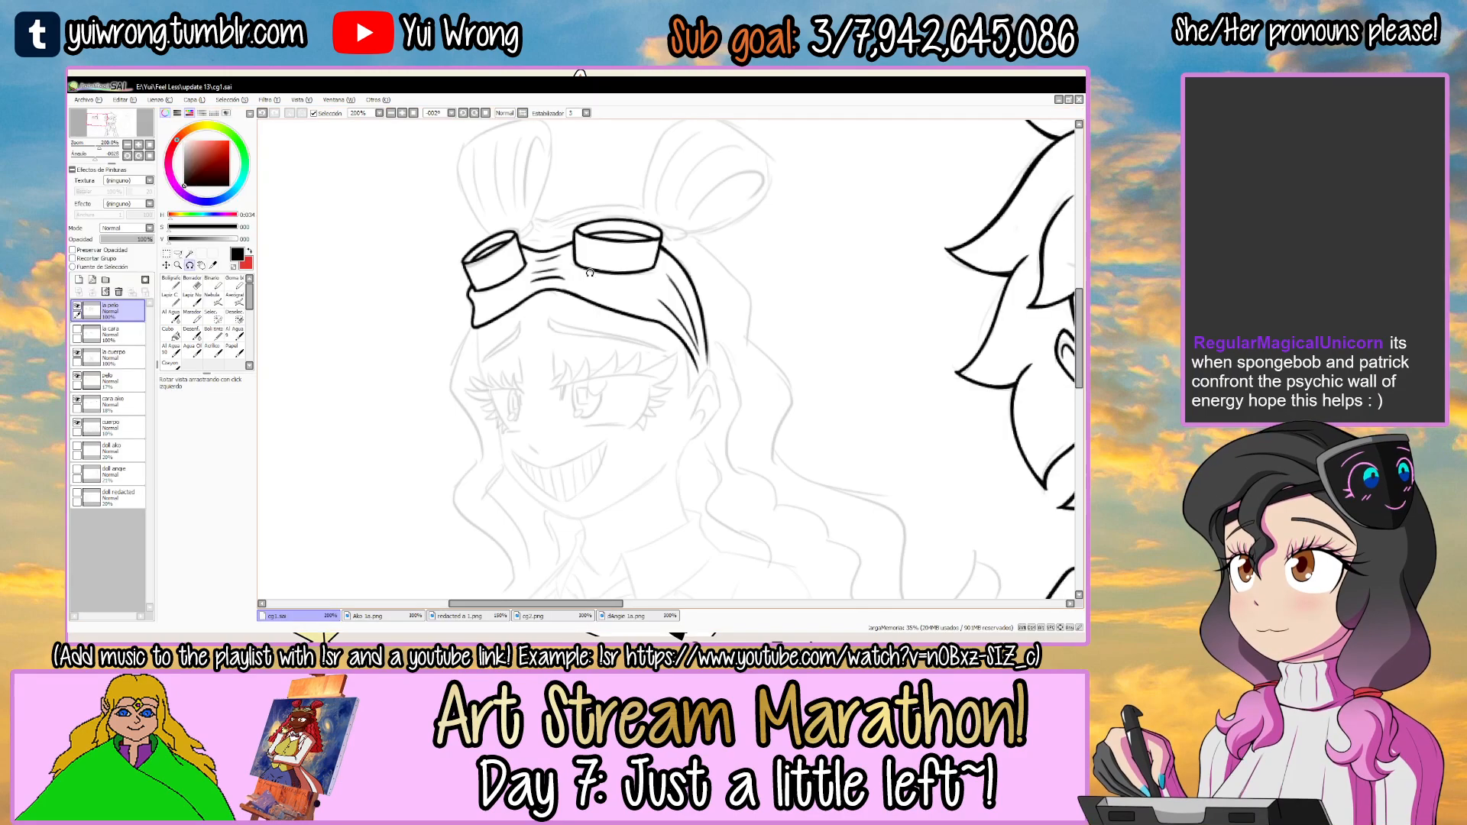
{"action": "left_click", "coordinate": [77, 306]}
{"action": "left_click", "coordinate": [77, 307]}
{"action": "left_click", "coordinate": [78, 330]}
{"action": "left_click", "coordinate": [78, 330]}
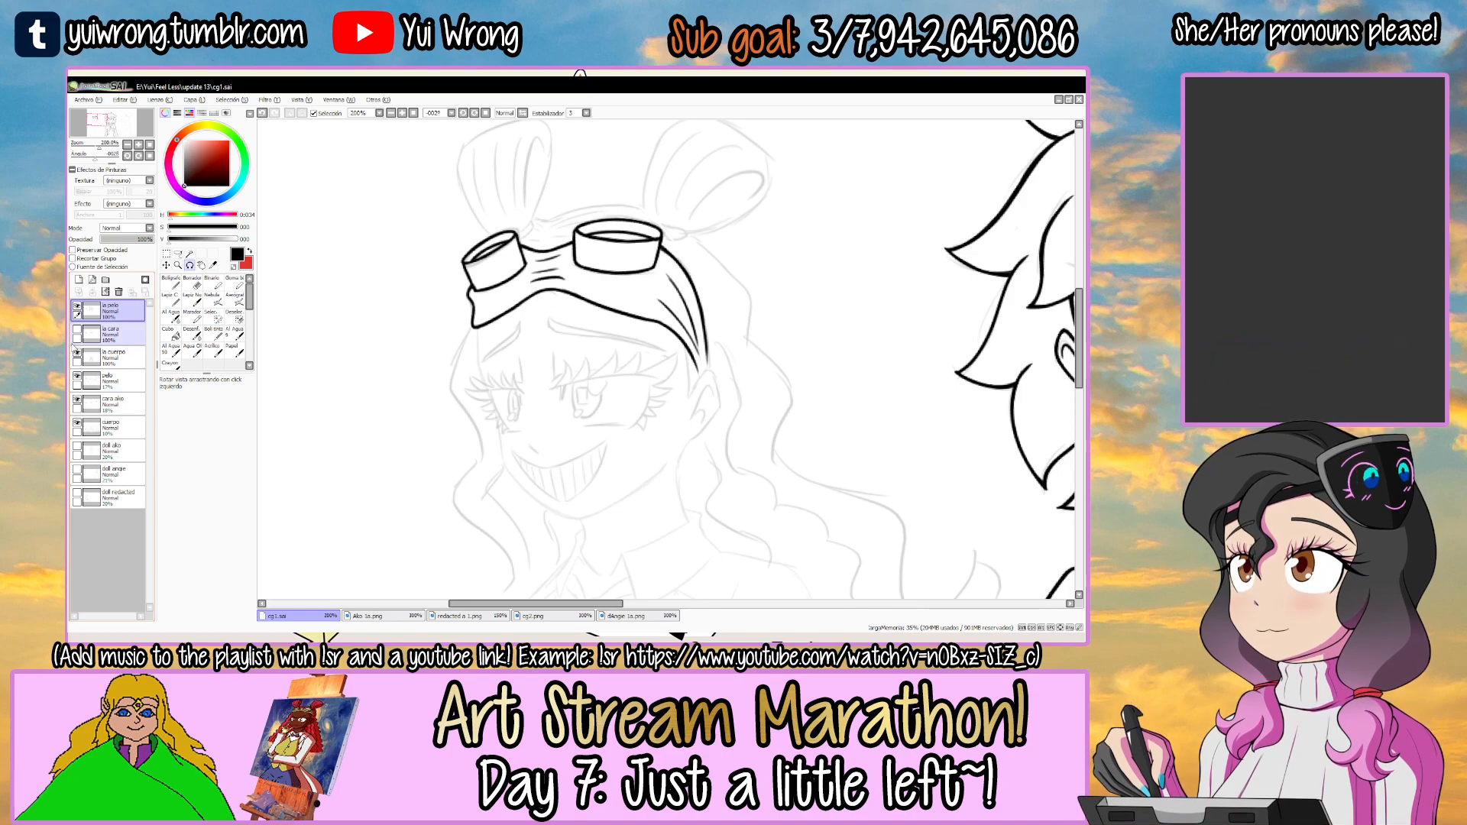
{"action": "left_click", "coordinate": [81, 352]}
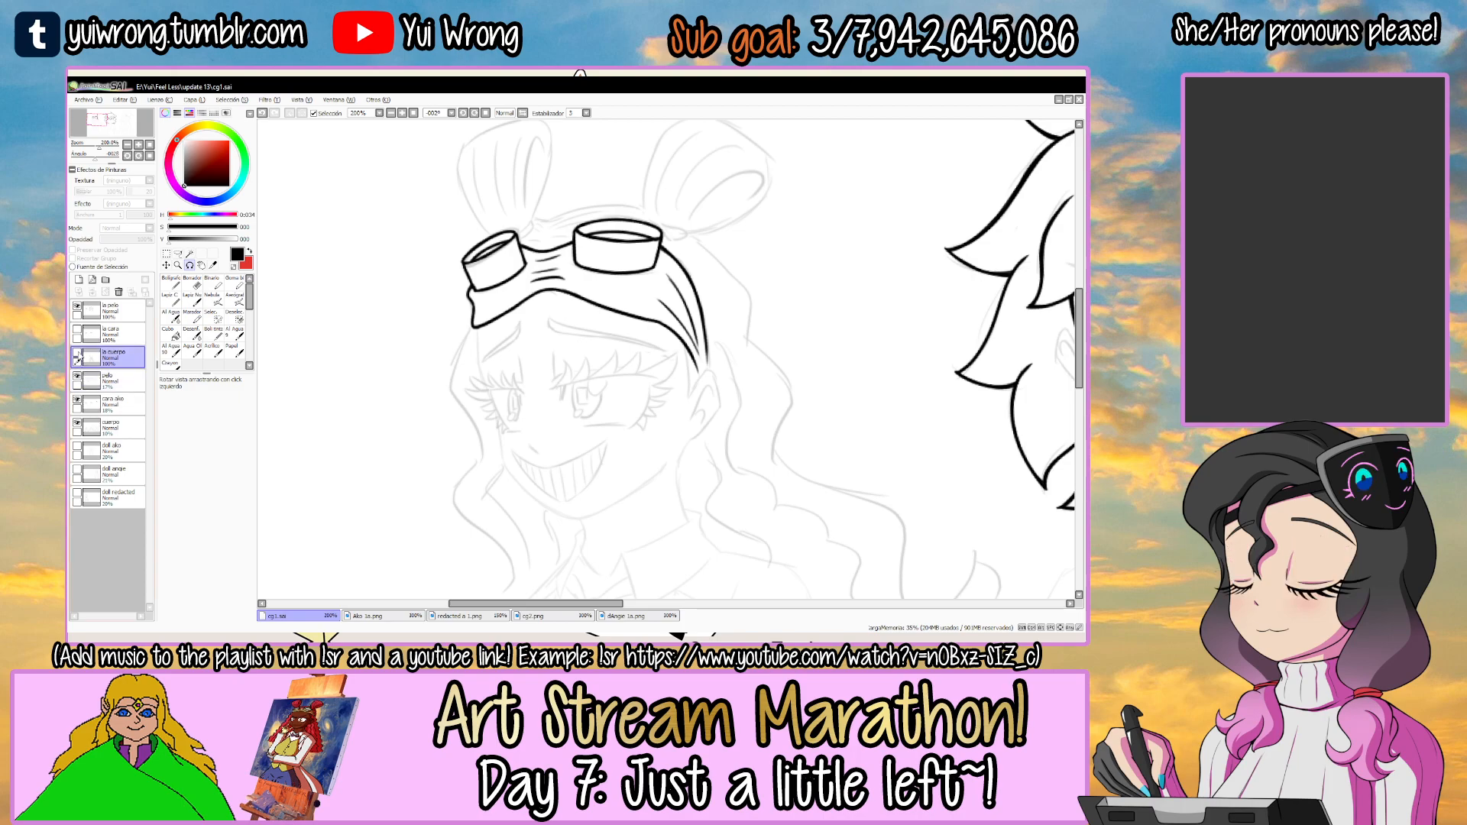
{"action": "key", "text": "Tab"}
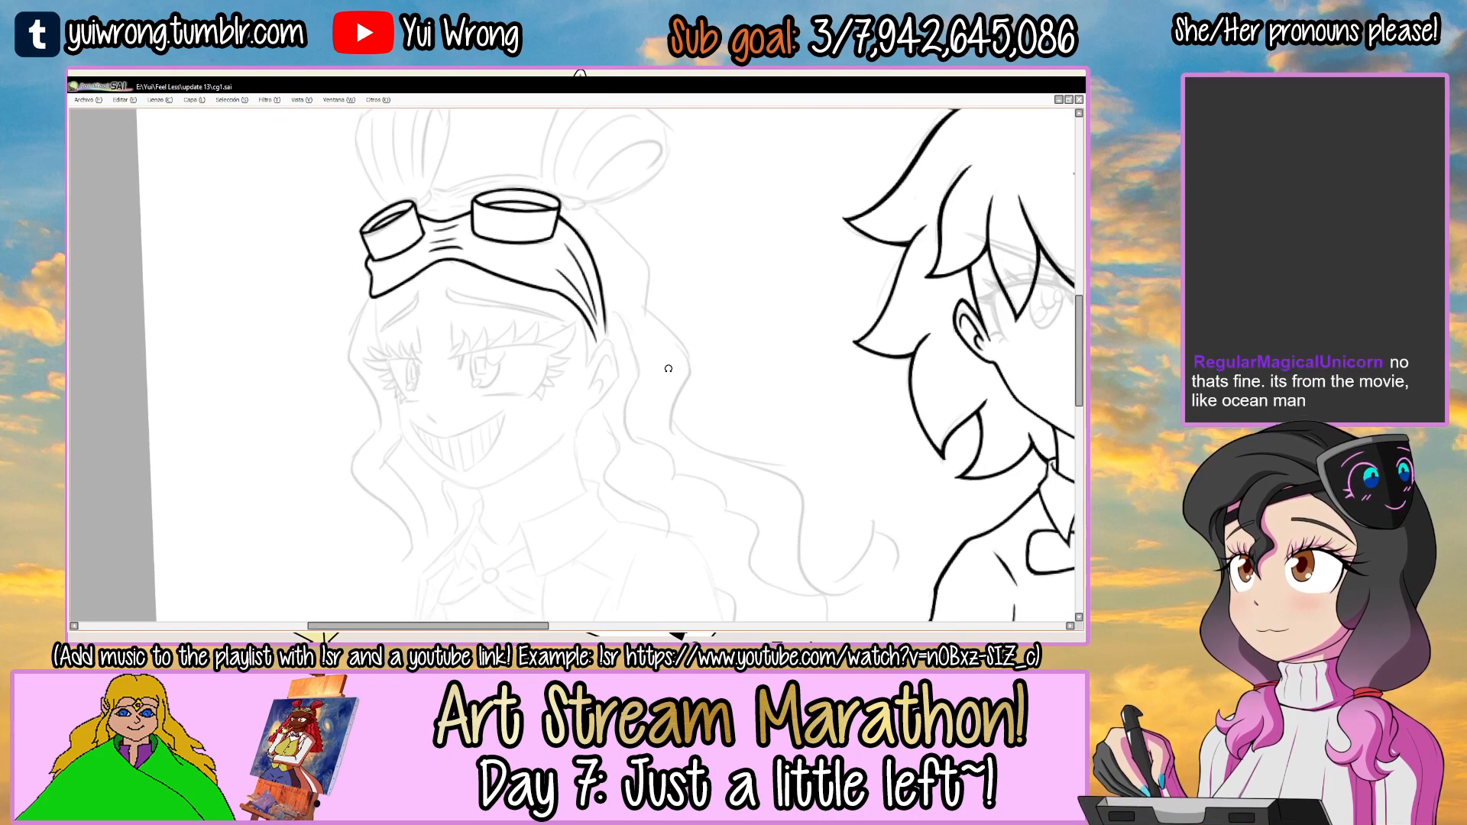
Ink the line from the headband's lower edge down to the ear's front point.
{"action": "scroll", "coordinate": [615, 318], "scroll_direction": "up", "scroll_amount": 3}
{"action": "left_click_drag", "start_coordinate": [642, 301], "coordinate": [485, 339]}
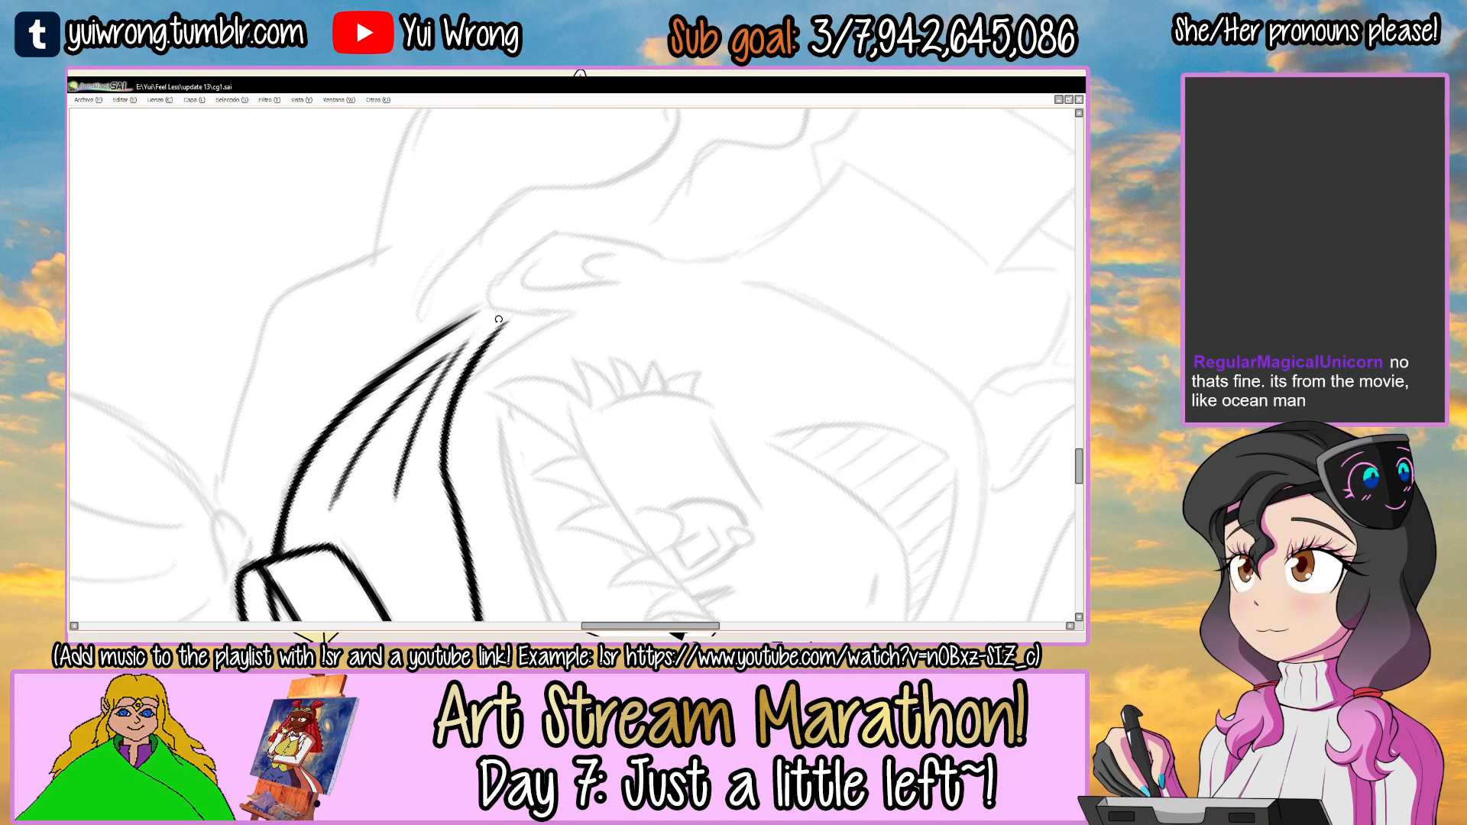
{"action": "scroll", "coordinate": [489, 361], "scroll_direction": "up", "scroll_amount": 4}
{"action": "mouse_move", "coordinate": [430, 414]}
{"action": "left_mouse_down"}
{"action": "mouse_move", "coordinate": [587, 300]}
{"action": "mouse_move", "coordinate": [653, 275]}
{"action": "mouse_move", "coordinate": [556, 463]}
{"action": "mouse_move", "coordinate": [512, 358]}
{"action": "mouse_move", "coordinate": [647, 302]}
{"action": "left_mouse_up"}
{"action": "key", "text": "ctrl+z"}
{"action": "scroll", "coordinate": [528, 335], "scroll_direction": "up", "scroll_amount": 1}
{"action": "key", "text": "ctrl+z"}
{"action": "left_click_drag", "start_coordinate": [490, 405], "coordinate": [647, 296]}
{"action": "mouse_move", "coordinate": [548, 351]}
{"action": "left_mouse_down"}
{"action": "mouse_move", "coordinate": [672, 283]}
{"action": "mouse_move", "coordinate": [688, 287]}
{"action": "mouse_move", "coordinate": [692, 368]}
{"action": "left_mouse_up"}
Ink the ear's upper outline from its front point up and around the top curve.
{"action": "mouse_move", "coordinate": [660, 295]}
{"action": "left_mouse_down"}
{"action": "mouse_move", "coordinate": [690, 398]}
{"action": "mouse_move", "coordinate": [482, 308]}
{"action": "mouse_move", "coordinate": [429, 370]}
{"action": "mouse_move", "coordinate": [503, 267]}
{"action": "left_mouse_up"}
{"action": "mouse_move", "coordinate": [395, 401]}
{"action": "left_mouse_down"}
{"action": "mouse_move", "coordinate": [507, 267]}
{"action": "mouse_move", "coordinate": [602, 258]}
{"action": "left_mouse_up"}
{"action": "left_click_drag", "start_coordinate": [500, 275], "coordinate": [731, 264]}
{"action": "left_click_drag", "start_coordinate": [754, 248], "coordinate": [724, 197]}
{"action": "key", "text": "ctrl+z"}
{"action": "left_click_drag", "start_coordinate": [496, 309], "coordinate": [485, 330]}
{"action": "key", "text": "ctrl+z"}
{"action": "key", "text": "ctrl+z"}
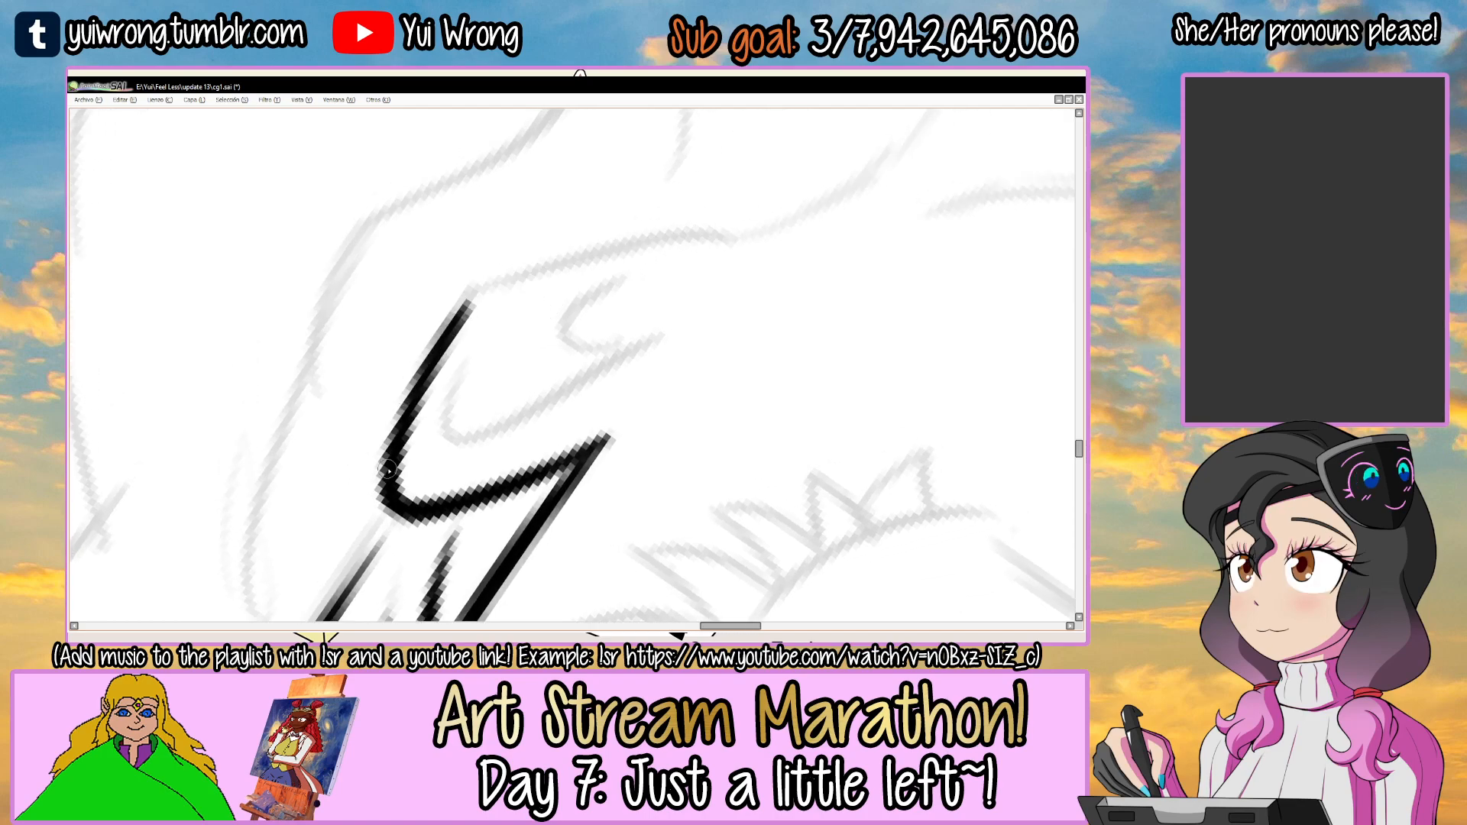
Continue the ear's outer outline around the back and down to the lobe.
{"action": "left_click_drag", "start_coordinate": [388, 468], "coordinate": [620, 243]}
{"action": "left_click_drag", "start_coordinate": [448, 333], "coordinate": [675, 238]}
{"action": "left_click_drag", "start_coordinate": [544, 267], "coordinate": [730, 234]}
{"action": "key", "text": "ctrl+z"}
{"action": "key", "text": "ctrl+z"}
{"action": "left_click_drag", "start_coordinate": [450, 328], "coordinate": [747, 225]}
Ink the larger fold curve and the small hooked curve inside the ear.
{"action": "left_click_drag", "start_coordinate": [673, 304], "coordinate": [543, 423]}
{"action": "mouse_move", "coordinate": [662, 249]}
{"action": "left_mouse_down"}
{"action": "mouse_move", "coordinate": [620, 254]}
{"action": "mouse_move", "coordinate": [585, 307]}
{"action": "left_mouse_up"}
{"action": "left_click_drag", "start_coordinate": [469, 422], "coordinate": [621, 296]}
{"action": "key", "text": "ctrl+z"}
{"action": "mouse_move", "coordinate": [465, 435]}
{"action": "left_mouse_down"}
{"action": "mouse_move", "coordinate": [516, 464]}
{"action": "mouse_move", "coordinate": [534, 427]}
{"action": "mouse_move", "coordinate": [501, 462]}
{"action": "left_mouse_up"}
{"action": "key", "text": "ctrl+z"}
{"action": "key", "text": "ctrl+z"}
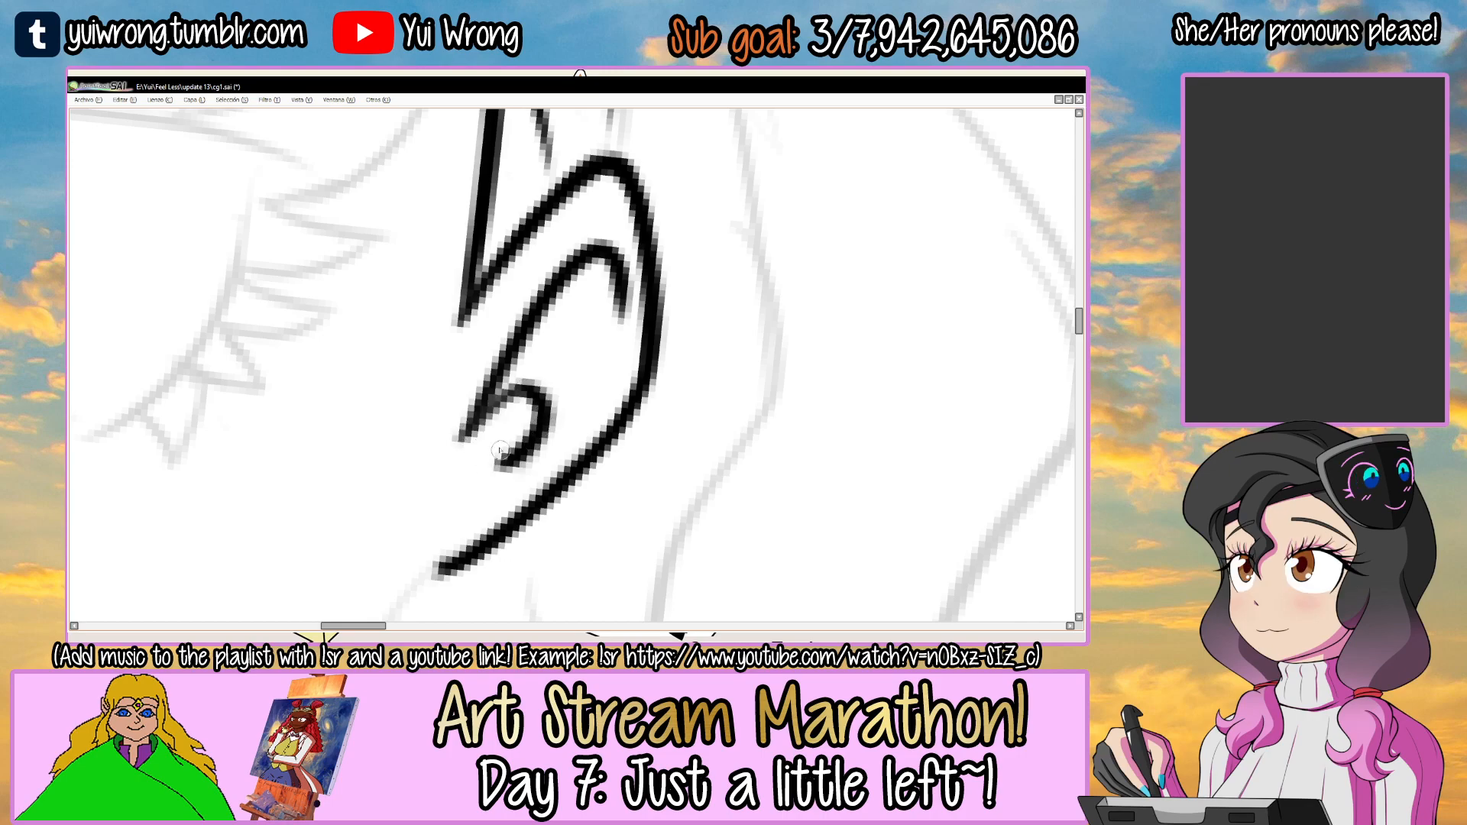
Extend the ends of the headband's lower and upper edges to meet the top of the ear and save the drawing.
{"action": "scroll", "coordinate": [536, 407], "scroll_direction": "down", "scroll_amount": 3}
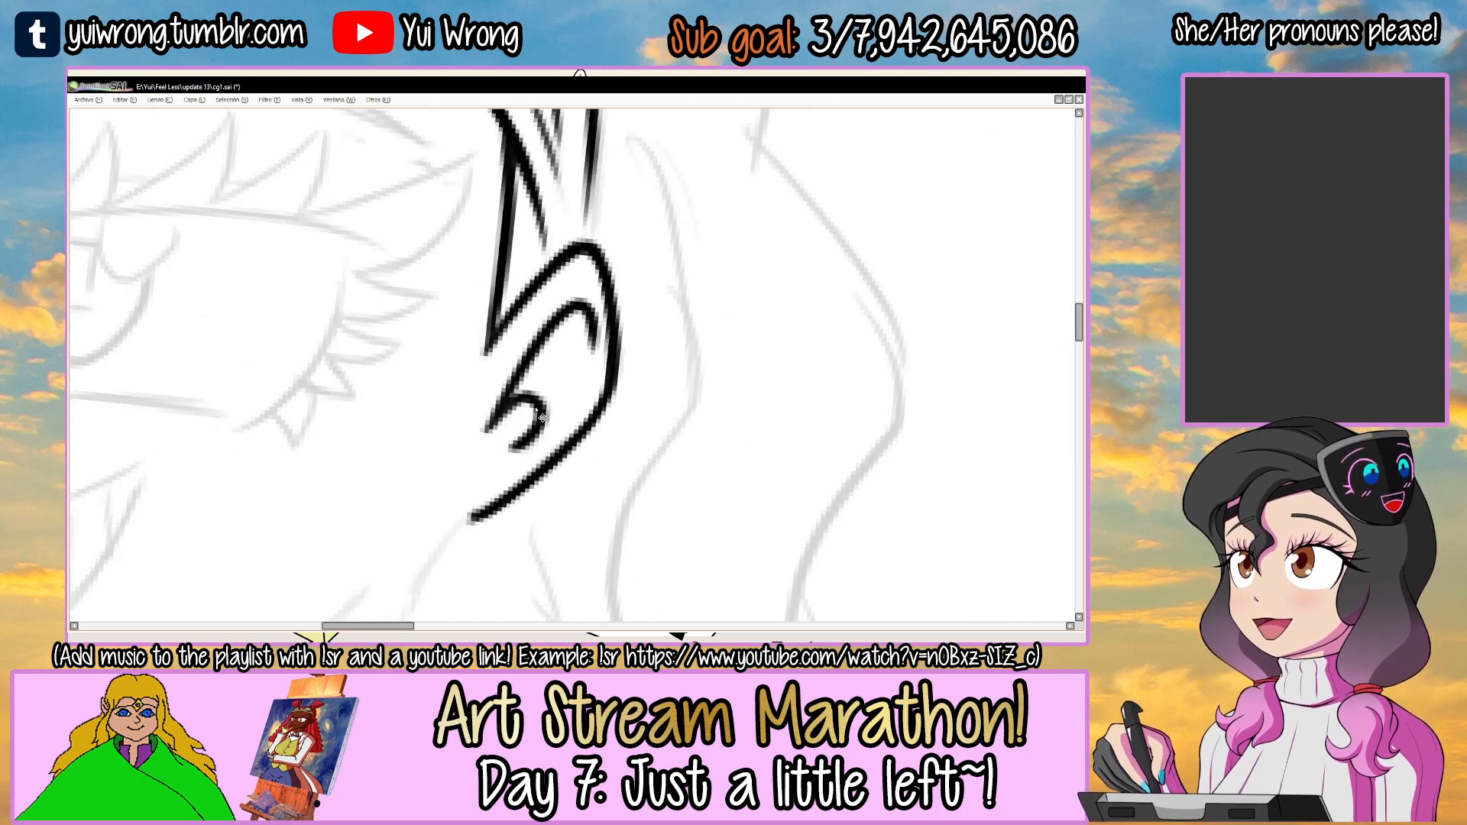
{"action": "scroll", "coordinate": [550, 229], "scroll_direction": "up", "scroll_amount": 3}
{"action": "key", "text": "Tab"}
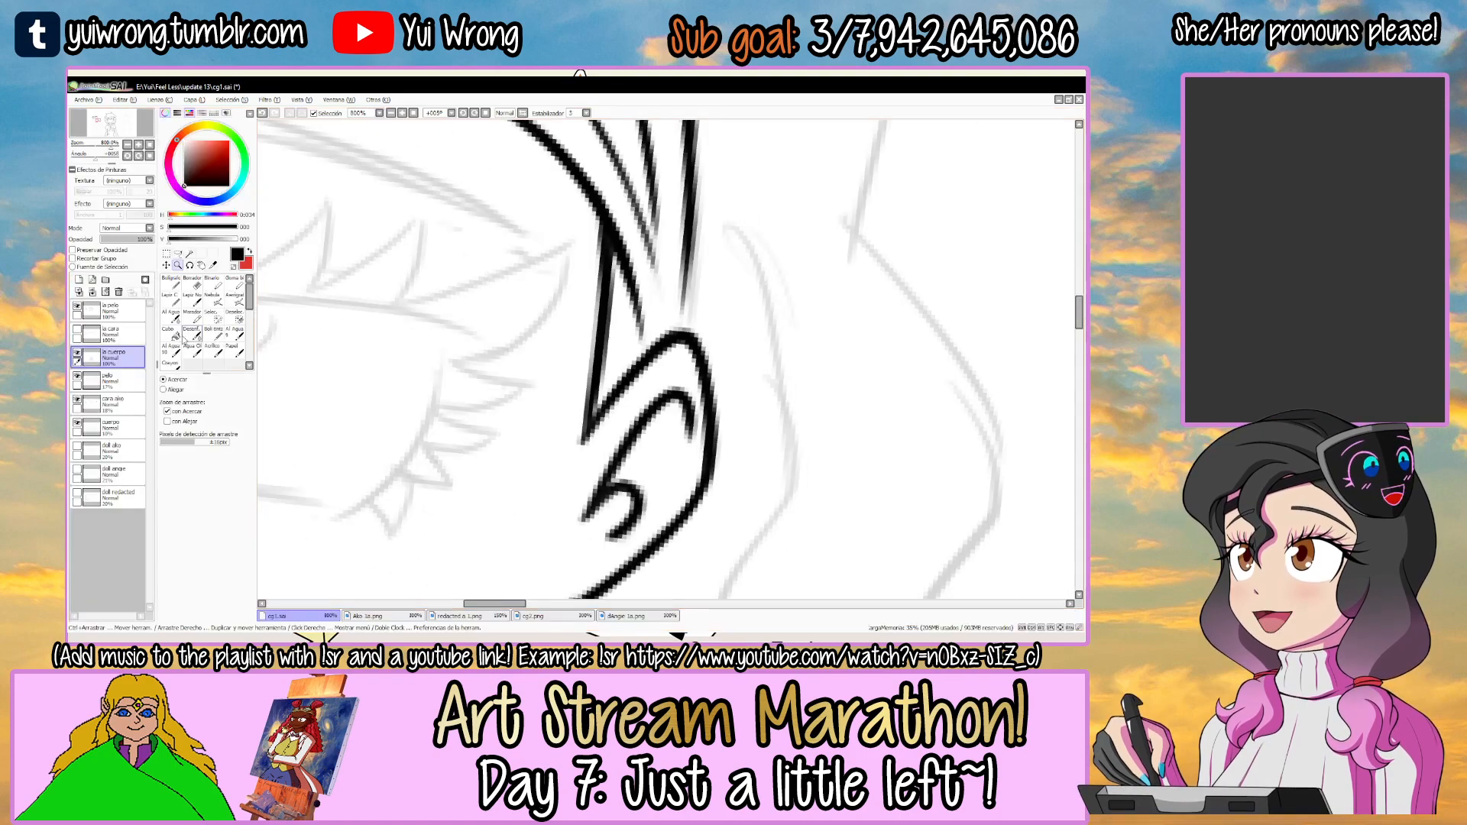
{"action": "key", "text": "Tab"}
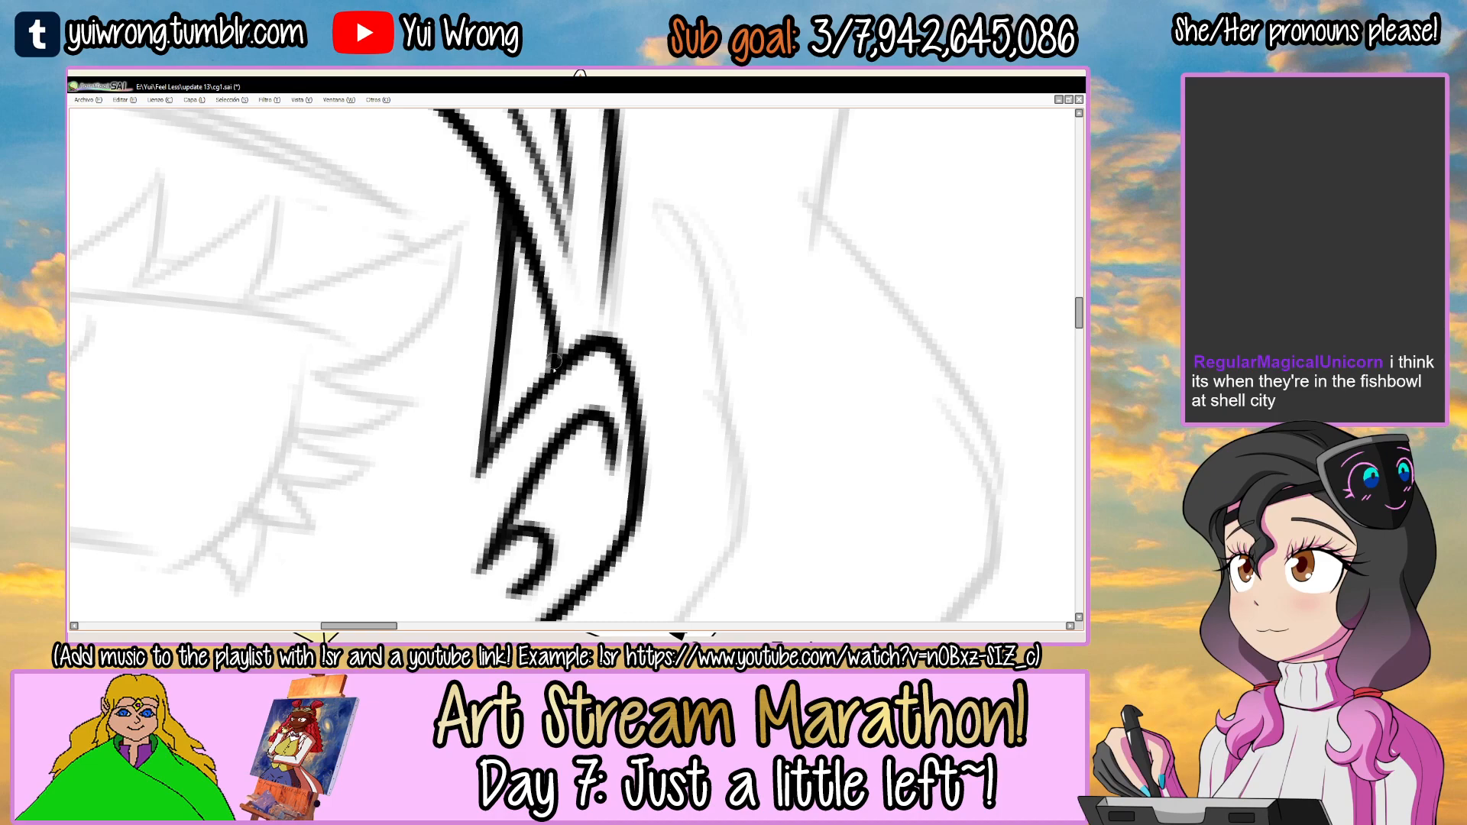
{"action": "left_click_drag", "start_coordinate": [601, 308], "coordinate": [598, 337]}
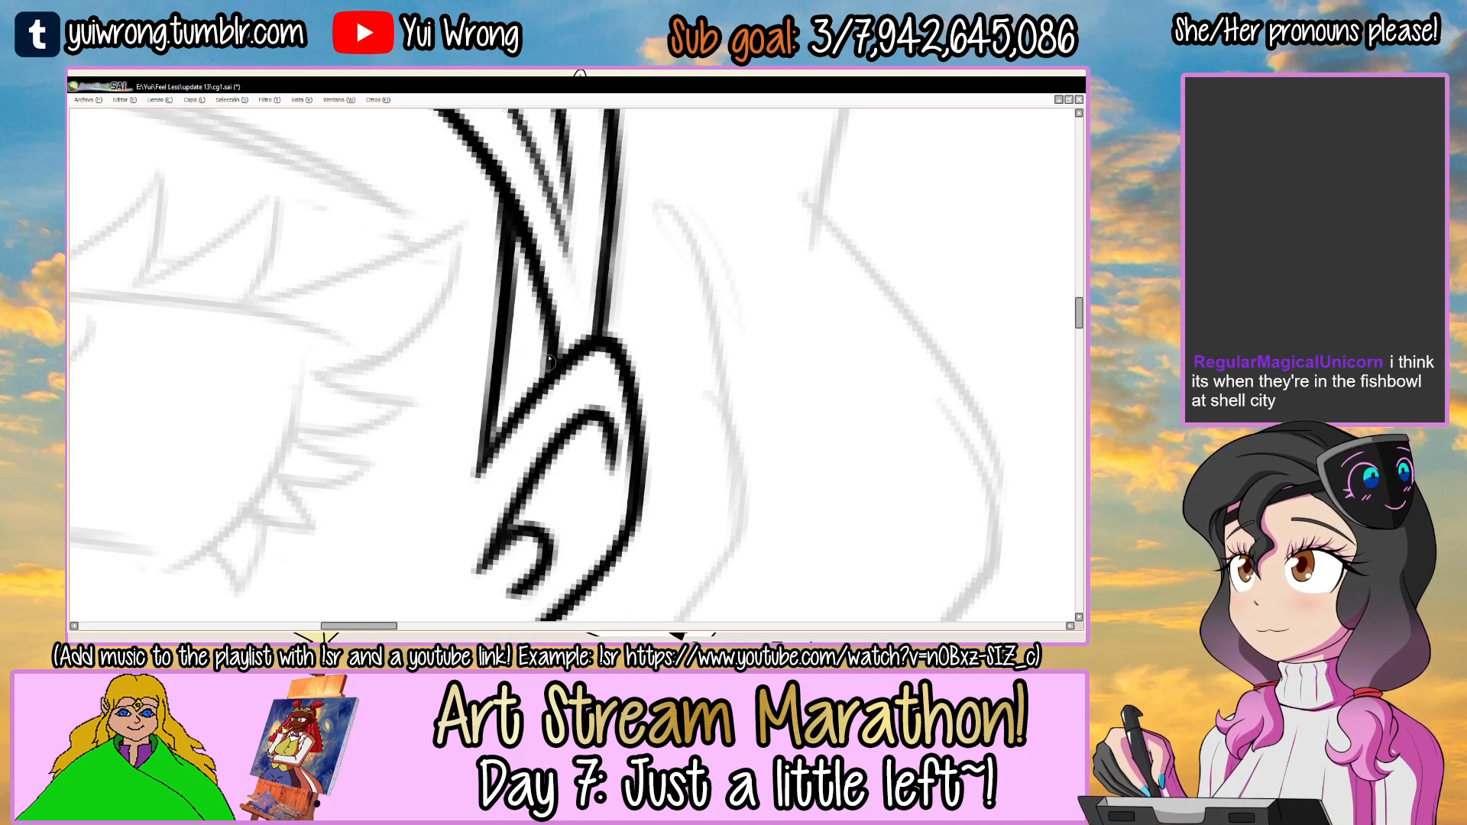
{"action": "scroll", "coordinate": [556, 389], "scroll_direction": "down", "scroll_amount": 5}
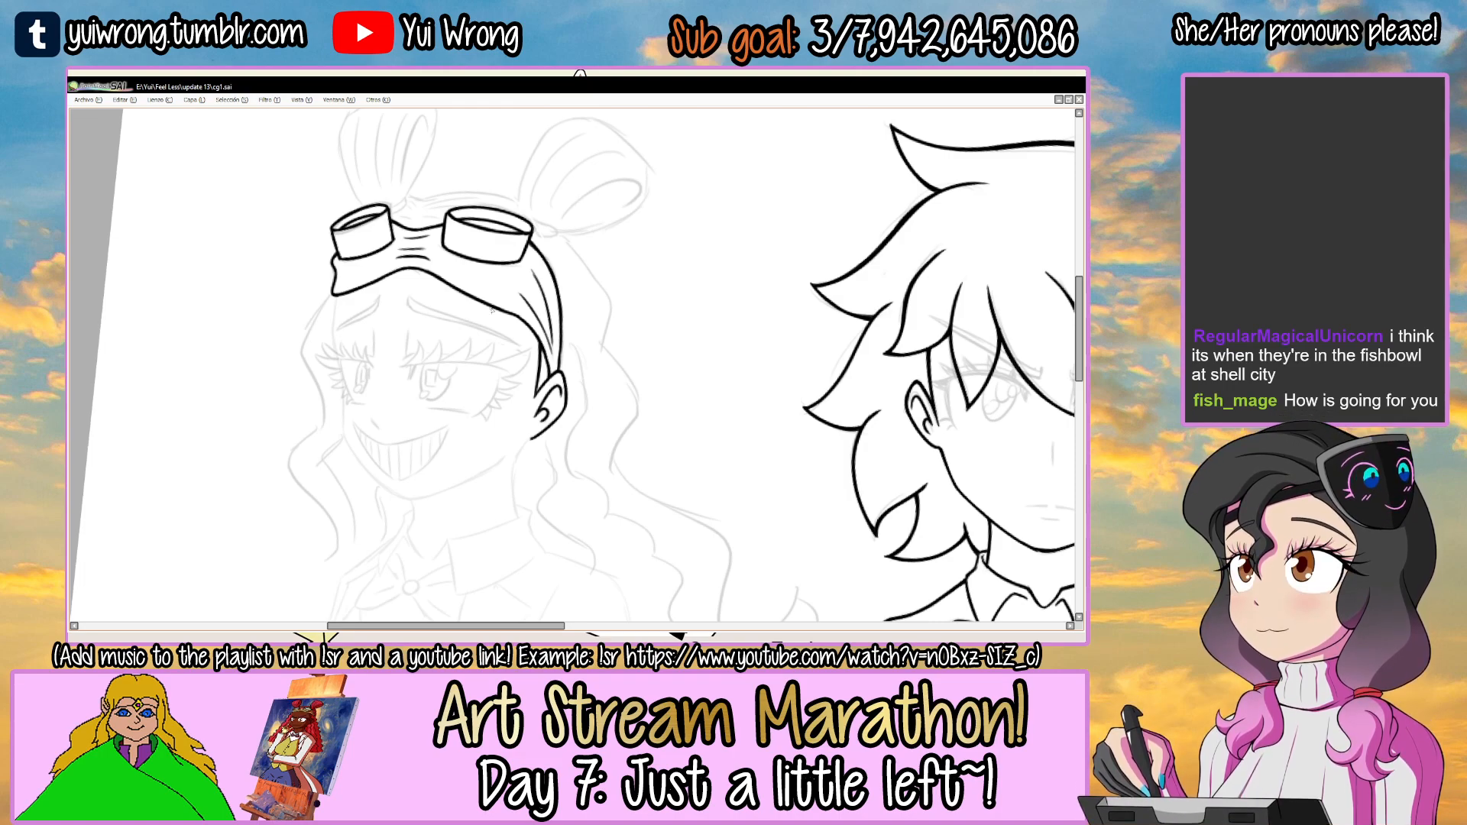
Ink the side of the face from the headband's bottom corner down past the far eye.
{"action": "key", "text": "Tab"}
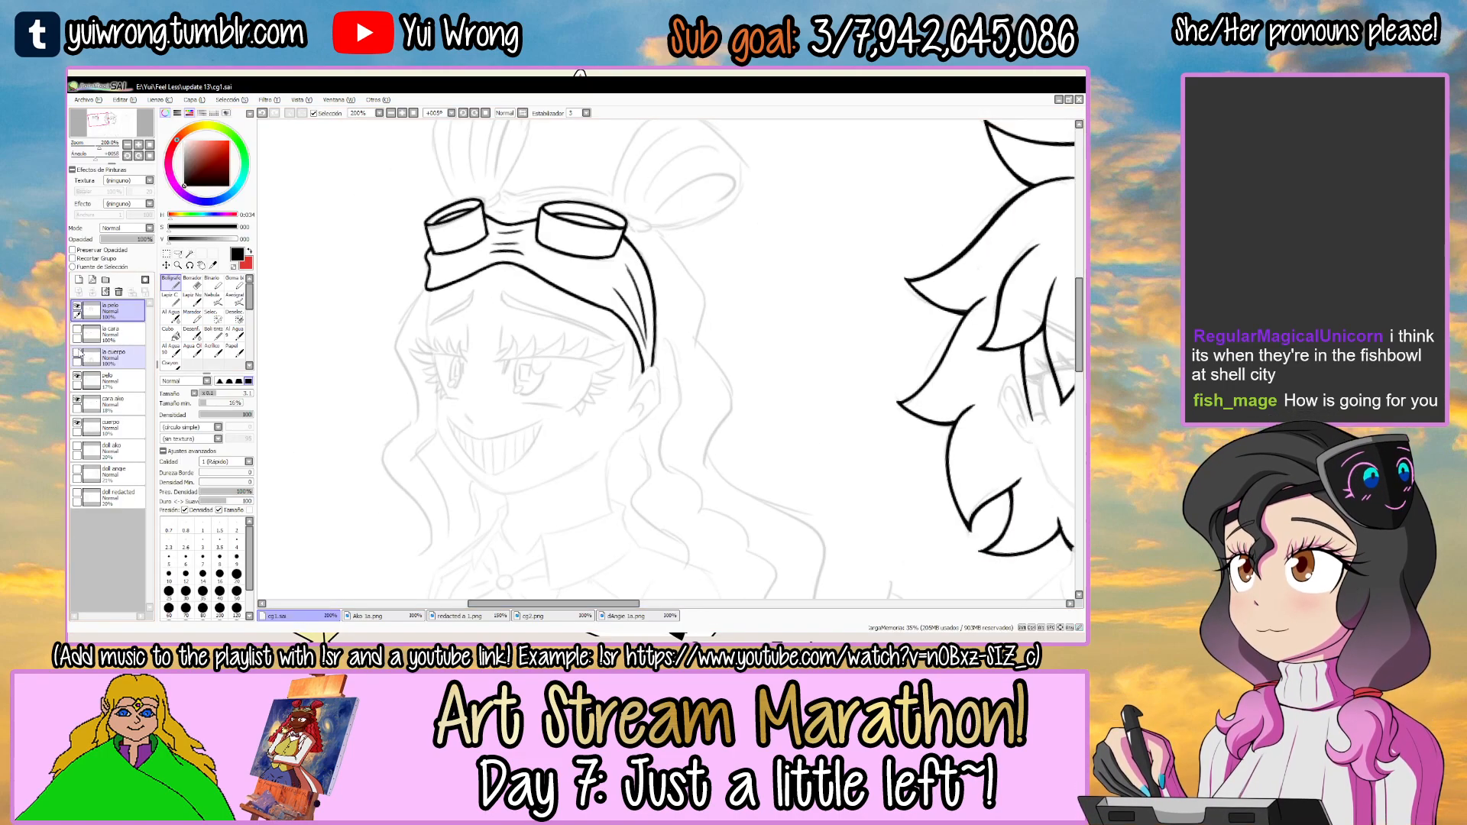
{"action": "key", "text": "Tab"}
{"action": "left_click_drag", "start_coordinate": [468, 248], "coordinate": [749, 314]}
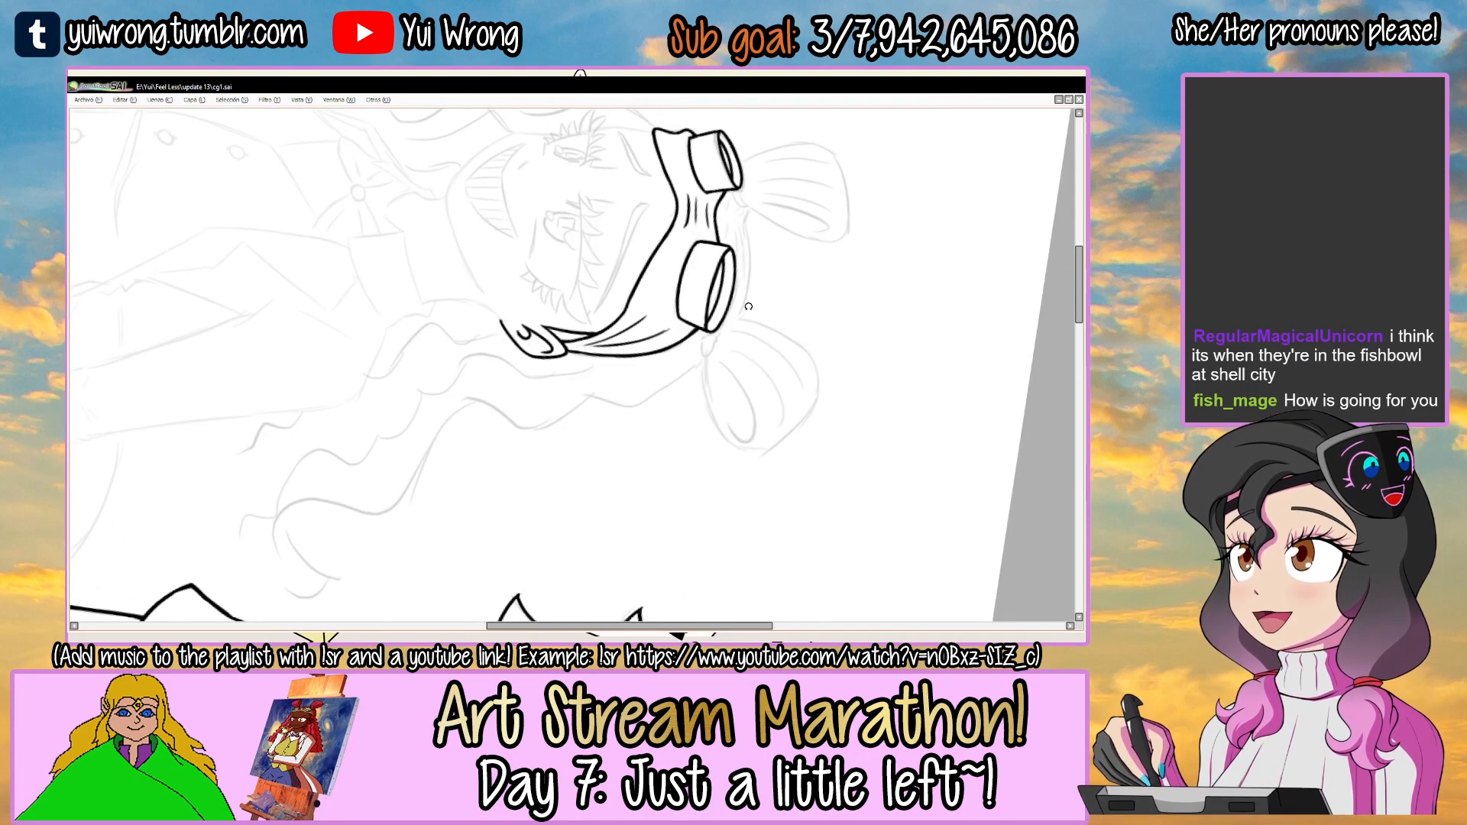
{"action": "left_click_drag", "start_coordinate": [779, 207], "coordinate": [687, 305]}
{"action": "left_click_drag", "start_coordinate": [611, 252], "coordinate": [528, 250]}
{"action": "left_click", "coordinate": [432, 283], "text": "ctrl"}
{"action": "left_click", "coordinate": [432, 283], "text": "ctrl"}
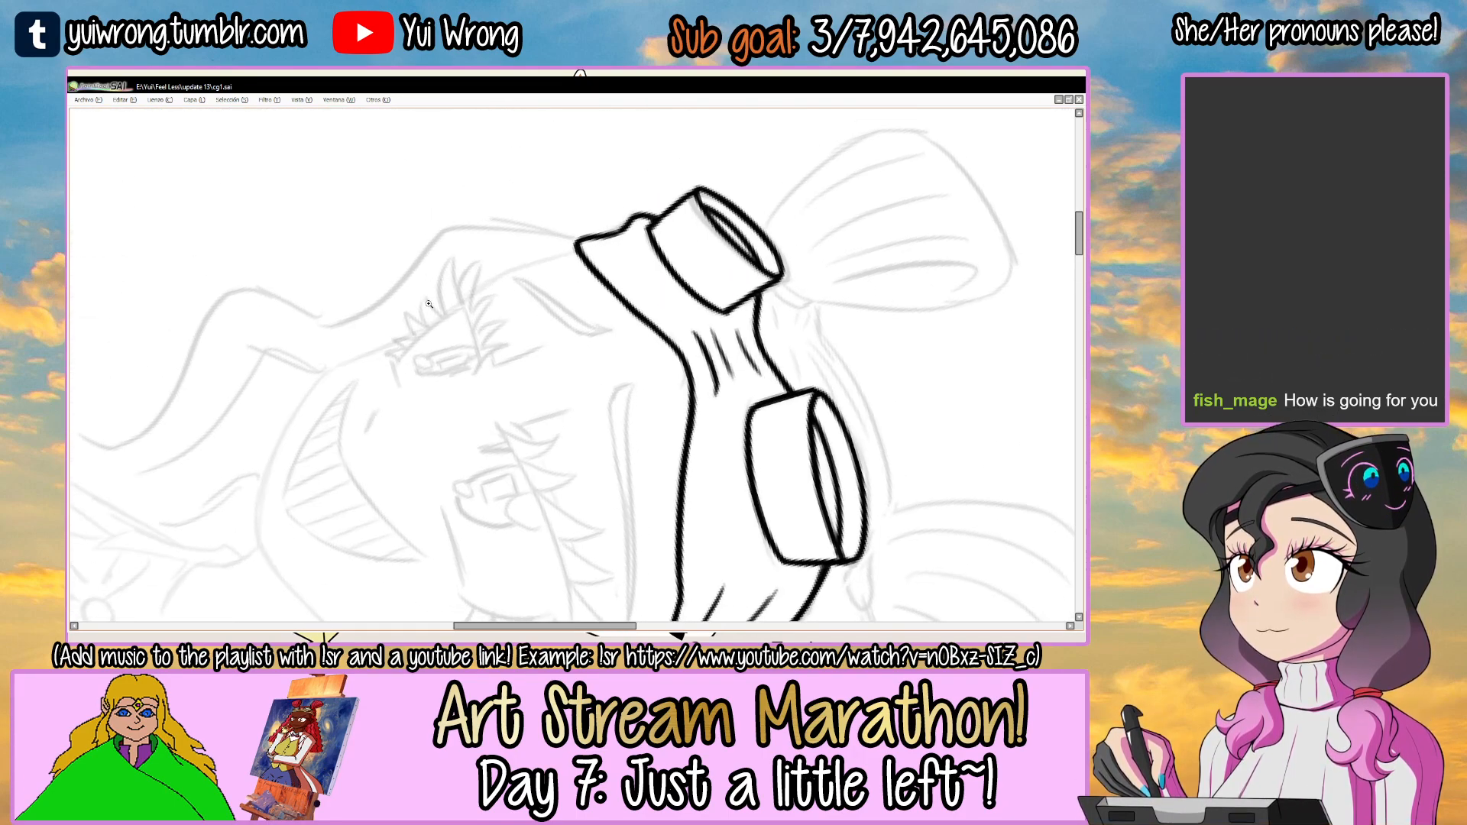
{"action": "left_click", "coordinate": [433, 284], "text": "ctrl"}
{"action": "mouse_move", "coordinate": [355, 369]}
{"action": "left_mouse_down"}
{"action": "mouse_move", "coordinate": [642, 211]}
{"action": "mouse_move", "coordinate": [565, 249]}
{"action": "mouse_move", "coordinate": [699, 197]}
{"action": "left_mouse_up"}
{"action": "key", "text": "ctrl+z"}
{"action": "key", "text": "ctrl+z"}
{"action": "key", "text": "ctrl+z"}
{"action": "mouse_move", "coordinate": [459, 298]}
{"action": "left_mouse_down"}
{"action": "mouse_move", "coordinate": [721, 196]}
{"action": "mouse_move", "coordinate": [593, 231]}
{"action": "mouse_move", "coordinate": [709, 191]}
{"action": "left_mouse_up"}
{"action": "key", "text": "ctrl+z"}
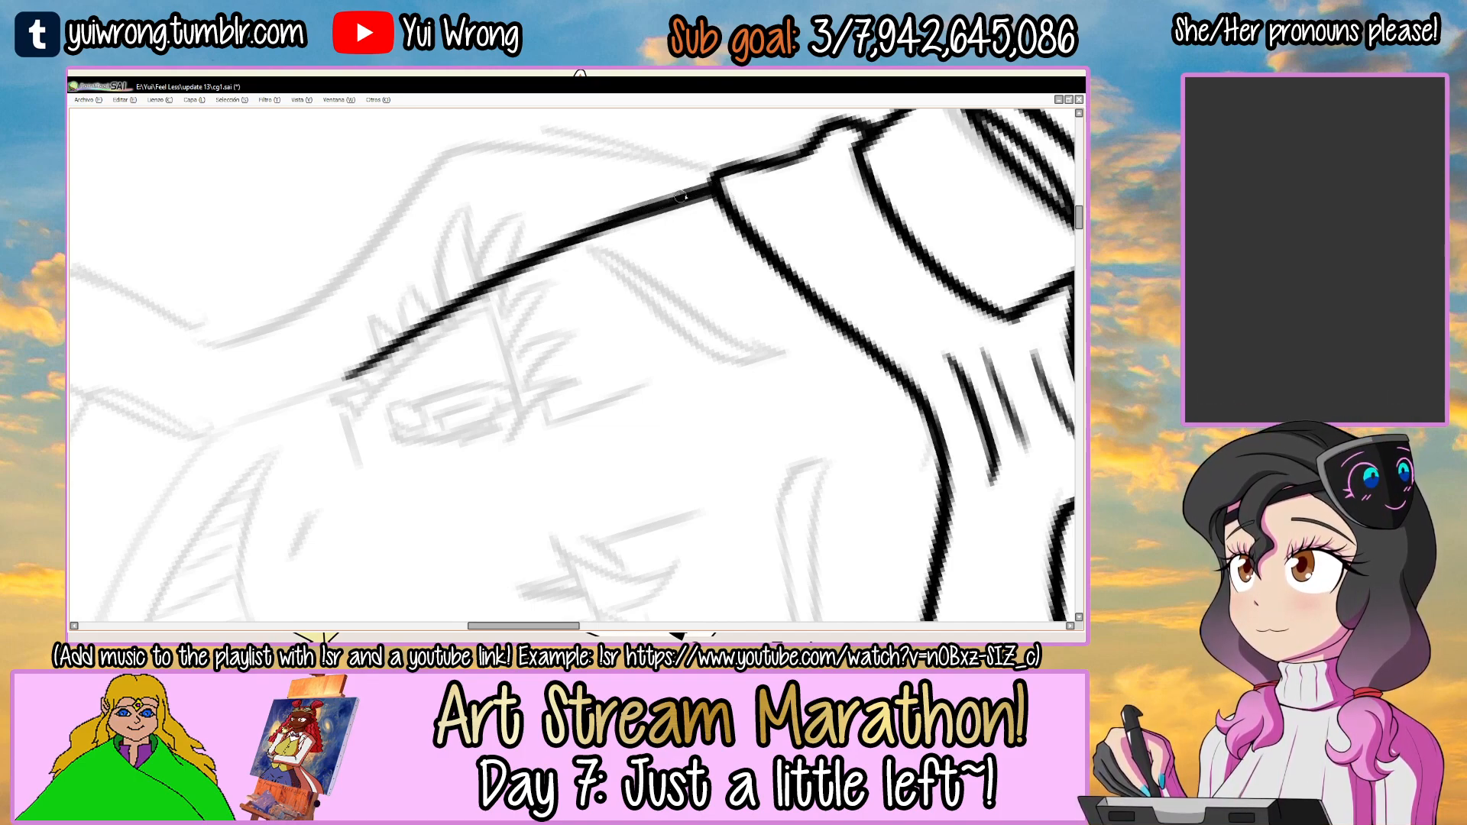
Ink the jawline from the ear's lobe along the cheek toward the chin.
{"action": "left_click_drag", "start_coordinate": [648, 252], "coordinate": [543, 285]}
{"action": "left_click_drag", "start_coordinate": [521, 422], "coordinate": [542, 281]}
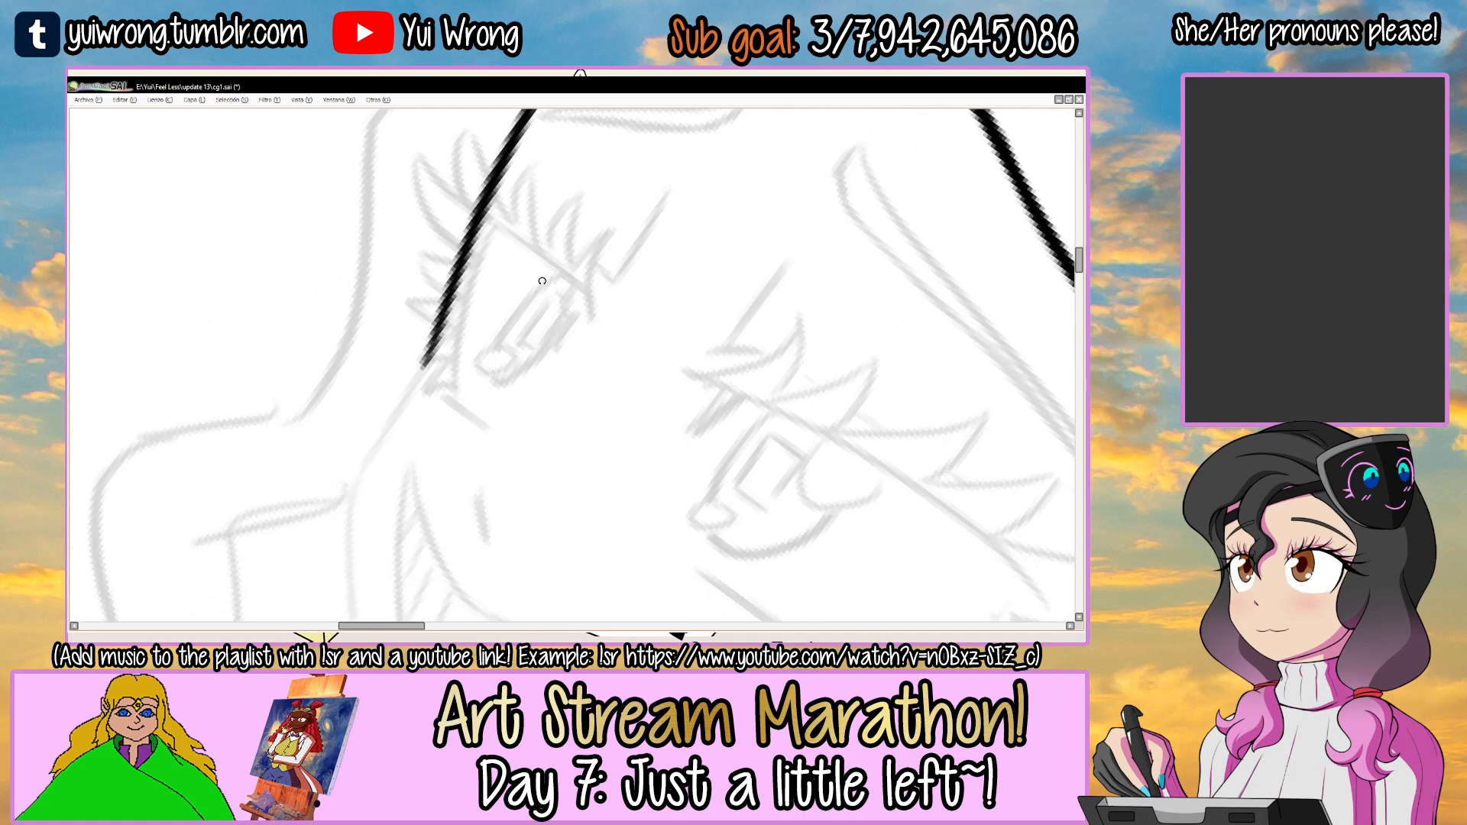
{"action": "scroll", "coordinate": [542, 281], "scroll_direction": "down", "scroll_amount": 3}
{"action": "left_click_drag", "start_coordinate": [699, 256], "coordinate": [533, 281]}
{"action": "left_click", "coordinate": [479, 298], "text": "ctrl"}
{"action": "left_click_drag", "start_coordinate": [378, 306], "coordinate": [382, 341]}
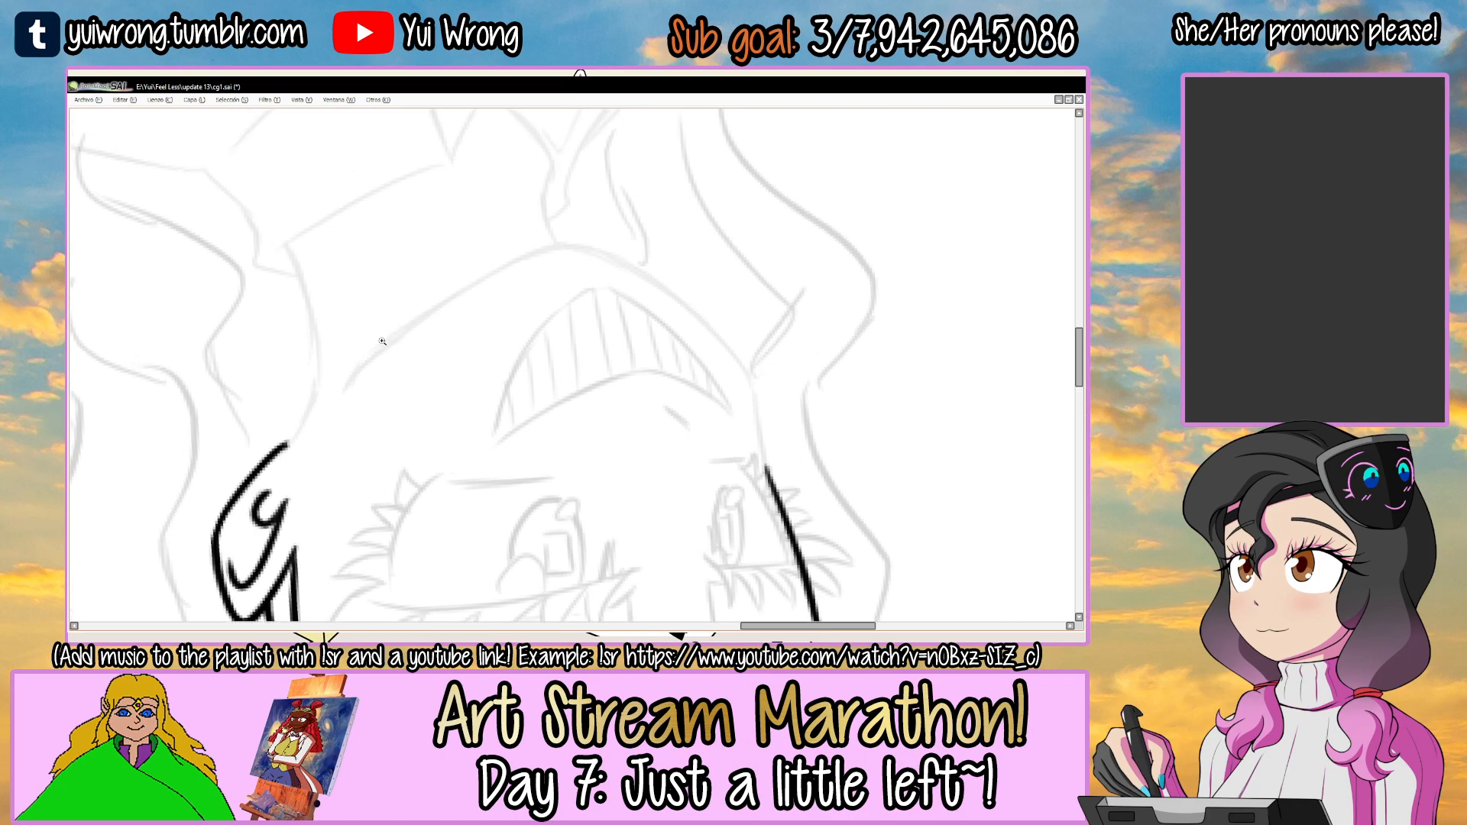
{"action": "left_click", "coordinate": [377, 345], "text": "ctrl"}
{"action": "key", "text": "ctrl+z"}
{"action": "left_click_drag", "start_coordinate": [322, 423], "coordinate": [504, 262]}
{"action": "key", "text": "ctrl+z"}
{"action": "left_click_drag", "start_coordinate": [326, 421], "coordinate": [569, 226]}
{"action": "left_click_drag", "start_coordinate": [481, 267], "coordinate": [633, 195]}
{"action": "left_click_drag", "start_coordinate": [517, 247], "coordinate": [677, 184]}
{"action": "mouse_move", "coordinate": [676, 203]}
{"action": "left_mouse_down"}
{"action": "mouse_move", "coordinate": [638, 211]}
{"action": "mouse_move", "coordinate": [486, 175]}
{"action": "left_mouse_up"}
{"action": "mouse_move", "coordinate": [486, 176]}
{"action": "left_mouse_down"}
{"action": "mouse_move", "coordinate": [491, 249]}
{"action": "mouse_move", "coordinate": [444, 291]}
{"action": "left_mouse_up"}
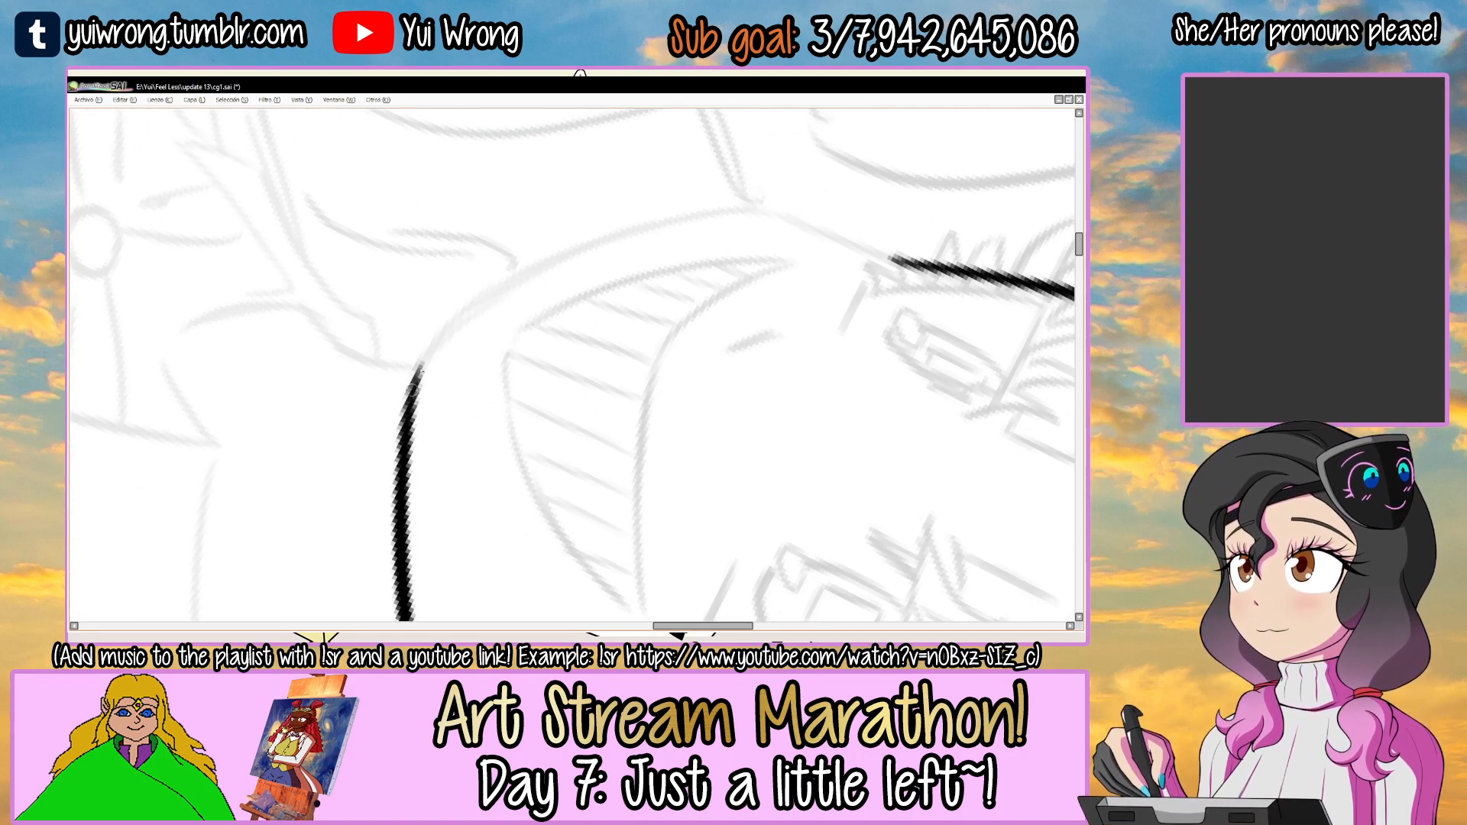
Extend the jawline around beneath the grin, close to the chin's tip.
{"action": "left_click_drag", "start_coordinate": [425, 368], "coordinate": [462, 320]}
{"action": "left_click_drag", "start_coordinate": [596, 264], "coordinate": [535, 294]}
{"action": "left_click_drag", "start_coordinate": [386, 425], "coordinate": [581, 246]}
{"action": "mouse_move", "coordinate": [393, 394]}
{"action": "left_mouse_down"}
{"action": "mouse_move", "coordinate": [629, 231]}
{"action": "mouse_move", "coordinate": [547, 291]}
{"action": "left_mouse_up"}
{"action": "left_click_drag", "start_coordinate": [643, 245], "coordinate": [617, 226]}
{"action": "left_click", "coordinate": [618, 237], "text": "ctrl"}
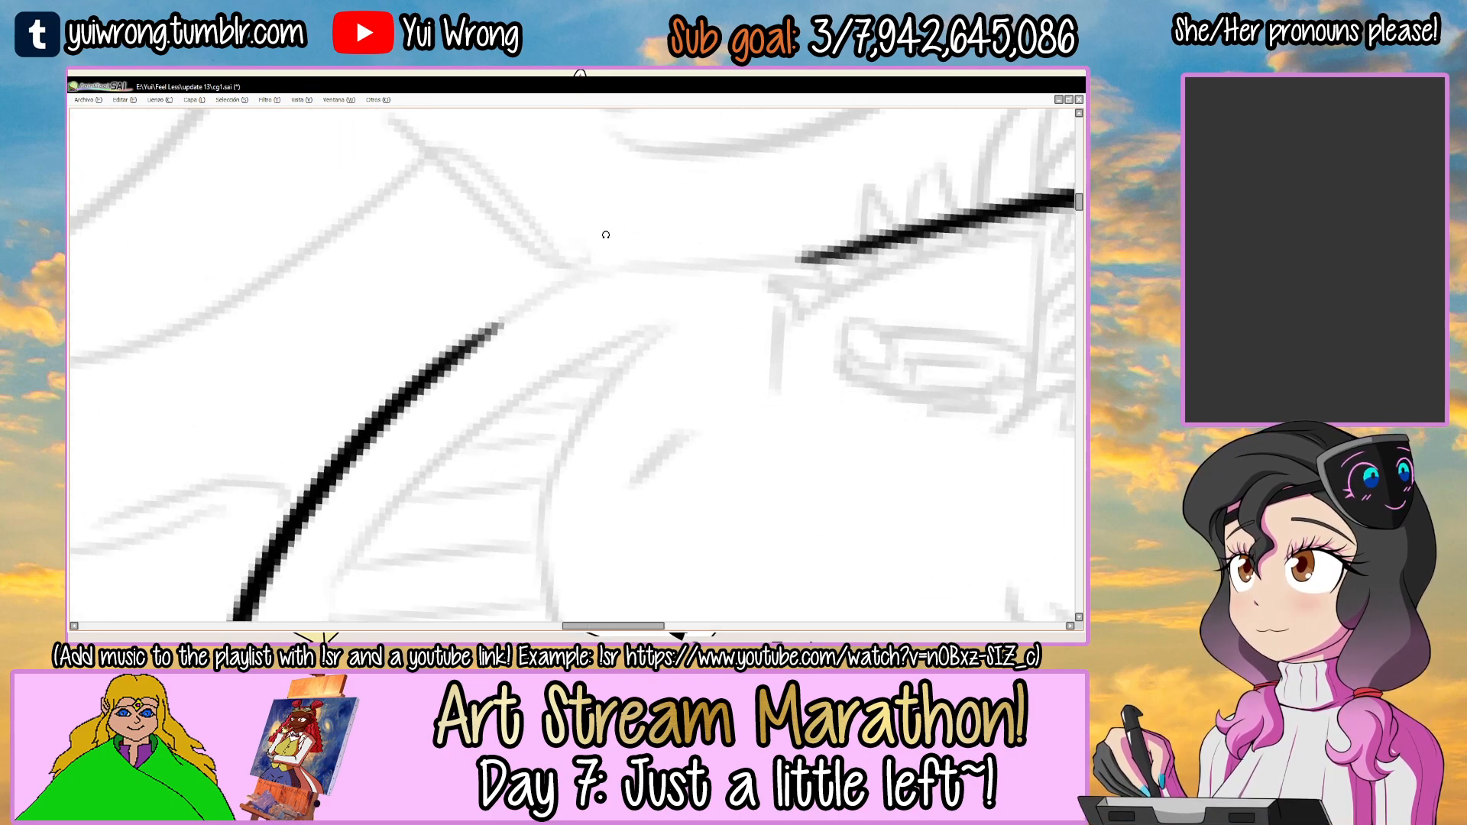
Close the gap in the grinning girl's face outline at the cheek, joining the side of the face to the jaw.
{"action": "left_click_drag", "start_coordinate": [482, 327], "coordinate": [582, 269]}
{"action": "key", "text": "ctrl+z"}
{"action": "mouse_move", "coordinate": [406, 397]}
{"action": "left_mouse_down"}
{"action": "mouse_move", "coordinate": [572, 276]}
{"action": "mouse_move", "coordinate": [848, 250]}
{"action": "left_mouse_up"}
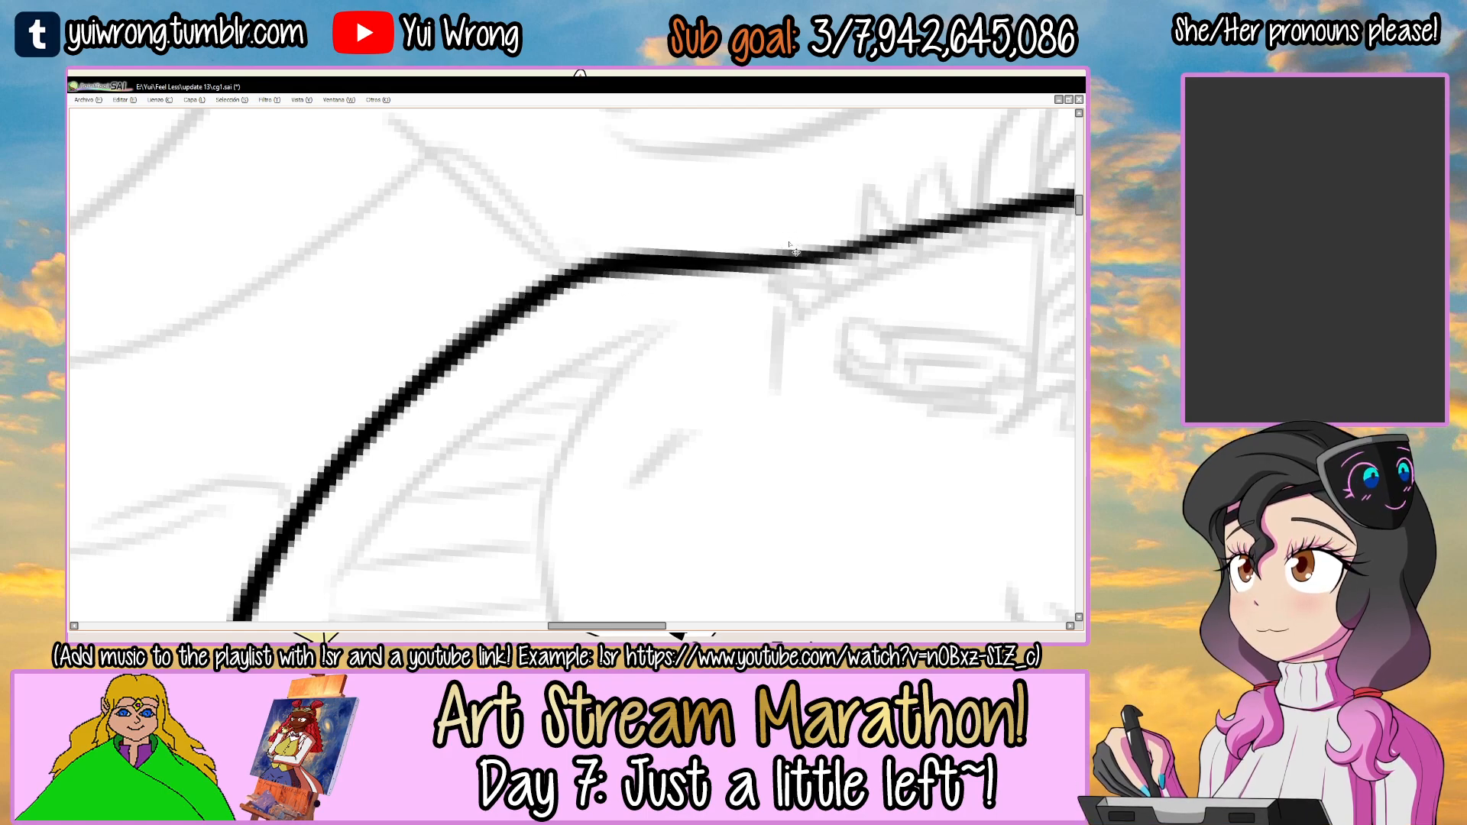
{"action": "scroll", "coordinate": [790, 245], "scroll_direction": "down", "scroll_amount": 3}
{"action": "left_click_drag", "start_coordinate": [815, 267], "coordinate": [561, 340]}
{"action": "left_click_drag", "start_coordinate": [733, 312], "coordinate": [709, 289]}
{"action": "scroll", "coordinate": [527, 325], "scroll_direction": "up", "scroll_amount": 3}
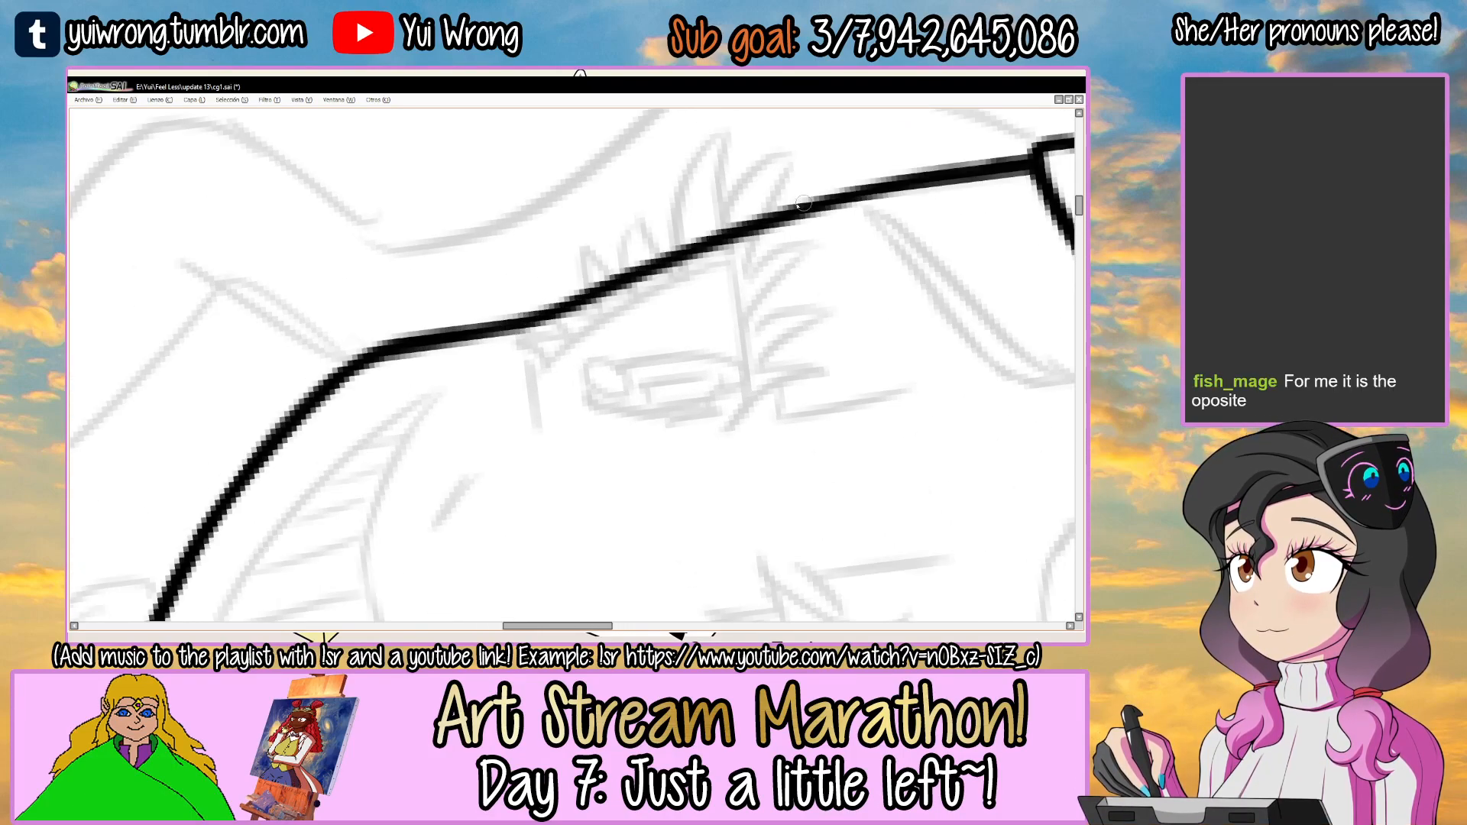
{"action": "scroll", "coordinate": [736, 236], "scroll_direction": "down", "scroll_amount": 5}
{"action": "mouse_move", "coordinate": [729, 226]}
{"action": "left_mouse_down"}
{"action": "mouse_move", "coordinate": [589, 222]}
{"action": "mouse_move", "coordinate": [583, 318]}
{"action": "left_mouse_up"}
{"action": "left_click_drag", "start_coordinate": [663, 277], "coordinate": [621, 243]}
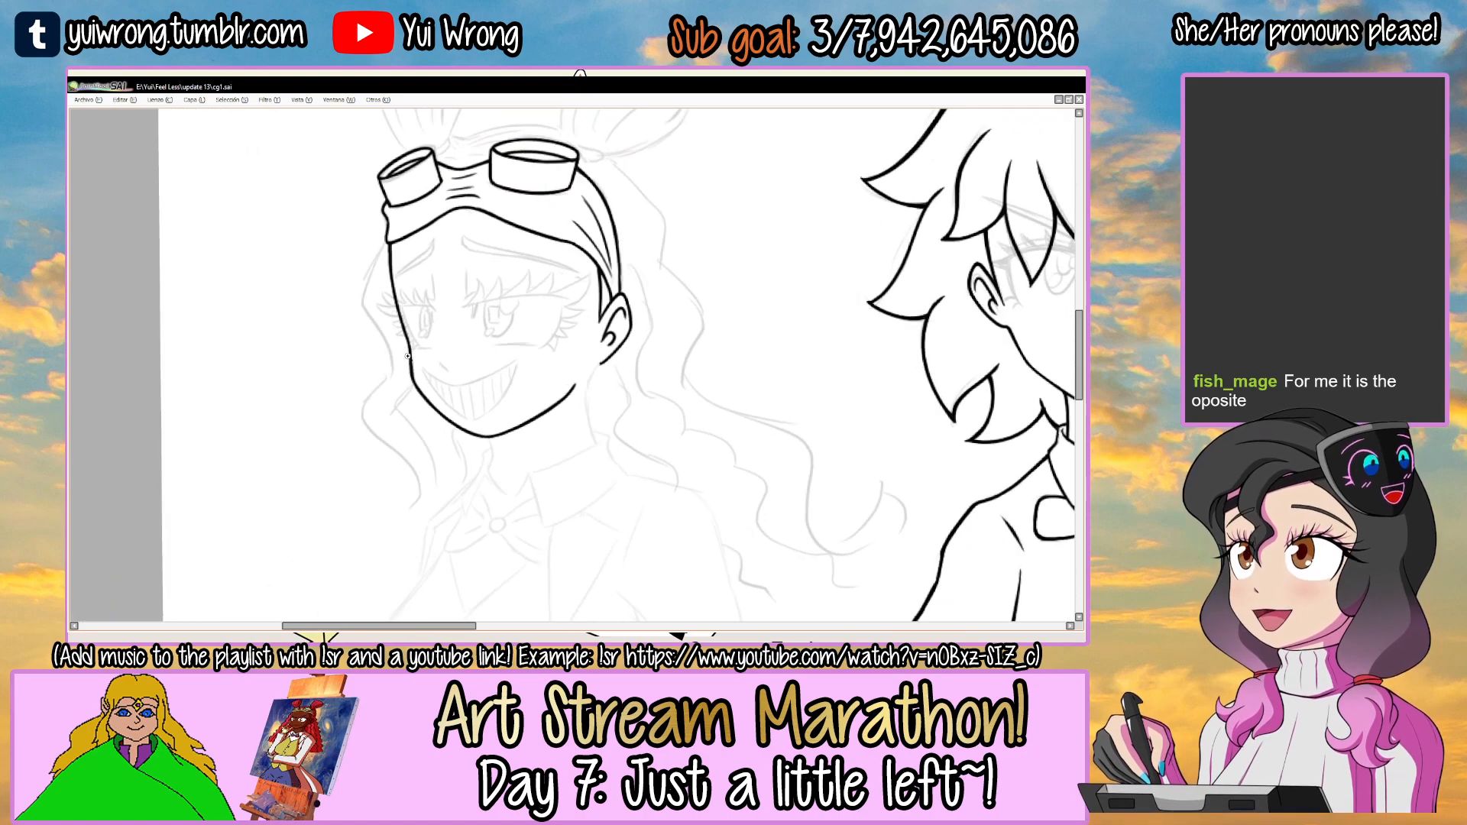
Ink the near side of the neck from beneath the earlobe down to the collar.
{"action": "scroll", "coordinate": [412, 350], "scroll_direction": "up", "scroll_amount": 3}
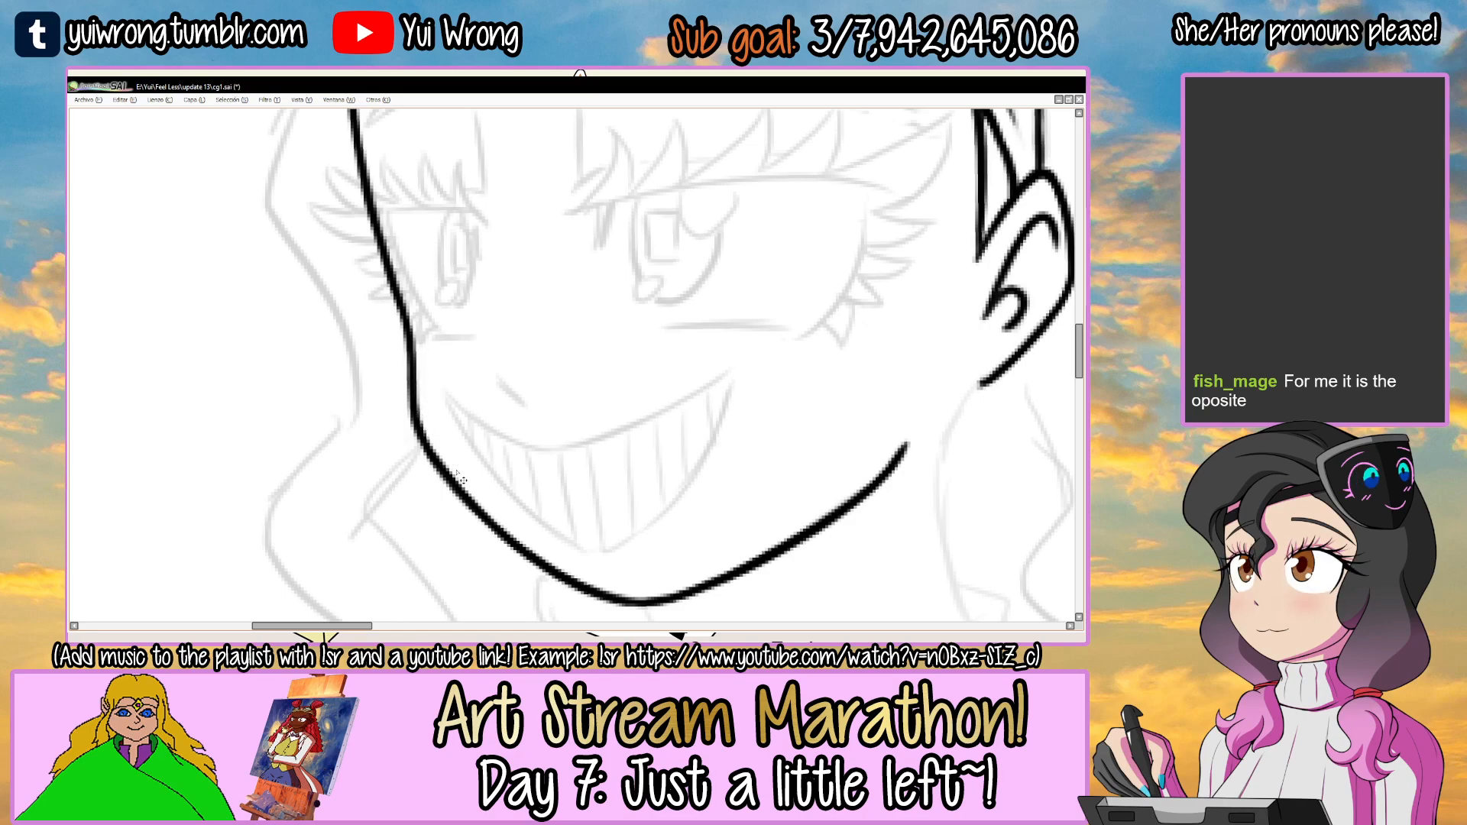
{"action": "scroll", "coordinate": [461, 479], "scroll_direction": "down", "scroll_amount": 4}
{"action": "scroll", "coordinate": [615, 375], "scroll_direction": "up", "scroll_amount": 4}
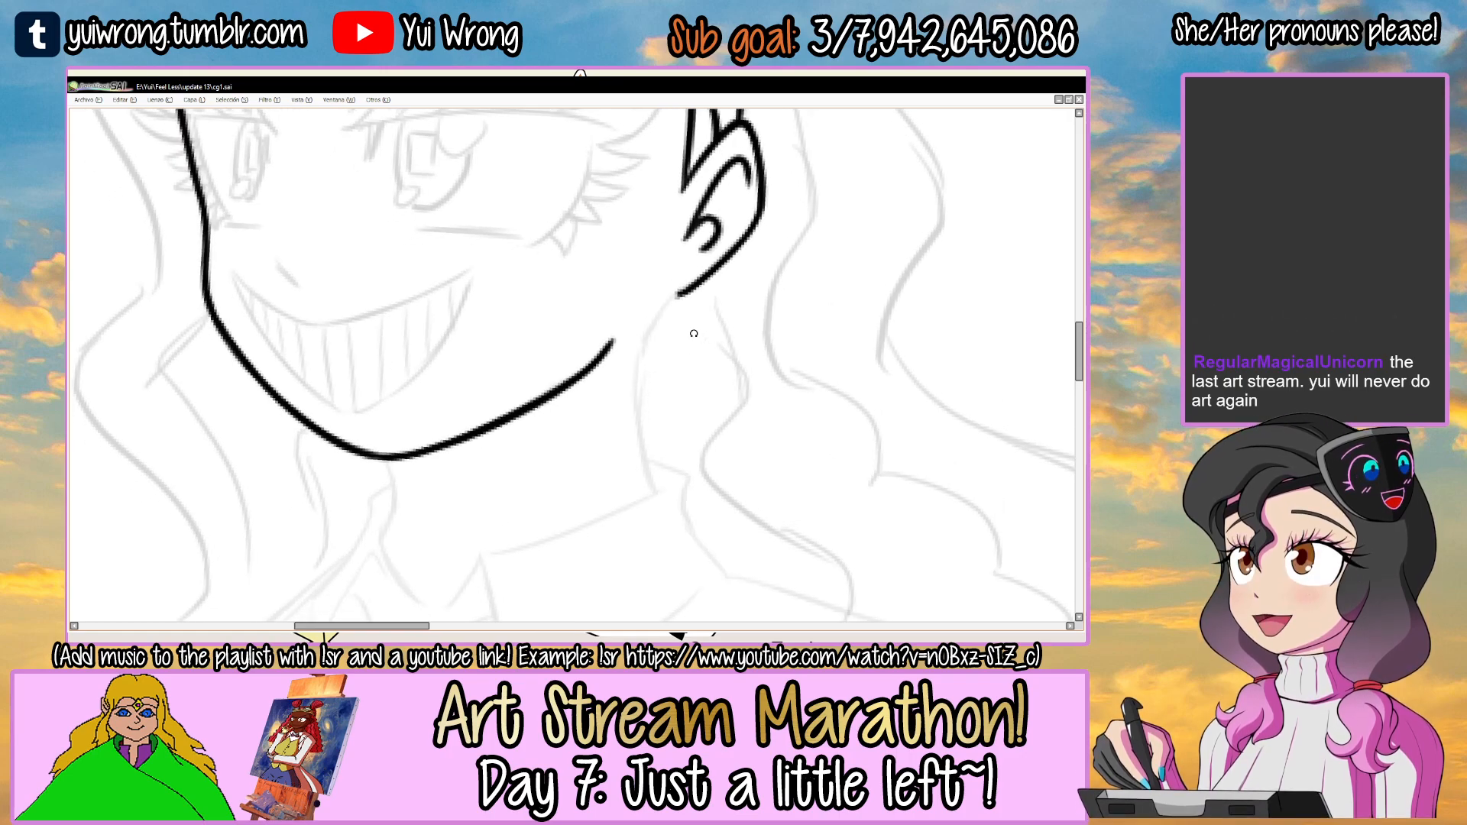
{"action": "scroll", "coordinate": [693, 334], "scroll_direction": "down", "scroll_amount": 2}
{"action": "scroll", "coordinate": [694, 334], "scroll_direction": "up", "scroll_amount": 4}
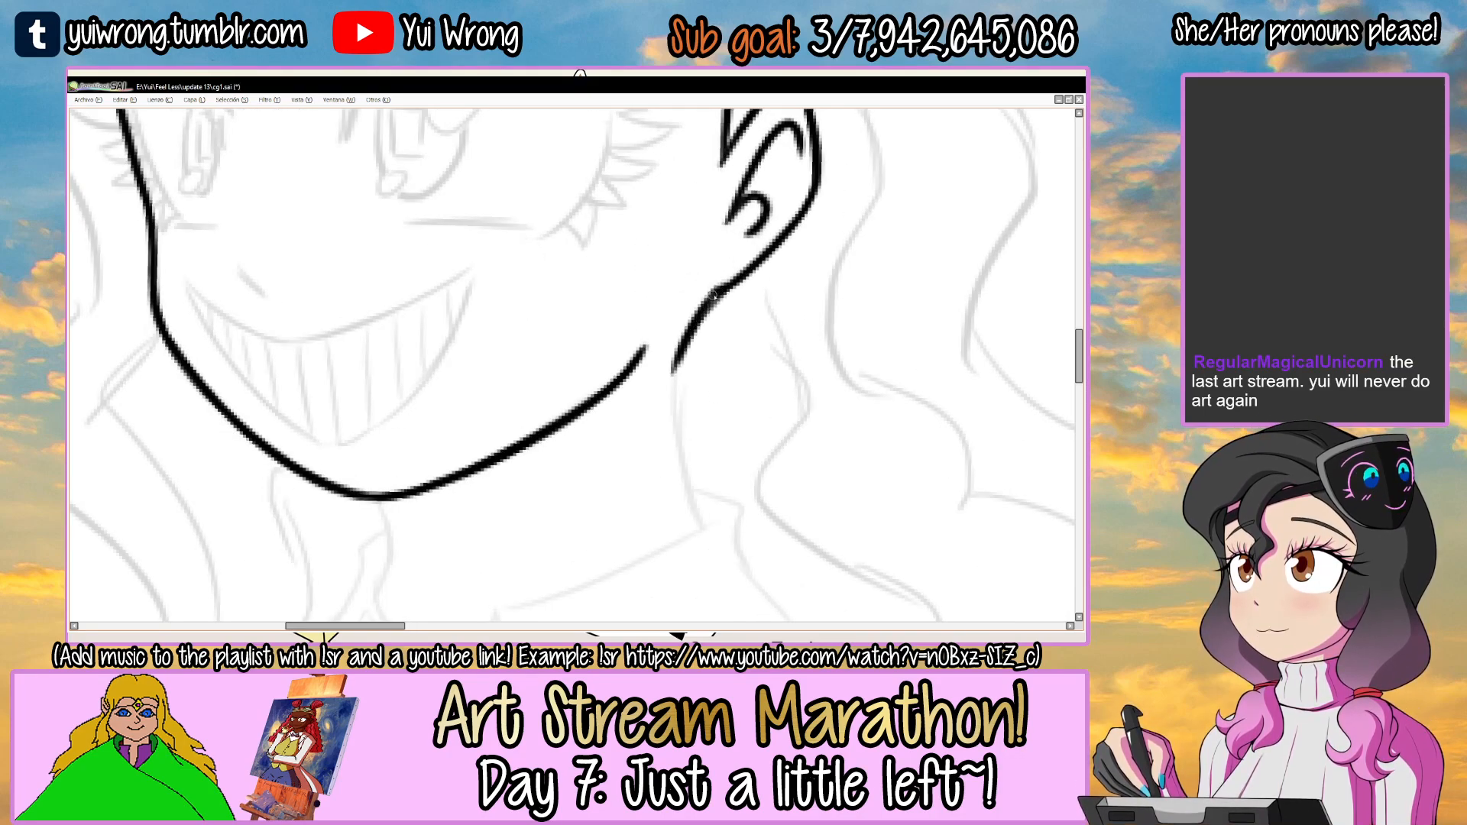
{"action": "scroll", "coordinate": [720, 289], "scroll_direction": "down", "scroll_amount": 2}
{"action": "left_click_drag", "start_coordinate": [676, 290], "coordinate": [699, 447]}
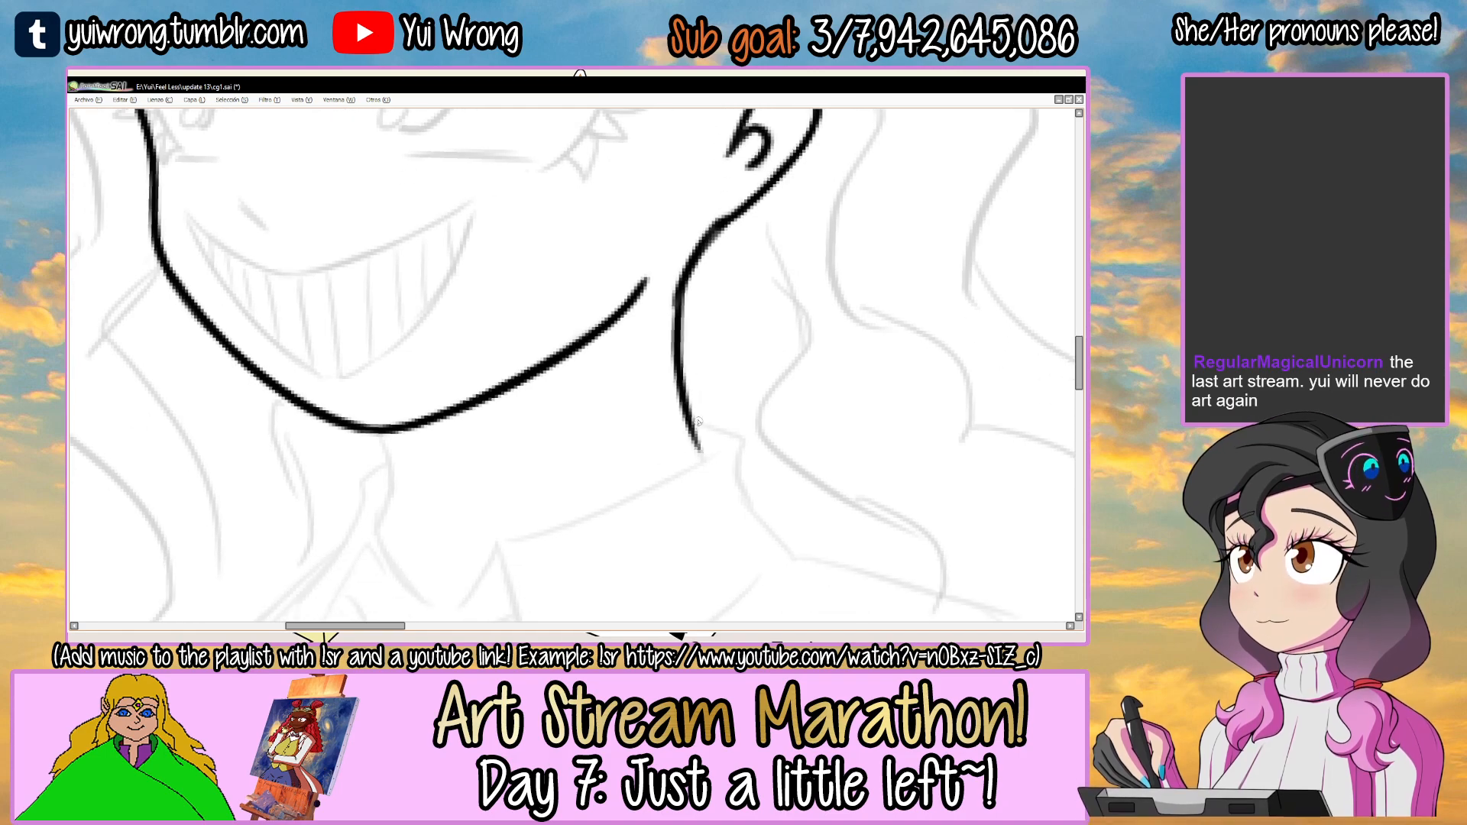
{"action": "scroll", "coordinate": [678, 305], "scroll_direction": "up", "scroll_amount": 3}
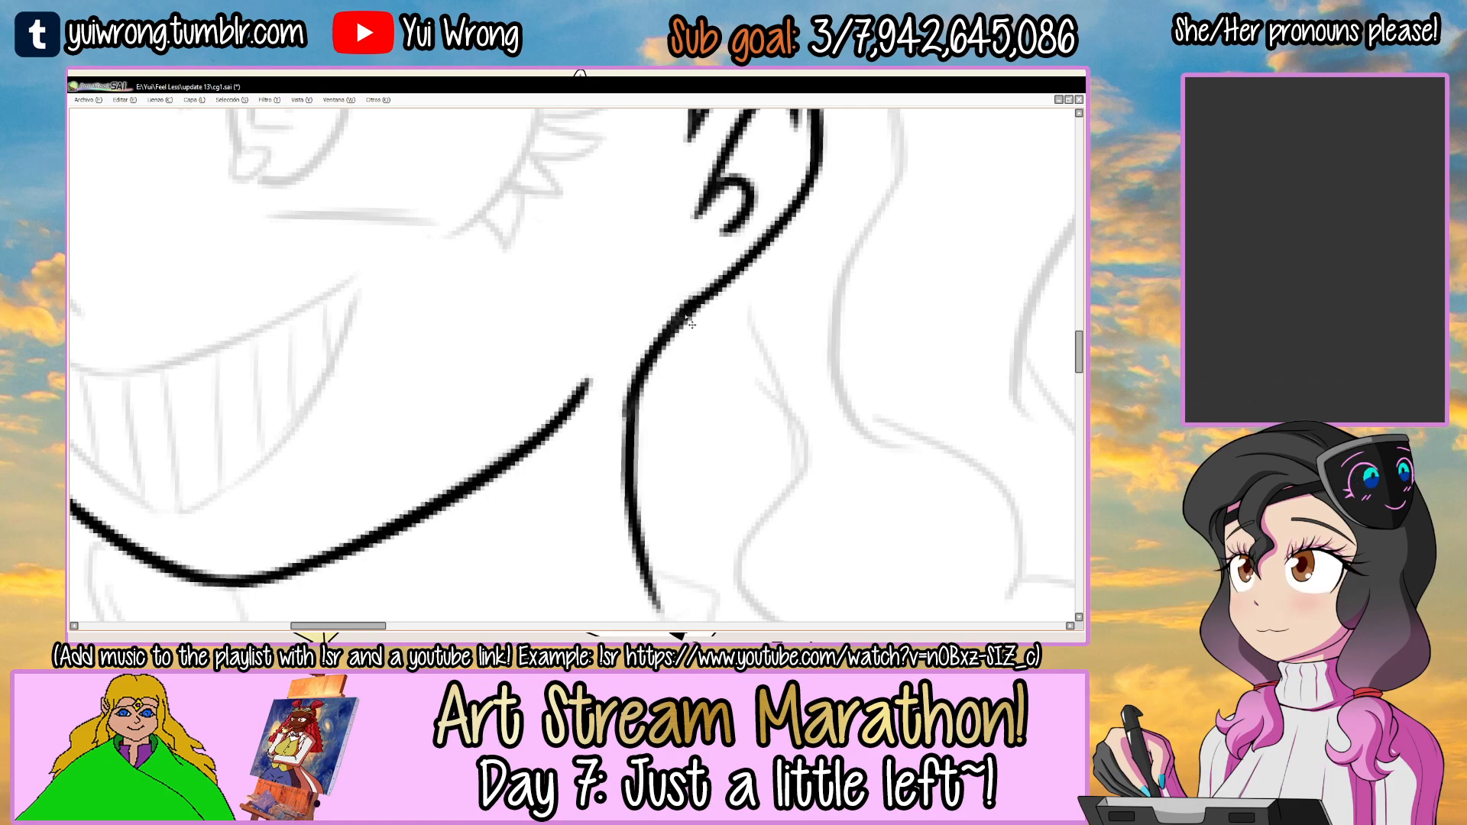
Ink the collar's upper edge across the neck to the throat notch and join it to the neck line.
{"action": "scroll", "coordinate": [687, 318], "scroll_direction": "down", "scroll_amount": 4}
{"action": "mouse_move", "coordinate": [605, 457]}
{"action": "left_mouse_down"}
{"action": "mouse_move", "coordinate": [562, 459]}
{"action": "mouse_move", "coordinate": [695, 342]}
{"action": "left_mouse_up"}
{"action": "scroll", "coordinate": [561, 459], "scroll_direction": "up", "scroll_amount": 2}
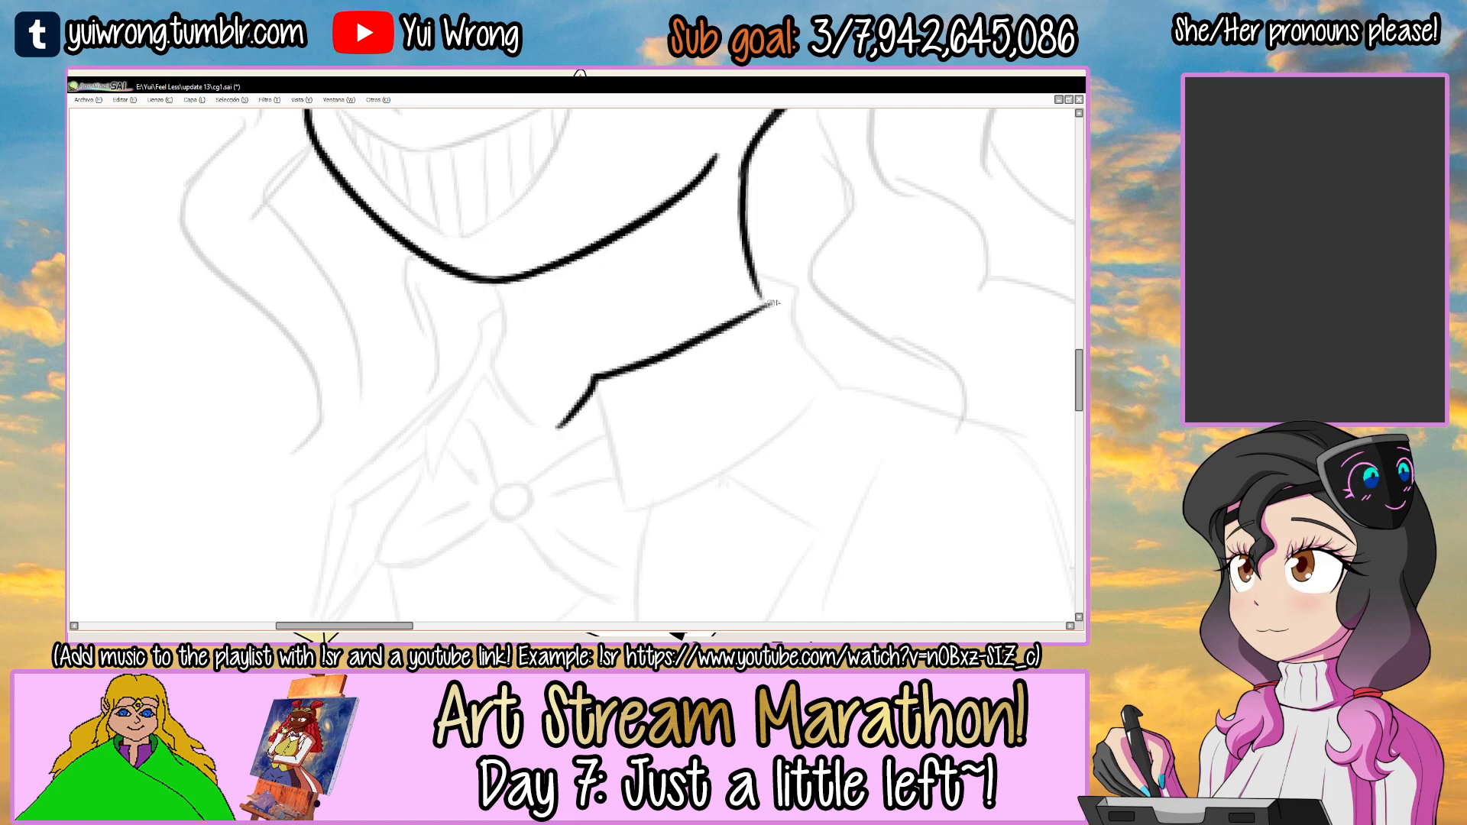
{"action": "scroll", "coordinate": [757, 308], "scroll_direction": "up", "scroll_amount": 2}
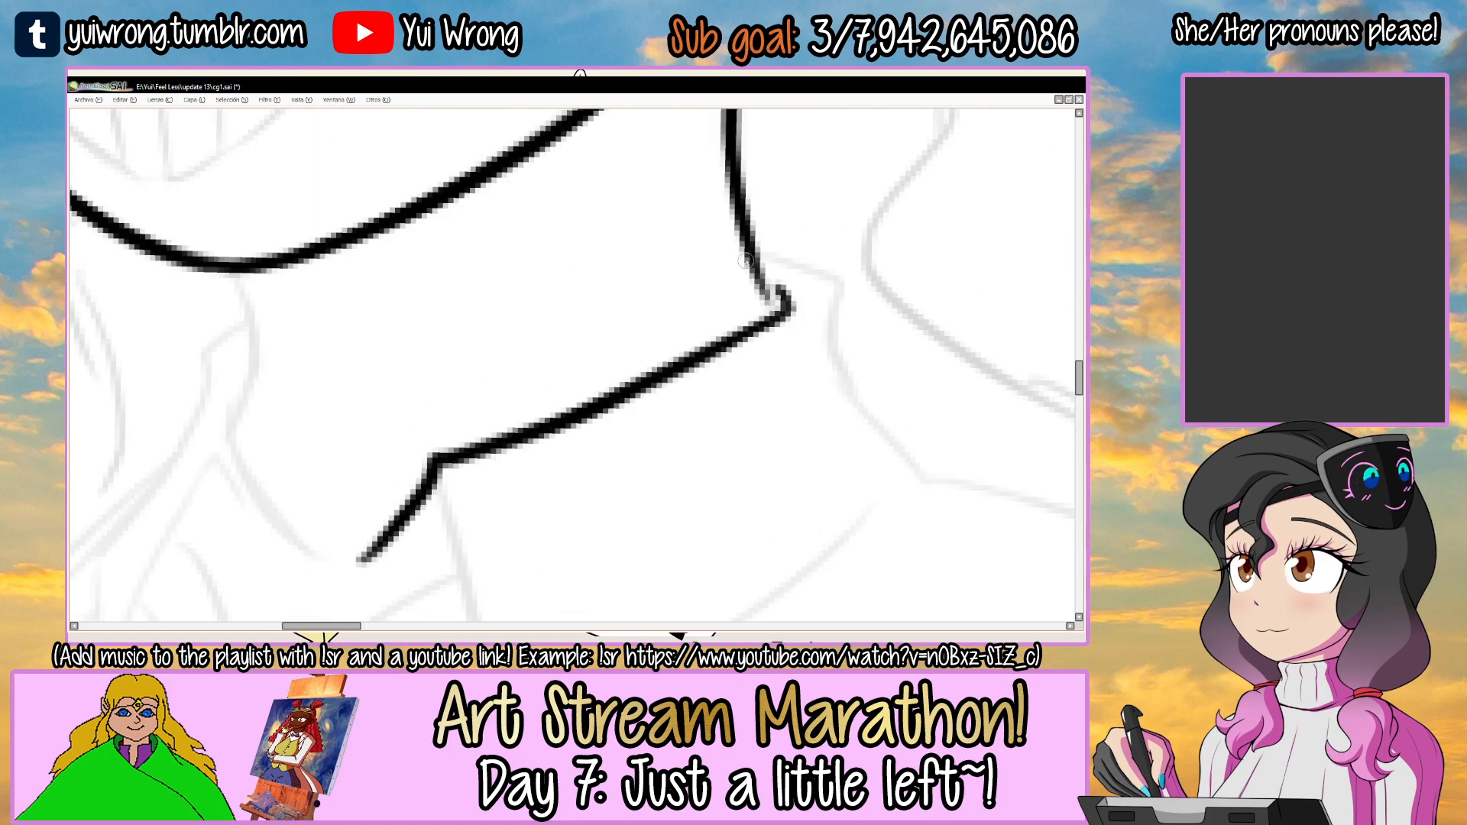
{"action": "left_click_drag", "start_coordinate": [758, 323], "coordinate": [687, 438]}
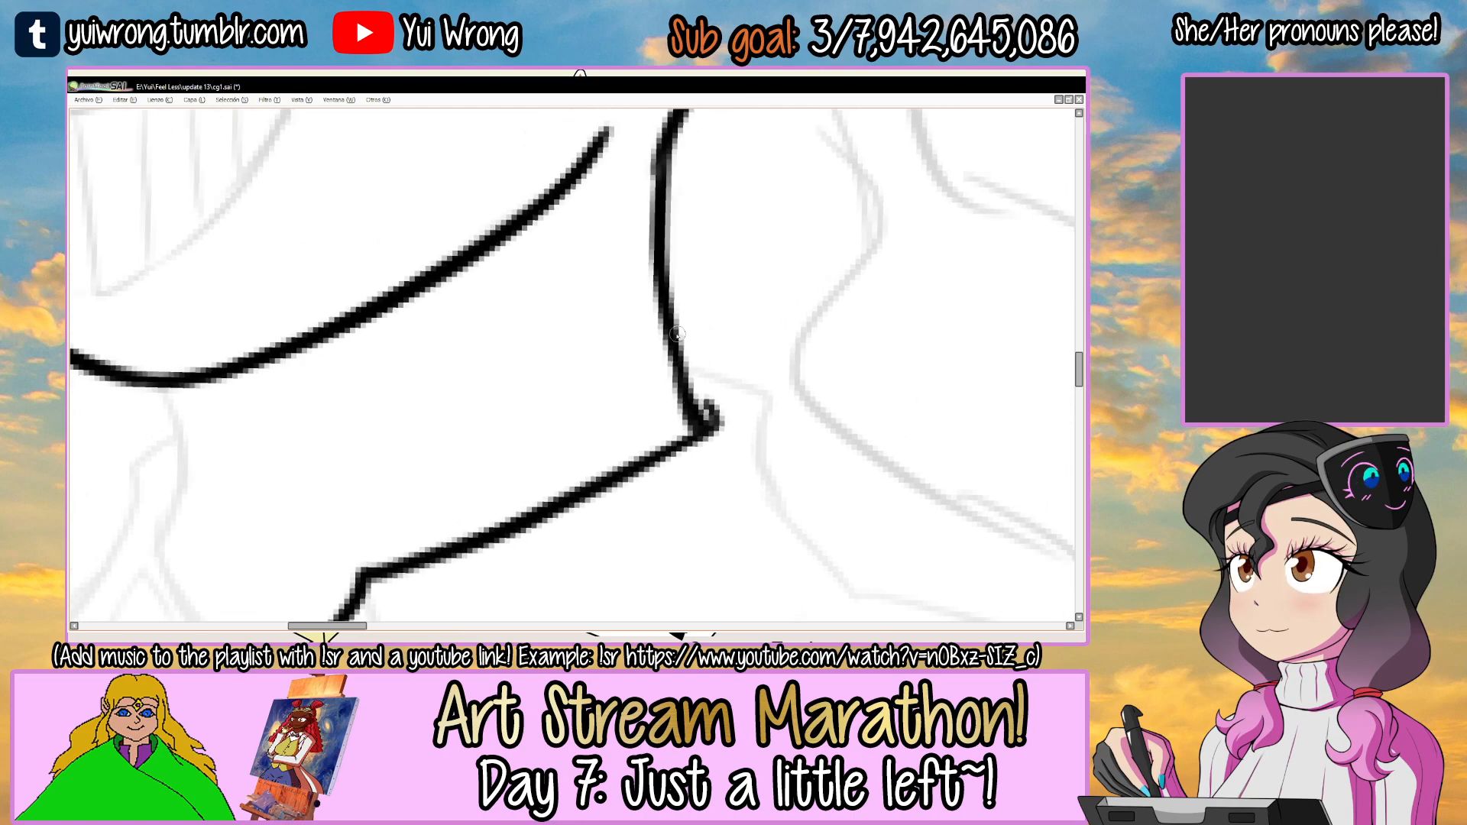
{"action": "scroll", "coordinate": [693, 442], "scroll_direction": "down", "scroll_amount": 4}
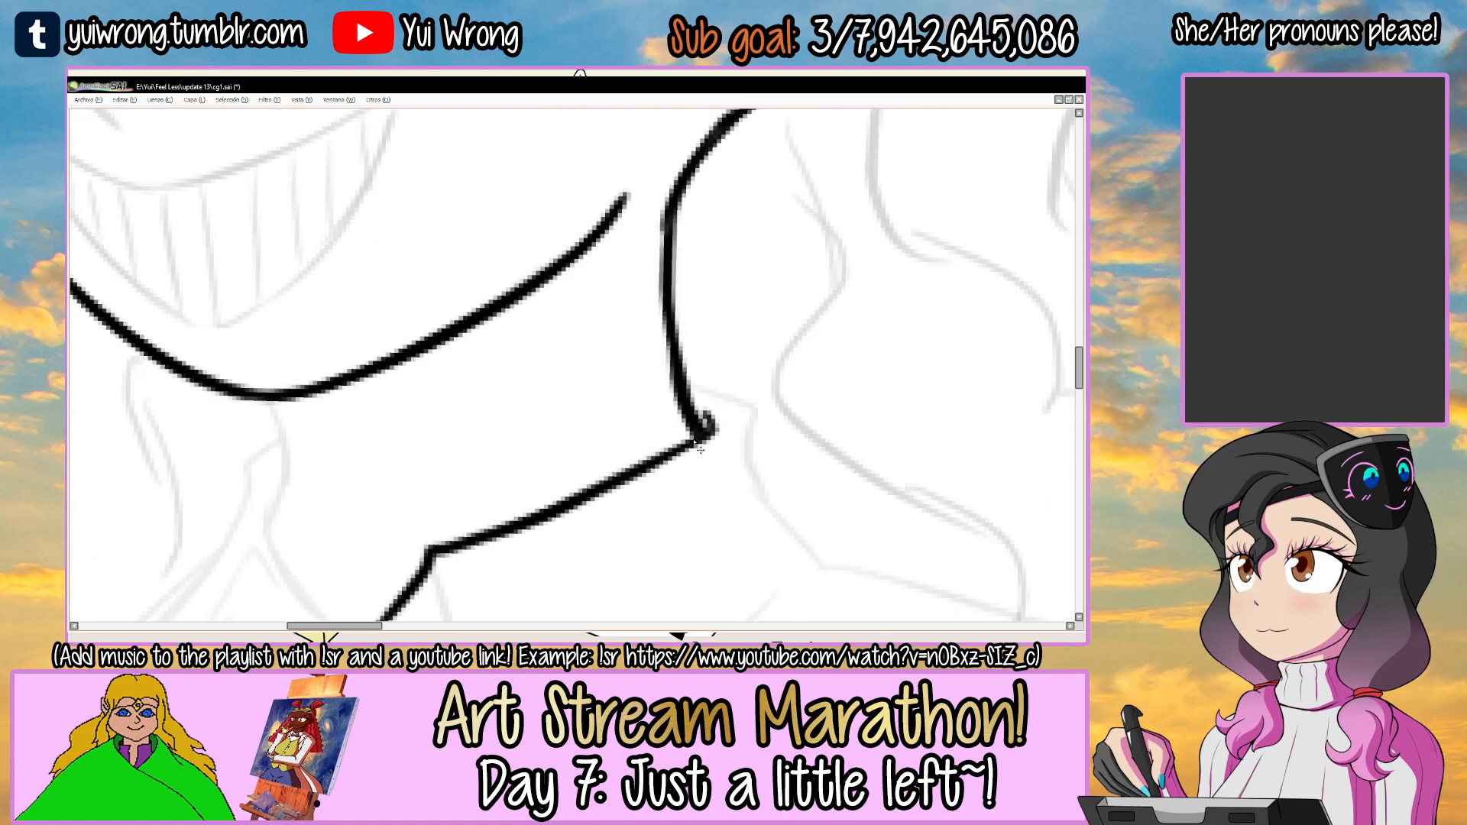
{"action": "left_click_drag", "start_coordinate": [599, 391], "coordinate": [599, 308]}
{"action": "scroll", "coordinate": [591, 387], "scroll_direction": "up", "scroll_amount": 1}
{"action": "scroll", "coordinate": [591, 387], "scroll_direction": "up", "scroll_amount": 1}
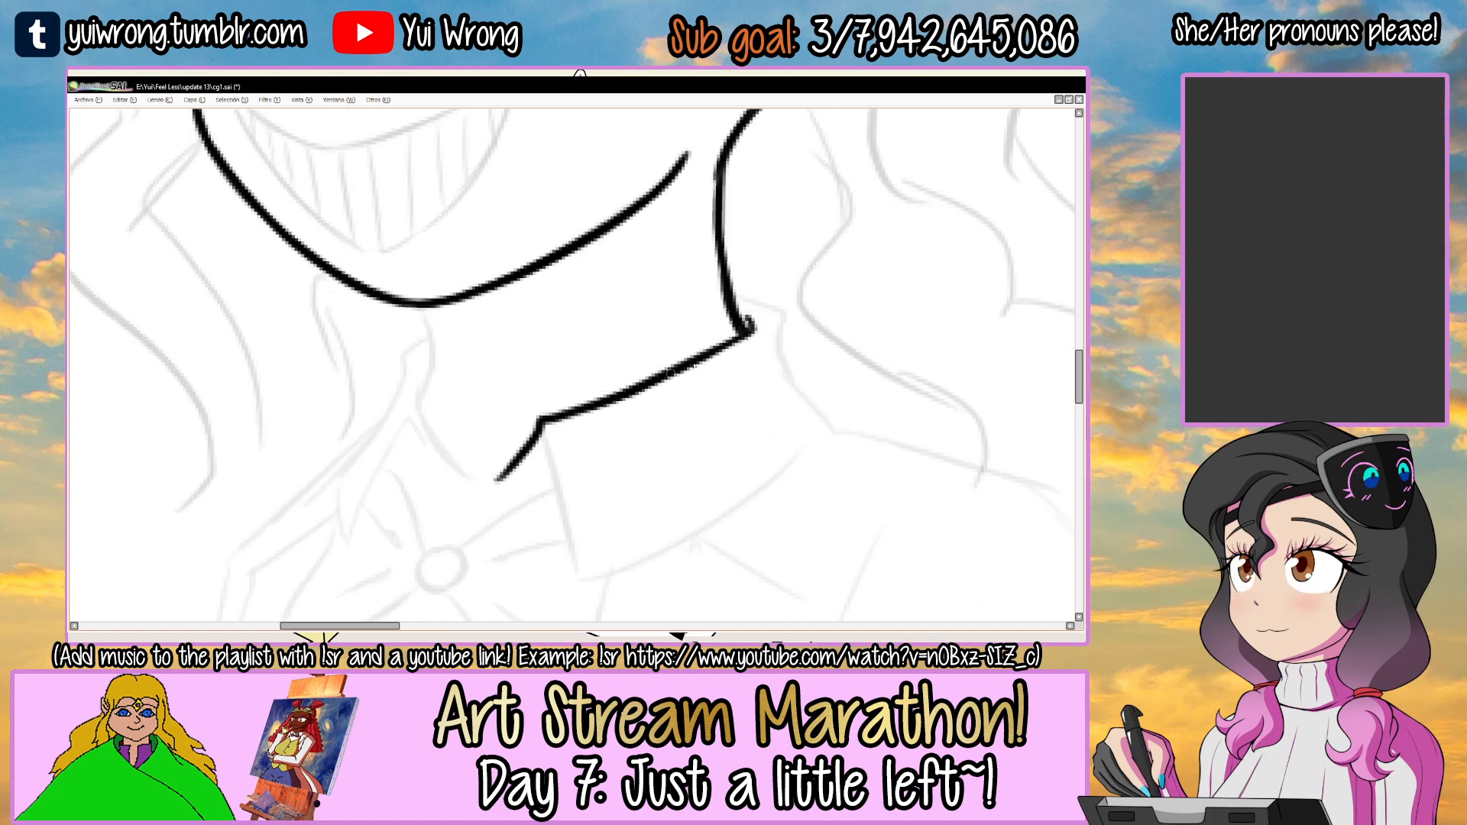
Ink the near collar flap's front edge and its folded rear edge behind the neck.
{"action": "left_click_drag", "start_coordinate": [705, 388], "coordinate": [561, 401]}
{"action": "mouse_move", "coordinate": [477, 428]}
{"action": "left_mouse_down"}
{"action": "mouse_move", "coordinate": [533, 328]}
{"action": "mouse_move", "coordinate": [500, 531]}
{"action": "left_mouse_up"}
{"action": "scroll", "coordinate": [464, 409], "scroll_direction": "up", "scroll_amount": 1}
{"action": "left_click_drag", "start_coordinate": [709, 336], "coordinate": [506, 522]}
{"action": "mouse_move", "coordinate": [506, 336]}
{"action": "left_mouse_down"}
{"action": "mouse_move", "coordinate": [564, 356]}
{"action": "mouse_move", "coordinate": [603, 500]}
{"action": "left_mouse_up"}
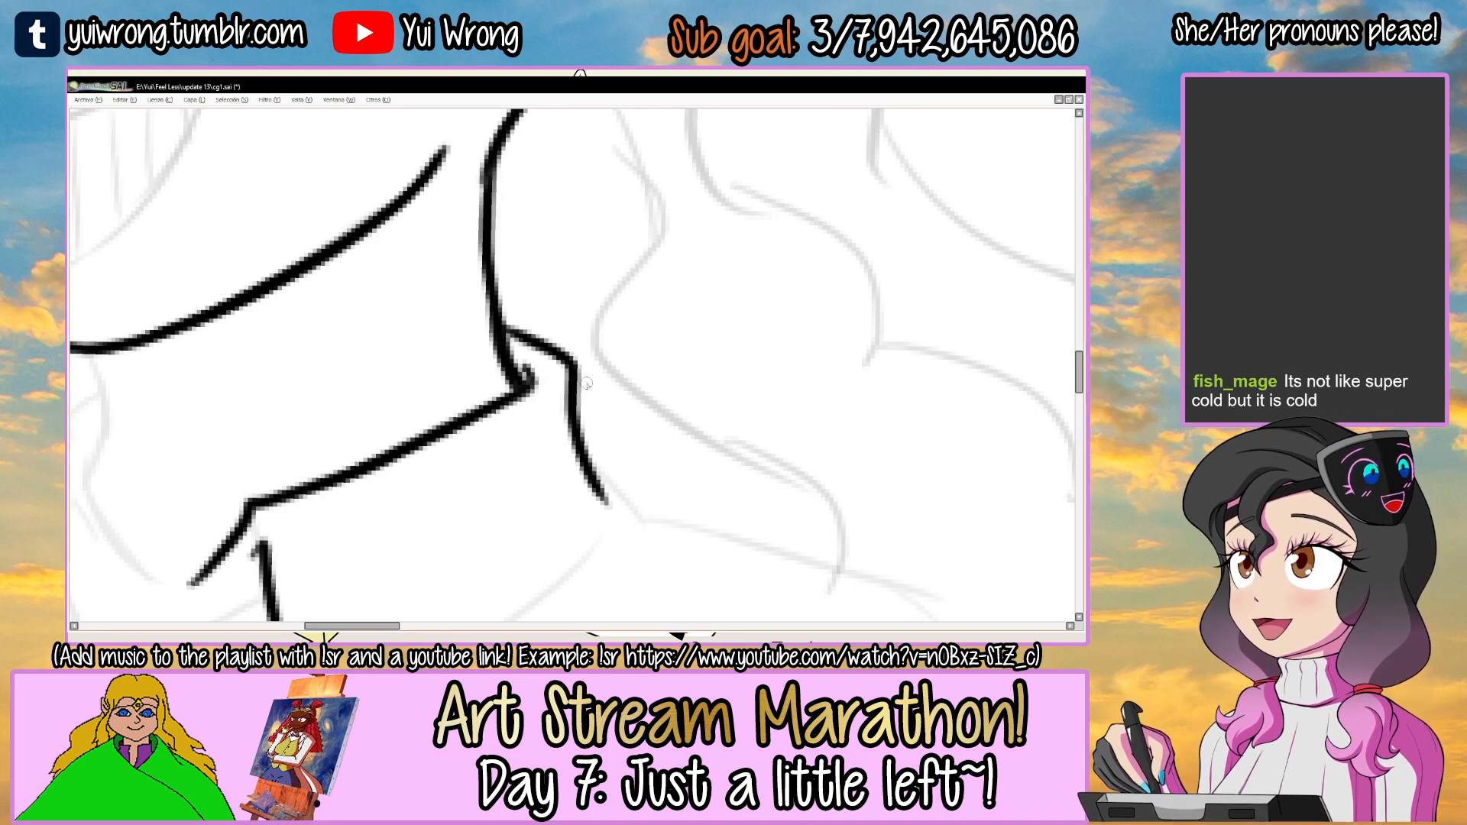
{"action": "scroll", "coordinate": [582, 382], "scroll_direction": "down", "scroll_amount": 2}
{"action": "left_click_drag", "start_coordinate": [572, 367], "coordinate": [585, 307]}
{"action": "mouse_move", "coordinate": [648, 330]}
{"action": "left_mouse_down"}
{"action": "mouse_move", "coordinate": [494, 288]}
{"action": "mouse_move", "coordinate": [481, 325]}
{"action": "left_mouse_up"}
{"action": "left_click_drag", "start_coordinate": [679, 284], "coordinate": [684, 266]}
{"action": "scroll", "coordinate": [588, 347], "scroll_direction": "up", "scroll_amount": 2}
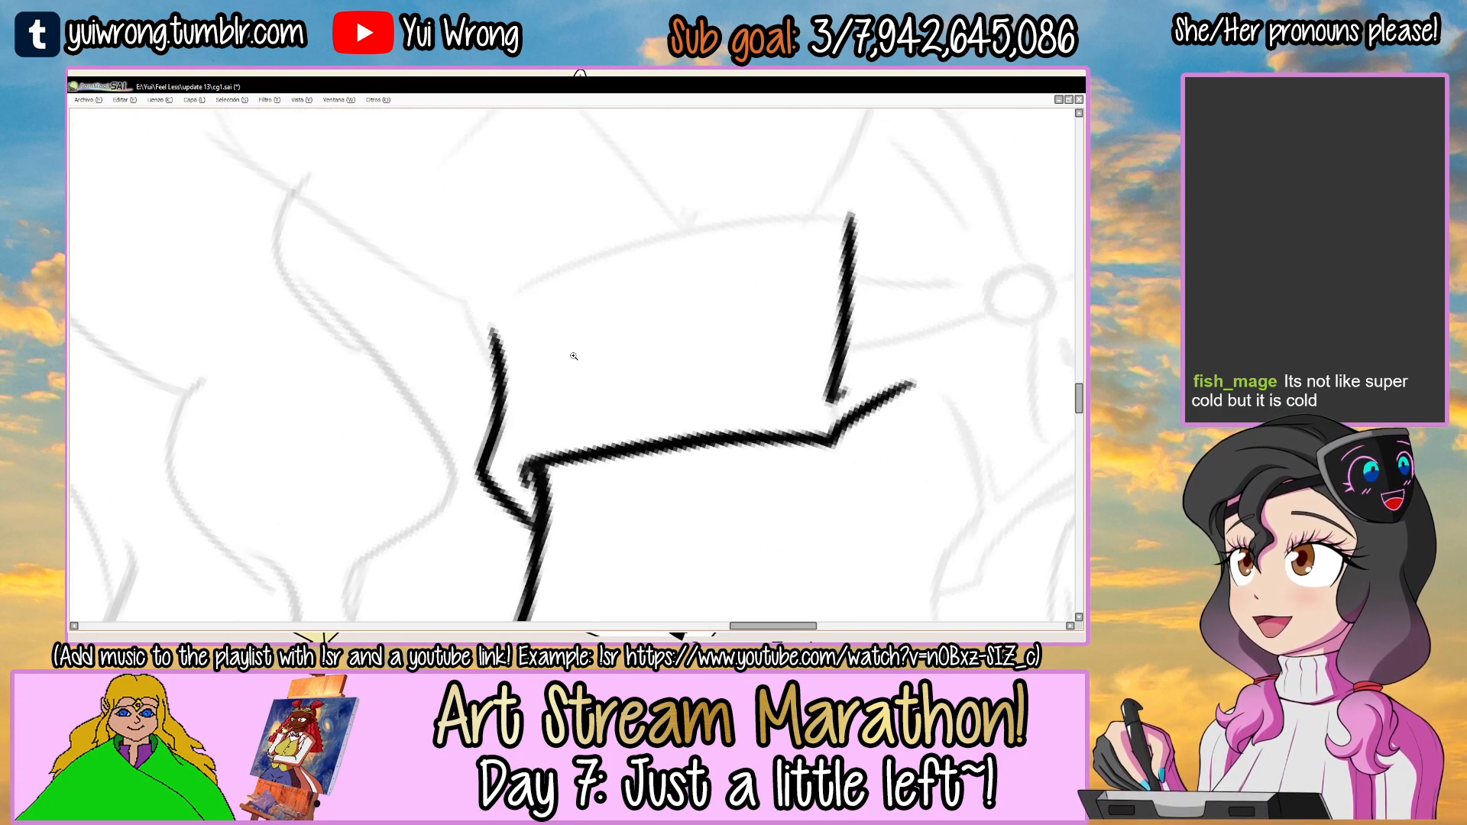
Ink the near collar flap's curved lower edge, connecting its rear corner to its front corner.
{"action": "scroll", "coordinate": [492, 342], "scroll_direction": "up", "scroll_amount": 2}
{"action": "scroll", "coordinate": [495, 346], "scroll_direction": "down", "scroll_amount": 3}
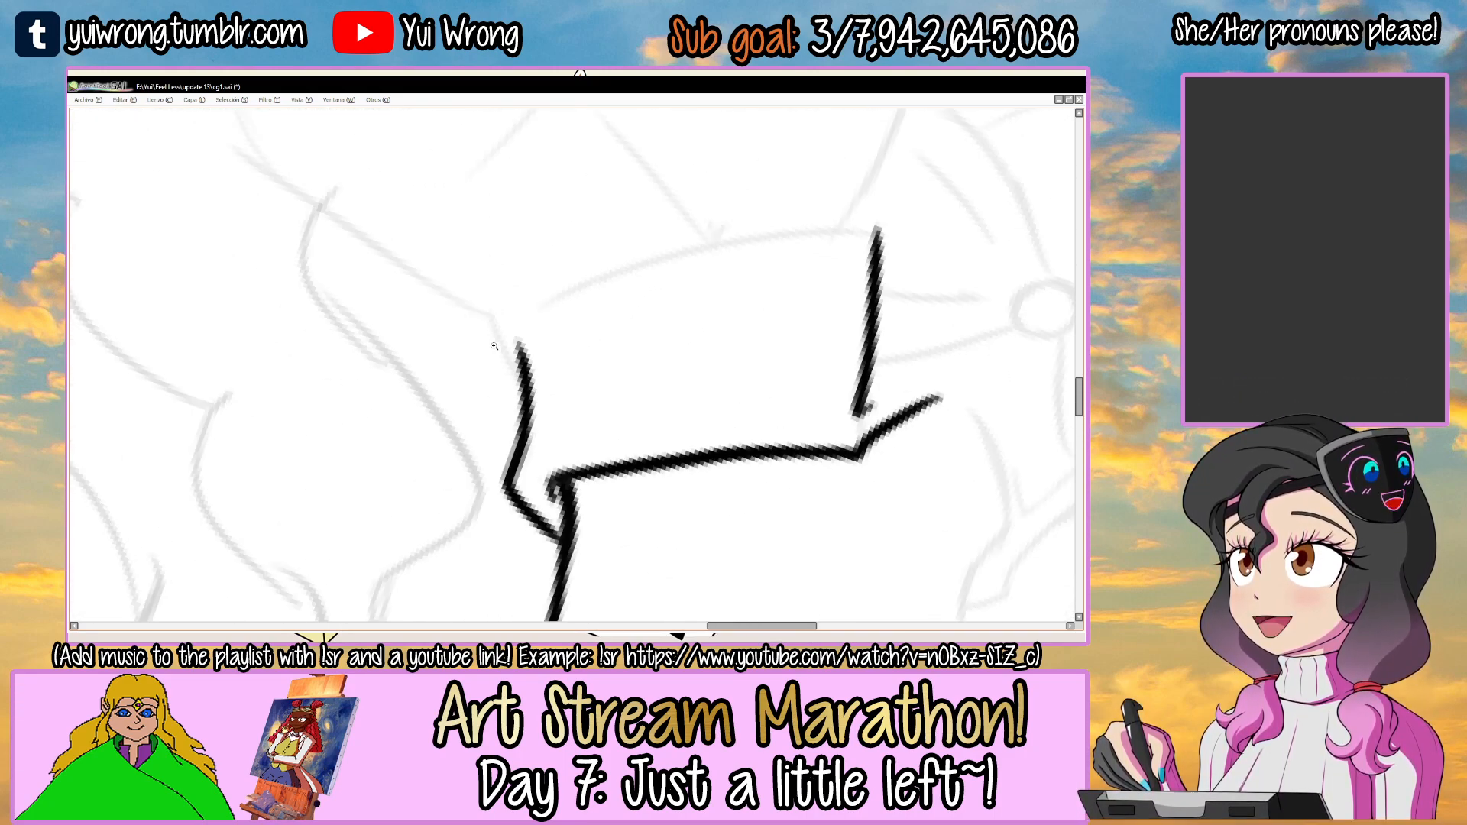
{"action": "scroll", "coordinate": [410, 372], "scroll_direction": "up", "scroll_amount": 2}
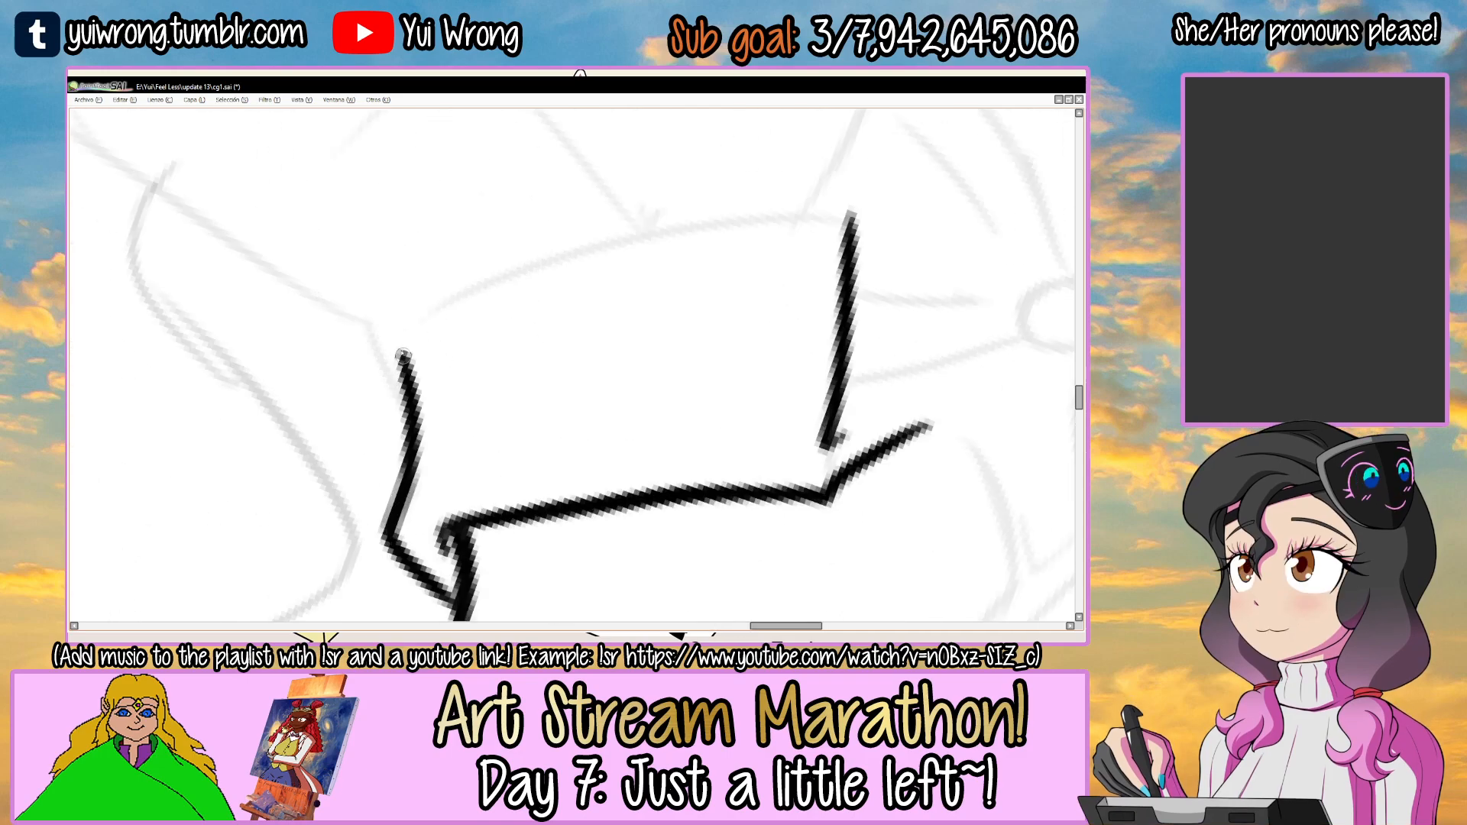
{"action": "key", "text": "Delete"}
{"action": "mouse_move", "coordinate": [399, 371]}
{"action": "left_mouse_down"}
{"action": "mouse_move", "coordinate": [566, 253]}
{"action": "mouse_move", "coordinate": [703, 203]}
{"action": "left_mouse_up"}
{"action": "key", "text": "ctrl+z"}
{"action": "left_click_drag", "start_coordinate": [539, 264], "coordinate": [807, 183]}
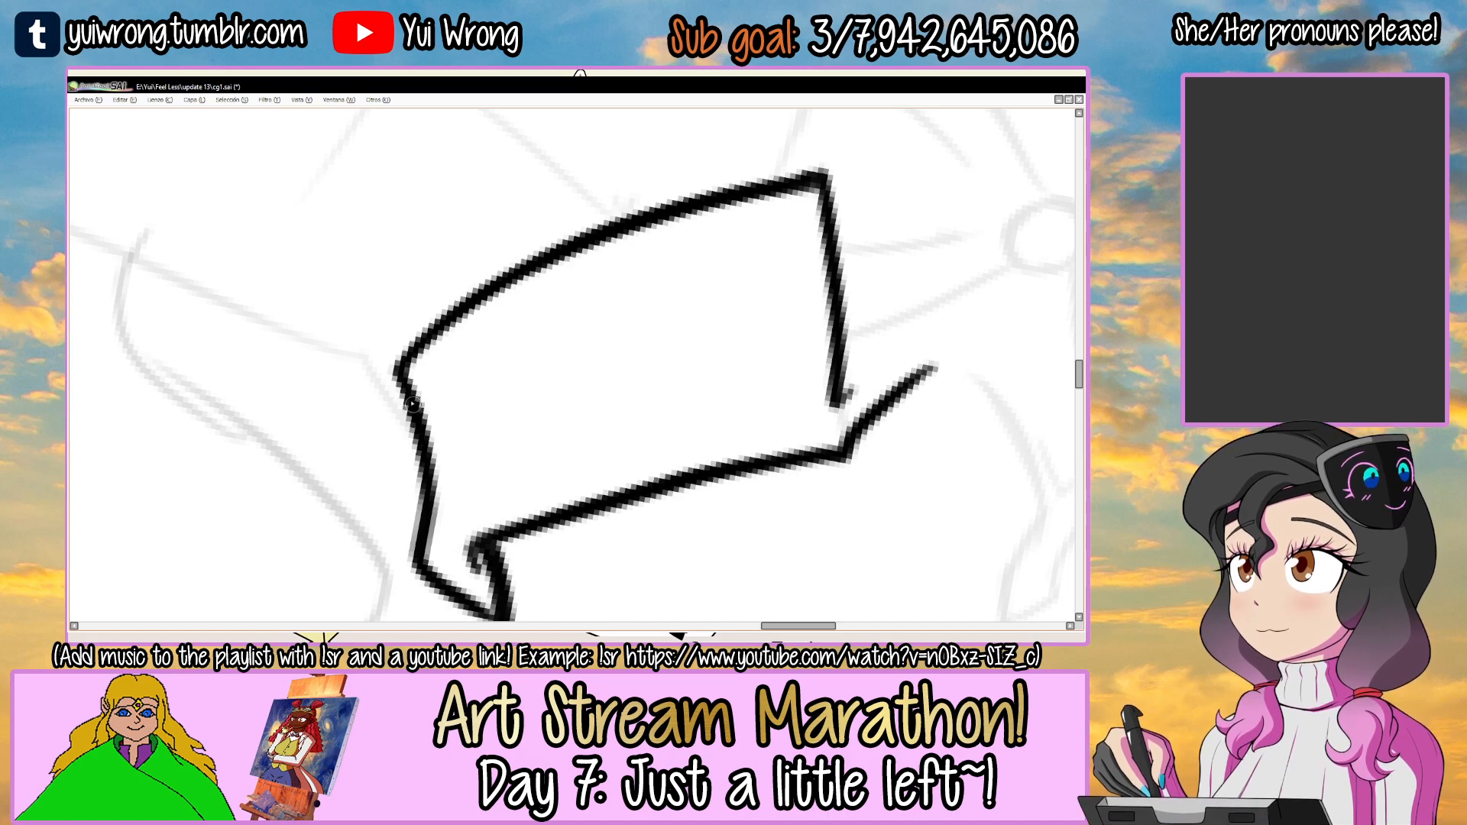
{"action": "scroll", "coordinate": [420, 538], "scroll_direction": "down", "scroll_amount": 5}
{"action": "left_click_drag", "start_coordinate": [756, 324], "coordinate": [714, 328]}
{"action": "scroll", "coordinate": [452, 396], "scroll_direction": "up", "scroll_amount": 4}
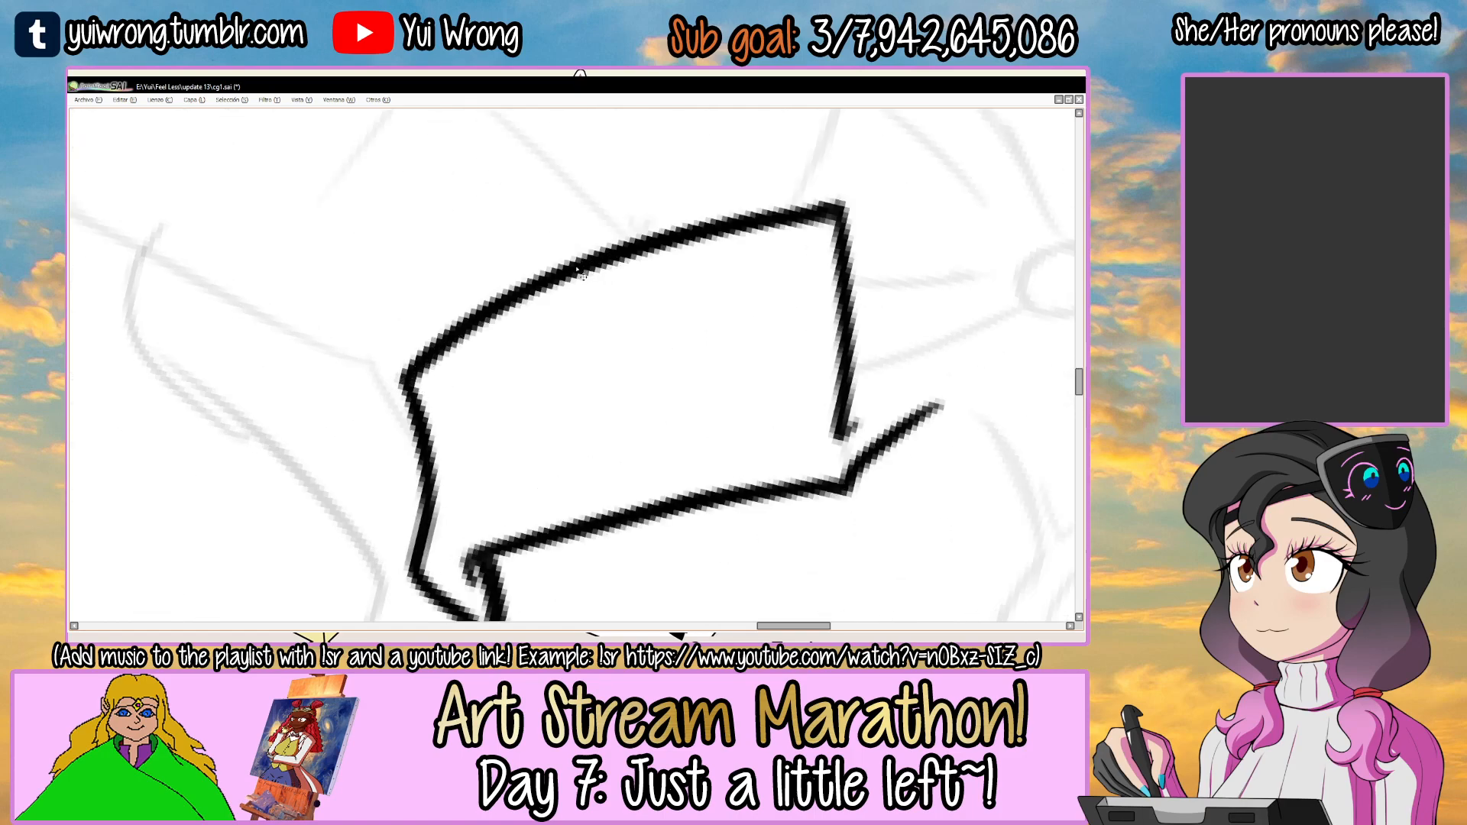
{"action": "scroll", "coordinate": [578, 271], "scroll_direction": "down", "scroll_amount": 4}
{"action": "left_click_drag", "start_coordinate": [745, 371], "coordinate": [416, 429]}
Ink the collar's rounded opening at the throat and the far neck line up to the chin.
{"action": "left_click_drag", "start_coordinate": [498, 412], "coordinate": [565, 338]}
{"action": "scroll", "coordinate": [459, 288], "scroll_direction": "up", "scroll_amount": 4}
{"action": "left_click_drag", "start_coordinate": [481, 246], "coordinate": [479, 354]}
{"action": "key", "text": "ctrl+z"}
{"action": "left_click_drag", "start_coordinate": [474, 241], "coordinate": [498, 419]}
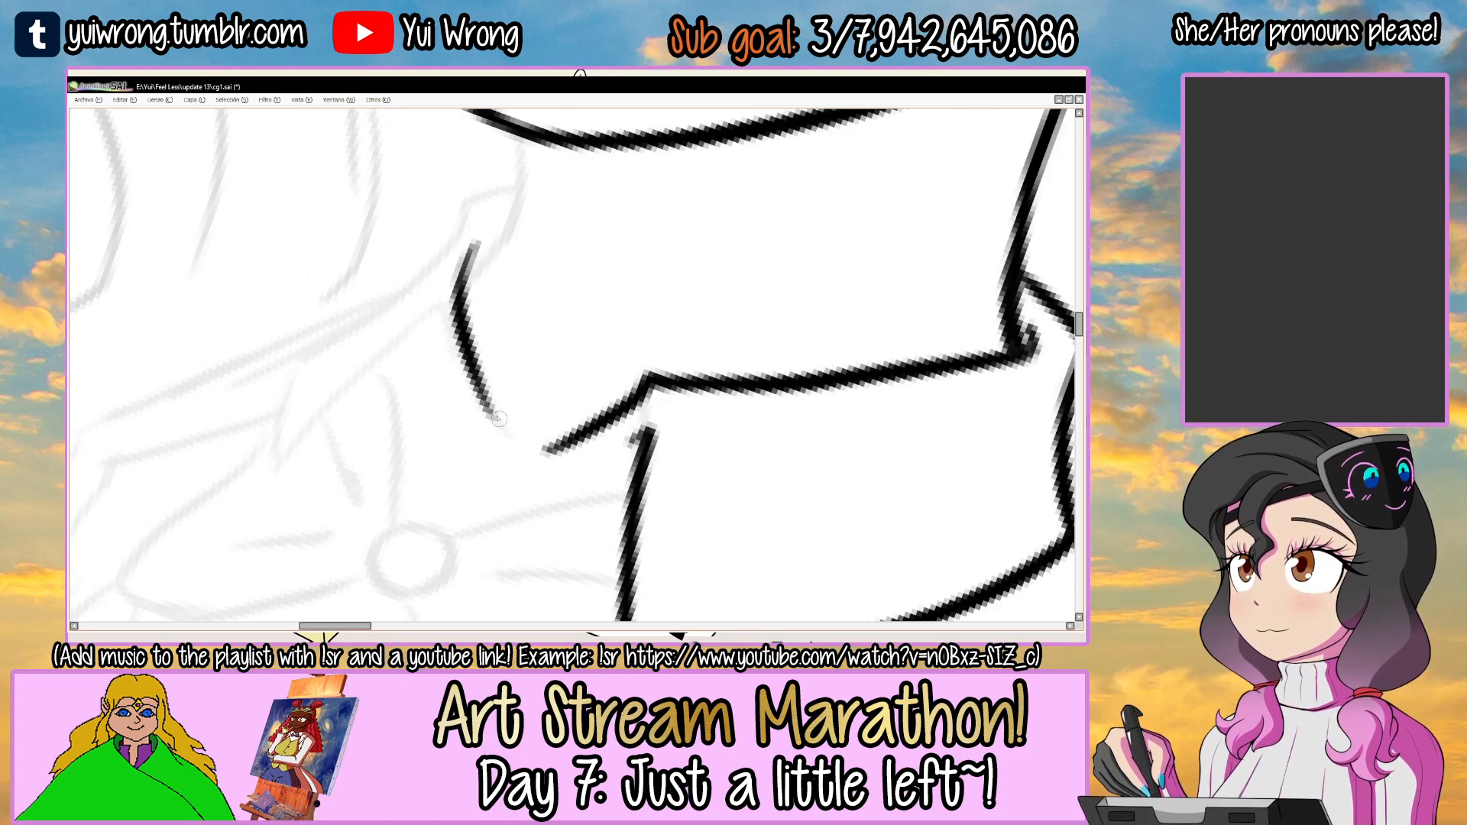
{"action": "left_click_drag", "start_coordinate": [634, 424], "coordinate": [581, 433]}
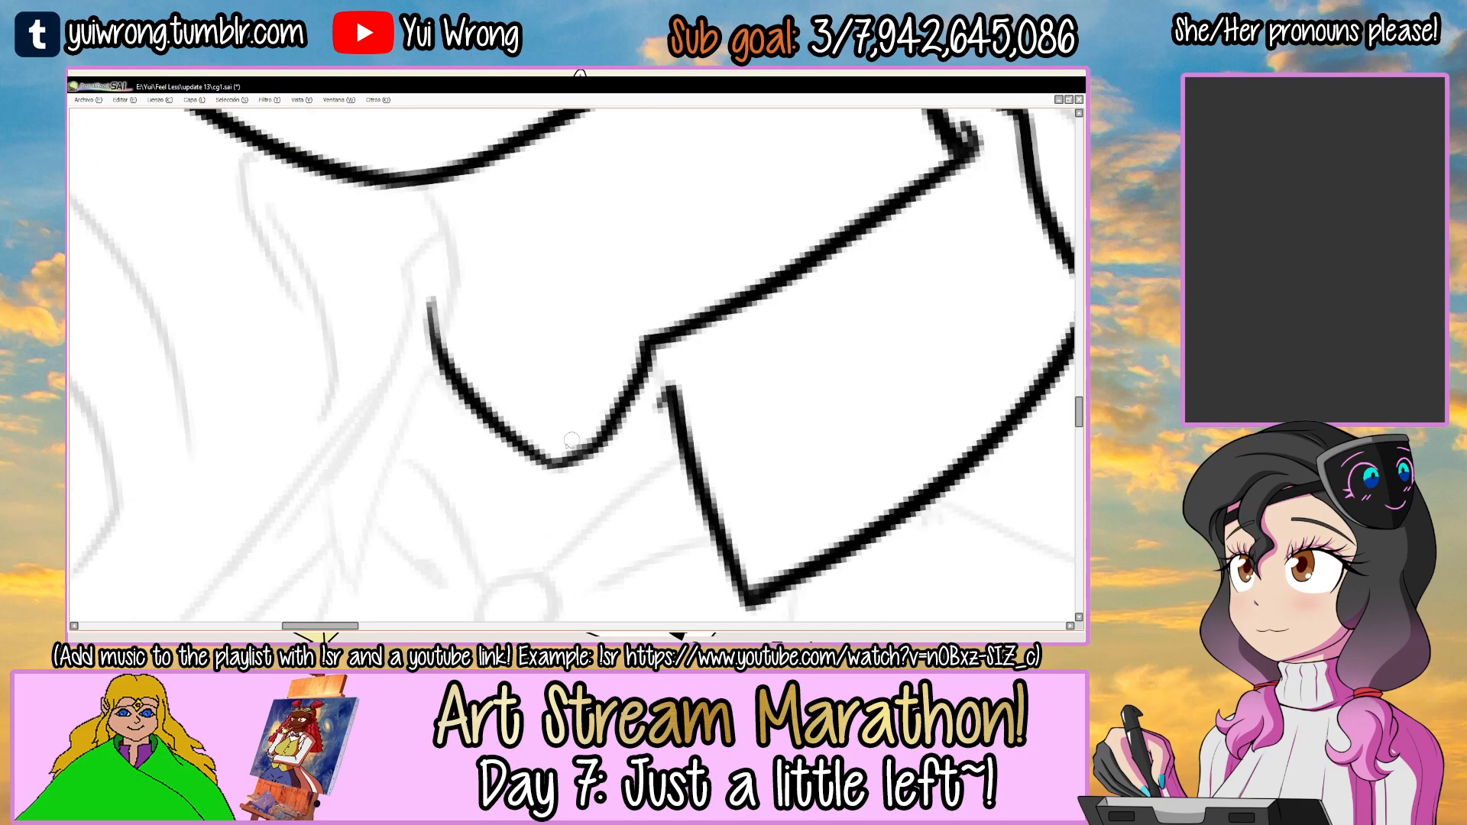
{"action": "mouse_move", "coordinate": [570, 369]}
{"action": "left_mouse_down"}
{"action": "mouse_move", "coordinate": [622, 359]}
{"action": "mouse_move", "coordinate": [612, 433]}
{"action": "left_mouse_up"}
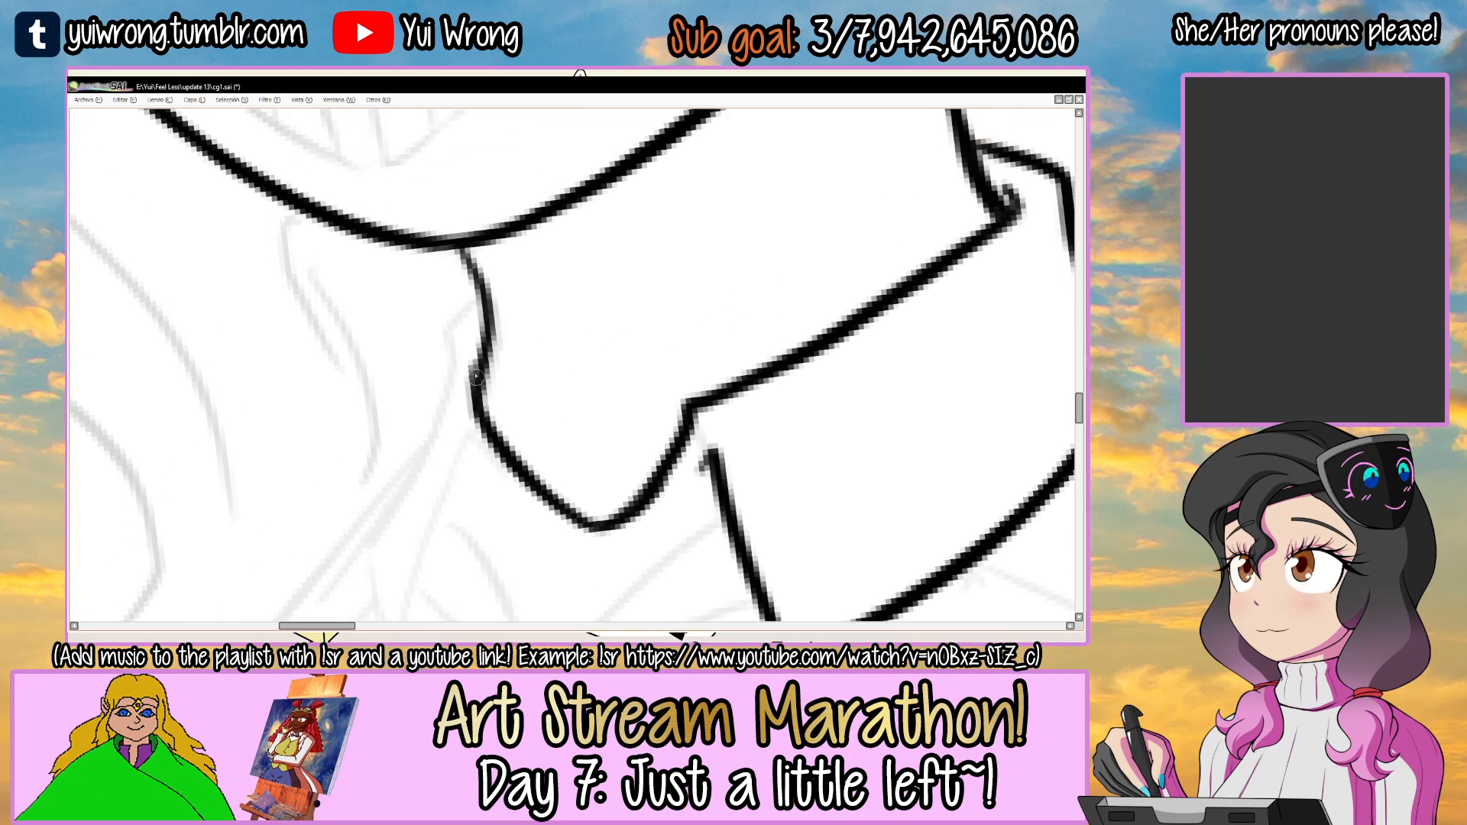
{"action": "left_click_drag", "start_coordinate": [463, 244], "coordinate": [476, 366]}
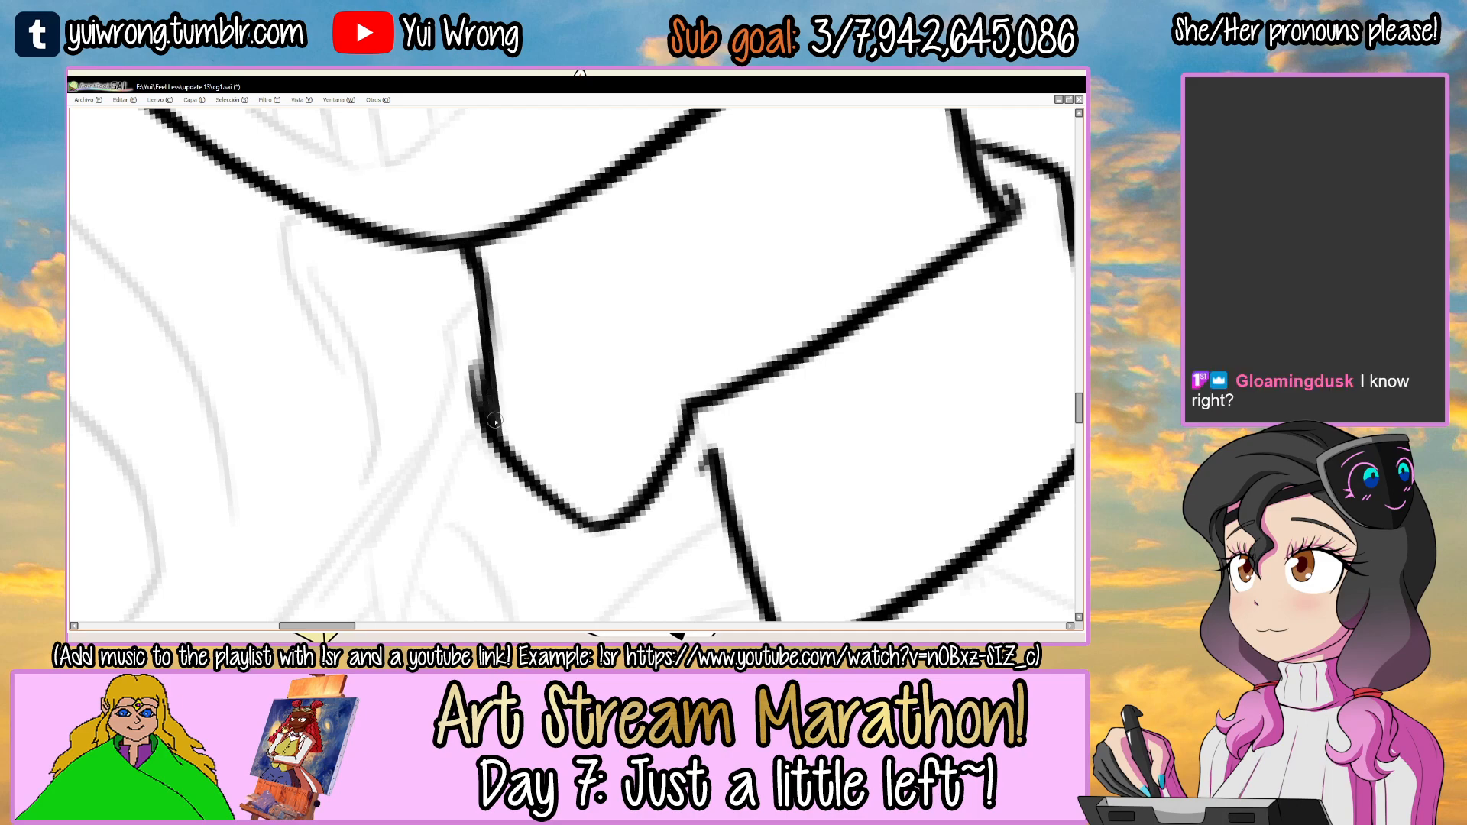
{"action": "scroll", "coordinate": [497, 428], "scroll_direction": "down", "scroll_amount": 5}
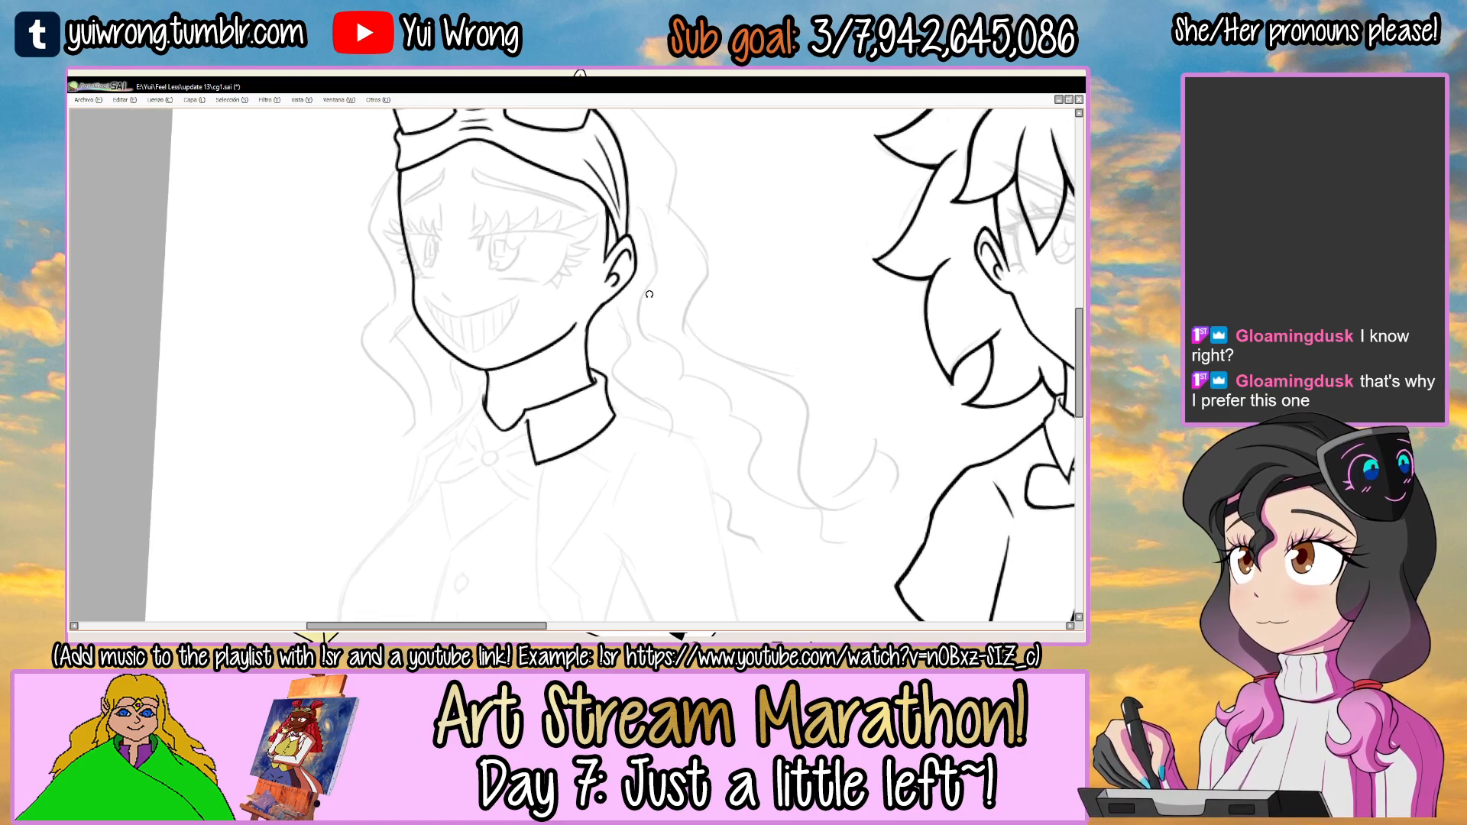
Ink the narrow far collar flap, from the neck down to its pointed tip.
{"action": "left_click_drag", "start_coordinate": [521, 396], "coordinate": [524, 325]}
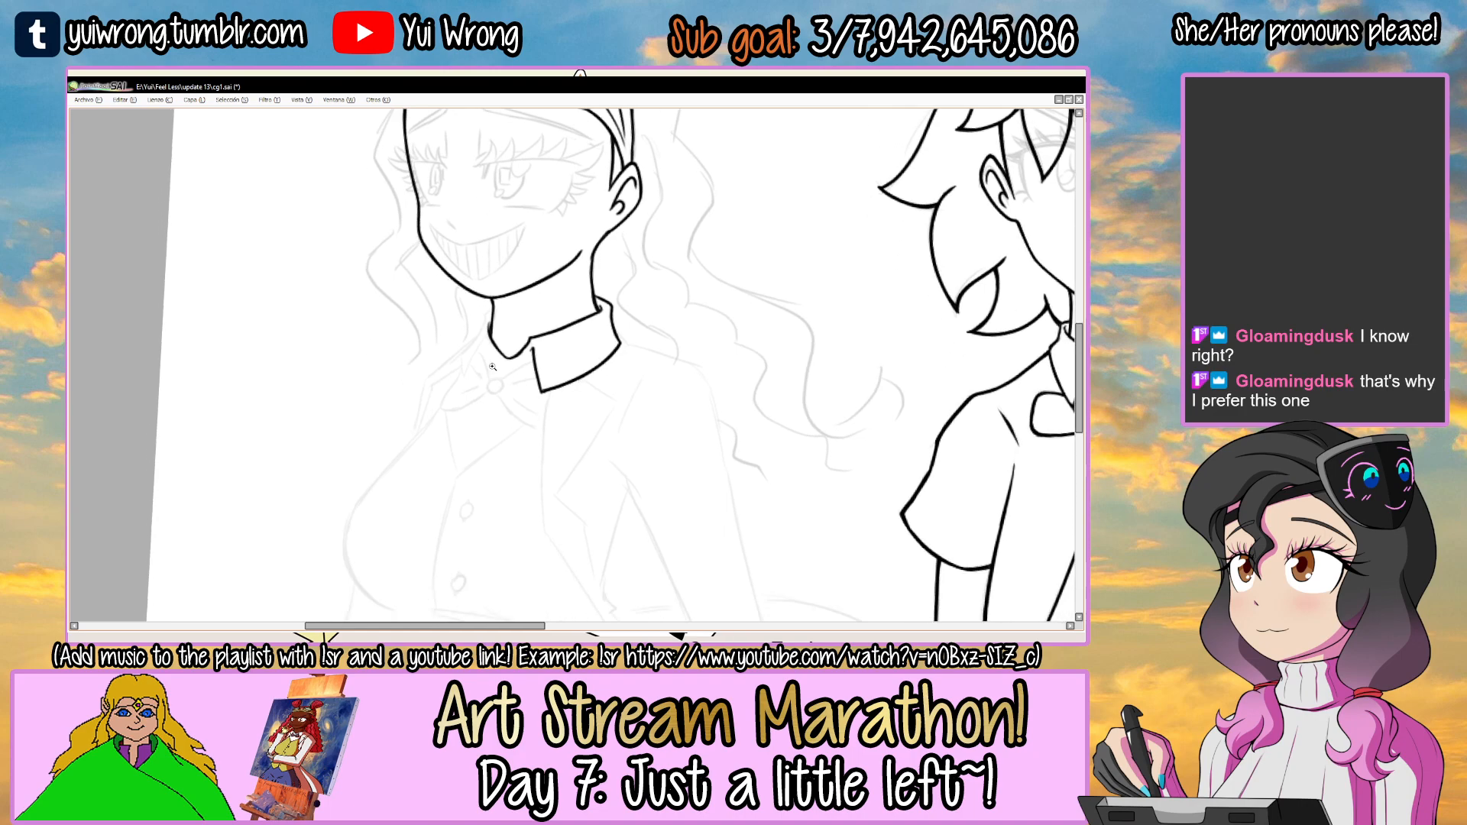
{"action": "scroll", "coordinate": [485, 315], "scroll_direction": "up", "scroll_amount": 5}
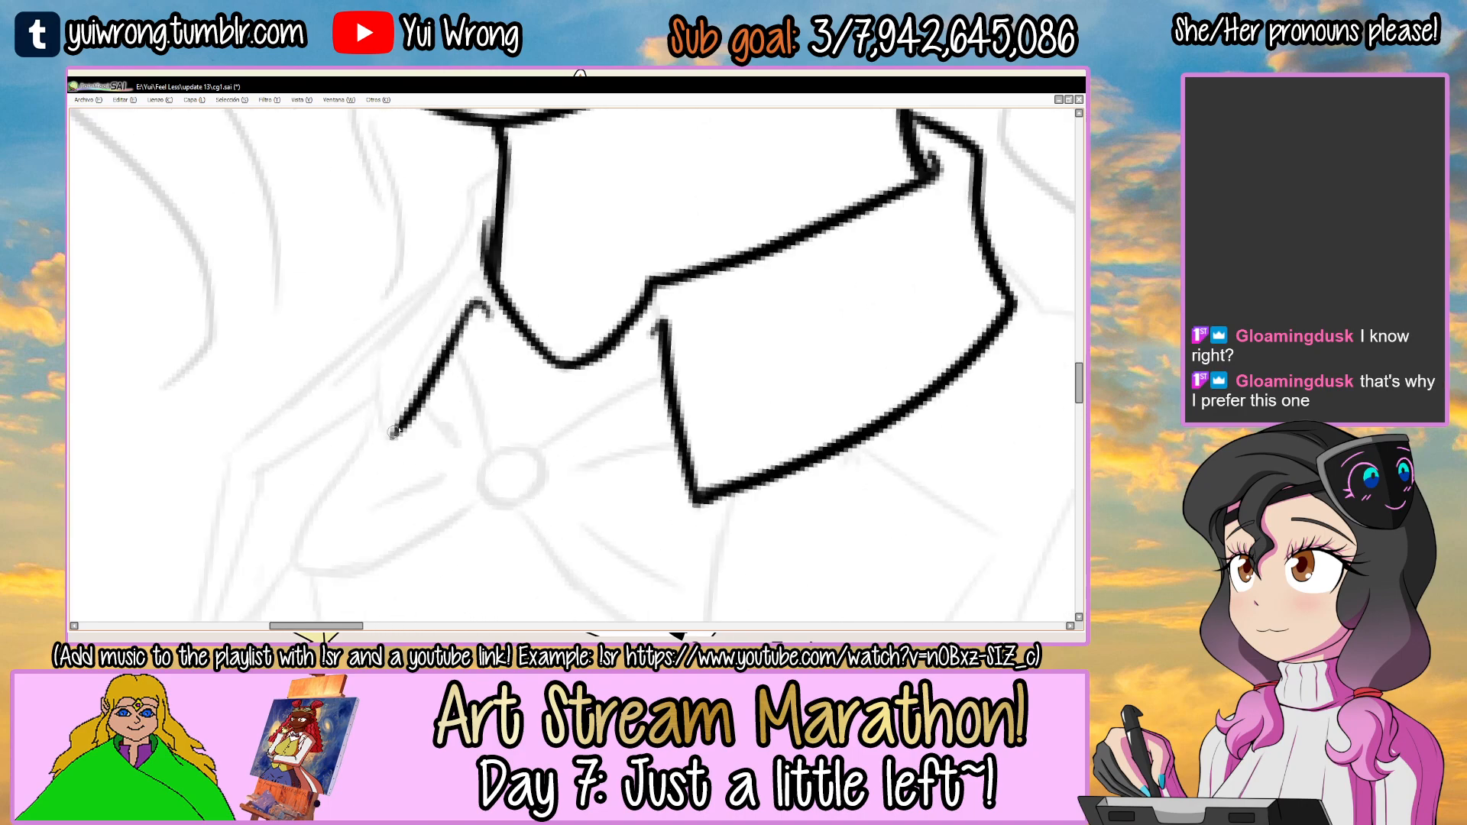
{"action": "scroll", "coordinate": [510, 281], "scroll_direction": "up", "scroll_amount": 2}
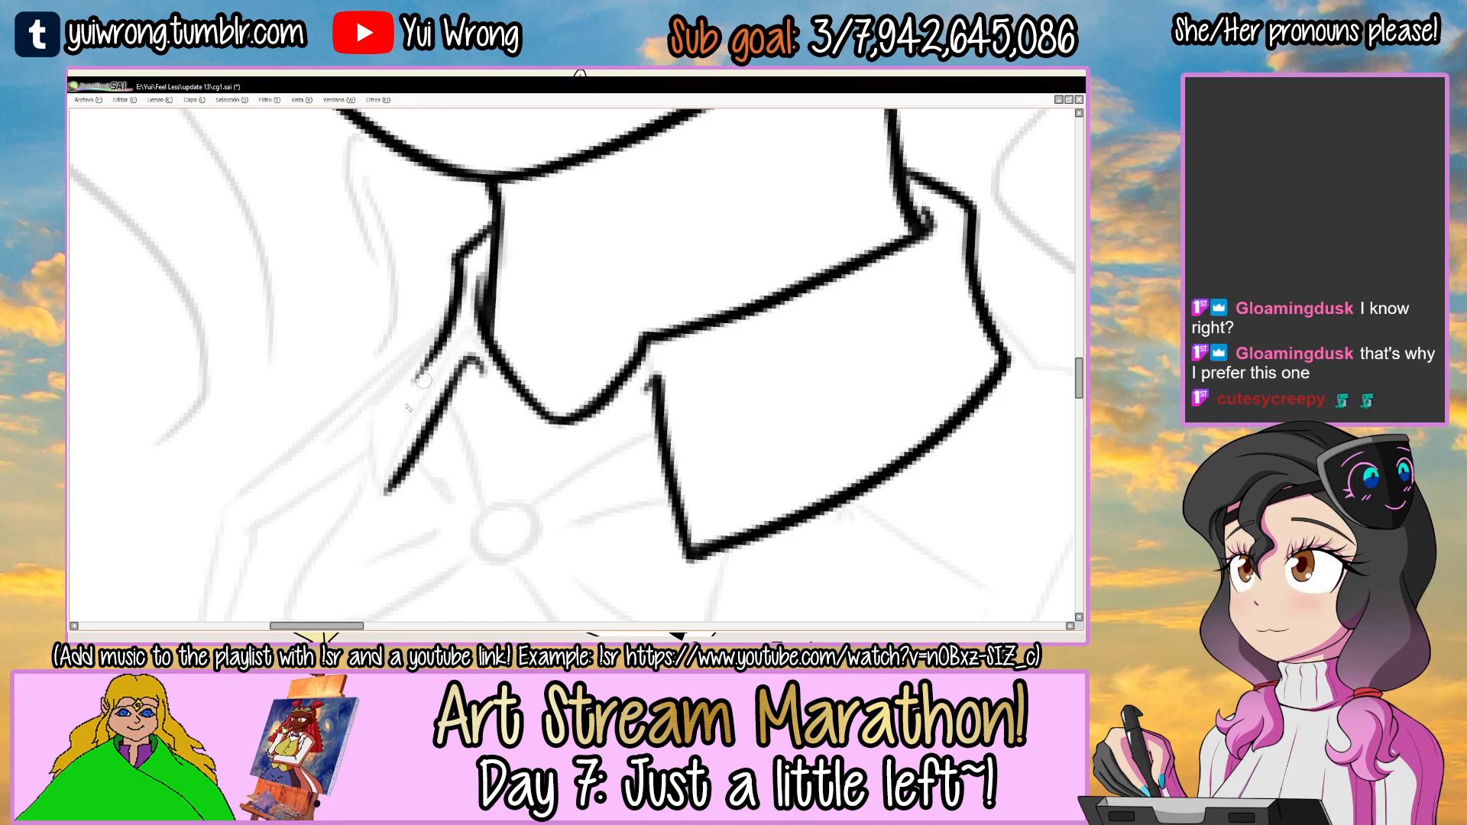
{"action": "mouse_move", "coordinate": [449, 330]}
{"action": "left_mouse_down"}
{"action": "mouse_move", "coordinate": [387, 391]}
{"action": "mouse_move", "coordinate": [386, 481]}
{"action": "left_mouse_up"}
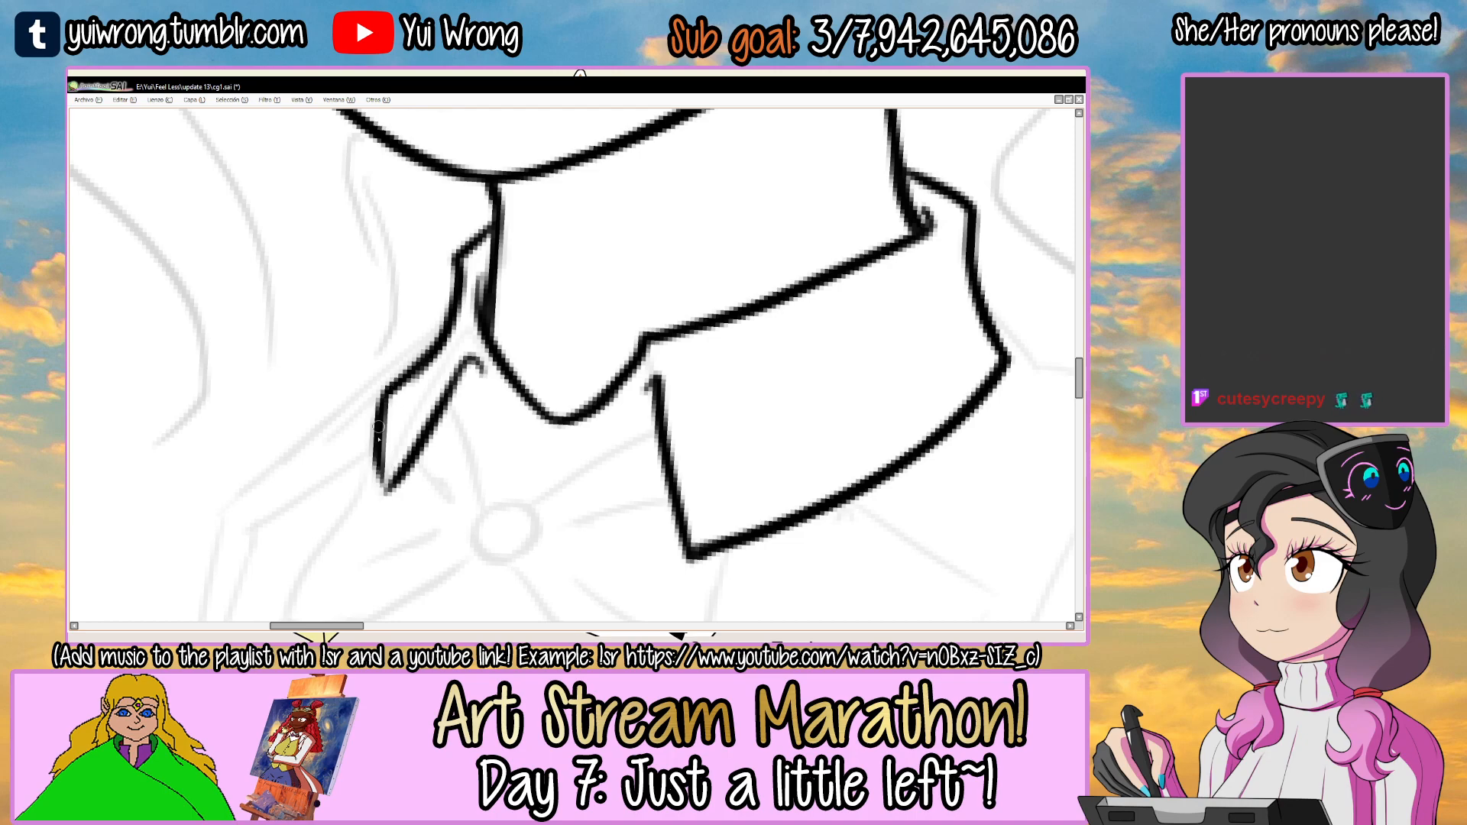
{"action": "key", "text": "ctrl+z"}
{"action": "left_click_drag", "start_coordinate": [382, 412], "coordinate": [386, 483]}
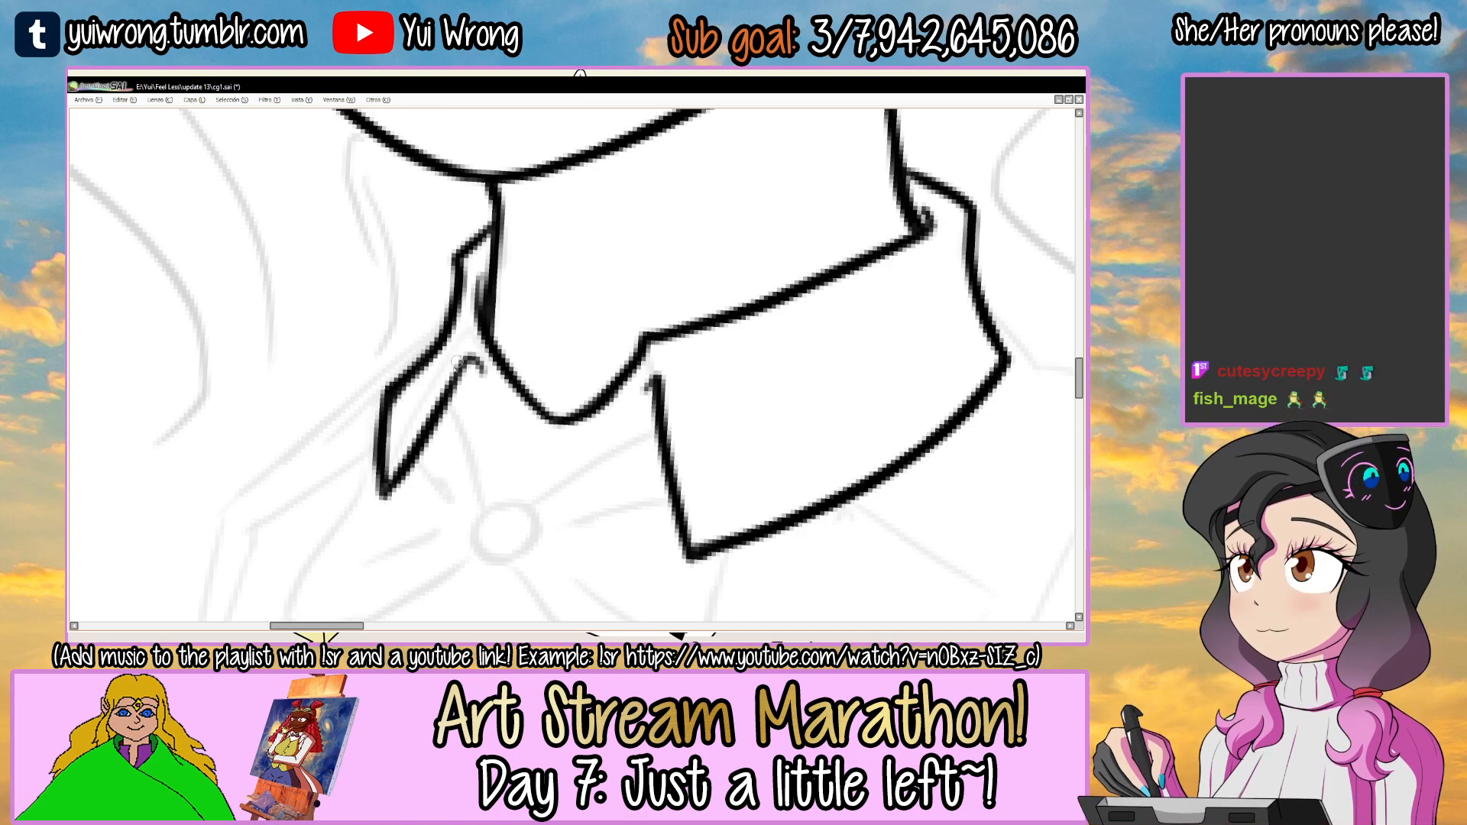
{"action": "scroll", "coordinate": [492, 379], "scroll_direction": "down", "scroll_amount": 5}
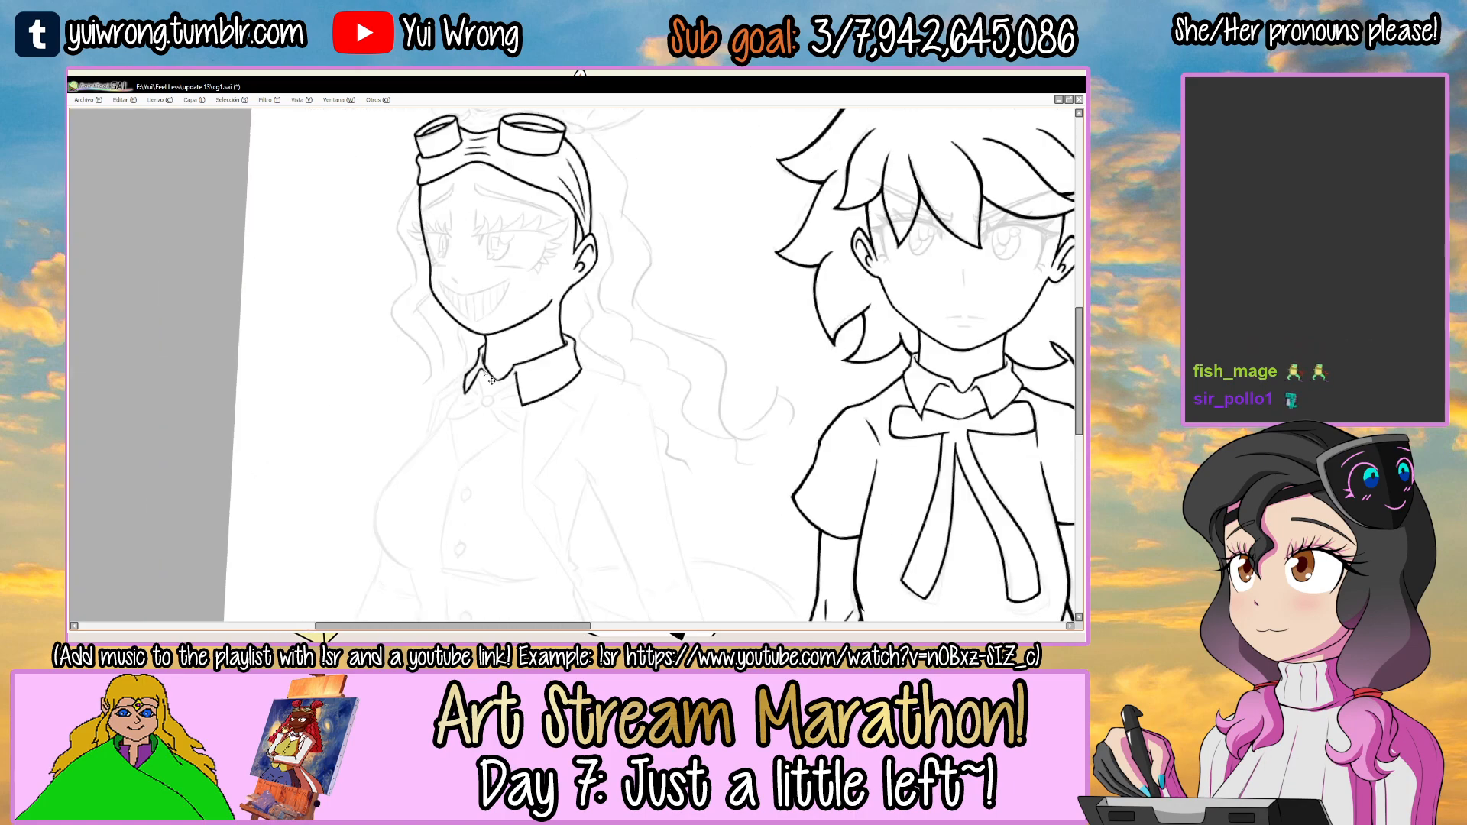
{"action": "scroll", "coordinate": [476, 339], "scroll_direction": "up", "scroll_amount": 5}
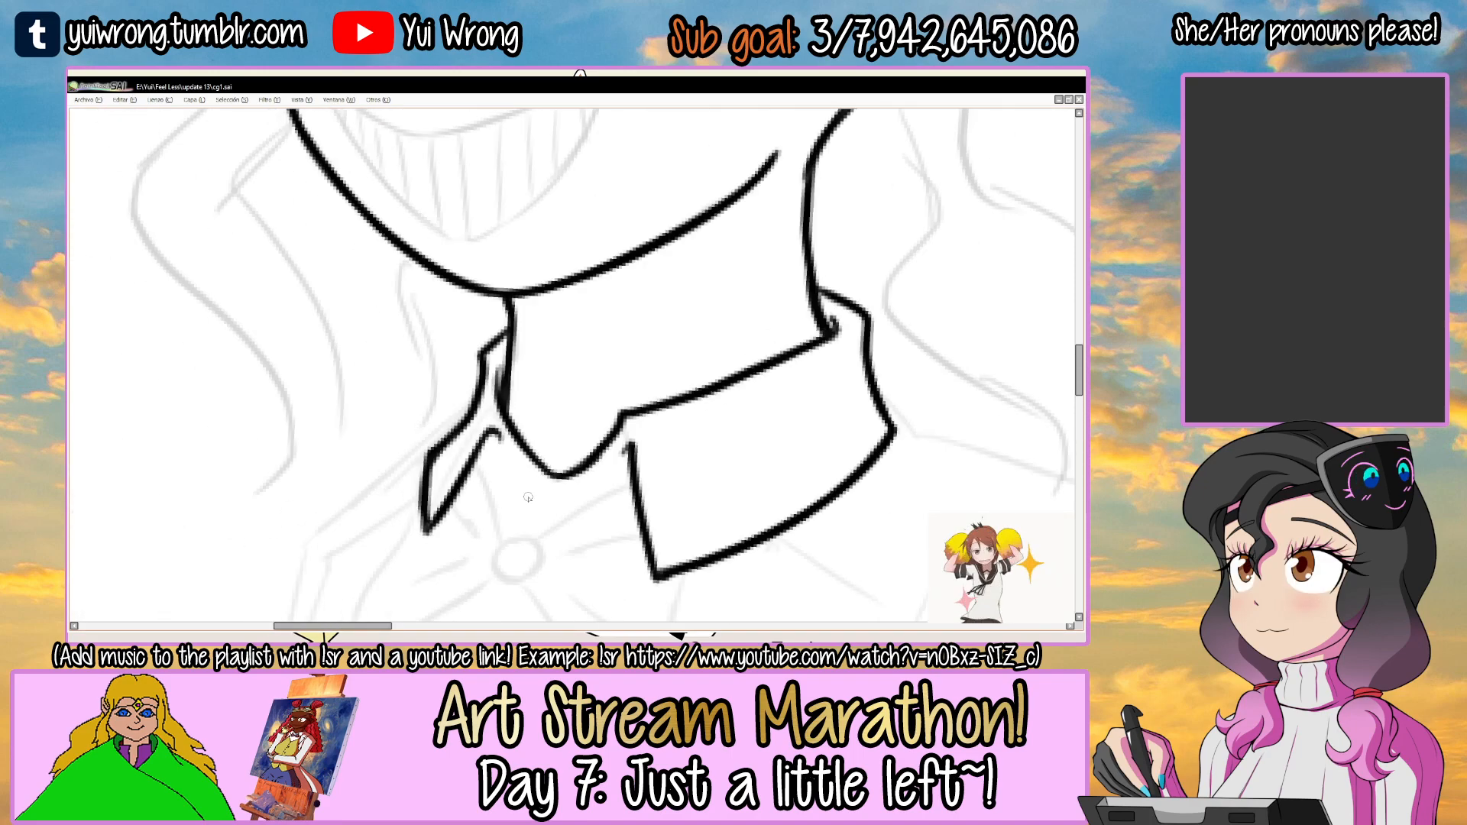
Ink the small round knot at the center of the bow beneath the collar opening.
{"action": "scroll", "coordinate": [529, 493], "scroll_direction": "down", "scroll_amount": 3}
{"action": "mouse_move", "coordinate": [527, 519]}
{"action": "left_mouse_down"}
{"action": "mouse_move", "coordinate": [624, 447]}
{"action": "mouse_move", "coordinate": [623, 386]}
{"action": "mouse_move", "coordinate": [560, 319]}
{"action": "mouse_move", "coordinate": [484, 395]}
{"action": "mouse_move", "coordinate": [514, 372]}
{"action": "mouse_move", "coordinate": [486, 342]}
{"action": "mouse_move", "coordinate": [478, 374]}
{"action": "mouse_move", "coordinate": [496, 353]}
{"action": "mouse_move", "coordinate": [506, 397]}
{"action": "mouse_move", "coordinate": [493, 382]}
{"action": "mouse_move", "coordinate": [528, 346]}
{"action": "mouse_move", "coordinate": [537, 368]}
{"action": "mouse_move", "coordinate": [490, 359]}
{"action": "mouse_move", "coordinate": [526, 355]}
{"action": "mouse_move", "coordinate": [503, 398]}
{"action": "left_mouse_up"}
{"action": "left_click", "coordinate": [511, 375], "text": "ctrl"}
{"action": "left_click", "coordinate": [510, 376], "text": "ctrl"}
{"action": "key", "text": "Tab"}
{"action": "key", "text": "Tab"}
{"action": "left_click", "coordinate": [490, 359], "text": "ctrl"}
{"action": "left_click", "coordinate": [490, 359], "text": "ctrl"}
{"action": "key", "text": "ctrl+z"}
{"action": "key", "text": "ctrl+z"}
Ink the bow's upper edge from the round knot to the near collar flap.
{"action": "key", "text": "ctrl+z"}
{"action": "mouse_move", "coordinate": [533, 373]}
{"action": "left_mouse_down"}
{"action": "mouse_move", "coordinate": [497, 397]}
{"action": "mouse_move", "coordinate": [536, 329]}
{"action": "left_mouse_up"}
{"action": "key", "text": "ctrl+z"}
{"action": "left_click", "coordinate": [484, 356], "text": "ctrl"}
{"action": "left_click_drag", "start_coordinate": [718, 292], "coordinate": [619, 315]}
{"action": "mouse_move", "coordinate": [475, 364]}
{"action": "left_mouse_down"}
{"action": "mouse_move", "coordinate": [654, 271]}
{"action": "mouse_move", "coordinate": [655, 253]}
{"action": "mouse_move", "coordinate": [496, 354]}
{"action": "mouse_move", "coordinate": [657, 245]}
{"action": "mouse_move", "coordinate": [659, 259]}
{"action": "left_mouse_up"}
{"action": "key", "text": "ctrl+z"}
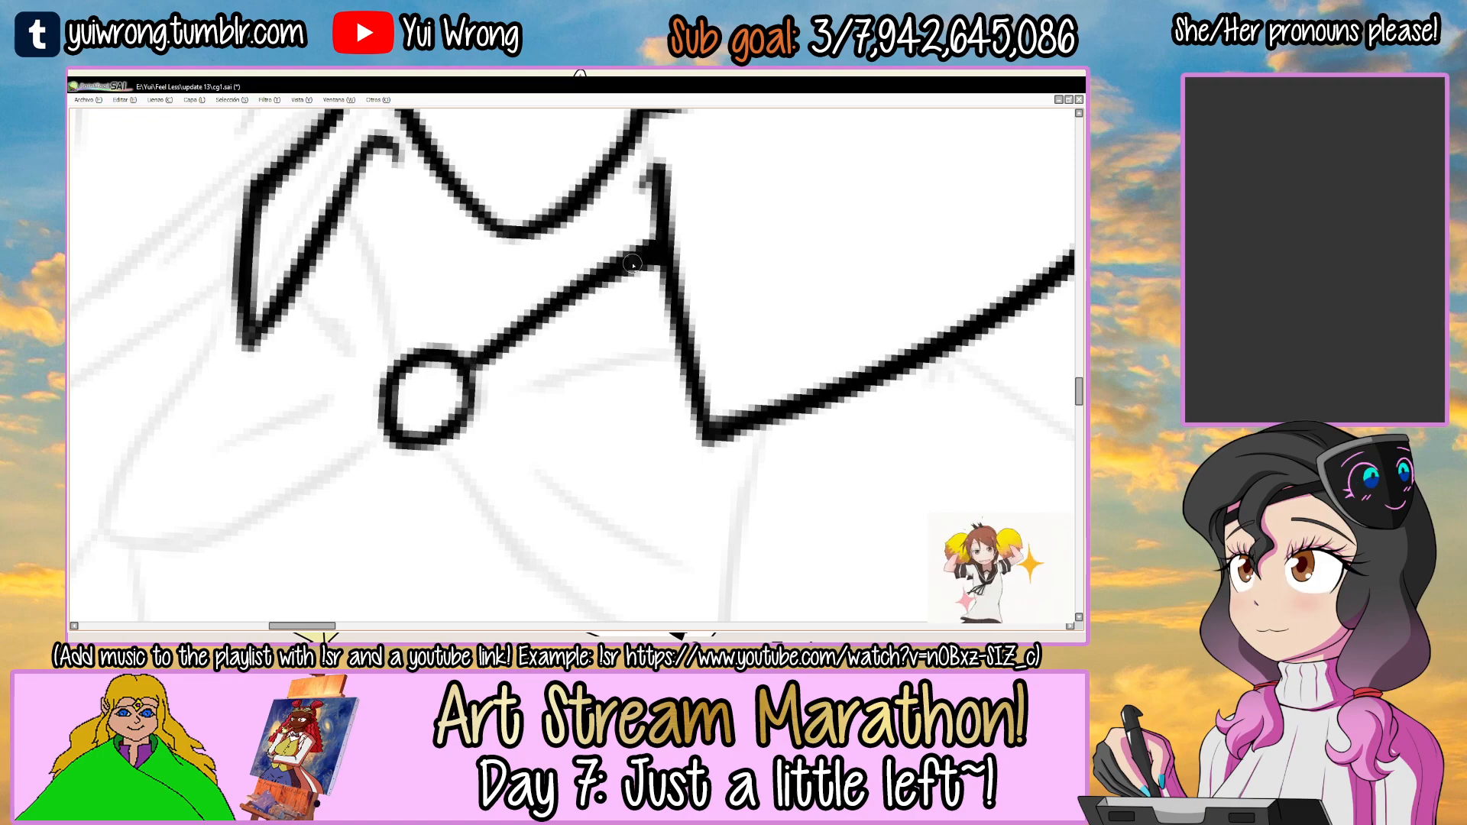
{"action": "scroll", "coordinate": [639, 273], "scroll_direction": "down", "scroll_amount": 3}
{"action": "scroll", "coordinate": [559, 313], "scroll_direction": "up", "scroll_amount": 1}
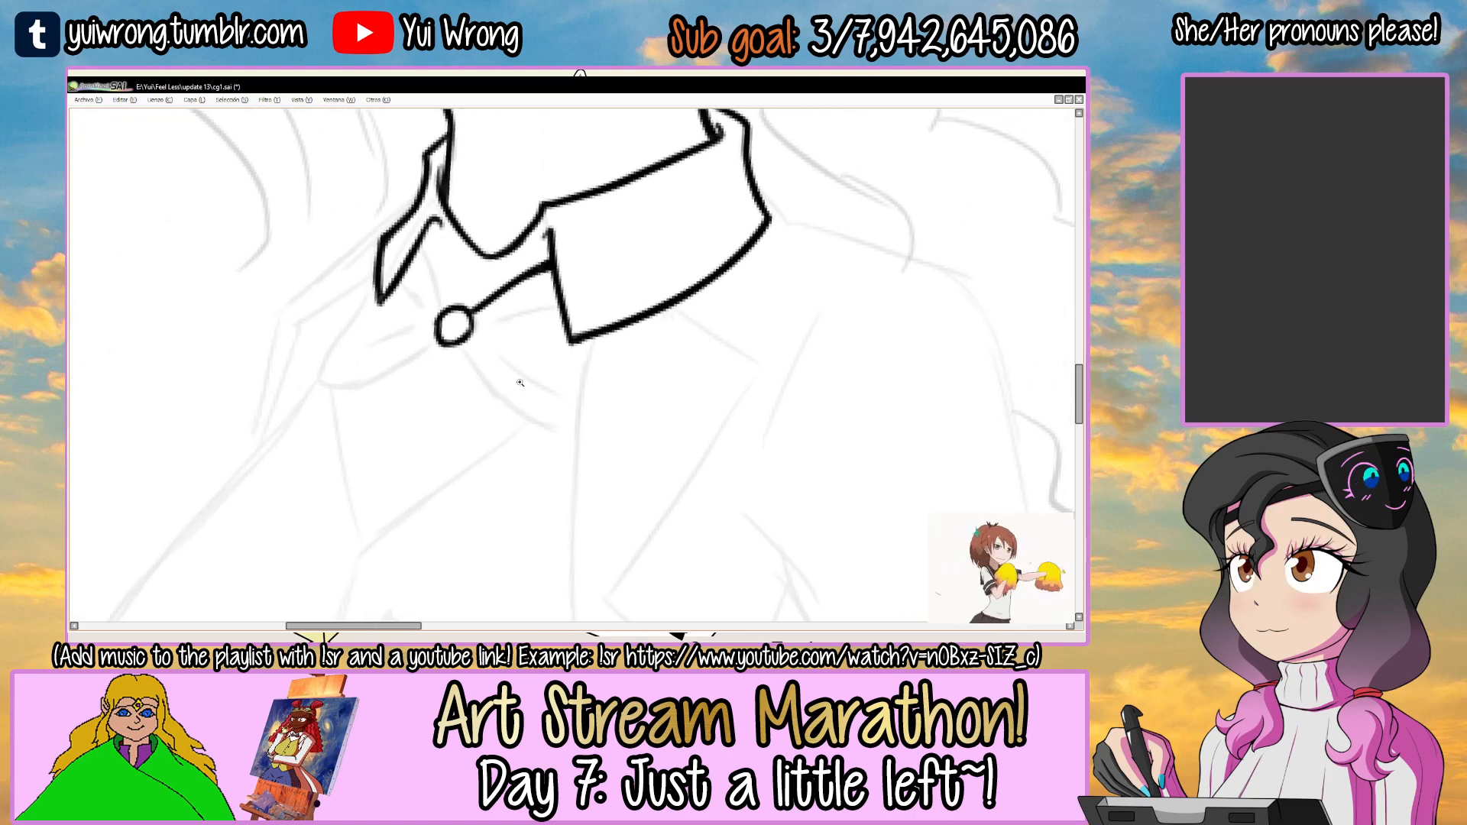
Ink the curved line from the far collar flap down to the bow's round knot.
{"action": "left_click_drag", "start_coordinate": [539, 338], "coordinate": [589, 379]}
{"action": "scroll", "coordinate": [436, 269], "scroll_direction": "up", "scroll_amount": 2}
{"action": "left_click_drag", "start_coordinate": [466, 259], "coordinate": [510, 381]}
{"action": "key", "text": "ctrl+z"}
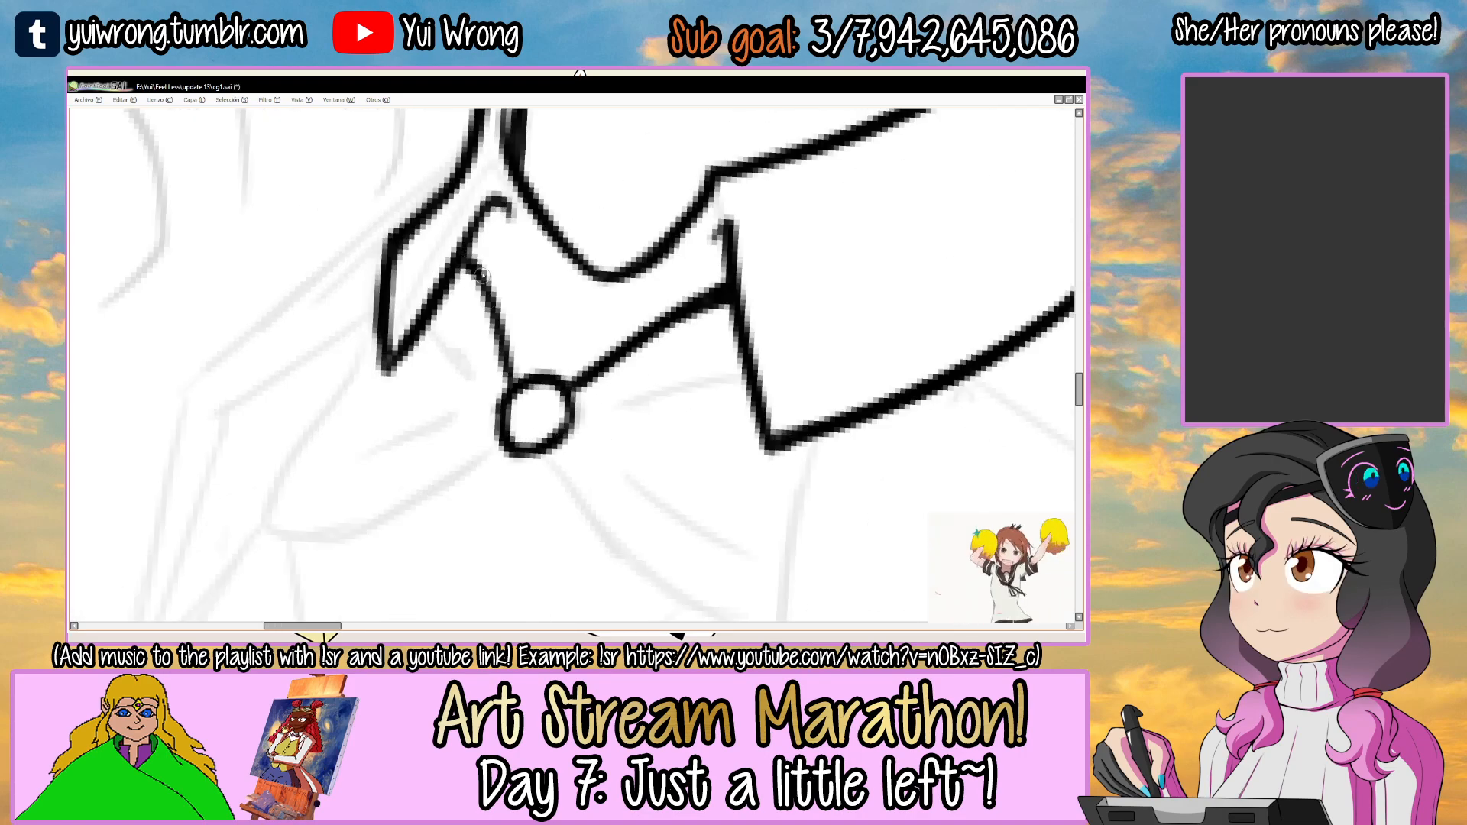
{"action": "left_click_drag", "start_coordinate": [468, 256], "coordinate": [514, 387]}
{"action": "scroll", "coordinate": [517, 391], "scroll_direction": "down", "scroll_amount": 3}
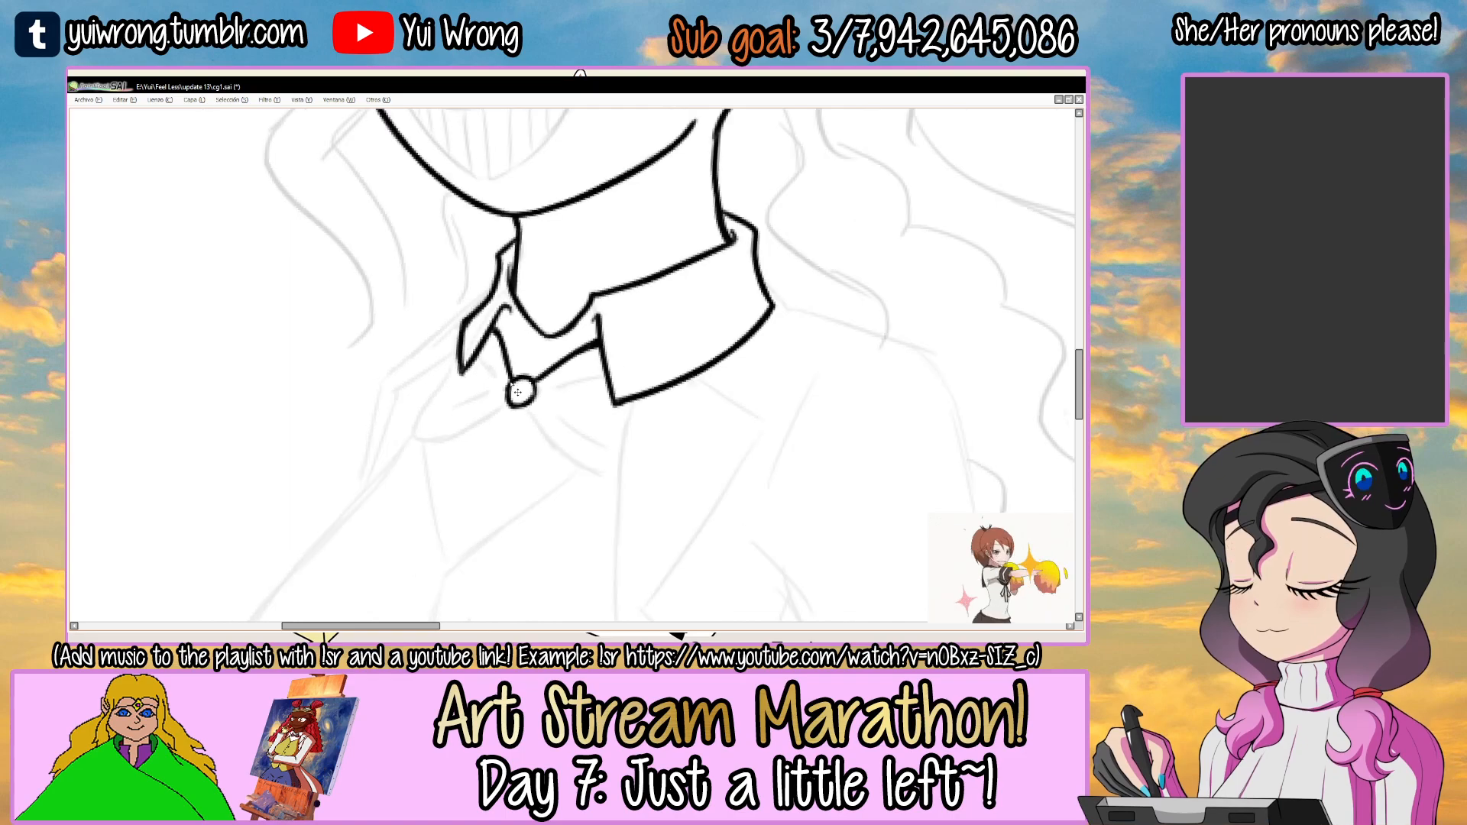
Ink the outline of the bow's far loop, from the far collar flap around its rounded tip back to the knot.
{"action": "scroll", "coordinate": [518, 362], "scroll_direction": "up", "scroll_amount": 3}
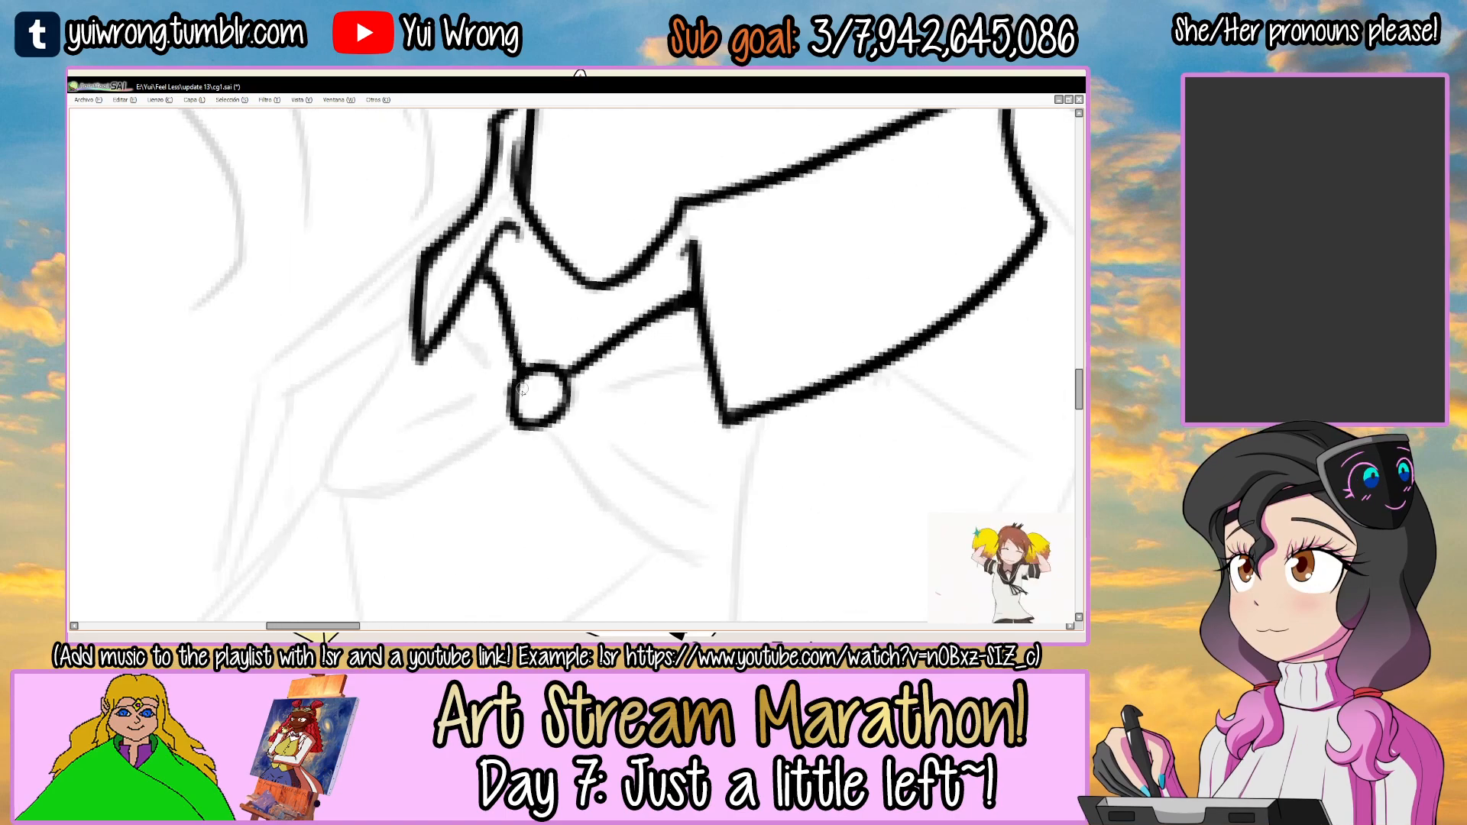
{"action": "left_click_drag", "start_coordinate": [523, 384], "coordinate": [567, 337]}
{"action": "left_click_drag", "start_coordinate": [458, 284], "coordinate": [396, 376]}
{"action": "key", "text": "ctrl+z"}
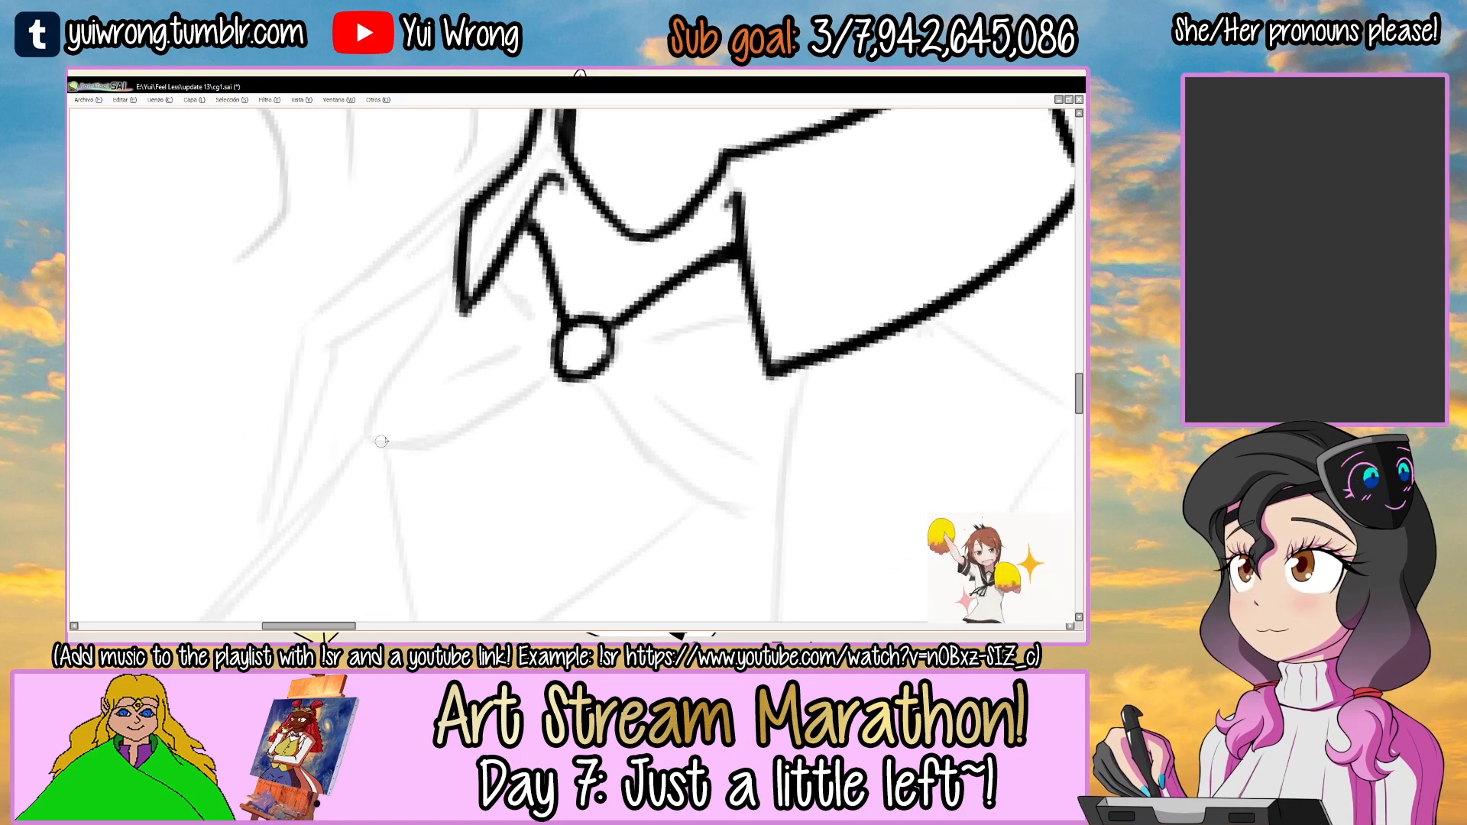
{"action": "mouse_move", "coordinate": [455, 289]}
{"action": "left_mouse_down"}
{"action": "mouse_move", "coordinate": [377, 418]}
{"action": "mouse_move", "coordinate": [397, 436]}
{"action": "mouse_move", "coordinate": [533, 379]}
{"action": "mouse_move", "coordinate": [489, 416]}
{"action": "left_mouse_up"}
{"action": "key", "text": "ctrl+z"}
{"action": "key", "text": "ctrl+z"}
{"action": "left_click_drag", "start_coordinate": [562, 368], "coordinate": [500, 402]}
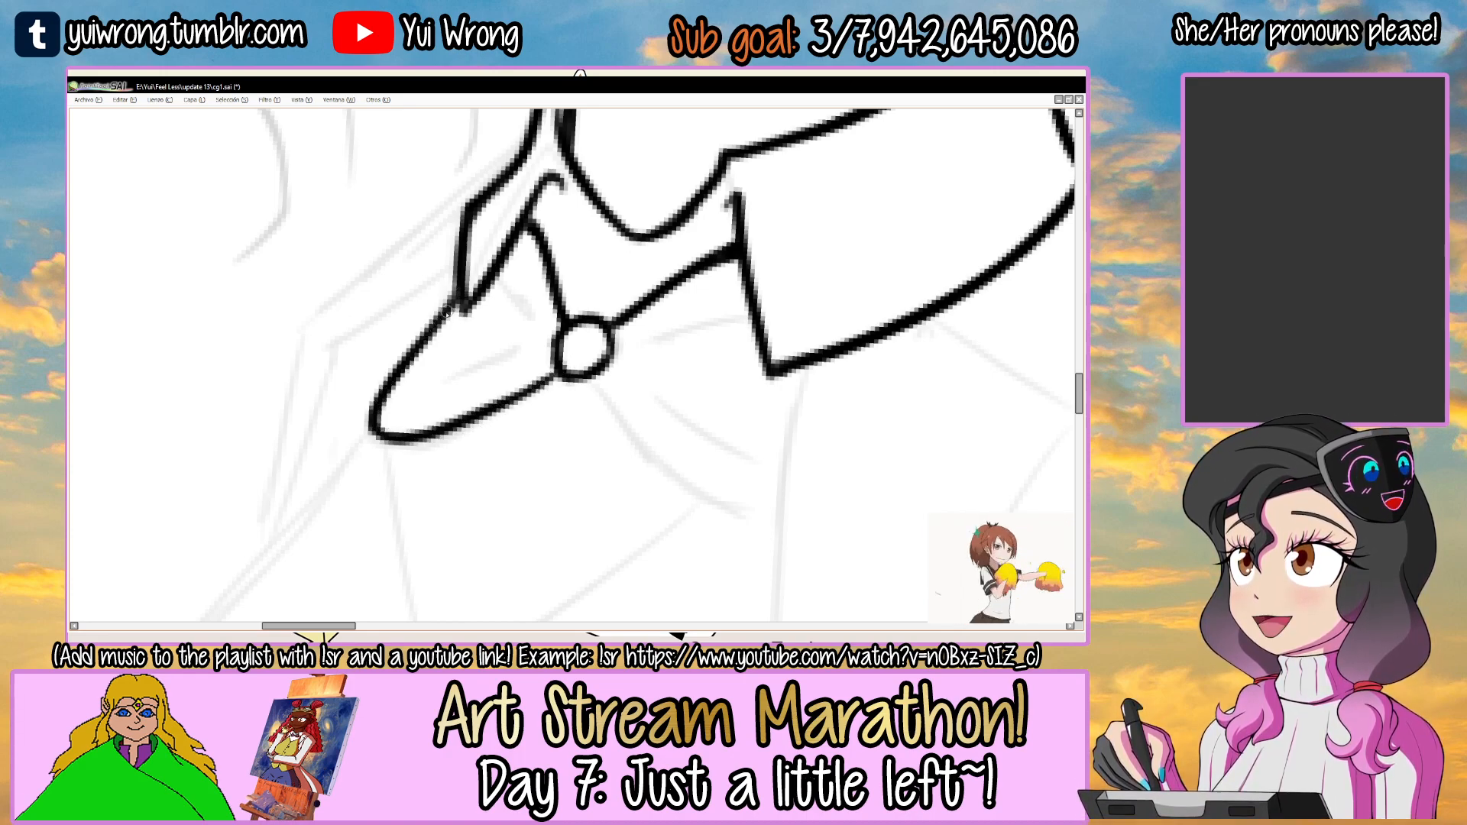
Ink two short fold lines inside the bow's far loop.
{"action": "left_click_drag", "start_coordinate": [507, 288], "coordinate": [526, 321]}
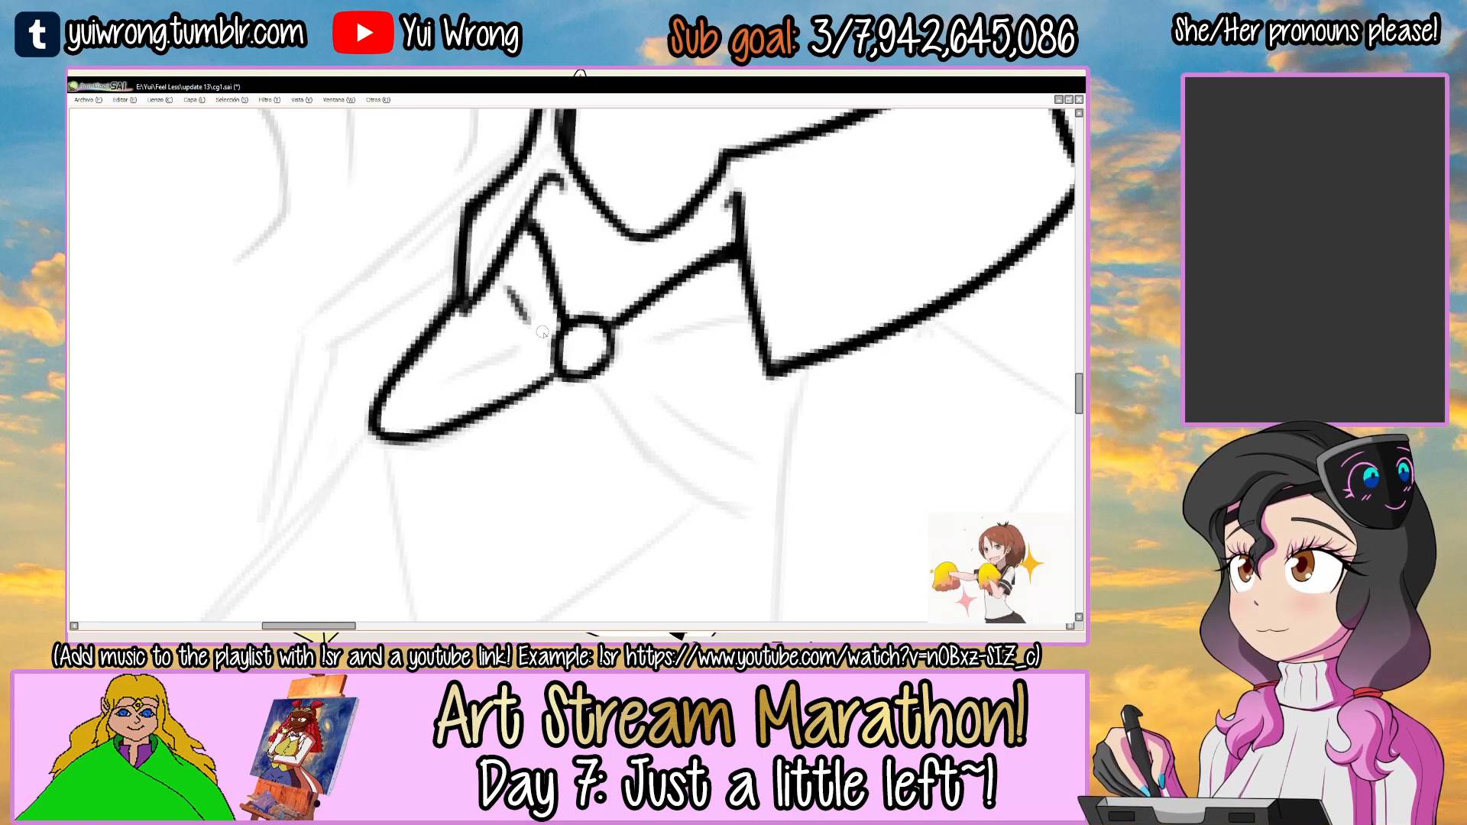
{"action": "mouse_move", "coordinate": [447, 380]}
{"action": "left_mouse_down"}
{"action": "mouse_move", "coordinate": [519, 350]}
{"action": "mouse_move", "coordinate": [498, 356]}
{"action": "left_mouse_up"}
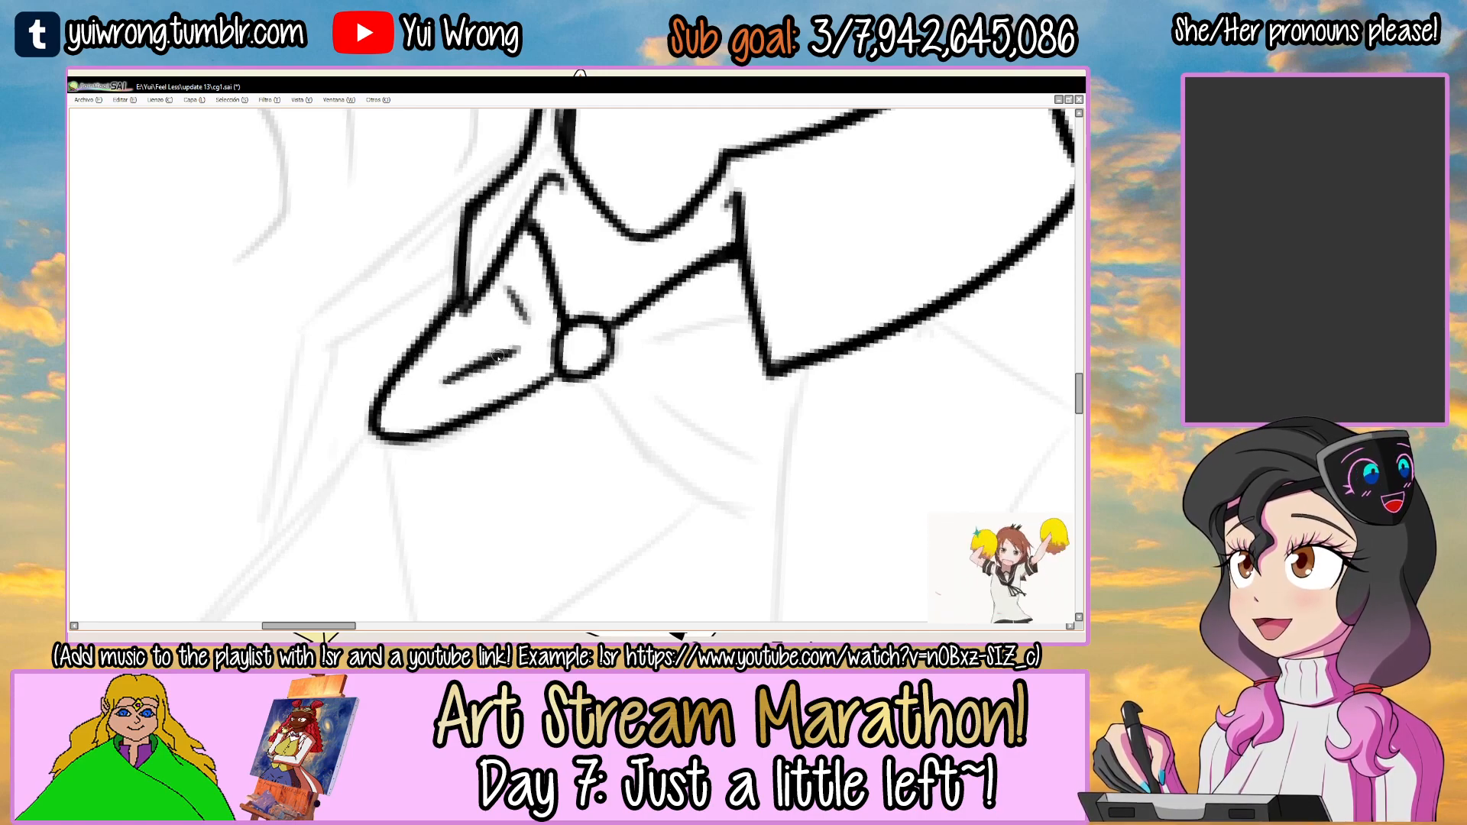
{"action": "scroll", "coordinate": [504, 359], "scroll_direction": "down", "scroll_amount": 3}
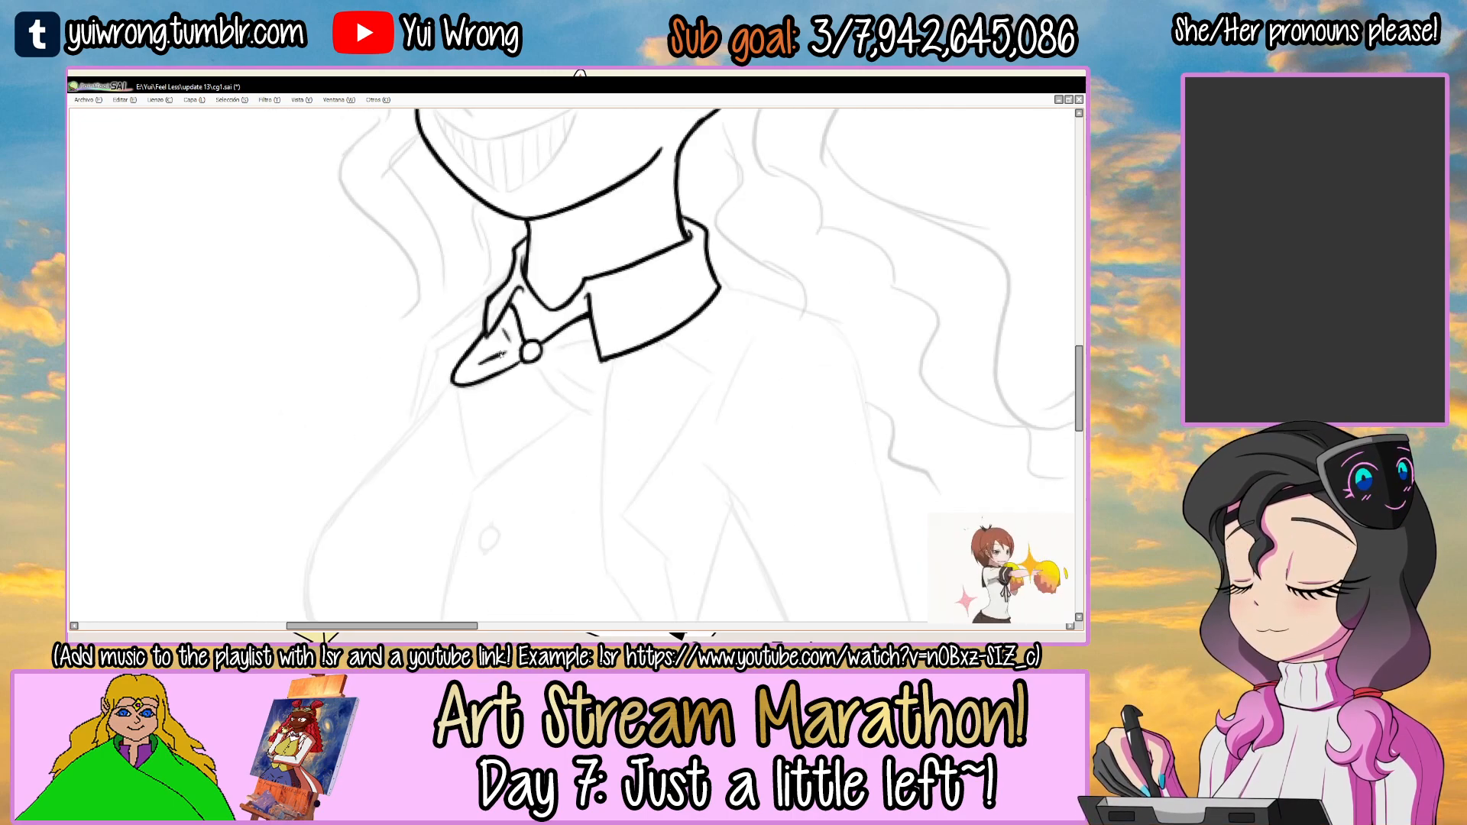
Ink the lower edge of the bow's near loop, curving outward from the round knot.
{"action": "scroll", "coordinate": [558, 361], "scroll_direction": "up", "scroll_amount": 1}
{"action": "scroll", "coordinate": [425, 416], "scroll_direction": "up", "scroll_amount": 2}
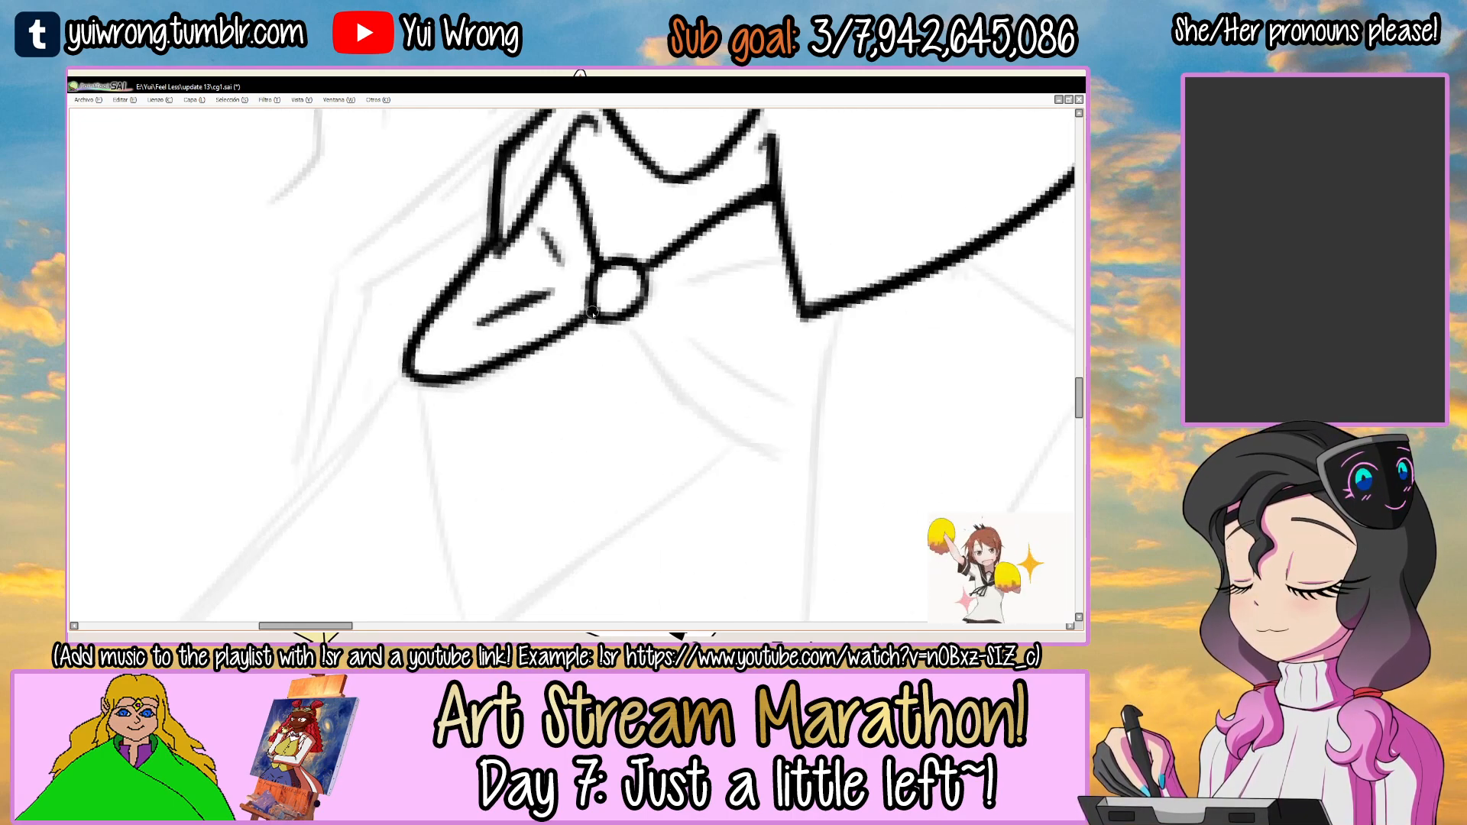
{"action": "scroll", "coordinate": [578, 339], "scroll_direction": "down", "scroll_amount": 3}
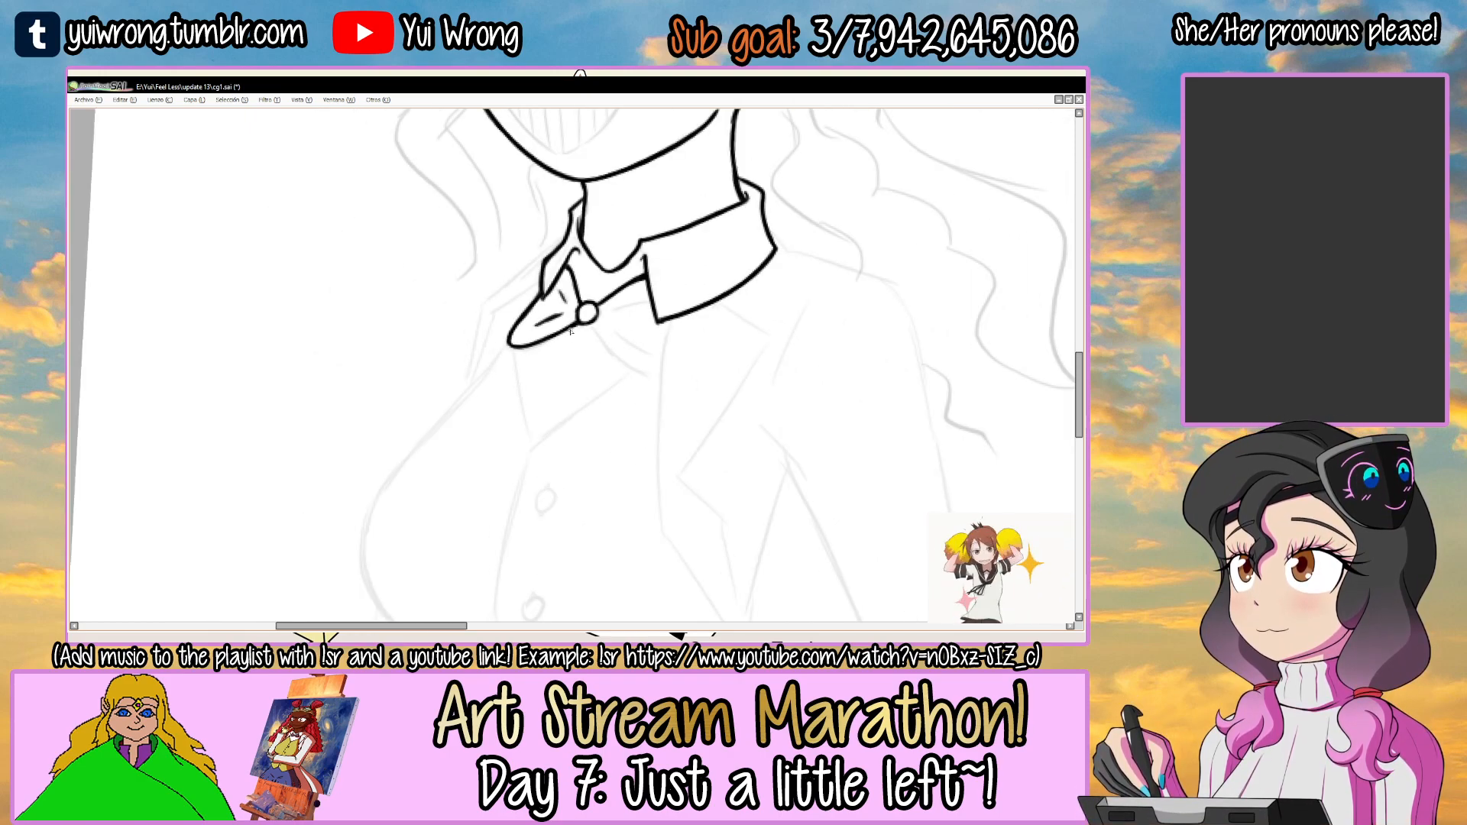
{"action": "scroll", "coordinate": [644, 319], "scroll_direction": "up", "scroll_amount": 2}
{"action": "left_click_drag", "start_coordinate": [529, 358], "coordinate": [658, 461]}
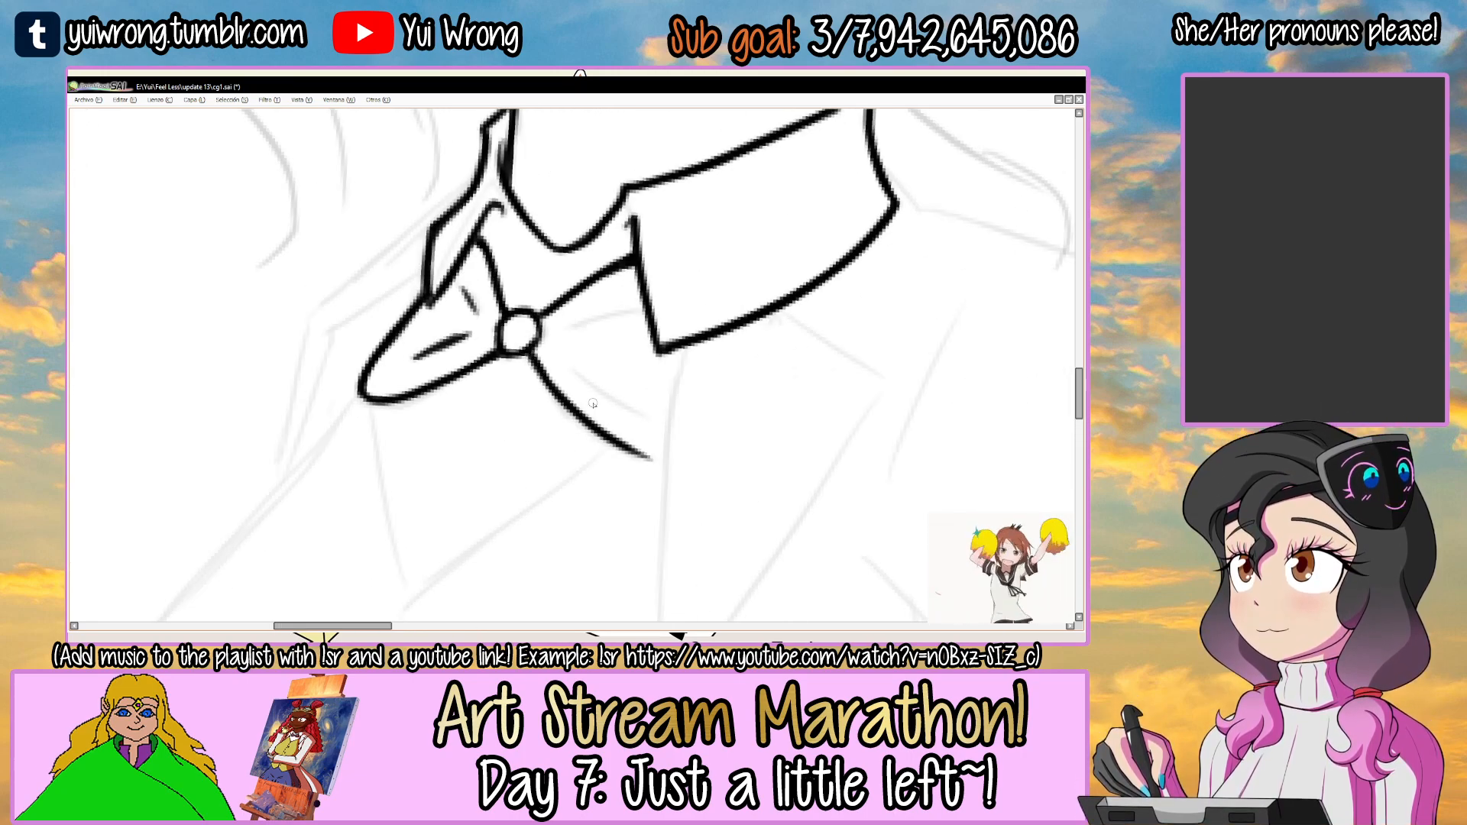
Ink two short fold lines inside the bow's near loop, following the sketch.
{"action": "scroll", "coordinate": [595, 393], "scroll_direction": "up", "scroll_amount": 3}
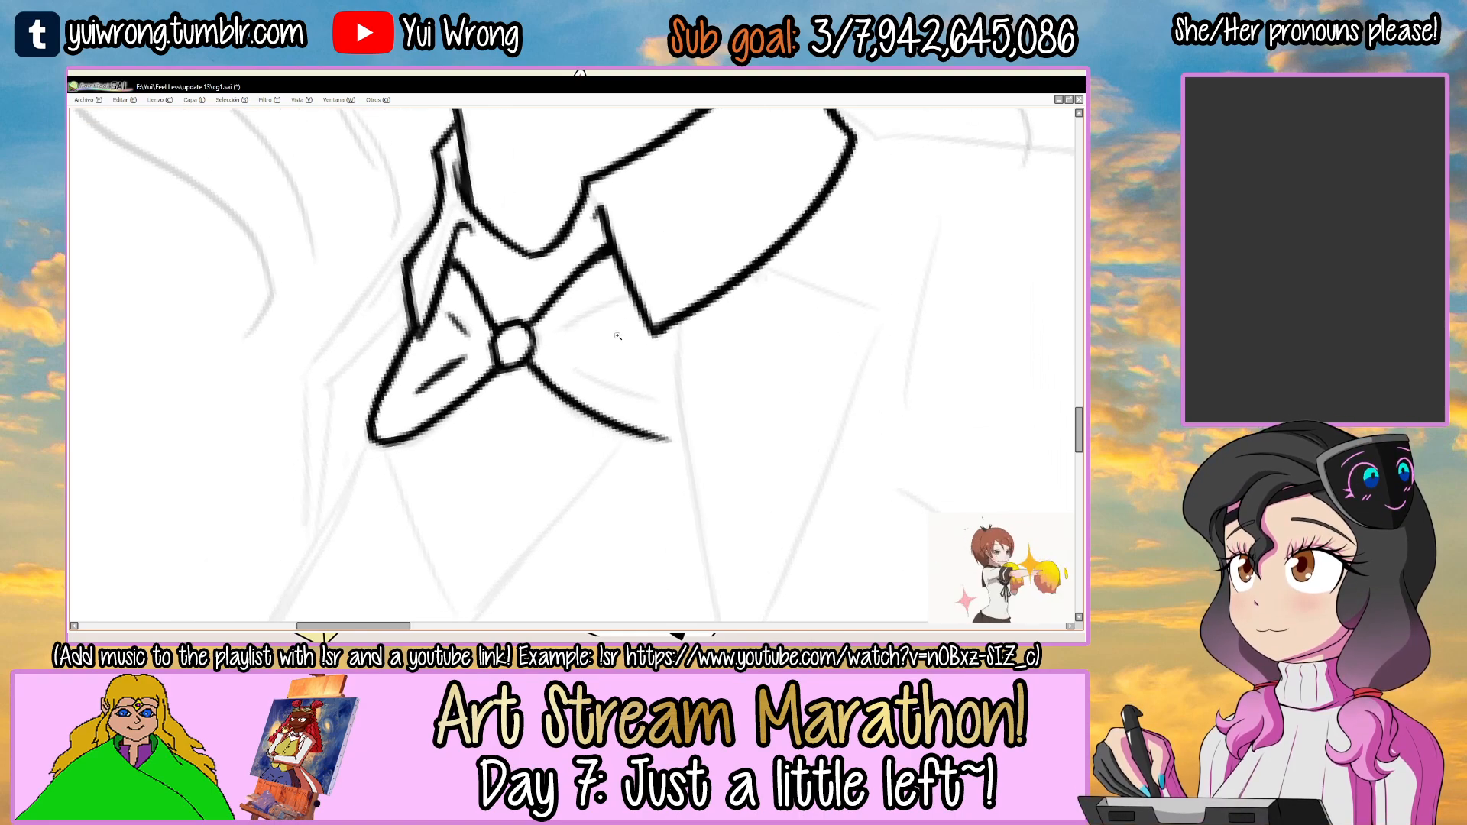
{"action": "mouse_move", "coordinate": [523, 326]}
{"action": "left_mouse_down"}
{"action": "mouse_move", "coordinate": [622, 277]}
{"action": "mouse_move", "coordinate": [528, 331]}
{"action": "mouse_move", "coordinate": [596, 285]}
{"action": "left_mouse_up"}
{"action": "key", "text": "ctrl+z"}
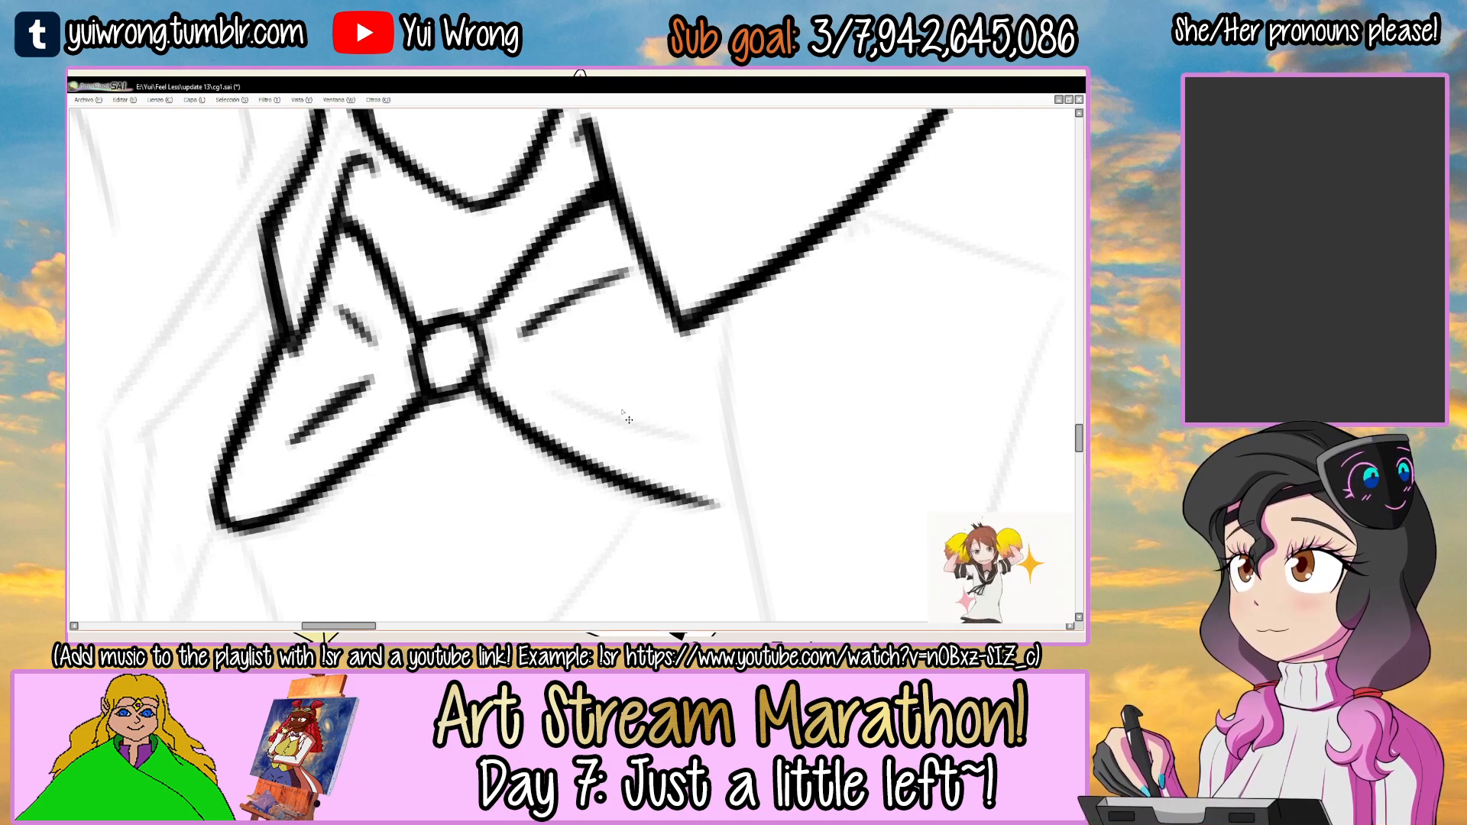
{"action": "scroll", "coordinate": [624, 414], "scroll_direction": "down", "scroll_amount": 4}
{"action": "left_click_drag", "start_coordinate": [743, 426], "coordinate": [665, 360]}
{"action": "mouse_move", "coordinate": [666, 302]}
{"action": "left_mouse_down"}
{"action": "mouse_move", "coordinate": [681, 397]}
{"action": "mouse_move", "coordinate": [573, 472]}
{"action": "left_mouse_up"}
{"action": "scroll", "coordinate": [611, 350], "scroll_direction": "up", "scroll_amount": 4}
{"action": "left_click_drag", "start_coordinate": [560, 376], "coordinate": [664, 296]}
{"action": "key", "text": "ctrl+z"}
{"action": "left_click_drag", "start_coordinate": [562, 375], "coordinate": [645, 318]}
{"action": "scroll", "coordinate": [567, 372], "scroll_direction": "down", "scroll_amount": 5}
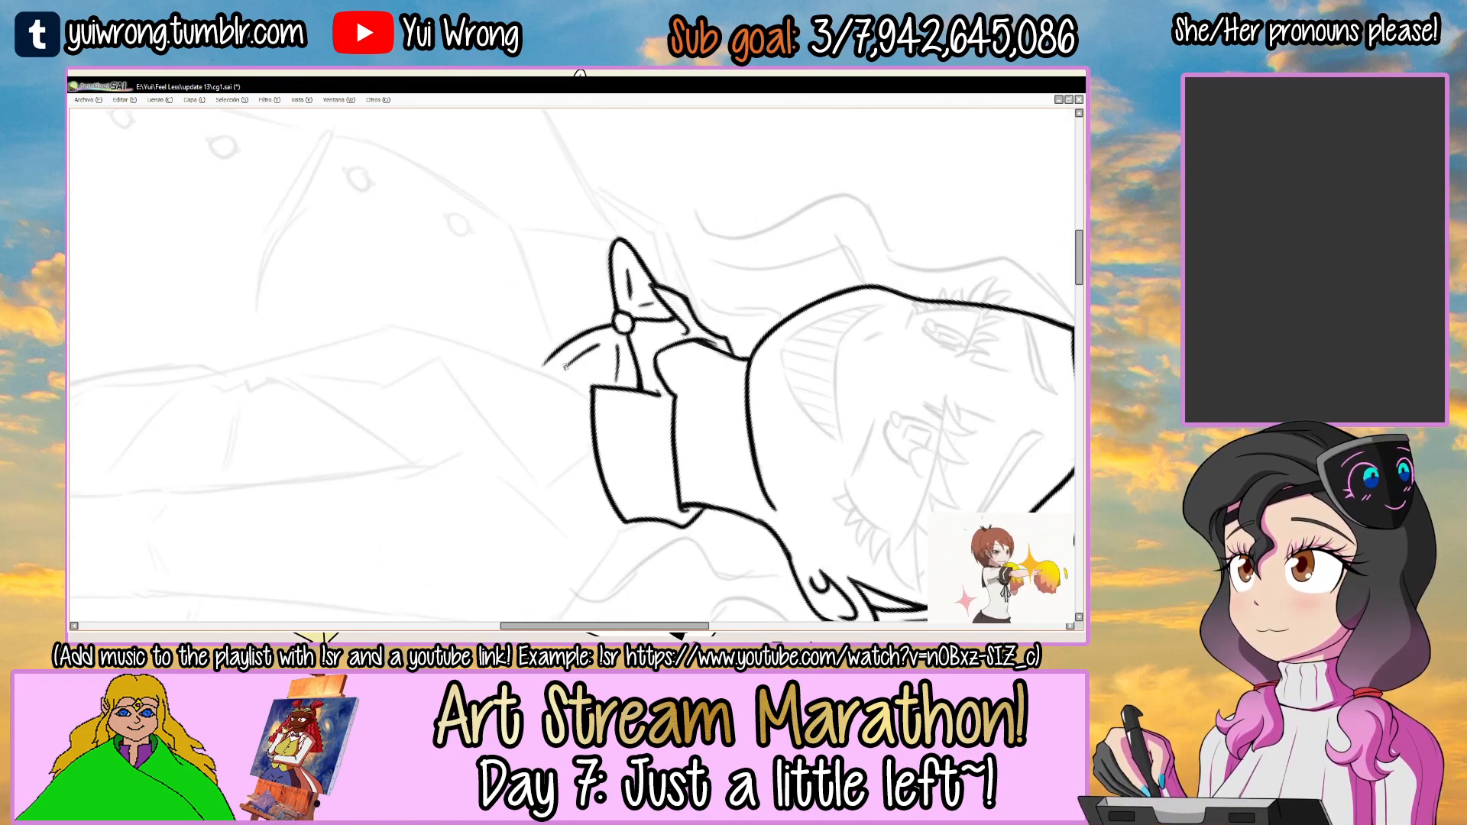
Ink the straight lower stretch of the jacket's near front edge, up to the bend at the chest.
{"action": "mouse_move", "coordinate": [621, 332]}
{"action": "left_mouse_down"}
{"action": "mouse_move", "coordinate": [498, 330]}
{"action": "mouse_move", "coordinate": [515, 295]}
{"action": "mouse_move", "coordinate": [659, 345]}
{"action": "mouse_move", "coordinate": [625, 232]}
{"action": "mouse_move", "coordinate": [475, 336]}
{"action": "left_mouse_up"}
{"action": "left_click_drag", "start_coordinate": [287, 469], "coordinate": [468, 291]}
{"action": "key", "text": "ctrl+z"}
{"action": "mouse_move", "coordinate": [307, 459]}
{"action": "left_mouse_down"}
{"action": "mouse_move", "coordinate": [505, 286]}
{"action": "mouse_move", "coordinate": [466, 328]}
{"action": "left_mouse_up"}
{"action": "key", "text": "ctrl+z"}
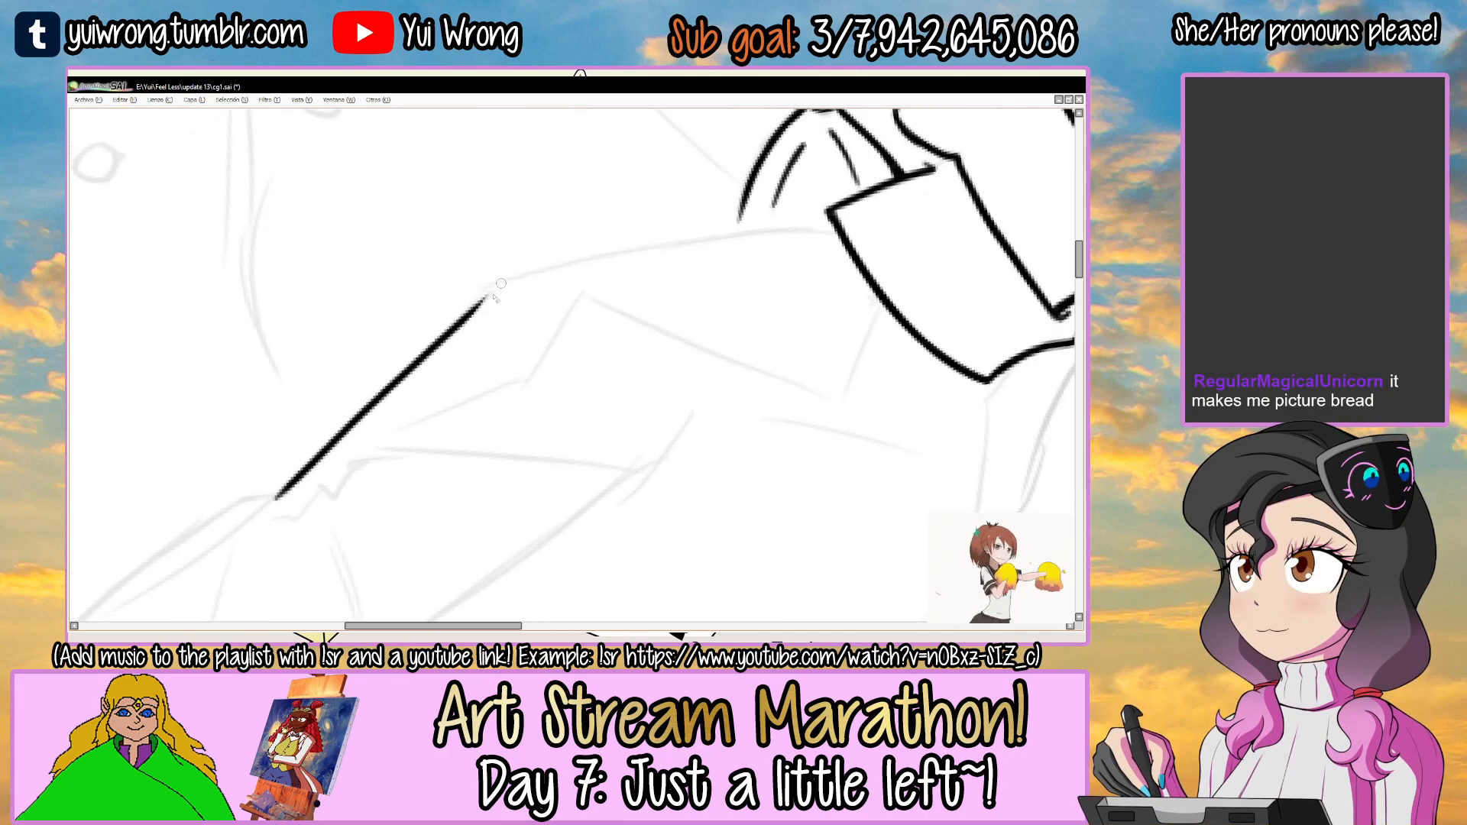
{"action": "mouse_move", "coordinate": [556, 267]}
{"action": "left_mouse_down"}
{"action": "mouse_move", "coordinate": [563, 278]}
{"action": "mouse_move", "coordinate": [397, 408]}
{"action": "left_mouse_up"}
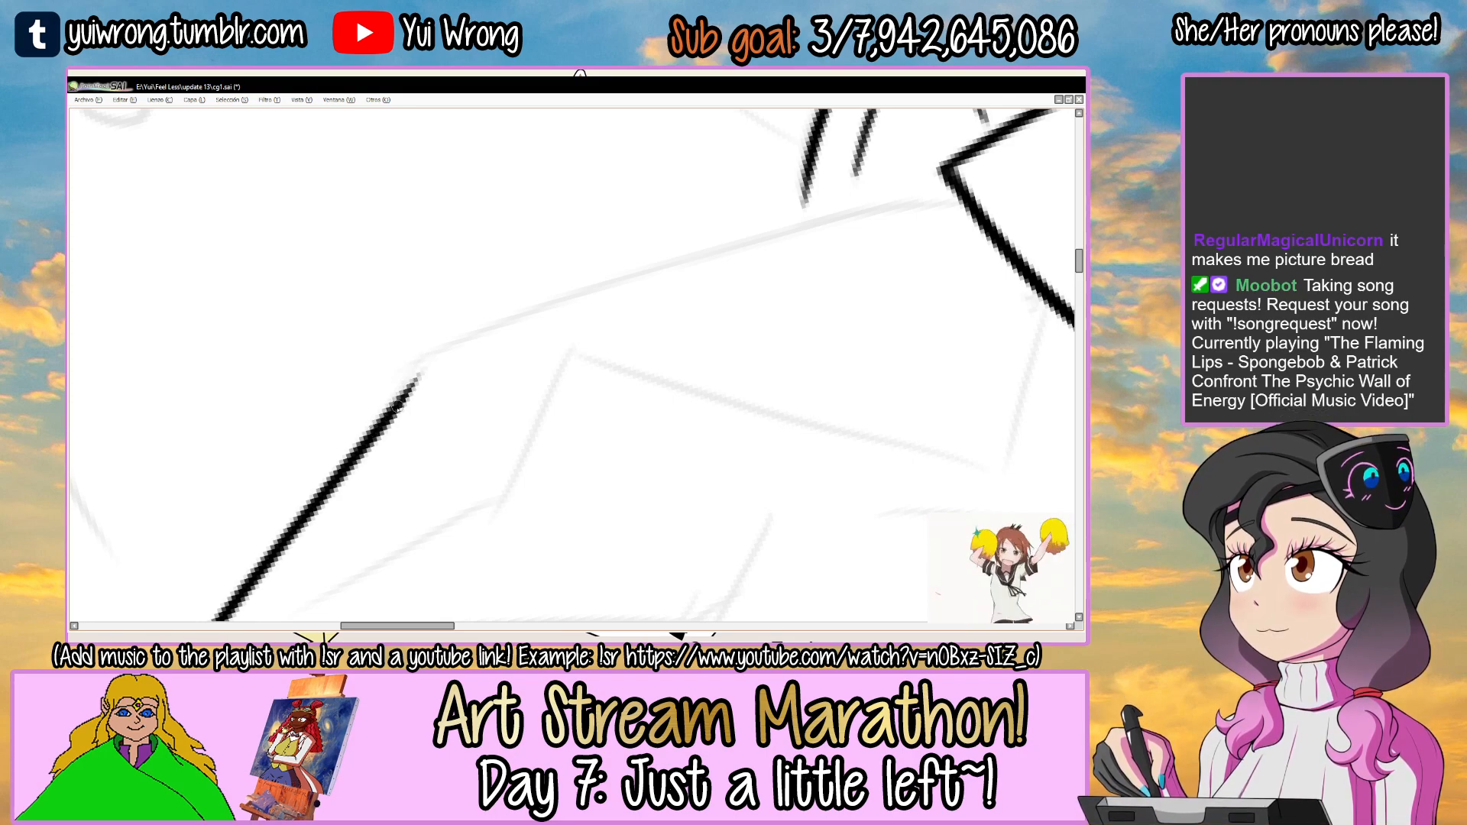
Ink the upper stretch of the jacket's front edge, from the chest bend up to the near collar flap.
{"action": "mouse_move", "coordinate": [382, 422]}
{"action": "left_mouse_down"}
{"action": "mouse_move", "coordinate": [554, 302]}
{"action": "mouse_move", "coordinate": [743, 253]}
{"action": "left_mouse_up"}
{"action": "key", "text": "ctrl+z"}
{"action": "left_click_drag", "start_coordinate": [381, 425], "coordinate": [688, 260]}
{"action": "left_click_drag", "start_coordinate": [531, 315], "coordinate": [901, 210]}
{"action": "mouse_move", "coordinate": [902, 207]}
{"action": "left_mouse_down"}
{"action": "mouse_move", "coordinate": [833, 241]}
{"action": "mouse_move", "coordinate": [767, 228]}
{"action": "mouse_move", "coordinate": [671, 270]}
{"action": "left_mouse_up"}
{"action": "left_click_drag", "start_coordinate": [555, 317], "coordinate": [730, 255]}
{"action": "key", "text": "ctrl+z"}
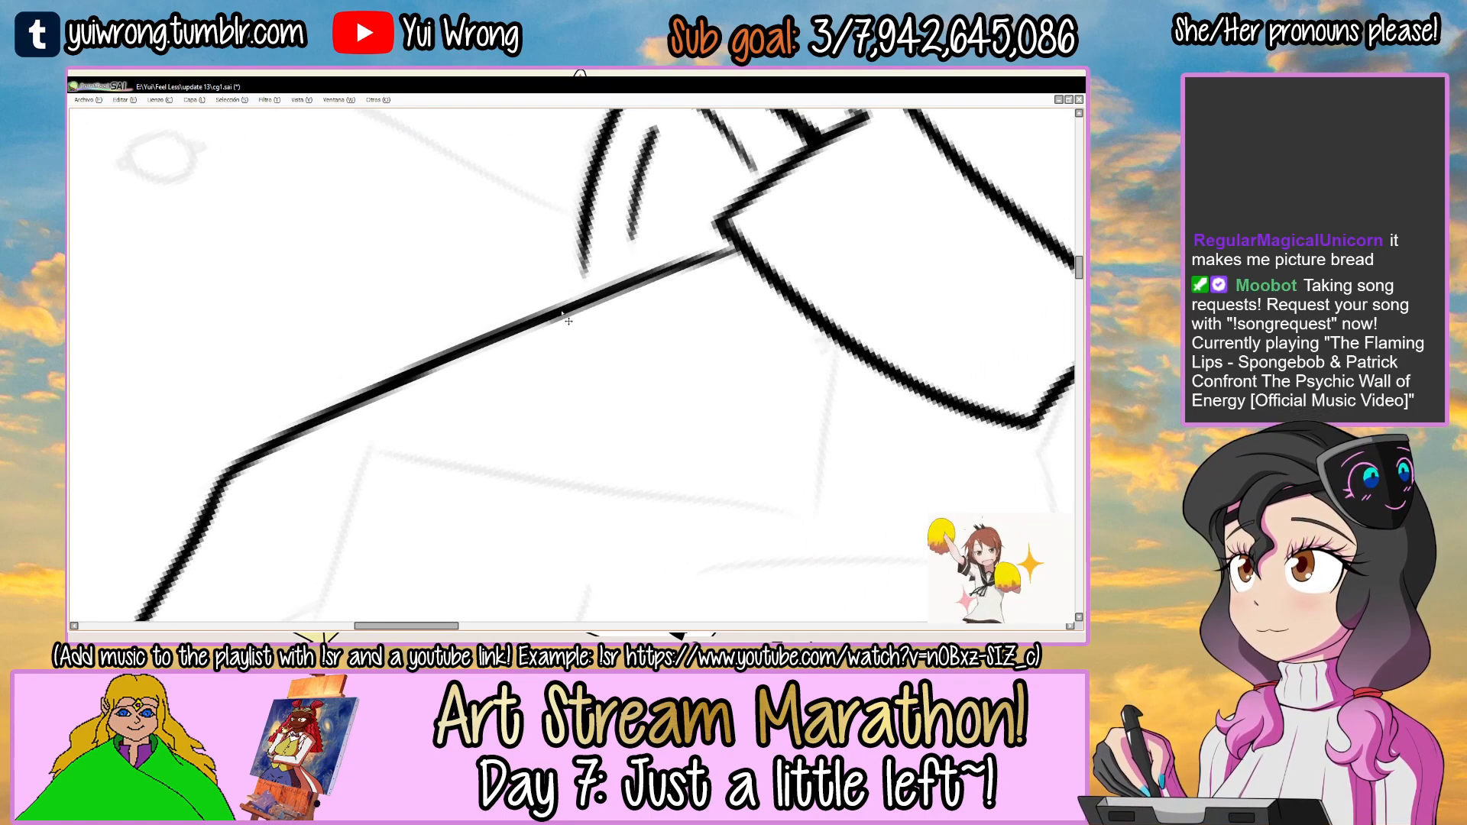
{"action": "left_click_drag", "start_coordinate": [581, 306], "coordinate": [731, 254]}
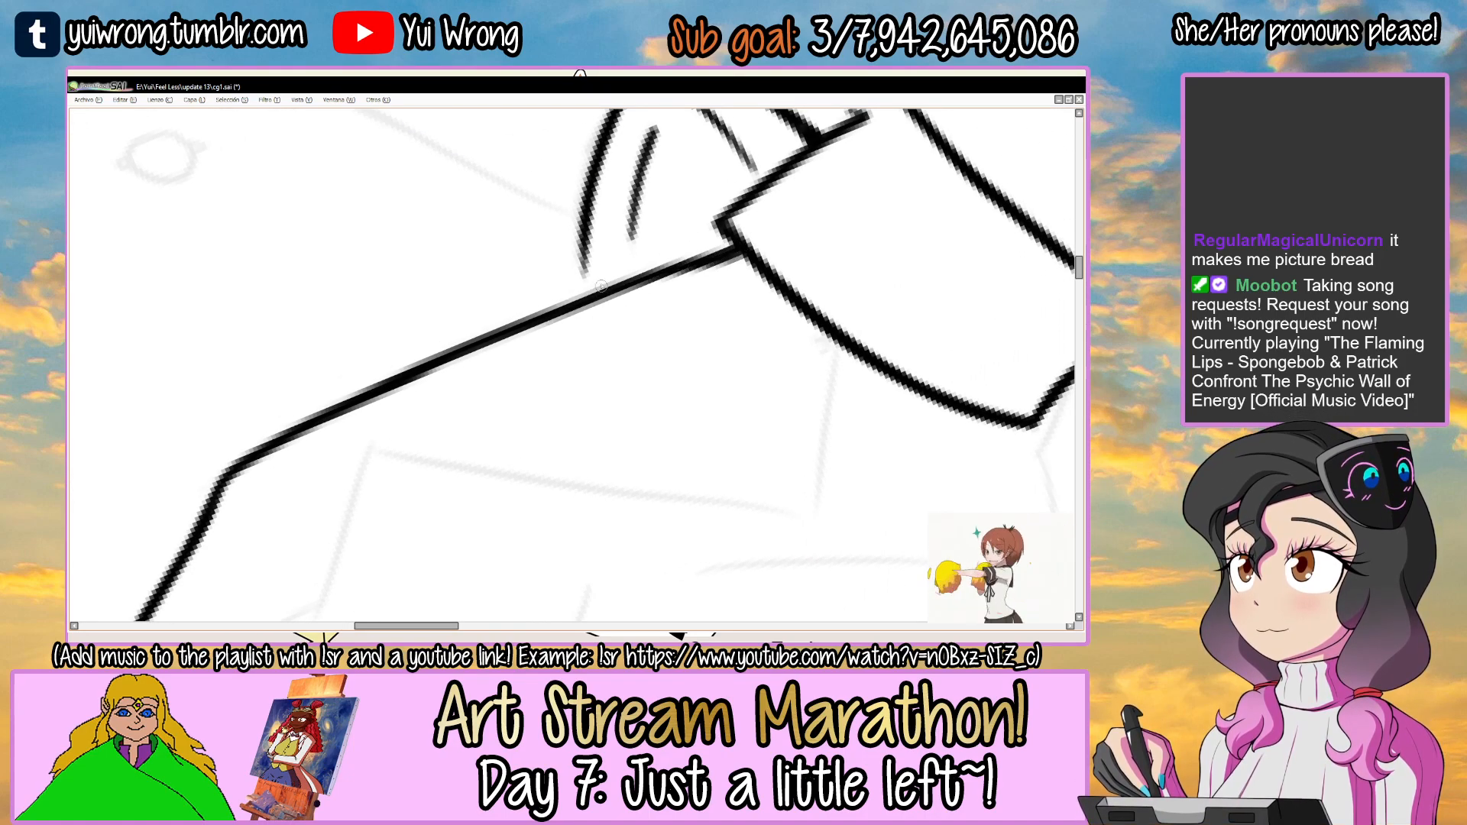
Close the bow's near loop by extending its outline down to the jacket's front edge.
{"action": "left_click_drag", "start_coordinate": [602, 290], "coordinate": [570, 390]}
{"action": "scroll", "coordinate": [570, 390], "scroll_direction": "up", "scroll_amount": 1}
{"action": "mouse_move", "coordinate": [538, 313]}
{"action": "left_mouse_down"}
{"action": "mouse_move", "coordinate": [550, 408]}
{"action": "mouse_move", "coordinate": [649, 376]}
{"action": "left_mouse_up"}
{"action": "scroll", "coordinate": [696, 354], "scroll_direction": "down", "scroll_amount": 5}
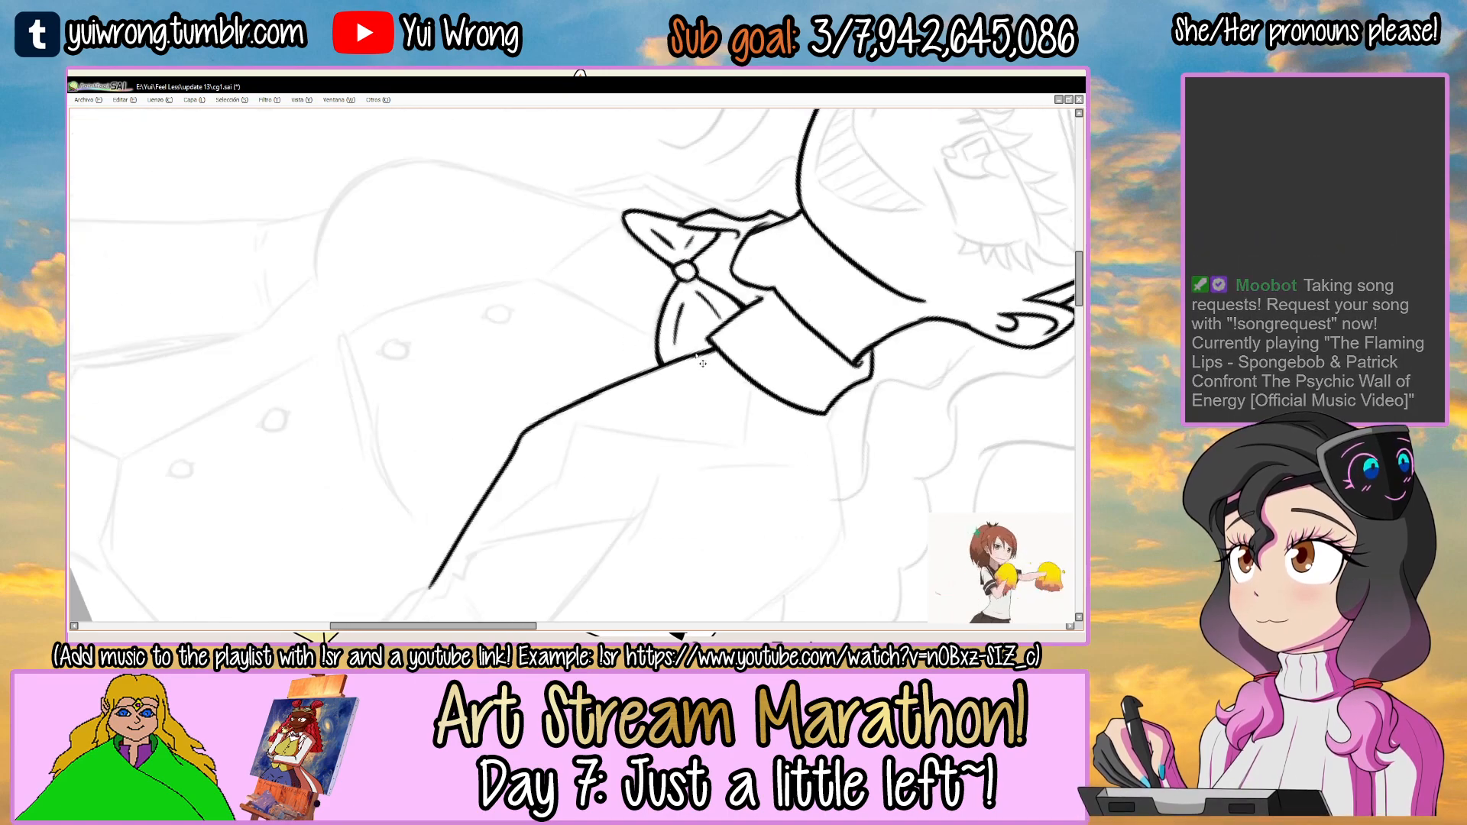
Thicken the jacket's front edge line between the chest bend and the near collar flap.
{"action": "left_click_drag", "start_coordinate": [732, 332], "coordinate": [659, 324]}
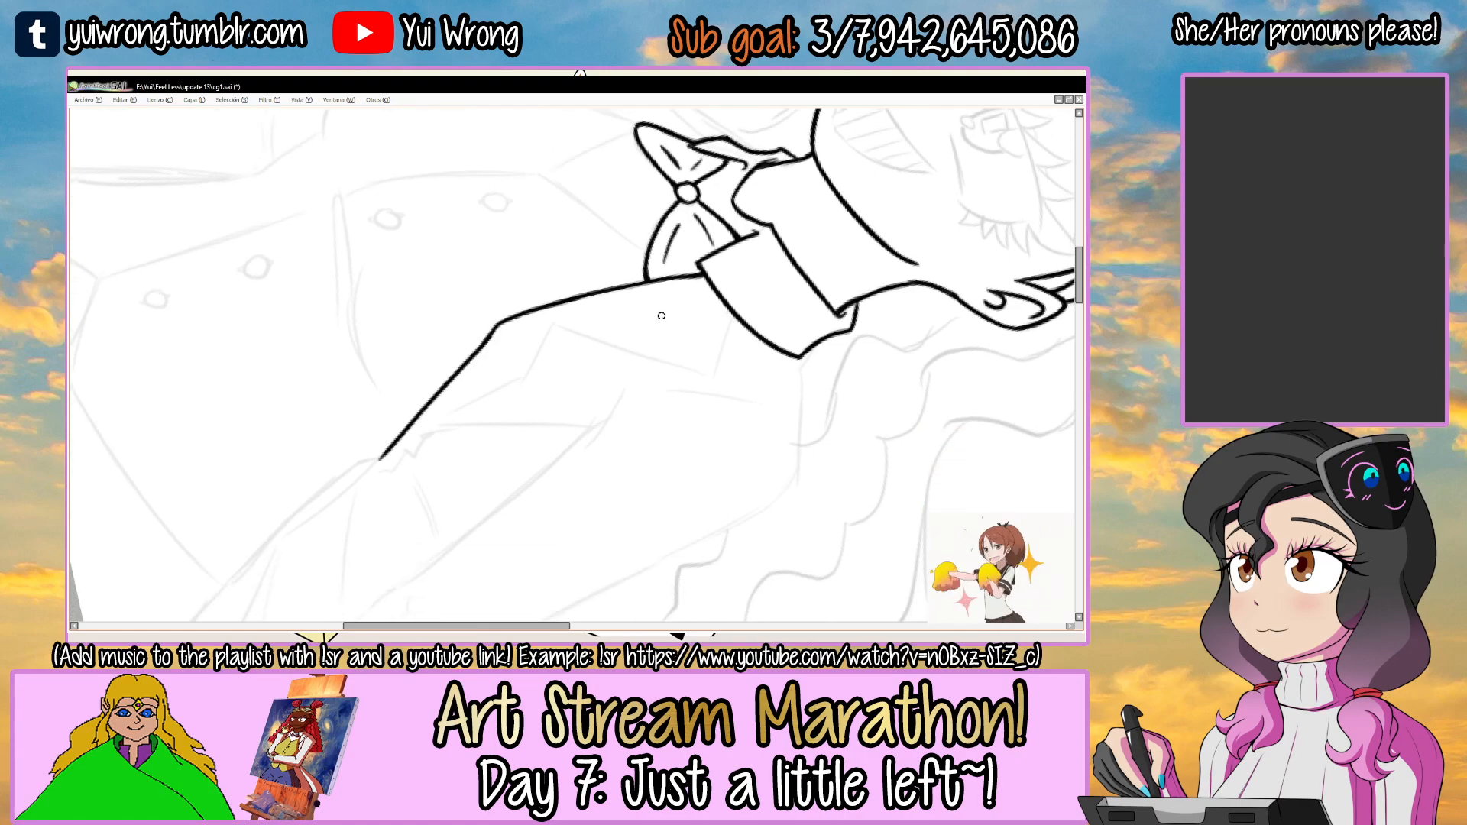
{"action": "scroll", "coordinate": [514, 321], "scroll_direction": "up", "scroll_amount": 5}
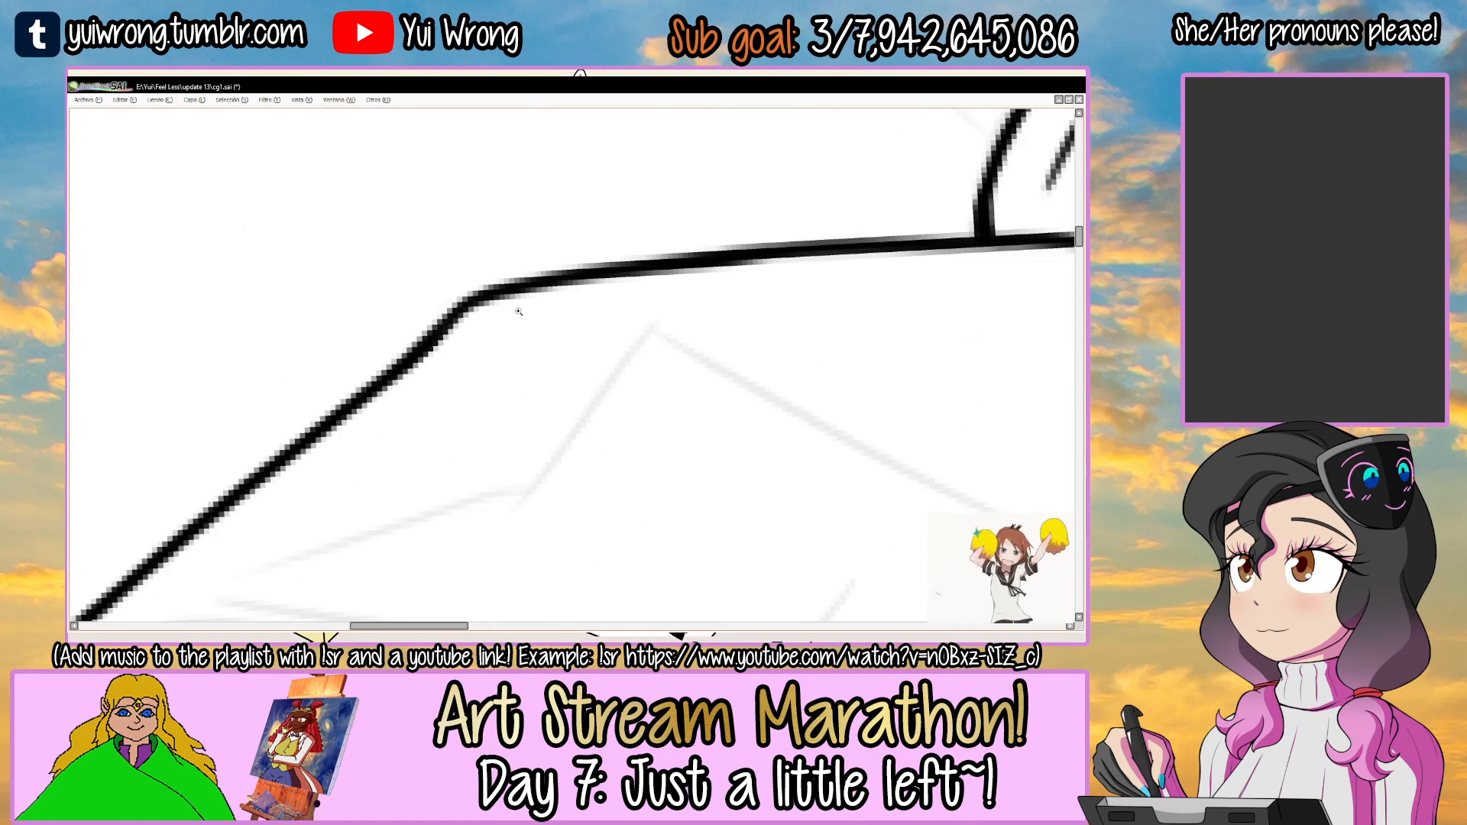
{"action": "scroll", "coordinate": [586, 280], "scroll_direction": "down", "scroll_amount": 4}
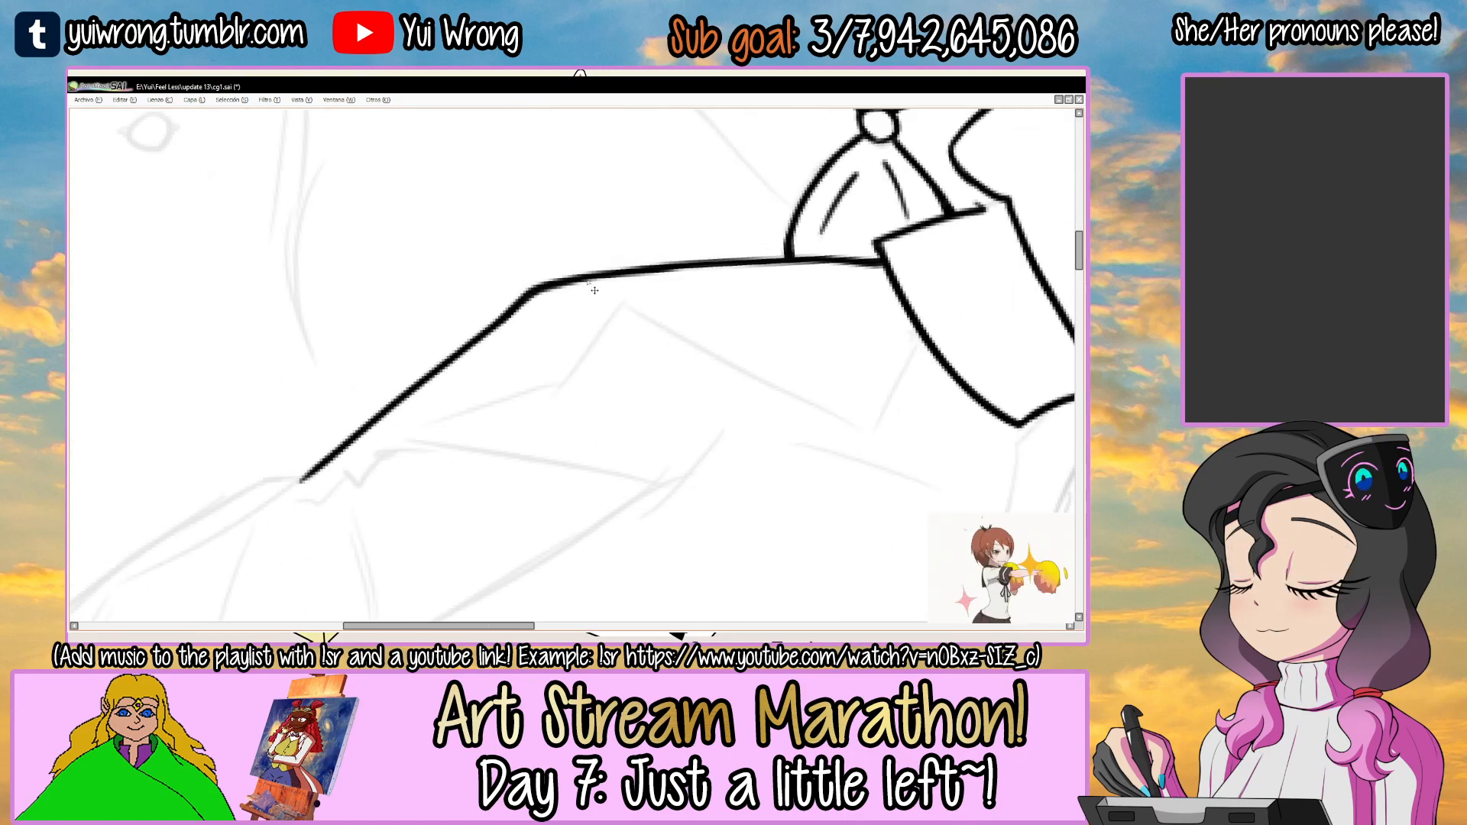
{"action": "left_click_drag", "start_coordinate": [586, 280], "coordinate": [710, 260]}
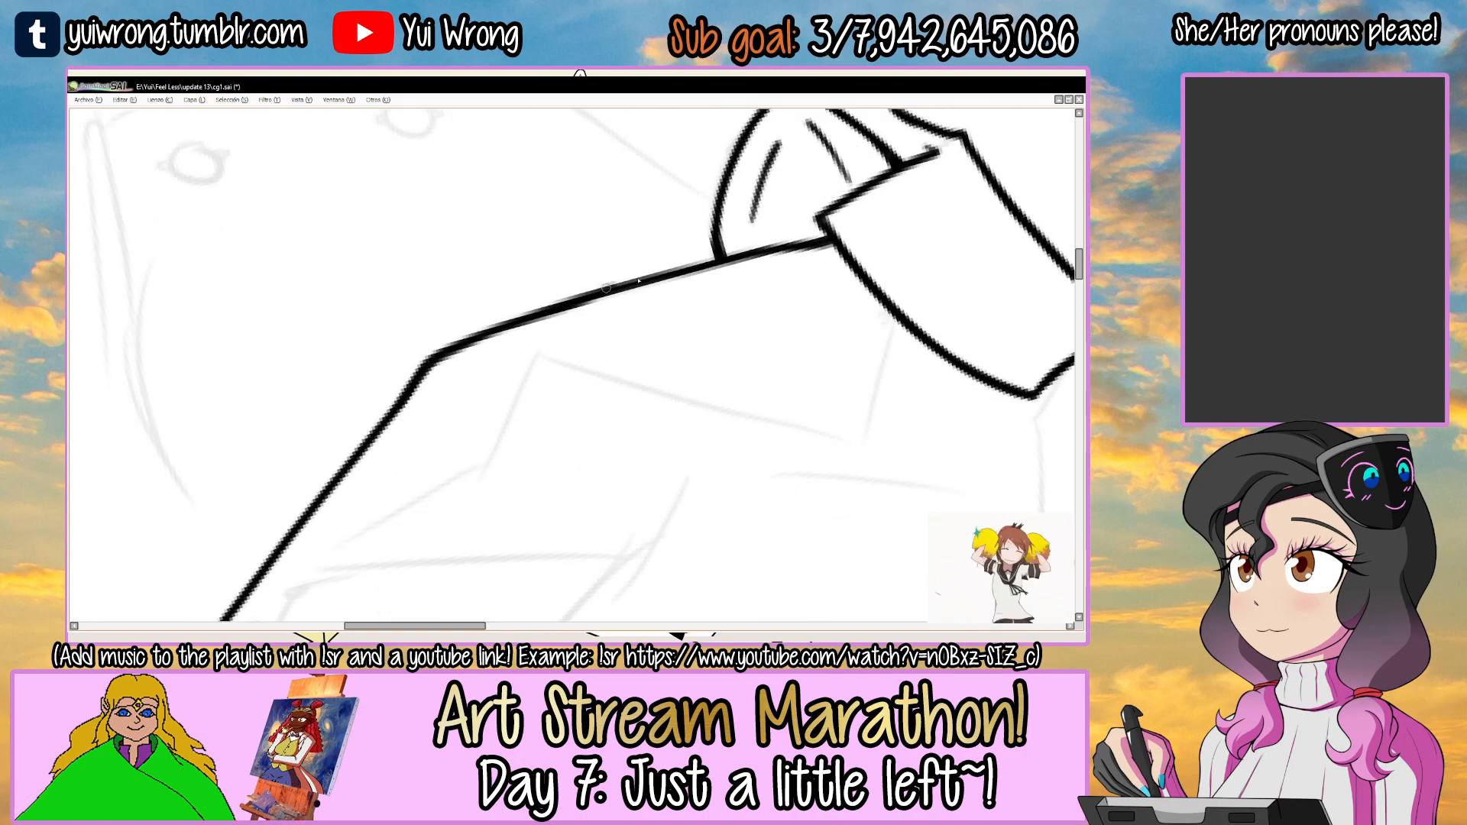
{"action": "key", "text": "ctrl+z"}
{"action": "mouse_move", "coordinate": [428, 358]}
{"action": "left_mouse_down"}
{"action": "mouse_move", "coordinate": [652, 275]}
{"action": "mouse_move", "coordinate": [825, 246]}
{"action": "left_mouse_up"}
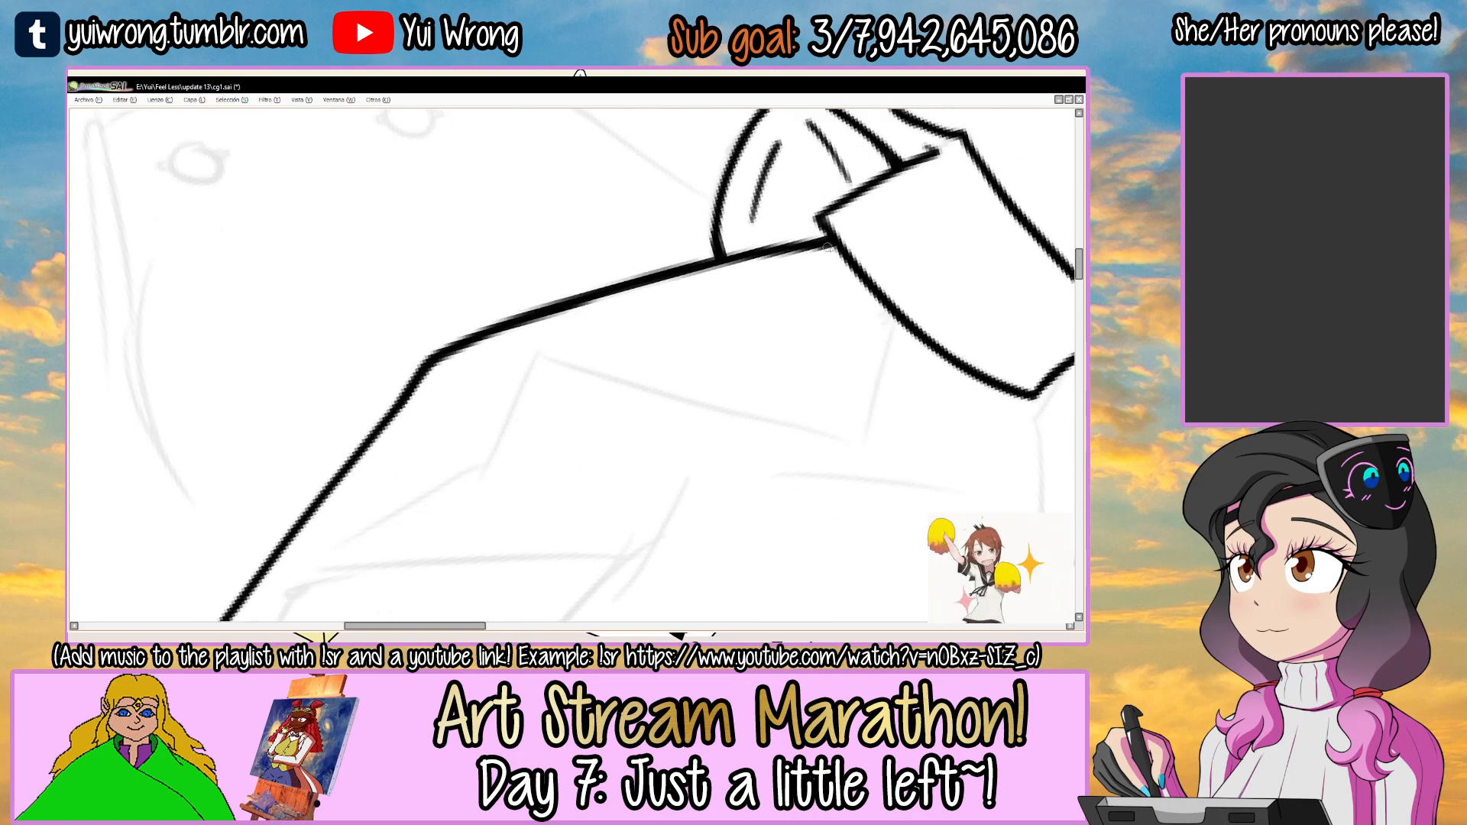
{"action": "scroll", "coordinate": [809, 247], "scroll_direction": "down", "scroll_amount": 5}
{"action": "left_click_drag", "start_coordinate": [720, 282], "coordinate": [558, 267]}
{"action": "left_click_drag", "start_coordinate": [558, 267], "coordinate": [583, 432]}
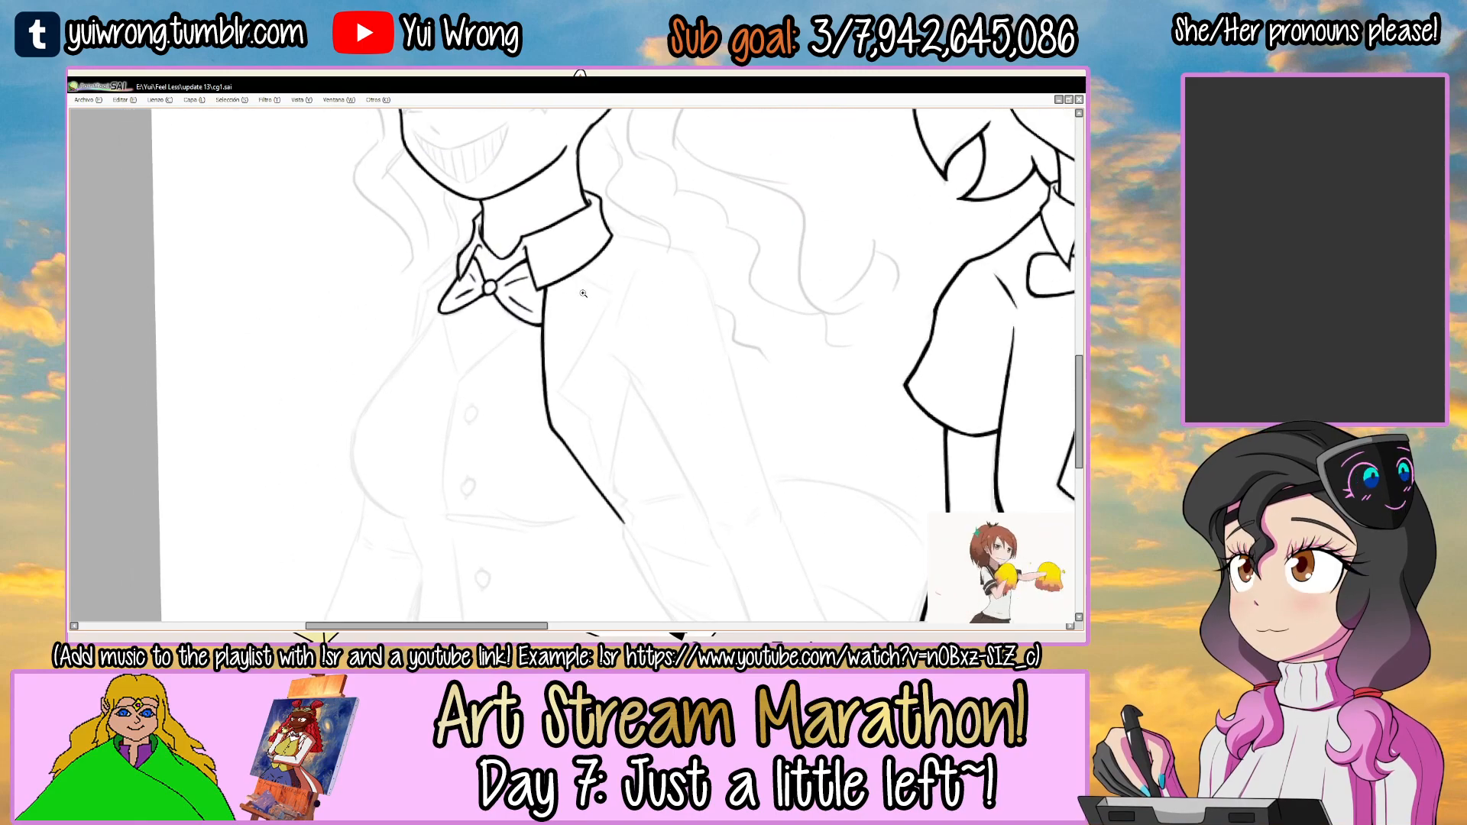
Ink the short upper edge of the jacket lapel, running outward from the near collar flap.
{"action": "scroll", "coordinate": [583, 291], "scroll_direction": "up", "scroll_amount": 4}
{"action": "left_click_drag", "start_coordinate": [608, 289], "coordinate": [510, 293]}
{"action": "scroll", "coordinate": [515, 303], "scroll_direction": "up", "scroll_amount": 2}
{"action": "left_click_drag", "start_coordinate": [539, 237], "coordinate": [415, 352]}
{"action": "key", "text": "ctrl+z"}
{"action": "left_click_drag", "start_coordinate": [540, 237], "coordinate": [435, 337]}
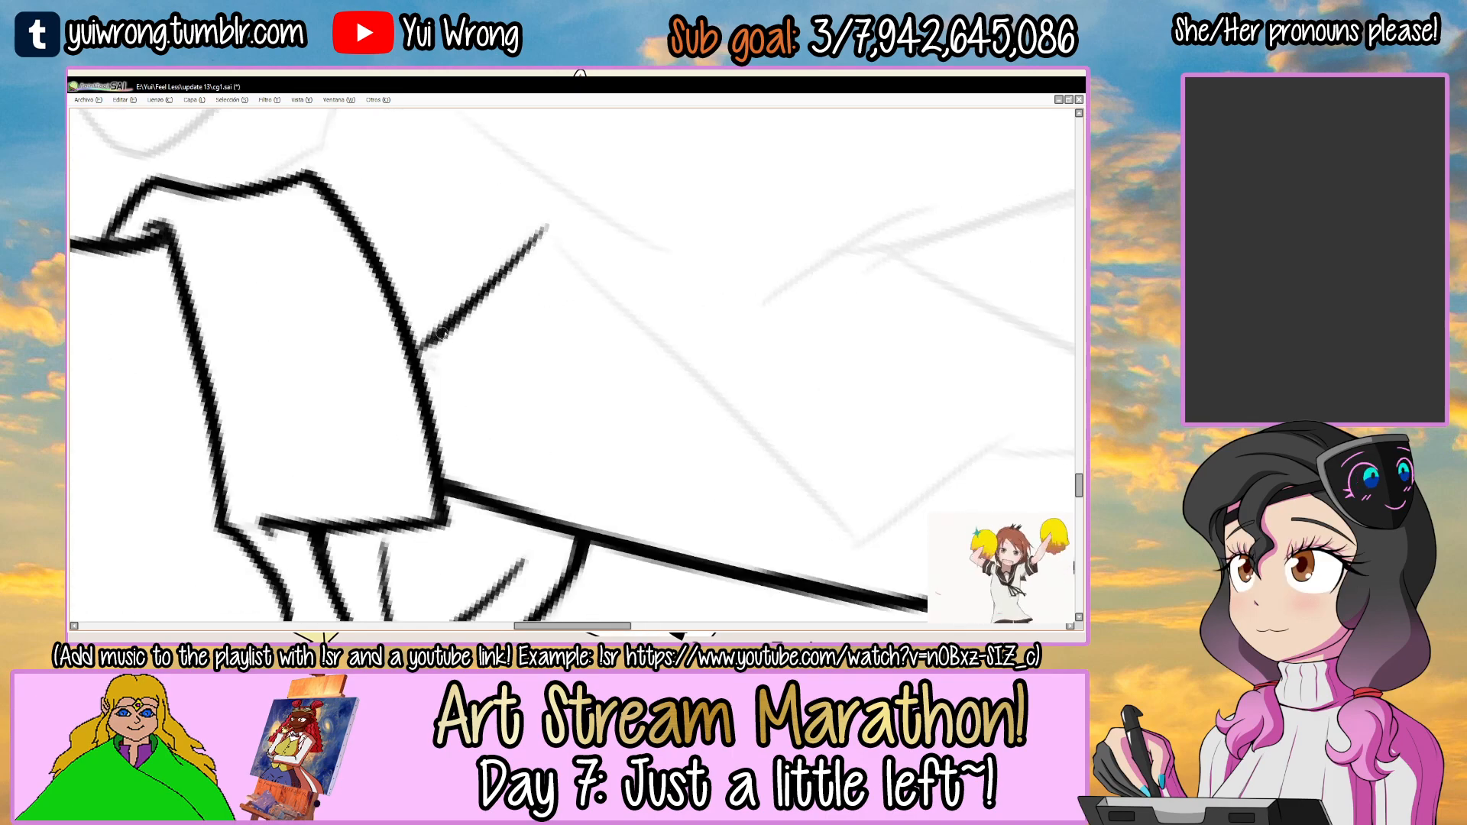
Ink the lapel's long diagonal outer edge, from the end of its upper edge down to the notch point.
{"action": "left_click_drag", "start_coordinate": [650, 284], "coordinate": [557, 278]}
{"action": "mouse_move", "coordinate": [449, 298]}
{"action": "left_mouse_down"}
{"action": "mouse_move", "coordinate": [837, 245]}
{"action": "mouse_move", "coordinate": [892, 270]}
{"action": "mouse_move", "coordinate": [710, 279]}
{"action": "mouse_move", "coordinate": [909, 263]}
{"action": "mouse_move", "coordinate": [504, 288]}
{"action": "mouse_move", "coordinate": [901, 248]}
{"action": "mouse_move", "coordinate": [878, 470]}
{"action": "left_mouse_up"}
{"action": "key", "text": "ctrl+z"}
{"action": "key", "text": "ctrl+z"}
{"action": "key", "text": "ctrl+z"}
{"action": "mouse_move", "coordinate": [522, 250]}
{"action": "left_mouse_down"}
{"action": "mouse_move", "coordinate": [520, 275]}
{"action": "mouse_move", "coordinate": [580, 249]}
{"action": "mouse_move", "coordinate": [565, 248]}
{"action": "left_mouse_up"}
{"action": "scroll", "coordinate": [580, 249], "scroll_direction": "up", "scroll_amount": 1}
{"action": "left_click_drag", "start_coordinate": [576, 252], "coordinate": [678, 317]}
{"action": "mouse_move", "coordinate": [642, 604]}
{"action": "left_mouse_down"}
{"action": "mouse_move", "coordinate": [673, 260]}
{"action": "mouse_move", "coordinate": [652, 290]}
{"action": "left_mouse_up"}
{"action": "left_click_drag", "start_coordinate": [513, 312], "coordinate": [685, 249]}
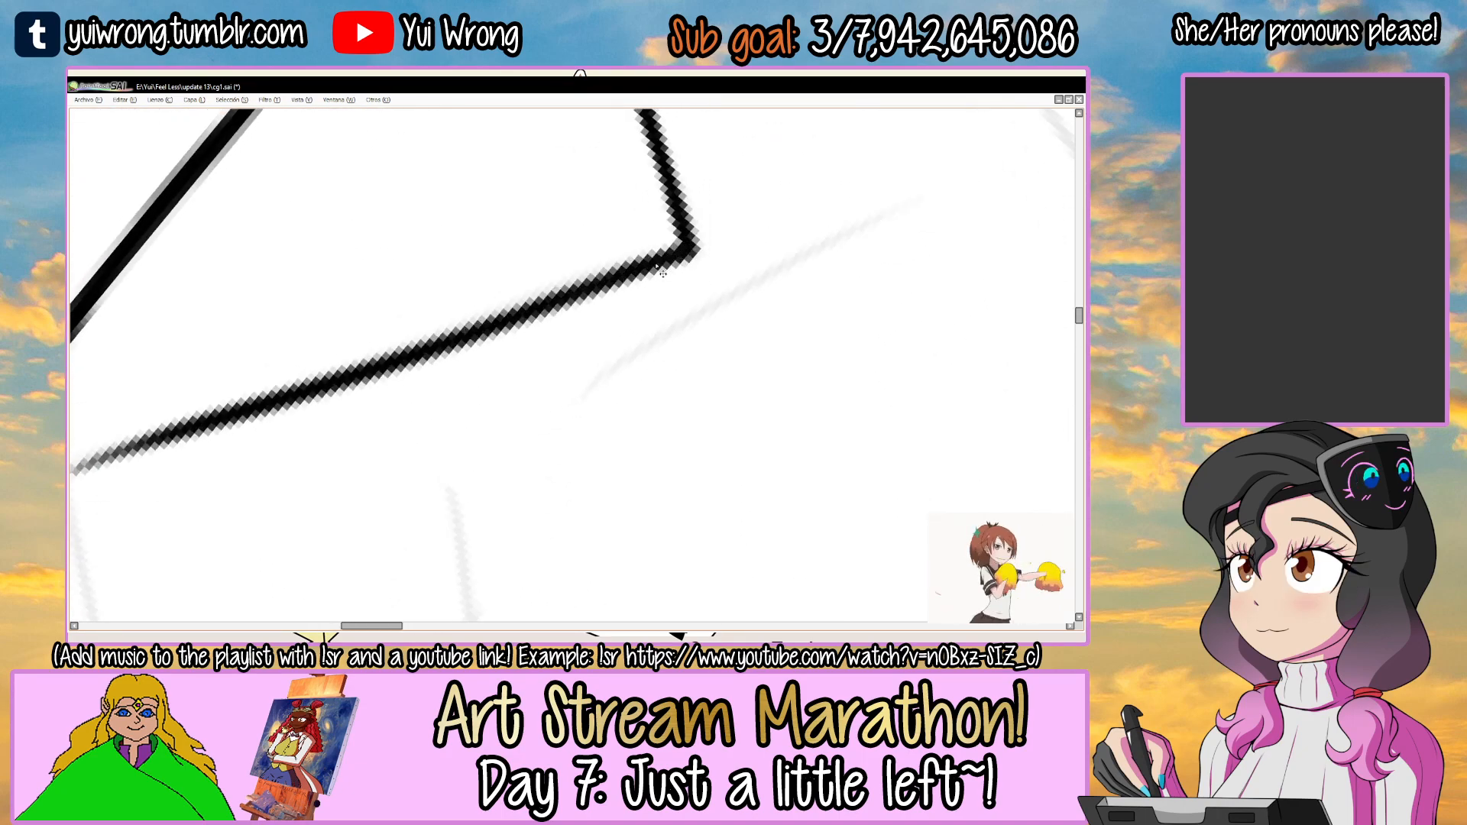
{"action": "scroll", "coordinate": [672, 259], "scroll_direction": "down", "scroll_amount": 4}
{"action": "left_click_drag", "start_coordinate": [754, 291], "coordinate": [719, 258]}
{"action": "left_click_drag", "start_coordinate": [502, 358], "coordinate": [509, 335]}
Ink the short segment of the lapel notch, turning back outward from the inner notch point.
{"action": "scroll", "coordinate": [512, 340], "scroll_direction": "up", "scroll_amount": 2}
{"action": "mouse_move", "coordinate": [492, 276]}
{"action": "left_mouse_down"}
{"action": "mouse_move", "coordinate": [545, 384]}
{"action": "mouse_move", "coordinate": [586, 333]}
{"action": "left_mouse_up"}
{"action": "left_click_drag", "start_coordinate": [557, 301], "coordinate": [524, 305]}
{"action": "scroll", "coordinate": [519, 308], "scroll_direction": "up", "scroll_amount": 1}
{"action": "left_click_drag", "start_coordinate": [619, 282], "coordinate": [655, 262]}
{"action": "left_click_drag", "start_coordinate": [611, 264], "coordinate": [582, 266]}
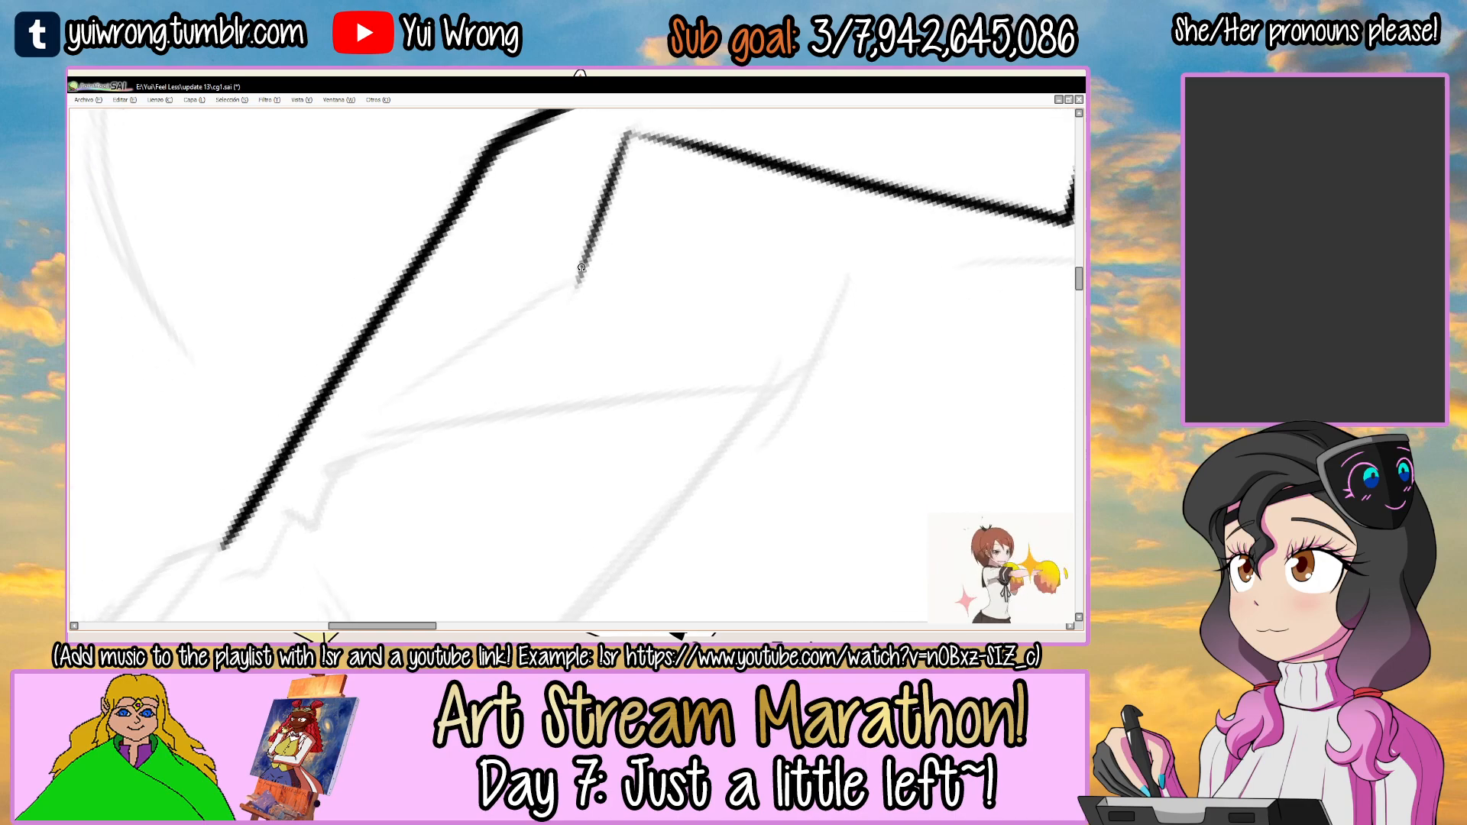
Ink the lapel's lower edge, curving from the notch down to meet the jacket's front edge.
{"action": "key", "text": "ctrl+z"}
{"action": "mouse_move", "coordinate": [297, 443]}
{"action": "left_mouse_down"}
{"action": "mouse_move", "coordinate": [589, 282]}
{"action": "mouse_move", "coordinate": [557, 285]}
{"action": "left_mouse_up"}
{"action": "key", "text": "ctrl+z"}
{"action": "key", "text": "ctrl+z"}
{"action": "mouse_move", "coordinate": [293, 446]}
{"action": "left_mouse_down"}
{"action": "mouse_move", "coordinate": [471, 326]}
{"action": "mouse_move", "coordinate": [580, 280]}
{"action": "left_mouse_up"}
{"action": "left_click_drag", "start_coordinate": [581, 279], "coordinate": [485, 370]}
{"action": "left_click_drag", "start_coordinate": [562, 276], "coordinate": [612, 285]}
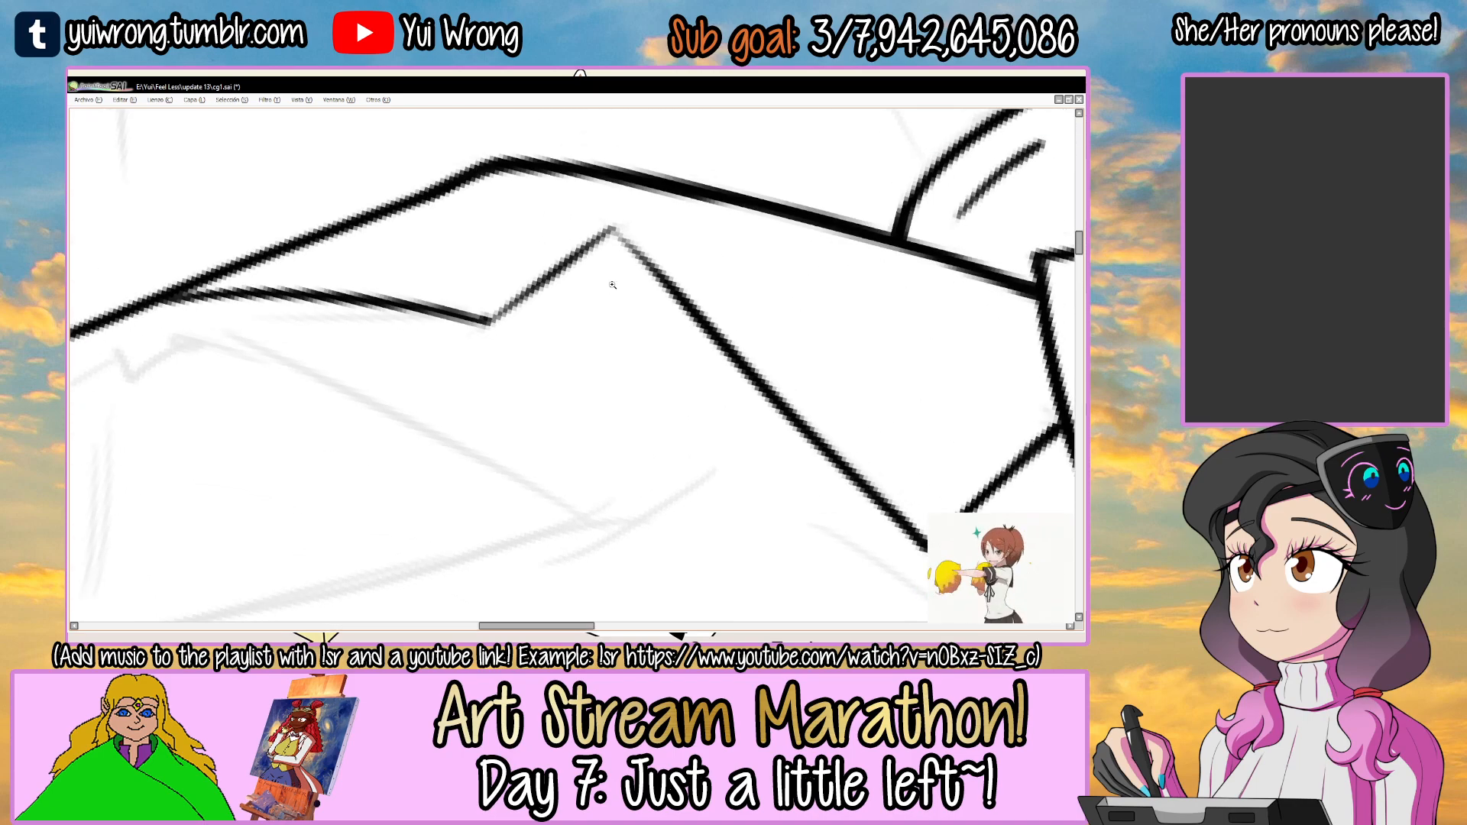
Darken and thicken the lapel's notch segment and diagonal outer edge, sharpening their shared corner.
{"action": "scroll", "coordinate": [612, 284], "scroll_direction": "up", "scroll_amount": 1}
{"action": "left_click_drag", "start_coordinate": [460, 320], "coordinate": [556, 256]}
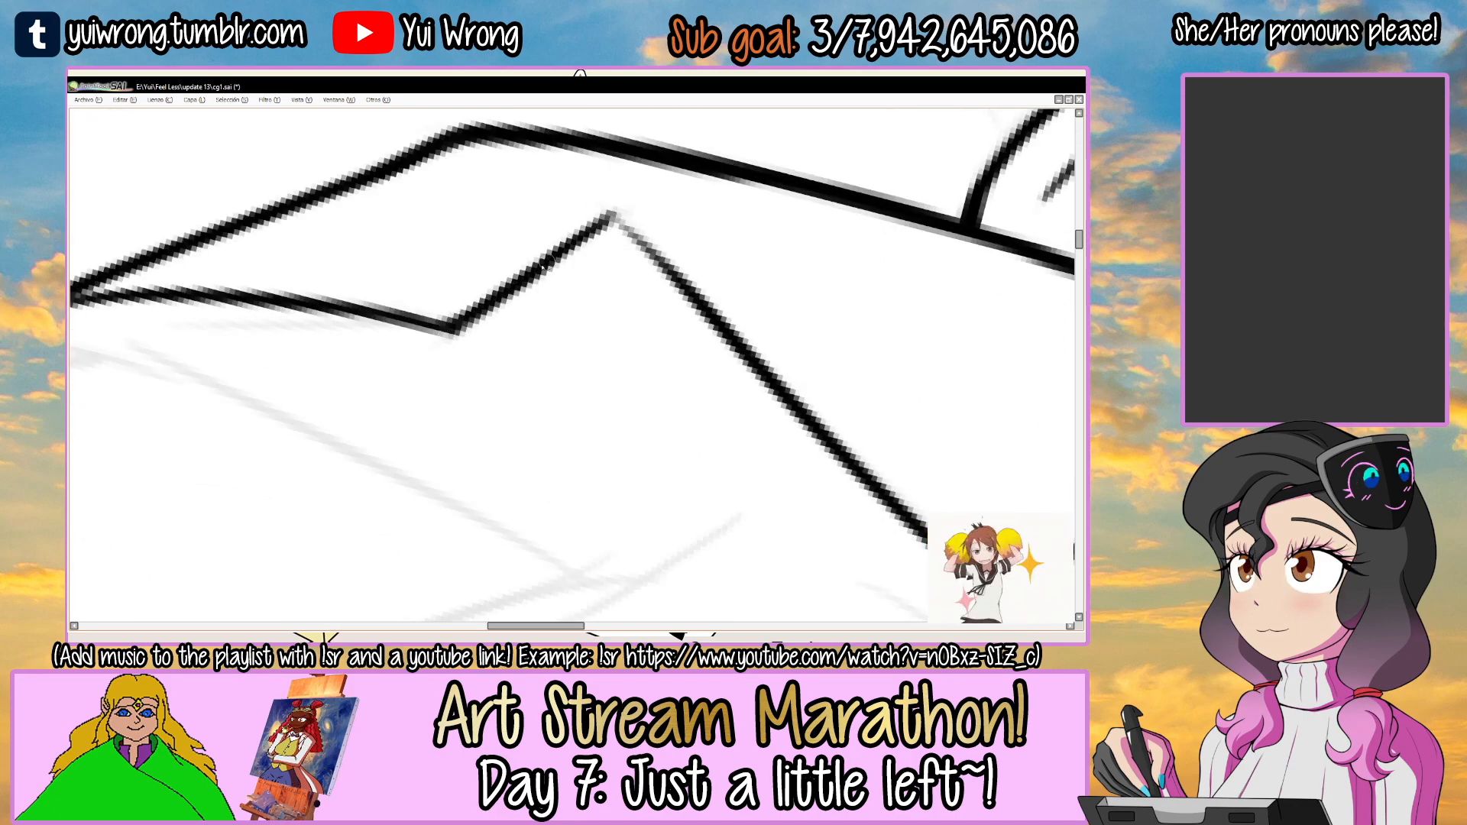
{"action": "mouse_move", "coordinate": [647, 214]}
{"action": "left_mouse_down"}
{"action": "mouse_move", "coordinate": [501, 314]}
{"action": "mouse_move", "coordinate": [570, 318]}
{"action": "left_mouse_up"}
{"action": "left_click_drag", "start_coordinate": [480, 344], "coordinate": [502, 337]}
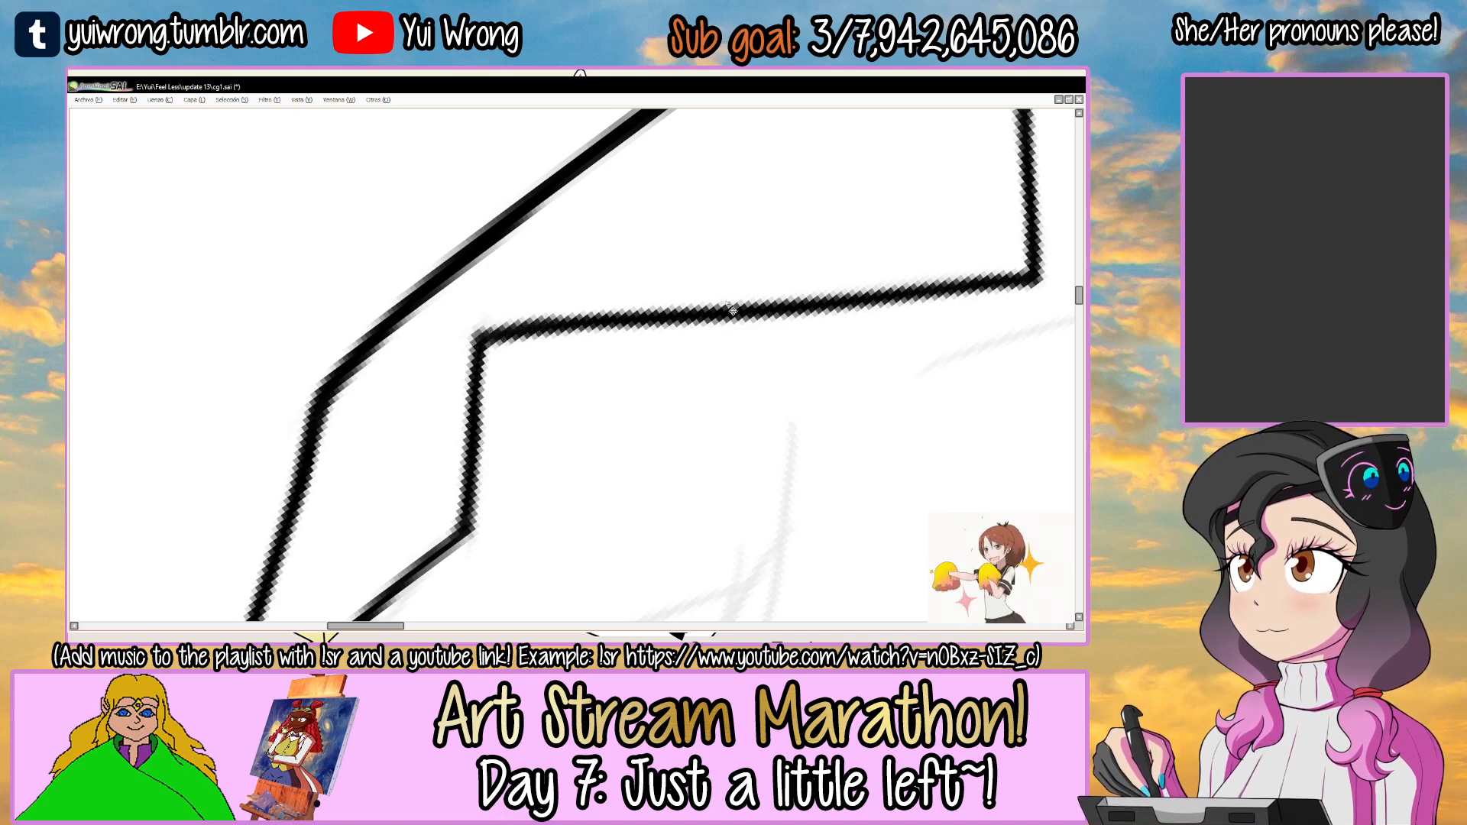
{"action": "scroll", "coordinate": [733, 311], "scroll_direction": "down", "scroll_amount": 3}
{"action": "left_click_drag", "start_coordinate": [726, 302], "coordinate": [519, 352]}
Try selecting the enclosed area of the lapel and undo the selection.
{"action": "scroll", "coordinate": [519, 352], "scroll_direction": "up", "scroll_amount": 2}
{"action": "left_click", "coordinate": [561, 303]}
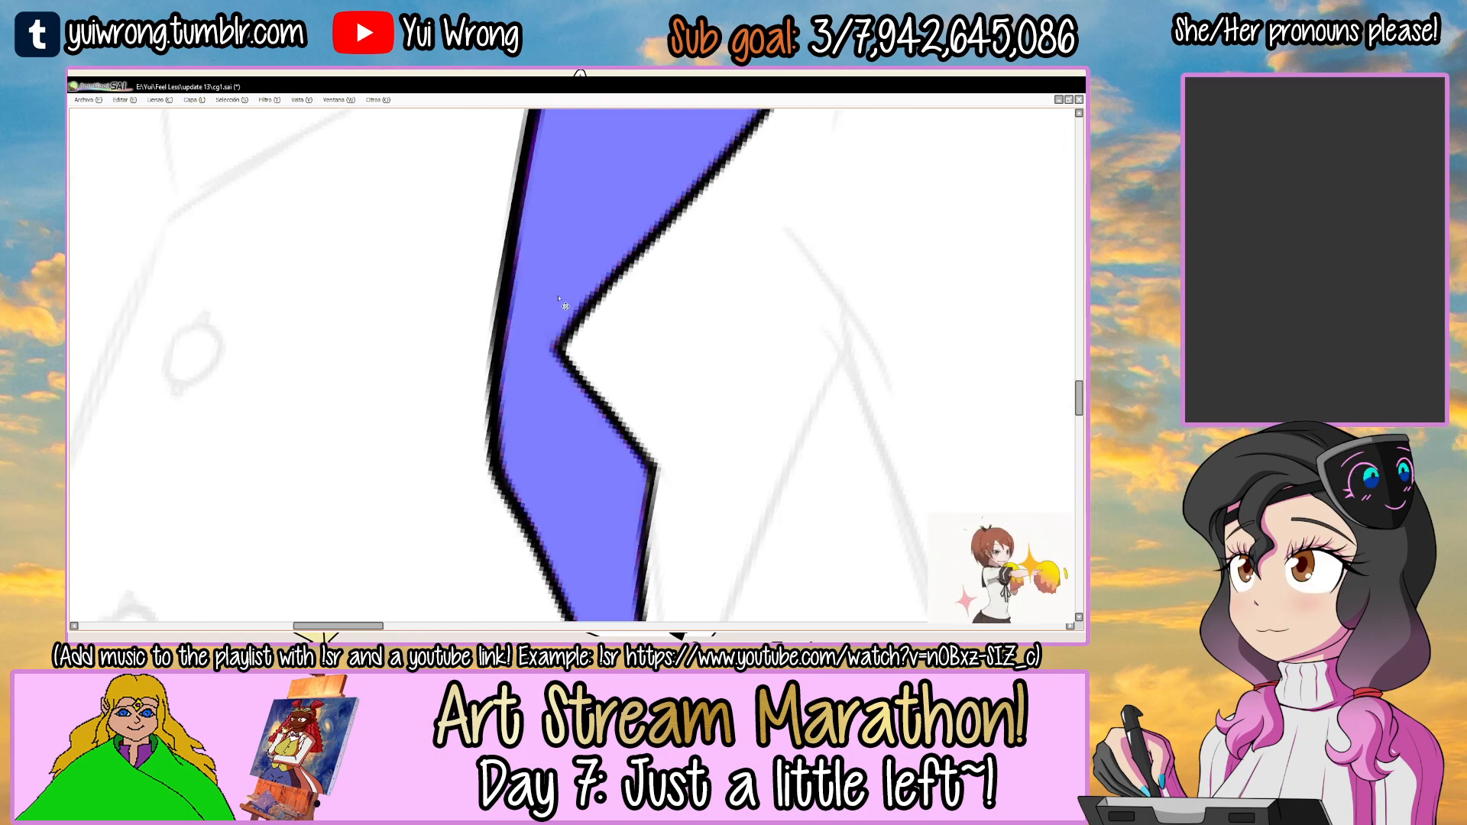
{"action": "key", "text": "ctrl+z"}
Save the drawing with the inked bow and lapel.
{"action": "scroll", "coordinate": [559, 299], "scroll_direction": "down", "scroll_amount": 6}
{"action": "key", "text": "ctrl+s"}
{"action": "left_click_drag", "start_coordinate": [563, 306], "coordinate": [543, 361]}
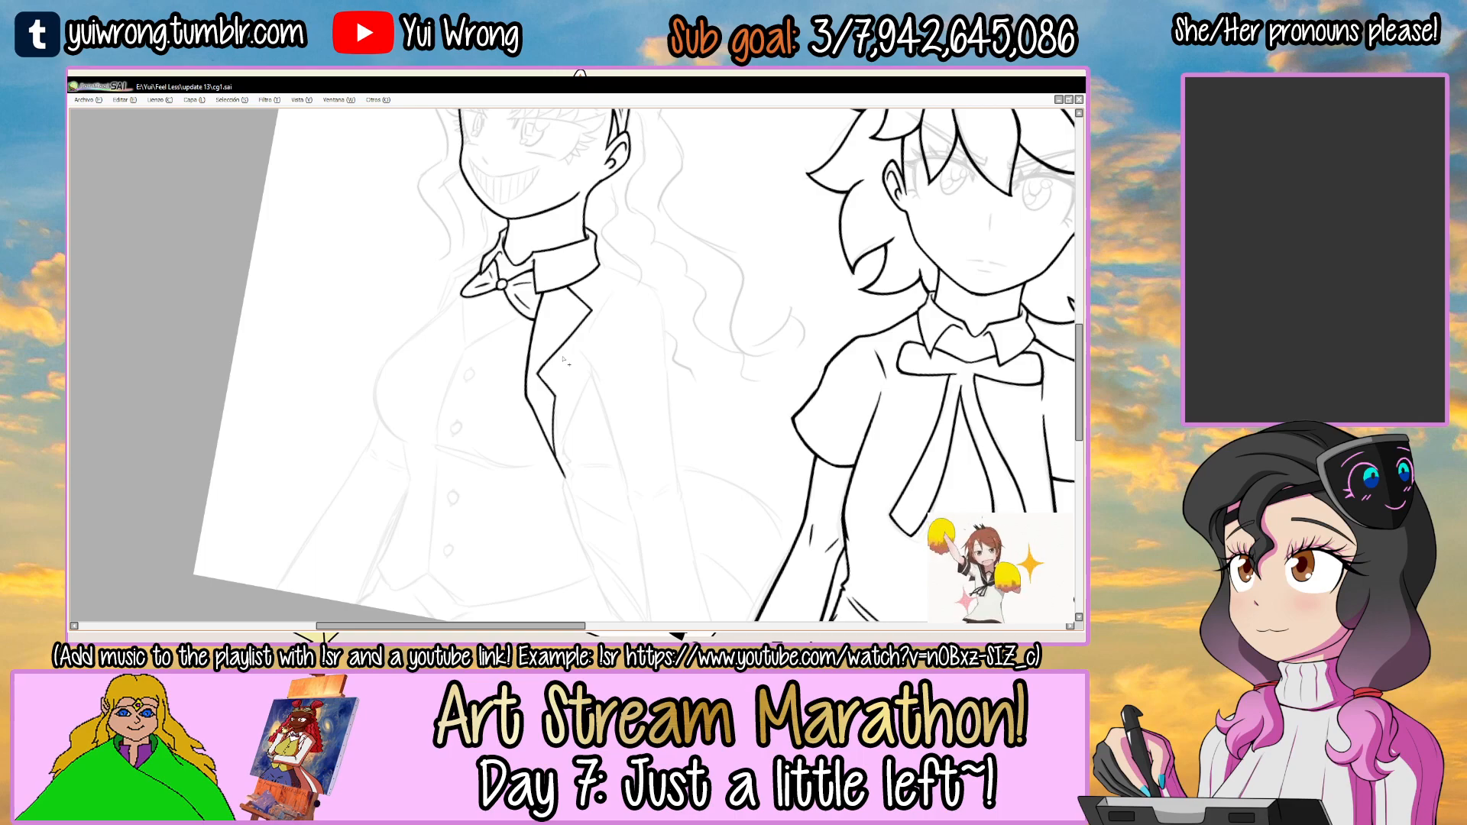
Extend the jacket's front edge downward in a gentle curve past the point where the lapel ends.
{"action": "left_click_drag", "start_coordinate": [583, 334], "coordinate": [592, 263]}
{"action": "left_click_drag", "start_coordinate": [668, 291], "coordinate": [472, 314]}
{"action": "left_click_drag", "start_coordinate": [655, 216], "coordinate": [707, 260]}
{"action": "left_click", "coordinate": [582, 327], "text": "ctrl"}
{"action": "left_click", "coordinate": [583, 327], "text": "ctrl"}
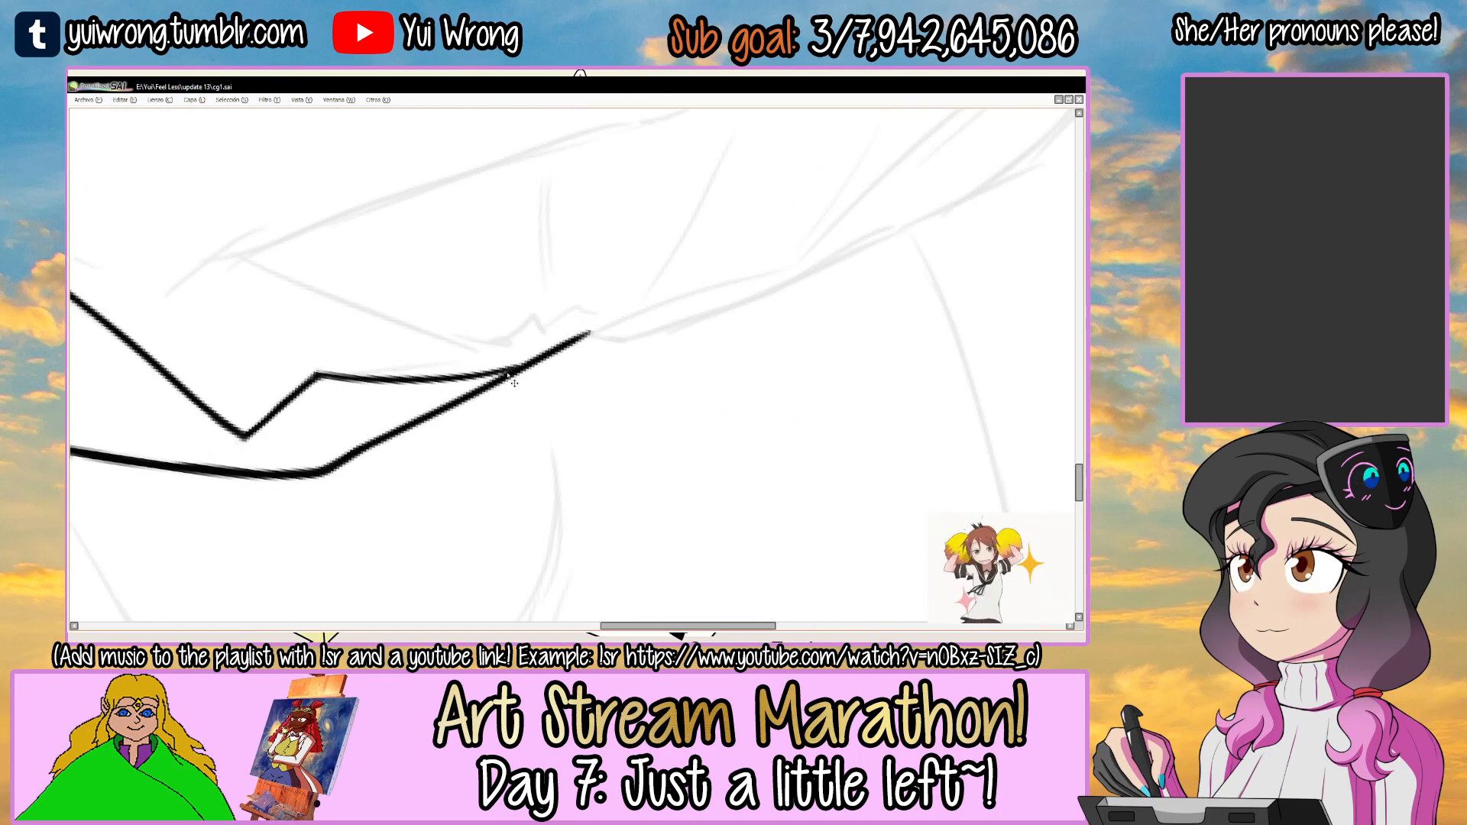
{"action": "left_click_drag", "start_coordinate": [520, 380], "coordinate": [803, 271]}
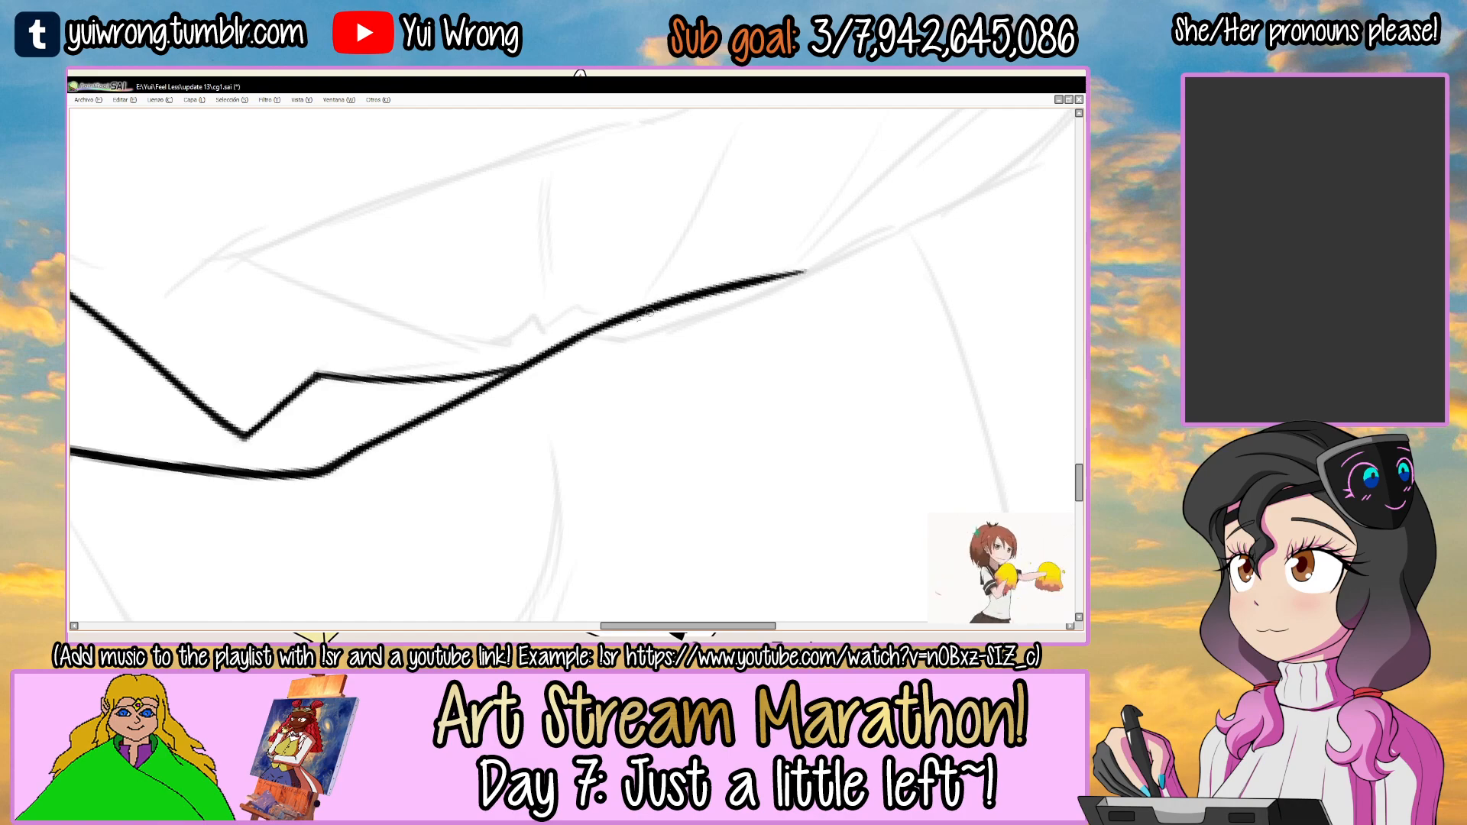
Thicken the jacket's front edge from the chest bend down past the lapel's lower end.
{"action": "left_click_drag", "start_coordinate": [556, 378], "coordinate": [672, 282]}
{"action": "left_click", "coordinate": [458, 368], "text": "ctrl"}
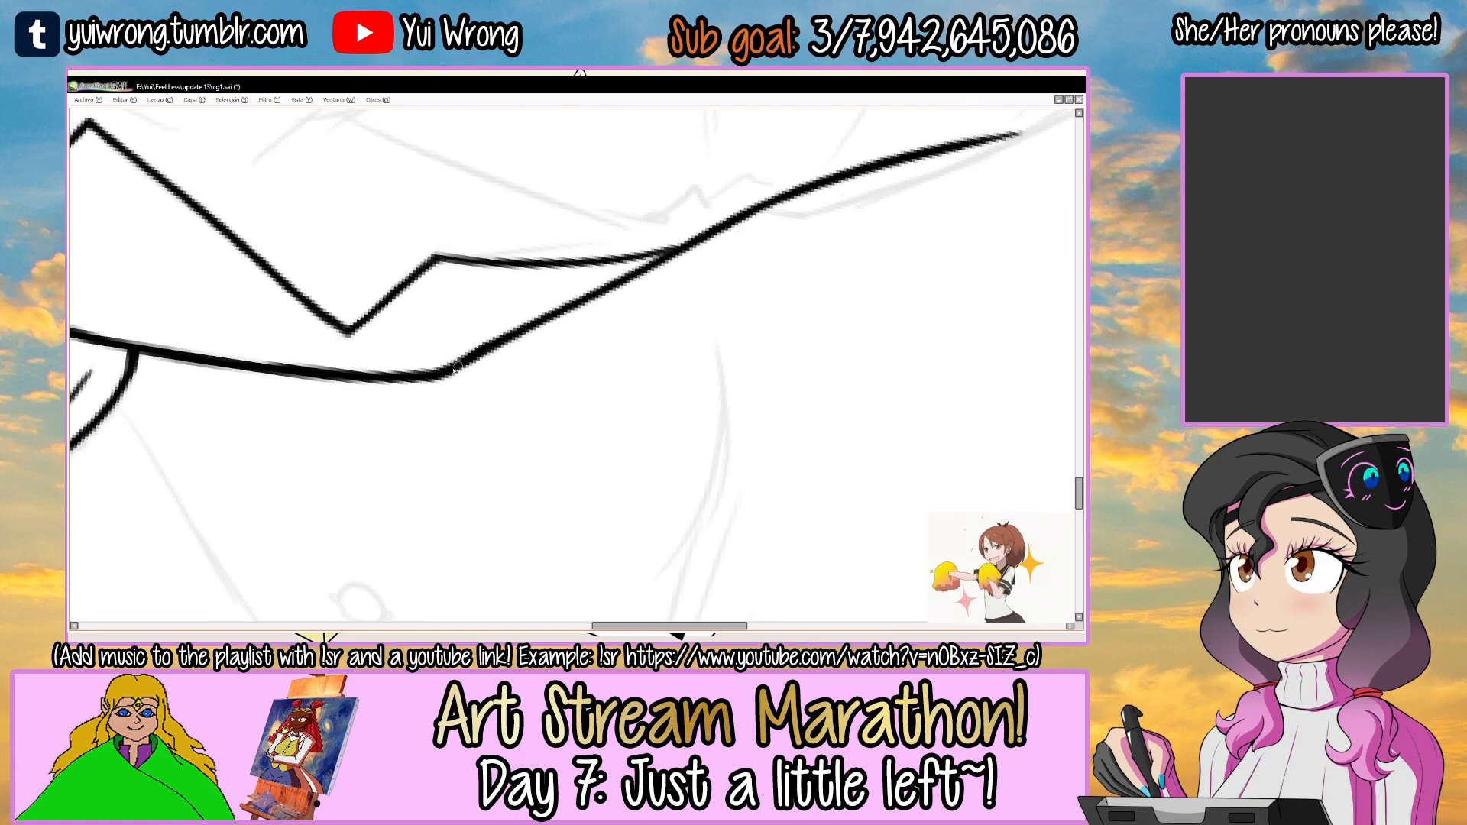
{"action": "left_click_drag", "start_coordinate": [490, 346], "coordinate": [773, 201]}
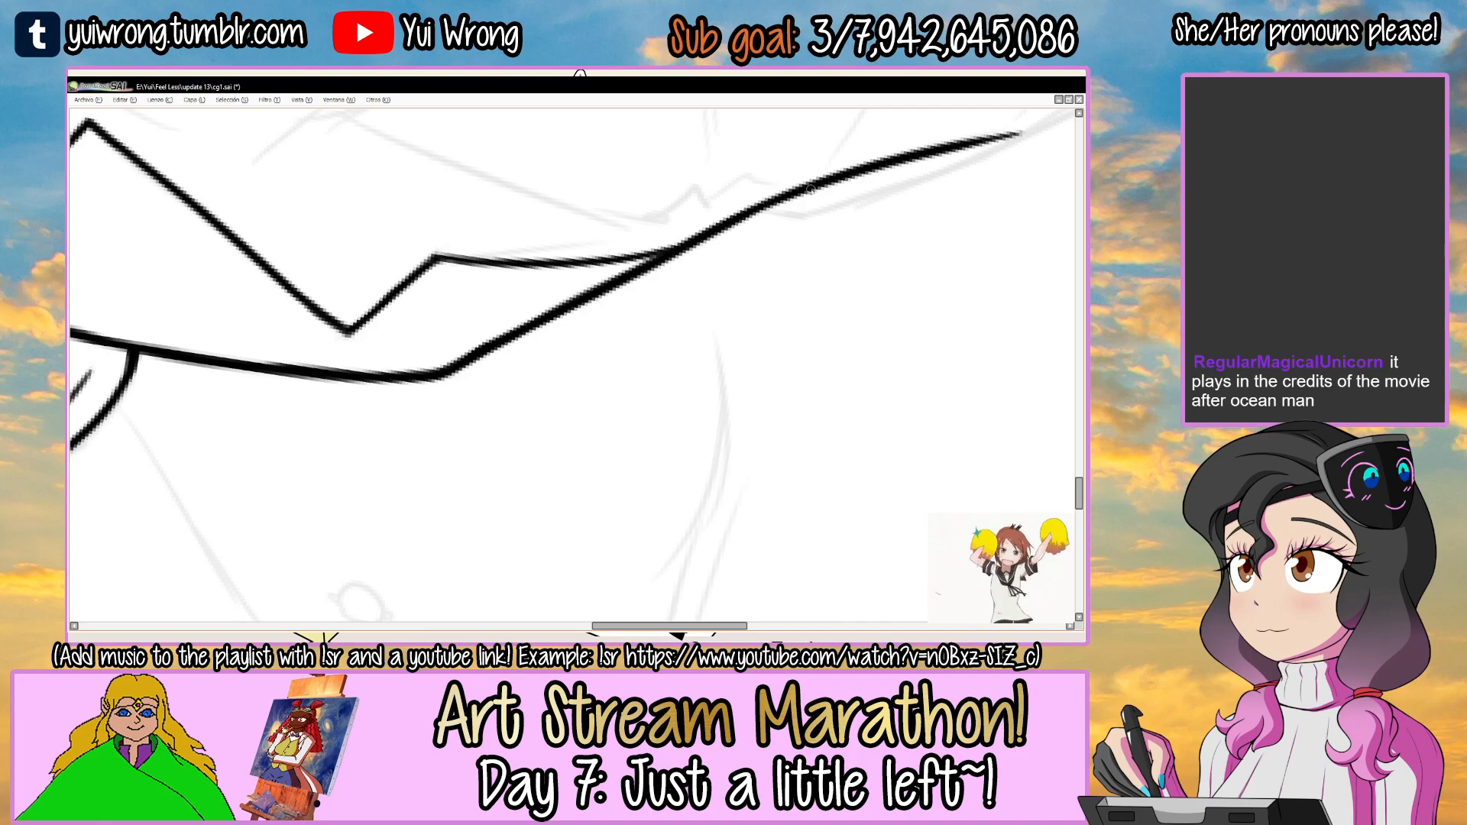
Check the thickened front edge and lapel of the grinning girl's jacket and save the drawing.
{"action": "left_click_drag", "start_coordinate": [489, 321], "coordinate": [692, 303]}
{"action": "left_click_drag", "start_coordinate": [741, 201], "coordinate": [651, 292]}
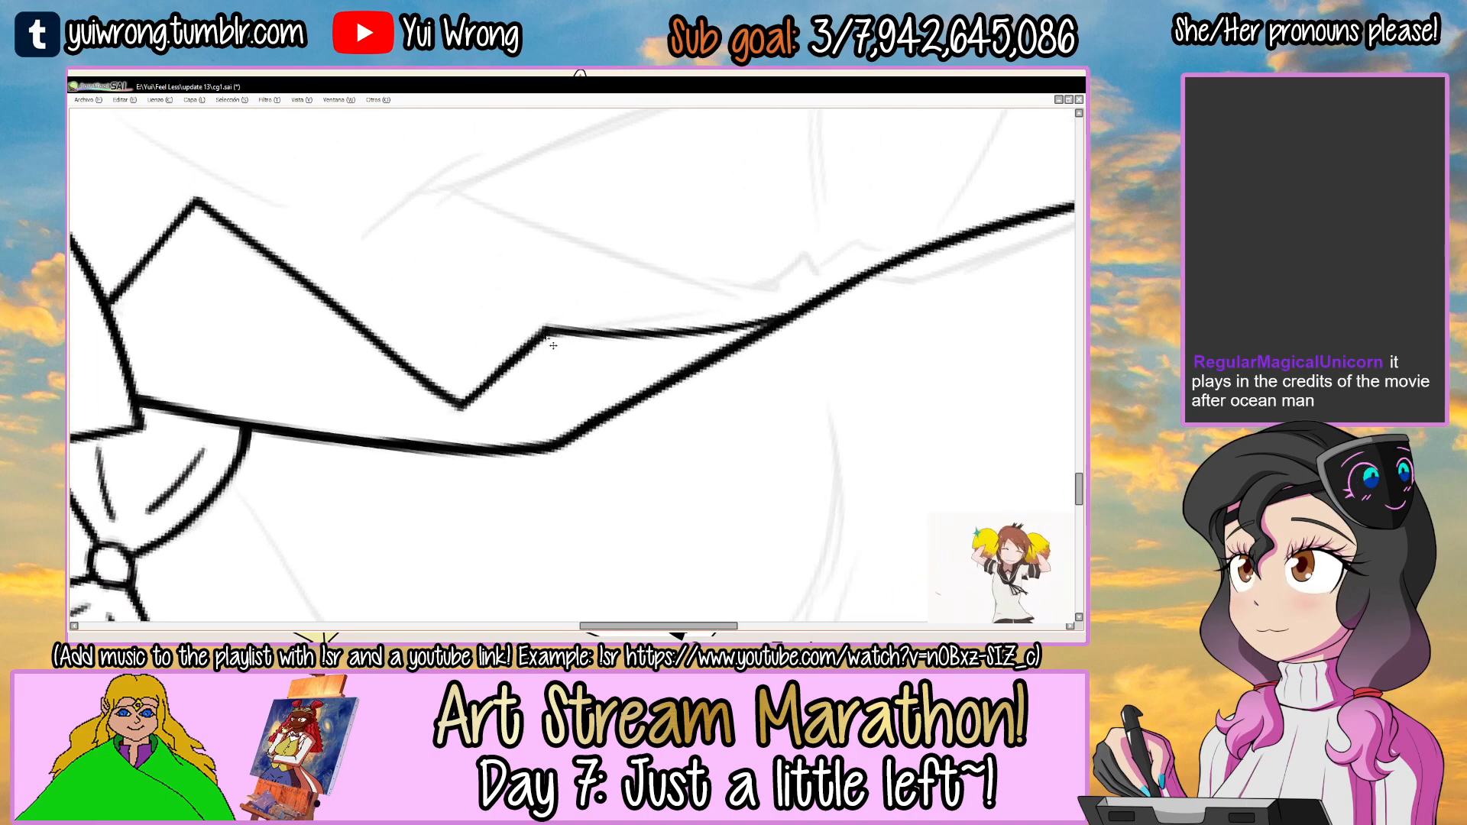
{"action": "key", "text": "End"}
{"action": "key", "text": "End"}
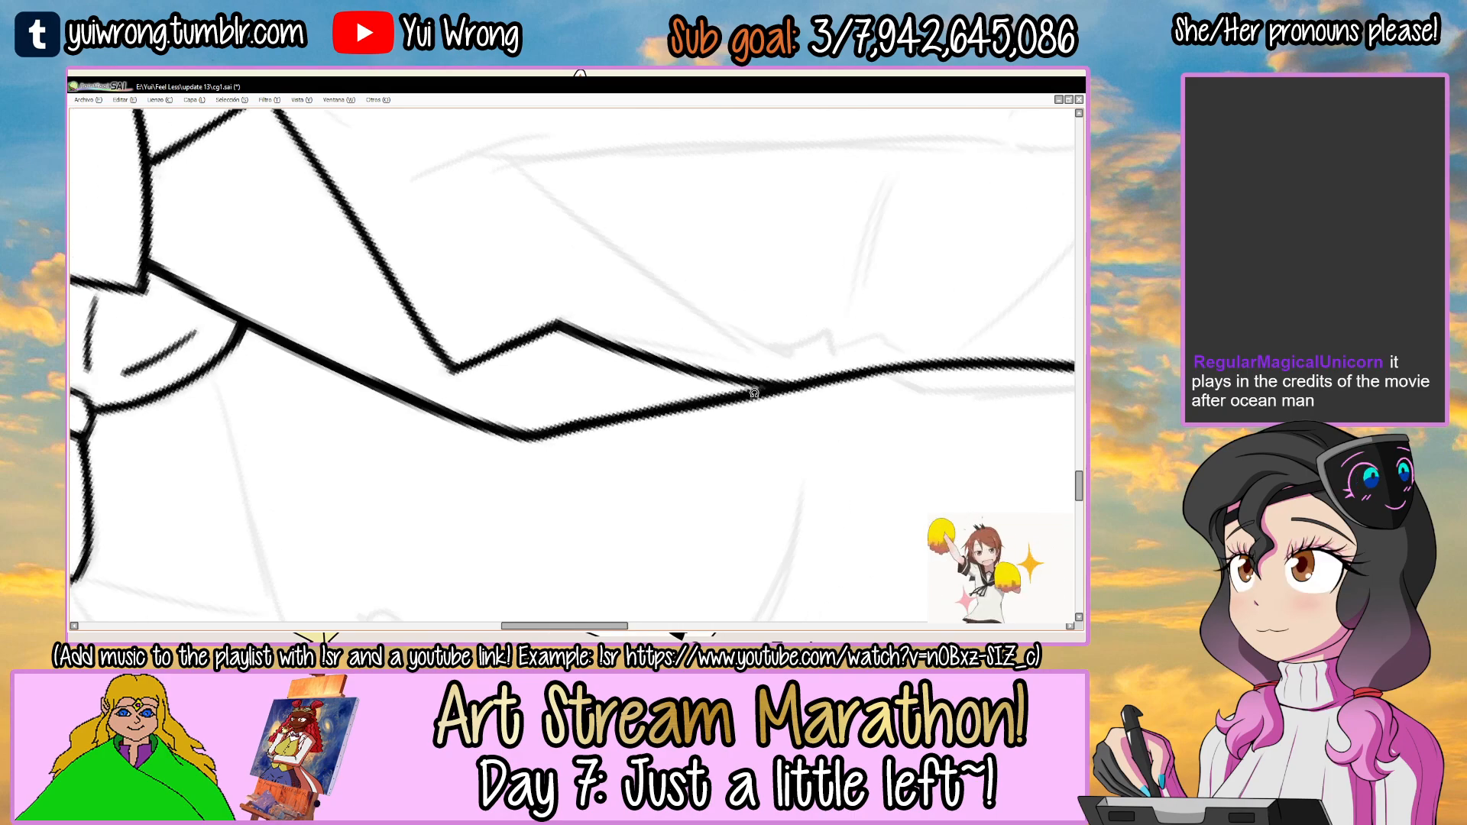
{"action": "left_click_drag", "start_coordinate": [675, 339], "coordinate": [687, 422]}
{"action": "key", "text": "ctrl+s"}
{"action": "scroll", "coordinate": [724, 318], "scroll_direction": "down", "scroll_amount": 4}
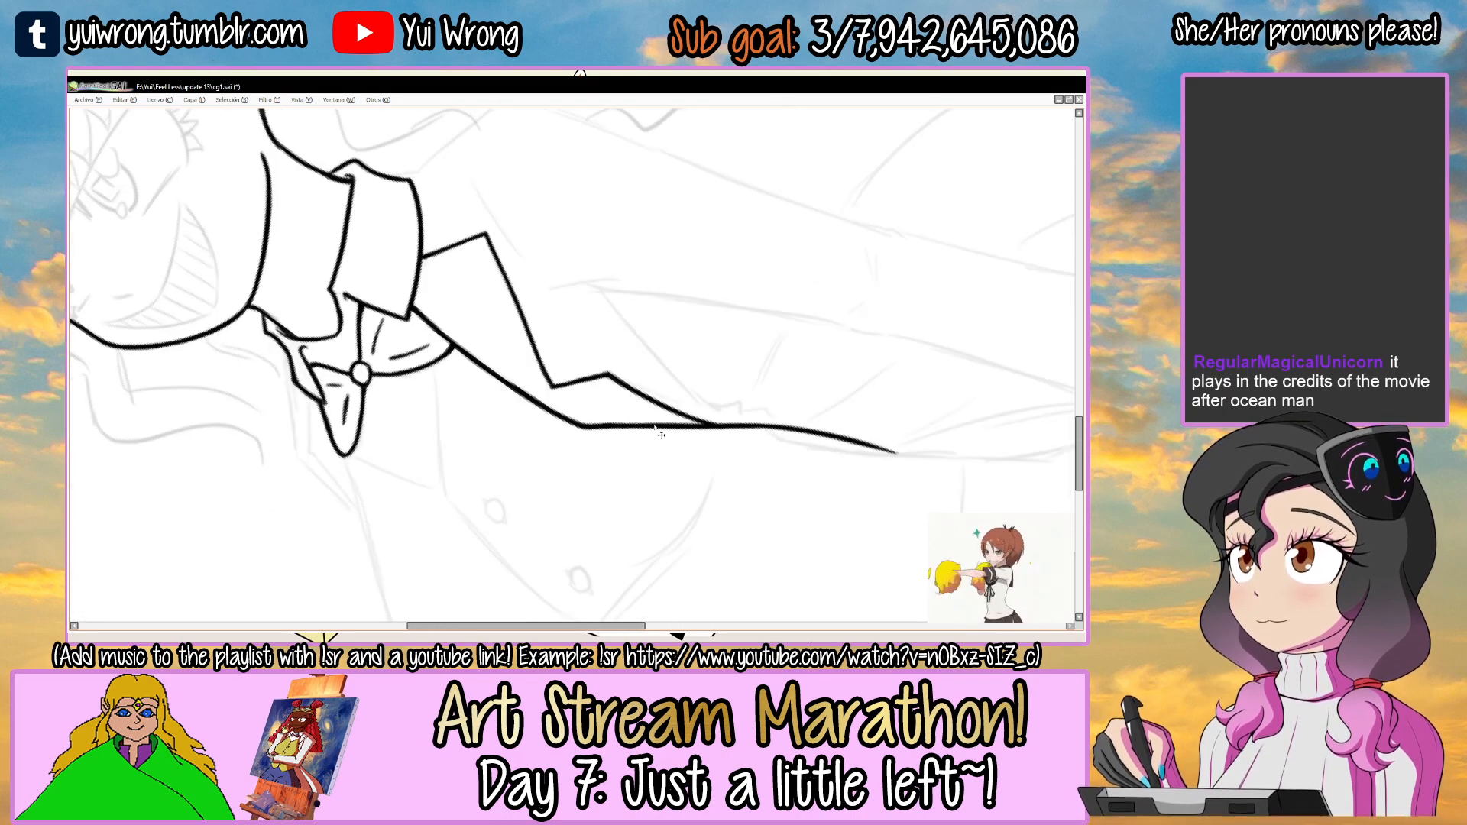
{"action": "key", "text": "Home"}
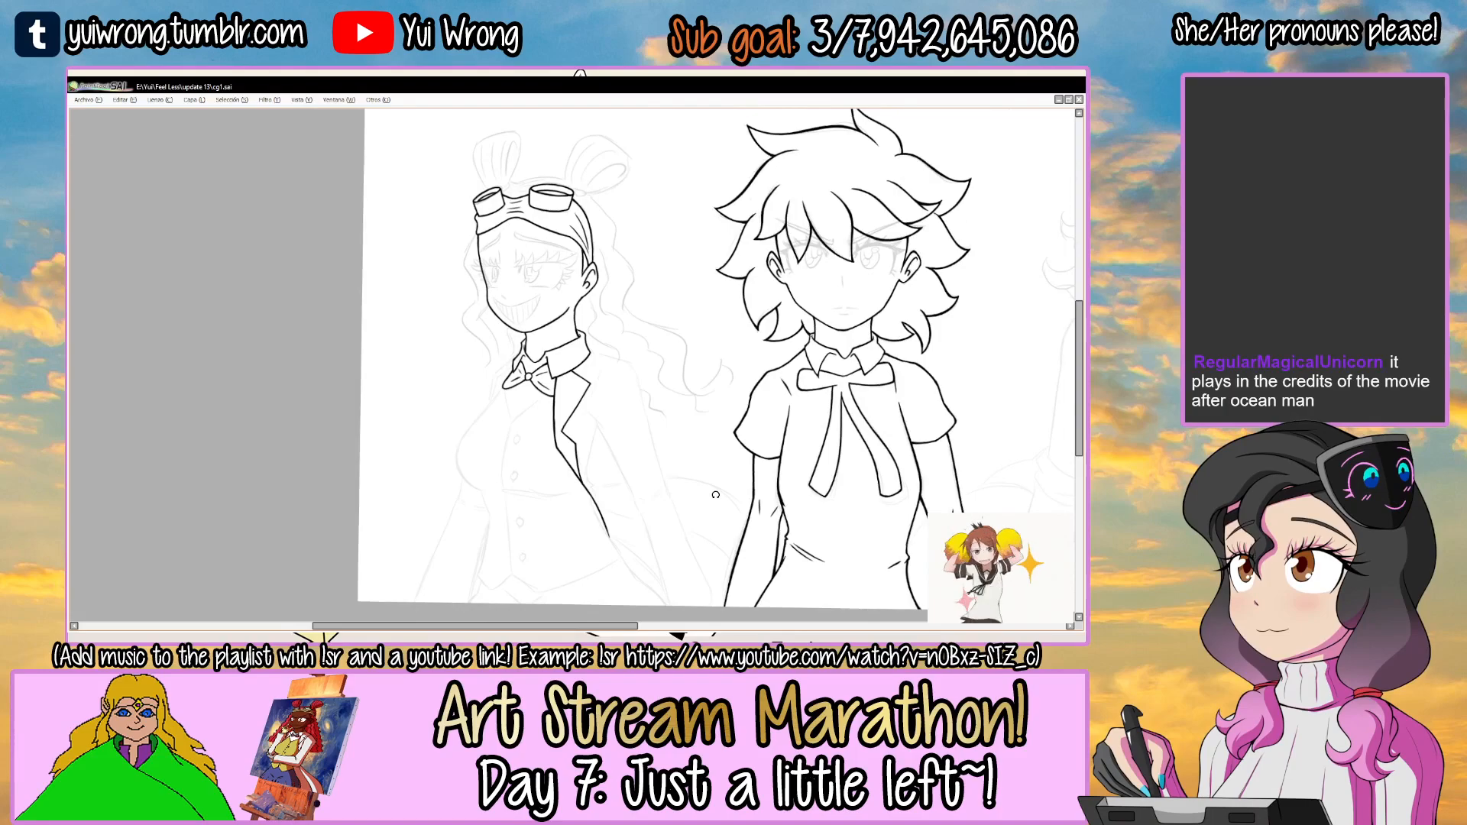
Ink a short bent stroke beside the lapel where the inner line of the jacket sleeve begins.
{"action": "left_click_drag", "start_coordinate": [654, 300], "coordinate": [534, 297]}
{"action": "left_click", "coordinate": [689, 251], "text": "ctrl"}
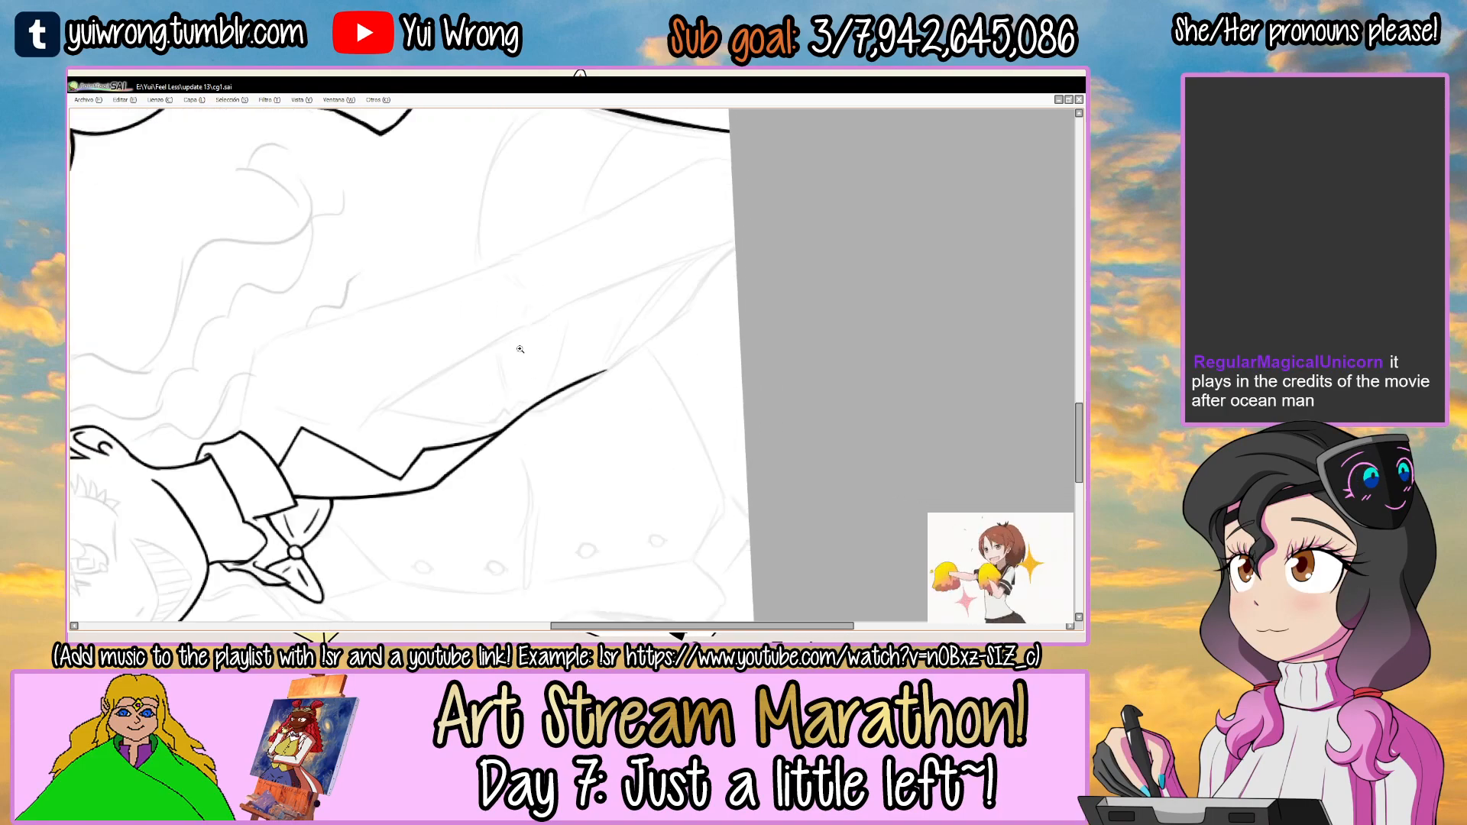
{"action": "left_click", "coordinate": [429, 409], "text": "ctrl"}
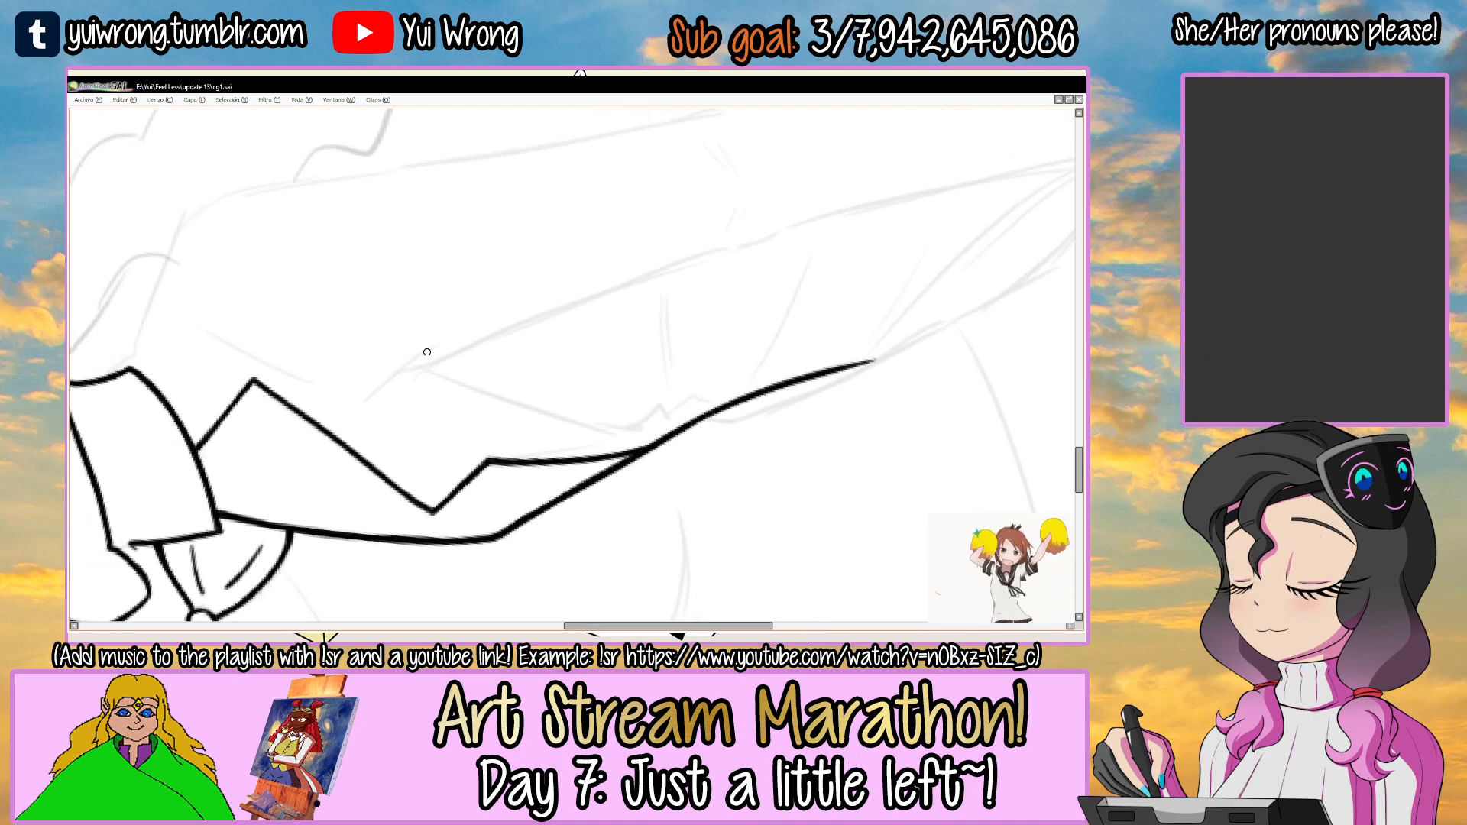
{"action": "left_click", "coordinate": [394, 380], "text": "ctrl"}
{"action": "mouse_move", "coordinate": [317, 439]}
{"action": "left_mouse_down"}
{"action": "mouse_move", "coordinate": [511, 299]}
{"action": "mouse_move", "coordinate": [350, 397]}
{"action": "mouse_move", "coordinate": [518, 298]}
{"action": "left_mouse_up"}
{"action": "key", "text": "ctrl+z"}
{"action": "key", "text": "ctrl+z"}
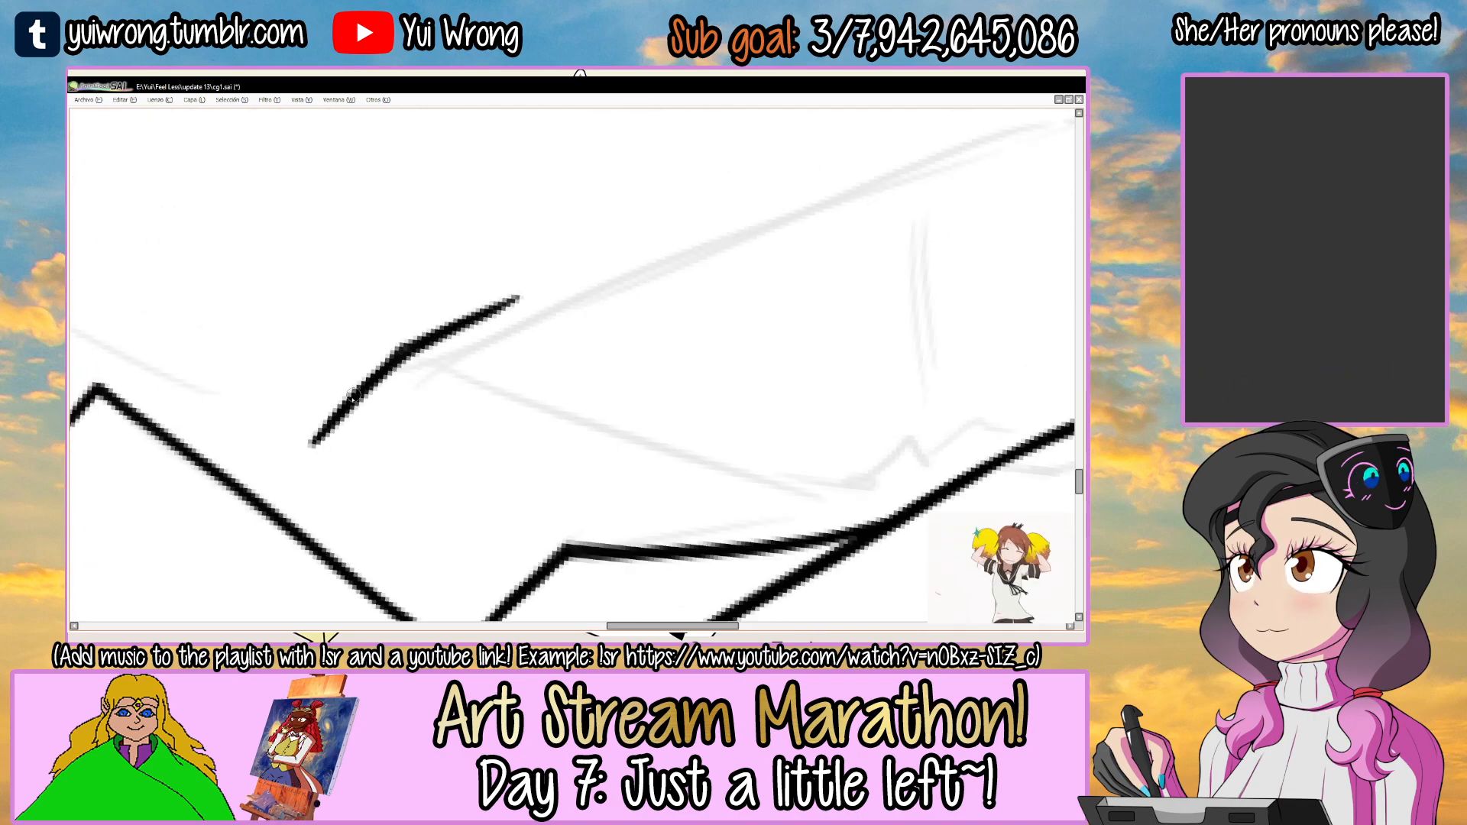
{"action": "left_click", "coordinate": [521, 341], "text": "ctrl+alt"}
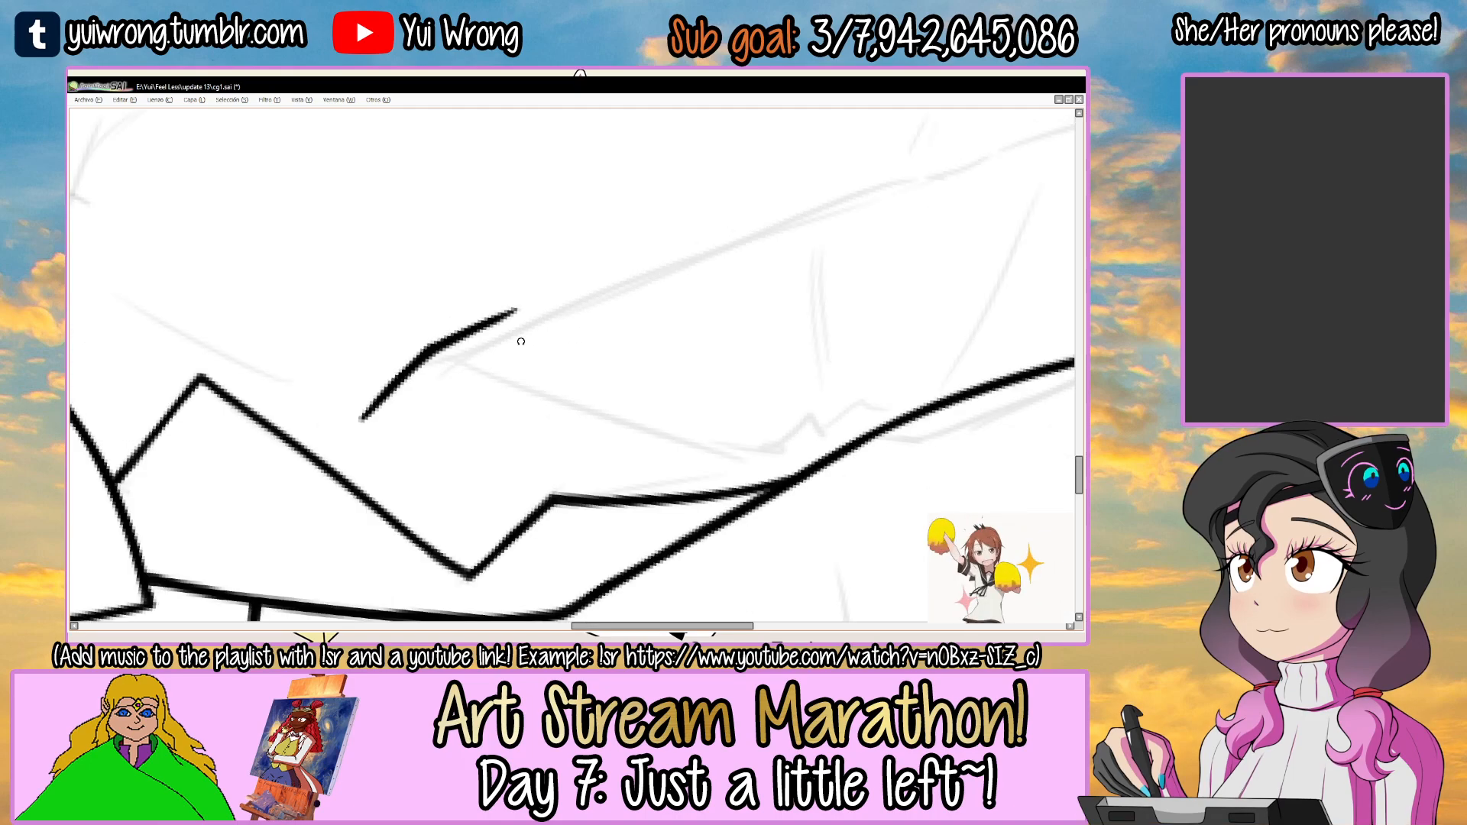
Ink the sleeve's inner line as a long straight stroke from the short bent stroke toward the elbow.
{"action": "left_click", "coordinate": [521, 342], "text": "ctrl+alt"}
{"action": "key", "text": "Delete"}
{"action": "key", "text": "Delete"}
{"action": "left_click_drag", "start_coordinate": [447, 374], "coordinate": [617, 278]}
{"action": "key", "text": "ctrl+z"}
{"action": "left_click_drag", "start_coordinate": [448, 374], "coordinate": [832, 168]}
{"action": "key", "text": "ctrl+z"}
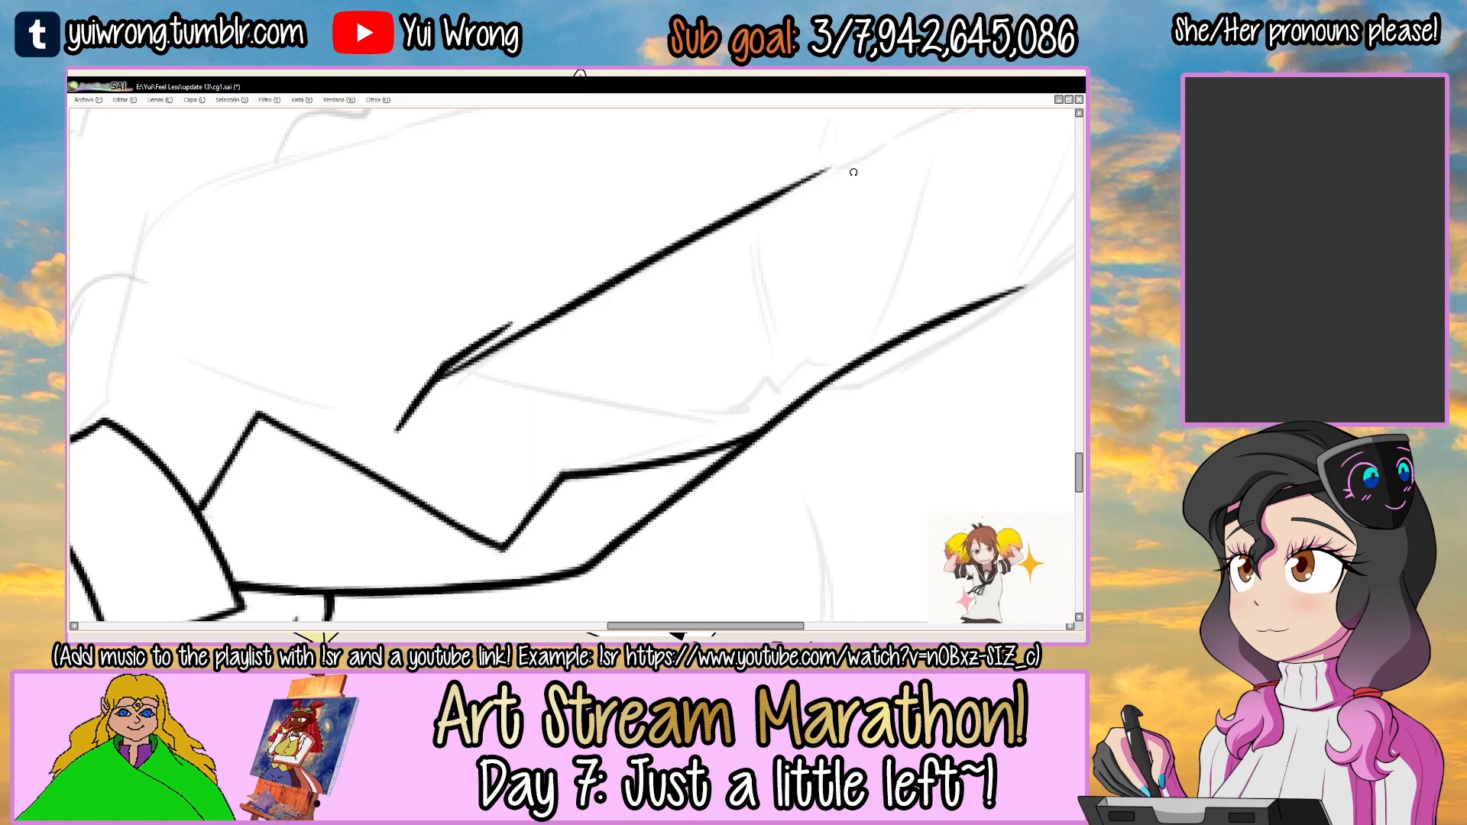
{"action": "key", "text": "End"}
{"action": "left_click", "coordinate": [456, 366], "text": "ctrl"}
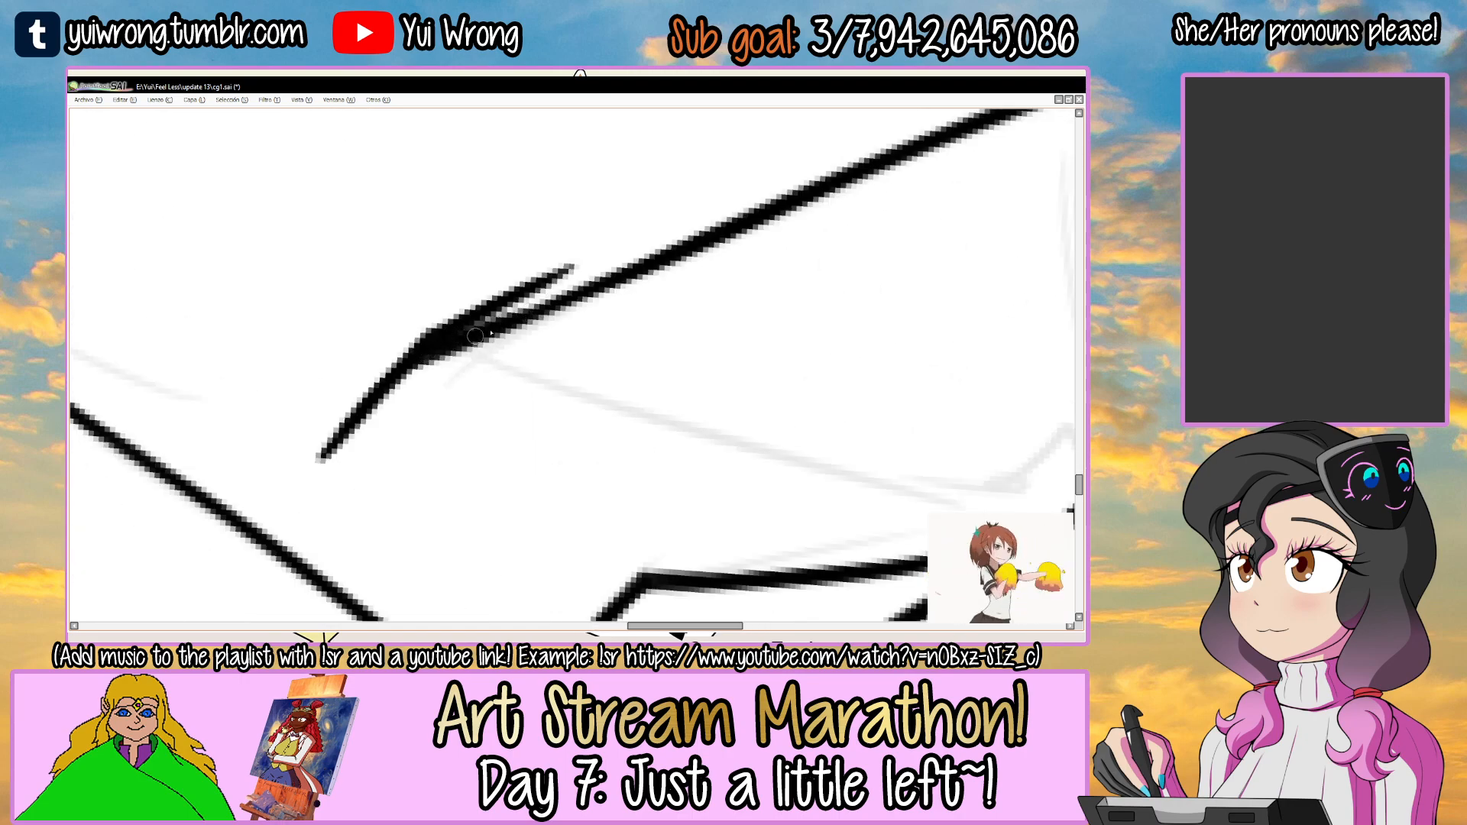
Extend the sleeve's inner line past the elbow with a slight bend.
{"action": "scroll", "coordinate": [504, 310], "scroll_direction": "down", "scroll_amount": 5}
{"action": "left_click_drag", "start_coordinate": [652, 284], "coordinate": [508, 365]}
{"action": "key", "text": "Delete"}
{"action": "left_click_drag", "start_coordinate": [731, 213], "coordinate": [660, 252]}
{"action": "scroll", "coordinate": [510, 328], "scroll_direction": "up", "scroll_amount": 3}
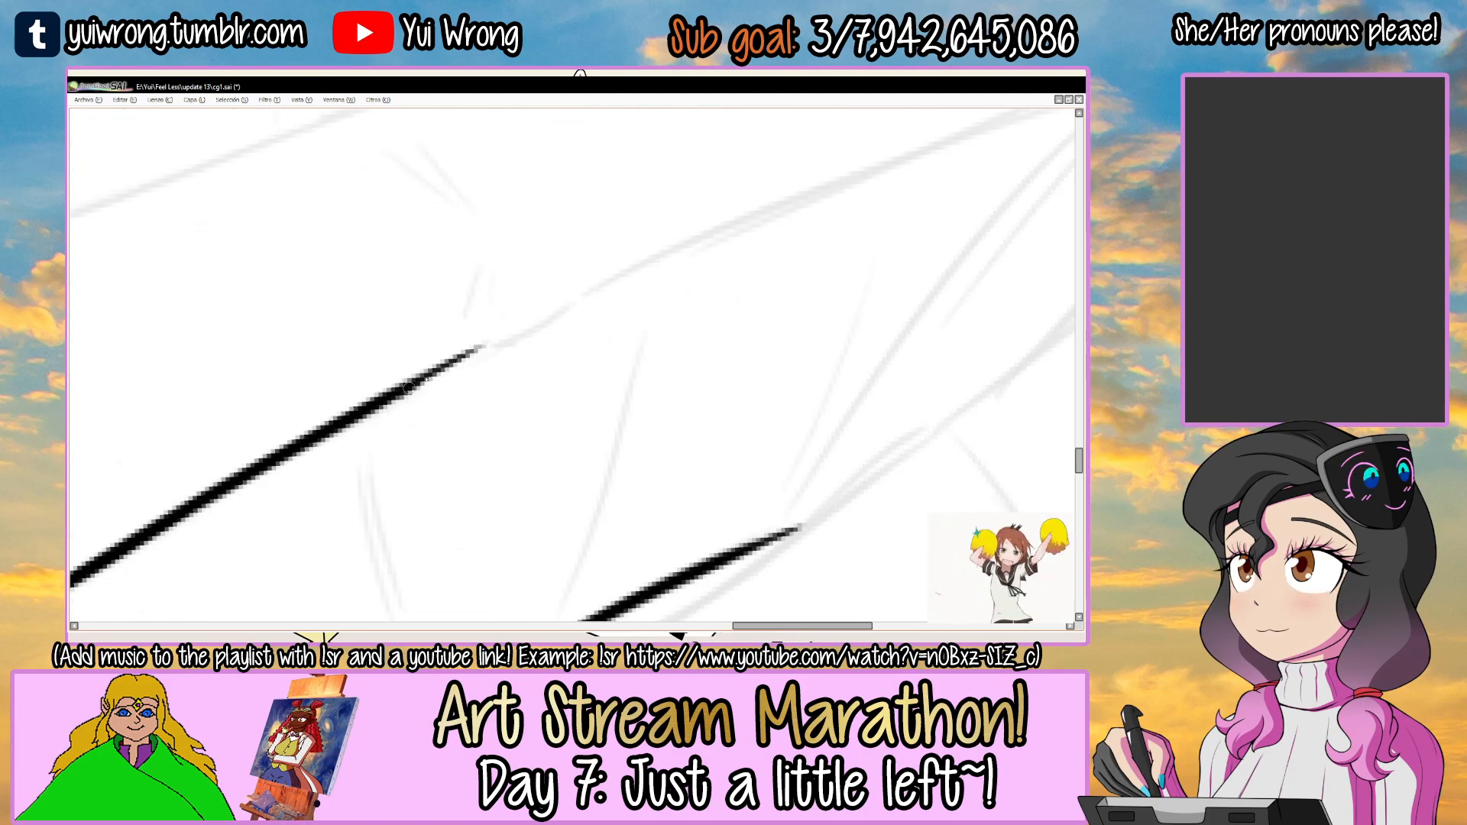
{"action": "key", "text": "ctrl+z"}
{"action": "left_click_drag", "start_coordinate": [380, 397], "coordinate": [600, 287]}
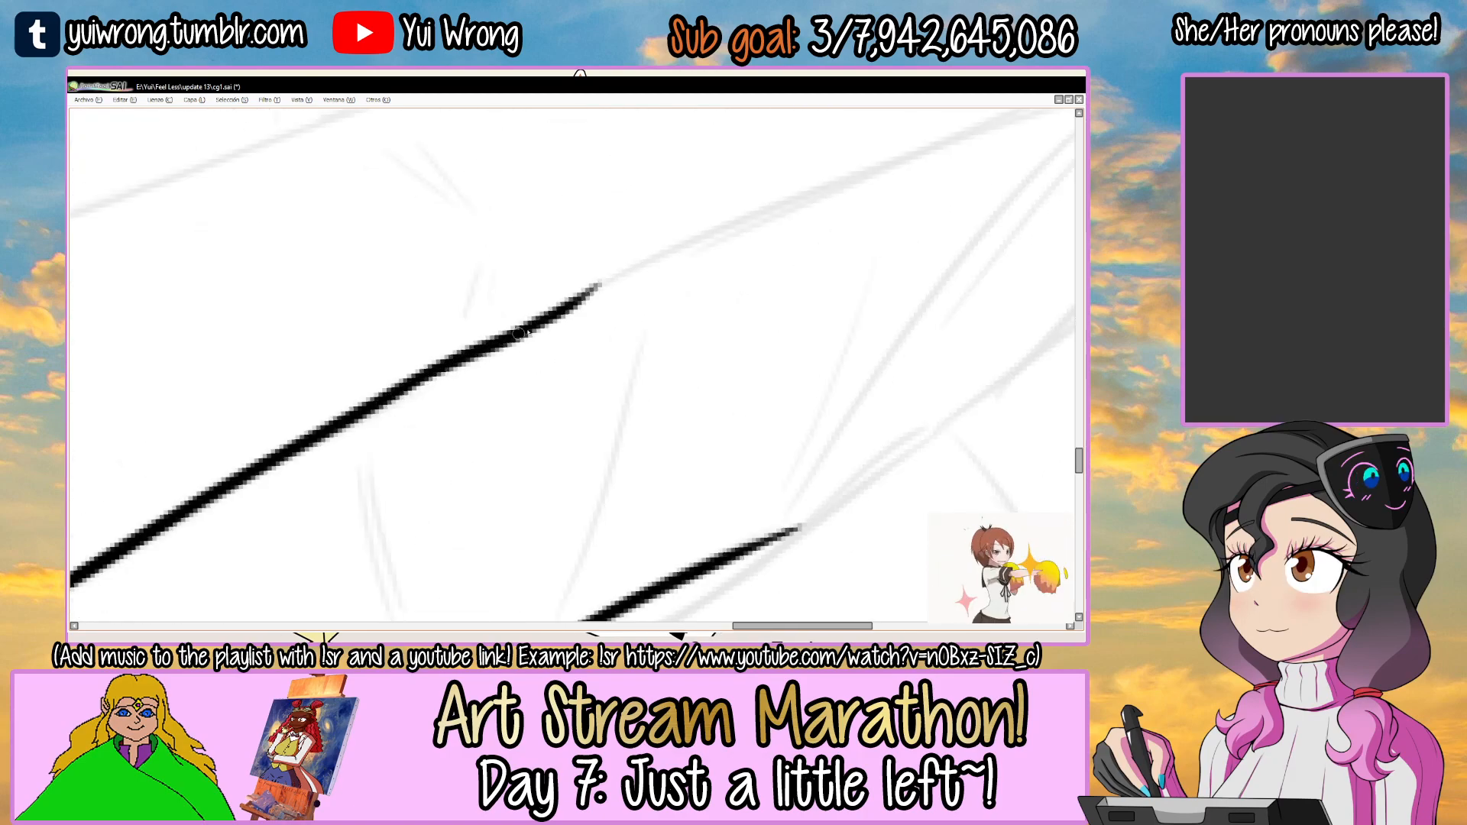
{"action": "scroll", "coordinate": [602, 283], "scroll_direction": "down", "scroll_amount": 3}
{"action": "left_click_drag", "start_coordinate": [820, 228], "coordinate": [668, 301]}
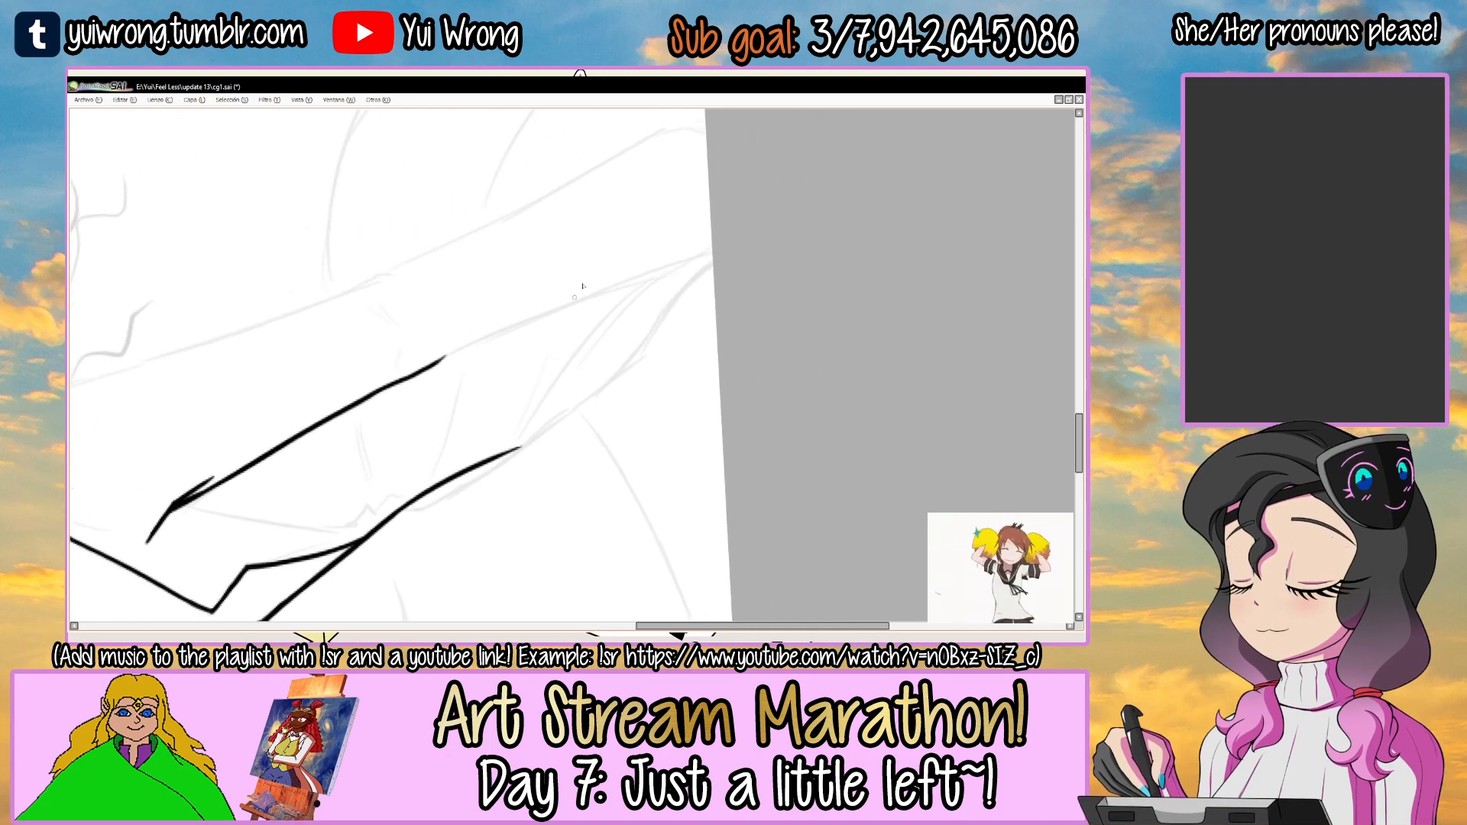
Continue the sleeve's inner line from the elbow along the forearm to the edge of the page.
{"action": "scroll", "coordinate": [463, 349], "scroll_direction": "up", "scroll_amount": 1}
{"action": "left_click_drag", "start_coordinate": [420, 377], "coordinate": [817, 216]}
{"action": "key", "text": "ctrl+z"}
{"action": "left_click_drag", "start_coordinate": [420, 377], "coordinate": [817, 216]}
{"action": "key", "text": "ctrl+z"}
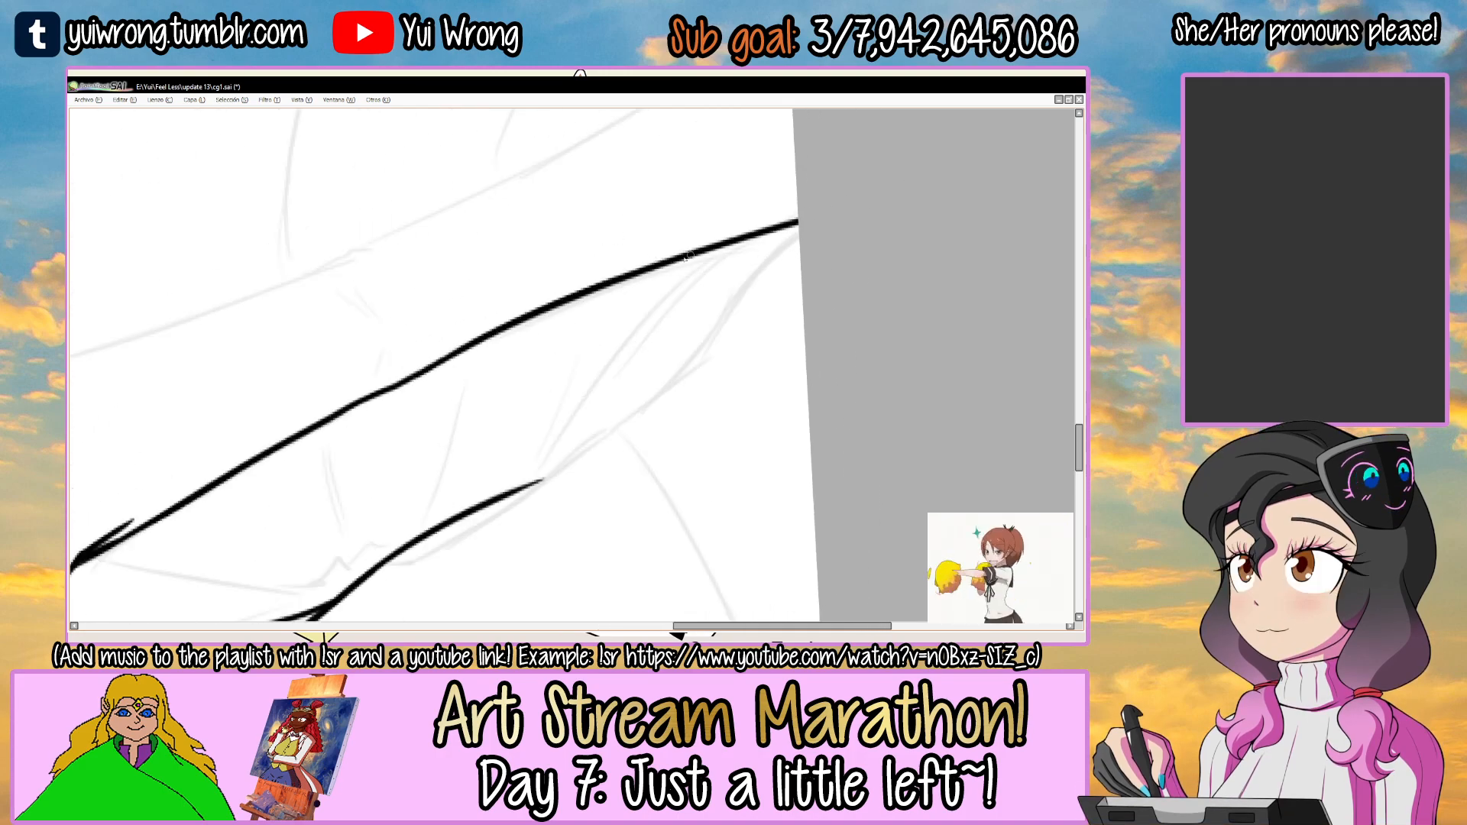
{"action": "scroll", "coordinate": [747, 240], "scroll_direction": "down", "scroll_amount": 2}
{"action": "left_click_drag", "start_coordinate": [724, 281], "coordinate": [646, 548]}
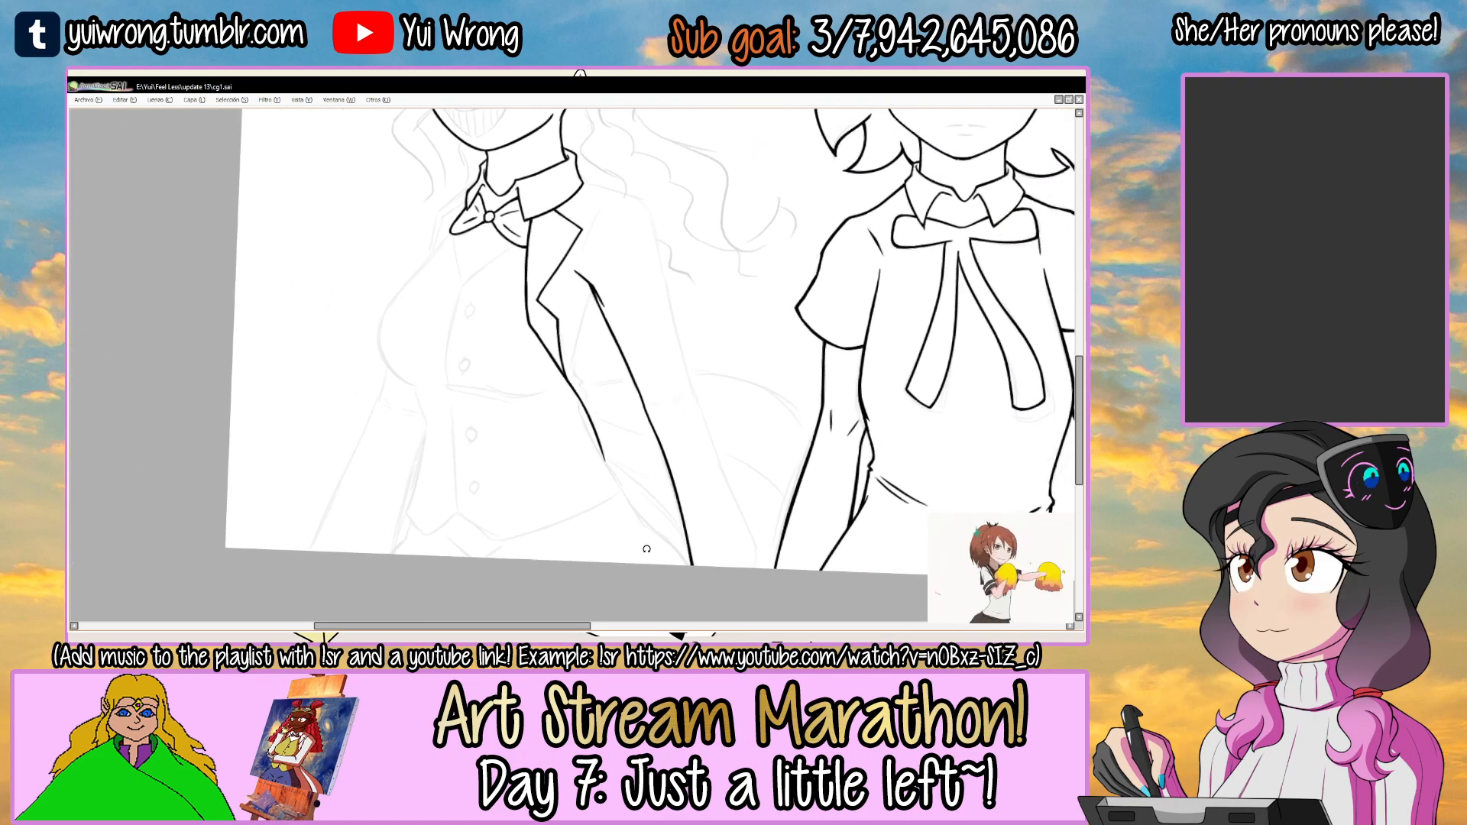
Continue the jacket's front edge from its waist end, bending it down to meet the sleeve's inner line near the page edge.
{"action": "scroll", "coordinate": [569, 410], "scroll_direction": "up", "scroll_amount": 2}
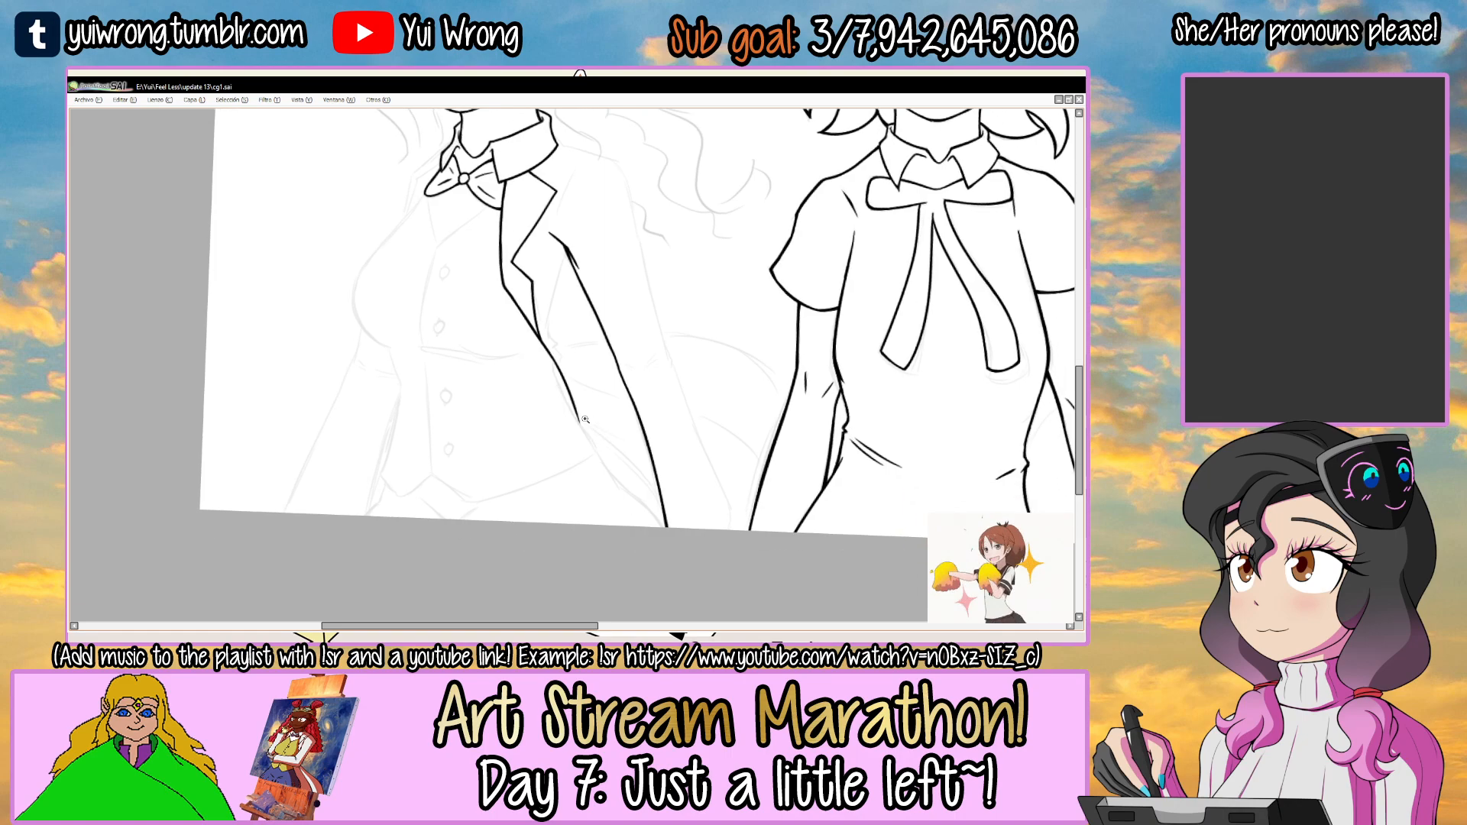
{"action": "left_click_drag", "start_coordinate": [635, 324], "coordinate": [679, 447]}
{"action": "left_click_drag", "start_coordinate": [591, 333], "coordinate": [589, 333]}
{"action": "left_click", "coordinate": [442, 365], "text": "ctrl"}
{"action": "left_click", "coordinate": [448, 371], "text": "ctrl"}
{"action": "left_click_drag", "start_coordinate": [293, 455], "coordinate": [654, 268]}
{"action": "key", "text": "ctrl+z"}
{"action": "key", "text": "ctrl+z"}
{"action": "left_click_drag", "start_coordinate": [288, 456], "coordinate": [692, 260]}
{"action": "key", "text": "ctrl+z"}
{"action": "mouse_move", "coordinate": [290, 456]}
{"action": "left_mouse_down"}
{"action": "mouse_move", "coordinate": [725, 260]}
{"action": "mouse_move", "coordinate": [606, 318]}
{"action": "left_mouse_up"}
{"action": "left_click", "coordinate": [601, 313], "text": "ctrl"}
{"action": "left_click", "coordinate": [557, 311], "text": "ctrl"}
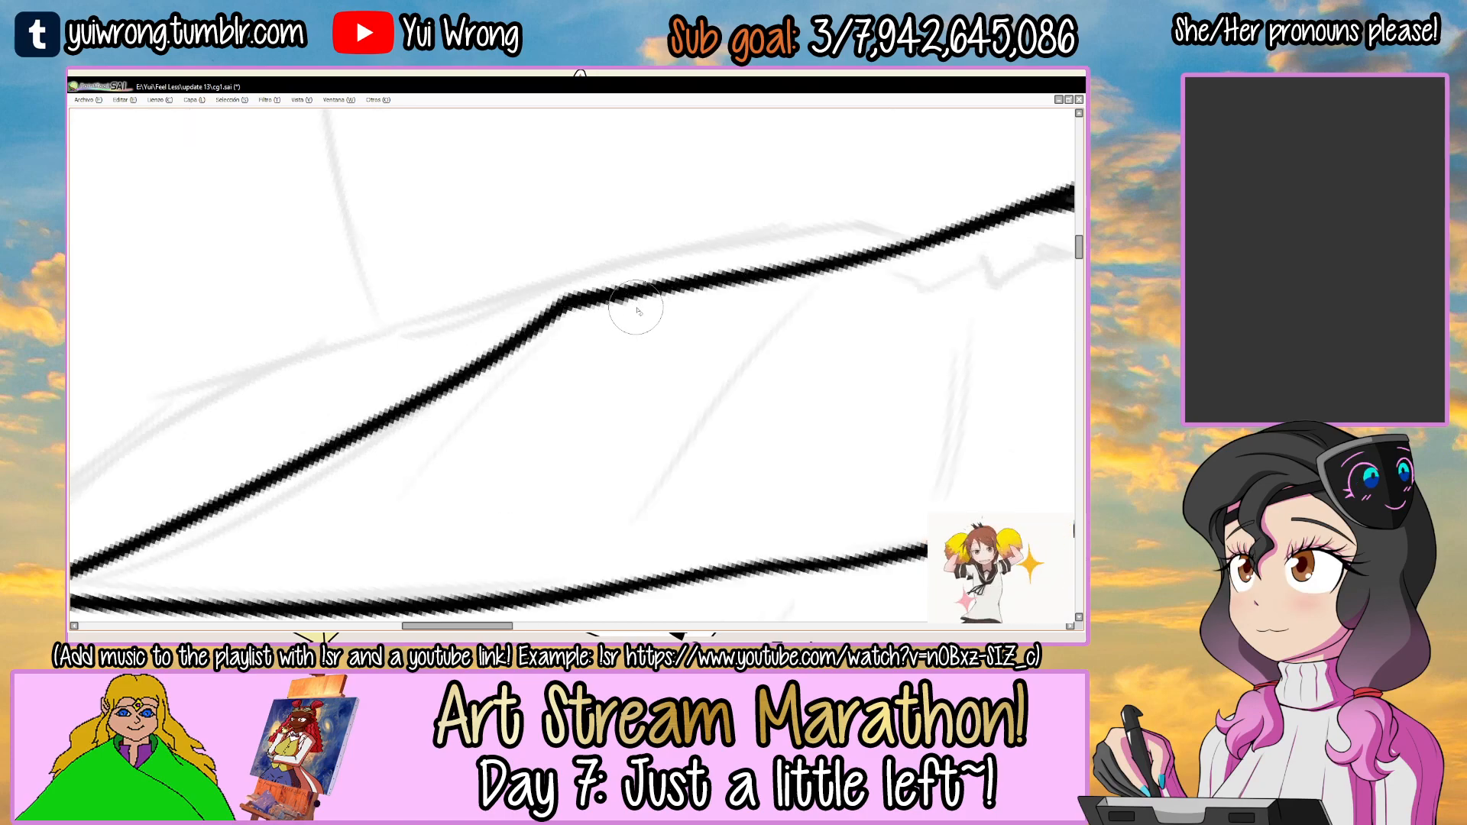
Thicken the lower part of the jacket's front edge from below the waist bend to the sleeve line.
{"action": "mouse_move", "coordinate": [687, 298]}
{"action": "left_mouse_down"}
{"action": "mouse_move", "coordinate": [557, 282]}
{"action": "mouse_move", "coordinate": [543, 456]}
{"action": "mouse_move", "coordinate": [600, 457]}
{"action": "left_mouse_up"}
{"action": "left_click_drag", "start_coordinate": [696, 306], "coordinate": [652, 227]}
{"action": "left_click_drag", "start_coordinate": [842, 138], "coordinate": [380, 390]}
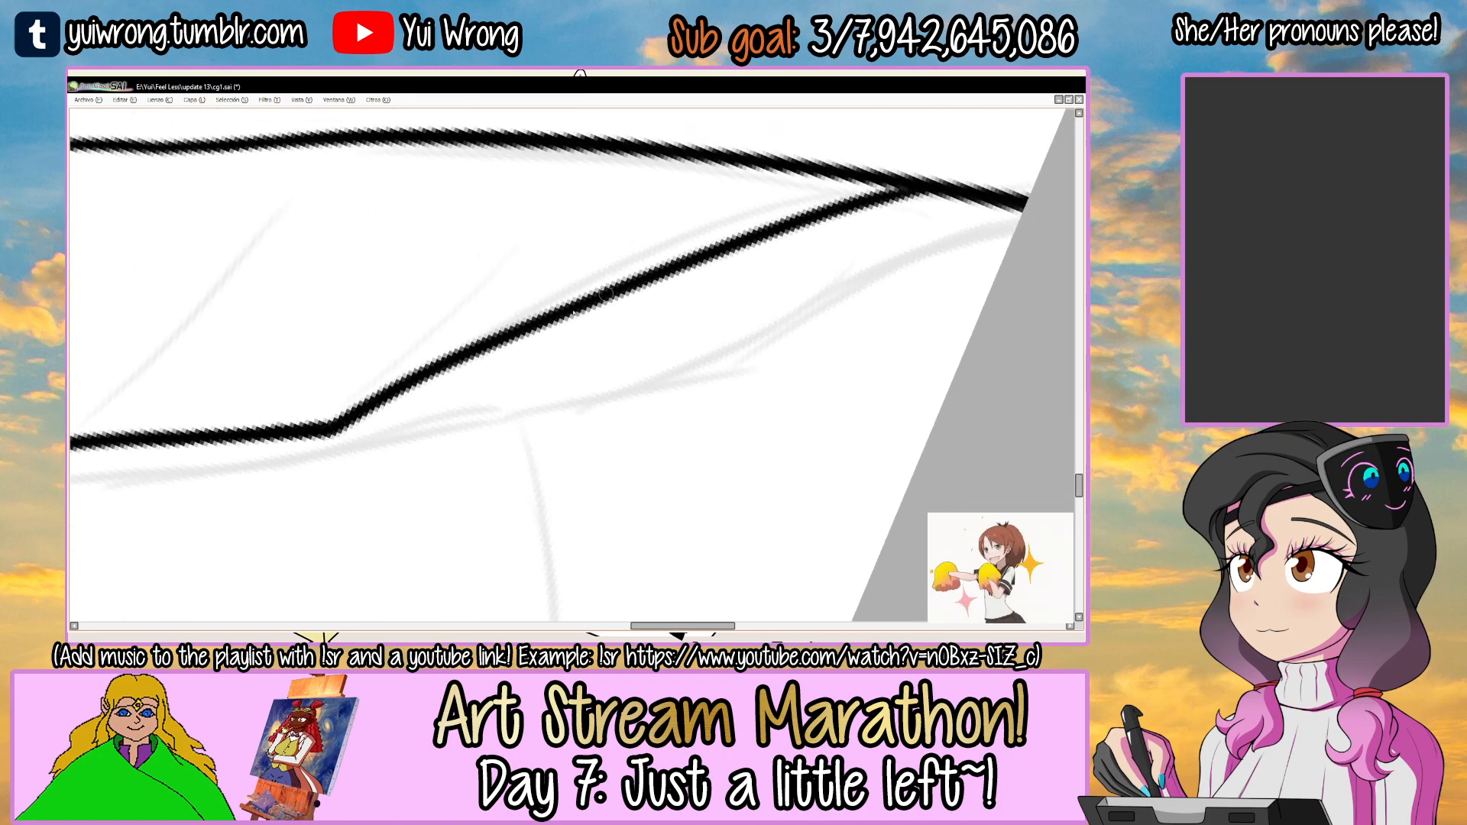
{"action": "left_click_drag", "start_coordinate": [452, 353], "coordinate": [753, 230]}
{"action": "key", "text": "ctrl+z"}
{"action": "left_click_drag", "start_coordinate": [454, 353], "coordinate": [858, 194]}
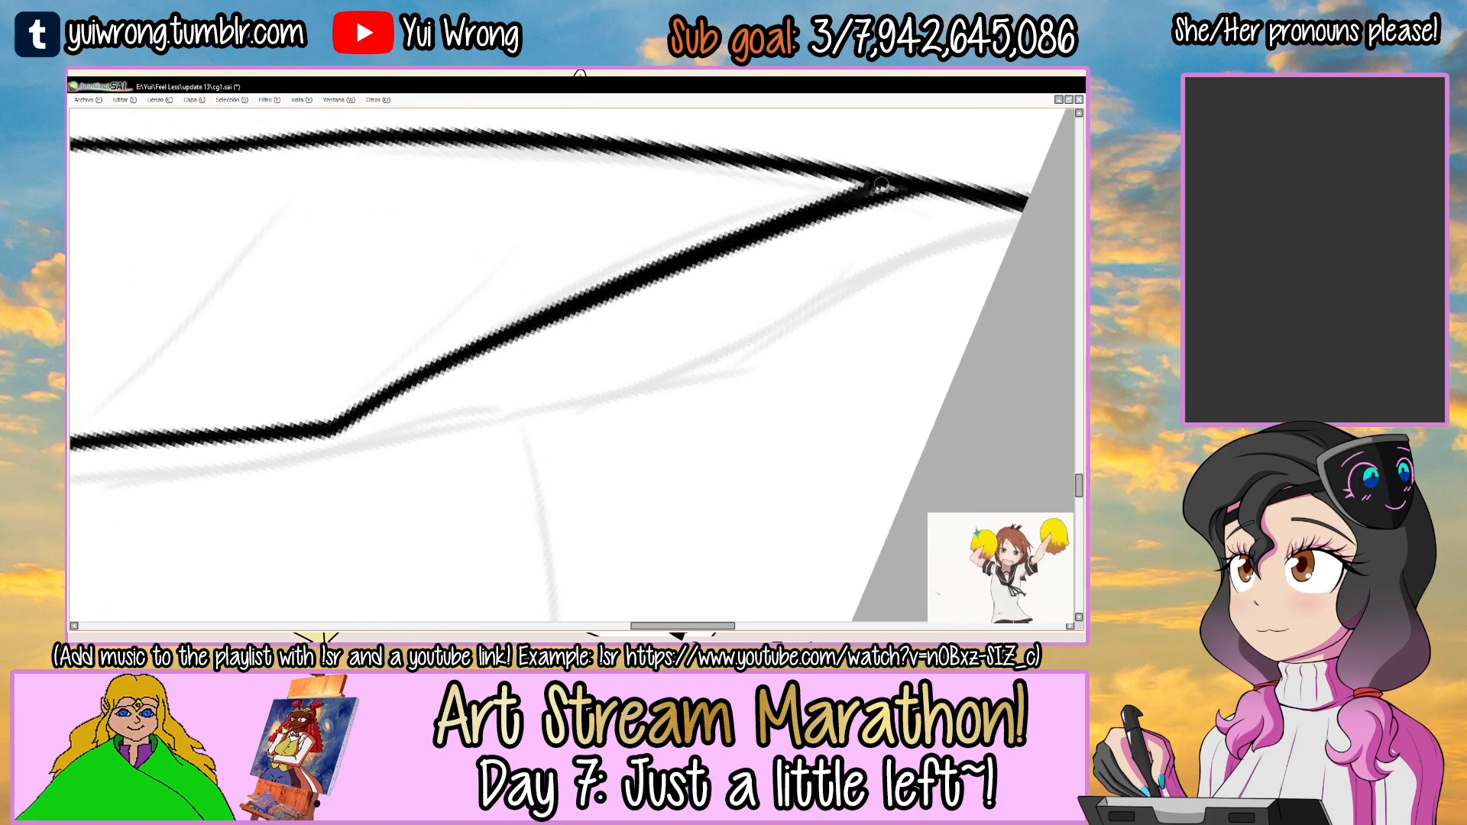
{"action": "scroll", "coordinate": [850, 208], "scroll_direction": "down", "scroll_amount": 5}
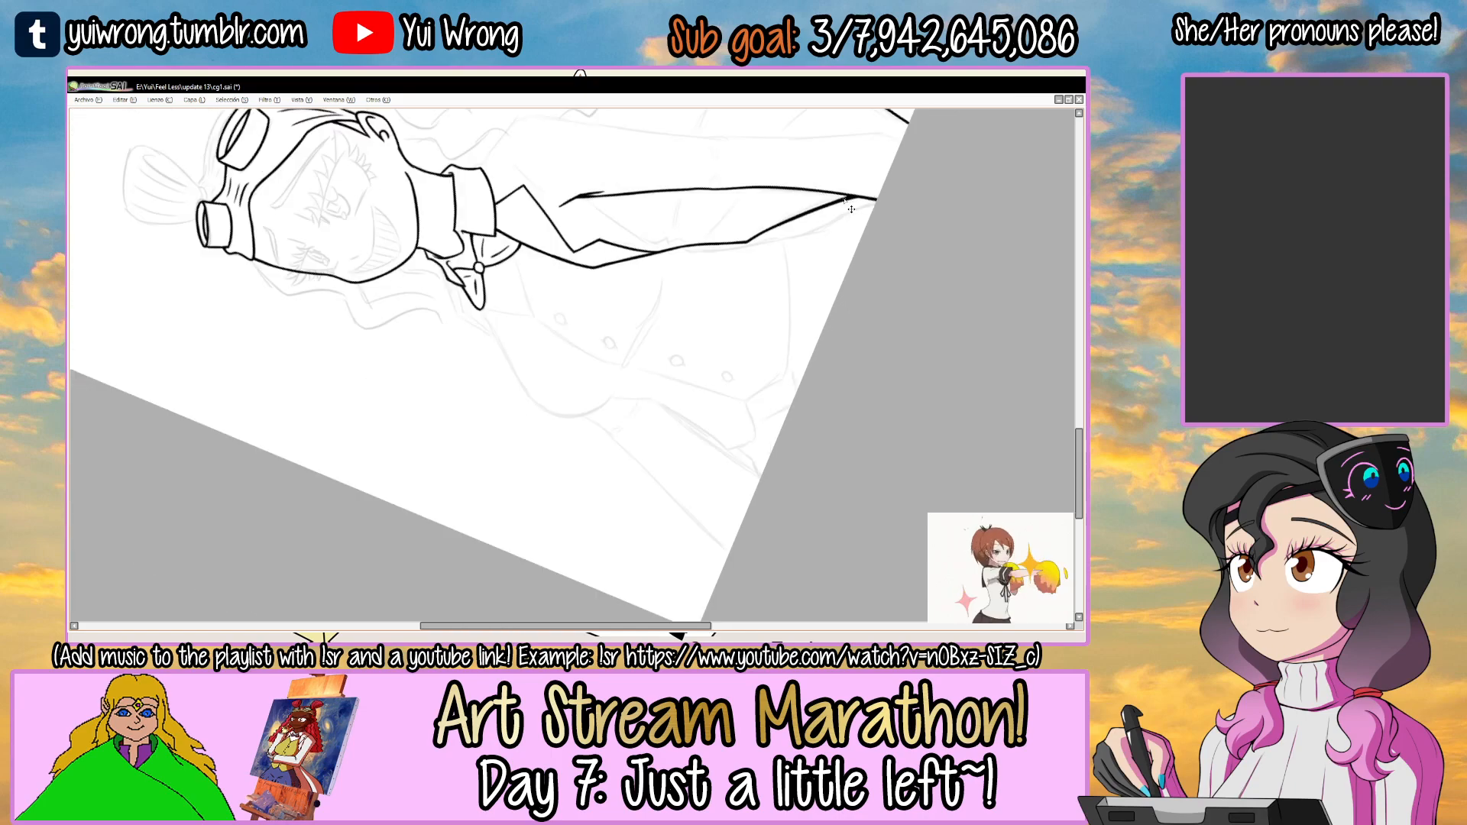
Add two pairs of short fold strokes inside the jacket sleeve at the elbow.
{"action": "mouse_move", "coordinate": [854, 272]}
{"action": "left_mouse_down"}
{"action": "mouse_move", "coordinate": [695, 506]}
{"action": "mouse_move", "coordinate": [646, 412]}
{"action": "left_mouse_up"}
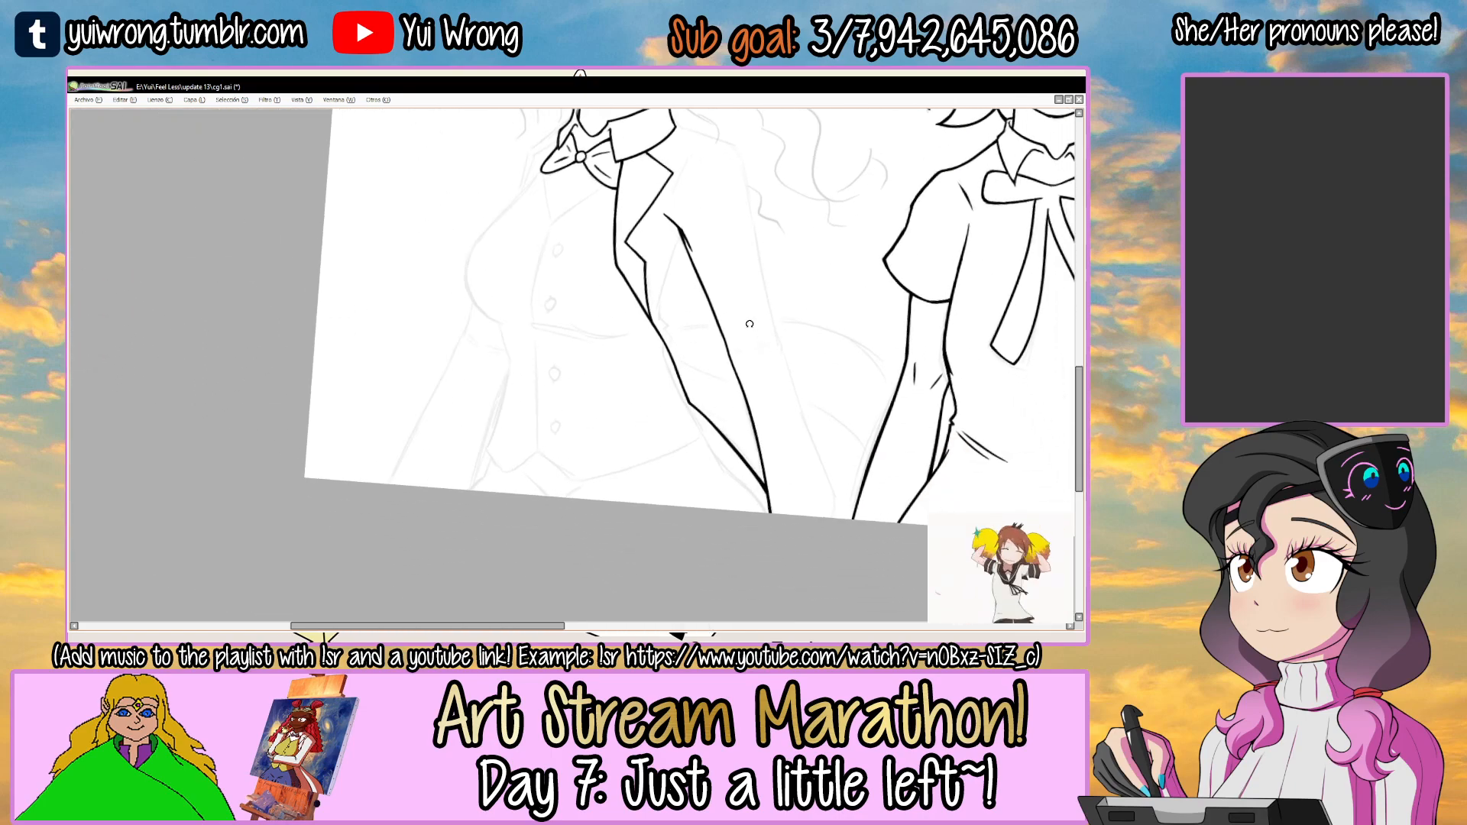
{"action": "left_click_drag", "start_coordinate": [723, 329], "coordinate": [696, 378]}
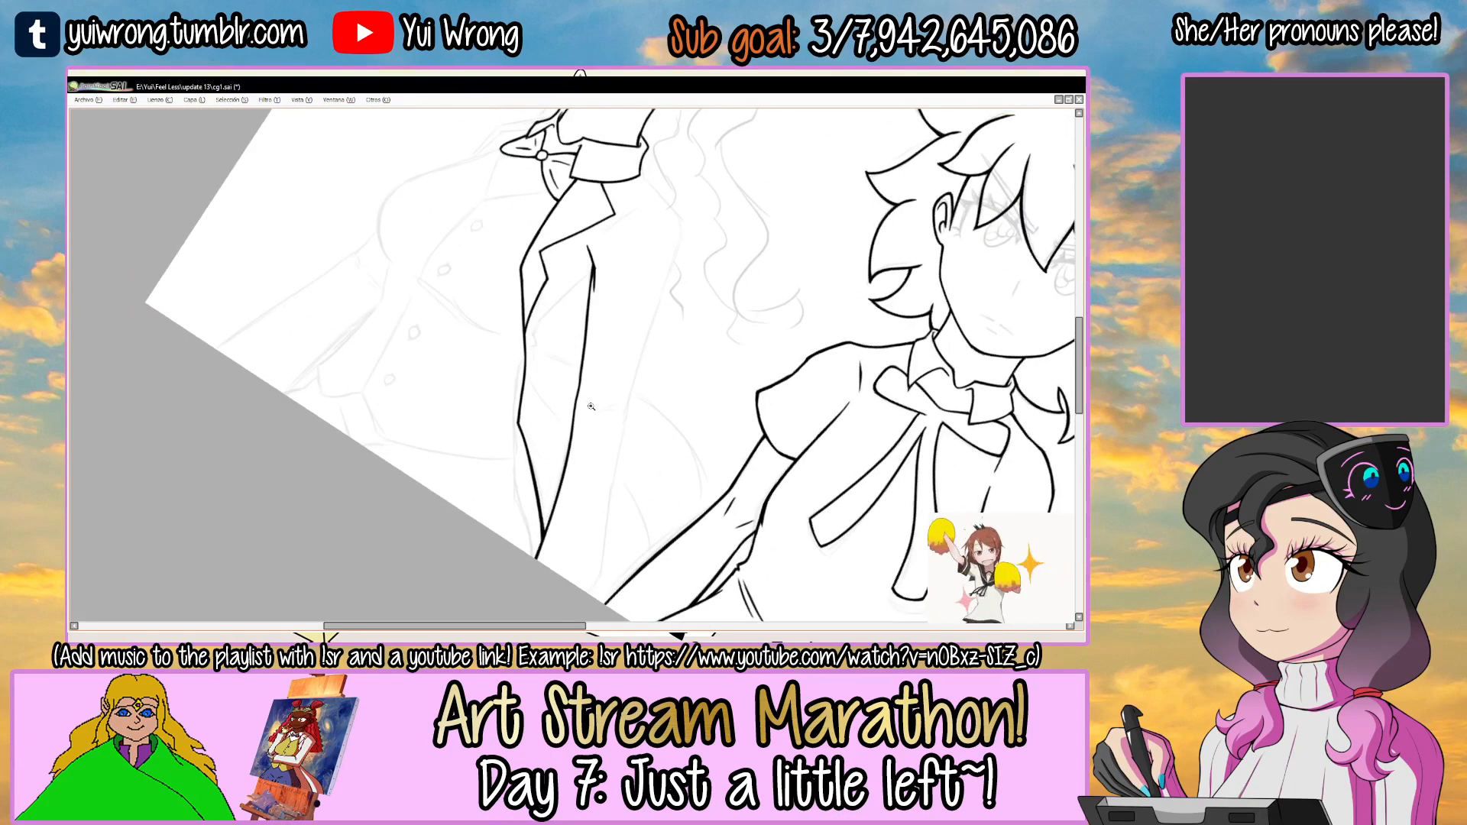
{"action": "scroll", "coordinate": [590, 406], "scroll_direction": "up", "scroll_amount": 6}
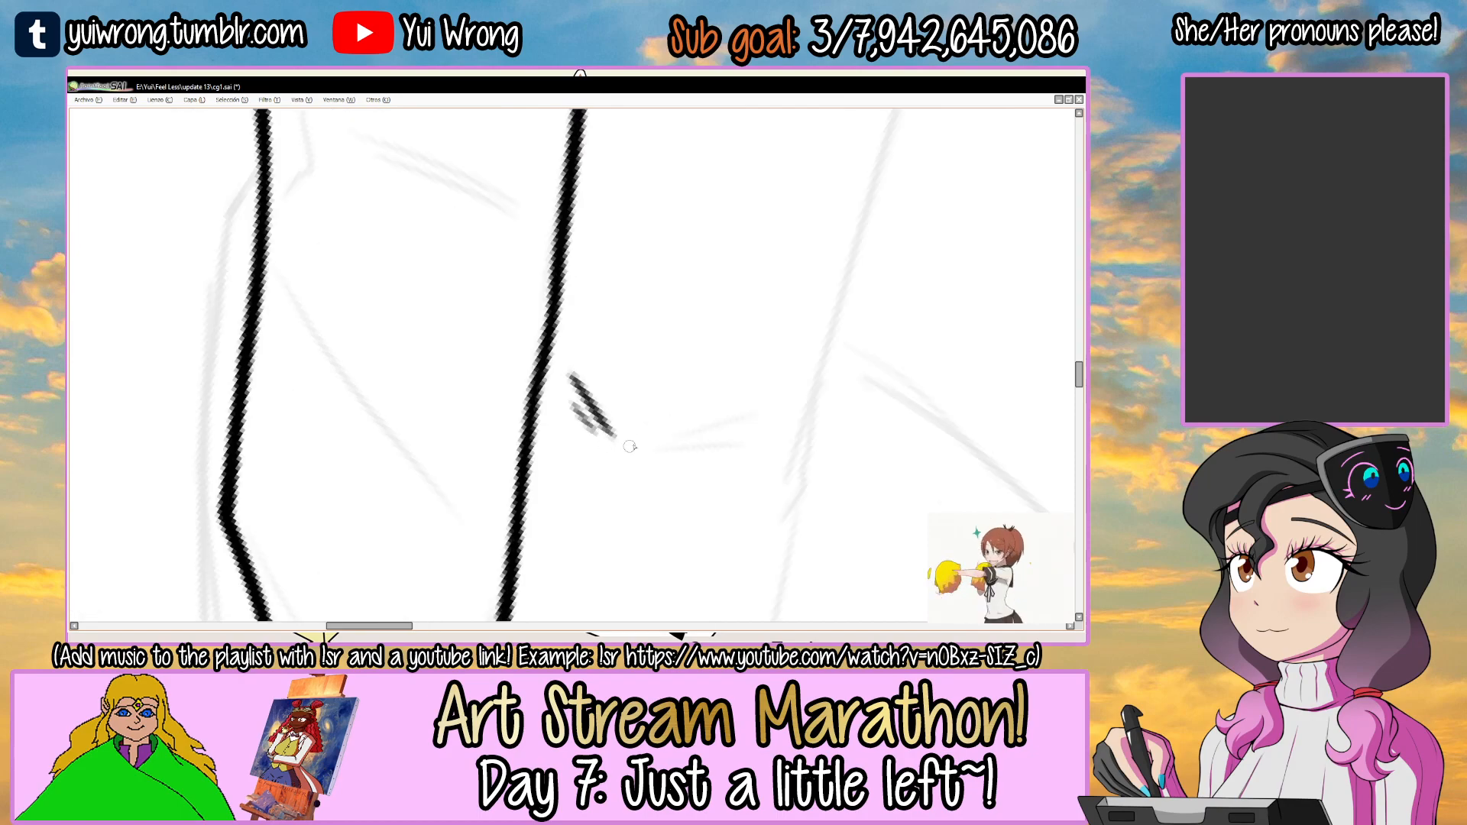
{"action": "left_click_drag", "start_coordinate": [625, 448], "coordinate": [697, 367]}
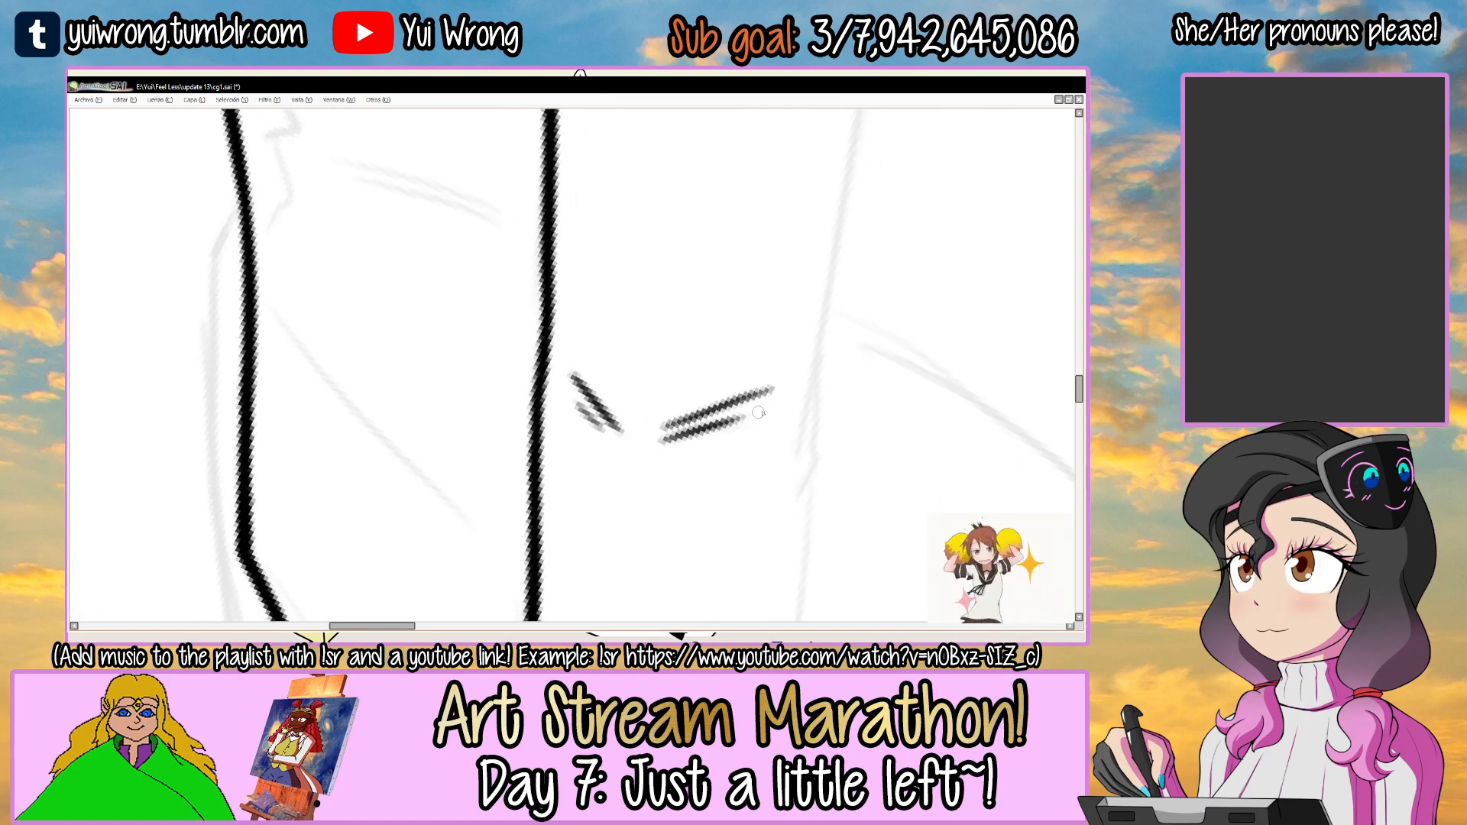
{"action": "scroll", "coordinate": [748, 425], "scroll_direction": "down", "scroll_amount": 6}
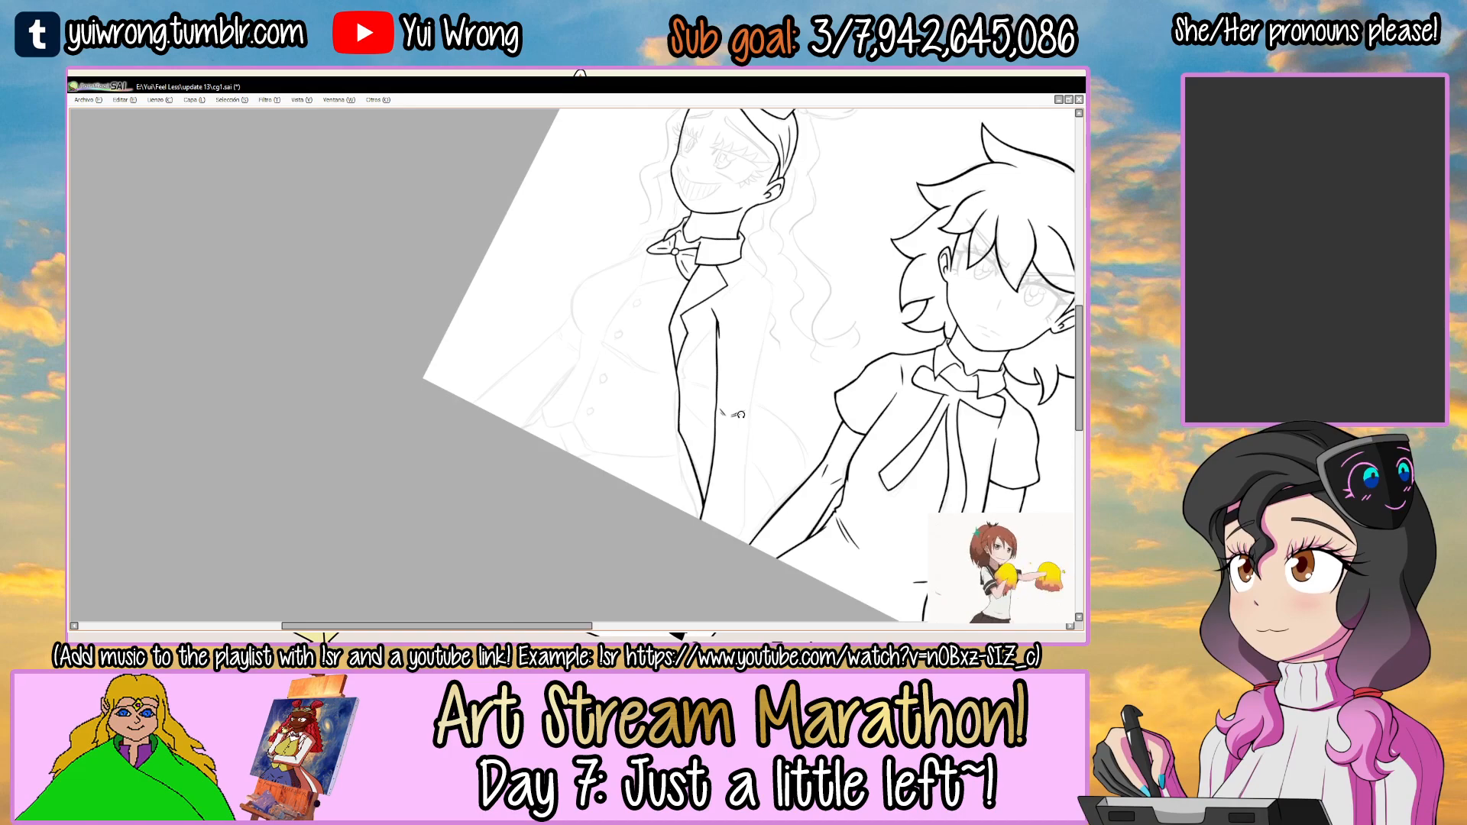
Ink the sleeve's outer forearm line from below the elbow toward the page edge with overlapping strokes.
{"action": "key", "text": "Delete"}
{"action": "scroll", "coordinate": [587, 219], "scroll_direction": "up", "scroll_amount": 5}
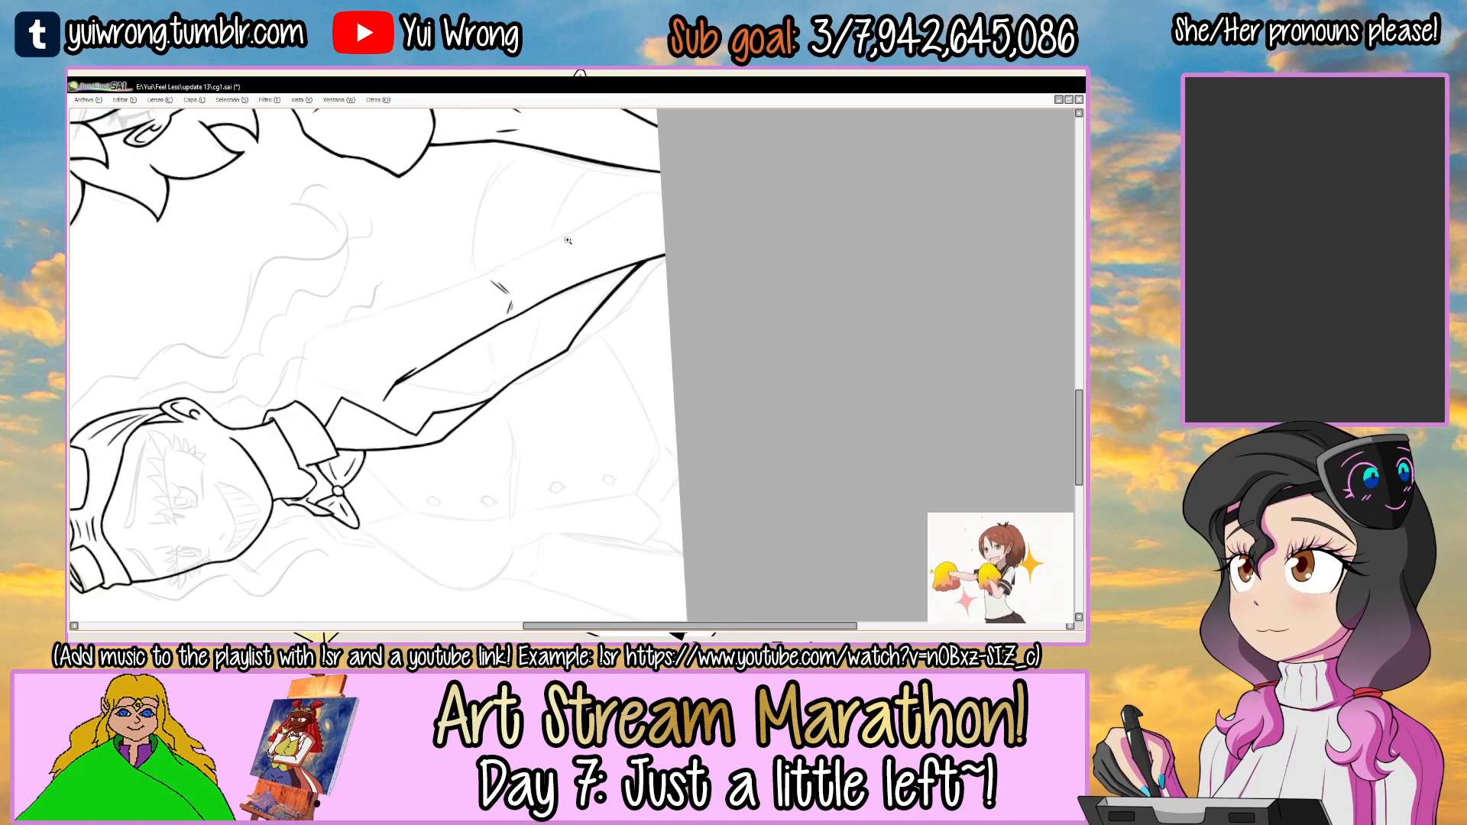
{"action": "scroll", "coordinate": [587, 219], "scroll_direction": "up", "scroll_amount": 2}
{"action": "left_click_drag", "start_coordinate": [622, 210], "coordinate": [531, 305]}
{"action": "key", "text": "ctrl+z"}
{"action": "left_click_drag", "start_coordinate": [334, 385], "coordinate": [573, 287]}
{"action": "key", "text": "ctrl+z"}
{"action": "scroll", "coordinate": [540, 304], "scroll_direction": "up", "scroll_amount": 1}
{"action": "left_click_drag", "start_coordinate": [466, 338], "coordinate": [722, 207]}
{"action": "key", "text": "ctrl+z"}
{"action": "key", "text": "ctrl+z"}
{"action": "left_click_drag", "start_coordinate": [466, 337], "coordinate": [685, 222]}
Curve the outer forearm line inward at the page edge and thicken the stroke leading into it.
{"action": "key", "text": "ctrl+z"}
{"action": "left_click_drag", "start_coordinate": [614, 260], "coordinate": [862, 214]}
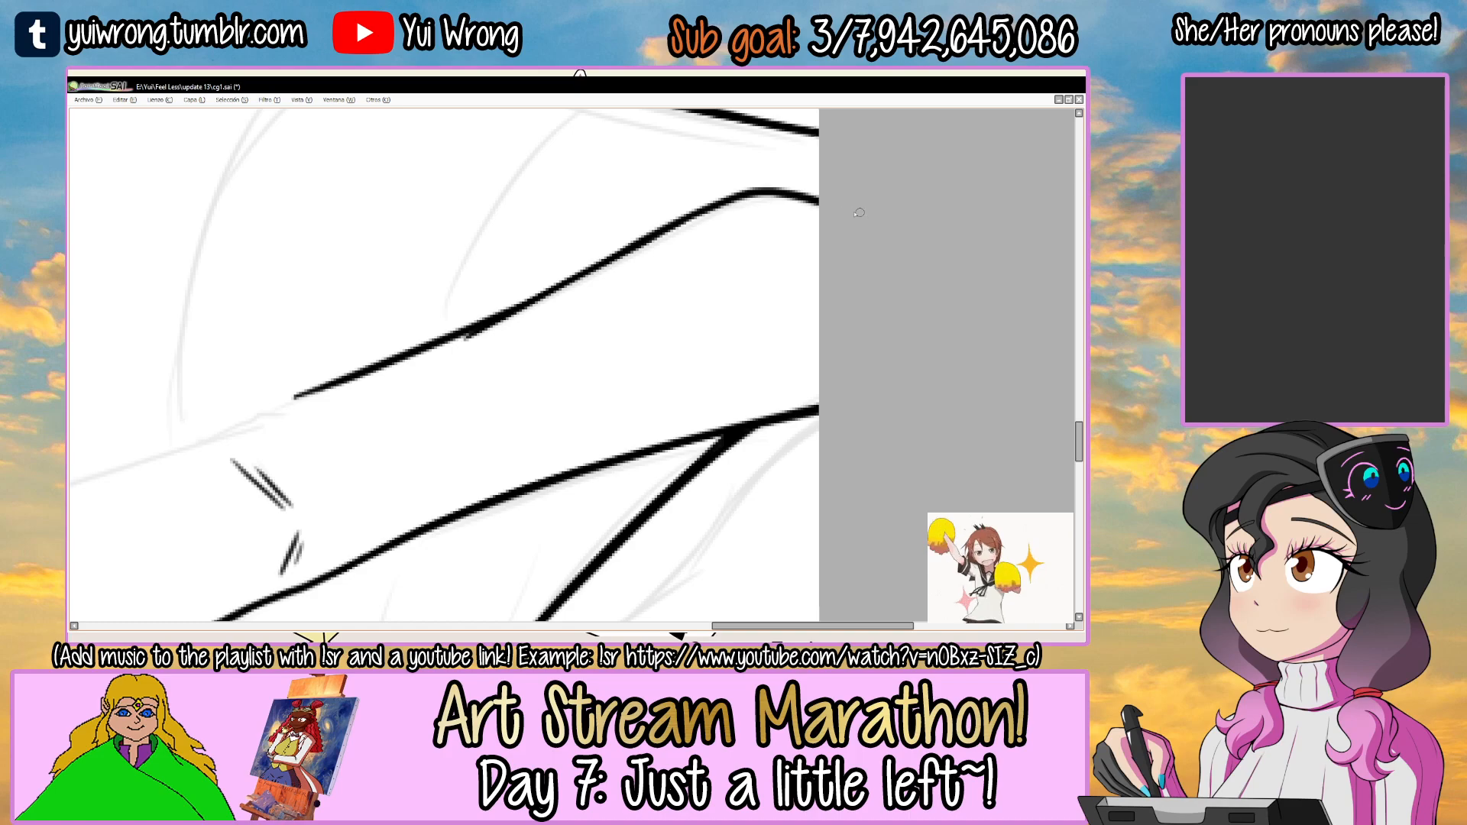
{"action": "key", "text": "ctrl+z"}
{"action": "left_click_drag", "start_coordinate": [625, 245], "coordinate": [757, 192]}
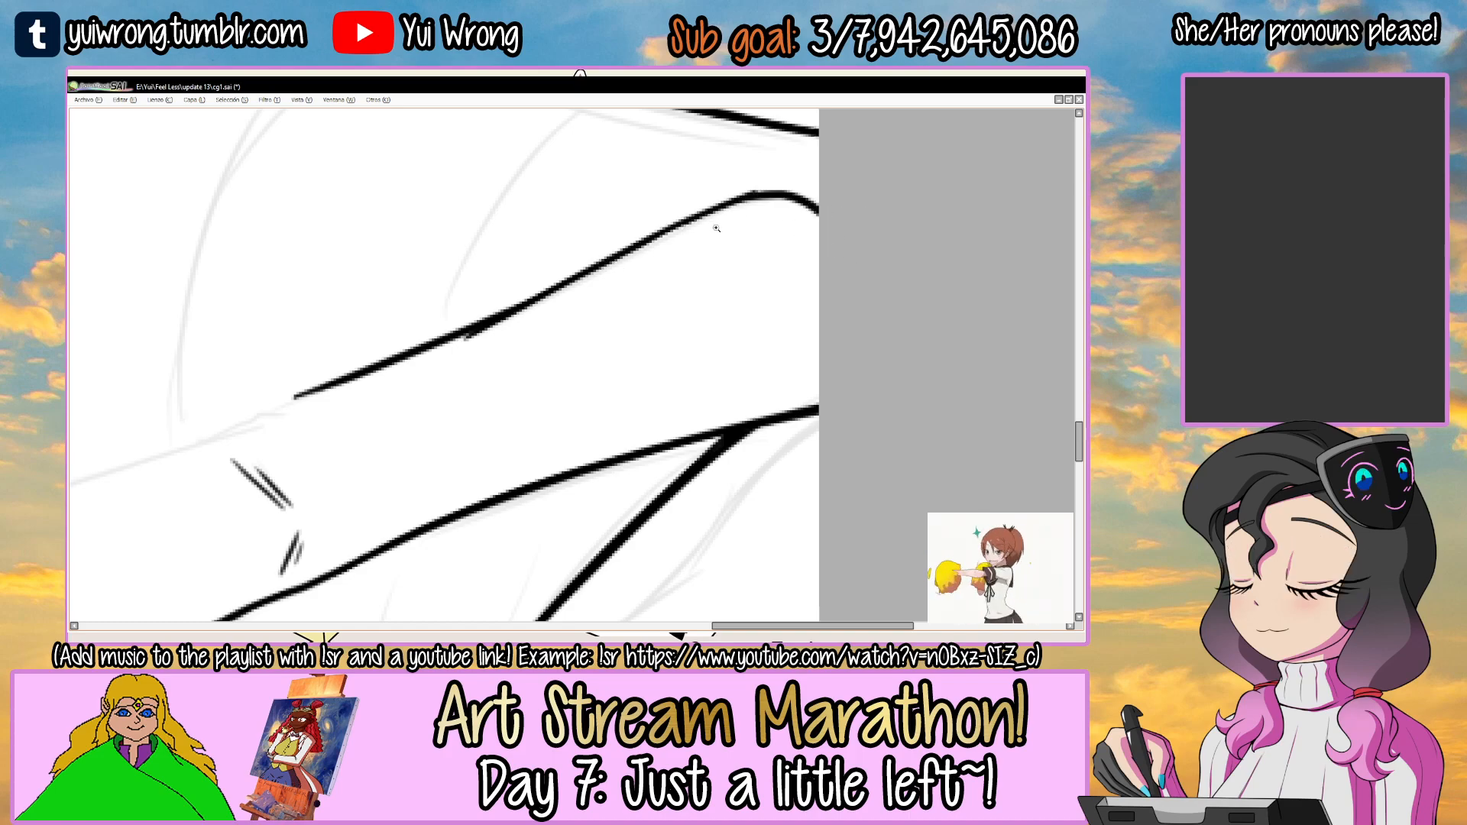
{"action": "scroll", "coordinate": [731, 230], "scroll_direction": "up", "scroll_amount": 2}
{"action": "left_click_drag", "start_coordinate": [409, 359], "coordinate": [734, 200]}
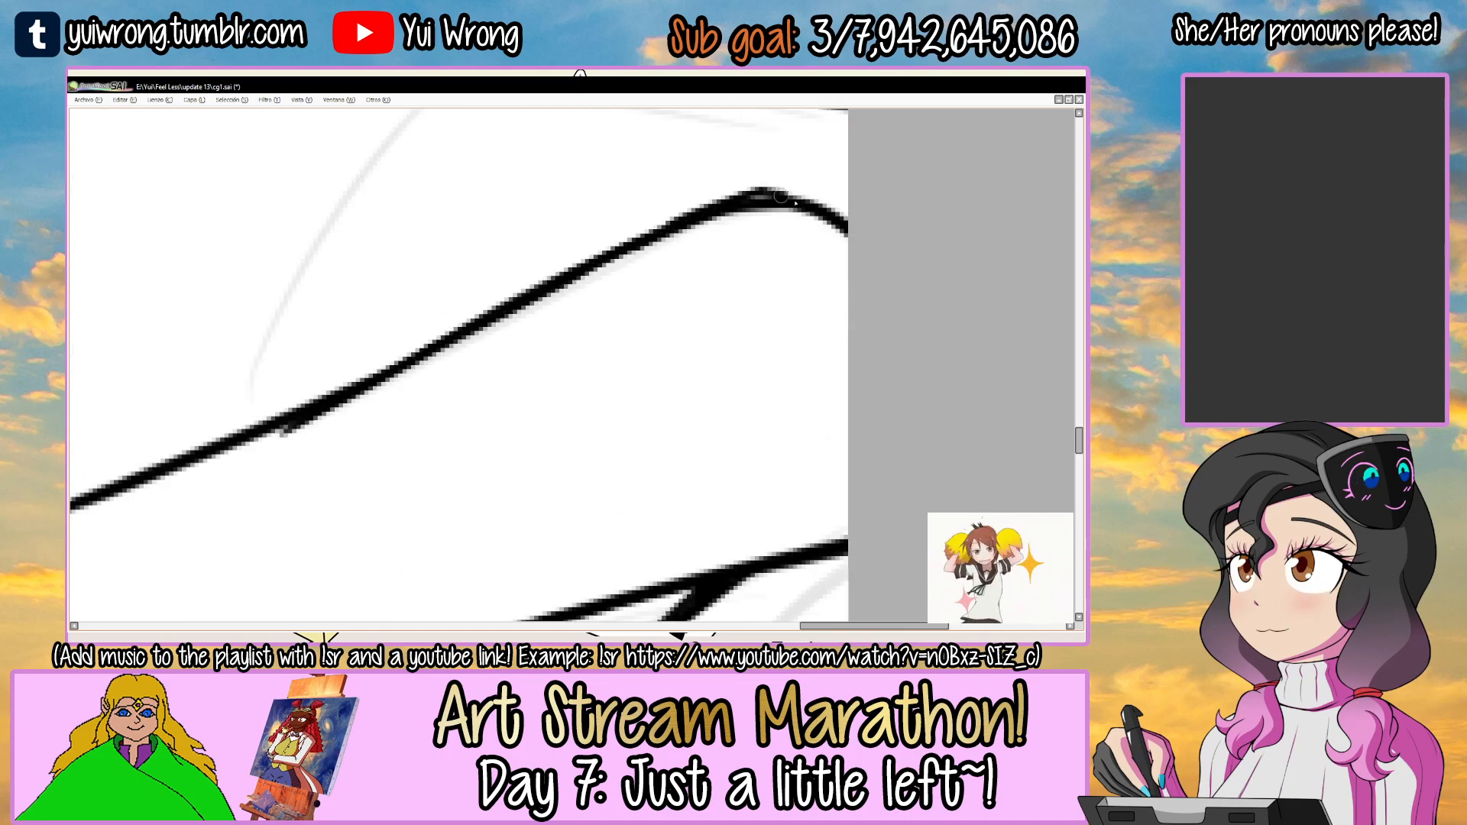
Ink the sleeve's outer upper line, rounding the shoulder and running straight down toward the elbow.
{"action": "left_click_drag", "start_coordinate": [883, 214], "coordinate": [617, 533]}
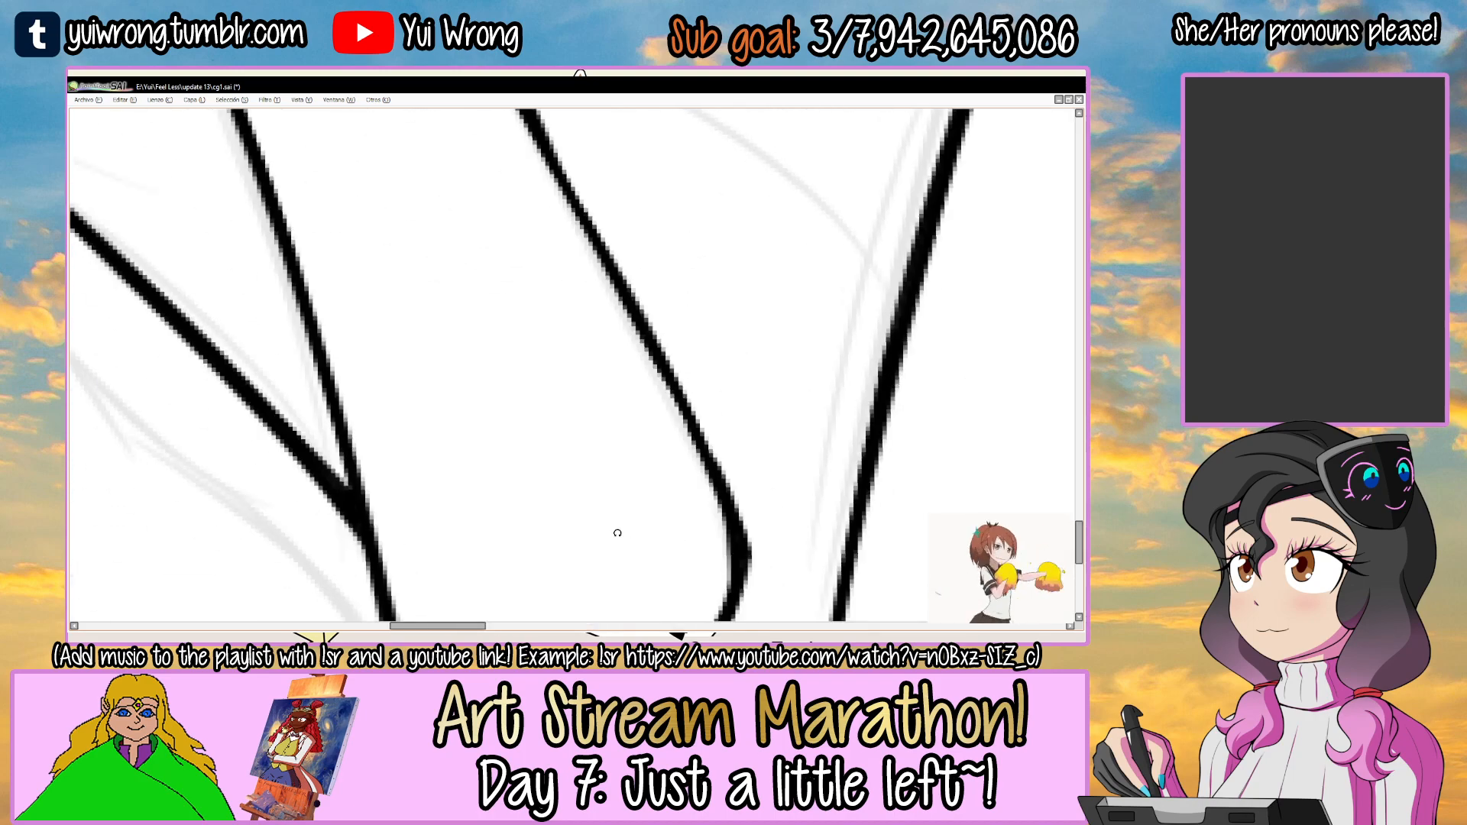
{"action": "scroll", "coordinate": [617, 533], "scroll_direction": "down", "scroll_amount": 4}
{"action": "left_click_drag", "start_coordinate": [609, 266], "coordinate": [466, 336]}
{"action": "left_click_drag", "start_coordinate": [439, 443], "coordinate": [458, 366]}
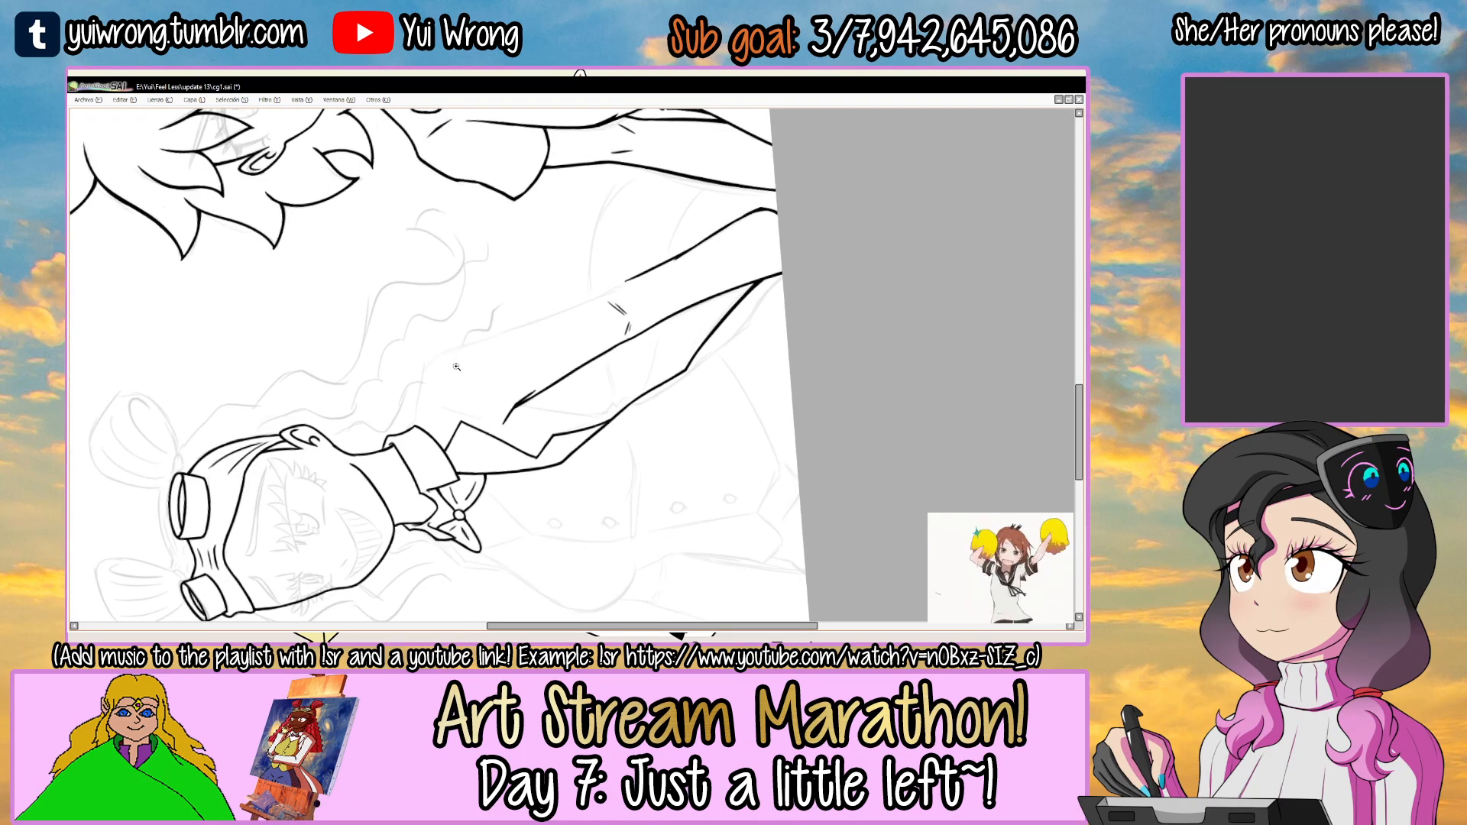
{"action": "left_click", "coordinate": [458, 366]}
{"action": "left_click", "coordinate": [444, 356]}
{"action": "mouse_move", "coordinate": [390, 423]}
{"action": "left_mouse_down"}
{"action": "mouse_move", "coordinate": [397, 380]}
{"action": "mouse_move", "coordinate": [722, 243]}
{"action": "left_mouse_up"}
{"action": "key", "text": "ctrl+z"}
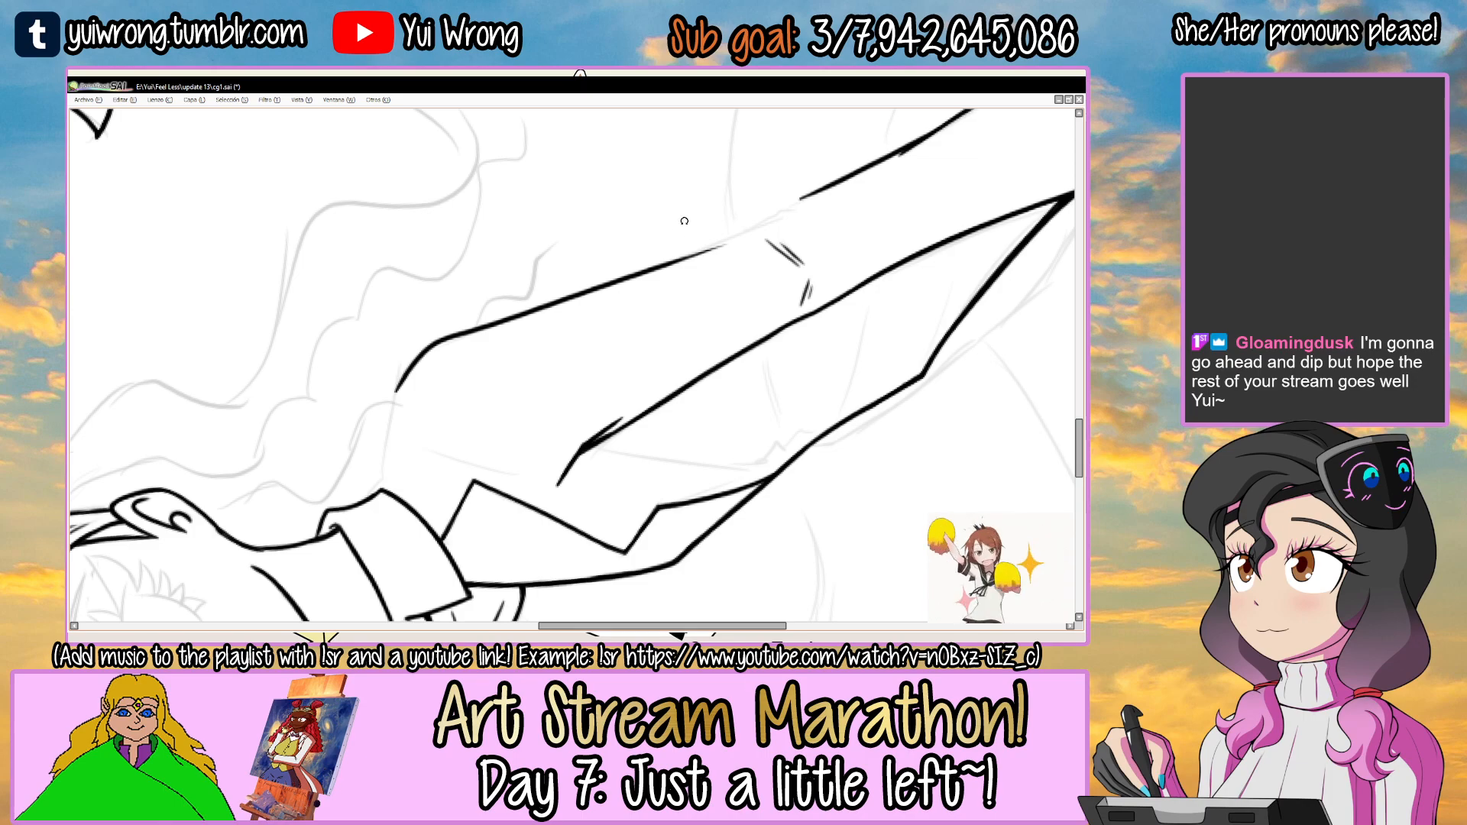
Extend the outer upper sleeve line down to the elbow, ending it in a small inward fold.
{"action": "left_click_drag", "start_coordinate": [718, 207], "coordinate": [489, 527]}
{"action": "left_click_drag", "start_coordinate": [577, 377], "coordinate": [628, 231]}
{"action": "left_click", "coordinate": [485, 327]}
{"action": "left_click", "coordinate": [485, 327]}
{"action": "left_click", "coordinate": [385, 368]}
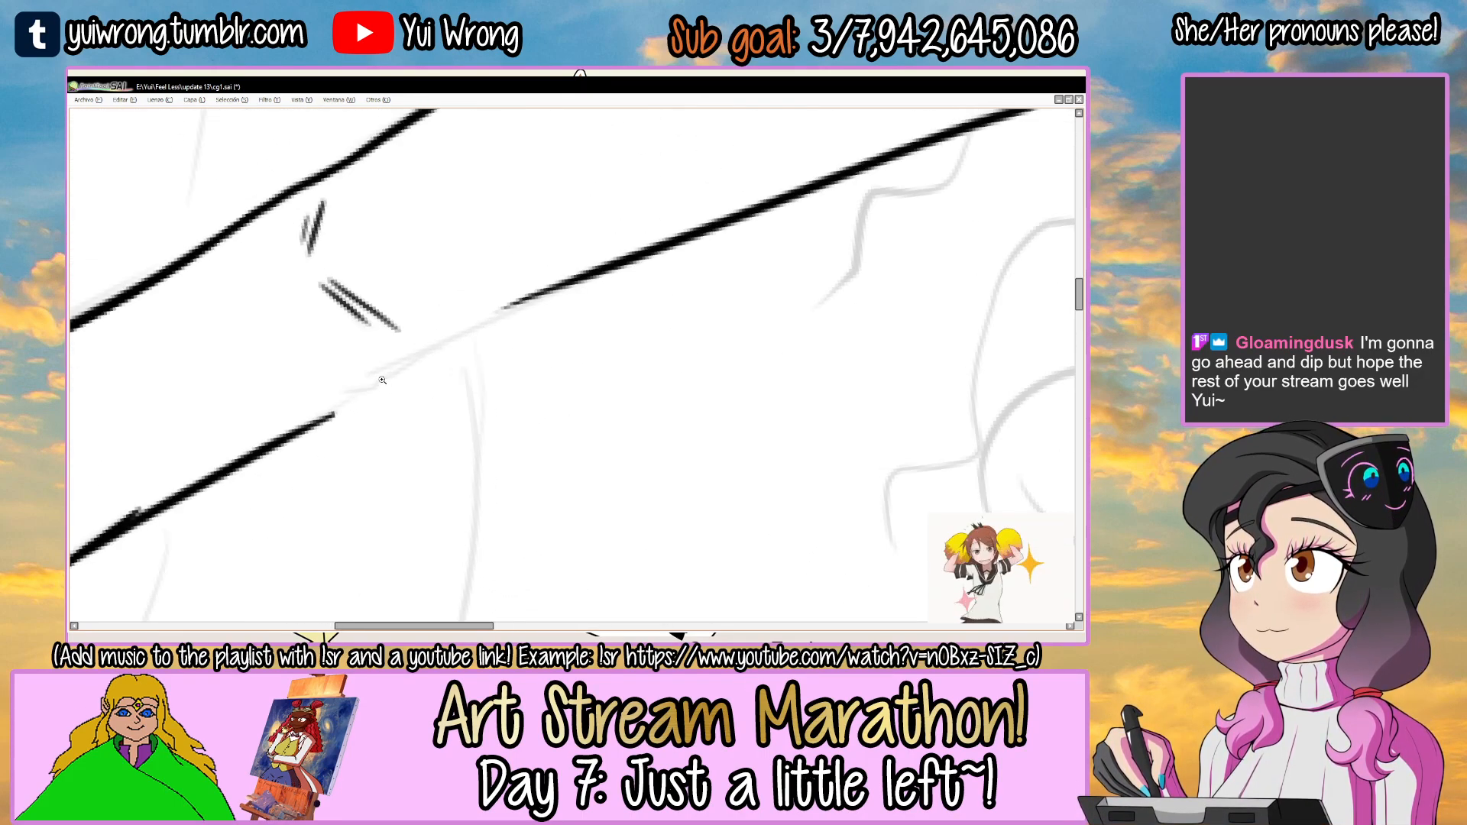
{"action": "left_click_drag", "start_coordinate": [324, 398], "coordinate": [502, 307]}
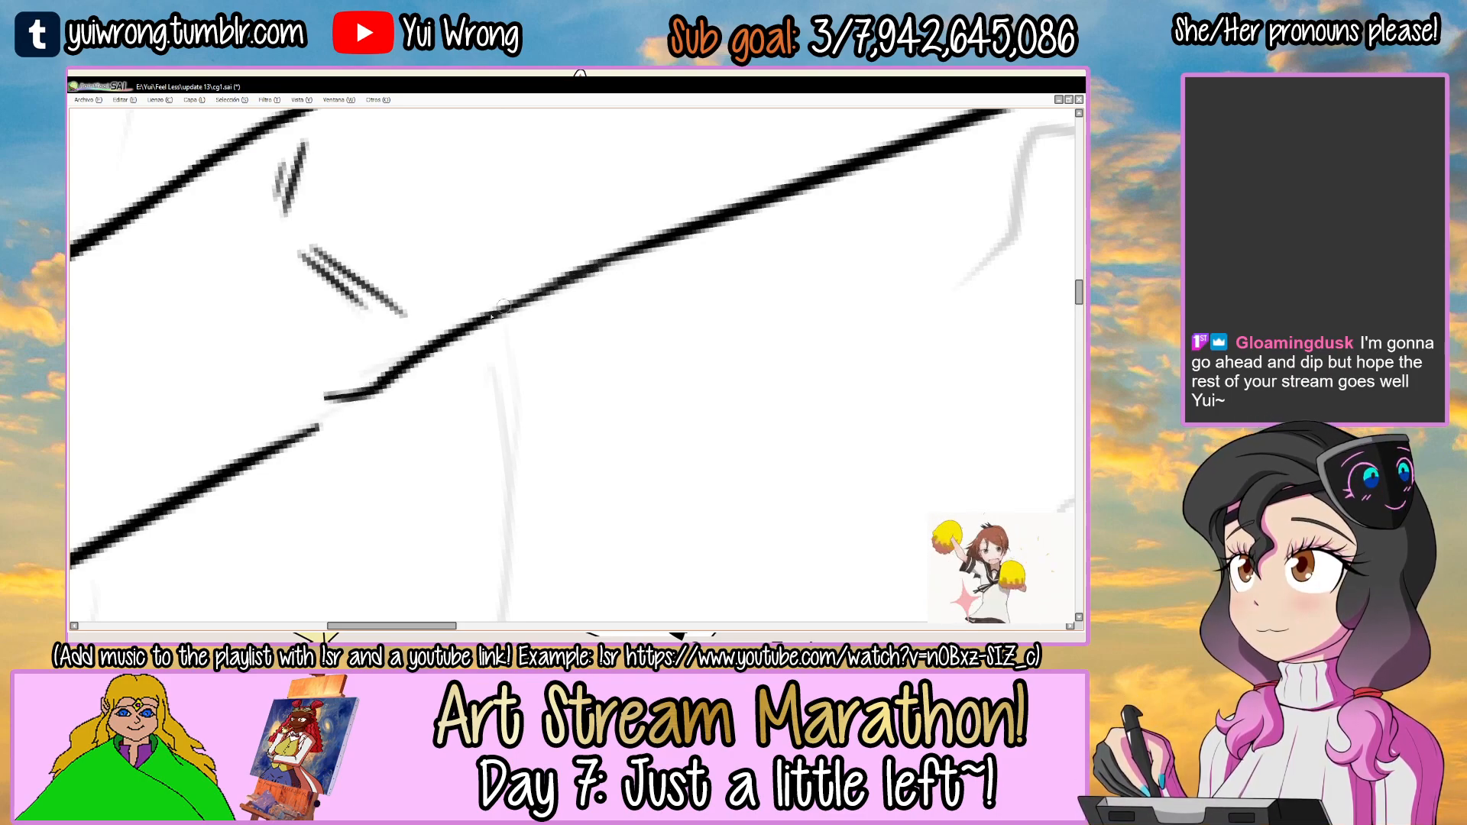
Connect the outer forearm line to the upper sleeve line at the elbow fold.
{"action": "mouse_move", "coordinate": [456, 336]}
{"action": "left_mouse_down"}
{"action": "mouse_move", "coordinate": [358, 374]}
{"action": "mouse_move", "coordinate": [535, 289]}
{"action": "left_mouse_up"}
{"action": "left_click_drag", "start_coordinate": [313, 424], "coordinate": [479, 327]}
{"action": "left_click", "coordinate": [473, 331]}
{"action": "left_click_drag", "start_coordinate": [401, 371], "coordinate": [517, 298]}
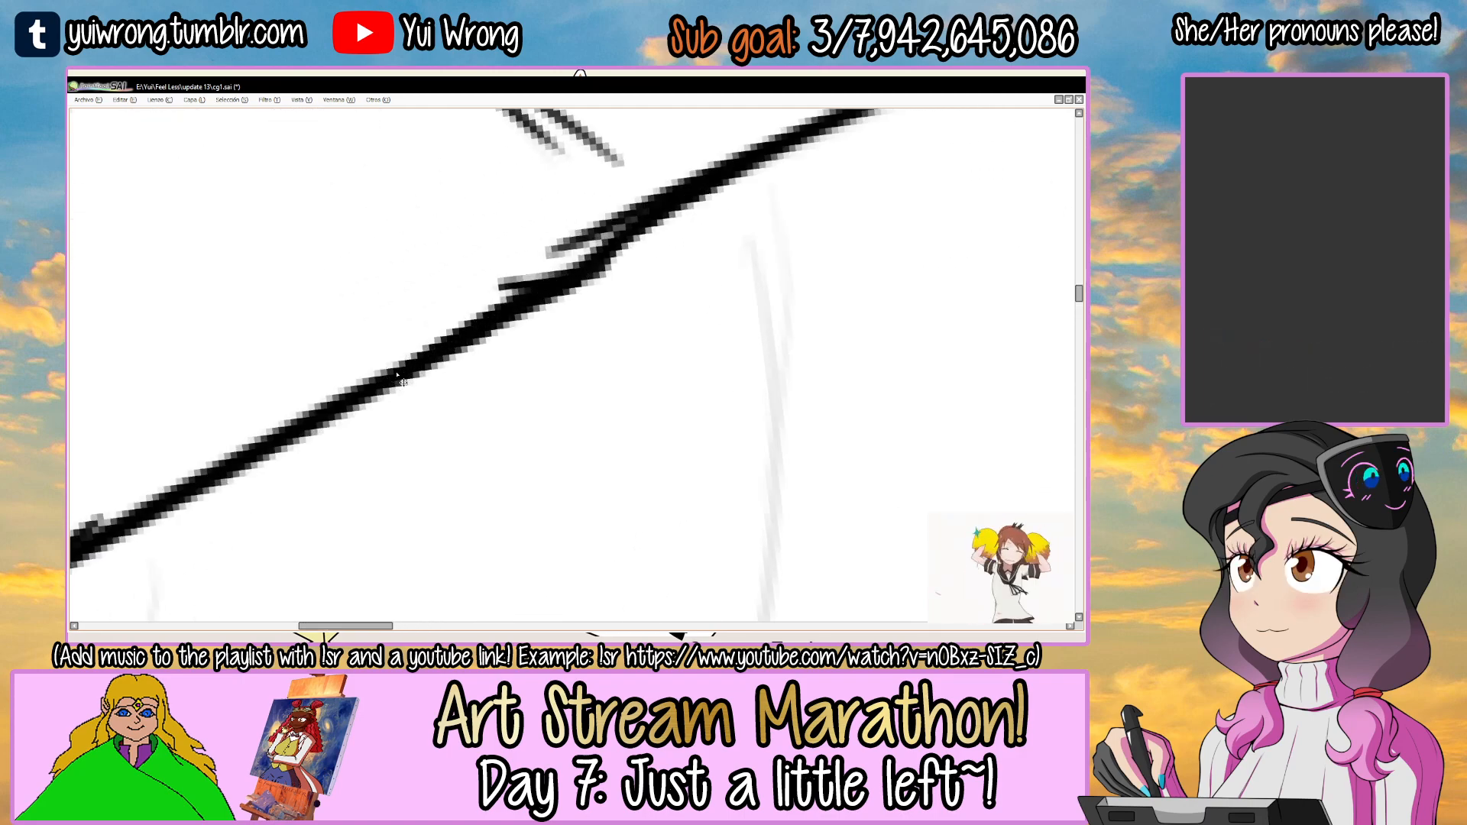
Ink the shoulder line from the collar's lower corner to the rounded upper sleeve line, leaving a short fold mark where they meet.
{"action": "scroll", "coordinate": [398, 376], "scroll_direction": "down", "scroll_amount": 5}
{"action": "left_click_drag", "start_coordinate": [612, 278], "coordinate": [527, 305]}
{"action": "left_click_drag", "start_coordinate": [500, 361], "coordinate": [586, 298]}
{"action": "left_click_drag", "start_coordinate": [598, 457], "coordinate": [657, 527]}
{"action": "mouse_move", "coordinate": [587, 291]}
{"action": "left_mouse_down"}
{"action": "mouse_move", "coordinate": [644, 405]}
{"action": "mouse_move", "coordinate": [589, 282]}
{"action": "left_mouse_up"}
{"action": "left_click", "coordinate": [563, 318]}
{"action": "left_click", "coordinate": [563, 318]}
{"action": "left_click", "coordinate": [563, 318]}
{"action": "left_click", "coordinate": [563, 317]}
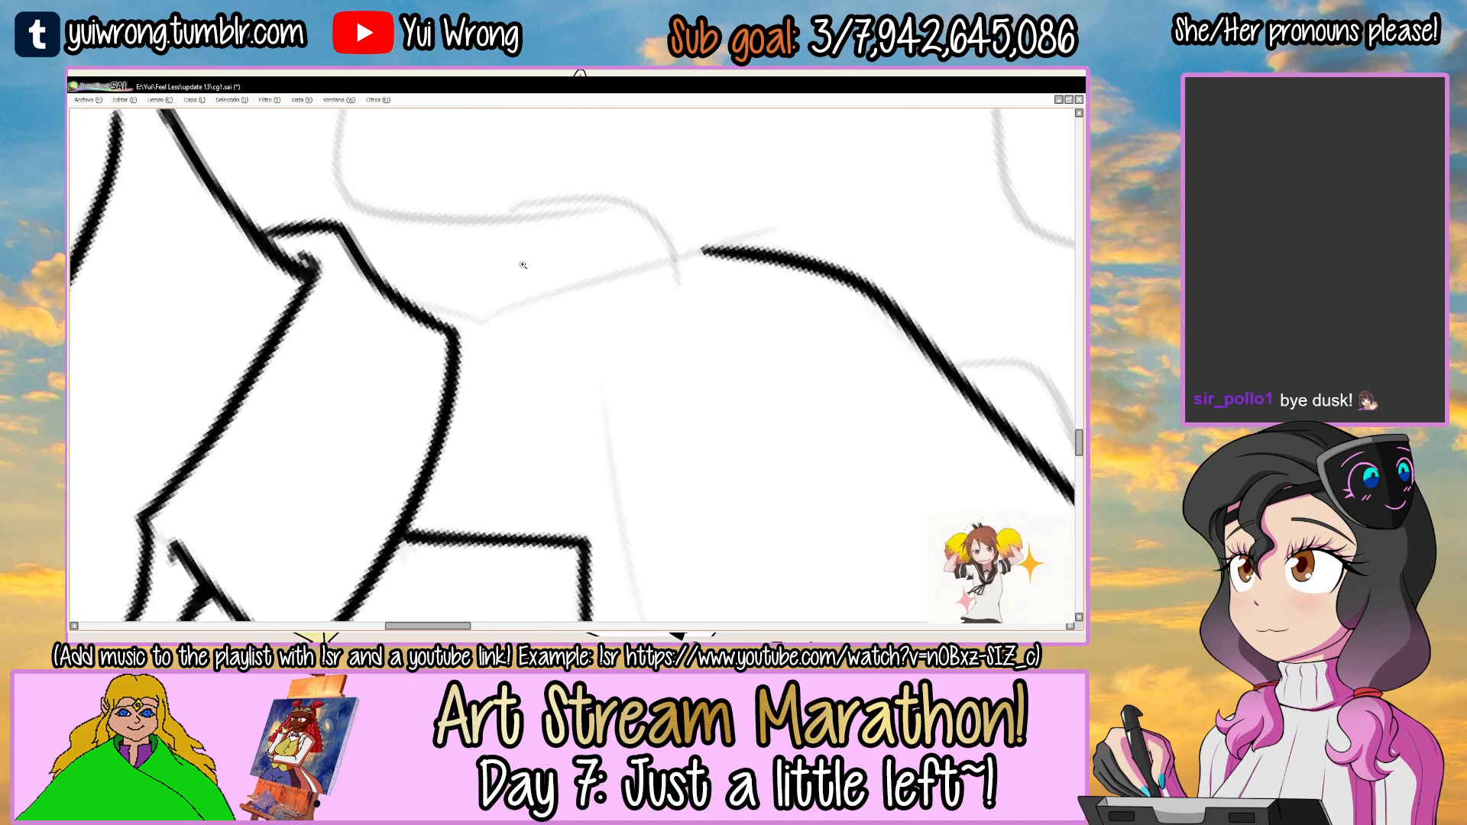
{"action": "left_click_drag", "start_coordinate": [582, 300], "coordinate": [696, 249]}
{"action": "key", "text": "ctrl+z"}
{"action": "left_click_drag", "start_coordinate": [582, 313], "coordinate": [727, 255]}
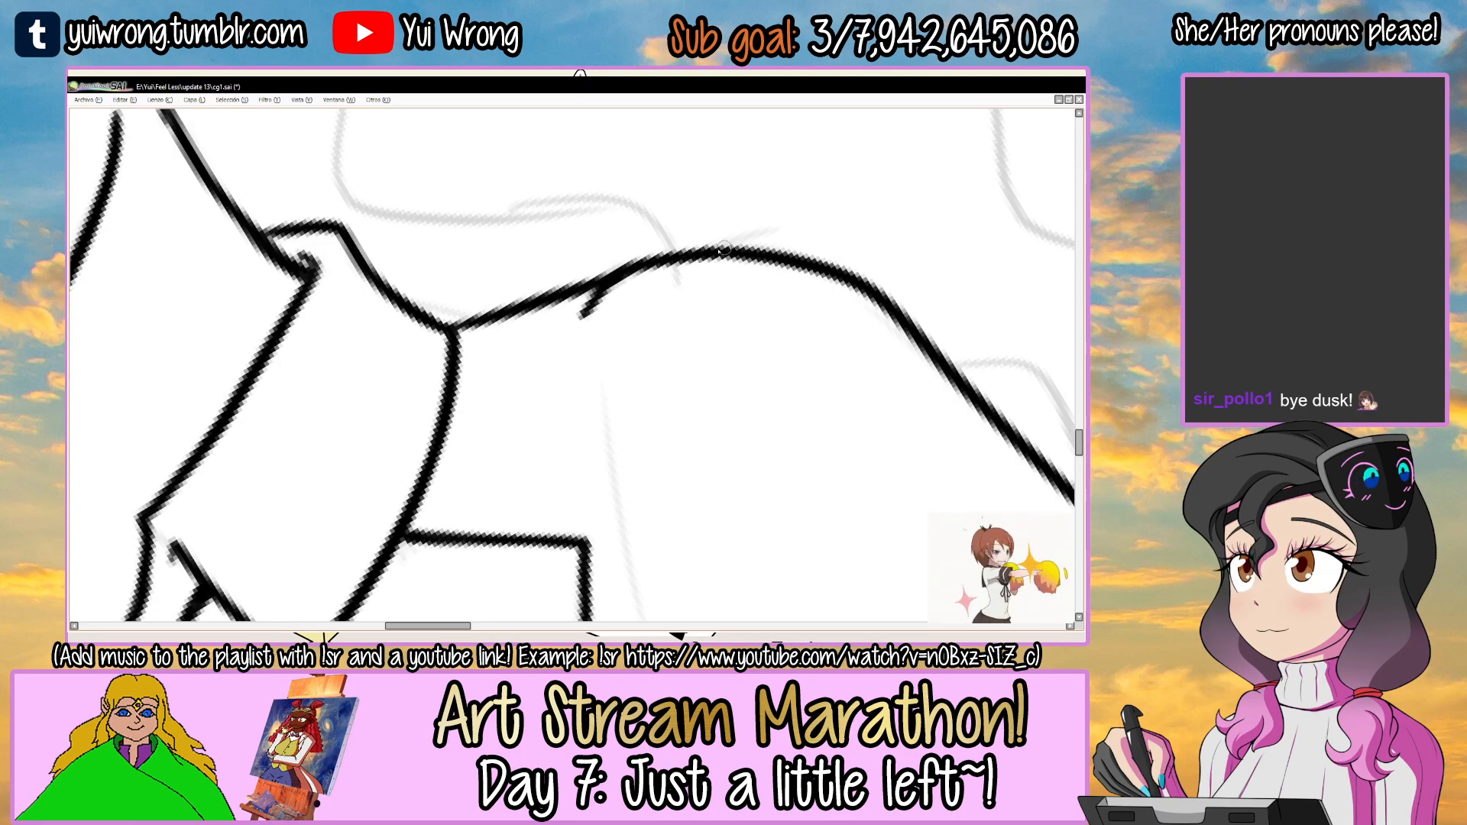
Ink a curved, tapering crease across the upper sleeve beside the lapel's corner and save the drawing.
{"action": "left_click_drag", "start_coordinate": [763, 268], "coordinate": [731, 469]}
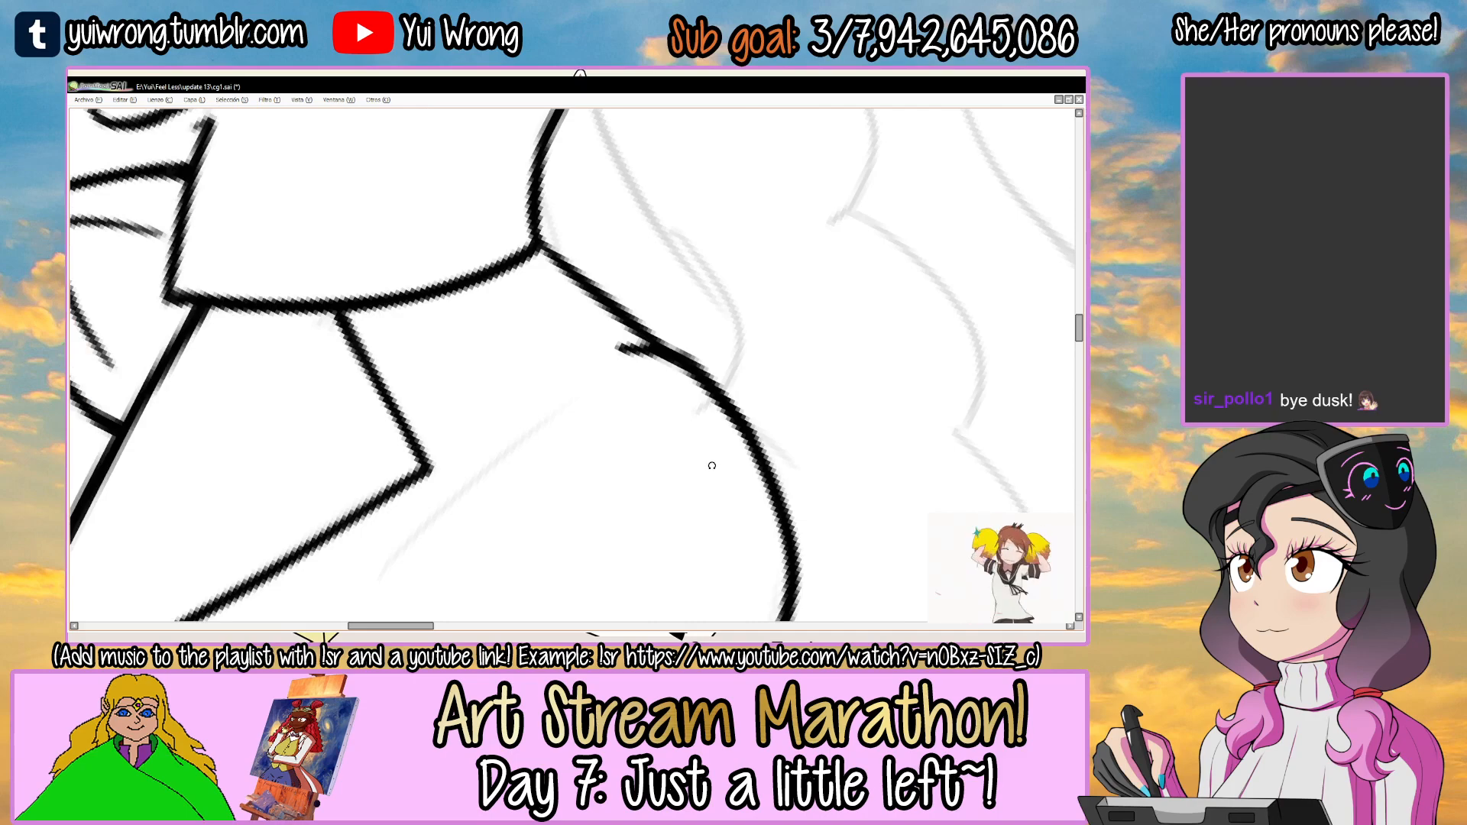
{"action": "scroll", "coordinate": [711, 465], "scroll_direction": "down", "scroll_amount": 4}
{"action": "left_click_drag", "start_coordinate": [631, 367], "coordinate": [520, 261]}
{"action": "left_click_drag", "start_coordinate": [622, 279], "coordinate": [631, 294]}
{"action": "scroll", "coordinate": [535, 344], "scroll_direction": "up", "scroll_amount": 4}
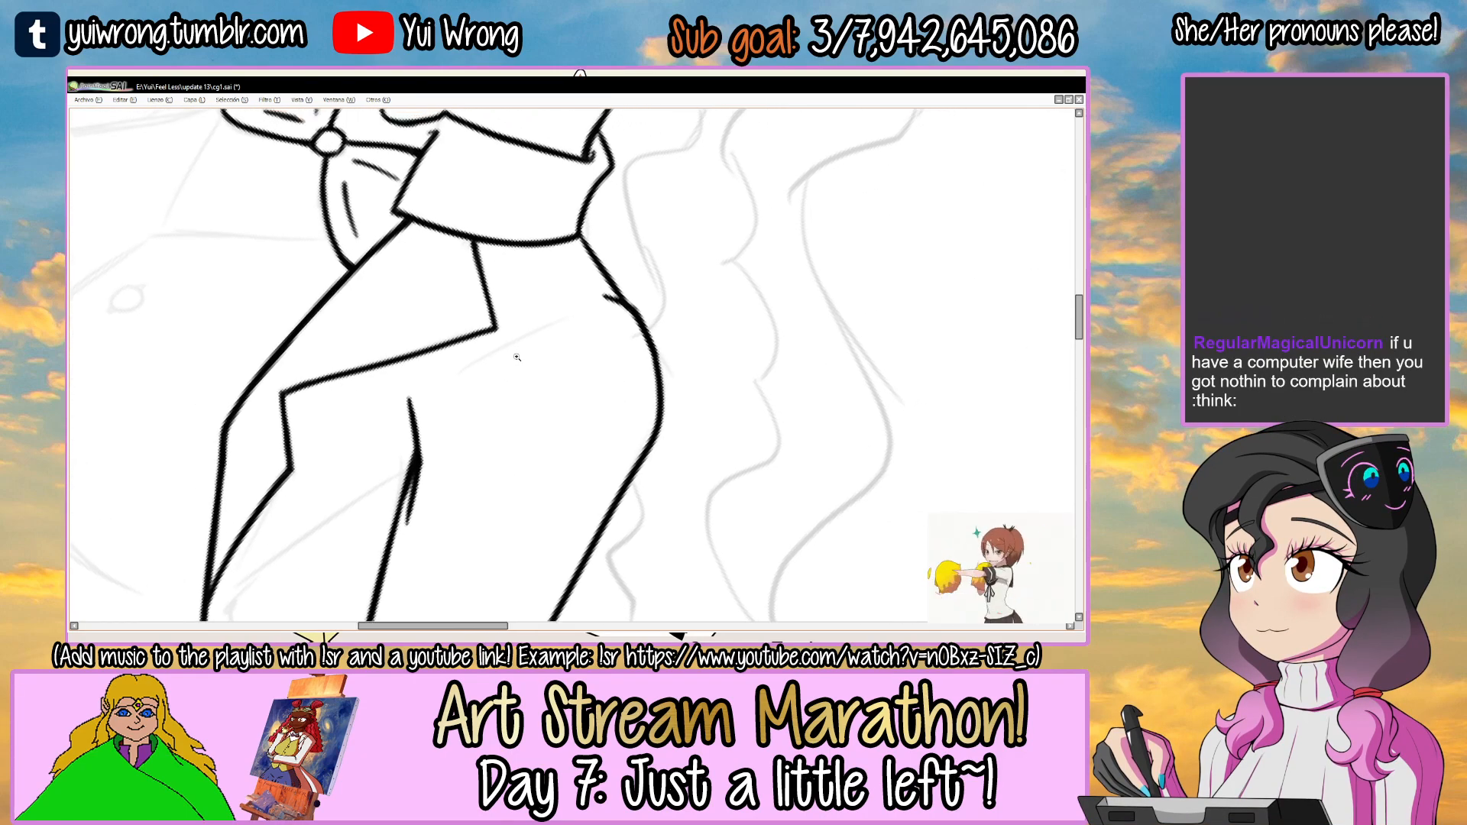
{"action": "scroll", "coordinate": [535, 344], "scroll_direction": "up", "scroll_amount": 3}
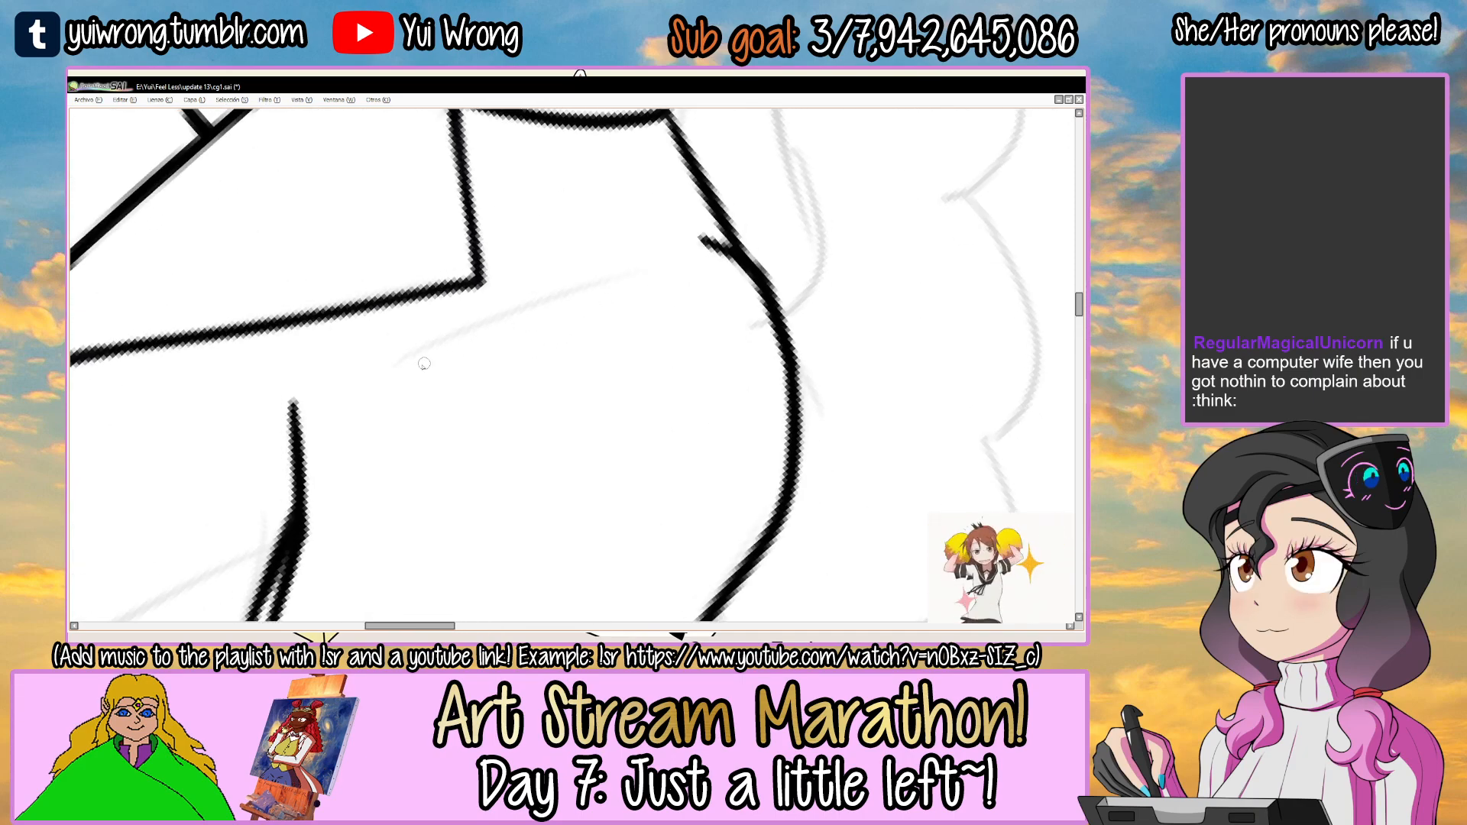
{"action": "left_click_drag", "start_coordinate": [386, 423], "coordinate": [627, 245]}
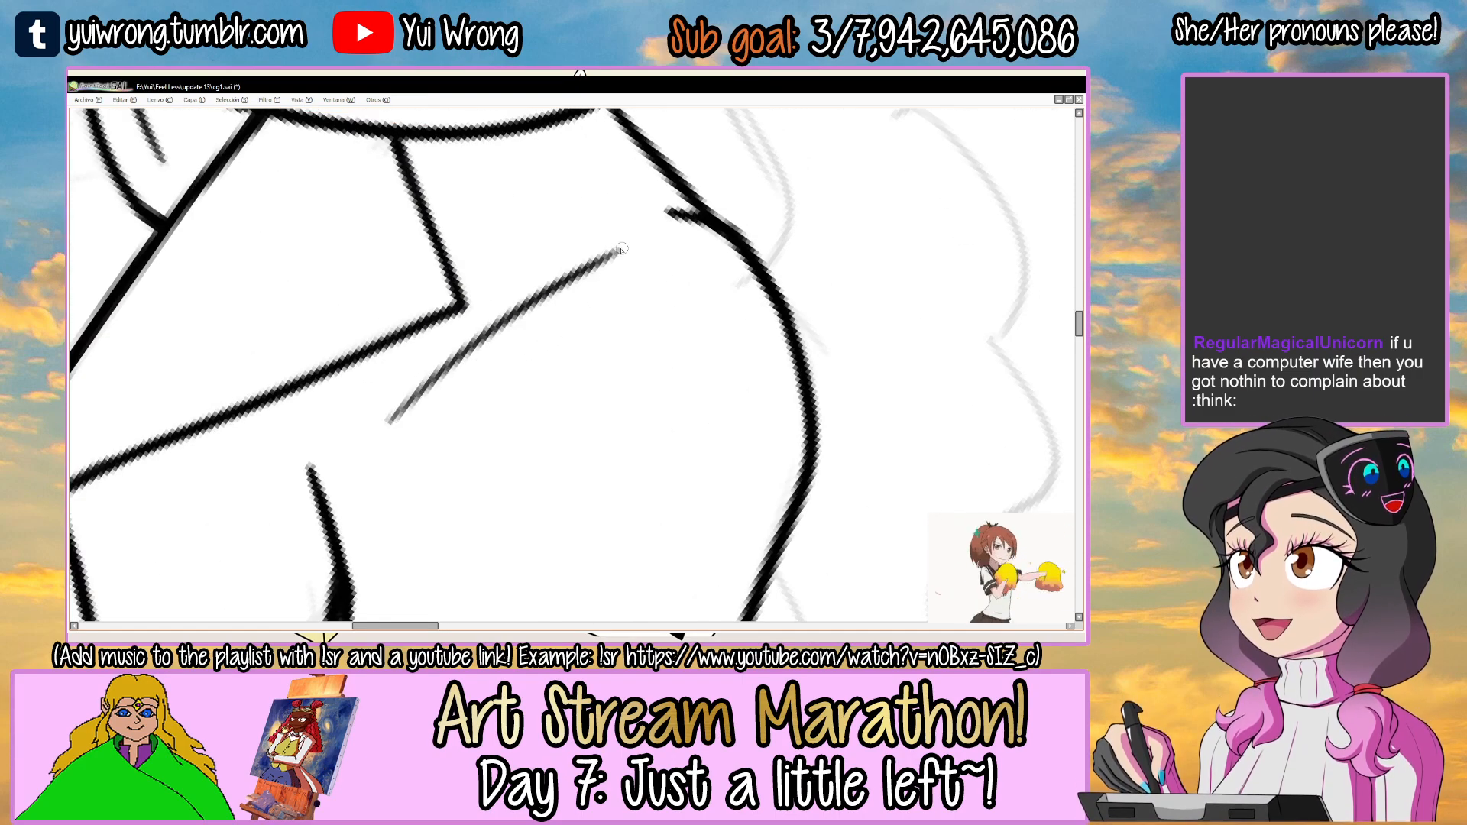
{"action": "key", "text": "End"}
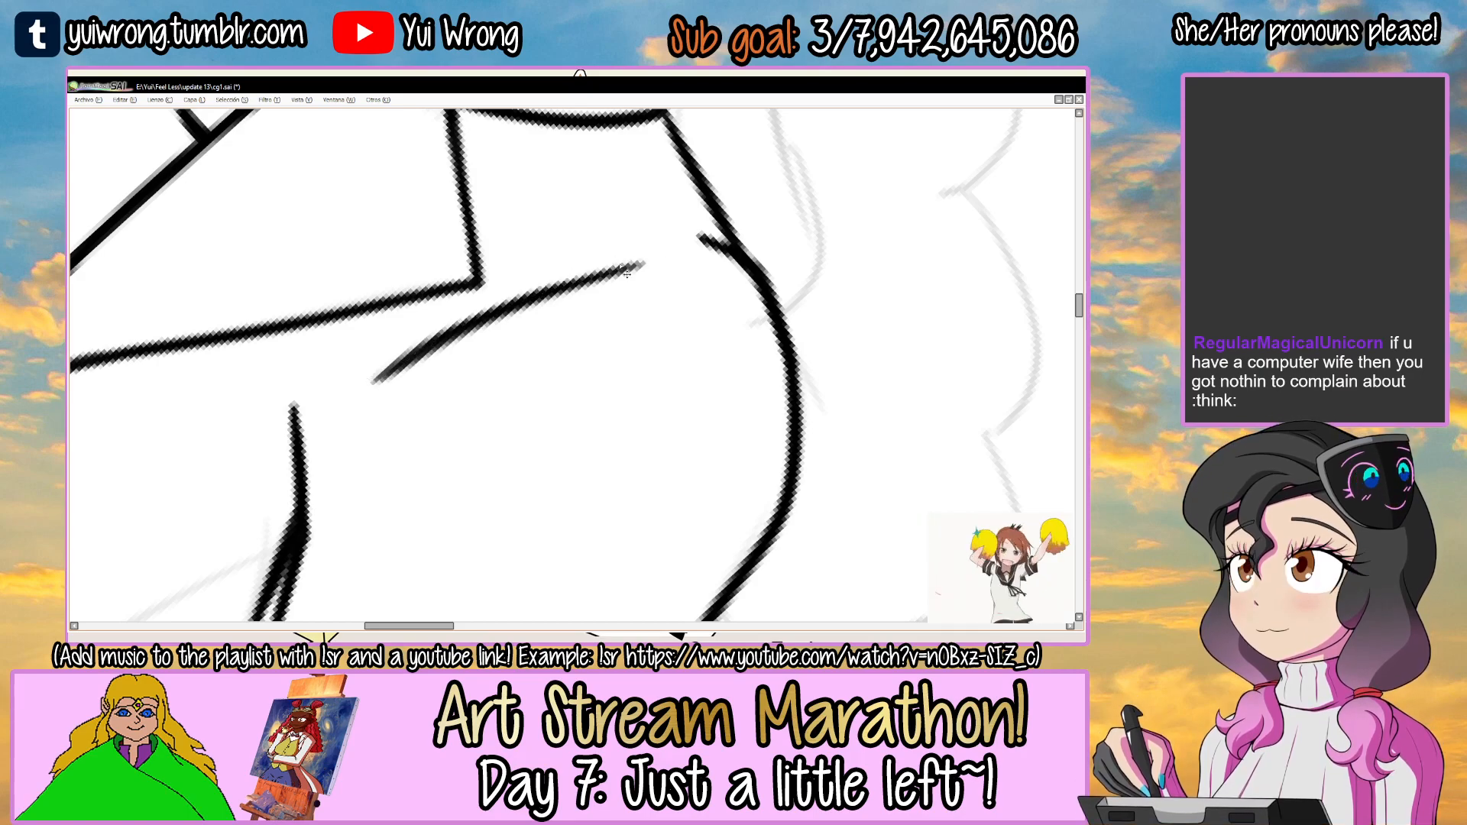
{"action": "key", "text": "ctrl+s"}
{"action": "scroll", "coordinate": [621, 267], "scroll_direction": "down", "scroll_amount": 5}
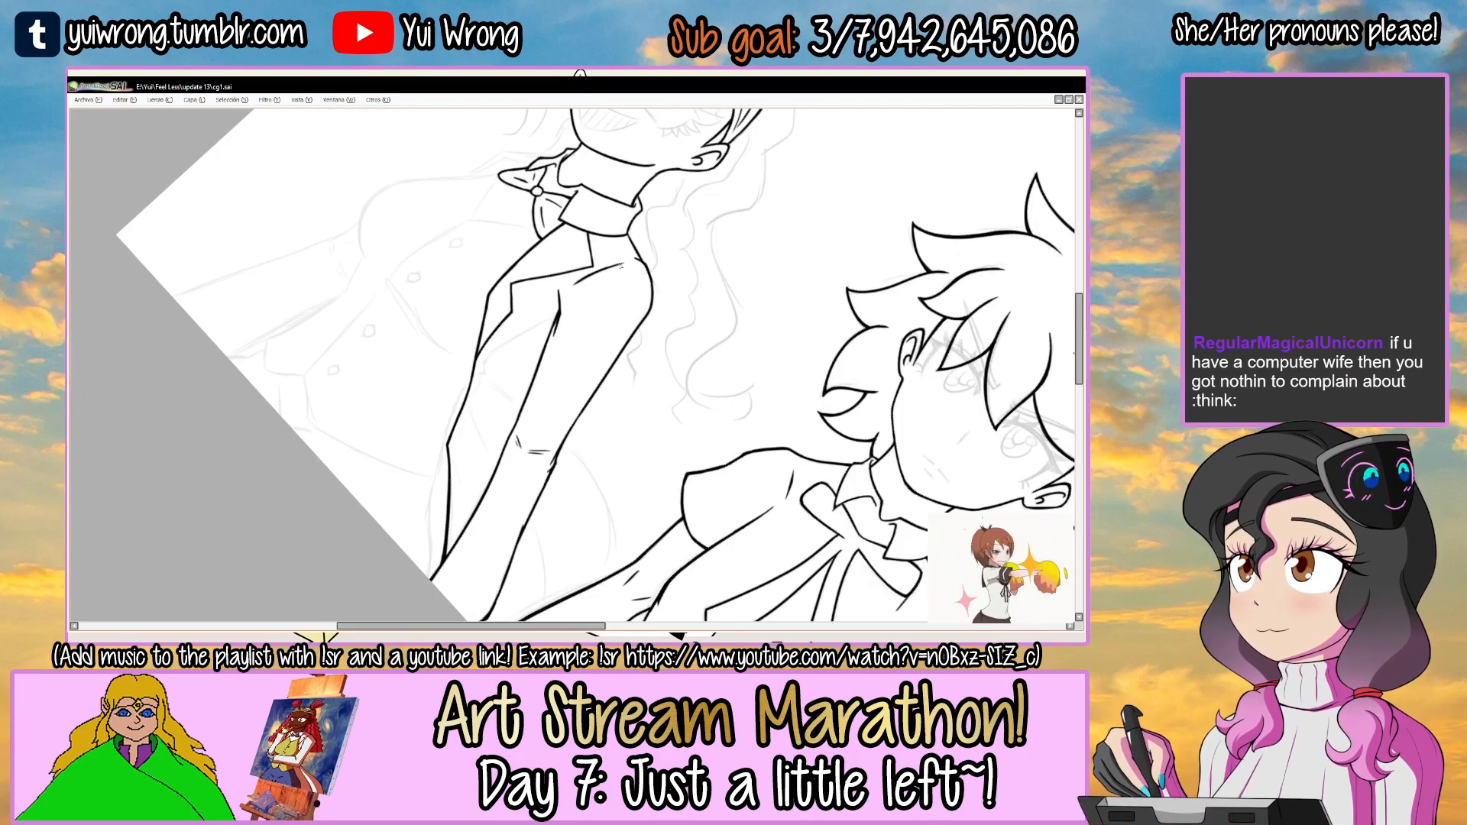
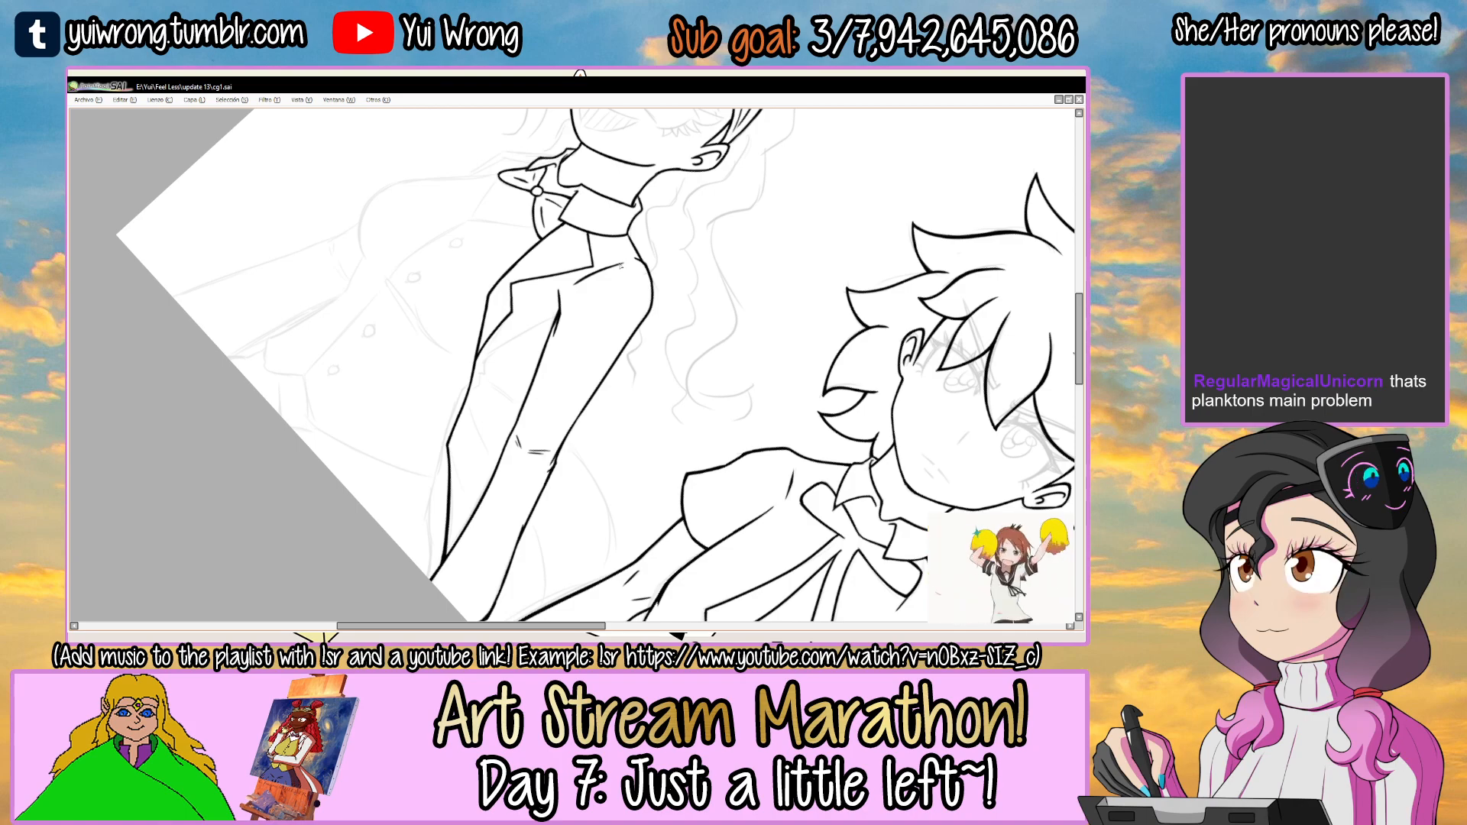
Ink the jacket's side line from the armpit at the sleeve down toward the lapel's lower end.
{"action": "left_click_drag", "start_coordinate": [533, 325], "coordinate": [551, 213]}
{"action": "scroll", "coordinate": [546, 298], "scroll_direction": "up", "scroll_amount": 2}
{"action": "left_click_drag", "start_coordinate": [580, 300], "coordinate": [641, 373]}
{"action": "left_click_drag", "start_coordinate": [560, 253], "coordinate": [474, 333]}
{"action": "scroll", "coordinate": [474, 333], "scroll_direction": "up", "scroll_amount": 2}
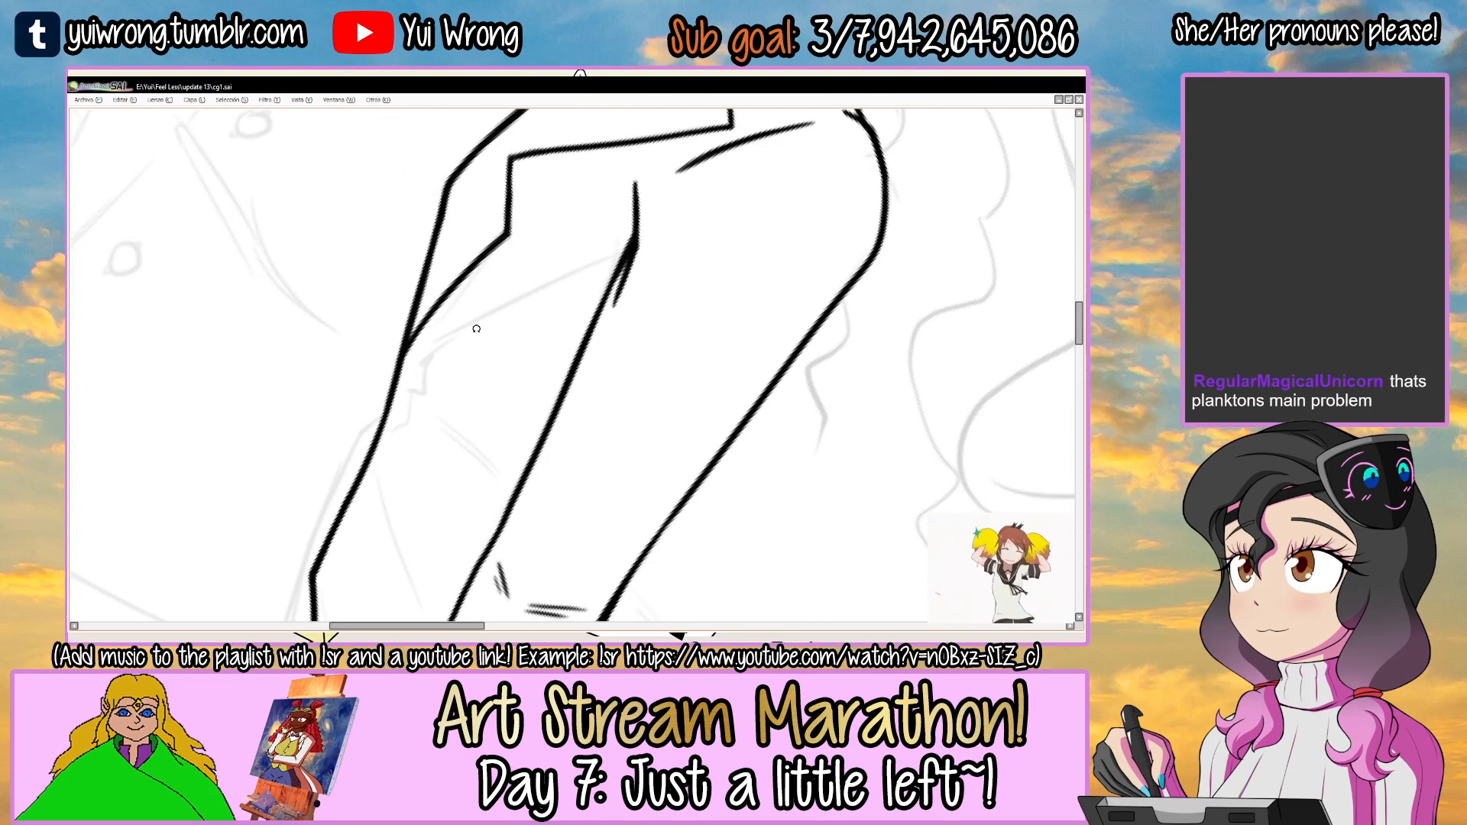
{"action": "left_click_drag", "start_coordinate": [540, 277], "coordinate": [567, 272]}
{"action": "scroll", "coordinate": [472, 315], "scroll_direction": "up", "scroll_amount": 2}
{"action": "left_click_drag", "start_coordinate": [419, 328], "coordinate": [718, 229]}
{"action": "key", "text": "ctrl+z"}
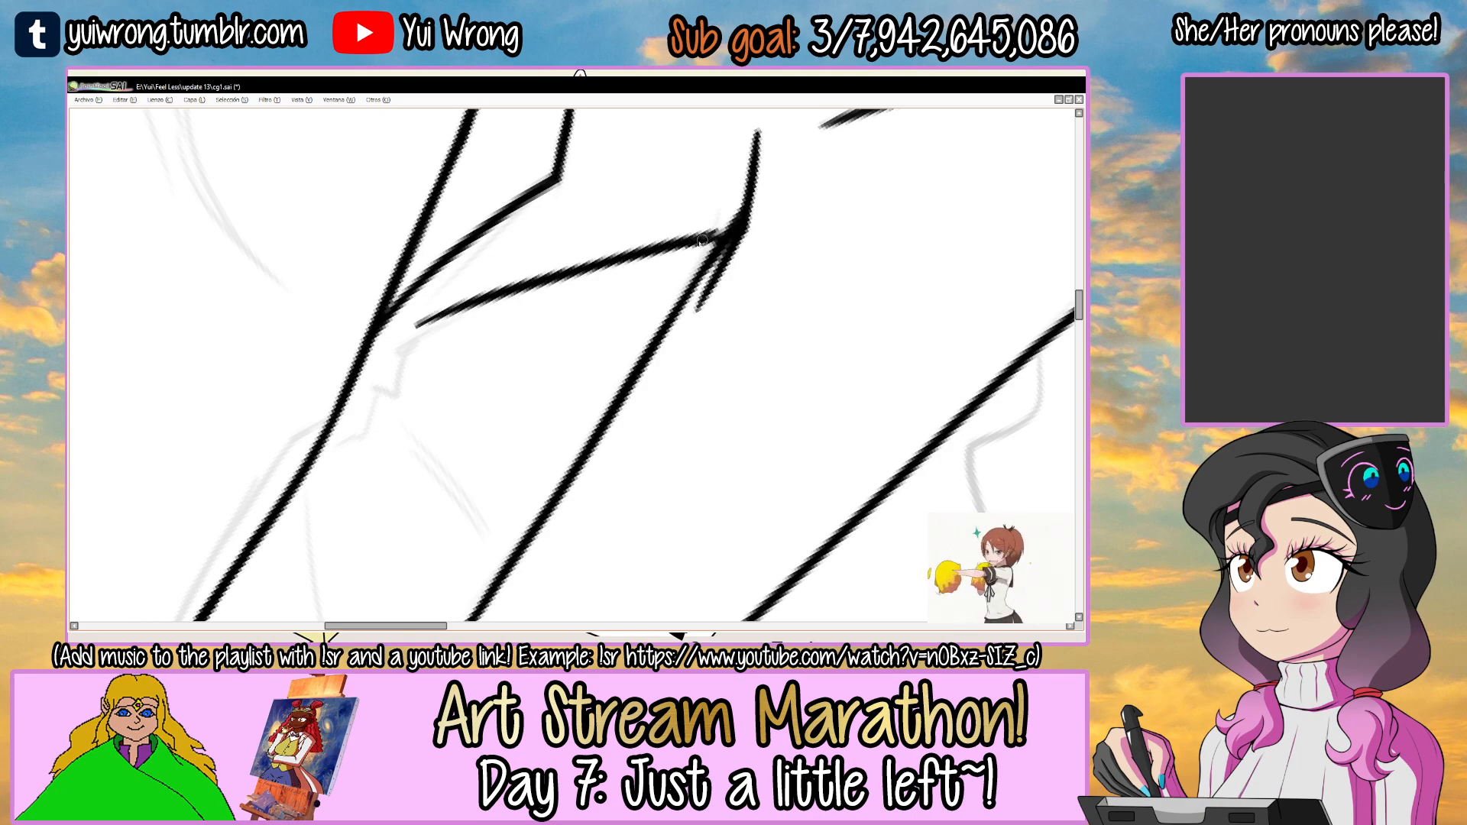
{"action": "left_click_drag", "start_coordinate": [692, 231], "coordinate": [554, 279]}
Add a small two-step zigzag fold at the lower end of the jacket's side line.
{"action": "left_click_drag", "start_coordinate": [551, 337], "coordinate": [579, 258]}
{"action": "left_click", "coordinate": [474, 369], "text": "ctrl"}
{"action": "left_click", "coordinate": [474, 369], "text": "ctrl"}
{"action": "left_click_drag", "start_coordinate": [474, 369], "coordinate": [477, 344]}
{"action": "mouse_move", "coordinate": [506, 276]}
{"action": "left_mouse_down"}
{"action": "mouse_move", "coordinate": [491, 405]}
{"action": "mouse_move", "coordinate": [533, 445]}
{"action": "left_mouse_up"}
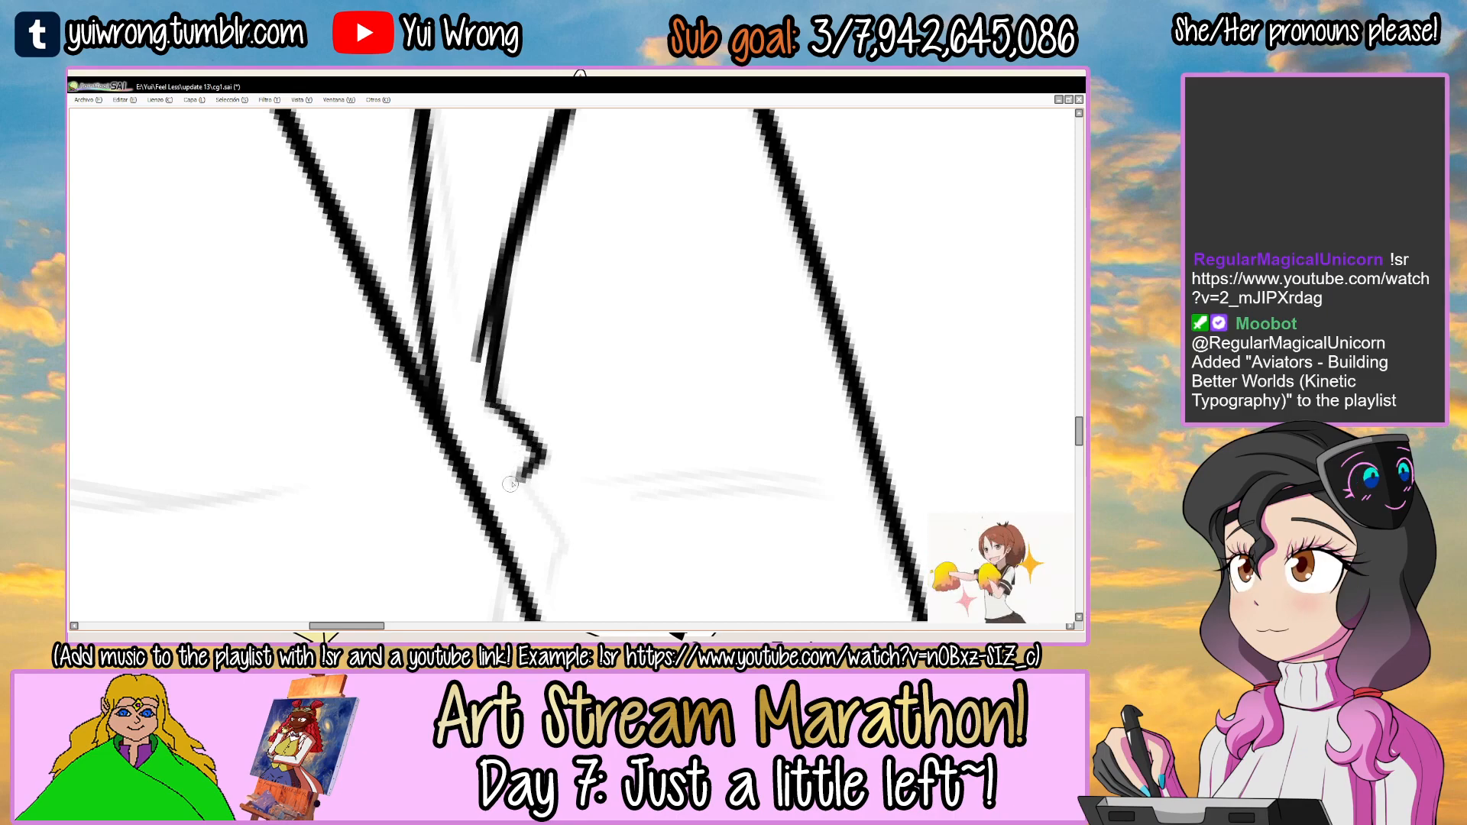
{"action": "scroll", "coordinate": [499, 336], "scroll_direction": "down", "scroll_amount": 2}
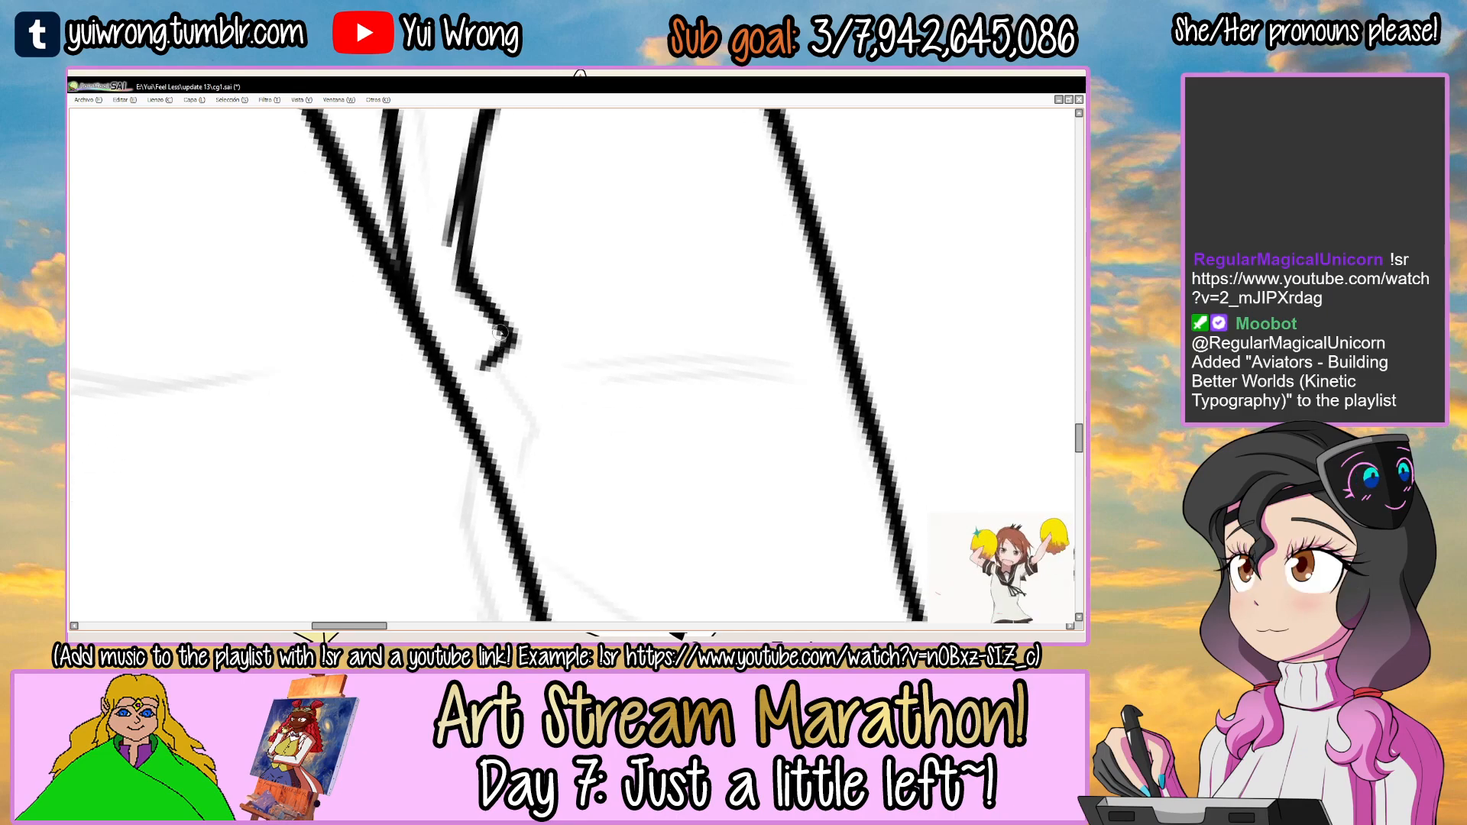
{"action": "left_click_drag", "start_coordinate": [518, 453], "coordinate": [518, 461]}
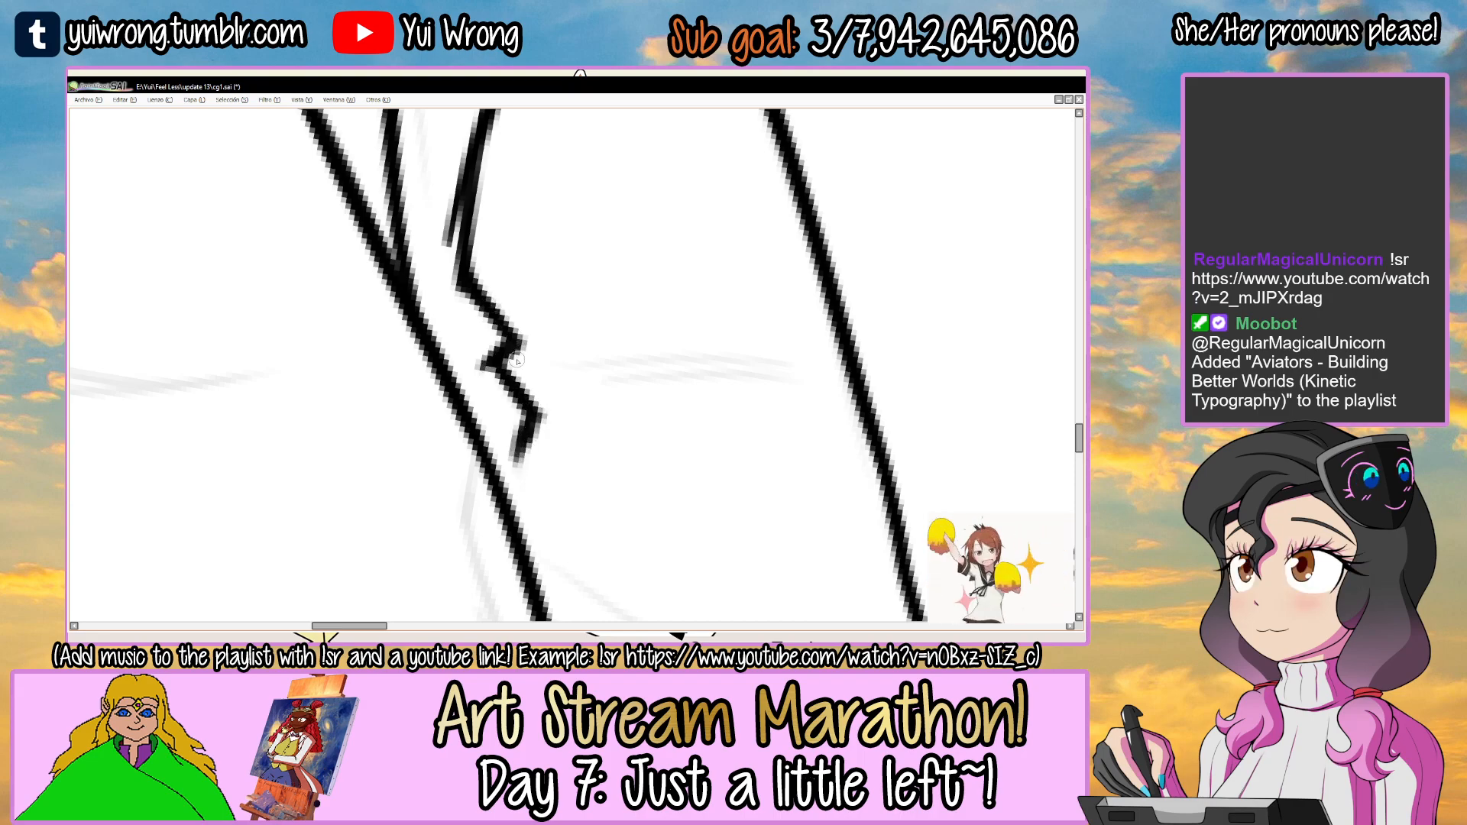
{"action": "scroll", "coordinate": [520, 367], "scroll_direction": "down", "scroll_amount": 4}
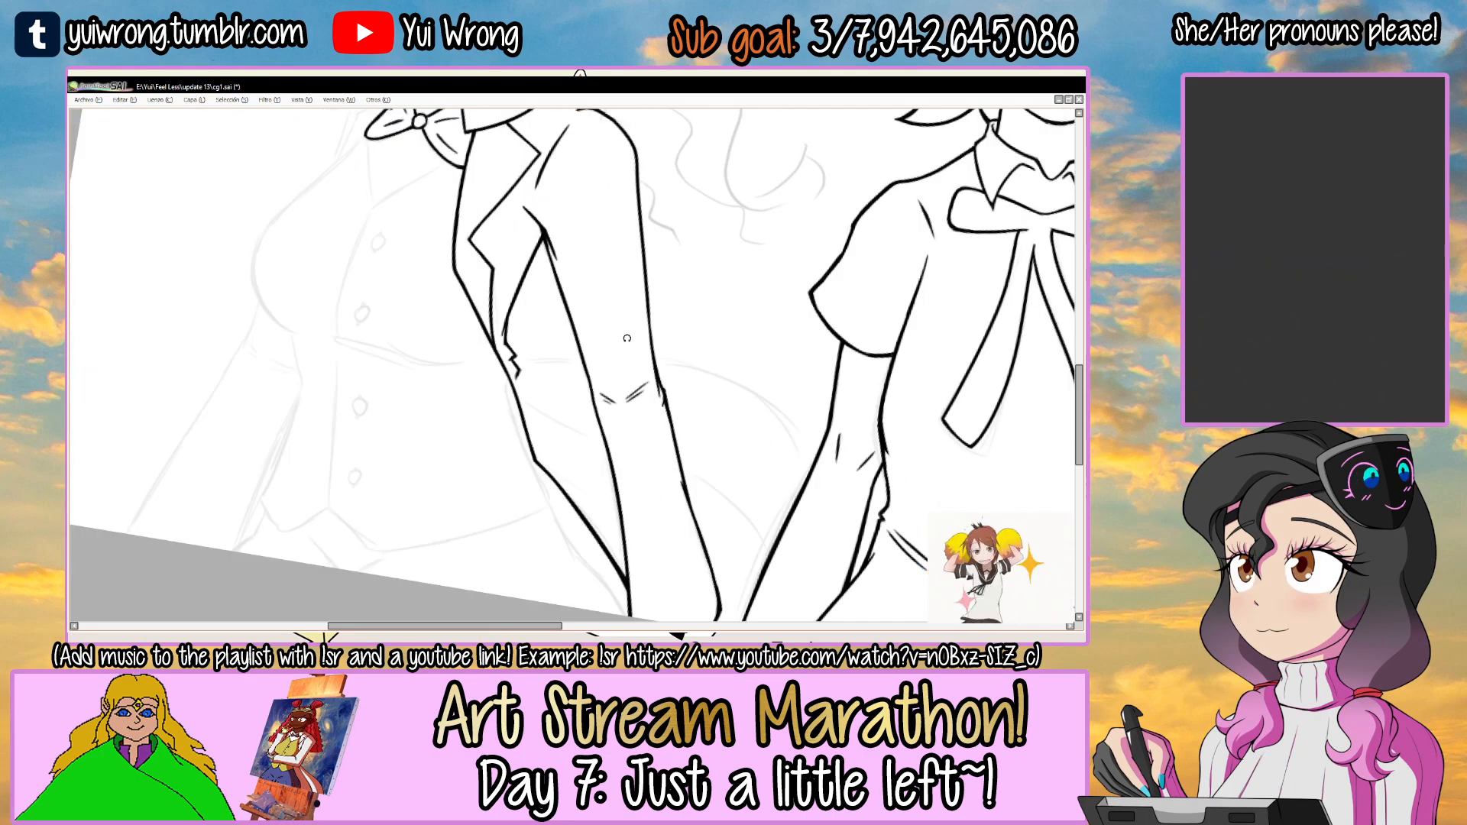
{"action": "mouse_move", "coordinate": [649, 336]}
{"action": "left_mouse_down"}
{"action": "mouse_move", "coordinate": [653, 286]}
{"action": "mouse_move", "coordinate": [570, 256]}
{"action": "left_mouse_up"}
{"action": "left_click", "coordinate": [578, 360]}
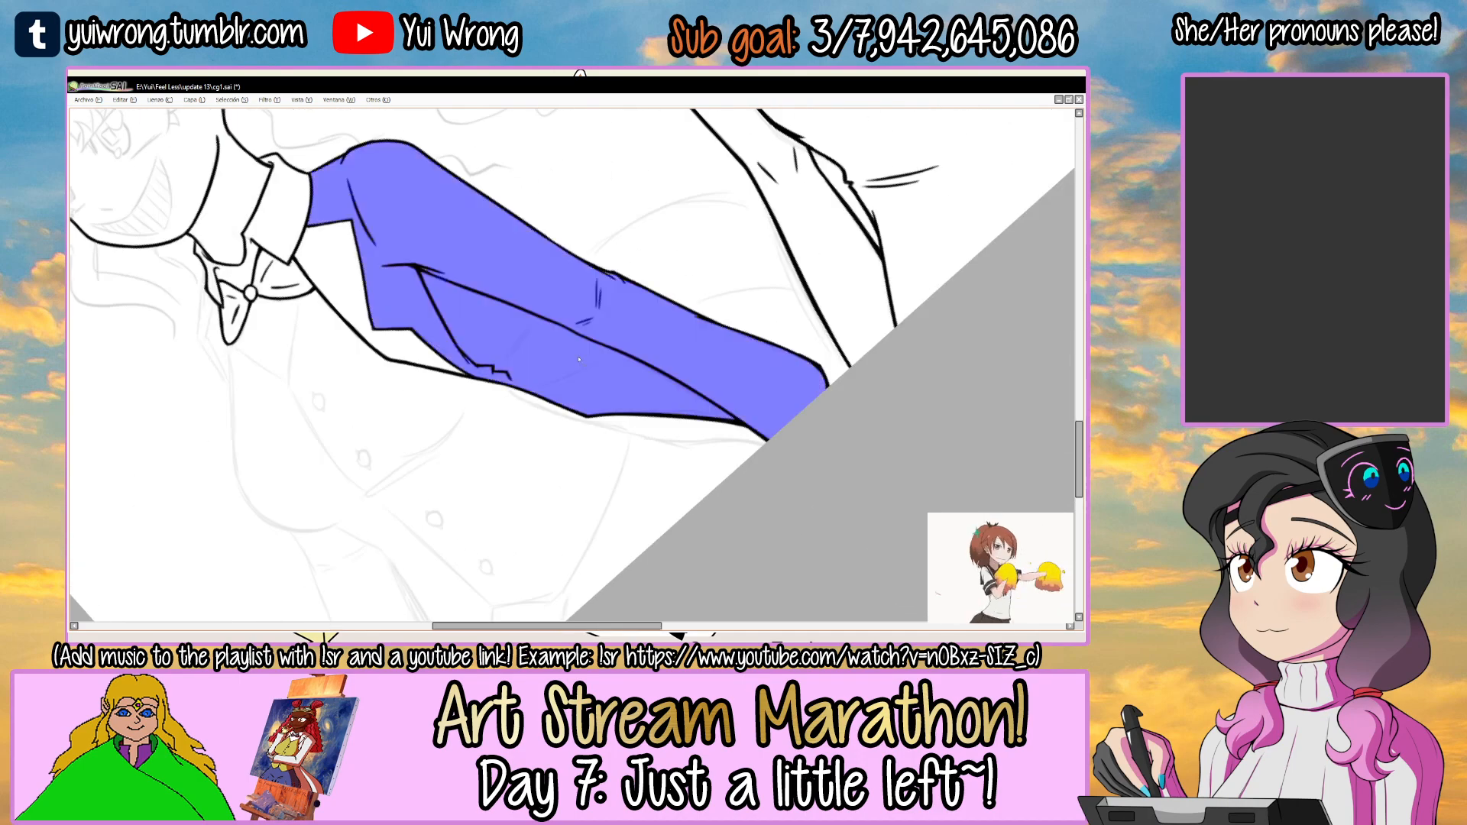
{"action": "key", "text": "ctrl+d"}
Add a new layer and draw a red curve across the upper sleeve from the shoulder edge past the armpit.
{"action": "left_click_drag", "start_coordinate": [591, 382], "coordinate": [652, 485]}
{"action": "left_click", "coordinate": [531, 337]}
{"action": "key", "text": "Tab"}
{"action": "left_click", "coordinate": [79, 280]}
{"action": "key", "text": "x"}
{"action": "key", "text": "n"}
{"action": "mouse_move", "coordinate": [492, 140]}
{"action": "left_mouse_down"}
{"action": "mouse_move", "coordinate": [466, 232]}
{"action": "mouse_move", "coordinate": [523, 368]}
{"action": "left_mouse_up"}
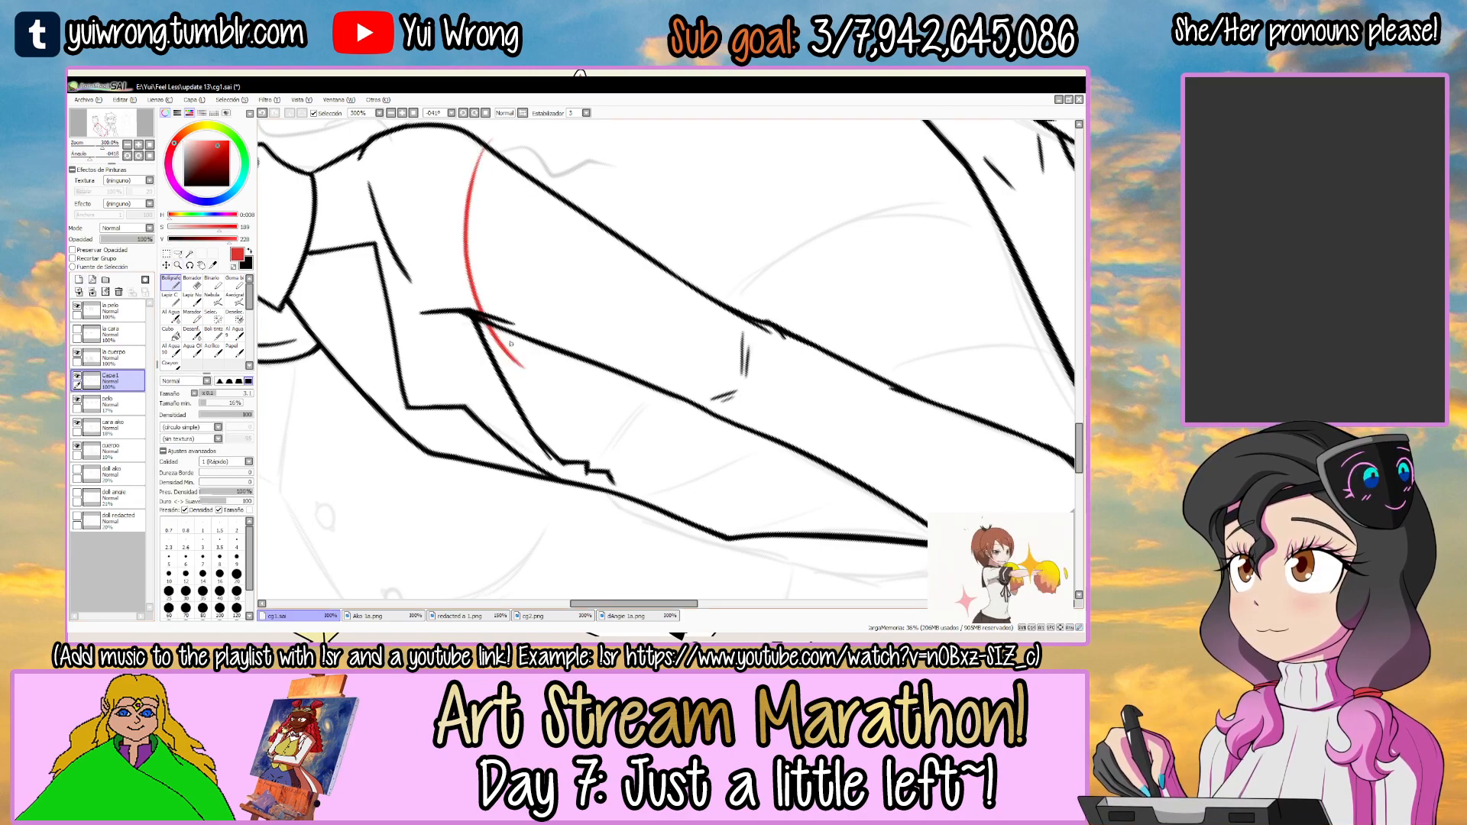
Undo the red curve and redraw it from well outside the shoulder edge to just past the armpit.
{"action": "key", "text": "w"}
{"action": "left_click", "coordinate": [534, 230]}
{"action": "key", "text": "ctrl+z"}
{"action": "key", "text": "ctrl+z"}
{"action": "key", "text": "n"}
{"action": "left_click_drag", "start_coordinate": [516, 122], "coordinate": [523, 364]}
{"action": "key", "text": "w"}
{"action": "left_click", "coordinate": [444, 260]}
{"action": "key", "text": "ctrl+z"}
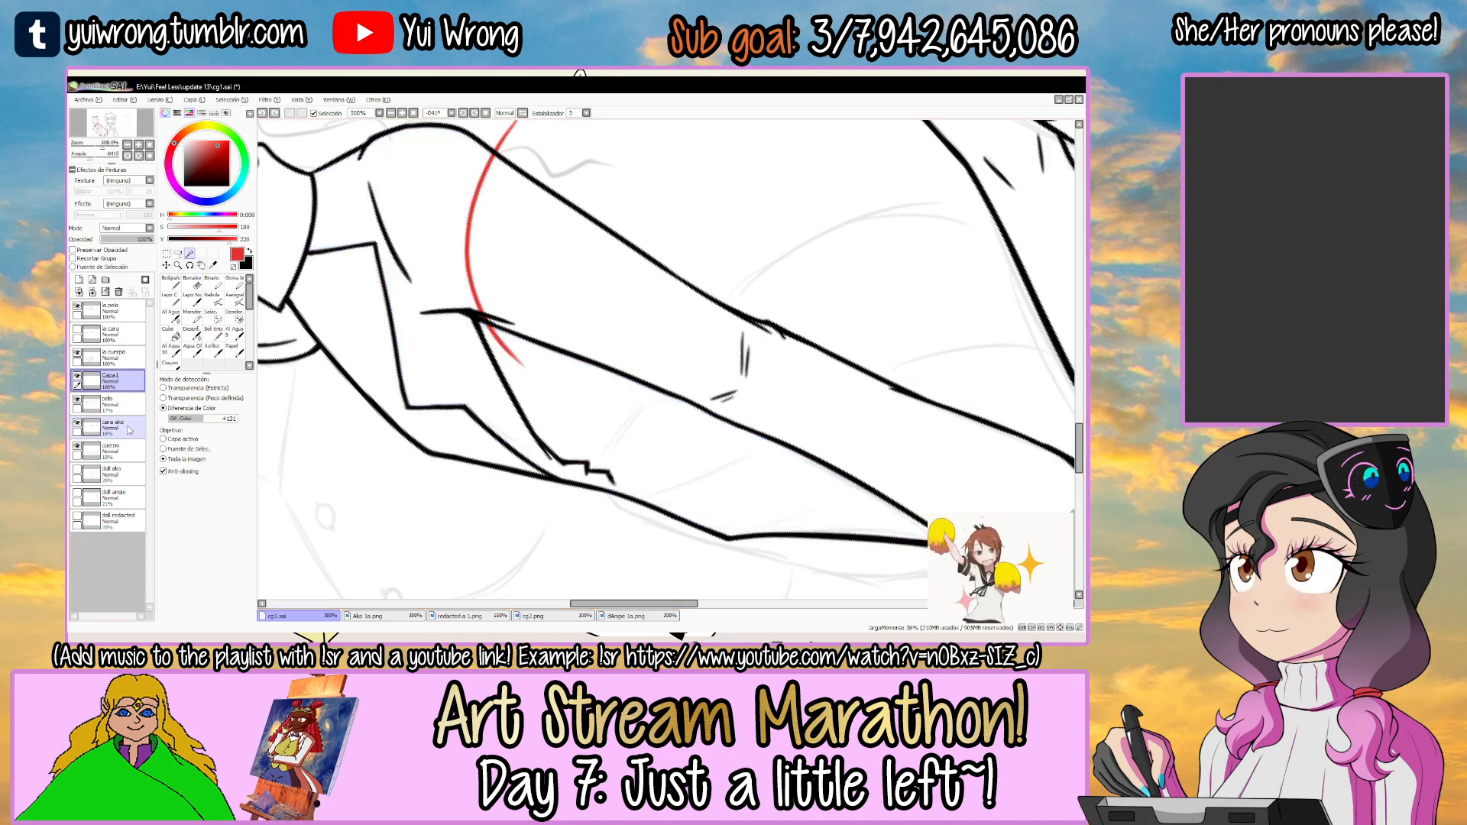
Draw a short red closing line across the jacket edge where the zigzag fold begins.
{"action": "key", "text": "n"}
{"action": "left_click_drag", "start_coordinate": [540, 512], "coordinate": [566, 443]}
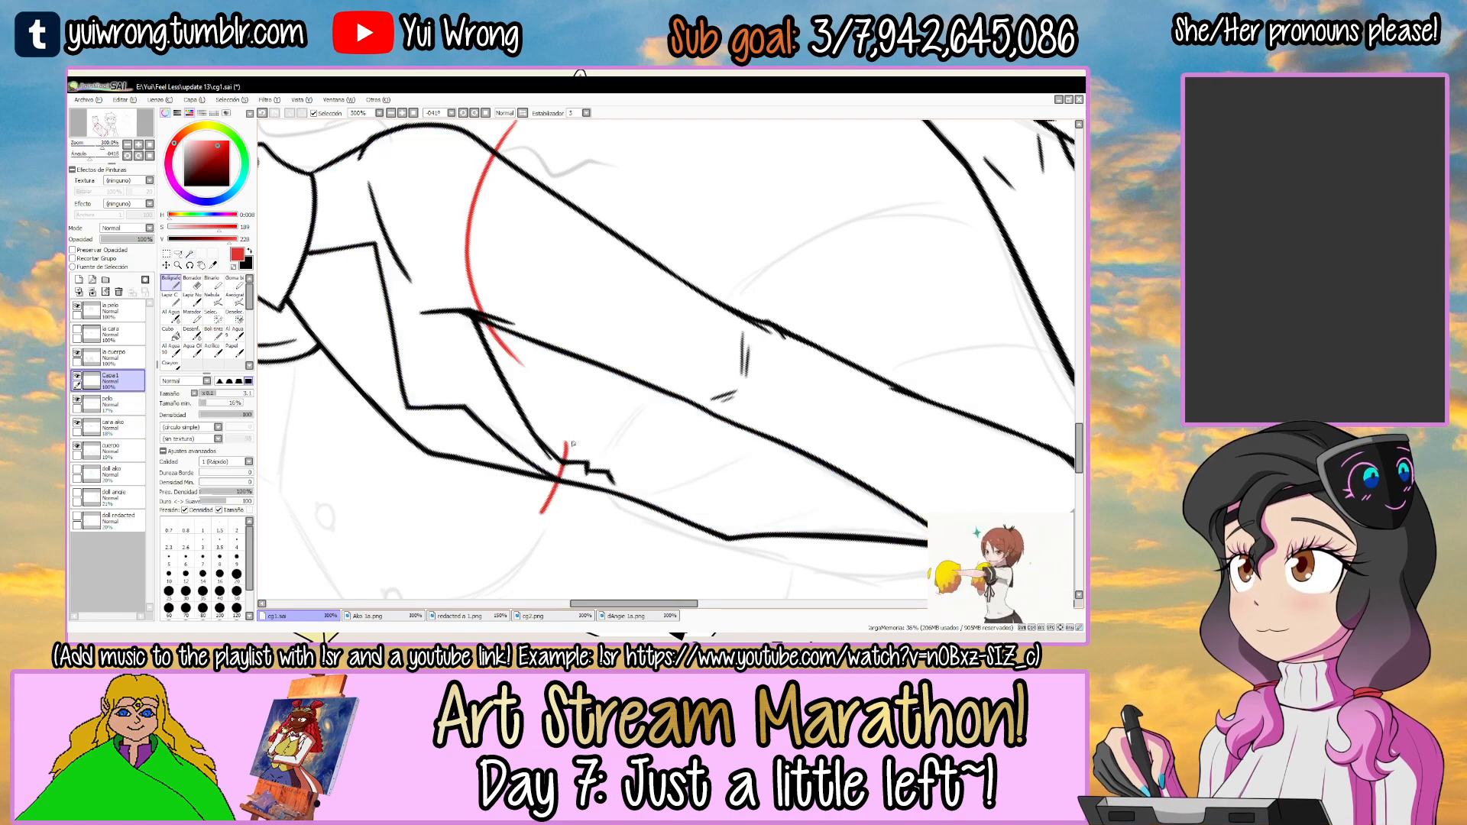
{"action": "key", "text": "w"}
{"action": "left_click", "coordinate": [573, 445]}
{"action": "key", "text": "ctrl+z"}
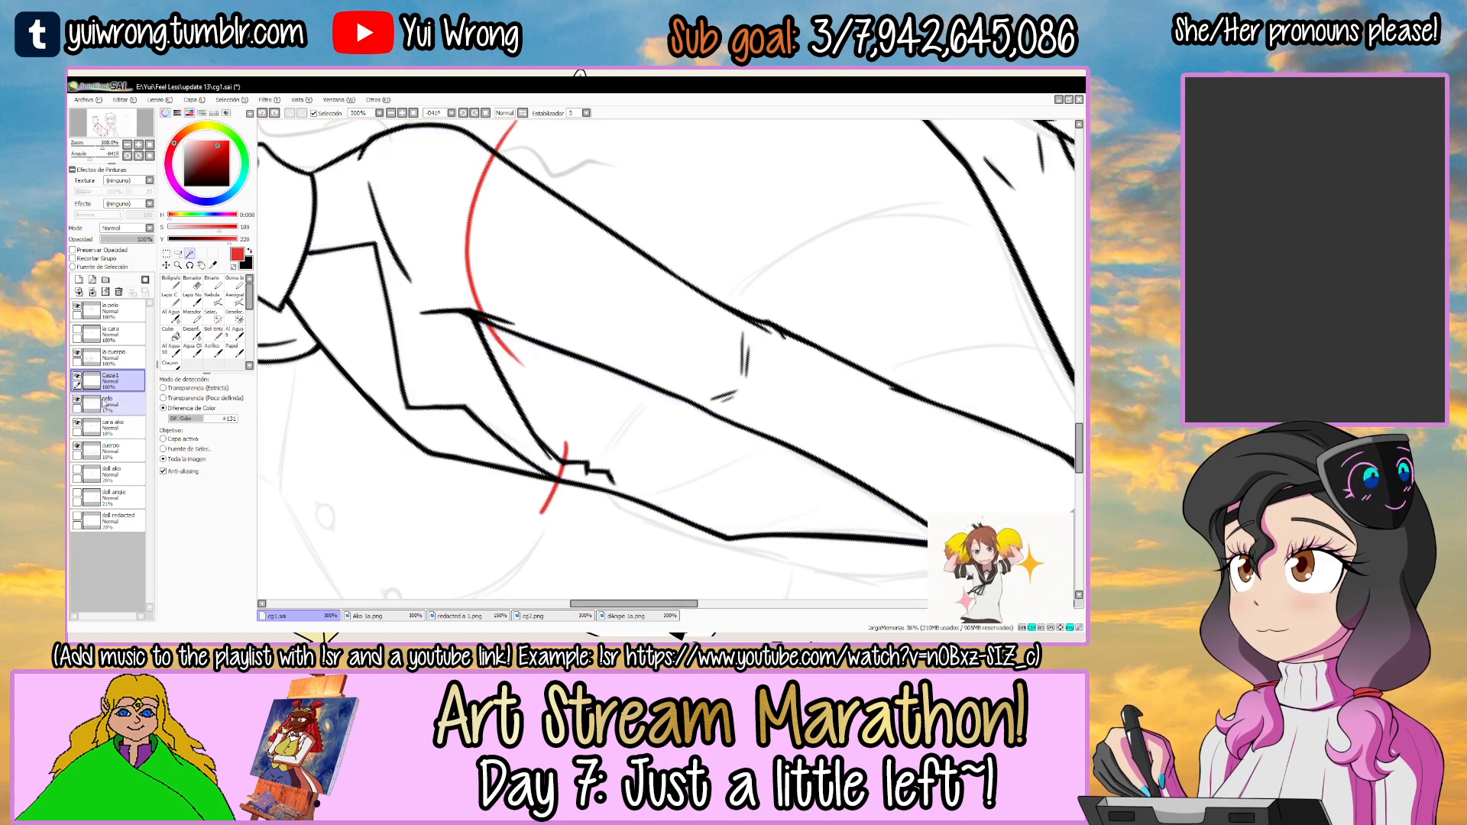
{"action": "key", "text": "Tab"}
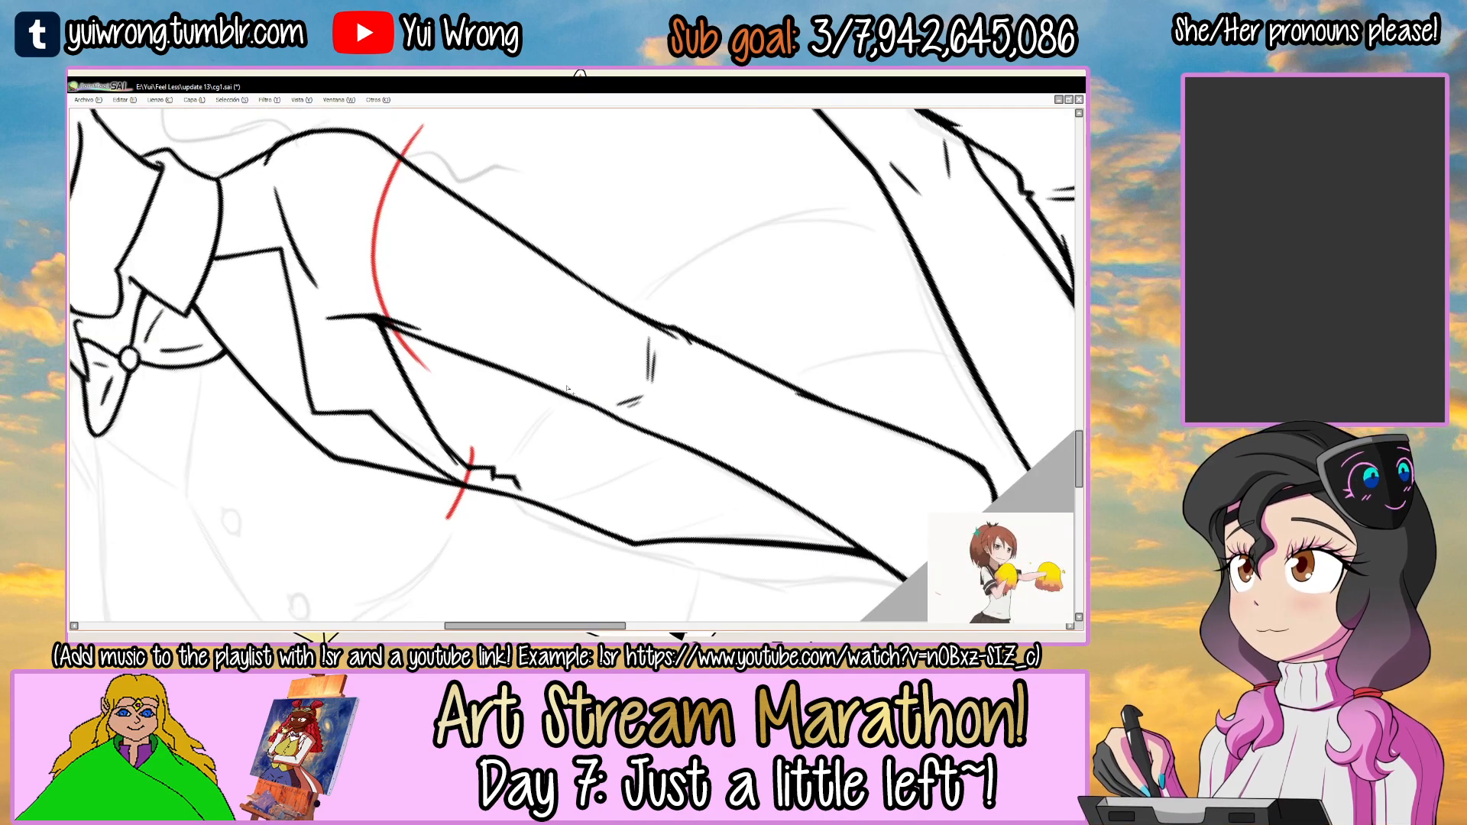
Select the open areas on both sides of the sleeve with the Magic Wand, leaving the arm itself unselected.
{"action": "left_click_drag", "start_coordinate": [537, 384], "coordinate": [469, 379]}
{"action": "left_click", "coordinate": [534, 447]}
{"action": "key", "text": "ctrl+z"}
{"action": "left_click_drag", "start_coordinate": [692, 400], "coordinate": [665, 353]}
{"action": "left_click", "coordinate": [581, 439]}
{"action": "left_click", "coordinate": [581, 527]}
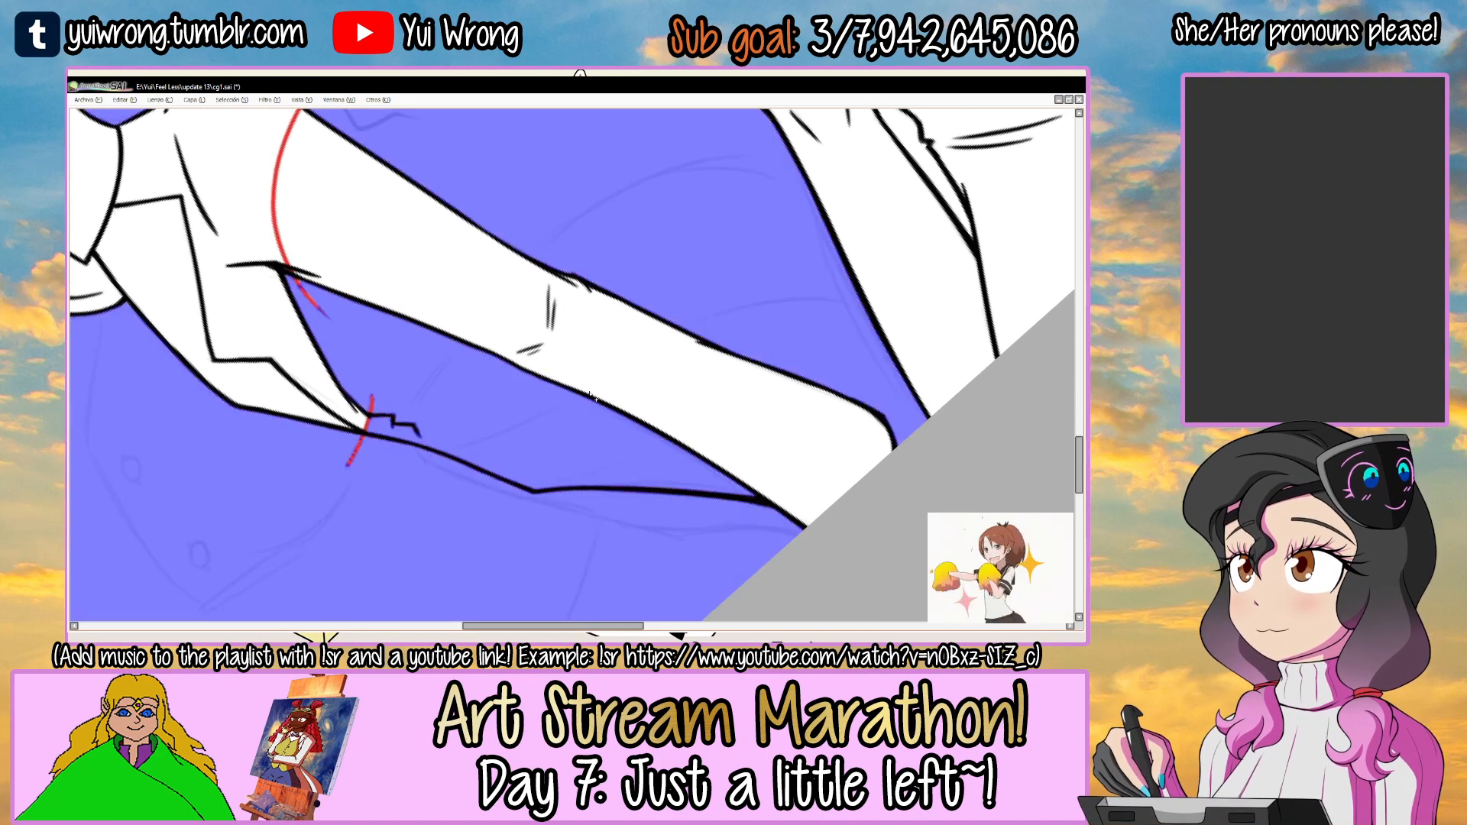
{"action": "key", "text": "ctrl+d"}
Ink the lower curve passing behind the sleeve, from near the jacket edge across to the neighbouring girl's arm.
{"action": "mouse_move", "coordinate": [462, 438]}
{"action": "left_mouse_down"}
{"action": "mouse_move", "coordinate": [880, 328]}
{"action": "mouse_move", "coordinate": [869, 309]}
{"action": "left_mouse_up"}
{"action": "key", "text": "ctrl+z"}
{"action": "key", "text": "ctrl+z"}
{"action": "left_click_drag", "start_coordinate": [450, 450], "coordinate": [860, 290]}
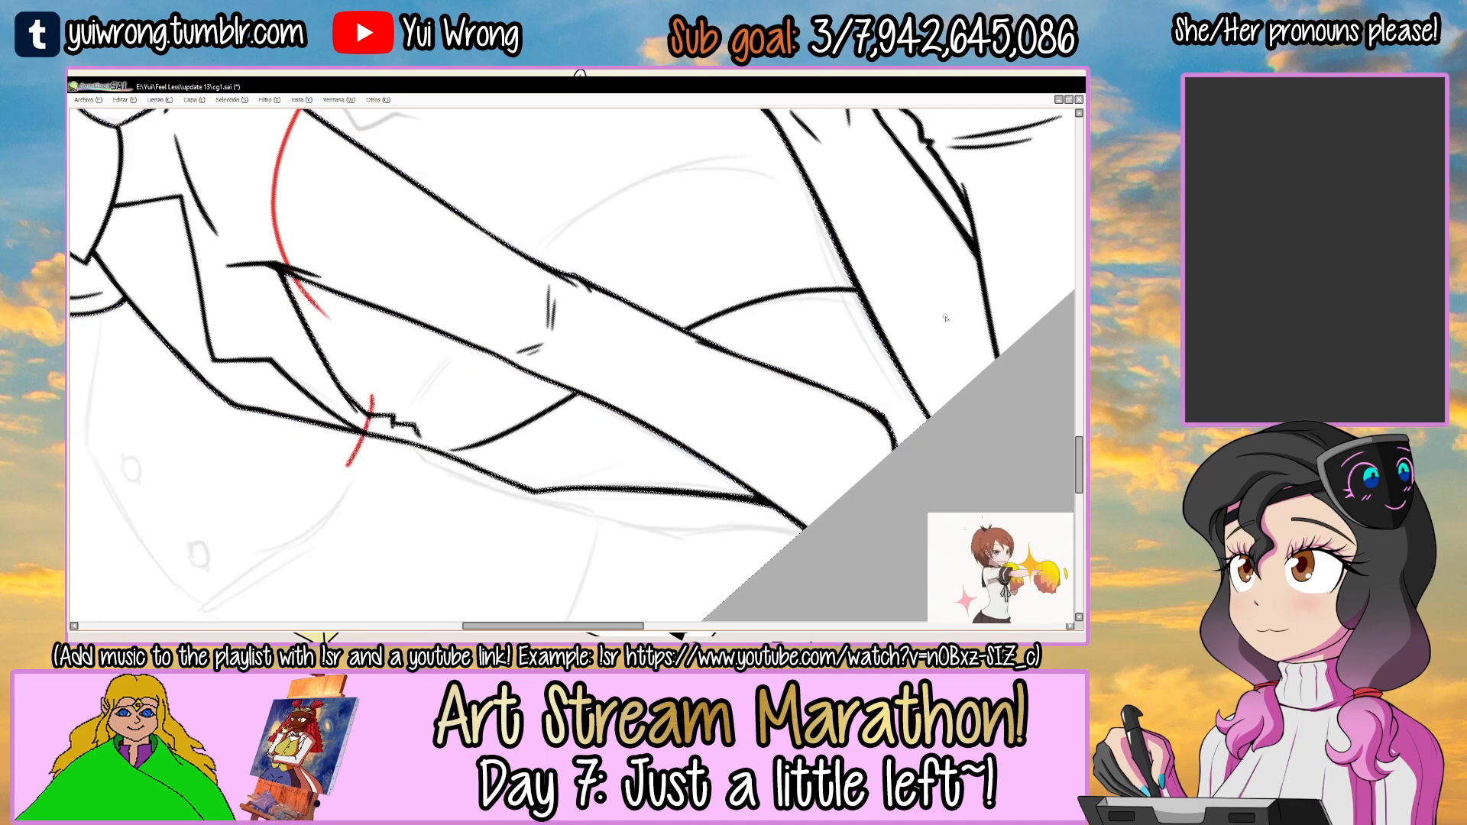
{"action": "left_click", "coordinate": [566, 403], "text": "ctrl"}
{"action": "left_click_drag", "start_coordinate": [428, 467], "coordinate": [541, 405]}
{"action": "key", "text": "ctrl+z"}
{"action": "mouse_move", "coordinate": [453, 456]}
{"action": "left_mouse_down"}
{"action": "mouse_move", "coordinate": [710, 310]}
{"action": "mouse_move", "coordinate": [910, 264]}
{"action": "left_mouse_up"}
{"action": "key", "text": "ctrl+z"}
{"action": "left_click_drag", "start_coordinate": [686, 324], "coordinate": [914, 273]}
Ink the upper arc behind the sleeve, from beside the zigzag fold over to the neighbouring girl's arm.
{"action": "left_click", "coordinate": [780, 306], "text": "ctrl+alt"}
{"action": "mouse_move", "coordinate": [779, 302]}
{"action": "left_mouse_down"}
{"action": "mouse_move", "coordinate": [726, 270]}
{"action": "mouse_move", "coordinate": [571, 283]}
{"action": "left_mouse_up"}
{"action": "left_click_drag", "start_coordinate": [421, 372], "coordinate": [481, 328]}
{"action": "left_click_drag", "start_coordinate": [573, 260], "coordinate": [848, 228]}
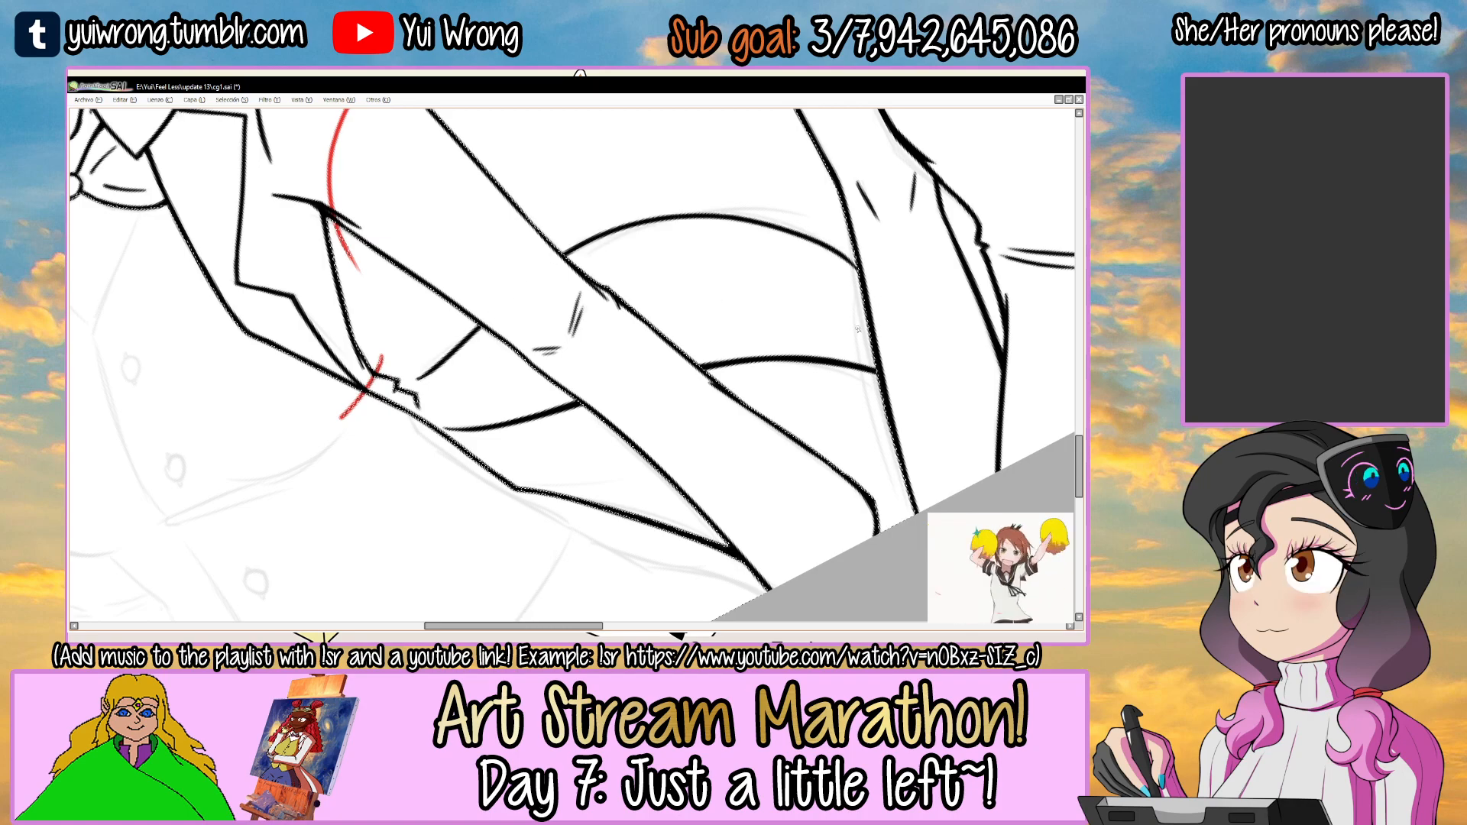
Thicken the upper arc where it leaves the sleeve and smooth its join with the neighbouring girl's arm.
{"action": "left_click_drag", "start_coordinate": [471, 265], "coordinate": [501, 260]}
{"action": "left_click", "coordinate": [443, 328], "text": "ctrl"}
{"action": "left_click", "coordinate": [443, 329], "text": "ctrl"}
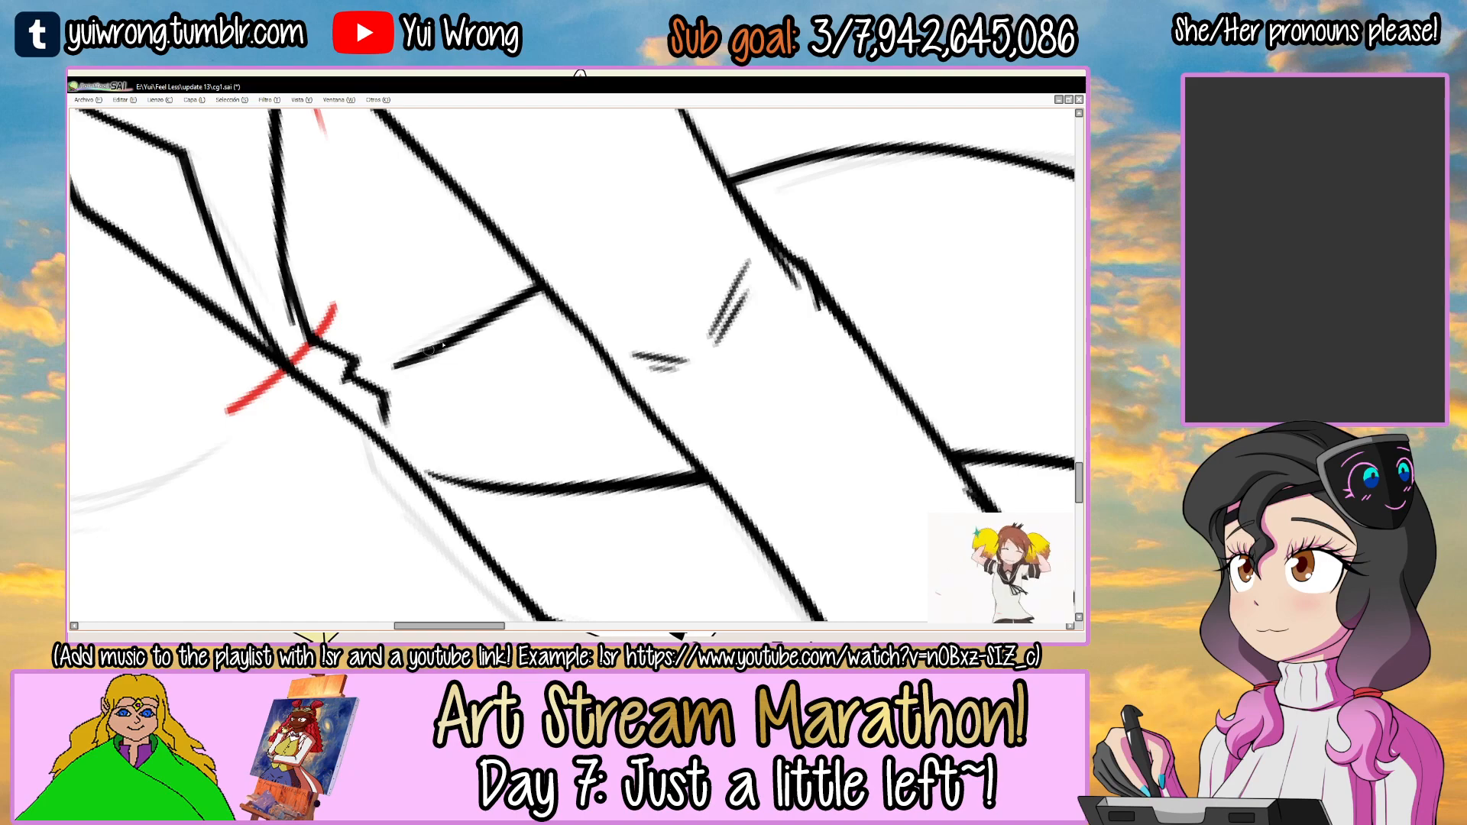
{"action": "left_click_drag", "start_coordinate": [523, 286], "coordinate": [534, 282]}
{"action": "left_click_drag", "start_coordinate": [672, 229], "coordinate": [567, 310]}
{"action": "mouse_move", "coordinate": [751, 258]}
{"action": "left_mouse_down"}
{"action": "mouse_move", "coordinate": [721, 219]}
{"action": "mouse_move", "coordinate": [574, 291]}
{"action": "mouse_move", "coordinate": [519, 298]}
{"action": "left_mouse_up"}
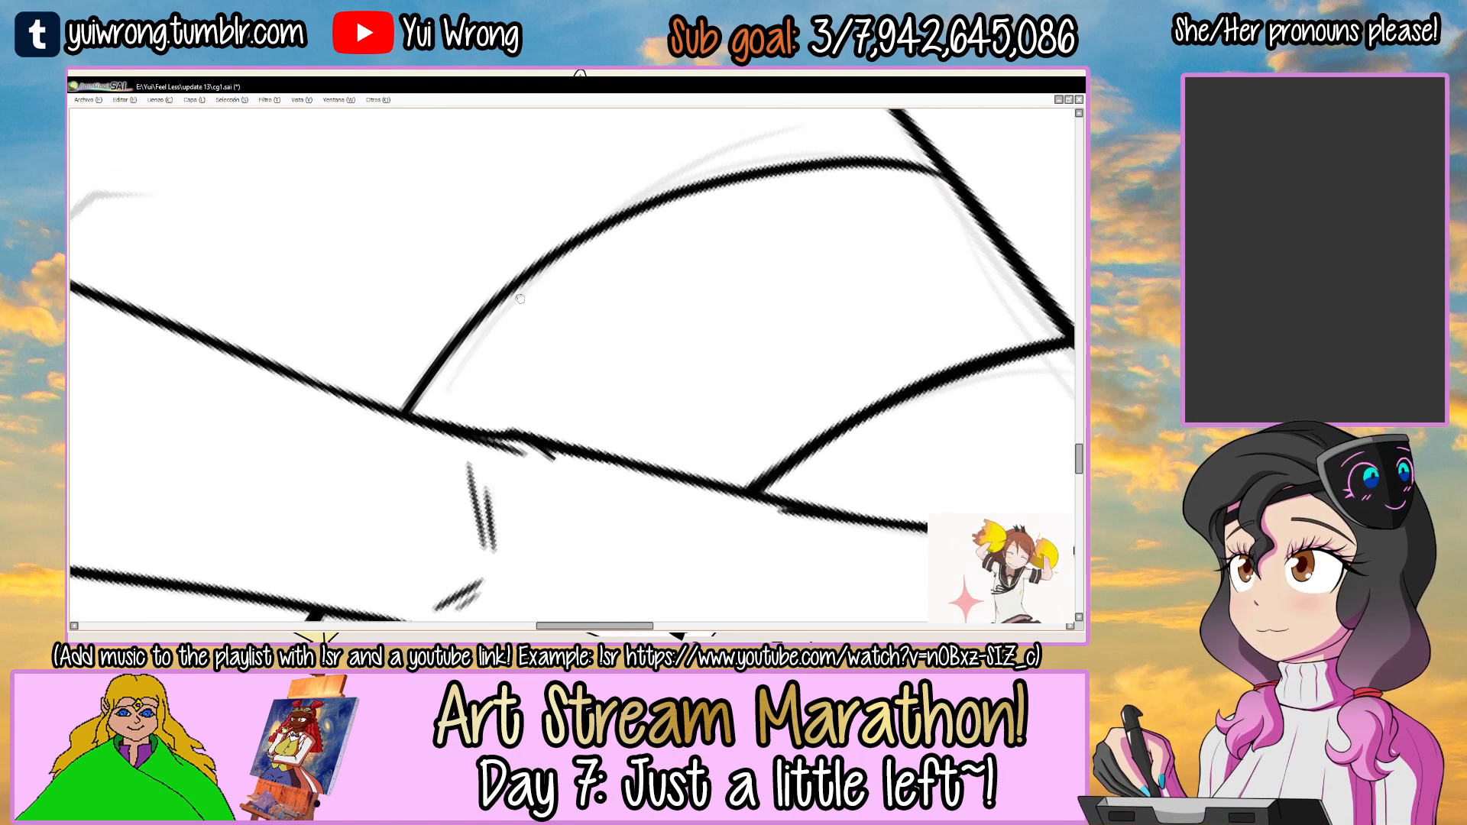
{"action": "mouse_move", "coordinate": [695, 206]}
{"action": "left_mouse_down"}
{"action": "mouse_move", "coordinate": [579, 291]}
{"action": "mouse_move", "coordinate": [606, 269]}
{"action": "left_mouse_up"}
{"action": "left_click_drag", "start_coordinate": [646, 271], "coordinate": [619, 251]}
{"action": "left_click_drag", "start_coordinate": [556, 295], "coordinate": [307, 533]}
{"action": "left_click", "coordinate": [396, 402], "text": "ctrl"}
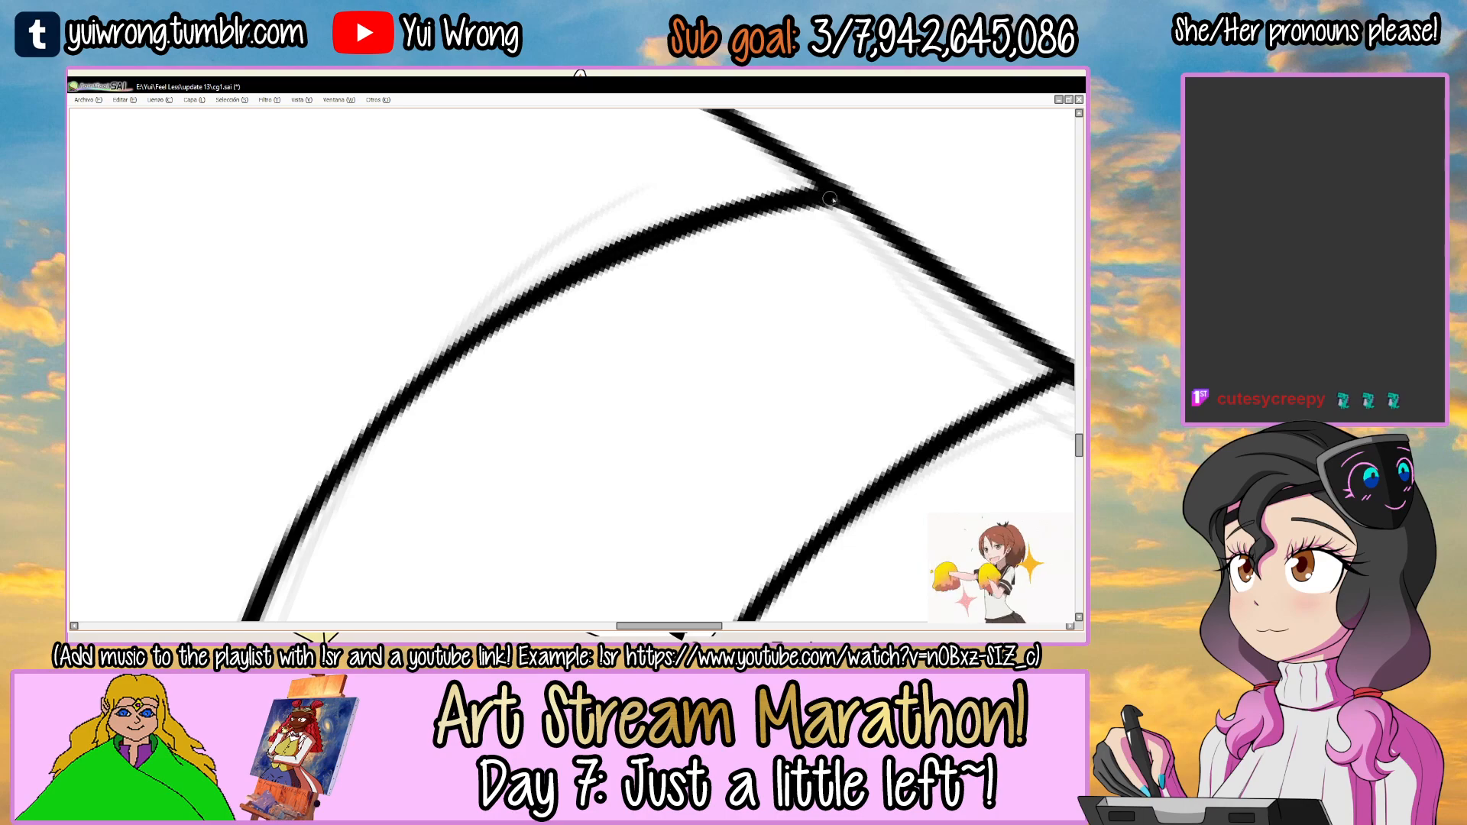
Select the gap between jacket and sleeve, ink a curve from the zigzag fold to the sleeve, and save the drawing.
{"action": "scroll", "coordinate": [812, 206], "scroll_direction": "down", "scroll_amount": 5}
{"action": "left_click_drag", "start_coordinate": [821, 256], "coordinate": [691, 301]}
{"action": "scroll", "coordinate": [611, 313], "scroll_direction": "up", "scroll_amount": 4}
{"action": "left_click", "coordinate": [577, 319]}
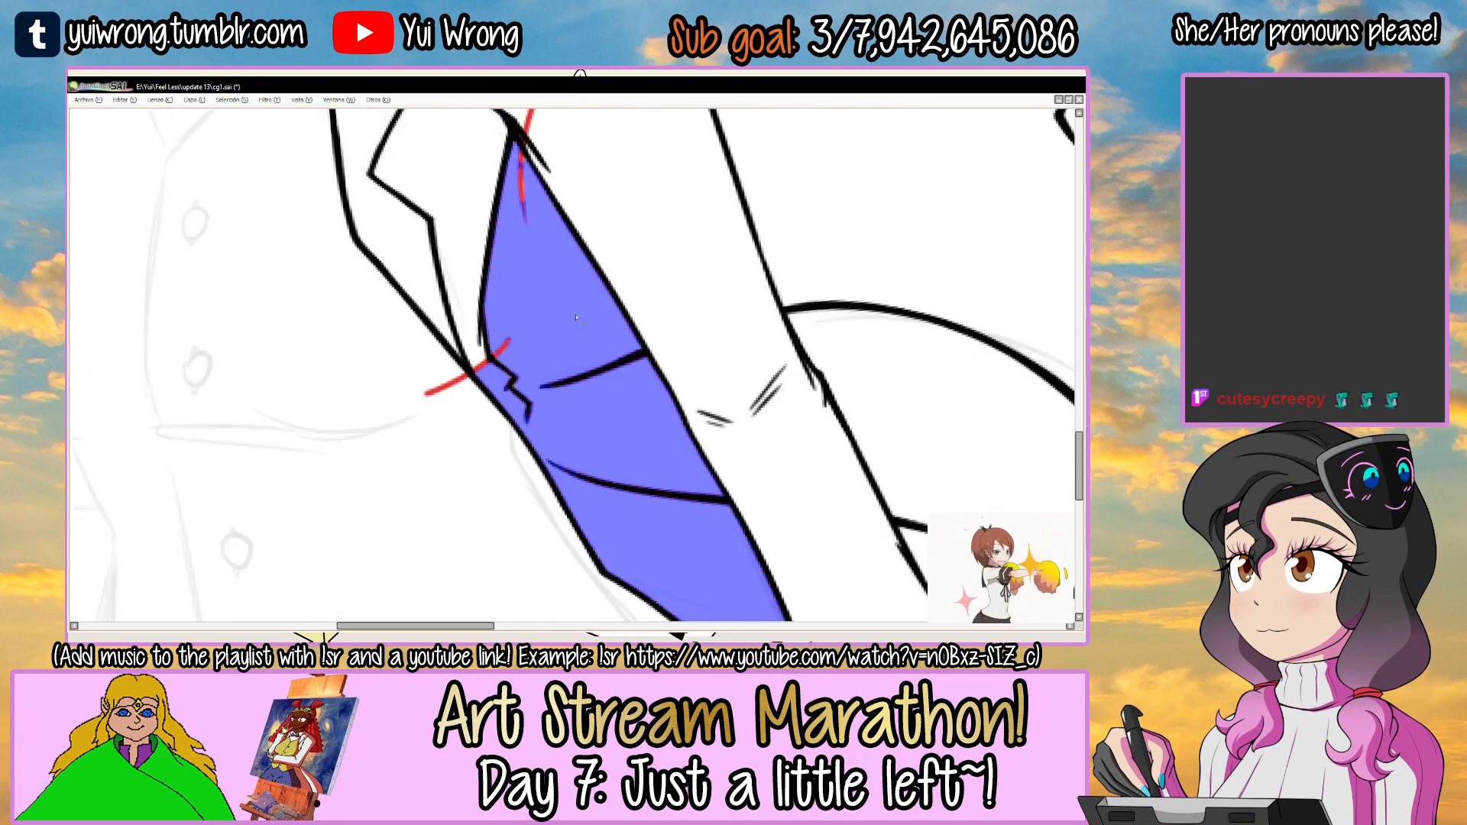
{"action": "left_click_drag", "start_coordinate": [489, 343], "coordinate": [636, 333]}
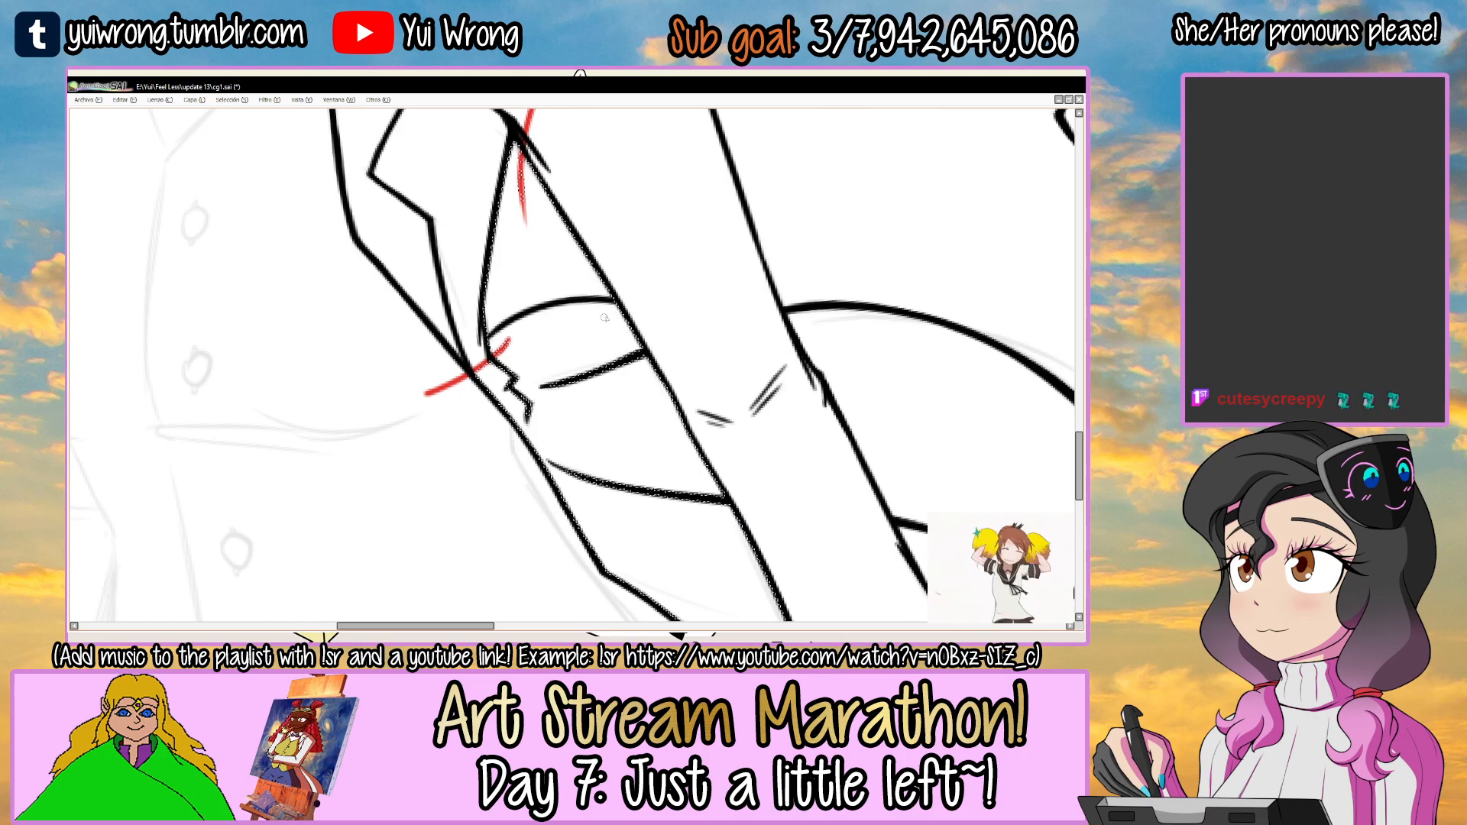
{"action": "scroll", "coordinate": [503, 334], "scroll_direction": "up", "scroll_amount": 2}
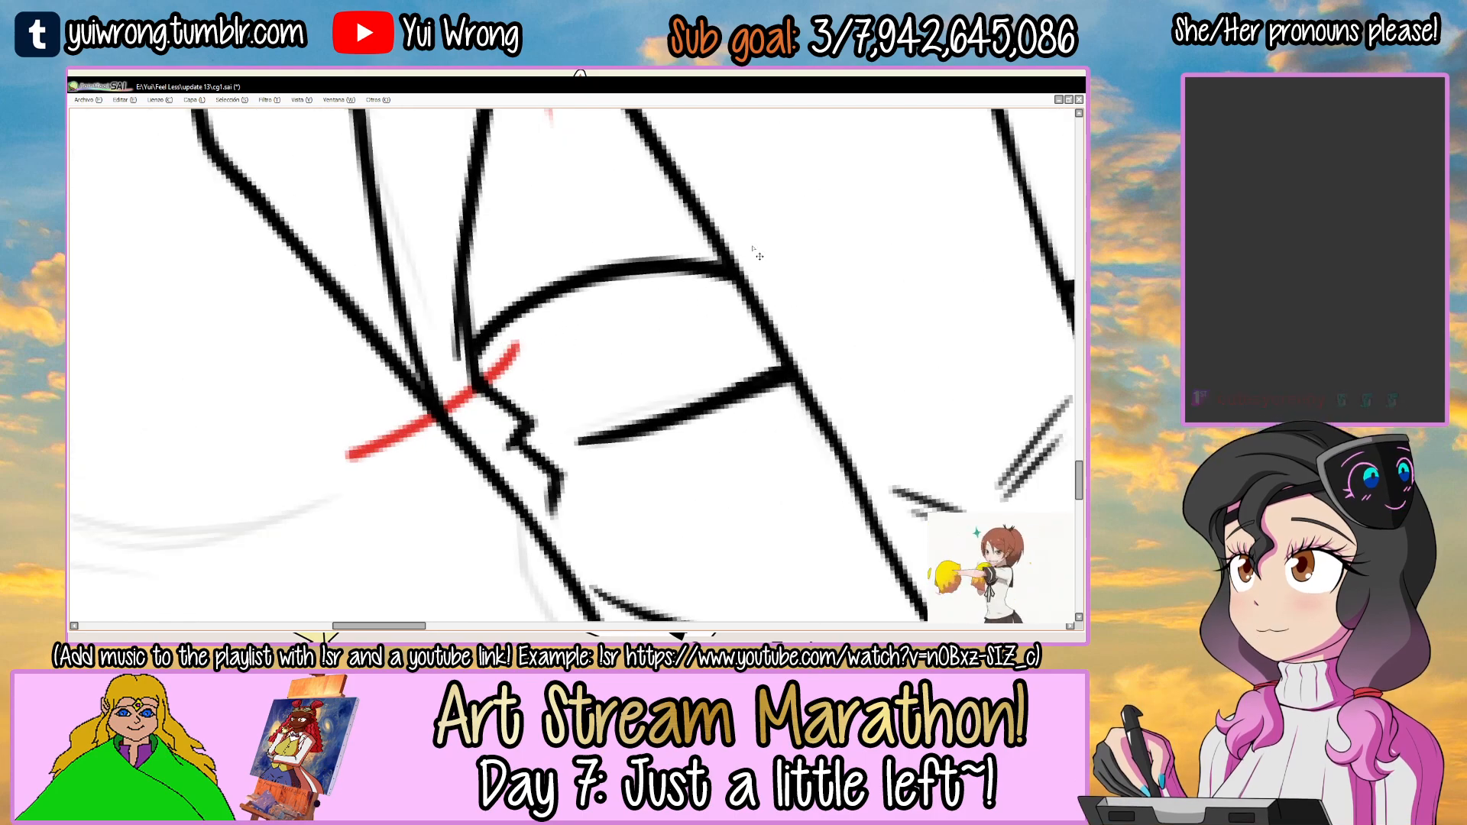
{"action": "scroll", "coordinate": [753, 249], "scroll_direction": "down", "scroll_amount": 5}
{"action": "left_click_drag", "start_coordinate": [753, 249], "coordinate": [660, 326]}
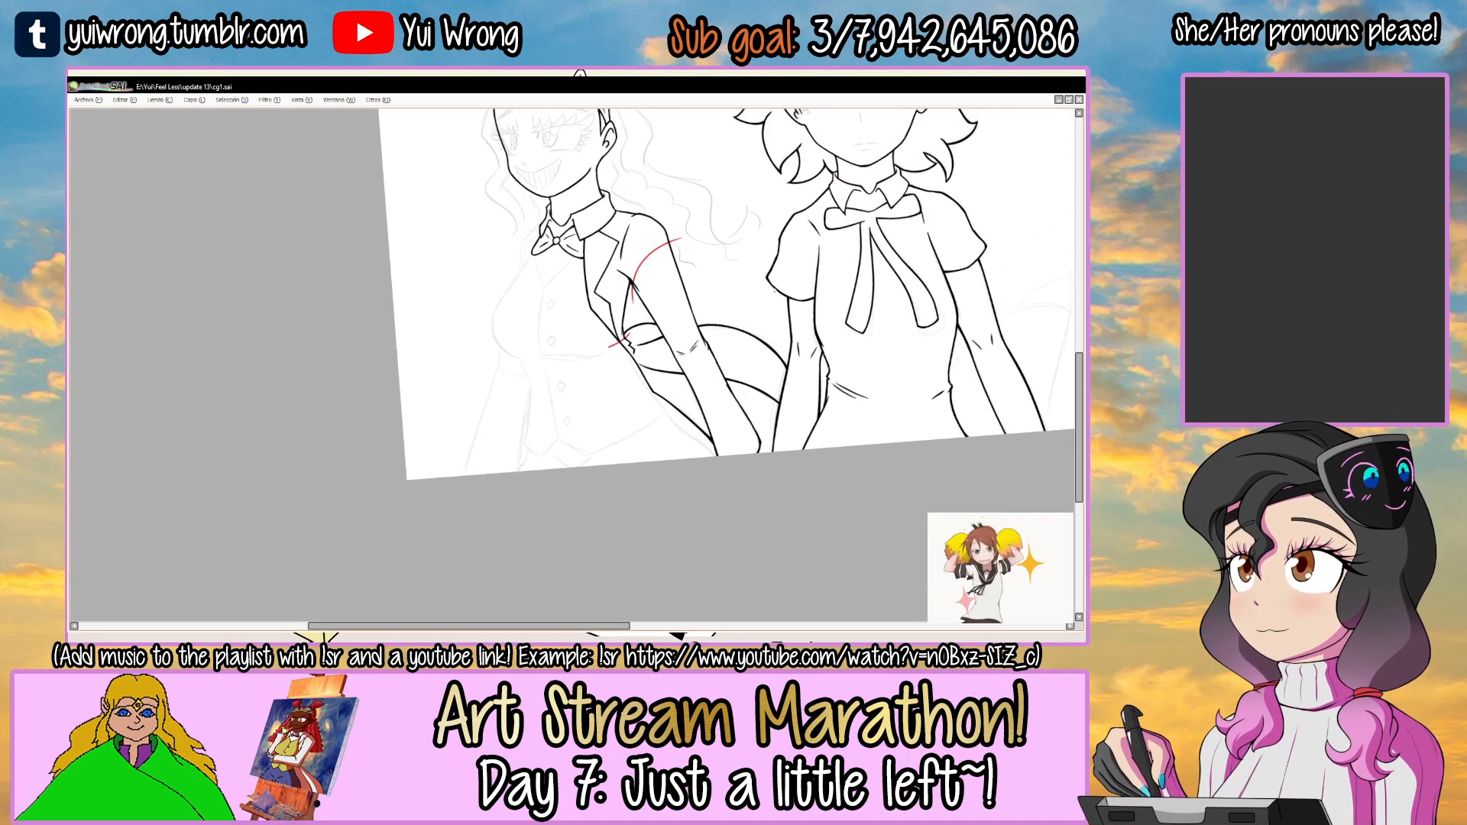
{"action": "left_click_drag", "start_coordinate": [808, 292], "coordinate": [814, 312]}
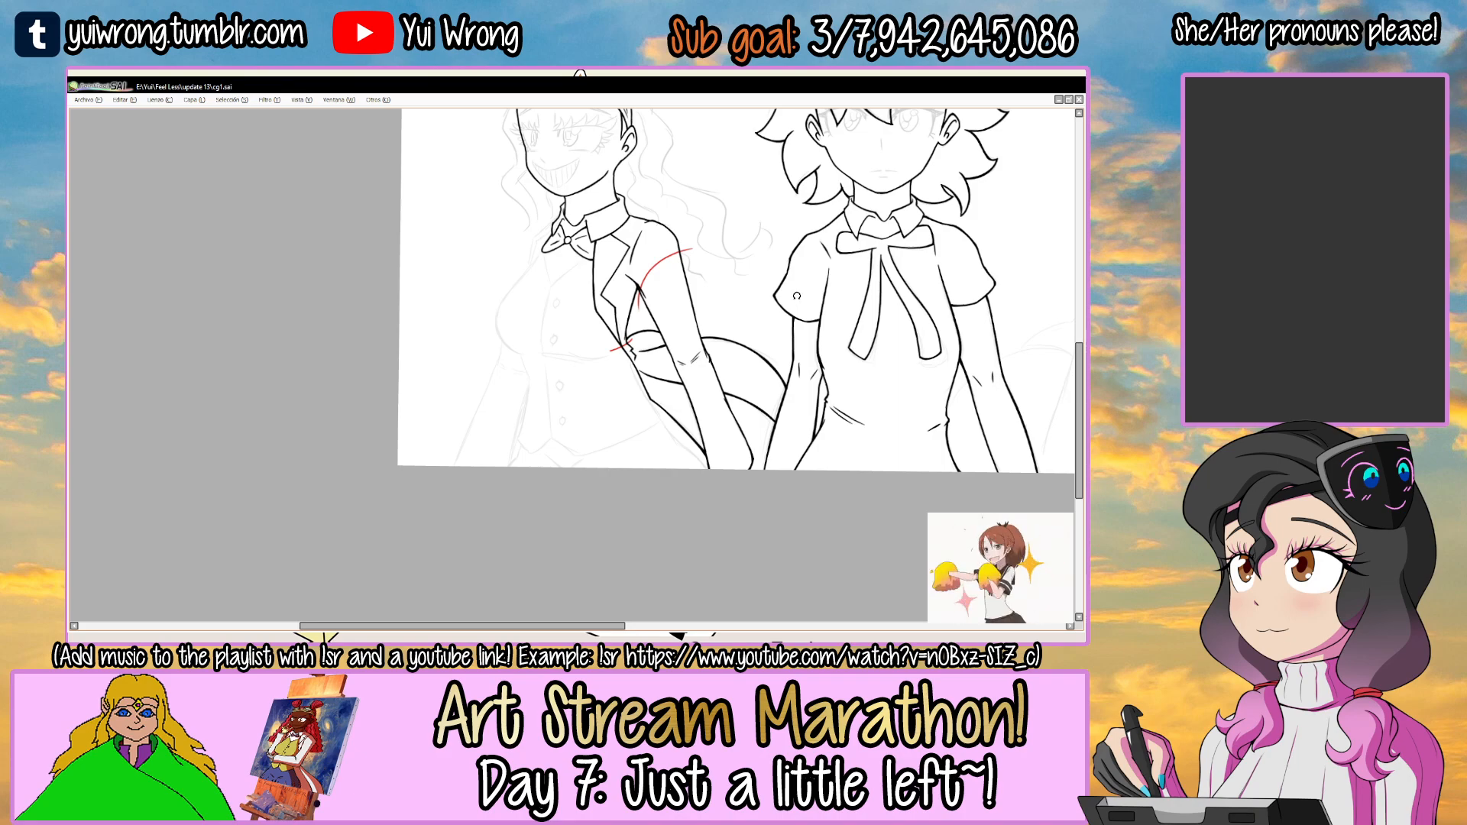
Remove the red closing lines from the drawing.
{"action": "key", "text": "Tab"}
{"action": "key", "text": "Tab"}
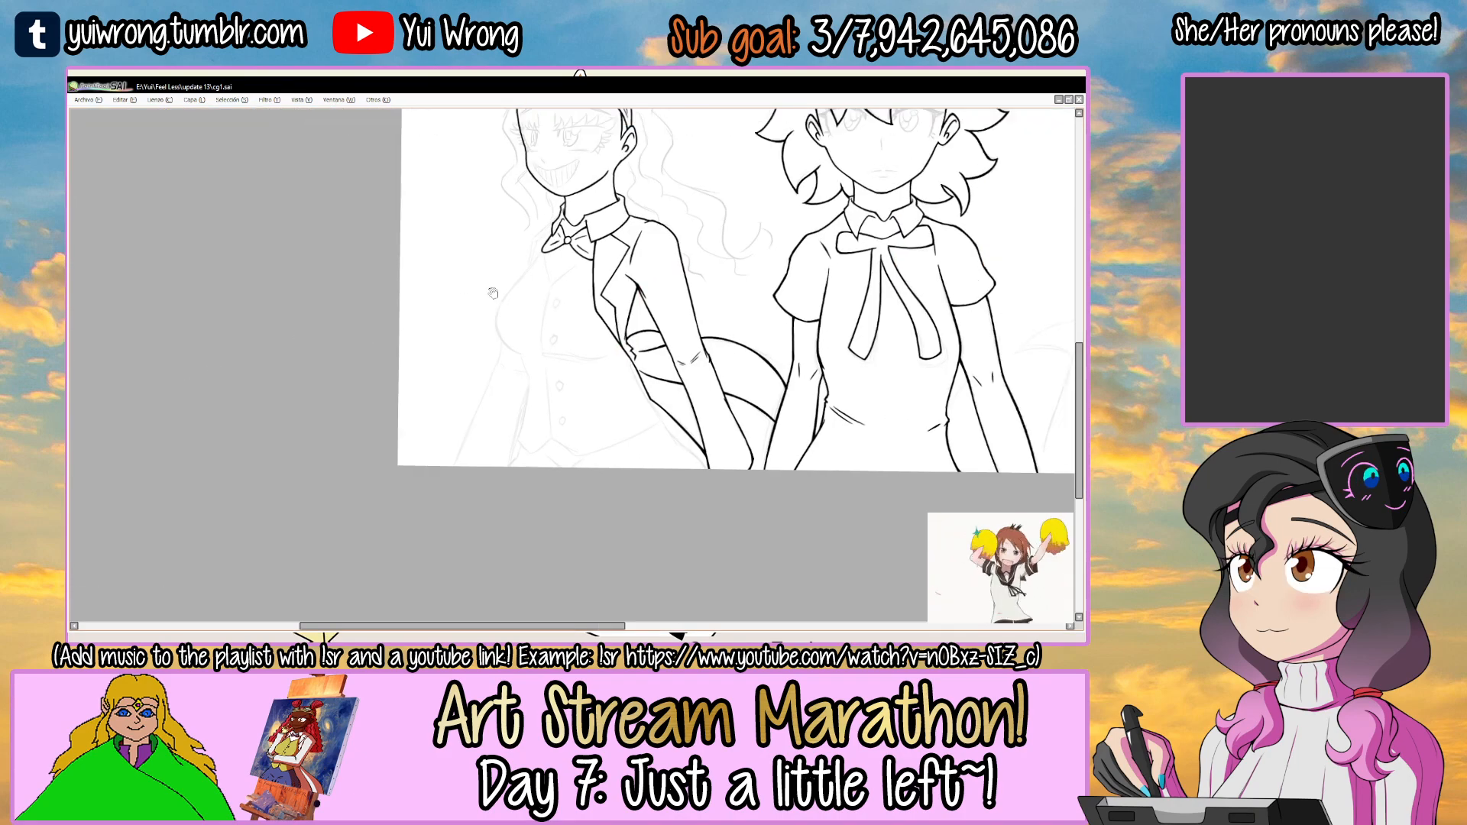
{"action": "left_click_drag", "start_coordinate": [549, 333], "coordinate": [510, 364]}
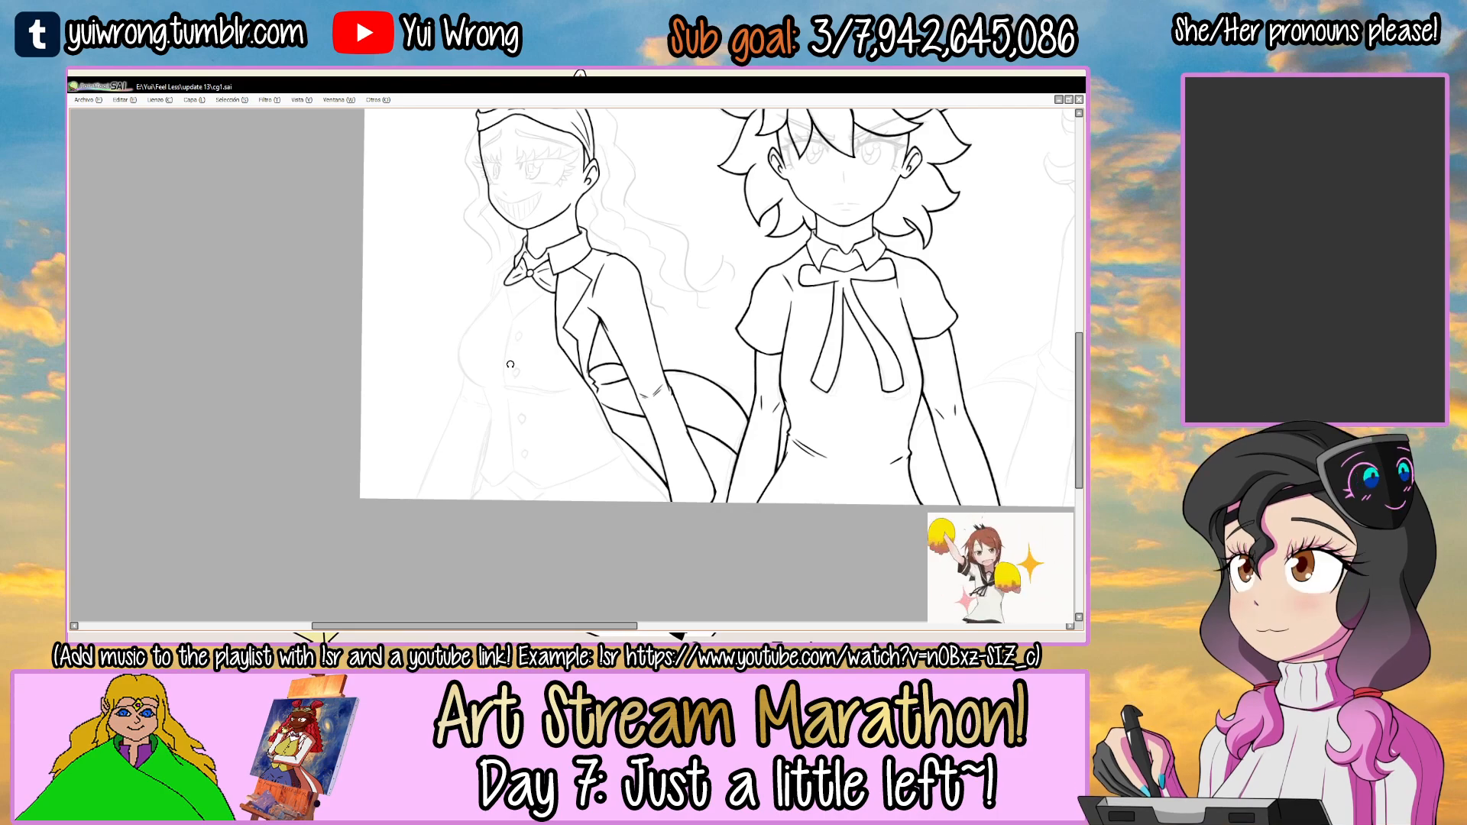
Ink the rounded outer curve of the grinning girl's chest over the sketch, replacing any uneven attempt.
{"action": "key", "text": "Tab"}
{"action": "left_click", "coordinate": [78, 354]}
{"action": "left_click", "coordinate": [77, 354]}
{"action": "key", "text": "Tab"}
{"action": "left_click_drag", "start_coordinate": [648, 258], "coordinate": [672, 446]}
{"action": "left_click_drag", "start_coordinate": [672, 446], "coordinate": [636, 471]}
{"action": "left_click_drag", "start_coordinate": [610, 253], "coordinate": [569, 247]}
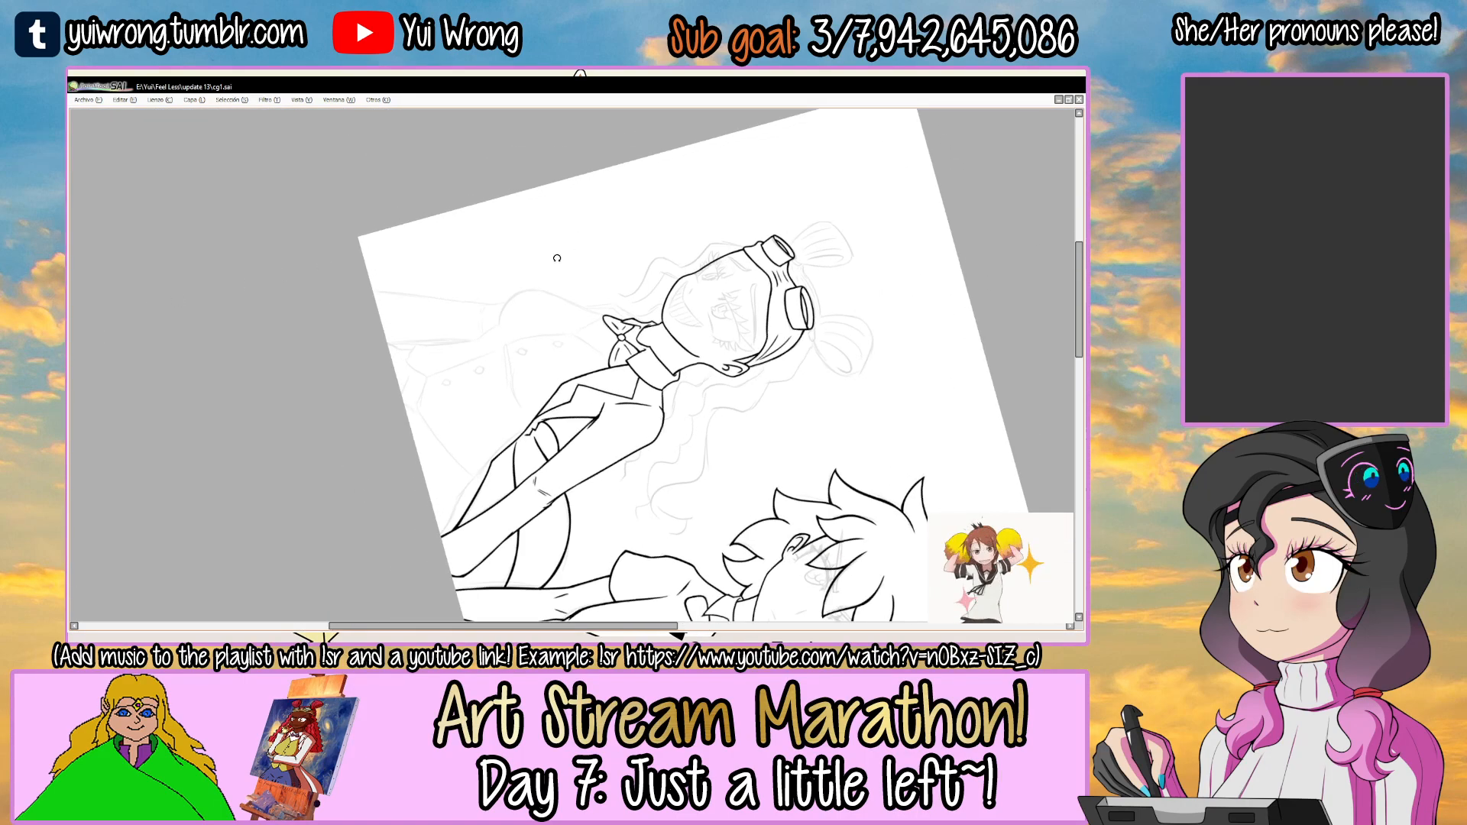
{"action": "scroll", "coordinate": [569, 246], "scroll_direction": "up", "scroll_amount": 8}
{"action": "scroll", "coordinate": [602, 270], "scroll_direction": "up", "scroll_amount": 4}
{"action": "mouse_move", "coordinate": [359, 442]}
{"action": "left_mouse_down"}
{"action": "mouse_move", "coordinate": [729, 246]}
{"action": "mouse_move", "coordinate": [773, 266]}
{"action": "left_mouse_up"}
{"action": "key", "text": "ctrl+z"}
{"action": "key", "text": "ctrl+z"}
{"action": "mouse_move", "coordinate": [359, 441]}
{"action": "left_mouse_down"}
{"action": "mouse_move", "coordinate": [728, 245]}
{"action": "mouse_move", "coordinate": [800, 283]}
{"action": "mouse_move", "coordinate": [595, 229]}
{"action": "mouse_move", "coordinate": [545, 315]}
{"action": "mouse_move", "coordinate": [579, 238]}
{"action": "mouse_move", "coordinate": [598, 262]}
{"action": "mouse_move", "coordinate": [696, 220]}
{"action": "left_mouse_up"}
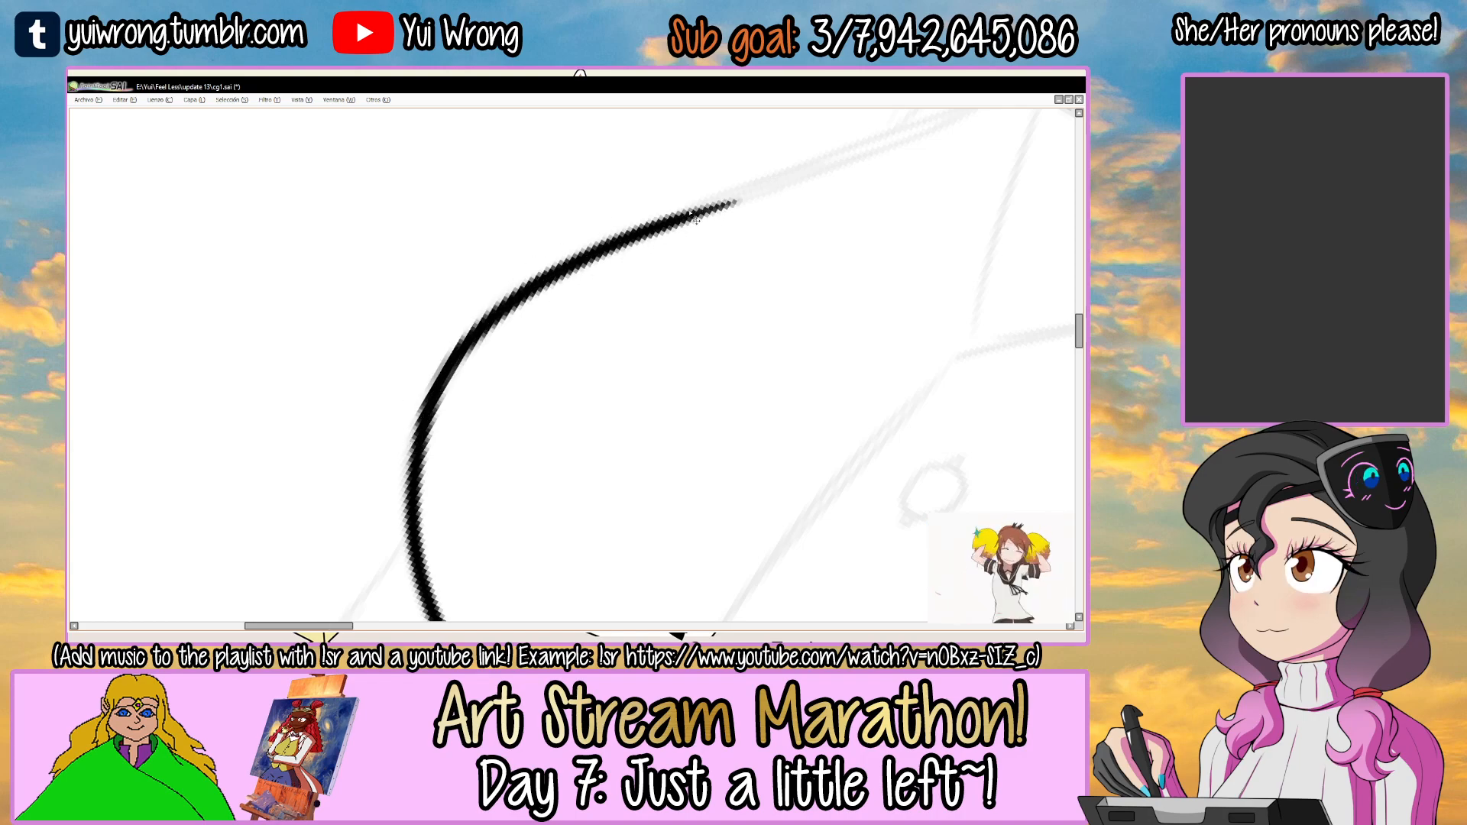
Extend the chest outline upward until it joins the outer tip of the bow tie.
{"action": "scroll", "coordinate": [696, 220], "scroll_direction": "down", "scroll_amount": 2}
{"action": "scroll", "coordinate": [725, 222], "scroll_direction": "up", "scroll_amount": 1}
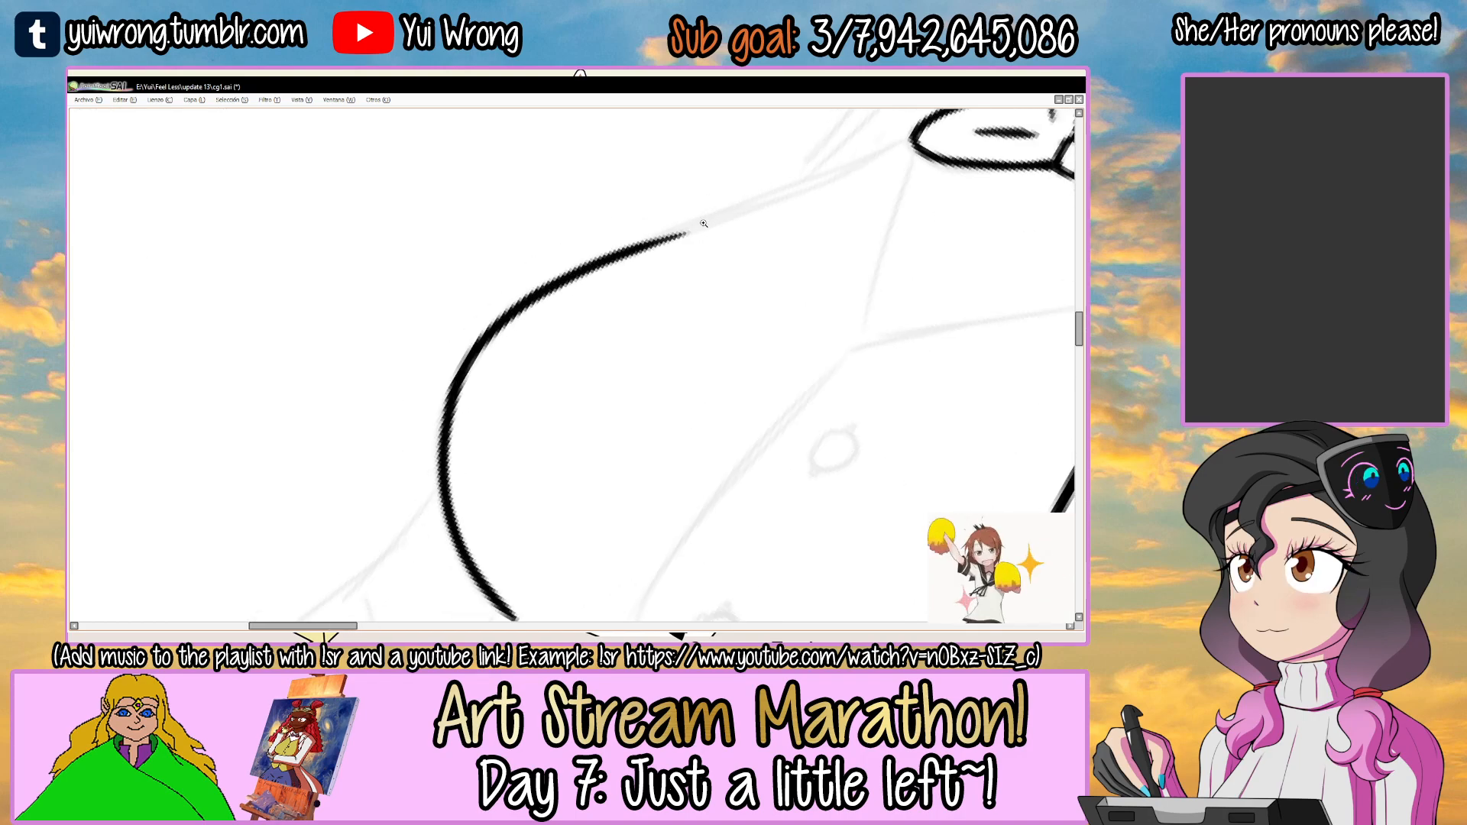
{"action": "left_click_drag", "start_coordinate": [803, 195], "coordinate": [726, 225]}
{"action": "scroll", "coordinate": [648, 257], "scroll_direction": "up", "scroll_amount": 1}
{"action": "left_click_drag", "start_coordinate": [430, 324], "coordinate": [882, 151]}
{"action": "key", "text": "ctrl+z"}
{"action": "scroll", "coordinate": [719, 210], "scroll_direction": "up", "scroll_amount": 2}
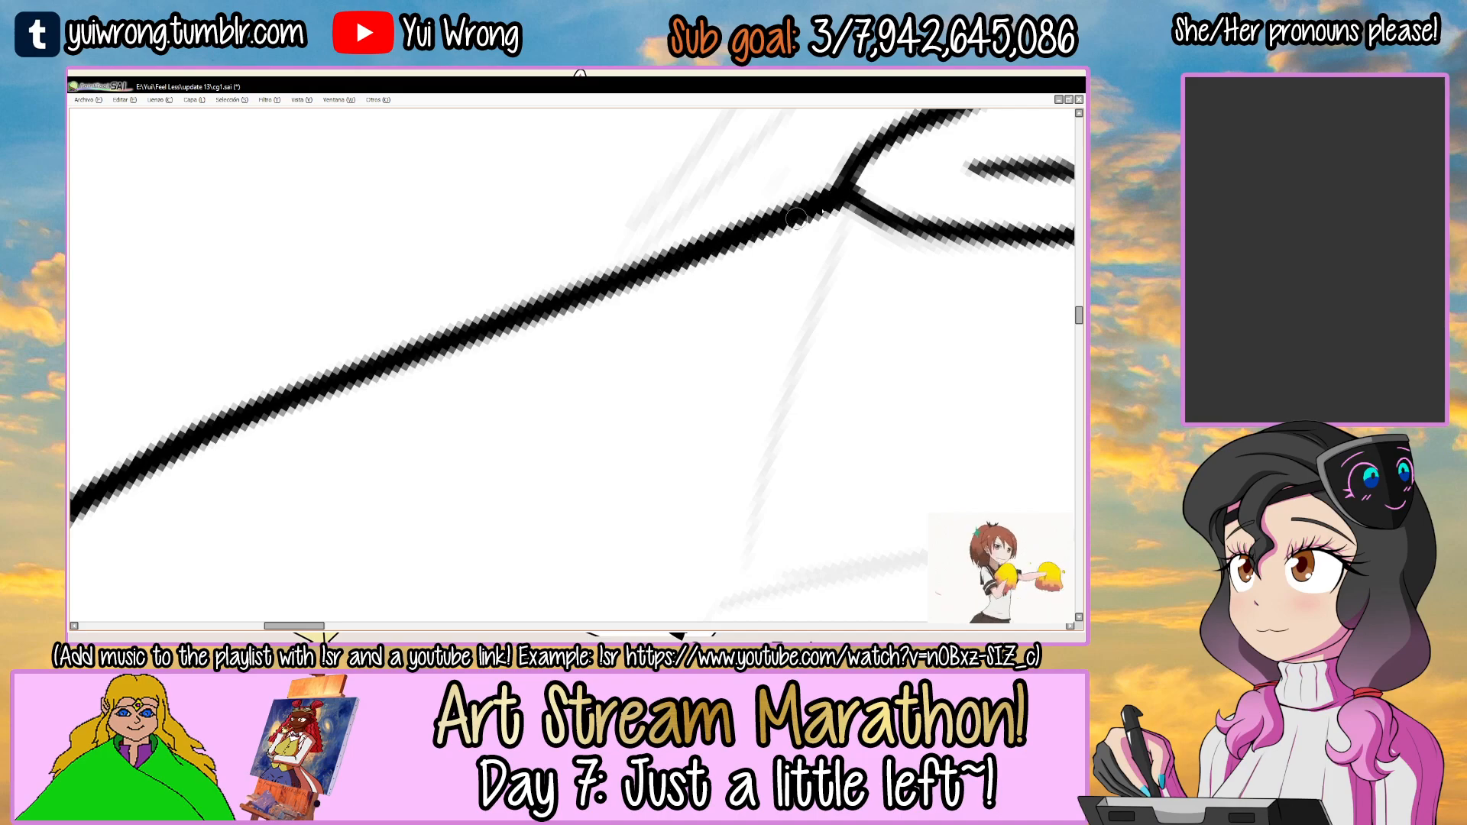
{"action": "scroll", "coordinate": [778, 210], "scroll_direction": "down", "scroll_amount": 4}
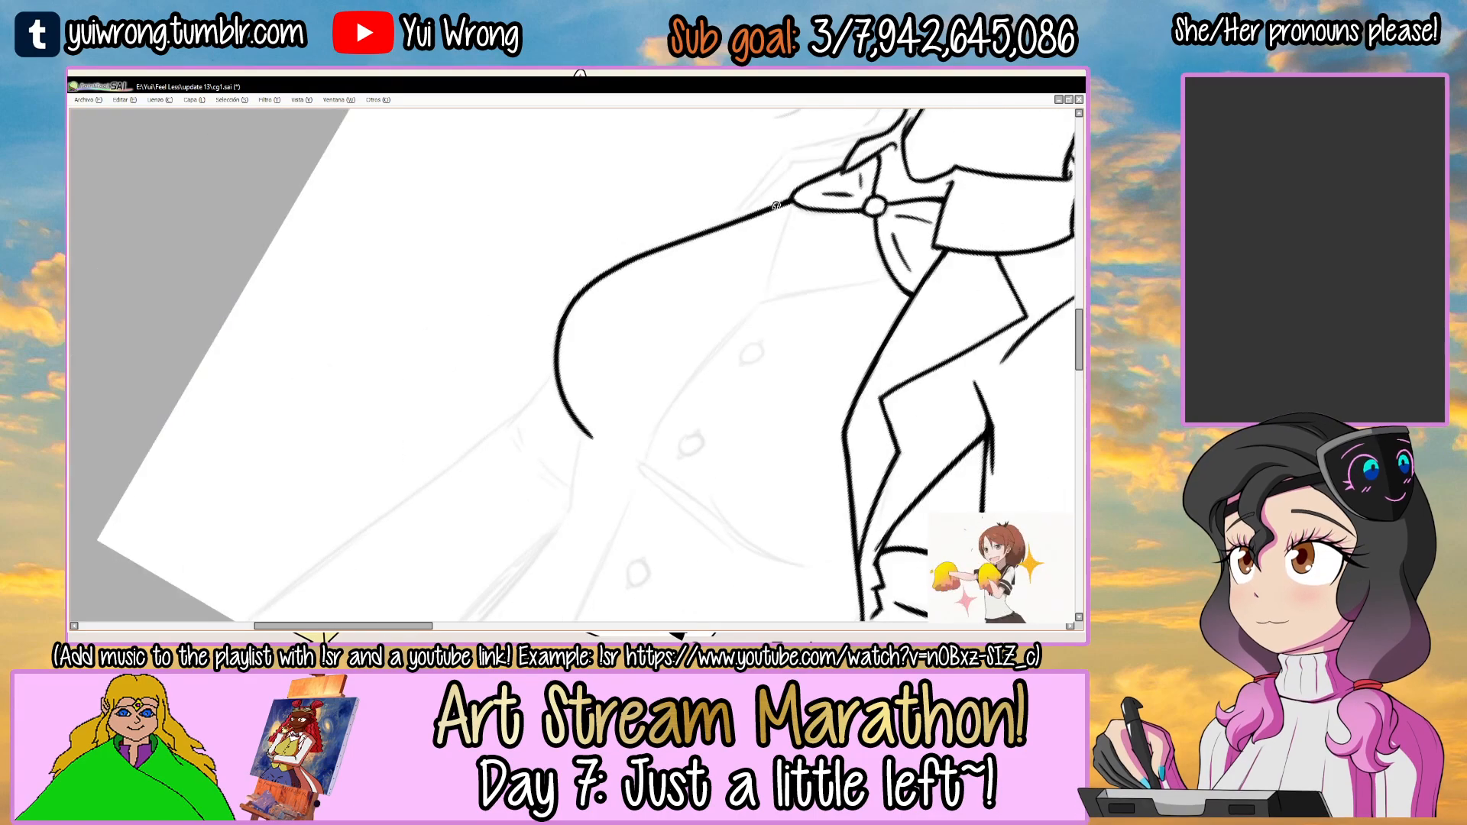
Continue the chest outline around its underside, tapering it off before the vest's front opening.
{"action": "key", "text": "Delete"}
{"action": "left_click_drag", "start_coordinate": [771, 262], "coordinate": [645, 282]}
{"action": "left_click_drag", "start_coordinate": [679, 339], "coordinate": [659, 285]}
{"action": "left_click_drag", "start_coordinate": [634, 387], "coordinate": [640, 243]}
{"action": "left_click_drag", "start_coordinate": [711, 302], "coordinate": [727, 262]}
{"action": "key", "text": "Delete"}
Ink a long tapering crease under the chest, running from the vest's front opening toward the jacket edge.
{"action": "scroll", "coordinate": [629, 300], "scroll_direction": "up", "scroll_amount": 2}
{"action": "key", "text": "ctrl+z"}
{"action": "mouse_move", "coordinate": [558, 328]}
{"action": "left_mouse_down"}
{"action": "mouse_move", "coordinate": [886, 243]}
{"action": "mouse_move", "coordinate": [928, 218]}
{"action": "left_mouse_up"}
{"action": "key", "text": "ctrl+z"}
{"action": "left_click_drag", "start_coordinate": [797, 254], "coordinate": [792, 245]}
{"action": "left_click_drag", "start_coordinate": [657, 306], "coordinate": [612, 327]}
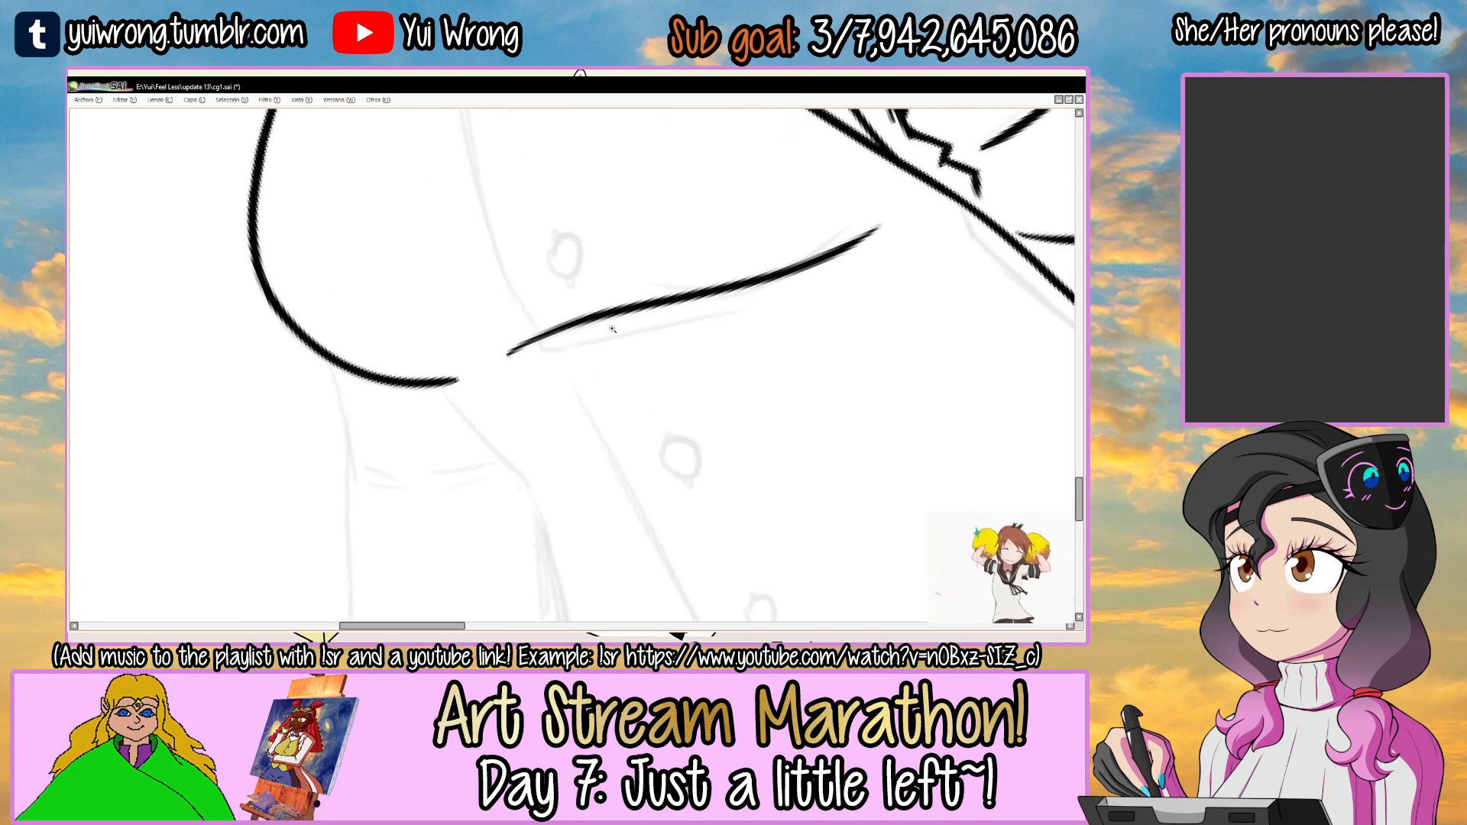
Ink a second, shorter crease just beneath and parallel to the first, and save the drawing.
{"action": "scroll", "coordinate": [612, 328], "scroll_direction": "up", "scroll_amount": 1}
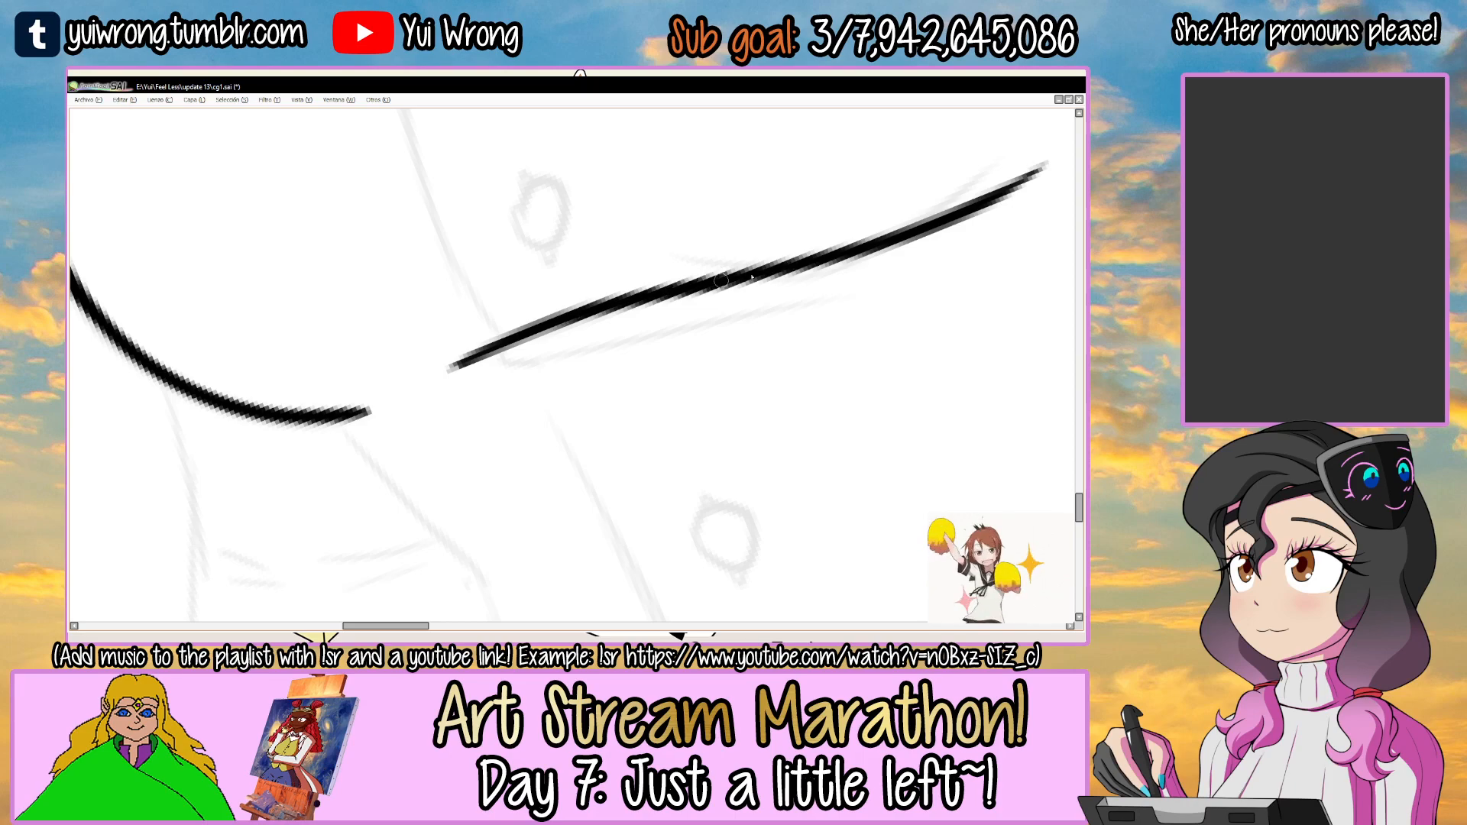
{"action": "left_click_drag", "start_coordinate": [624, 341], "coordinate": [886, 281]}
{"action": "key", "text": "ctrl+z"}
{"action": "mouse_move", "coordinate": [500, 373]}
{"action": "left_mouse_down"}
{"action": "mouse_move", "coordinate": [940, 277]}
{"action": "mouse_move", "coordinate": [701, 320]}
{"action": "mouse_move", "coordinate": [917, 287]}
{"action": "left_mouse_up"}
{"action": "key", "text": "ctrl+z"}
{"action": "key", "text": "ctrl+z"}
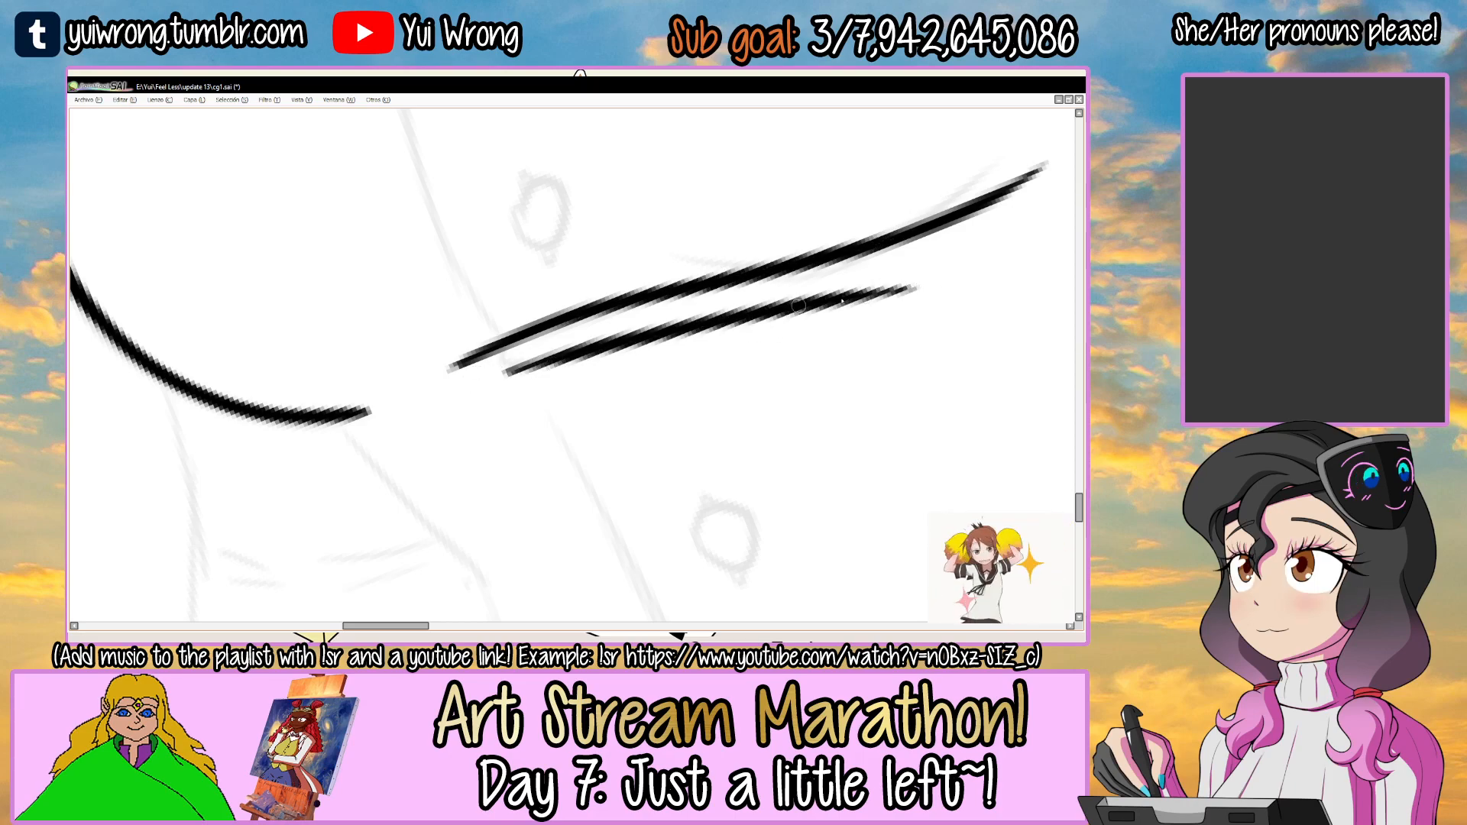
{"action": "scroll", "coordinate": [886, 280], "scroll_direction": "down", "scroll_amount": 8}
{"action": "left_click_drag", "start_coordinate": [887, 279], "coordinate": [619, 300]}
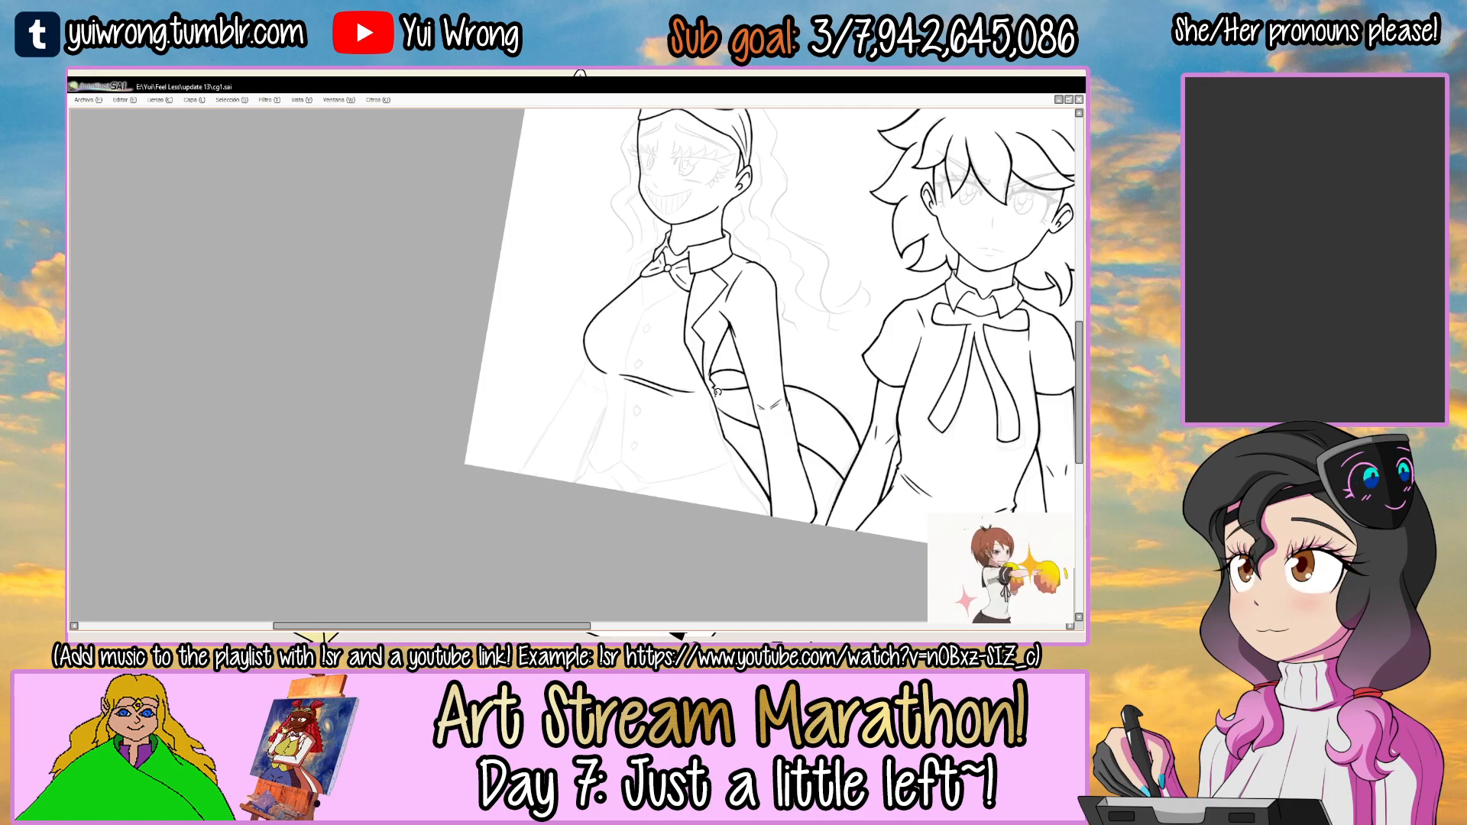
Ink the vest's front edge from the neckline point down along the chest to the upper crease.
{"action": "left_click_drag", "start_coordinate": [688, 318], "coordinate": [644, 384]}
{"action": "scroll", "coordinate": [661, 364], "scroll_direction": "up", "scroll_amount": 1}
{"action": "left_click_drag", "start_coordinate": [566, 408], "coordinate": [546, 383]}
{"action": "left_click_drag", "start_coordinate": [615, 307], "coordinate": [526, 383]}
{"action": "scroll", "coordinate": [535, 391], "scroll_direction": "up", "scroll_amount": 3}
{"action": "scroll", "coordinate": [526, 383], "scroll_direction": "up", "scroll_amount": 1}
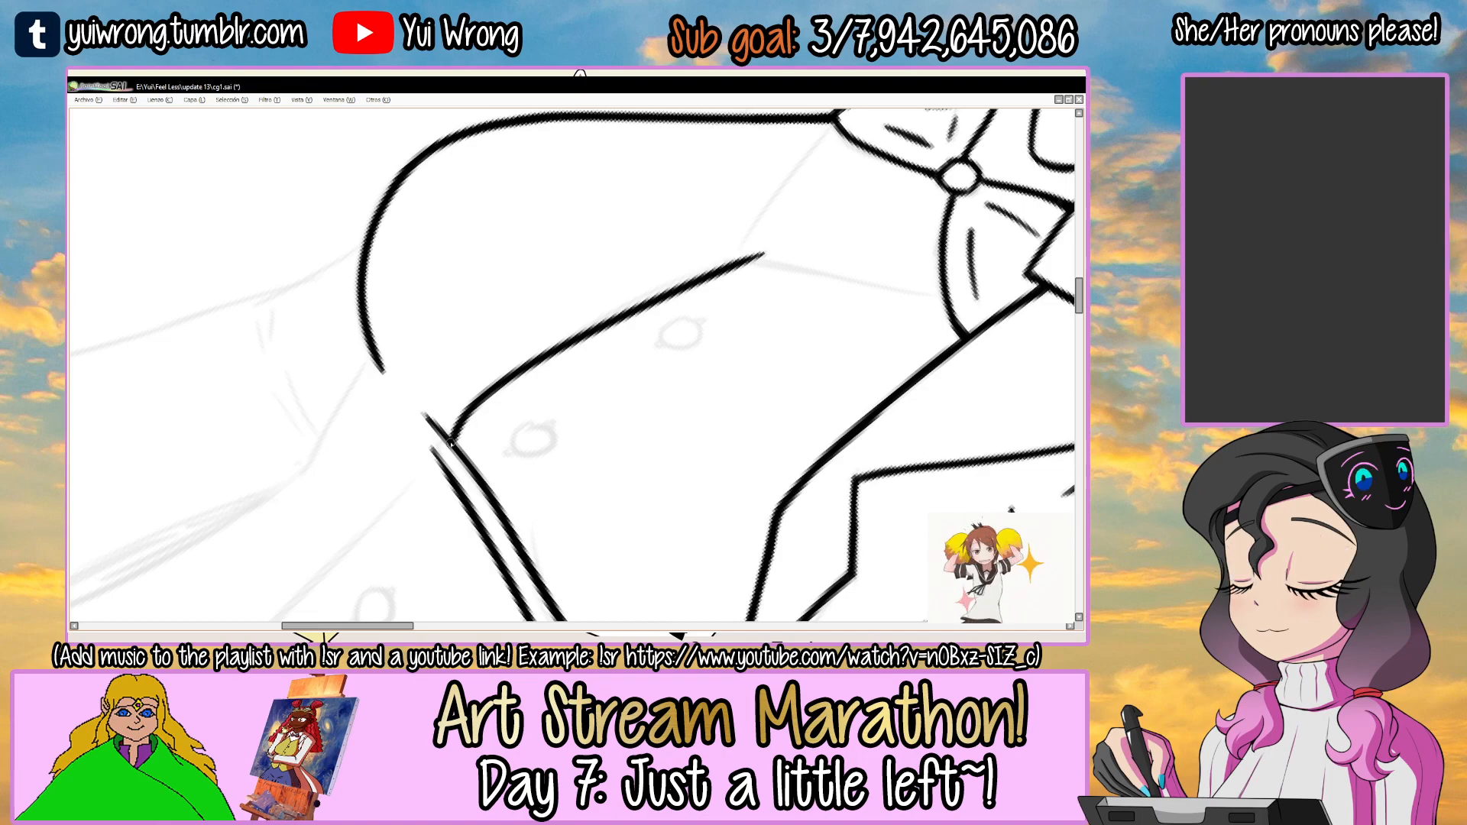
Redo the vest's front edge as a smooth line from the upper crease up to the neckline point.
{"action": "key", "text": "ctrl+z"}
{"action": "left_click_drag", "start_coordinate": [450, 437], "coordinate": [768, 245]}
{"action": "left_click_drag", "start_coordinate": [463, 429], "coordinate": [522, 373]}
{"action": "left_click_drag", "start_coordinate": [596, 326], "coordinate": [478, 403]}
{"action": "left_click_drag", "start_coordinate": [726, 282], "coordinate": [673, 222]}
{"action": "scroll", "coordinate": [611, 311], "scroll_direction": "up", "scroll_amount": 2}
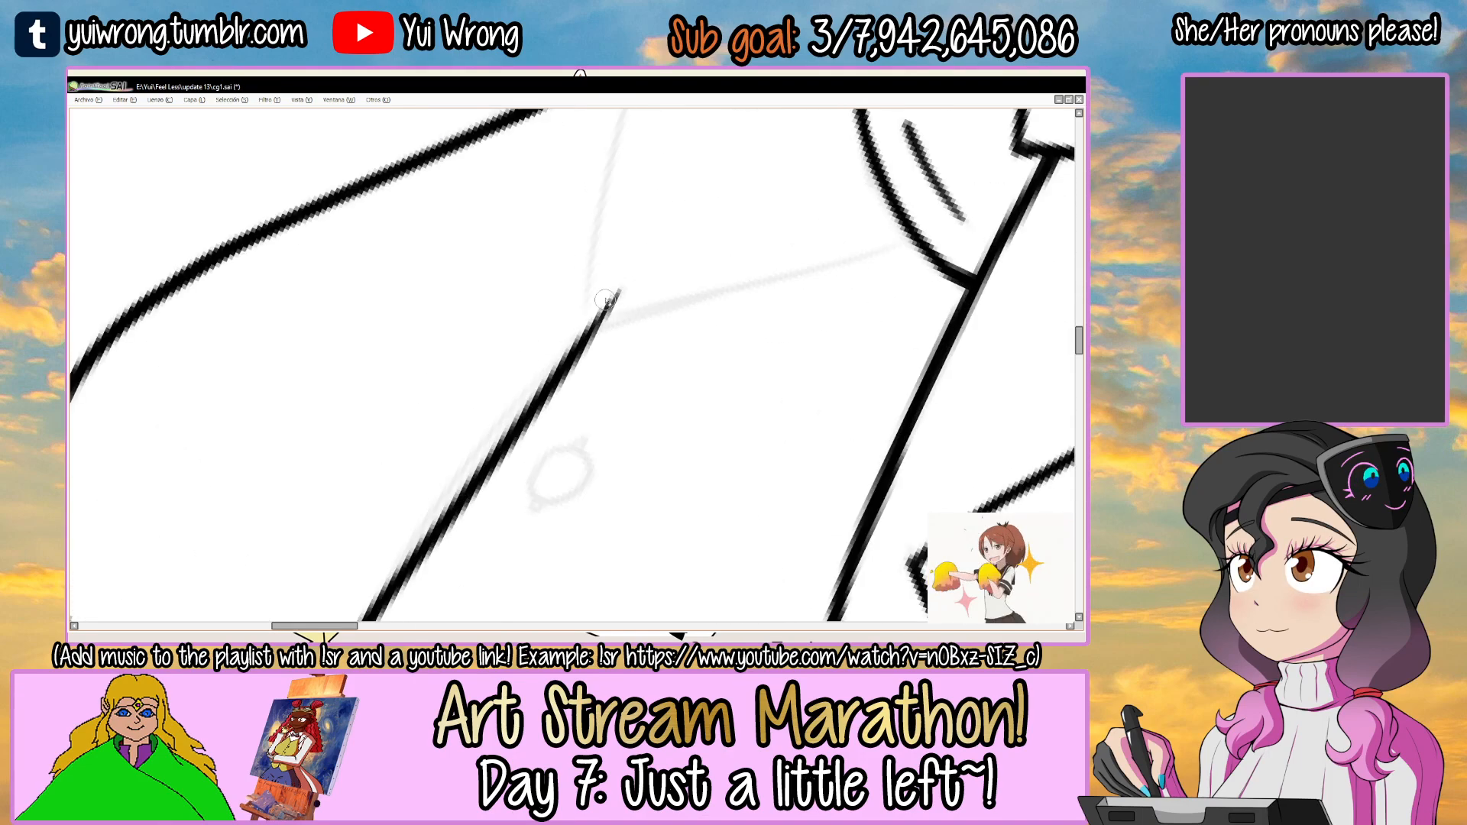
Ink the jacket-side edge of the vest's V neckline, from its point to below the bow tie.
{"action": "left_click_drag", "start_coordinate": [647, 301], "coordinate": [886, 219]}
{"action": "key", "text": "ctrl+z"}
{"action": "left_click_drag", "start_coordinate": [564, 357], "coordinate": [930, 204]}
{"action": "key", "text": "ctrl+z"}
{"action": "mouse_move", "coordinate": [566, 358]}
{"action": "left_mouse_down"}
{"action": "mouse_move", "coordinate": [903, 218]}
{"action": "mouse_move", "coordinate": [919, 264]}
{"action": "mouse_move", "coordinate": [728, 460]}
{"action": "left_mouse_up"}
Ink the V neckline's other edge from its point to the bow tie's outer corner, and save the drawing.
{"action": "key", "text": "w"}
{"action": "left_click", "coordinate": [578, 380]}
{"action": "key", "text": "ctrl+d"}
{"action": "key", "text": "n"}
{"action": "left_click_drag", "start_coordinate": [565, 381], "coordinate": [790, 245]}
{"action": "key", "text": "ctrl+z"}
{"action": "left_click_drag", "start_coordinate": [566, 381], "coordinate": [783, 239]}
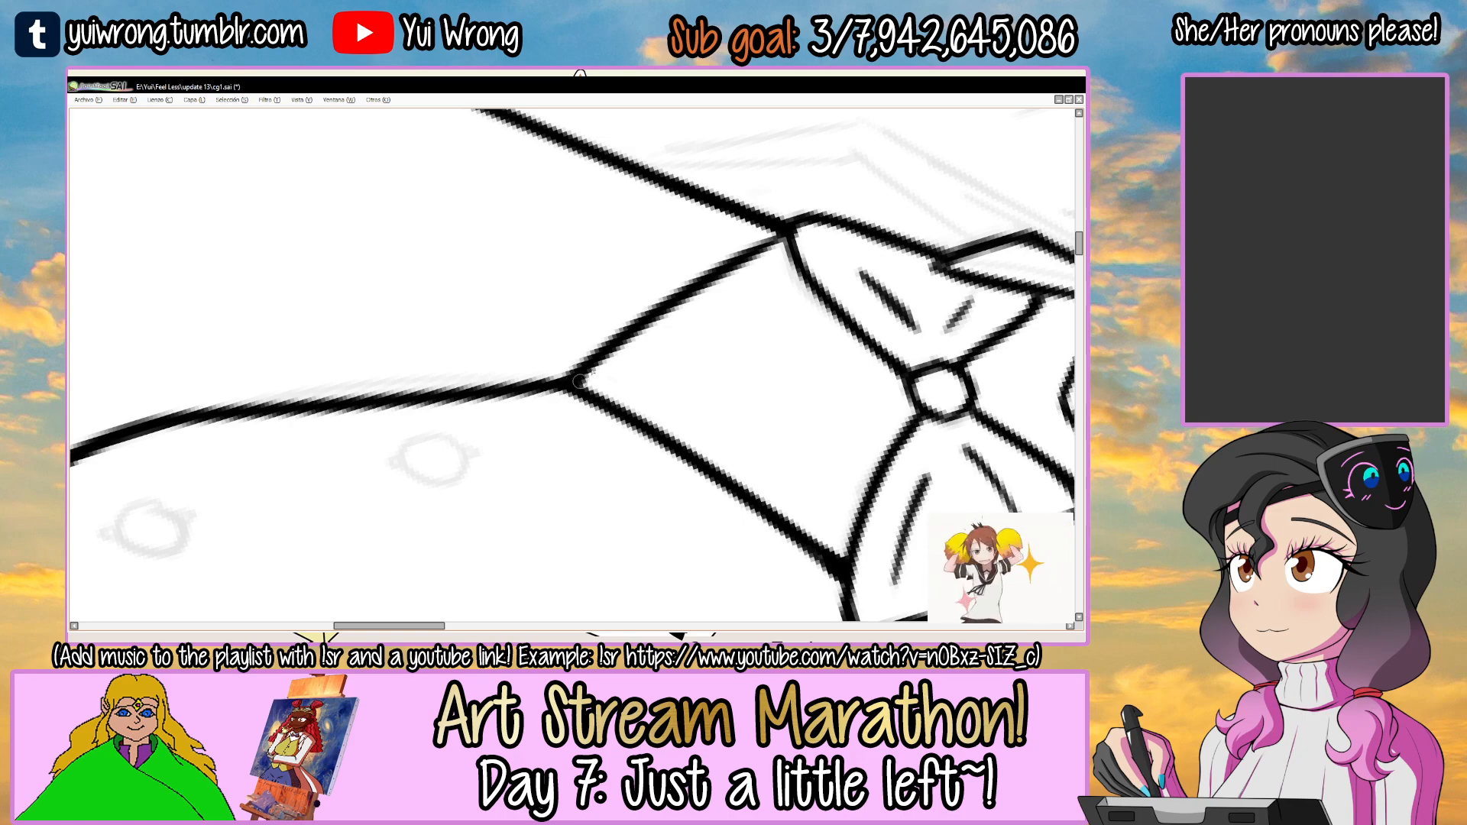
{"action": "left_click_drag", "start_coordinate": [822, 262], "coordinate": [599, 322]}
{"action": "scroll", "coordinate": [600, 321], "scroll_direction": "down", "scroll_amount": 3}
{"action": "scroll", "coordinate": [599, 322], "scroll_direction": "down", "scroll_amount": 4}
{"action": "key", "text": "ctrl+s"}
Join the start of the two chest creases with a short hooked line at the vest's front opening.
{"action": "left_click_drag", "start_coordinate": [799, 314], "coordinate": [703, 239]}
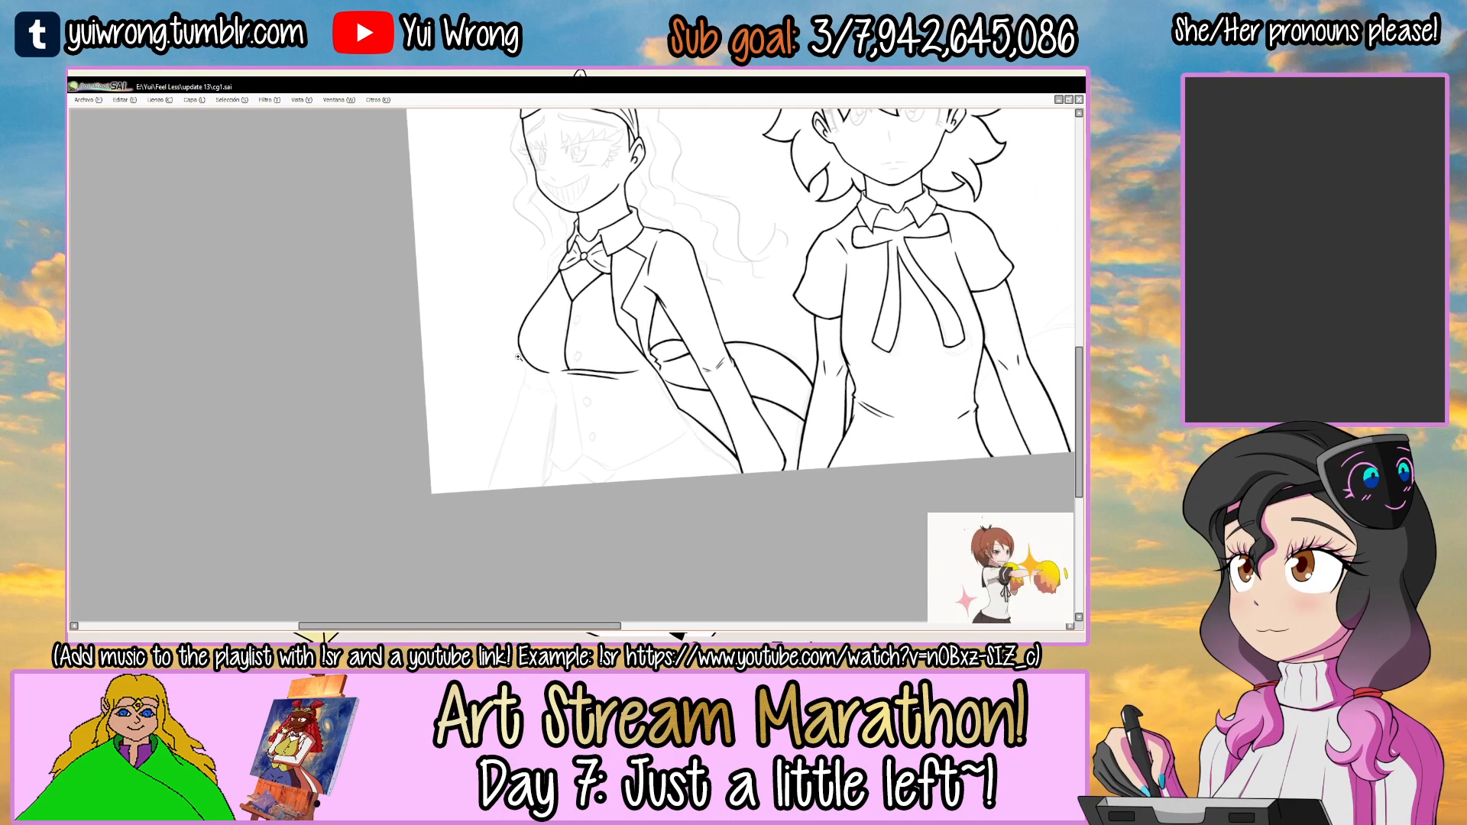
{"action": "scroll", "coordinate": [578, 356], "scroll_direction": "up", "scroll_amount": 5}
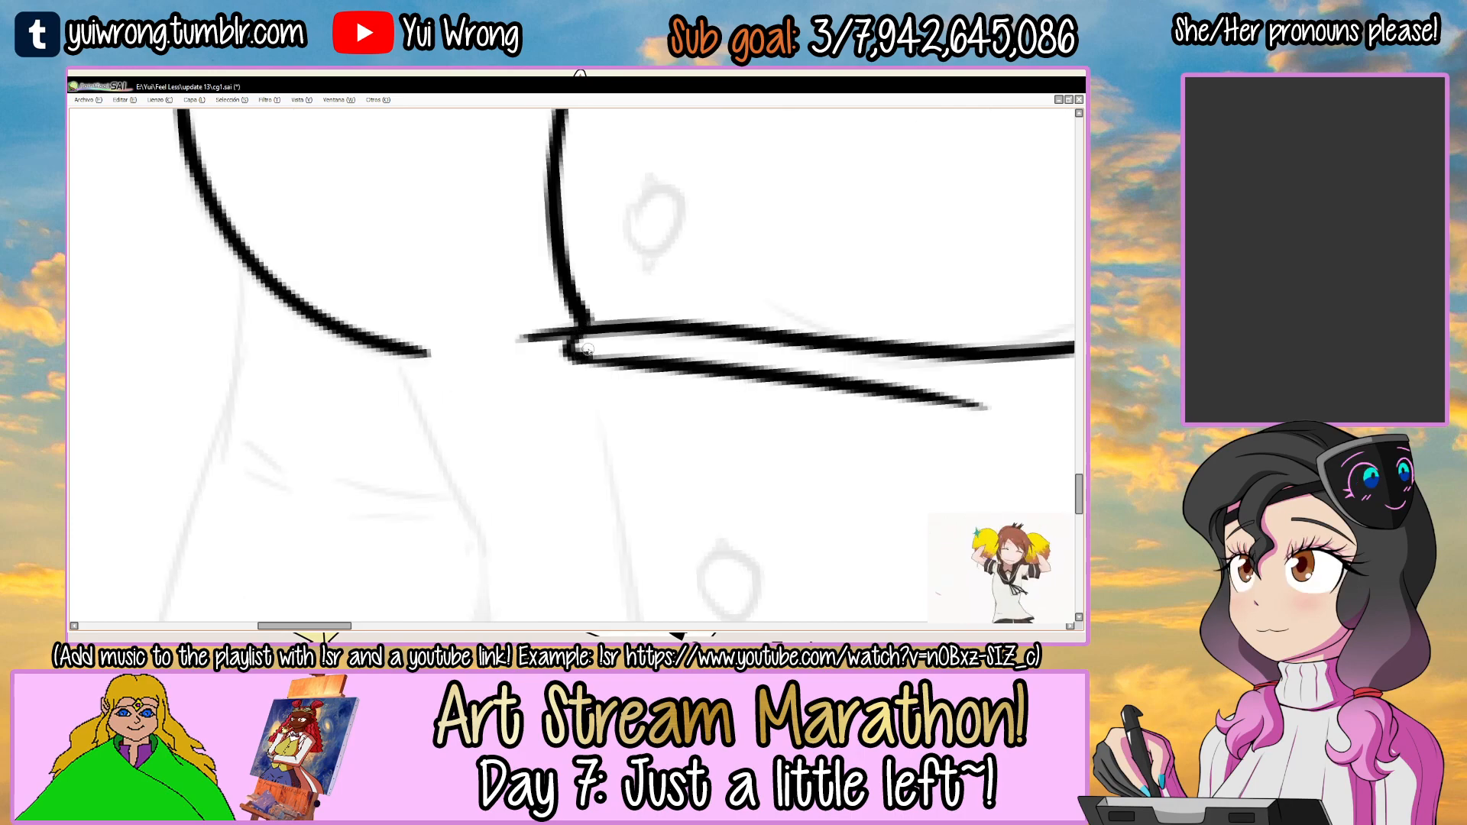
{"action": "scroll", "coordinate": [595, 388], "scroll_direction": "down", "scroll_amount": 5}
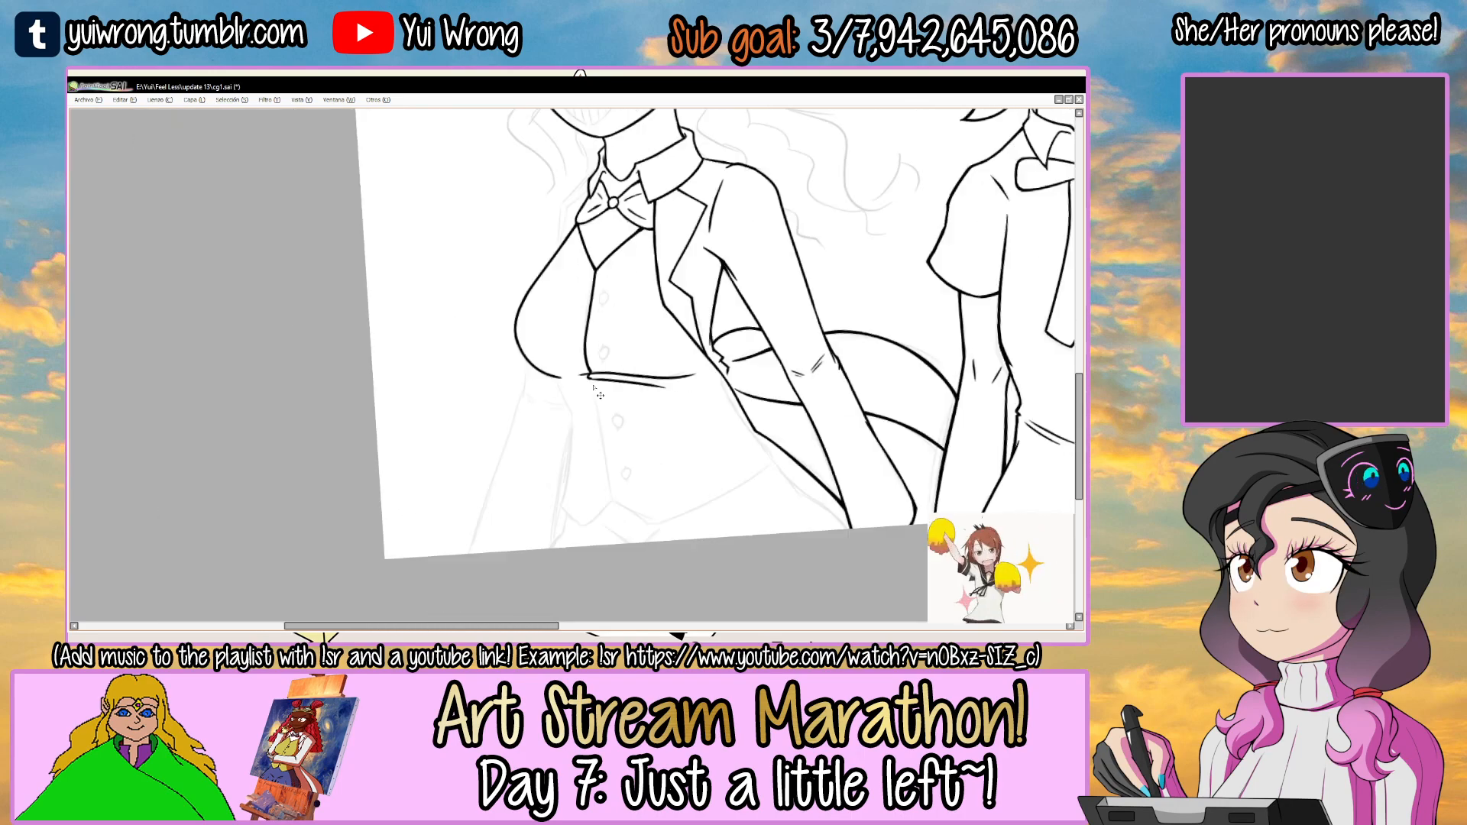
{"action": "left_click_drag", "start_coordinate": [726, 312], "coordinate": [755, 428]}
{"action": "left_click_drag", "start_coordinate": [756, 435], "coordinate": [665, 464]}
{"action": "left_click", "coordinate": [609, 402], "text": "ctrl"}
{"action": "left_click", "coordinate": [609, 403], "text": "ctrl"}
{"action": "left_click_drag", "start_coordinate": [662, 312], "coordinate": [629, 256]}
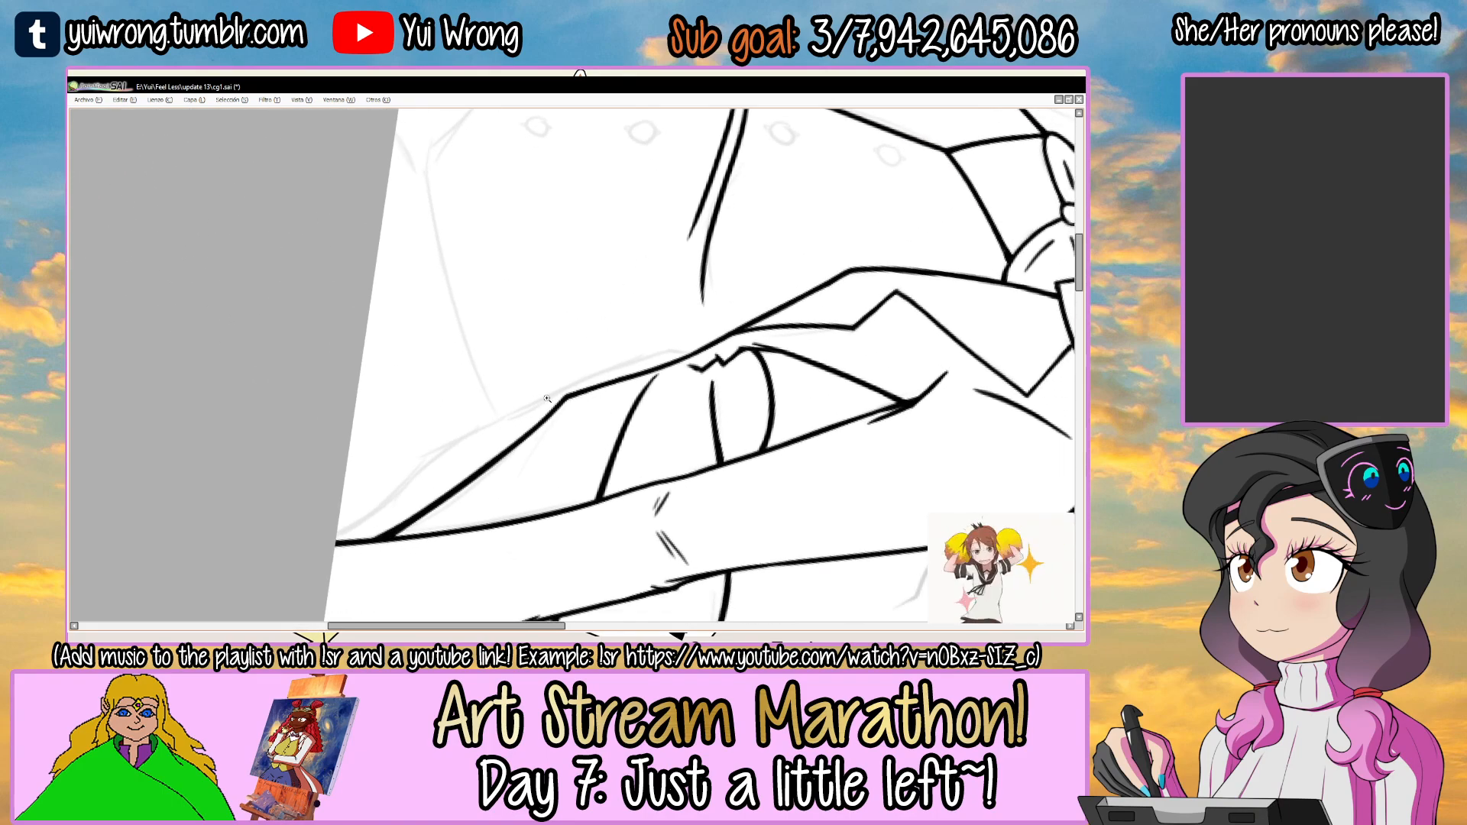
{"action": "left_click", "coordinate": [555, 391], "text": "ctrl"}
{"action": "left_click", "coordinate": [554, 390], "text": "ctrl"}
{"action": "left_click_drag", "start_coordinate": [632, 331], "coordinate": [626, 323]}
{"action": "key", "text": "ctrl+z"}
{"action": "mouse_move", "coordinate": [468, 454]}
{"action": "left_mouse_down"}
{"action": "mouse_move", "coordinate": [642, 334]}
{"action": "mouse_move", "coordinate": [758, 288]}
{"action": "left_mouse_up"}
{"action": "key", "text": "ctrl+z"}
{"action": "left_click_drag", "start_coordinate": [482, 441], "coordinate": [786, 287]}
{"action": "key", "text": "ctrl+z"}
{"action": "mouse_move", "coordinate": [483, 443]}
{"action": "left_mouse_down"}
{"action": "mouse_move", "coordinate": [735, 288]}
{"action": "mouse_move", "coordinate": [630, 349]}
{"action": "mouse_move", "coordinate": [785, 293]}
{"action": "left_mouse_up"}
{"action": "key", "text": "ctrl+z"}
Ink the vest's side edge from where it leaves the jacket opening down to the hem corner.
{"action": "key", "text": "ctrl+z"}
{"action": "left_click", "coordinate": [636, 352], "text": "ctrl"}
{"action": "left_click", "coordinate": [635, 351], "text": "ctrl"}
{"action": "left_click_drag", "start_coordinate": [420, 483], "coordinate": [688, 306]}
{"action": "key", "text": "ctrl+z"}
{"action": "mouse_move", "coordinate": [527, 406]}
{"action": "left_mouse_down"}
{"action": "mouse_move", "coordinate": [749, 274]}
{"action": "mouse_move", "coordinate": [875, 252]}
{"action": "left_mouse_up"}
{"action": "key", "text": "ctrl+z"}
{"action": "key", "text": "ctrl+z"}
{"action": "left_click_drag", "start_coordinate": [783, 263], "coordinate": [863, 254]}
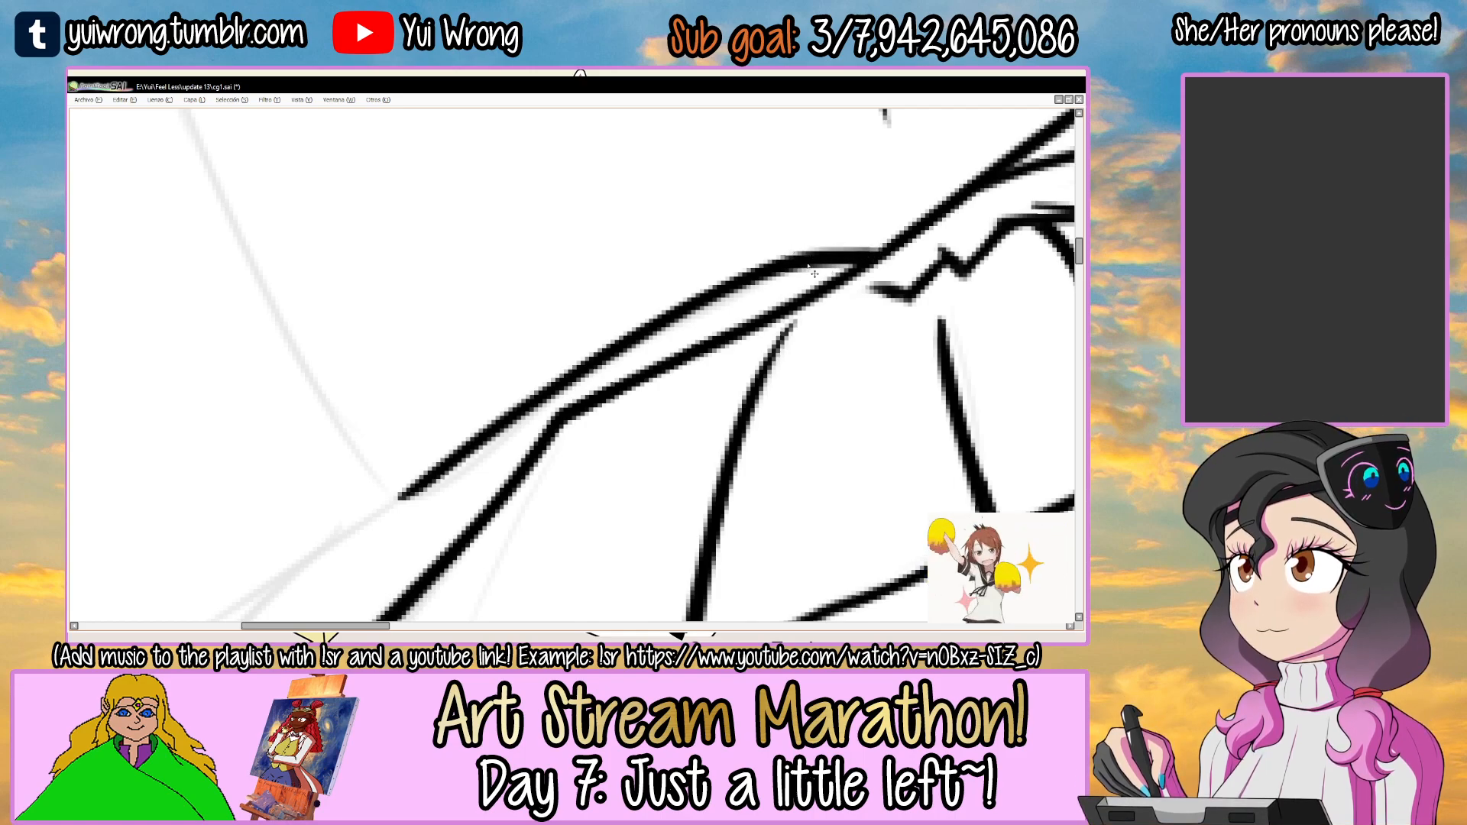
{"action": "left_click", "coordinate": [810, 265], "text": "ctrl+alt"}
{"action": "left_click", "coordinate": [810, 265], "text": "ctrl+alt"}
Ink the vest's long curved hem from the jacket-side corner toward the front tip.
{"action": "left_click_drag", "start_coordinate": [683, 310], "coordinate": [576, 406]}
{"action": "left_click_drag", "start_coordinate": [732, 323], "coordinate": [573, 295]}
{"action": "left_click", "coordinate": [430, 343], "text": "ctrl"}
{"action": "key", "text": "ctrl+z"}
{"action": "mouse_move", "coordinate": [353, 394]}
{"action": "left_mouse_down"}
{"action": "mouse_move", "coordinate": [637, 217]}
{"action": "mouse_move", "coordinate": [621, 231]}
{"action": "left_mouse_up"}
{"action": "key", "text": "ctrl+z"}
{"action": "mouse_move", "coordinate": [341, 398]}
{"action": "left_mouse_down"}
{"action": "mouse_move", "coordinate": [675, 216]}
{"action": "mouse_move", "coordinate": [605, 262]}
{"action": "mouse_move", "coordinate": [529, 262]}
{"action": "mouse_move", "coordinate": [521, 297]}
{"action": "left_mouse_up"}
{"action": "left_click", "coordinate": [531, 264], "text": "ctrl"}
{"action": "left_click", "coordinate": [560, 274], "text": "ctrl"}
{"action": "left_click", "coordinate": [560, 273], "text": "ctrl"}
Continue the hem around its lowest tip and up to the bottom of the vest's front opening.
{"action": "left_click_drag", "start_coordinate": [427, 412], "coordinate": [703, 222]}
{"action": "key", "text": "ctrl+z"}
{"action": "mouse_move", "coordinate": [424, 419]}
{"action": "left_mouse_down"}
{"action": "mouse_move", "coordinate": [456, 341]}
{"action": "mouse_move", "coordinate": [737, 202]}
{"action": "left_mouse_up"}
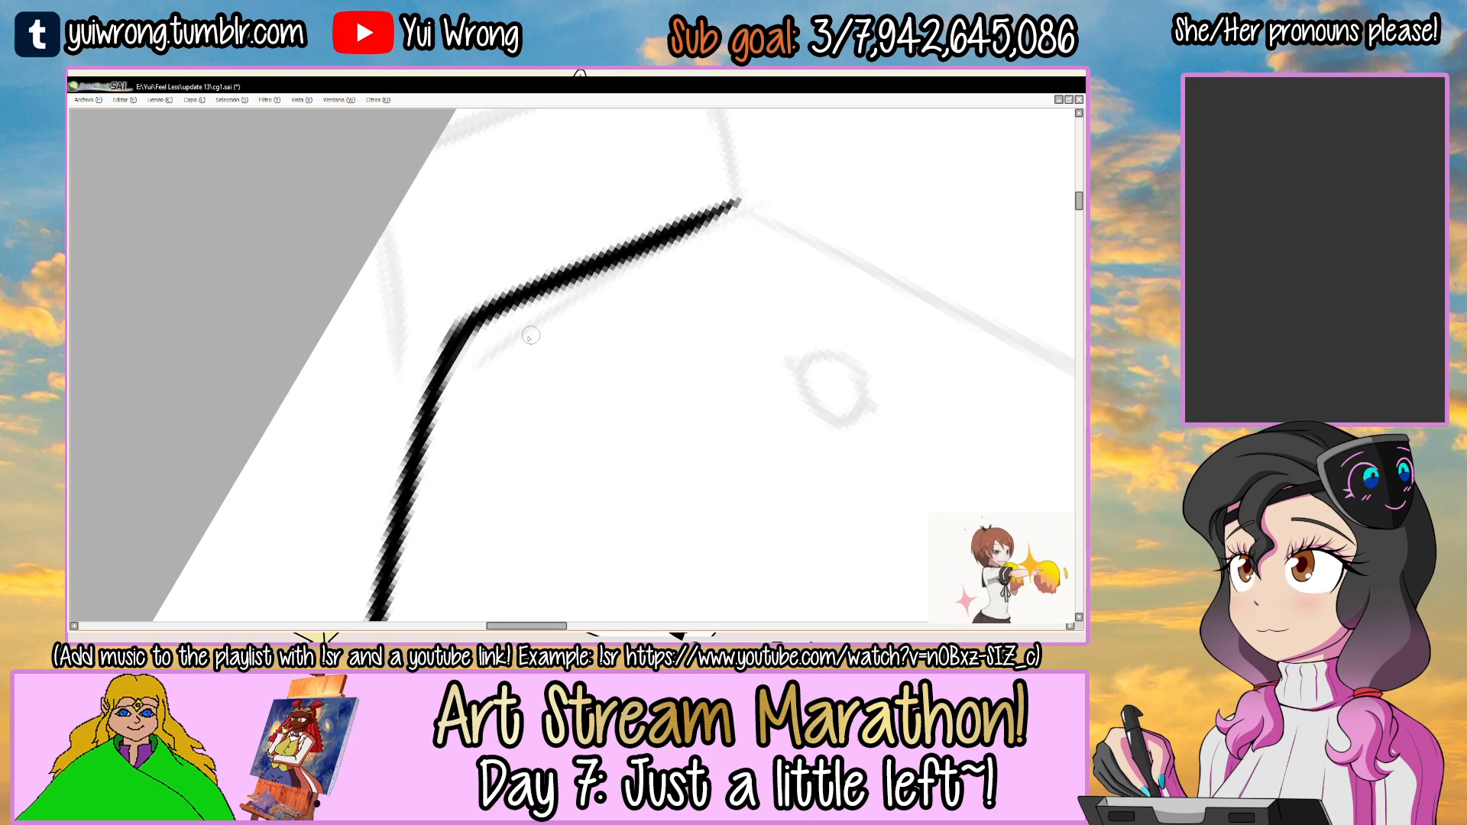
{"action": "scroll", "coordinate": [526, 306], "scroll_direction": "down", "scroll_amount": 4}
Clean up the vest's jacket-side corner so the hem and side edge meet in a sharp point.
{"action": "left_click_drag", "start_coordinate": [685, 298], "coordinate": [689, 415]}
{"action": "left_click", "coordinate": [336, 421], "text": "ctrl"}
{"action": "left_click", "coordinate": [339, 419], "text": "ctrl"}
{"action": "left_click", "coordinate": [351, 398], "text": "ctrl"}
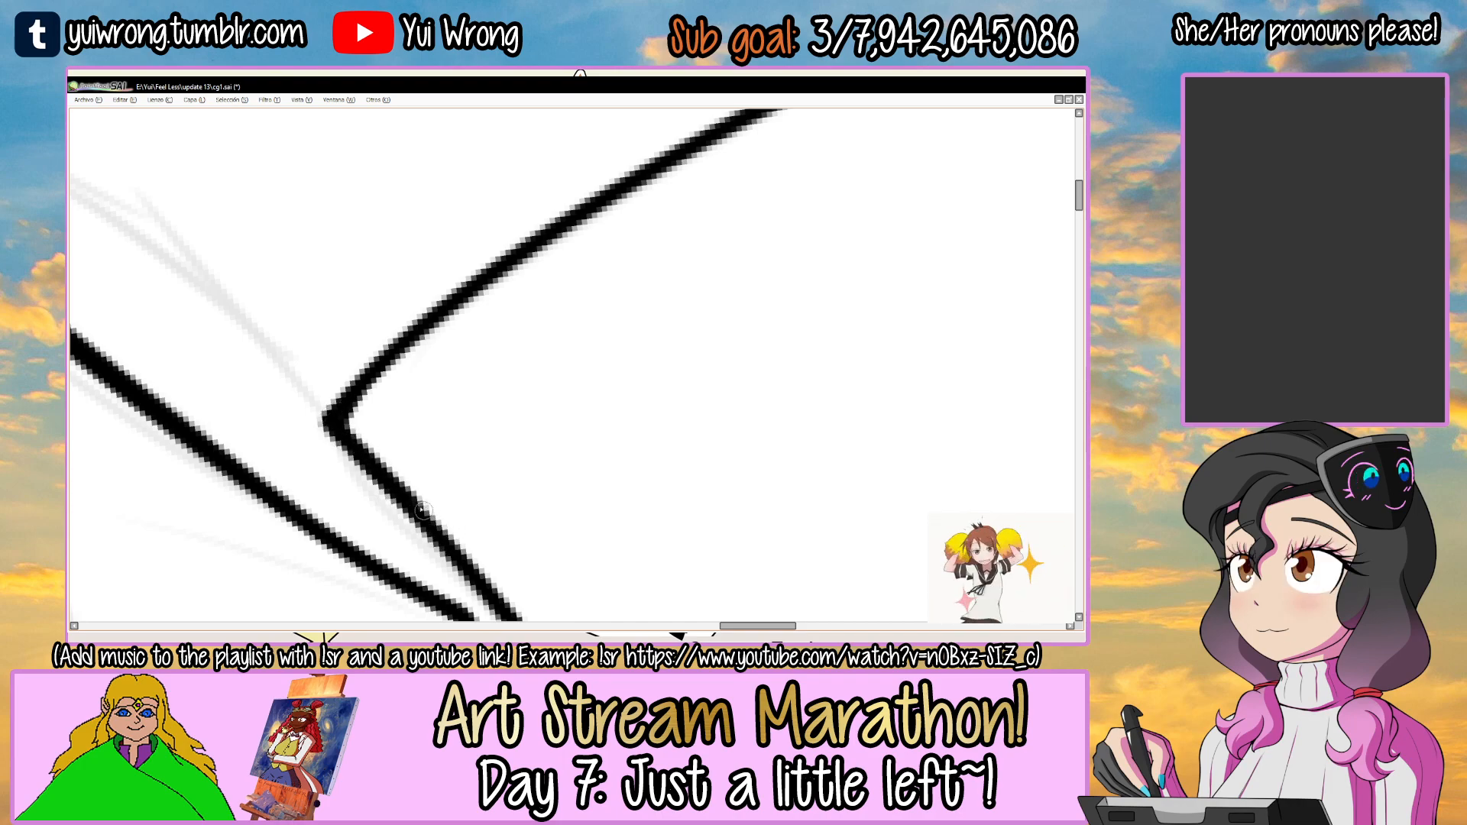
{"action": "scroll", "coordinate": [452, 561], "scroll_direction": "down", "scroll_amount": 3}
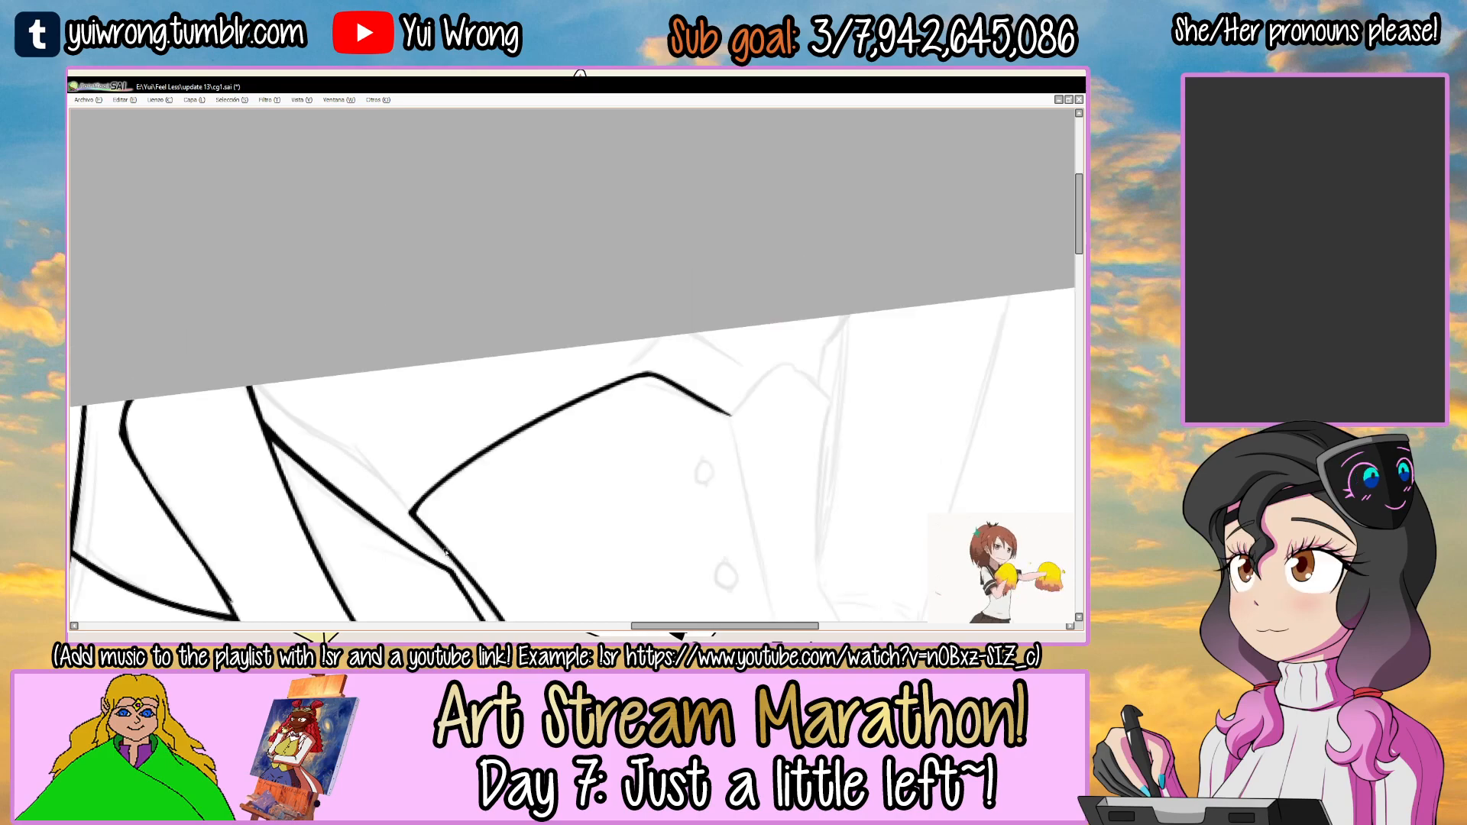
Ink the lower half of the vest's front edge from the hem point up to the joined creases.
{"action": "left_click_drag", "start_coordinate": [859, 388], "coordinate": [787, 237]}
{"action": "left_click_drag", "start_coordinate": [817, 275], "coordinate": [637, 343]}
{"action": "left_click_drag", "start_coordinate": [594, 200], "coordinate": [574, 197]}
{"action": "scroll", "coordinate": [487, 271], "scroll_direction": "up", "scroll_amount": 2}
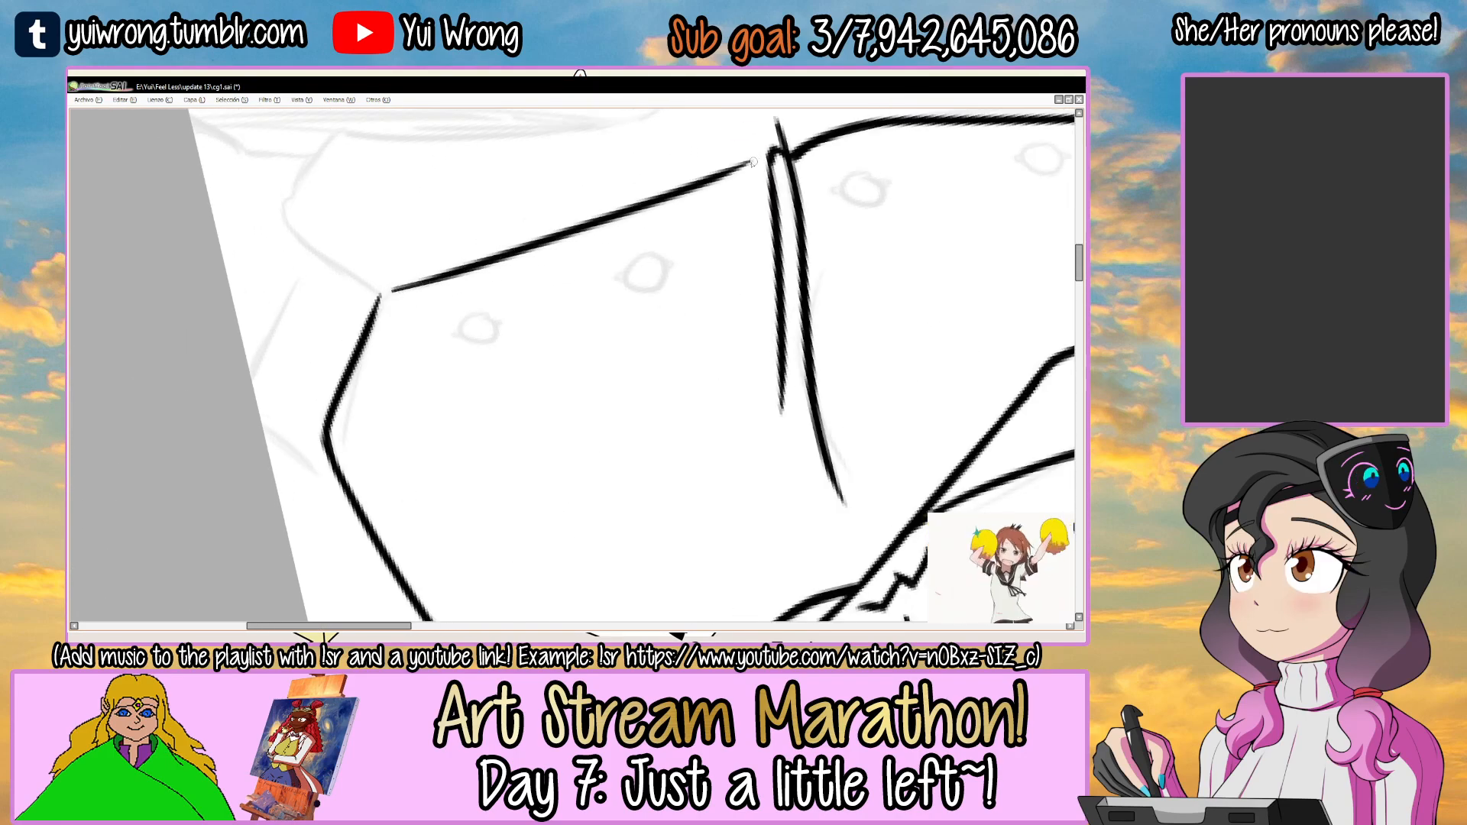
{"action": "left_click_drag", "start_coordinate": [384, 294], "coordinate": [773, 156]}
{"action": "key", "text": "ctrl+z"}
{"action": "left_click_drag", "start_coordinate": [381, 297], "coordinate": [775, 151]}
{"action": "key", "text": "ctrl+z"}
{"action": "scroll", "coordinate": [776, 152], "scroll_direction": "up", "scroll_amount": 3}
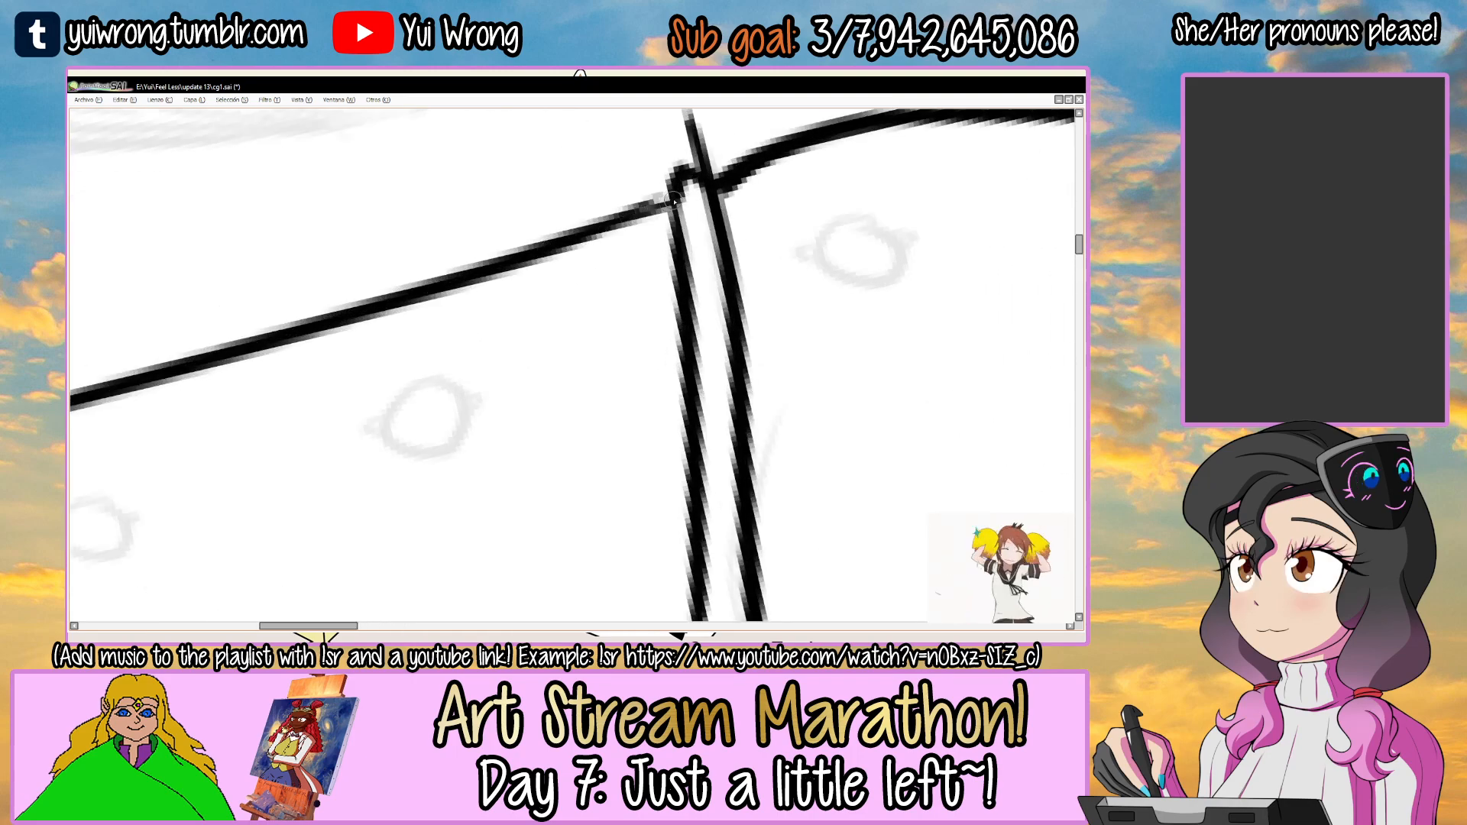
{"action": "key", "text": "ctrl+z"}
{"action": "key", "text": "ctrl+z"}
{"action": "left_click_drag", "start_coordinate": [587, 236], "coordinate": [677, 193]}
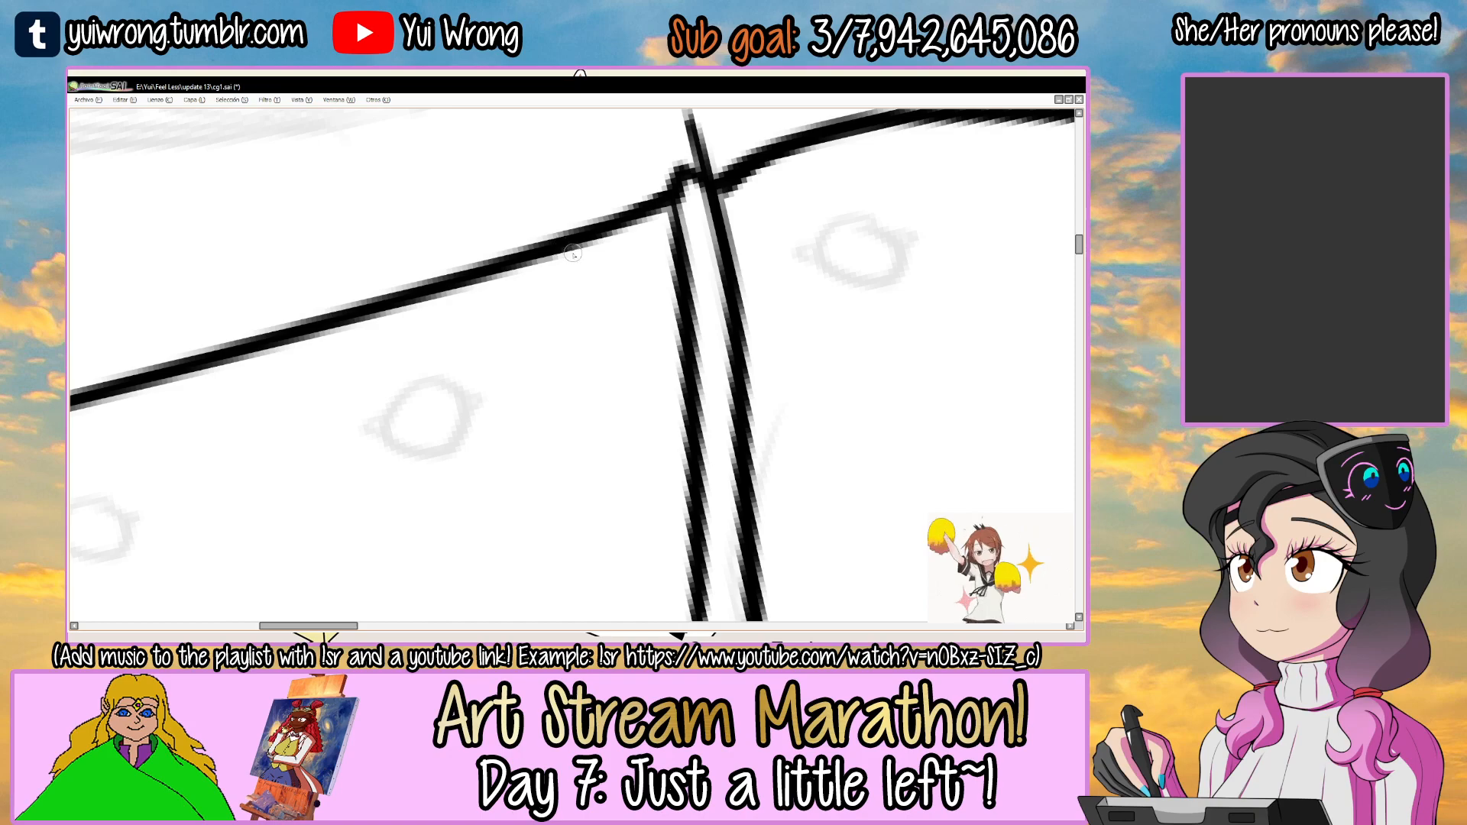
{"action": "scroll", "coordinate": [584, 256], "scroll_direction": "down", "scroll_amount": 5}
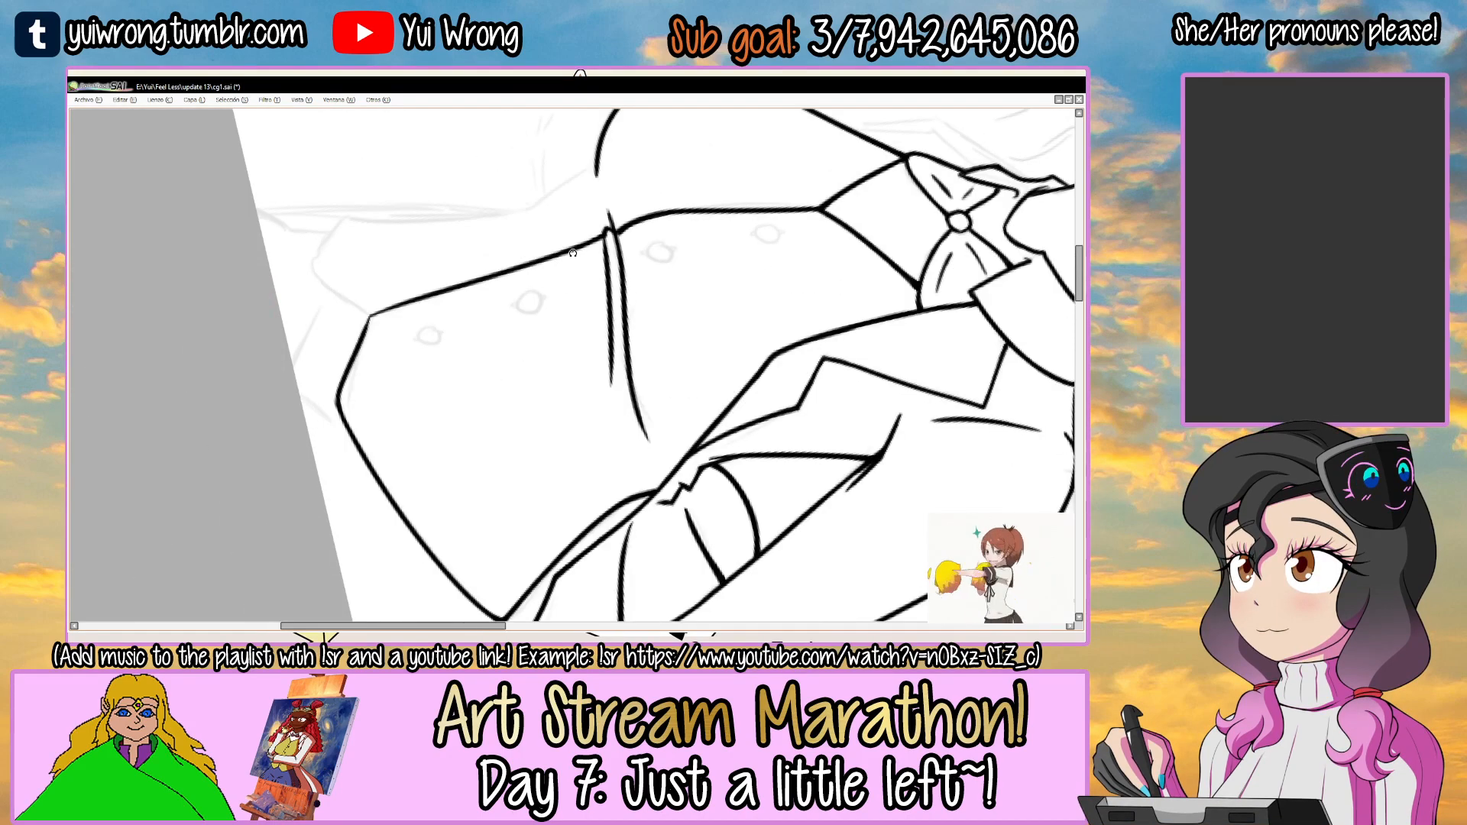
Ink the topmost vest button as a small circle over its sketch.
{"action": "scroll", "coordinate": [601, 239], "scroll_direction": "up", "scroll_amount": 4}
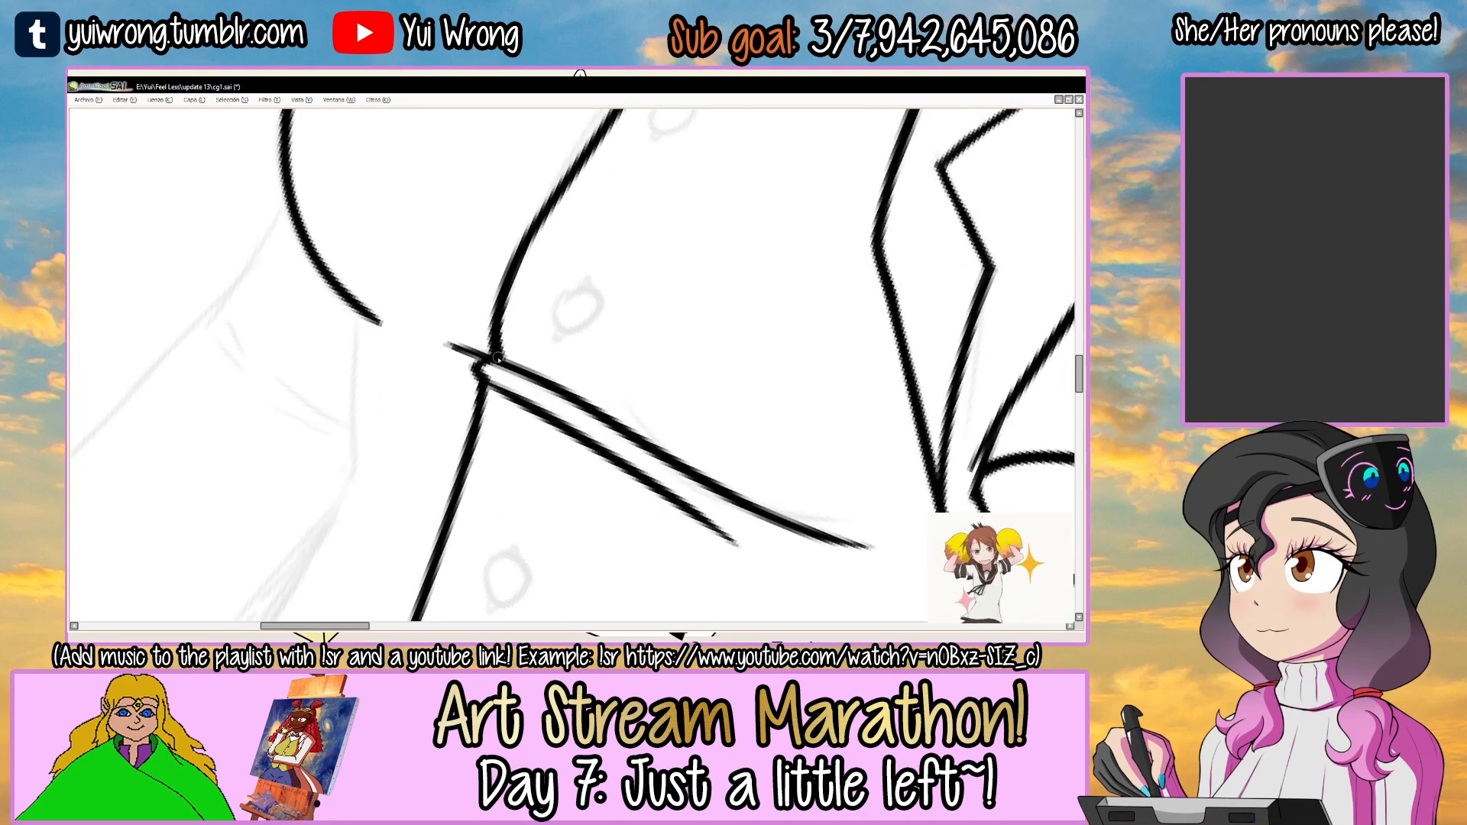
{"action": "scroll", "coordinate": [550, 355], "scroll_direction": "down", "scroll_amount": 3}
{"action": "scroll", "coordinate": [489, 294], "scroll_direction": "up", "scroll_amount": 4}
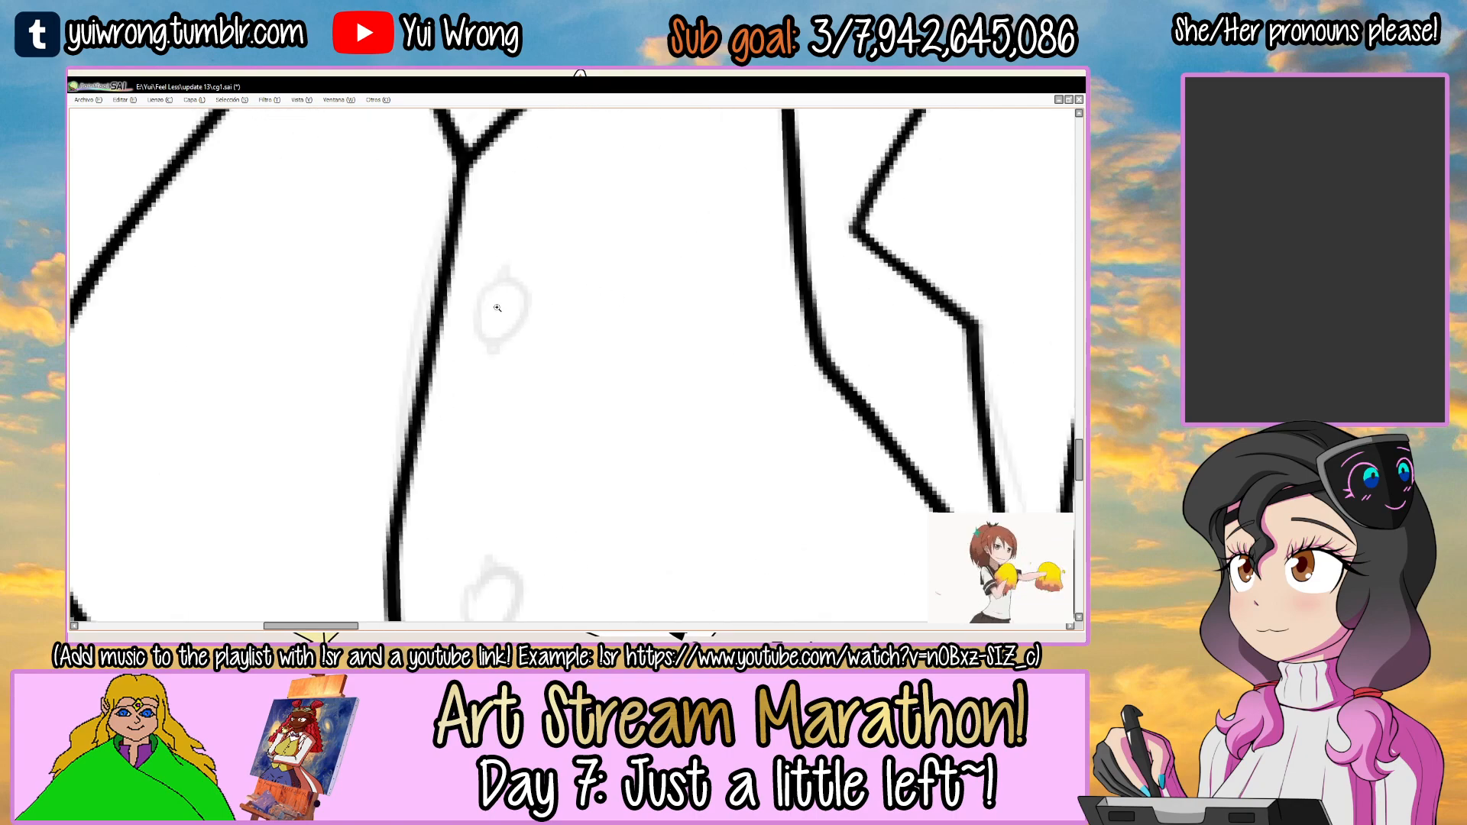
{"action": "left_click_drag", "start_coordinate": [487, 287], "coordinate": [493, 302]}
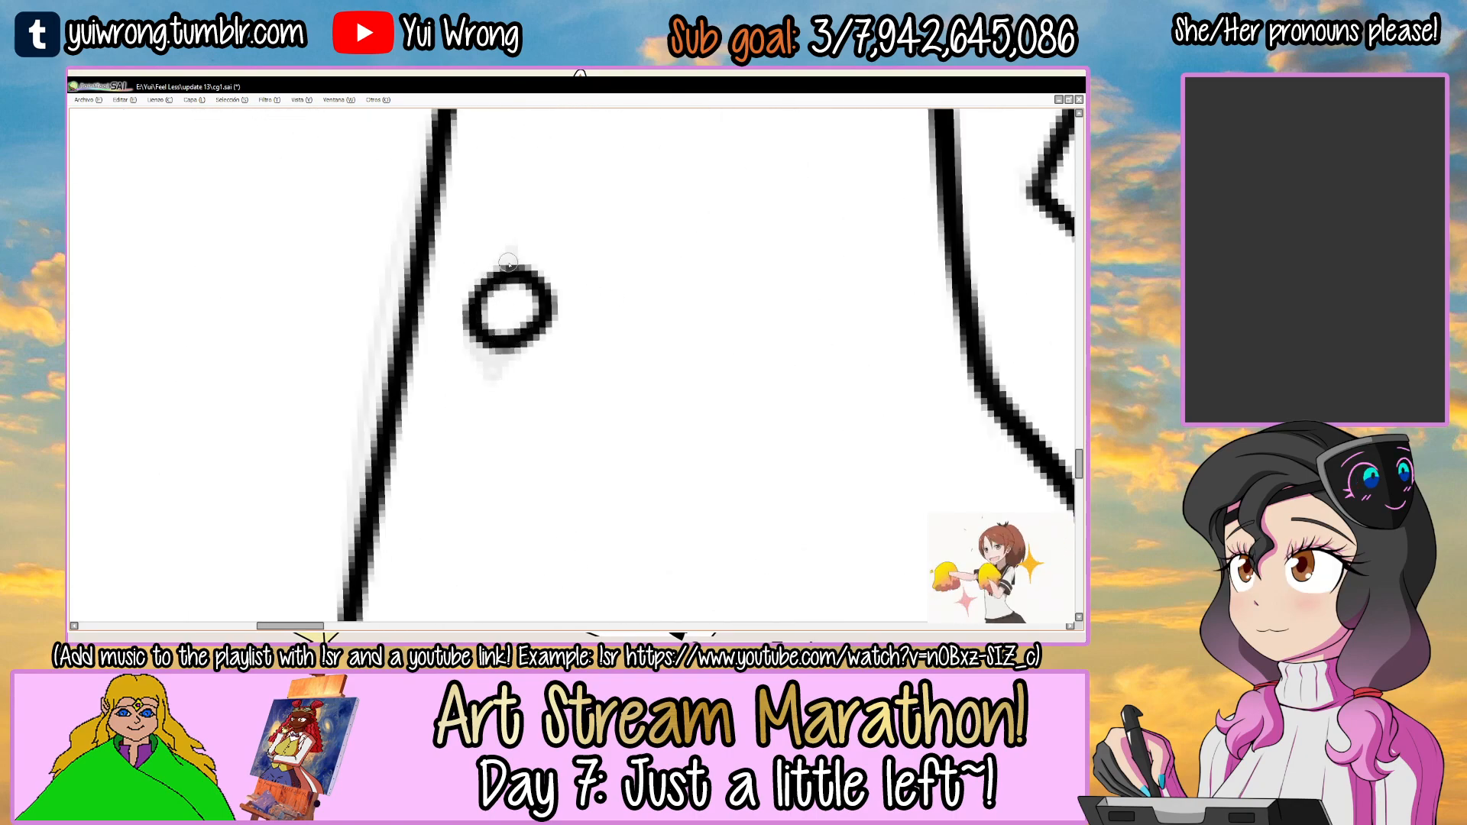
{"action": "scroll", "coordinate": [508, 347], "scroll_direction": "down", "scroll_amount": 3}
{"action": "key", "text": "ctrl+z"}
{"action": "scroll", "coordinate": [500, 272], "scroll_direction": "up", "scroll_amount": 3}
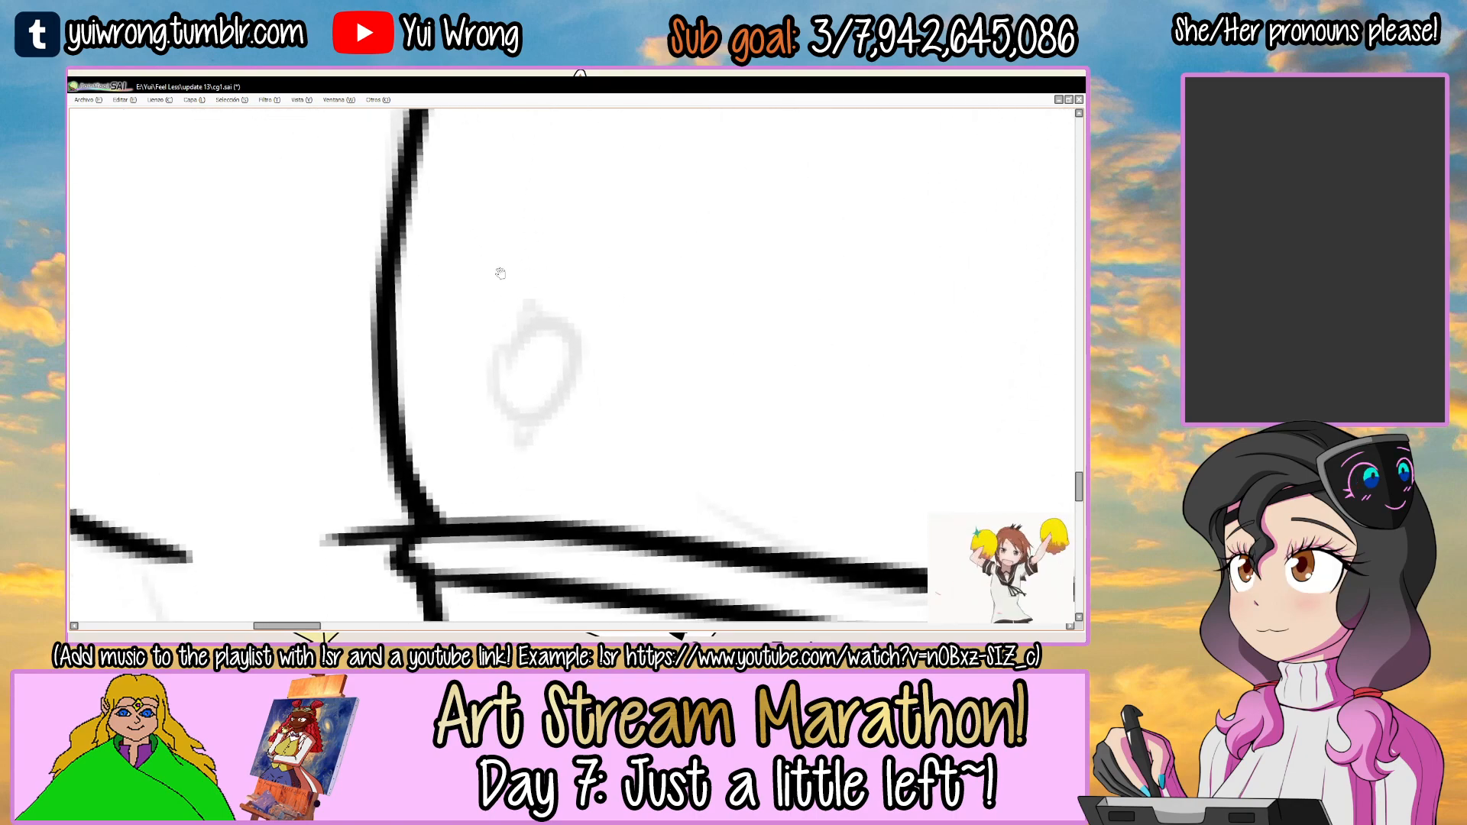
Ink the second vest button just above the chest creases, with small nubs above and below the circle.
{"action": "mouse_move", "coordinate": [499, 372]}
{"action": "left_mouse_down"}
{"action": "mouse_move", "coordinate": [542, 396]}
{"action": "mouse_move", "coordinate": [494, 385]}
{"action": "mouse_move", "coordinate": [496, 343]}
{"action": "mouse_move", "coordinate": [544, 324]}
{"action": "left_mouse_up"}
{"action": "key", "text": "ctrl+z"}
{"action": "key", "text": "ctrl+z"}
{"action": "left_click_drag", "start_coordinate": [528, 410], "coordinate": [534, 400]}
Ink the two lower vest buttons below the creases as circles with small nubs above and below.
{"action": "mouse_move", "coordinate": [517, 458]}
{"action": "left_mouse_down"}
{"action": "mouse_move", "coordinate": [501, 393]}
{"action": "mouse_move", "coordinate": [508, 136]}
{"action": "left_mouse_up"}
{"action": "left_click_drag", "start_coordinate": [514, 429], "coordinate": [468, 221]}
{"action": "mouse_move", "coordinate": [545, 324]}
{"action": "left_mouse_down"}
{"action": "mouse_move", "coordinate": [572, 384]}
{"action": "mouse_move", "coordinate": [544, 305]}
{"action": "left_mouse_up"}
{"action": "left_click_drag", "start_coordinate": [576, 601], "coordinate": [508, 172]}
{"action": "left_click_drag", "start_coordinate": [514, 320], "coordinate": [529, 319]}
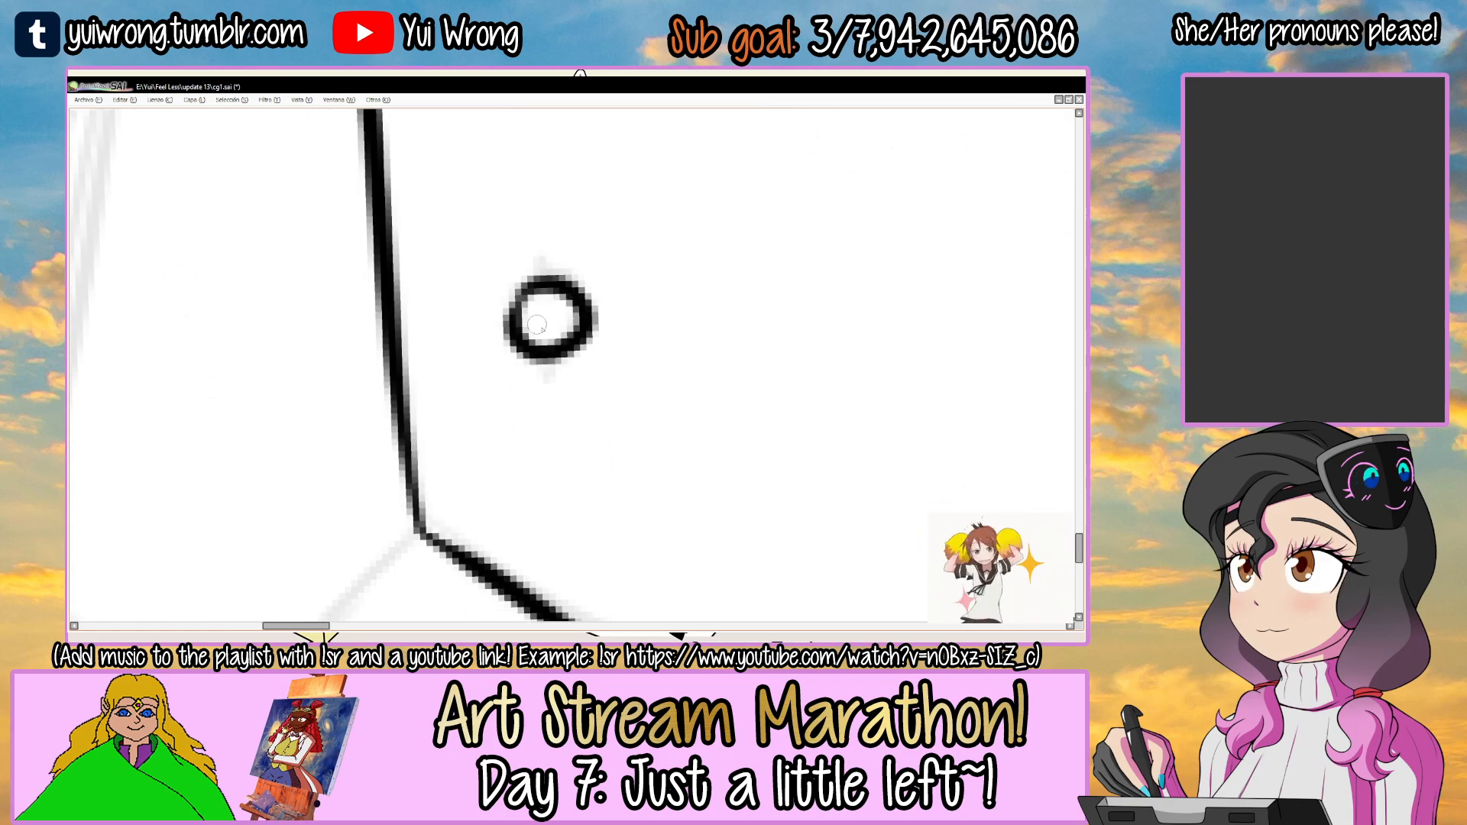
{"action": "left_click_drag", "start_coordinate": [555, 368], "coordinate": [543, 301]}
Thicken the lower end of the vest's front edge where it meets the hem point, and save the drawing.
{"action": "left_click_drag", "start_coordinate": [378, 298], "coordinate": [419, 459]}
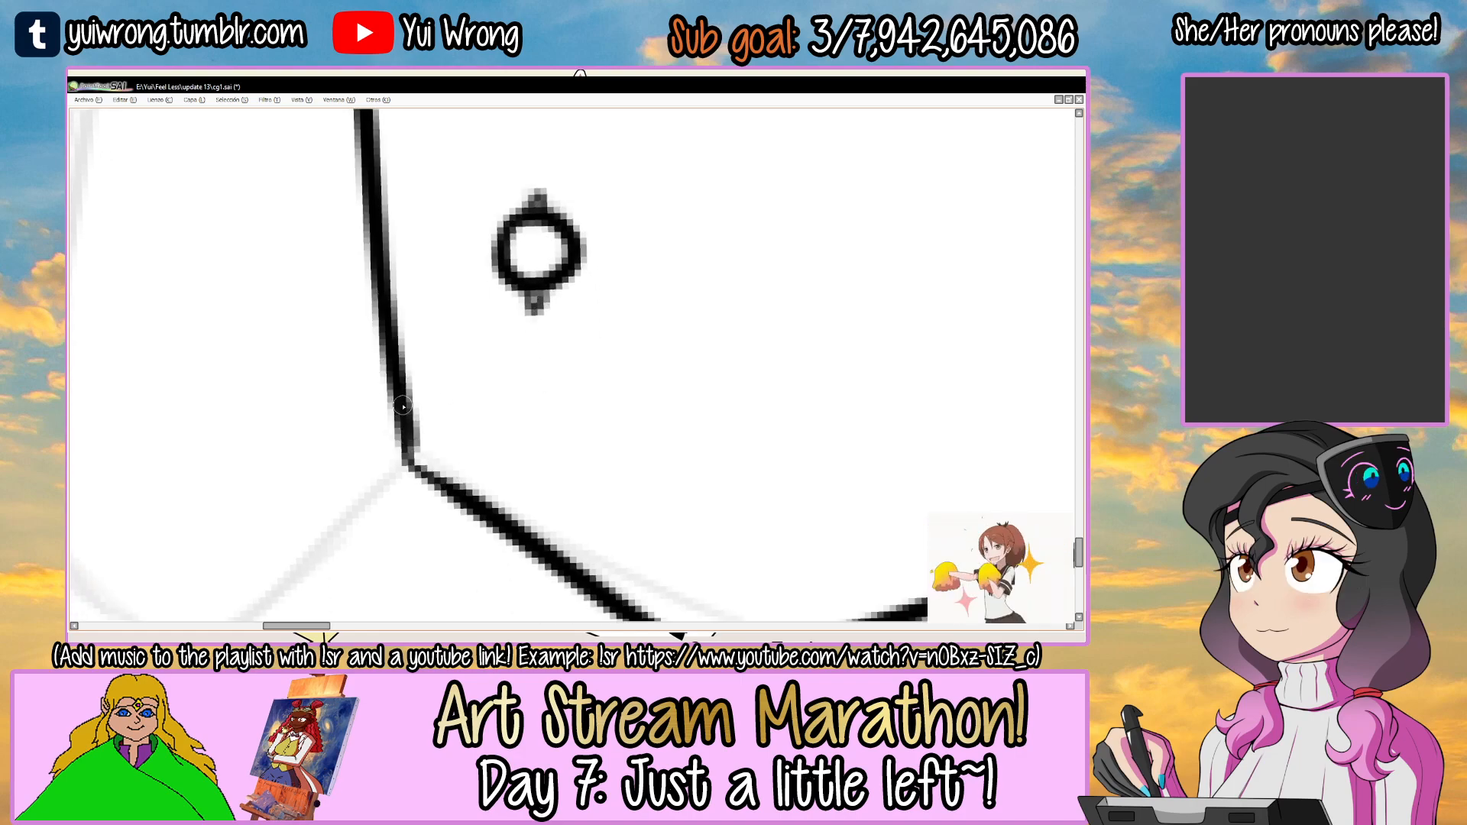
{"action": "left_click_drag", "start_coordinate": [402, 407], "coordinate": [407, 451]}
{"action": "scroll", "coordinate": [545, 571], "scroll_direction": "down", "scroll_amount": 8}
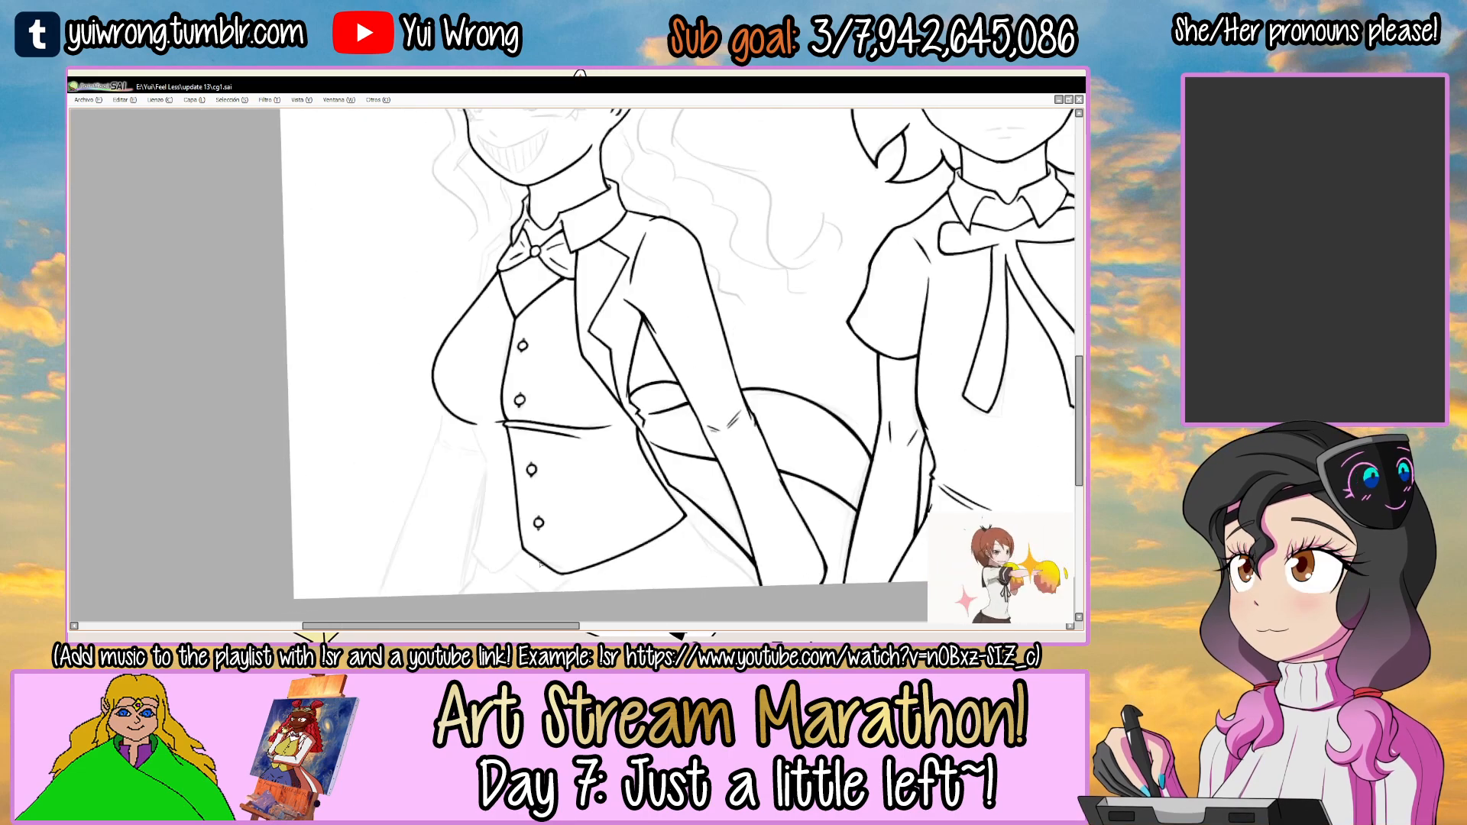
Ink the vest's far side from the end of the chest outline in to the waist.
{"action": "mouse_move", "coordinate": [440, 398]}
{"action": "left_mouse_down"}
{"action": "mouse_move", "coordinate": [678, 321]}
{"action": "mouse_move", "coordinate": [596, 274]}
{"action": "left_mouse_up"}
{"action": "mouse_move", "coordinate": [710, 268]}
{"action": "left_mouse_down"}
{"action": "mouse_move", "coordinate": [701, 312]}
{"action": "mouse_move", "coordinate": [640, 255]}
{"action": "left_mouse_up"}
{"action": "left_click", "coordinate": [496, 296], "text": "ctrl"}
{"action": "left_click", "coordinate": [504, 297], "text": "ctrl"}
{"action": "left_click_drag", "start_coordinate": [506, 299], "coordinate": [491, 317]}
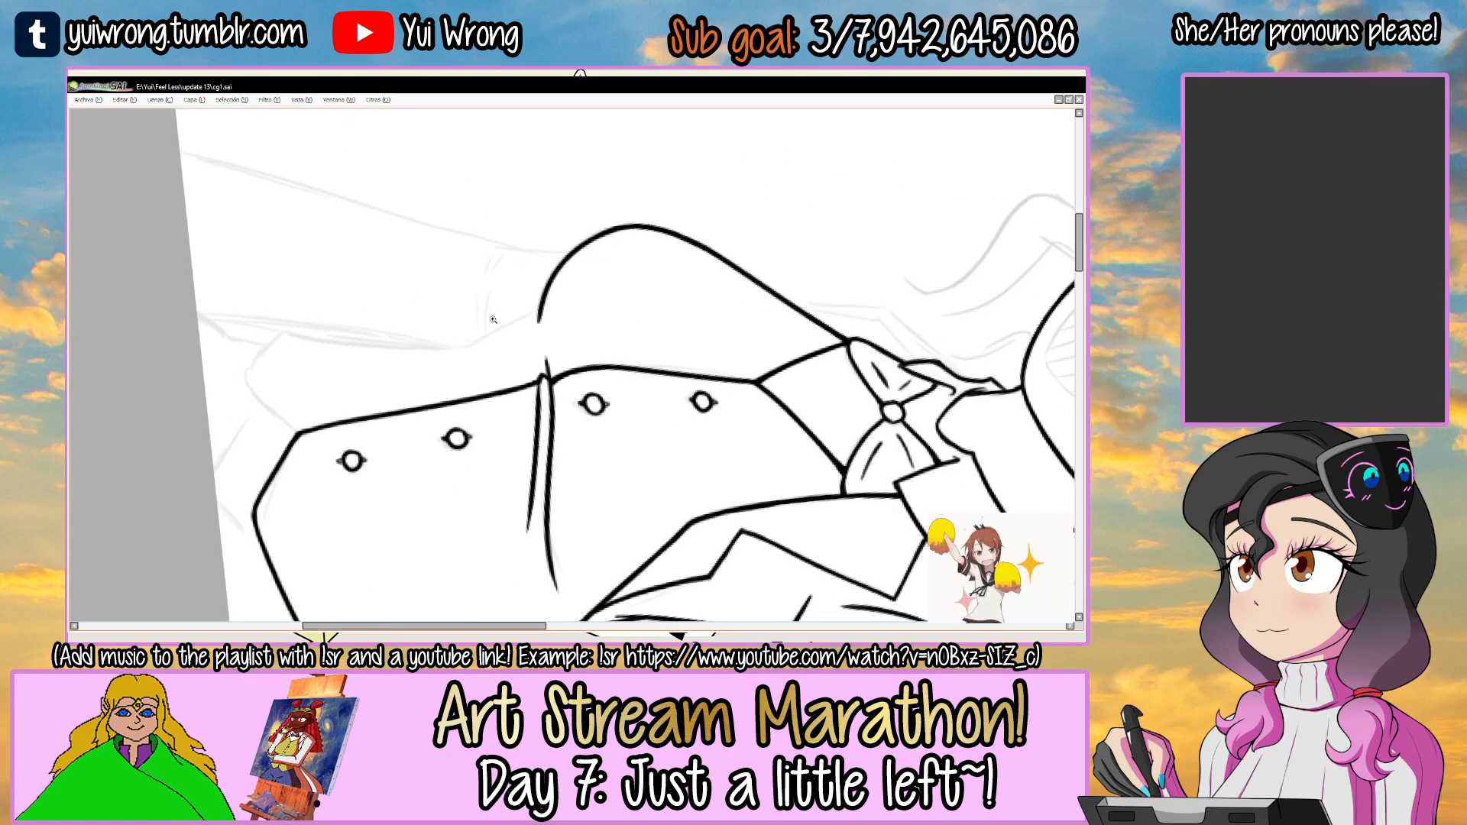
{"action": "left_click", "coordinate": [491, 318], "text": "ctrl"}
{"action": "left_click", "coordinate": [484, 328], "text": "ctrl"}
{"action": "mouse_move", "coordinate": [411, 380]}
{"action": "left_mouse_down"}
{"action": "mouse_move", "coordinate": [577, 296]}
{"action": "mouse_move", "coordinate": [579, 309]}
{"action": "left_mouse_up"}
{"action": "key", "text": "ctrl+z"}
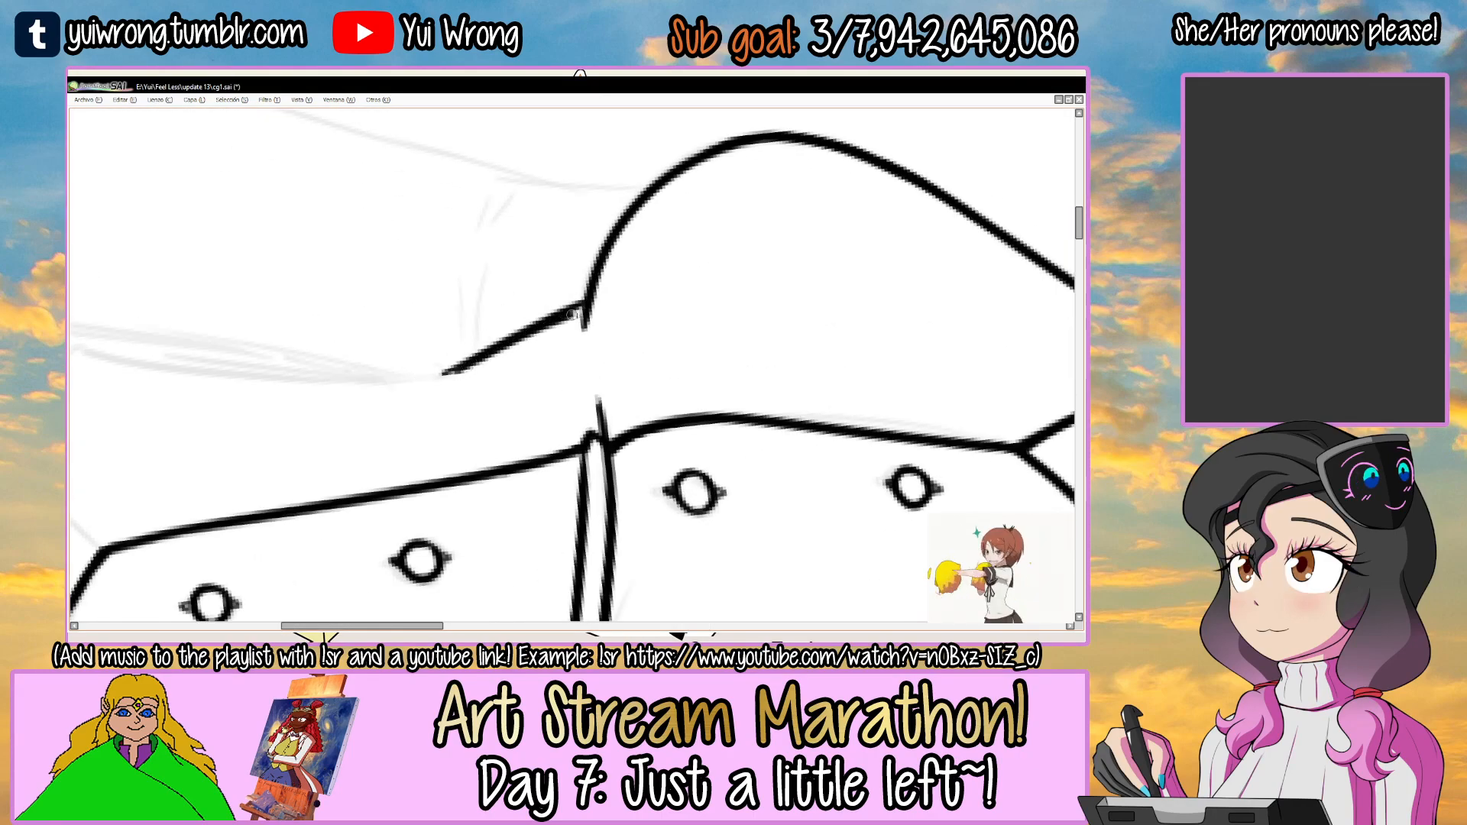
{"action": "mouse_move", "coordinate": [607, 316]}
{"action": "left_mouse_down"}
{"action": "mouse_move", "coordinate": [435, 350]}
{"action": "mouse_move", "coordinate": [495, 524]}
{"action": "left_mouse_up"}
Continue the vest's far side from the waist down to its outer hem corner.
{"action": "mouse_move", "coordinate": [764, 291]}
{"action": "left_mouse_down"}
{"action": "mouse_move", "coordinate": [635, 304]}
{"action": "mouse_move", "coordinate": [488, 267]}
{"action": "left_mouse_up"}
{"action": "mouse_move", "coordinate": [489, 285]}
{"action": "left_mouse_down"}
{"action": "mouse_move", "coordinate": [485, 367]}
{"action": "mouse_move", "coordinate": [440, 377]}
{"action": "mouse_move", "coordinate": [724, 269]}
{"action": "left_mouse_up"}
{"action": "mouse_move", "coordinate": [424, 375]}
{"action": "left_mouse_down"}
{"action": "mouse_move", "coordinate": [667, 284]}
{"action": "mouse_move", "coordinate": [765, 270]}
{"action": "mouse_move", "coordinate": [603, 346]}
{"action": "left_mouse_up"}
{"action": "mouse_move", "coordinate": [653, 261]}
{"action": "left_mouse_down"}
{"action": "mouse_move", "coordinate": [596, 236]}
{"action": "mouse_move", "coordinate": [532, 285]}
{"action": "mouse_move", "coordinate": [635, 351]}
{"action": "left_mouse_up"}
{"action": "scroll", "coordinate": [581, 298], "scroll_direction": "up", "scroll_amount": 1}
Ink the far front panel's hem edge from the bottom of the front opening to its lower tip.
{"action": "left_click_drag", "start_coordinate": [524, 278], "coordinate": [420, 427]}
{"action": "left_click_drag", "start_coordinate": [478, 336], "coordinate": [425, 418]}
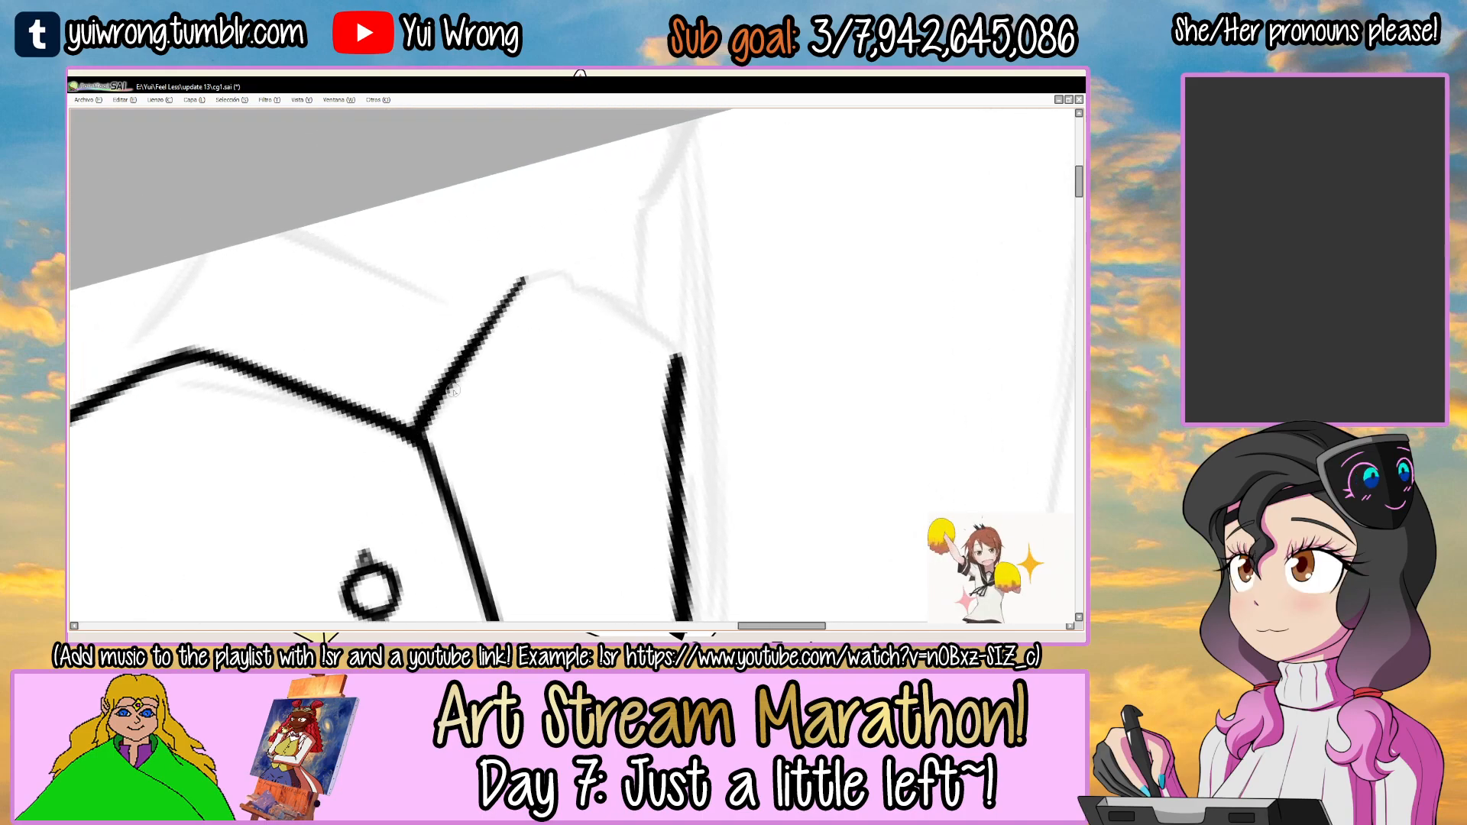
{"action": "left_click_drag", "start_coordinate": [581, 284], "coordinate": [497, 324]}
Ink the far front panel's short outer hem edge, joining its lower tip to the side corner.
{"action": "scroll", "coordinate": [500, 328], "scroll_direction": "up", "scroll_amount": 1}
{"action": "left_click_drag", "start_coordinate": [467, 372], "coordinate": [627, 251]}
{"action": "left_click_drag", "start_coordinate": [510, 328], "coordinate": [610, 267]}
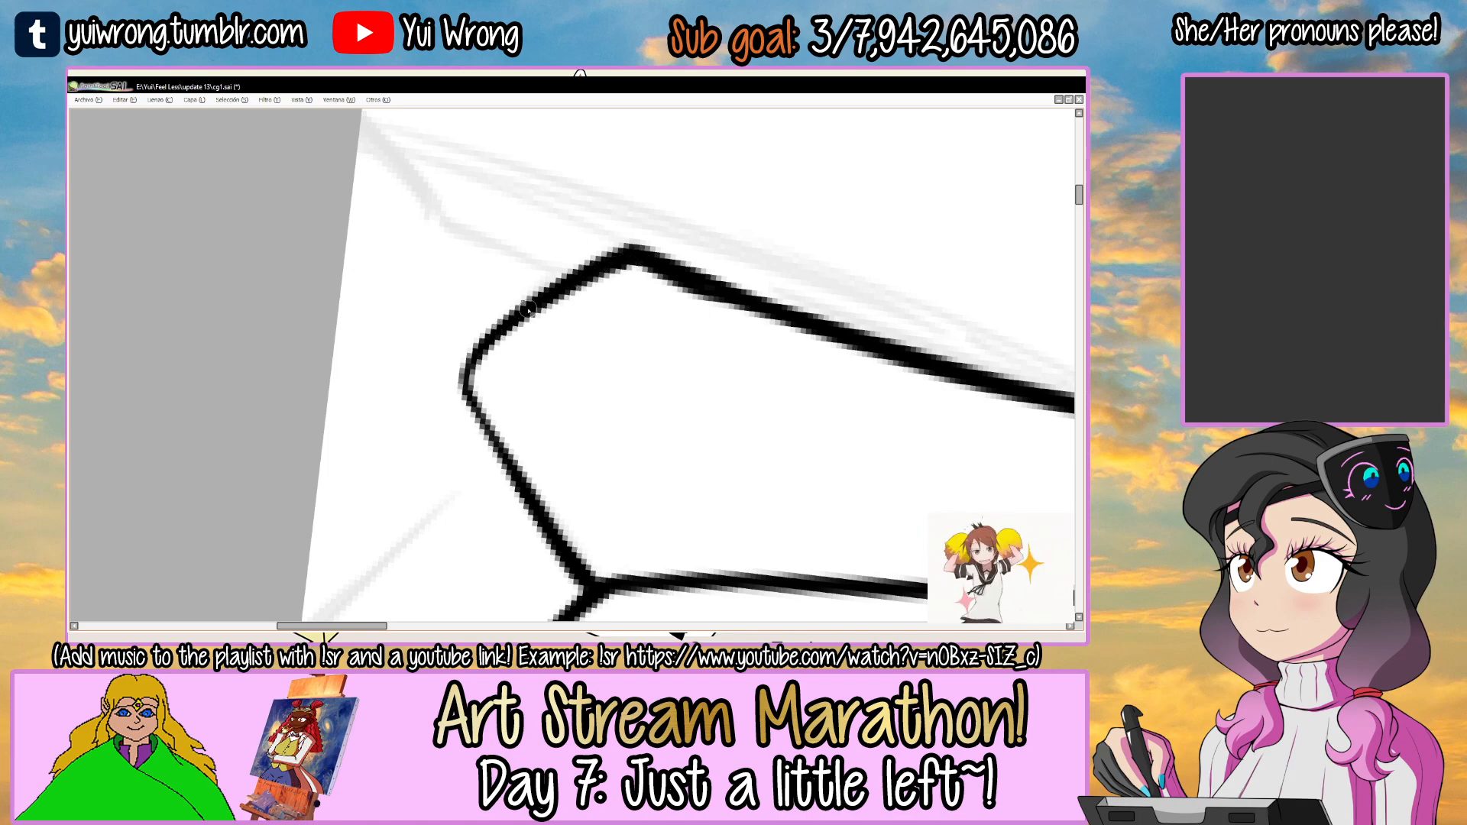
Thicken the far panel's hem edge between its lower tip and the front opening, and save the drawing.
{"action": "left_click_drag", "start_coordinate": [488, 426], "coordinate": [557, 529]}
{"action": "key", "text": "ctrl+z"}
{"action": "left_click_drag", "start_coordinate": [462, 368], "coordinate": [556, 529]}
{"action": "left_click_drag", "start_coordinate": [482, 421], "coordinate": [596, 574]}
{"action": "scroll", "coordinate": [607, 586], "scroll_direction": "down", "scroll_amount": 4}
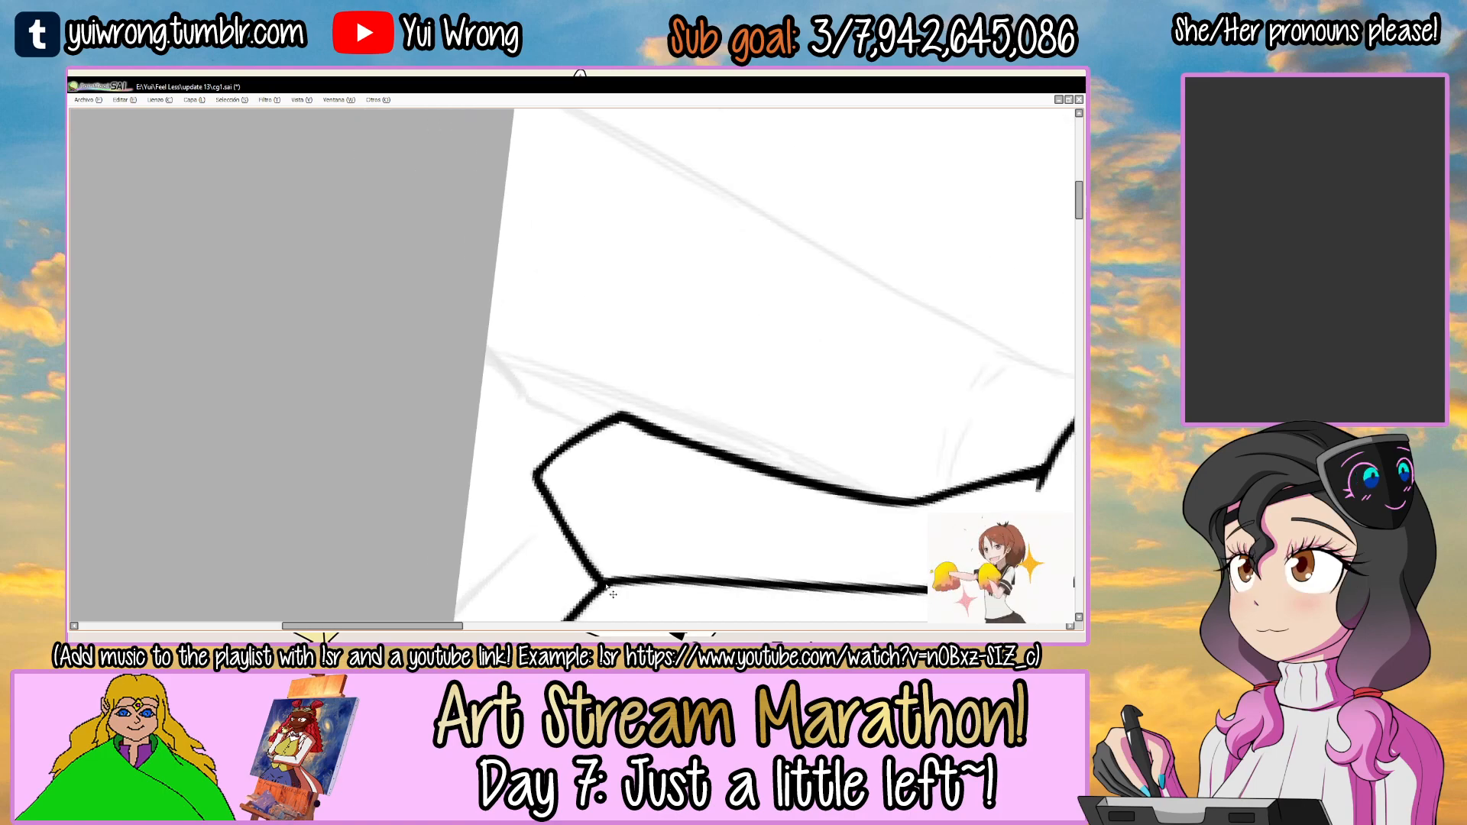
{"action": "left_click_drag", "start_coordinate": [735, 300], "coordinate": [513, 229]}
{"action": "left_click_drag", "start_coordinate": [674, 292], "coordinate": [521, 324]}
{"action": "scroll", "coordinate": [527, 325], "scroll_direction": "up", "scroll_amount": 4}
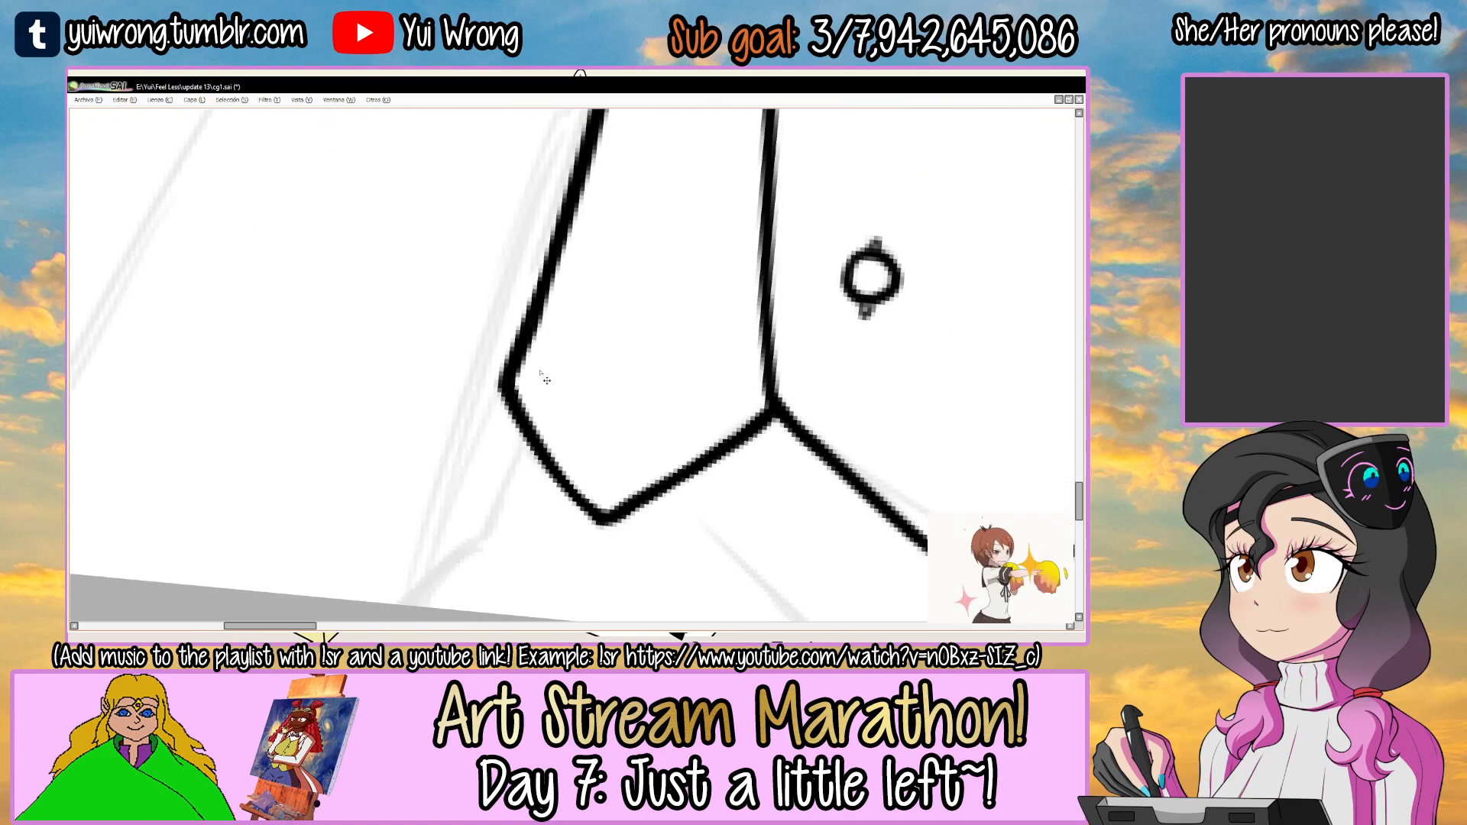
{"action": "scroll", "coordinate": [547, 379], "scroll_direction": "down", "scroll_amount": 5}
{"action": "key", "text": "ctrl+s"}
{"action": "left_click_drag", "start_coordinate": [675, 366], "coordinate": [739, 317]}
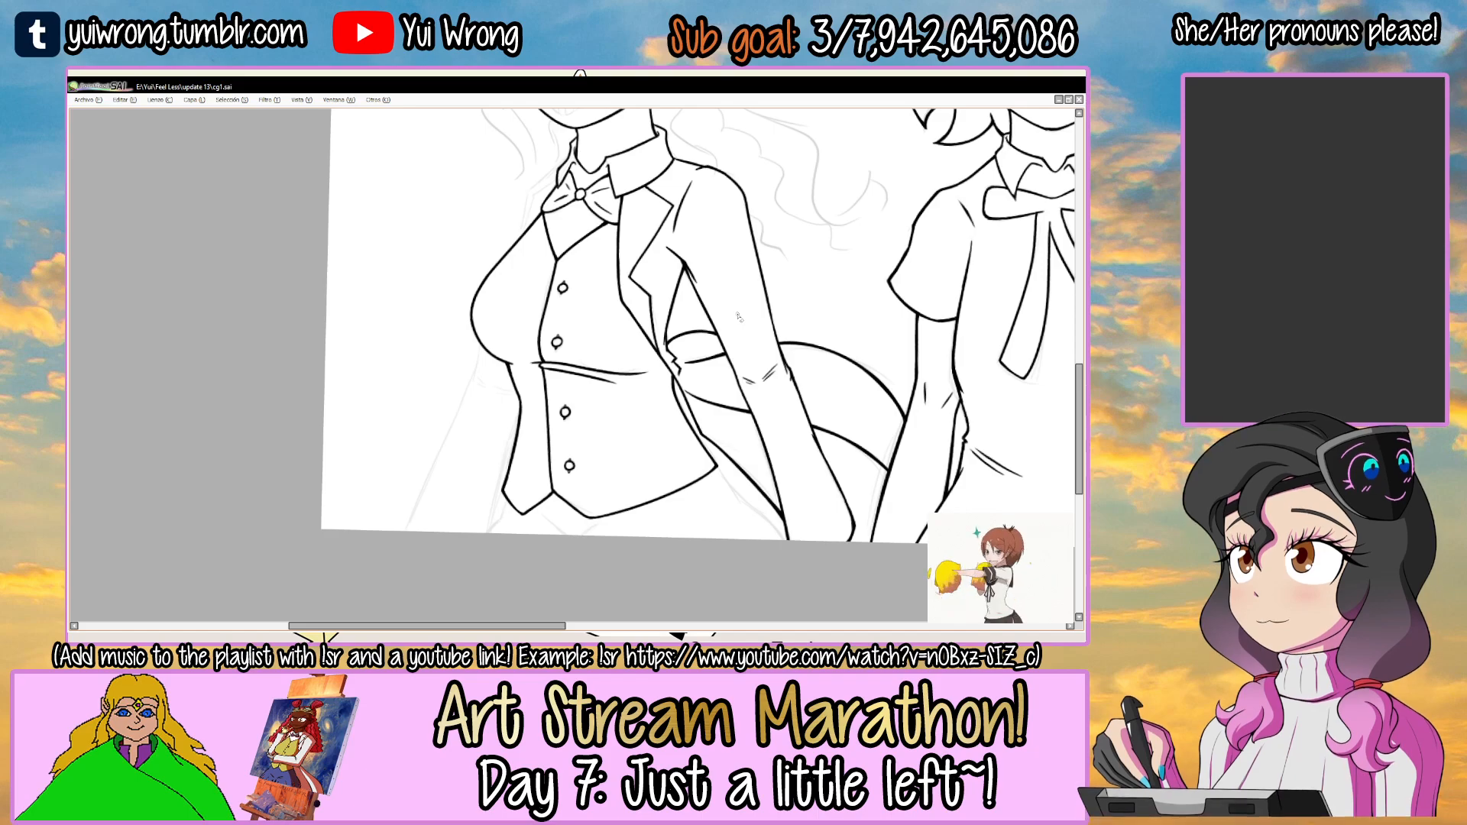
Ink two short converging lines beneath the vest's hem, ending at the canvas edge, and save the drawing.
{"action": "scroll", "coordinate": [527, 436], "scroll_direction": "up", "scroll_amount": 4}
{"action": "scroll", "coordinate": [490, 470], "scroll_direction": "up", "scroll_amount": 2}
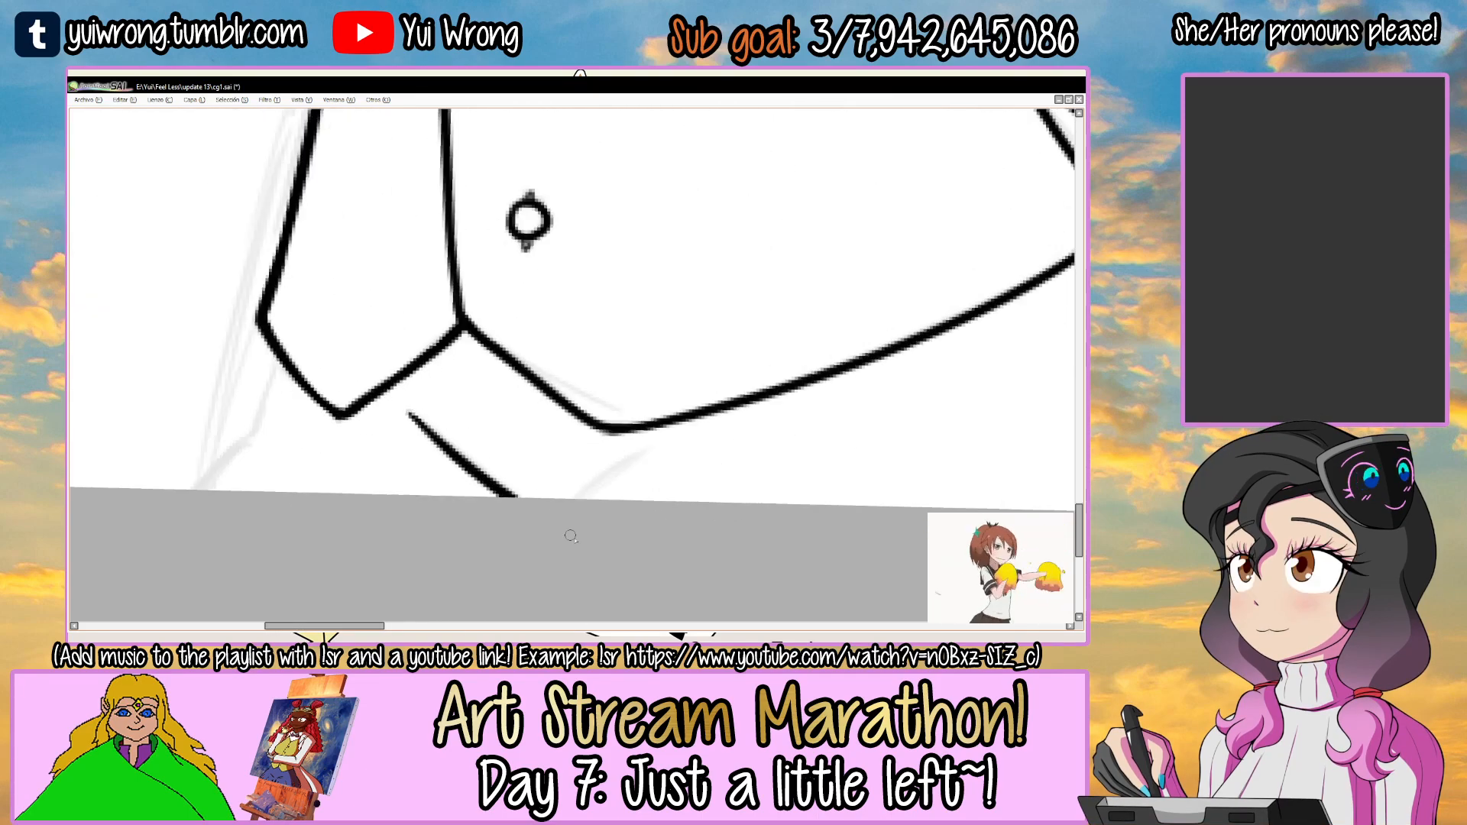
{"action": "left_click_drag", "start_coordinate": [649, 455], "coordinate": [540, 537]}
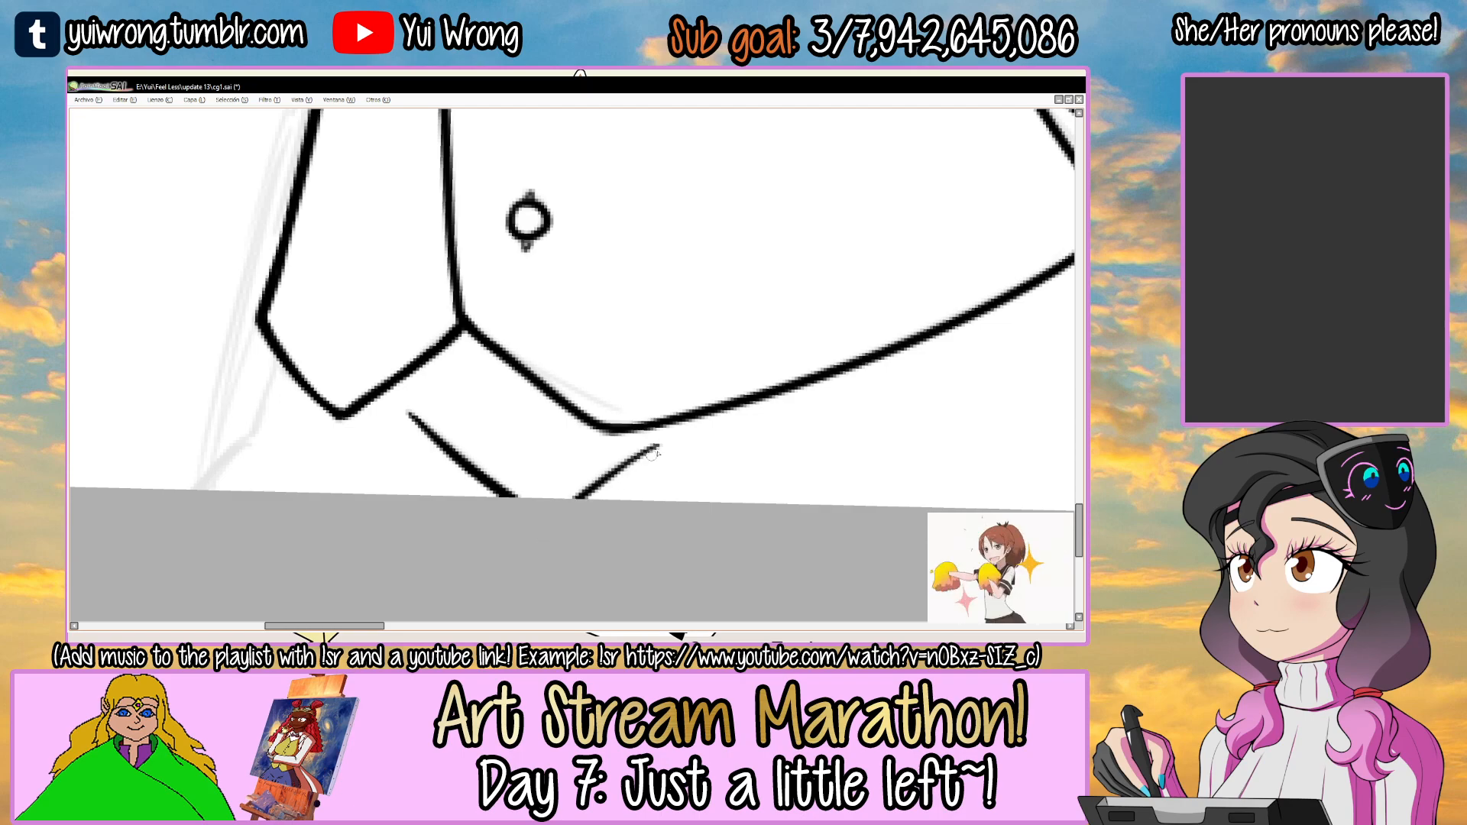
{"action": "scroll", "coordinate": [574, 532], "scroll_direction": "down", "scroll_amount": 5}
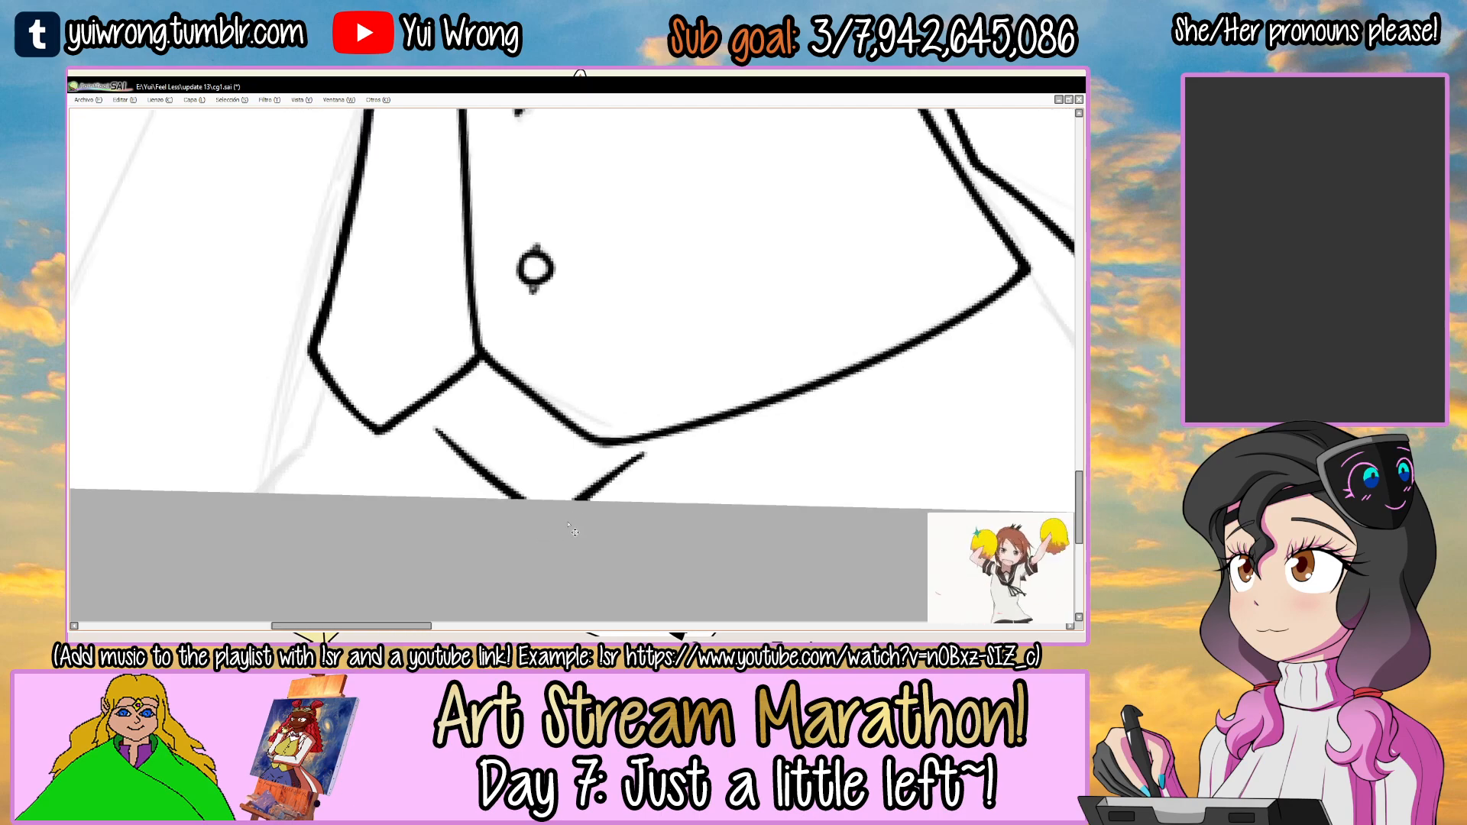
{"action": "key", "text": "ctrl+s"}
Ink the hip outline from the vest's jacket-side corner to the canvas edge.
{"action": "mouse_move", "coordinate": [691, 347]}
{"action": "left_mouse_down"}
{"action": "mouse_move", "coordinate": [590, 258]}
{"action": "mouse_move", "coordinate": [574, 273]}
{"action": "mouse_move", "coordinate": [634, 292]}
{"action": "mouse_move", "coordinate": [570, 307]}
{"action": "mouse_move", "coordinate": [710, 258]}
{"action": "left_mouse_up"}
{"action": "left_click", "coordinate": [587, 305]}
{"action": "left_click", "coordinate": [624, 300]}
{"action": "left_click", "coordinate": [724, 238]}
{"action": "left_click_drag", "start_coordinate": [547, 324], "coordinate": [676, 268]}
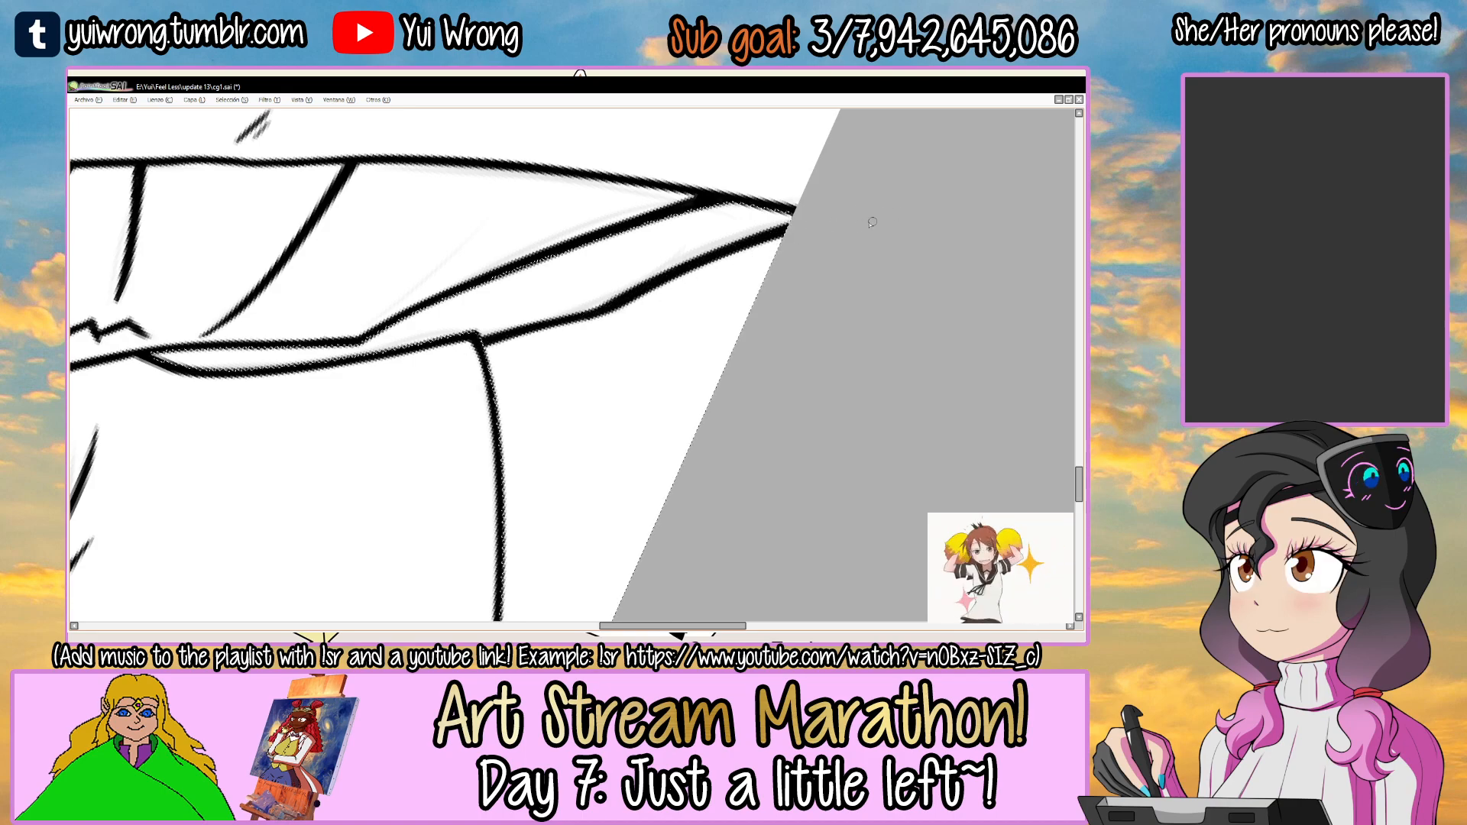
{"action": "scroll", "coordinate": [877, 221], "scroll_direction": "down", "scroll_amount": 2}
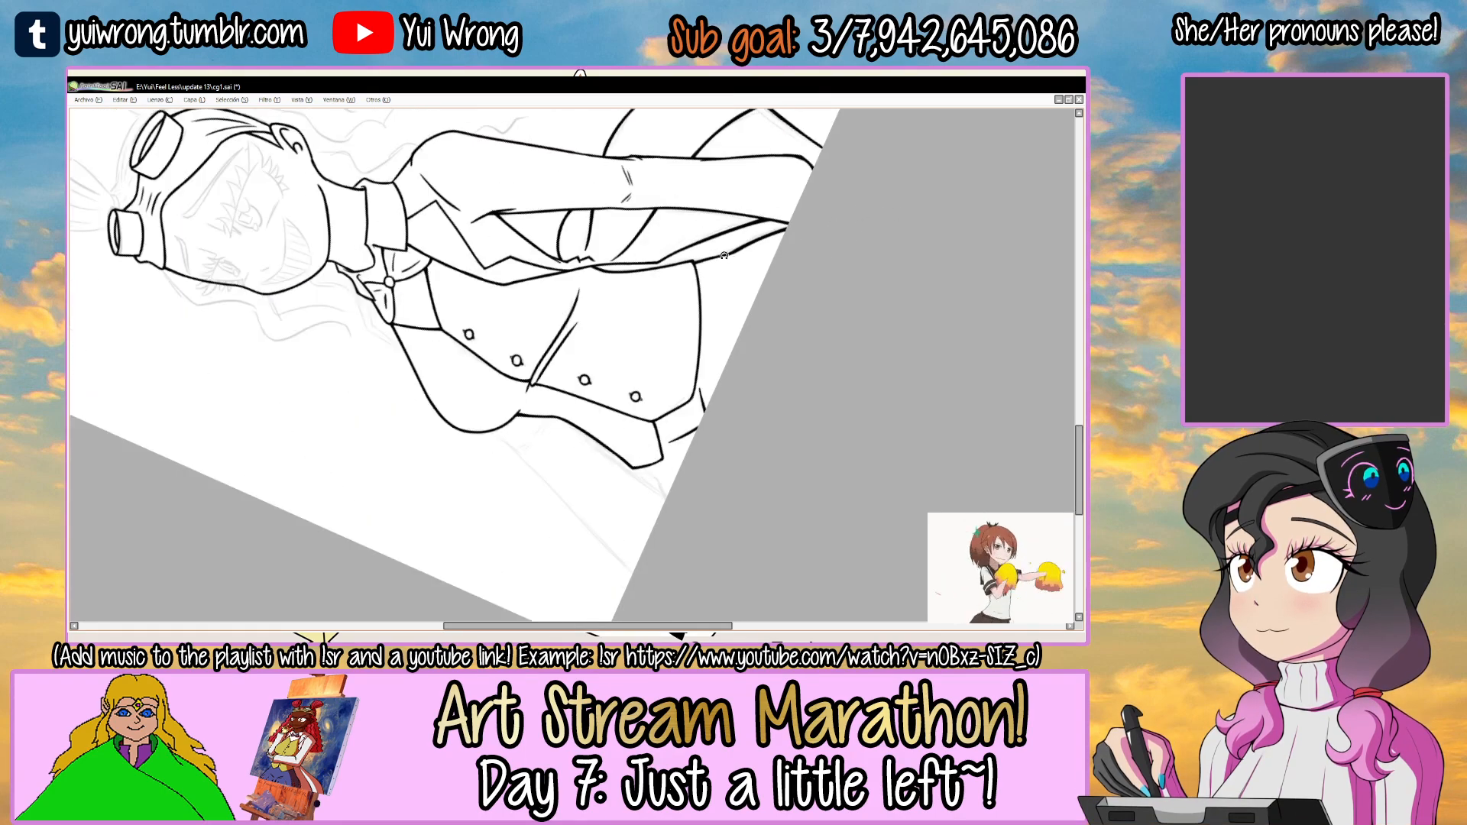
Ink the opposite hip outline from the vest's far hem corner out to the canvas edge.
{"action": "left_click_drag", "start_coordinate": [714, 249], "coordinate": [646, 489]}
{"action": "left_click_drag", "start_coordinate": [626, 358], "coordinate": [638, 310]}
{"action": "left_click", "coordinate": [451, 371], "text": "ctrl"}
{"action": "left_click", "coordinate": [449, 372], "text": "ctrl"}
{"action": "left_click", "coordinate": [448, 374], "text": "ctrl"}
{"action": "left_click", "coordinate": [448, 373], "text": "ctrl"}
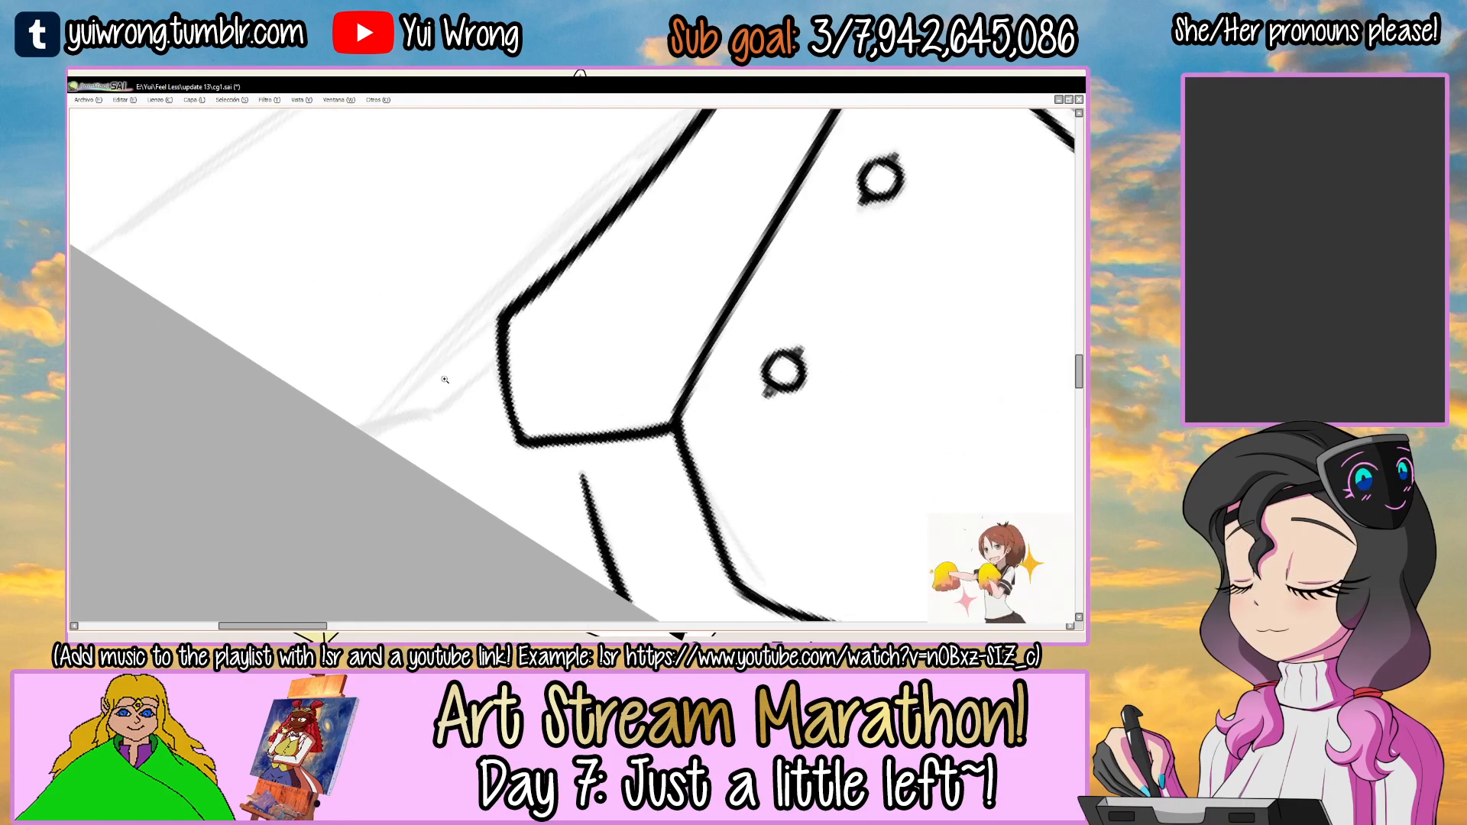
{"action": "left_click", "coordinate": [424, 362], "text": "ctrl"}
{"action": "key", "text": "ctrl+z"}
{"action": "left_click_drag", "start_coordinate": [348, 397], "coordinate": [456, 361]}
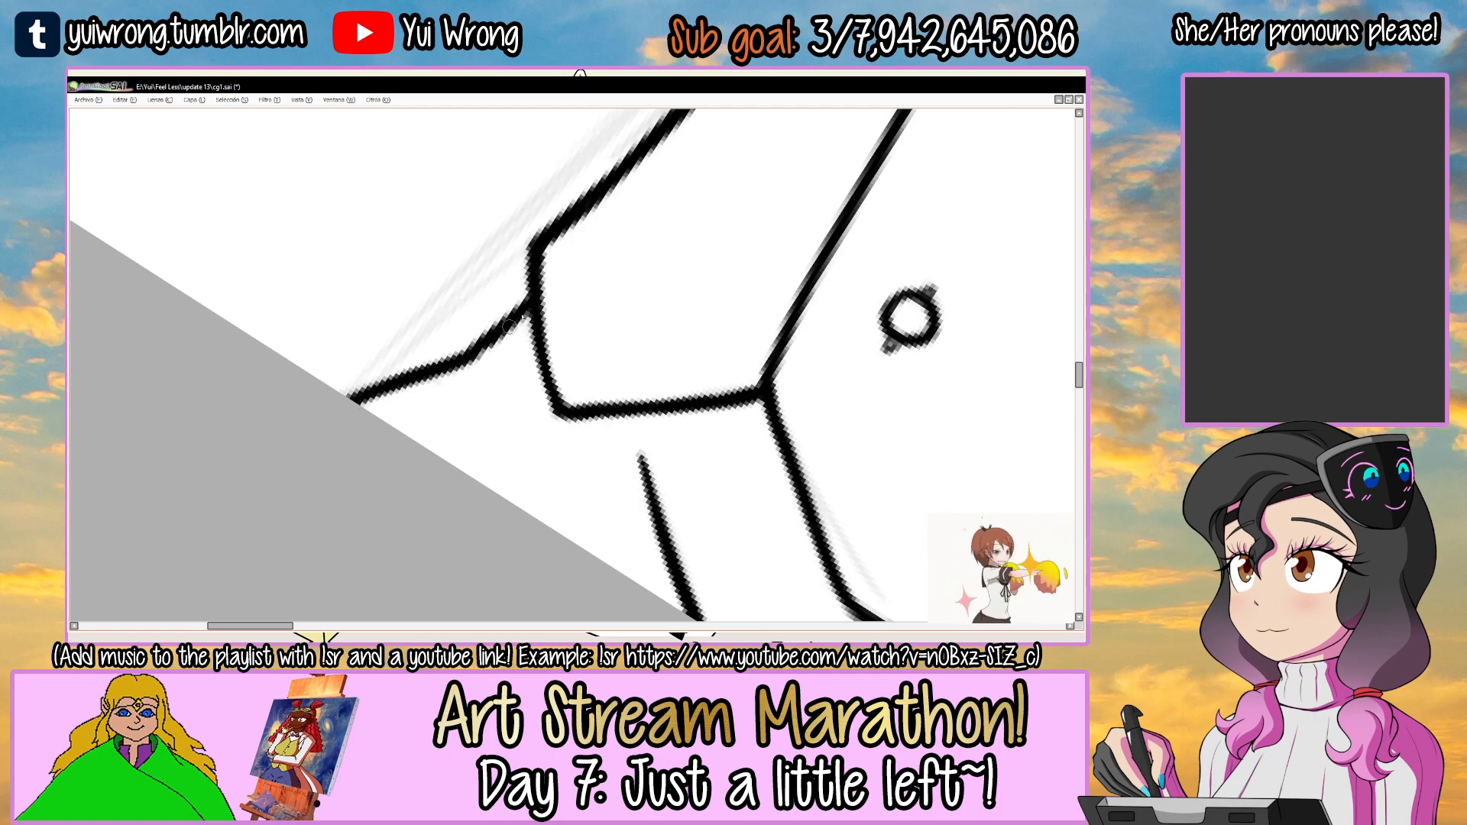
Ink the grinning girl's far-side jacket shoulder edge from the shirt collar down to the chest outline.
{"action": "scroll", "coordinate": [441, 374], "scroll_direction": "down", "scroll_amount": 5}
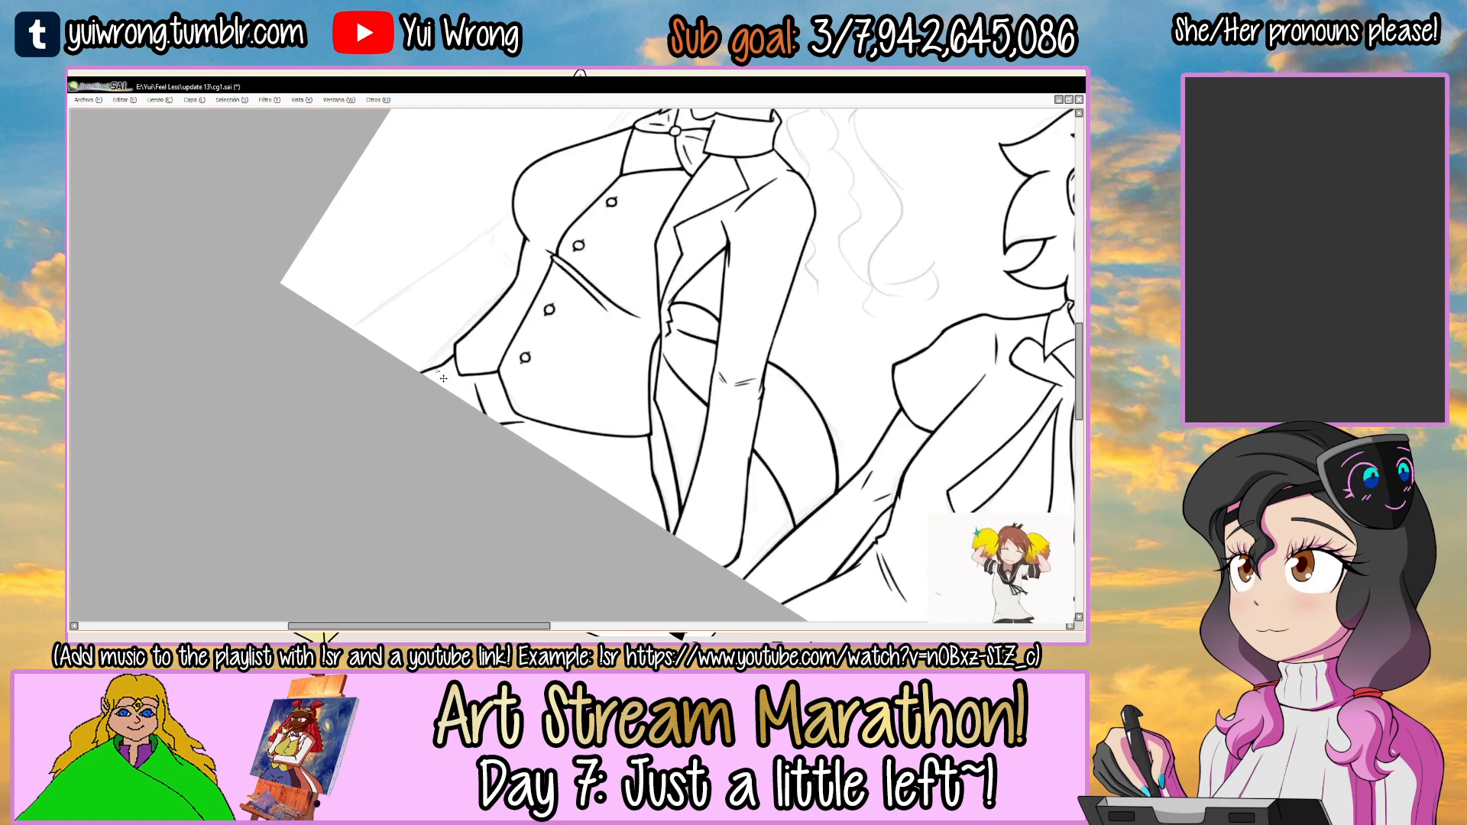
{"action": "left_click_drag", "start_coordinate": [618, 266], "coordinate": [610, 256]}
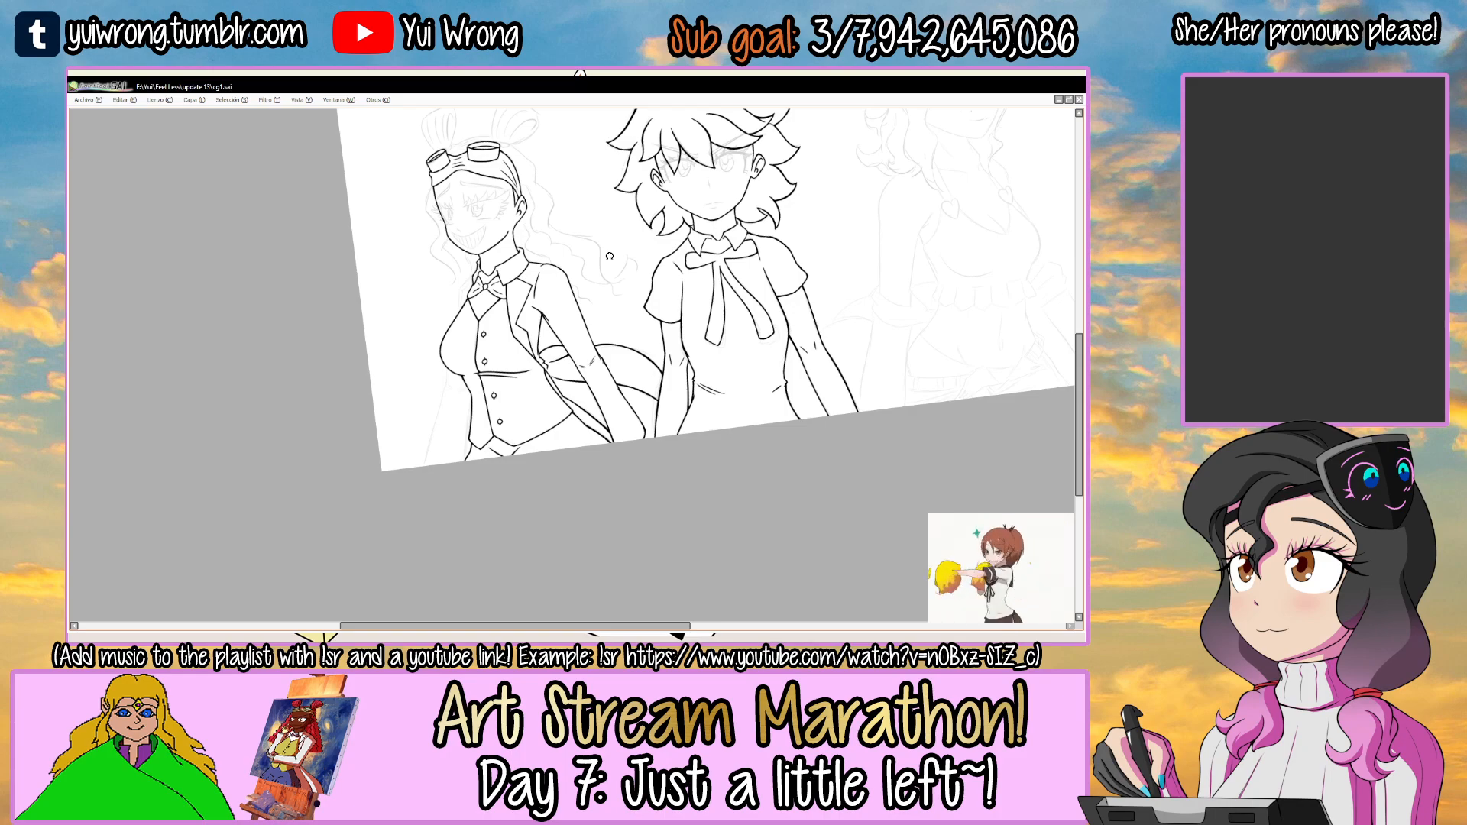
{"action": "left_click_drag", "start_coordinate": [557, 259], "coordinate": [593, 258]}
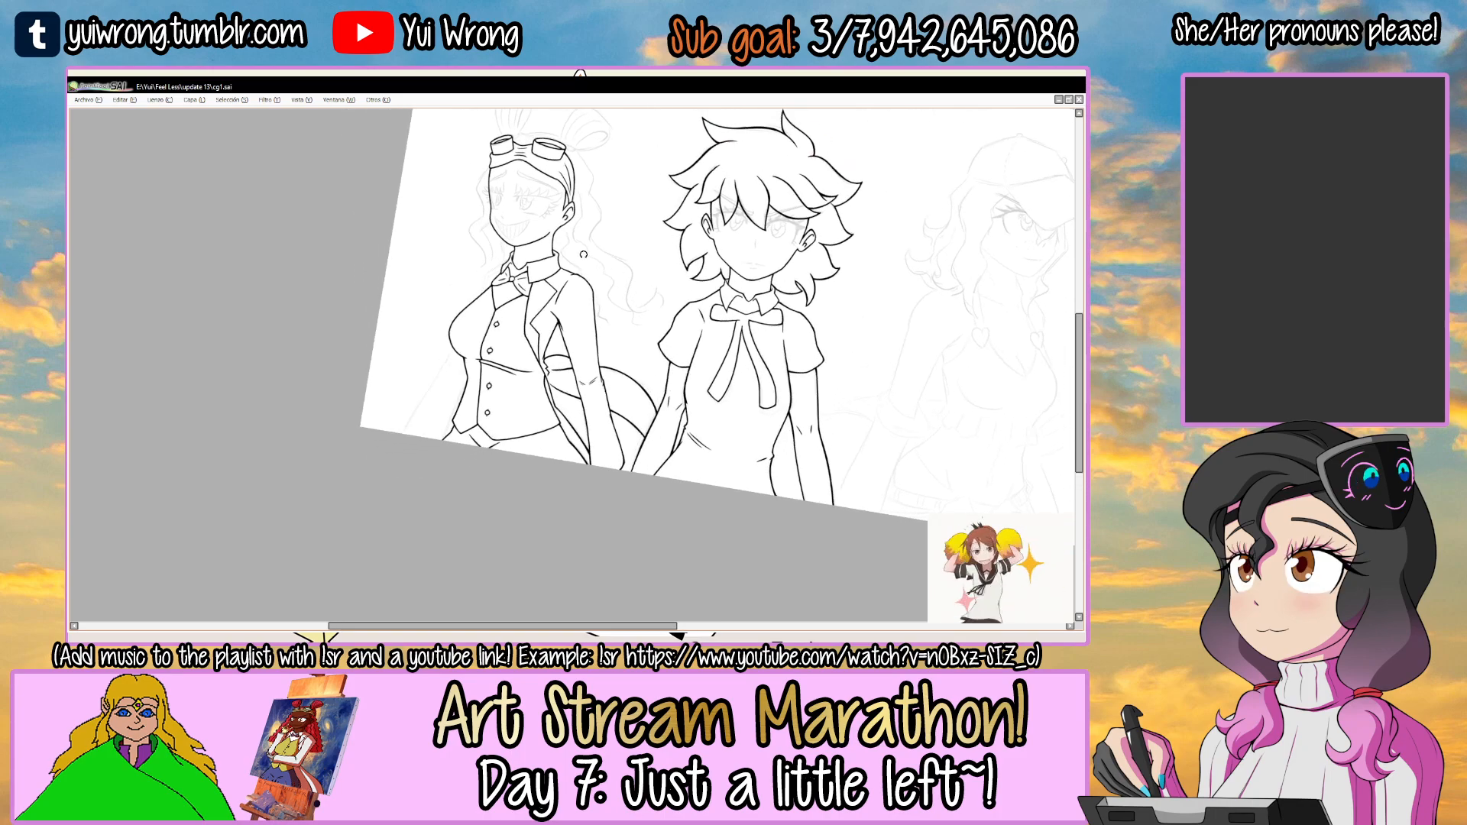
{"action": "scroll", "coordinate": [492, 284], "scroll_direction": "up", "scroll_amount": 5}
{"action": "left_click", "coordinate": [489, 282]}
{"action": "key", "text": "n"}
{"action": "left_click_drag", "start_coordinate": [499, 236], "coordinate": [463, 330]}
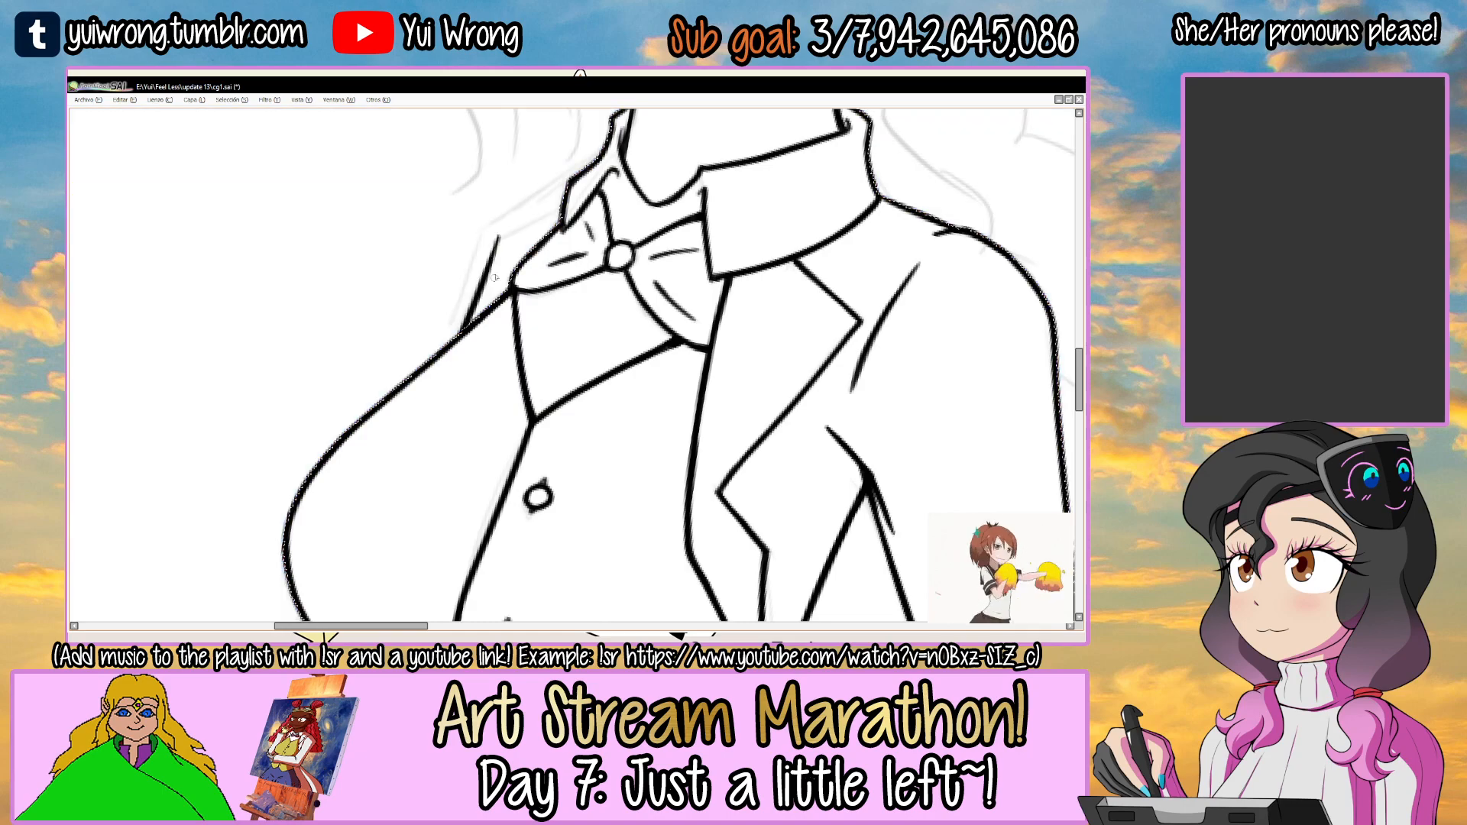
{"action": "scroll", "coordinate": [534, 239], "scroll_direction": "up", "scroll_amount": 3}
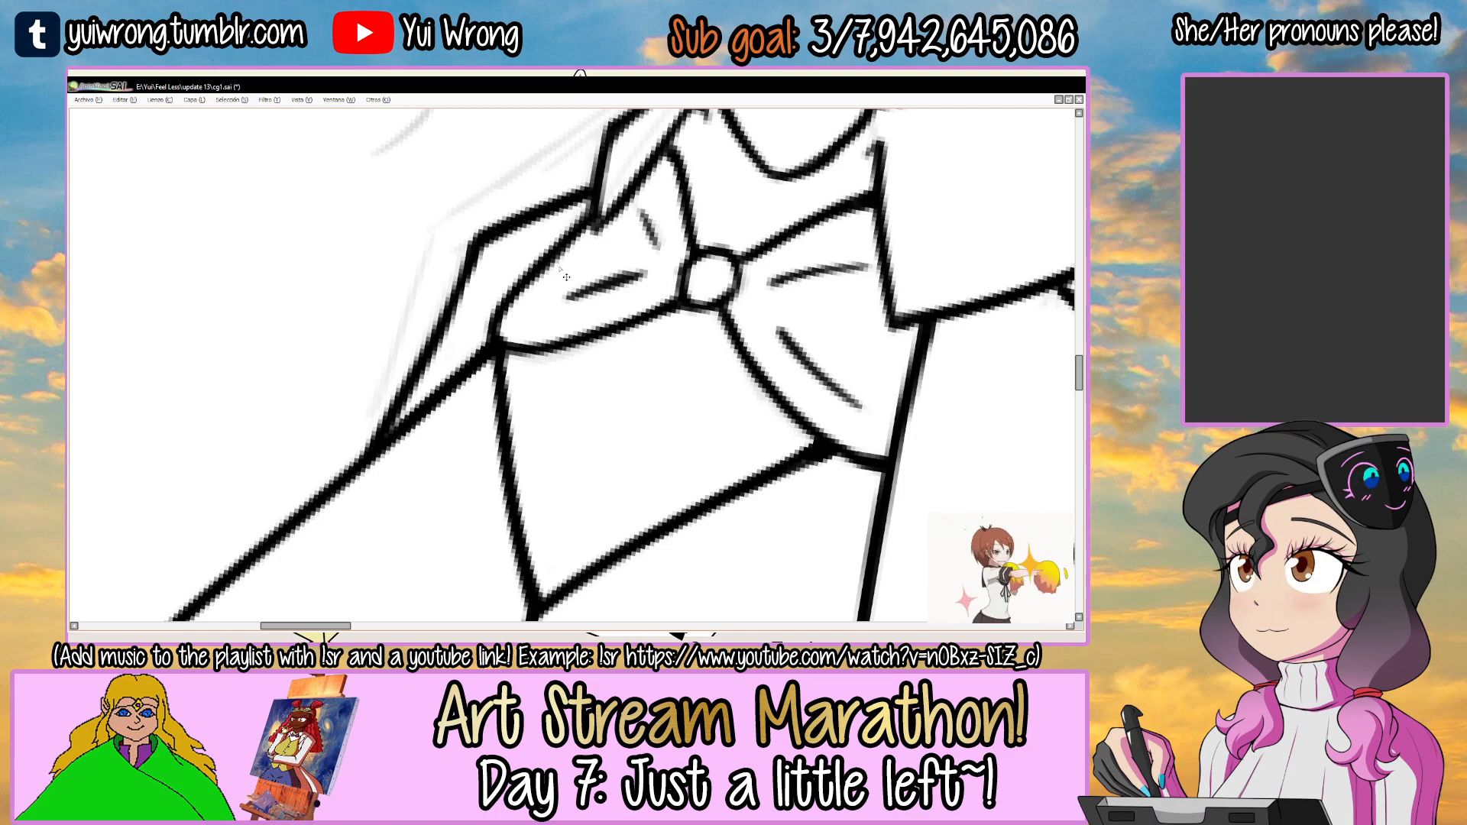
{"action": "scroll", "coordinate": [566, 276], "scroll_direction": "down", "scroll_amount": 5}
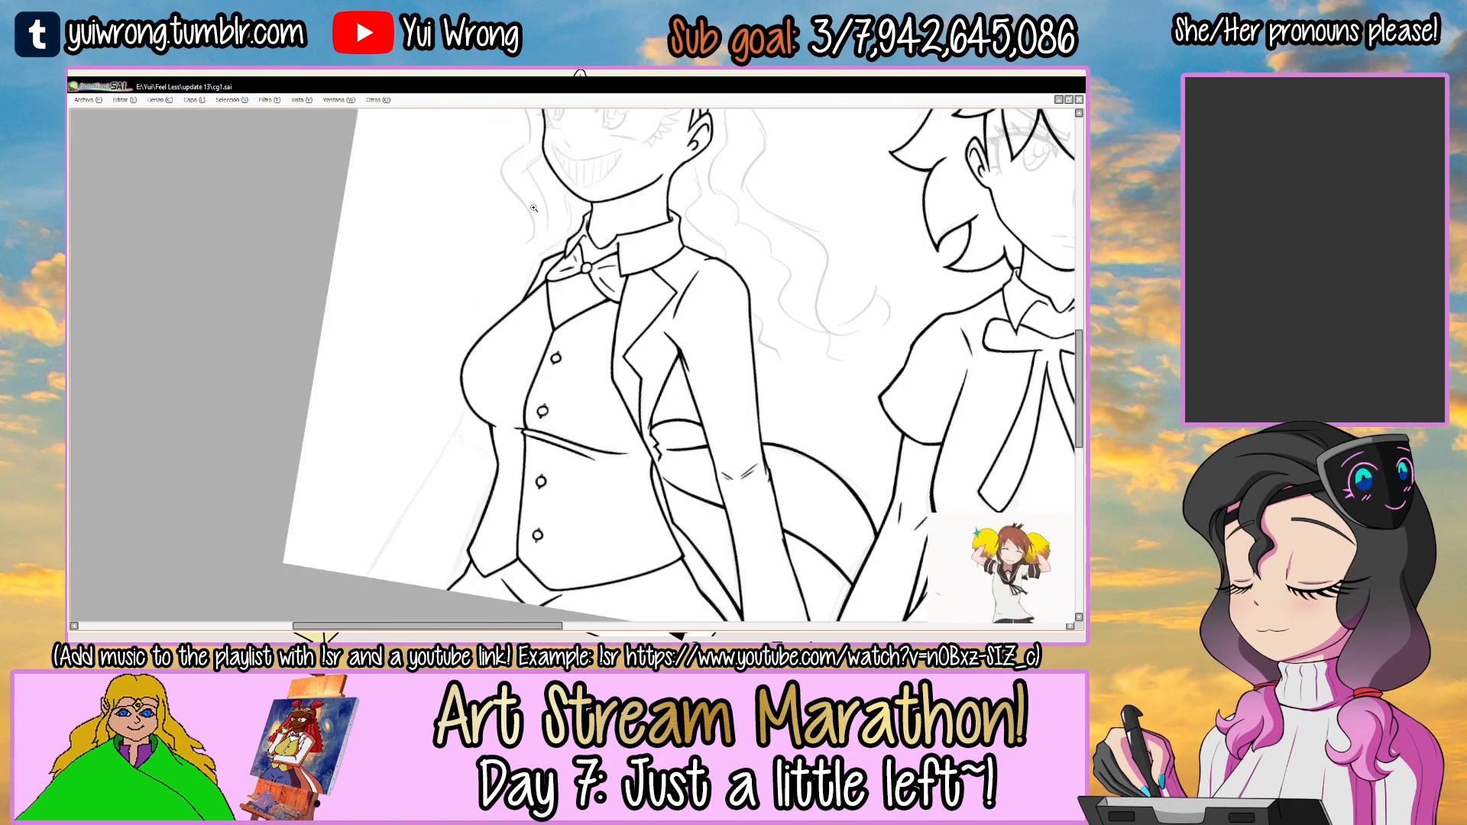
Ink a second, outer shoulder line parallel to the far-side jacket edge, from the collar down to the chest outline.
{"action": "scroll", "coordinate": [534, 263], "scroll_direction": "up", "scroll_amount": 5}
{"action": "left_click_drag", "start_coordinate": [615, 214], "coordinate": [697, 268]}
{"action": "scroll", "coordinate": [634, 268], "scroll_direction": "up", "scroll_amount": 2}
{"action": "left_click_drag", "start_coordinate": [454, 336], "coordinate": [604, 236]}
{"action": "key", "text": "ctrl+z"}
{"action": "left_click_drag", "start_coordinate": [720, 209], "coordinate": [668, 269]}
{"action": "left_click_drag", "start_coordinate": [667, 269], "coordinate": [630, 243]}
{"action": "left_click_drag", "start_coordinate": [528, 305], "coordinate": [705, 245]}
{"action": "key", "text": "ctrl+z"}
{"action": "left_click_drag", "start_coordinate": [528, 306], "coordinate": [730, 248]}
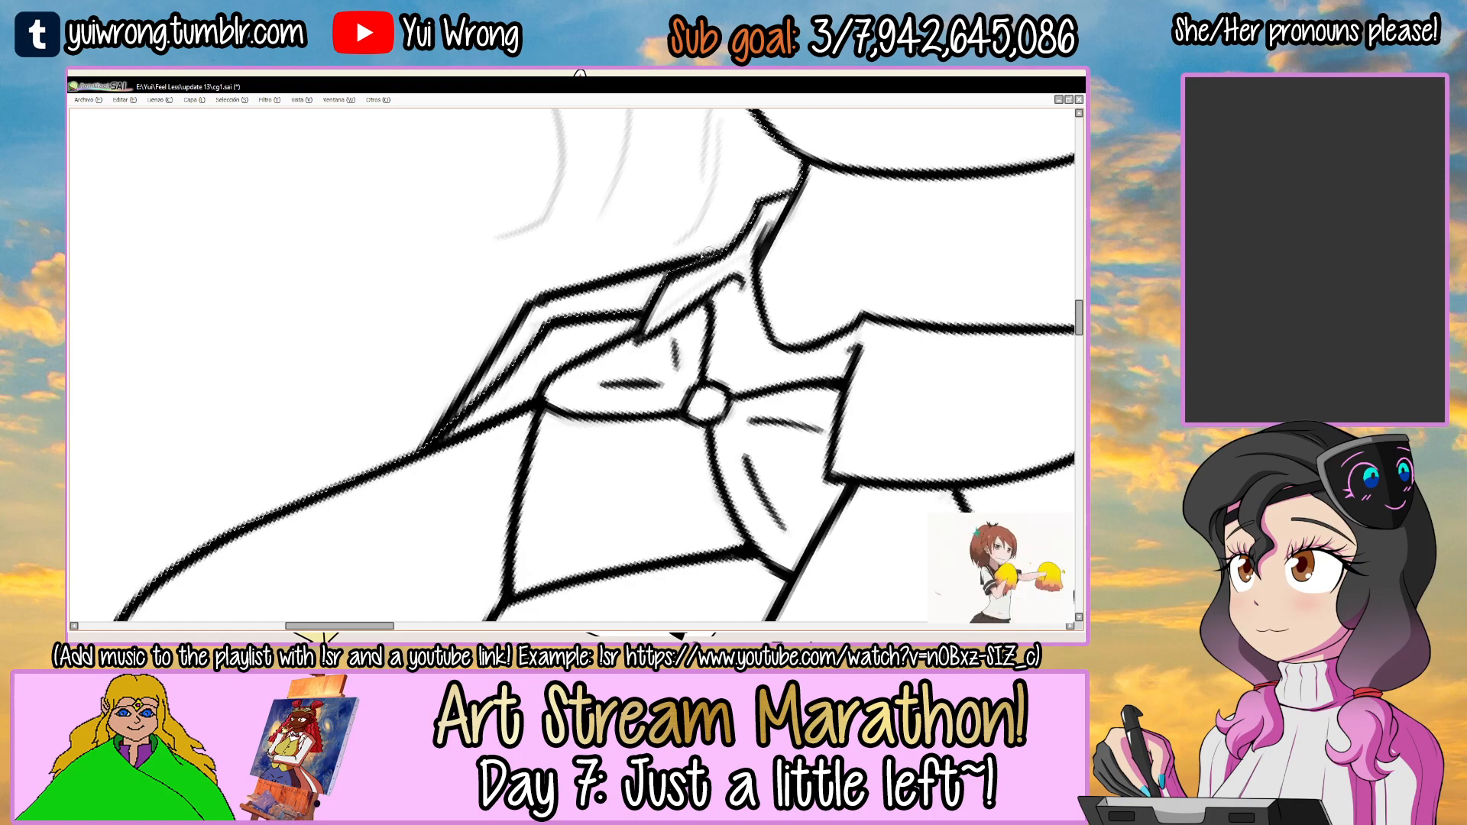
{"action": "left_click_drag", "start_coordinate": [692, 292], "coordinate": [510, 380]}
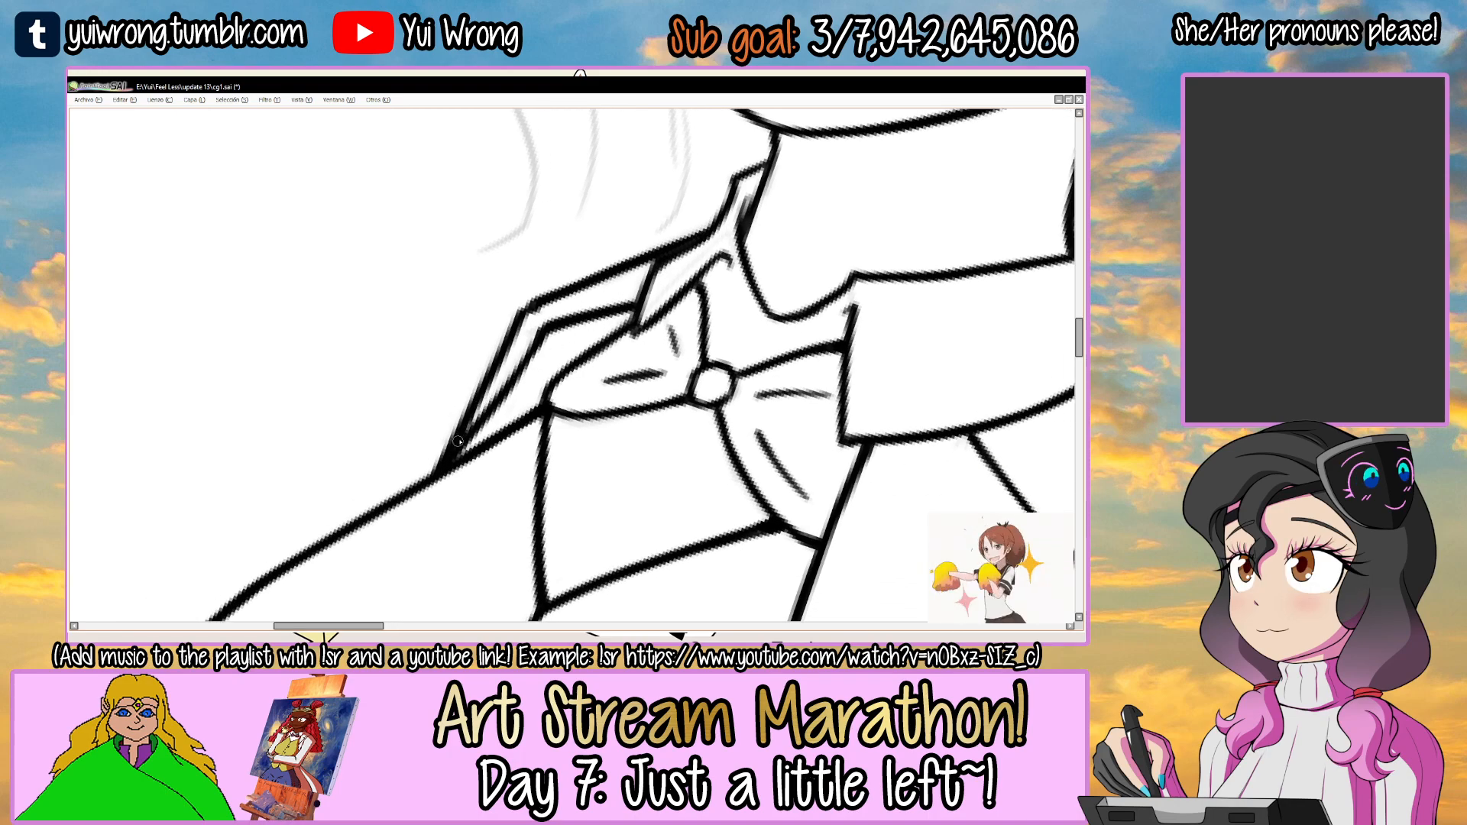
{"action": "scroll", "coordinate": [452, 461], "scroll_direction": "down", "scroll_amount": 5}
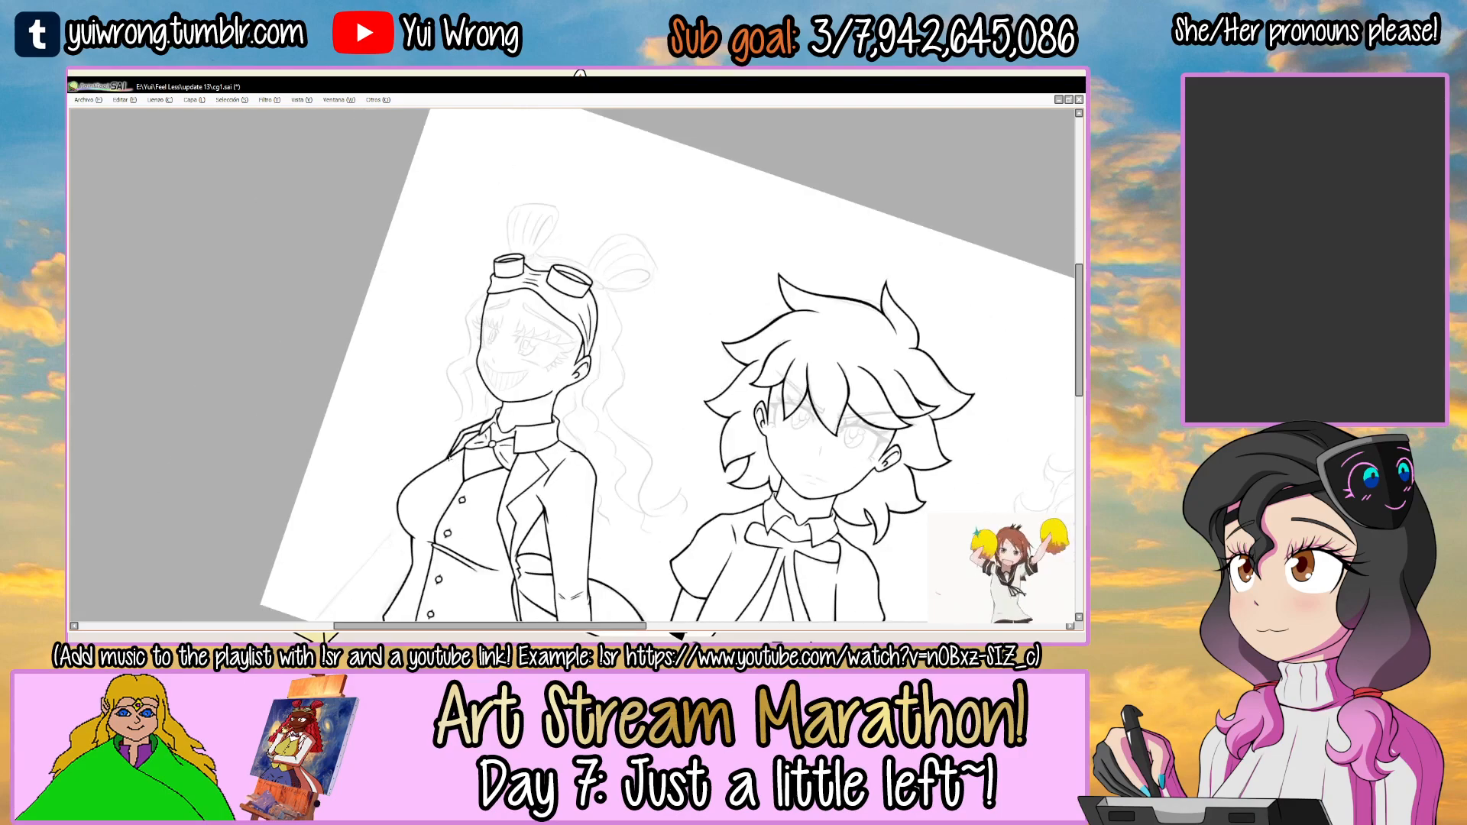
Select the empty background around the figures and ink the far arm's outer outline from the chest curve to the canvas edge.
{"action": "left_click_drag", "start_coordinate": [600, 422], "coordinate": [458, 361]}
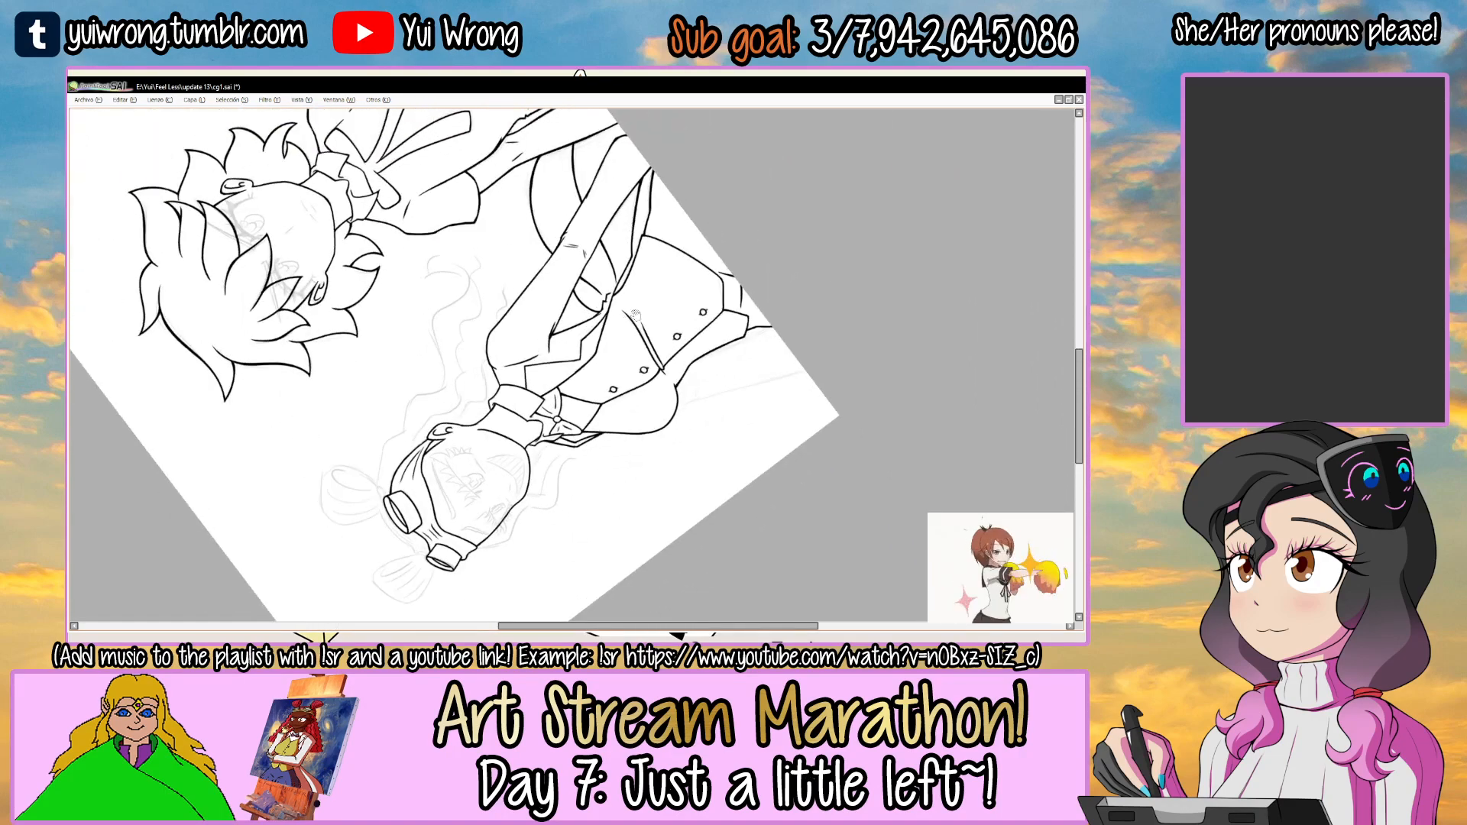
{"action": "left_click_drag", "start_coordinate": [685, 219], "coordinate": [638, 200]}
{"action": "left_click_drag", "start_coordinate": [731, 312], "coordinate": [643, 327]}
{"action": "left_click", "coordinate": [666, 336], "text": "ctrl"}
{"action": "left_click", "coordinate": [644, 324]}
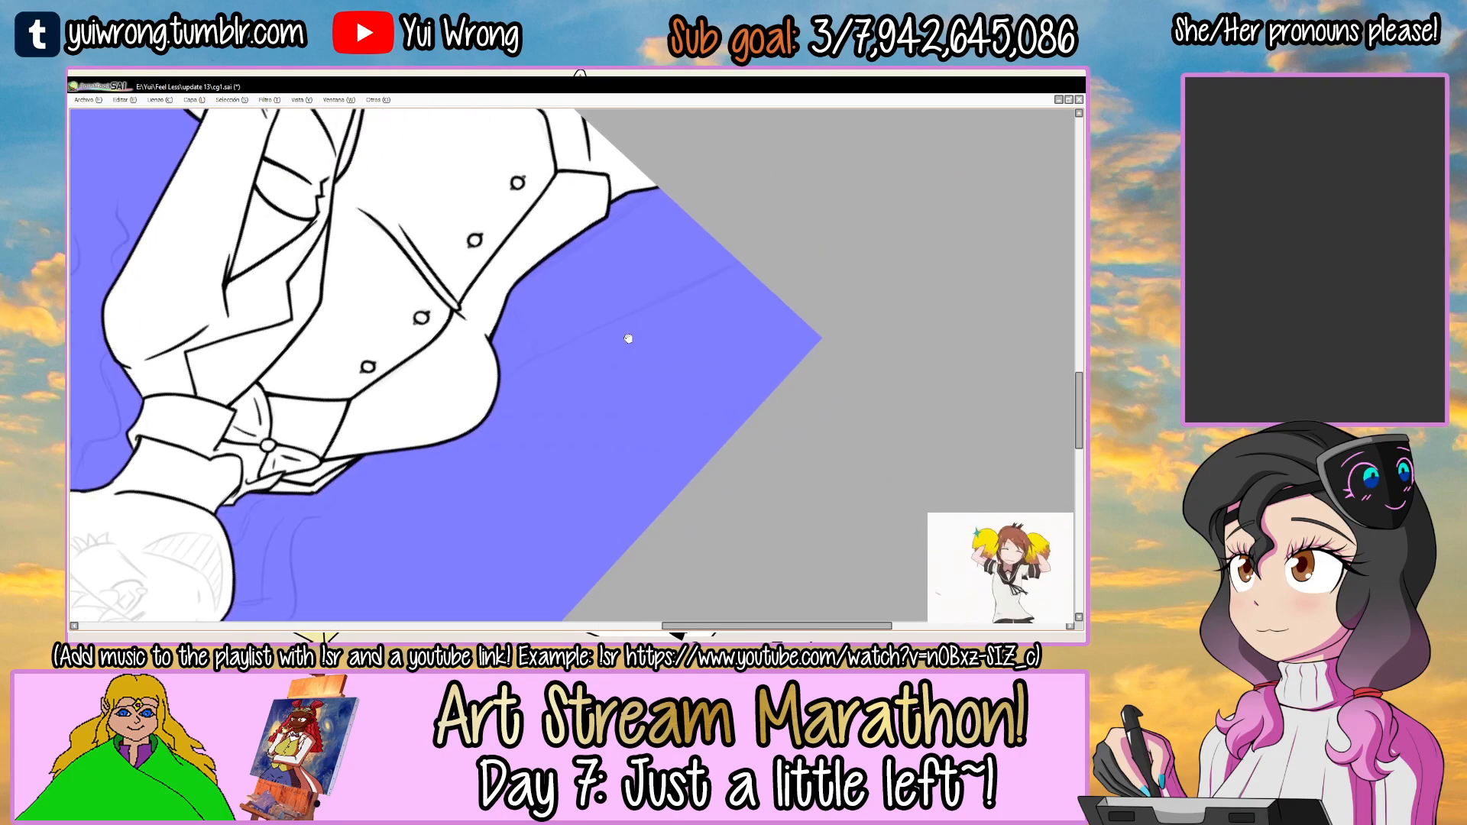
{"action": "left_click", "coordinate": [622, 329], "text": "ctrl"}
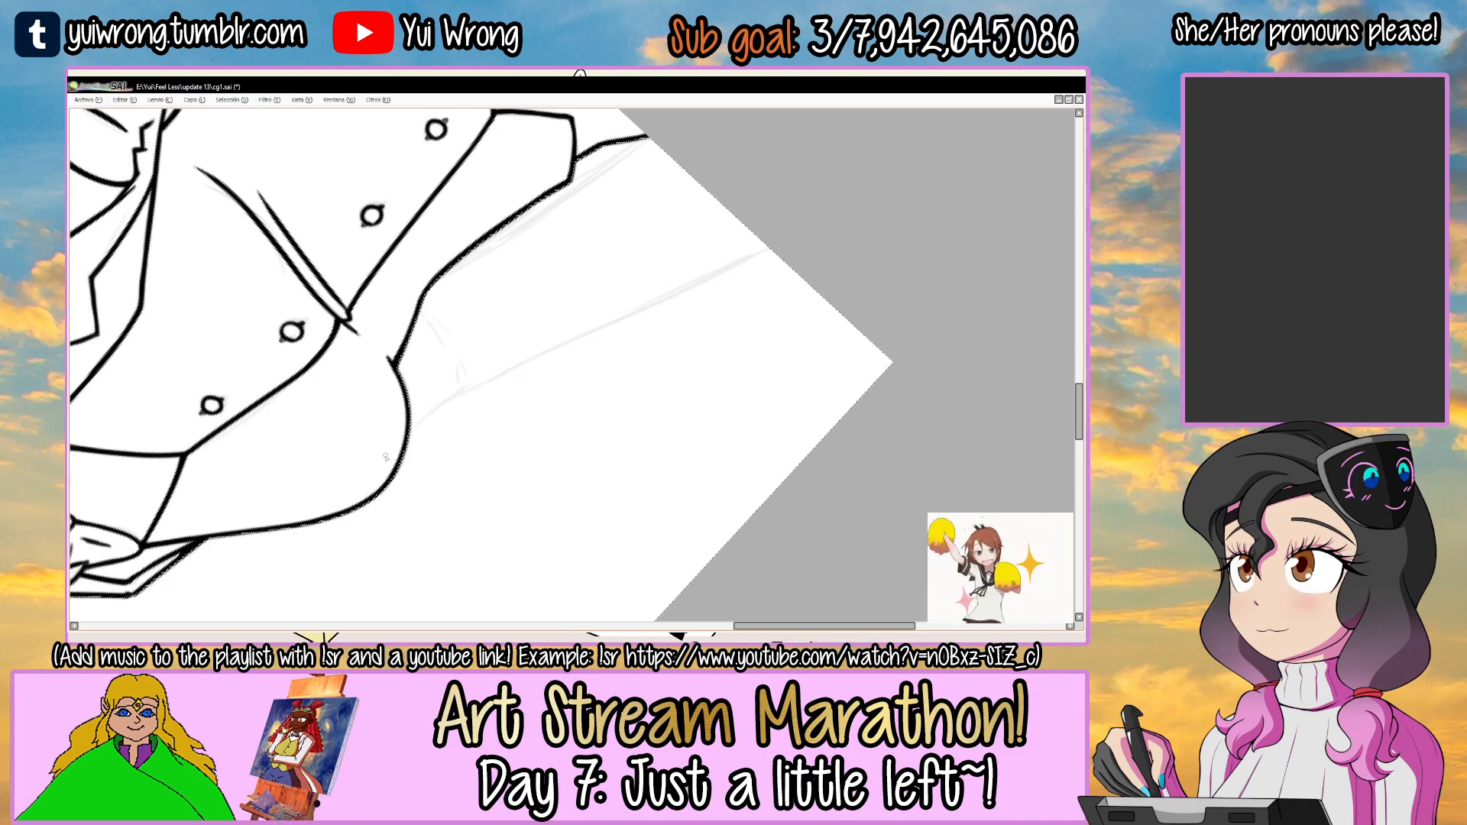
{"action": "left_click_drag", "start_coordinate": [490, 382], "coordinate": [775, 254]}
{"action": "key", "text": "ctrl+z"}
{"action": "left_click_drag", "start_coordinate": [408, 432], "coordinate": [772, 248]}
{"action": "mouse_move", "coordinate": [468, 388]}
{"action": "left_mouse_down"}
{"action": "mouse_move", "coordinate": [773, 251]}
{"action": "mouse_move", "coordinate": [771, 282]}
{"action": "mouse_move", "coordinate": [763, 252]}
{"action": "mouse_move", "coordinate": [780, 267]}
{"action": "left_mouse_up"}
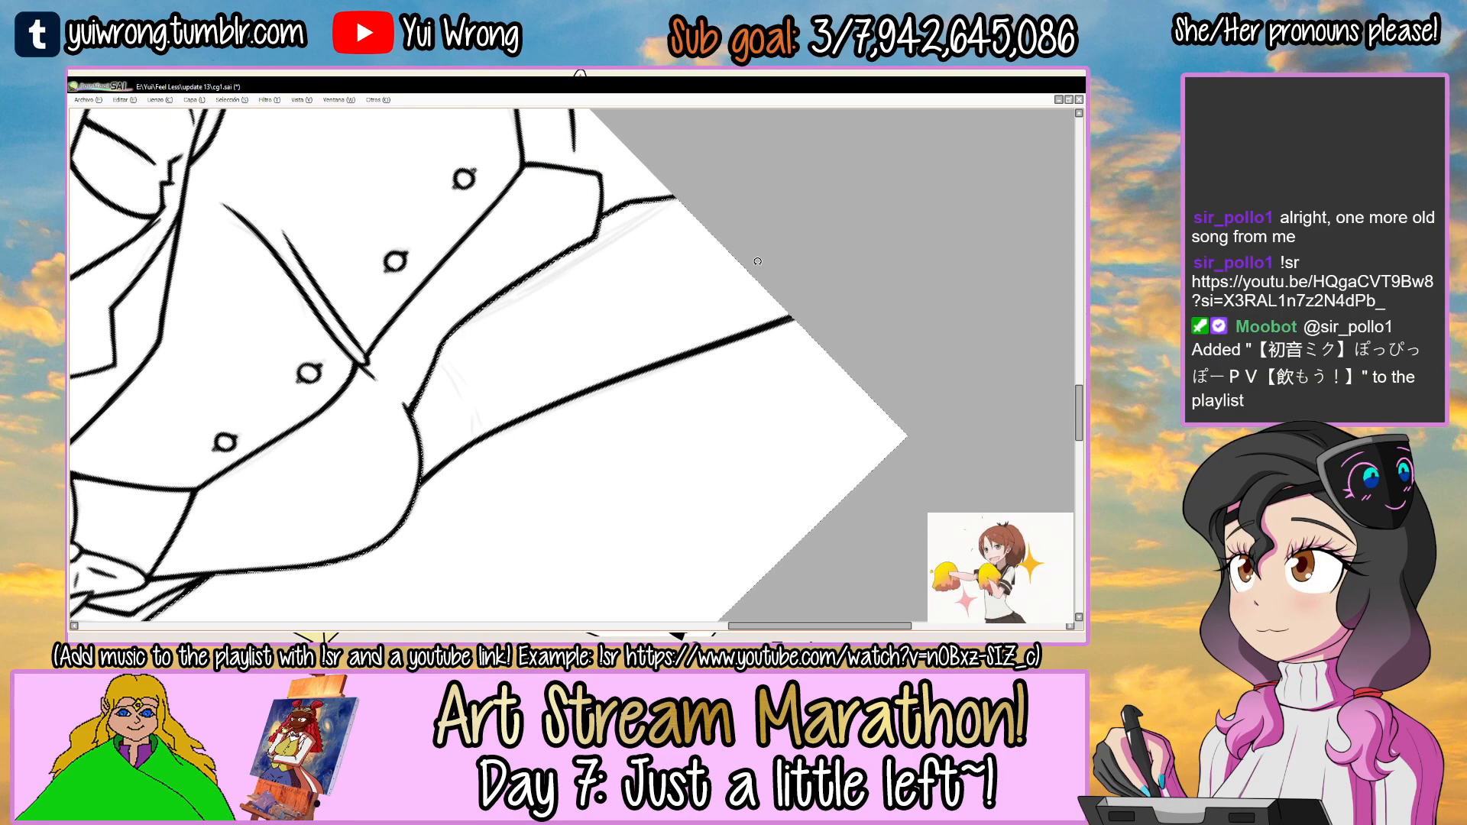
Ink the far arm's inner outline from the vest's waist out to the canvas edge.
{"action": "left_click_drag", "start_coordinate": [757, 261], "coordinate": [767, 281]}
{"action": "left_click_drag", "start_coordinate": [445, 332], "coordinate": [692, 207]}
{"action": "key", "text": "ctrl+z"}
{"action": "left_click_drag", "start_coordinate": [489, 303], "coordinate": [611, 241]}
{"action": "key", "text": "ctrl+z"}
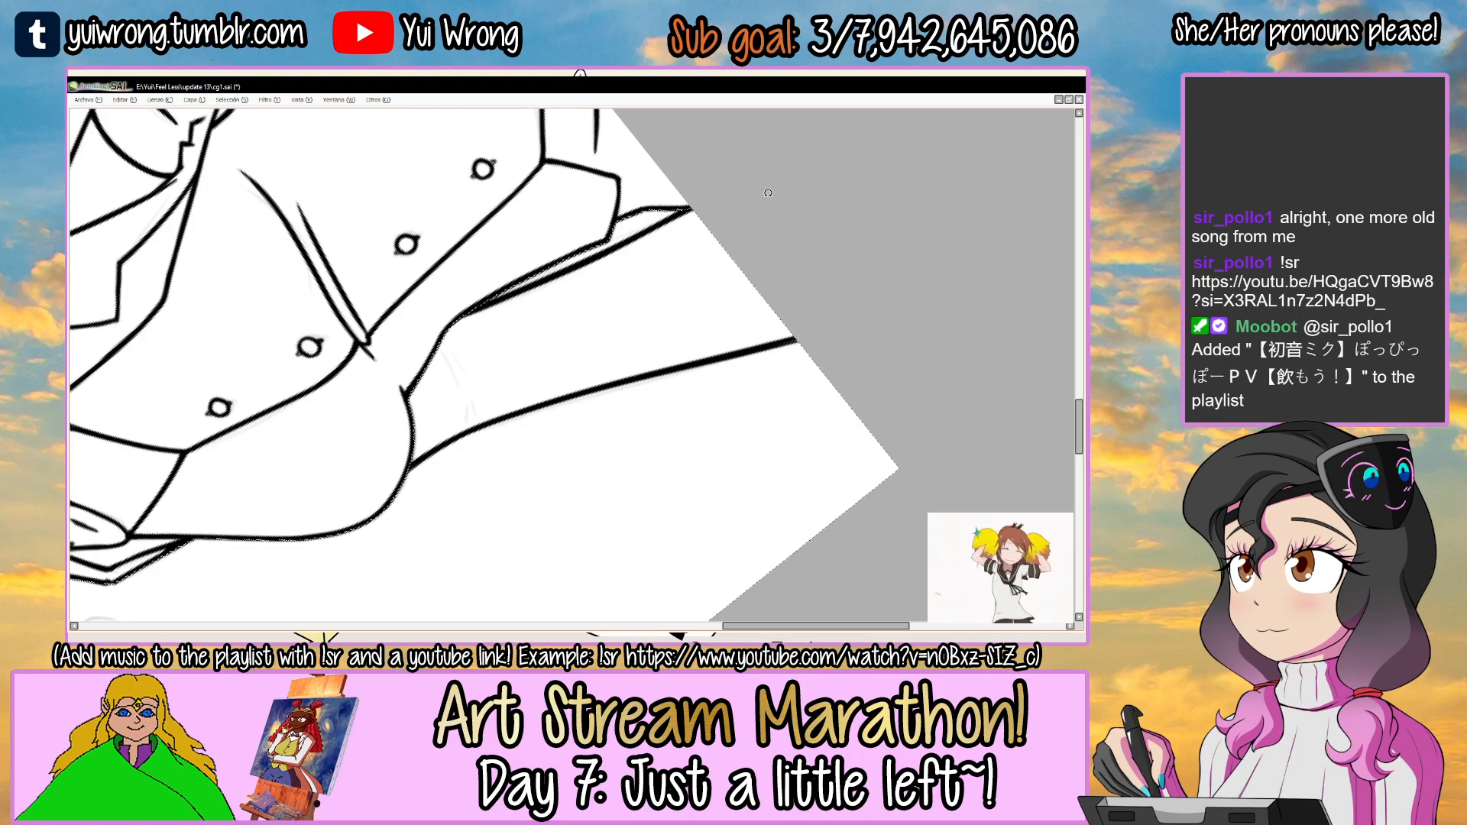
Ink short paired crease lines on both sides of the far elbow, and save the drawing.
{"action": "left_click_drag", "start_coordinate": [767, 189], "coordinate": [590, 445]}
{"action": "left_click_drag", "start_coordinate": [671, 214], "coordinate": [636, 324]}
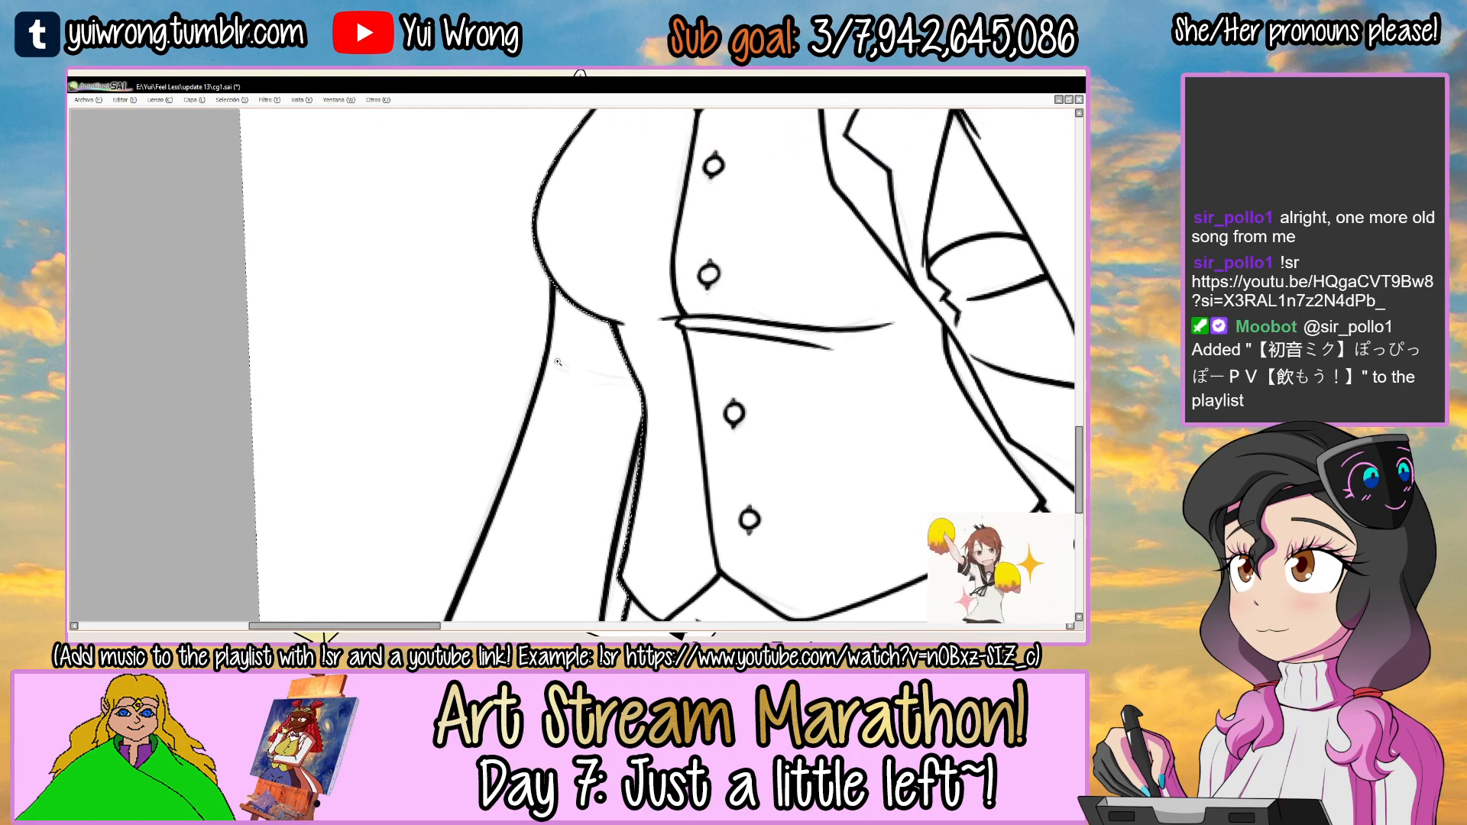
{"action": "left_click", "coordinate": [561, 344], "text": "ctrl"}
{"action": "left_click", "coordinate": [561, 342], "text": "ctrl"}
{"action": "left_click_drag", "start_coordinate": [555, 370], "coordinate": [594, 409]}
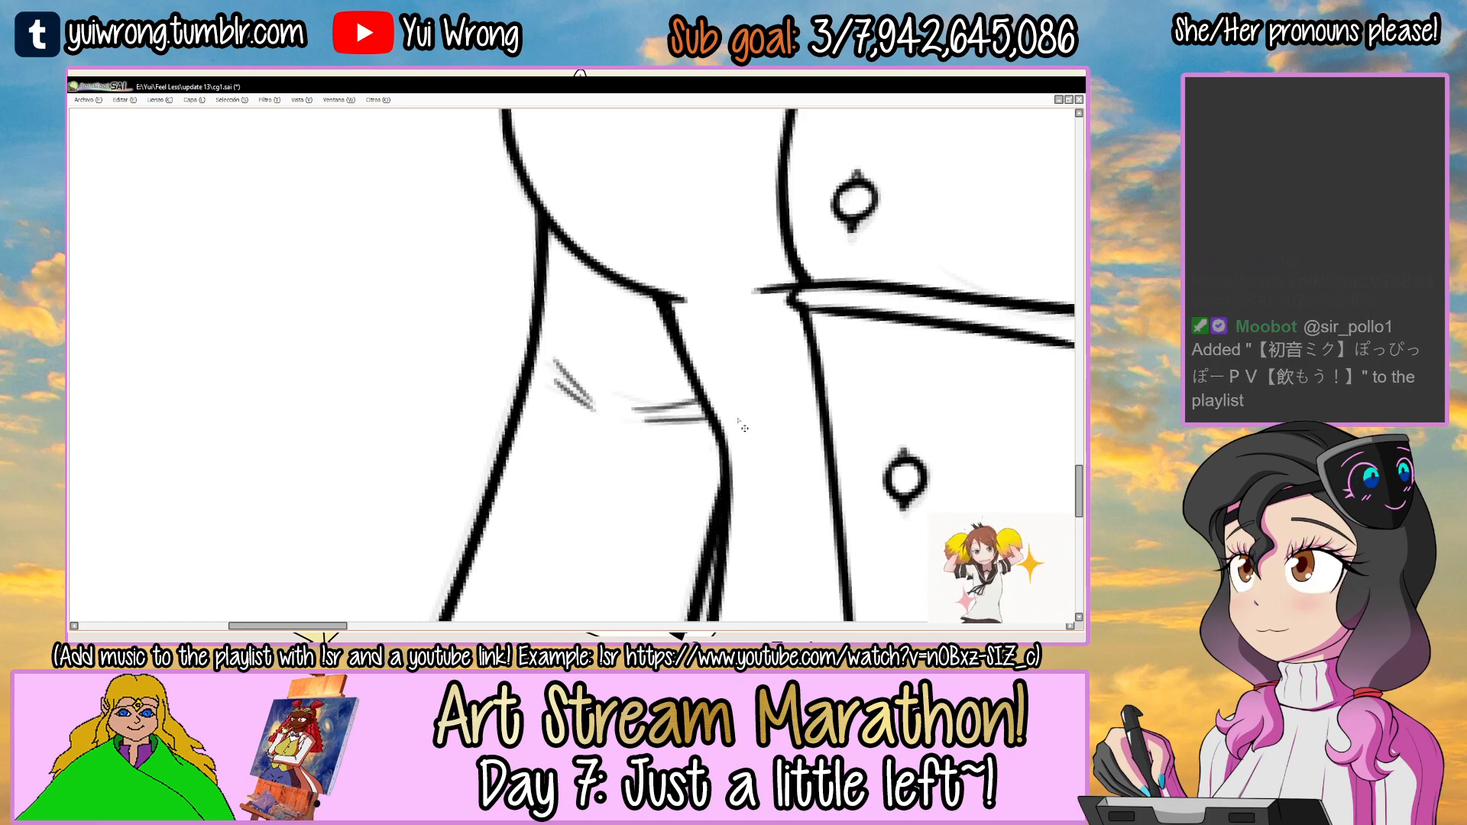
{"action": "scroll", "coordinate": [735, 418], "scroll_direction": "down", "scroll_amount": 5}
{"action": "key", "text": "ctrl+s"}
{"action": "left_click_drag", "start_coordinate": [800, 272], "coordinate": [642, 359]}
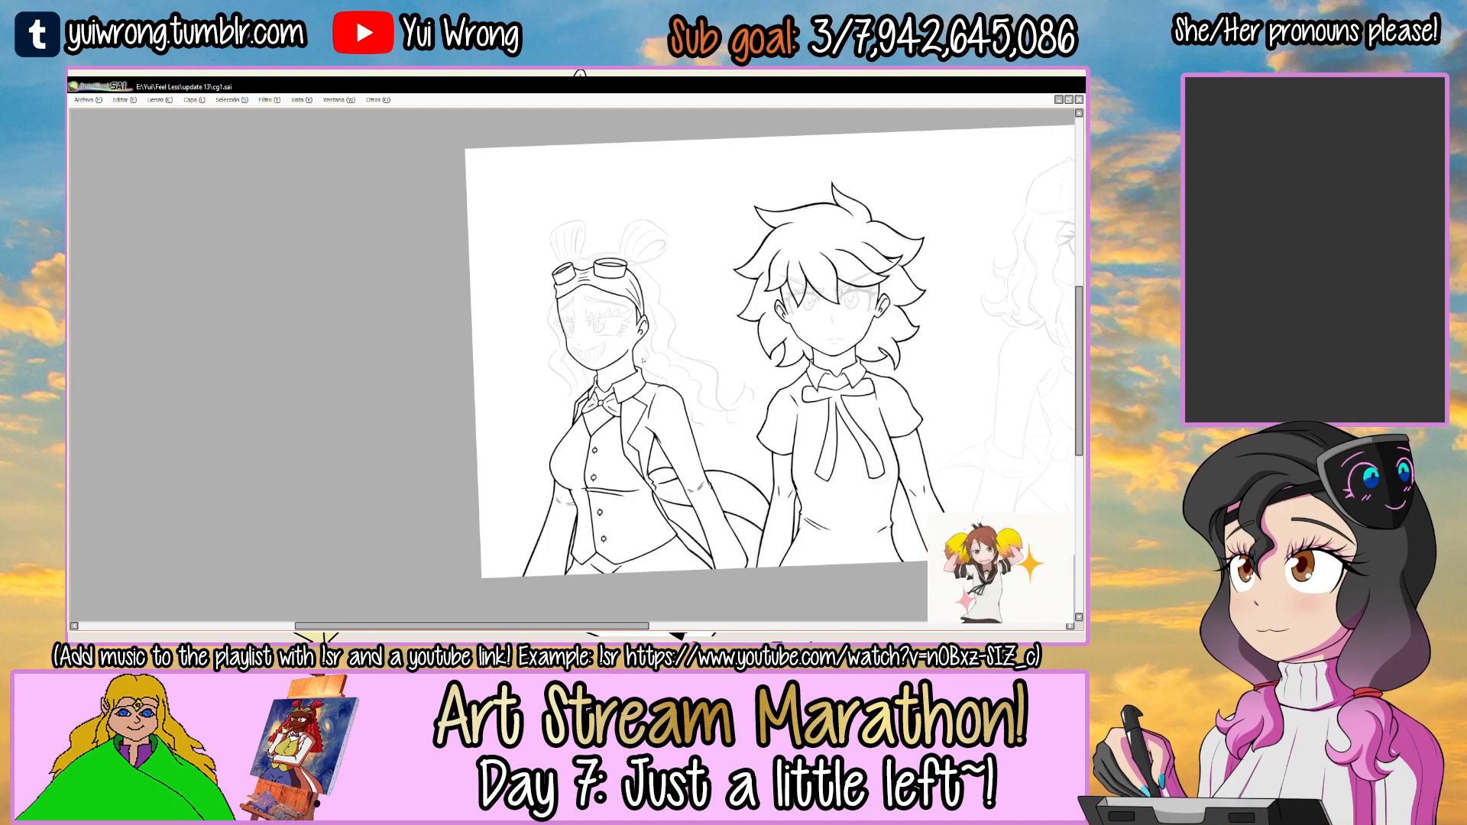
{"action": "mouse_move", "coordinate": [790, 320]}
{"action": "left_mouse_down"}
{"action": "mouse_move", "coordinate": [728, 343]}
{"action": "mouse_move", "coordinate": [788, 308]}
{"action": "left_mouse_up"}
{"action": "key", "text": "Tab"}
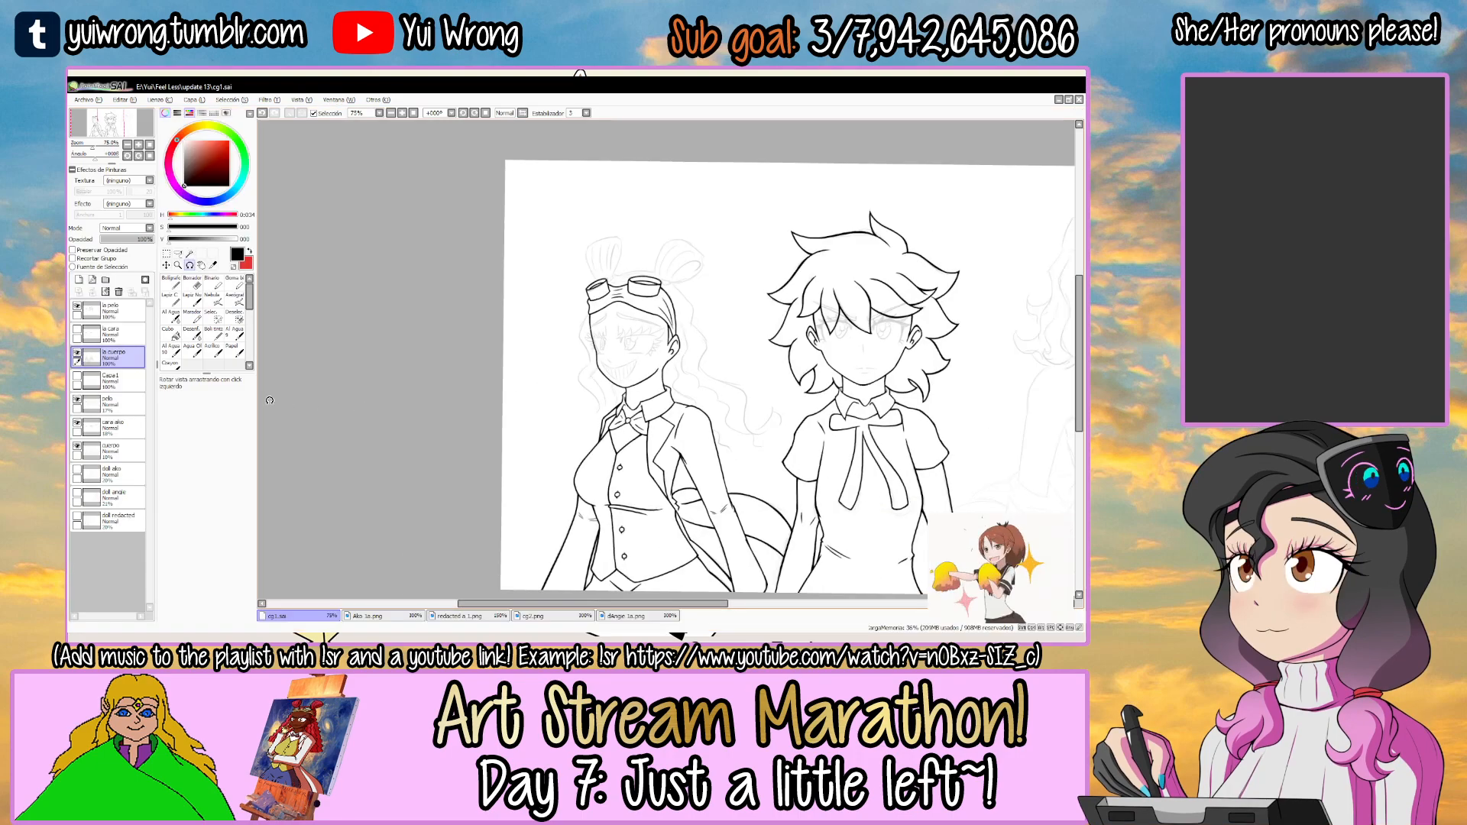
{"action": "key", "text": "Tab"}
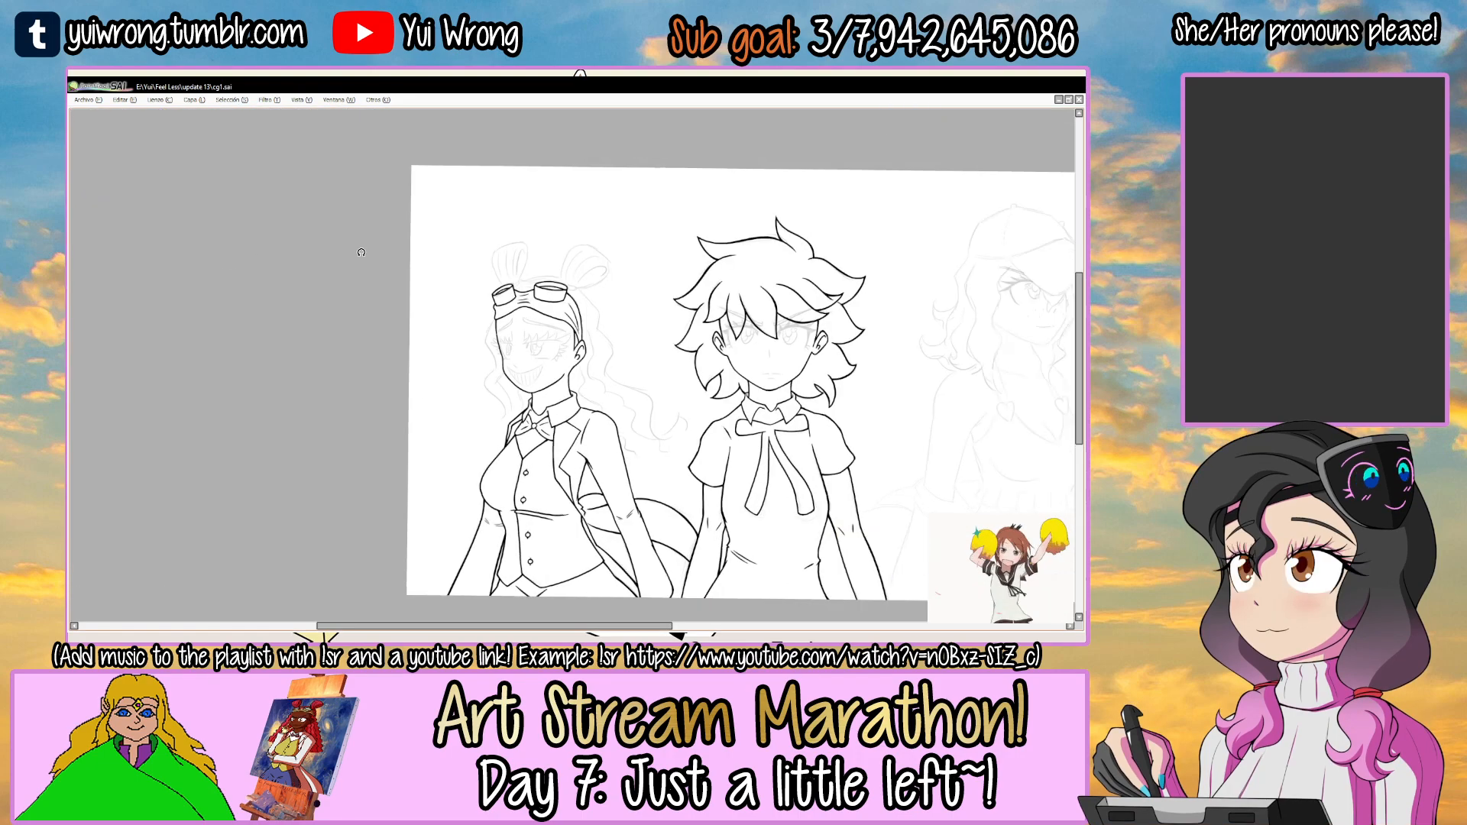
Ink the rounded outer outline of the ear-side hair bun above the goggles.
{"action": "left_click_drag", "start_coordinate": [573, 294], "coordinate": [554, 313]}
{"action": "scroll", "coordinate": [553, 313], "scroll_direction": "up", "scroll_amount": 6}
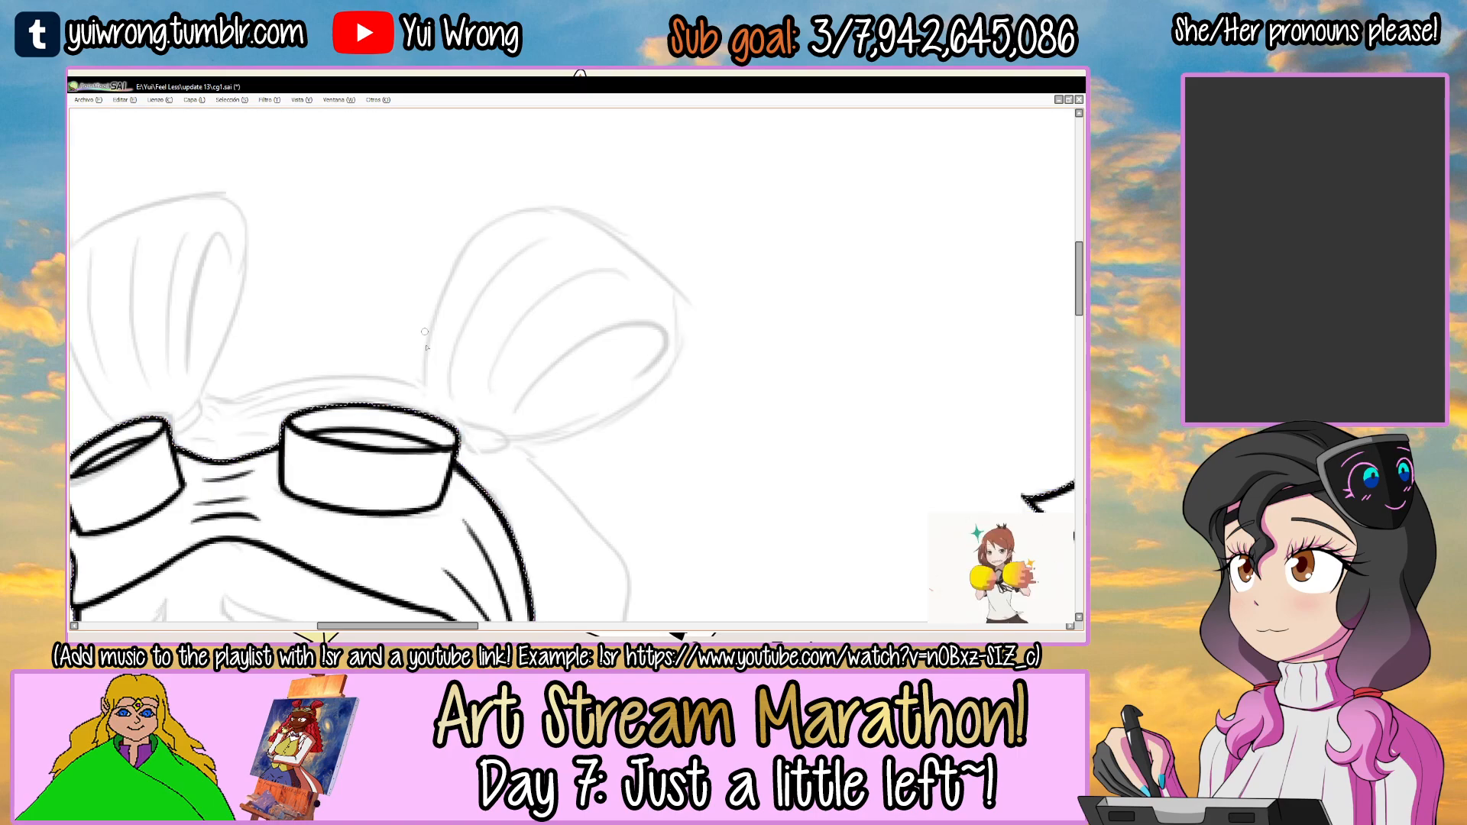
{"action": "mouse_move", "coordinate": [430, 412]}
{"action": "left_mouse_down"}
{"action": "mouse_move", "coordinate": [527, 211]}
{"action": "mouse_move", "coordinate": [612, 239]}
{"action": "mouse_move", "coordinate": [646, 217]}
{"action": "mouse_move", "coordinate": [561, 207]}
{"action": "left_mouse_up"}
{"action": "scroll", "coordinate": [559, 229], "scroll_direction": "up", "scroll_amount": 2}
{"action": "mouse_move", "coordinate": [460, 257]}
{"action": "left_mouse_down"}
{"action": "mouse_move", "coordinate": [573, 229]}
{"action": "mouse_move", "coordinate": [566, 239]}
{"action": "mouse_move", "coordinate": [596, 239]}
{"action": "left_mouse_up"}
{"action": "key", "text": "ctrl+z"}
{"action": "left_click_drag", "start_coordinate": [523, 242], "coordinate": [594, 238]}
{"action": "key", "text": "ctrl+z"}
{"action": "mouse_move", "coordinate": [460, 254]}
{"action": "left_mouse_down"}
{"action": "mouse_move", "coordinate": [634, 251]}
{"action": "mouse_move", "coordinate": [670, 320]}
{"action": "mouse_move", "coordinate": [660, 458]}
{"action": "left_mouse_up"}
{"action": "mouse_move", "coordinate": [676, 396]}
{"action": "left_mouse_down"}
{"action": "mouse_move", "coordinate": [679, 323]}
{"action": "mouse_move", "coordinate": [584, 522]}
{"action": "left_mouse_up"}
{"action": "key", "text": "ctrl+z"}
{"action": "left_click_drag", "start_coordinate": [684, 339], "coordinate": [581, 524]}
{"action": "left_click_drag", "start_coordinate": [672, 376], "coordinate": [612, 457]}
{"action": "left_click_drag", "start_coordinate": [781, 244], "coordinate": [812, 369]}
Ink the hooked inner fold of the ear-side hair bun.
{"action": "mouse_move", "coordinate": [518, 459]}
{"action": "left_mouse_down"}
{"action": "mouse_move", "coordinate": [694, 271]}
{"action": "mouse_move", "coordinate": [683, 343]}
{"action": "left_mouse_up"}
{"action": "key", "text": "ctrl+z"}
{"action": "key", "text": "End"}
{"action": "scroll", "coordinate": [565, 391], "scroll_direction": "up", "scroll_amount": 1}
{"action": "mouse_move", "coordinate": [474, 478]}
{"action": "left_mouse_down"}
{"action": "mouse_move", "coordinate": [618, 305]}
{"action": "mouse_move", "coordinate": [756, 328]}
{"action": "left_mouse_up"}
{"action": "left_click_drag", "start_coordinate": [556, 268], "coordinate": [566, 300]}
{"action": "key", "text": "ctrl+z"}
Ink the curved hair strand lines running down the inside of the ear-side bun.
{"action": "mouse_move", "coordinate": [434, 457]}
{"action": "left_mouse_down"}
{"action": "mouse_move", "coordinate": [726, 253]}
{"action": "mouse_move", "coordinate": [737, 206]}
{"action": "mouse_move", "coordinate": [769, 223]}
{"action": "left_mouse_up"}
{"action": "left_click_drag", "start_coordinate": [661, 282], "coordinate": [689, 362]}
{"action": "left_click_drag", "start_coordinate": [560, 321], "coordinate": [566, 321]}
{"action": "mouse_move", "coordinate": [409, 507]}
{"action": "left_mouse_down"}
{"action": "mouse_move", "coordinate": [537, 313]}
{"action": "mouse_move", "coordinate": [524, 333]}
{"action": "left_mouse_up"}
{"action": "key", "text": "ctrl+z"}
{"action": "mouse_move", "coordinate": [380, 461]}
{"action": "left_mouse_down"}
{"action": "mouse_move", "coordinate": [682, 177]}
{"action": "mouse_move", "coordinate": [428, 318]}
{"action": "mouse_move", "coordinate": [627, 190]}
{"action": "mouse_move", "coordinate": [634, 210]}
{"action": "mouse_move", "coordinate": [539, 257]}
{"action": "left_mouse_up"}
{"action": "key", "text": "ctrl+z"}
{"action": "key", "text": "ctrl+z"}
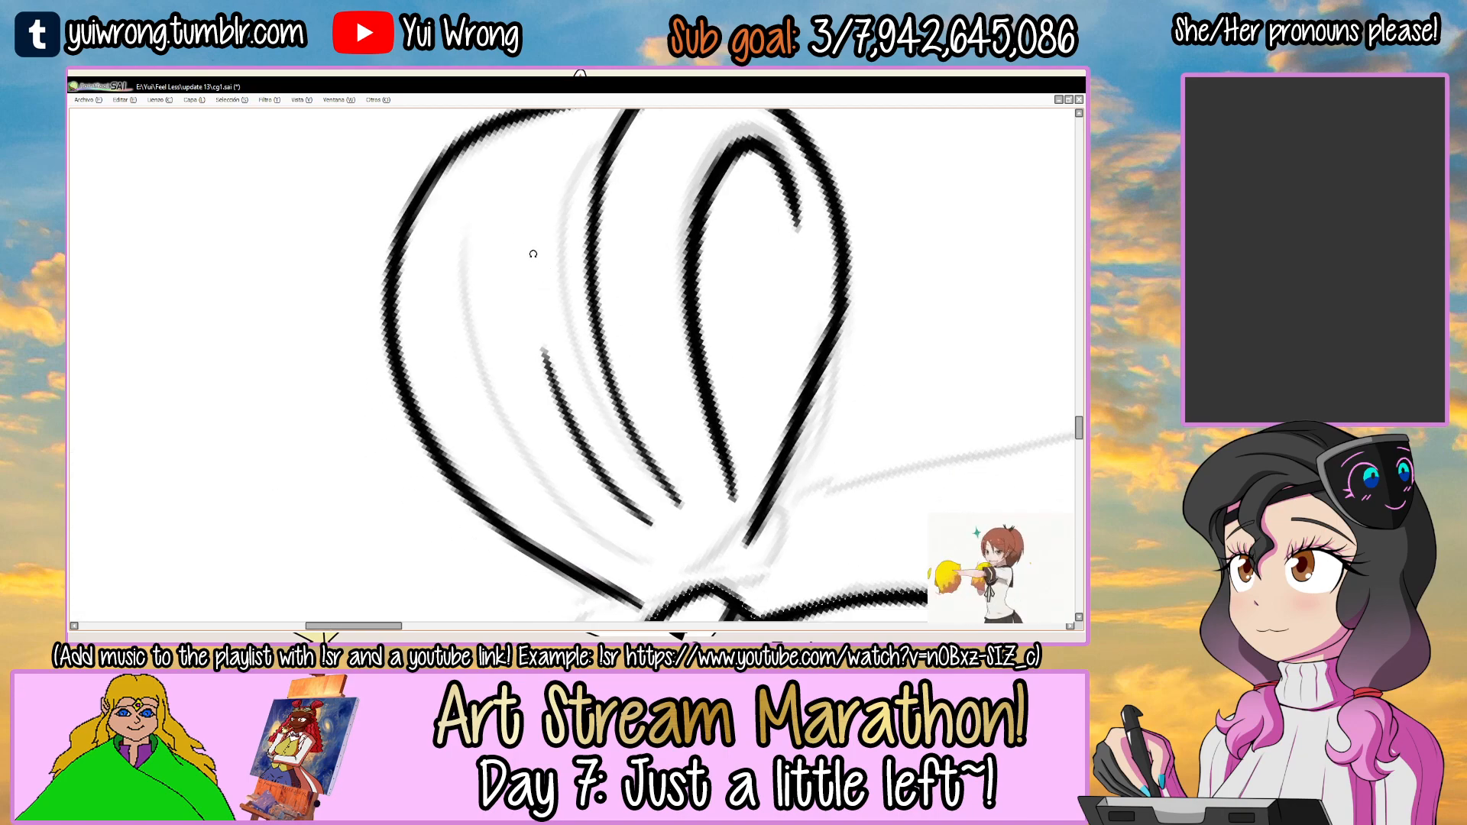
{"action": "left_click_drag", "start_coordinate": [449, 299], "coordinate": [545, 479]}
{"action": "key", "text": "ctrl+z"}
{"action": "left_click_drag", "start_coordinate": [474, 206], "coordinate": [570, 527]}
Ink the hair tie around the base of the ear-side bun.
{"action": "left_click_drag", "start_coordinate": [688, 469], "coordinate": [601, 314]}
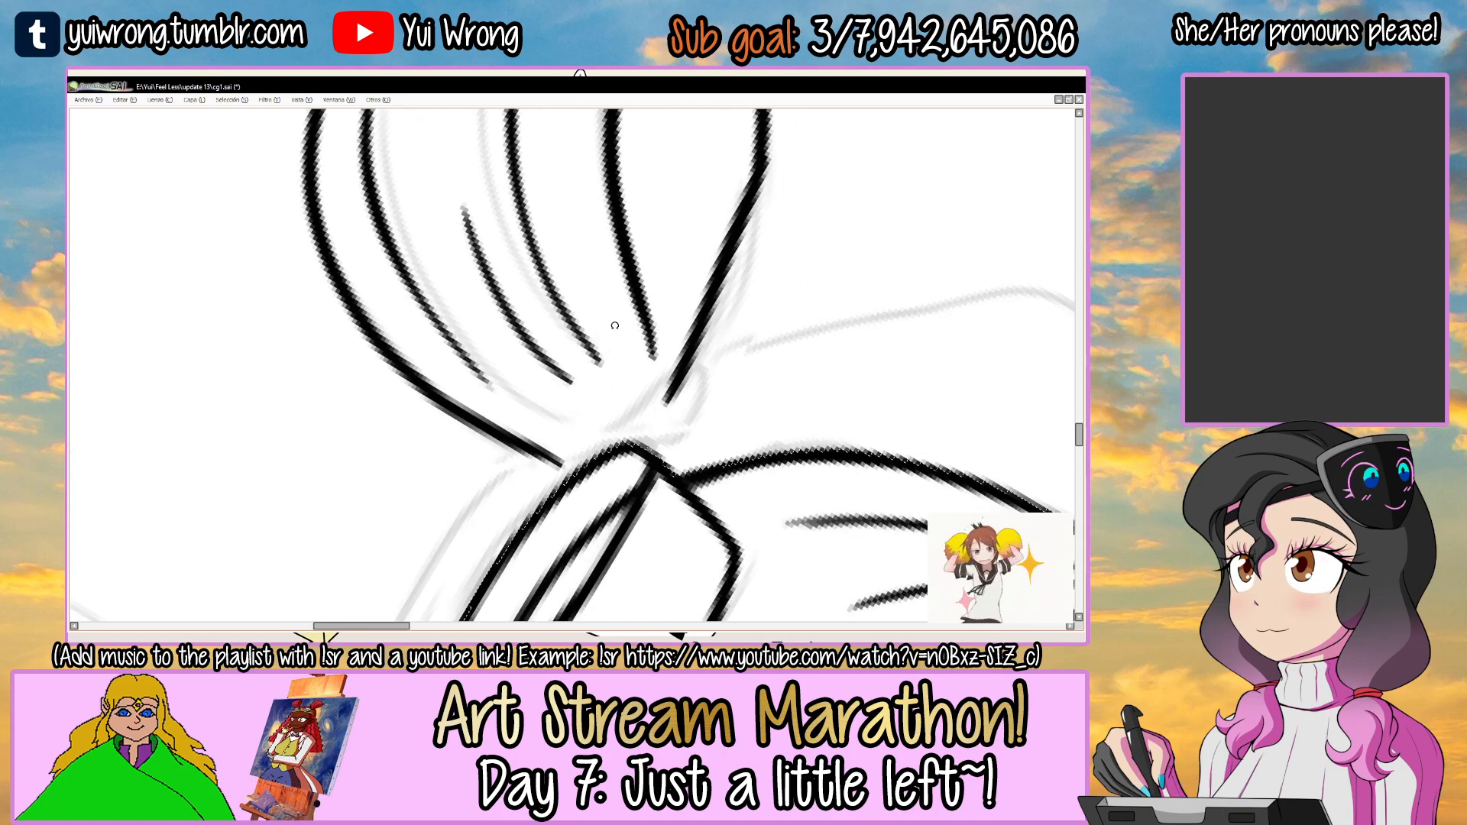
{"action": "scroll", "coordinate": [625, 432], "scroll_direction": "up", "scroll_amount": 1}
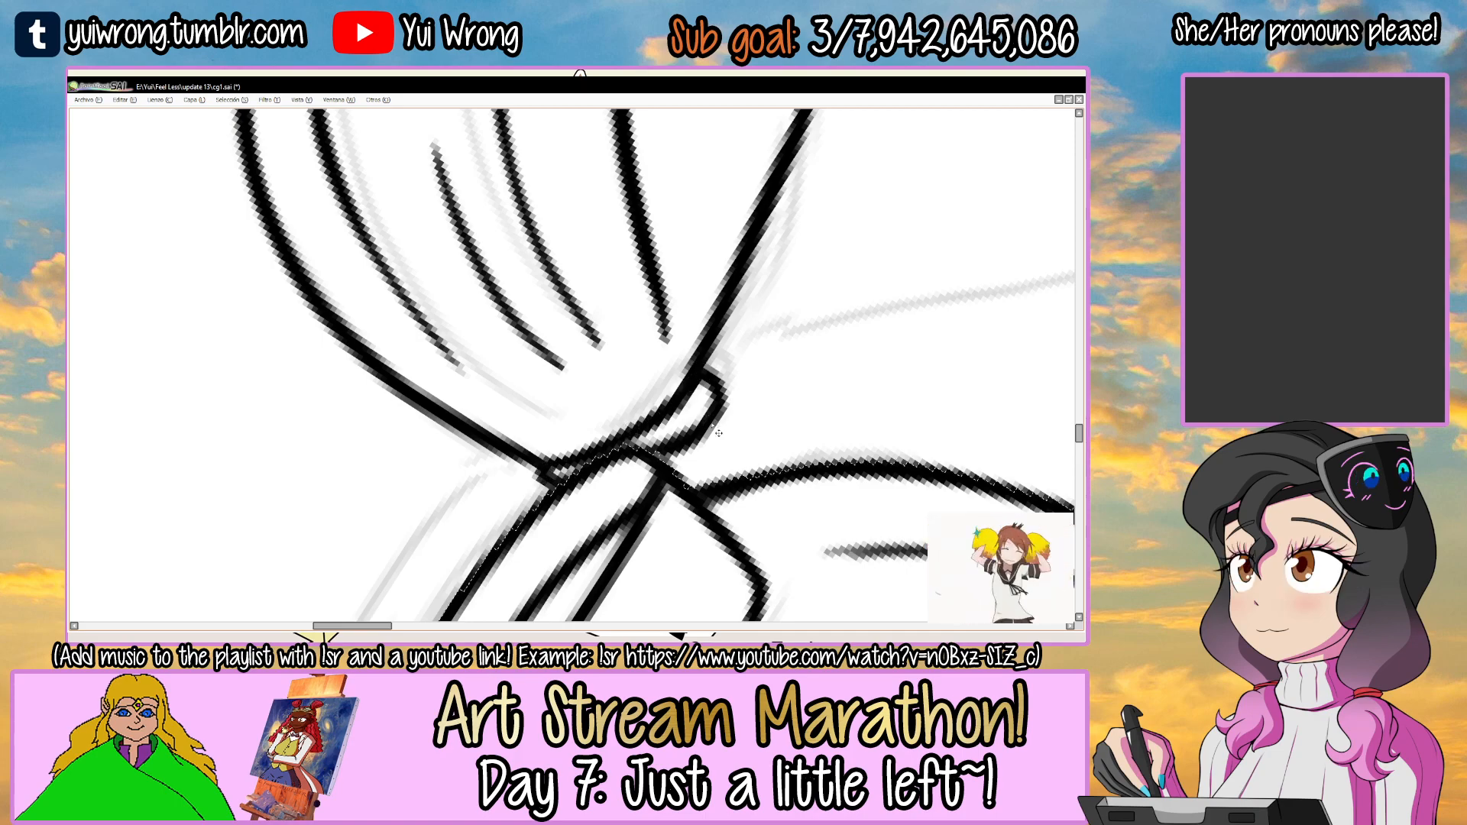
{"action": "scroll", "coordinate": [715, 429], "scroll_direction": "down", "scroll_amount": 4}
Ink the visible end of the hair tie at the far bun's base, behind the far goggle lens.
{"action": "left_click_drag", "start_coordinate": [752, 374], "coordinate": [776, 338]}
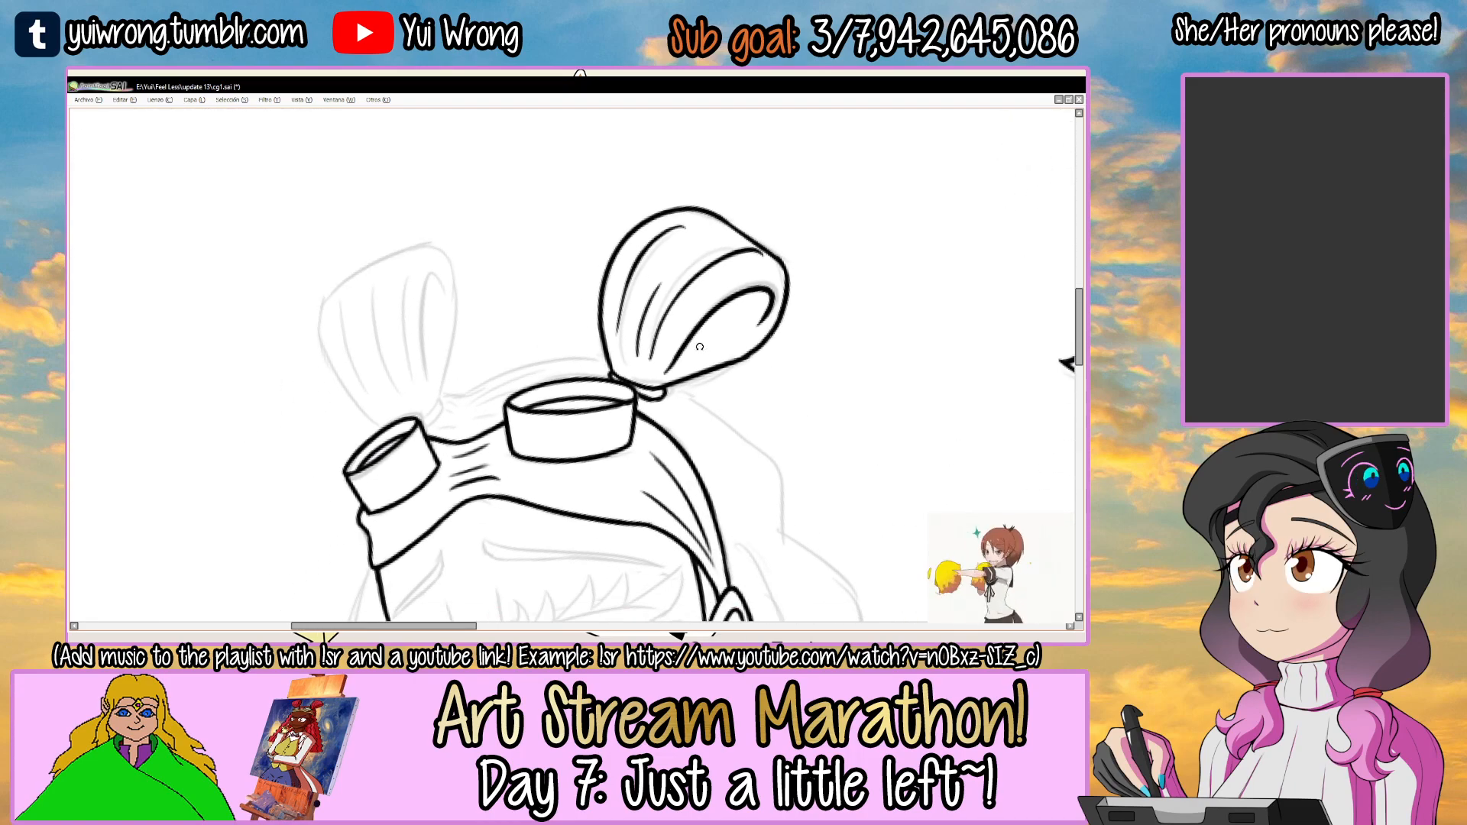
{"action": "left_click_drag", "start_coordinate": [677, 352], "coordinate": [666, 399]}
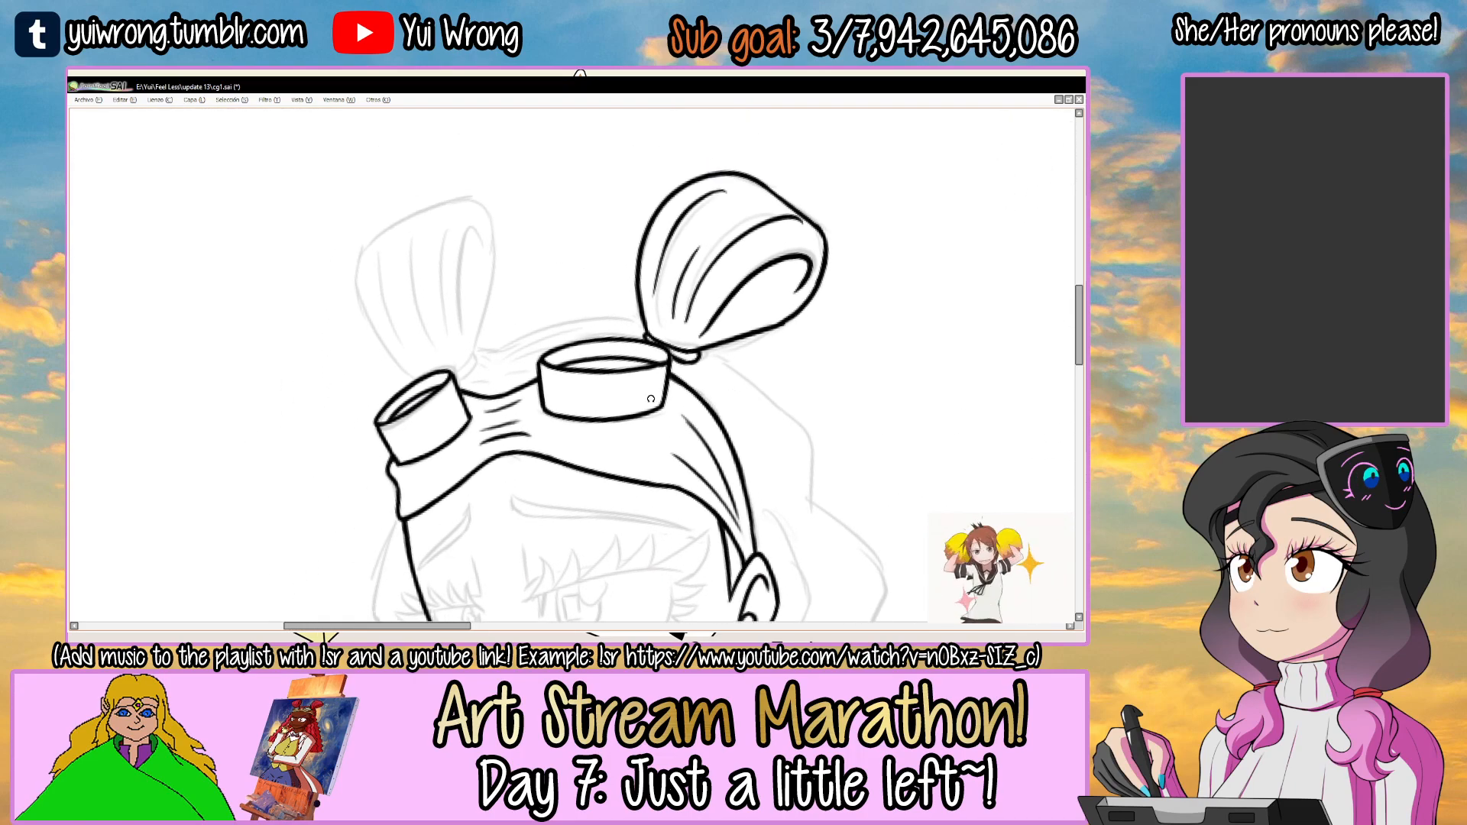
{"action": "scroll", "coordinate": [448, 378], "scroll_direction": "up", "scroll_amount": 3}
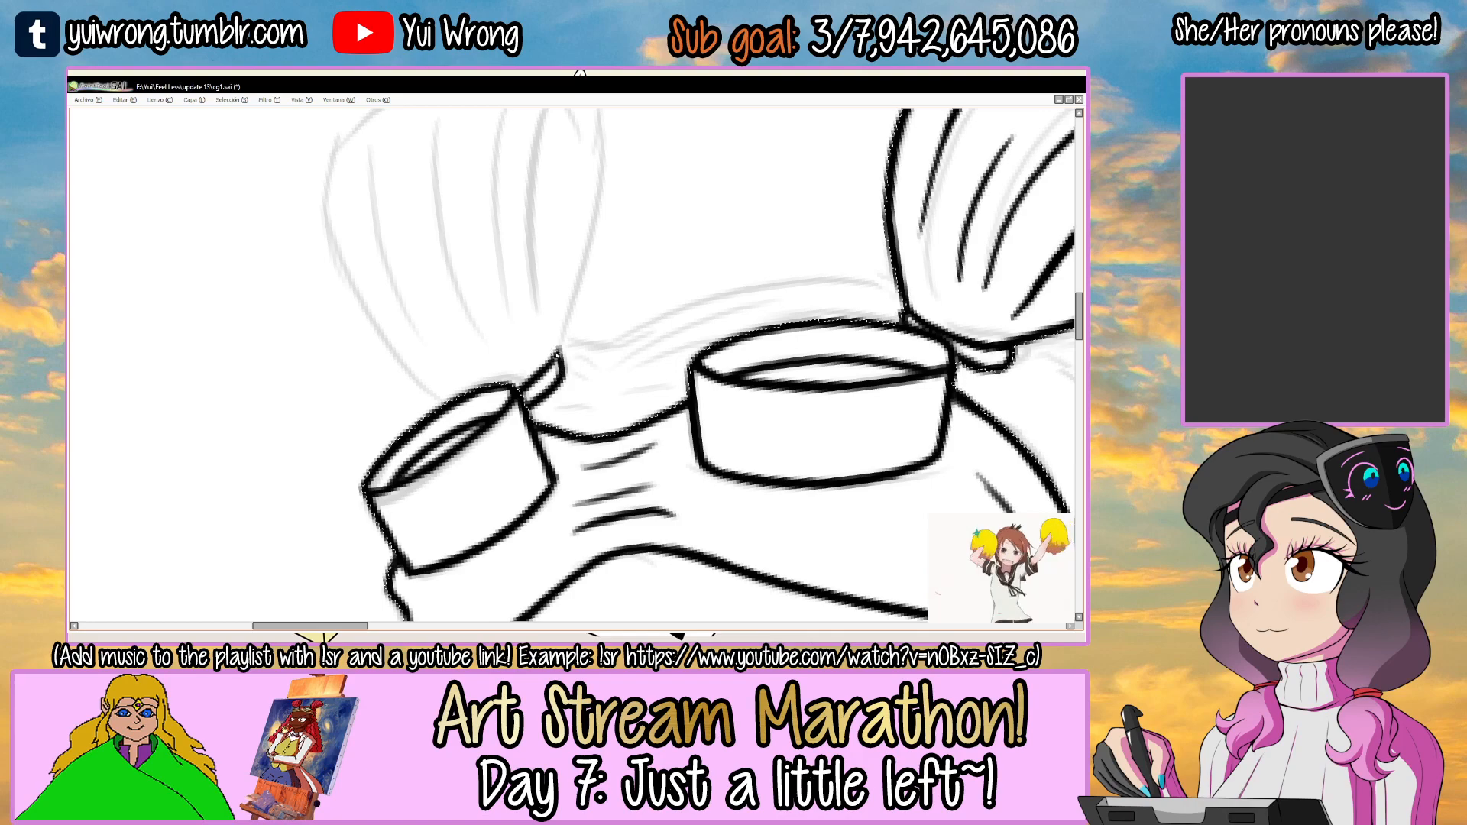
Select the empty area around the line art and ink the far bun's outer side down to the goggle lens.
{"action": "key", "text": "ctrl+d"}
{"action": "left_click_drag", "start_coordinate": [478, 441], "coordinate": [501, 474]}
{"action": "left_click", "coordinate": [489, 353]}
{"action": "left_click_drag", "start_coordinate": [491, 345], "coordinate": [498, 375]}
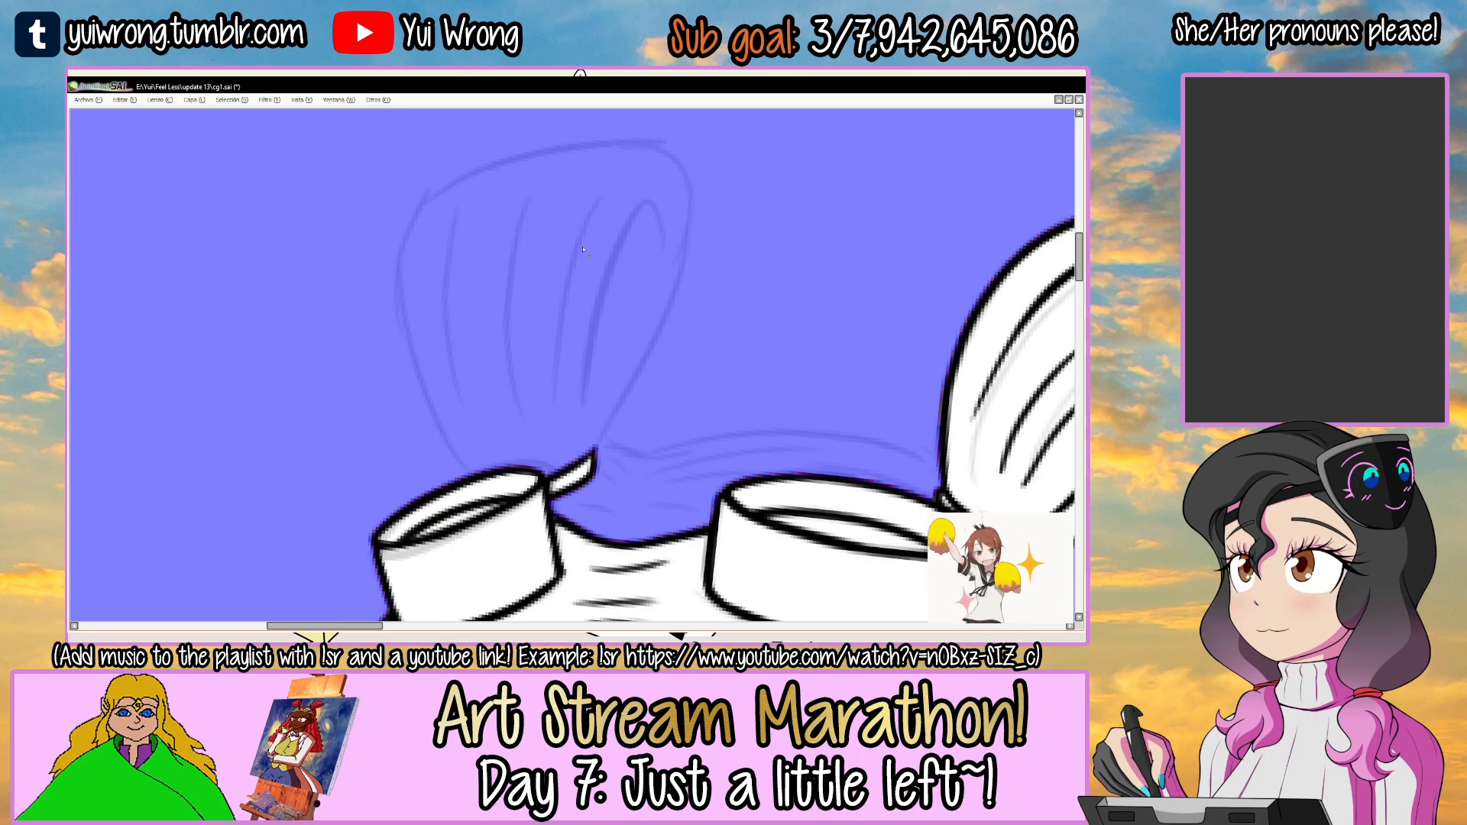
{"action": "mouse_move", "coordinate": [605, 293]}
{"action": "left_mouse_down"}
{"action": "mouse_move", "coordinate": [604, 348]}
{"action": "mouse_move", "coordinate": [610, 312]}
{"action": "mouse_move", "coordinate": [649, 303]}
{"action": "left_mouse_up"}
{"action": "key", "text": "n"}
{"action": "mouse_move", "coordinate": [455, 233]}
{"action": "left_mouse_down"}
{"action": "mouse_move", "coordinate": [424, 476]}
{"action": "mouse_move", "coordinate": [439, 531]}
{"action": "left_mouse_up"}
{"action": "key", "text": "ctrl+z"}
{"action": "key", "text": "ctrl+z"}
{"action": "left_click_drag", "start_coordinate": [446, 240], "coordinate": [463, 547]}
{"action": "left_click_drag", "start_coordinate": [591, 257], "coordinate": [519, 286]}
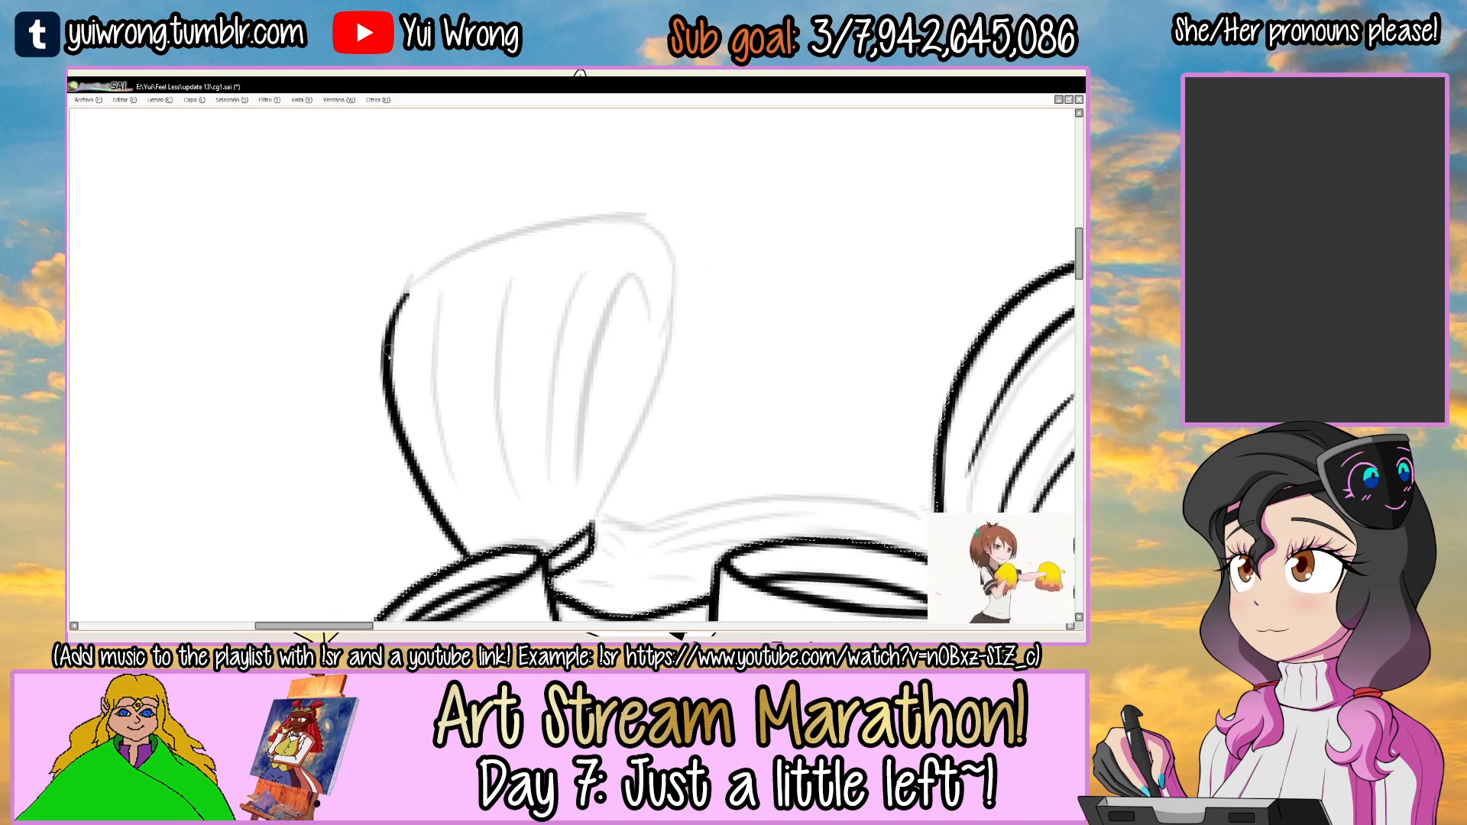
Ink the far bun's upper edge from its outer corner, curving over toward the inner side.
{"action": "mouse_move", "coordinate": [389, 336]}
{"action": "left_mouse_down"}
{"action": "mouse_move", "coordinate": [565, 222]}
{"action": "mouse_move", "coordinate": [552, 234]}
{"action": "mouse_move", "coordinate": [617, 225]}
{"action": "mouse_move", "coordinate": [683, 298]}
{"action": "left_mouse_up"}
{"action": "key", "text": "ctrl+z"}
{"action": "left_click_drag", "start_coordinate": [558, 224], "coordinate": [653, 343]}
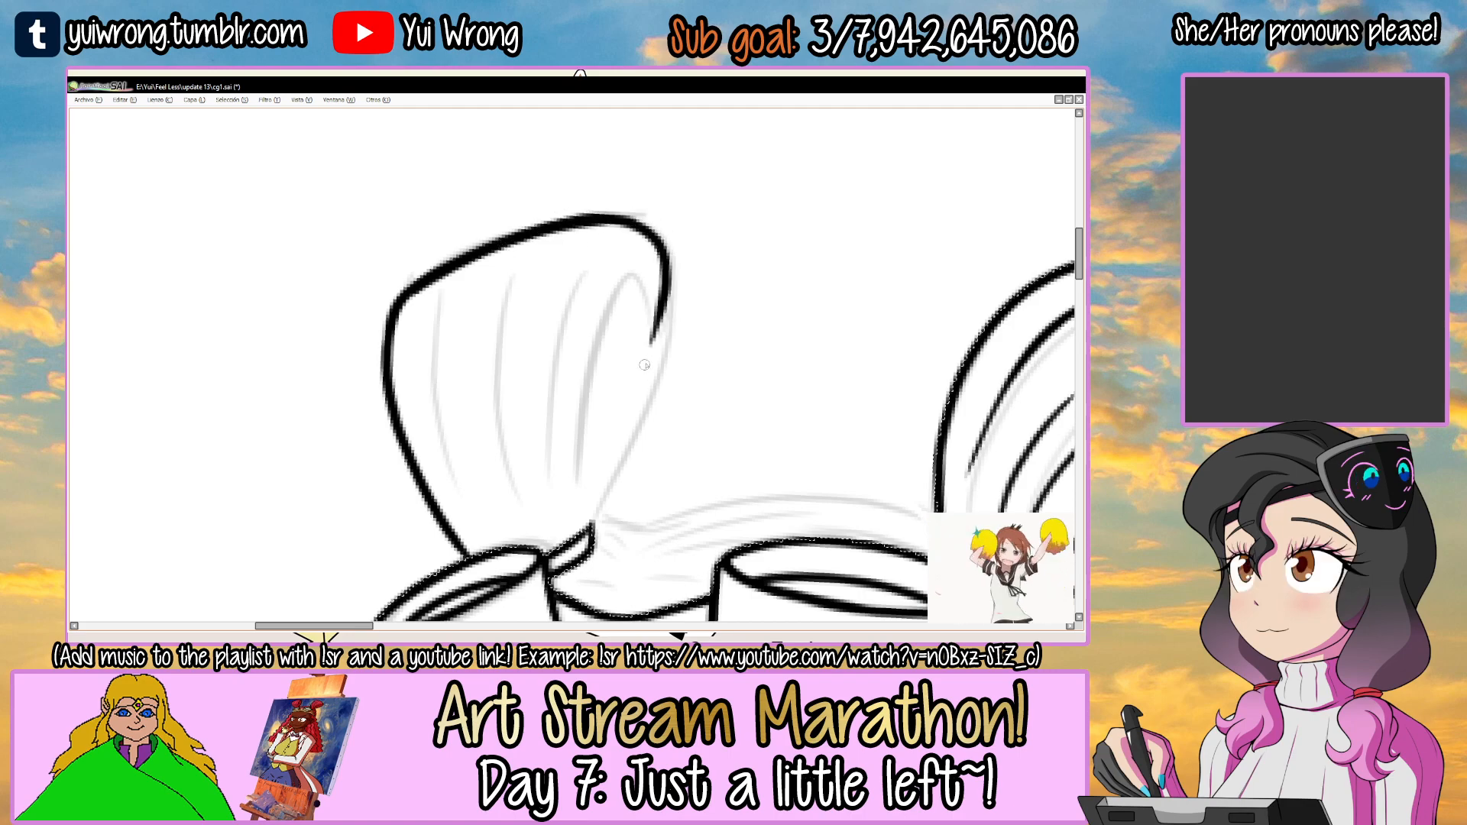
{"action": "key", "text": "ctrl+z"}
{"action": "mouse_move", "coordinate": [707, 232]}
{"action": "left_mouse_down"}
{"action": "mouse_move", "coordinate": [691, 258]}
{"action": "mouse_move", "coordinate": [483, 284]}
{"action": "mouse_move", "coordinate": [636, 323]}
{"action": "left_mouse_up"}
{"action": "key", "text": "ctrl+z"}
{"action": "mouse_move", "coordinate": [500, 274]}
{"action": "left_mouse_down"}
{"action": "mouse_move", "coordinate": [630, 334]}
{"action": "mouse_move", "coordinate": [643, 304]}
{"action": "left_mouse_up"}
{"action": "key", "text": "ctrl+z"}
{"action": "key", "text": "ctrl+z"}
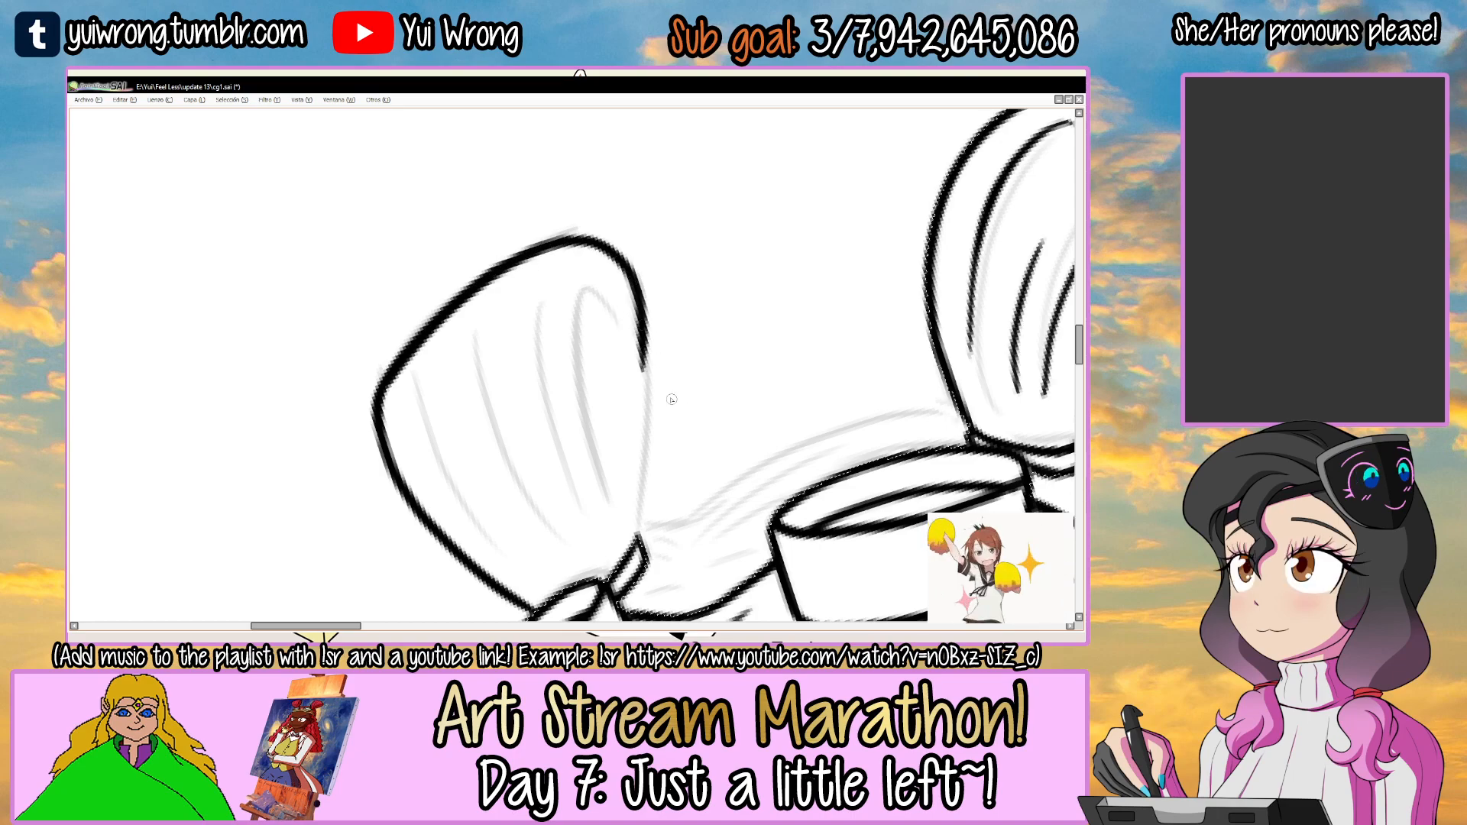
Ink the far bun's inner side down to the hair tie and the hooked fold inside the bun.
{"action": "left_click_drag", "start_coordinate": [672, 401], "coordinate": [584, 356]}
{"action": "key", "text": "ctrl+z"}
{"action": "left_click_drag", "start_coordinate": [624, 303], "coordinate": [623, 494]}
{"action": "key", "text": "ctrl+z"}
{"action": "key", "text": "End"}
{"action": "key", "text": "End"}
{"action": "mouse_move", "coordinate": [641, 295]}
{"action": "left_mouse_down"}
{"action": "mouse_move", "coordinate": [563, 421]}
{"action": "mouse_move", "coordinate": [566, 360]}
{"action": "left_mouse_up"}
{"action": "key", "text": "ctrl+z"}
{"action": "key", "text": "End"}
{"action": "key", "text": "End"}
{"action": "key", "text": "End"}
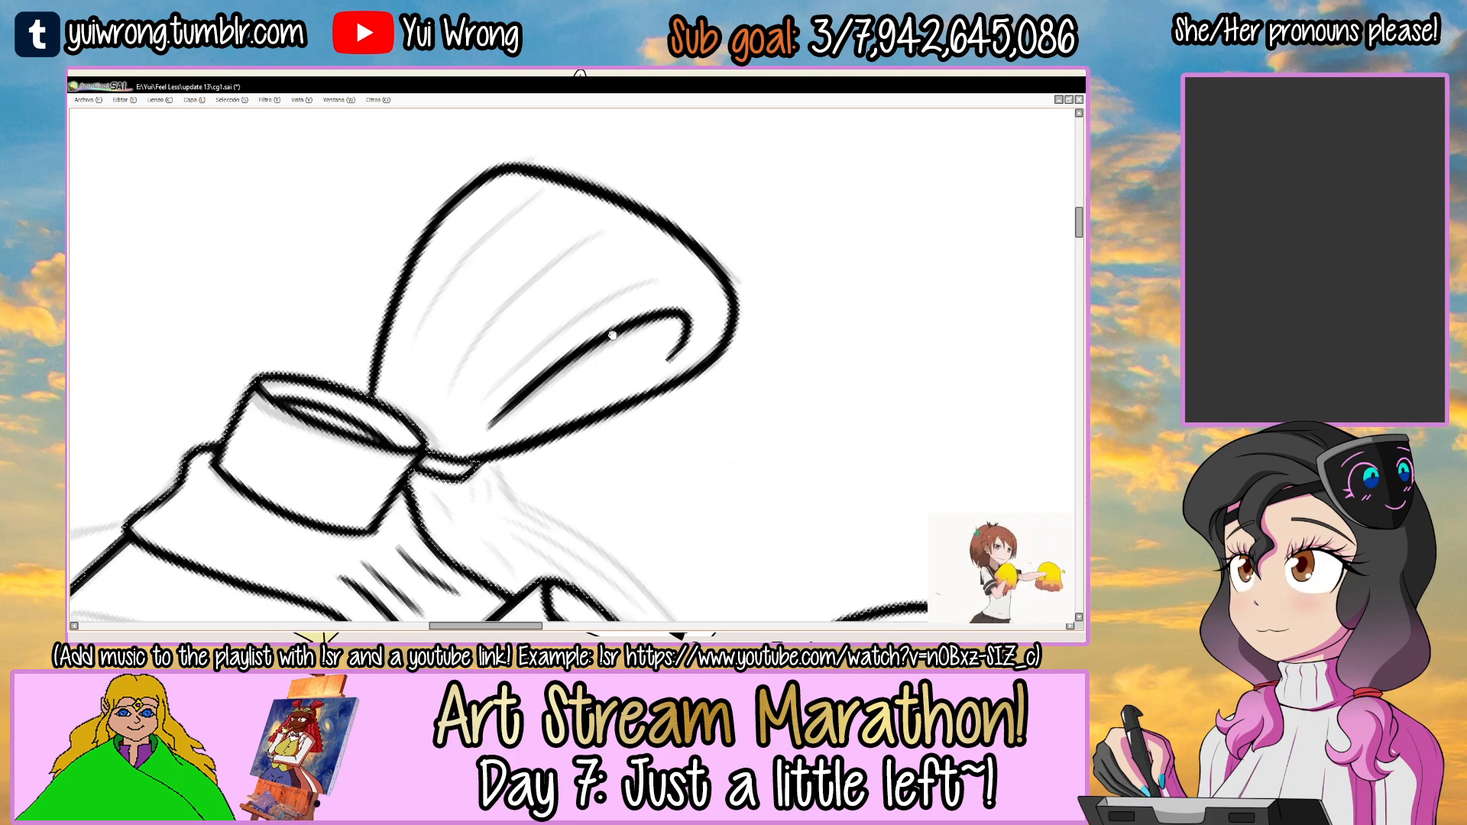
Ink two curved strand lines inside the far bun beside its hooked fold.
{"action": "scroll", "coordinate": [491, 388], "scroll_direction": "up", "scroll_amount": 1}
{"action": "mouse_move", "coordinate": [458, 429]}
{"action": "left_mouse_down"}
{"action": "mouse_move", "coordinate": [682, 251]}
{"action": "mouse_move", "coordinate": [646, 258]}
{"action": "left_mouse_up"}
{"action": "key", "text": "ctrl+z"}
{"action": "left_click_drag", "start_coordinate": [431, 381], "coordinate": [702, 173]}
{"action": "key", "text": "ctrl+z"}
{"action": "left_click_drag", "start_coordinate": [456, 346], "coordinate": [651, 166]}
{"action": "key", "text": "Delete"}
{"action": "key", "text": "Delete"}
{"action": "key", "text": "Delete"}
Ink another strand line along the far bun's outer side, and save the drawing.
{"action": "left_click_drag", "start_coordinate": [427, 278], "coordinate": [451, 329]}
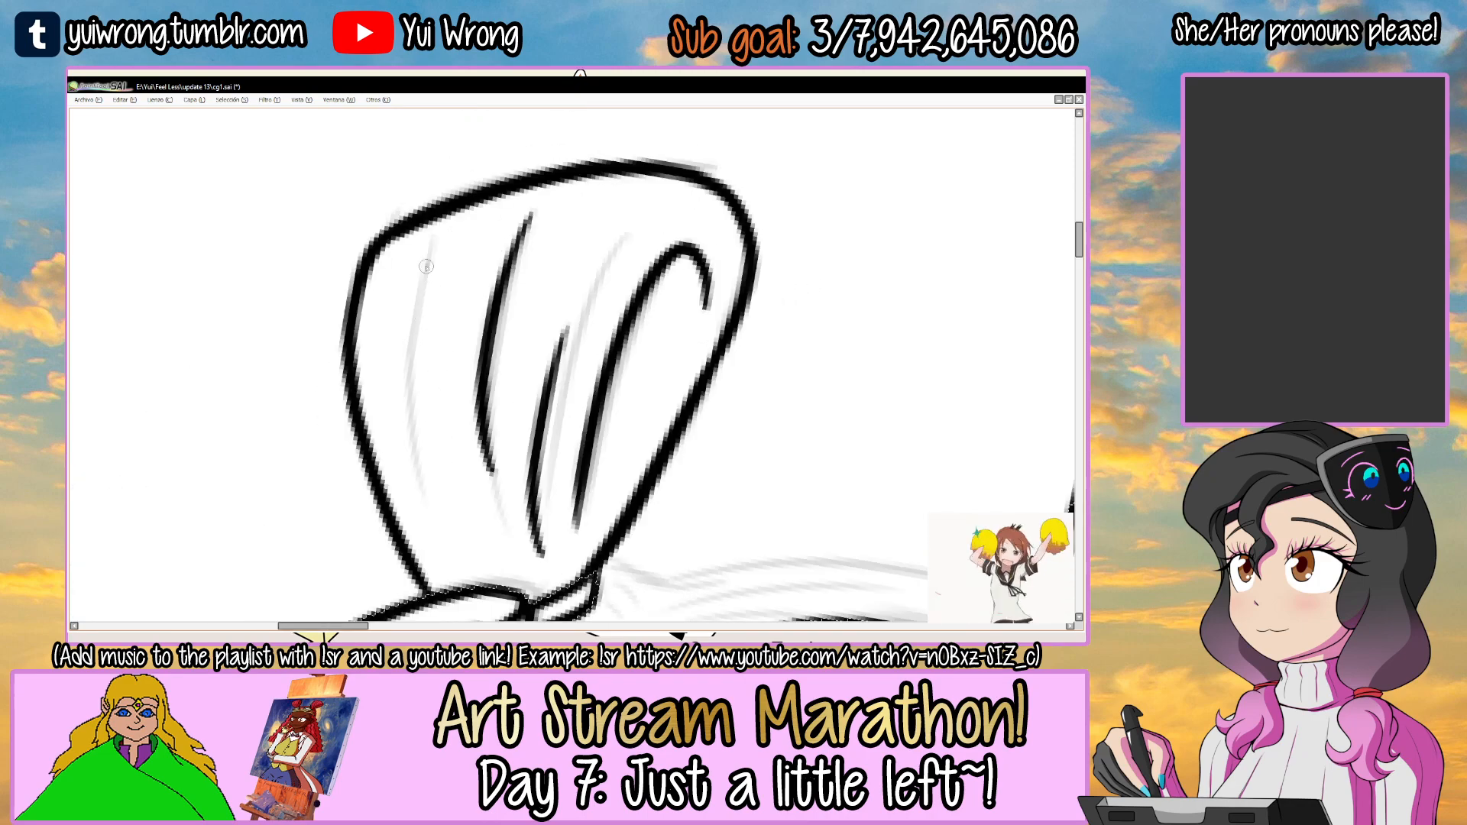
{"action": "left_click_drag", "start_coordinate": [426, 266], "coordinate": [466, 556]}
{"action": "left_click_drag", "start_coordinate": [418, 291], "coordinate": [459, 530]}
{"action": "left_click_drag", "start_coordinate": [605, 408], "coordinate": [628, 235]}
{"action": "key", "text": "Delete"}
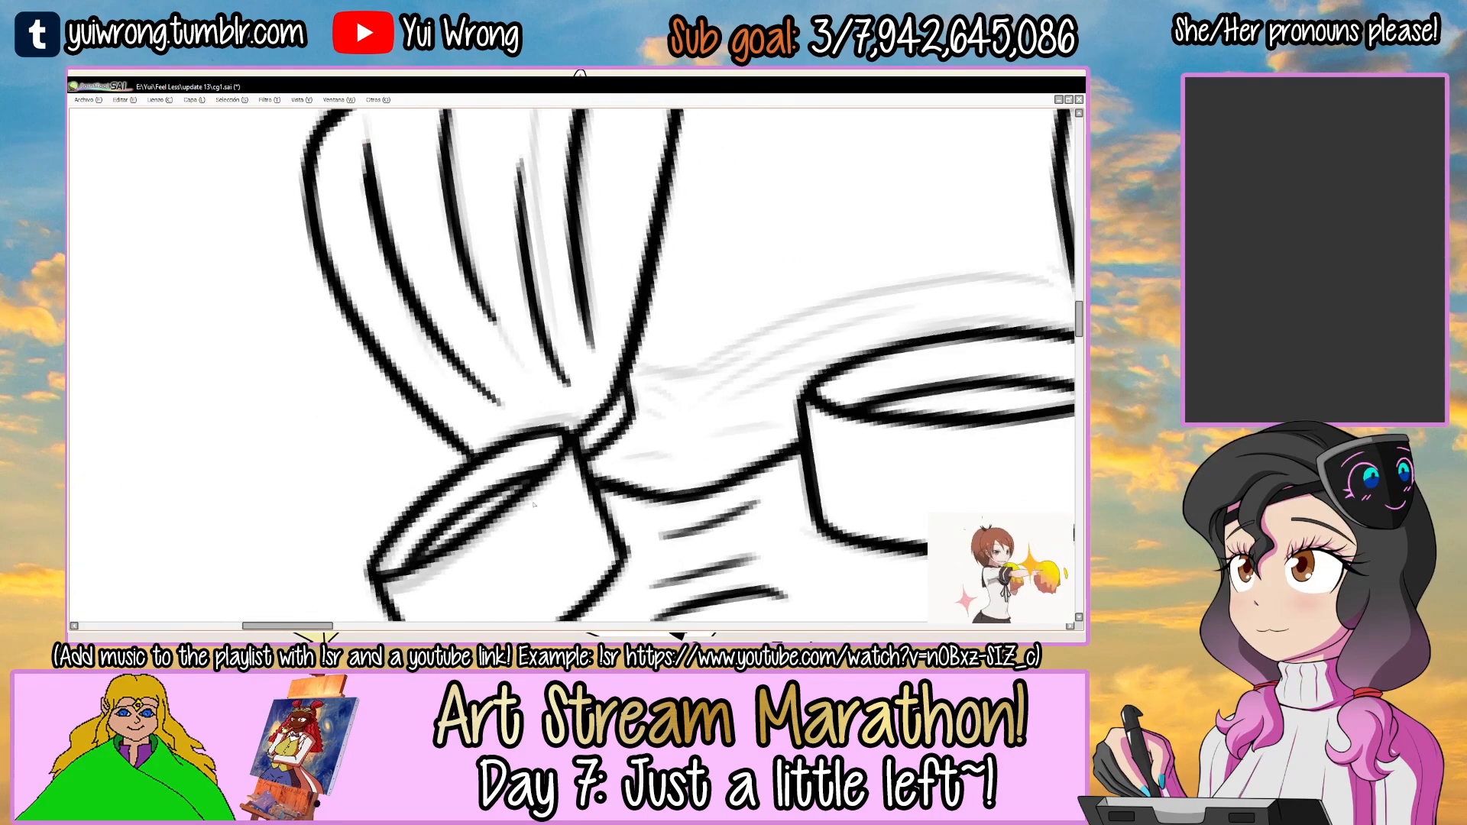
{"action": "key", "text": "ctrl+s"}
Ink the top-of-head hair outline arching between the two buns above the goggles.
{"action": "scroll", "coordinate": [540, 513], "scroll_direction": "down", "scroll_amount": 4}
{"action": "left_click_drag", "start_coordinate": [595, 364], "coordinate": [592, 303]}
{"action": "scroll", "coordinate": [582, 429], "scroll_direction": "up", "scroll_amount": 3}
{"action": "key", "text": "Delete"}
{"action": "left_click_drag", "start_coordinate": [504, 385], "coordinate": [855, 266]}
{"action": "key", "text": "ctrl+z"}
{"action": "key", "text": "ctrl+z"}
{"action": "left_click_drag", "start_coordinate": [510, 381], "coordinate": [863, 266]}
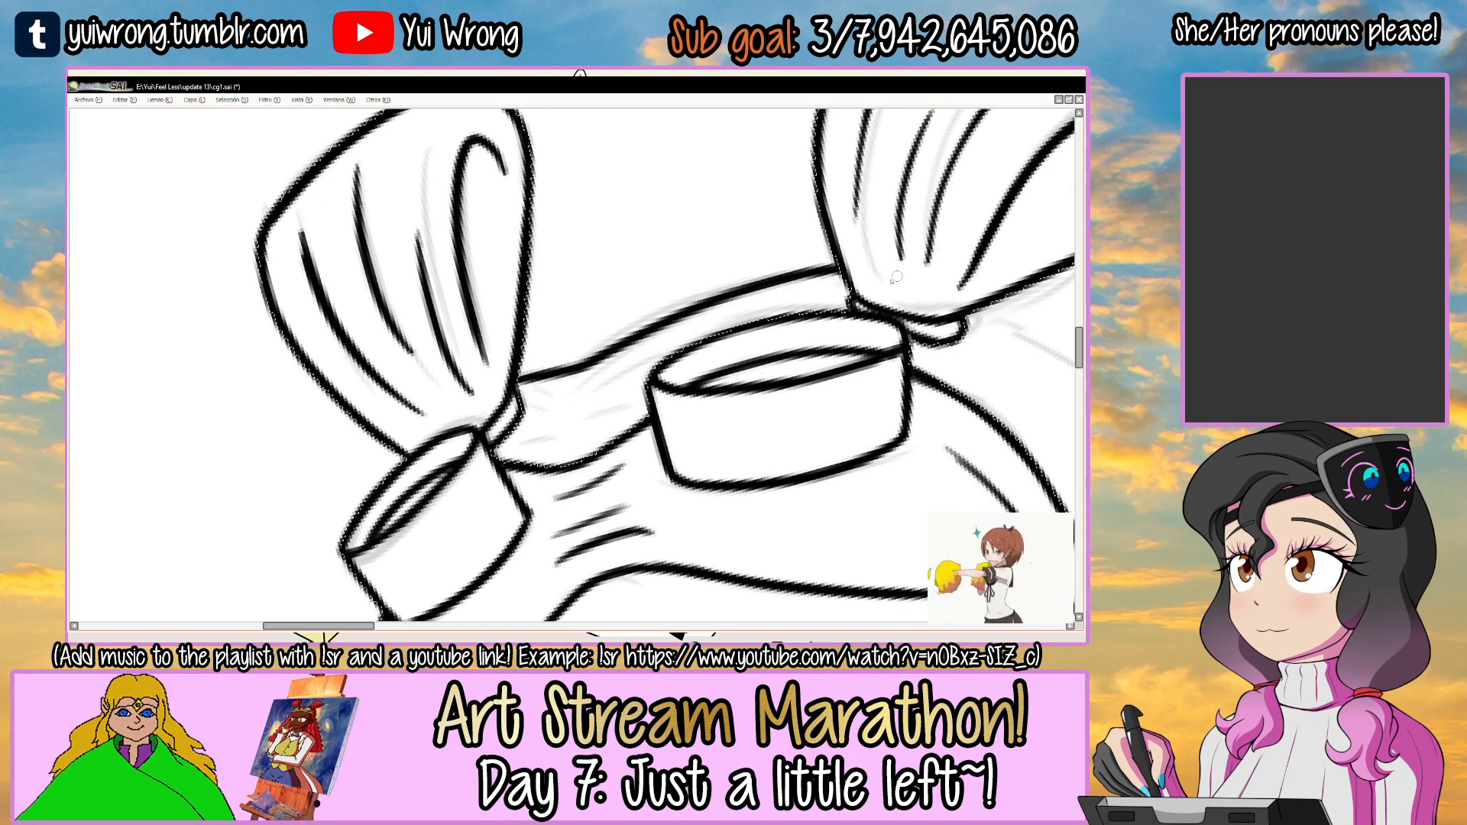
{"action": "key", "text": "ctrl+z"}
{"action": "left_click_drag", "start_coordinate": [510, 380], "coordinate": [857, 254]}
{"action": "key", "text": "ctrl+z"}
{"action": "left_click_drag", "start_coordinate": [510, 380], "coordinate": [856, 260]}
{"action": "scroll", "coordinate": [460, 403], "scroll_direction": "up", "scroll_amount": 2}
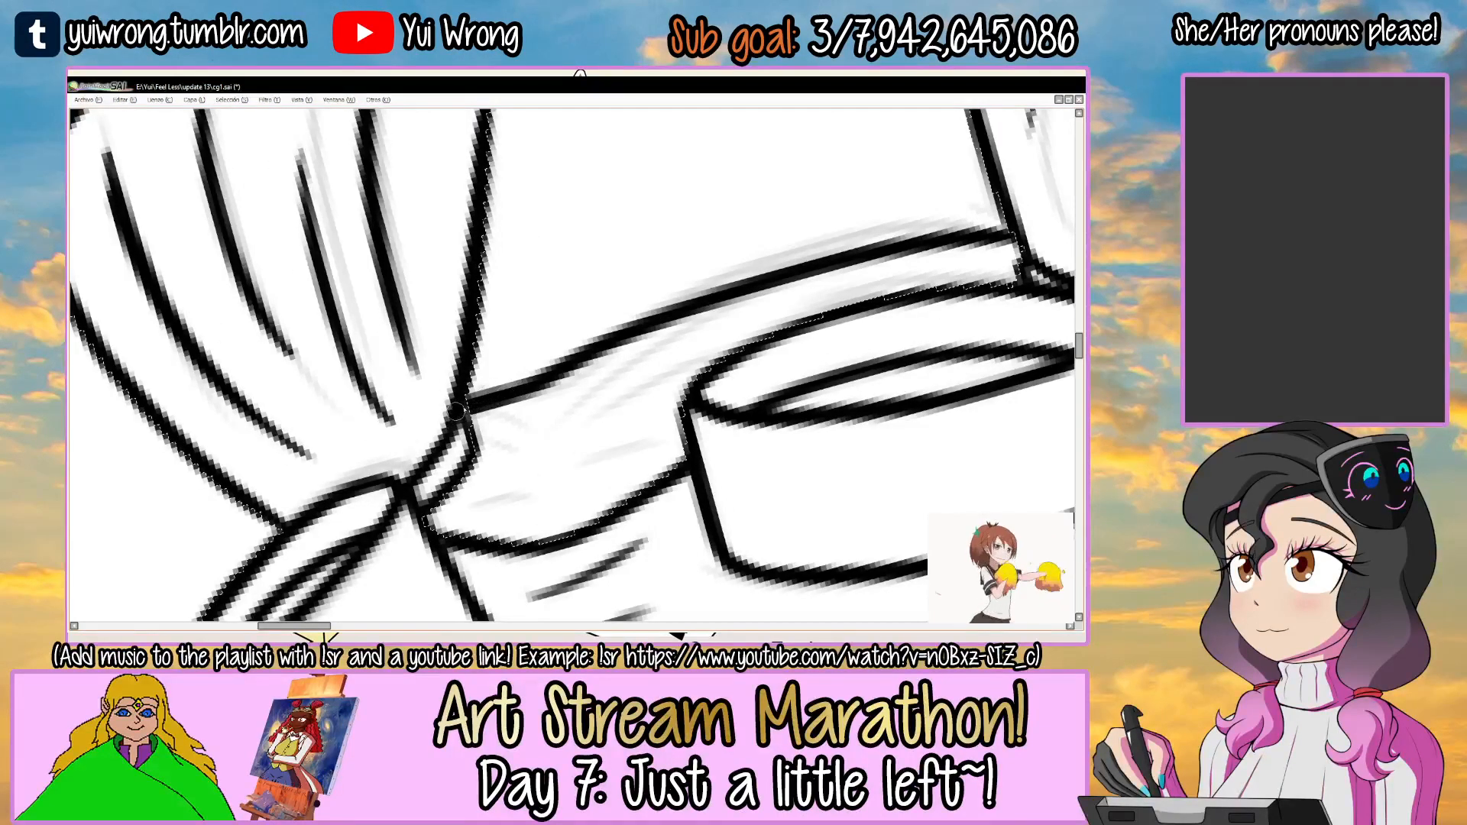
Thicken the top-of-head hair outline between the buns, ink short strand lines beneath it above the goggles, and save the drawing.
{"action": "left_click_drag", "start_coordinate": [554, 359], "coordinate": [980, 229]}
{"action": "key", "text": "ctrl+z"}
{"action": "key", "text": "ctrl+z"}
{"action": "left_click_drag", "start_coordinate": [569, 375], "coordinate": [993, 225]}
{"action": "left_click_drag", "start_coordinate": [527, 413], "coordinate": [733, 267]}
{"action": "key", "text": "ctrl+z"}
{"action": "left_click_drag", "start_coordinate": [538, 382], "coordinate": [682, 304]}
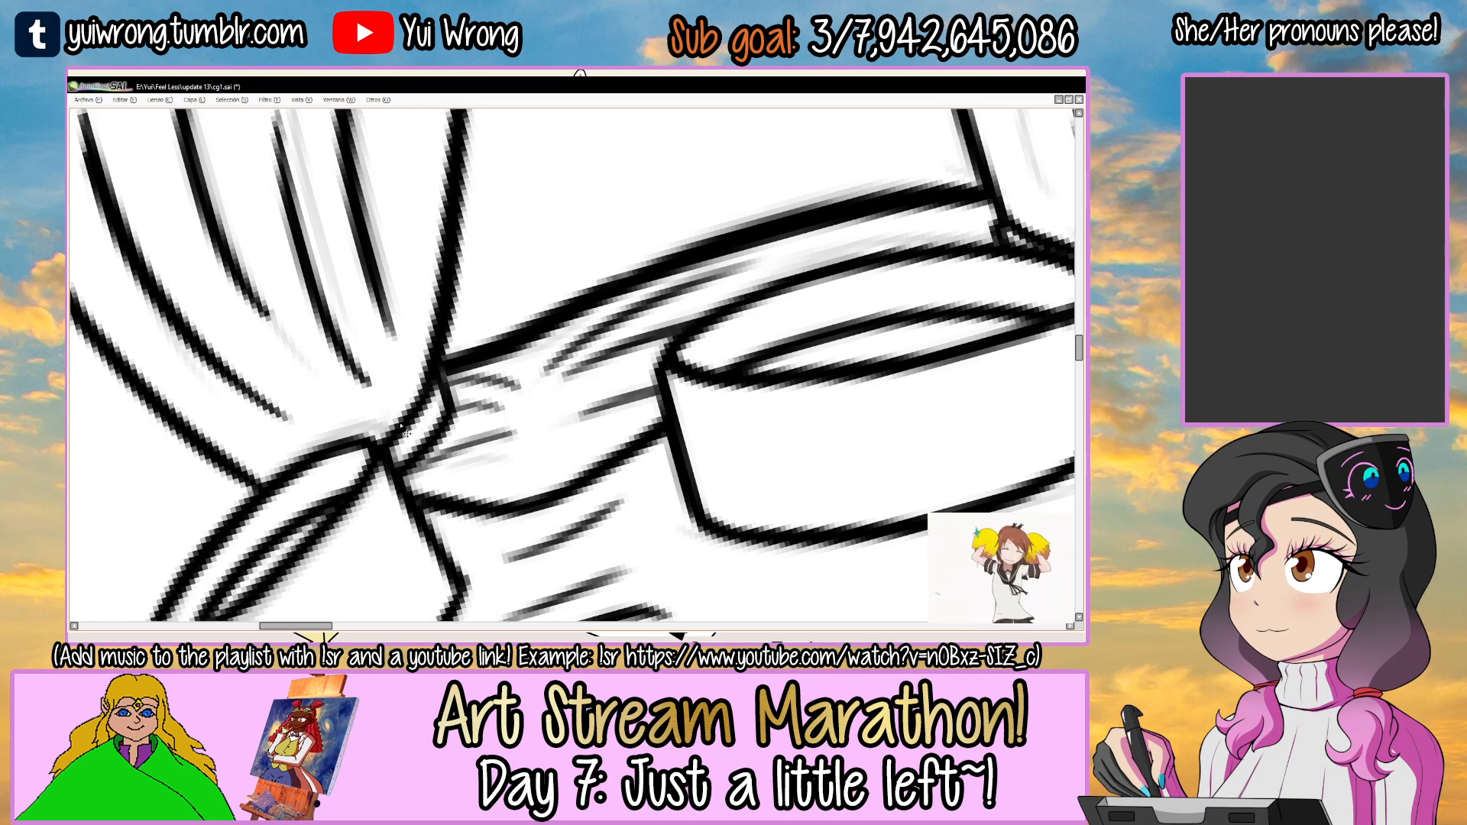
{"action": "key", "text": "ctrl+s"}
{"action": "scroll", "coordinate": [401, 428], "scroll_direction": "down", "scroll_amount": 6}
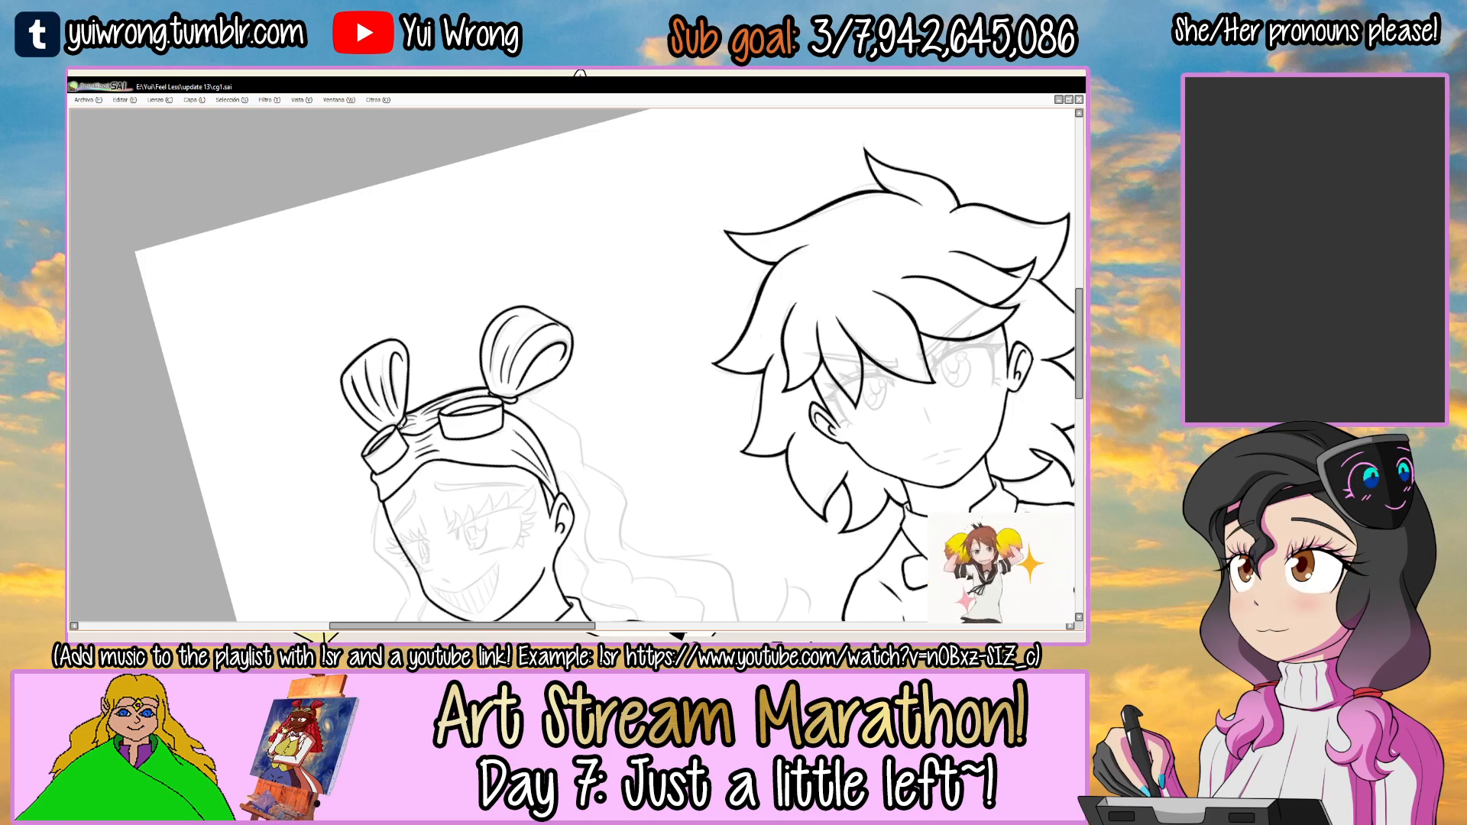
{"action": "left_click_drag", "start_coordinate": [661, 428], "coordinate": [691, 320]}
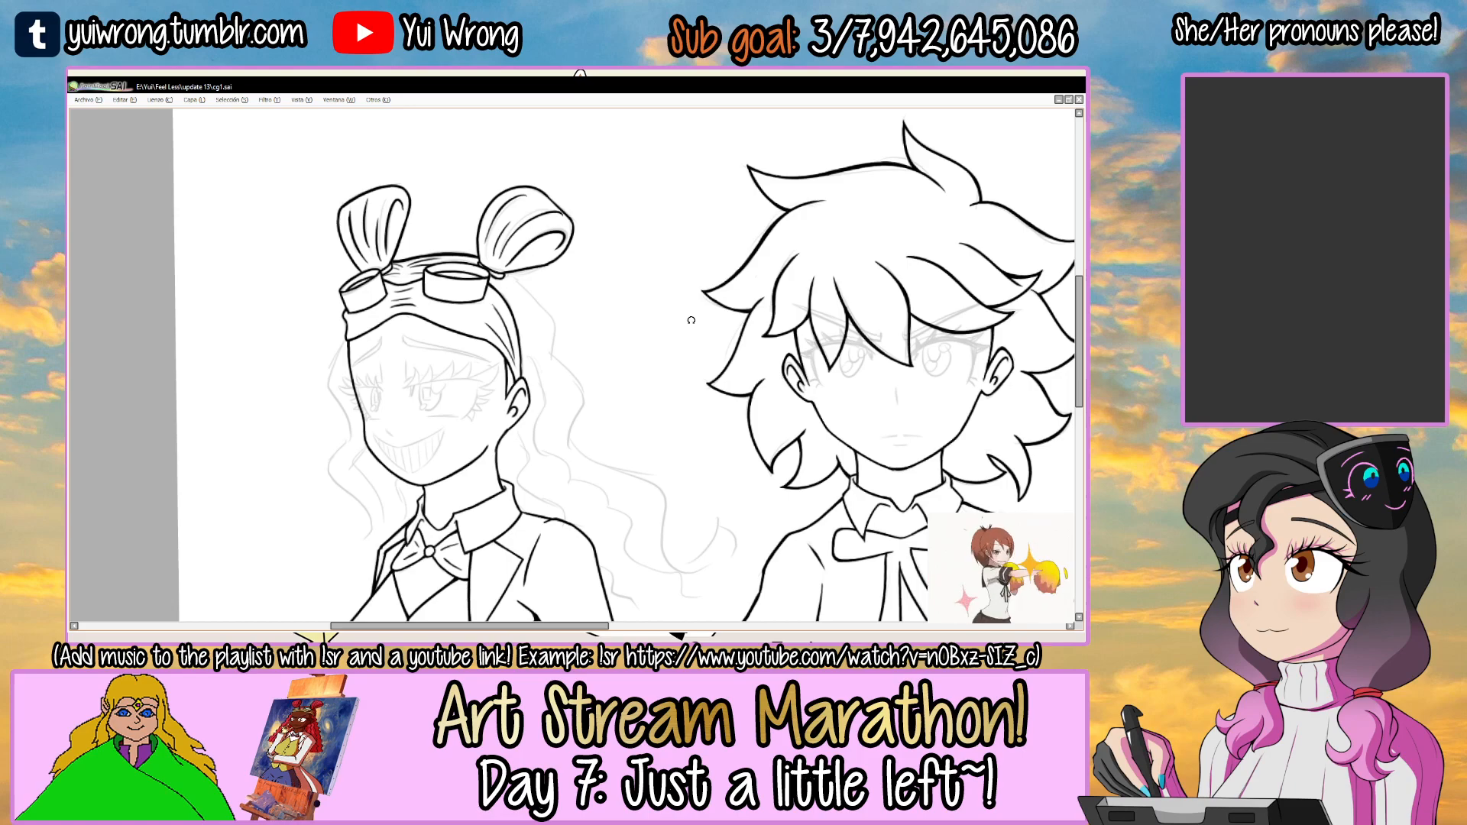
{"action": "left_click_drag", "start_coordinate": [570, 369], "coordinate": [795, 316]}
{"action": "left_click", "coordinate": [581, 259], "text": "ctrl"}
{"action": "left_click", "coordinate": [580, 259], "text": "ctrl"}
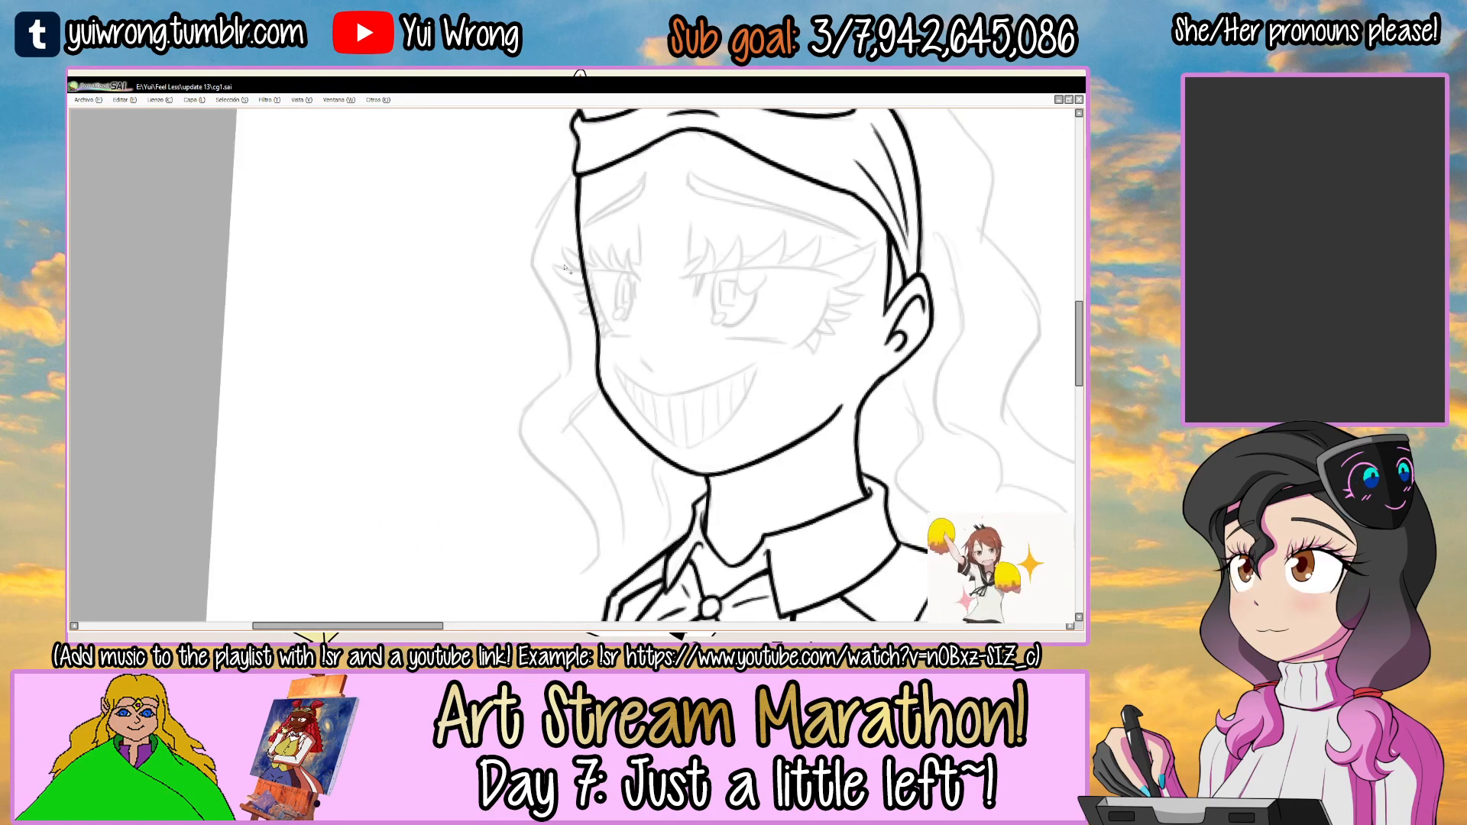
{"action": "left_click", "coordinate": [564, 279]}
{"action": "left_click", "coordinate": [565, 279], "text": "ctrl+alt"}
{"action": "left_click", "coordinate": [565, 279], "text": "ctrl+alt"}
{"action": "left_click", "coordinate": [565, 279], "text": "ctrl+alt"}
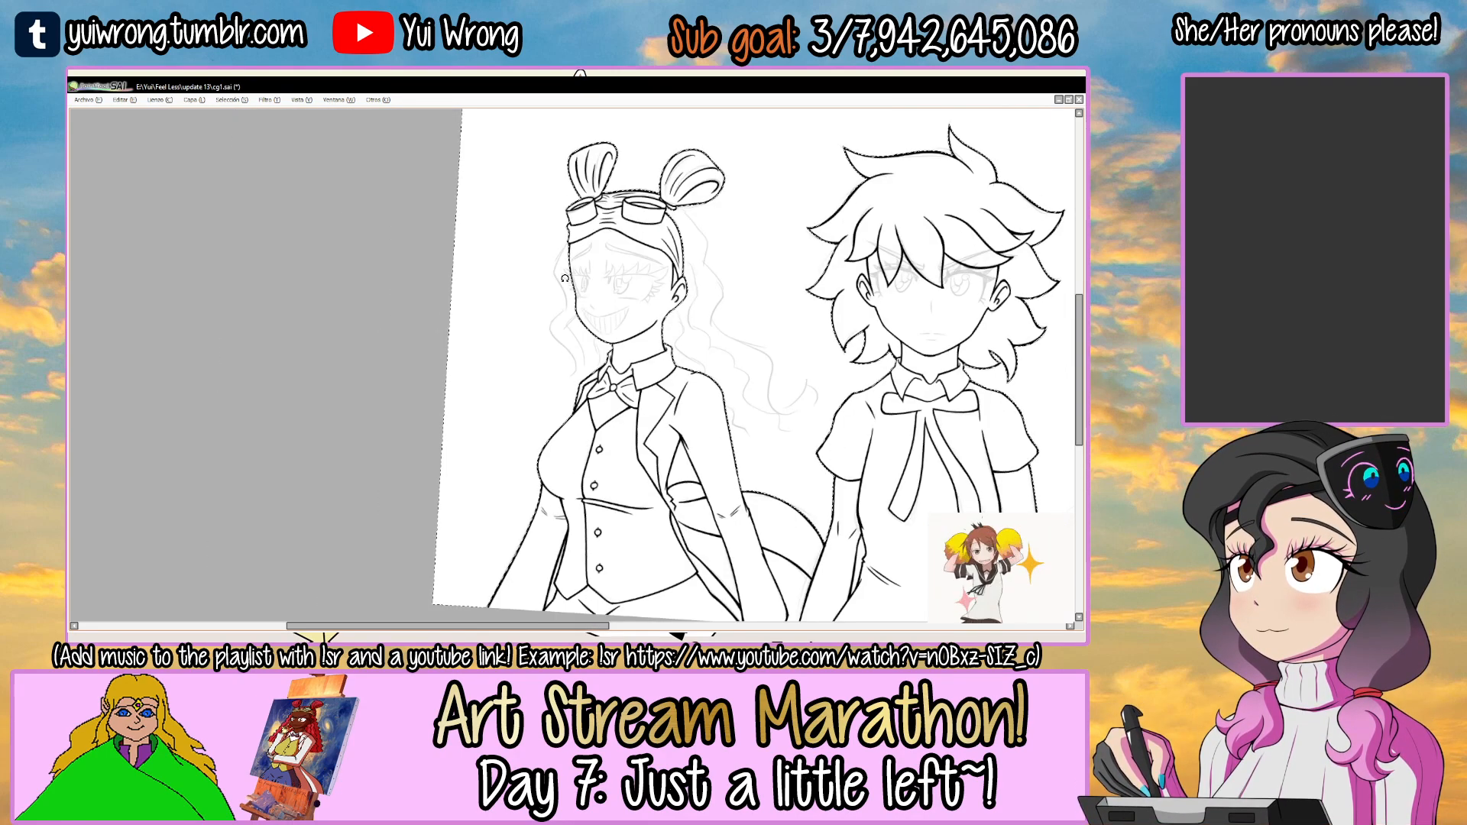
{"action": "left_click_drag", "start_coordinate": [565, 279], "coordinate": [544, 335]}
{"action": "left_click_drag", "start_coordinate": [681, 258], "coordinate": [634, 218]}
{"action": "left_click", "coordinate": [623, 213], "text": "ctrl"}
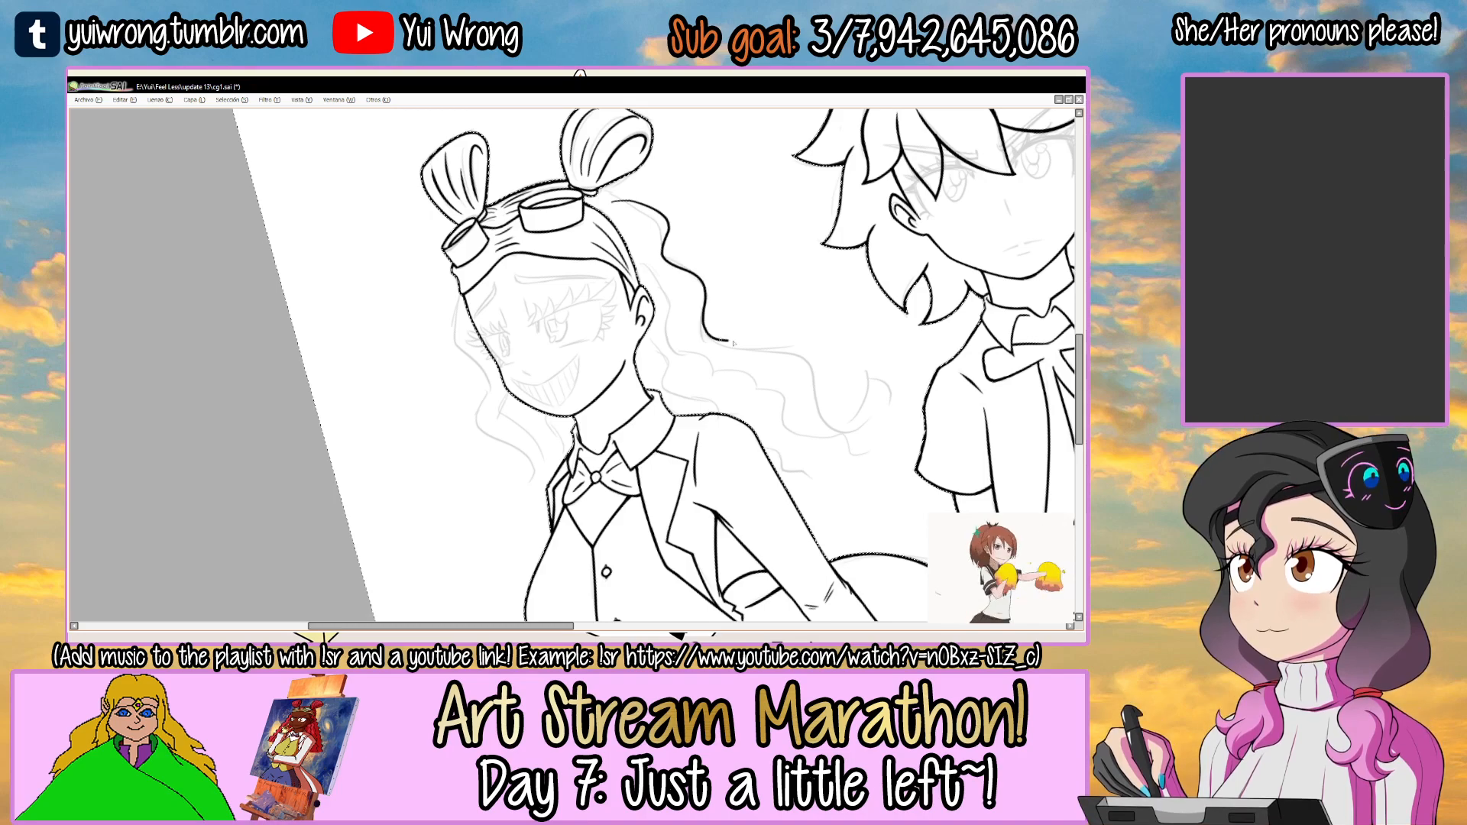
Ink the upper part of the loose outer hair lock from the goggle band down beside the face's far eye.
{"action": "key", "text": "End"}
{"action": "key", "text": "End"}
{"action": "key", "text": "End"}
{"action": "key", "text": "End"}
{"action": "key", "text": "End"}
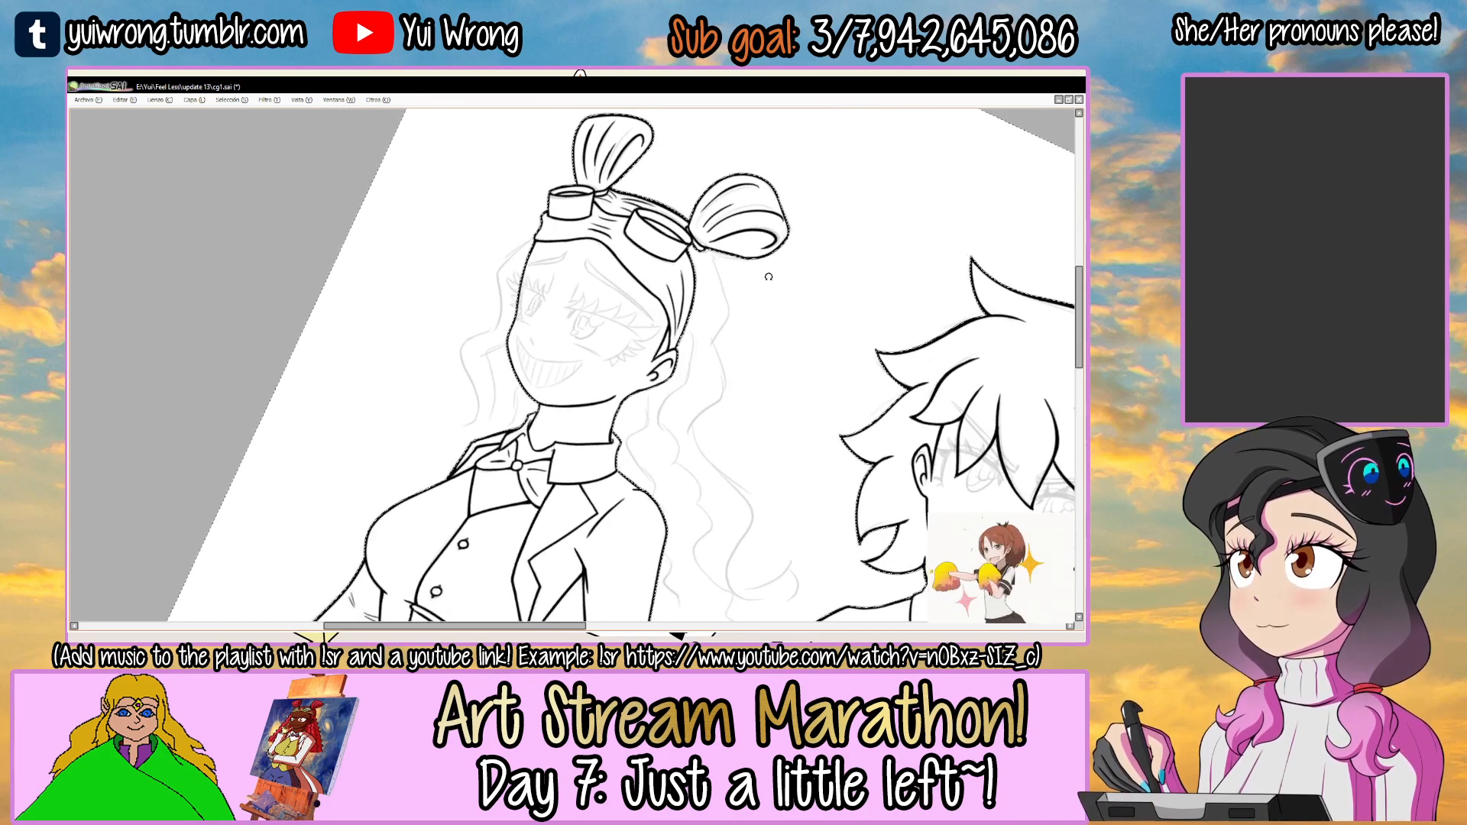
{"action": "left_click", "coordinate": [550, 302], "text": "ctrl"}
{"action": "left_click", "coordinate": [550, 302], "text": "ctrl"}
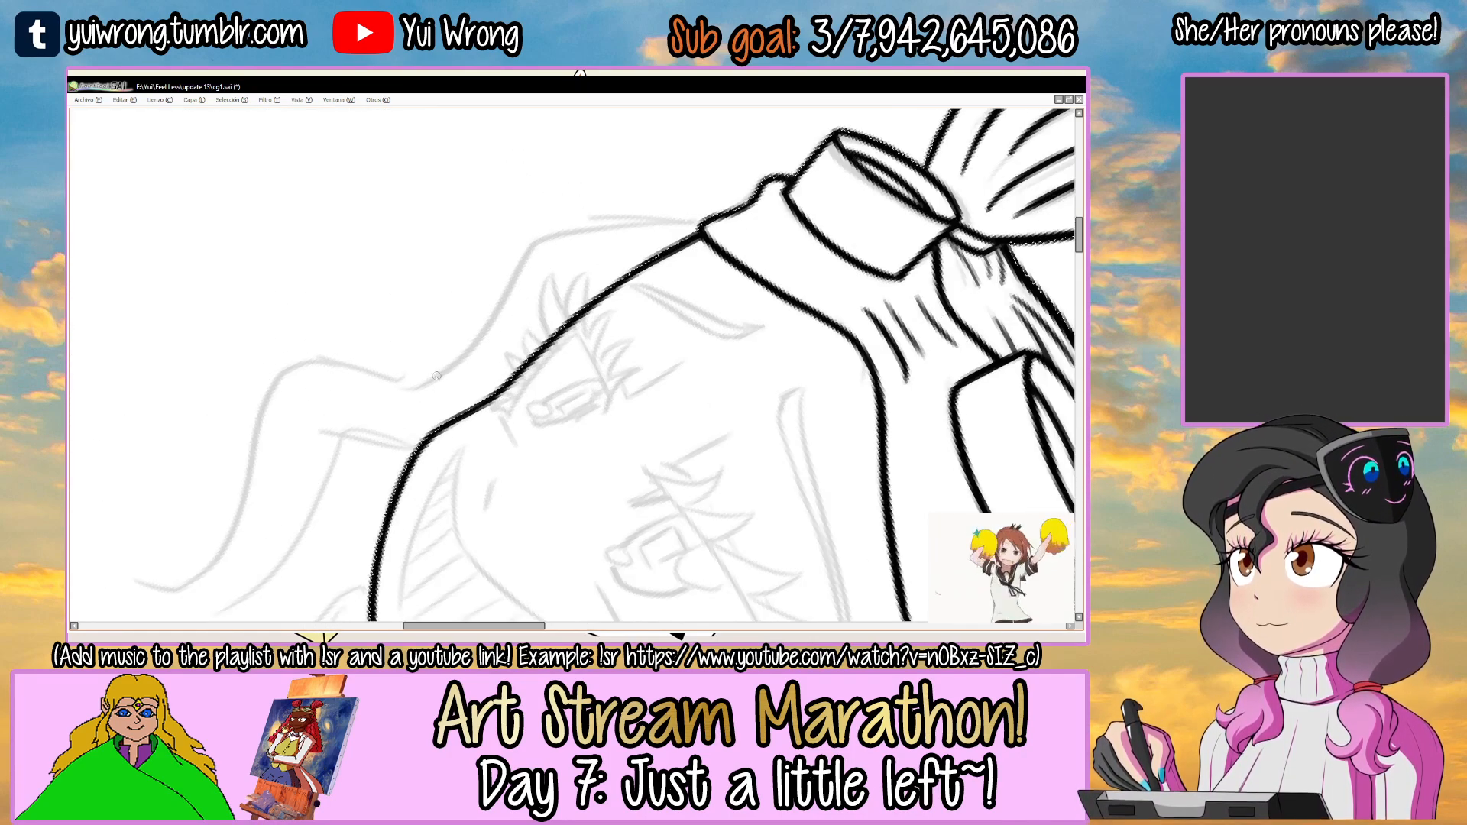
{"action": "mouse_move", "coordinate": [421, 379]}
{"action": "left_mouse_down"}
{"action": "mouse_move", "coordinate": [726, 211]}
{"action": "mouse_move", "coordinate": [531, 262]}
{"action": "left_mouse_up"}
{"action": "key", "text": "ctrl+z"}
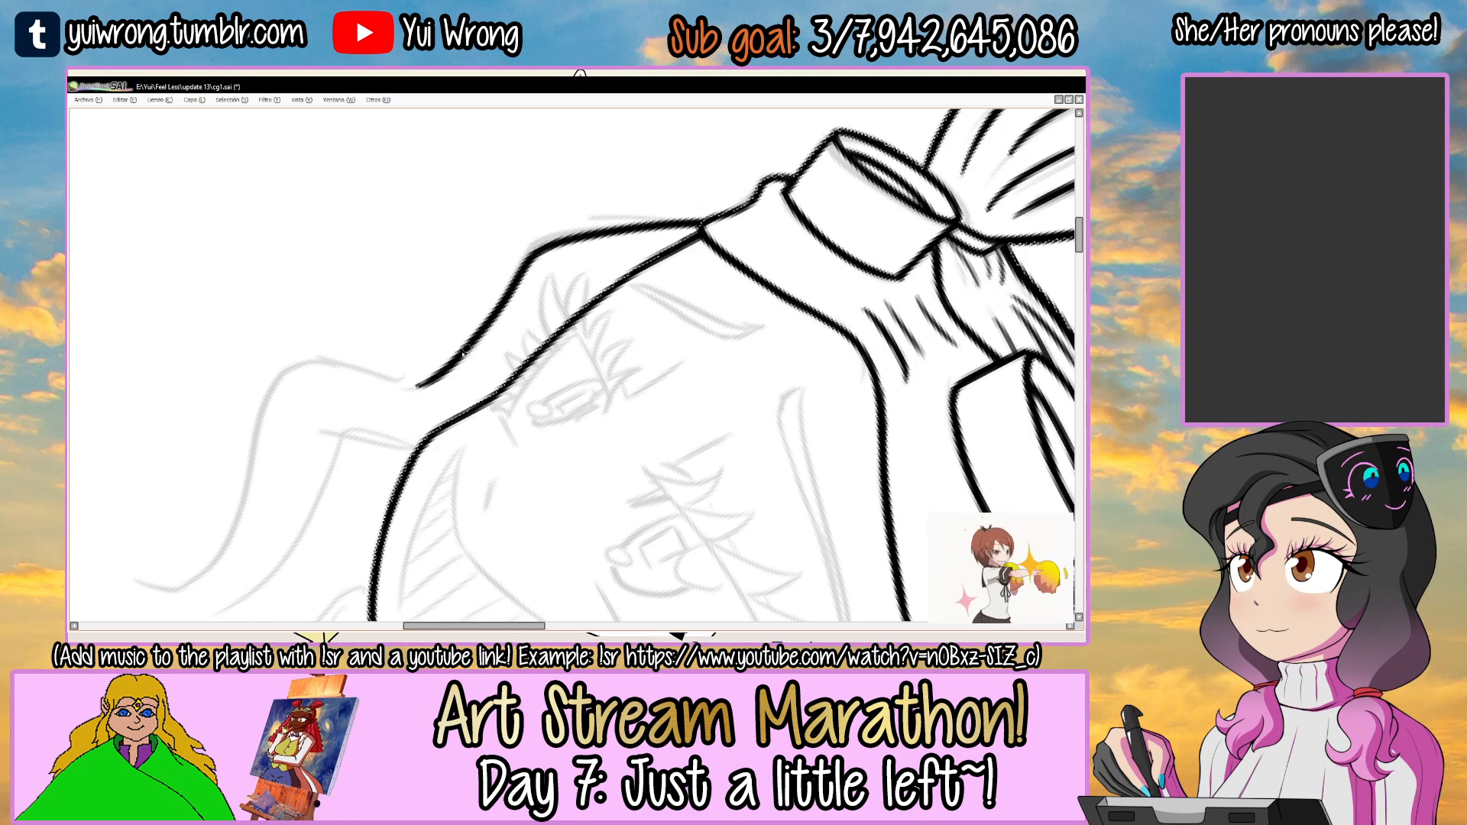
{"action": "left_click", "coordinate": [473, 341], "text": "ctrl"}
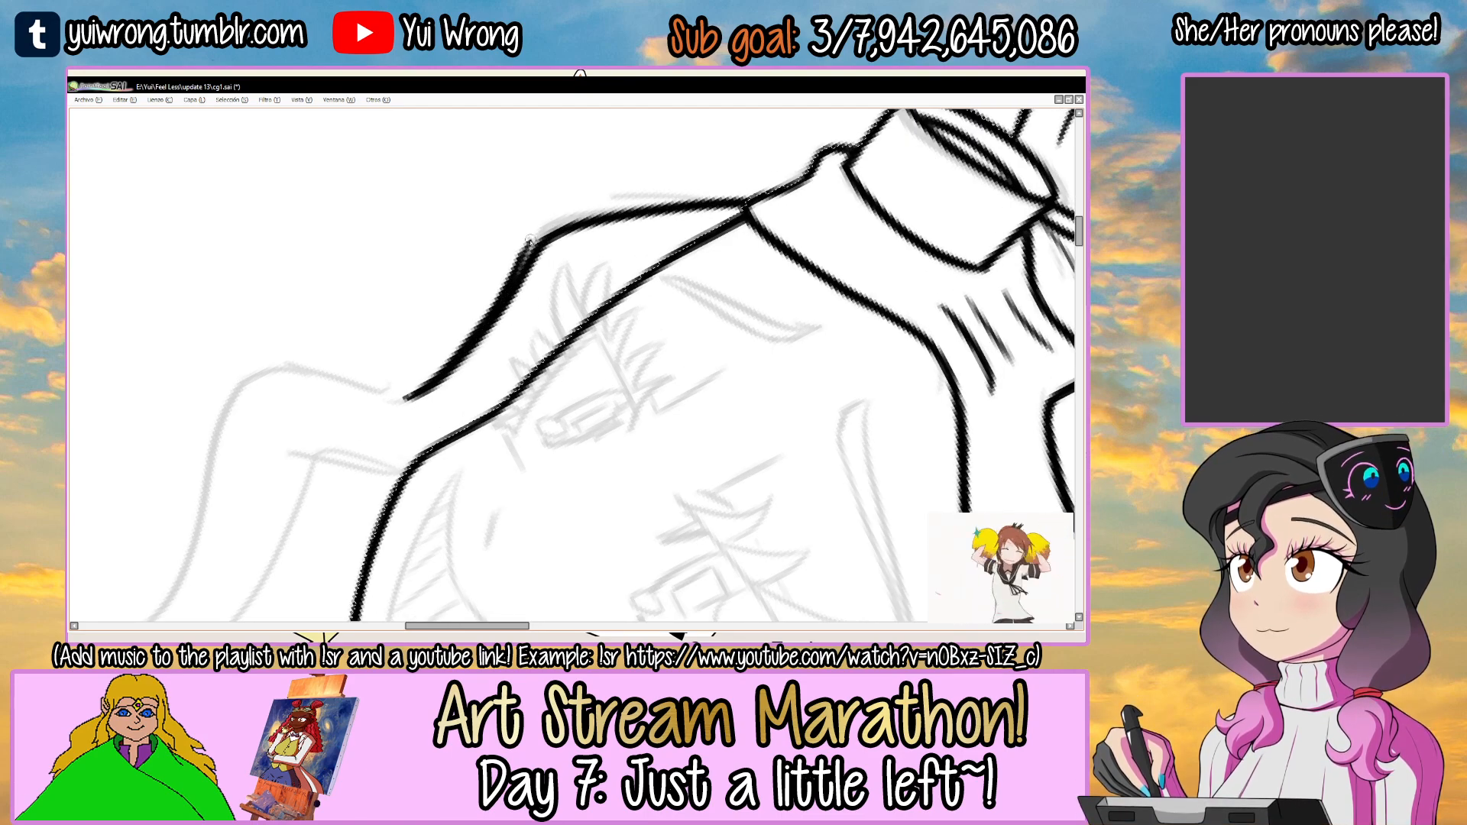
Thicken the outer lock's upper section and ink its next wave down beside the face's far cheek.
{"action": "key", "text": "Delete"}
{"action": "key", "text": "Delete"}
{"action": "mouse_move", "coordinate": [428, 451]}
{"action": "left_mouse_down"}
{"action": "mouse_move", "coordinate": [551, 261]}
{"action": "mouse_move", "coordinate": [416, 451]}
{"action": "mouse_move", "coordinate": [405, 495]}
{"action": "left_mouse_up"}
{"action": "key", "text": "Delete"}
{"action": "key", "text": "Delete"}
{"action": "key", "text": "ctrl+z"}
{"action": "key", "text": "ctrl+z"}
{"action": "left_click_drag", "start_coordinate": [524, 252], "coordinate": [404, 498]}
{"action": "key", "text": "ctrl+z"}
{"action": "left_click_drag", "start_coordinate": [504, 300], "coordinate": [497, 506]}
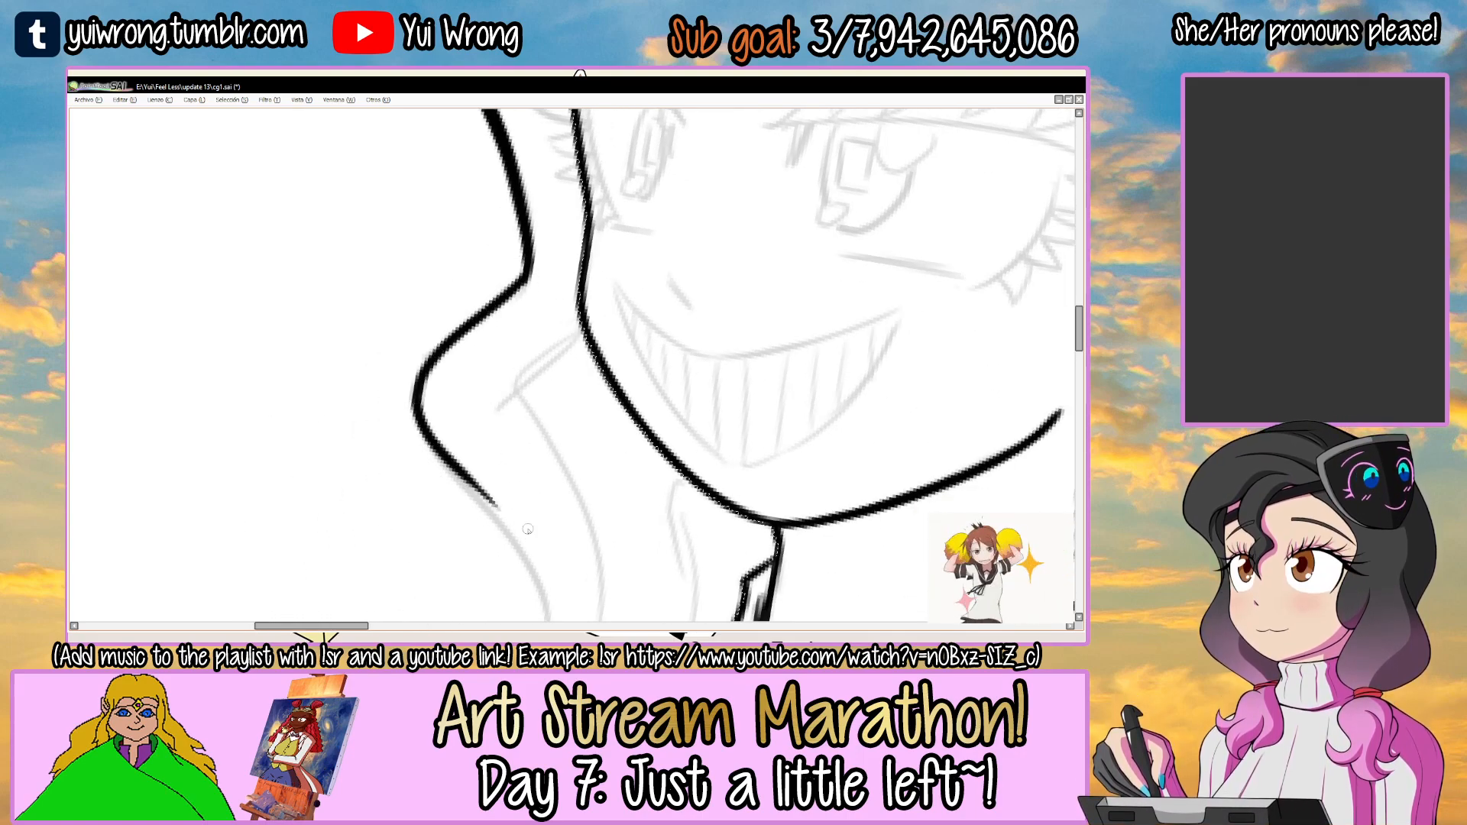
Thicken the bends of the wavy outer lock beside the face's far cheek.
{"action": "key", "text": "End"}
{"action": "key", "text": "End"}
{"action": "key", "text": "End"}
{"action": "key", "text": "End"}
{"action": "key", "text": "End"}
{"action": "key", "text": "End"}
{"action": "key", "text": "End"}
{"action": "key", "text": "Delete"}
{"action": "key", "text": "Delete"}
{"action": "left_click_drag", "start_coordinate": [544, 221], "coordinate": [554, 298]}
{"action": "key", "text": "Page_Up"}
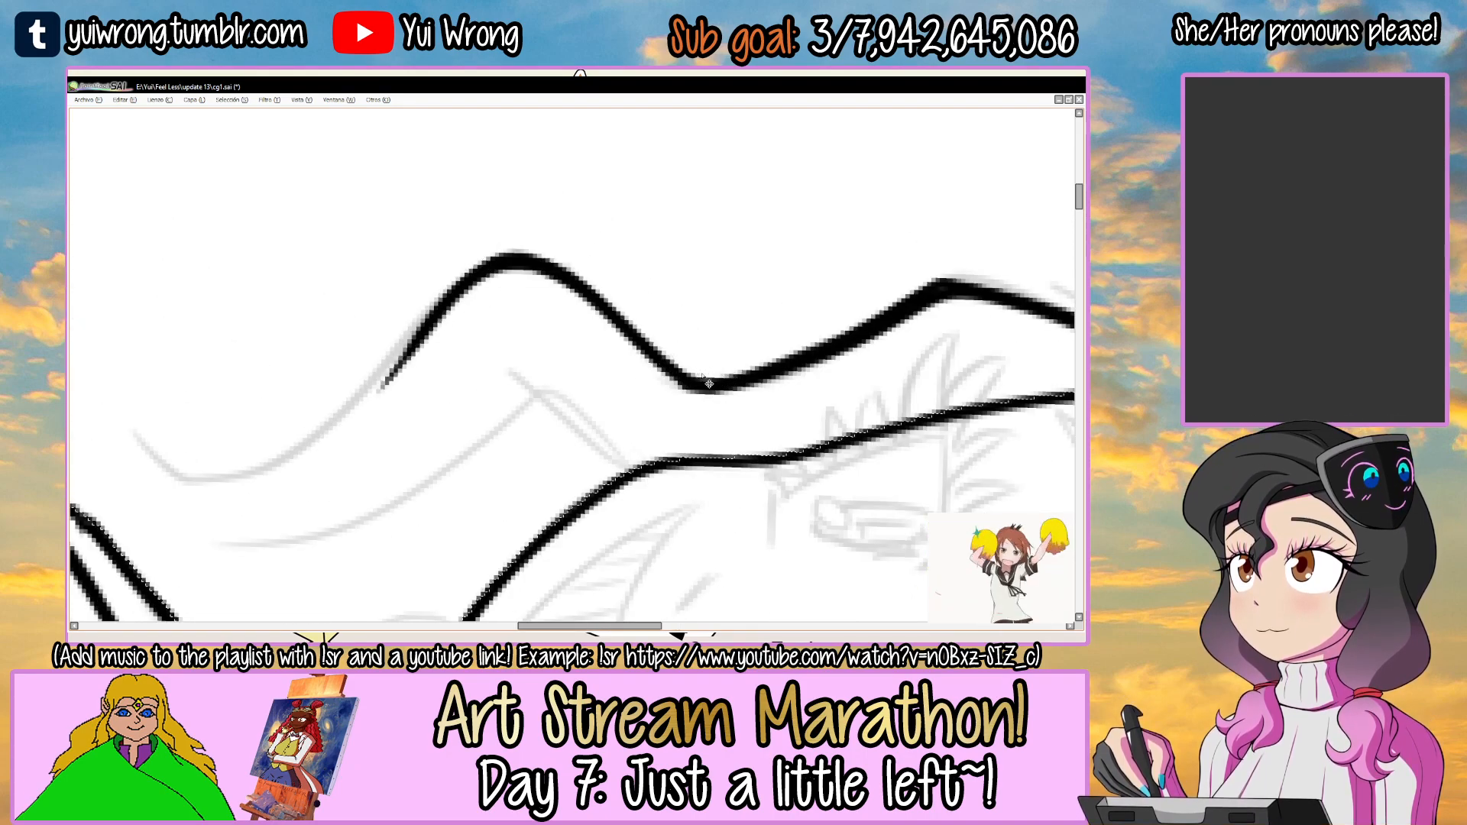
Extend the outer lock's wavy line down past the jaw to its inward-curling end.
{"action": "scroll", "coordinate": [709, 384], "scroll_direction": "down", "scroll_amount": 2}
{"action": "key", "text": "Delete"}
{"action": "key", "text": "Delete"}
{"action": "key", "text": "Delete"}
{"action": "key", "text": "Delete"}
{"action": "key", "text": "Delete"}
{"action": "key", "text": "Delete"}
{"action": "mouse_move", "coordinate": [619, 387]}
{"action": "left_mouse_down"}
{"action": "mouse_move", "coordinate": [599, 344]}
{"action": "mouse_move", "coordinate": [652, 304]}
{"action": "mouse_move", "coordinate": [602, 258]}
{"action": "left_mouse_up"}
{"action": "key", "text": "Delete"}
{"action": "left_click", "coordinate": [554, 334], "text": "ctrl"}
{"action": "key", "text": "Delete"}
{"action": "key", "text": "Delete"}
{"action": "key", "text": "Delete"}
{"action": "key", "text": "Delete"}
{"action": "key", "text": "Delete"}
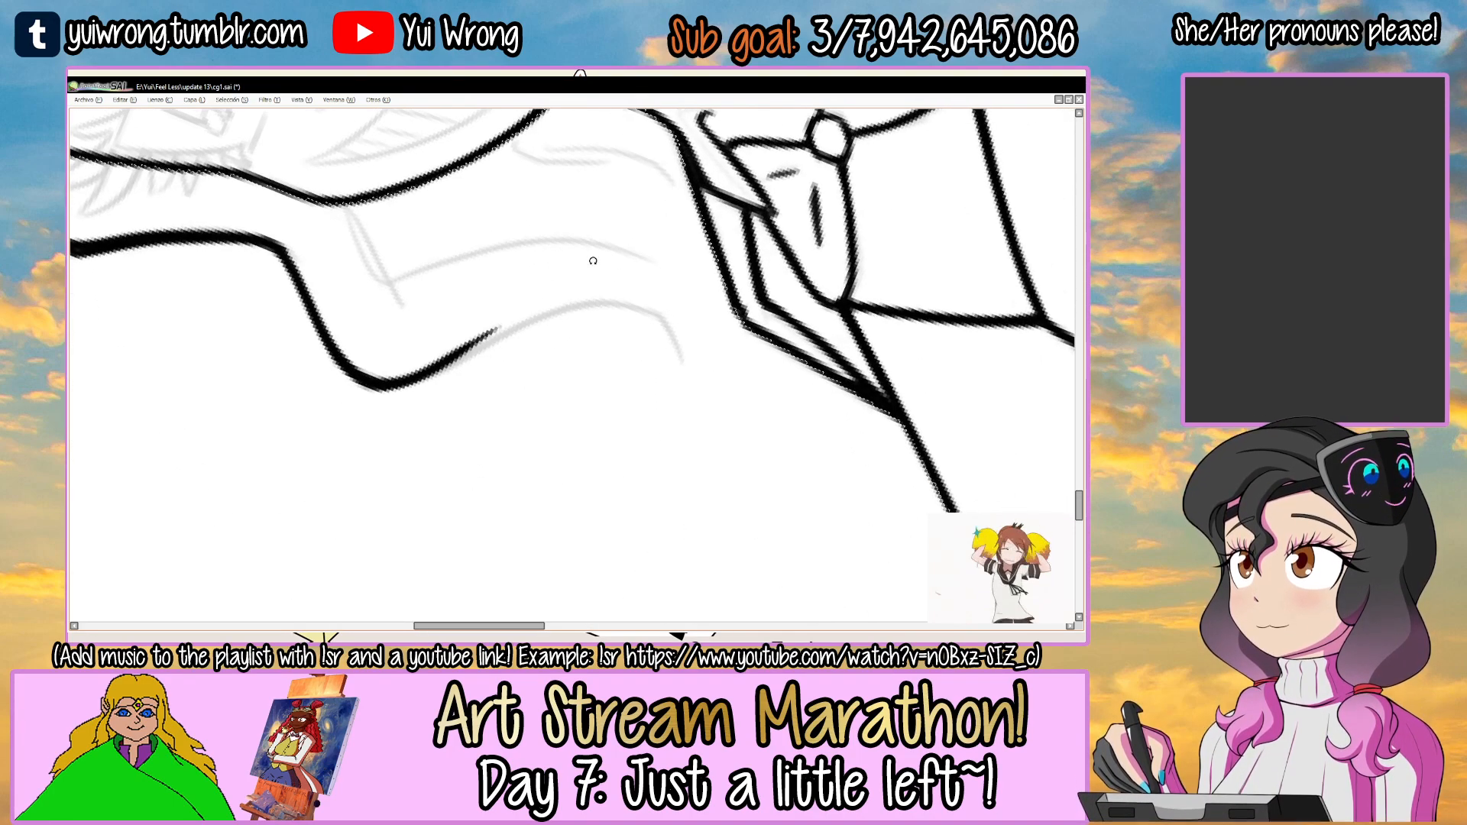
{"action": "left_click", "coordinate": [562, 311], "text": "ctrl"}
{"action": "key", "text": "Delete"}
{"action": "key", "text": "Delete"}
{"action": "left_click", "coordinate": [560, 311], "text": "ctrl"}
{"action": "mouse_move", "coordinate": [396, 483]}
{"action": "left_mouse_down"}
{"action": "mouse_move", "coordinate": [408, 465]}
{"action": "mouse_move", "coordinate": [756, 359]}
{"action": "left_mouse_up"}
{"action": "key", "text": "ctrl+z"}
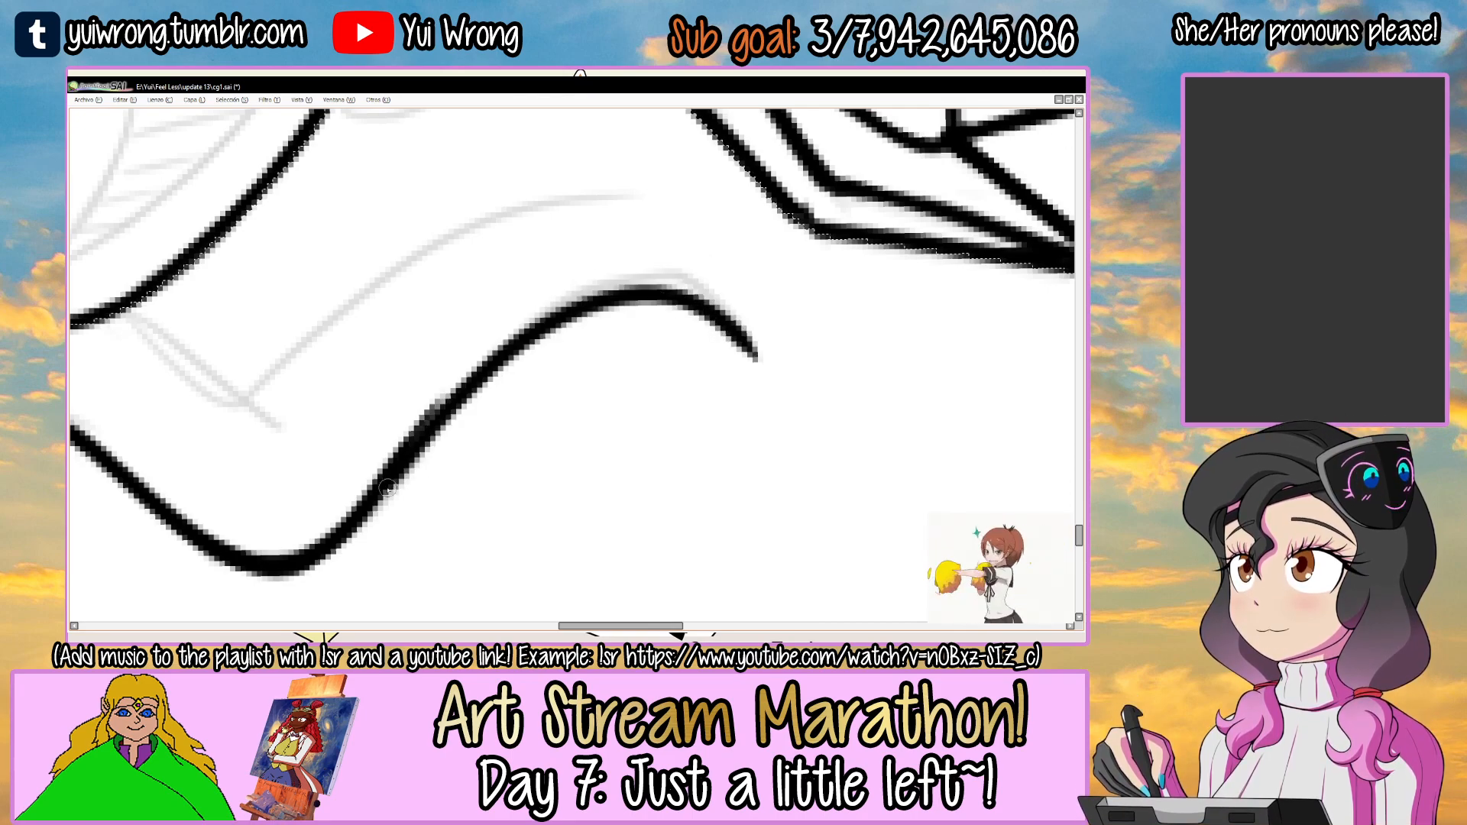
{"action": "mouse_move", "coordinate": [680, 325]}
{"action": "left_mouse_down"}
{"action": "mouse_move", "coordinate": [498, 353]}
{"action": "mouse_move", "coordinate": [705, 331]}
{"action": "mouse_move", "coordinate": [670, 456]}
{"action": "mouse_move", "coordinate": [588, 482]}
{"action": "left_mouse_up"}
{"action": "scroll", "coordinate": [670, 310], "scroll_direction": "down", "scroll_amount": 3}
{"action": "left_click_drag", "start_coordinate": [645, 464], "coordinate": [547, 443]}
{"action": "left_click_drag", "start_coordinate": [612, 212], "coordinate": [465, 308]}
{"action": "left_click_drag", "start_coordinate": [618, 336], "coordinate": [614, 255]}
{"action": "left_click", "coordinate": [559, 304], "text": "ctrl"}
{"action": "left_click", "coordinate": [545, 300], "text": "ctrl"}
{"action": "left_click_drag", "start_coordinate": [413, 310], "coordinate": [559, 368]}
{"action": "key", "text": "ctrl+z"}
Ink a wavy inner hair line from the far jaw downward beside the outer lock.
{"action": "left_click_drag", "start_coordinate": [514, 310], "coordinate": [504, 392]}
{"action": "mouse_move", "coordinate": [407, 388]}
{"action": "left_mouse_down"}
{"action": "mouse_move", "coordinate": [795, 269]}
{"action": "mouse_move", "coordinate": [488, 384]}
{"action": "mouse_move", "coordinate": [883, 223]}
{"action": "left_mouse_up"}
{"action": "key", "text": "ctrl+z"}
{"action": "key", "text": "ctrl+z"}
{"action": "key", "text": "ctrl+z"}
{"action": "mouse_move", "coordinate": [395, 394]}
{"action": "left_mouse_down"}
{"action": "mouse_move", "coordinate": [527, 416]}
{"action": "mouse_move", "coordinate": [731, 267]}
{"action": "left_mouse_up"}
{"action": "key", "text": "ctrl+z"}
{"action": "mouse_move", "coordinate": [395, 392]}
{"action": "left_mouse_down"}
{"action": "mouse_move", "coordinate": [715, 296]}
{"action": "mouse_move", "coordinate": [855, 222]}
{"action": "left_mouse_up"}
{"action": "scroll", "coordinate": [481, 392], "scroll_direction": "up", "scroll_amount": 1}
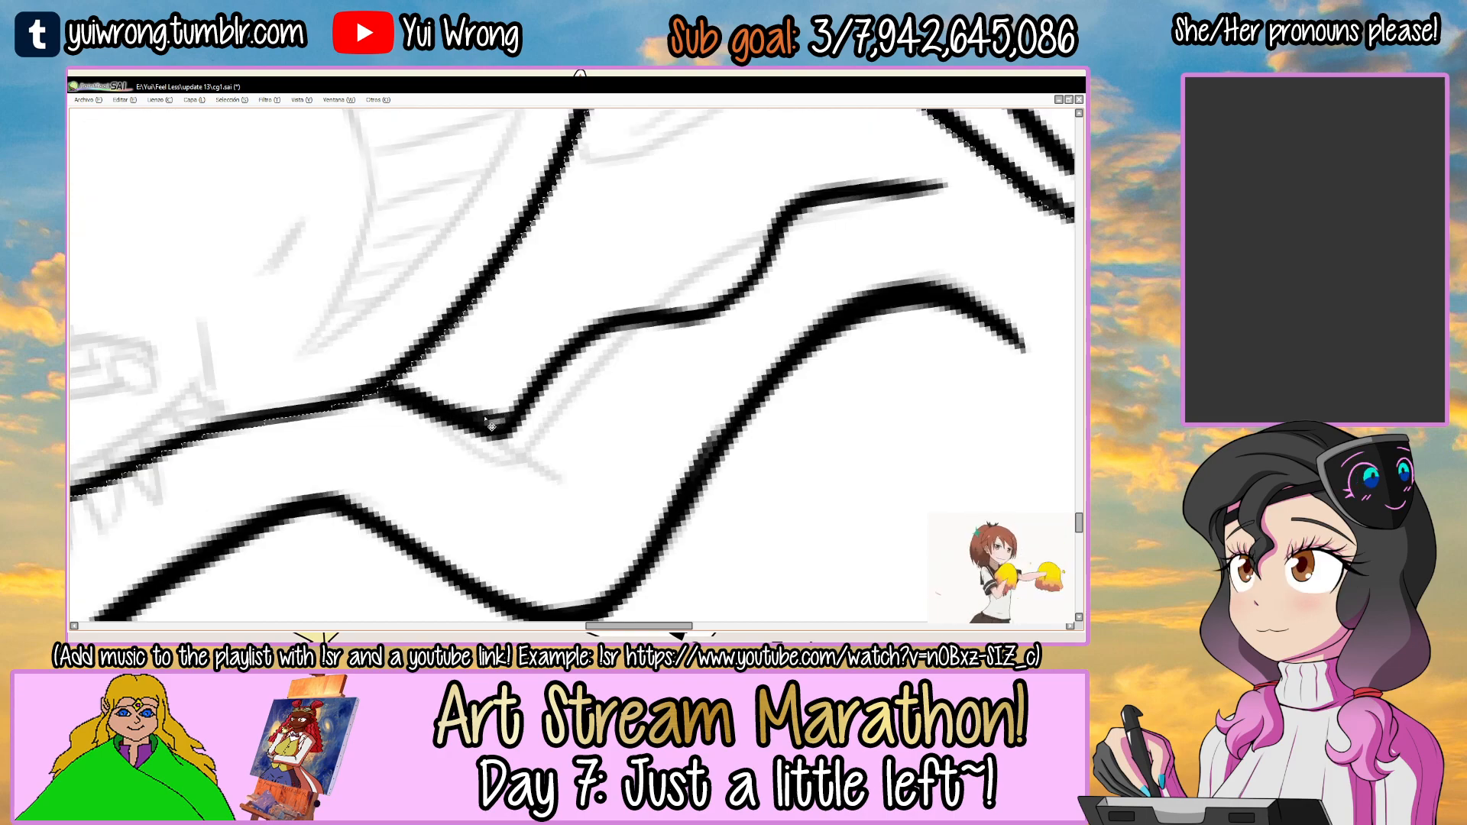
{"action": "key", "text": "ctrl+z"}
{"action": "mouse_move", "coordinate": [707, 287]}
{"action": "left_mouse_down"}
{"action": "mouse_move", "coordinate": [704, 305]}
{"action": "mouse_move", "coordinate": [754, 327]}
{"action": "mouse_move", "coordinate": [691, 328]}
{"action": "left_mouse_up"}
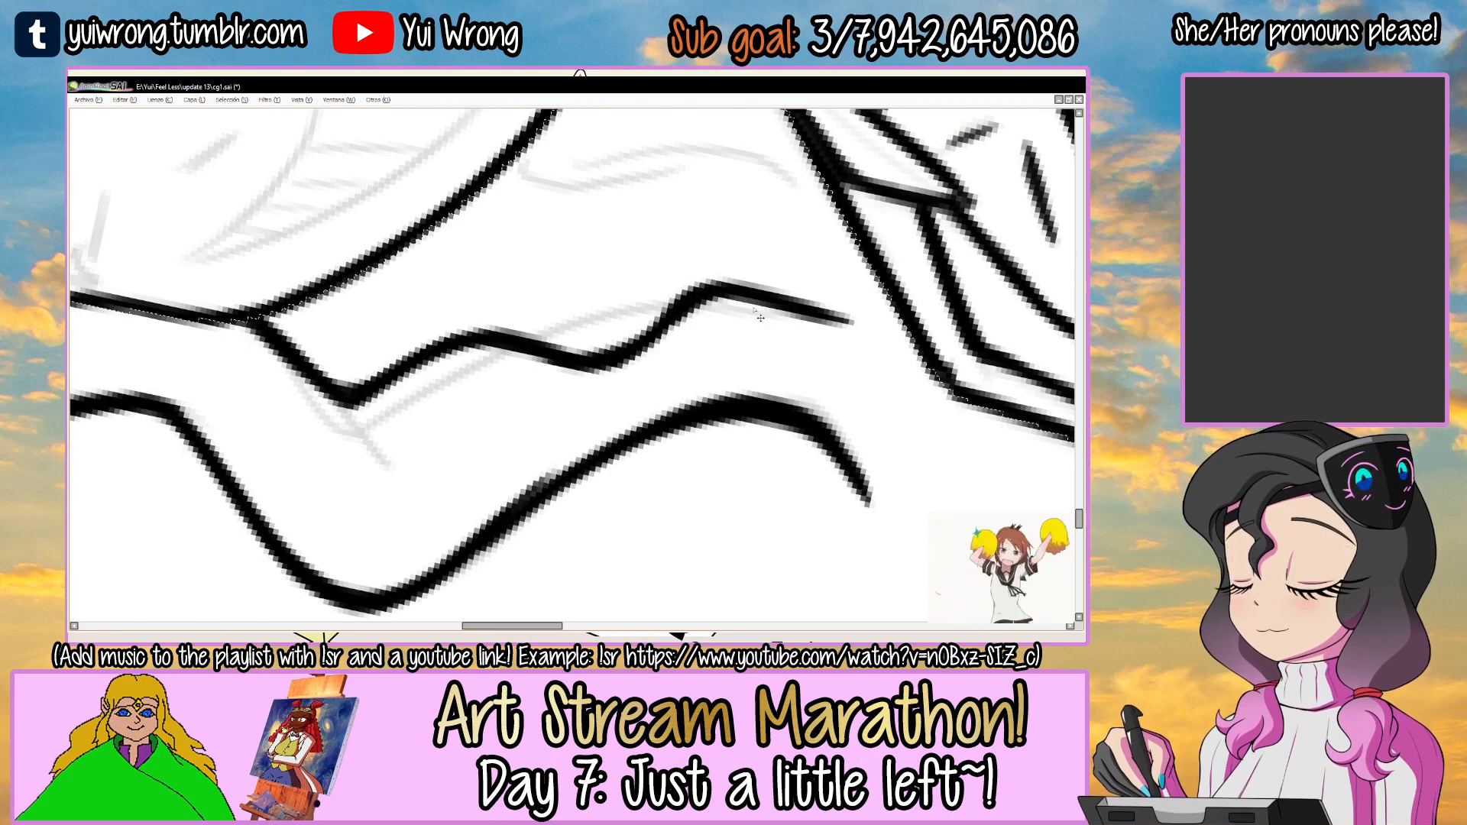
Ink a short wavy hair line from the underside of the jaw down to the collar.
{"action": "scroll", "coordinate": [682, 311], "scroll_direction": "down", "scroll_amount": 3}
{"action": "left_click_drag", "start_coordinate": [846, 261], "coordinate": [573, 367]}
{"action": "left_click", "coordinate": [612, 376], "text": "ctrl"}
{"action": "left_click", "coordinate": [547, 228], "text": "ctrl"}
{"action": "mouse_move", "coordinate": [593, 293]}
{"action": "left_mouse_down"}
{"action": "mouse_move", "coordinate": [604, 412]}
{"action": "mouse_move", "coordinate": [625, 454]}
{"action": "left_mouse_up"}
{"action": "scroll", "coordinate": [609, 434], "scroll_direction": "up", "scroll_amount": 2}
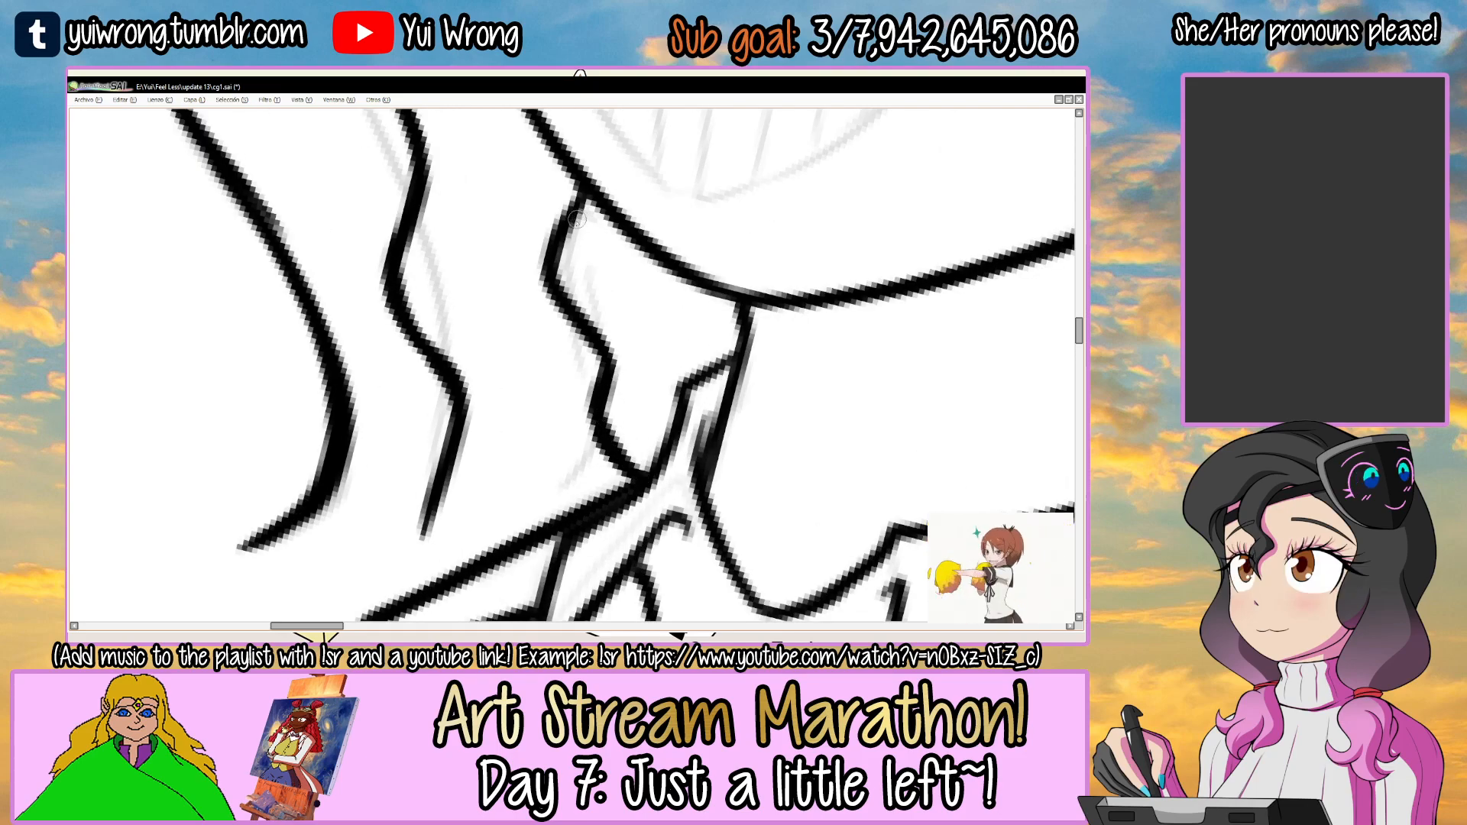
{"action": "scroll", "coordinate": [578, 239], "scroll_direction": "down", "scroll_amount": 5}
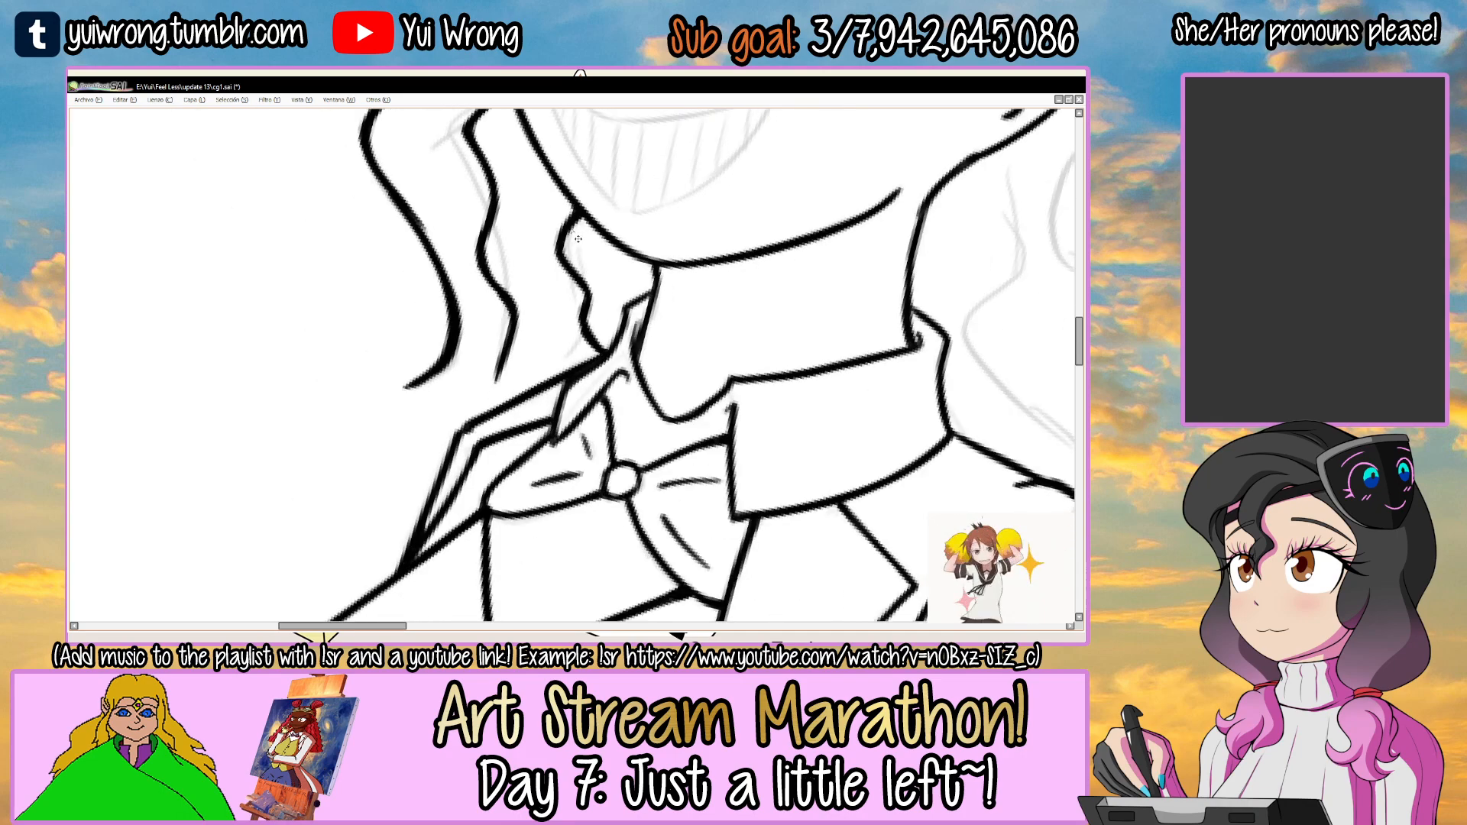
Ink a curved hair line continuing from the outer lock's lower end to the jacket lapel.
{"action": "left_click_drag", "start_coordinate": [698, 273], "coordinate": [629, 386]}
{"action": "left_click_drag", "start_coordinate": [723, 344], "coordinate": [707, 294]}
{"action": "left_click_drag", "start_coordinate": [642, 417], "coordinate": [645, 331]}
{"action": "left_click", "coordinate": [485, 379], "text": "ctrl"}
{"action": "left_click", "coordinate": [484, 379], "text": "ctrl"}
{"action": "left_click", "coordinate": [484, 379], "text": "ctrl"}
{"action": "left_click", "coordinate": [485, 378], "text": "ctrl"}
{"action": "mouse_move", "coordinate": [455, 347]}
{"action": "left_mouse_down"}
{"action": "mouse_move", "coordinate": [500, 463]}
{"action": "mouse_move", "coordinate": [513, 462]}
{"action": "left_mouse_up"}
{"action": "key", "text": "ctrl+z"}
{"action": "key", "text": "ctrl+z"}
{"action": "left_click_drag", "start_coordinate": [457, 386], "coordinate": [539, 473]}
{"action": "key", "text": "ctrl+z"}
{"action": "left_click", "coordinate": [472, 434], "text": "ctrl"}
{"action": "left_click", "coordinate": [472, 435], "text": "ctrl"}
{"action": "key", "text": "ctrl+z"}
{"action": "left_click_drag", "start_coordinate": [463, 441], "coordinate": [534, 483]}
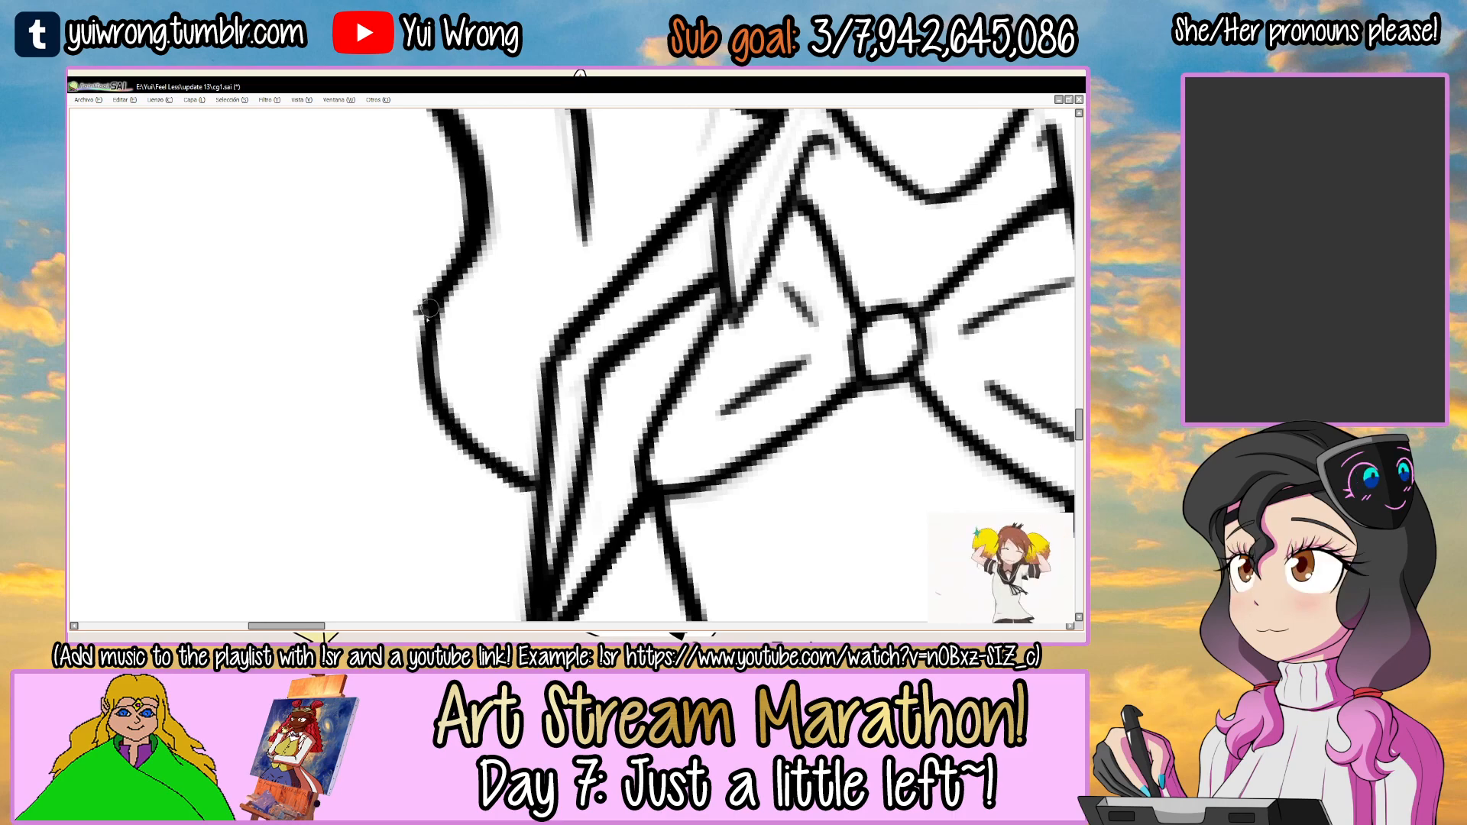
Thicken the outer lock's lowest curve where it meets the jacket lapel, and save the drawing.
{"action": "mouse_move", "coordinate": [432, 309]}
{"action": "left_mouse_down"}
{"action": "mouse_move", "coordinate": [466, 432]}
{"action": "mouse_move", "coordinate": [450, 412]}
{"action": "mouse_move", "coordinate": [531, 483]}
{"action": "left_mouse_up"}
{"action": "key", "text": "ctrl+z"}
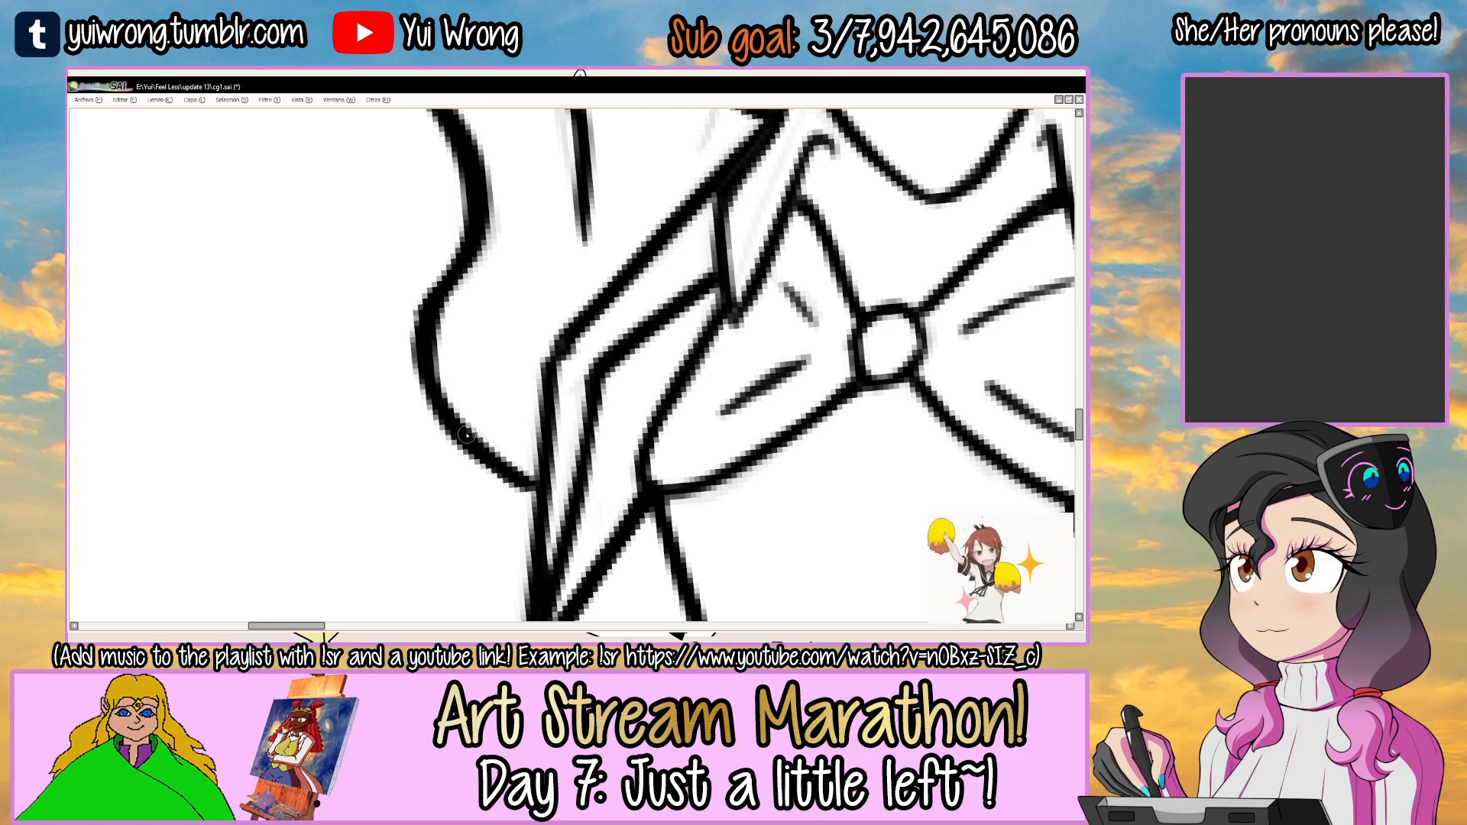
{"action": "left_click_drag", "start_coordinate": [447, 253], "coordinate": [439, 439]}
{"action": "key", "text": "n"}
{"action": "left_click_drag", "start_coordinate": [425, 342], "coordinate": [489, 463]}
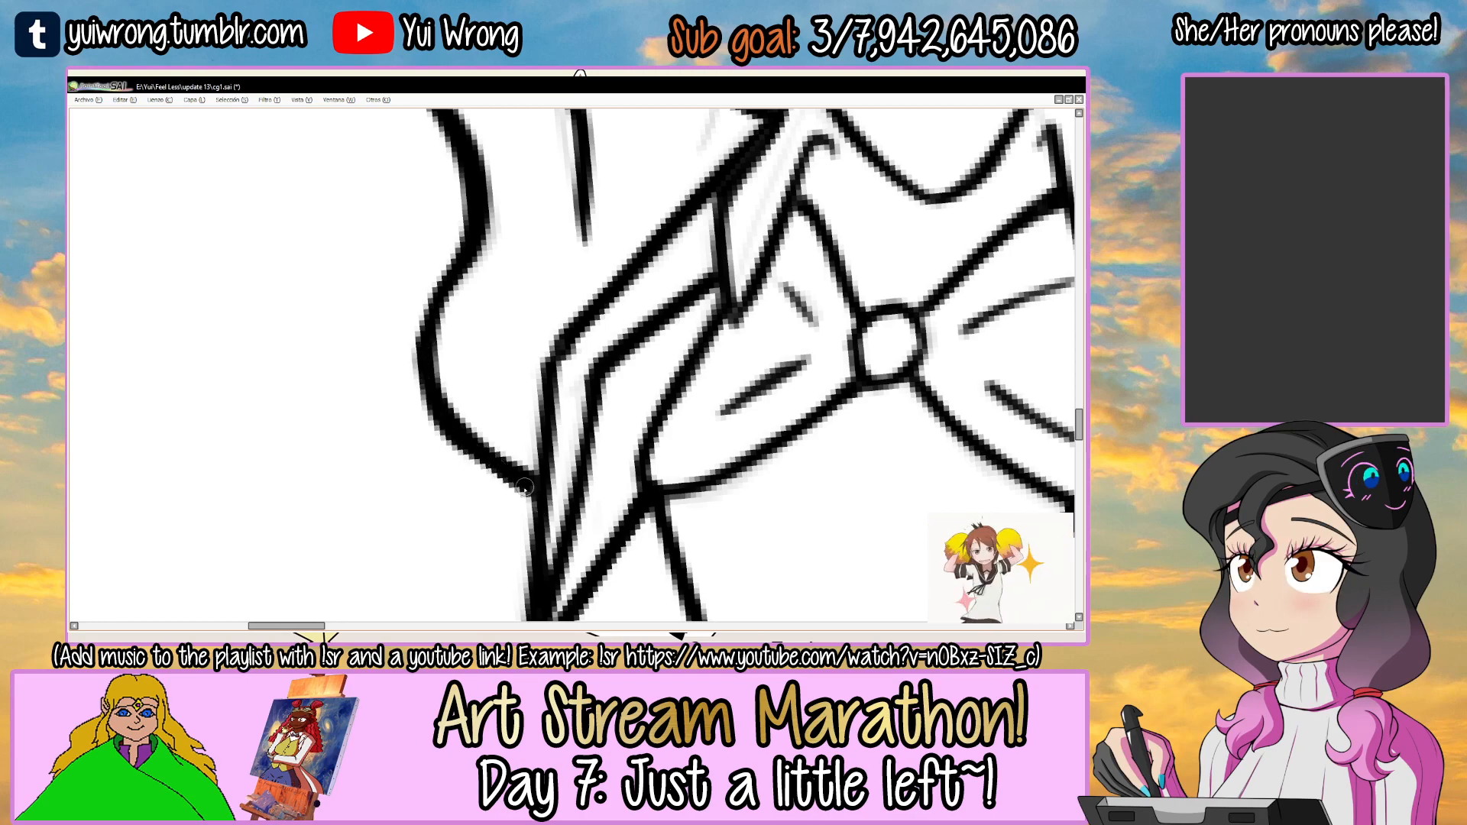
{"action": "scroll", "coordinate": [542, 491], "scroll_direction": "down", "scroll_amount": 5}
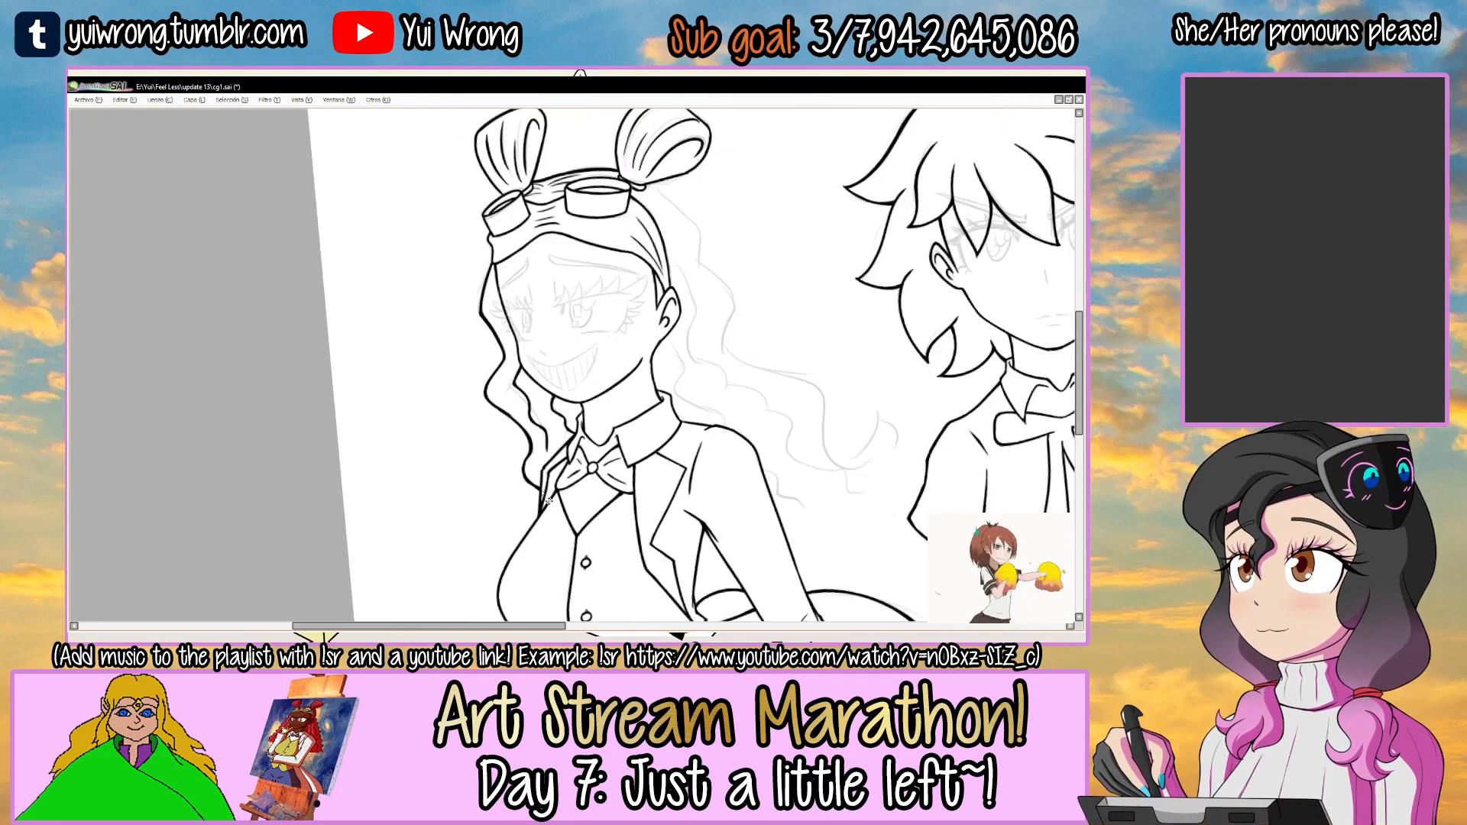
{"action": "left_click_drag", "start_coordinate": [812, 343], "coordinate": [804, 342]}
{"action": "key", "text": "ctrl+s"}
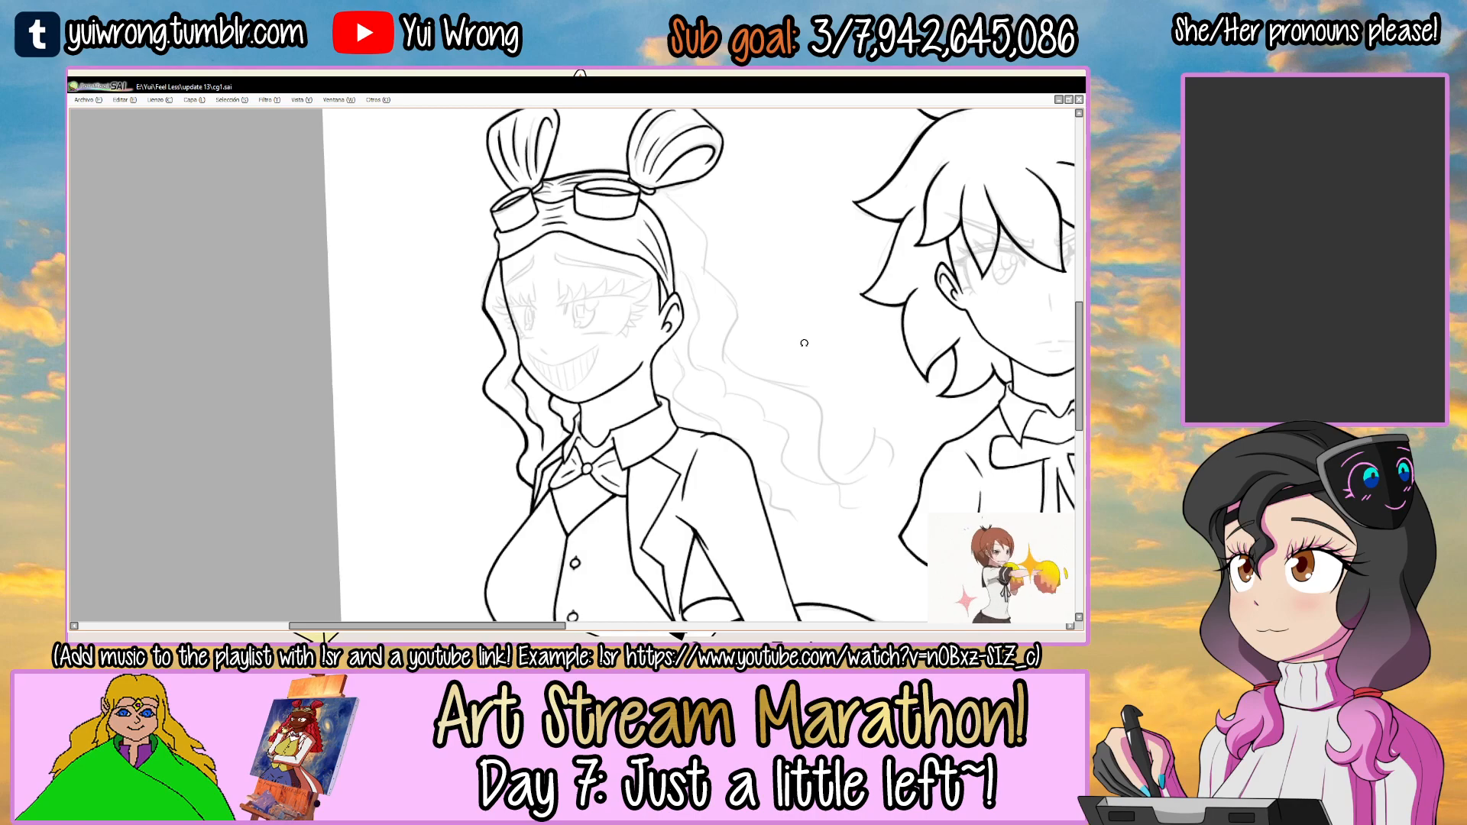
Ink the first wave of the loose hair outline on the ear side, starting at that side's bun tie.
{"action": "left_click_drag", "start_coordinate": [735, 269], "coordinate": [505, 309]}
{"action": "left_click", "coordinate": [475, 342], "text": "ctrl"}
{"action": "left_click", "coordinate": [474, 343], "text": "ctrl"}
{"action": "left_click", "coordinate": [449, 369]}
{"action": "left_click", "coordinate": [515, 299], "text": "ctrl"}
{"action": "left_click_drag", "start_coordinate": [307, 416], "coordinate": [498, 273]}
{"action": "key", "text": "ctrl+z"}
{"action": "mouse_move", "coordinate": [307, 409]}
{"action": "left_mouse_down"}
{"action": "mouse_move", "coordinate": [395, 328]}
{"action": "mouse_move", "coordinate": [669, 296]}
{"action": "left_mouse_up"}
{"action": "key", "text": "ctrl+z"}
{"action": "key", "text": "ctrl+z"}
{"action": "mouse_move", "coordinate": [306, 408]}
{"action": "left_mouse_down"}
{"action": "mouse_move", "coordinate": [628, 297]}
{"action": "mouse_move", "coordinate": [433, 313]}
{"action": "mouse_move", "coordinate": [625, 300]}
{"action": "left_mouse_up"}
{"action": "key", "text": "ctrl+z"}
{"action": "left_click", "coordinate": [360, 374], "text": "ctrl"}
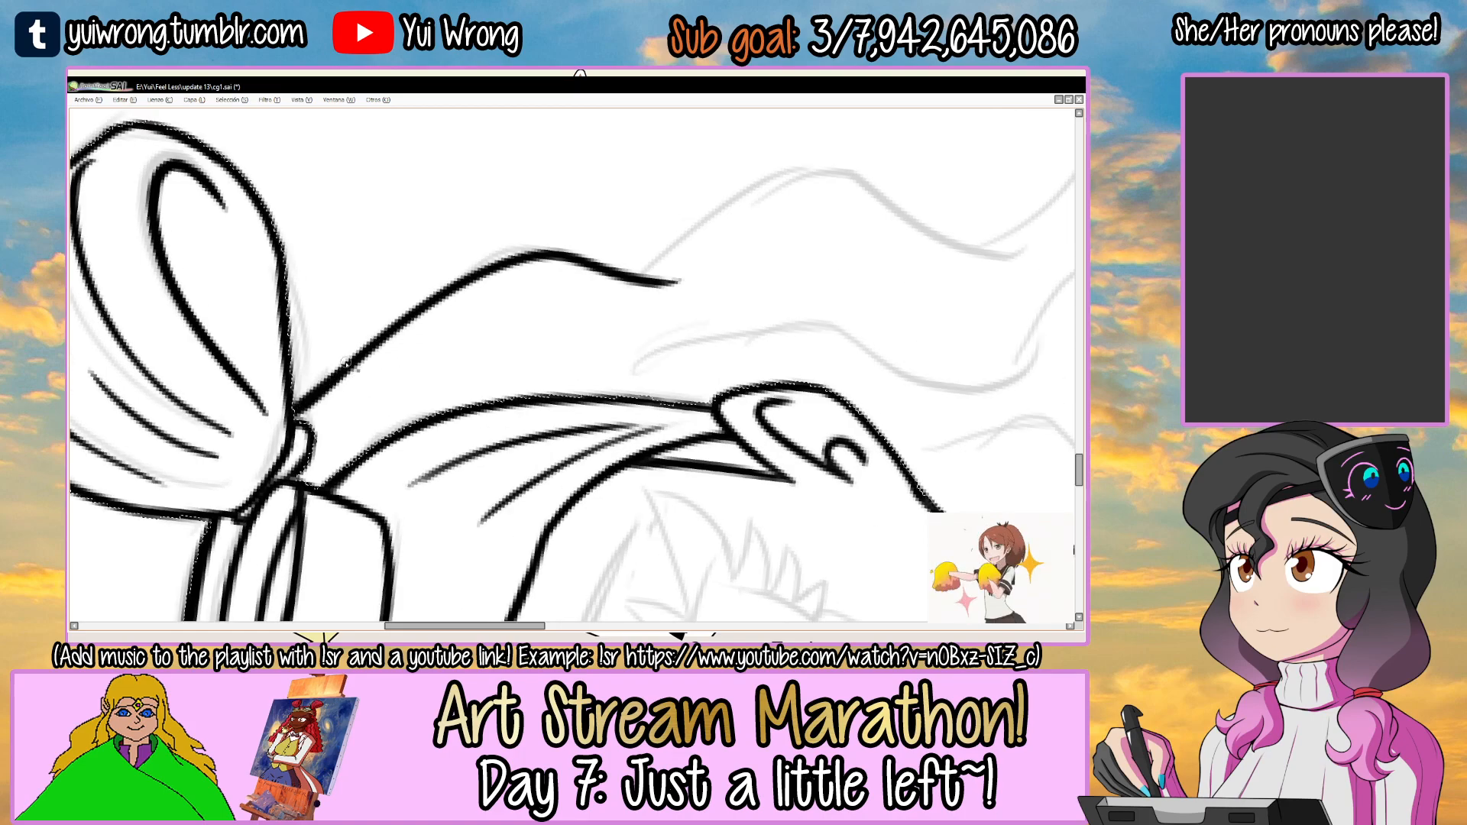
Thicken the crest of the first hair wave beside the ear-side bun.
{"action": "left_click_drag", "start_coordinate": [359, 355], "coordinate": [523, 251]}
{"action": "key", "text": "ctrl+z"}
{"action": "left_click_drag", "start_coordinate": [343, 366], "coordinate": [510, 260]}
{"action": "left_click_drag", "start_coordinate": [452, 283], "coordinate": [525, 251]}
{"action": "key", "text": "ctrl+z"}
{"action": "key", "text": "ctrl+z"}
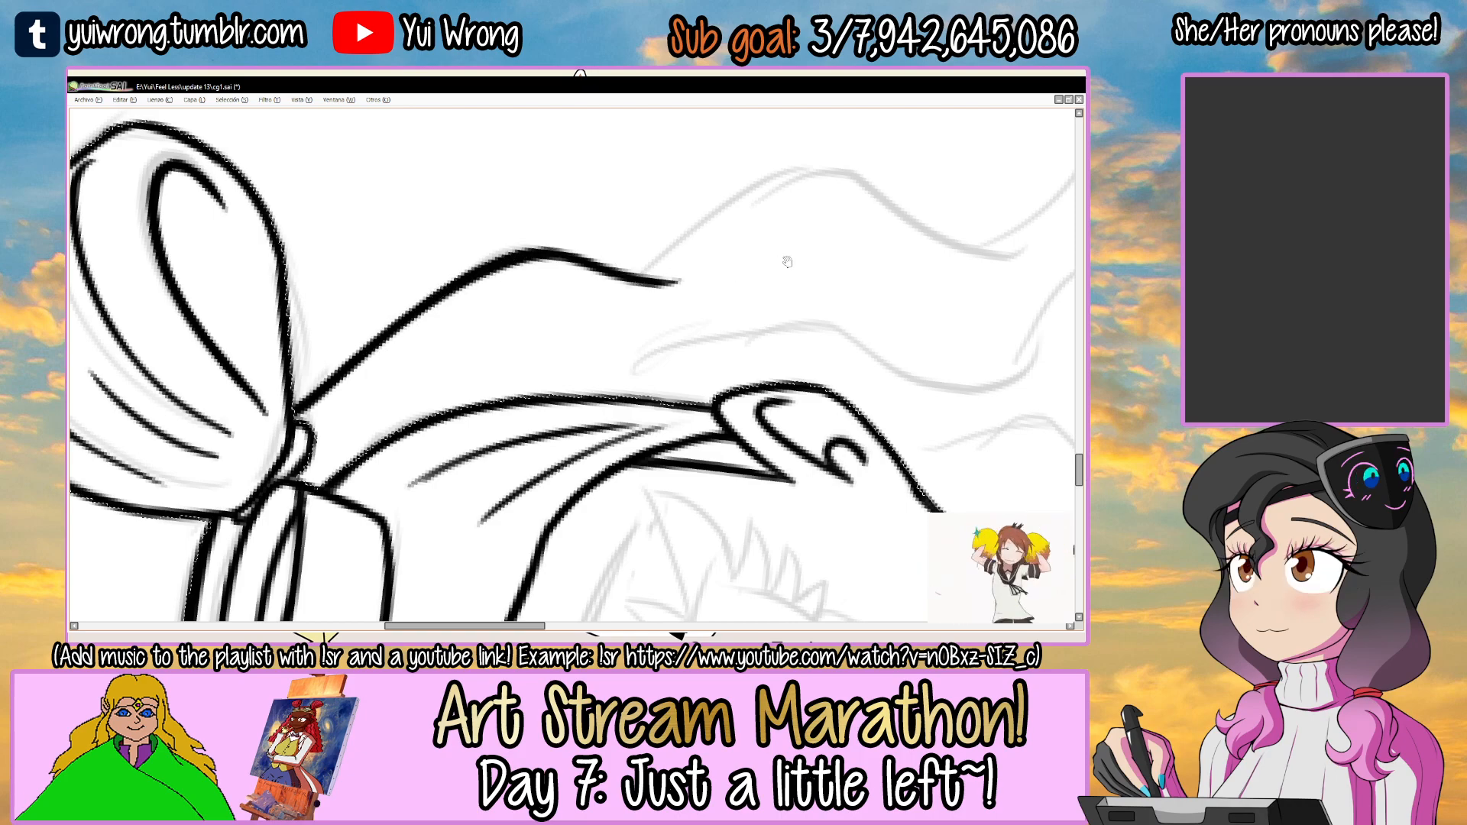
Ink and thicken the second wave of the ear-side hair outline, branching from the end of the first.
{"action": "left_click_drag", "start_coordinate": [780, 264], "coordinate": [588, 327]}
{"action": "mouse_move", "coordinate": [425, 334]}
{"action": "left_mouse_down"}
{"action": "mouse_move", "coordinate": [592, 244]}
{"action": "mouse_move", "coordinate": [863, 312]}
{"action": "left_mouse_up"}
{"action": "key", "text": "ctrl+z"}
{"action": "key", "text": "ctrl+z"}
{"action": "scroll", "coordinate": [486, 307], "scroll_direction": "up", "scroll_amount": 2}
{"action": "mouse_move", "coordinate": [394, 348]}
{"action": "left_mouse_down"}
{"action": "mouse_move", "coordinate": [525, 282]}
{"action": "mouse_move", "coordinate": [403, 355]}
{"action": "mouse_move", "coordinate": [379, 346]}
{"action": "mouse_move", "coordinate": [630, 223]}
{"action": "mouse_move", "coordinate": [482, 315]}
{"action": "mouse_move", "coordinate": [563, 259]}
{"action": "mouse_move", "coordinate": [740, 183]}
{"action": "mouse_move", "coordinate": [803, 202]}
{"action": "mouse_move", "coordinate": [666, 300]}
{"action": "left_mouse_up"}
{"action": "key", "text": "ctrl+z"}
{"action": "key", "text": "Delete"}
{"action": "key", "text": "Delete"}
{"action": "key", "text": "Delete"}
{"action": "left_click_drag", "start_coordinate": [599, 226], "coordinate": [437, 432]}
{"action": "mouse_move", "coordinate": [440, 437]}
{"action": "left_mouse_down"}
{"action": "mouse_move", "coordinate": [452, 401]}
{"action": "mouse_move", "coordinate": [603, 315]}
{"action": "left_mouse_up"}
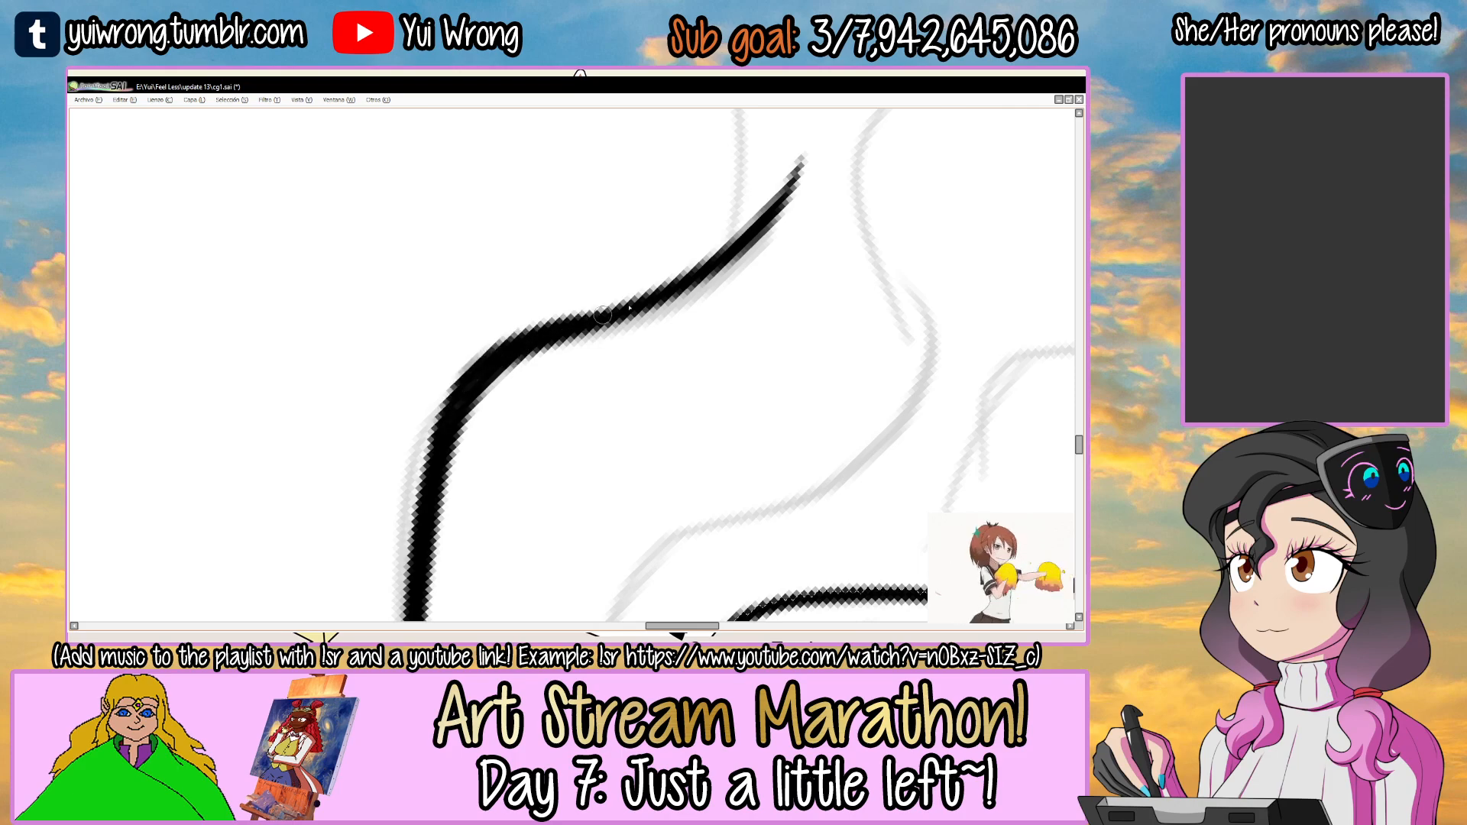
Ink the third, longer wave of the ear-side hair outline, sweeping outward above the shoulder.
{"action": "scroll", "coordinate": [619, 303], "scroll_direction": "down", "scroll_amount": 4}
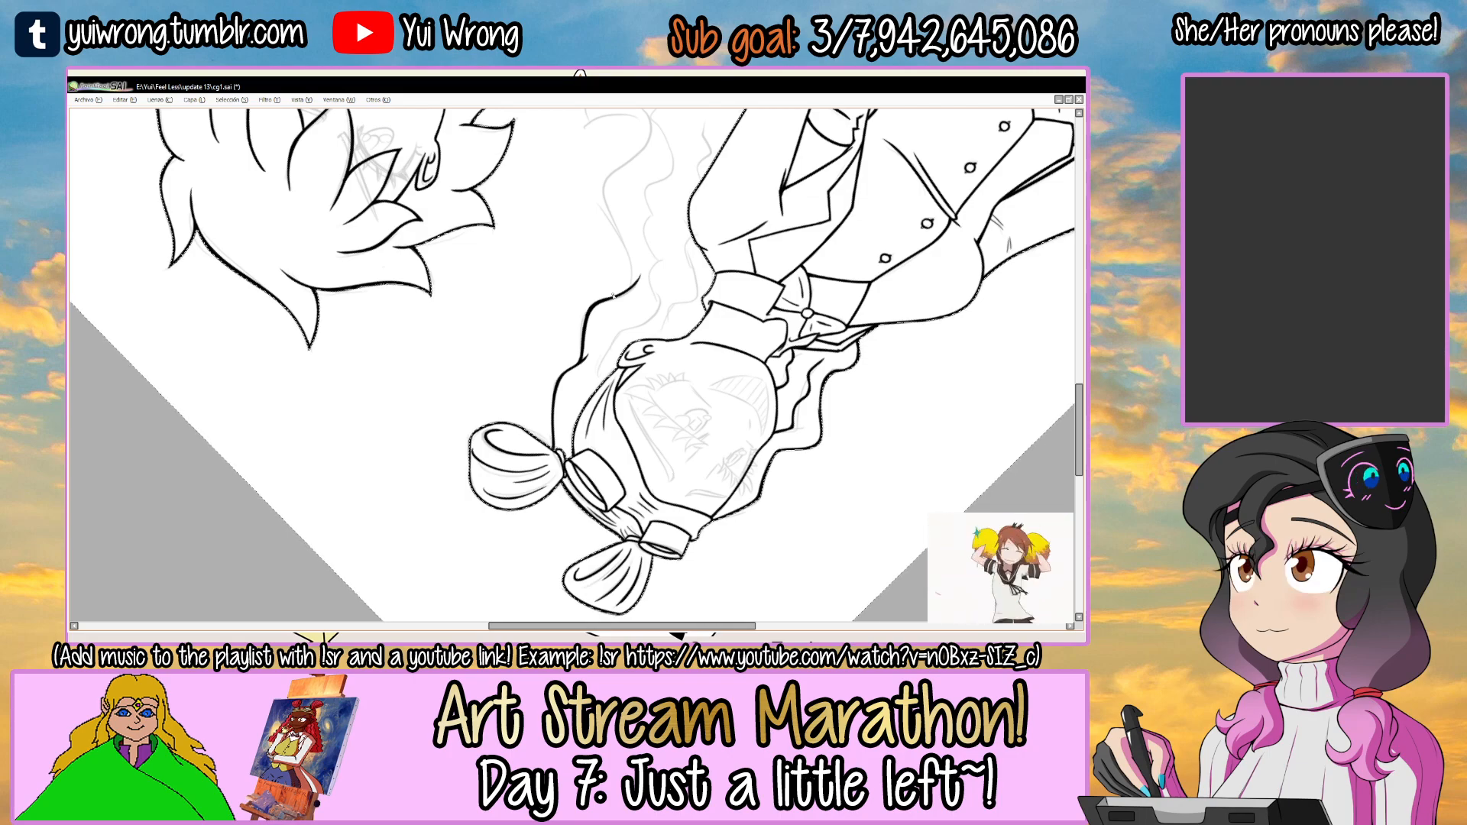
{"action": "left_click_drag", "start_coordinate": [759, 341], "coordinate": [596, 466]}
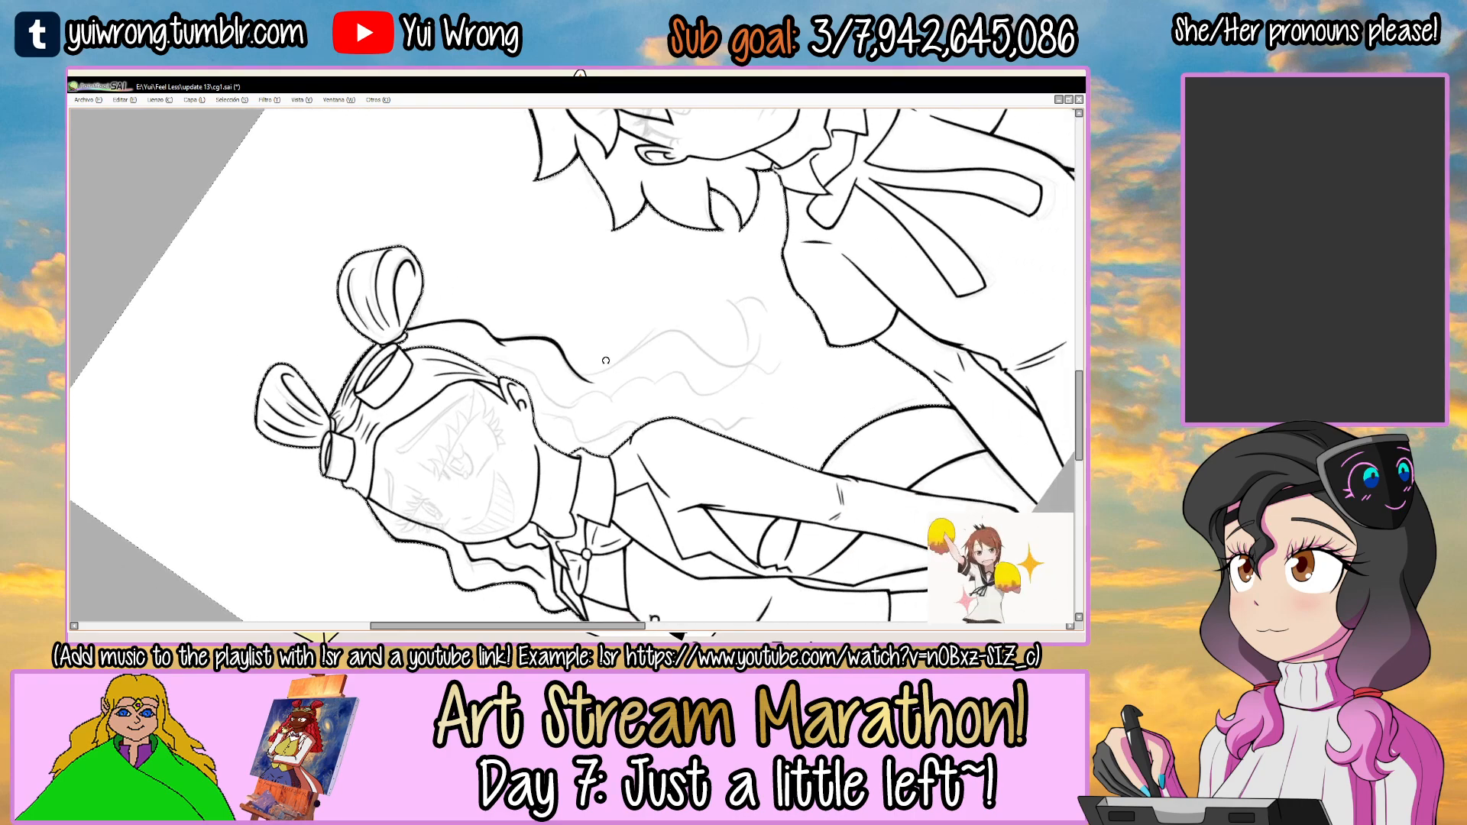
{"action": "left_click_drag", "start_coordinate": [780, 317], "coordinate": [773, 341]}
{"action": "left_click", "coordinate": [647, 353], "text": "ctrl"}
{"action": "left_click", "coordinate": [647, 353], "text": "ctrl"}
{"action": "left_click", "coordinate": [647, 353], "text": "ctrl"}
{"action": "mouse_move", "coordinate": [466, 383]}
{"action": "left_mouse_down"}
{"action": "mouse_move", "coordinate": [505, 402]}
{"action": "mouse_move", "coordinate": [779, 352]}
{"action": "mouse_move", "coordinate": [920, 364]}
{"action": "left_mouse_up"}
{"action": "key", "text": "ctrl+z"}
{"action": "key", "text": "ctrl+z"}
{"action": "mouse_move", "coordinate": [466, 393]}
{"action": "left_mouse_down"}
{"action": "mouse_move", "coordinate": [638, 346]}
{"action": "mouse_move", "coordinate": [913, 407]}
{"action": "left_mouse_up"}
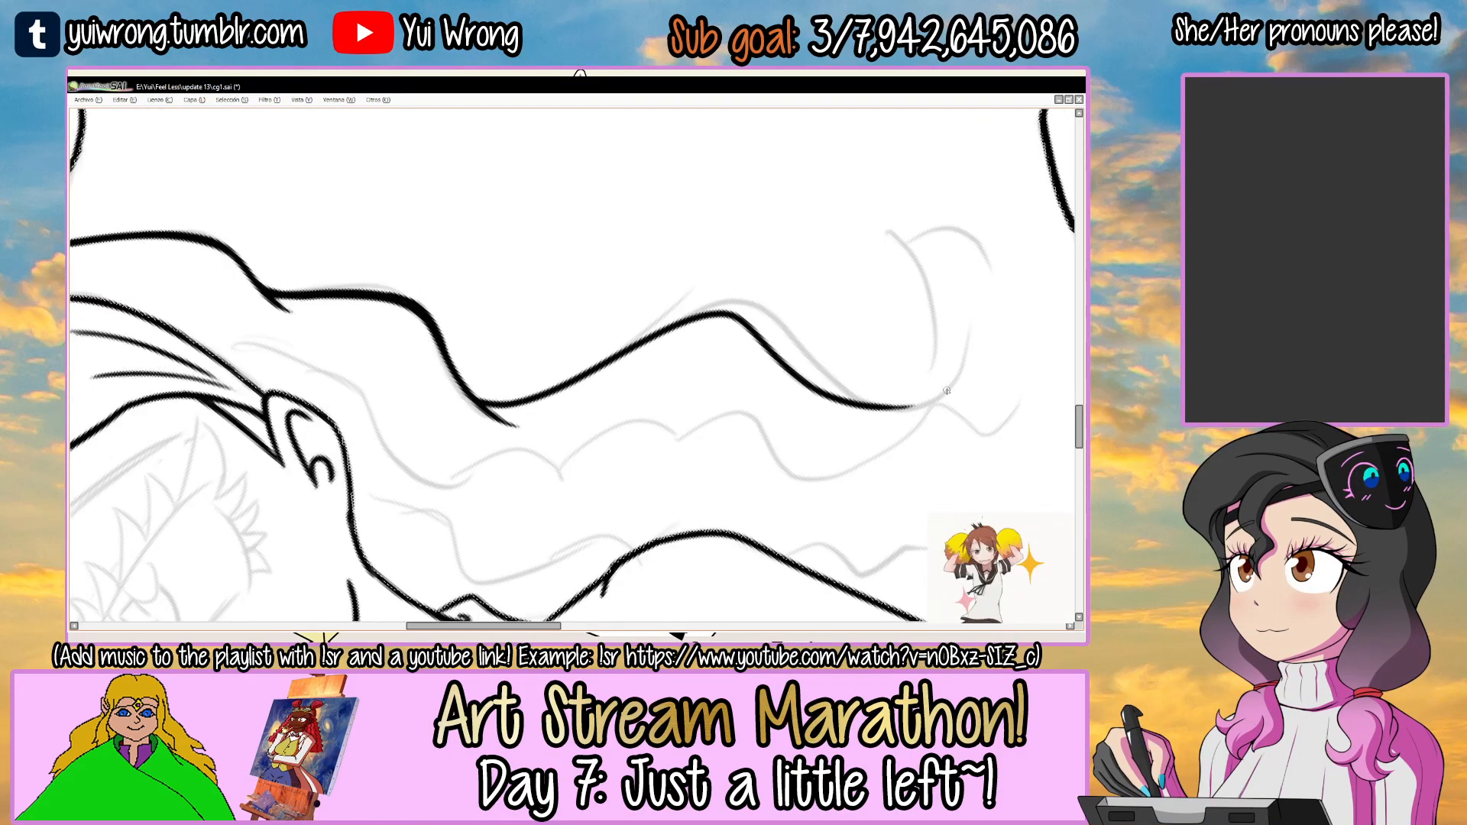
{"action": "key", "text": "ctrl+z"}
{"action": "left_click_drag", "start_coordinate": [478, 399], "coordinate": [874, 403]}
Thicken the start of the third hair wave and its stroke up to the crest above the shoulder.
{"action": "left_click_drag", "start_coordinate": [779, 309], "coordinate": [634, 524]}
{"action": "left_click", "coordinate": [540, 280], "text": "ctrl"}
{"action": "left_click", "coordinate": [539, 280], "text": "ctrl"}
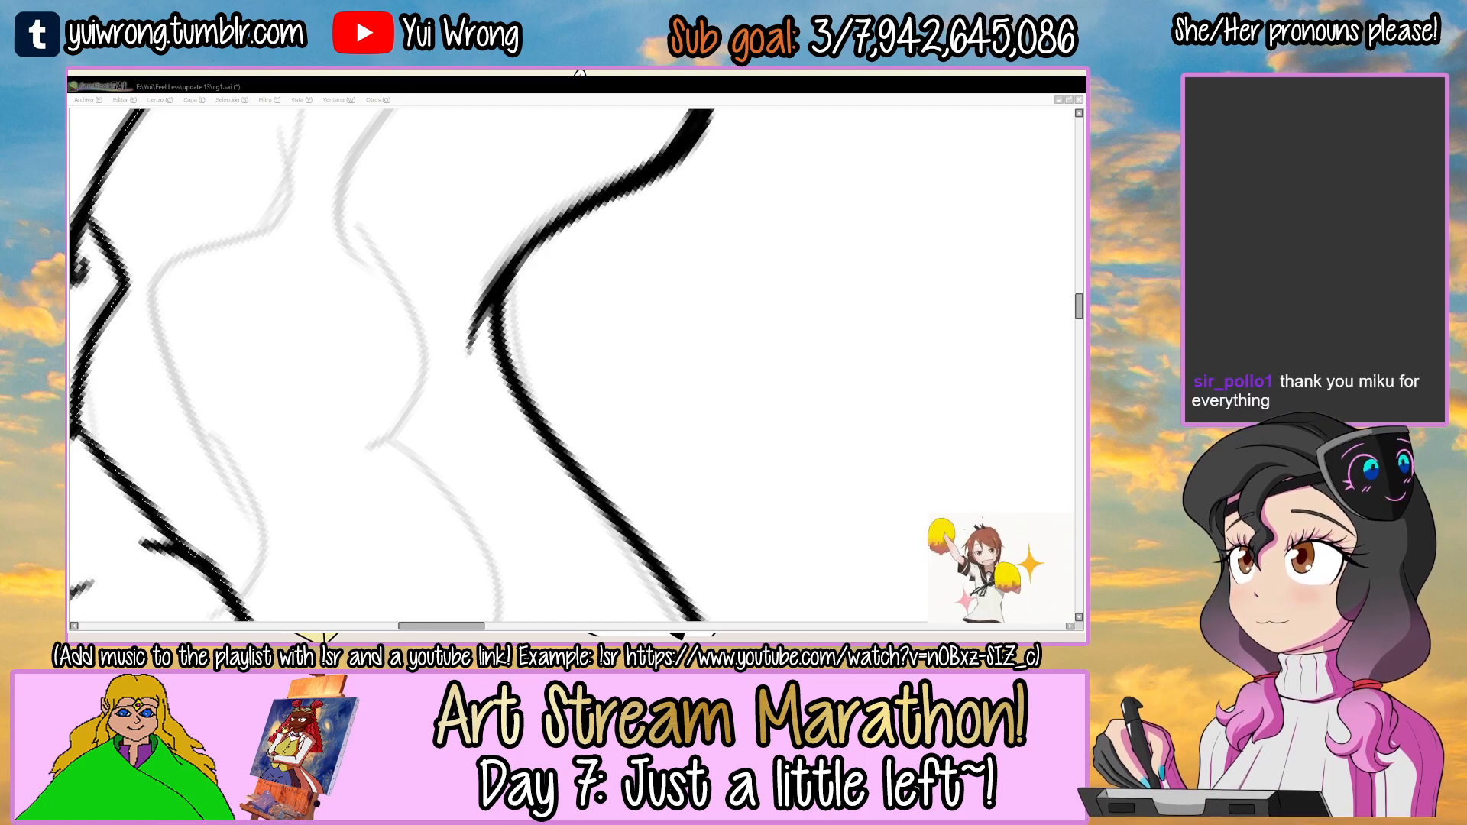
{"action": "scroll", "coordinate": [523, 409], "scroll_direction": "up", "scroll_amount": 2}
{"action": "scroll", "coordinate": [524, 409], "scroll_direction": "down", "scroll_amount": 8}
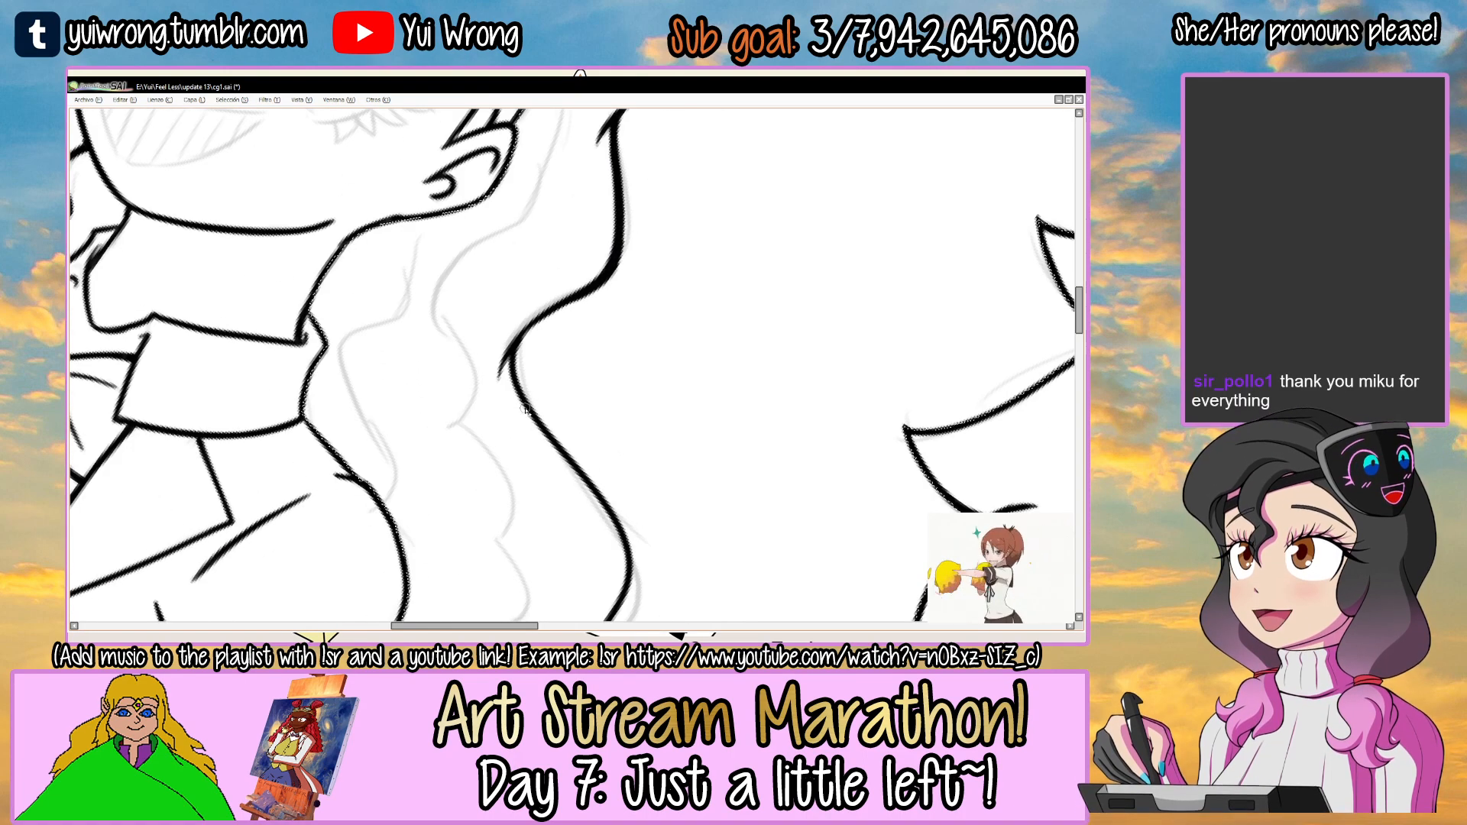
{"action": "left_click_drag", "start_coordinate": [599, 382], "coordinate": [627, 272]}
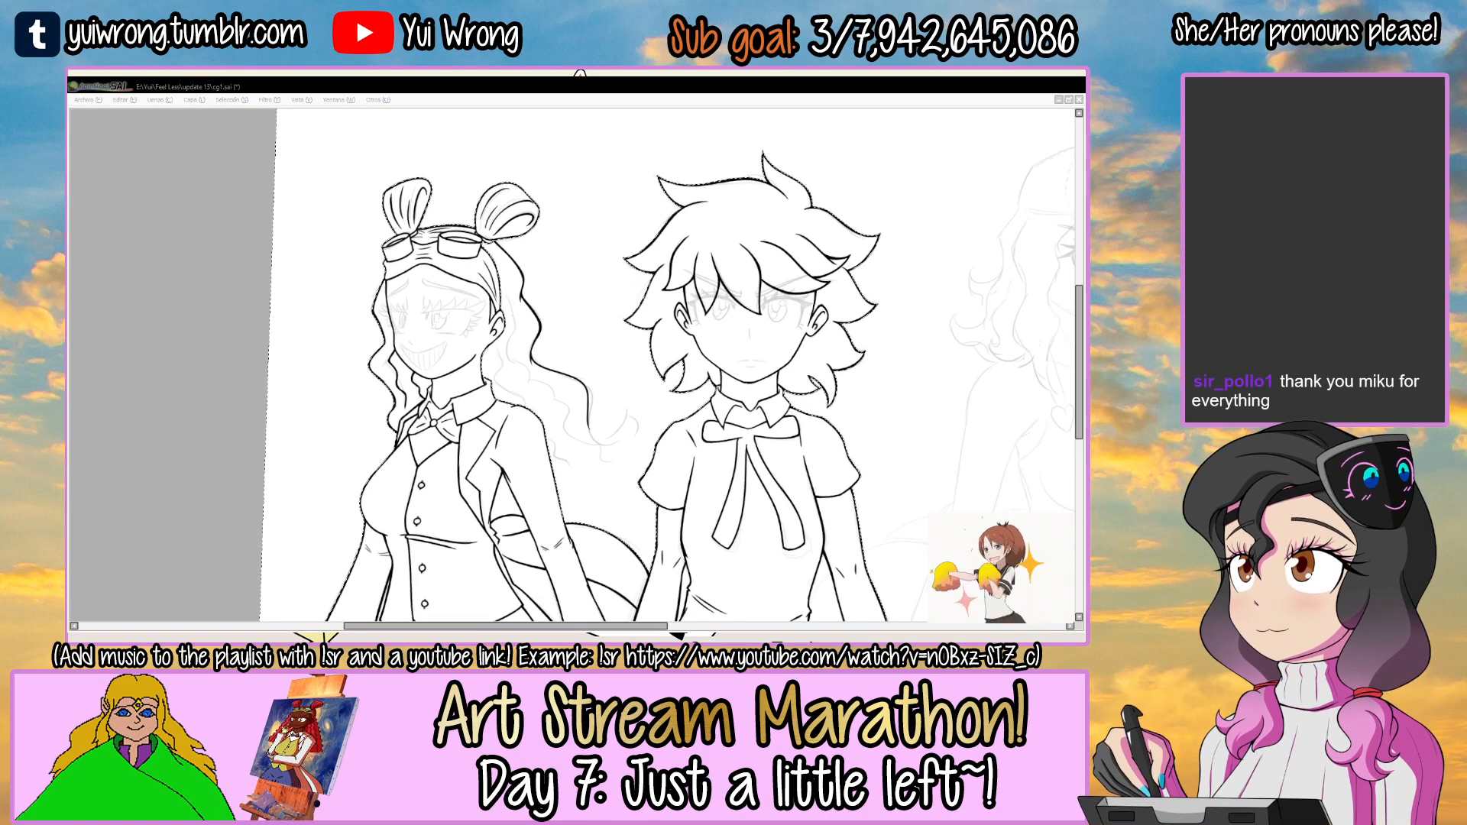
{"action": "mouse_move", "coordinate": [597, 269]}
{"action": "left_mouse_down"}
{"action": "mouse_move", "coordinate": [578, 359]}
{"action": "mouse_move", "coordinate": [556, 325]}
{"action": "mouse_move", "coordinate": [369, 401]}
{"action": "left_mouse_up"}
{"action": "scroll", "coordinate": [532, 382], "scroll_direction": "up", "scroll_amount": 3}
{"action": "scroll", "coordinate": [369, 401], "scroll_direction": "up", "scroll_amount": 2}
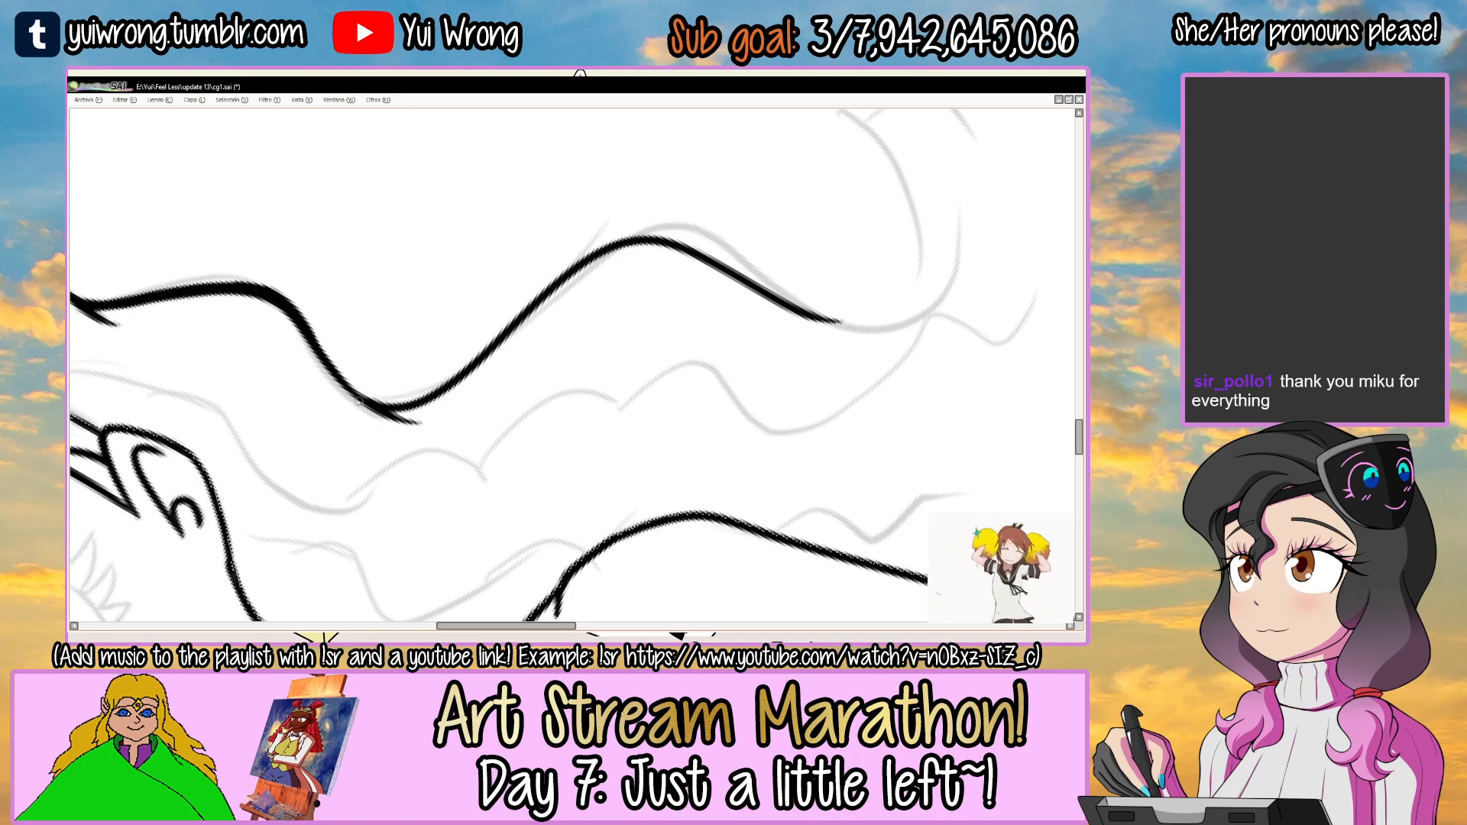
{"action": "left_click_drag", "start_coordinate": [498, 338], "coordinate": [434, 385]}
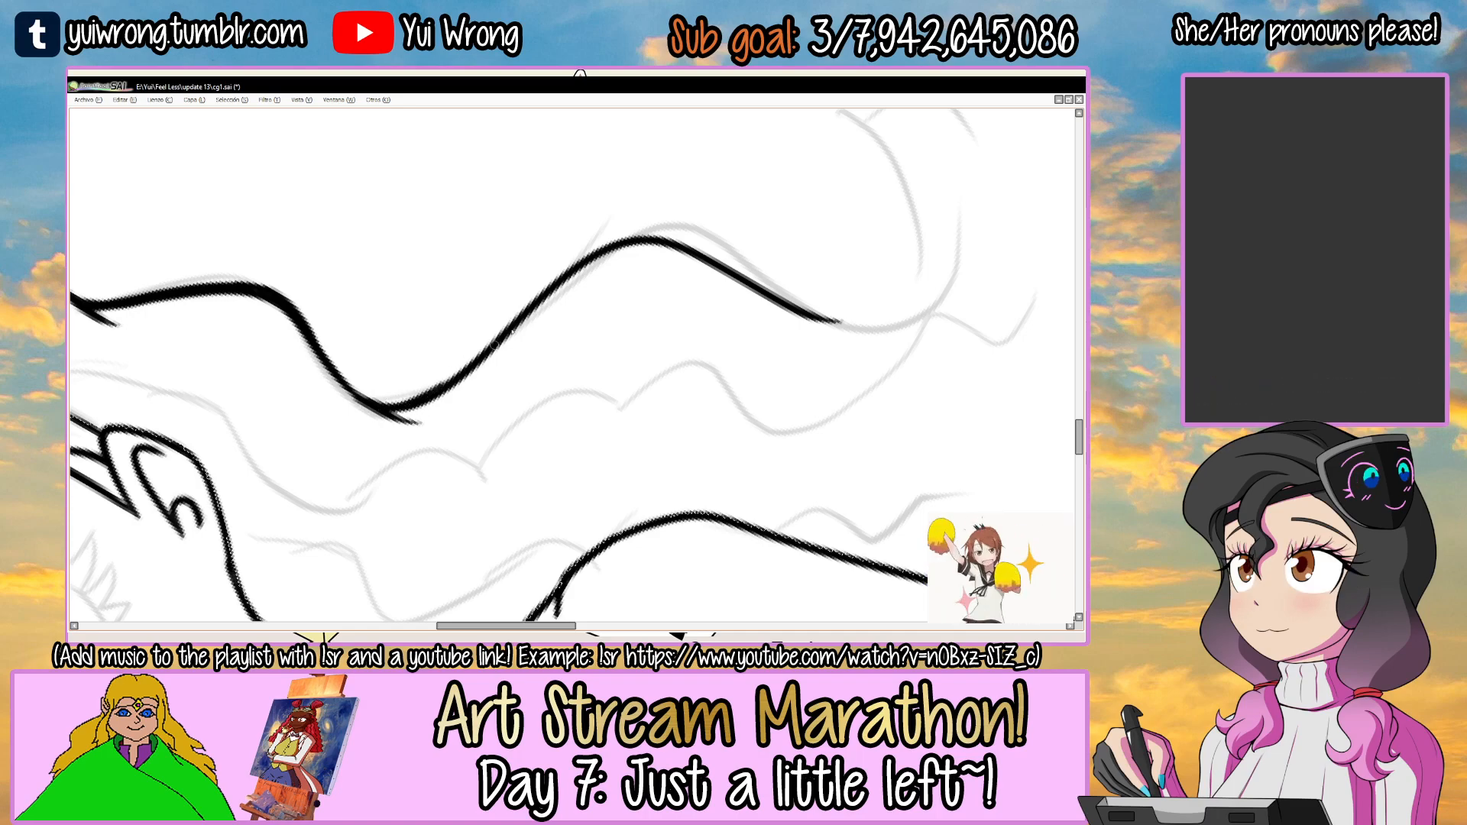
{"action": "mouse_move", "coordinate": [529, 307]}
{"action": "left_mouse_down"}
{"action": "mouse_move", "coordinate": [416, 405]}
{"action": "mouse_move", "coordinate": [637, 245]}
{"action": "left_mouse_up"}
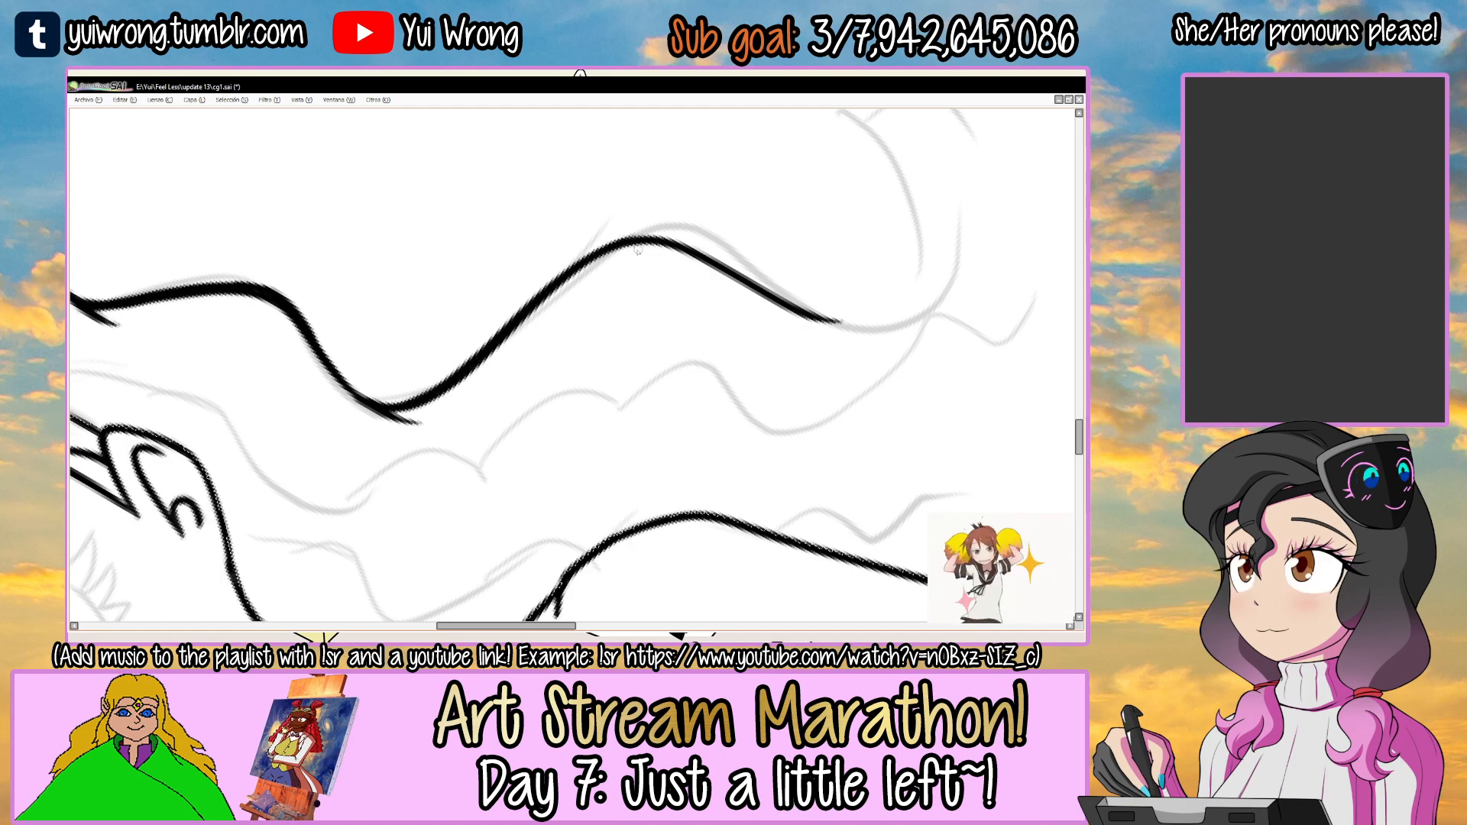
Ink the curled tip of the third ear-side hair wave, hooking down and around beside the shoulder.
{"action": "left_click_drag", "start_coordinate": [730, 238], "coordinate": [662, 285]}
{"action": "mouse_move", "coordinate": [762, 298]}
{"action": "left_mouse_down"}
{"action": "mouse_move", "coordinate": [644, 517]}
{"action": "mouse_move", "coordinate": [611, 531]}
{"action": "left_mouse_up"}
{"action": "mouse_move", "coordinate": [620, 535]}
{"action": "left_mouse_down"}
{"action": "mouse_move", "coordinate": [556, 296]}
{"action": "mouse_move", "coordinate": [552, 391]}
{"action": "left_mouse_up"}
{"action": "scroll", "coordinate": [521, 332], "scroll_direction": "up", "scroll_amount": 1}
{"action": "key", "text": "ctrl+z"}
{"action": "left_click_drag", "start_coordinate": [514, 294], "coordinate": [500, 356]}
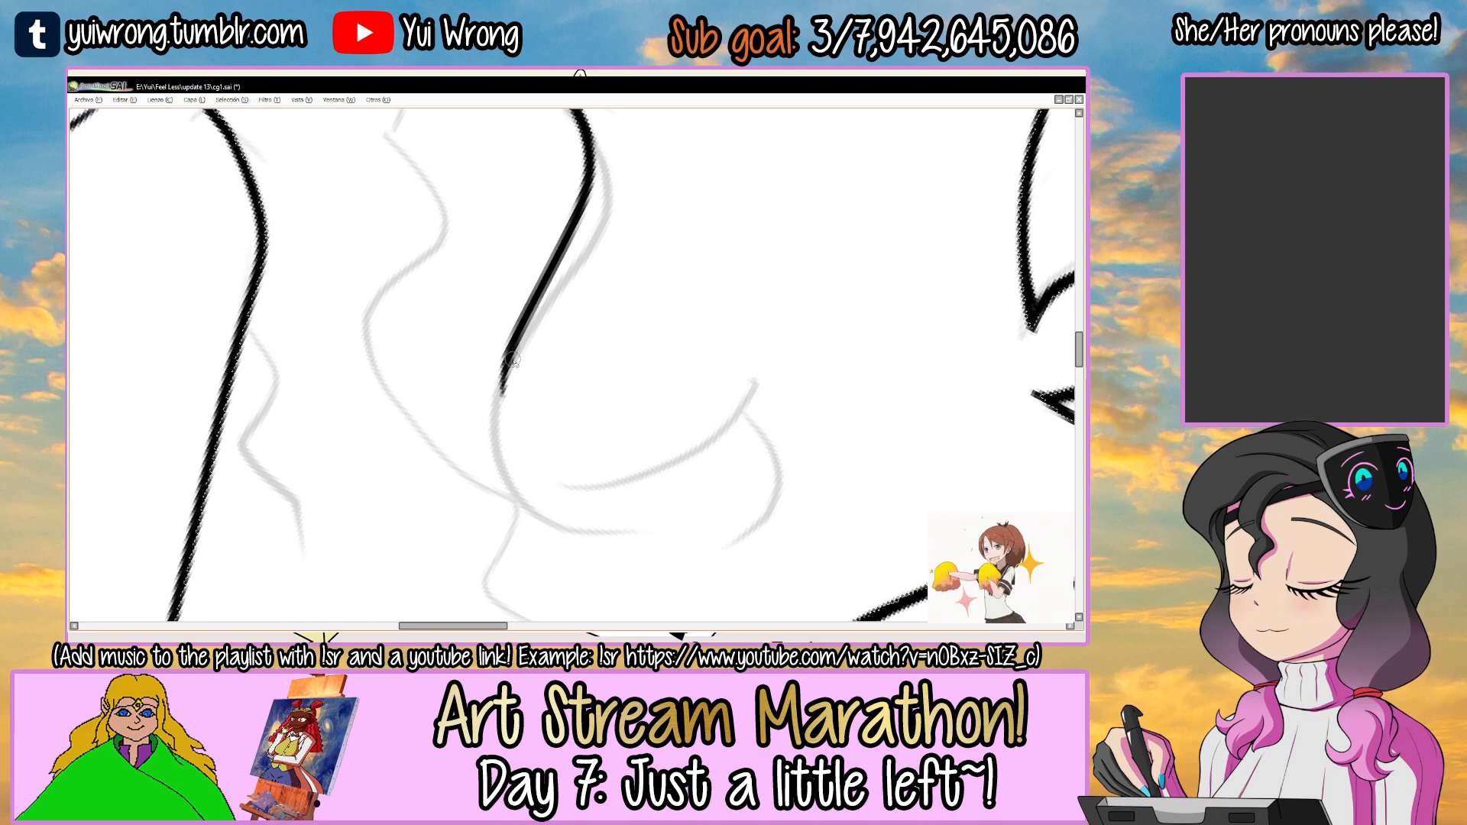
{"action": "left_click_drag", "start_coordinate": [513, 426], "coordinate": [530, 483]}
{"action": "key", "text": "ctrl+z"}
{"action": "mouse_move", "coordinate": [508, 351]}
{"action": "left_mouse_down"}
{"action": "mouse_move", "coordinate": [532, 464]}
{"action": "mouse_move", "coordinate": [593, 485]}
{"action": "mouse_move", "coordinate": [699, 356]}
{"action": "left_mouse_up"}
{"action": "key", "text": "ctrl+z"}
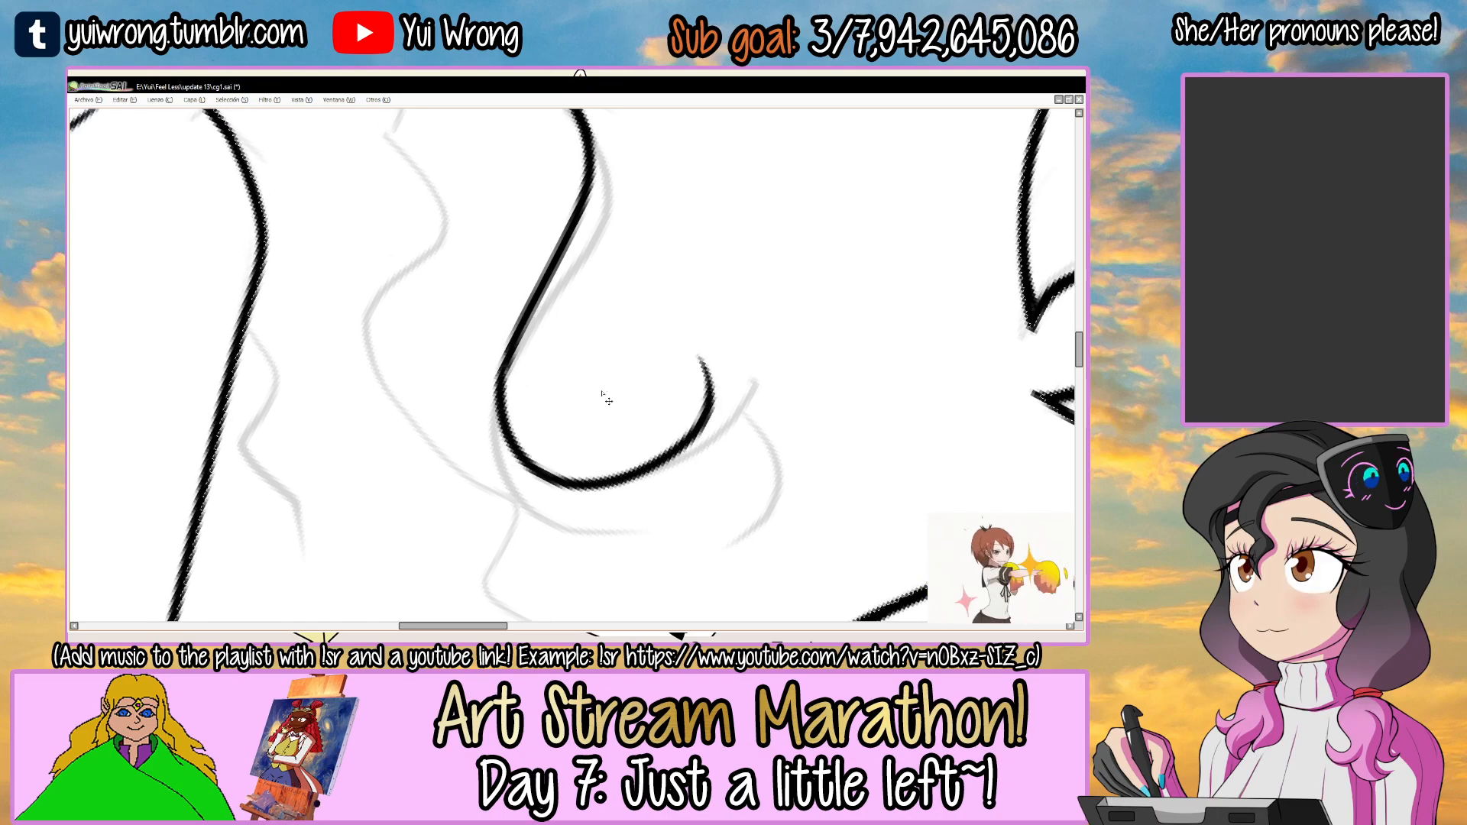
Thicken the third ear-side hair wave around its crest before the curl.
{"action": "scroll", "coordinate": [608, 400], "scroll_direction": "down", "scroll_amount": 4}
{"action": "scroll", "coordinate": [608, 400], "scroll_direction": "down", "scroll_amount": 2}
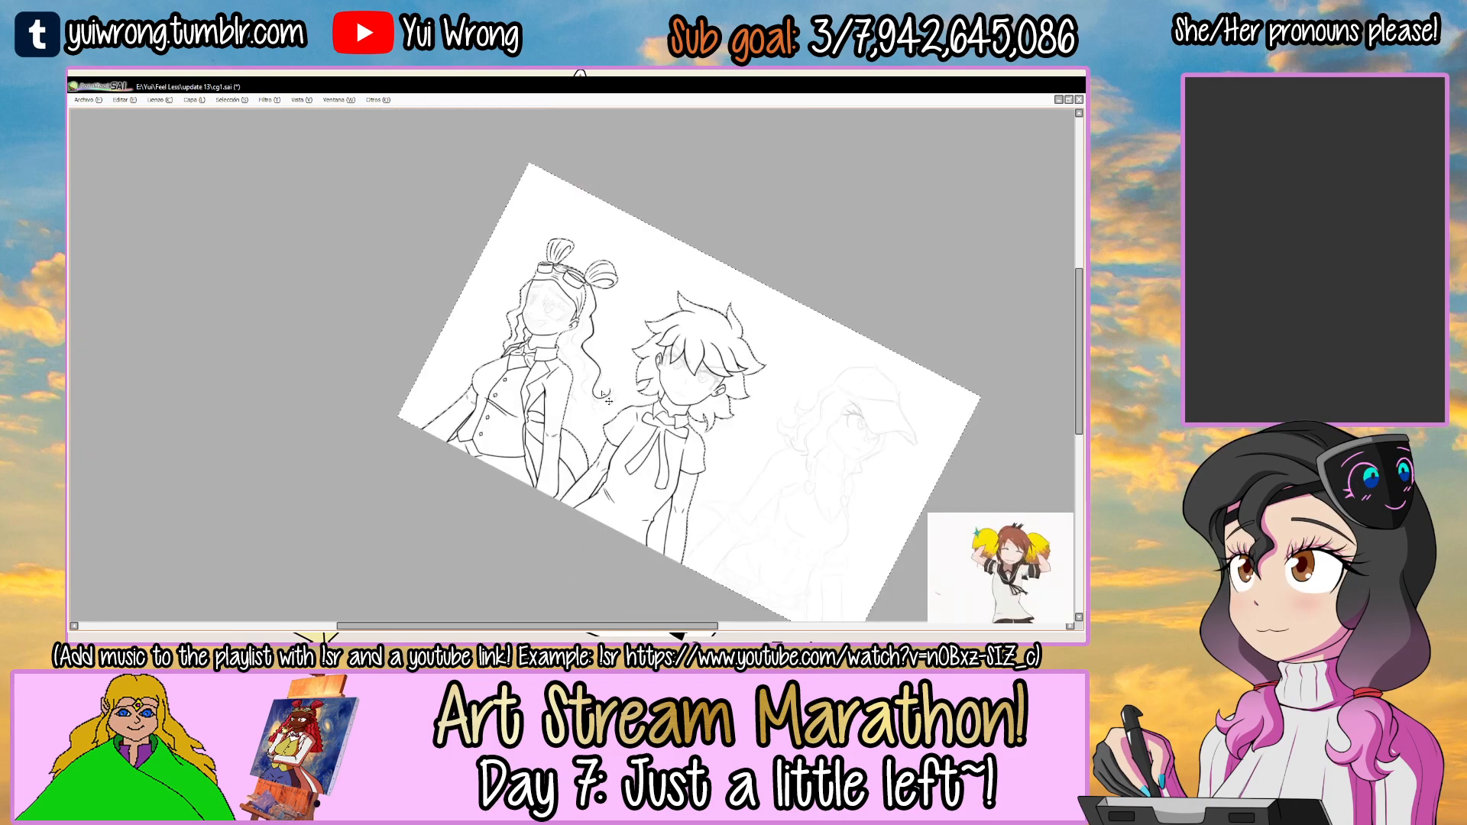
{"action": "left_click_drag", "start_coordinate": [717, 317], "coordinate": [655, 273]}
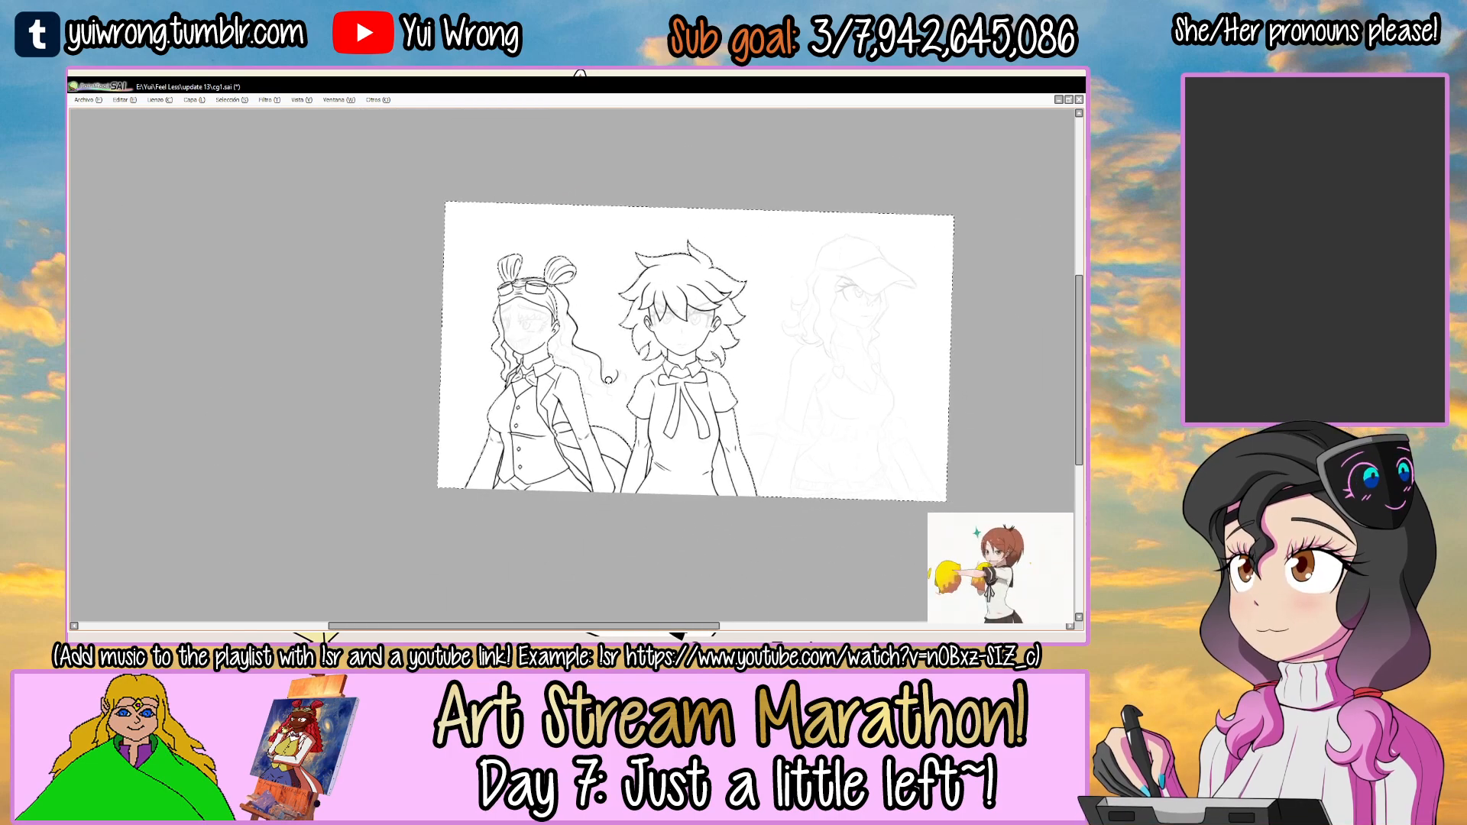
{"action": "scroll", "coordinate": [603, 367], "scroll_direction": "up", "scroll_amount": 8}
{"action": "left_click_drag", "start_coordinate": [633, 174], "coordinate": [752, 364]}
{"action": "left_click_drag", "start_coordinate": [752, 364], "coordinate": [605, 293]}
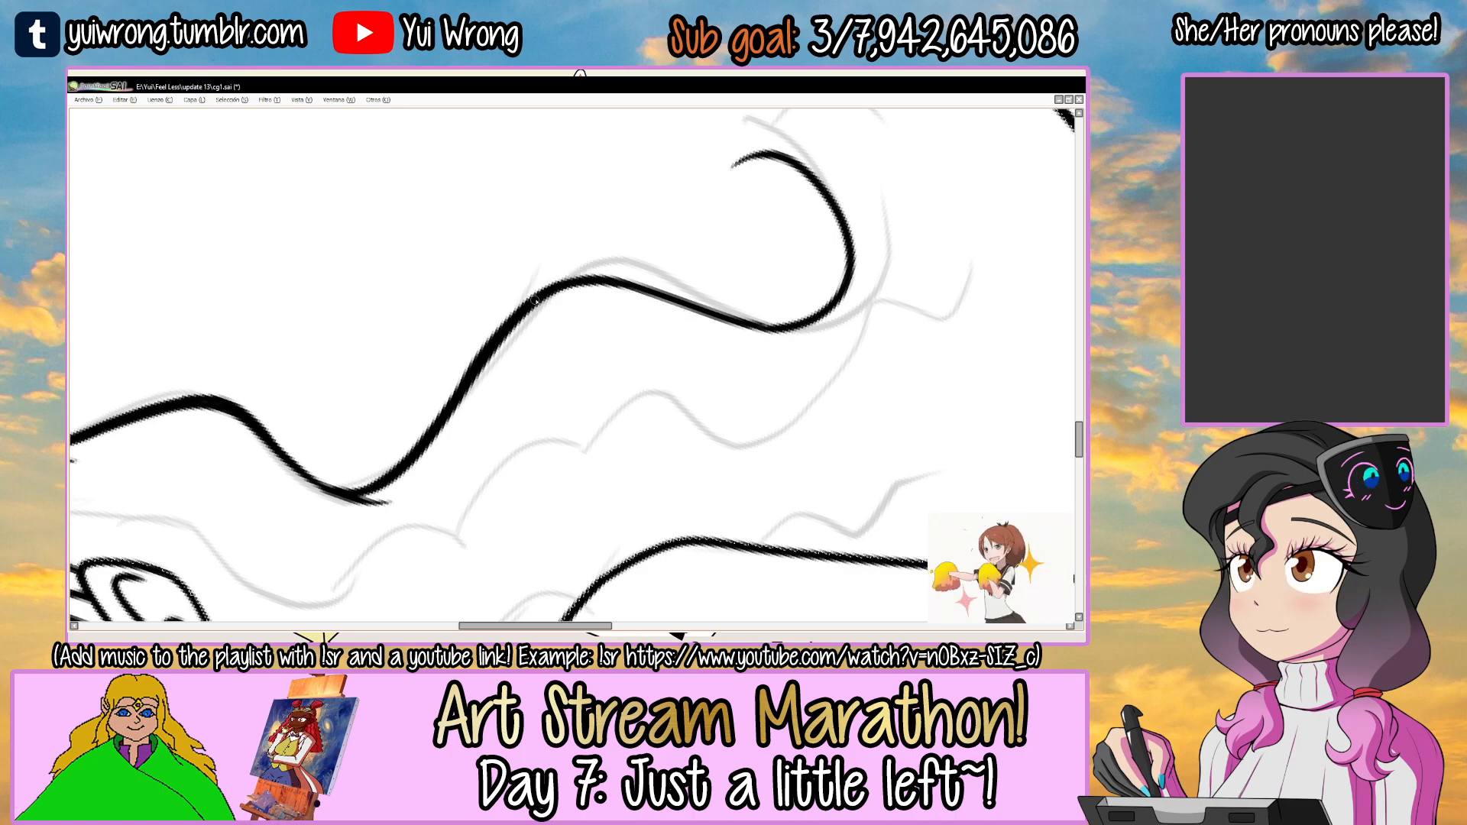
{"action": "left_click_drag", "start_coordinate": [721, 297], "coordinate": [737, 455]}
{"action": "left_click_drag", "start_coordinate": [869, 380], "coordinate": [656, 270]}
{"action": "left_click_drag", "start_coordinate": [561, 256], "coordinate": [622, 285]}
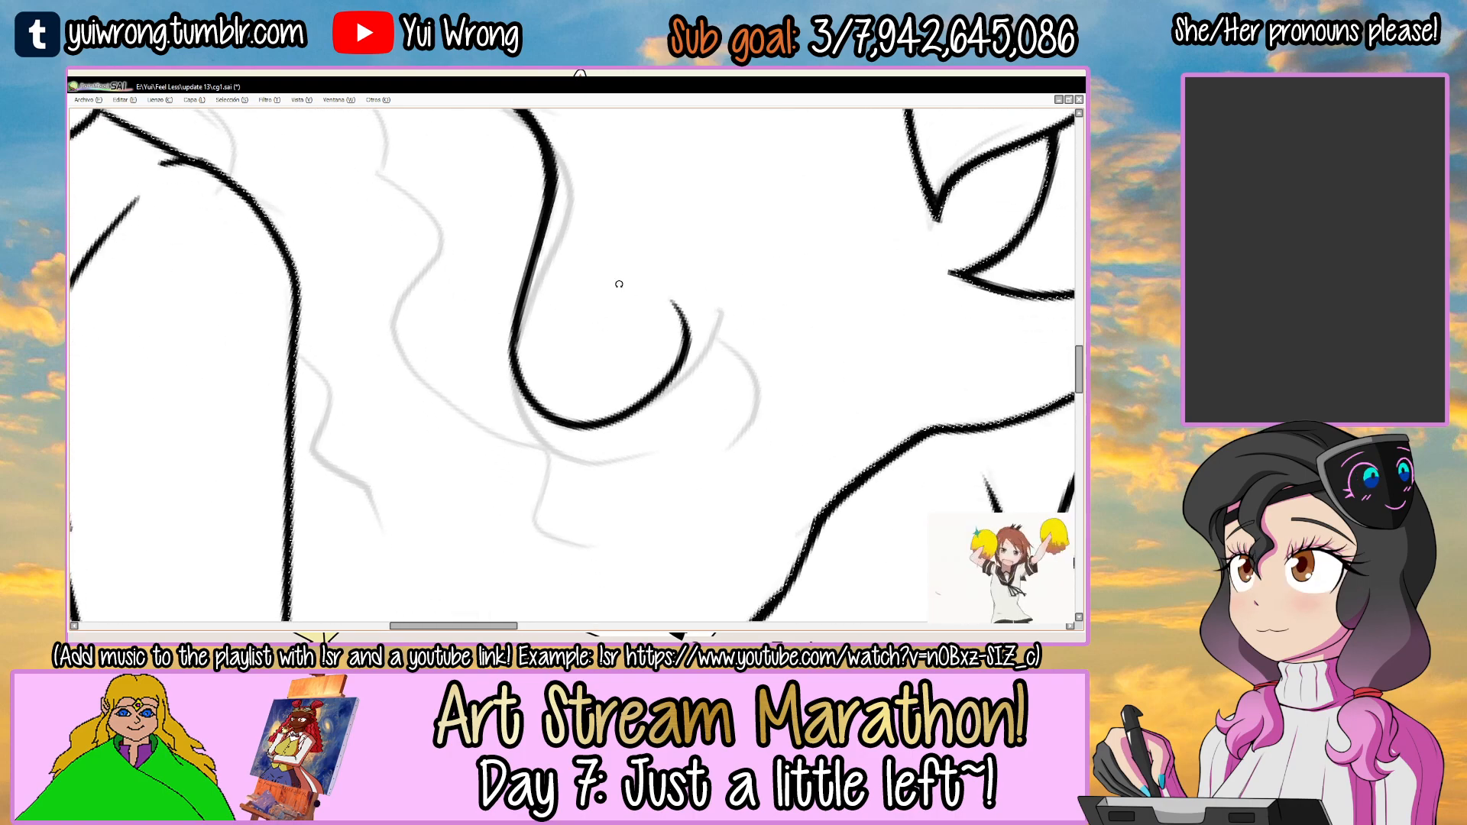
Thicken the curled hook at the end of the ear-side hair outline.
{"action": "left_click", "coordinate": [563, 307], "text": "ctrl"}
{"action": "mouse_move", "coordinate": [497, 425]}
{"action": "left_mouse_down"}
{"action": "mouse_move", "coordinate": [611, 472]}
{"action": "mouse_move", "coordinate": [657, 472]}
{"action": "left_mouse_up"}
{"action": "key", "text": "ctrl+z"}
{"action": "key", "text": "ctrl+z"}
{"action": "mouse_move", "coordinate": [513, 450]}
{"action": "left_mouse_down"}
{"action": "mouse_move", "coordinate": [646, 472]}
{"action": "mouse_move", "coordinate": [688, 433]}
{"action": "mouse_move", "coordinate": [743, 297]}
{"action": "mouse_move", "coordinate": [695, 259]}
{"action": "left_mouse_up"}
{"action": "left_click", "coordinate": [730, 396], "text": "ctrl+alt"}
{"action": "left_click", "coordinate": [730, 397], "text": "ctrl+alt"}
{"action": "left_click", "coordinate": [729, 396], "text": "ctrl+alt"}
{"action": "left_click", "coordinate": [729, 397], "text": "ctrl+alt"}
{"action": "left_click", "coordinate": [729, 397], "text": "ctrl+alt"}
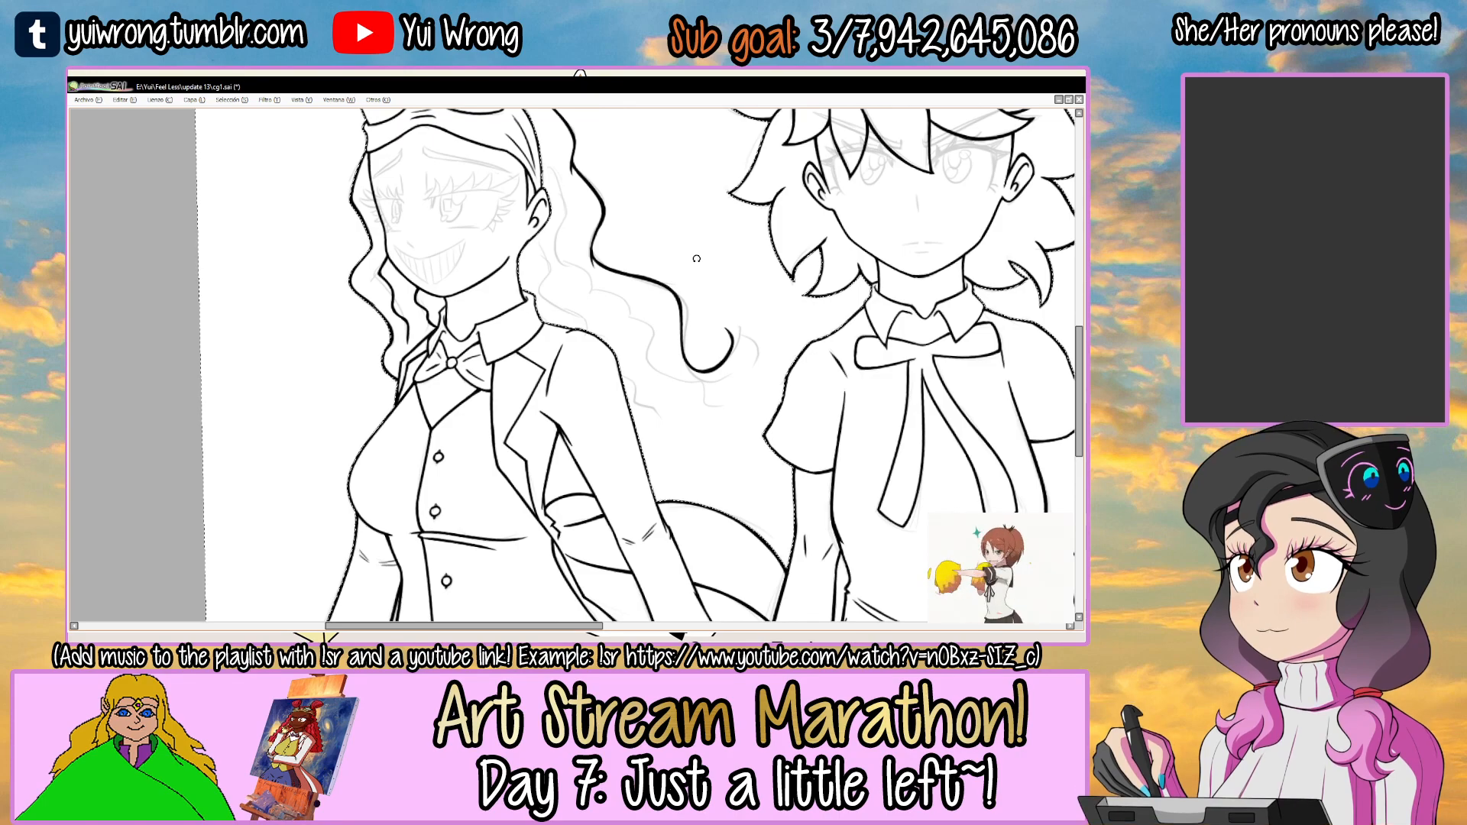
Ink the upper waves of the middle hair strand, starting beside the grinning girl's ear and running above the collar.
{"action": "left_click_drag", "start_coordinate": [696, 259], "coordinate": [534, 351]}
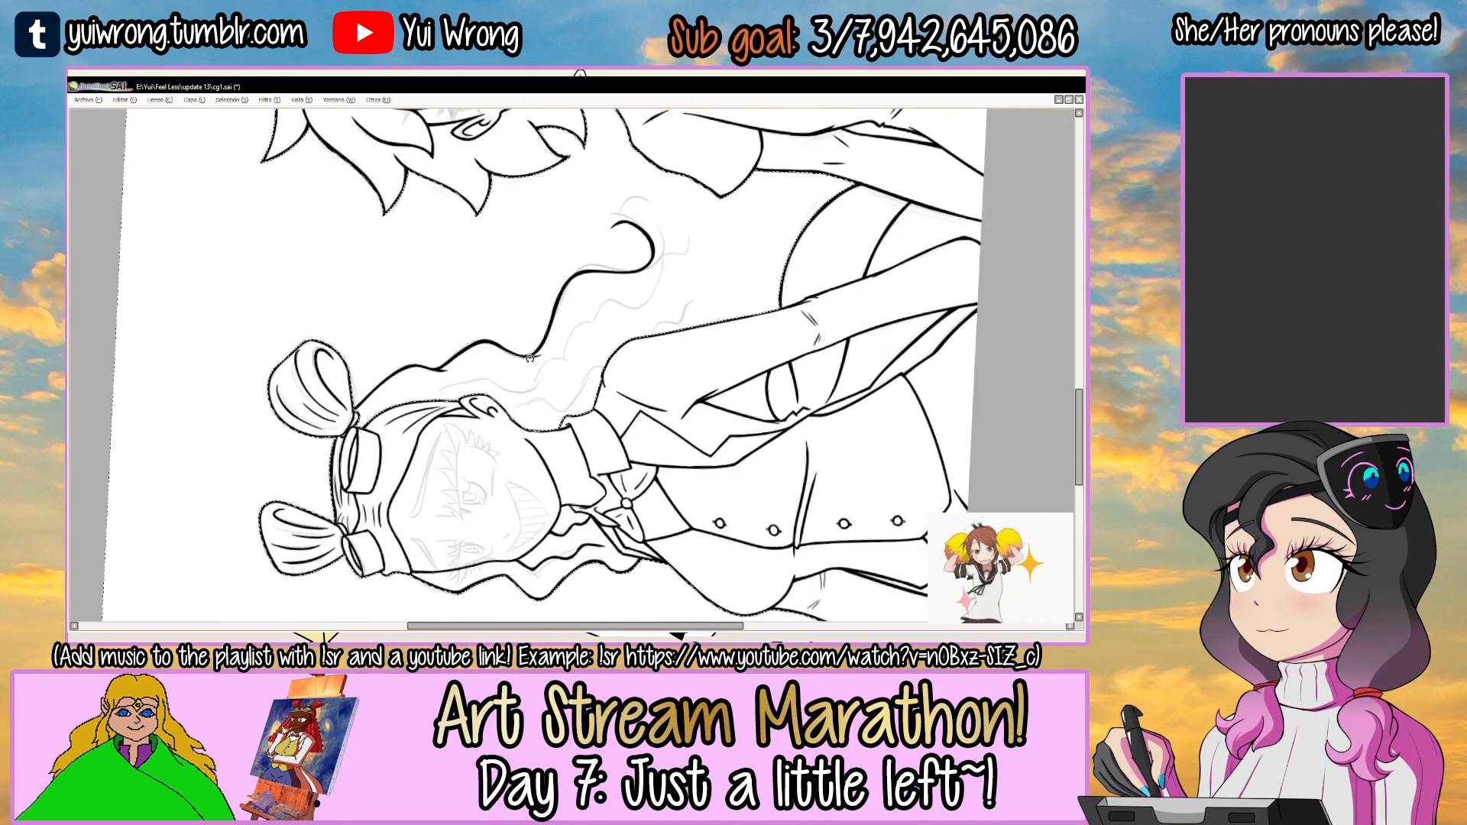
{"action": "scroll", "coordinate": [533, 350], "scroll_direction": "up", "scroll_amount": 4}
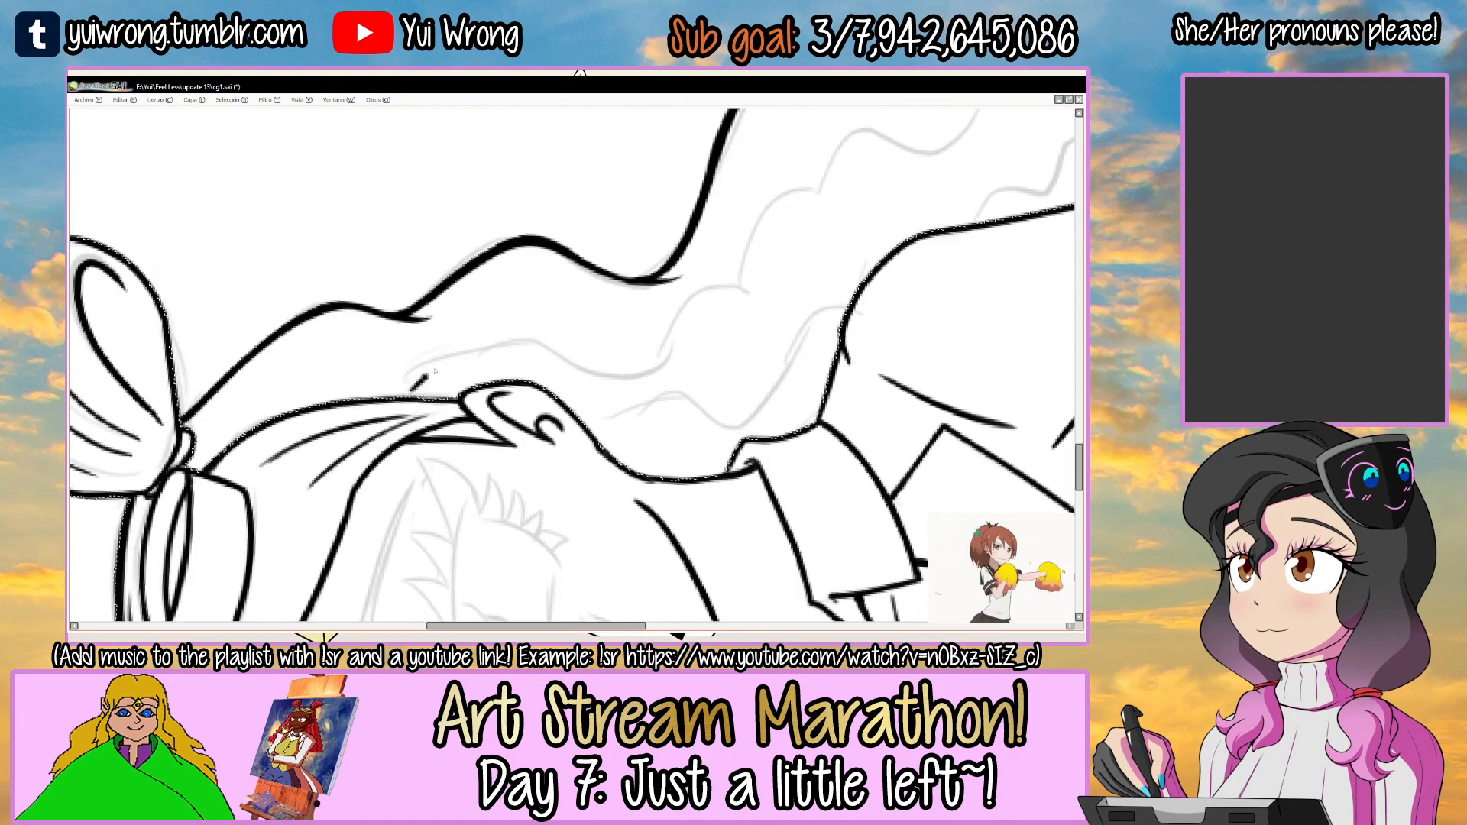
{"action": "mouse_move", "coordinate": [416, 385]}
{"action": "left_mouse_down"}
{"action": "mouse_move", "coordinate": [489, 387]}
{"action": "mouse_move", "coordinate": [655, 339]}
{"action": "left_mouse_up"}
{"action": "key", "text": "ctrl+z"}
{"action": "left_click_drag", "start_coordinate": [461, 393], "coordinate": [664, 334]}
{"action": "key", "text": "ctrl+z"}
{"action": "left_click_drag", "start_coordinate": [454, 391], "coordinate": [676, 330]}
{"action": "key", "text": "ctrl+z"}
{"action": "mouse_move", "coordinate": [463, 388]}
{"action": "left_mouse_down"}
{"action": "mouse_move", "coordinate": [678, 334]}
{"action": "mouse_move", "coordinate": [670, 321]}
{"action": "mouse_move", "coordinate": [517, 378]}
{"action": "mouse_move", "coordinate": [794, 313]}
{"action": "left_mouse_up"}
{"action": "key", "text": "ctrl+z"}
Ink the lower waves of the middle hair strand, ending in a pointed tip beneath the outer curl.
{"action": "mouse_move", "coordinate": [510, 368]}
{"action": "left_mouse_down"}
{"action": "mouse_move", "coordinate": [691, 316]}
{"action": "mouse_move", "coordinate": [652, 341]}
{"action": "mouse_move", "coordinate": [878, 365]}
{"action": "mouse_move", "coordinate": [828, 425]}
{"action": "mouse_move", "coordinate": [607, 469]}
{"action": "left_mouse_up"}
{"action": "key", "text": "ctrl+z"}
{"action": "key", "text": "ctrl+z"}
{"action": "key", "text": "ctrl+z"}
{"action": "left_click_drag", "start_coordinate": [607, 470], "coordinate": [557, 275]}
{"action": "mouse_move", "coordinate": [715, 255]}
{"action": "left_mouse_down"}
{"action": "mouse_move", "coordinate": [676, 413]}
{"action": "mouse_move", "coordinate": [656, 376]}
{"action": "left_mouse_up"}
{"action": "left_click_drag", "start_coordinate": [538, 370], "coordinate": [669, 490]}
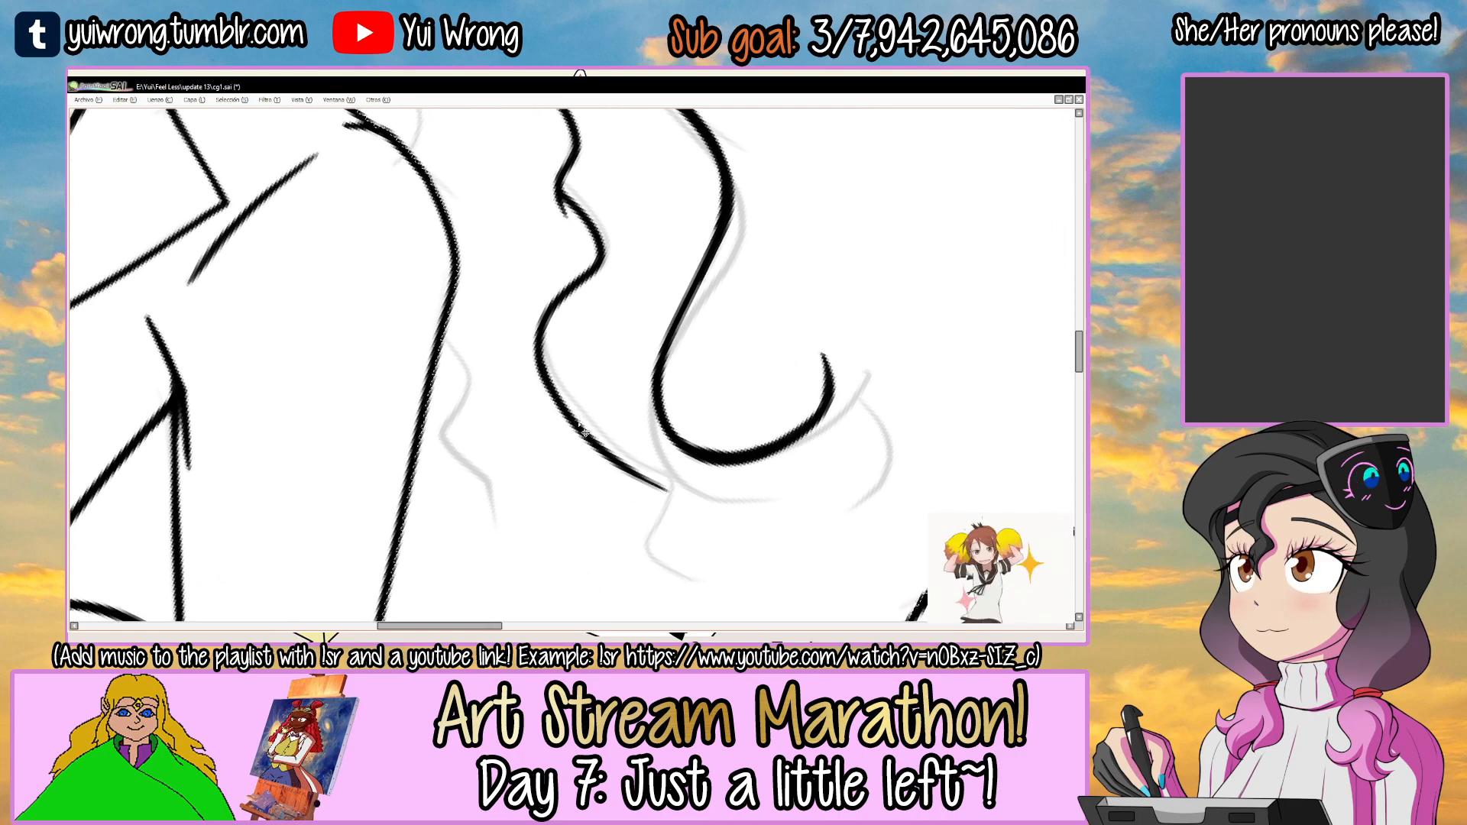
{"action": "left_click", "coordinate": [580, 424], "text": "ctrl+alt"}
{"action": "left_click", "coordinate": [580, 424], "text": "ctrl+alt"}
{"action": "left_click_drag", "start_coordinate": [705, 254], "coordinate": [618, 351]}
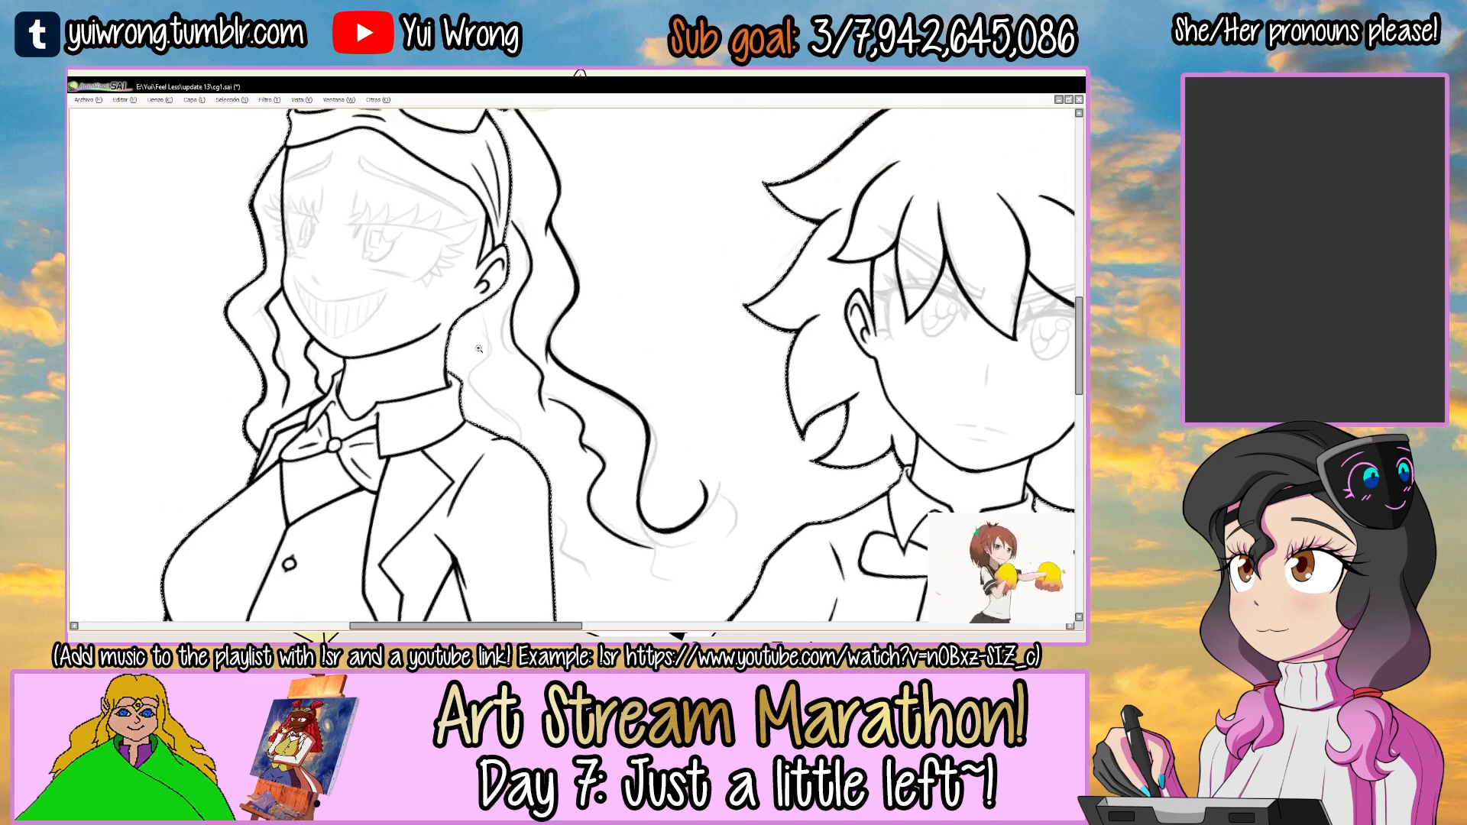
Ink the innermost hair strand, waving from below the ear past the neck down to the jacket shoulder.
{"action": "left_click", "coordinate": [472, 343], "text": "ctrl"}
{"action": "left_click", "coordinate": [472, 343], "text": "ctrl"}
{"action": "key", "text": "ctrl+z"}
{"action": "left_click_drag", "start_coordinate": [485, 239], "coordinate": [573, 518]}
{"action": "key", "text": "ctrl+z"}
{"action": "left_click_drag", "start_coordinate": [480, 245], "coordinate": [529, 516]}
{"action": "key", "text": "ctrl+z"}
{"action": "mouse_move", "coordinate": [481, 243]}
{"action": "left_mouse_down"}
{"action": "mouse_move", "coordinate": [534, 502]}
{"action": "mouse_move", "coordinate": [558, 428]}
{"action": "mouse_move", "coordinate": [521, 363]}
{"action": "left_mouse_up"}
Ink the small wavy hair tip emerging beyond the outer edge of the jacket shoulder.
{"action": "mouse_move", "coordinate": [721, 397]}
{"action": "left_mouse_down"}
{"action": "mouse_move", "coordinate": [528, 368]}
{"action": "mouse_move", "coordinate": [674, 375]}
{"action": "left_mouse_up"}
{"action": "key", "text": "ctrl+z"}
{"action": "mouse_move", "coordinate": [562, 380]}
{"action": "left_mouse_down"}
{"action": "mouse_move", "coordinate": [680, 373]}
{"action": "mouse_move", "coordinate": [667, 404]}
{"action": "mouse_move", "coordinate": [840, 347]}
{"action": "mouse_move", "coordinate": [730, 482]}
{"action": "left_mouse_up"}
{"action": "key", "text": "ctrl+z"}
{"action": "scroll", "coordinate": [730, 482], "scroll_direction": "down", "scroll_amount": 7}
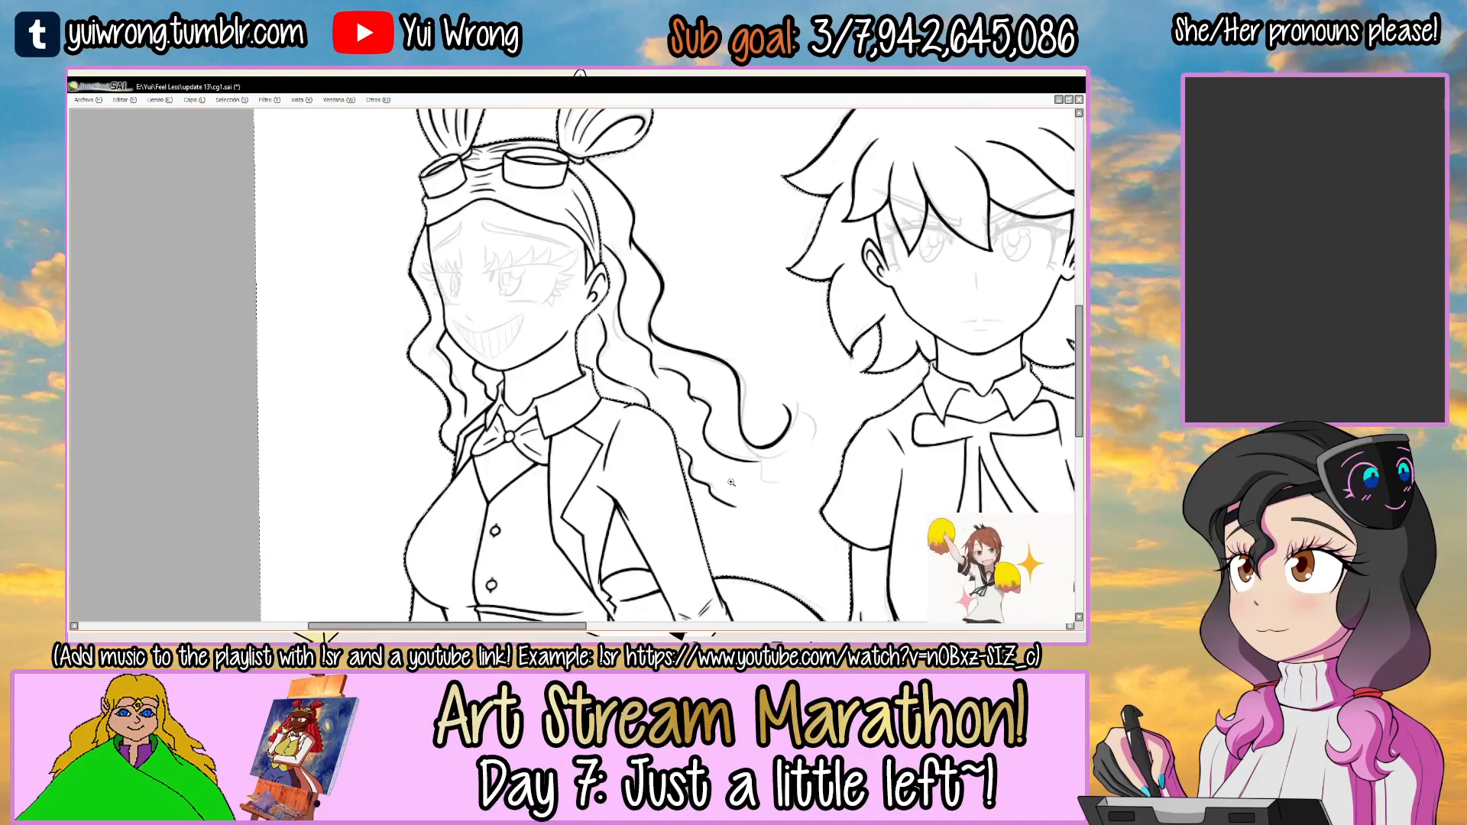
Thicken the bends of the innermost hair strand and its junction with the jacket shoulder.
{"action": "left_click_drag", "start_coordinate": [603, 424], "coordinate": [517, 401]}
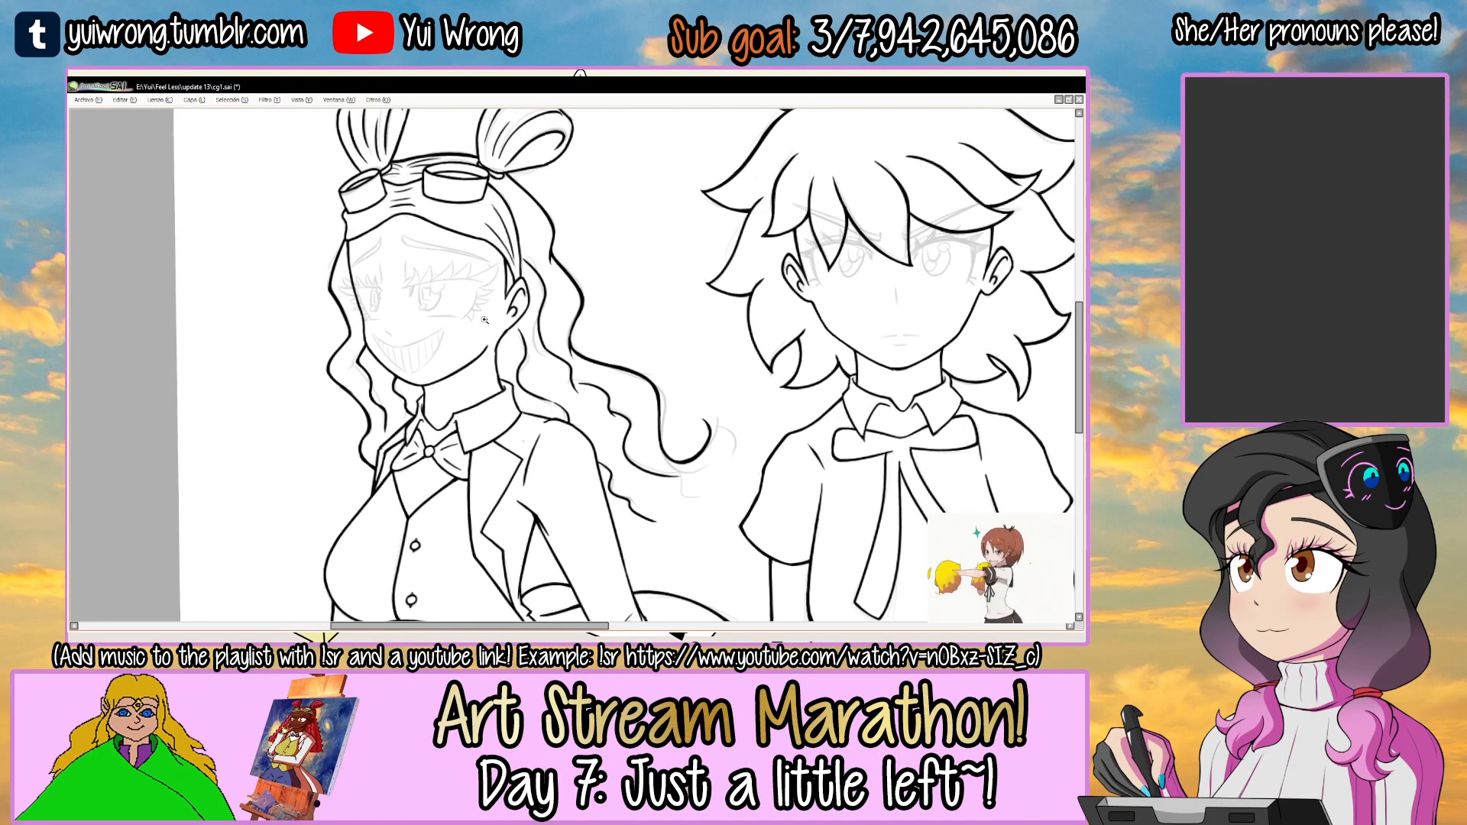
{"action": "scroll", "coordinate": [529, 355], "scroll_direction": "up", "scroll_amount": 6}
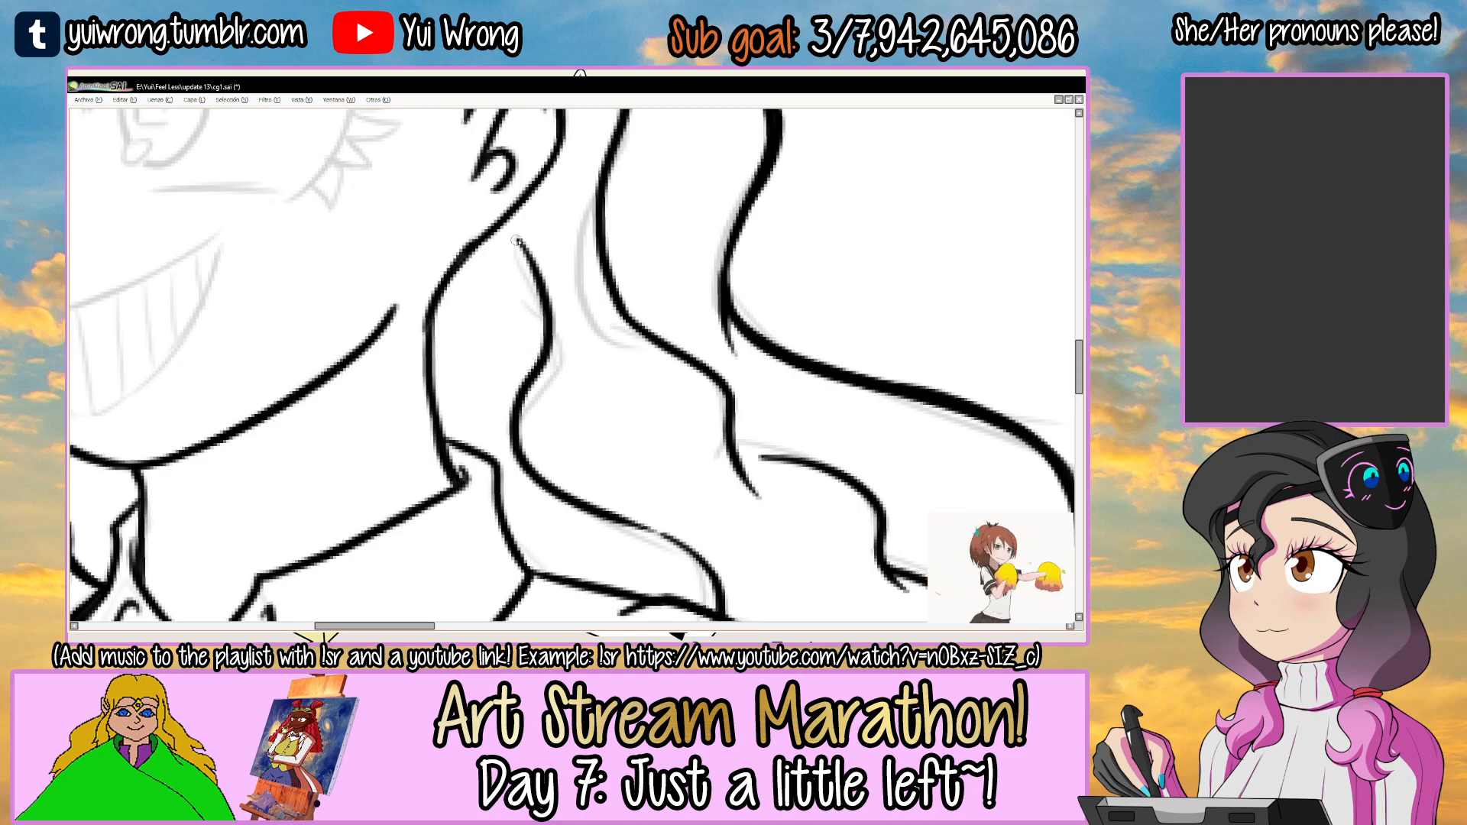
{"action": "left_click_drag", "start_coordinate": [545, 312], "coordinate": [503, 411]}
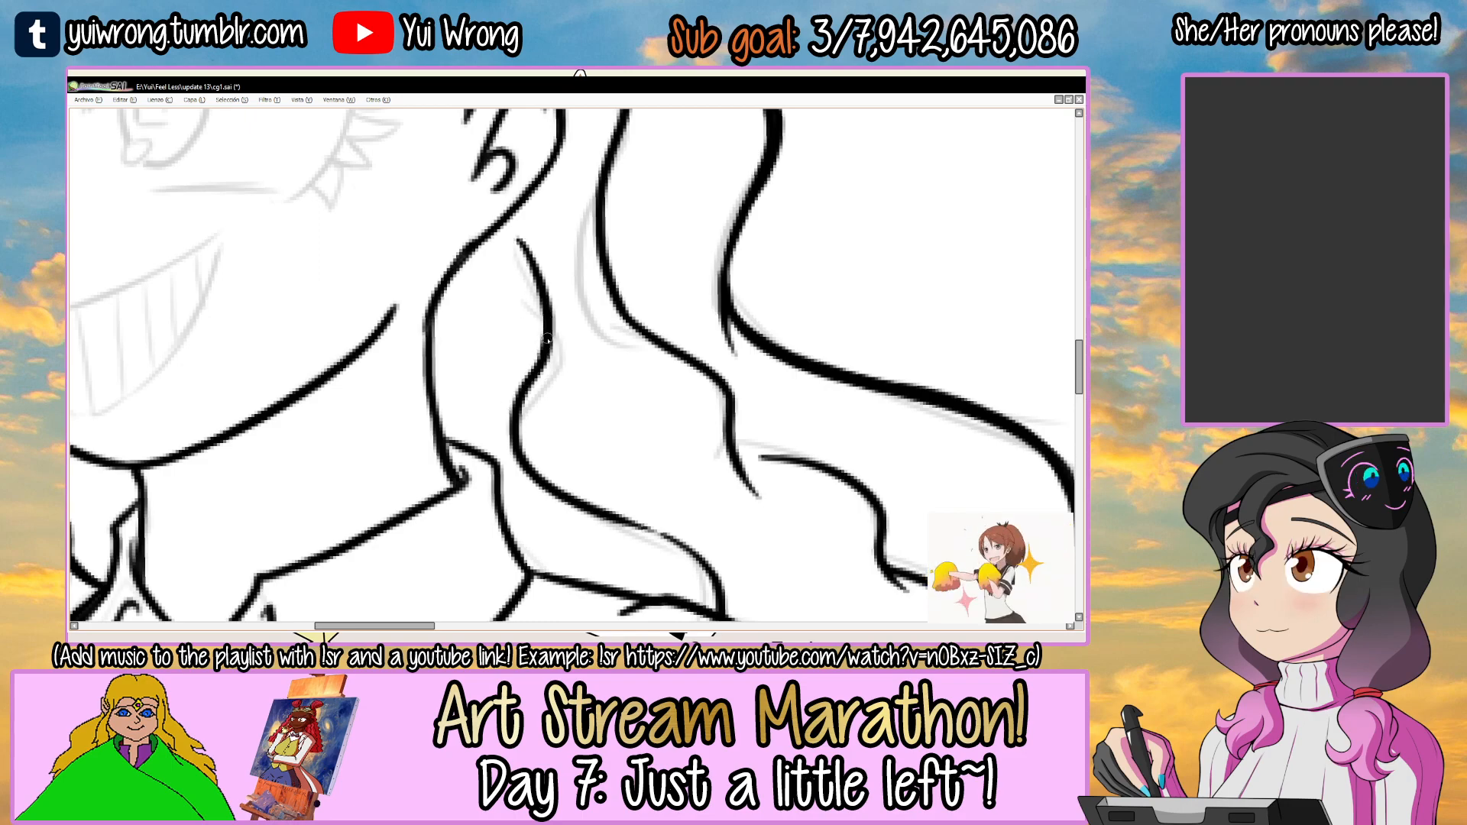
{"action": "scroll", "coordinate": [574, 504], "scroll_direction": "up", "scroll_amount": 6}
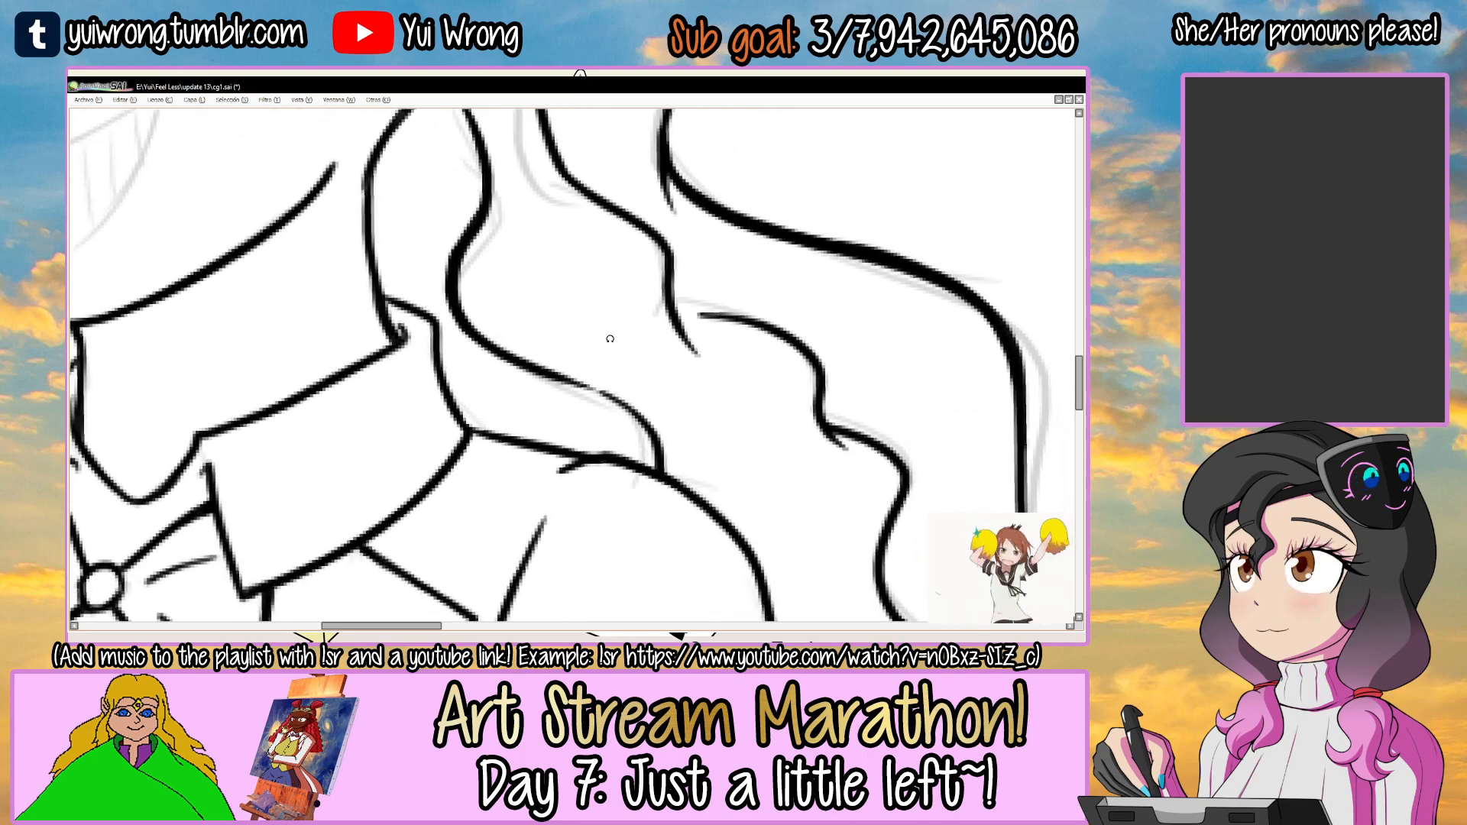
{"action": "left_click_drag", "start_coordinate": [584, 334], "coordinate": [711, 339]}
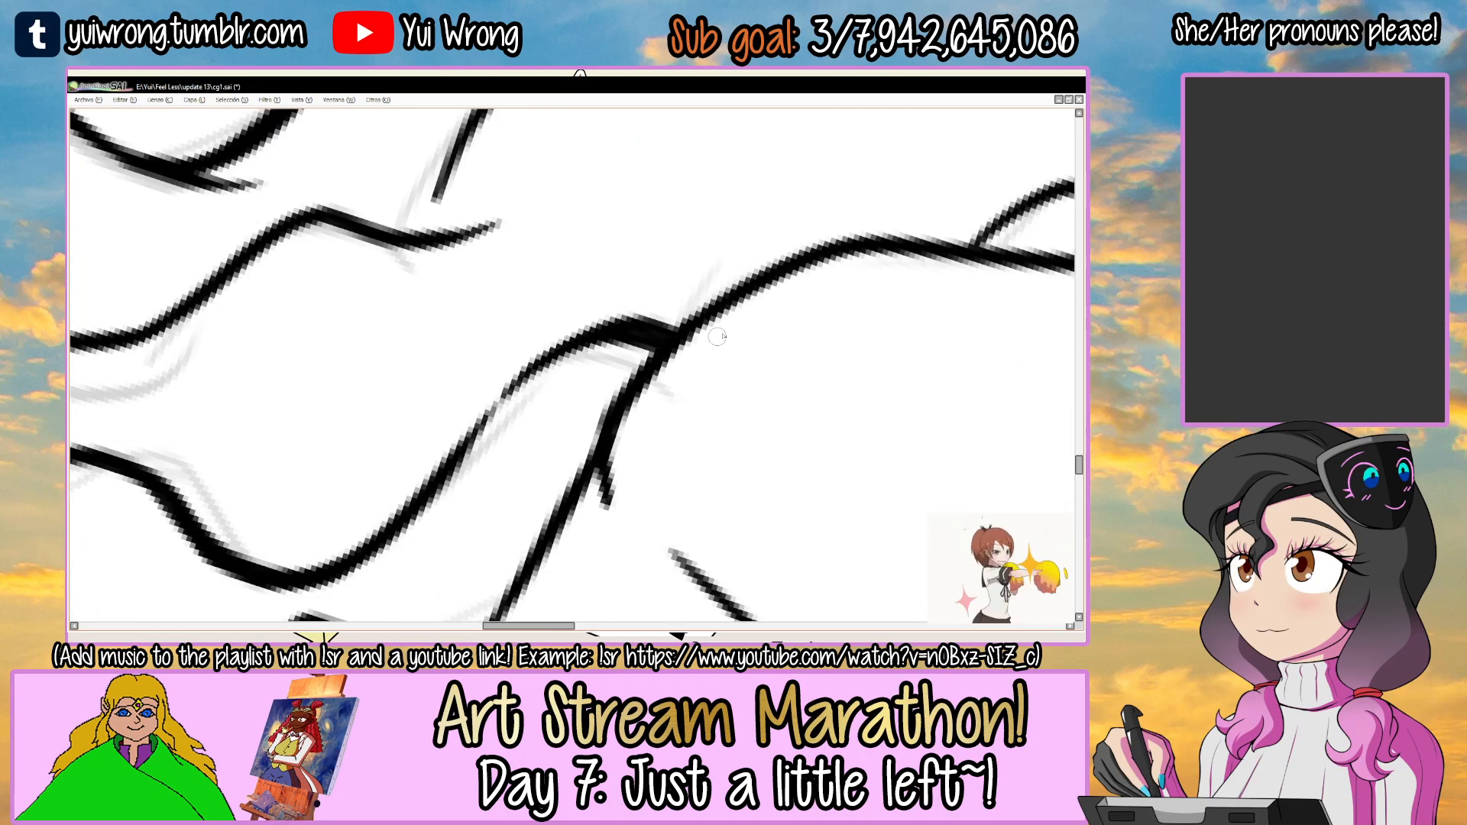
Thicken the peaks of the small wavy hair tip along the outside of the jacket sleeve.
{"action": "mouse_move", "coordinate": [807, 293]}
{"action": "left_mouse_down"}
{"action": "mouse_move", "coordinate": [442, 367]}
{"action": "mouse_move", "coordinate": [278, 435]}
{"action": "left_mouse_up"}
{"action": "mouse_move", "coordinate": [506, 339]}
{"action": "left_mouse_down"}
{"action": "mouse_move", "coordinate": [423, 394]}
{"action": "mouse_move", "coordinate": [598, 361]}
{"action": "left_mouse_up"}
{"action": "mouse_move", "coordinate": [702, 339]}
{"action": "left_mouse_down"}
{"action": "mouse_move", "coordinate": [597, 375]}
{"action": "mouse_move", "coordinate": [673, 312]}
{"action": "left_mouse_up"}
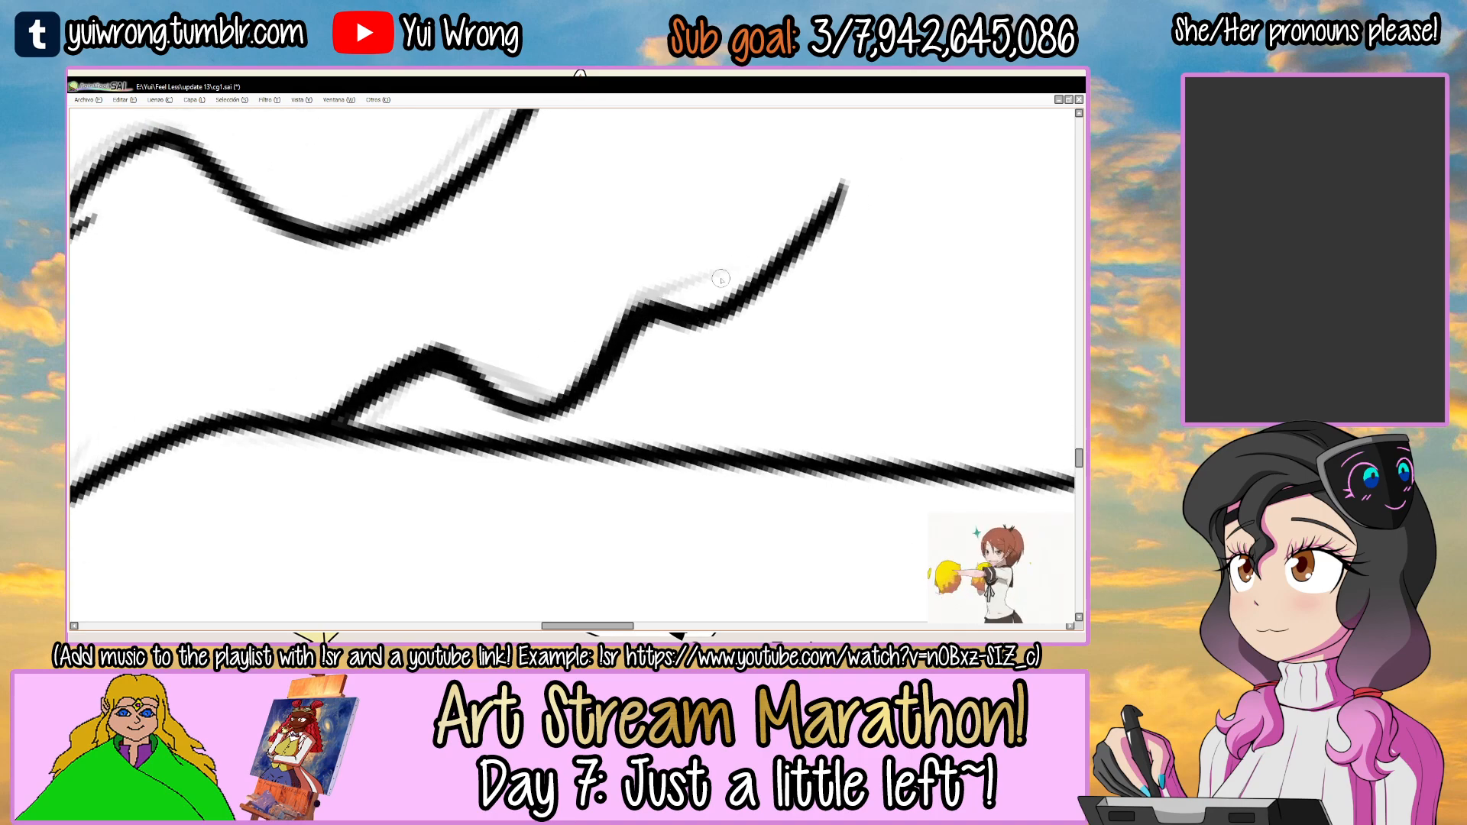
{"action": "scroll", "coordinate": [728, 288], "scroll_direction": "down", "scroll_amount": 6}
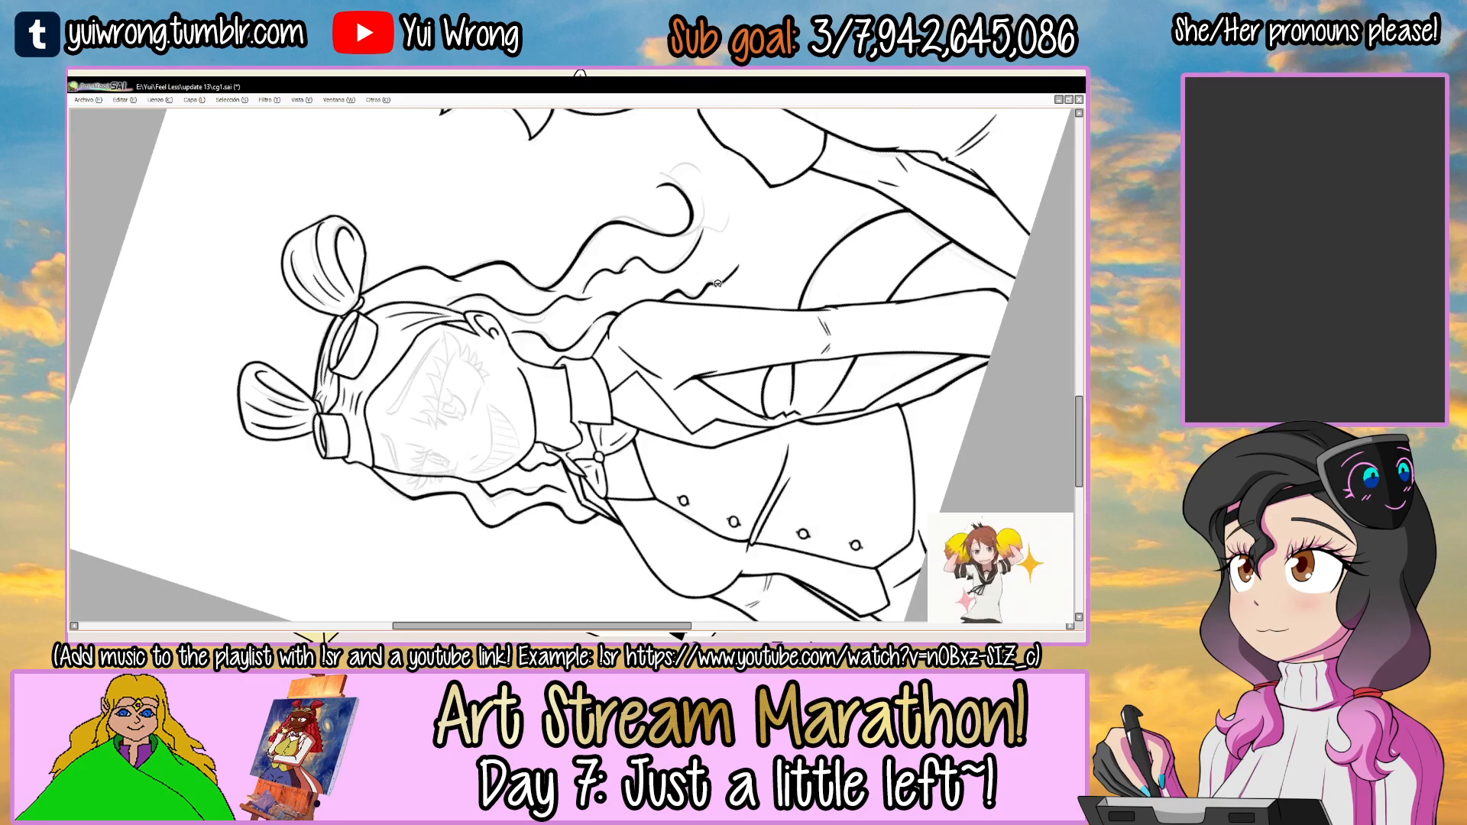
{"action": "left_click_drag", "start_coordinate": [715, 283], "coordinate": [655, 514]}
{"action": "left_click_drag", "start_coordinate": [725, 313], "coordinate": [538, 415]}
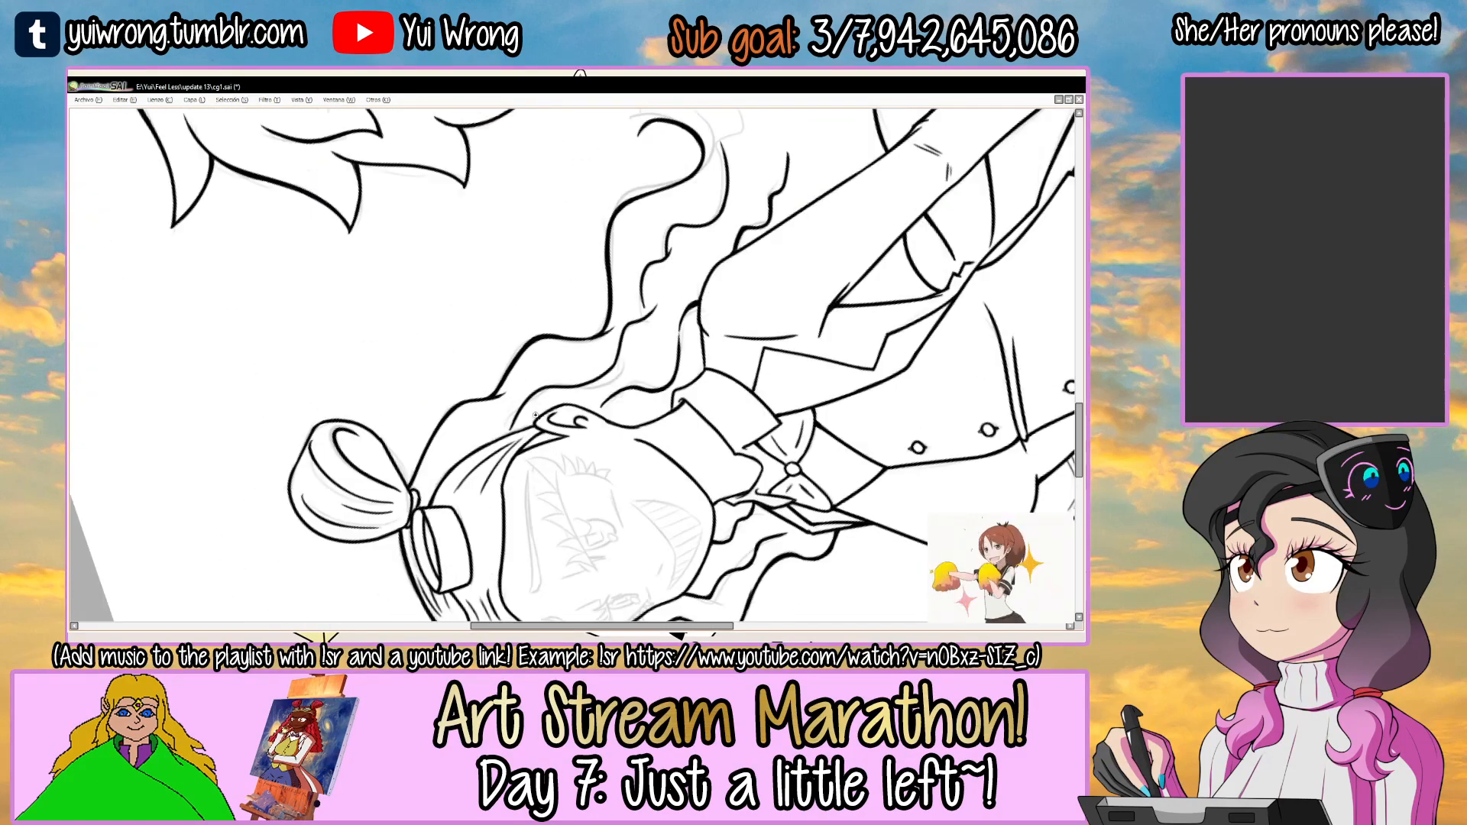
Thicken the first crests of the middle hair strand near the ear.
{"action": "scroll", "coordinate": [538, 415], "scroll_direction": "up", "scroll_amount": 5}
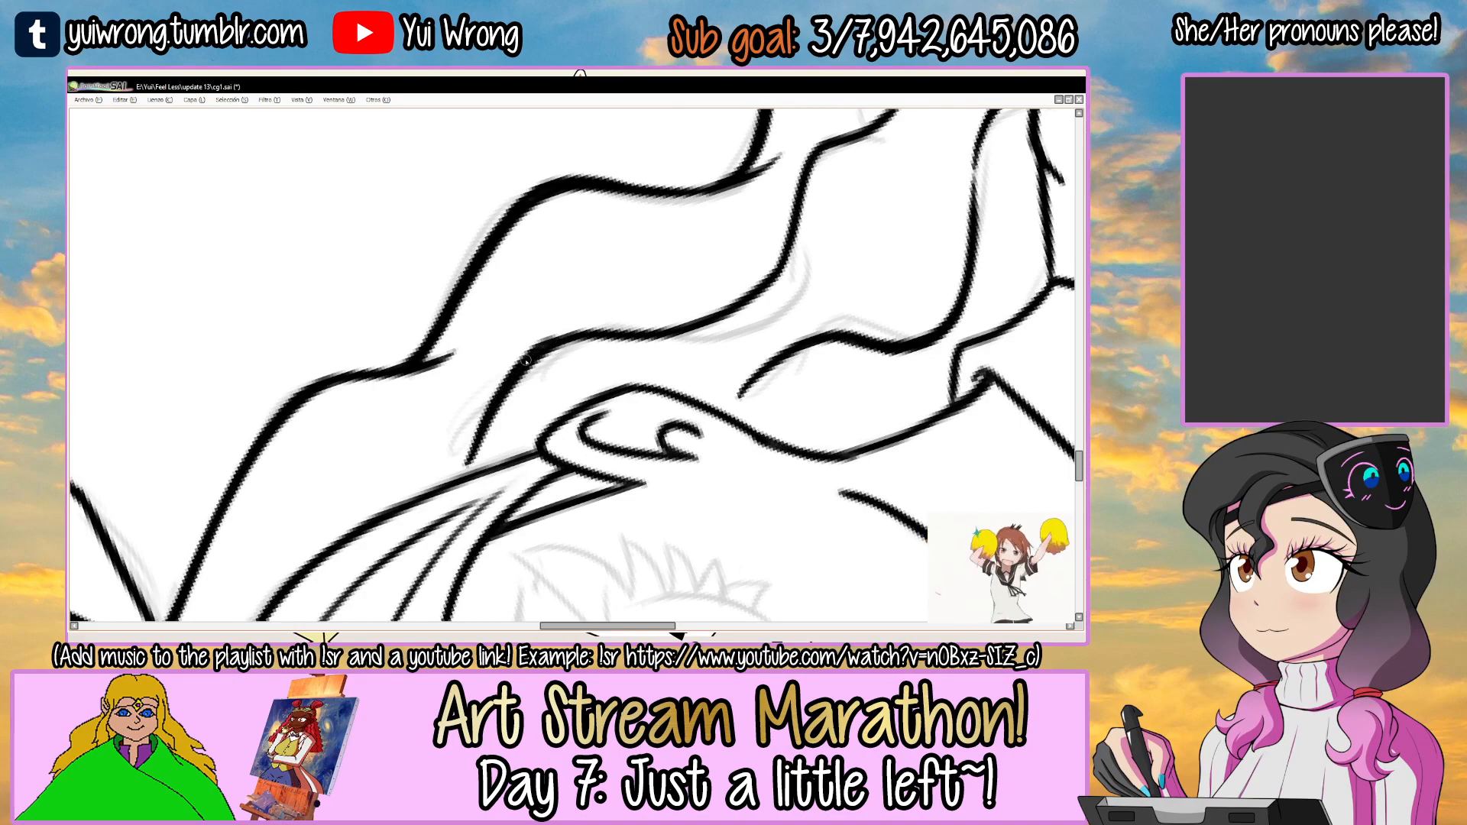
{"action": "left_click_drag", "start_coordinate": [527, 358], "coordinate": [527, 384]}
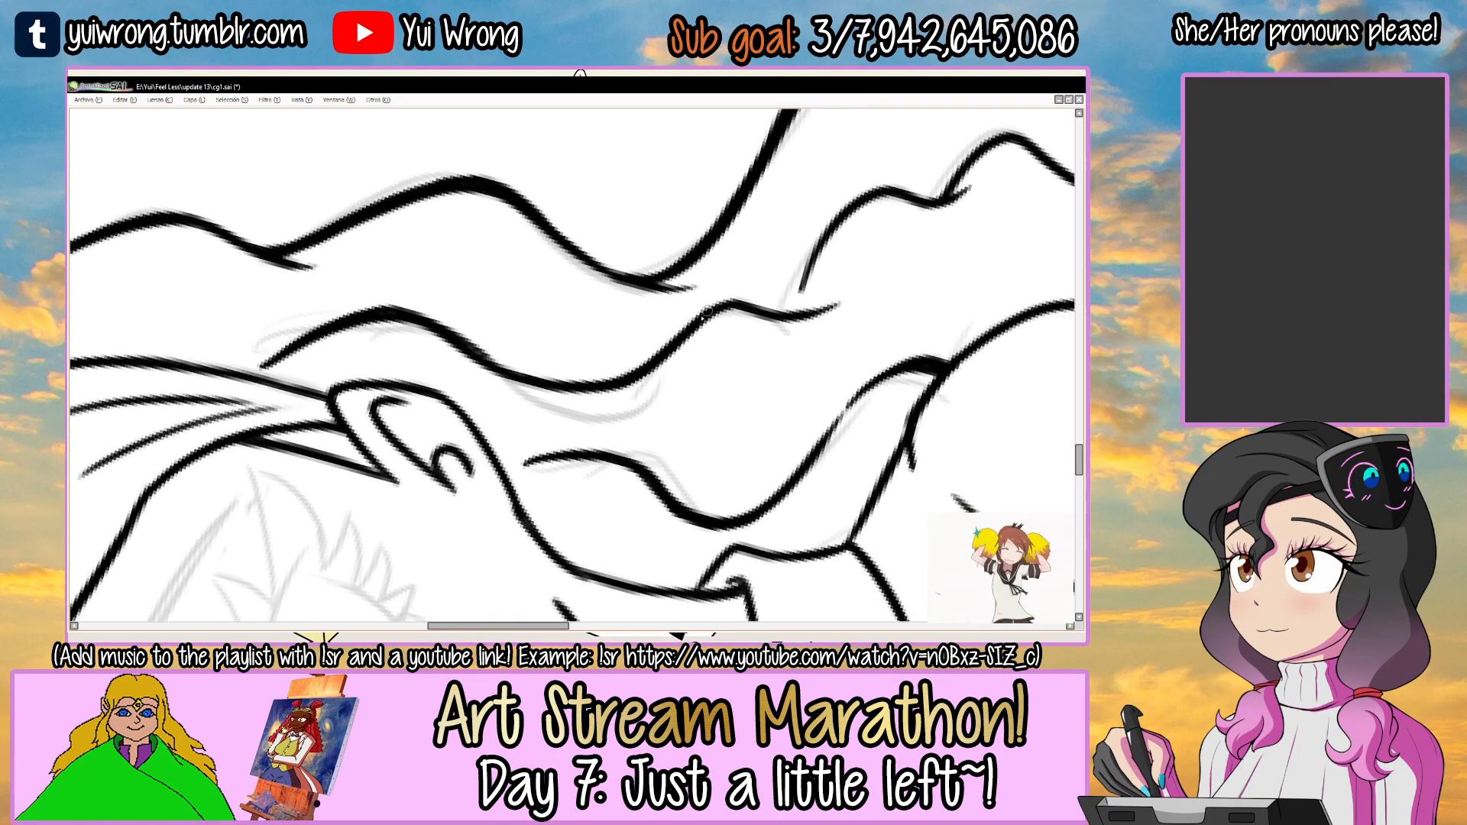
{"action": "left_click_drag", "start_coordinate": [711, 309], "coordinate": [566, 377]}
Thicken the crests and dips of the middle hair strand's lower waves beneath the outer curl.
{"action": "scroll", "coordinate": [566, 377], "scroll_direction": "up", "scroll_amount": 2}
{"action": "mouse_move", "coordinate": [495, 410]}
{"action": "left_mouse_down"}
{"action": "mouse_move", "coordinate": [590, 283]}
{"action": "mouse_move", "coordinate": [641, 256]}
{"action": "mouse_move", "coordinate": [730, 291]}
{"action": "left_mouse_up"}
{"action": "left_click_drag", "start_coordinate": [756, 288], "coordinate": [550, 356]}
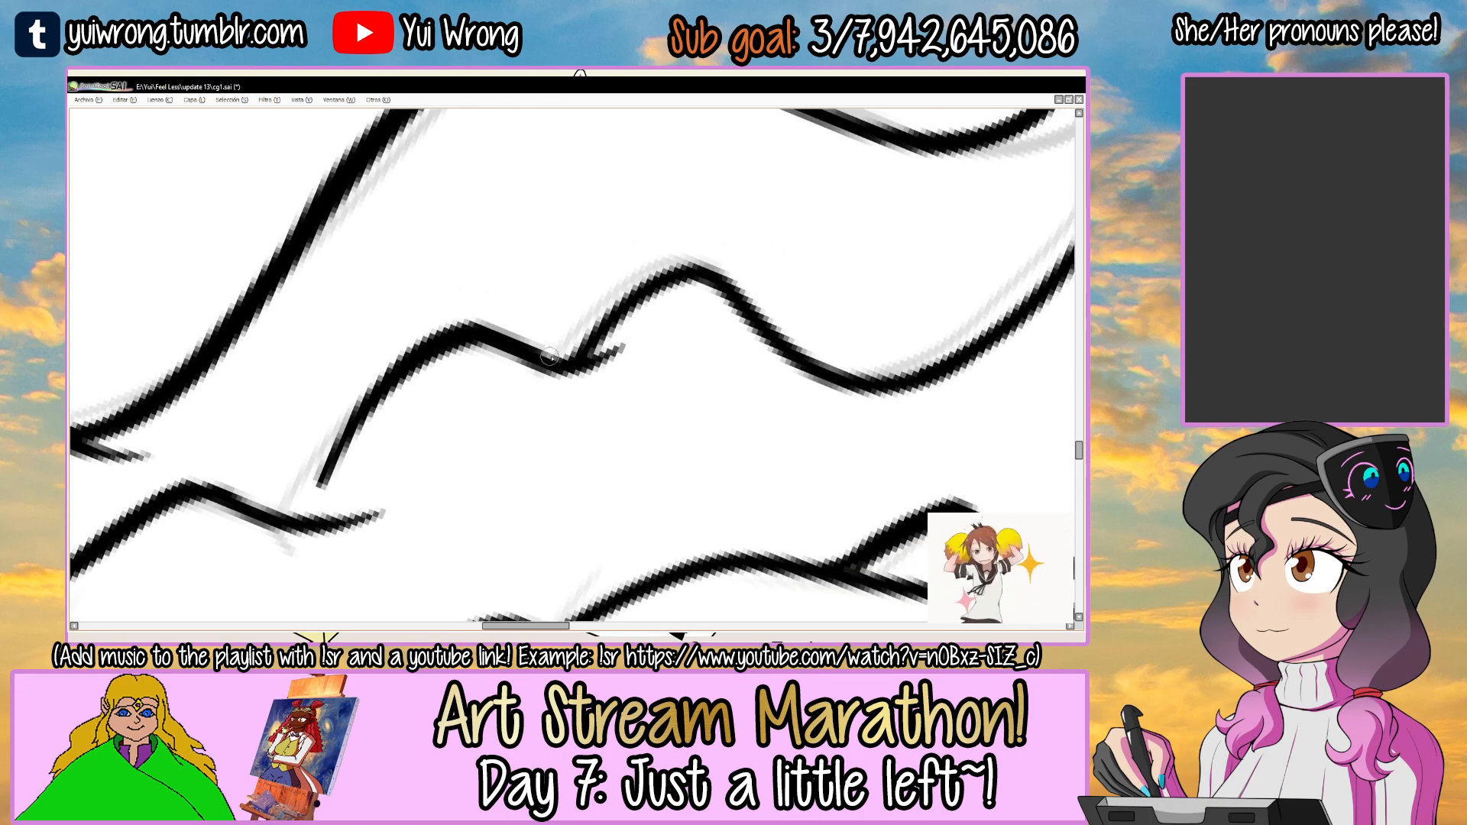
{"action": "left_click_drag", "start_coordinate": [670, 271], "coordinate": [702, 264]}
{"action": "left_click_drag", "start_coordinate": [948, 268], "coordinate": [518, 320]}
{"action": "scroll", "coordinate": [541, 397], "scroll_direction": "down", "scroll_amount": 7}
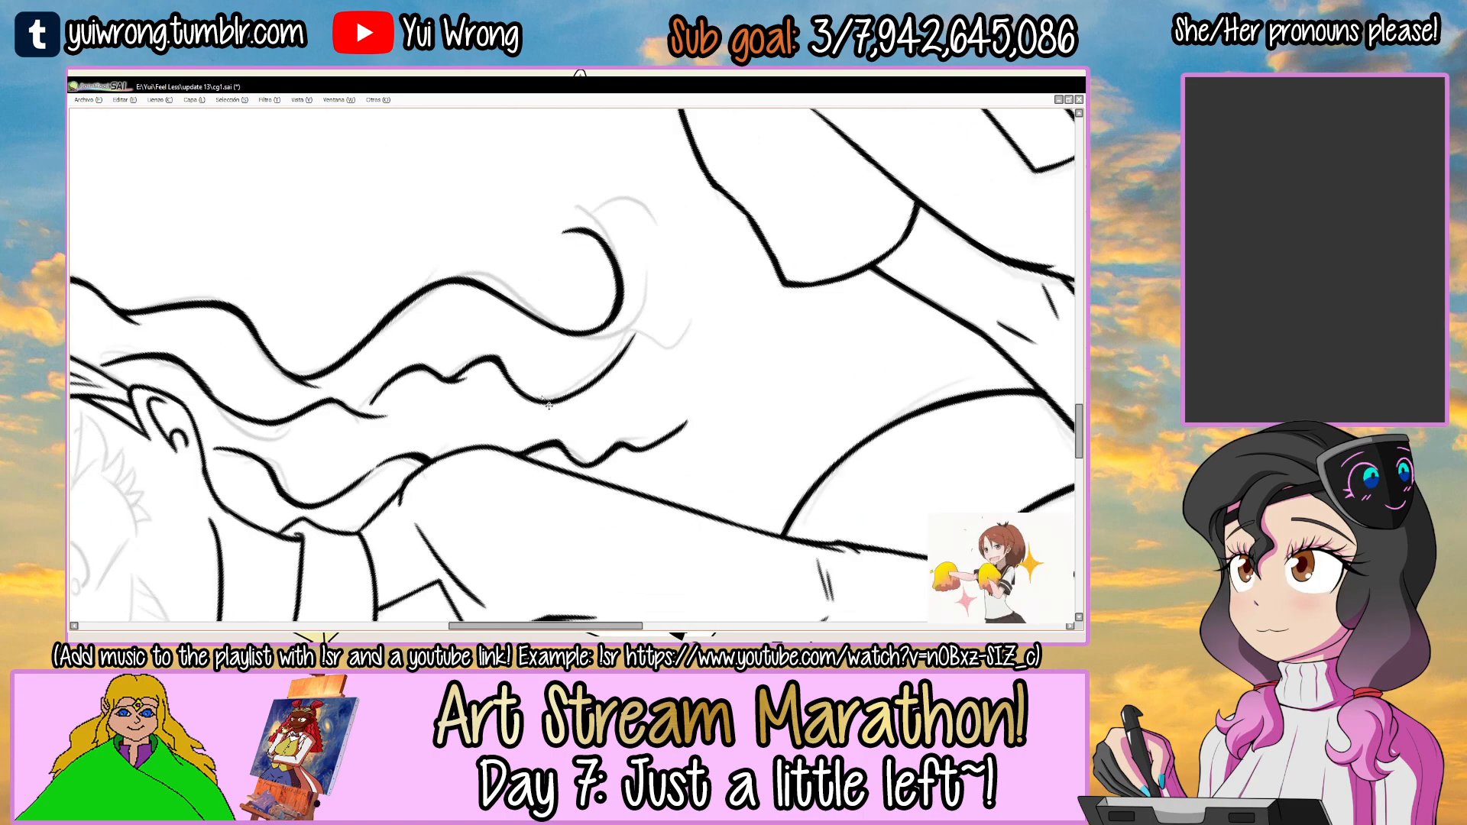
Show the inked face layer again for the grinning girl and the middle character.
{"action": "left_click_drag", "start_coordinate": [682, 325], "coordinate": [681, 408]}
{"action": "left_click_drag", "start_coordinate": [681, 409], "coordinate": [729, 471]}
{"action": "left_click_drag", "start_coordinate": [685, 327], "coordinate": [691, 360]}
{"action": "key", "text": "Tab"}
{"action": "left_click", "coordinate": [77, 329]}
{"action": "key", "text": "Tab"}
{"action": "left_click_drag", "start_coordinate": [867, 350], "coordinate": [757, 326]}
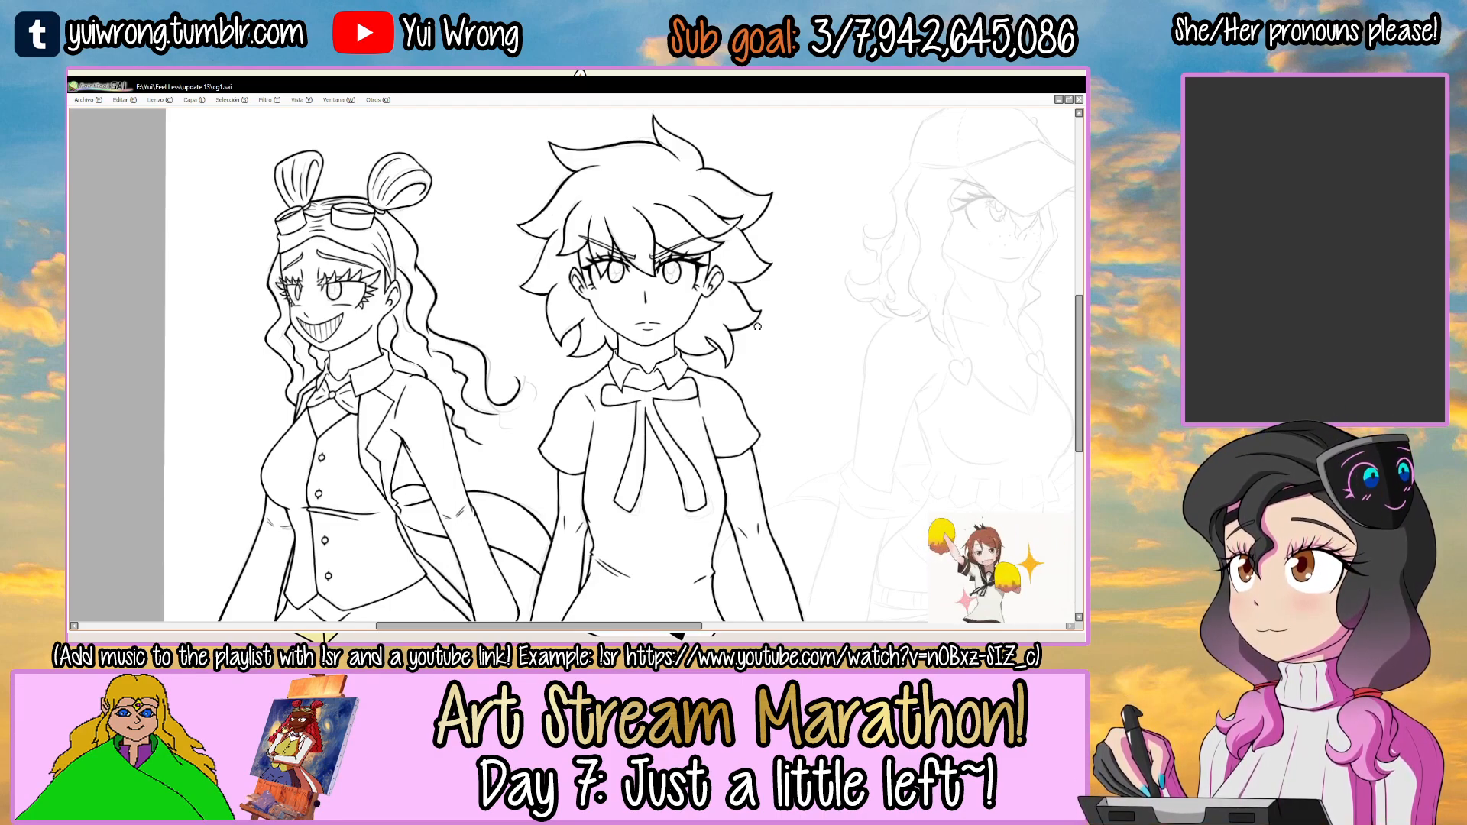
Select the "la cara" layer and bring the sketch of the girl with the cap into view.
{"action": "left_click_drag", "start_coordinate": [844, 260], "coordinate": [566, 350]}
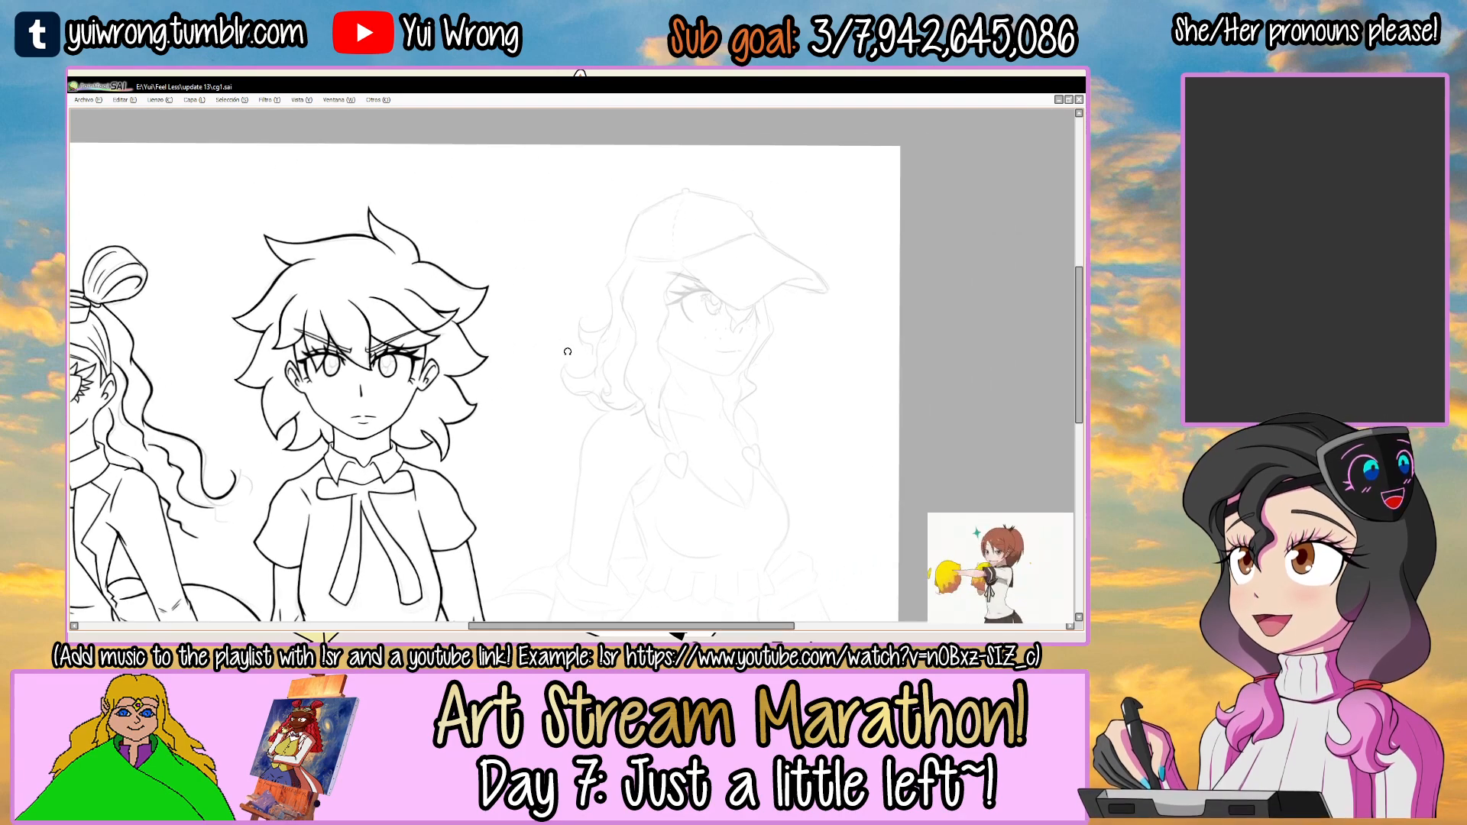
{"action": "key", "text": "Tab"}
{"action": "left_click", "coordinate": [107, 334]}
{"action": "left_click", "coordinate": [77, 329]}
{"action": "left_click", "coordinate": [78, 330]}
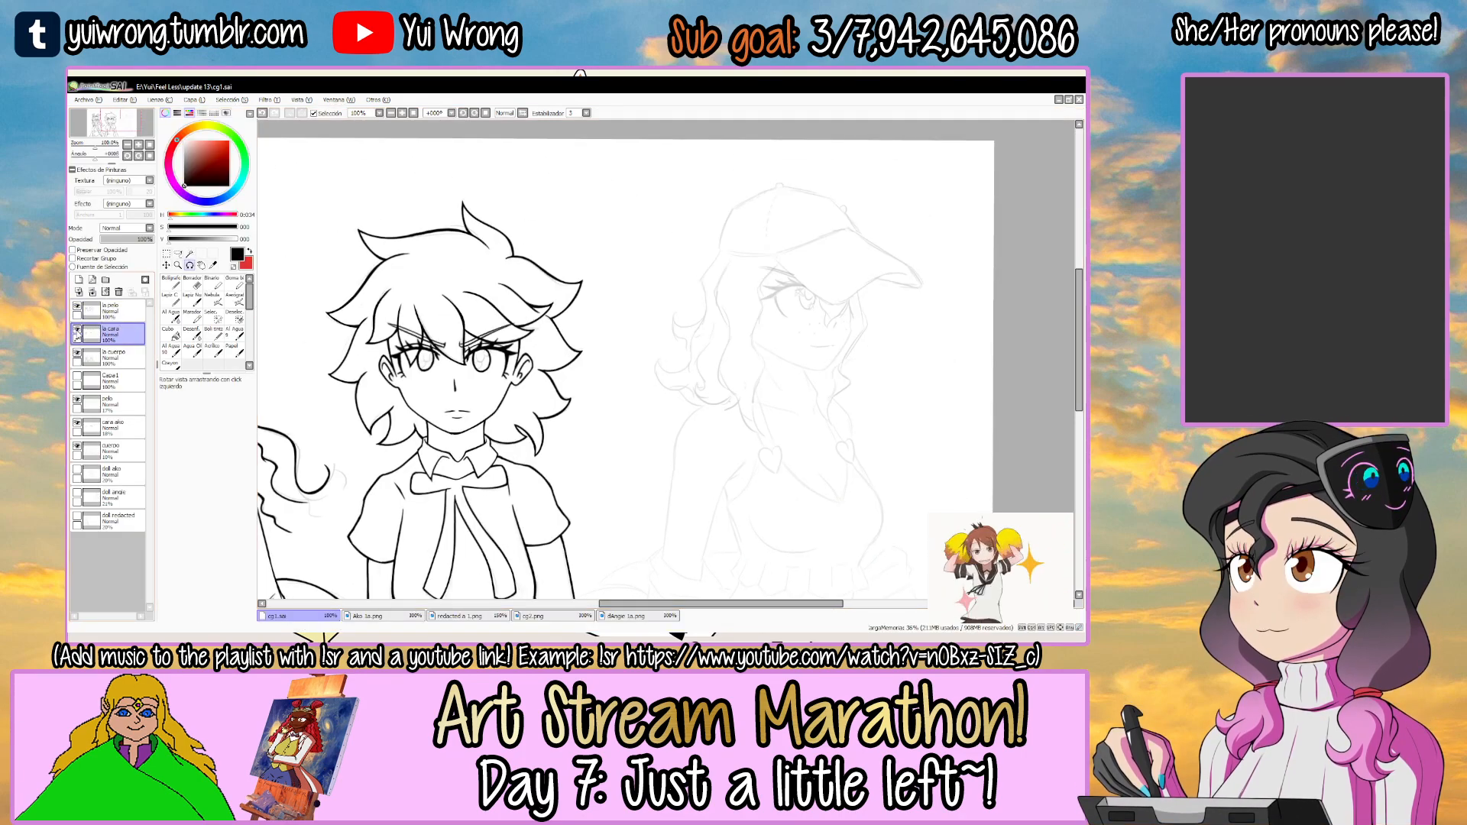
{"action": "key", "text": "Tab"}
{"action": "left_click_drag", "start_coordinate": [719, 340], "coordinate": [658, 330]}
{"action": "left_click_drag", "start_coordinate": [750, 283], "coordinate": [710, 234]}
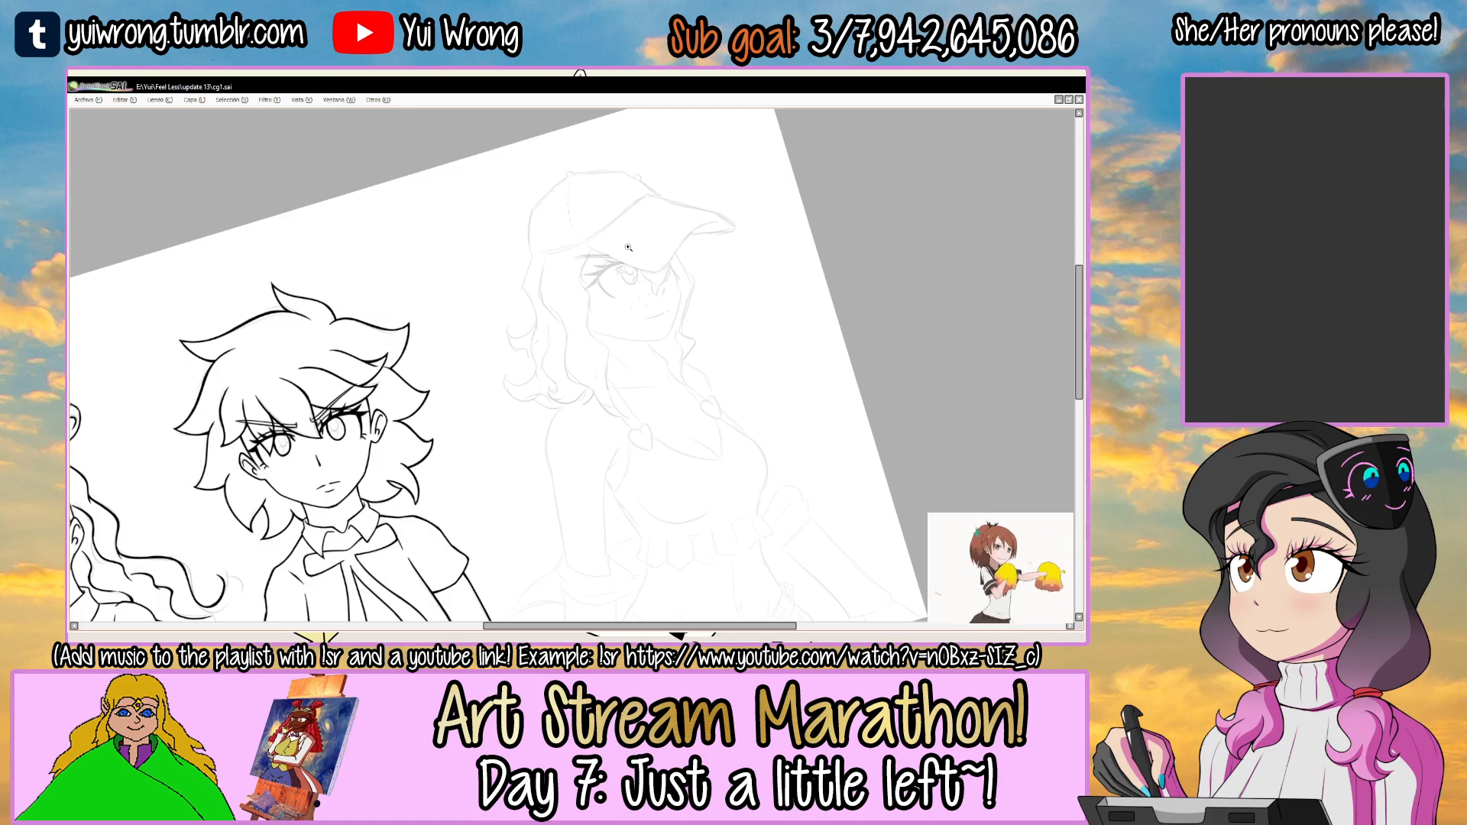
{"action": "key", "text": "Tab"}
{"action": "key", "text": "Tab"}
Ink the cap visor's edge along the crown, from the hair side up to the visor's upper corner.
{"action": "left_click_drag", "start_coordinate": [731, 194], "coordinate": [671, 288]}
{"action": "left_click", "coordinate": [557, 311]}
{"action": "left_click", "coordinate": [557, 311]}
{"action": "left_click", "coordinate": [544, 305]}
{"action": "left_click", "coordinate": [544, 305]}
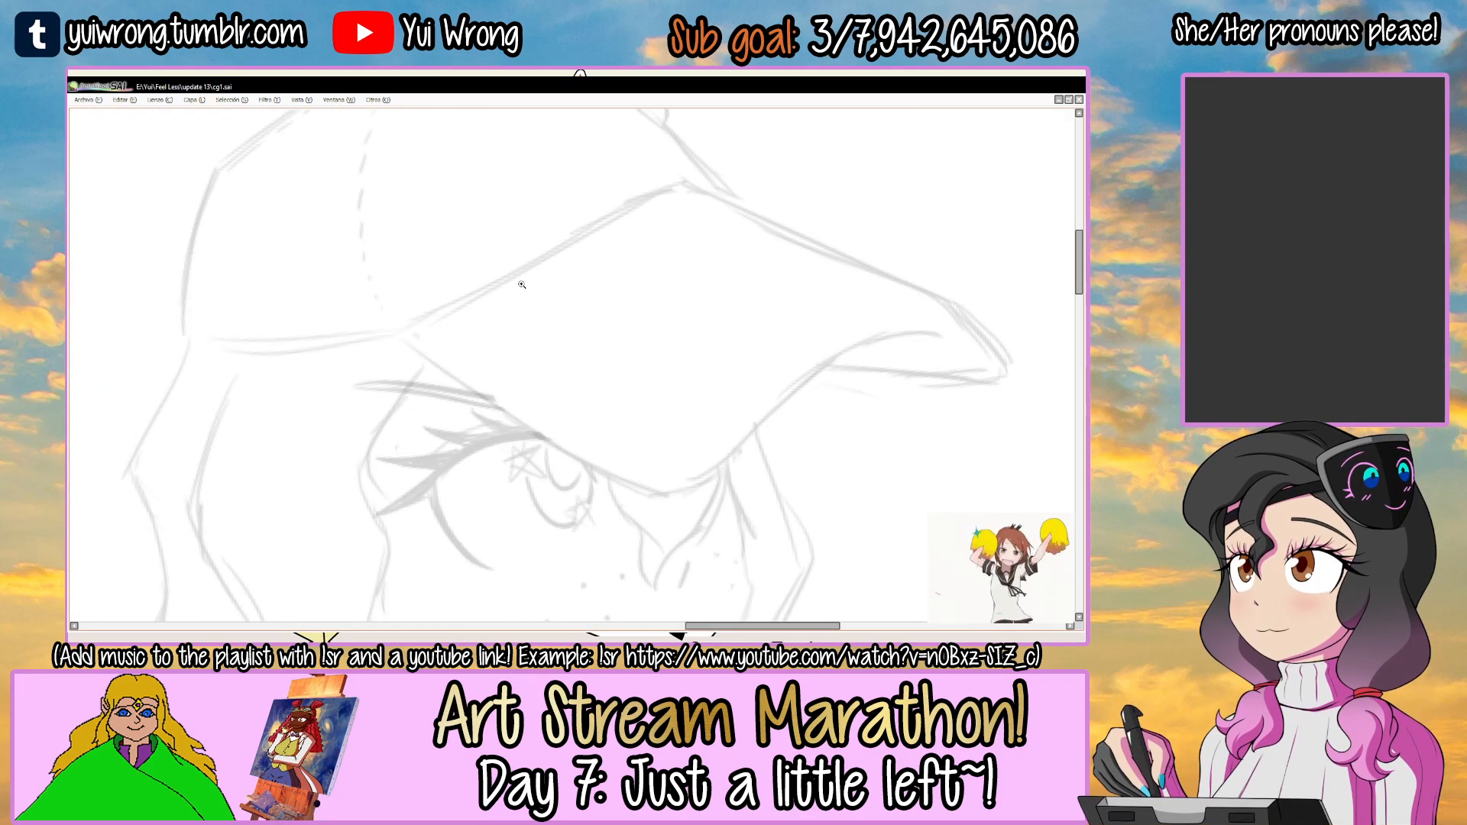
{"action": "key", "text": "ctrl+z"}
{"action": "left_click_drag", "start_coordinate": [399, 328], "coordinate": [682, 185]}
{"action": "key", "text": "ctrl+z"}
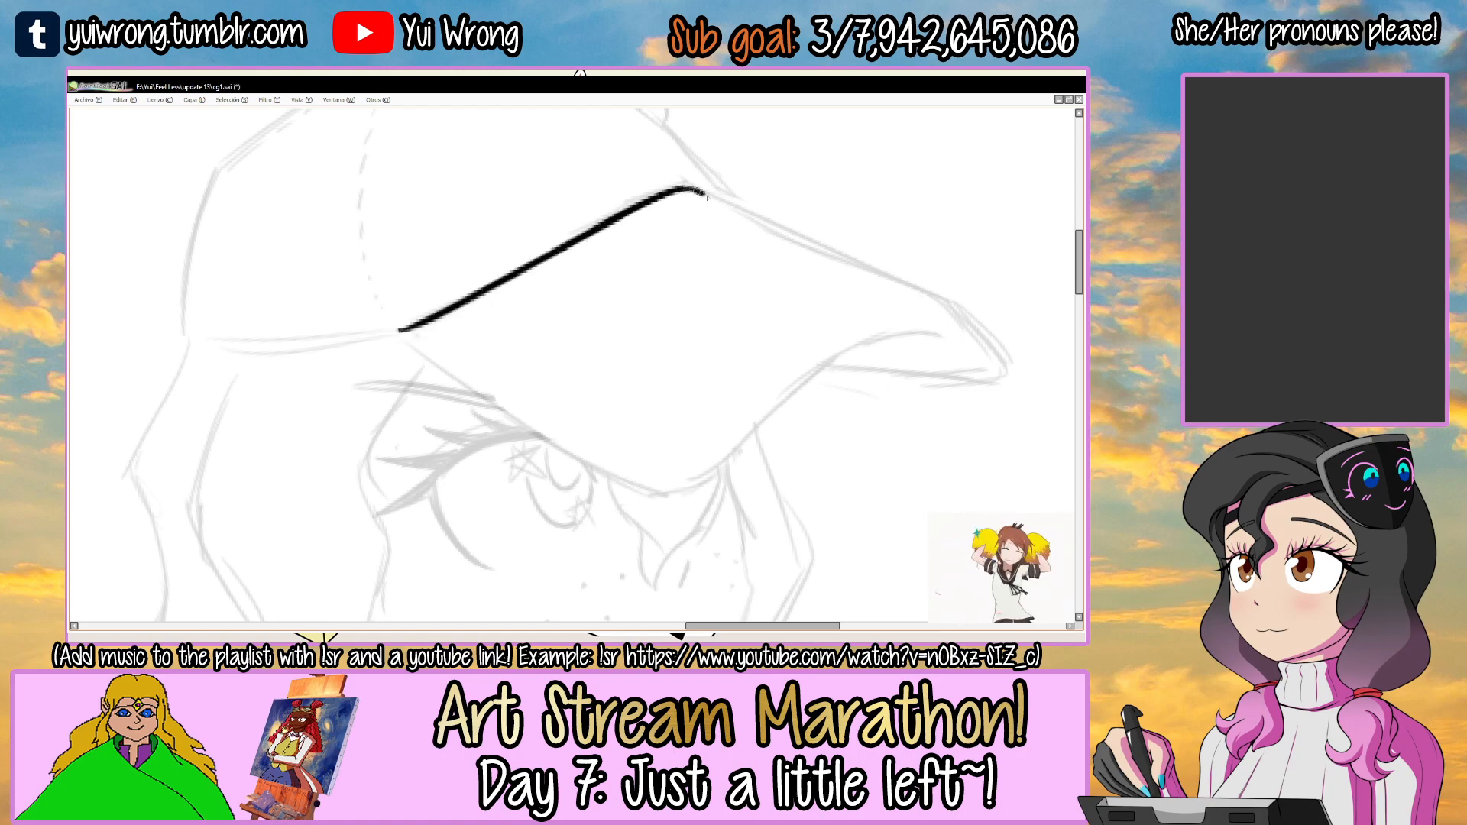
{"action": "mouse_move", "coordinate": [795, 168]}
{"action": "left_mouse_down"}
{"action": "mouse_move", "coordinate": [743, 204]}
{"action": "mouse_move", "coordinate": [634, 141]}
{"action": "left_mouse_up"}
Clean up the end of the crown-side visor line at the upper corner.
{"action": "left_click", "coordinate": [557, 217]}
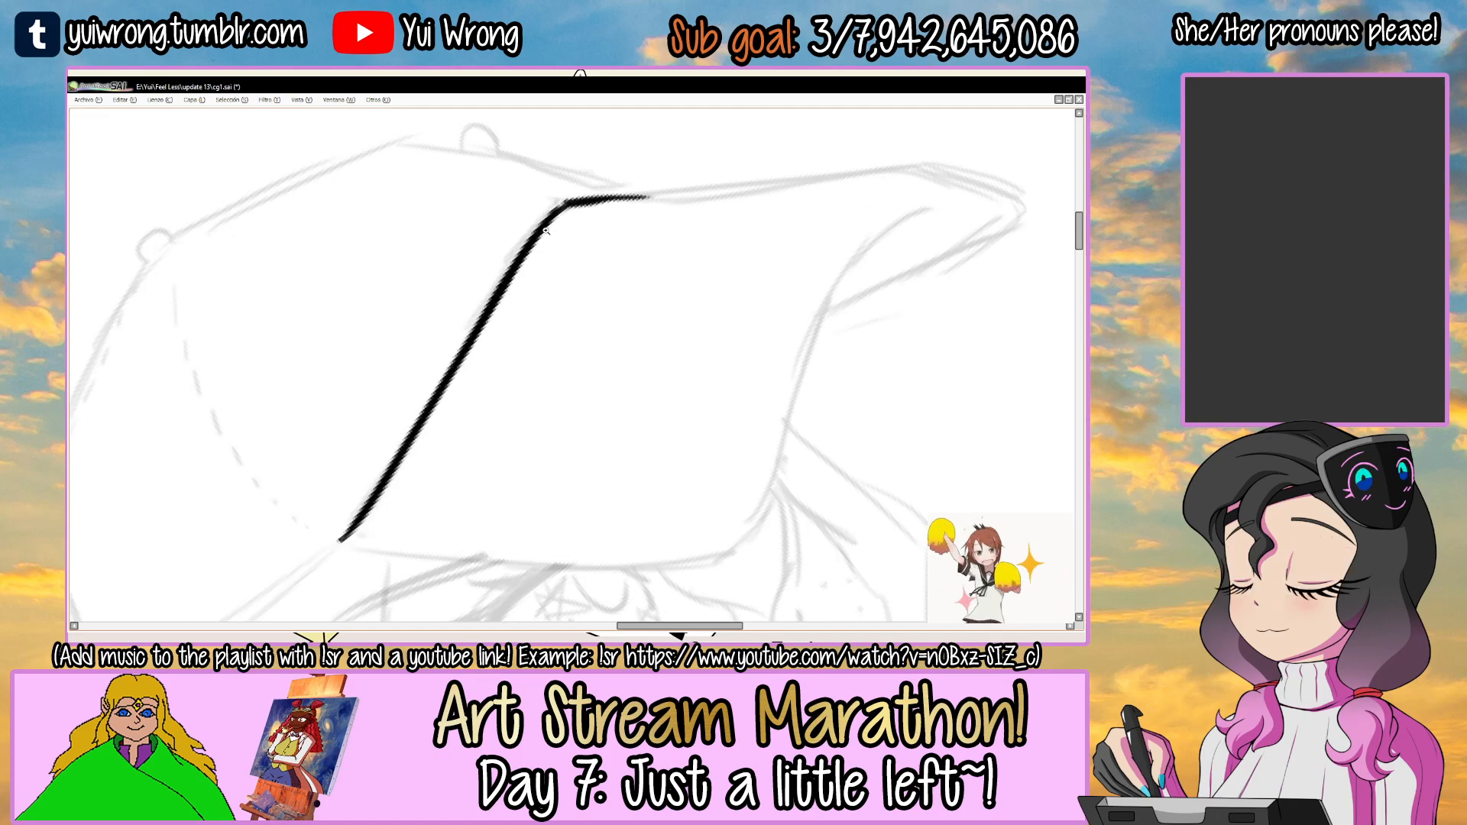
{"action": "left_click", "coordinate": [558, 217]}
{"action": "mouse_move", "coordinate": [512, 255]}
{"action": "left_mouse_down"}
{"action": "mouse_move", "coordinate": [632, 188]}
{"action": "mouse_move", "coordinate": [680, 187]}
{"action": "mouse_move", "coordinate": [717, 141]}
{"action": "mouse_move", "coordinate": [668, 219]}
{"action": "mouse_move", "coordinate": [640, 203]}
{"action": "mouse_move", "coordinate": [573, 253]}
{"action": "left_mouse_up"}
{"action": "left_click", "coordinate": [627, 201], "text": "ctrl+alt"}
{"action": "left_click", "coordinate": [627, 199], "text": "ctrl+alt"}
{"action": "left_click", "coordinate": [626, 199], "text": "ctrl+alt"}
{"action": "left_click", "coordinate": [507, 272], "text": "ctrl"}
{"action": "left_click", "coordinate": [507, 272], "text": "ctrl"}
Ink the visor's upper edge as a straight stroke from the crown corner toward the visor tip.
{"action": "left_click_drag", "start_coordinate": [420, 316], "coordinate": [727, 171]}
{"action": "key", "text": "ctrl+z"}
{"action": "key", "text": "ctrl+z"}
{"action": "left_click_drag", "start_coordinate": [403, 320], "coordinate": [741, 168]}
Ink the front part of the visor's lower edge, curving out toward the visor tip.
{"action": "key", "text": "ctrl+z"}
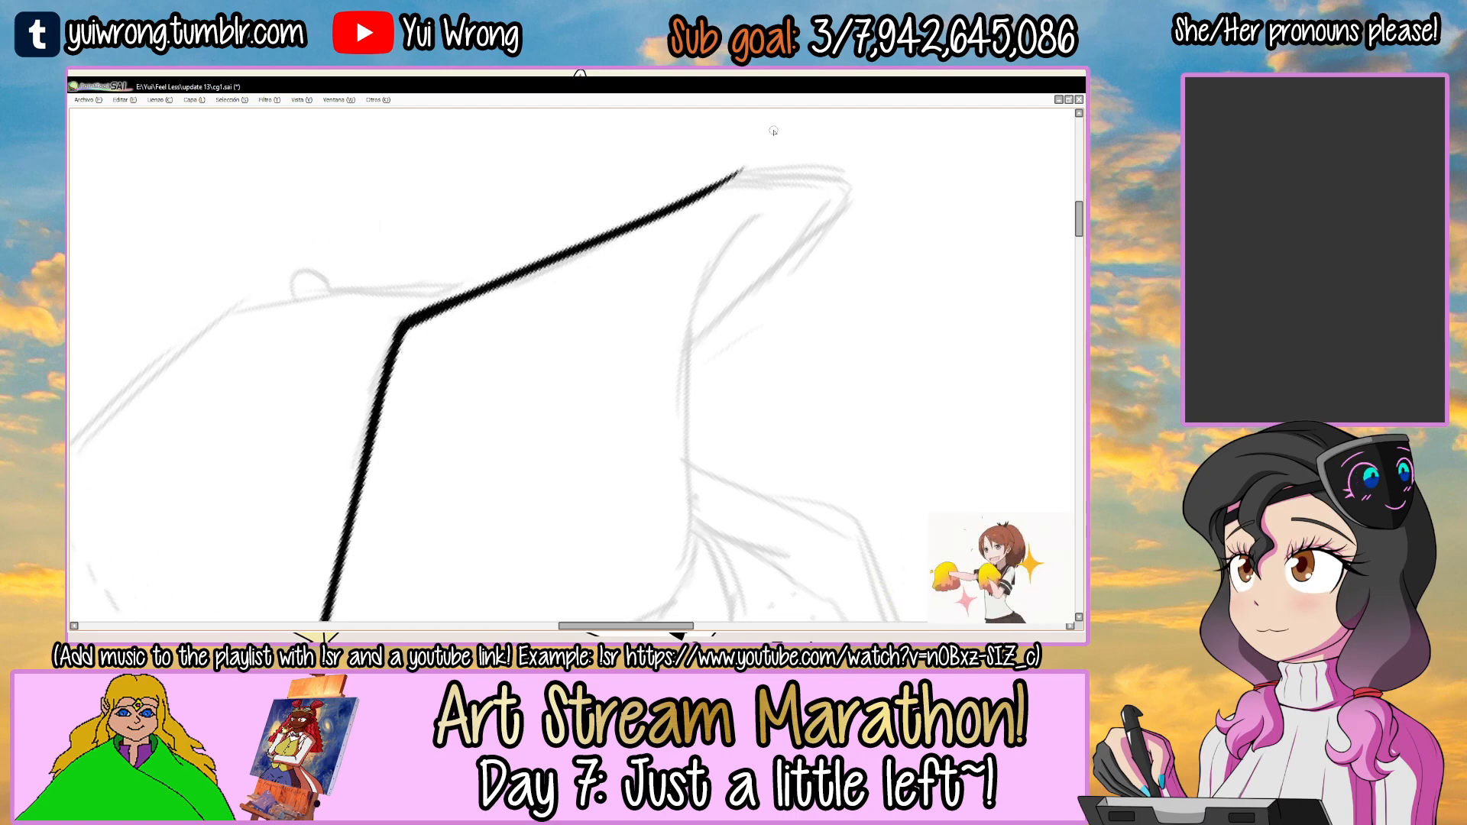
{"action": "mouse_move", "coordinate": [816, 197]}
{"action": "left_mouse_down"}
{"action": "mouse_move", "coordinate": [822, 222]}
{"action": "mouse_move", "coordinate": [764, 373]}
{"action": "mouse_move", "coordinate": [757, 192]}
{"action": "mouse_move", "coordinate": [733, 289]}
{"action": "mouse_move", "coordinate": [646, 292]}
{"action": "mouse_move", "coordinate": [702, 299]}
{"action": "left_mouse_up"}
{"action": "left_click_drag", "start_coordinate": [434, 420], "coordinate": [686, 265]}
{"action": "key", "text": "ctrl+z"}
{"action": "mouse_move", "coordinate": [460, 423]}
{"action": "left_mouse_down"}
{"action": "mouse_move", "coordinate": [856, 257]}
{"action": "mouse_move", "coordinate": [608, 316]}
{"action": "mouse_move", "coordinate": [825, 248]}
{"action": "left_mouse_up"}
{"action": "key", "text": "ctrl+z"}
{"action": "key", "text": "ctrl+z"}
{"action": "left_click_drag", "start_coordinate": [487, 408], "coordinate": [840, 228]}
{"action": "key", "text": "ctrl+z"}
{"action": "mouse_move", "coordinate": [464, 425]}
{"action": "left_mouse_down"}
{"action": "mouse_move", "coordinate": [832, 268]}
{"action": "mouse_move", "coordinate": [667, 501]}
{"action": "left_mouse_up"}
{"action": "scroll", "coordinate": [869, 275], "scroll_direction": "down", "scroll_amount": 4}
{"action": "left_click_drag", "start_coordinate": [673, 349], "coordinate": [584, 239]}
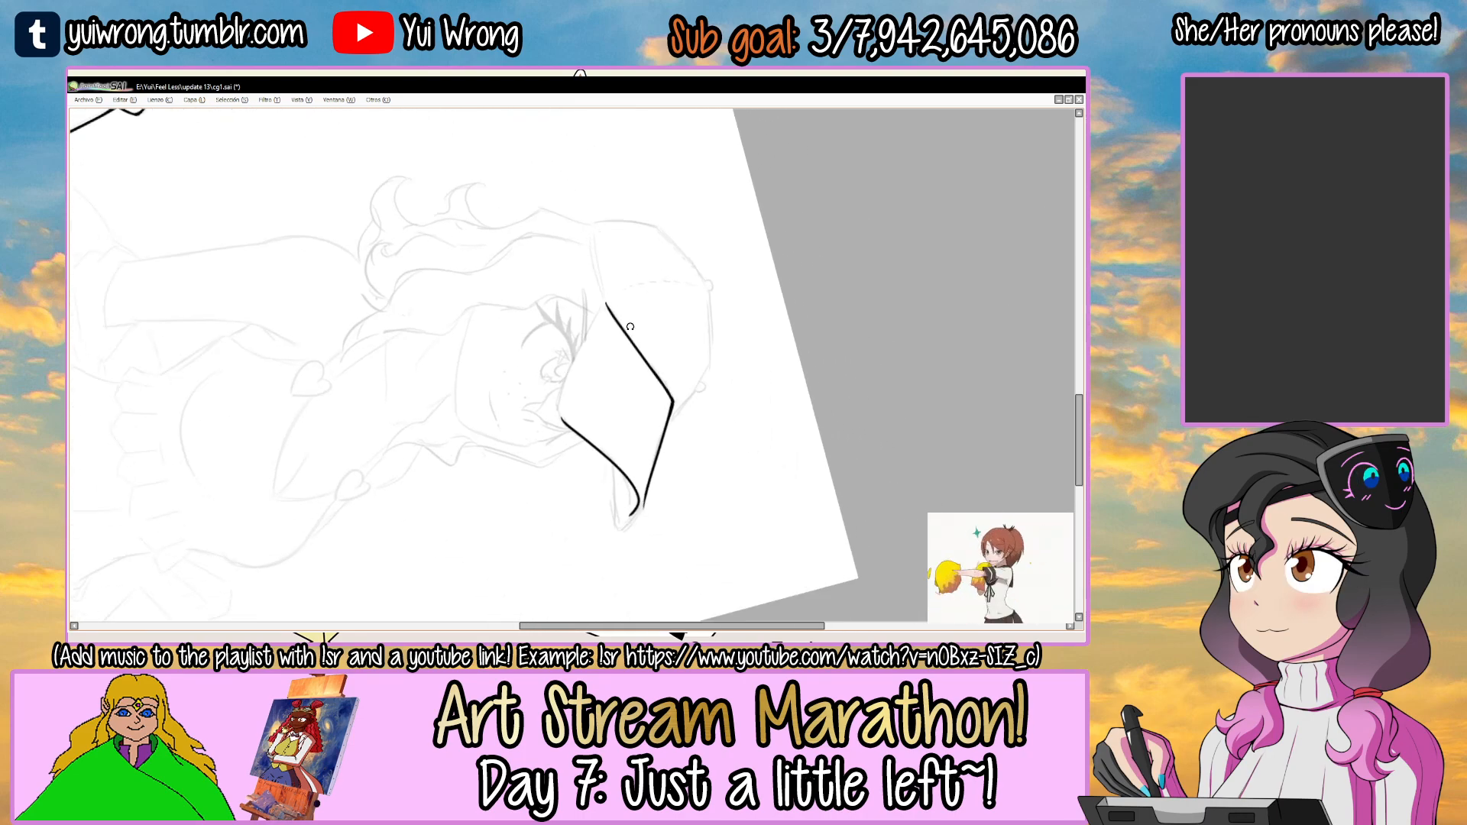
Ink the visor's lower edge as a smooth curve above the eye, running back toward the crown.
{"action": "left_click_drag", "start_coordinate": [616, 289], "coordinate": [658, 346]}
{"action": "left_click_drag", "start_coordinate": [525, 318], "coordinate": [486, 346]}
{"action": "scroll", "coordinate": [537, 332], "scroll_direction": "up", "scroll_amount": 8}
{"action": "scroll", "coordinate": [486, 346], "scroll_direction": "up", "scroll_amount": 2}
{"action": "mouse_move", "coordinate": [437, 405]}
{"action": "left_mouse_down"}
{"action": "mouse_move", "coordinate": [453, 338]}
{"action": "mouse_move", "coordinate": [669, 212]}
{"action": "left_mouse_up"}
{"action": "left_click_drag", "start_coordinate": [548, 288], "coordinate": [514, 334]}
{"action": "left_click_drag", "start_coordinate": [478, 337], "coordinate": [919, 155]}
{"action": "key", "text": "ctrl+z"}
{"action": "key", "text": "ctrl+z"}
{"action": "left_click_drag", "start_coordinate": [512, 309], "coordinate": [950, 151]}
{"action": "left_click_drag", "start_coordinate": [628, 261], "coordinate": [999, 139]}
Finish the visor's lower edge over the eyelashes, joining it to the crown-side line in a sharp corner.
{"action": "key", "text": "ctrl+z"}
{"action": "key", "text": "ctrl+z"}
{"action": "left_click_drag", "start_coordinate": [525, 312], "coordinate": [933, 159]}
{"action": "mouse_move", "coordinate": [859, 187]}
{"action": "left_mouse_down"}
{"action": "mouse_move", "coordinate": [769, 230]}
{"action": "mouse_move", "coordinate": [834, 181]}
{"action": "mouse_move", "coordinate": [814, 157]}
{"action": "left_mouse_up"}
{"action": "left_click_drag", "start_coordinate": [814, 156], "coordinate": [734, 214]}
{"action": "scroll", "coordinate": [733, 216], "scroll_direction": "up", "scroll_amount": 1}
{"action": "left_click_drag", "start_coordinate": [518, 329], "coordinate": [803, 197]}
{"action": "key", "text": "ctrl+z"}
{"action": "mouse_move", "coordinate": [656, 260]}
{"action": "left_mouse_down"}
{"action": "mouse_move", "coordinate": [799, 205]}
{"action": "mouse_move", "coordinate": [795, 192]}
{"action": "left_mouse_up"}
{"action": "key", "text": "ctrl+z"}
{"action": "key", "text": "ctrl+z"}
{"action": "left_click_drag", "start_coordinate": [706, 225], "coordinate": [805, 184]}
{"action": "left_click_drag", "start_coordinate": [787, 235], "coordinate": [788, 294]}
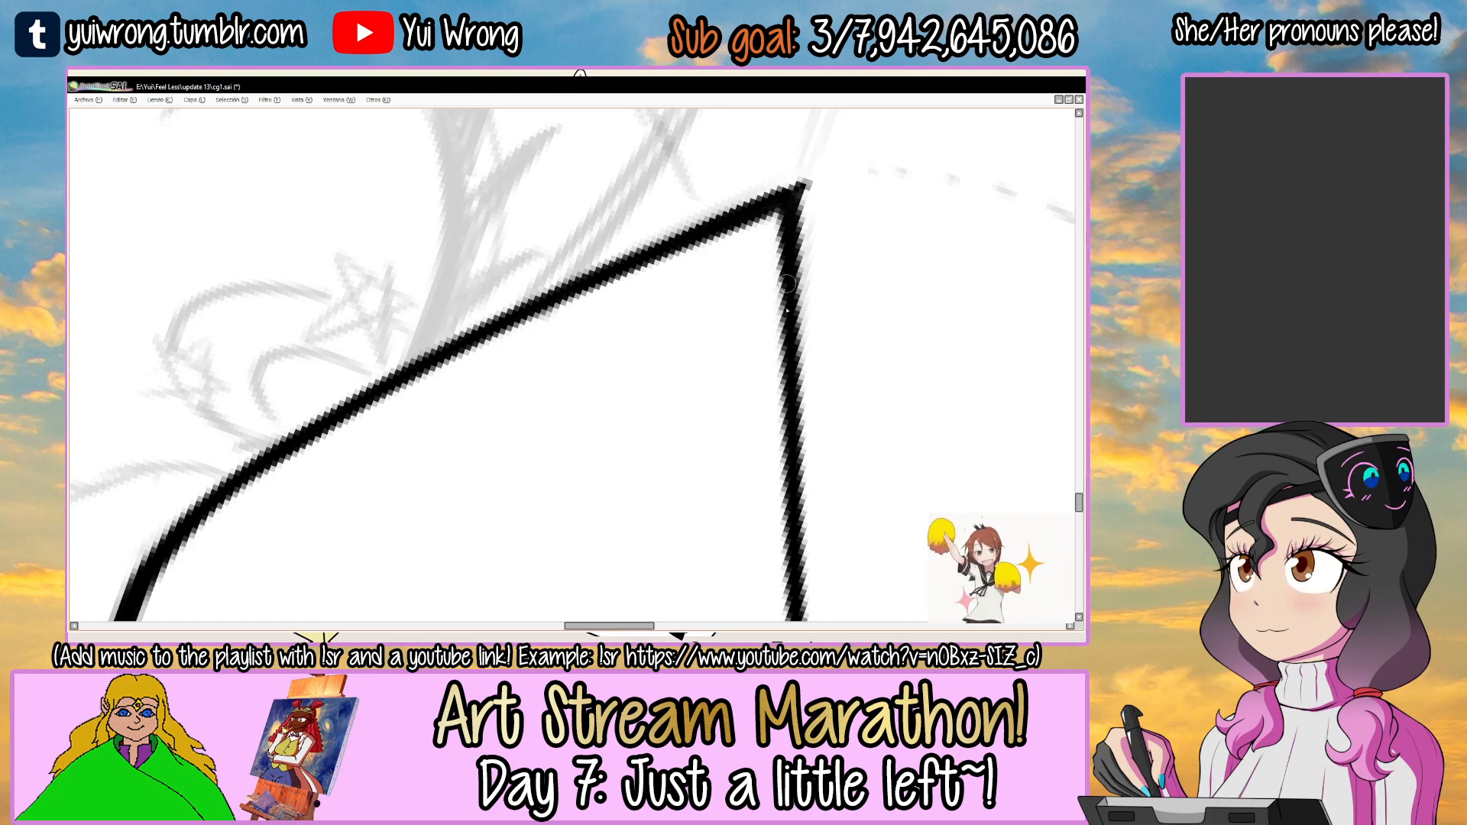
{"action": "left_click_drag", "start_coordinate": [817, 210], "coordinate": [728, 299]}
{"action": "scroll", "coordinate": [736, 357], "scroll_direction": "down", "scroll_amount": 5}
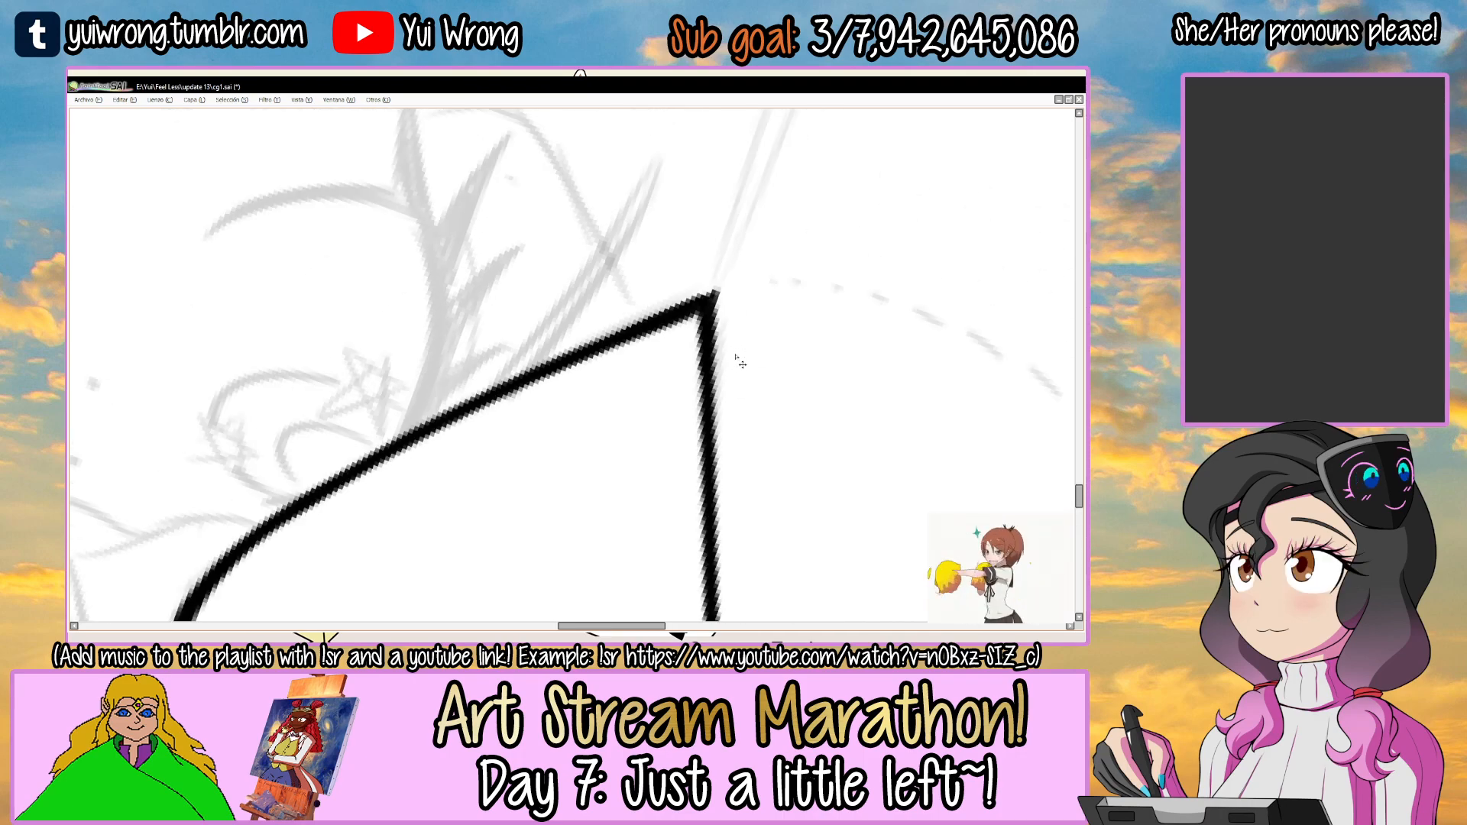
Clean up the sharp corner where the visor's lower edge meets its crown-side line.
{"action": "left_click_drag", "start_coordinate": [885, 351], "coordinate": [619, 275]}
{"action": "left_click_drag", "start_coordinate": [751, 271], "coordinate": [697, 314]}
{"action": "left_click_drag", "start_coordinate": [710, 371], "coordinate": [623, 245]}
{"action": "left_click", "coordinate": [479, 329], "text": "ctrl"}
{"action": "left_click", "coordinate": [485, 319], "text": "ctrl"}
{"action": "left_click", "coordinate": [484, 319], "text": "ctrl"}
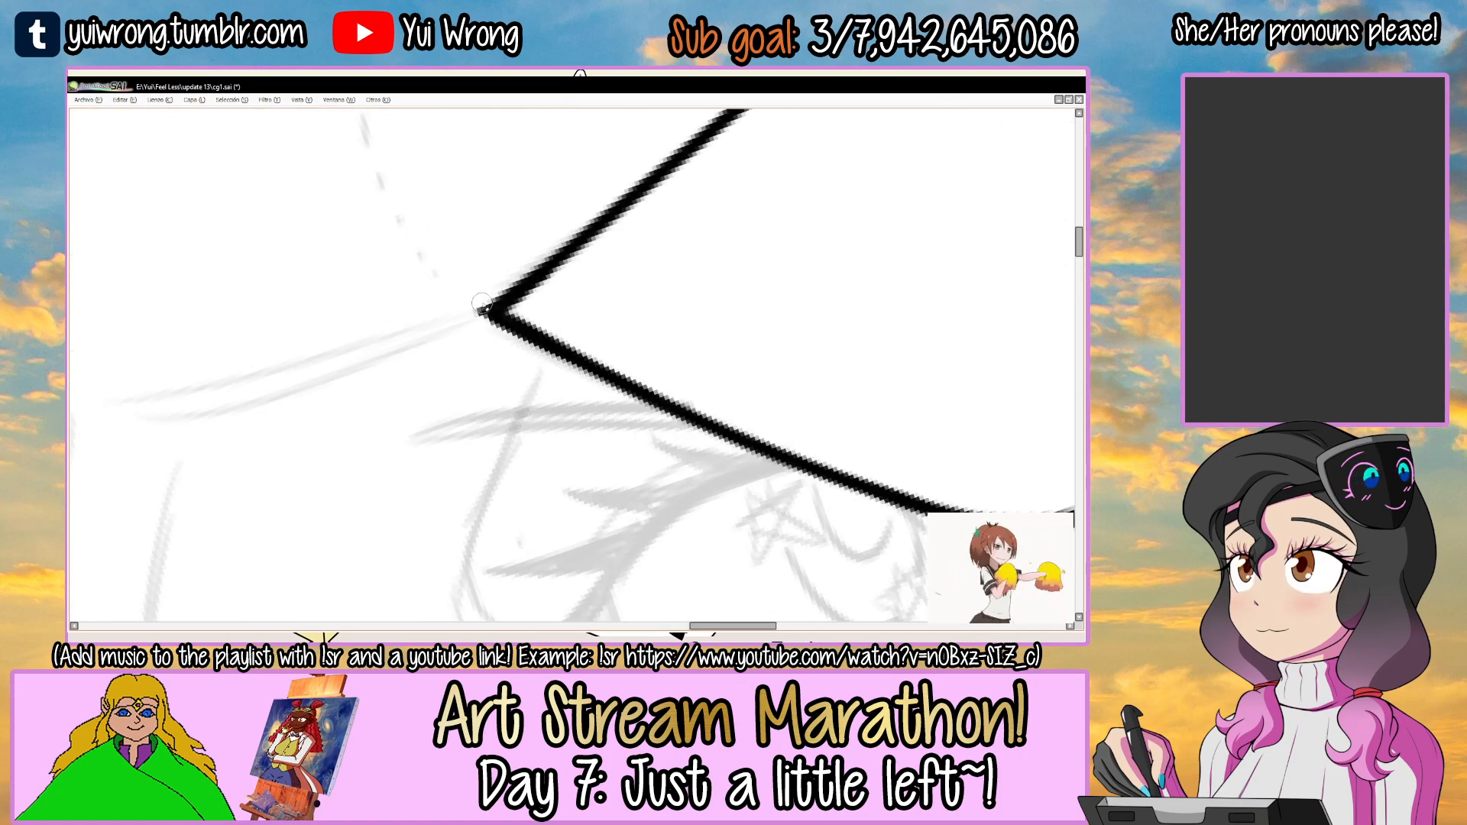
{"action": "scroll", "coordinate": [598, 432], "scroll_direction": "down", "scroll_amount": 3}
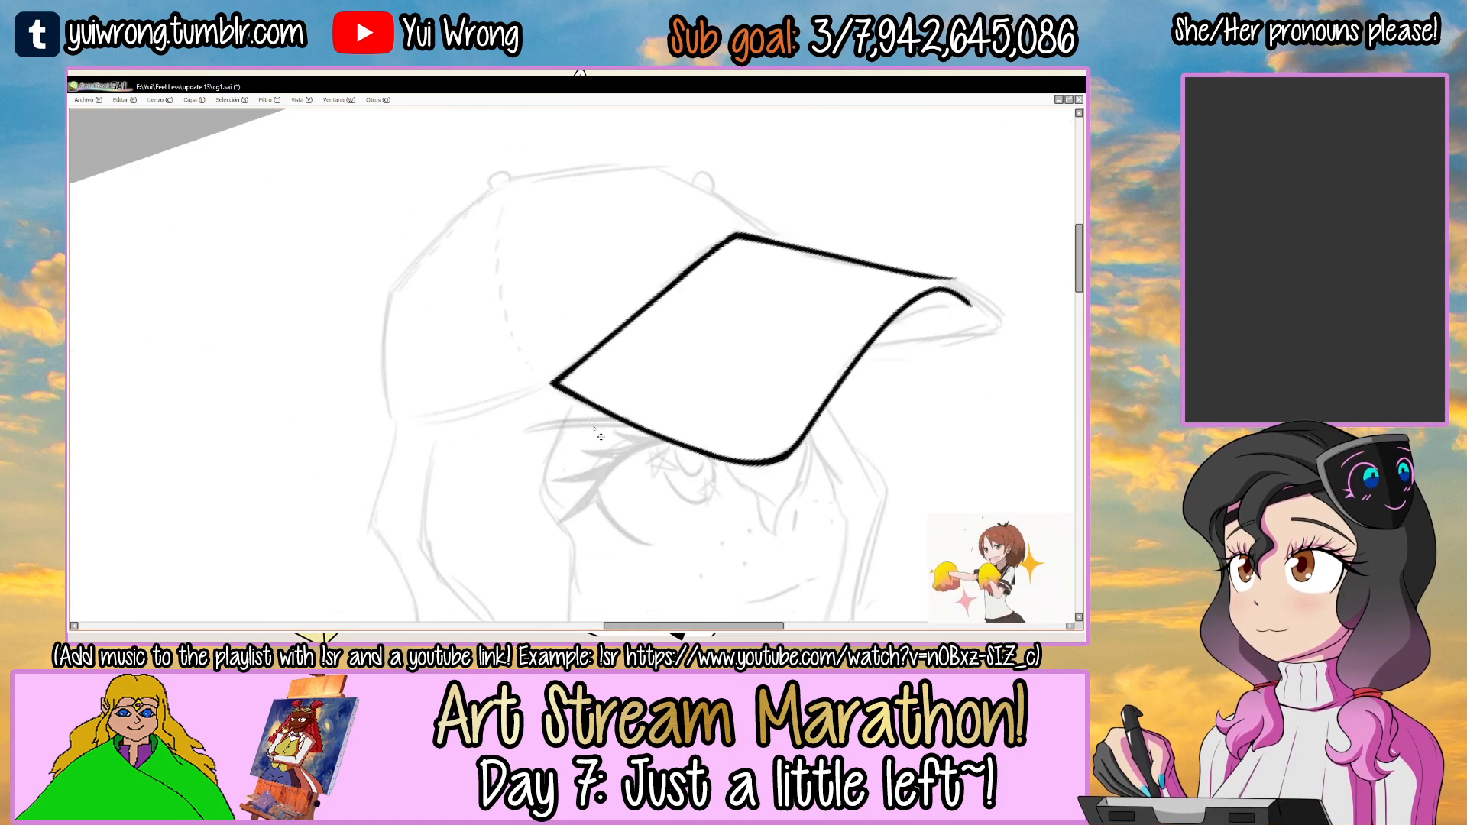
Extend the visor's upper edge outward over the sketch to the tip of the visor.
{"action": "left_click_drag", "start_coordinate": [593, 427], "coordinate": [526, 595]}
{"action": "left_click_drag", "start_coordinate": [635, 247], "coordinate": [592, 337]}
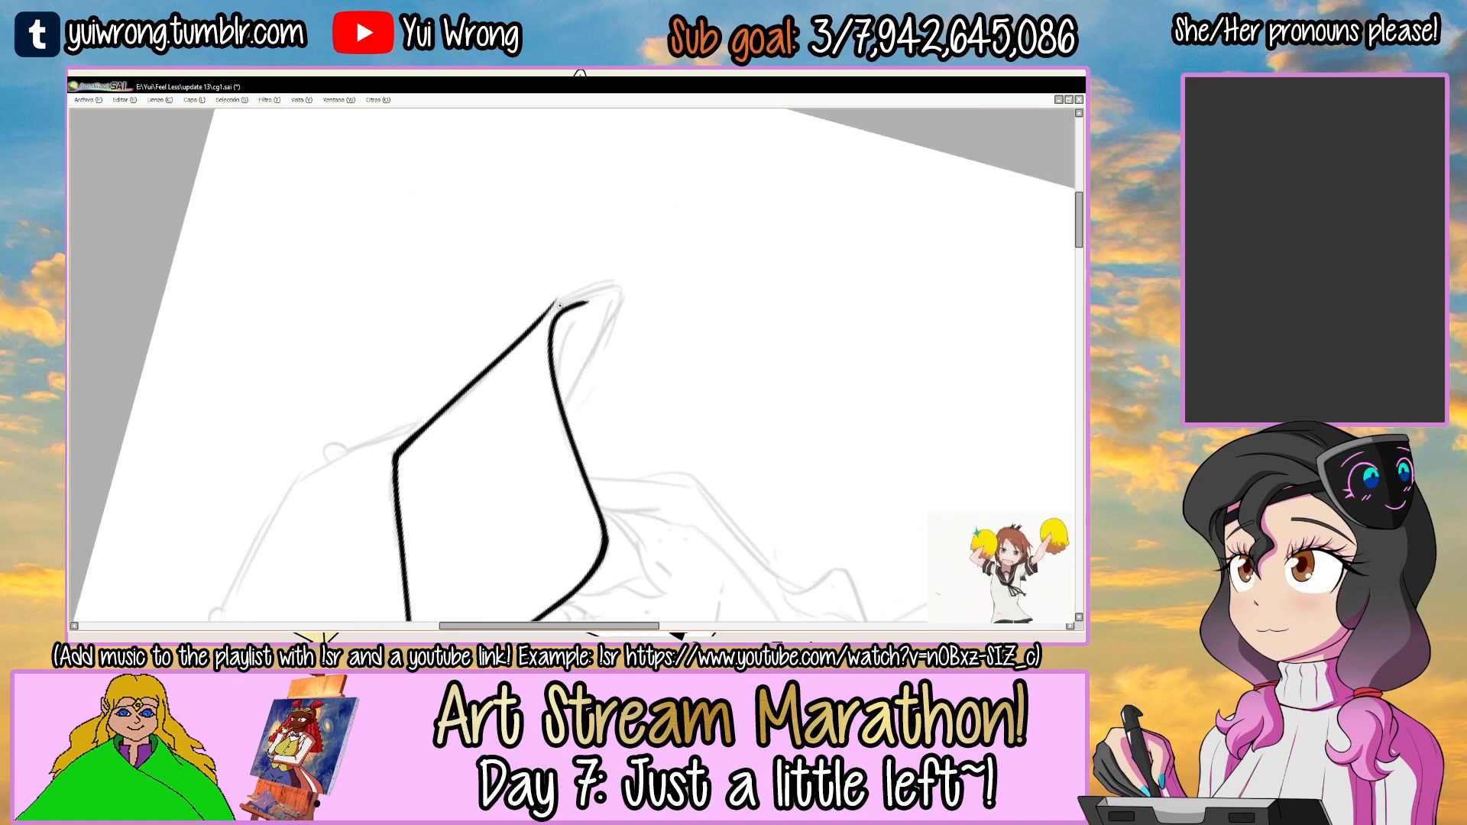
{"action": "left_click", "coordinate": [566, 300], "text": "ctrl"}
{"action": "left_click", "coordinate": [565, 299], "text": "ctrl"}
{"action": "left_click", "coordinate": [565, 300], "text": "ctrl"}
{"action": "left_click_drag", "start_coordinate": [452, 395], "coordinate": [557, 291]}
{"action": "left_click_drag", "start_coordinate": [495, 351], "coordinate": [663, 265]}
{"action": "left_click_drag", "start_coordinate": [537, 303], "coordinate": [719, 243]}
{"action": "key", "text": "ctrl+z"}
{"action": "key", "text": "ctrl+z"}
{"action": "left_click_drag", "start_coordinate": [495, 349], "coordinate": [721, 247]}
{"action": "key", "text": "ctrl+z"}
{"action": "key", "text": "ctrl+z"}
Ink the visor's underside from the rounded tip back to the lower edge and erase the overlapping line ends.
{"action": "mouse_move", "coordinate": [490, 355]}
{"action": "left_mouse_down"}
{"action": "mouse_move", "coordinate": [690, 252]}
{"action": "mouse_move", "coordinate": [613, 484]}
{"action": "left_mouse_up"}
{"action": "left_click_drag", "start_coordinate": [678, 375], "coordinate": [575, 559]}
{"action": "left_click_drag", "start_coordinate": [626, 471], "coordinate": [566, 578]}
{"action": "mouse_move", "coordinate": [691, 381]}
{"action": "left_mouse_down"}
{"action": "mouse_move", "coordinate": [680, 438]}
{"action": "mouse_move", "coordinate": [601, 346]}
{"action": "left_mouse_up"}
{"action": "scroll", "coordinate": [472, 441], "scroll_direction": "up", "scroll_amount": 1}
{"action": "mouse_move", "coordinate": [452, 495]}
{"action": "left_mouse_down"}
{"action": "mouse_move", "coordinate": [773, 266]}
{"action": "mouse_move", "coordinate": [740, 293]}
{"action": "left_mouse_up"}
{"action": "key", "text": "Delete"}
{"action": "key", "text": "Delete"}
{"action": "key", "text": "e"}
{"action": "left_click_drag", "start_coordinate": [482, 257], "coordinate": [656, 182]}
{"action": "mouse_move", "coordinate": [464, 288]}
{"action": "left_mouse_down"}
{"action": "mouse_move", "coordinate": [638, 202]}
{"action": "mouse_move", "coordinate": [678, 200]}
{"action": "left_mouse_up"}
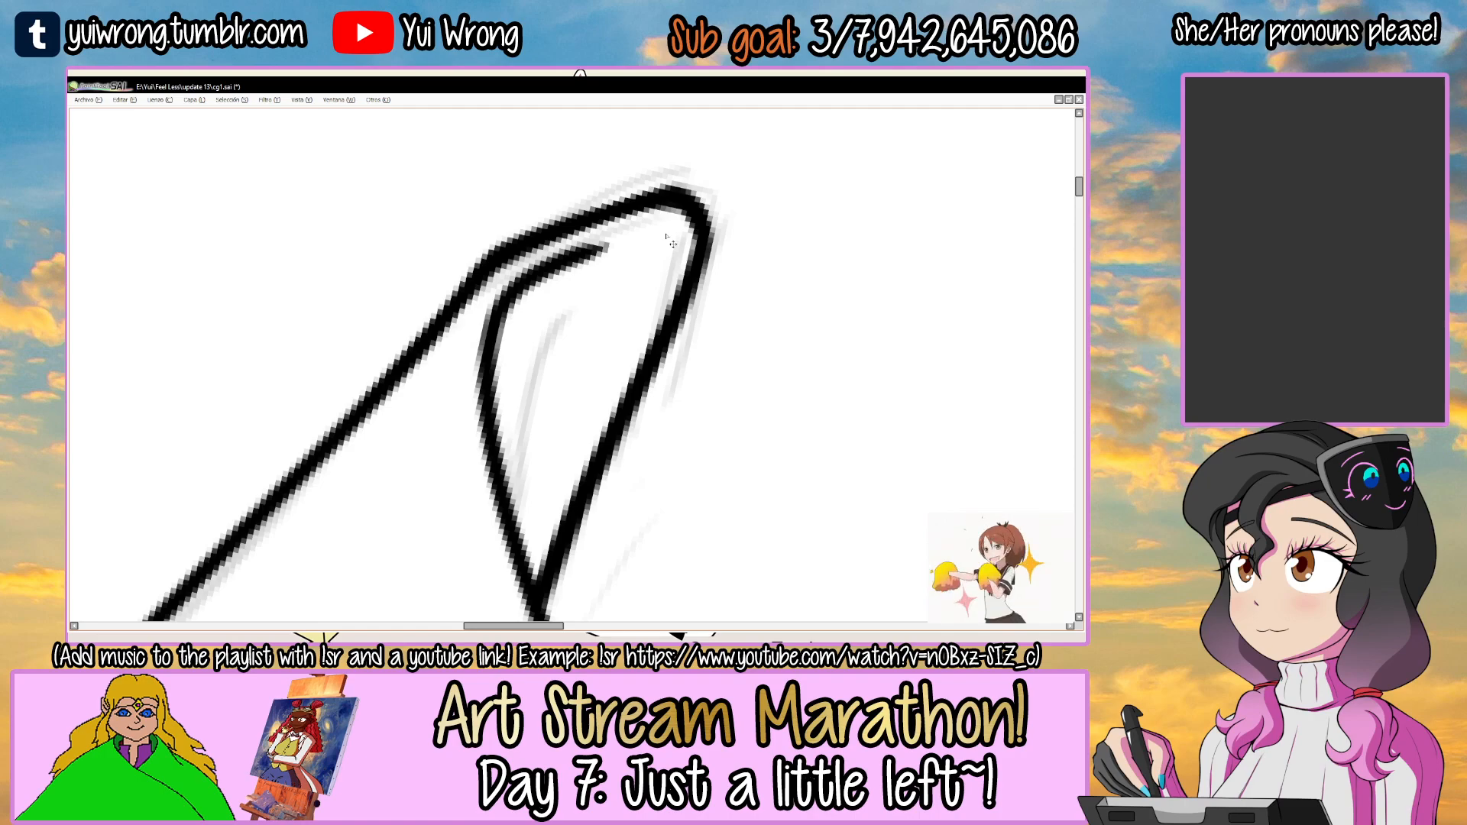
{"action": "scroll", "coordinate": [673, 242], "scroll_direction": "down", "scroll_amount": 5}
{"action": "left_click_drag", "start_coordinate": [665, 233], "coordinate": [657, 511]}
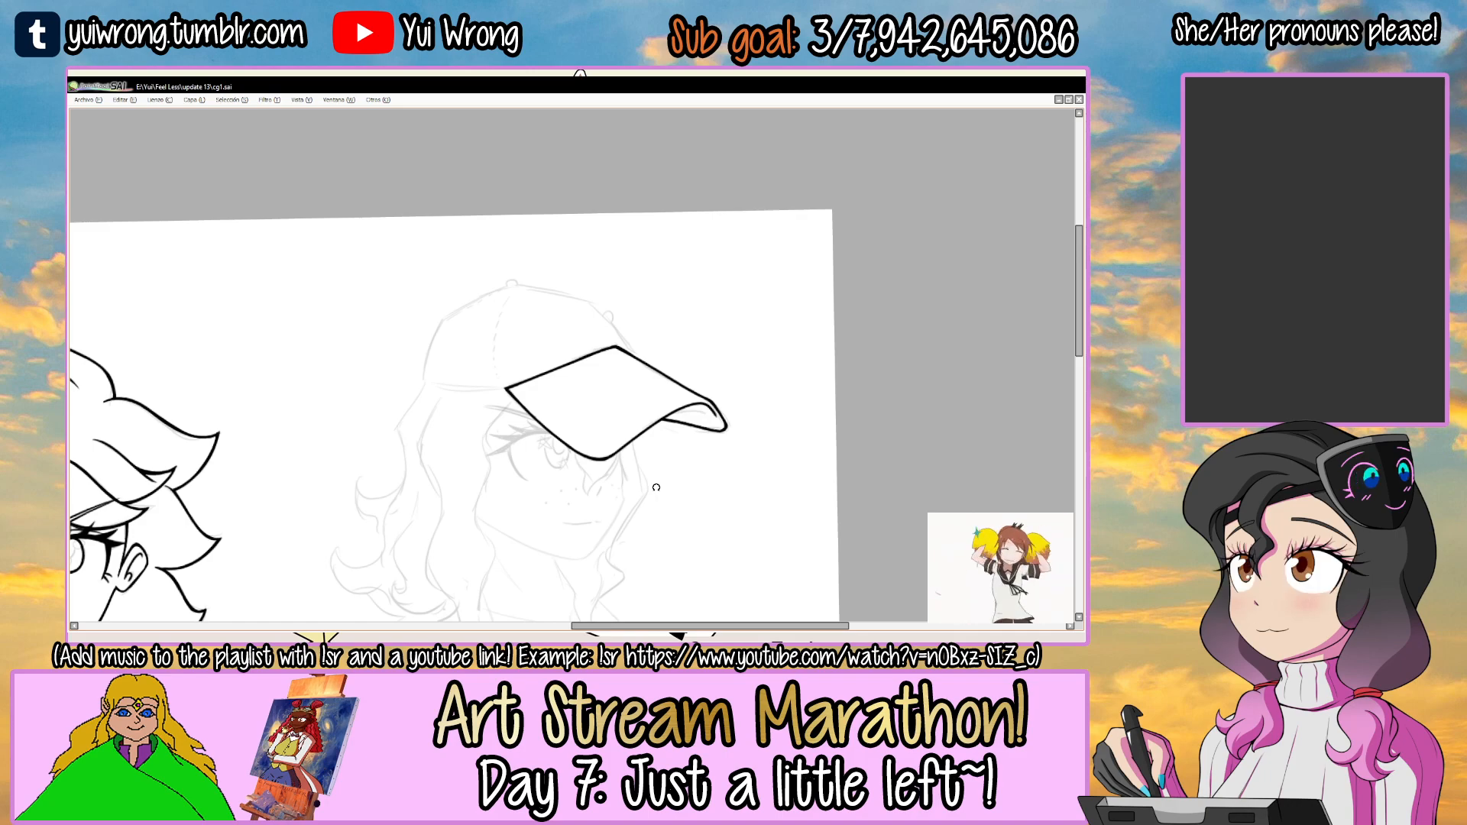
Ink the crown's lower rim as a gentle curve from the visor corner to the back of the cap.
{"action": "mouse_move", "coordinate": [630, 341]}
{"action": "left_mouse_down"}
{"action": "mouse_move", "coordinate": [688, 284]}
{"action": "mouse_move", "coordinate": [576, 517]}
{"action": "mouse_move", "coordinate": [645, 282]}
{"action": "mouse_move", "coordinate": [681, 326]}
{"action": "mouse_move", "coordinate": [648, 306]}
{"action": "left_mouse_up"}
{"action": "scroll", "coordinate": [603, 307], "scroll_direction": "up", "scroll_amount": 5}
{"action": "left_click_drag", "start_coordinate": [528, 381], "coordinate": [747, 244]}
{"action": "key", "text": "ctrl+z"}
Ink the crown's back edge rising from the rear end of the lower rim.
{"action": "key", "text": "ctrl+z"}
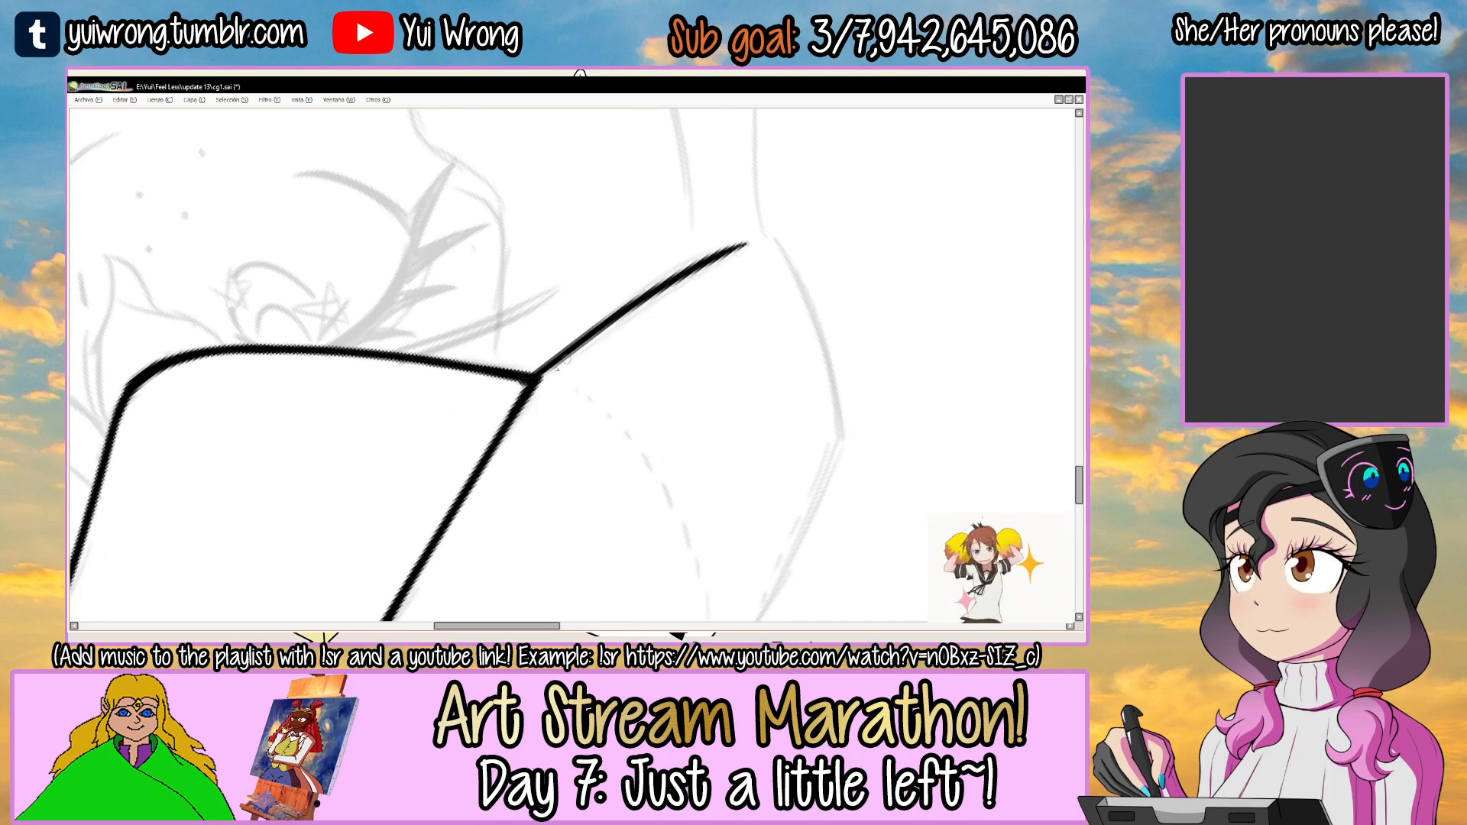
{"action": "left_click_drag", "start_coordinate": [550, 365], "coordinate": [653, 293]}
{"action": "left_click_drag", "start_coordinate": [763, 243], "coordinate": [557, 373]}
{"action": "left_click_drag", "start_coordinate": [645, 284], "coordinate": [640, 335]}
{"action": "left_click_drag", "start_coordinate": [659, 292], "coordinate": [622, 269]}
{"action": "mouse_move", "coordinate": [489, 270]}
{"action": "left_mouse_down"}
{"action": "mouse_move", "coordinate": [348, 457]}
{"action": "mouse_move", "coordinate": [437, 319]}
{"action": "mouse_move", "coordinate": [371, 433]}
{"action": "left_mouse_up"}
{"action": "key", "text": "ctrl+z"}
Sharpen the rear corner where the crown's back edge meets the lower rim.
{"action": "key", "text": "ctrl+z"}
{"action": "key", "text": "ctrl+z"}
{"action": "key", "text": "ctrl+z"}
{"action": "key", "text": "ctrl+z"}
{"action": "left_click_drag", "start_coordinate": [481, 271], "coordinate": [361, 460]}
{"action": "key", "text": "ctrl+z"}
{"action": "scroll", "coordinate": [375, 422], "scroll_direction": "up", "scroll_amount": 2}
{"action": "scroll", "coordinate": [374, 422], "scroll_direction": "up", "scroll_amount": 1}
{"action": "left_click_drag", "start_coordinate": [409, 495], "coordinate": [365, 459]}
{"action": "key", "text": "ctrl+z"}
{"action": "key", "text": "ctrl+z"}
{"action": "mouse_move", "coordinate": [407, 495]}
{"action": "left_mouse_down"}
{"action": "mouse_move", "coordinate": [372, 462]}
{"action": "mouse_move", "coordinate": [413, 371]}
{"action": "left_mouse_up"}
{"action": "key", "text": "ctrl+z"}
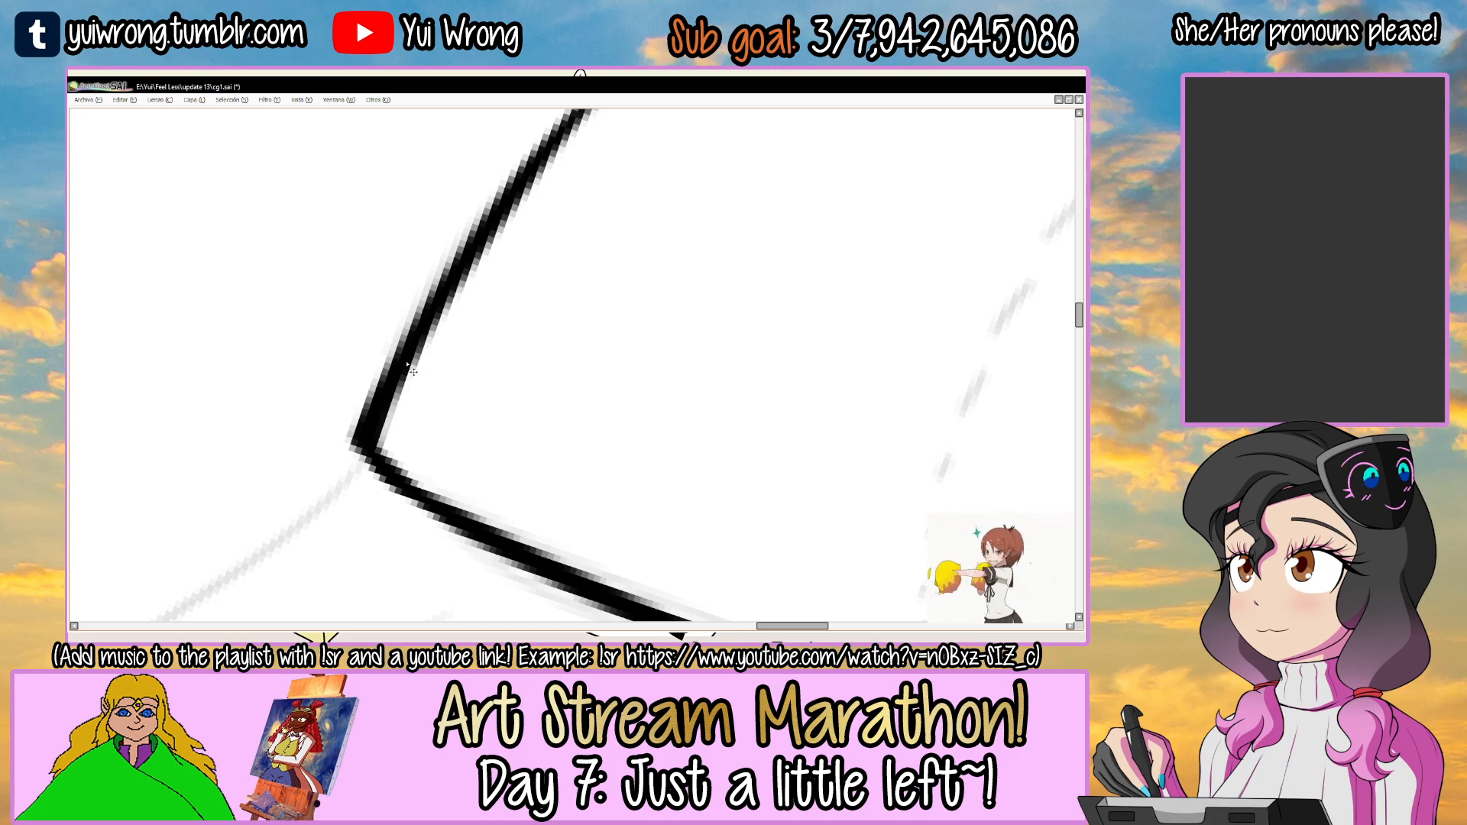
{"action": "scroll", "coordinate": [413, 372], "scroll_direction": "down", "scroll_amount": 3}
{"action": "scroll", "coordinate": [547, 249], "scroll_direction": "up", "scroll_amount": 2}
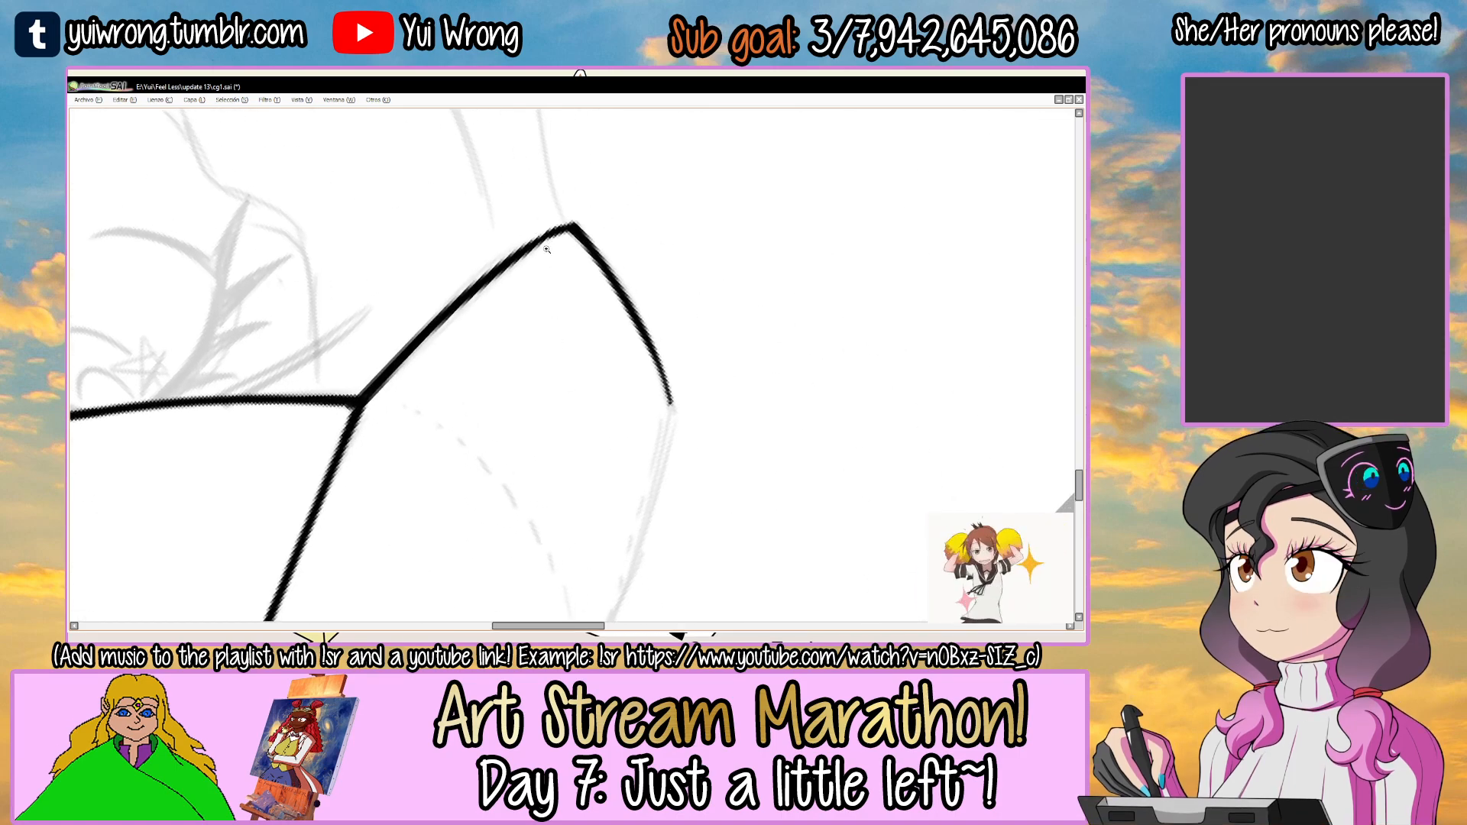
{"action": "scroll", "coordinate": [547, 249], "scroll_direction": "up", "scroll_amount": 1}
{"action": "mouse_move", "coordinate": [493, 254]}
{"action": "left_mouse_down"}
{"action": "mouse_move", "coordinate": [590, 216]}
{"action": "mouse_move", "coordinate": [557, 305]}
{"action": "mouse_move", "coordinate": [465, 339]}
{"action": "left_mouse_up"}
{"action": "scroll", "coordinate": [596, 232], "scroll_direction": "down", "scroll_amount": 4}
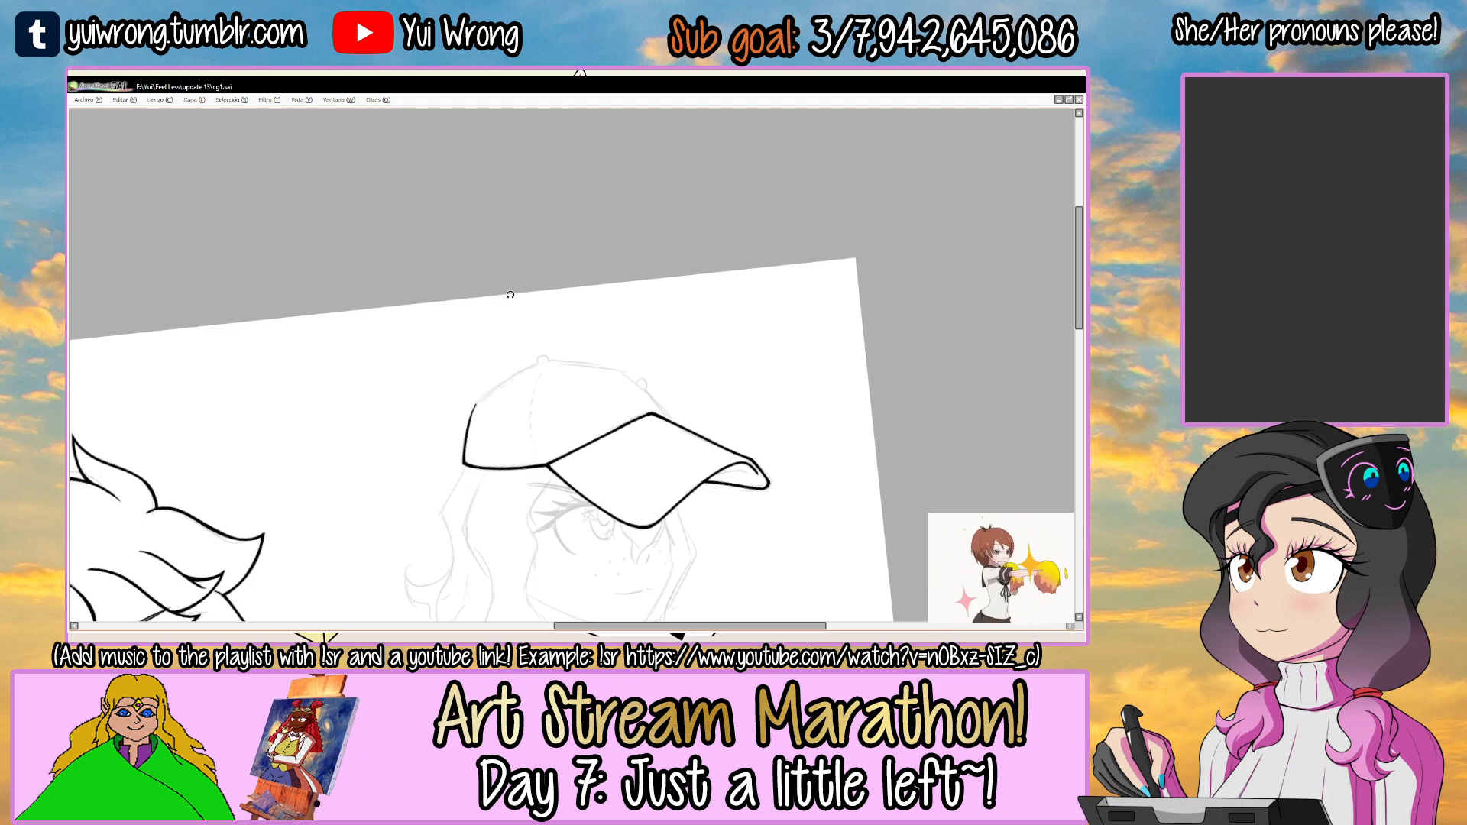
Ink the crown's top edge from the top button forward to the bend above the visor.
{"action": "scroll", "coordinate": [531, 362], "scroll_direction": "up", "scroll_amount": 4}
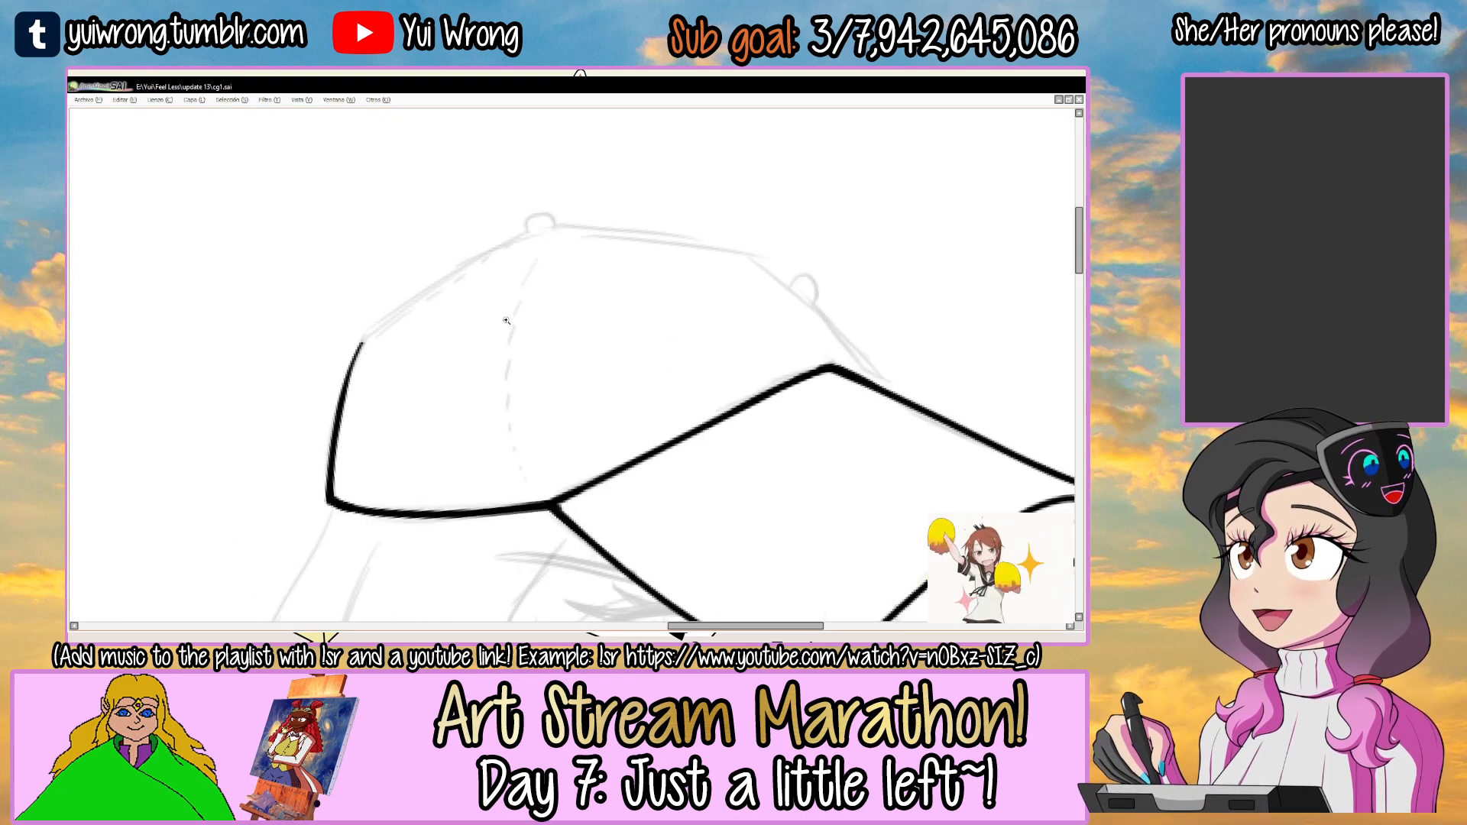
{"action": "mouse_move", "coordinate": [644, 256]}
{"action": "left_mouse_down"}
{"action": "mouse_move", "coordinate": [550, 301]}
{"action": "mouse_move", "coordinate": [565, 217]}
{"action": "mouse_move", "coordinate": [567, 242]}
{"action": "left_mouse_up"}
{"action": "scroll", "coordinate": [484, 344], "scroll_direction": "up", "scroll_amount": 2}
{"action": "left_click_drag", "start_coordinate": [342, 405], "coordinate": [392, 348]}
{"action": "key", "text": "ctrl+z"}
{"action": "mouse_move", "coordinate": [344, 403]}
{"action": "left_mouse_down"}
{"action": "mouse_move", "coordinate": [479, 289]}
{"action": "mouse_move", "coordinate": [585, 226]}
{"action": "left_mouse_up"}
{"action": "key", "text": "ctrl+z"}
{"action": "mouse_move", "coordinate": [433, 317]}
{"action": "left_mouse_down"}
{"action": "mouse_move", "coordinate": [634, 203]}
{"action": "mouse_move", "coordinate": [476, 289]}
{"action": "left_mouse_up"}
{"action": "key", "text": "ctrl+z"}
{"action": "mouse_move", "coordinate": [582, 230]}
{"action": "left_mouse_down"}
{"action": "mouse_move", "coordinate": [576, 213]}
{"action": "mouse_move", "coordinate": [547, 265]}
{"action": "left_mouse_up"}
Ink the crown's front slope past the front button down to the visor's upper corner.
{"action": "scroll", "coordinate": [537, 268], "scroll_direction": "up", "scroll_amount": 1}
{"action": "left_click_drag", "start_coordinate": [351, 415], "coordinate": [430, 330]}
{"action": "mouse_move", "coordinate": [382, 386]}
{"action": "left_mouse_down"}
{"action": "mouse_move", "coordinate": [489, 294]}
{"action": "mouse_move", "coordinate": [589, 250]}
{"action": "left_mouse_up"}
{"action": "left_click_drag", "start_coordinate": [426, 340], "coordinate": [664, 215]}
{"action": "key", "text": "ctrl+z"}
{"action": "key", "text": "ctrl+z"}
{"action": "left_click_drag", "start_coordinate": [384, 376], "coordinate": [633, 234]}
{"action": "left_click_drag", "start_coordinate": [504, 293], "coordinate": [778, 197]}
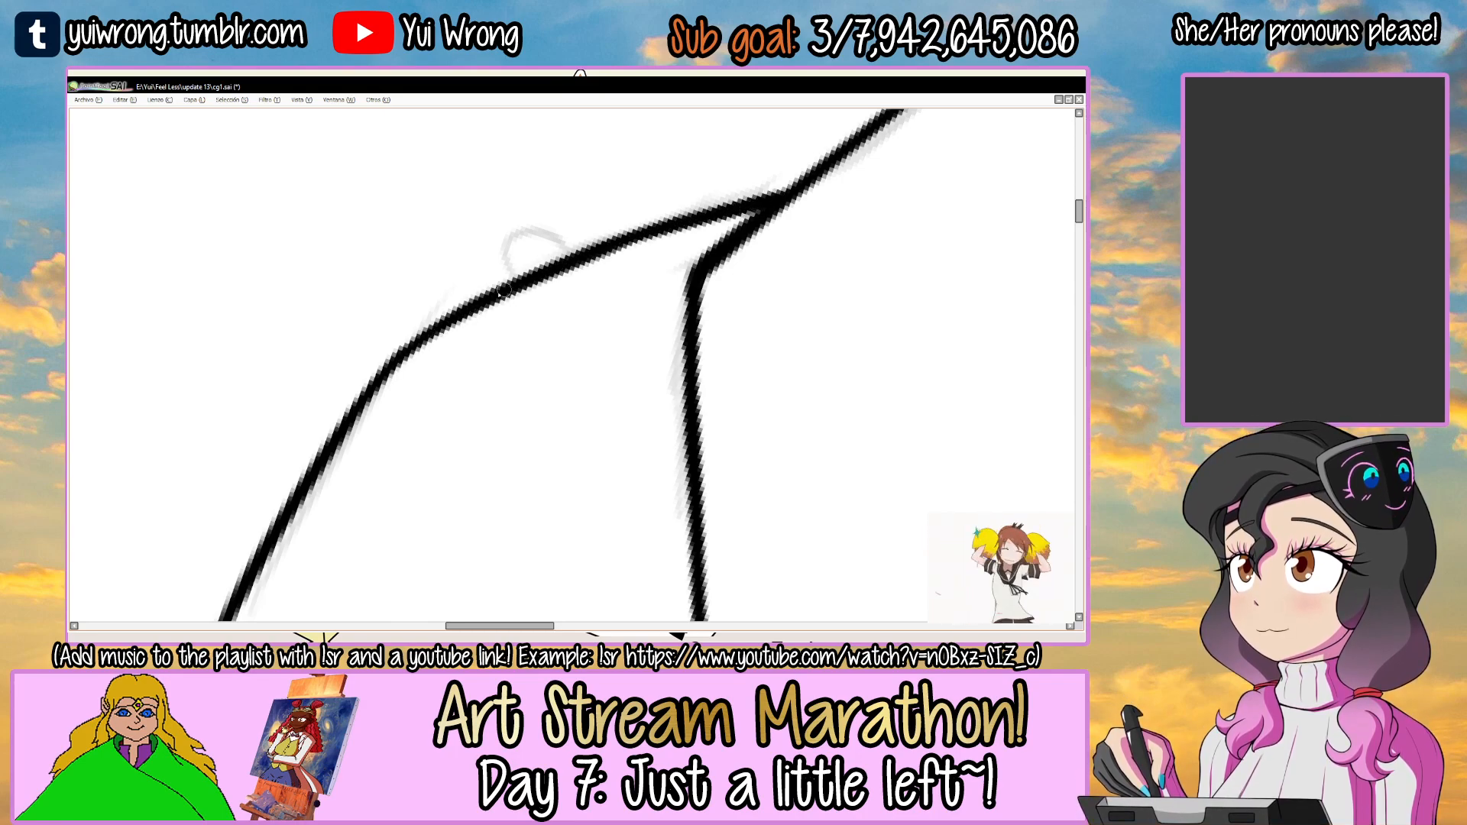
{"action": "scroll", "coordinate": [762, 204], "scroll_direction": "down", "scroll_amount": 5}
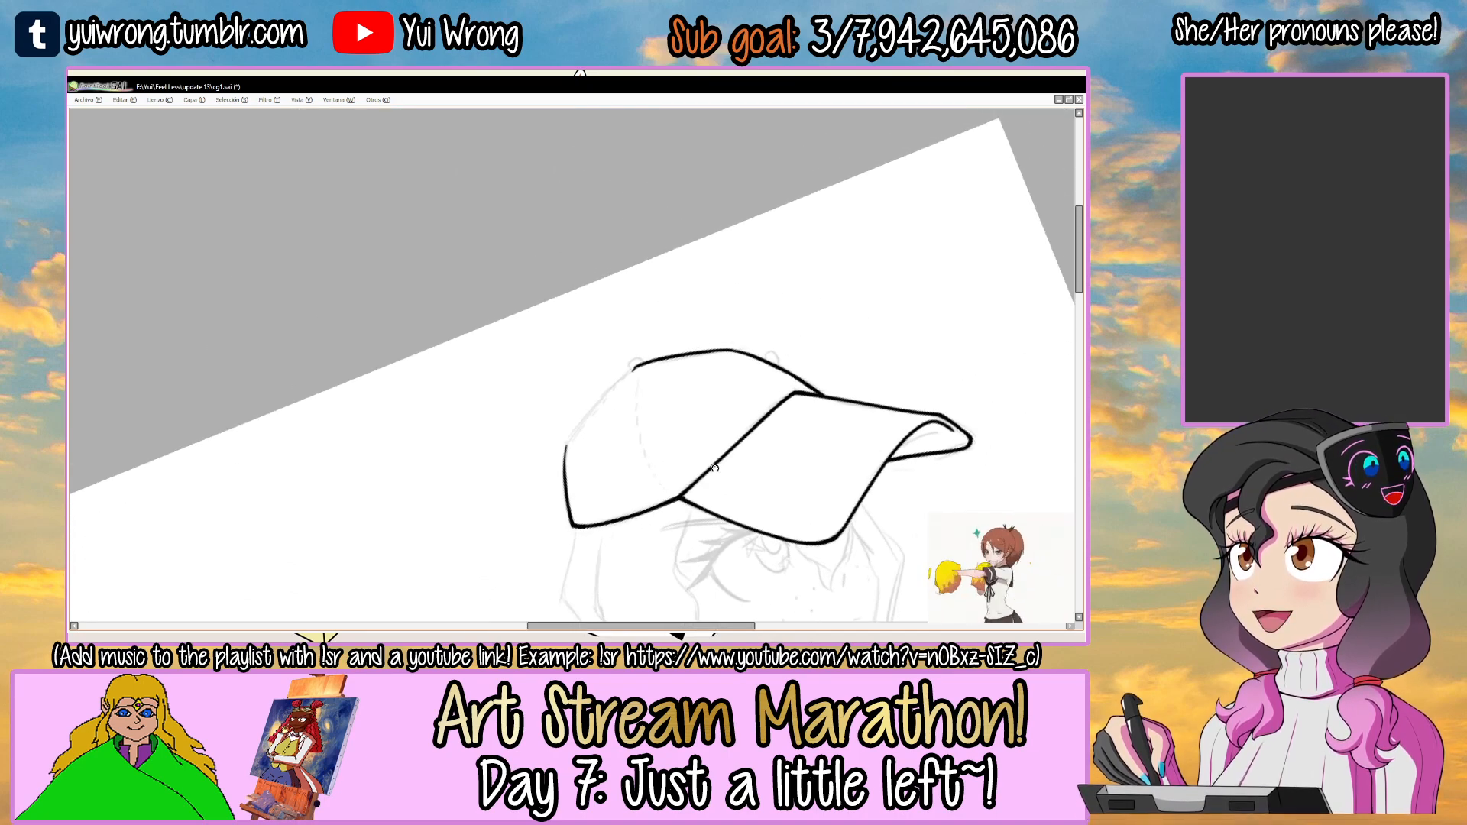
Ink the first stretch of the crown's upper back edge, starting from the bend at the back.
{"action": "left_click_drag", "start_coordinate": [611, 388], "coordinate": [604, 314]}
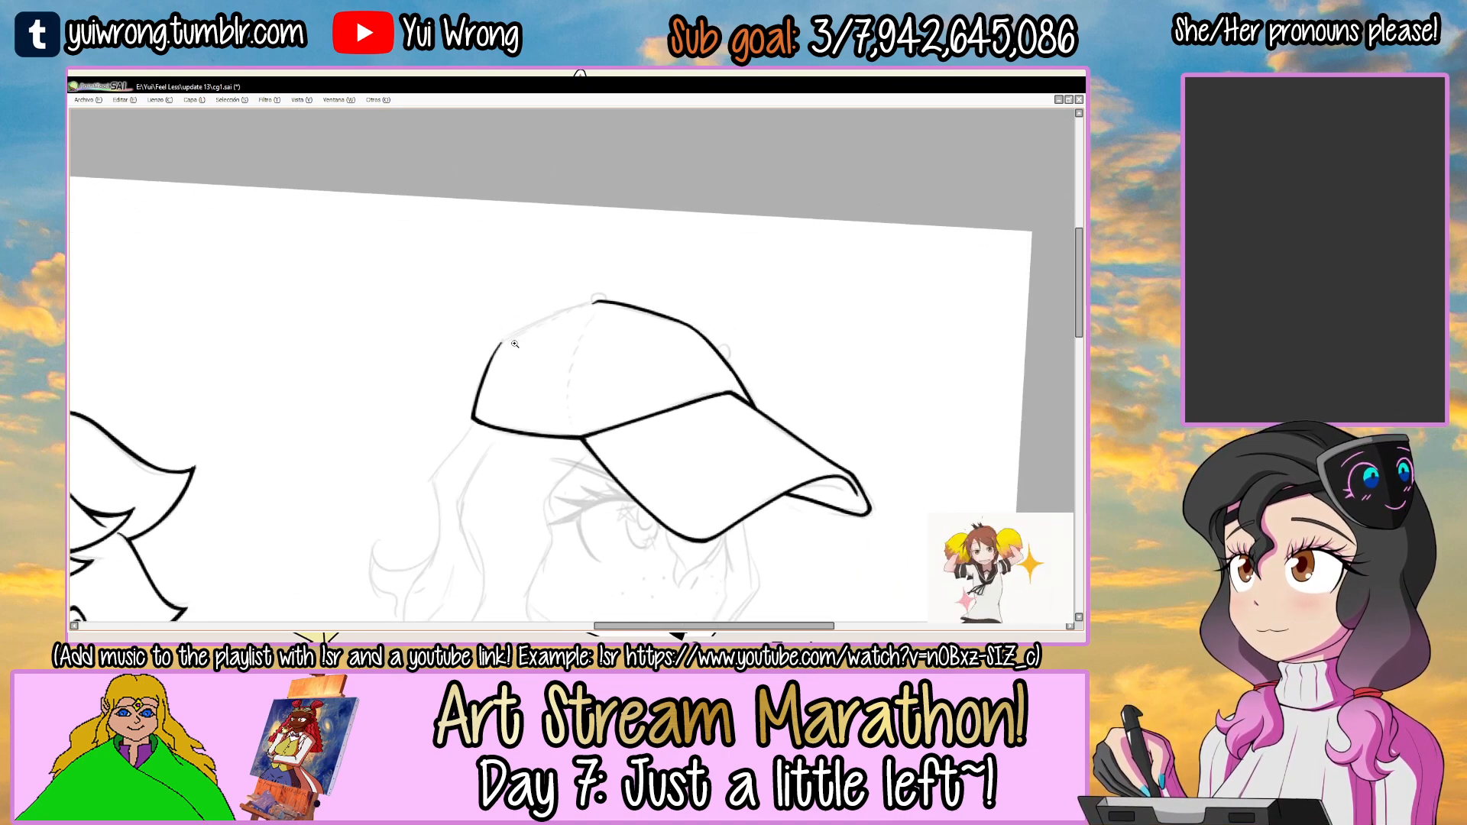
{"action": "scroll", "coordinate": [515, 344], "scroll_direction": "up", "scroll_amount": 5}
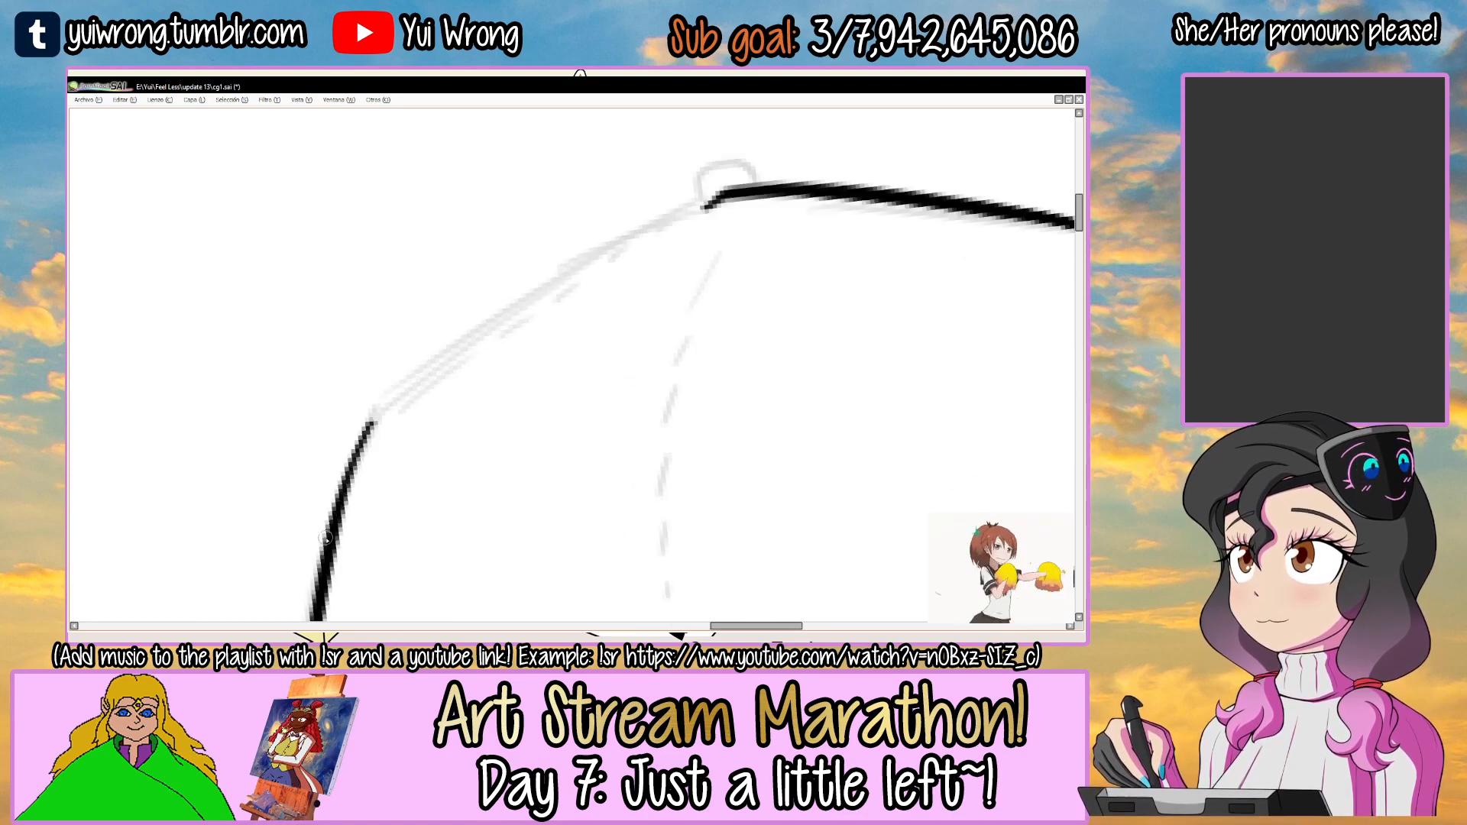
{"action": "left_click_drag", "start_coordinate": [369, 436], "coordinate": [455, 355]}
{"action": "key", "text": "ctrl+z"}
{"action": "mouse_move", "coordinate": [370, 438]}
{"action": "left_mouse_down"}
{"action": "mouse_move", "coordinate": [607, 254]}
{"action": "mouse_move", "coordinate": [581, 277]}
{"action": "left_mouse_up"}
{"action": "key", "text": "ctrl+z"}
{"action": "left_click_drag", "start_coordinate": [368, 437], "coordinate": [593, 271]}
{"action": "left_click_drag", "start_coordinate": [421, 387], "coordinate": [706, 221]}
{"action": "key", "text": "ctrl+z"}
Finish the crown's upper back edge up to the top button, joining it smoothly to the top line.
{"action": "key", "text": "ctrl+z"}
{"action": "left_click_drag", "start_coordinate": [418, 390], "coordinate": [672, 228]}
{"action": "left_click_drag", "start_coordinate": [513, 311], "coordinate": [714, 194]}
{"action": "key", "text": "ctrl+z"}
{"action": "left_click_drag", "start_coordinate": [531, 298], "coordinate": [716, 201]}
{"action": "left_click_drag", "start_coordinate": [624, 248], "coordinate": [728, 194]}
{"action": "key", "text": "ctrl+z"}
{"action": "left_click_drag", "start_coordinate": [513, 314], "coordinate": [721, 196]}
{"action": "left_click_drag", "start_coordinate": [656, 231], "coordinate": [716, 202]}
{"action": "left_click_drag", "start_coordinate": [376, 417], "coordinate": [522, 304]}
{"action": "left_click_drag", "start_coordinate": [465, 345], "coordinate": [696, 211]}
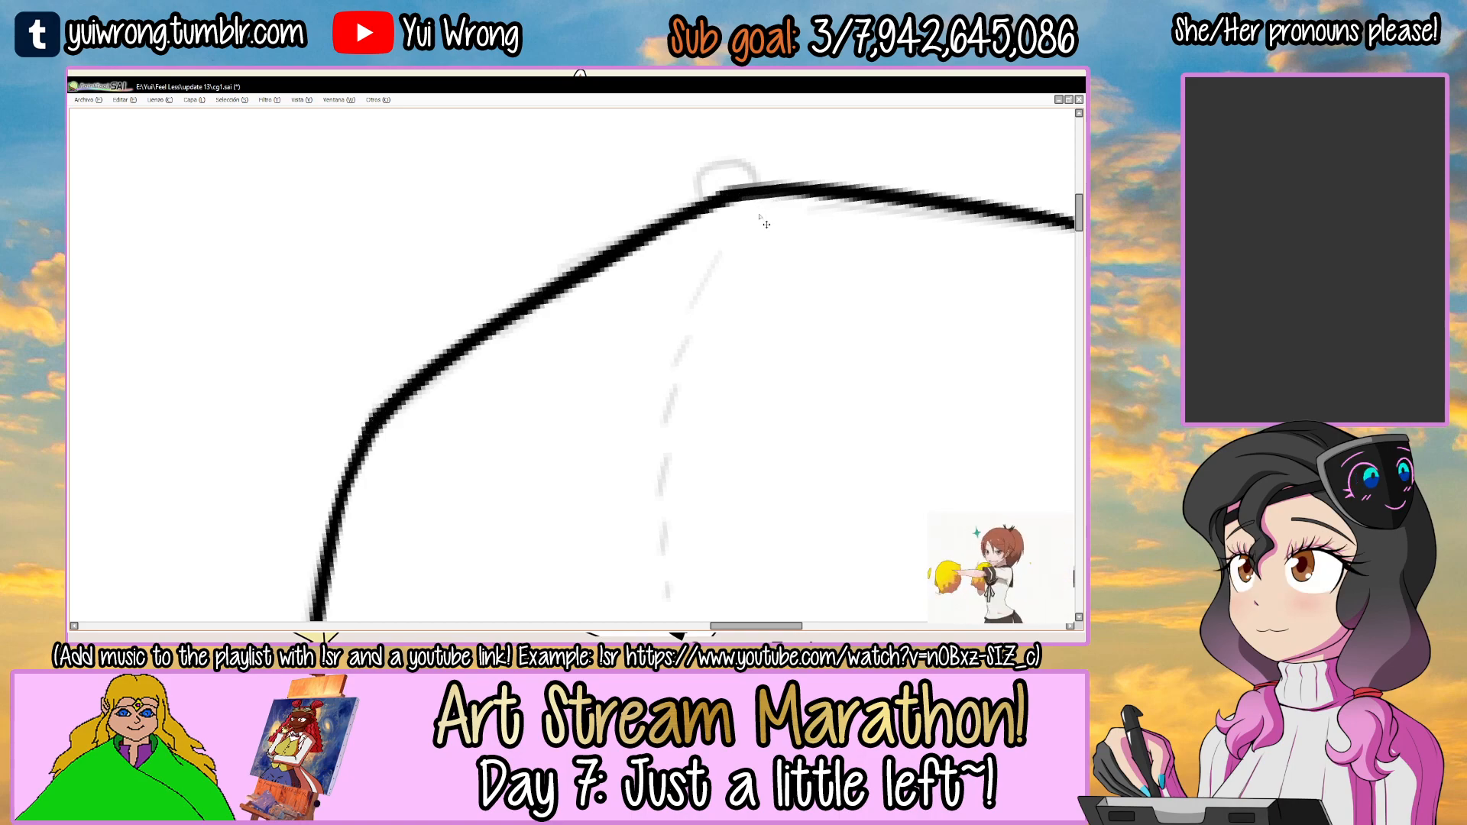
{"action": "scroll", "coordinate": [761, 217], "scroll_direction": "down", "scroll_amount": 5}
{"action": "left_click_drag", "start_coordinate": [728, 286], "coordinate": [486, 430]}
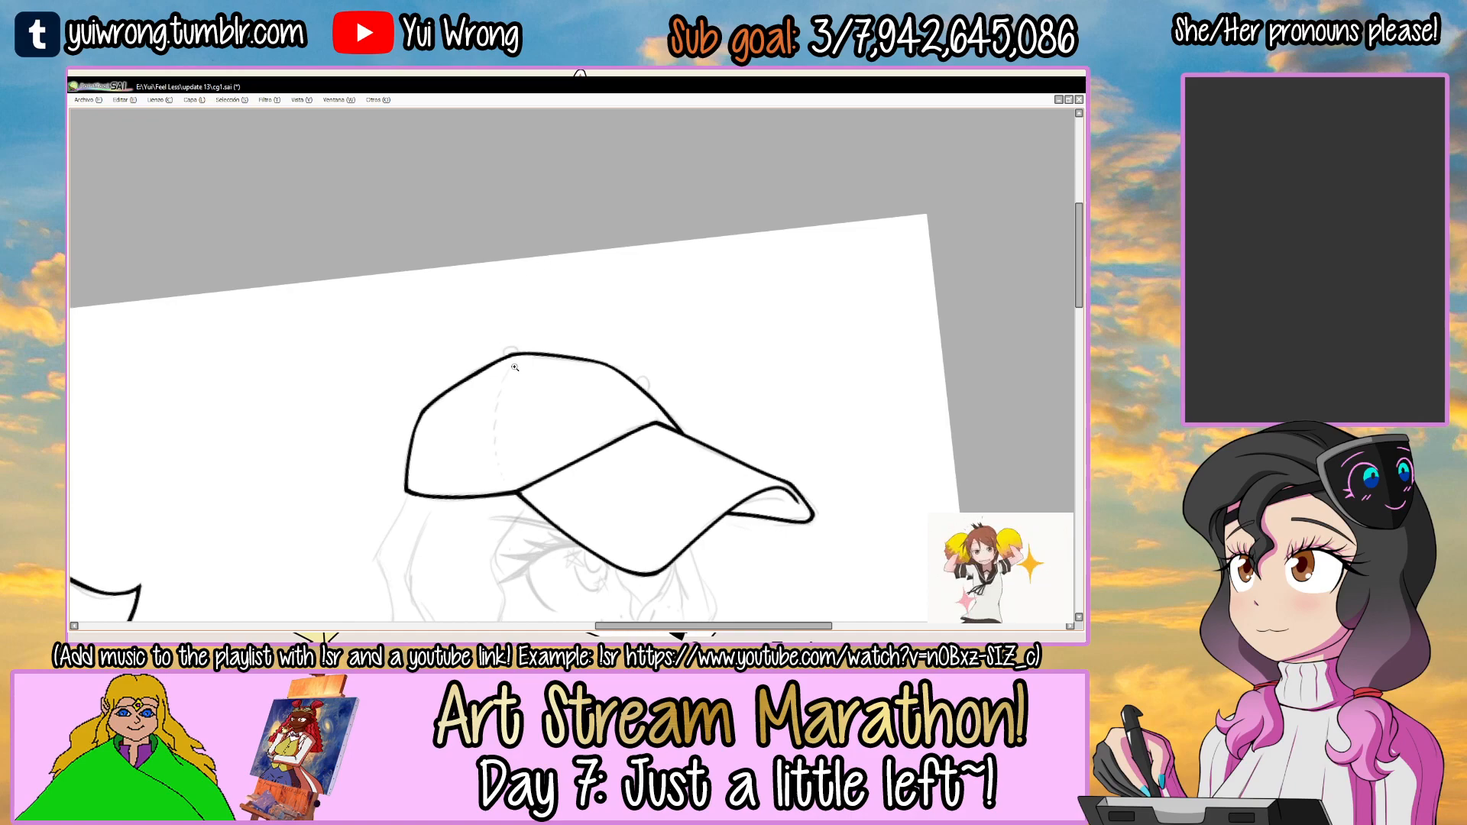
Ink the two small buttons on top of the crown, clean up their overlaps, and save the file.
{"action": "scroll", "coordinate": [515, 367], "scroll_direction": "up", "scroll_amount": 6}
{"action": "mouse_move", "coordinate": [554, 350]}
{"action": "left_mouse_down"}
{"action": "mouse_move", "coordinate": [489, 360]}
{"action": "mouse_move", "coordinate": [530, 329]}
{"action": "mouse_move", "coordinate": [547, 351]}
{"action": "left_mouse_up"}
{"action": "key", "text": "ctrl+z"}
{"action": "left_click_drag", "start_coordinate": [567, 411], "coordinate": [210, 299]}
{"action": "key", "text": "Delete"}
{"action": "left_click_drag", "start_coordinate": [654, 339], "coordinate": [707, 370]}
{"action": "key", "text": "ctrl+d"}
{"action": "scroll", "coordinate": [683, 393], "scroll_direction": "down", "scroll_amount": 4}
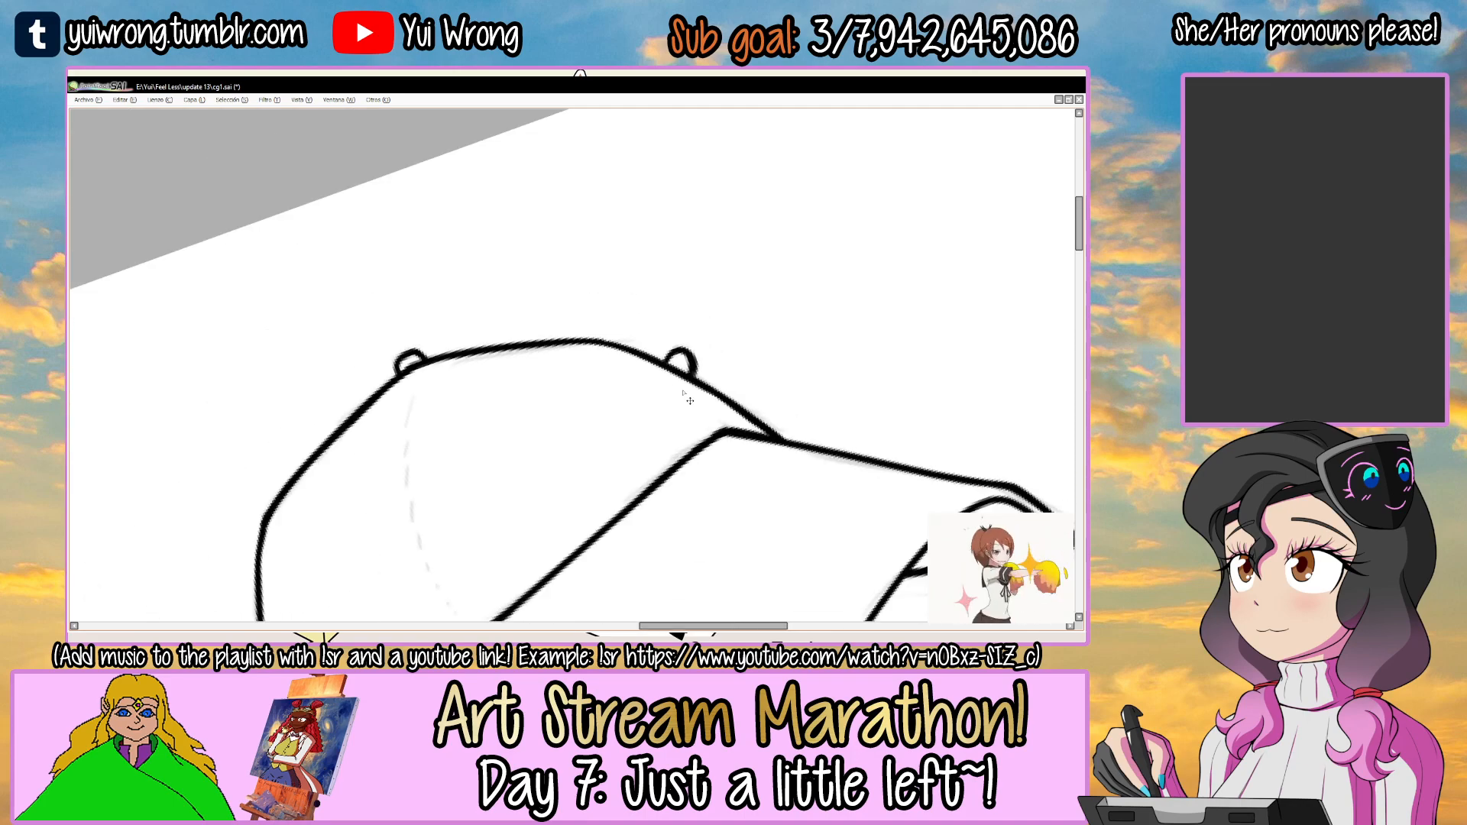
{"action": "key", "text": "ctrl+s"}
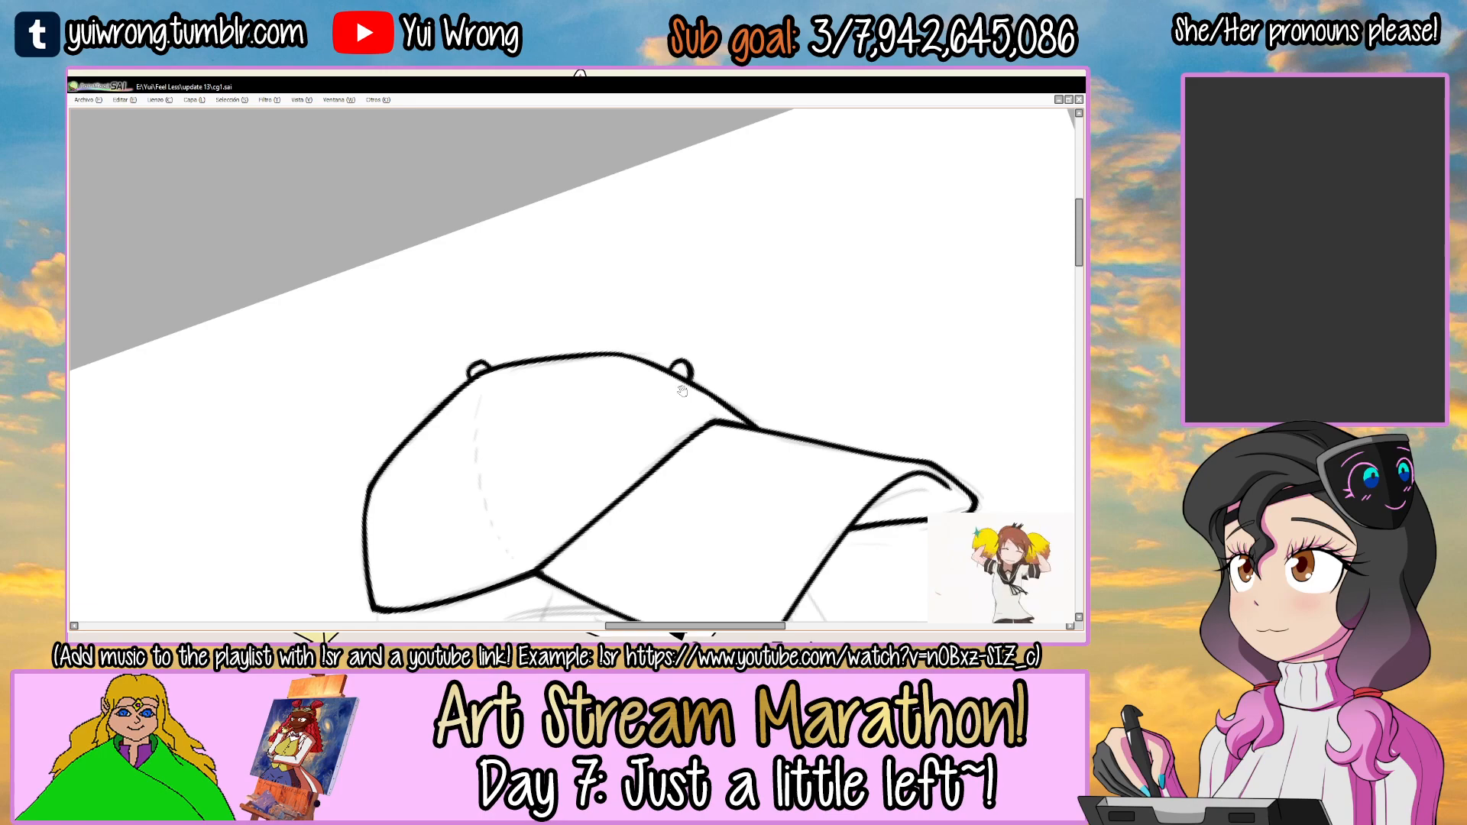
Ink the crown's stitched seam as a curved row of short dashes from the top button to the visor corner.
{"action": "left_click_drag", "start_coordinate": [682, 390], "coordinate": [682, 361]}
{"action": "left_click_drag", "start_coordinate": [730, 298], "coordinate": [640, 467]}
{"action": "scroll", "coordinate": [491, 298], "scroll_direction": "up", "scroll_amount": 2}
{"action": "left_click_drag", "start_coordinate": [577, 250], "coordinate": [555, 252]}
{"action": "scroll", "coordinate": [383, 357], "scroll_direction": "up", "scroll_amount": 2}
{"action": "left_click_drag", "start_coordinate": [320, 414], "coordinate": [332, 400]}
{"action": "left_click_drag", "start_coordinate": [340, 385], "coordinate": [359, 366]}
{"action": "left_click_drag", "start_coordinate": [432, 304], "coordinate": [454, 290]}
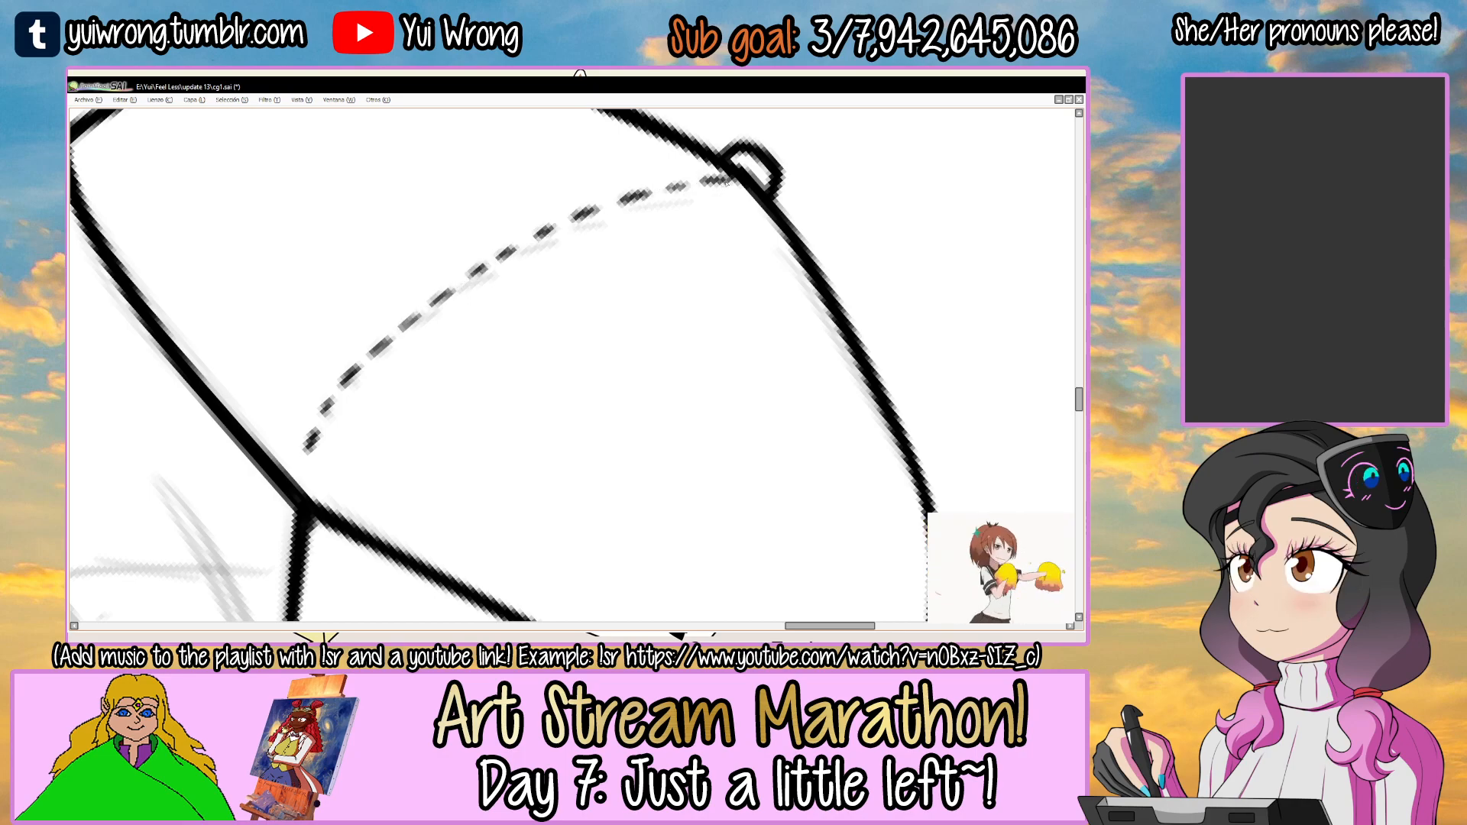
{"action": "scroll", "coordinate": [725, 182], "scroll_direction": "down", "scroll_amount": 5}
{"action": "left_click_drag", "start_coordinate": [764, 307], "coordinate": [667, 300]}
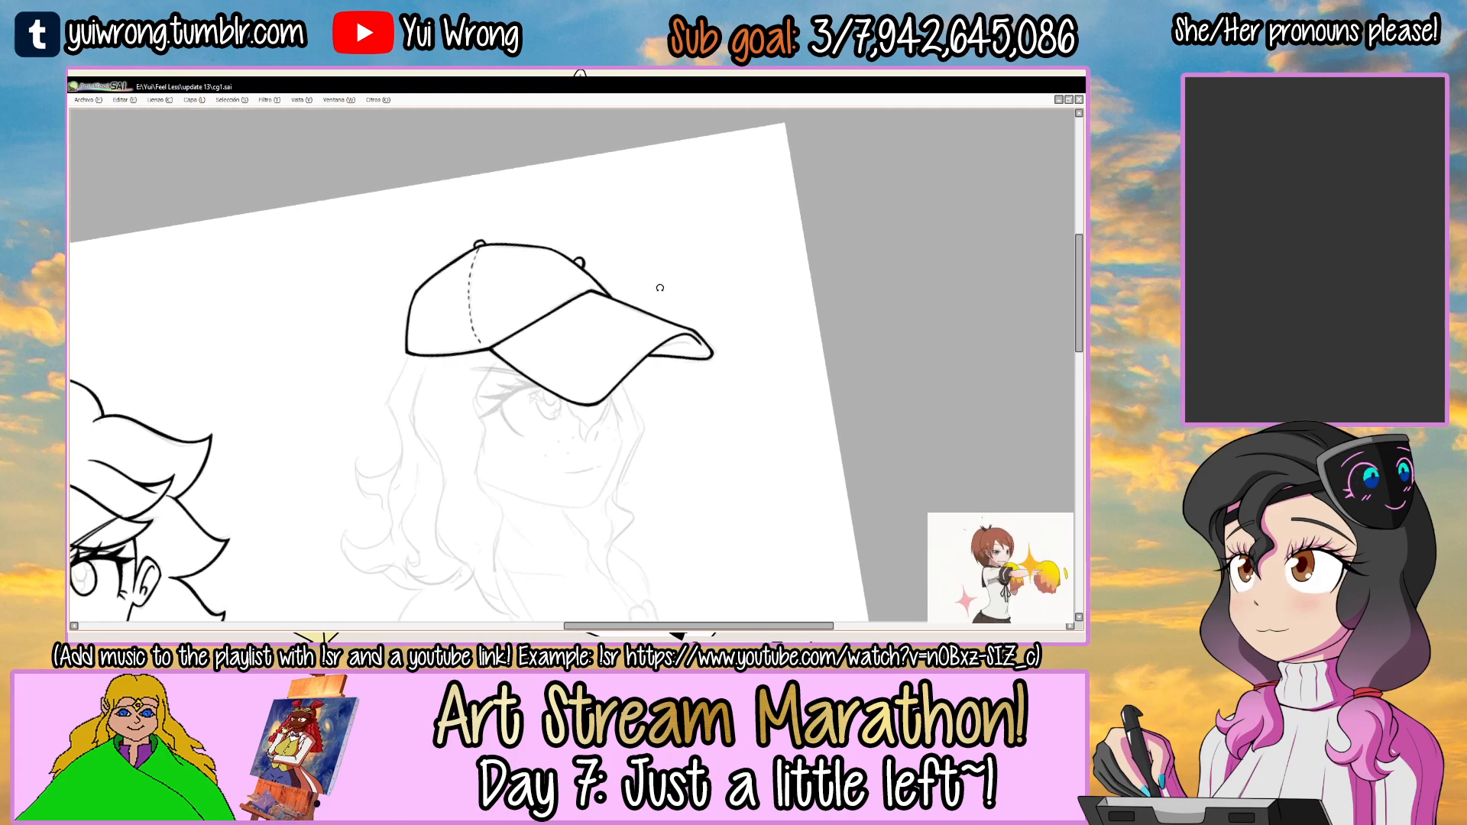
{"action": "left_click_drag", "start_coordinate": [539, 387], "coordinate": [542, 339]}
Make the face line-art layer "la cara" active, checking its contents by toggling its visibility.
{"action": "key", "text": "Tab"}
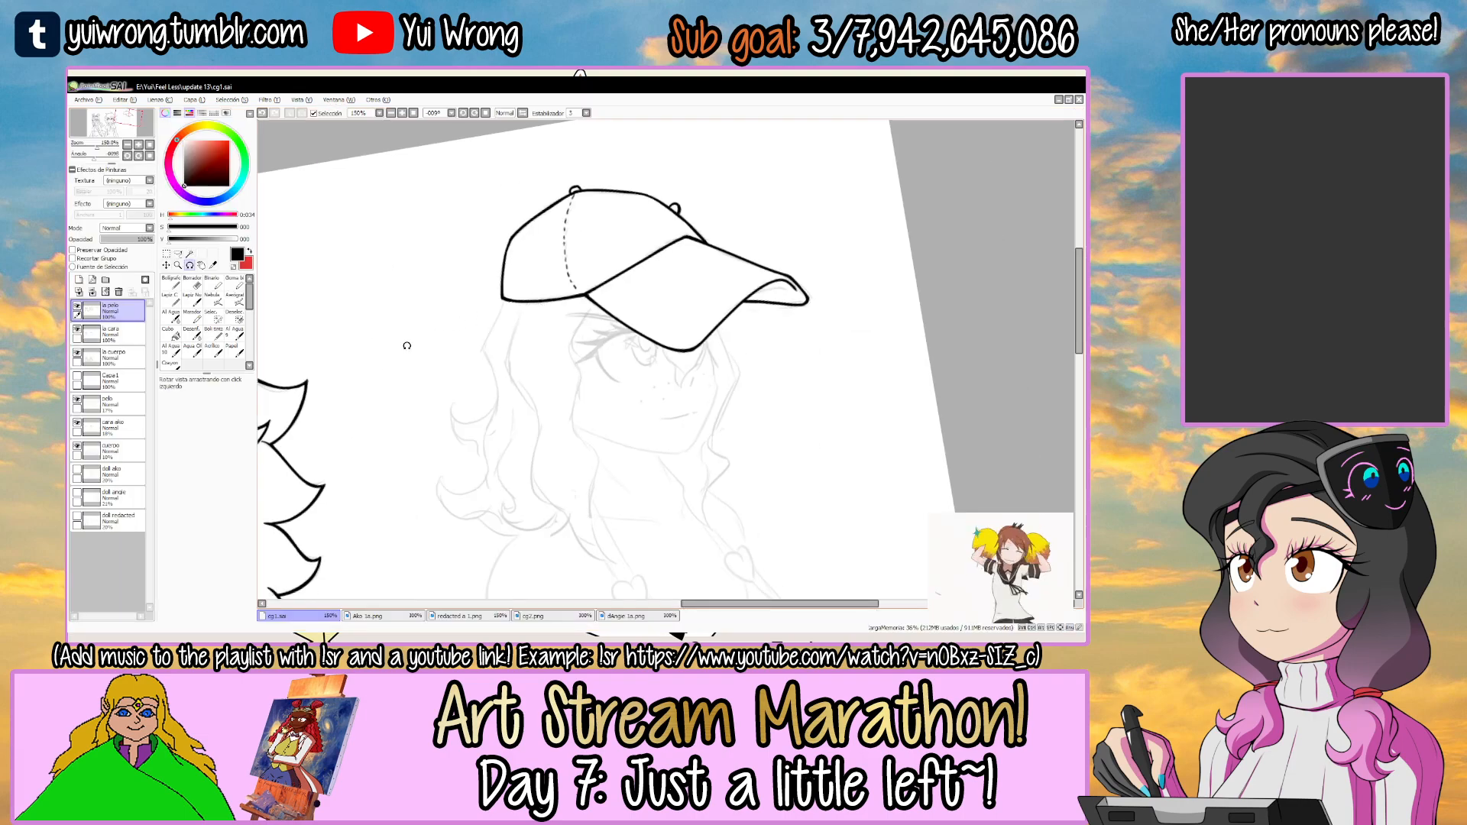
{"action": "left_click", "coordinate": [87, 334]}
{"action": "left_click", "coordinate": [77, 330]}
{"action": "left_click", "coordinate": [77, 330]}
{"action": "left_click", "coordinate": [78, 330]}
{"action": "left_click", "coordinate": [77, 330]}
{"action": "left_click_drag", "start_coordinate": [396, 352], "coordinate": [603, 315]}
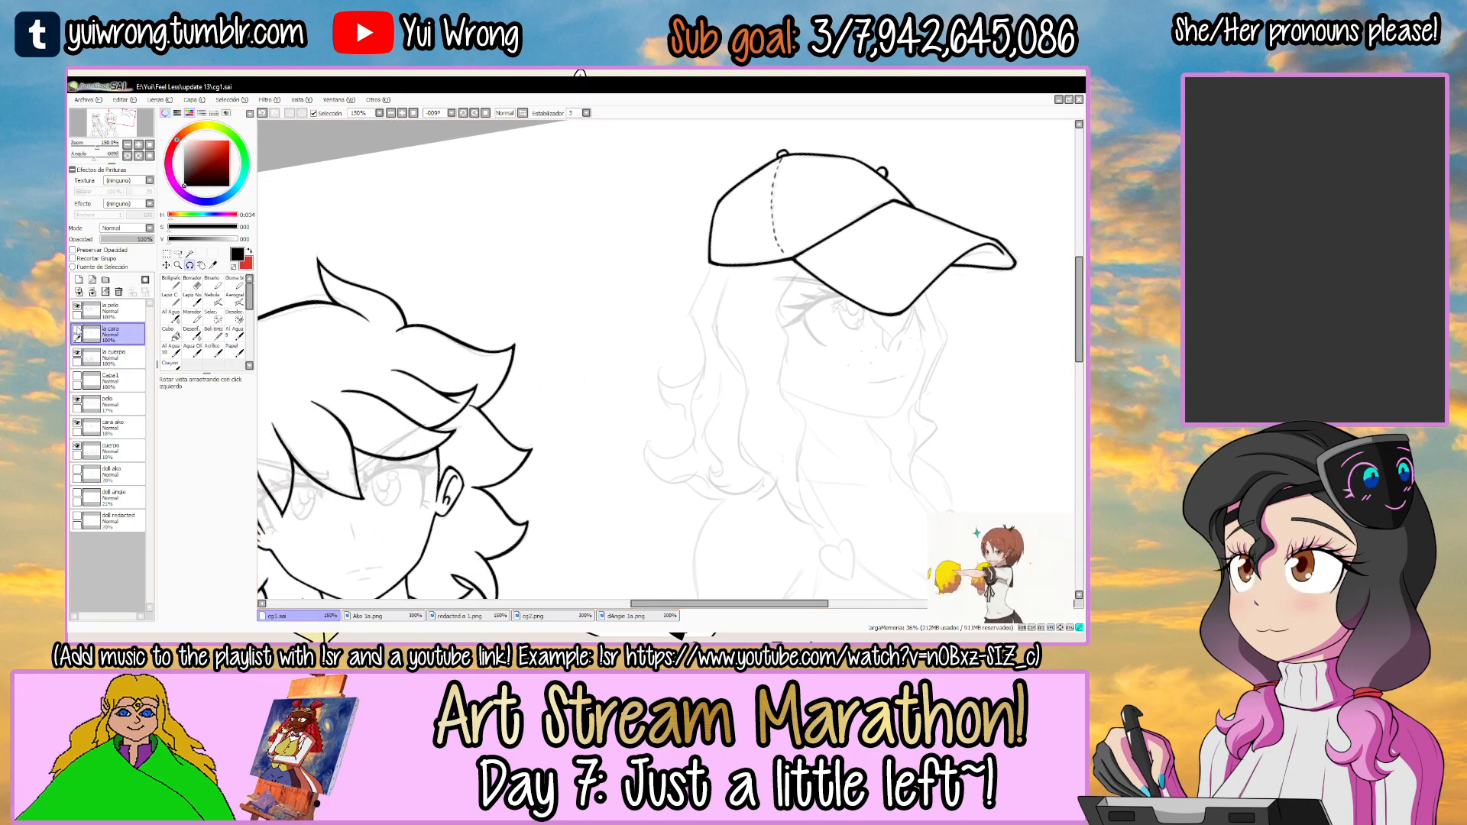
{"action": "key", "text": "Tab"}
Ink the third girl's thick upper eyelid line and the outline of her iris beneath the visor.
{"action": "left_click_drag", "start_coordinate": [710, 316], "coordinate": [586, 286]}
{"action": "scroll", "coordinate": [586, 286], "scroll_direction": "up", "scroll_amount": 6}
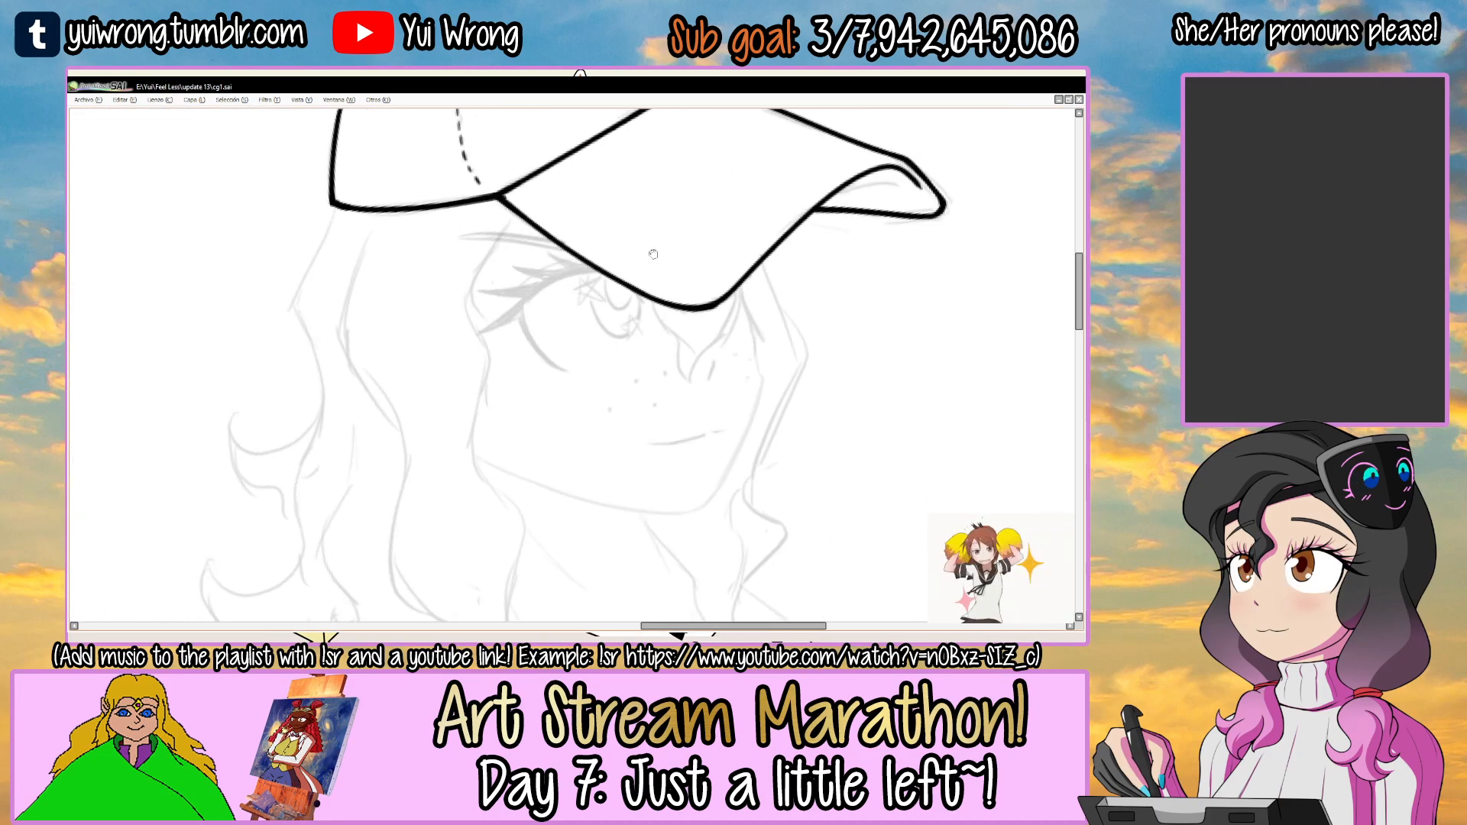
{"action": "mouse_move", "coordinate": [399, 388]}
{"action": "left_mouse_down"}
{"action": "mouse_move", "coordinate": [569, 253]}
{"action": "mouse_move", "coordinate": [655, 319]}
{"action": "mouse_move", "coordinate": [584, 291]}
{"action": "mouse_move", "coordinate": [524, 299]}
{"action": "mouse_move", "coordinate": [533, 434]}
{"action": "left_mouse_up"}
{"action": "mouse_move", "coordinate": [547, 259]}
{"action": "left_mouse_down"}
{"action": "mouse_move", "coordinate": [619, 422]}
{"action": "mouse_move", "coordinate": [630, 398]}
{"action": "mouse_move", "coordinate": [614, 385]}
{"action": "mouse_move", "coordinate": [537, 399]}
{"action": "mouse_move", "coordinate": [578, 415]}
{"action": "left_mouse_up"}
{"action": "key", "text": "ctrl+z"}
{"action": "mouse_move", "coordinate": [531, 250]}
{"action": "left_mouse_down"}
{"action": "mouse_move", "coordinate": [535, 304]}
{"action": "mouse_move", "coordinate": [583, 412]}
{"action": "left_mouse_up"}
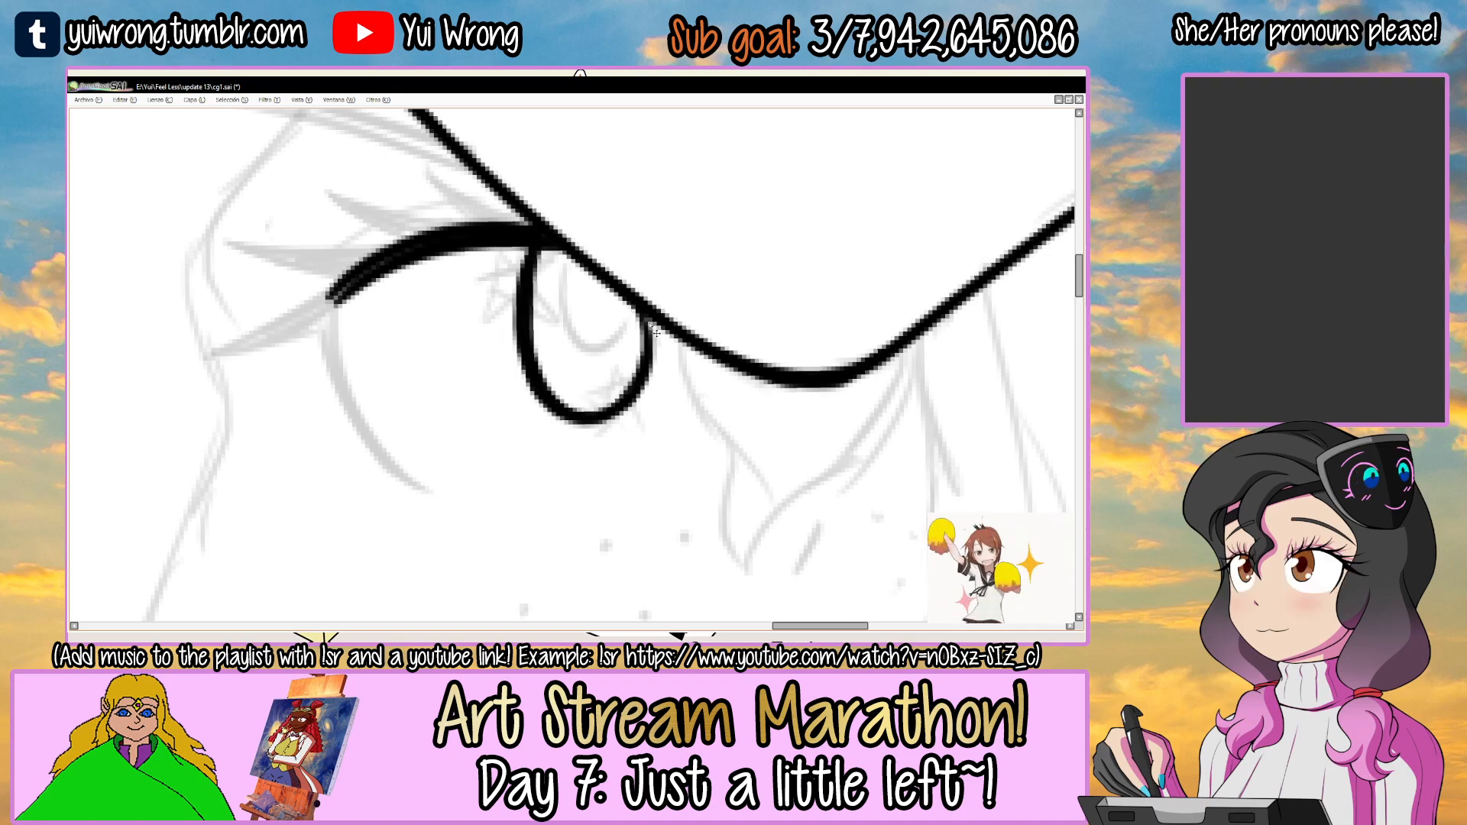
{"action": "left_click_drag", "start_coordinate": [640, 345], "coordinate": [645, 319]}
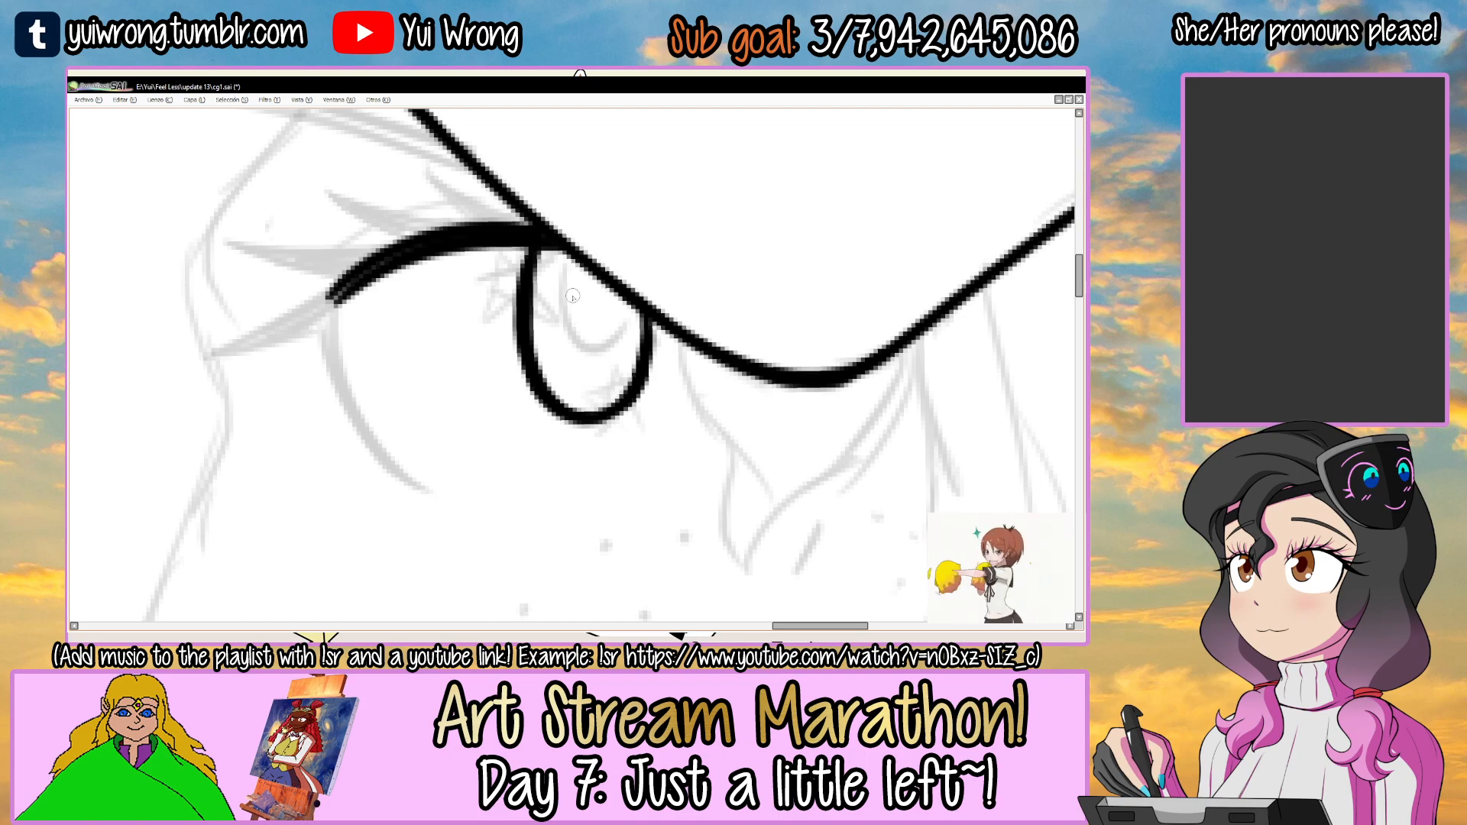
Ink the curved outer edge of the eye, running down from the end of the upper eyelid line.
{"action": "left_click_drag", "start_coordinate": [527, 334], "coordinate": [618, 298]}
{"action": "mouse_move", "coordinate": [465, 276]}
{"action": "left_mouse_down"}
{"action": "mouse_move", "coordinate": [611, 286]}
{"action": "mouse_move", "coordinate": [497, 323]}
{"action": "left_mouse_up"}
{"action": "left_click", "coordinate": [498, 323]}
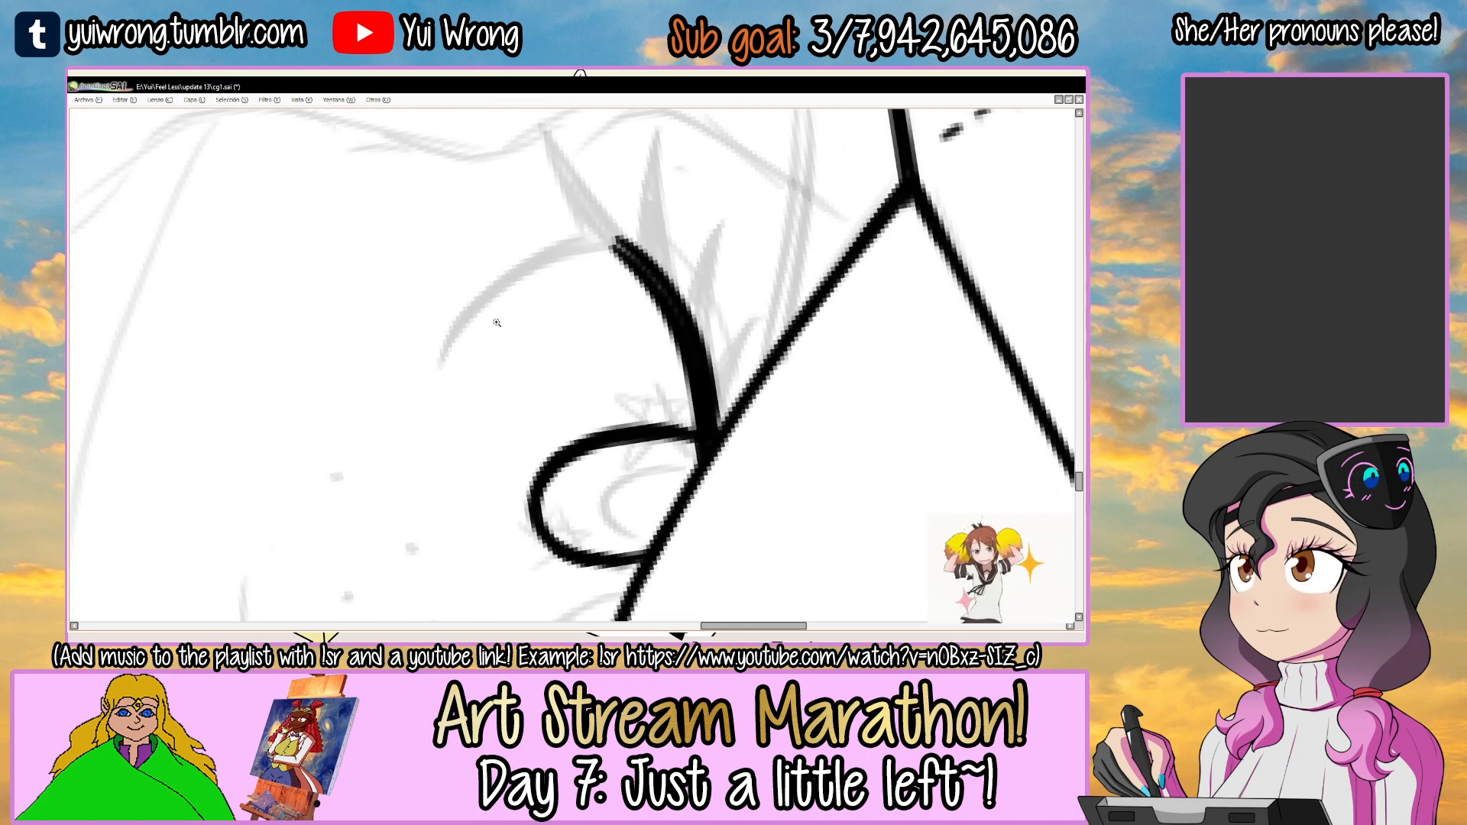
{"action": "scroll", "coordinate": [486, 315], "scroll_direction": "up", "scroll_amount": 1}
{"action": "key", "text": "ctrl+z"}
{"action": "left_click_drag", "start_coordinate": [421, 374], "coordinate": [640, 227]}
{"action": "key", "text": "ctrl+z"}
{"action": "left_click_drag", "start_coordinate": [421, 374], "coordinate": [640, 227]}
{"action": "left_click_drag", "start_coordinate": [434, 350], "coordinate": [611, 227]}
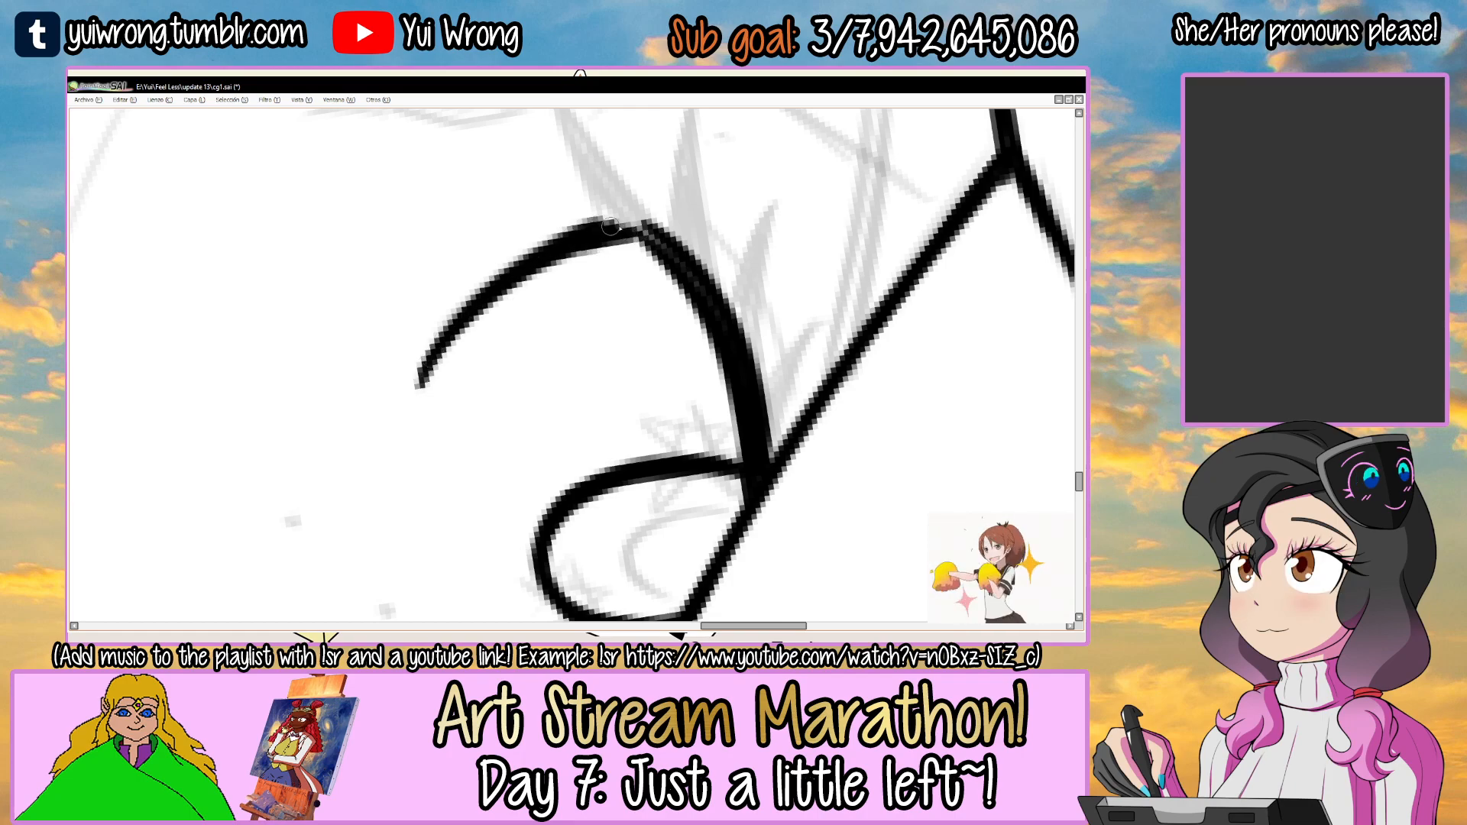
Ink the pointed outer eyelash at the corner of the eye and fill it solid black.
{"action": "left_click_drag", "start_coordinate": [689, 163], "coordinate": [562, 348]}
{"action": "left_click_drag", "start_coordinate": [525, 374], "coordinate": [565, 318]}
{"action": "mouse_move", "coordinate": [487, 371]}
{"action": "left_mouse_down"}
{"action": "mouse_move", "coordinate": [690, 247]}
{"action": "mouse_move", "coordinate": [613, 278]}
{"action": "mouse_move", "coordinate": [673, 246]}
{"action": "left_mouse_up"}
{"action": "key", "text": "ctrl+z"}
{"action": "left_click_drag", "start_coordinate": [539, 286], "coordinate": [634, 255]}
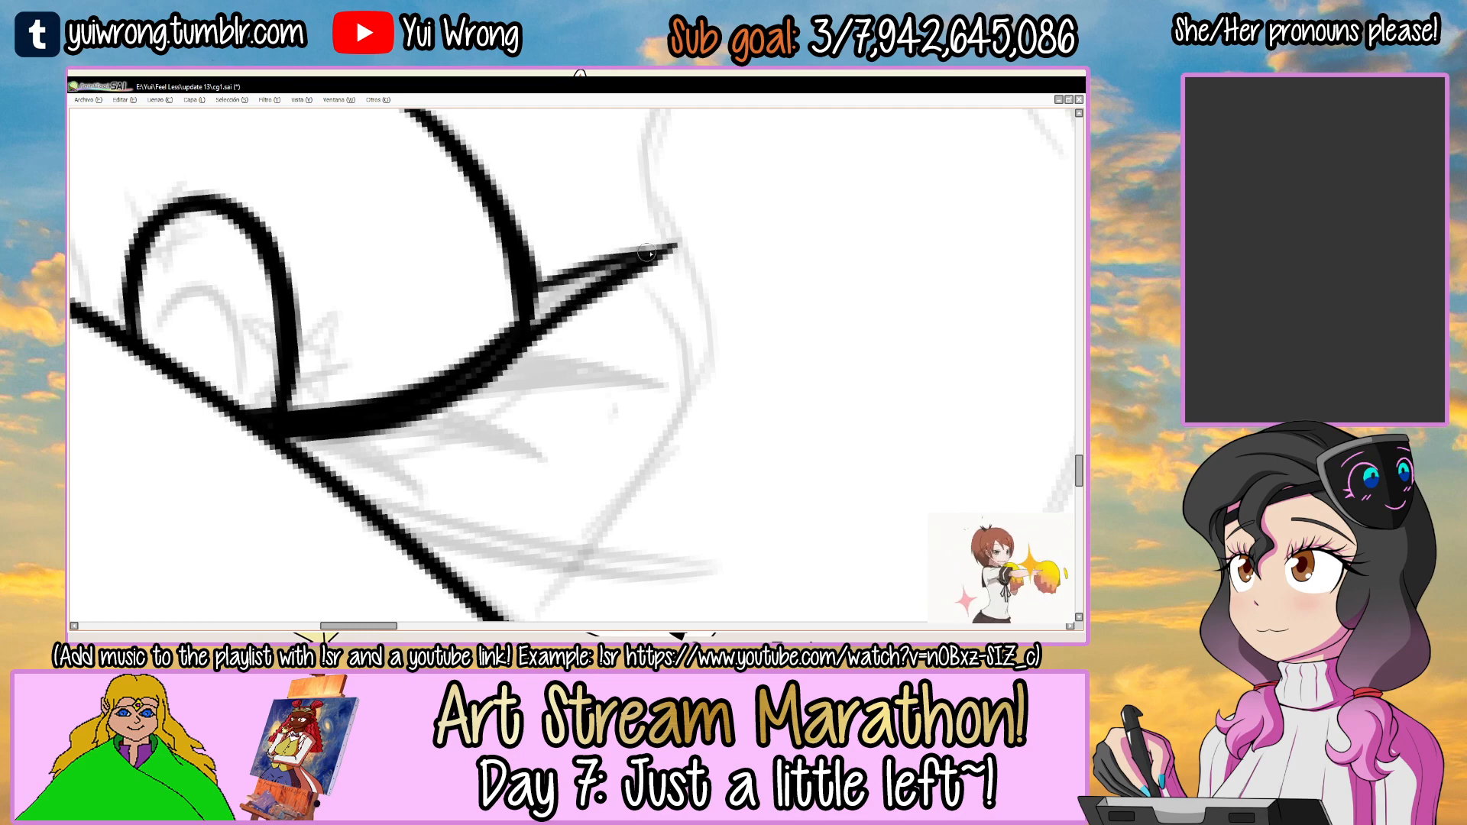
{"action": "key", "text": "ctrl+z"}
{"action": "left_click_drag", "start_coordinate": [537, 285], "coordinate": [652, 252]}
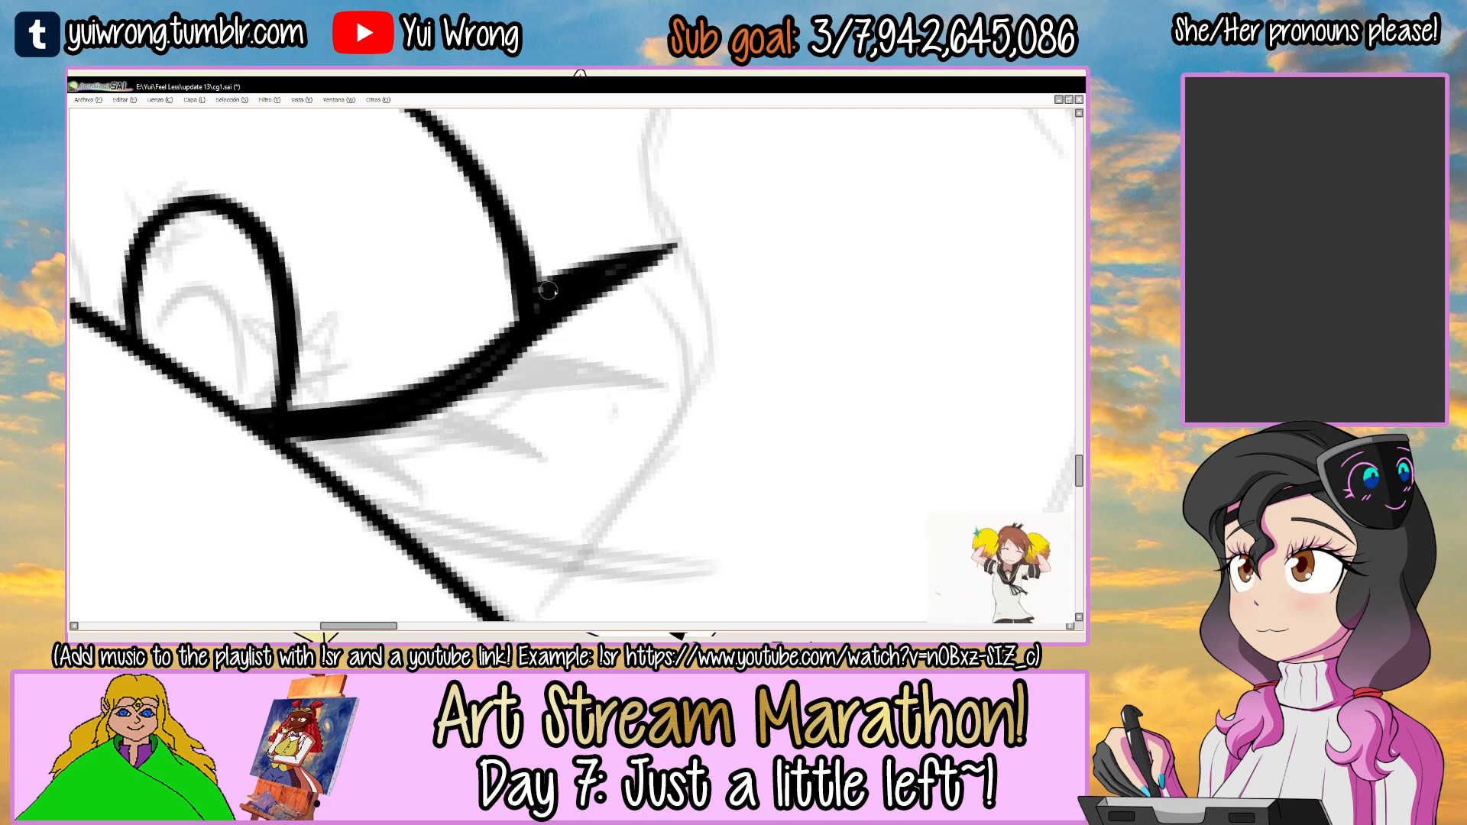
Ink the short pointed eyelash closest to the visor, rising from the third girl's upper eyelid line.
{"action": "left_click_drag", "start_coordinate": [610, 278], "coordinate": [466, 307]}
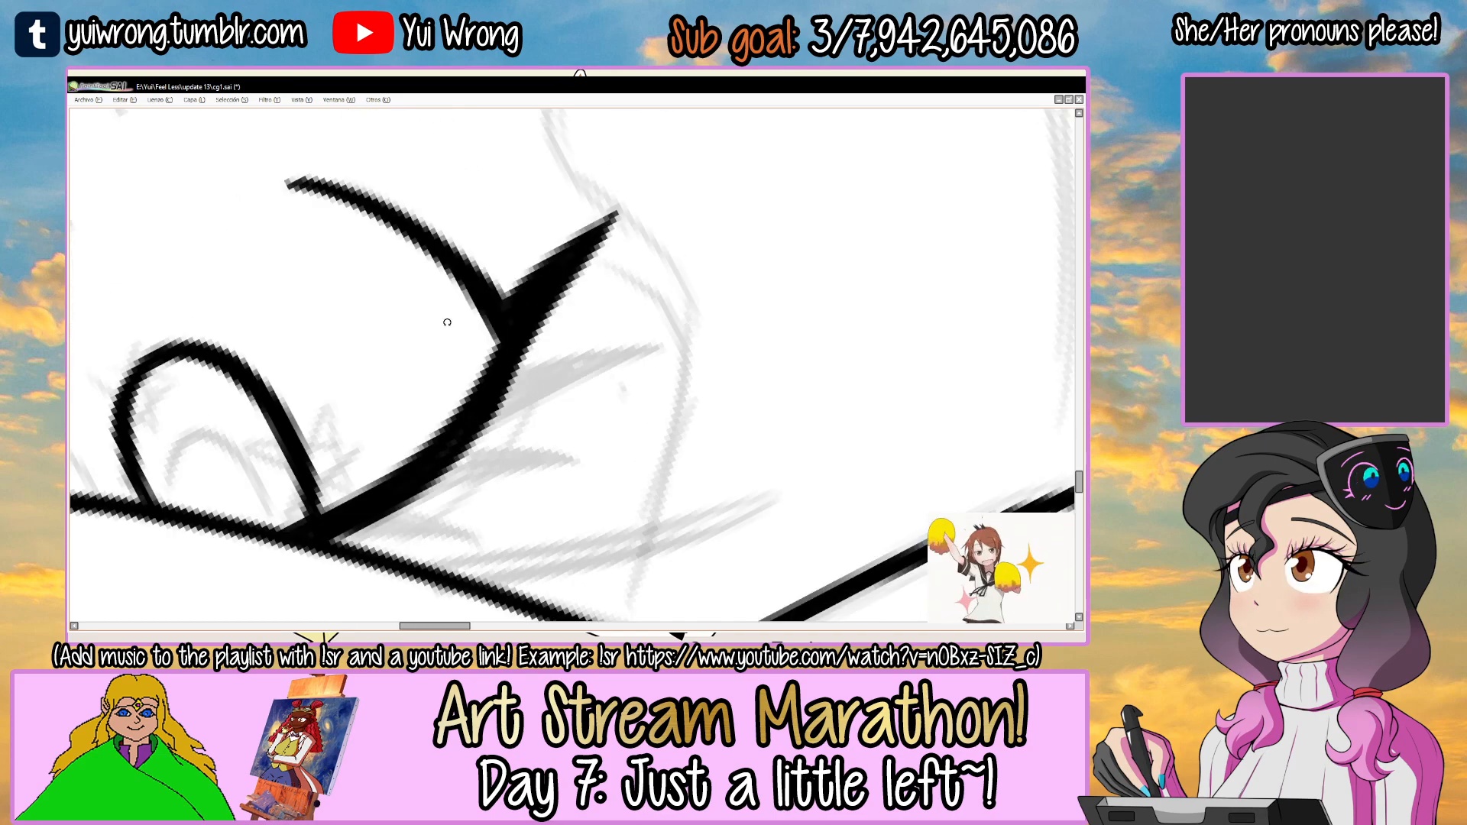
{"action": "left_click_drag", "start_coordinate": [661, 312], "coordinate": [505, 279]}
{"action": "mouse_move", "coordinate": [715, 284]}
{"action": "left_mouse_down"}
{"action": "mouse_move", "coordinate": [603, 342]}
{"action": "mouse_move", "coordinate": [720, 452]}
{"action": "left_mouse_up"}
{"action": "key", "text": "ctrl+z"}
{"action": "left_click_drag", "start_coordinate": [625, 332], "coordinate": [727, 456]}
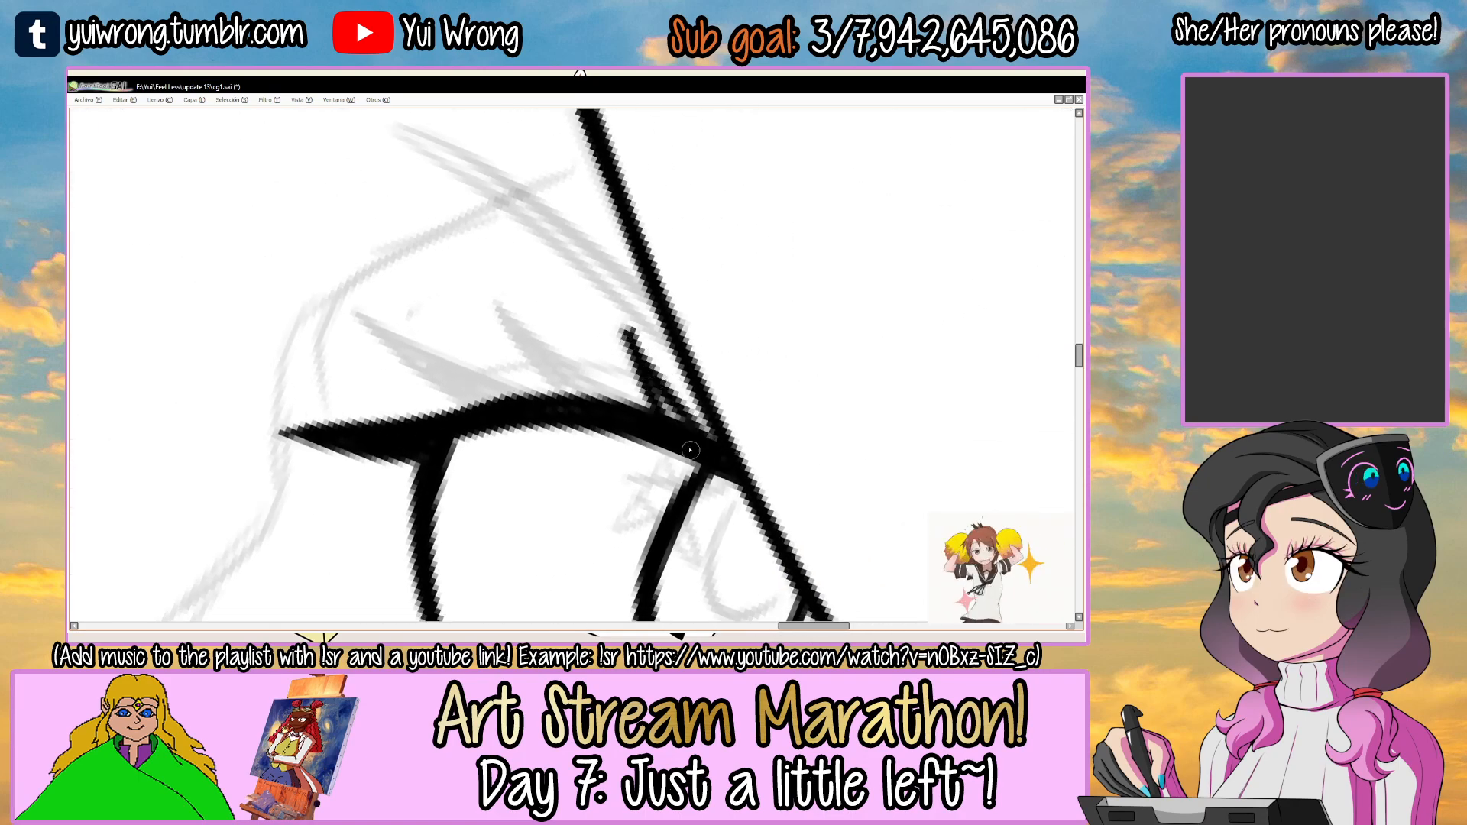
Ink the middle pointed eyelash on the upper eyelid as a solid black spike that merges into the lid line.
{"action": "mouse_move", "coordinate": [498, 304]}
{"action": "left_mouse_down"}
{"action": "mouse_move", "coordinate": [563, 368]}
{"action": "mouse_move", "coordinate": [631, 403]}
{"action": "left_mouse_up"}
{"action": "key", "text": "ctrl+z"}
{"action": "left_click_drag", "start_coordinate": [500, 305], "coordinate": [632, 403]}
{"action": "key", "text": "ctrl+z"}
{"action": "left_click_drag", "start_coordinate": [500, 304], "coordinate": [543, 369]}
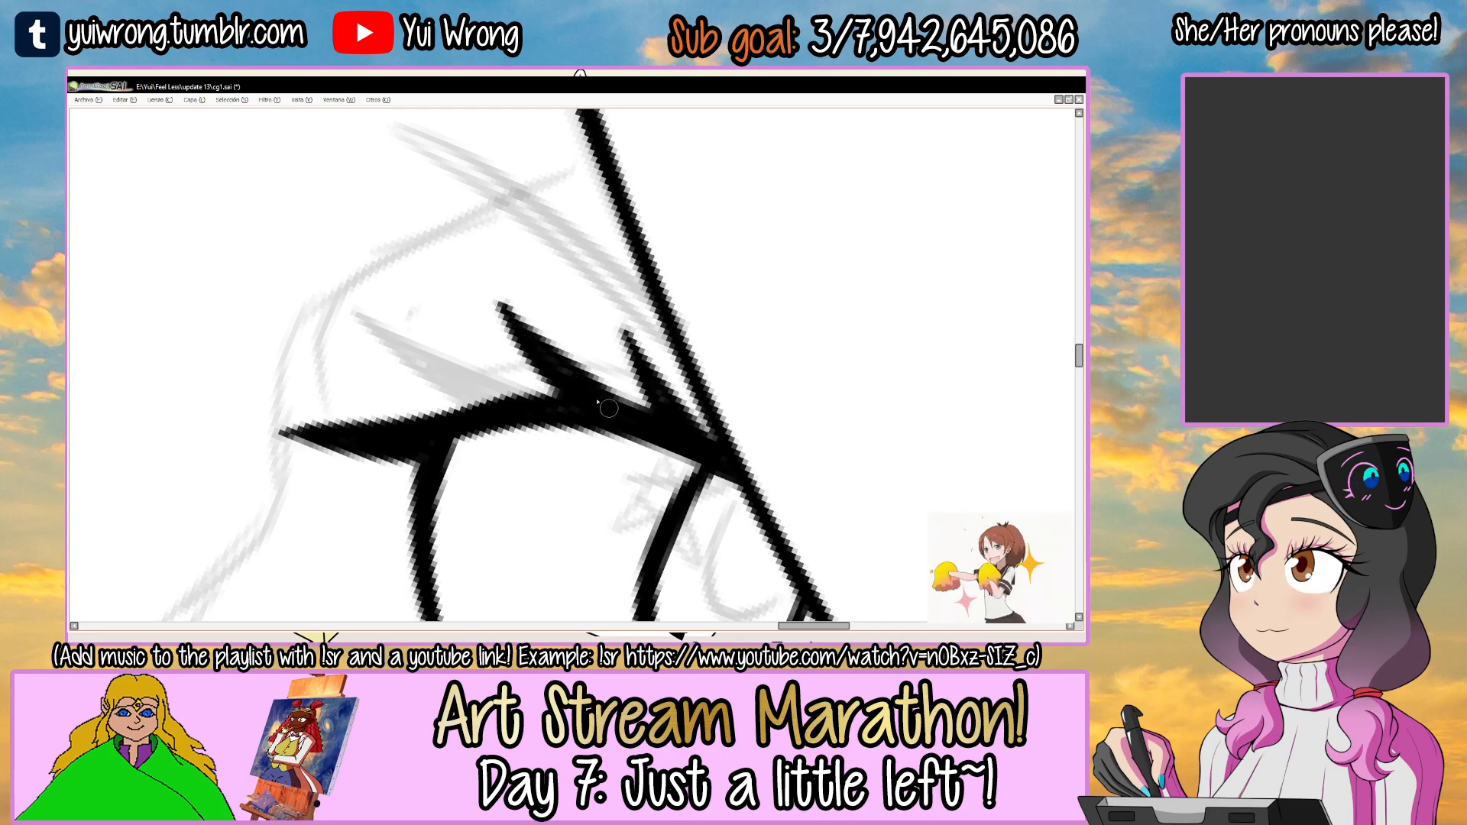
Ink the remaining eyelash between the middle lash and the outer corner lash, thickening its base into the eyelid line.
{"action": "mouse_move", "coordinate": [413, 294]}
{"action": "left_mouse_down"}
{"action": "mouse_move", "coordinate": [520, 244]}
{"action": "mouse_move", "coordinate": [610, 362]}
{"action": "left_mouse_up"}
{"action": "left_click_drag", "start_coordinate": [483, 281], "coordinate": [579, 457]}
{"action": "key", "text": "ctrl+z"}
{"action": "key", "text": "ctrl+z"}
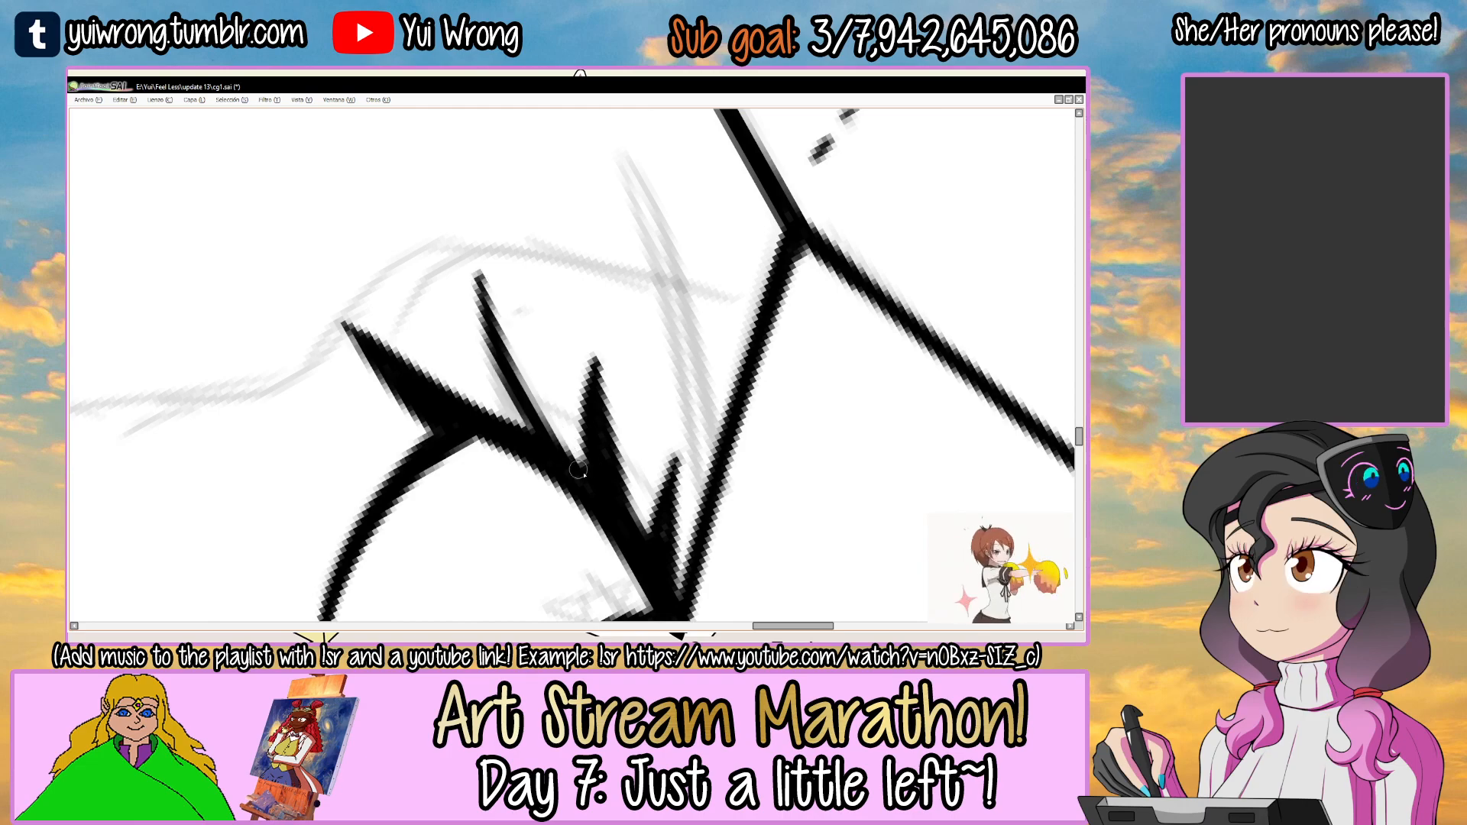
{"action": "left_click_drag", "start_coordinate": [475, 278], "coordinate": [498, 399]}
{"action": "key", "text": "ctrl+z"}
{"action": "left_click_drag", "start_coordinate": [475, 278], "coordinate": [517, 405]}
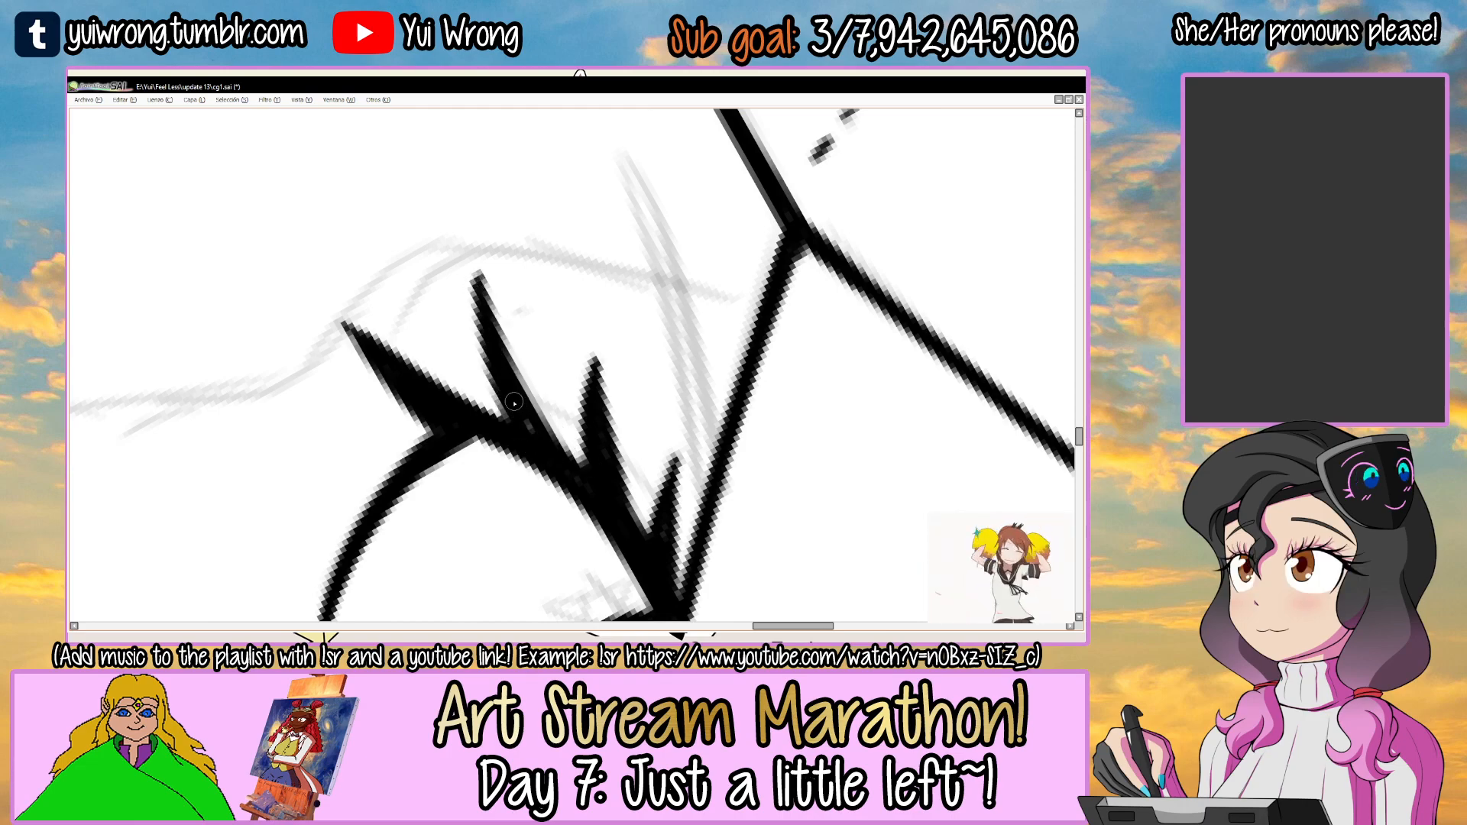
{"action": "left_click_drag", "start_coordinate": [690, 272], "coordinate": [492, 377]}
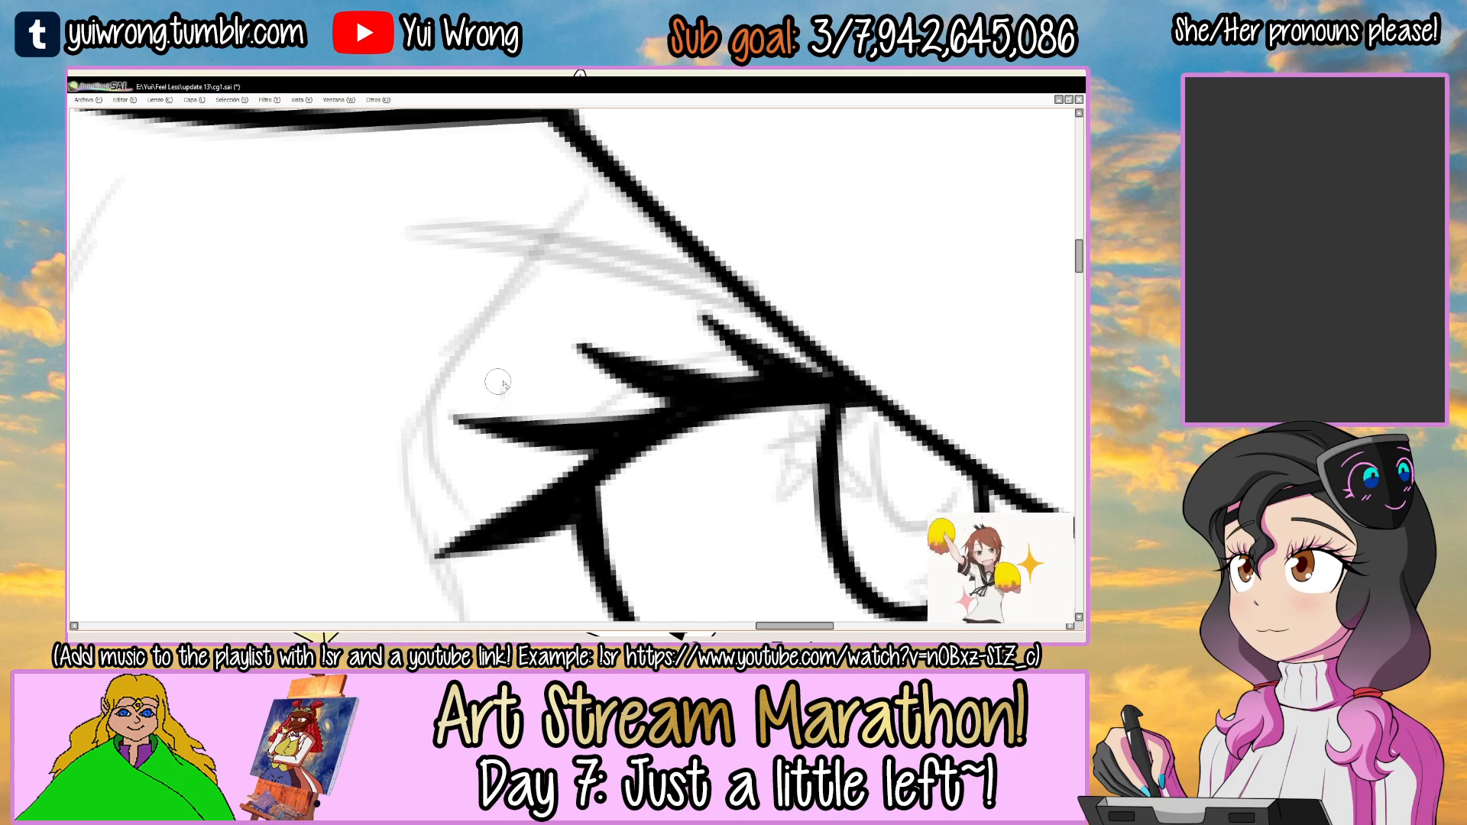
{"action": "scroll", "coordinate": [513, 388], "scroll_direction": "down", "scroll_amount": 5}
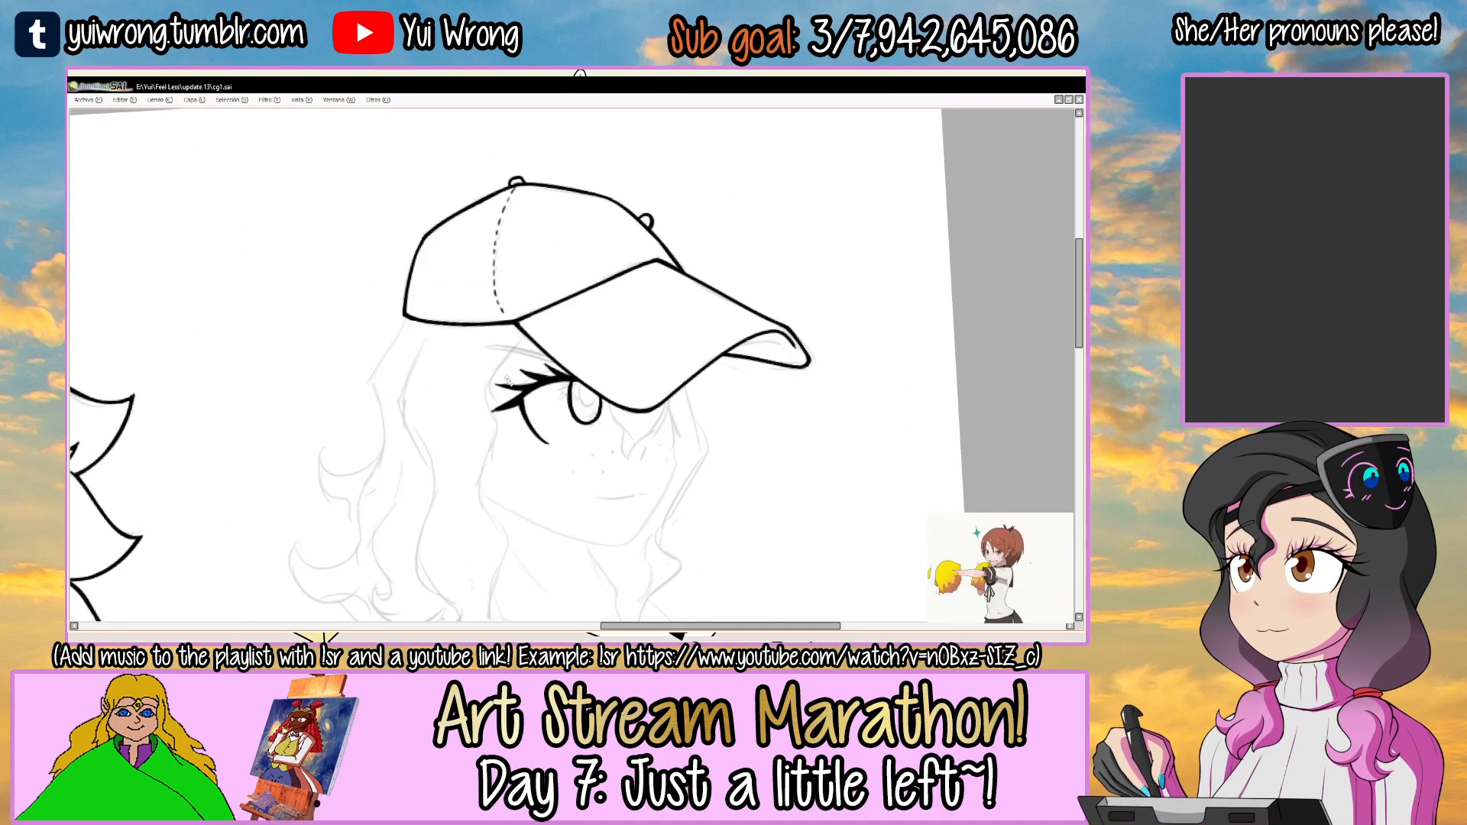
Select the empty area below the cap with the Magic Wand so that strokes stay outside the visor.
{"action": "left_click_drag", "start_coordinate": [507, 380], "coordinate": [547, 338]}
{"action": "left_click", "coordinate": [547, 331], "text": "ctrl"}
{"action": "left_click", "coordinate": [547, 331], "text": "ctrl"}
{"action": "key", "text": "w"}
{"action": "left_click", "coordinate": [527, 340]}
Ink the eyebrow as two tapering lines running out from under the visor, clear the selection and save the file.
{"action": "key", "text": "n"}
{"action": "mouse_move", "coordinate": [467, 360]}
{"action": "left_mouse_down"}
{"action": "mouse_move", "coordinate": [468, 346]}
{"action": "mouse_move", "coordinate": [636, 256]}
{"action": "left_mouse_up"}
{"action": "key", "text": "ctrl+z"}
{"action": "key", "text": "ctrl+z"}
{"action": "left_click_drag", "start_coordinate": [444, 368], "coordinate": [683, 245]}
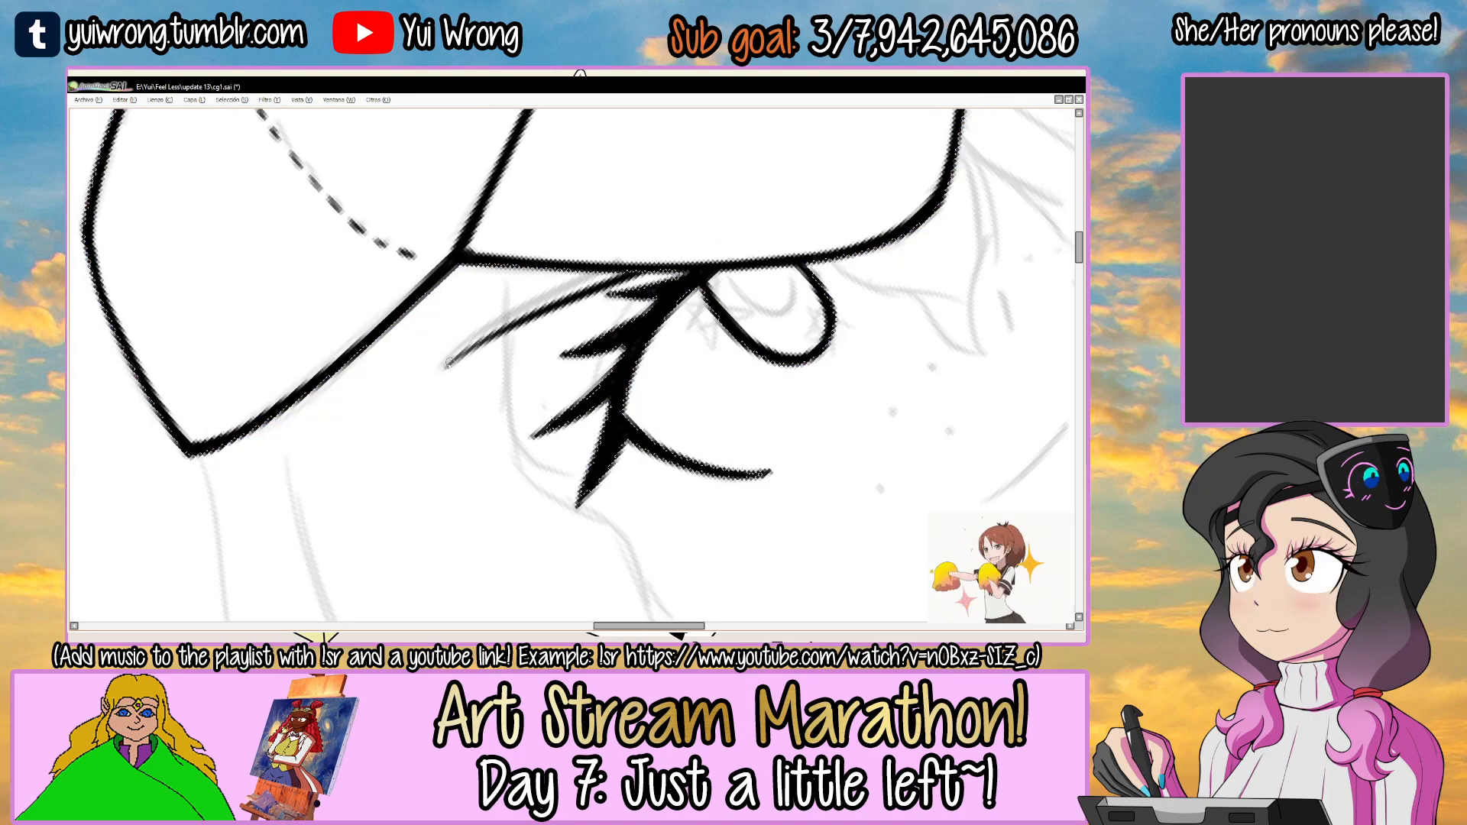
{"action": "key", "text": "ctrl+d"}
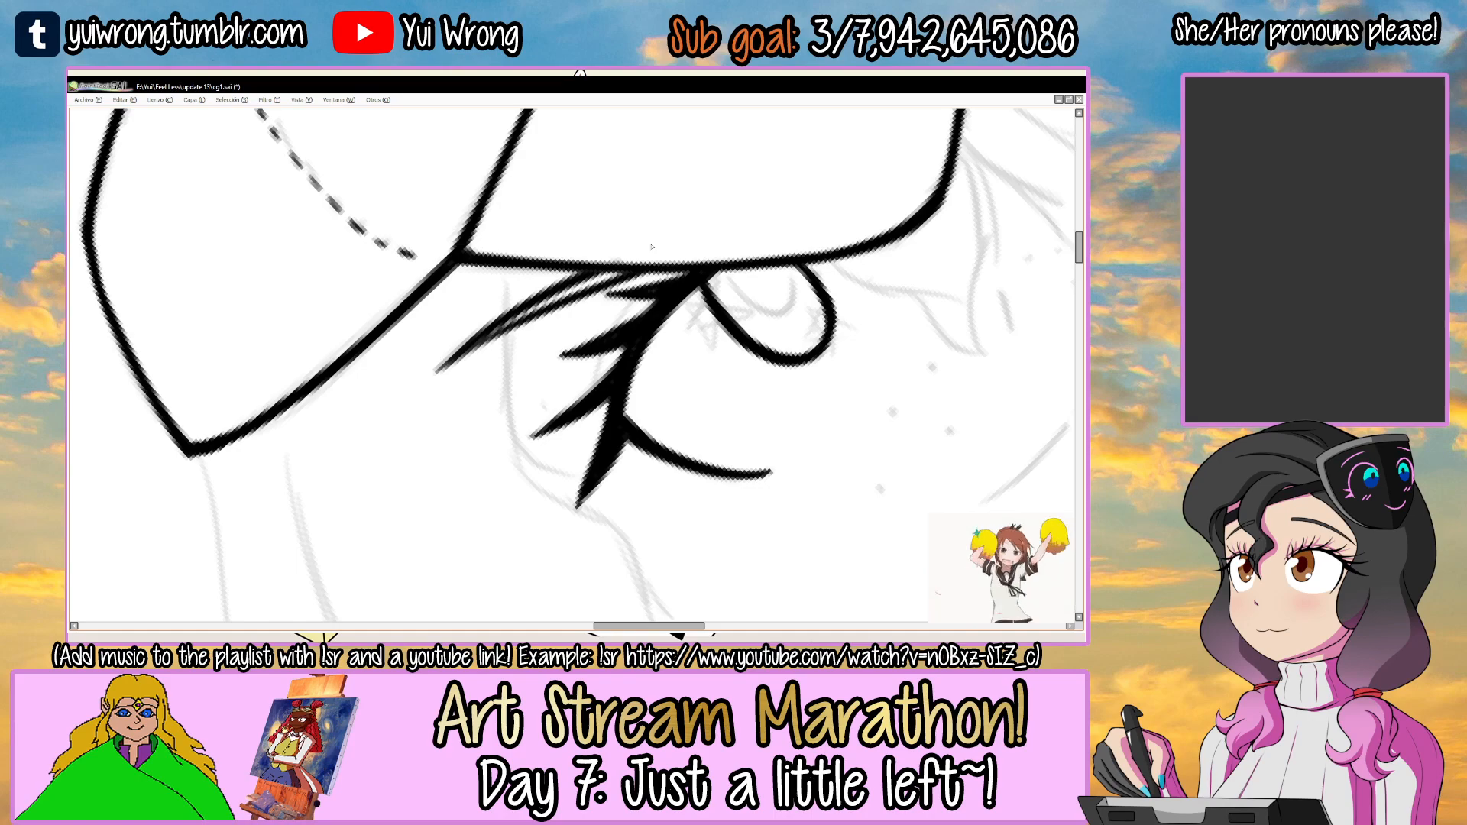
{"action": "left_click", "coordinate": [650, 246], "text": "ctrl+alt"}
{"action": "left_click", "coordinate": [650, 246], "text": "ctrl+alt"}
{"action": "left_click", "coordinate": [650, 246], "text": "ctrl+alt"}
{"action": "left_click", "coordinate": [650, 245], "text": "ctrl+alt"}
{"action": "left_click_drag", "start_coordinate": [728, 316], "coordinate": [672, 359]}
{"action": "key", "text": "ctrl+s"}
Ink the nose as a short slanted stroke below the visor.
{"action": "scroll", "coordinate": [417, 371], "scroll_direction": "up", "scroll_amount": 4}
{"action": "left_click_drag", "start_coordinate": [735, 452], "coordinate": [745, 425]}
{"action": "left_click_drag", "start_coordinate": [746, 425], "coordinate": [736, 372]}
{"action": "scroll", "coordinate": [735, 371], "scroll_direction": "up", "scroll_amount": 3}
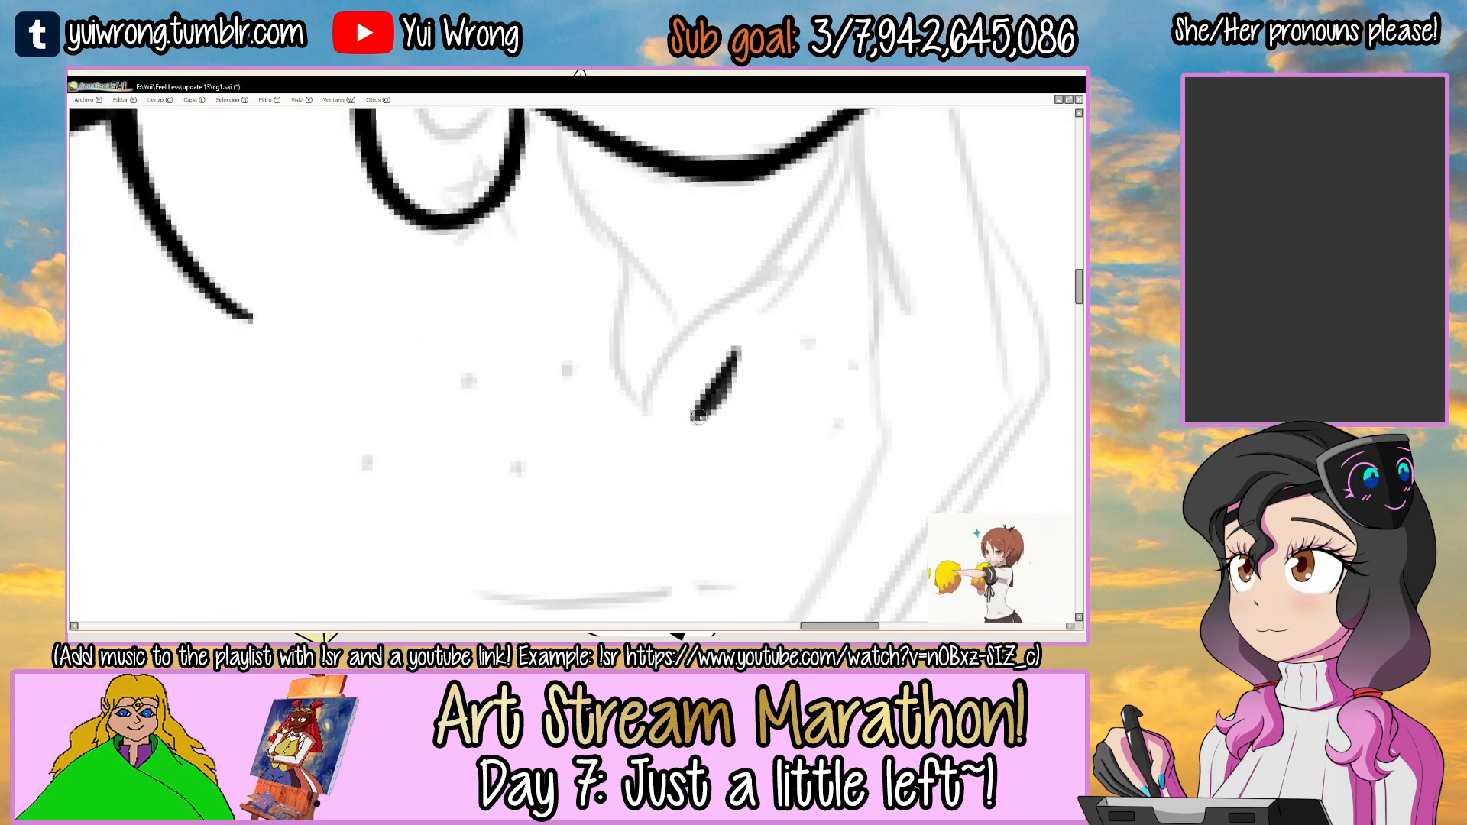
{"action": "left_click_drag", "start_coordinate": [702, 494], "coordinate": [776, 293]}
Ink the longer line of the mouth over the sketched smile, redoing the stroke until it fits.
{"action": "mouse_move", "coordinate": [802, 341]}
{"action": "left_mouse_down"}
{"action": "mouse_move", "coordinate": [576, 285]}
{"action": "mouse_move", "coordinate": [557, 433]}
{"action": "mouse_move", "coordinate": [515, 404]}
{"action": "left_mouse_up"}
{"action": "left_click_drag", "start_coordinate": [551, 367], "coordinate": [580, 333]}
{"action": "scroll", "coordinate": [493, 351], "scroll_direction": "up", "scroll_amount": 3}
{"action": "mouse_move", "coordinate": [390, 423]}
{"action": "left_mouse_down"}
{"action": "mouse_move", "coordinate": [516, 319]}
{"action": "mouse_move", "coordinate": [656, 249]}
{"action": "left_mouse_up"}
{"action": "key", "text": "ctrl+z"}
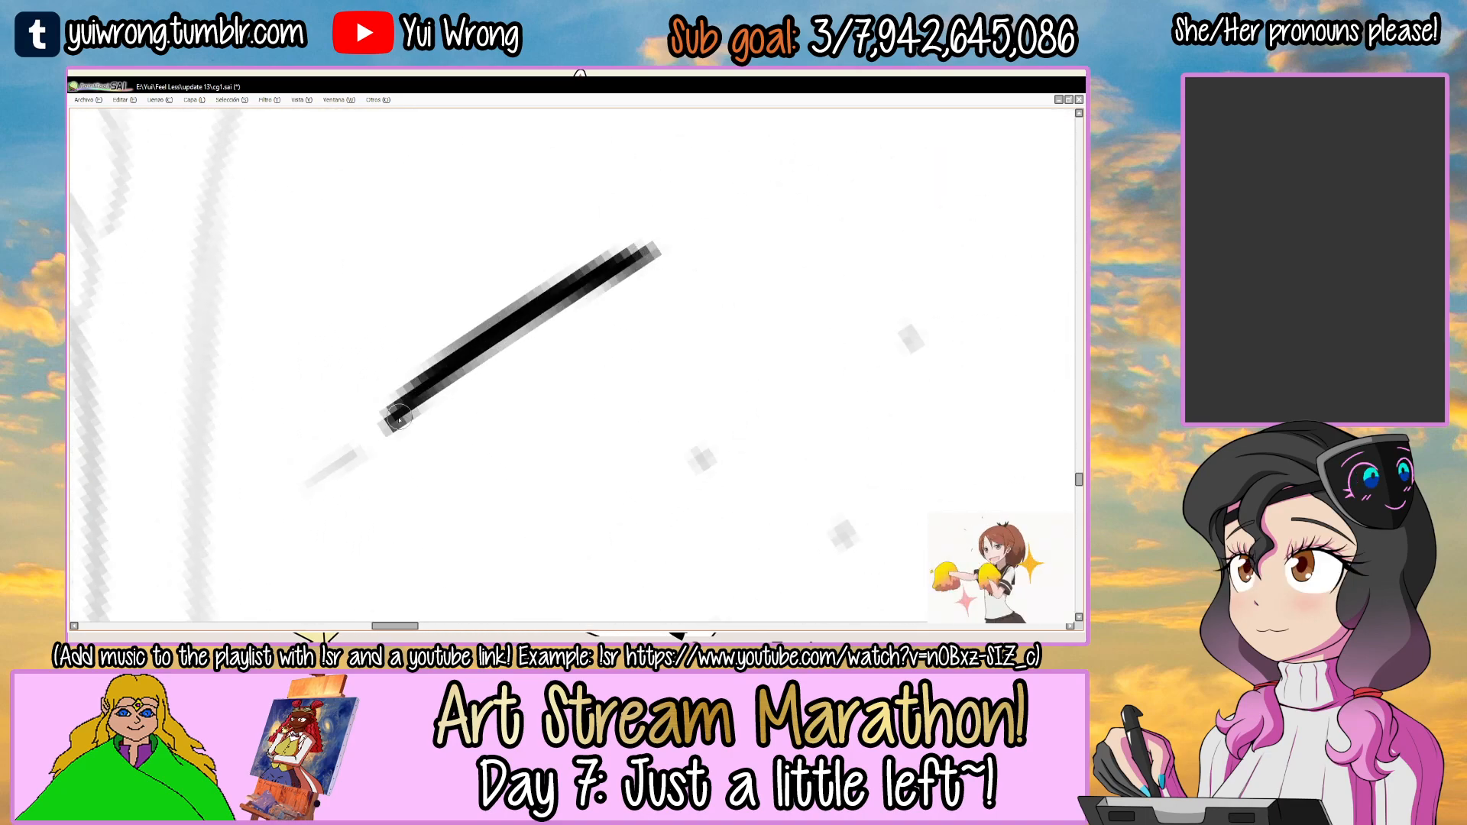
{"action": "key", "text": "ctrl+z"}
{"action": "mouse_move", "coordinate": [393, 420]}
{"action": "left_mouse_down"}
{"action": "mouse_move", "coordinate": [455, 362]}
{"action": "mouse_move", "coordinate": [659, 253]}
{"action": "left_mouse_up"}
{"action": "key", "text": "ctrl+z"}
{"action": "key", "text": "ctrl+z"}
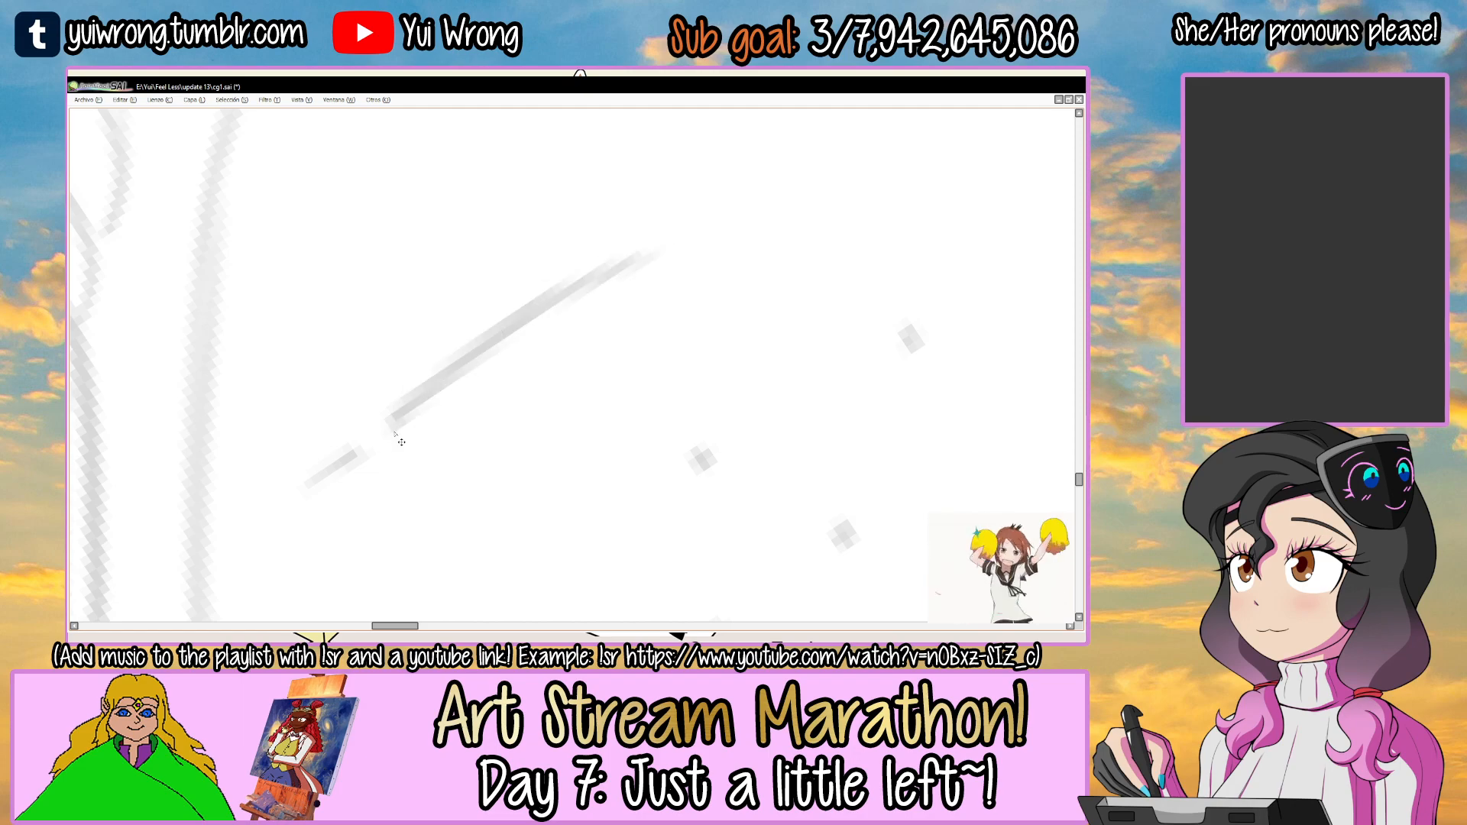
{"action": "left_click_drag", "start_coordinate": [391, 430], "coordinate": [658, 258]}
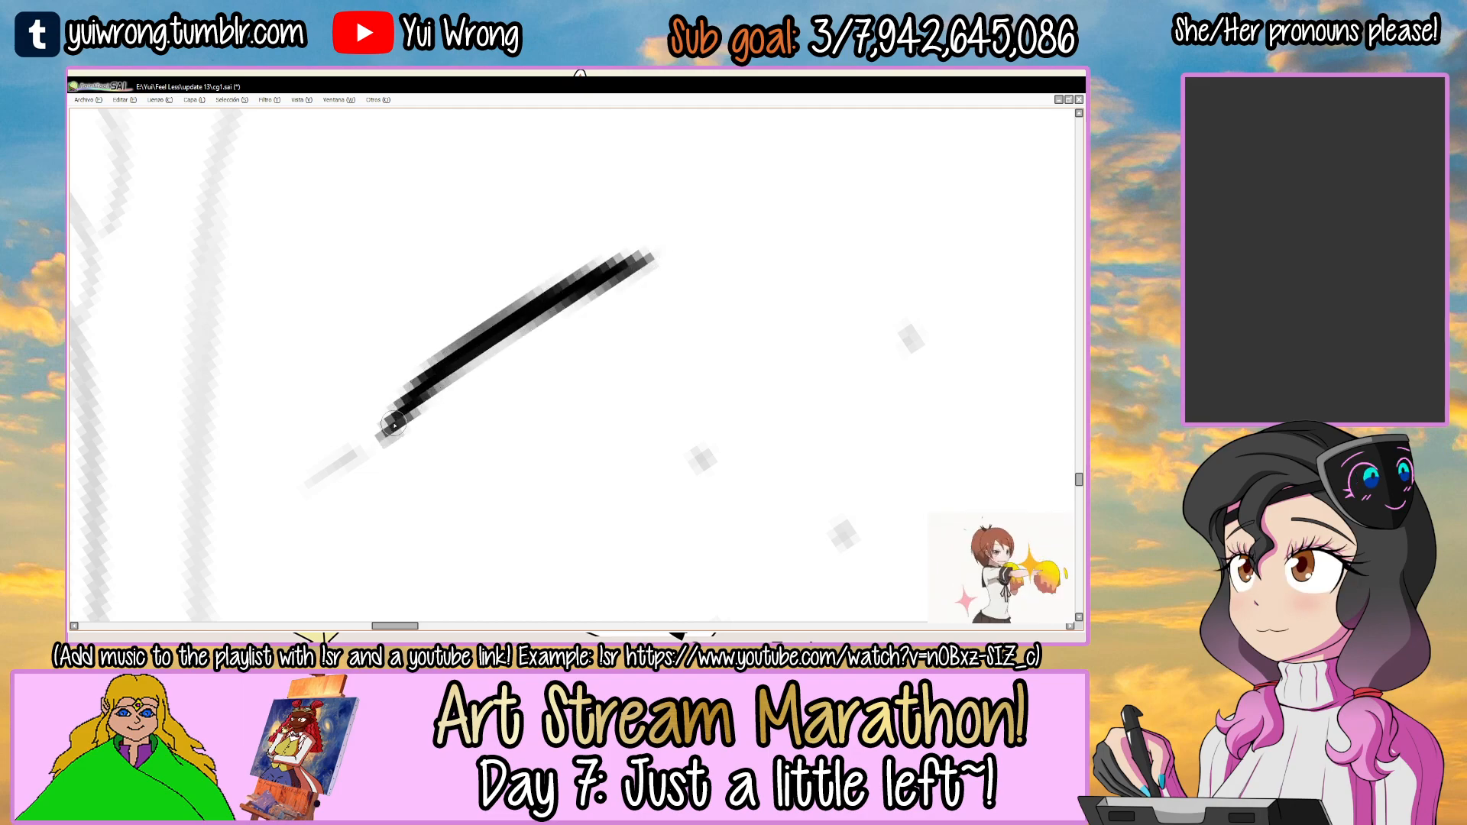
Thicken and taper the mouth line with pen and eraser, and ink the short separate mark at its end.
{"action": "left_click_drag", "start_coordinate": [587, 287], "coordinate": [475, 333]}
{"action": "key", "text": "e"}
{"action": "left_click_drag", "start_coordinate": [648, 240], "coordinate": [517, 304]}
{"action": "right_click", "coordinate": [703, 268], "text": "alt"}
{"action": "mouse_move", "coordinate": [809, 420]}
{"action": "left_mouse_down"}
{"action": "mouse_move", "coordinate": [719, 350]}
{"action": "mouse_move", "coordinate": [810, 330]}
{"action": "left_mouse_up"}
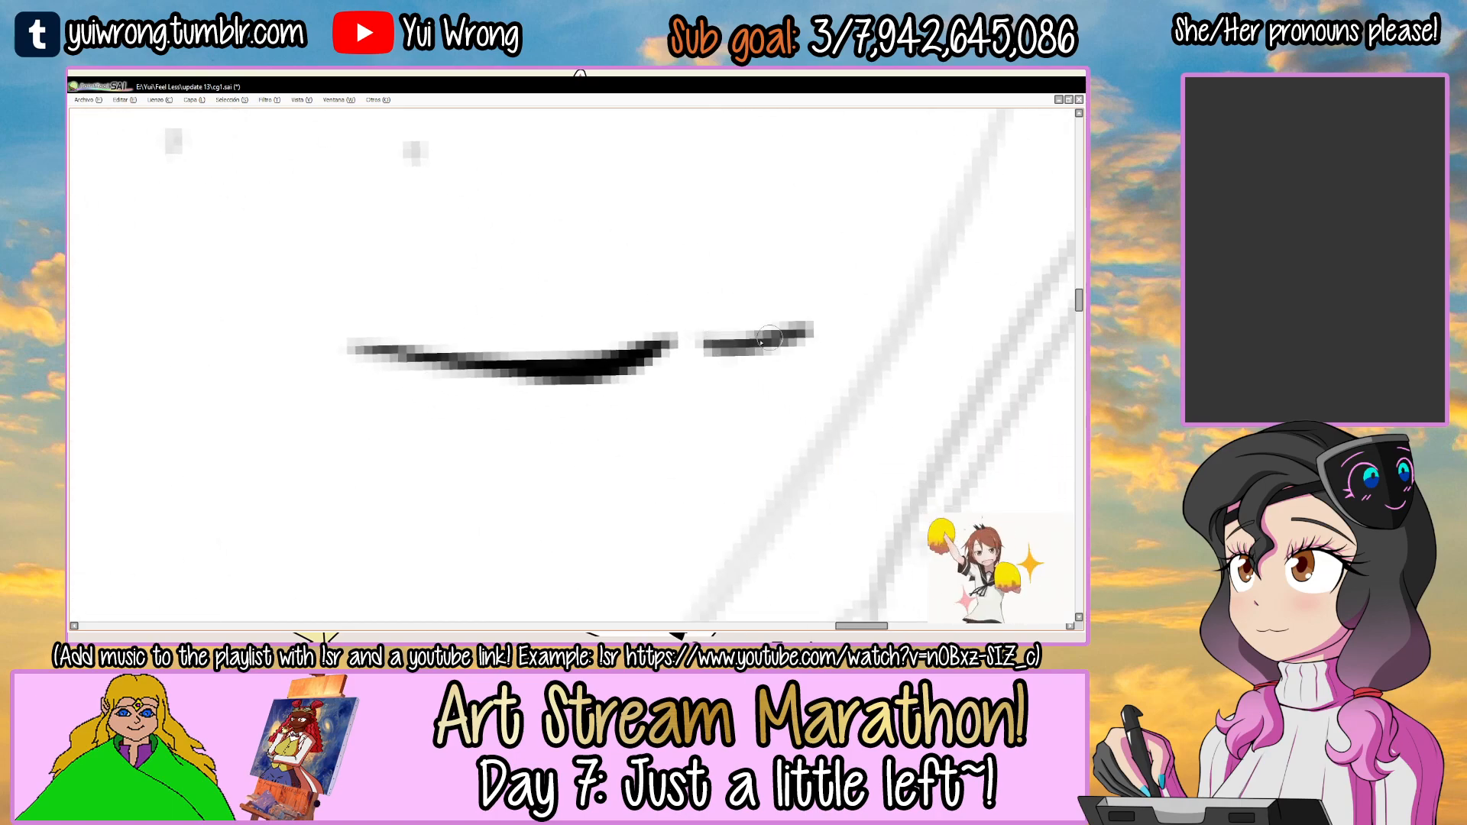
{"action": "mouse_move", "coordinate": [708, 346]}
{"action": "left_mouse_down"}
{"action": "mouse_move", "coordinate": [791, 332]}
{"action": "mouse_move", "coordinate": [622, 415]}
{"action": "left_mouse_up"}
{"action": "scroll", "coordinate": [768, 331], "scroll_direction": "down", "scroll_amount": 7}
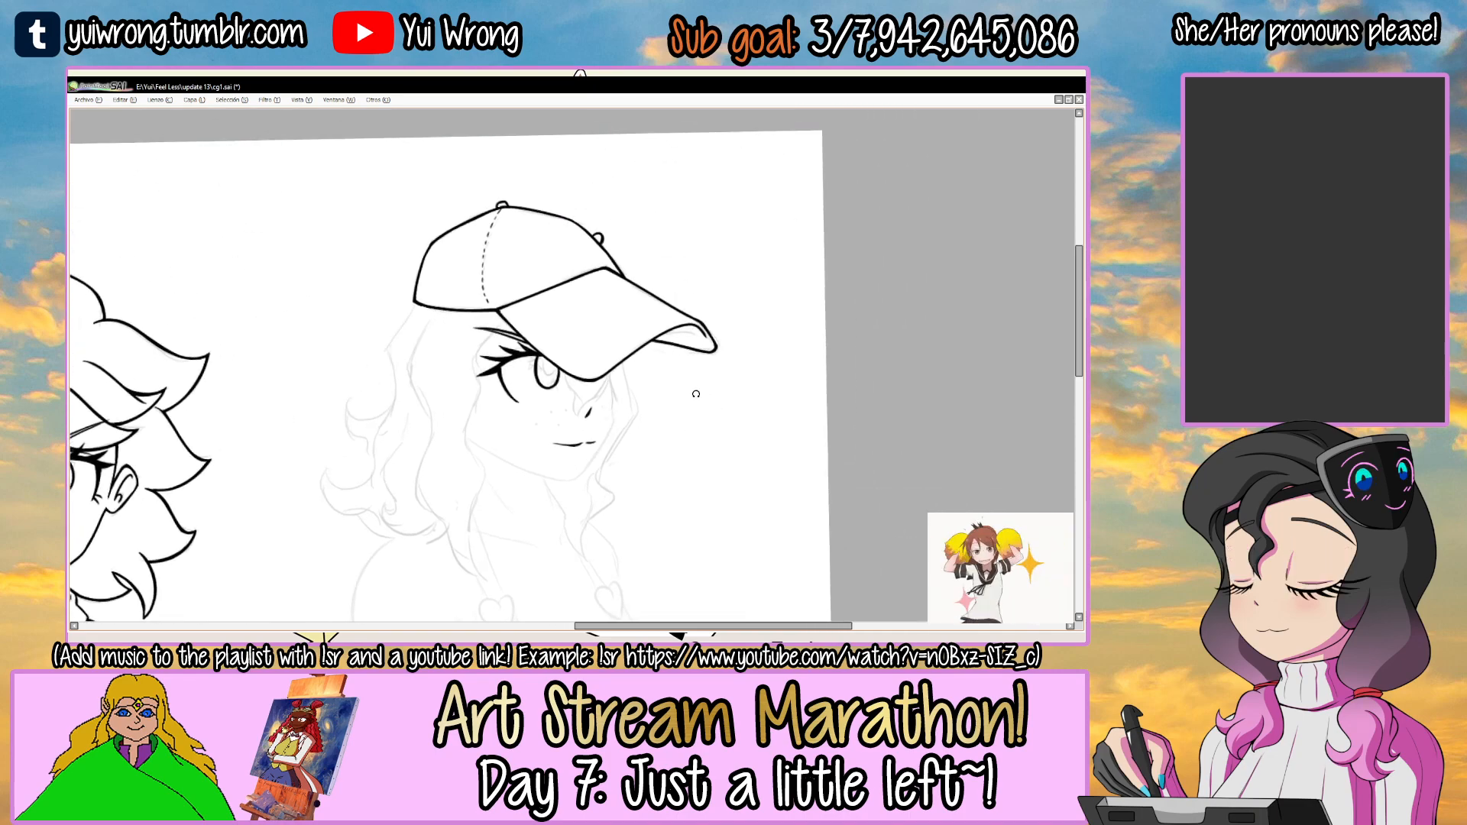
Refine the ends of the two mouth strokes so that they follow the sketched smile.
{"action": "scroll", "coordinate": [535, 450], "scroll_direction": "up", "scroll_amount": 6}
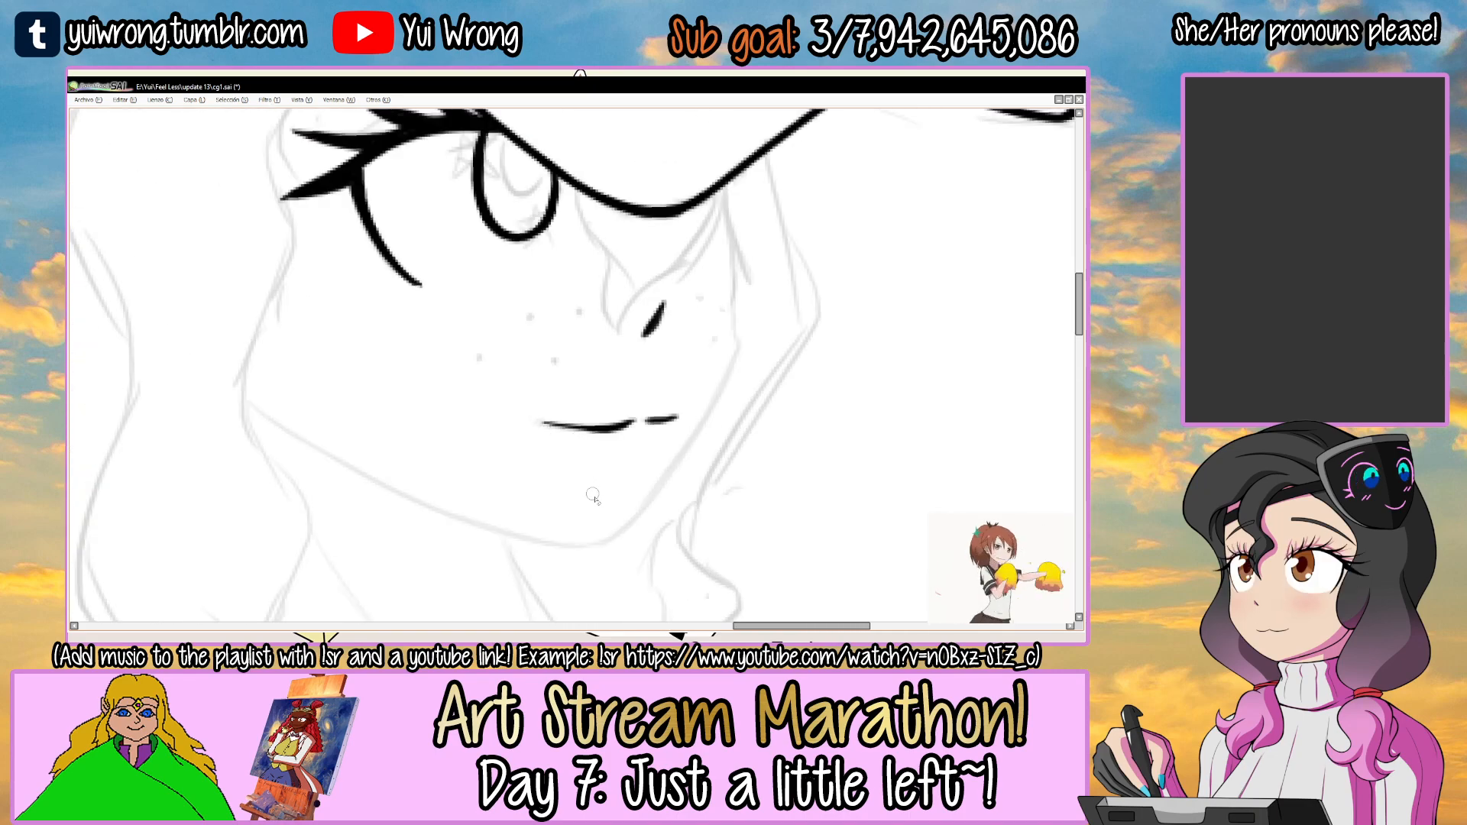
{"action": "left_click_drag", "start_coordinate": [722, 390], "coordinate": [531, 489]}
{"action": "left_click_drag", "start_coordinate": [539, 277], "coordinate": [602, 280]}
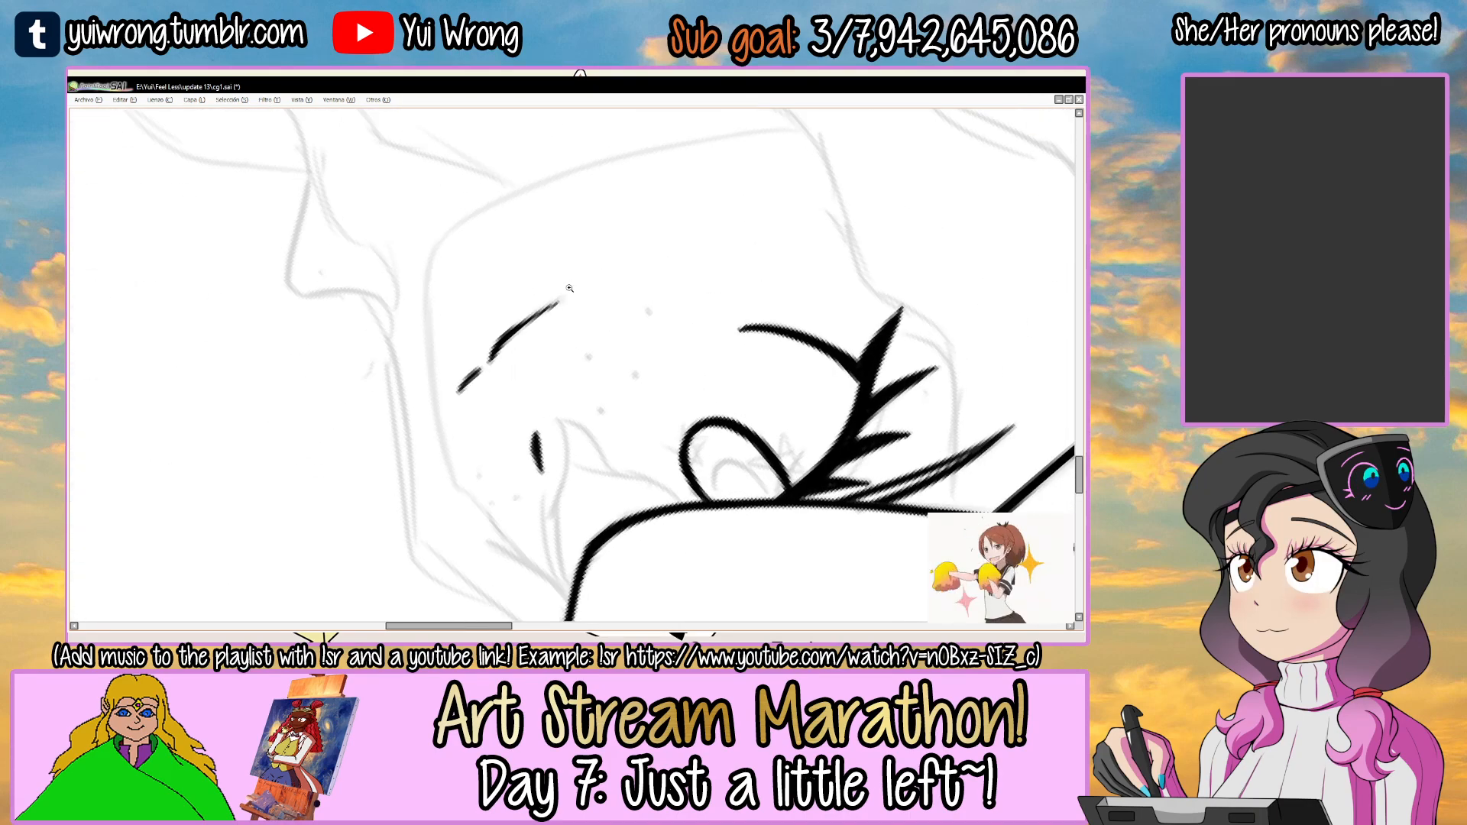
{"action": "scroll", "coordinate": [580, 298], "scroll_direction": "up", "scroll_amount": 2}
{"action": "mouse_move", "coordinate": [433, 390]}
{"action": "left_mouse_down"}
{"action": "mouse_move", "coordinate": [566, 308]}
{"action": "mouse_move", "coordinate": [469, 413]}
{"action": "left_mouse_up"}
{"action": "scroll", "coordinate": [469, 412], "scroll_direction": "down", "scroll_amount": 4}
{"action": "scroll", "coordinate": [468, 413], "scroll_direction": "down", "scroll_amount": 3}
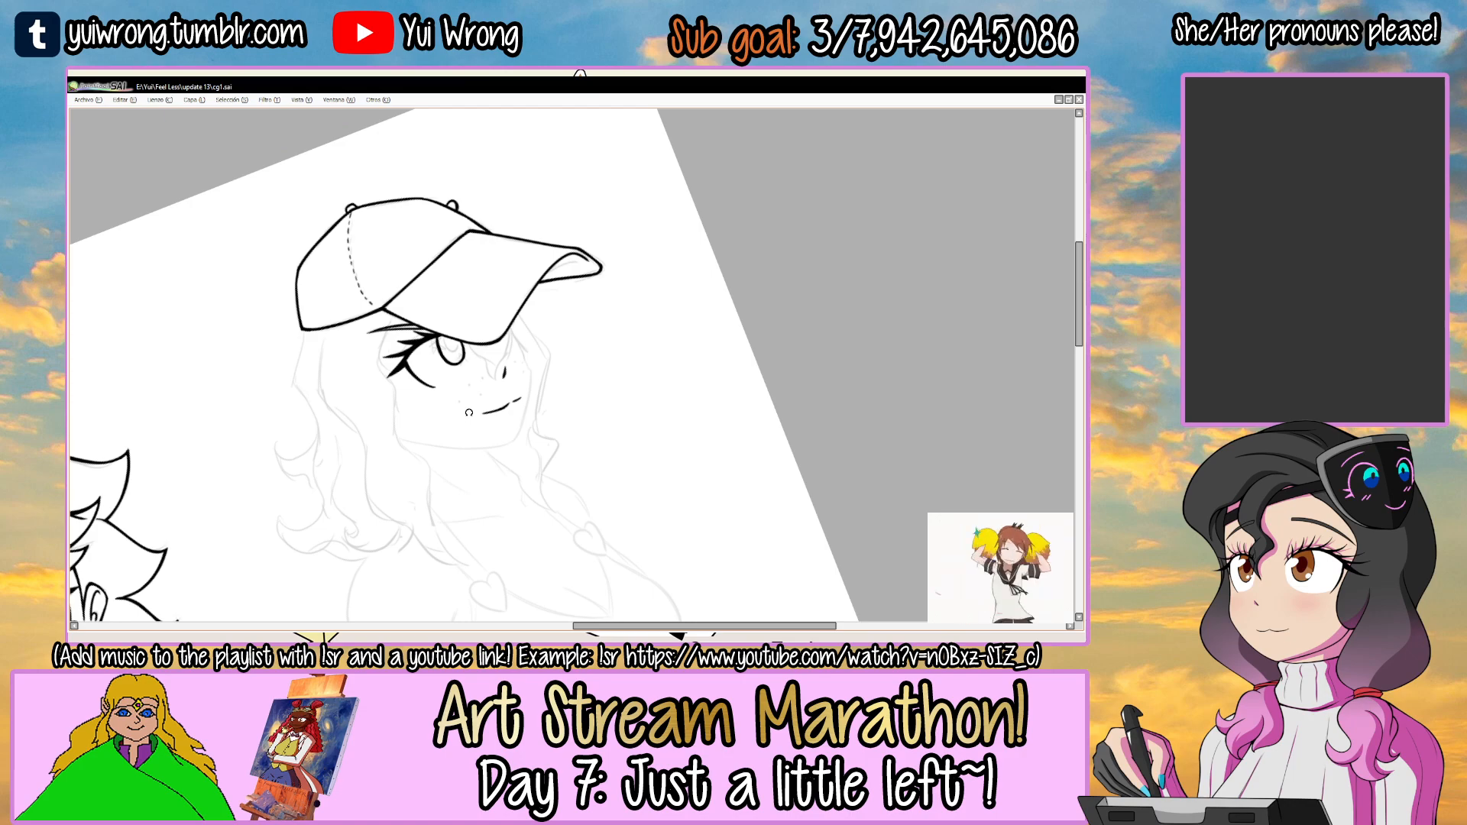
Compare the inked face with the sketch by toggling the "la cara" layer's visibility, and retouch the mouth line.
{"action": "left_click_drag", "start_coordinate": [563, 350], "coordinate": [686, 354]}
{"action": "key", "text": "Tab"}
{"action": "left_click", "coordinate": [76, 328]}
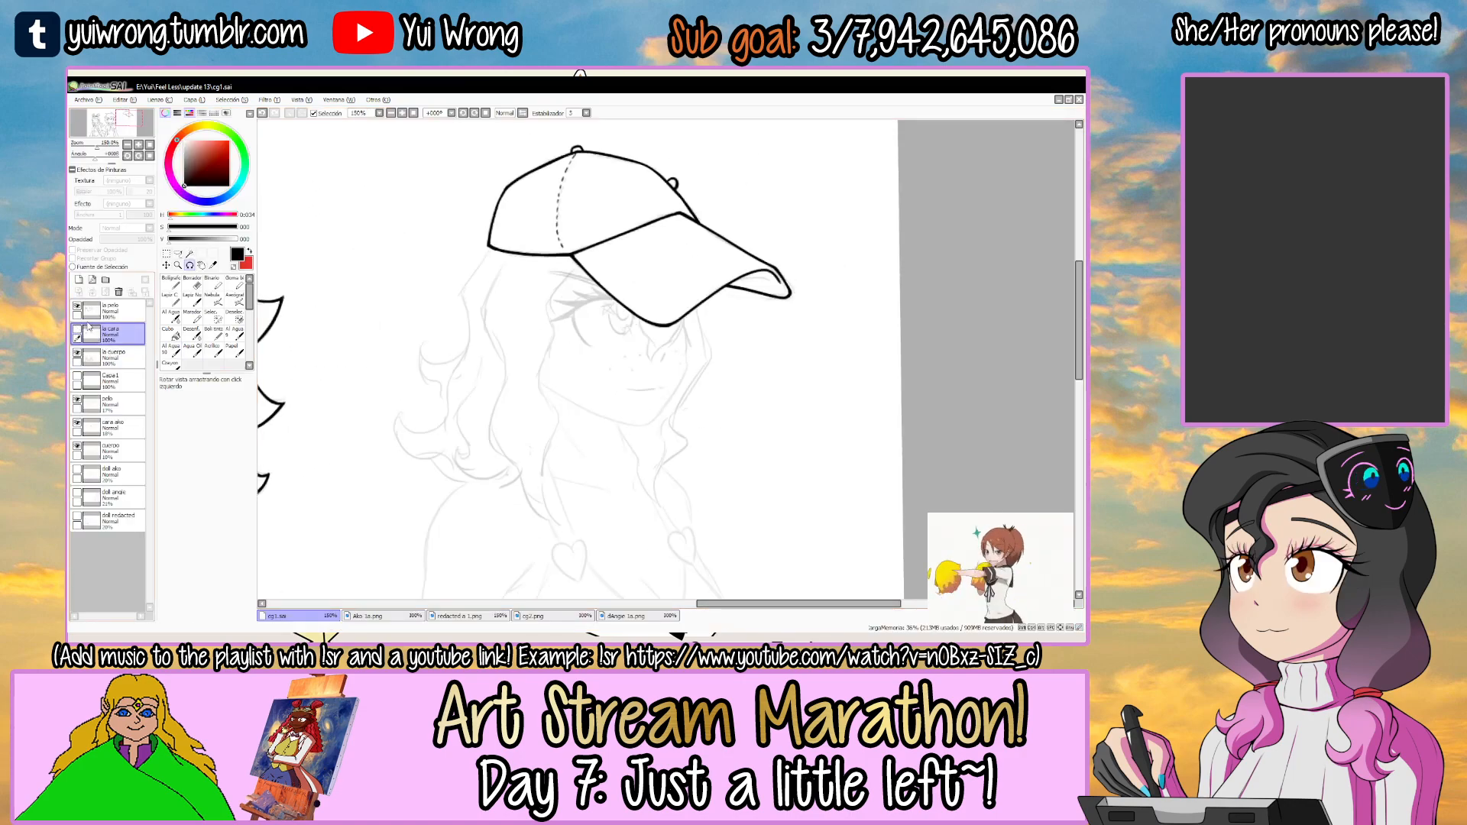
{"action": "left_click", "coordinate": [77, 328]}
{"action": "key", "text": "Tab"}
{"action": "scroll", "coordinate": [544, 389], "scroll_direction": "up", "scroll_amount": 5}
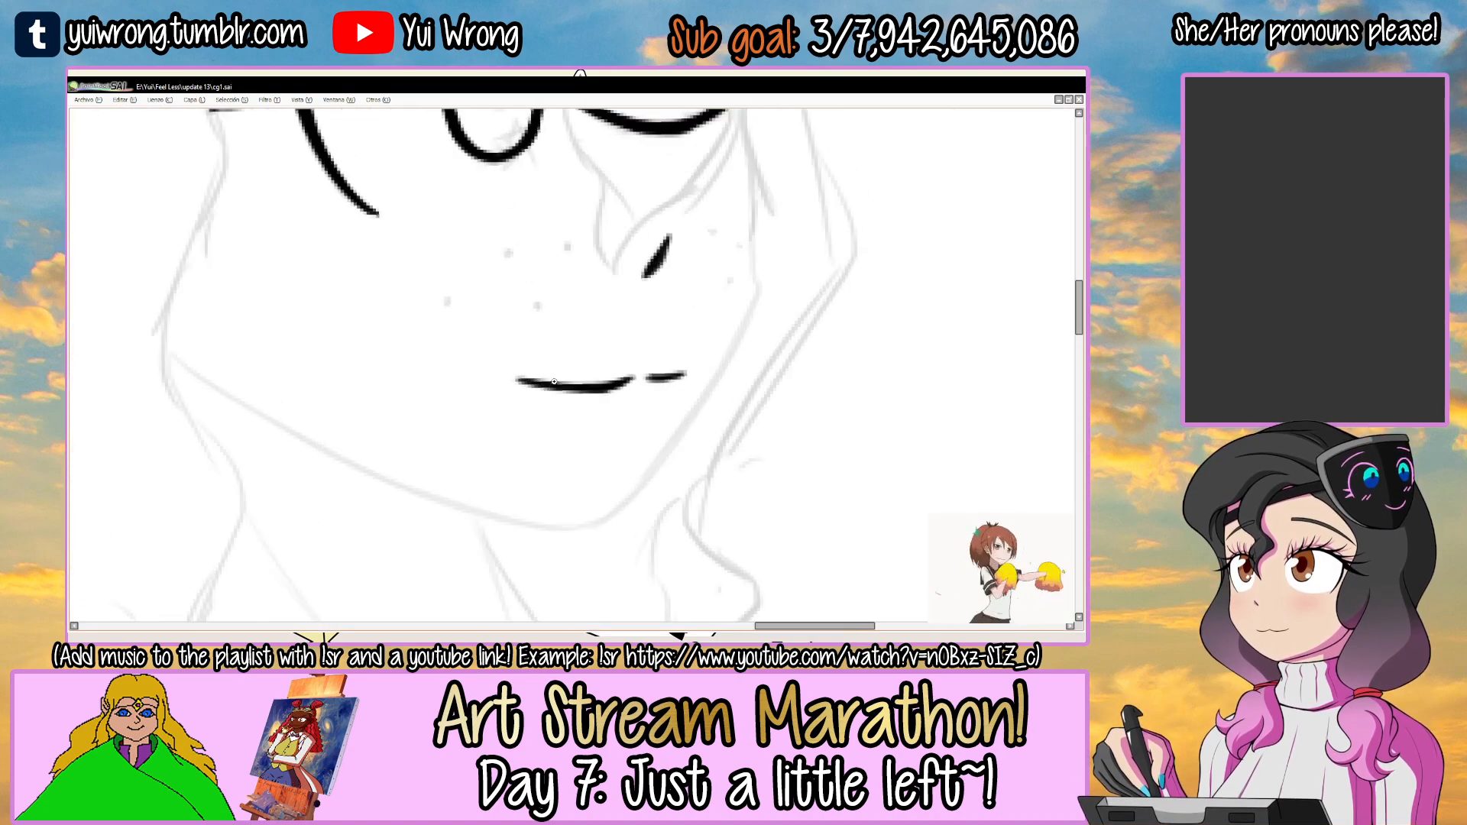
{"action": "key", "text": "Tab"}
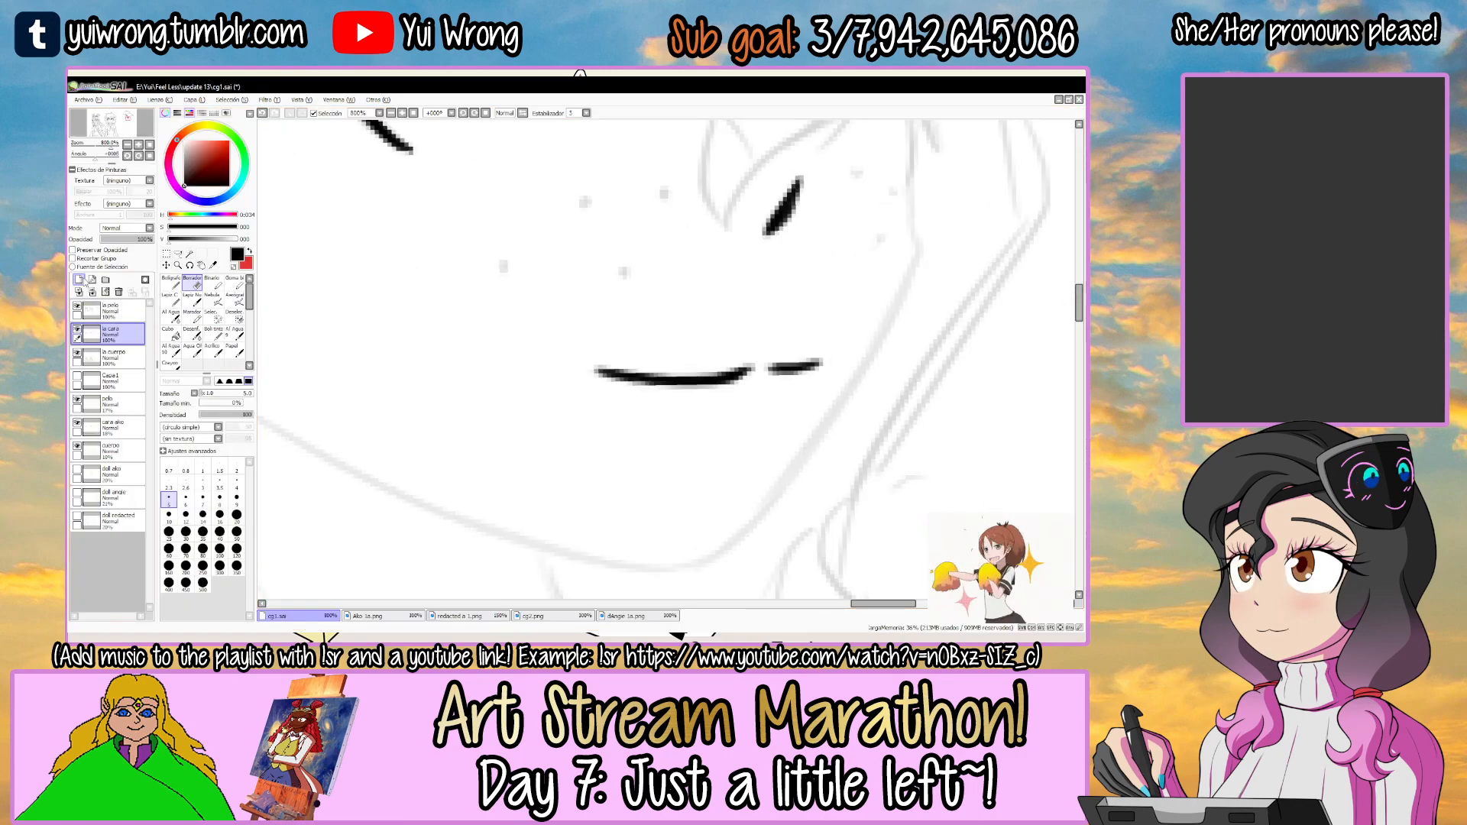
{"action": "left_click", "coordinate": [77, 329]}
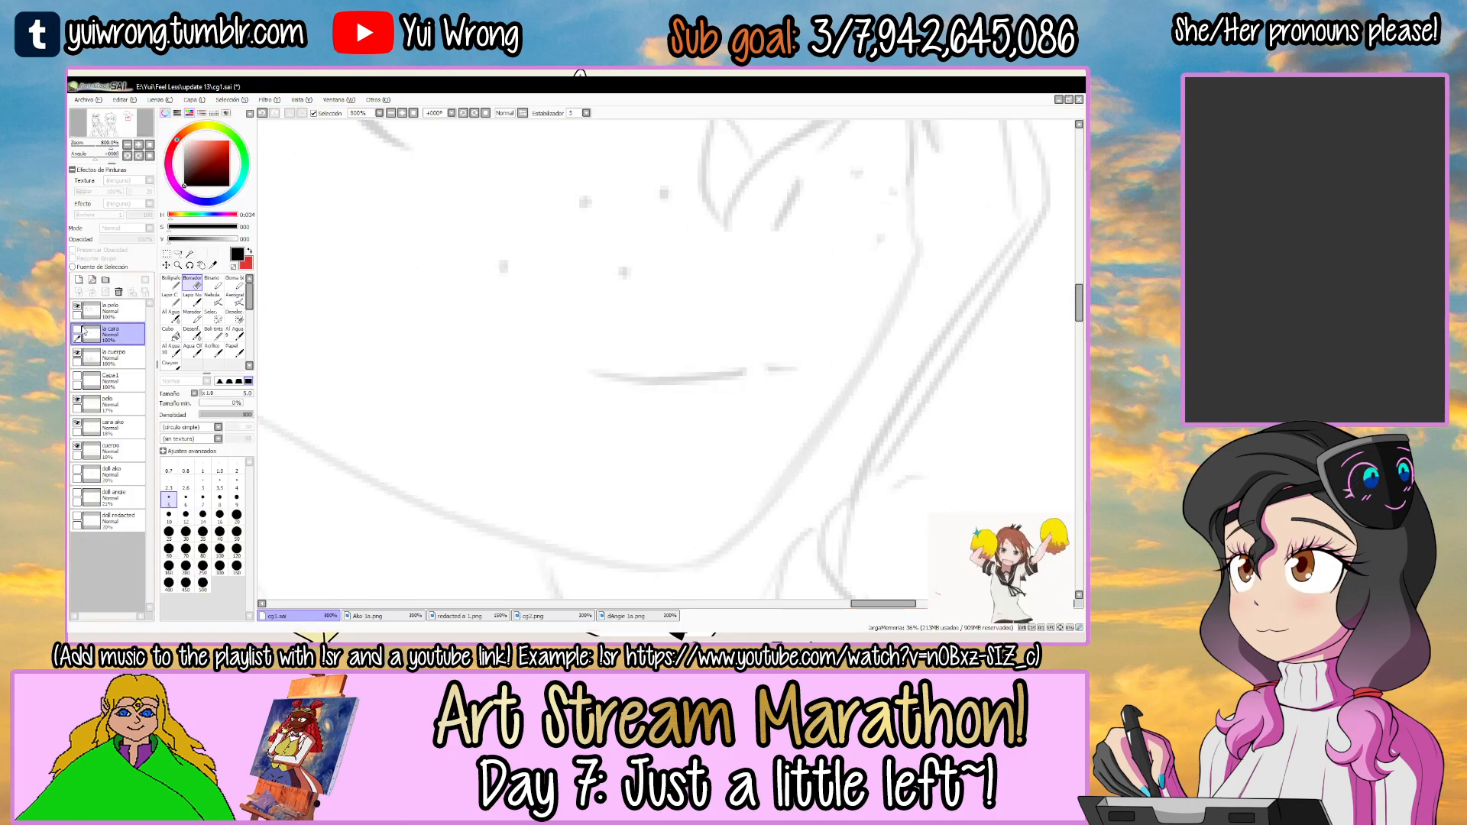
{"action": "left_click", "coordinate": [78, 329]}
{"action": "key", "text": "Tab"}
{"action": "left_click_drag", "start_coordinate": [545, 379], "coordinate": [635, 381]}
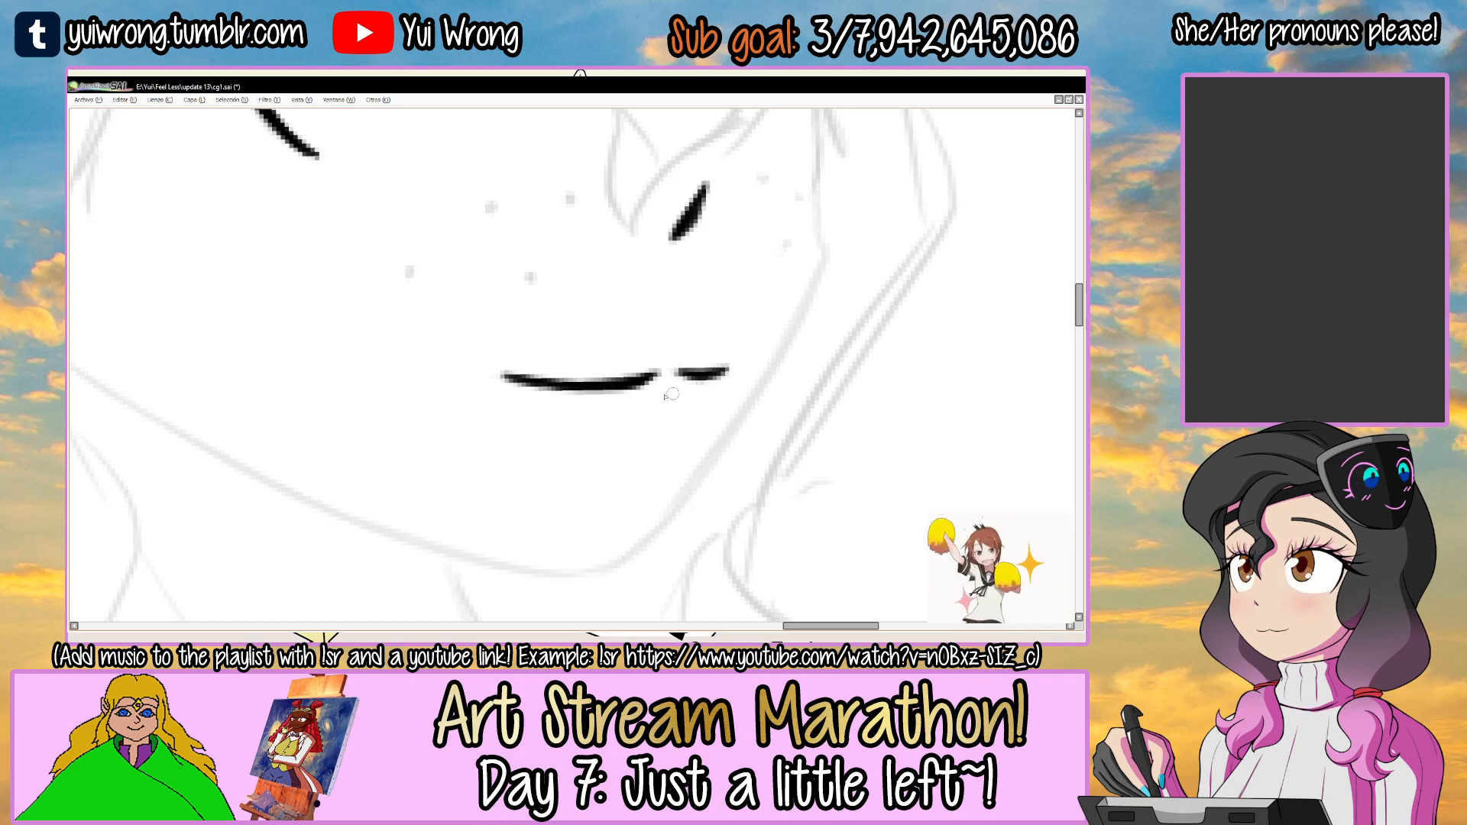
{"action": "scroll", "coordinate": [619, 374], "scroll_direction": "down", "scroll_amount": 5}
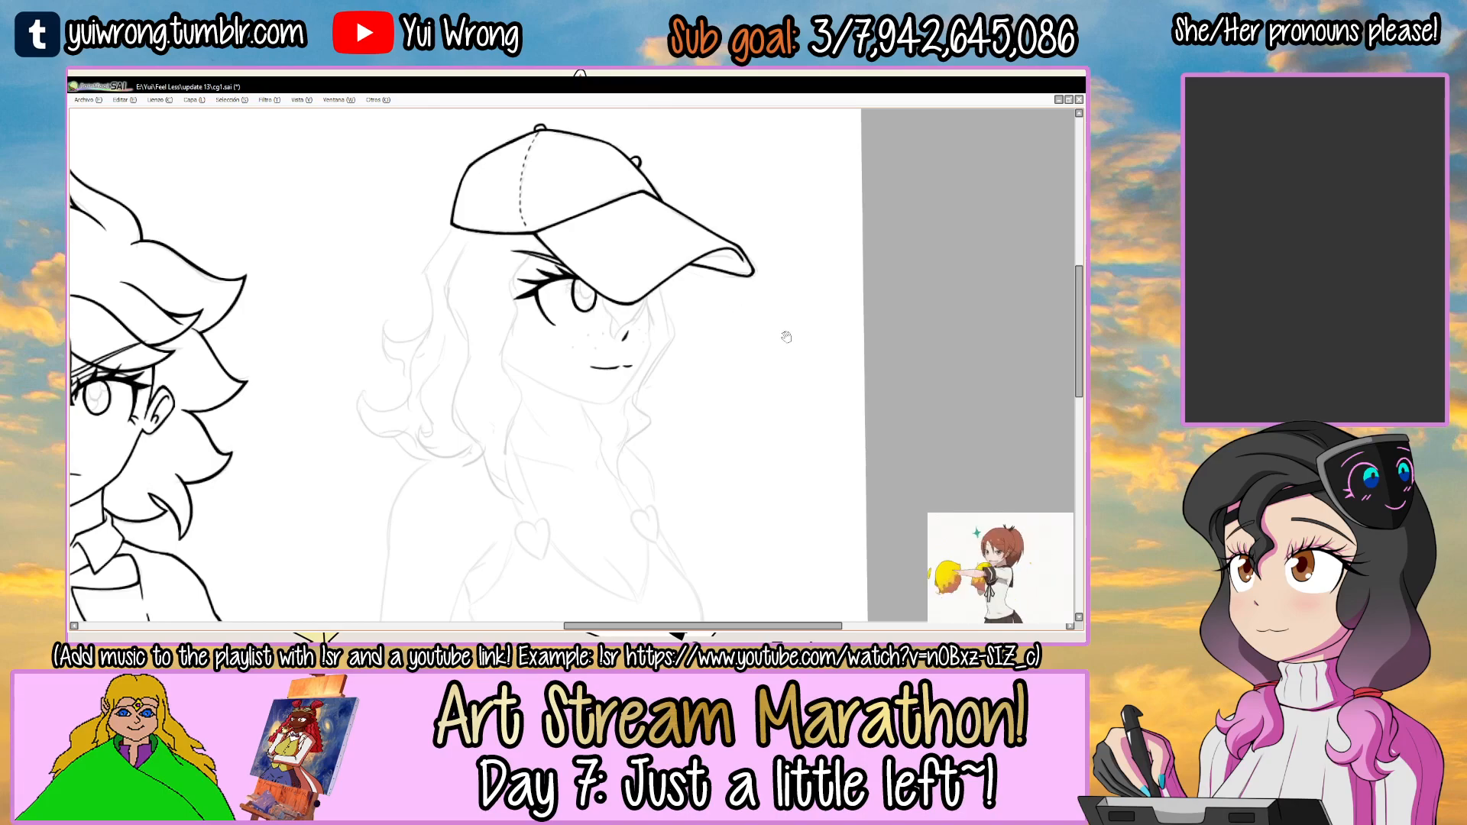
Hide the face layer "la cara" and make the hair line-art layer "la pelo" active.
{"action": "left_click_drag", "start_coordinate": [786, 336], "coordinate": [774, 354]}
{"action": "key", "text": "Tab"}
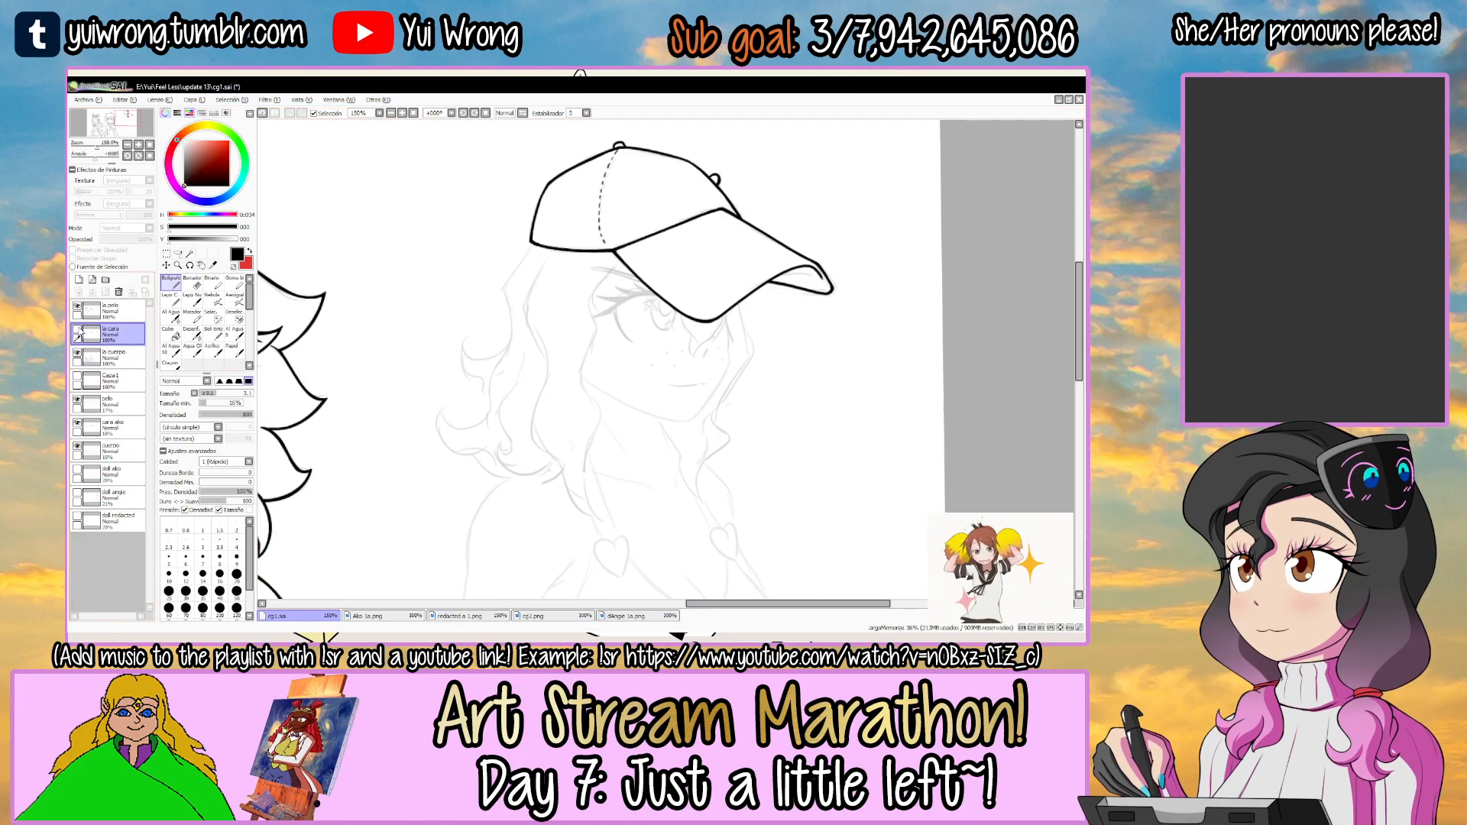
{"action": "left_click", "coordinate": [125, 306]}
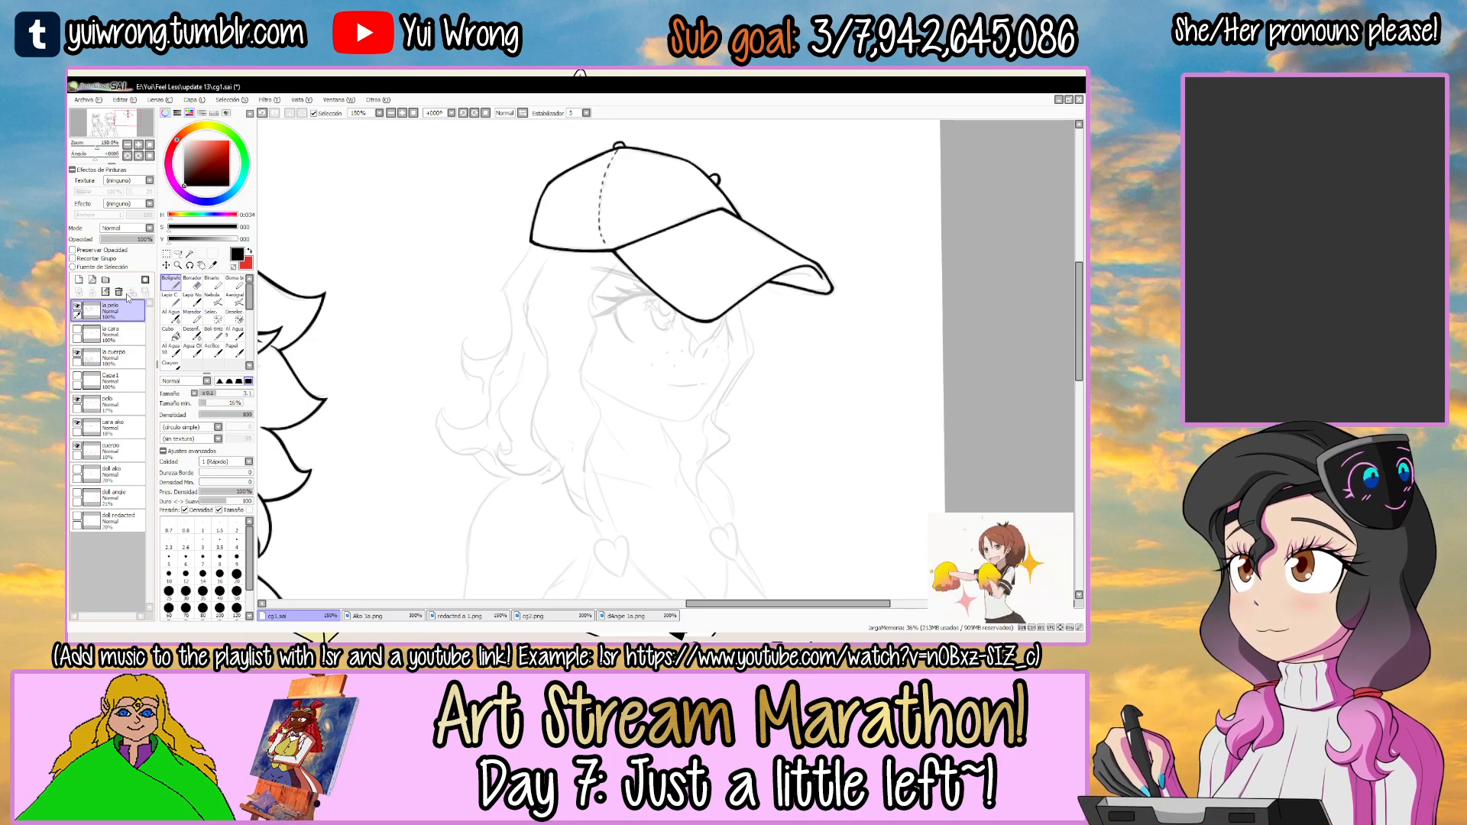
Select the empty area around the face below the visor with the Magic Wand for inking the hair.
{"action": "left_click_drag", "start_coordinate": [864, 279], "coordinate": [732, 448]}
{"action": "left_click_drag", "start_coordinate": [682, 264], "coordinate": [612, 288]}
{"action": "left_click", "coordinate": [578, 296]}
{"action": "left_click", "coordinate": [578, 297]}
{"action": "left_click", "coordinate": [590, 292]}
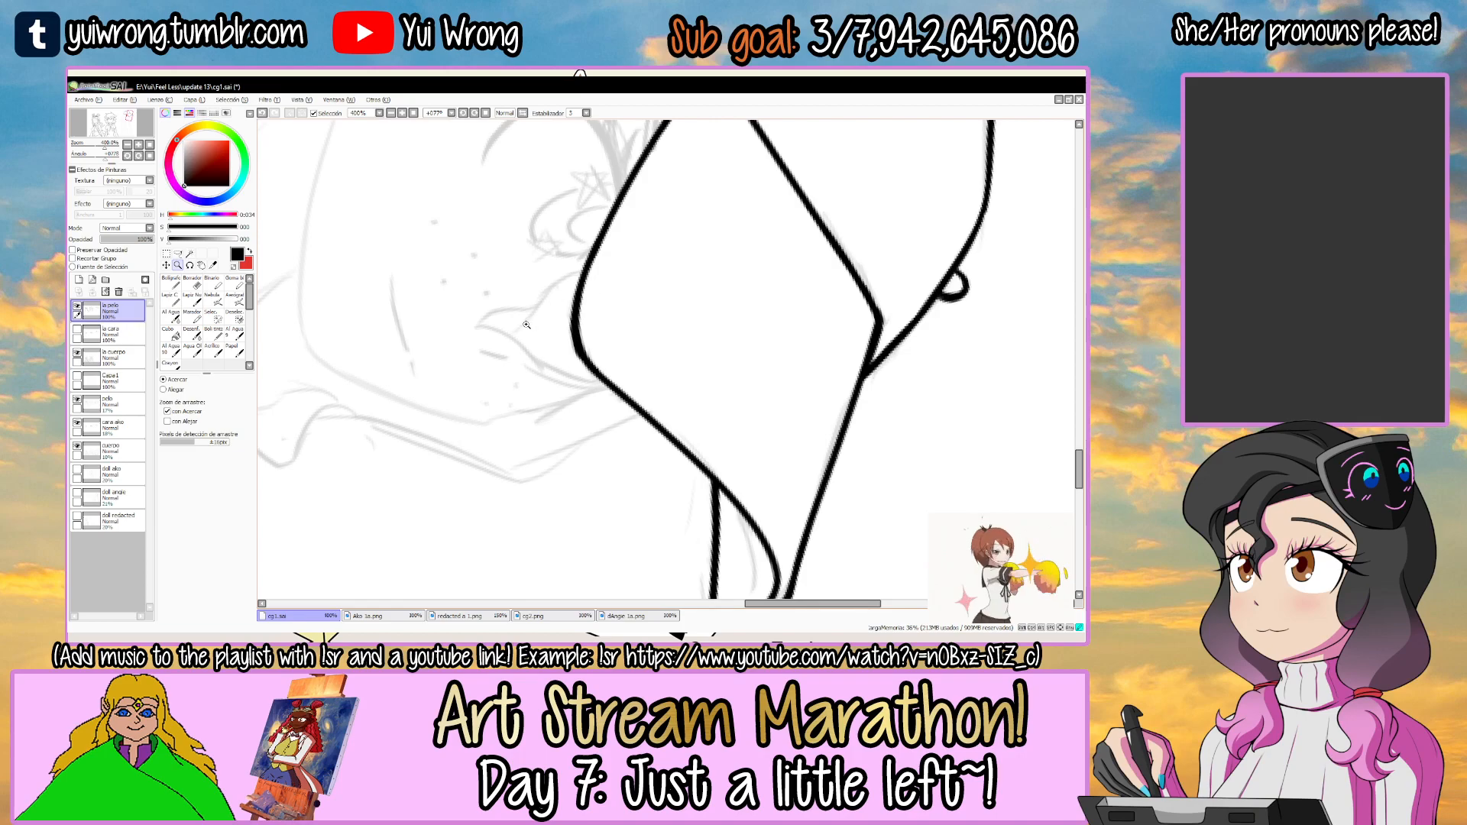
{"action": "left_click", "coordinate": [524, 307]}
{"action": "key", "text": "w"}
{"action": "left_click", "coordinate": [539, 314]}
Ink the first curves of the small hair lock hanging from the visor's edge between the eye and nose.
{"action": "left_click_drag", "start_coordinate": [528, 320], "coordinate": [644, 227]}
{"action": "left_click", "coordinate": [532, 308]}
{"action": "left_click", "coordinate": [532, 308]}
{"action": "key", "text": "n"}
{"action": "key", "text": "ctrl+z"}
{"action": "mouse_move", "coordinate": [550, 256]}
{"action": "left_mouse_down"}
{"action": "mouse_move", "coordinate": [530, 251]}
{"action": "mouse_move", "coordinate": [604, 221]}
{"action": "mouse_move", "coordinate": [566, 300]}
{"action": "mouse_move", "coordinate": [585, 409]}
{"action": "left_mouse_up"}
{"action": "key", "text": "n"}
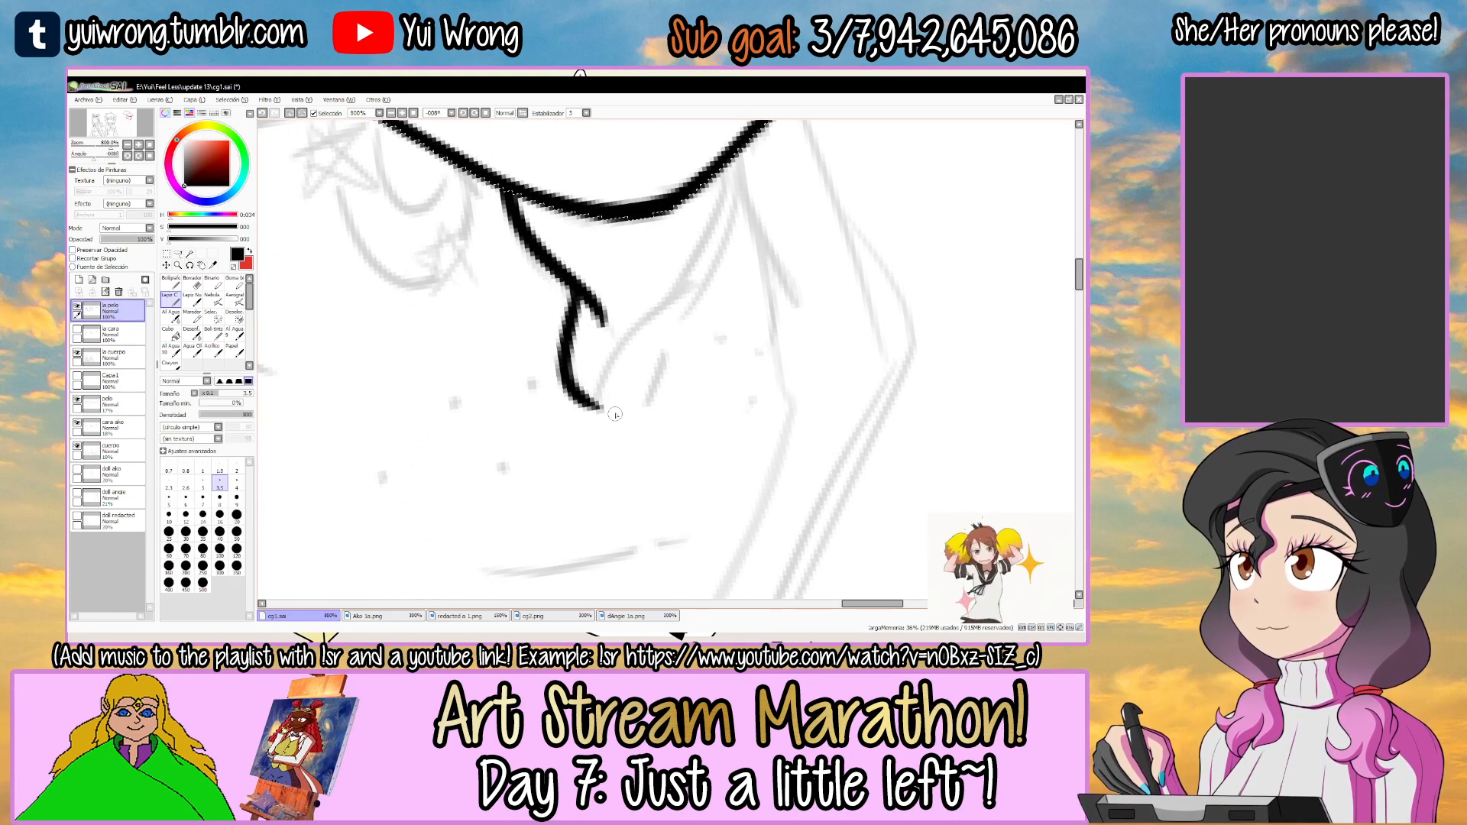
Redo the lock's inner curve and ink its other edge from the pointed tip back up to the visor.
{"action": "key", "text": "ctrl+z"}
{"action": "left_click_drag", "start_coordinate": [572, 289], "coordinate": [558, 369]}
{"action": "key", "text": "ctrl+z"}
{"action": "mouse_move", "coordinate": [573, 289]}
{"action": "left_mouse_down"}
{"action": "mouse_move", "coordinate": [595, 396]}
{"action": "mouse_move", "coordinate": [709, 276]}
{"action": "left_mouse_up"}
{"action": "key", "text": "ctrl+z"}
{"action": "left_click_drag", "start_coordinate": [593, 394], "coordinate": [716, 204]}
{"action": "key", "text": "ctrl+z"}
{"action": "left_click_drag", "start_coordinate": [597, 391], "coordinate": [725, 179]}
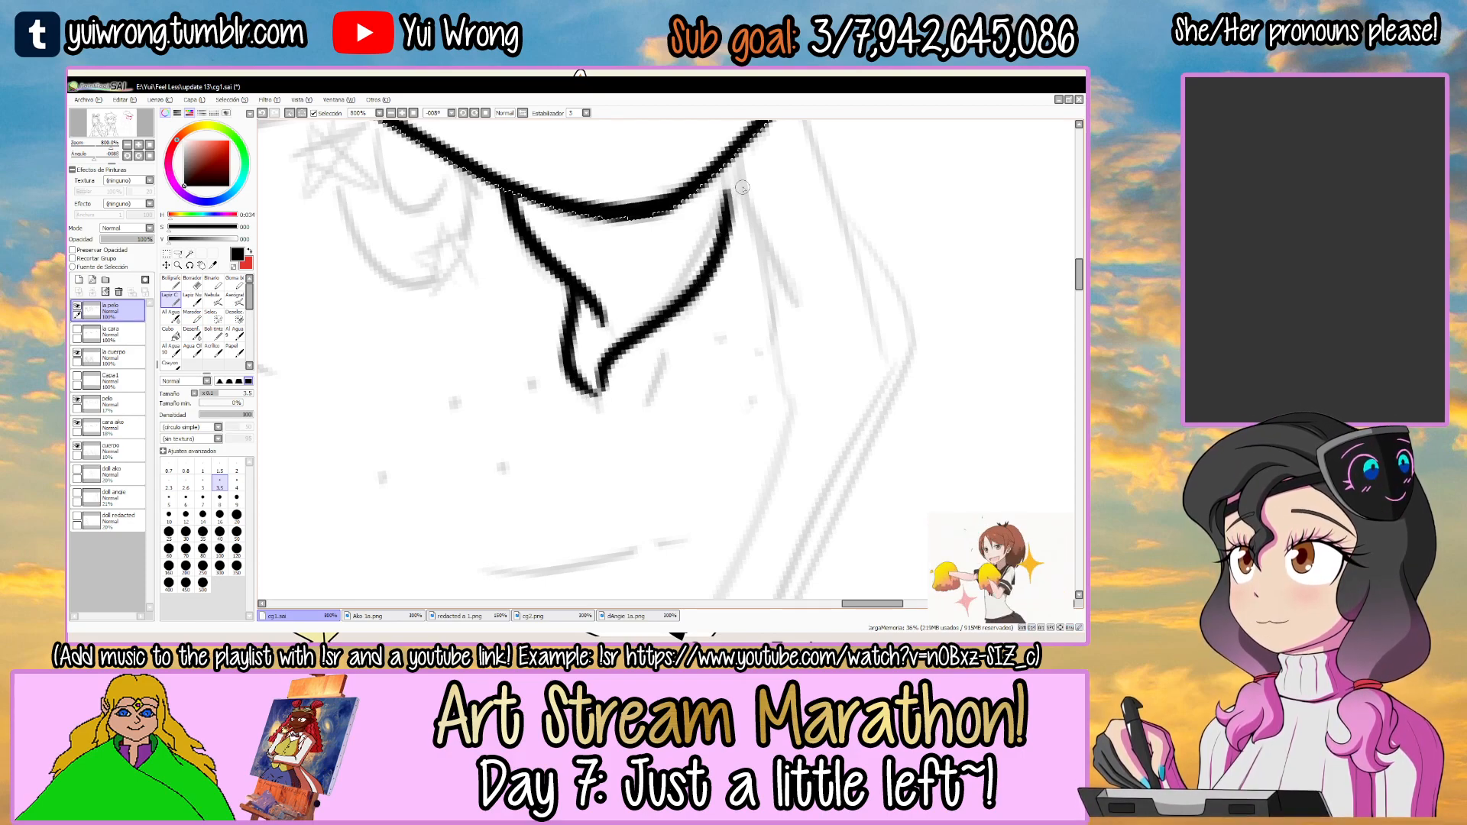
{"action": "left_click_drag", "start_coordinate": [720, 239], "coordinate": [727, 199]}
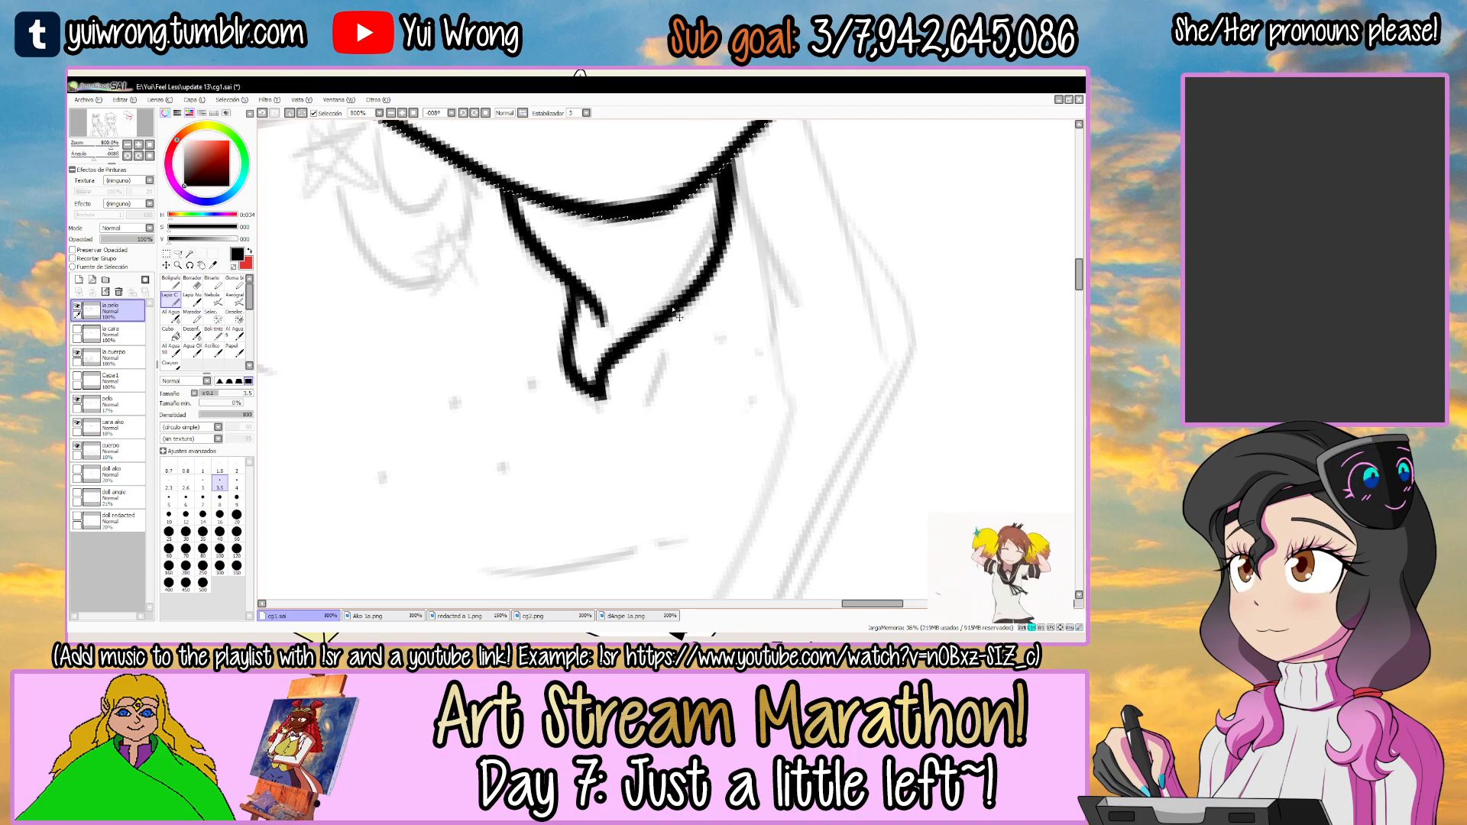
{"action": "scroll", "coordinate": [678, 315], "scroll_direction": "down", "scroll_amount": 5}
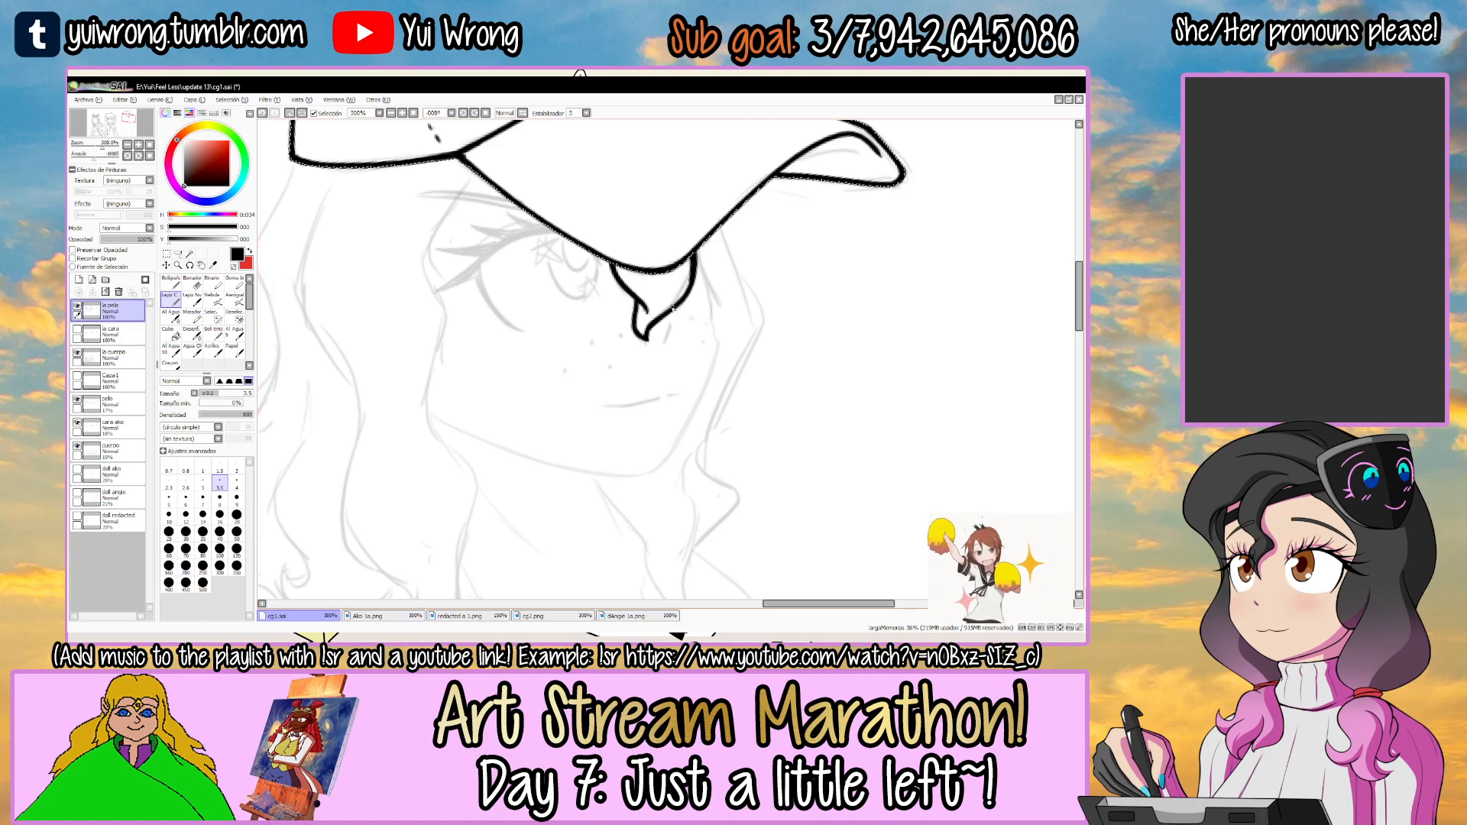
Ink the wavy hair edge that runs from under the cap past the tips of the eyelashes, redoing the stroke until it fits.
{"action": "left_click_drag", "start_coordinate": [671, 307], "coordinate": [703, 262]}
{"action": "key", "text": "r"}
{"action": "left_click_drag", "start_coordinate": [615, 276], "coordinate": [622, 417]}
{"action": "left_click_drag", "start_coordinate": [723, 236], "coordinate": [604, 263]}
{"action": "scroll", "coordinate": [592, 283], "scroll_direction": "up", "scroll_amount": 2}
{"action": "key", "text": "n"}
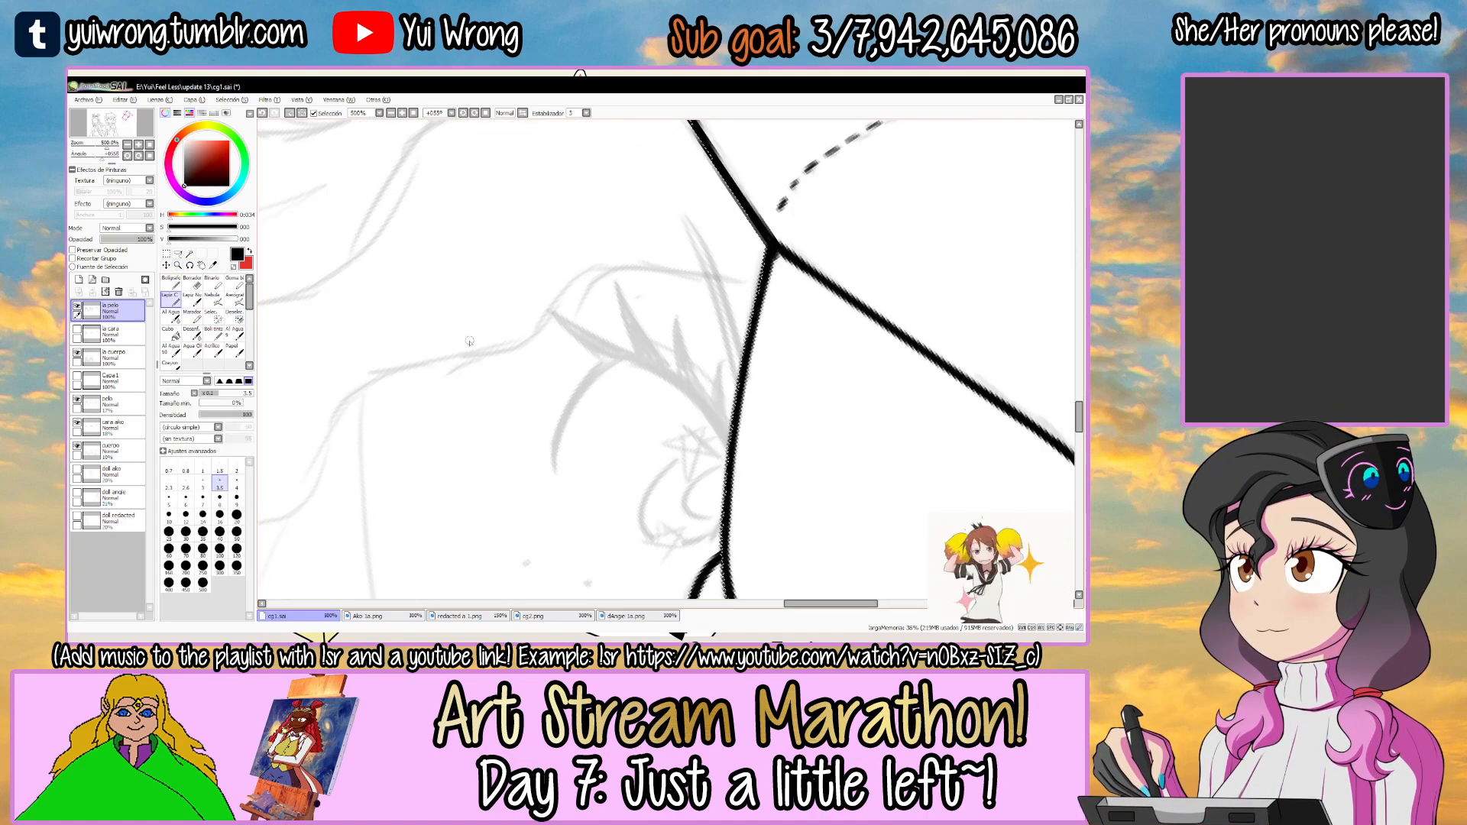
{"action": "key", "text": "ctrl+z"}
{"action": "left_click_drag", "start_coordinate": [513, 345], "coordinate": [692, 269]}
{"action": "key", "text": "ctrl+z"}
{"action": "left_click_drag", "start_coordinate": [504, 351], "coordinate": [695, 271]}
{"action": "key", "text": "ctrl+z"}
{"action": "key", "text": "ctrl+z"}
{"action": "mouse_move", "coordinate": [505, 349]}
{"action": "left_mouse_down"}
{"action": "mouse_move", "coordinate": [544, 319]}
{"action": "mouse_move", "coordinate": [760, 271]}
{"action": "mouse_move", "coordinate": [586, 281]}
{"action": "mouse_move", "coordinate": [760, 263]}
{"action": "mouse_move", "coordinate": [646, 270]}
{"action": "left_mouse_up"}
{"action": "key", "text": "ctrl+z"}
{"action": "key", "text": "ctrl+z"}
{"action": "left_click_drag", "start_coordinate": [720, 333], "coordinate": [863, 219]}
{"action": "left_click_drag", "start_coordinate": [761, 273], "coordinate": [776, 295]}
{"action": "left_click", "coordinate": [506, 282], "text": "ctrl"}
Extend the wavy hair edge along the side of the face, and smooth and thicken the join between its strokes.
{"action": "key", "text": "ctrl+z"}
{"action": "mouse_move", "coordinate": [561, 256]}
{"action": "left_mouse_down"}
{"action": "mouse_move", "coordinate": [420, 370]}
{"action": "mouse_move", "coordinate": [748, 223]}
{"action": "left_mouse_up"}
{"action": "key", "text": "ctrl+z"}
{"action": "left_click_drag", "start_coordinate": [432, 346], "coordinate": [773, 211]}
{"action": "scroll", "coordinate": [485, 314], "scroll_direction": "up", "scroll_amount": 2}
{"action": "key", "text": "e"}
{"action": "key", "text": "n"}
{"action": "mouse_move", "coordinate": [392, 398]}
{"action": "left_mouse_down"}
{"action": "mouse_move", "coordinate": [469, 311]}
{"action": "mouse_move", "coordinate": [642, 261]}
{"action": "left_mouse_up"}
{"action": "key", "text": "ctrl+z"}
{"action": "left_click_drag", "start_coordinate": [467, 325], "coordinate": [605, 258]}
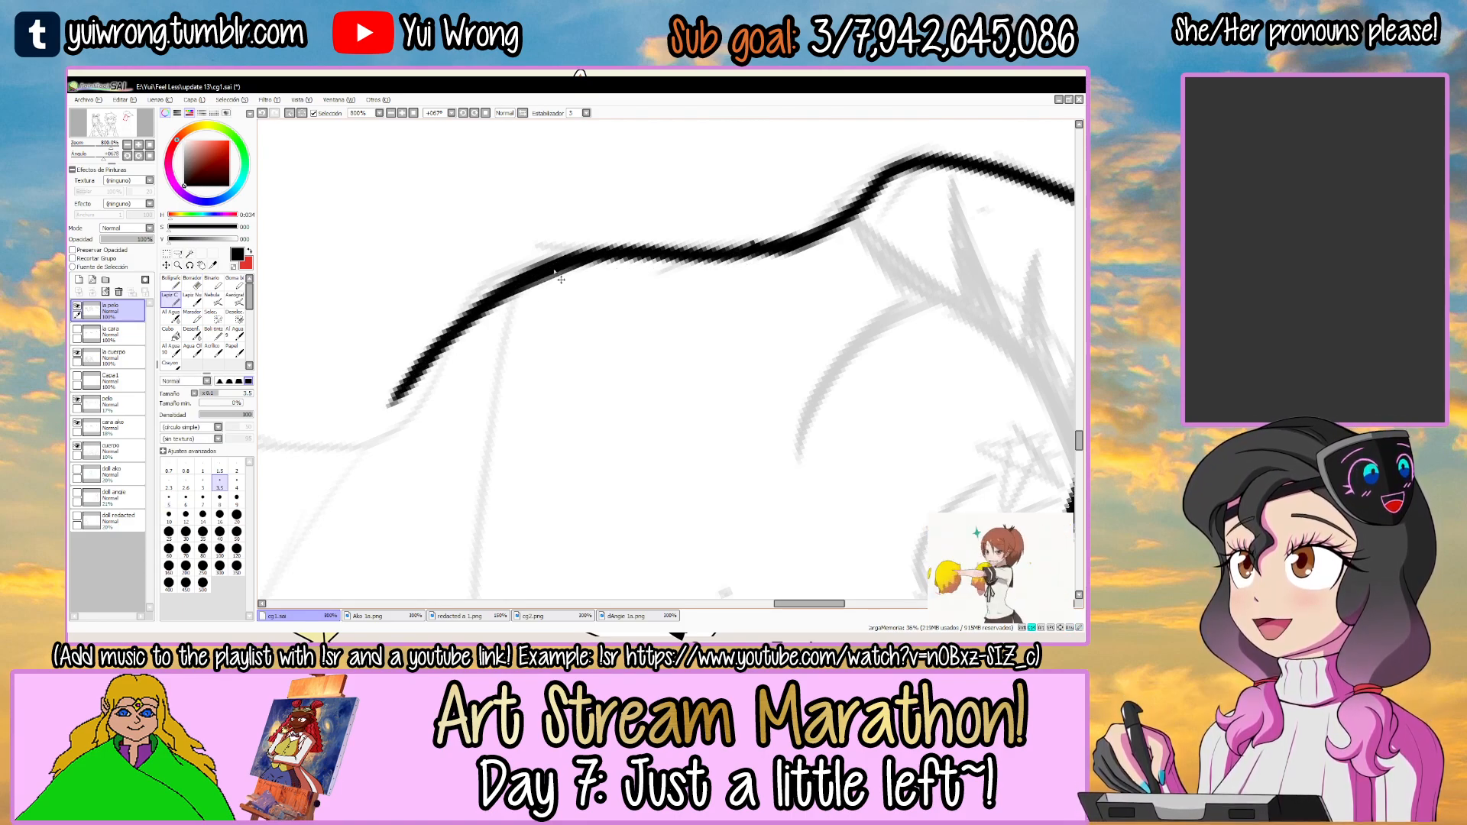
{"action": "left_click_drag", "start_coordinate": [735, 259], "coordinate": [645, 270]}
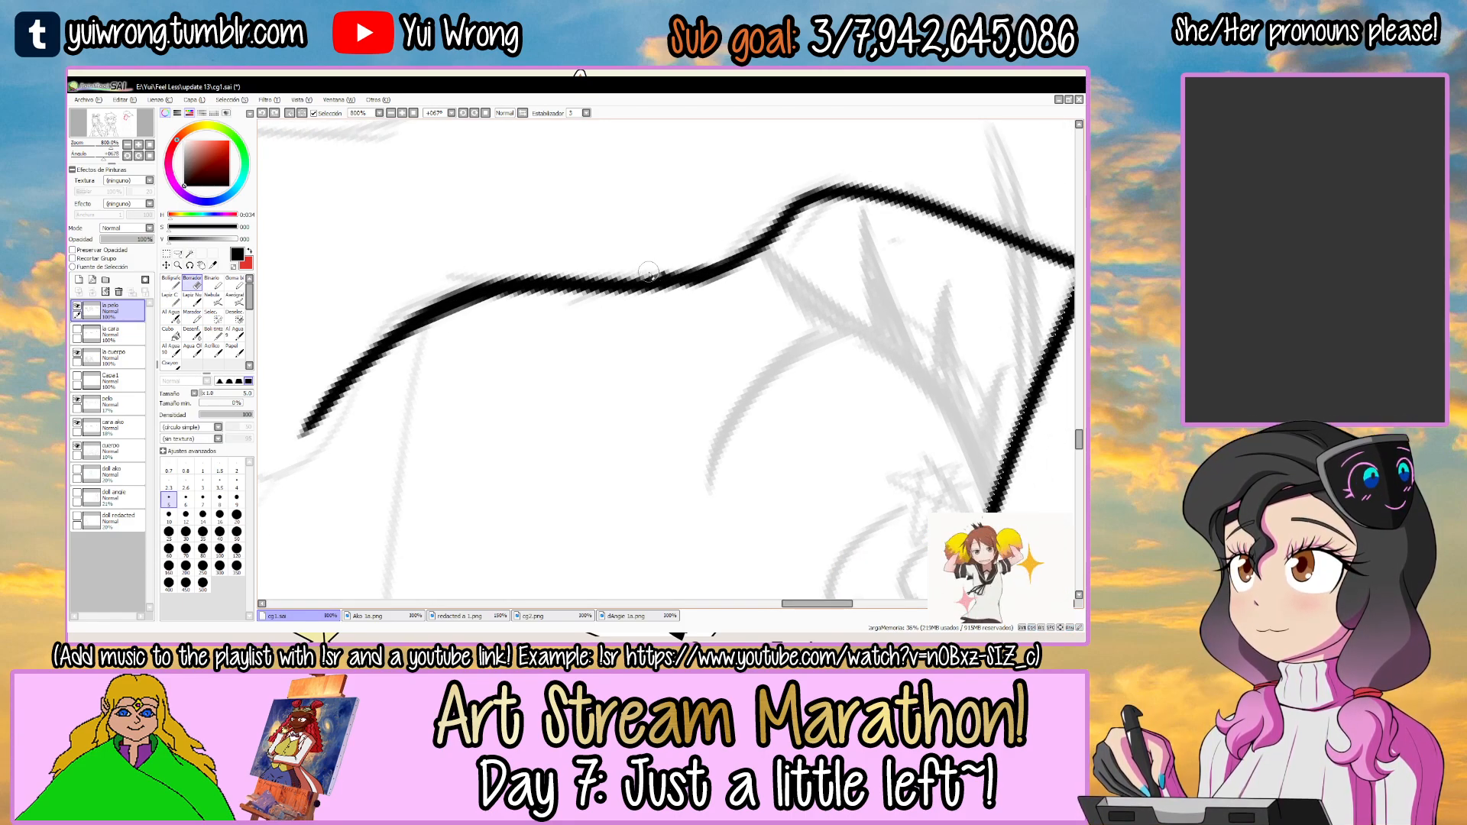
{"action": "key", "text": "n"}
{"action": "left_click_drag", "start_coordinate": [507, 298], "coordinate": [578, 287]}
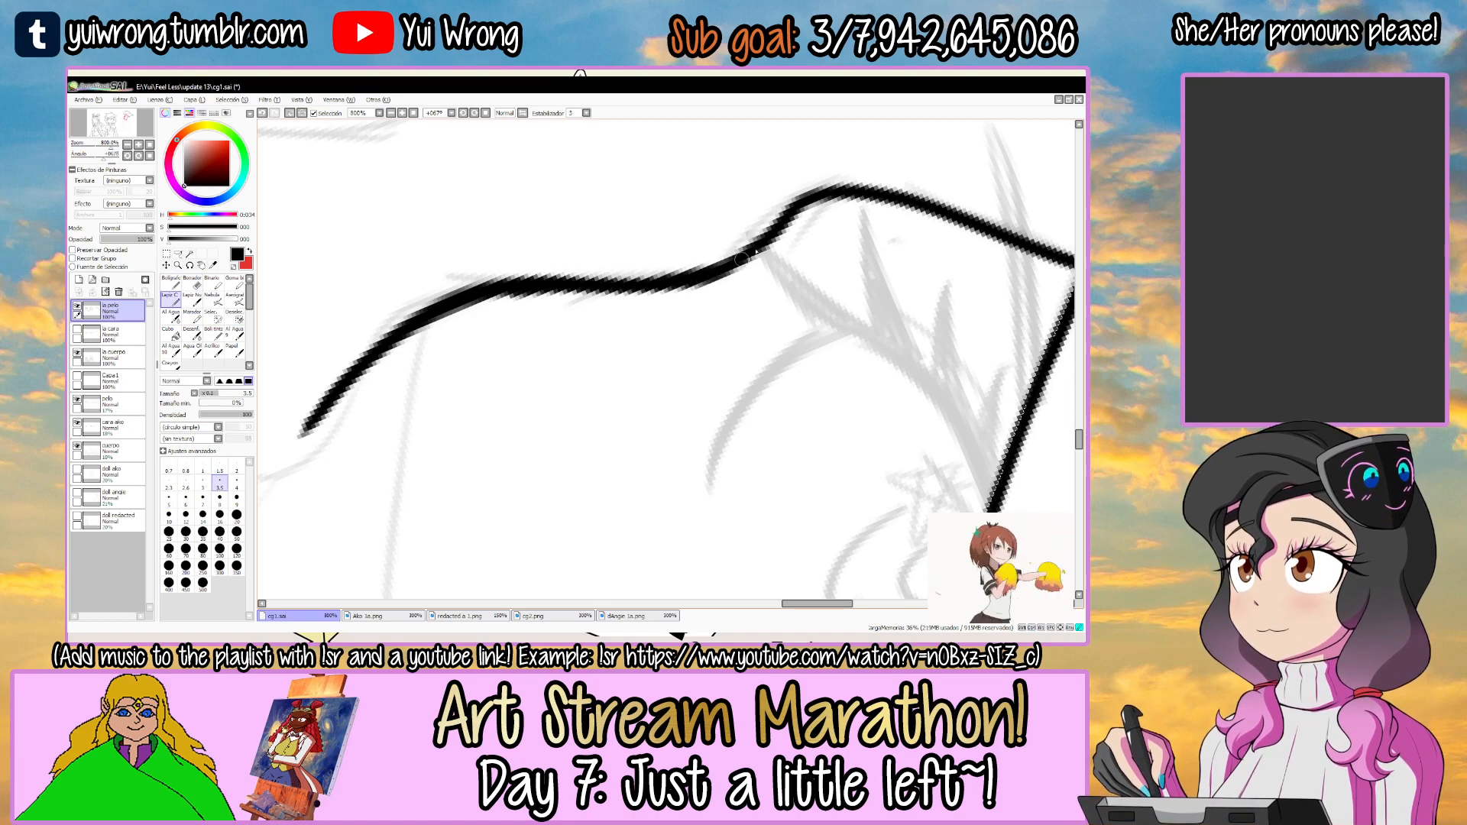
Continue the wavy hair edge down past the jaw with another S-shaped curve, redoing the stroke until it fits.
{"action": "left_click_drag", "start_coordinate": [831, 204], "coordinate": [558, 261]}
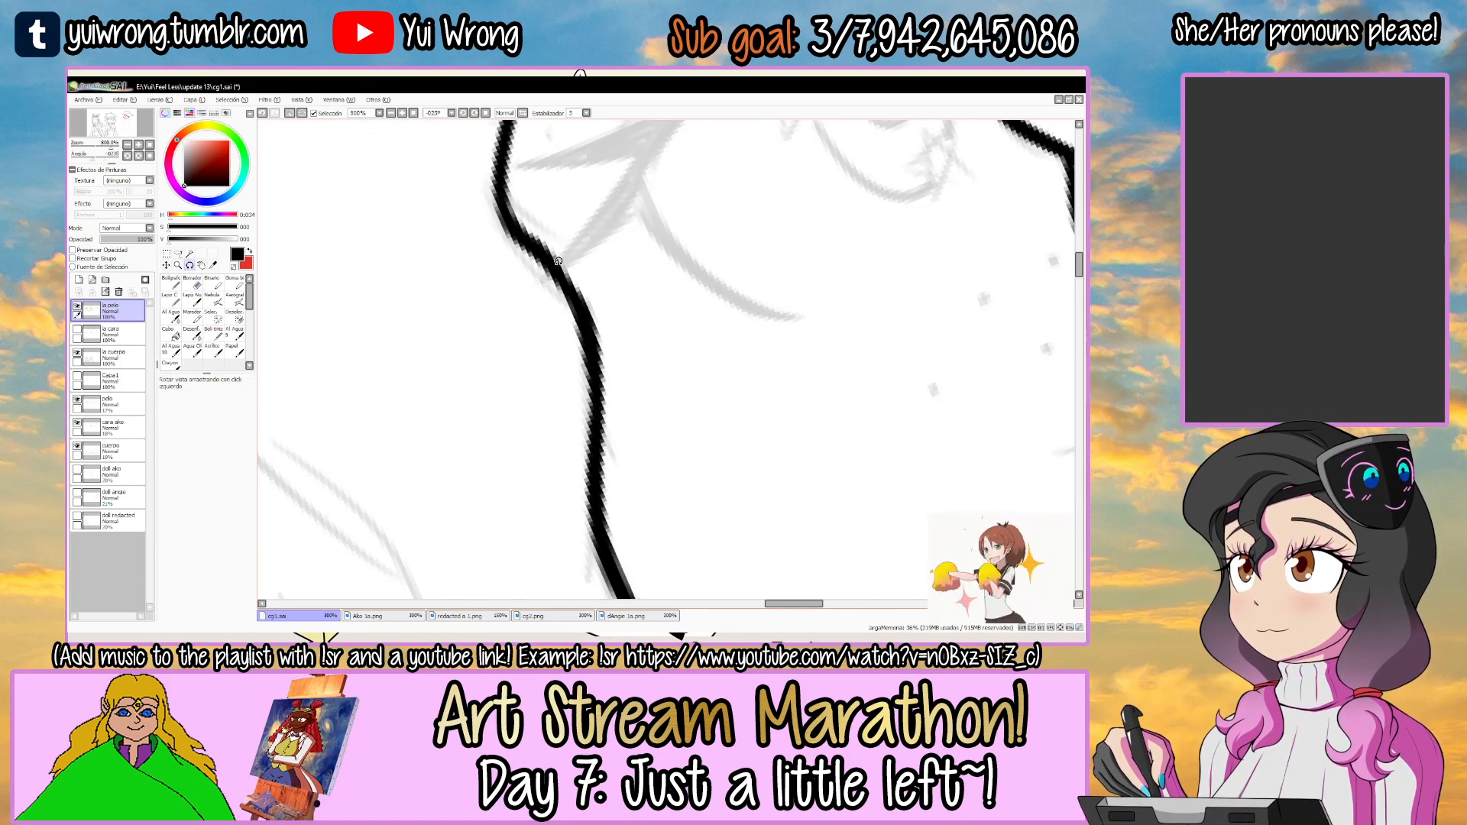
{"action": "scroll", "coordinate": [555, 260], "scroll_direction": "down", "scroll_amount": 5}
{"action": "left_click_drag", "start_coordinate": [733, 230], "coordinate": [775, 250]}
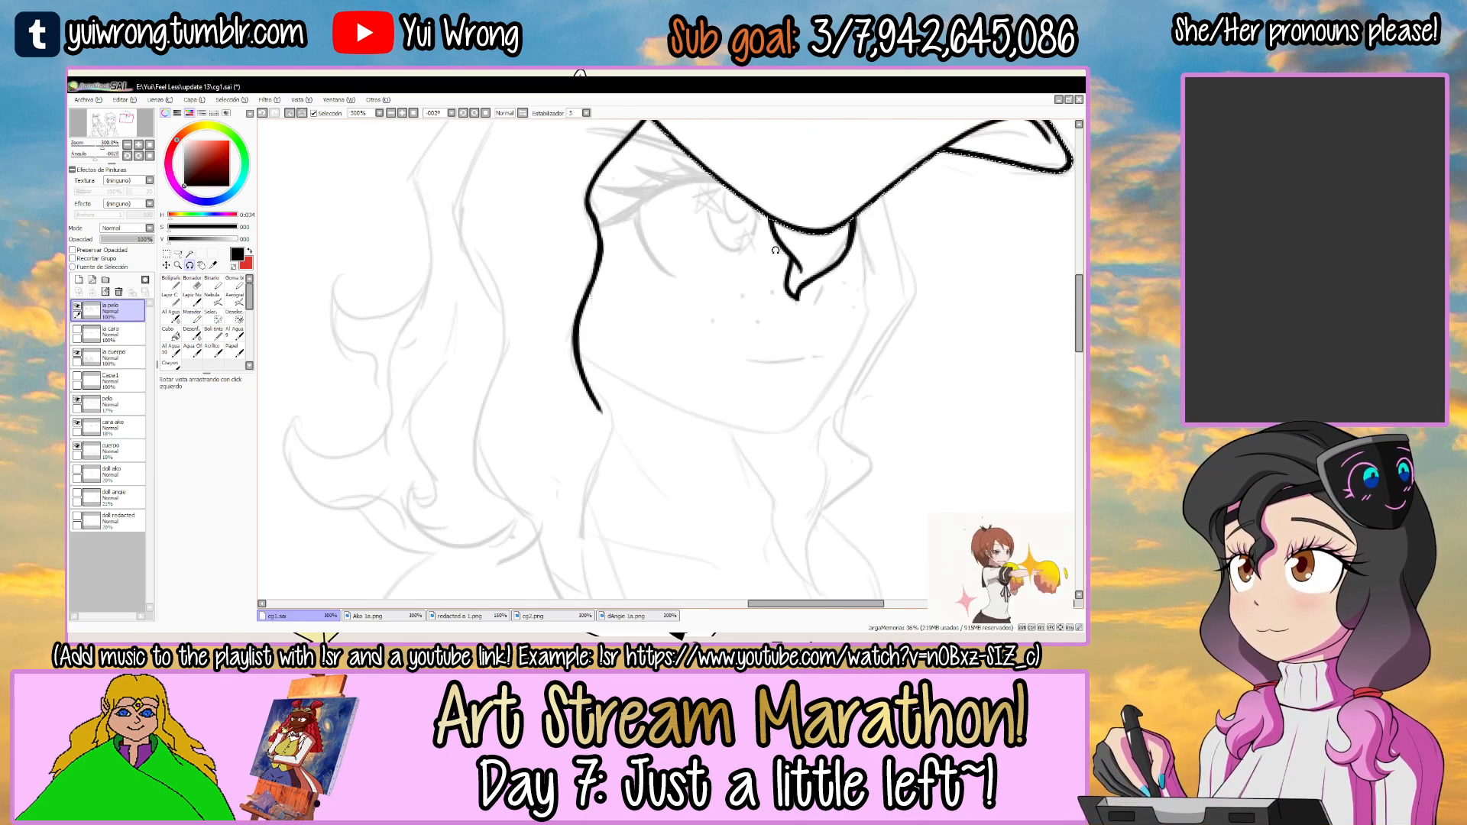
{"action": "key", "text": "Delete"}
{"action": "key", "text": "Delete"}
{"action": "key", "text": "Delete"}
{"action": "key", "text": "Delete"}
{"action": "key", "text": "Delete"}
{"action": "key", "text": "Delete"}
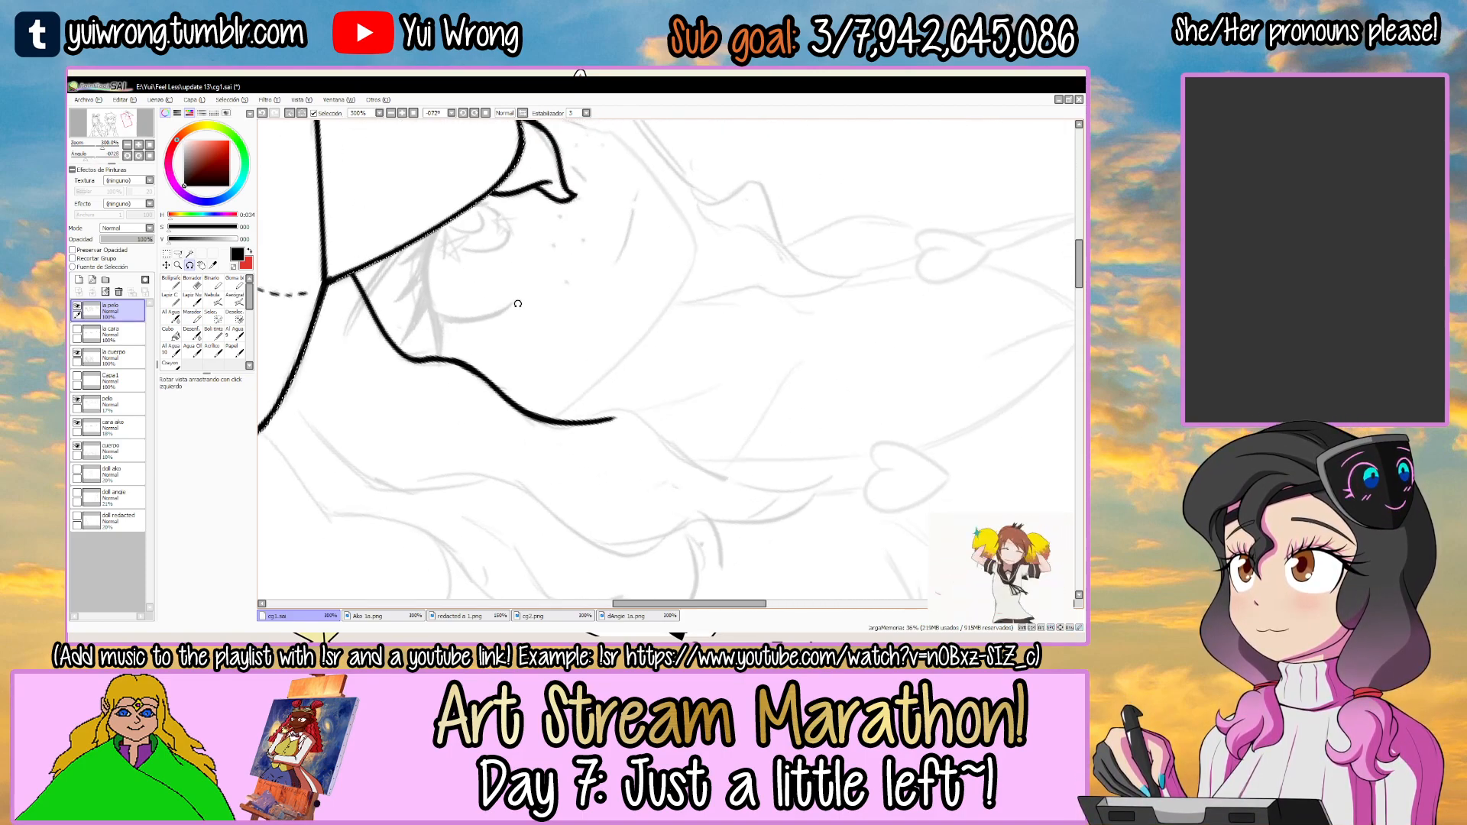
{"action": "scroll", "coordinate": [530, 337], "scroll_direction": "up", "scroll_amount": 3}
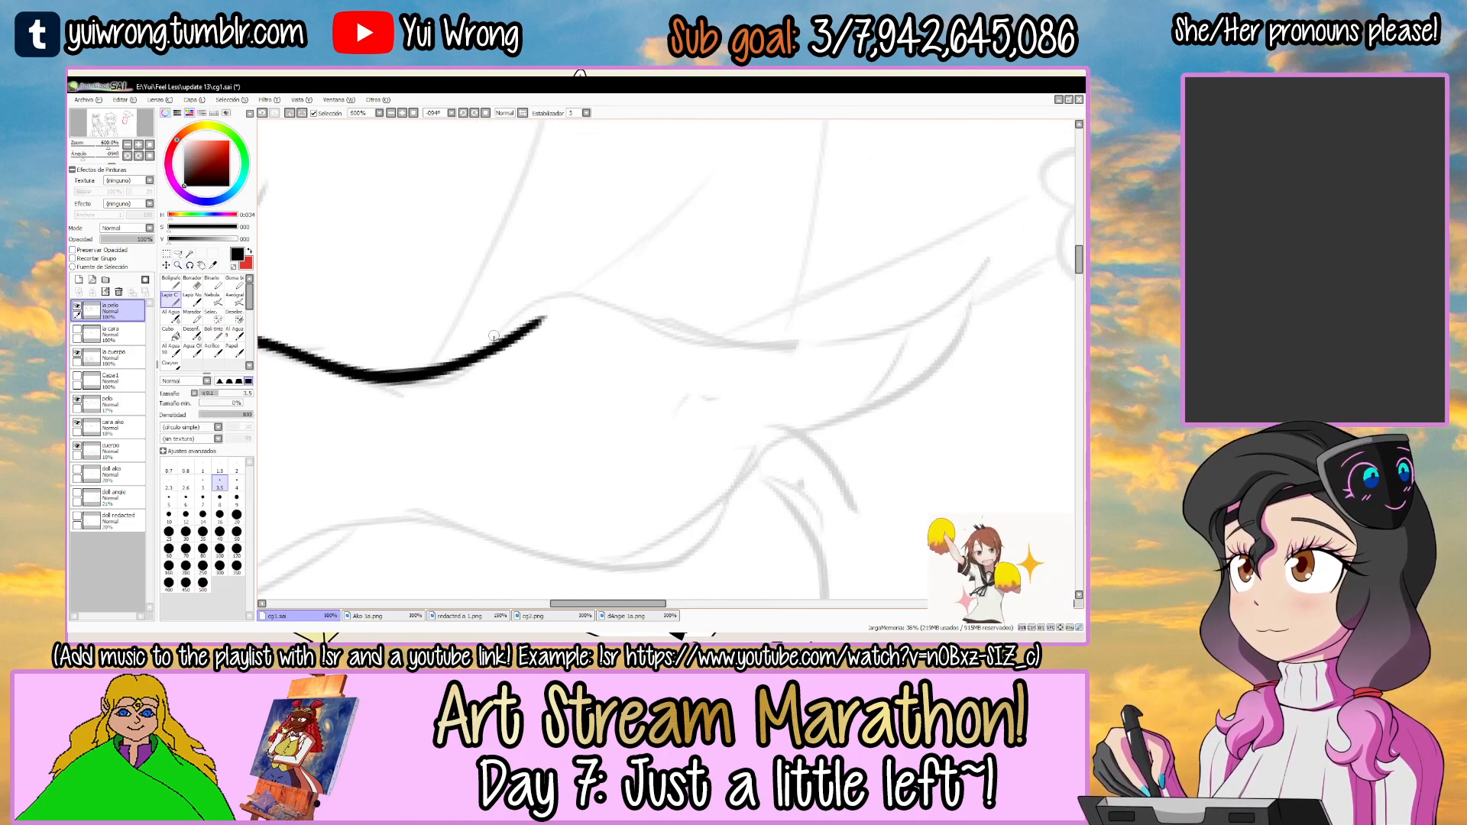
{"action": "left_click_drag", "start_coordinate": [481, 356], "coordinate": [894, 313]}
{"action": "key", "text": "ctrl+z"}
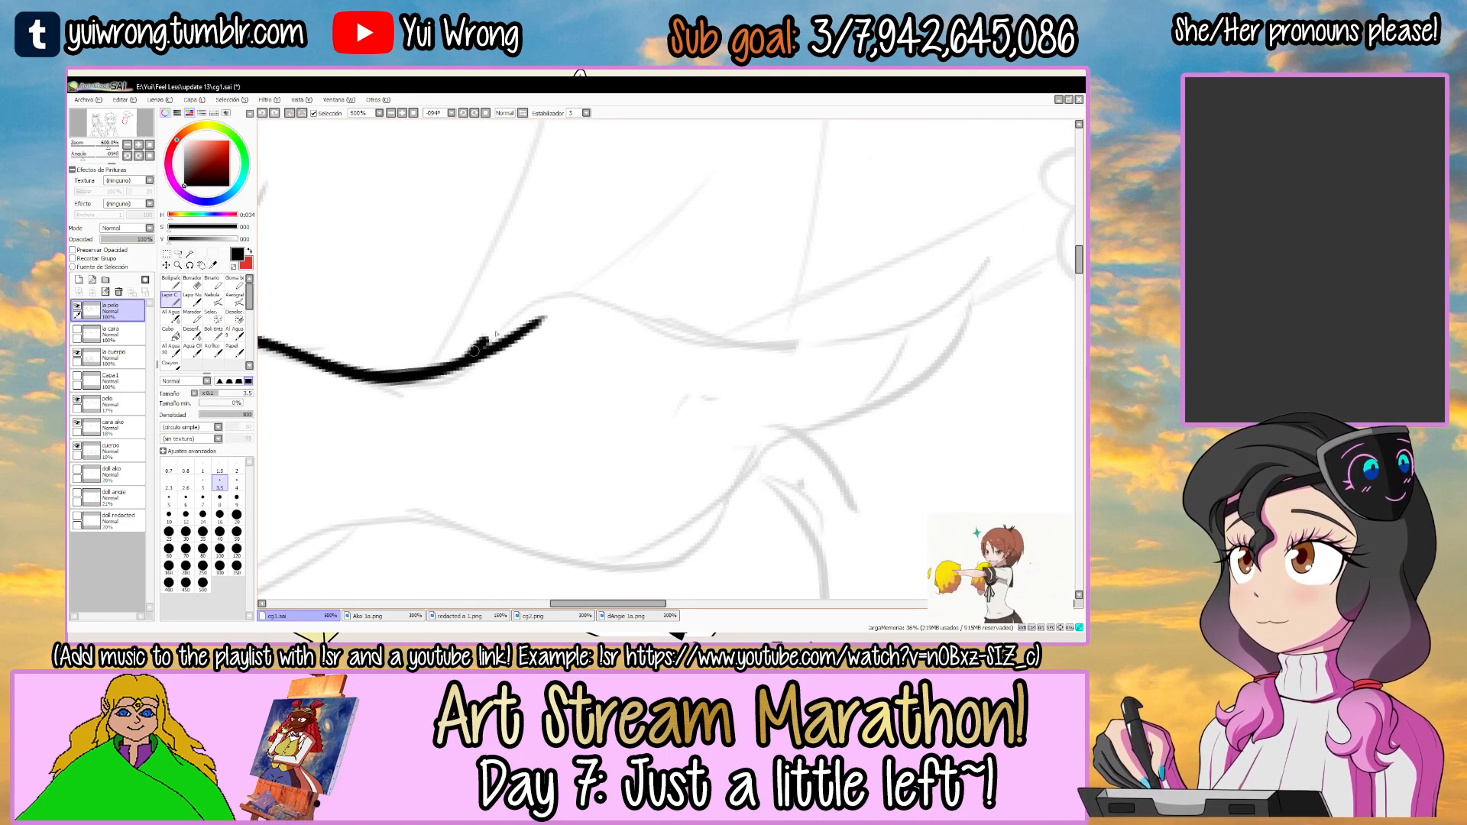
{"action": "left_click_drag", "start_coordinate": [463, 359], "coordinate": [947, 268]}
{"action": "key", "text": "ctrl+z"}
{"action": "left_click_drag", "start_coordinate": [493, 336], "coordinate": [926, 258]}
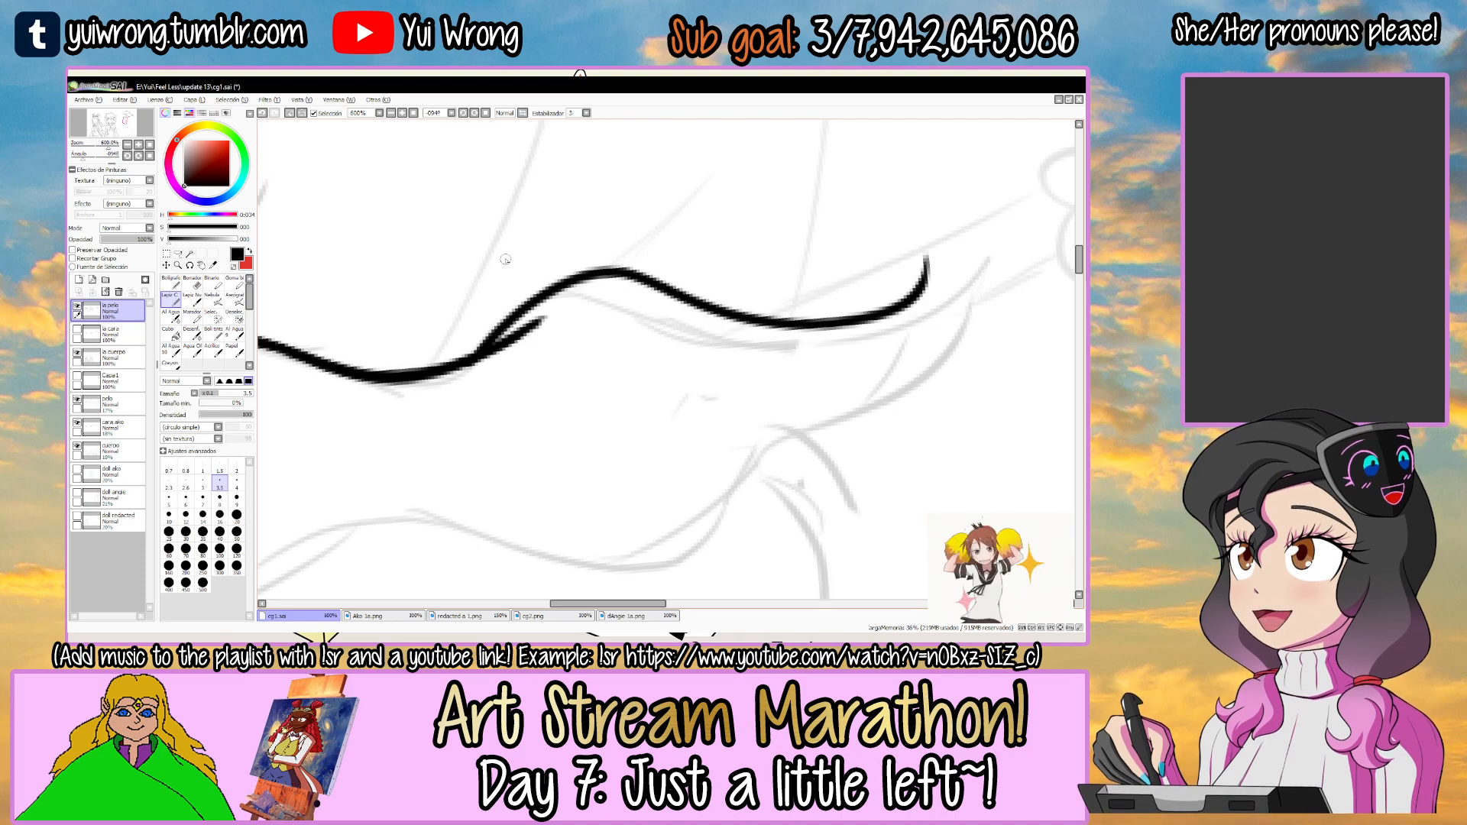
Smooth the join between the wavy edge's strokes and erase the hooked end of the new curve.
{"action": "scroll", "coordinate": [505, 259], "scroll_direction": "up", "scroll_amount": 2}
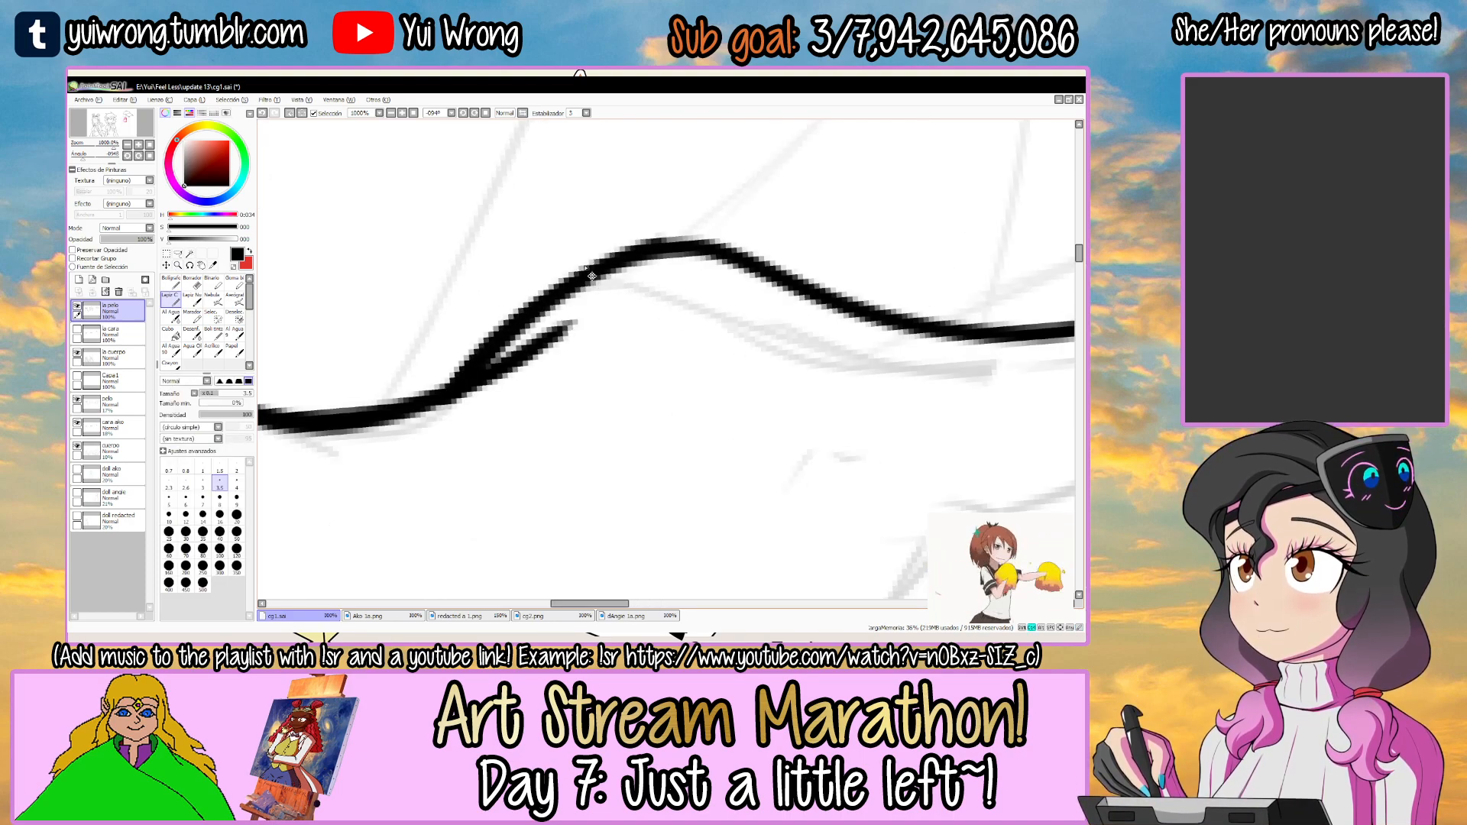
{"action": "scroll", "coordinate": [592, 276], "scroll_direction": "down", "scroll_amount": 5}
{"action": "left_click_drag", "start_coordinate": [737, 215], "coordinate": [684, 286]}
{"action": "key", "text": "ctrl+space"}
{"action": "left_click", "coordinate": [599, 372]}
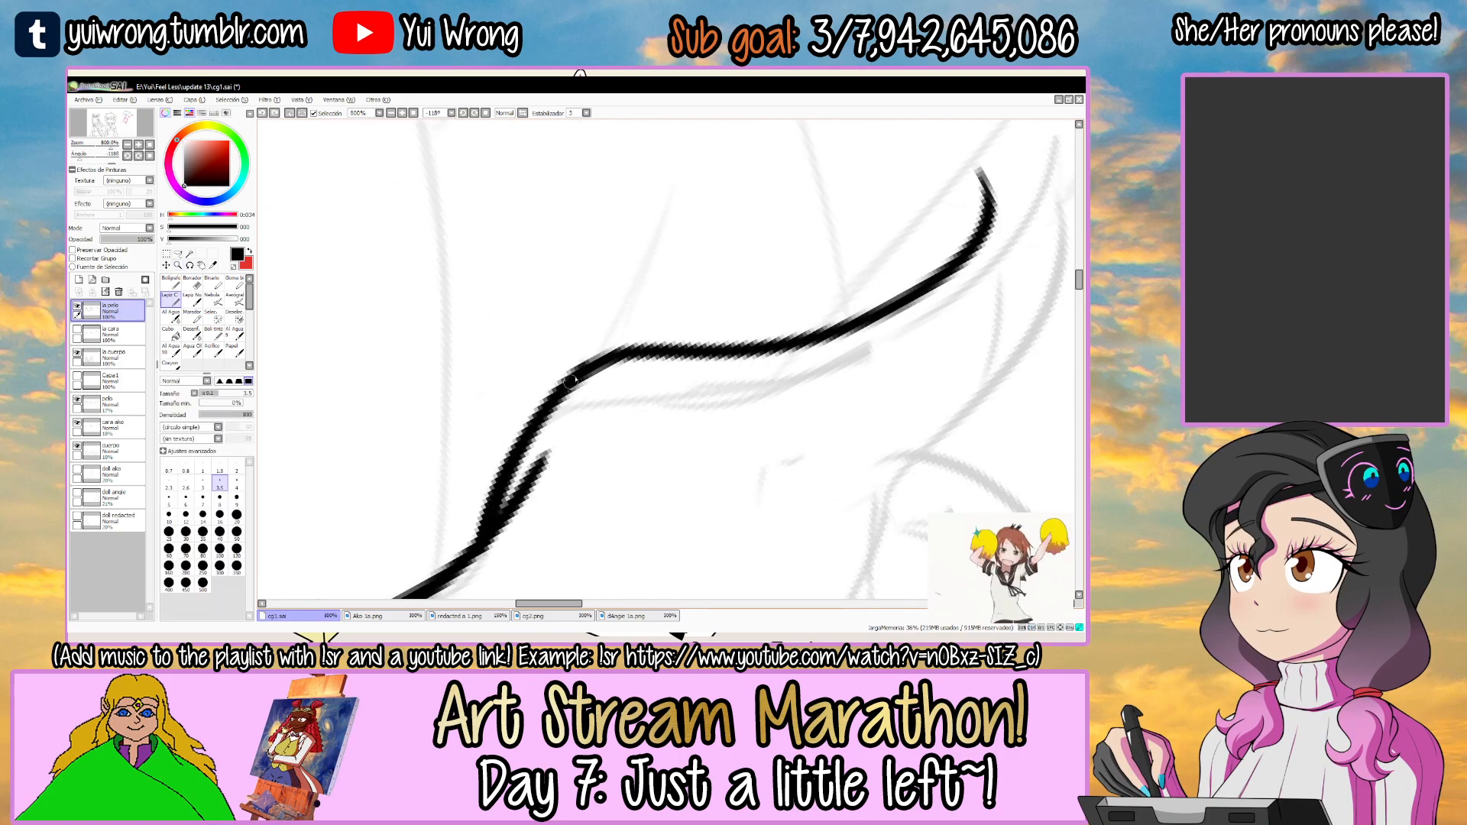
{"action": "scroll", "coordinate": [689, 370], "scroll_direction": "down", "scroll_amount": 3}
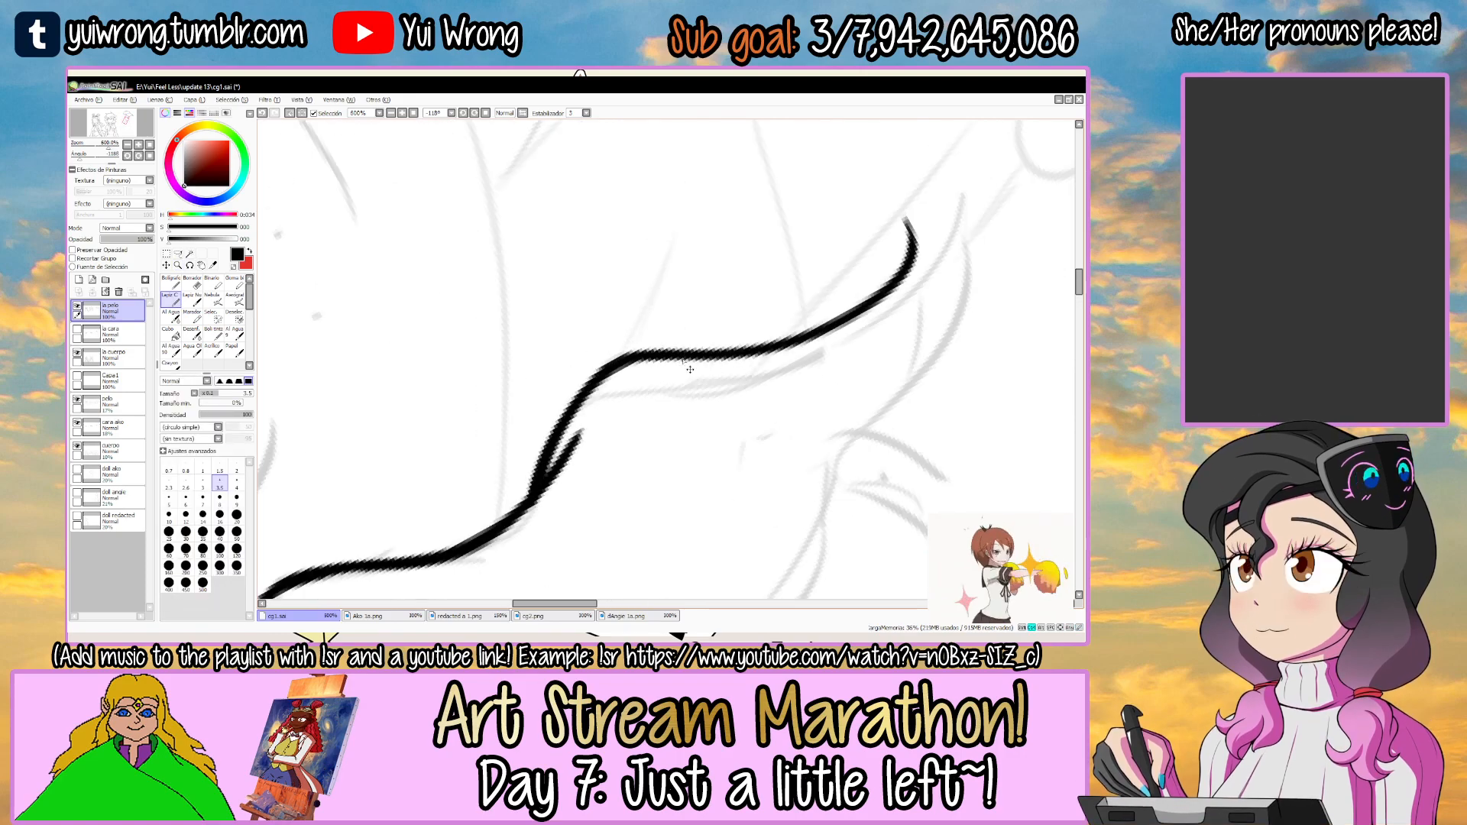
{"action": "left_click_drag", "start_coordinate": [705, 217], "coordinate": [552, 376], "text": "alt"}
{"action": "mouse_move", "coordinate": [599, 203]}
{"action": "left_mouse_down"}
{"action": "mouse_move", "coordinate": [643, 360]}
{"action": "mouse_move", "coordinate": [615, 398]}
{"action": "left_mouse_up"}
{"action": "left_click_drag", "start_coordinate": [615, 398], "coordinate": [551, 346]}
{"action": "left_click", "coordinate": [551, 346]}
{"action": "left_click", "coordinate": [552, 346]}
{"action": "key", "text": "e"}
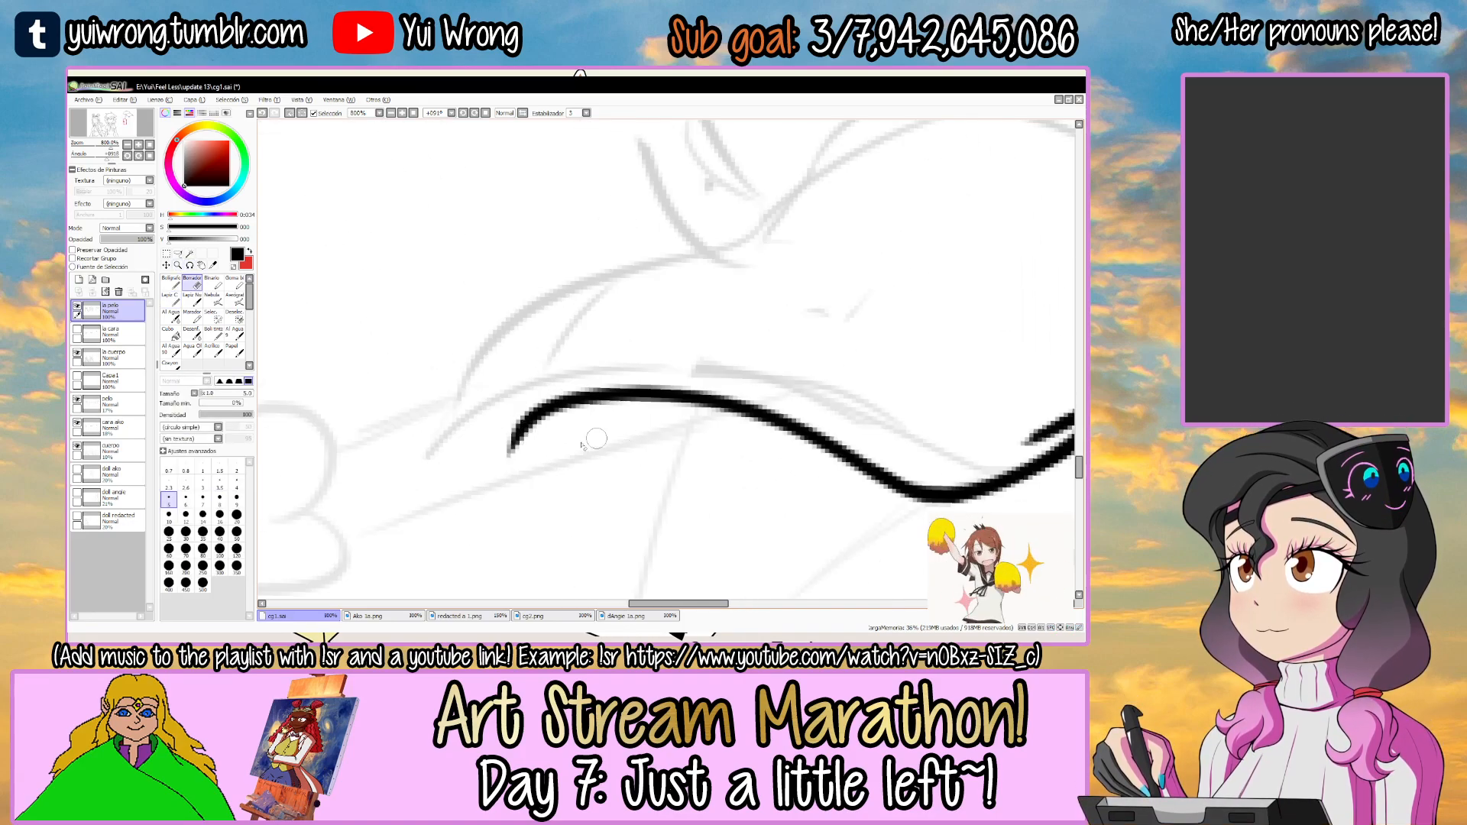
{"action": "left_click_drag", "start_coordinate": [516, 459], "coordinate": [577, 422]}
Ink the lock's pointed bottom tip and the first curve of its outer edge going back up, thickening the stroke.
{"action": "key", "text": "r"}
{"action": "mouse_move", "coordinate": [727, 405]}
{"action": "left_mouse_down"}
{"action": "mouse_move", "coordinate": [606, 416]}
{"action": "mouse_move", "coordinate": [520, 282]}
{"action": "mouse_move", "coordinate": [706, 280]}
{"action": "mouse_move", "coordinate": [672, 280]}
{"action": "left_mouse_up"}
{"action": "key", "text": "n"}
{"action": "key", "text": "r"}
{"action": "left_click_drag", "start_coordinate": [528, 394], "coordinate": [524, 366]}
{"action": "key", "text": "n"}
{"action": "mouse_move", "coordinate": [447, 491]}
{"action": "left_mouse_down"}
{"action": "mouse_move", "coordinate": [541, 347]}
{"action": "mouse_move", "coordinate": [569, 350]}
{"action": "left_mouse_up"}
{"action": "key", "text": "ctrl+z"}
{"action": "left_click_drag", "start_coordinate": [646, 305], "coordinate": [672, 307], "text": "alt"}
{"action": "left_click_drag", "start_coordinate": [672, 306], "coordinate": [663, 373]}
{"action": "mouse_move", "coordinate": [418, 442]}
{"action": "left_mouse_down"}
{"action": "mouse_move", "coordinate": [554, 280]}
{"action": "mouse_move", "coordinate": [695, 232]}
{"action": "left_mouse_up"}
{"action": "key", "text": "ctrl+z"}
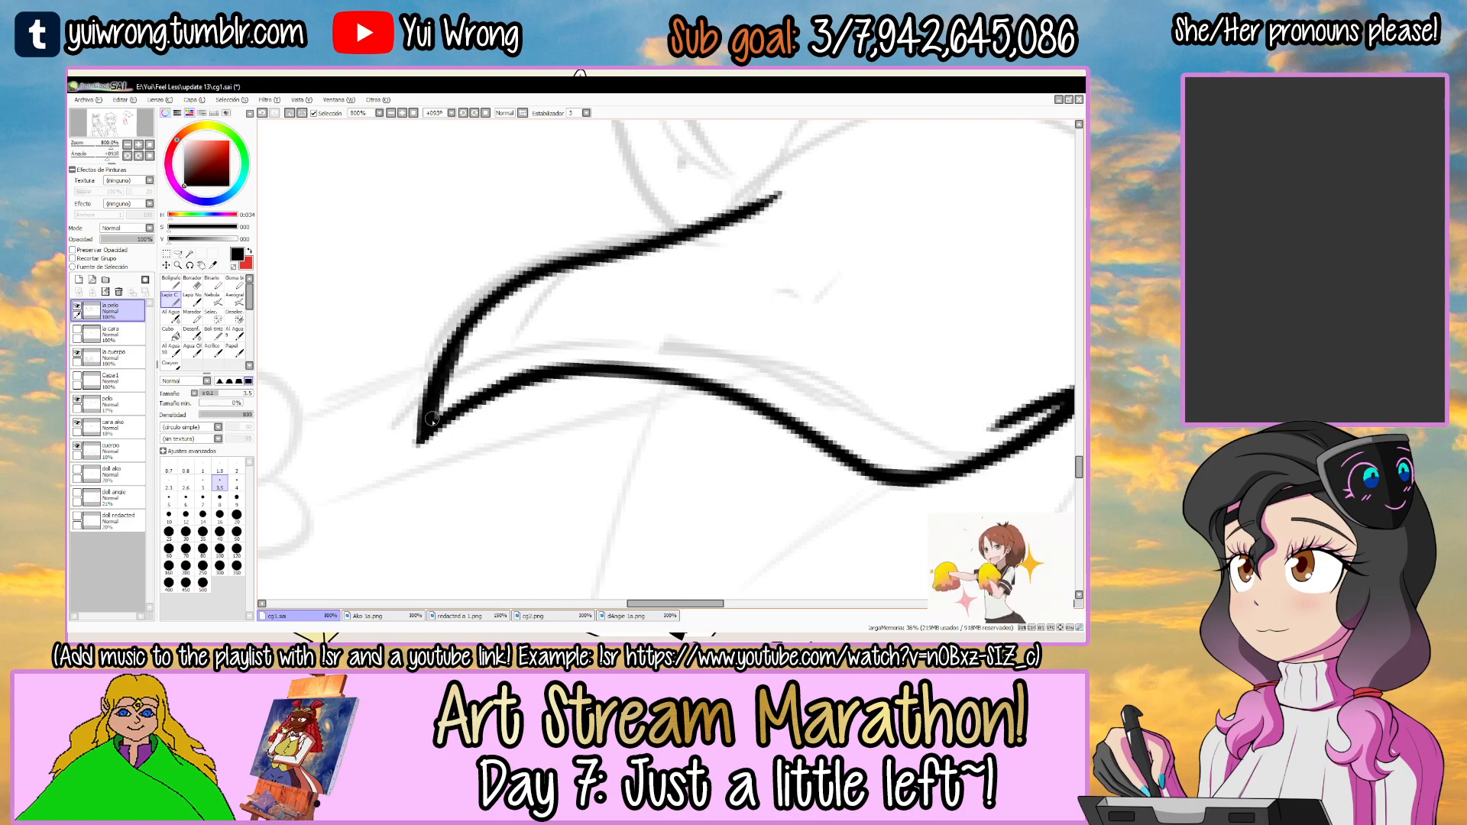
{"action": "left_click_drag", "start_coordinate": [445, 365], "coordinate": [639, 245]}
{"action": "scroll", "coordinate": [639, 245], "scroll_direction": "down", "scroll_amount": 4}
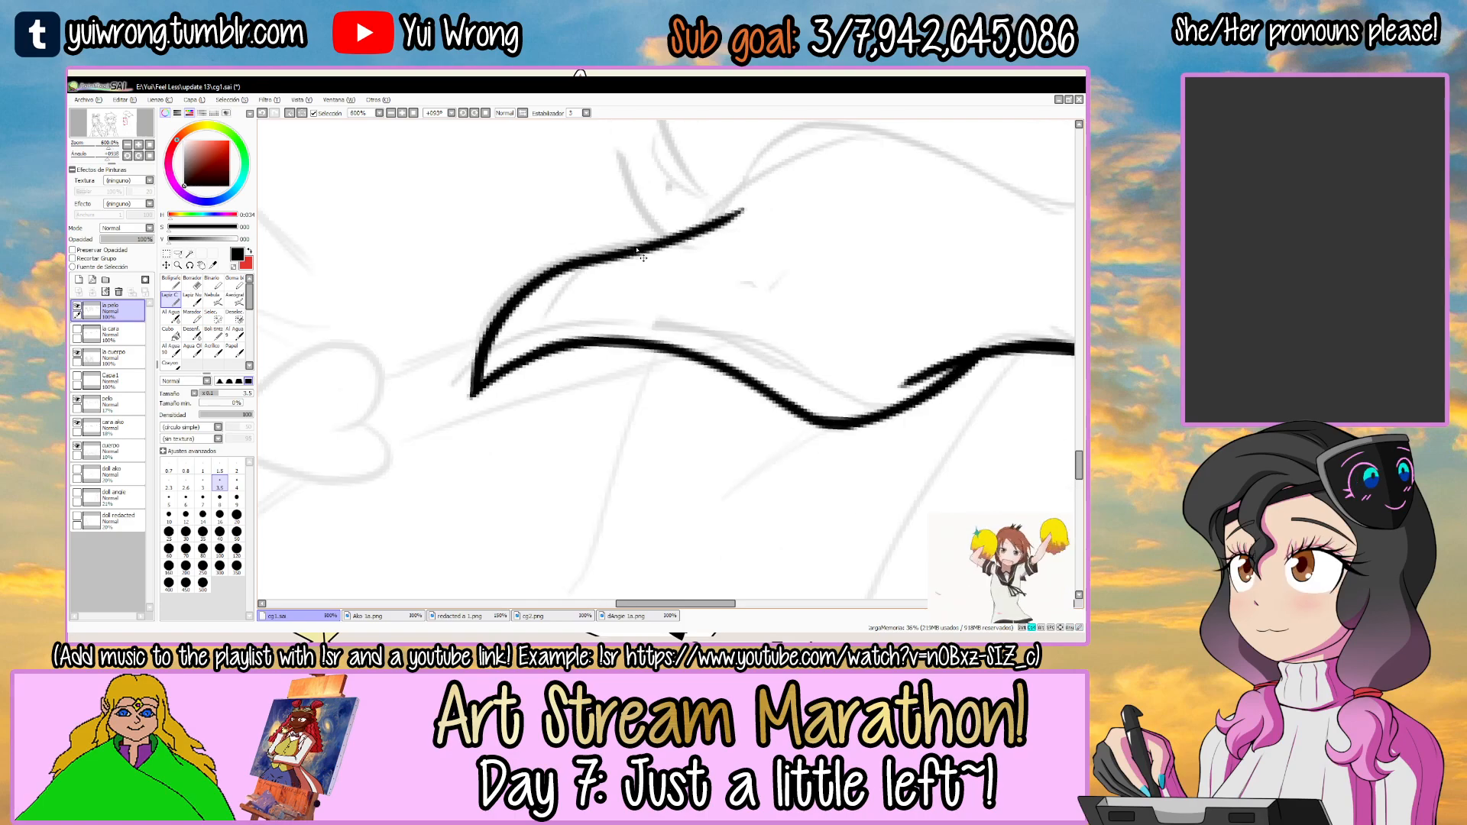
Ink the next wave of the long lock's outer edge above the pointed tip, redoing the stroke until it fits.
{"action": "key", "text": "r"}
{"action": "mouse_move", "coordinate": [726, 321]}
{"action": "left_mouse_down"}
{"action": "mouse_move", "coordinate": [615, 245]}
{"action": "mouse_move", "coordinate": [639, 374]}
{"action": "mouse_move", "coordinate": [691, 374]}
{"action": "mouse_move", "coordinate": [677, 323]}
{"action": "mouse_move", "coordinate": [511, 232]}
{"action": "left_mouse_up"}
{"action": "scroll", "coordinate": [458, 314], "scroll_direction": "up", "scroll_amount": 4}
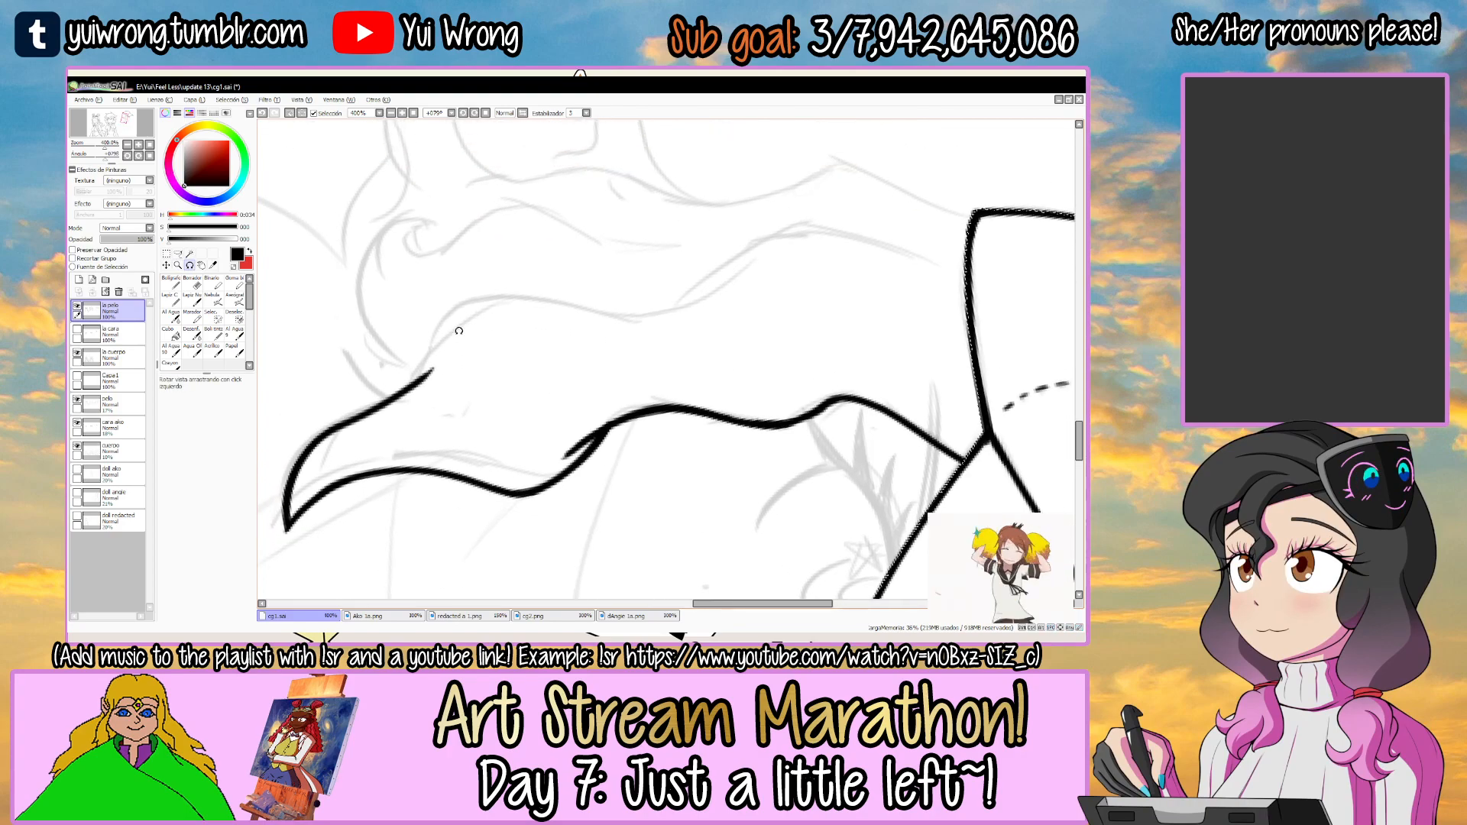
{"action": "key", "text": "ctrl+z"}
{"action": "left_click_drag", "start_coordinate": [402, 403], "coordinate": [749, 303]}
{"action": "key", "text": "ctrl+z"}
{"action": "left_click_drag", "start_coordinate": [405, 405], "coordinate": [745, 296]}
{"action": "key", "text": "ctrl+z"}
{"action": "left_click_drag", "start_coordinate": [393, 413], "coordinate": [740, 302]}
{"action": "scroll", "coordinate": [367, 431], "scroll_direction": "up", "scroll_amount": 3}
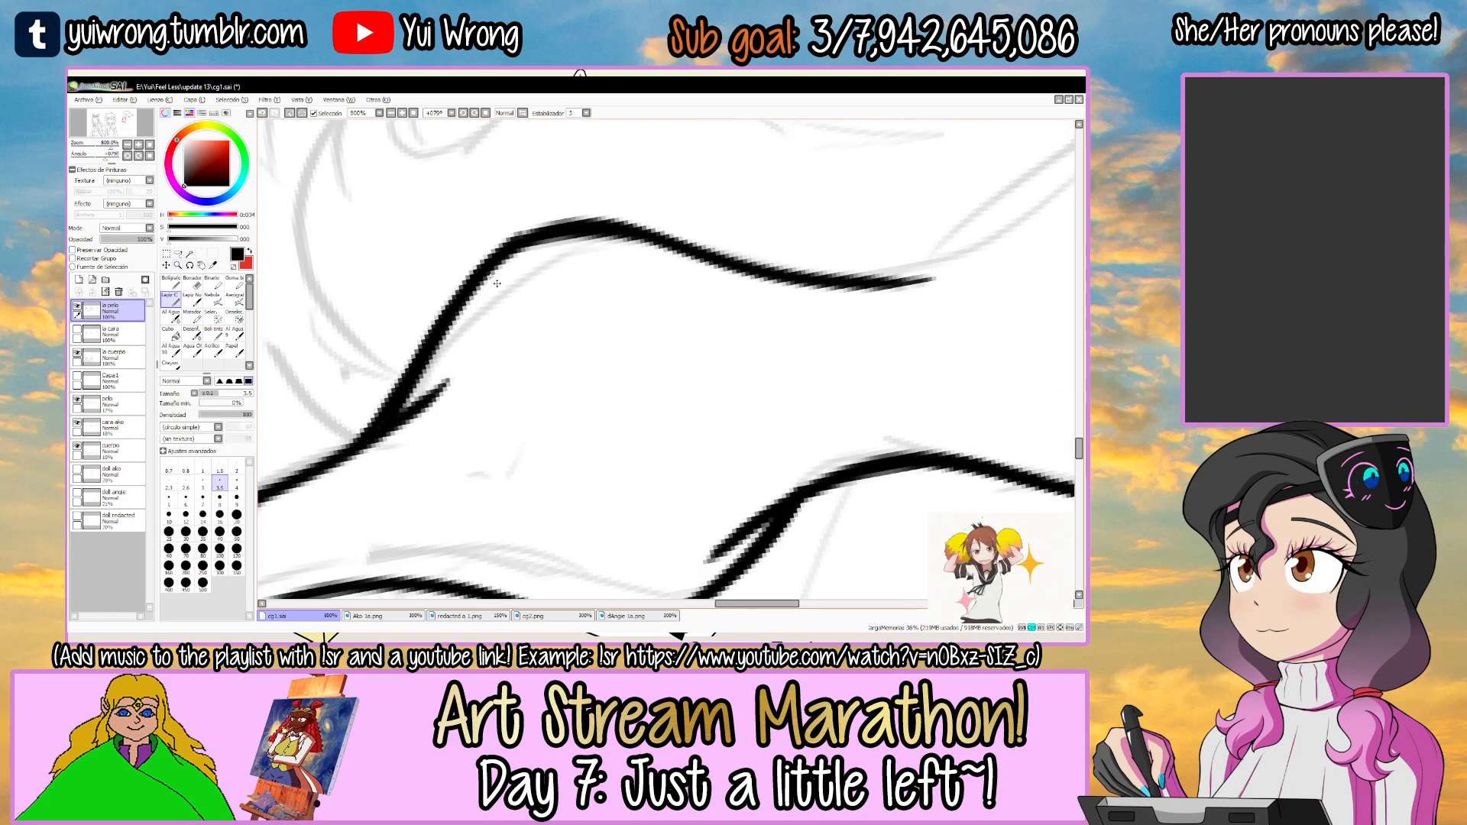
{"action": "scroll", "coordinate": [618, 255], "scroll_direction": "down", "scroll_amount": 5}
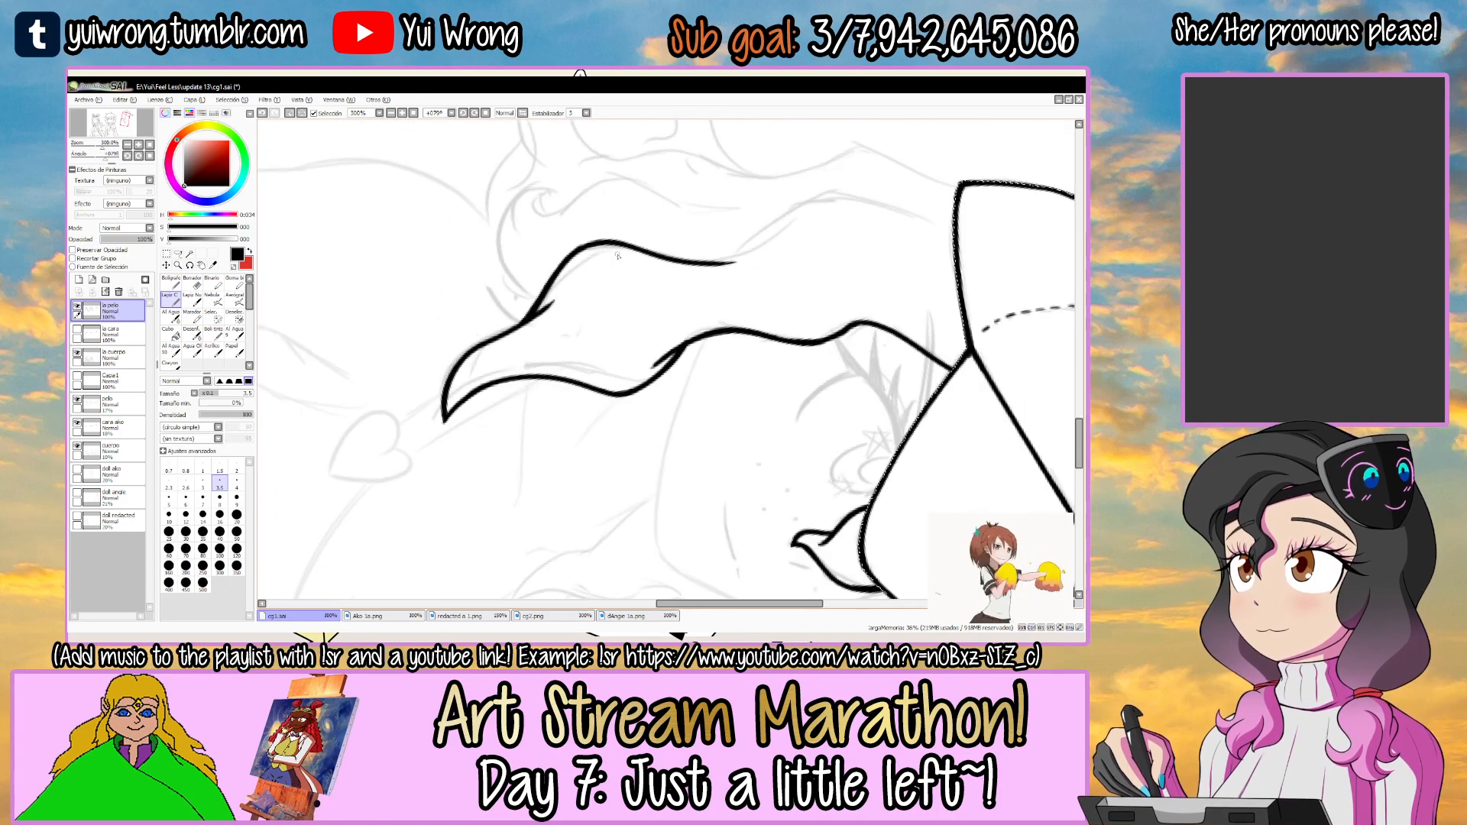
Extend the long lock's outer edge with another wave reaching up toward the cap's back edge.
{"action": "left_click_drag", "start_coordinate": [735, 250], "coordinate": [588, 327]}
{"action": "scroll", "coordinate": [588, 327], "scroll_direction": "up", "scroll_amount": 2}
{"action": "mouse_move", "coordinate": [504, 343]}
{"action": "left_mouse_down"}
{"action": "mouse_move", "coordinate": [619, 304]}
{"action": "mouse_move", "coordinate": [913, 268]}
{"action": "mouse_move", "coordinate": [922, 313]}
{"action": "left_mouse_up"}
{"action": "key", "text": "ctrl+z"}
{"action": "key", "text": "ctrl+z"}
{"action": "mouse_move", "coordinate": [534, 347]}
{"action": "left_mouse_down"}
{"action": "mouse_move", "coordinate": [629, 298]}
{"action": "mouse_move", "coordinate": [937, 313]}
{"action": "left_mouse_up"}
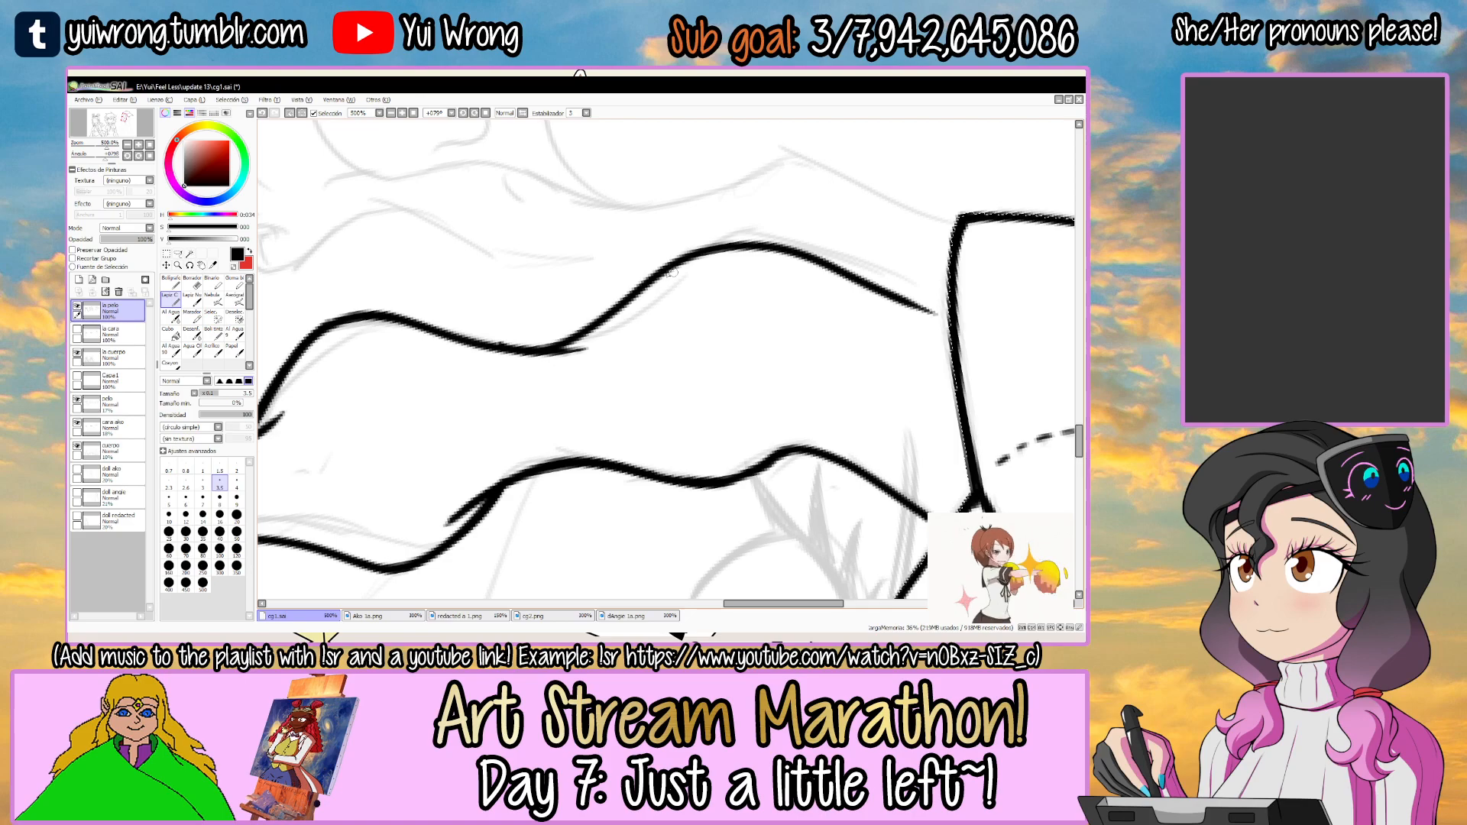
Clean up and thicken the join between the last two waves of the lock's outer edge.
{"action": "key", "text": "w"}
{"action": "scroll", "coordinate": [520, 341], "scroll_direction": "up", "scroll_amount": 2}
{"action": "key", "text": "e"}
{"action": "left_click_drag", "start_coordinate": [541, 340], "coordinate": [478, 379]}
{"action": "key", "text": "n"}
{"action": "left_click_drag", "start_coordinate": [483, 392], "coordinate": [566, 348]}
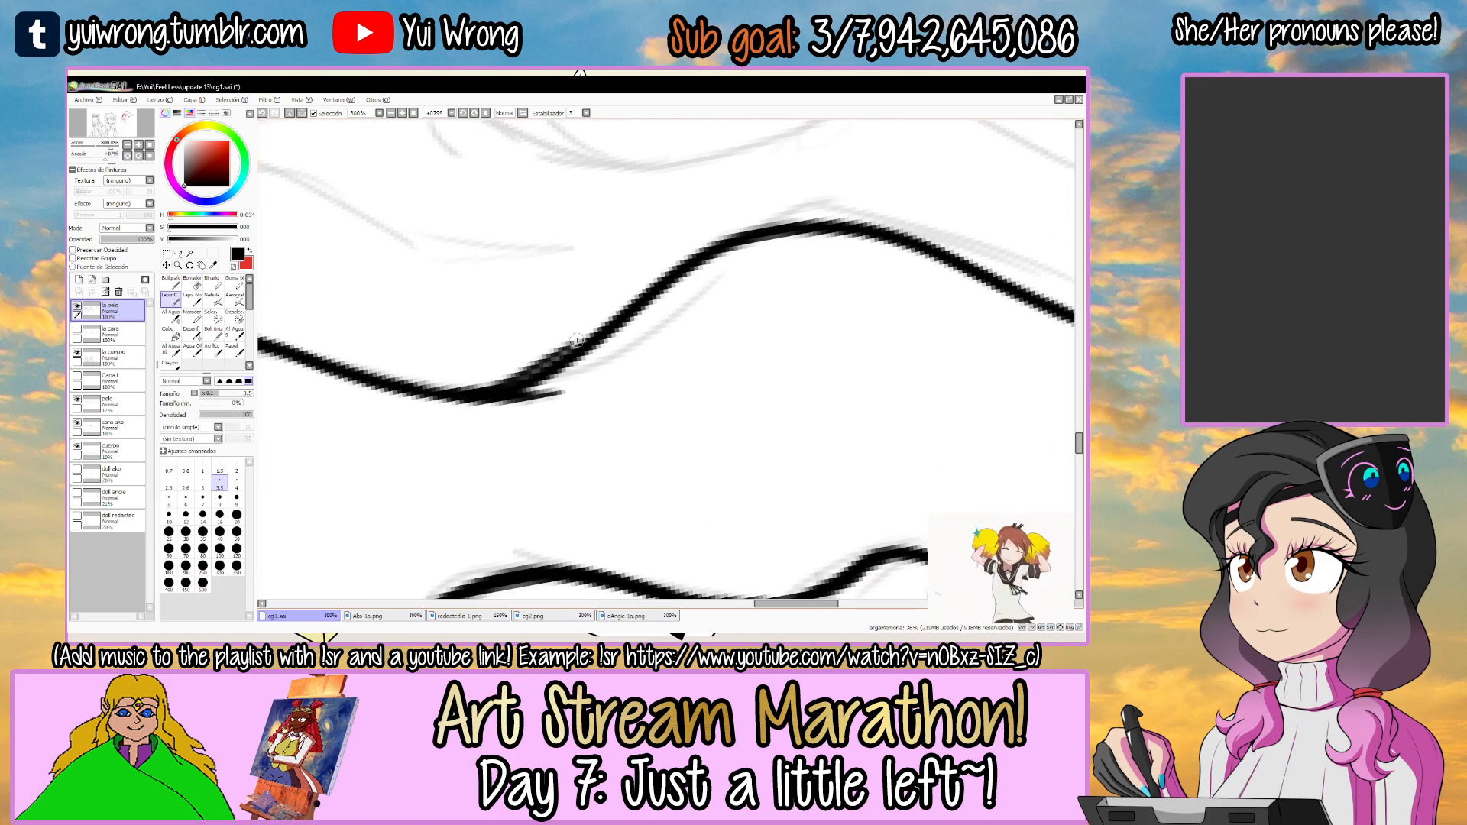
{"action": "left_click_drag", "start_coordinate": [466, 389], "coordinate": [610, 311]}
{"action": "key", "text": "ctrl+z"}
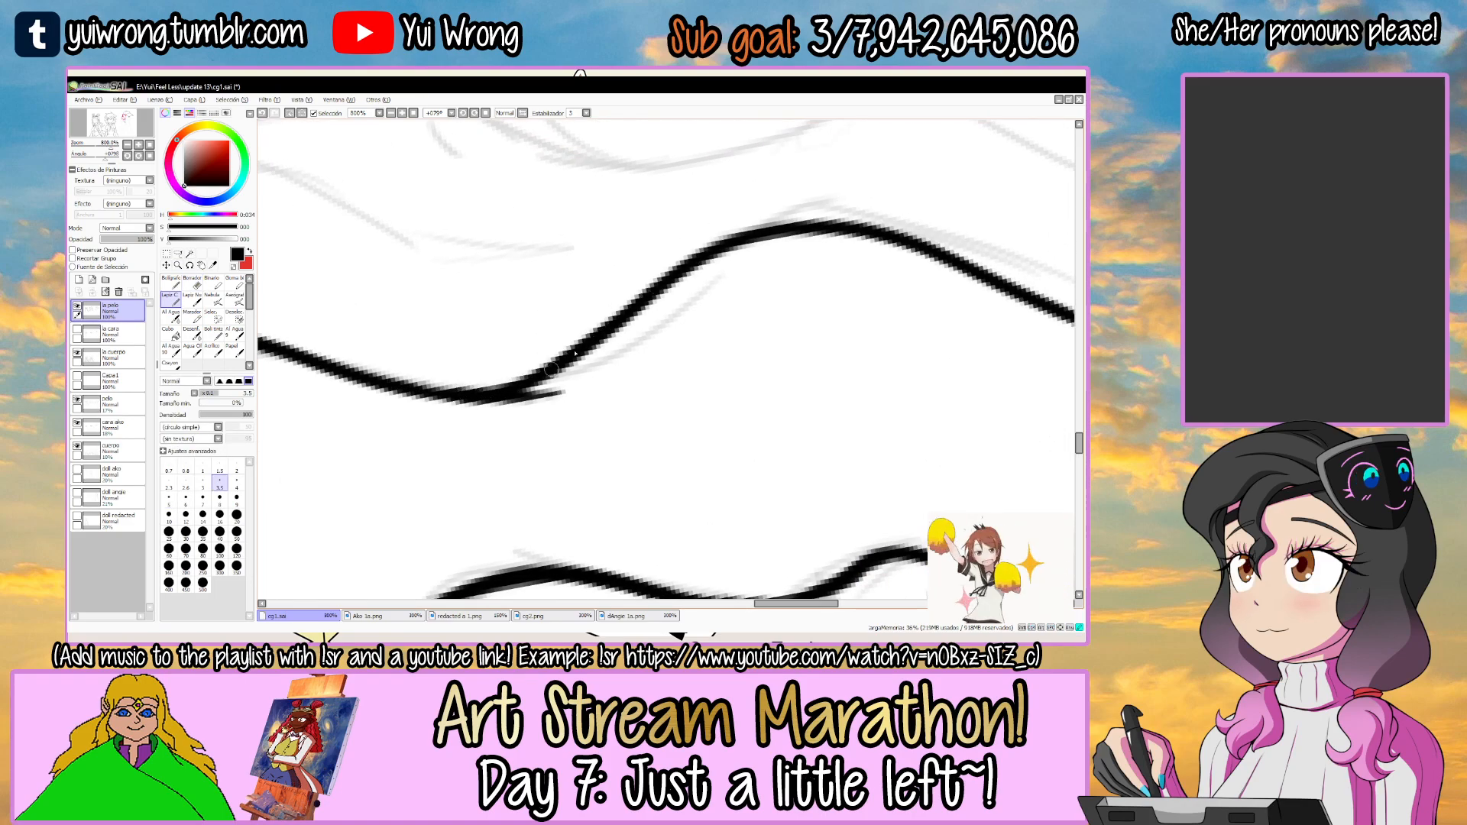
Try to thicken the uppermost bend of the lock's outer edge near the cap.
{"action": "left_click_drag", "start_coordinate": [836, 247], "coordinate": [695, 336]}
{"action": "left_click_drag", "start_coordinate": [752, 231], "coordinate": [638, 249]}
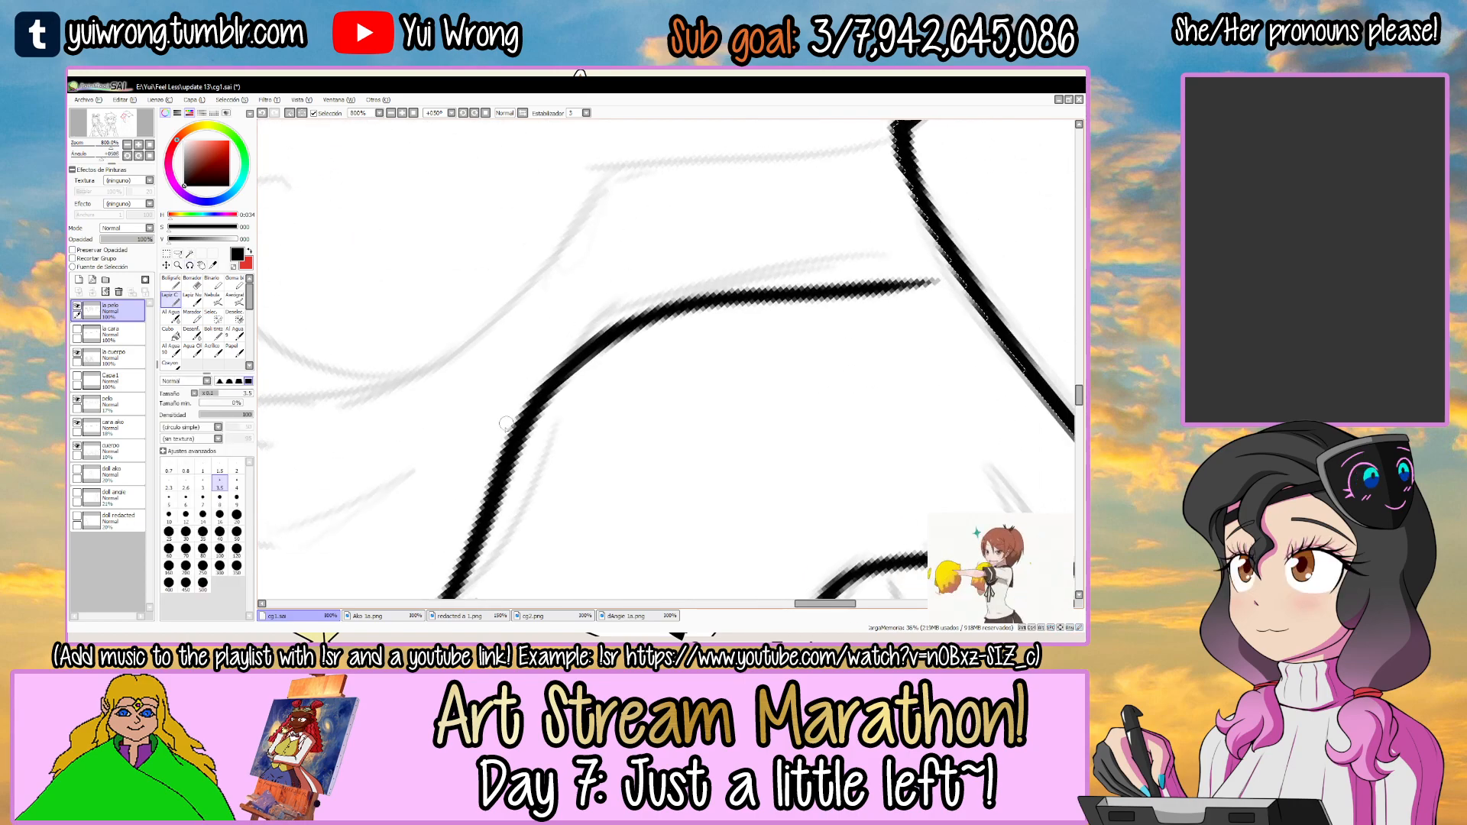
{"action": "left_click_drag", "start_coordinate": [548, 390], "coordinate": [787, 311]}
{"action": "key", "text": "ctrl+z"}
{"action": "mouse_move", "coordinate": [609, 328]}
{"action": "left_mouse_down"}
{"action": "mouse_move", "coordinate": [857, 292]}
{"action": "mouse_move", "coordinate": [791, 302]}
{"action": "left_mouse_up"}
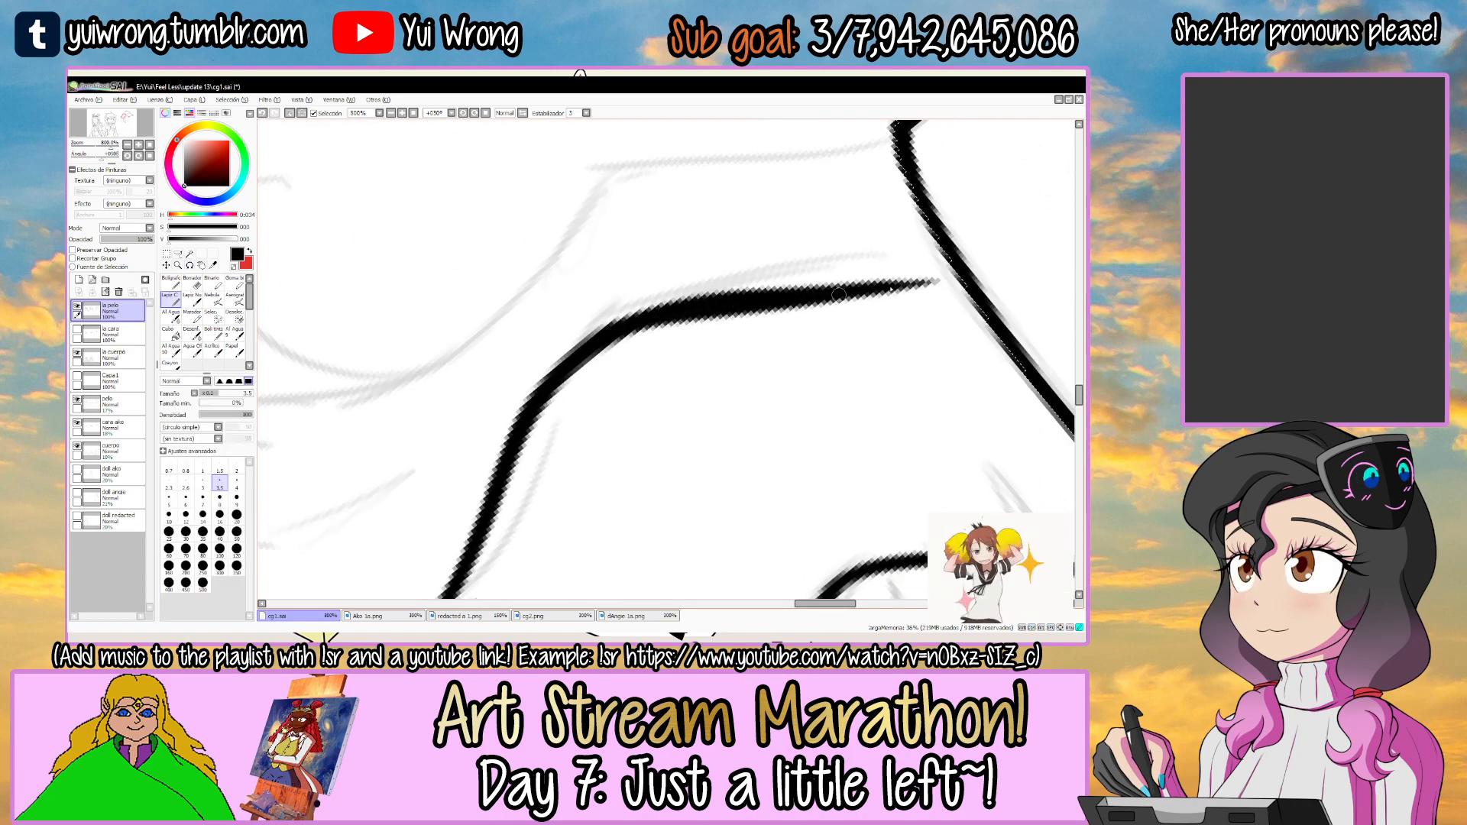
{"action": "key", "text": "ctrl+z"}
{"action": "left_click_drag", "start_coordinate": [881, 288], "coordinate": [600, 267]}
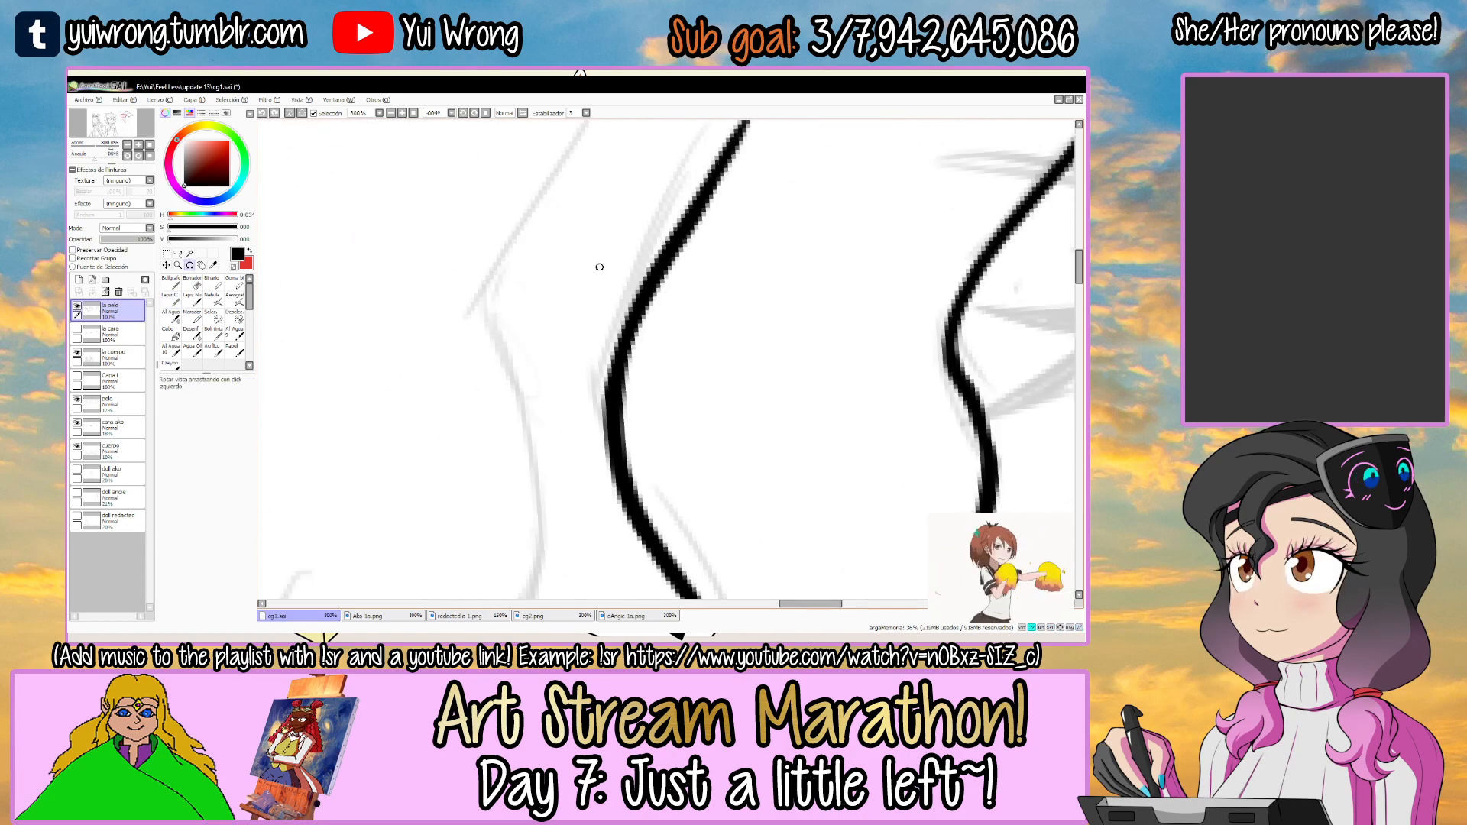
{"action": "scroll", "coordinate": [600, 267], "scroll_direction": "down", "scroll_amount": 4}
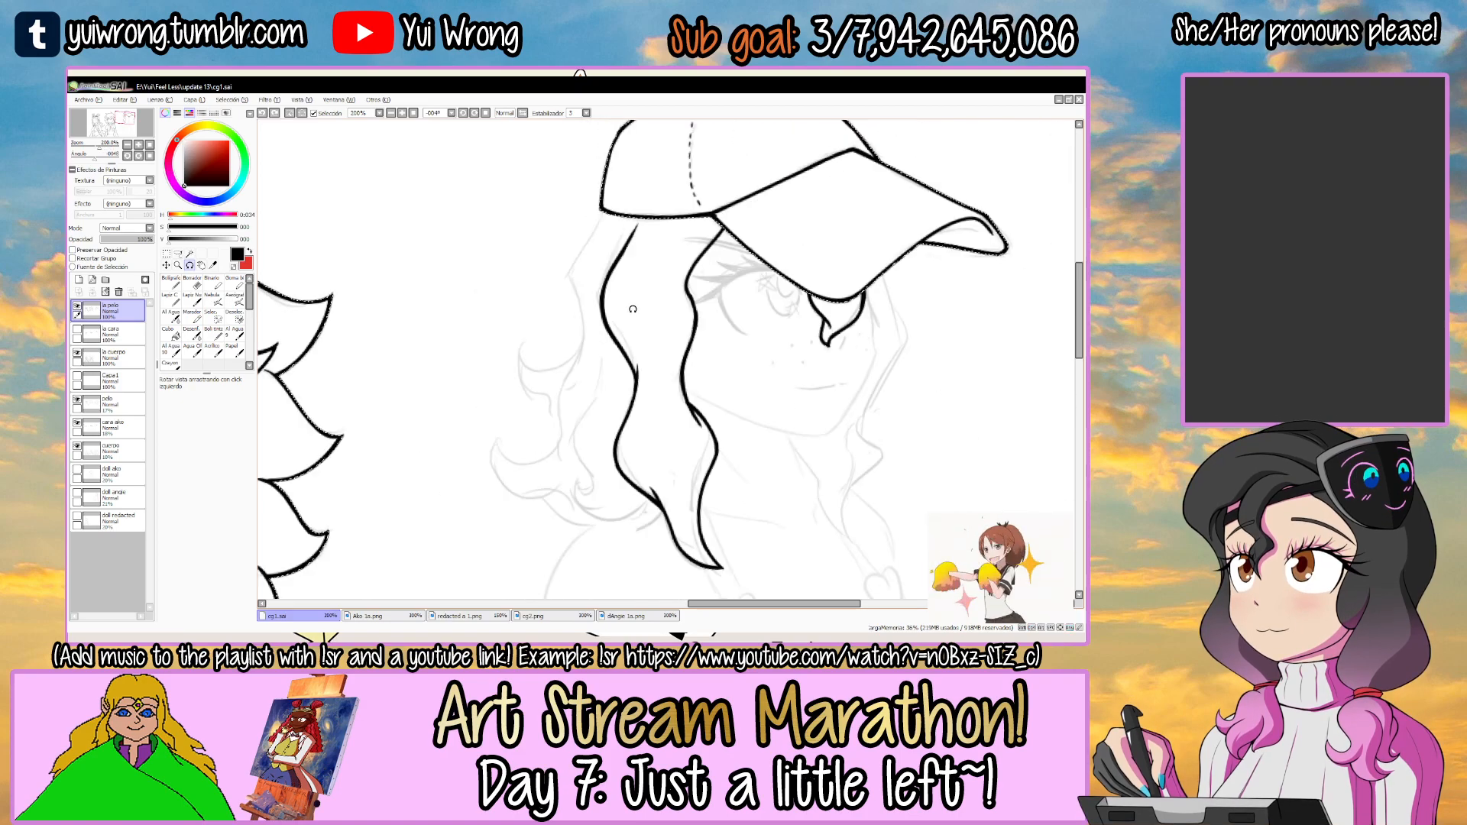
{"action": "mouse_move", "coordinate": [620, 281]}
{"action": "left_mouse_down"}
{"action": "mouse_move", "coordinate": [673, 354]}
{"action": "mouse_move", "coordinate": [580, 302]}
{"action": "left_mouse_up"}
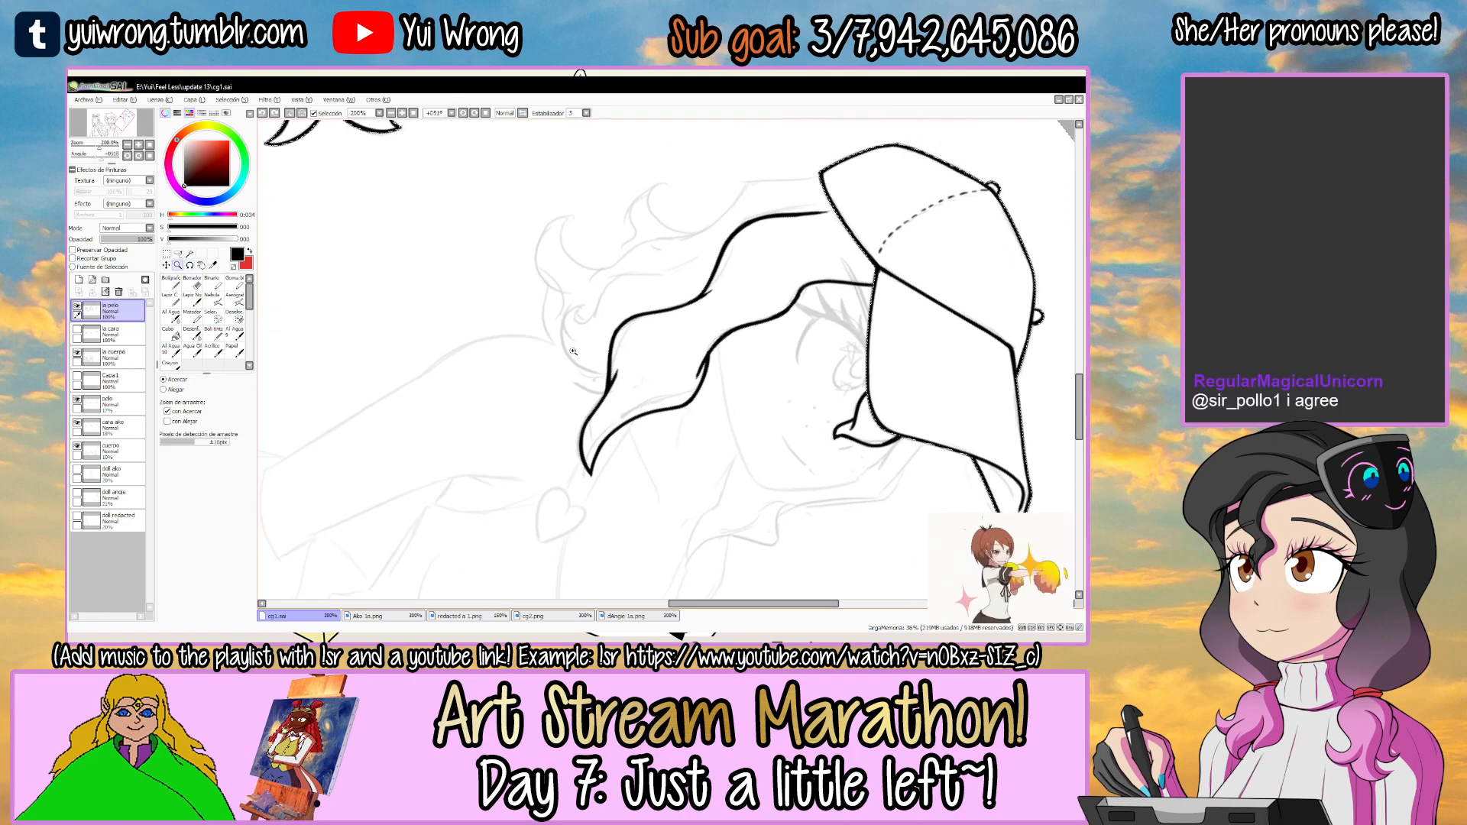
Ink the rounded underside of the curl that branches off the long lock's outer edge.
{"action": "left_click", "coordinate": [563, 286]}
{"action": "left_click", "coordinate": [563, 286]}
{"action": "left_click", "coordinate": [563, 287]}
{"action": "left_click", "coordinate": [564, 287]}
{"action": "key", "text": "n"}
{"action": "mouse_move", "coordinate": [573, 218]}
{"action": "left_mouse_down"}
{"action": "mouse_move", "coordinate": [628, 424]}
{"action": "mouse_move", "coordinate": [654, 436]}
{"action": "left_mouse_up"}
{"action": "key", "text": "ctrl+z"}
{"action": "key", "text": "r"}
{"action": "mouse_move", "coordinate": [691, 336]}
{"action": "left_mouse_down"}
{"action": "mouse_move", "coordinate": [680, 416]}
{"action": "mouse_move", "coordinate": [718, 445]}
{"action": "mouse_move", "coordinate": [743, 359]}
{"action": "left_mouse_up"}
{"action": "left_click_drag", "start_coordinate": [762, 209], "coordinate": [751, 262]}
{"action": "key", "text": "z"}
{"action": "left_click", "coordinate": [635, 288]}
{"action": "left_click", "coordinate": [636, 288]}
{"action": "key", "text": "n"}
{"action": "mouse_move", "coordinate": [577, 324]}
{"action": "left_mouse_down"}
{"action": "mouse_move", "coordinate": [658, 246]}
{"action": "mouse_move", "coordinate": [833, 194]}
{"action": "left_mouse_up"}
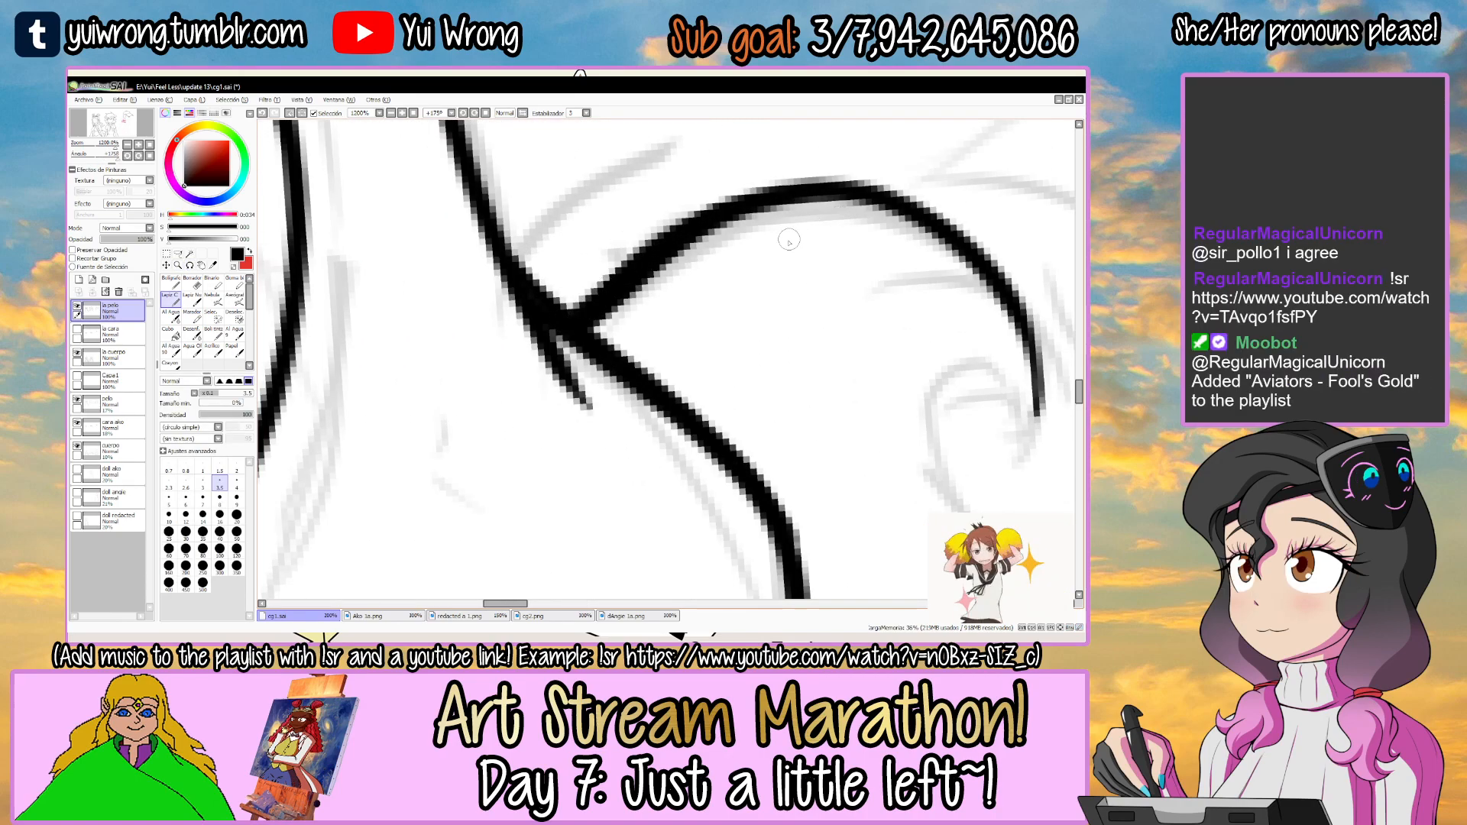
Ink the small hooked tip at the end of the curl, redoing the short strokes until they fit.
{"action": "key", "text": "r"}
{"action": "mouse_move", "coordinate": [640, 265]}
{"action": "left_mouse_down"}
{"action": "mouse_move", "coordinate": [599, 223]}
{"action": "mouse_move", "coordinate": [642, 320]}
{"action": "mouse_move", "coordinate": [689, 261]}
{"action": "mouse_move", "coordinate": [688, 229]}
{"action": "mouse_move", "coordinate": [599, 219]}
{"action": "mouse_move", "coordinate": [540, 255]}
{"action": "left_mouse_up"}
{"action": "key", "text": "n"}
{"action": "left_click_drag", "start_coordinate": [498, 315], "coordinate": [569, 267]}
{"action": "key", "text": "ctrl+z"}
{"action": "left_click_drag", "start_coordinate": [455, 386], "coordinate": [573, 278]}
{"action": "key", "text": "ctrl+z"}
{"action": "mouse_move", "coordinate": [452, 373]}
{"action": "left_mouse_down"}
{"action": "mouse_move", "coordinate": [583, 265]}
{"action": "mouse_move", "coordinate": [530, 374]}
{"action": "left_mouse_up"}
{"action": "key", "text": "ctrl+z"}
{"action": "scroll", "coordinate": [590, 281], "scroll_direction": "down", "scroll_amount": 5}
{"action": "key", "text": "r"}
{"action": "left_click_drag", "start_coordinate": [685, 268], "coordinate": [635, 275]}
{"action": "scroll", "coordinate": [611, 315], "scroll_direction": "up", "scroll_amount": 2}
{"action": "key", "text": "ctrl+z"}
{"action": "mouse_move", "coordinate": [486, 329]}
{"action": "left_mouse_down"}
{"action": "mouse_move", "coordinate": [447, 384]}
{"action": "mouse_move", "coordinate": [516, 367]}
{"action": "left_mouse_up"}
Ink the curl's outer edge as a wave rising from the hooked tip, and thicken its bend.
{"action": "key", "text": "r"}
{"action": "left_click_drag", "start_coordinate": [678, 278], "coordinate": [695, 242]}
{"action": "key", "text": "r"}
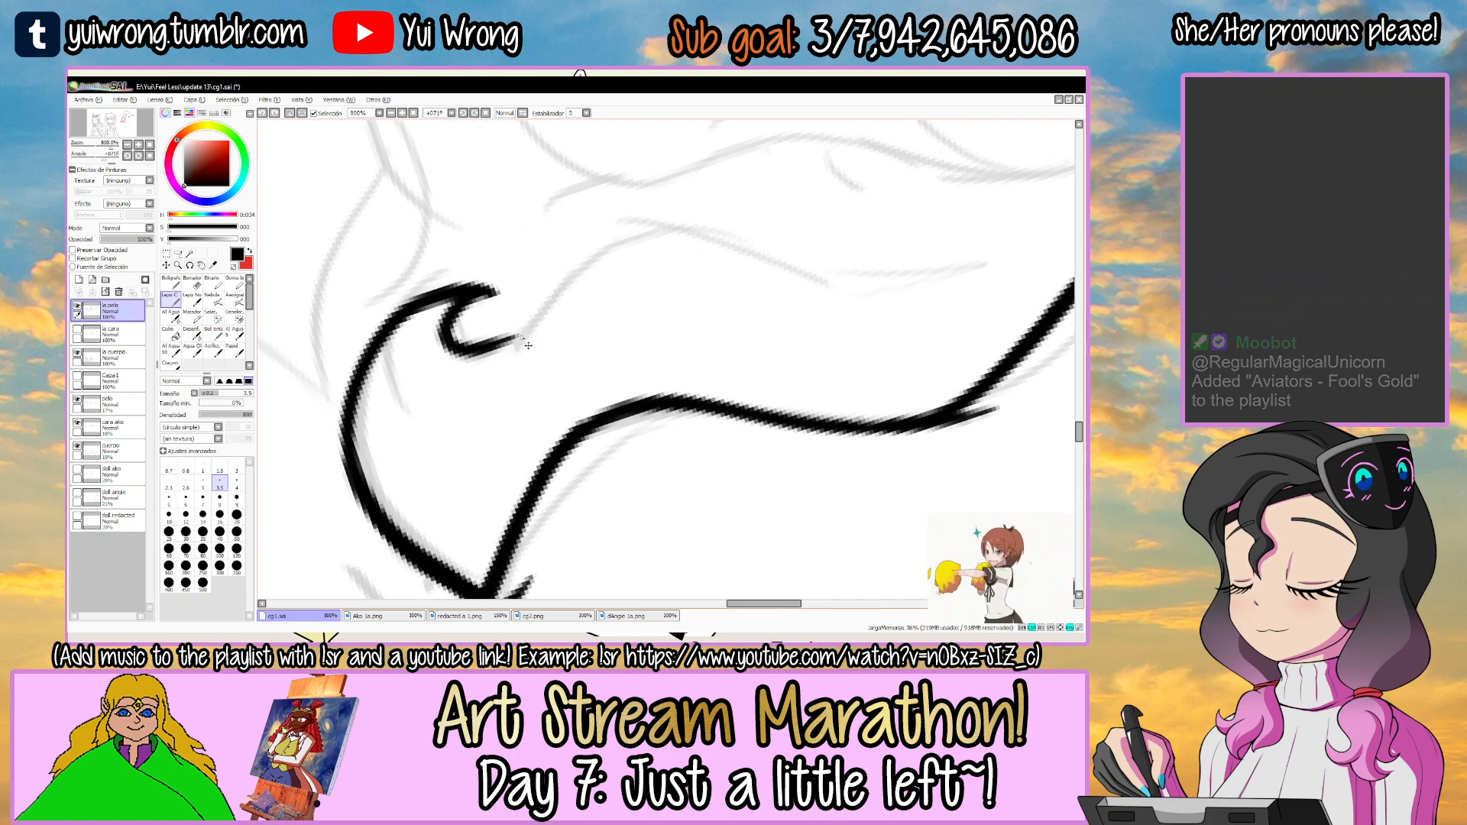
{"action": "left_click_drag", "start_coordinate": [500, 370], "coordinate": [878, 272]}
{"action": "key", "text": "ctrl+z"}
{"action": "mouse_move", "coordinate": [498, 365]}
{"action": "left_mouse_down"}
{"action": "mouse_move", "coordinate": [660, 229]}
{"action": "mouse_move", "coordinate": [877, 300]}
{"action": "left_mouse_up"}
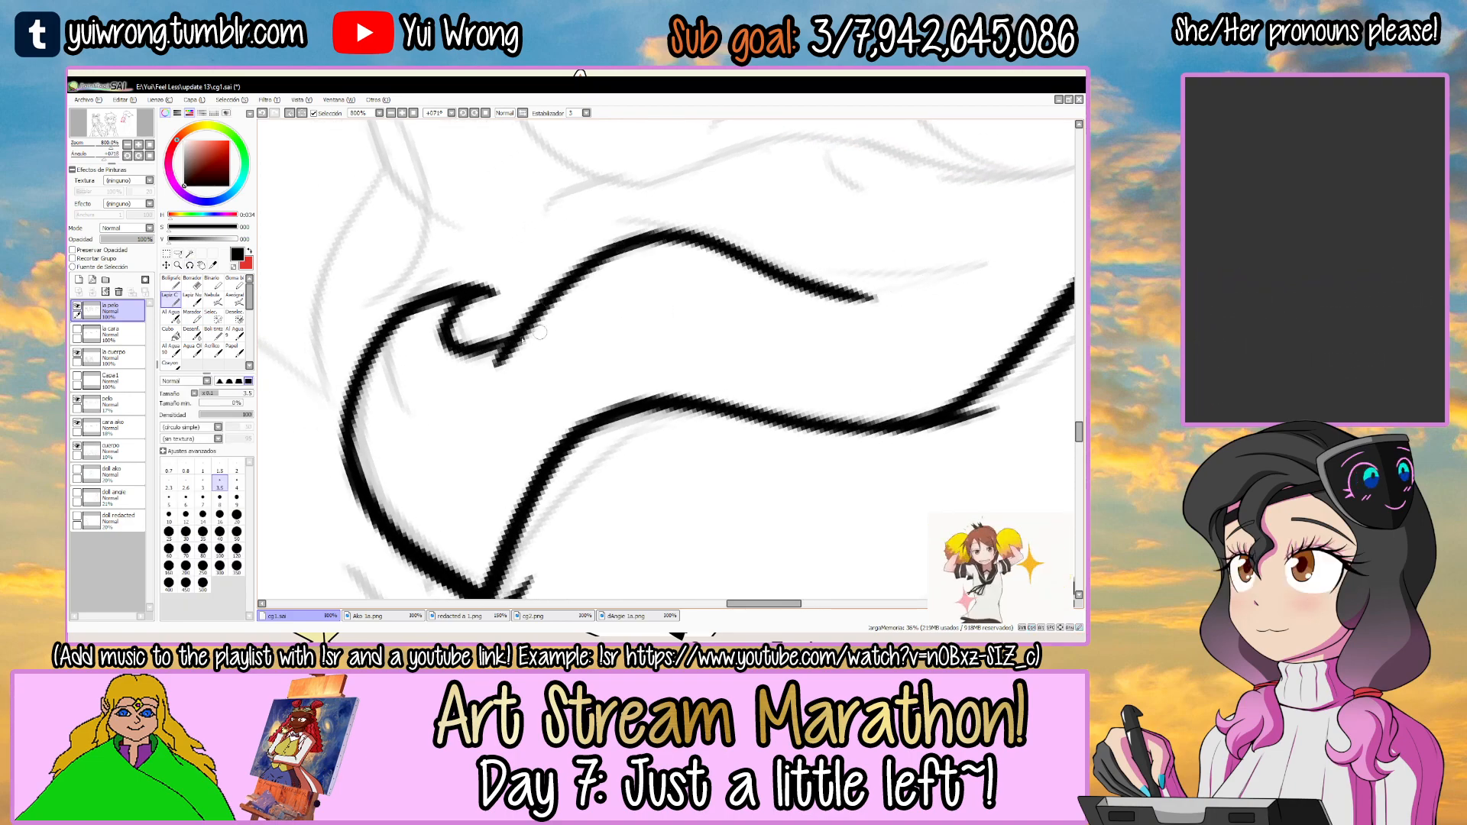
{"action": "key", "text": "ctrl+z"}
{"action": "left_click_drag", "start_coordinate": [527, 317], "coordinate": [681, 235]}
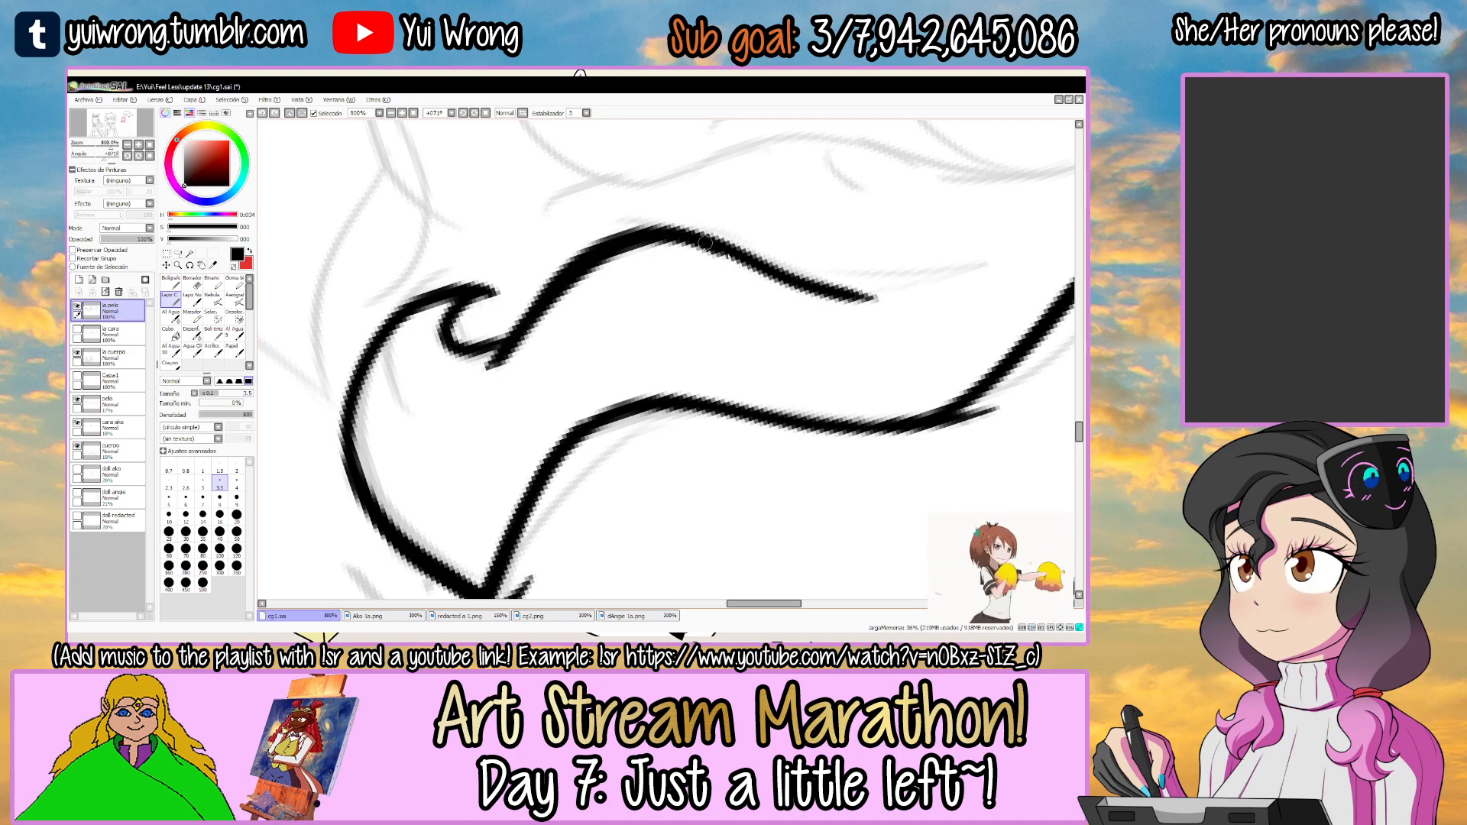
Extend the curl's outer edge further up beside the long lock and thicken the join between the strokes.
{"action": "left_click_drag", "start_coordinate": [874, 258], "coordinate": [726, 324]}
{"action": "mouse_move", "coordinate": [621, 333]}
{"action": "left_mouse_down"}
{"action": "mouse_move", "coordinate": [925, 295]}
{"action": "mouse_move", "coordinate": [616, 211]}
{"action": "left_mouse_up"}
{"action": "left_click_drag", "start_coordinate": [726, 190], "coordinate": [814, 290]}
{"action": "mouse_move", "coordinate": [806, 248]}
{"action": "left_mouse_down"}
{"action": "mouse_move", "coordinate": [550, 249]}
{"action": "mouse_move", "coordinate": [523, 305]}
{"action": "left_mouse_up"}
{"action": "left_click_drag", "start_coordinate": [495, 375], "coordinate": [723, 255]}
{"action": "key", "text": "ctrl+z"}
{"action": "left_click_drag", "start_coordinate": [547, 334], "coordinate": [741, 251]}
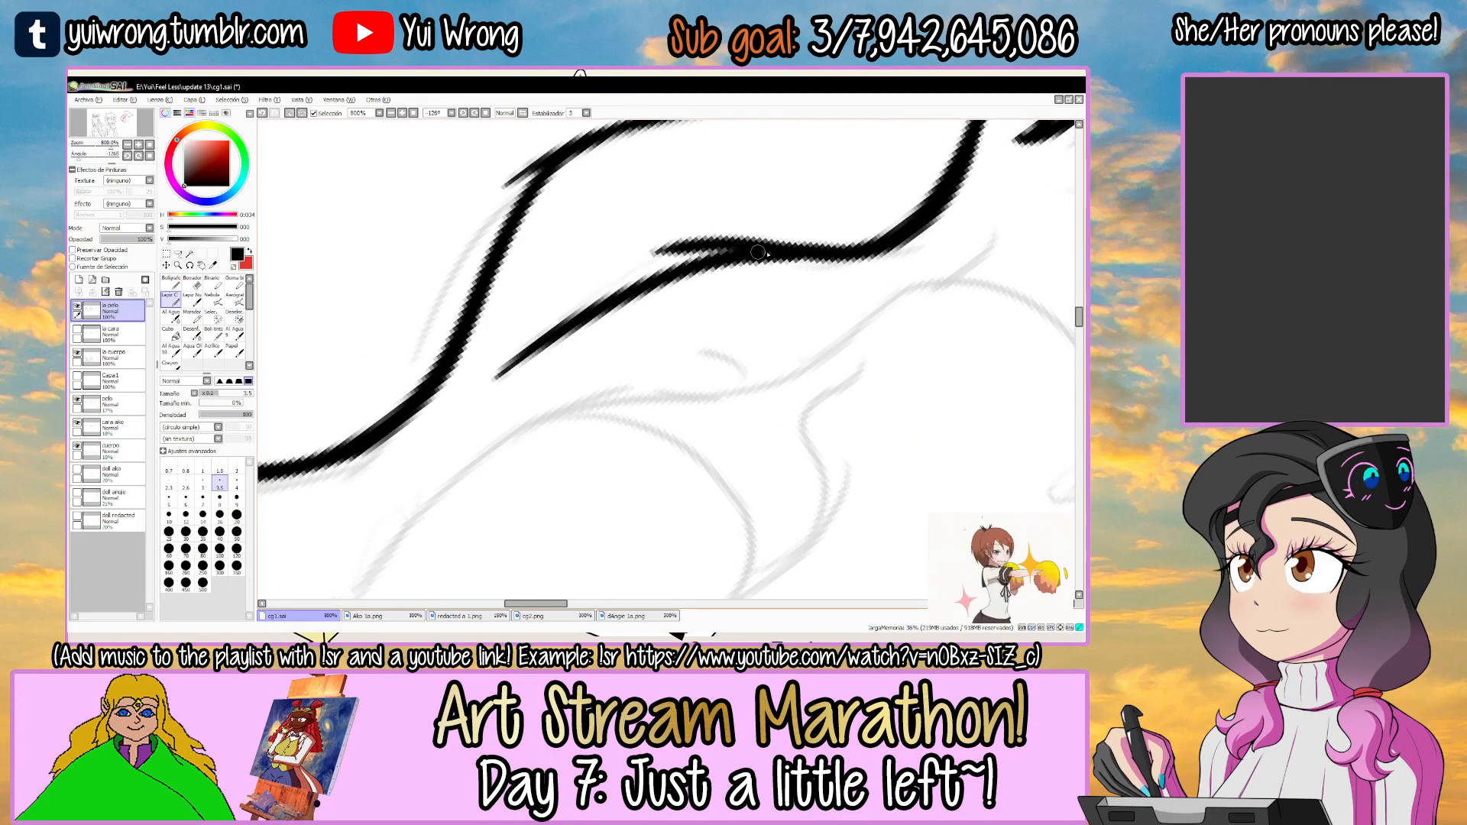
Touch up the corner where the curl's outer edge meets its hooked tip.
{"action": "scroll", "coordinate": [772, 261], "scroll_direction": "down", "scroll_amount": 4}
{"action": "key", "text": "r"}
{"action": "left_click_drag", "start_coordinate": [770, 259], "coordinate": [780, 321]}
{"action": "key", "text": "space"}
{"action": "left_click_drag", "start_coordinate": [682, 383], "coordinate": [594, 342]}
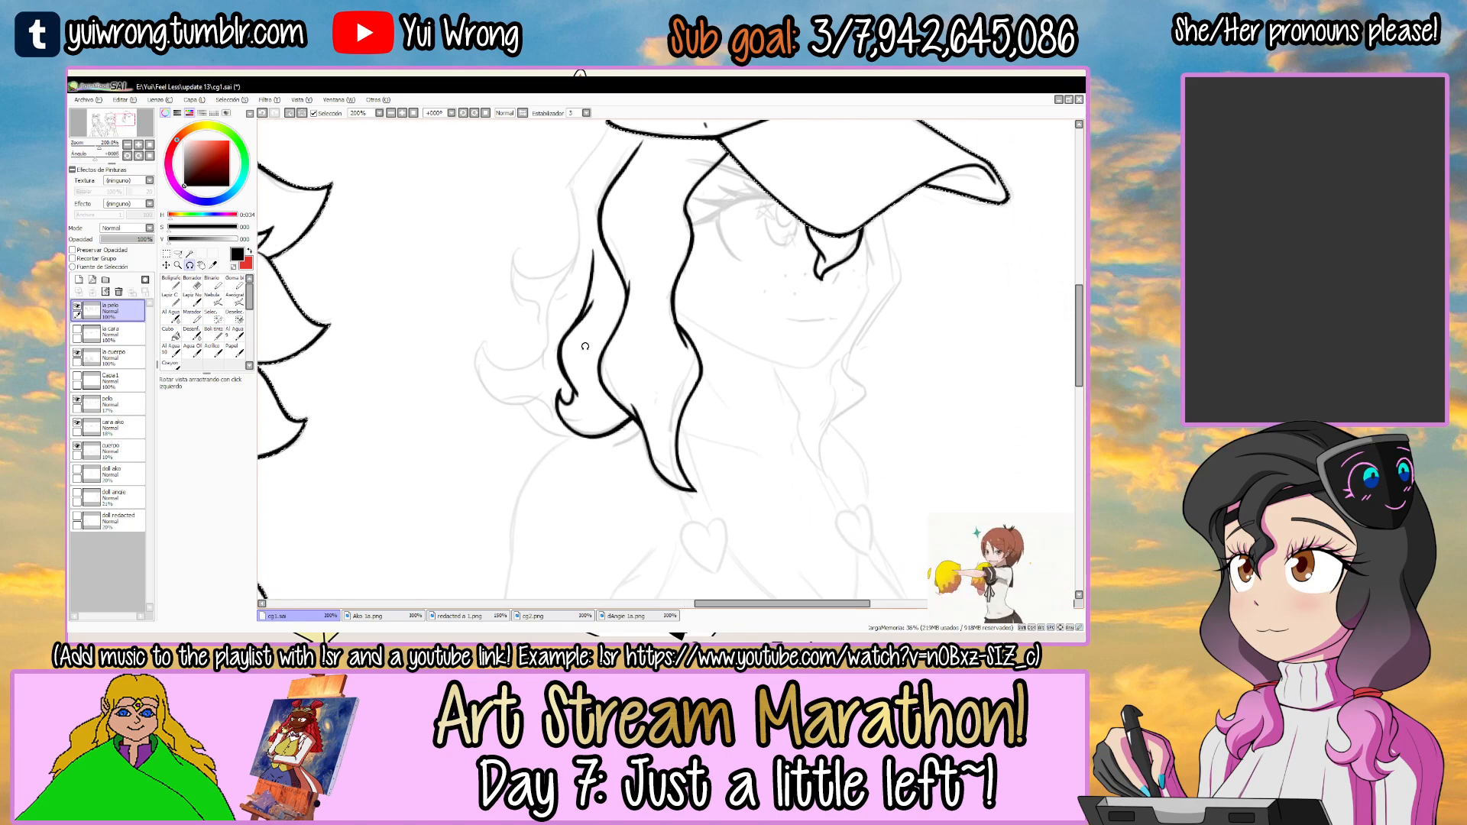
{"action": "key", "text": "ctrl+space"}
{"action": "left_click_drag", "start_coordinate": [554, 409], "coordinate": [595, 336]}
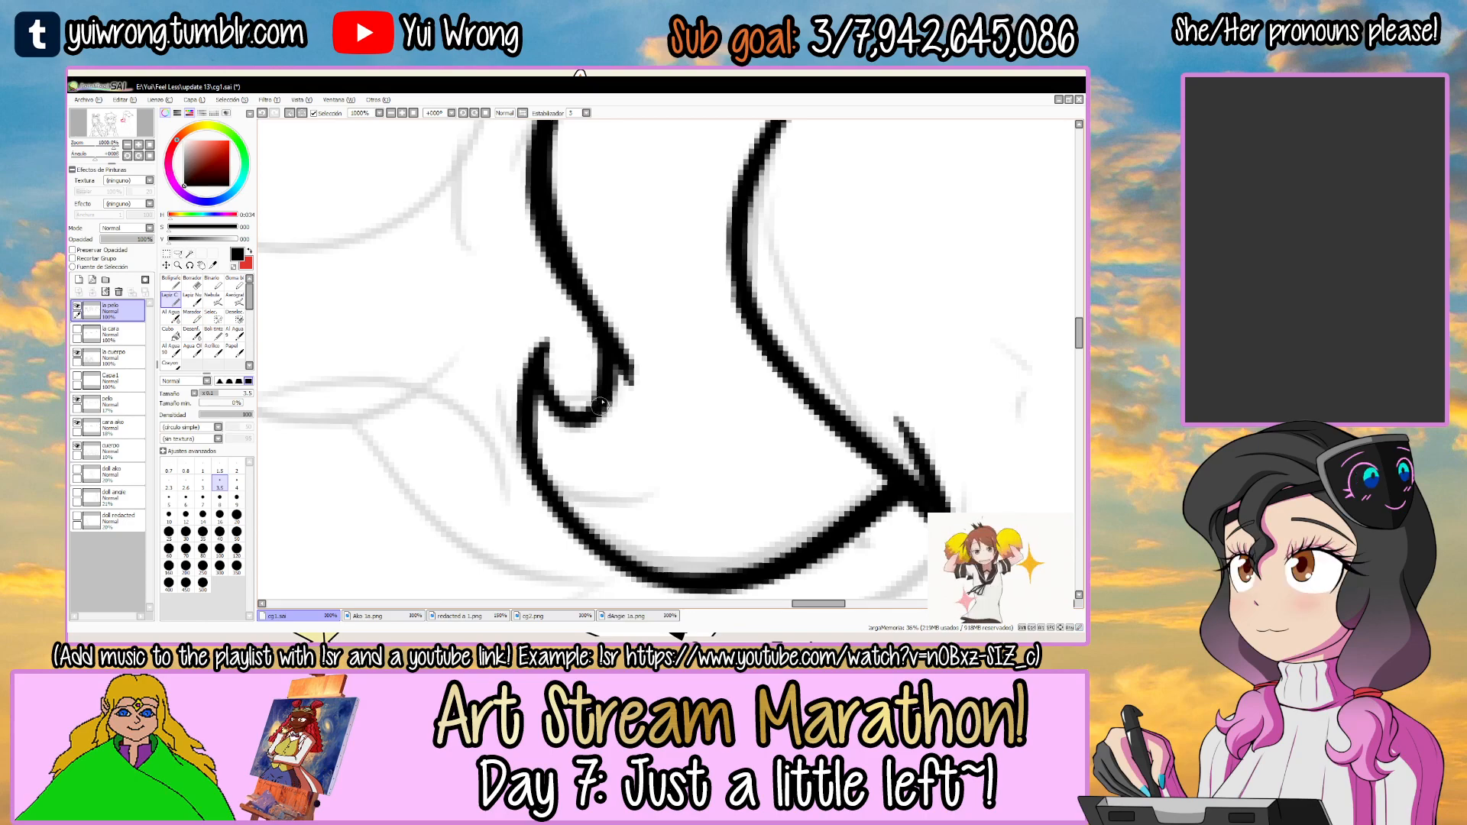
{"action": "scroll", "coordinate": [606, 379], "scroll_direction": "down", "scroll_amount": 6}
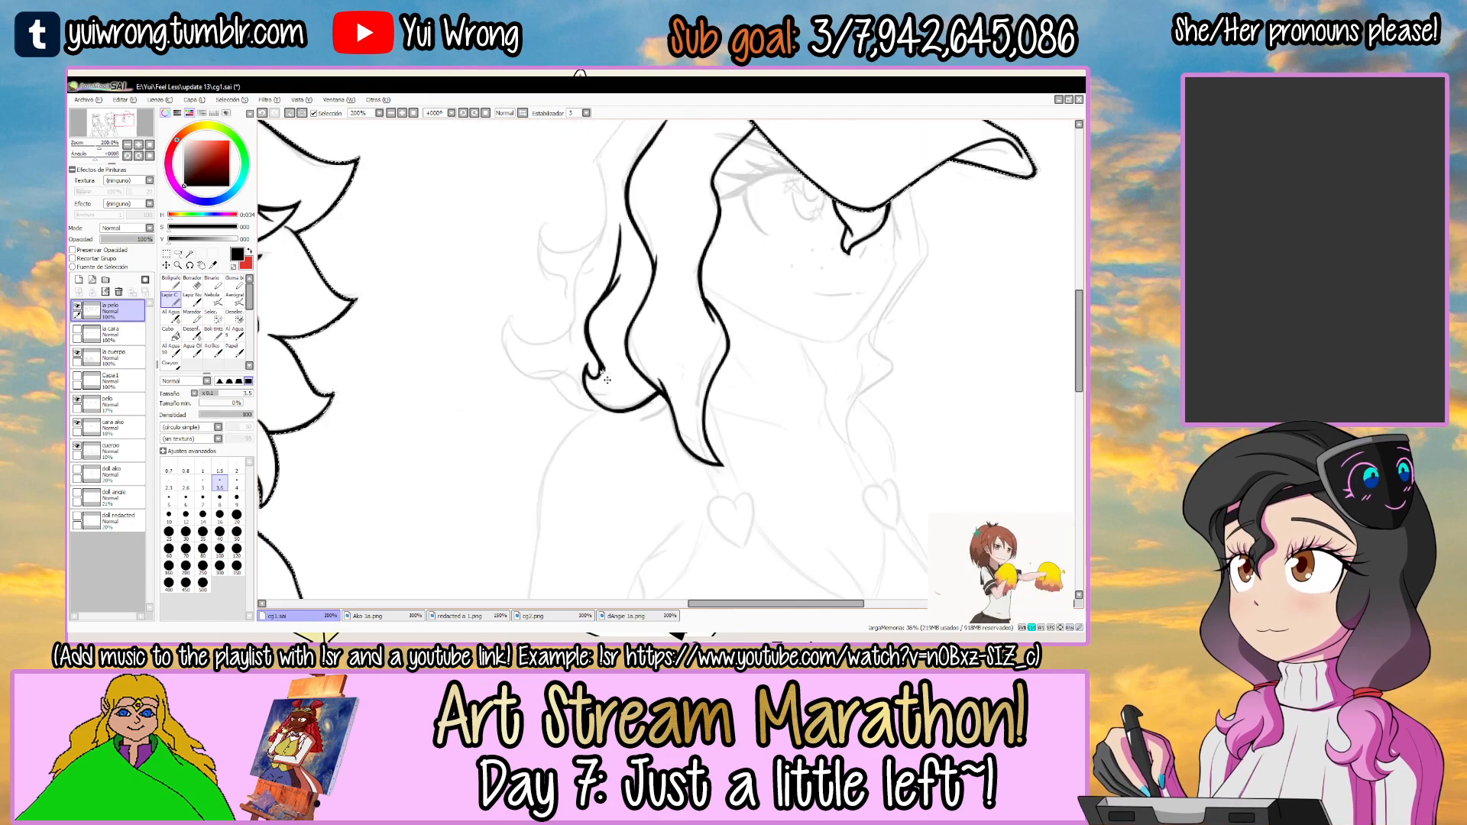
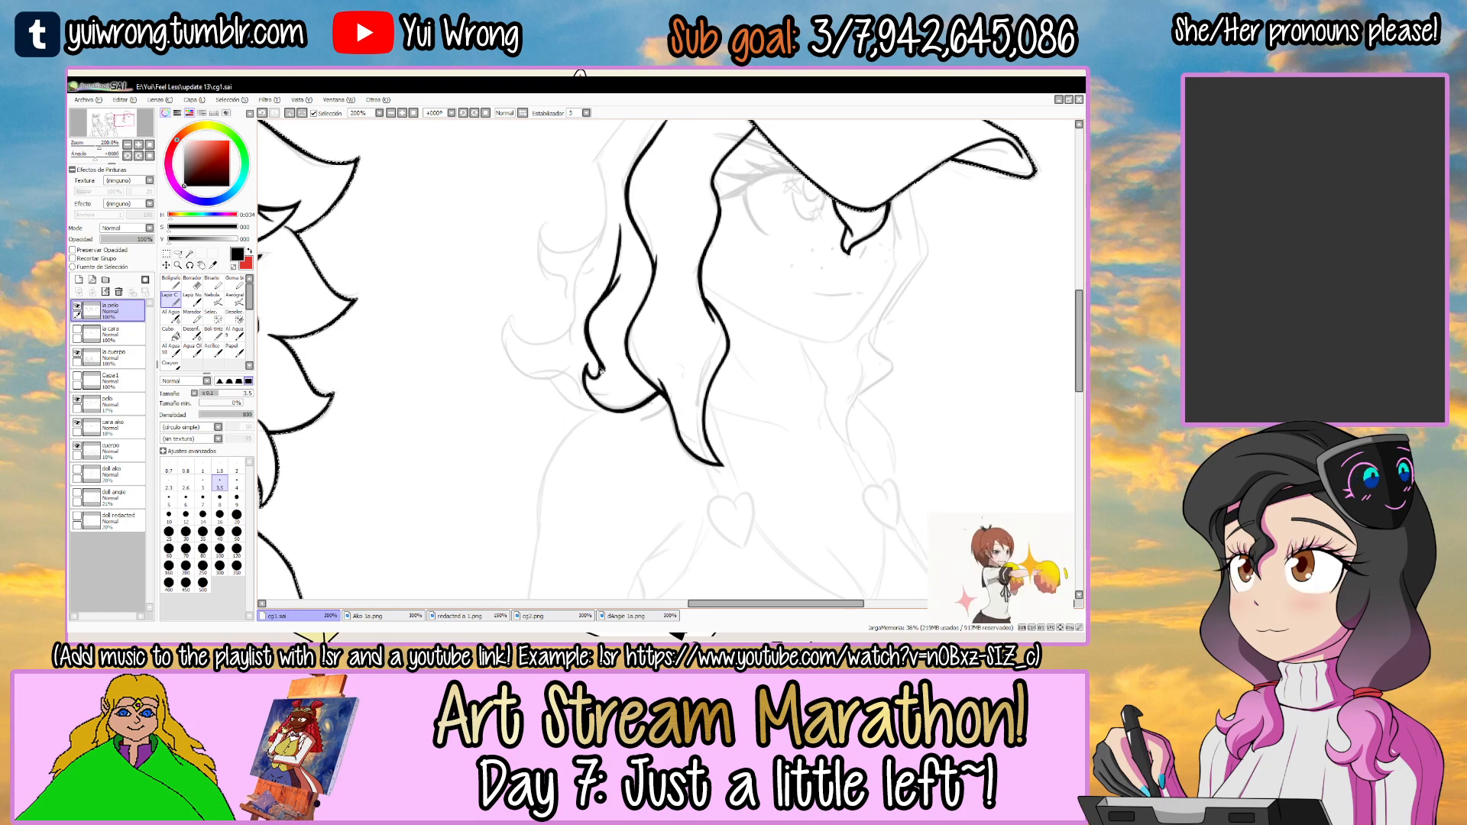
Ink the curved lower edge of the next curl, sweeping outward beside the hooked tip, redoing the stroke until it follows the sketch.
{"action": "left_click_drag", "start_coordinate": [621, 328], "coordinate": [579, 349]}
{"action": "key", "text": "r"}
{"action": "left_click_drag", "start_coordinate": [727, 285], "coordinate": [711, 380]}
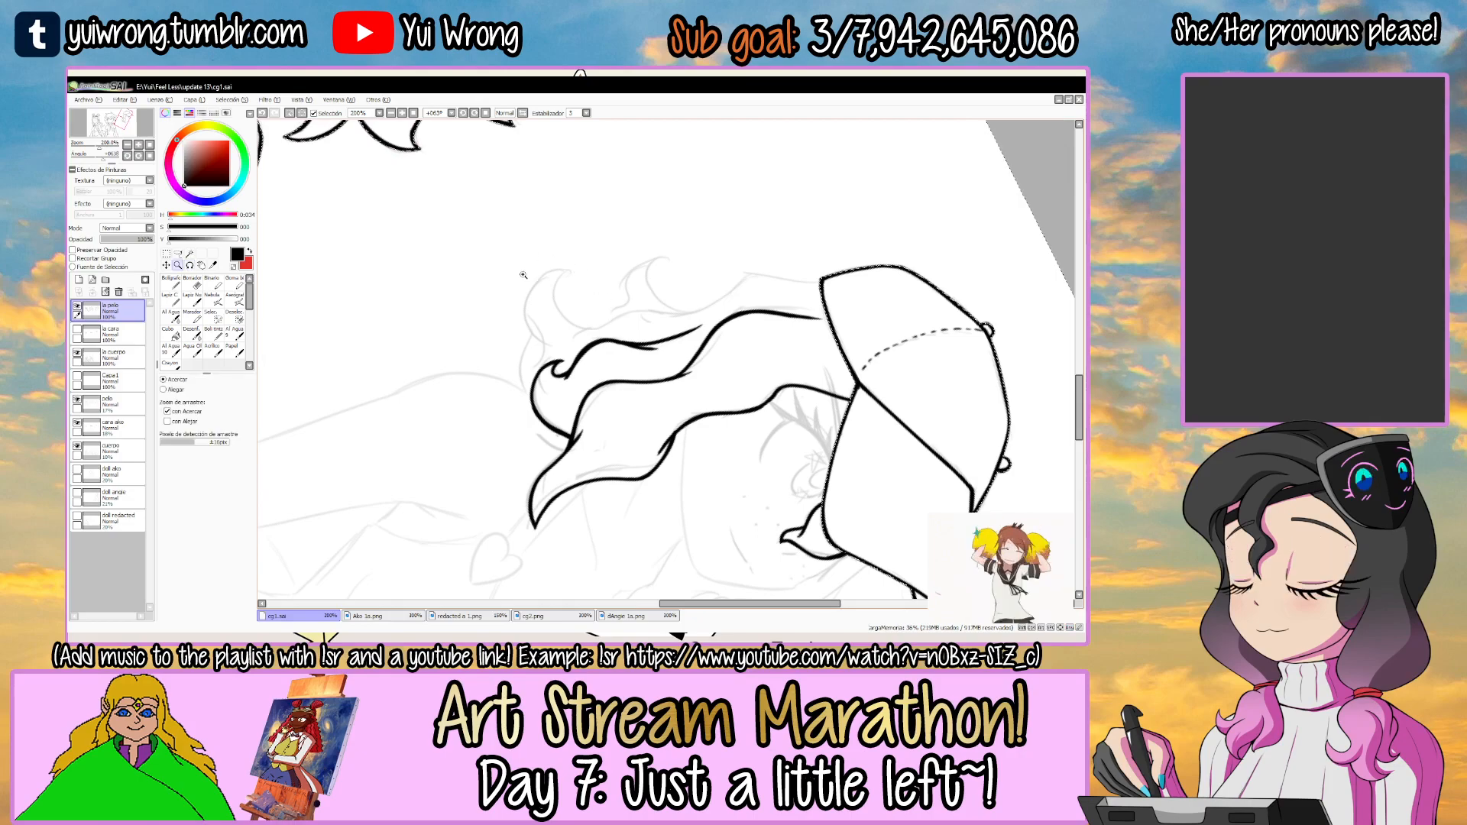
{"action": "scroll", "coordinate": [522, 273], "scroll_direction": "up", "scroll_amount": 3}
{"action": "key", "text": "r"}
{"action": "key", "text": "n"}
{"action": "mouse_move", "coordinate": [616, 264]}
{"action": "left_mouse_down"}
{"action": "mouse_move", "coordinate": [590, 284]}
{"action": "mouse_move", "coordinate": [571, 449]}
{"action": "mouse_move", "coordinate": [595, 453]}
{"action": "mouse_move", "coordinate": [580, 411]}
{"action": "mouse_move", "coordinate": [599, 428]}
{"action": "left_mouse_up"}
{"action": "key", "text": "ctrl+z"}
{"action": "key", "text": "r"}
{"action": "mouse_move", "coordinate": [770, 367]}
{"action": "left_mouse_down"}
{"action": "mouse_move", "coordinate": [772, 422]}
{"action": "mouse_move", "coordinate": [749, 365]}
{"action": "left_mouse_up"}
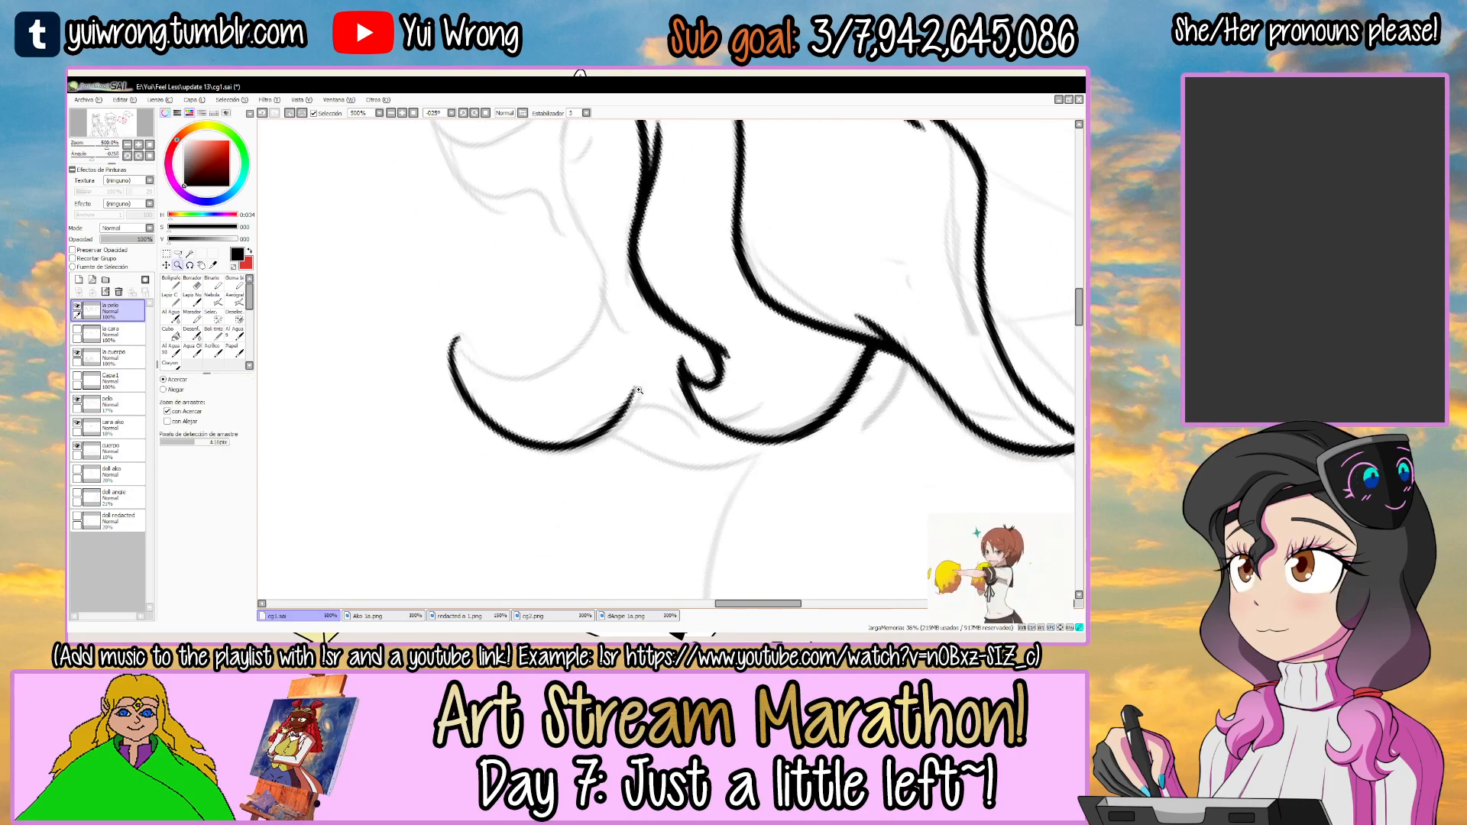
Join the new curl's lower edge to the hooked tip with a short straight stroke.
{"action": "scroll", "coordinate": [639, 382], "scroll_direction": "up", "scroll_amount": 3}
{"action": "key", "text": "n"}
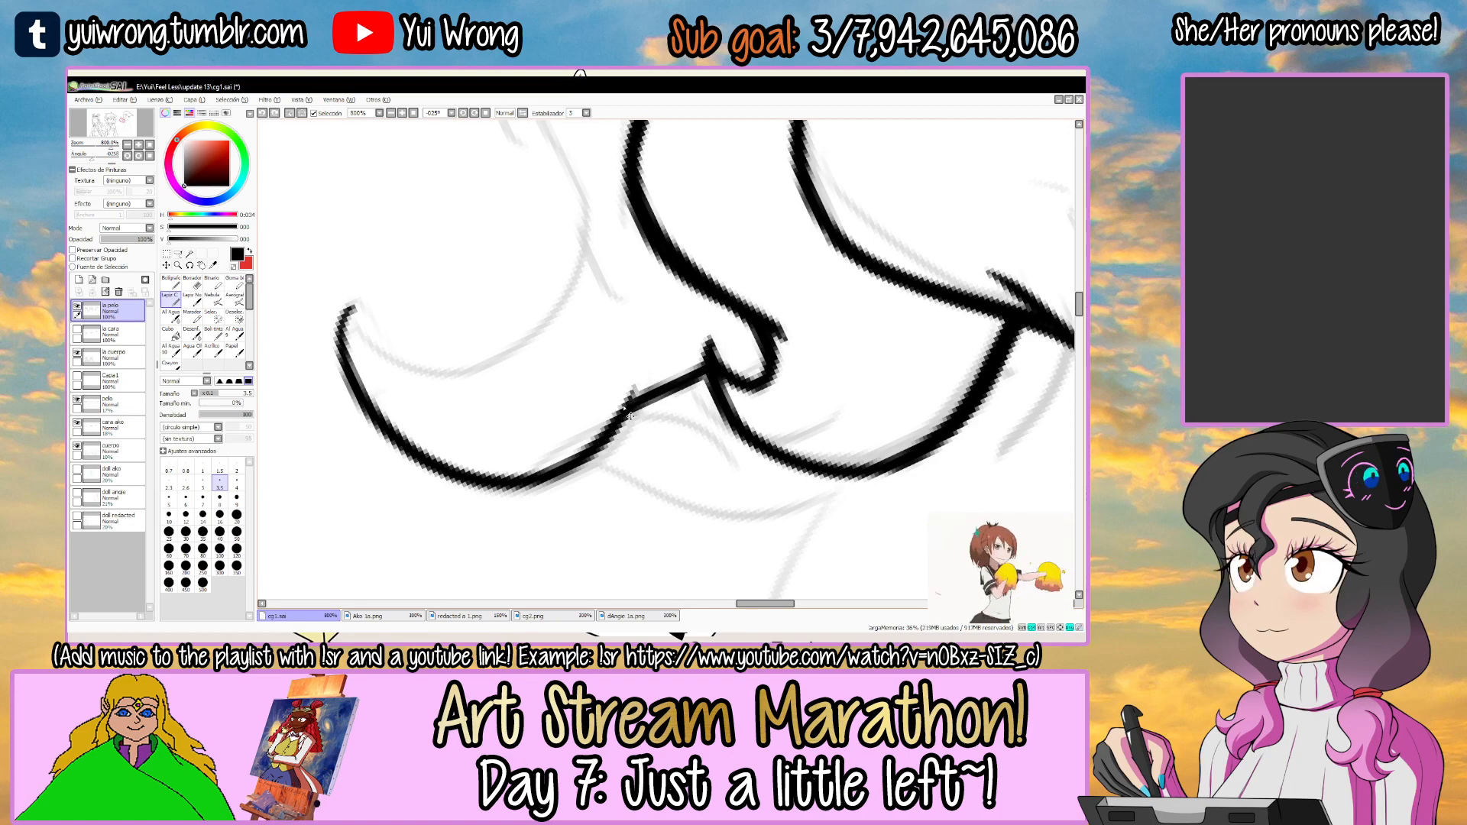
{"action": "key", "text": "ctrl+z"}
{"action": "mouse_move", "coordinate": [631, 397]}
{"action": "left_mouse_down"}
{"action": "mouse_move", "coordinate": [739, 327]}
{"action": "mouse_move", "coordinate": [761, 369]}
{"action": "left_mouse_up"}
{"action": "key", "text": "r"}
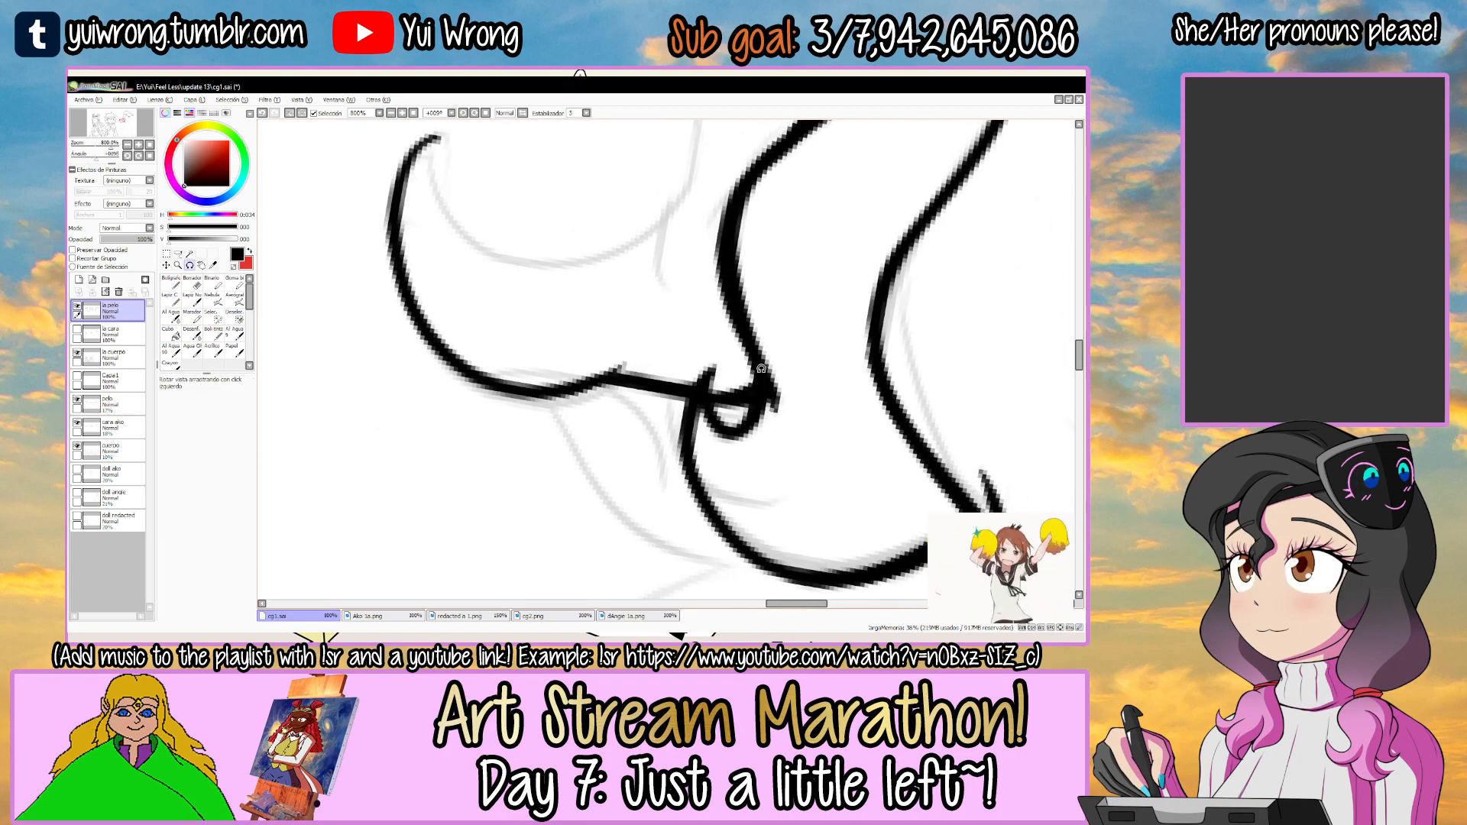
Thicken the bend where the new curl's lower edge meets the connecting stroke.
{"action": "left_click_drag", "start_coordinate": [774, 277], "coordinate": [587, 453]}
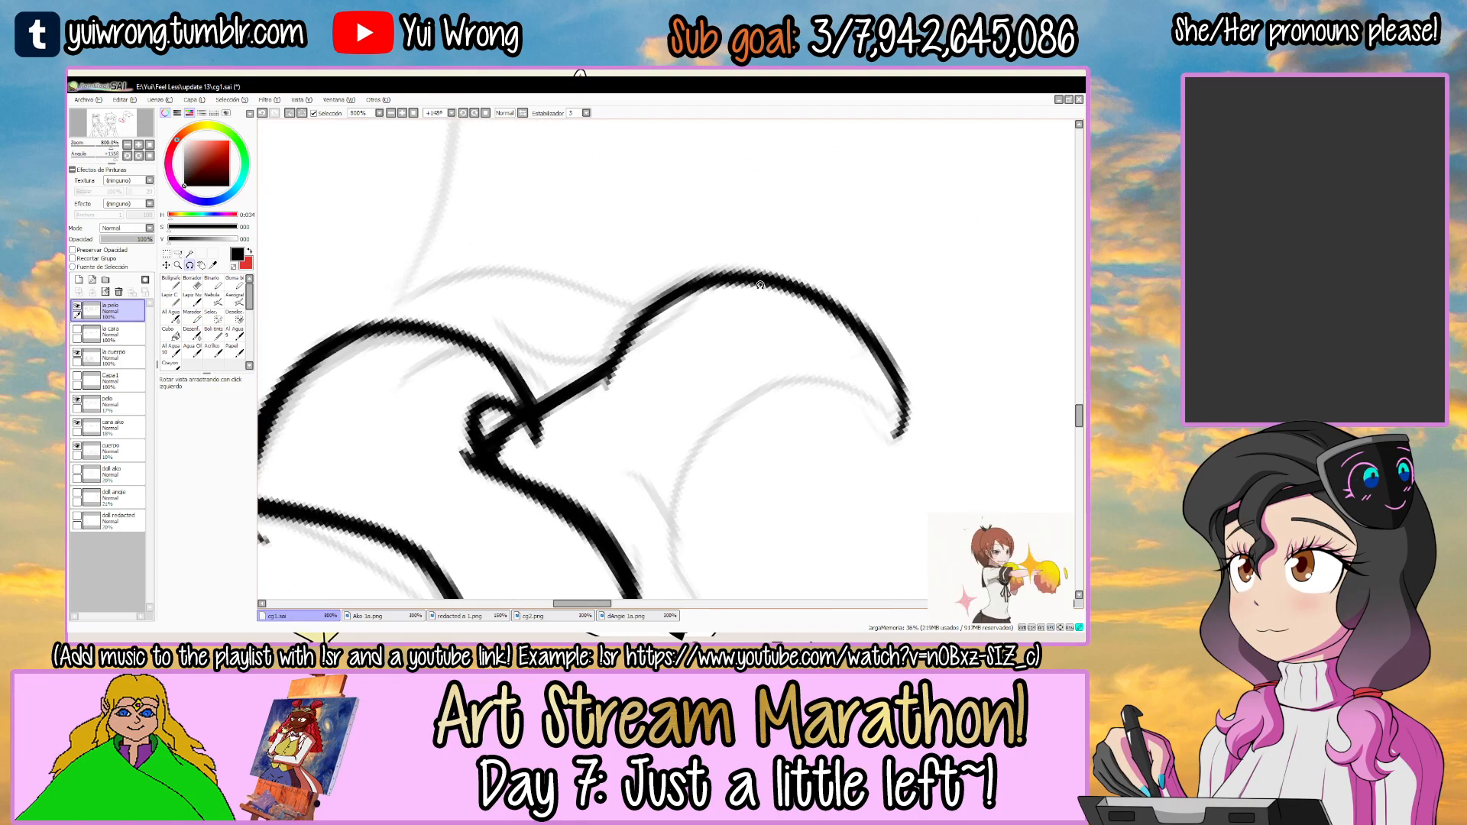
{"action": "scroll", "coordinate": [603, 382], "scroll_direction": "up", "scroll_amount": 1}
{"action": "key", "text": "n"}
{"action": "mouse_move", "coordinate": [590, 395]}
{"action": "left_mouse_down"}
{"action": "mouse_move", "coordinate": [604, 363]}
{"action": "mouse_move", "coordinate": [751, 273]}
{"action": "left_mouse_up"}
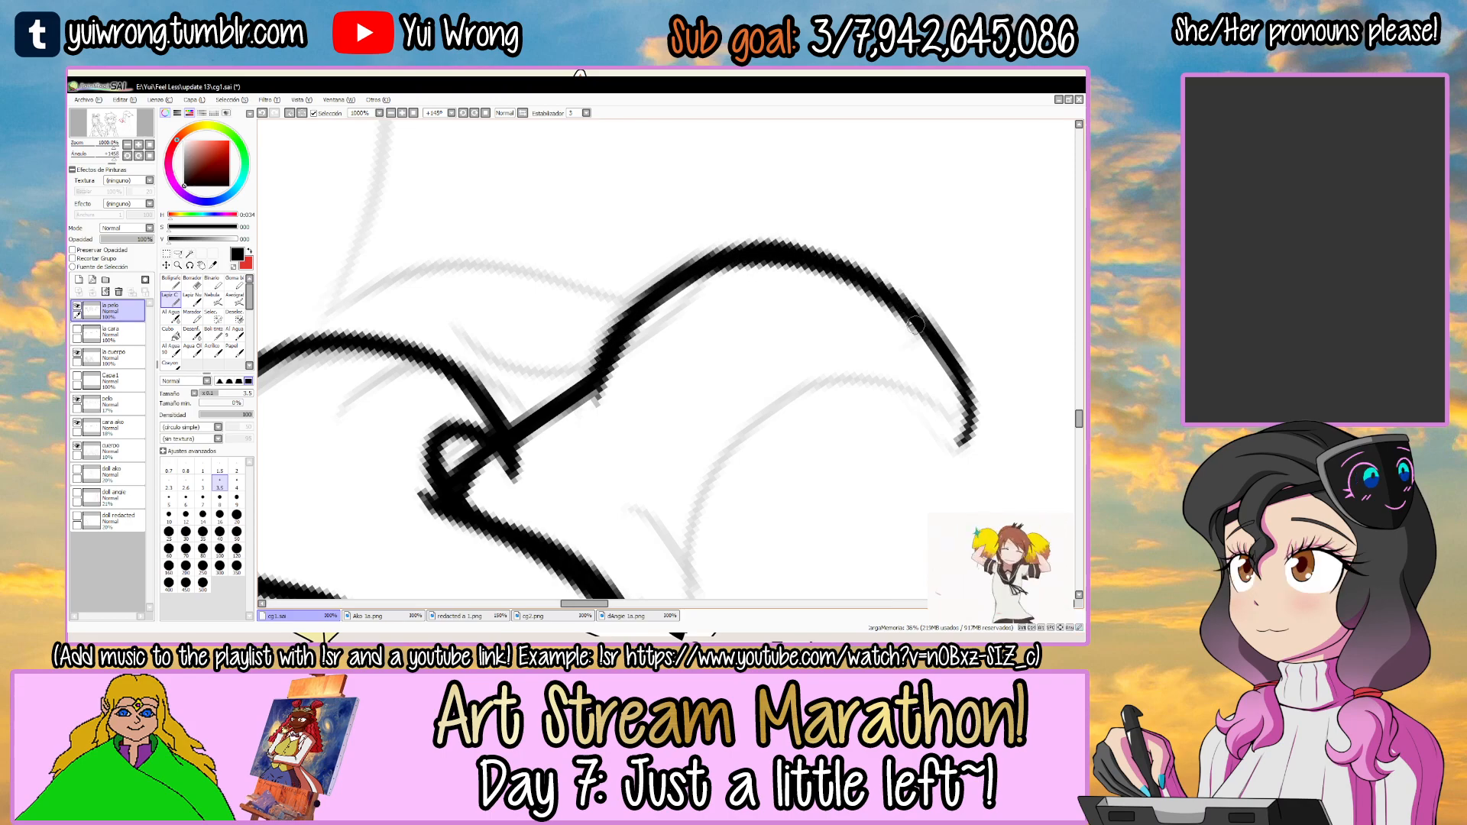
Ink the outer back contour of the hair as a wavy line running toward the cap, redoing the strokes that miss the sketch.
{"action": "scroll", "coordinate": [777, 273], "scroll_direction": "down", "scroll_amount": 5}
{"action": "key", "text": "r"}
{"action": "left_click_drag", "start_coordinate": [869, 358], "coordinate": [576, 382]}
{"action": "left_click_drag", "start_coordinate": [691, 223], "coordinate": [622, 361]}
{"action": "left_click_drag", "start_coordinate": [685, 295], "coordinate": [721, 348]}
{"action": "left_click_drag", "start_coordinate": [654, 233], "coordinate": [714, 247]}
{"action": "key", "text": "z"}
{"action": "left_click", "coordinate": [617, 273]}
{"action": "left_click", "coordinate": [611, 273]}
{"action": "left_click", "coordinate": [480, 268]}
{"action": "key", "text": "n"}
{"action": "mouse_move", "coordinate": [416, 340]}
{"action": "left_mouse_down"}
{"action": "mouse_move", "coordinate": [557, 282]}
{"action": "mouse_move", "coordinate": [817, 254]}
{"action": "mouse_move", "coordinate": [570, 278]}
{"action": "mouse_move", "coordinate": [871, 233]}
{"action": "left_mouse_up"}
{"action": "key", "text": "ctrl+z"}
{"action": "key", "text": "ctrl+z"}
{"action": "key", "text": "ctrl+z"}
{"action": "left_click_drag", "start_coordinate": [424, 355], "coordinate": [801, 248]}
{"action": "left_click_drag", "start_coordinate": [868, 211], "coordinate": [643, 307]}
Extend the hair's back contour up to the cap's rear corner and refine its line weight.
{"action": "key", "text": "e"}
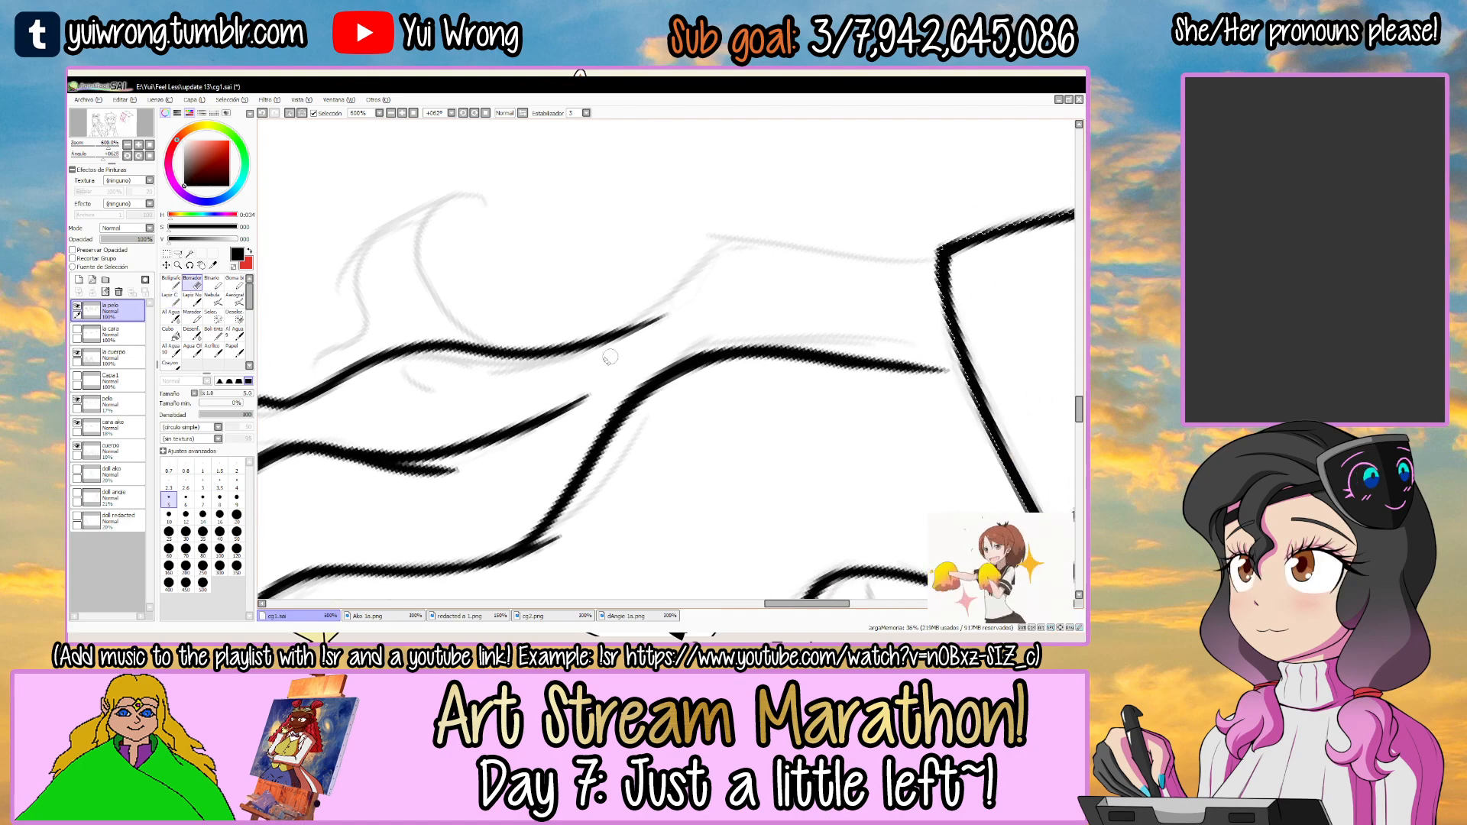
{"action": "left_click_drag", "start_coordinate": [578, 346], "coordinate": [938, 252]}
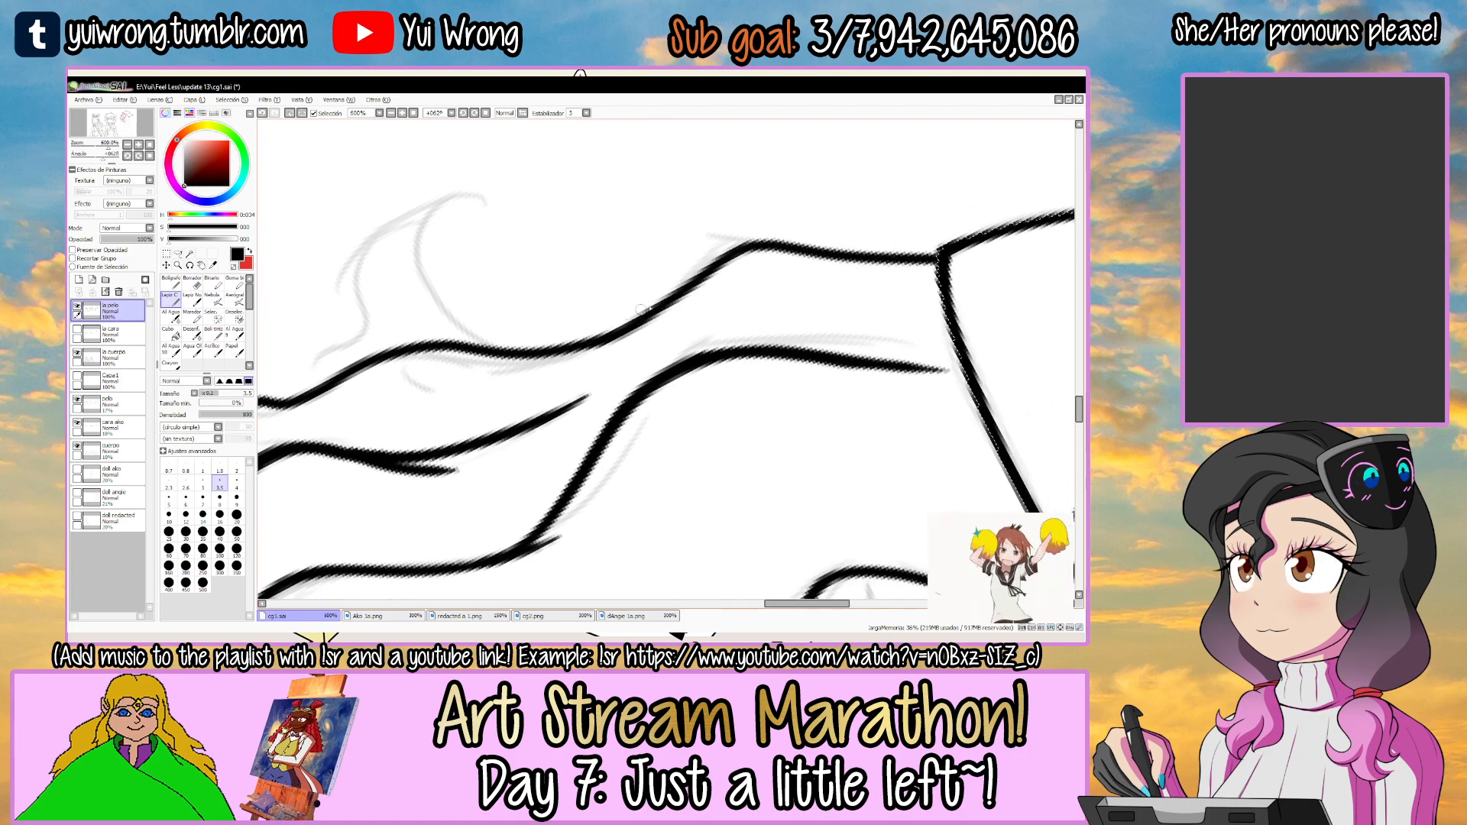
{"action": "scroll", "coordinate": [527, 351], "scroll_direction": "up", "scroll_amount": 1}
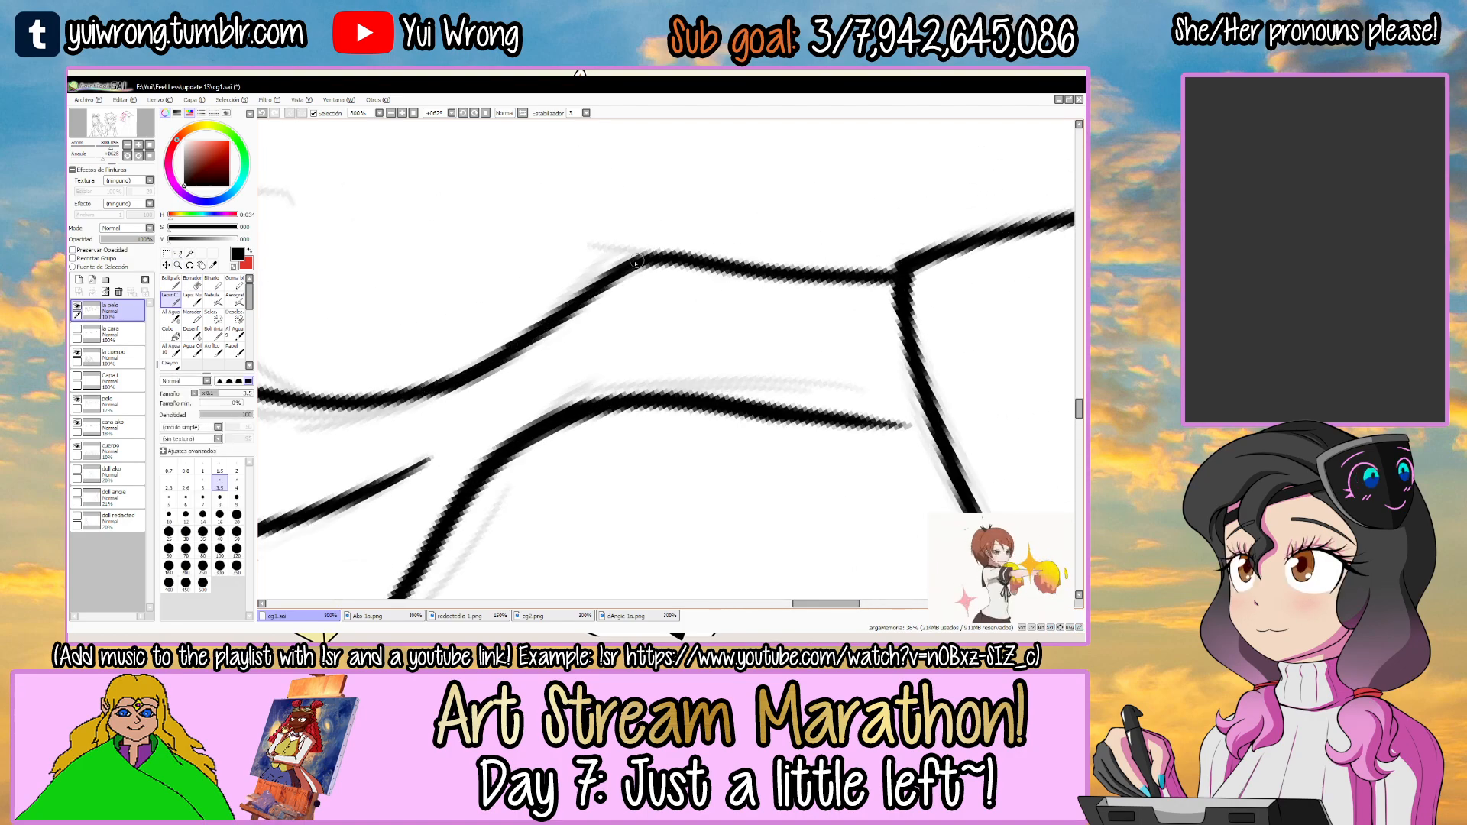
{"action": "left_click_drag", "start_coordinate": [647, 253], "coordinate": [900, 275]}
{"action": "key", "text": "ctrl+z"}
{"action": "mouse_move", "coordinate": [691, 261]}
{"action": "left_mouse_down"}
{"action": "mouse_move", "coordinate": [844, 274]}
{"action": "mouse_move", "coordinate": [747, 225]}
{"action": "left_mouse_up"}
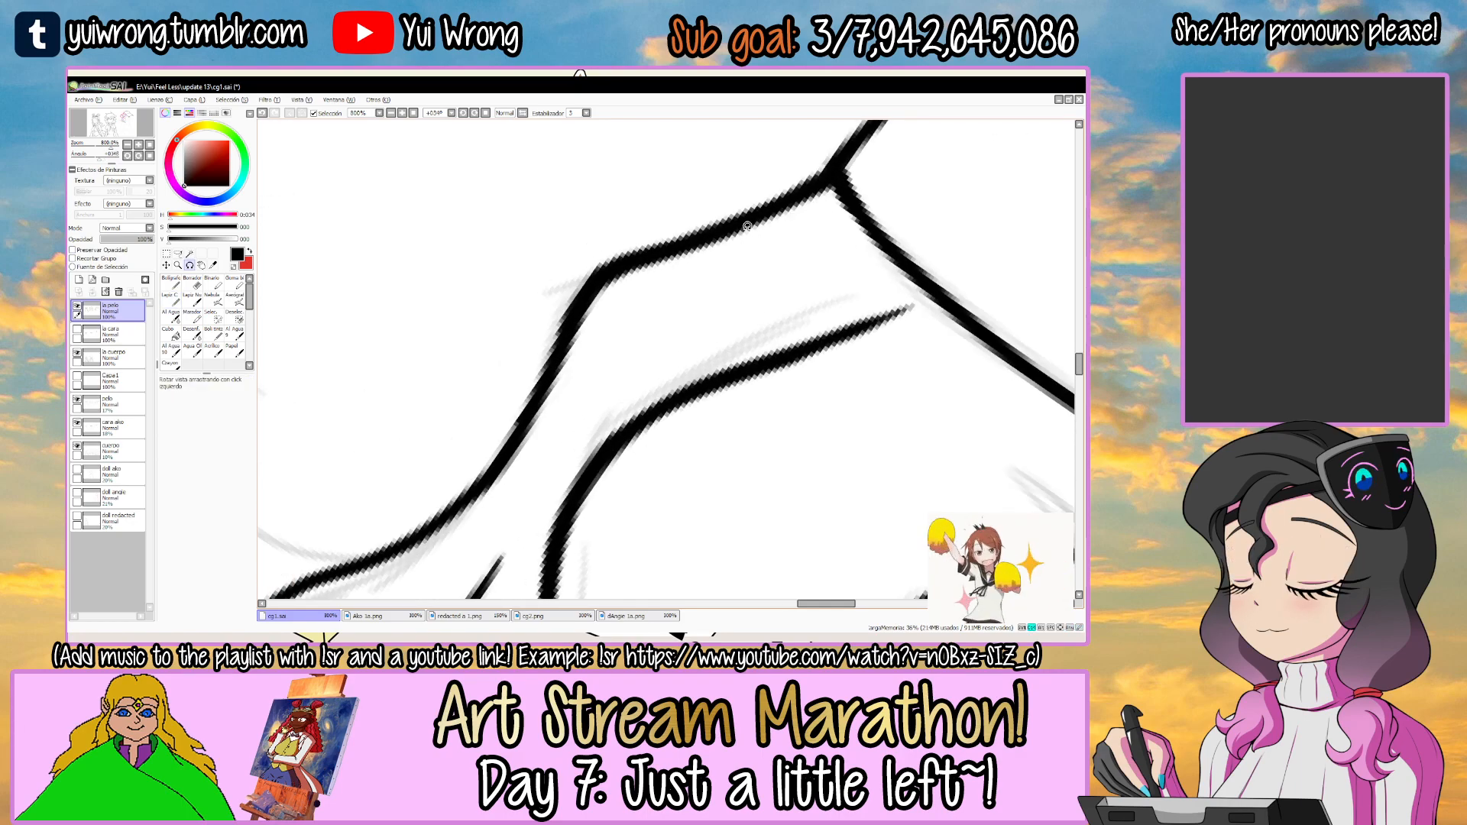
{"action": "scroll", "coordinate": [747, 226], "scroll_direction": "down", "scroll_amount": 4}
{"action": "left_click_drag", "start_coordinate": [849, 287], "coordinate": [809, 257]}
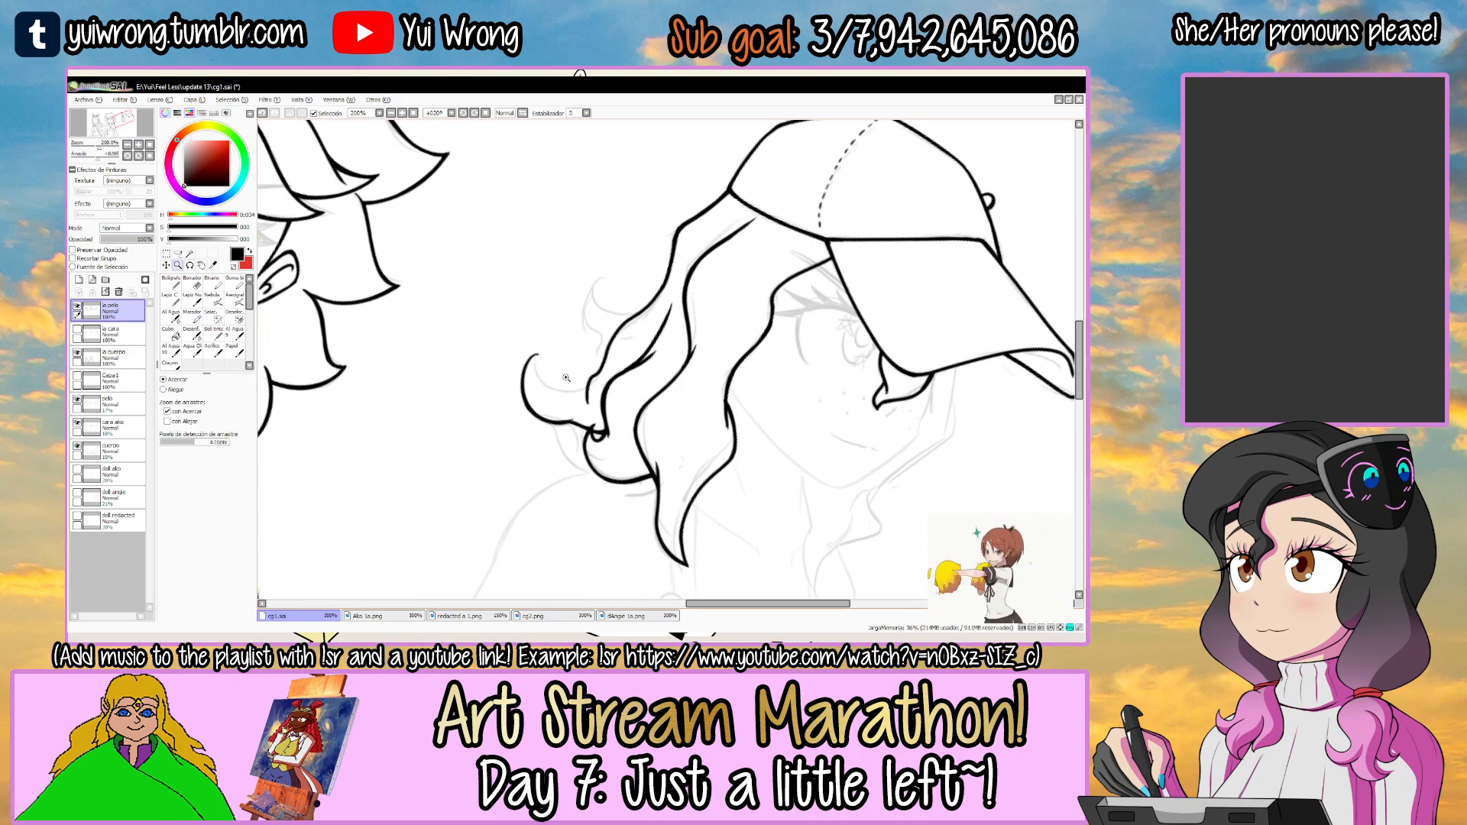
Ink the upper edge of the large back curl from its pointed tip to the hair's back contour, redoing misfit strokes.
{"action": "scroll", "coordinate": [555, 368], "scroll_direction": "up", "scroll_amount": 4}
{"action": "key", "text": "ctrl+z"}
{"action": "left_click_drag", "start_coordinate": [512, 292], "coordinate": [657, 395]}
{"action": "key", "text": "ctrl+z"}
{"action": "mouse_move", "coordinate": [511, 293]}
{"action": "left_mouse_down"}
{"action": "mouse_move", "coordinate": [642, 397]}
{"action": "mouse_move", "coordinate": [697, 389]}
{"action": "left_mouse_up"}
{"action": "key", "text": "ctrl+z"}
{"action": "scroll", "coordinate": [640, 397], "scroll_direction": "up", "scroll_amount": 1}
{"action": "scroll", "coordinate": [607, 413], "scroll_direction": "up", "scroll_amount": 1}
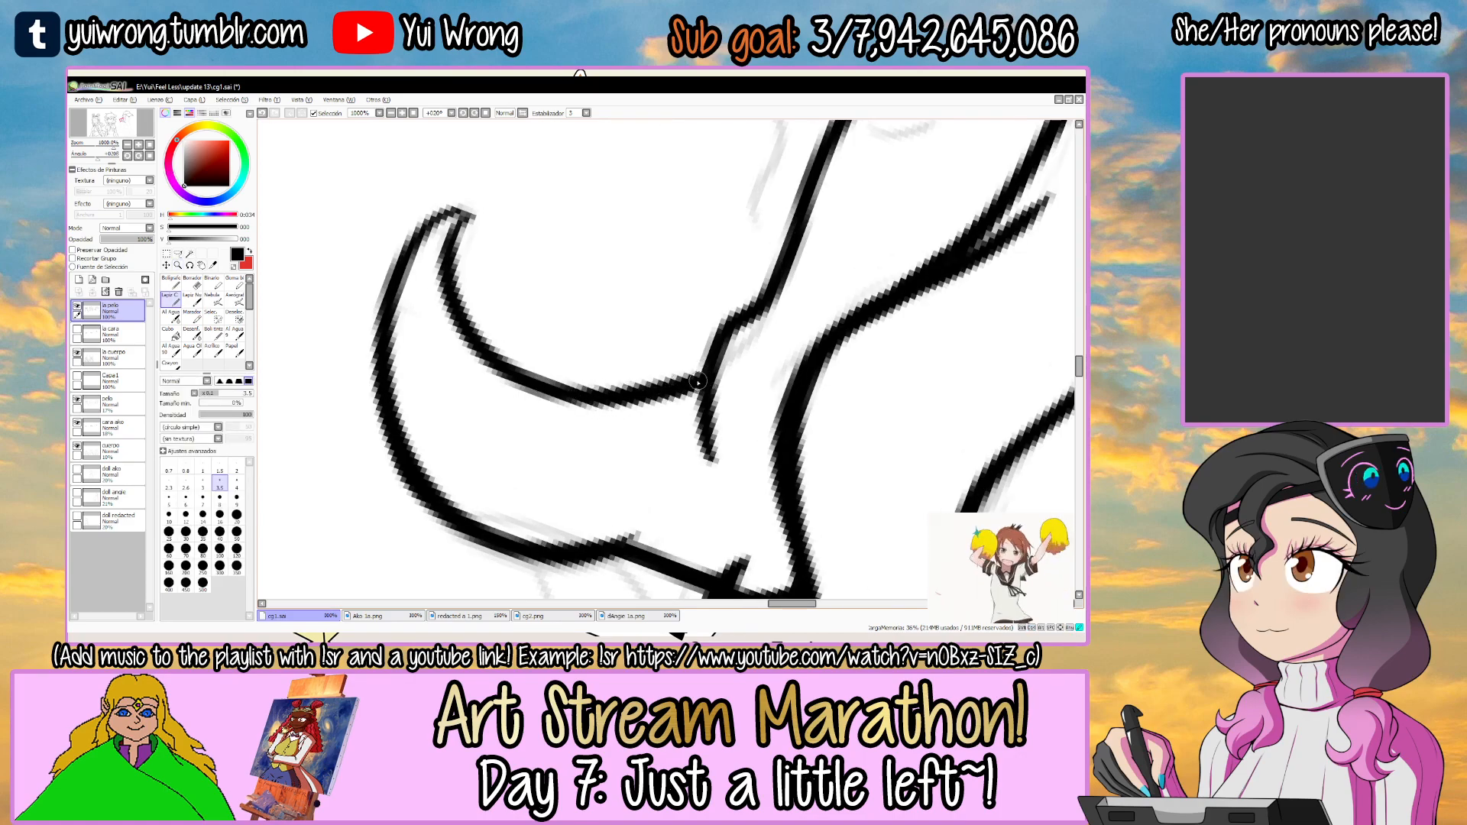
Clean up the large curl's pointed tip by thickening and erasing along its edge, and save the drawing.
{"action": "left_click_drag", "start_coordinate": [649, 248], "coordinate": [686, 291]}
{"action": "left_click_drag", "start_coordinate": [686, 291], "coordinate": [585, 295]}
{"action": "left_click_drag", "start_coordinate": [495, 437], "coordinate": [503, 339]}
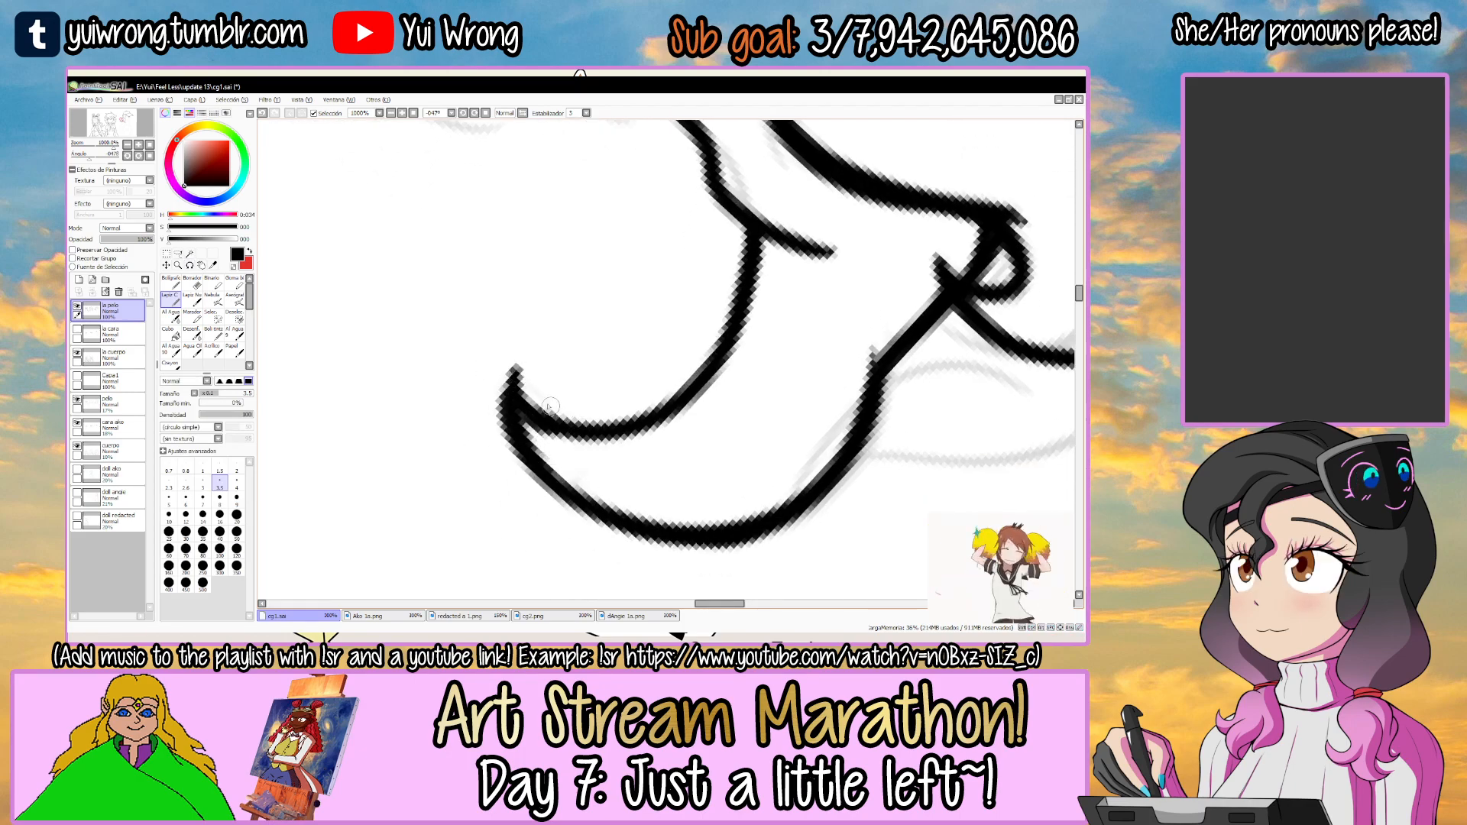
{"action": "key", "text": "e"}
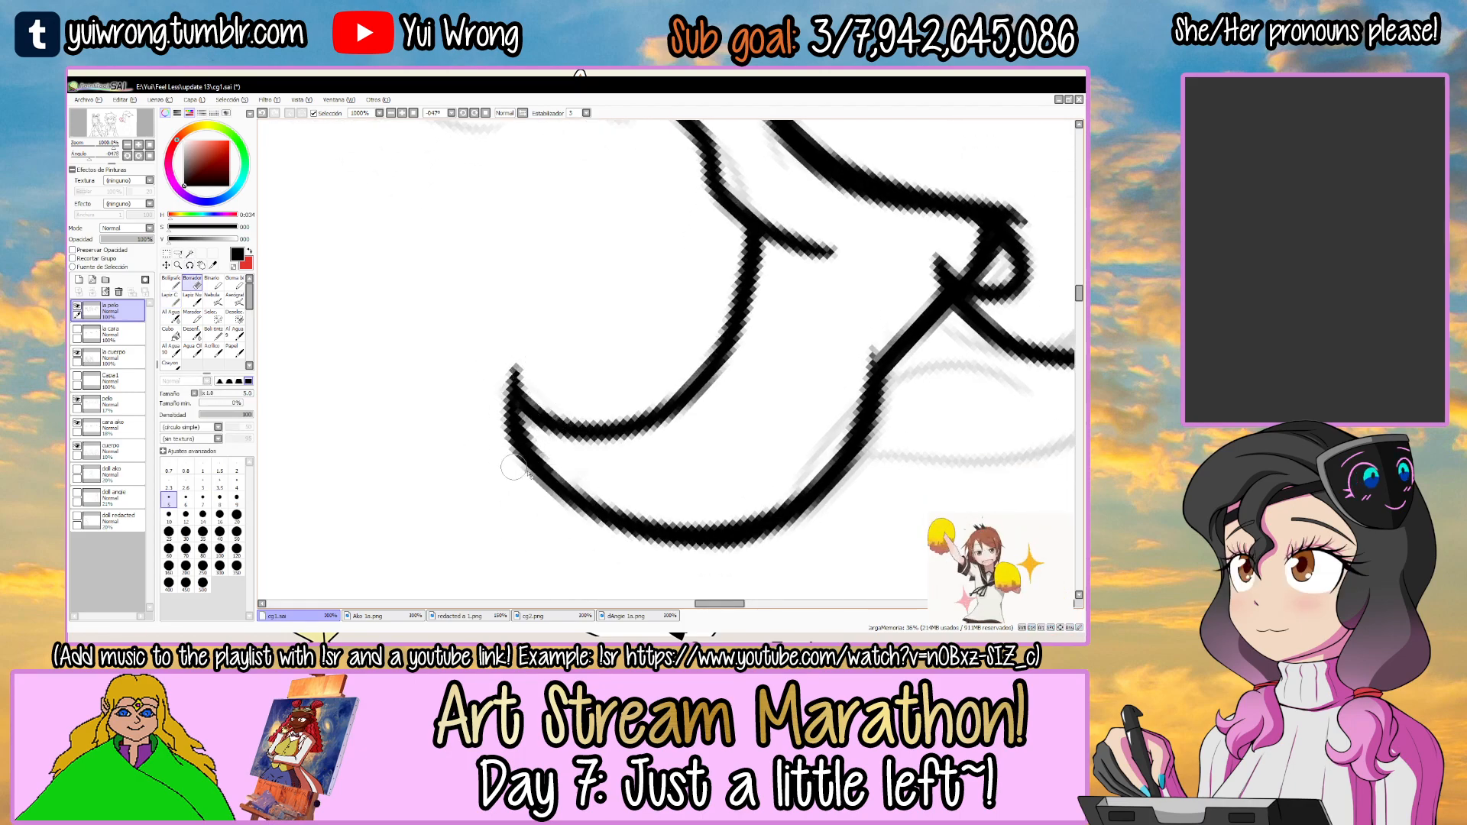
{"action": "left_click_drag", "start_coordinate": [520, 367], "coordinate": [760, 279]}
{"action": "scroll", "coordinate": [753, 354], "scroll_direction": "down", "scroll_amount": 8}
{"action": "key", "text": "ctrl+s"}
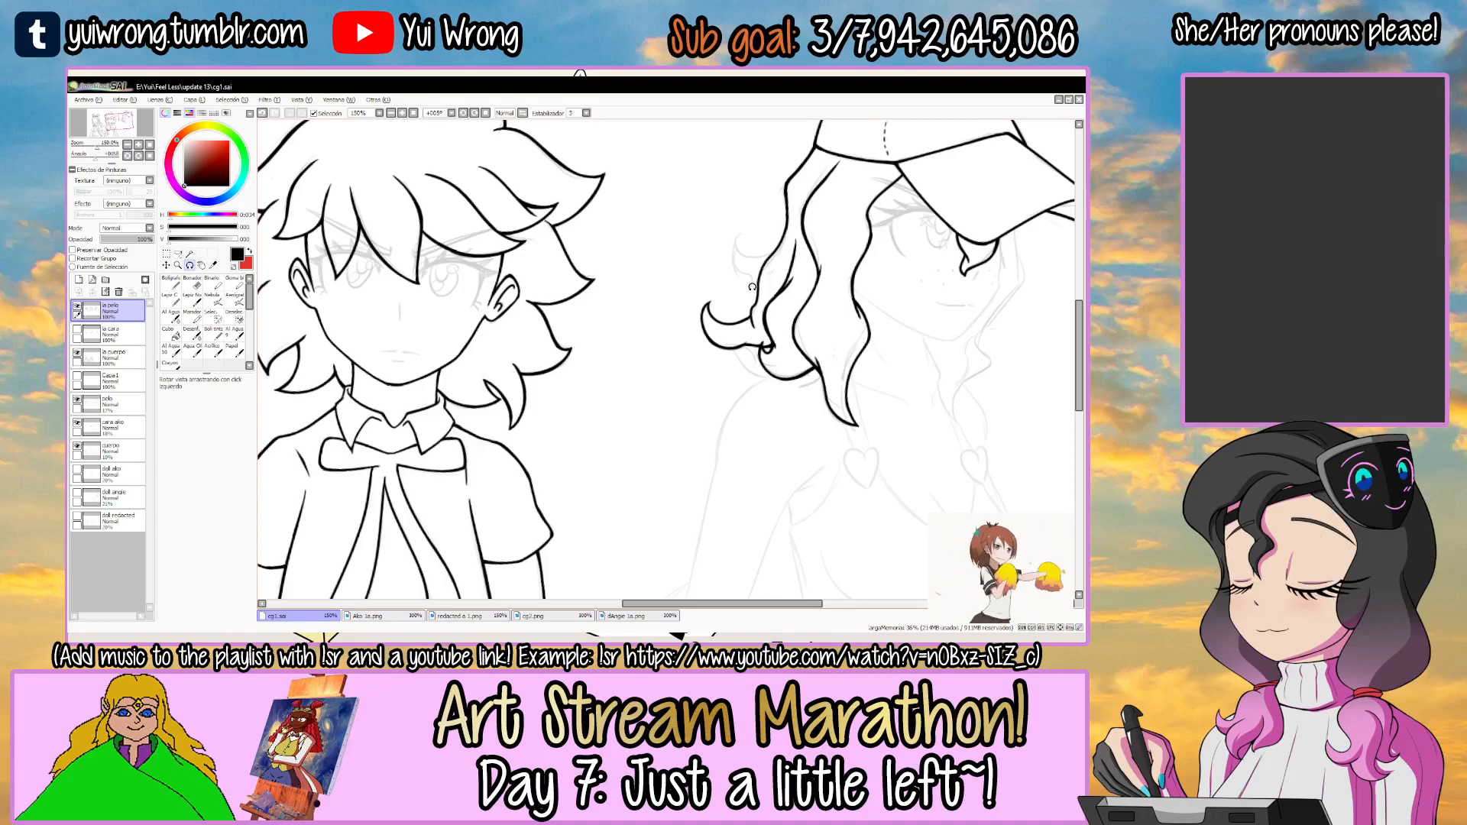
Ink both edges of the smaller curl above the large one, from its pointed tip to the hair's back contour.
{"action": "scroll", "coordinate": [751, 262], "scroll_direction": "up", "scroll_amount": 4}
{"action": "key", "text": "w"}
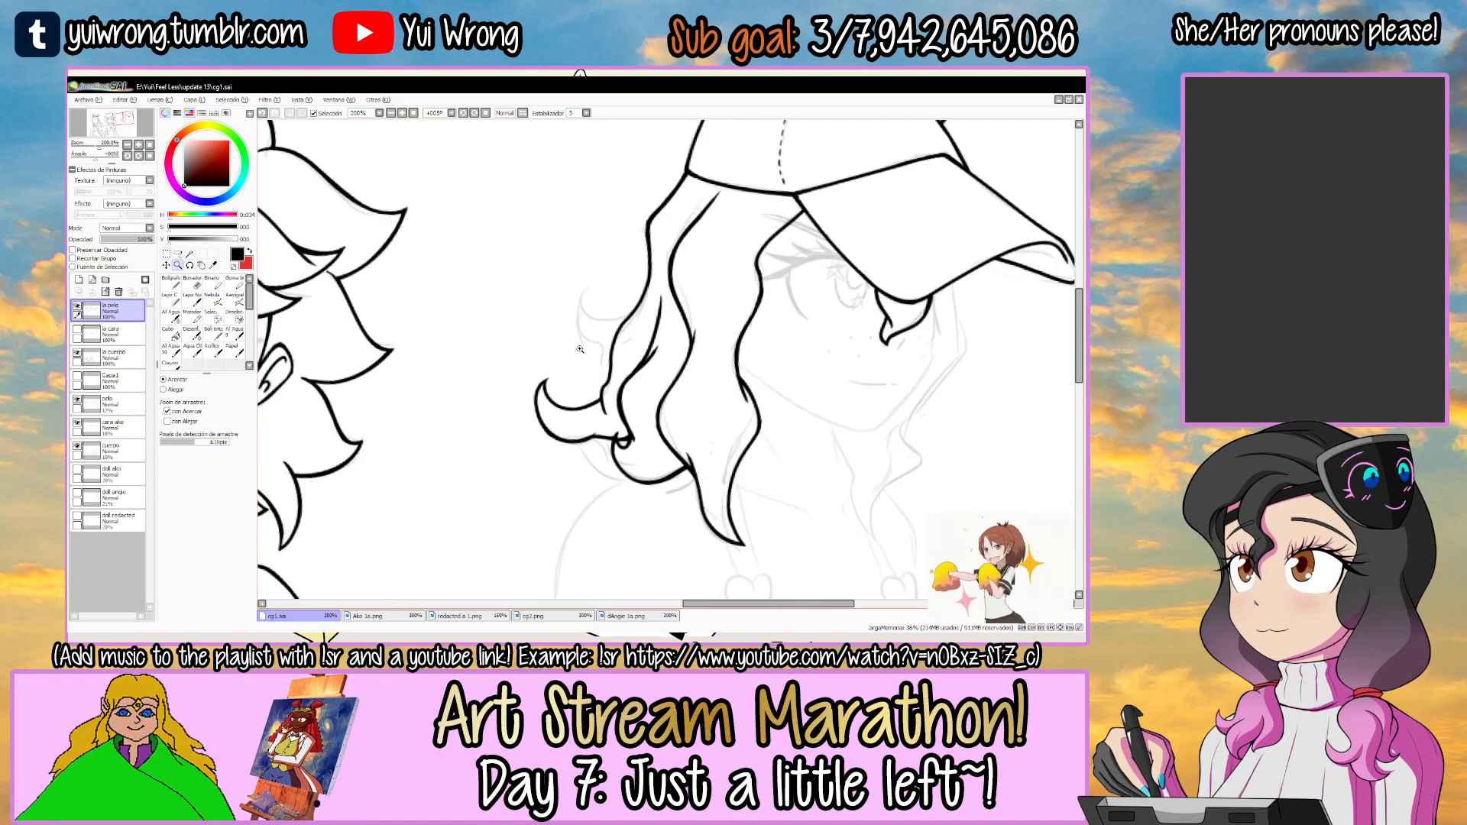
{"action": "left_click", "coordinate": [611, 312]}
{"action": "scroll", "coordinate": [611, 311], "scroll_direction": "up", "scroll_amount": 1}
{"action": "key", "text": "n"}
{"action": "key", "text": "ctrl+z"}
{"action": "mouse_move", "coordinate": [562, 262]}
{"action": "left_mouse_down"}
{"action": "mouse_move", "coordinate": [603, 397]}
{"action": "mouse_move", "coordinate": [631, 419]}
{"action": "left_mouse_up"}
{"action": "scroll", "coordinate": [581, 309], "scroll_direction": "up", "scroll_amount": 2}
{"action": "mouse_move", "coordinate": [550, 233]}
{"action": "left_mouse_down"}
{"action": "mouse_move", "coordinate": [648, 361]}
{"action": "mouse_move", "coordinate": [540, 327]}
{"action": "mouse_move", "coordinate": [750, 328]}
{"action": "left_mouse_up"}
{"action": "key", "text": "ctrl+z"}
Thicken the smaller curl's outer side and the bends in its upper and lower edges.
{"action": "key", "text": "e"}
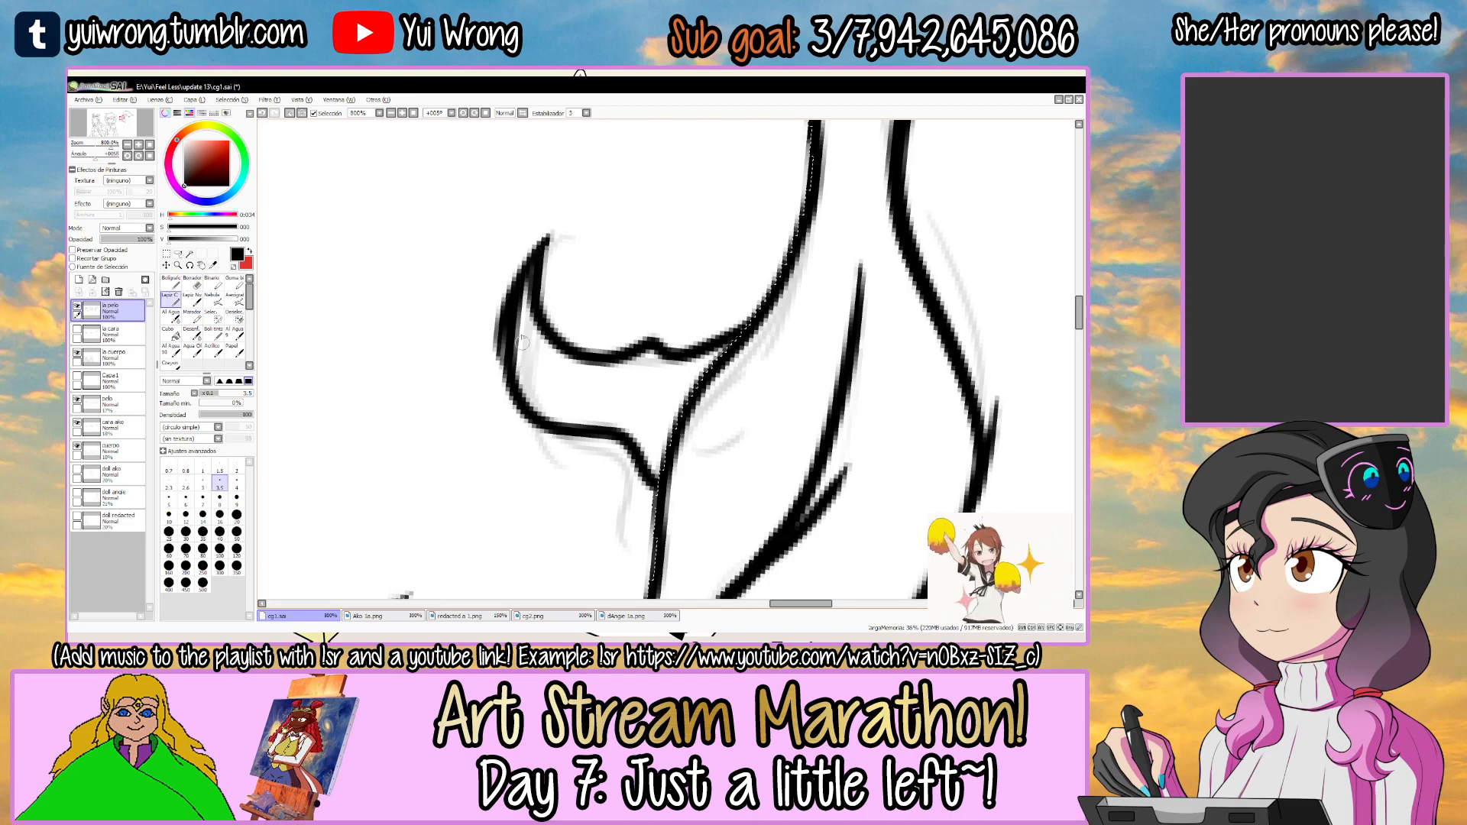
{"action": "left_click_drag", "start_coordinate": [557, 438], "coordinate": [510, 321]}
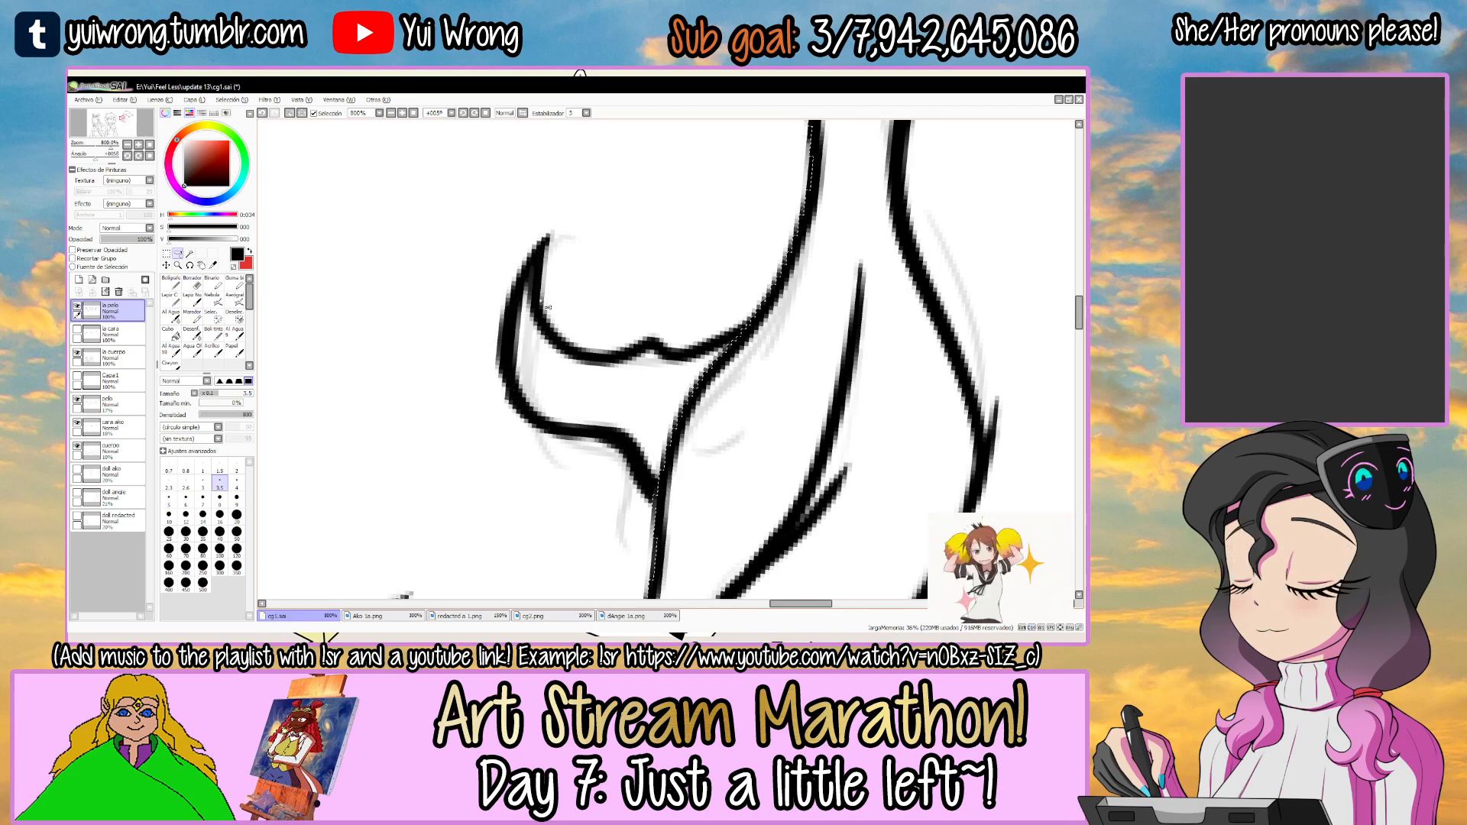
{"action": "left_click_drag", "start_coordinate": [537, 285], "coordinate": [591, 346]}
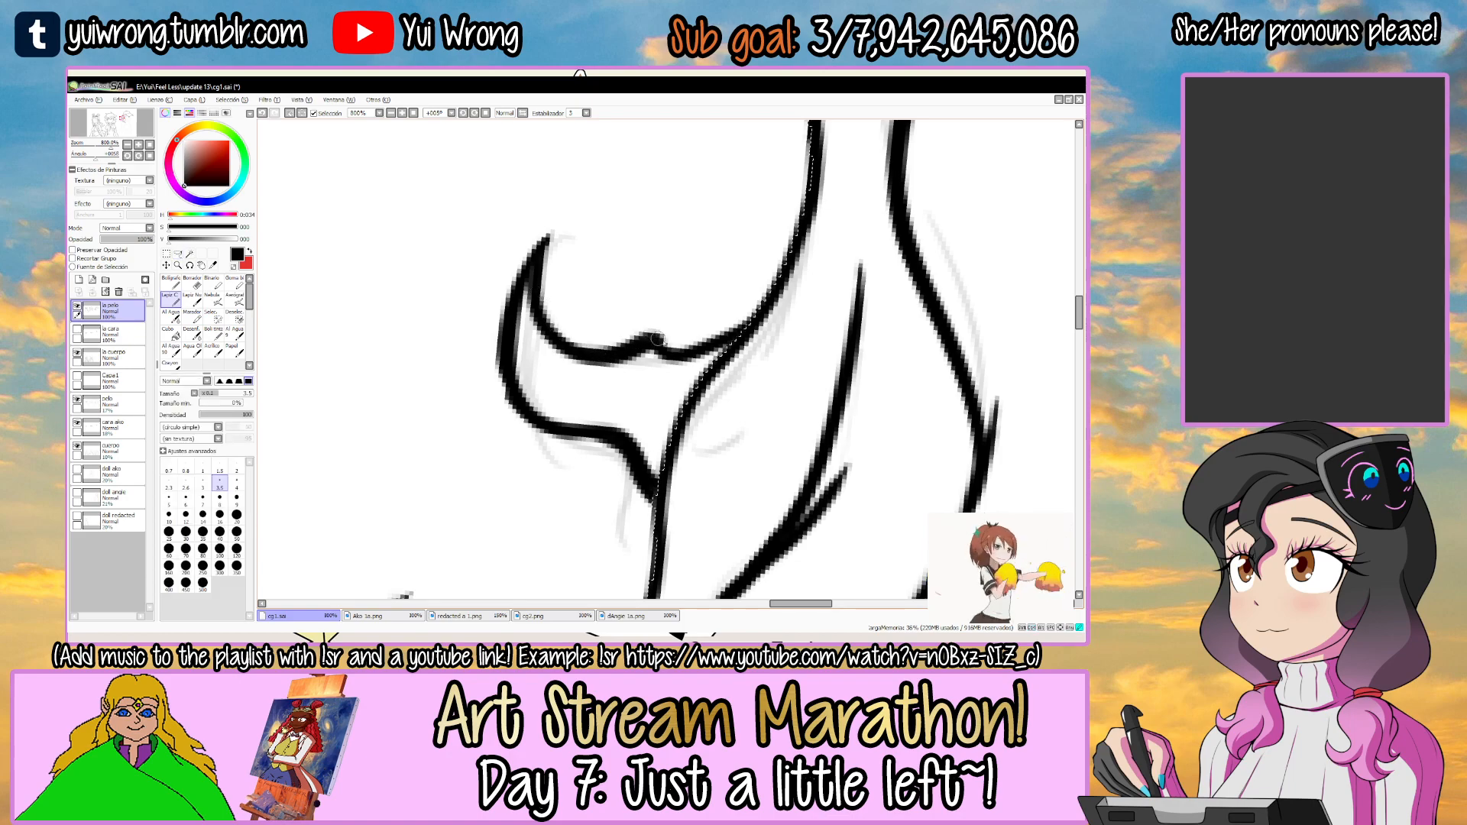
{"action": "key", "text": "l"}
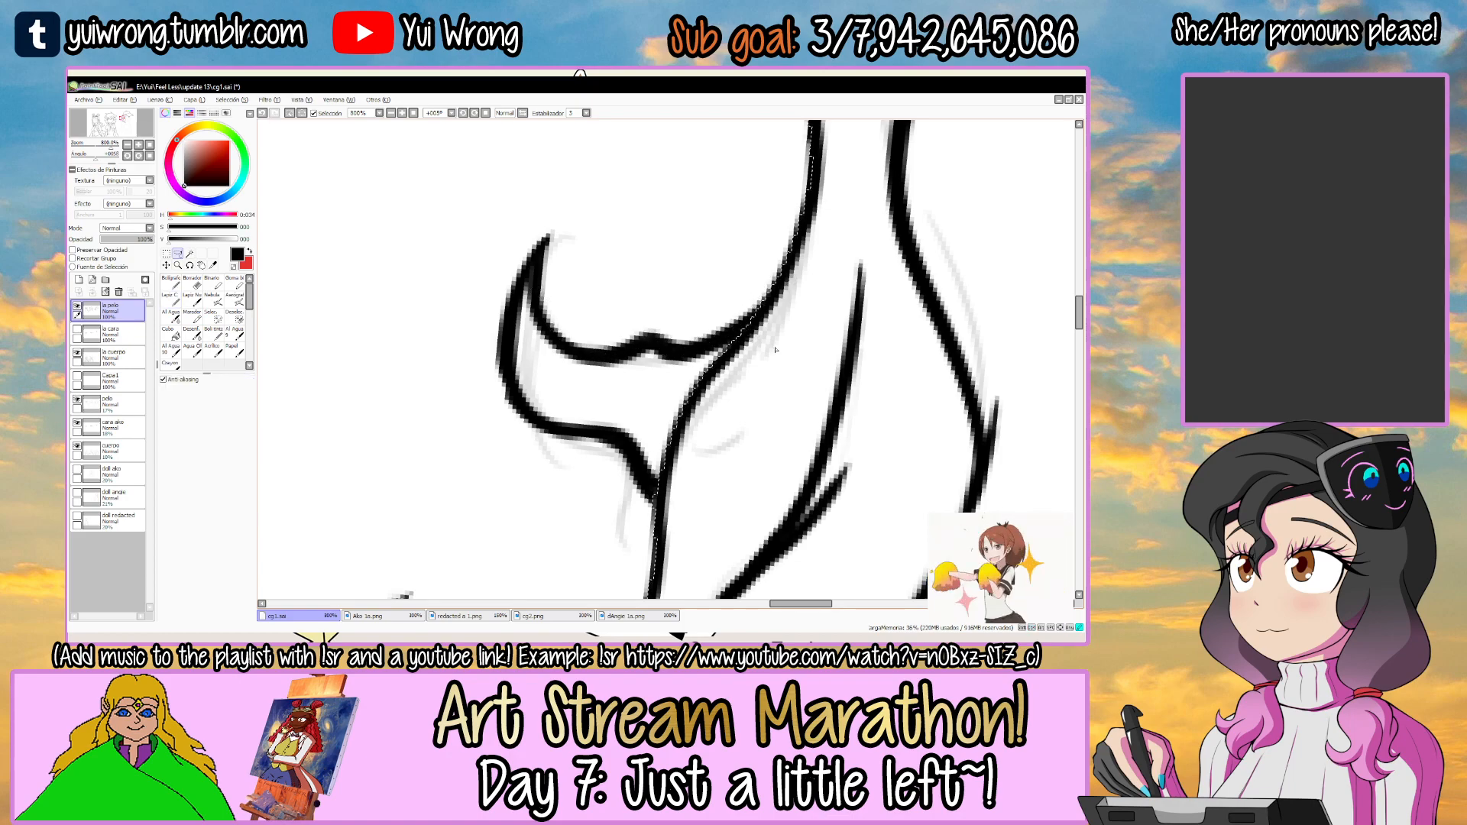
{"action": "scroll", "coordinate": [769, 352], "scroll_direction": "down", "scroll_amount": 8}
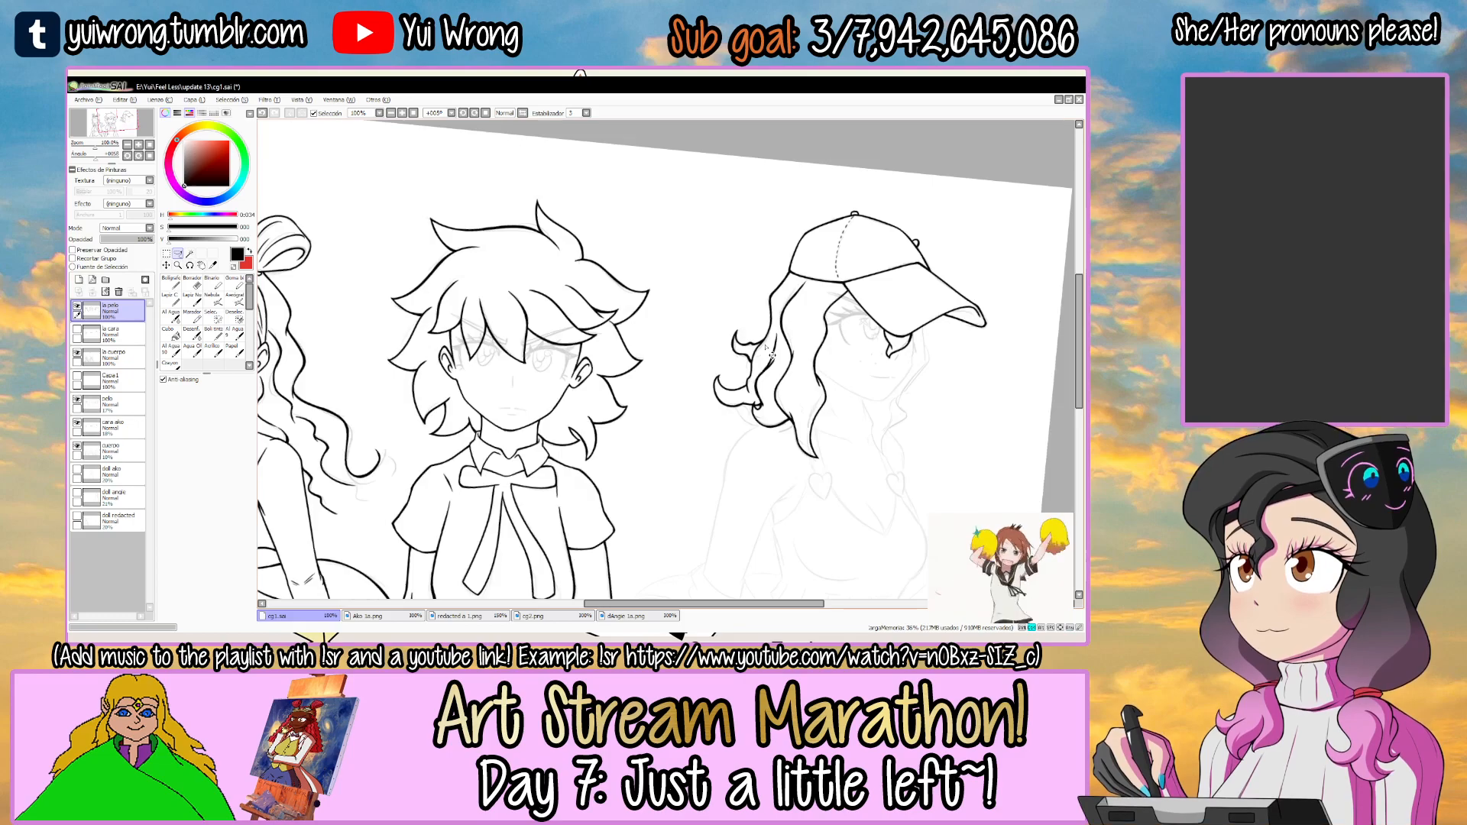
Ink the small rounded lock peeking out beneath the large curl, redoing its stroke, and clear the selection.
{"action": "left_click_drag", "start_coordinate": [673, 342], "coordinate": [810, 310]}
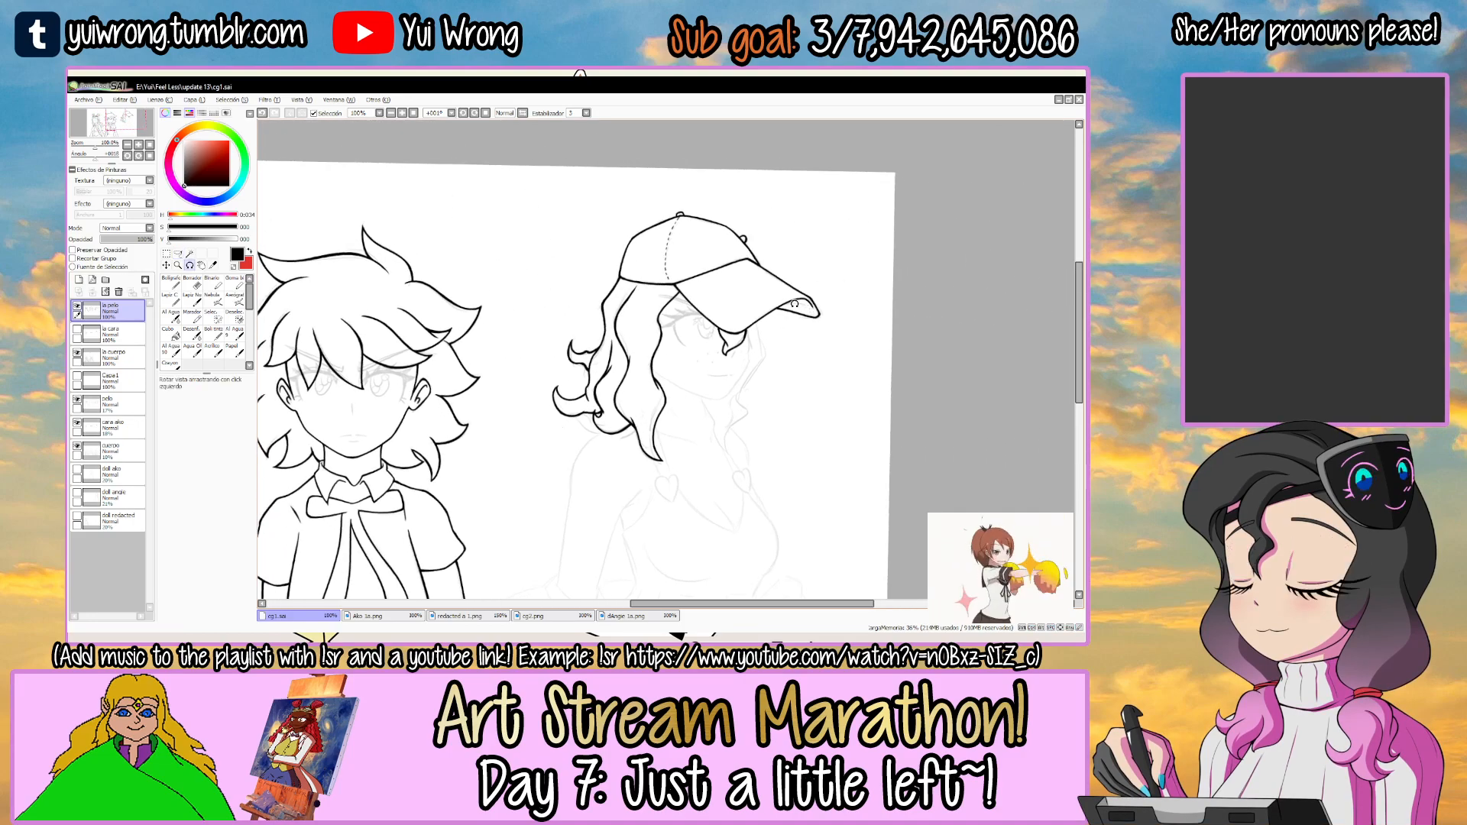
{"action": "left_click_drag", "start_coordinate": [647, 427], "coordinate": [597, 429]}
{"action": "scroll", "coordinate": [540, 428], "scroll_direction": "up", "scroll_amount": 5}
{"action": "left_click", "coordinate": [546, 415]}
{"action": "key", "text": "n"}
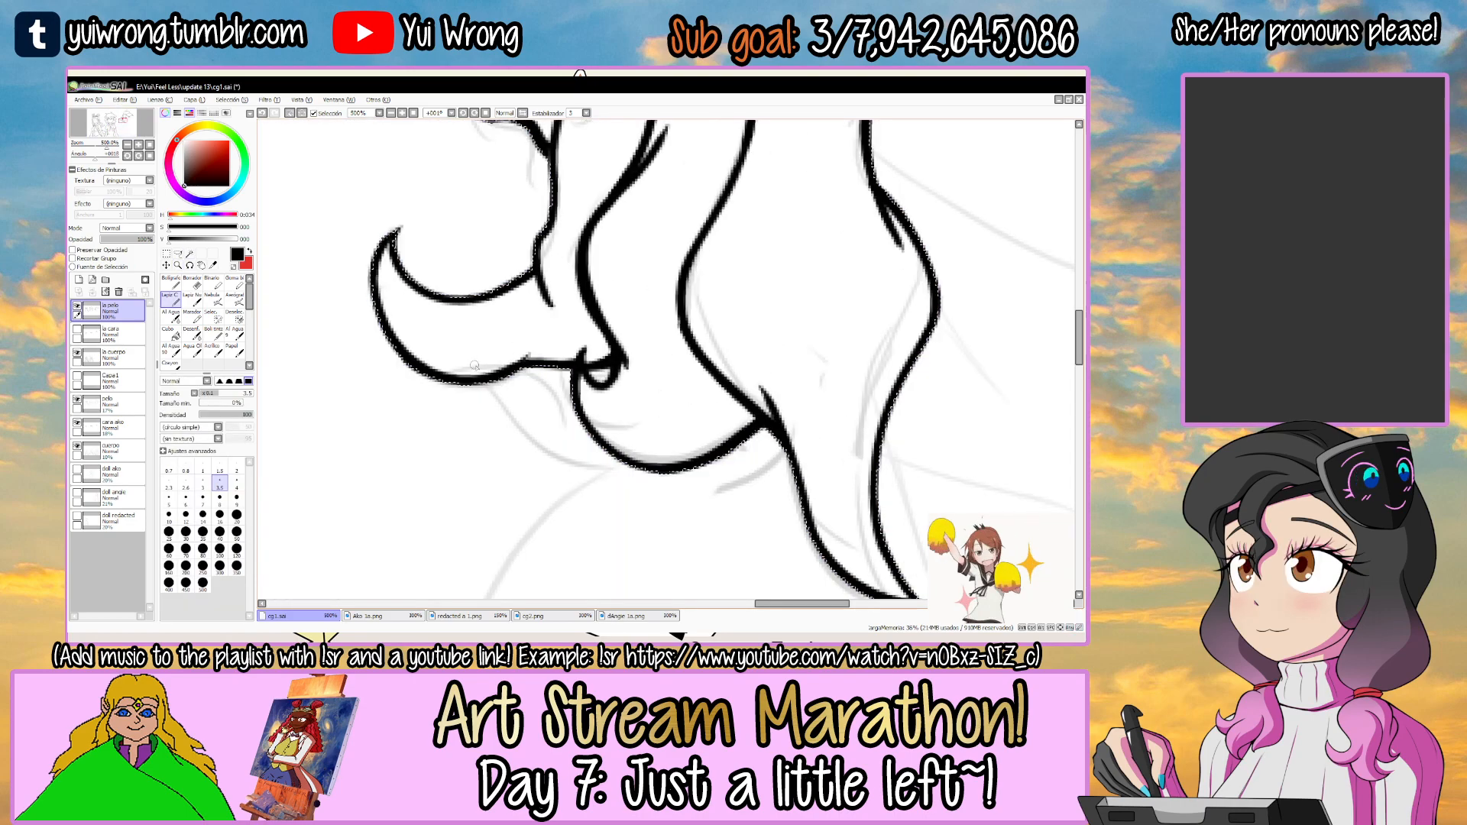
{"action": "key", "text": "ctrl+z"}
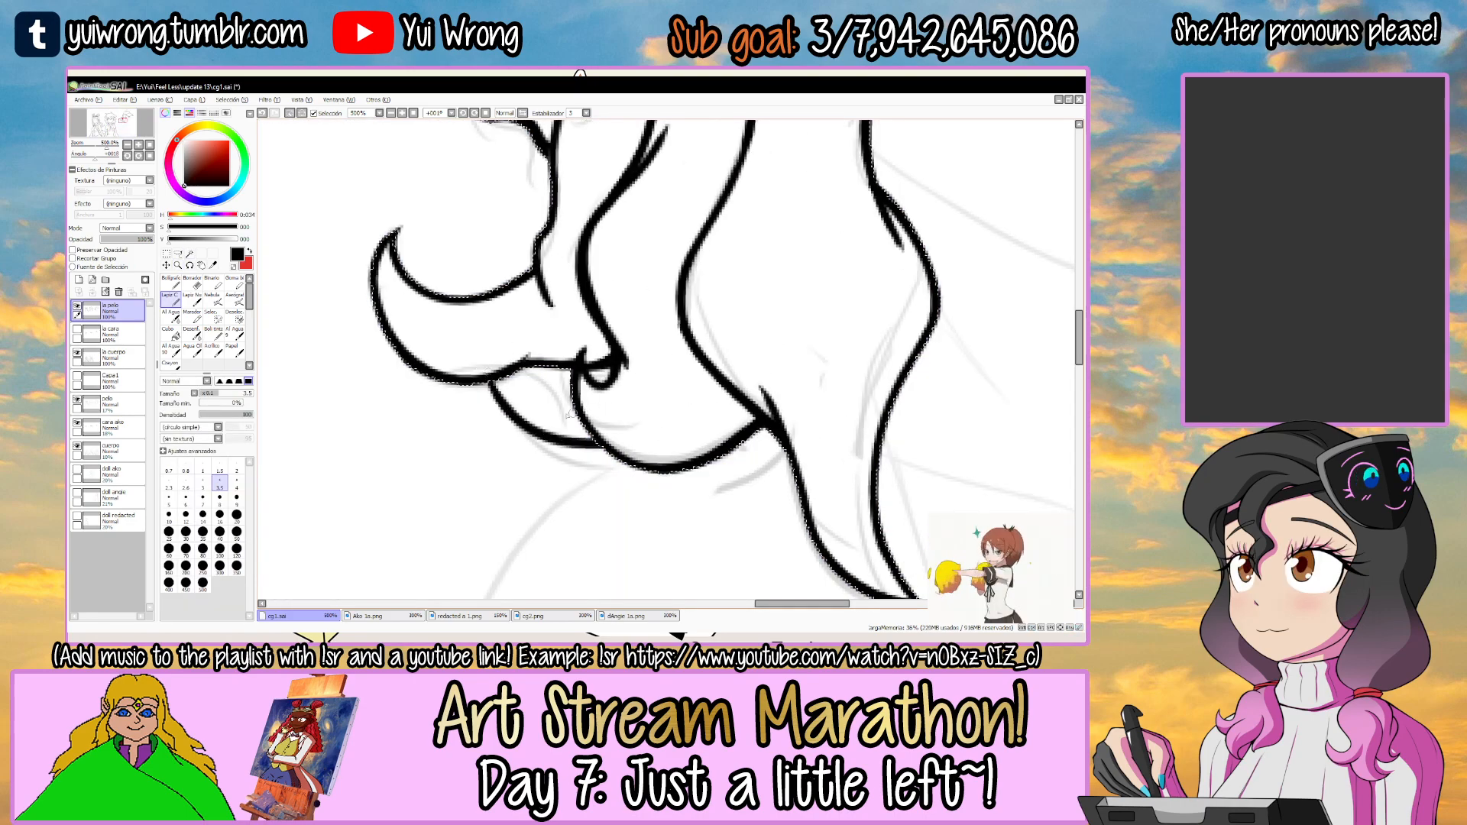
{"action": "key", "text": "ctrl+d"}
{"action": "key", "text": "a"}
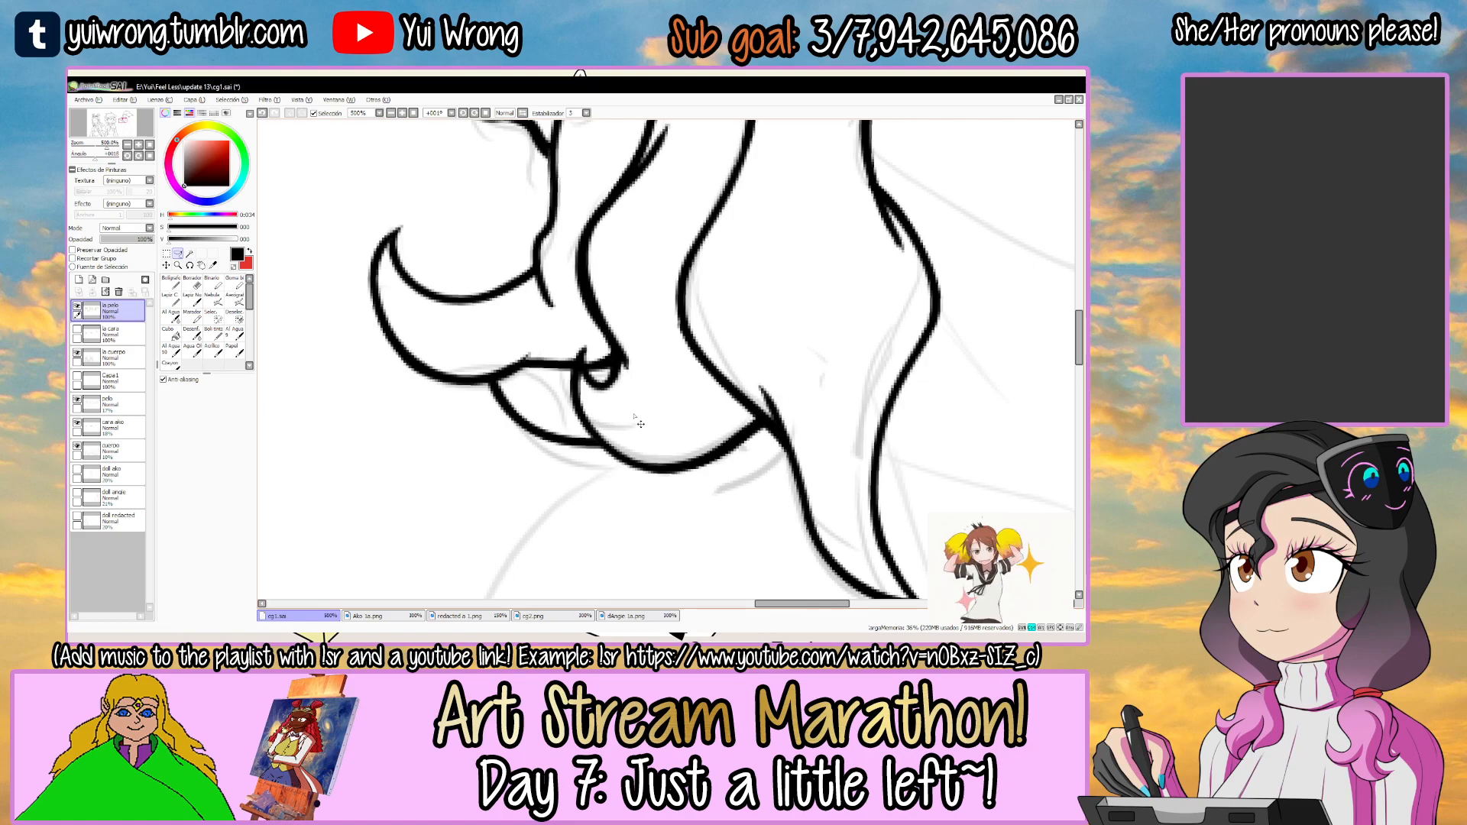
{"action": "scroll", "coordinate": [634, 417], "scroll_direction": "down", "scroll_amount": 5}
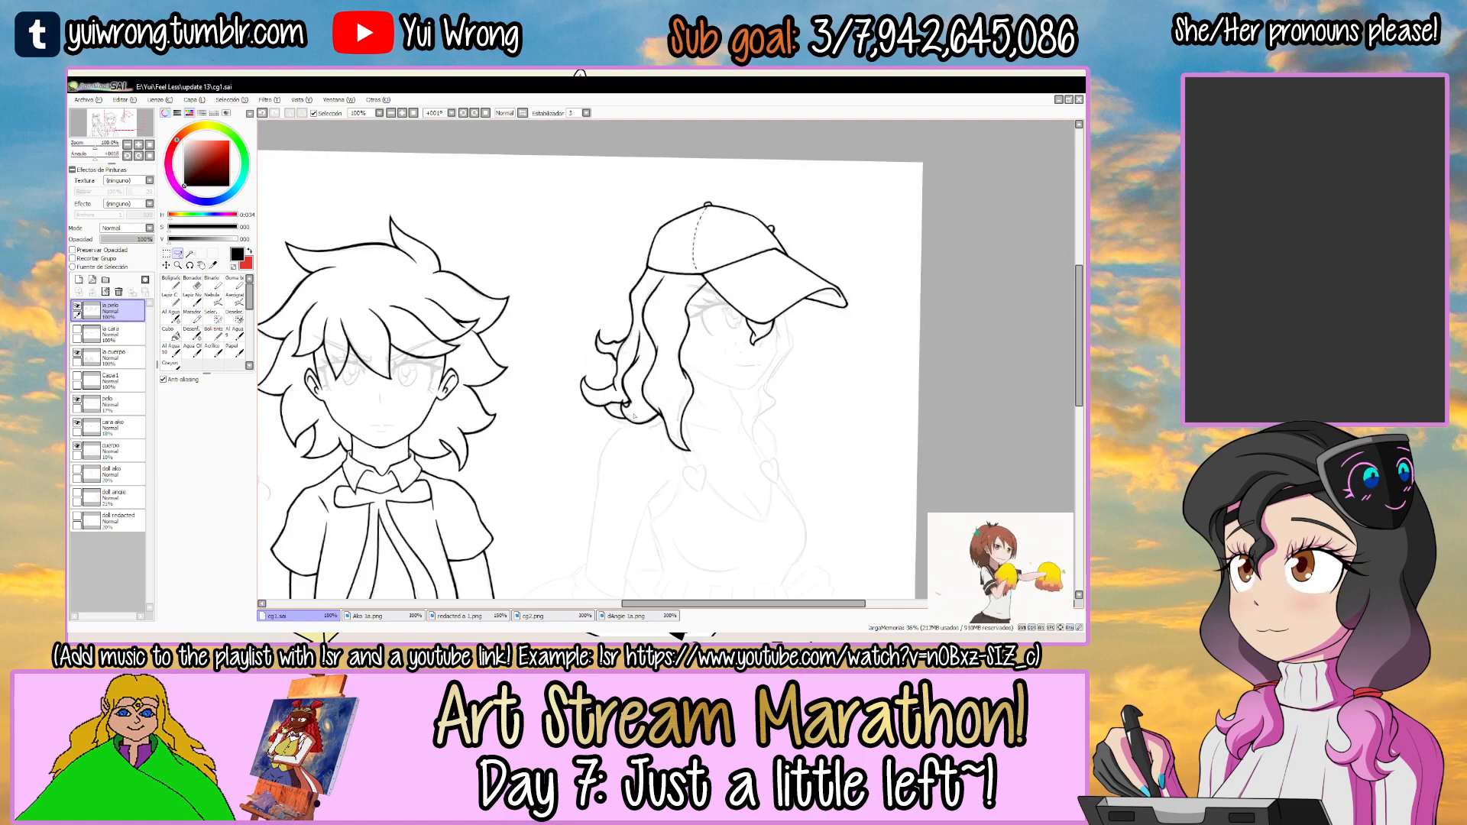
Ink a short curved strand descending from the cap's lower edge between the two long locks, redoing the stroke to adjust it.
{"action": "mouse_move", "coordinate": [729, 297]}
{"action": "left_mouse_down"}
{"action": "mouse_move", "coordinate": [614, 348]}
{"action": "mouse_move", "coordinate": [607, 279]}
{"action": "mouse_move", "coordinate": [582, 300]}
{"action": "left_mouse_up"}
{"action": "left_click", "coordinate": [607, 278], "text": "ctrl"}
{"action": "left_click", "coordinate": [607, 278], "text": "ctrl"}
{"action": "left_click", "coordinate": [607, 279], "text": "ctrl"}
{"action": "left_click", "coordinate": [608, 279], "text": "ctrl"}
{"action": "left_click", "coordinate": [607, 279]}
{"action": "key", "text": "n"}
{"action": "key", "text": "ctrl+z"}
{"action": "left_click_drag", "start_coordinate": [469, 390], "coordinate": [617, 259]}
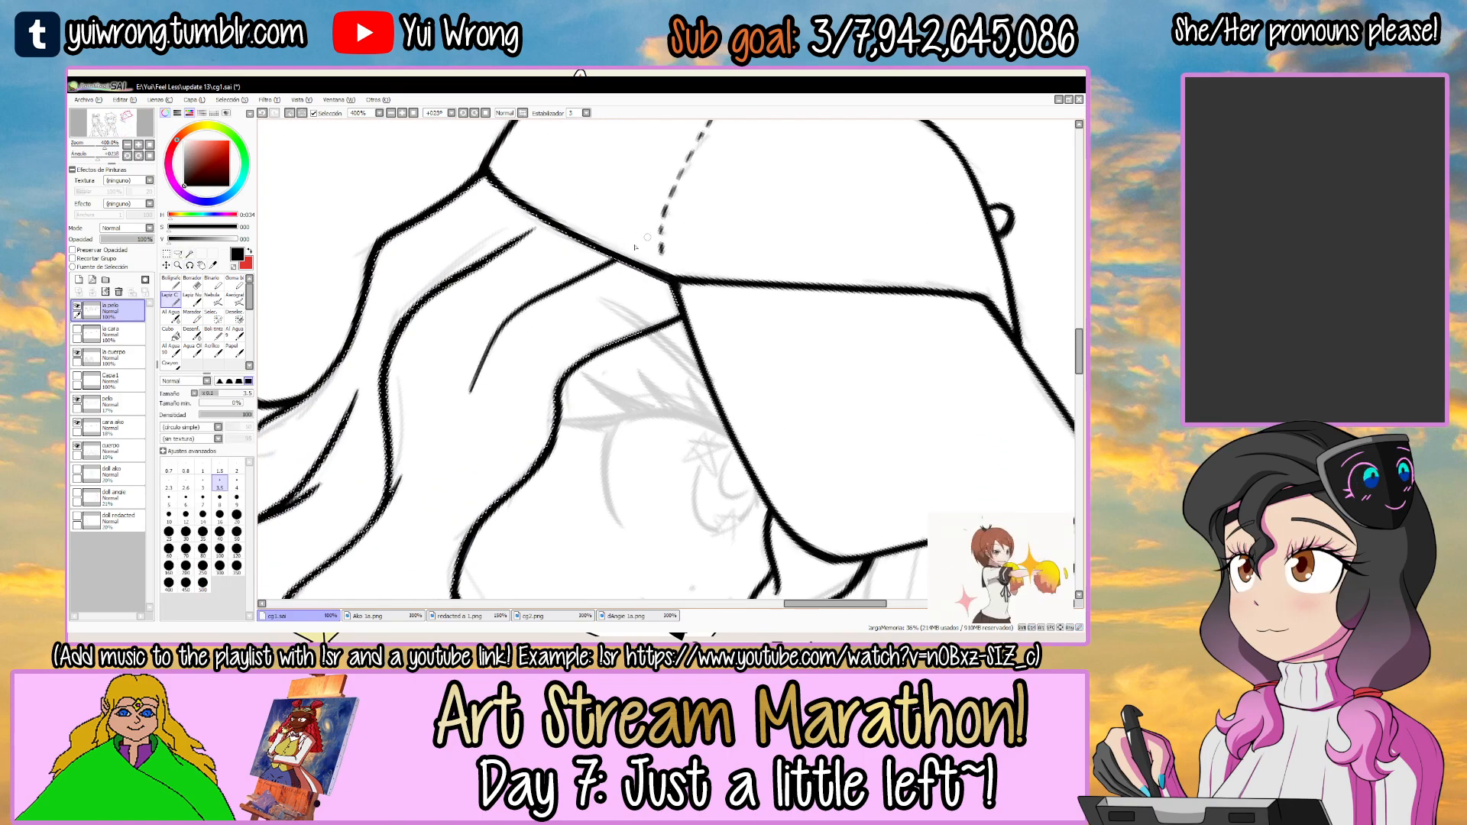
{"action": "left_click_drag", "start_coordinate": [460, 394], "coordinate": [617, 260]}
{"action": "left_click_drag", "start_coordinate": [507, 326], "coordinate": [460, 396]}
{"action": "key", "text": "ctrl+z"}
{"action": "key", "text": "ctrl+z"}
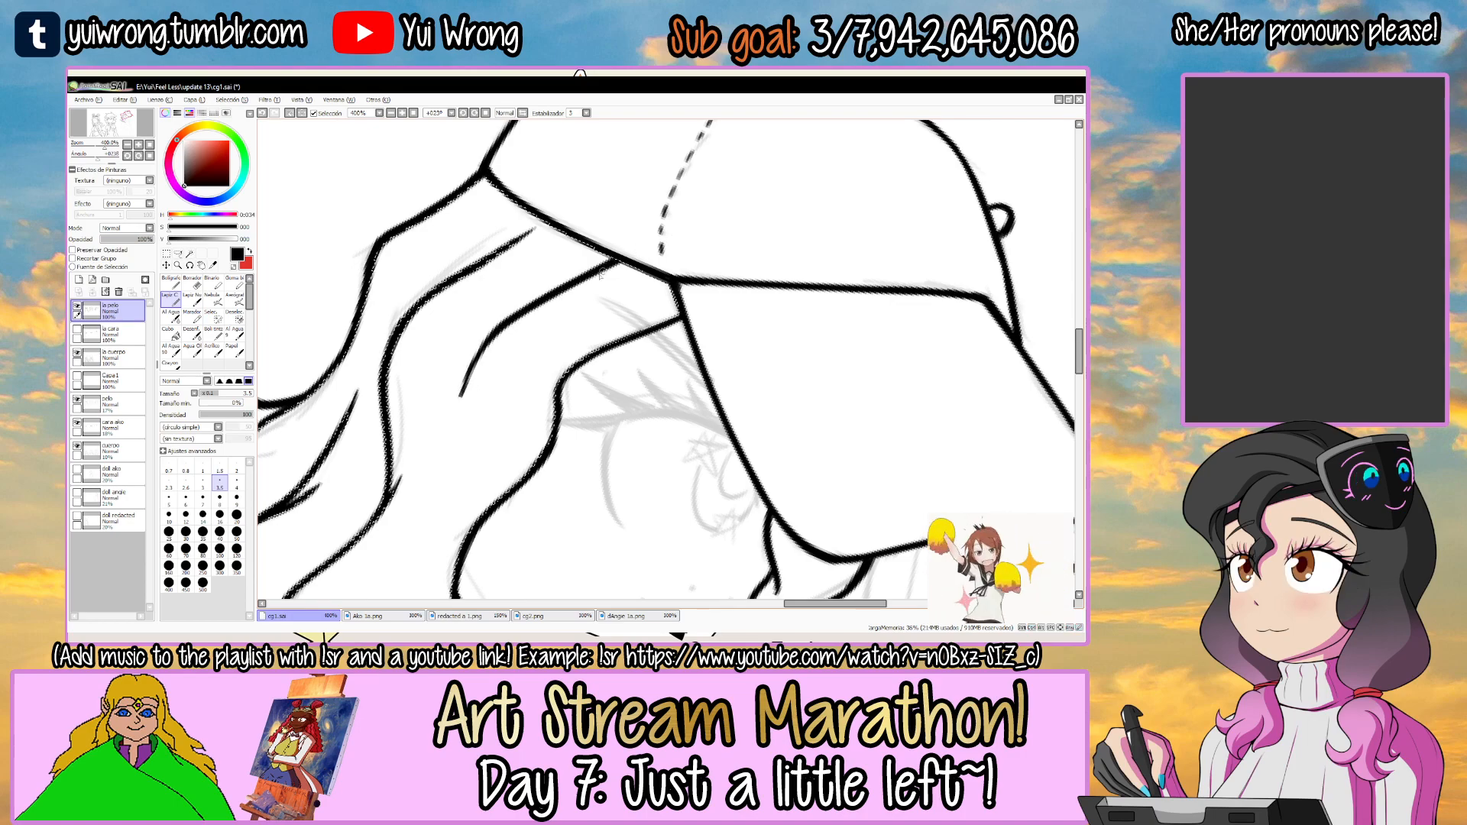
Trim the short strand's lower end to a finer tip with the eraser and save the drawing.
{"action": "key", "text": "e"}
{"action": "left_click_drag", "start_coordinate": [482, 353], "coordinate": [465, 388]}
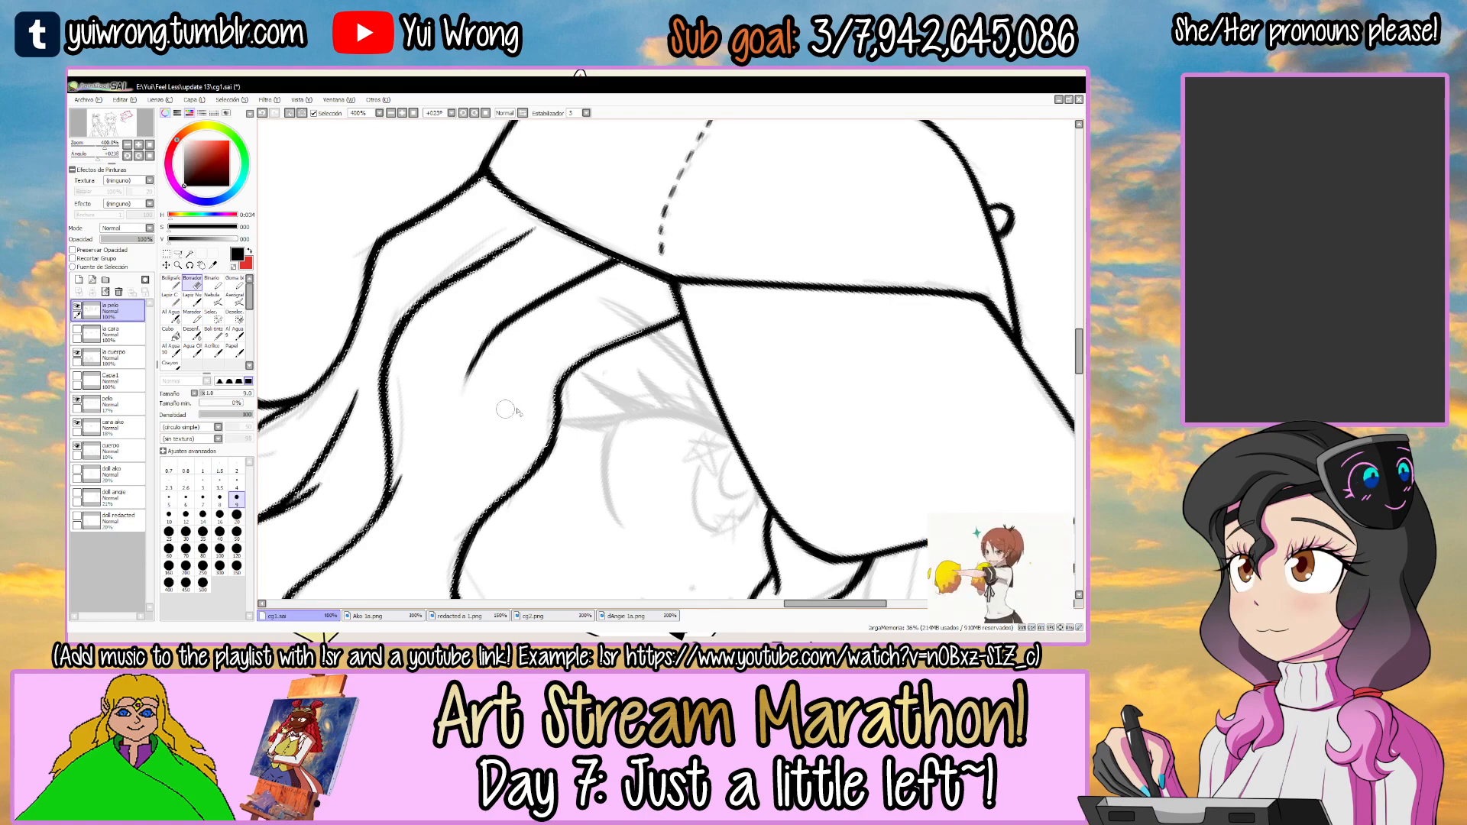
{"action": "key", "text": "l"}
{"action": "left_click", "coordinate": [665, 398]}
{"action": "scroll", "coordinate": [665, 397], "scroll_direction": "down", "scroll_amount": 4}
{"action": "key", "text": "ctrl+s"}
Ink a short strand running down from the cap brim beside the small front lock, and save the drawing.
{"action": "key", "text": "r"}
{"action": "left_click_drag", "start_coordinate": [777, 347], "coordinate": [762, 301]}
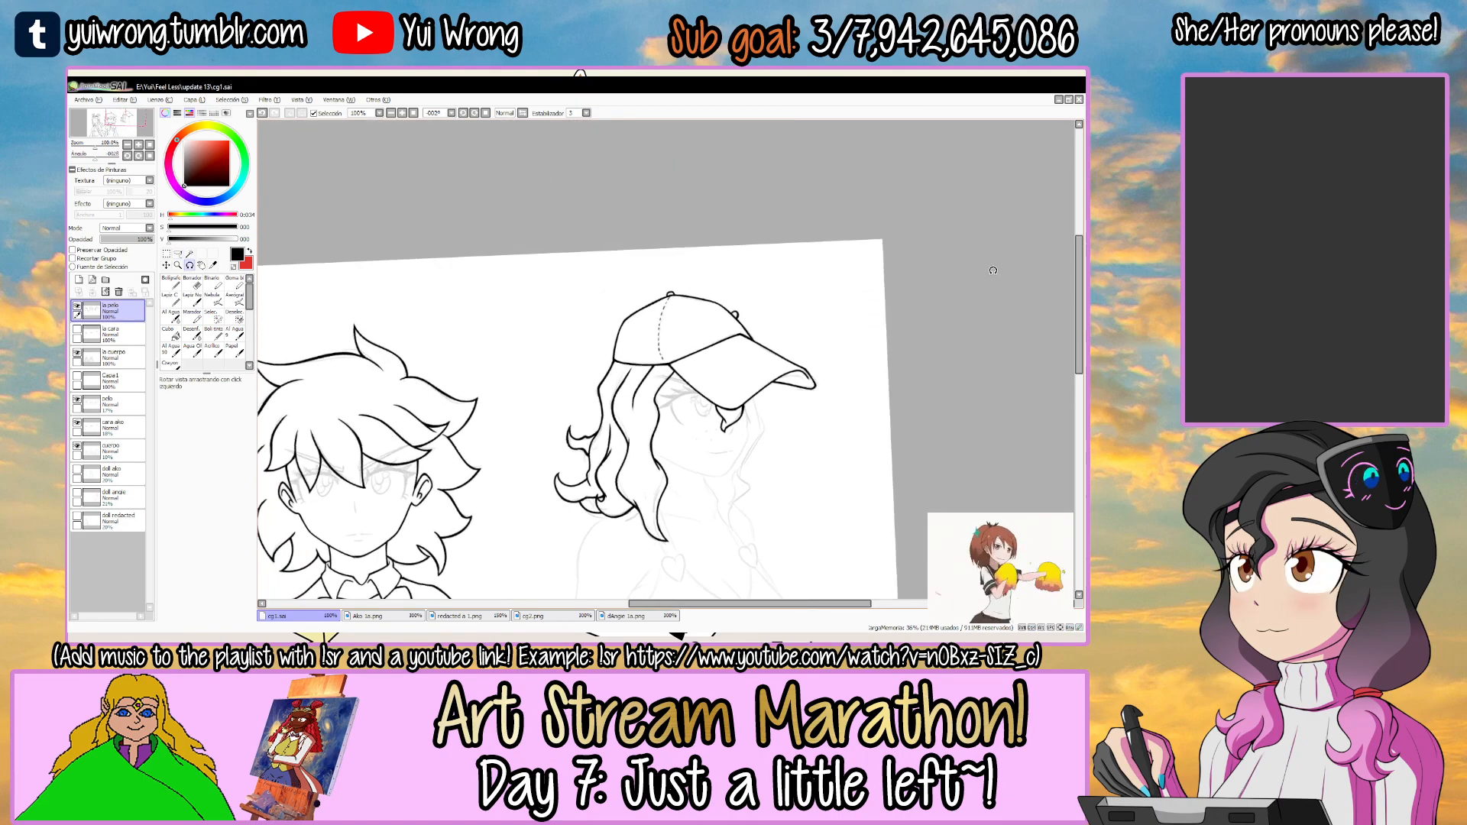
{"action": "left_click_drag", "start_coordinate": [1080, 305], "coordinate": [1072, 350]}
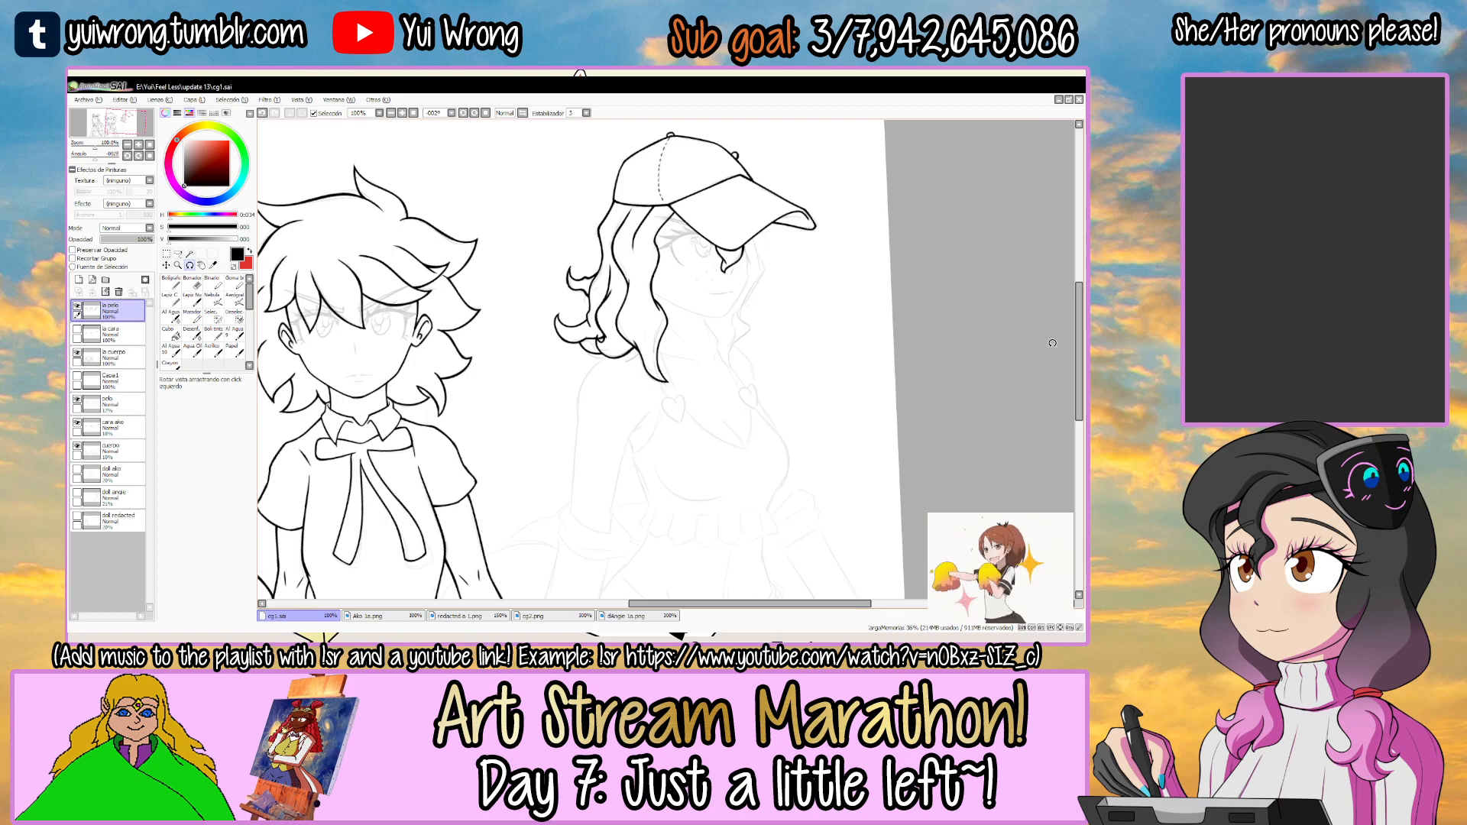
{"action": "left_click_drag", "start_coordinate": [1052, 344], "coordinate": [937, 364]}
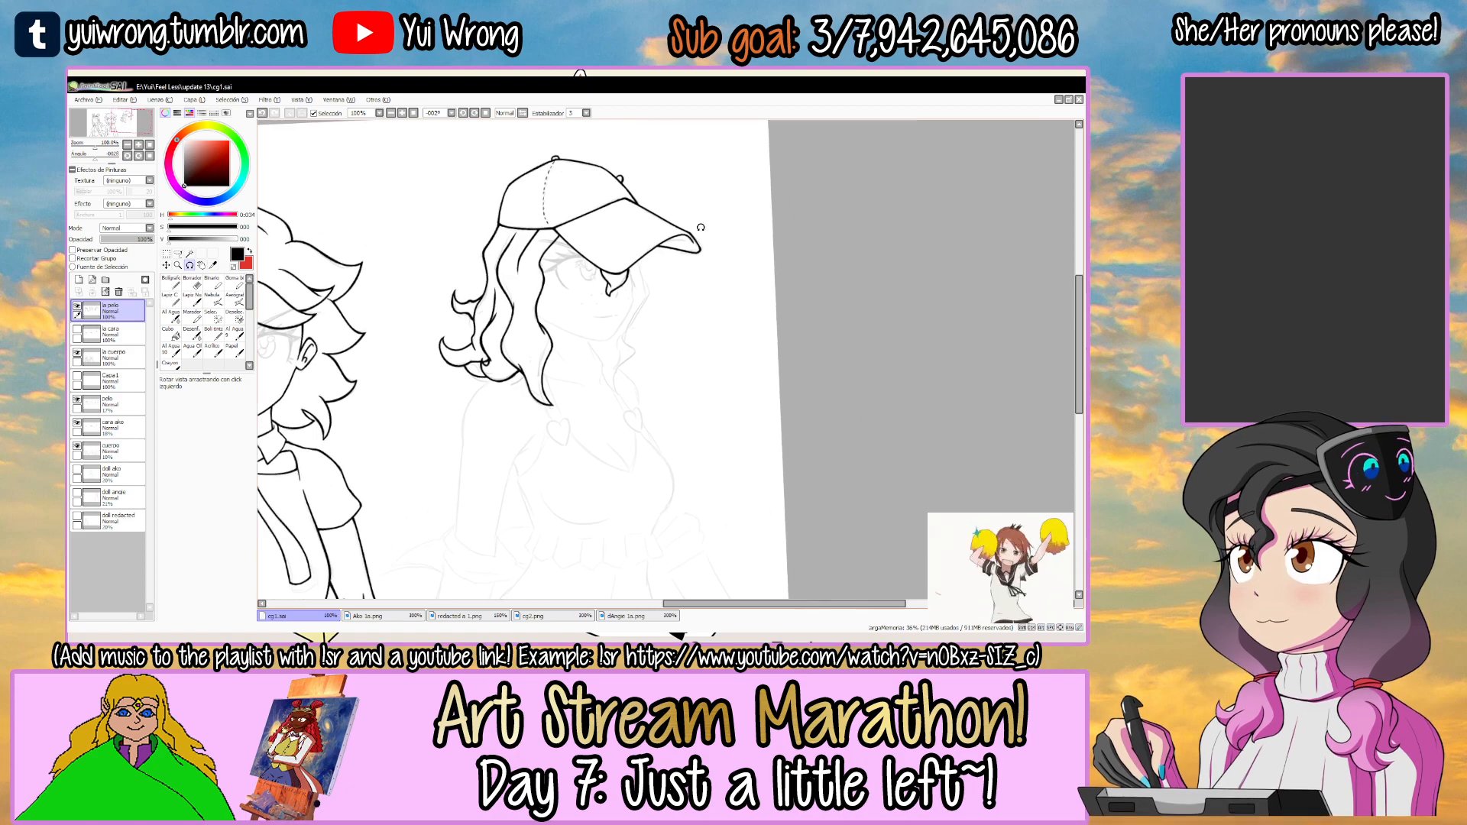
{"action": "left_click_drag", "start_coordinate": [736, 213], "coordinate": [771, 374]}
{"action": "left_click_drag", "start_coordinate": [706, 261], "coordinate": [624, 250]}
{"action": "key", "text": "z"}
{"action": "left_click", "coordinate": [655, 294]}
{"action": "left_click", "coordinate": [654, 295]}
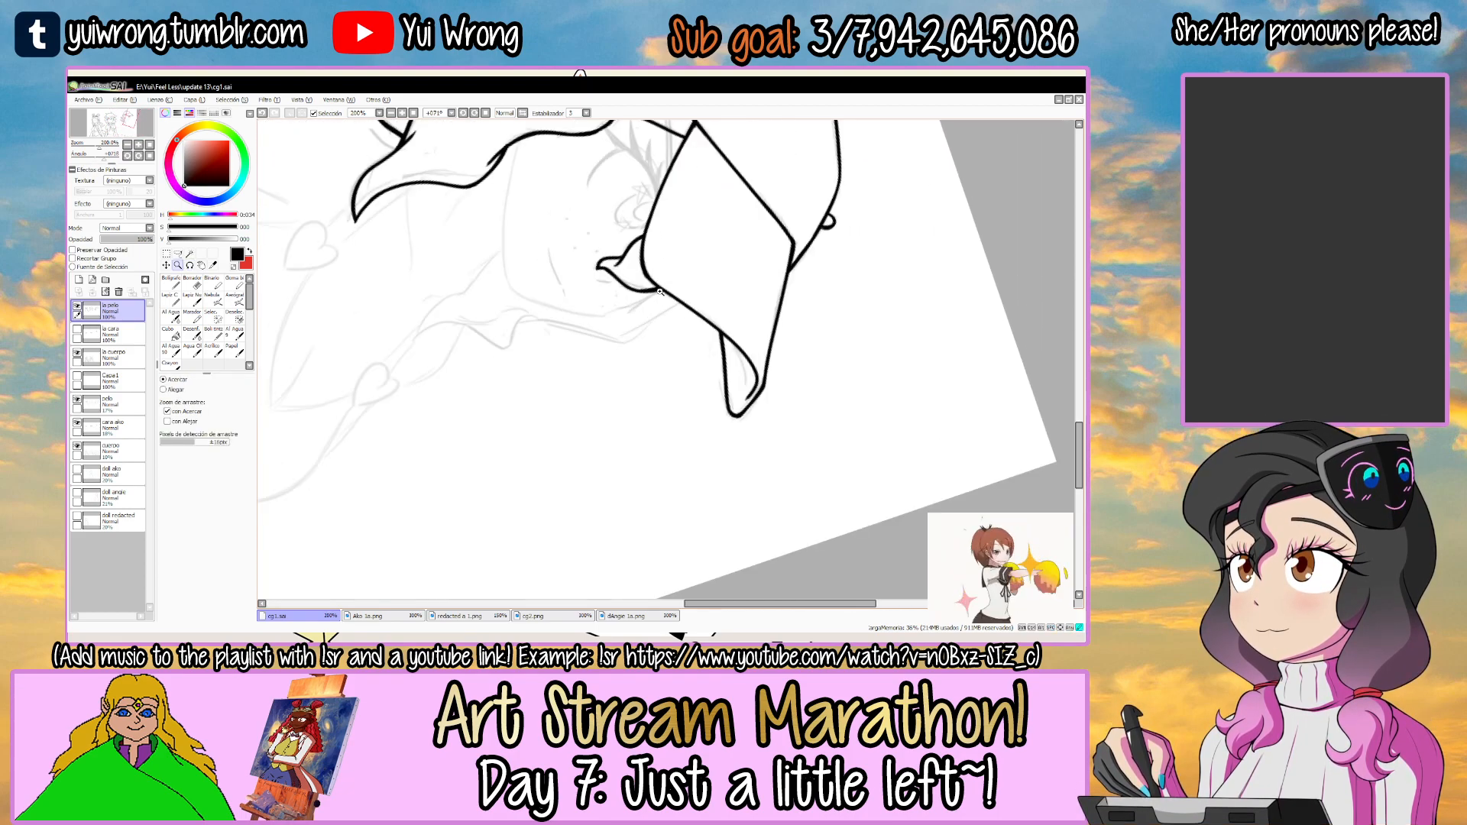
{"action": "left_click", "coordinate": [656, 294]}
{"action": "left_click", "coordinate": [655, 294]}
{"action": "left_click", "coordinate": [656, 295]}
{"action": "left_click", "coordinate": [655, 294]}
{"action": "mouse_move", "coordinate": [579, 347]}
{"action": "left_mouse_down"}
{"action": "mouse_move", "coordinate": [657, 285]}
{"action": "mouse_move", "coordinate": [608, 334]}
{"action": "mouse_move", "coordinate": [677, 295]}
{"action": "mouse_move", "coordinate": [720, 317]}
{"action": "left_mouse_up"}
{"action": "key", "text": "r"}
{"action": "key", "text": "ctrl+s"}
{"action": "scroll", "coordinate": [608, 332], "scroll_direction": "down", "scroll_amount": 2}
{"action": "key", "text": "Tab"}
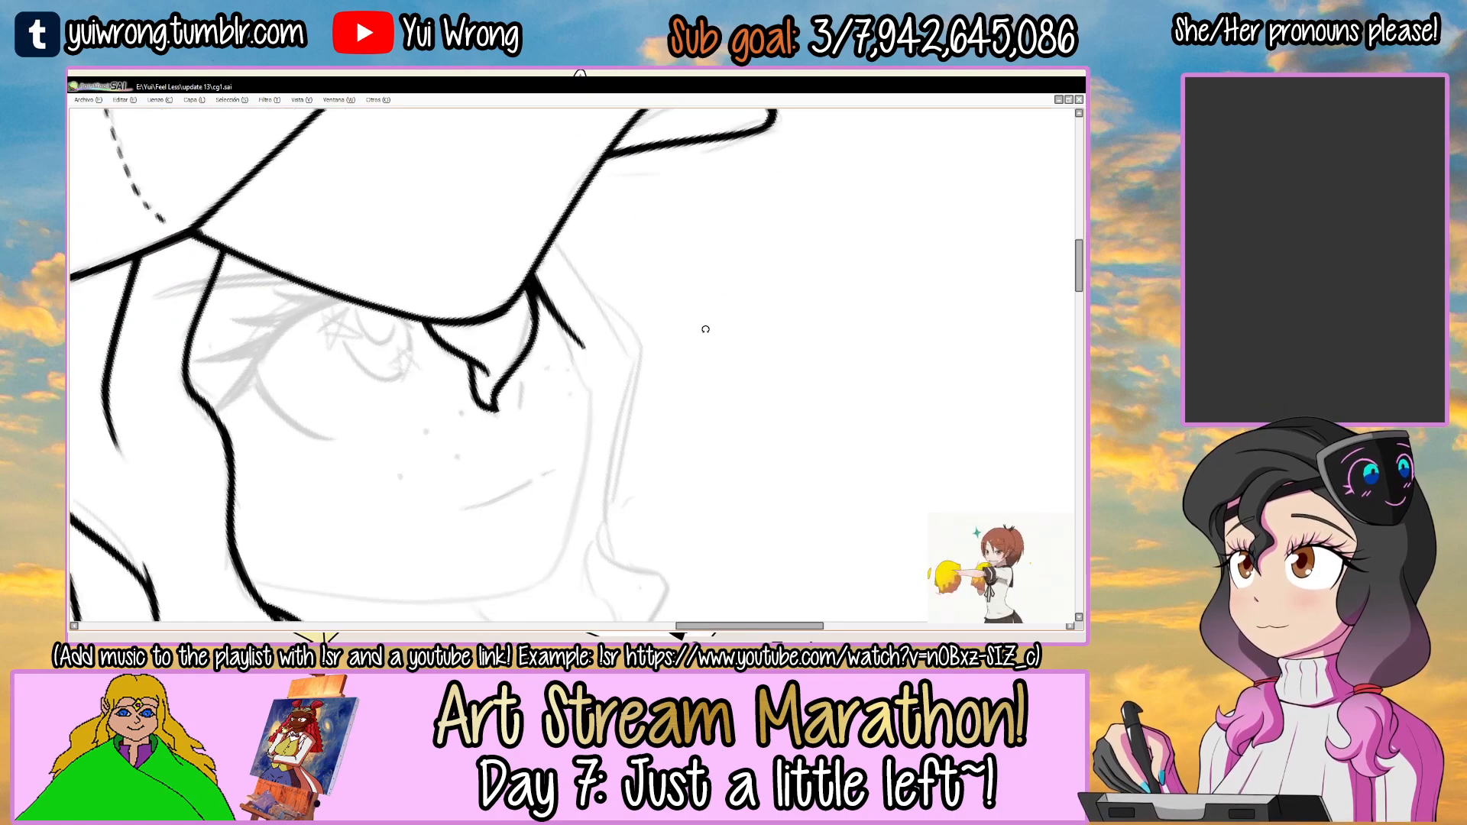
{"action": "key", "text": "Tab"}
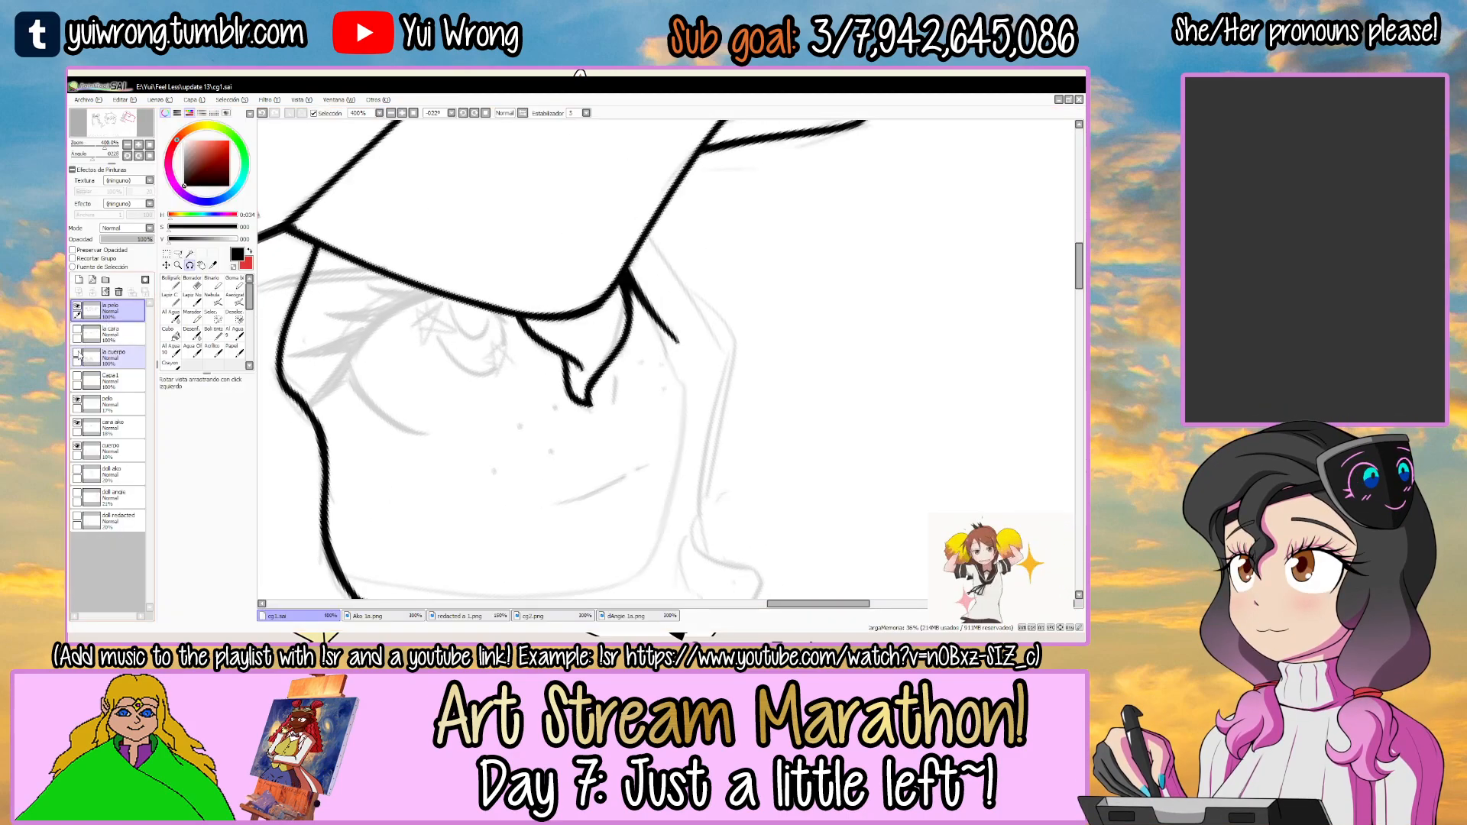
Switch to the la cuerpo layer and ink the start of the third girl's far face contour below the cap brim, redoing the stroke.
{"action": "left_click", "coordinate": [132, 367]}
{"action": "key", "text": "Tab"}
{"action": "left_click_drag", "start_coordinate": [649, 327], "coordinate": [603, 272]}
{"action": "left_click", "coordinate": [553, 307], "text": "ctrl"}
{"action": "left_click", "coordinate": [553, 307], "text": "ctrl"}
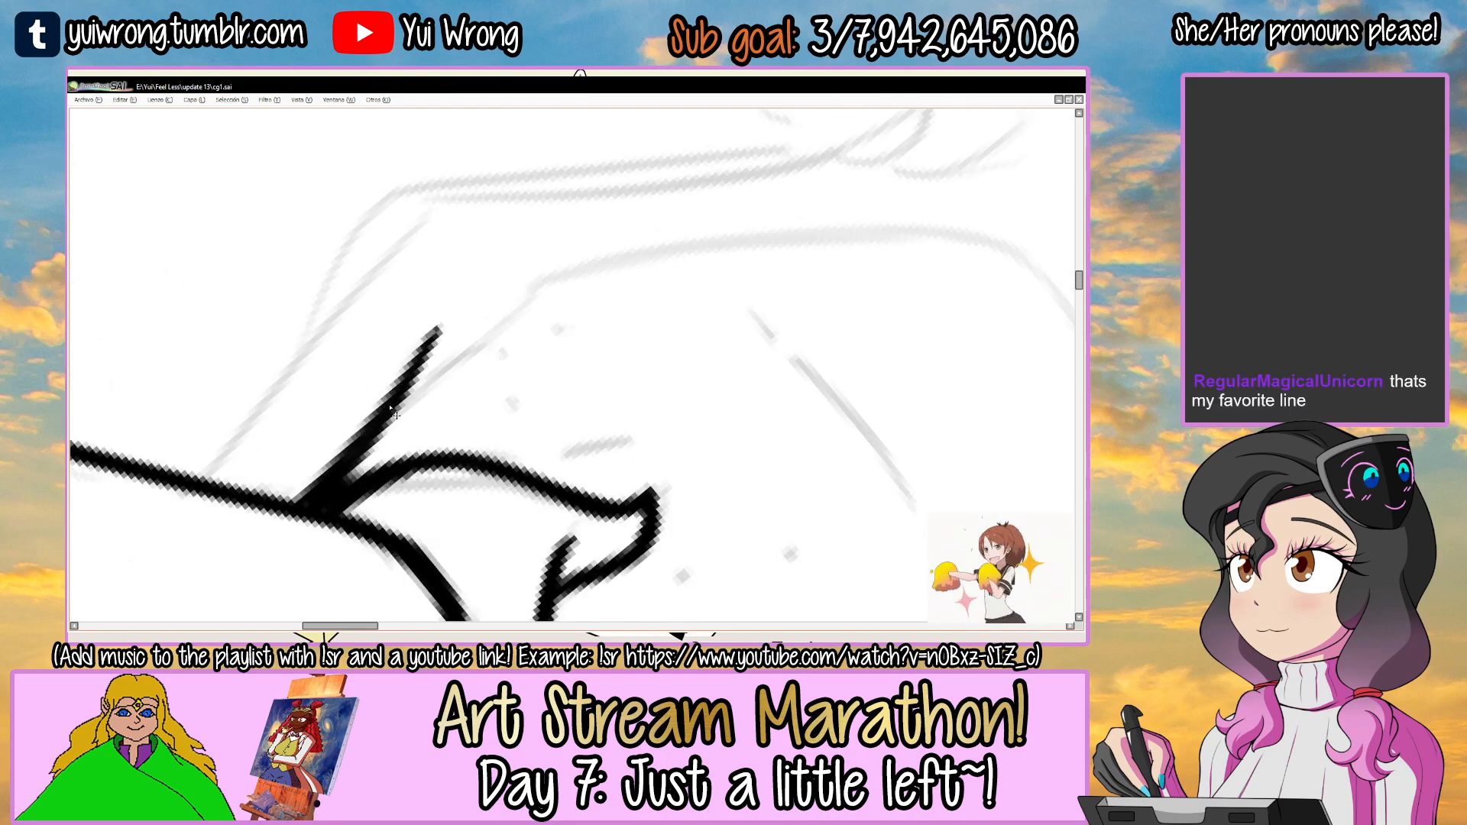
{"action": "left_click_drag", "start_coordinate": [419, 379], "coordinate": [544, 289]}
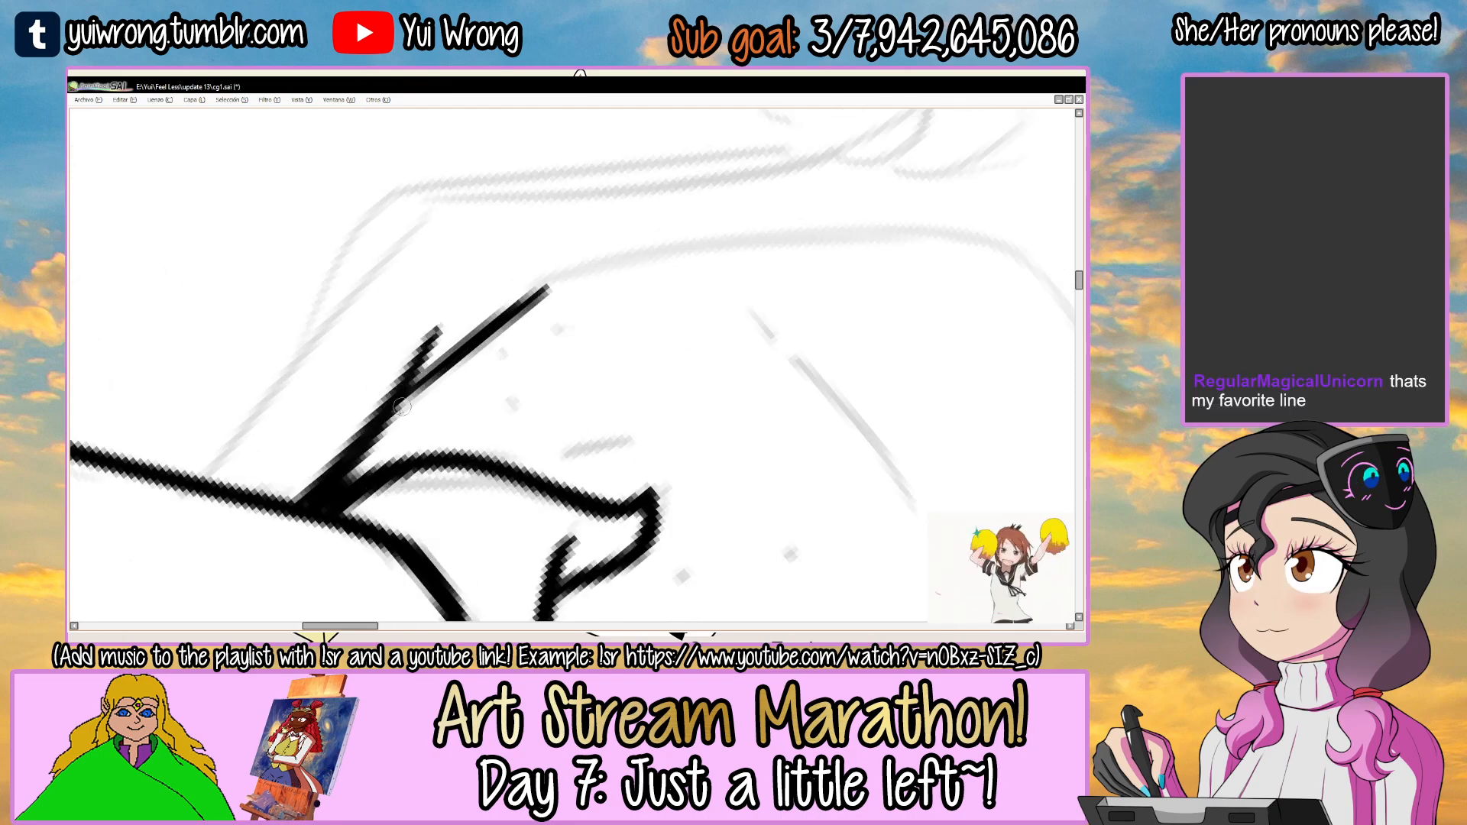
{"action": "key", "text": "ctrl+z"}
{"action": "key", "text": "ctrl+z"}
{"action": "left_click_drag", "start_coordinate": [414, 388], "coordinate": [521, 293]}
{"action": "key", "text": "ctrl+z"}
{"action": "key", "text": "ctrl+z"}
{"action": "mouse_move", "coordinate": [414, 388]}
{"action": "left_mouse_down"}
{"action": "mouse_move", "coordinate": [640, 254]}
{"action": "mouse_move", "coordinate": [745, 237]}
{"action": "left_mouse_up"}
{"action": "key", "text": "ctrl+z"}
{"action": "key", "text": "ctrl+z"}
{"action": "mouse_move", "coordinate": [414, 388]}
{"action": "left_mouse_down"}
{"action": "mouse_move", "coordinate": [607, 267]}
{"action": "mouse_move", "coordinate": [832, 241]}
{"action": "mouse_move", "coordinate": [779, 233]}
{"action": "mouse_move", "coordinate": [763, 211]}
{"action": "left_mouse_up"}
Extend the face contour down the far cheek toward the chin, redoing the stroke for a smooth curve.
{"action": "scroll", "coordinate": [778, 233], "scroll_direction": "down", "scroll_amount": 2}
{"action": "left_click_drag", "start_coordinate": [608, 320], "coordinate": [519, 362]}
{"action": "scroll", "coordinate": [520, 363], "scroll_direction": "up", "scroll_amount": 2}
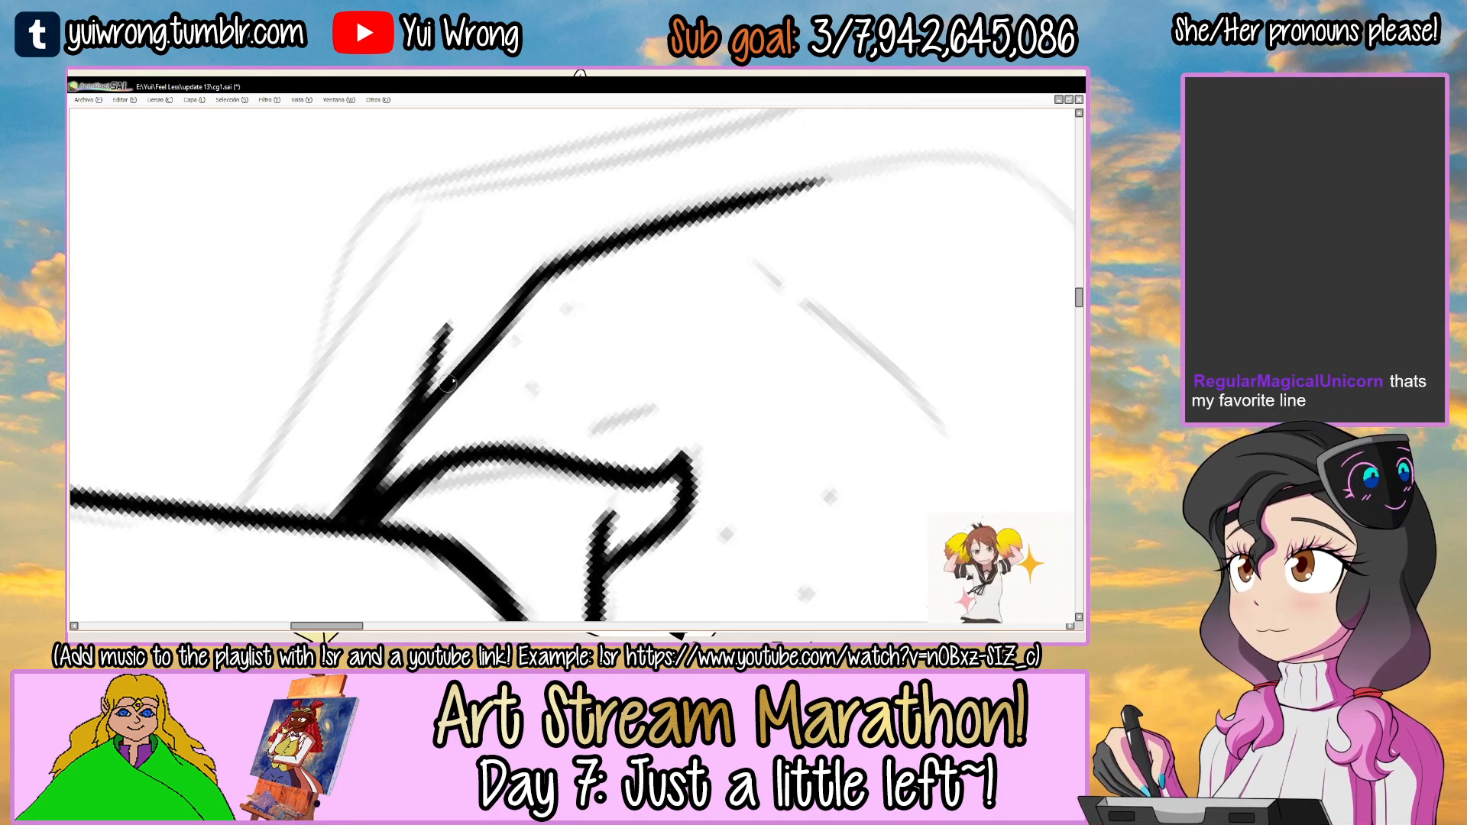
{"action": "mouse_move", "coordinate": [798, 187]}
{"action": "left_mouse_down"}
{"action": "mouse_move", "coordinate": [710, 243]}
{"action": "mouse_move", "coordinate": [691, 223]}
{"action": "left_mouse_up"}
{"action": "left_click_drag", "start_coordinate": [691, 224], "coordinate": [642, 251]}
{"action": "left_click_drag", "start_coordinate": [481, 335], "coordinate": [792, 196]}
{"action": "key", "text": "ctrl+z"}
{"action": "left_click_drag", "start_coordinate": [517, 314], "coordinate": [806, 194]}
{"action": "left_click_drag", "start_coordinate": [720, 216], "coordinate": [859, 196]}
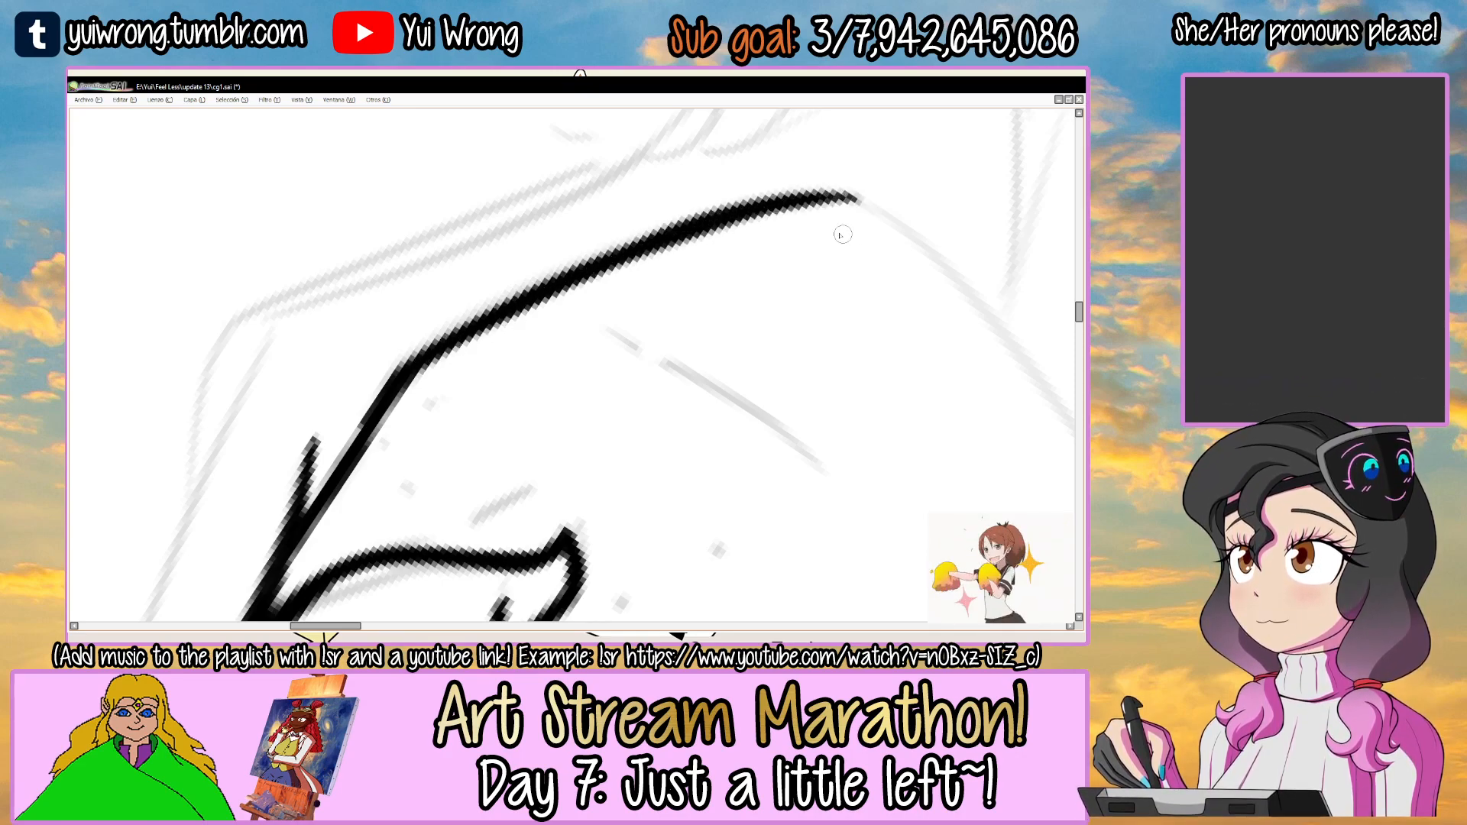
{"action": "key", "text": "Delete"}
{"action": "key", "text": "Delete"}
{"action": "key", "text": "Delete"}
{"action": "left_click_drag", "start_coordinate": [672, 207], "coordinate": [521, 333]}
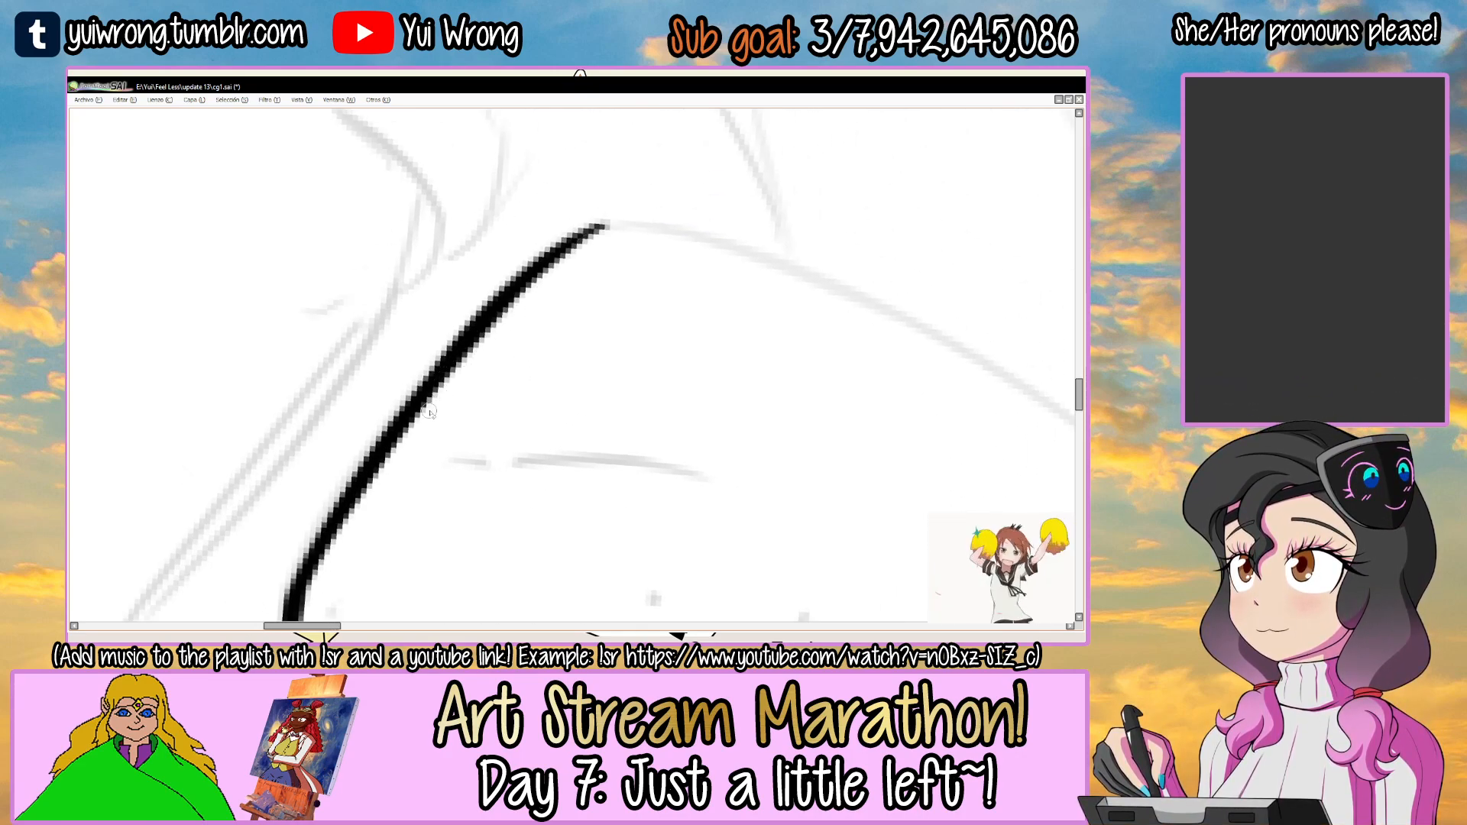
Ink the jawline from the chin back to the long front lock, redoing the stroke until it follows the sketch.
{"action": "scroll", "coordinate": [531, 300], "scroll_direction": "down", "scroll_amount": 3}
{"action": "mouse_move", "coordinate": [710, 279]}
{"action": "left_mouse_down"}
{"action": "mouse_move", "coordinate": [647, 226]}
{"action": "mouse_move", "coordinate": [645, 262]}
{"action": "mouse_move", "coordinate": [490, 331]}
{"action": "mouse_move", "coordinate": [773, 200]}
{"action": "mouse_move", "coordinate": [677, 226]}
{"action": "mouse_move", "coordinate": [620, 262]}
{"action": "left_mouse_up"}
{"action": "key", "text": "ctrl+z"}
{"action": "scroll", "coordinate": [441, 370], "scroll_direction": "up", "scroll_amount": 1}
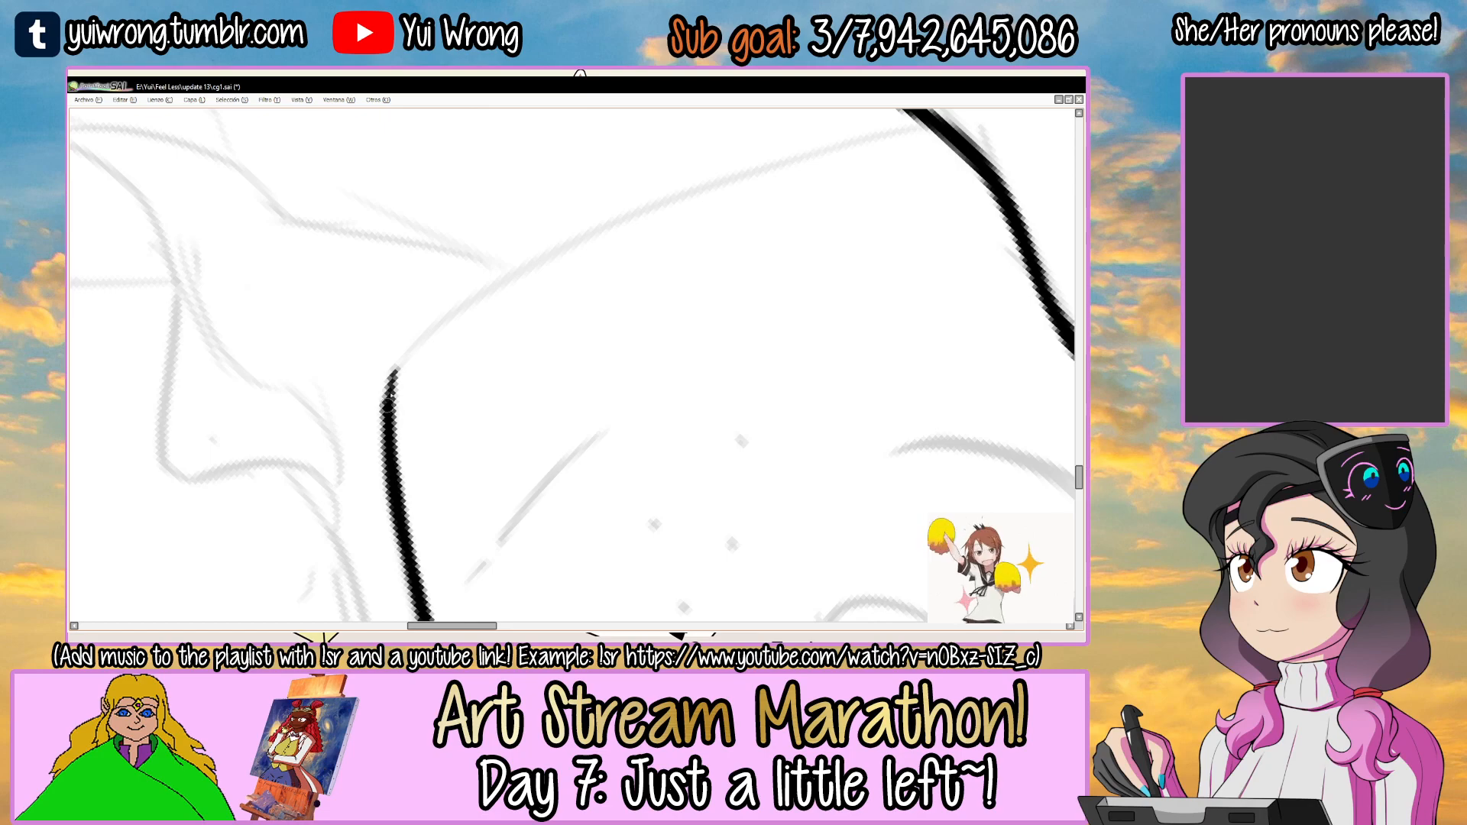
{"action": "mouse_move", "coordinate": [387, 399]}
{"action": "left_mouse_down"}
{"action": "mouse_move", "coordinate": [690, 216]}
{"action": "mouse_move", "coordinate": [640, 216]}
{"action": "mouse_move", "coordinate": [414, 340]}
{"action": "mouse_move", "coordinate": [585, 236]}
{"action": "mouse_move", "coordinate": [500, 279]}
{"action": "mouse_move", "coordinate": [398, 373]}
{"action": "mouse_move", "coordinate": [650, 222]}
{"action": "left_mouse_up"}
{"action": "key", "text": "ctrl+z"}
{"action": "key", "text": "ctrl+z"}
{"action": "key", "text": "ctrl+z"}
{"action": "key", "text": "ctrl+z"}
{"action": "left_click_drag", "start_coordinate": [513, 280], "coordinate": [818, 160]}
{"action": "key", "text": "ctrl+z"}
{"action": "key", "text": "ctrl+z"}
{"action": "mouse_move", "coordinate": [388, 415]}
{"action": "left_mouse_down"}
{"action": "mouse_move", "coordinate": [401, 362]}
{"action": "mouse_move", "coordinate": [746, 174]}
{"action": "left_mouse_up"}
{"action": "left_click_drag", "start_coordinate": [498, 292], "coordinate": [893, 135]}
Retouch the jawline between the chin and the front lock, and save the drawing.
{"action": "mouse_move", "coordinate": [882, 138]}
{"action": "left_mouse_down"}
{"action": "mouse_move", "coordinate": [680, 262]}
{"action": "mouse_move", "coordinate": [646, 250]}
{"action": "left_mouse_up"}
{"action": "left_click", "coordinate": [646, 249], "text": "ctrl"}
{"action": "mouse_move", "coordinate": [467, 329]}
{"action": "left_mouse_down"}
{"action": "mouse_move", "coordinate": [566, 268]}
{"action": "mouse_move", "coordinate": [704, 212]}
{"action": "left_mouse_up"}
{"action": "mouse_move", "coordinate": [600, 256]}
{"action": "left_mouse_down"}
{"action": "mouse_move", "coordinate": [732, 213]}
{"action": "mouse_move", "coordinate": [558, 237]}
{"action": "mouse_move", "coordinate": [474, 268]}
{"action": "left_mouse_up"}
{"action": "left_click_drag", "start_coordinate": [730, 567], "coordinate": [512, 300]}
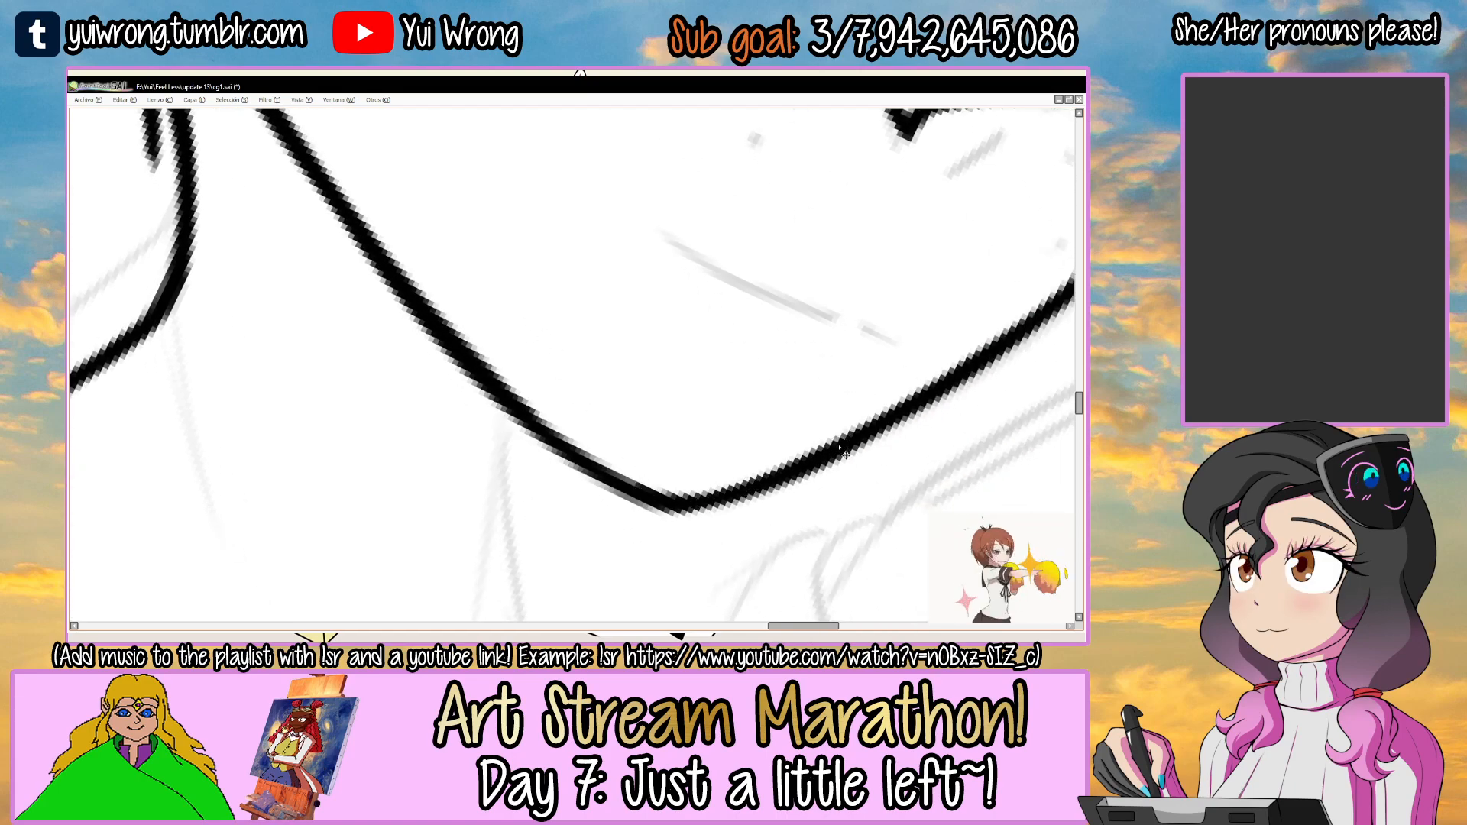
{"action": "scroll", "coordinate": [840, 447], "scroll_direction": "down", "scroll_amount": 6}
{"action": "left_click_drag", "start_coordinate": [871, 309], "coordinate": [846, 230]}
{"action": "left_click_drag", "start_coordinate": [948, 321], "coordinate": [612, 327]}
{"action": "key", "text": "ctrl+s"}
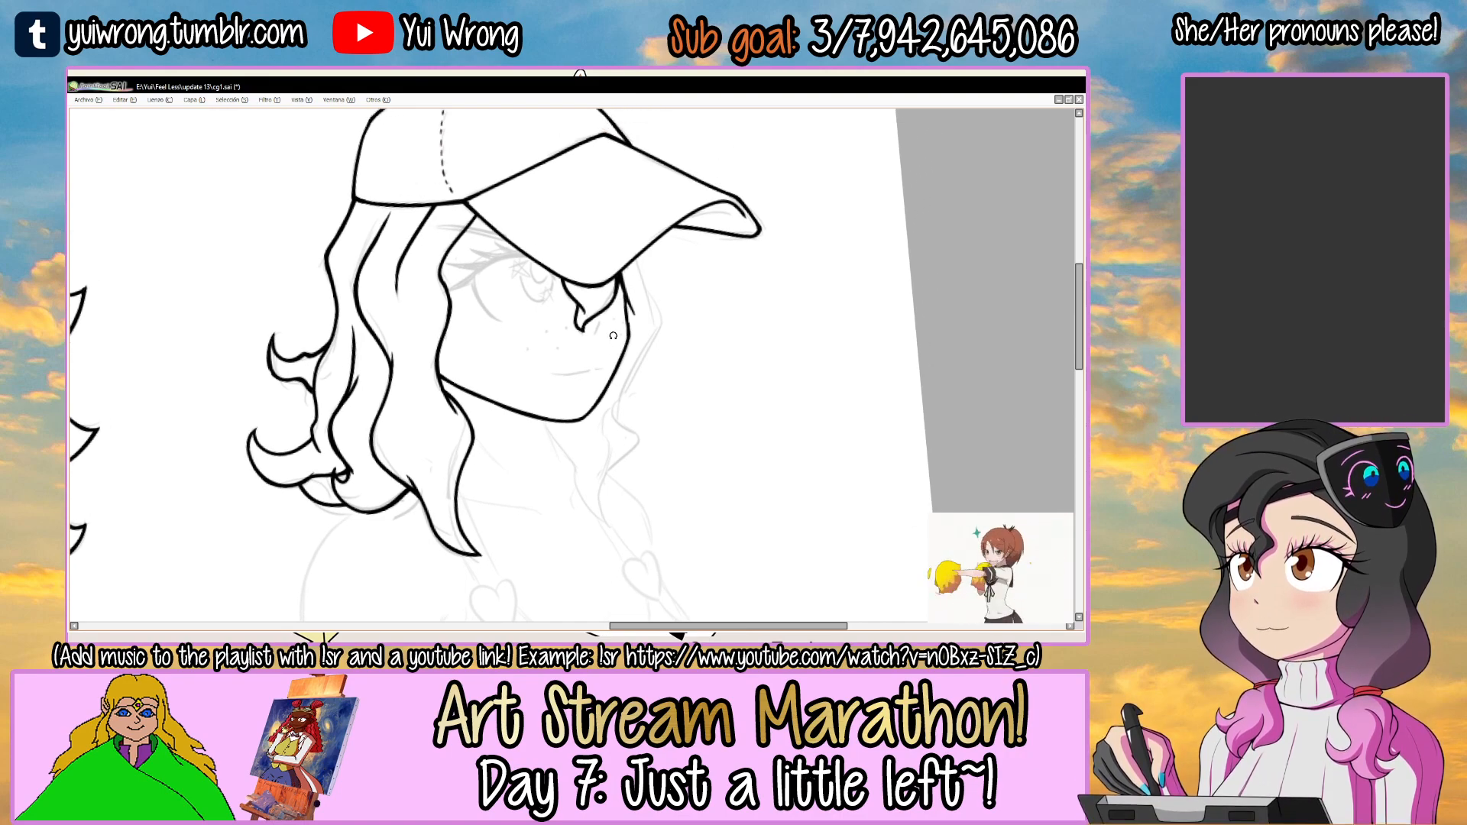
Switch to the la pelo layer and ink a short strand from the cap brim on the far side of the face, redoing its stroke.
{"action": "key", "text": "Tab"}
{"action": "left_click", "coordinate": [104, 310]}
{"action": "key", "text": "Tab"}
{"action": "left_click_drag", "start_coordinate": [707, 336], "coordinate": [545, 305]}
{"action": "left_click", "coordinate": [545, 305]}
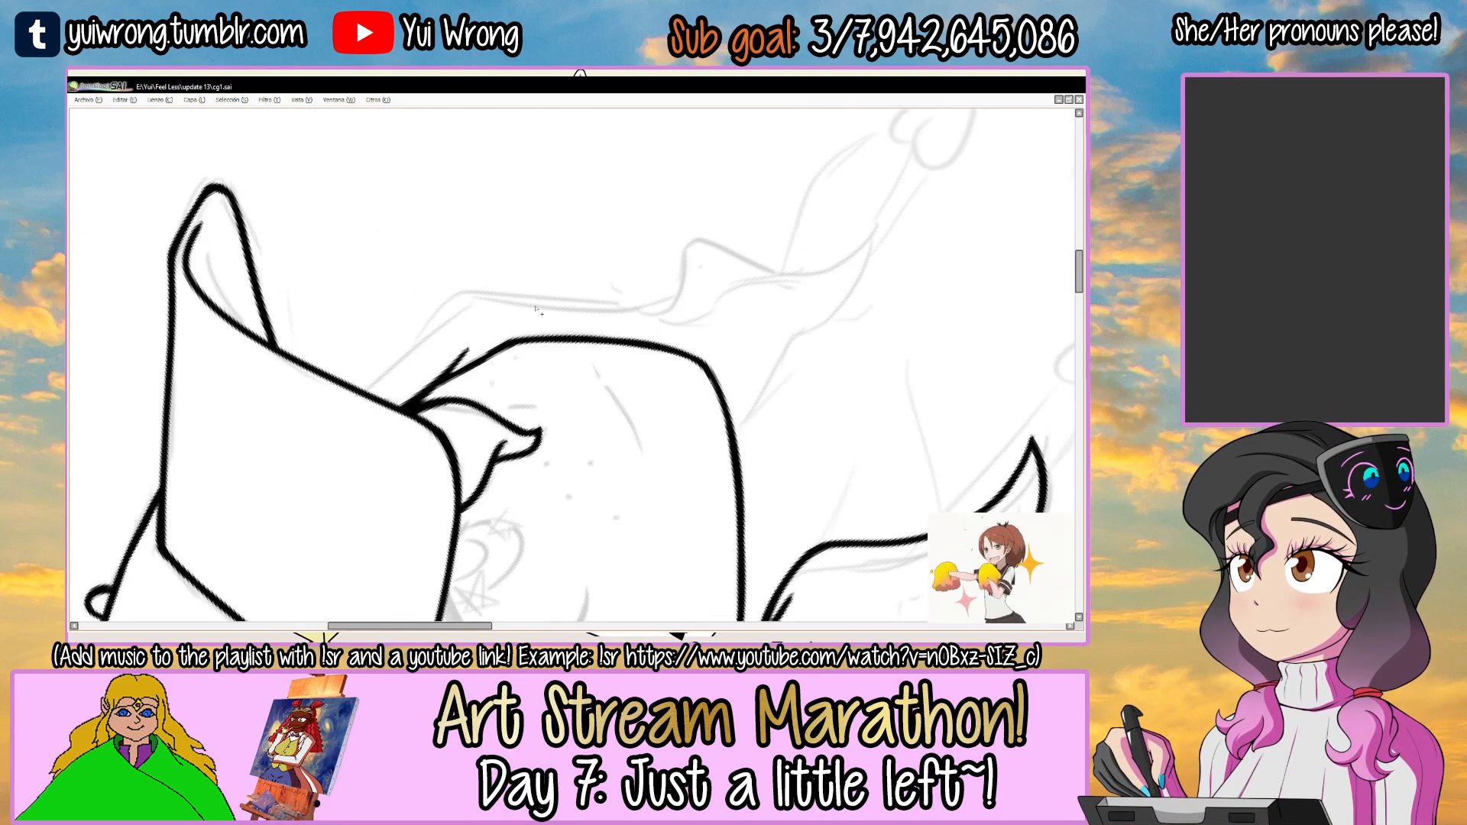
{"action": "key", "text": "ctrl+z"}
{"action": "left_click", "coordinate": [382, 374], "text": "ctrl"}
{"action": "left_click", "coordinate": [379, 374], "text": "ctrl"}
{"action": "mouse_move", "coordinate": [493, 290]}
{"action": "left_mouse_down"}
{"action": "mouse_move", "coordinate": [349, 379]}
{"action": "mouse_move", "coordinate": [324, 415]}
{"action": "left_mouse_up"}
{"action": "key", "text": "ctrl+z"}
{"action": "key", "text": "ctrl+z"}
{"action": "left_click_drag", "start_coordinate": [505, 275], "coordinate": [342, 401]}
Ink the wavy outer edge of the far-side lock, bulging outward from the short strand and running down past the cheek.
{"action": "left_click_drag", "start_coordinate": [544, 290], "coordinate": [479, 346]}
{"action": "key", "text": "ctrl+z"}
{"action": "mouse_move", "coordinate": [368, 391]}
{"action": "left_mouse_down"}
{"action": "mouse_move", "coordinate": [460, 303]}
{"action": "mouse_move", "coordinate": [745, 309]}
{"action": "mouse_move", "coordinate": [440, 303]}
{"action": "mouse_move", "coordinate": [803, 313]}
{"action": "left_mouse_up"}
{"action": "key", "text": "ctrl+z"}
{"action": "left_click", "coordinate": [390, 341], "text": "ctrl"}
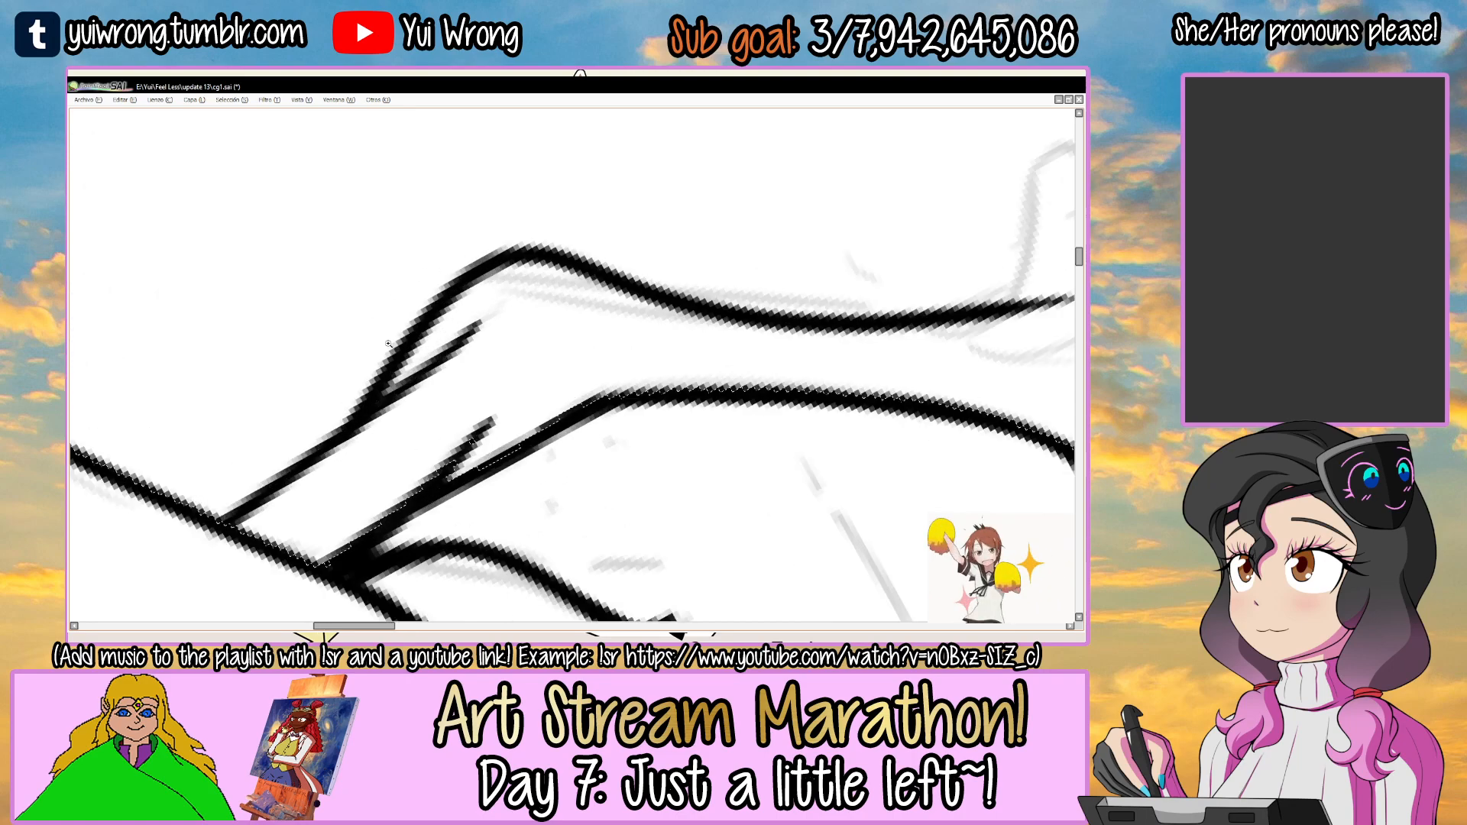
Ink the first section of the far-side lock's inner edge descending from the jawline.
{"action": "mouse_move", "coordinate": [439, 294]}
{"action": "left_mouse_down"}
{"action": "mouse_move", "coordinate": [601, 287]}
{"action": "mouse_move", "coordinate": [640, 309]}
{"action": "mouse_move", "coordinate": [651, 409]}
{"action": "left_mouse_up"}
{"action": "left_click", "coordinate": [592, 282], "text": "ctrl+alt"}
{"action": "left_click", "coordinate": [592, 283], "text": "ctrl+alt"}
{"action": "left_click_drag", "start_coordinate": [631, 519], "coordinate": [595, 321]}
{"action": "left_click_drag", "start_coordinate": [578, 374], "coordinate": [641, 326]}
{"action": "left_click", "coordinate": [428, 362], "text": "ctrl"}
{"action": "mouse_move", "coordinate": [437, 285]}
{"action": "left_mouse_down"}
{"action": "mouse_move", "coordinate": [497, 441]}
{"action": "mouse_move", "coordinate": [489, 360]}
{"action": "mouse_move", "coordinate": [477, 430]}
{"action": "left_mouse_up"}
Continue the far-side lock's inner edge down toward its tip, redoing the stroke to join the section above.
{"action": "left_click", "coordinate": [479, 334], "text": "ctrl"}
{"action": "key", "text": "ctrl+z"}
{"action": "mouse_move", "coordinate": [475, 324]}
{"action": "left_mouse_down"}
{"action": "mouse_move", "coordinate": [492, 482]}
{"action": "mouse_move", "coordinate": [516, 501]}
{"action": "left_mouse_up"}
{"action": "key", "text": "ctrl+z"}
{"action": "left_click_drag", "start_coordinate": [474, 321], "coordinate": [526, 497]}
{"action": "left_click", "coordinate": [463, 285], "text": "ctrl"}
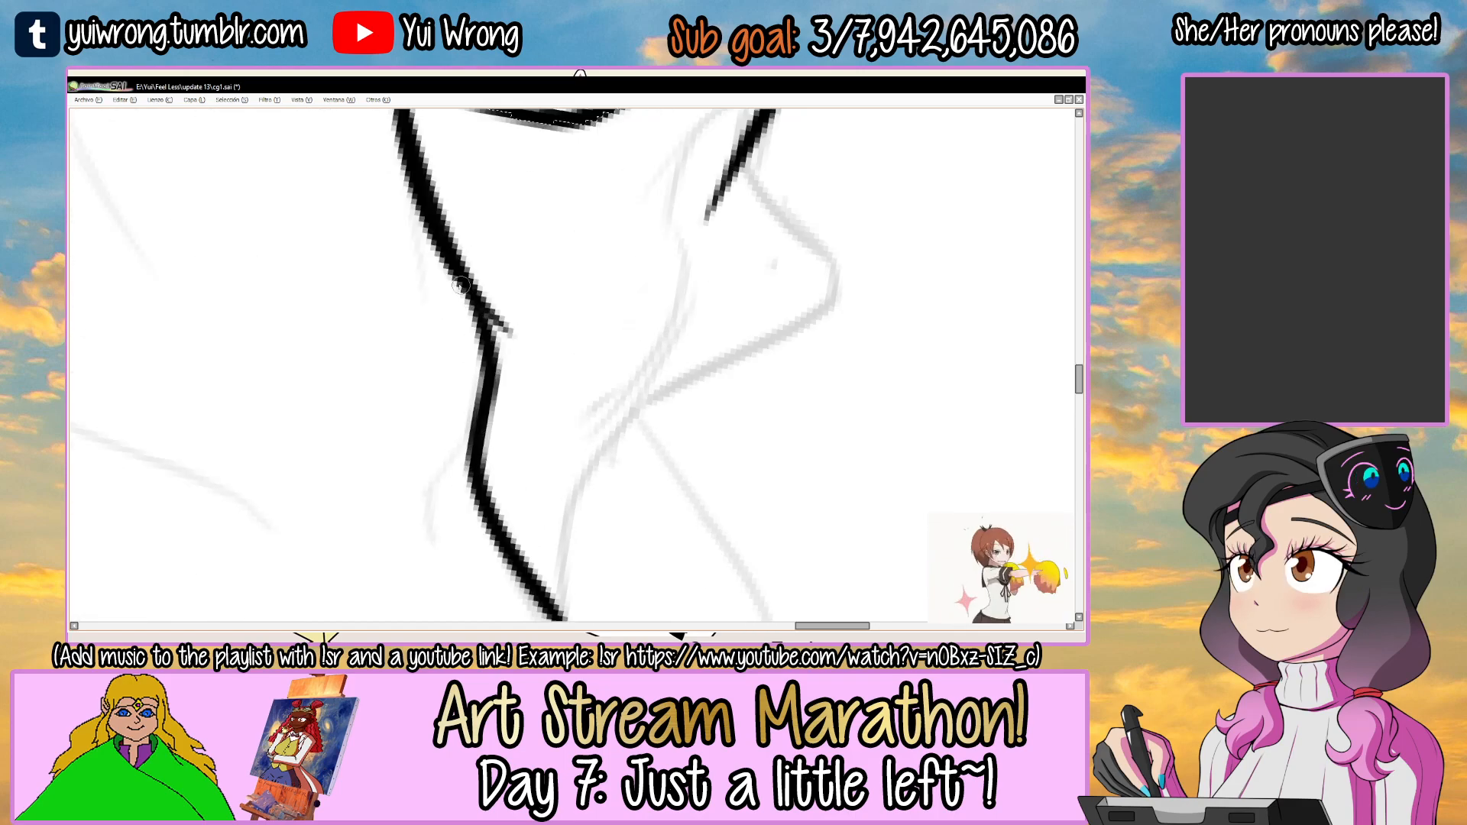
{"action": "left_click", "coordinate": [490, 425], "text": "ctrl+alt"}
{"action": "left_click_drag", "start_coordinate": [682, 276], "coordinate": [598, 227]}
{"action": "left_click", "coordinate": [384, 367], "text": "ctrl"}
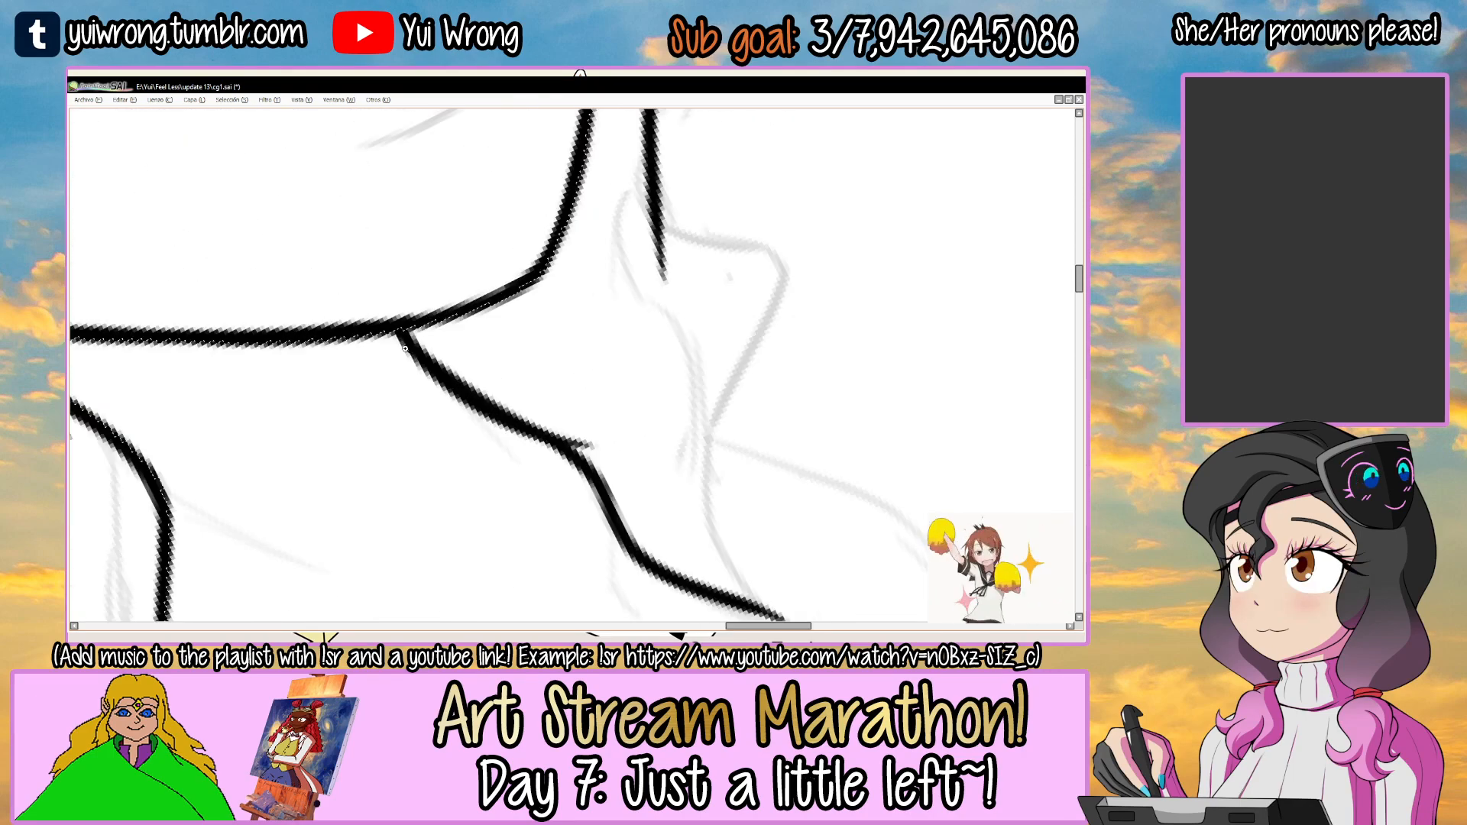
{"action": "left_click", "coordinate": [384, 366], "text": "ctrl"}
{"action": "left_click", "coordinate": [481, 421], "text": "ctrl+alt"}
{"action": "left_click", "coordinate": [481, 421], "text": "ctrl+alt"}
{"action": "left_click", "coordinate": [481, 421], "text": "ctrl+alt"}
{"action": "left_click_drag", "start_coordinate": [651, 334], "coordinate": [553, 269]}
{"action": "mouse_move", "coordinate": [554, 394]}
{"action": "left_mouse_down"}
{"action": "mouse_move", "coordinate": [519, 368]}
{"action": "mouse_move", "coordinate": [546, 367]}
{"action": "left_mouse_up"}
{"action": "left_click", "coordinate": [581, 338], "text": "ctrl"}
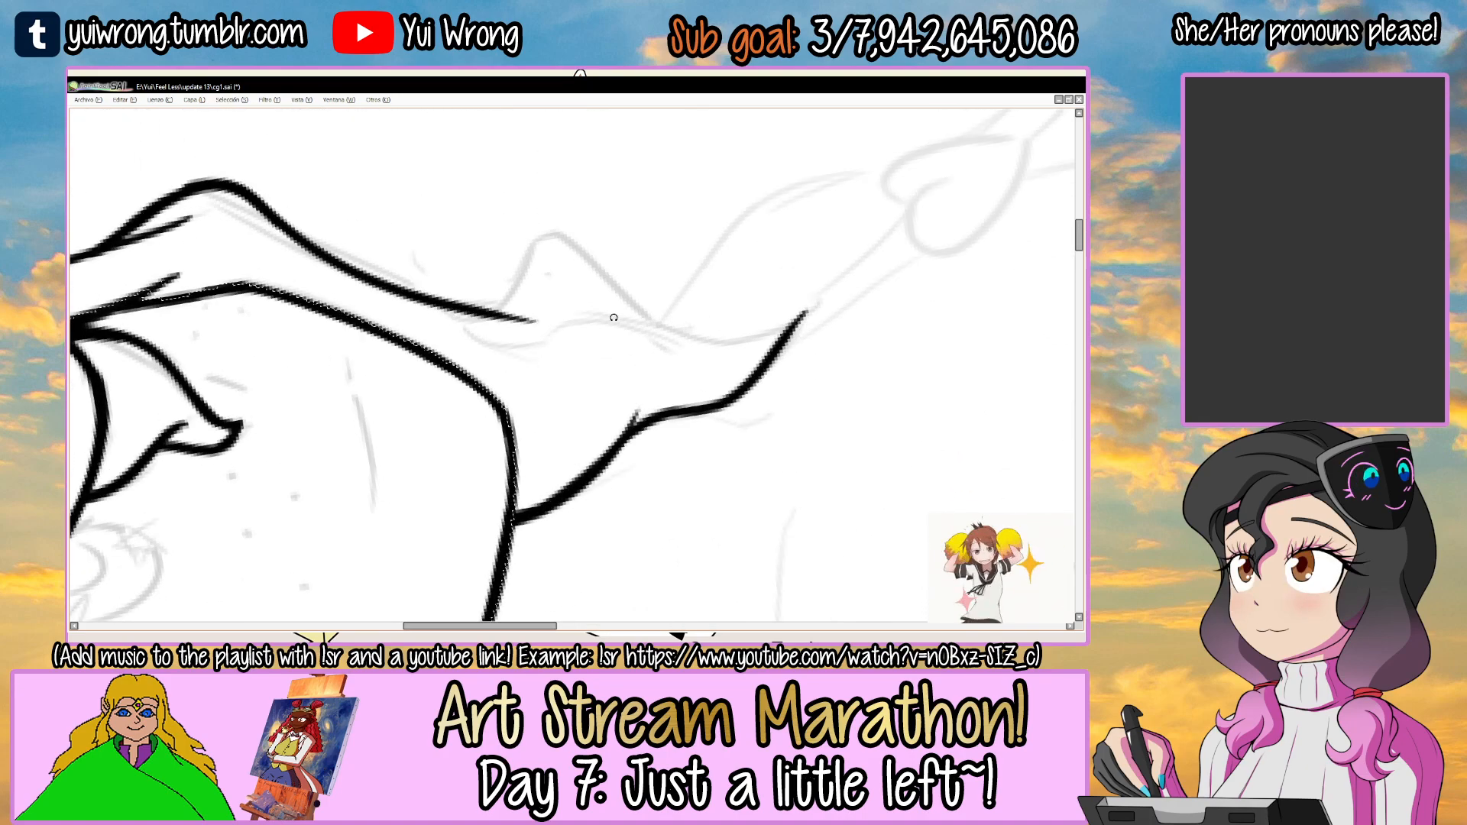
Ink the wavy fold line inside the far-side lock down to its pointed tip, joining it to the inner edge.
{"action": "left_click_drag", "start_coordinate": [609, 321], "coordinate": [587, 310]}
{"action": "left_click", "coordinate": [557, 356], "text": "ctrl"}
{"action": "left_click_drag", "start_coordinate": [417, 388], "coordinate": [814, 212]}
{"action": "key", "text": "ctrl+z"}
{"action": "key", "text": "ctrl+z"}
{"action": "left_click_drag", "start_coordinate": [767, 258], "coordinate": [829, 184]}
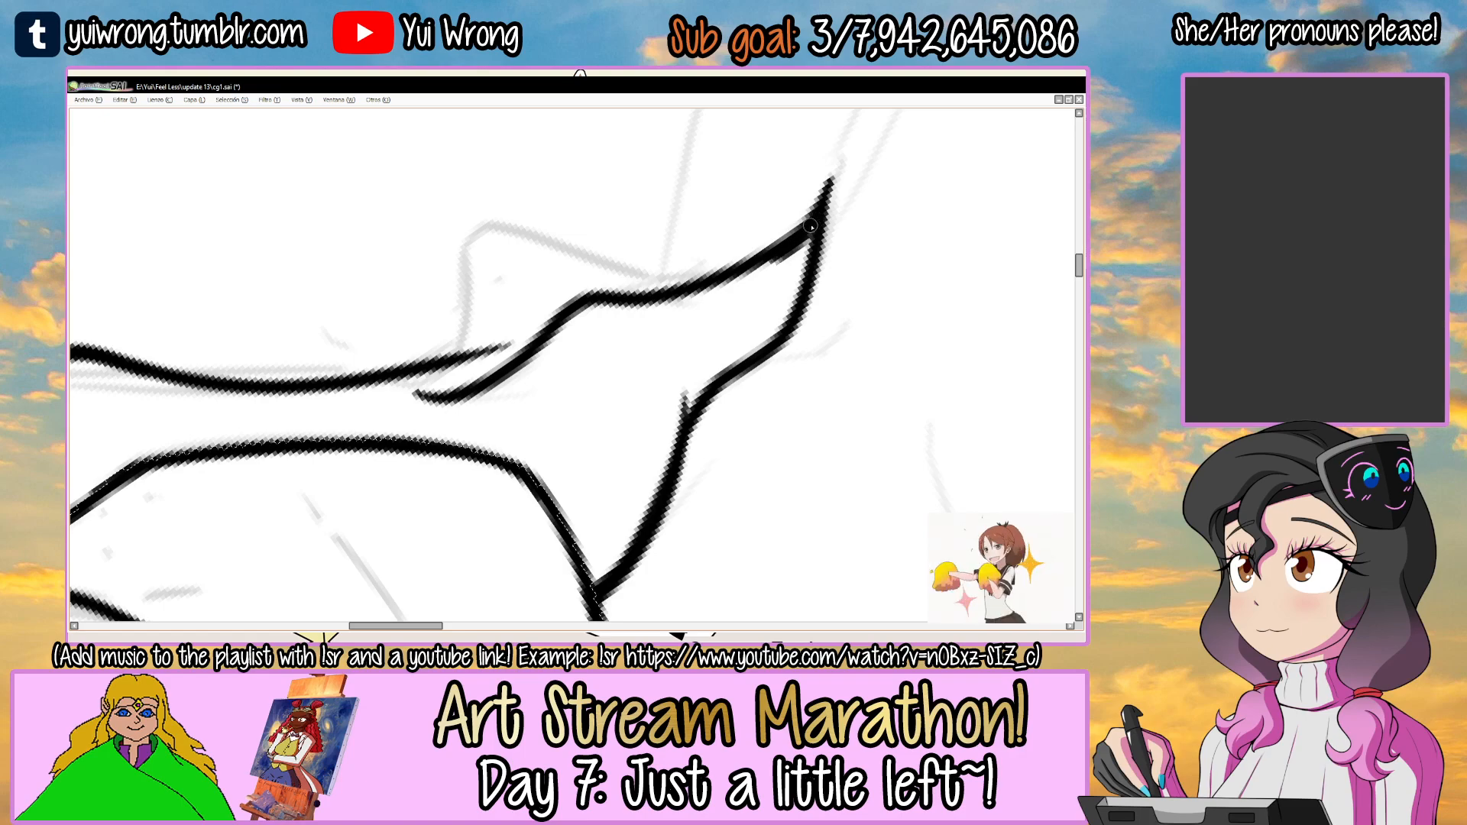
{"action": "mouse_move", "coordinate": [818, 250]}
{"action": "left_mouse_down"}
{"action": "mouse_move", "coordinate": [657, 475]}
{"action": "mouse_move", "coordinate": [609, 472]}
{"action": "left_mouse_up"}
Ink the outward flick on the far-side lock's outer edge, redoing the stroke, then clear the selection and save the drawing.
{"action": "mouse_move", "coordinate": [651, 217]}
{"action": "left_mouse_down"}
{"action": "mouse_move", "coordinate": [705, 279]}
{"action": "mouse_move", "coordinate": [574, 210]}
{"action": "mouse_move", "coordinate": [547, 265]}
{"action": "left_mouse_up"}
{"action": "left_click_drag", "start_coordinate": [480, 321], "coordinate": [586, 276]}
{"action": "key", "text": "ctrl+z"}
{"action": "mouse_move", "coordinate": [469, 315]}
{"action": "left_mouse_down"}
{"action": "mouse_move", "coordinate": [571, 286]}
{"action": "mouse_move", "coordinate": [682, 410]}
{"action": "mouse_move", "coordinate": [489, 314]}
{"action": "mouse_move", "coordinate": [691, 472]}
{"action": "left_mouse_up"}
{"action": "key", "text": "ctrl+z"}
{"action": "key", "text": "ctrl+z"}
{"action": "key", "text": "ctrl+z"}
{"action": "left_click_drag", "start_coordinate": [490, 322], "coordinate": [703, 475]}
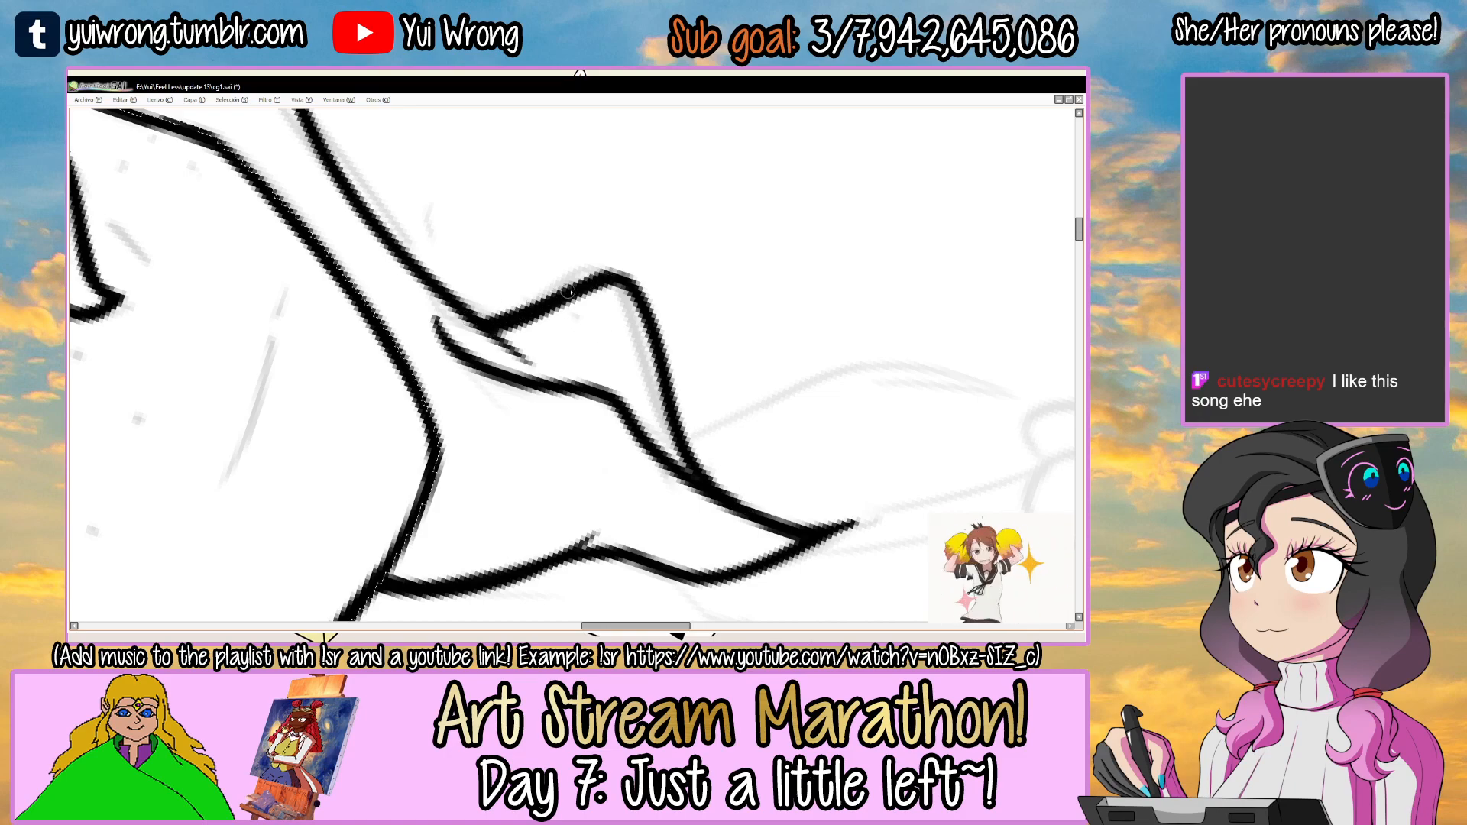
{"action": "scroll", "coordinate": [628, 306], "scroll_direction": "down", "scroll_amount": 2}
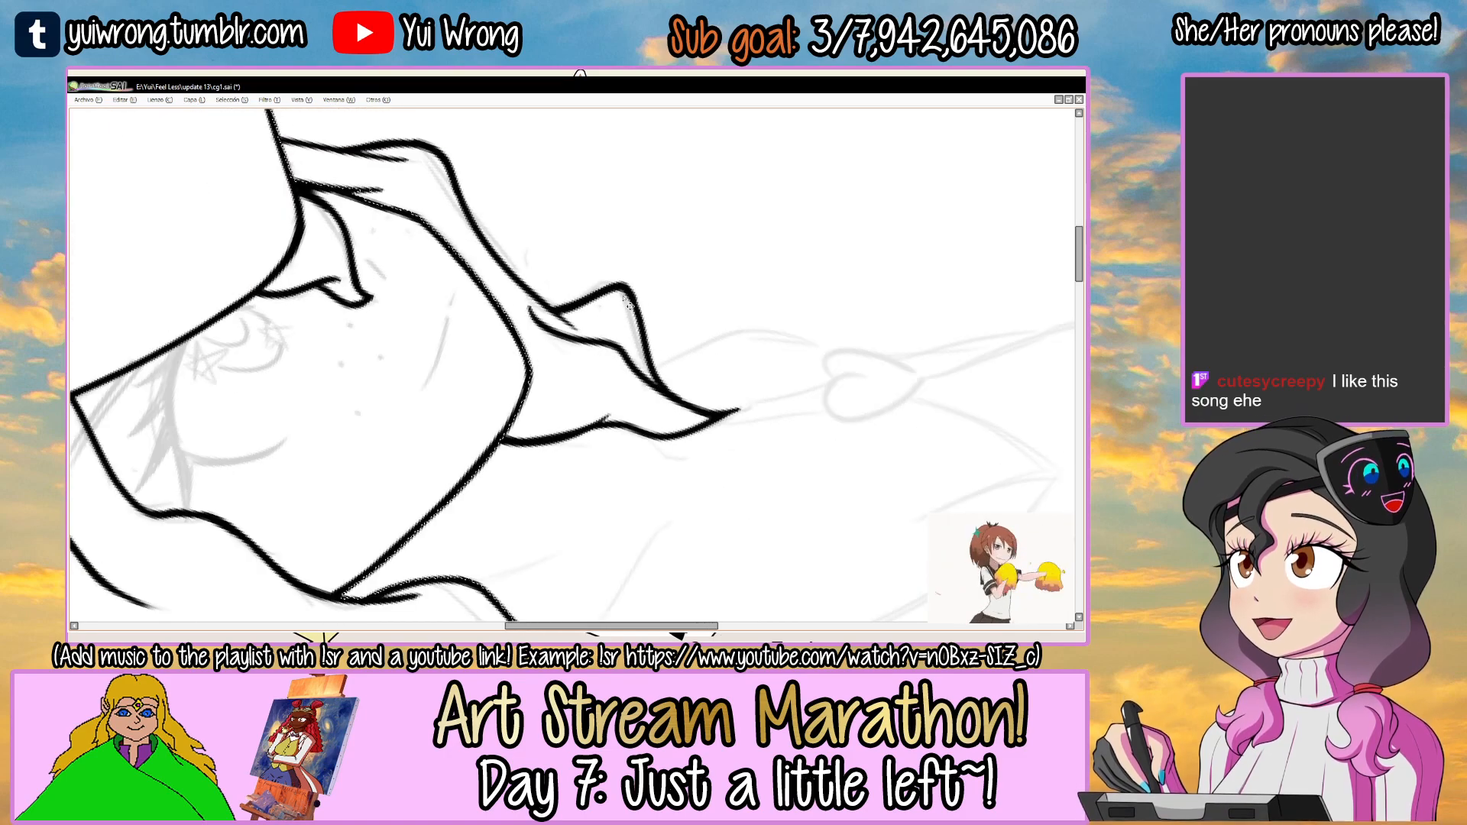
{"action": "scroll", "coordinate": [628, 306], "scroll_direction": "down", "scroll_amount": 2}
{"action": "key", "text": "Home"}
{"action": "key", "text": "ctrl+d"}
{"action": "key", "text": "ctrl+s"}
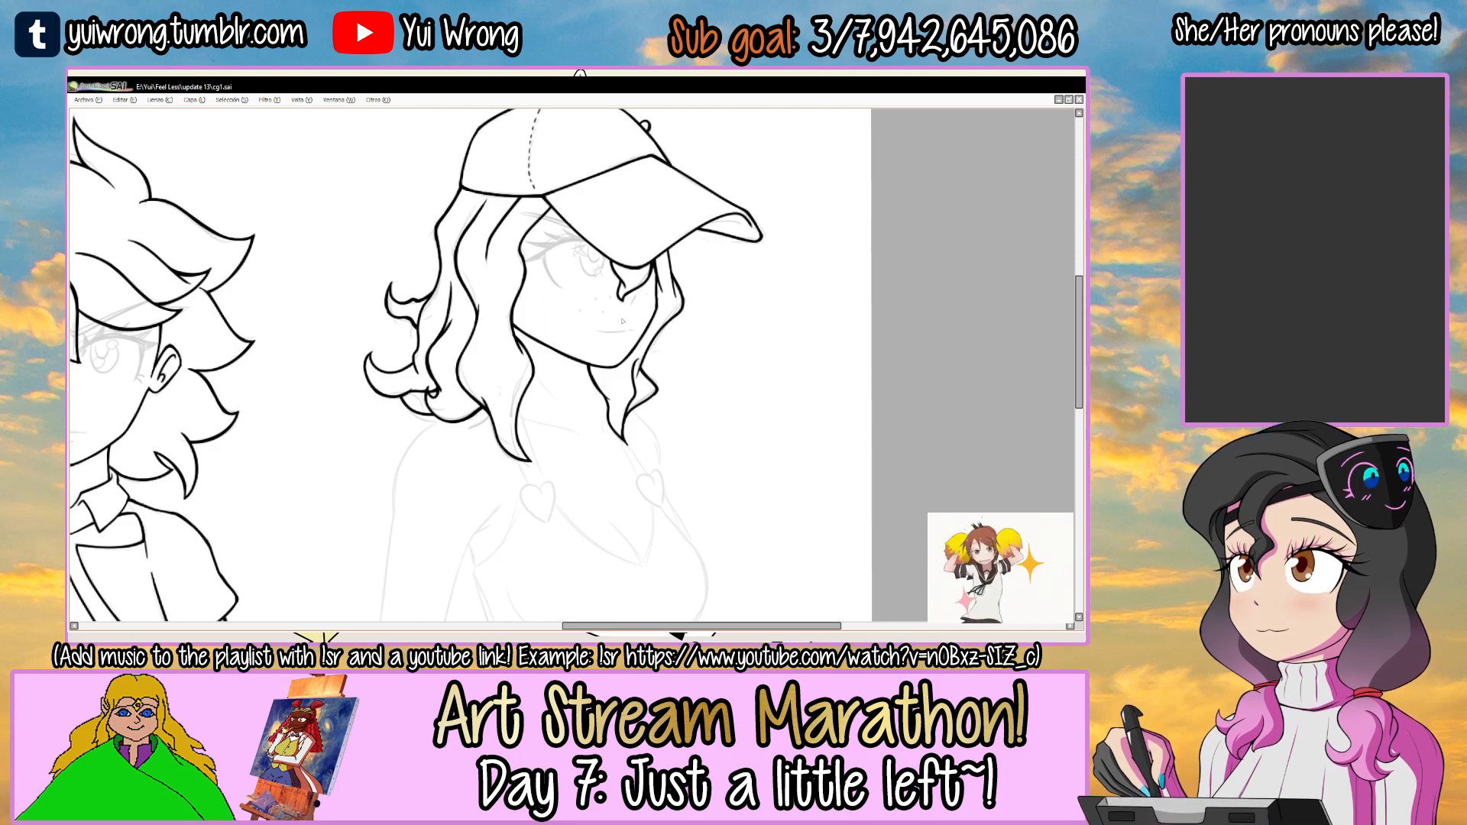
Ink the first half of the heart on the chest below the long front lock, redoing its stroke.
{"action": "left_click_drag", "start_coordinate": [667, 434], "coordinate": [670, 350]}
{"action": "key", "text": "Tab"}
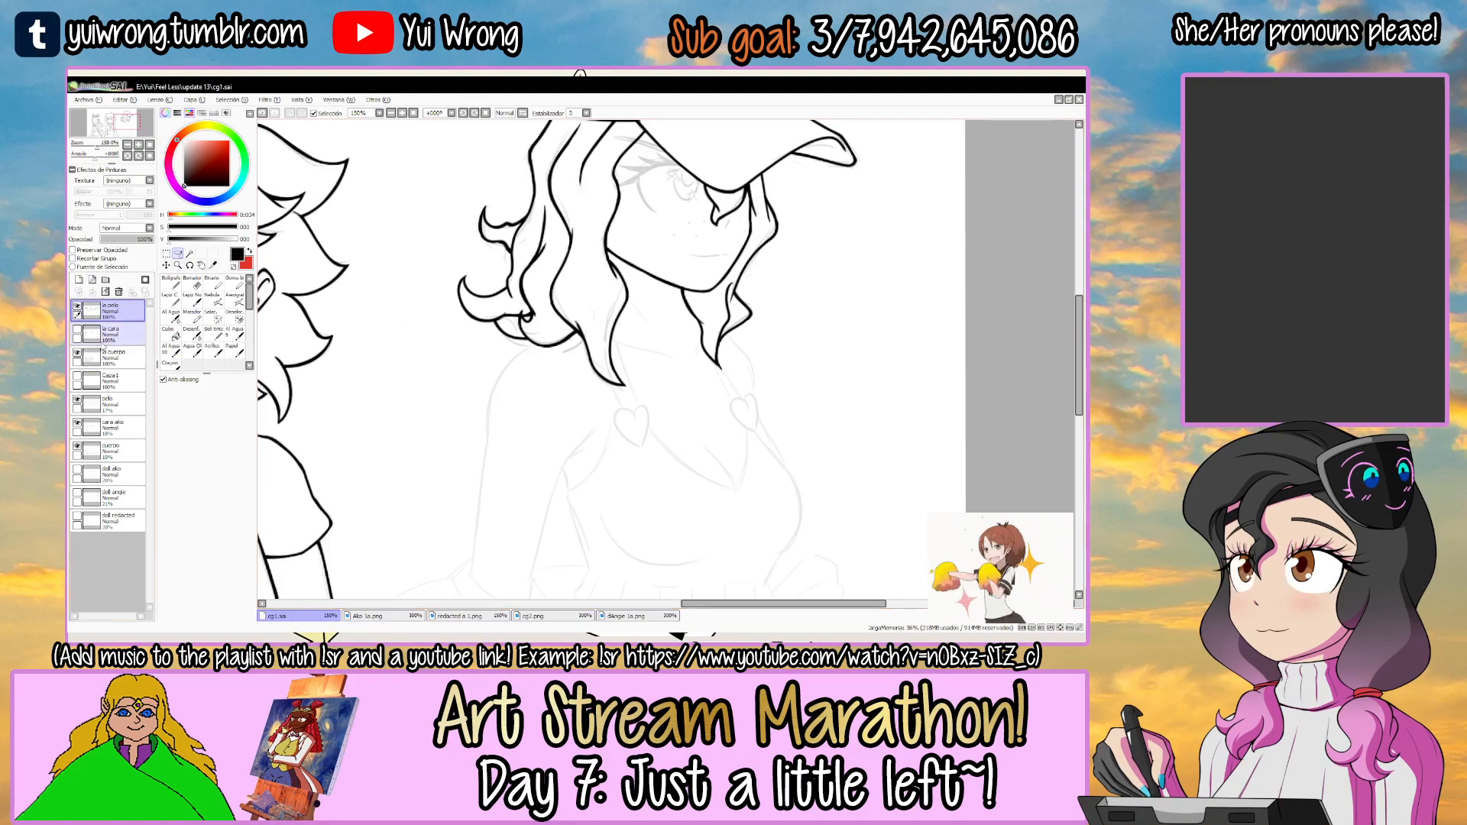
{"action": "key", "text": "Tab"}
{"action": "left_click_drag", "start_coordinate": [557, 399], "coordinate": [590, 391]}
{"action": "left_click", "coordinate": [510, 313], "text": "ctrl"}
{"action": "left_click", "coordinate": [508, 312], "text": "ctrl"}
{"action": "left_click", "coordinate": [508, 312], "text": "ctrl"}
{"action": "left_click_drag", "start_coordinate": [692, 285], "coordinate": [639, 229], "text": "alt"}
{"action": "left_click_drag", "start_coordinate": [584, 288], "coordinate": [527, 298]}
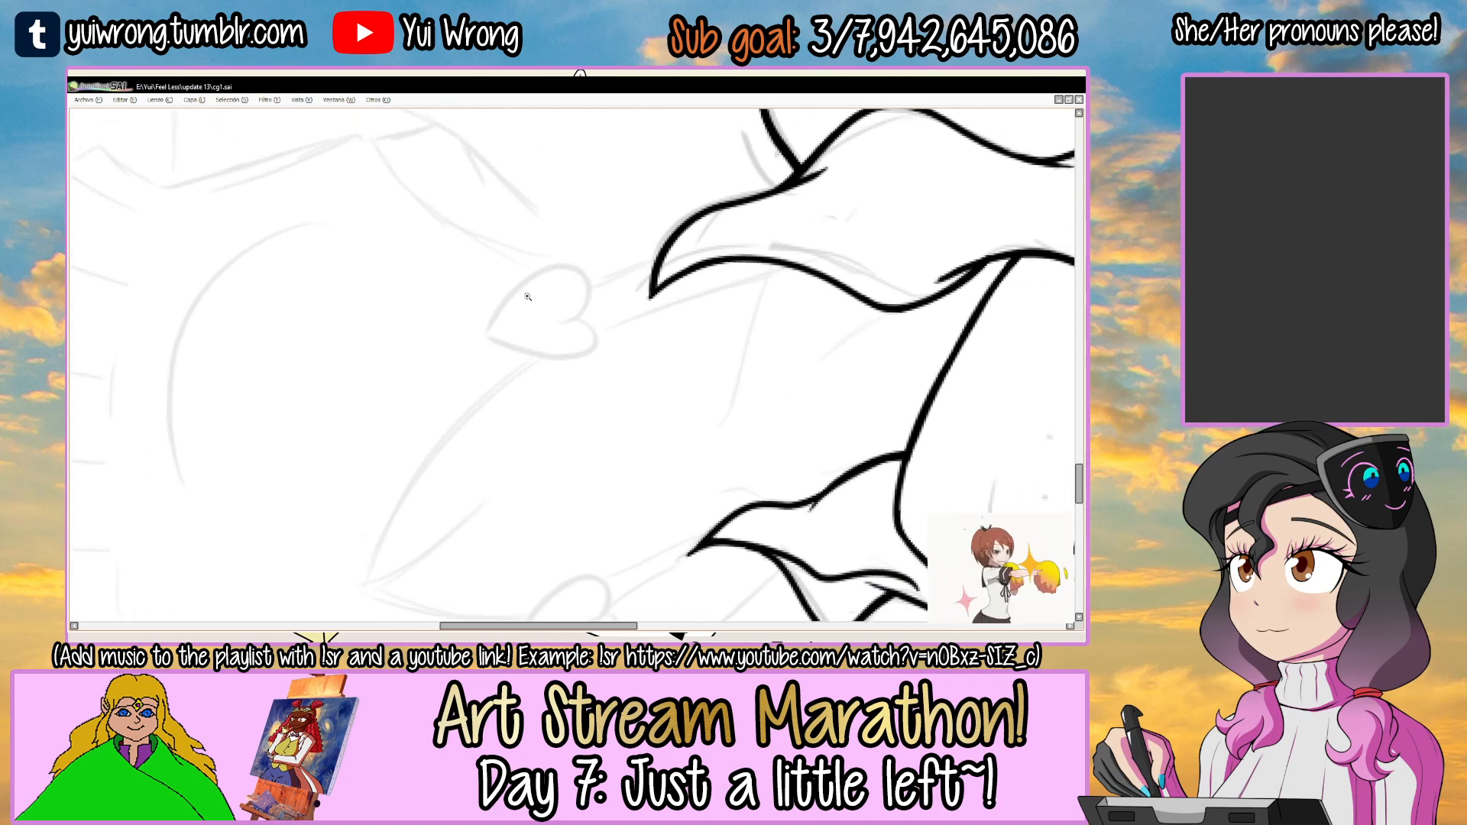
{"action": "left_click", "coordinate": [527, 298], "text": "ctrl"}
{"action": "left_click", "coordinate": [527, 298], "text": "ctrl"}
{"action": "left_click", "coordinate": [526, 298], "text": "ctrl"}
{"action": "mouse_move", "coordinate": [413, 377]}
{"action": "left_mouse_down"}
{"action": "mouse_move", "coordinate": [573, 230]}
{"action": "mouse_move", "coordinate": [615, 229]}
{"action": "left_mouse_up"}
{"action": "key", "text": "ctrl+z"}
Ink the second lobe and side of the heart below the front lock, redoing the stroke to close the lower point.
{"action": "key", "text": "ctrl+z"}
{"action": "mouse_move", "coordinate": [413, 388]}
{"action": "left_mouse_down"}
{"action": "mouse_move", "coordinate": [649, 233]}
{"action": "mouse_move", "coordinate": [651, 330]}
{"action": "mouse_move", "coordinate": [611, 369]}
{"action": "left_mouse_up"}
{"action": "mouse_move", "coordinate": [743, 338]}
{"action": "left_mouse_down", "text": "alt"}
{"action": "mouse_move", "coordinate": [617, 278]}
{"action": "mouse_move", "coordinate": [644, 263]}
{"action": "mouse_move", "coordinate": [662, 301]}
{"action": "left_mouse_up", "text": "alt"}
{"action": "left_click_drag", "start_coordinate": [632, 266], "coordinate": [650, 390]}
{"action": "key", "text": "ctrl+z"}
{"action": "key", "text": "ctrl+z"}
{"action": "left_click_drag", "start_coordinate": [562, 309], "coordinate": [658, 336]}
{"action": "left_click_drag", "start_coordinate": [654, 283], "coordinate": [622, 451]}
{"action": "key", "text": "ctrl+z"}
{"action": "left_click_drag", "start_coordinate": [644, 267], "coordinate": [625, 487]}
{"action": "key", "text": "ctrl+z"}
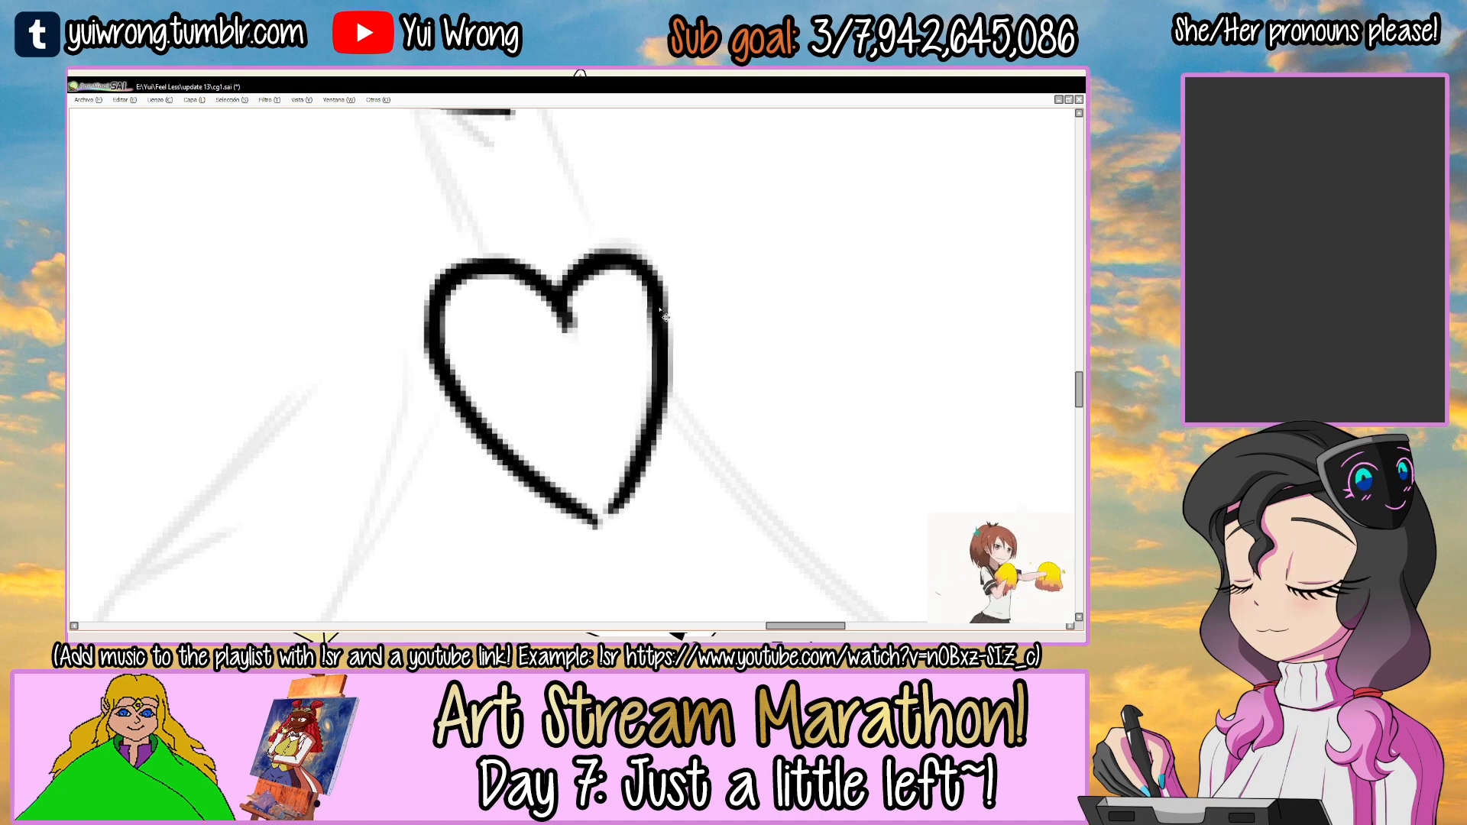
{"action": "key", "text": "ctrl+z"}
{"action": "left_click_drag", "start_coordinate": [655, 290], "coordinate": [619, 493]}
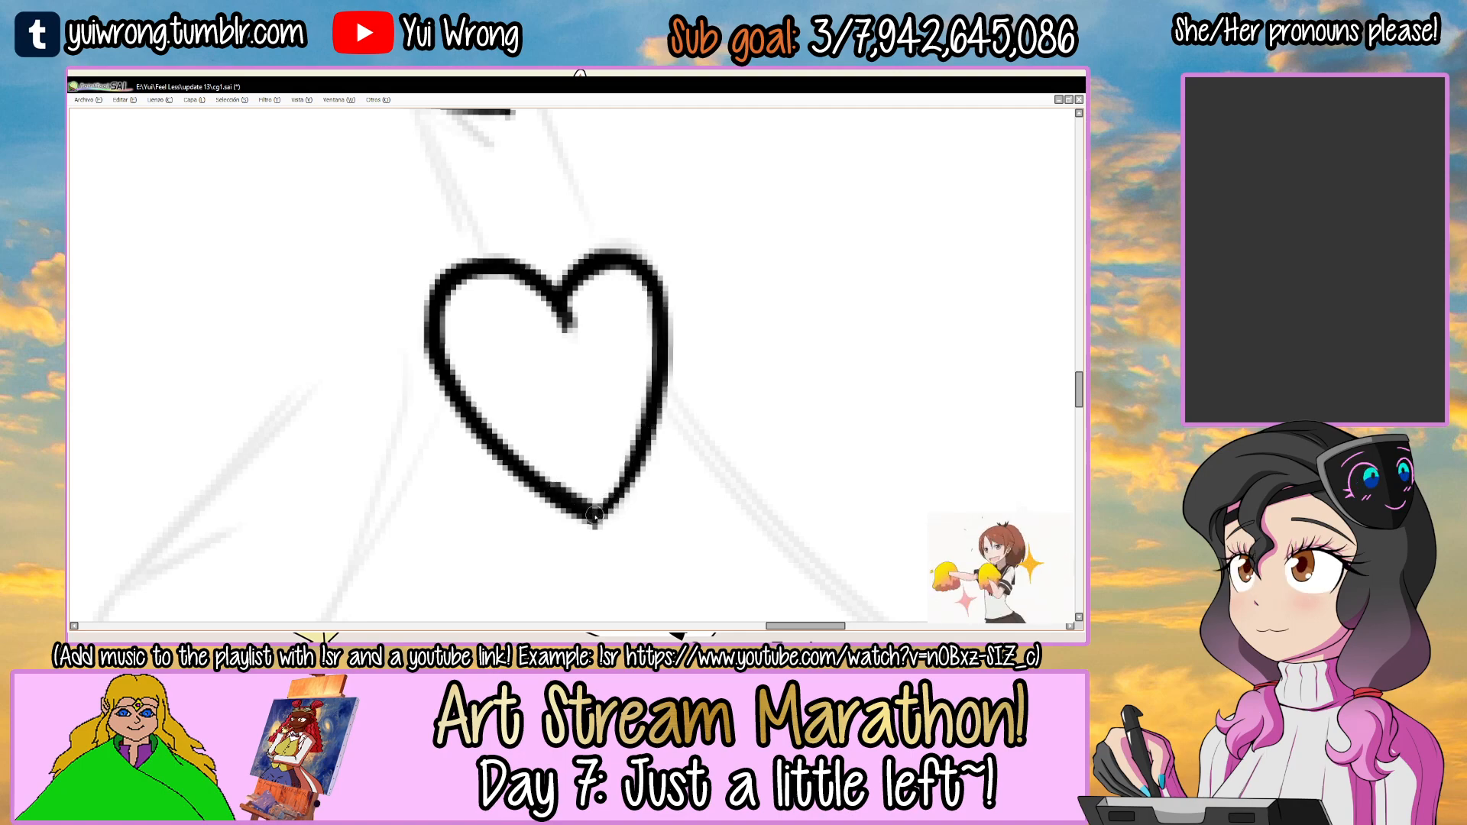
Clean up the heart's lower tip and save the drawing.
{"action": "left_click_drag", "start_coordinate": [751, 355], "coordinate": [678, 188]}
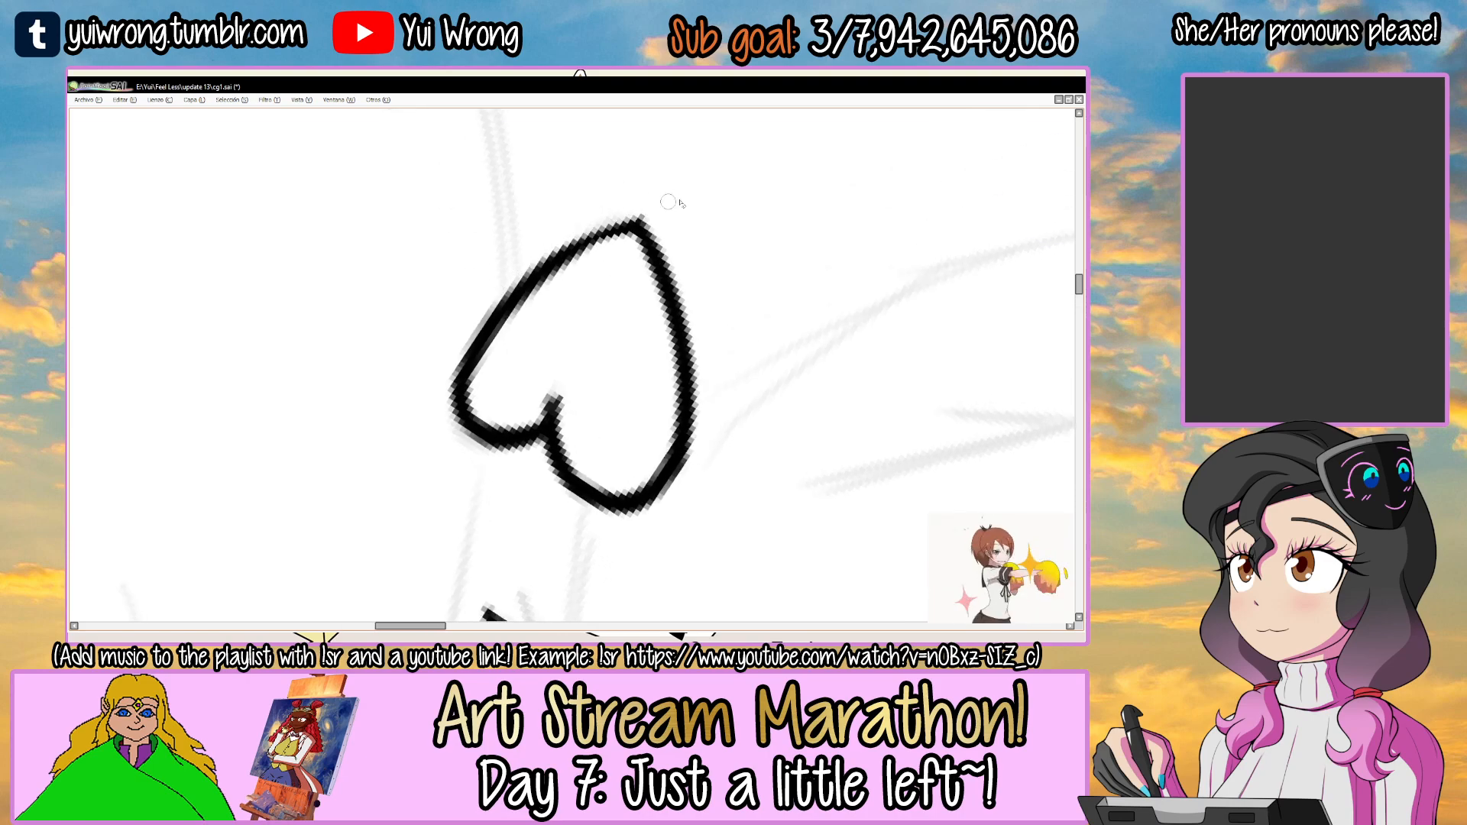
{"action": "left_click_drag", "start_coordinate": [508, 317], "coordinate": [640, 231]}
{"action": "key", "text": "ctrl+z"}
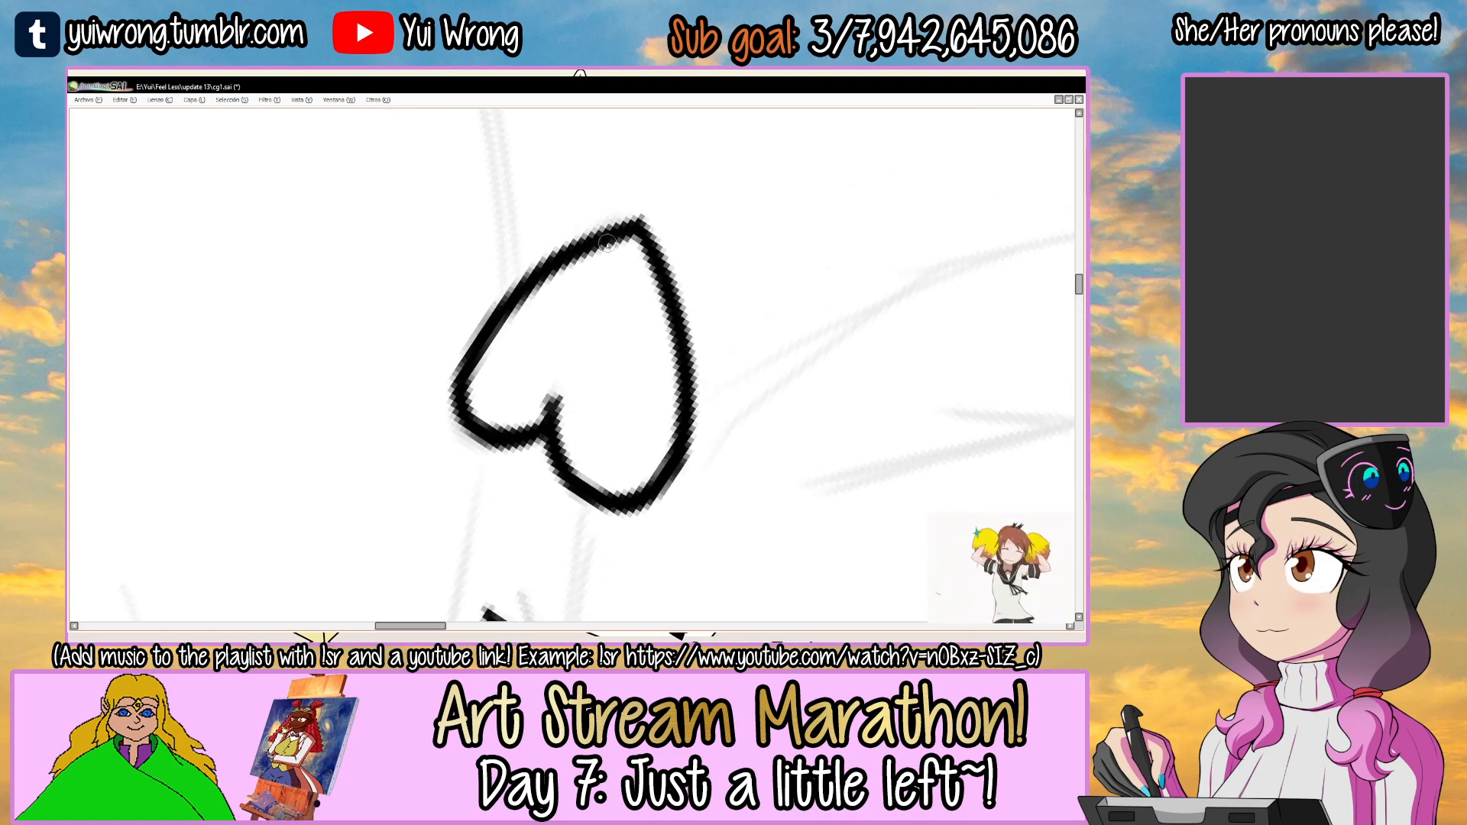
{"action": "left_click_drag", "start_coordinate": [730, 285], "coordinate": [594, 428]}
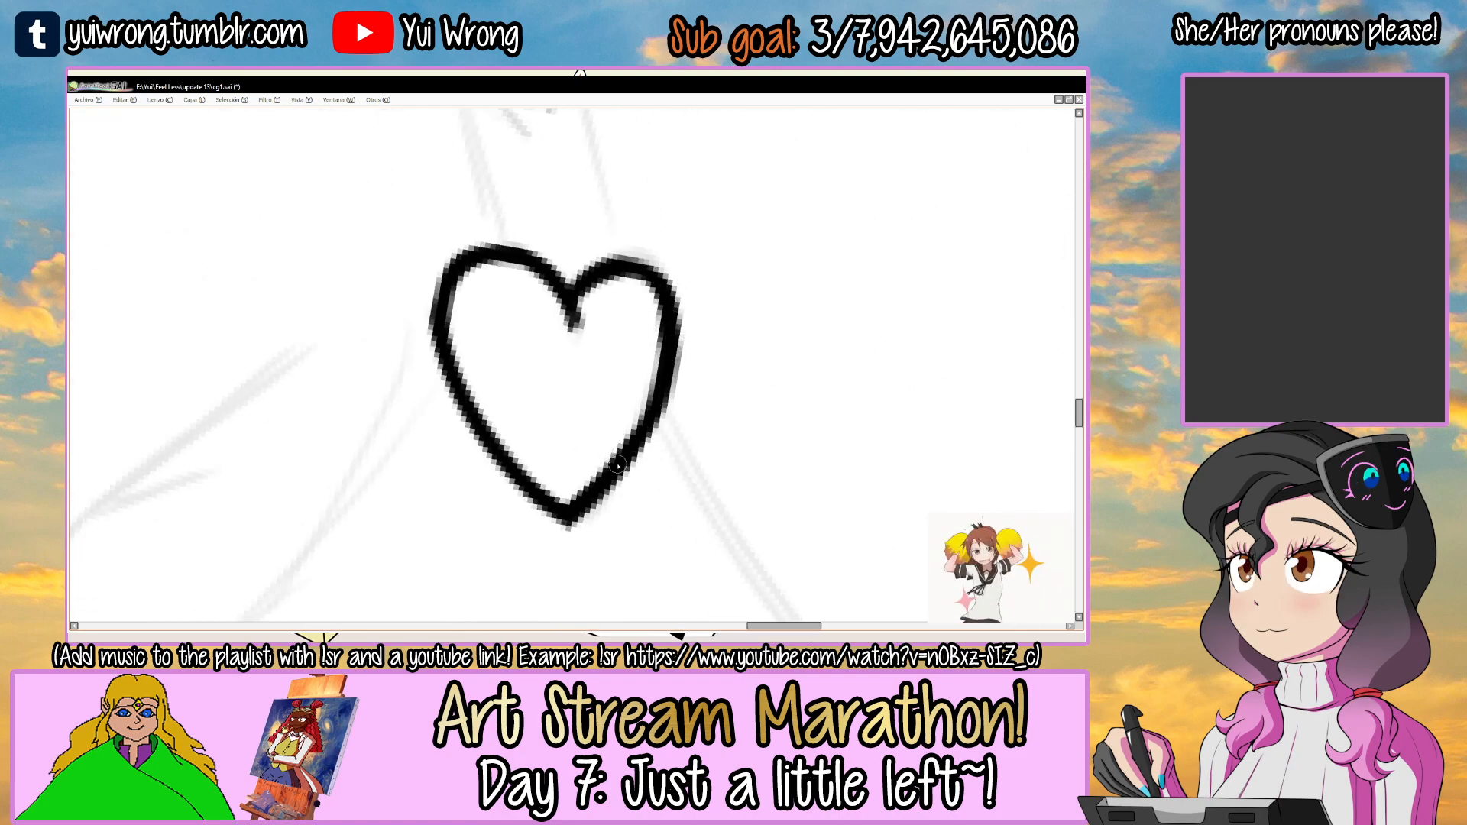
{"action": "scroll", "coordinate": [612, 467], "scroll_direction": "down", "scroll_amount": 4}
{"action": "left_click_drag", "start_coordinate": [560, 420], "coordinate": [664, 431]}
{"action": "scroll", "coordinate": [664, 430], "scroll_direction": "up", "scroll_amount": 4}
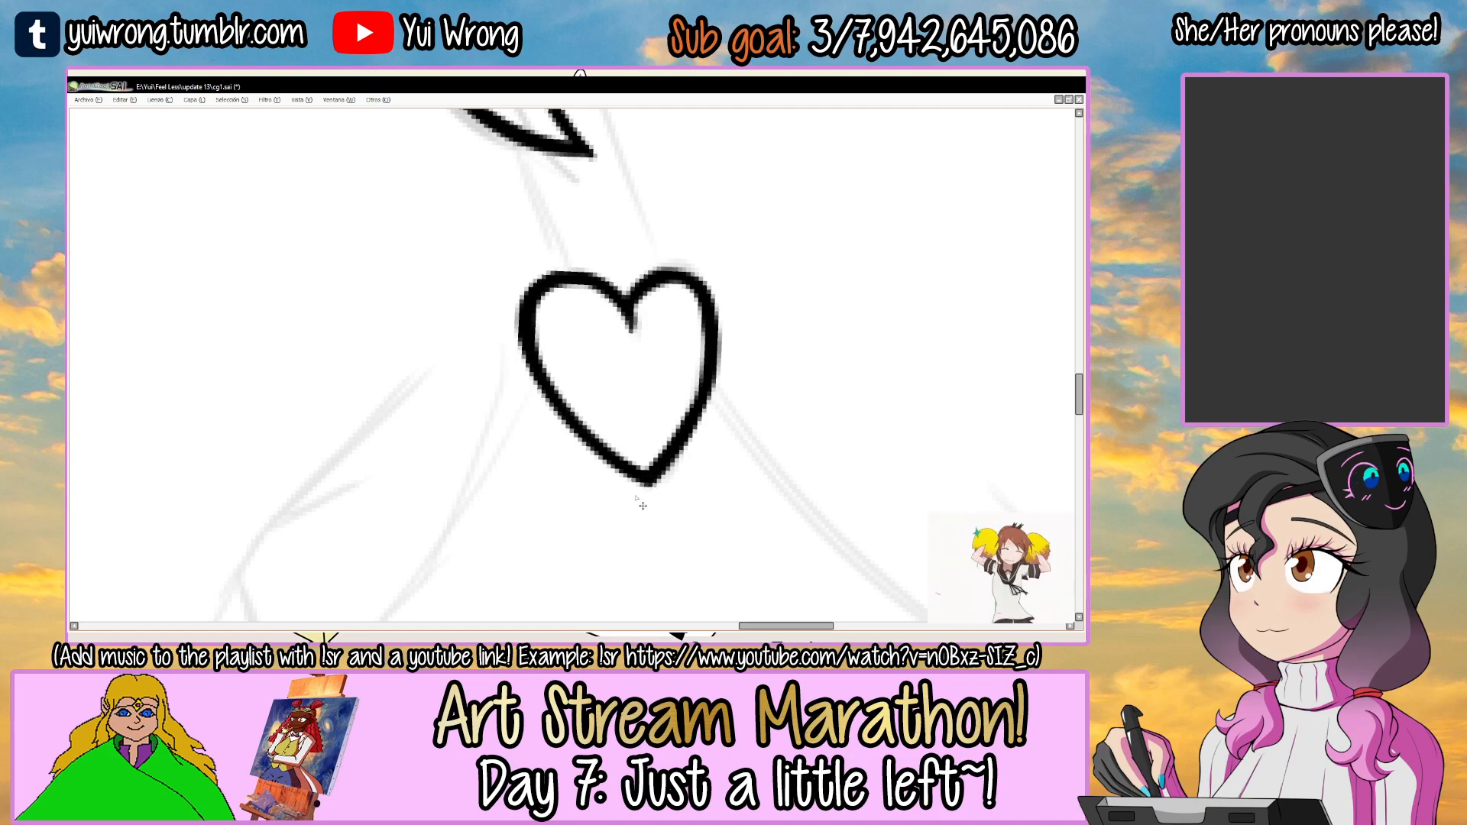
{"action": "scroll", "coordinate": [646, 495], "scroll_direction": "down", "scroll_amount": 4}
{"action": "left_click_drag", "start_coordinate": [721, 391], "coordinate": [754, 293]}
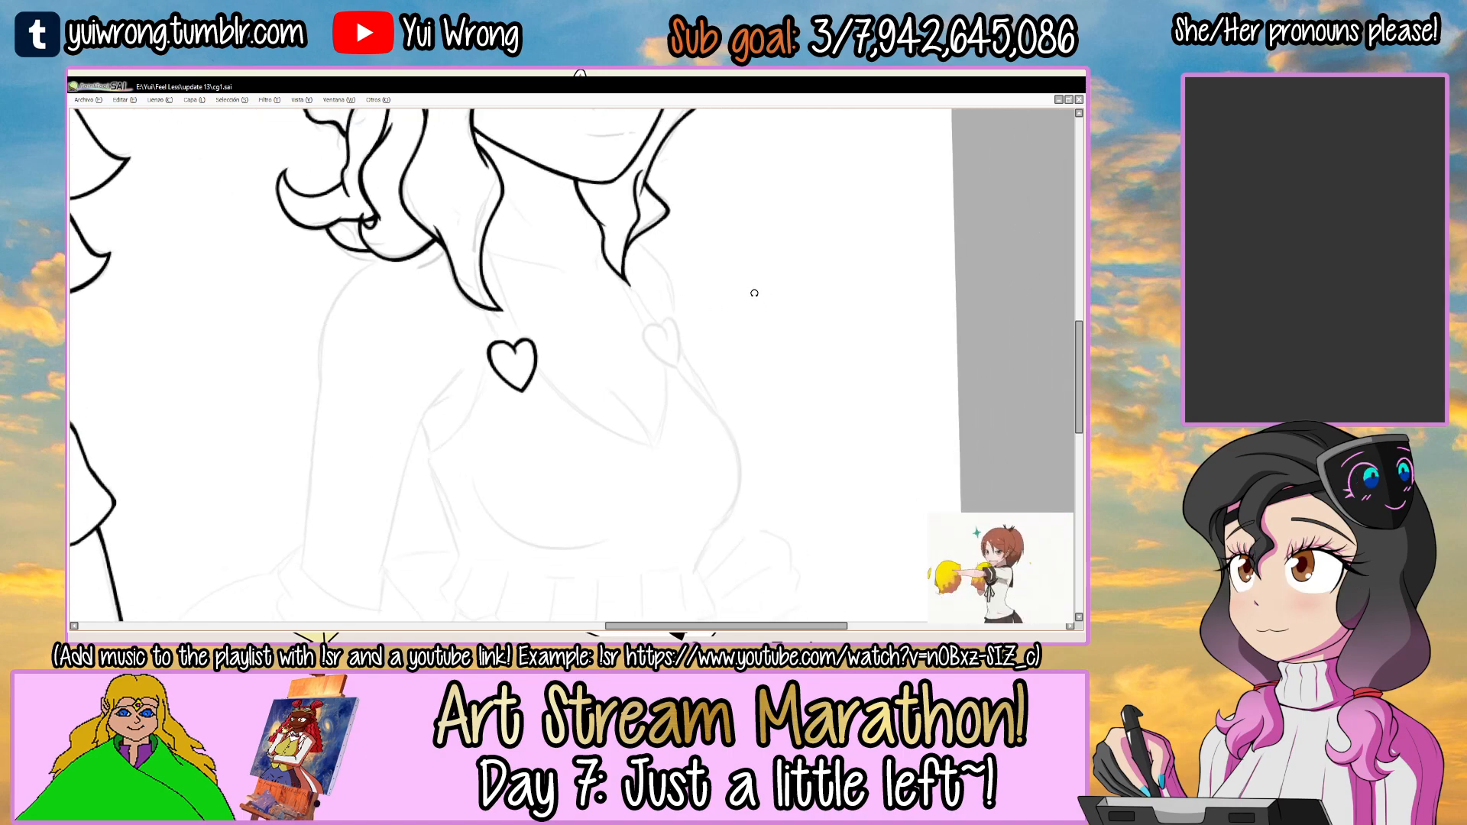
Ink the first lobe of the second heart, below the far-side lock, redoing its stroke.
{"action": "scroll", "coordinate": [528, 328], "scroll_direction": "up", "scroll_amount": 4}
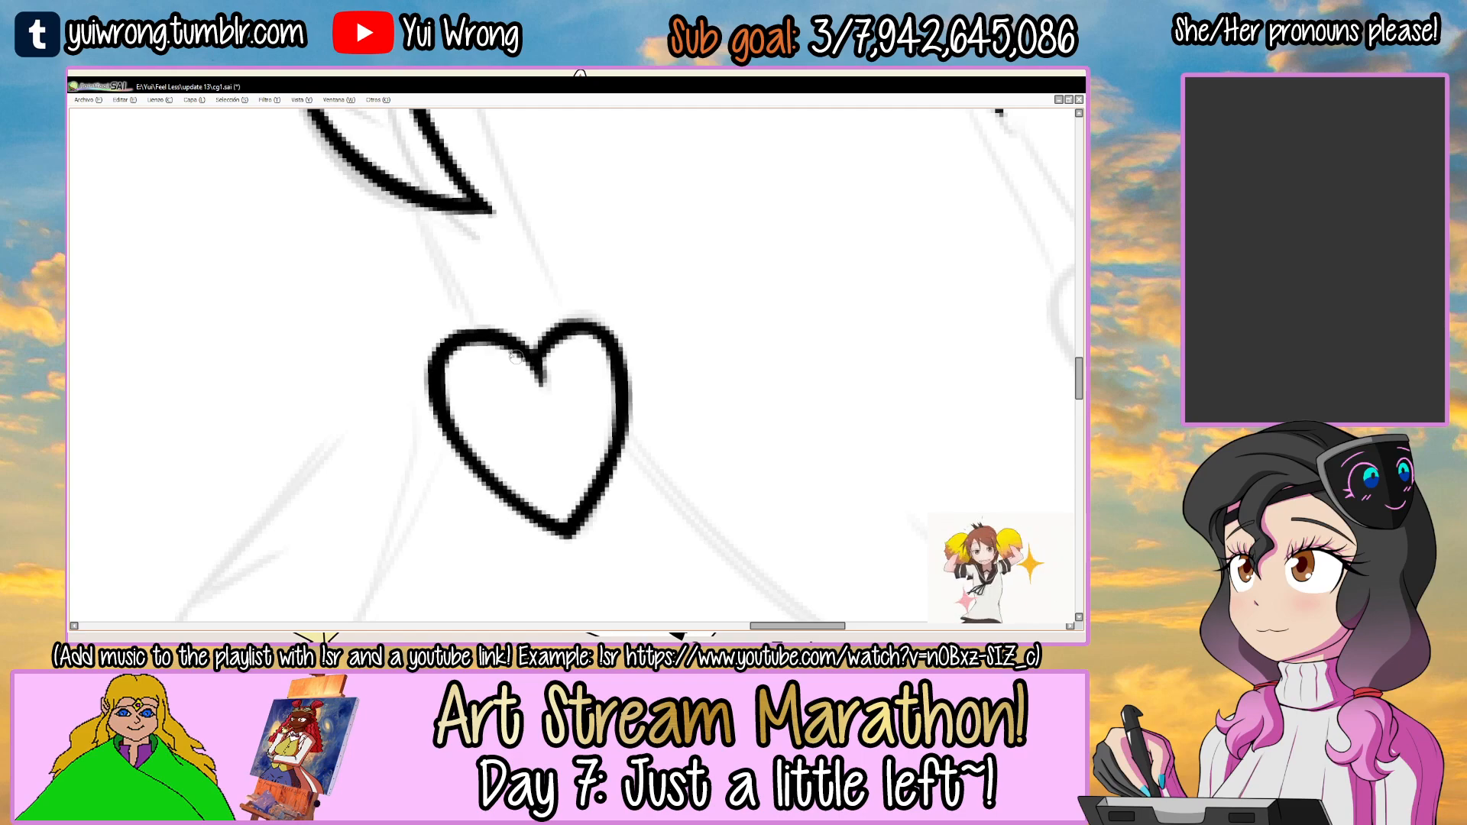
{"action": "left_click_drag", "start_coordinate": [521, 321], "coordinate": [584, 340]}
{"action": "mouse_move", "coordinate": [623, 366]}
{"action": "left_mouse_down"}
{"action": "mouse_move", "coordinate": [557, 351]}
{"action": "mouse_move", "coordinate": [137, 370]}
{"action": "left_mouse_up"}
{"action": "mouse_move", "coordinate": [717, 236]}
{"action": "left_mouse_down"}
{"action": "mouse_move", "coordinate": [507, 272]}
{"action": "mouse_move", "coordinate": [573, 329]}
{"action": "mouse_move", "coordinate": [585, 298]}
{"action": "mouse_move", "coordinate": [541, 279]}
{"action": "mouse_move", "coordinate": [507, 415]}
{"action": "left_mouse_up"}
{"action": "scroll", "coordinate": [525, 300], "scroll_direction": "up", "scroll_amount": 1}
{"action": "mouse_move", "coordinate": [514, 301]}
{"action": "left_mouse_down"}
{"action": "mouse_move", "coordinate": [524, 416]}
{"action": "mouse_move", "coordinate": [575, 403]}
{"action": "left_mouse_up"}
{"action": "left_click_drag", "start_coordinate": [638, 313], "coordinate": [656, 357]}
{"action": "key", "text": "ctrl+z"}
{"action": "mouse_move", "coordinate": [485, 329]}
{"action": "left_mouse_down"}
{"action": "mouse_move", "coordinate": [546, 385]}
{"action": "mouse_move", "coordinate": [622, 352]}
{"action": "left_mouse_up"}
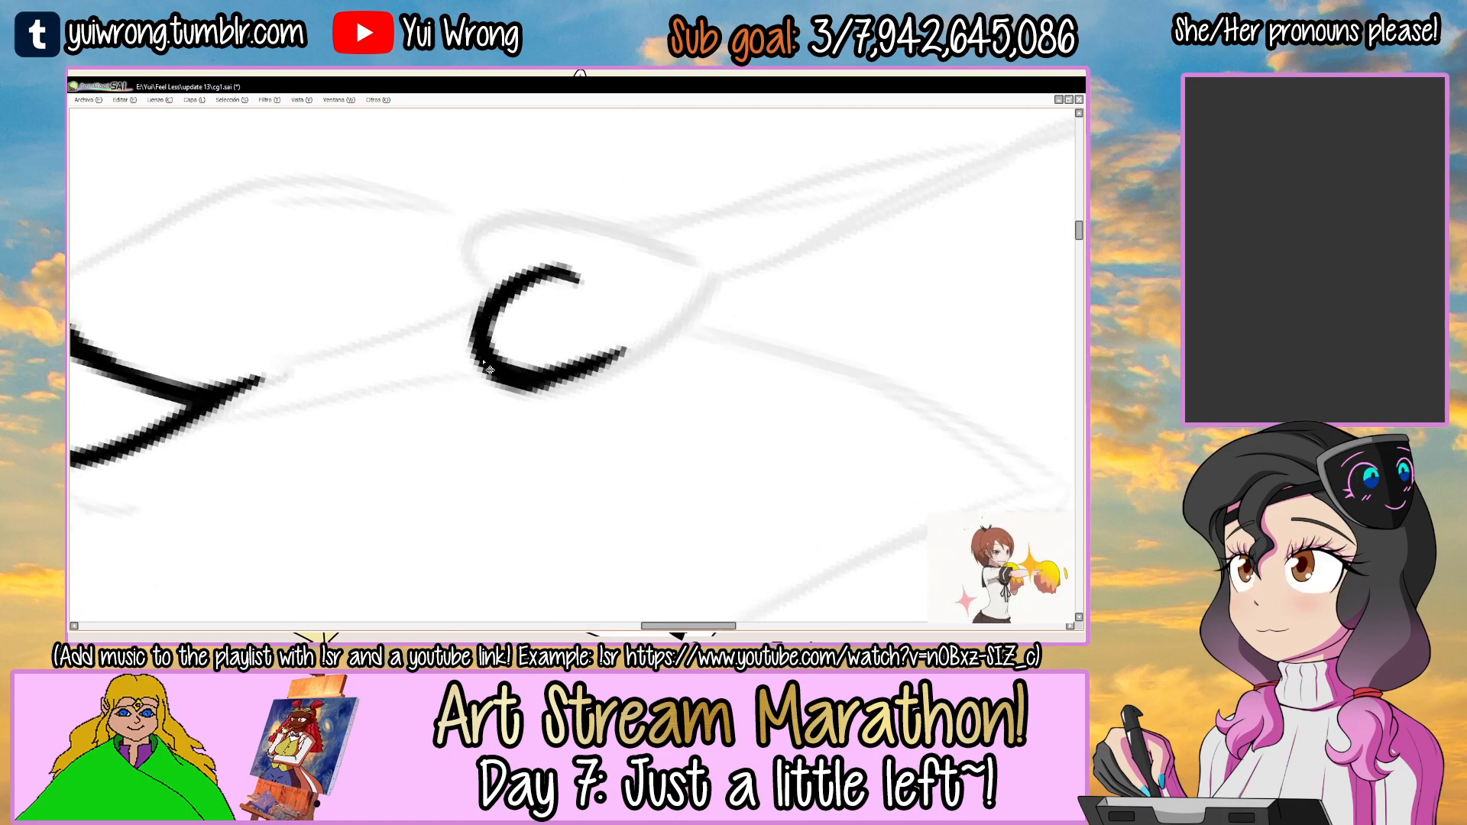
Redo the second heart's first lobe and carry its side down to the lower point.
{"action": "key", "text": "ctrl+z"}
{"action": "left_click_drag", "start_coordinate": [501, 373], "coordinate": [681, 334]}
{"action": "left_click_drag", "start_coordinate": [562, 378], "coordinate": [721, 273]}
{"action": "key", "text": "ctrl+z"}
{"action": "mouse_move", "coordinate": [612, 369]}
{"action": "left_mouse_down"}
{"action": "mouse_move", "coordinate": [718, 273]}
{"action": "mouse_move", "coordinate": [691, 288]}
{"action": "mouse_move", "coordinate": [641, 218]}
{"action": "left_mouse_up"}
Ink the second heart's other lobe and side, redoing the stroke, and join it to the first lobe at the notch.
{"action": "mouse_move", "coordinate": [480, 367]}
{"action": "left_mouse_down"}
{"action": "mouse_move", "coordinate": [476, 281]}
{"action": "mouse_move", "coordinate": [659, 277]}
{"action": "left_mouse_up"}
{"action": "key", "text": "ctrl+z"}
{"action": "left_click_drag", "start_coordinate": [457, 309], "coordinate": [680, 273]}
{"action": "key", "text": "ctrl+z"}
{"action": "left_click_drag", "start_coordinate": [456, 298], "coordinate": [671, 260]}
{"action": "key", "text": "ctrl+z"}
{"action": "left_click_drag", "start_coordinate": [449, 314], "coordinate": [677, 266]}
{"action": "left_click_drag", "start_coordinate": [448, 344], "coordinate": [474, 368]}
{"action": "mouse_move", "coordinate": [457, 342]}
{"action": "left_mouse_down"}
{"action": "mouse_move", "coordinate": [463, 307]}
{"action": "mouse_move", "coordinate": [552, 279]}
{"action": "left_mouse_up"}
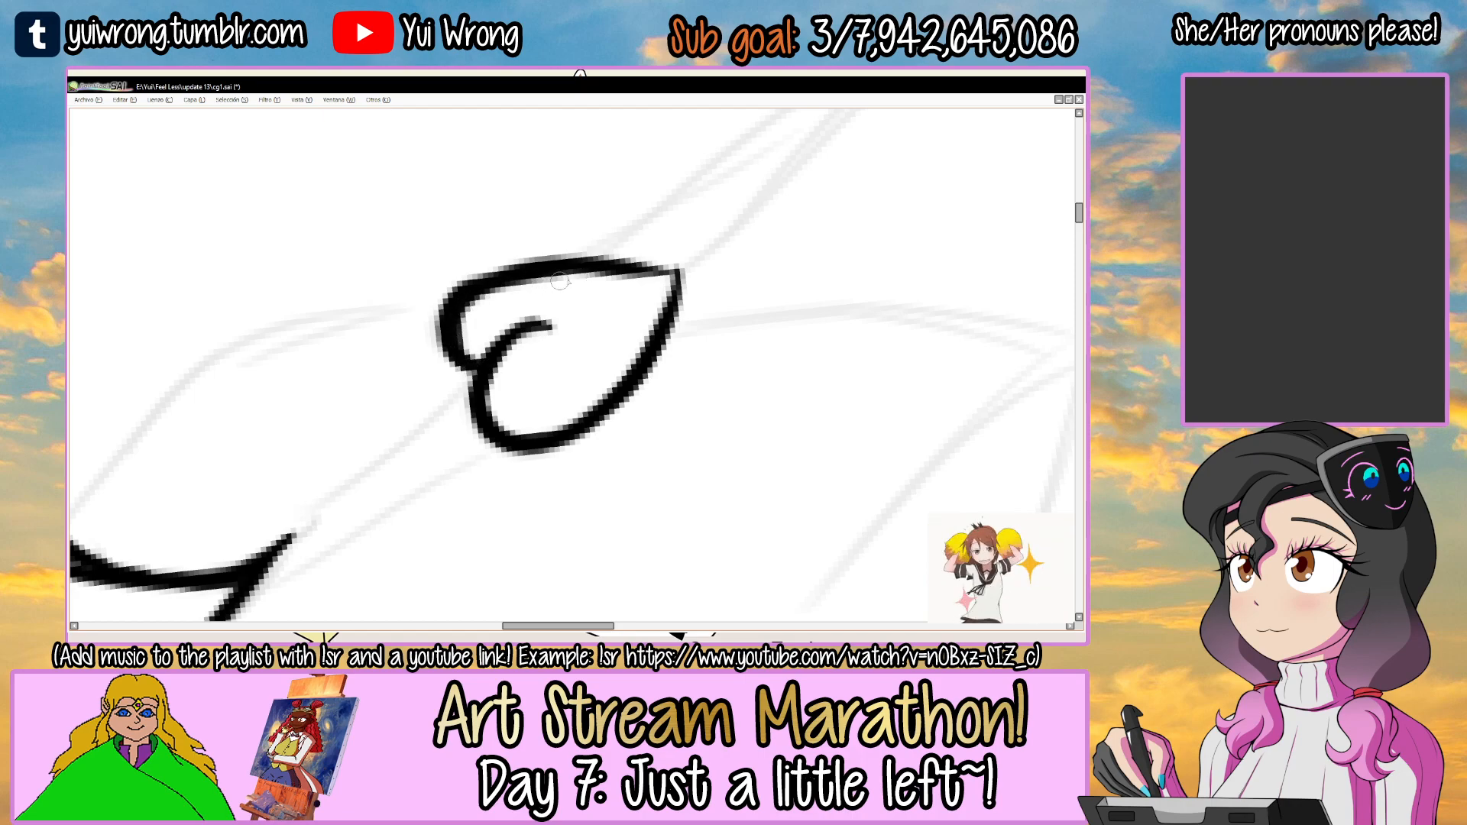
Rework the side of the second heart's smaller lobe, redoing the stroke for a cleaner line to the point.
{"action": "left_click_drag", "start_coordinate": [662, 247], "coordinate": [592, 242]}
{"action": "key", "text": "ctrl+z"}
{"action": "left_click_drag", "start_coordinate": [433, 367], "coordinate": [617, 233]}
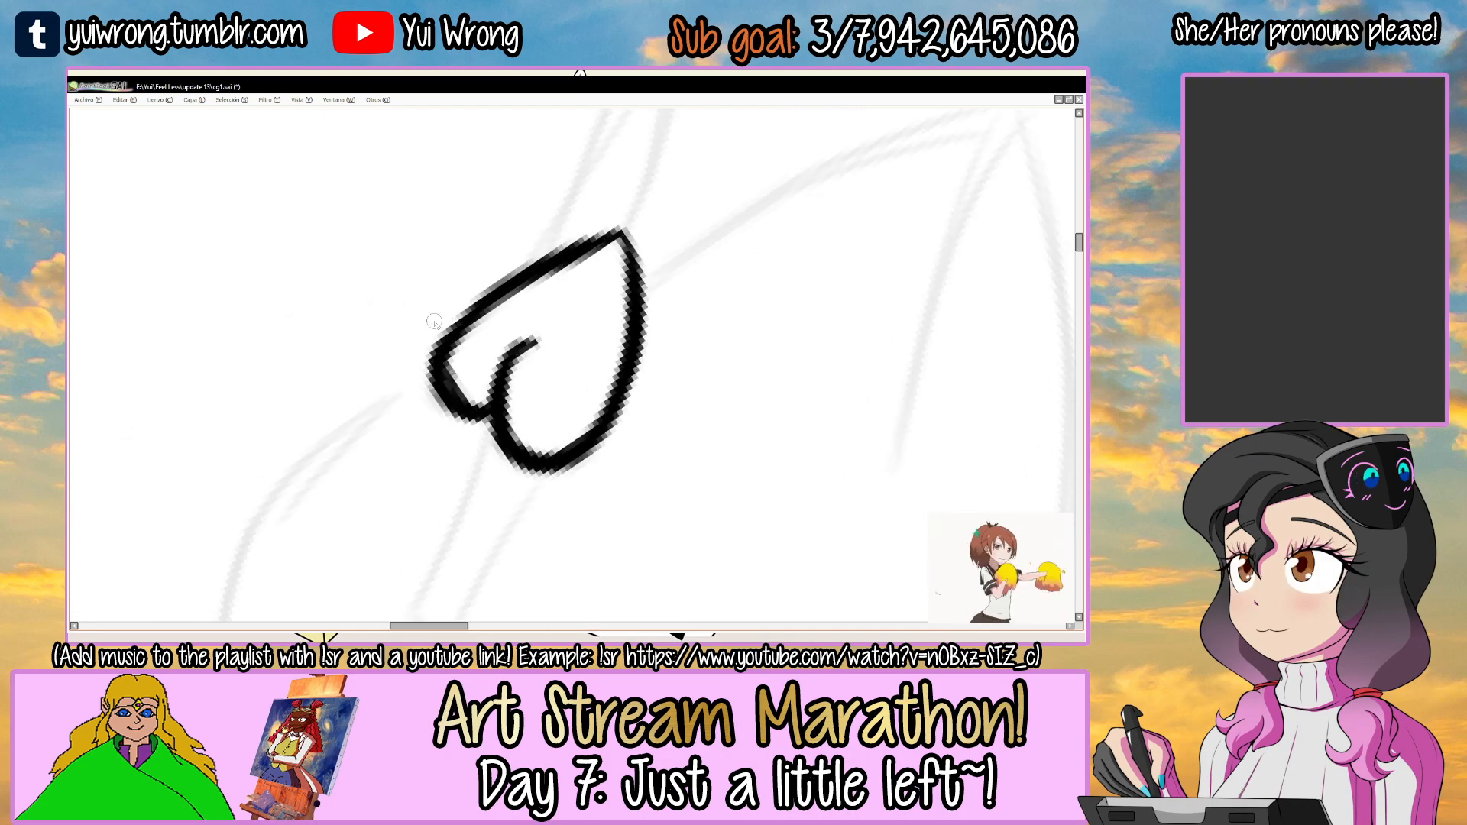
{"action": "key", "text": "ctrl+z"}
{"action": "left_click_drag", "start_coordinate": [436, 359], "coordinate": [593, 252]}
Clean up the second heart's lower tip and smaller lobe, then save the drawing.
{"action": "mouse_move", "coordinate": [513, 299]}
{"action": "left_mouse_down"}
{"action": "mouse_move", "coordinate": [611, 246]}
{"action": "mouse_move", "coordinate": [466, 450]}
{"action": "left_mouse_up"}
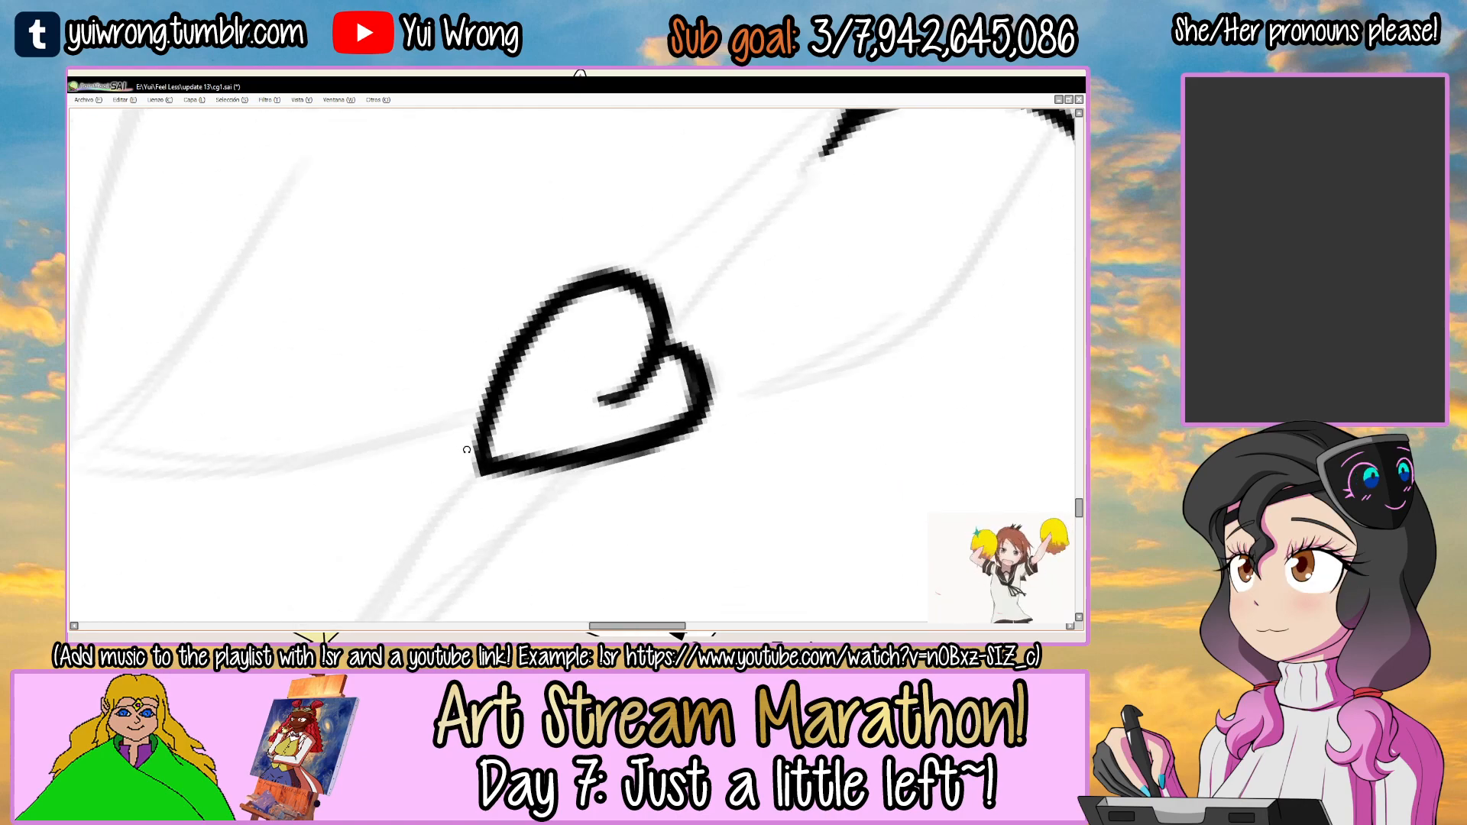
{"action": "scroll", "coordinate": [466, 450], "scroll_direction": "down", "scroll_amount": 1}
{"action": "left_click_drag", "start_coordinate": [712, 314], "coordinate": [603, 229]}
{"action": "left_click_drag", "start_coordinate": [640, 401], "coordinate": [631, 319]}
{"action": "scroll", "coordinate": [600, 413], "scroll_direction": "up", "scroll_amount": 2}
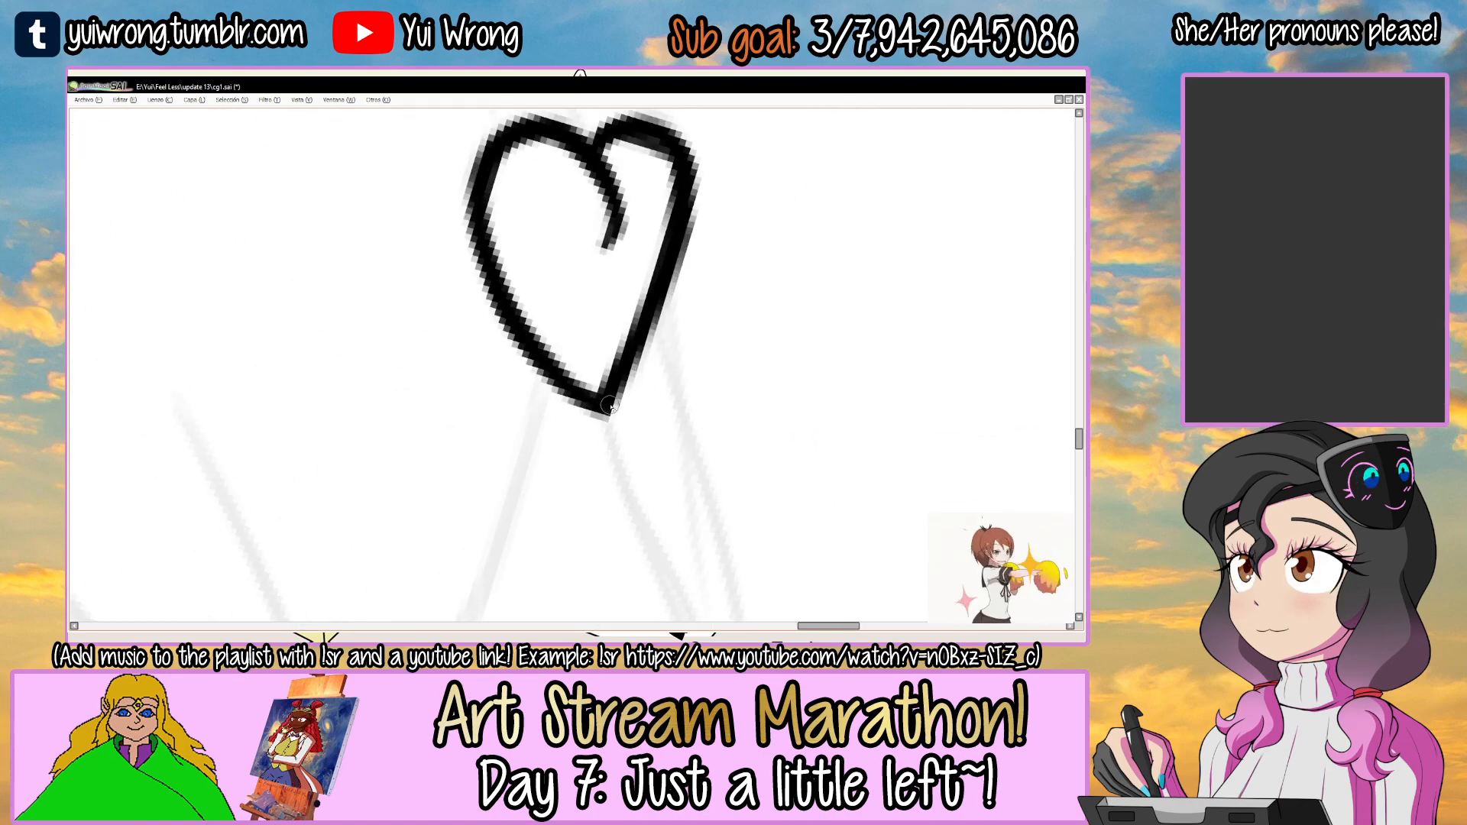
{"action": "left_click_drag", "start_coordinate": [599, 436], "coordinate": [561, 528]}
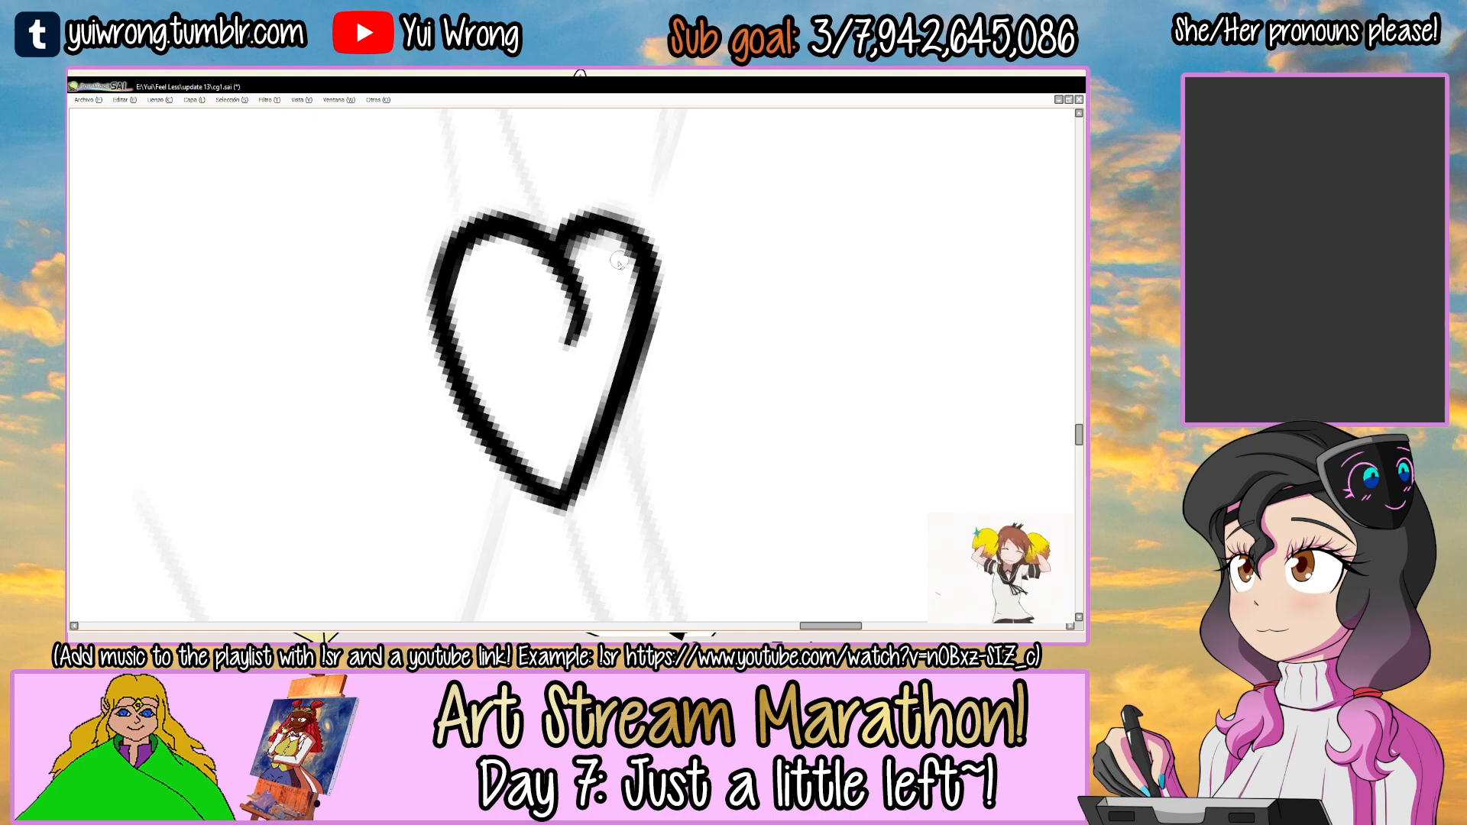
{"action": "mouse_move", "coordinate": [564, 260]}
{"action": "left_mouse_down"}
{"action": "mouse_move", "coordinate": [573, 247]}
{"action": "mouse_move", "coordinate": [682, 333]}
{"action": "mouse_move", "coordinate": [640, 403]}
{"action": "left_mouse_up"}
{"action": "key", "text": "ctrl+s"}
Thicken the inward-facing side of the first heart, below the front lock, and save the drawing.
{"action": "scroll", "coordinate": [620, 301], "scroll_direction": "down", "scroll_amount": 7}
{"action": "key", "text": "Delete"}
{"action": "key", "text": "Delete"}
{"action": "scroll", "coordinate": [527, 442], "scroll_direction": "up", "scroll_amount": 6}
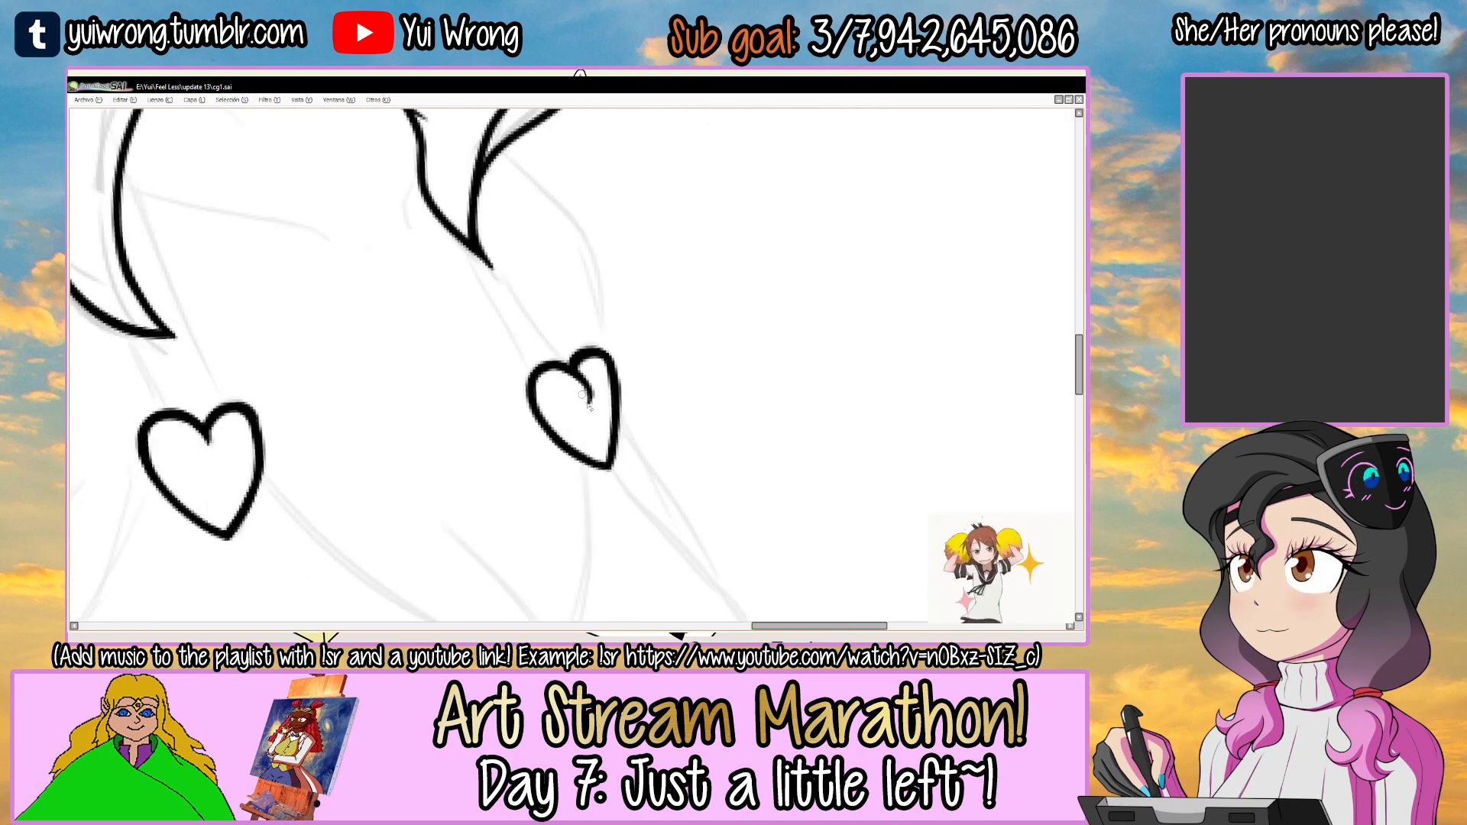
{"action": "left_click_drag", "start_coordinate": [437, 505], "coordinate": [667, 431]}
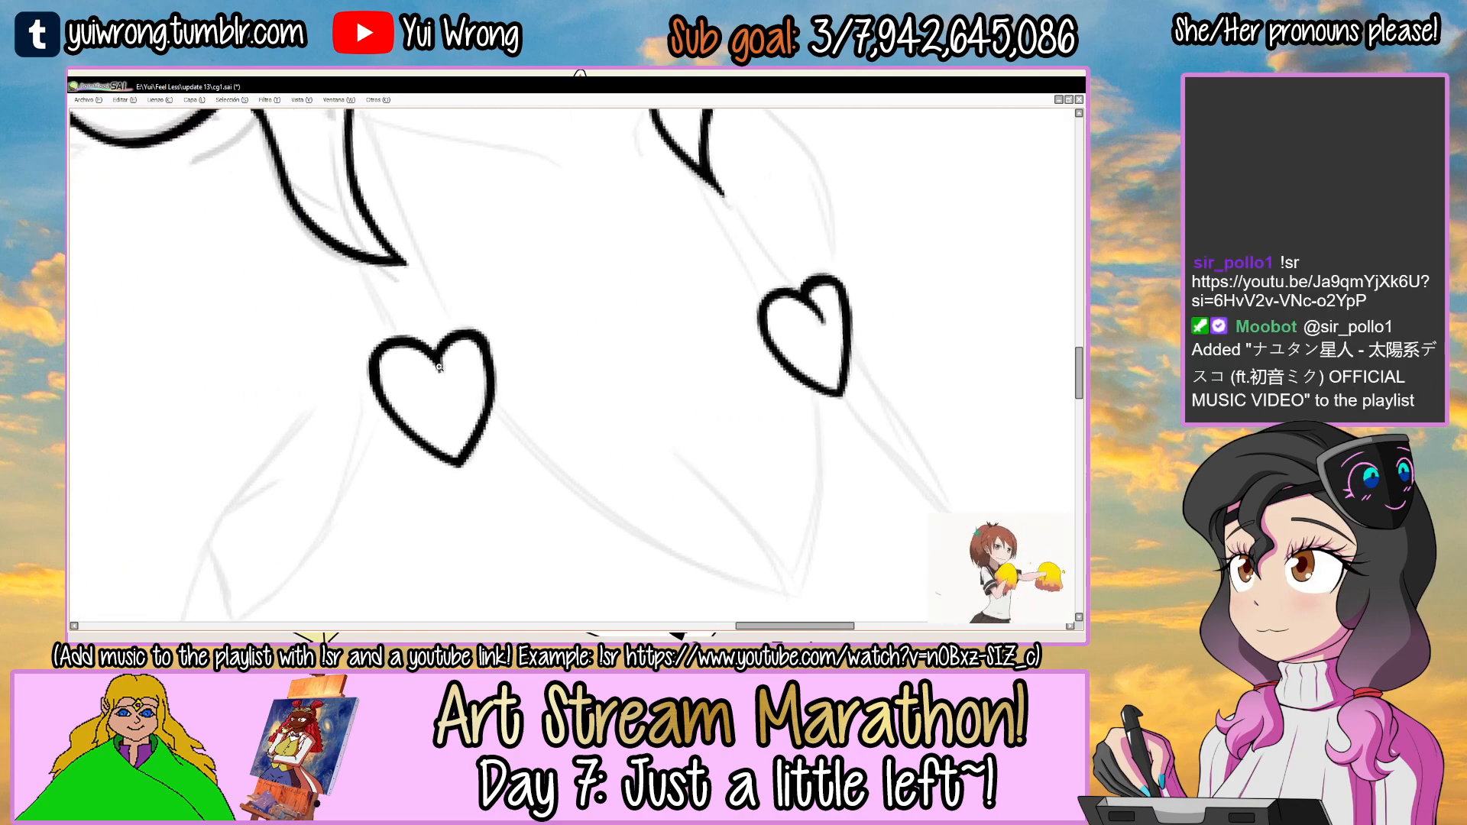
{"action": "scroll", "coordinate": [440, 367], "scroll_direction": "up", "scroll_amount": 2}
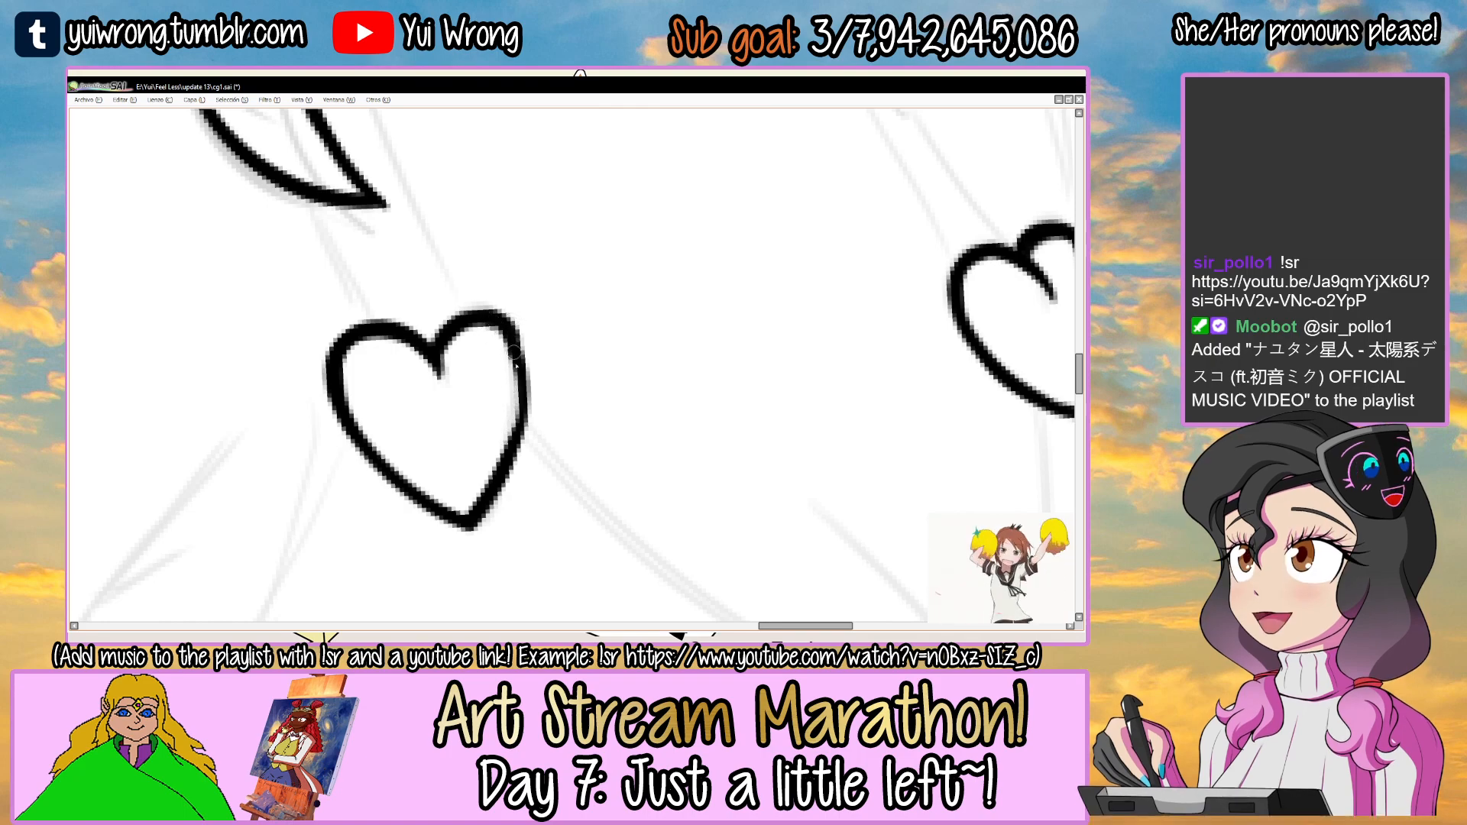
{"action": "left_click_drag", "start_coordinate": [509, 326], "coordinate": [524, 430]}
{"action": "scroll", "coordinate": [519, 366], "scroll_direction": "down", "scroll_amount": 1}
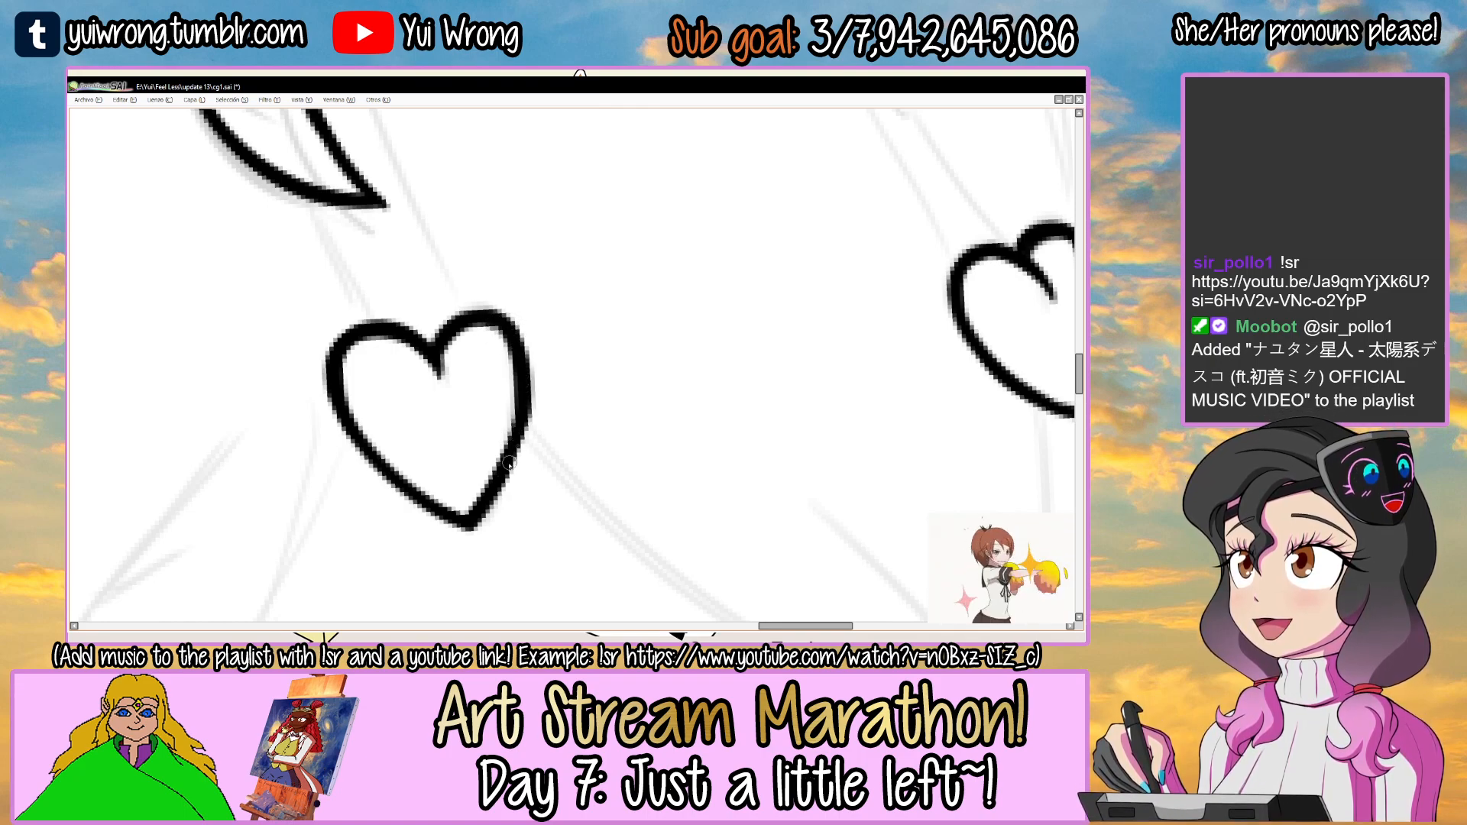
{"action": "scroll", "coordinate": [510, 471], "scroll_direction": "down", "scroll_amount": 2}
{"action": "key", "text": "ctrl+s"}
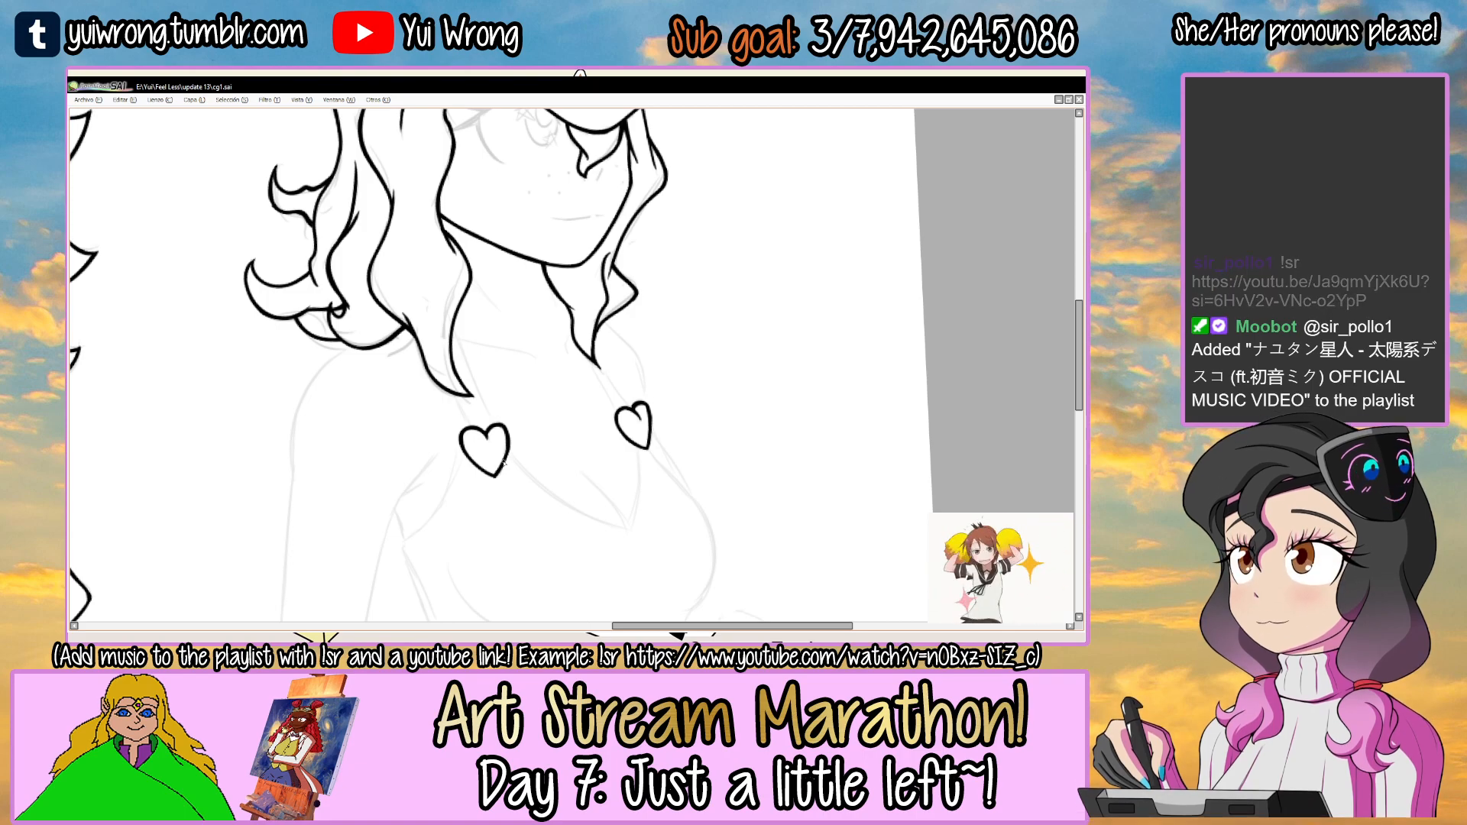
Select the blank area around the far-side lock, ink two cord lines from it to the second heart, and clear the selection.
{"action": "left_click_drag", "start_coordinate": [672, 294], "coordinate": [517, 266]}
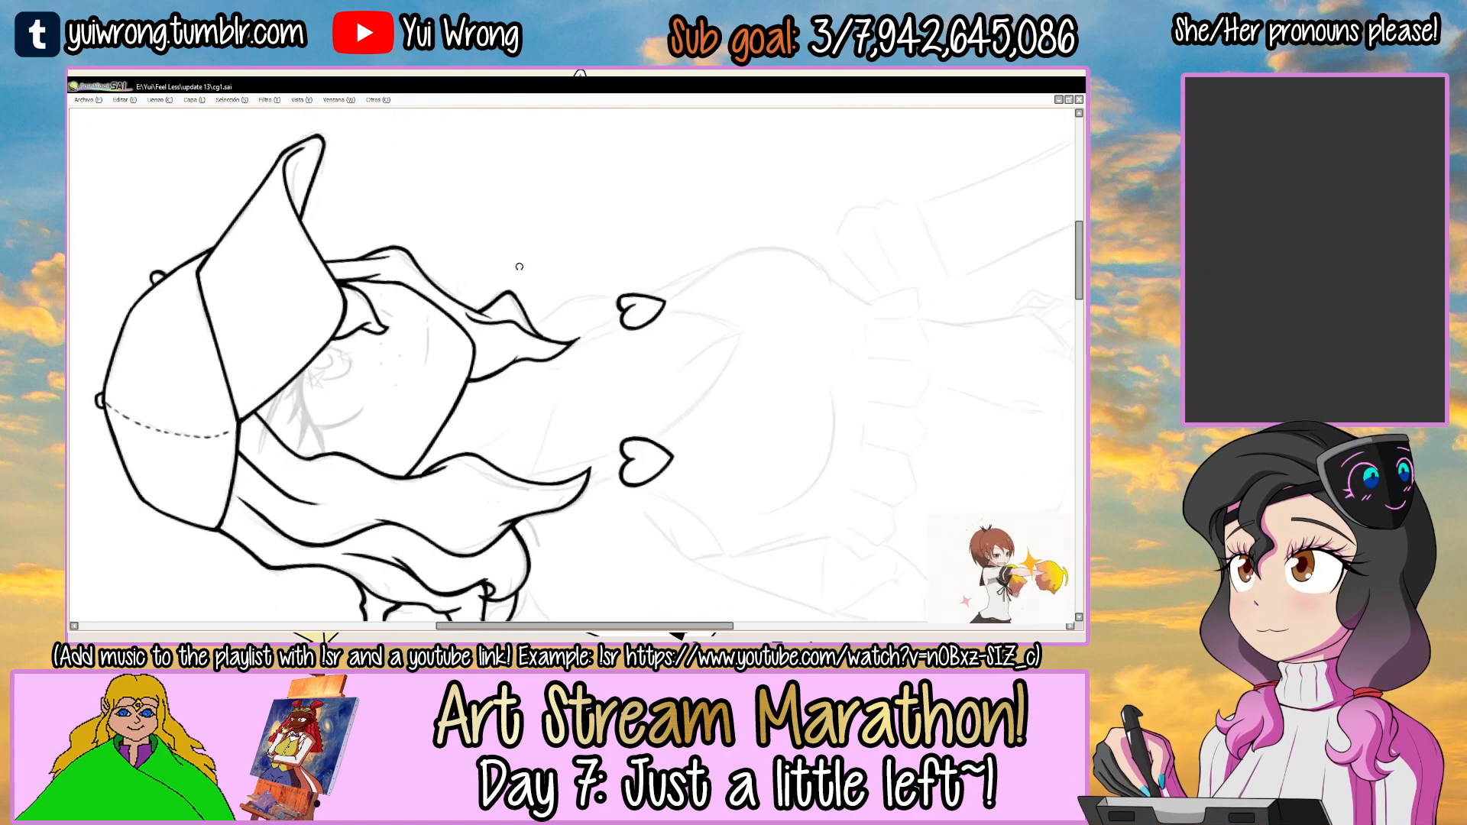
{"action": "scroll", "coordinate": [606, 330], "scroll_direction": "up", "scroll_amount": 4}
{"action": "left_click", "coordinate": [603, 330]}
{"action": "key", "text": "n"}
{"action": "left_click_drag", "start_coordinate": [527, 348], "coordinate": [696, 282]}
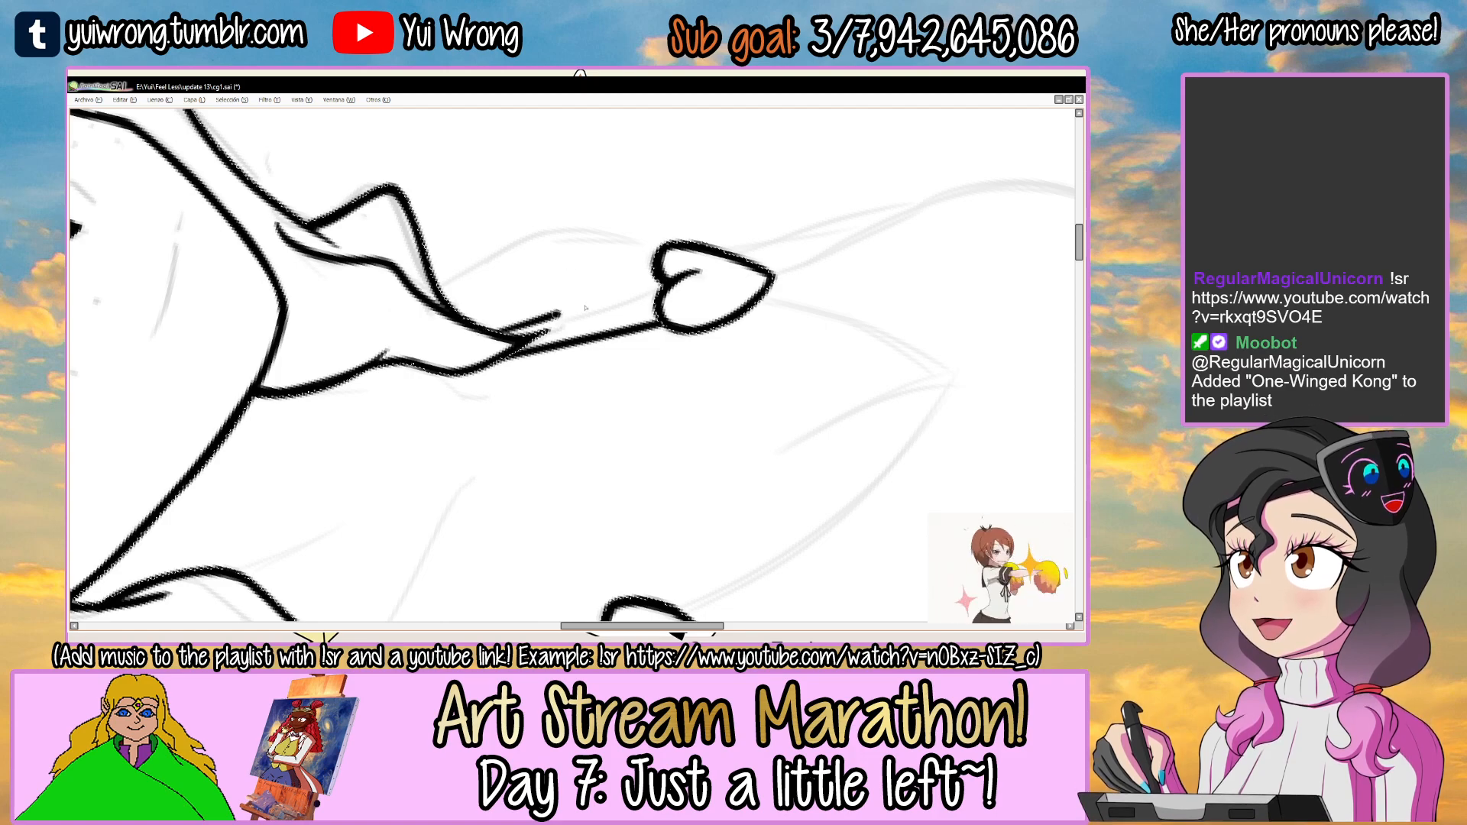
{"action": "left_click_drag", "start_coordinate": [516, 341], "coordinate": [660, 289]}
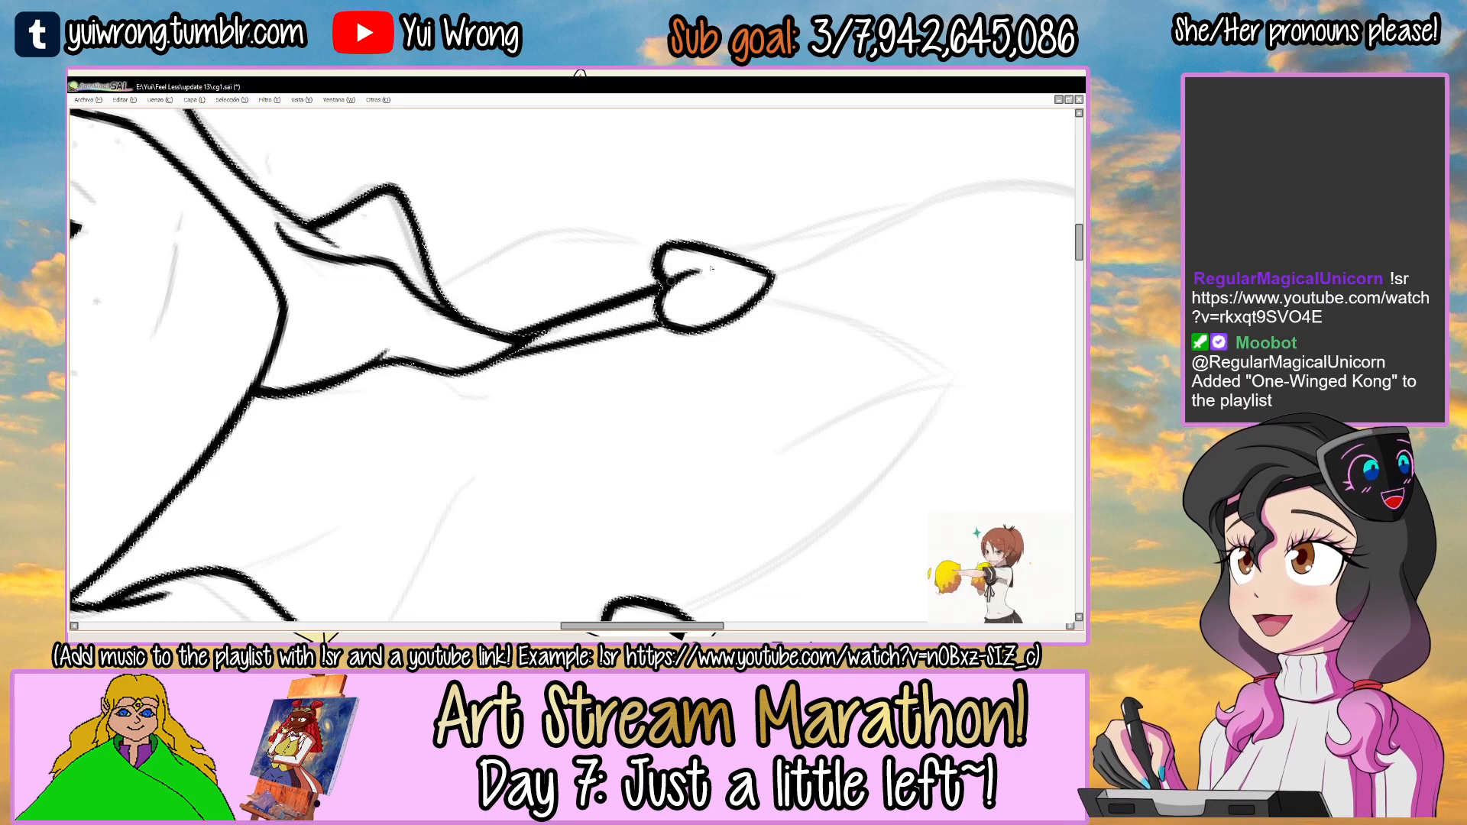
{"action": "key", "text": "ctrl+d"}
Select the area around the front lock and ink the two cord edges joining it to the first heart, redoing strokes.
{"action": "scroll", "coordinate": [703, 310], "scroll_direction": "down", "scroll_amount": 5}
{"action": "left_click_drag", "start_coordinate": [727, 261], "coordinate": [468, 419]}
{"action": "scroll", "coordinate": [518, 337], "scroll_direction": "up", "scroll_amount": 3}
{"action": "left_click", "coordinate": [497, 334]}
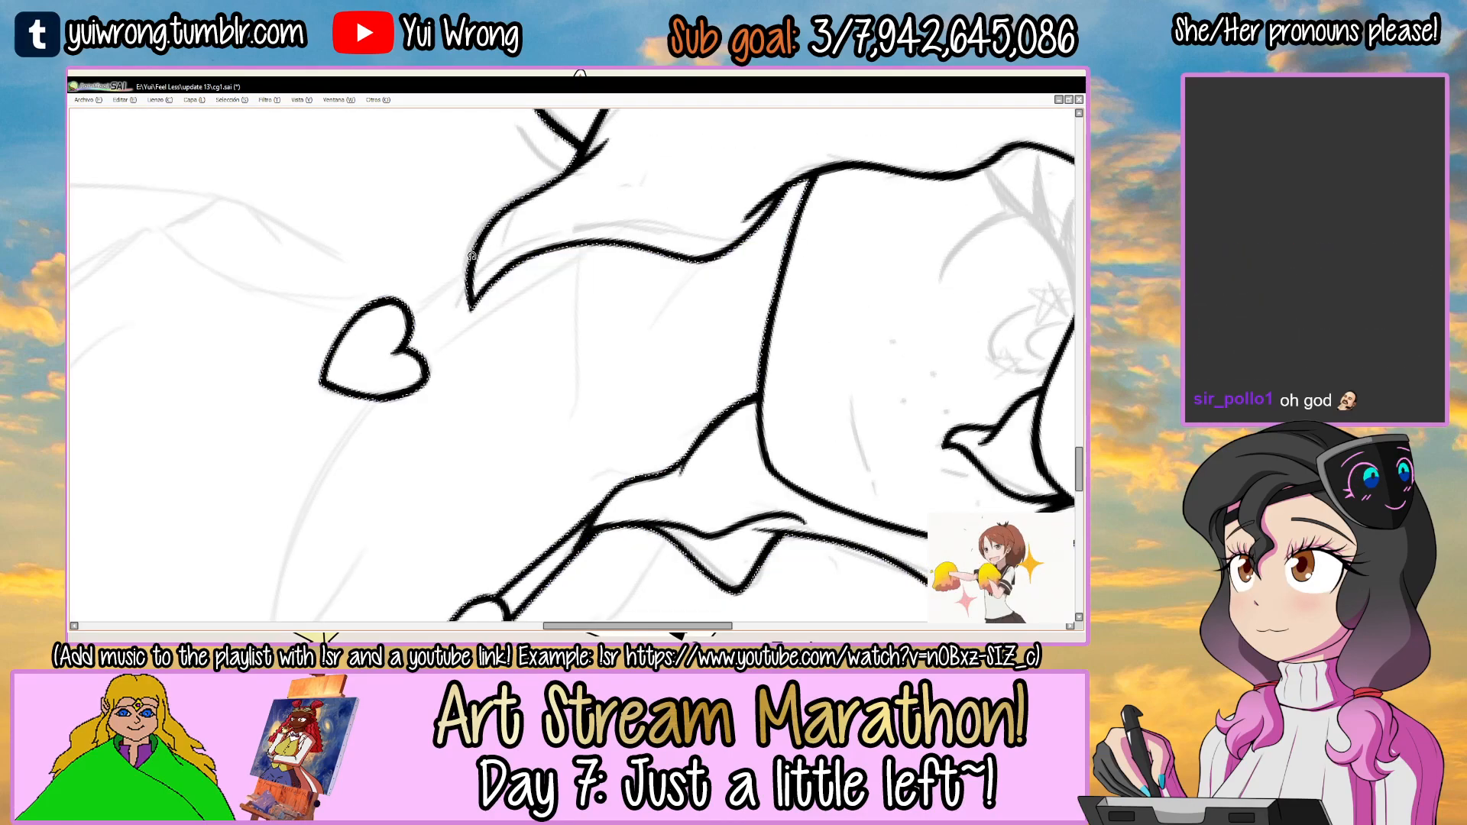
{"action": "scroll", "coordinate": [466, 306], "scroll_direction": "up", "scroll_amount": 2}
{"action": "left_click_drag", "start_coordinate": [414, 368], "coordinate": [642, 231]}
{"action": "left_click_drag", "start_coordinate": [401, 316], "coordinate": [509, 254]}
{"action": "key", "text": "ctrl+z"}
{"action": "key", "text": "ctrl+z"}
{"action": "left_click_drag", "start_coordinate": [394, 313], "coordinate": [472, 265]}
Ink the short line between the first heart's cord edges from the lock's tip, redoing the stroke, and save the drawing.
{"action": "left_click_drag", "start_coordinate": [412, 341], "coordinate": [570, 237]}
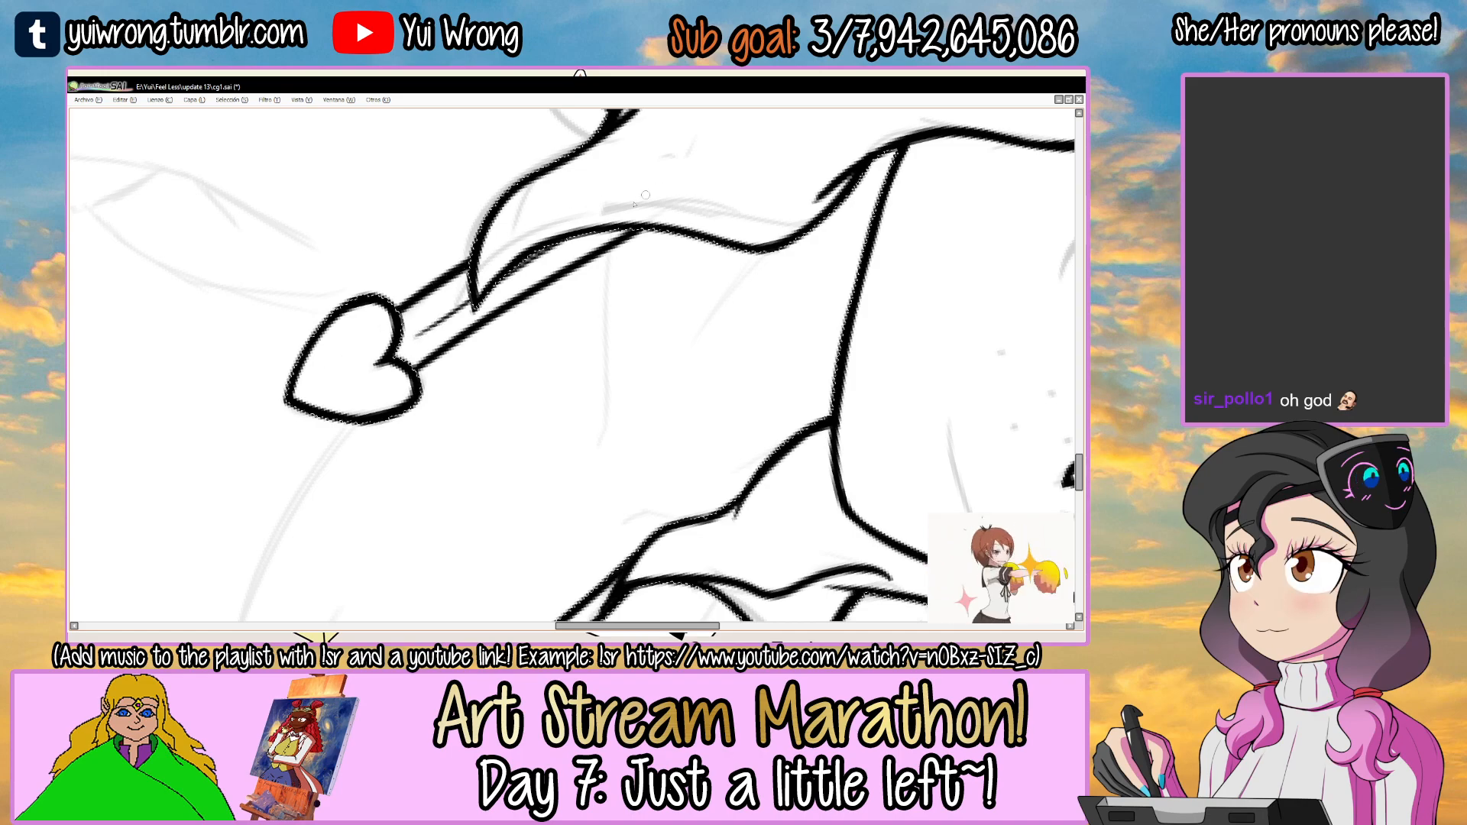
{"action": "key", "text": "ctrl+z"}
{"action": "left_click_drag", "start_coordinate": [416, 334], "coordinate": [625, 211]}
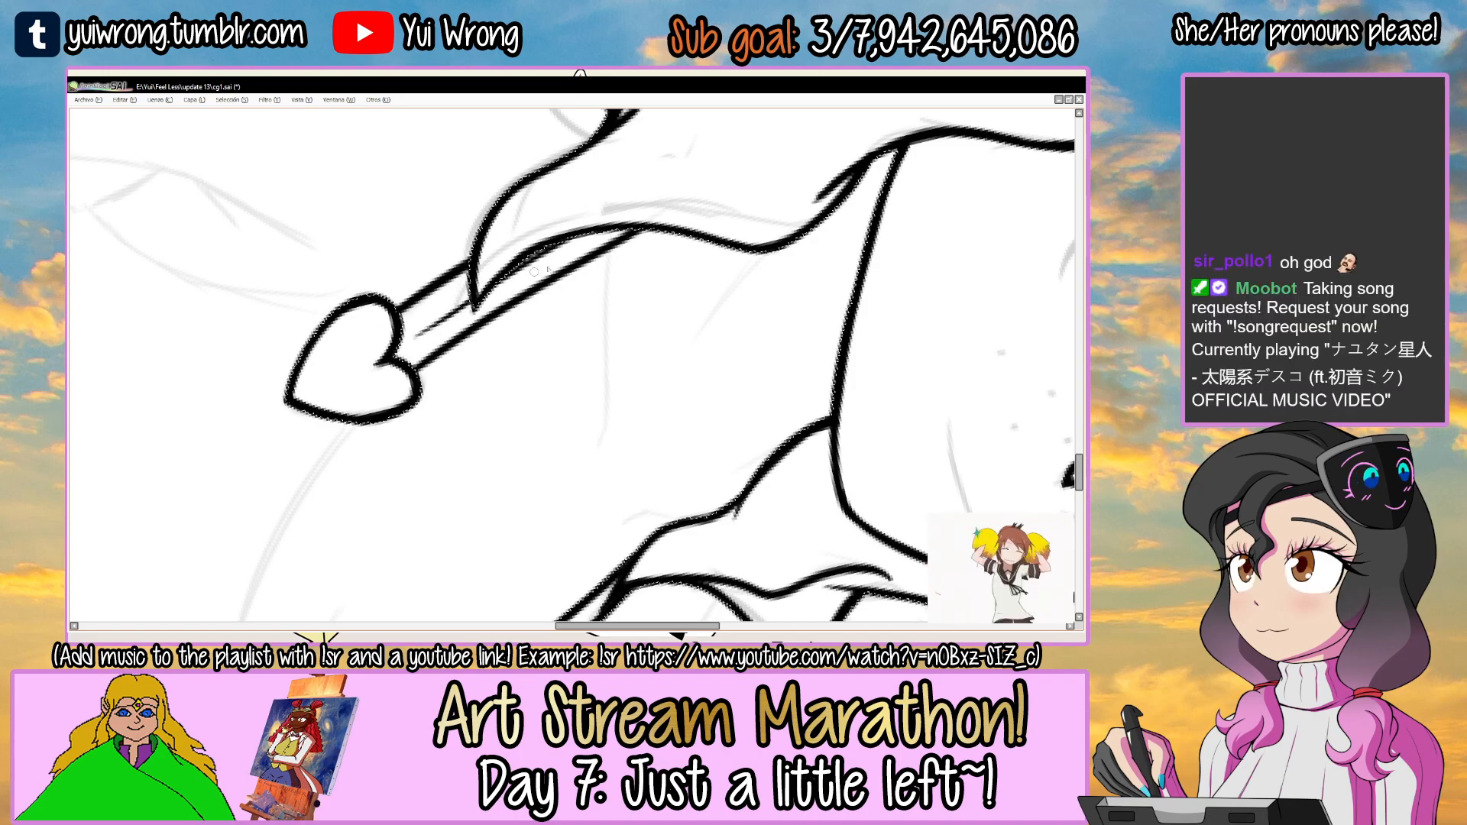
{"action": "key", "text": "Home"}
{"action": "scroll", "coordinate": [534, 235], "scroll_direction": "down", "scroll_amount": 5}
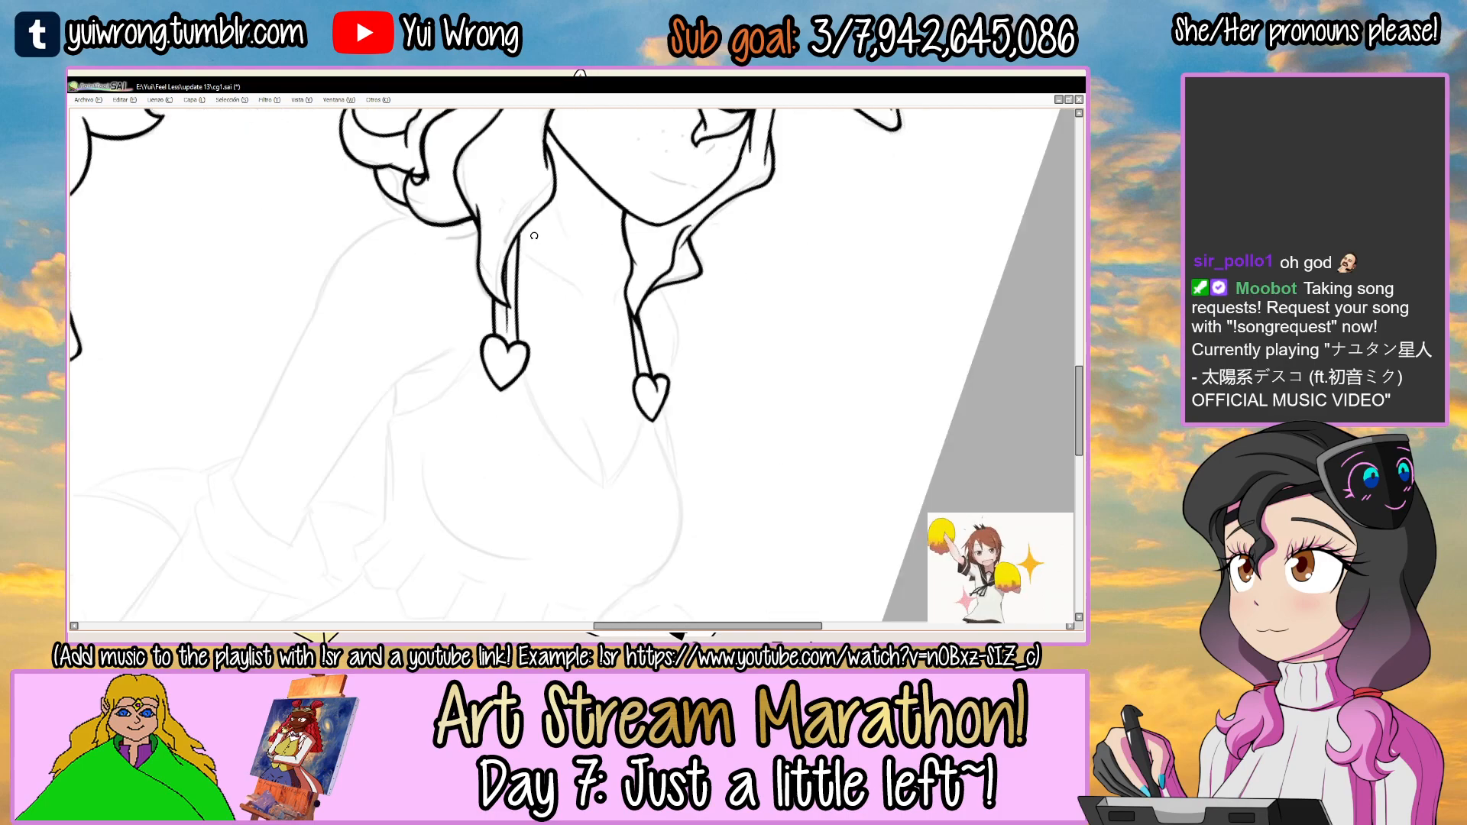
{"action": "left_click_drag", "start_coordinate": [681, 279], "coordinate": [636, 259]}
{"action": "key", "text": "ctrl+s"}
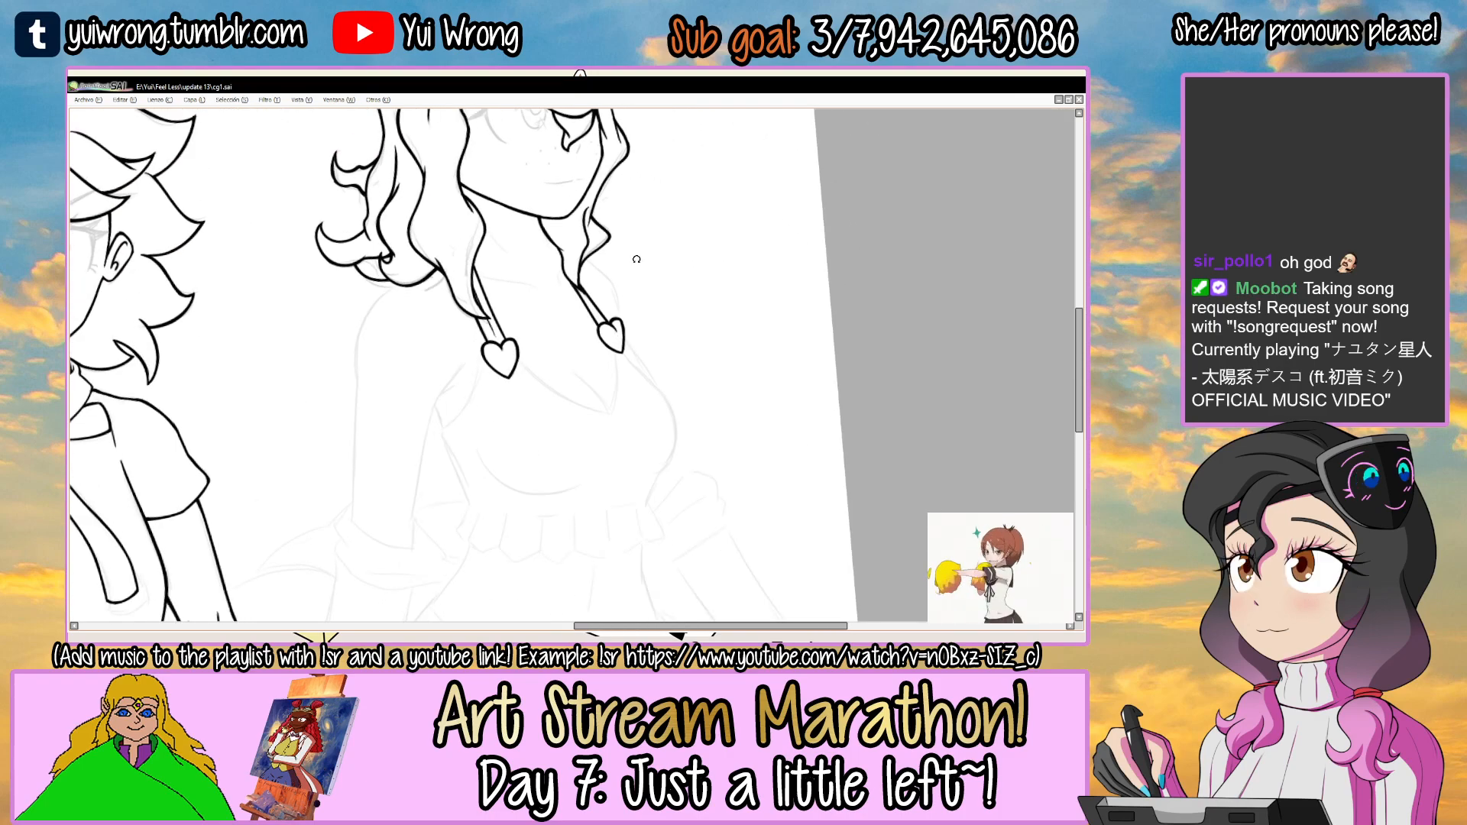
Thicken the second heart's outer side, redoing the stroke, and touch up its lower tip.
{"action": "scroll", "coordinate": [619, 334], "scroll_direction": "up", "scroll_amount": 5}
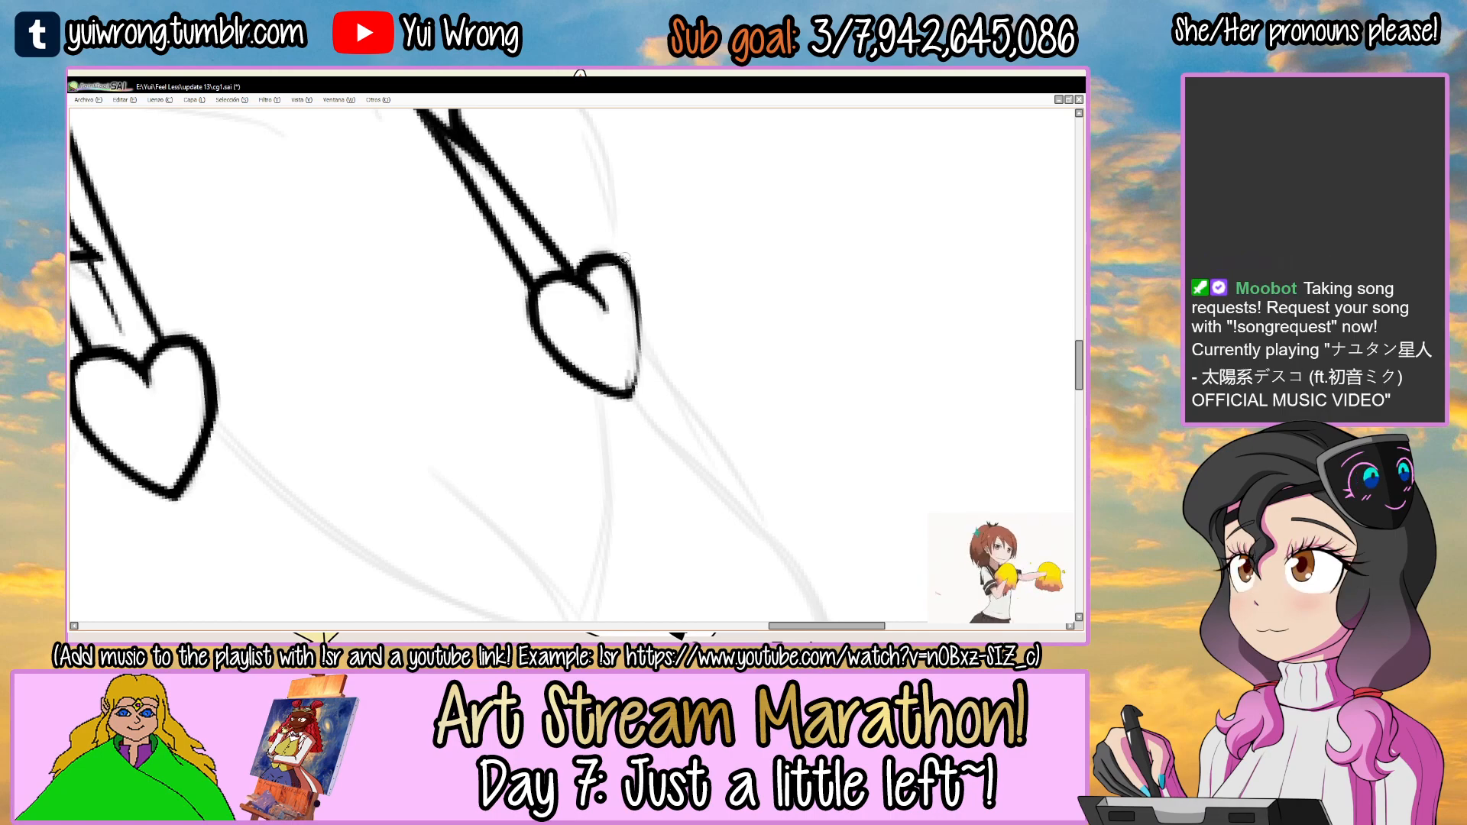
{"action": "left_click_drag", "start_coordinate": [634, 287], "coordinate": [638, 379]}
{"action": "key", "text": "ctrl+z"}
{"action": "left_click_drag", "start_coordinate": [620, 261], "coordinate": [640, 372]}
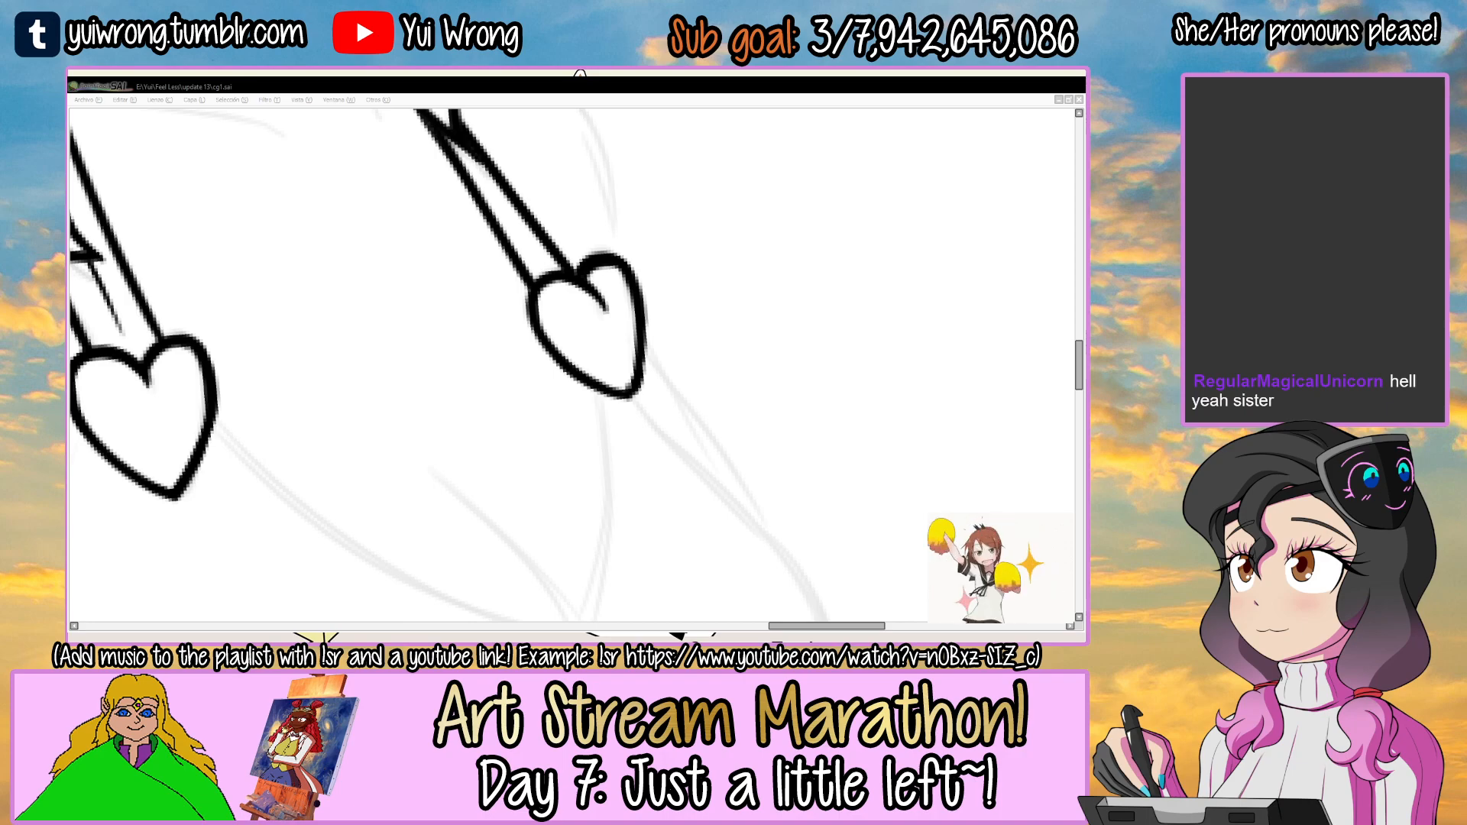
{"action": "scroll", "coordinate": [507, 289], "scroll_direction": "up", "scroll_amount": 2}
{"action": "scroll", "coordinate": [508, 287], "scroll_direction": "down", "scroll_amount": 8}
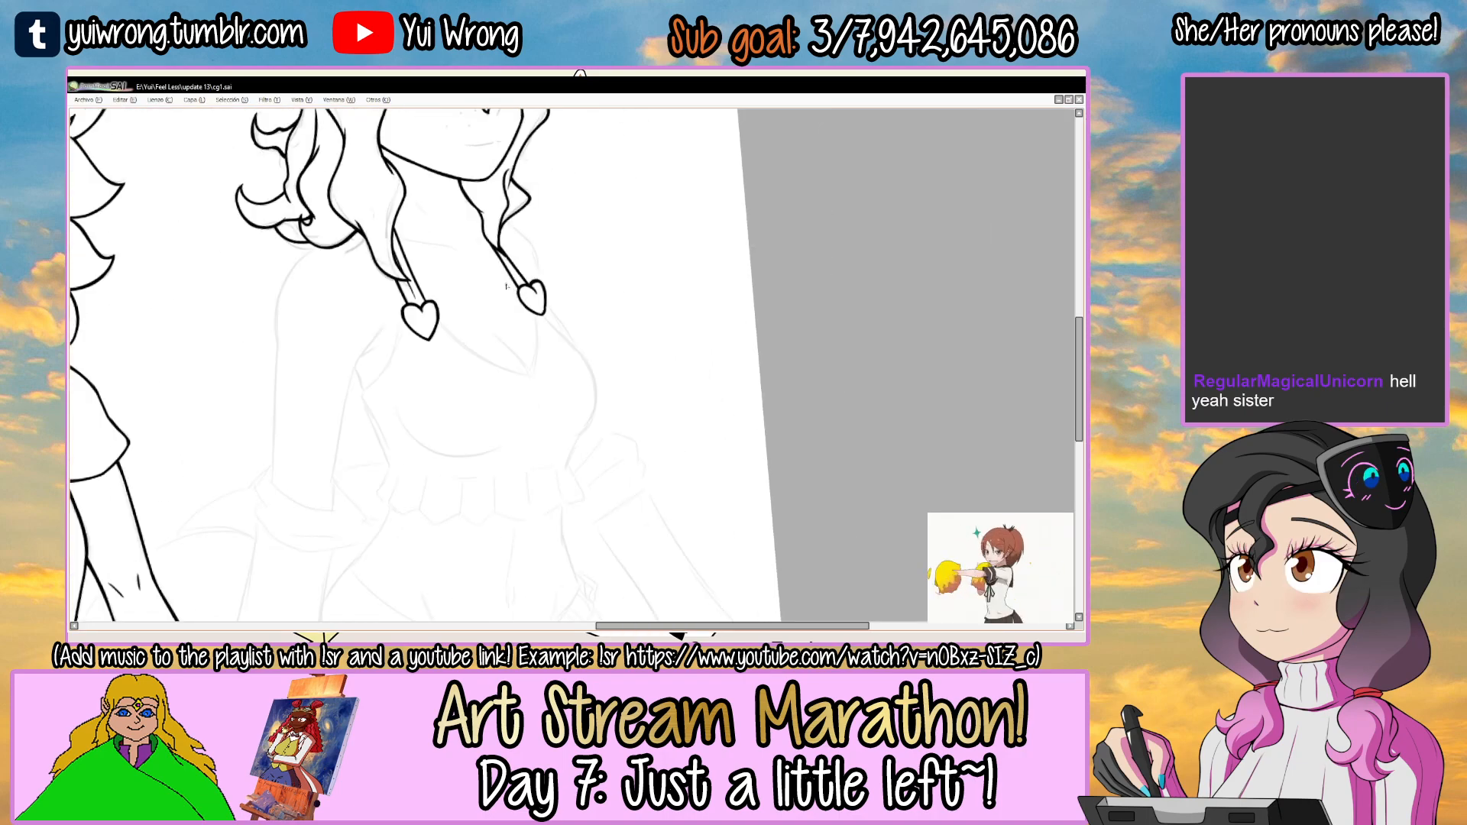
{"action": "scroll", "coordinate": [505, 285], "scroll_direction": "up", "scroll_amount": 4}
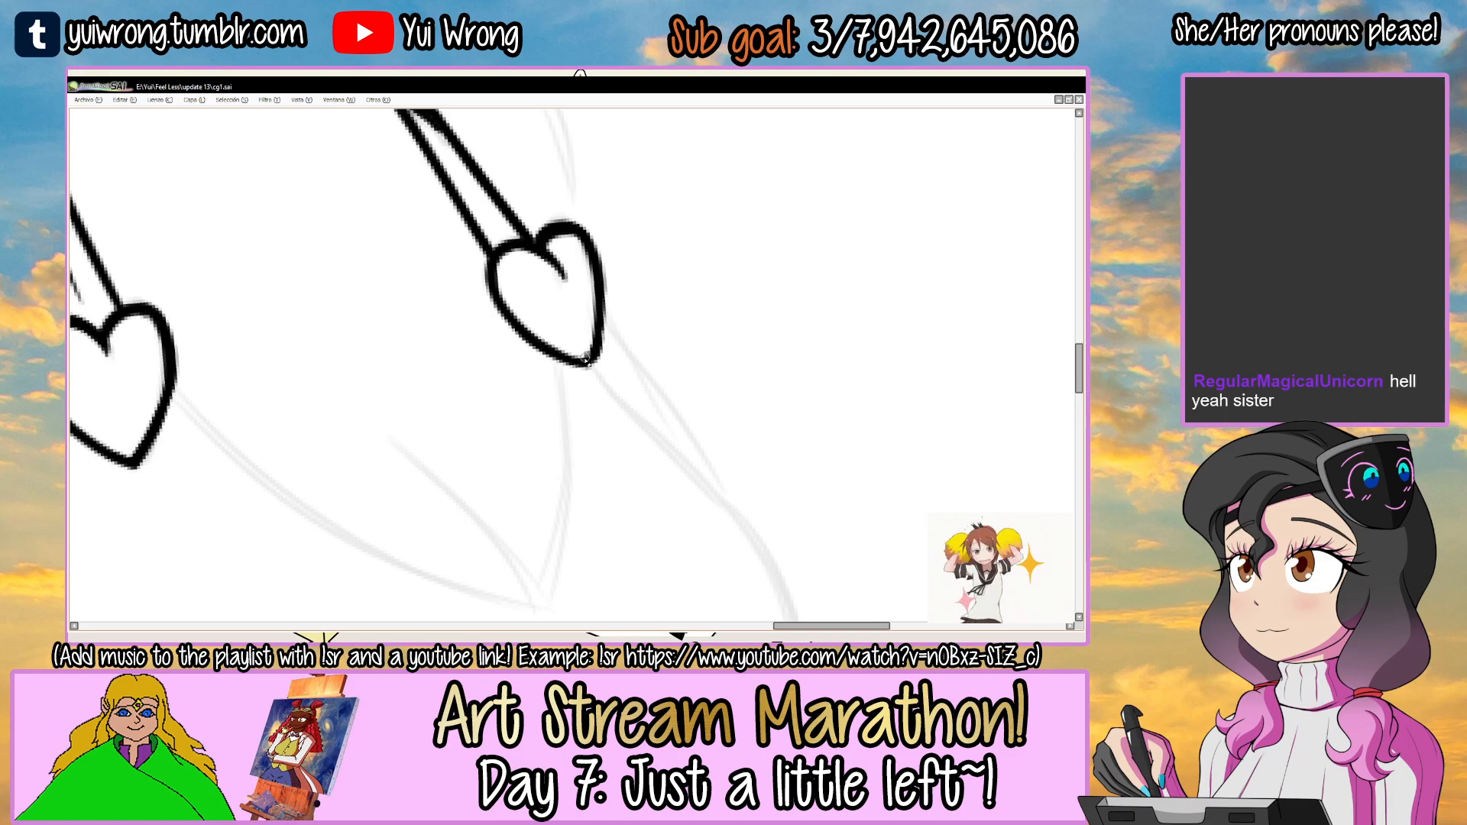
{"action": "left_click_drag", "start_coordinate": [585, 359], "coordinate": [587, 345]}
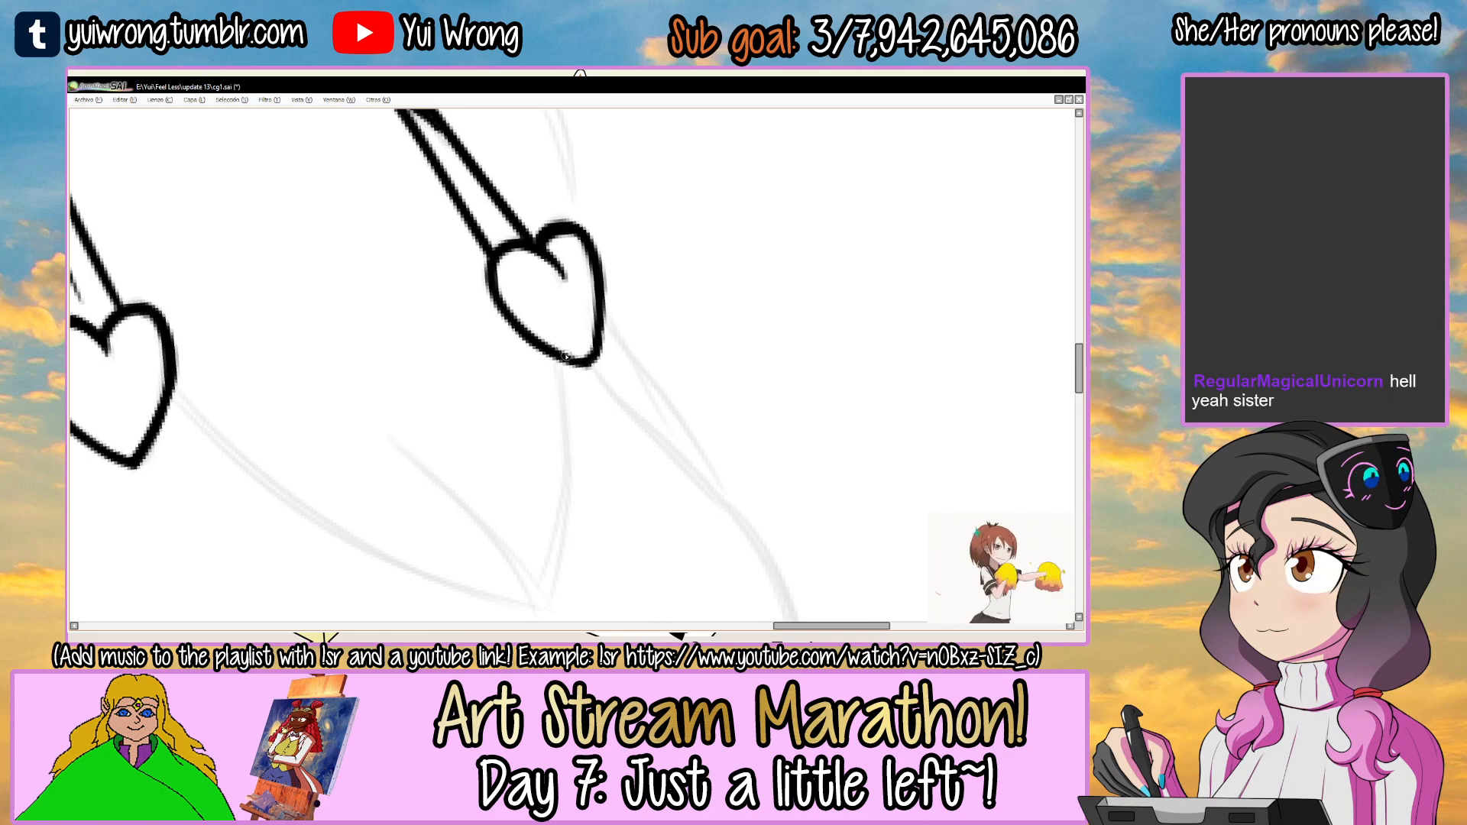
{"action": "scroll", "coordinate": [583, 351], "scroll_direction": "down", "scroll_amount": 5}
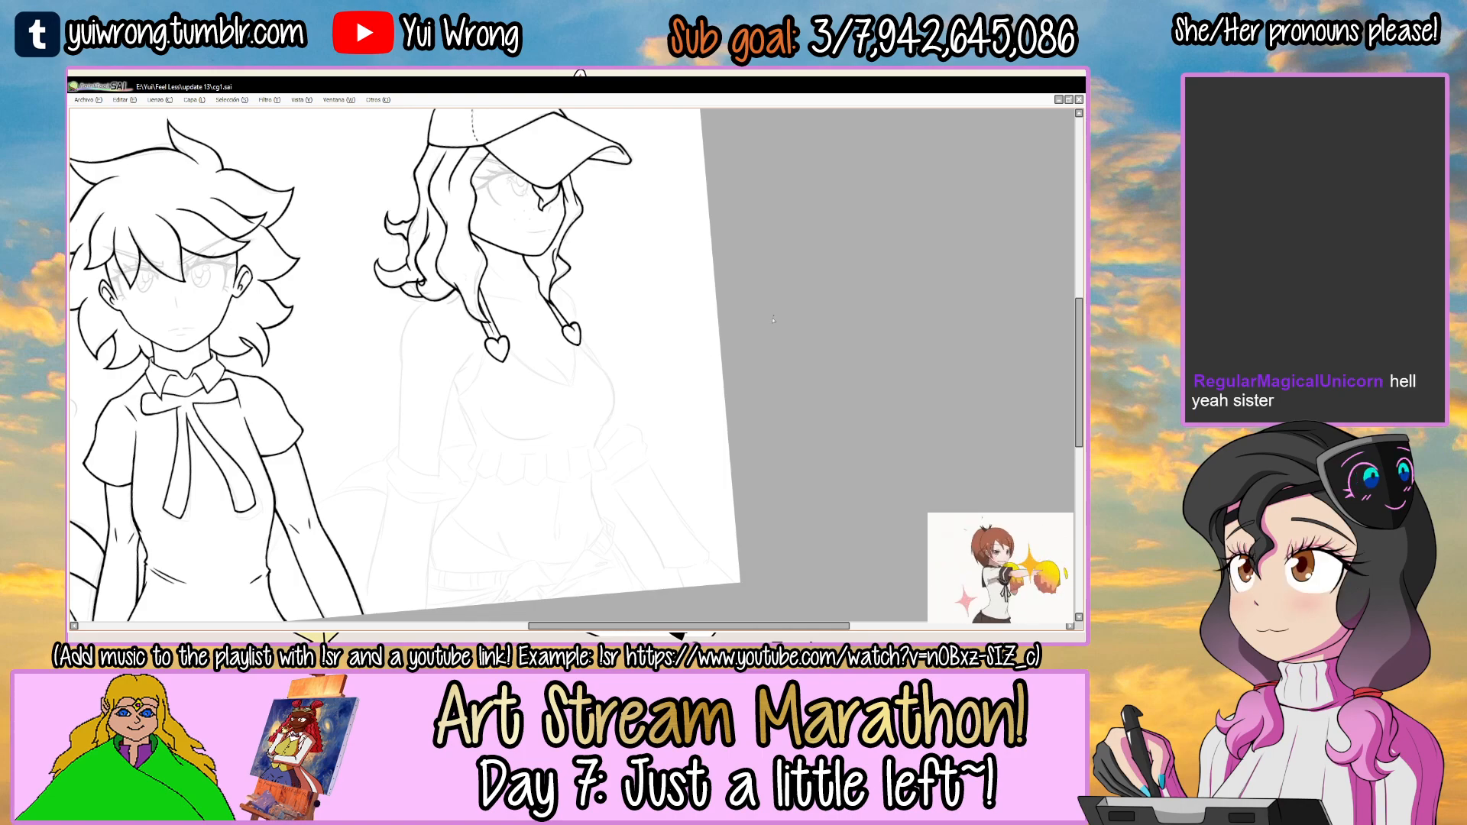
Ink the neckline curve from the first heart to the V-shaped point on the chest, redoing the stroke.
{"action": "left_click_drag", "start_coordinate": [648, 346], "coordinate": [627, 317]}
{"action": "left_click_drag", "start_coordinate": [506, 300], "coordinate": [570, 278]}
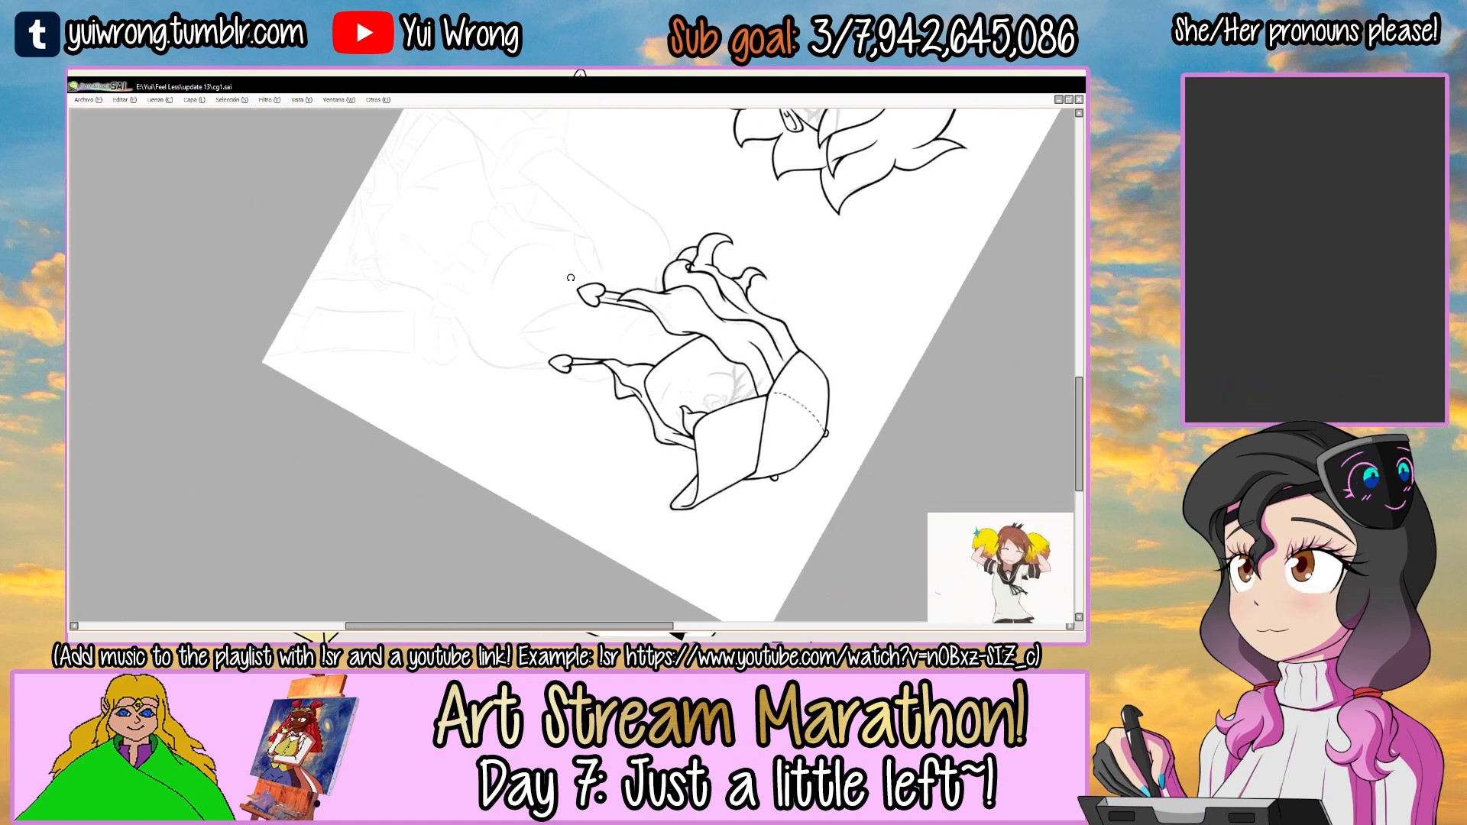
{"action": "scroll", "coordinate": [560, 314], "scroll_direction": "up", "scroll_amount": 3}
{"action": "left_click_drag", "start_coordinate": [658, 266], "coordinate": [631, 248]}
{"action": "scroll", "coordinate": [558, 345], "scroll_direction": "up", "scroll_amount": 1}
{"action": "left_click_drag", "start_coordinate": [405, 416], "coordinate": [663, 231]}
{"action": "key", "text": "ctrl+z"}
{"action": "left_click_drag", "start_coordinate": [412, 408], "coordinate": [663, 230]}
{"action": "mouse_move", "coordinate": [438, 382]}
{"action": "left_mouse_down"}
{"action": "mouse_move", "coordinate": [666, 225]}
{"action": "mouse_move", "coordinate": [691, 328]}
{"action": "mouse_move", "coordinate": [650, 267]}
{"action": "left_mouse_up"}
{"action": "key", "text": "ctrl+z"}
{"action": "left_click_drag", "start_coordinate": [419, 417], "coordinate": [521, 308]}
{"action": "key", "text": "ctrl+z"}
Ink the other neckline curve from the second heart to the V-shaped point, redoing the stroke.
{"action": "left_click_drag", "start_coordinate": [658, 244], "coordinate": [713, 268]}
{"action": "left_click_drag", "start_coordinate": [614, 216], "coordinate": [631, 289]}
{"action": "left_click", "coordinate": [477, 330], "text": "ctrl"}
{"action": "left_click_drag", "start_coordinate": [530, 275], "coordinate": [550, 268]}
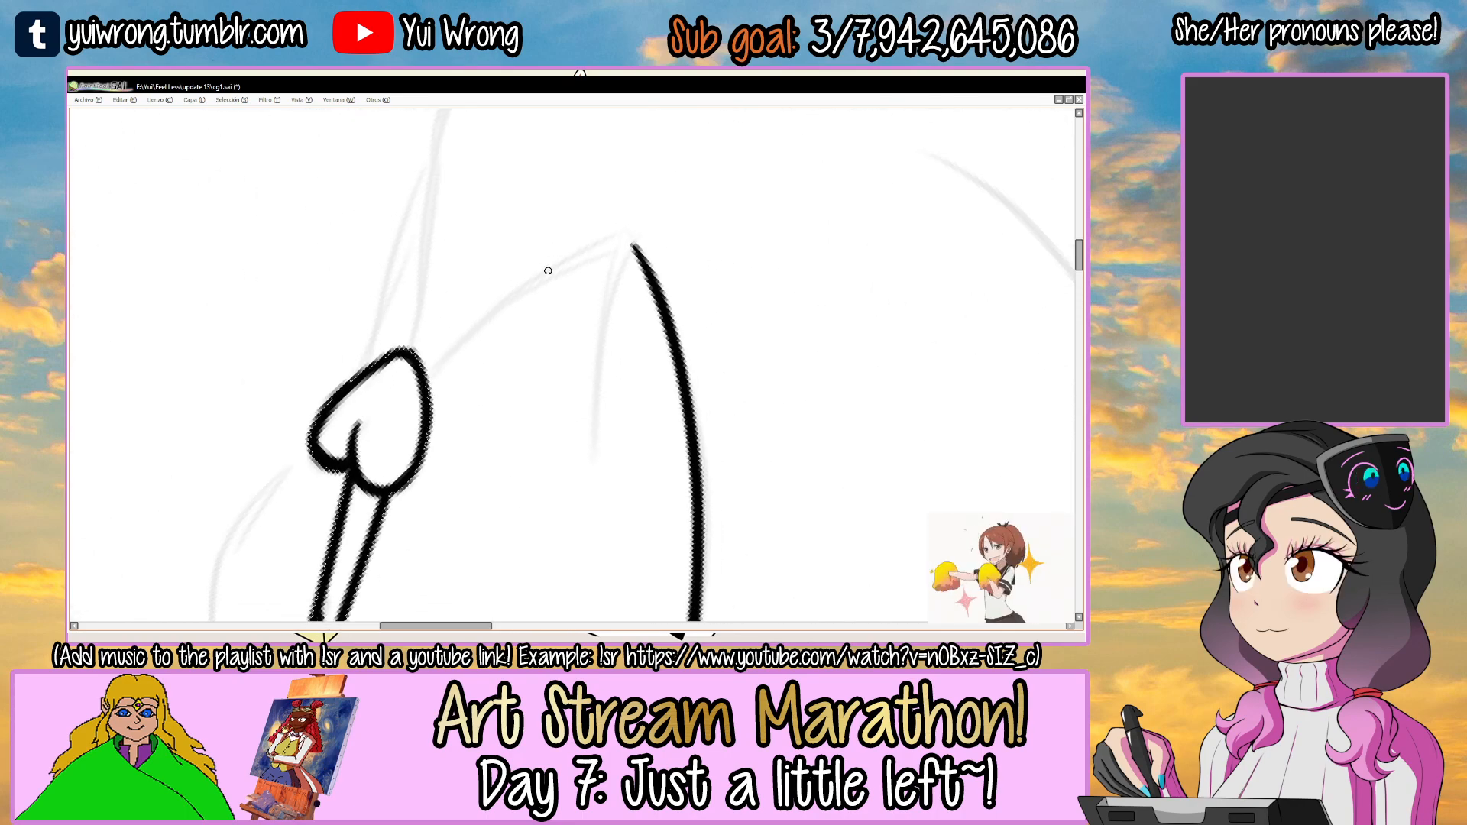
{"action": "left_click", "coordinate": [549, 275], "text": "ctrl"}
{"action": "left_click_drag", "start_coordinate": [388, 409], "coordinate": [597, 251]}
{"action": "key", "text": "ctrl+z"}
{"action": "left_click_drag", "start_coordinate": [391, 407], "coordinate": [588, 264]}
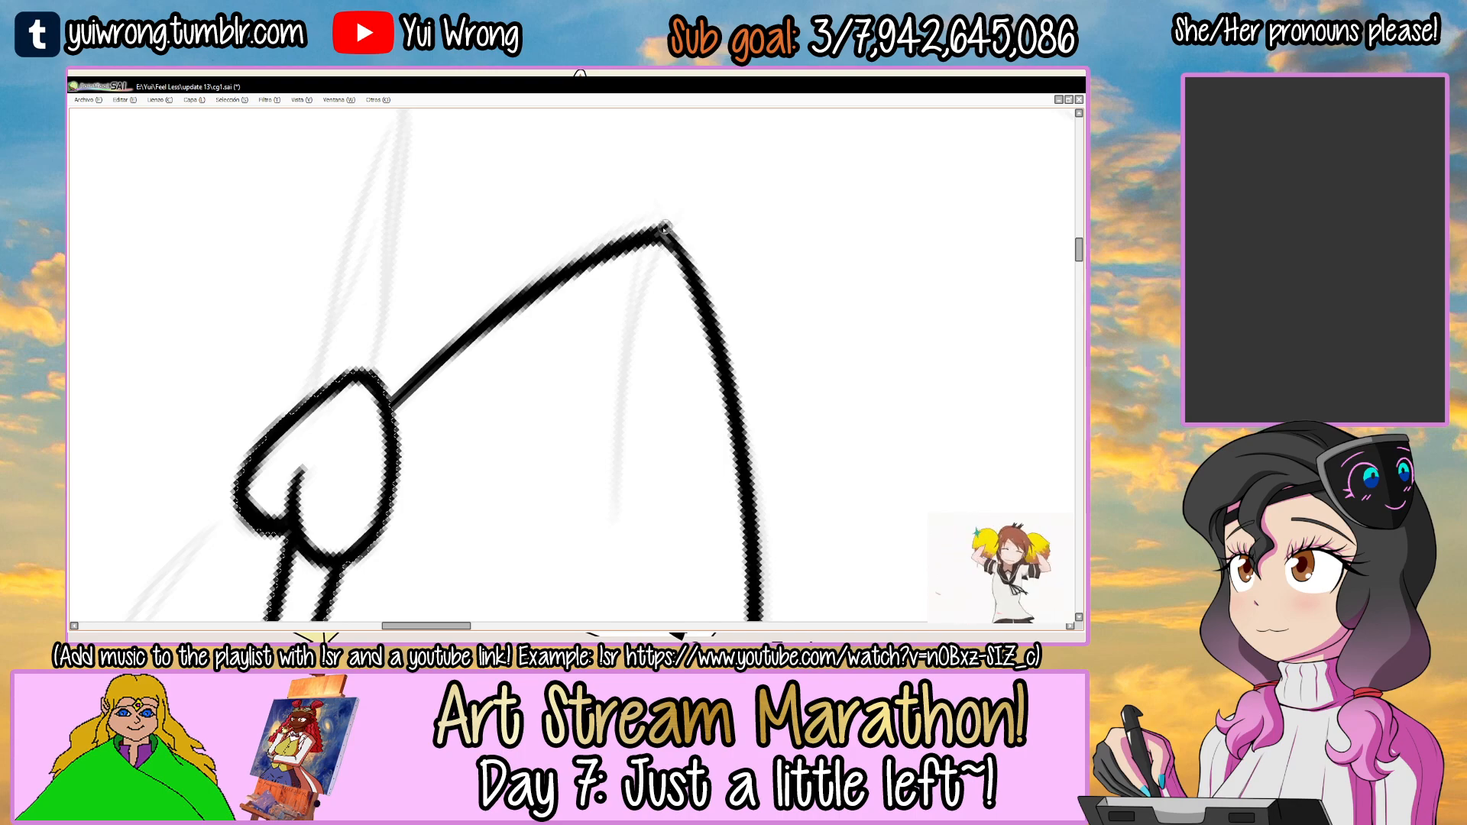
Ink the upper part of the far-side chest contour starting at the second heart's tip, redoing the stroke.
{"action": "left_click", "coordinate": [692, 289], "text": "ctrl+alt"}
{"action": "left_click", "coordinate": [692, 289], "text": "ctrl+alt"}
{"action": "left_click", "coordinate": [692, 289], "text": "ctrl+alt"}
{"action": "left_click_drag", "start_coordinate": [845, 272], "coordinate": [587, 416]}
{"action": "left_click_drag", "start_coordinate": [687, 331], "coordinate": [581, 219]}
{"action": "left_click_drag", "start_coordinate": [725, 268], "coordinate": [672, 259]}
{"action": "left_click", "coordinate": [642, 279], "text": "ctrl"}
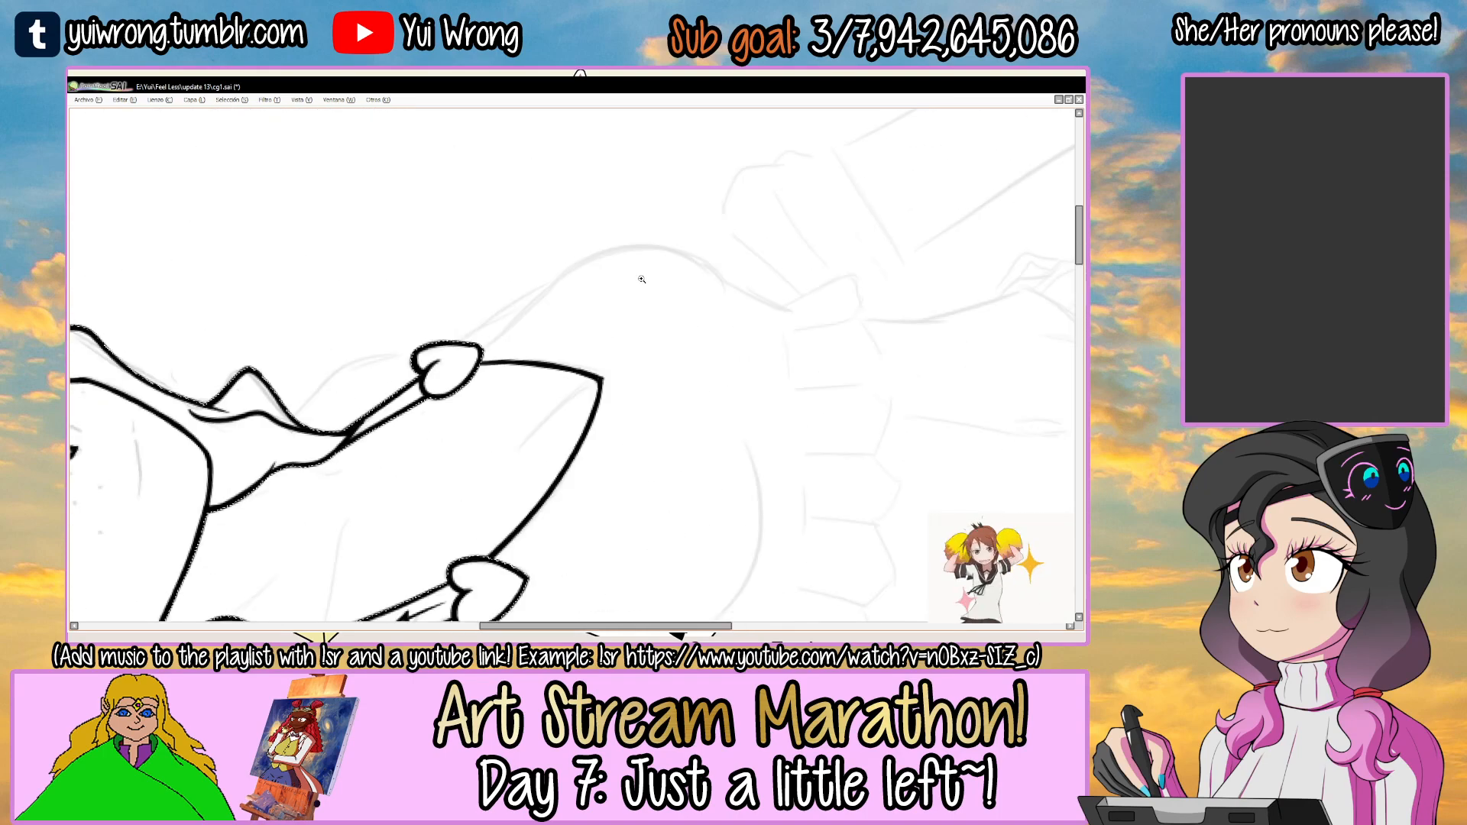
{"action": "left_click", "coordinate": [642, 279], "text": "ctrl"}
{"action": "left_click_drag", "start_coordinate": [424, 365], "coordinate": [755, 290]}
{"action": "key", "text": "ctrl+z"}
{"action": "mouse_move", "coordinate": [422, 363]}
{"action": "left_mouse_down"}
{"action": "mouse_move", "coordinate": [754, 291]}
{"action": "mouse_move", "coordinate": [491, 265]}
{"action": "mouse_move", "coordinate": [455, 401]}
{"action": "left_mouse_up"}
Continue the far-side chest contour around its outer curve toward the waist frill, redoing the stroke until it flows.
{"action": "left_click_drag", "start_coordinate": [552, 281], "coordinate": [508, 294]}
{"action": "left_click", "coordinate": [493, 301], "text": "ctrl"}
{"action": "left_click_drag", "start_coordinate": [460, 223], "coordinate": [524, 459]}
{"action": "key", "text": "ctrl+z"}
{"action": "left_click_drag", "start_coordinate": [459, 229], "coordinate": [535, 447]}
{"action": "key", "text": "ctrl+z"}
{"action": "left_click_drag", "start_coordinate": [455, 229], "coordinate": [504, 426]}
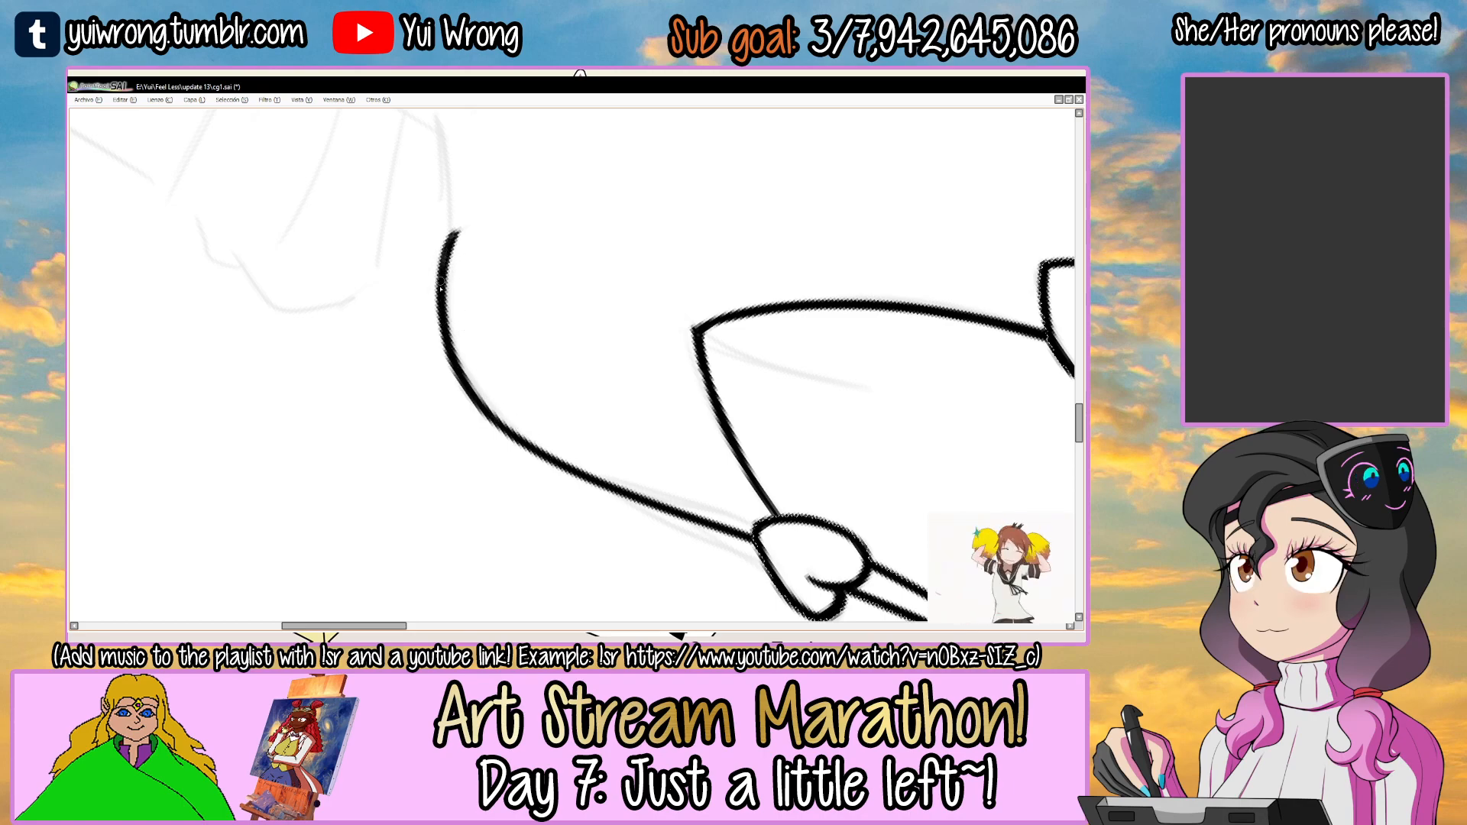
{"action": "left_click_drag", "start_coordinate": [789, 547], "coordinate": [635, 515]}
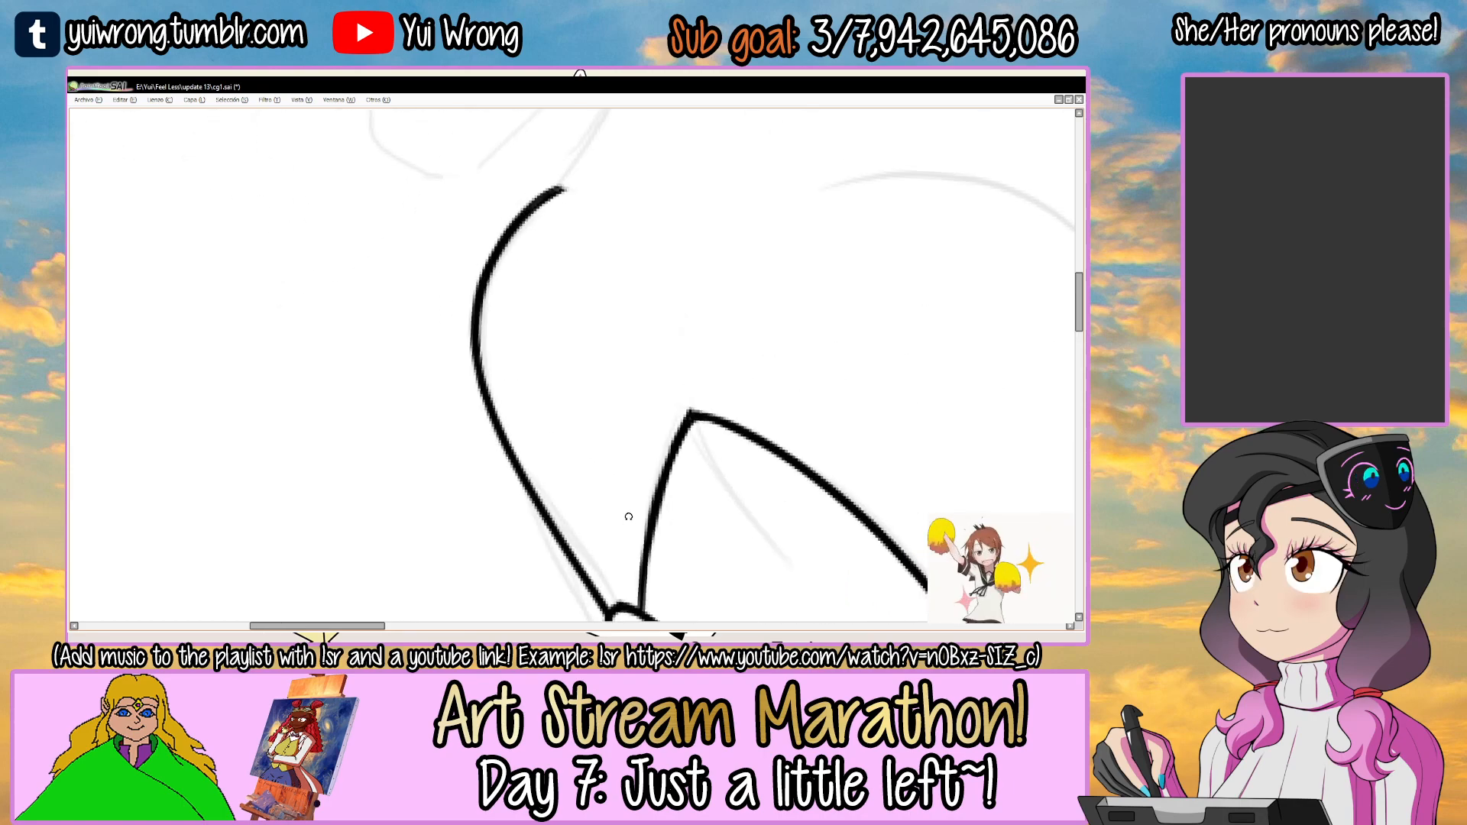
{"action": "left_click_drag", "start_coordinate": [714, 318], "coordinate": [663, 523]}
{"action": "left_click_drag", "start_coordinate": [528, 352], "coordinate": [363, 390]}
{"action": "left_click_drag", "start_coordinate": [419, 347], "coordinate": [610, 230]}
{"action": "key", "text": "ctrl+z"}
{"action": "mouse_move", "coordinate": [419, 346]}
{"action": "left_mouse_down"}
{"action": "mouse_move", "coordinate": [640, 223]}
{"action": "mouse_move", "coordinate": [799, 278]}
{"action": "mouse_move", "coordinate": [559, 294]}
{"action": "left_mouse_up"}
{"action": "mouse_move", "coordinate": [495, 333]}
{"action": "left_mouse_down"}
{"action": "mouse_move", "coordinate": [569, 271]}
{"action": "mouse_move", "coordinate": [721, 263]}
{"action": "left_mouse_up"}
{"action": "key", "text": "ctrl+z"}
{"action": "key", "text": "ctrl+z"}
{"action": "left_click_drag", "start_coordinate": [489, 336], "coordinate": [718, 264]}
{"action": "key", "text": "ctrl+z"}
{"action": "mouse_move", "coordinate": [520, 294]}
{"action": "left_mouse_down"}
{"action": "mouse_move", "coordinate": [745, 252]}
{"action": "mouse_move", "coordinate": [769, 340]}
{"action": "mouse_move", "coordinate": [590, 495]}
{"action": "left_mouse_up"}
Ink the short inner fold line running up from the neckline's V-shaped point and thicken it with a second pass.
{"action": "scroll", "coordinate": [590, 495], "scroll_direction": "down", "scroll_amount": 6}
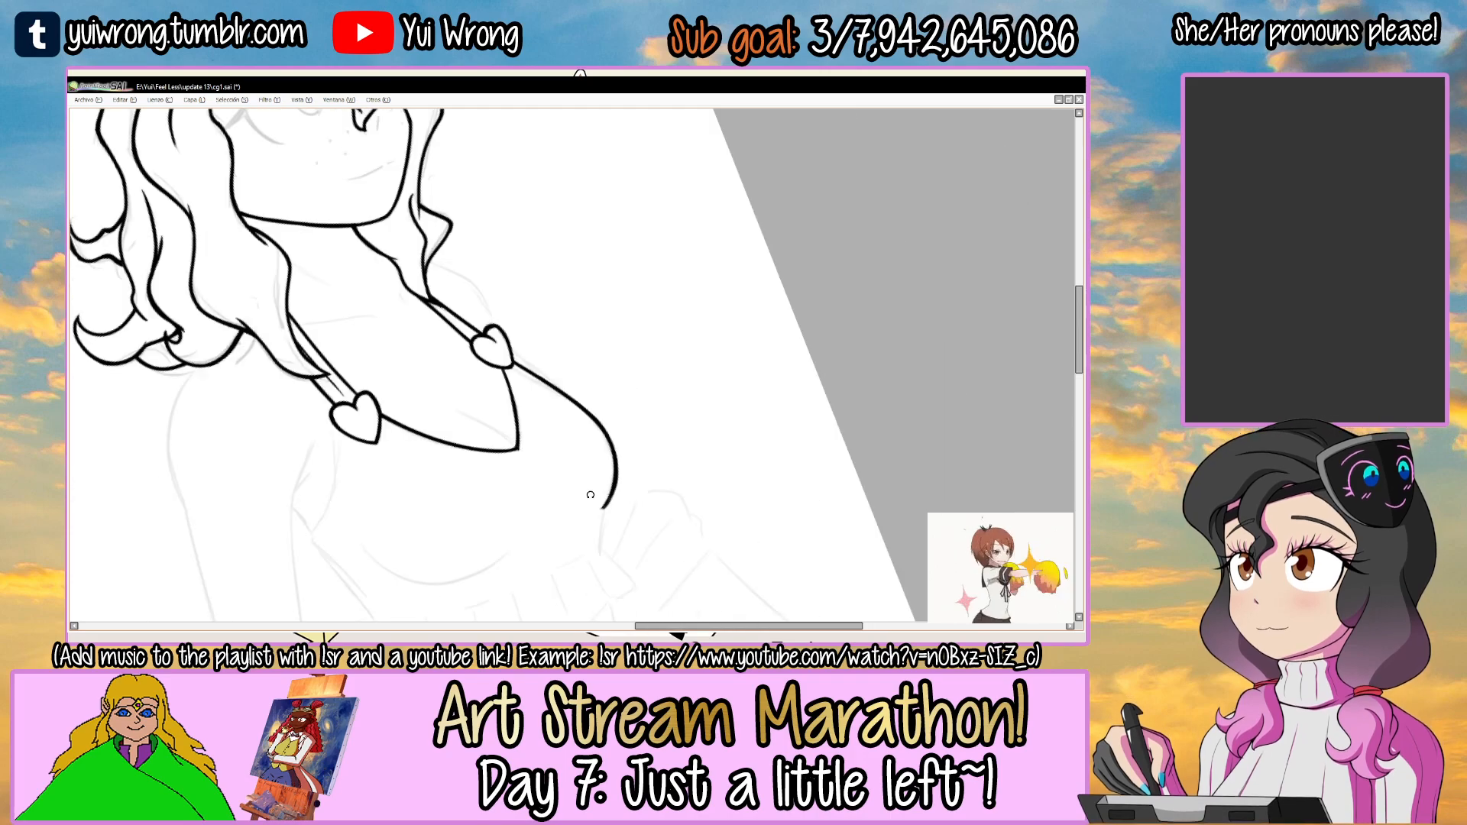
{"action": "left_click_drag", "start_coordinate": [611, 438], "coordinate": [598, 483]}
{"action": "left_click", "coordinate": [565, 364], "text": "ctrl"}
{"action": "left_click", "coordinate": [566, 365], "text": "ctrl"}
{"action": "mouse_move", "coordinate": [628, 328]}
{"action": "left_mouse_down"}
{"action": "mouse_move", "coordinate": [526, 370]}
{"action": "mouse_move", "coordinate": [603, 370]}
{"action": "mouse_move", "coordinate": [589, 400]}
{"action": "left_mouse_up"}
{"action": "left_click", "coordinate": [592, 389], "text": "ctrl"}
{"action": "left_click", "coordinate": [589, 399], "text": "ctrl"}
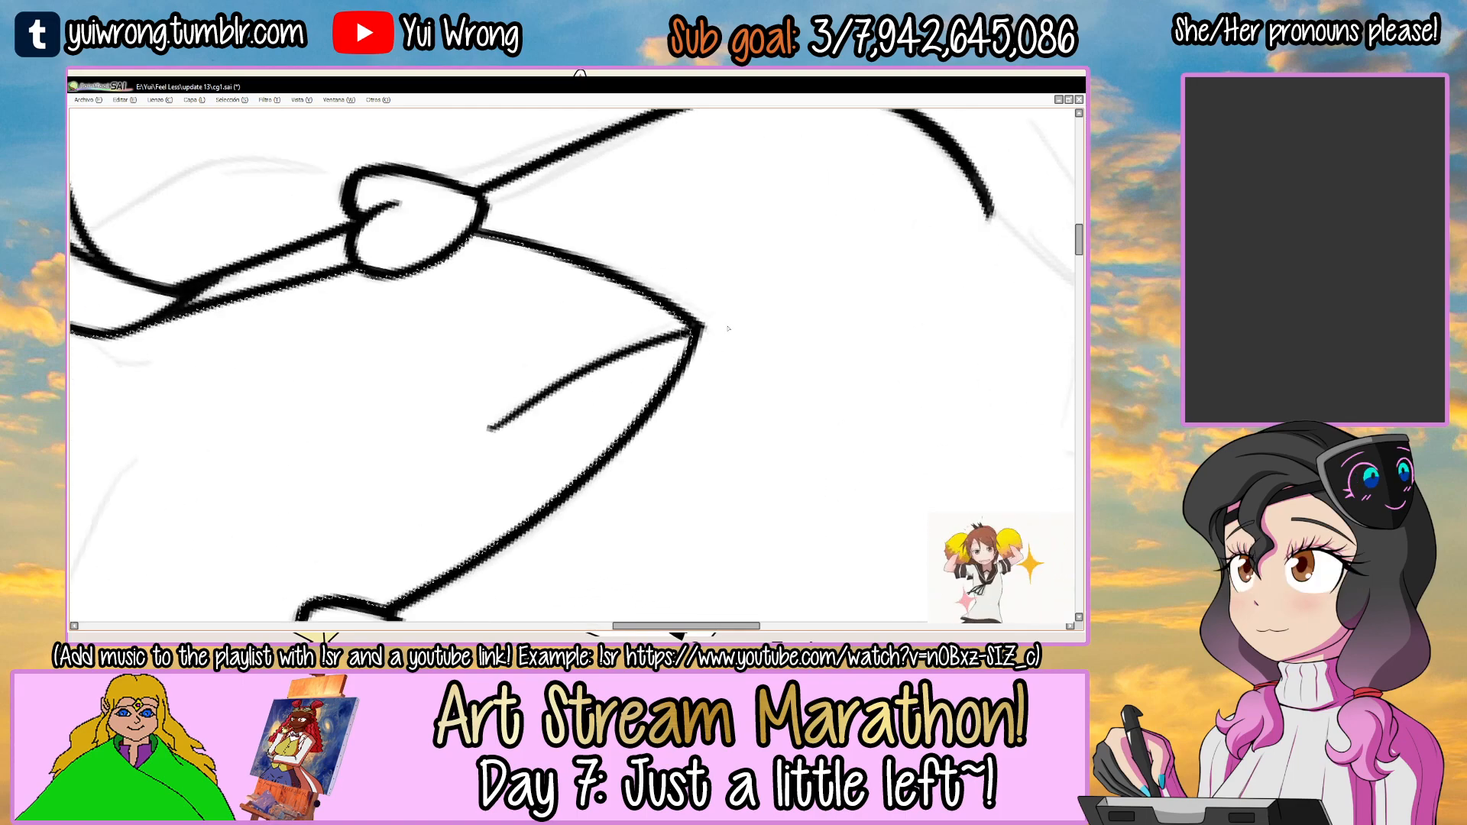
{"action": "left_click_drag", "start_coordinate": [491, 430], "coordinate": [692, 328]}
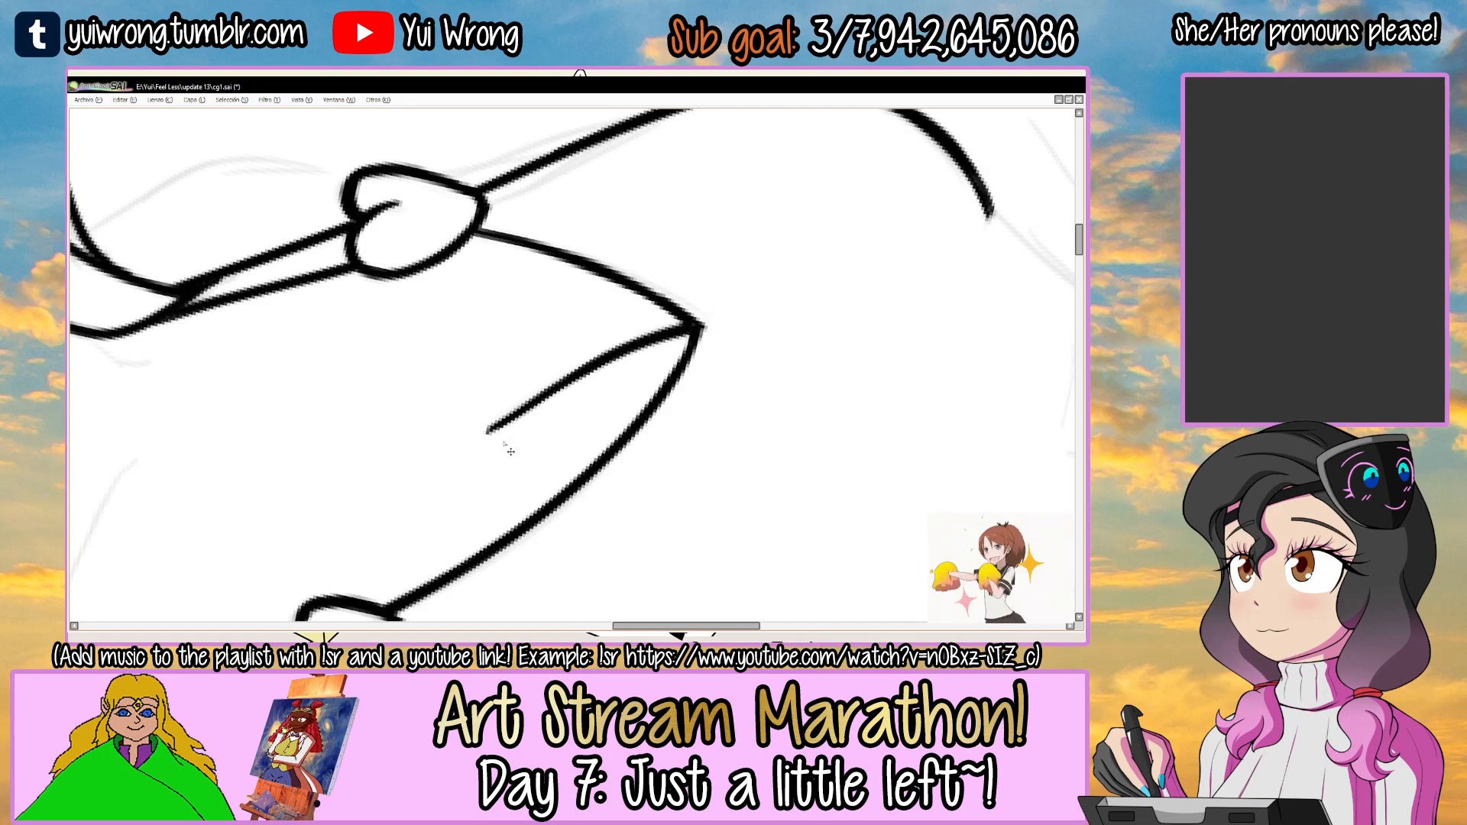
Ink the third girl's near-side collarbone line running inward across her upper chest from the hair lock, redoing the stroke.
{"action": "left_click_drag", "start_coordinate": [504, 440], "coordinate": [505, 450]}
{"action": "key", "text": "ctrl+z"}
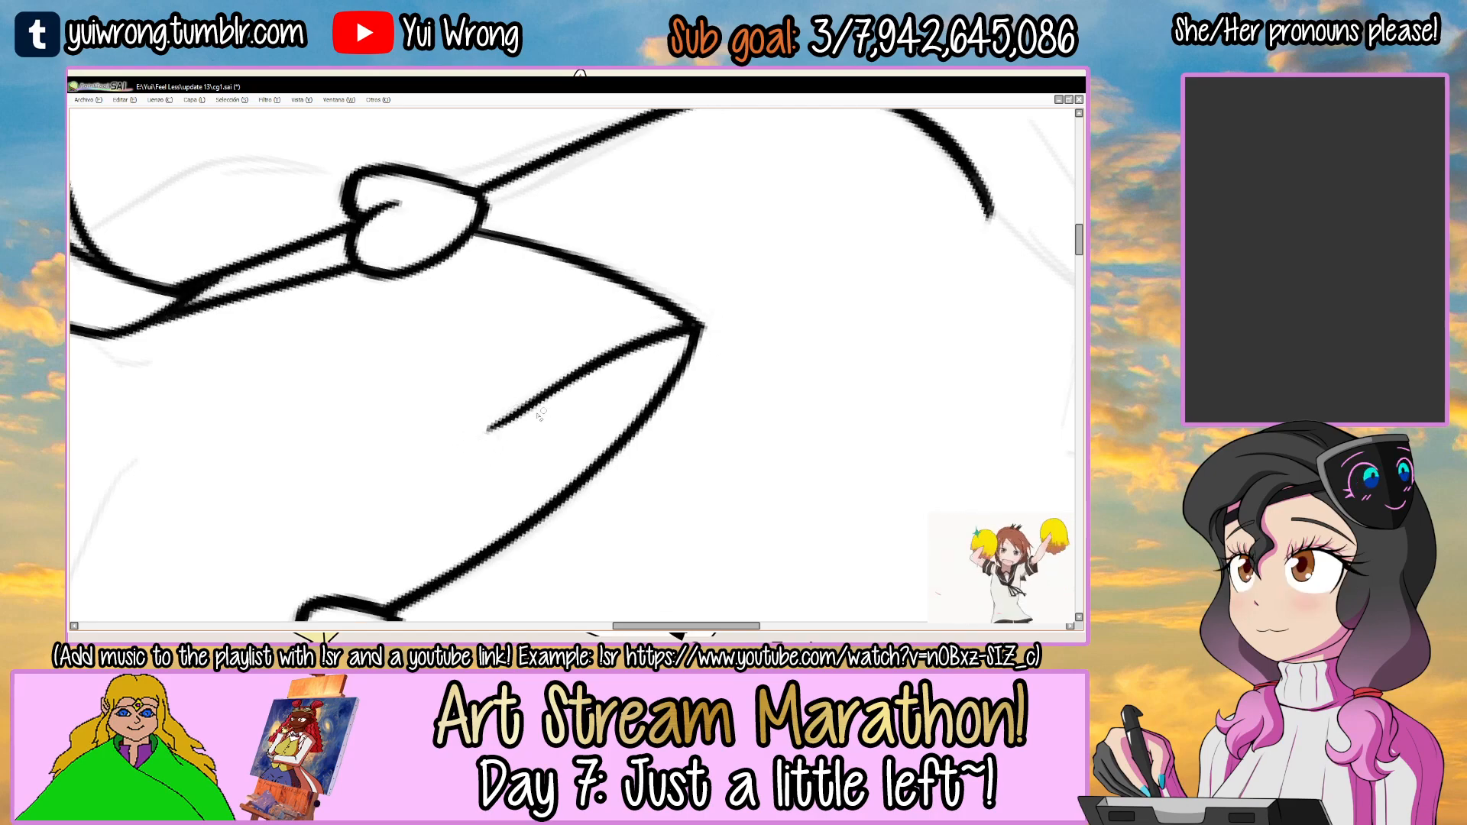
{"action": "scroll", "coordinate": [467, 436], "scroll_direction": "down", "scroll_amount": 3}
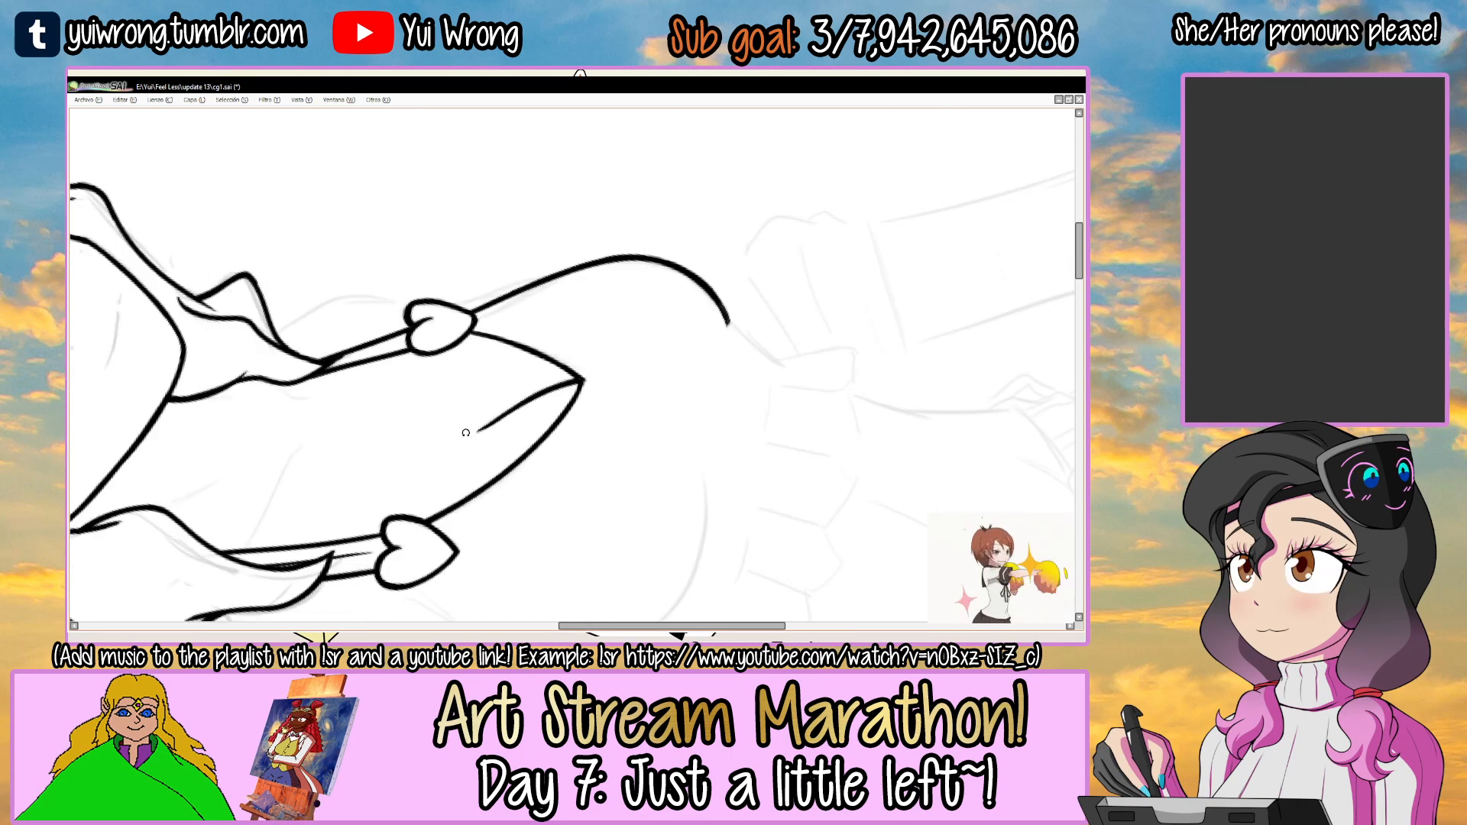
{"action": "left_click_drag", "start_coordinate": [467, 434], "coordinate": [631, 419]}
{"action": "left_click_drag", "start_coordinate": [611, 252], "coordinate": [642, 356]}
{"action": "left_click_drag", "start_coordinate": [615, 275], "coordinate": [632, 395]}
{"action": "scroll", "coordinate": [517, 319], "scroll_direction": "up", "scroll_amount": 2}
{"action": "mouse_move", "coordinate": [503, 313]}
{"action": "left_mouse_down"}
{"action": "mouse_move", "coordinate": [491, 332]}
{"action": "mouse_move", "coordinate": [587, 353]}
{"action": "left_mouse_up"}
{"action": "key", "text": "ctrl+z"}
{"action": "left_click_drag", "start_coordinate": [420, 335], "coordinate": [591, 374]}
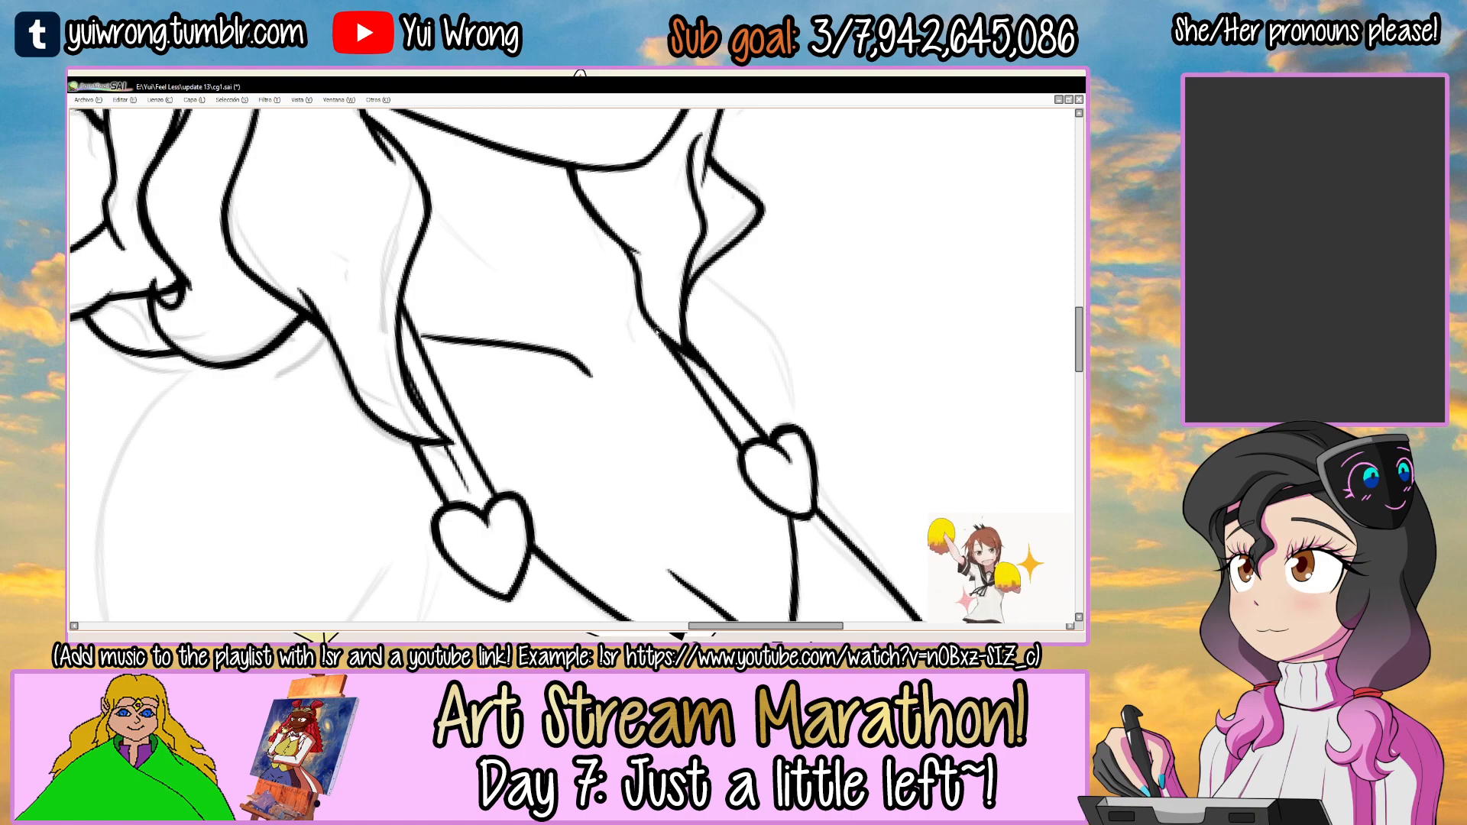
Ink the near-side neck line emerging from the hair and a short tendon line on the far side of the neck.
{"action": "left_click_drag", "start_coordinate": [634, 295], "coordinate": [632, 449]}
{"action": "key", "text": "w"}
{"action": "left_click", "coordinate": [632, 450]}
{"action": "mouse_move", "coordinate": [444, 311]}
{"action": "left_mouse_down"}
{"action": "mouse_move", "coordinate": [462, 280]}
{"action": "mouse_move", "coordinate": [522, 404]}
{"action": "left_mouse_up"}
{"action": "scroll", "coordinate": [458, 280], "scroll_direction": "up", "scroll_amount": 2}
{"action": "left_click_drag", "start_coordinate": [679, 322], "coordinate": [694, 422]}
{"action": "key", "text": "ctrl+z"}
{"action": "left_click_drag", "start_coordinate": [683, 352], "coordinate": [695, 427]}
{"action": "key", "text": "ctrl+d"}
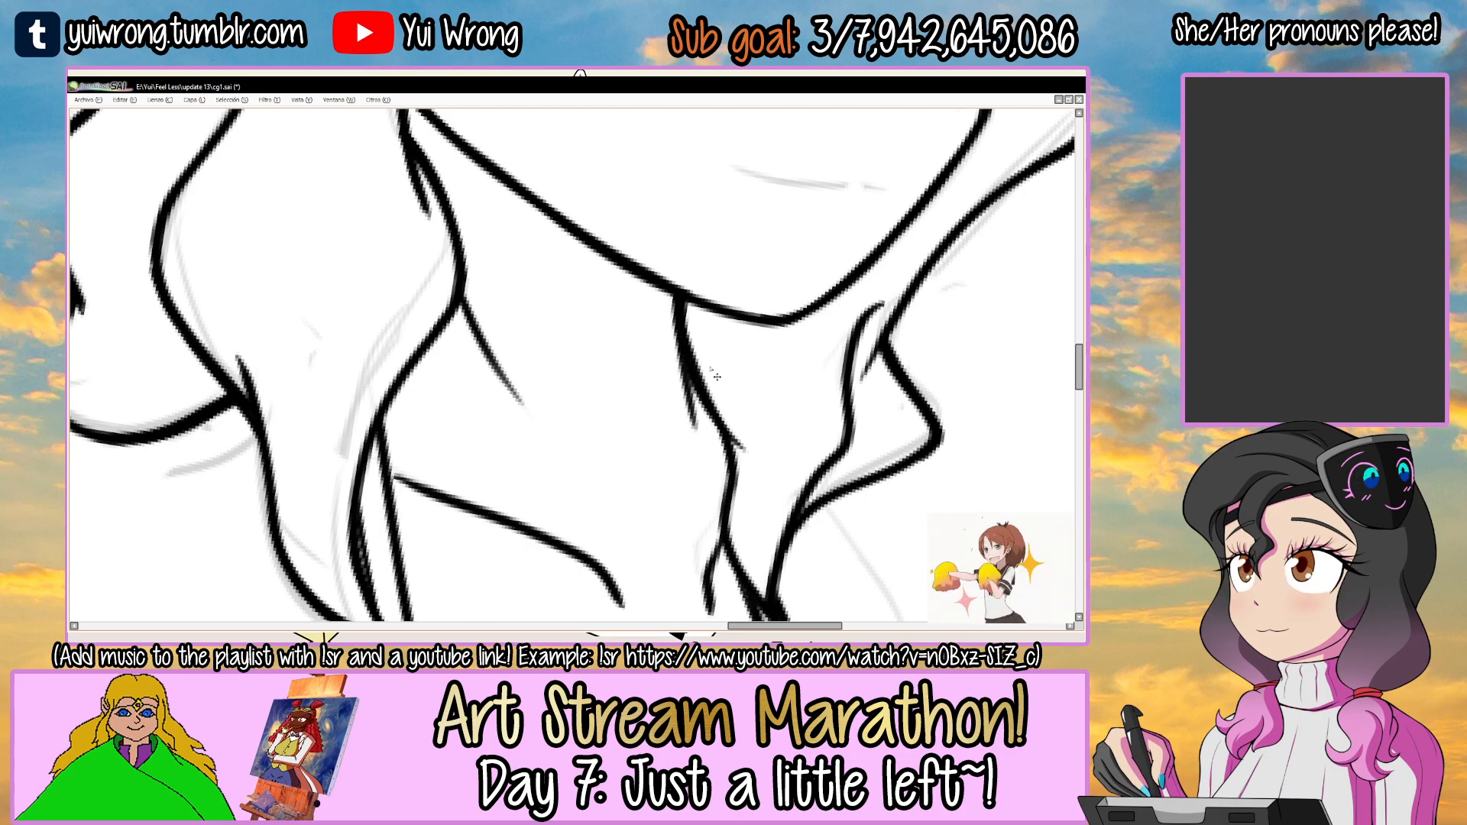
Try to ink the rounded underside curve of the near-side chest below the V-shaped neckline.
{"action": "scroll", "coordinate": [716, 377], "scroll_direction": "down", "scroll_amount": 5}
{"action": "key", "text": "Delete"}
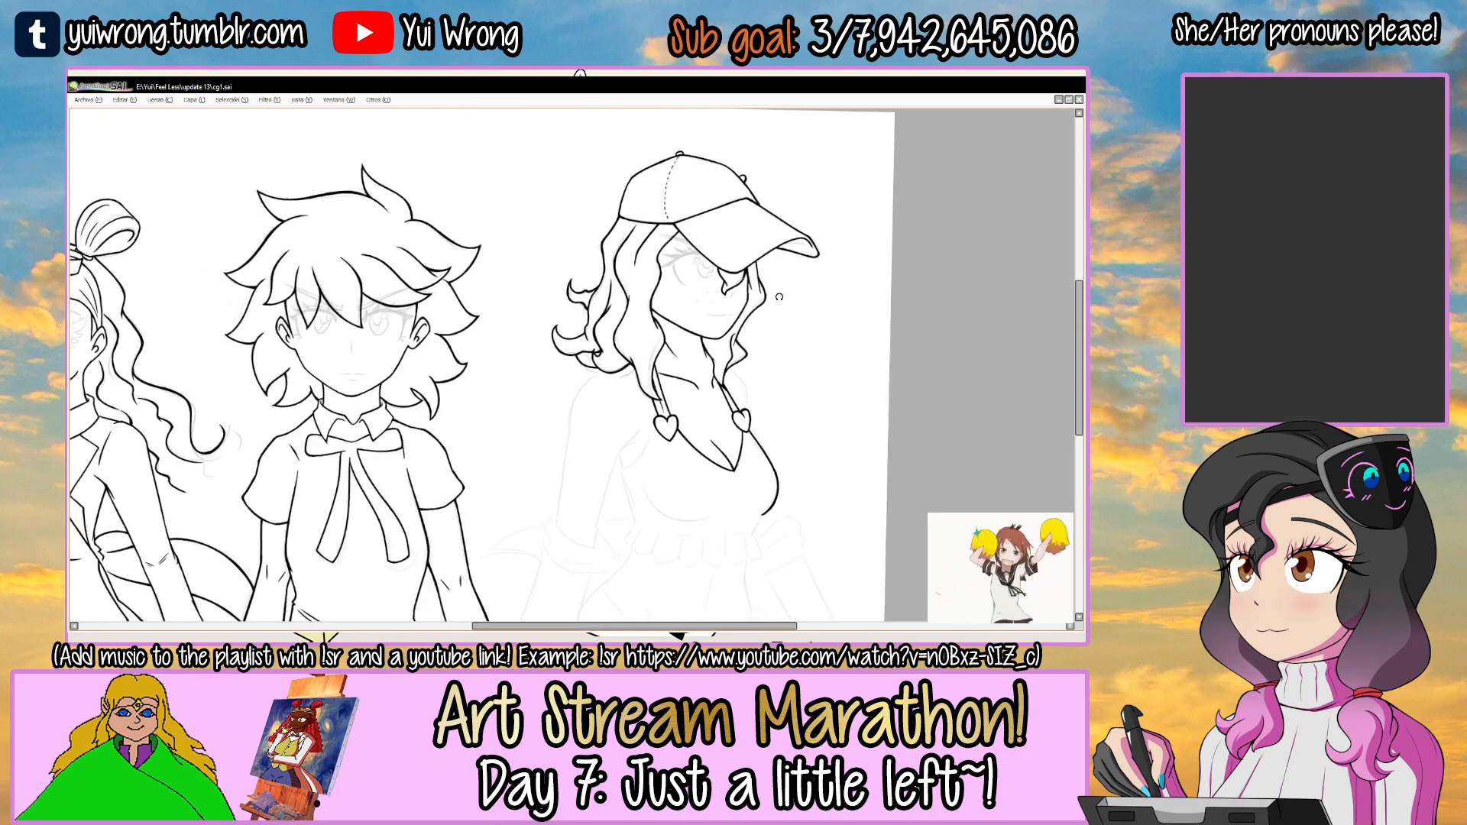
{"action": "key", "text": "Delete"}
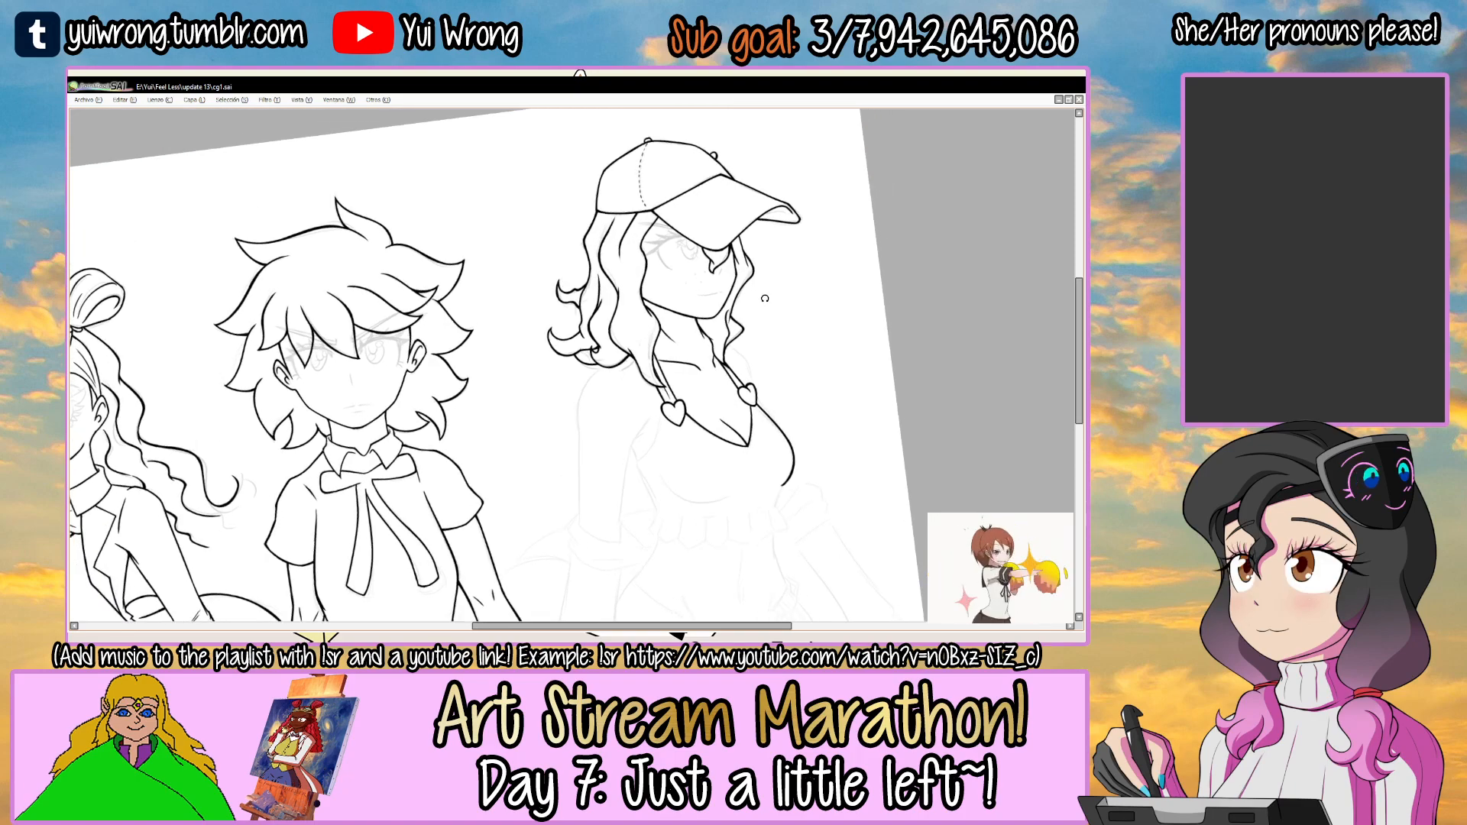
{"action": "left_click_drag", "start_coordinate": [743, 379], "coordinate": [722, 269]}
{"action": "scroll", "coordinate": [661, 322], "scroll_direction": "up", "scroll_amount": 3}
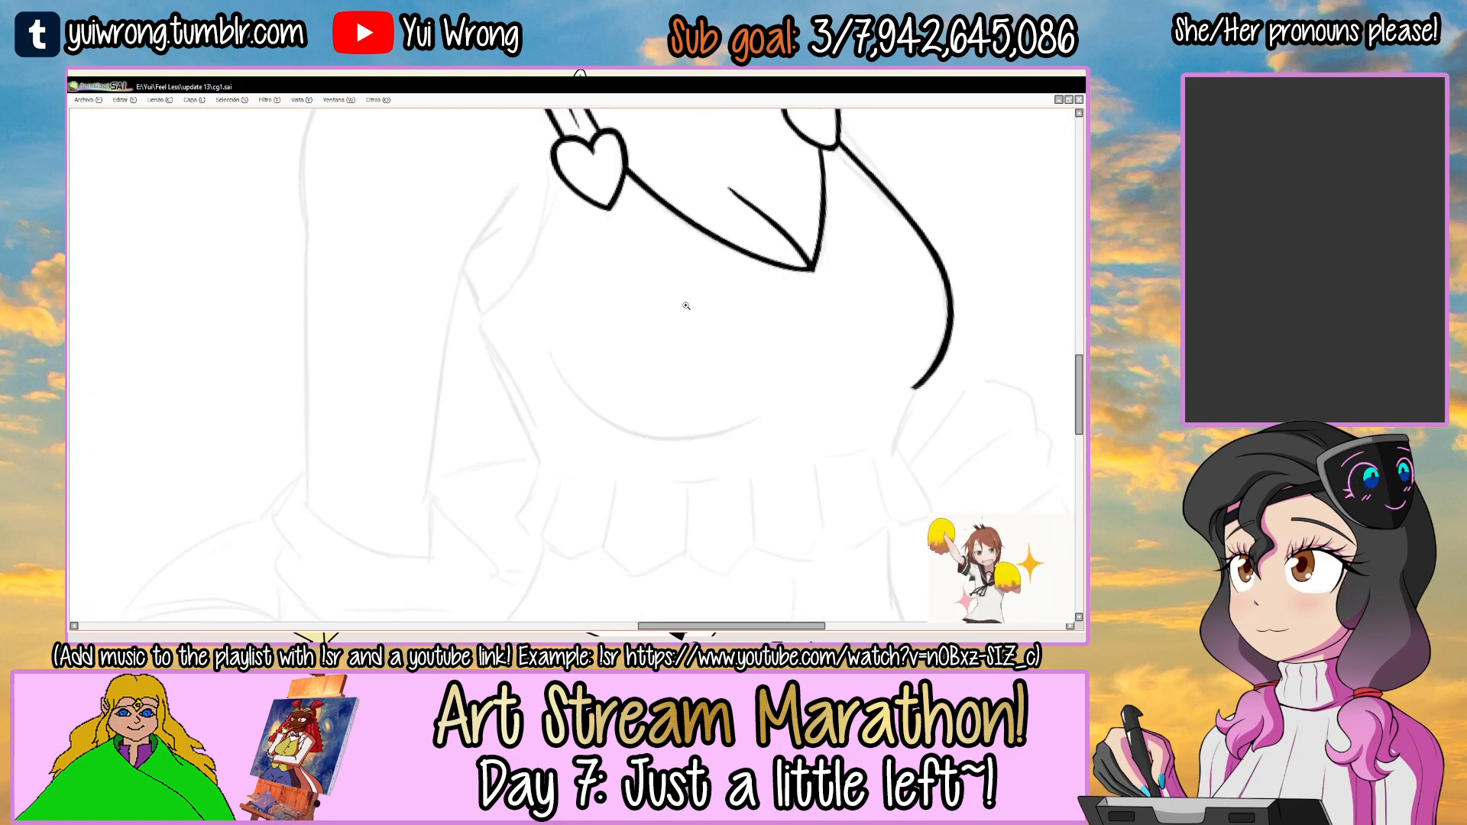
{"action": "mouse_move", "coordinate": [551, 342]}
{"action": "left_mouse_down"}
{"action": "mouse_move", "coordinate": [779, 416]}
{"action": "mouse_move", "coordinate": [750, 433]}
{"action": "mouse_move", "coordinate": [785, 426]}
{"action": "left_mouse_up"}
{"action": "key", "text": "ctrl+z"}
{"action": "mouse_move", "coordinate": [841, 316]}
{"action": "left_mouse_down"}
{"action": "mouse_move", "coordinate": [605, 488]}
{"action": "mouse_move", "coordinate": [508, 409]}
{"action": "left_mouse_up"}
{"action": "key", "text": "ctrl+z"}
{"action": "left_click_drag", "start_coordinate": [534, 350], "coordinate": [579, 297]}
{"action": "scroll", "coordinate": [487, 321], "scroll_direction": "up", "scroll_amount": 2}
{"action": "left_click_drag", "start_coordinate": [415, 457], "coordinate": [744, 287]}
{"action": "key", "text": "ctrl+z"}
{"action": "mouse_move", "coordinate": [412, 451]}
{"action": "left_mouse_down"}
{"action": "mouse_move", "coordinate": [773, 295]}
{"action": "mouse_move", "coordinate": [677, 277]}
{"action": "mouse_move", "coordinate": [761, 312]}
{"action": "left_mouse_up"}
{"action": "key", "text": "ctrl+z"}
{"action": "key", "text": "ctrl+z"}
{"action": "left_click_drag", "start_coordinate": [408, 481], "coordinate": [763, 315]}
{"action": "key", "text": "ctrl+z"}
{"action": "mouse_move", "coordinate": [410, 479]}
{"action": "left_mouse_down"}
{"action": "mouse_move", "coordinate": [761, 317]}
{"action": "mouse_move", "coordinate": [405, 466]}
{"action": "mouse_move", "coordinate": [754, 313]}
{"action": "left_mouse_up"}
Ink the near-side chest's underside curve above the waist frill, redoing the stroke until it follows the sketch.
{"action": "key", "text": "ctrl+z"}
{"action": "scroll", "coordinate": [519, 325], "scroll_direction": "up", "scroll_amount": 1}
{"action": "left_click_drag", "start_coordinate": [387, 491], "coordinate": [479, 319]}
{"action": "key", "text": "ctrl+z"}
{"action": "left_click_drag", "start_coordinate": [384, 488], "coordinate": [580, 275]}
{"action": "key", "text": "ctrl+z"}
{"action": "key", "text": "ctrl+z"}
{"action": "mouse_move", "coordinate": [385, 488]}
{"action": "left_mouse_down"}
{"action": "mouse_move", "coordinate": [515, 307]}
{"action": "mouse_move", "coordinate": [607, 268]}
{"action": "mouse_move", "coordinate": [555, 328]}
{"action": "left_mouse_up"}
{"action": "key", "text": "Home"}
{"action": "left_click", "coordinate": [565, 313], "text": "ctrl"}
{"action": "mouse_move", "coordinate": [453, 472]}
{"action": "left_mouse_down"}
{"action": "mouse_move", "coordinate": [602, 243]}
{"action": "mouse_move", "coordinate": [526, 314]}
{"action": "left_mouse_up"}
{"action": "key", "text": "ctrl+z"}
{"action": "left_click_drag", "start_coordinate": [623, 274], "coordinate": [535, 304]}
{"action": "scroll", "coordinate": [521, 300], "scroll_direction": "down", "scroll_amount": 8}
{"action": "left_click_drag", "start_coordinate": [650, 218], "coordinate": [650, 333]}
{"action": "left_click_drag", "start_coordinate": [673, 296], "coordinate": [629, 256]}
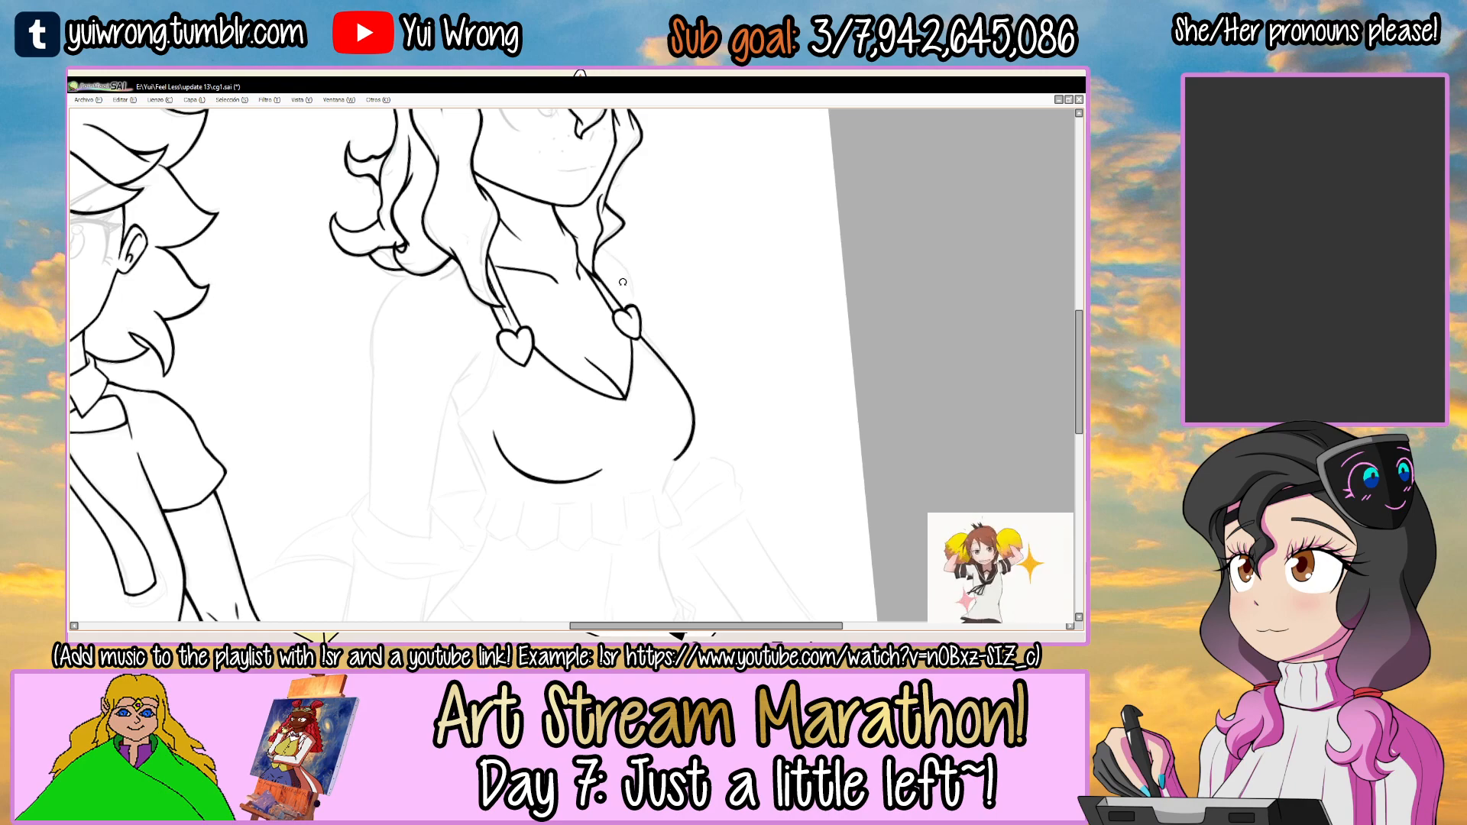
Ink the top's near-side upper edge from the first heart outward toward the armpit.
{"action": "left_click_drag", "start_coordinate": [673, 426], "coordinate": [654, 350]}
{"action": "mouse_move", "coordinate": [520, 378]}
{"action": "left_mouse_down"}
{"action": "mouse_move", "coordinate": [607, 293]}
{"action": "mouse_move", "coordinate": [638, 296]}
{"action": "mouse_move", "coordinate": [495, 404]}
{"action": "left_mouse_up"}
{"action": "left_click", "coordinate": [613, 366]}
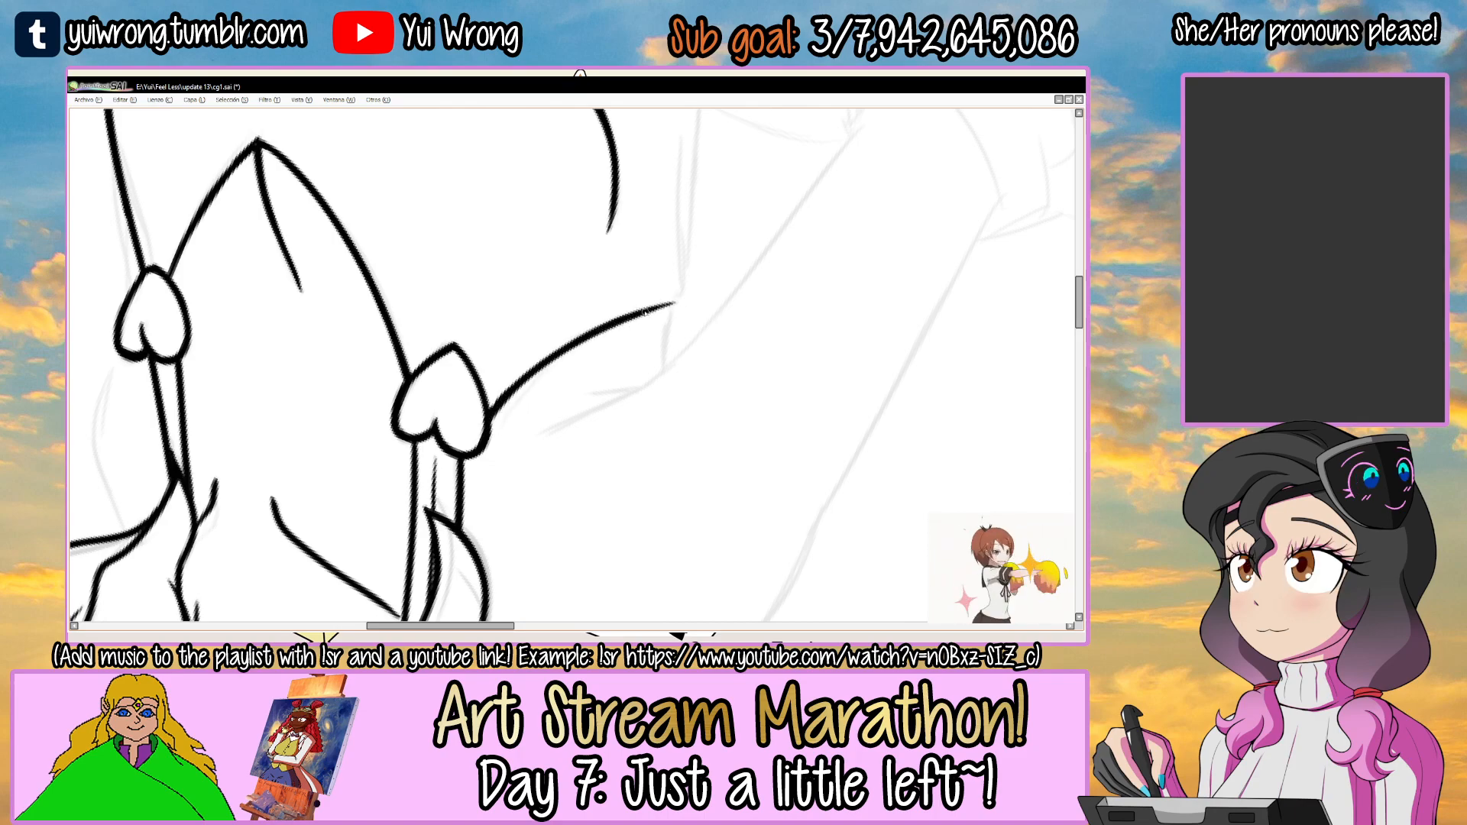
{"action": "left_click_drag", "start_coordinate": [645, 312], "coordinate": [536, 455]}
{"action": "left_click_drag", "start_coordinate": [645, 337], "coordinate": [660, 390]}
{"action": "left_click_drag", "start_coordinate": [661, 312], "coordinate": [631, 356]}
{"action": "left_click", "coordinate": [632, 357]}
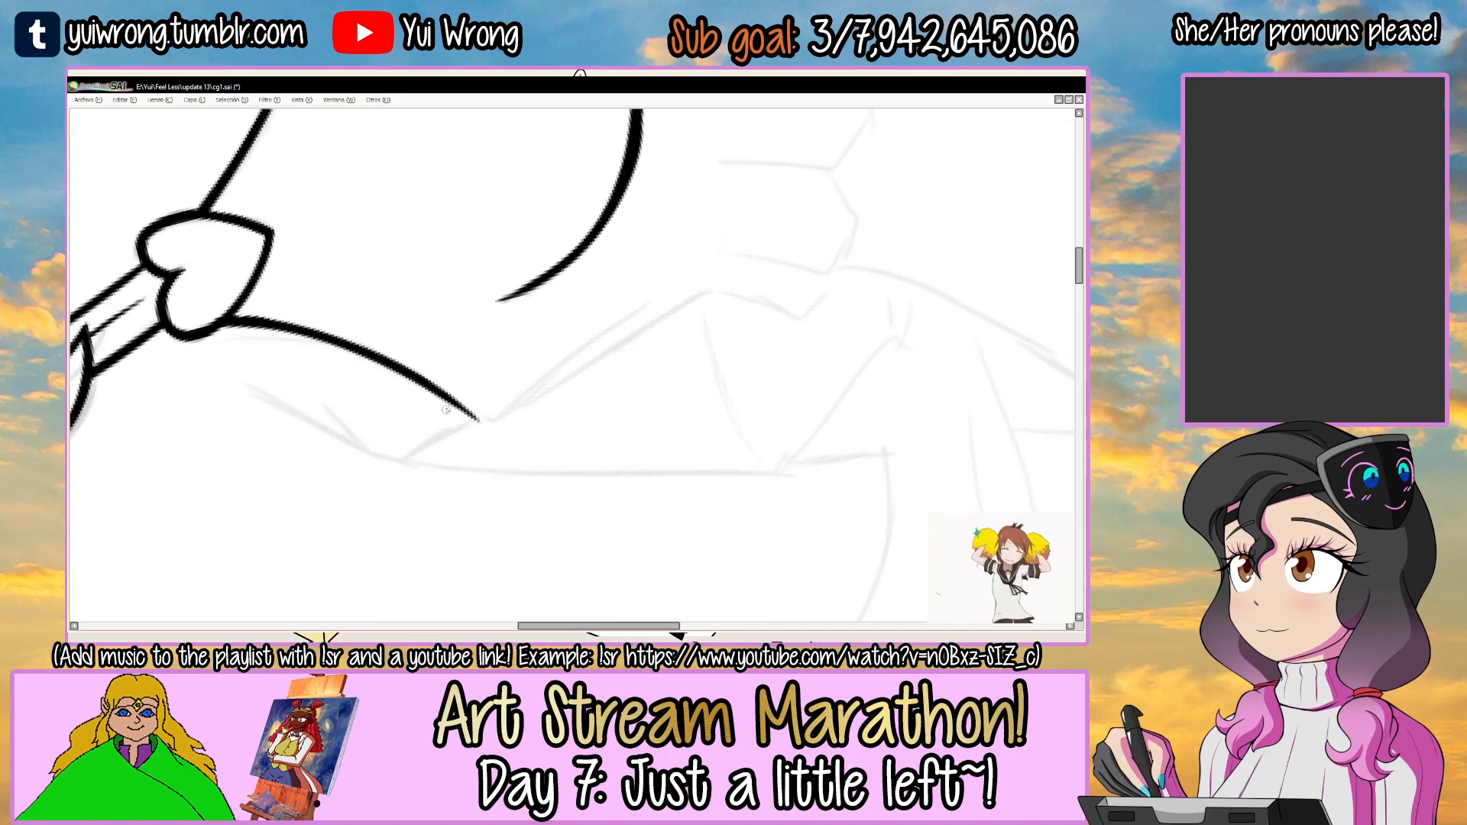
Ink the near-side torso edge from the armpit corner down toward the waist frill, redoing the stroke.
{"action": "left_click_drag", "start_coordinate": [459, 408], "coordinate": [663, 324]}
{"action": "key", "text": "ctrl+z"}
{"action": "mouse_move", "coordinate": [460, 407]}
{"action": "left_mouse_down"}
{"action": "mouse_move", "coordinate": [686, 301]}
{"action": "mouse_move", "coordinate": [486, 417]}
{"action": "mouse_move", "coordinate": [718, 287]}
{"action": "left_mouse_up"}
{"action": "key", "text": "ctrl+z"}
{"action": "scroll", "coordinate": [483, 405], "scroll_direction": "up", "scroll_amount": 1}
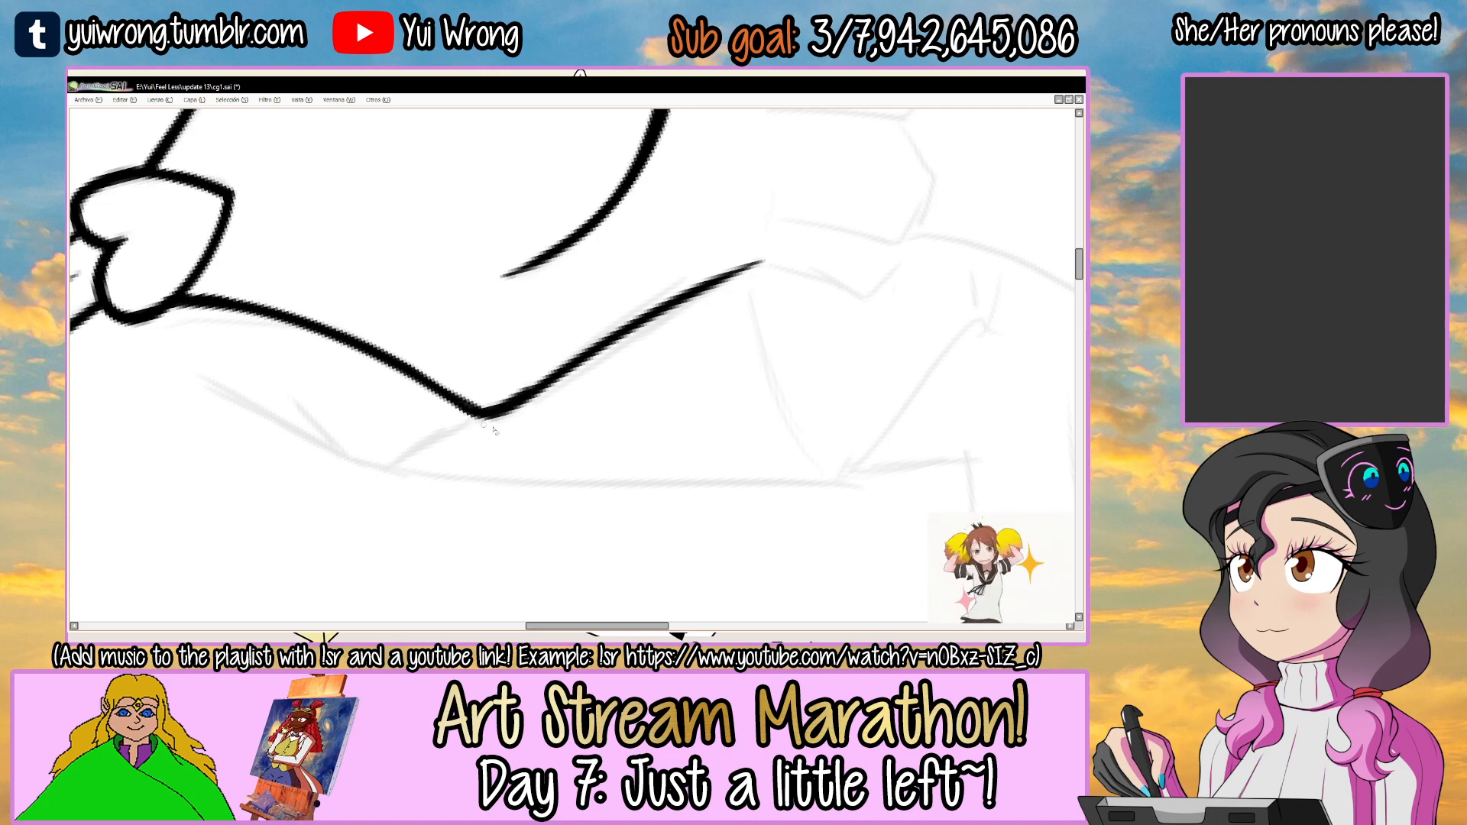
{"action": "scroll", "coordinate": [549, 418], "scroll_direction": "down", "scroll_amount": 5}
{"action": "mouse_move", "coordinate": [661, 353]}
{"action": "left_mouse_down"}
{"action": "mouse_move", "coordinate": [658, 426]}
{"action": "mouse_move", "coordinate": [596, 285]}
{"action": "left_mouse_up"}
{"action": "scroll", "coordinate": [594, 286], "scroll_direction": "up", "scroll_amount": 4}
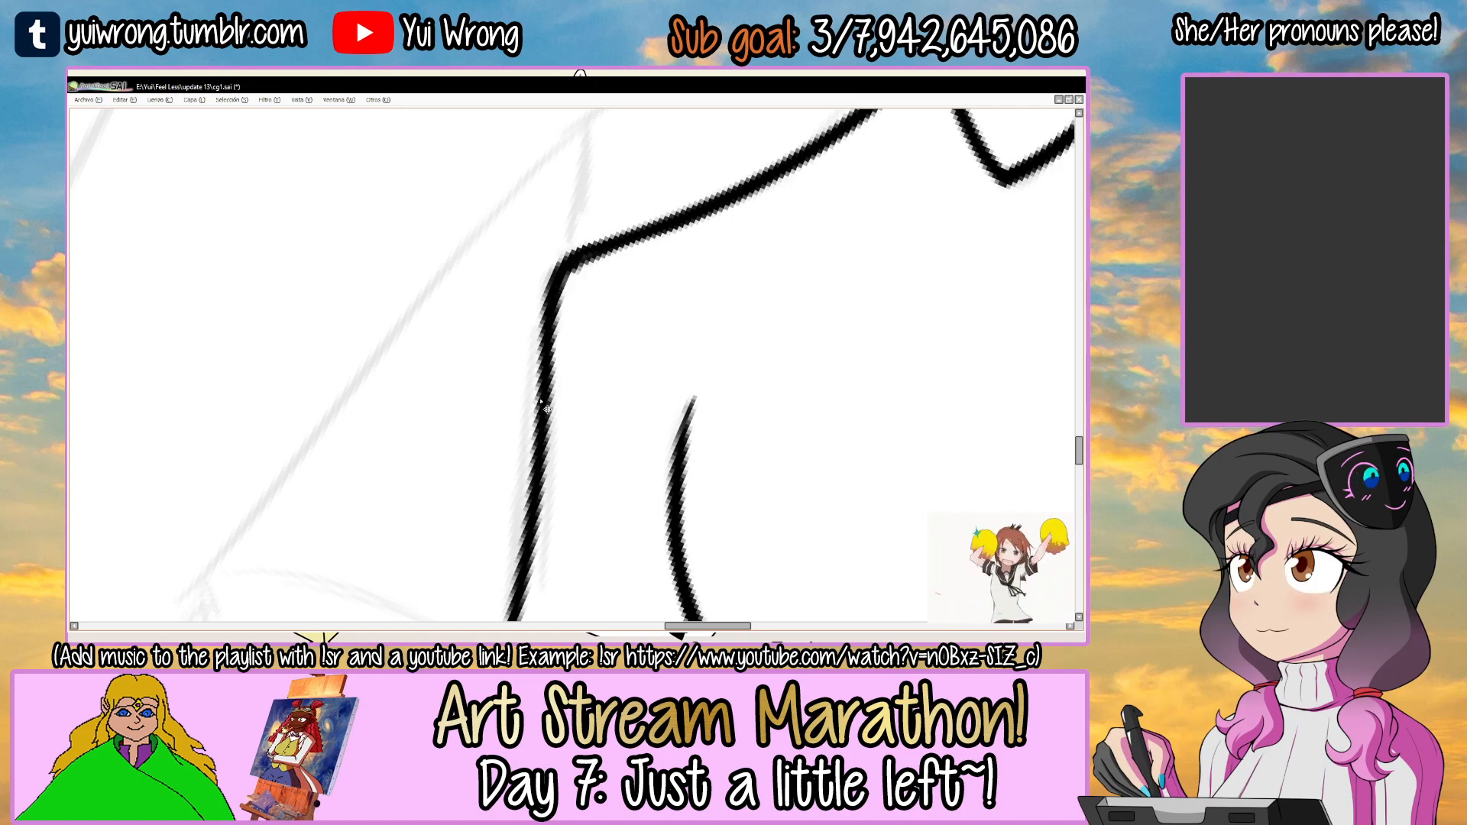
{"action": "scroll", "coordinate": [547, 408], "scroll_direction": "down", "scroll_amount": 5}
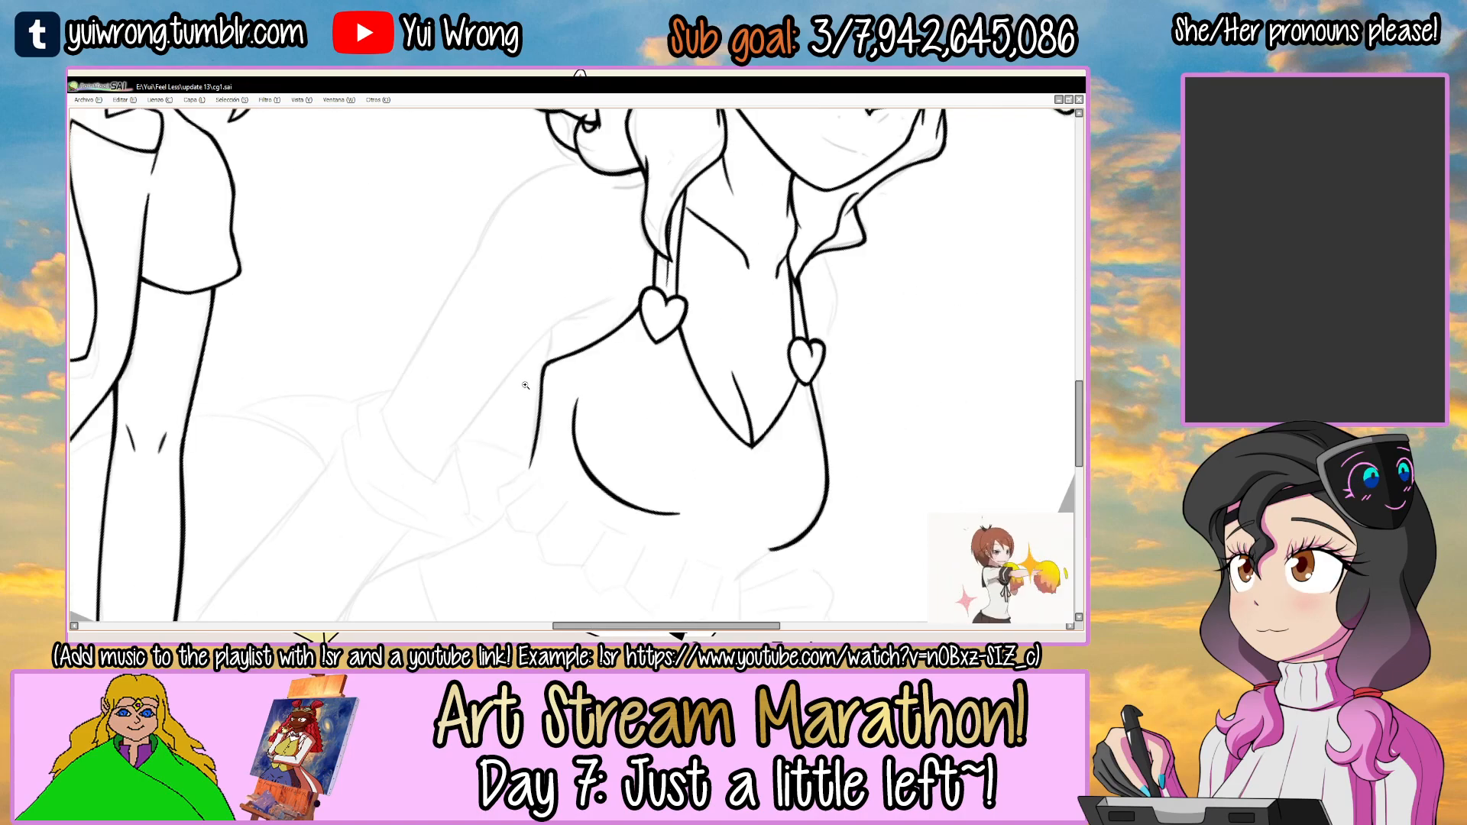
{"action": "scroll", "coordinate": [524, 384], "scroll_direction": "up", "scroll_amount": 5}
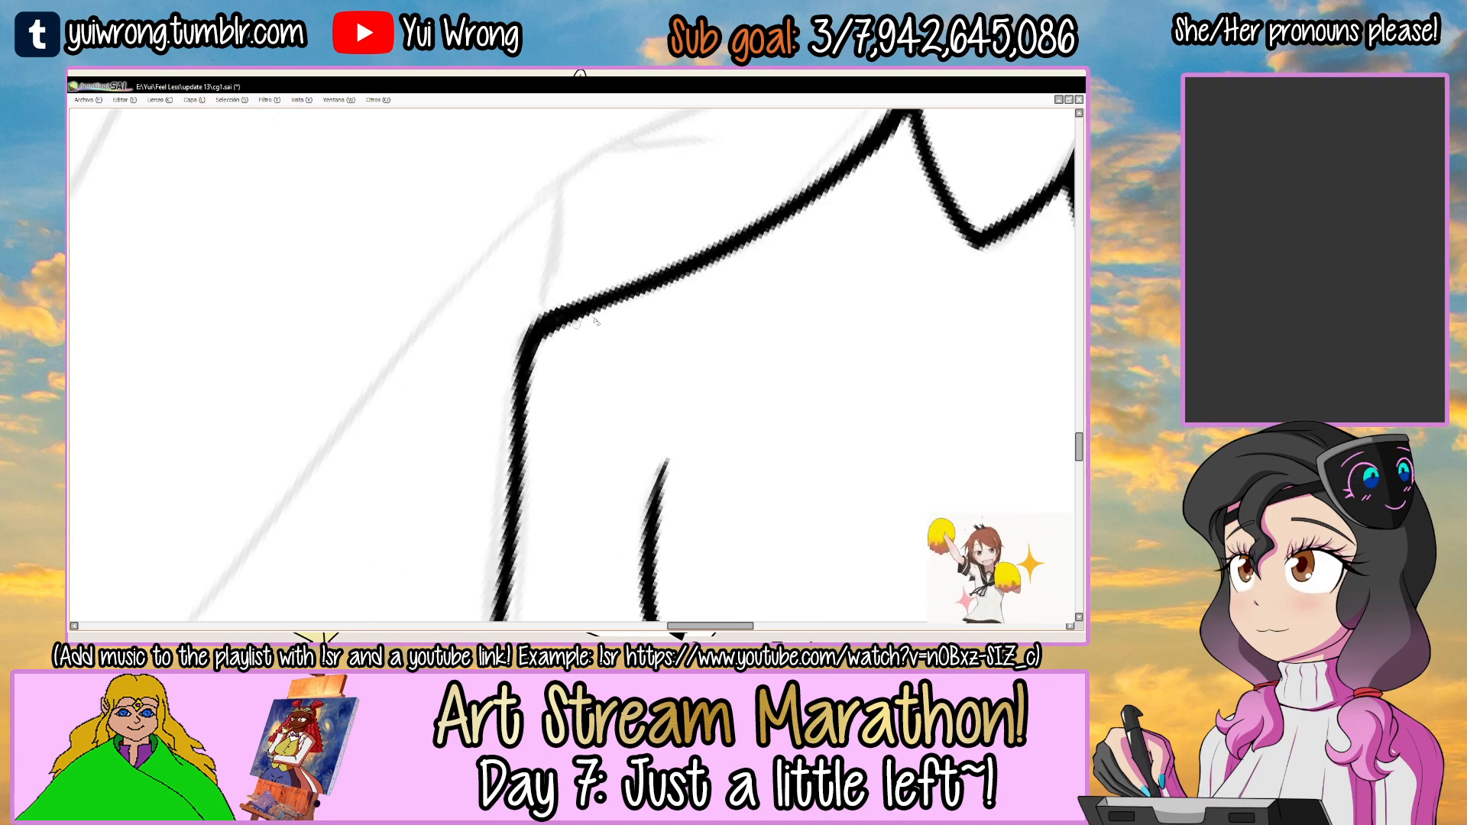
{"action": "scroll", "coordinate": [628, 319], "scroll_direction": "down", "scroll_amount": 6}
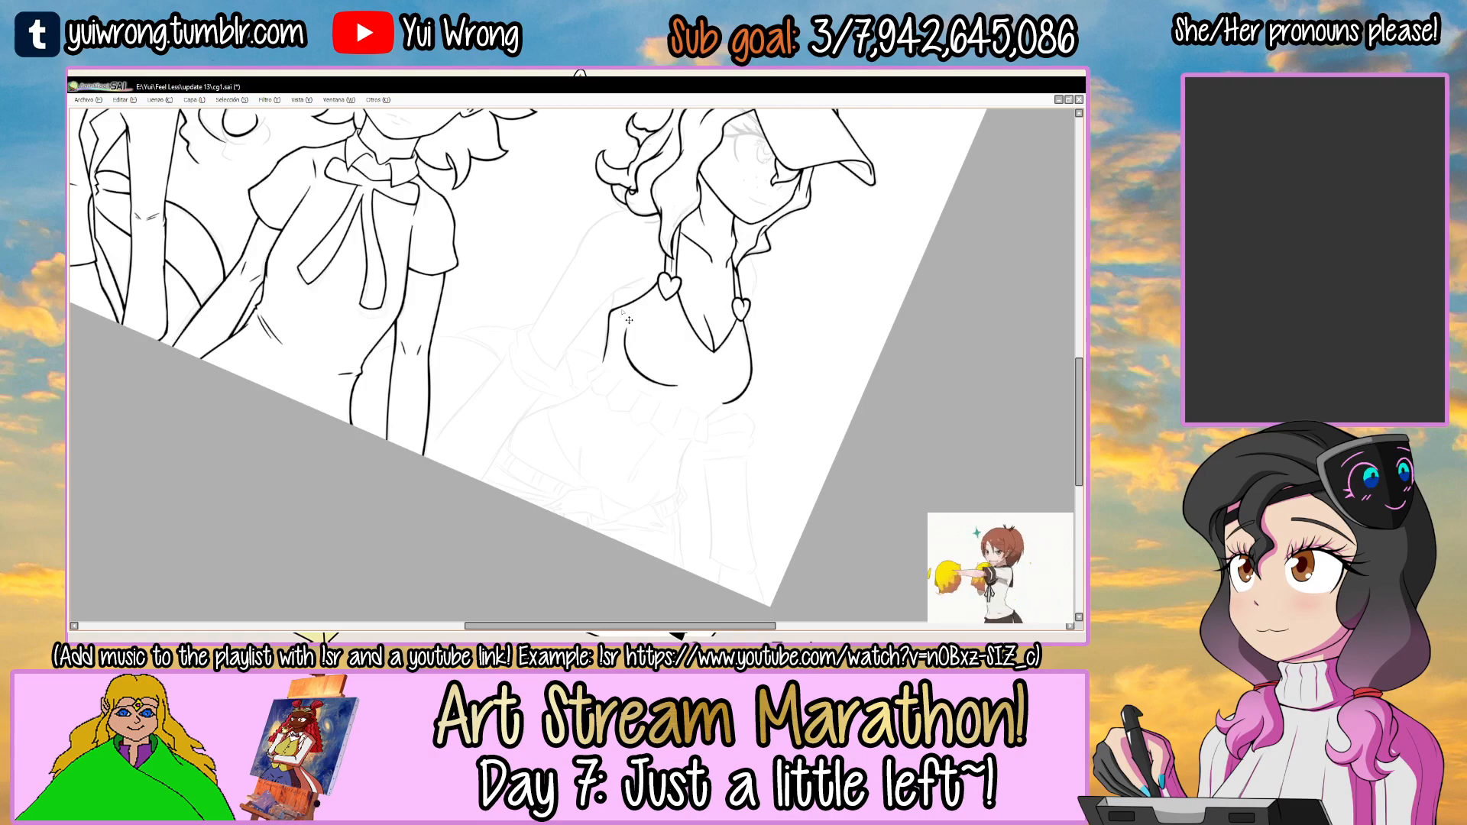
Ink the short far-side torso line from beneath the chest contour down to the frill, redoing the stroke.
{"action": "scroll", "coordinate": [653, 344], "scroll_direction": "up", "scroll_amount": 6}
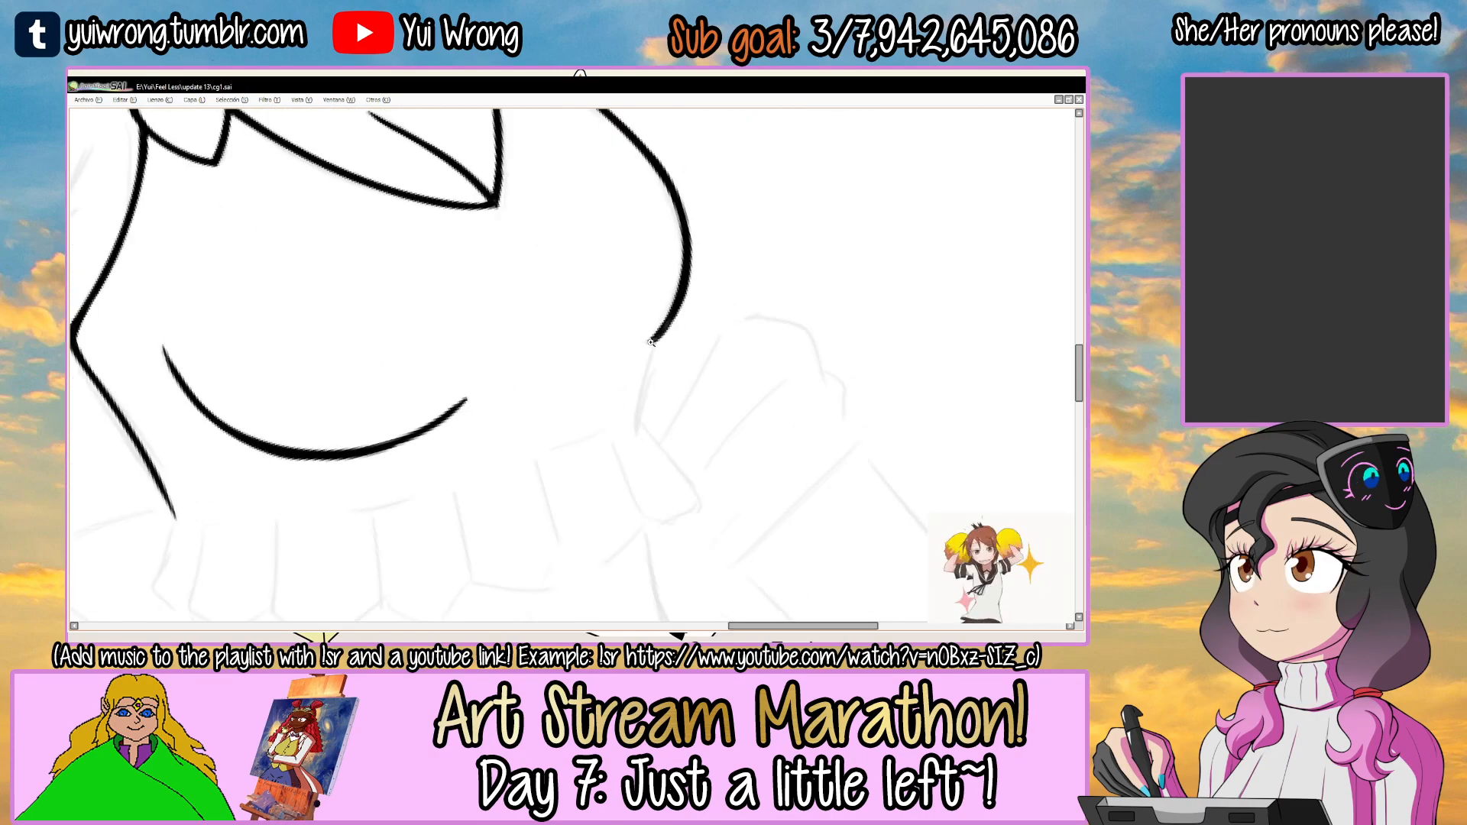
{"action": "left_click_drag", "start_coordinate": [676, 394], "coordinate": [632, 436]}
{"action": "mouse_move", "coordinate": [712, 390]}
{"action": "left_mouse_down"}
{"action": "mouse_move", "coordinate": [685, 321]}
{"action": "mouse_move", "coordinate": [479, 464]}
{"action": "mouse_move", "coordinate": [643, 295]}
{"action": "left_mouse_up"}
{"action": "scroll", "coordinate": [620, 366], "scroll_direction": "up", "scroll_amount": 2}
{"action": "key", "text": "ctrl+z"}
{"action": "key", "text": "ctrl+z"}
{"action": "mouse_move", "coordinate": [472, 470]}
{"action": "left_mouse_down"}
{"action": "mouse_move", "coordinate": [563, 352]}
{"action": "mouse_move", "coordinate": [634, 300]}
{"action": "mouse_move", "coordinate": [618, 323]}
{"action": "mouse_move", "coordinate": [679, 335]}
{"action": "mouse_move", "coordinate": [592, 272]}
{"action": "left_mouse_up"}
{"action": "key", "text": "ctrl+z"}
{"action": "scroll", "coordinate": [611, 290], "scroll_direction": "down", "scroll_amount": 3}
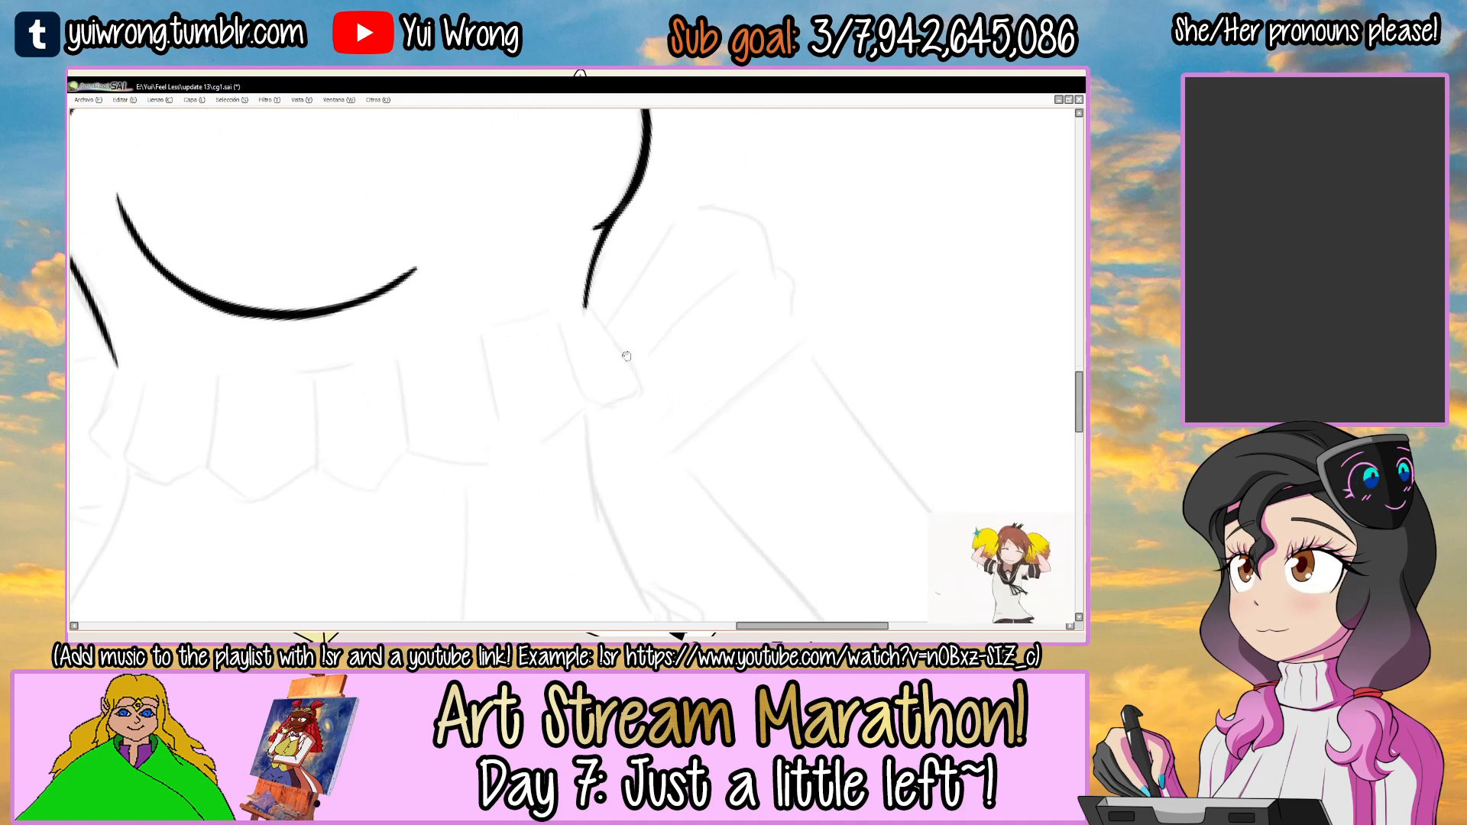
Ink the waist frill's near-side outer edge and its first small scallop at the hem.
{"action": "scroll", "coordinate": [620, 292], "scroll_direction": "down", "scroll_amount": 2}
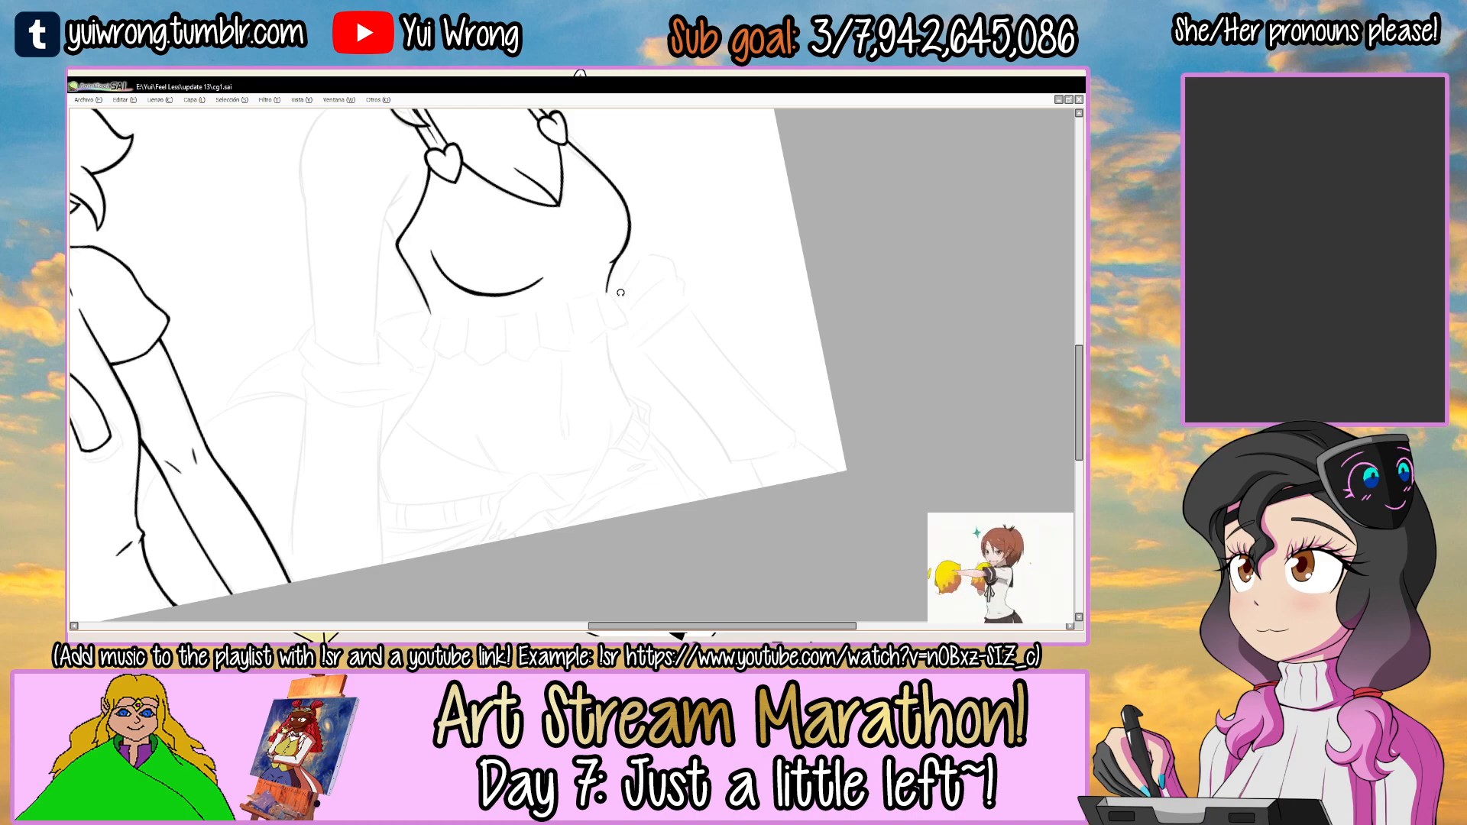
{"action": "left_click", "coordinate": [438, 326], "text": "ctrl"}
{"action": "left_click", "coordinate": [438, 327], "text": "ctrl"}
{"action": "left_click", "coordinate": [438, 326], "text": "ctrl"}
{"action": "left_click", "coordinate": [437, 326], "text": "ctrl"}
{"action": "key", "text": "ctrl+z"}
{"action": "left_click_drag", "start_coordinate": [437, 291], "coordinate": [409, 396]}
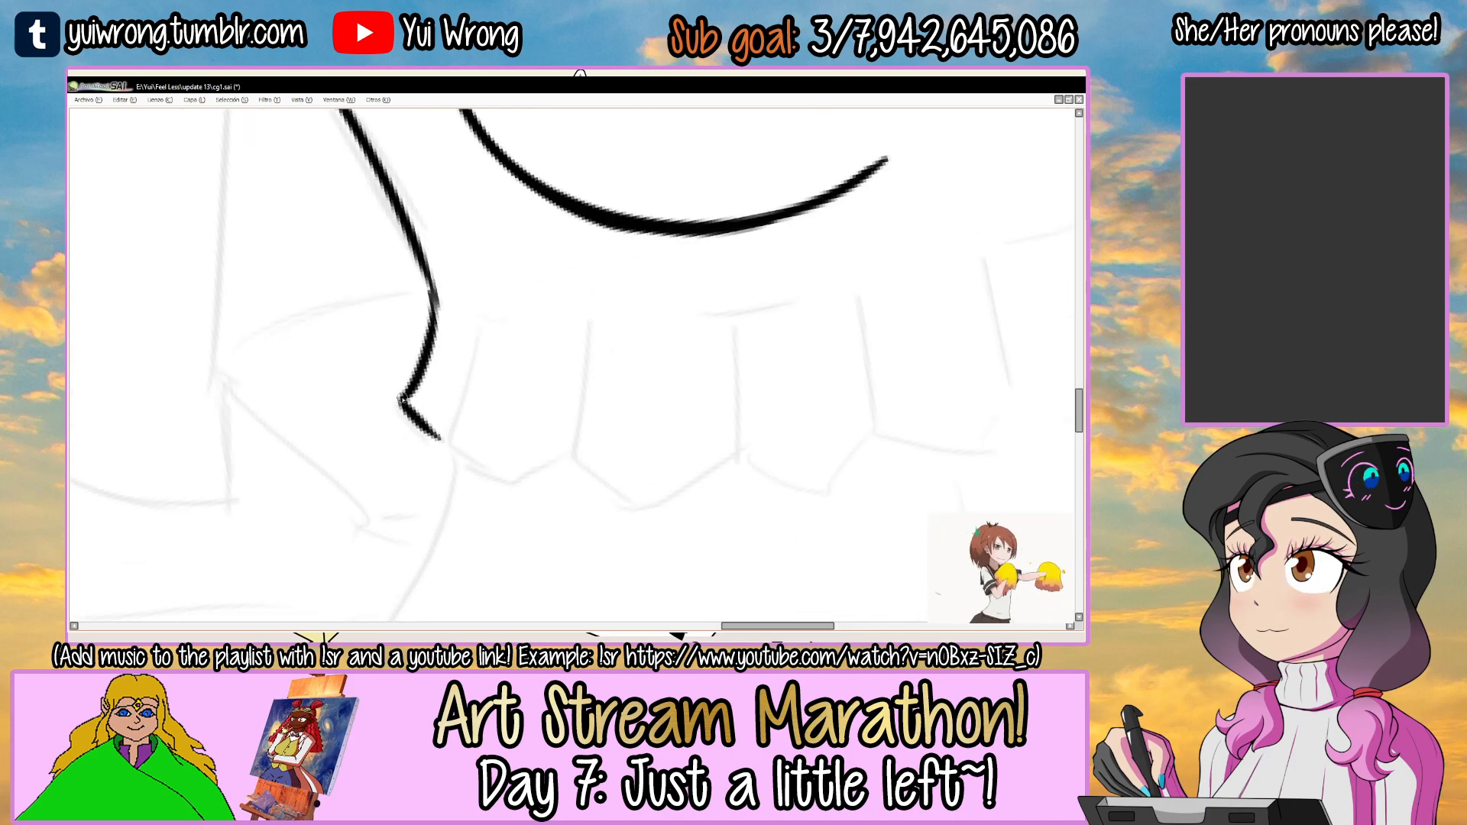
{"action": "left_click", "coordinate": [419, 408], "text": "ctrl"}
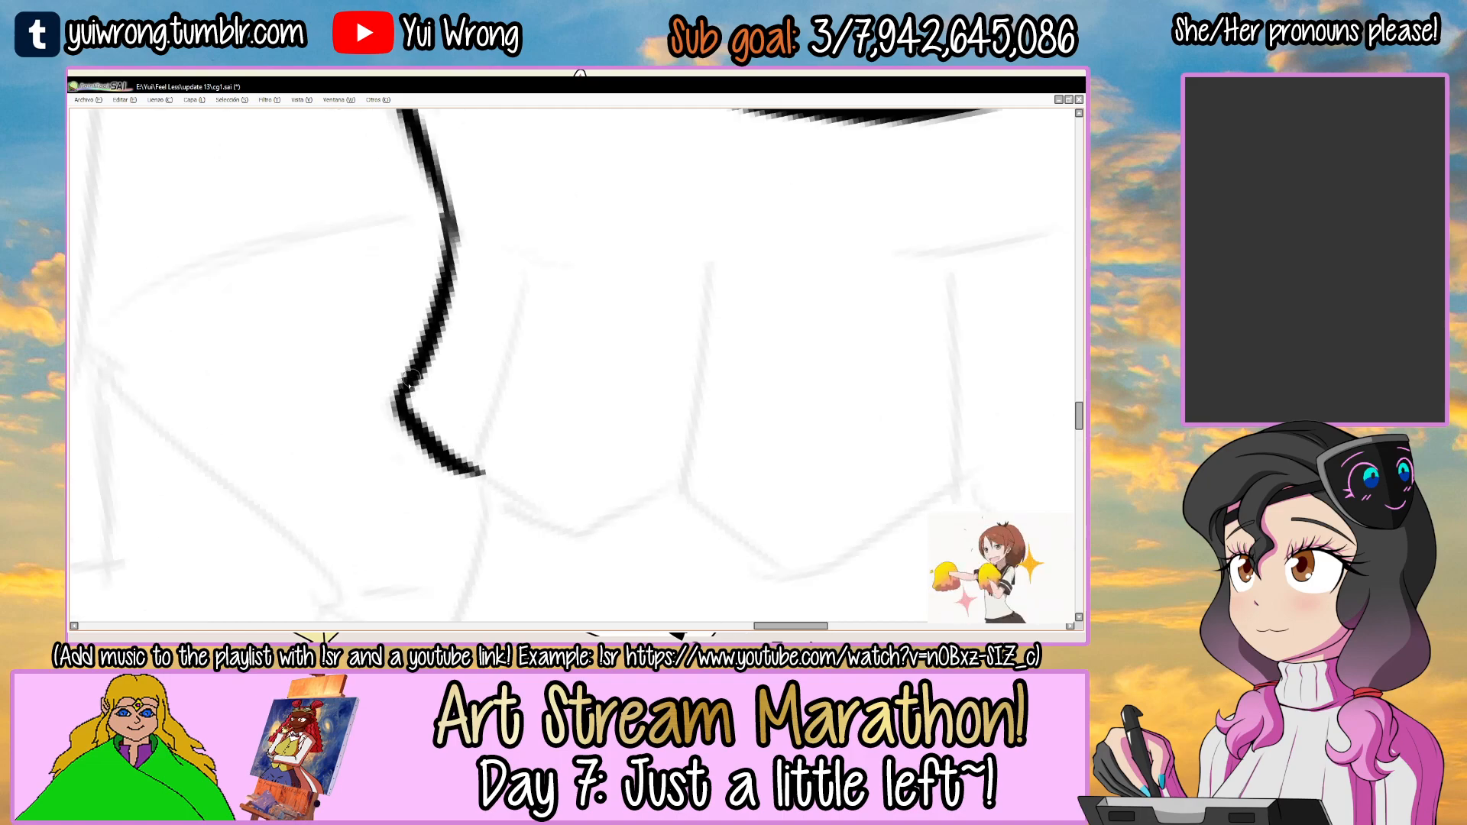
{"action": "mouse_move", "coordinate": [433, 338]}
{"action": "left_mouse_down"}
{"action": "mouse_move", "coordinate": [433, 444]}
{"action": "mouse_move", "coordinate": [427, 251]}
{"action": "mouse_move", "coordinate": [448, 261]}
{"action": "mouse_move", "coordinate": [465, 317]}
{"action": "left_mouse_up"}
Ink the frill's first pleat line and the pointed second scallop.
{"action": "left_click_drag", "start_coordinate": [472, 394], "coordinate": [447, 266]}
{"action": "key", "text": "ctrl+z"}
{"action": "mouse_move", "coordinate": [516, 222]}
{"action": "left_mouse_down"}
{"action": "mouse_move", "coordinate": [470, 401]}
{"action": "mouse_move", "coordinate": [505, 455]}
{"action": "mouse_move", "coordinate": [673, 432]}
{"action": "left_mouse_up"}
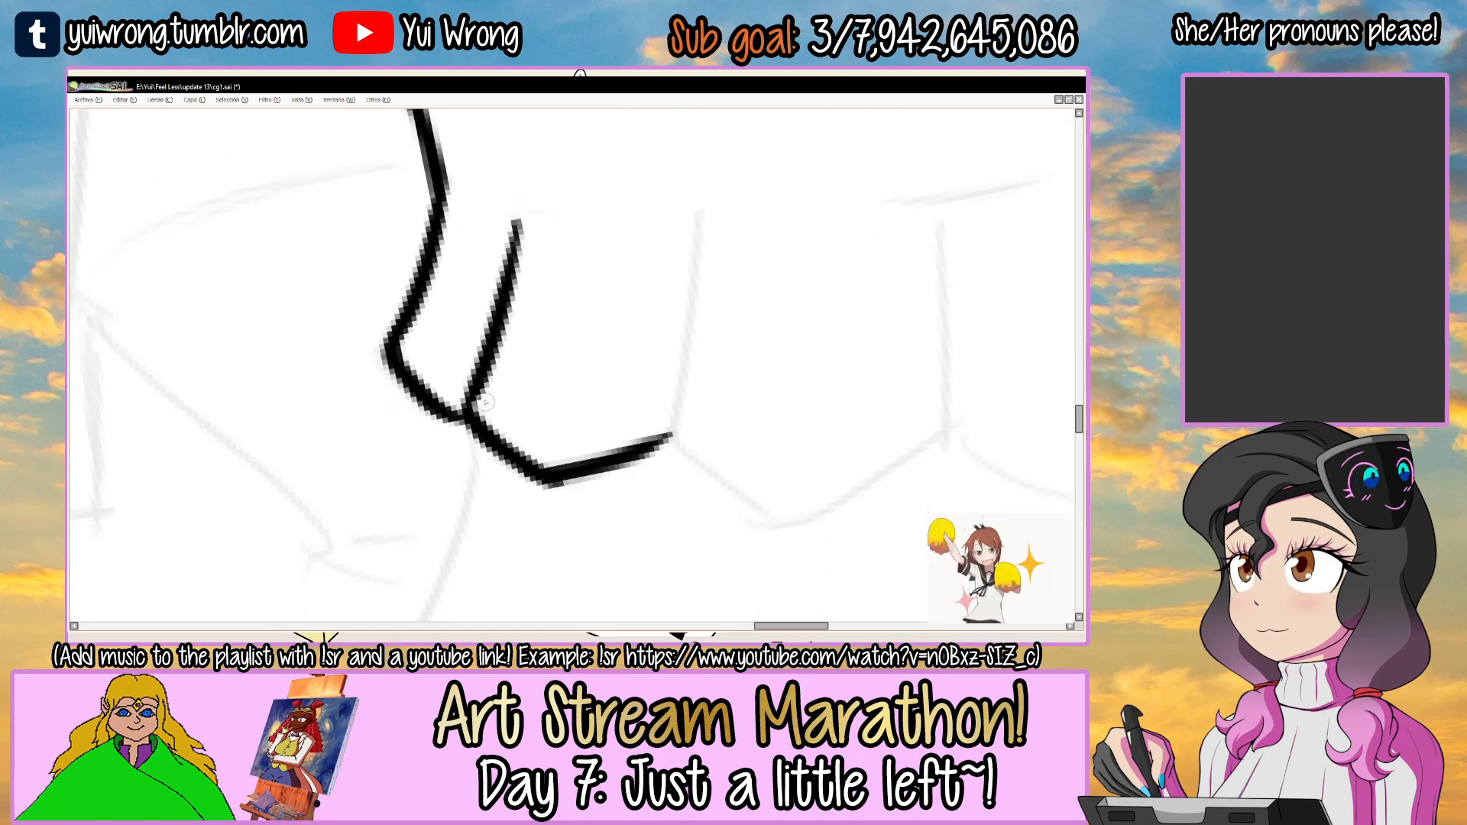
{"action": "left_click_drag", "start_coordinate": [477, 433], "coordinate": [388, 420]}
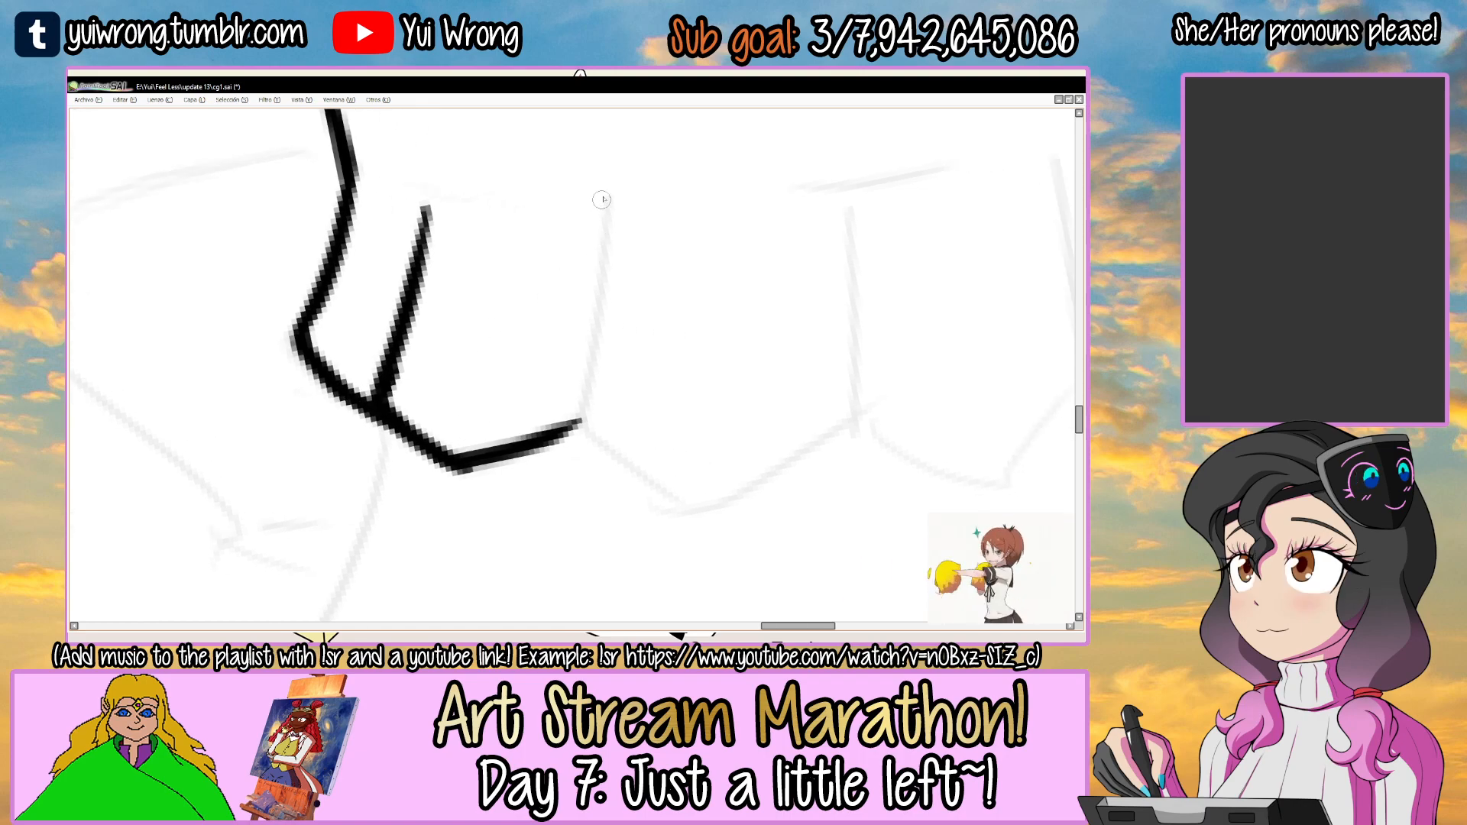
Ink the frill's second and third pleat lines and the scallop joining them.
{"action": "mouse_move", "coordinate": [605, 202]}
{"action": "left_mouse_down"}
{"action": "mouse_move", "coordinate": [585, 417]}
{"action": "mouse_move", "coordinate": [705, 513]}
{"action": "left_mouse_up"}
{"action": "left_click_drag", "start_coordinate": [686, 502], "coordinate": [566, 481]}
{"action": "mouse_move", "coordinate": [507, 415]}
{"action": "left_mouse_down"}
{"action": "mouse_move", "coordinate": [433, 434]}
{"action": "mouse_move", "coordinate": [551, 496]}
{"action": "mouse_move", "coordinate": [660, 422]}
{"action": "left_mouse_up"}
{"action": "key", "text": "ctrl+z"}
{"action": "mouse_move", "coordinate": [665, 268]}
{"action": "left_mouse_down"}
{"action": "mouse_move", "coordinate": [596, 266]}
{"action": "mouse_move", "coordinate": [657, 298]}
{"action": "left_mouse_up"}
{"action": "mouse_move", "coordinate": [451, 355]}
{"action": "left_mouse_down"}
{"action": "mouse_move", "coordinate": [569, 277]}
{"action": "mouse_move", "coordinate": [439, 365]}
{"action": "mouse_move", "coordinate": [611, 267]}
{"action": "left_mouse_up"}
{"action": "key", "text": "ctrl+z"}
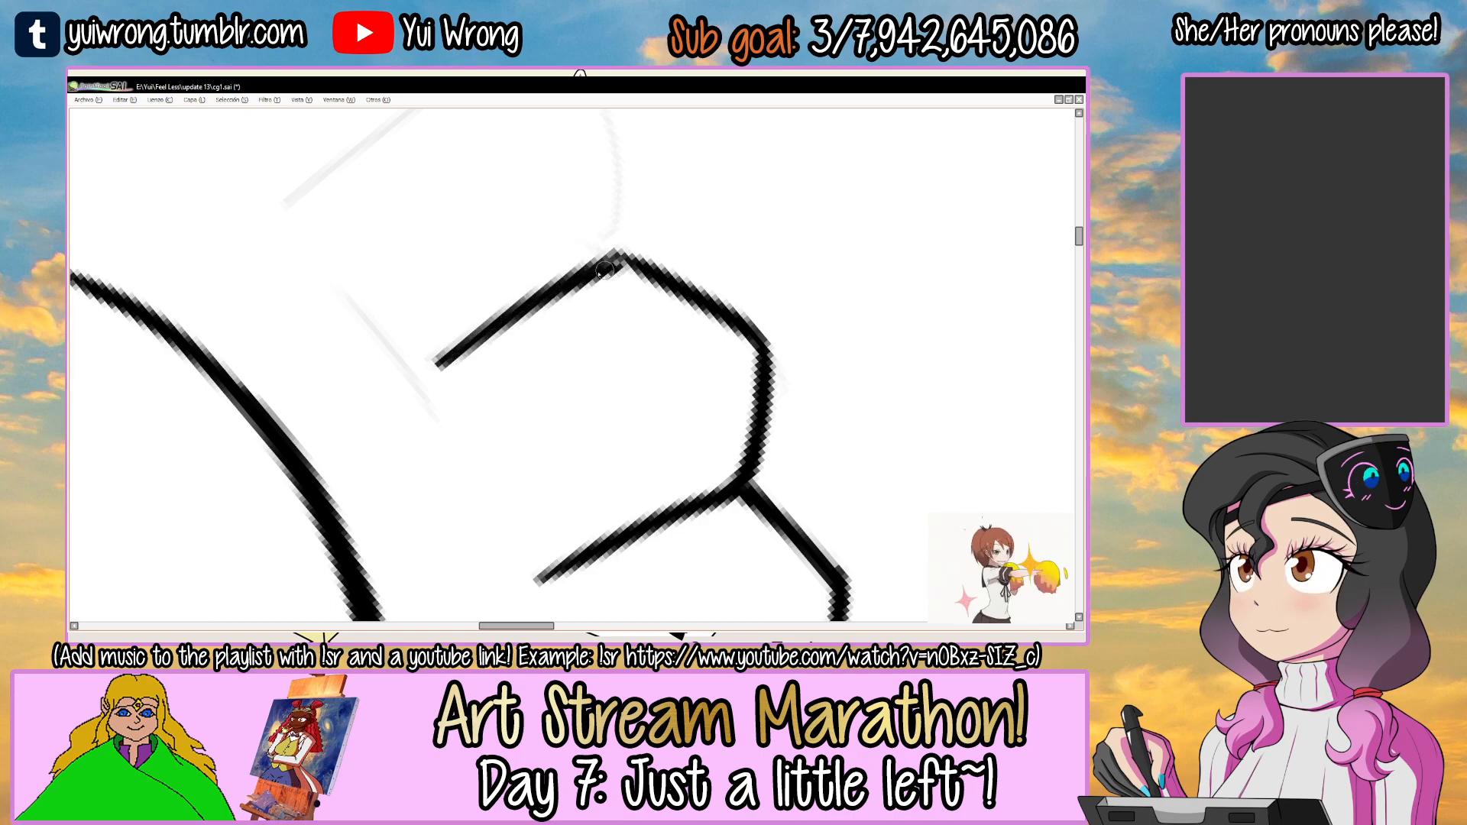
Ink the frill's fourth scallop from the third pleat line to the next pleat's base, redoing the curve.
{"action": "left_click_drag", "start_coordinate": [682, 344], "coordinate": [535, 497]}
{"action": "left_click_drag", "start_coordinate": [587, 509], "coordinate": [447, 429]}
{"action": "left_click_drag", "start_coordinate": [717, 243], "coordinate": [619, 388]}
{"action": "mouse_move", "coordinate": [440, 399]}
{"action": "left_mouse_down"}
{"action": "mouse_move", "coordinate": [561, 486]}
{"action": "mouse_move", "coordinate": [623, 434]}
{"action": "left_mouse_up"}
{"action": "key", "text": "ctrl+z"}
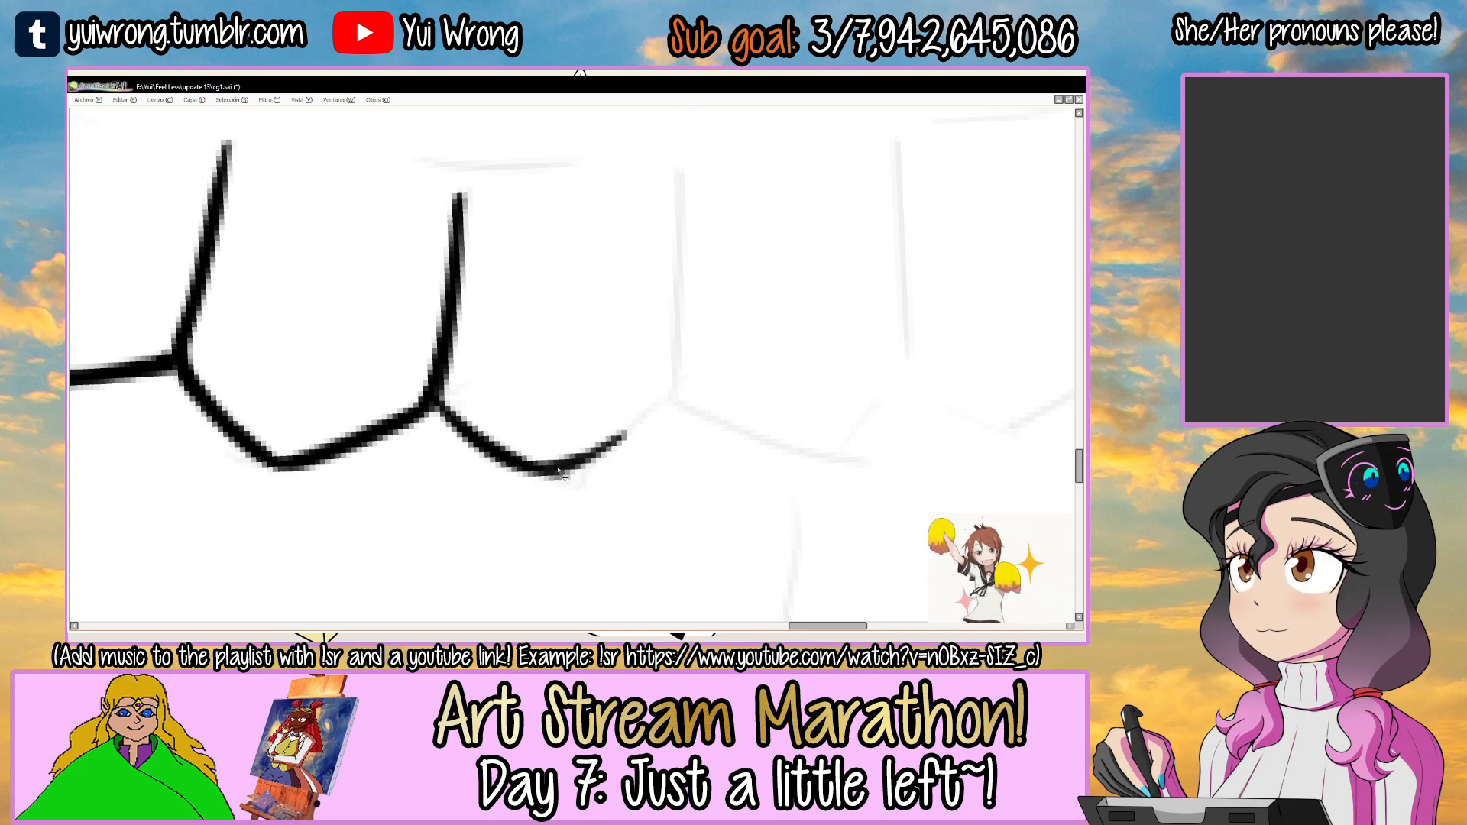
{"action": "key", "text": "ctrl+z"}
{"action": "left_click_drag", "start_coordinate": [535, 474], "coordinate": [682, 392]}
{"action": "mouse_move", "coordinate": [445, 381]}
{"action": "left_mouse_down"}
{"action": "mouse_move", "coordinate": [466, 426]}
{"action": "mouse_move", "coordinate": [556, 477]}
{"action": "left_mouse_up"}
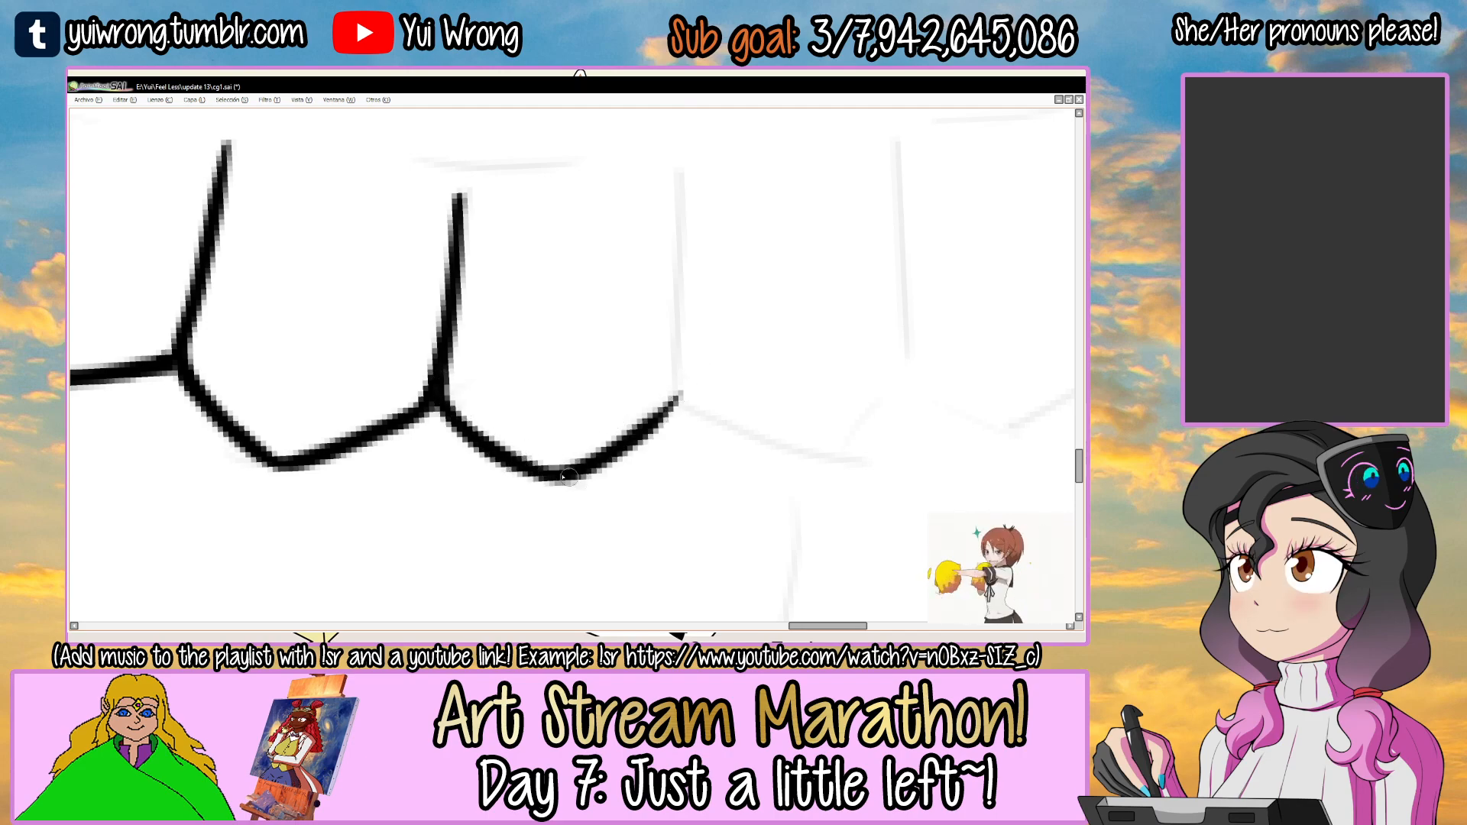
{"action": "left_click_drag", "start_coordinate": [660, 389], "coordinate": [562, 459]}
Ink the frill's fourth and fifth pleat lines and start the scallop between them, redoing the uneven strokes.
{"action": "left_click_drag", "start_coordinate": [581, 246], "coordinate": [581, 424]}
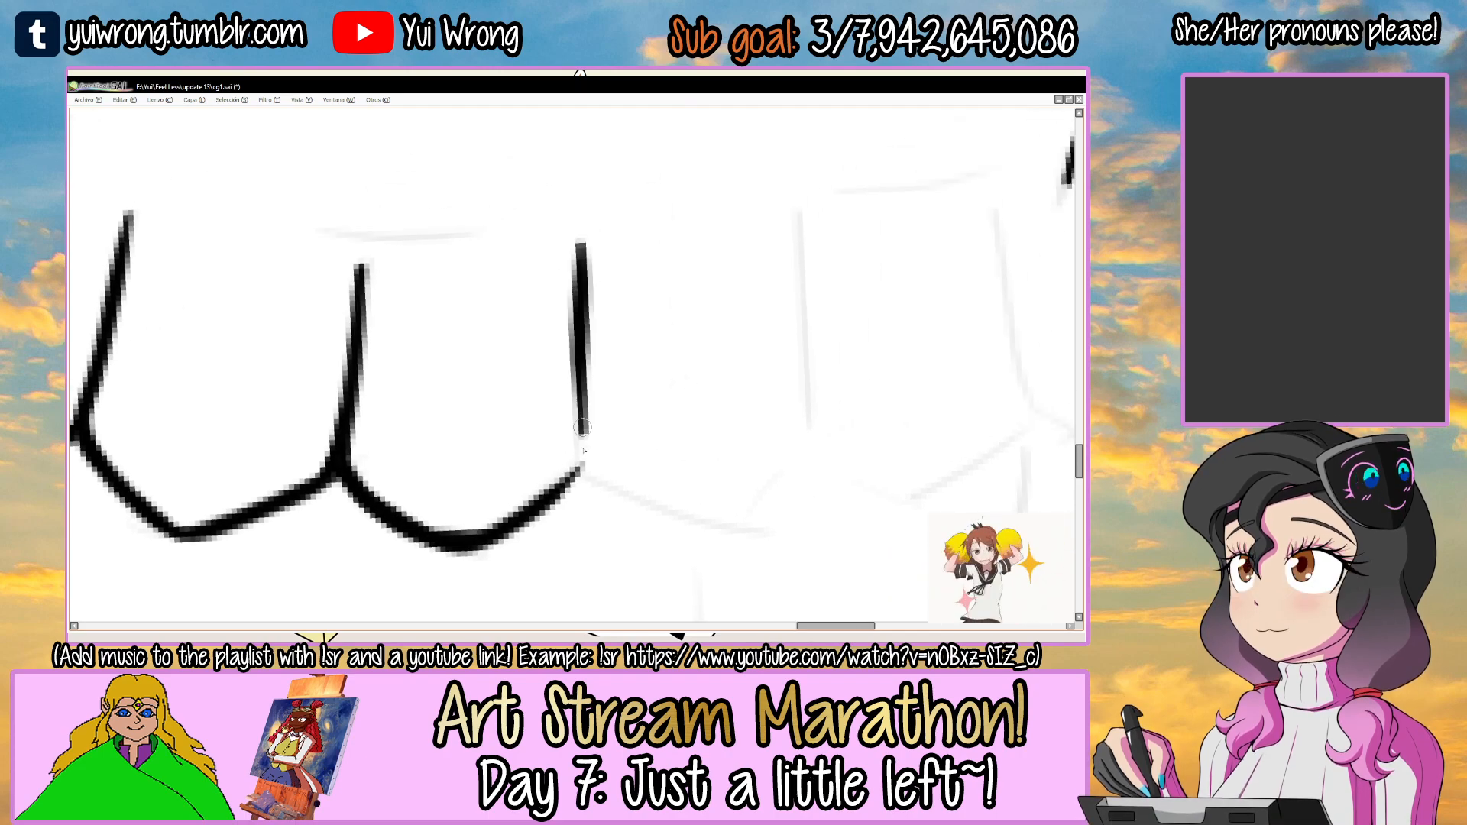
{"action": "key", "text": "ctrl+z"}
{"action": "mouse_move", "coordinate": [582, 239]}
{"action": "left_mouse_down"}
{"action": "mouse_move", "coordinate": [583, 447]}
{"action": "mouse_move", "coordinate": [475, 413]}
{"action": "mouse_move", "coordinate": [643, 474]}
{"action": "left_mouse_up"}
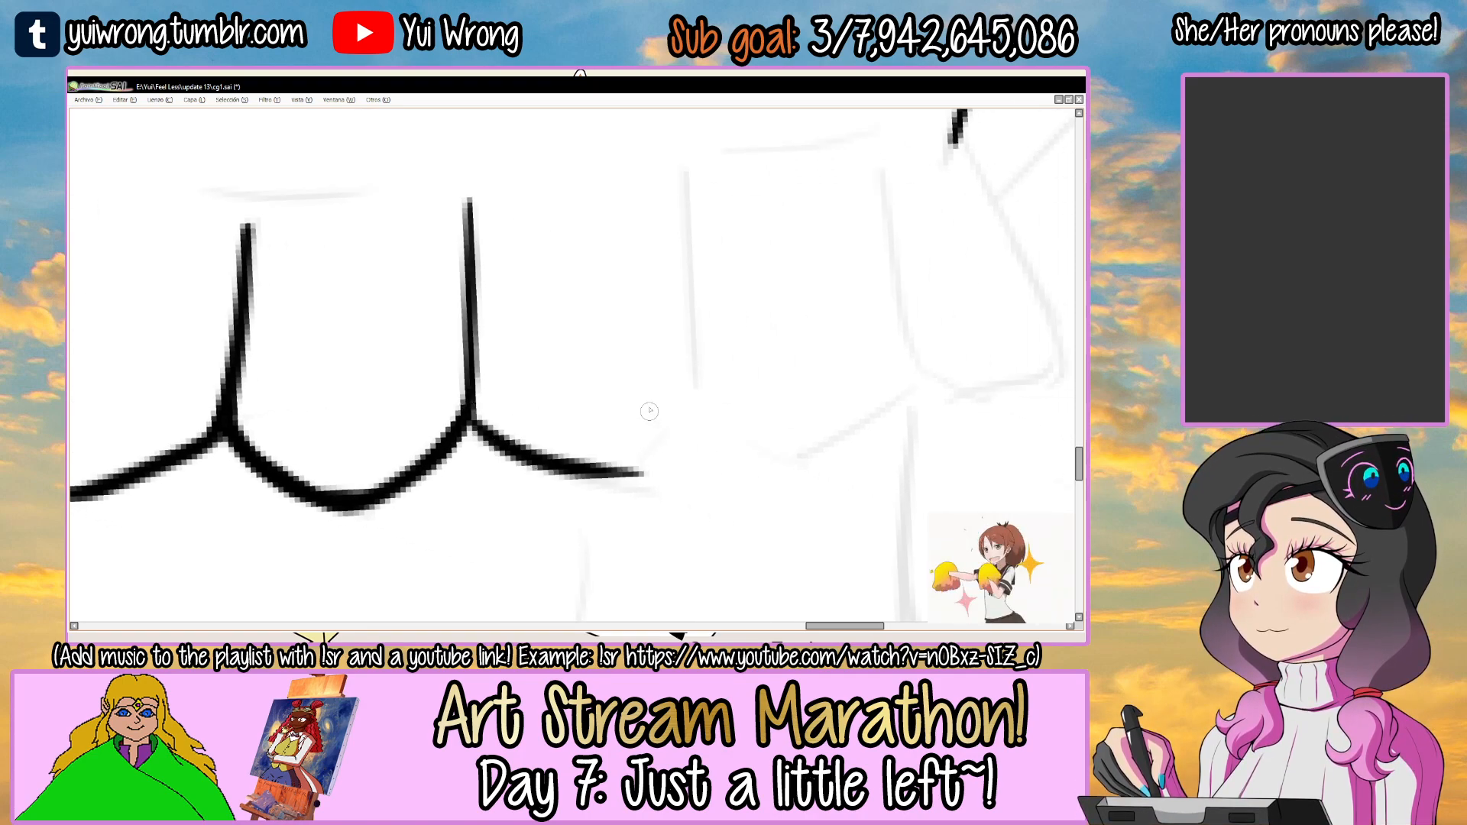
{"action": "left_click_drag", "start_coordinate": [686, 168], "coordinate": [699, 393]}
{"action": "key", "text": "ctrl+z"}
{"action": "key", "text": "ctrl+z"}
{"action": "key", "text": "ctrl+z"}
{"action": "left_click_drag", "start_coordinate": [687, 169], "coordinate": [692, 399]}
Complete the frill's fifth scallop with a rounded corner that joins the base of the fifth pleat line.
{"action": "mouse_move", "coordinate": [740, 356]}
{"action": "left_mouse_down"}
{"action": "mouse_move", "coordinate": [538, 249]}
{"action": "mouse_move", "coordinate": [525, 218]}
{"action": "left_mouse_up"}
{"action": "left_click_drag", "start_coordinate": [670, 222], "coordinate": [601, 241]}
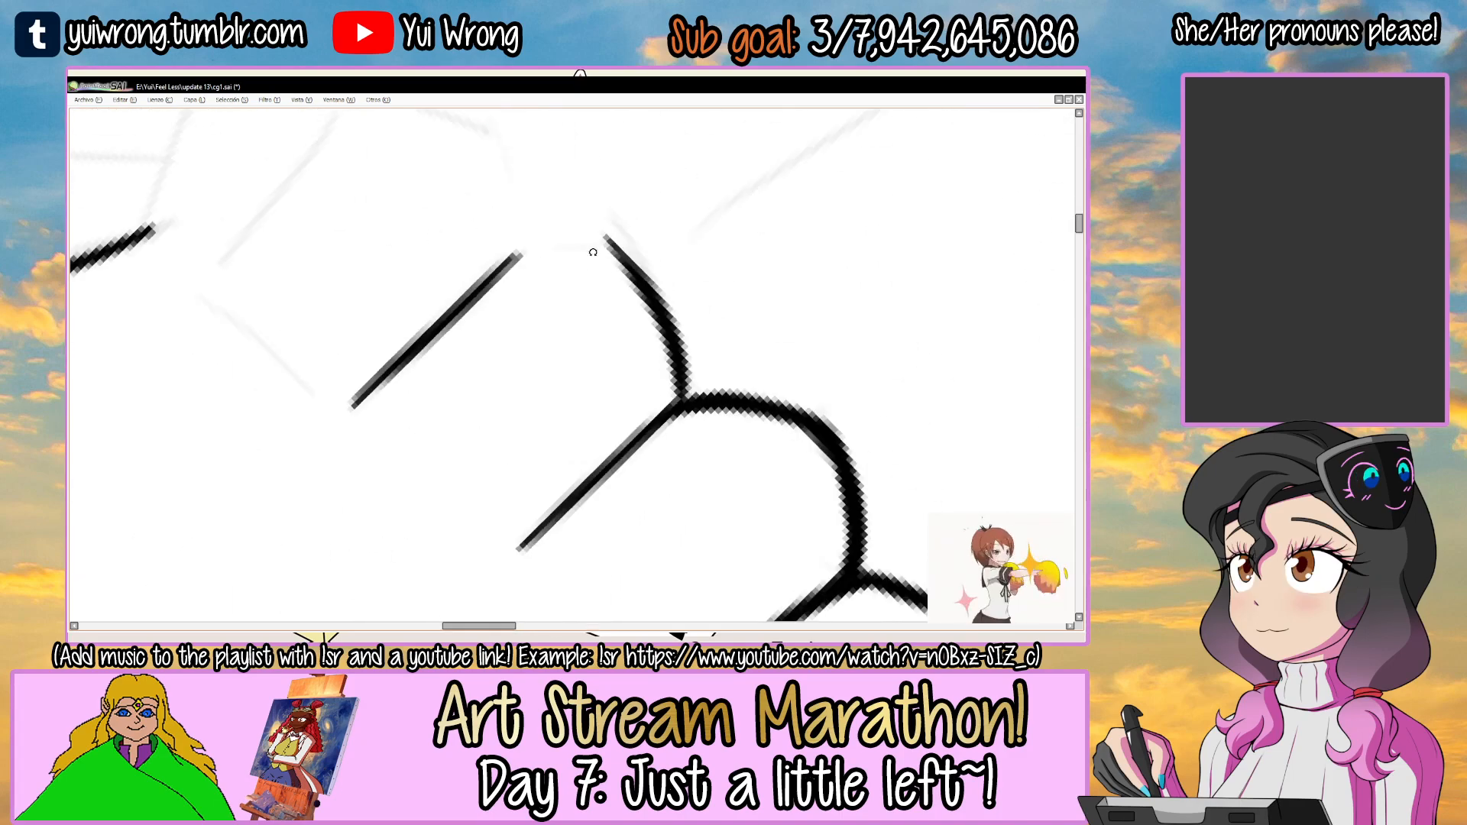
{"action": "scroll", "coordinate": [550, 291], "scroll_direction": "up", "scroll_amount": 1}
{"action": "mouse_move", "coordinate": [382, 356]}
{"action": "left_mouse_down"}
{"action": "mouse_move", "coordinate": [515, 244]}
{"action": "mouse_move", "coordinate": [616, 246]}
{"action": "left_mouse_up"}
{"action": "key", "text": "ctrl+z"}
{"action": "left_click_drag", "start_coordinate": [422, 321], "coordinate": [648, 259]}
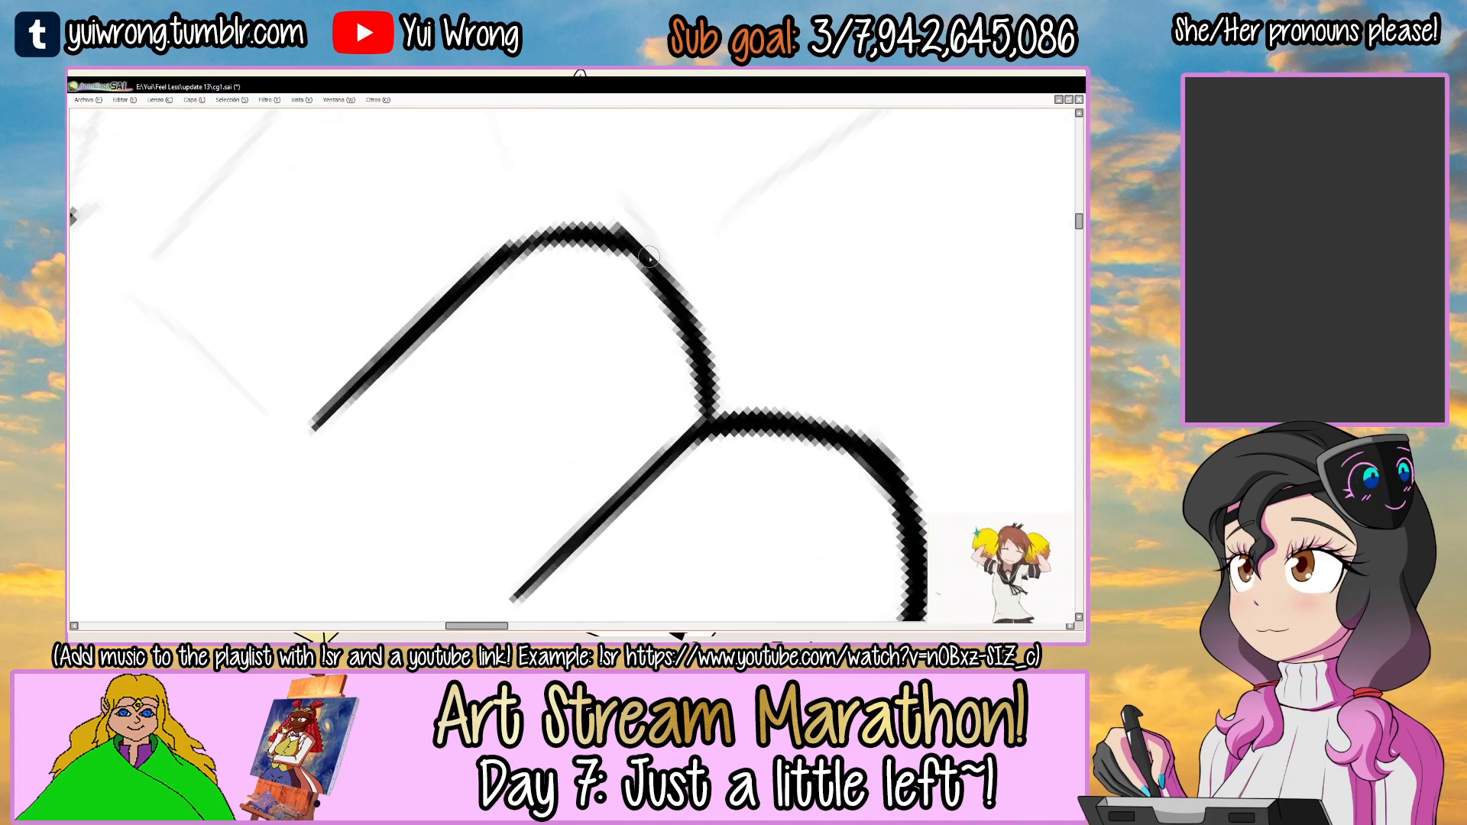
{"action": "mouse_move", "coordinate": [465, 279]}
{"action": "left_mouse_down"}
{"action": "mouse_move", "coordinate": [632, 240]}
{"action": "mouse_move", "coordinate": [479, 382]}
{"action": "mouse_move", "coordinate": [490, 488]}
{"action": "left_mouse_up"}
{"action": "left_click_drag", "start_coordinate": [458, 330], "coordinate": [443, 394]}
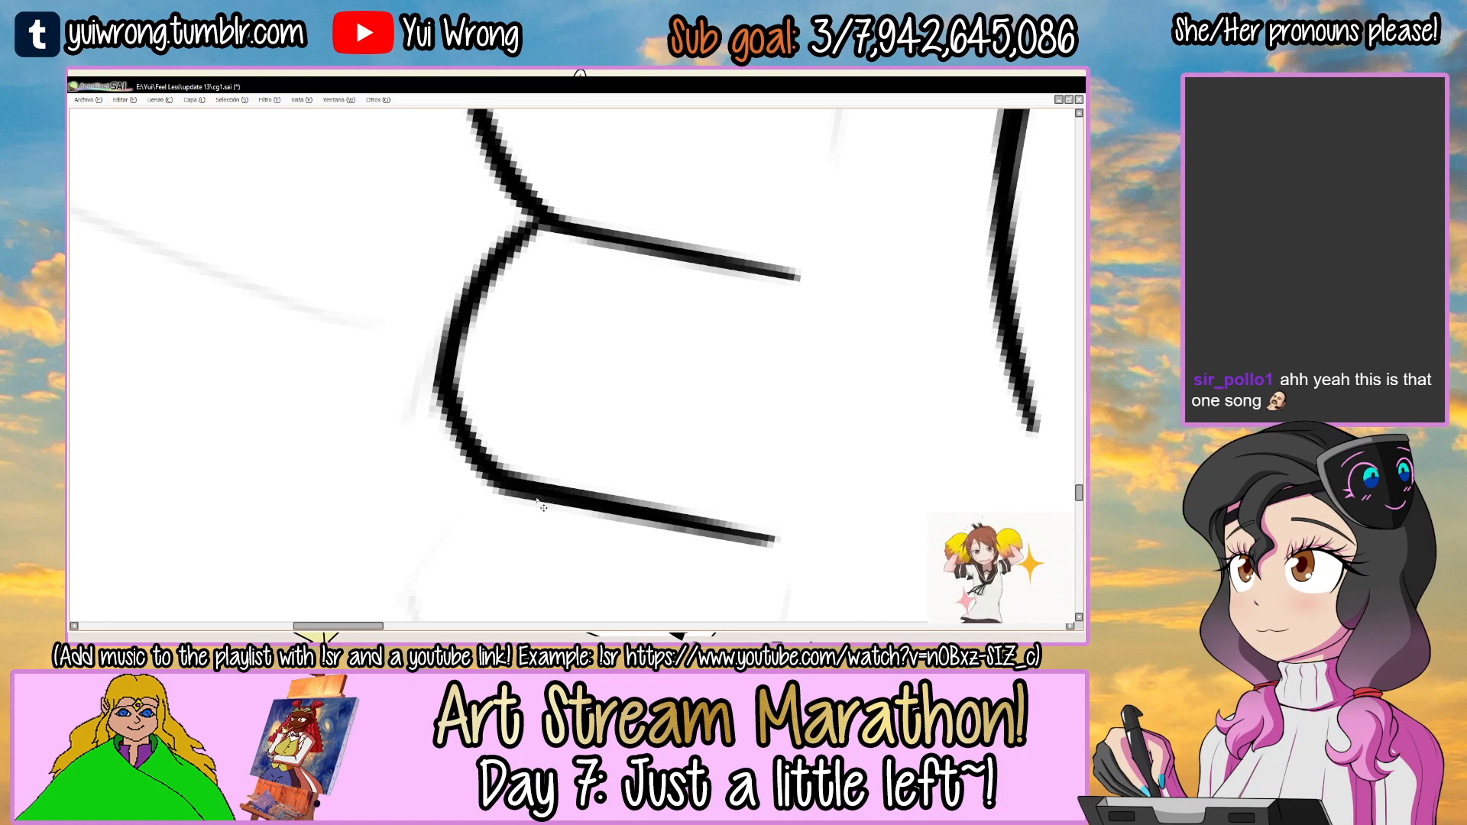
{"action": "scroll", "coordinate": [543, 507], "scroll_direction": "down", "scroll_amount": 4}
{"action": "left_click_drag", "start_coordinate": [752, 331], "coordinate": [555, 266]}
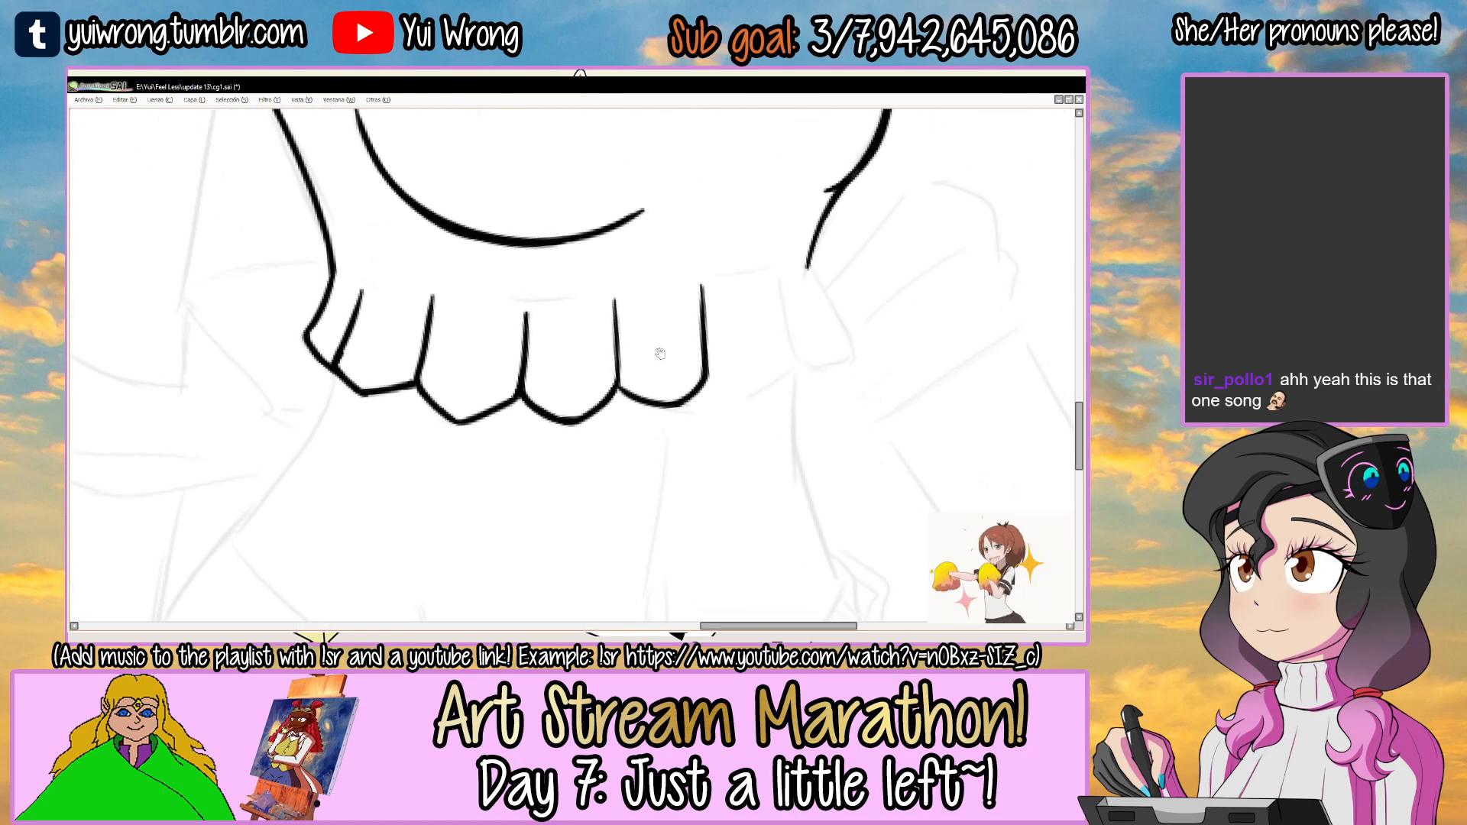
{"action": "scroll", "coordinate": [660, 353], "scroll_direction": "up", "scroll_amount": 5}
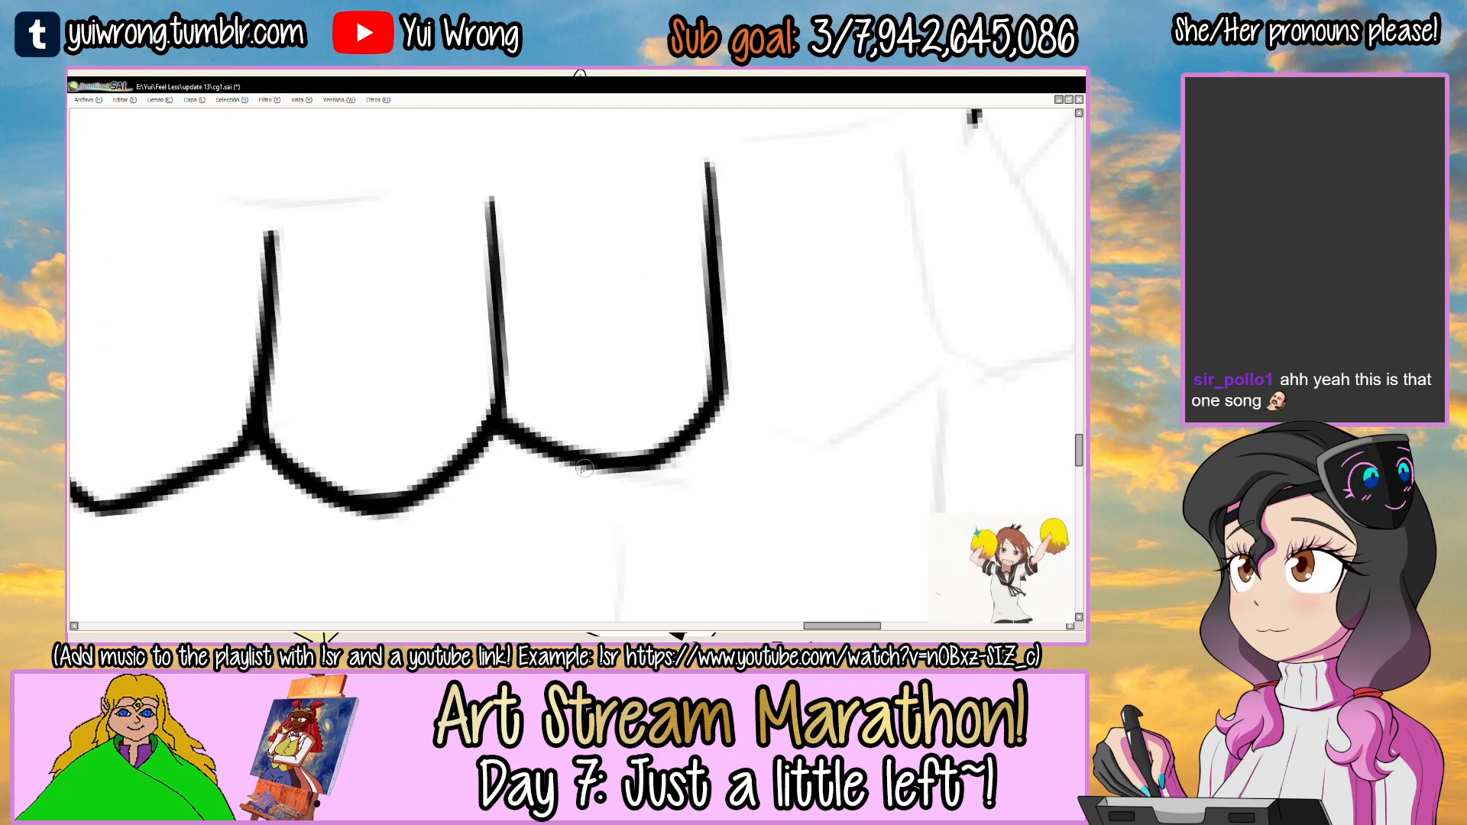
{"action": "scroll", "coordinate": [586, 477], "scroll_direction": "down", "scroll_amount": 4}
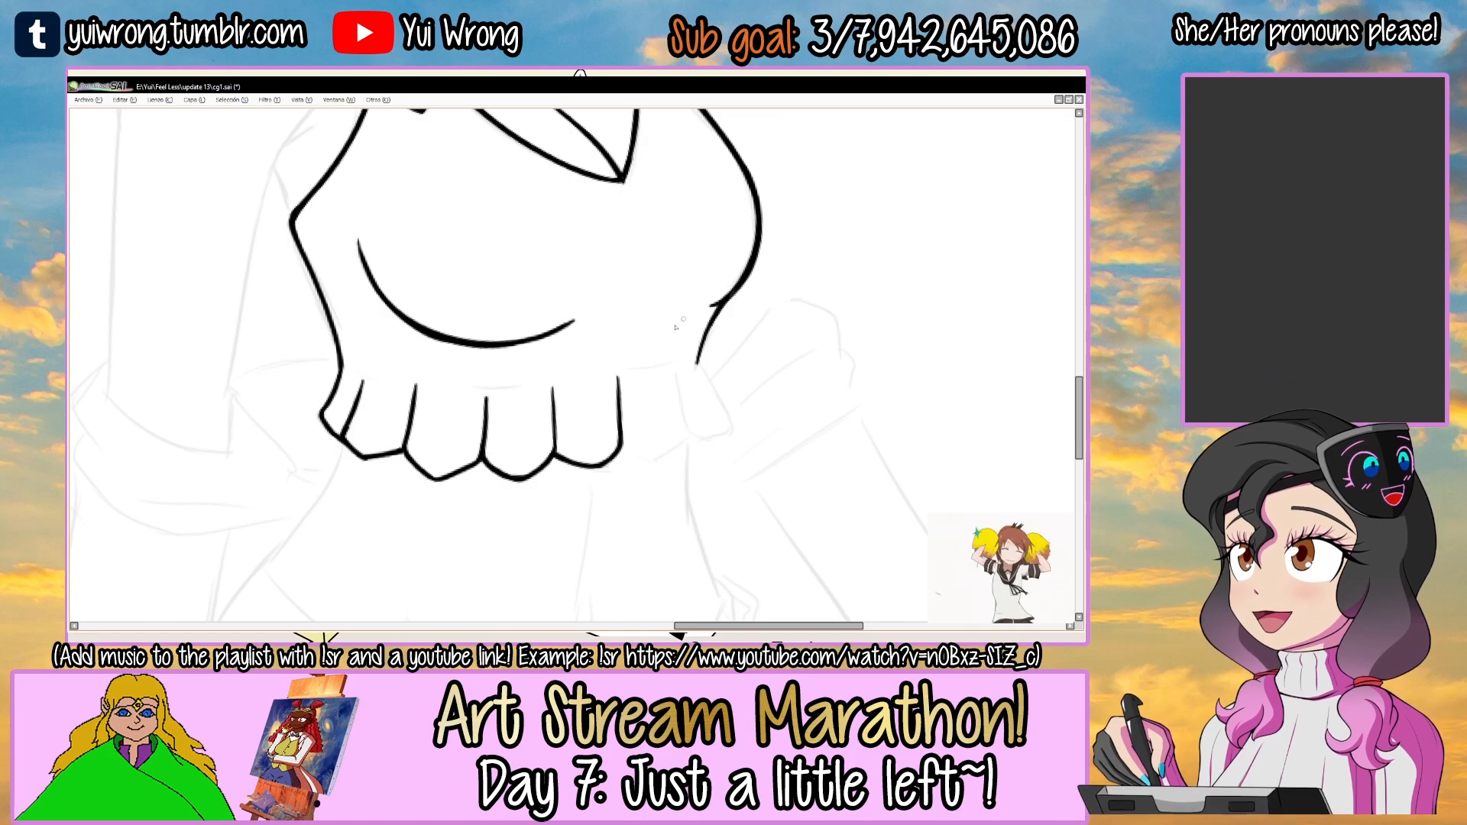
Ink the frill's sixth pleat line and the rounded scallop linking it to the fifth pleat, redoing the strokes.
{"action": "left_click_drag", "start_coordinate": [636, 377], "coordinate": [608, 365]}
{"action": "scroll", "coordinate": [608, 366], "scroll_direction": "up", "scroll_amount": 3}
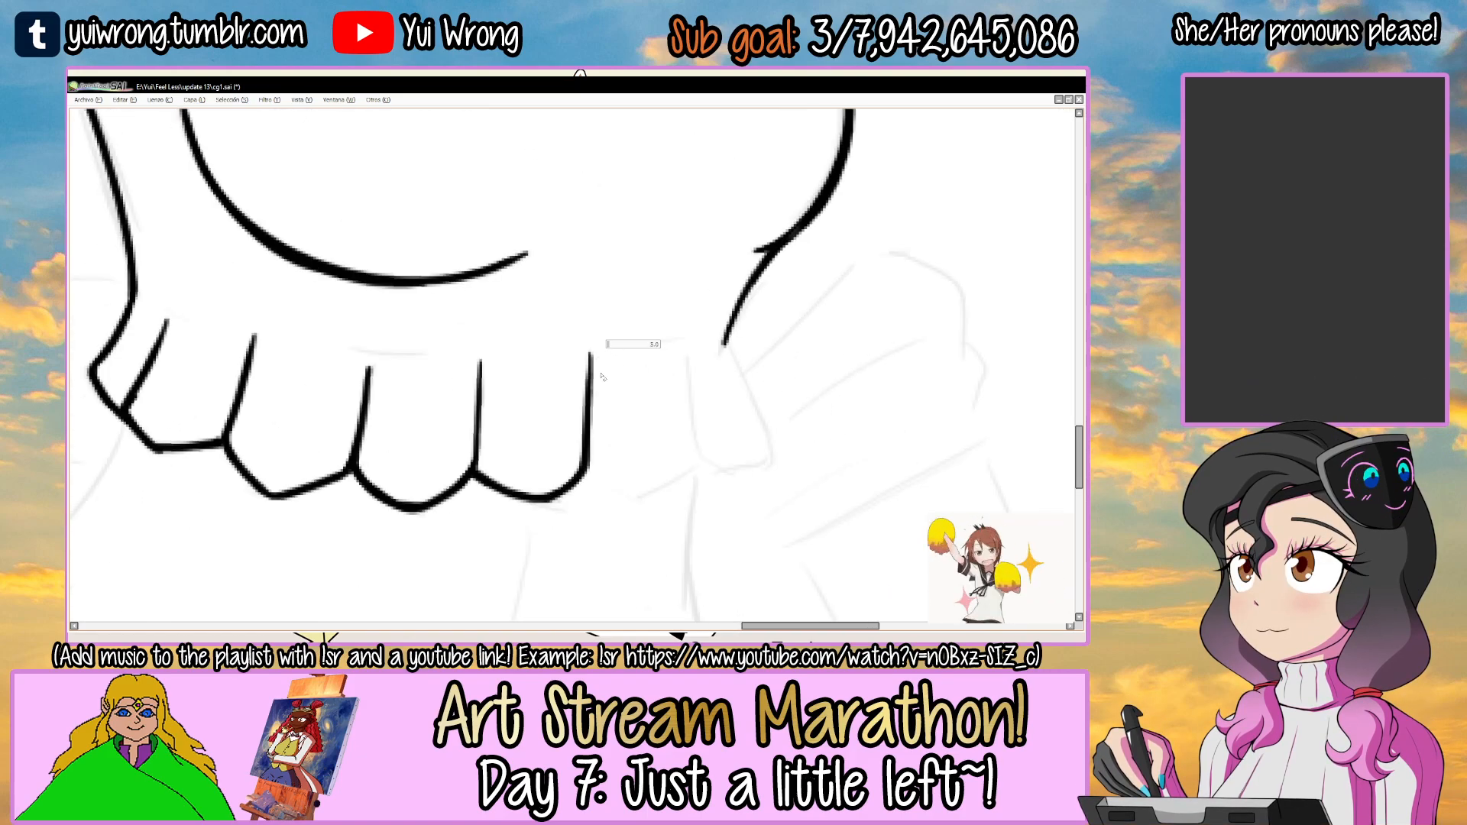
{"action": "mouse_move", "coordinate": [657, 397]}
{"action": "left_mouse_down"}
{"action": "mouse_move", "coordinate": [520, 280]}
{"action": "mouse_move", "coordinate": [530, 304]}
{"action": "left_mouse_up"}
{"action": "scroll", "coordinate": [552, 279], "scroll_direction": "up", "scroll_amount": 1}
{"action": "key", "text": "ctrl+z"}
{"action": "mouse_move", "coordinate": [445, 343]}
{"action": "left_mouse_down"}
{"action": "mouse_move", "coordinate": [566, 251]}
{"action": "mouse_move", "coordinate": [658, 303]}
{"action": "left_mouse_up"}
{"action": "scroll", "coordinate": [522, 287], "scroll_direction": "up", "scroll_amount": 1}
{"action": "mouse_move", "coordinate": [463, 307]}
{"action": "left_mouse_down"}
{"action": "mouse_move", "coordinate": [636, 253]}
{"action": "mouse_move", "coordinate": [721, 378]}
{"action": "mouse_move", "coordinate": [709, 430]}
{"action": "left_mouse_up"}
{"action": "key", "text": "ctrl+z"}
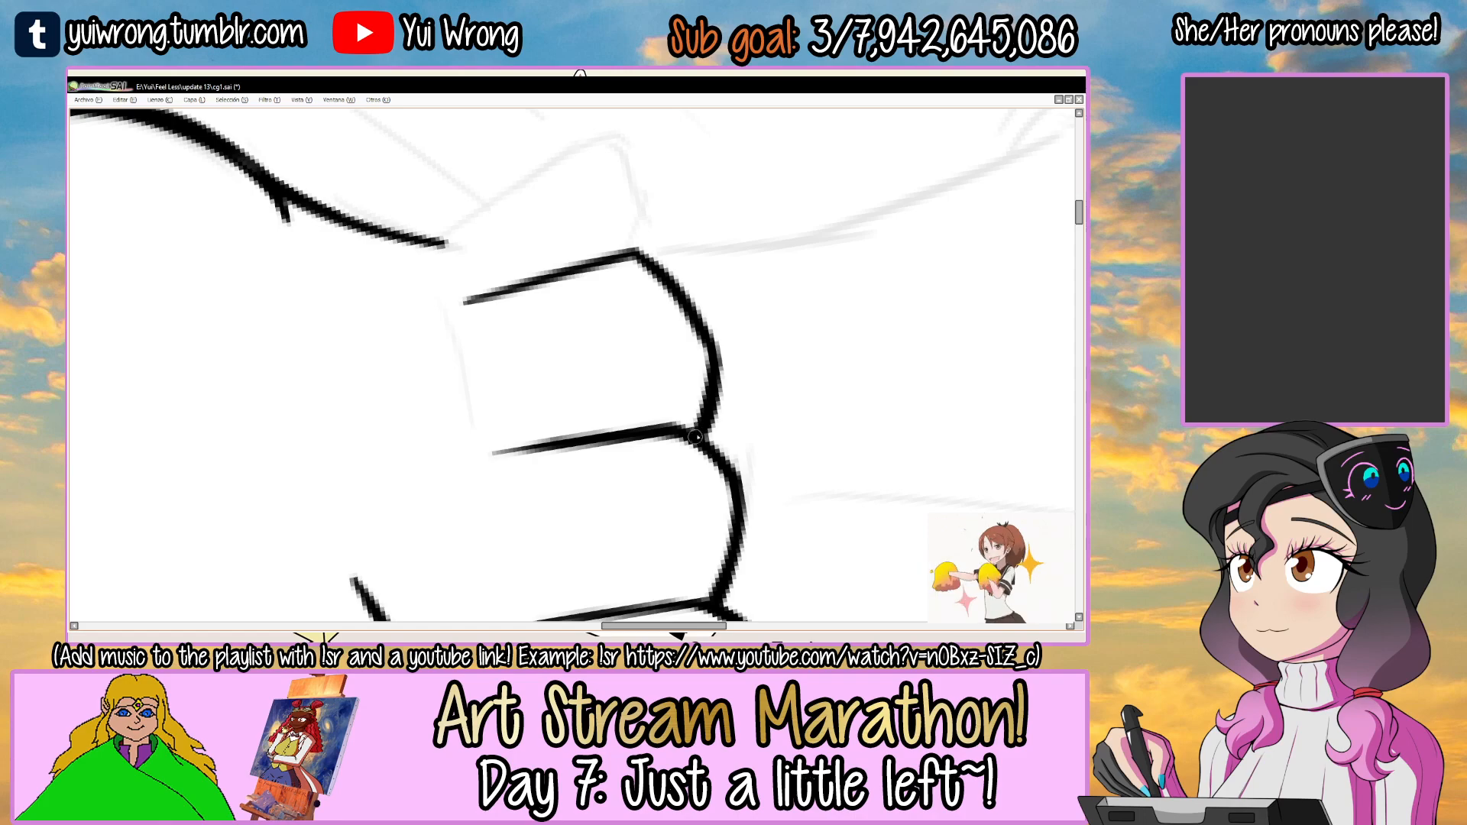
Ink the frill's outer side edge from the torso line down to its hem corner, redoing the stroke.
{"action": "mouse_move", "coordinate": [689, 285]}
{"action": "left_mouse_down"}
{"action": "mouse_move", "coordinate": [622, 246]}
{"action": "mouse_move", "coordinate": [564, 269]}
{"action": "mouse_move", "coordinate": [635, 244]}
{"action": "mouse_move", "coordinate": [666, 264]}
{"action": "mouse_move", "coordinate": [697, 249]}
{"action": "mouse_move", "coordinate": [550, 241]}
{"action": "left_mouse_up"}
{"action": "scroll", "coordinate": [530, 306], "scroll_direction": "up", "scroll_amount": 1}
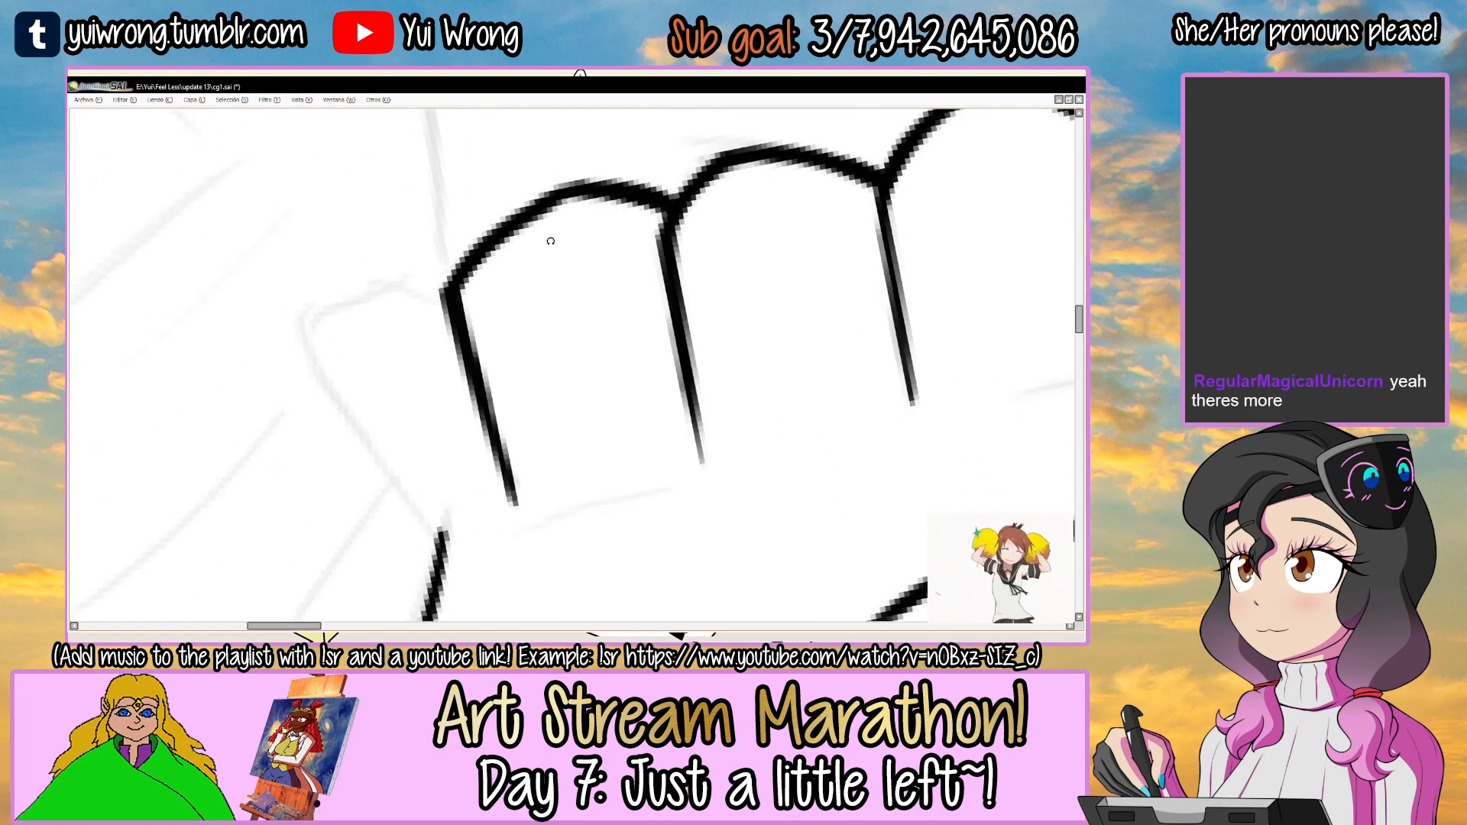
{"action": "scroll", "coordinate": [550, 240], "scroll_direction": "down", "scroll_amount": 5}
{"action": "left_click_drag", "start_coordinate": [725, 186], "coordinate": [535, 336]}
{"action": "scroll", "coordinate": [604, 344], "scroll_direction": "up", "scroll_amount": 2}
{"action": "scroll", "coordinate": [609, 346], "scroll_direction": "up", "scroll_amount": 3}
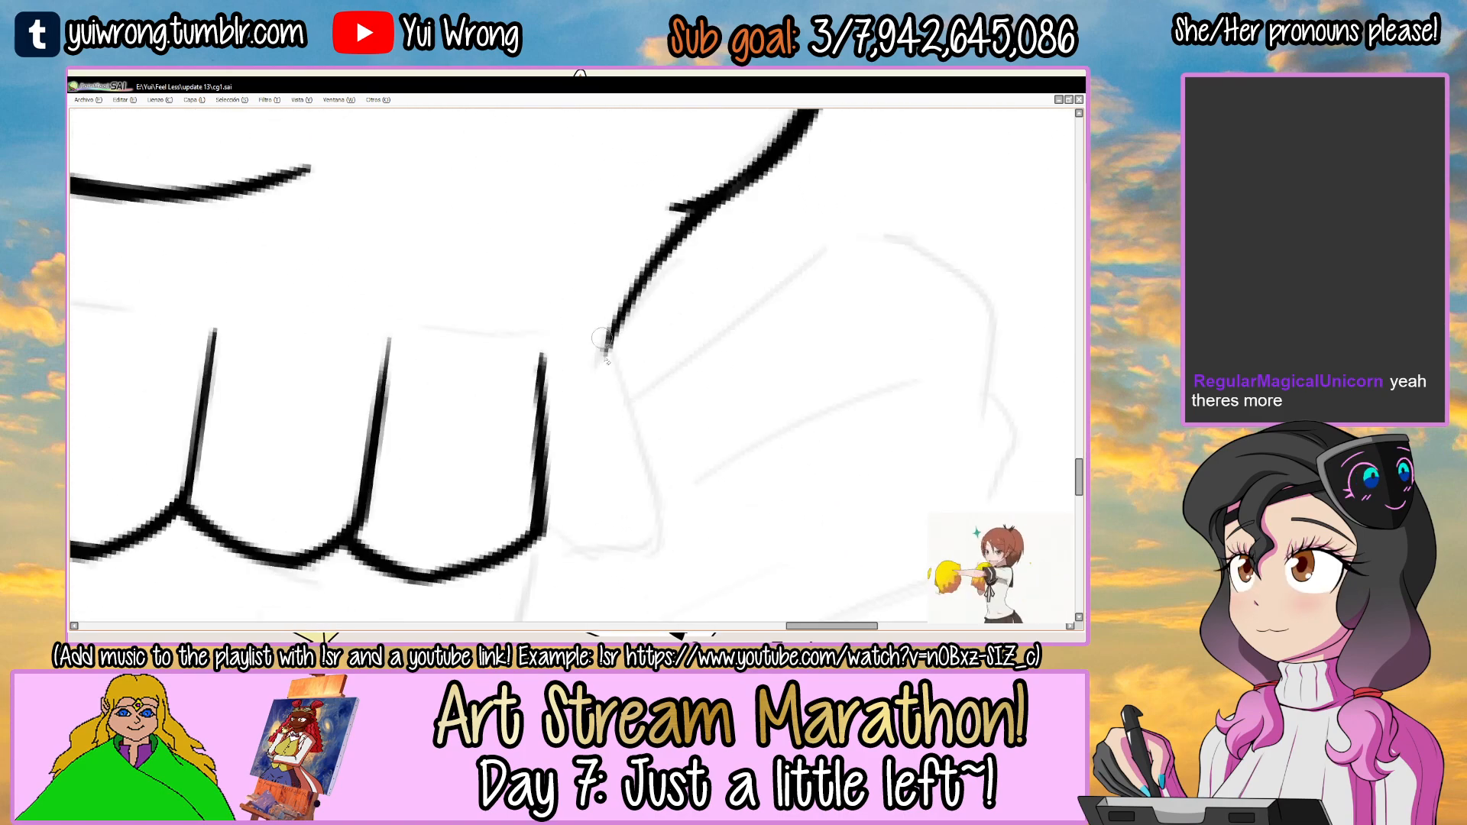
{"action": "left_click_drag", "start_coordinate": [619, 419], "coordinate": [603, 371]}
{"action": "left_click_drag", "start_coordinate": [598, 289], "coordinate": [644, 490]}
{"action": "key", "text": "ctrl+z"}
{"action": "left_click_drag", "start_coordinate": [533, 495], "coordinate": [573, 186]}
{"action": "left_click_drag", "start_coordinate": [573, 185], "coordinate": [541, 237]}
{"action": "left_click", "coordinate": [445, 307]}
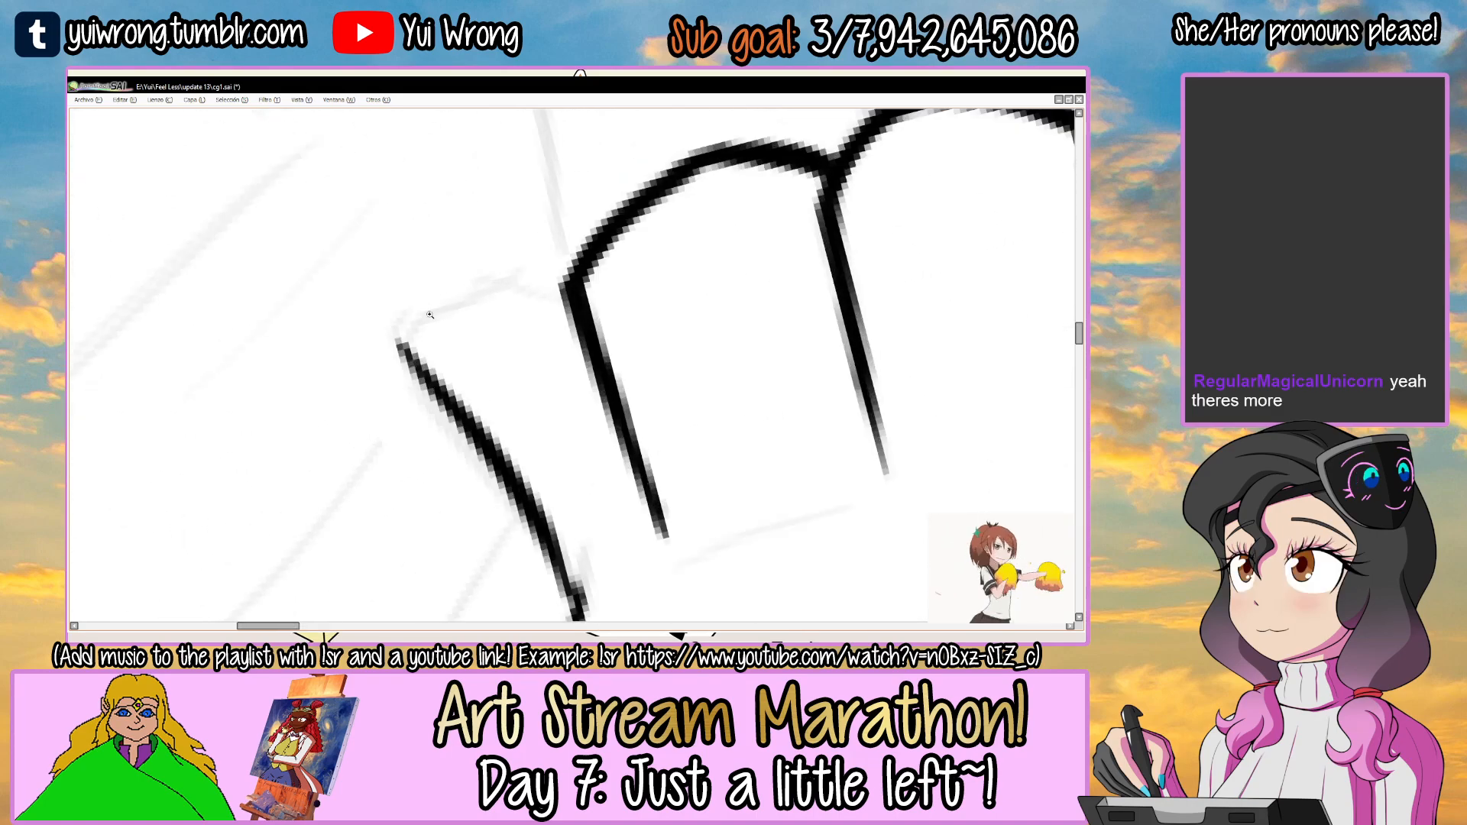
Ink the last scallop from the frill's corner to the neighbouring pleat and thicken the side edge.
{"action": "mouse_move", "coordinate": [400, 346]}
{"action": "left_mouse_down"}
{"action": "mouse_move", "coordinate": [489, 289]}
{"action": "mouse_move", "coordinate": [581, 261]}
{"action": "mouse_move", "coordinate": [468, 292]}
{"action": "left_mouse_up"}
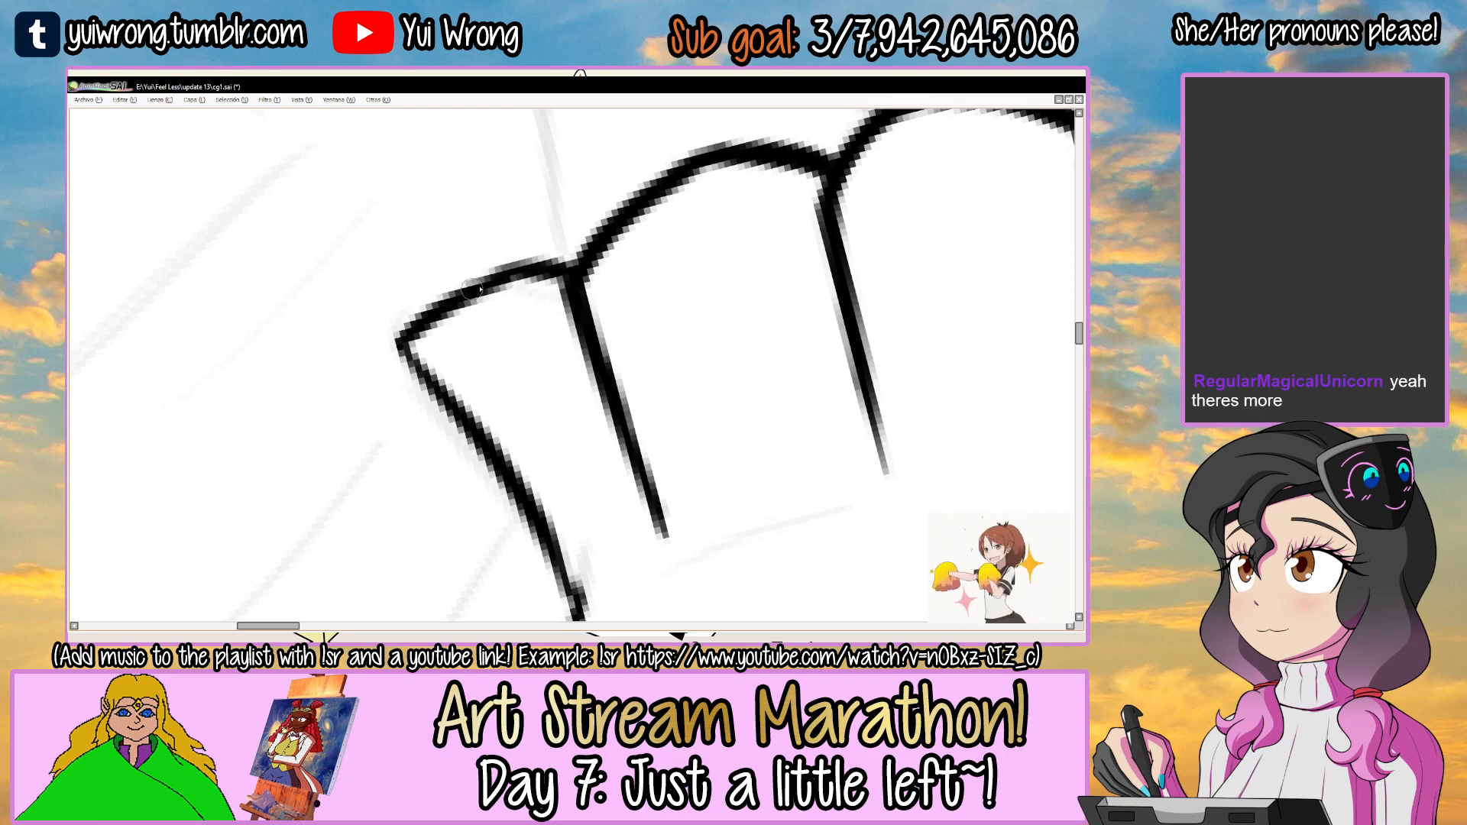
{"action": "left_click_drag", "start_coordinate": [452, 399], "coordinate": [537, 508]}
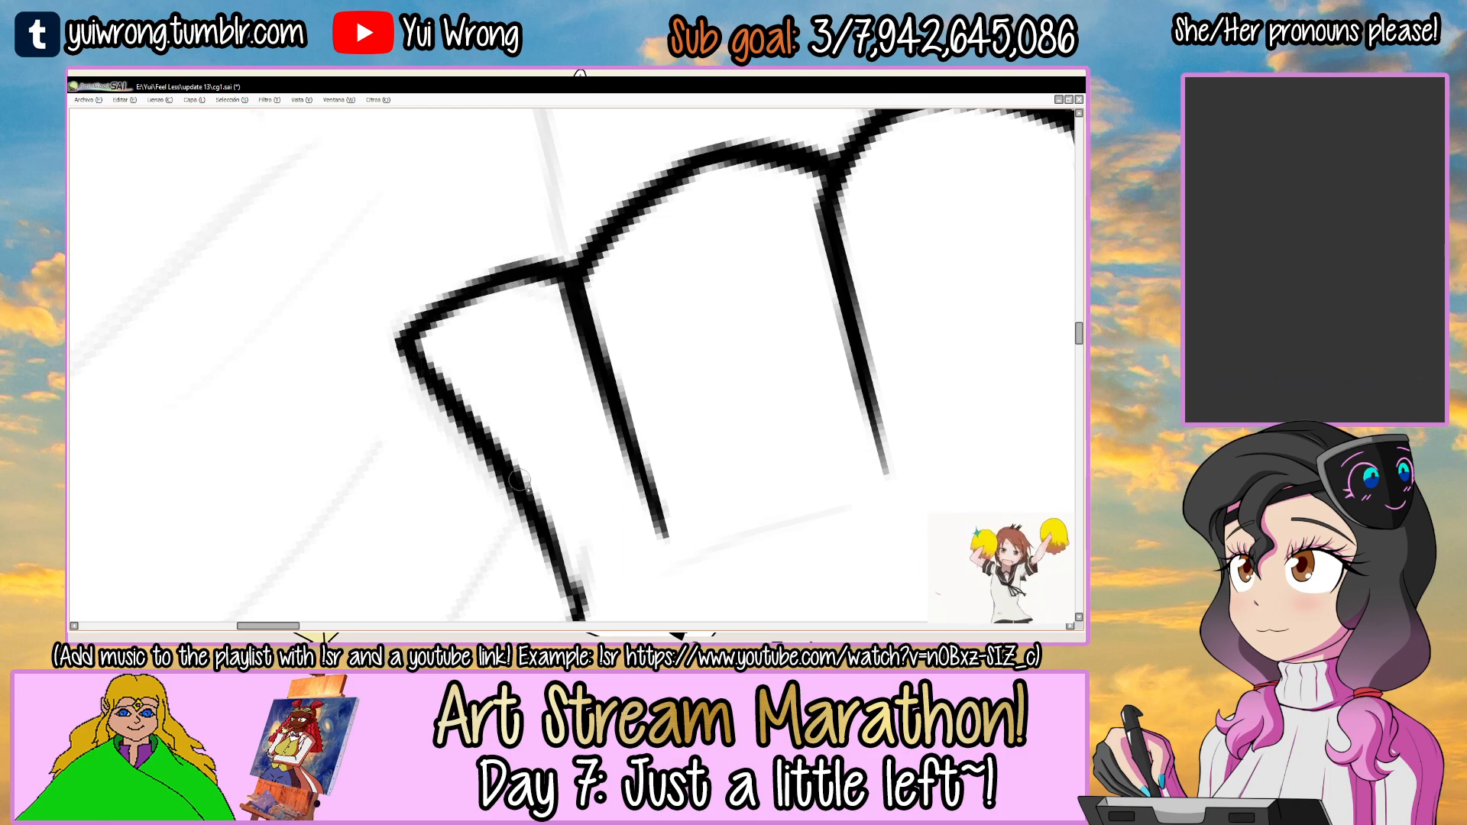
{"action": "mouse_move", "coordinate": [596, 414]}
{"action": "left_mouse_down"}
{"action": "mouse_move", "coordinate": [510, 398]}
{"action": "mouse_move", "coordinate": [614, 292]}
{"action": "mouse_move", "coordinate": [534, 288]}
{"action": "mouse_move", "coordinate": [652, 289]}
{"action": "mouse_move", "coordinate": [704, 252]}
{"action": "mouse_move", "coordinate": [676, 263]}
{"action": "left_mouse_up"}
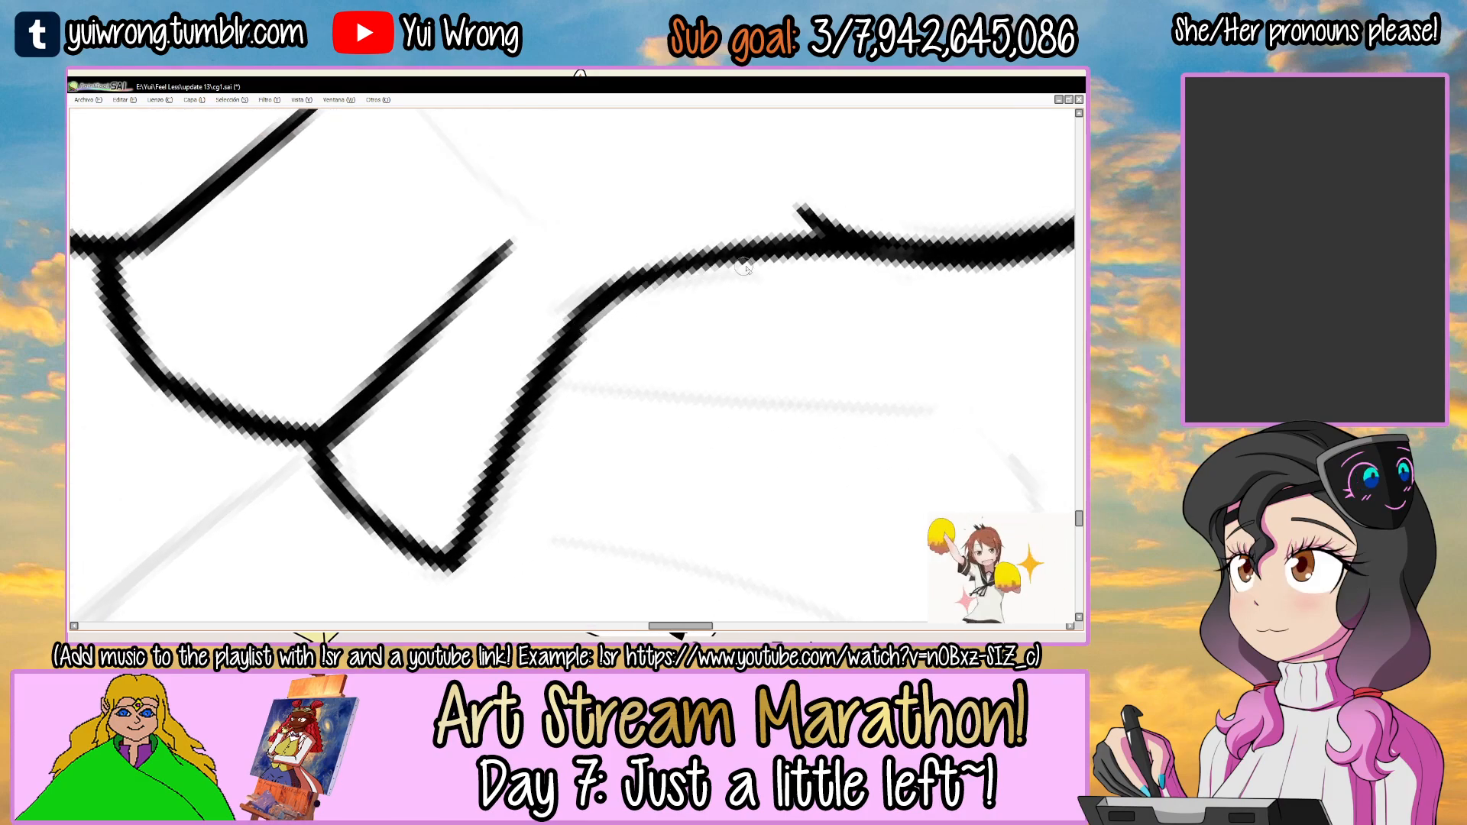
{"action": "scroll", "coordinate": [818, 248], "scroll_direction": "down", "scroll_amount": 5}
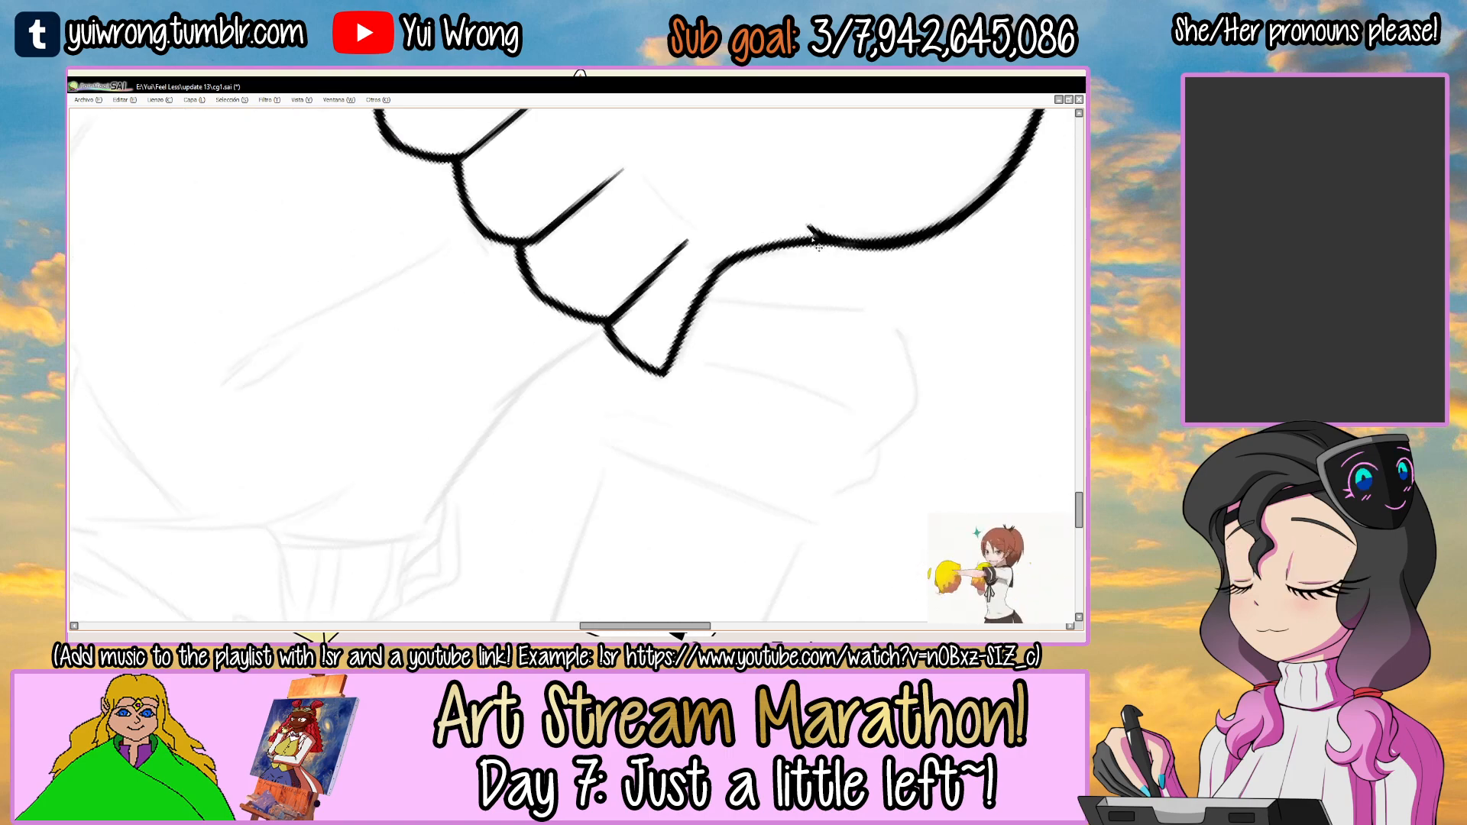
Ink short seam curves across the tops of the frill's pleats, redoing the uneven strokes.
{"action": "mouse_move", "coordinate": [737, 234]}
{"action": "left_mouse_down"}
{"action": "mouse_move", "coordinate": [645, 304]}
{"action": "mouse_move", "coordinate": [637, 283]}
{"action": "mouse_move", "coordinate": [445, 452]}
{"action": "mouse_move", "coordinate": [431, 432]}
{"action": "left_mouse_up"}
{"action": "left_click_drag", "start_coordinate": [630, 293], "coordinate": [592, 220]}
{"action": "left_click", "coordinate": [592, 349], "text": "ctrl"}
{"action": "left_click", "coordinate": [615, 346], "text": "ctrl"}
{"action": "left_click", "coordinate": [622, 344], "text": "ctrl"}
{"action": "left_click", "coordinate": [703, 282], "text": "ctrl"}
{"action": "left_click_drag", "start_coordinate": [729, 270], "coordinate": [679, 241]}
{"action": "key", "text": "ctrl+z"}
{"action": "left_click_drag", "start_coordinate": [571, 324], "coordinate": [754, 239]}
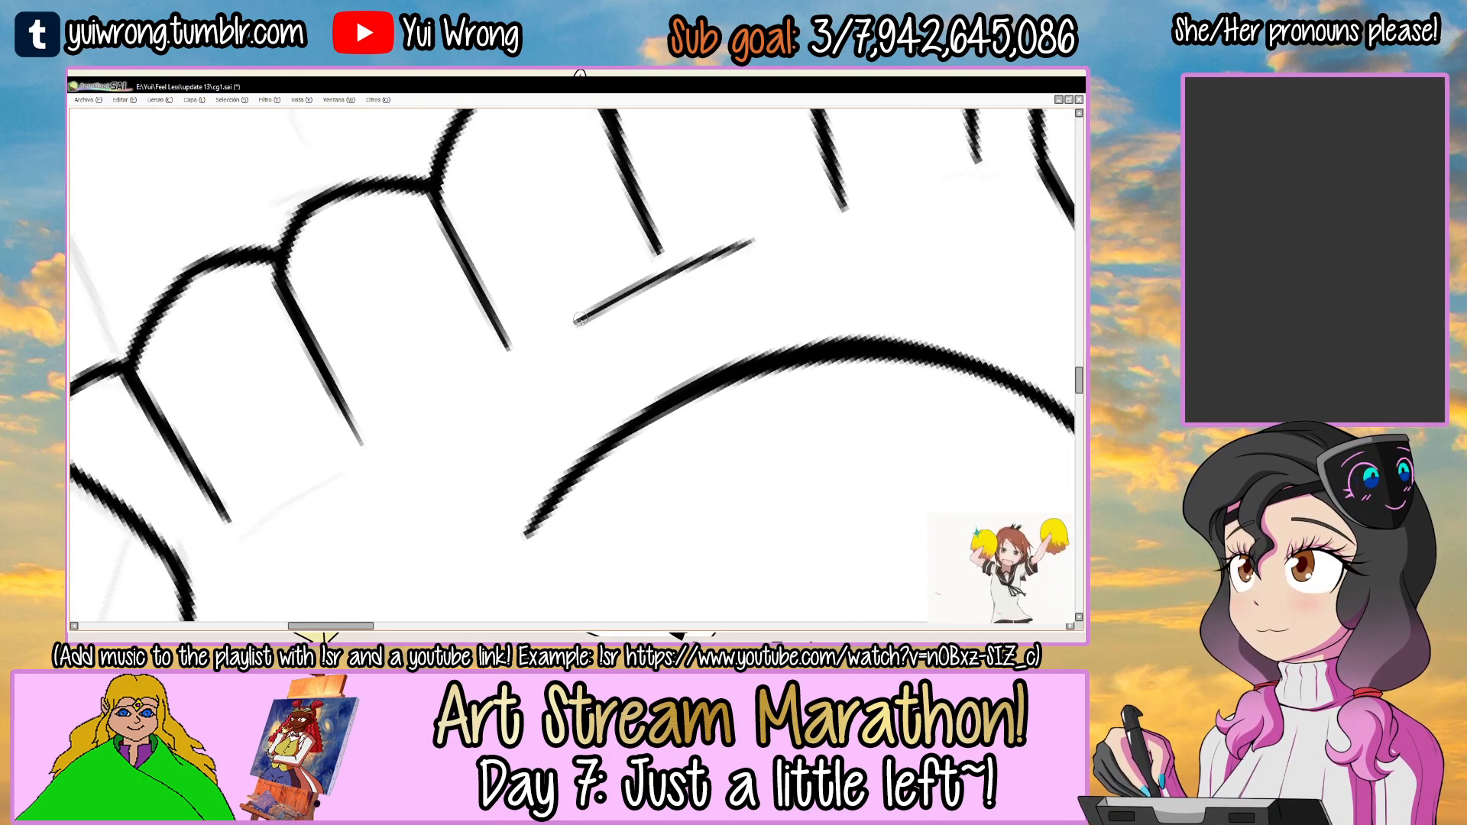
{"action": "key", "text": "ctrl+z"}
{"action": "left_click_drag", "start_coordinate": [577, 323], "coordinate": [768, 232]}
{"action": "left_click_drag", "start_coordinate": [649, 321], "coordinate": [880, 163]}
{"action": "mouse_move", "coordinate": [443, 381]}
{"action": "left_mouse_down"}
{"action": "mouse_move", "coordinate": [584, 300]}
{"action": "mouse_move", "coordinate": [523, 328]}
{"action": "mouse_move", "coordinate": [556, 311]}
{"action": "left_mouse_up"}
{"action": "key", "text": "ctrl+z"}
{"action": "key", "text": "ctrl+z"}
{"action": "mouse_move", "coordinate": [440, 385]}
{"action": "left_mouse_down"}
{"action": "mouse_move", "coordinate": [582, 301]}
{"action": "mouse_move", "coordinate": [489, 281]}
{"action": "mouse_move", "coordinate": [456, 394]}
{"action": "mouse_move", "coordinate": [503, 344]}
{"action": "left_mouse_up"}
{"action": "key", "text": "ctrl+z"}
{"action": "scroll", "coordinate": [573, 308], "scroll_direction": "down", "scroll_amount": 4}
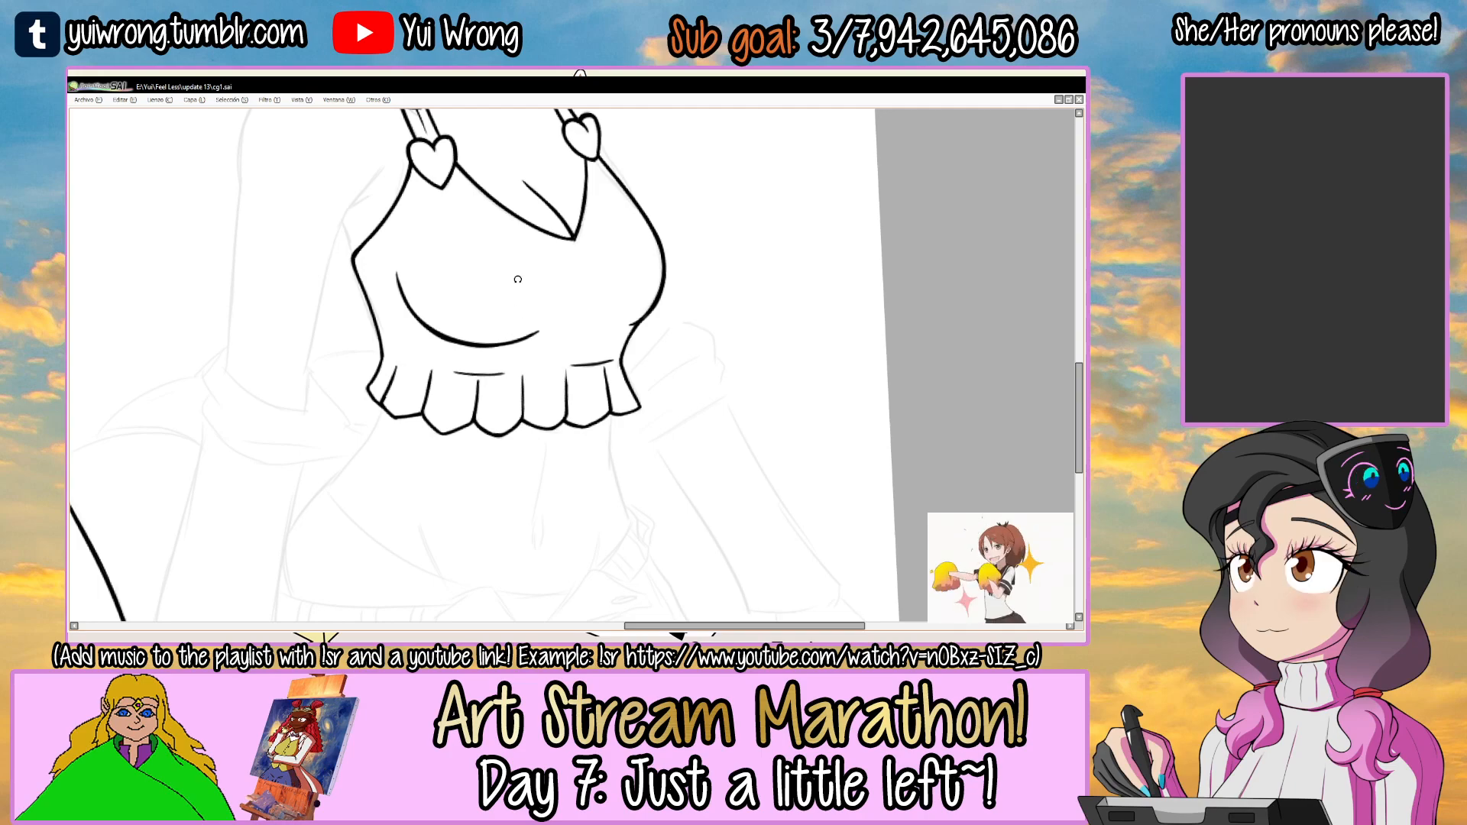
Ink the inner edge of the third girl's upper arm up to the armpit, redoing the long stroke.
{"action": "mouse_move", "coordinate": [564, 429]}
{"action": "left_mouse_down"}
{"action": "mouse_move", "coordinate": [544, 351]}
{"action": "mouse_move", "coordinate": [632, 471]}
{"action": "left_mouse_up"}
{"action": "left_click_drag", "start_coordinate": [484, 368], "coordinate": [536, 269], "text": "alt"}
{"action": "left_click_drag", "start_coordinate": [585, 157], "coordinate": [603, 222]}
{"action": "left_click", "coordinate": [446, 286], "text": "ctrl"}
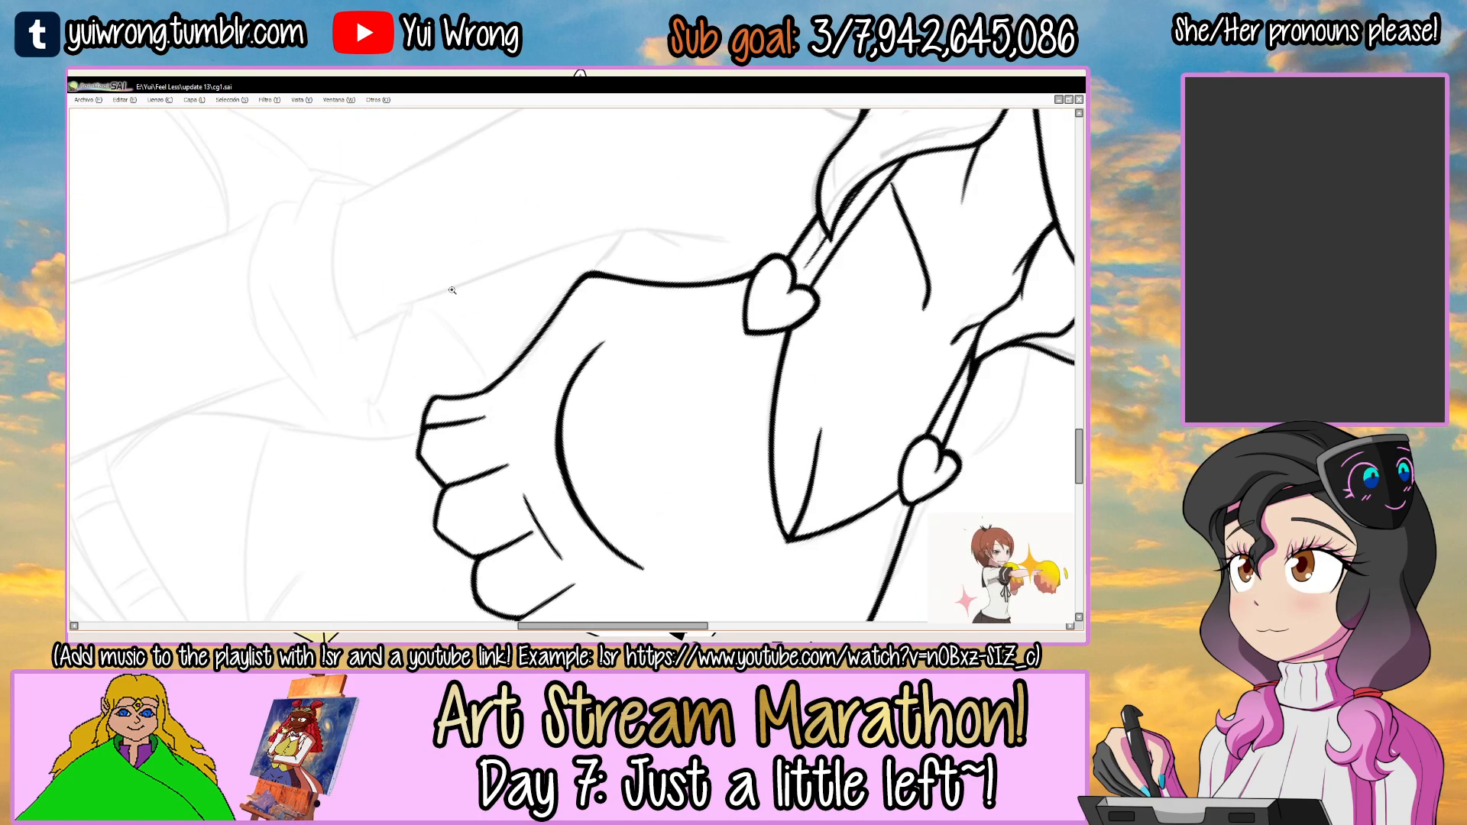
{"action": "left_click", "coordinate": [447, 285], "text": "ctrl"}
{"action": "key", "text": "ctrl+z"}
{"action": "mouse_move", "coordinate": [333, 339]}
{"action": "left_mouse_down"}
{"action": "mouse_move", "coordinate": [658, 209]}
{"action": "mouse_move", "coordinate": [718, 199]}
{"action": "mouse_move", "coordinate": [734, 241]}
{"action": "left_mouse_up"}
{"action": "key", "text": "ctrl+z"}
{"action": "key", "text": "ctrl+z"}
{"action": "key", "text": "ctrl+z"}
{"action": "mouse_move", "coordinate": [323, 359]}
{"action": "left_mouse_down"}
{"action": "mouse_move", "coordinate": [710, 181]}
{"action": "mouse_move", "coordinate": [519, 257]}
{"action": "left_mouse_up"}
{"action": "key", "text": "ctrl+z"}
{"action": "key", "text": "ctrl+z"}
{"action": "mouse_move", "coordinate": [314, 361]}
{"action": "left_mouse_down"}
{"action": "mouse_move", "coordinate": [730, 194]}
{"action": "mouse_move", "coordinate": [632, 264]}
{"action": "left_mouse_up"}
{"action": "key", "text": "ctrl+z"}
{"action": "left_click_drag", "start_coordinate": [632, 263], "coordinate": [600, 248], "text": "alt"}
{"action": "scroll", "coordinate": [611, 229], "scroll_direction": "up", "scroll_amount": 3}
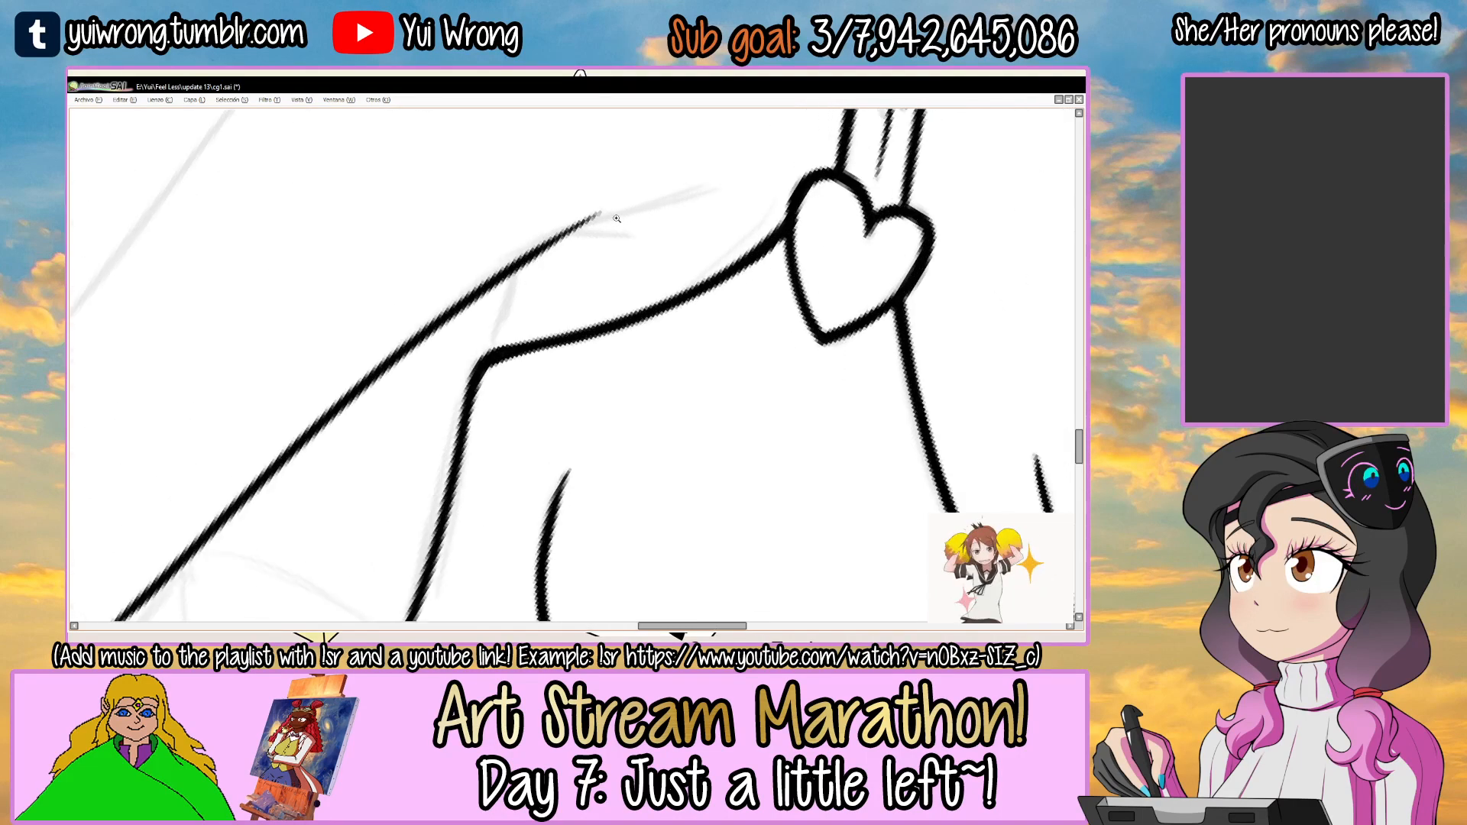
Extend the inner arm line past the armpit in a gentle curve towards the heart-shaped strap clasp.
{"action": "left_click_drag", "start_coordinate": [422, 313], "coordinate": [579, 217]}
{"action": "left_click_drag", "start_coordinate": [490, 271], "coordinate": [726, 181]}
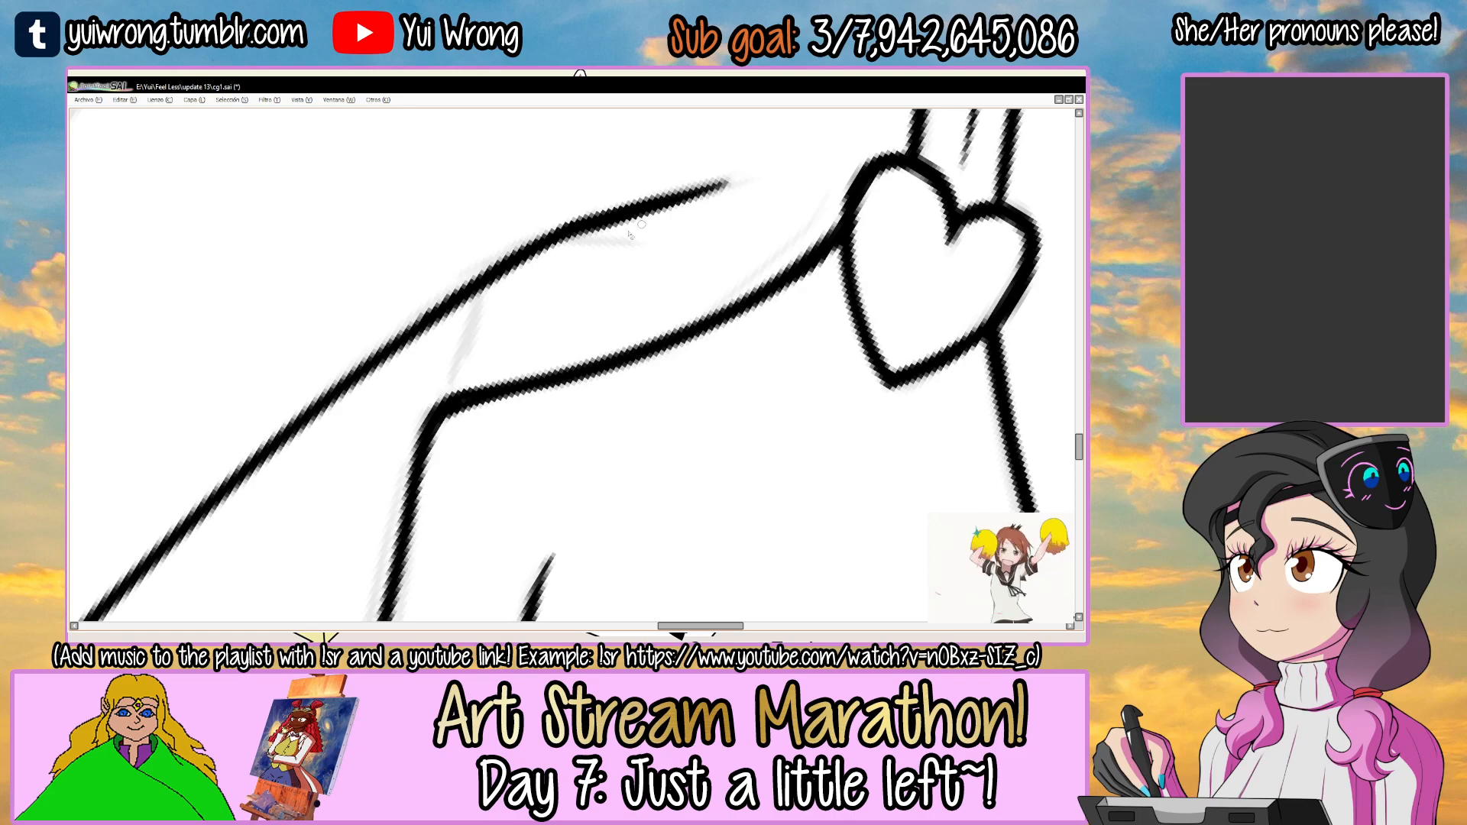
{"action": "scroll", "coordinate": [589, 242], "scroll_direction": "down", "scroll_amount": 4}
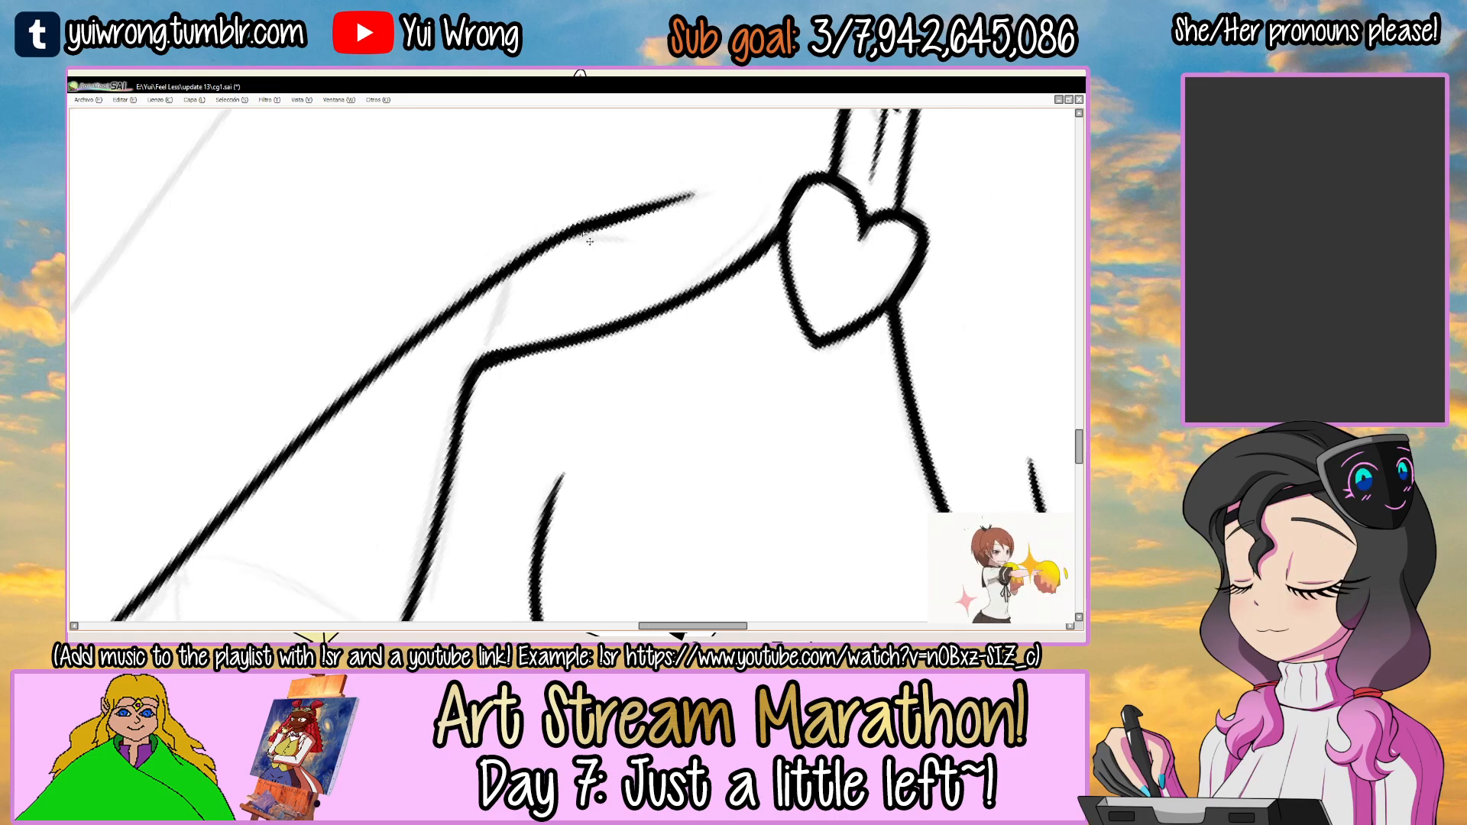
{"action": "scroll", "coordinate": [583, 231], "scroll_direction": "up", "scroll_amount": 5}
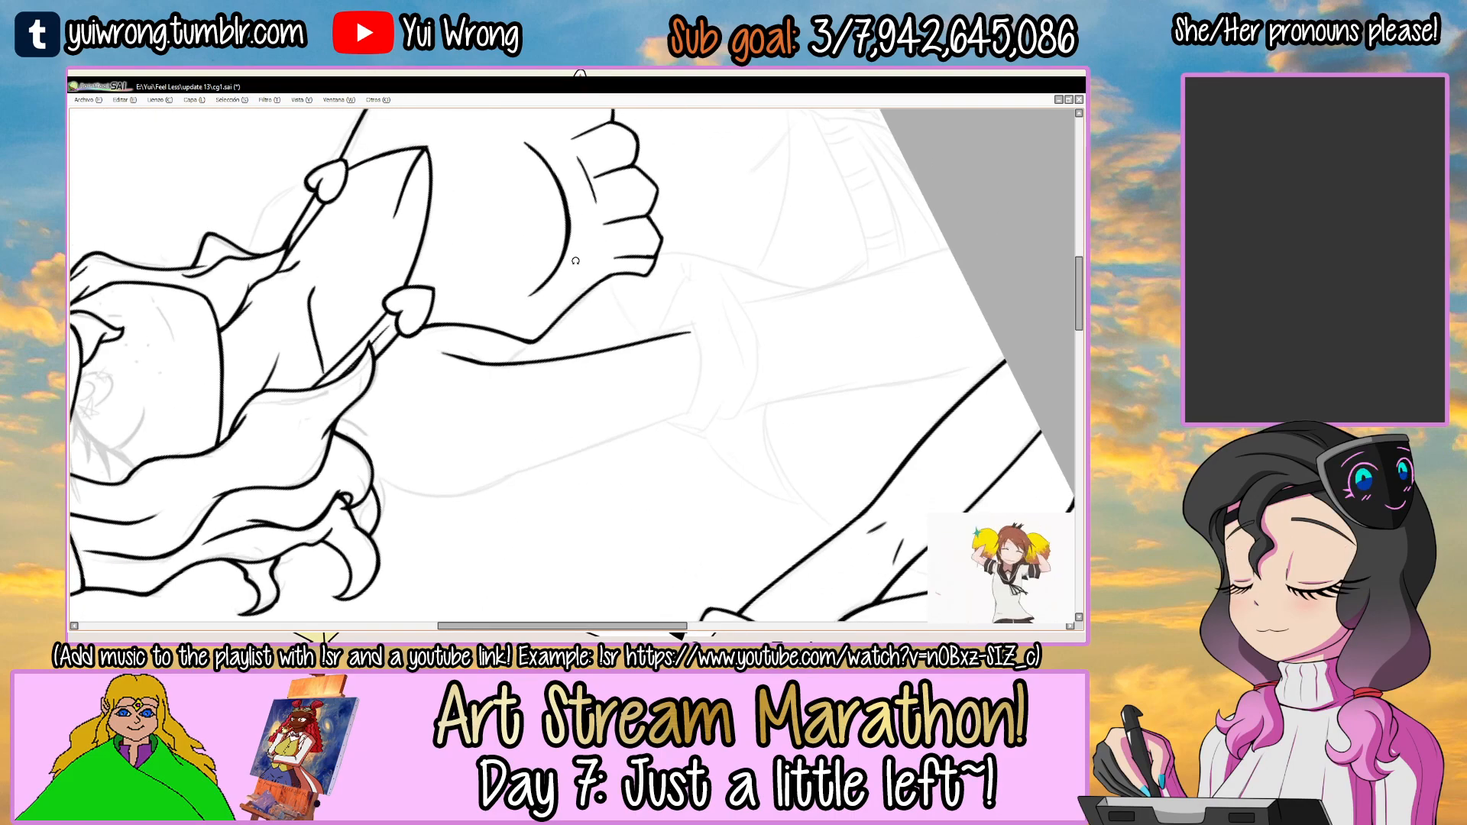
Ink a short crease branching off the inner arm line at the armpit.
{"action": "left_click_drag", "start_coordinate": [637, 269], "coordinate": [626, 262]}
{"action": "left_click_drag", "start_coordinate": [417, 336], "coordinate": [827, 216]}
{"action": "left_click_drag", "start_coordinate": [469, 342], "coordinate": [707, 328]}
{"action": "left_click_drag", "start_coordinate": [705, 277], "coordinate": [672, 413]}
{"action": "left_click", "coordinate": [592, 332], "text": "ctrl"}
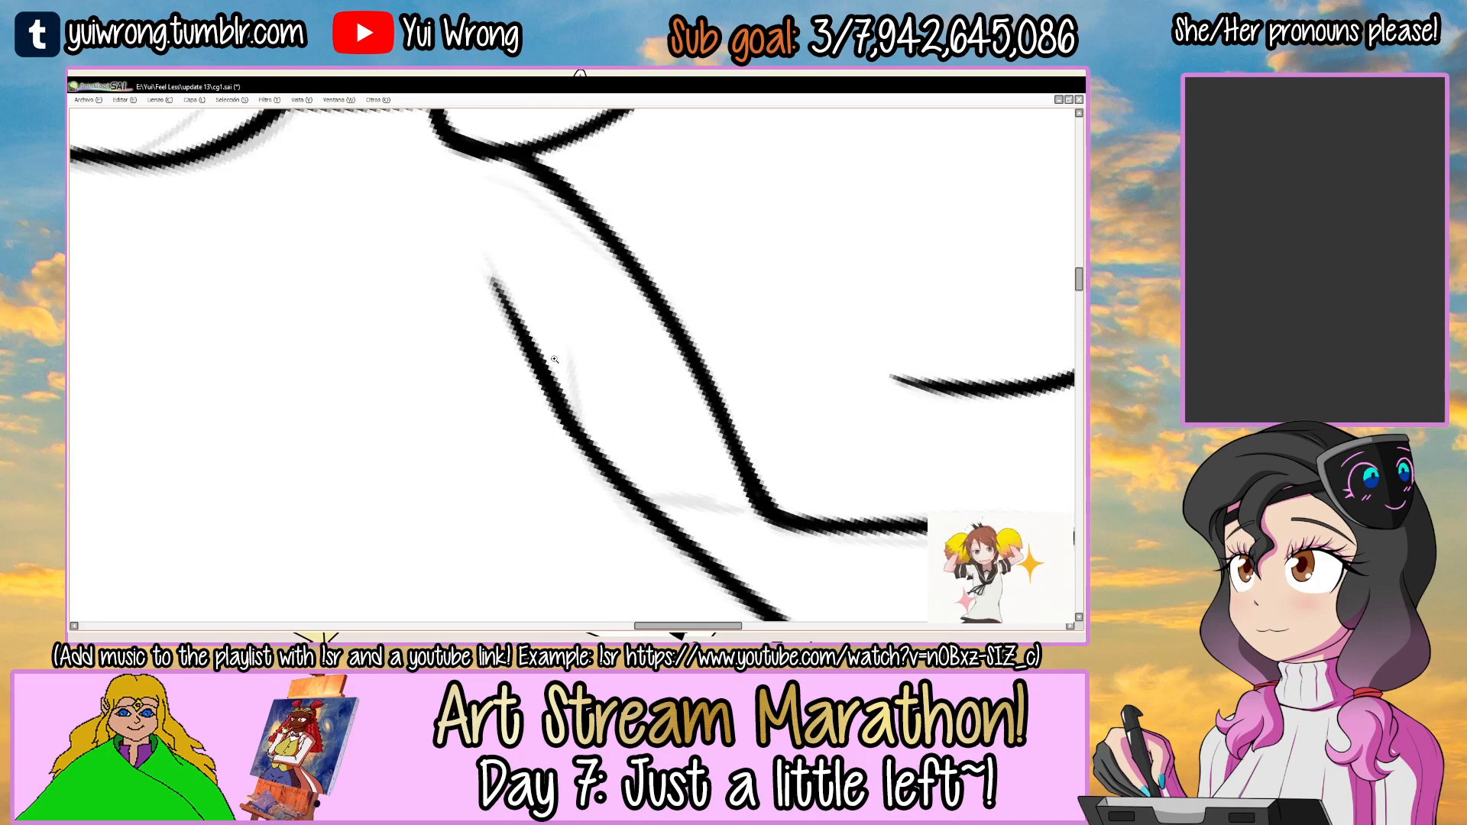
{"action": "left_click", "coordinate": [569, 380], "text": "ctrl"}
{"action": "left_click_drag", "start_coordinate": [569, 344], "coordinate": [576, 426]}
{"action": "left_click_drag", "start_coordinate": [569, 344], "coordinate": [593, 455]}
{"action": "left_click_drag", "start_coordinate": [575, 388], "coordinate": [598, 457]}
Ink the short line connecting the side corner of the top to the inner arm line.
{"action": "left_click_drag", "start_coordinate": [659, 392], "coordinate": [632, 298]}
{"action": "mouse_move", "coordinate": [810, 245]}
{"action": "left_mouse_down"}
{"action": "mouse_move", "coordinate": [673, 309]}
{"action": "mouse_move", "coordinate": [638, 388]}
{"action": "left_mouse_up"}
{"action": "left_click_drag", "start_coordinate": [688, 264], "coordinate": [637, 389]}
{"action": "left_click_drag", "start_coordinate": [699, 264], "coordinate": [607, 413]}
{"action": "scroll", "coordinate": [547, 468], "scroll_direction": "down", "scroll_amount": 6}
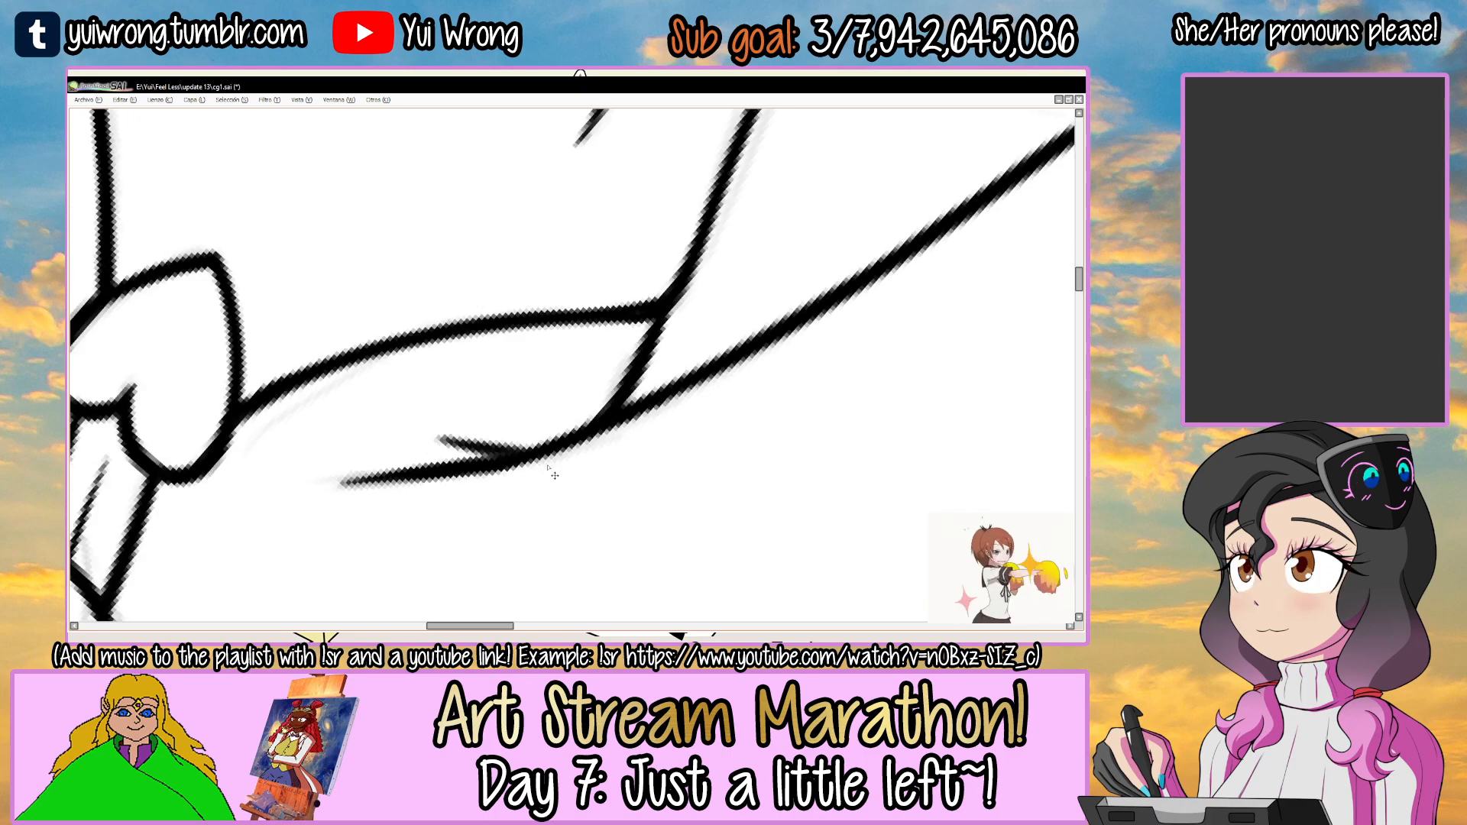
{"action": "left_click_drag", "start_coordinate": [688, 310], "coordinate": [474, 410]}
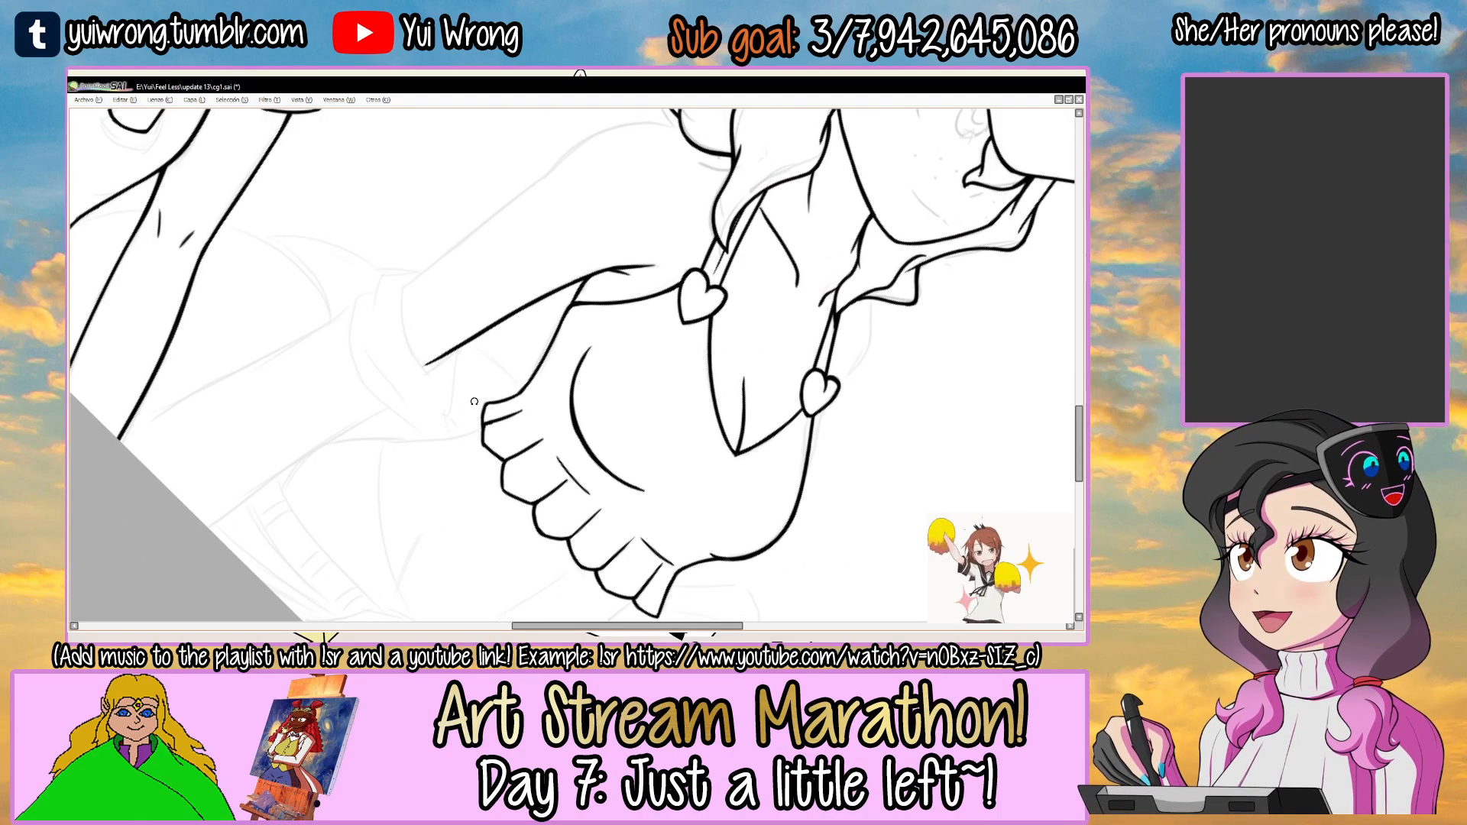
Ink the curved sleeve edge crossing the lower end of the third girl's upper arm.
{"action": "left_click_drag", "start_coordinate": [464, 308], "coordinate": [510, 281]}
{"action": "left_click_drag", "start_coordinate": [658, 226], "coordinate": [639, 428]}
{"action": "mouse_move", "coordinate": [621, 366]}
{"action": "left_mouse_down"}
{"action": "mouse_move", "coordinate": [520, 357]}
{"action": "mouse_move", "coordinate": [500, 369]}
{"action": "left_mouse_up"}
{"action": "left_click_drag", "start_coordinate": [577, 253], "coordinate": [526, 264]}
{"action": "scroll", "coordinate": [504, 296], "scroll_direction": "up", "scroll_amount": 3}
{"action": "mouse_move", "coordinate": [381, 388]}
{"action": "left_mouse_down"}
{"action": "mouse_move", "coordinate": [491, 289]}
{"action": "mouse_move", "coordinate": [430, 331]}
{"action": "mouse_move", "coordinate": [510, 275]}
{"action": "mouse_move", "coordinate": [657, 246]}
{"action": "left_mouse_up"}
{"action": "key", "text": "ctrl+z"}
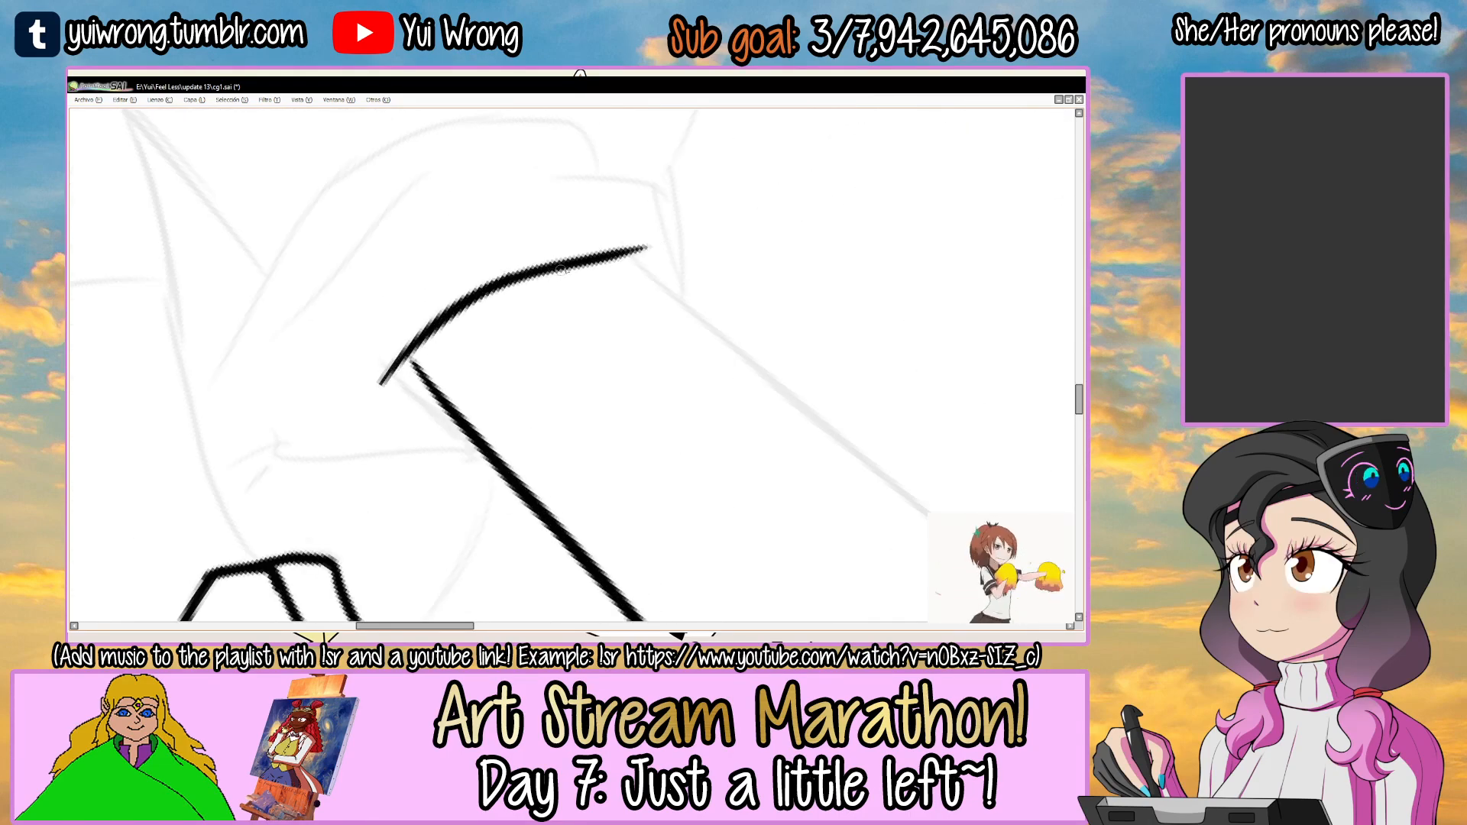
Extend and thicken the lower end of the inner arm line so it meets the curved sleeve edge.
{"action": "scroll", "coordinate": [414, 368], "scroll_direction": "up", "scroll_amount": 2}
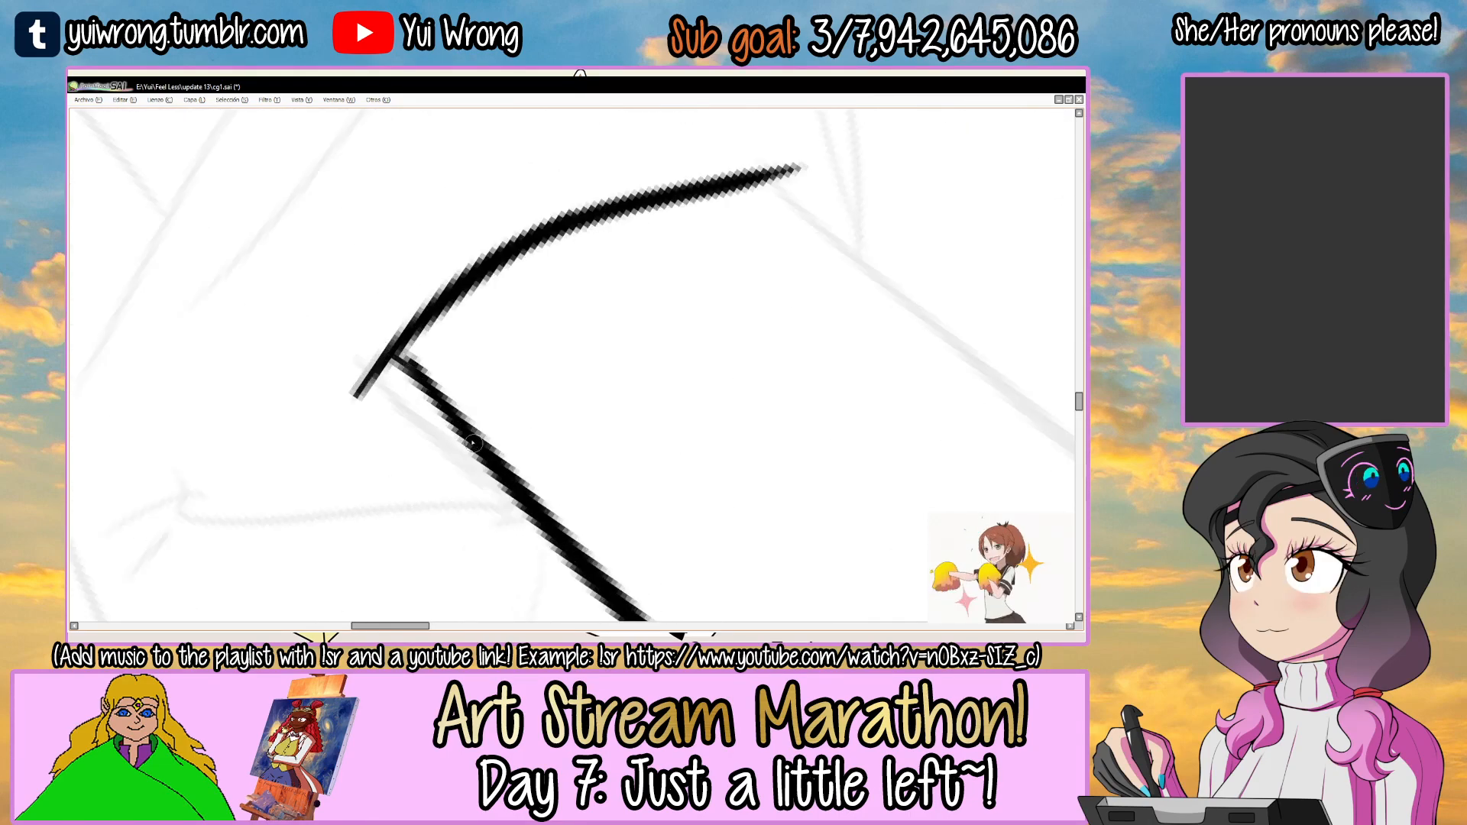
{"action": "left_click_drag", "start_coordinate": [401, 352], "coordinate": [501, 487]}
{"action": "key", "text": "ctrl+z"}
{"action": "left_click_drag", "start_coordinate": [397, 357], "coordinate": [540, 525]}
{"action": "scroll", "coordinate": [541, 528], "scroll_direction": "down", "scroll_amount": 4}
Ink the outer edge of the upper arm from the sleeve edge towards the shoulder, repeating the stroke until it is clean.
{"action": "left_click_drag", "start_coordinate": [699, 397], "coordinate": [504, 291]}
{"action": "left_click_drag", "start_coordinate": [679, 176], "coordinate": [633, 188]}
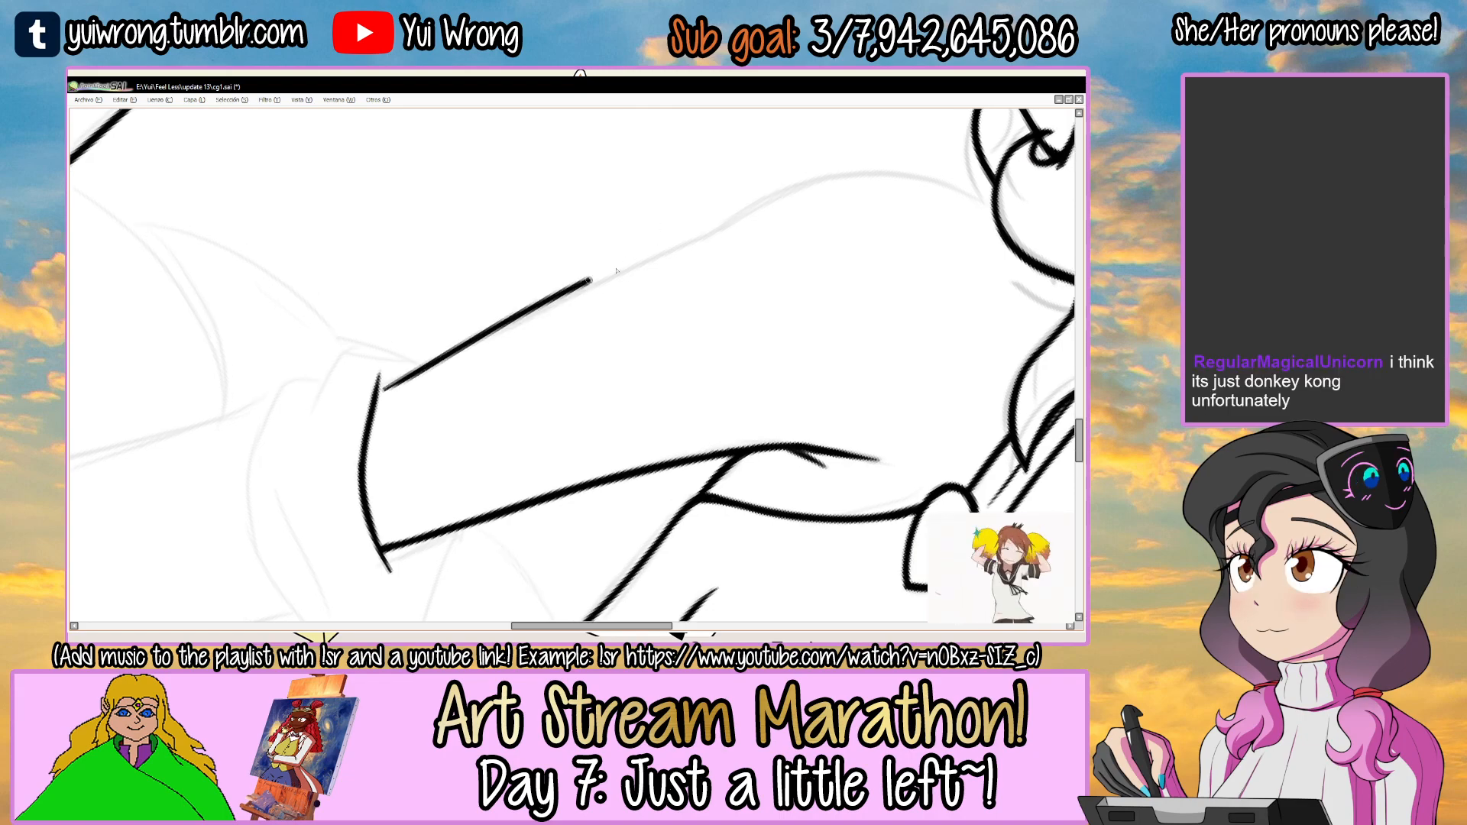
{"action": "key", "text": "ctrl+z"}
{"action": "left_click_drag", "start_coordinate": [382, 385], "coordinate": [744, 217]}
{"action": "key", "text": "ctrl+z"}
{"action": "left_click_drag", "start_coordinate": [380, 388], "coordinate": [758, 210]}
{"action": "key", "text": "ctrl+z"}
{"action": "key", "text": "ctrl+z"}
{"action": "left_click_drag", "start_coordinate": [381, 387], "coordinate": [754, 211]}
{"action": "key", "text": "ctrl+z"}
{"action": "left_click_drag", "start_coordinate": [382, 387], "coordinate": [756, 211]}
{"action": "key", "text": "ctrl+z"}
{"action": "left_click_drag", "start_coordinate": [381, 386], "coordinate": [772, 209]}
{"action": "key", "text": "ctrl+z"}
{"action": "key", "text": "ctrl+z"}
{"action": "left_click_drag", "start_coordinate": [381, 386], "coordinate": [736, 221]}
{"action": "key", "text": "ctrl+z"}
{"action": "left_click_drag", "start_coordinate": [381, 386], "coordinate": [711, 229]}
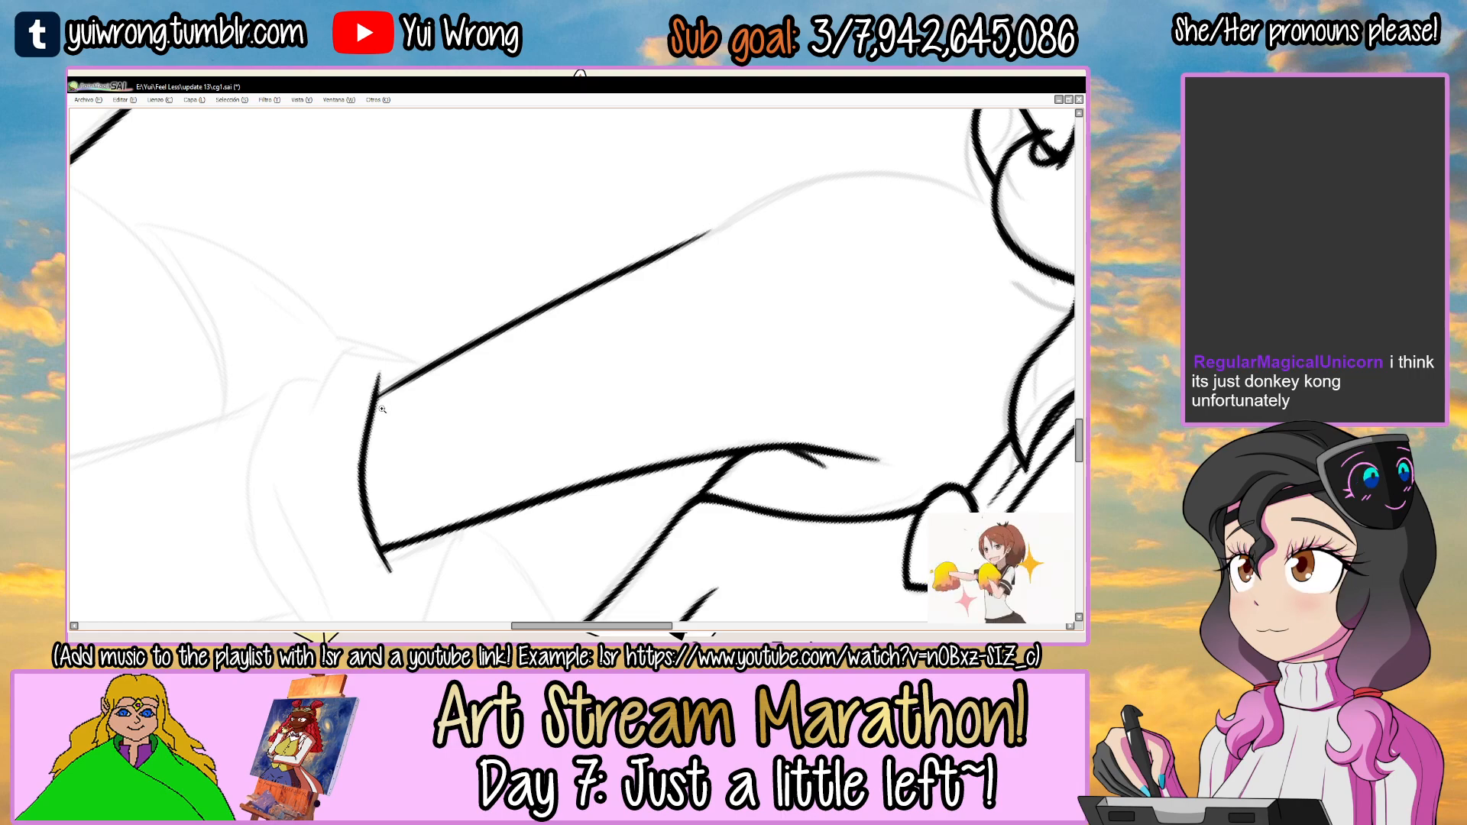
{"action": "scroll", "coordinate": [369, 411], "scroll_direction": "up", "scroll_amount": 2}
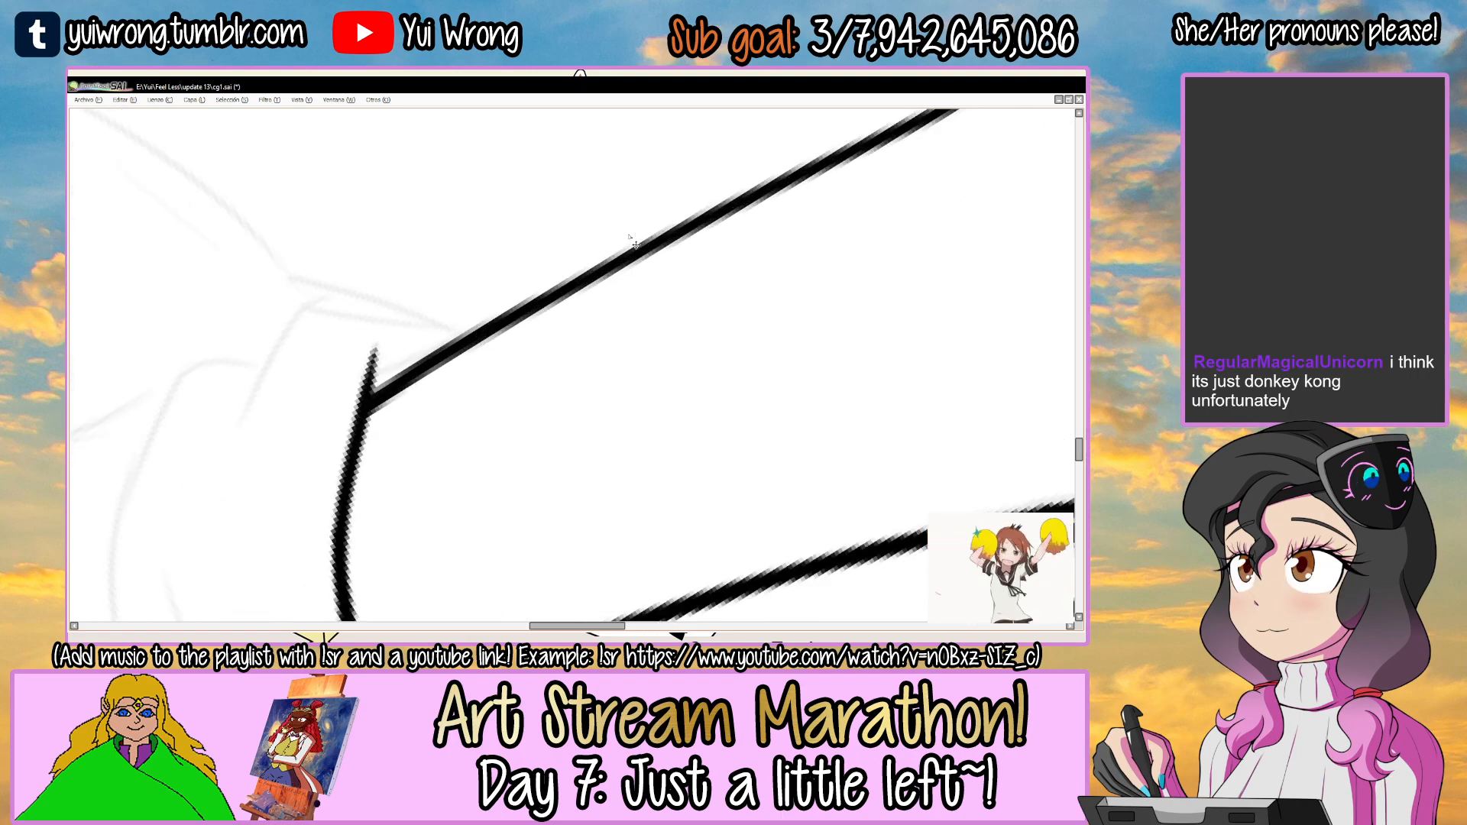
{"action": "scroll", "coordinate": [636, 245], "scroll_direction": "down", "scroll_amount": 3}
Ink the rounded shoulder curve from the upper end of the outer arm line to the hair, redoing the strokes.
{"action": "left_click_drag", "start_coordinate": [783, 211], "coordinate": [486, 371]}
{"action": "mouse_move", "coordinate": [727, 293]}
{"action": "left_mouse_down"}
{"action": "mouse_move", "coordinate": [716, 271]}
{"action": "mouse_move", "coordinate": [728, 295]}
{"action": "left_mouse_up"}
{"action": "left_click", "coordinate": [525, 334]}
{"action": "left_click_drag", "start_coordinate": [685, 241], "coordinate": [669, 226]}
{"action": "mouse_move", "coordinate": [409, 365]}
{"action": "left_mouse_down"}
{"action": "mouse_move", "coordinate": [600, 249]}
{"action": "mouse_move", "coordinate": [530, 272]}
{"action": "left_mouse_up"}
{"action": "key", "text": "ctrl+z"}
{"action": "key", "text": "w"}
{"action": "left_click", "coordinate": [735, 261]}
{"action": "left_click_drag", "start_coordinate": [619, 252], "coordinate": [629, 255]}
{"action": "mouse_move", "coordinate": [428, 364]}
{"action": "left_mouse_down"}
{"action": "mouse_move", "coordinate": [601, 243]}
{"action": "mouse_move", "coordinate": [792, 247]}
{"action": "mouse_move", "coordinate": [513, 307]}
{"action": "mouse_move", "coordinate": [800, 254]}
{"action": "mouse_move", "coordinate": [705, 271]}
{"action": "left_mouse_up"}
{"action": "key", "text": "ctrl+z"}
{"action": "key", "text": "ctrl+z"}
{"action": "key", "text": "ctrl+z"}
{"action": "left_click_drag", "start_coordinate": [704, 271], "coordinate": [626, 246]}
{"action": "scroll", "coordinate": [514, 314], "scroll_direction": "up", "scroll_amount": 1}
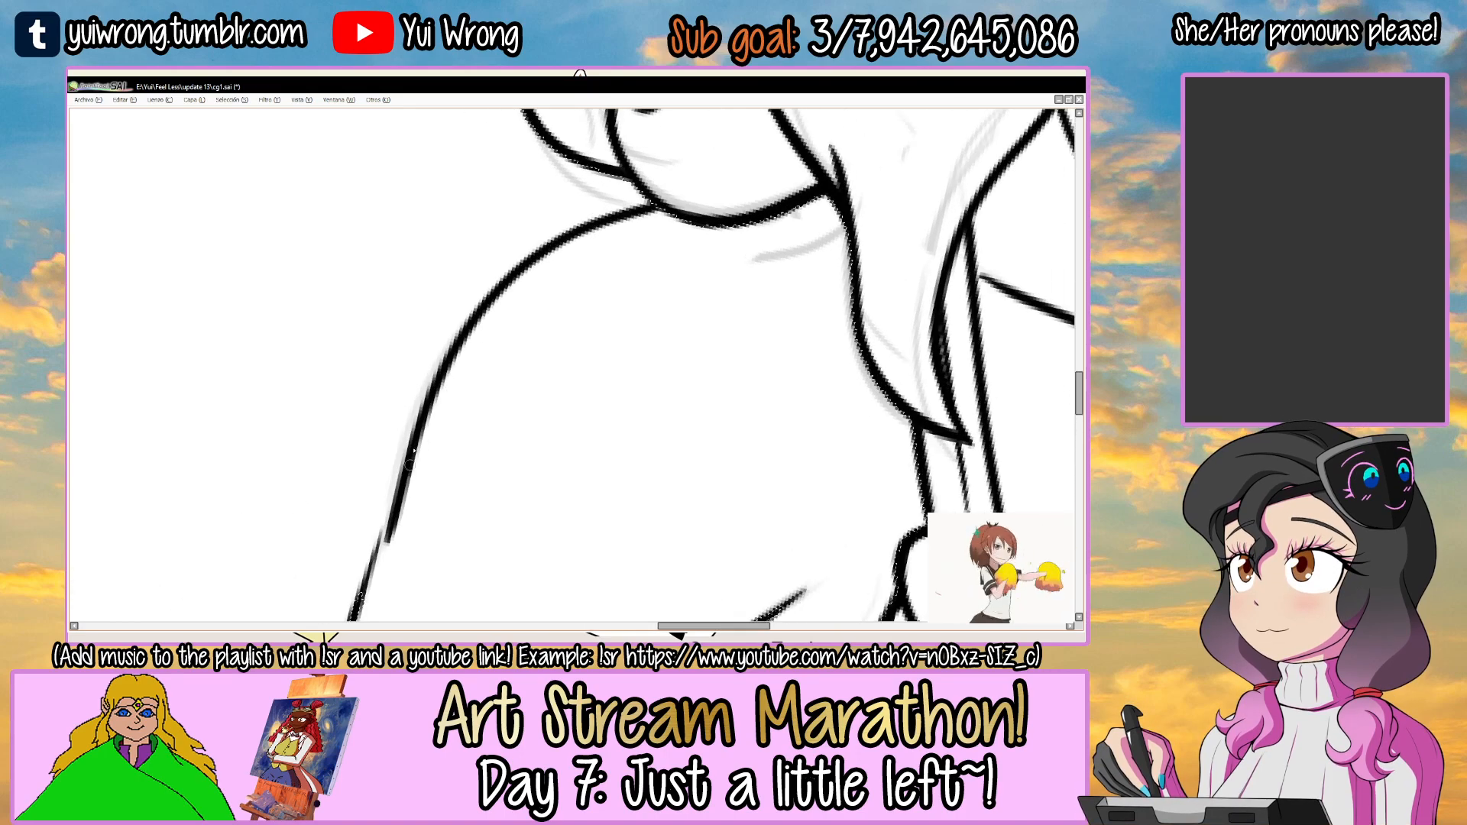
Thicken the shoulder curve and blend its lower end into the outer arm line.
{"action": "mouse_move", "coordinate": [408, 465]}
{"action": "left_mouse_down"}
{"action": "mouse_move", "coordinate": [494, 288]}
{"action": "mouse_move", "coordinate": [455, 335]}
{"action": "mouse_move", "coordinate": [541, 249]}
{"action": "mouse_move", "coordinate": [653, 205]}
{"action": "left_mouse_up"}
{"action": "key", "text": "ctrl+z"}
{"action": "left_click_drag", "start_coordinate": [489, 297], "coordinate": [666, 206]}
{"action": "key", "text": "ctrl+z"}
{"action": "key", "text": "ctrl+z"}
{"action": "key", "text": "ctrl+d"}
{"action": "mouse_move", "coordinate": [564, 356]}
{"action": "left_mouse_down"}
{"action": "mouse_move", "coordinate": [677, 178]}
{"action": "mouse_move", "coordinate": [707, 272]}
{"action": "left_mouse_up"}
{"action": "left_click_drag", "start_coordinate": [536, 313], "coordinate": [407, 398]}
{"action": "left_click_drag", "start_coordinate": [511, 327], "coordinate": [402, 413]}
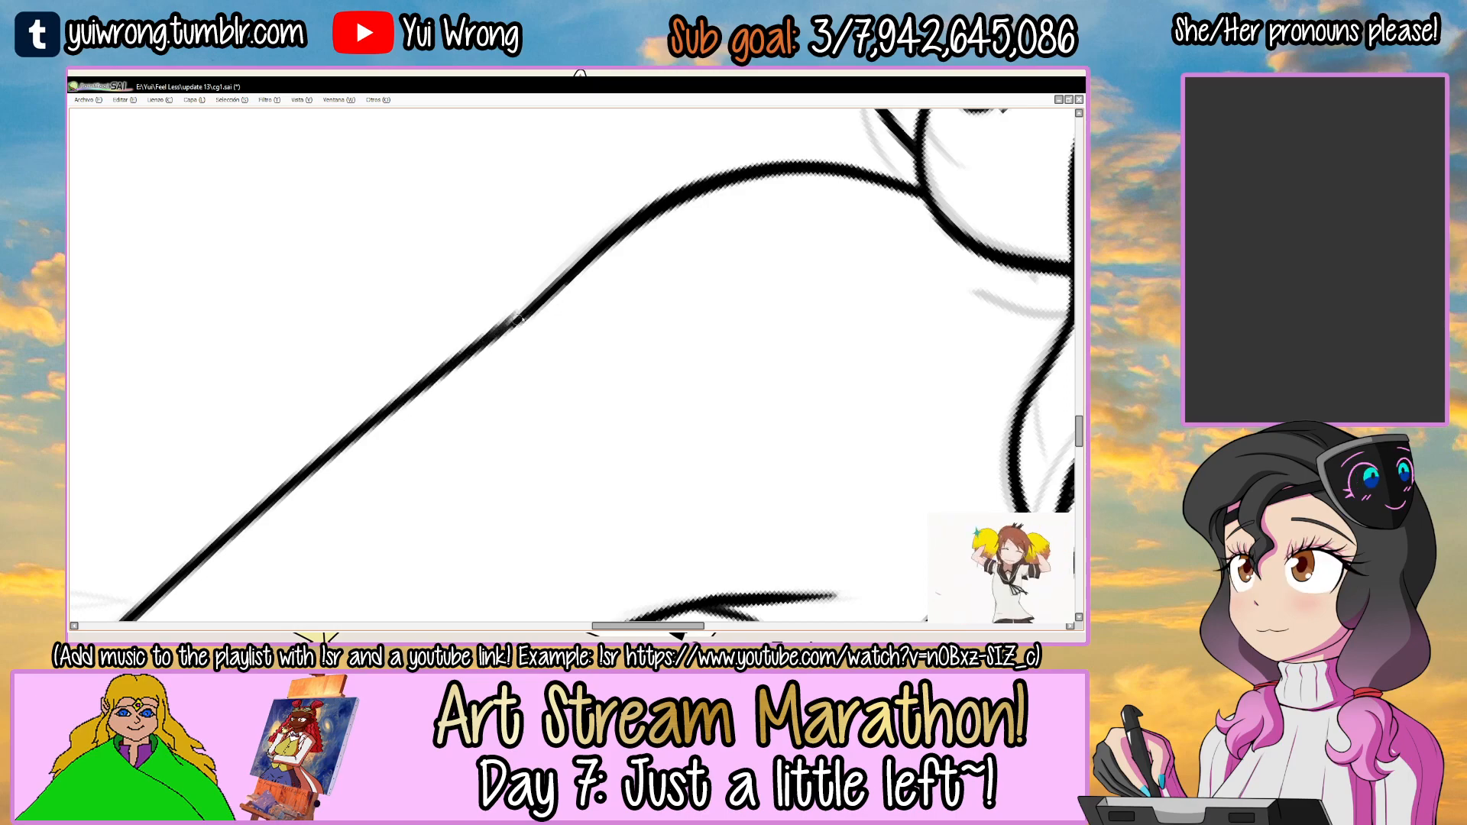
{"action": "left_click_drag", "start_coordinate": [561, 272], "coordinate": [661, 200]}
Thicken the outer arm line between the sleeve edge and the shoulder.
{"action": "key", "text": "ctrl+minus"}
{"action": "key", "text": "ctrl+minus"}
{"action": "key", "text": "ctrl+minus"}
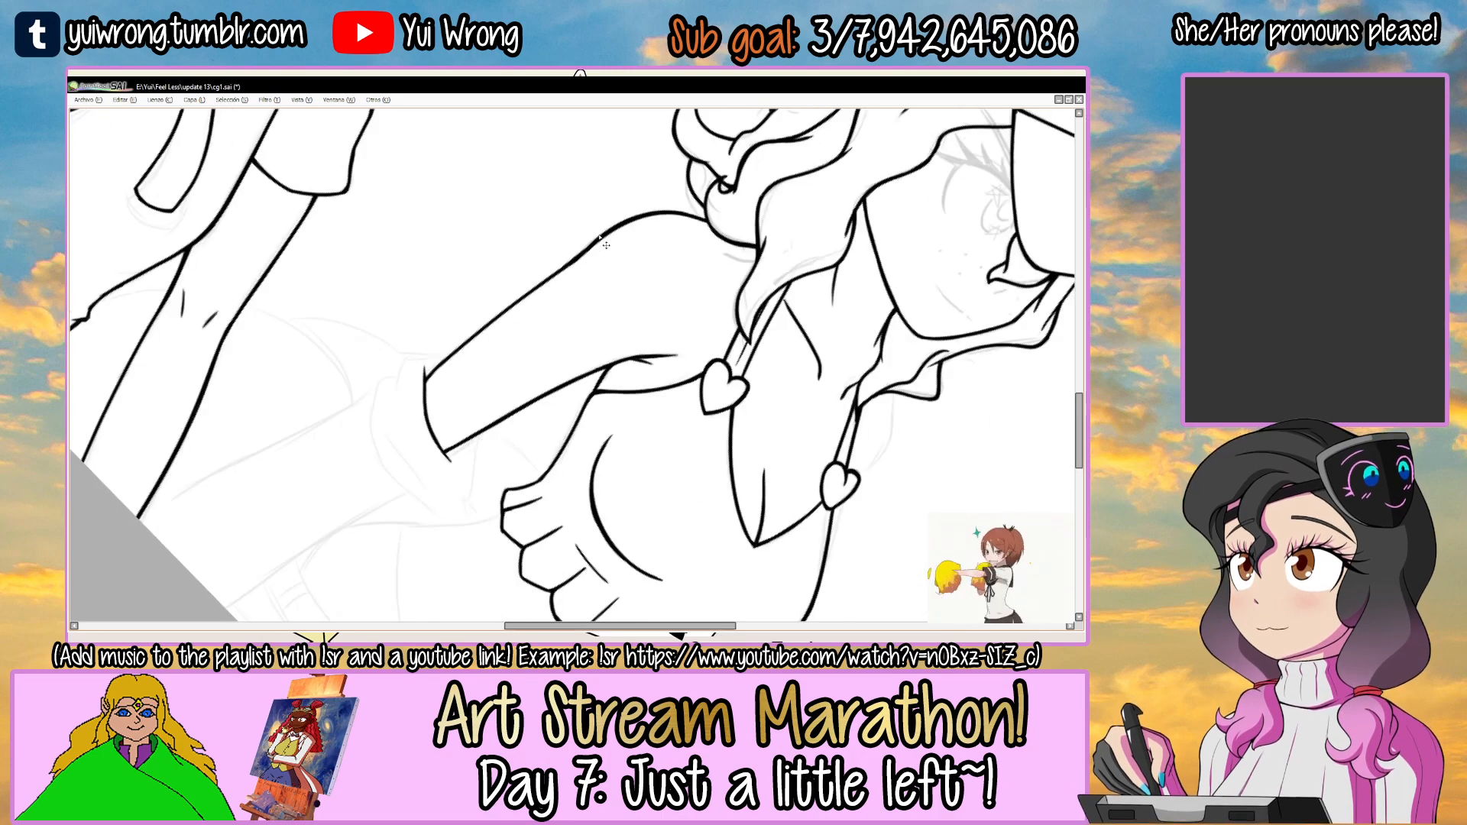
{"action": "left_click_drag", "start_coordinate": [760, 310], "coordinate": [748, 397]}
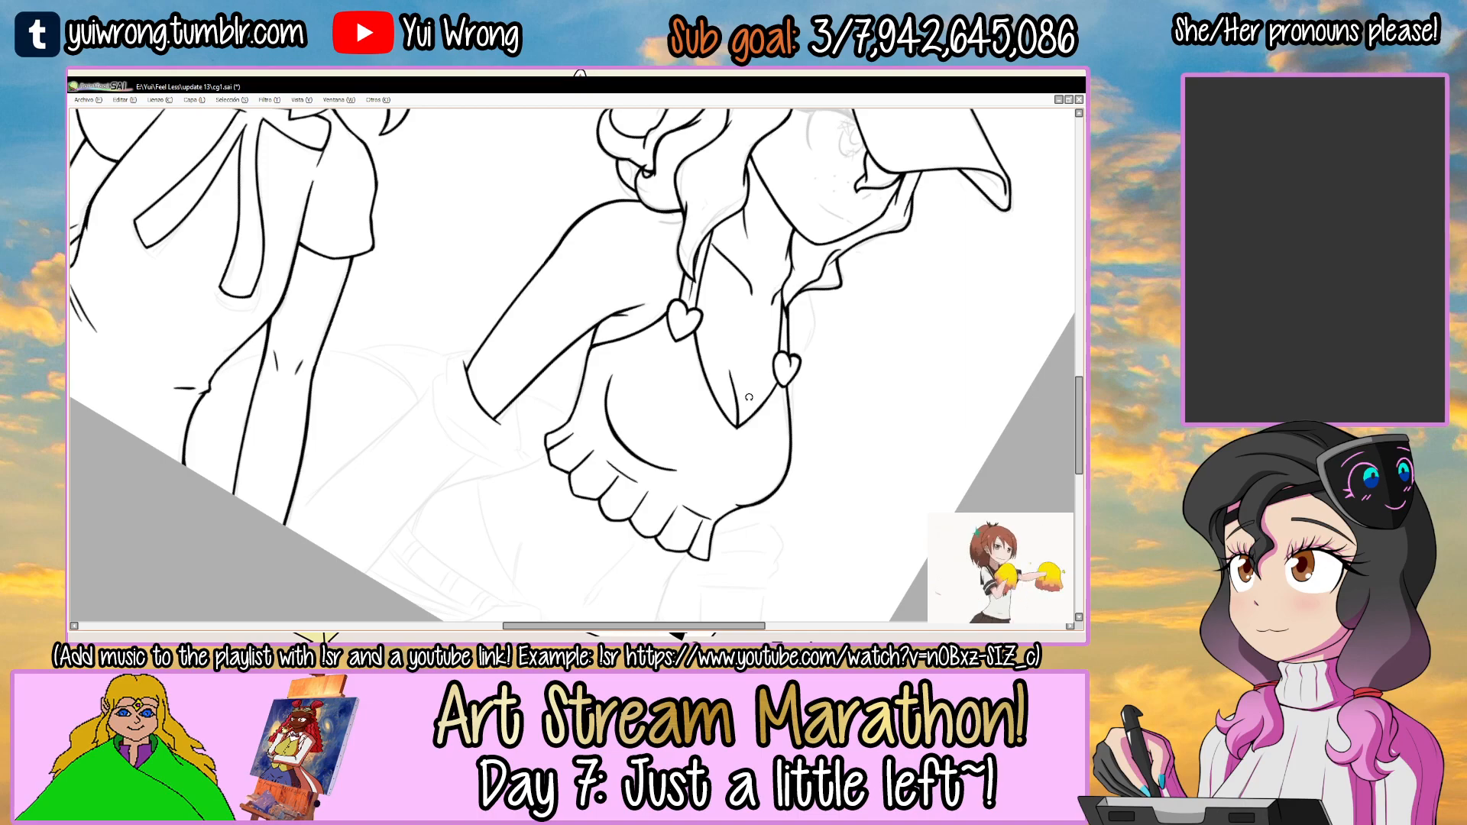
{"action": "key", "text": "ctrl+plus"}
{"action": "key", "text": "ctrl+plus"}
{"action": "key", "text": "ctrl+plus"}
{"action": "key", "text": "ctrl+plus"}
{"action": "key", "text": "ctrl+plus"}
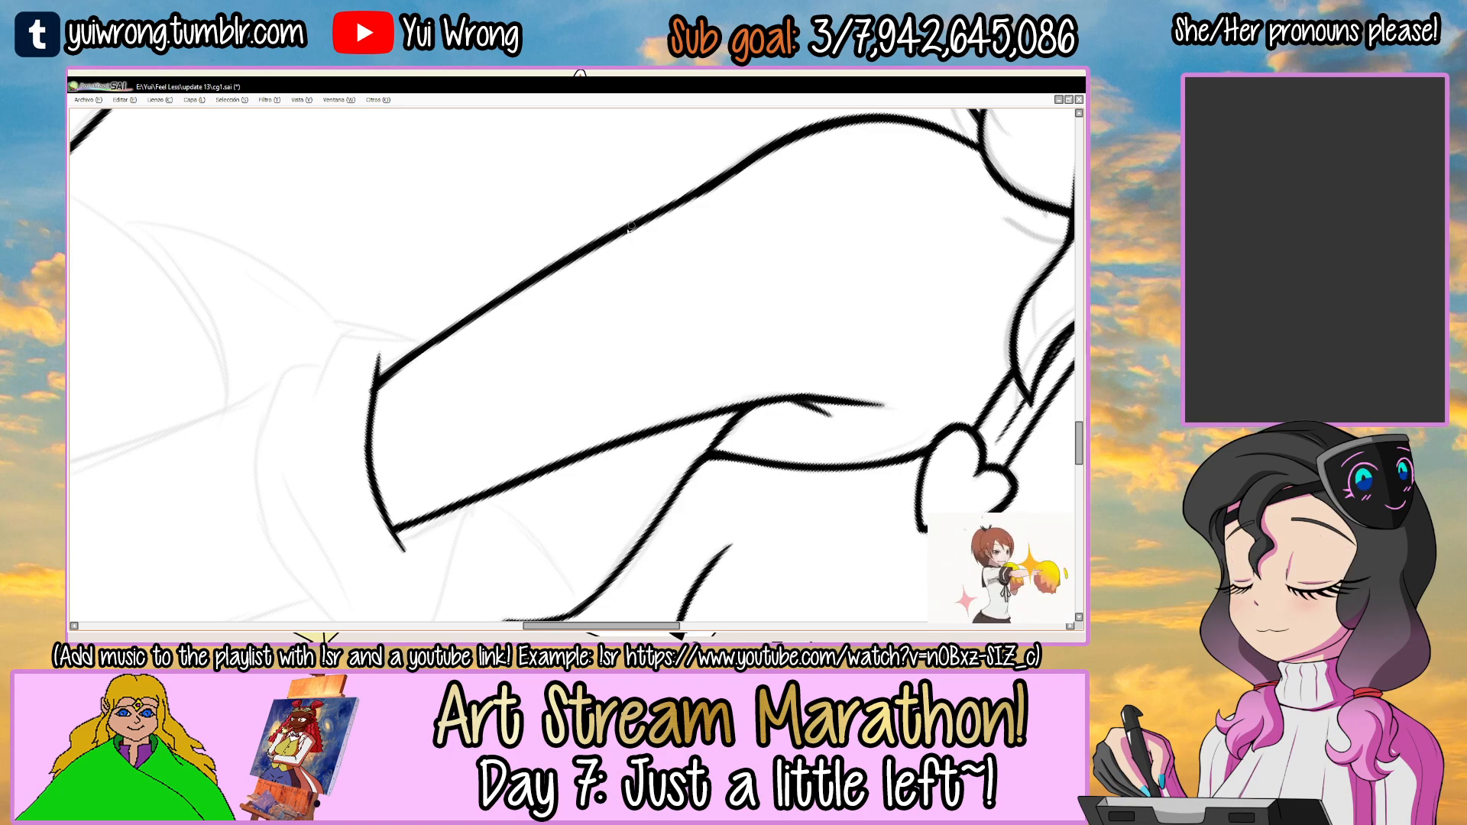
Thicken the inner arm line towards the sleeve edge and save the file.
{"action": "left_click_drag", "start_coordinate": [620, 375], "coordinate": [690, 301]}
{"action": "left_click_drag", "start_coordinate": [690, 302], "coordinate": [649, 256]}
{"action": "key", "text": "ctrl+plus"}
{"action": "left_click_drag", "start_coordinate": [420, 350], "coordinate": [701, 230]}
{"action": "key", "text": "ctrl+z"}
{"action": "left_click_drag", "start_coordinate": [551, 300], "coordinate": [711, 235]}
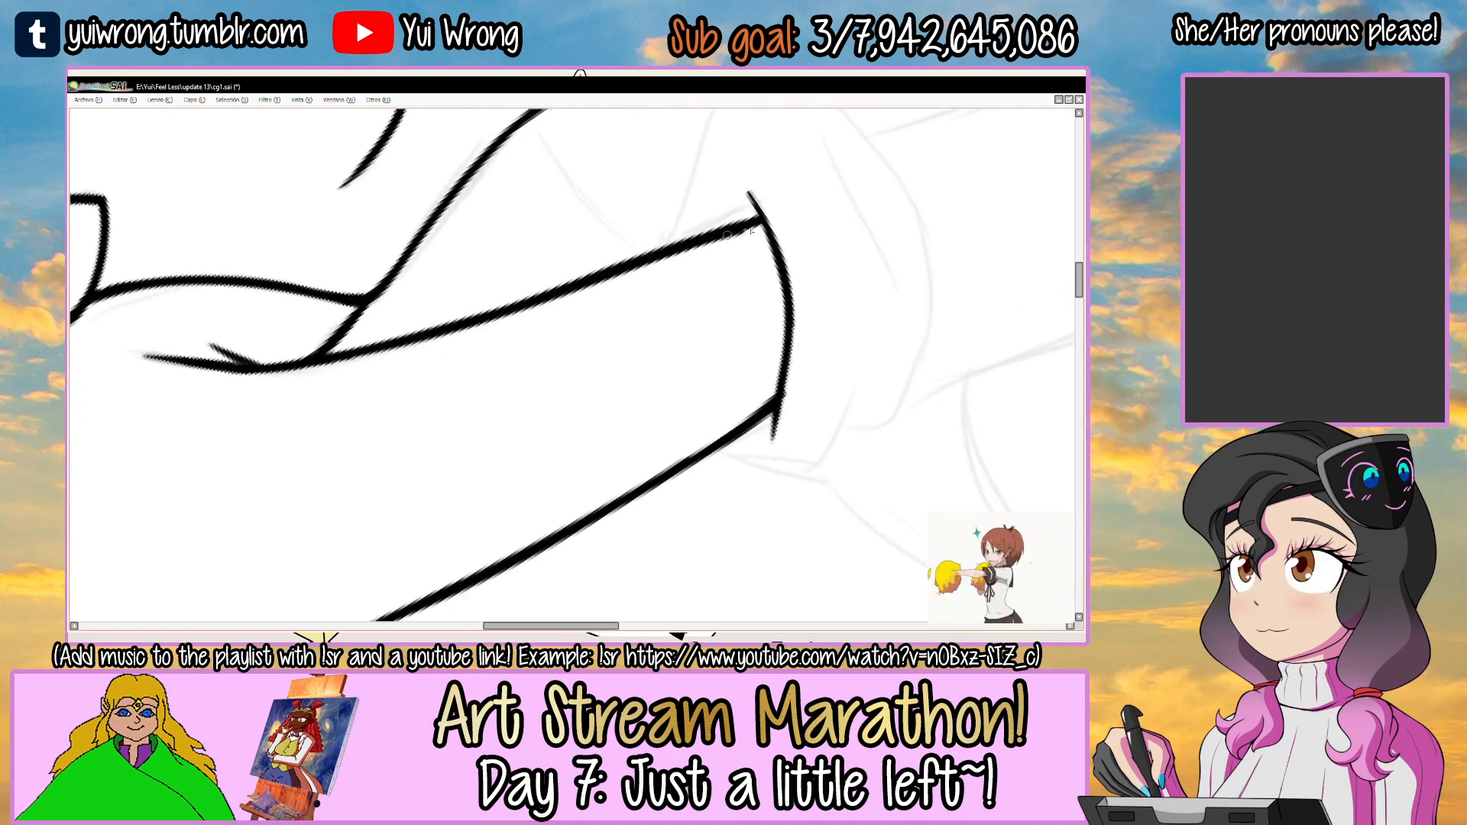
{"action": "key", "text": "ctrl+minus"}
{"action": "key", "text": "ctrl+minus"}
{"action": "key", "text": "ctrl+minus"}
{"action": "key", "text": "ctrl+minus"}
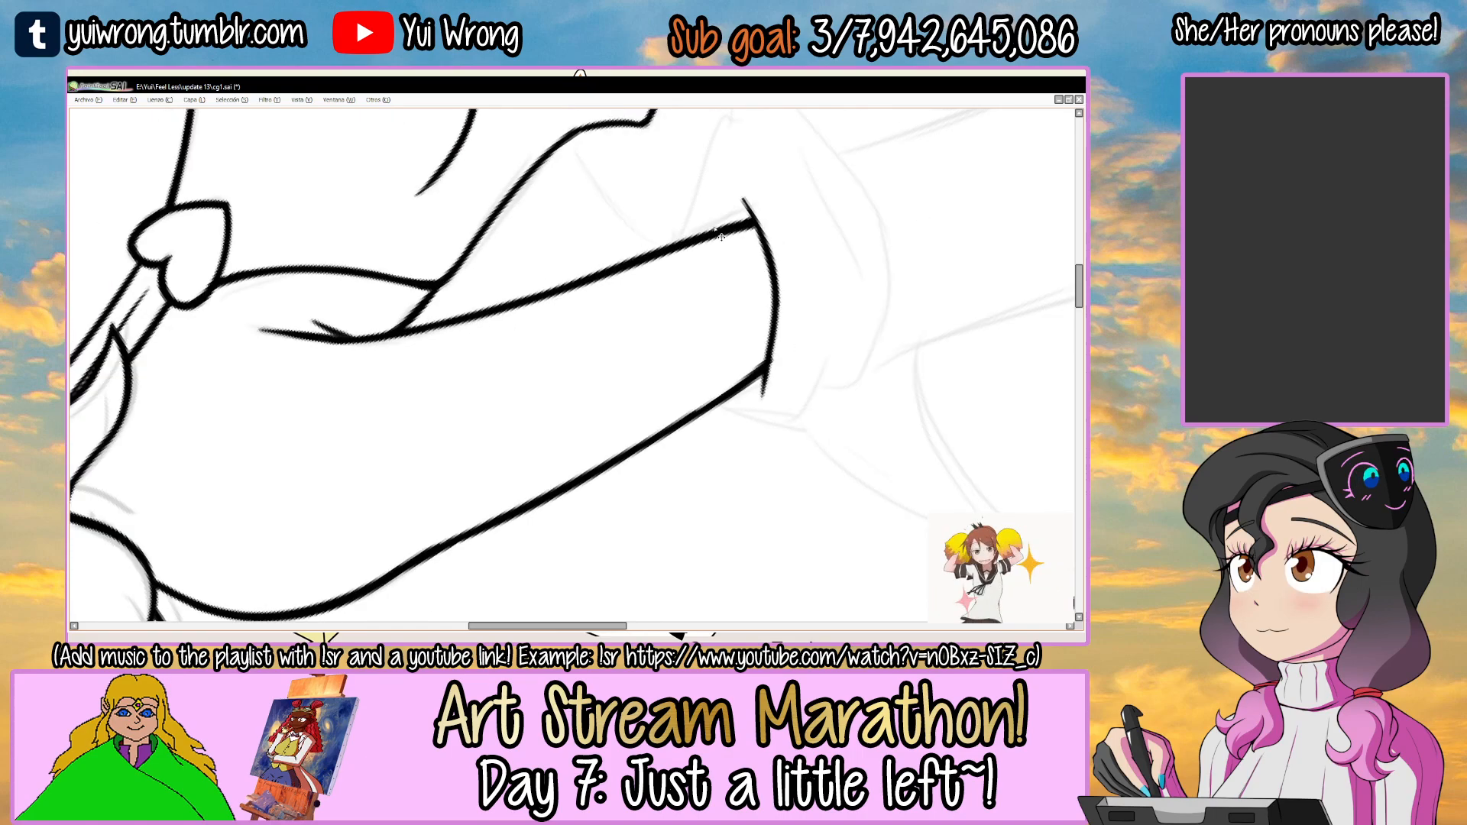
{"action": "key", "text": "ctrl+s"}
Thicken the outer arm line where it meets the curved sleeve edge, redoing the stroke, and save the file.
{"action": "mouse_move", "coordinate": [788, 365]}
{"action": "left_mouse_down"}
{"action": "mouse_move", "coordinate": [676, 460]}
{"action": "mouse_move", "coordinate": [851, 430]}
{"action": "mouse_move", "coordinate": [635, 534]}
{"action": "left_mouse_up"}
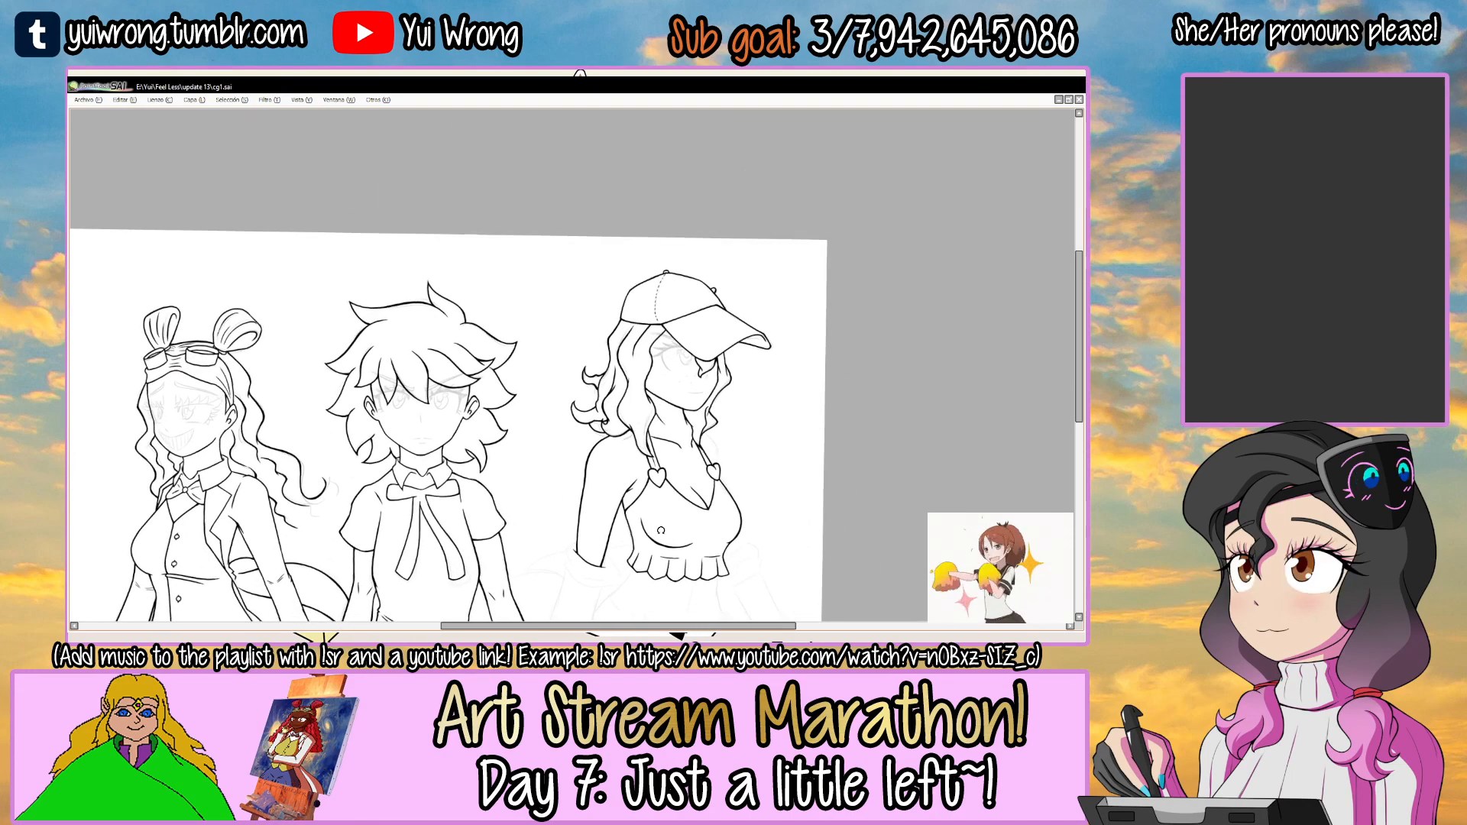
{"action": "left_click_drag", "start_coordinate": [614, 463], "coordinate": [592, 389]}
{"action": "mouse_move", "coordinate": [561, 493]}
{"action": "left_mouse_down"}
{"action": "mouse_move", "coordinate": [562, 391]}
{"action": "mouse_move", "coordinate": [549, 382]}
{"action": "left_mouse_up"}
{"action": "mouse_move", "coordinate": [541, 326]}
{"action": "left_mouse_down"}
{"action": "mouse_move", "coordinate": [532, 429]}
{"action": "mouse_move", "coordinate": [545, 450]}
{"action": "mouse_move", "coordinate": [533, 303]}
{"action": "mouse_move", "coordinate": [523, 447]}
{"action": "left_mouse_up"}
{"action": "key", "text": "ctrl+z"}
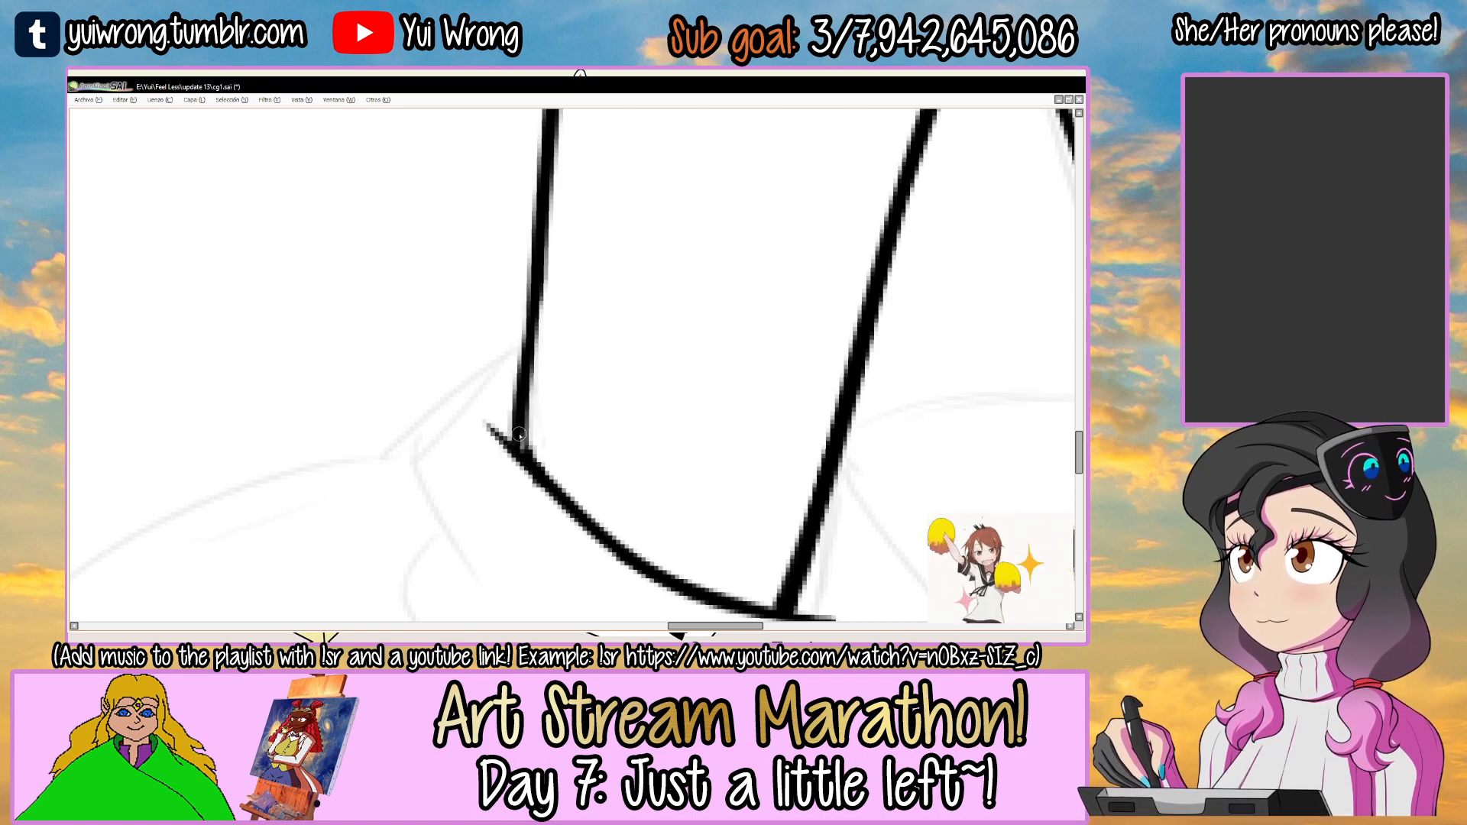
{"action": "left_click_drag", "start_coordinate": [536, 306], "coordinate": [522, 446]}
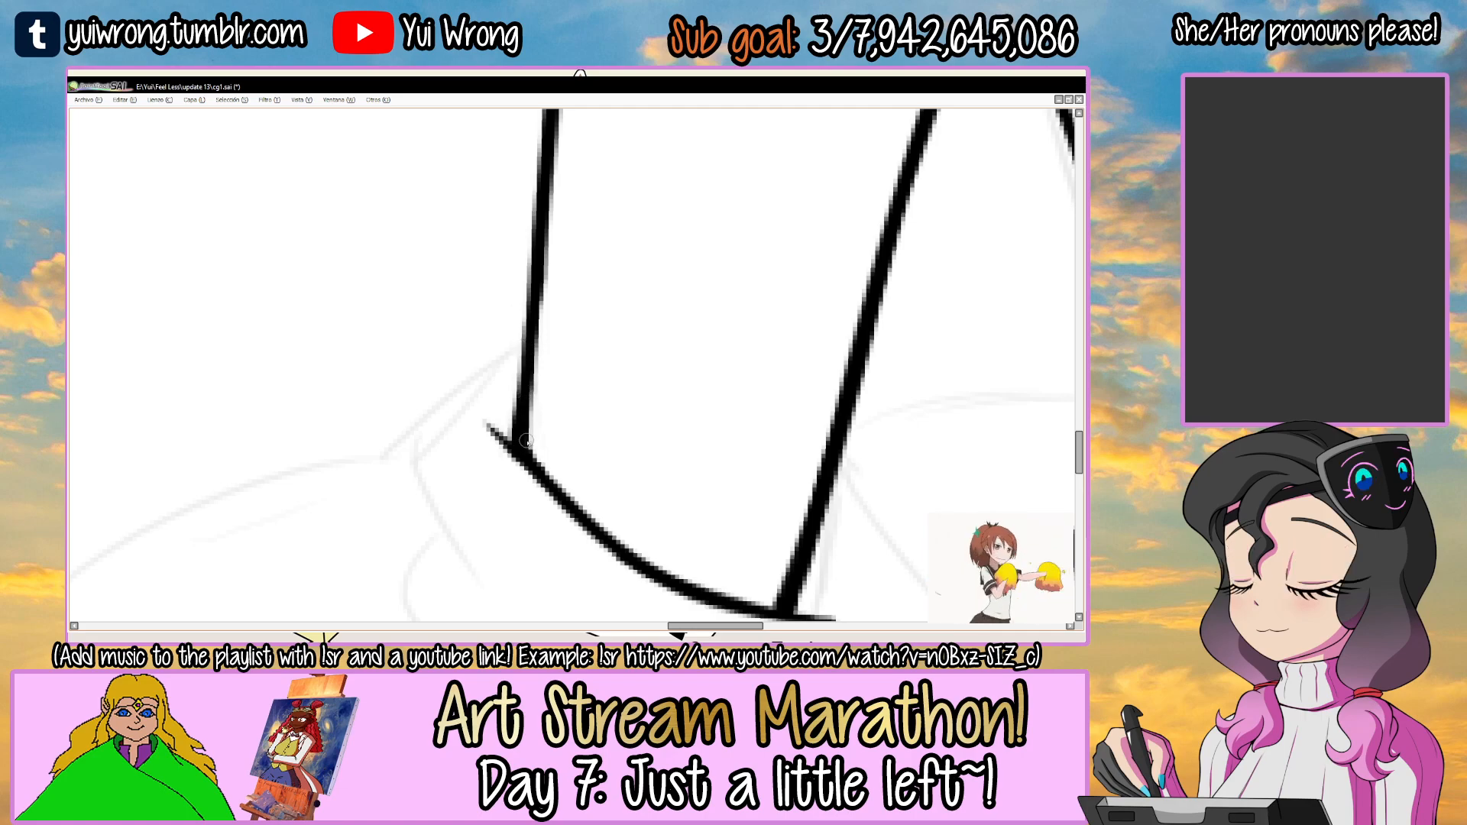
{"action": "scroll", "coordinate": [527, 428], "scroll_direction": "down", "scroll_amount": 8}
{"action": "key", "text": "ctrl+s"}
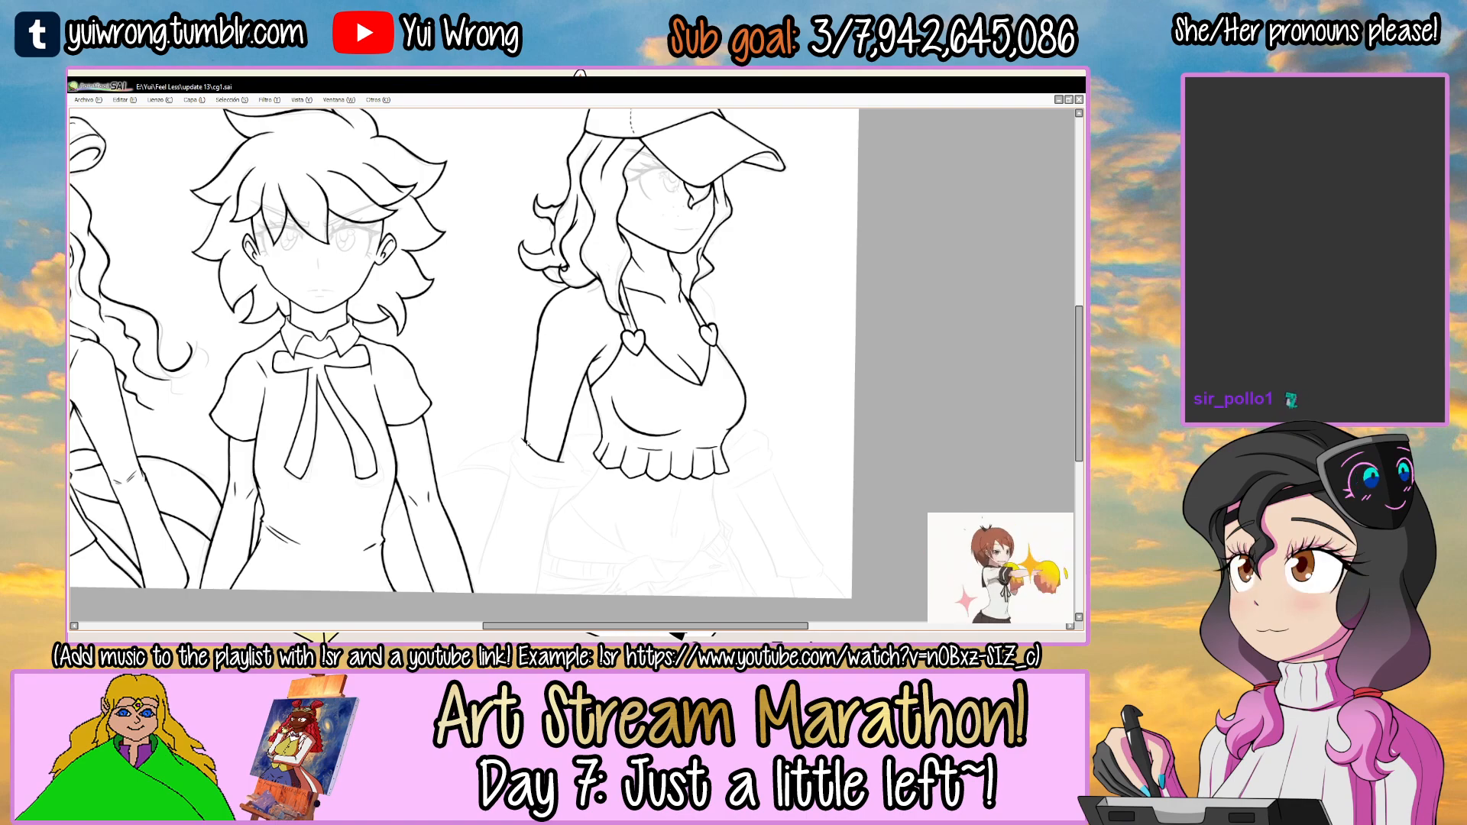
{"action": "left_click_drag", "start_coordinate": [609, 412], "coordinate": [577, 343]}
{"action": "scroll", "coordinate": [576, 386], "scroll_direction": "up", "scroll_amount": 6}
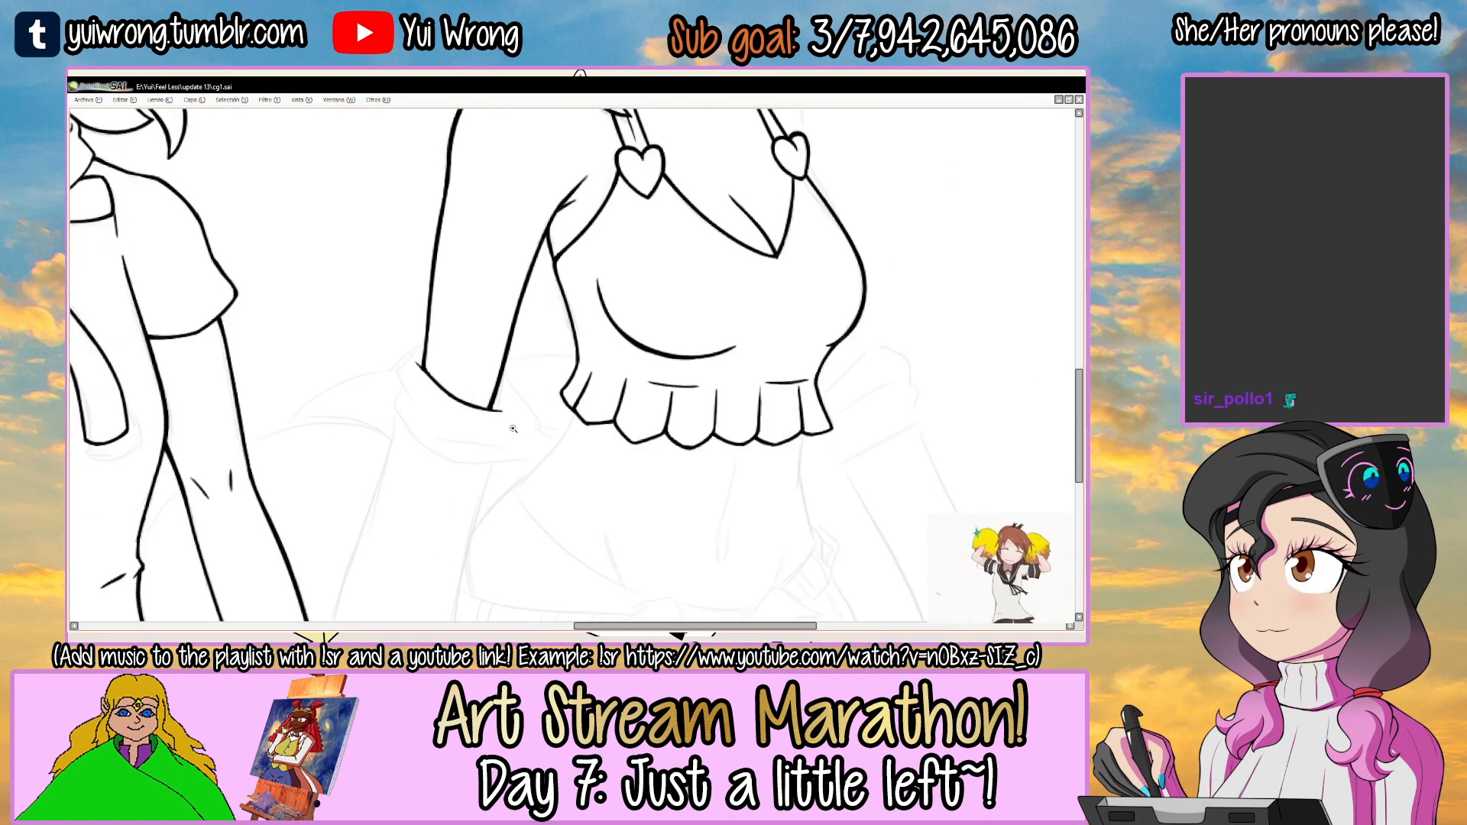
{"action": "scroll", "coordinate": [532, 381], "scroll_direction": "down", "scroll_amount": 6}
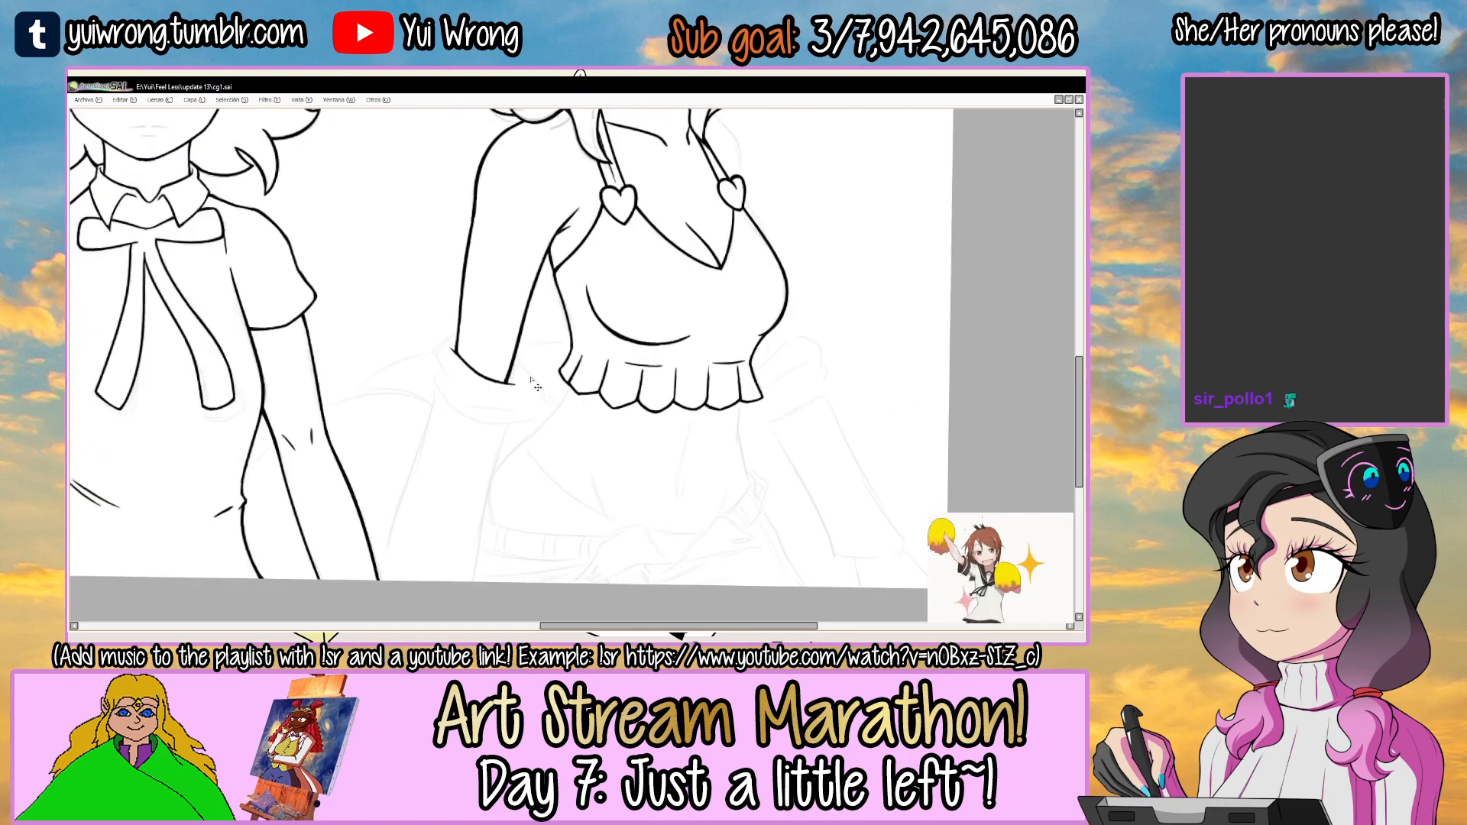
Ink the inner forearm line below the third girl's sleeve edge, redoing the stroke until it follows the sketch.
{"action": "left_click_drag", "start_coordinate": [661, 368], "coordinate": [661, 449]}
{"action": "left_click_drag", "start_coordinate": [661, 449], "coordinate": [646, 321]}
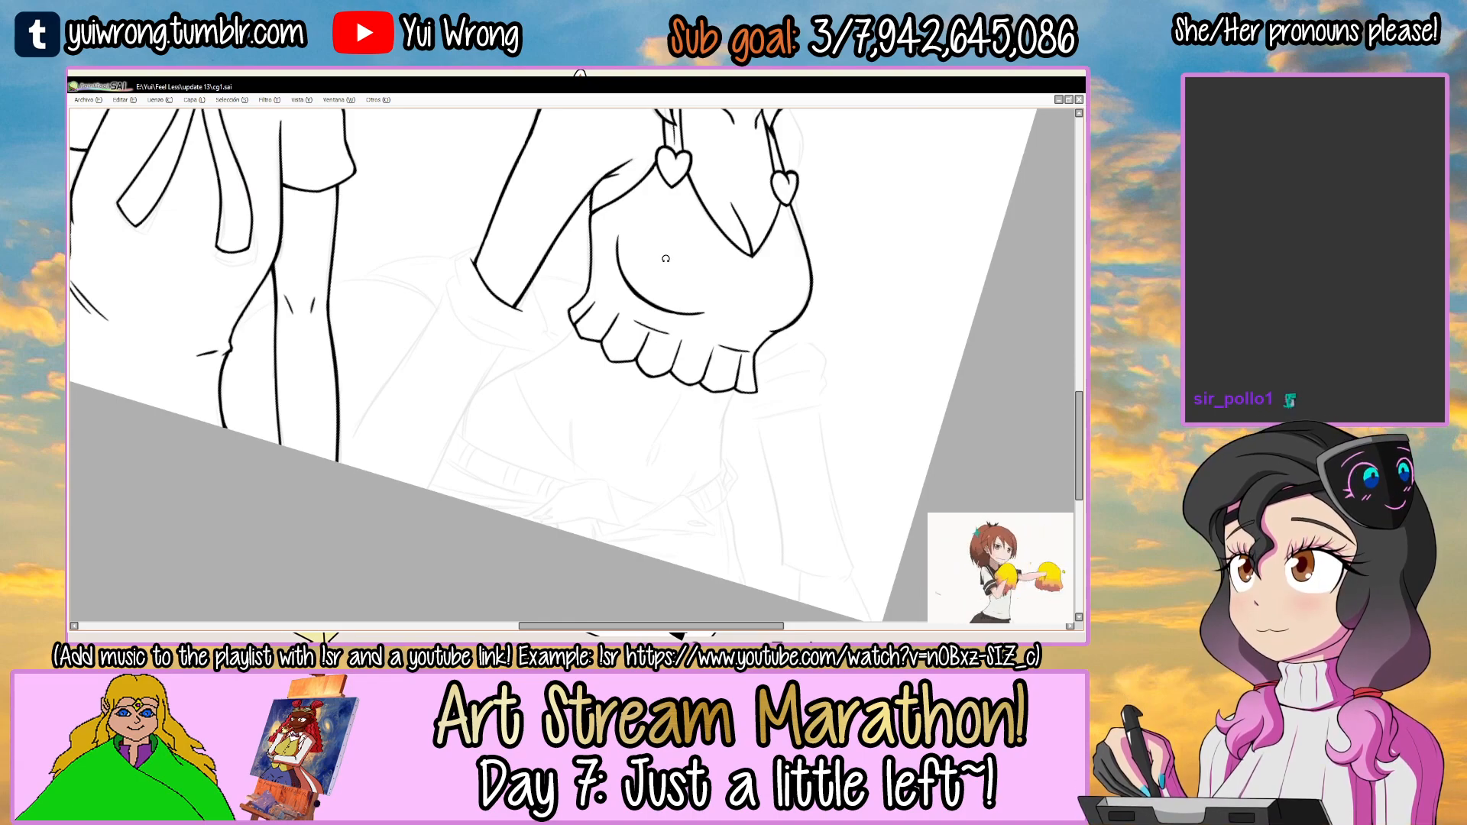
{"action": "left_click_drag", "start_coordinate": [603, 250], "coordinate": [679, 283]}
{"action": "left_click", "coordinate": [437, 350], "text": "ctrl"}
{"action": "mouse_move", "coordinate": [555, 298]}
{"action": "left_mouse_down"}
{"action": "mouse_move", "coordinate": [571, 337]}
{"action": "mouse_move", "coordinate": [544, 327]}
{"action": "left_mouse_up"}
{"action": "key", "text": "w"}
{"action": "left_click", "coordinate": [515, 340]}
{"action": "key", "text": "n"}
{"action": "key", "text": "ctrl+z"}
{"action": "mouse_move", "coordinate": [374, 430]}
{"action": "left_mouse_down"}
{"action": "mouse_move", "coordinate": [709, 274]}
{"action": "mouse_move", "coordinate": [666, 291]}
{"action": "left_mouse_up"}
{"action": "key", "text": "ctrl+z"}
{"action": "key", "text": "ctrl+z"}
{"action": "left_click_drag", "start_coordinate": [375, 431], "coordinate": [528, 345]}
{"action": "key", "text": "ctrl+z"}
{"action": "left_click_drag", "start_coordinate": [439, 385], "coordinate": [698, 276]}
{"action": "key", "text": "ctrl+z"}
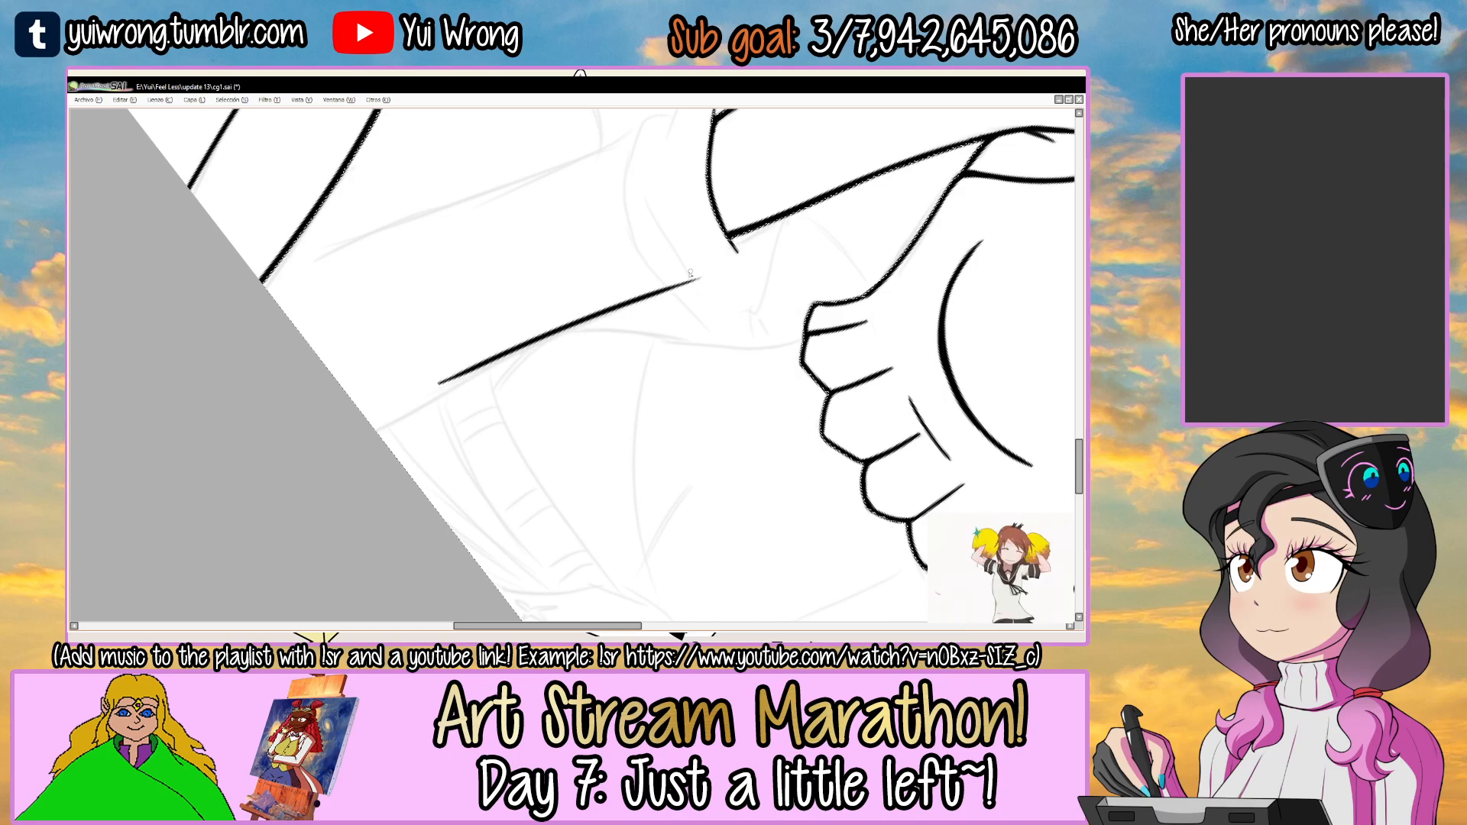
Thicken the inner forearm line, clean up its end near the sleeve, and extend it to the canvas edge.
{"action": "left_click_drag", "start_coordinate": [611, 324], "coordinate": [602, 321]}
{"action": "scroll", "coordinate": [454, 383], "scroll_direction": "up", "scroll_amount": 1}
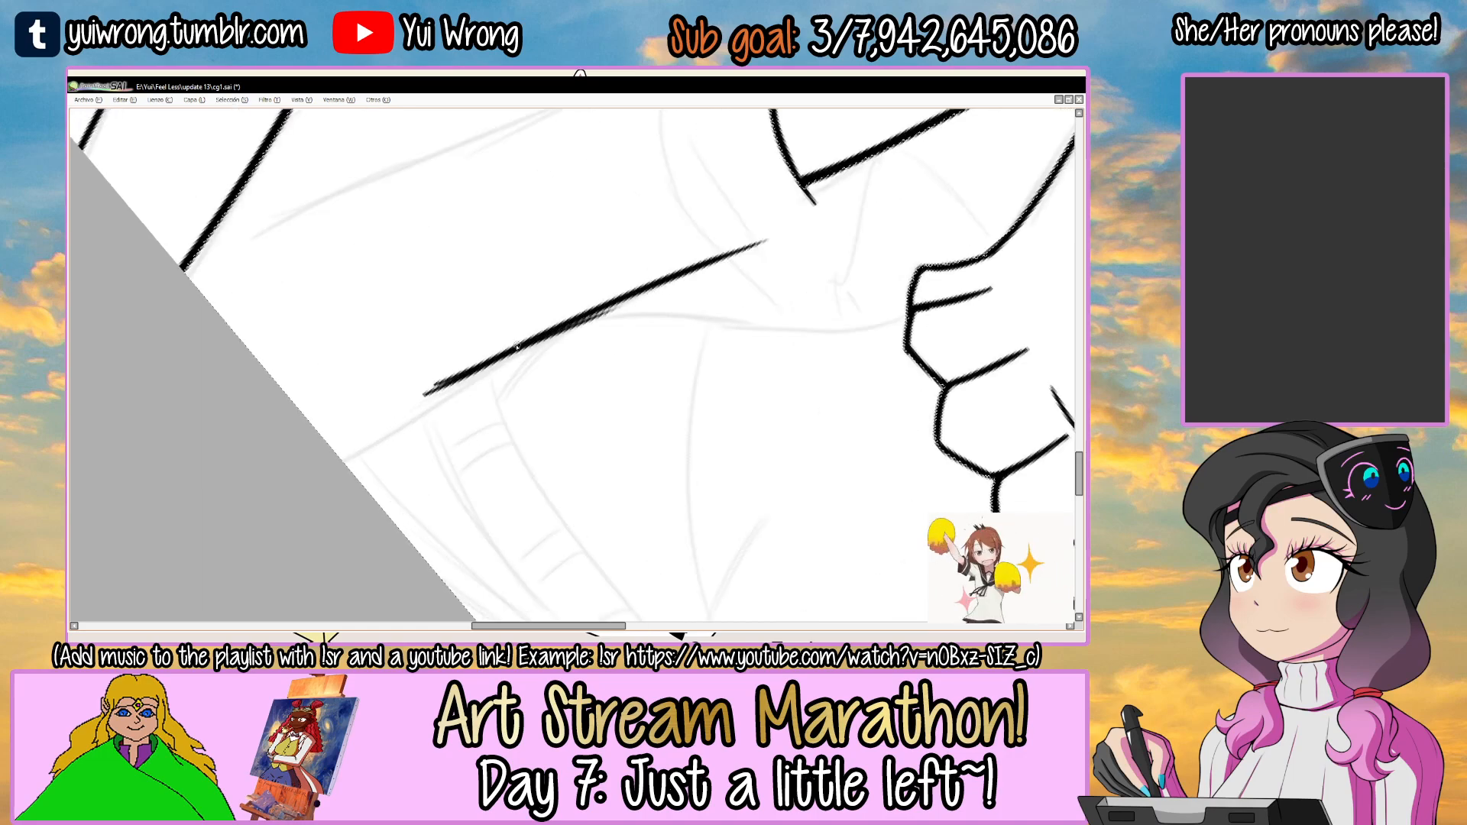
{"action": "key", "text": "ctrl+z"}
{"action": "left_click_drag", "start_coordinate": [427, 392], "coordinate": [605, 307]}
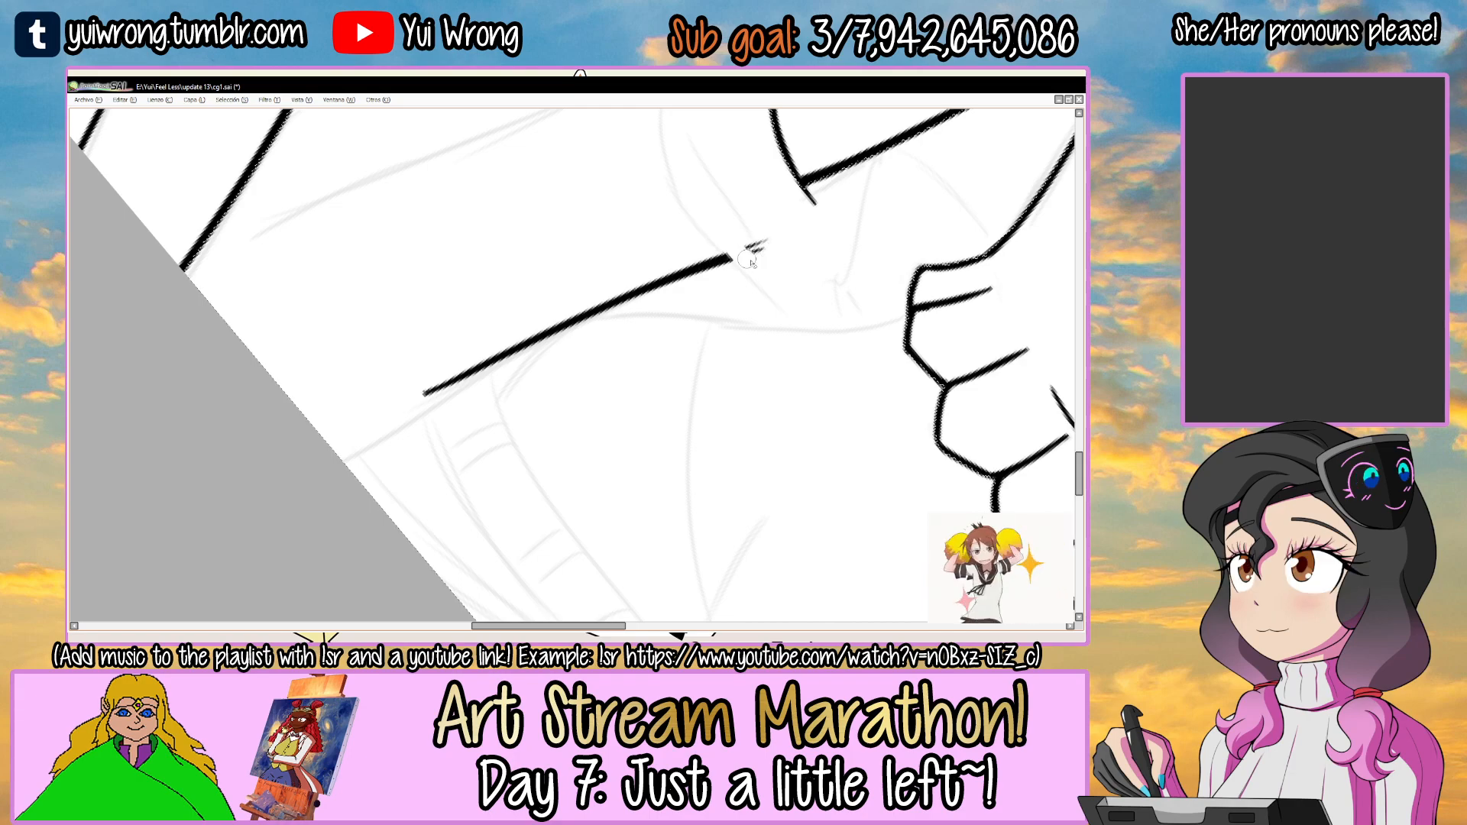
{"action": "left_click_drag", "start_coordinate": [529, 330], "coordinate": [638, 267]}
{"action": "scroll", "coordinate": [637, 267], "scroll_direction": "up", "scroll_amount": 1}
{"action": "left_click_drag", "start_coordinate": [404, 429], "coordinate": [661, 268]}
{"action": "key", "text": "ctrl+z"}
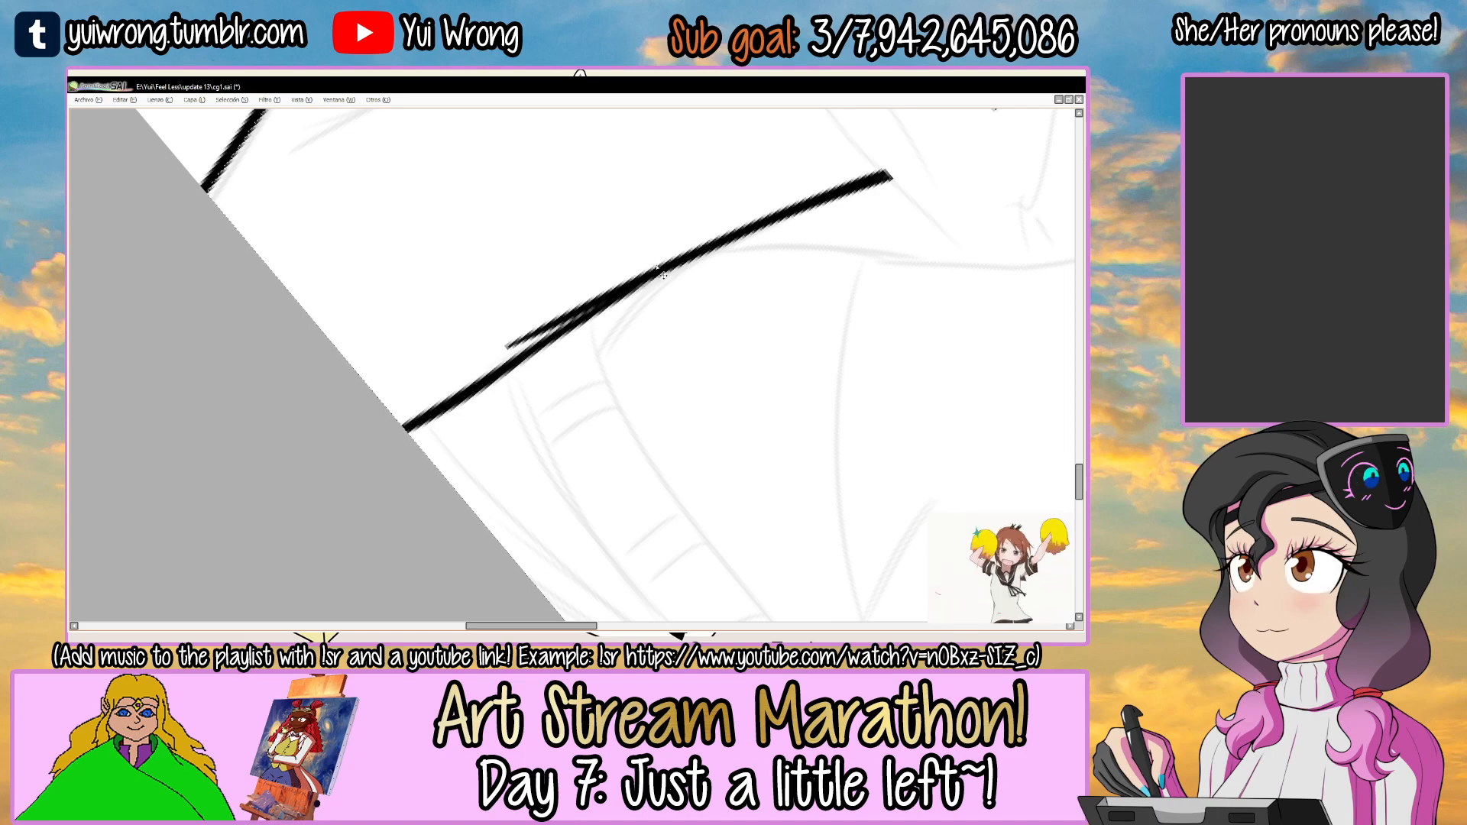
{"action": "scroll", "coordinate": [663, 272], "scroll_direction": "down", "scroll_amount": 2}
{"action": "scroll", "coordinate": [369, 362], "scroll_direction": "up", "scroll_amount": 2}
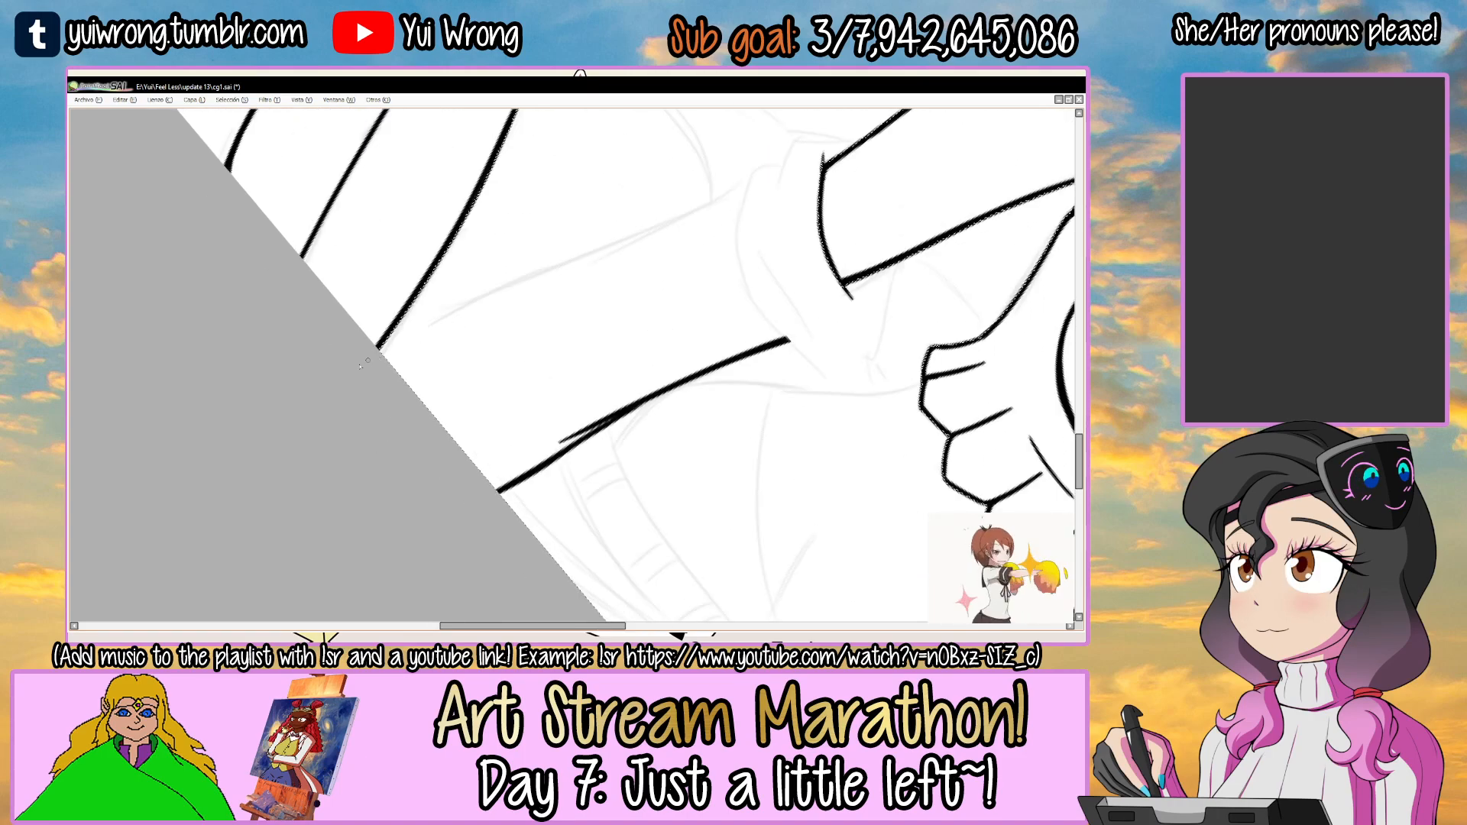
Ink and thicken the outer forearm line from the canvas edge up to the rolled sleeve.
{"action": "key", "text": "ctrl+z"}
{"action": "left_click_drag", "start_coordinate": [378, 355], "coordinate": [754, 181]}
{"action": "scroll", "coordinate": [334, 382], "scroll_direction": "up", "scroll_amount": 1}
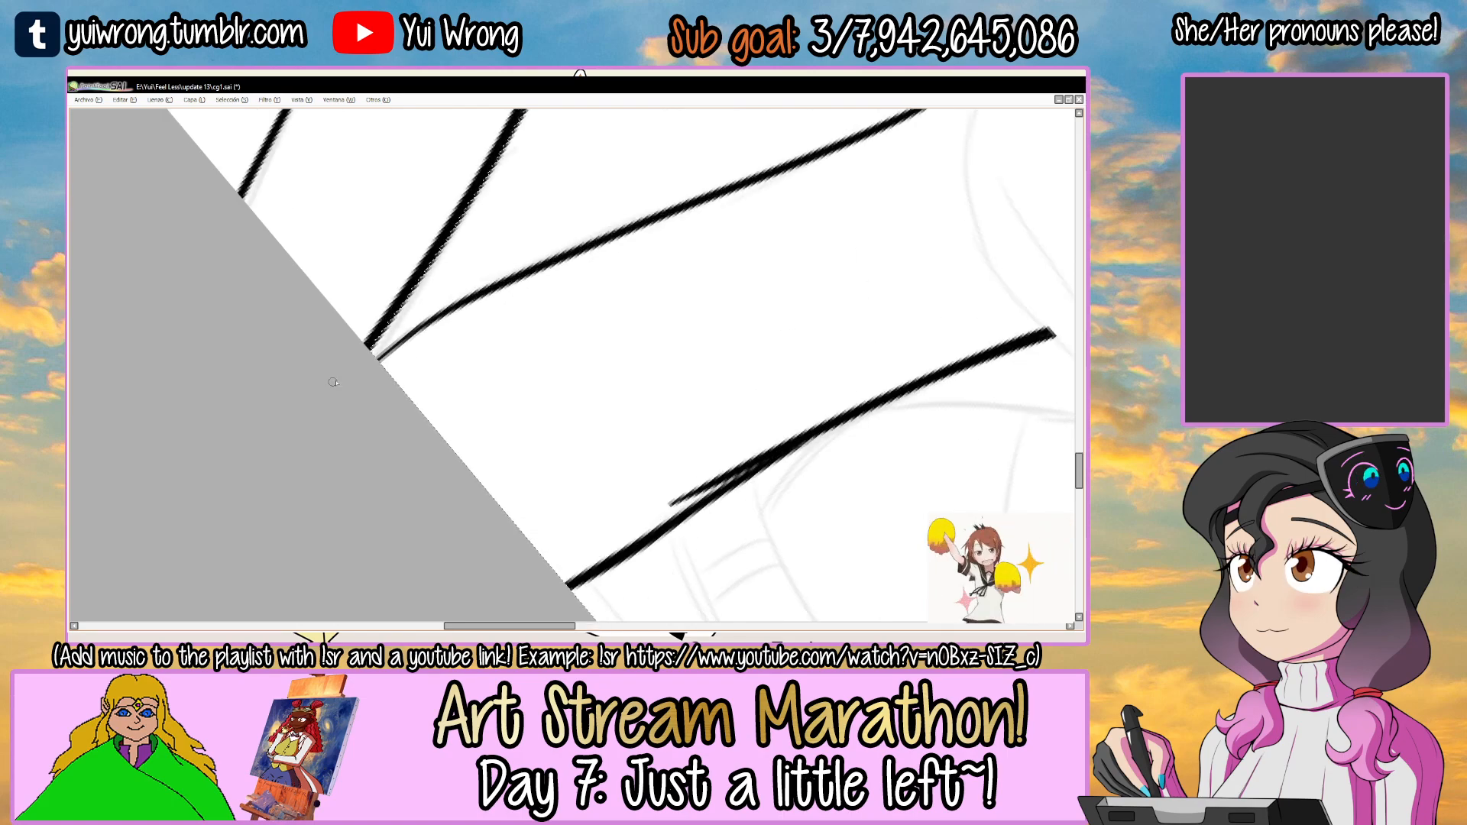
{"action": "mouse_move", "coordinate": [375, 355]}
{"action": "left_mouse_down"}
{"action": "mouse_move", "coordinate": [747, 180]}
{"action": "mouse_move", "coordinate": [408, 354]}
{"action": "left_mouse_up"}
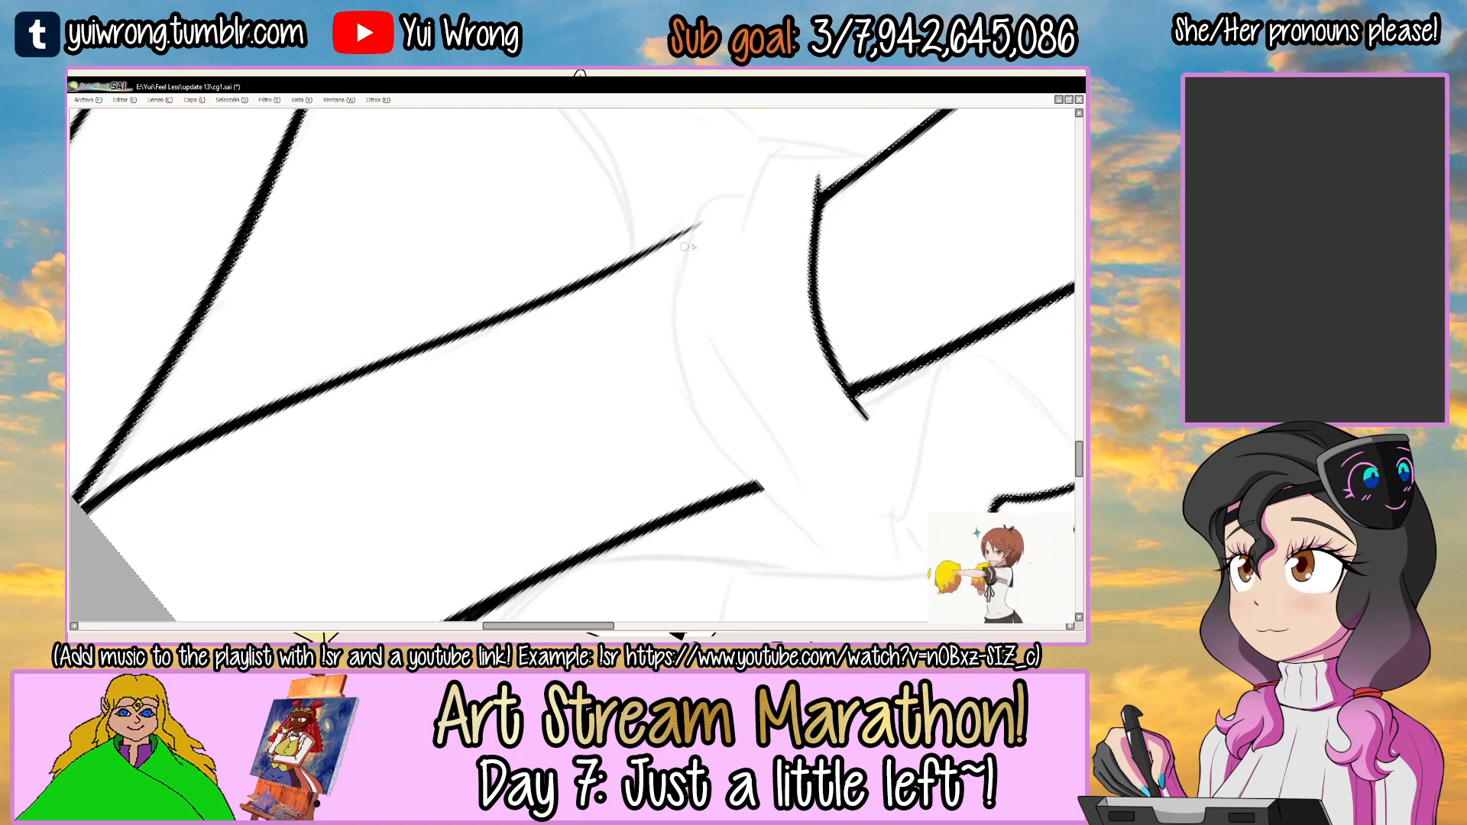
{"action": "scroll", "coordinate": [707, 243], "scroll_direction": "down", "scroll_amount": 1}
{"action": "scroll", "coordinate": [699, 234], "scroll_direction": "up", "scroll_amount": 2}
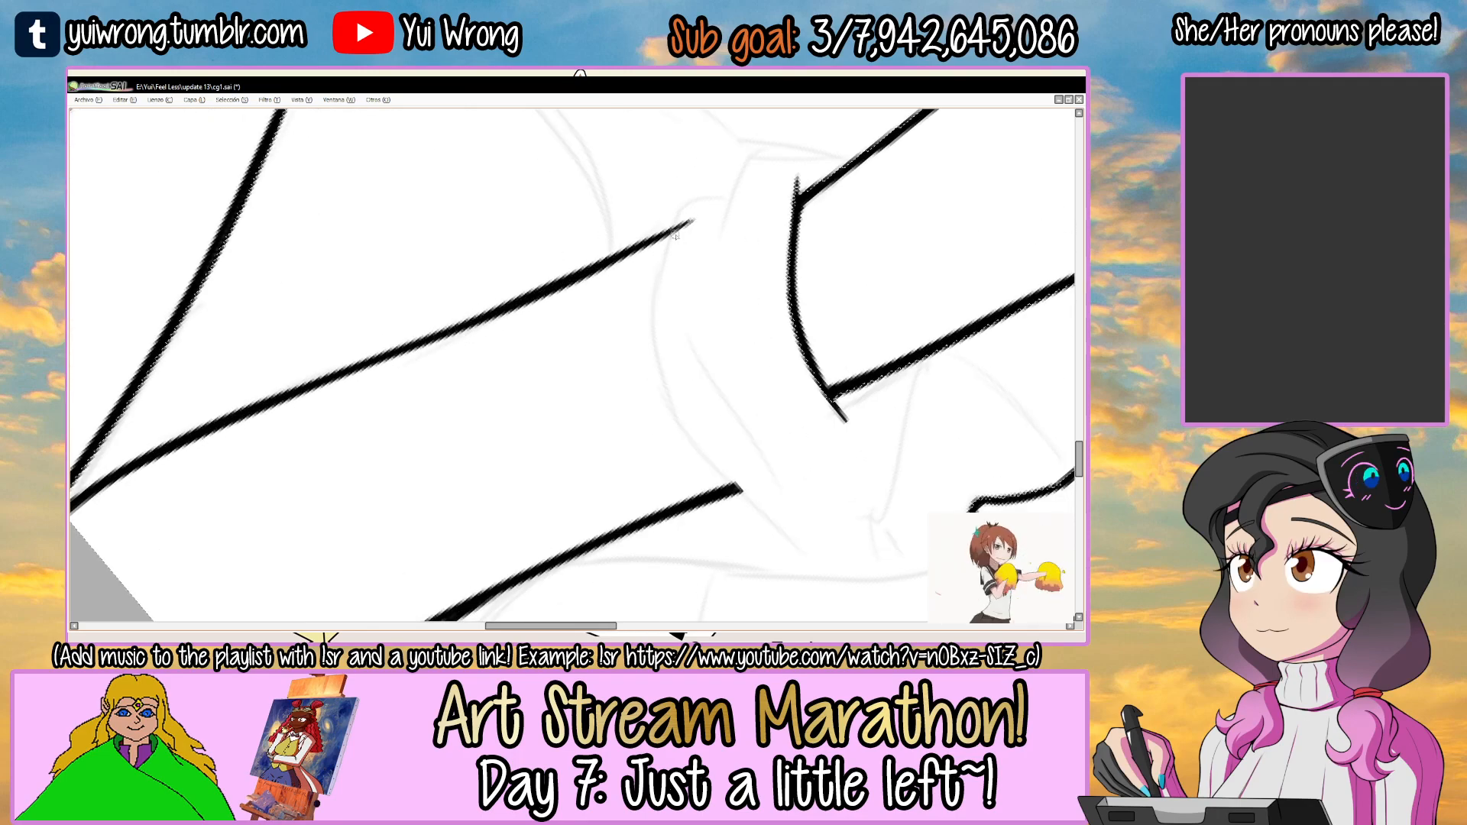
{"action": "left_click_drag", "start_coordinate": [680, 305], "coordinate": [585, 289]}
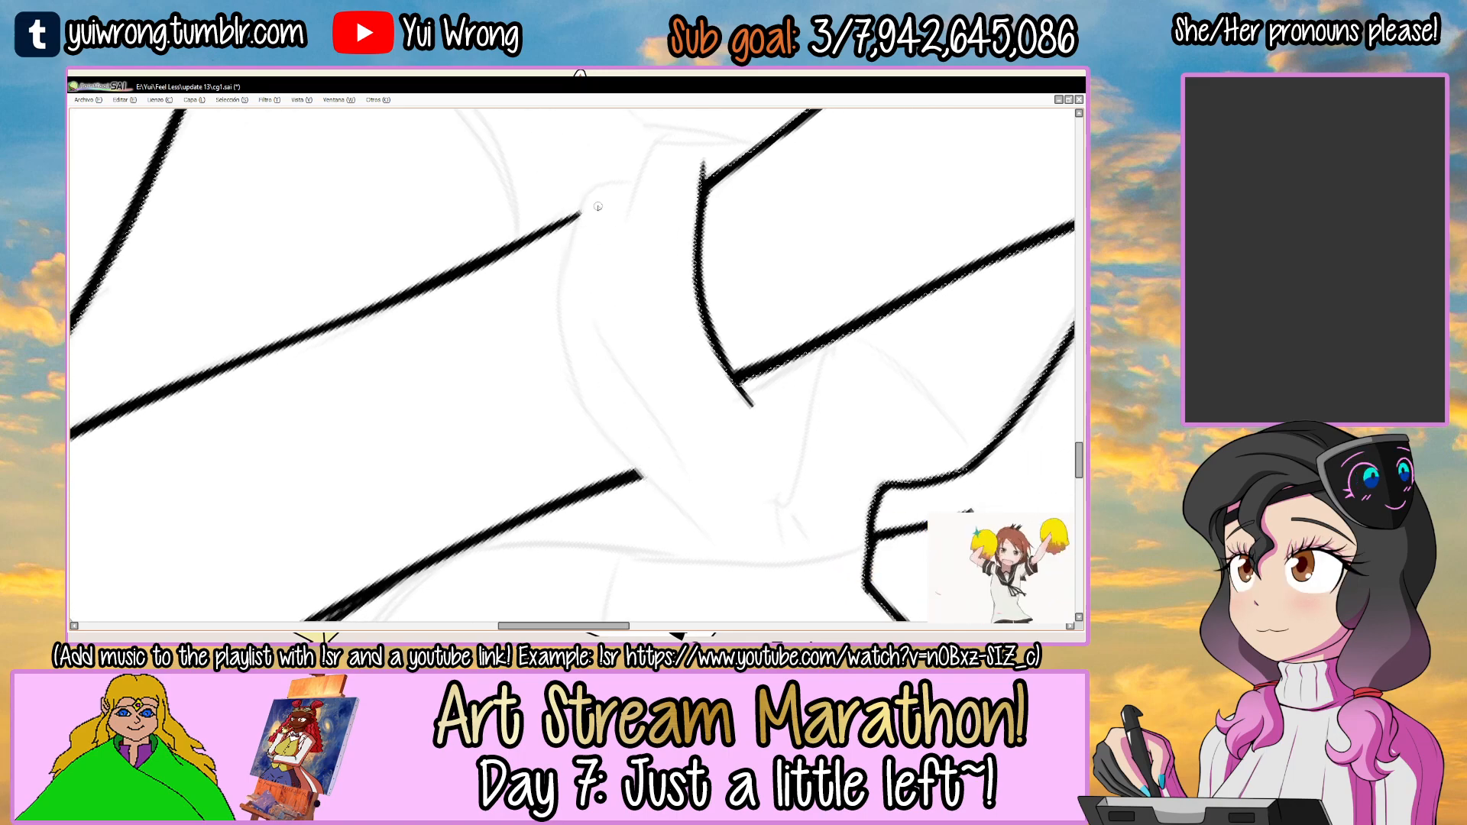
Ink the curved lower edge of the rolled sleeve across the forearm, redoing strokes until the curve fits.
{"action": "key", "text": "ctrl+z"}
{"action": "left_click_drag", "start_coordinate": [597, 184], "coordinate": [581, 379]}
{"action": "mouse_move", "coordinate": [563, 326]}
{"action": "left_mouse_down"}
{"action": "mouse_move", "coordinate": [646, 480]}
{"action": "mouse_move", "coordinate": [692, 510]}
{"action": "mouse_move", "coordinate": [654, 480]}
{"action": "left_mouse_up"}
{"action": "key", "text": "ctrl+z"}
{"action": "key", "text": "ctrl+z"}
{"action": "key", "text": "ctrl+z"}
{"action": "key", "text": "ctrl+z"}
{"action": "mouse_move", "coordinate": [560, 336]}
{"action": "left_mouse_down"}
{"action": "mouse_move", "coordinate": [642, 470]}
{"action": "mouse_move", "coordinate": [714, 544]}
{"action": "left_mouse_up"}
{"action": "left_click_drag", "start_coordinate": [633, 471], "coordinate": [735, 567]}
{"action": "key", "text": "ctrl+z"}
{"action": "key", "text": "Delete"}
{"action": "key", "text": "Delete"}
{"action": "key", "text": "Delete"}
{"action": "key", "text": "Delete"}
{"action": "key", "text": "End"}
{"action": "key", "text": "End"}
{"action": "key", "text": "End"}
{"action": "key", "text": "End"}
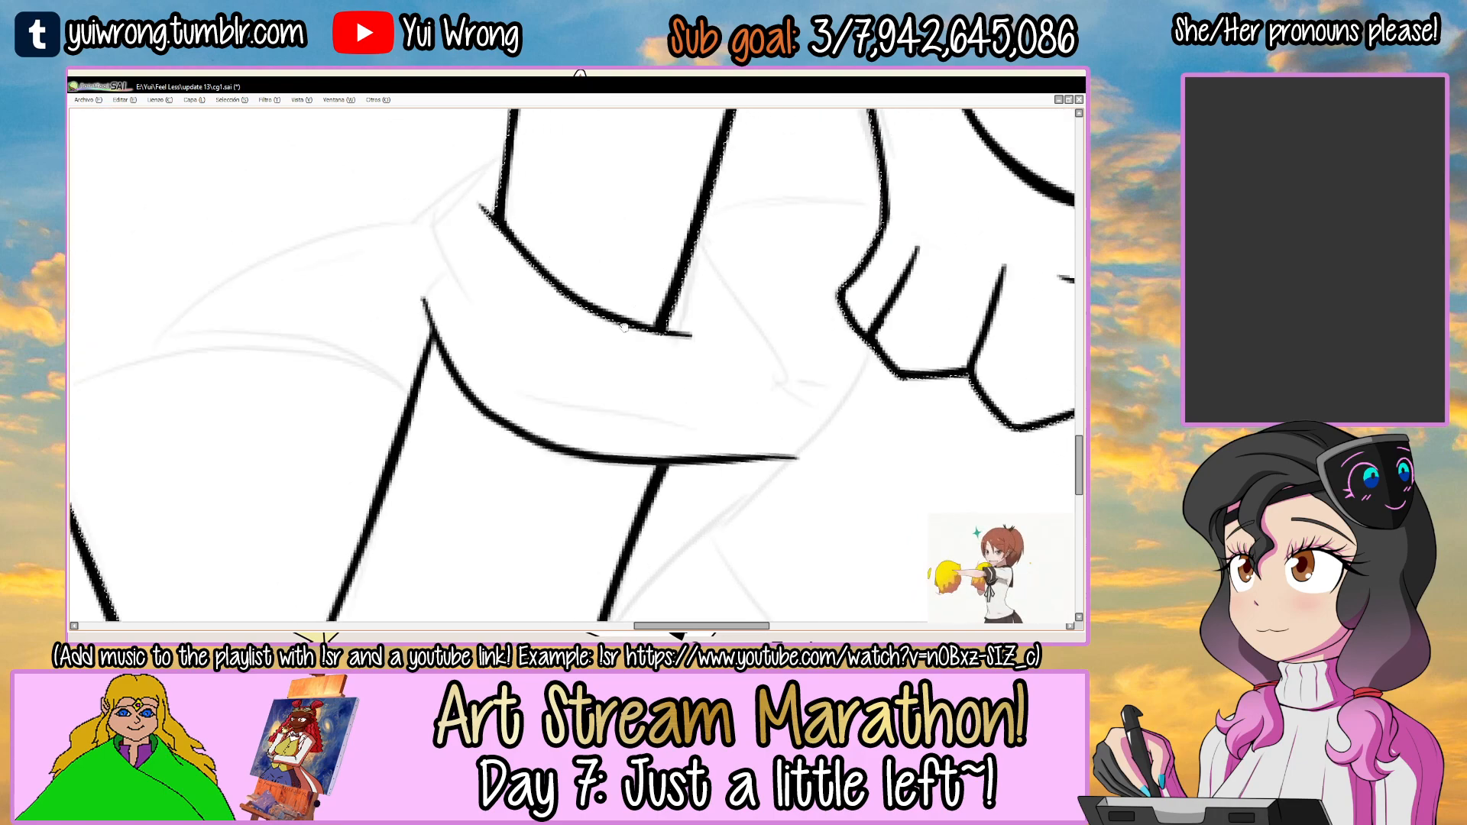
Ink the outer folds of the rolled sleeve, joining its upper and lower edges to the arm and forearm lines.
{"action": "key", "text": "ctrl+z"}
{"action": "mouse_move", "coordinate": [455, 393]}
{"action": "left_mouse_down"}
{"action": "mouse_move", "coordinate": [440, 252]}
{"action": "mouse_move", "coordinate": [604, 203]}
{"action": "left_mouse_up"}
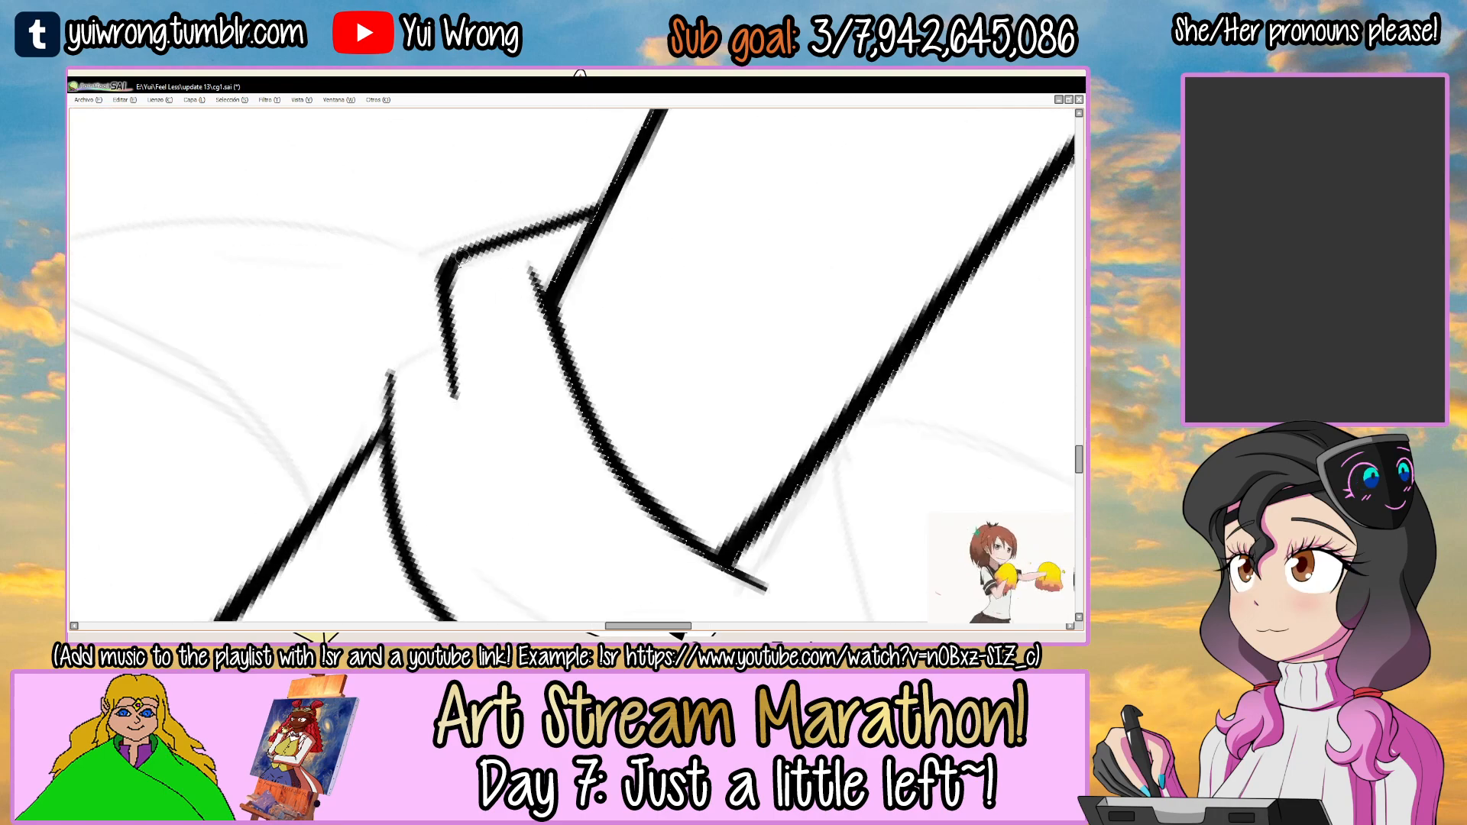
{"action": "left_click_drag", "start_coordinate": [456, 256], "coordinate": [603, 204]}
{"action": "key", "text": "End"}
{"action": "mouse_move", "coordinate": [385, 443]}
{"action": "left_mouse_down"}
{"action": "mouse_move", "coordinate": [382, 374]}
{"action": "mouse_move", "coordinate": [456, 314]}
{"action": "left_mouse_up"}
{"action": "left_click_drag", "start_coordinate": [428, 398], "coordinate": [565, 265]}
{"action": "mouse_move", "coordinate": [437, 395]}
{"action": "left_mouse_down"}
{"action": "mouse_move", "coordinate": [524, 315]}
{"action": "mouse_move", "coordinate": [529, 252]}
{"action": "left_mouse_up"}
{"action": "scroll", "coordinate": [517, 294], "scroll_direction": "down", "scroll_amount": 6}
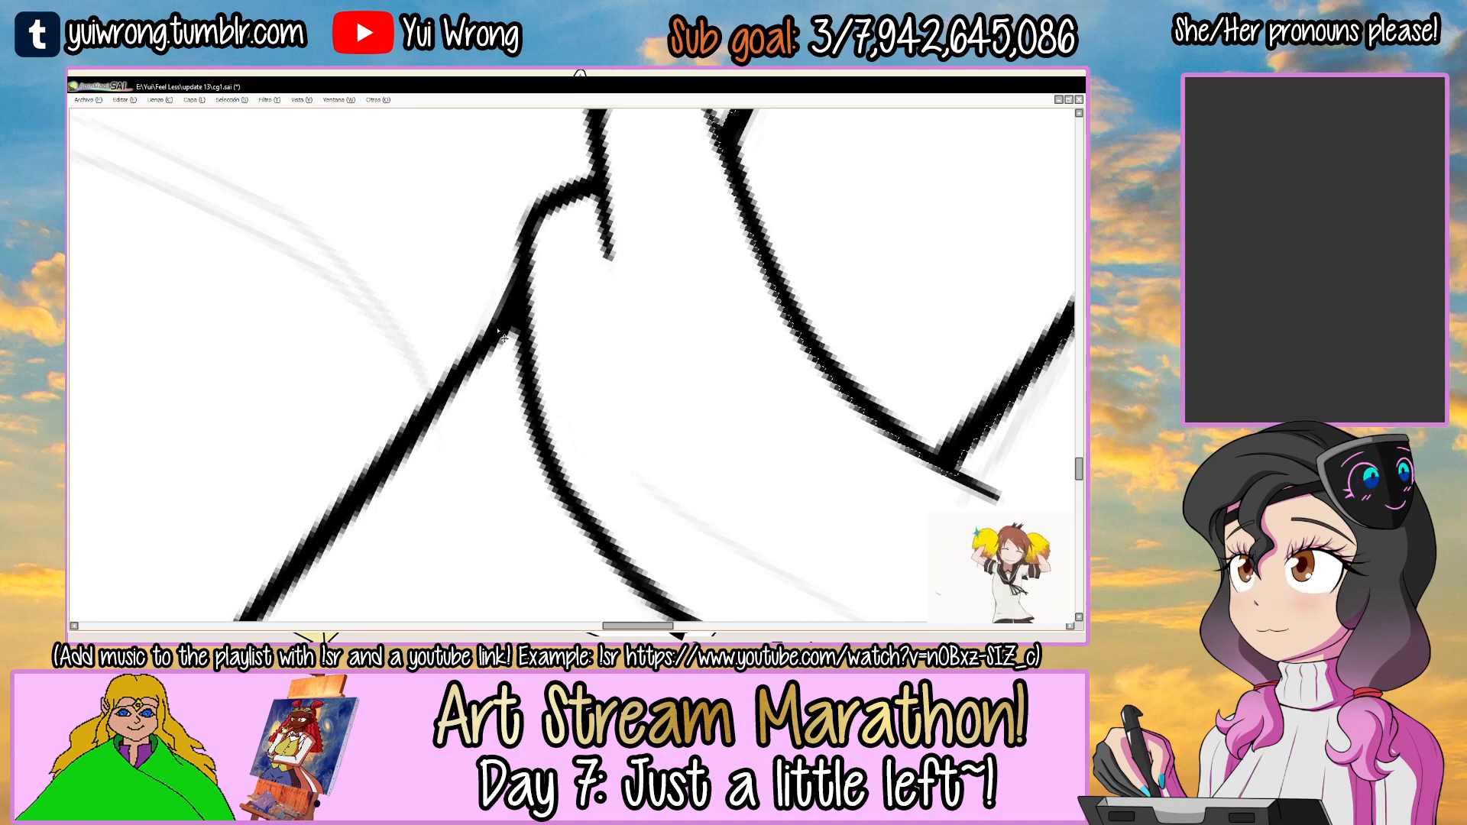
{"action": "left_click_drag", "start_coordinate": [673, 290], "coordinate": [641, 261]}
{"action": "left_click", "coordinate": [635, 308], "text": "ctrl"}
{"action": "left_click", "coordinate": [635, 308], "text": "ctrl"}
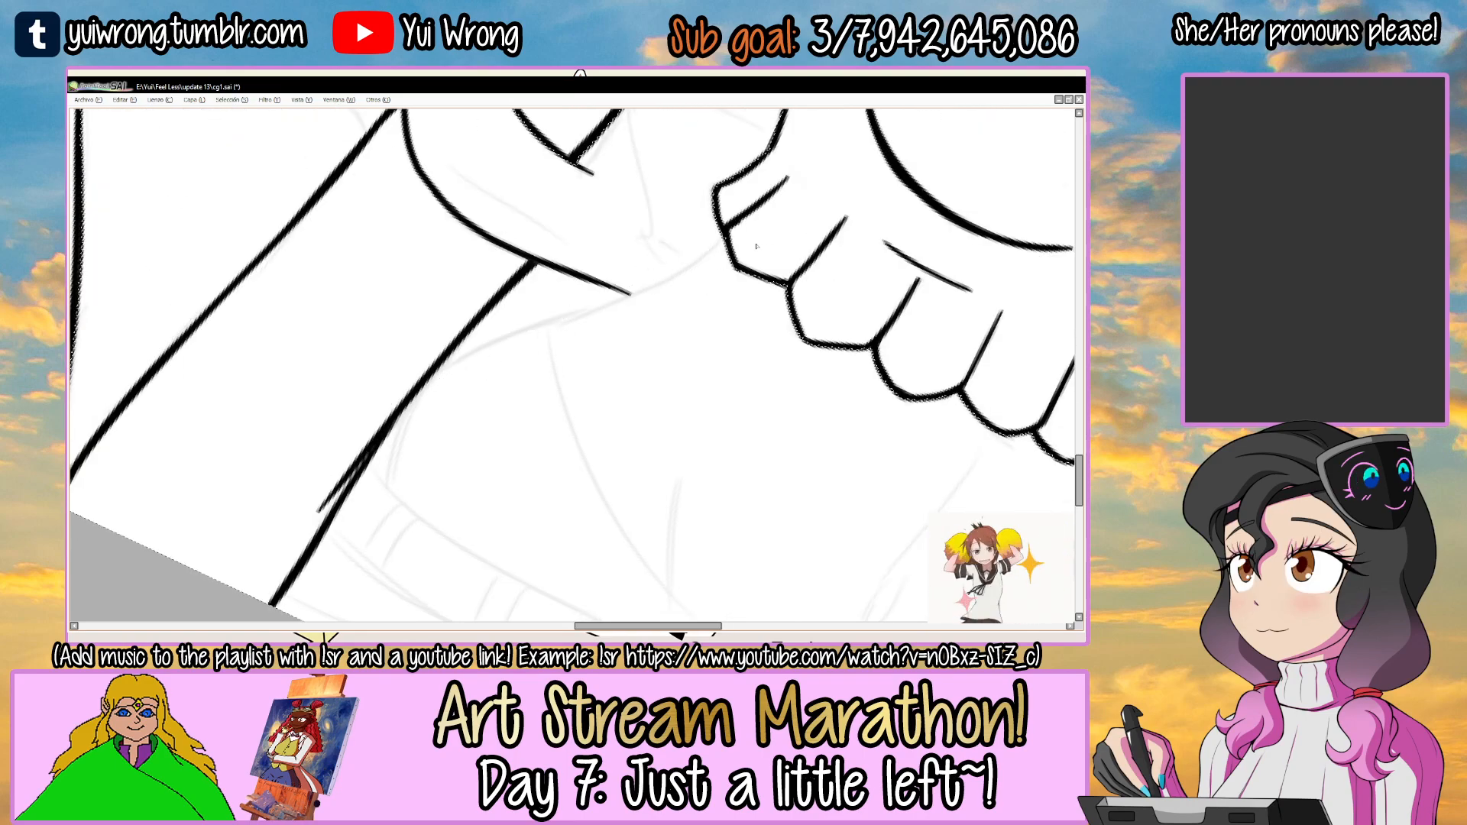
Ink the waist line from the inner forearm up to the frilled hem, redoing the stroke until it follows the sketch.
{"action": "key", "text": "ctrl+d"}
{"action": "left_click_drag", "start_coordinate": [774, 229], "coordinate": [800, 230]}
{"action": "left_click_drag", "start_coordinate": [417, 384], "coordinate": [676, 286]}
{"action": "key", "text": "ctrl+z"}
{"action": "left_click_drag", "start_coordinate": [432, 374], "coordinate": [723, 249]}
{"action": "key", "text": "ctrl+z"}
{"action": "key", "text": "ctrl+z"}
{"action": "left_click_drag", "start_coordinate": [433, 370], "coordinate": [704, 256]}
{"action": "key", "text": "ctrl+z"}
{"action": "left_click_drag", "start_coordinate": [430, 373], "coordinate": [731, 255]}
{"action": "key", "text": "ctrl+z"}
{"action": "left_click_drag", "start_coordinate": [426, 376], "coordinate": [729, 256]}
{"action": "scroll", "coordinate": [461, 363], "scroll_direction": "up", "scroll_amount": 1}
{"action": "mouse_move", "coordinate": [440, 359]}
{"action": "left_mouse_down"}
{"action": "mouse_move", "coordinate": [644, 292]}
{"action": "mouse_move", "coordinate": [752, 233]}
{"action": "left_mouse_up"}
{"action": "scroll", "coordinate": [581, 306], "scroll_direction": "up", "scroll_amount": 2}
{"action": "key", "text": "ctrl+z"}
{"action": "key", "text": "ctrl+z"}
{"action": "key", "text": "ctrl+z"}
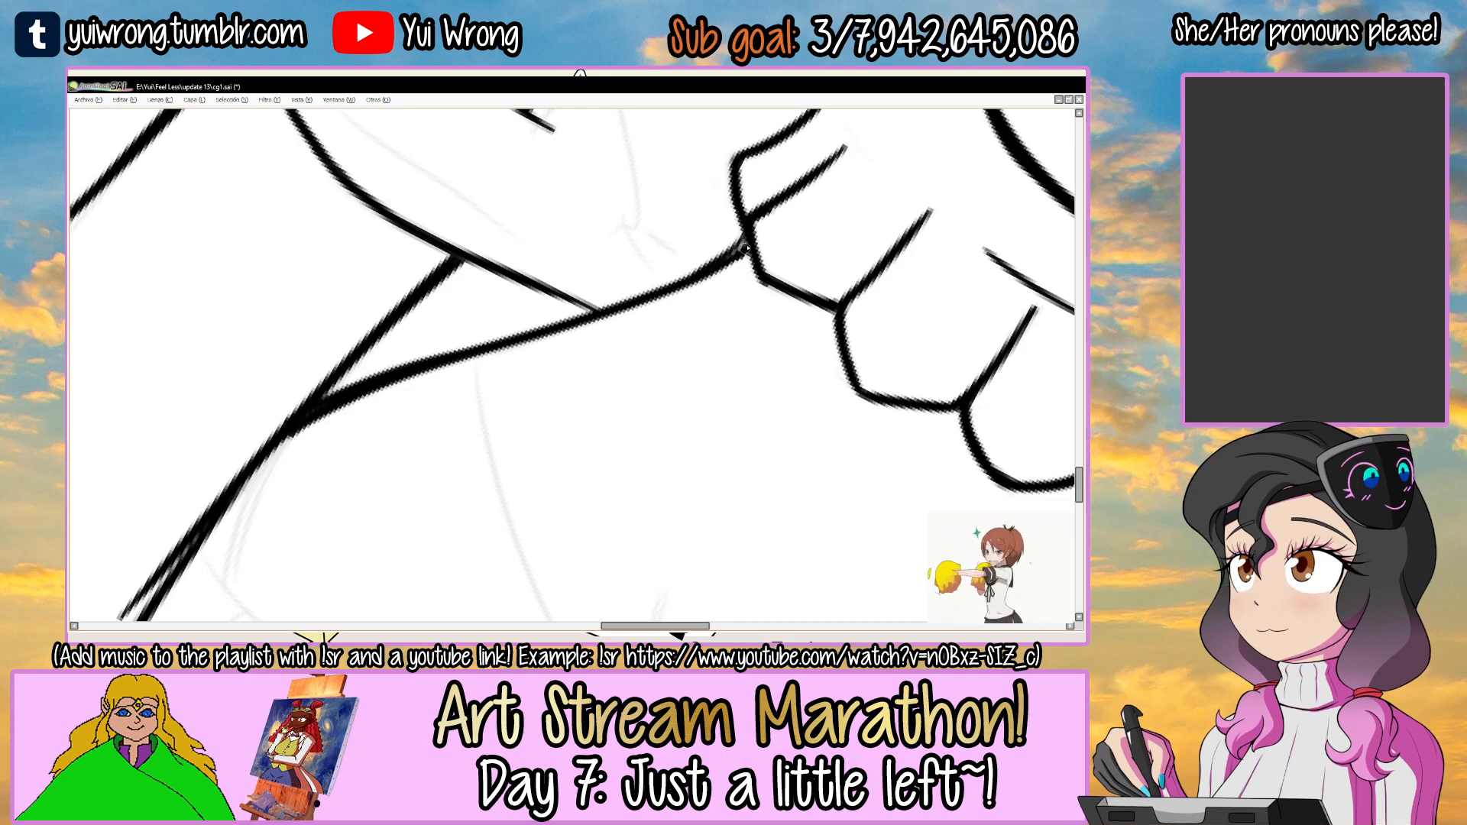
Thicken the rolled sleeve's lower edge where it meets the waist line.
{"action": "scroll", "coordinate": [678, 288], "scroll_direction": "up", "scroll_amount": 1}
{"action": "scroll", "coordinate": [490, 307], "scroll_direction": "up", "scroll_amount": 1}
{"action": "left_click_drag", "start_coordinate": [450, 391], "coordinate": [554, 308]}
{"action": "left_click_drag", "start_coordinate": [469, 378], "coordinate": [572, 275]}
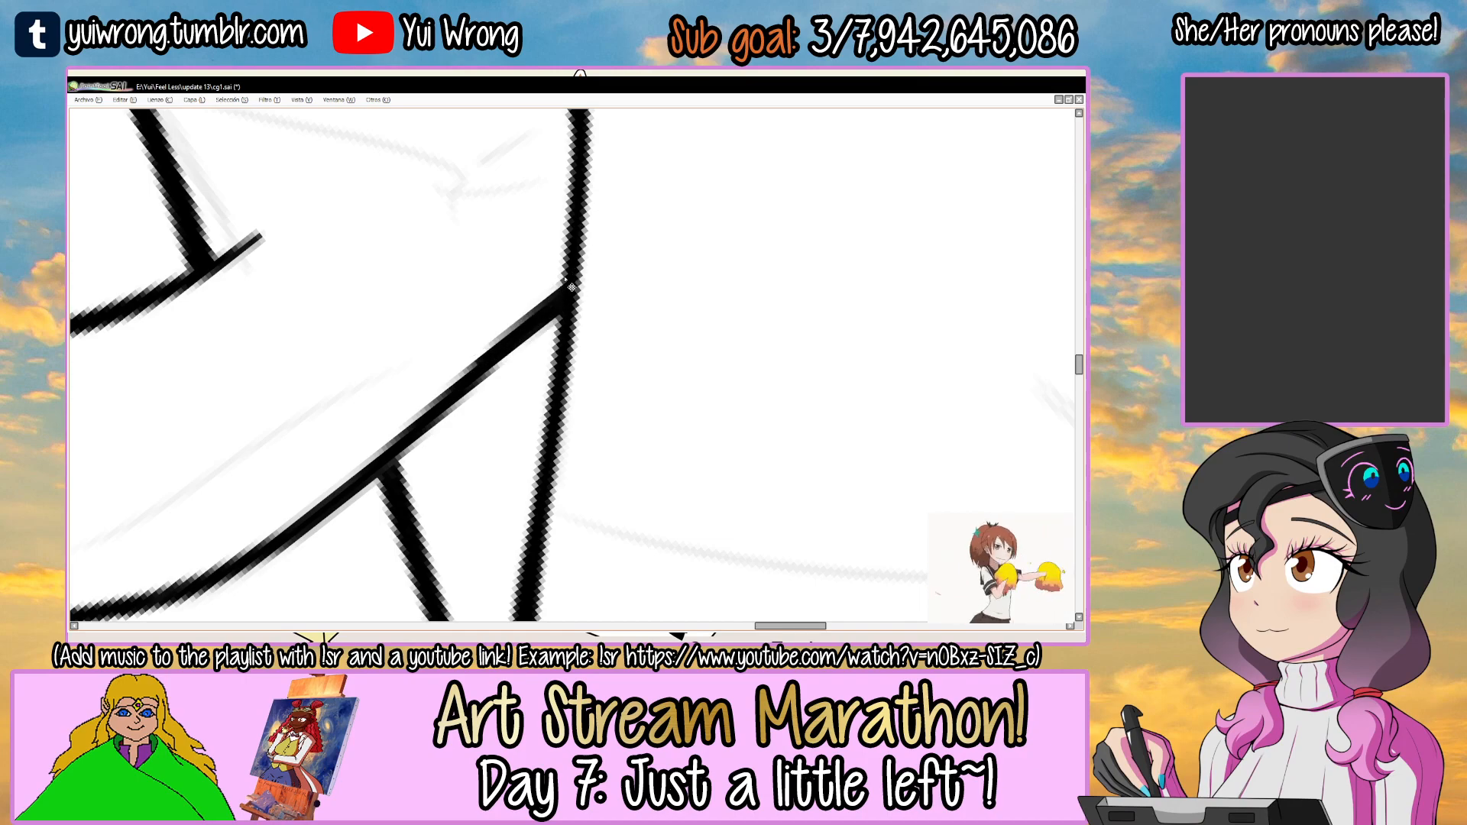
{"action": "scroll", "coordinate": [572, 287], "scroll_direction": "down", "scroll_amount": 8}
{"action": "left_click_drag", "start_coordinate": [734, 269], "coordinate": [785, 345]}
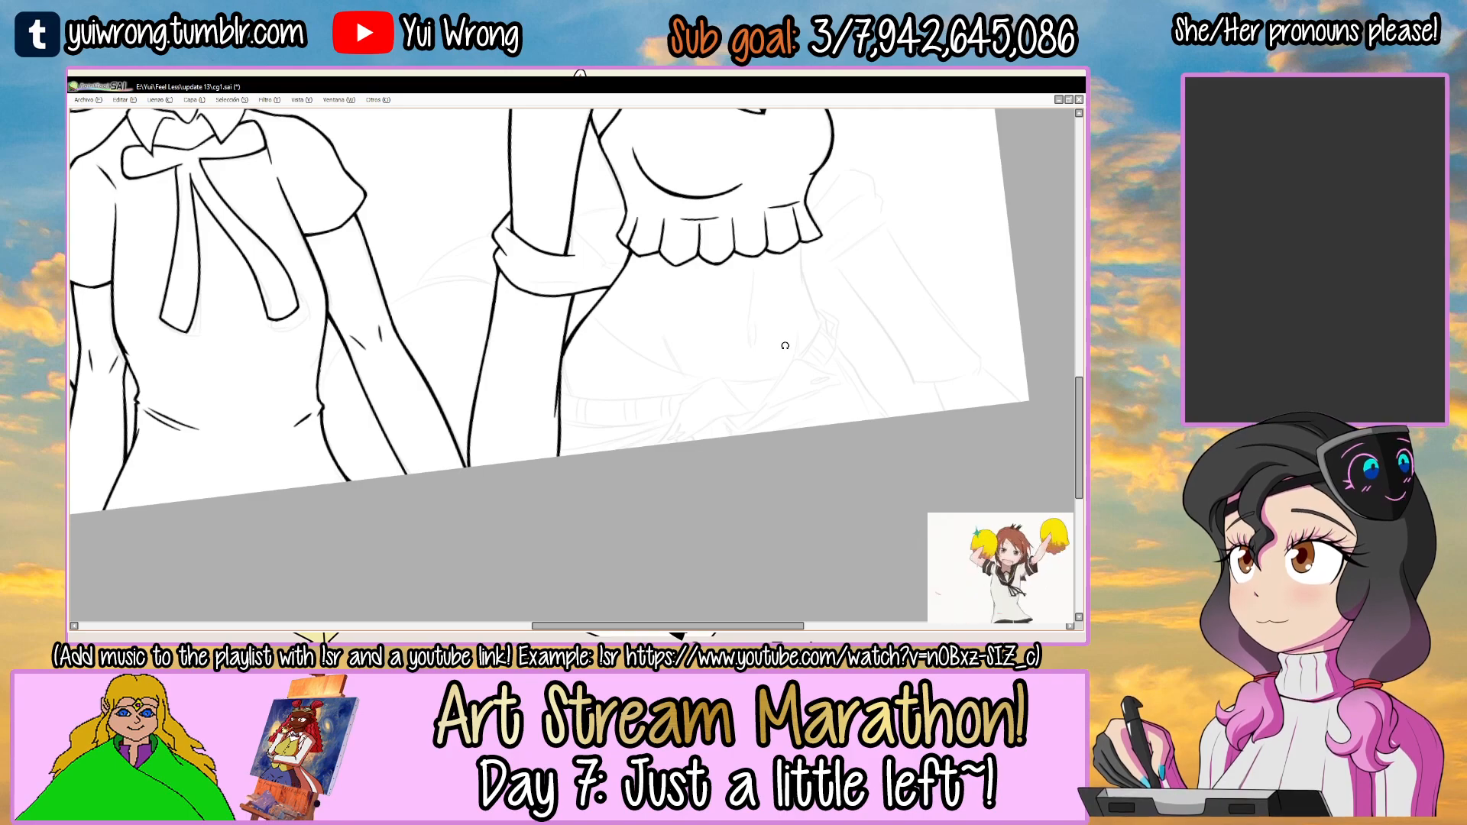
Ink the rolled sleeve's inner contour from the arm down to the waist, with the small fold beside the frill.
{"action": "scroll", "coordinate": [572, 310], "scroll_direction": "up", "scroll_amount": 6}
{"action": "left_click_drag", "start_coordinate": [572, 311], "coordinate": [540, 331]}
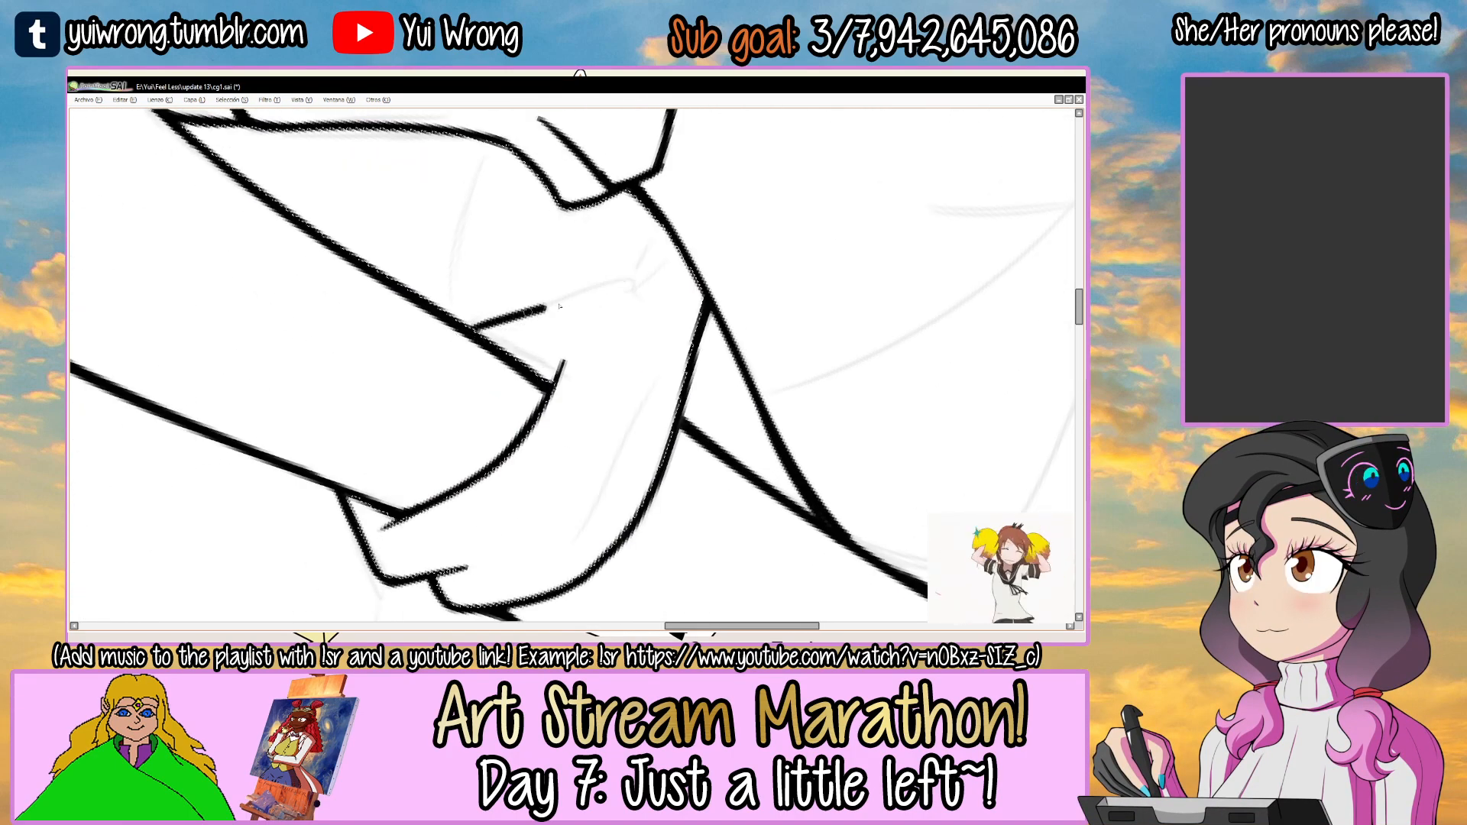
{"action": "scroll", "coordinate": [447, 327], "scroll_direction": "up", "scroll_amount": 1}
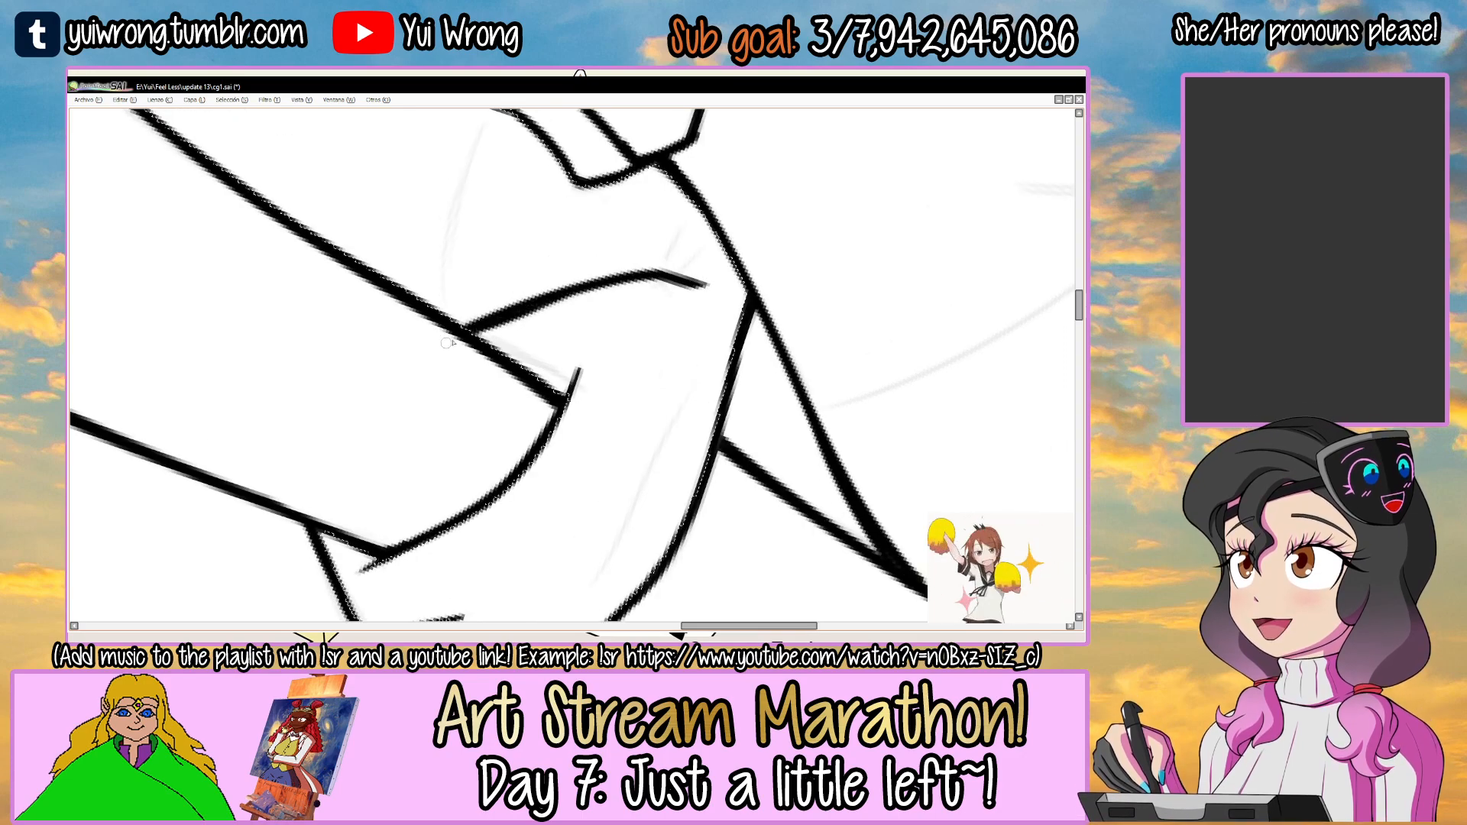
{"action": "left_click_drag", "start_coordinate": [753, 247], "coordinate": [649, 481]}
{"action": "mouse_move", "coordinate": [622, 474]}
{"action": "left_mouse_down"}
{"action": "mouse_move", "coordinate": [574, 380]}
{"action": "mouse_move", "coordinate": [727, 414]}
{"action": "left_mouse_up"}
{"action": "scroll", "coordinate": [615, 386], "scroll_direction": "up", "scroll_amount": 1}
{"action": "scroll", "coordinate": [682, 408], "scroll_direction": "down", "scroll_amount": 2}
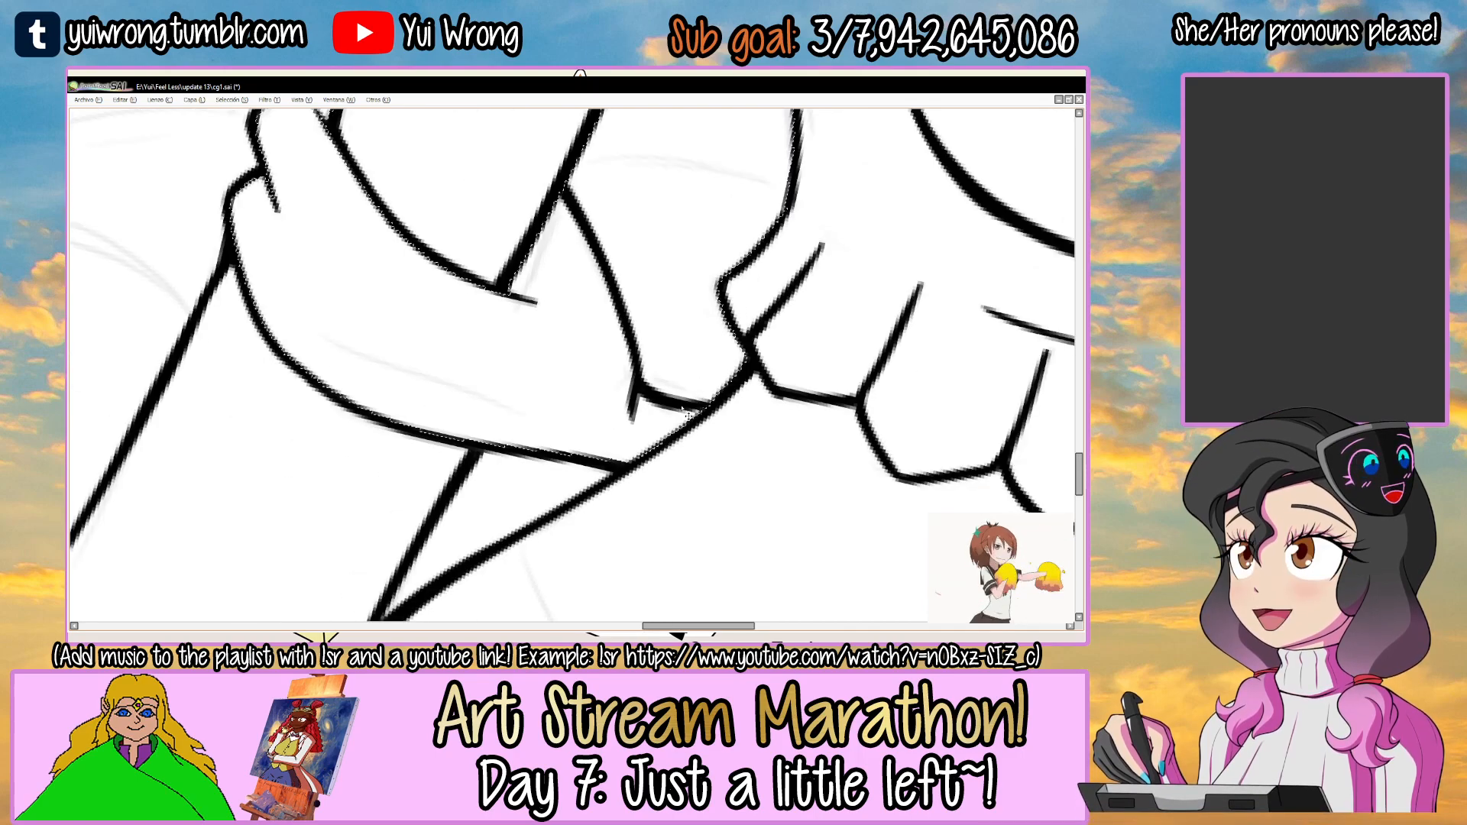
Draw a long tapered fold line inside the rolled sleeve, following its lower edge.
{"action": "left_click_drag", "start_coordinate": [750, 287], "coordinate": [611, 505]}
{"action": "left_click_drag", "start_coordinate": [669, 215], "coordinate": [696, 260]}
{"action": "left_click_drag", "start_coordinate": [701, 266], "coordinate": [645, 321]}
{"action": "scroll", "coordinate": [634, 328], "scroll_direction": "up", "scroll_amount": 1}
{"action": "key", "text": "ctrl+z"}
{"action": "mouse_move", "coordinate": [464, 385]}
{"action": "left_mouse_down"}
{"action": "mouse_move", "coordinate": [659, 248]}
{"action": "mouse_move", "coordinate": [712, 236]}
{"action": "left_mouse_up"}
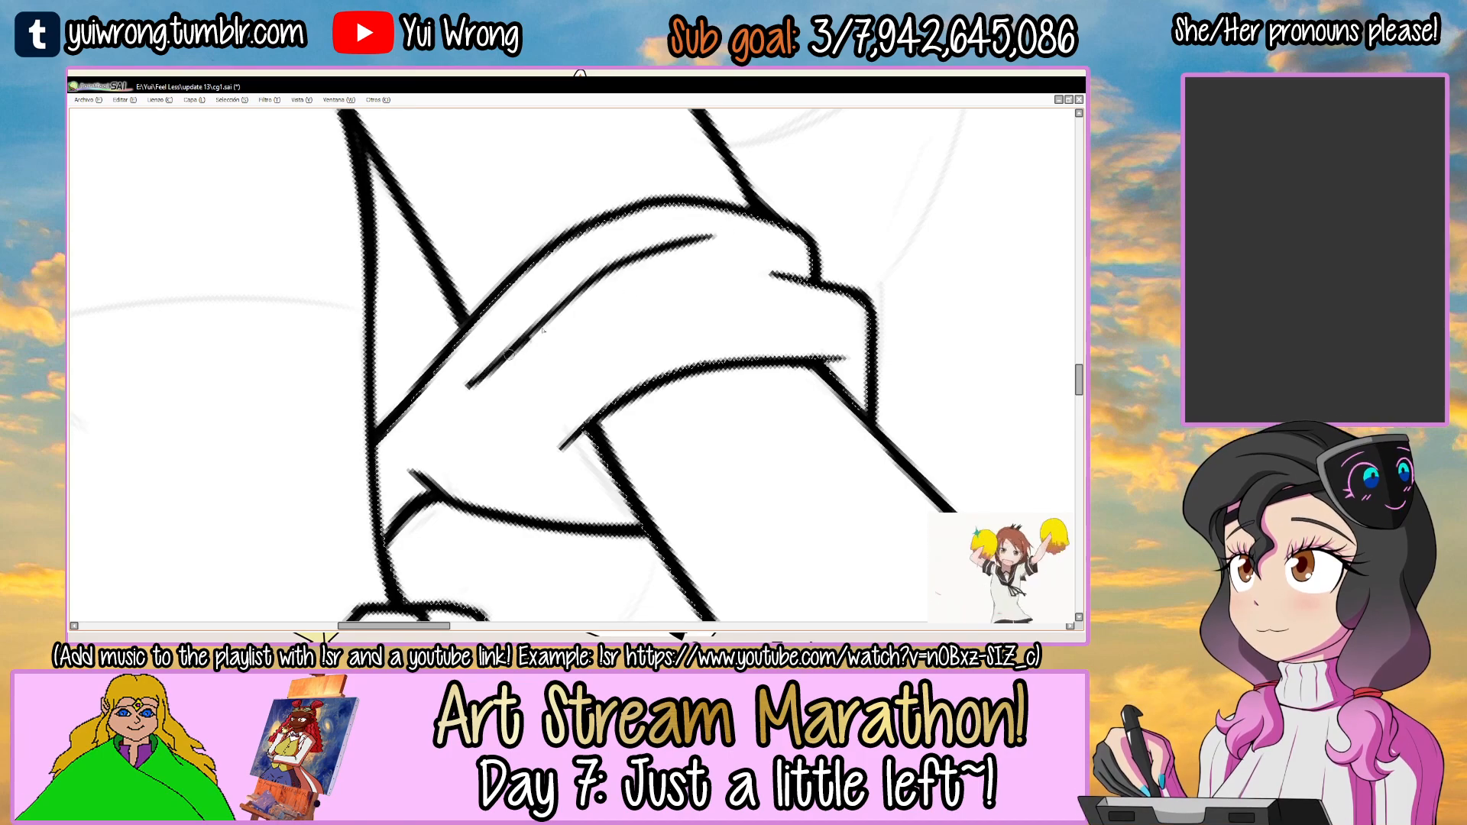
{"action": "key", "text": "ctrl+z"}
{"action": "left_click_drag", "start_coordinate": [462, 387], "coordinate": [530, 327]}
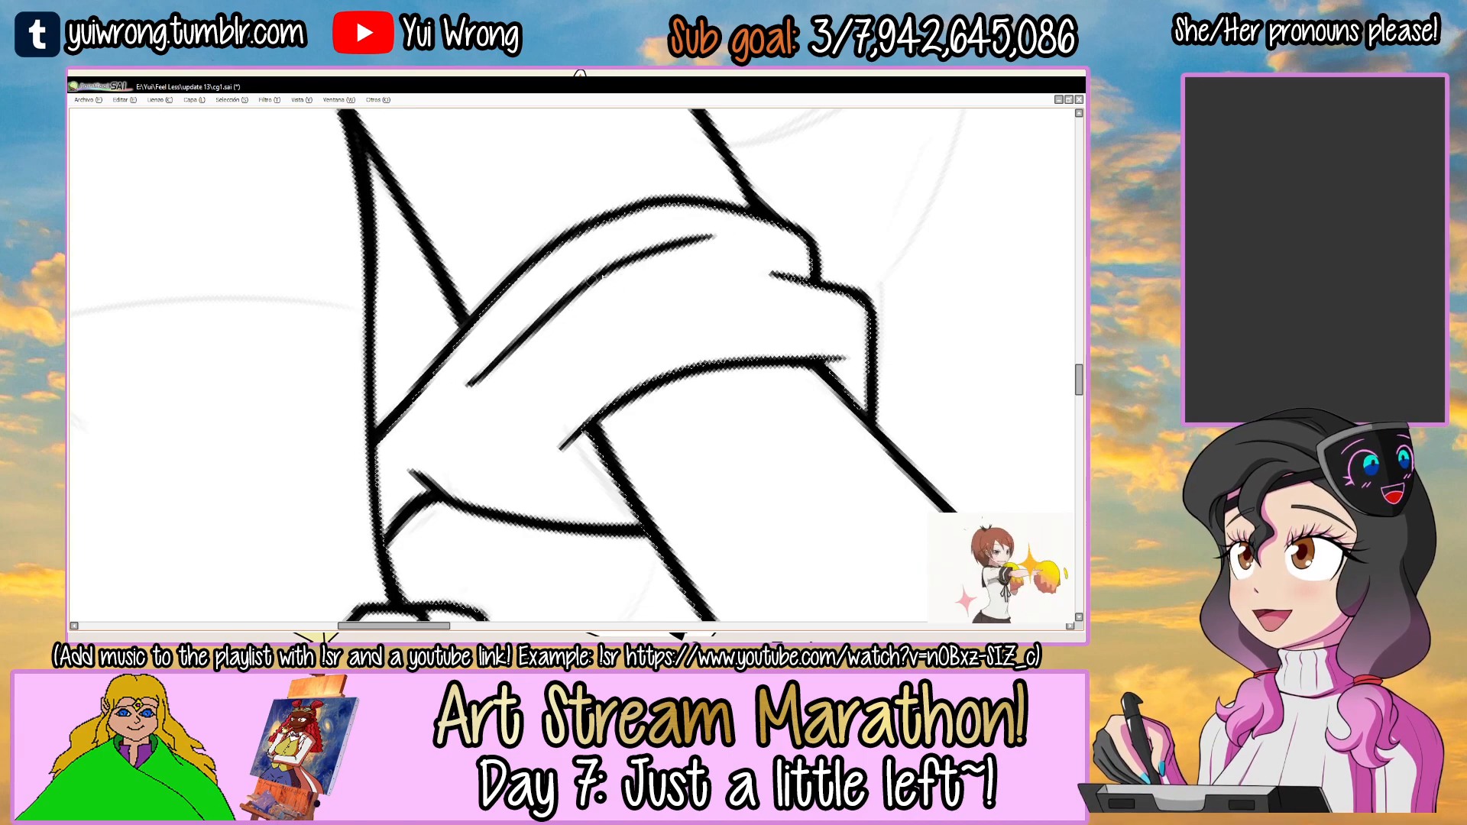
{"action": "left_click_drag", "start_coordinate": [714, 283], "coordinate": [698, 262]}
{"action": "left_click_drag", "start_coordinate": [604, 346], "coordinate": [592, 328]}
Draw a second tapered fold line inside the rolled sleeve, following its upper edge, redoing the stroke once.
{"action": "scroll", "coordinate": [546, 382], "scroll_direction": "up", "scroll_amount": 1}
{"action": "left_click_drag", "start_coordinate": [463, 436], "coordinate": [731, 262]}
{"action": "key", "text": "ctrl+z"}
{"action": "mouse_move", "coordinate": [497, 419]}
{"action": "left_mouse_down"}
{"action": "mouse_move", "coordinate": [812, 247]}
{"action": "mouse_move", "coordinate": [661, 306]}
{"action": "mouse_move", "coordinate": [816, 244]}
{"action": "left_mouse_up"}
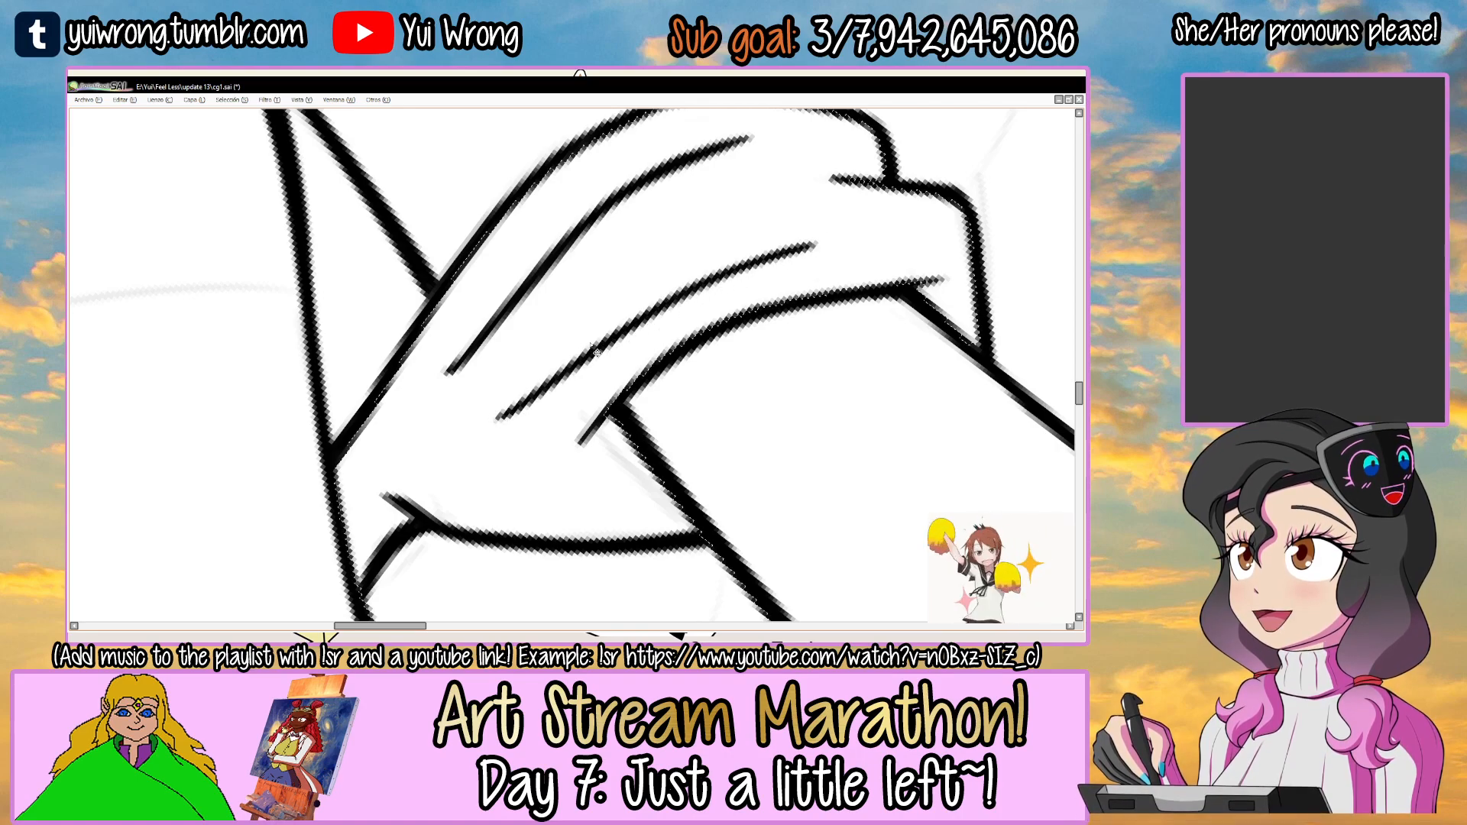
{"action": "scroll", "coordinate": [597, 352], "scroll_direction": "down", "scroll_amount": 1}
{"action": "scroll", "coordinate": [598, 352], "scroll_direction": "down", "scroll_amount": 1}
{"action": "left_click_drag", "start_coordinate": [631, 336], "coordinate": [550, 313]}
{"action": "scroll", "coordinate": [632, 346], "scroll_direction": "up", "scroll_amount": 1}
{"action": "key", "text": "ctrl+z"}
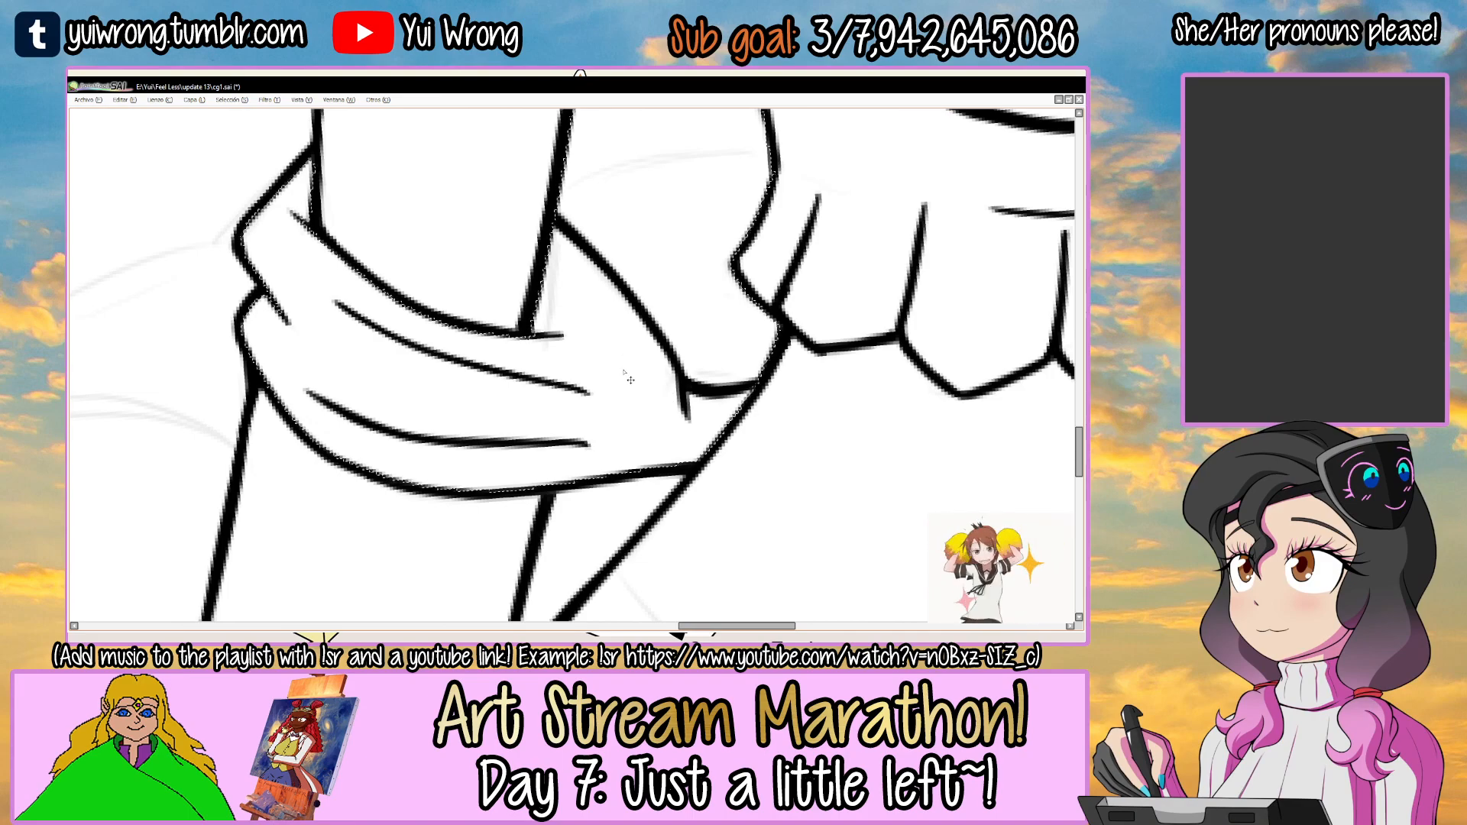
{"action": "scroll", "coordinate": [624, 367], "scroll_direction": "down", "scroll_amount": 4}
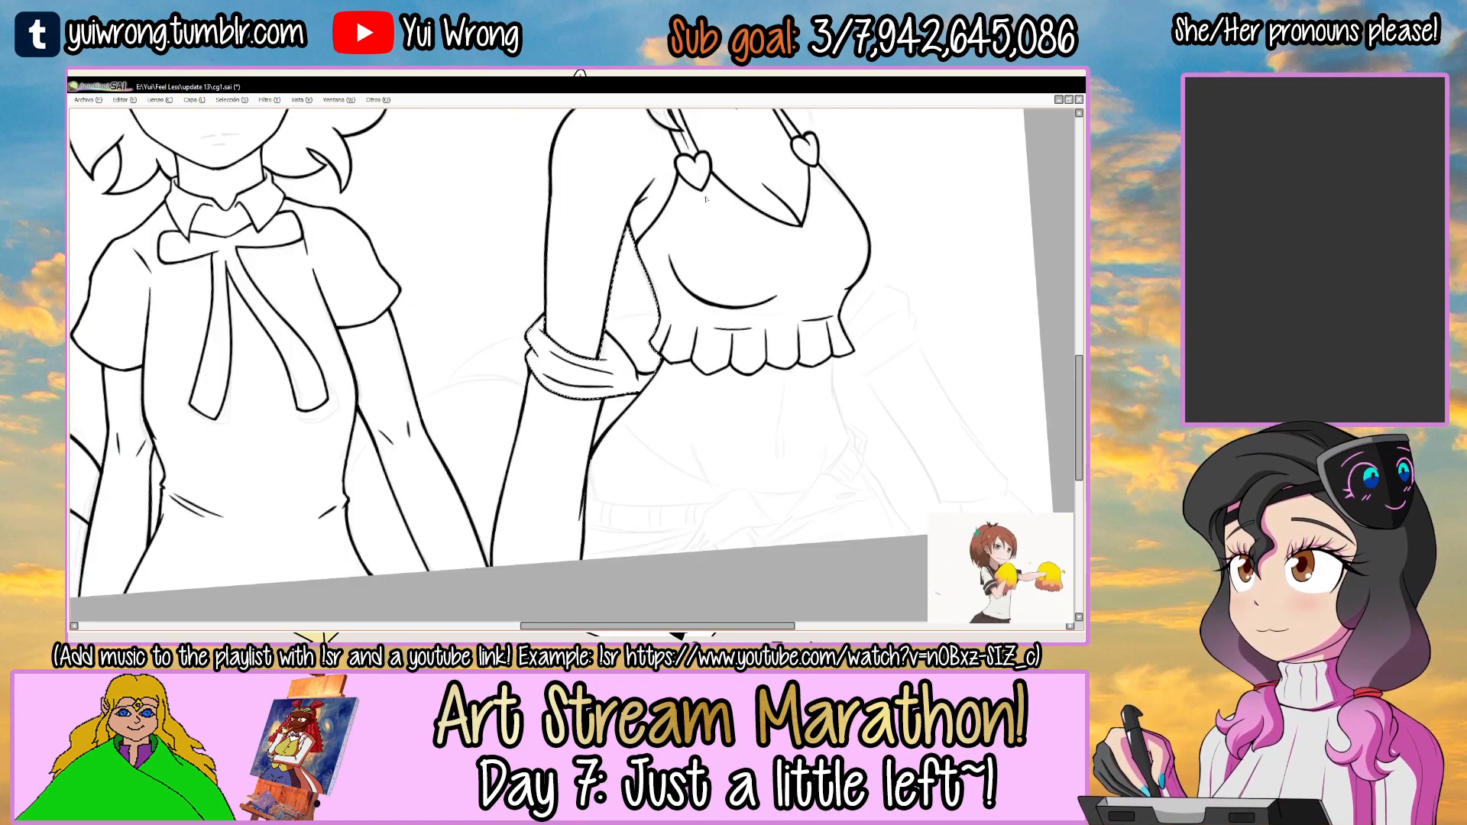
Clear the selection and ink the opposite waist line from the frilled hem downward, redoing and extending the stroke.
{"action": "key", "text": "ctrl+d"}
{"action": "left_click_drag", "start_coordinate": [772, 308], "coordinate": [535, 297]}
{"action": "left_click_drag", "start_coordinate": [640, 287], "coordinate": [588, 262]}
{"action": "scroll", "coordinate": [557, 222], "scroll_direction": "up", "scroll_amount": 5}
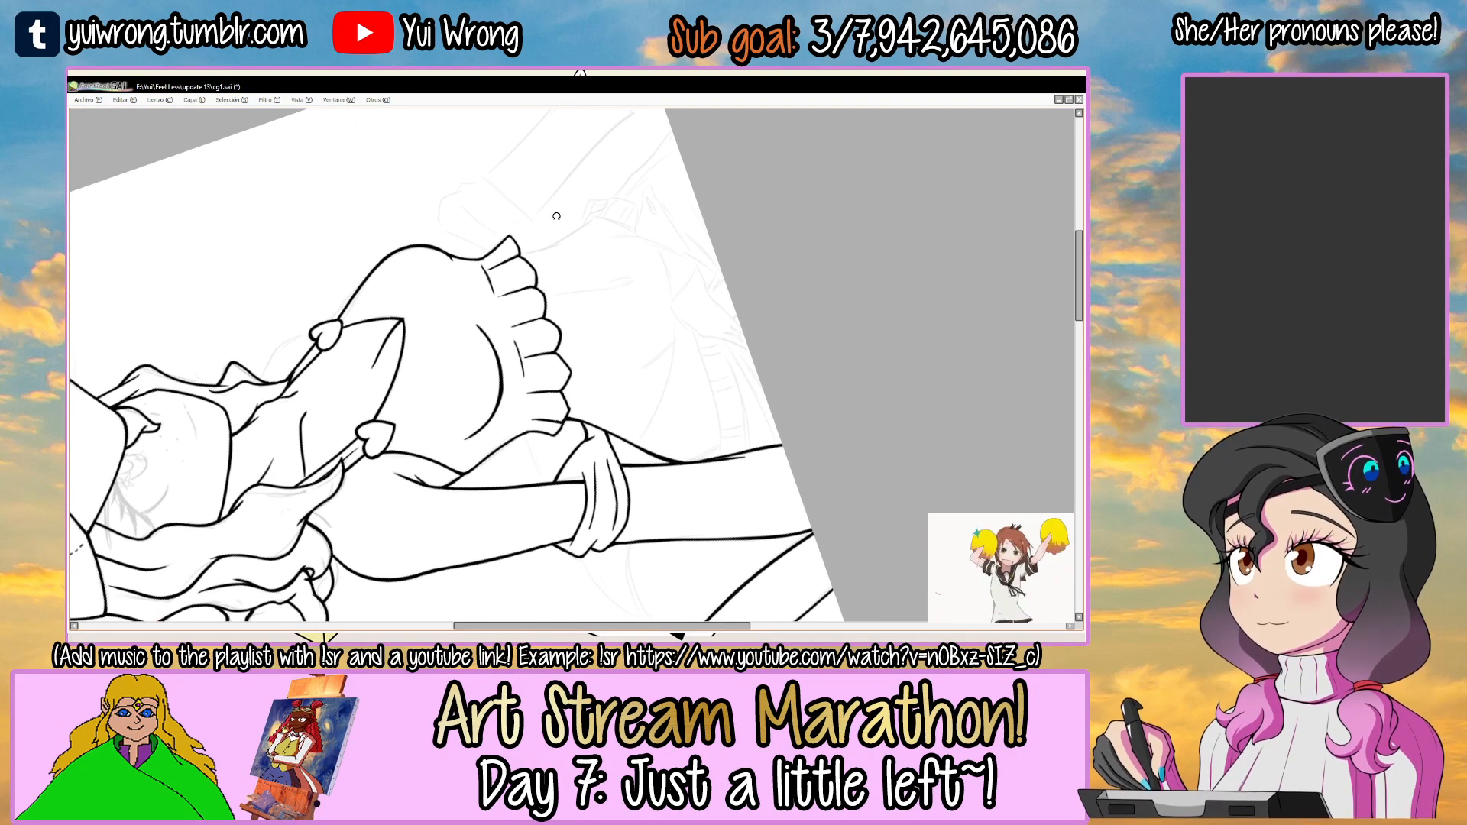
{"action": "left_click_drag", "start_coordinate": [641, 249], "coordinate": [609, 256]}
{"action": "left_click", "coordinate": [533, 281], "text": "ctrl"}
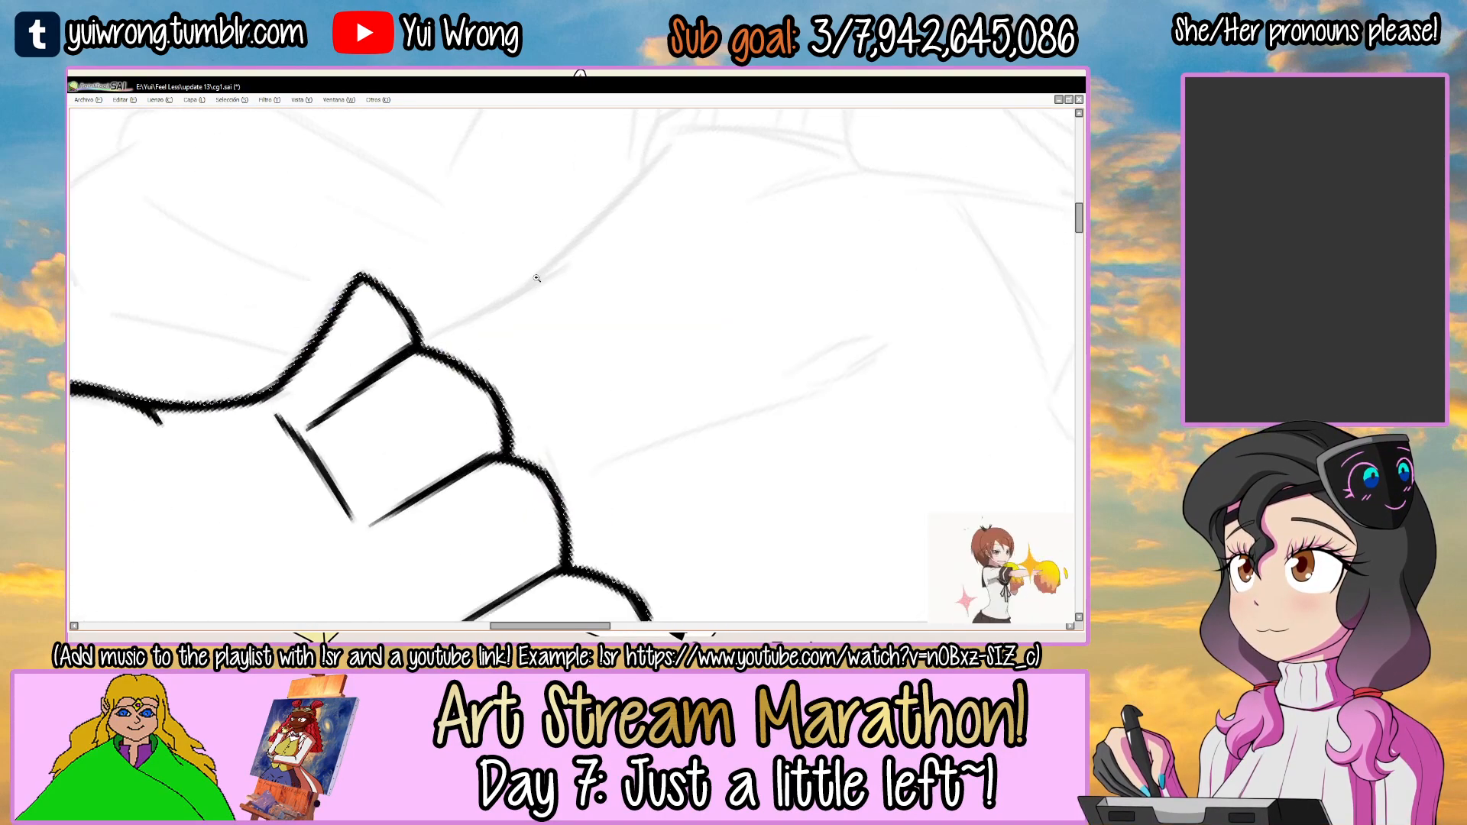
{"action": "key", "text": "ctrl+z"}
{"action": "left_click_drag", "start_coordinate": [413, 349], "coordinate": [624, 249]}
{"action": "key", "text": "ctrl+z"}
{"action": "left_click_drag", "start_coordinate": [366, 357], "coordinate": [625, 241]}
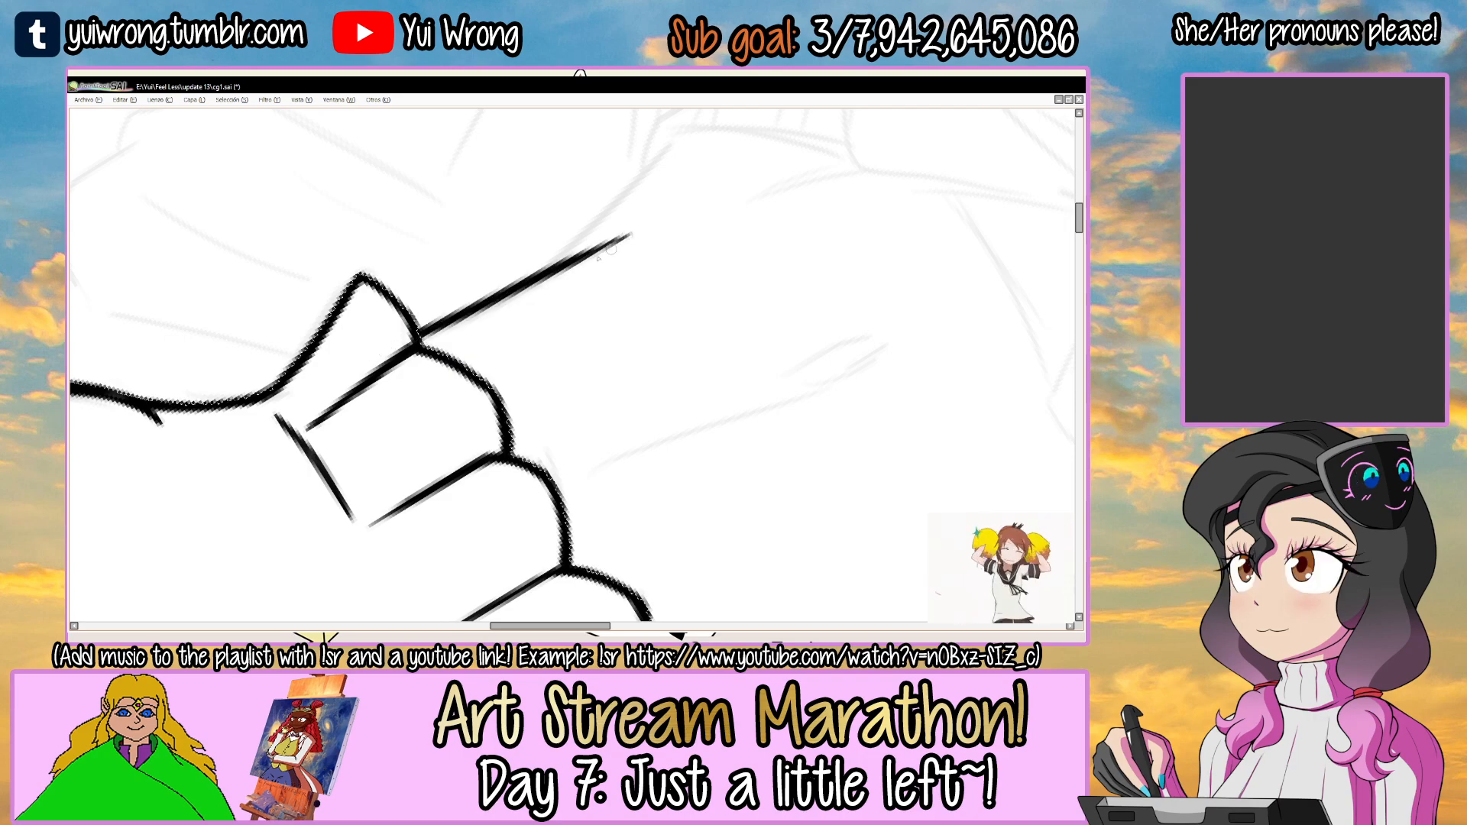
{"action": "left_click_drag", "start_coordinate": [467, 310], "coordinate": [644, 226]}
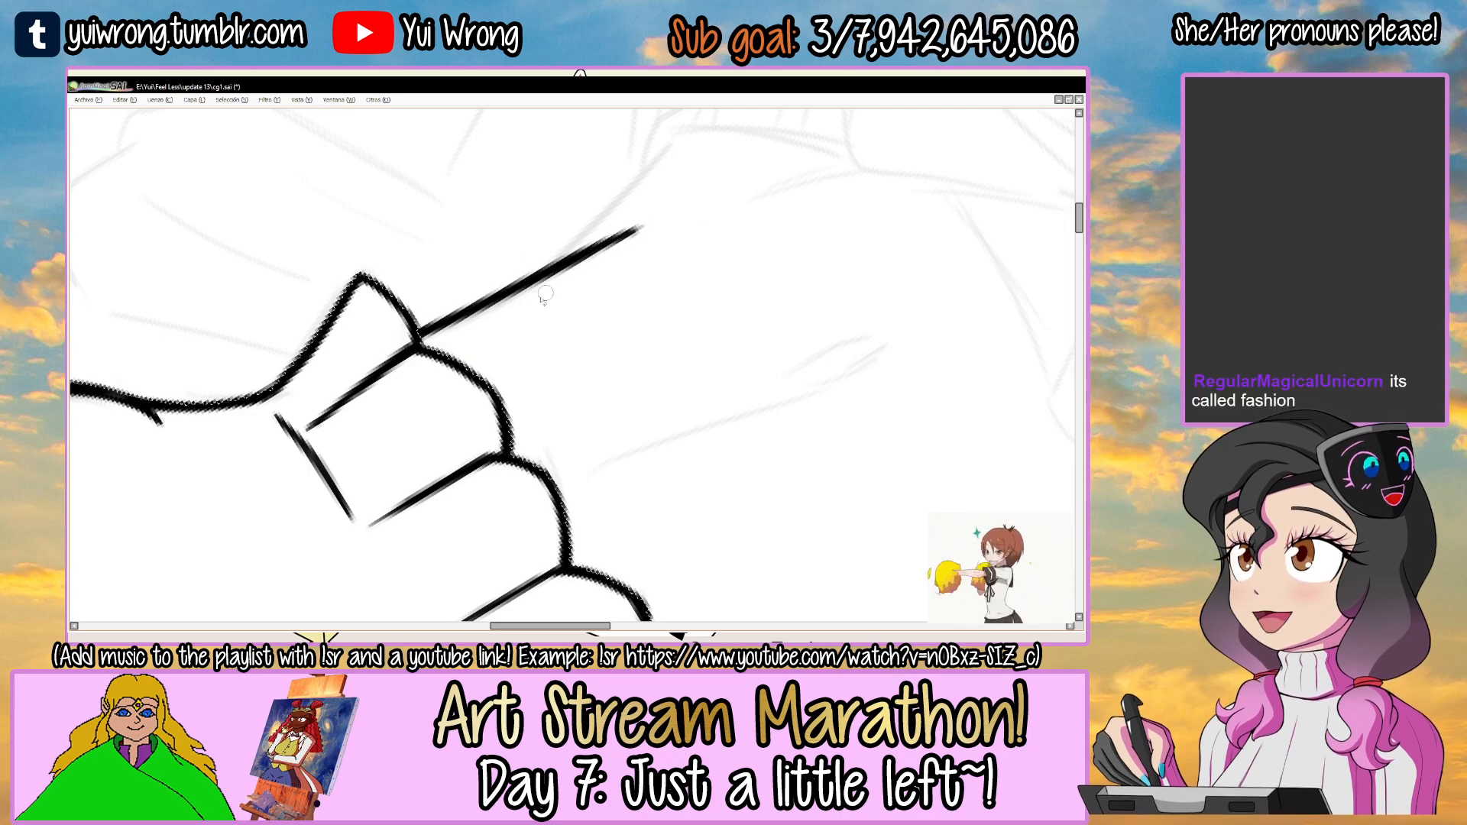
{"action": "scroll", "coordinate": [663, 217], "scroll_direction": "down", "scroll_amount": 2}
{"action": "scroll", "coordinate": [663, 216], "scroll_direction": "down", "scroll_amount": 2}
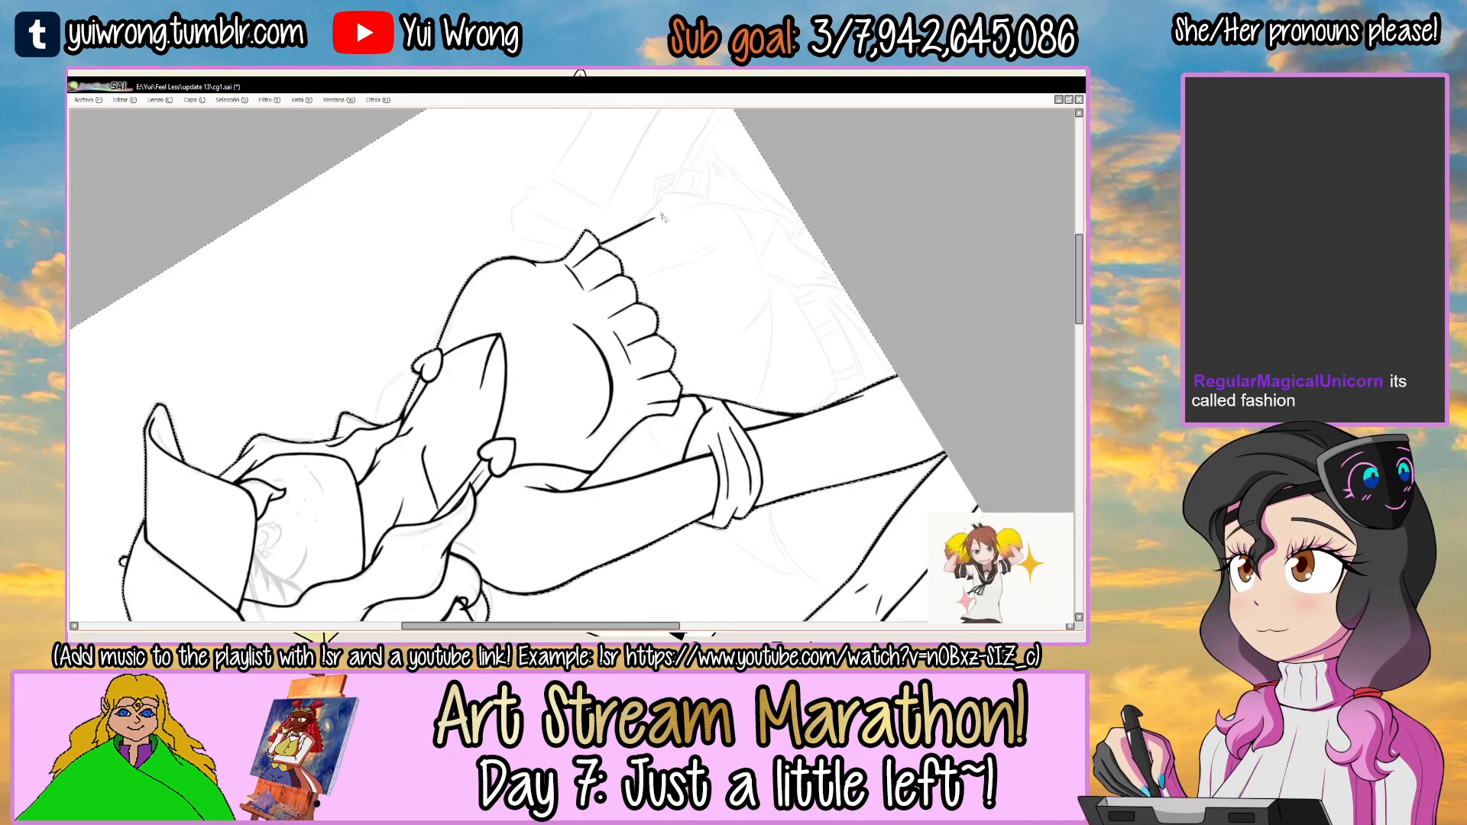
{"action": "scroll", "coordinate": [598, 210], "scroll_direction": "up", "scroll_amount": 5}
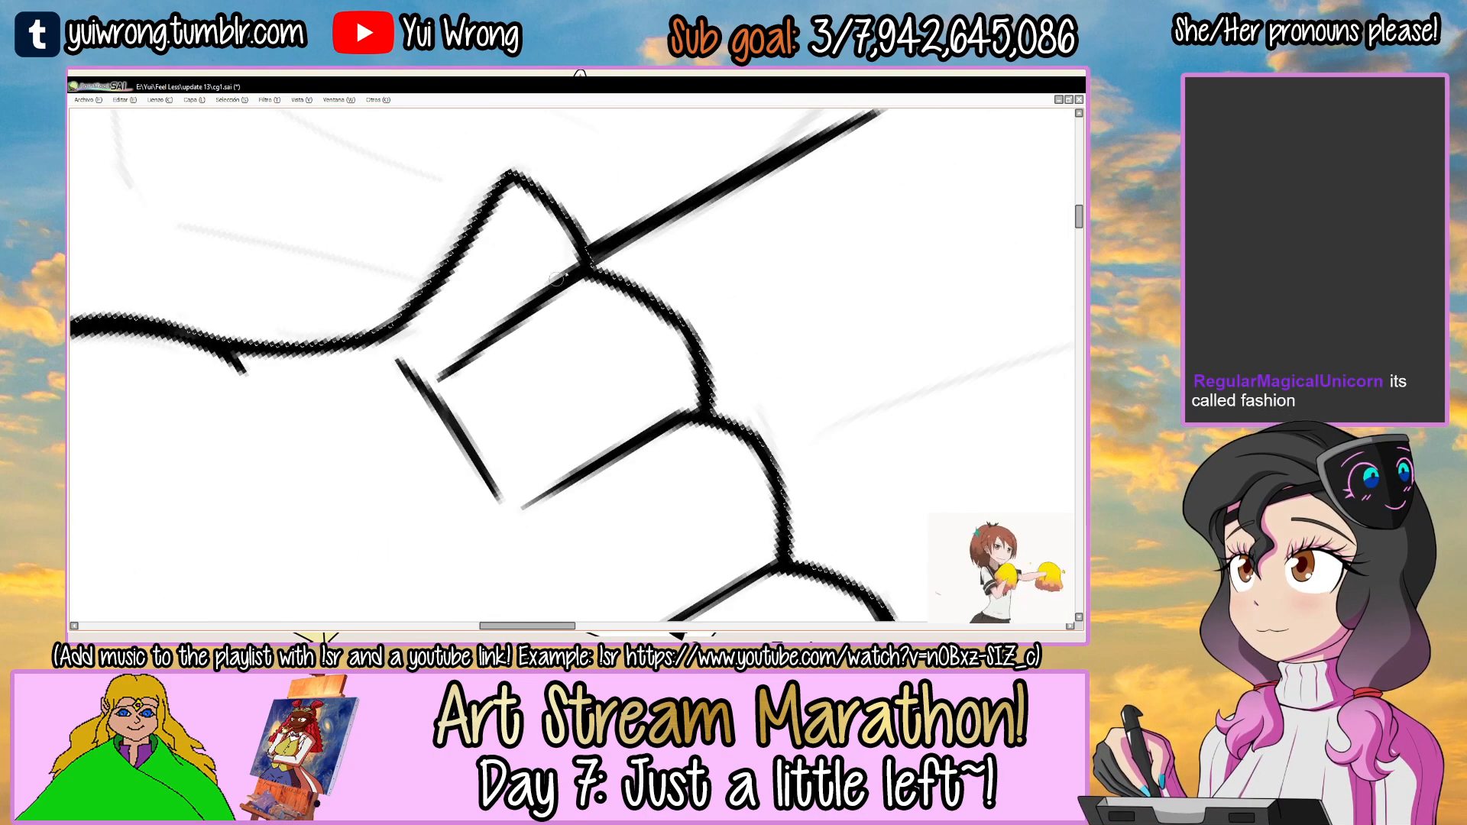
{"action": "scroll", "coordinate": [527, 332], "scroll_direction": "down", "scroll_amount": 5}
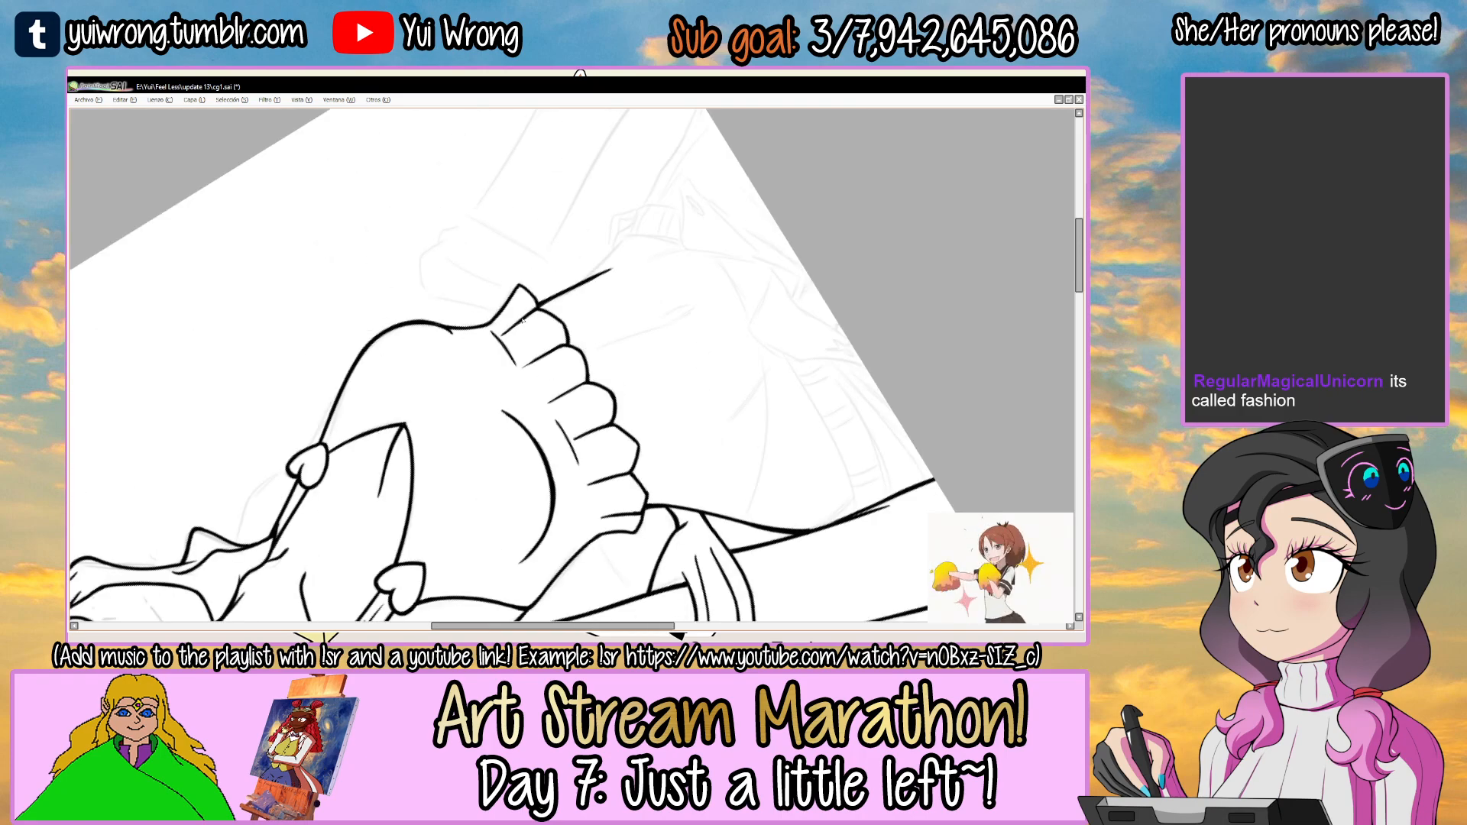
{"action": "left_click_drag", "start_coordinate": [766, 382], "coordinate": [563, 541]}
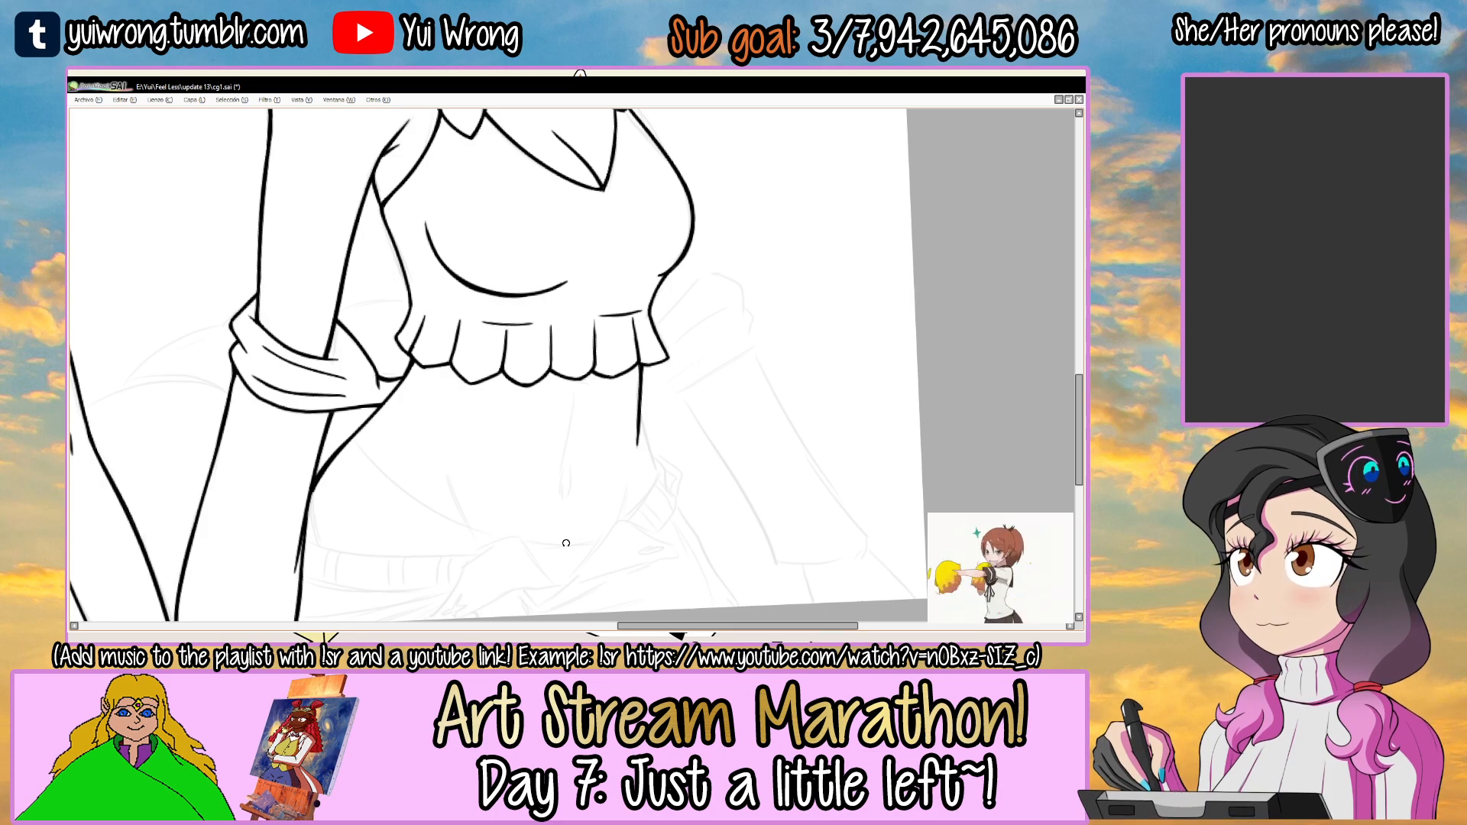
{"action": "scroll", "coordinate": [565, 306], "scroll_direction": "down", "scroll_amount": 3}
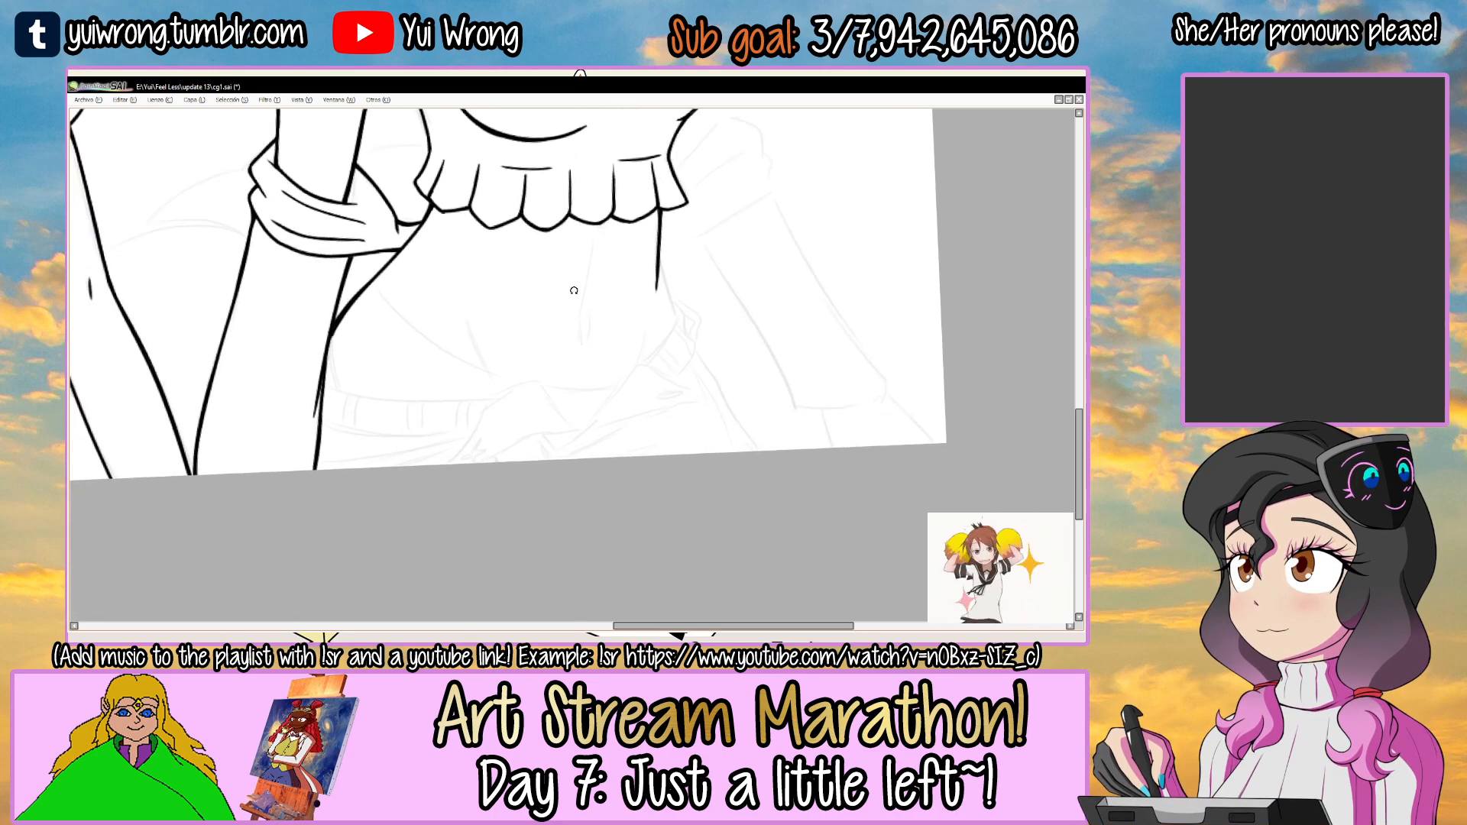
{"action": "scroll", "coordinate": [529, 417], "scroll_direction": "up", "scroll_amount": 4}
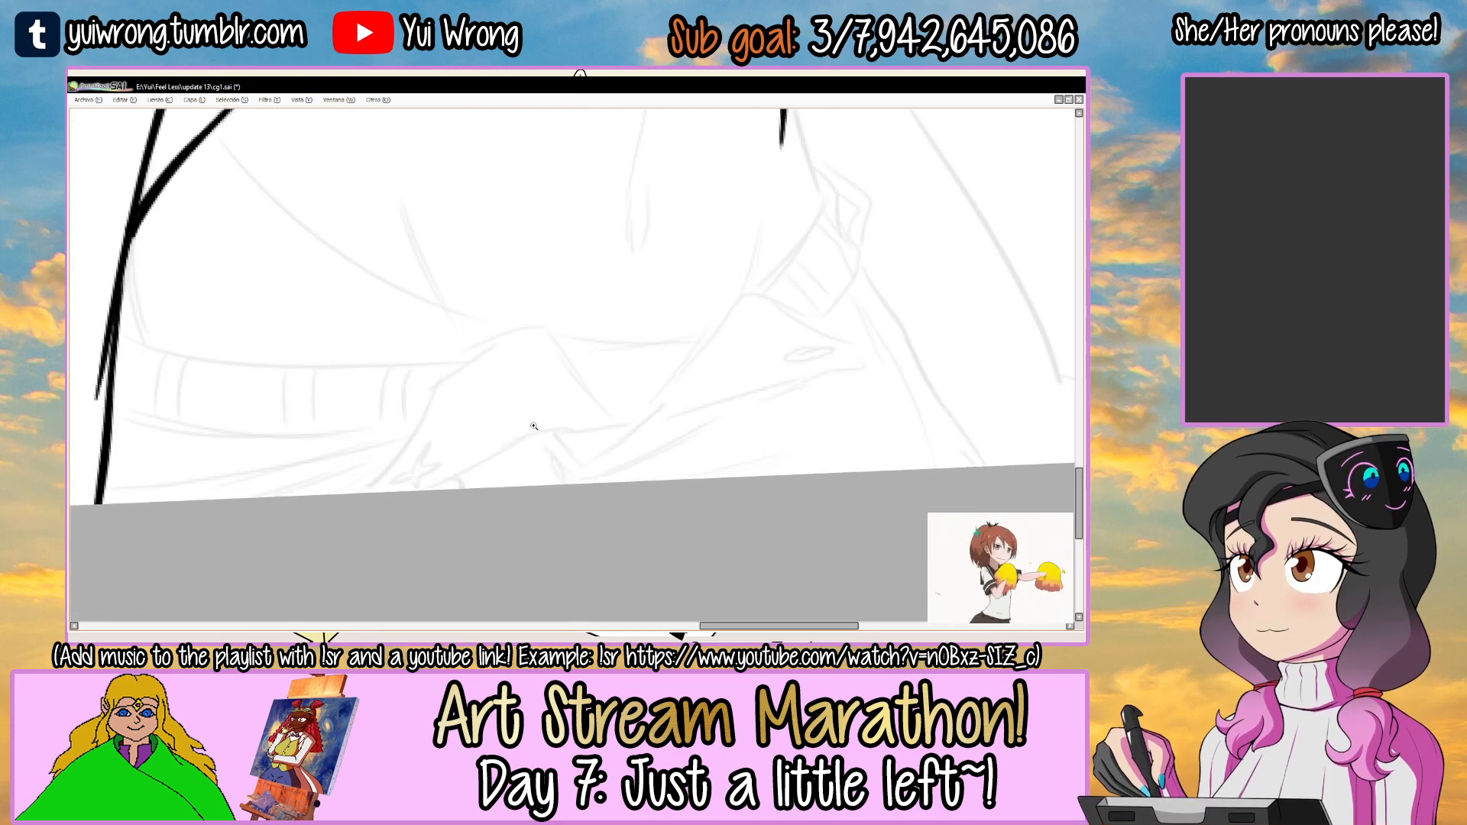
Ink the outer edge of the first folded waistband flap down to the canvas border, redoing the stroke once.
{"action": "left_click_drag", "start_coordinate": [418, 372], "coordinate": [330, 508]}
{"action": "key", "text": "ctrl+z"}
{"action": "left_click_drag", "start_coordinate": [408, 378], "coordinate": [380, 444]}
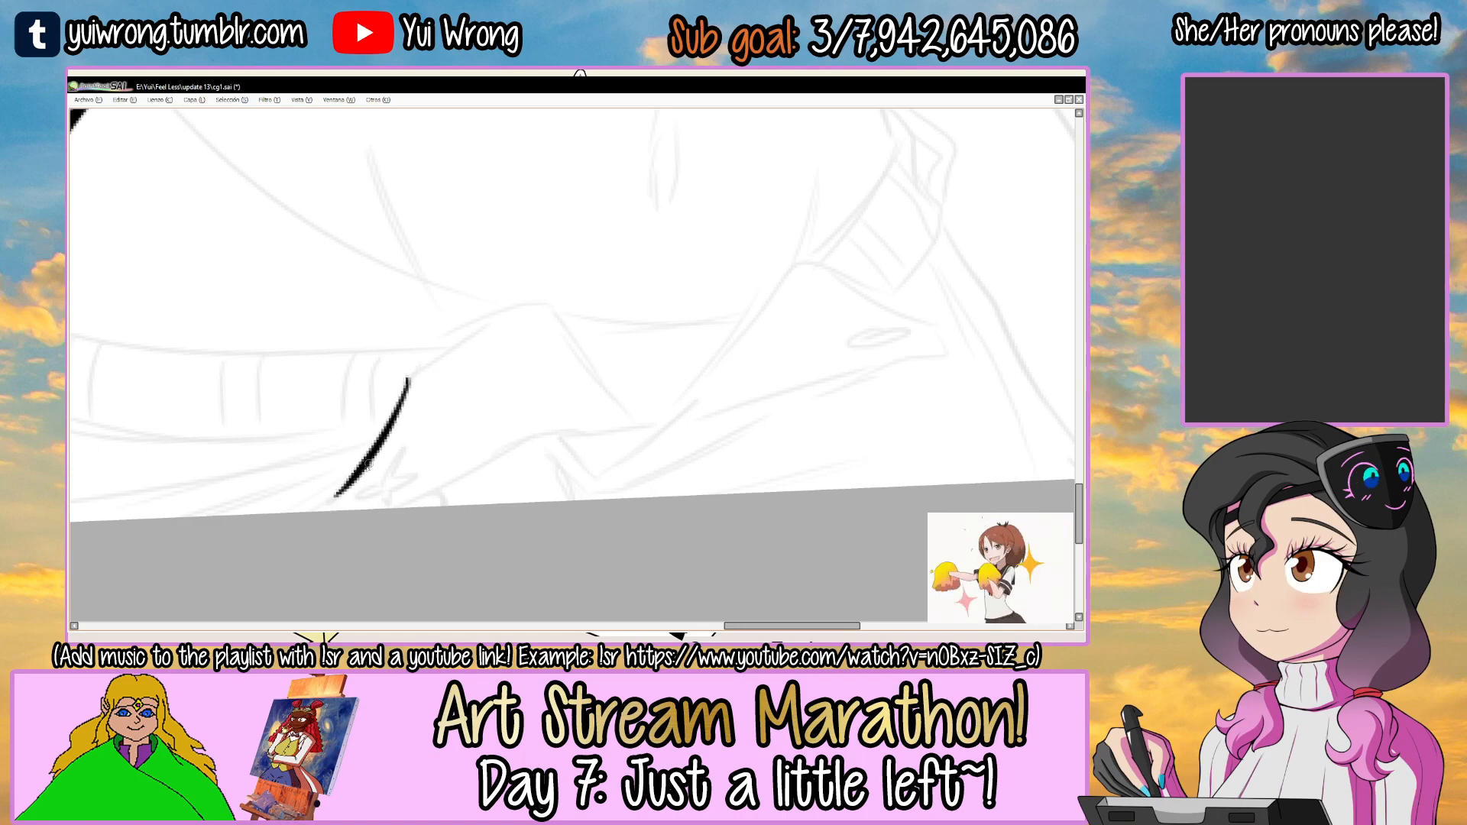
{"action": "scroll", "coordinate": [406, 404], "scroll_direction": "up", "scroll_amount": 1}
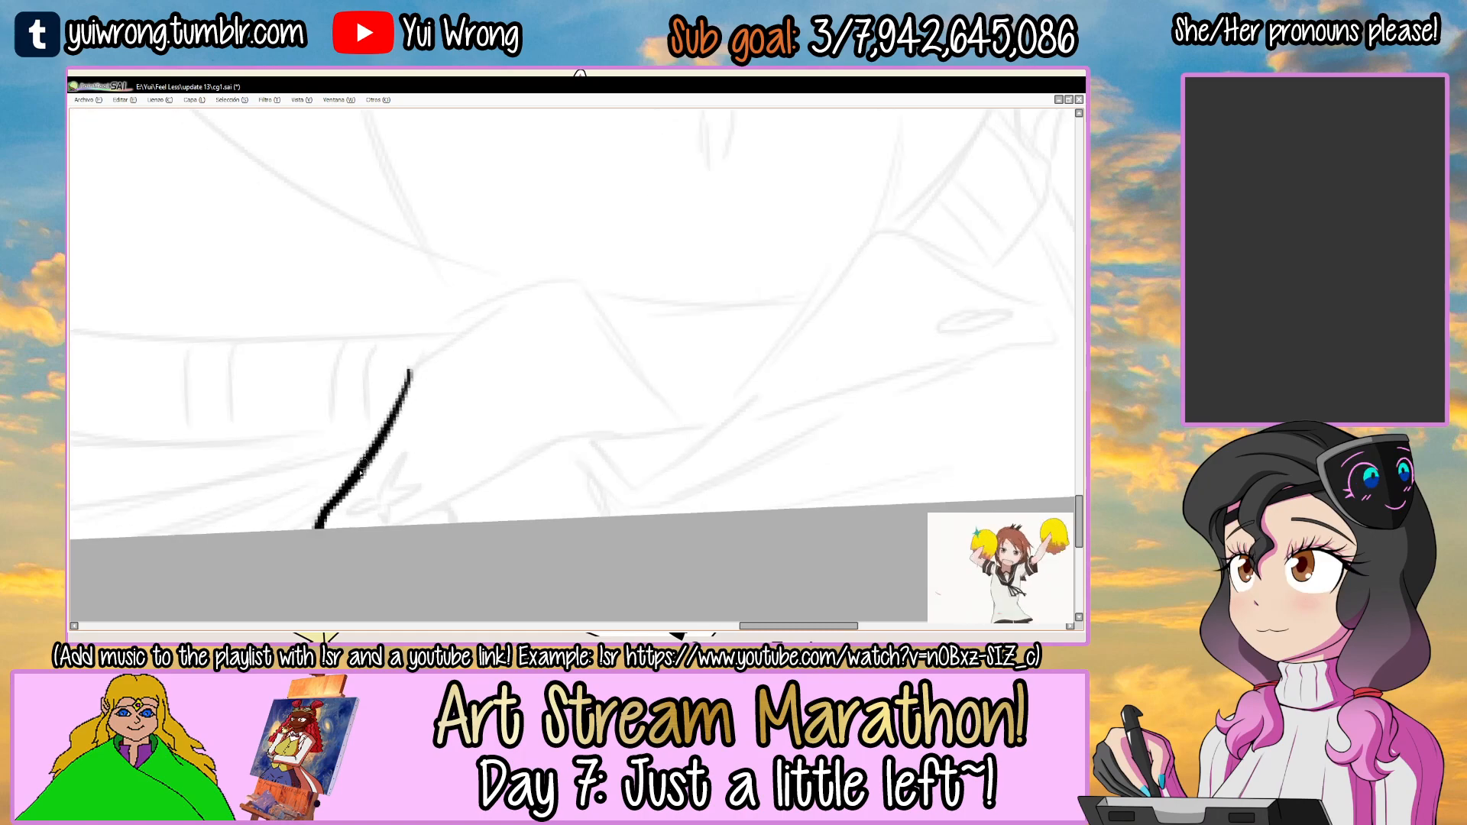
Ink the first flap's upper contour from its corner over a rounded peak and down to a point, redoing strokes until smooth.
{"action": "left_click_drag", "start_coordinate": [409, 372], "coordinate": [469, 328]}
{"action": "key", "text": "ctrl+z"}
{"action": "left_click_drag", "start_coordinate": [409, 372], "coordinate": [495, 313]}
{"action": "key", "text": "ctrl+z"}
{"action": "key", "text": "ctrl+z"}
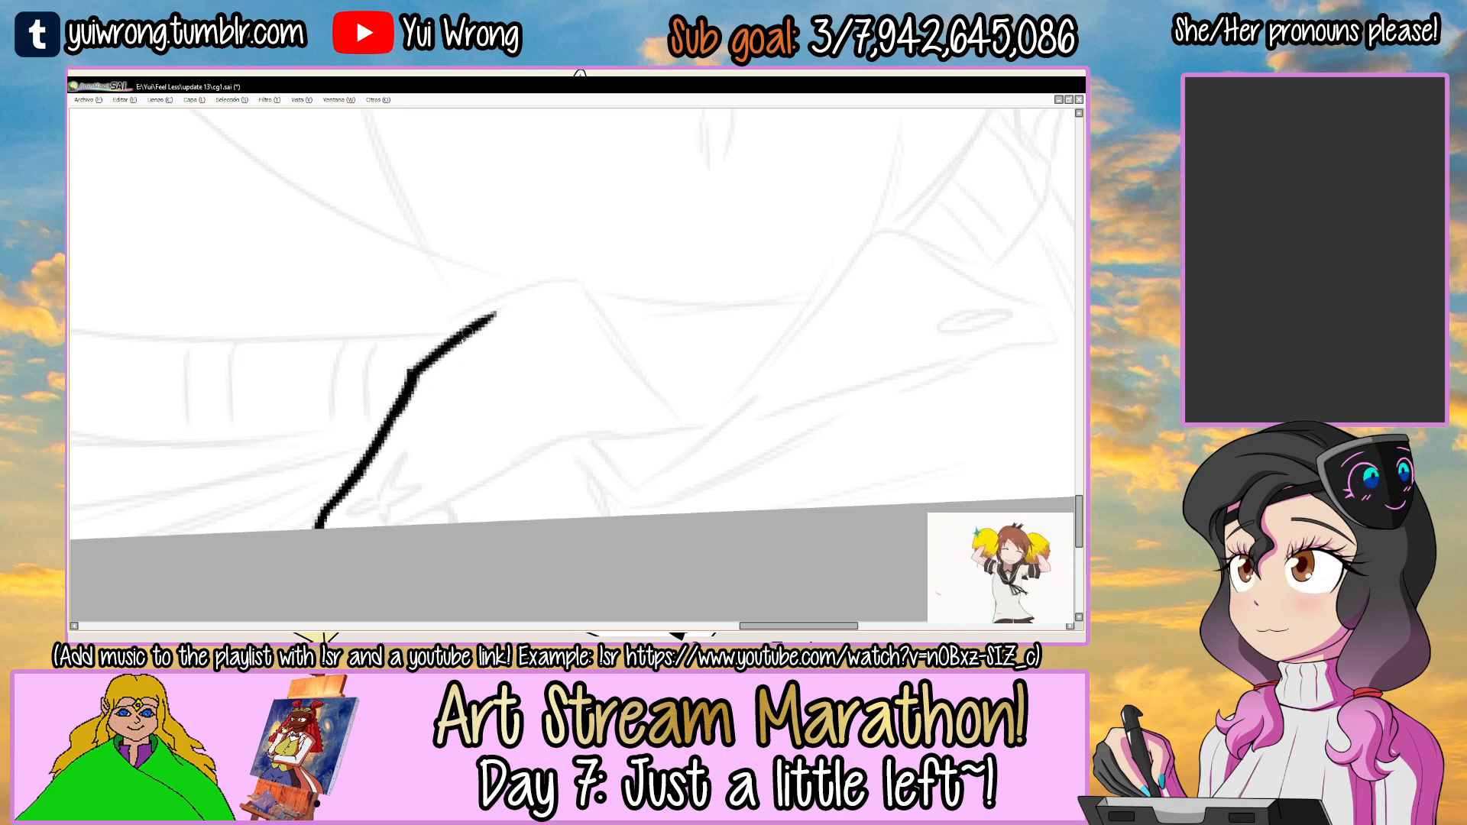
{"action": "key", "text": "ctrl+z"}
{"action": "key", "text": "ctrl+z"}
{"action": "left_click_drag", "start_coordinate": [410, 372], "coordinate": [484, 320]}
{"action": "key", "text": "ctrl+z"}
{"action": "mouse_move", "coordinate": [409, 372]}
{"action": "left_mouse_down"}
{"action": "mouse_move", "coordinate": [497, 311]}
{"action": "mouse_move", "coordinate": [642, 291]}
{"action": "mouse_move", "coordinate": [707, 405]}
{"action": "left_mouse_up"}
{"action": "scroll", "coordinate": [500, 304], "scroll_direction": "up", "scroll_amount": 1}
{"action": "key", "text": "ctrl+z"}
{"action": "left_click_drag", "start_coordinate": [617, 280], "coordinate": [727, 456]}
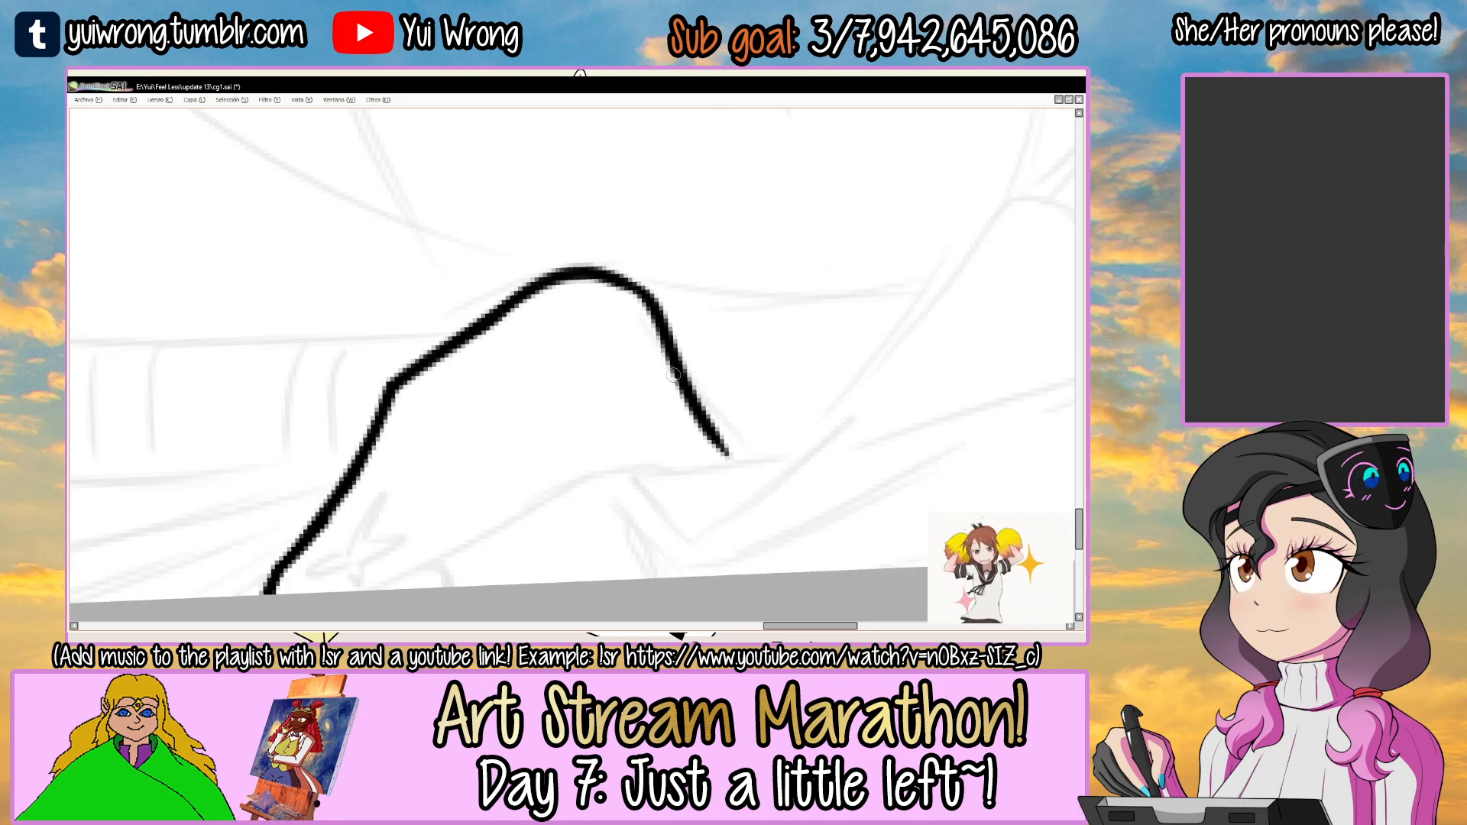
Ink the first flap's curved lower edge and the small four-pointed star near the canvas border.
{"action": "scroll", "coordinate": [671, 374], "scroll_direction": "down", "scroll_amount": 2}
{"action": "mouse_move", "coordinate": [351, 480]}
{"action": "left_mouse_down"}
{"action": "mouse_move", "coordinate": [413, 447]}
{"action": "mouse_move", "coordinate": [397, 464]}
{"action": "mouse_move", "coordinate": [594, 364]}
{"action": "mouse_move", "coordinate": [497, 410]}
{"action": "mouse_move", "coordinate": [544, 380]}
{"action": "mouse_move", "coordinate": [729, 363]}
{"action": "left_mouse_up"}
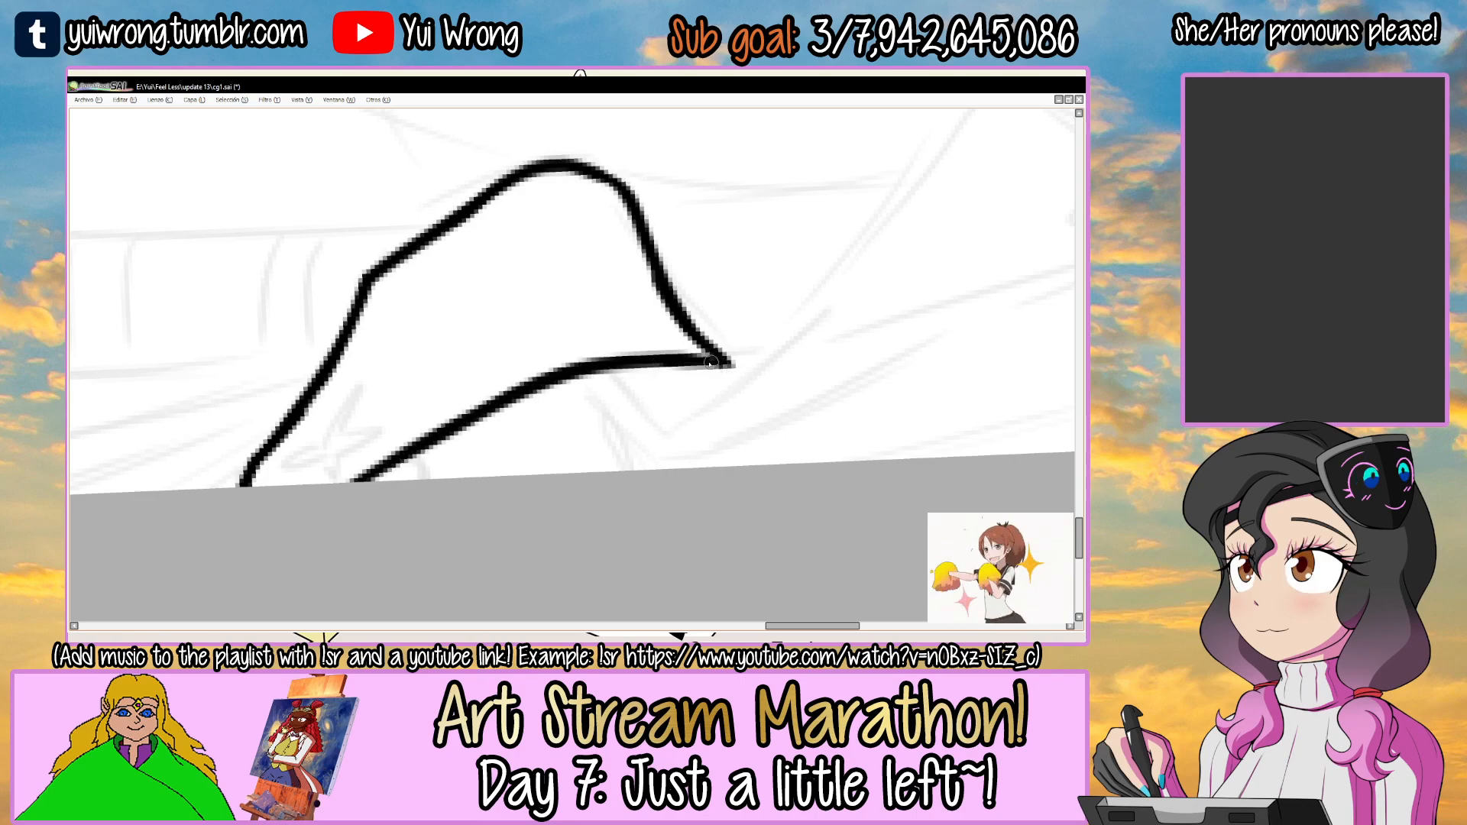
{"action": "scroll", "coordinate": [600, 399], "scroll_direction": "up", "scroll_amount": 2}
{"action": "mouse_move", "coordinate": [403, 432]}
{"action": "left_mouse_down"}
{"action": "mouse_move", "coordinate": [430, 409]}
{"action": "mouse_move", "coordinate": [405, 428]}
{"action": "mouse_move", "coordinate": [487, 409]}
{"action": "mouse_move", "coordinate": [348, 461]}
{"action": "mouse_move", "coordinate": [426, 450]}
{"action": "left_mouse_up"}
{"action": "key", "text": "ctrl+z"}
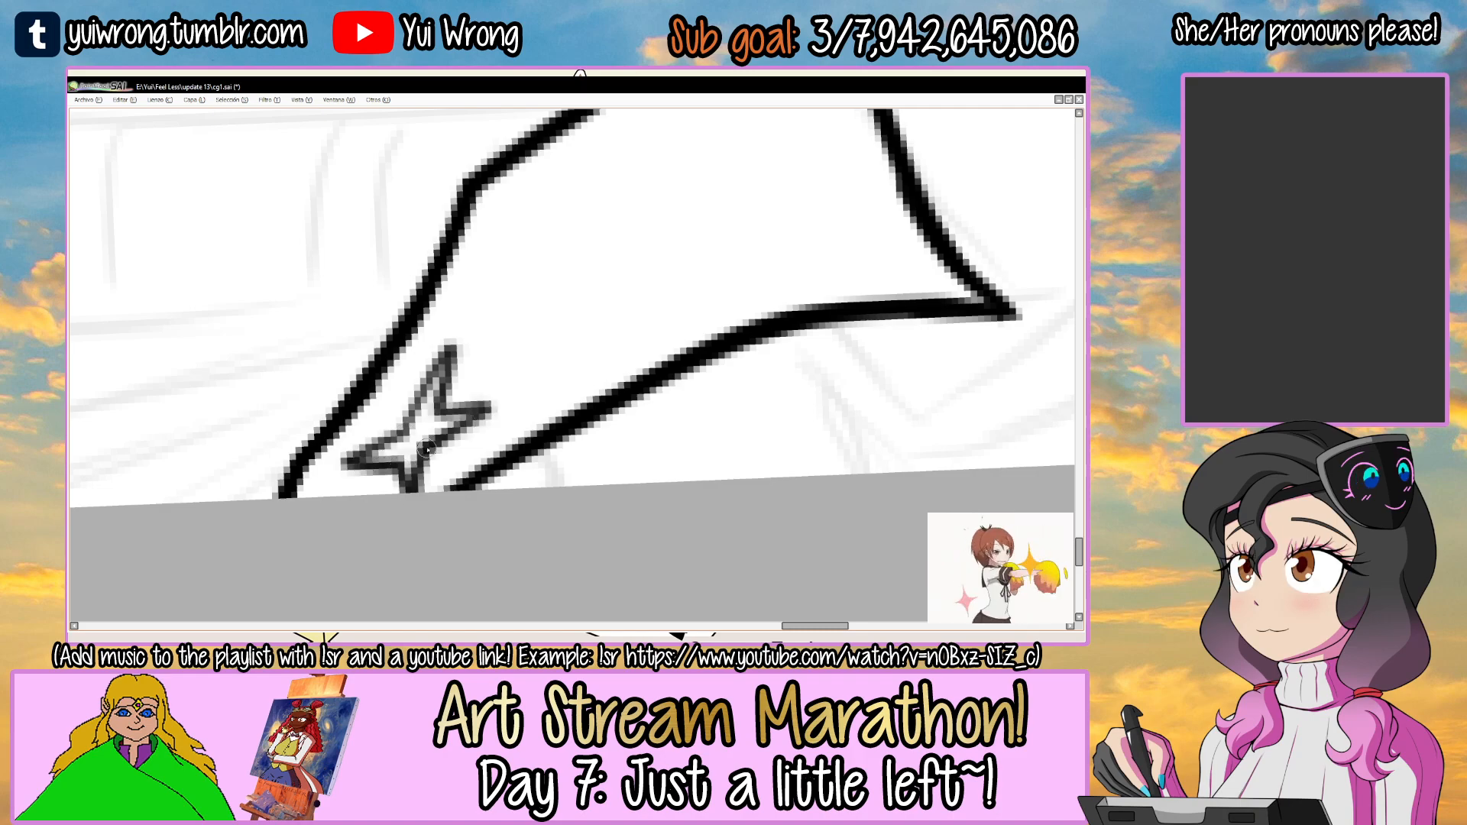
Add a short curved line beneath the first flap's lower edge, redoing it inside a selection that protects the flap.
{"action": "left_click_drag", "start_coordinate": [479, 533], "coordinate": [444, 492]}
{"action": "left_click", "coordinate": [517, 424]}
{"action": "key", "text": "ctrl+z"}
{"action": "left_click_drag", "start_coordinate": [506, 405], "coordinate": [524, 450]}
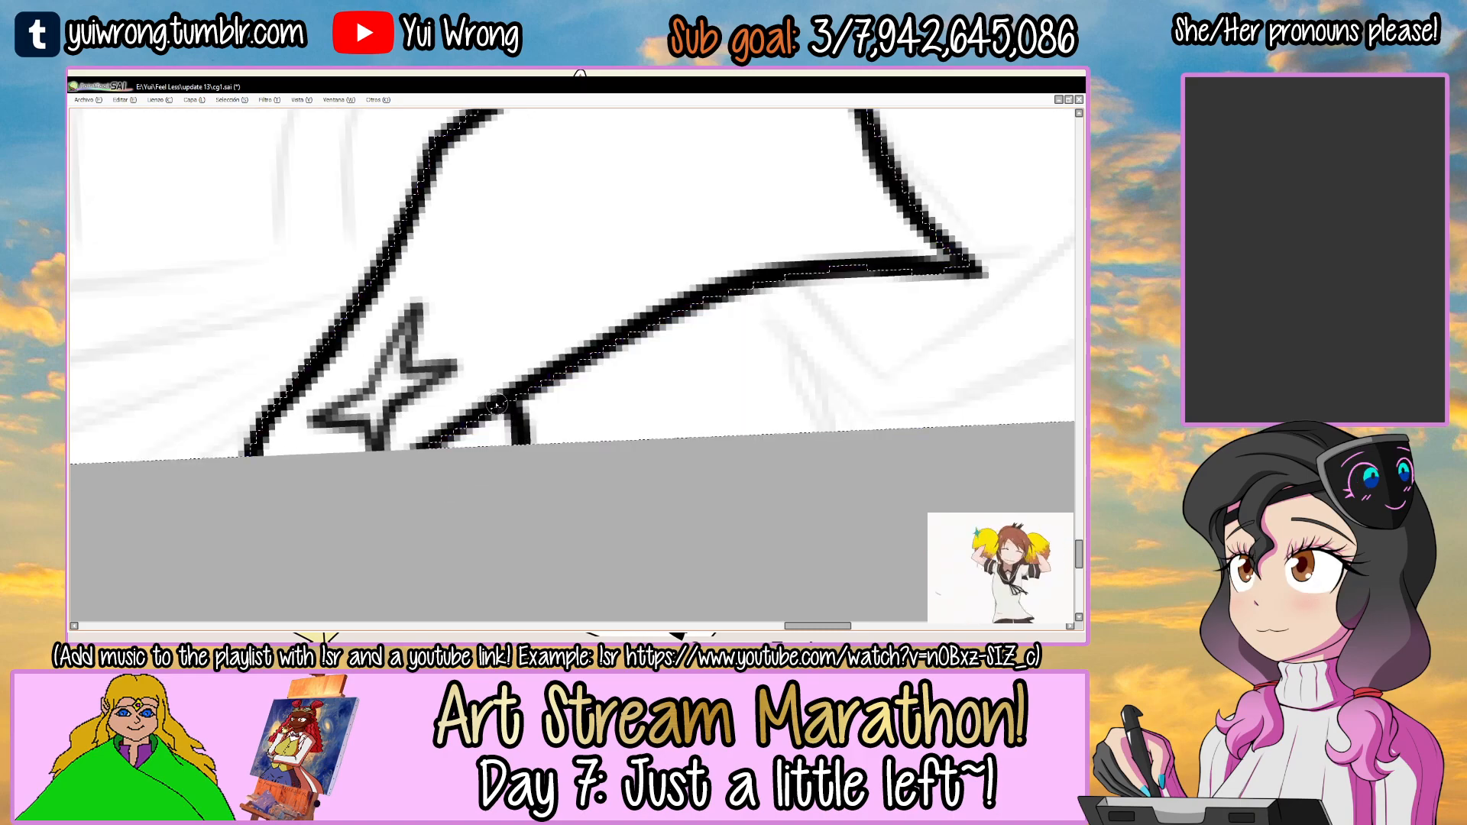
{"action": "scroll", "coordinate": [515, 478], "scroll_direction": "down", "scroll_amount": 3}
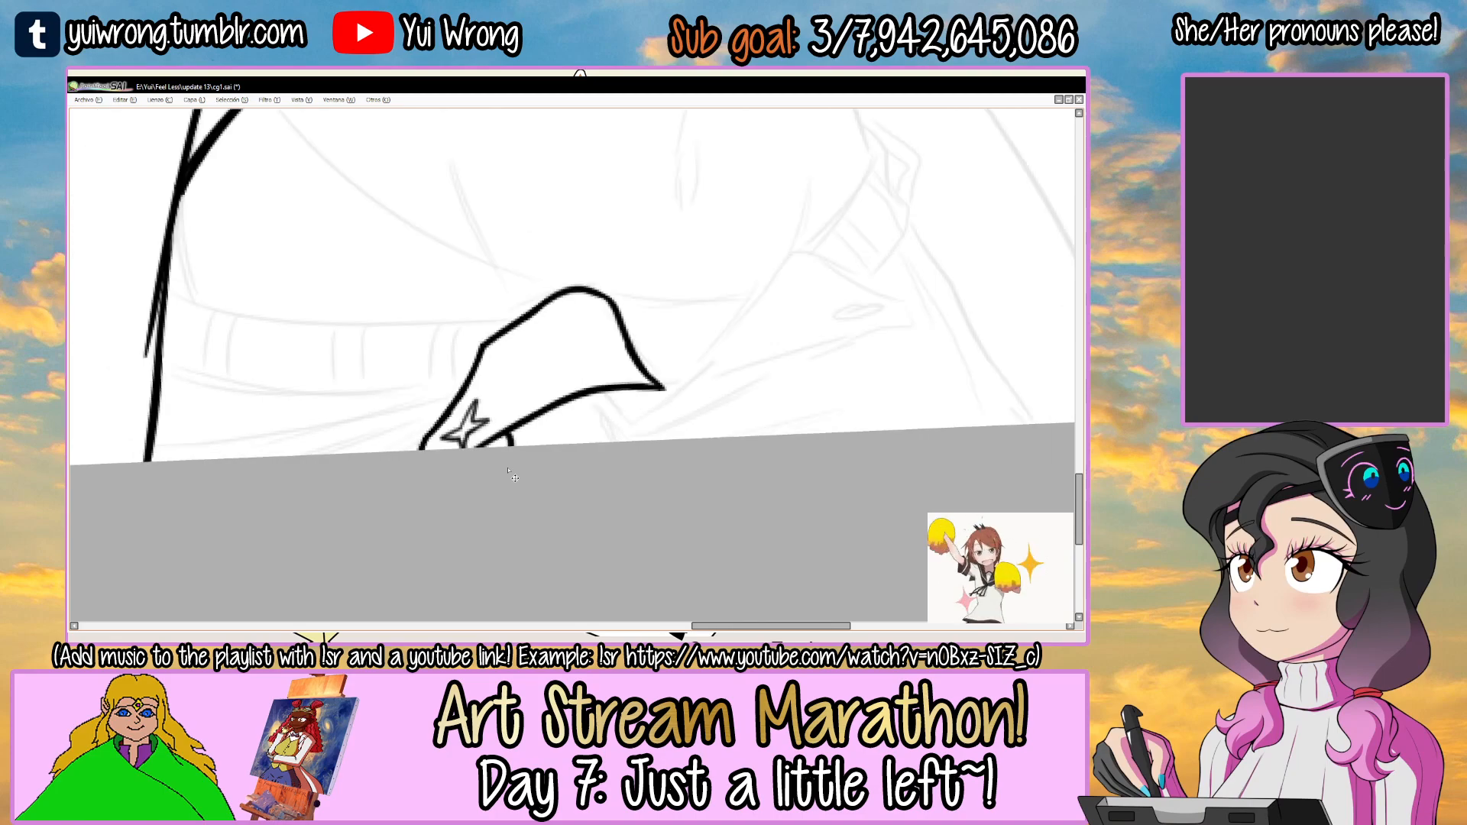
Erase the end of the first flap's lower edge and ink the second flap's inner curve rising from the point, redoing it once.
{"action": "scroll", "coordinate": [603, 370], "scroll_direction": "up", "scroll_amount": 2}
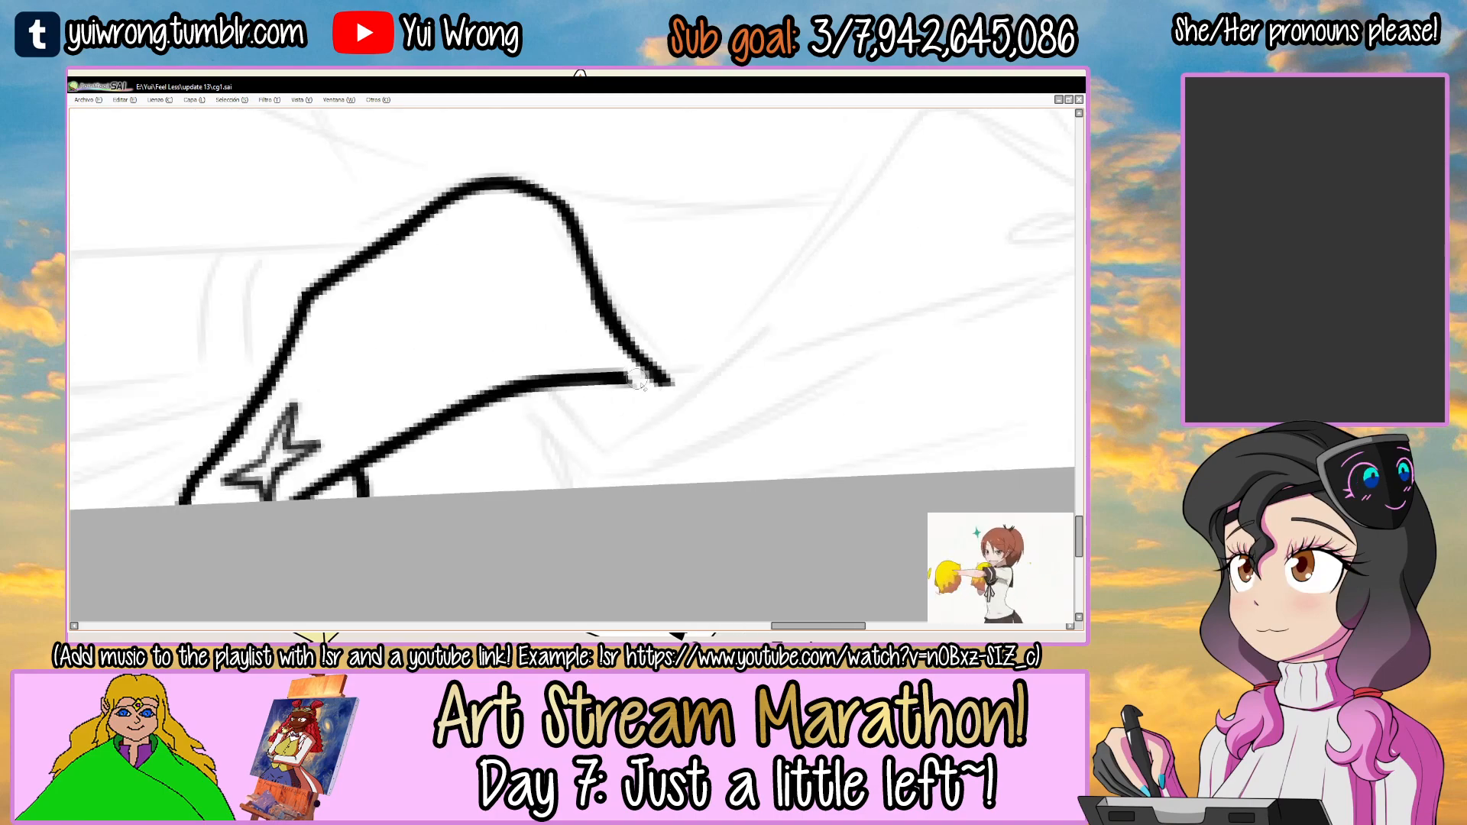
{"action": "left_click_drag", "start_coordinate": [683, 397], "coordinate": [606, 436]}
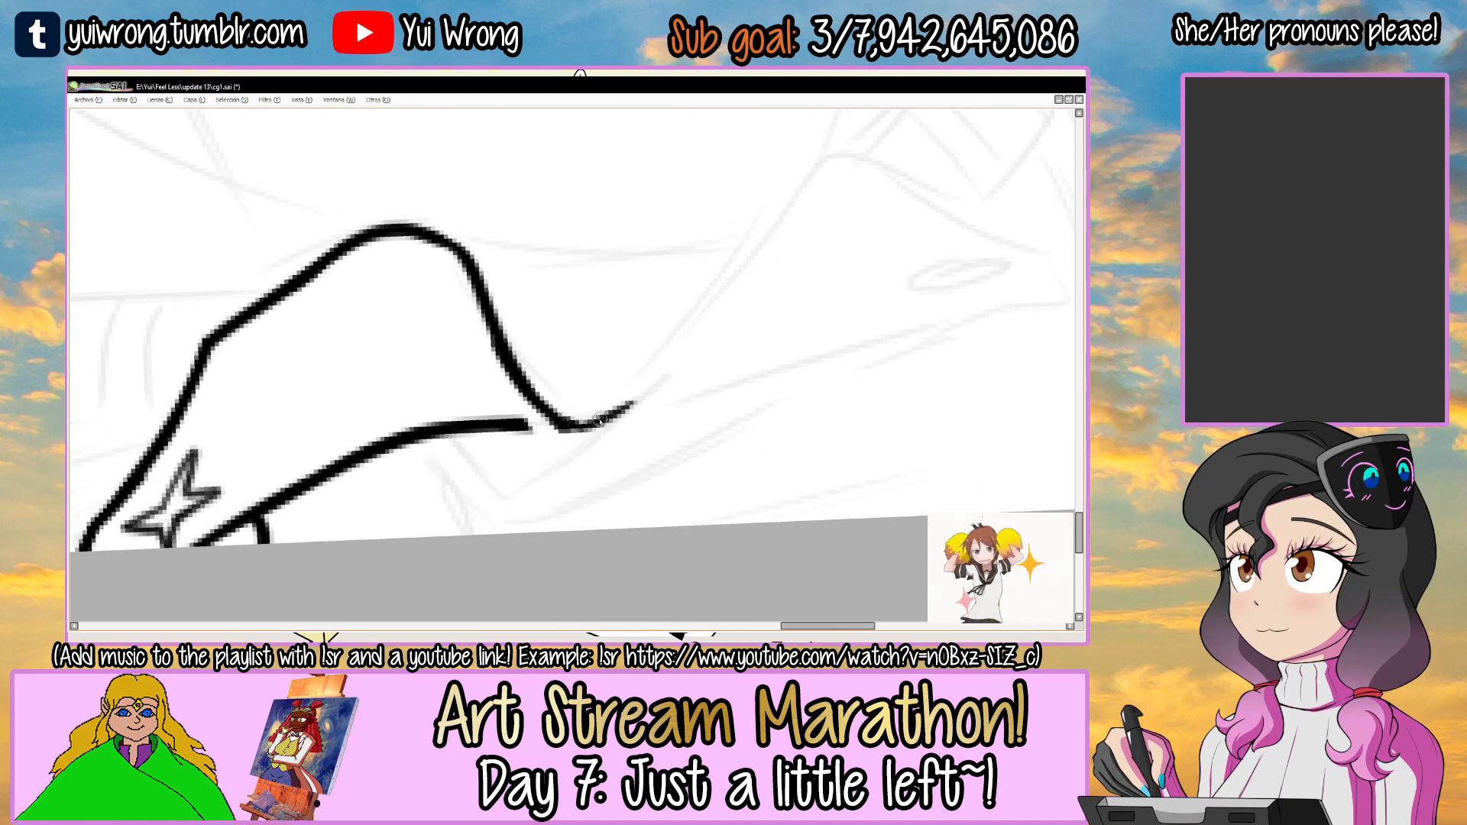
{"action": "left_click_drag", "start_coordinate": [827, 171], "coordinate": [597, 411]}
{"action": "key", "text": "ctrl+z"}
{"action": "key", "text": "ctrl+z"}
{"action": "left_click_drag", "start_coordinate": [808, 174], "coordinate": [596, 393]}
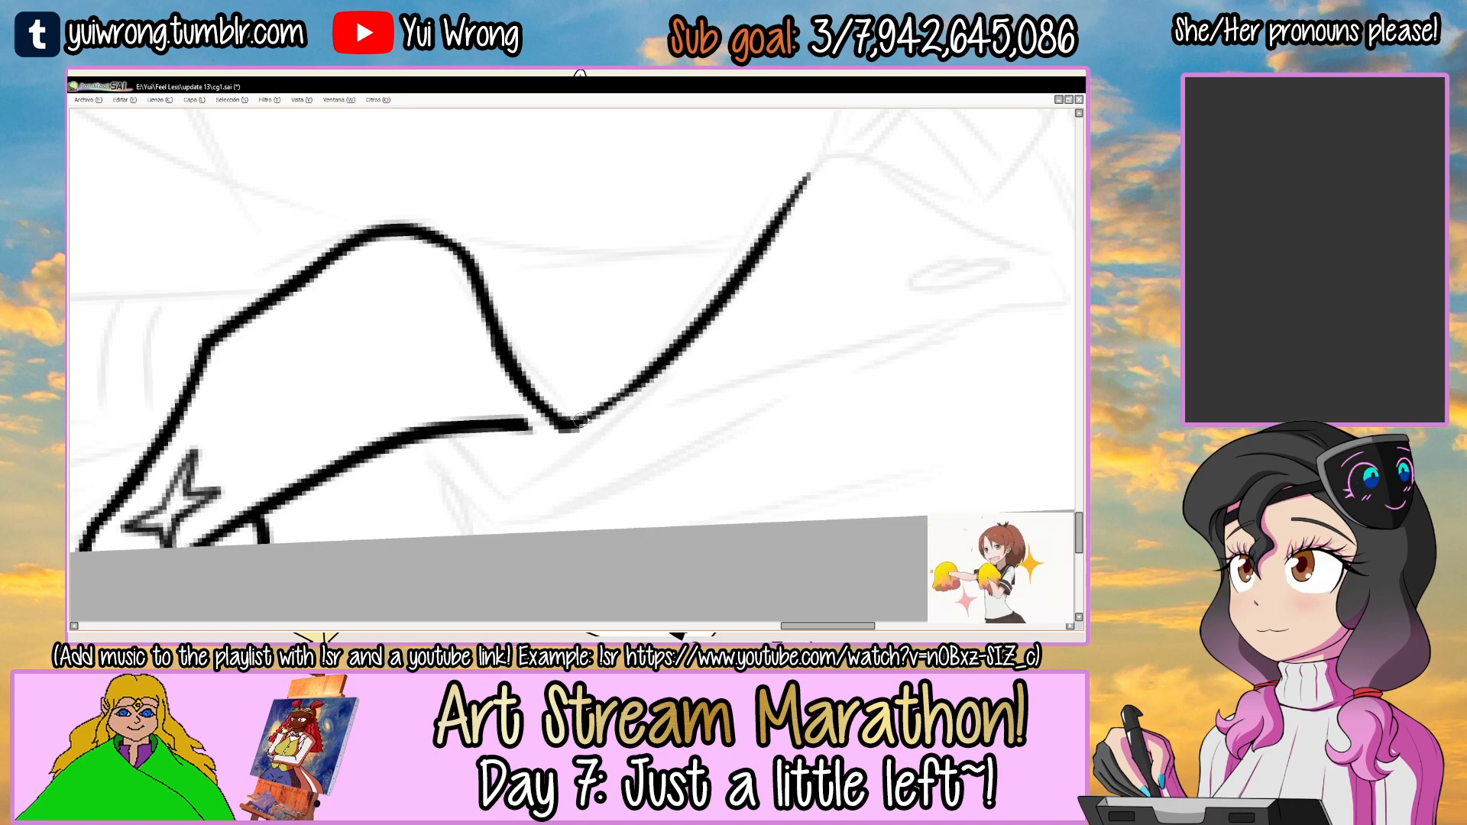
{"action": "scroll", "coordinate": [611, 394], "scroll_direction": "down", "scroll_amount": 2}
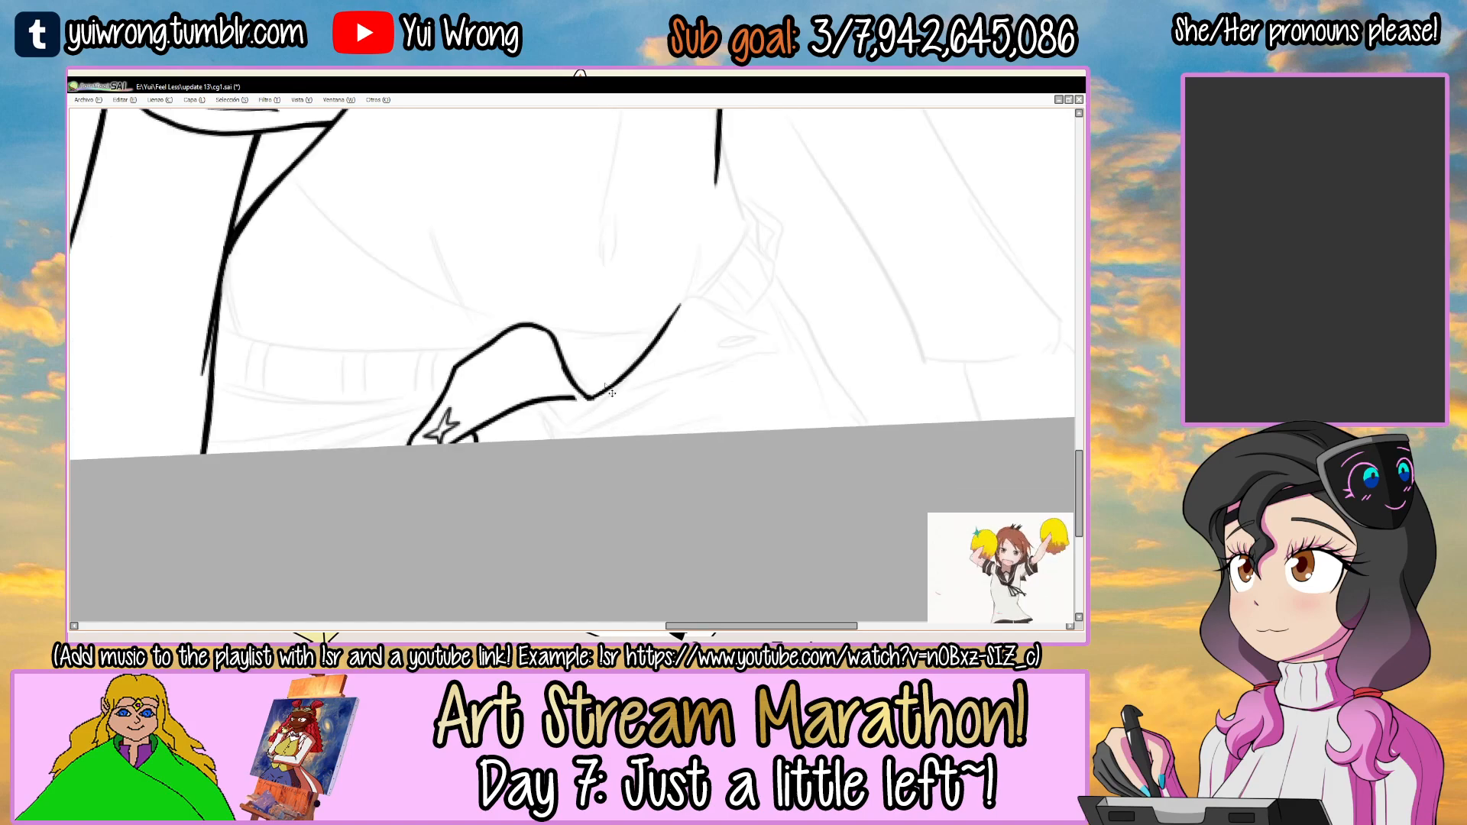
Thicken the line at the first flap's rounded peak.
{"action": "scroll", "coordinate": [468, 335], "scroll_direction": "up", "scroll_amount": 3}
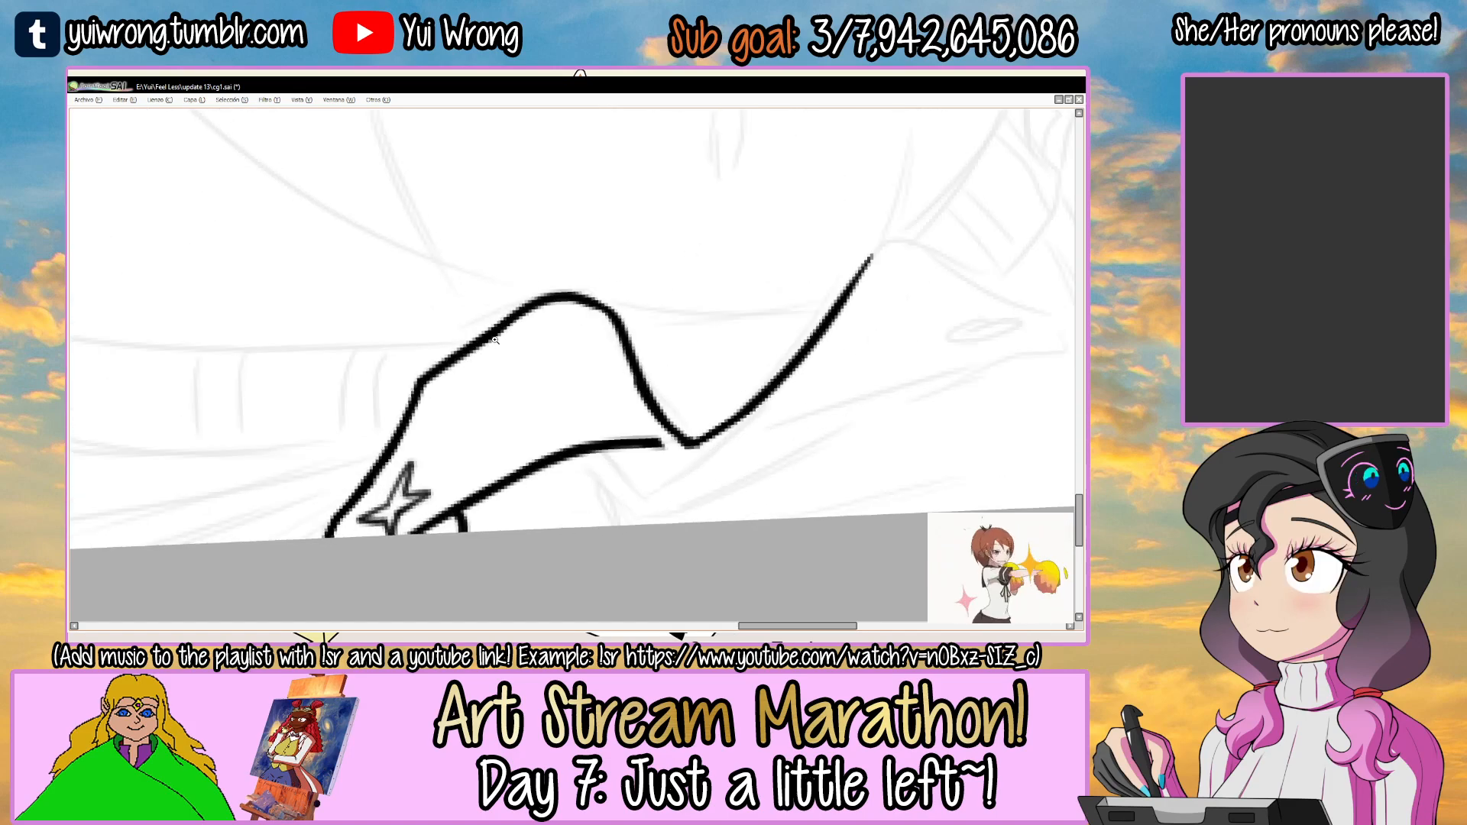
{"action": "left_click_drag", "start_coordinate": [566, 275], "coordinate": [638, 292]}
{"action": "left_click_drag", "start_coordinate": [802, 337], "coordinate": [518, 336]}
{"action": "left_click_drag", "start_coordinate": [726, 266], "coordinate": [580, 337]}
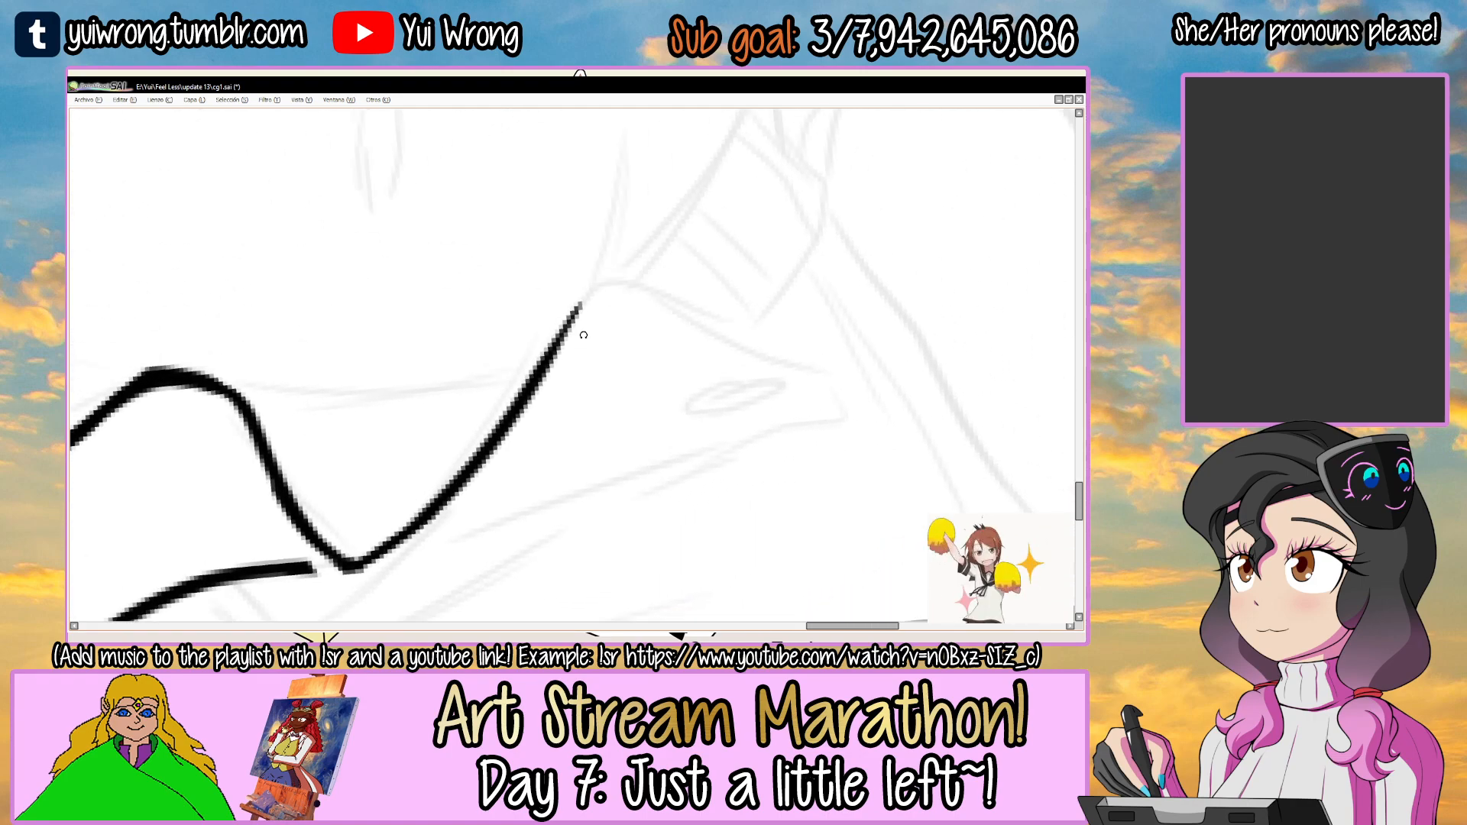
Ink the second flap's rounded peak and its slope down toward the outer tip, retrying the stroke.
{"action": "left_click_drag", "start_coordinate": [517, 407], "coordinate": [585, 295]}
{"action": "mouse_move", "coordinate": [548, 382]}
{"action": "left_mouse_down"}
{"action": "mouse_move", "coordinate": [592, 293]}
{"action": "mouse_move", "coordinate": [837, 382]}
{"action": "left_mouse_up"}
{"action": "key", "text": "ctrl+z"}
{"action": "left_click_drag", "start_coordinate": [567, 427], "coordinate": [634, 320]}
Ink the second flap's lower edge from beside the central point out to the tip, redoing its outer section.
{"action": "left_click_drag", "start_coordinate": [453, 467], "coordinate": [615, 389]}
{"action": "key", "text": "ctrl+z"}
{"action": "left_click_drag", "start_coordinate": [463, 457], "coordinate": [776, 338]}
{"action": "left_click_drag", "start_coordinate": [687, 376], "coordinate": [903, 311]}
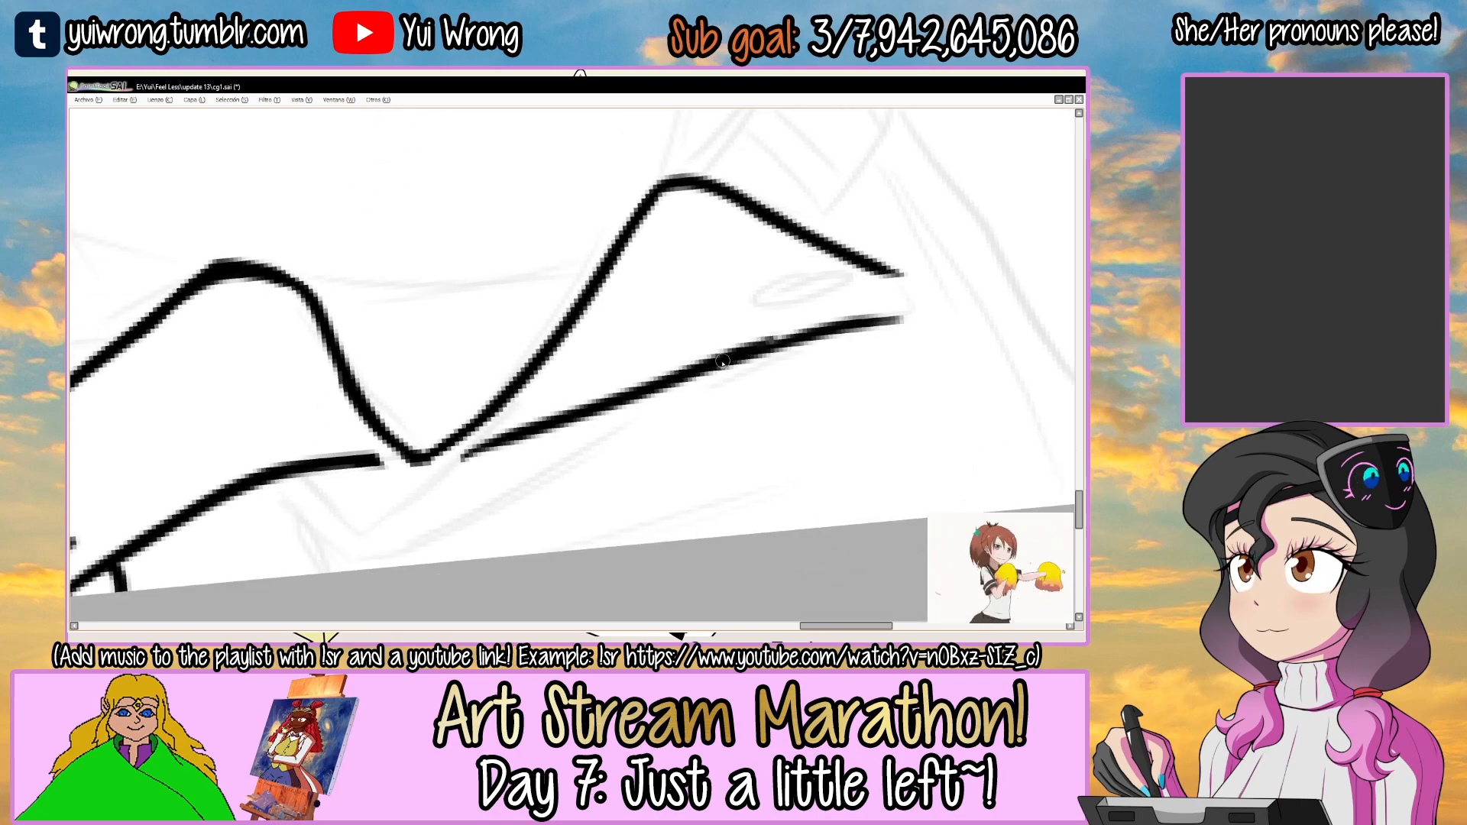
{"action": "key", "text": "ctrl+z"}
{"action": "left_click_drag", "start_coordinate": [695, 378], "coordinate": [960, 294]}
Ink the narrow oval buttonhole on the second flap and close the flap's outer tip.
{"action": "mouse_move", "coordinate": [887, 270]}
{"action": "left_mouse_down"}
{"action": "mouse_move", "coordinate": [718, 319]}
{"action": "mouse_move", "coordinate": [687, 226]}
{"action": "mouse_move", "coordinate": [790, 228]}
{"action": "mouse_move", "coordinate": [768, 245]}
{"action": "left_mouse_up"}
{"action": "key", "text": "ctrl+z"}
{"action": "key", "text": "ctrl+z"}
{"action": "scroll", "coordinate": [688, 260], "scroll_direction": "up", "scroll_amount": 2}
{"action": "mouse_move", "coordinate": [604, 299]}
{"action": "left_mouse_down"}
{"action": "mouse_move", "coordinate": [530, 378]}
{"action": "mouse_move", "coordinate": [634, 284]}
{"action": "left_mouse_up"}
{"action": "mouse_move", "coordinate": [535, 367]}
{"action": "left_mouse_down"}
{"action": "mouse_move", "coordinate": [621, 287]}
{"action": "mouse_move", "coordinate": [622, 305]}
{"action": "mouse_move", "coordinate": [556, 357]}
{"action": "mouse_move", "coordinate": [684, 347]}
{"action": "mouse_move", "coordinate": [627, 291]}
{"action": "mouse_move", "coordinate": [511, 368]}
{"action": "mouse_move", "coordinate": [534, 361]}
{"action": "mouse_move", "coordinate": [465, 449]}
{"action": "left_mouse_up"}
{"action": "scroll", "coordinate": [564, 367], "scroll_direction": "down", "scroll_amount": 3}
{"action": "scroll", "coordinate": [464, 449], "scroll_direction": "up", "scroll_amount": 1}
{"action": "left_click_drag", "start_coordinate": [547, 350], "coordinate": [617, 292]}
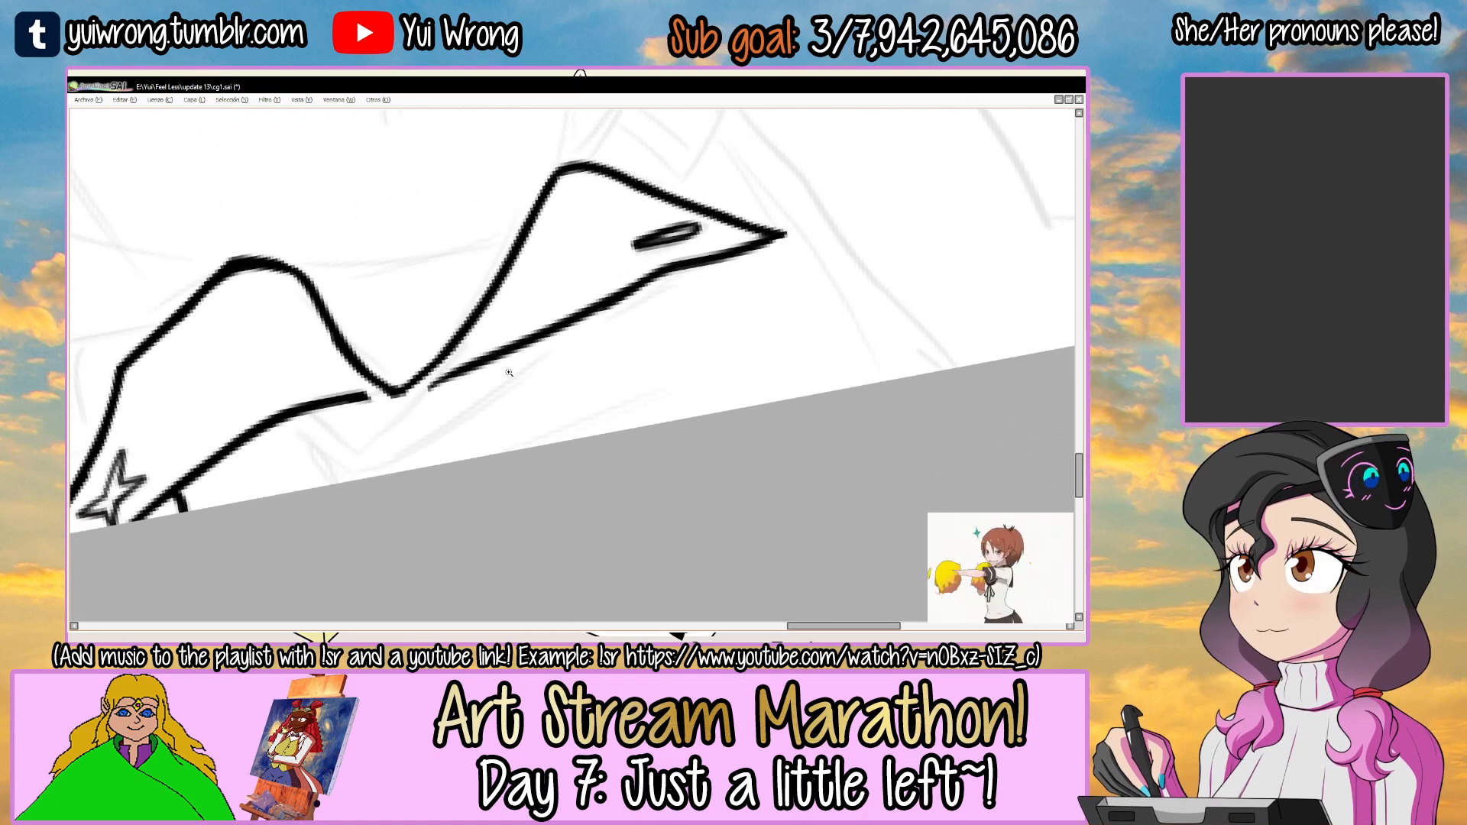
Thicken the inner part of the second flap's lower edge and sharpen the corner at its peak.
{"action": "scroll", "coordinate": [509, 372], "scroll_direction": "up", "scroll_amount": 1}
{"action": "left_click_drag", "start_coordinate": [412, 396], "coordinate": [565, 325]}
{"action": "mouse_move", "coordinate": [459, 367]}
{"action": "left_mouse_down"}
{"action": "mouse_move", "coordinate": [643, 286]}
{"action": "mouse_move", "coordinate": [655, 299]}
{"action": "left_mouse_up"}
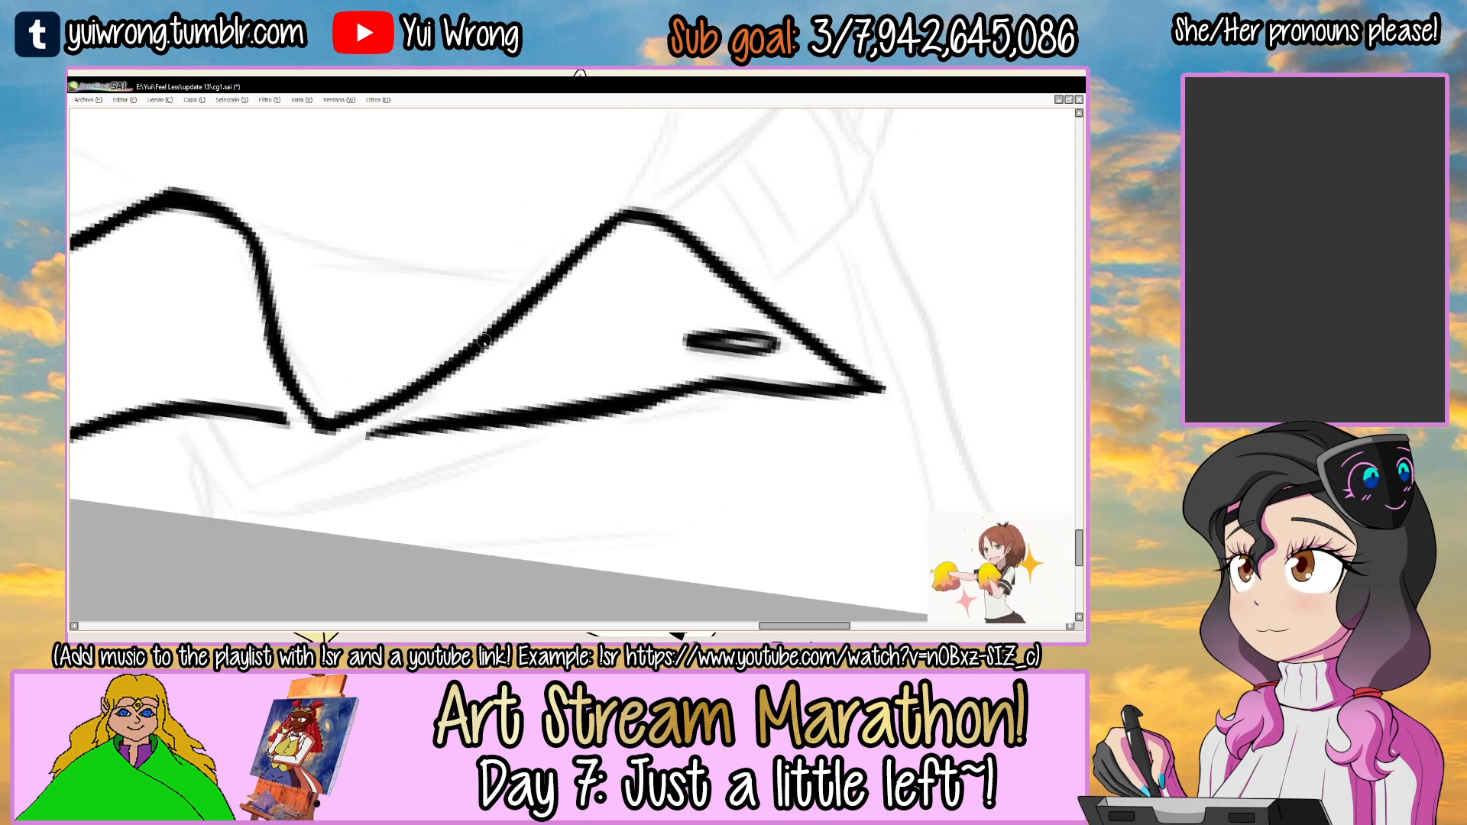
{"action": "left_click_drag", "start_coordinate": [611, 216], "coordinate": [648, 215]}
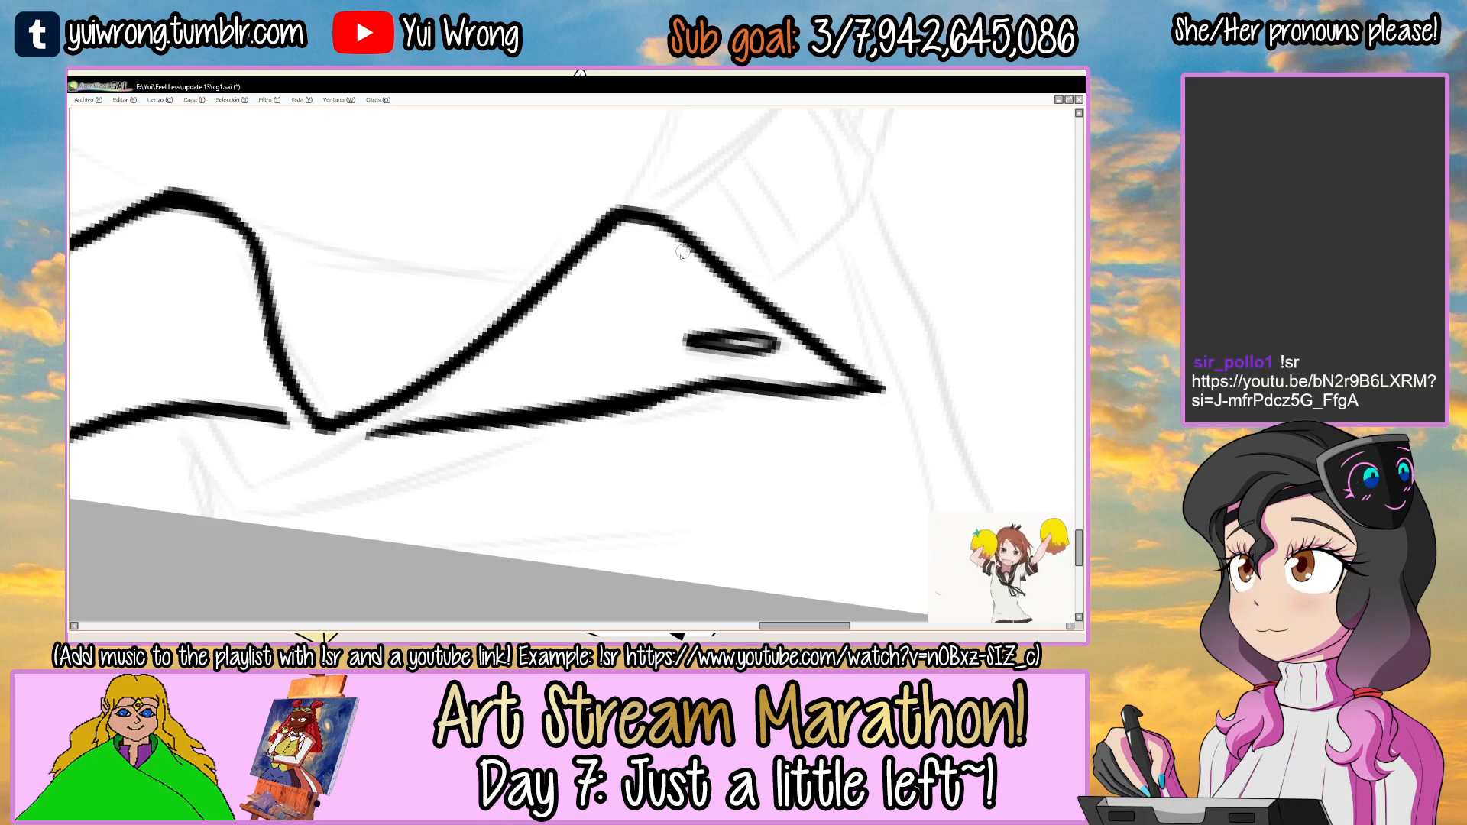
Clean up the thickened underside of the second flap's lower edge and save the drawing.
{"action": "scroll", "coordinate": [687, 265], "scroll_direction": "down", "scroll_amount": 4}
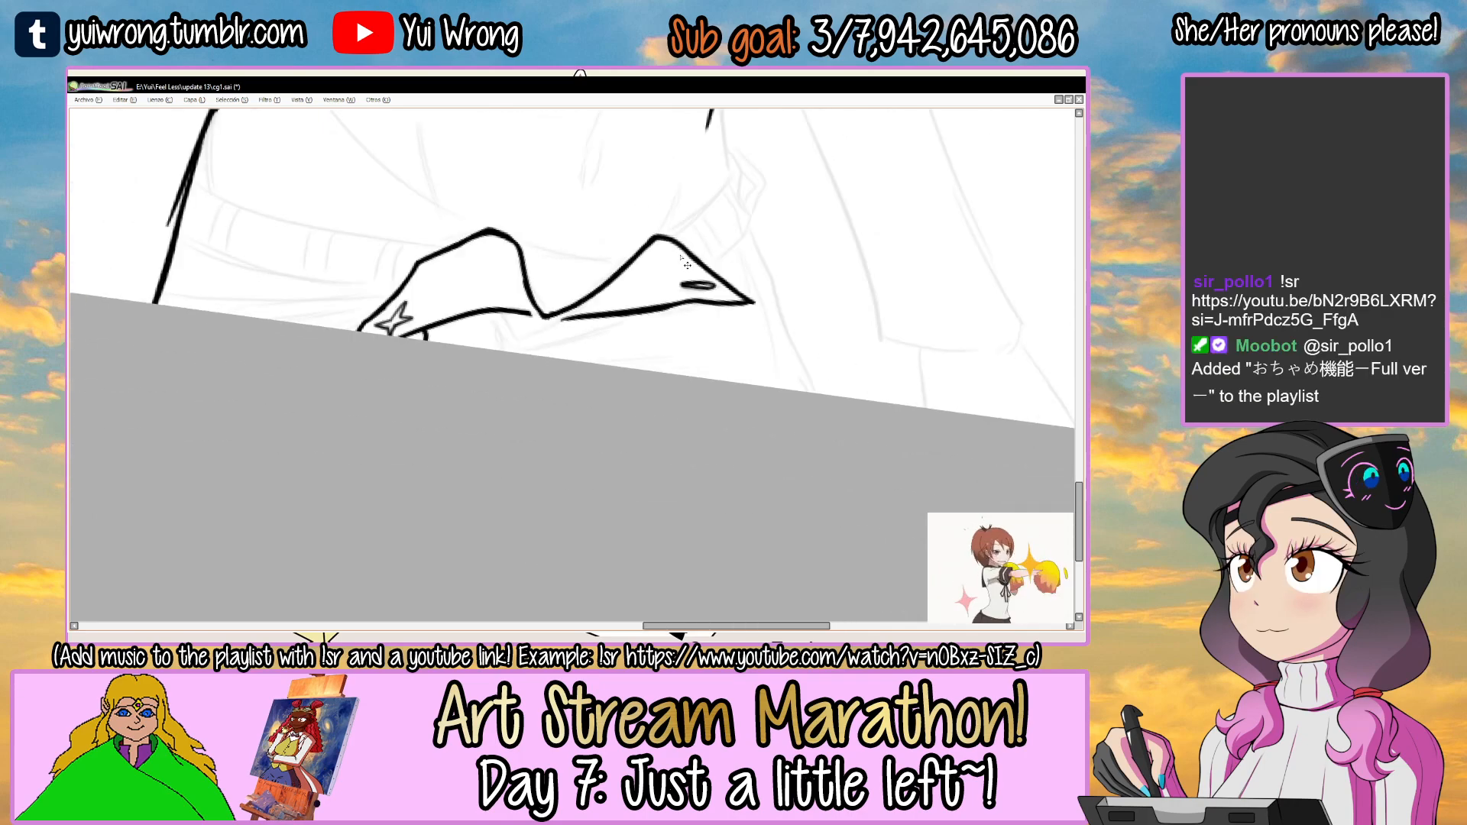
{"action": "scroll", "coordinate": [680, 255], "scroll_direction": "up", "scroll_amount": 5}
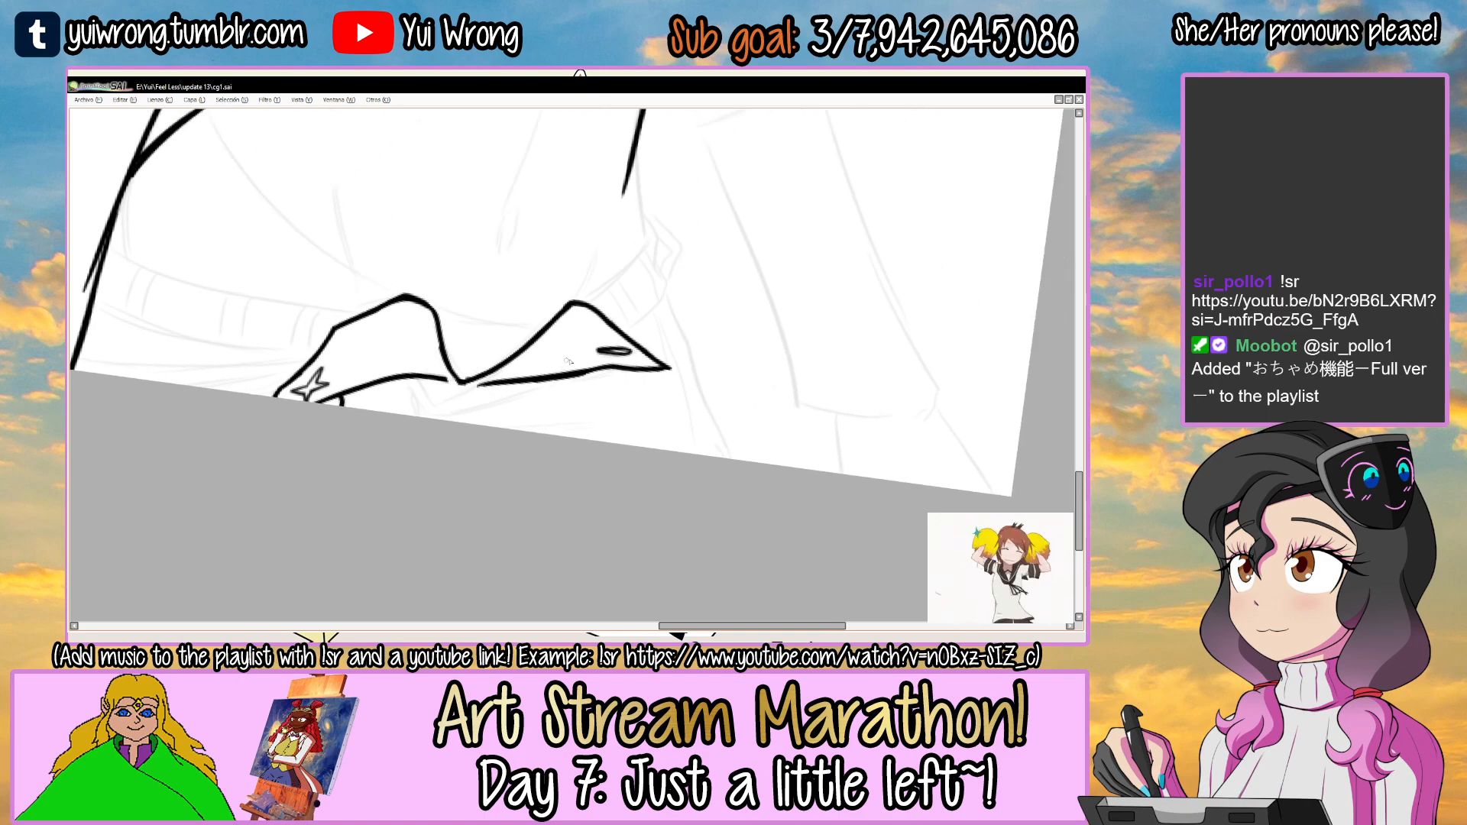
{"action": "left_click_drag", "start_coordinate": [640, 334], "coordinate": [553, 391]}
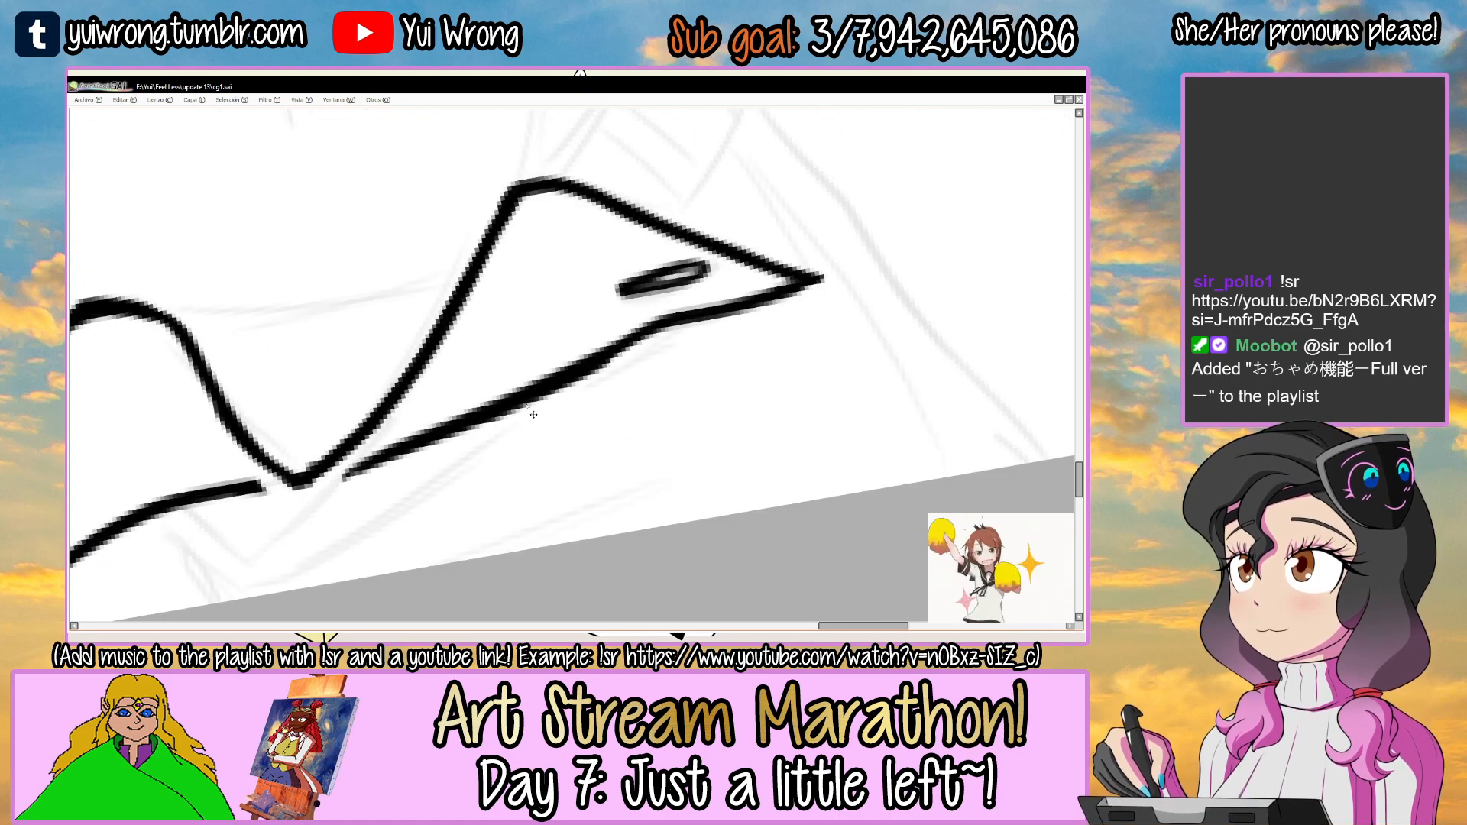
{"action": "key", "text": "ctrl+s"}
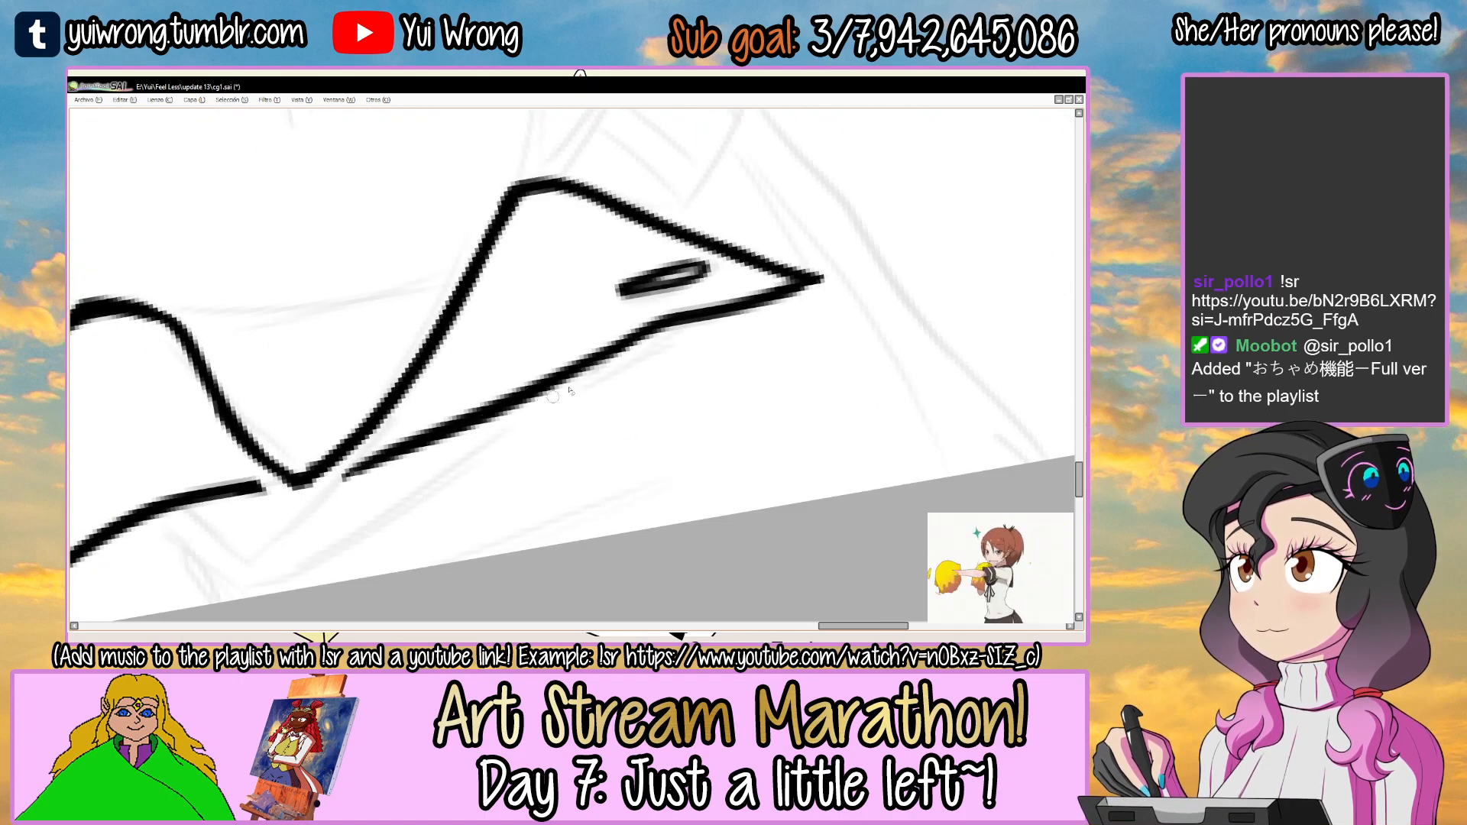
{"action": "key", "text": "ctrl+s"}
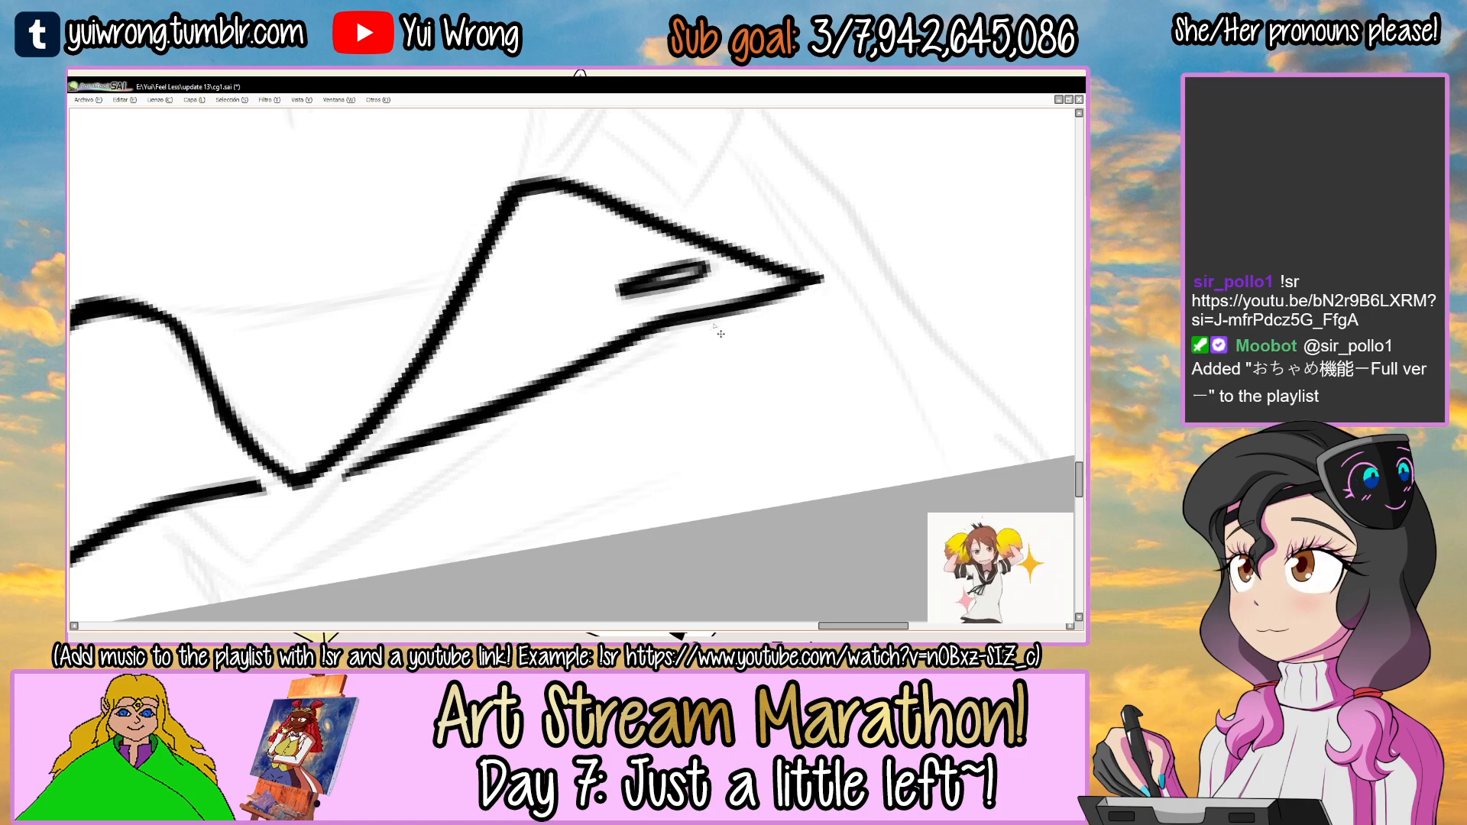
{"action": "scroll", "coordinate": [713, 324], "scroll_direction": "down", "scroll_amount": 3}
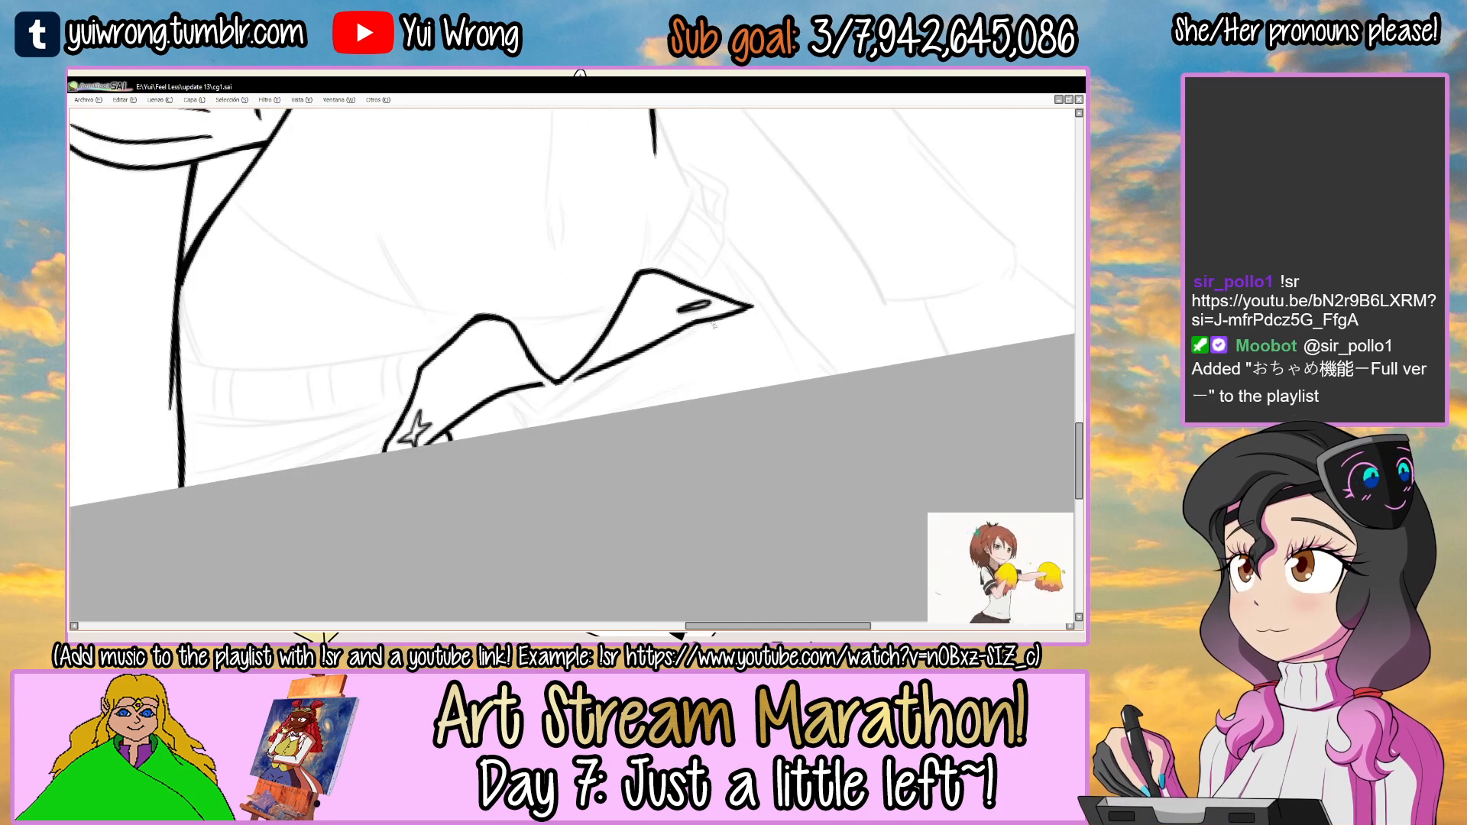
{"action": "left_click_drag", "start_coordinate": [563, 274], "coordinate": [500, 304]}
{"action": "scroll", "coordinate": [475, 404], "scroll_direction": "up", "scroll_amount": 4}
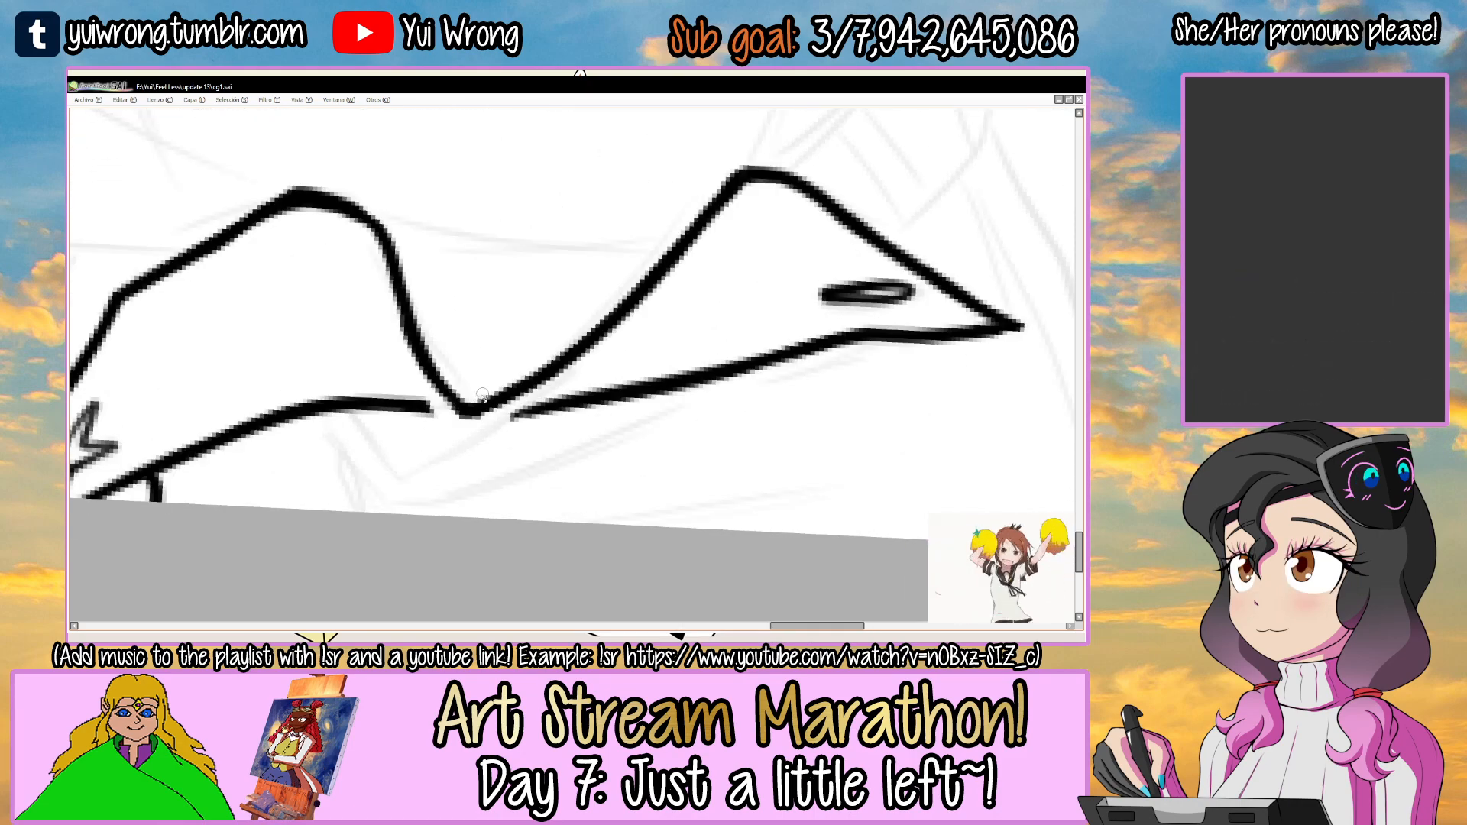
{"action": "key", "text": "ctrl+s"}
{"action": "scroll", "coordinate": [505, 382], "scroll_direction": "down", "scroll_amount": 3}
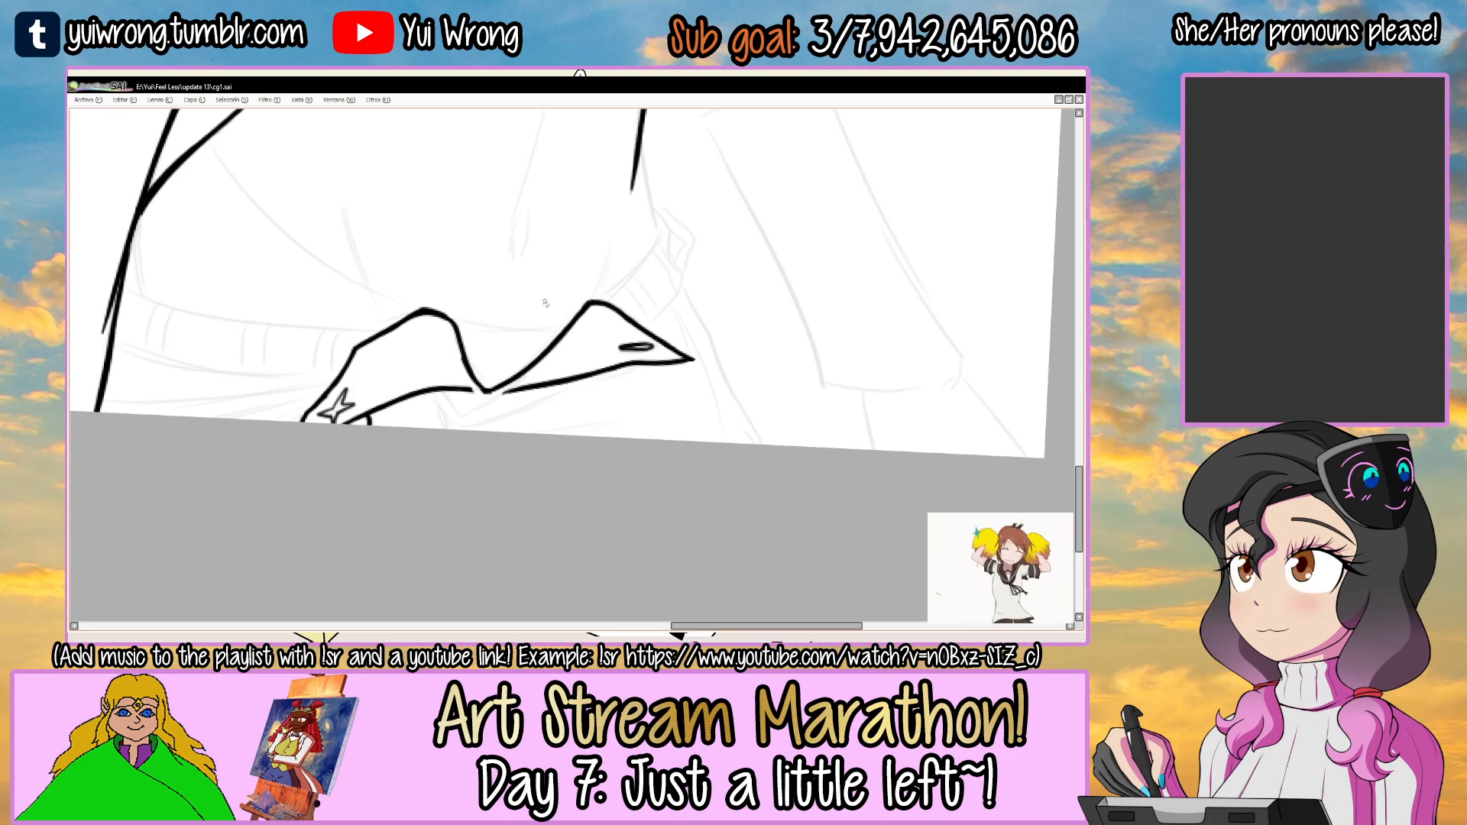
Extend the waist line beside the second flap outward to the hip and thicken the new segment.
{"action": "scroll", "coordinate": [578, 347], "scroll_direction": "up", "scroll_amount": 4}
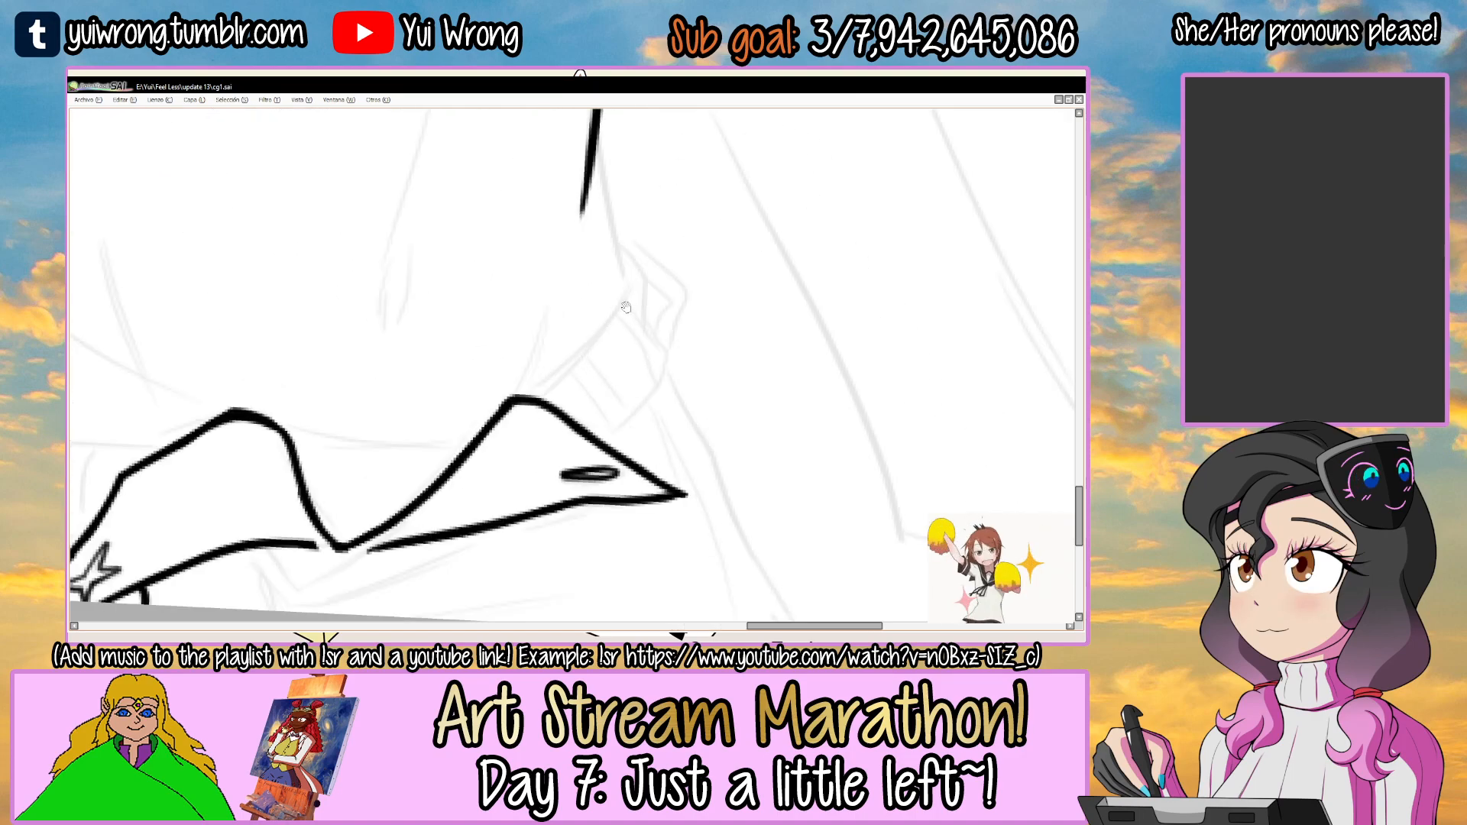
{"action": "left_click_drag", "start_coordinate": [537, 256], "coordinate": [578, 420]}
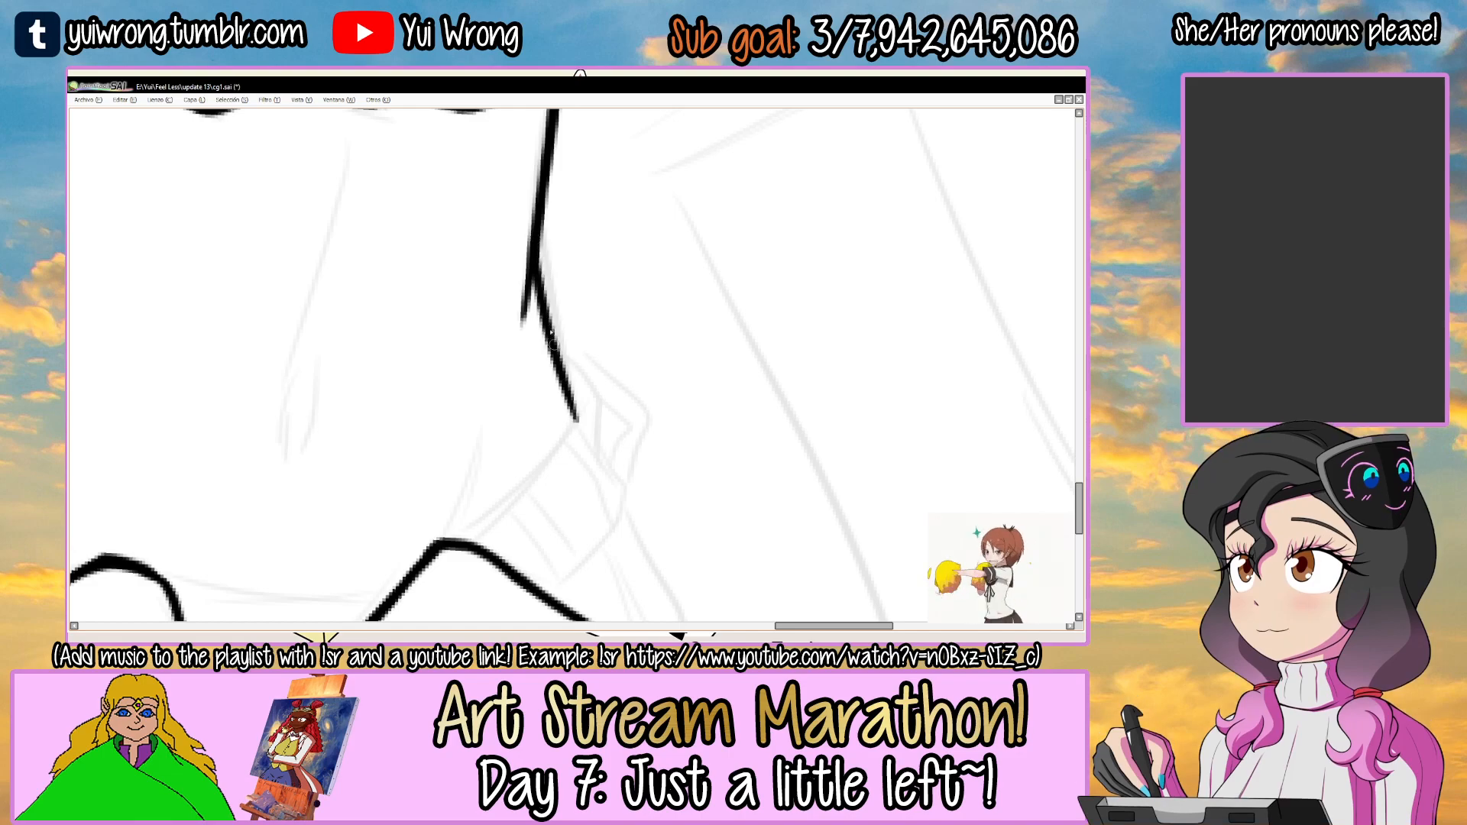
{"action": "left_click_drag", "start_coordinate": [543, 250], "coordinate": [575, 393]}
{"action": "key", "text": "ctrl+z"}
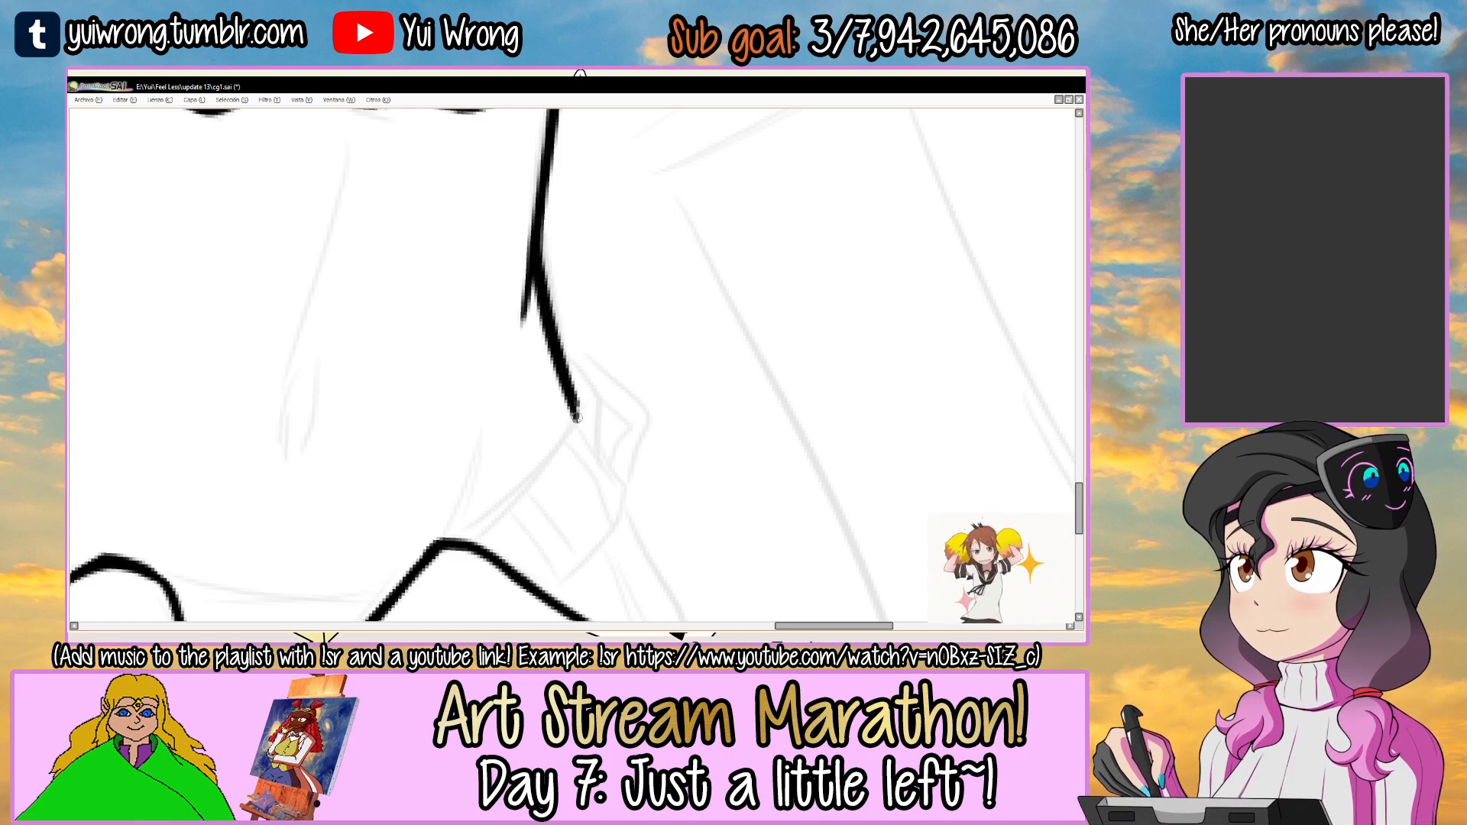
{"action": "scroll", "coordinate": [579, 422], "scroll_direction": "down", "scroll_amount": 3}
{"action": "scroll", "coordinate": [485, 317], "scroll_direction": "up", "scroll_amount": 5}
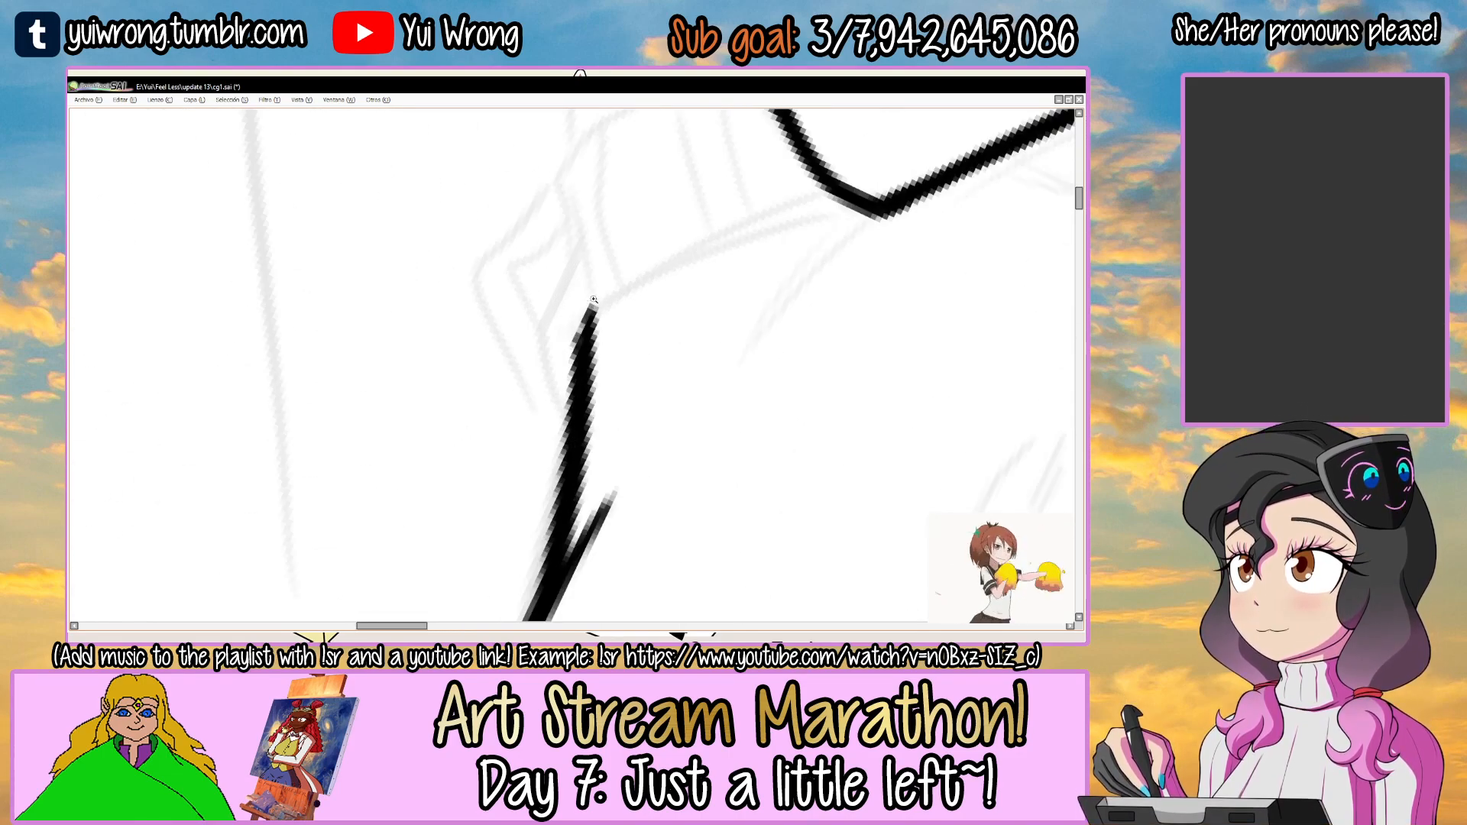
Ink the hip curve from the end of the waist line to the second flap's peak, redoing the stroke once.
{"action": "left_click_drag", "start_coordinate": [742, 235], "coordinate": [657, 307]}
{"action": "left_click_drag", "start_coordinate": [657, 310], "coordinate": [648, 298]}
{"action": "mouse_move", "coordinate": [494, 419]}
{"action": "left_mouse_down"}
{"action": "mouse_move", "coordinate": [551, 340]}
{"action": "mouse_move", "coordinate": [711, 252]}
{"action": "left_mouse_up"}
{"action": "key", "text": "ctrl+z"}
{"action": "left_click_drag", "start_coordinate": [493, 419], "coordinate": [722, 228]}
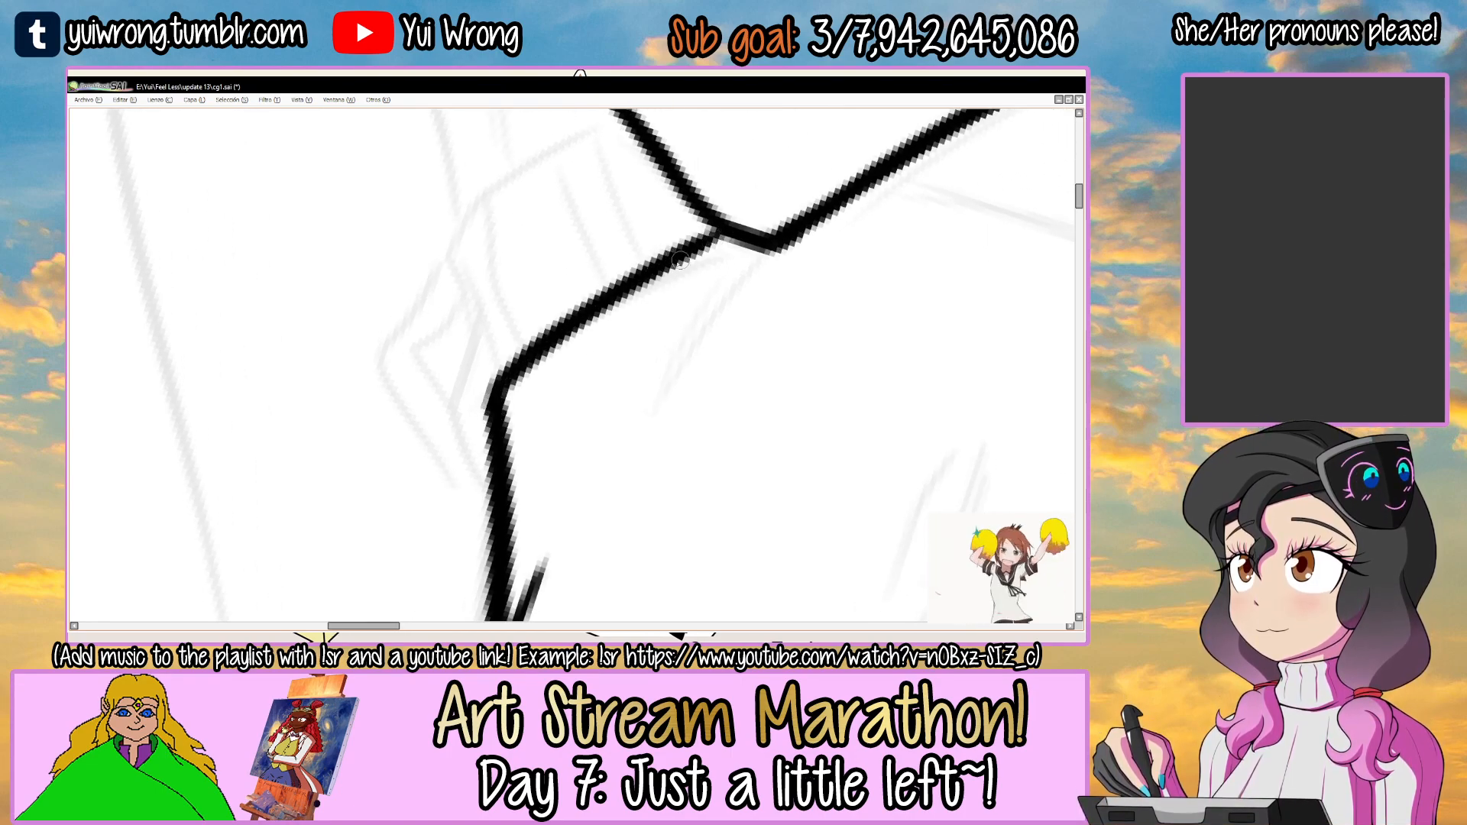
Select the blank area outside the body's waist outline with the magic wand and switch back to the inking brush.
{"action": "scroll", "coordinate": [554, 340], "scroll_direction": "down", "scroll_amount": 2}
{"action": "left_click_drag", "start_coordinate": [549, 331], "coordinate": [621, 403]}
{"action": "key", "text": "w"}
{"action": "left_click", "coordinate": [543, 345]}
{"action": "left_click_drag", "start_coordinate": [542, 347], "coordinate": [533, 434]}
{"action": "key", "text": "n"}
{"action": "left_click_drag", "start_coordinate": [661, 310], "coordinate": [656, 303]}
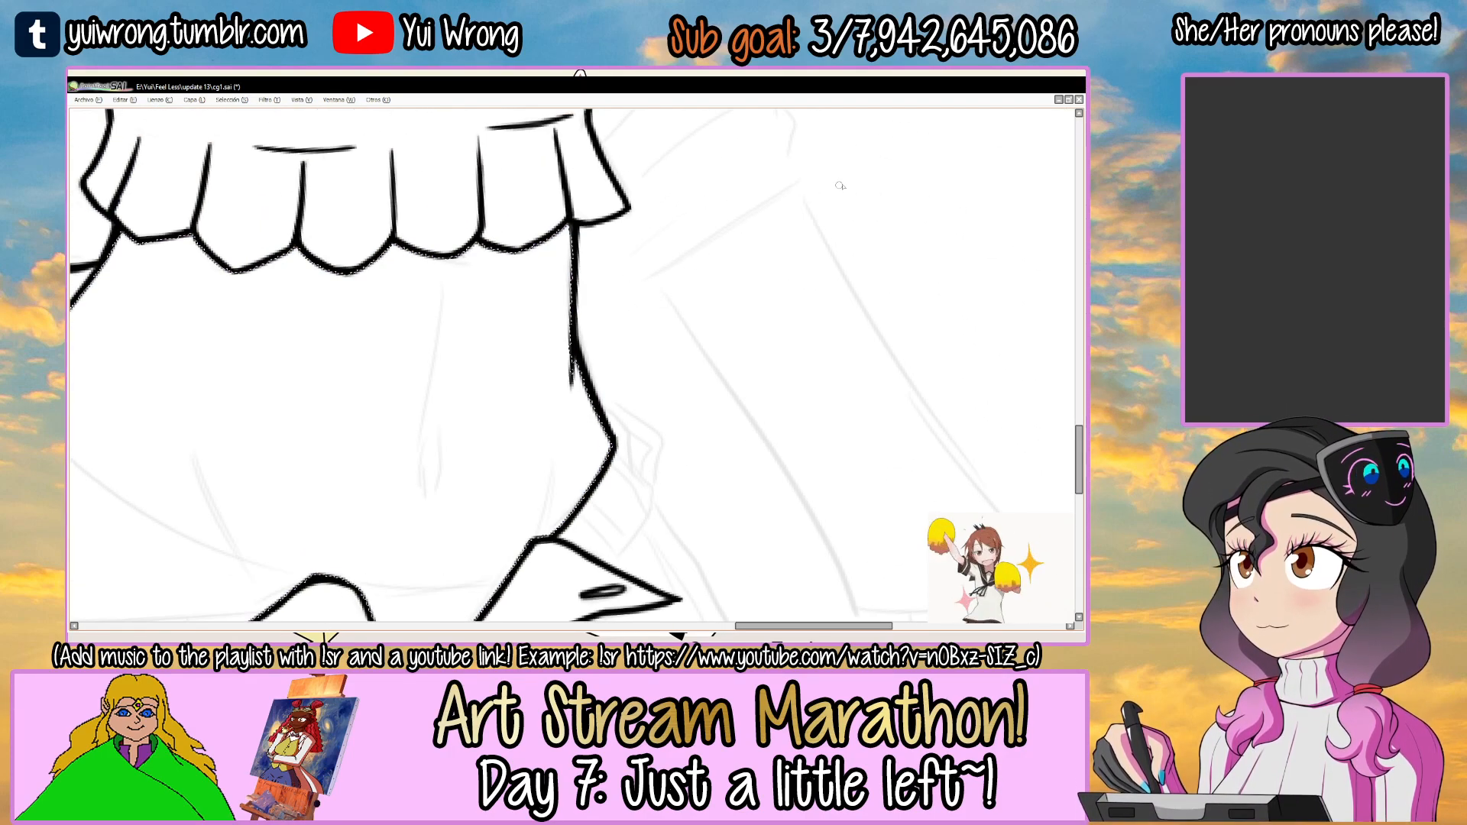
Try to ink the sketched line running diagonally outward from the waist, keeping it within the area outside the body.
{"action": "left_click_drag", "start_coordinate": [572, 367], "coordinate": [437, 479]}
{"action": "key", "text": "ctrl+z"}
{"action": "key", "text": "ctrl+y"}
{"action": "key", "text": "ctrl+z"}
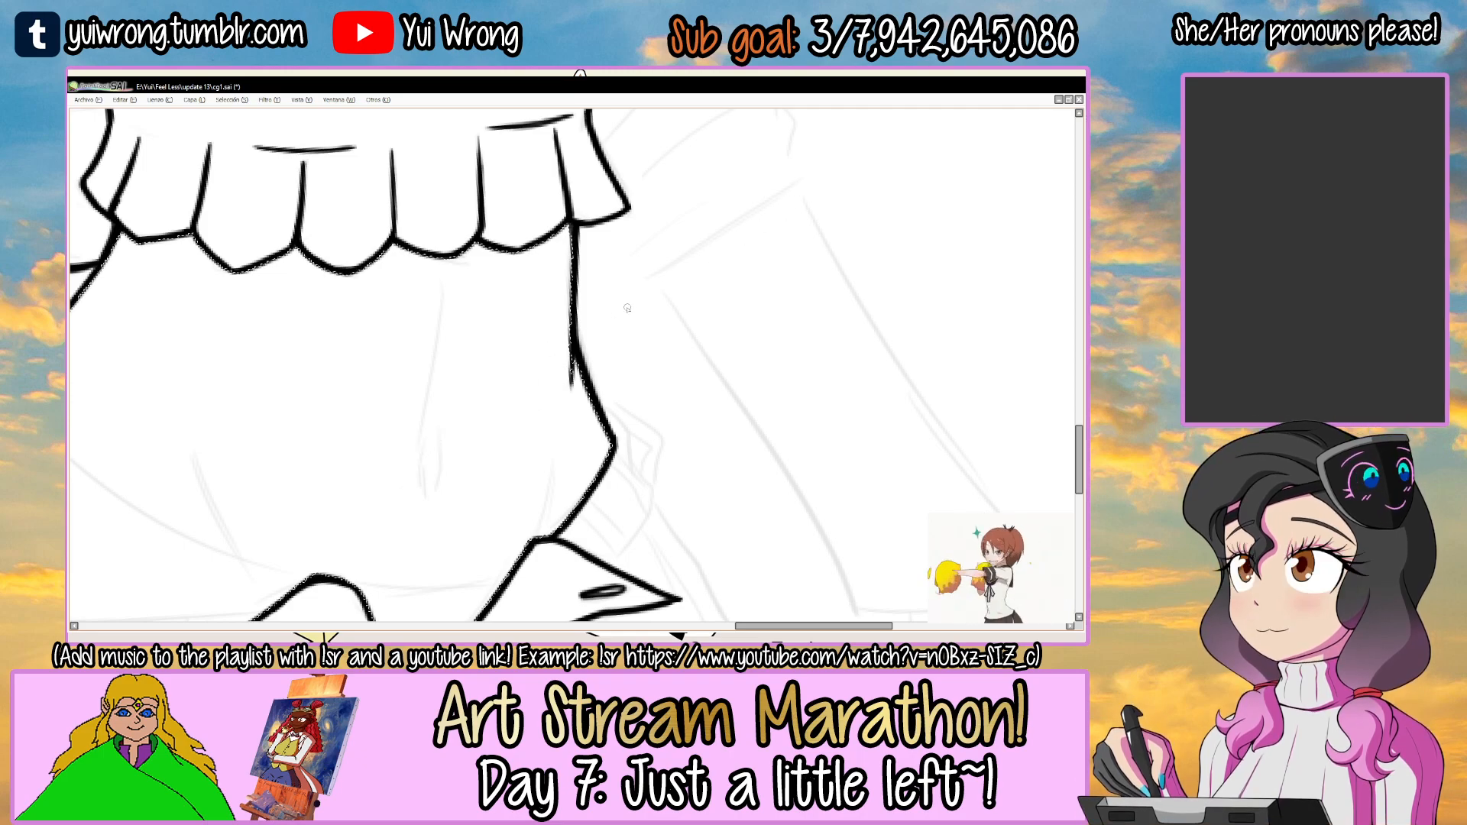
{"action": "left_click", "coordinate": [640, 301]}
{"action": "left_click_drag", "start_coordinate": [641, 300], "coordinate": [540, 375]}
{"action": "key", "text": "n"}
{"action": "left_click_drag", "start_coordinate": [439, 449], "coordinate": [726, 250]}
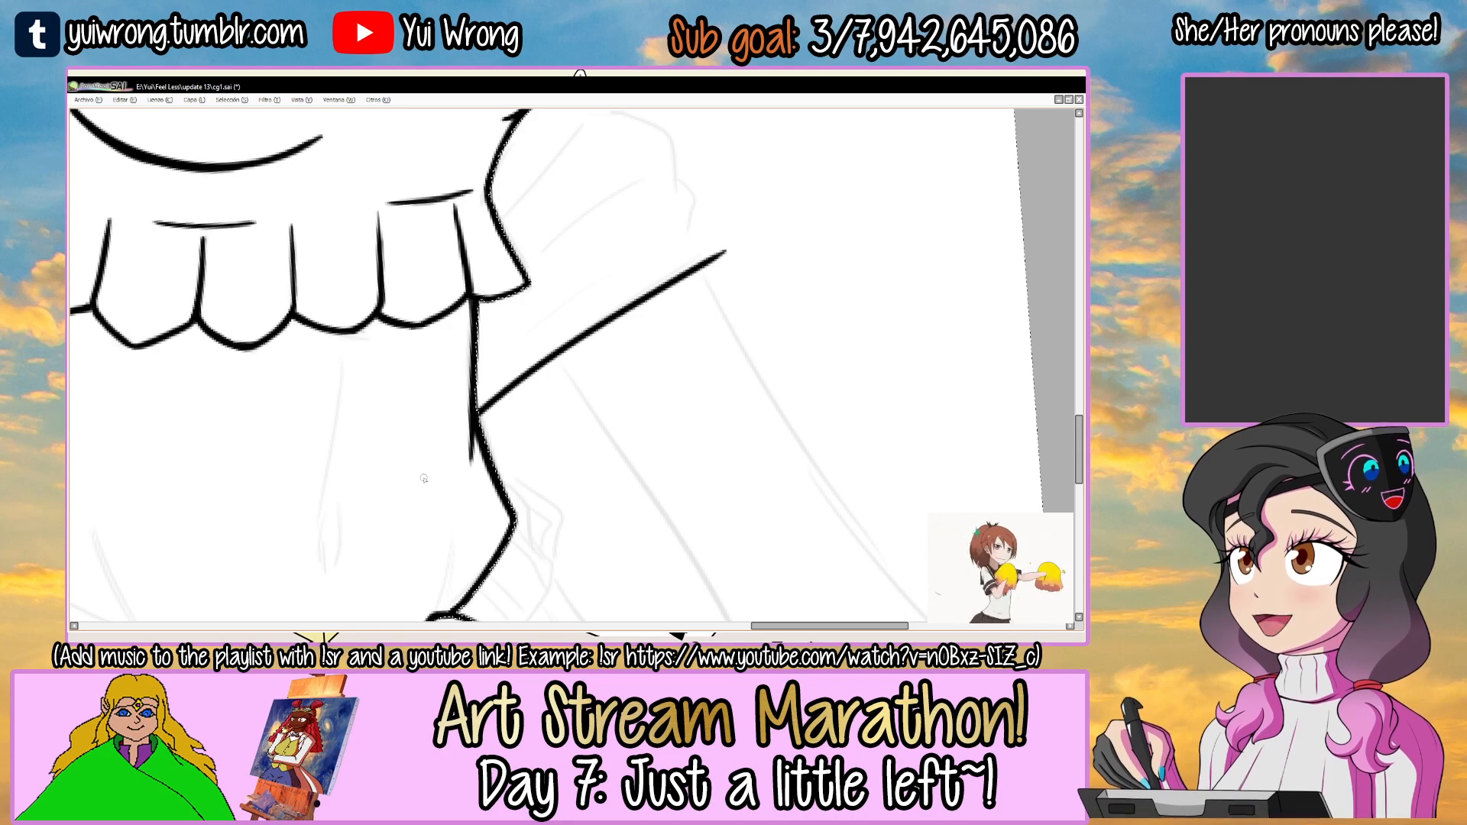
{"action": "scroll", "coordinate": [427, 488], "scroll_direction": "down", "scroll_amount": 3}
{"action": "left_click_drag", "start_coordinate": [428, 487], "coordinate": [482, 269]}
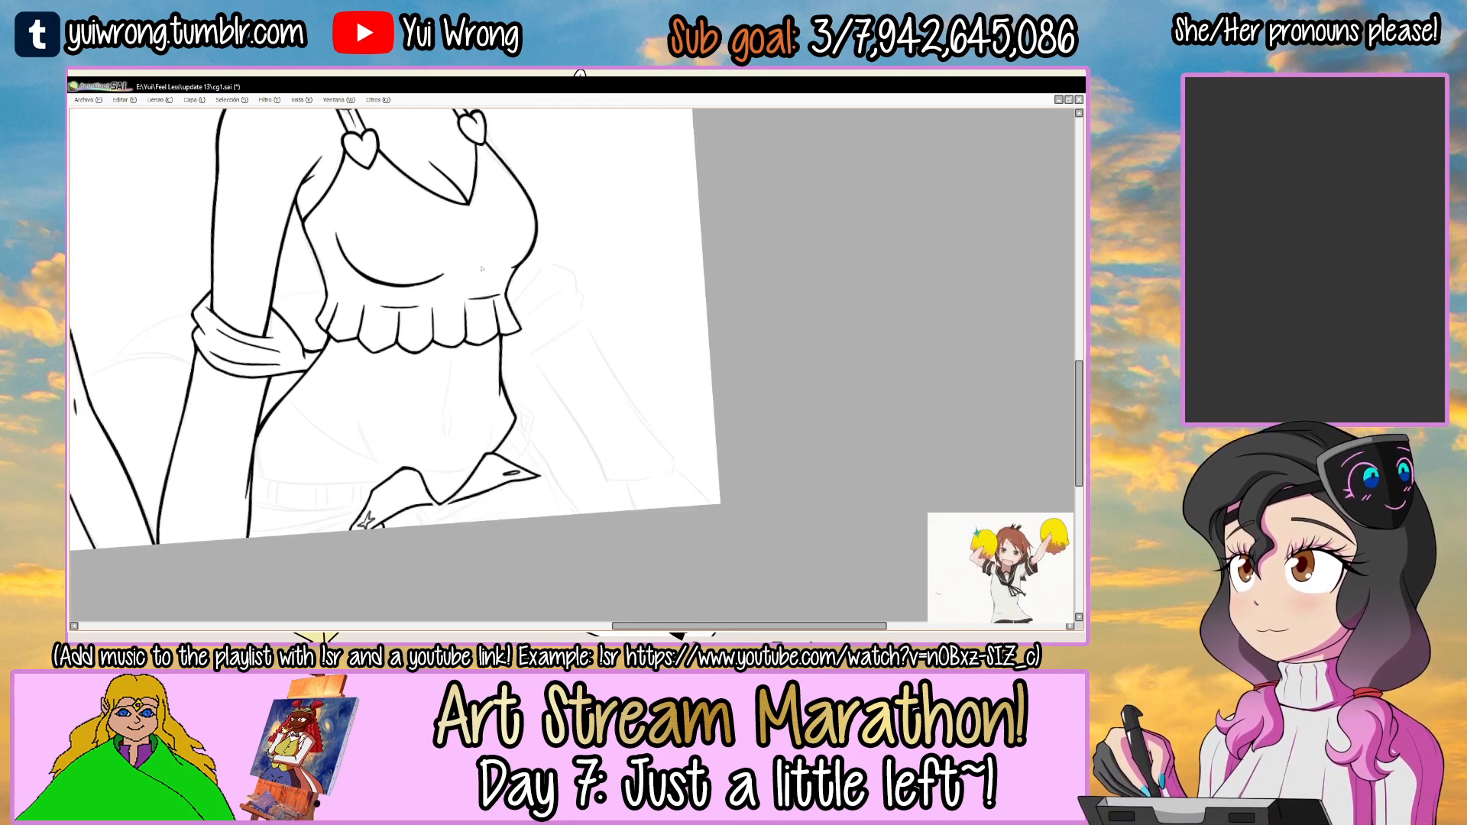
Ink the start of the bent waistband end where it sticks out from the hip, redoing the stroke once.
{"action": "mouse_move", "coordinate": [579, 361]}
{"action": "left_mouse_down"}
{"action": "mouse_move", "coordinate": [600, 330]}
{"action": "mouse_move", "coordinate": [610, 364]}
{"action": "left_mouse_up"}
{"action": "scroll", "coordinate": [600, 330], "scroll_direction": "up", "scroll_amount": 5}
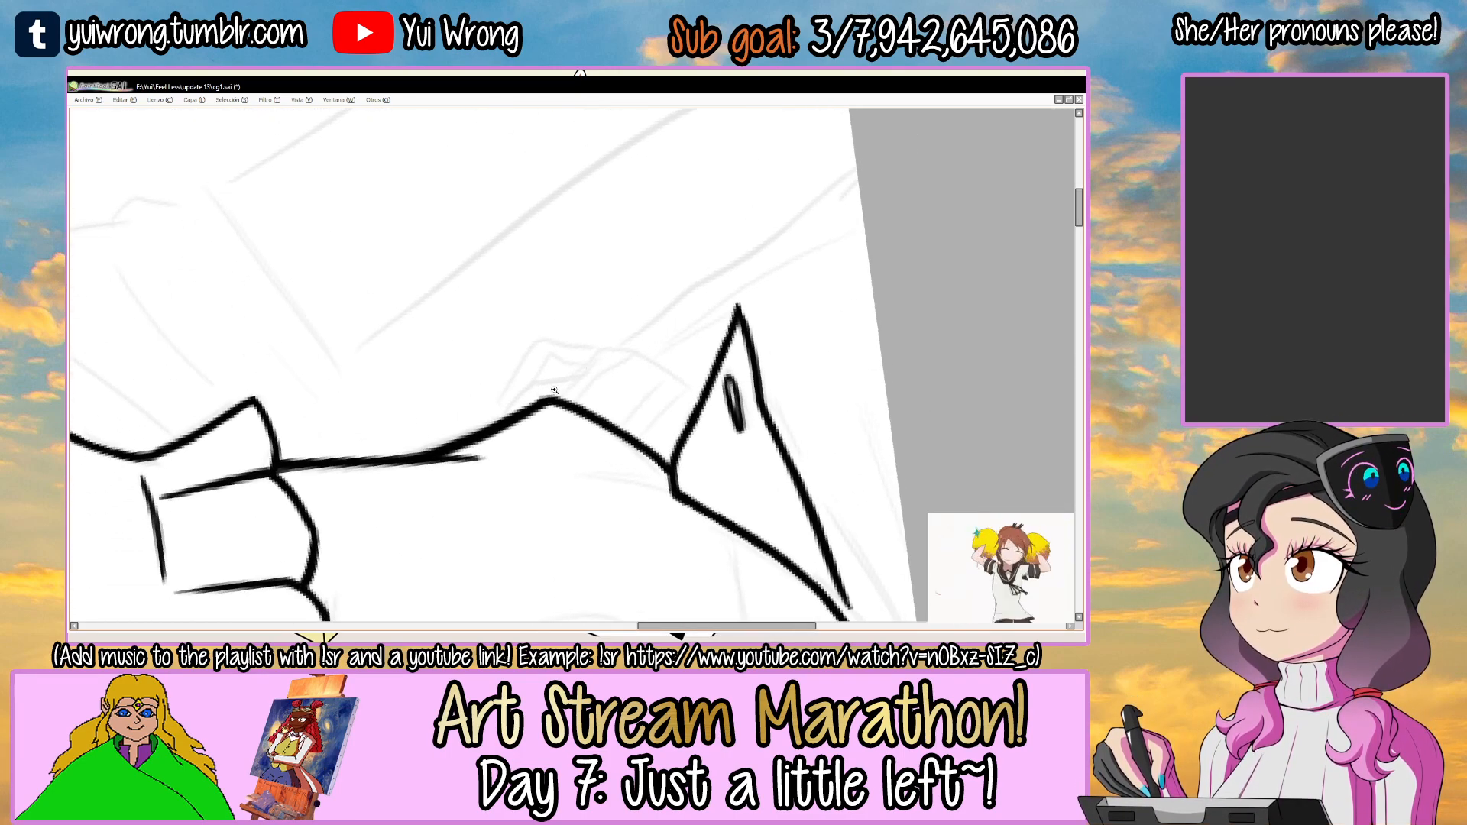
{"action": "scroll", "coordinate": [556, 387], "scroll_direction": "up", "scroll_amount": 4}
{"action": "mouse_move", "coordinate": [475, 452]}
{"action": "left_mouse_down"}
{"action": "mouse_move", "coordinate": [517, 376]}
{"action": "mouse_move", "coordinate": [652, 334]}
{"action": "left_mouse_up"}
{"action": "key", "text": "ctrl+z"}
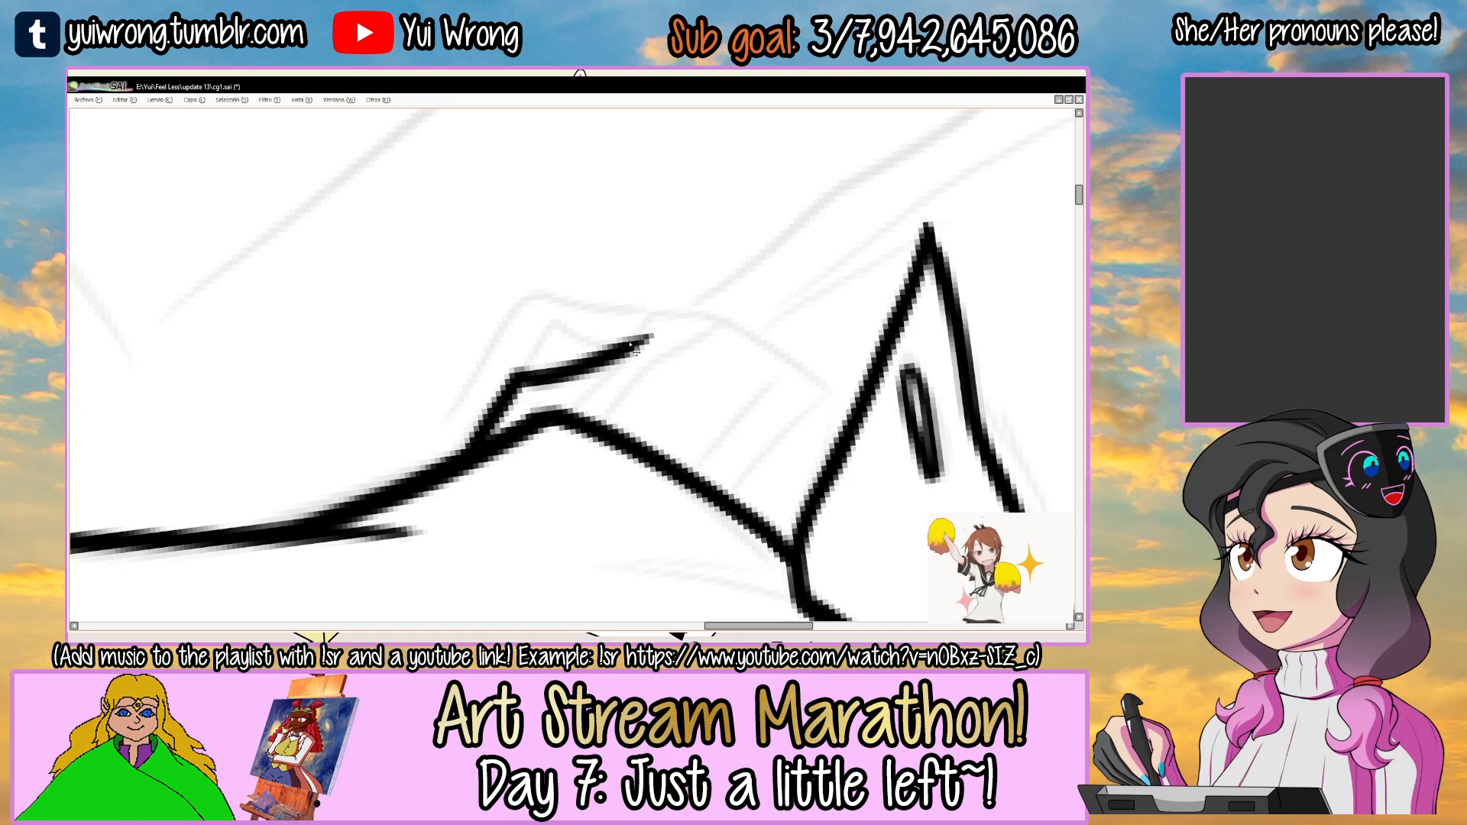
Select the inside of the torso and try to ink the sketched crease running down the abdomen to the first flap.
{"action": "scroll", "coordinate": [636, 350], "scroll_direction": "down", "scroll_amount": 4}
{"action": "left_click_drag", "start_coordinate": [734, 273], "coordinate": [658, 481]}
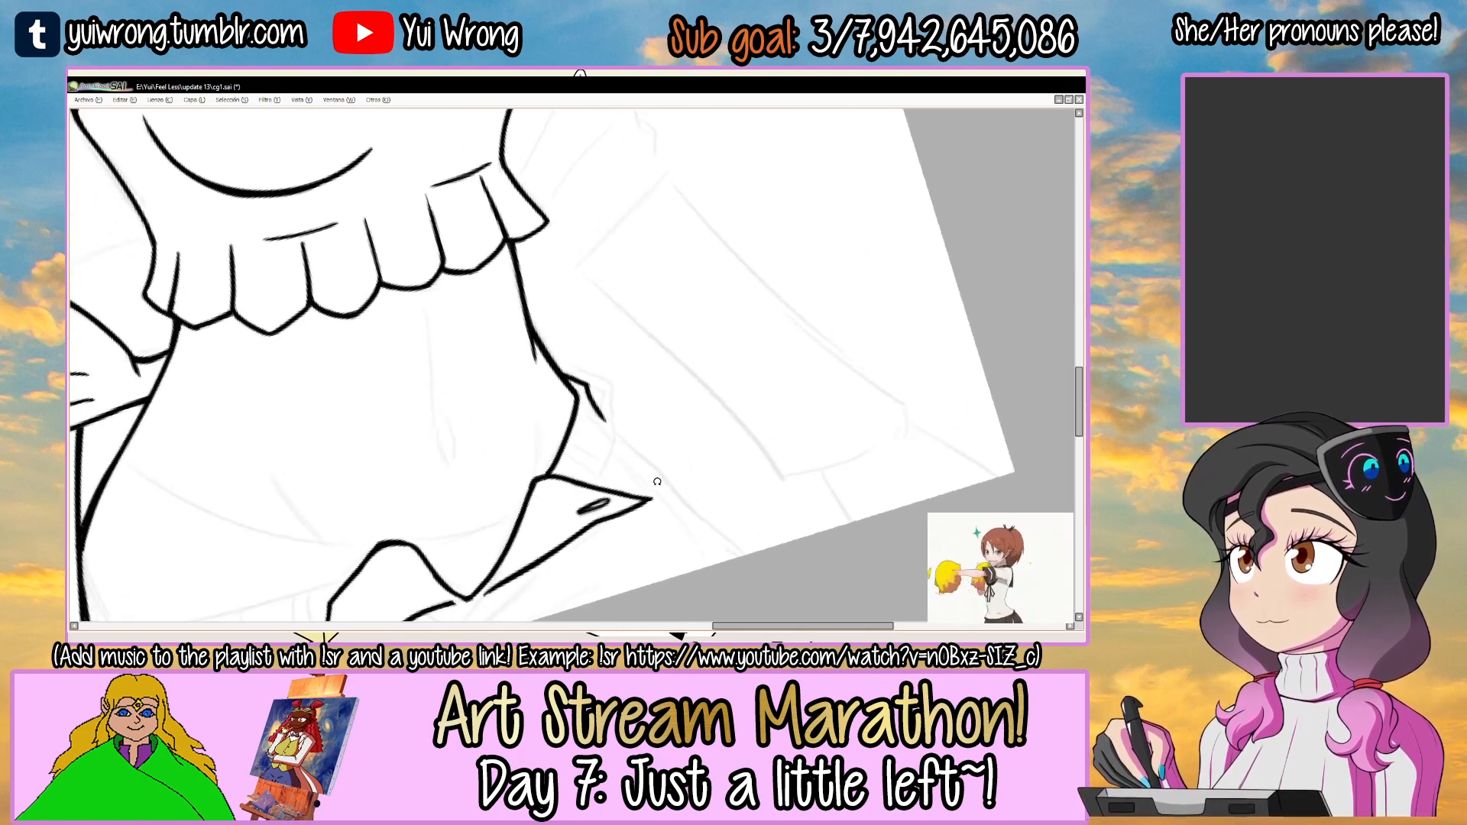
{"action": "left_click_drag", "start_coordinate": [438, 435], "coordinate": [531, 383]}
{"action": "key", "text": "w"}
{"action": "left_click", "coordinate": [527, 384]}
{"action": "key", "text": "g"}
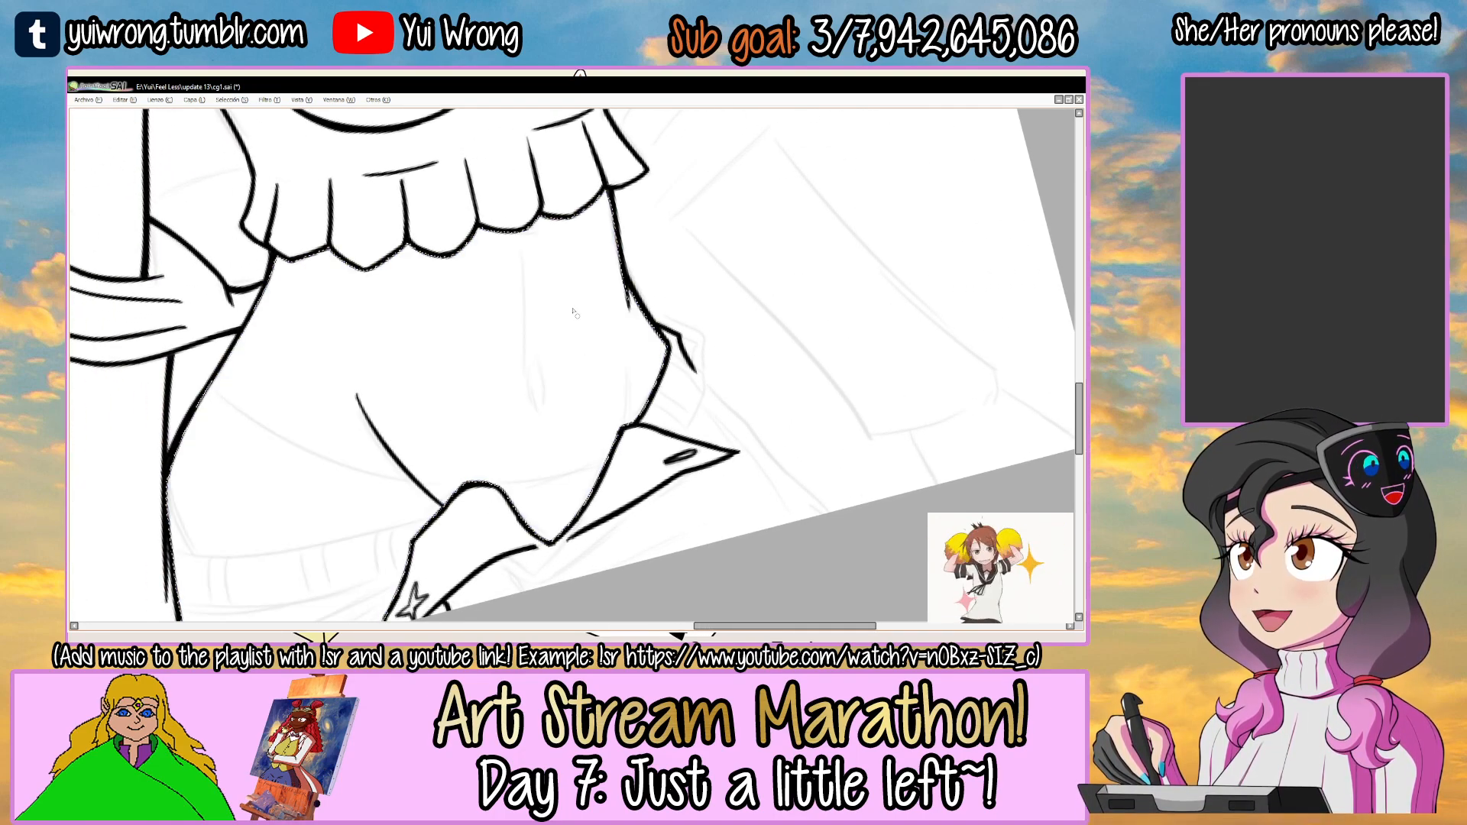
{"action": "mouse_move", "coordinate": [357, 396]}
{"action": "left_mouse_down"}
{"action": "mouse_move", "coordinate": [741, 283]}
{"action": "mouse_move", "coordinate": [592, 184]}
{"action": "mouse_move", "coordinate": [478, 214]}
{"action": "left_mouse_up"}
Ink the curved outer edge of the waistband between the hip and the second flap, keeping the stroke outside the body.
{"action": "scroll", "coordinate": [565, 263], "scroll_direction": "up", "scroll_amount": 3}
{"action": "mouse_move", "coordinate": [576, 227]}
{"action": "left_mouse_down"}
{"action": "mouse_move", "coordinate": [532, 319]}
{"action": "mouse_move", "coordinate": [489, 344]}
{"action": "mouse_move", "coordinate": [455, 326]}
{"action": "mouse_move", "coordinate": [540, 282]}
{"action": "mouse_move", "coordinate": [696, 308]}
{"action": "mouse_move", "coordinate": [563, 277]}
{"action": "mouse_move", "coordinate": [582, 436]}
{"action": "left_mouse_up"}
{"action": "scroll", "coordinate": [519, 338], "scroll_direction": "up", "scroll_amount": 1}
{"action": "key", "text": "ctrl+d"}
{"action": "scroll", "coordinate": [465, 349], "scroll_direction": "up", "scroll_amount": 2}
{"action": "left_click", "coordinate": [564, 321]}
{"action": "key", "text": "n"}
{"action": "key", "text": "ctrl+z"}
Ink the two parallel belt-loop lines across the waistband beside the second flap, redoing strokes until they fit the sketch.
{"action": "mouse_move", "coordinate": [613, 287]}
{"action": "left_mouse_down"}
{"action": "mouse_move", "coordinate": [575, 470]}
{"action": "mouse_move", "coordinate": [561, 424]}
{"action": "left_mouse_up"}
{"action": "key", "text": "ctrl+z"}
{"action": "left_click_drag", "start_coordinate": [556, 280], "coordinate": [511, 424]}
{"action": "key", "text": "ctrl+z"}
{"action": "left_click_drag", "start_coordinate": [552, 282], "coordinate": [506, 421]}
{"action": "key", "text": "ctrl+d"}
{"action": "mouse_move", "coordinate": [611, 303]}
{"action": "left_mouse_down"}
{"action": "mouse_move", "coordinate": [639, 325]}
{"action": "mouse_move", "coordinate": [551, 429]}
{"action": "left_mouse_up"}
Ink the angular outer contour of the raised waistband fold at the hip, joining it to the band's outer edge.
{"action": "key", "text": "w"}
{"action": "left_click_drag", "start_coordinate": [685, 346], "coordinate": [483, 356]}
{"action": "left_click_drag", "start_coordinate": [426, 399], "coordinate": [678, 342]}
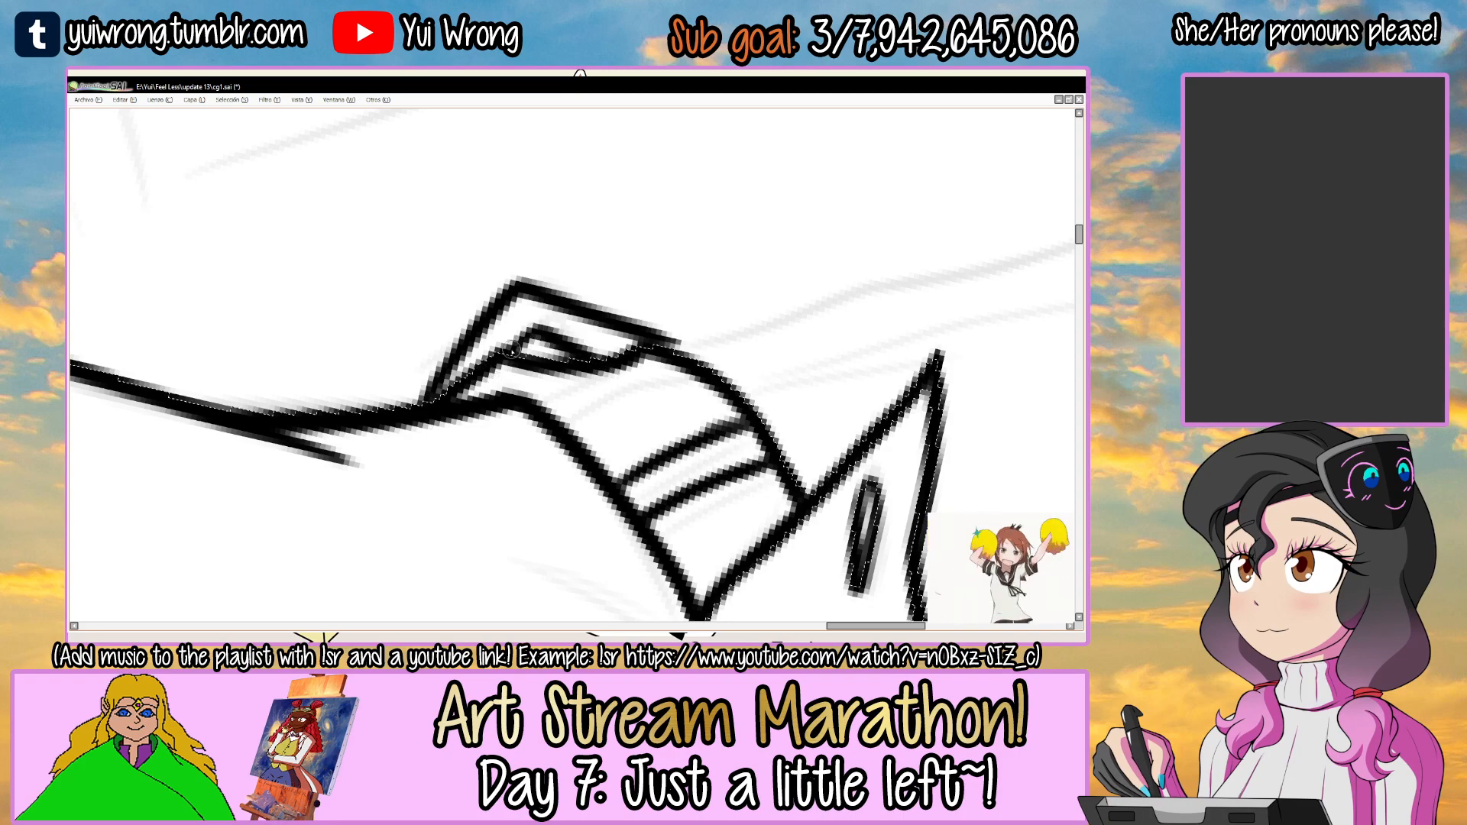
{"action": "left_click_drag", "start_coordinate": [674, 363], "coordinate": [673, 340]}
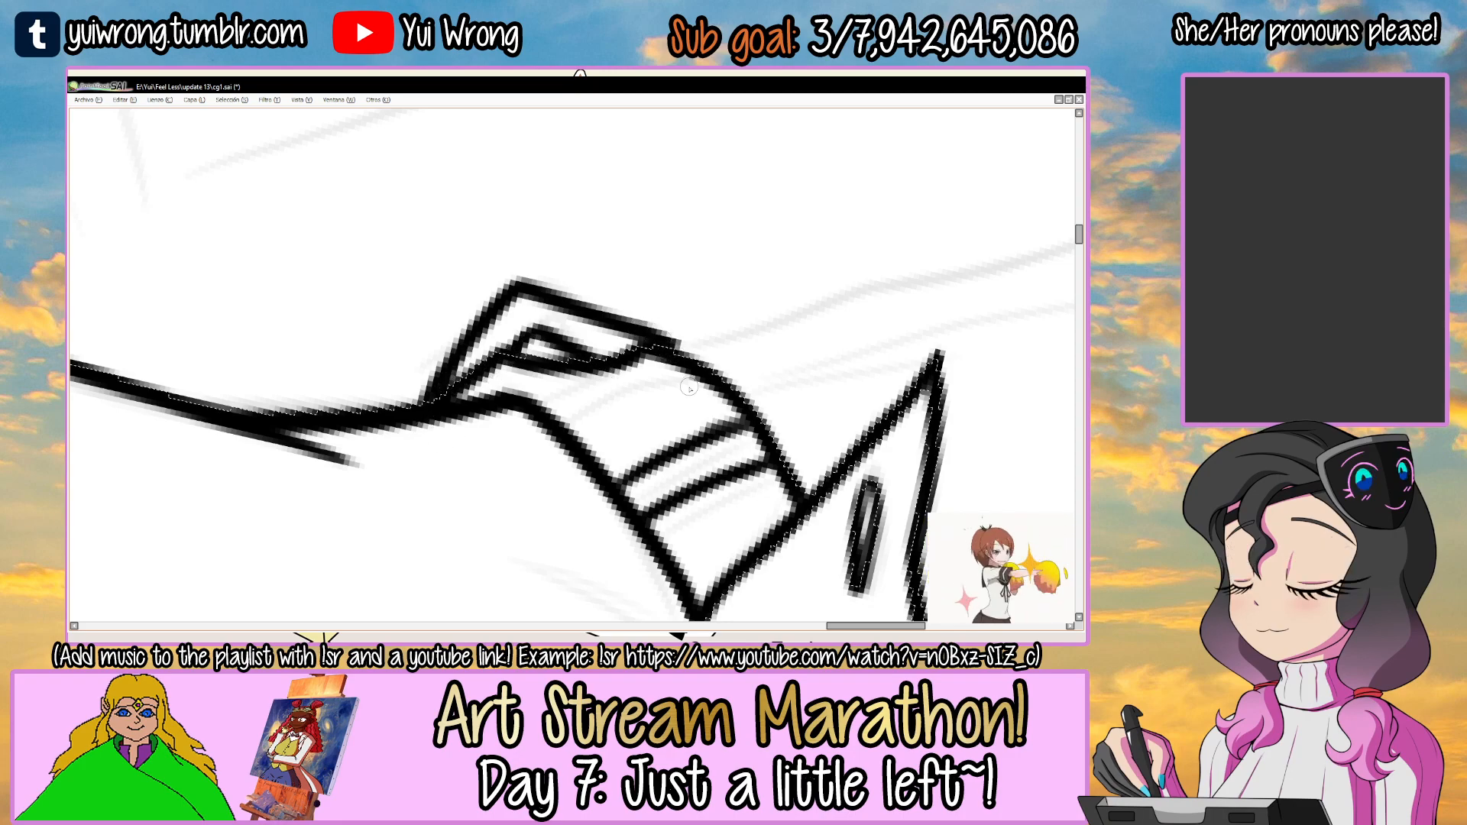
Ink the thick outer side line of the trousers from the hip fold down to the canvas edge.
{"action": "scroll", "coordinate": [685, 397], "scroll_direction": "down", "scroll_amount": 5}
{"action": "left_click_drag", "start_coordinate": [685, 395], "coordinate": [636, 313]}
{"action": "left_click_drag", "start_coordinate": [626, 396], "coordinate": [569, 276]}
{"action": "left_click", "coordinate": [691, 406]}
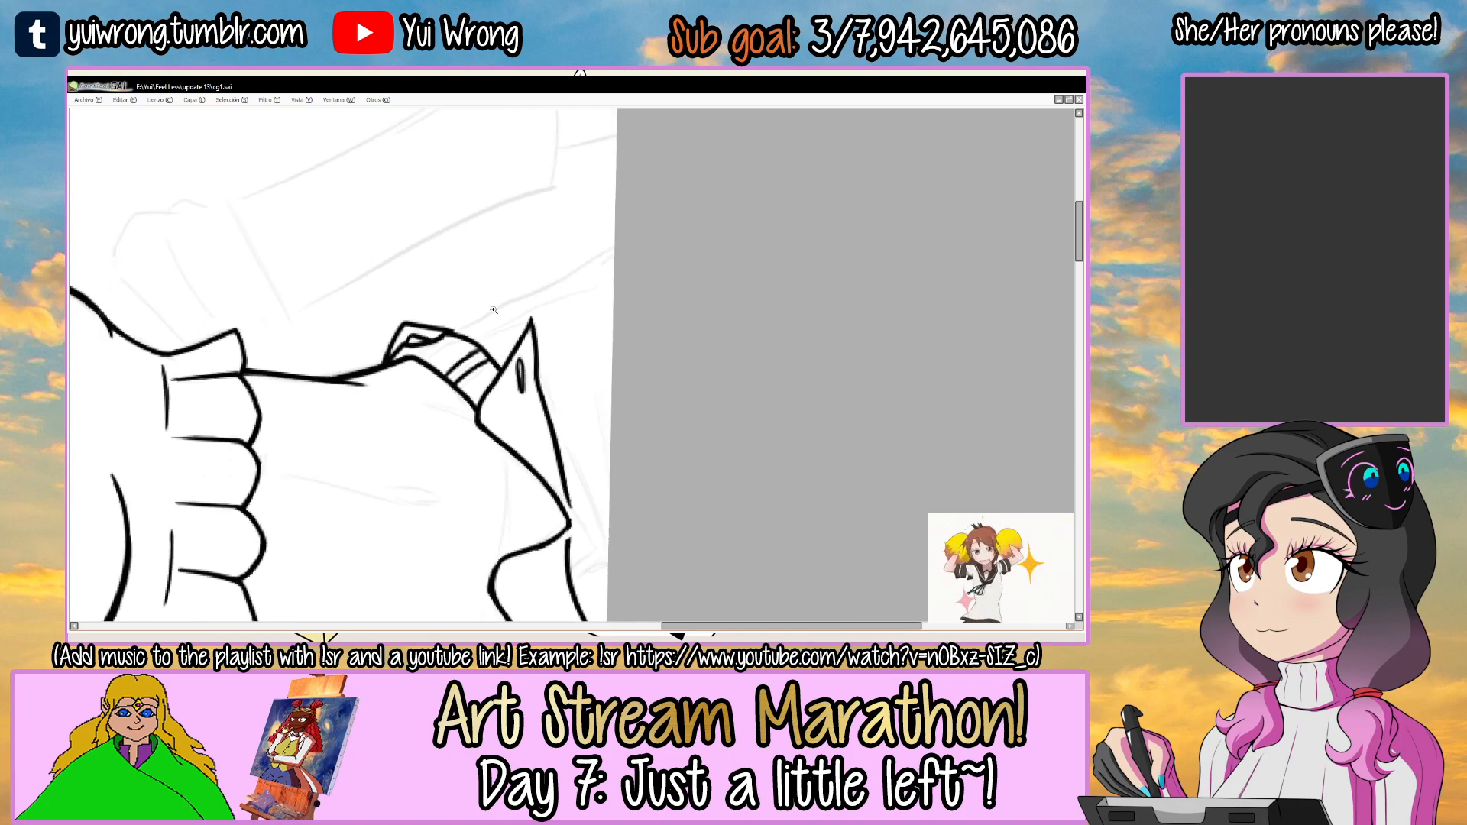
{"action": "scroll", "coordinate": [492, 313], "scroll_direction": "up", "scroll_amount": 3}
{"action": "mouse_move", "coordinate": [481, 330]}
{"action": "left_mouse_down"}
{"action": "mouse_move", "coordinate": [619, 271]}
{"action": "mouse_move", "coordinate": [486, 303]}
{"action": "mouse_move", "coordinate": [718, 219]}
{"action": "left_mouse_up"}
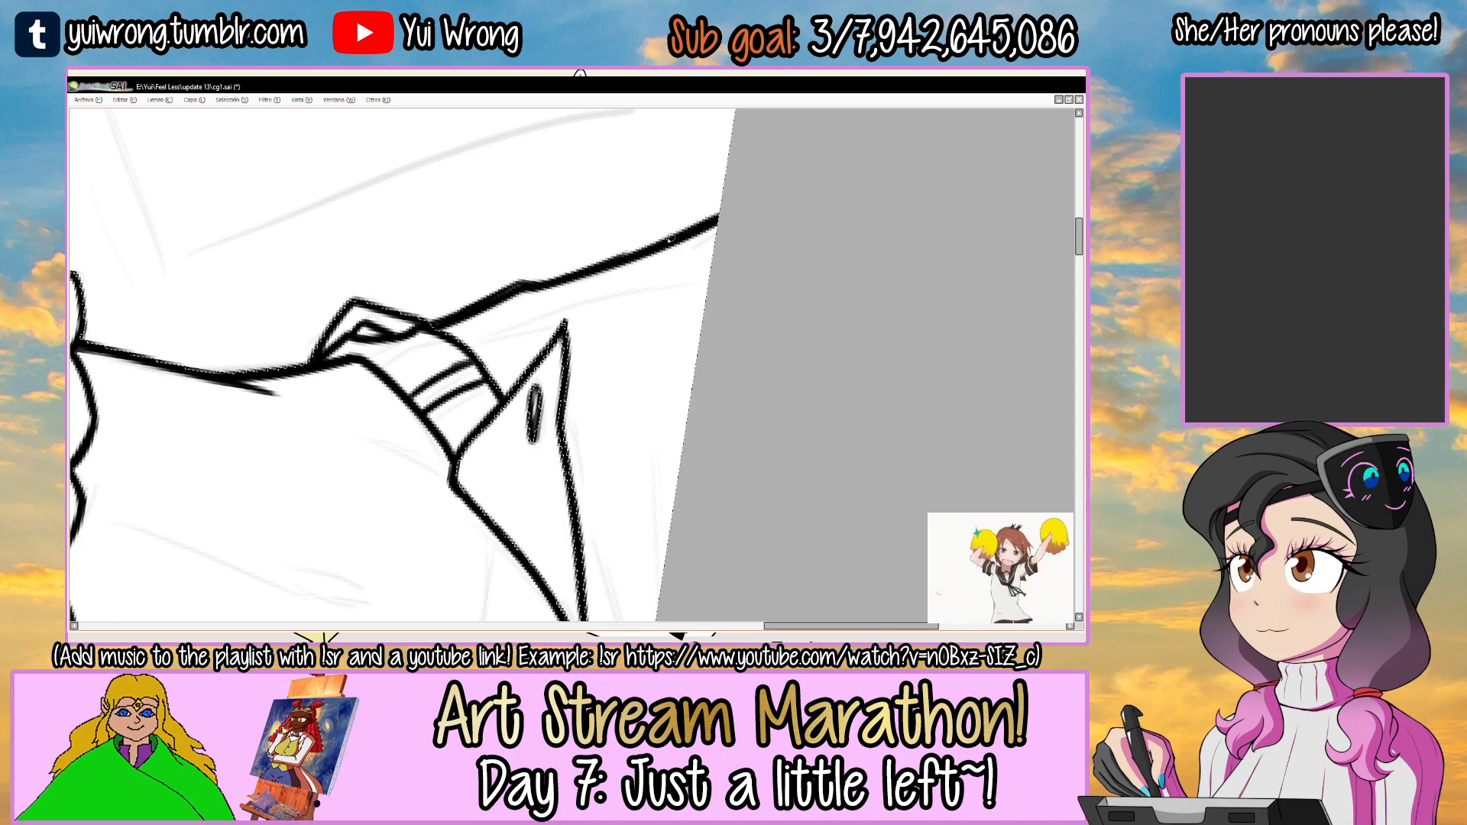
Ink the first side of the V-shaped fold beneath the point where the two flaps meet, redoing the stroke once.
{"action": "left_click_drag", "start_coordinate": [752, 238], "coordinate": [461, 375]}
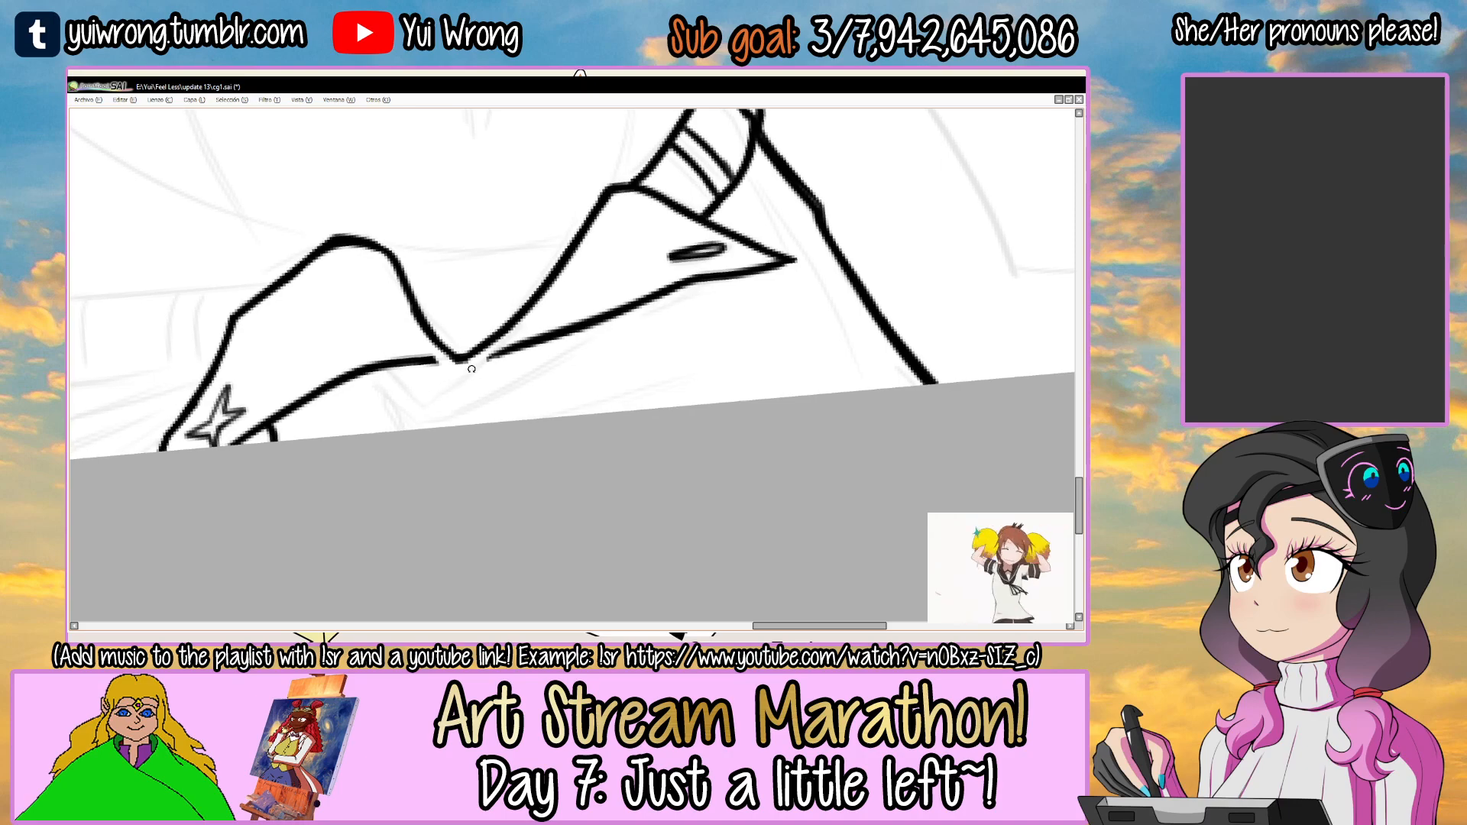
{"action": "scroll", "coordinate": [414, 418], "scroll_direction": "up", "scroll_amount": 1}
{"action": "scroll", "coordinate": [389, 393], "scroll_direction": "up", "scroll_amount": 2}
{"action": "left_click_drag", "start_coordinate": [349, 355], "coordinate": [460, 446]}
{"action": "key", "text": "ctrl+z"}
{"action": "left_click_drag", "start_coordinate": [349, 354], "coordinate": [467, 456]}
Ink the thick second side of the V-shaped fold under the second flap and add a short crease near it.
{"action": "mouse_move", "coordinate": [766, 286]}
{"action": "left_mouse_down"}
{"action": "mouse_move", "coordinate": [511, 437]}
{"action": "mouse_move", "coordinate": [472, 441]}
{"action": "left_mouse_up"}
{"action": "key", "text": "ctrl+z"}
{"action": "left_click_drag", "start_coordinate": [758, 294], "coordinate": [535, 439]}
{"action": "key", "text": "ctrl+z"}
{"action": "left_click_drag", "start_coordinate": [756, 295], "coordinate": [508, 447]}
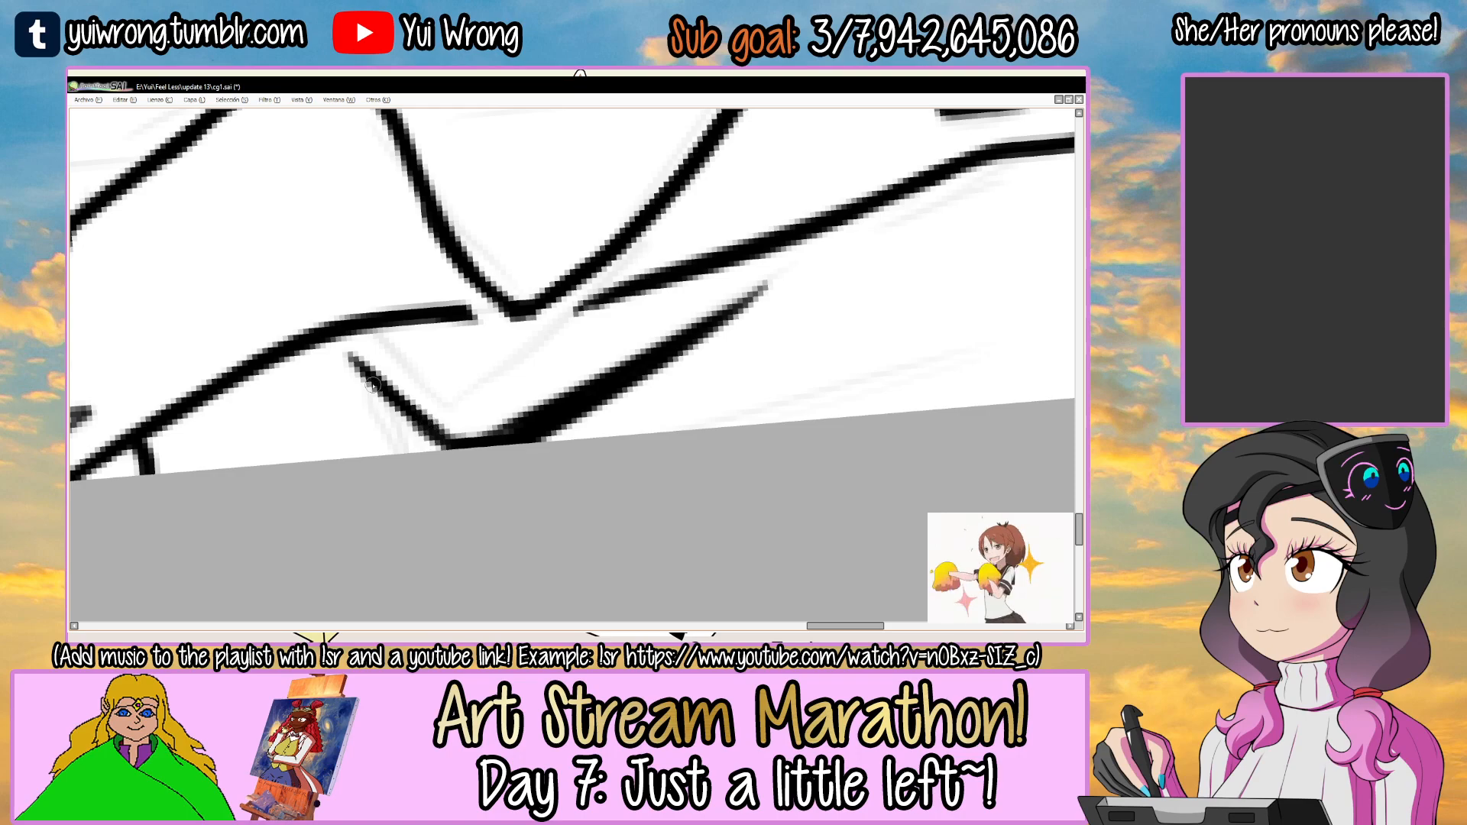
{"action": "scroll", "coordinate": [466, 482], "scroll_direction": "down", "scroll_amount": 3}
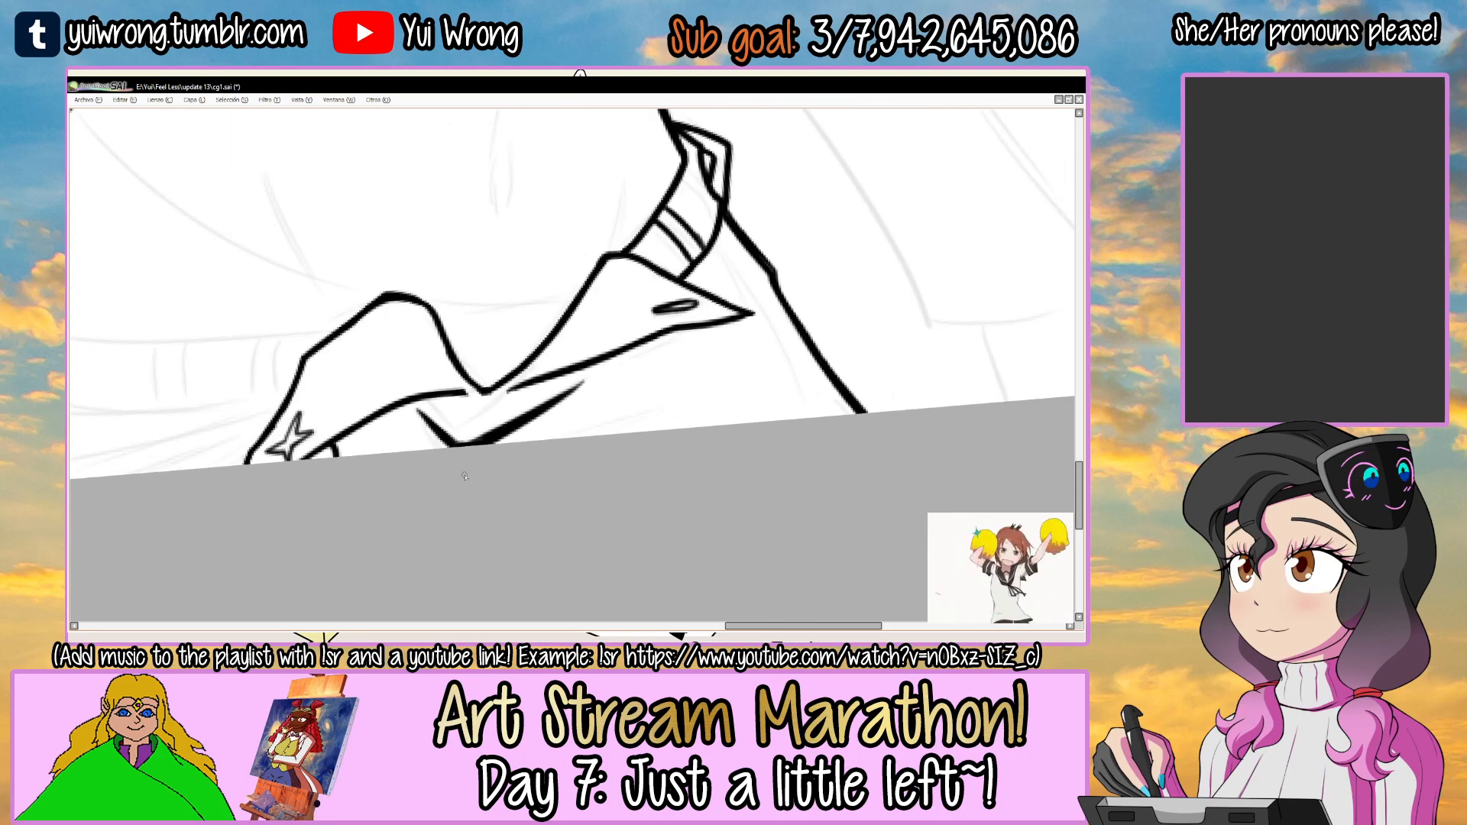
{"action": "scroll", "coordinate": [626, 360], "scroll_direction": "up", "scroll_amount": 2}
{"action": "mouse_move", "coordinate": [535, 403]}
{"action": "left_mouse_down"}
{"action": "mouse_move", "coordinate": [748, 346]}
{"action": "mouse_move", "coordinate": [540, 409]}
{"action": "mouse_move", "coordinate": [741, 344]}
{"action": "mouse_move", "coordinate": [578, 451]}
{"action": "left_mouse_up"}
Ink the inner seam line running alongside the trousers' outer side line to the canvas edge.
{"action": "left_click_drag", "start_coordinate": [687, 329], "coordinate": [589, 320], "text": "alt"}
{"action": "key", "text": "w"}
{"action": "left_click", "coordinate": [569, 304]}
{"action": "key", "text": "ctrl+d"}
{"action": "left_click_drag", "start_coordinate": [440, 397], "coordinate": [695, 273]}
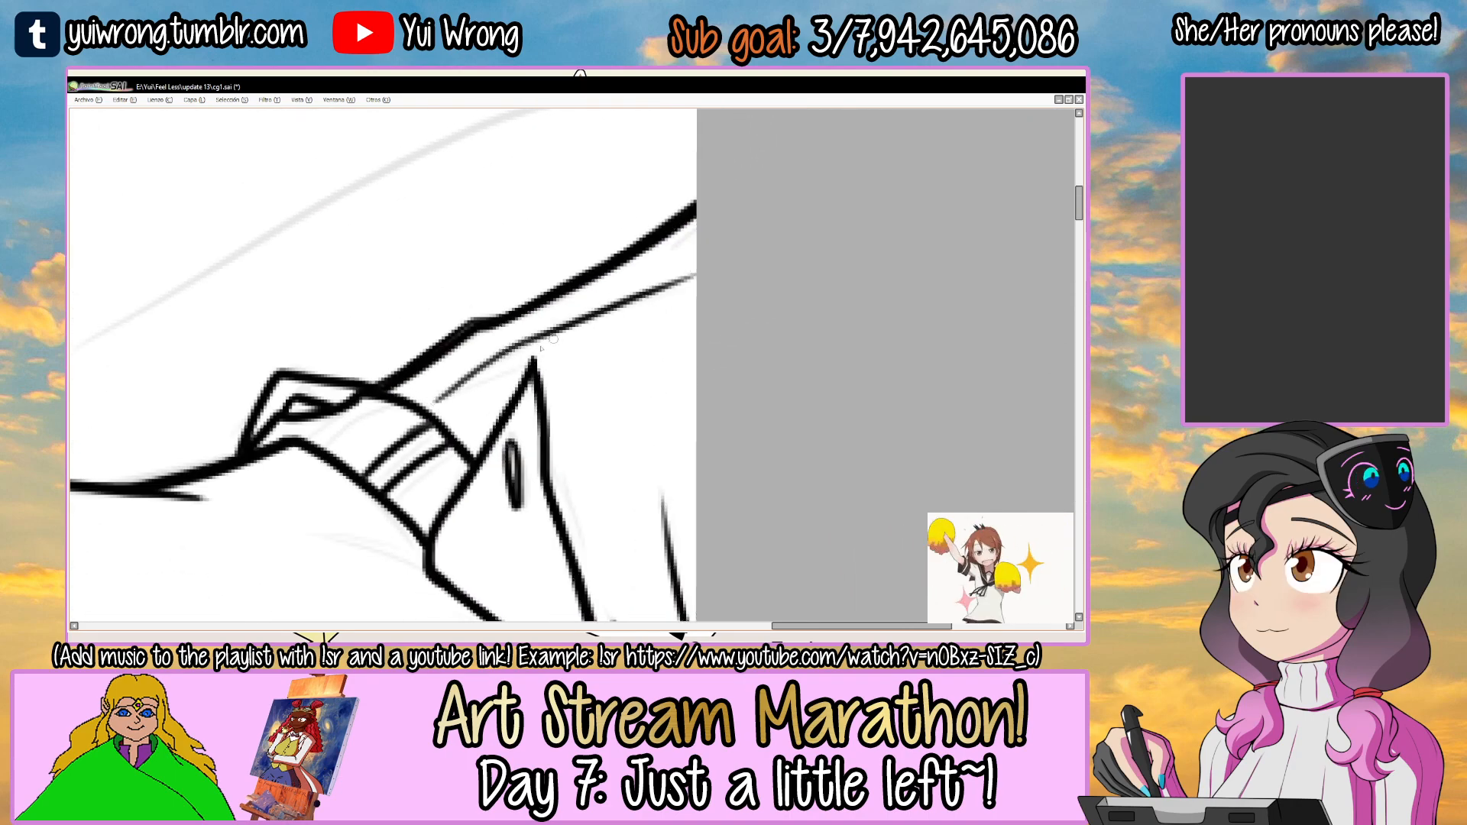
{"action": "left_click_drag", "start_coordinate": [779, 252], "coordinate": [782, 472], "text": "alt"}
Check another open reference image, return to the line-art document and hide the interface panels again.
{"action": "key", "text": "Tab"}
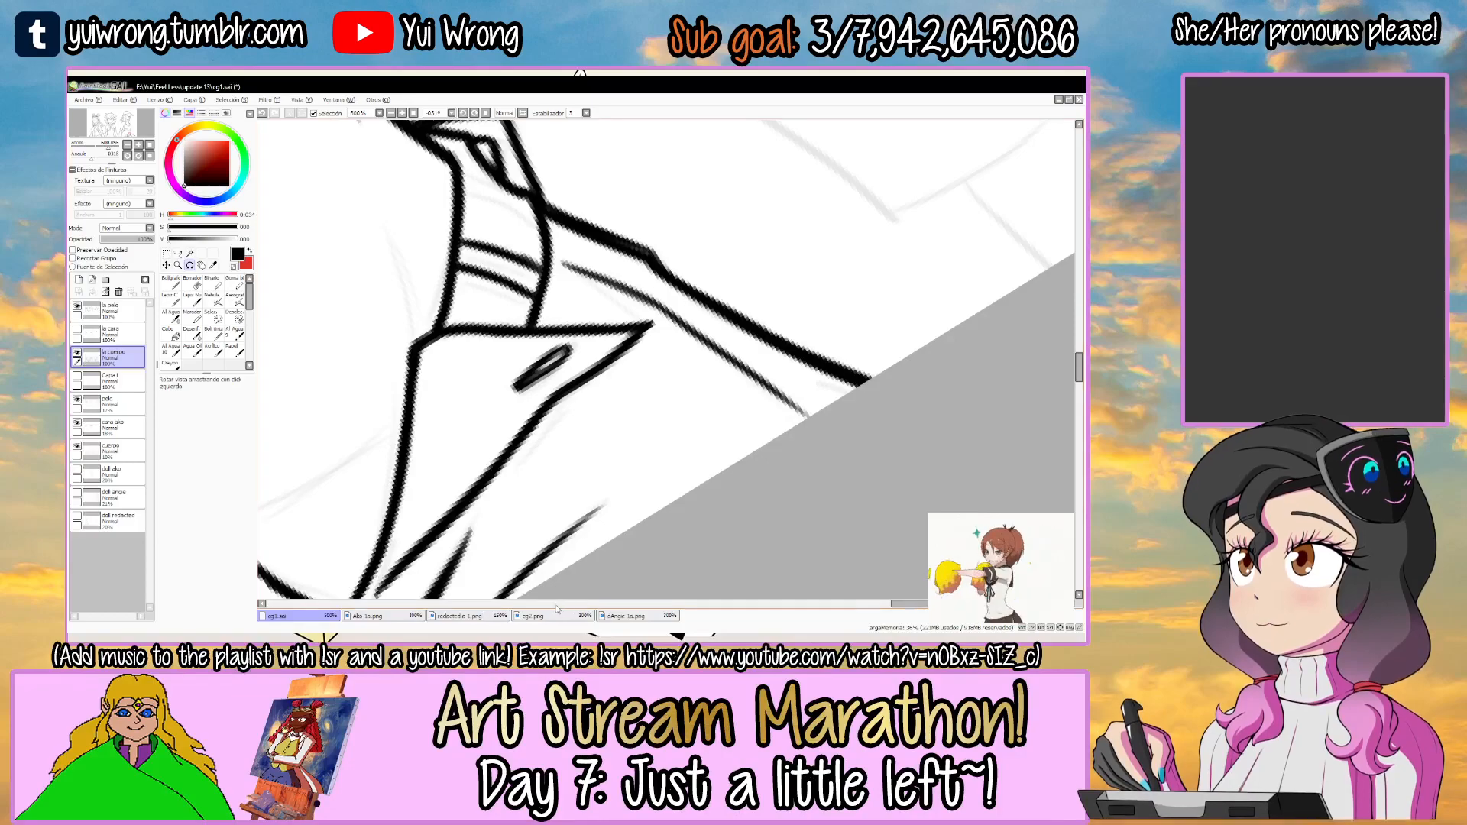
{"action": "left_click", "coordinate": [625, 615]}
{"action": "left_click", "coordinate": [279, 616]}
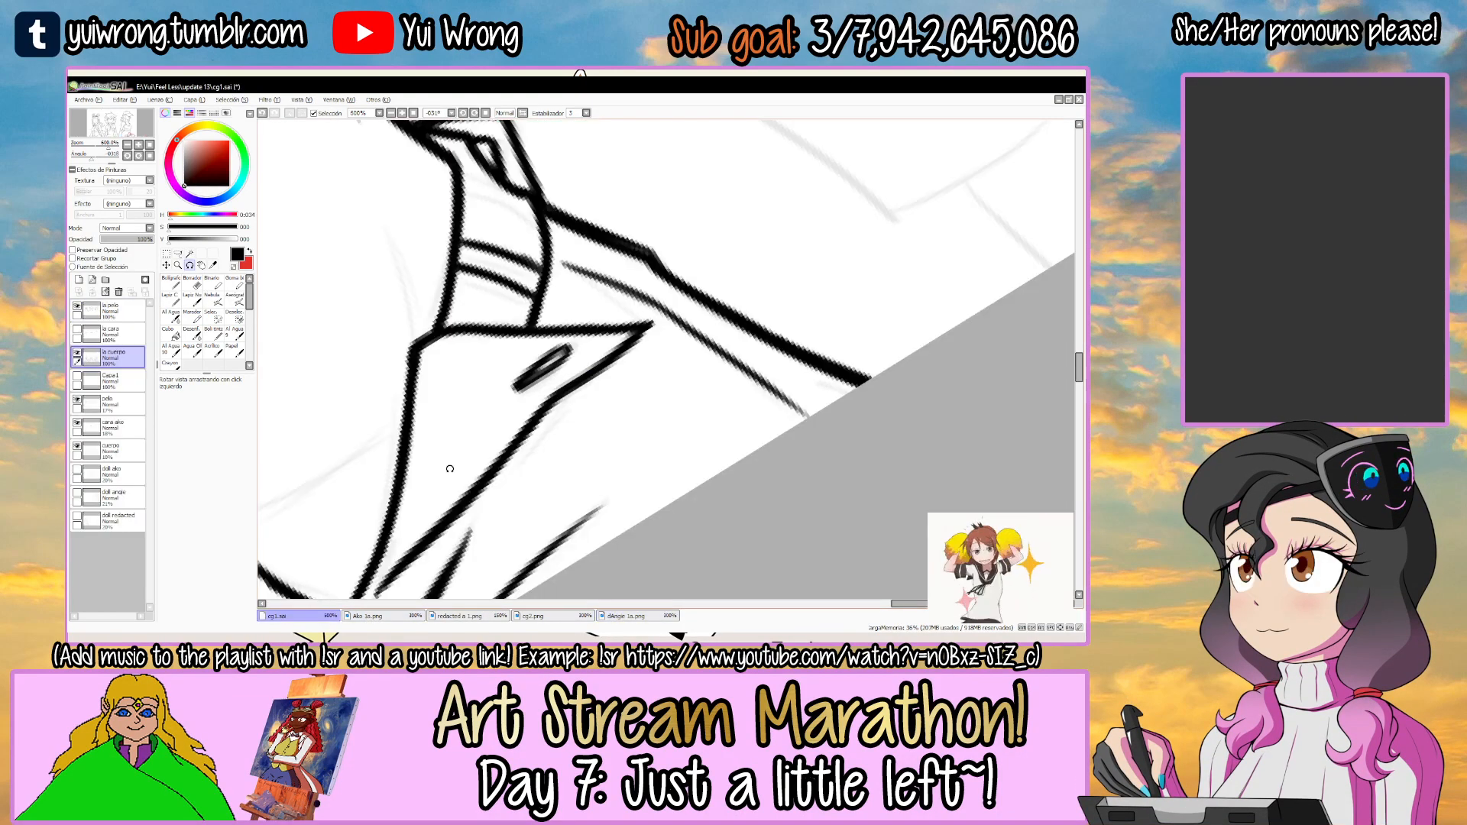
{"action": "key", "text": "Tab"}
Ink short cross lines between the inner seam and the outer side line of the trousers.
{"action": "left_click_drag", "start_coordinate": [691, 278], "coordinate": [699, 381]}
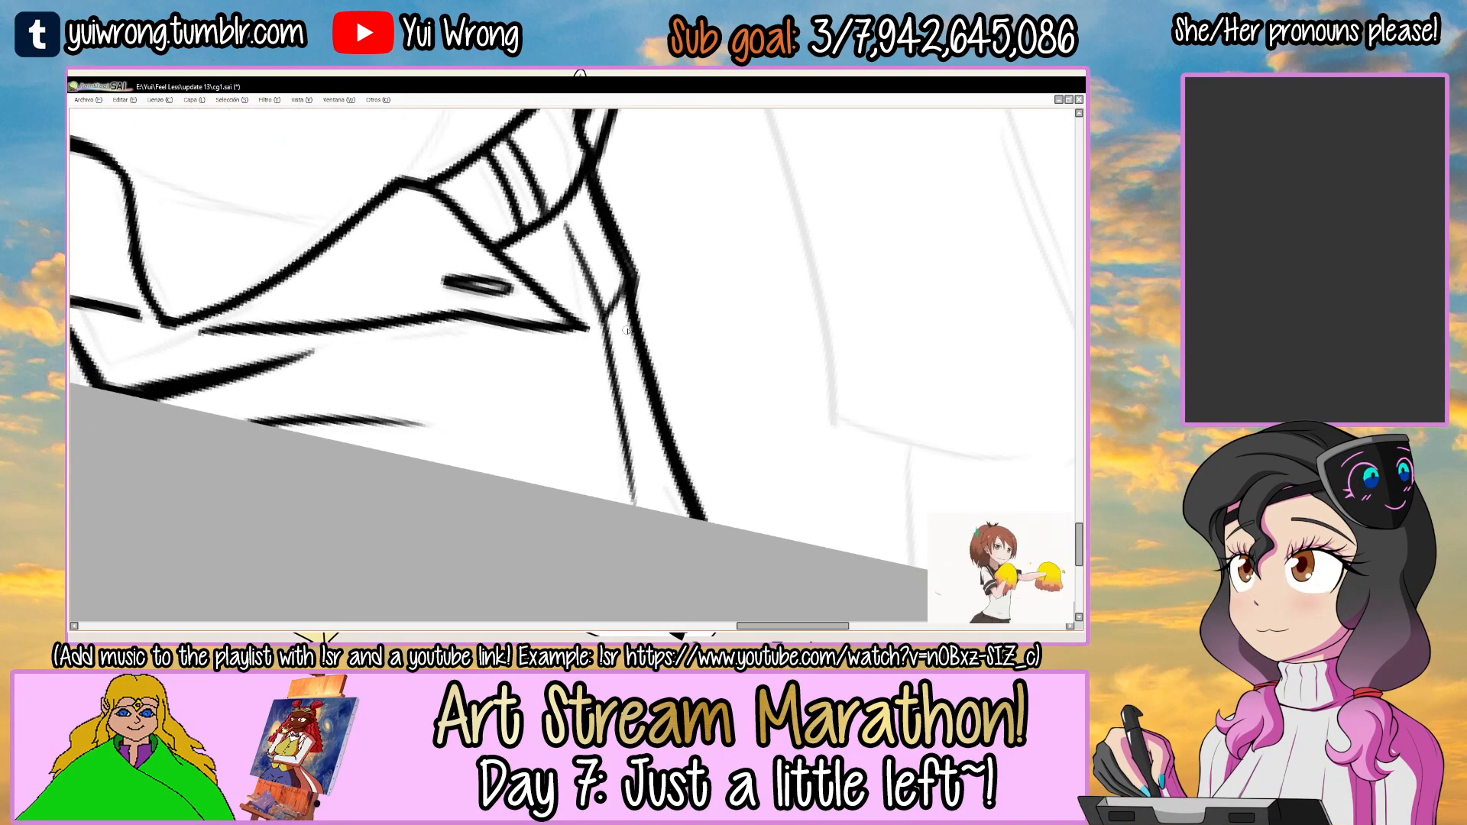
{"action": "left_click_drag", "start_coordinate": [633, 336], "coordinate": [614, 357]}
{"action": "left_click_drag", "start_coordinate": [670, 457], "coordinate": [648, 505]}
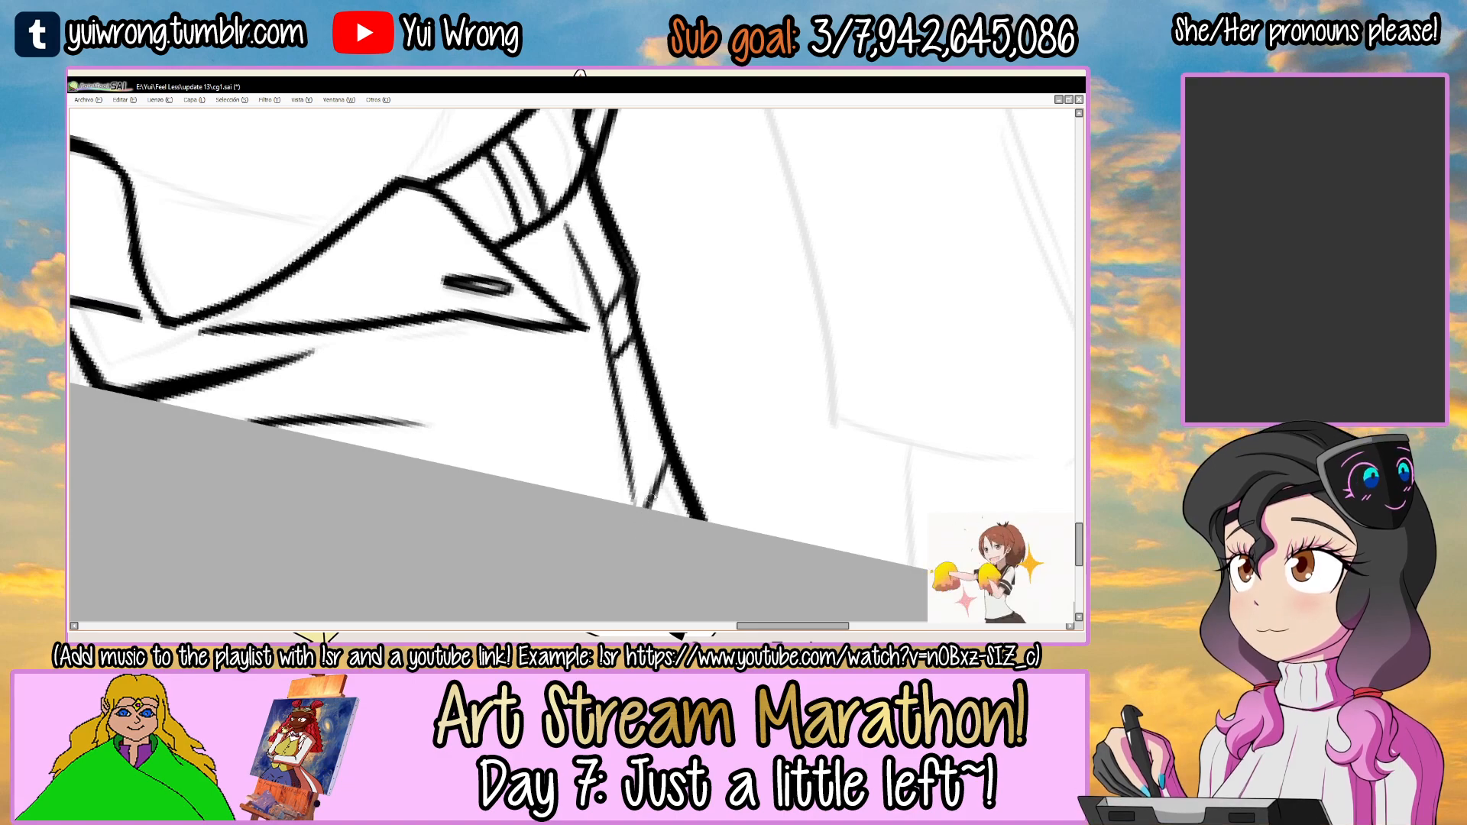
{"action": "scroll", "coordinate": [647, 543], "scroll_direction": "down", "scroll_amount": 5}
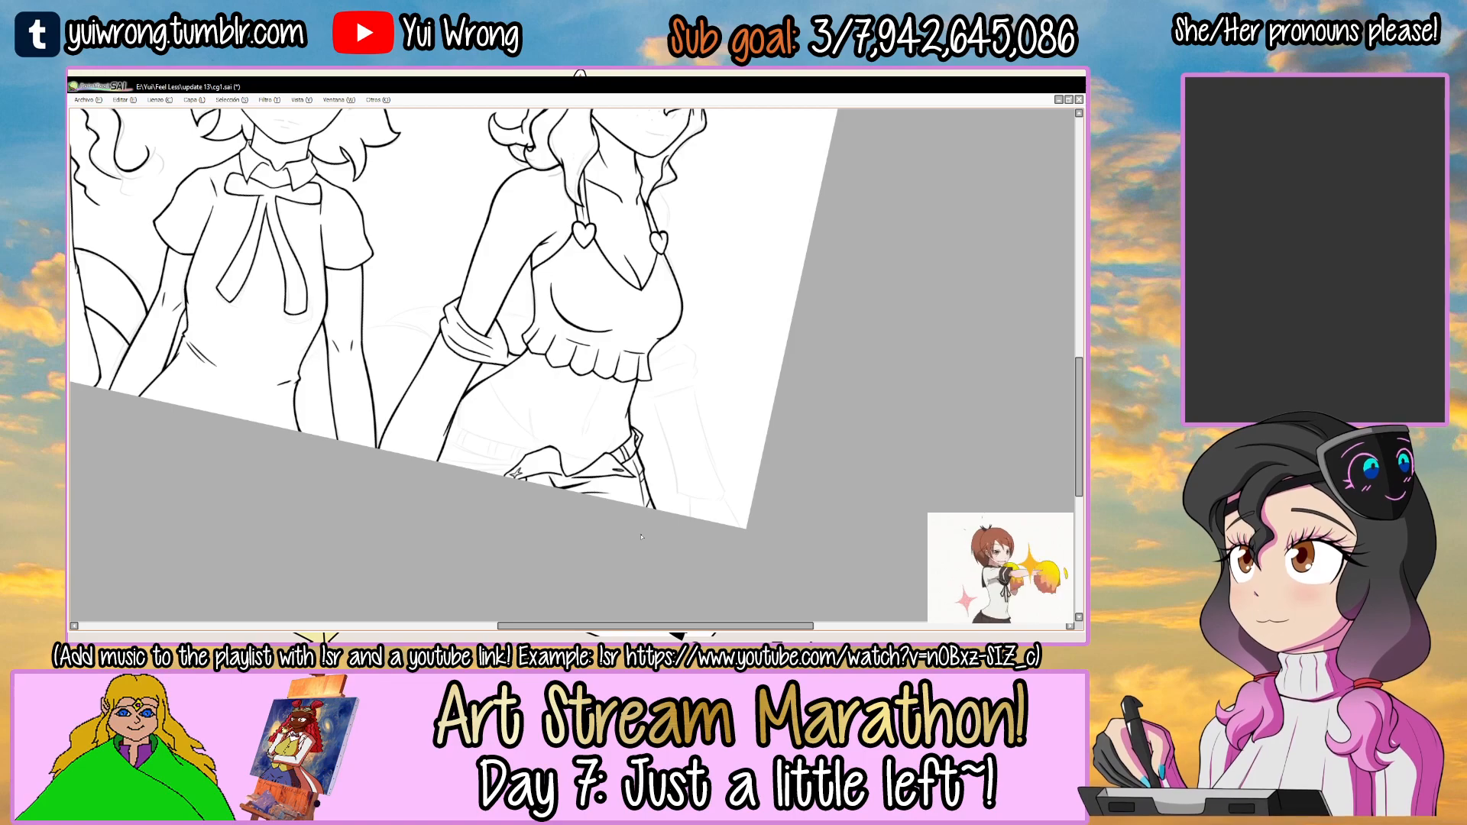
{"action": "left_click_drag", "start_coordinate": [646, 423], "coordinate": [684, 387]}
Select the blank area beside the first flap and ink the waistband's upper edge from the flap to the arm, redoing strokes.
{"action": "scroll", "coordinate": [544, 434], "scroll_direction": "up", "scroll_amount": 2}
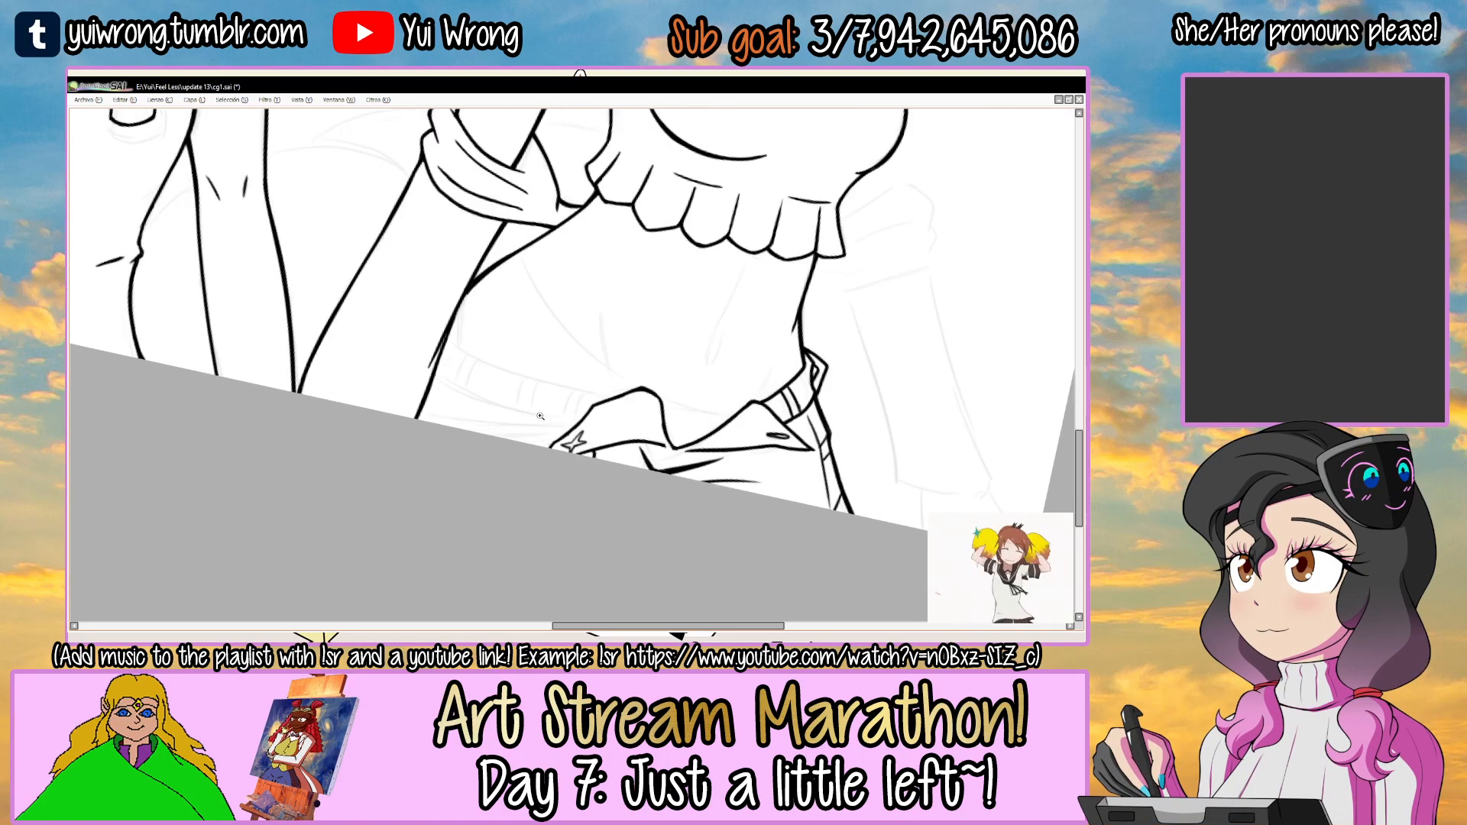
{"action": "left_click_drag", "start_coordinate": [772, 354], "coordinate": [684, 369]}
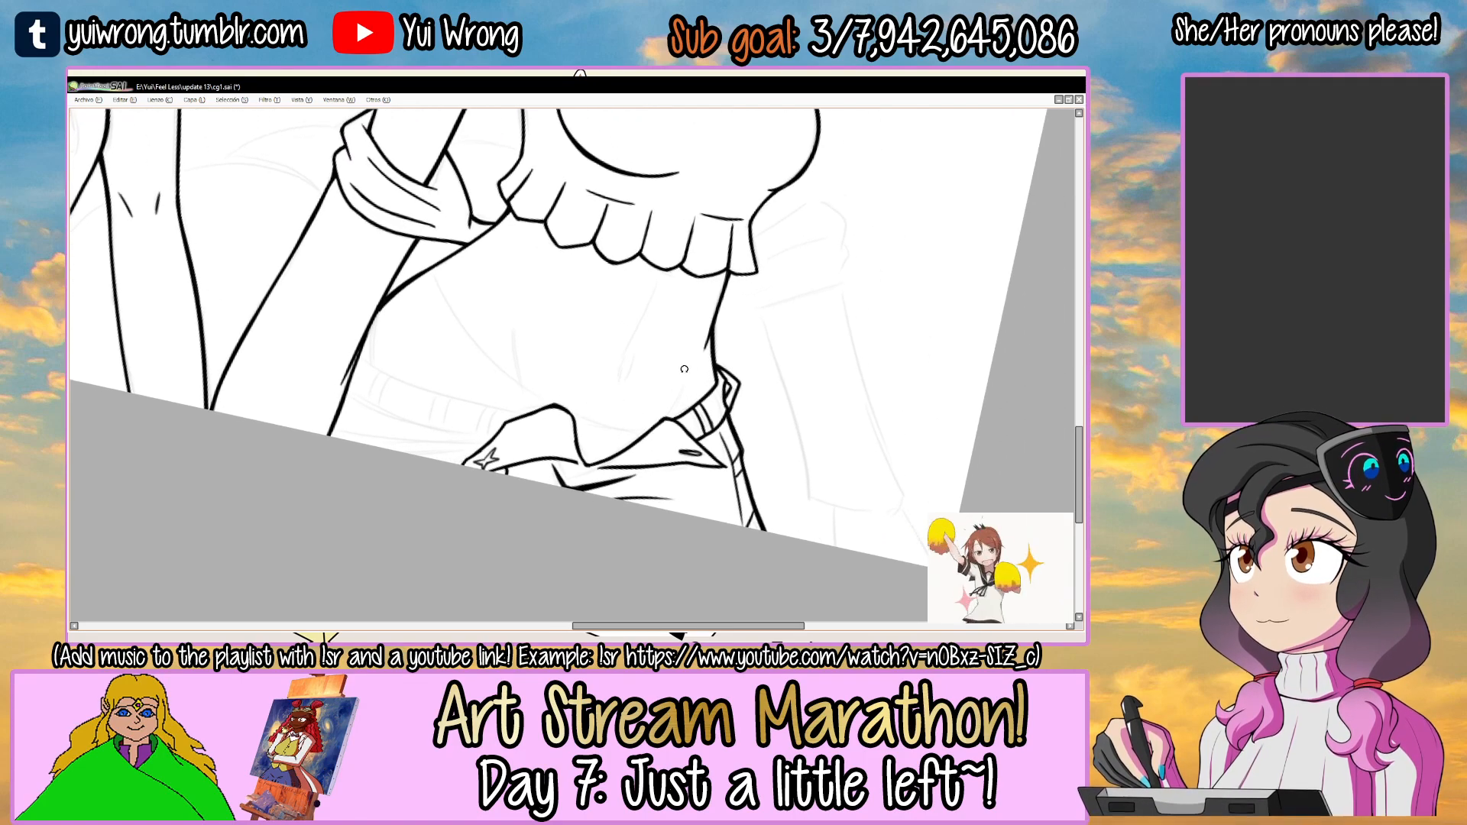
{"action": "left_click", "coordinate": [445, 415]}
{"action": "mouse_move", "coordinate": [459, 316]}
{"action": "left_mouse_down"}
{"action": "mouse_move", "coordinate": [675, 305]}
{"action": "mouse_move", "coordinate": [680, 413]}
{"action": "left_mouse_up"}
{"action": "mouse_move", "coordinate": [680, 413]}
{"action": "left_mouse_down"}
{"action": "mouse_move", "coordinate": [572, 413]}
{"action": "mouse_move", "coordinate": [692, 329]}
{"action": "left_mouse_up"}
{"action": "scroll", "coordinate": [611, 344], "scroll_direction": "up", "scroll_amount": 2}
{"action": "left_click_drag", "start_coordinate": [413, 420], "coordinate": [749, 269]}
{"action": "key", "text": "ctrl+z"}
{"action": "mouse_move", "coordinate": [409, 430]}
{"action": "left_mouse_down"}
{"action": "mouse_move", "coordinate": [797, 269]}
{"action": "mouse_move", "coordinate": [811, 284]}
{"action": "mouse_move", "coordinate": [475, 378]}
{"action": "mouse_move", "coordinate": [737, 258]}
{"action": "left_mouse_up"}
{"action": "key", "text": "ctrl+z"}
{"action": "key", "text": "ctrl+z"}
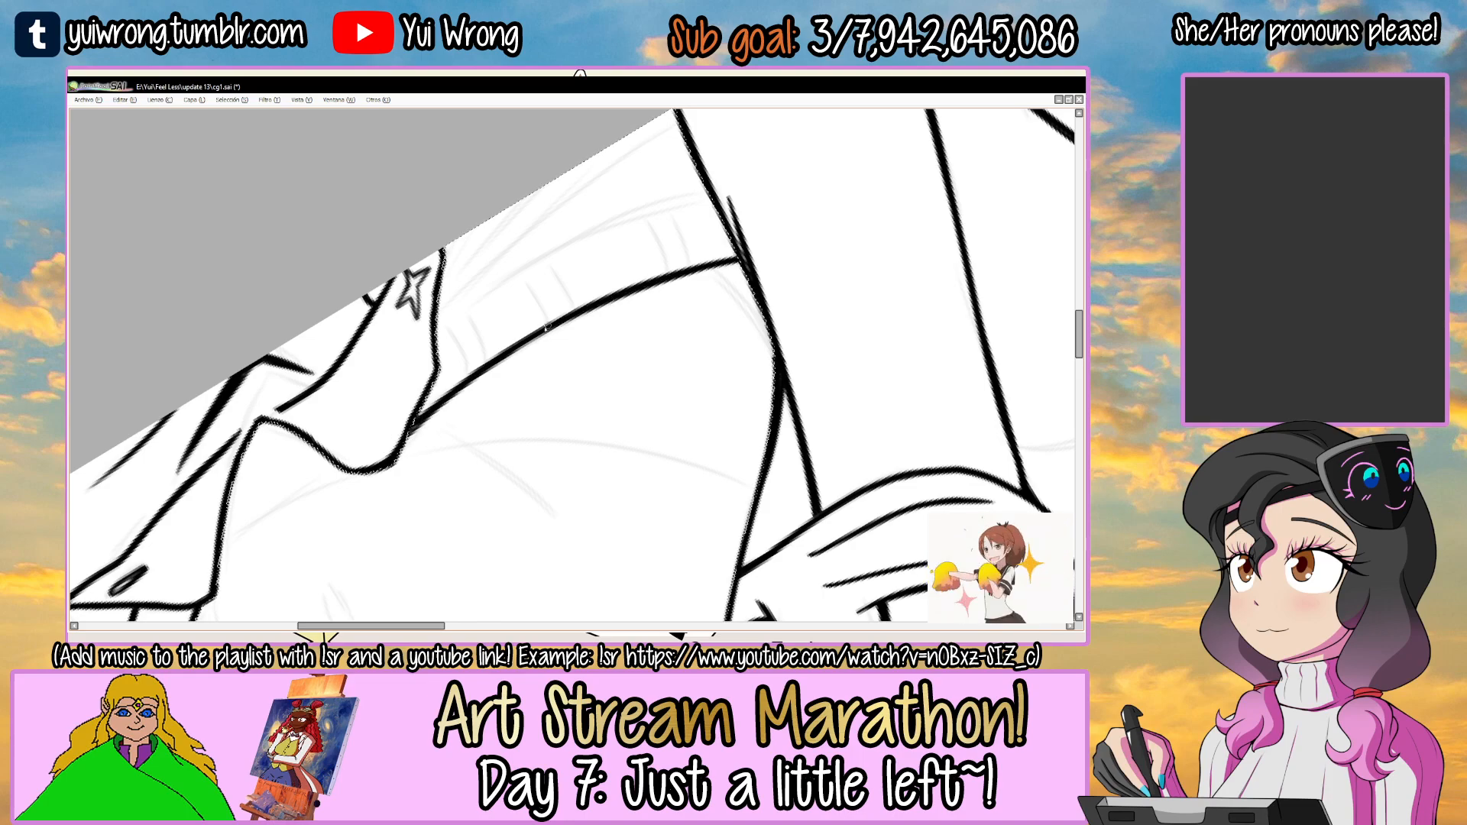
Ink the waistband's lower edge parallel to the upper one, from the first flap to the arm line, redoing as needed.
{"action": "left_click_drag", "start_coordinate": [762, 261], "coordinate": [732, 295]}
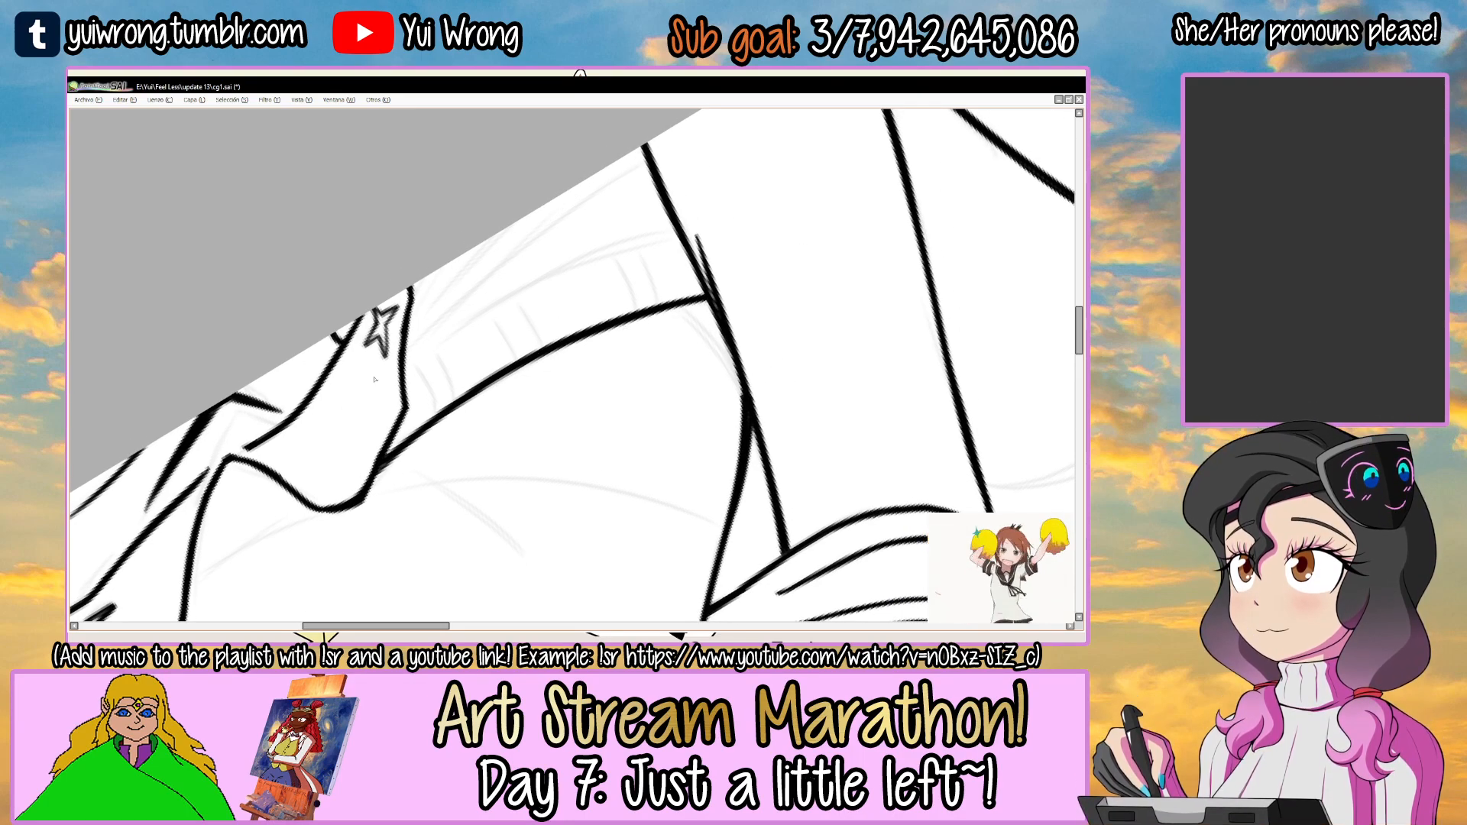
{"action": "key", "text": "Delete"}
{"action": "left_click_drag", "start_coordinate": [407, 379], "coordinate": [658, 225]}
{"action": "key", "text": "ctrl+z"}
{"action": "key", "text": "ctrl+z"}
{"action": "left_click_drag", "start_coordinate": [407, 398], "coordinate": [657, 224]}
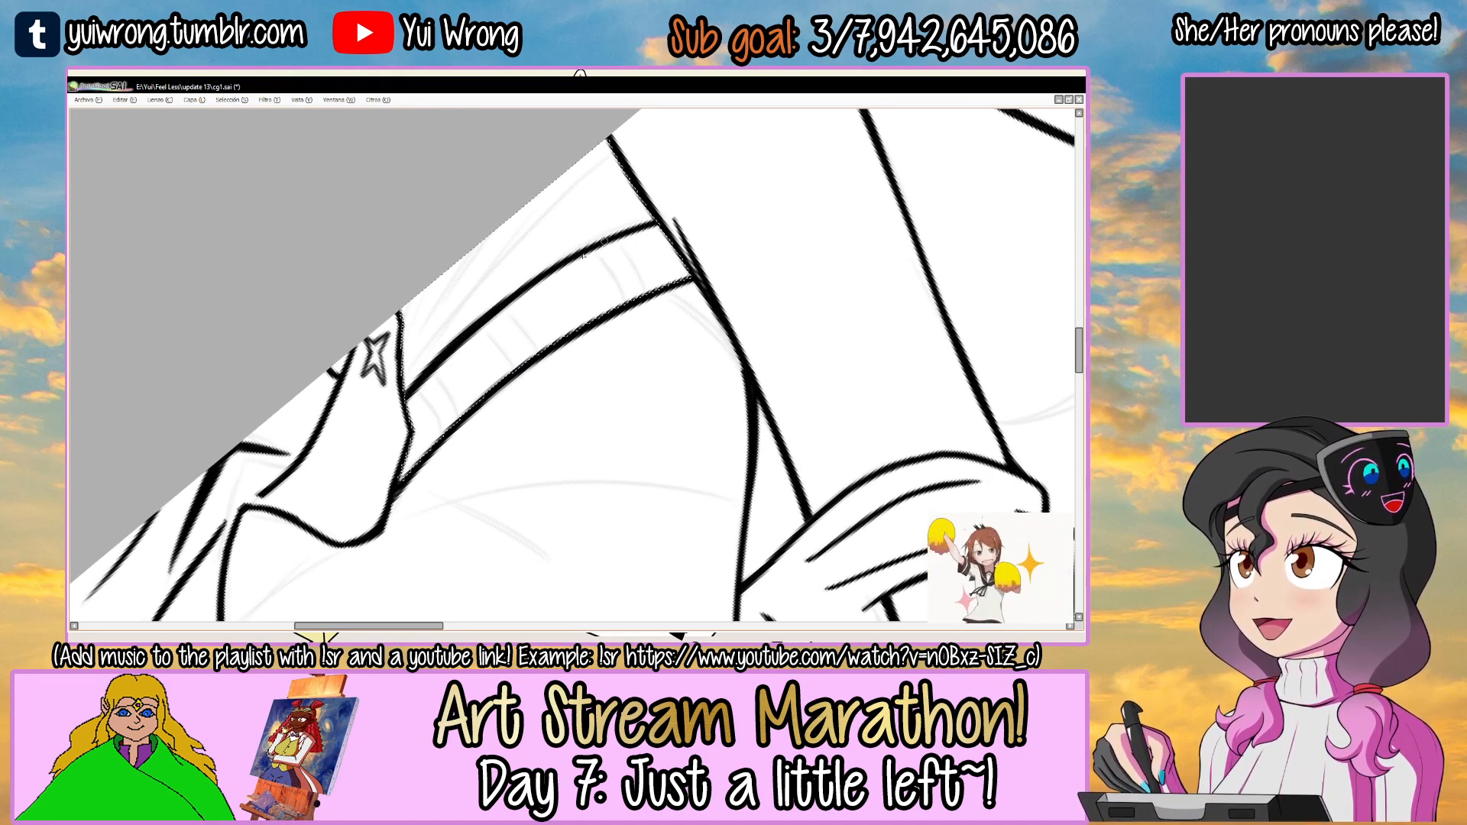
Select the inside of the waistband and ink three pairs of belt-loop lines across it between the arm and the first flap.
{"action": "key", "text": "Delete"}
{"action": "key", "text": "Delete"}
{"action": "key", "text": "Delete"}
{"action": "key", "text": "Delete"}
{"action": "key", "text": "Delete"}
{"action": "key", "text": "Delete"}
{"action": "key", "text": "Delete"}
{"action": "key", "text": "Delete"}
{"action": "key", "text": "Delete"}
{"action": "key", "text": "Delete"}
{"action": "key", "text": "Delete"}
{"action": "key", "text": "Delete"}
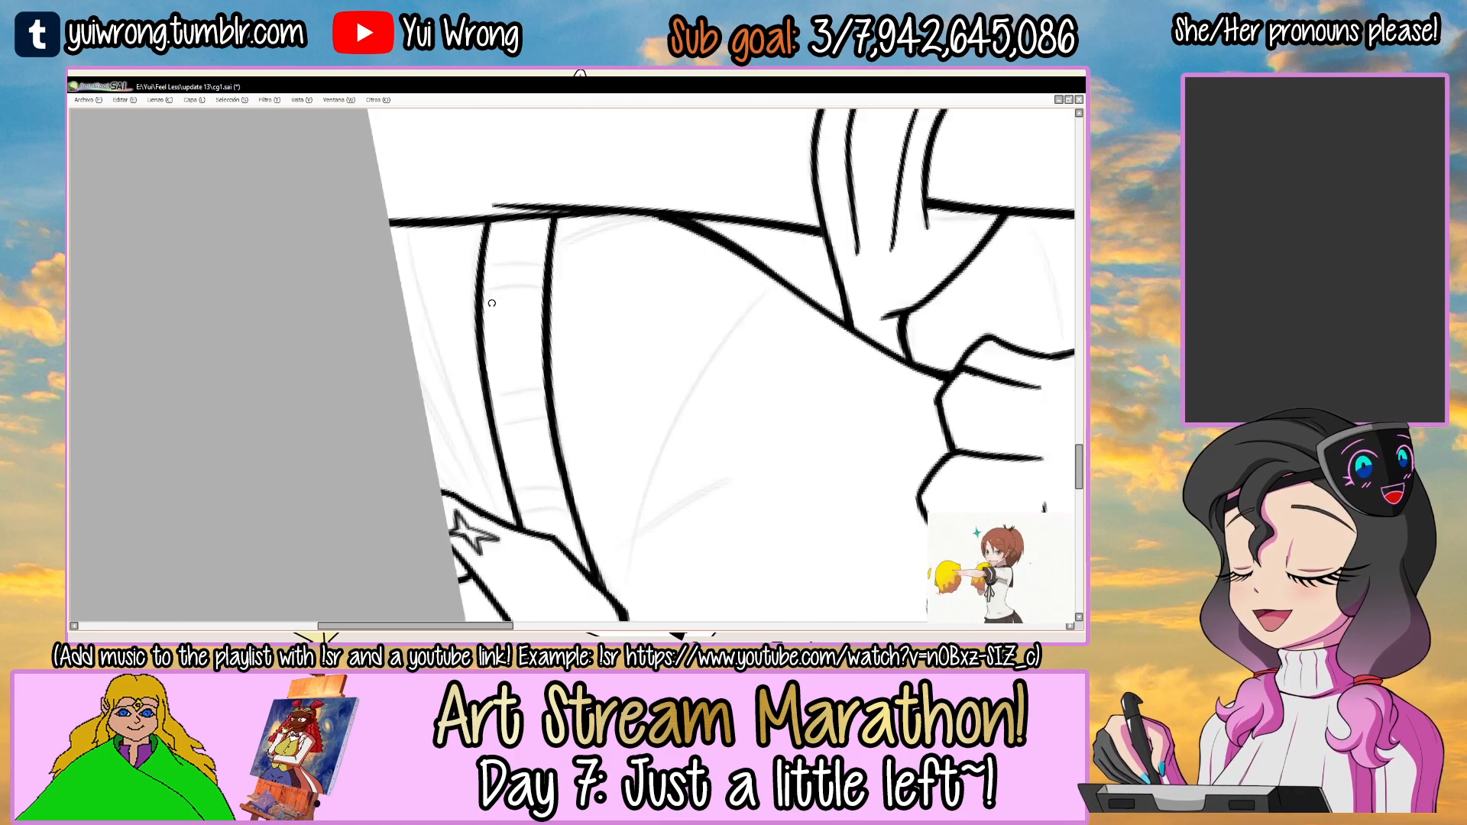
{"action": "scroll", "coordinate": [486, 391], "scroll_direction": "up", "scroll_amount": 1}
{"action": "key", "text": "ctrl+d"}
{"action": "key", "text": "w"}
{"action": "left_click", "coordinate": [489, 370]}
{"action": "key", "text": "n"}
{"action": "left_click_drag", "start_coordinate": [486, 345], "coordinate": [482, 418]}
{"action": "left_click_drag", "start_coordinate": [506, 348], "coordinate": [504, 422]}
{"action": "mouse_move", "coordinate": [634, 364]}
{"action": "left_mouse_down"}
{"action": "mouse_move", "coordinate": [636, 431]}
{"action": "mouse_move", "coordinate": [670, 432]}
{"action": "left_mouse_up"}
{"action": "key", "text": "ctrl+z"}
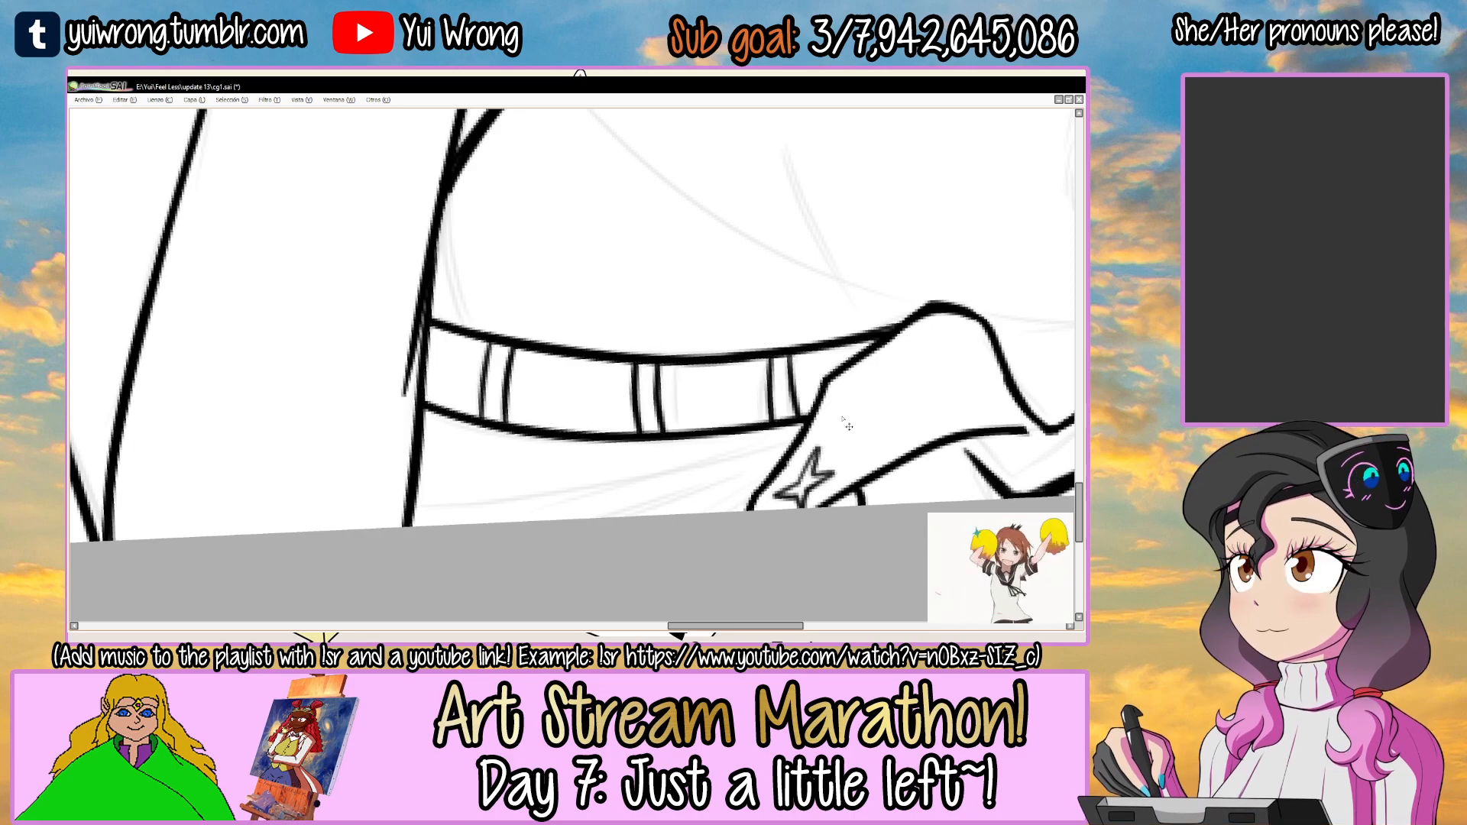
Select the trouser area below the waistband and ink the fold lines fanning out from the first flap toward the arm.
{"action": "scroll", "coordinate": [848, 427], "scroll_direction": "down", "scroll_amount": 3}
{"action": "left_click_drag", "start_coordinate": [842, 419], "coordinate": [657, 456]}
{"action": "left_click_drag", "start_coordinate": [821, 344], "coordinate": [532, 479]}
{"action": "left_click_drag", "start_coordinate": [493, 309], "coordinate": [576, 246]}
{"action": "scroll", "coordinate": [488, 315], "scroll_direction": "up", "scroll_amount": 3}
{"action": "left_click", "coordinate": [529, 275]}
{"action": "left_click", "coordinate": [529, 274]}
{"action": "mouse_move", "coordinate": [382, 380]}
{"action": "left_mouse_down"}
{"action": "mouse_move", "coordinate": [658, 221]}
{"action": "mouse_move", "coordinate": [540, 285]}
{"action": "mouse_move", "coordinate": [717, 217]}
{"action": "mouse_move", "coordinate": [714, 204]}
{"action": "mouse_move", "coordinate": [761, 197]}
{"action": "left_mouse_up"}
{"action": "key", "text": "ctrl+z"}
{"action": "key", "text": "ctrl+z"}
{"action": "key", "text": "ctrl+z"}
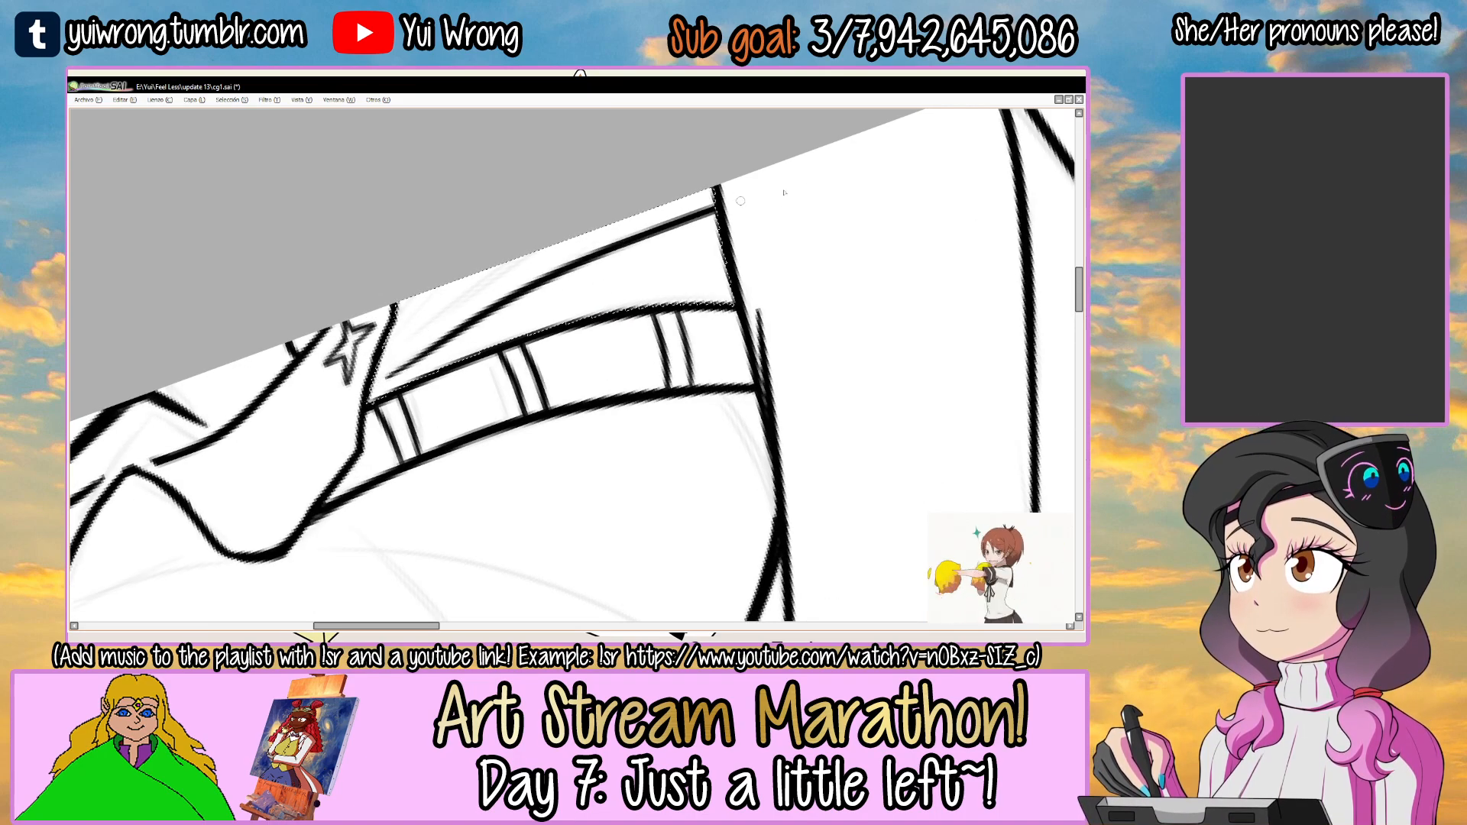
{"action": "left_click_drag", "start_coordinate": [411, 347], "coordinate": [552, 240]}
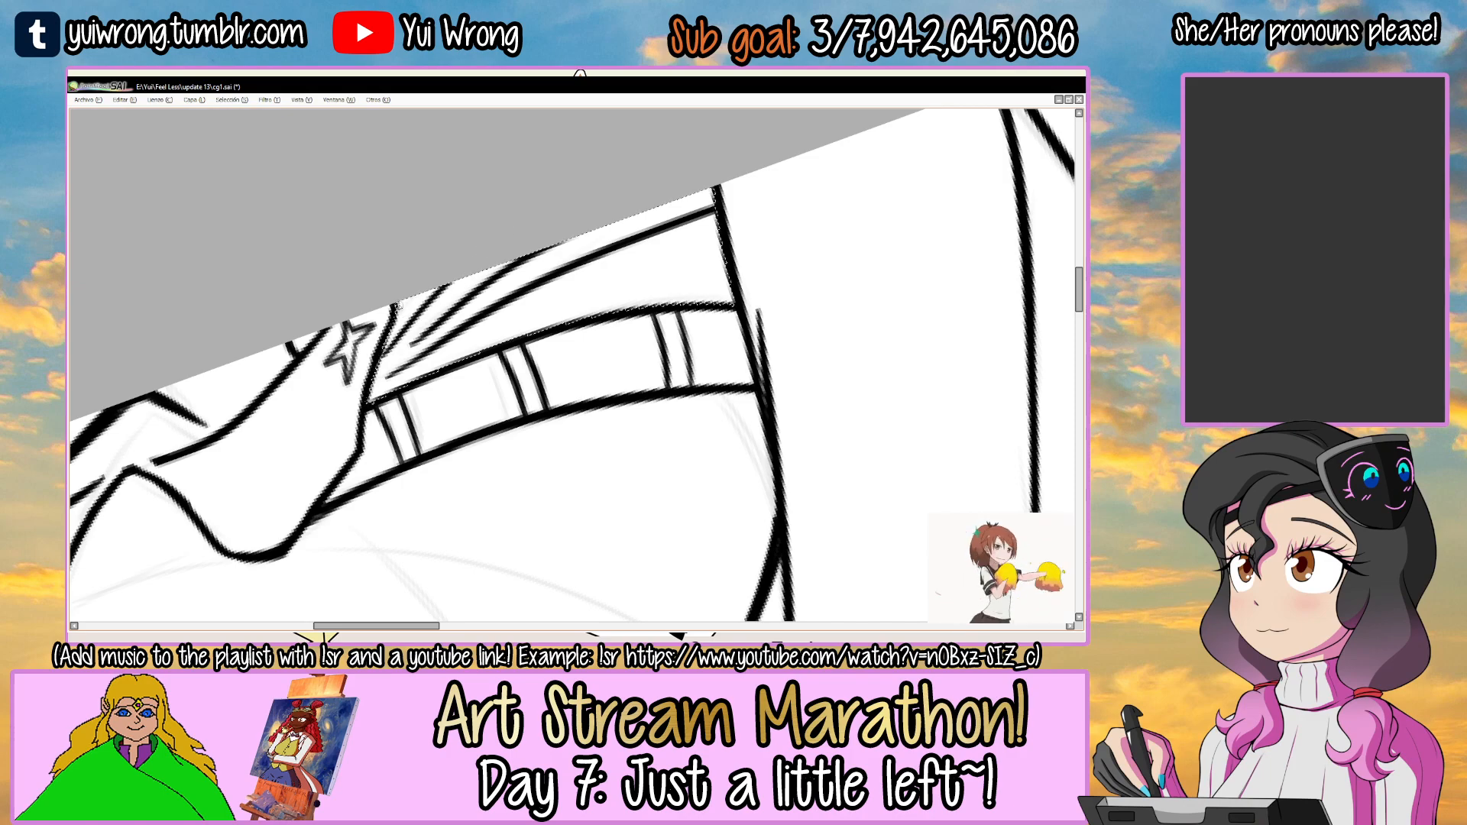
Clear the selection and save the drawing.
{"action": "key", "text": "ctrl+d"}
{"action": "left_click_drag", "start_coordinate": [534, 459], "coordinate": [645, 282]}
{"action": "mouse_move", "coordinate": [680, 359]}
{"action": "left_mouse_down"}
{"action": "mouse_move", "coordinate": [582, 311]}
{"action": "mouse_move", "coordinate": [609, 359]}
{"action": "left_mouse_up"}
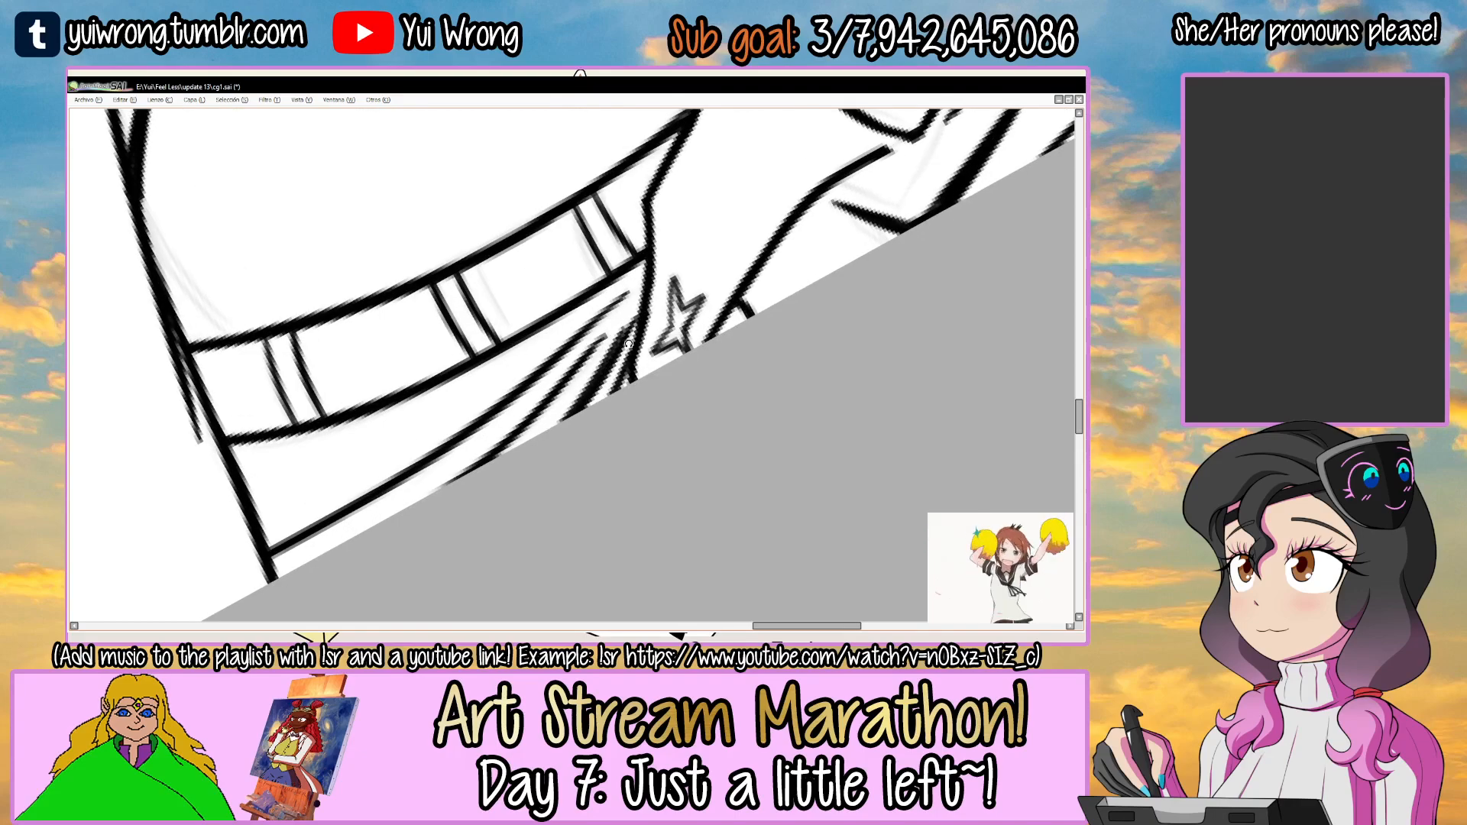
{"action": "key", "text": "ctrl+s"}
{"action": "scroll", "coordinate": [546, 441], "scroll_direction": "down", "scroll_amount": 6}
{"action": "mouse_move", "coordinate": [717, 317]}
{"action": "left_mouse_down"}
{"action": "mouse_move", "coordinate": [724, 384]}
{"action": "mouse_move", "coordinate": [713, 373]}
{"action": "left_mouse_up"}
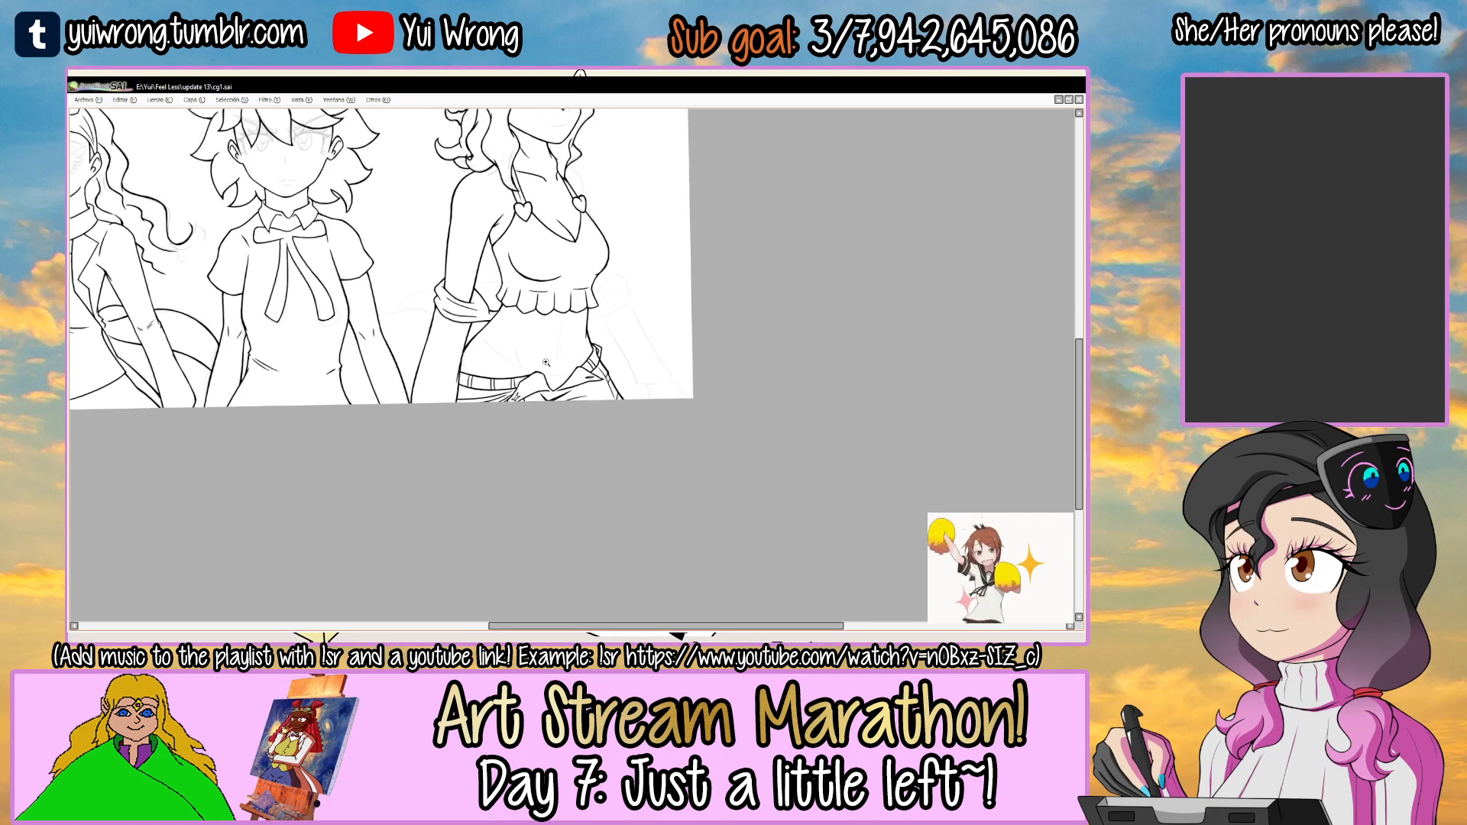
Ink the sketched crease on the abdomen above the first flap, with the selection limited to the torso.
{"action": "scroll", "coordinate": [582, 360], "scroll_direction": "up", "scroll_amount": 8}
{"action": "scroll", "coordinate": [696, 297], "scroll_direction": "up", "scroll_amount": 5}
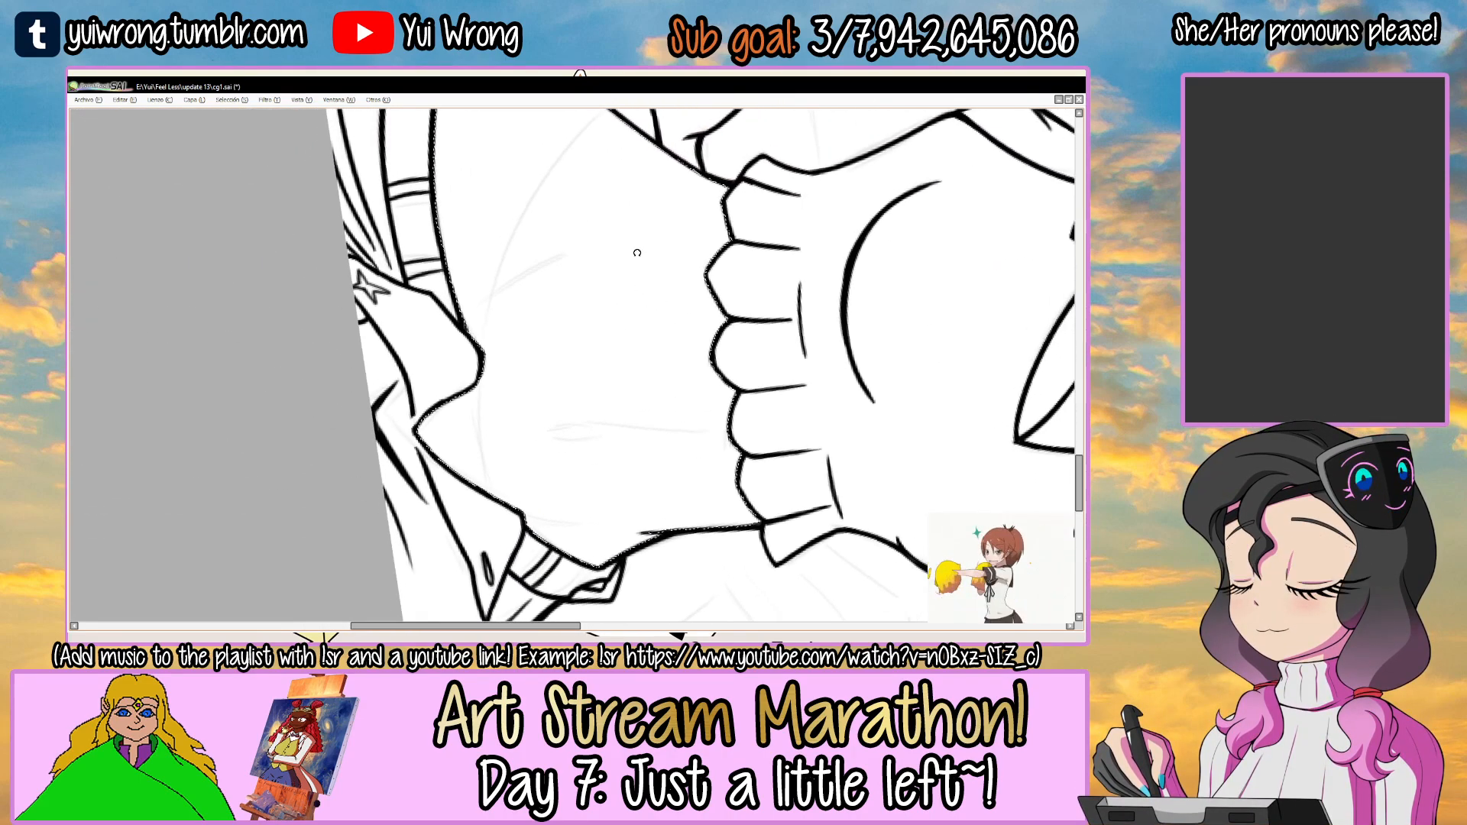
{"action": "left_click_drag", "start_coordinate": [432, 343], "coordinate": [604, 218]}
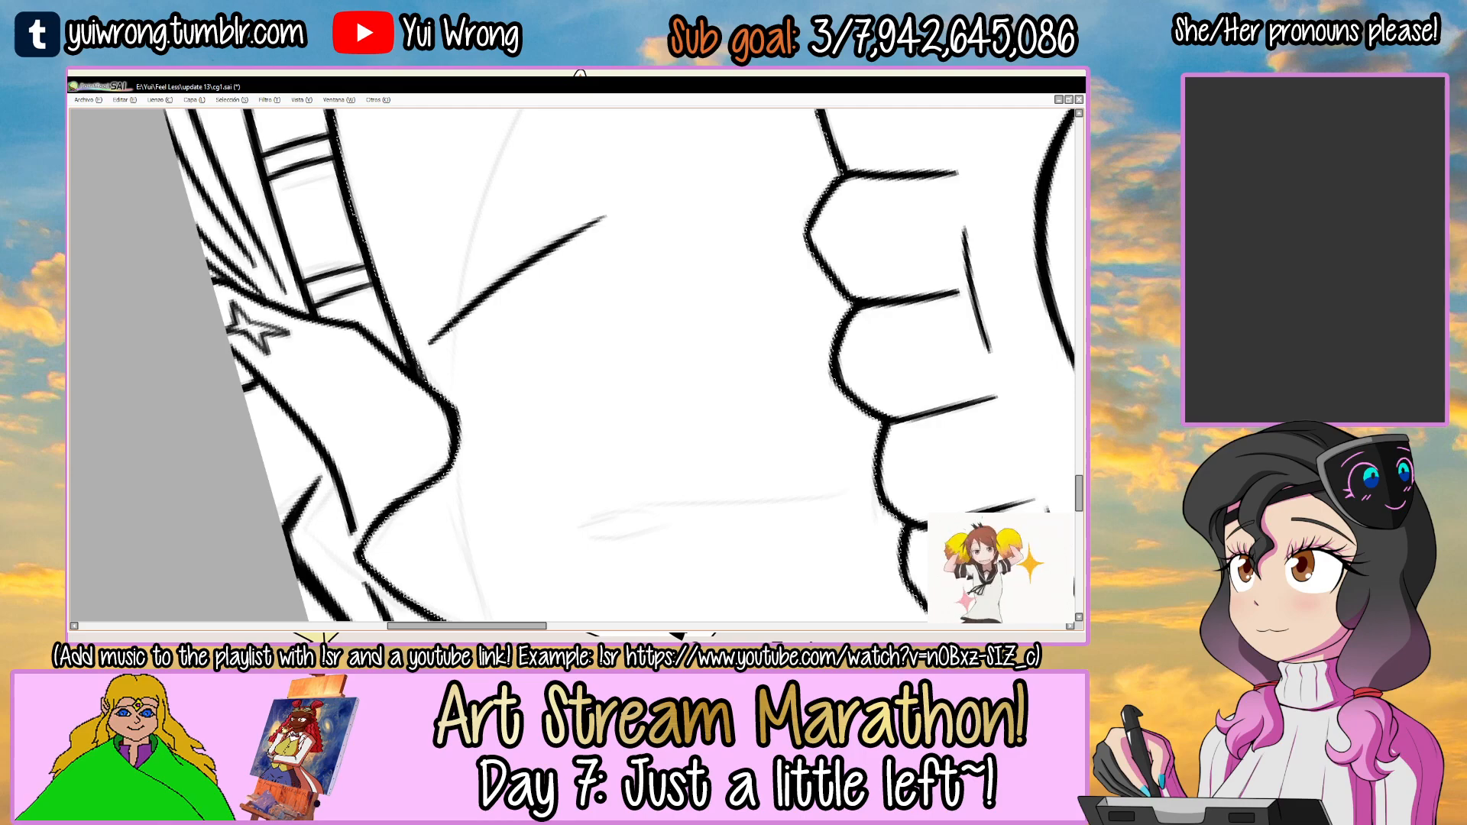
{"action": "left_click_drag", "start_coordinate": [684, 353], "coordinate": [609, 301]}
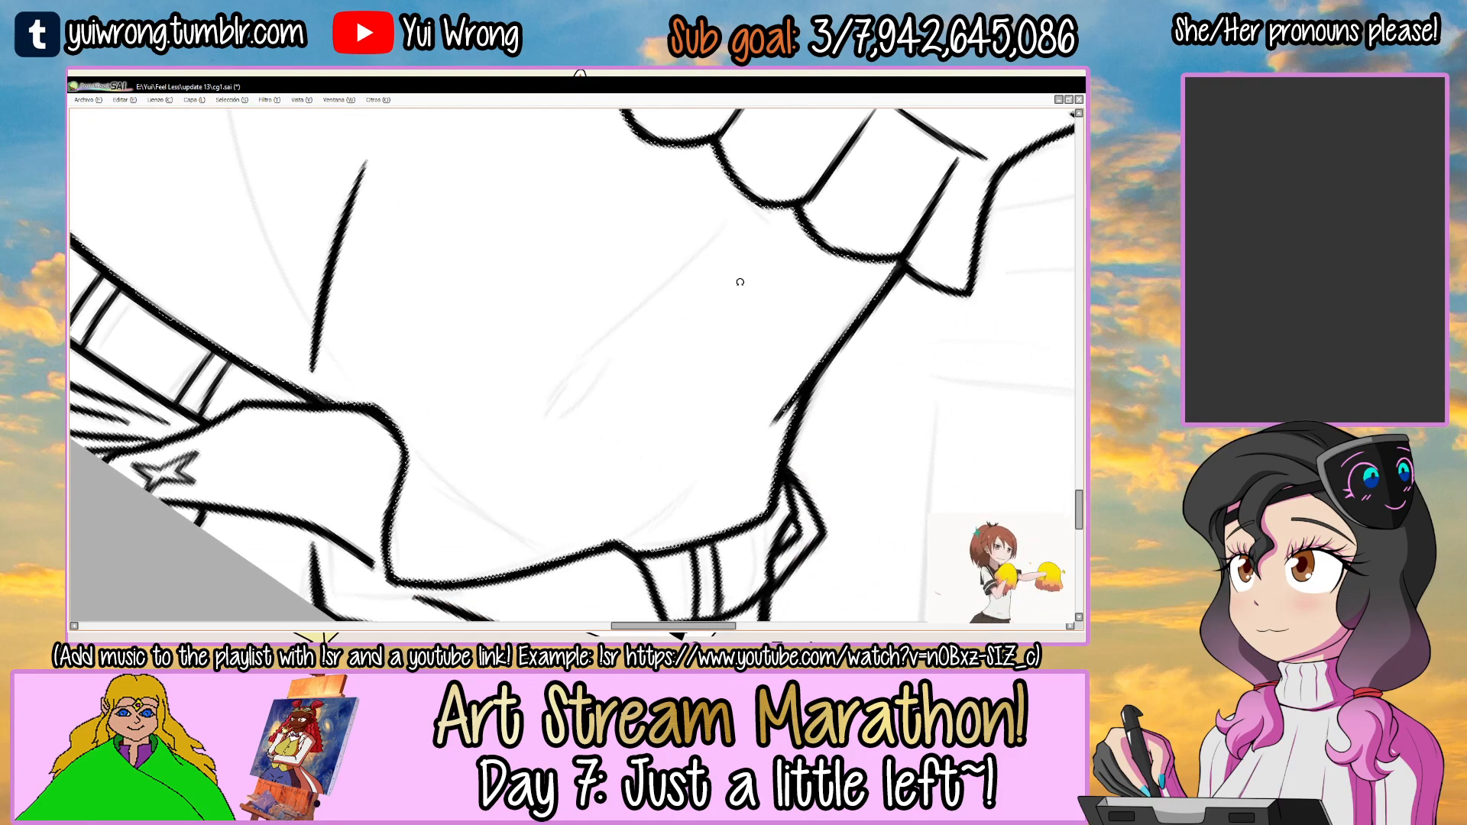
Ink the short crease rising from the second flap's peak into the abdomen, redoing the stroke once.
{"action": "left_click_drag", "start_coordinate": [746, 295], "coordinate": [540, 245]}
{"action": "left_click_drag", "start_coordinate": [711, 336], "coordinate": [579, 261]}
{"action": "scroll", "coordinate": [462, 329], "scroll_direction": "up", "scroll_amount": 1}
{"action": "left_click_drag", "start_coordinate": [411, 386], "coordinate": [515, 292]}
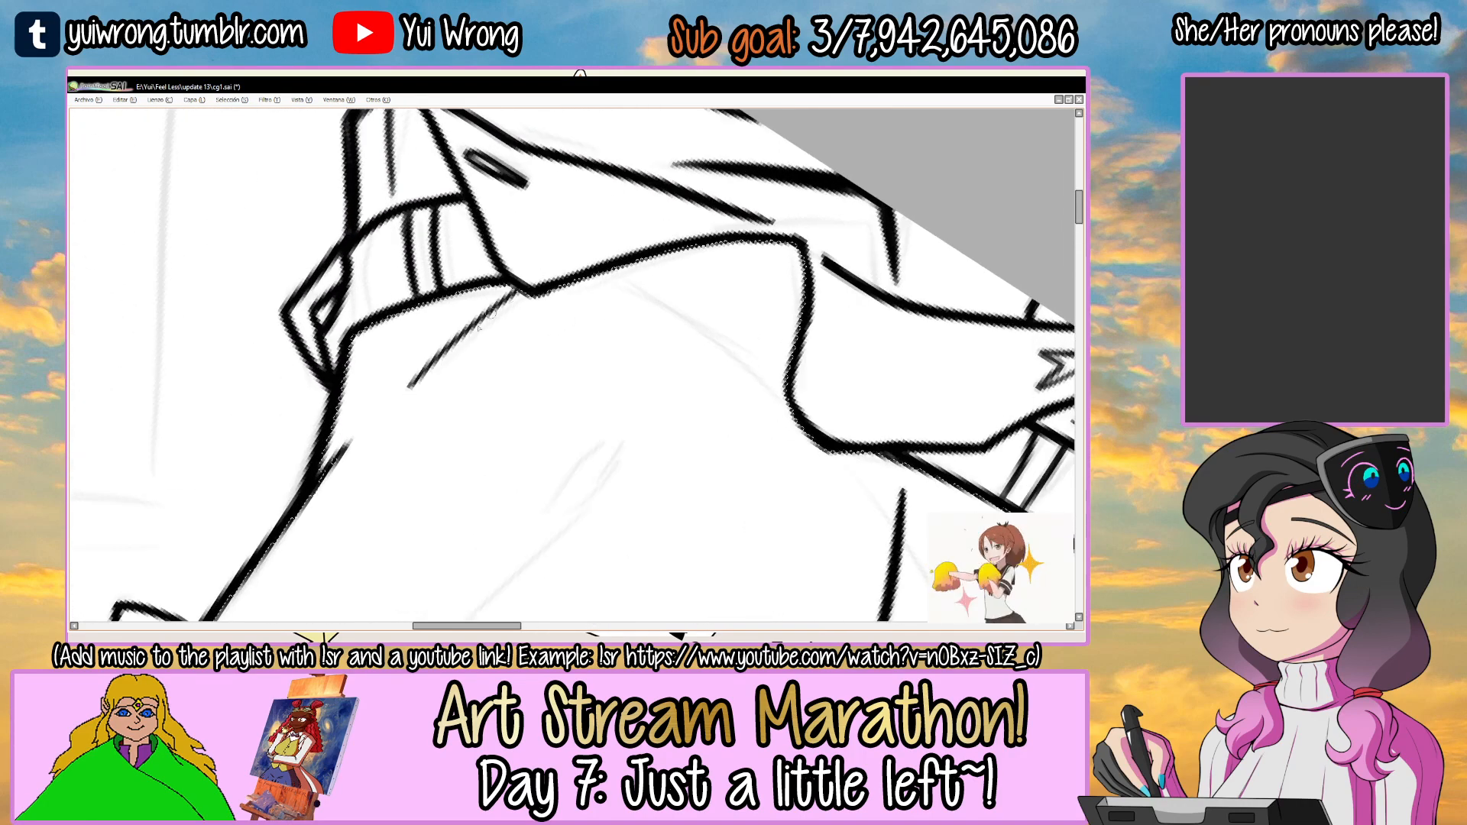
{"action": "key", "text": "ctrl+z"}
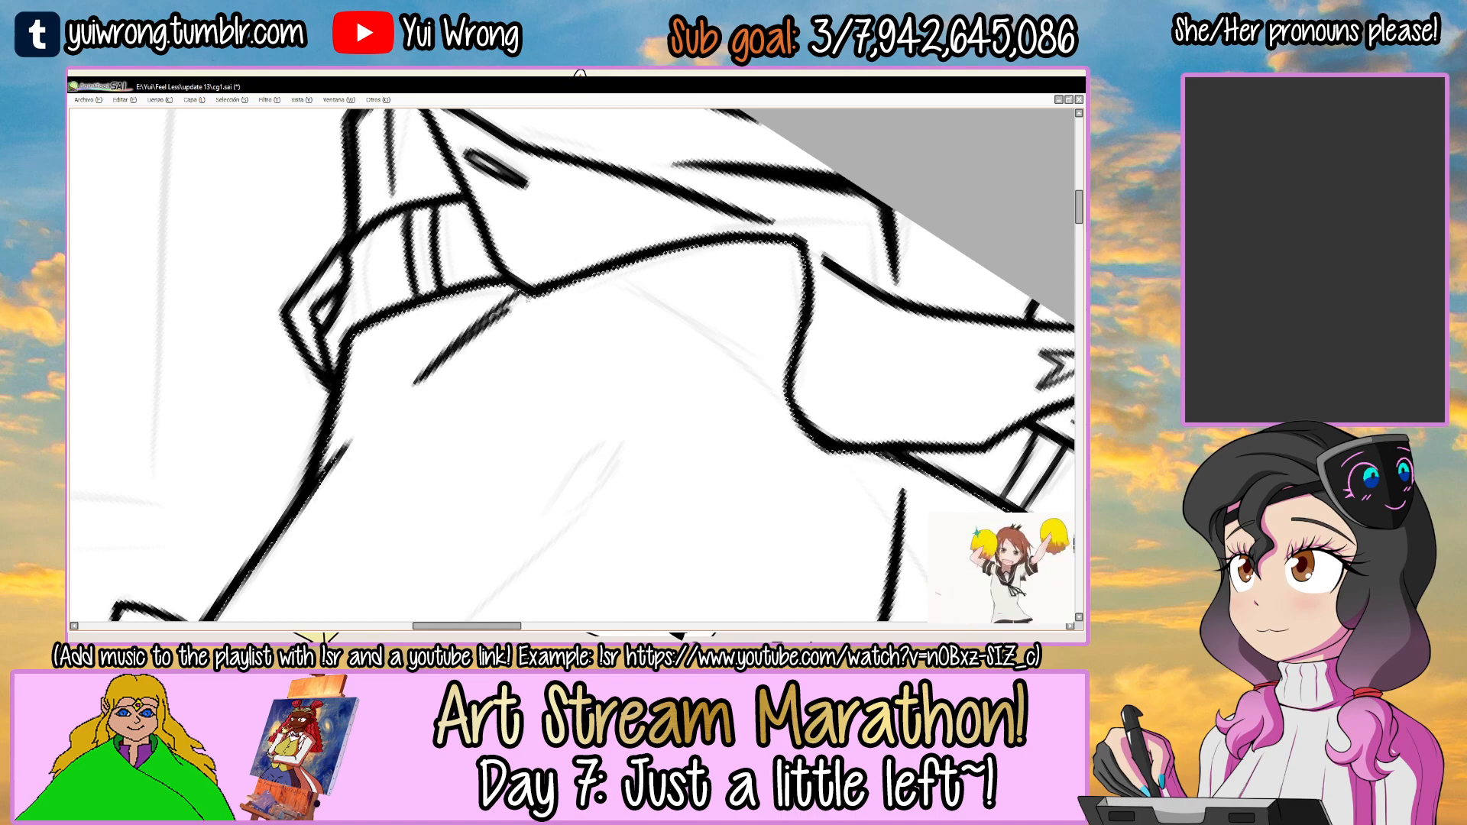
{"action": "scroll", "coordinate": [587, 254], "scroll_direction": "down", "scroll_amount": 1}
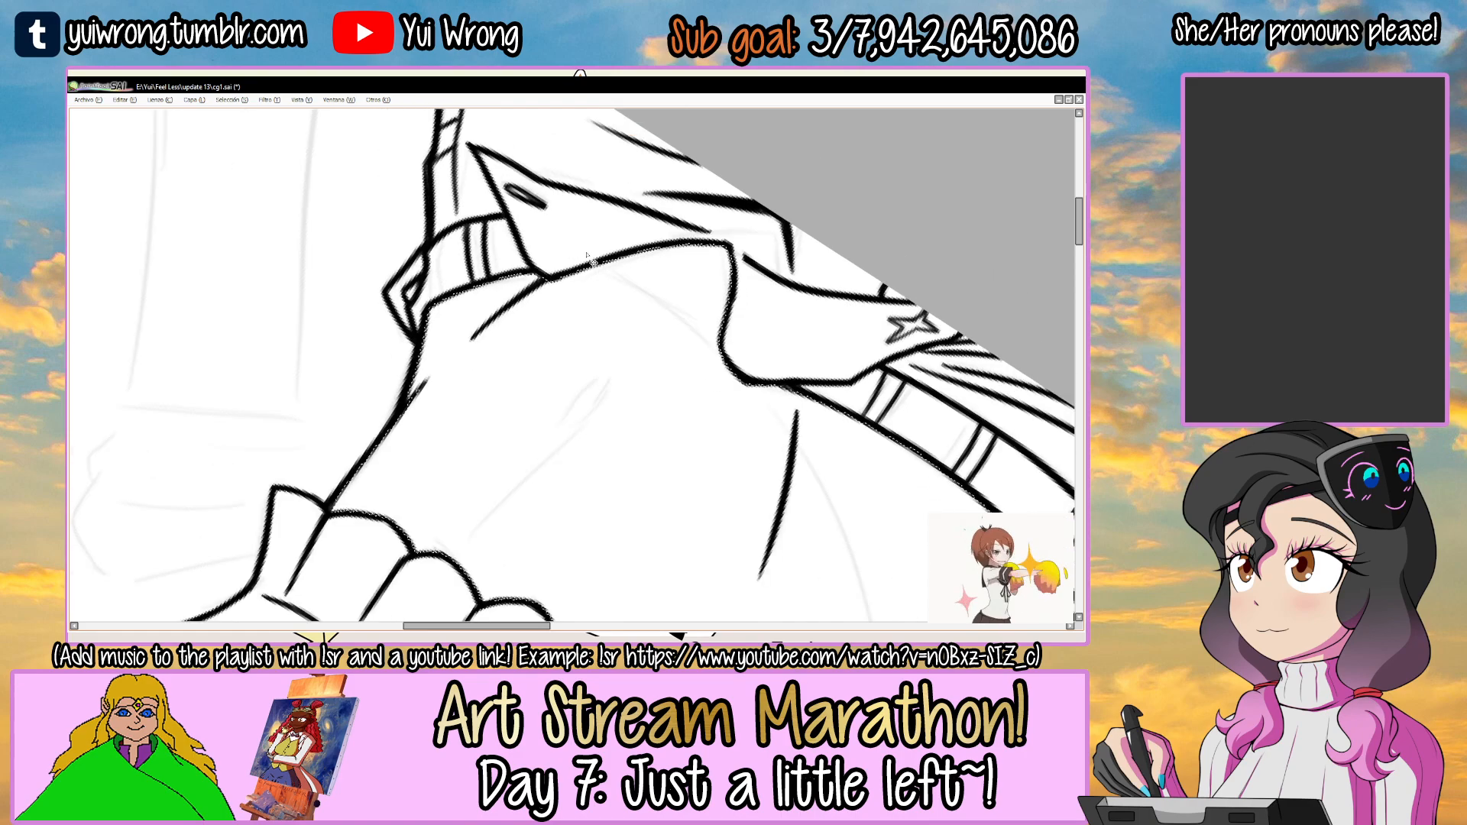
{"action": "left_click_drag", "start_coordinate": [749, 294], "coordinate": [567, 296]}
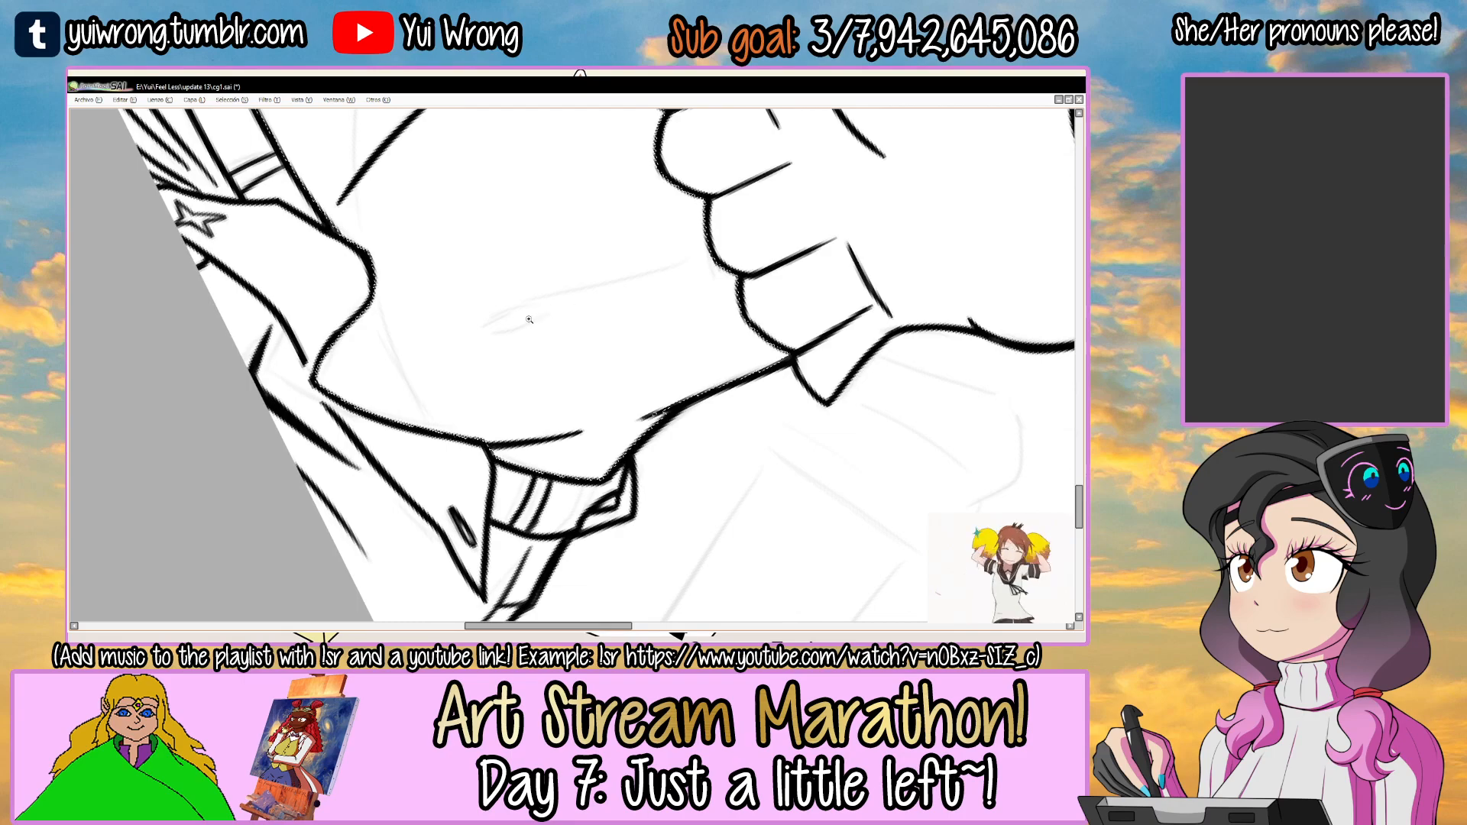
Ink the long crease running down the middle of the abdomen to the navel, redoing the stroke until it fits the sketch.
{"action": "scroll", "coordinate": [608, 263], "scroll_direction": "up", "scroll_amount": 2}
{"action": "scroll", "coordinate": [607, 263], "scroll_direction": "up", "scroll_amount": 1}
{"action": "mouse_move", "coordinate": [430, 361]}
{"action": "left_mouse_down"}
{"action": "mouse_move", "coordinate": [669, 235]}
{"action": "mouse_move", "coordinate": [795, 200]}
{"action": "left_mouse_up"}
{"action": "left_click_drag", "start_coordinate": [505, 309], "coordinate": [752, 215]}
{"action": "key", "text": "ctrl+z"}
{"action": "mouse_move", "coordinate": [436, 359]}
{"action": "left_mouse_down"}
{"action": "mouse_move", "coordinate": [811, 201]}
{"action": "mouse_move", "coordinate": [784, 203]}
{"action": "left_mouse_up"}
{"action": "key", "text": "ctrl+z"}
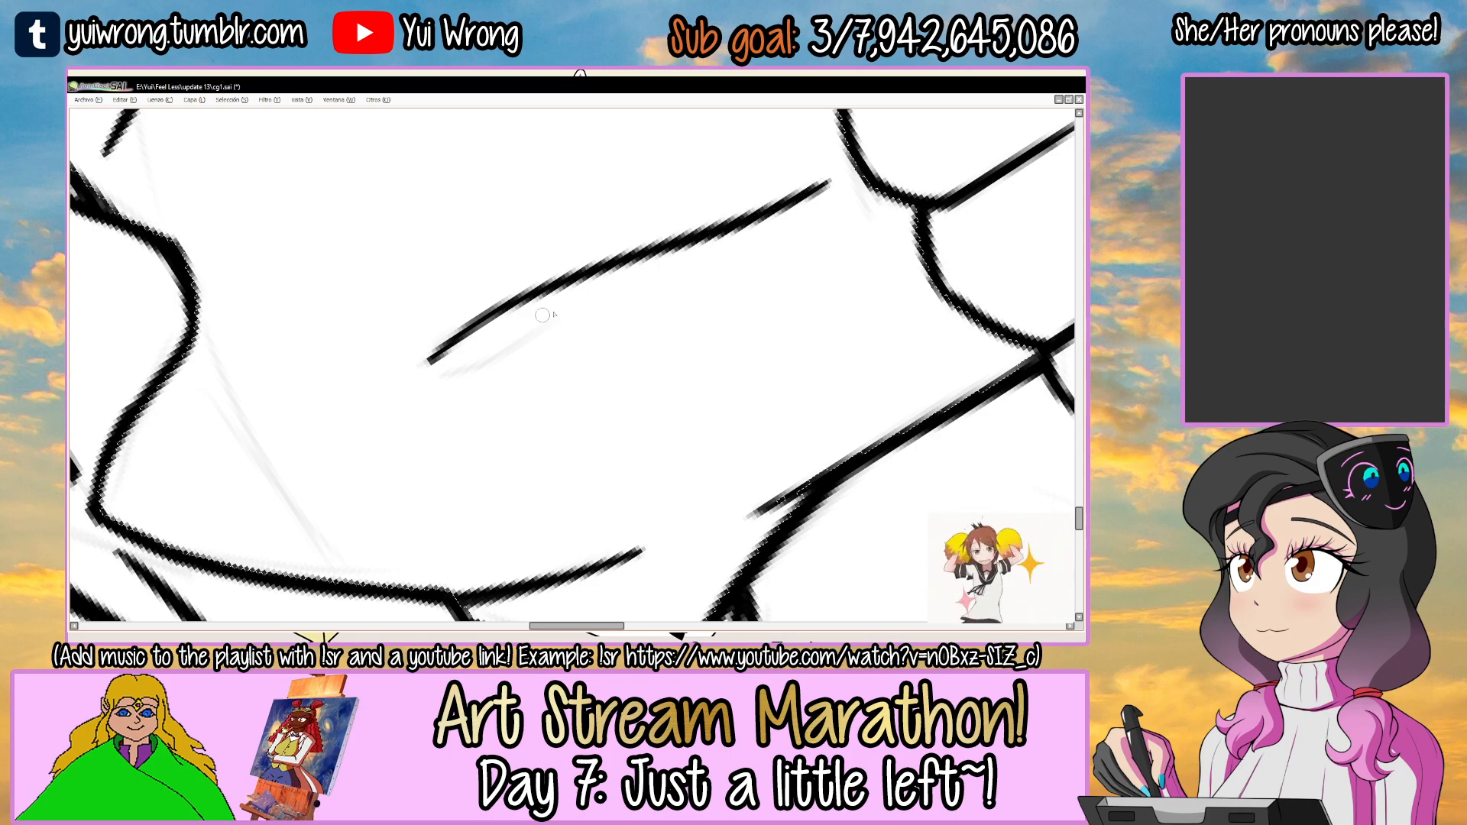
Ink the short curved stroke beside the lower end of the midline crease to complete the navel.
{"action": "key", "text": "Home"}
{"action": "left_click_drag", "start_coordinate": [561, 375], "coordinate": [566, 324]}
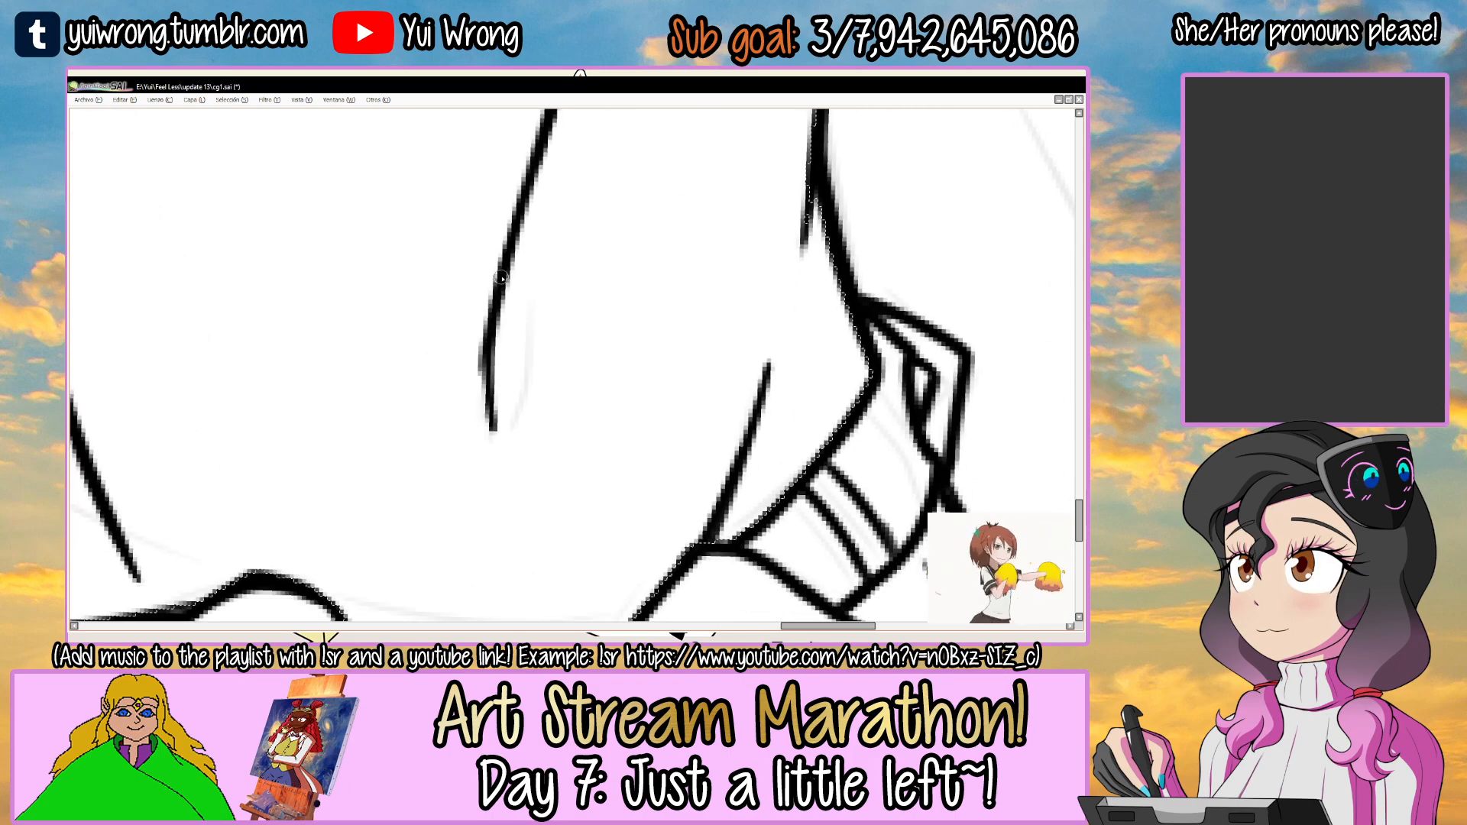
{"action": "mouse_move", "coordinate": [502, 286]}
{"action": "left_mouse_down"}
{"action": "mouse_move", "coordinate": [485, 383]}
{"action": "mouse_move", "coordinate": [521, 392]}
{"action": "left_mouse_up"}
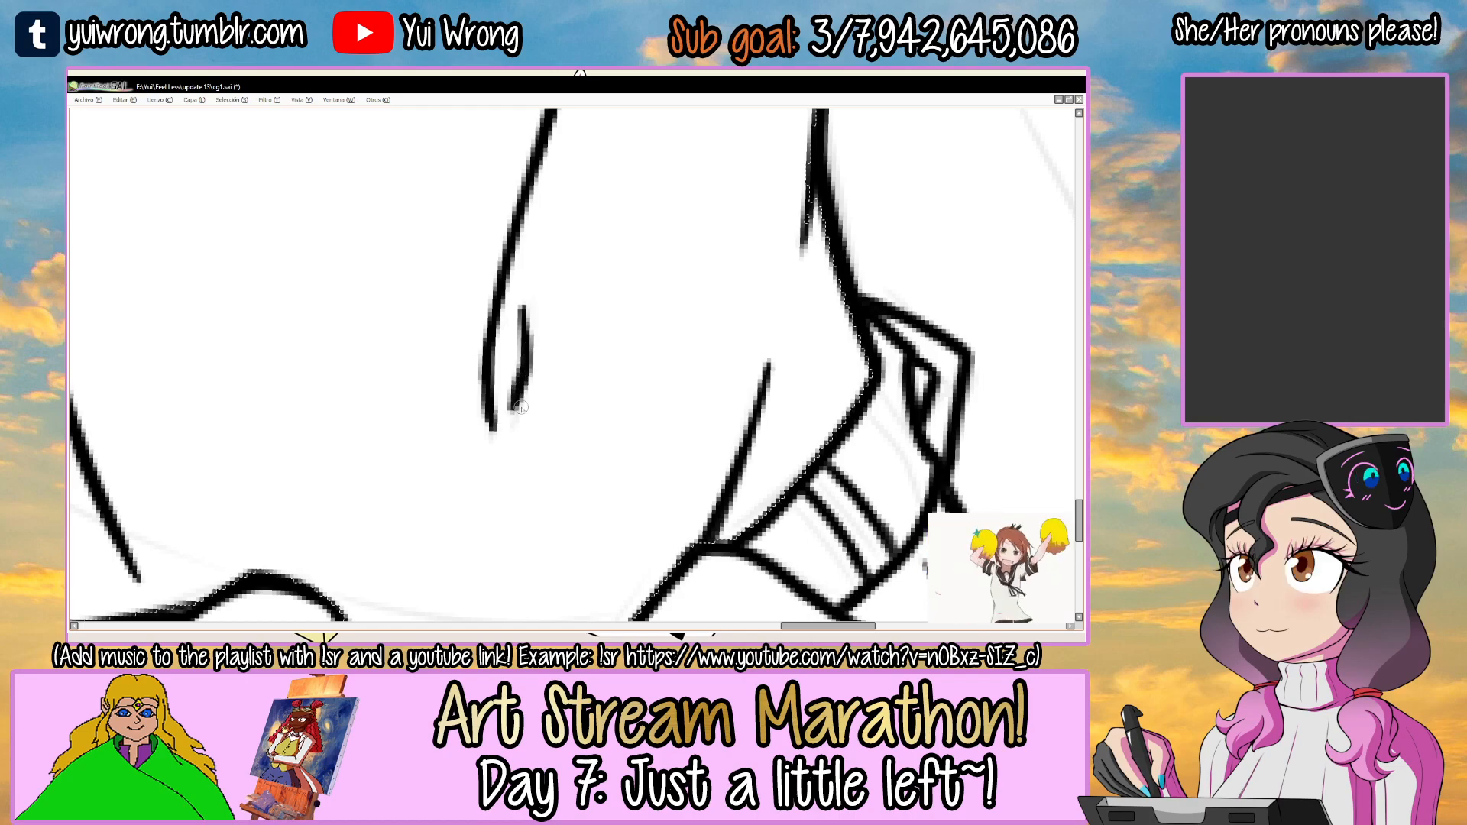
{"action": "scroll", "coordinate": [527, 441], "scroll_direction": "down", "scroll_amount": 6}
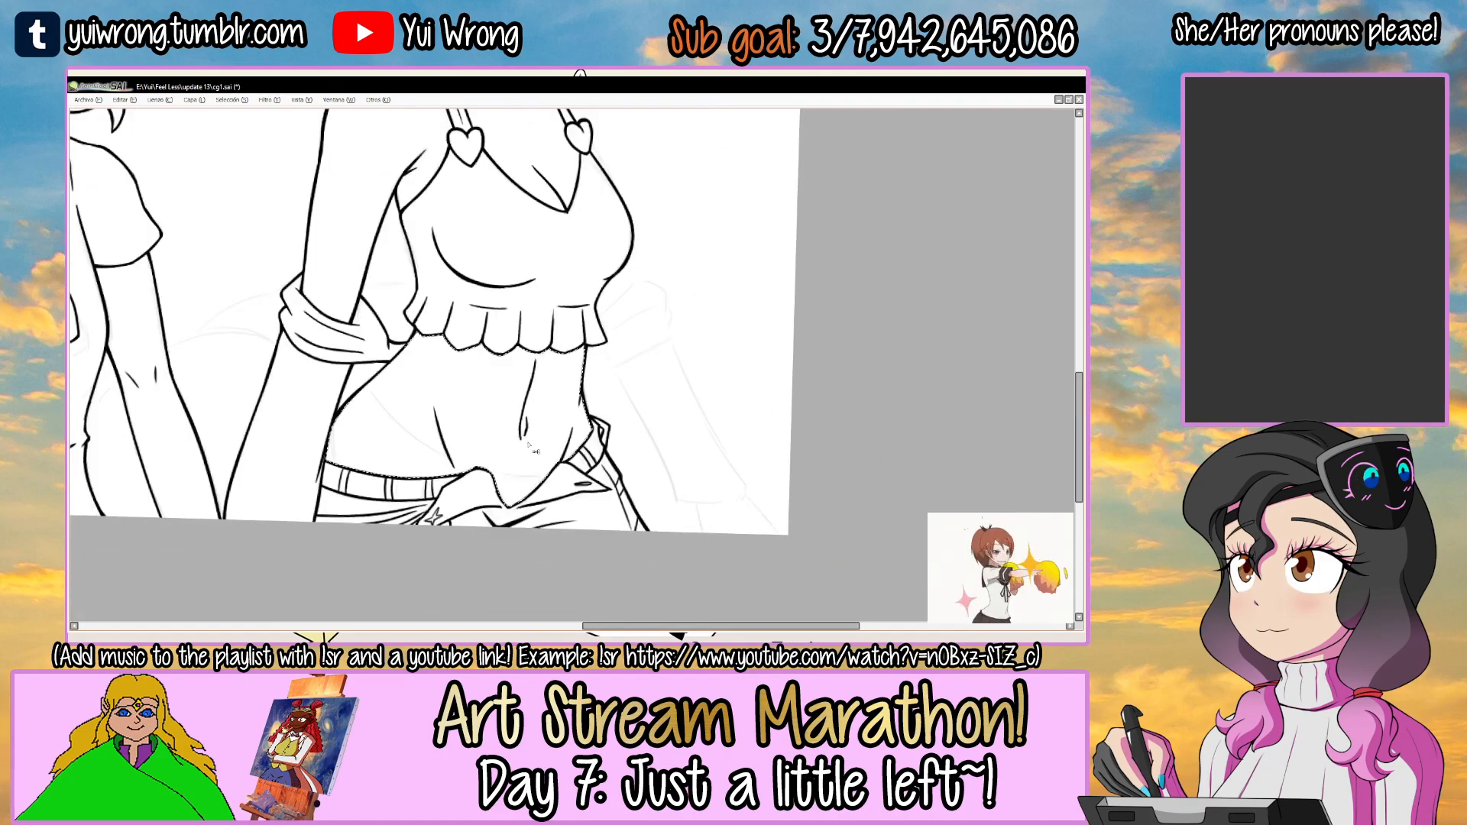
Select the torso area and ink the belly's lower curve from the first waistband flap up to the side of the waist.
{"action": "left_click", "coordinate": [564, 422]}
{"action": "key", "text": "n"}
{"action": "left_click_drag", "start_coordinate": [598, 359], "coordinate": [516, 469]}
{"action": "left_click_drag", "start_coordinate": [516, 469], "coordinate": [458, 501]}
{"action": "scroll", "coordinate": [509, 281], "scroll_direction": "up", "scroll_amount": 3}
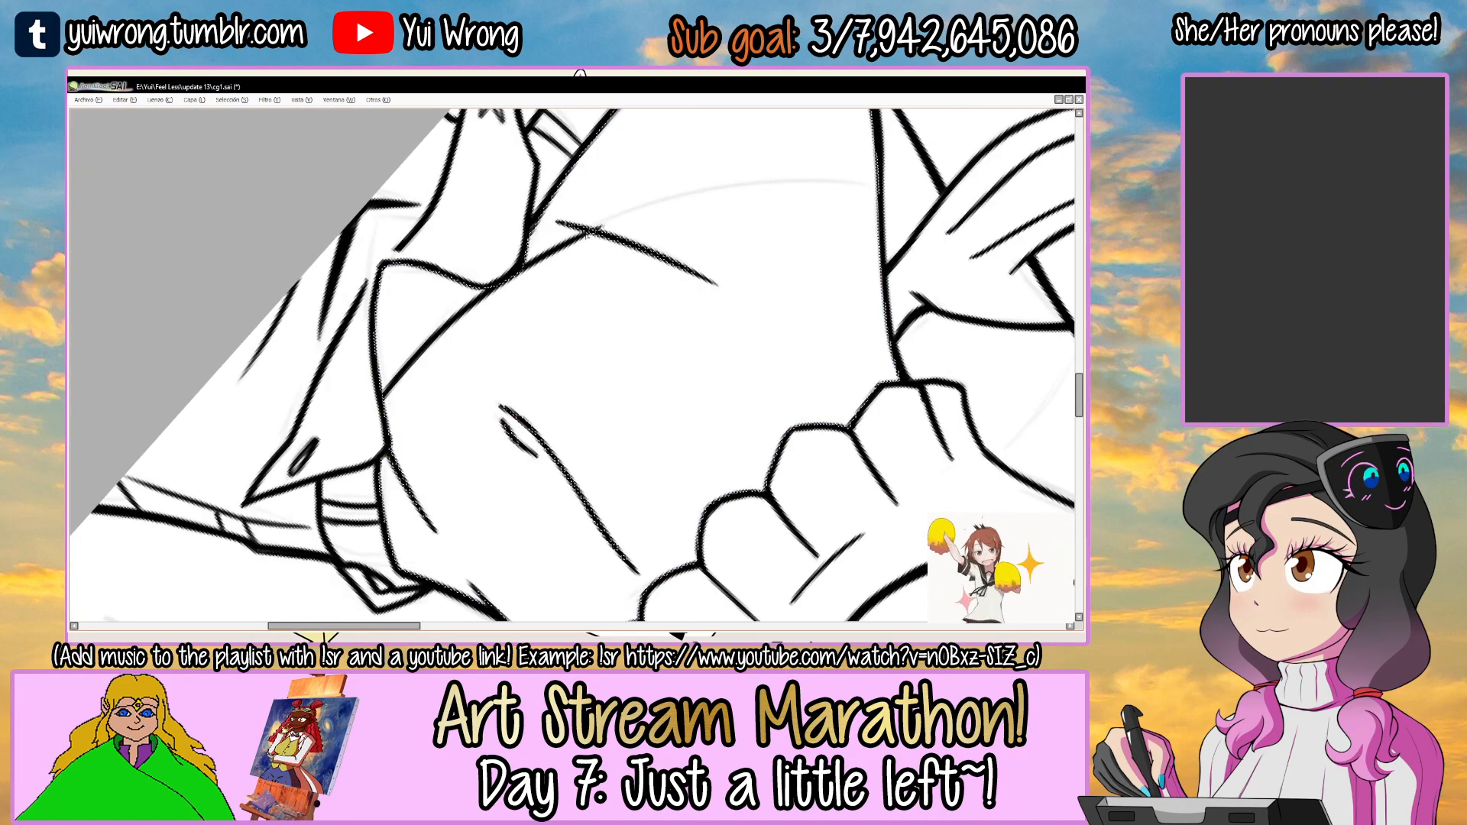
{"action": "mouse_move", "coordinate": [579, 236]}
{"action": "left_mouse_down"}
{"action": "mouse_move", "coordinate": [612, 200]}
{"action": "mouse_move", "coordinate": [581, 269]}
{"action": "left_mouse_up"}
{"action": "left_click_drag", "start_coordinate": [460, 380], "coordinate": [690, 201]}
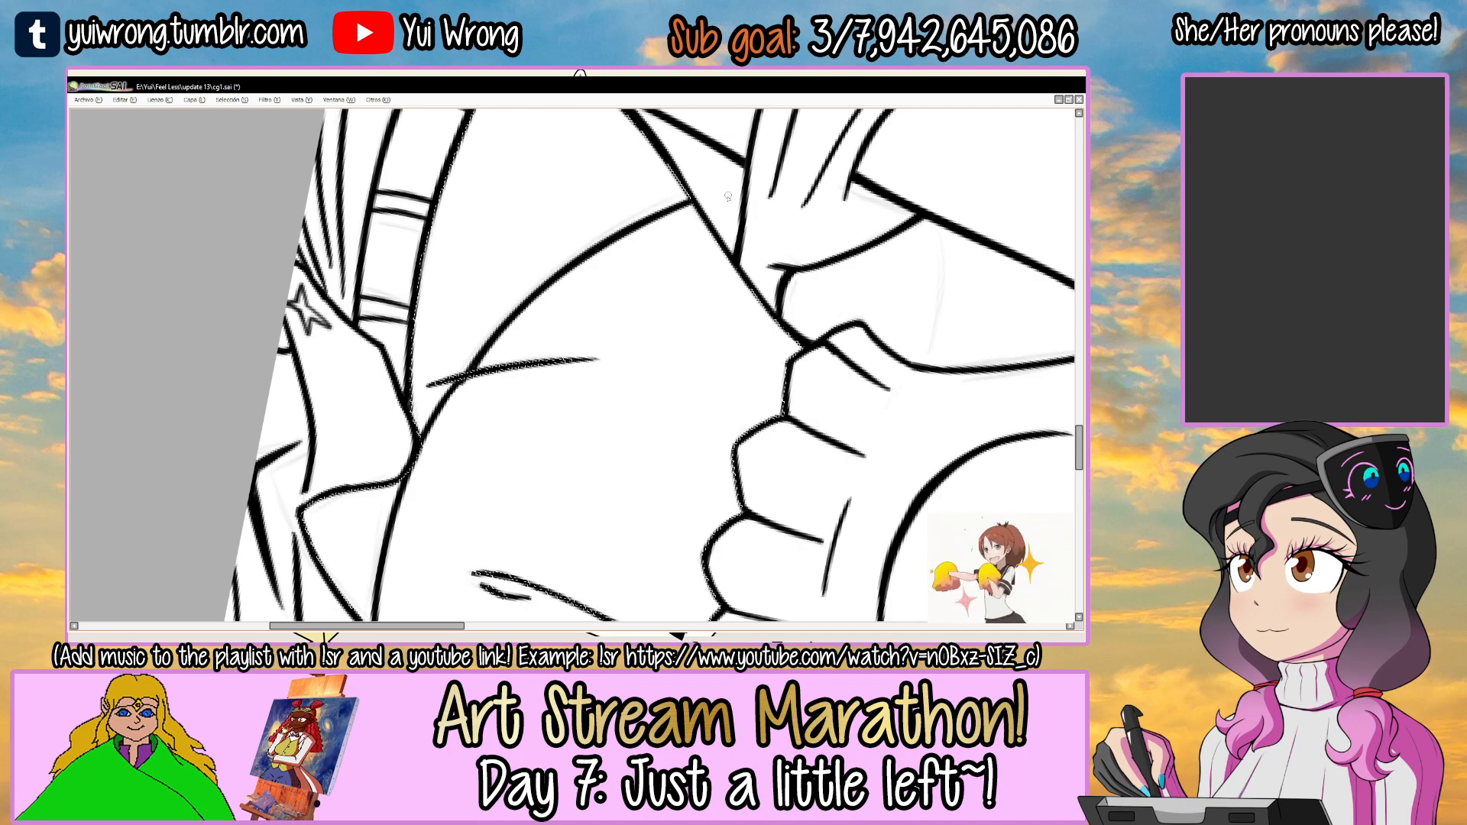
Clear the selection around the belly curve and save the drawing.
{"action": "key", "text": "ctrl+d"}
{"action": "left_click_drag", "start_coordinate": [626, 303], "coordinate": [632, 312]}
{"action": "scroll", "coordinate": [632, 313], "scroll_direction": "up", "scroll_amount": 1}
{"action": "left_click_drag", "start_coordinate": [382, 431], "coordinate": [473, 340]}
{"action": "scroll", "coordinate": [463, 343], "scroll_direction": "up", "scroll_amount": 2}
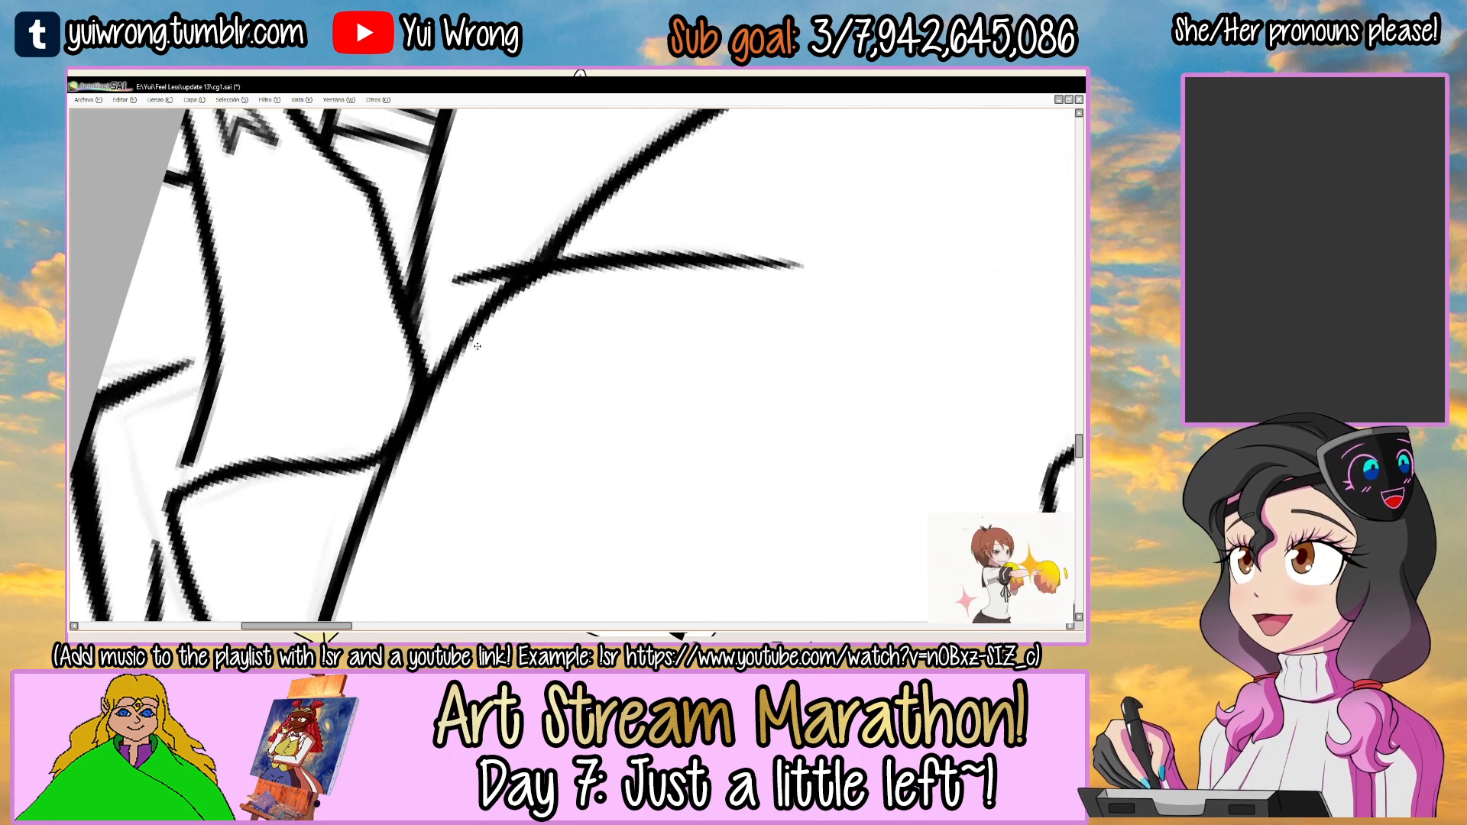
{"action": "scroll", "coordinate": [512, 301], "scroll_direction": "down", "scroll_amount": 4}
{"action": "key", "text": "ctrl+s"}
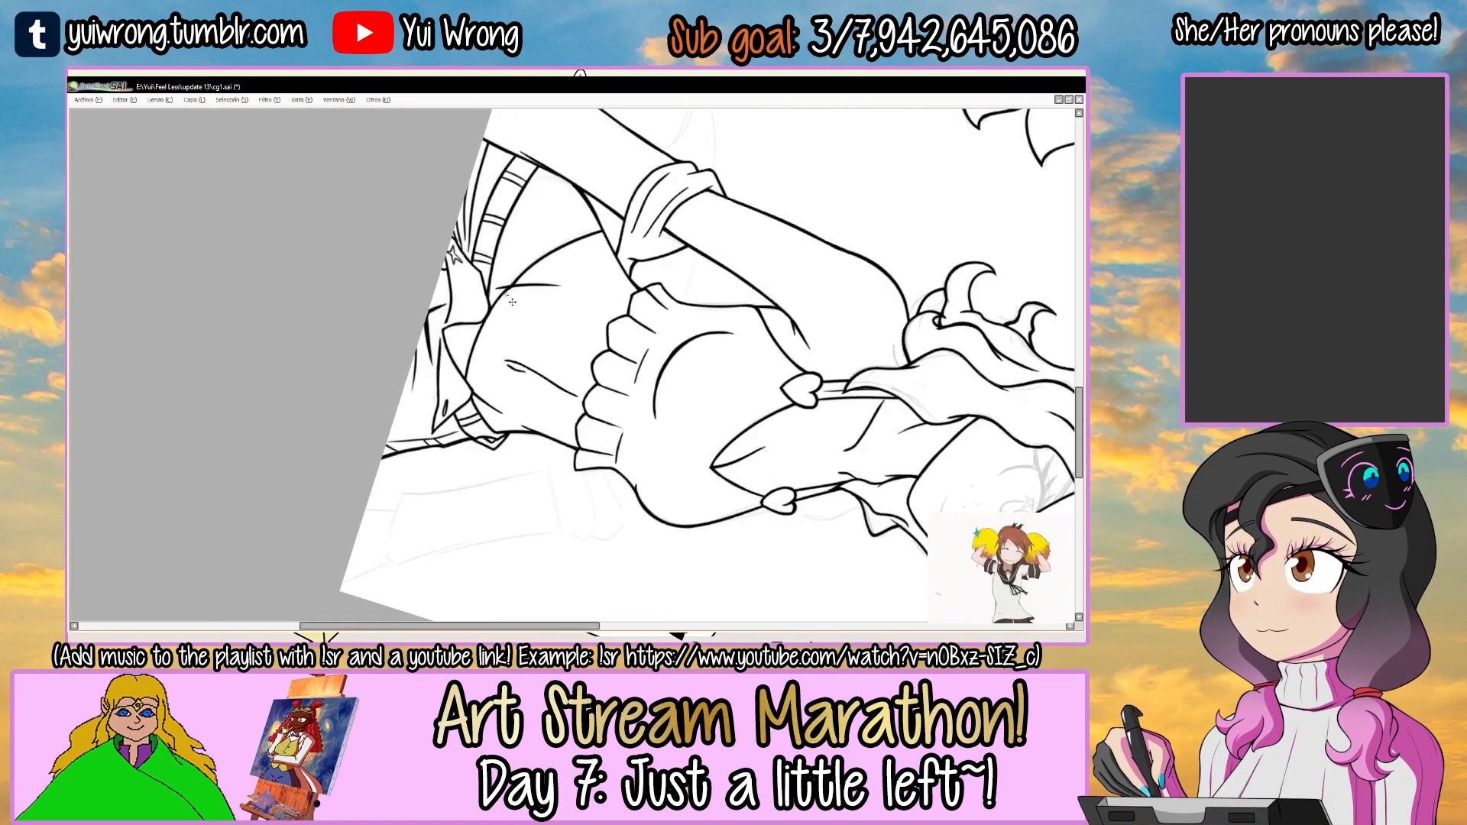
Ink the short curved line on the hip beside the arm, ending at the waistband, redoing the stroke once.
{"action": "scroll", "coordinate": [492, 284], "scroll_direction": "up", "scroll_amount": 1}
{"action": "left_click_drag", "start_coordinate": [493, 285], "coordinate": [462, 322]}
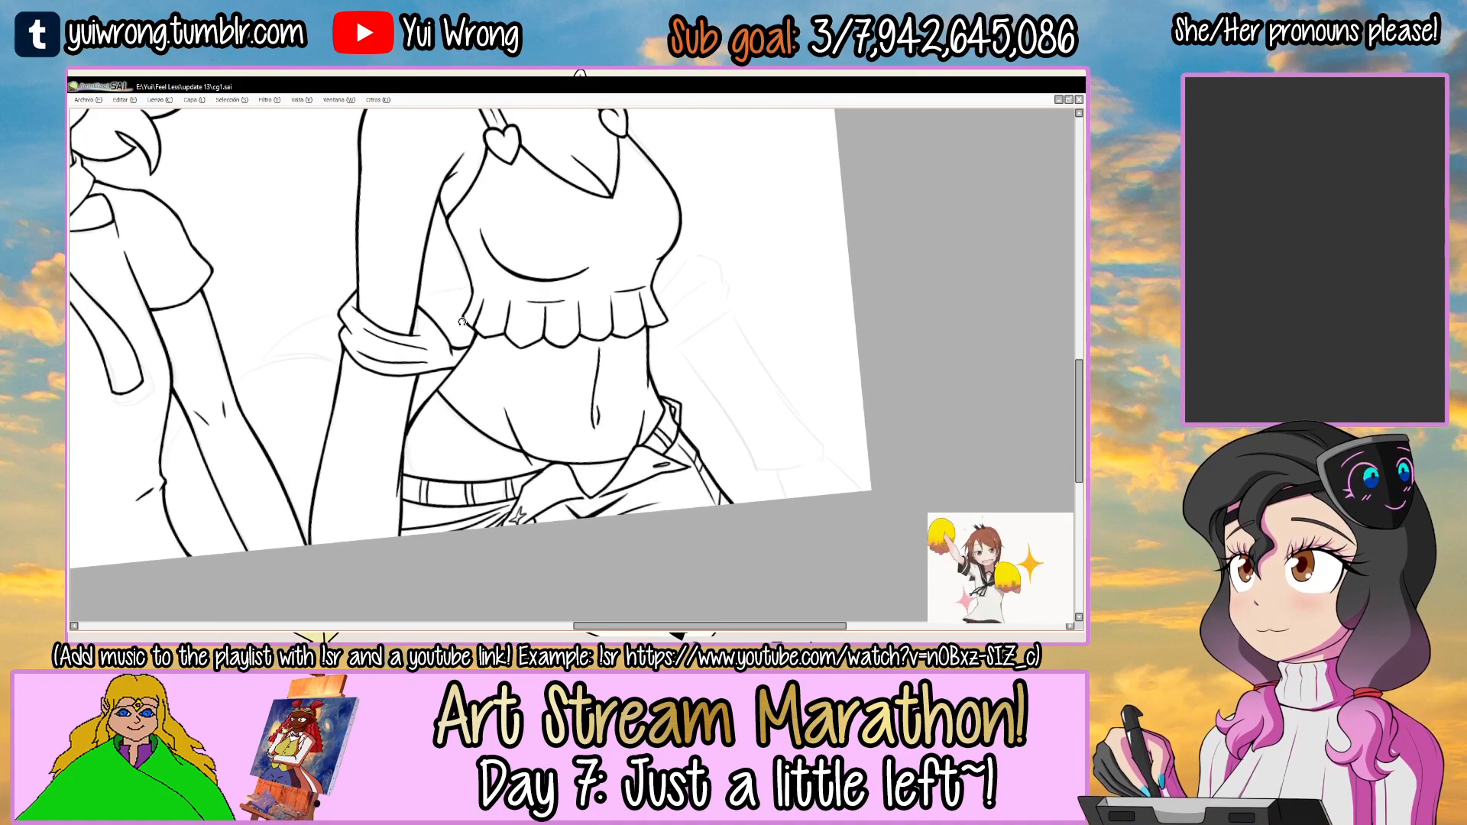
{"action": "scroll", "coordinate": [451, 456], "scroll_direction": "up", "scroll_amount": 4}
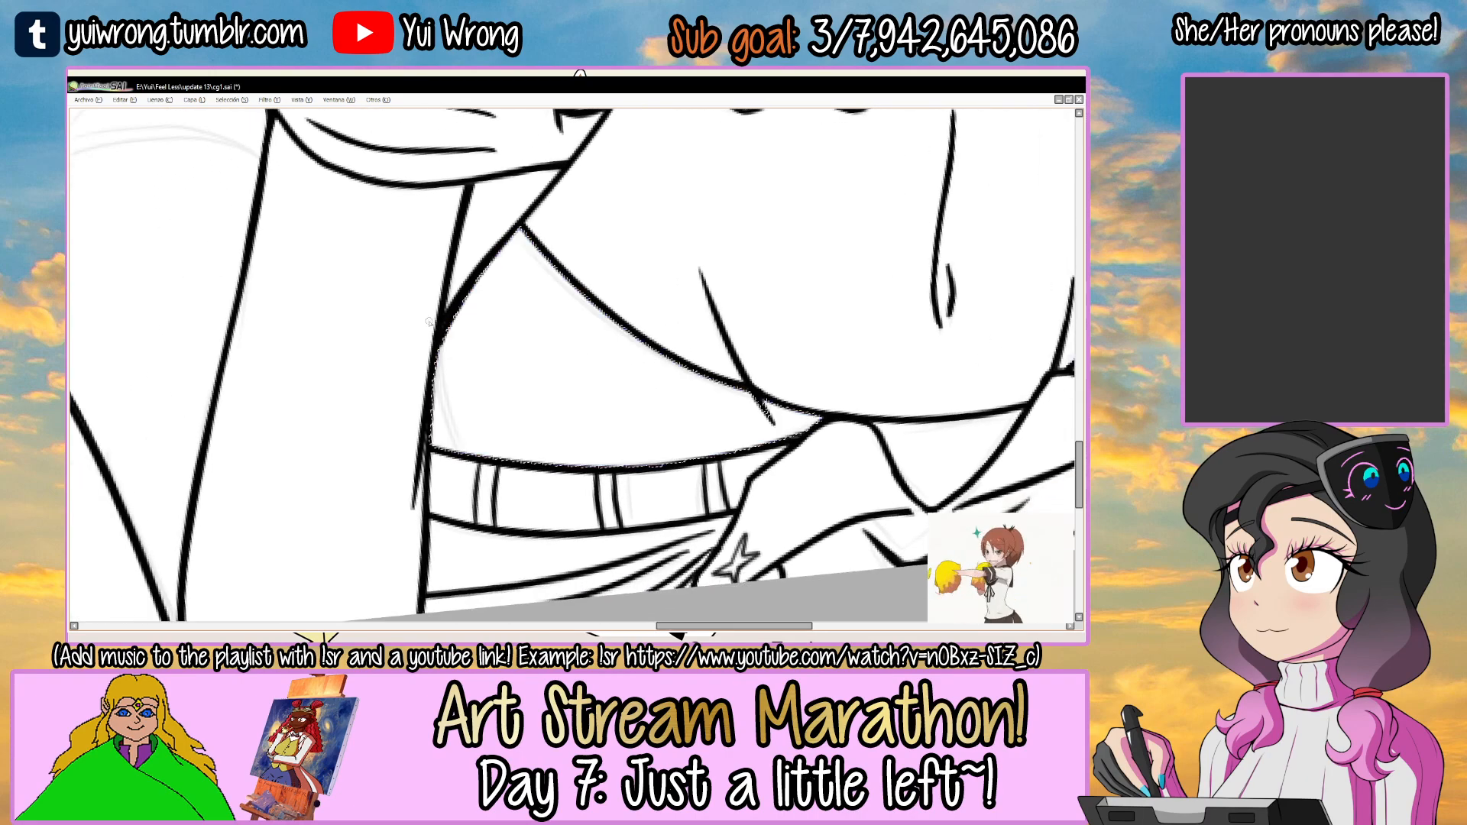
{"action": "key", "text": "ctrl+z"}
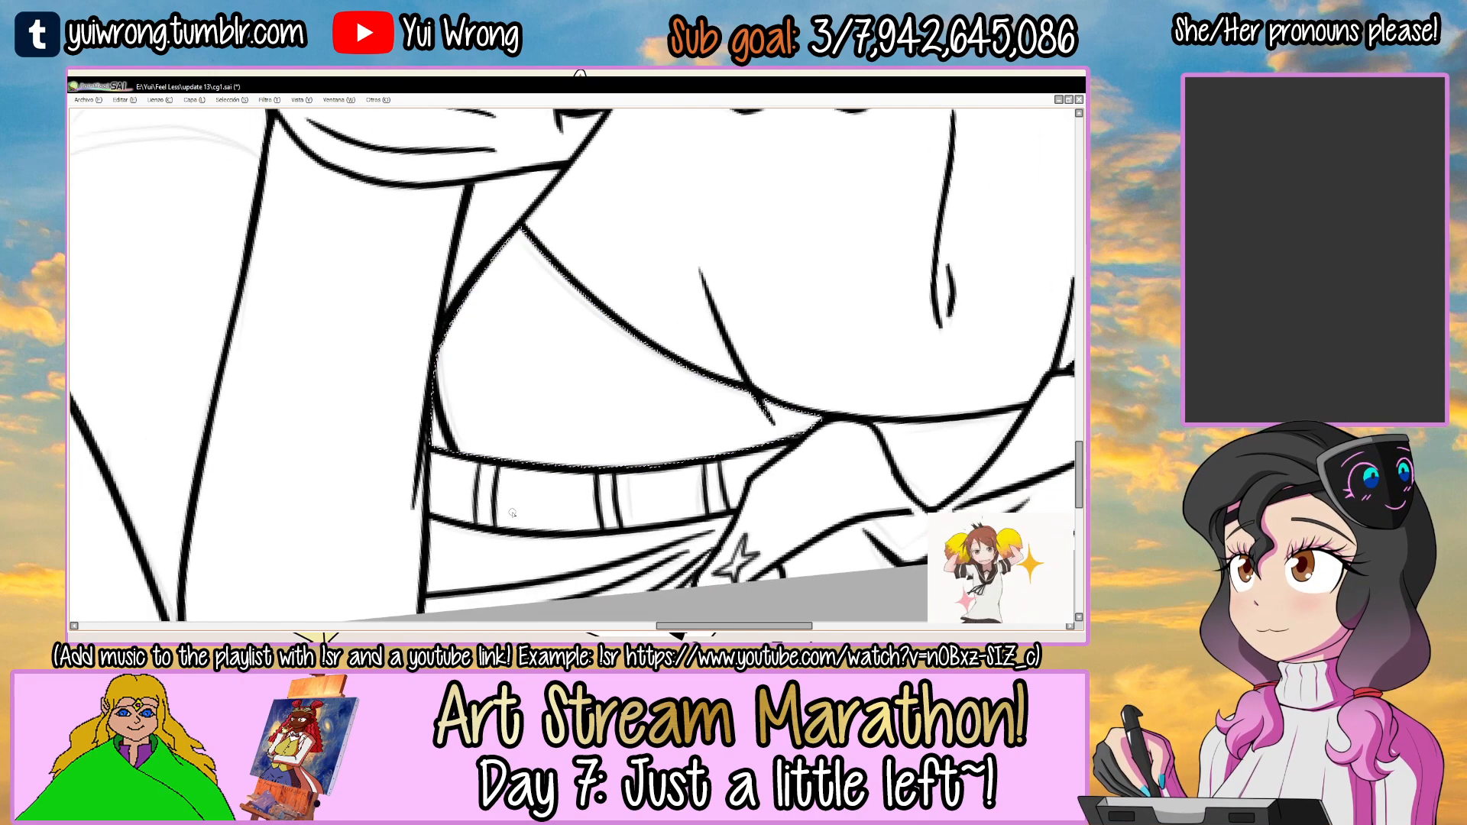
{"action": "scroll", "coordinate": [513, 518], "scroll_direction": "down", "scroll_amount": 5}
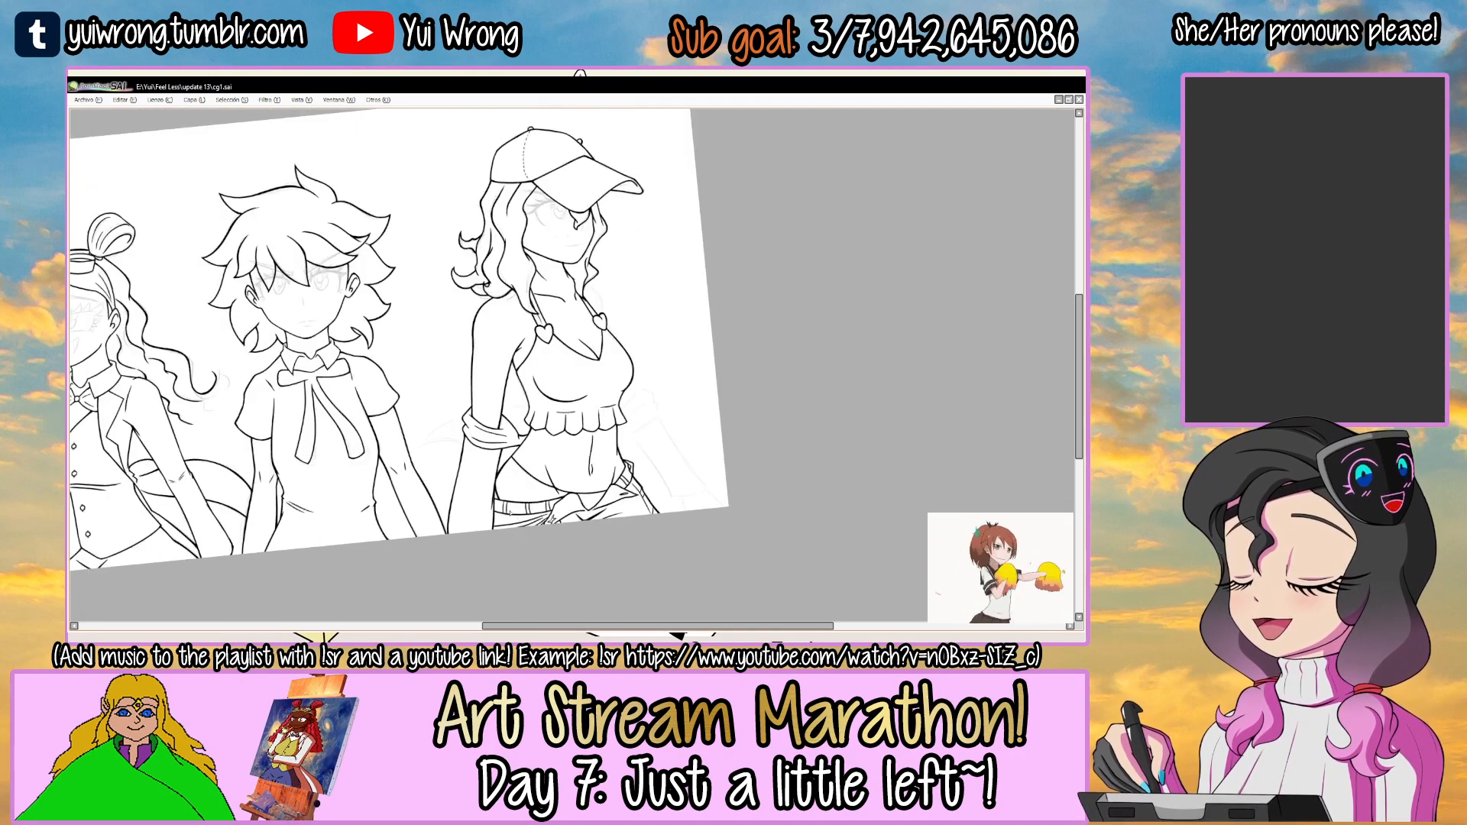
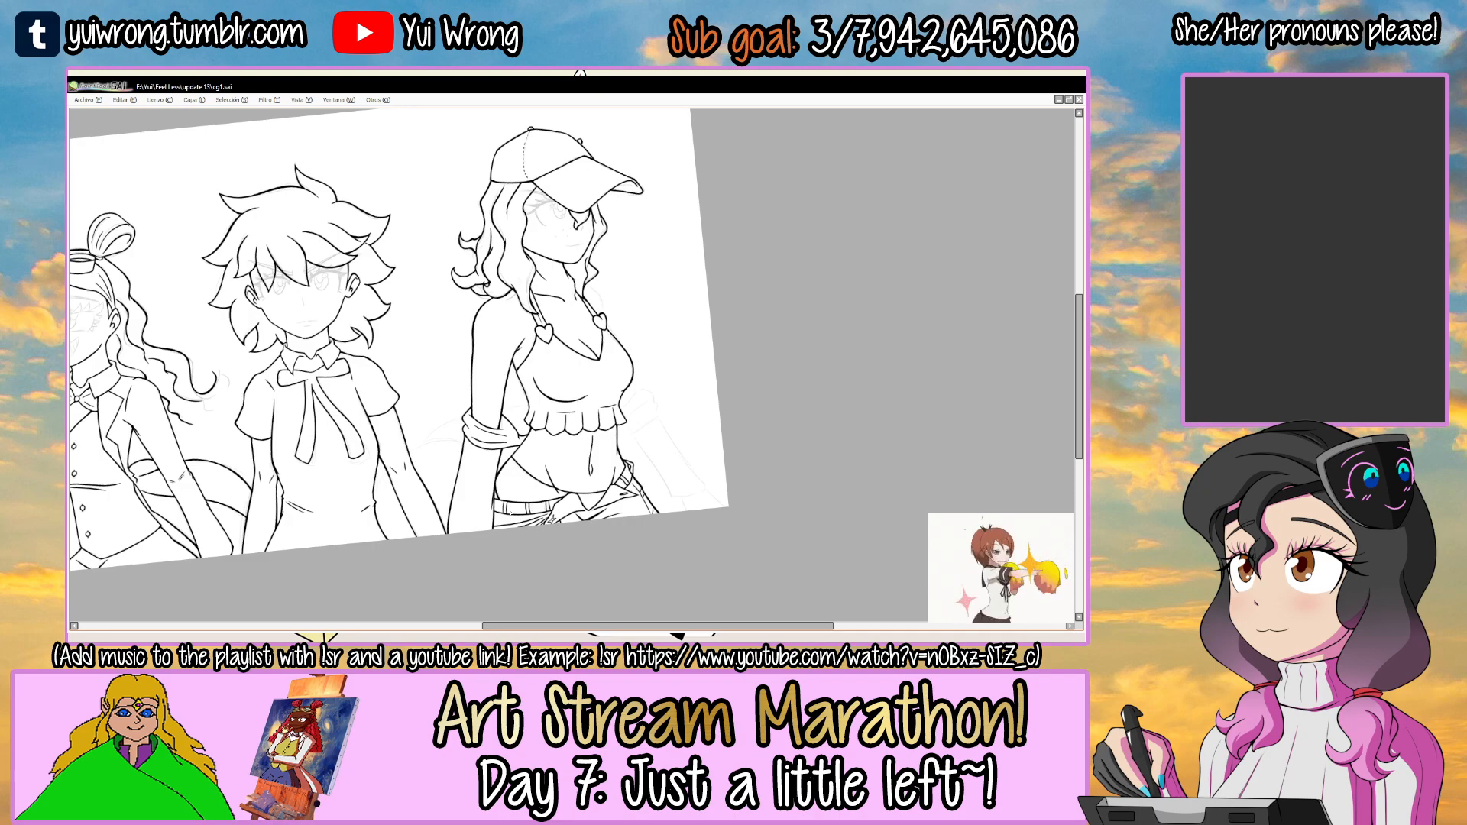
Ink the upper edge of the folded sleeve on the capped woman's left arm, beside her ruffled top.
{"action": "scroll", "coordinate": [724, 397], "scroll_direction": "up", "scroll_amount": 5}
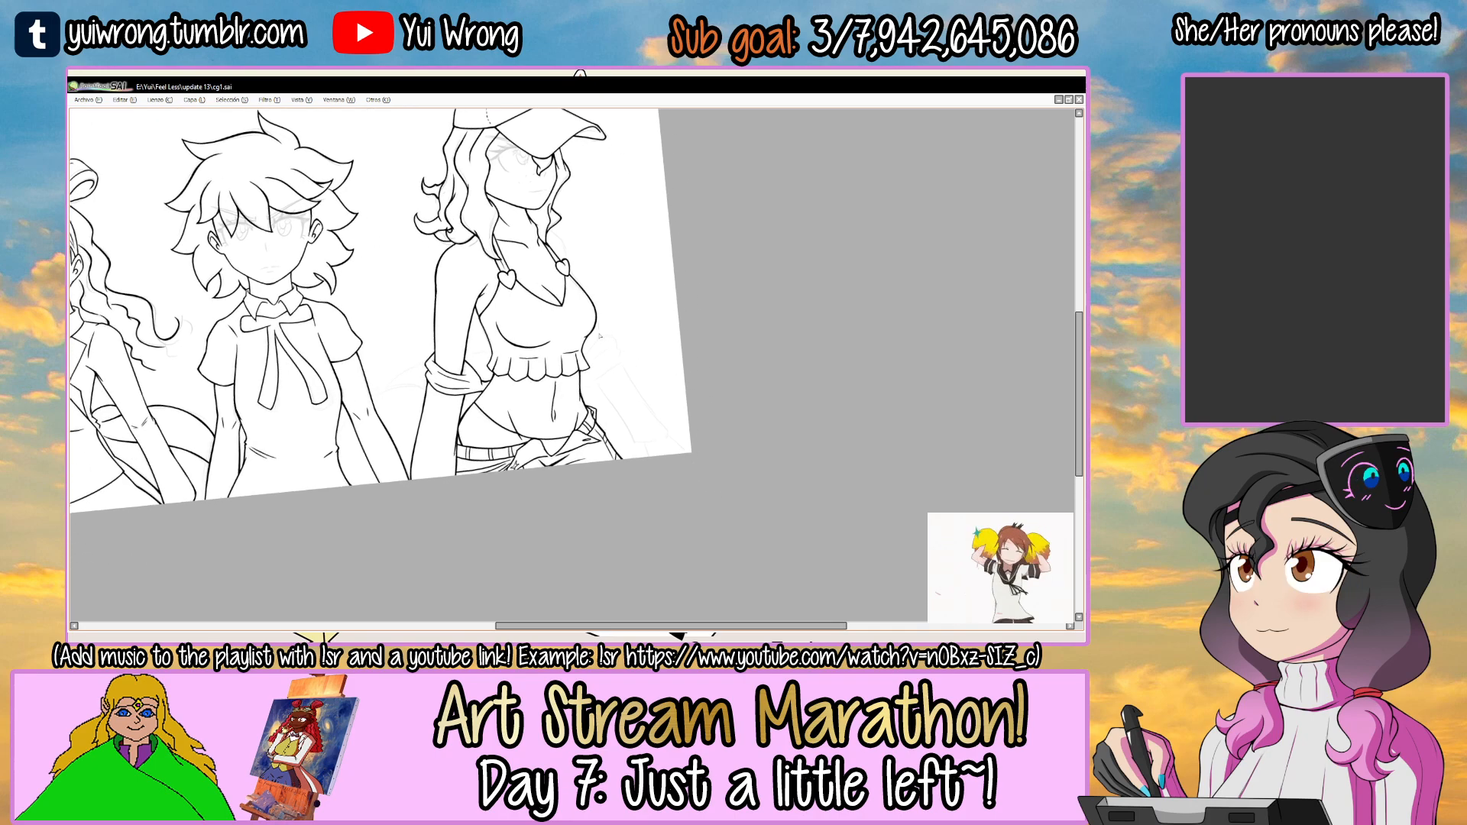
{"action": "scroll", "coordinate": [497, 482], "scroll_direction": "up", "scroll_amount": 4}
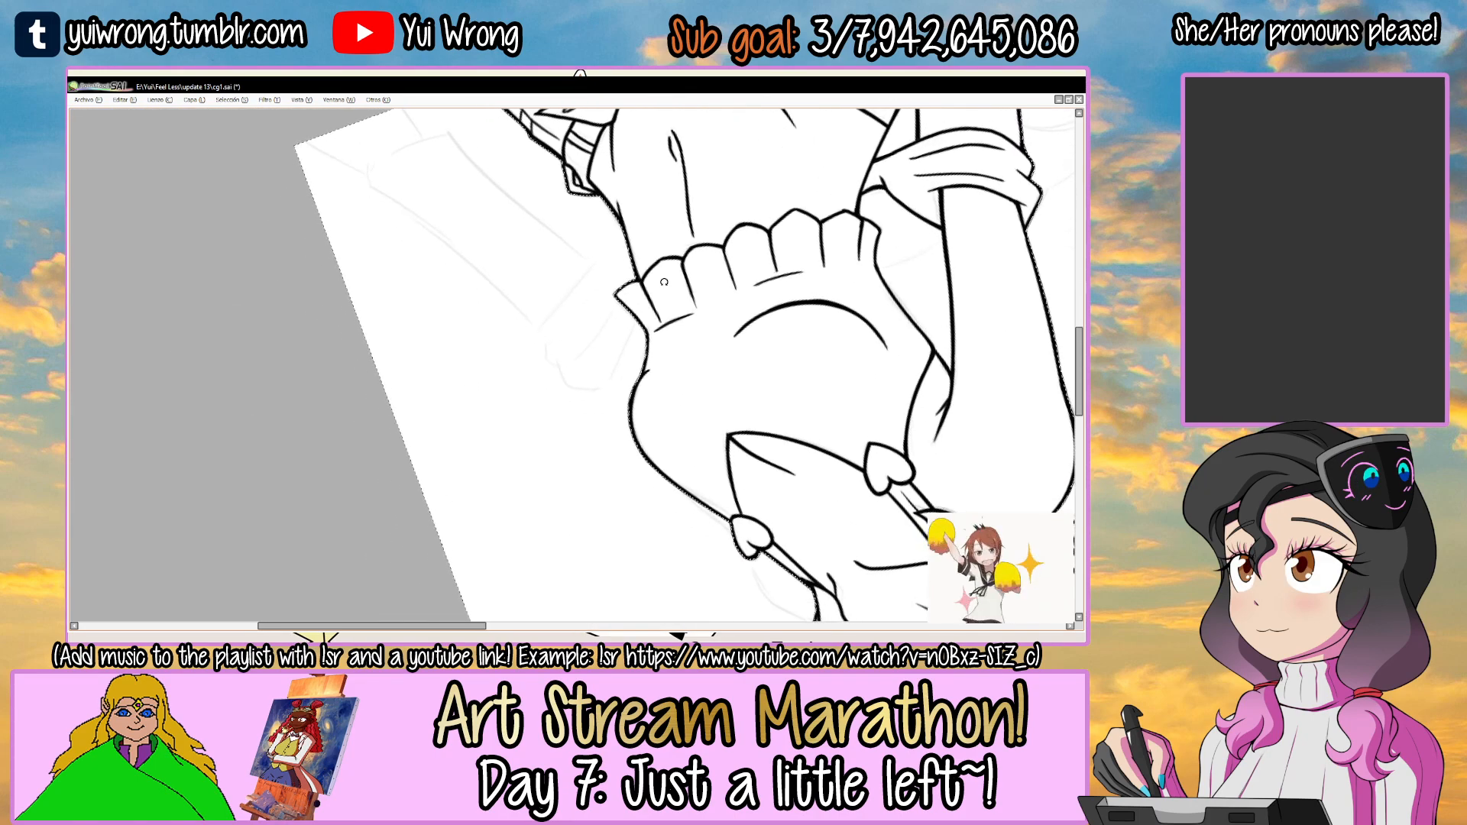
{"action": "key", "text": "ctrl+z"}
{"action": "mouse_move", "coordinate": [498, 367]}
{"action": "left_mouse_down"}
{"action": "mouse_move", "coordinate": [706, 229]}
{"action": "mouse_move", "coordinate": [768, 218]}
{"action": "left_mouse_up"}
{"action": "key", "text": "ctrl+z"}
{"action": "key", "text": "ctrl+y"}
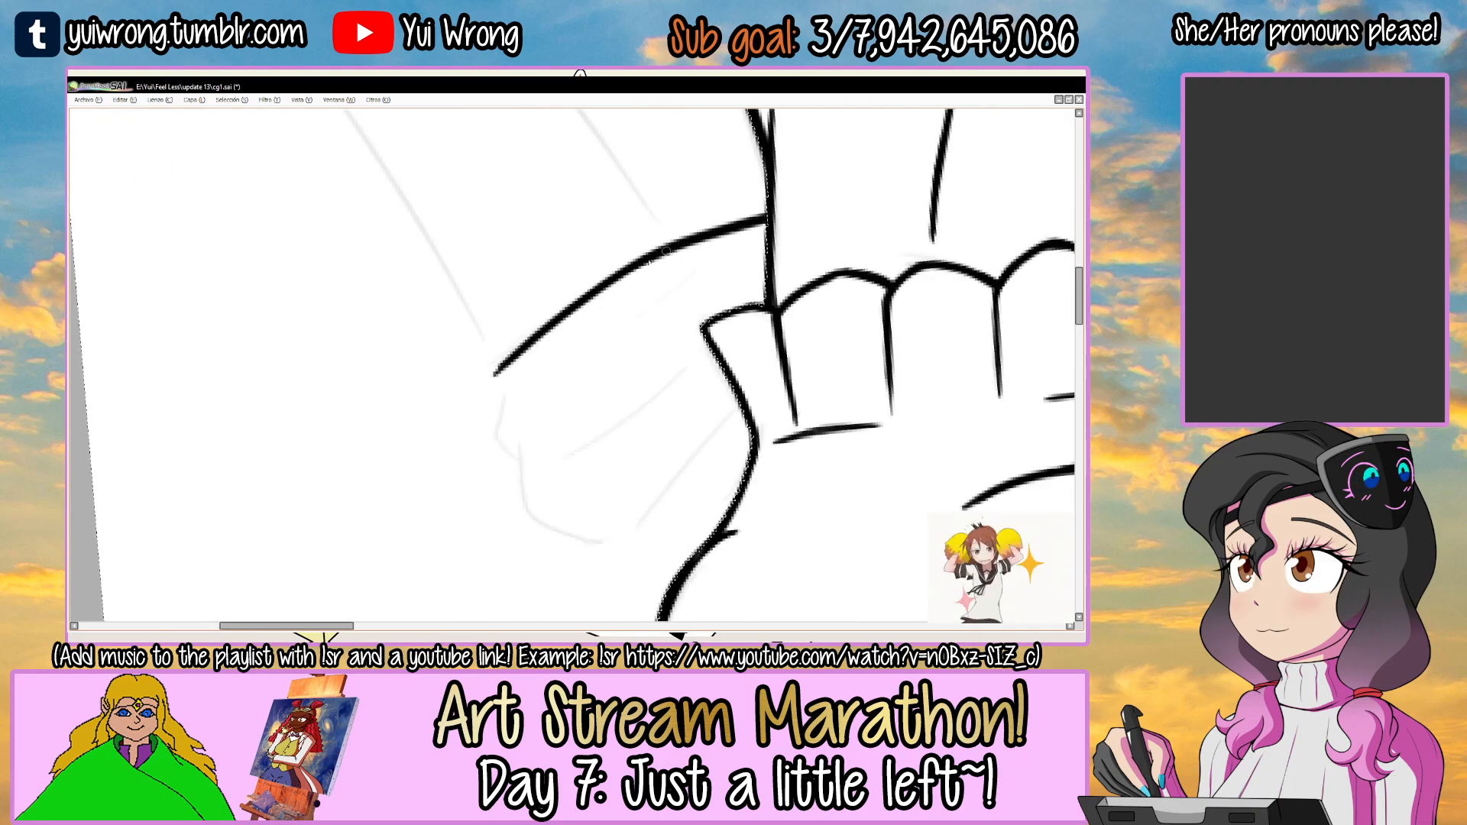
Ink the rounded outer contour of the folded sleeve on the capped woman's left arm, following the sketch.
{"action": "scroll", "coordinate": [536, 319], "scroll_direction": "up", "scroll_amount": 1}
{"action": "scroll", "coordinate": [525, 318], "scroll_direction": "up", "scroll_amount": 1}
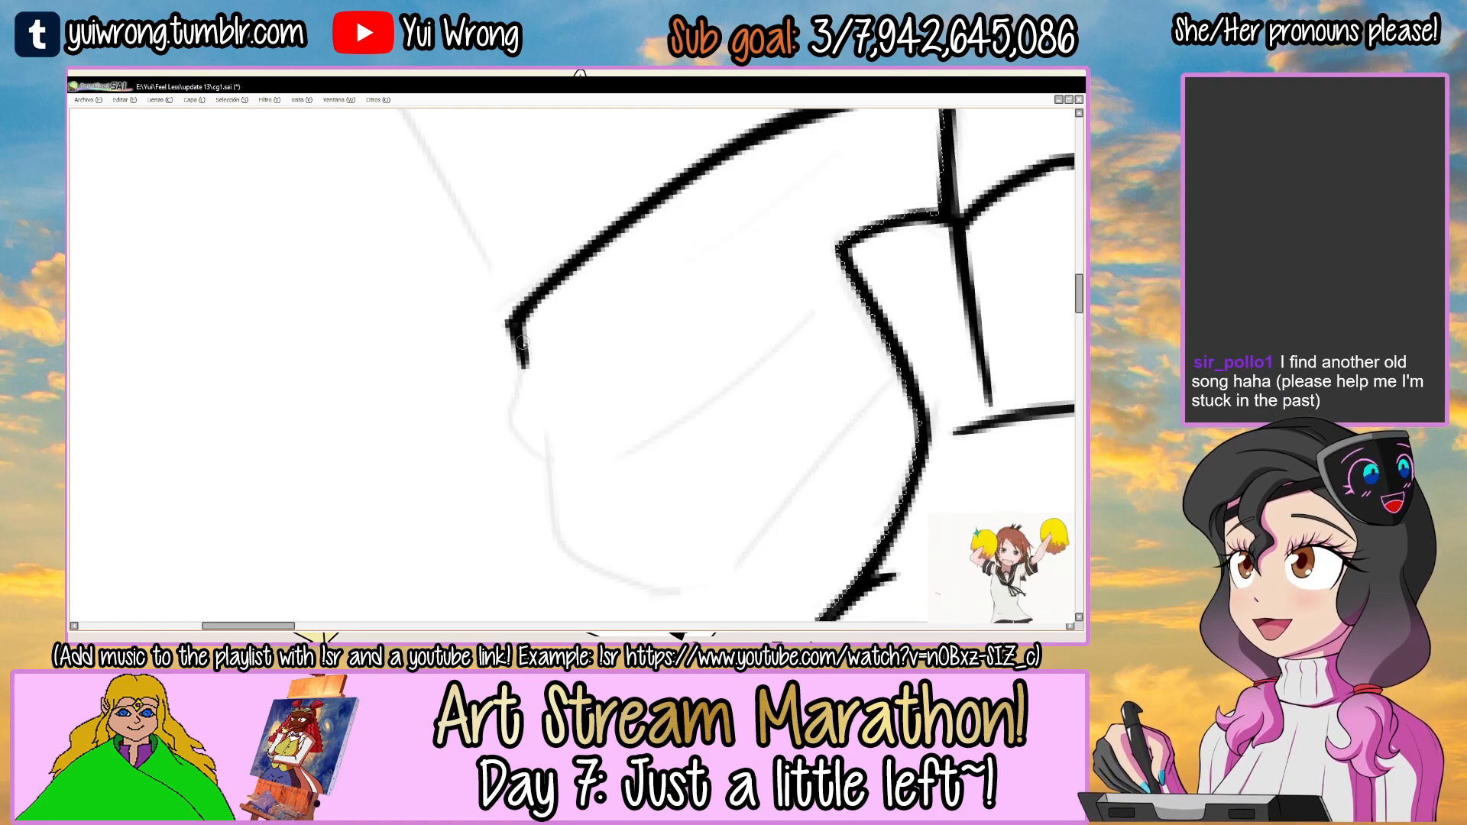
{"action": "mouse_move", "coordinate": [613, 317]}
{"action": "left_mouse_down"}
{"action": "mouse_move", "coordinate": [585, 286]}
{"action": "mouse_move", "coordinate": [489, 382]}
{"action": "left_mouse_up"}
{"action": "left_click_drag", "start_coordinate": [483, 305], "coordinate": [515, 424]}
{"action": "left_click_drag", "start_coordinate": [492, 294], "coordinate": [500, 332]}
{"action": "mouse_move", "coordinate": [527, 450]}
{"action": "left_mouse_down"}
{"action": "mouse_move", "coordinate": [509, 398]}
{"action": "mouse_move", "coordinate": [513, 459]}
{"action": "left_mouse_up"}
{"action": "left_click_drag", "start_coordinate": [497, 344], "coordinate": [596, 501]}
{"action": "left_click_drag", "start_coordinate": [704, 490], "coordinate": [725, 467]}
{"action": "left_click_drag", "start_coordinate": [739, 320], "coordinate": [701, 258]}
Ink the lower edge and inner fold lines of the capped woman's left folded sleeve.
{"action": "mouse_move", "coordinate": [465, 399]}
{"action": "left_mouse_down"}
{"action": "mouse_move", "coordinate": [528, 461]}
{"action": "mouse_move", "coordinate": [571, 456]}
{"action": "mouse_move", "coordinate": [816, 340]}
{"action": "left_mouse_up"}
{"action": "key", "text": "ctrl+z"}
{"action": "key", "text": "ctrl+z"}
{"action": "mouse_move", "coordinate": [535, 462]}
{"action": "left_mouse_down"}
{"action": "mouse_move", "coordinate": [821, 337]}
{"action": "mouse_move", "coordinate": [825, 311]}
{"action": "mouse_move", "coordinate": [797, 351]}
{"action": "left_mouse_up"}
{"action": "left_click_drag", "start_coordinate": [799, 291], "coordinate": [777, 243]}
{"action": "key", "text": "ctrl+z"}
{"action": "left_click_drag", "start_coordinate": [495, 361], "coordinate": [746, 250]}
{"action": "left_click_drag", "start_coordinate": [688, 263], "coordinate": [623, 357]}
{"action": "left_click_drag", "start_coordinate": [472, 333], "coordinate": [720, 227]}
{"action": "left_click_drag", "start_coordinate": [489, 331], "coordinate": [800, 202]}
{"action": "key", "text": "ctrl+z"}
{"action": "key", "text": "ctrl+z"}
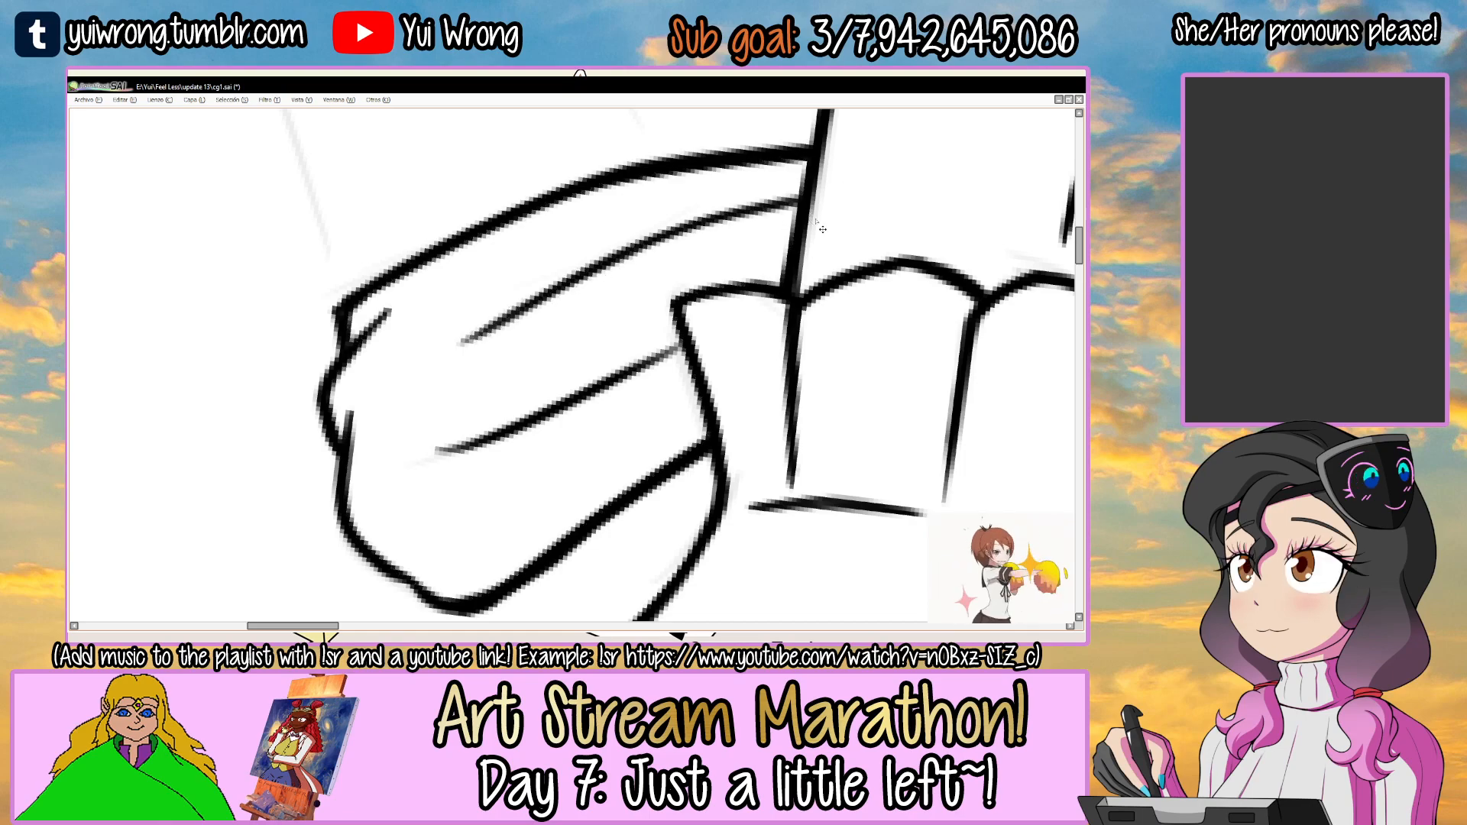
Draw the short upper-arm line joining the capped woman's chest outline to her left folded sleeve.
{"action": "scroll", "coordinate": [819, 226], "scroll_direction": "down", "scroll_amount": 3}
{"action": "left_click_drag", "start_coordinate": [869, 239], "coordinate": [684, 410]}
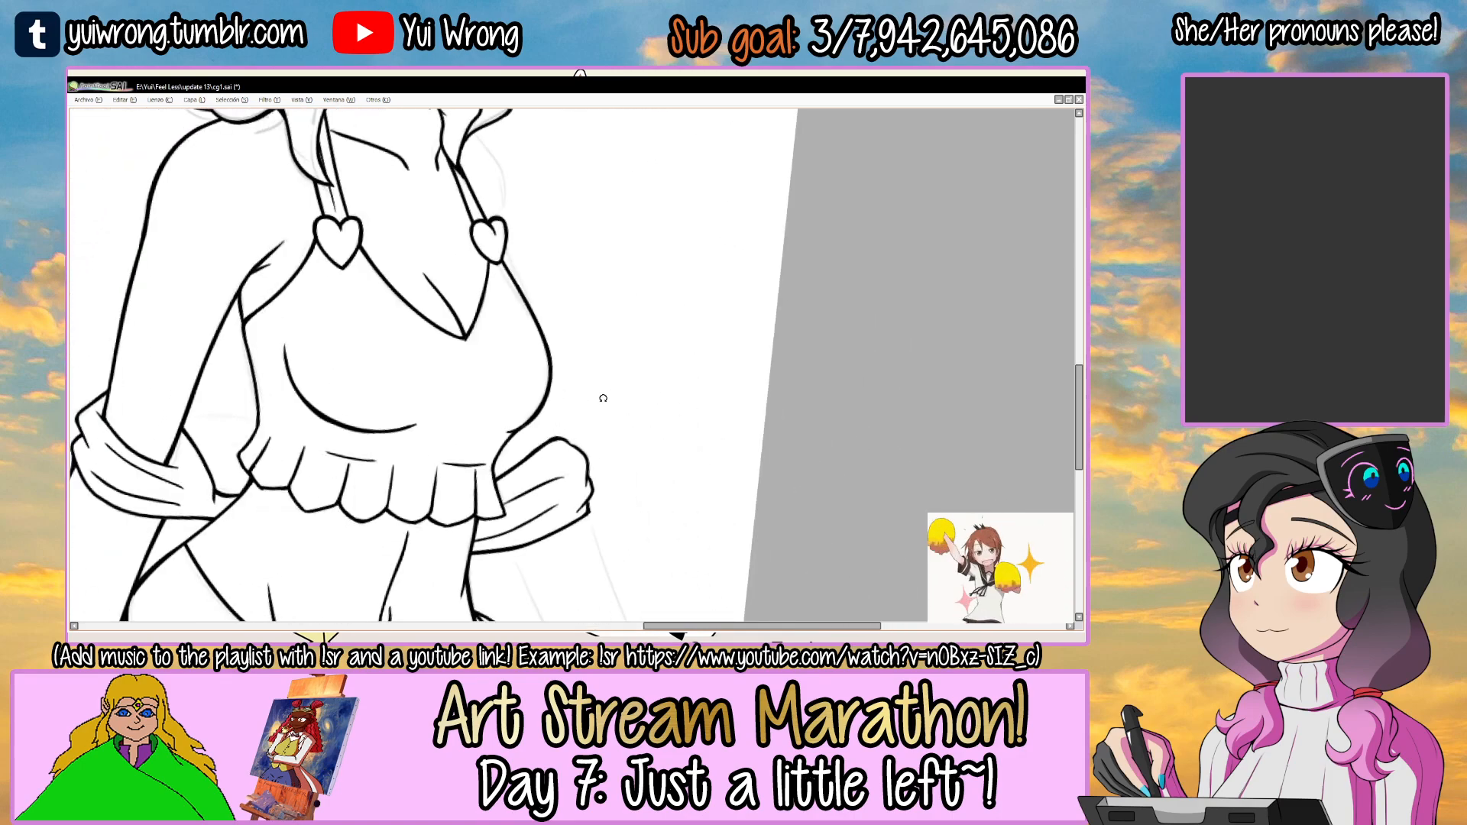
{"action": "scroll", "coordinate": [580, 405], "scroll_direction": "up", "scroll_amount": 3}
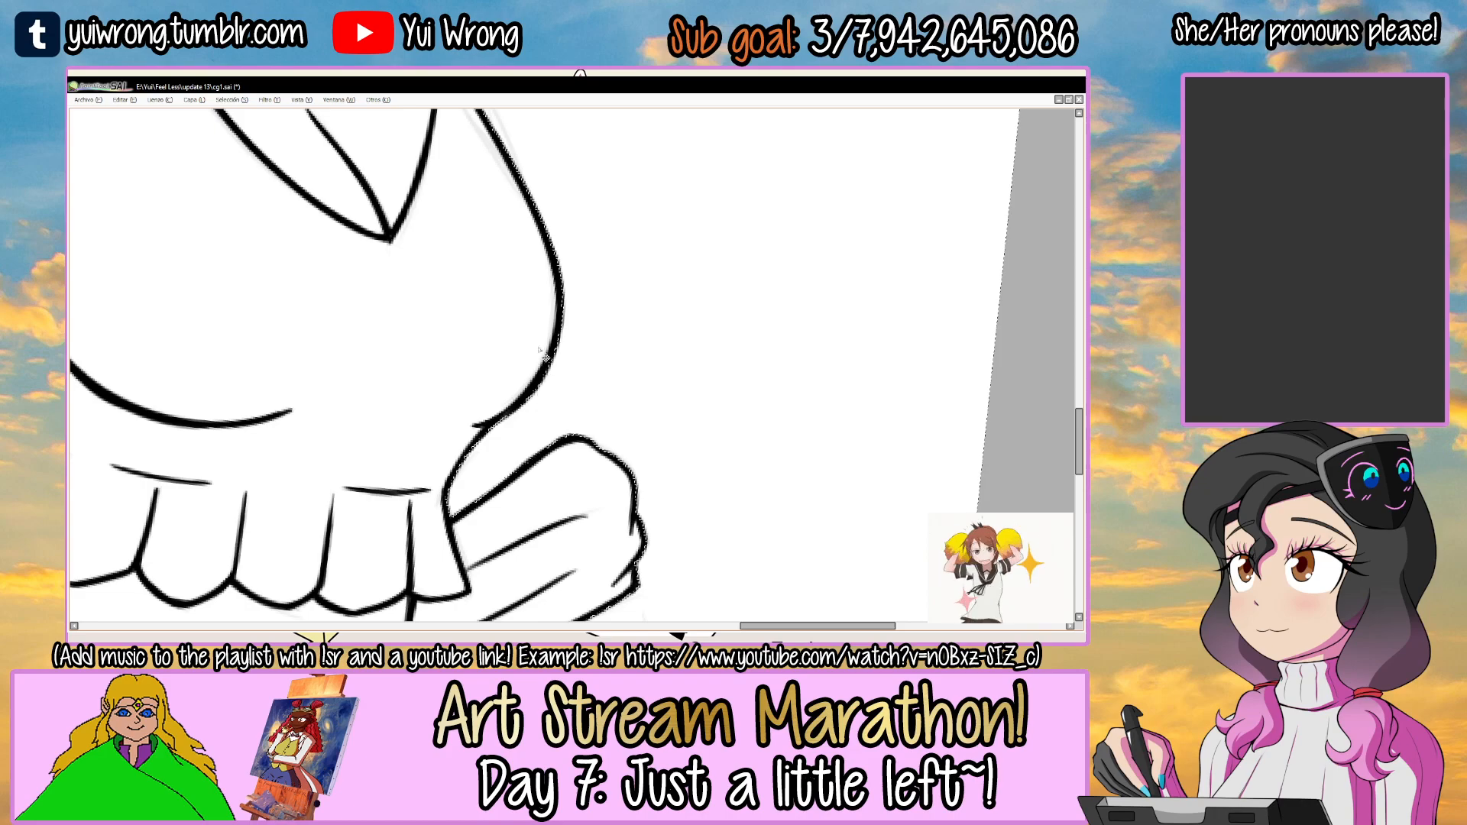
{"action": "scroll", "coordinate": [541, 443], "scroll_direction": "down", "scroll_amount": 4}
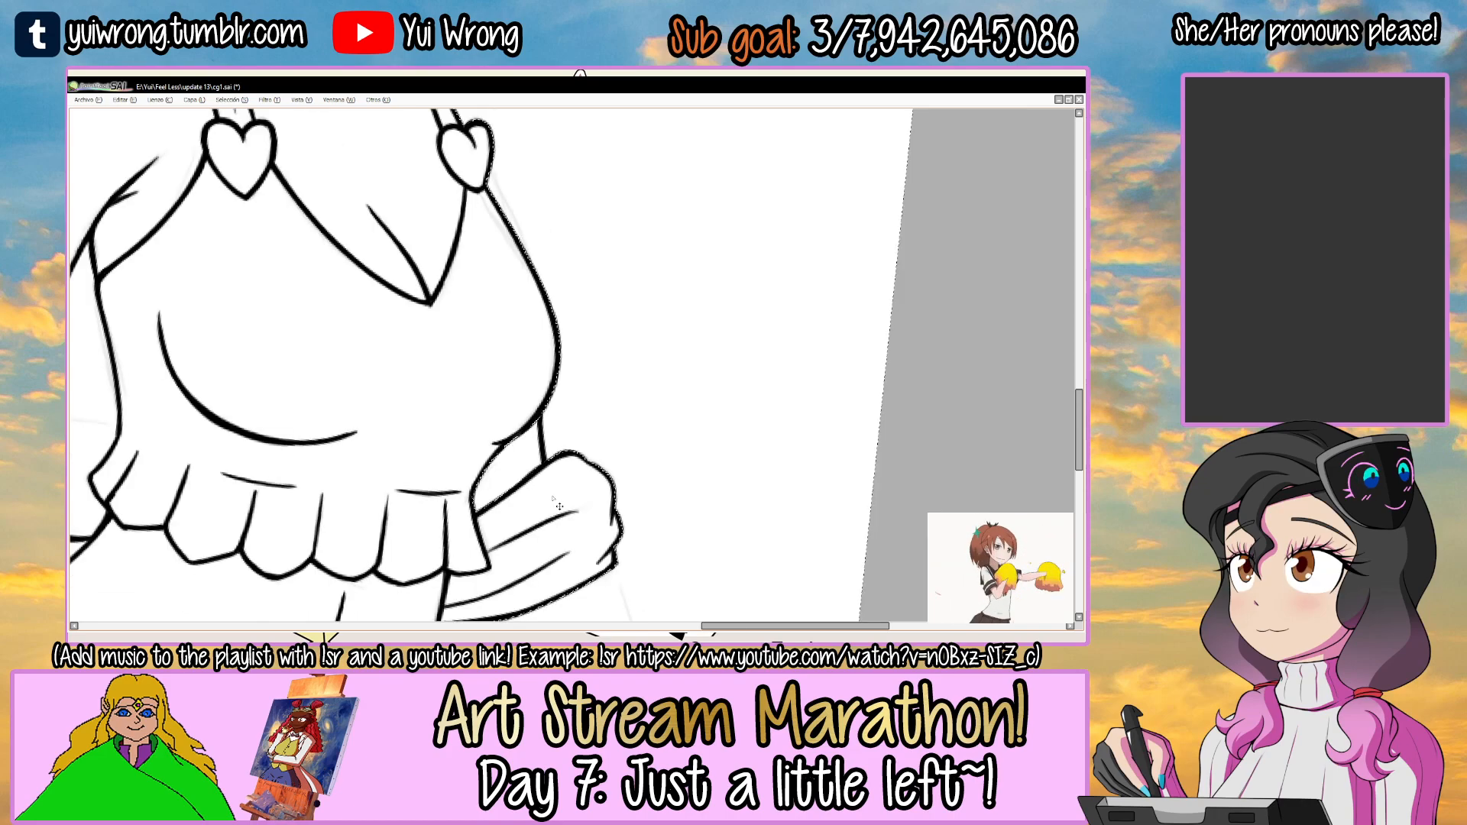
{"action": "scroll", "coordinate": [558, 428], "scroll_direction": "up", "scroll_amount": 3}
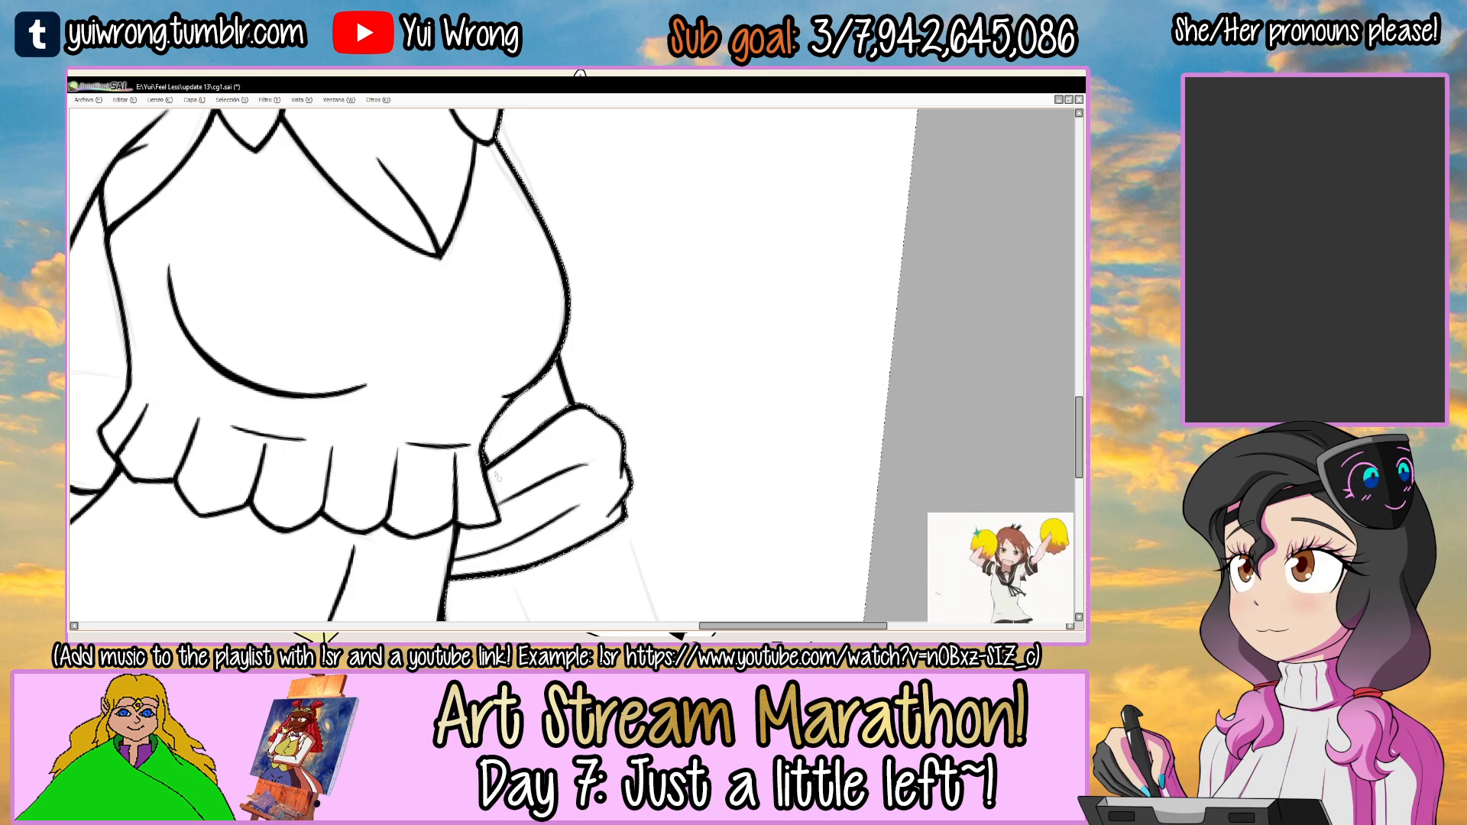
Ink the capped woman's left shoulder line around the heart strap, clear the selection, and save the file.
{"action": "left_click_drag", "start_coordinate": [498, 356], "coordinate": [484, 530]}
{"action": "mouse_move", "coordinate": [599, 271]}
{"action": "left_mouse_down"}
{"action": "mouse_move", "coordinate": [452, 331]}
{"action": "mouse_move", "coordinate": [604, 225]}
{"action": "mouse_move", "coordinate": [390, 419]}
{"action": "mouse_move", "coordinate": [619, 280]}
{"action": "left_mouse_up"}
{"action": "key", "text": "ctrl+z"}
{"action": "left_click_drag", "start_coordinate": [398, 390], "coordinate": [595, 279]}
{"action": "key", "text": "ctrl+z"}
{"action": "left_click_drag", "start_coordinate": [389, 404], "coordinate": [626, 271]}
{"action": "left_click_drag", "start_coordinate": [696, 225], "coordinate": [565, 317]}
{"action": "key", "text": "ctrl+z"}
{"action": "key", "text": "ctrl+z"}
{"action": "mouse_move", "coordinate": [668, 252]}
{"action": "left_mouse_down"}
{"action": "mouse_move", "coordinate": [542, 329]}
{"action": "mouse_move", "coordinate": [565, 317]}
{"action": "left_mouse_up"}
{"action": "left_click", "coordinate": [503, 343], "text": "ctrl"}
{"action": "left_click", "coordinate": [502, 344], "text": "ctrl"}
{"action": "mouse_move", "coordinate": [342, 425]}
{"action": "left_mouse_down"}
{"action": "mouse_move", "coordinate": [457, 319]}
{"action": "mouse_move", "coordinate": [596, 275]}
{"action": "left_mouse_up"}
{"action": "key", "text": "ctrl+z"}
{"action": "key", "text": "ctrl+z"}
{"action": "left_click_drag", "start_coordinate": [388, 368], "coordinate": [584, 287]}
{"action": "left_click_drag", "start_coordinate": [657, 258], "coordinate": [811, 178]}
{"action": "key", "text": "ctrl+d"}
{"action": "scroll", "coordinate": [765, 238], "scroll_direction": "down", "scroll_amount": 5}
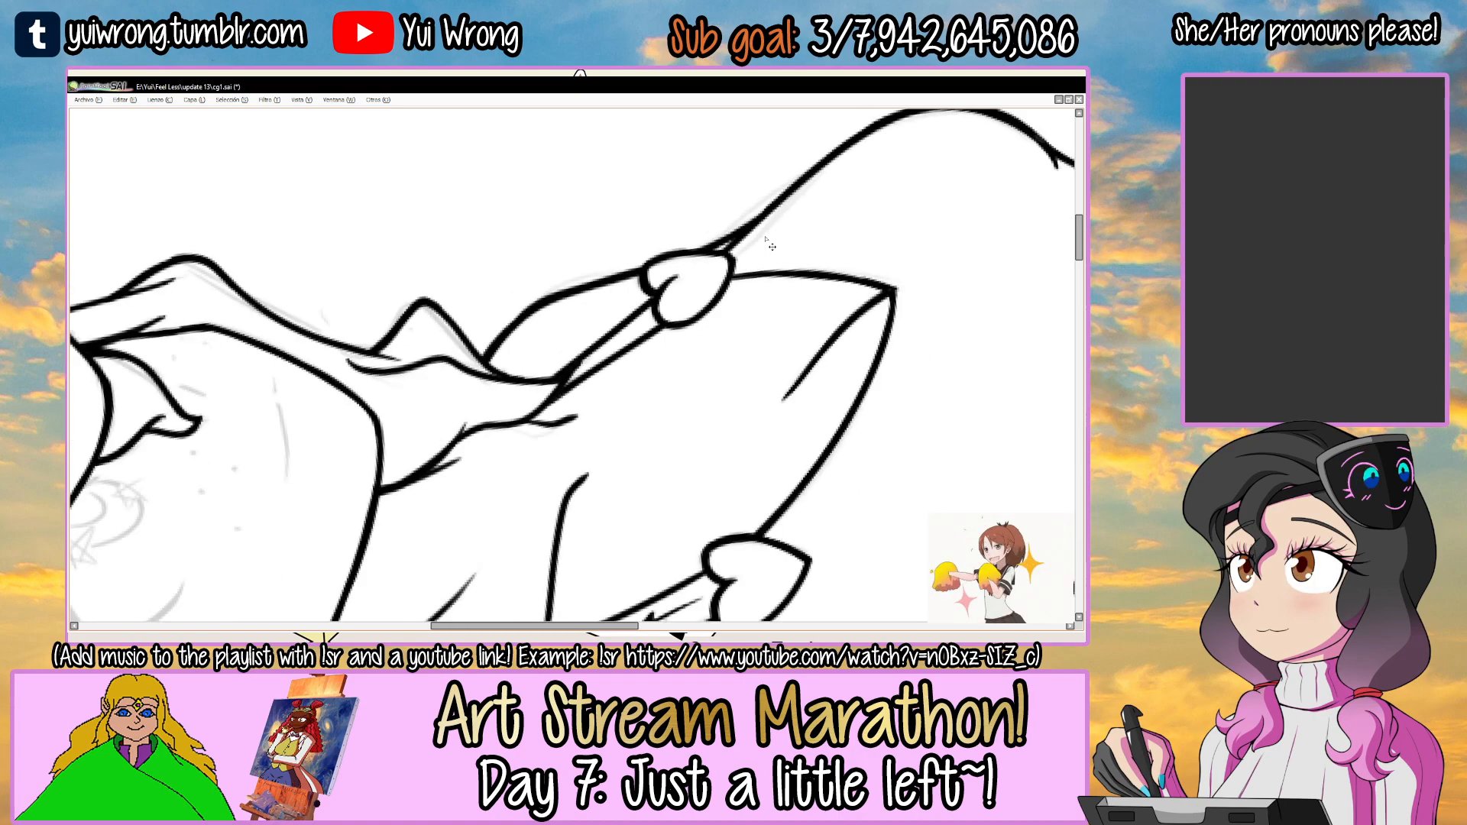
{"action": "left_click_drag", "start_coordinate": [765, 236], "coordinate": [584, 301]}
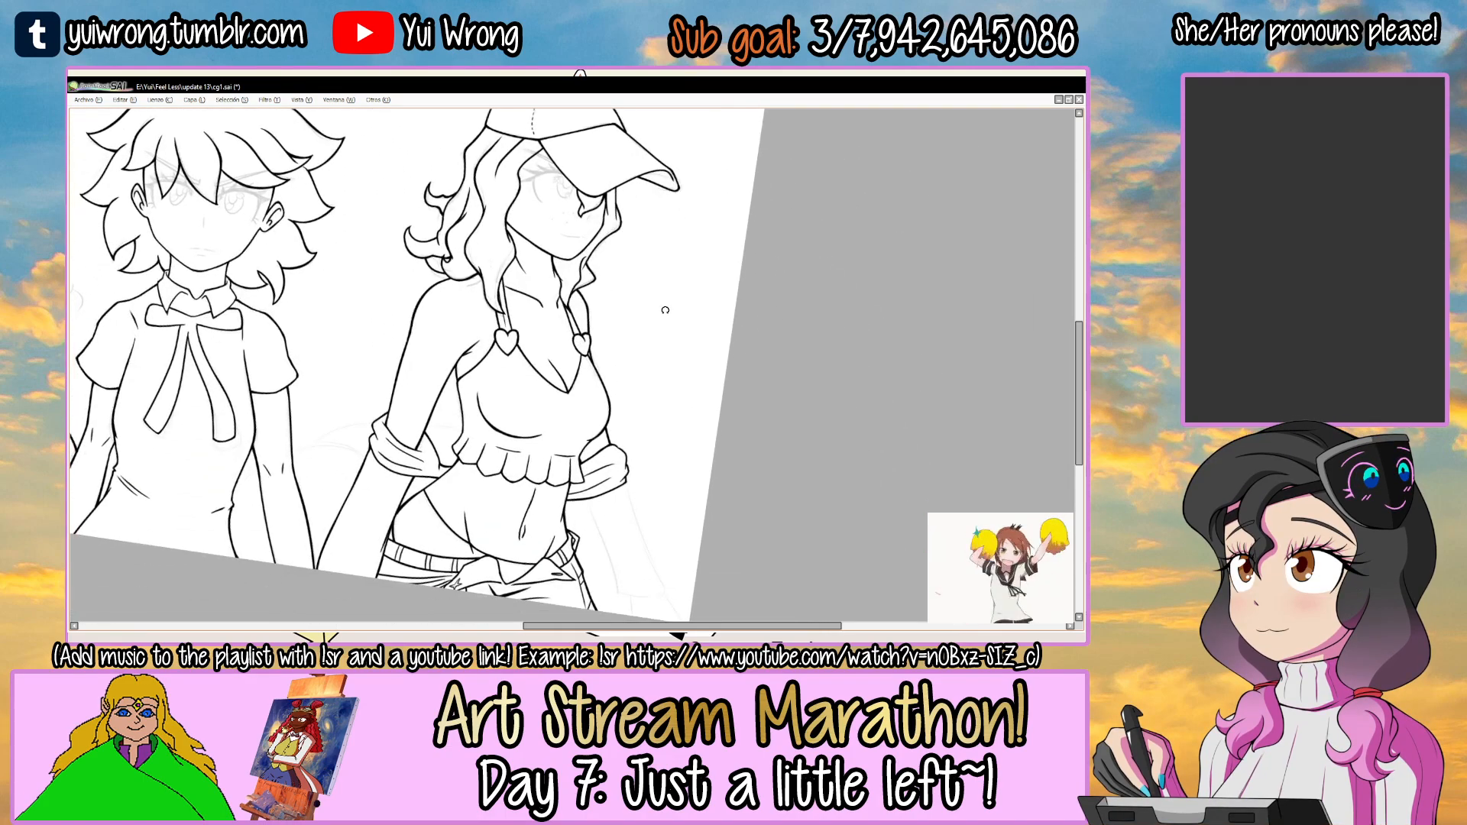
{"action": "left_click_drag", "start_coordinate": [707, 336], "coordinate": [728, 300]}
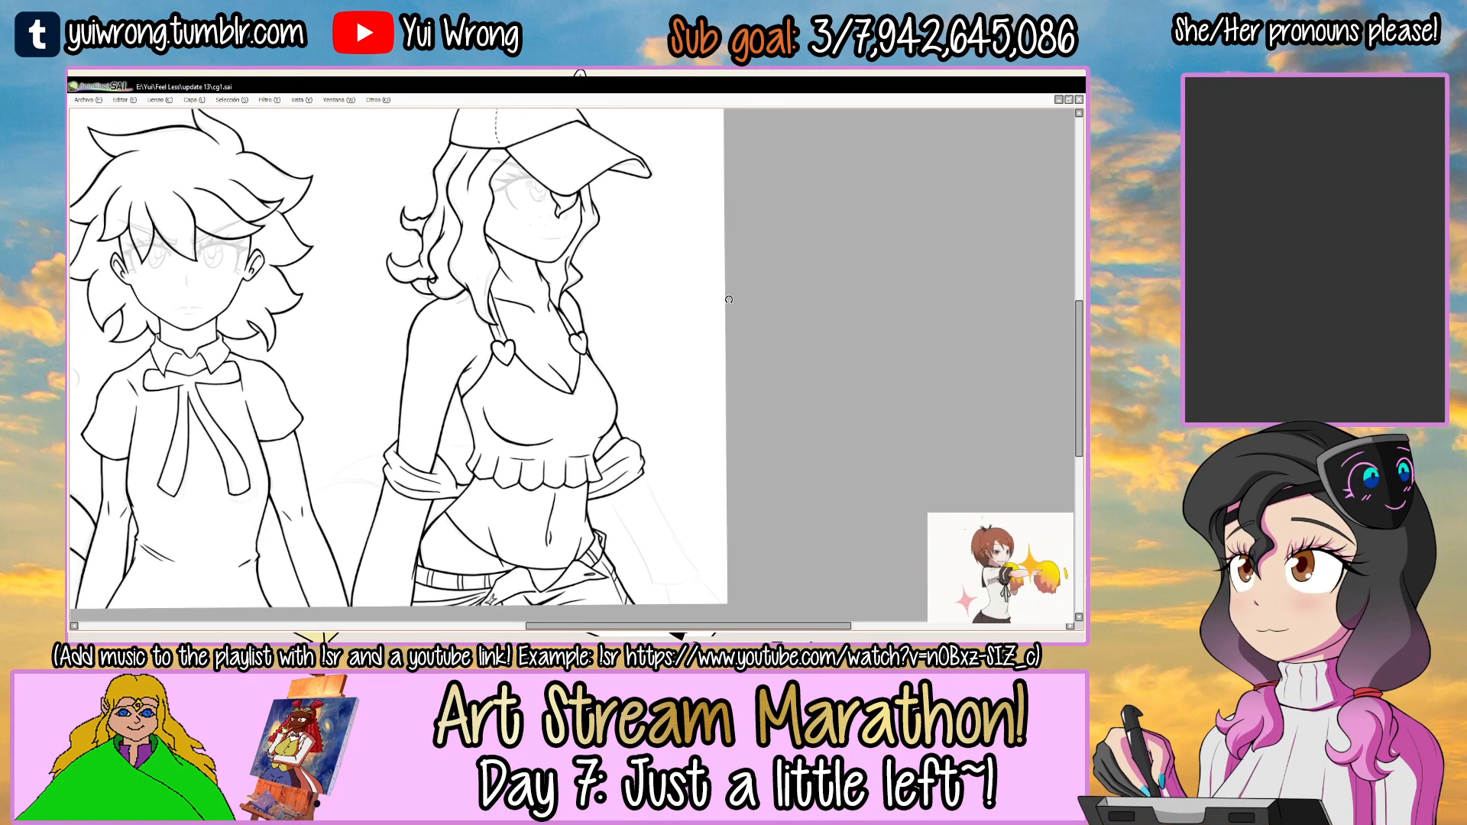
Select the blank area around the capped woman's left arm and ink the forearm's lower edge from the folded sleeve.
{"action": "left_click_drag", "start_coordinate": [702, 397], "coordinate": [588, 256]}
{"action": "left_click_drag", "start_coordinate": [650, 291], "coordinate": [539, 282]}
{"action": "left_click_drag", "start_coordinate": [641, 192], "coordinate": [599, 227]}
{"action": "left_click", "coordinate": [545, 340], "text": "ctrl"}
{"action": "left_click", "coordinate": [545, 340], "text": "ctrl"}
{"action": "left_click_drag", "start_coordinate": [550, 320], "coordinate": [560, 351]}
{"action": "left_click", "coordinate": [515, 308]}
{"action": "key", "text": "g"}
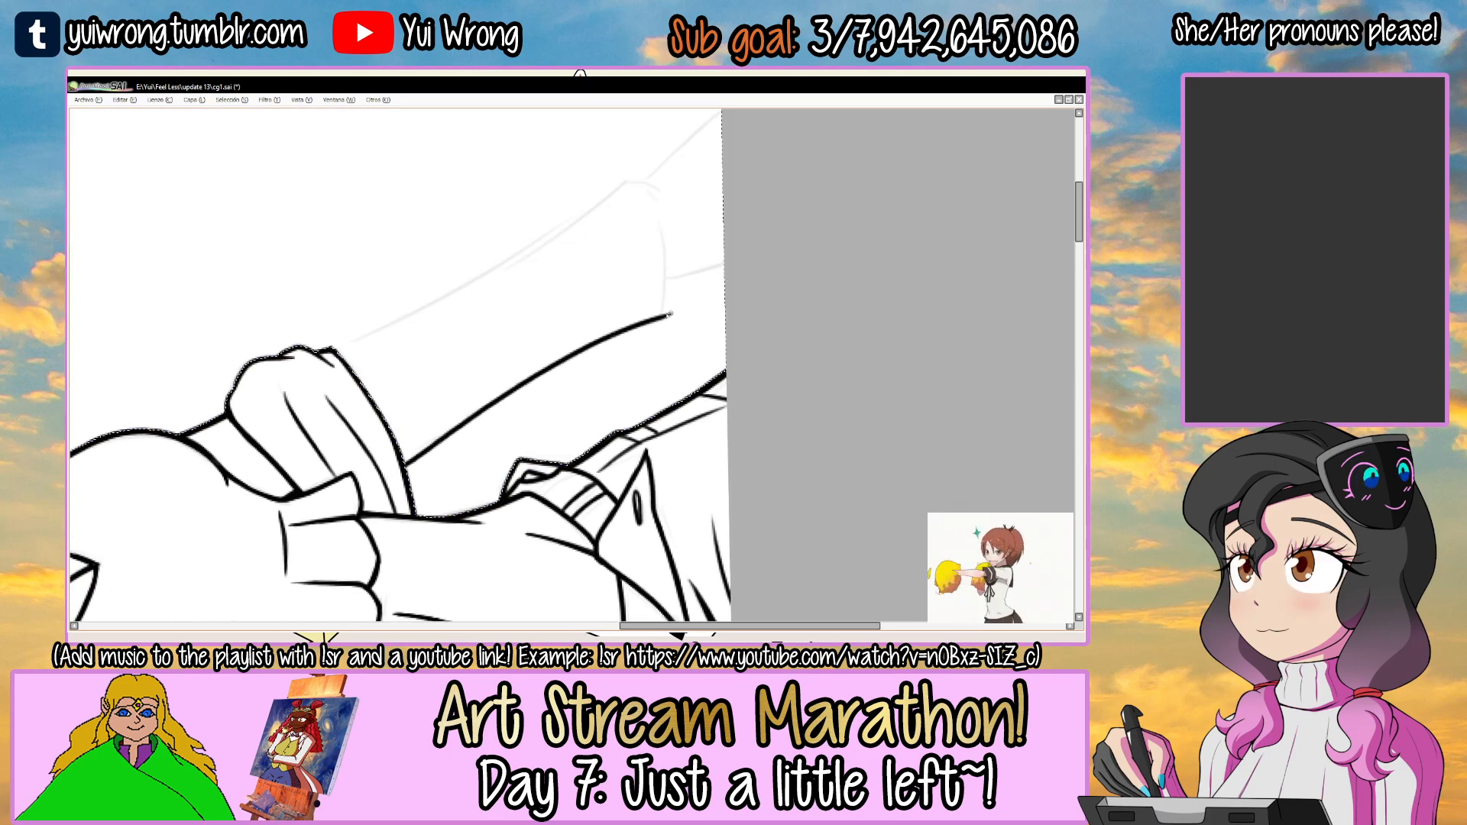
{"action": "left_click_drag", "start_coordinate": [402, 461], "coordinate": [663, 321]}
{"action": "left_click_drag", "start_coordinate": [557, 333], "coordinate": [550, 356]}
{"action": "mouse_move", "coordinate": [327, 374]}
{"action": "left_mouse_down"}
{"action": "mouse_move", "coordinate": [565, 252]}
{"action": "mouse_move", "coordinate": [484, 296]}
{"action": "mouse_move", "coordinate": [616, 205]}
{"action": "mouse_move", "coordinate": [433, 317]}
{"action": "mouse_move", "coordinate": [623, 212]}
{"action": "mouse_move", "coordinate": [580, 236]}
{"action": "mouse_move", "coordinate": [624, 231]}
{"action": "left_mouse_up"}
{"action": "key", "text": "ctrl+z"}
{"action": "key", "text": "ctrl+z"}
{"action": "key", "text": "ctrl+z"}
{"action": "key", "text": "ctrl+z"}
{"action": "key", "text": "ctrl+z"}
{"action": "scroll", "coordinate": [564, 265], "scroll_direction": "up", "scroll_amount": 2}
{"action": "key", "text": "ctrl+z"}
Ink the left forearm's upper edge and the curved sleeve opening near the wrist.
{"action": "key", "text": "e"}
{"action": "mouse_move", "coordinate": [529, 286]}
{"action": "left_mouse_down"}
{"action": "mouse_move", "coordinate": [570, 243]}
{"action": "mouse_move", "coordinate": [416, 282]}
{"action": "mouse_move", "coordinate": [514, 222]}
{"action": "mouse_move", "coordinate": [525, 243]}
{"action": "left_mouse_up"}
{"action": "left_click_drag", "start_coordinate": [440, 346], "coordinate": [722, 216]}
{"action": "mouse_move", "coordinate": [592, 239]}
{"action": "left_mouse_down"}
{"action": "mouse_move", "coordinate": [794, 220]}
{"action": "mouse_move", "coordinate": [692, 254]}
{"action": "left_mouse_up"}
{"action": "left_click_drag", "start_coordinate": [672, 219], "coordinate": [557, 206]}
{"action": "left_click", "coordinate": [583, 230], "text": "ctrl"}
{"action": "left_click_drag", "start_coordinate": [453, 317], "coordinate": [615, 179]}
{"action": "mouse_move", "coordinate": [515, 242]}
{"action": "left_mouse_down"}
{"action": "mouse_move", "coordinate": [660, 180]}
{"action": "mouse_move", "coordinate": [630, 175]}
{"action": "mouse_move", "coordinate": [686, 196]}
{"action": "left_mouse_up"}
{"action": "mouse_move", "coordinate": [592, 181]}
{"action": "left_mouse_down"}
{"action": "mouse_move", "coordinate": [701, 205]}
{"action": "mouse_move", "coordinate": [641, 183]}
{"action": "left_mouse_up"}
{"action": "left_click", "coordinate": [735, 254], "text": "ctrl+alt"}
{"action": "left_click", "coordinate": [736, 255], "text": "ctrl+alt"}
{"action": "left_click", "coordinate": [735, 253], "text": "ctrl+alt"}
Clean up and thin the outer corner where the forearm's upper edge meets the sleeve opening.
{"action": "left_click_drag", "start_coordinate": [637, 262], "coordinate": [568, 356]}
{"action": "left_click", "coordinate": [540, 291], "text": "ctrl"}
{"action": "left_click", "coordinate": [539, 291], "text": "ctrl"}
{"action": "left_click_drag", "start_coordinate": [502, 283], "coordinate": [596, 248]}
{"action": "mouse_move", "coordinate": [539, 387]}
{"action": "left_mouse_down"}
{"action": "mouse_move", "coordinate": [553, 291]}
{"action": "mouse_move", "coordinate": [535, 113]}
{"action": "left_mouse_up"}
{"action": "left_click", "coordinate": [525, 440], "text": "ctrl"}
{"action": "left_click_drag", "start_coordinate": [538, 480], "coordinate": [749, 345]}
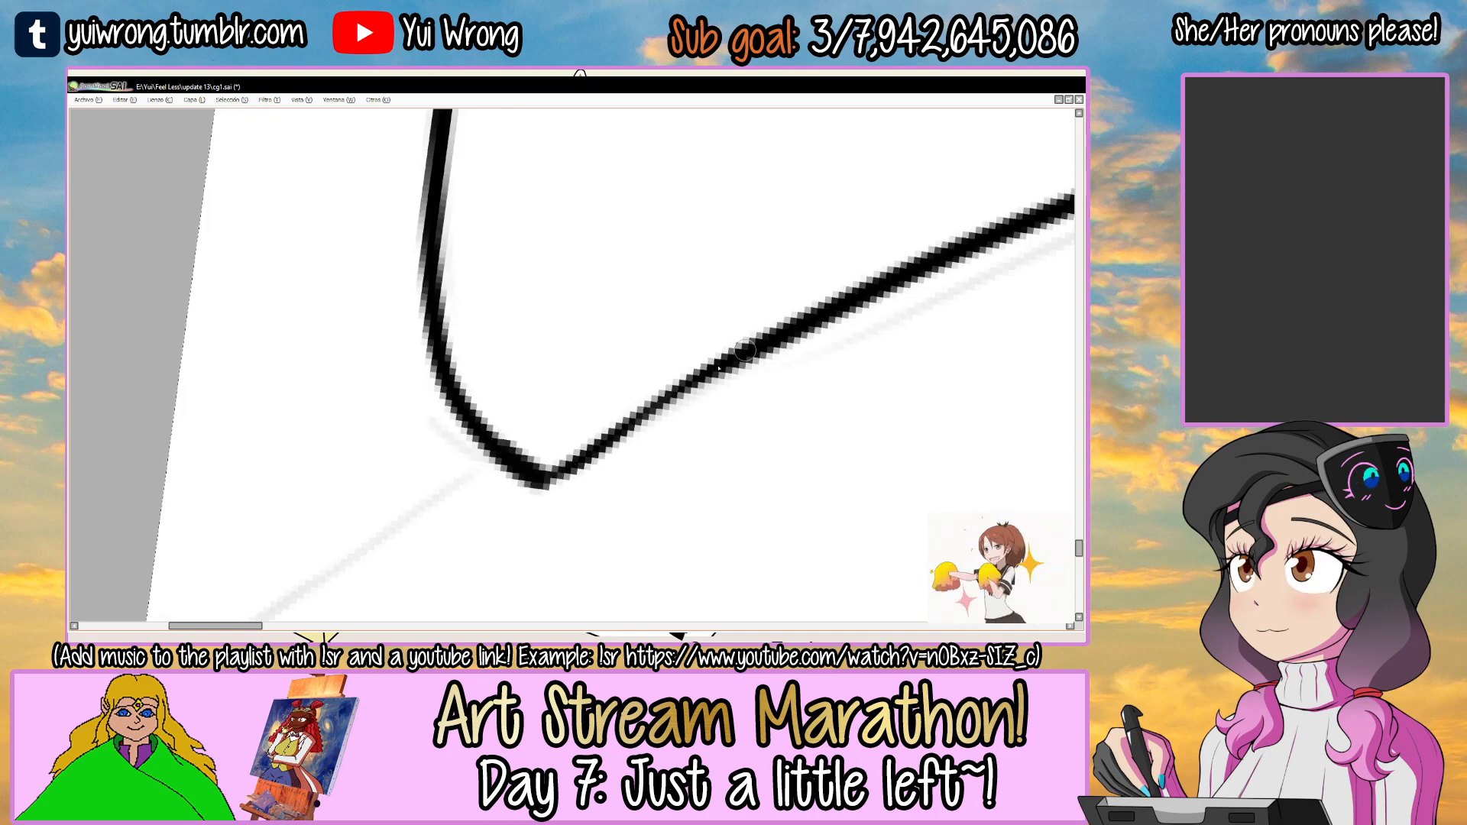
{"action": "mouse_move", "coordinate": [541, 483]}
{"action": "left_mouse_down"}
{"action": "mouse_move", "coordinate": [723, 371]}
{"action": "mouse_move", "coordinate": [671, 460]}
{"action": "mouse_move", "coordinate": [557, 474]}
{"action": "left_mouse_up"}
Smooth the outer side of the curved sleeve-opening line with the eraser.
{"action": "left_click_drag", "start_coordinate": [685, 238], "coordinate": [665, 228]}
{"action": "left_click_drag", "start_coordinate": [509, 306], "coordinate": [433, 414]}
{"action": "key", "text": "ctrl+z"}
{"action": "mouse_move", "coordinate": [586, 256]}
{"action": "left_mouse_down"}
{"action": "mouse_move", "coordinate": [461, 369]}
{"action": "mouse_move", "coordinate": [520, 289]}
{"action": "mouse_move", "coordinate": [646, 242]}
{"action": "left_mouse_up"}
{"action": "key", "text": "ctrl+z"}
{"action": "mouse_move", "coordinate": [439, 393]}
{"action": "left_mouse_down"}
{"action": "mouse_move", "coordinate": [578, 265]}
{"action": "mouse_move", "coordinate": [806, 221]}
{"action": "left_mouse_up"}
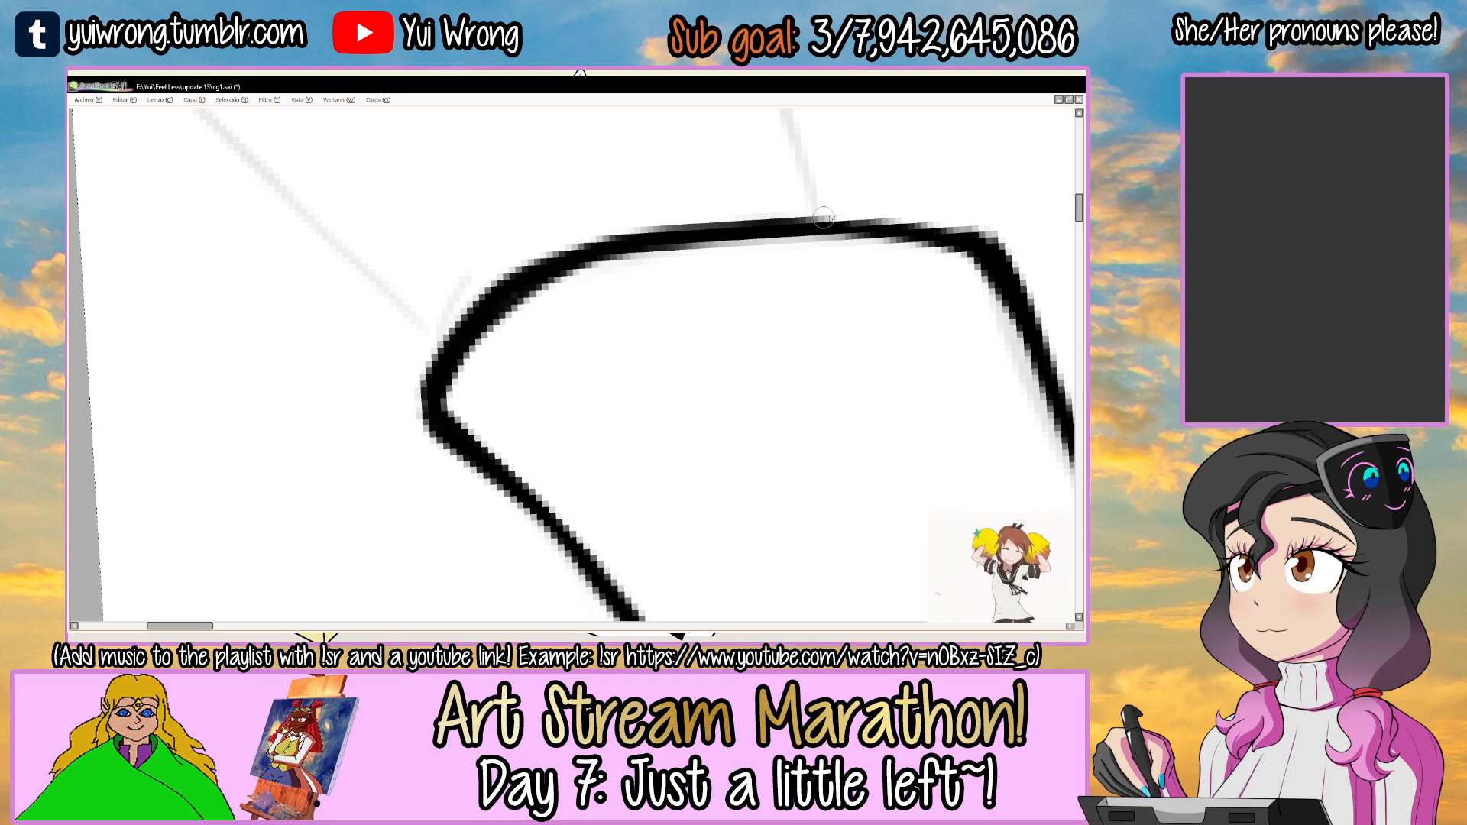
Save the file and ink the lower wrist line from the sleeve opening to the canvas edge.
{"action": "scroll", "coordinate": [696, 261], "scroll_direction": "down", "scroll_amount": 6}
{"action": "mouse_move", "coordinate": [933, 216]}
{"action": "left_mouse_down"}
{"action": "mouse_move", "coordinate": [727, 325]}
{"action": "mouse_move", "coordinate": [445, 370]}
{"action": "mouse_move", "coordinate": [453, 417]}
{"action": "left_mouse_up"}
{"action": "scroll", "coordinate": [727, 325], "scroll_direction": "down", "scroll_amount": 4}
{"action": "key", "text": "ctrl+s"}
{"action": "scroll", "coordinate": [457, 371], "scroll_direction": "up", "scroll_amount": 5}
{"action": "left_click_drag", "start_coordinate": [447, 323], "coordinate": [460, 420]}
{"action": "key", "text": "ctrl+z"}
{"action": "key", "text": "ctrl+z"}
{"action": "left_click_drag", "start_coordinate": [445, 351], "coordinate": [452, 417]}
{"action": "left_click_drag", "start_coordinate": [646, 307], "coordinate": [498, 241]}
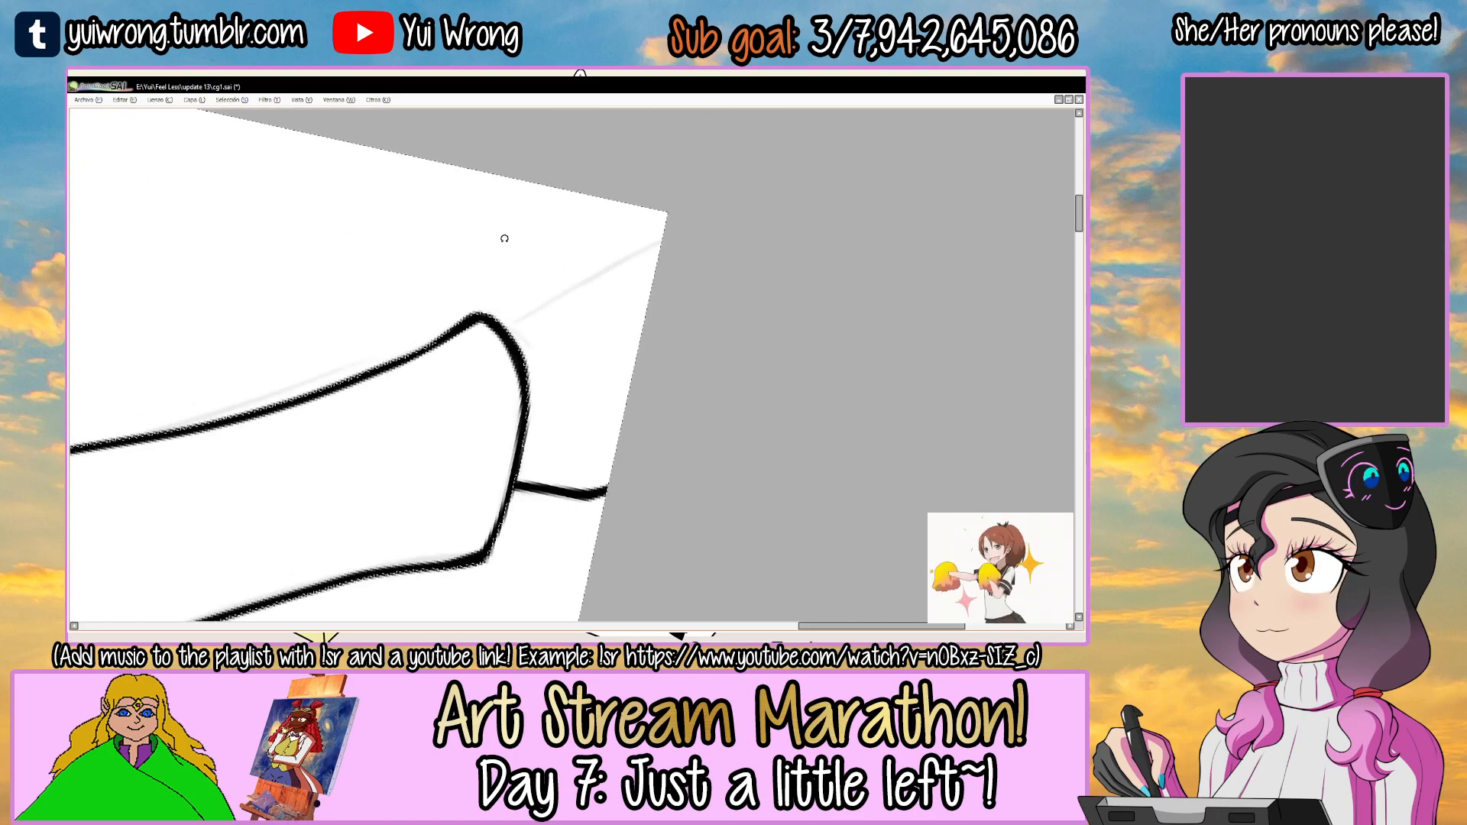
Ink the upper wrist line out to the canvas edge, clear the selection, and save the file.
{"action": "left_click", "coordinate": [547, 323], "text": "ctrl"}
{"action": "mouse_move", "coordinate": [501, 331]}
{"action": "left_mouse_down"}
{"action": "mouse_move", "coordinate": [763, 185]}
{"action": "mouse_move", "coordinate": [588, 278]}
{"action": "mouse_move", "coordinate": [745, 195]}
{"action": "left_mouse_up"}
{"action": "key", "text": "ctrl+z"}
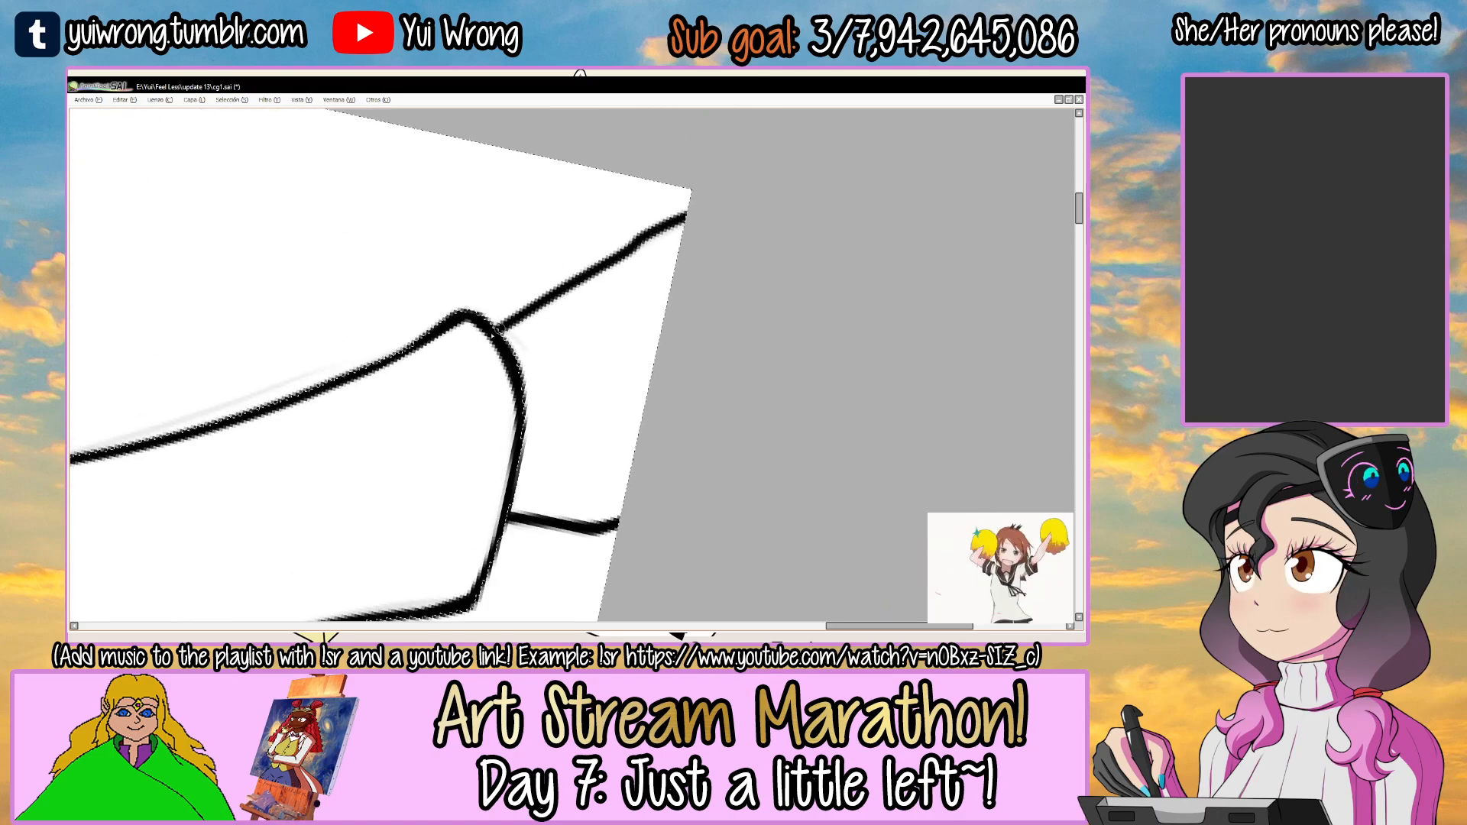
{"action": "left_click_drag", "start_coordinate": [500, 322], "coordinate": [696, 219]}
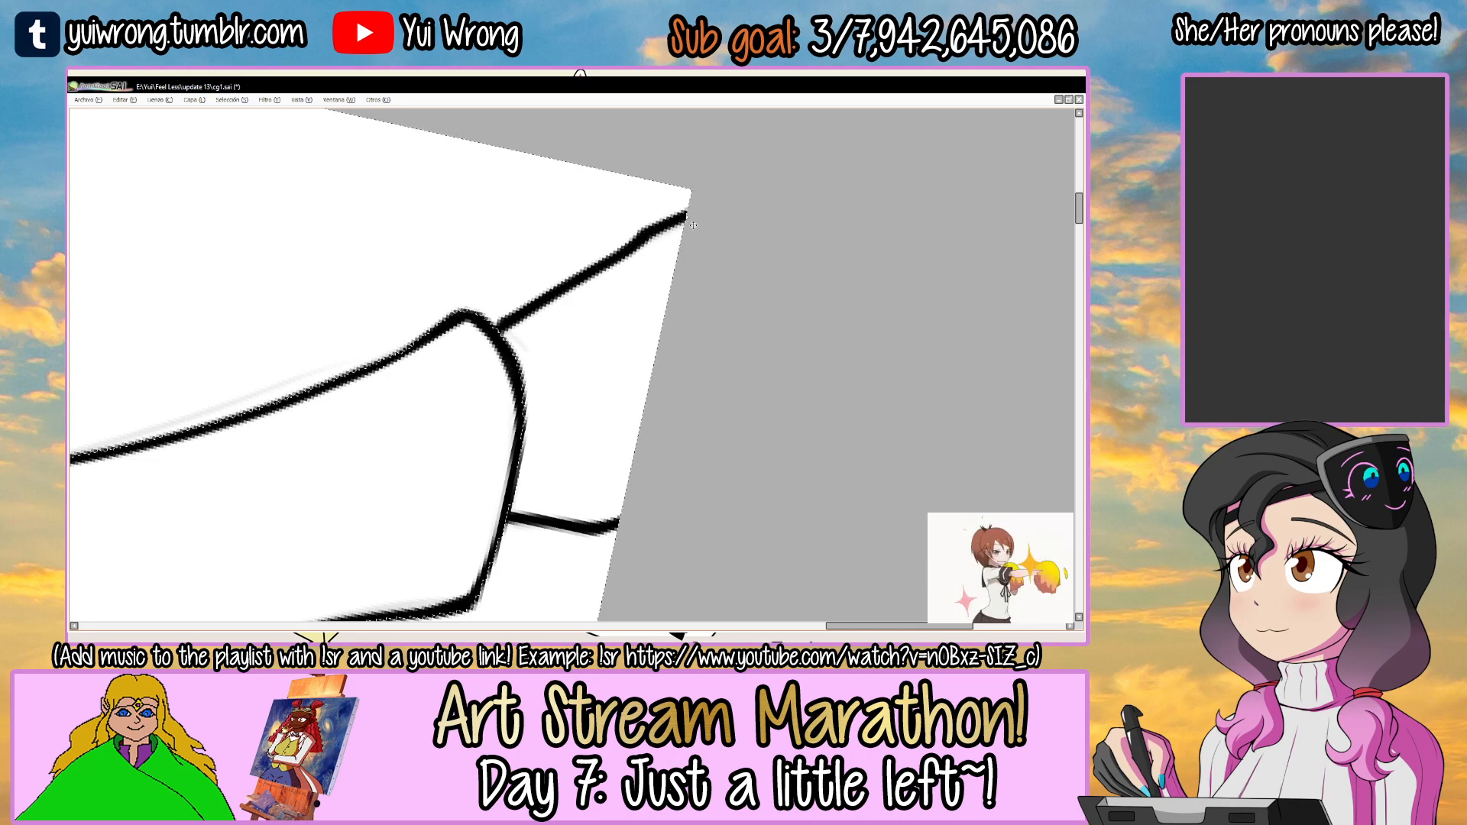
{"action": "key", "text": "ctrl+d"}
{"action": "scroll", "coordinate": [691, 222], "scroll_direction": "down", "scroll_amount": 10}
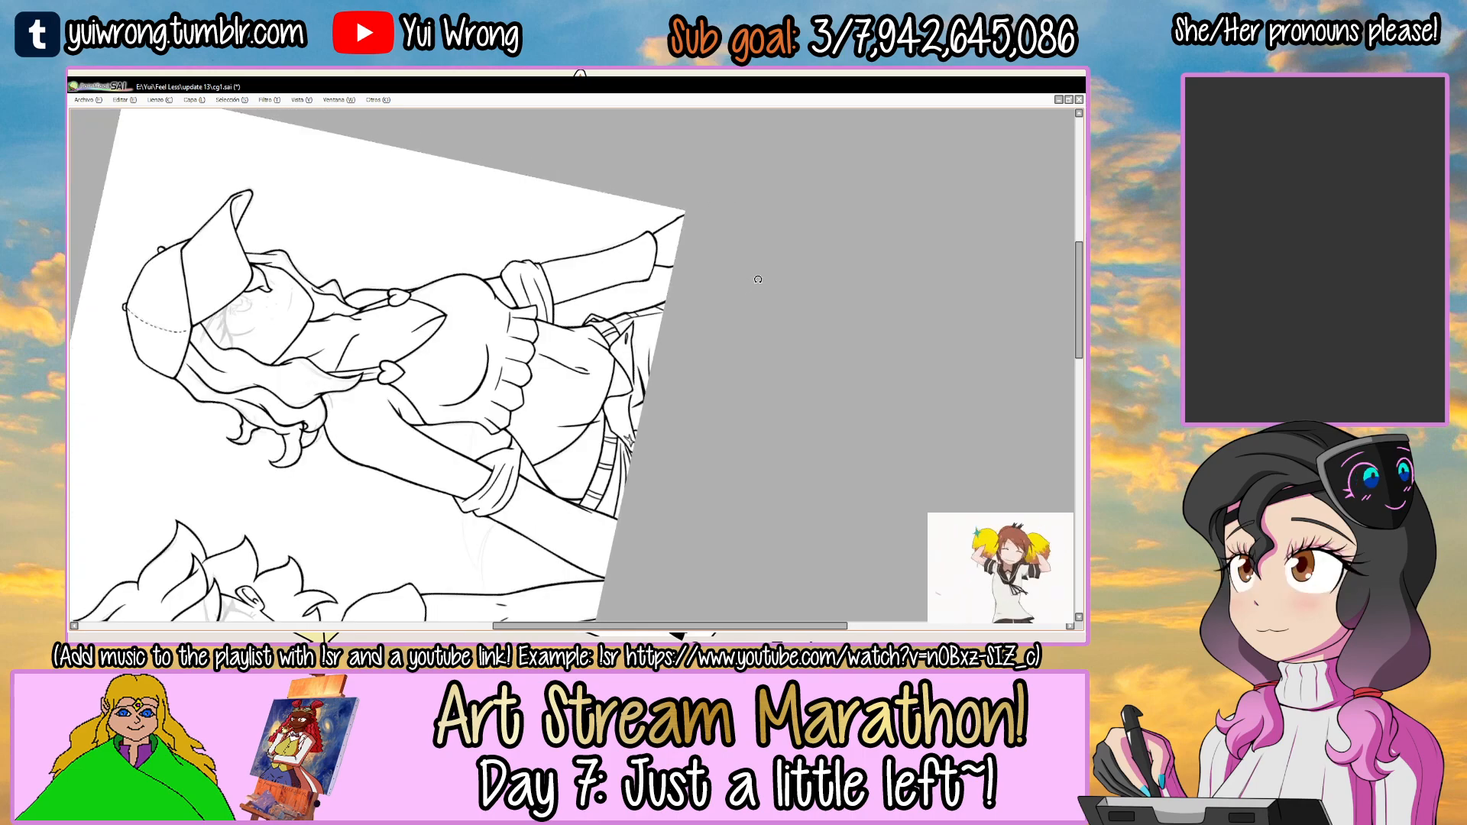
{"action": "left_click_drag", "start_coordinate": [759, 271], "coordinate": [701, 443]}
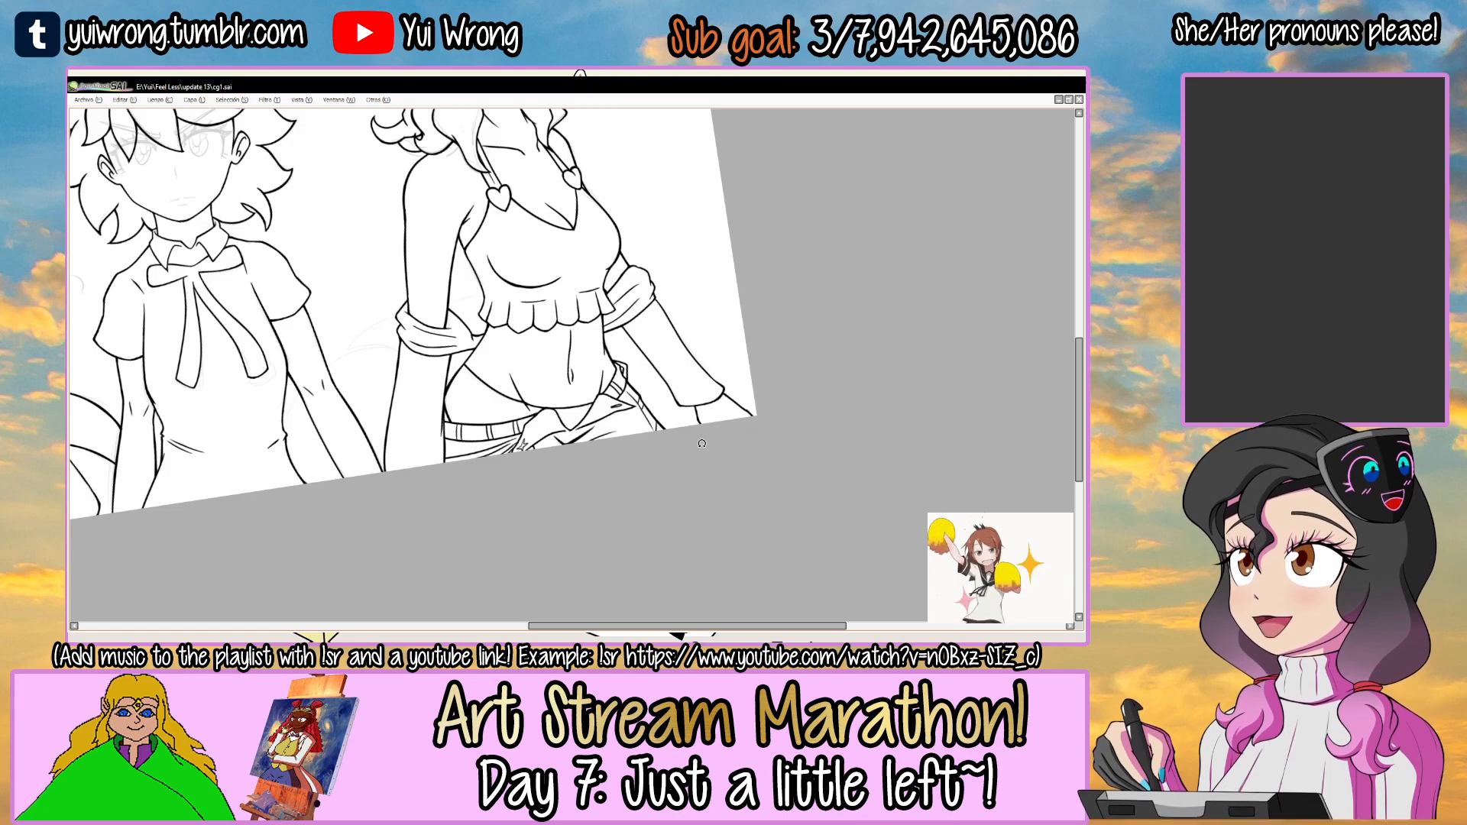
Select the blank background areas between the middle figure and the capped woman, and adjust the line brush size.
{"action": "left_click_drag", "start_coordinate": [482, 308], "coordinate": [565, 301]}
{"action": "left_click", "coordinate": [459, 393], "text": "ctrl"}
{"action": "left_click", "coordinate": [459, 394], "text": "ctrl"}
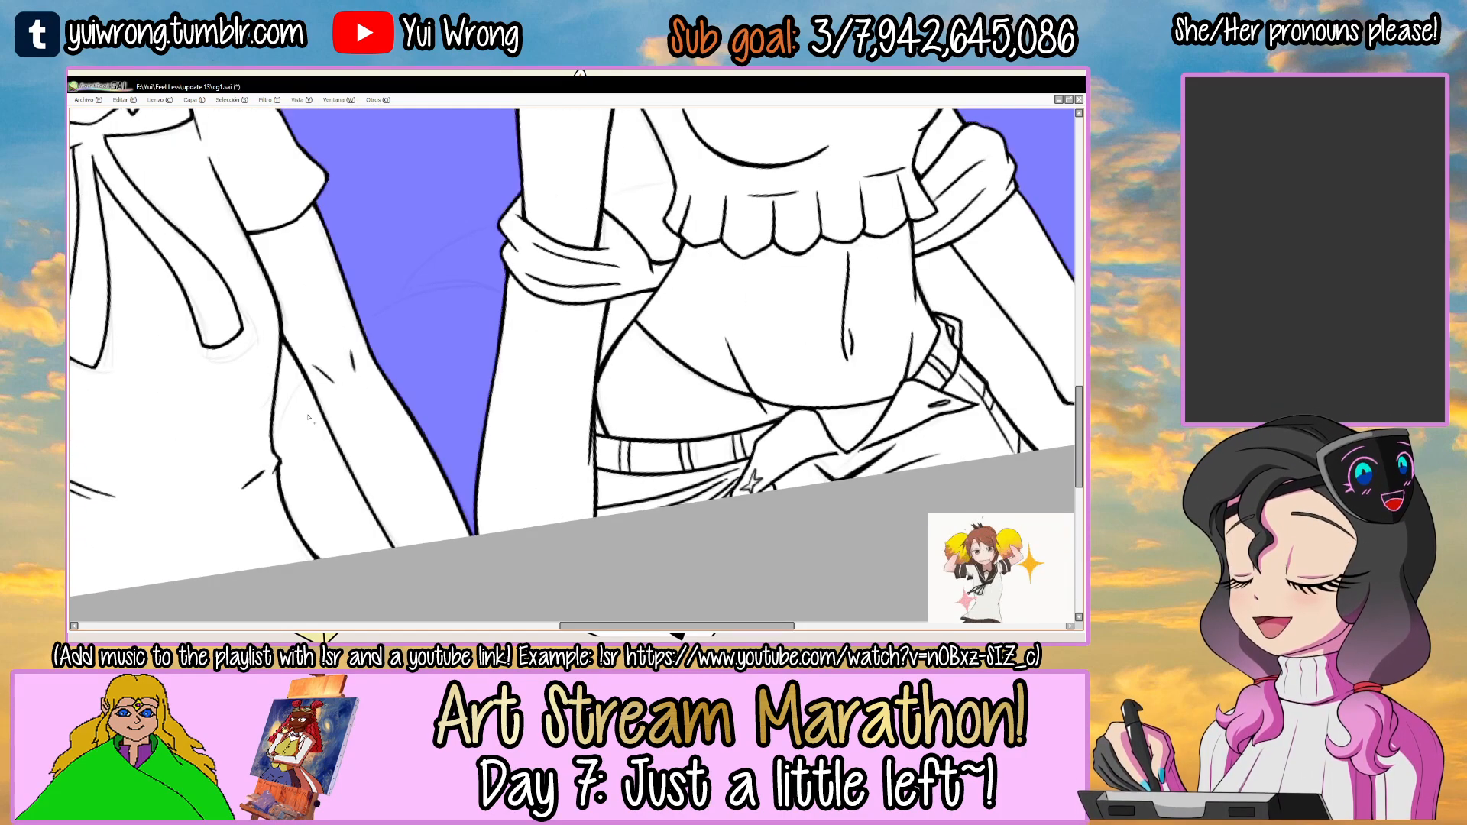
{"action": "left_click_drag", "start_coordinate": [272, 447], "coordinate": [443, 298]}
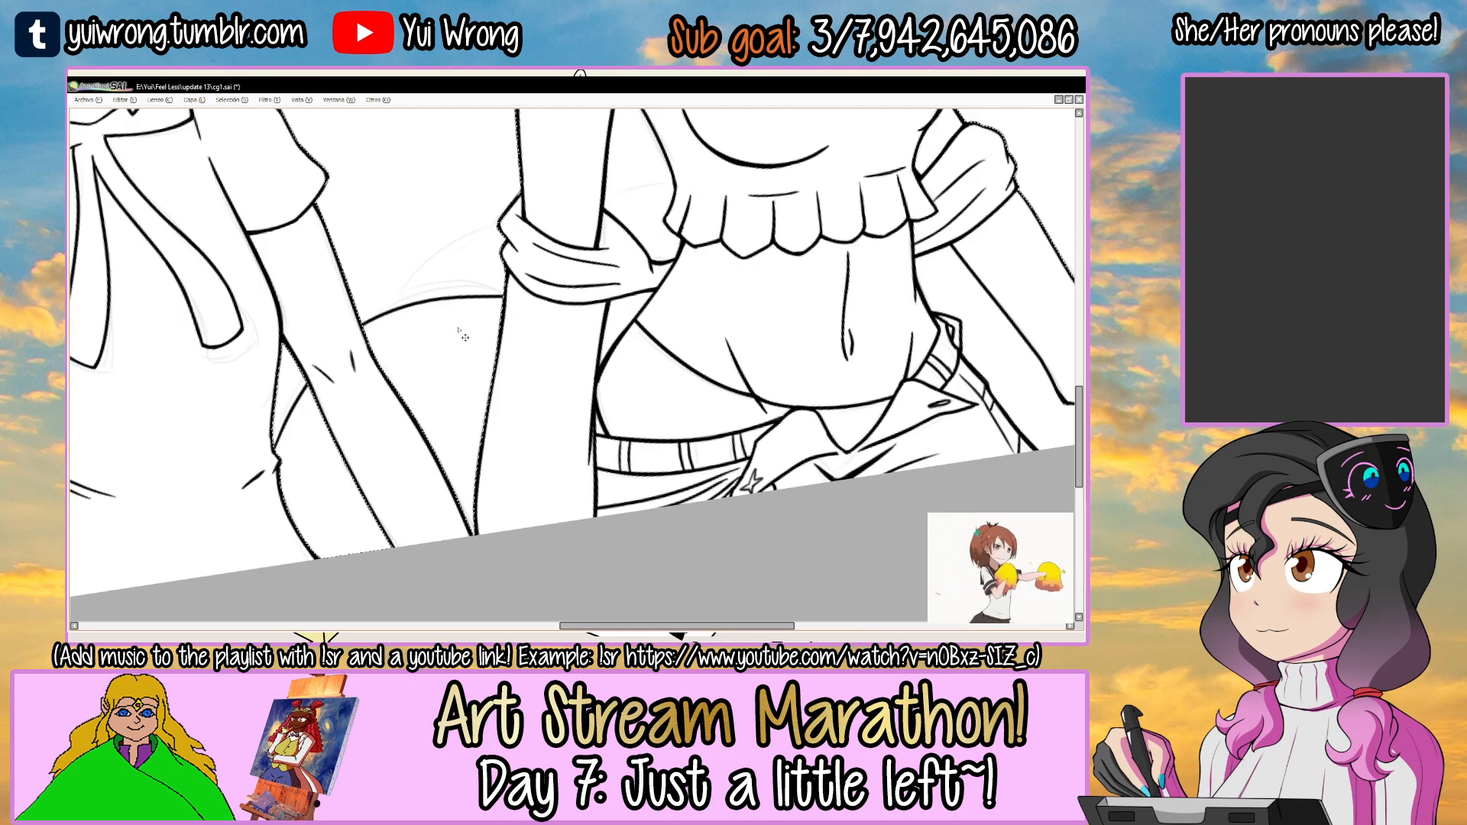
{"action": "key", "text": "Tab"}
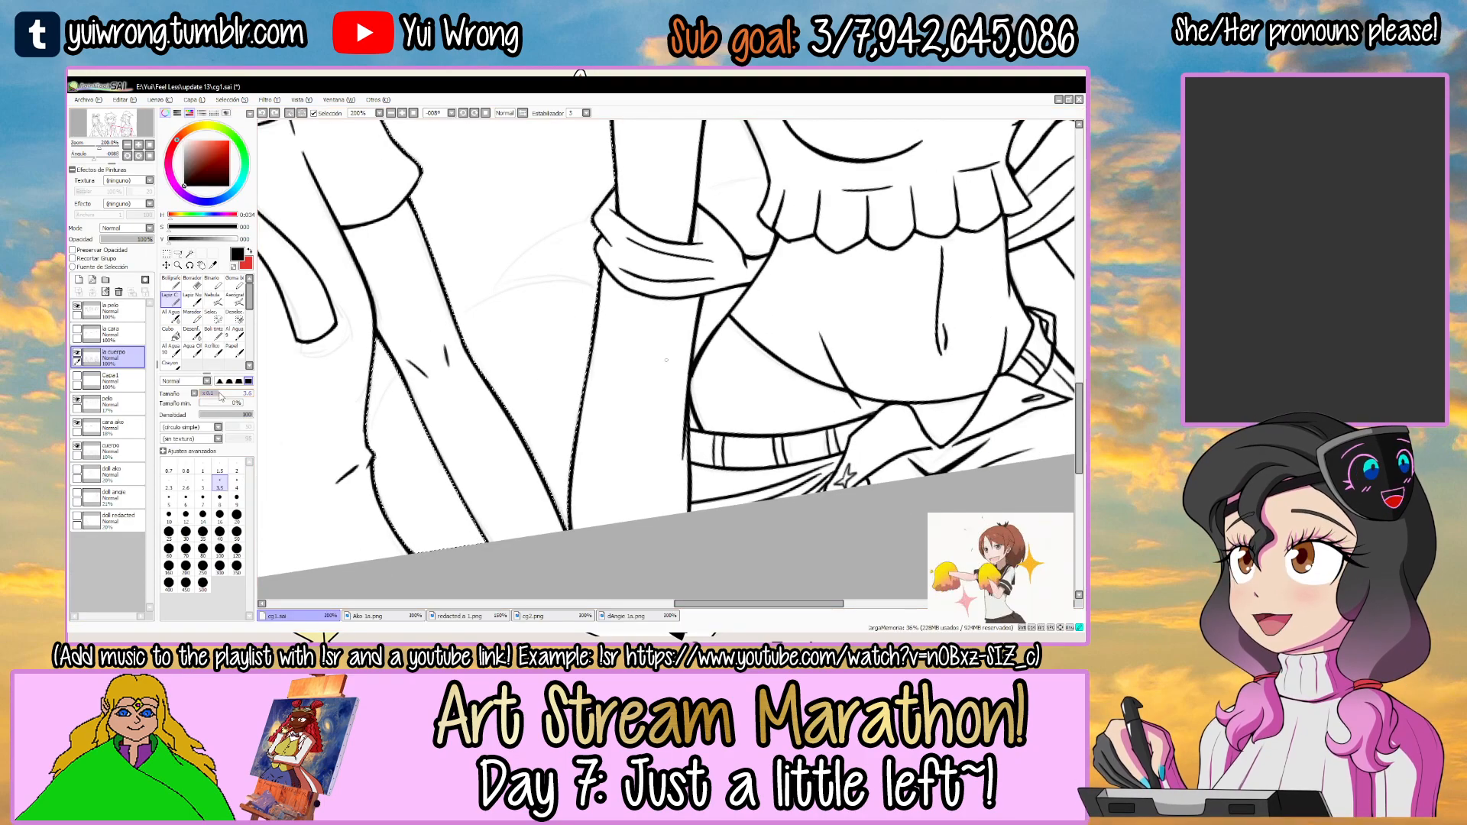
{"action": "key", "text": "Tab"}
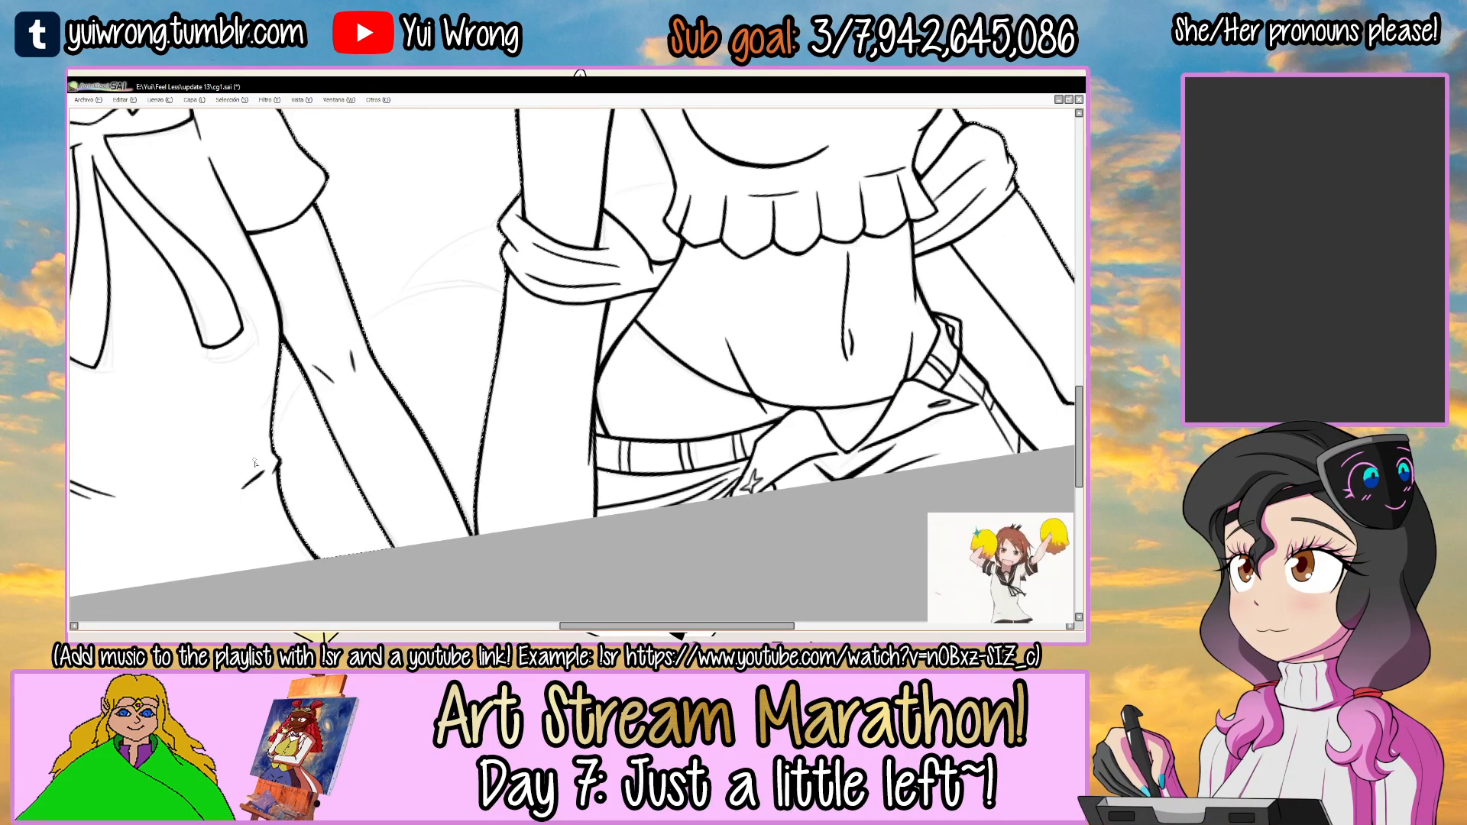
Ink the lower background curve running behind the middle figure's arm to the capped woman's forearm.
{"action": "scroll", "coordinate": [255, 458], "scroll_direction": "up", "scroll_amount": 2}
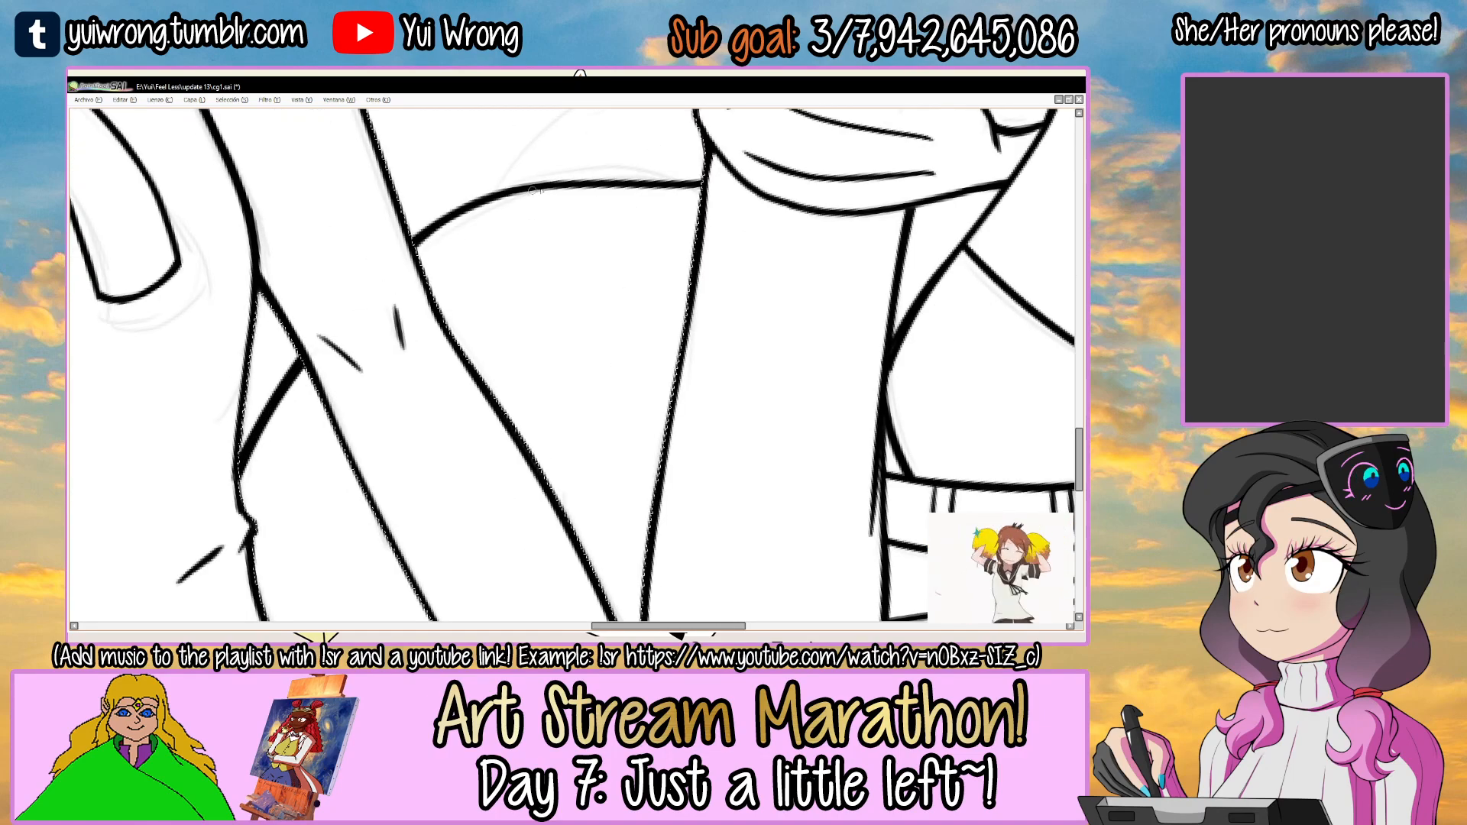
{"action": "left_click_drag", "start_coordinate": [523, 192], "coordinate": [475, 261]}
{"action": "key", "text": "Delete"}
{"action": "key", "text": "Delete"}
{"action": "left_click_drag", "start_coordinate": [403, 336], "coordinate": [517, 273]}
{"action": "key", "text": "ctrl+z"}
{"action": "left_click_drag", "start_coordinate": [427, 311], "coordinate": [656, 205]}
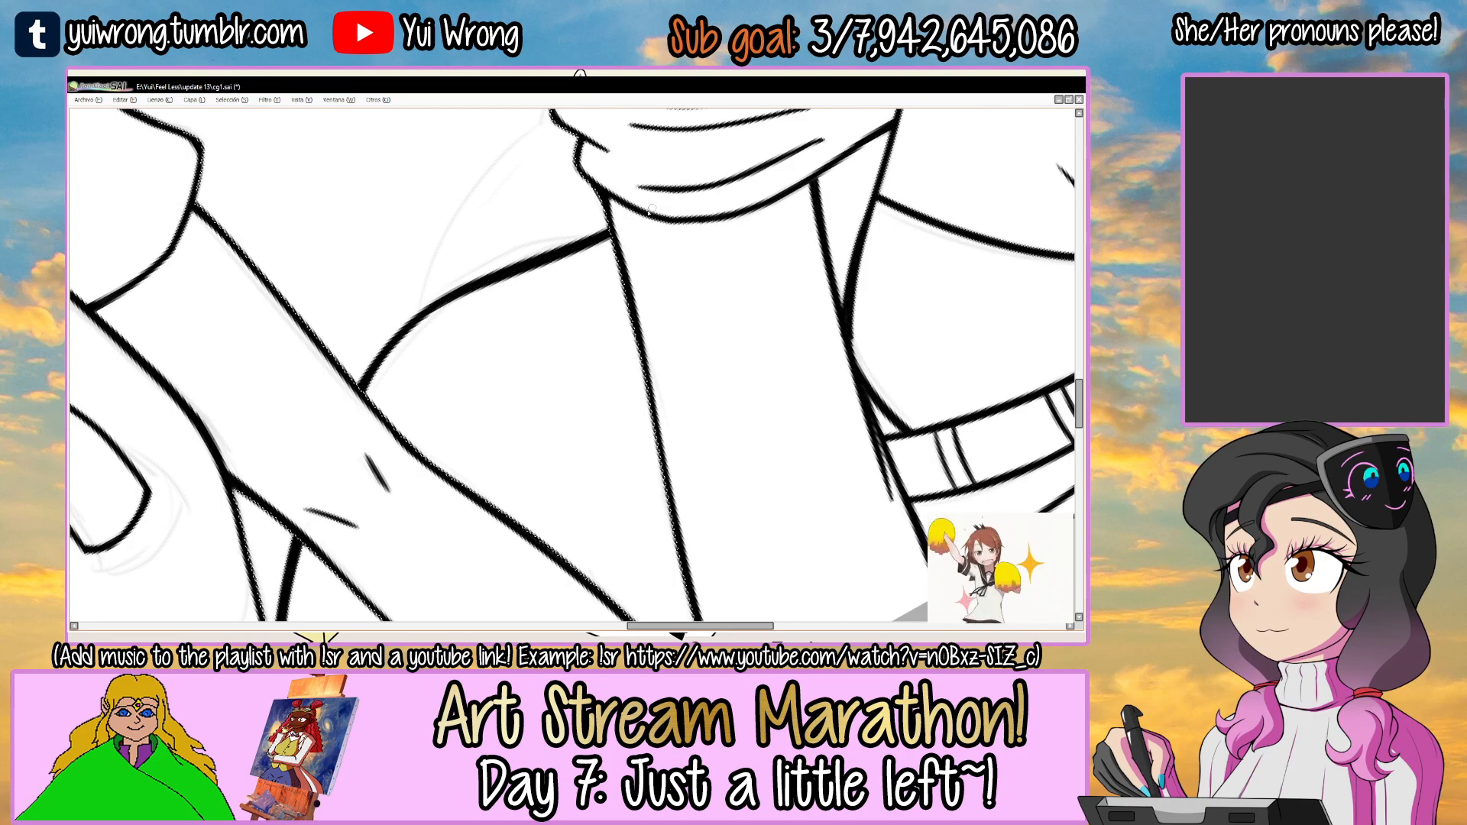
{"action": "key", "text": "ctrl+z"}
{"action": "left_click_drag", "start_coordinate": [415, 328], "coordinate": [612, 234]}
Ink the upper background curve from the lower curve to the capped woman's right folded sleeve, and clear the selection.
{"action": "mouse_move", "coordinate": [491, 215]}
{"action": "left_mouse_down"}
{"action": "mouse_move", "coordinate": [480, 287]}
{"action": "mouse_move", "coordinate": [560, 242]}
{"action": "left_mouse_up"}
{"action": "left_click", "coordinate": [480, 287]}
{"action": "key", "text": "n"}
{"action": "left_click_drag", "start_coordinate": [393, 337], "coordinate": [619, 227]}
{"action": "key", "text": "ctrl+z"}
{"action": "left_click_drag", "start_coordinate": [409, 331], "coordinate": [615, 220]}
{"action": "key", "text": "ctrl+d"}
{"action": "scroll", "coordinate": [634, 229], "scroll_direction": "down", "scroll_amount": 2}
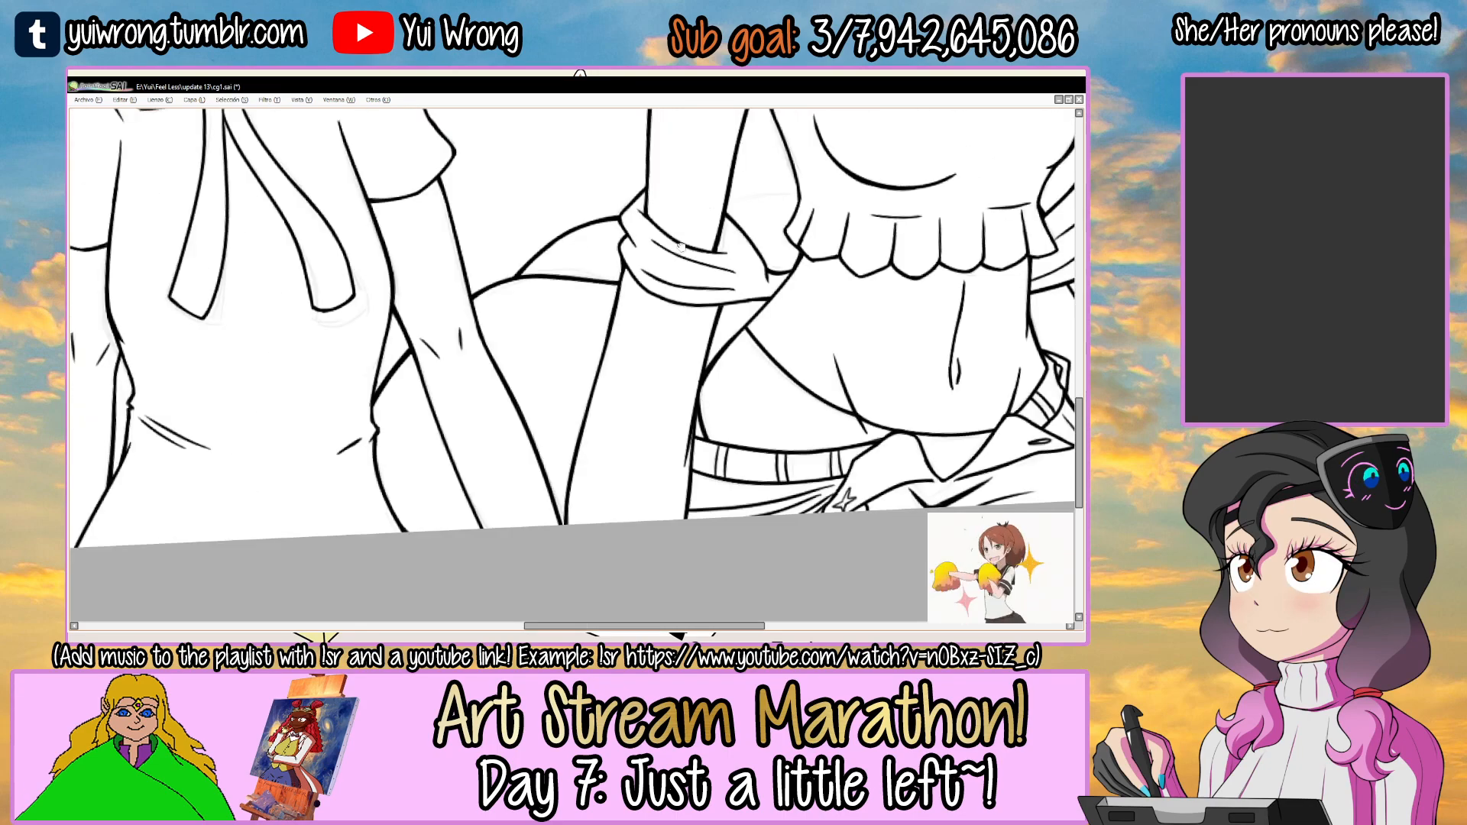
Continue the upper background curve between the capped woman's right arm and her ruffled top, and save the file.
{"action": "scroll", "coordinate": [657, 223], "scroll_direction": "up", "scroll_amount": 4}
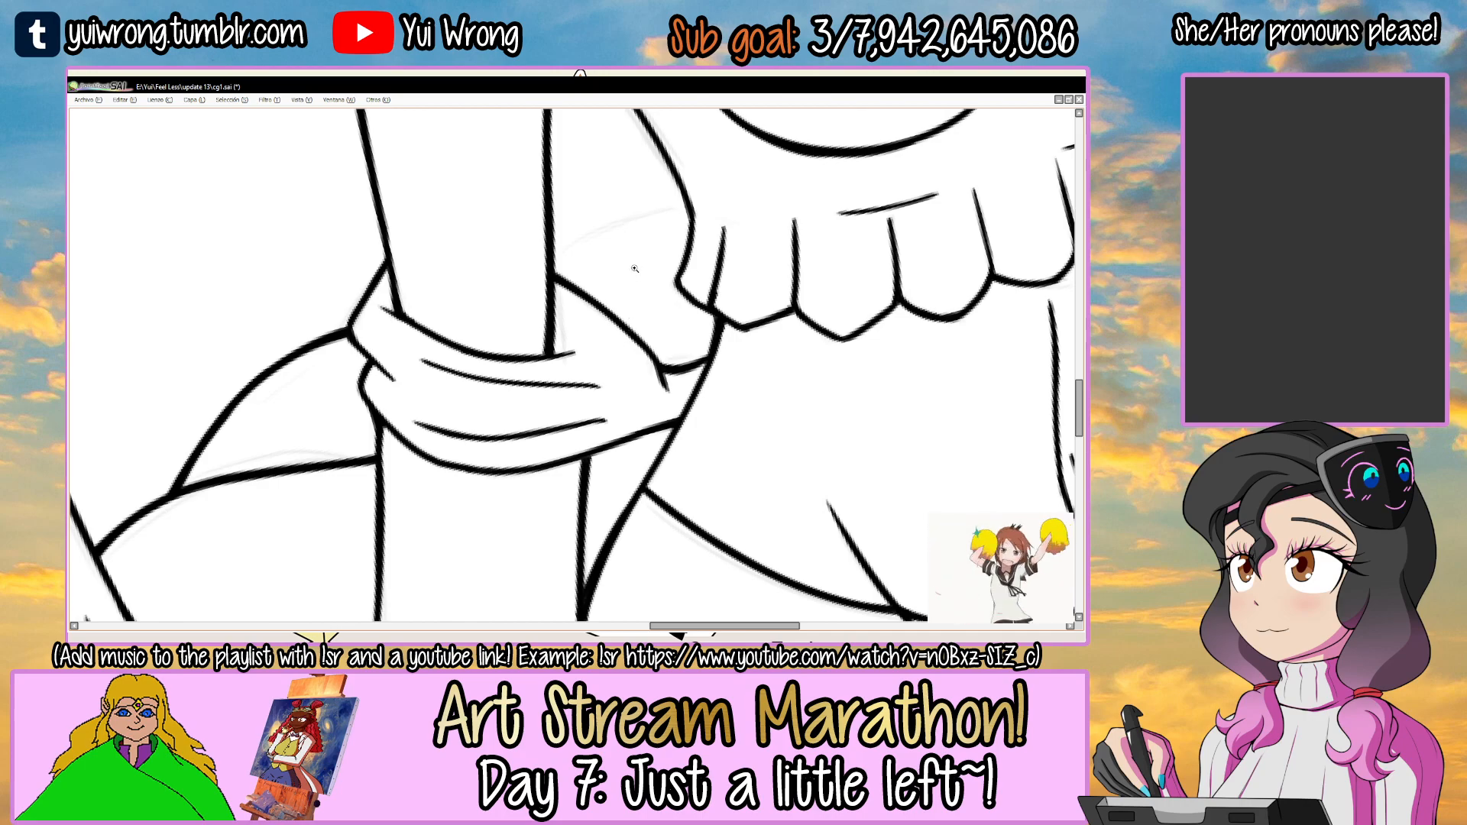
{"action": "left_click_drag", "start_coordinate": [552, 269], "coordinate": [690, 210]}
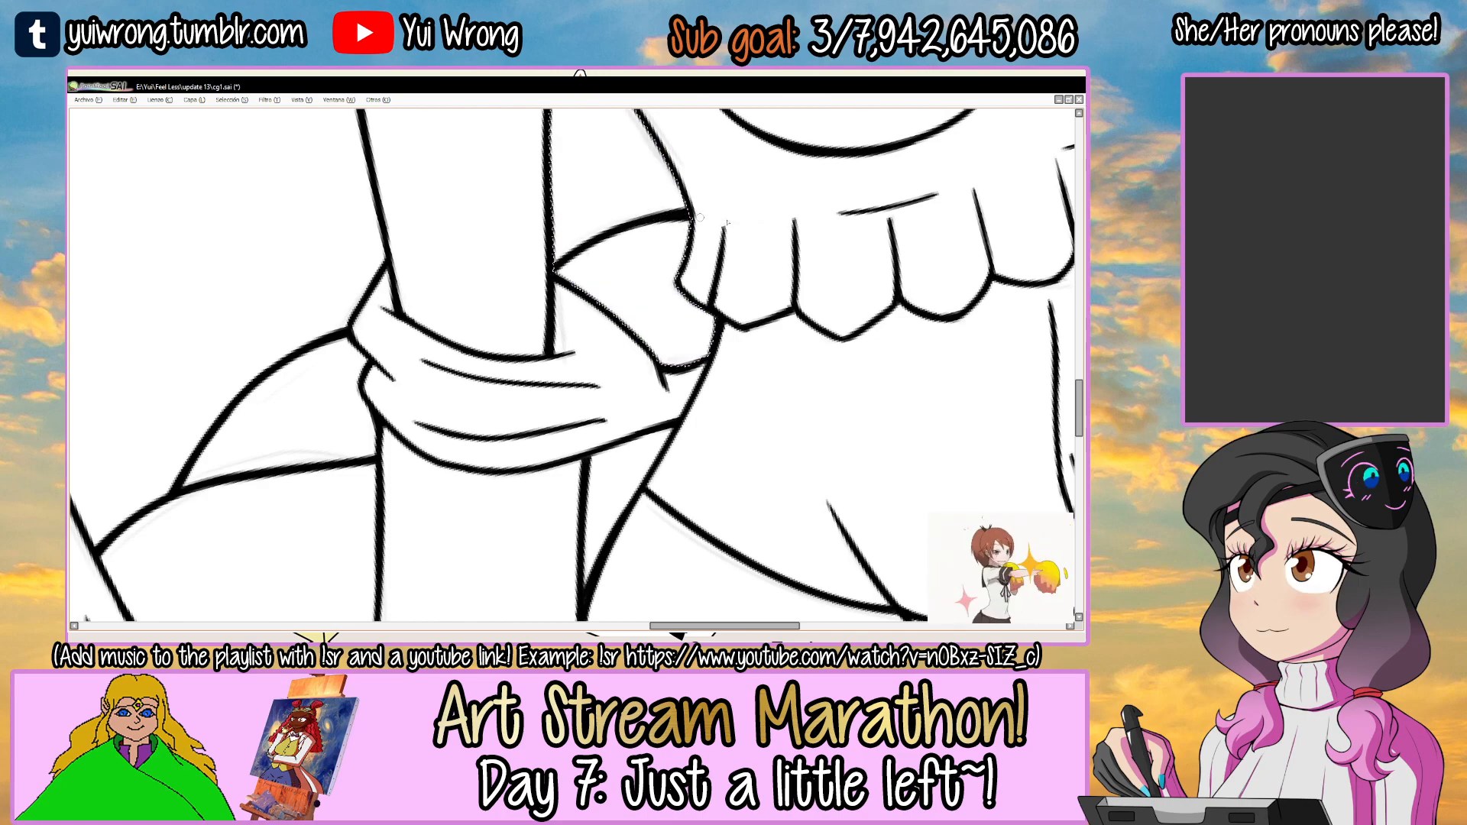
{"action": "left_click_drag", "start_coordinate": [552, 272], "coordinate": [634, 334]}
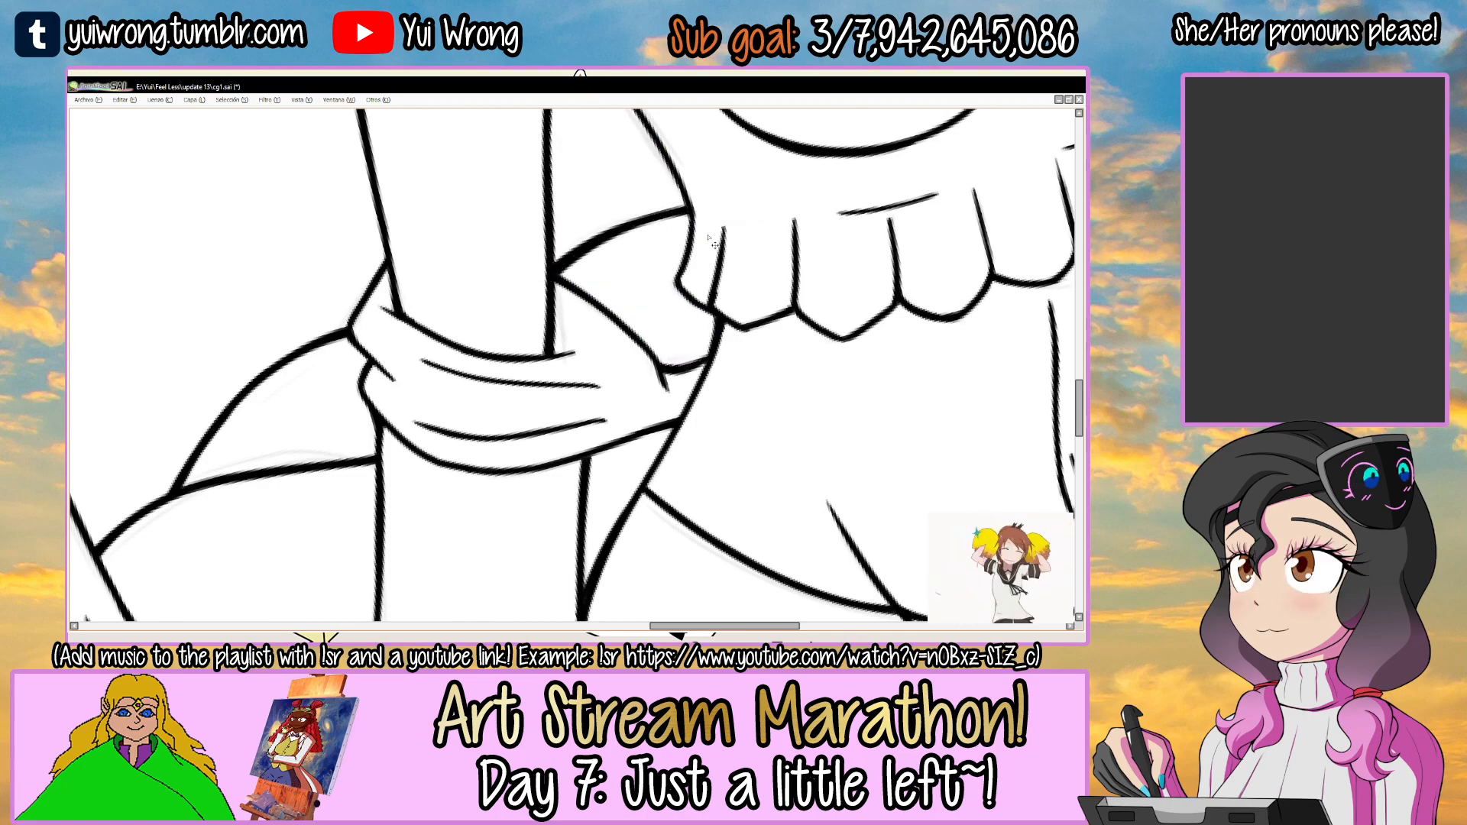
{"action": "scroll", "coordinate": [711, 243], "scroll_direction": "down", "scroll_amount": 6}
{"action": "key", "text": "ctrl+s"}
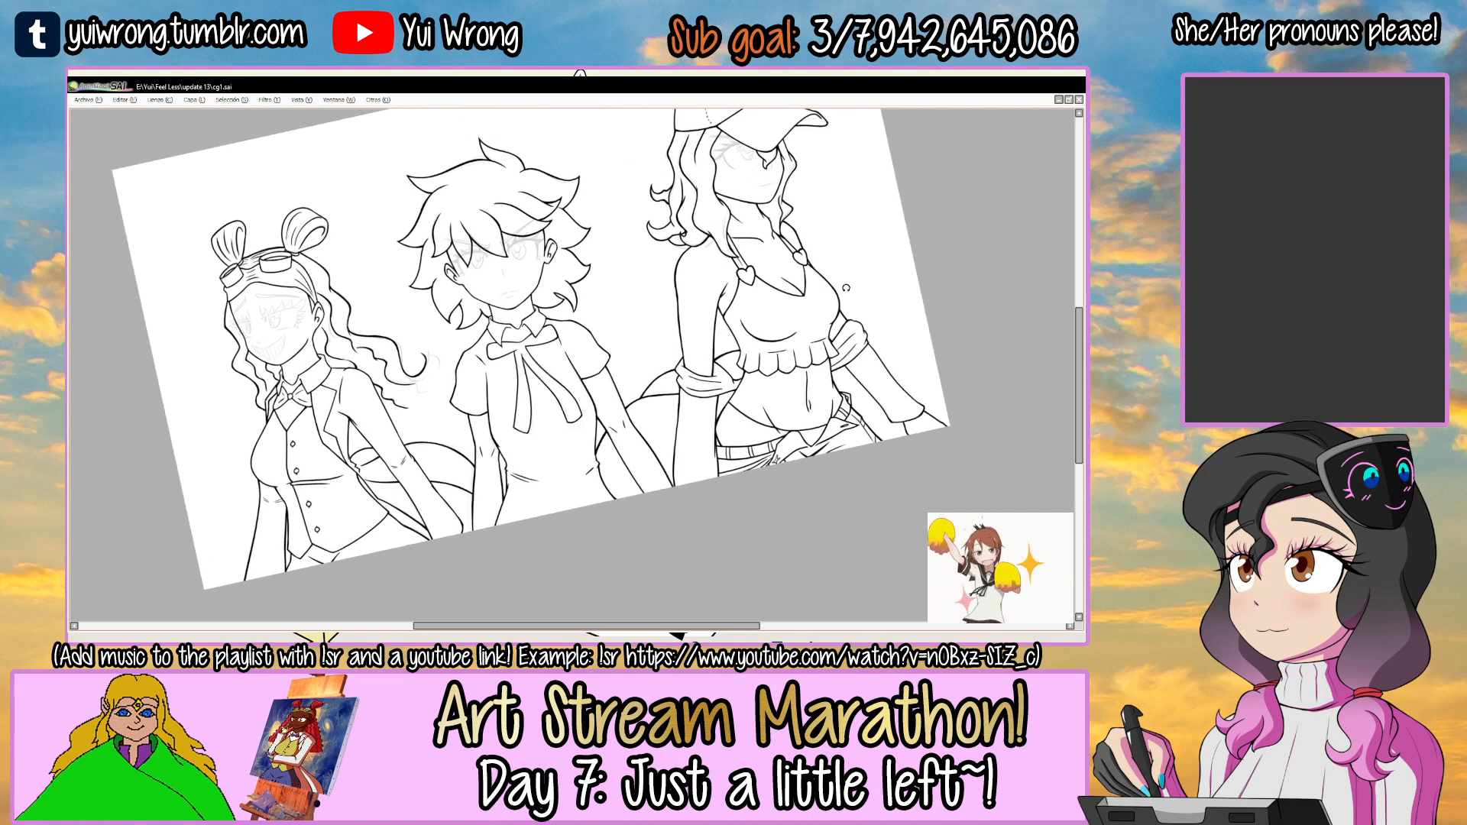
Hide the faint face sketch layers, show the face line-art layer, and reset the canvas rotation.
{"action": "key", "text": "Tab"}
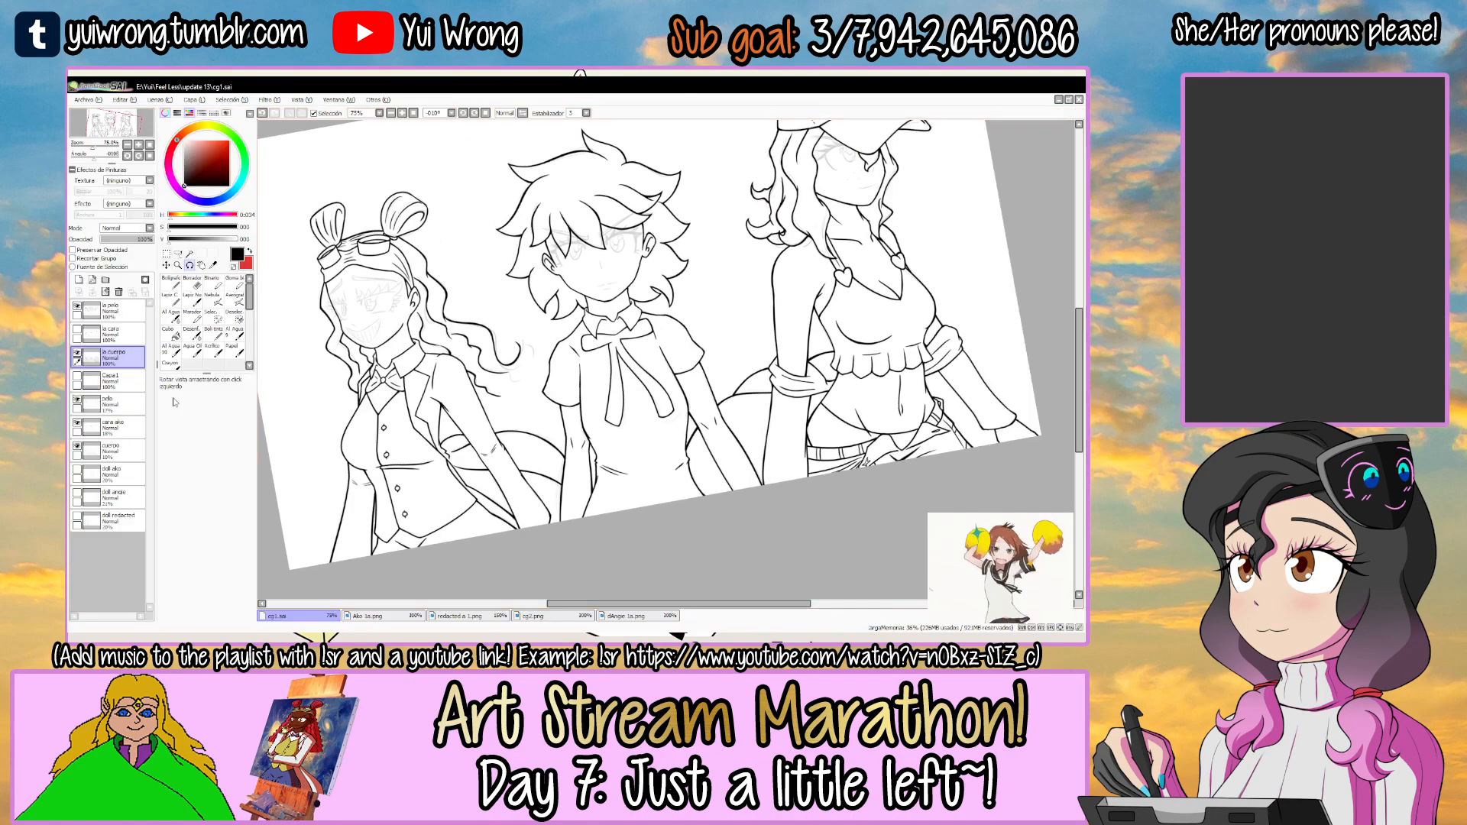
{"action": "left_click", "coordinate": [84, 425]}
{"action": "left_click", "coordinate": [77, 422]}
{"action": "left_click", "coordinate": [77, 400]}
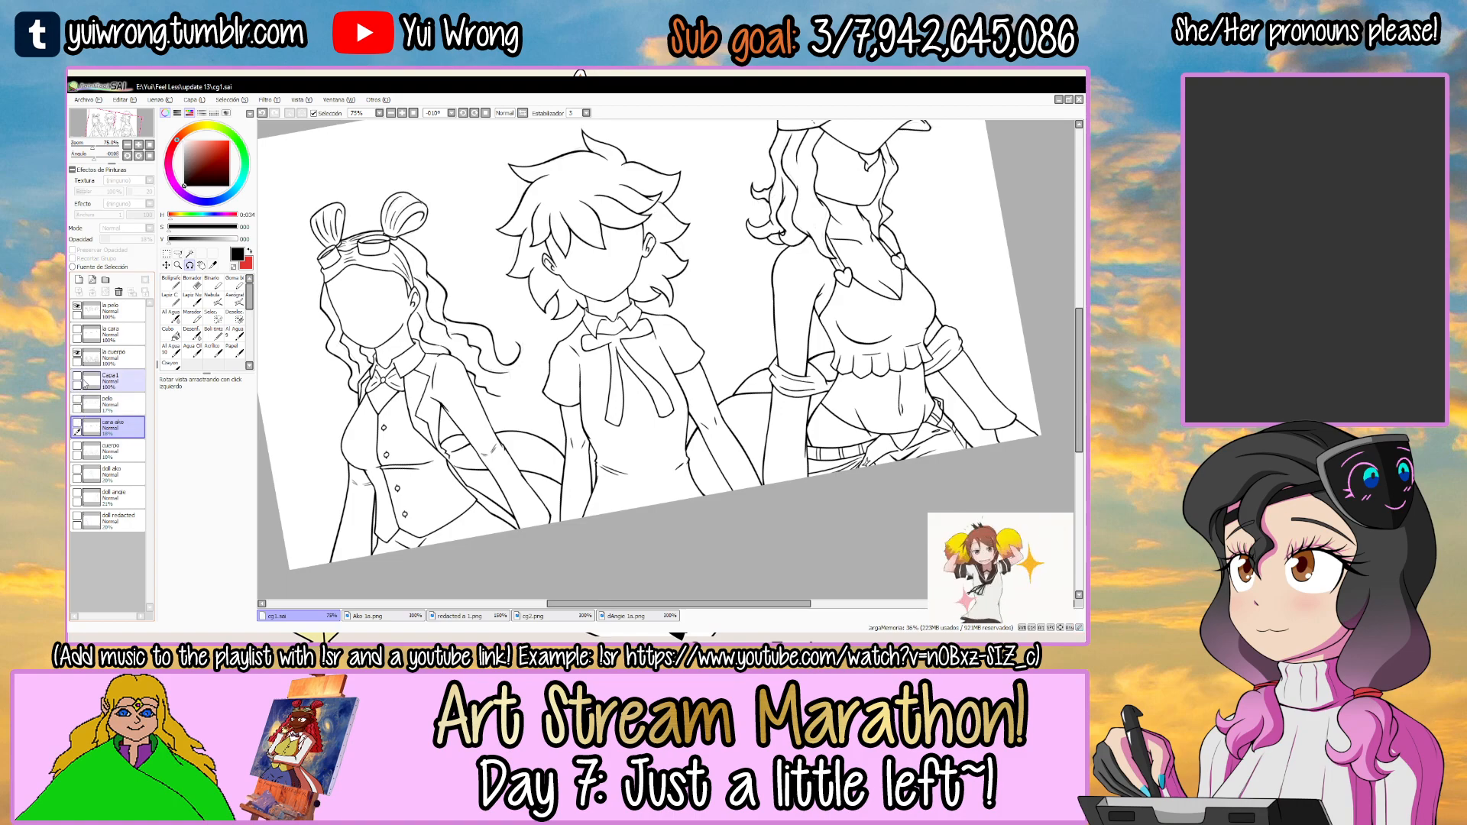
{"action": "left_click", "coordinate": [77, 329]}
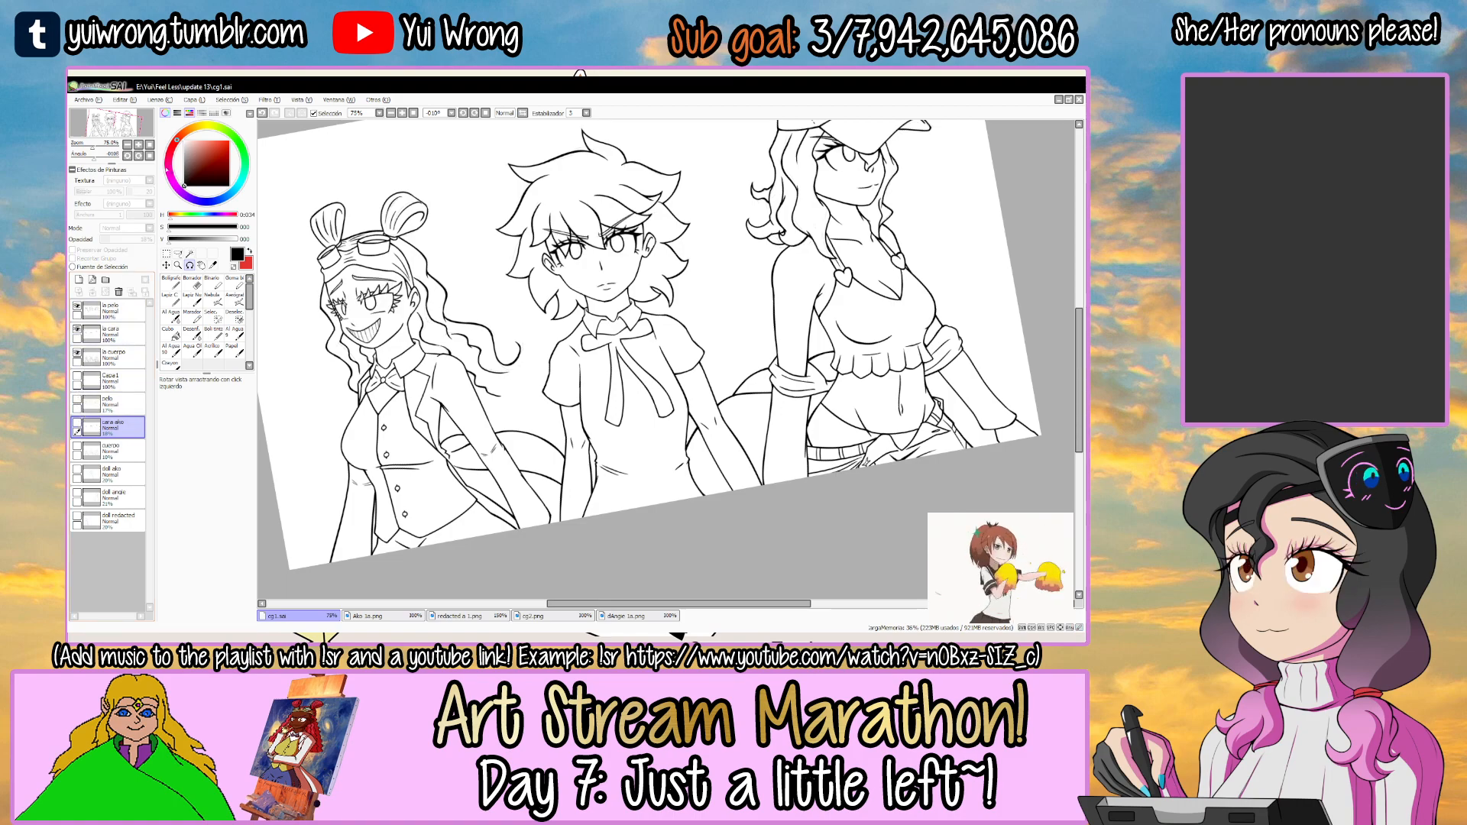
{"action": "left_click", "coordinate": [149, 154]}
{"action": "key", "text": "Tab"}
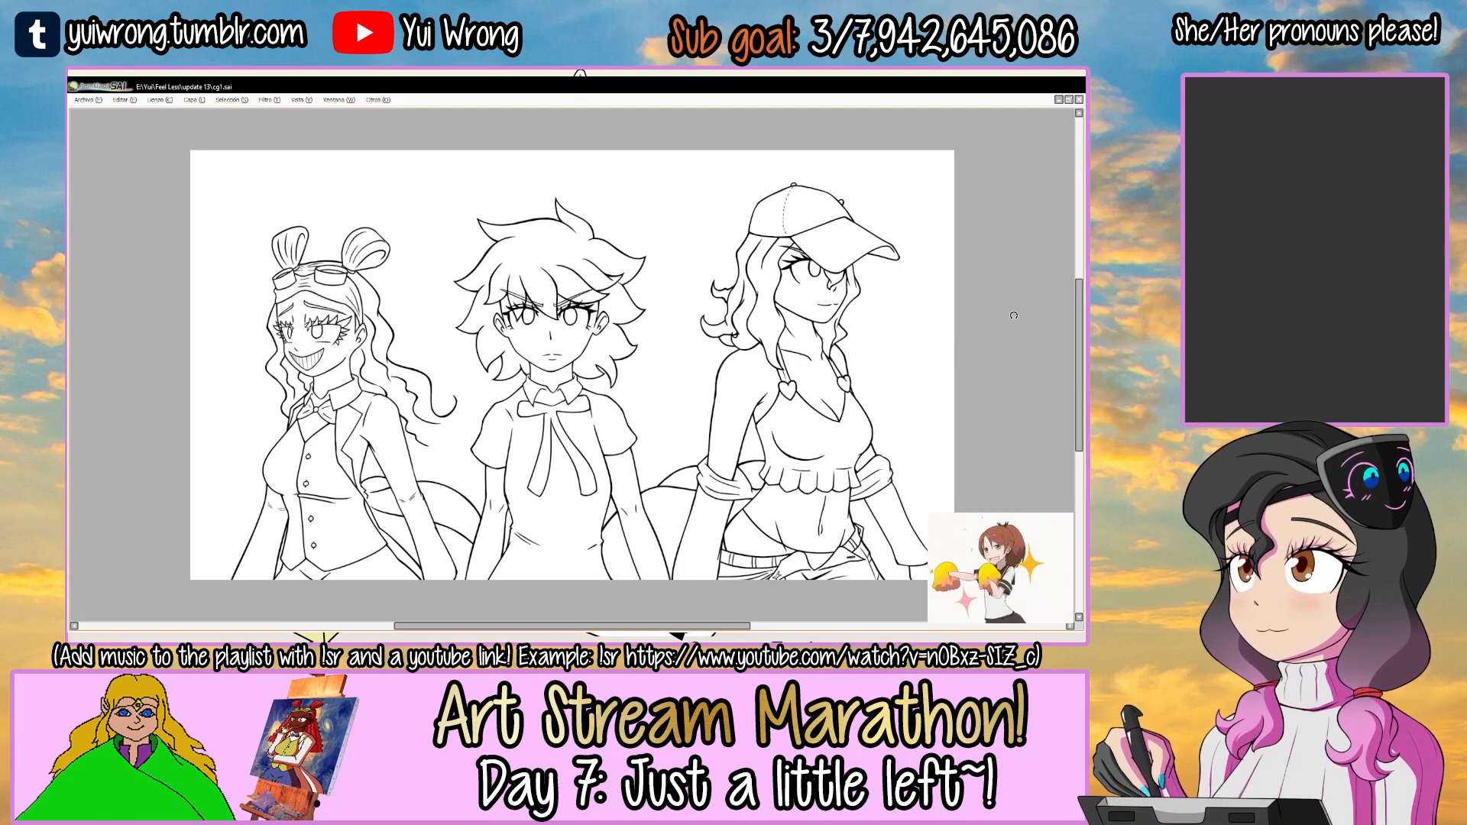